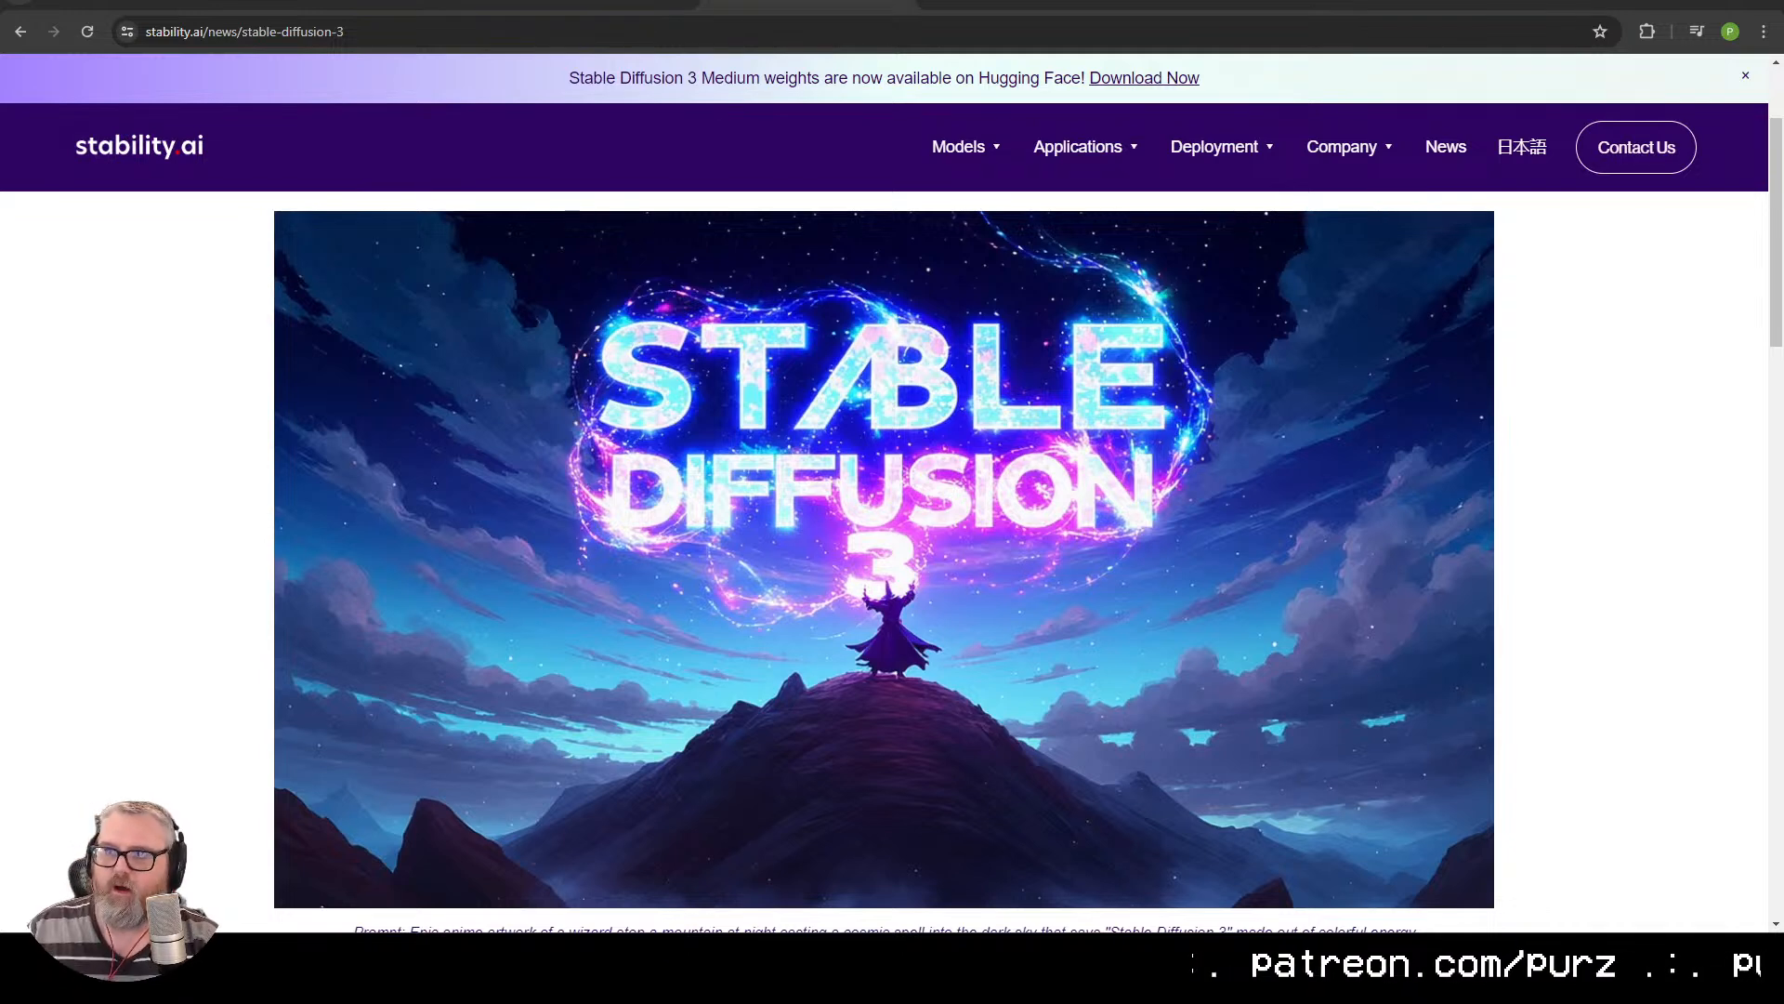
Open ComfyUI at 127.0.0.1:8188 in a new browser tab.
{"action": "left_click", "coordinate": [241, 1]}
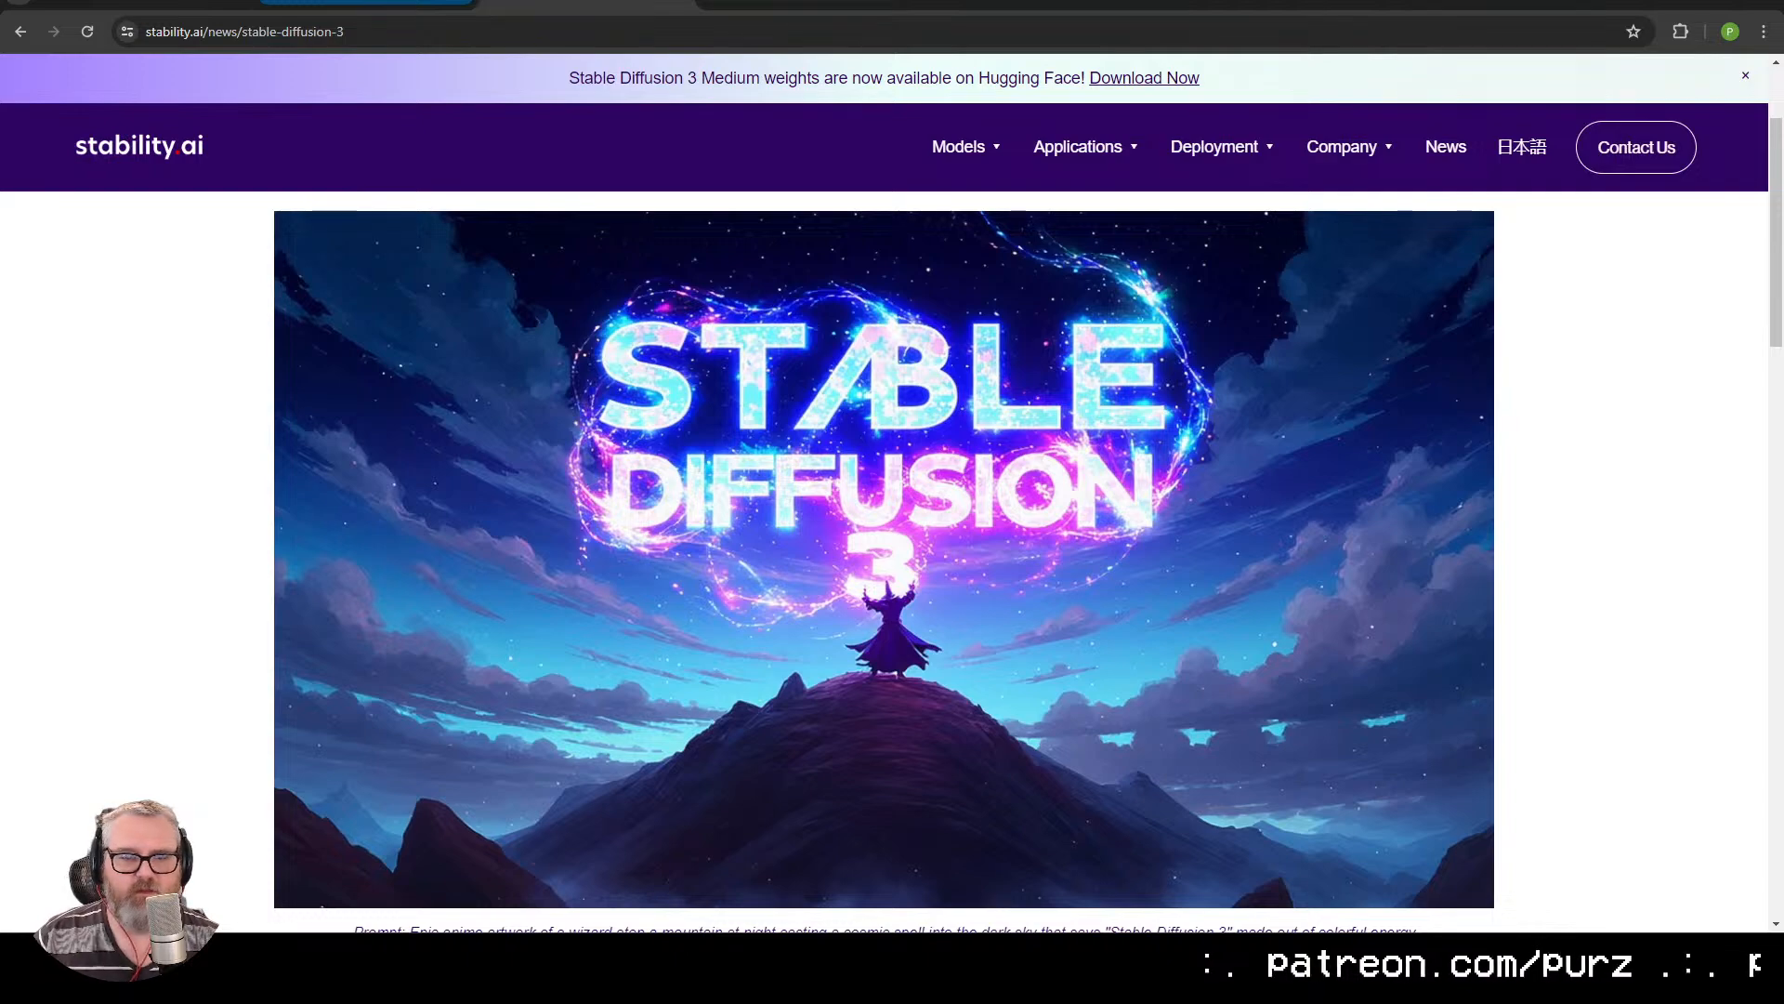
{"action": "left_click", "coordinate": [367, 1]}
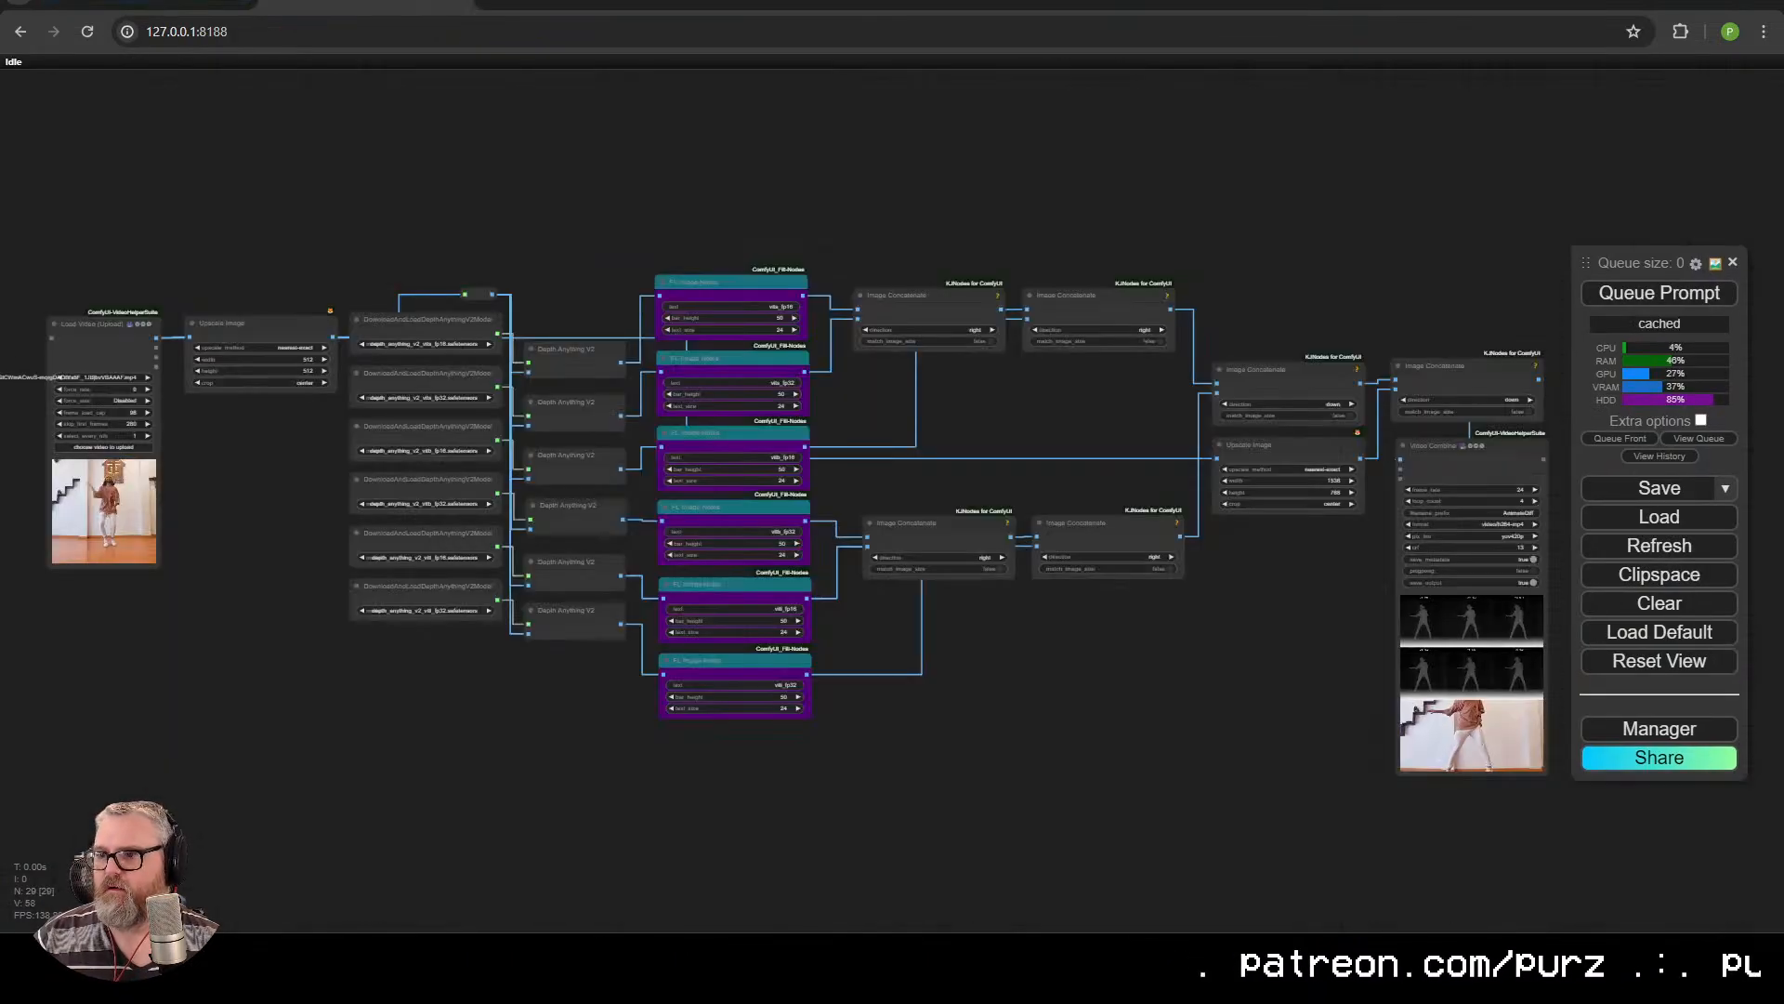
{"action": "left_click", "coordinate": [588, 2]}
{"action": "left_click", "coordinate": [367, 2]}
{"action": "key", "text": "ctrl+t"}
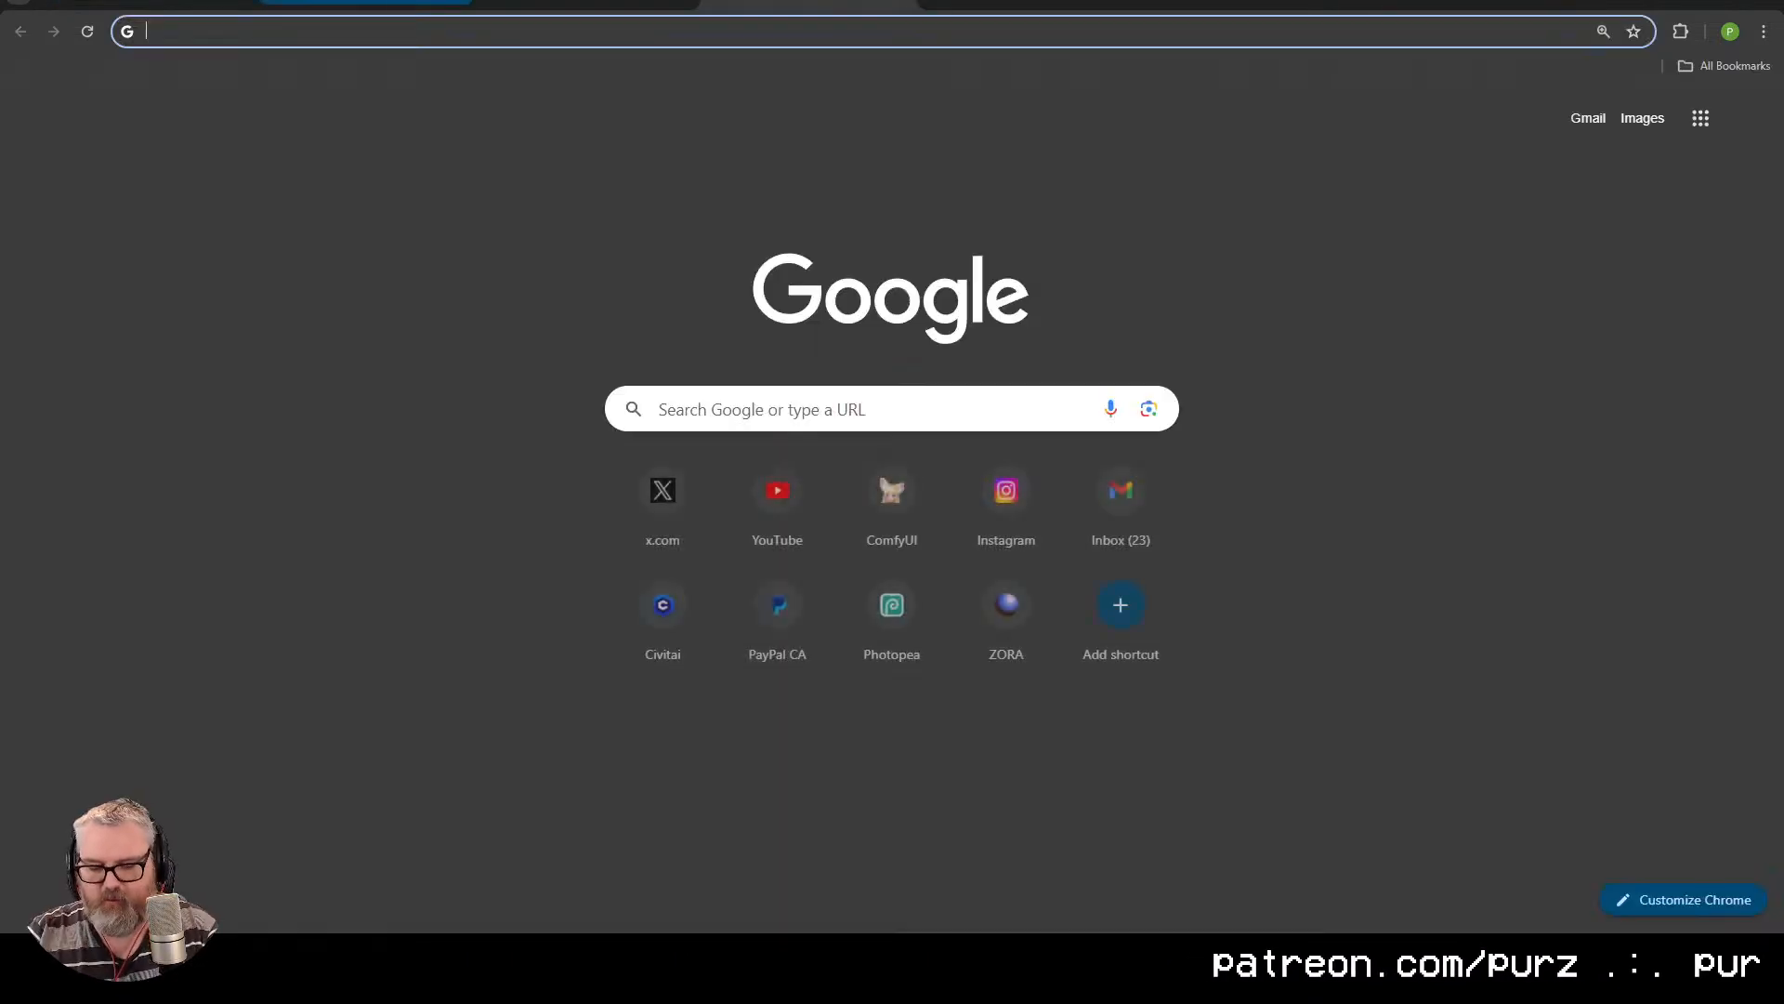
{"action": "type", "text": "127.0.0.1:8188"}
{"action": "key", "text": "Return"}
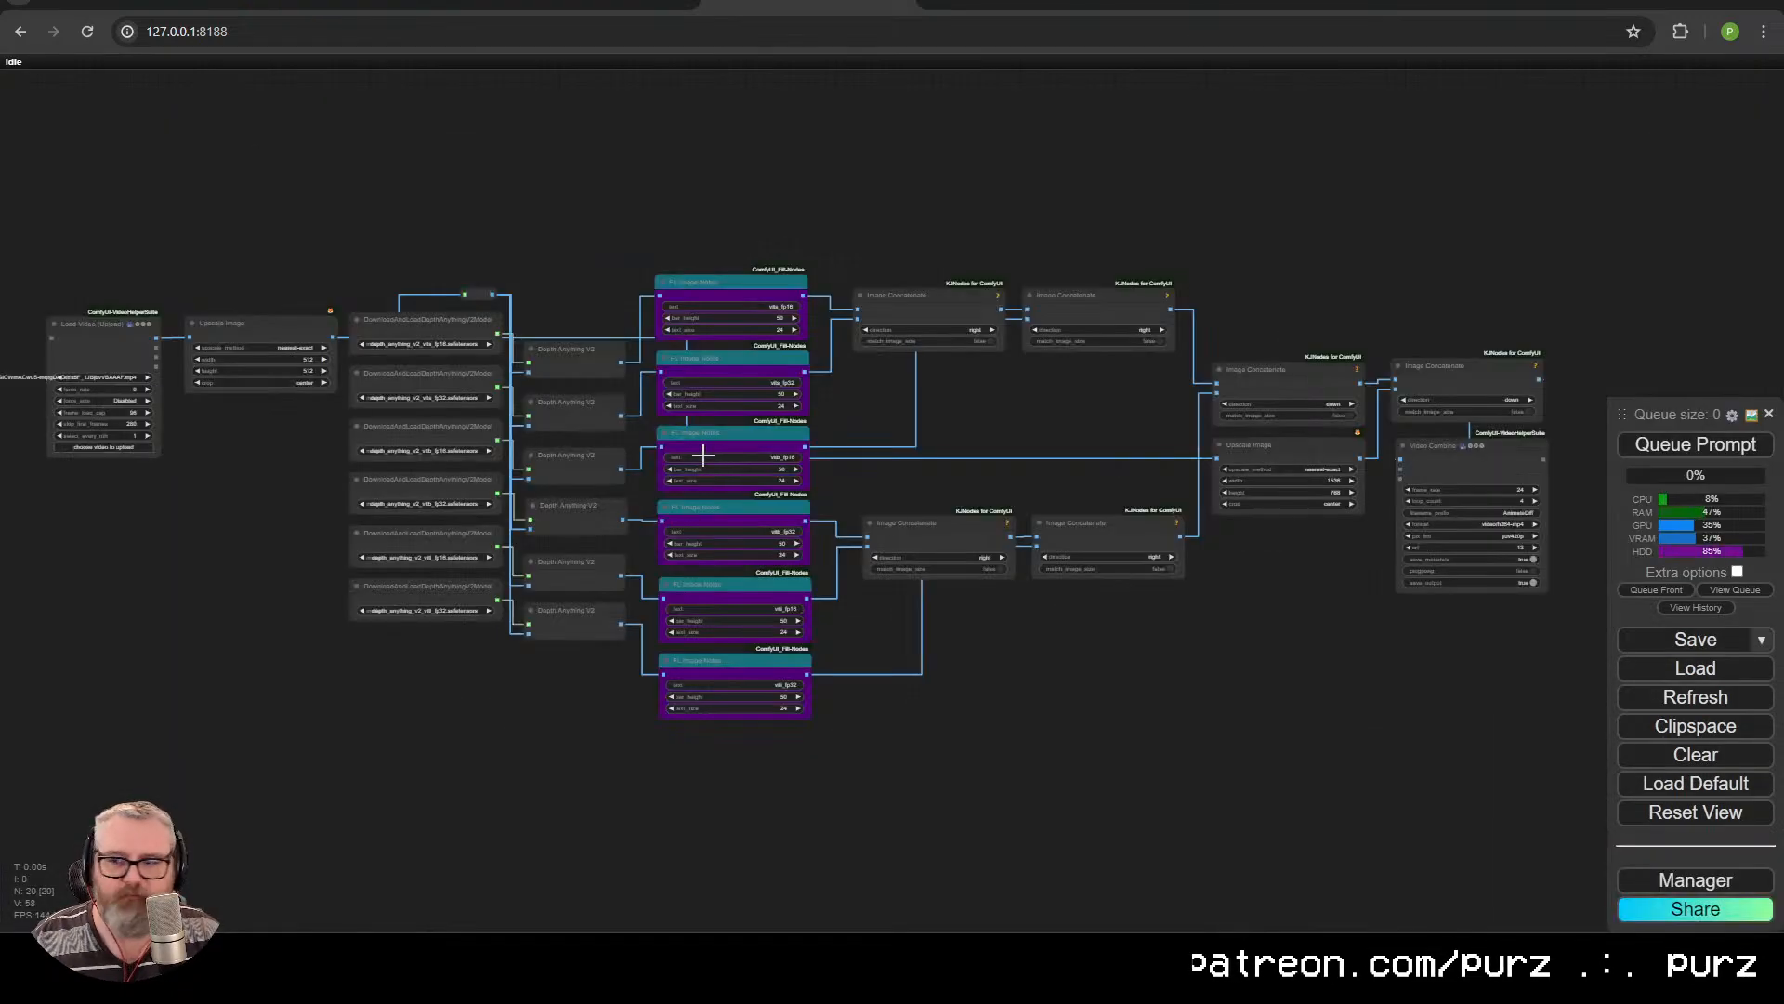
Search Google for "stable diffusion 3 hugginf" in a new tab and open the stabilityai/stable-diffusion-3-medium page on Hugging Face.
{"action": "key", "text": "ctrl+t"}
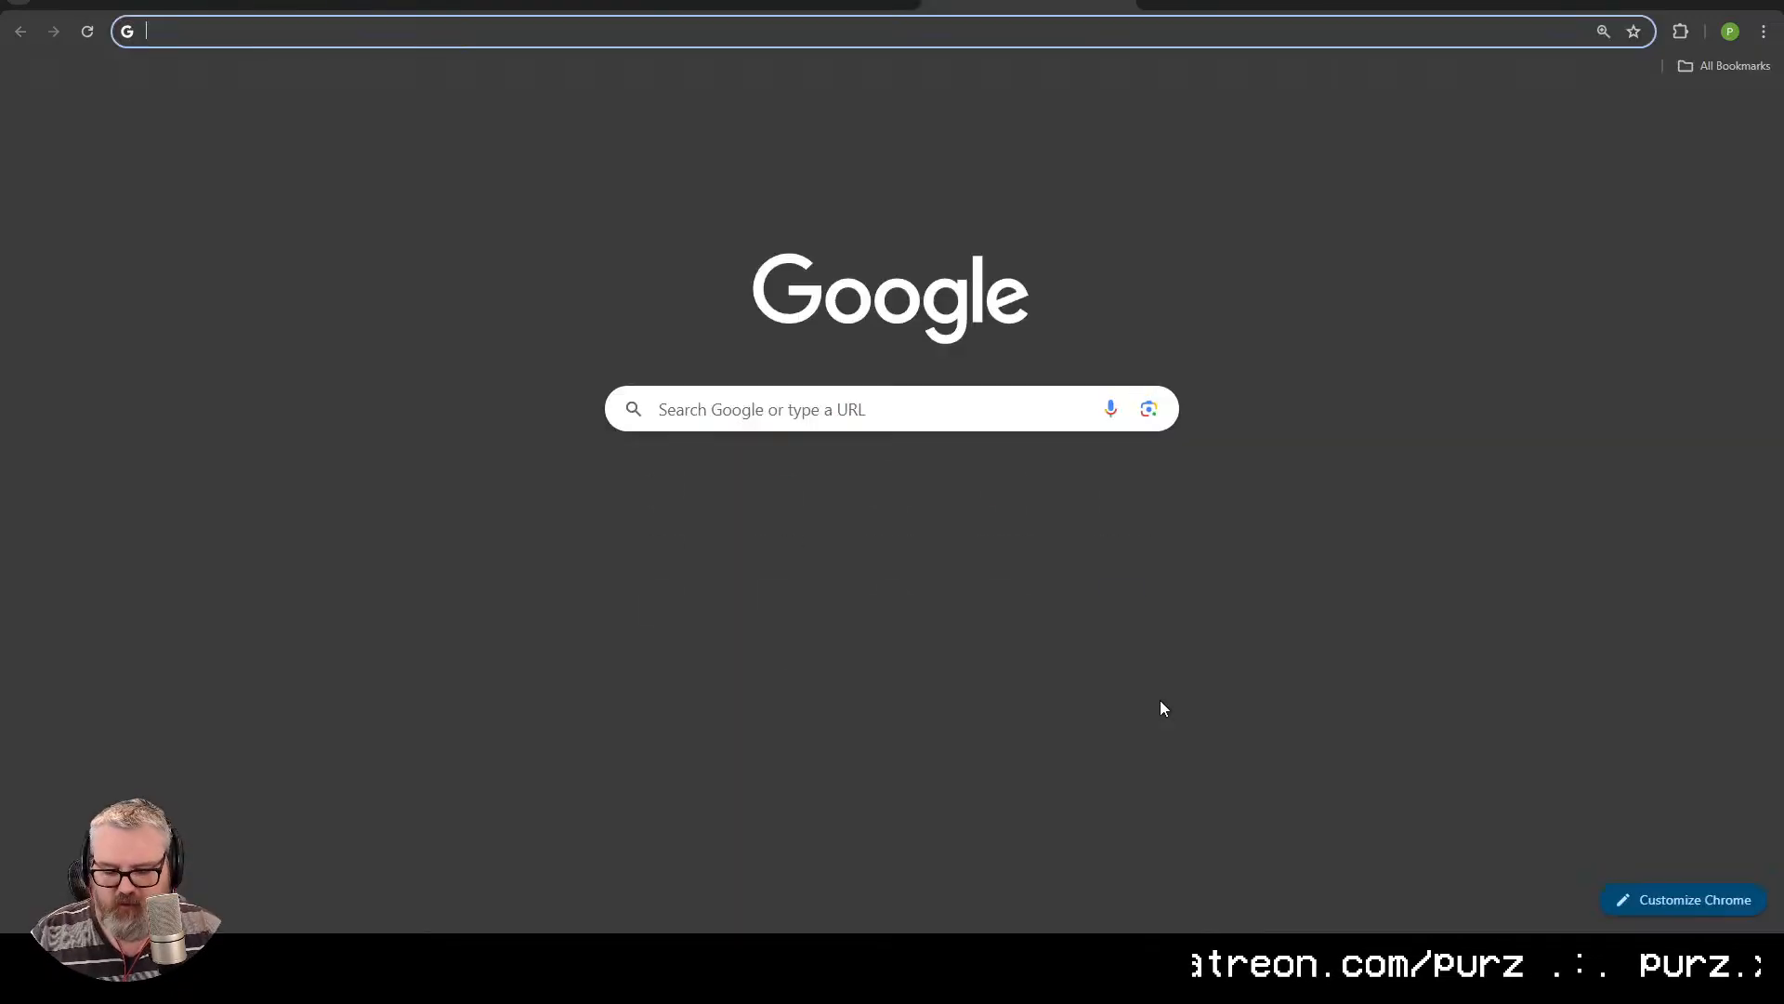
{"action": "type", "text": "stable diffusion 3 "}
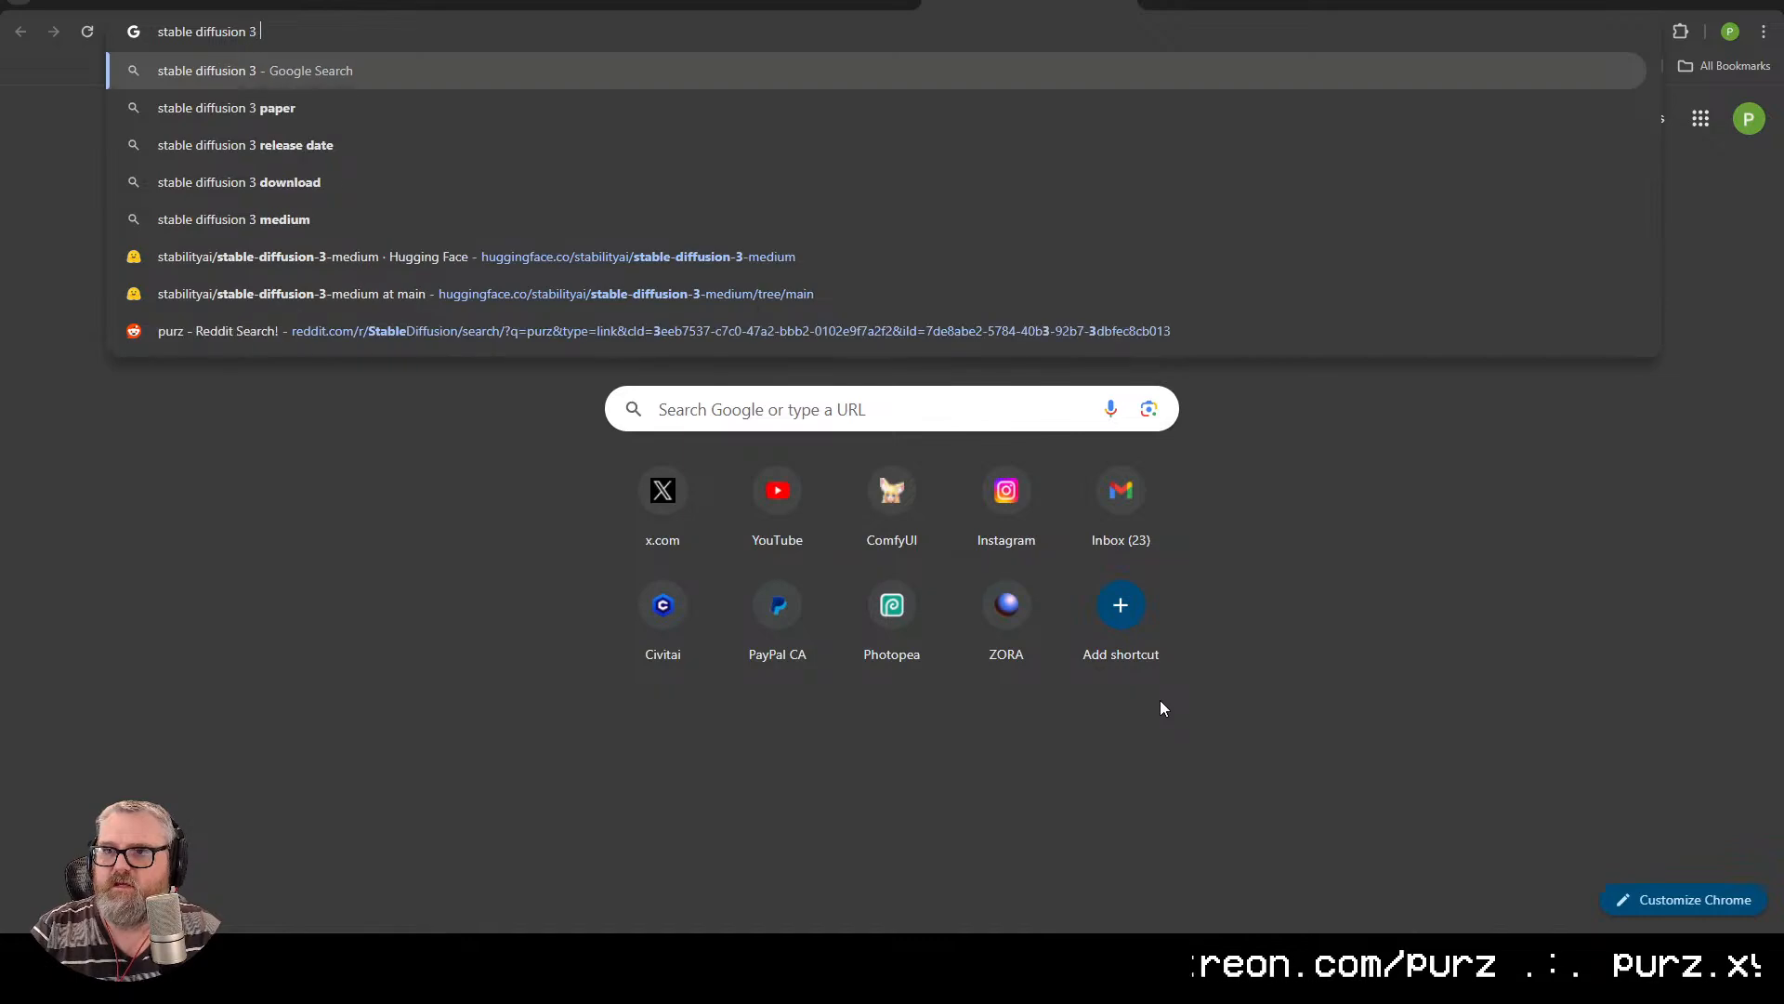
{"action": "type", "text": "hugginf"}
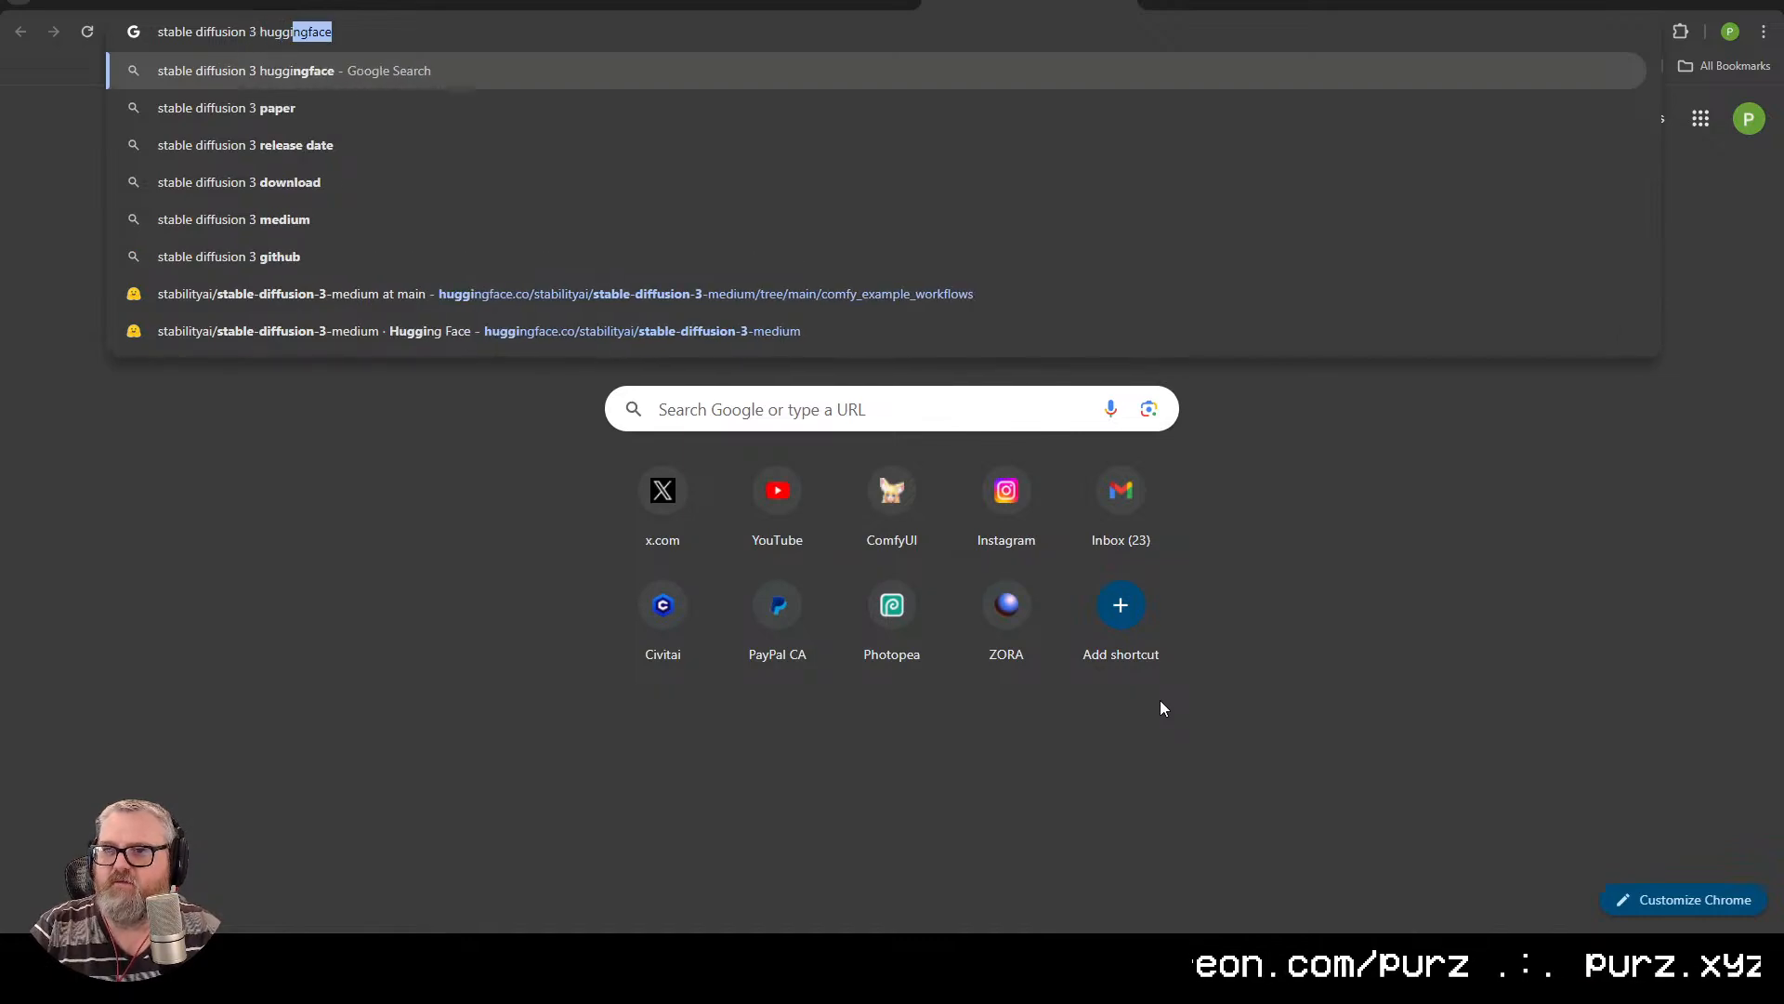
{"action": "key", "text": "Return"}
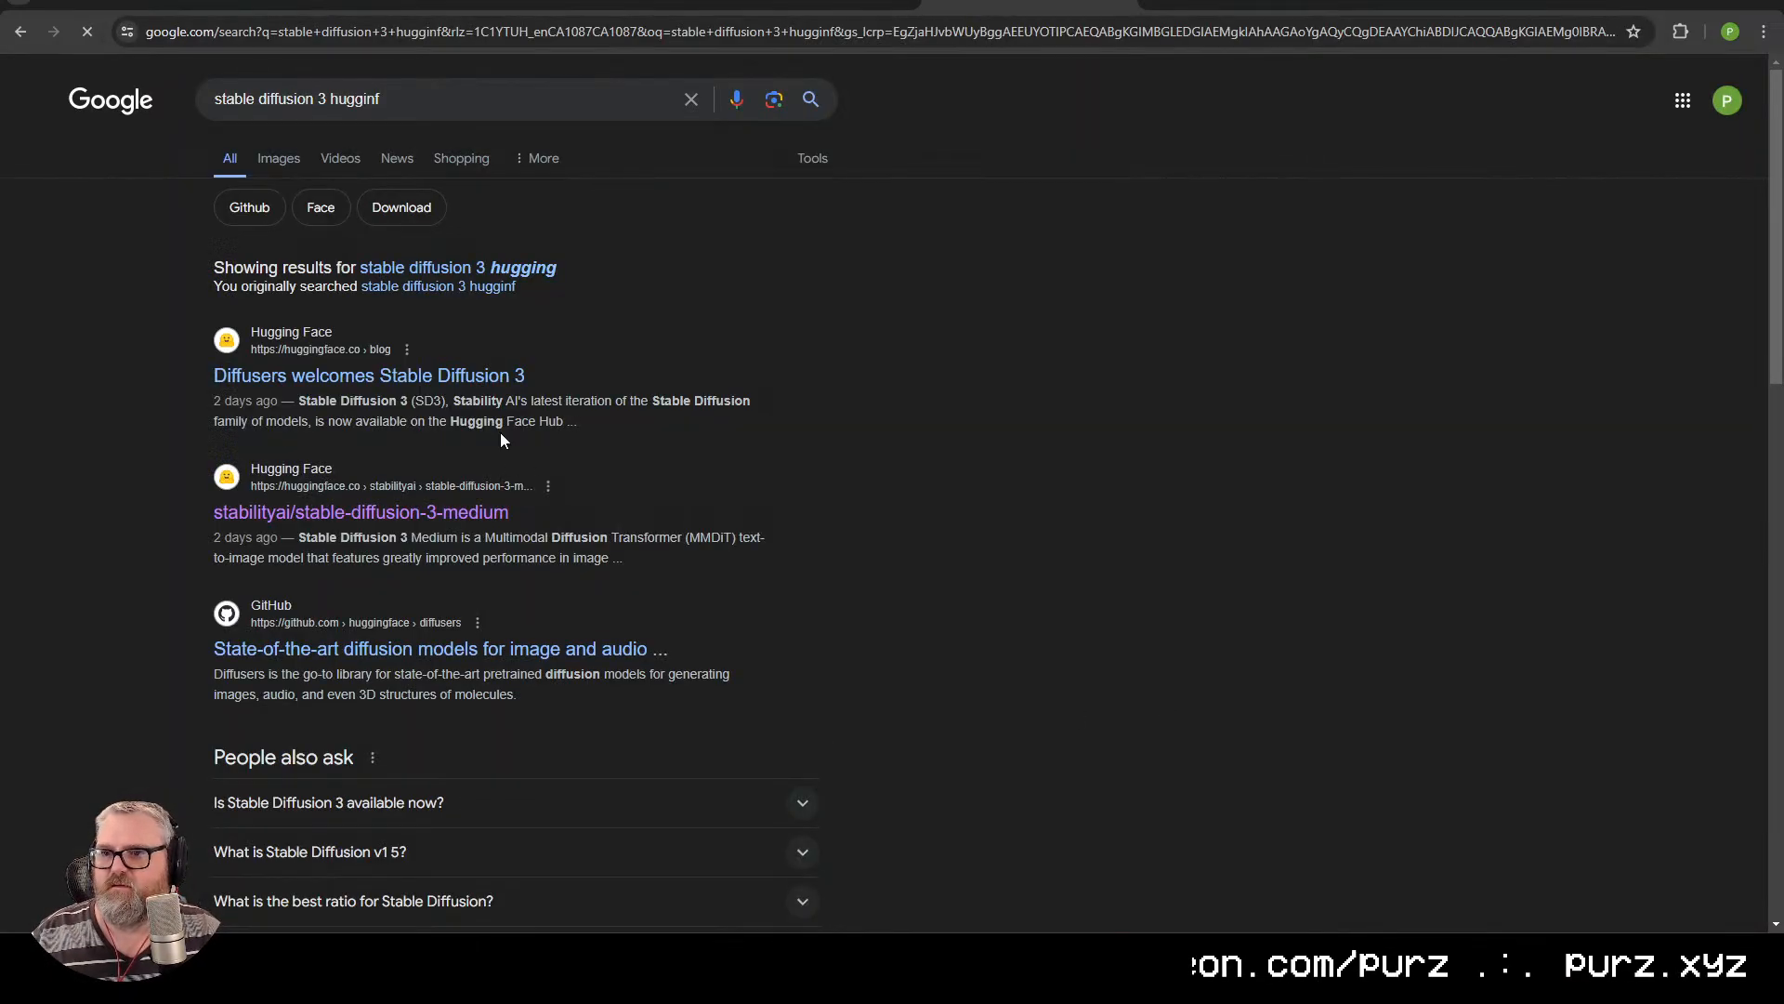
{"action": "left_click", "coordinate": [425, 516]}
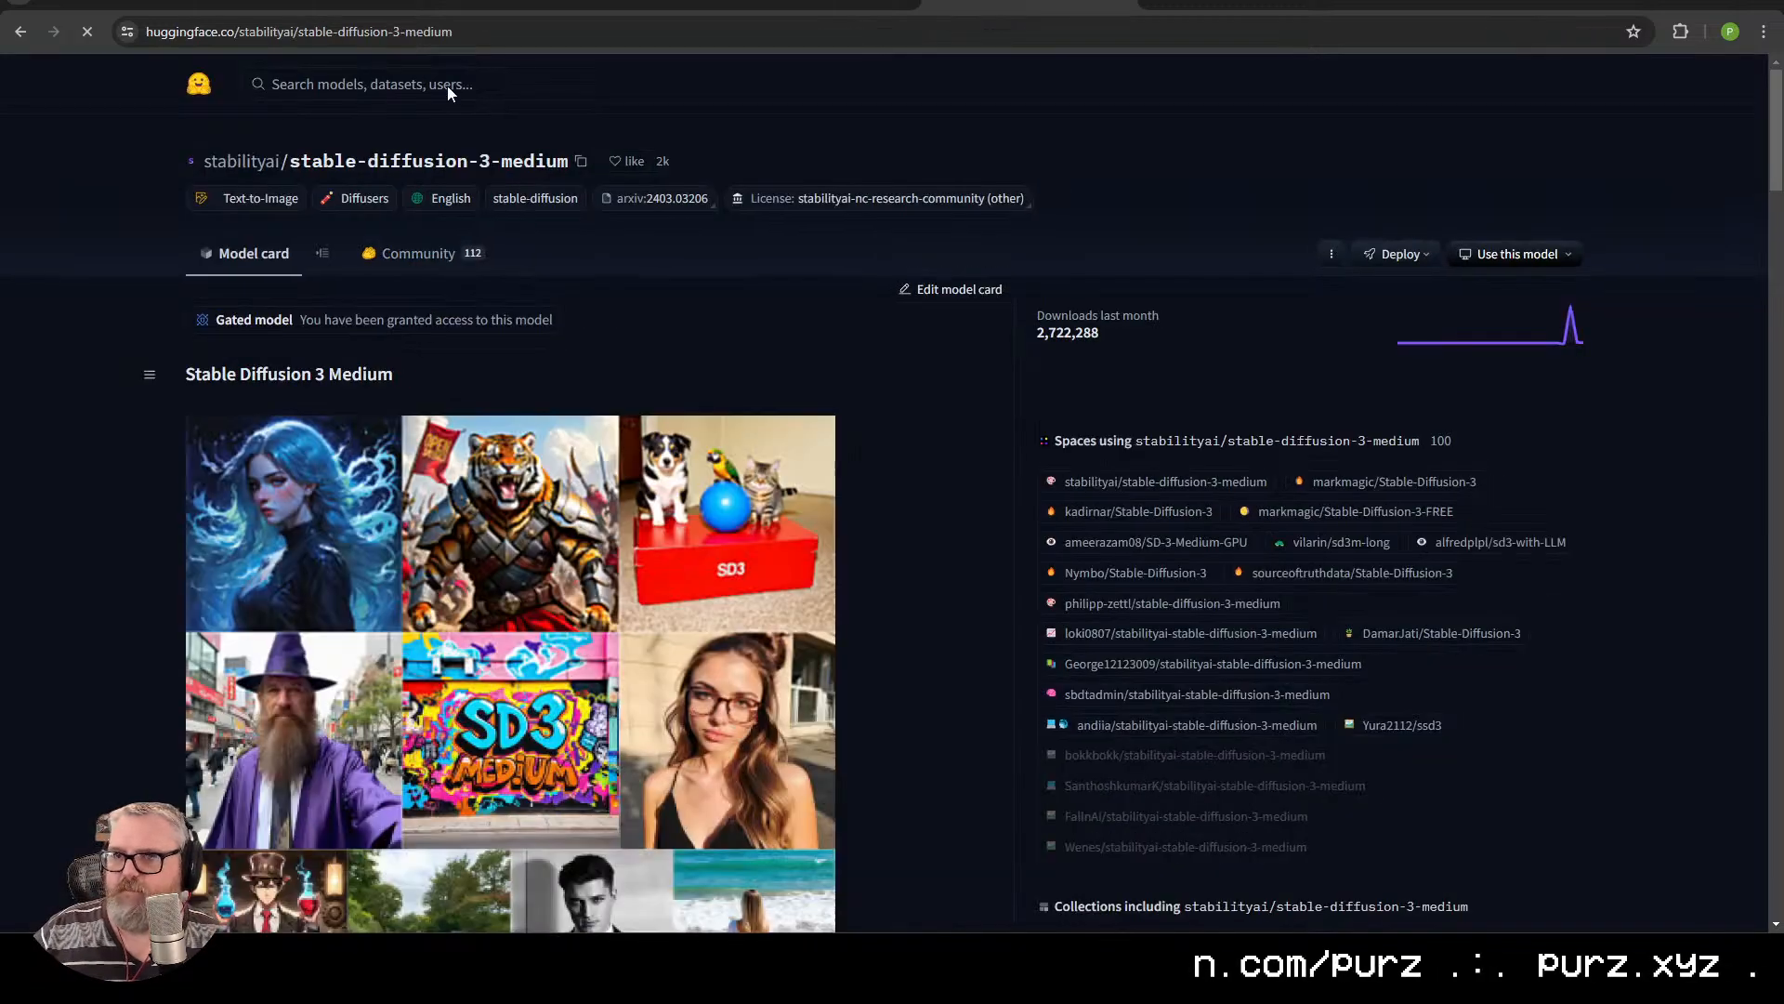
Open the repository's comfy_example_workflows folder and copy the link address of sd3_medium_example_workflow_multi_prompt.json.
{"action": "left_click", "coordinate": [459, 35]}
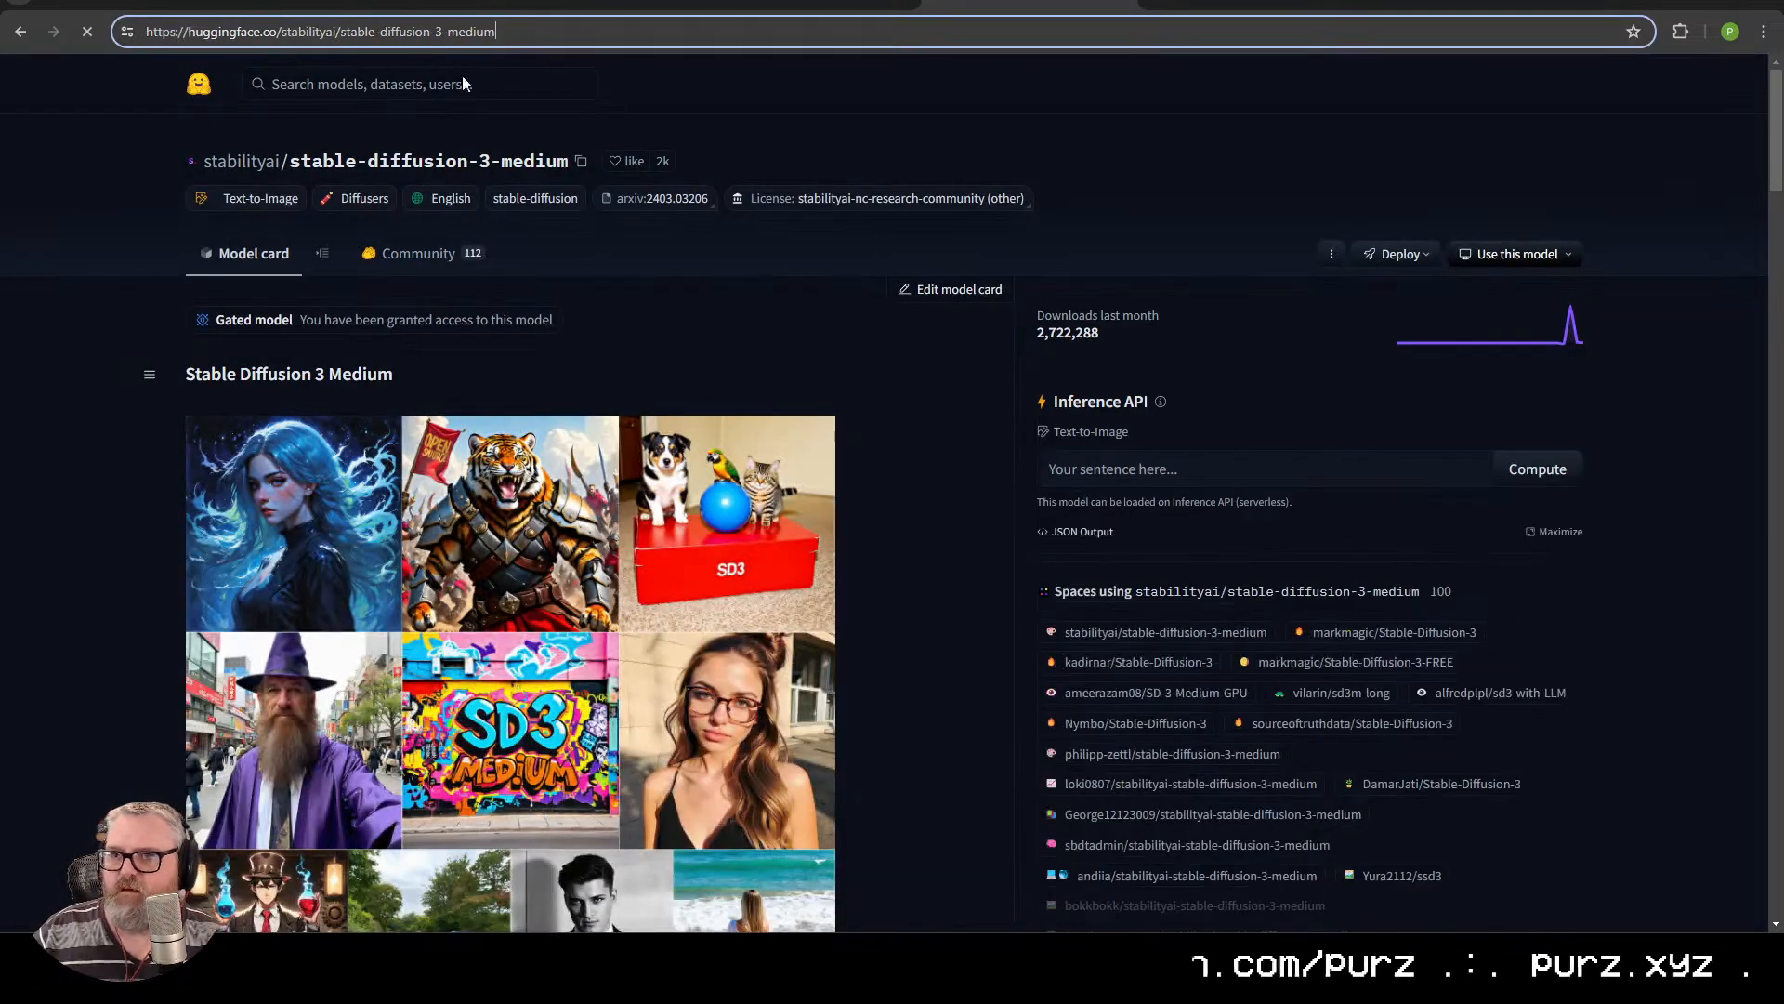
{"action": "key", "text": "alt+Tab"}
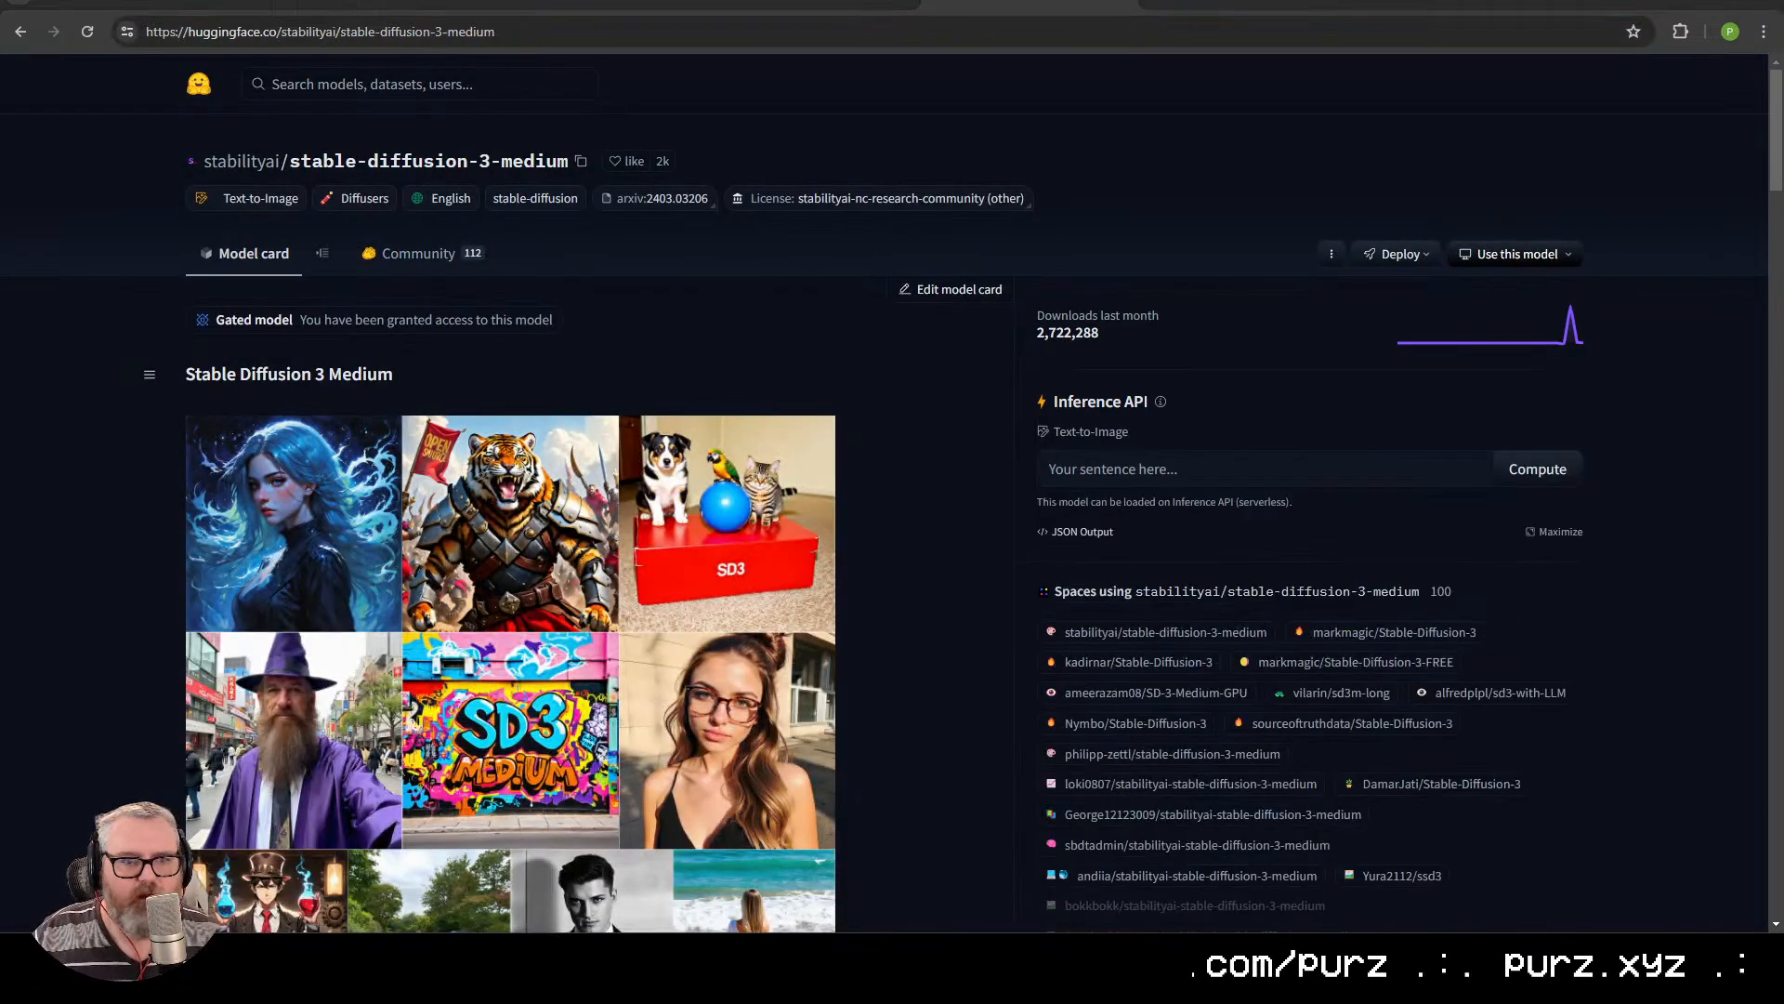
{"action": "scroll", "coordinate": [454, 361], "scroll_direction": "down", "scroll_amount": 15}
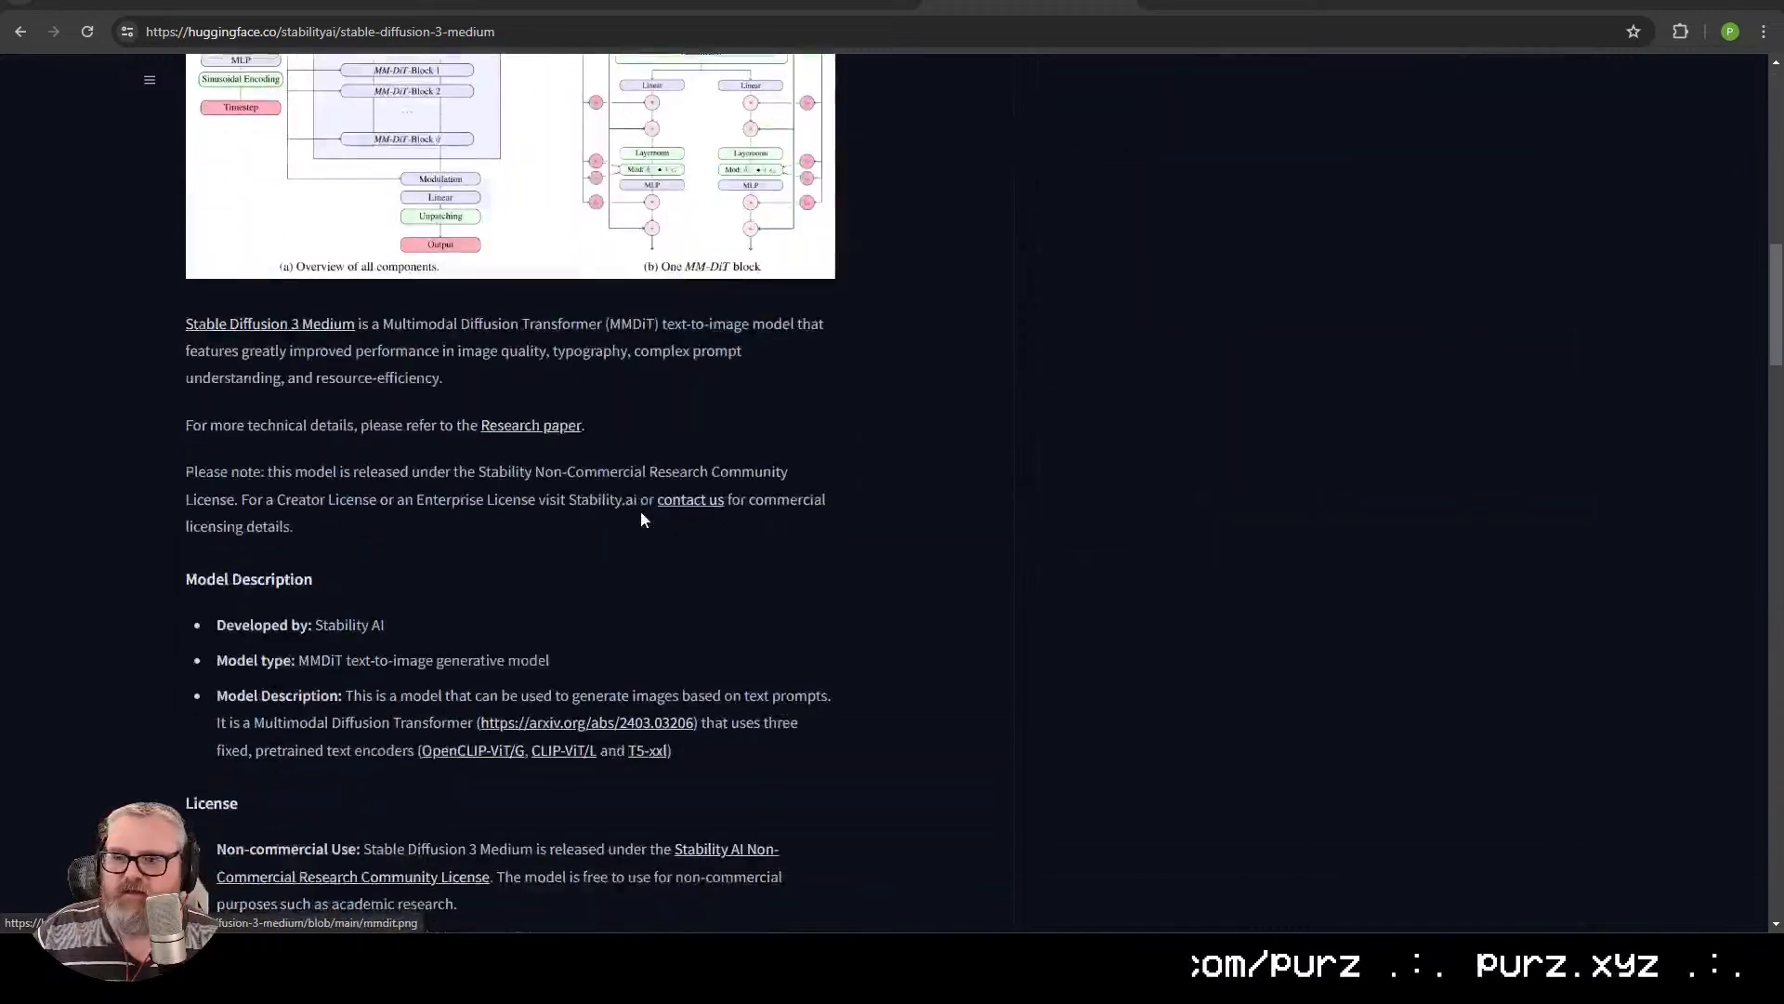
{"action": "scroll", "coordinate": [594, 536], "scroll_direction": "up", "scroll_amount": 15}
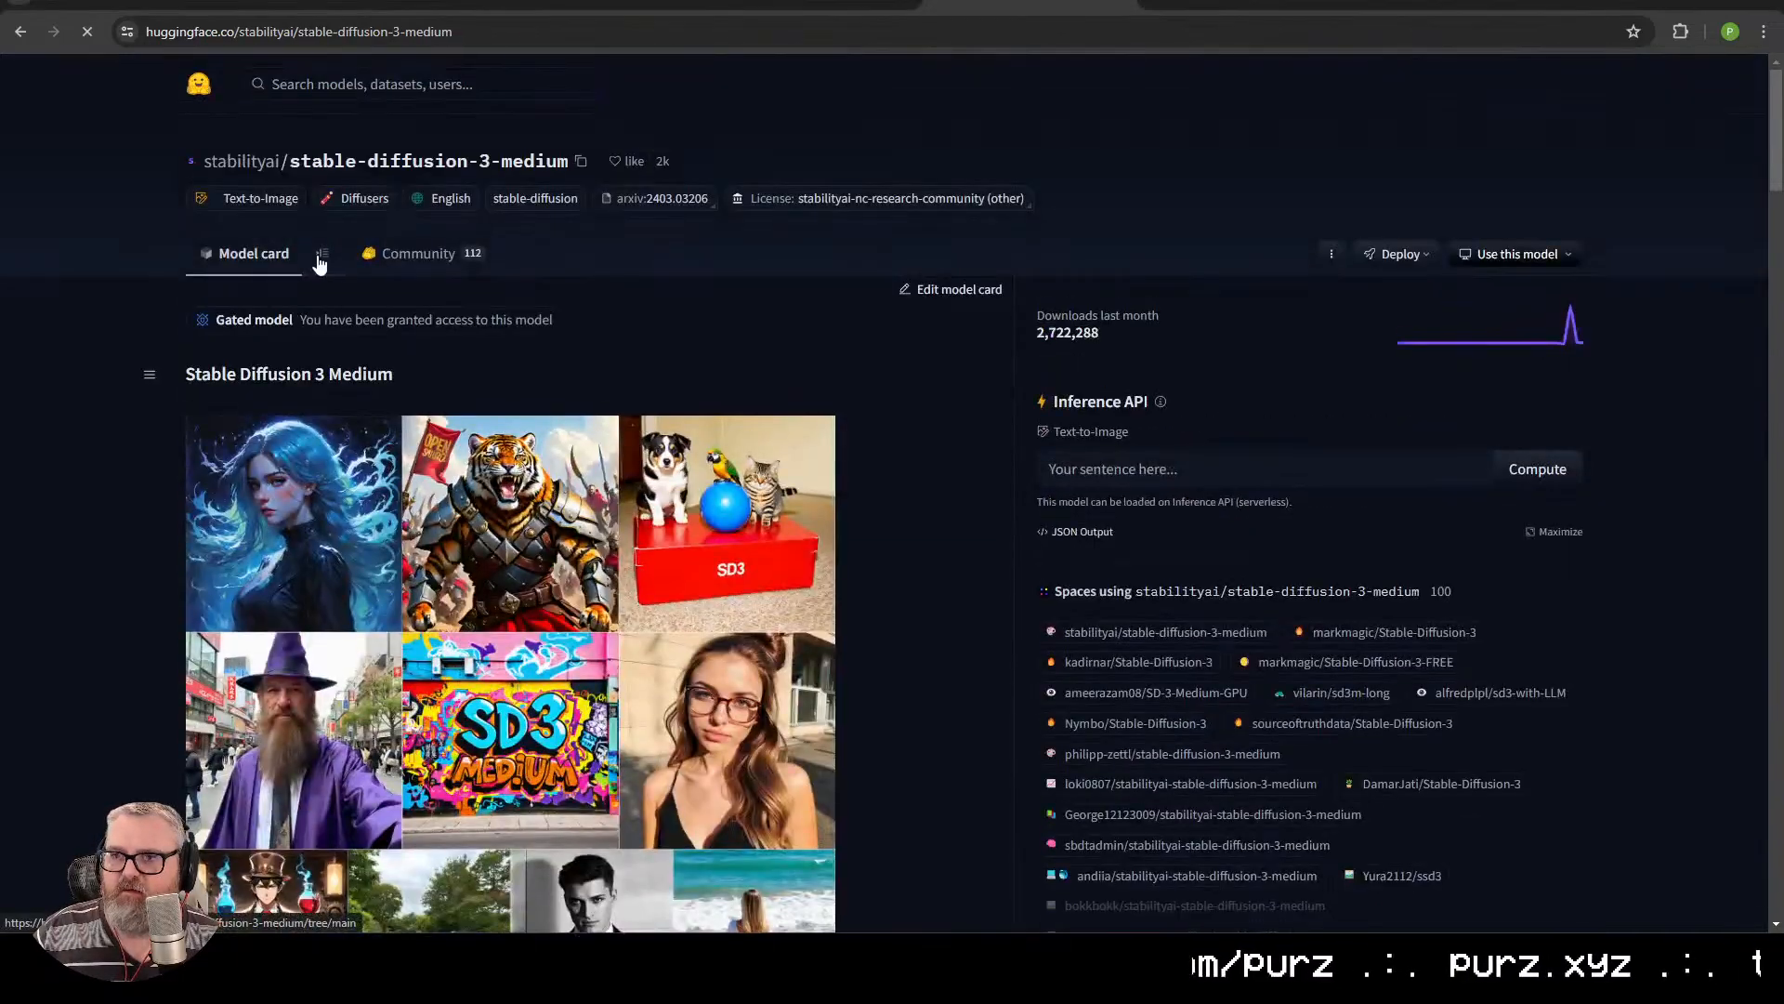
{"action": "left_click", "coordinate": [318, 254]}
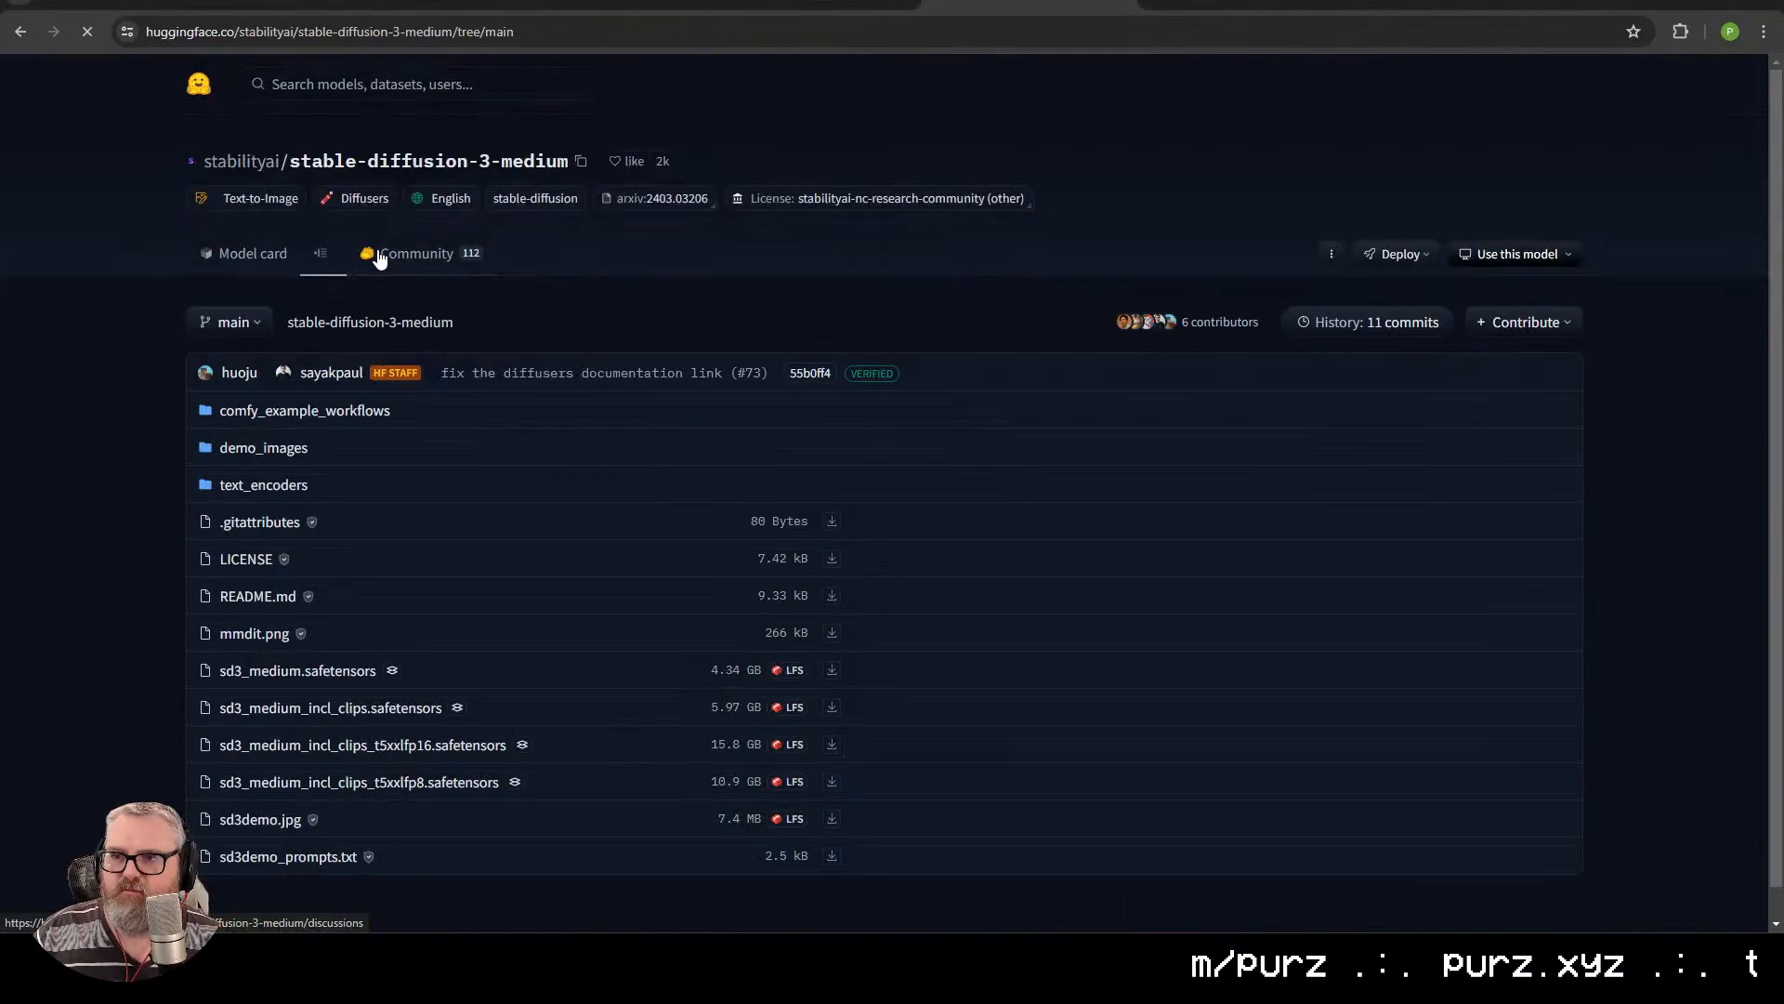
{"action": "left_click", "coordinate": [338, 415]}
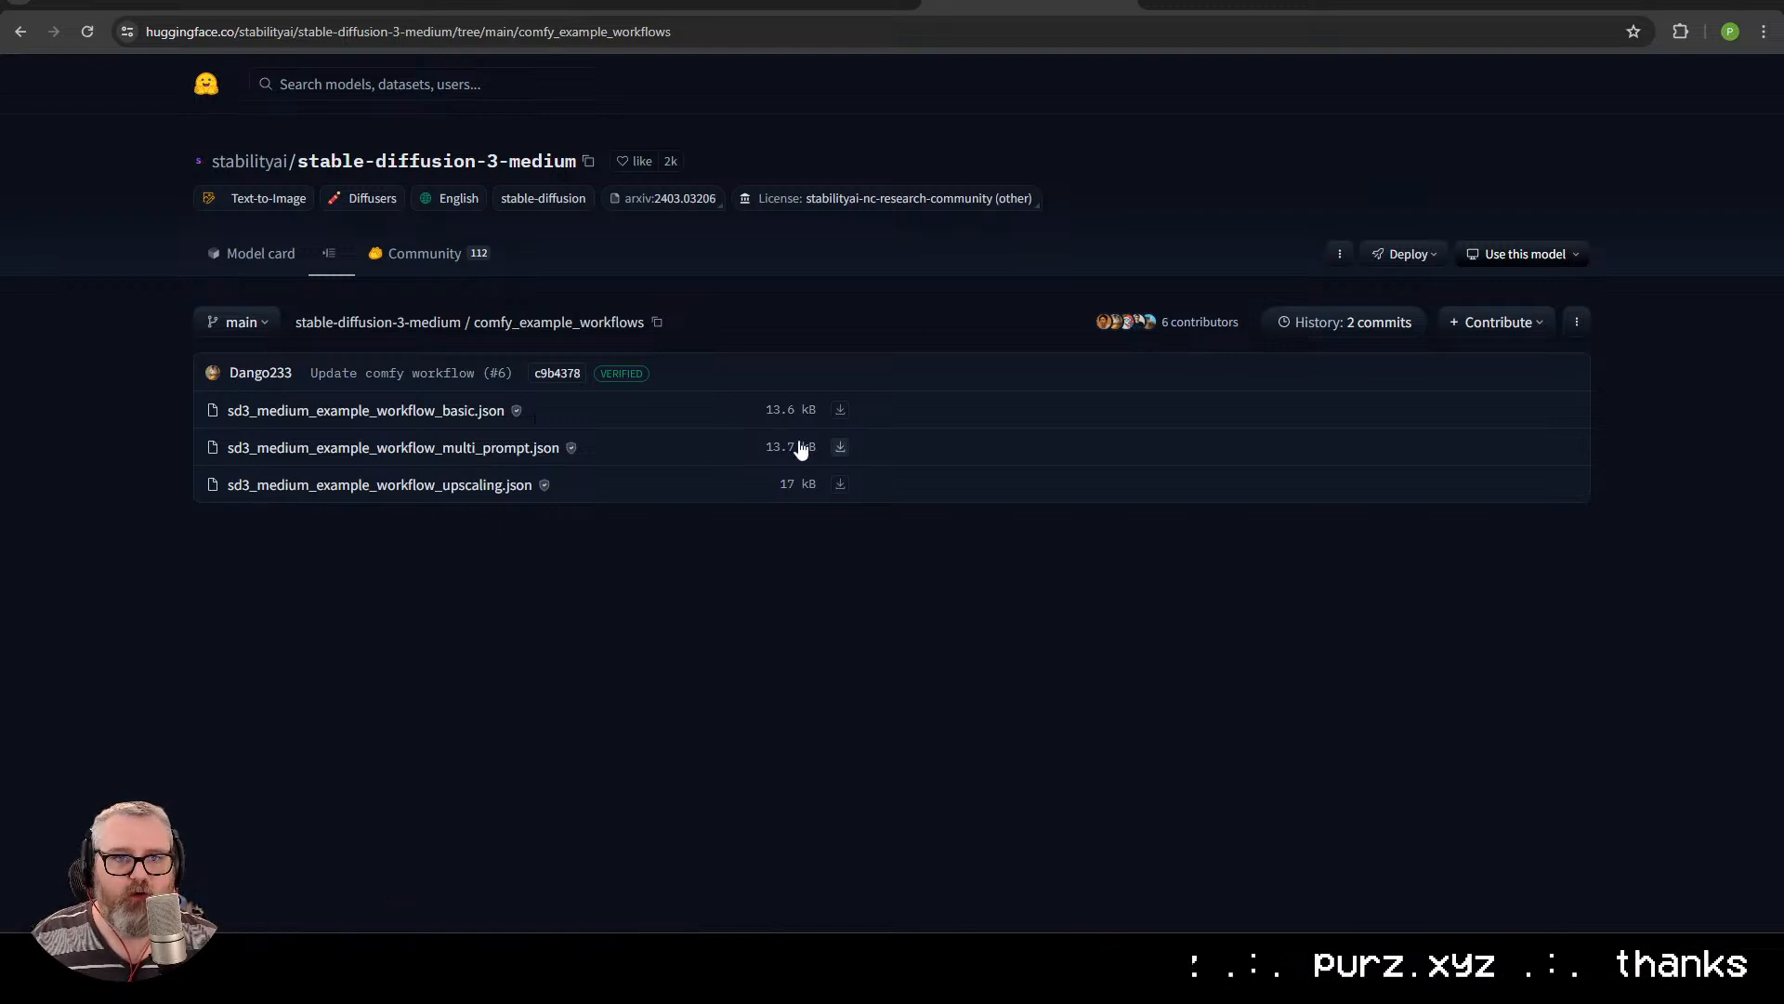
{"action": "right_click", "coordinate": [526, 451]}
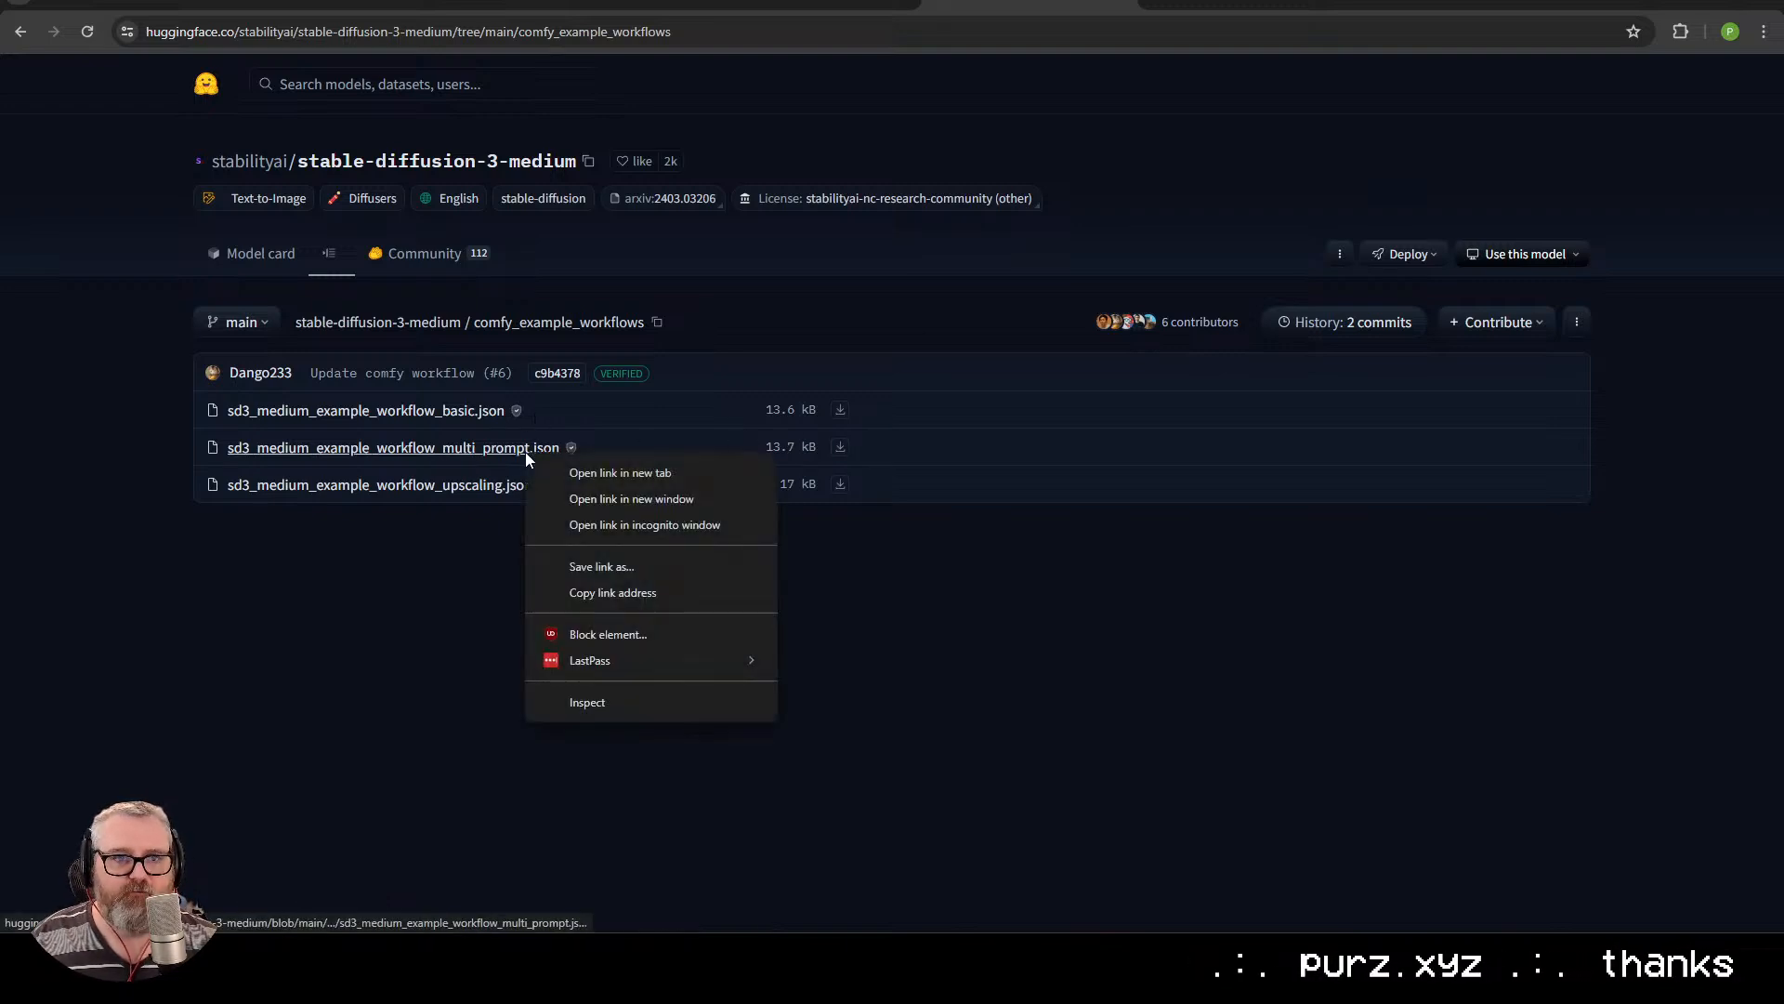
{"action": "left_click", "coordinate": [595, 592]}
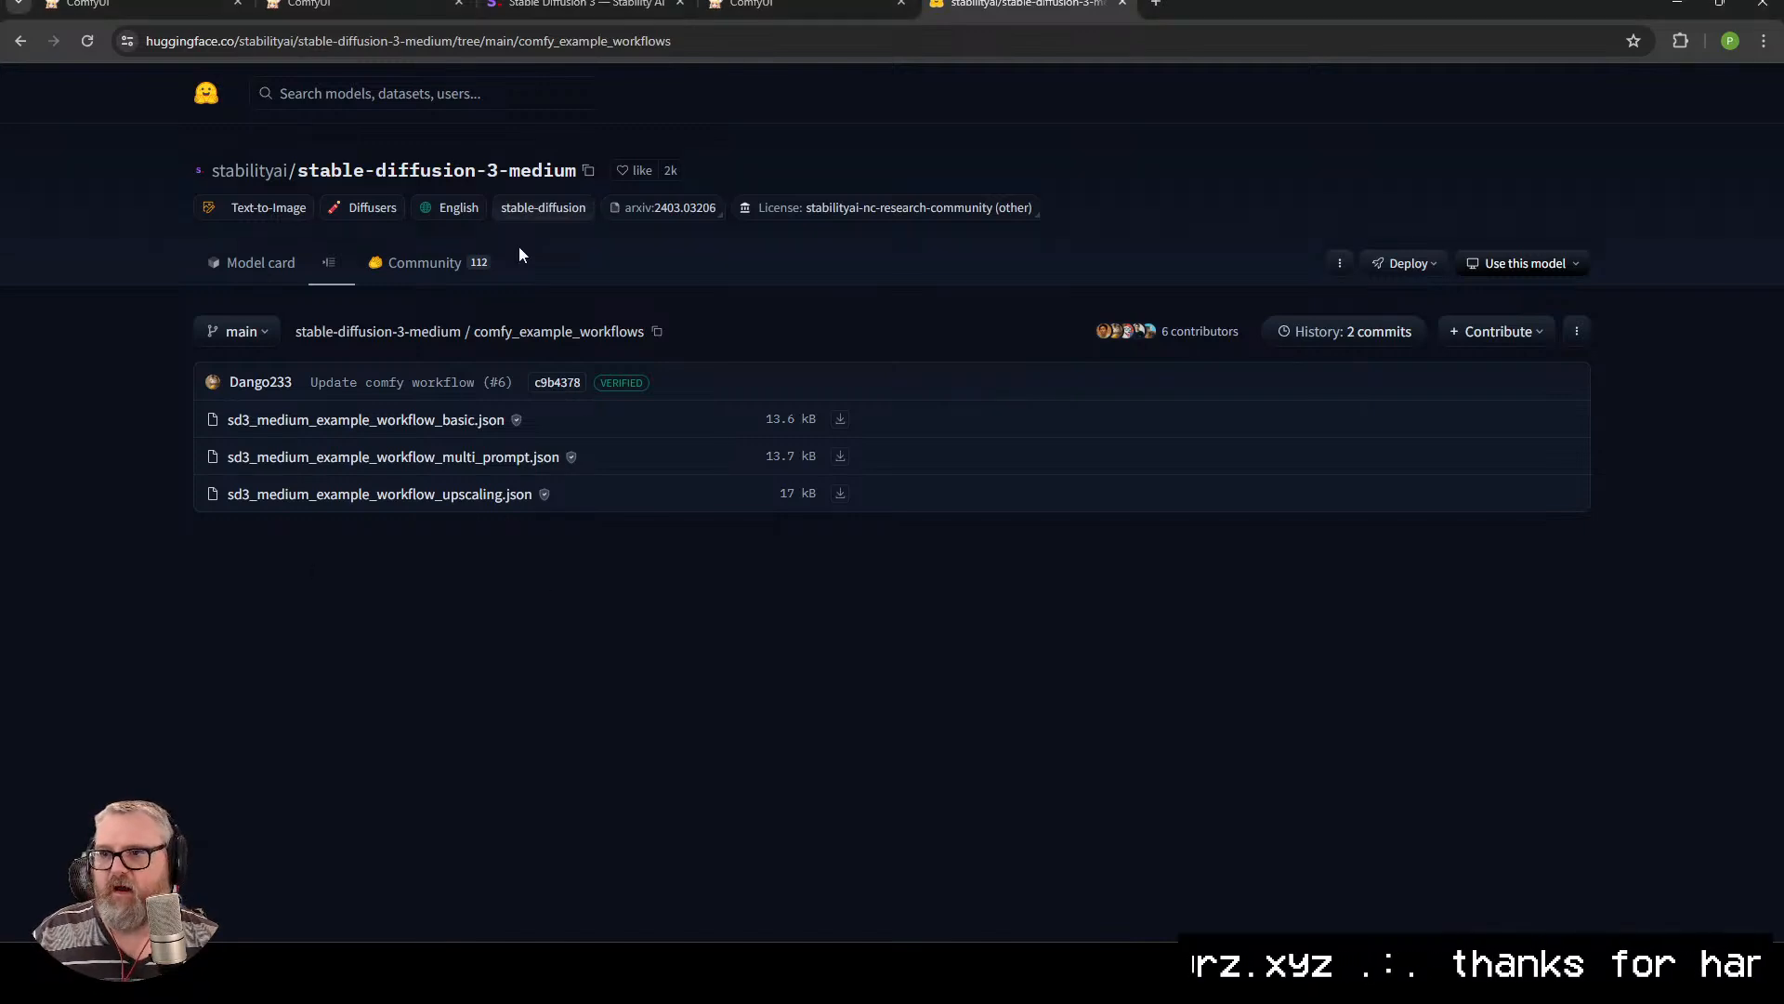
Switch to ComfyUI and load an SD3 Medium example workflow file from the Downloads folder.
{"action": "left_click", "coordinate": [790, 4]}
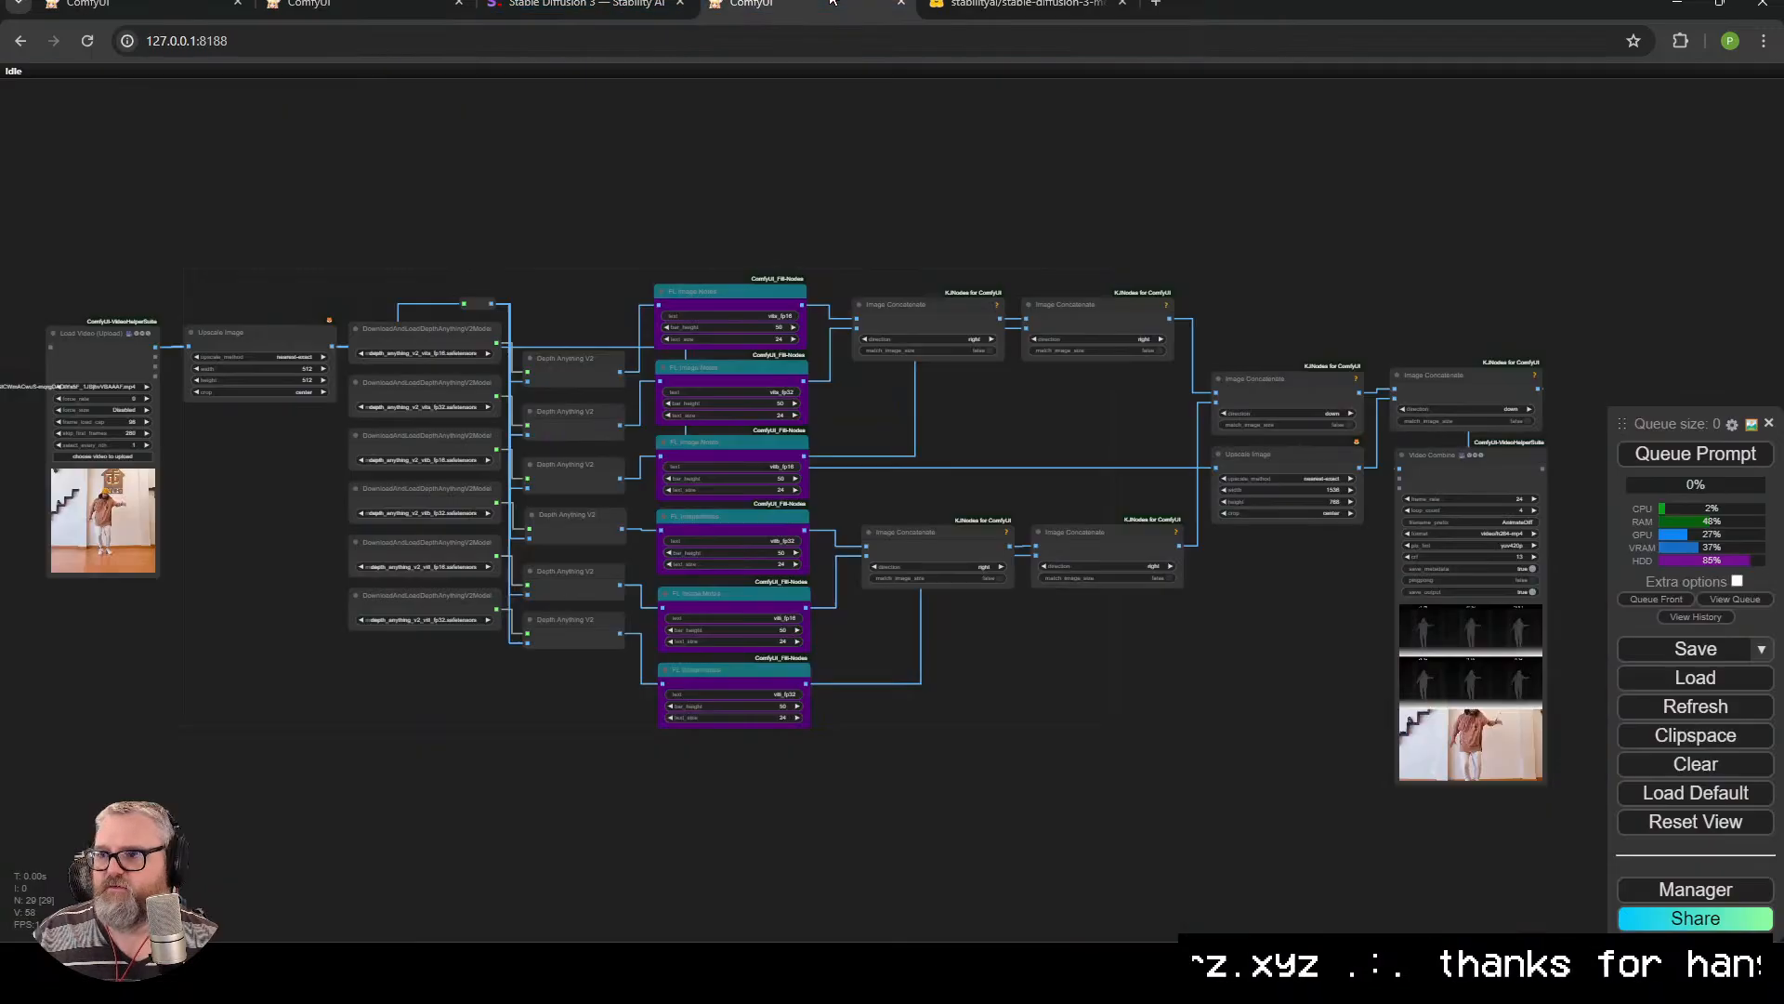
{"action": "left_click", "coordinate": [1695, 678]}
{"action": "left_click", "coordinate": [56, 353]}
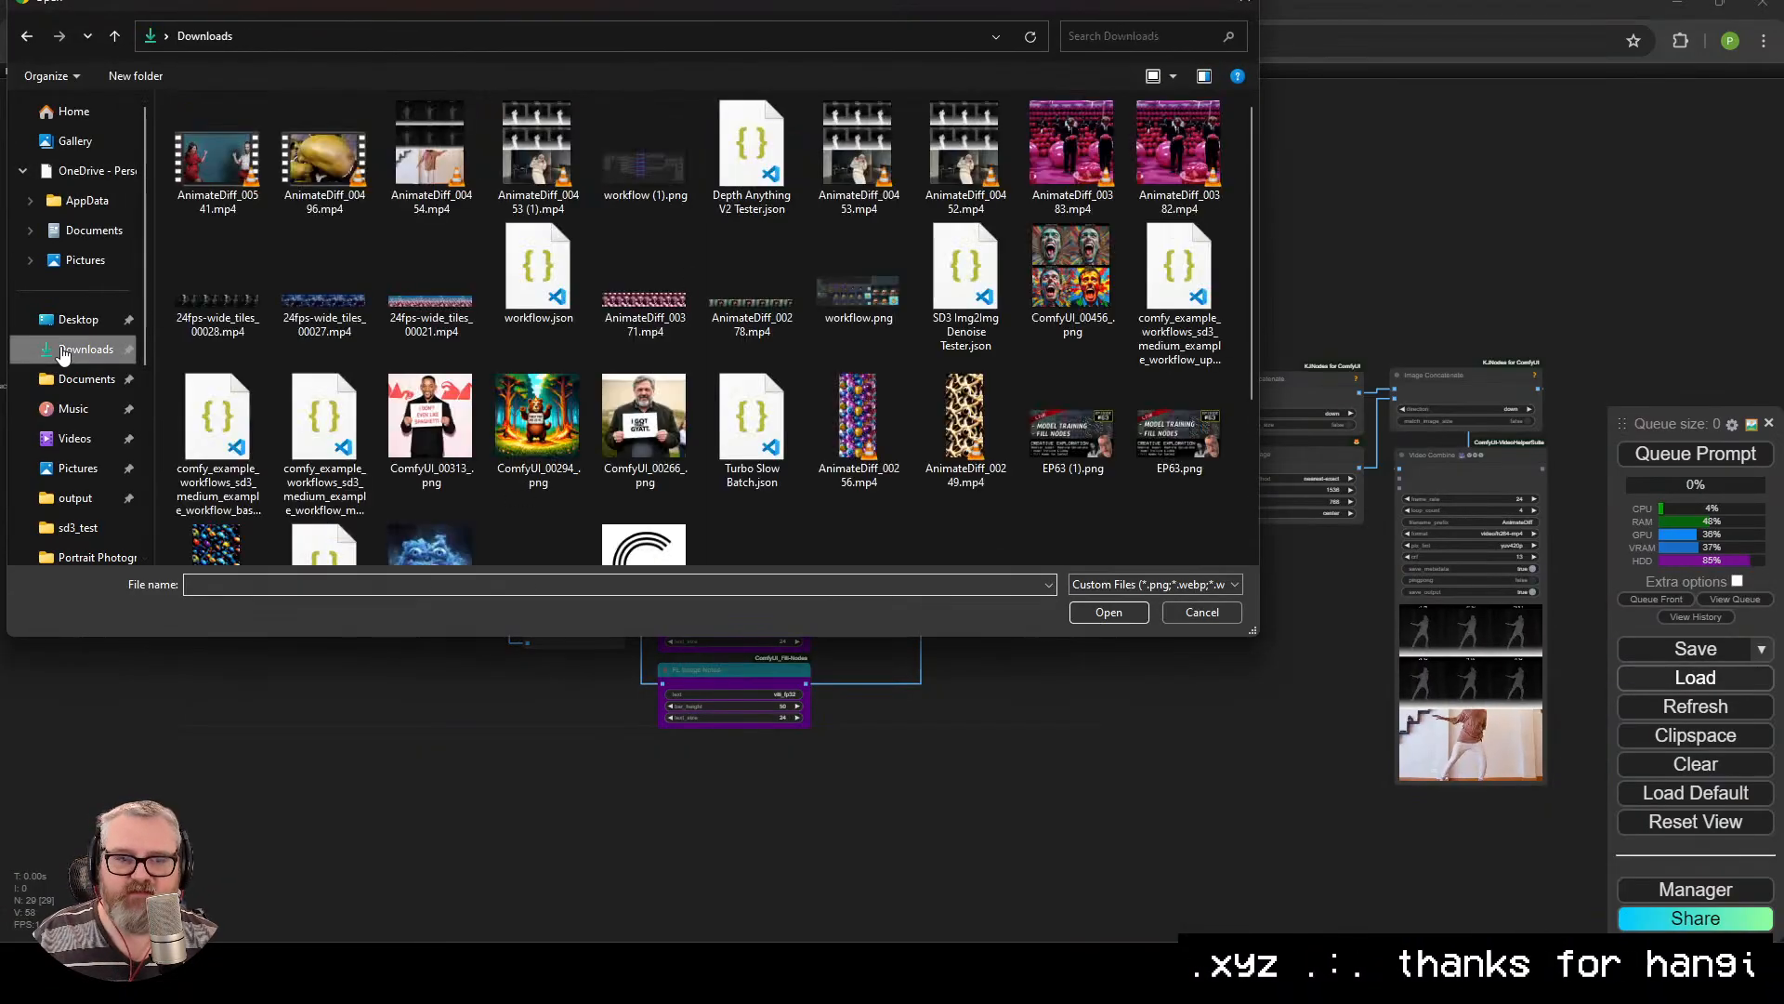
{"action": "left_click_drag", "start_coordinate": [565, 3], "coordinate": [465, 994]}
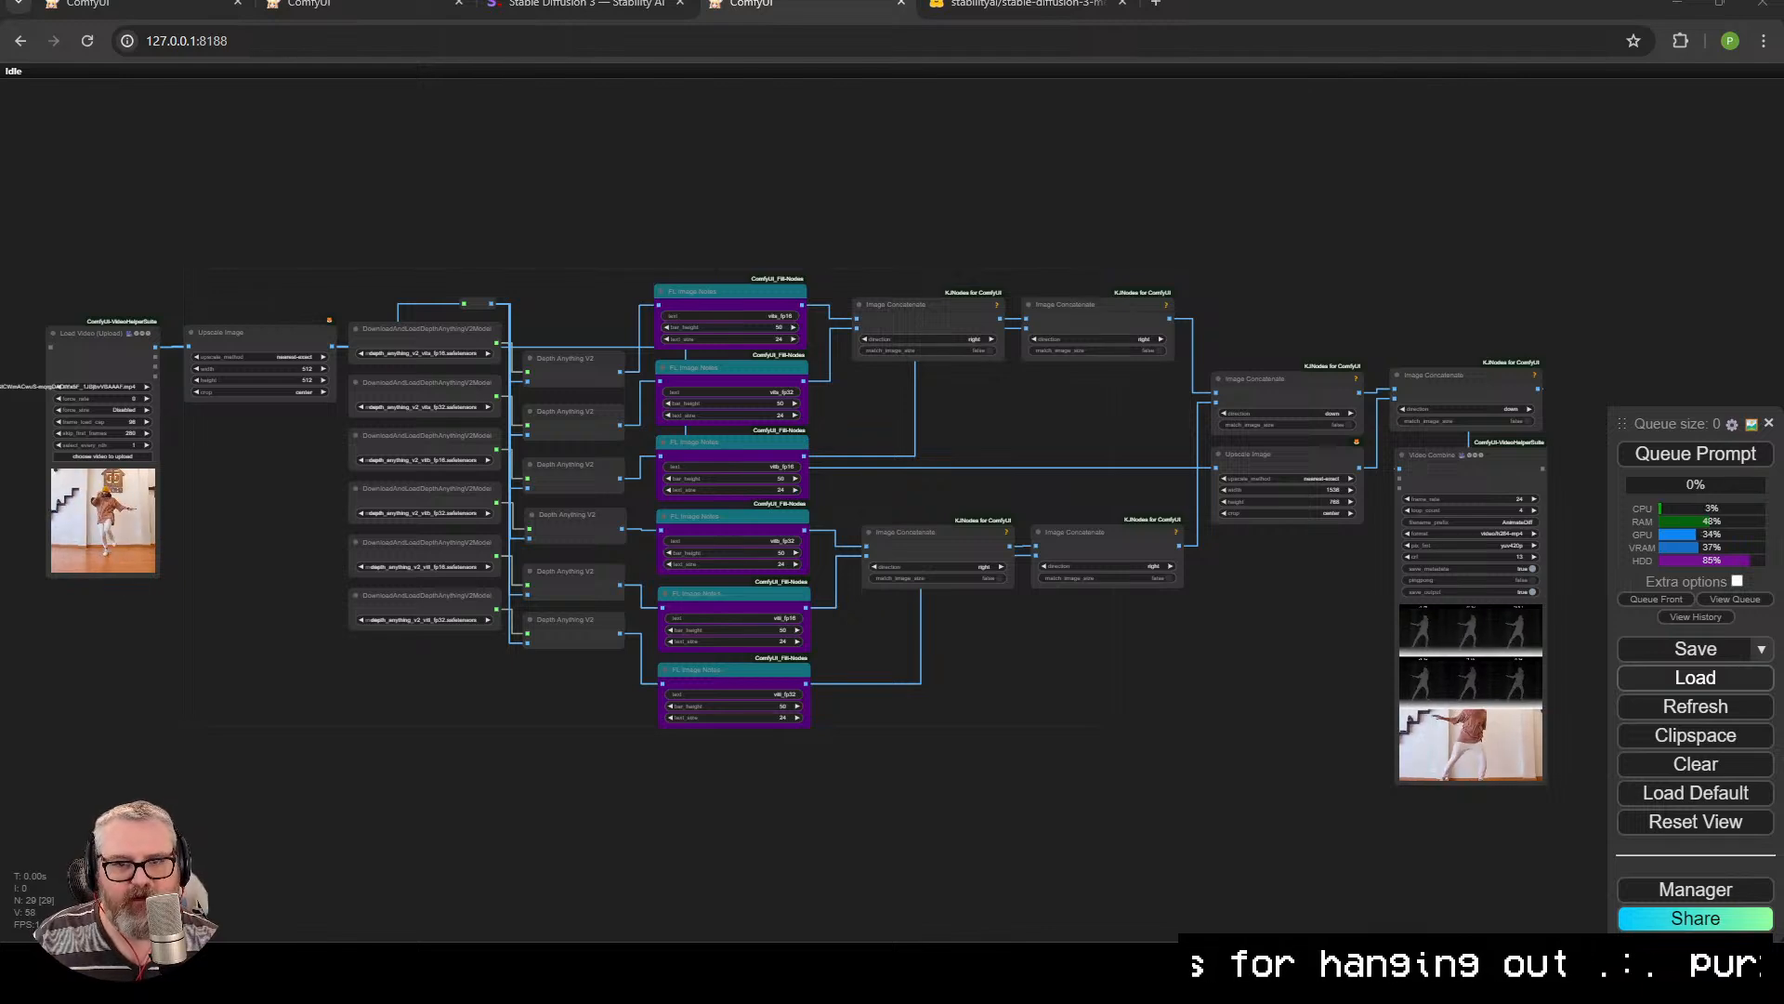
{"action": "left_click", "coordinate": [1511, 965]}
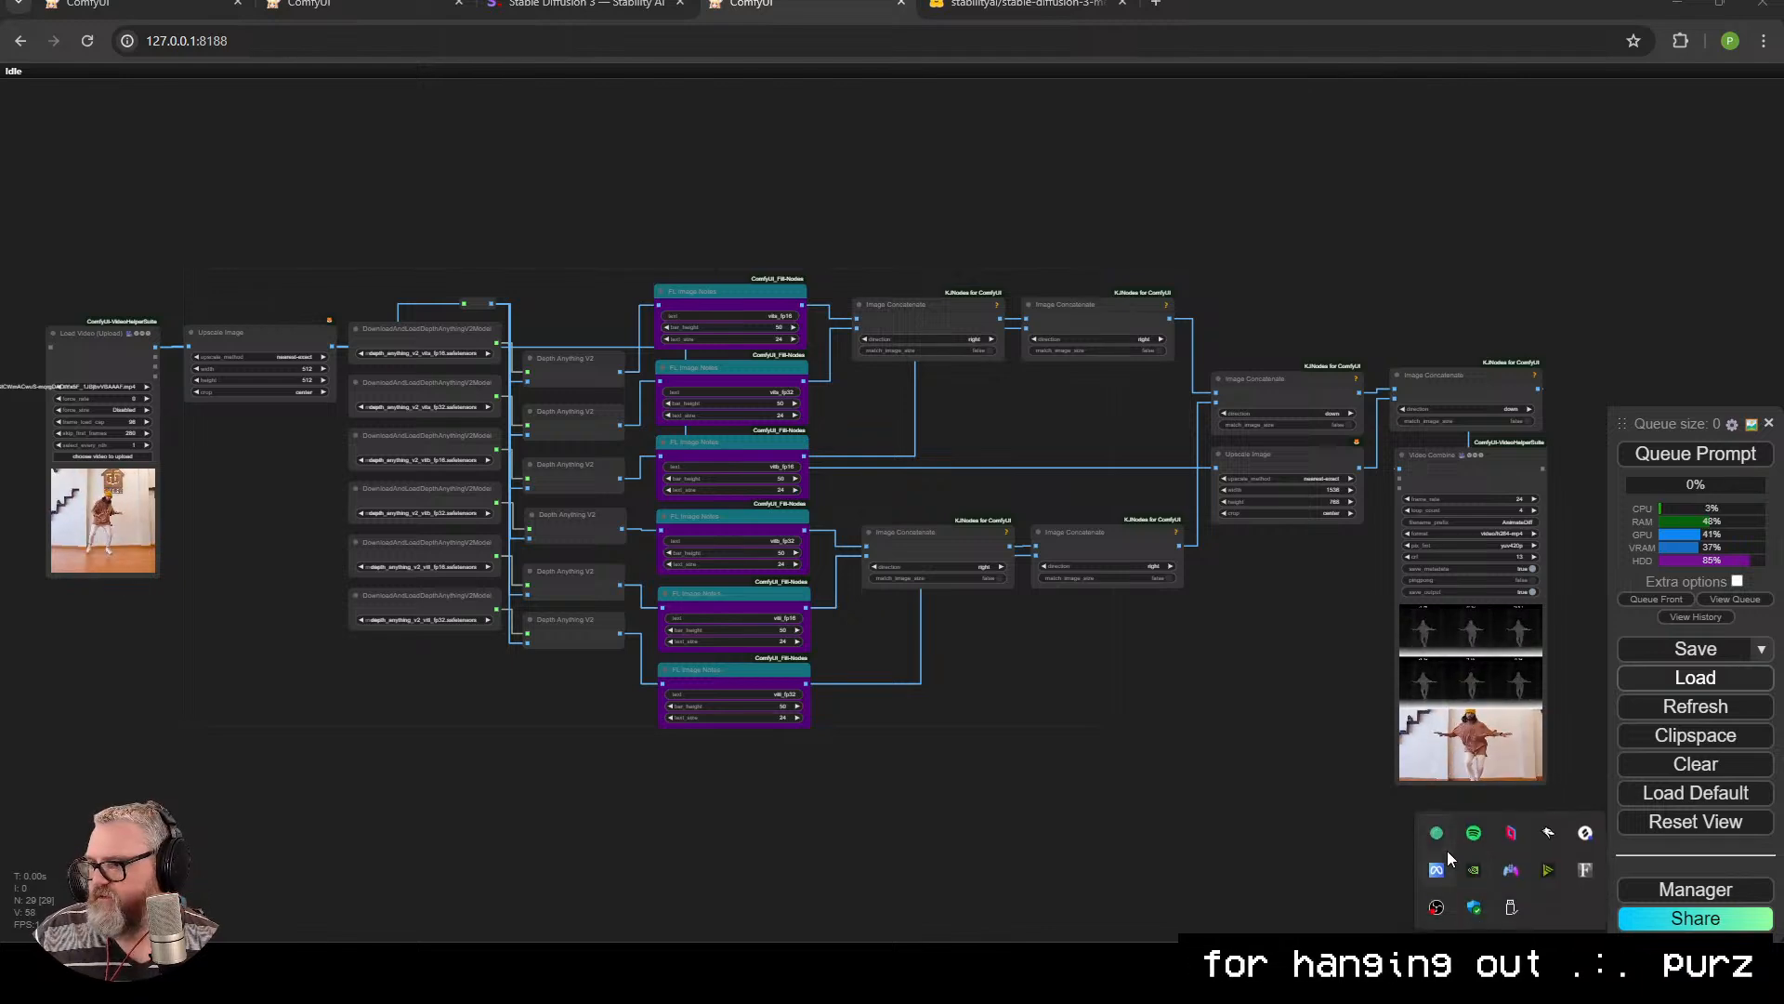
{"action": "left_click", "coordinate": [1511, 964]}
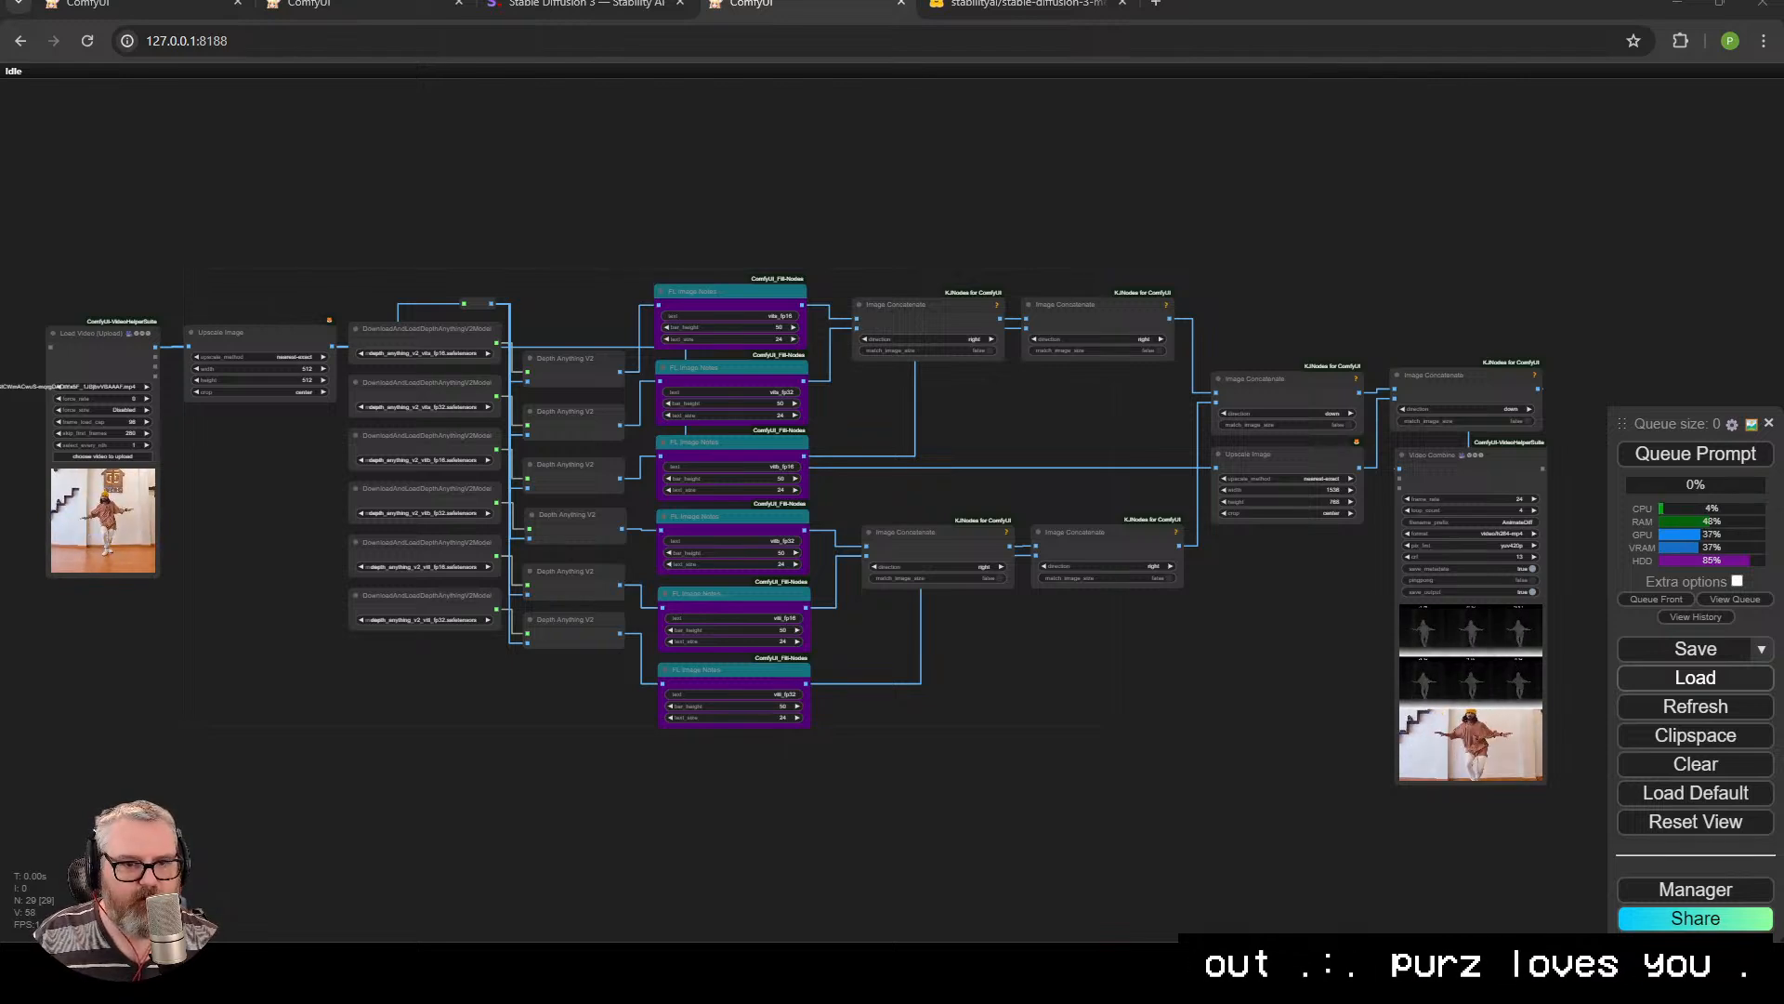
{"action": "double_click", "coordinate": [517, 594]}
Examine the loaded workflow's overall layout, its seed and latent image nodes, and the CLIPTextEncodeSD3 and negative prompt nodes.
{"action": "scroll", "coordinate": [225, 683], "scroll_direction": "down", "scroll_amount": 5}
{"action": "left_click_drag", "start_coordinate": [225, 682], "coordinate": [1046, 663]}
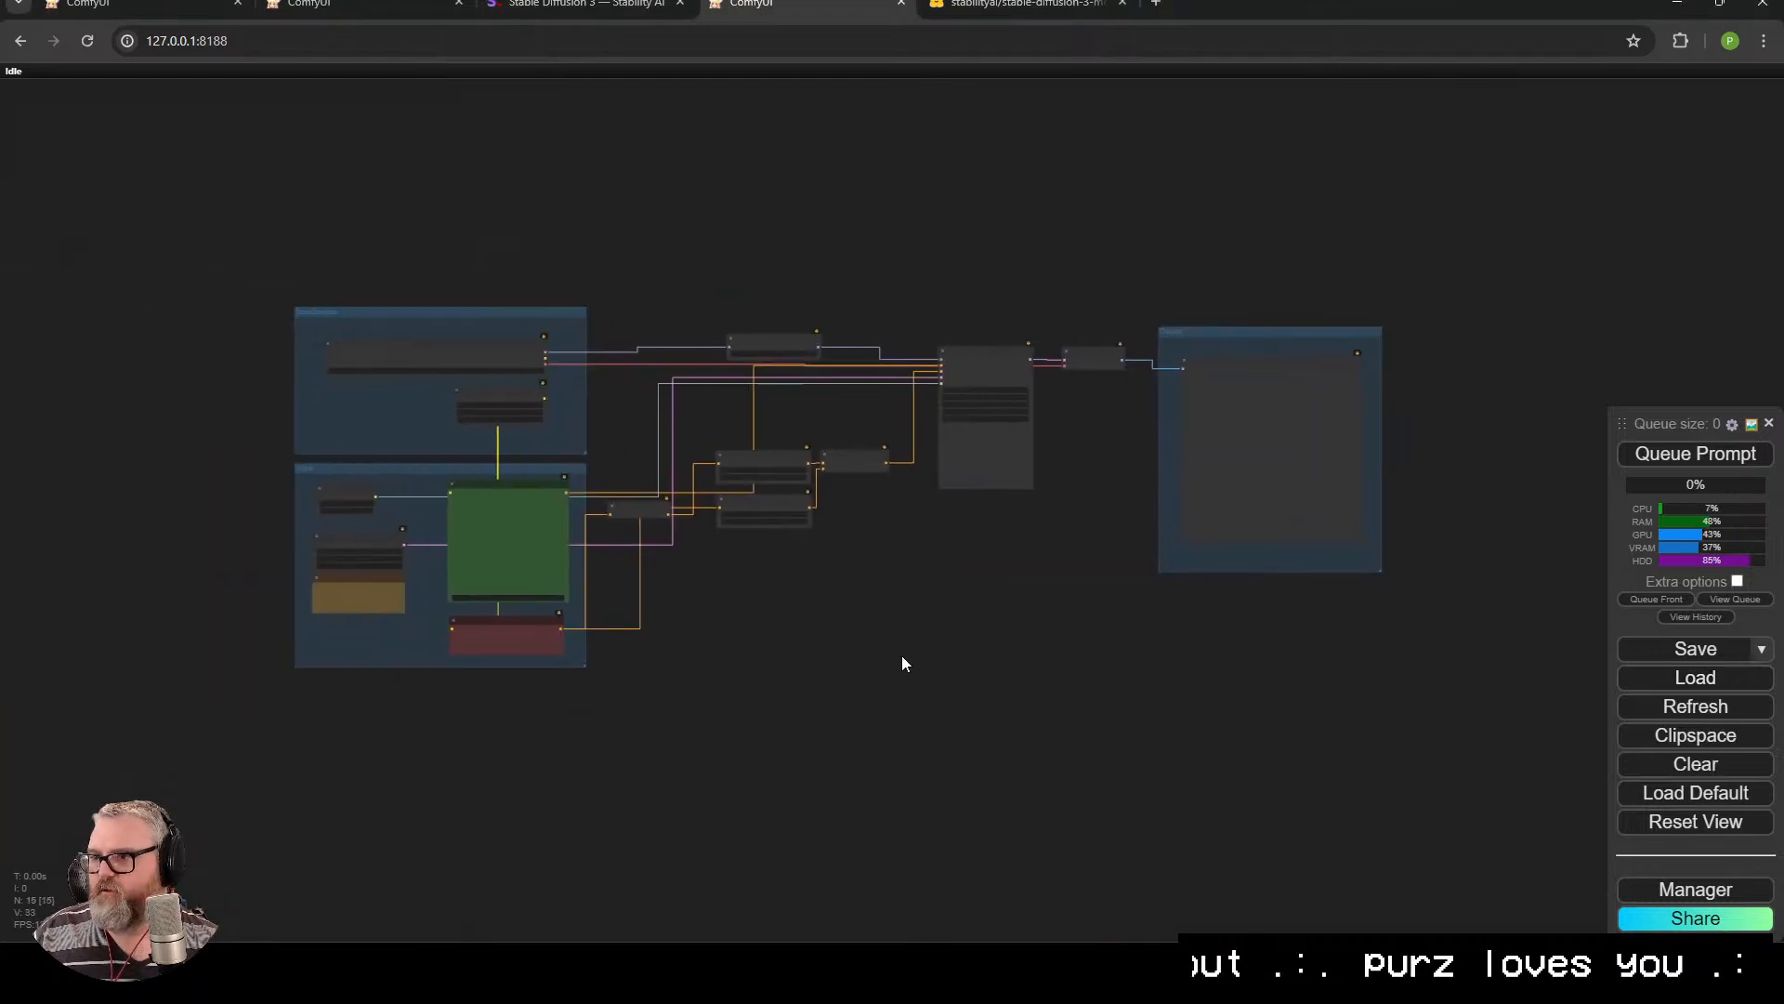
{"action": "scroll", "coordinate": [905, 652], "scroll_direction": "up", "scroll_amount": 4}
{"action": "left_click_drag", "start_coordinate": [911, 641], "coordinate": [925, 650]}
{"action": "scroll", "coordinate": [613, 431], "scroll_direction": "up", "scroll_amount": 6}
{"action": "left_click_drag", "start_coordinate": [364, 334], "coordinate": [970, 217]}
{"action": "scroll", "coordinate": [760, 442], "scroll_direction": "up", "scroll_amount": 4}
{"action": "scroll", "coordinate": [675, 410], "scroll_direction": "up", "scroll_amount": 1}
{"action": "left_click_drag", "start_coordinate": [674, 410], "coordinate": [437, 177]}
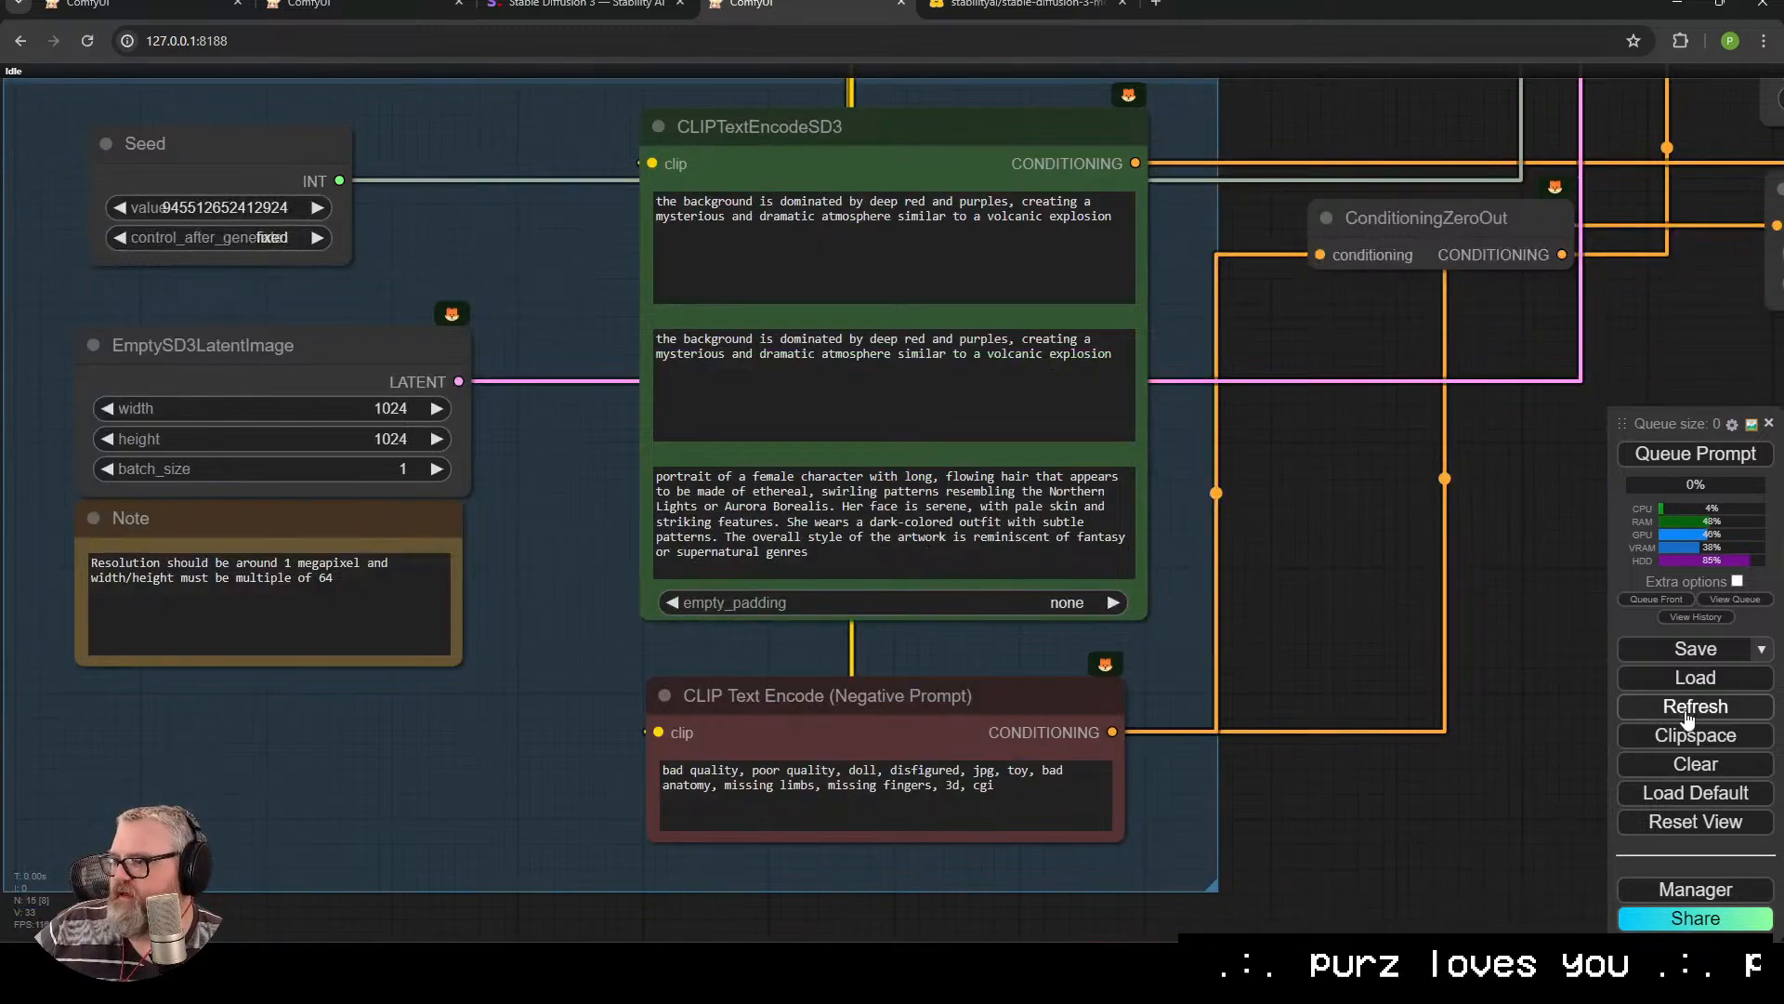
{"action": "left_click", "coordinate": [884, 537]}
{"action": "left_click_drag", "start_coordinate": [1365, 352], "coordinate": [890, 791]}
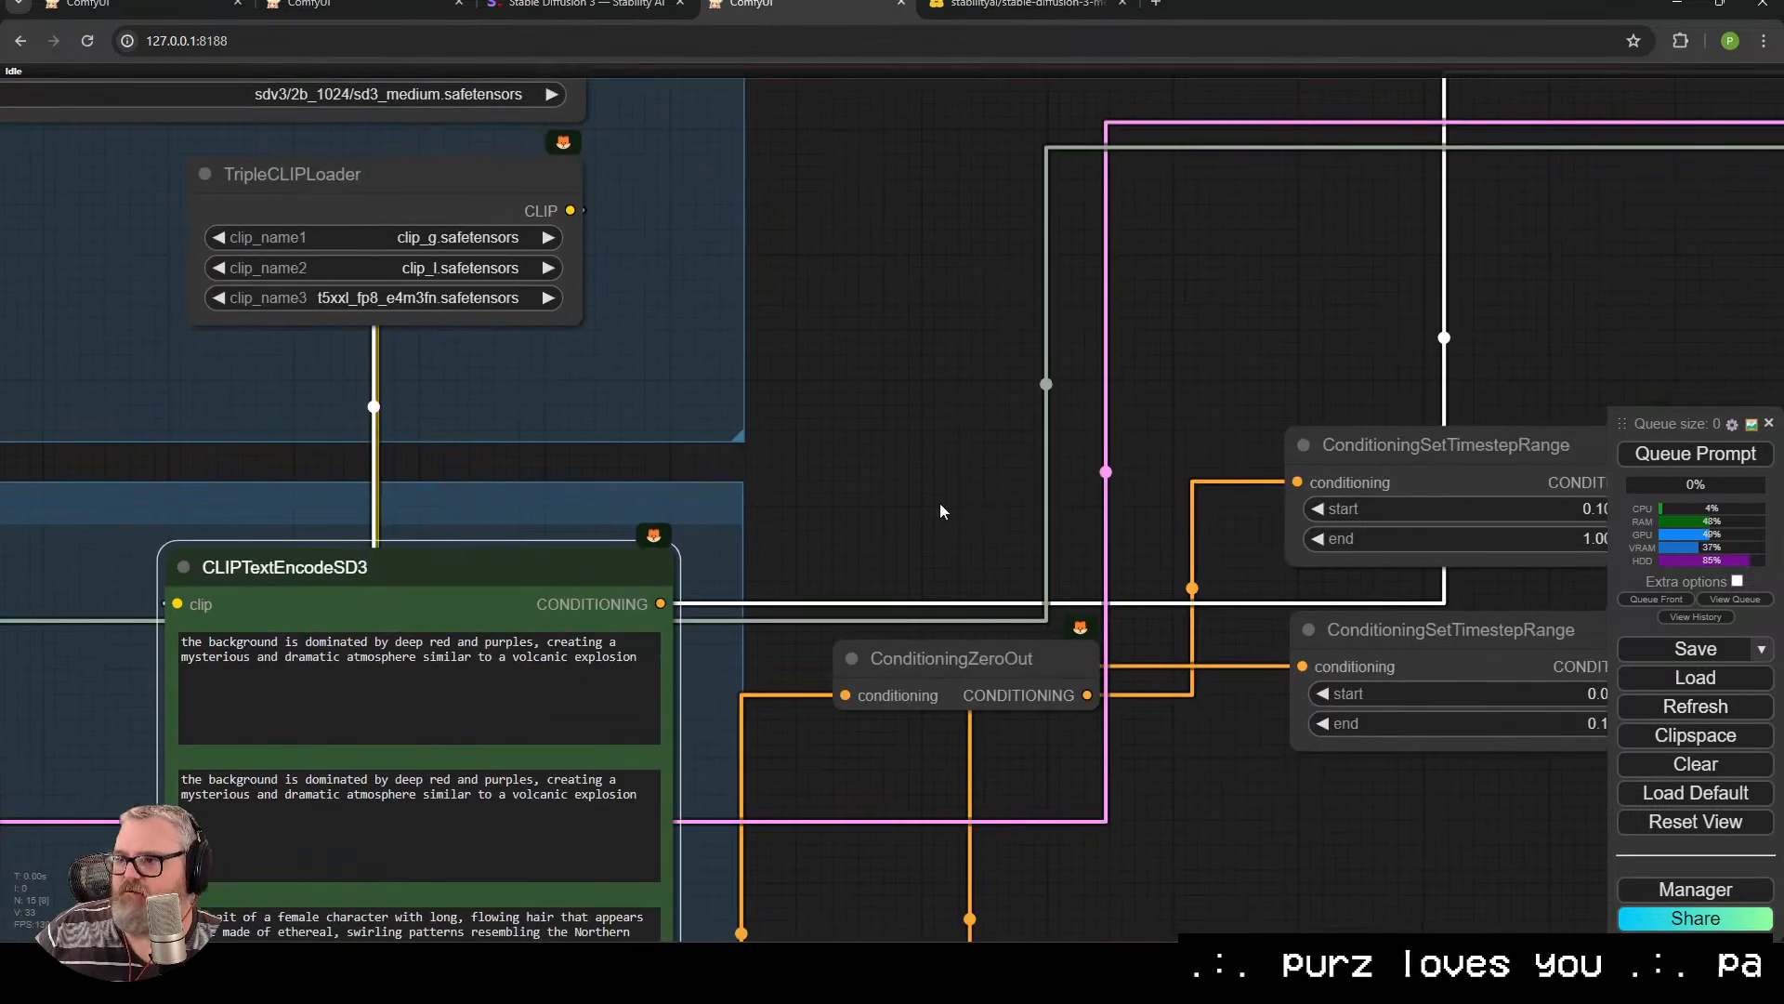
Select the ConditioningZeroOut, both ConditioningSetTimestepRange and Conditioning (Combine) nodes together to inspect that group.
{"action": "left_click_drag", "start_coordinate": [940, 504], "coordinate": [373, 378]}
{"action": "left_click_drag", "start_coordinate": [577, 344], "coordinate": [487, 434]}
{"action": "left_click_drag", "start_coordinate": [450, 281], "coordinate": [1229, 758]}
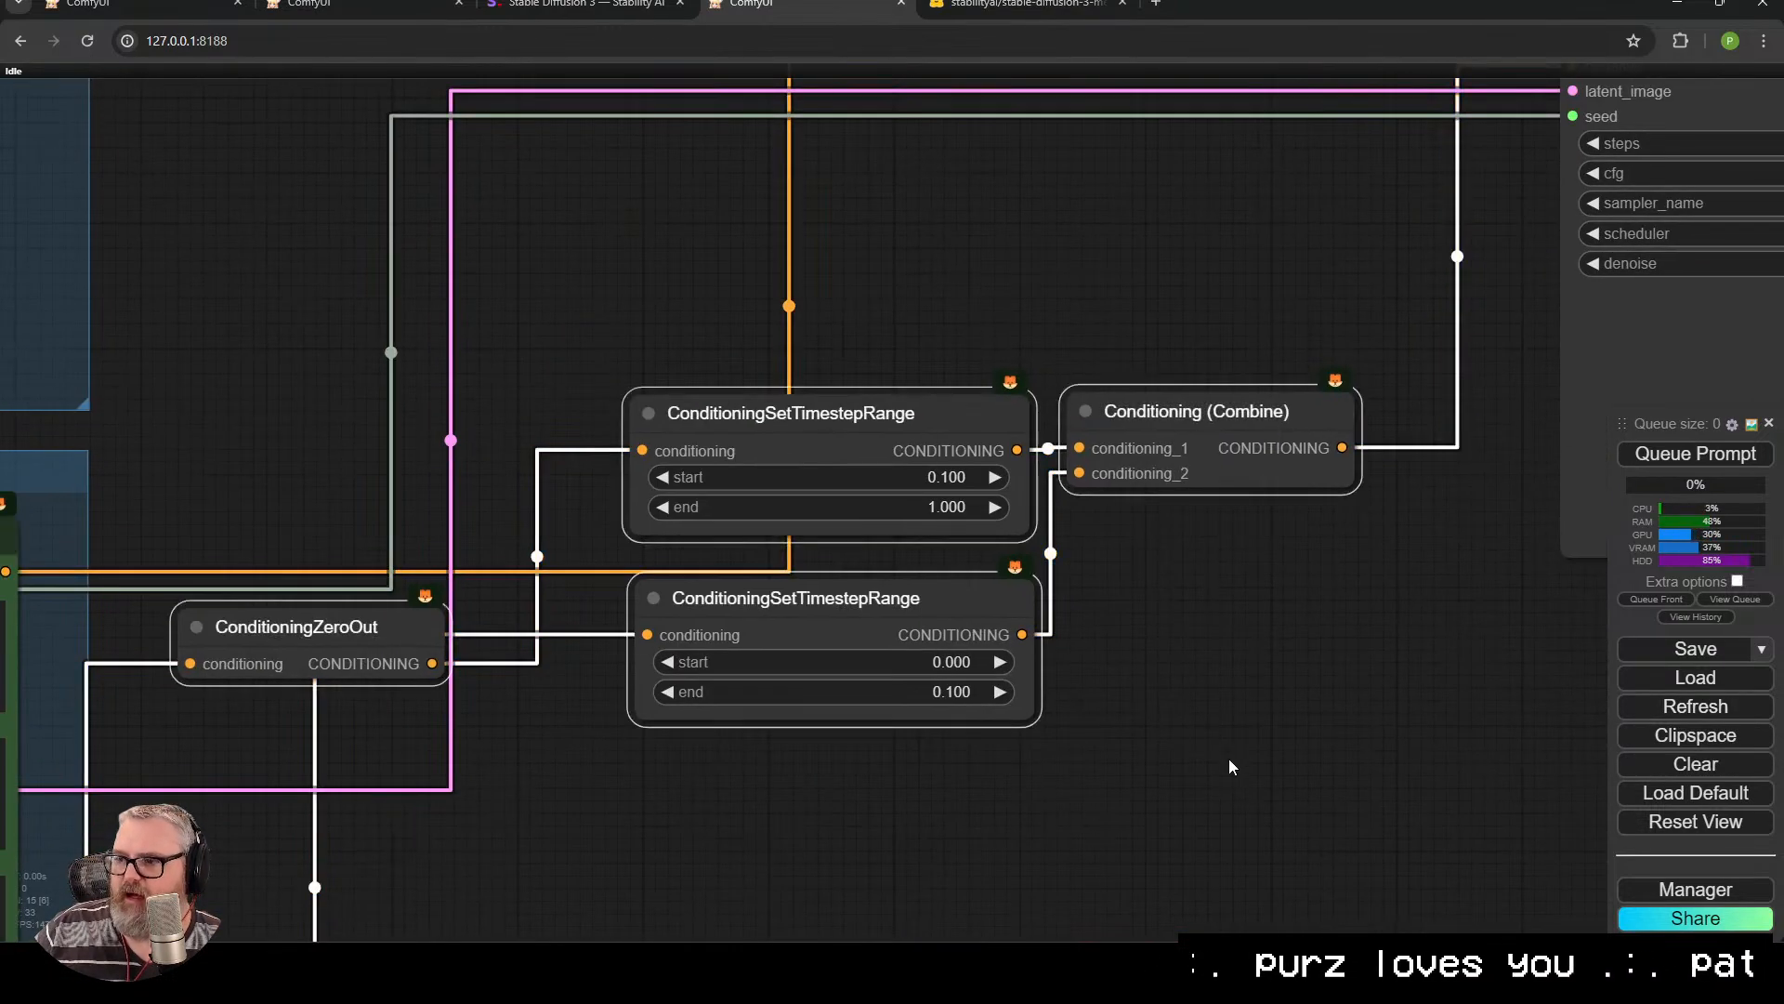
{"action": "left_click_drag", "start_coordinate": [1215, 669], "coordinate": [1188, 650]}
{"action": "scroll", "coordinate": [1152, 605], "scroll_direction": "down", "scroll_amount": 1}
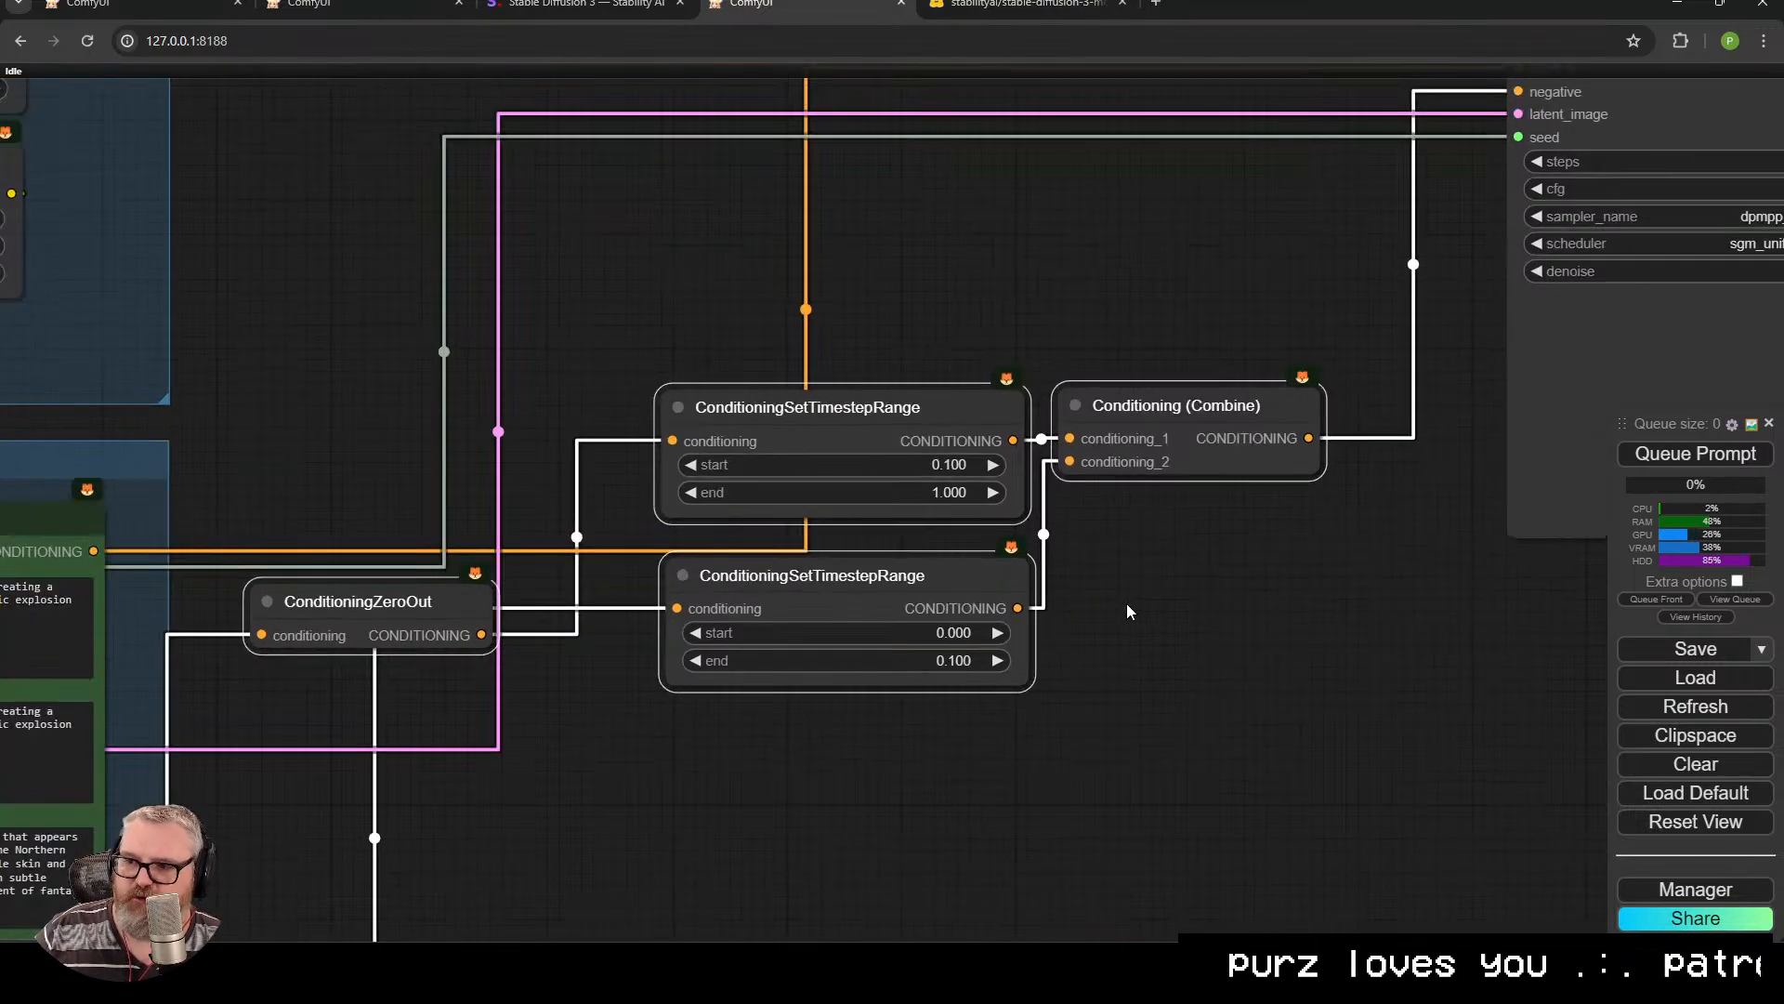
{"action": "left_click_drag", "start_coordinate": [561, 808], "coordinate": [950, 521]}
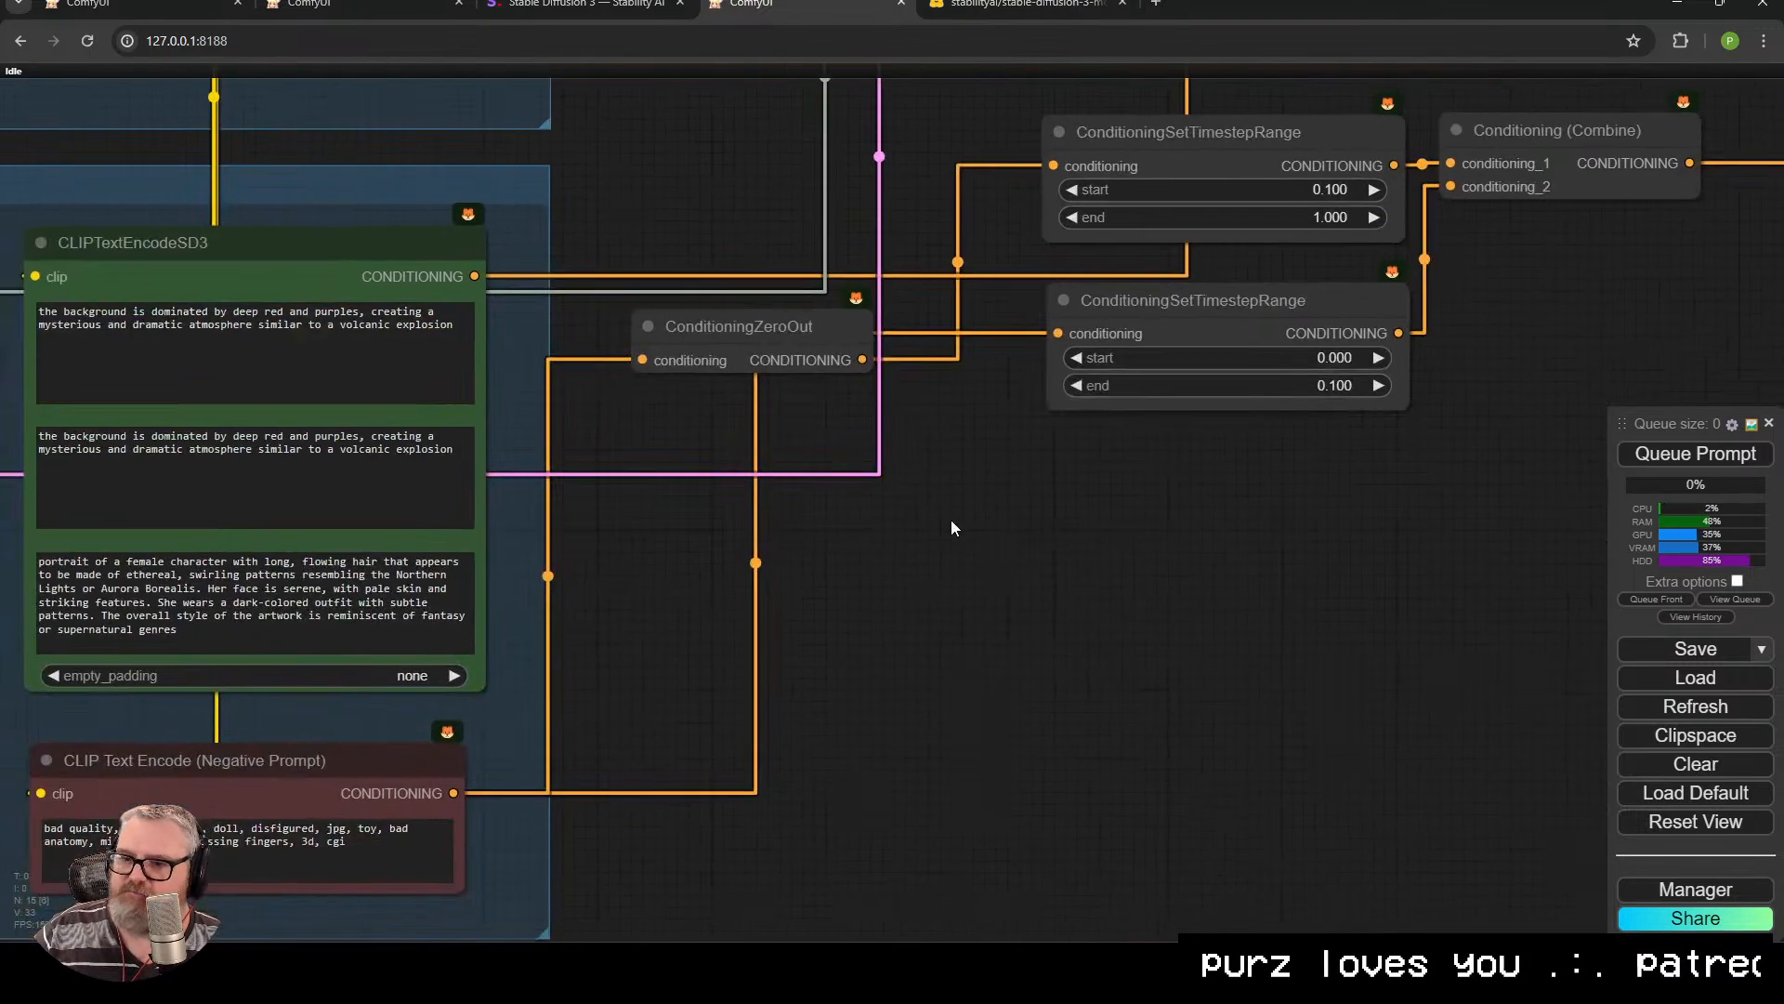
Trace the negative prompt's connections through ConditioningZeroOut and the two ConditioningSetTimestepRange nodes, examining their start and end values.
{"action": "left_click", "coordinate": [392, 751]}
{"action": "left_click_drag", "start_coordinate": [1038, 337], "coordinate": [610, 598]}
{"action": "scroll", "coordinate": [611, 599], "scroll_direction": "up", "scroll_amount": 2}
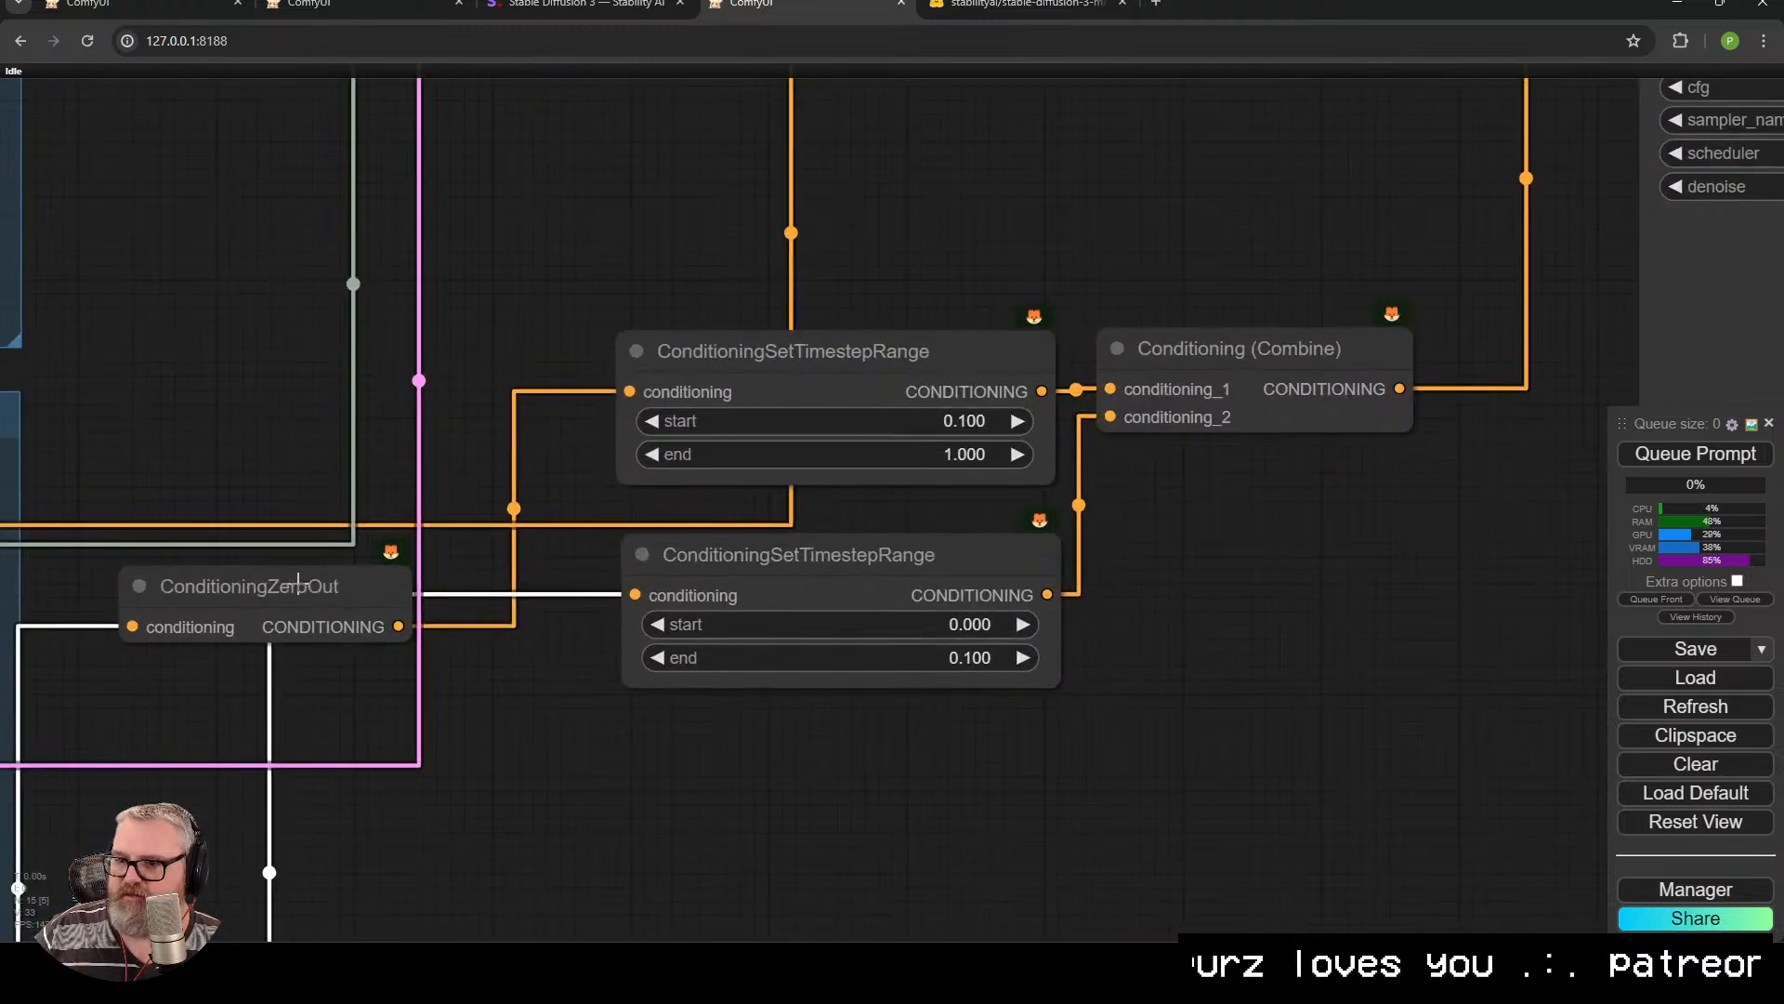
{"action": "left_click", "coordinate": [291, 583]}
{"action": "scroll", "coordinate": [513, 474], "scroll_direction": "down", "scroll_amount": 2}
{"action": "left_click_drag", "start_coordinate": [358, 632], "coordinate": [729, 333]}
{"action": "left_click", "coordinate": [381, 732]}
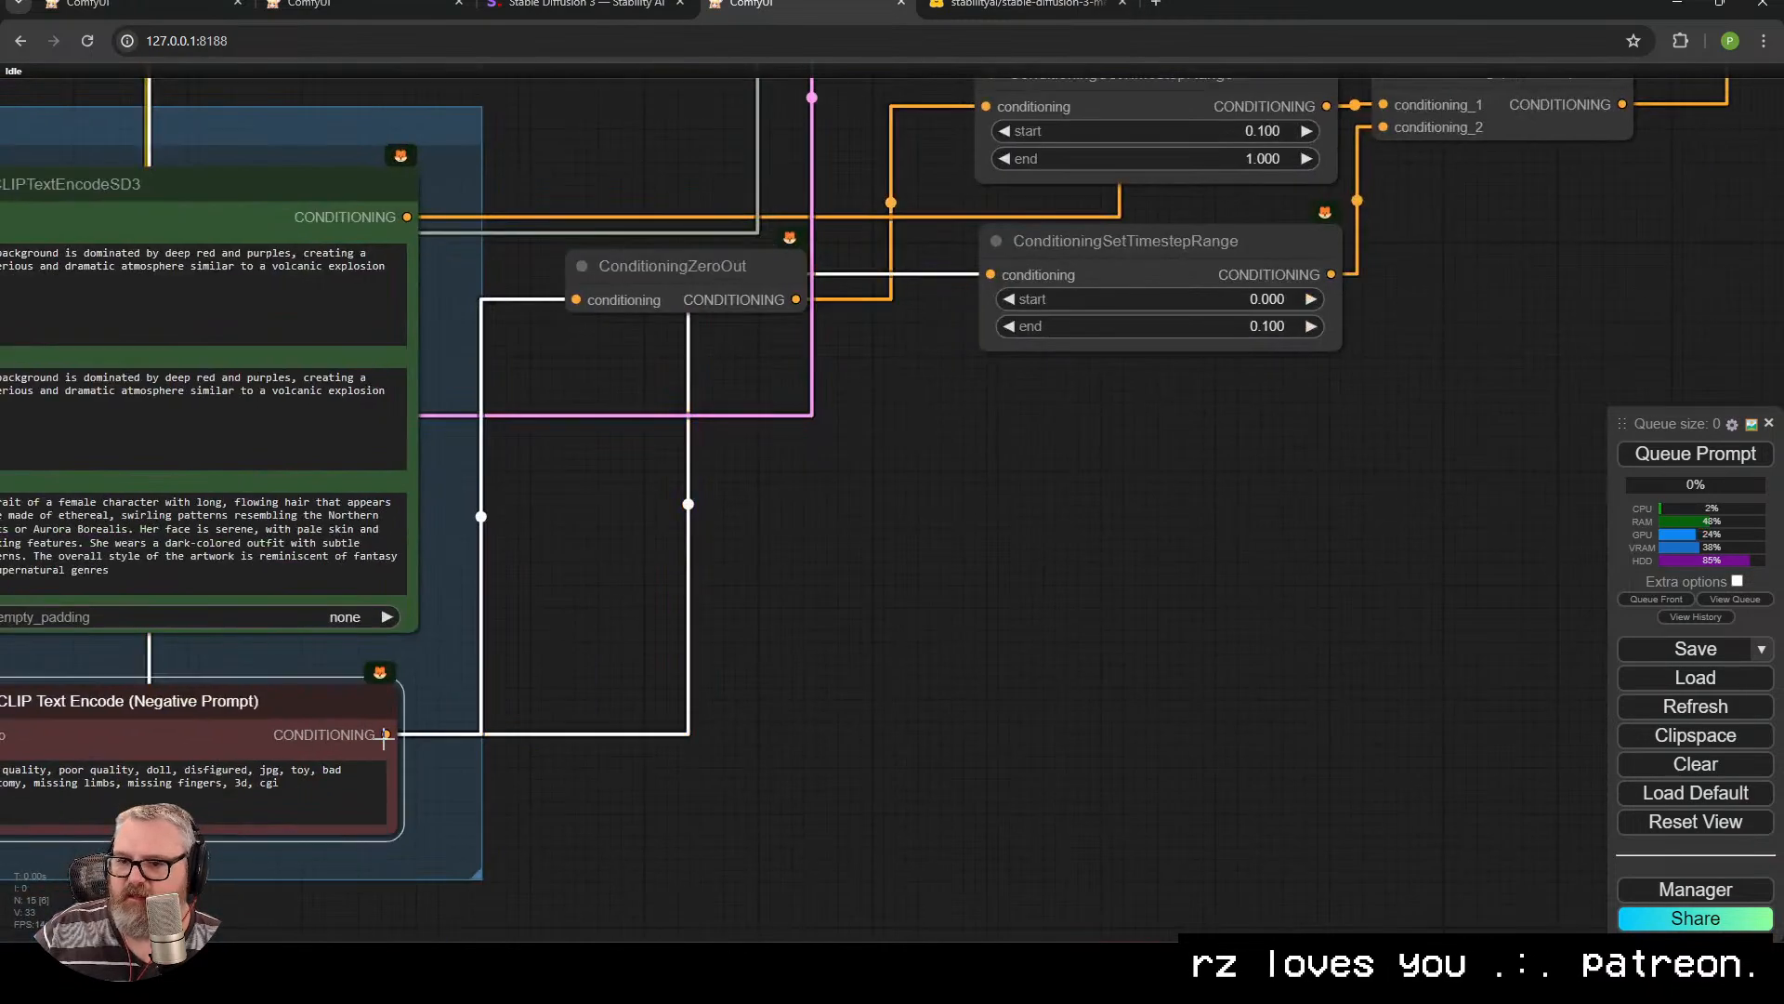
{"action": "left_click_drag", "start_coordinate": [456, 765], "coordinate": [752, 673]}
{"action": "left_click_drag", "start_coordinate": [840, 574], "coordinate": [306, 871]}
{"action": "scroll", "coordinate": [897, 505], "scroll_direction": "up", "scroll_amount": 5}
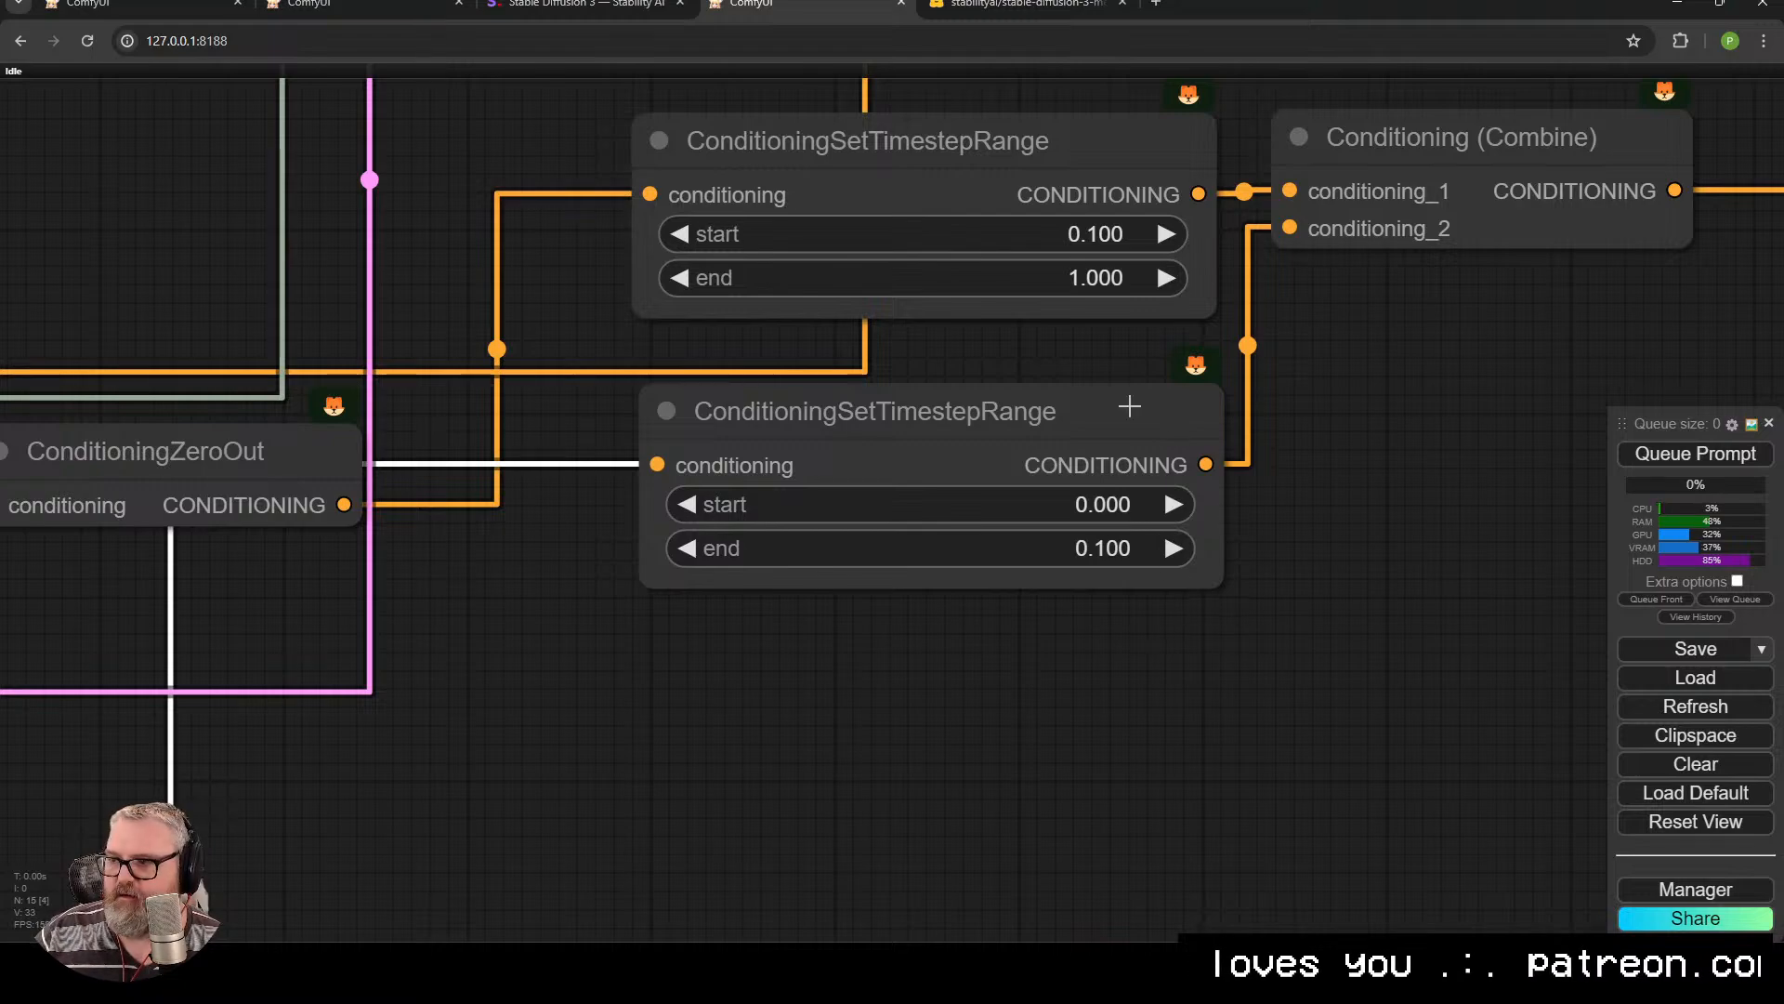
{"action": "left_click_drag", "start_coordinate": [1070, 355], "coordinate": [939, 497]}
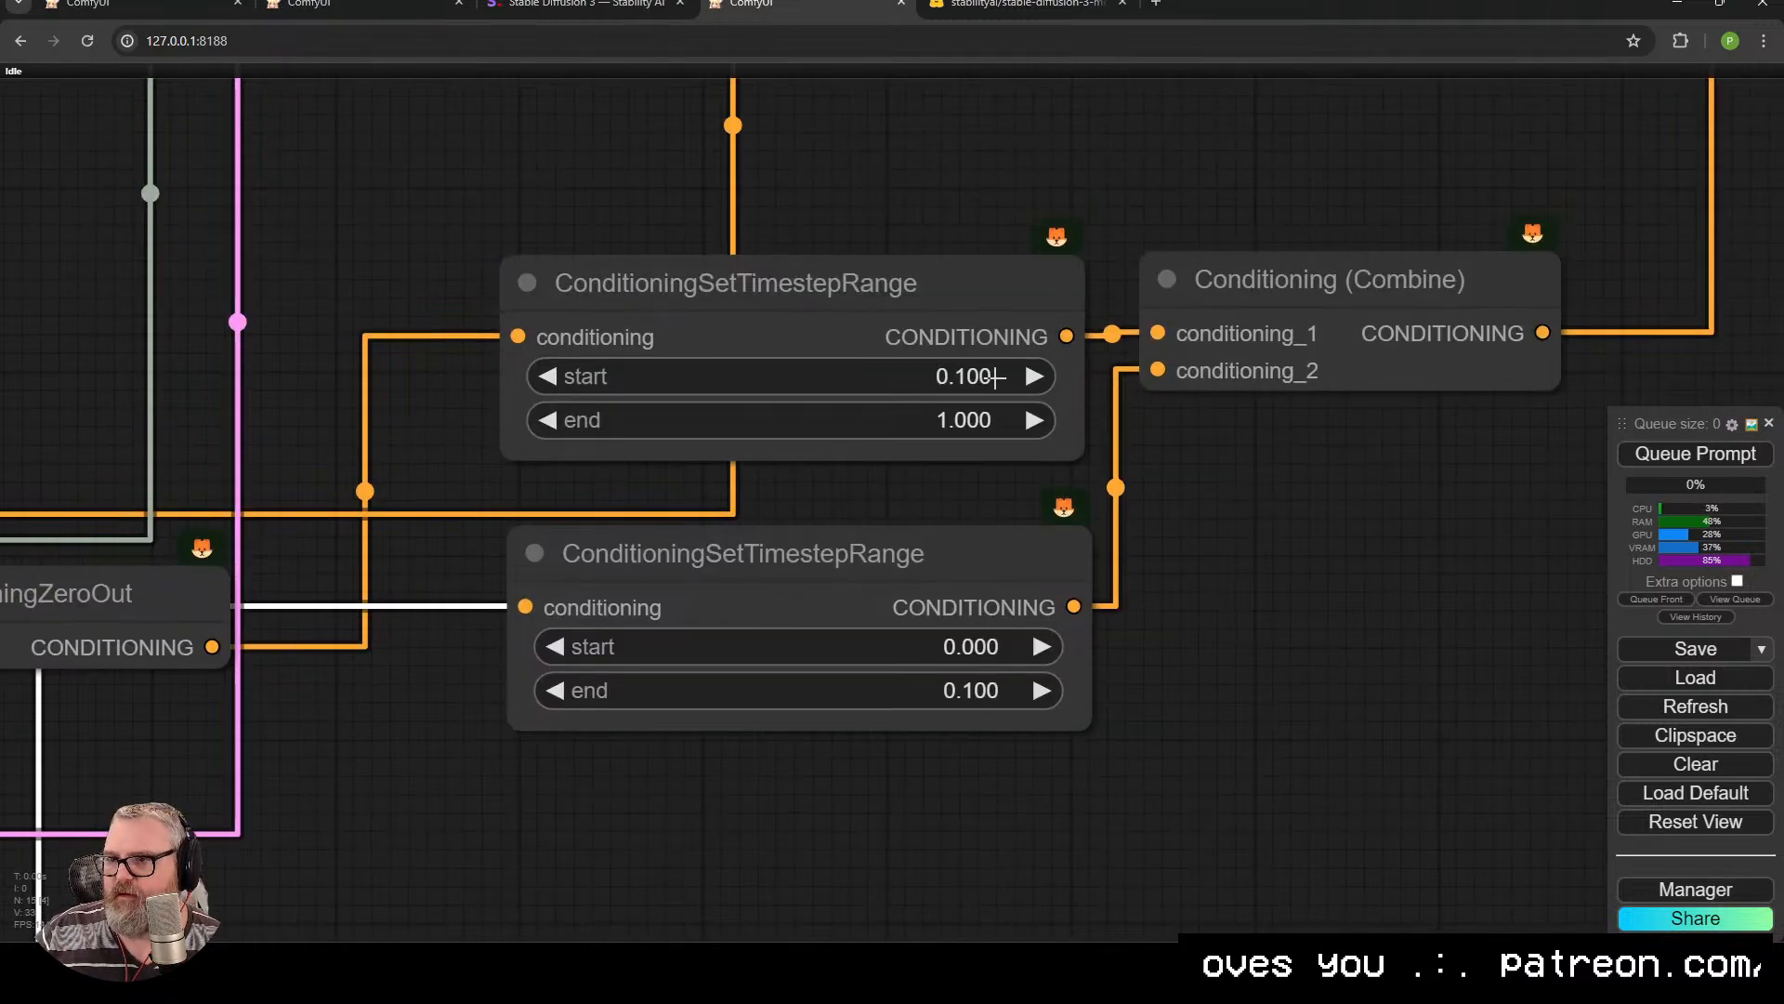
{"action": "scroll", "coordinate": [986, 409], "scroll_direction": "down", "scroll_amount": 6}
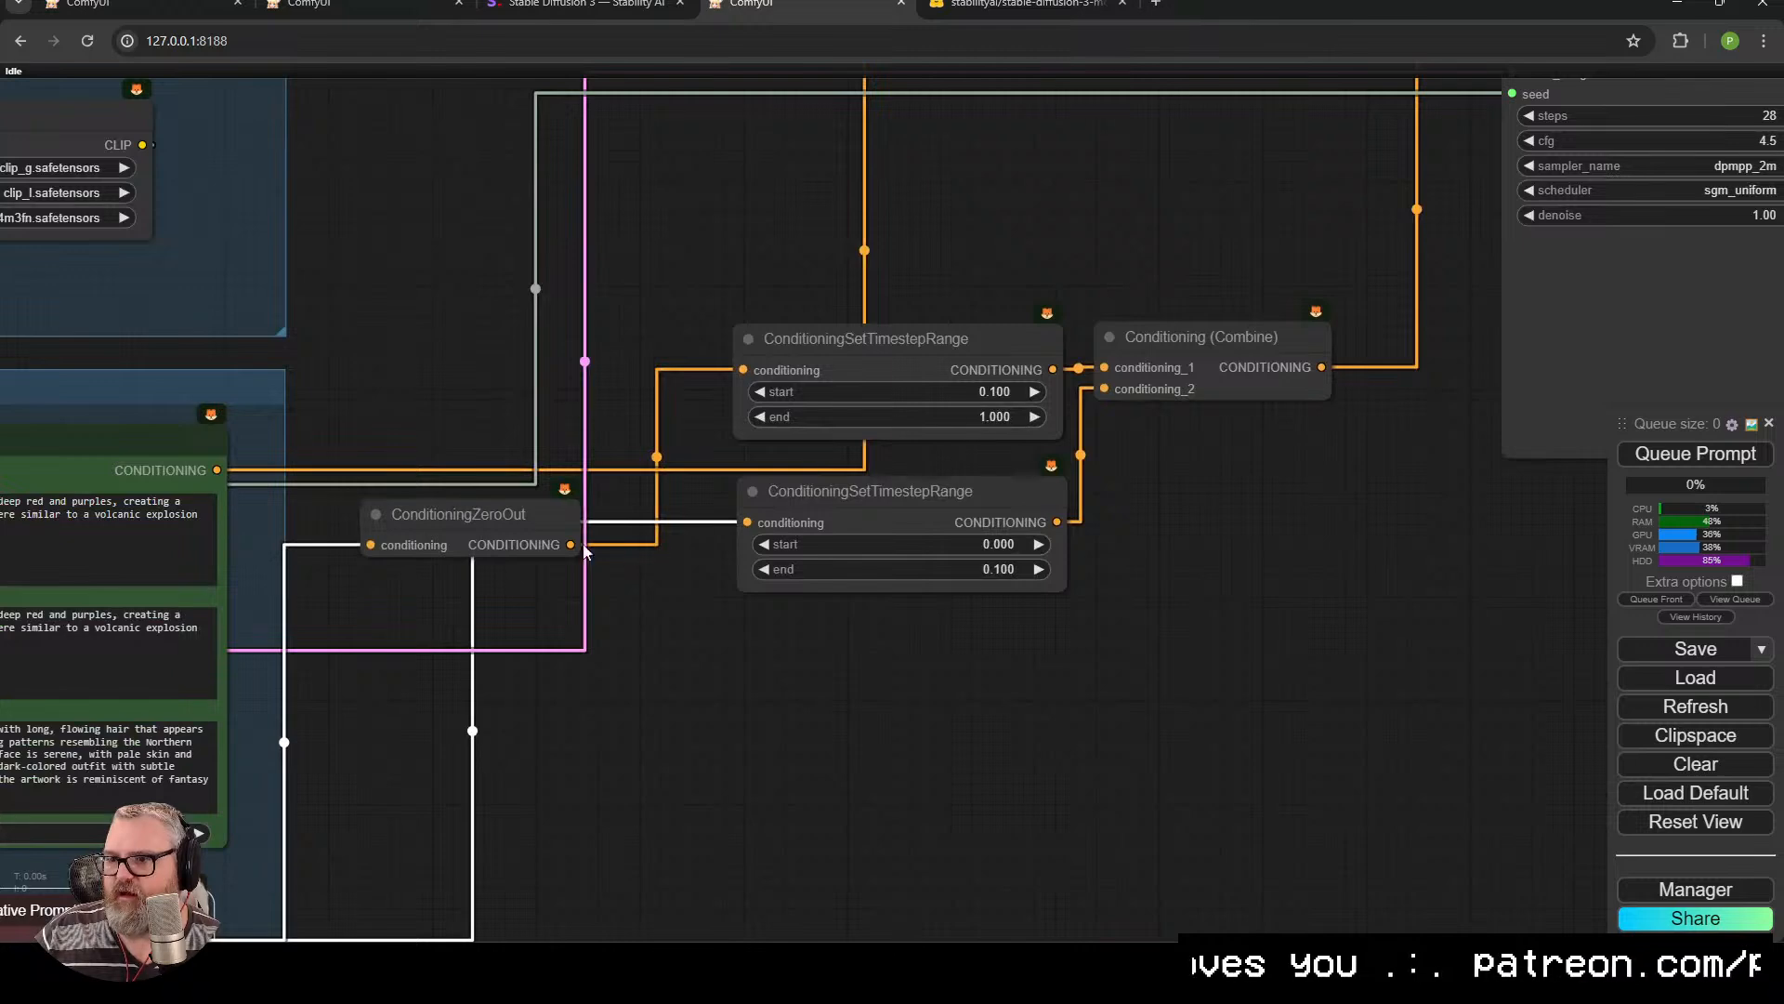
Move the ConditioningZeroOut node slightly down and left, and select the ConditioningSetTimestepRange node that starts at 0.100.
{"action": "left_click_drag", "start_coordinate": [481, 527], "coordinate": [439, 567]}
{"action": "left_click", "coordinate": [845, 349]}
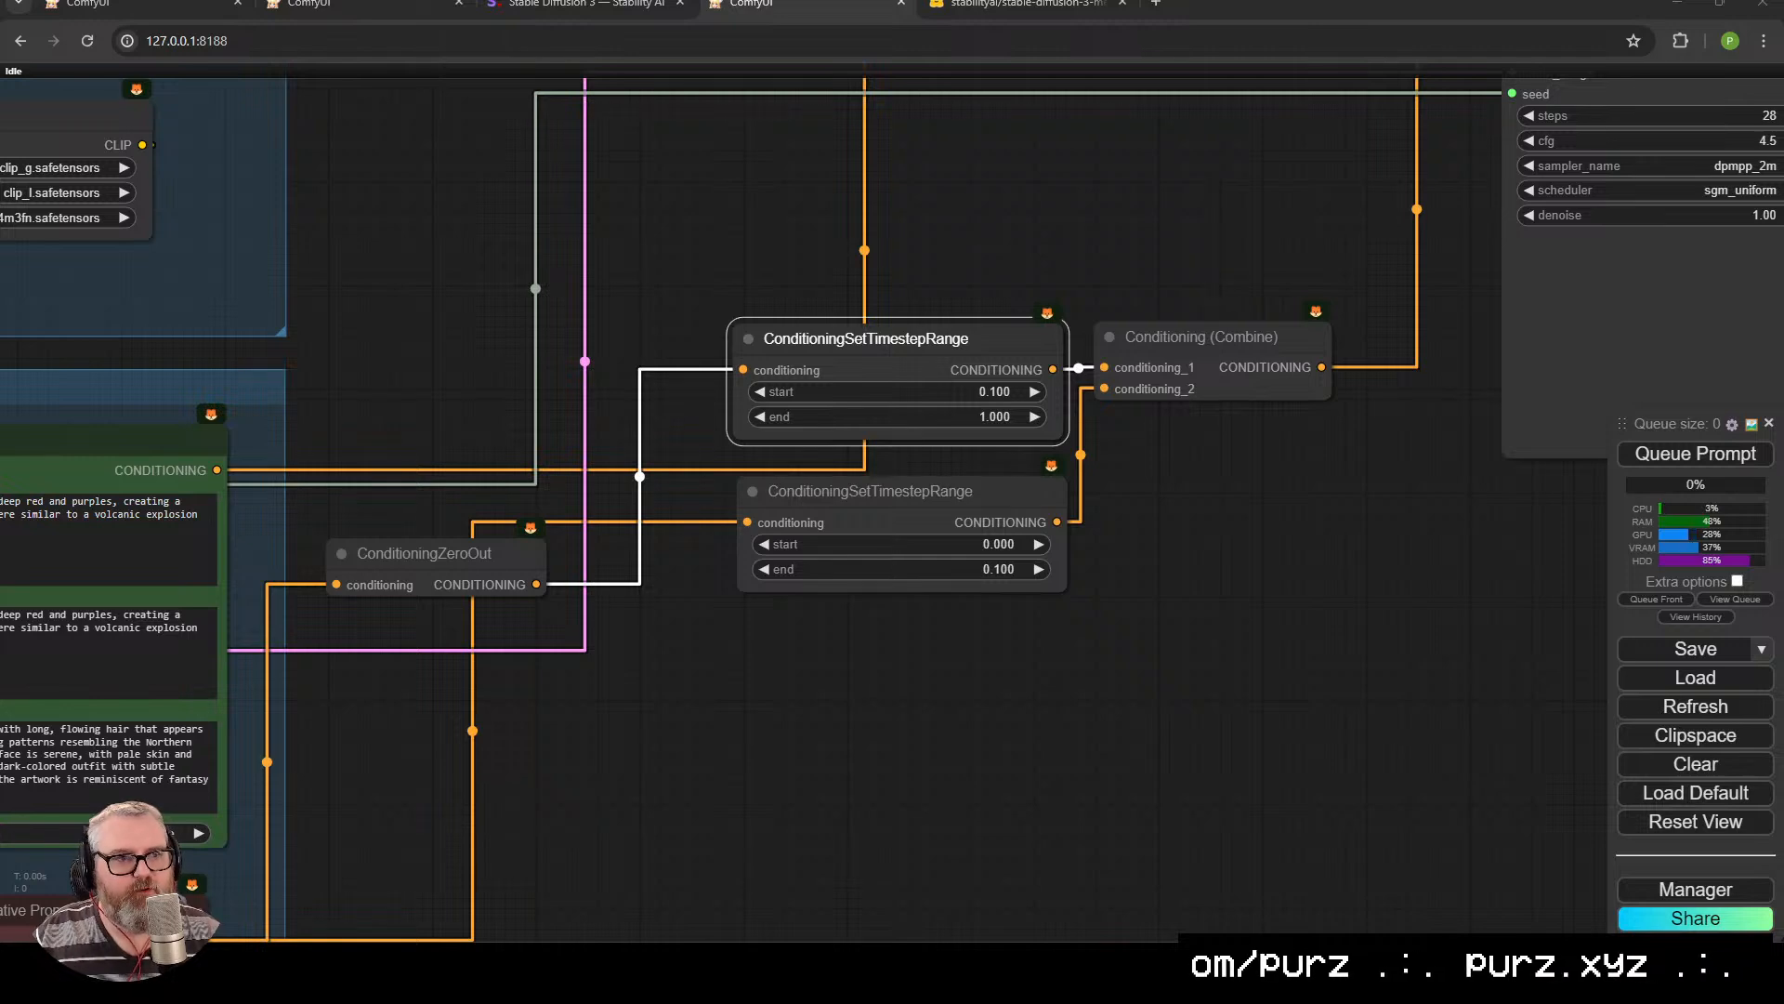
{"action": "scroll", "coordinate": [1009, 725], "scroll_direction": "down", "scroll_amount": 4}
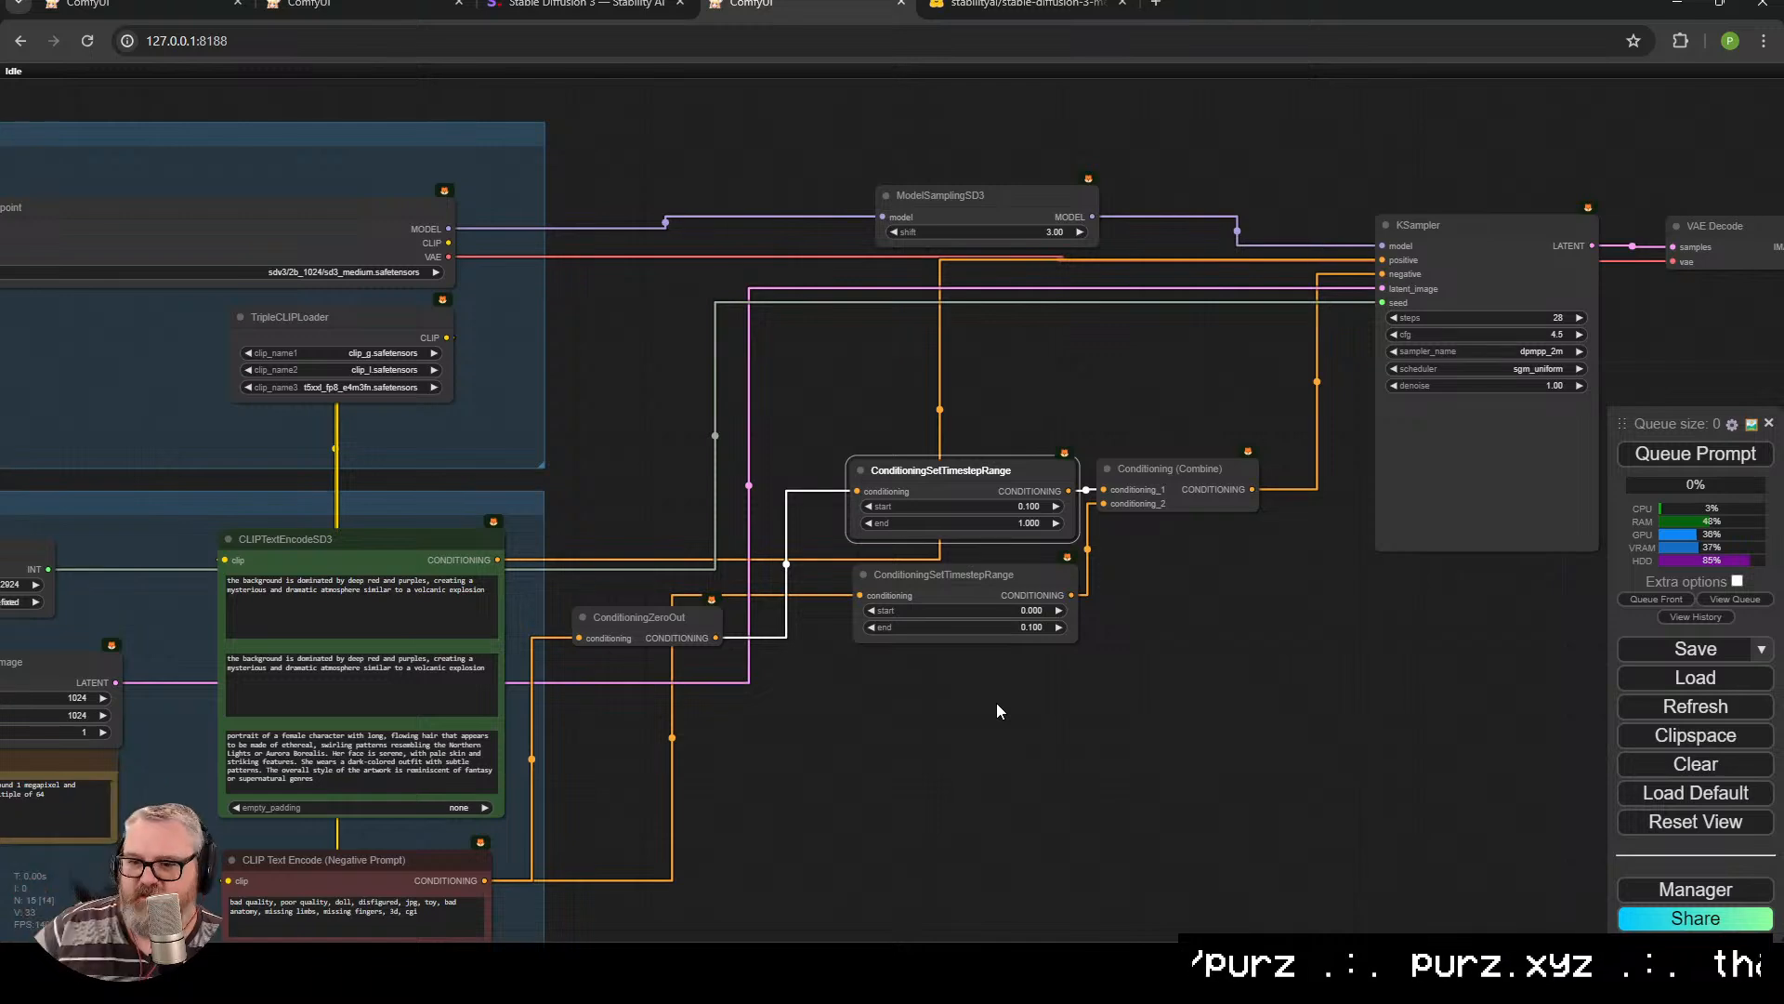
Select the negative prompt node and each ConditioningSetTimestepRange node in turn to examine how conditioning flows toward the KSampler.
{"action": "left_click_drag", "start_coordinate": [786, 770], "coordinate": [914, 559]}
{"action": "left_click", "coordinate": [558, 663]}
{"action": "left_click_drag", "start_coordinate": [885, 463], "coordinate": [736, 600]}
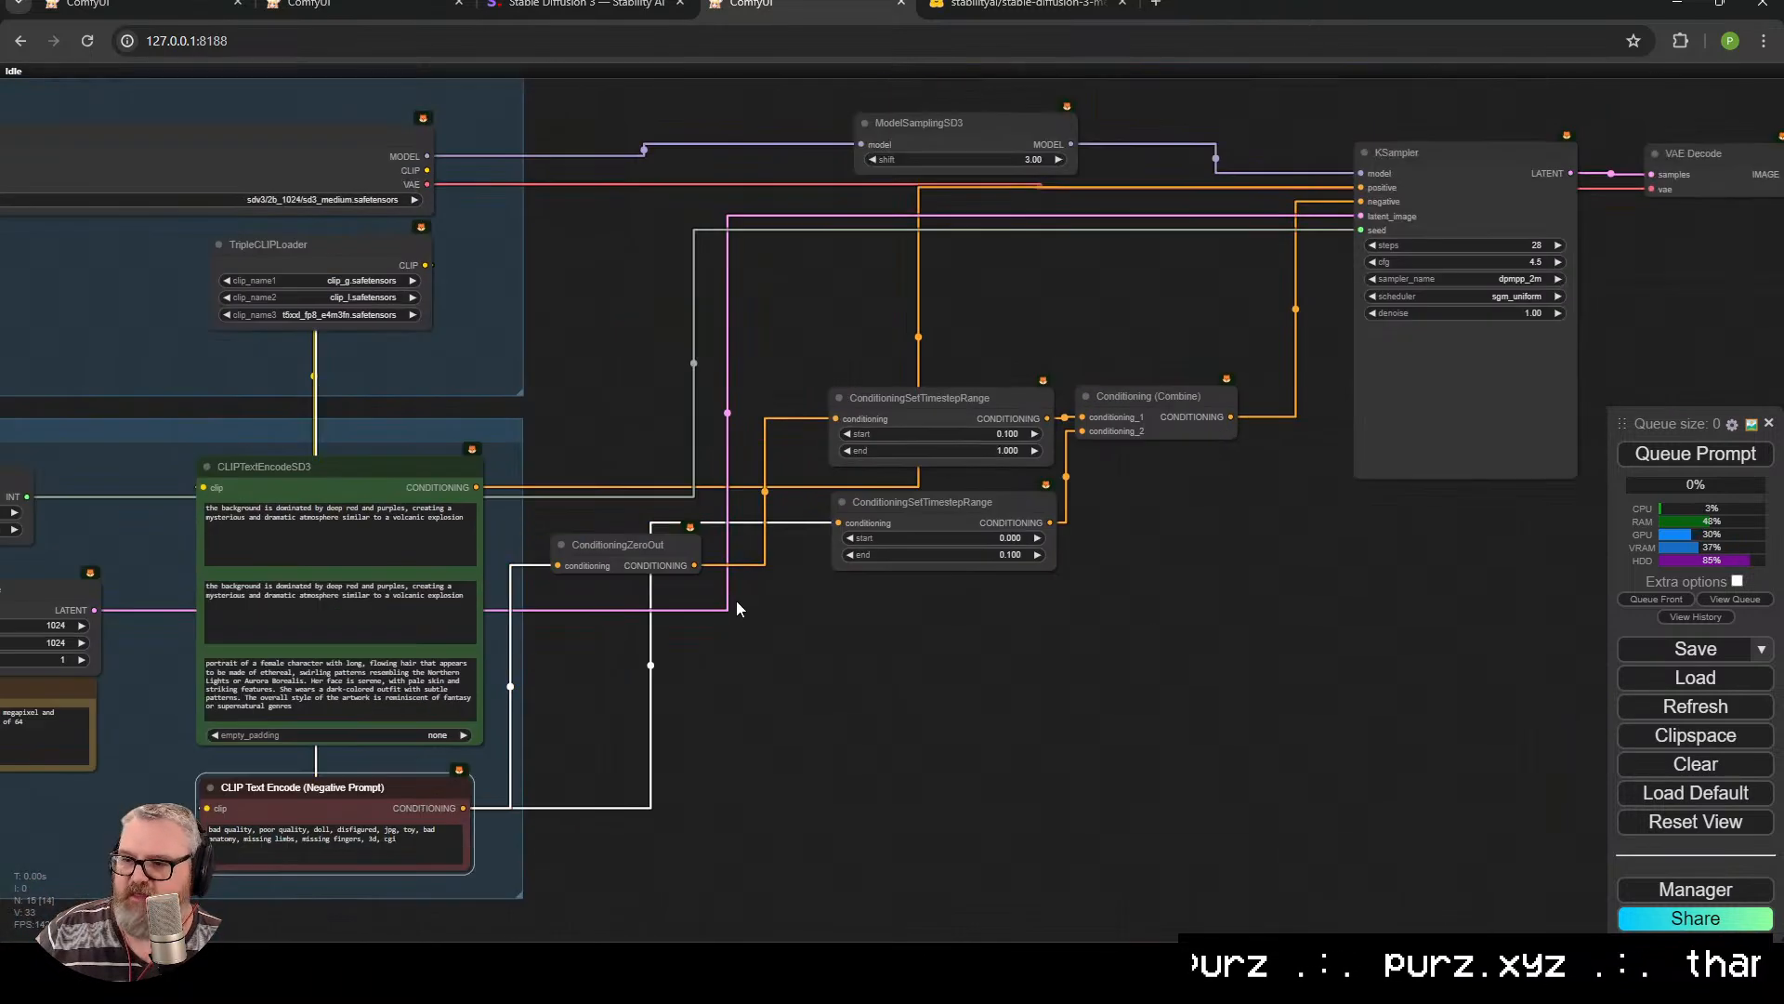
{"action": "left_click", "coordinate": [888, 510]}
{"action": "left_click", "coordinate": [926, 393]}
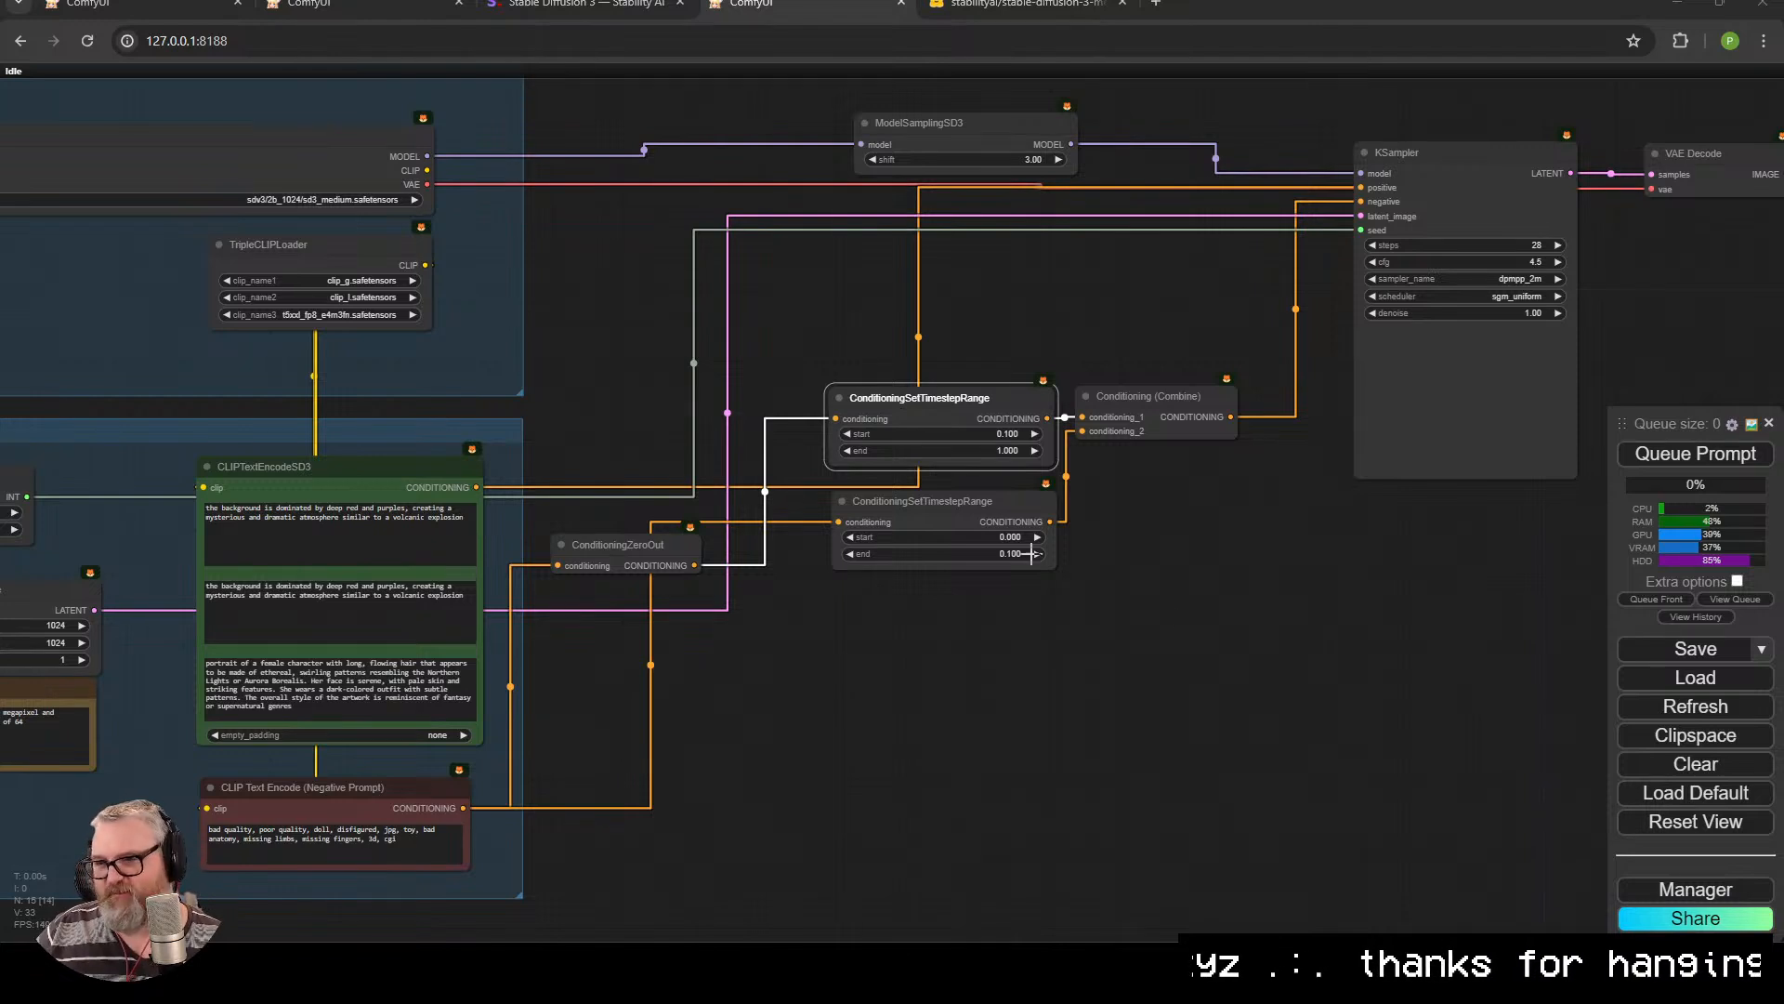
{"action": "left_click", "coordinate": [1156, 621]}
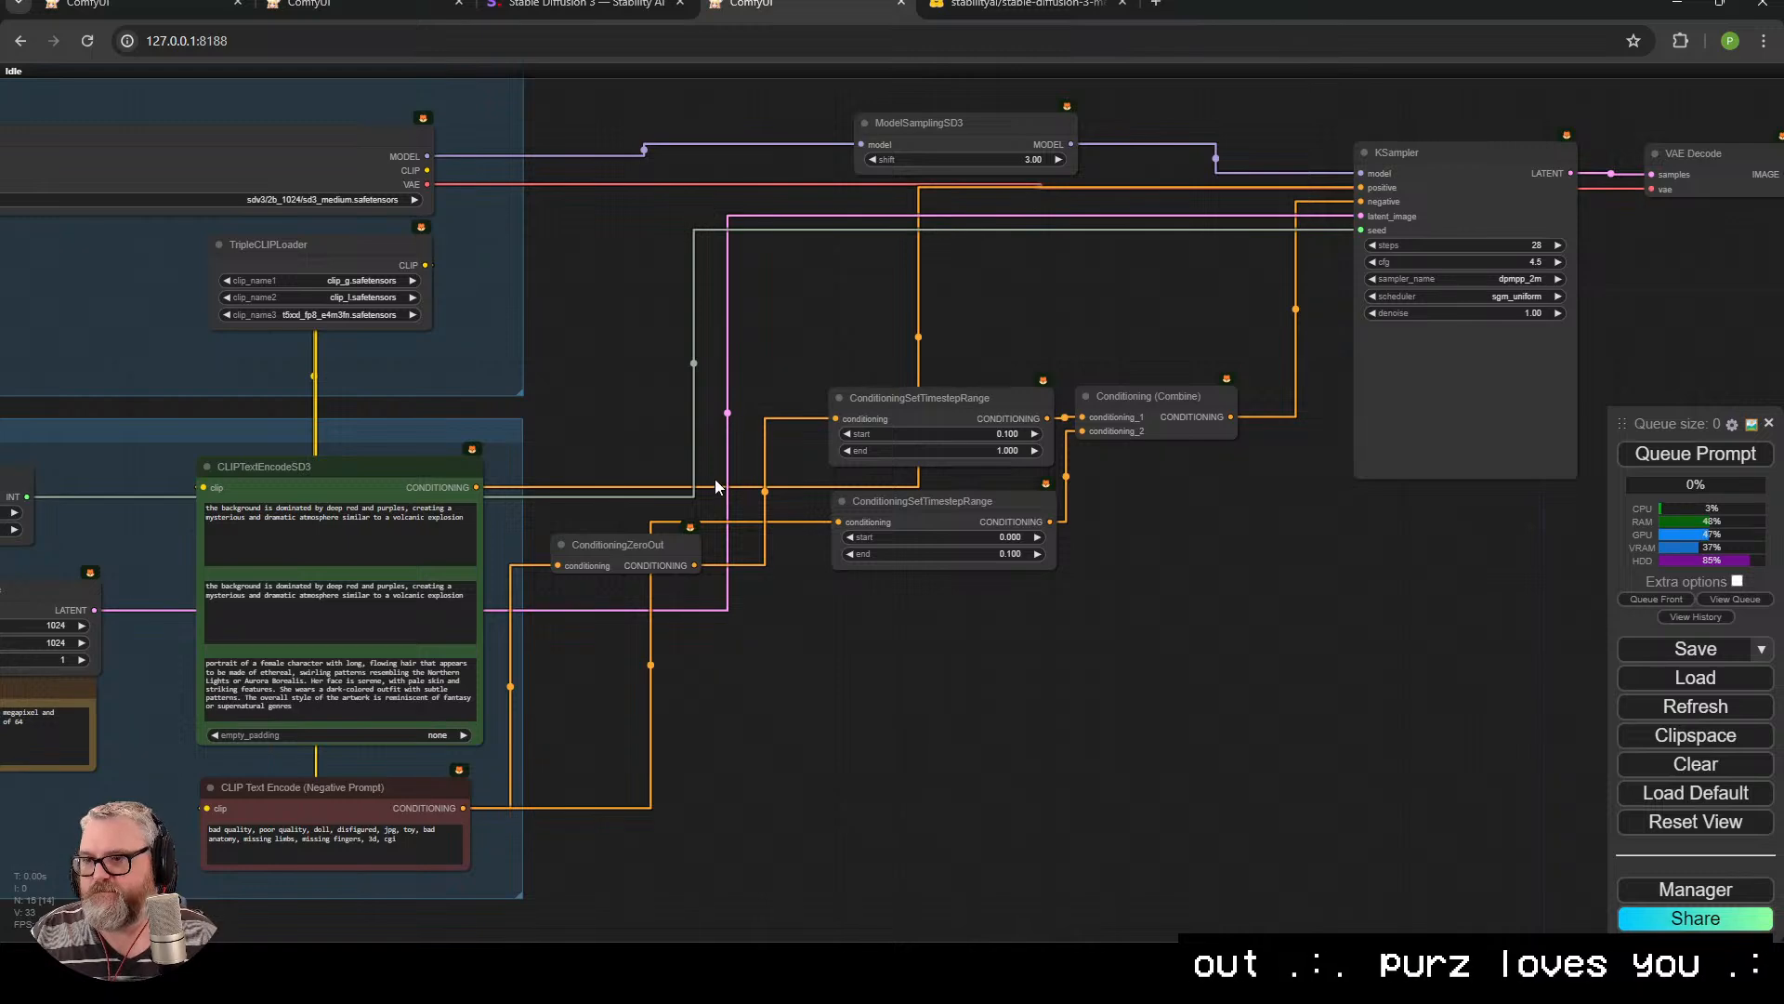
{"action": "scroll", "coordinate": [721, 446], "scroll_direction": "down", "scroll_amount": 6}
{"action": "scroll", "coordinate": [707, 418], "scroll_direction": "up", "scroll_amount": 4}
{"action": "left_click_drag", "start_coordinate": [702, 419], "coordinate": [811, 398]}
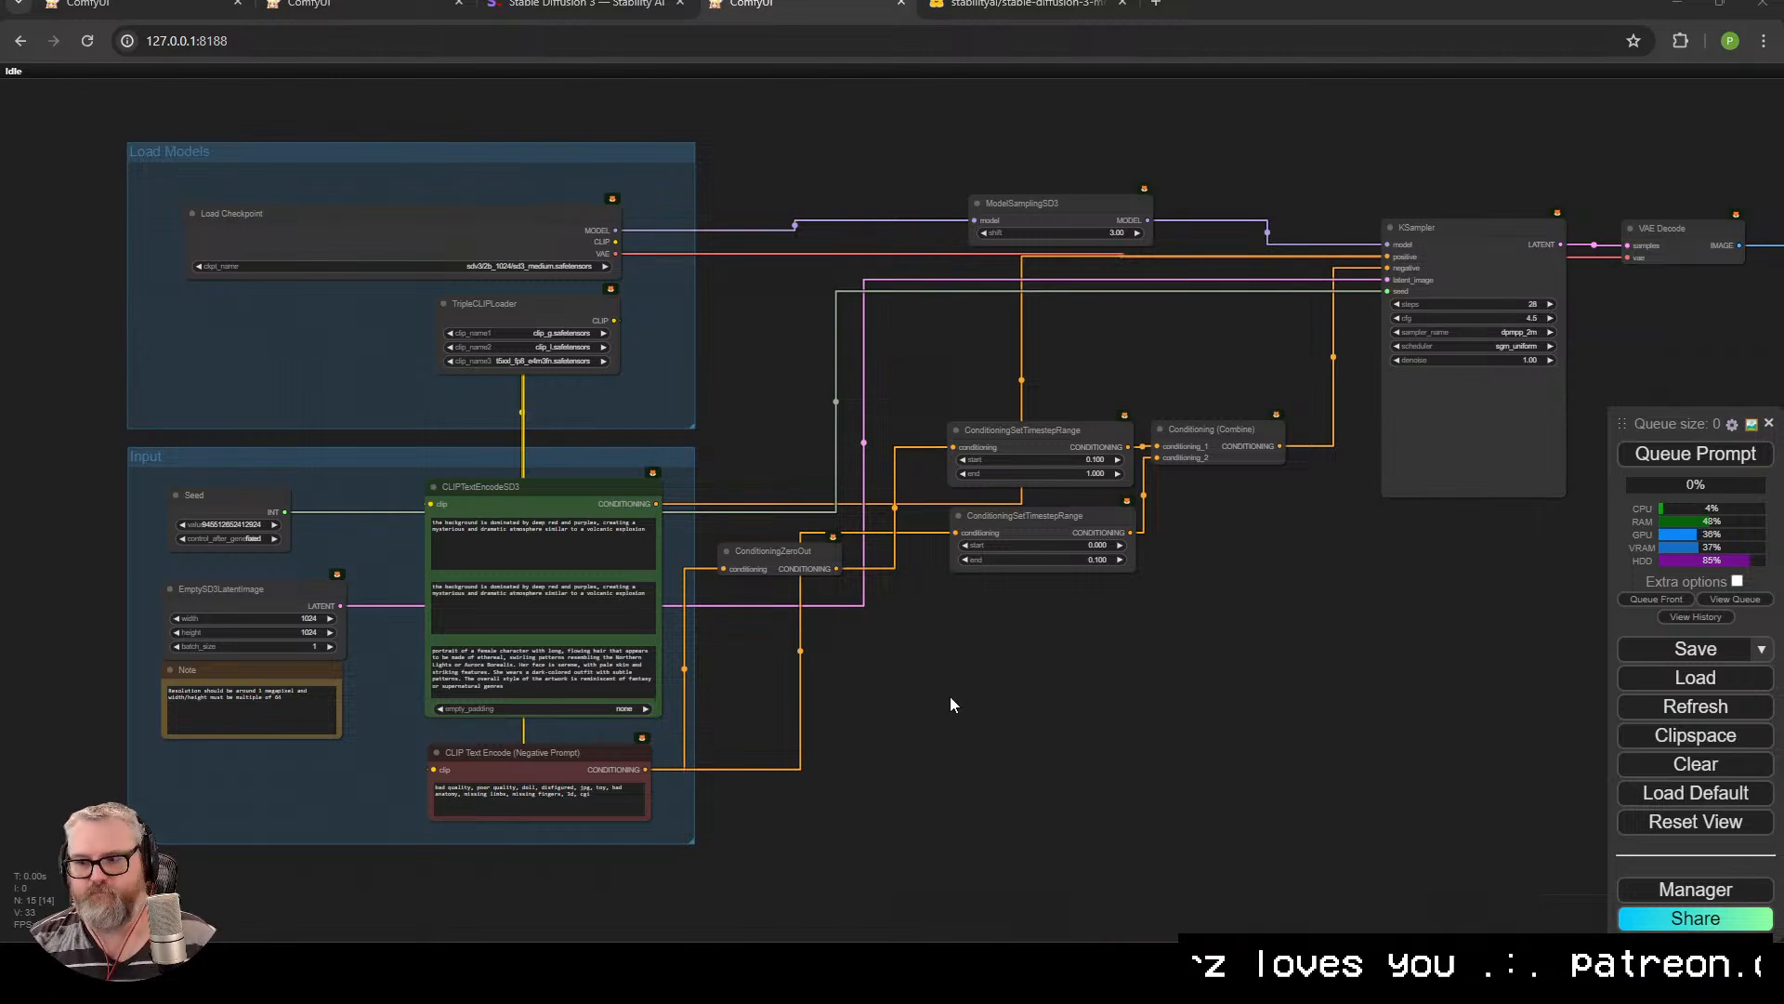
Open the ComfyUI_Fill-Nodes GitHub repository in a new browser tab and go to its README's Image randomizer section.
{"action": "key", "text": "ctrl+t"}
{"action": "type", "text": "fill nodes comfyUI"}
{"action": "key", "text": "Return"}
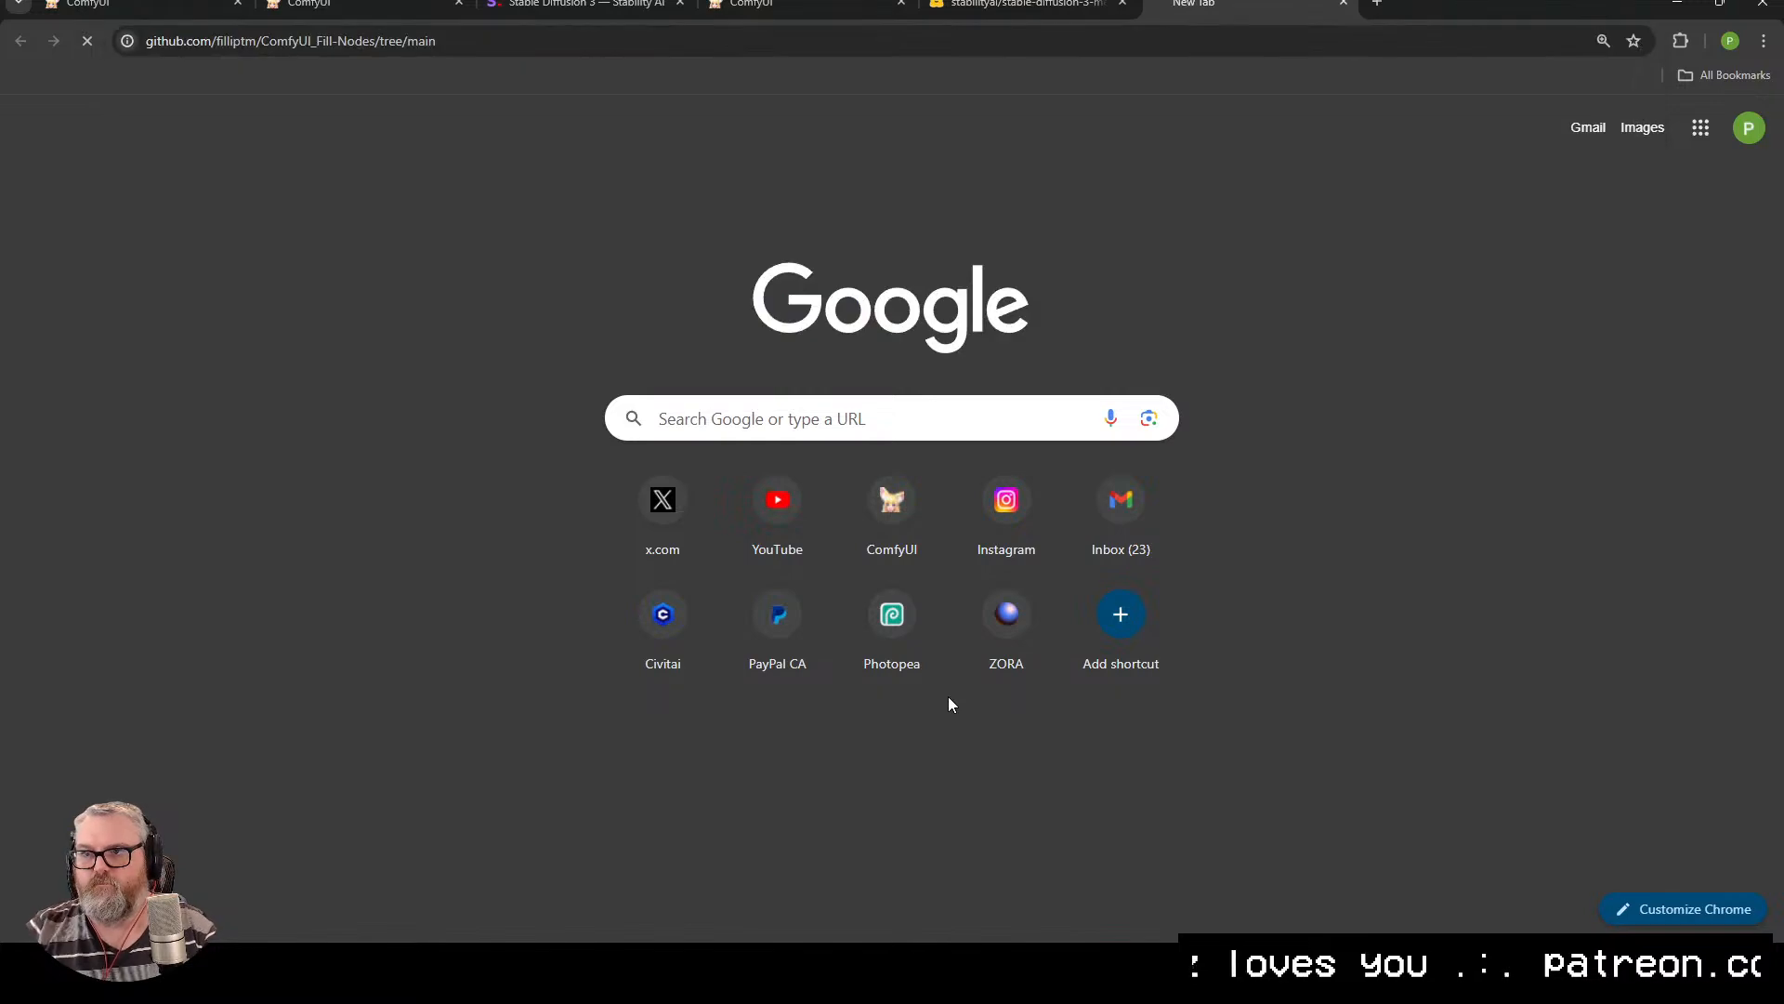
{"action": "scroll", "coordinate": [193, 429], "scroll_direction": "down", "scroll_amount": 4}
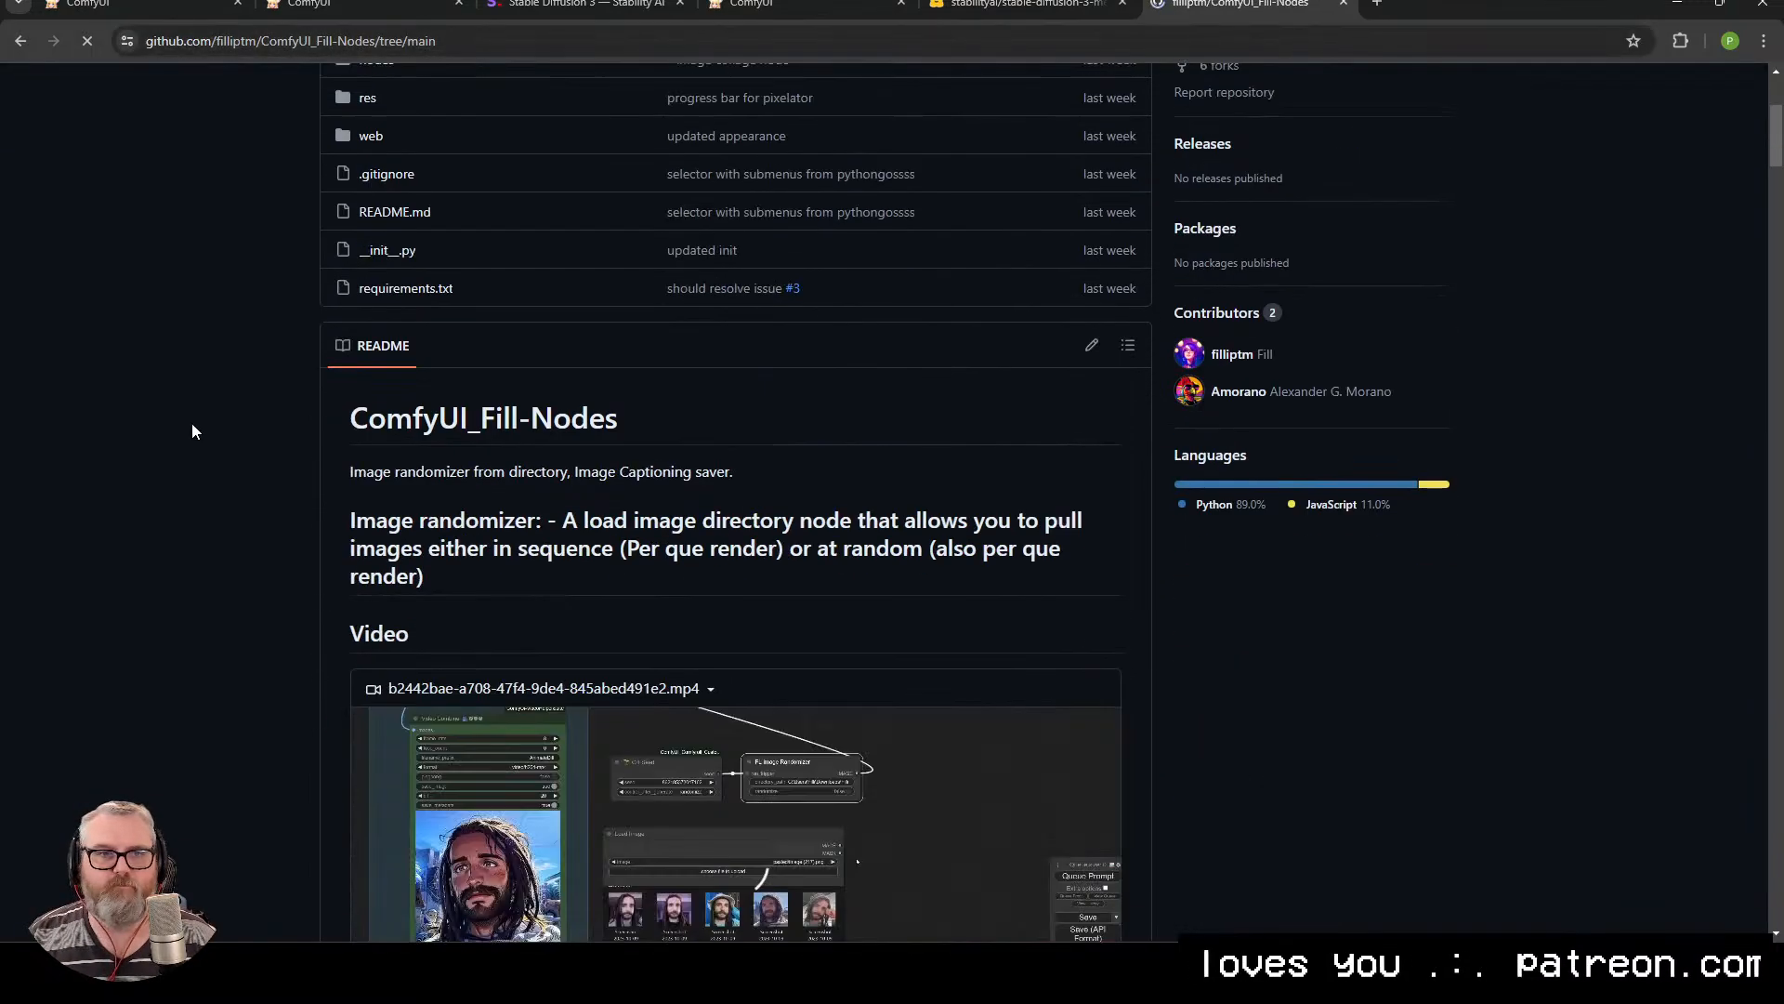
{"action": "scroll", "coordinate": [191, 430], "scroll_direction": "down", "scroll_amount": 3}
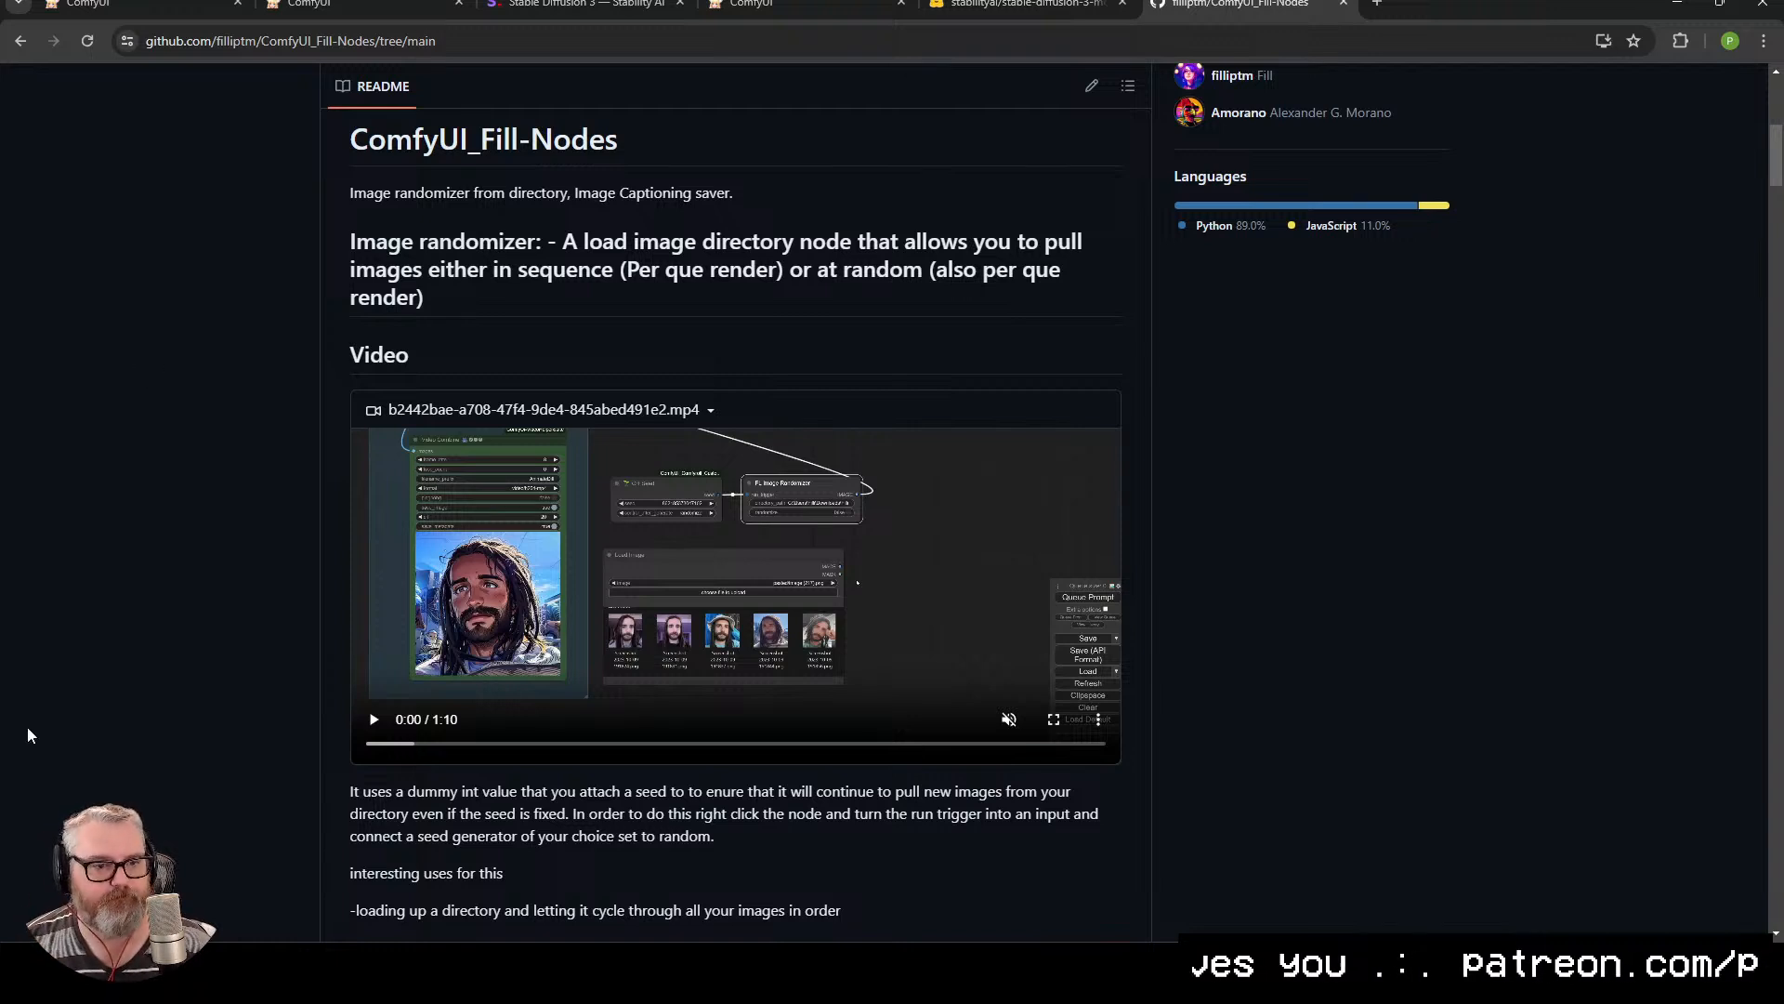
{"action": "left_click", "coordinate": [1511, 963]}
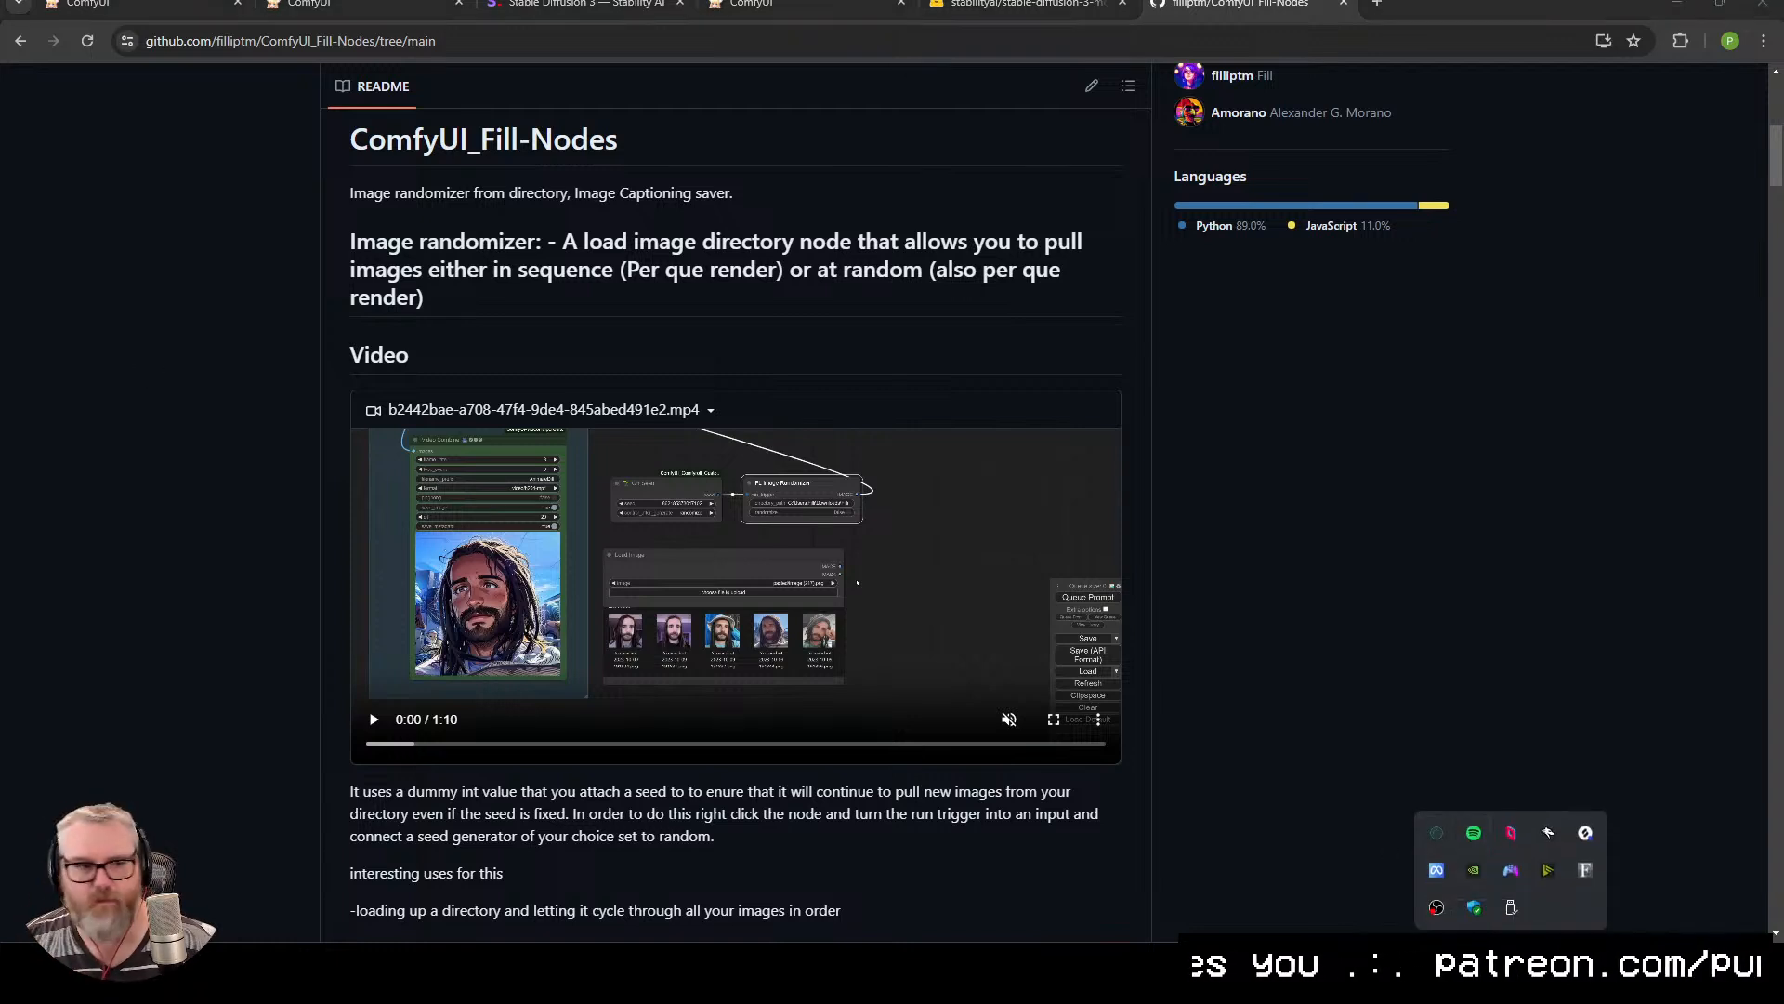
{"action": "key", "text": "Escape"}
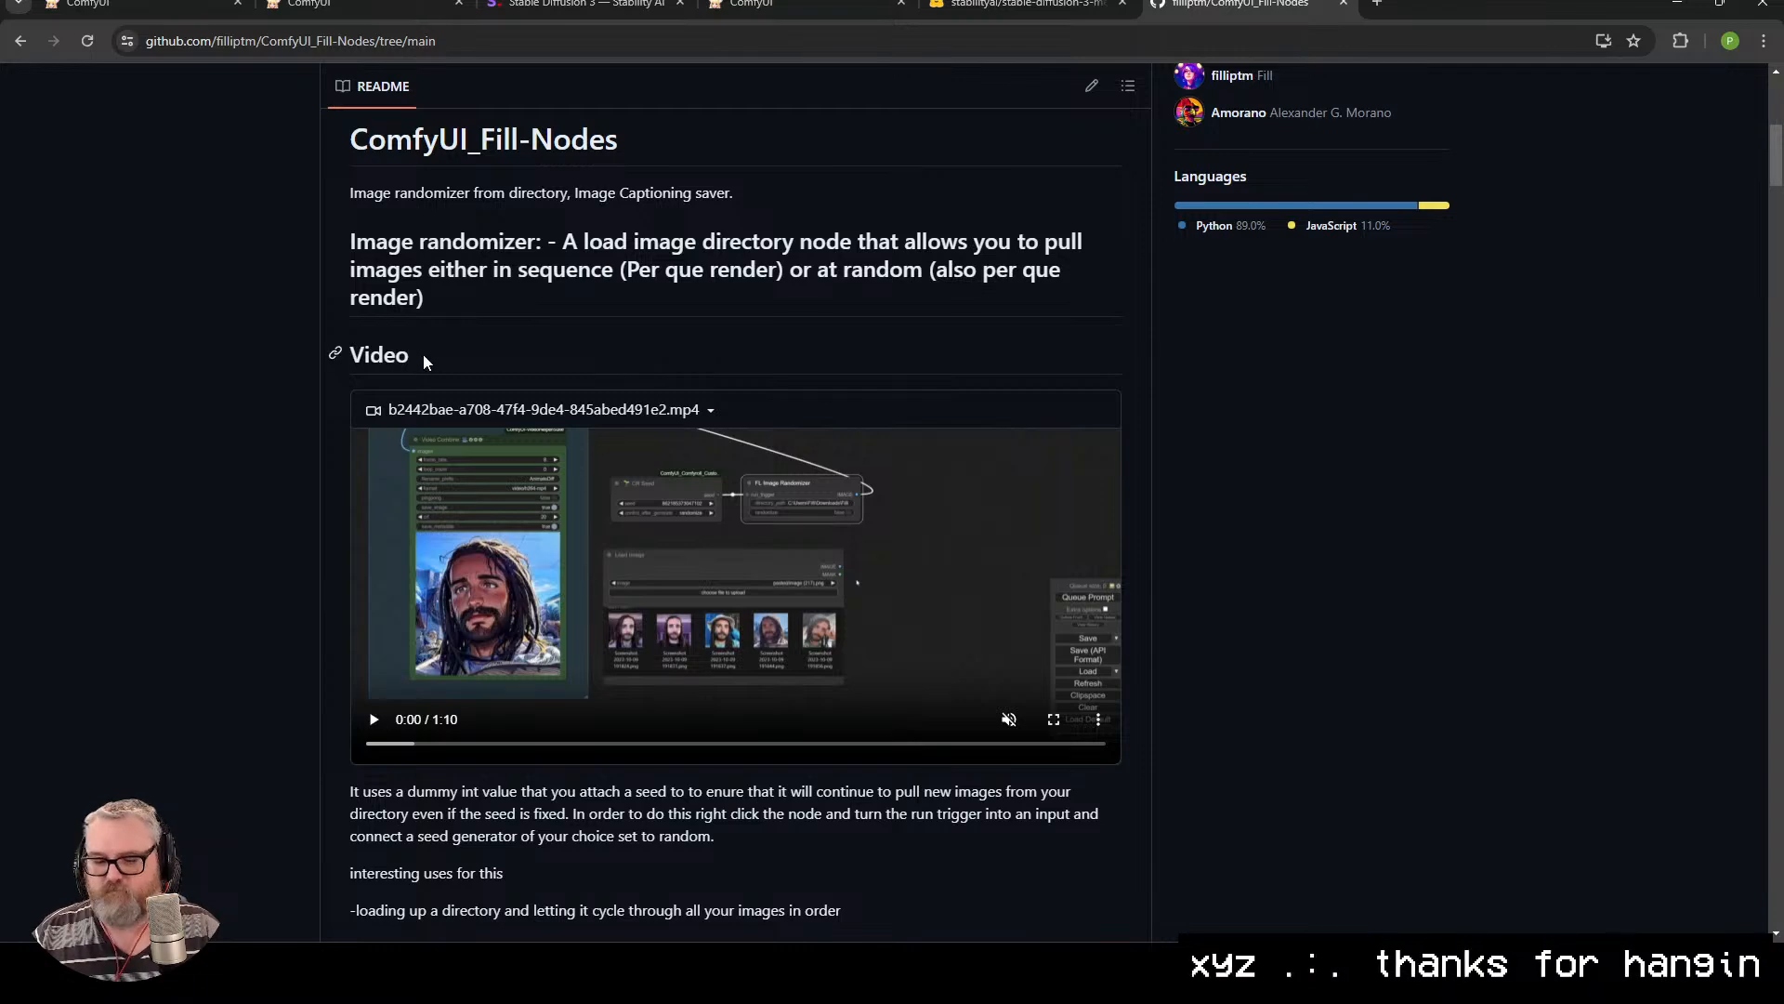
{"action": "left_click", "coordinate": [1377, 3]}
{"action": "left_click_drag", "start_coordinate": [1384, 4], "coordinate": [0, 289]}
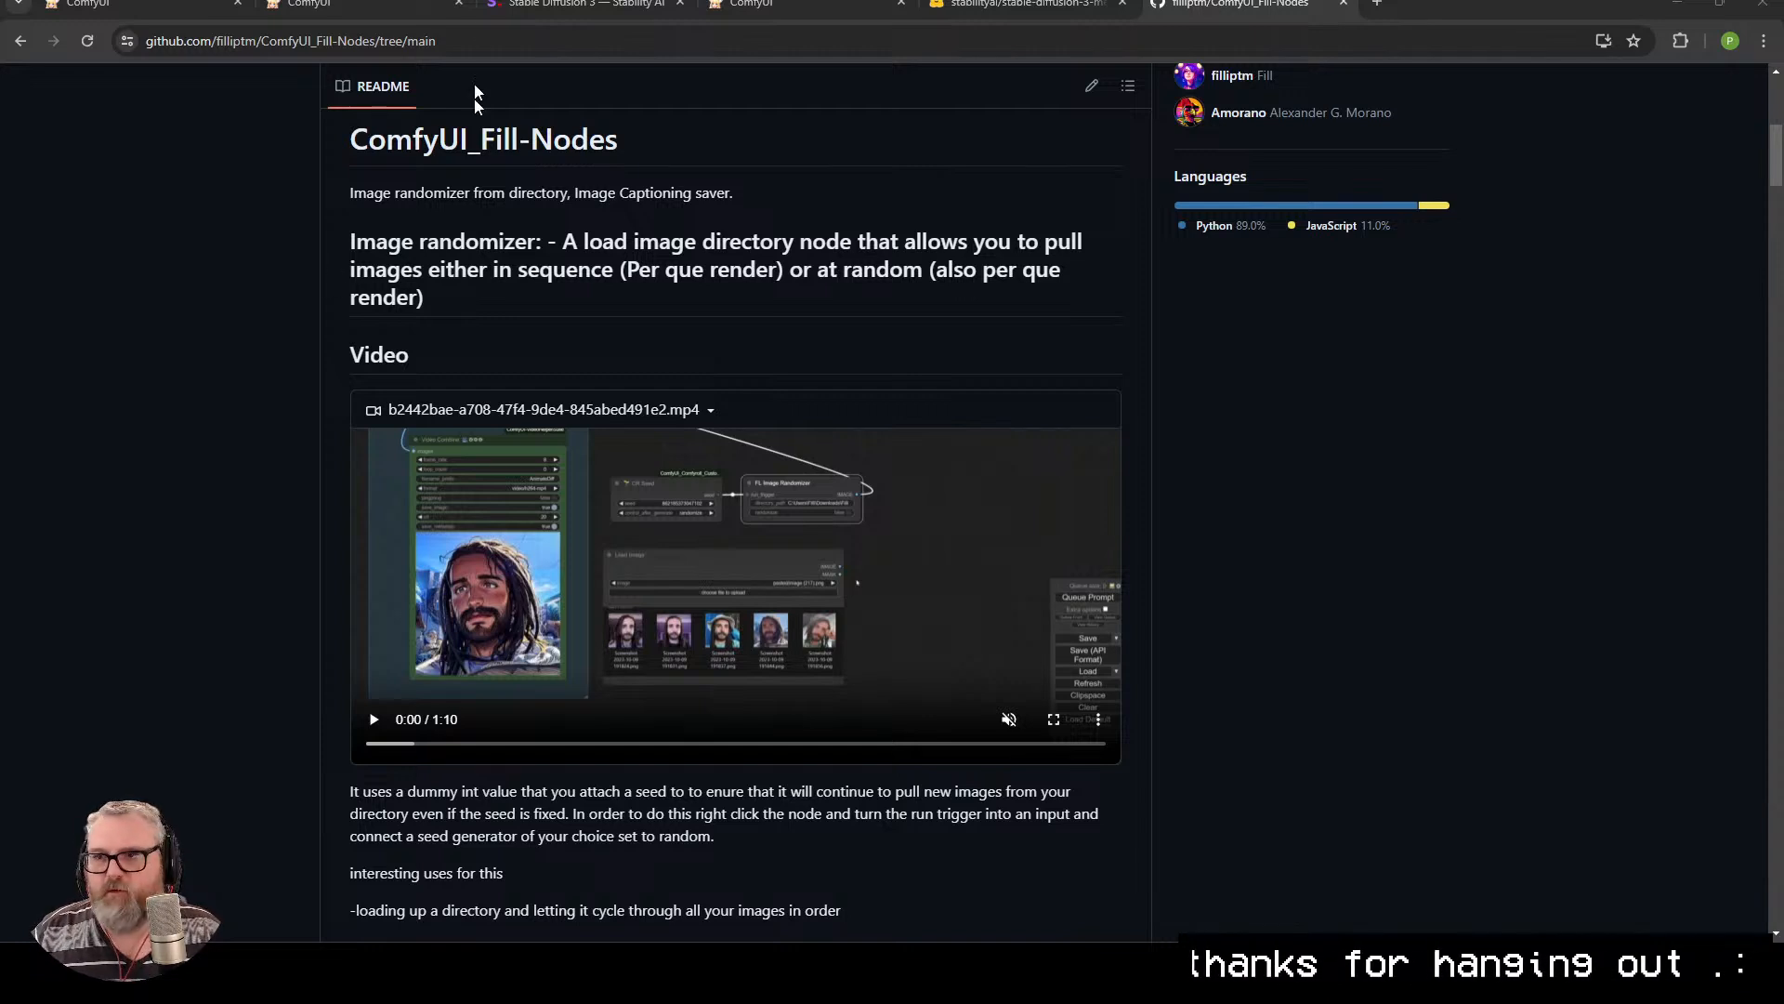
Skim the Fill-Nodes README's node descriptions through to Image Notes and return to the Dimension Display section.
{"action": "scroll", "coordinate": [616, 291], "scroll_direction": "down", "scroll_amount": 2}
{"action": "scroll", "coordinate": [615, 283], "scroll_direction": "up", "scroll_amount": 3}
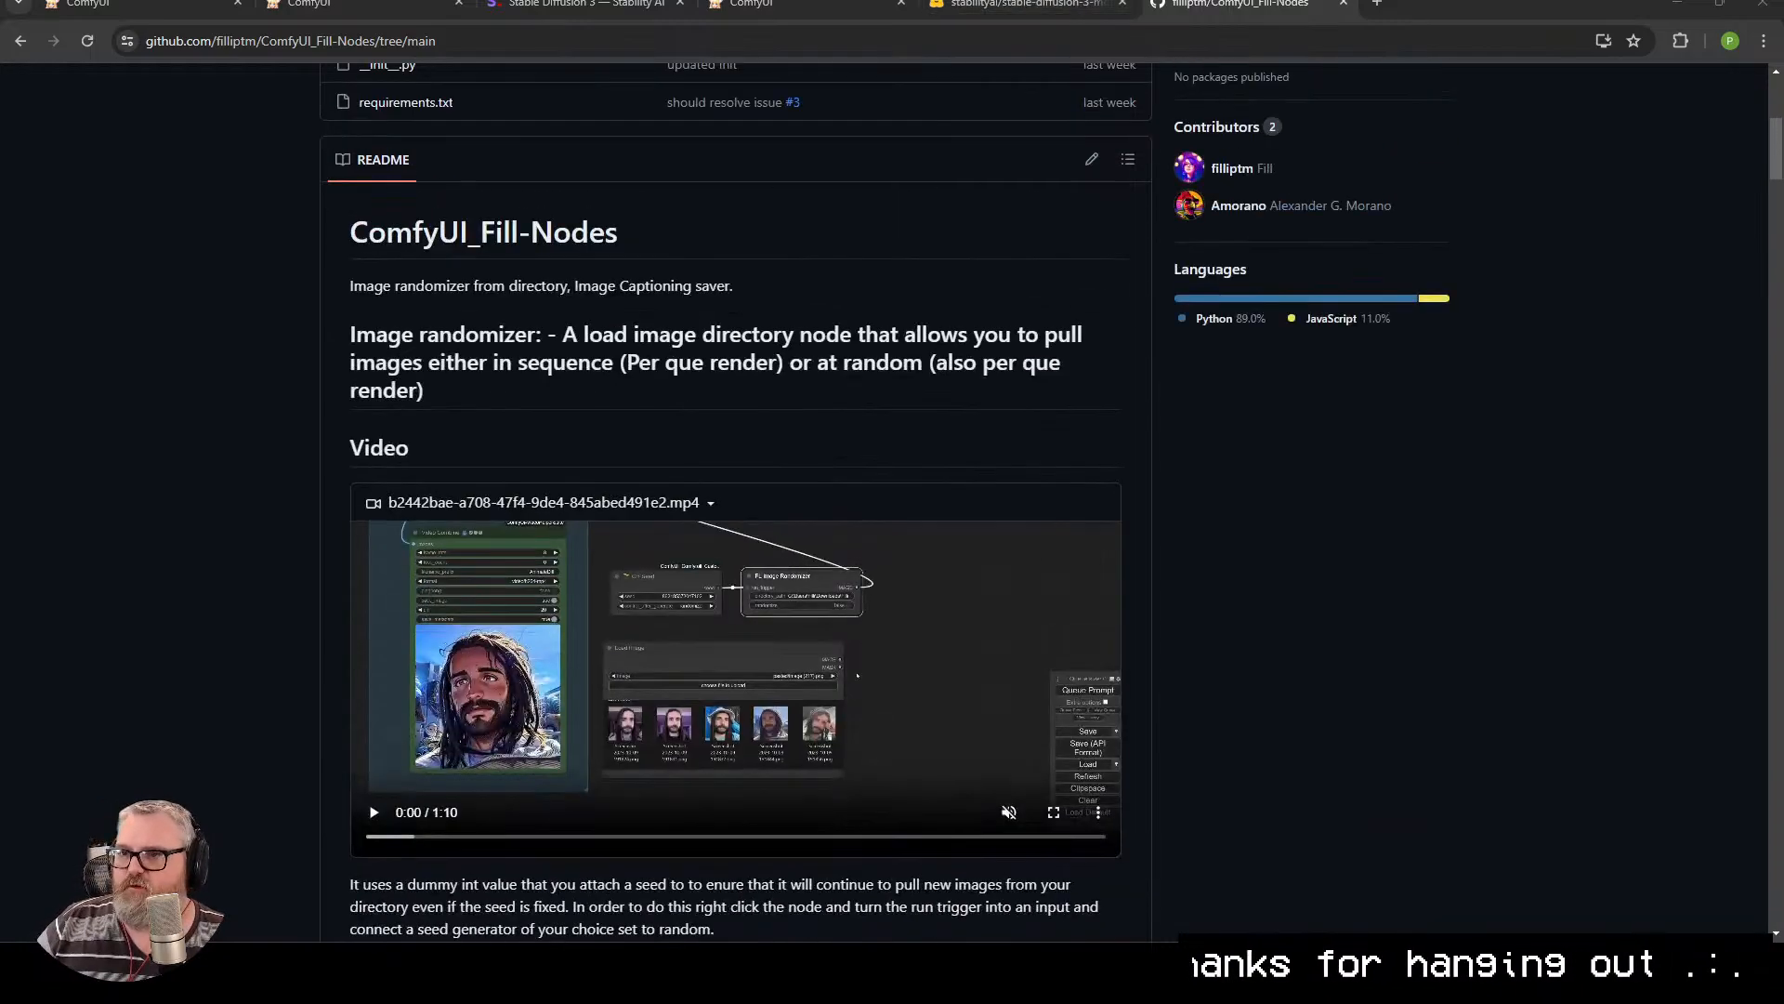
{"action": "scroll", "coordinate": [530, 373], "scroll_direction": "down", "scroll_amount": 7}
{"action": "scroll", "coordinate": [529, 374], "scroll_direction": "down", "scroll_amount": 20}
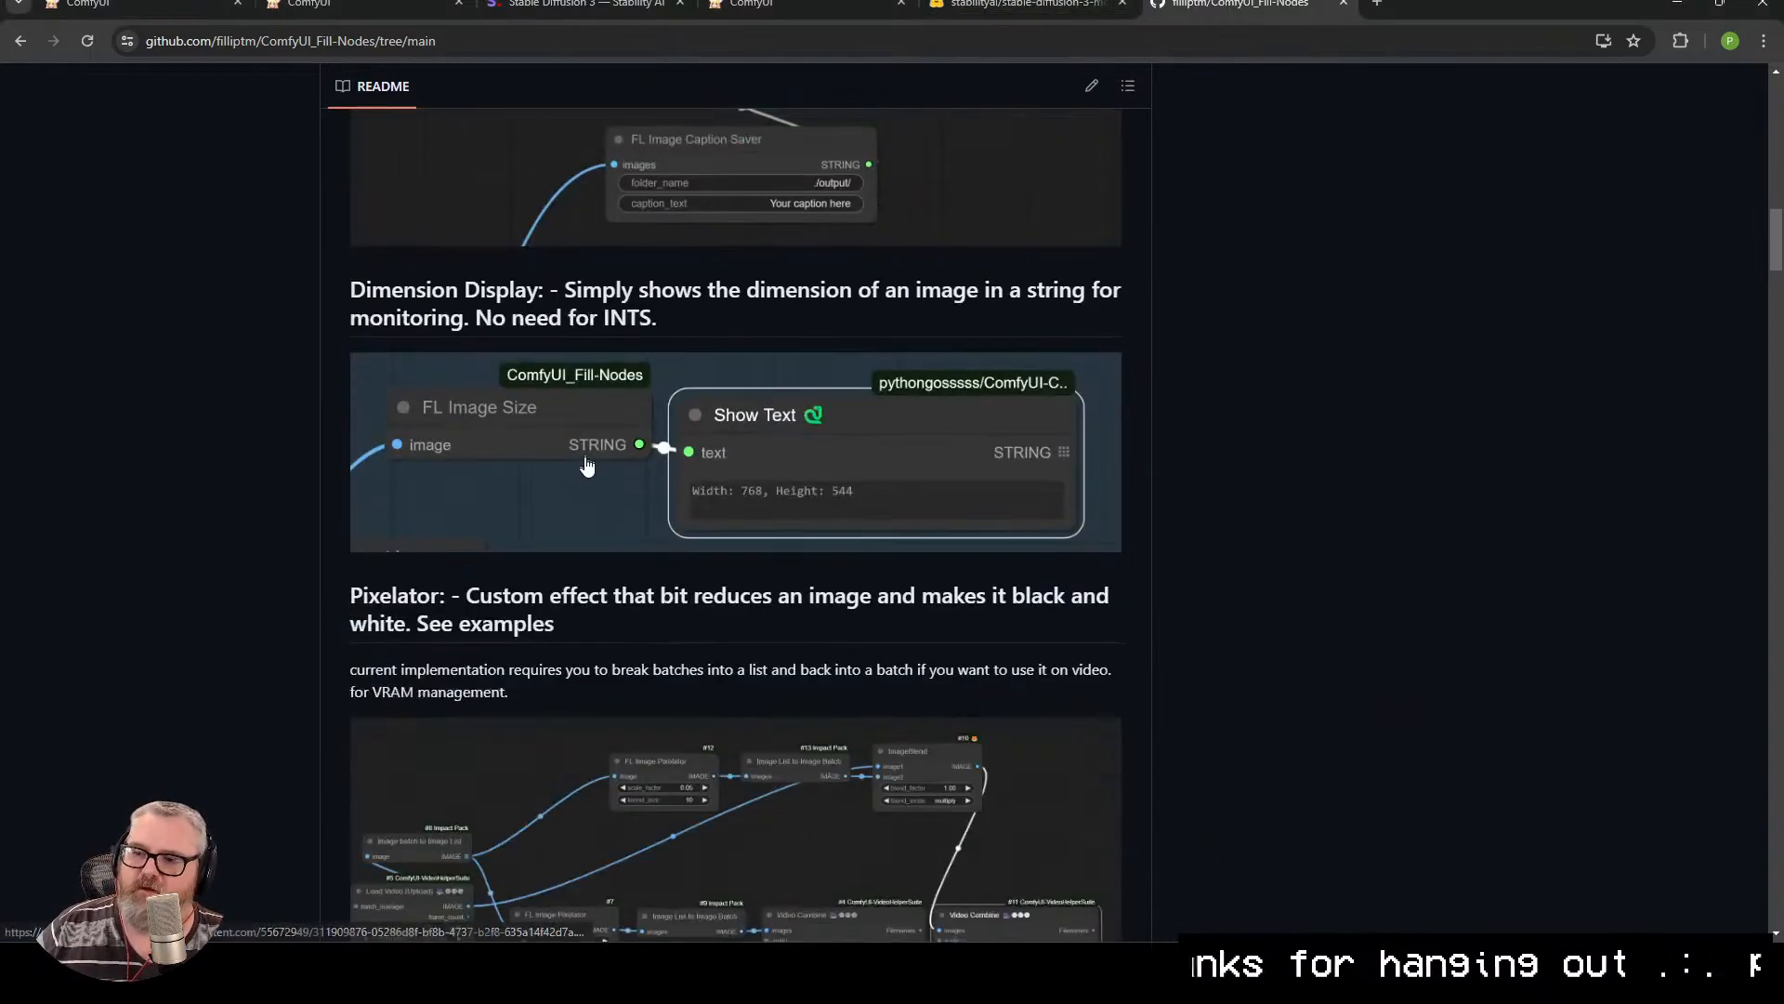
{"action": "scroll", "coordinate": [628, 558], "scroll_direction": "down", "scroll_amount": 20}
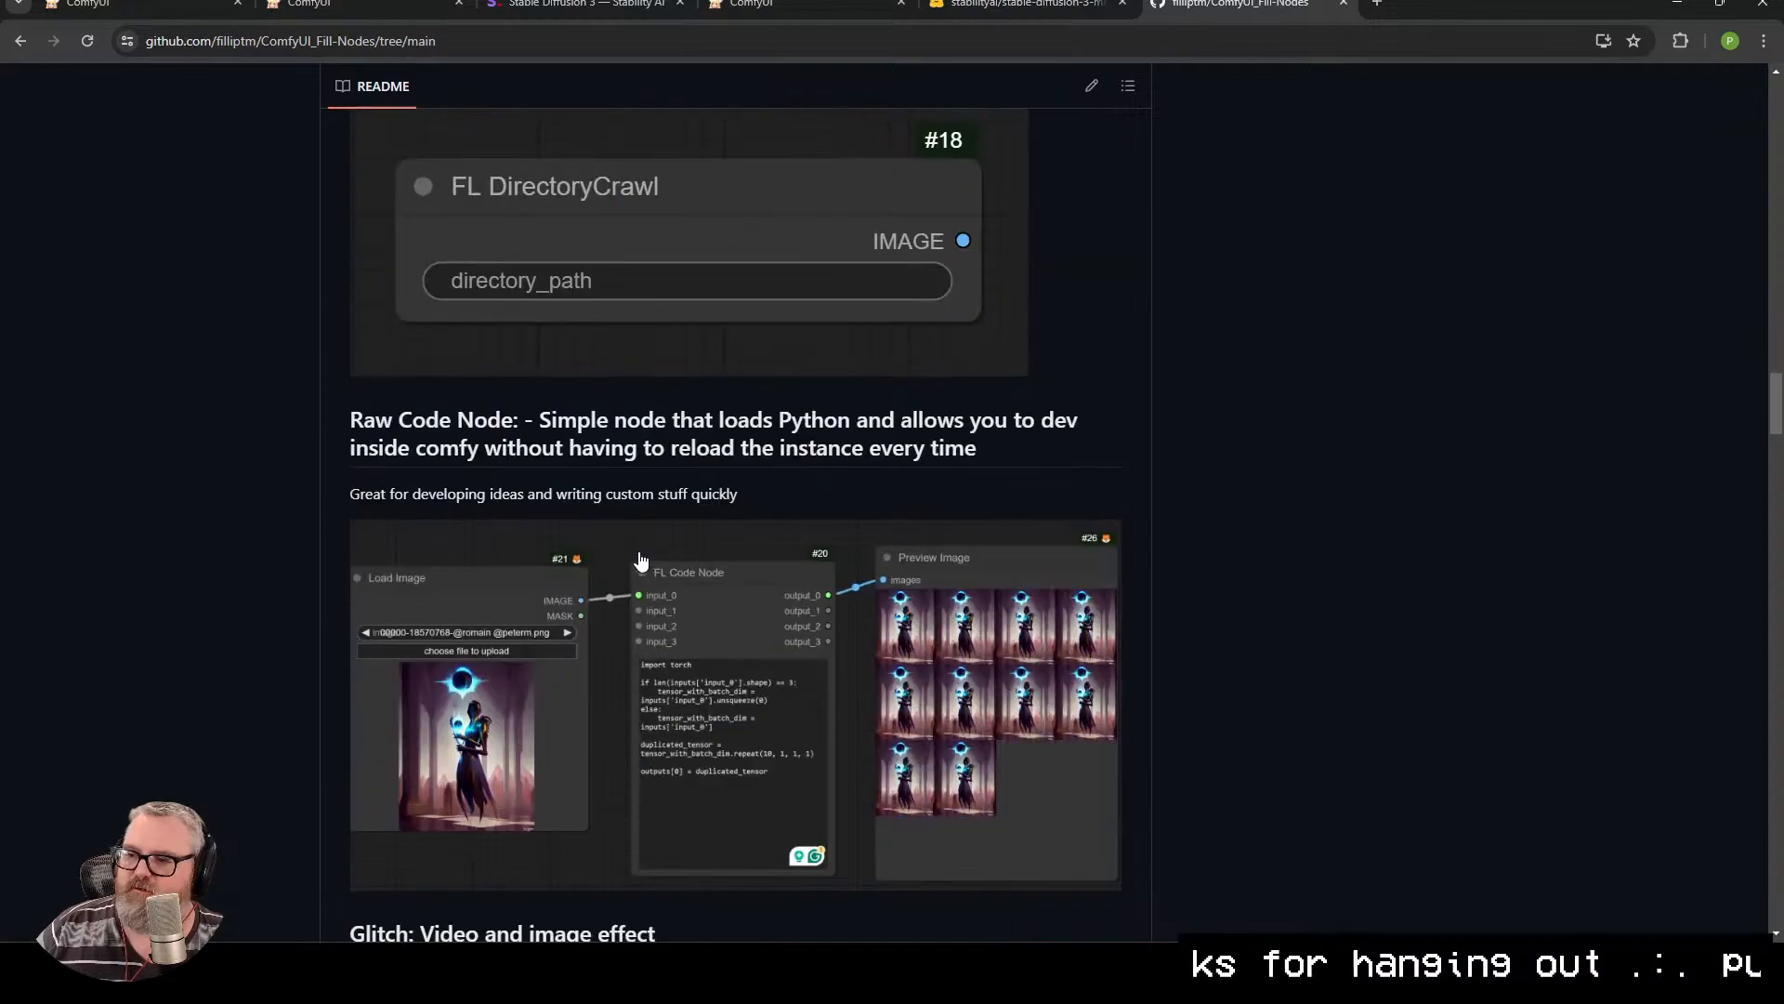
{"action": "scroll", "coordinate": [815, 450], "scroll_direction": "down", "scroll_amount": 20}
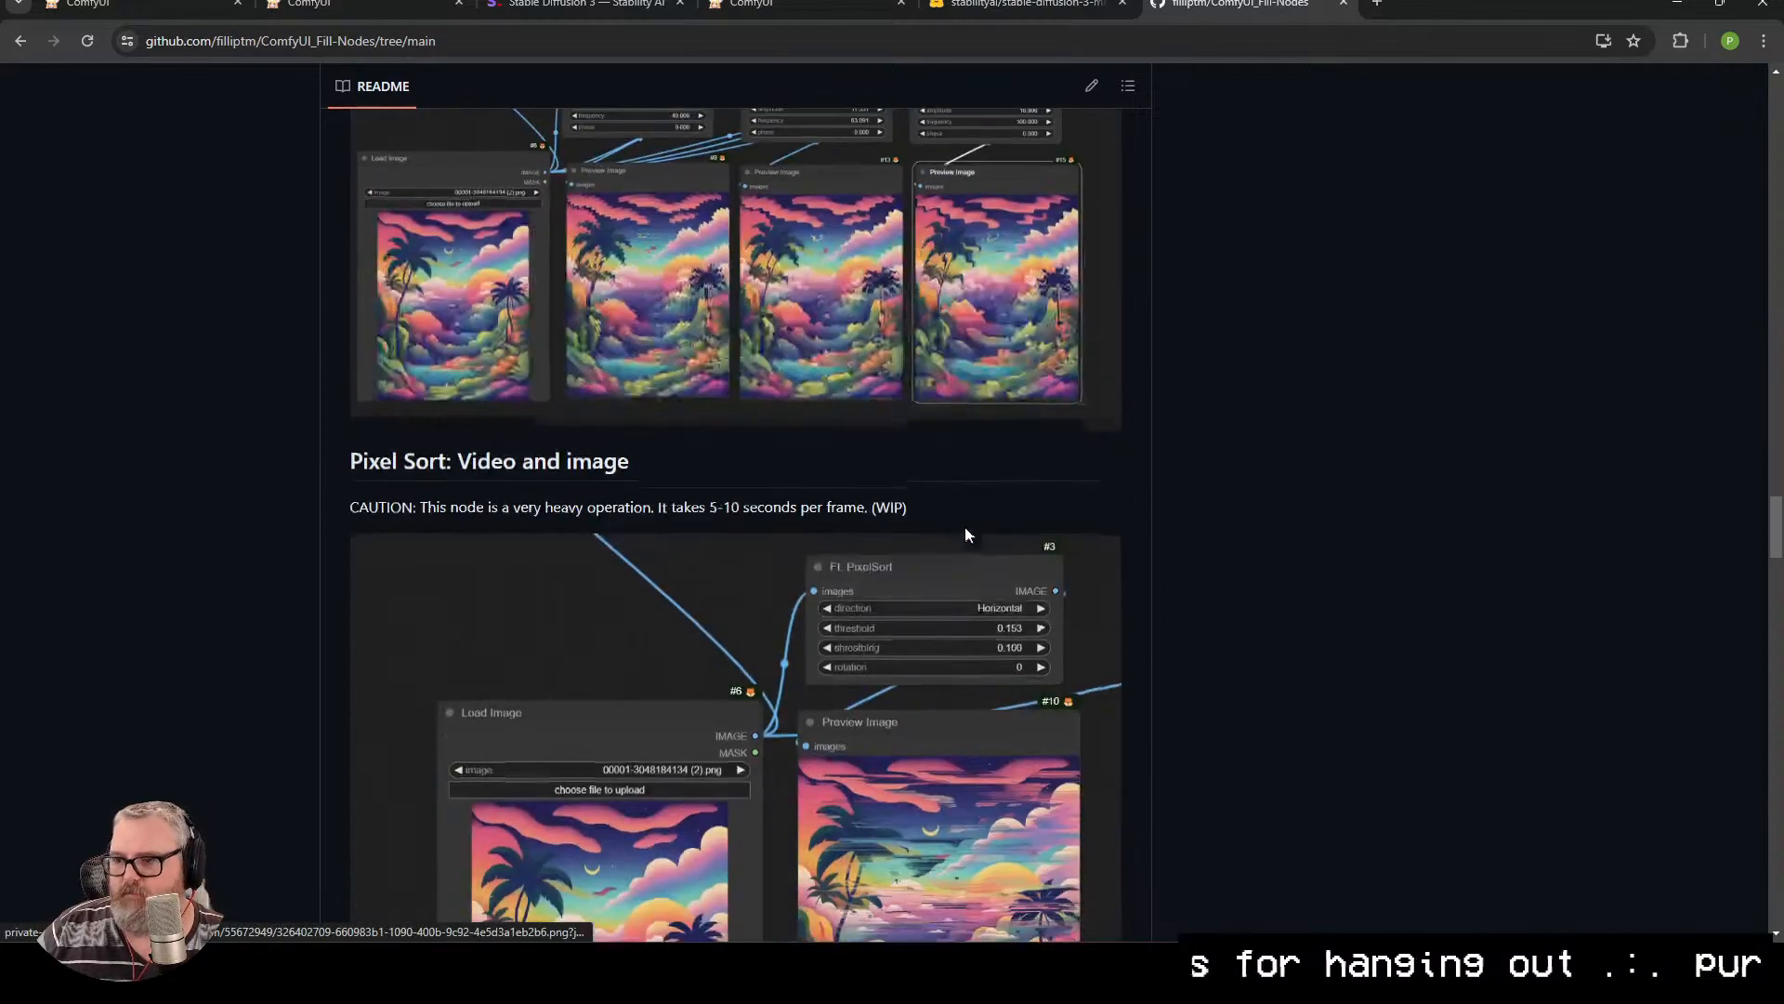
{"action": "scroll", "coordinate": [966, 541], "scroll_direction": "down", "scroll_amount": 13}
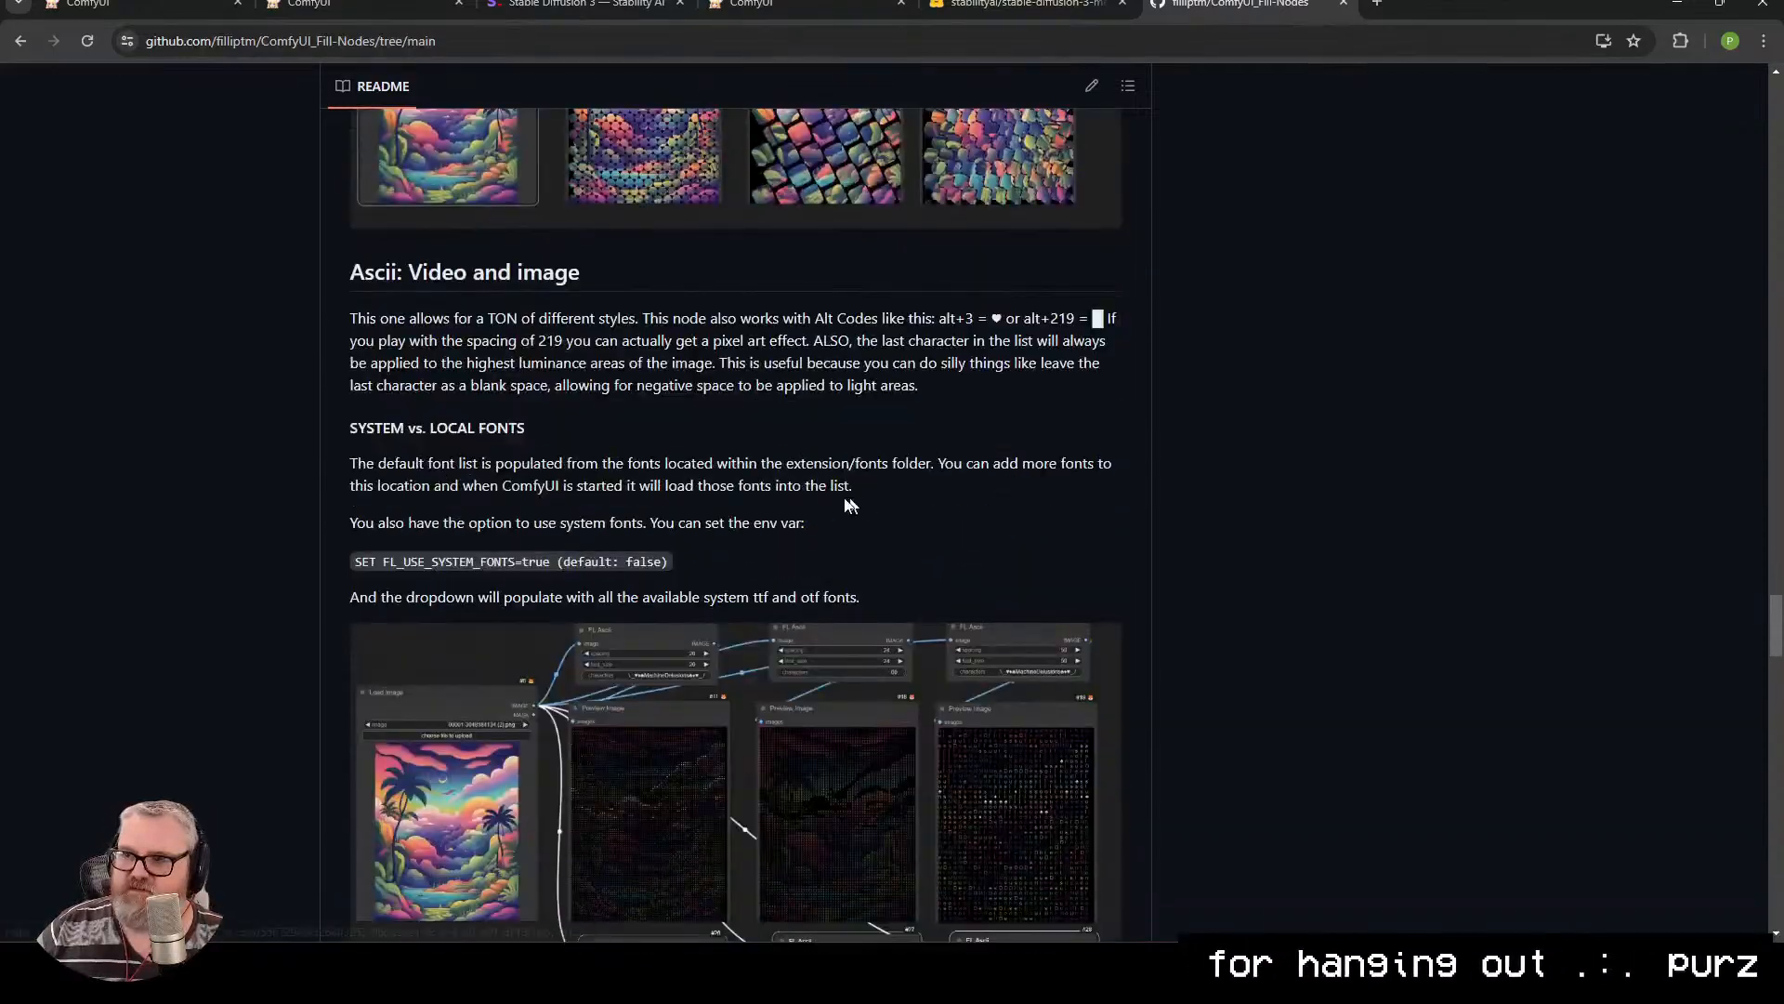
{"action": "scroll", "coordinate": [690, 528], "scroll_direction": "down", "scroll_amount": 20}
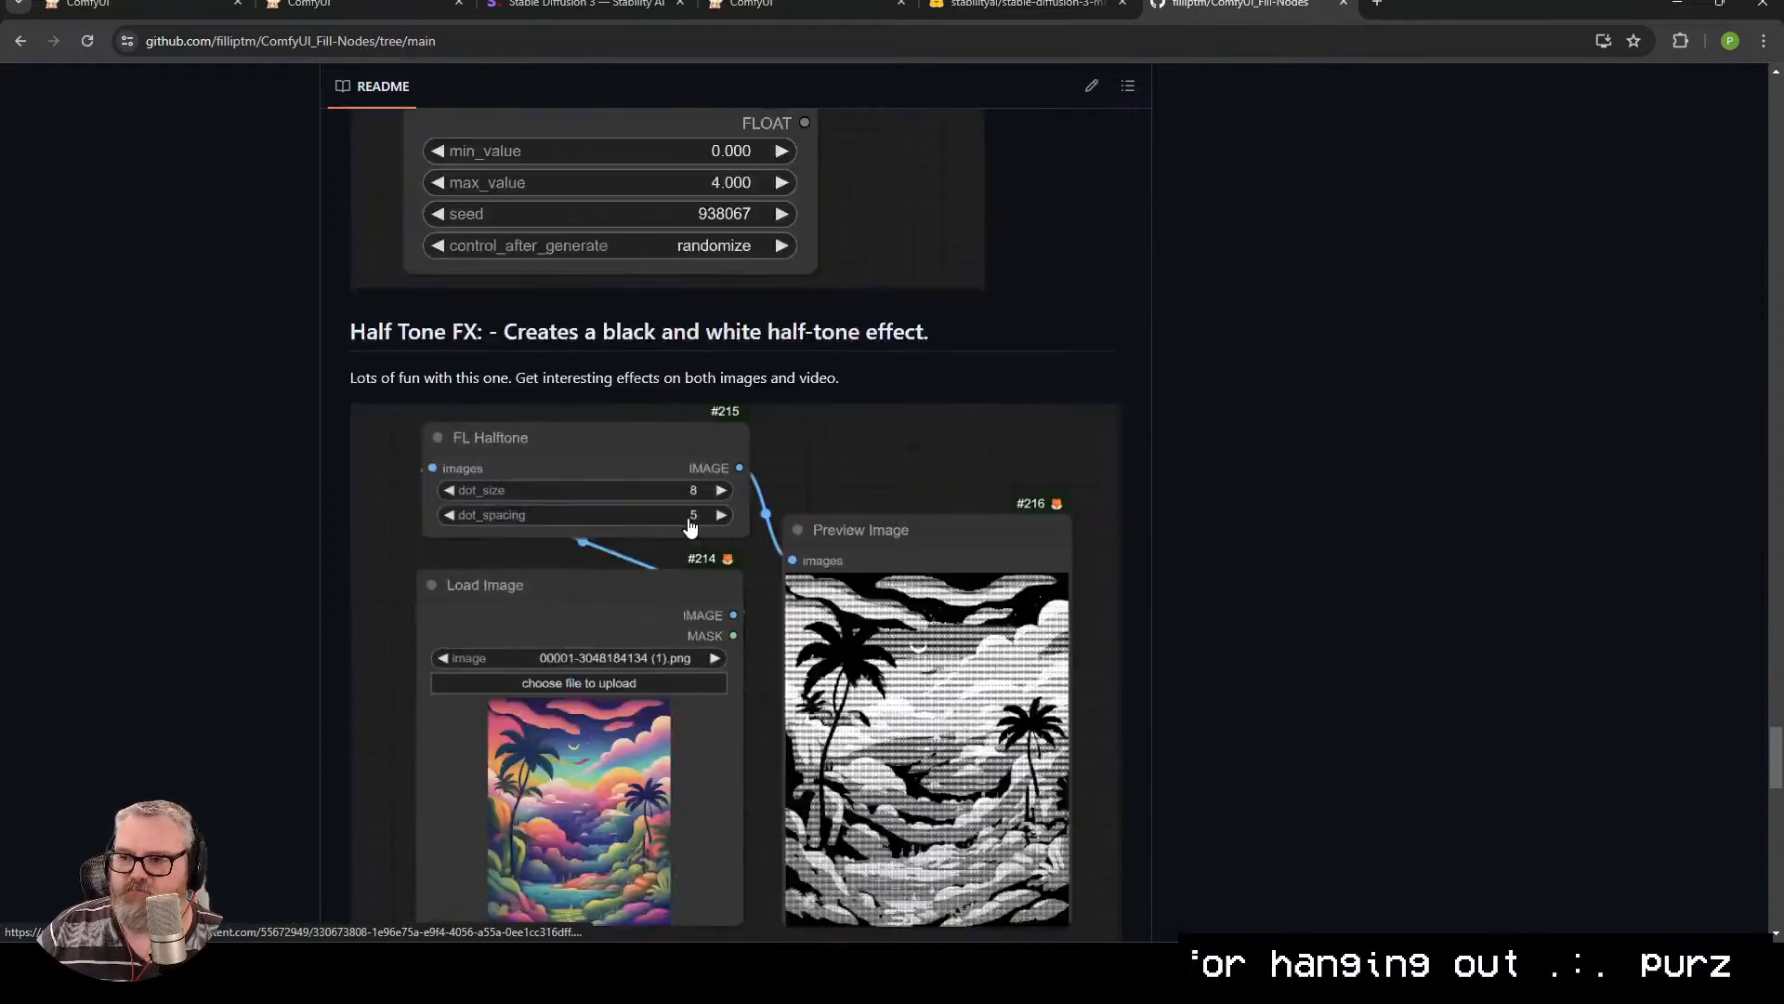
{"action": "scroll", "coordinate": [697, 526], "scroll_direction": "down", "scroll_amount": 7}
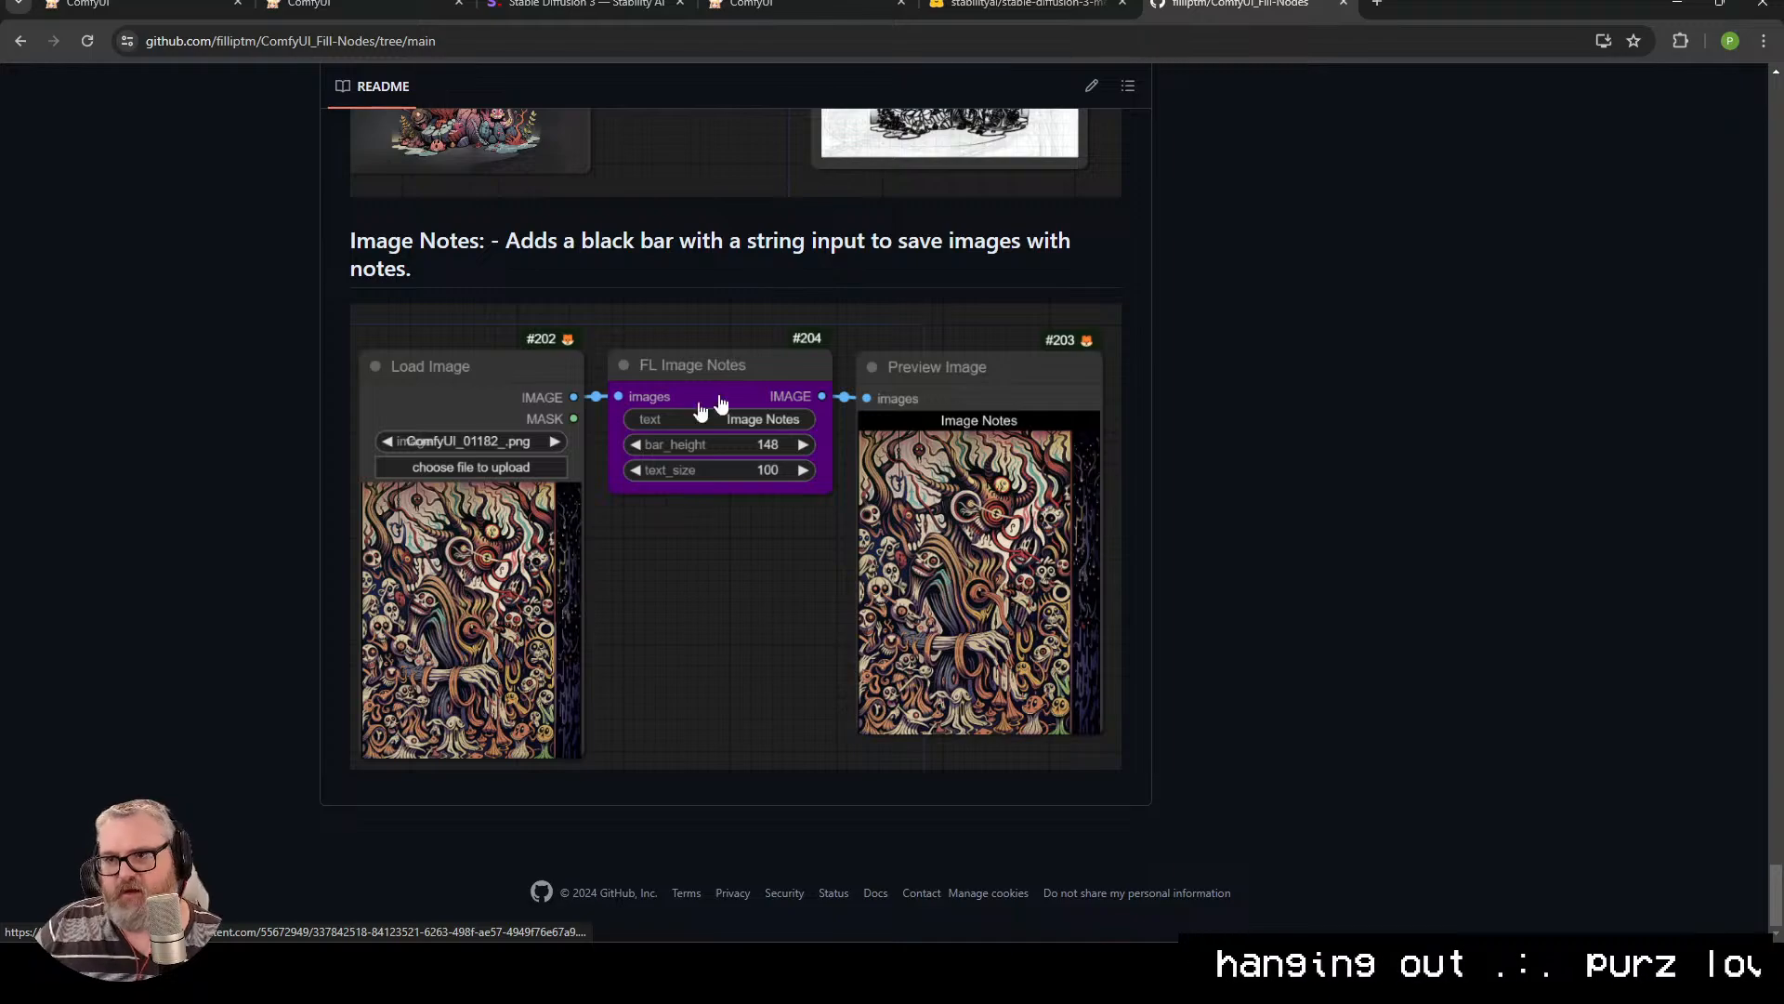
{"action": "scroll", "coordinate": [722, 409], "scroll_direction": "up", "scroll_amount": 20}
{"action": "scroll", "coordinate": [936, 595], "scroll_direction": "up", "scroll_amount": 20}
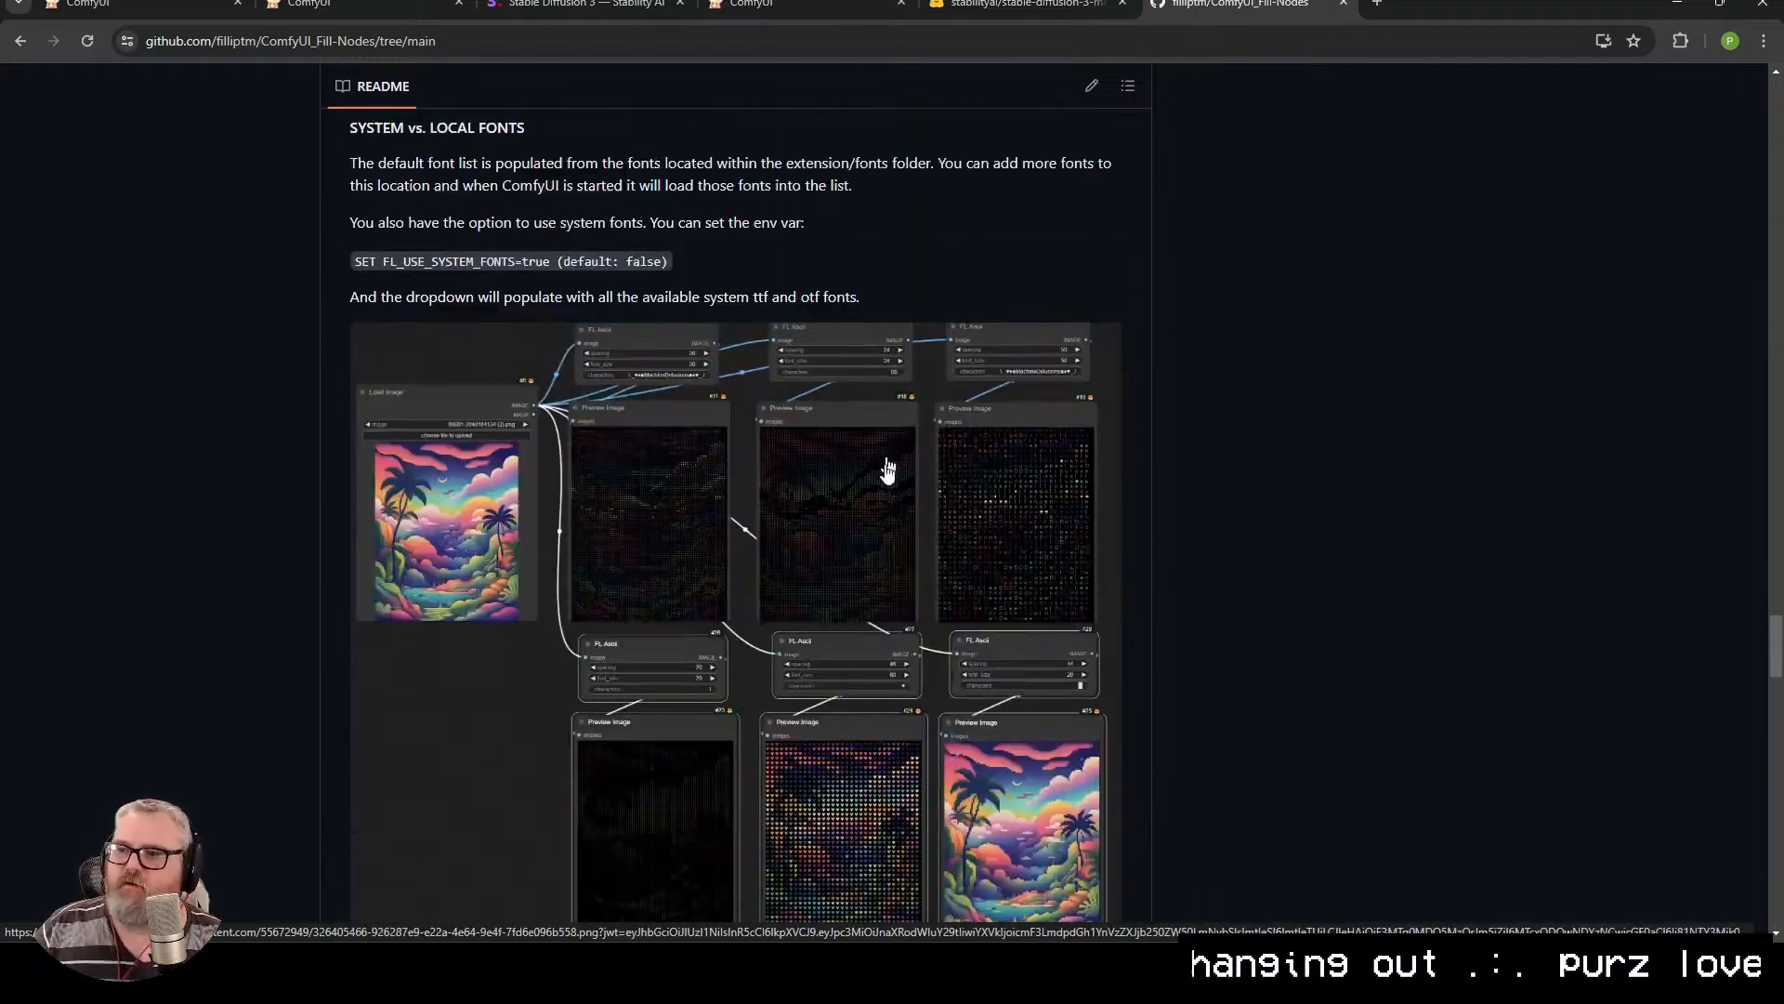
{"action": "scroll", "coordinate": [935, 595], "scroll_direction": "up", "scroll_amount": 20}
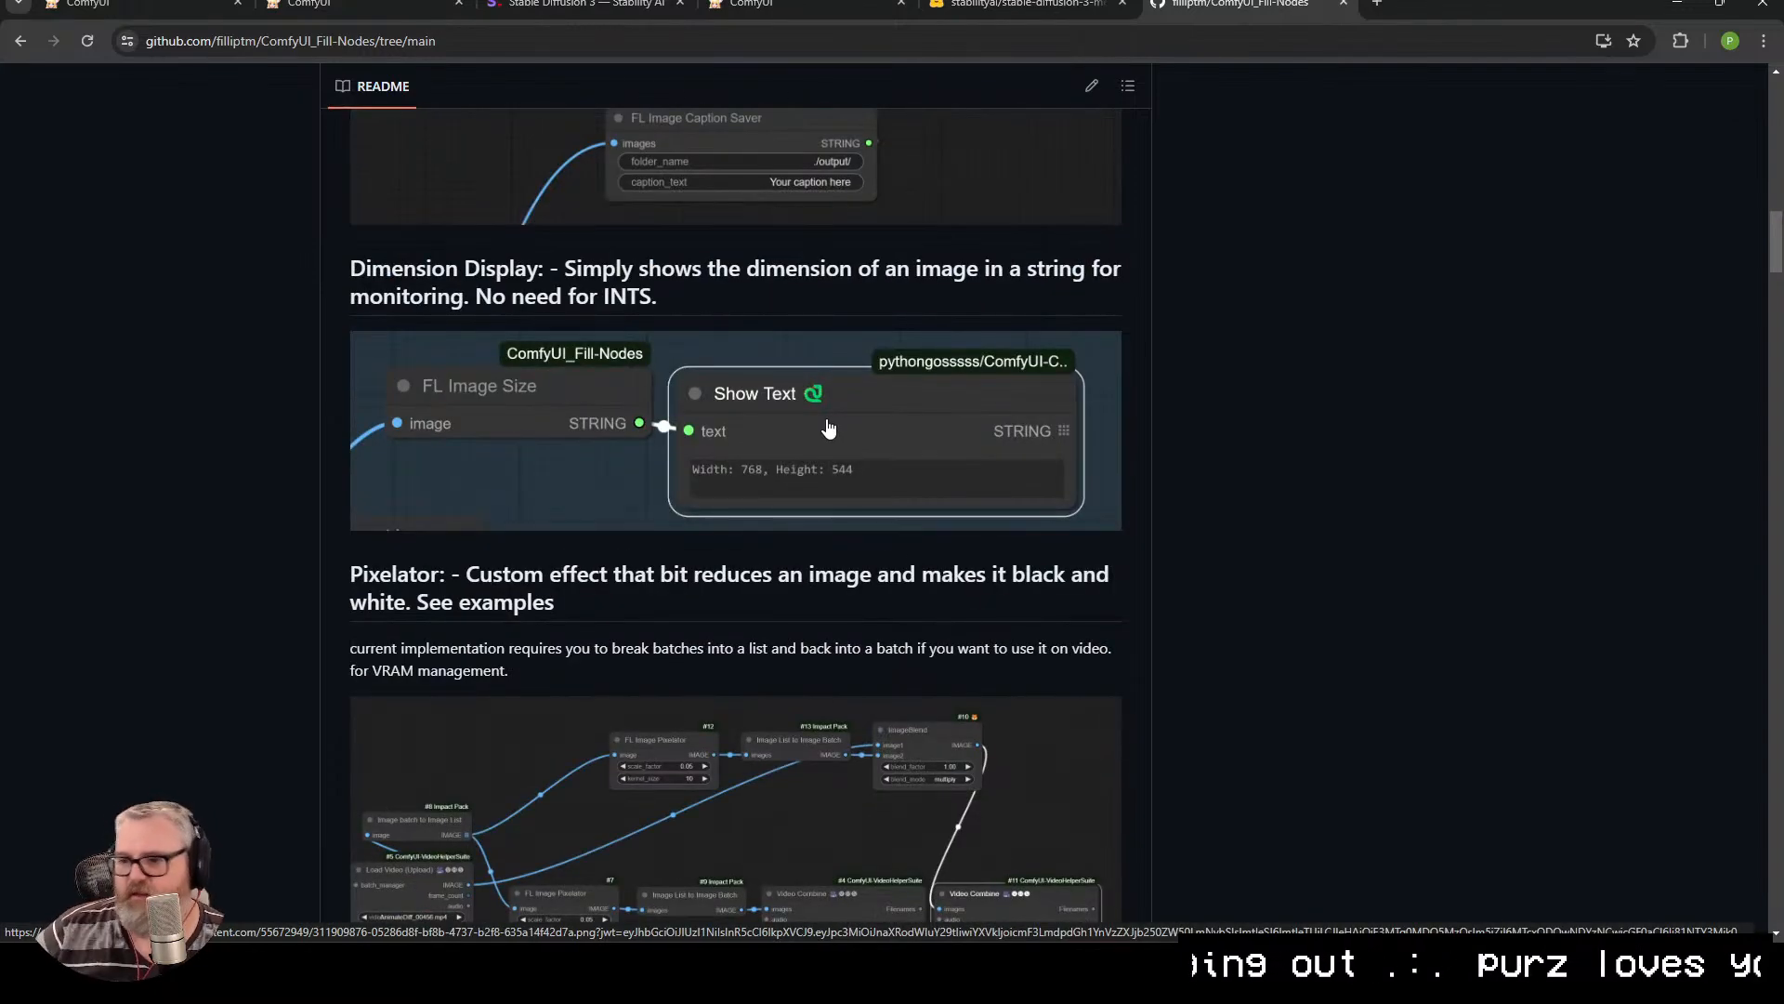
Examine the README's example workflows from Pixelator and Audio Tools through the glitch, ripple, hexagon, ASCII, halftone and paper-drawn effects.
{"action": "scroll", "coordinate": [828, 427], "scroll_direction": "down", "scroll_amount": 5}
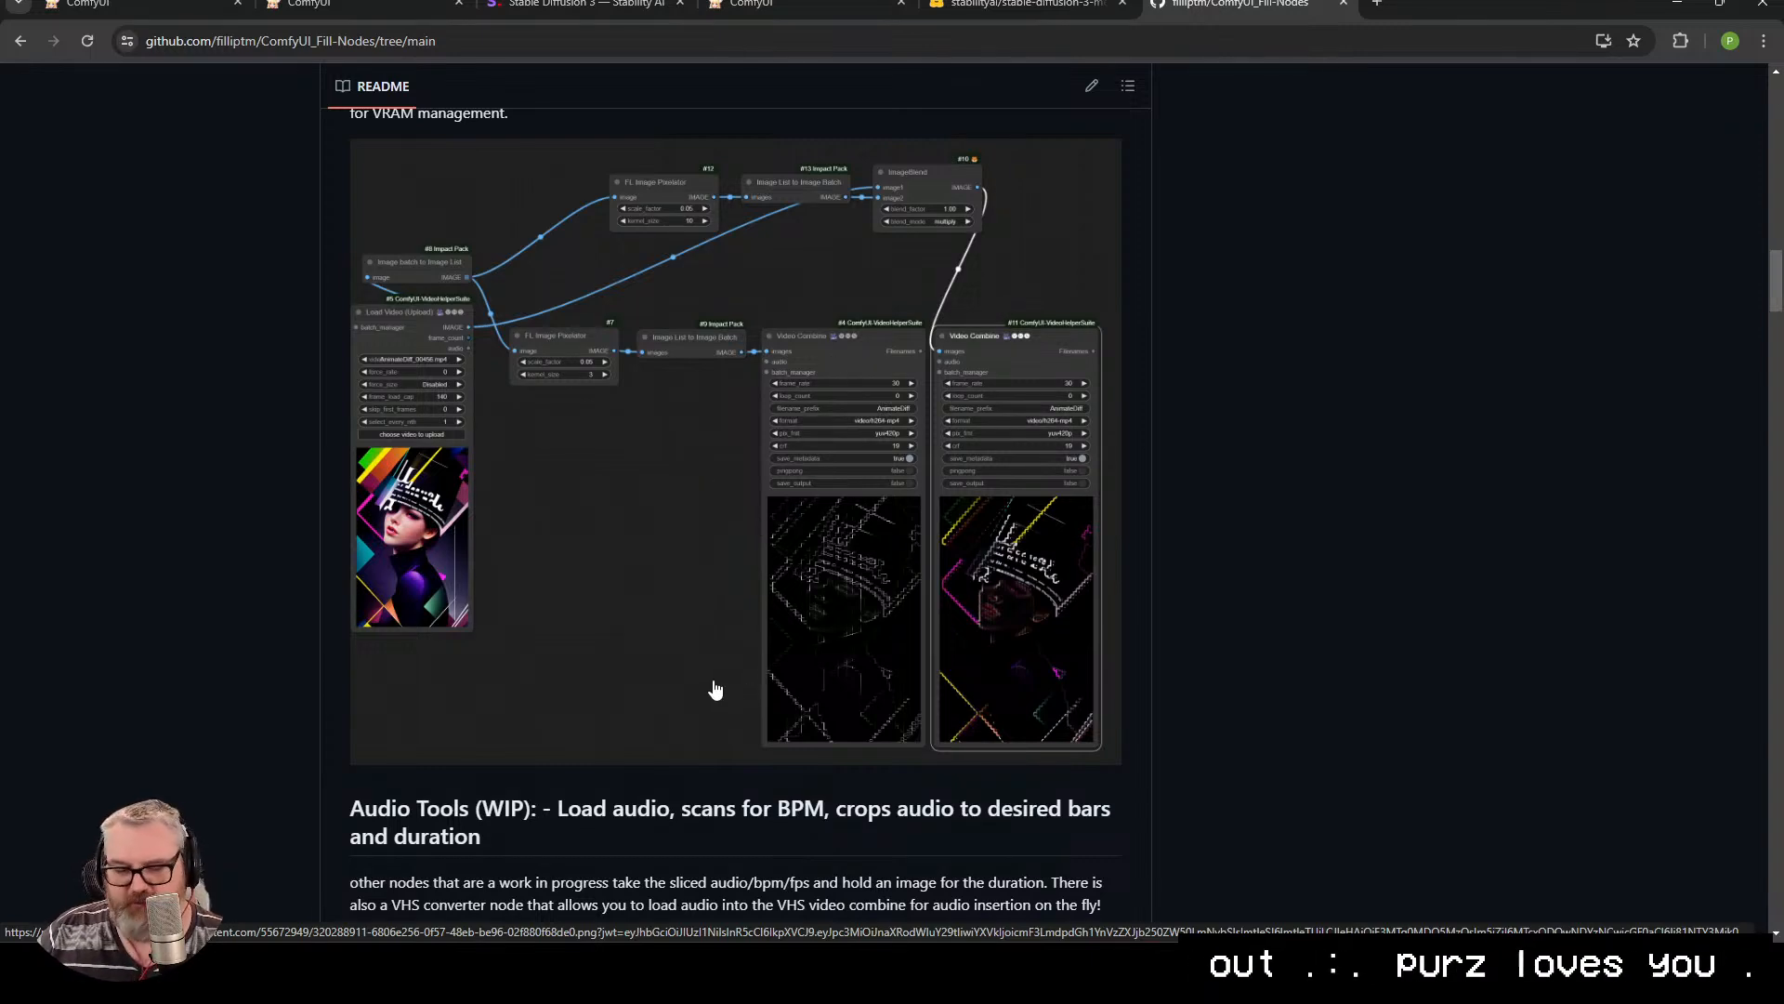
{"action": "scroll", "coordinate": [502, 736], "scroll_direction": "down", "scroll_amount": 5}
{"action": "scroll", "coordinate": [635, 636], "scroll_direction": "down", "scroll_amount": 3}
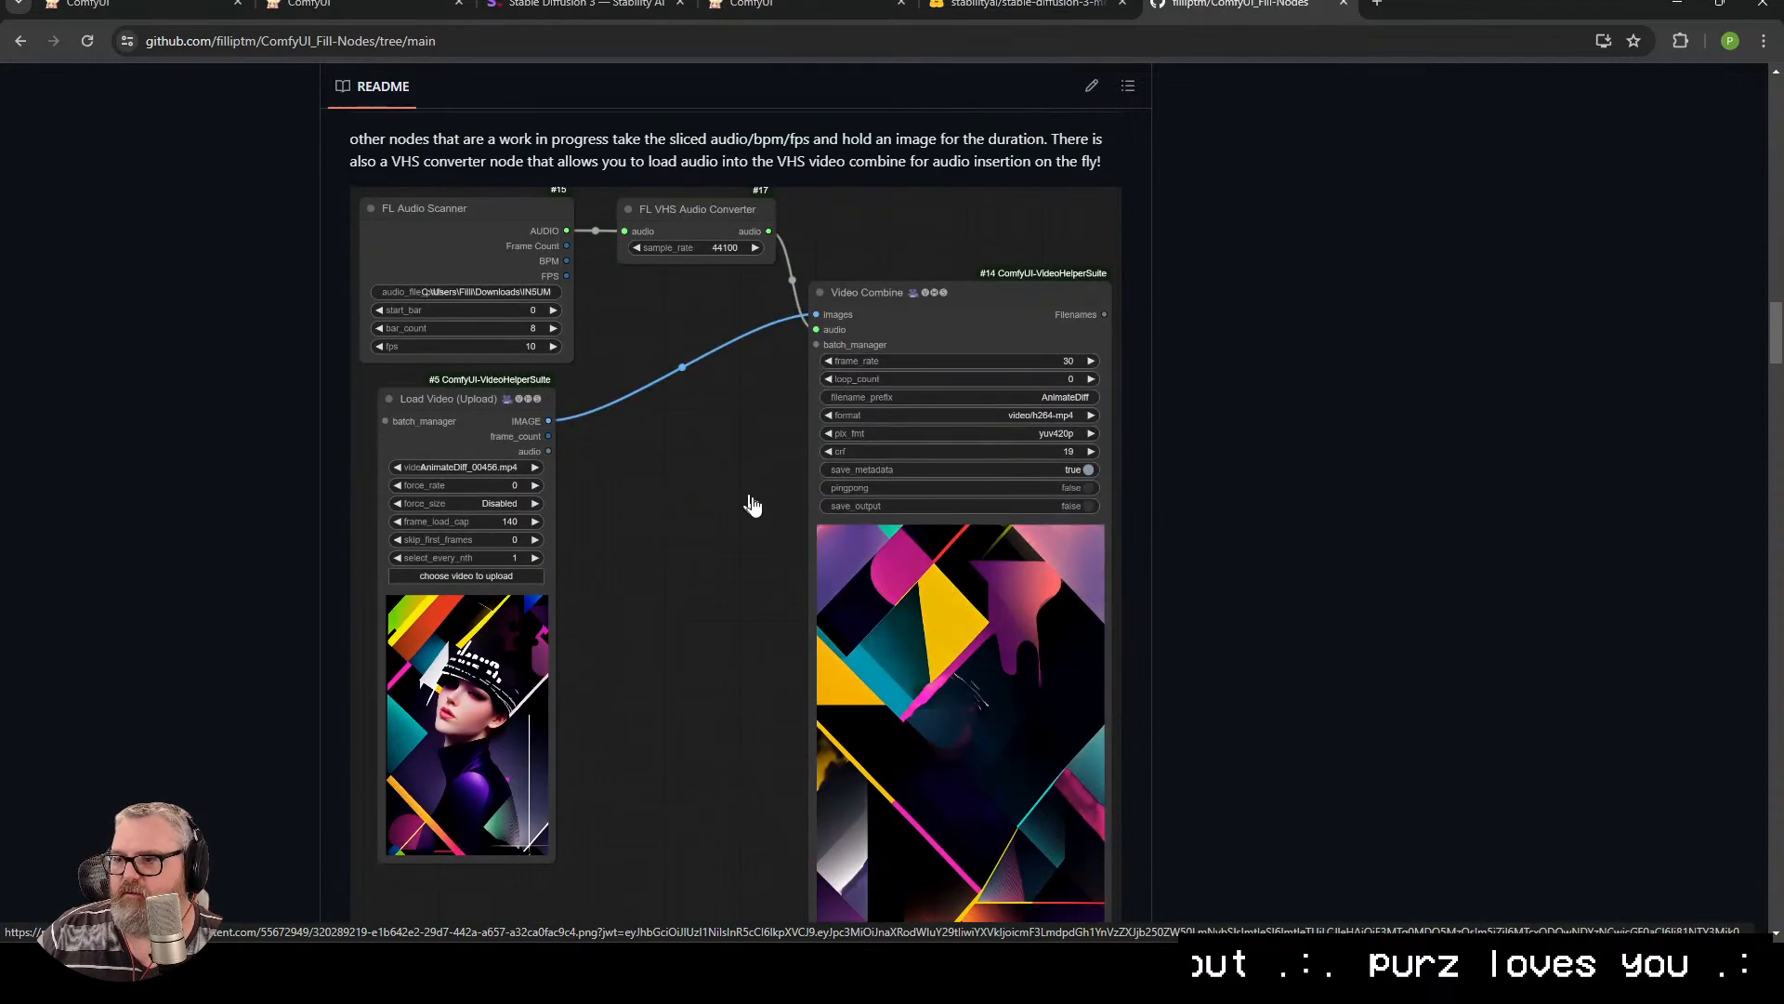
{"action": "scroll", "coordinate": [706, 741], "scroll_direction": "down", "scroll_amount": 12}
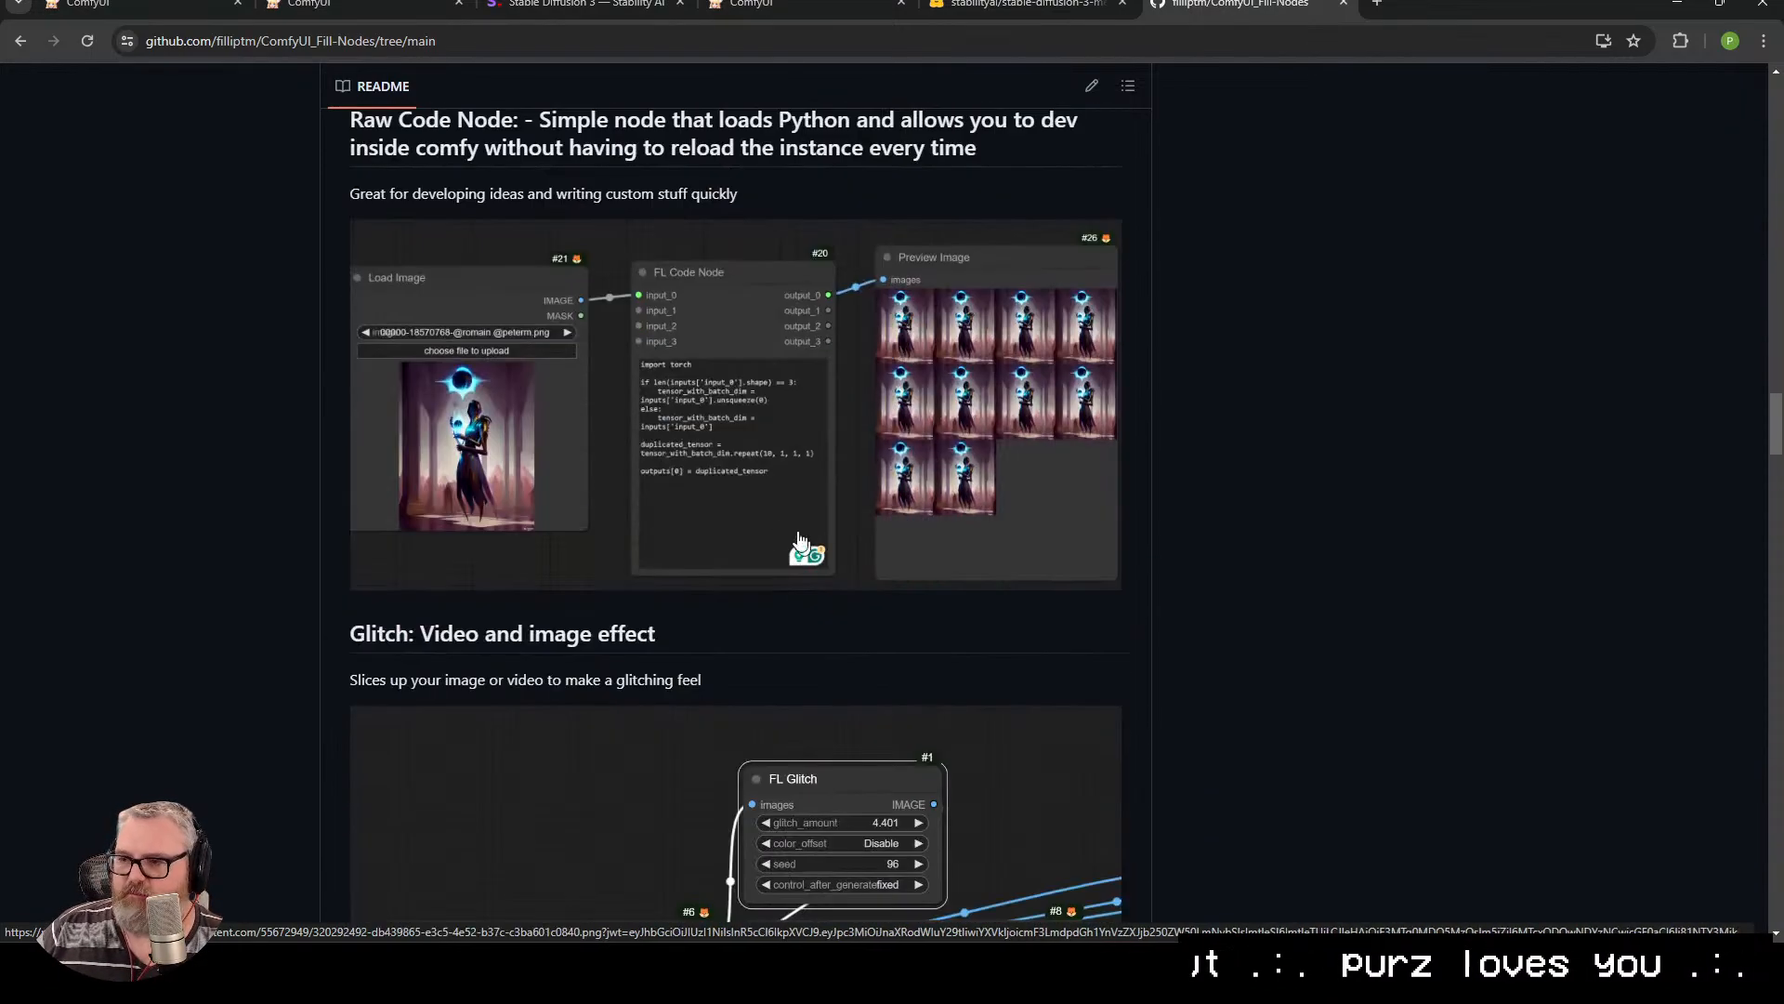
{"action": "scroll", "coordinate": [934, 514], "scroll_direction": "down", "scroll_amount": 14}
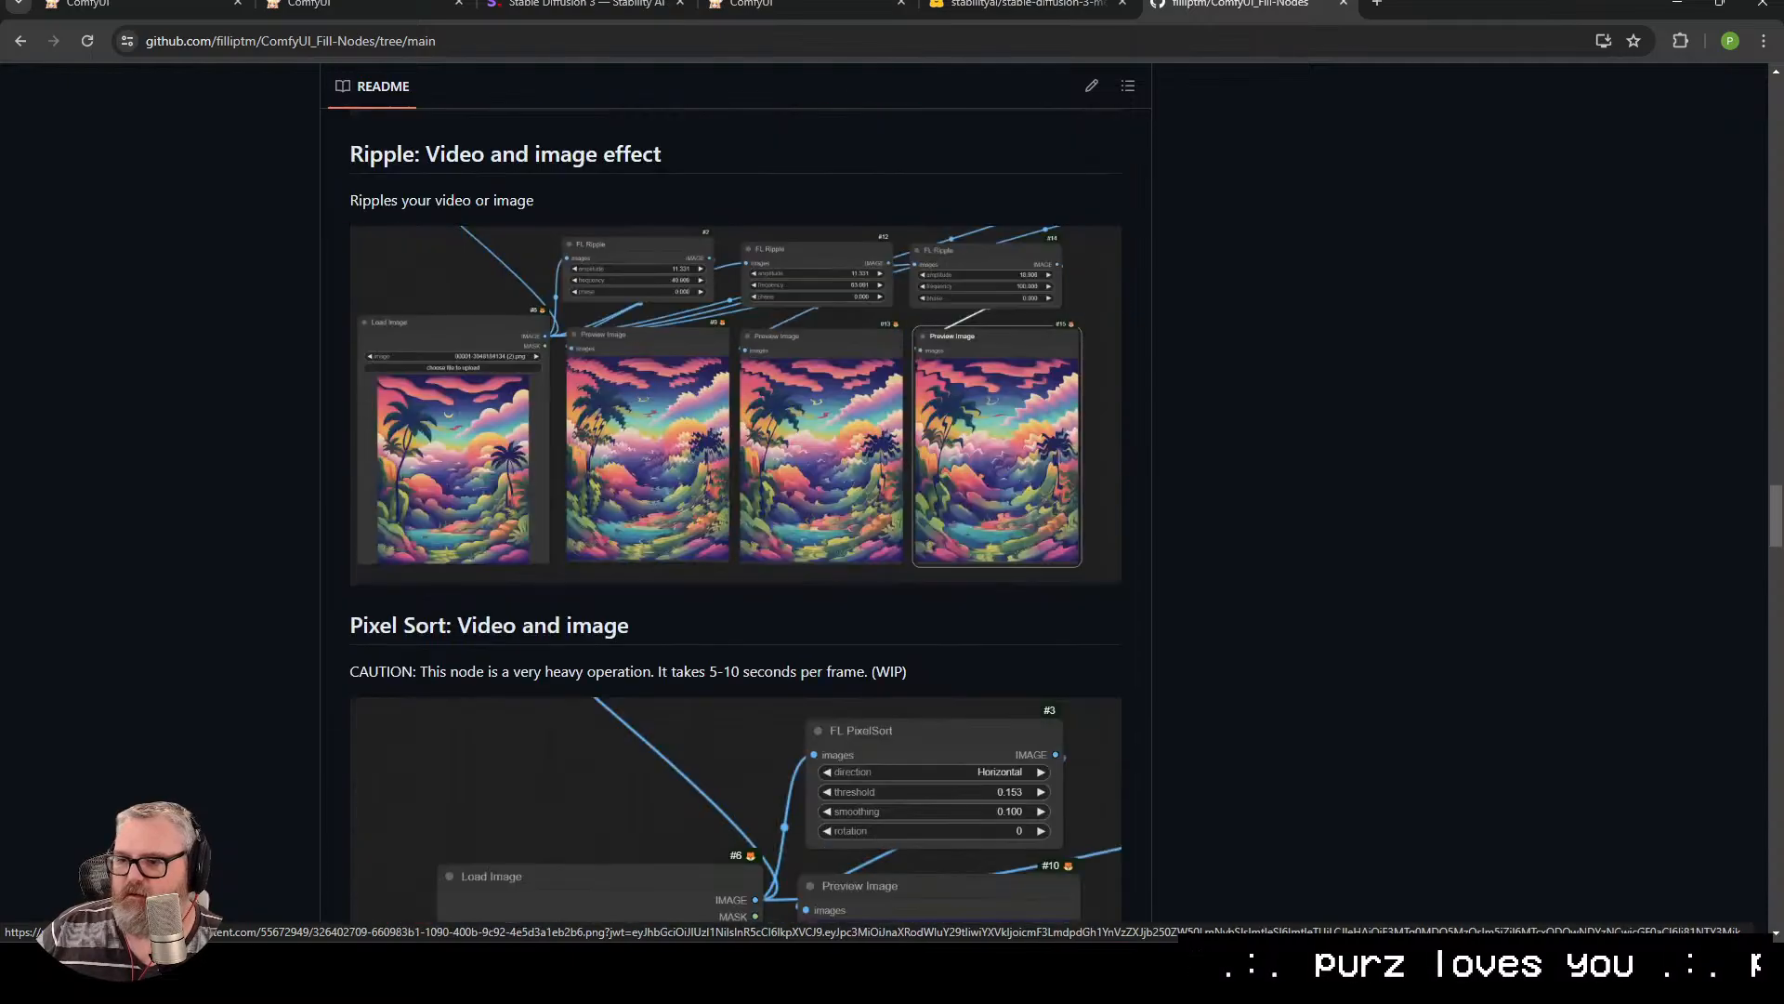
{"action": "scroll", "coordinate": [739, 688], "scroll_direction": "down", "scroll_amount": 12}
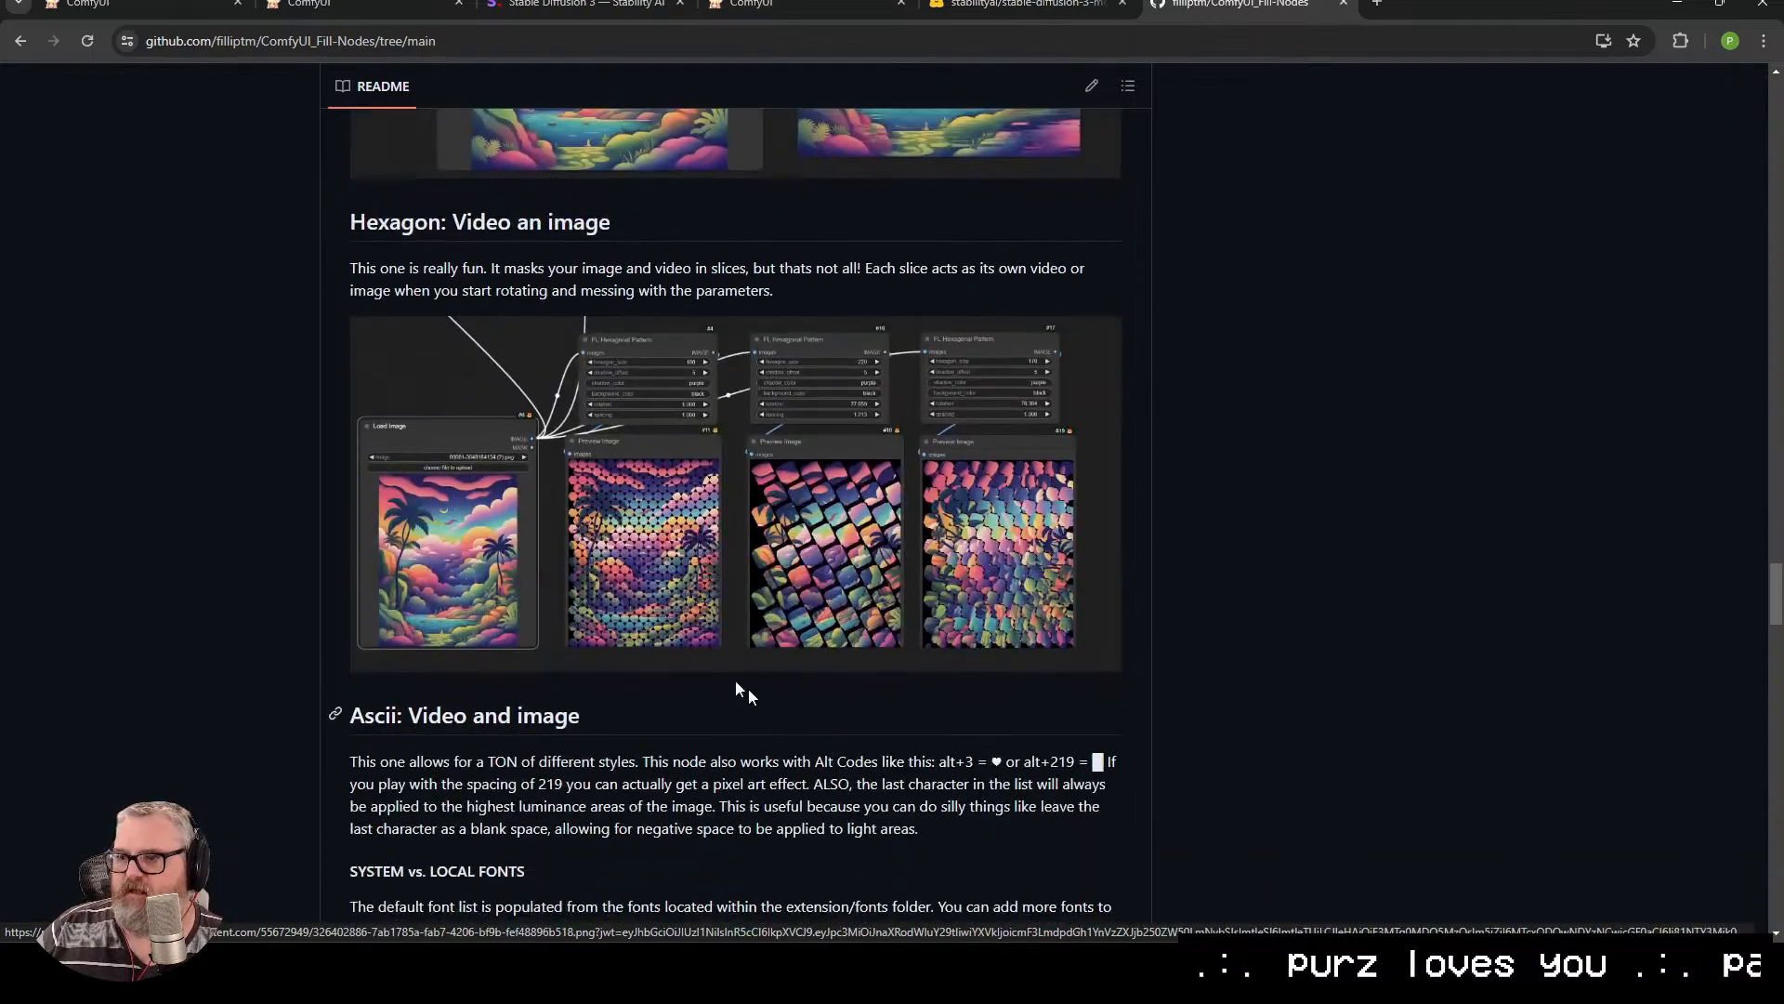
{"action": "scroll", "coordinate": [749, 688], "scroll_direction": "down", "scroll_amount": 10}
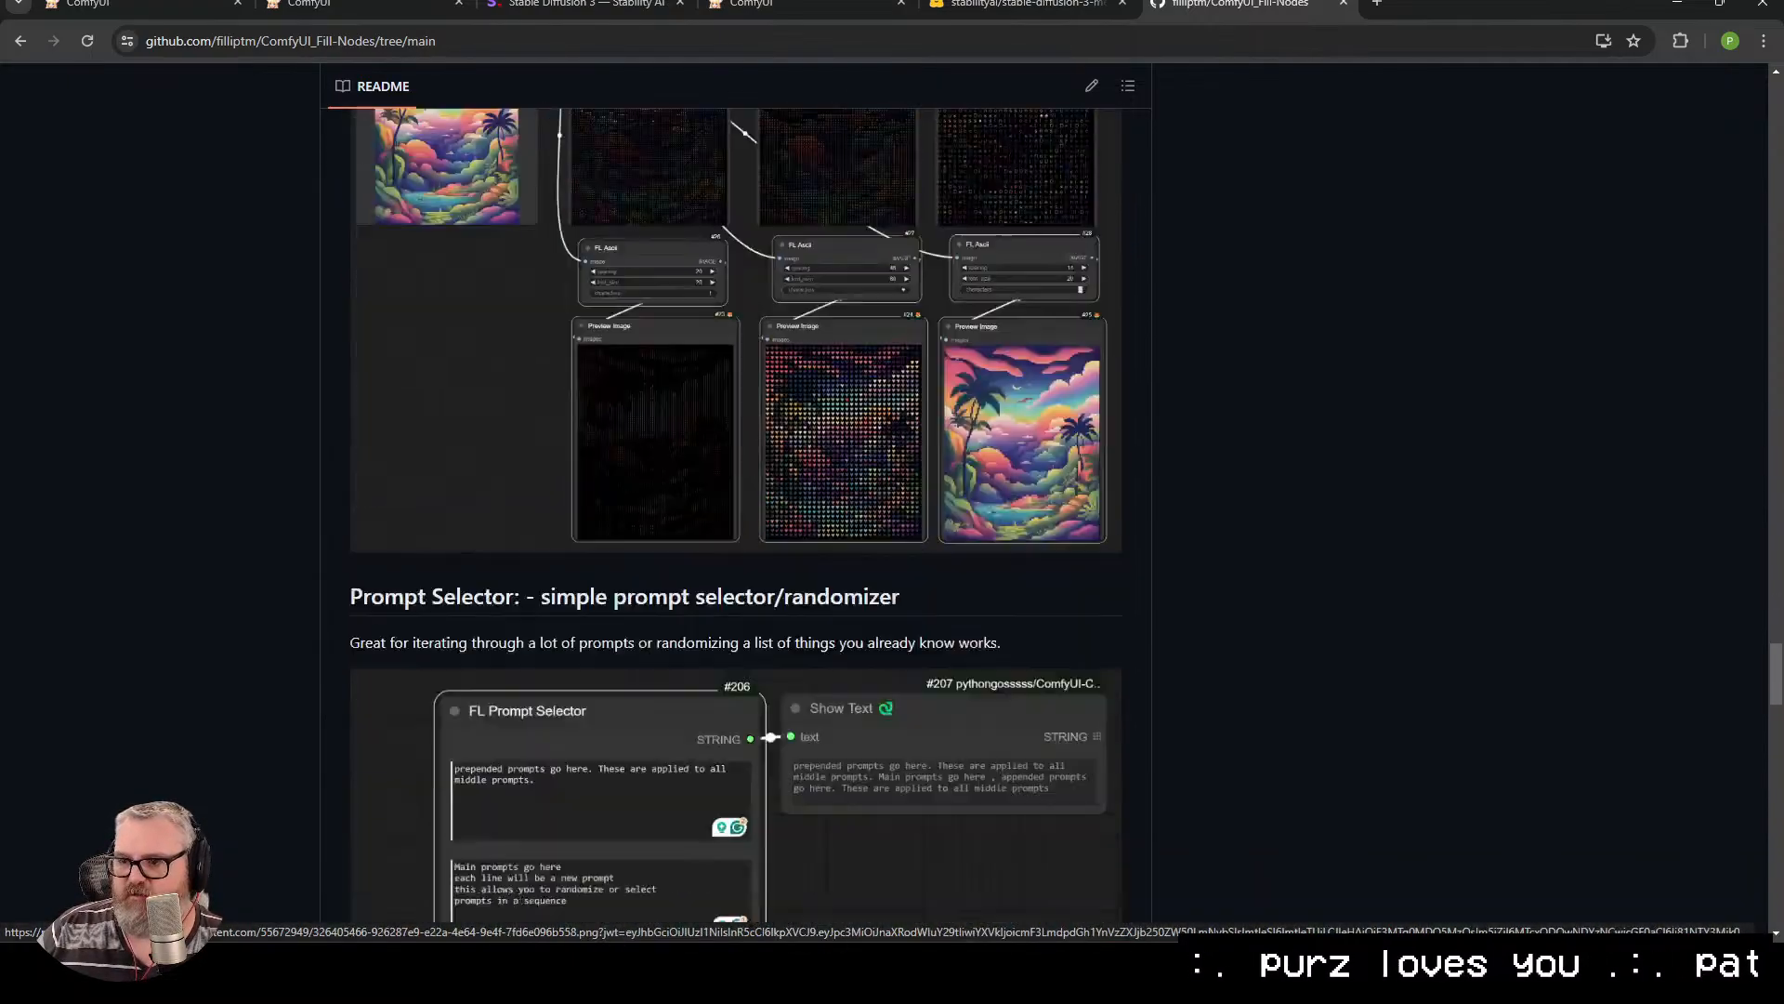
{"action": "scroll", "coordinate": [713, 695], "scroll_direction": "down", "scroll_amount": 11}
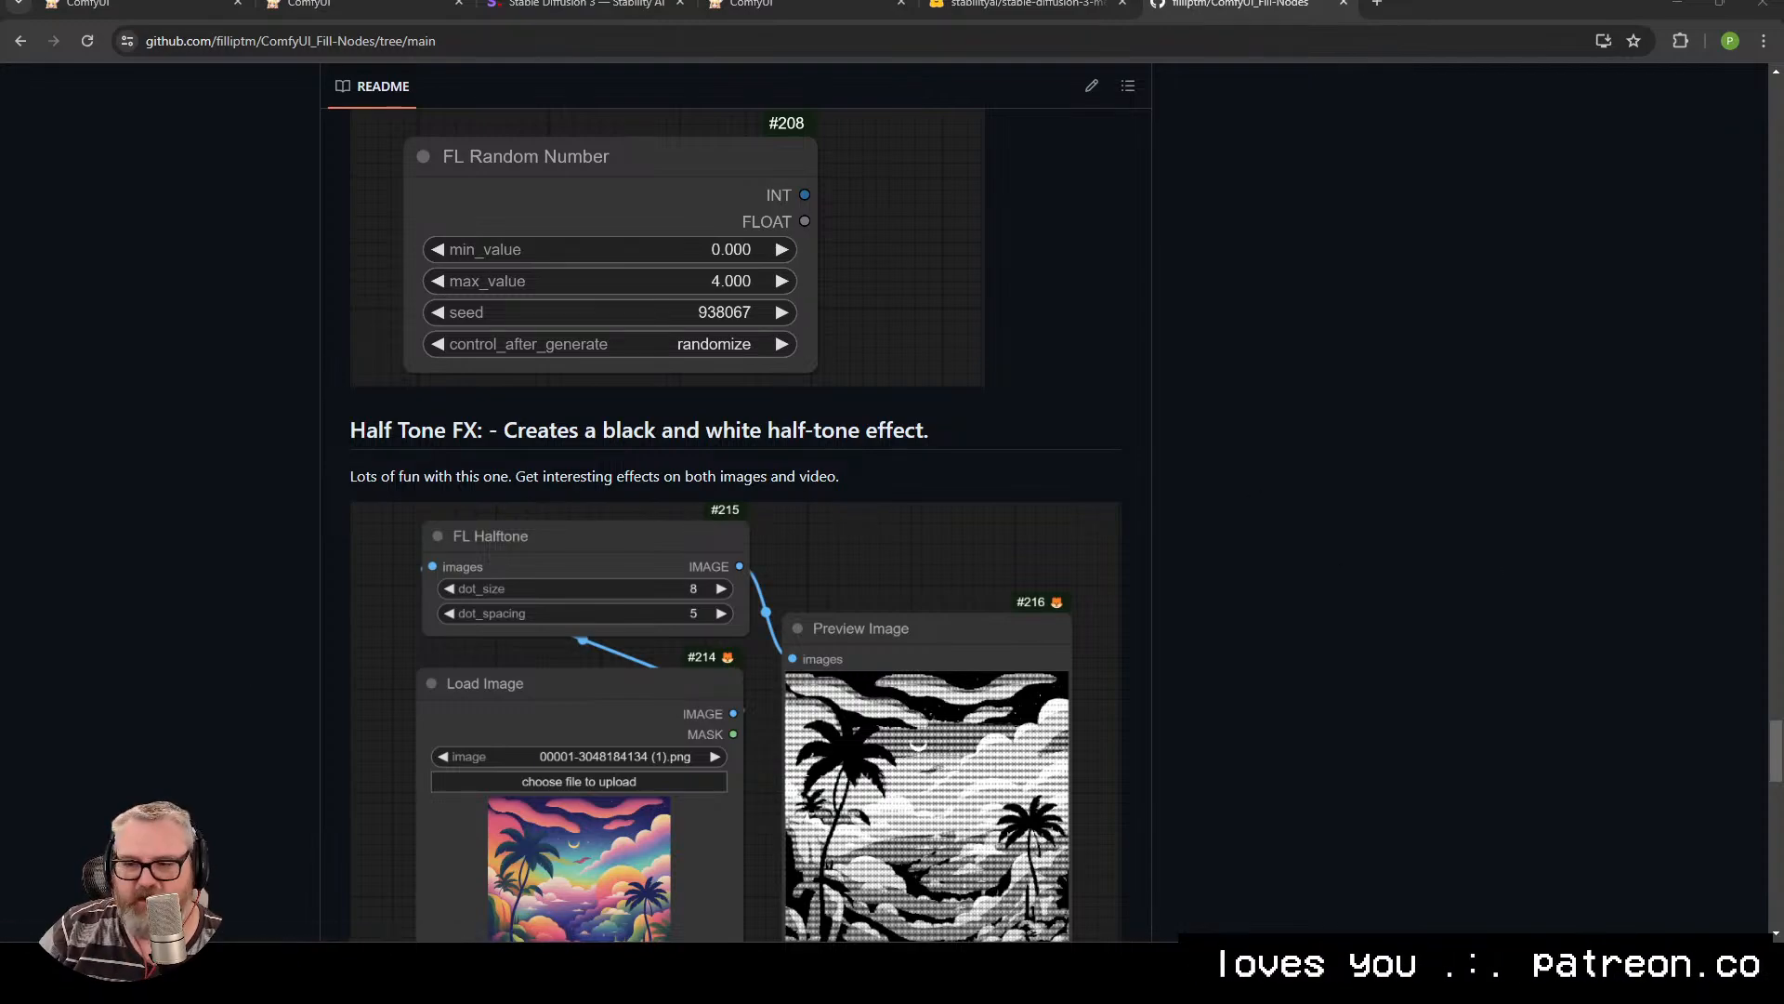
{"action": "scroll", "coordinate": [570, 748], "scroll_direction": "down", "scroll_amount": 14}
{"action": "scroll", "coordinate": [393, 754], "scroll_direction": "down", "scroll_amount": 2}
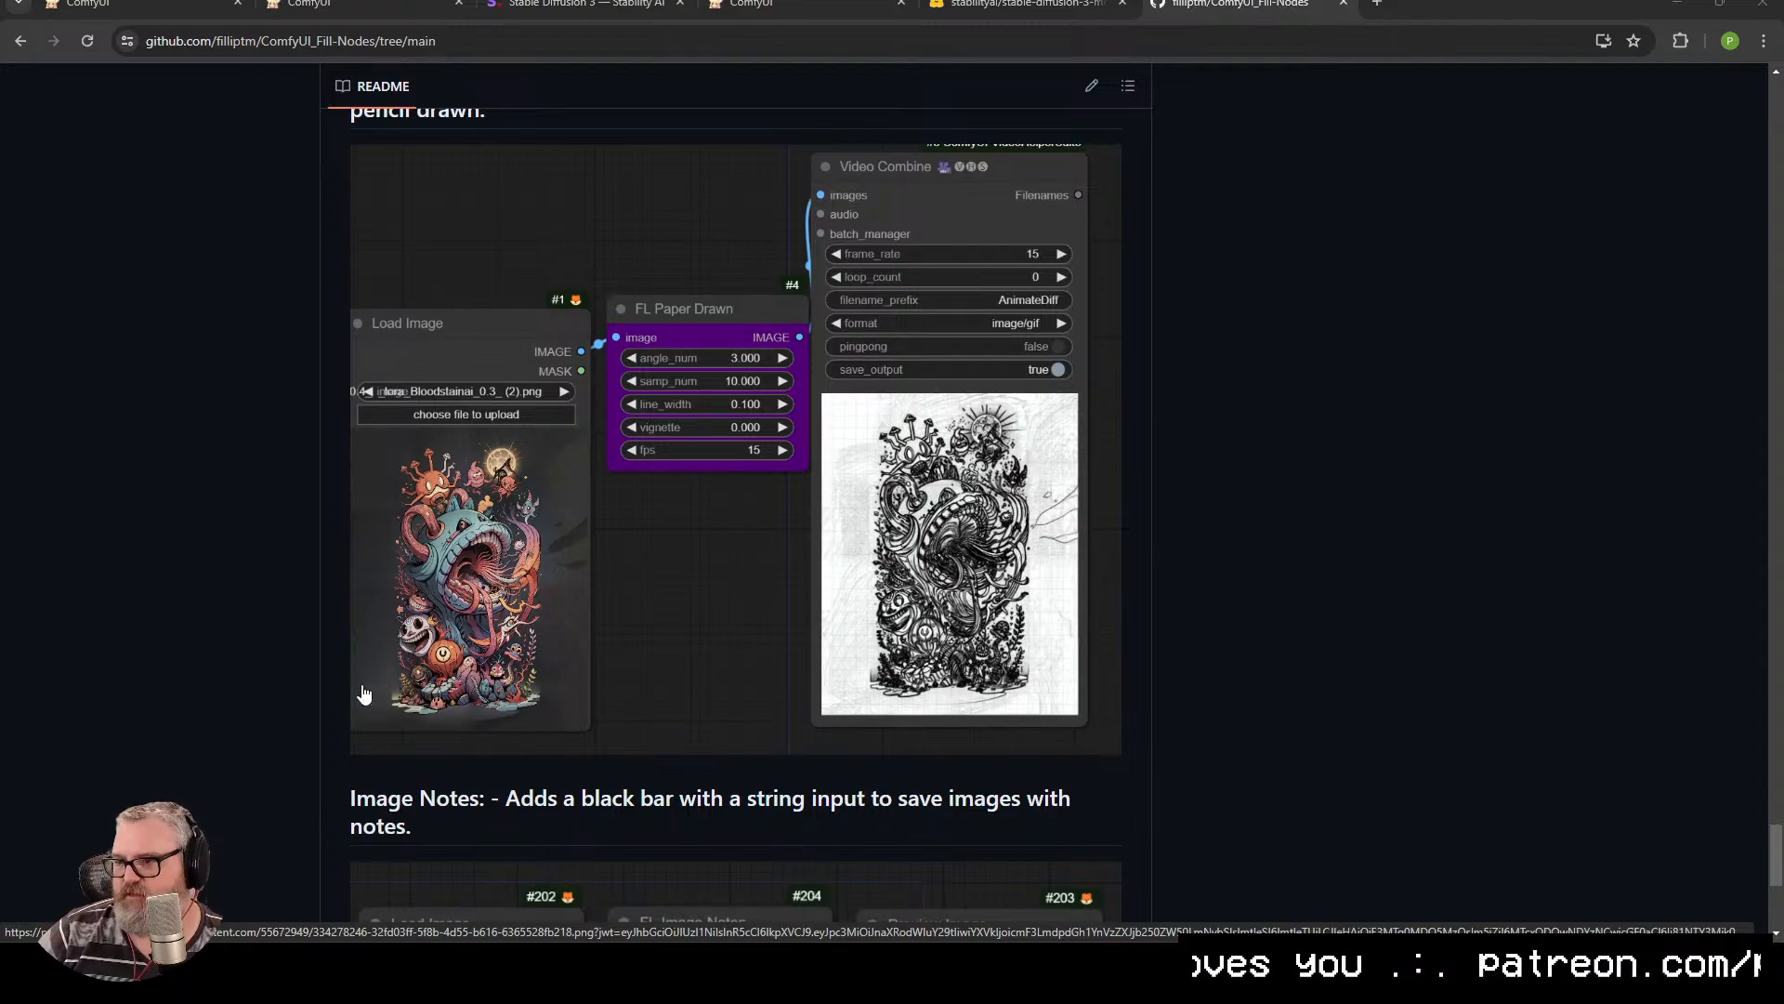
{"action": "scroll", "coordinate": [467, 666], "scroll_direction": "down", "scroll_amount": 5}
{"action": "scroll", "coordinate": [372, 590], "scroll_direction": "up", "scroll_amount": 10}
{"action": "scroll", "coordinate": [400, 594], "scroll_direction": "up", "scroll_amount": 15}
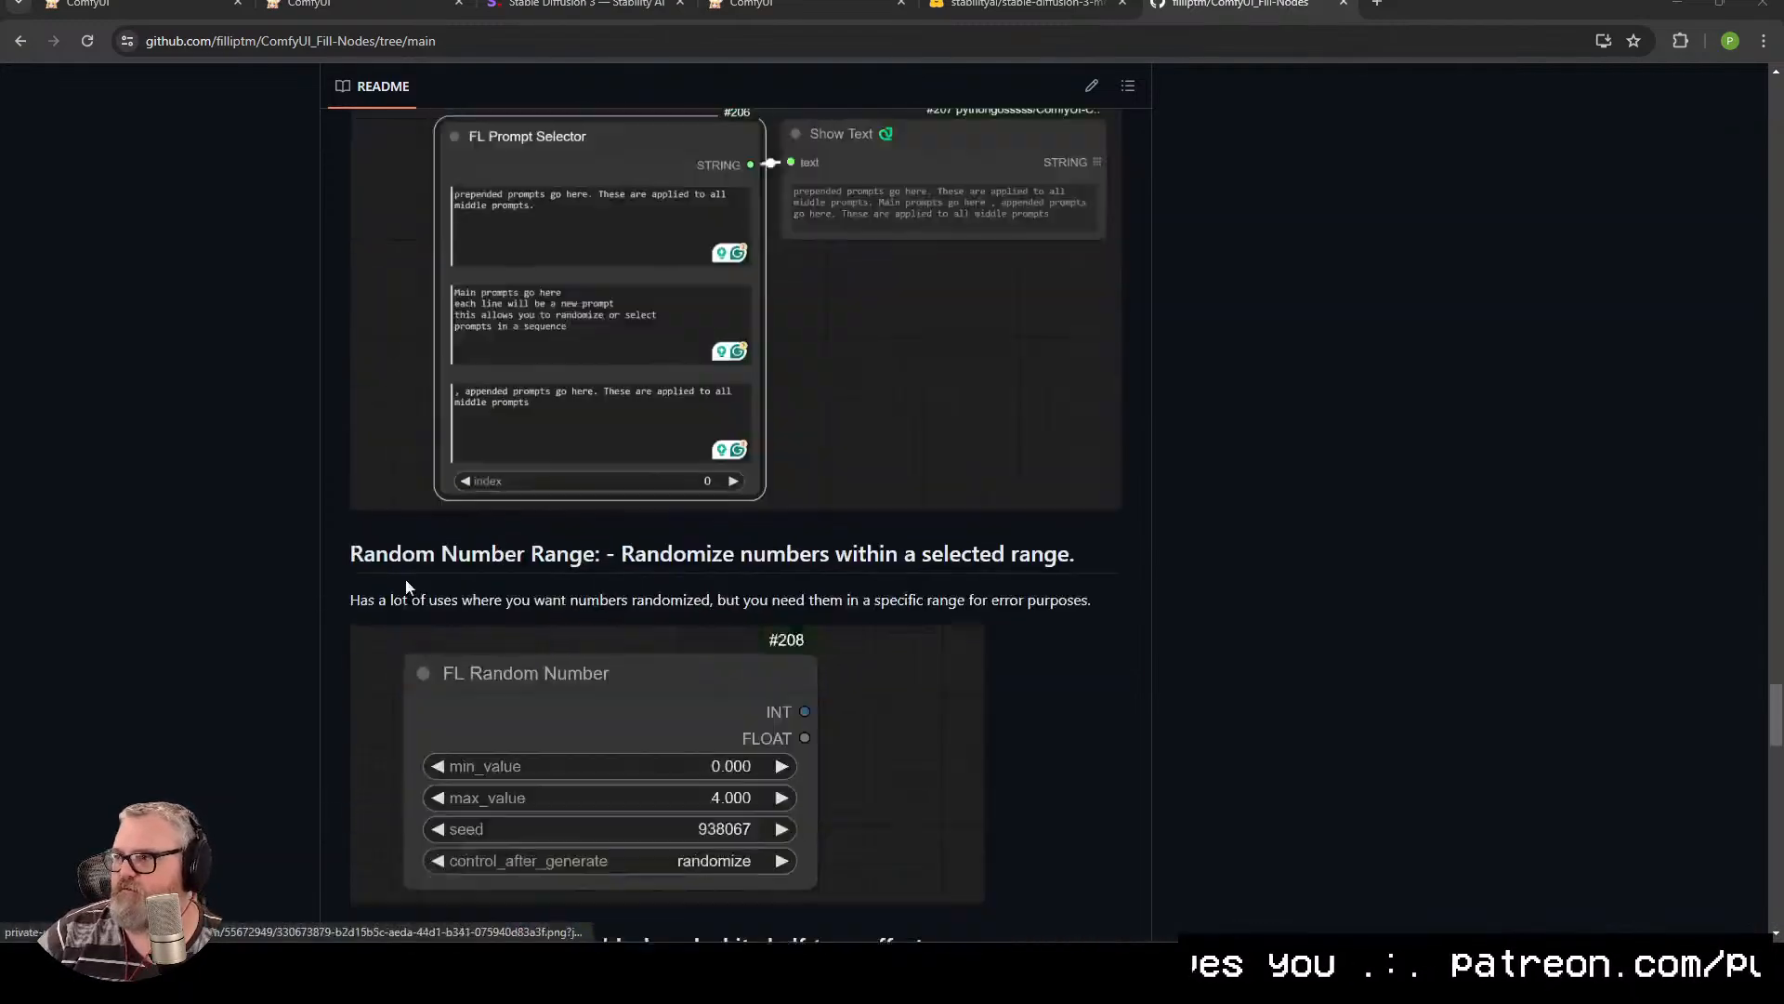
{"action": "scroll", "coordinate": [430, 602], "scroll_direction": "up", "scroll_amount": 15}
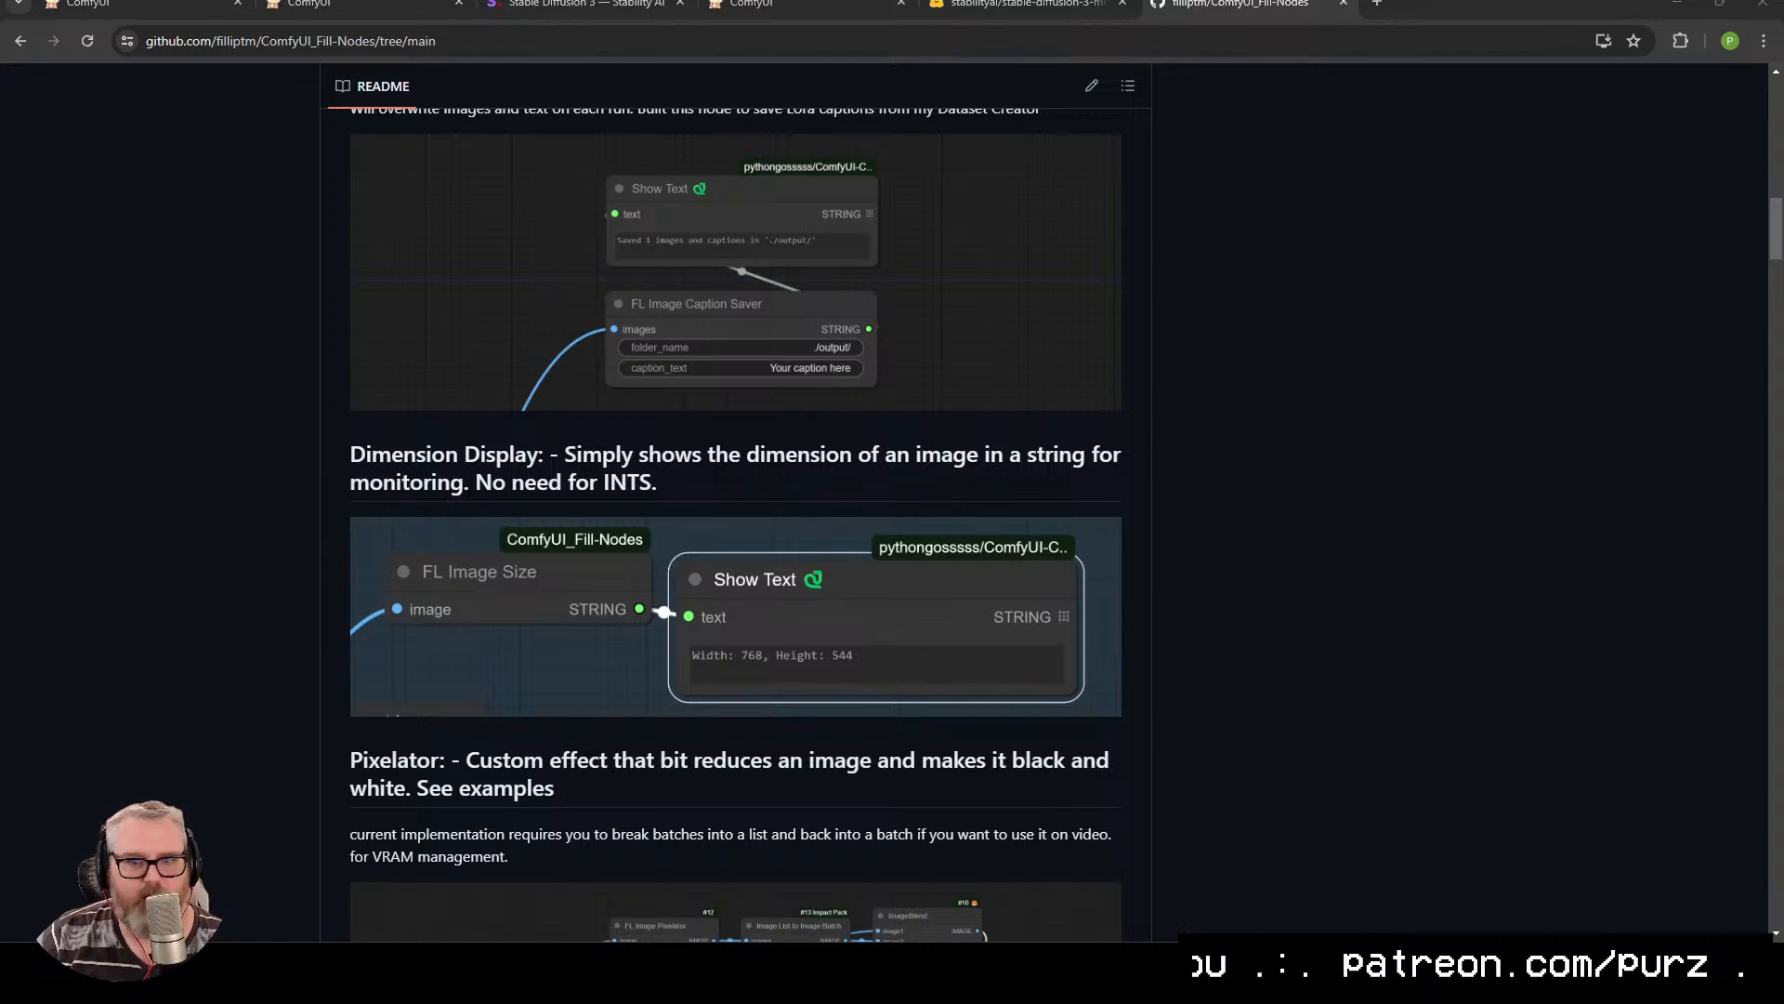
Search the web for "depthanything v2" in a new browser tab.
{"action": "key", "text": "ctrl+l"}
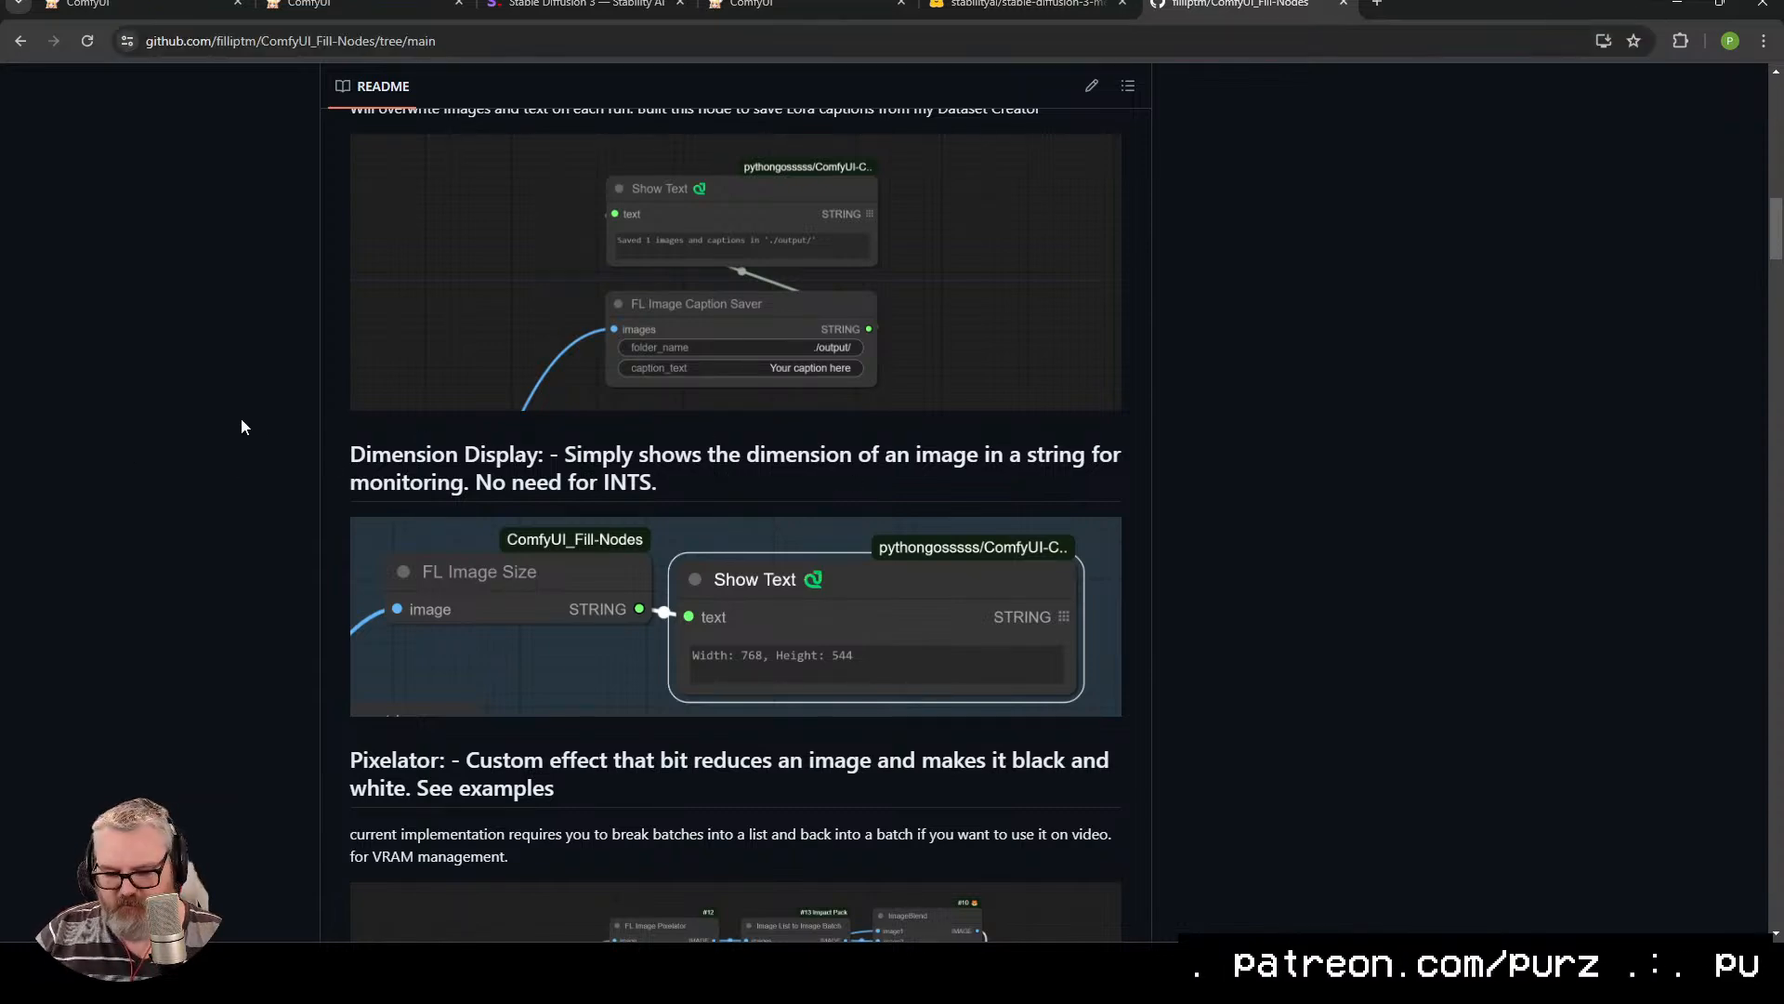
{"action": "key", "text": "ctrl+t"}
{"action": "type", "text": "depthanything v2"}
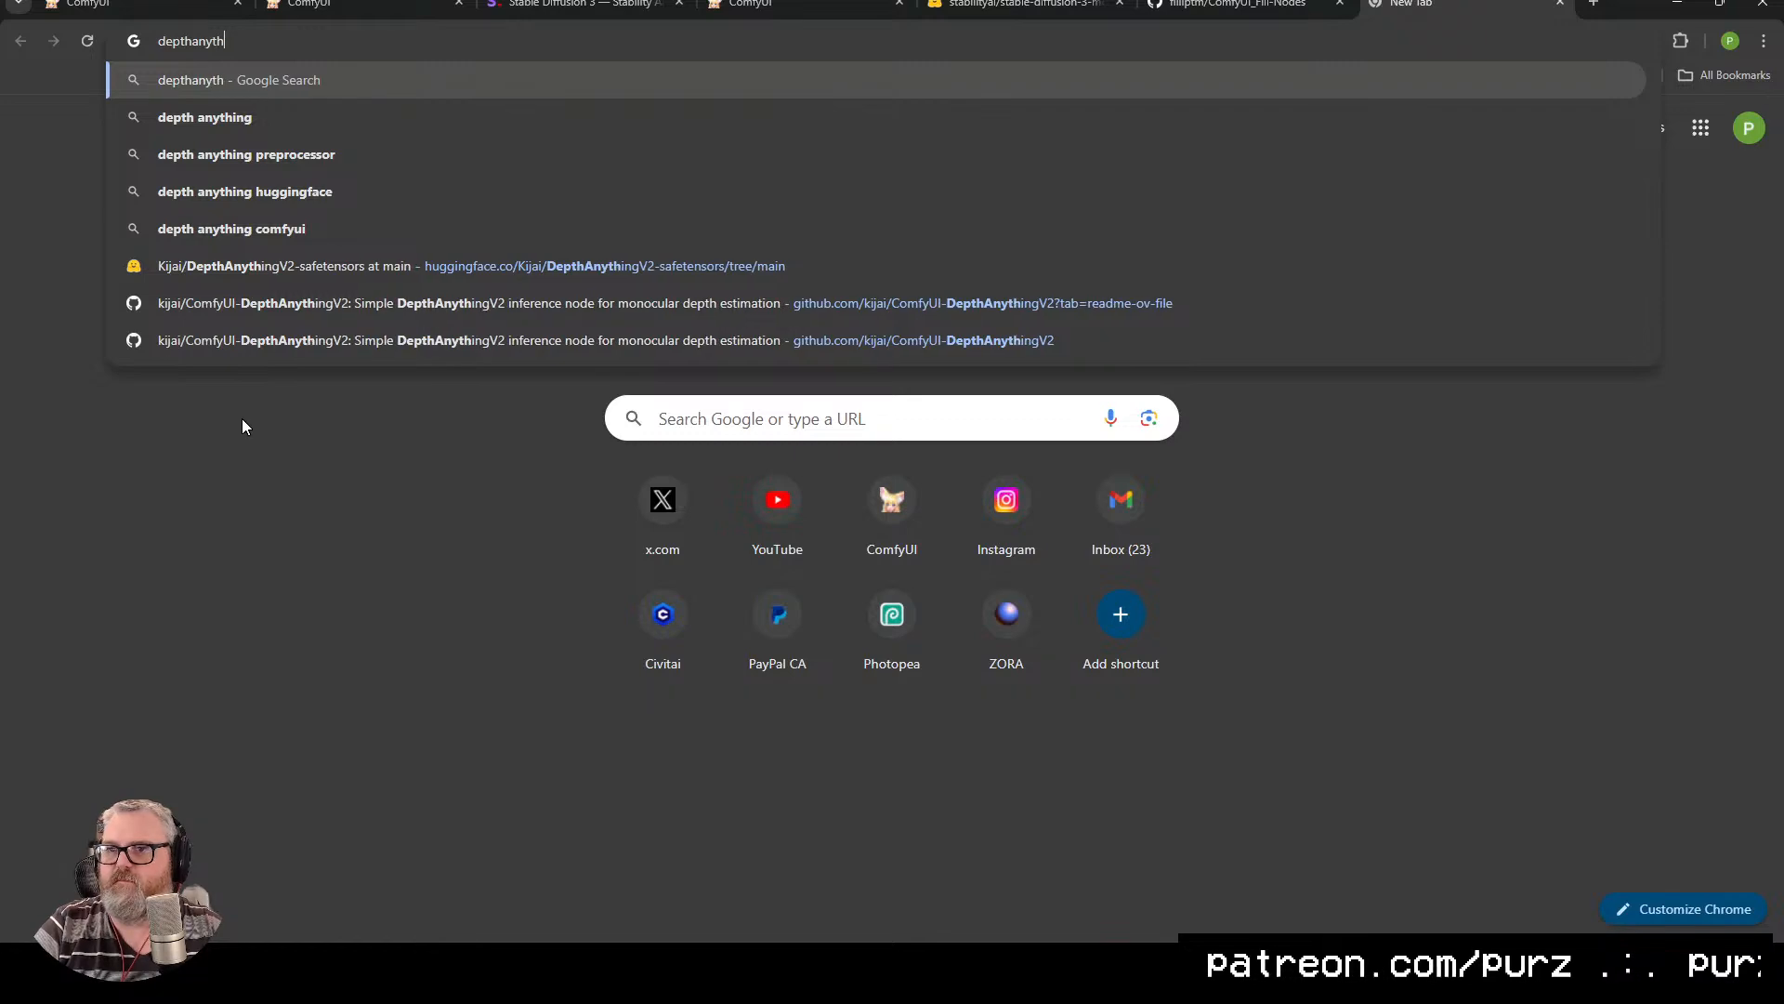
{"action": "key", "text": "Return"}
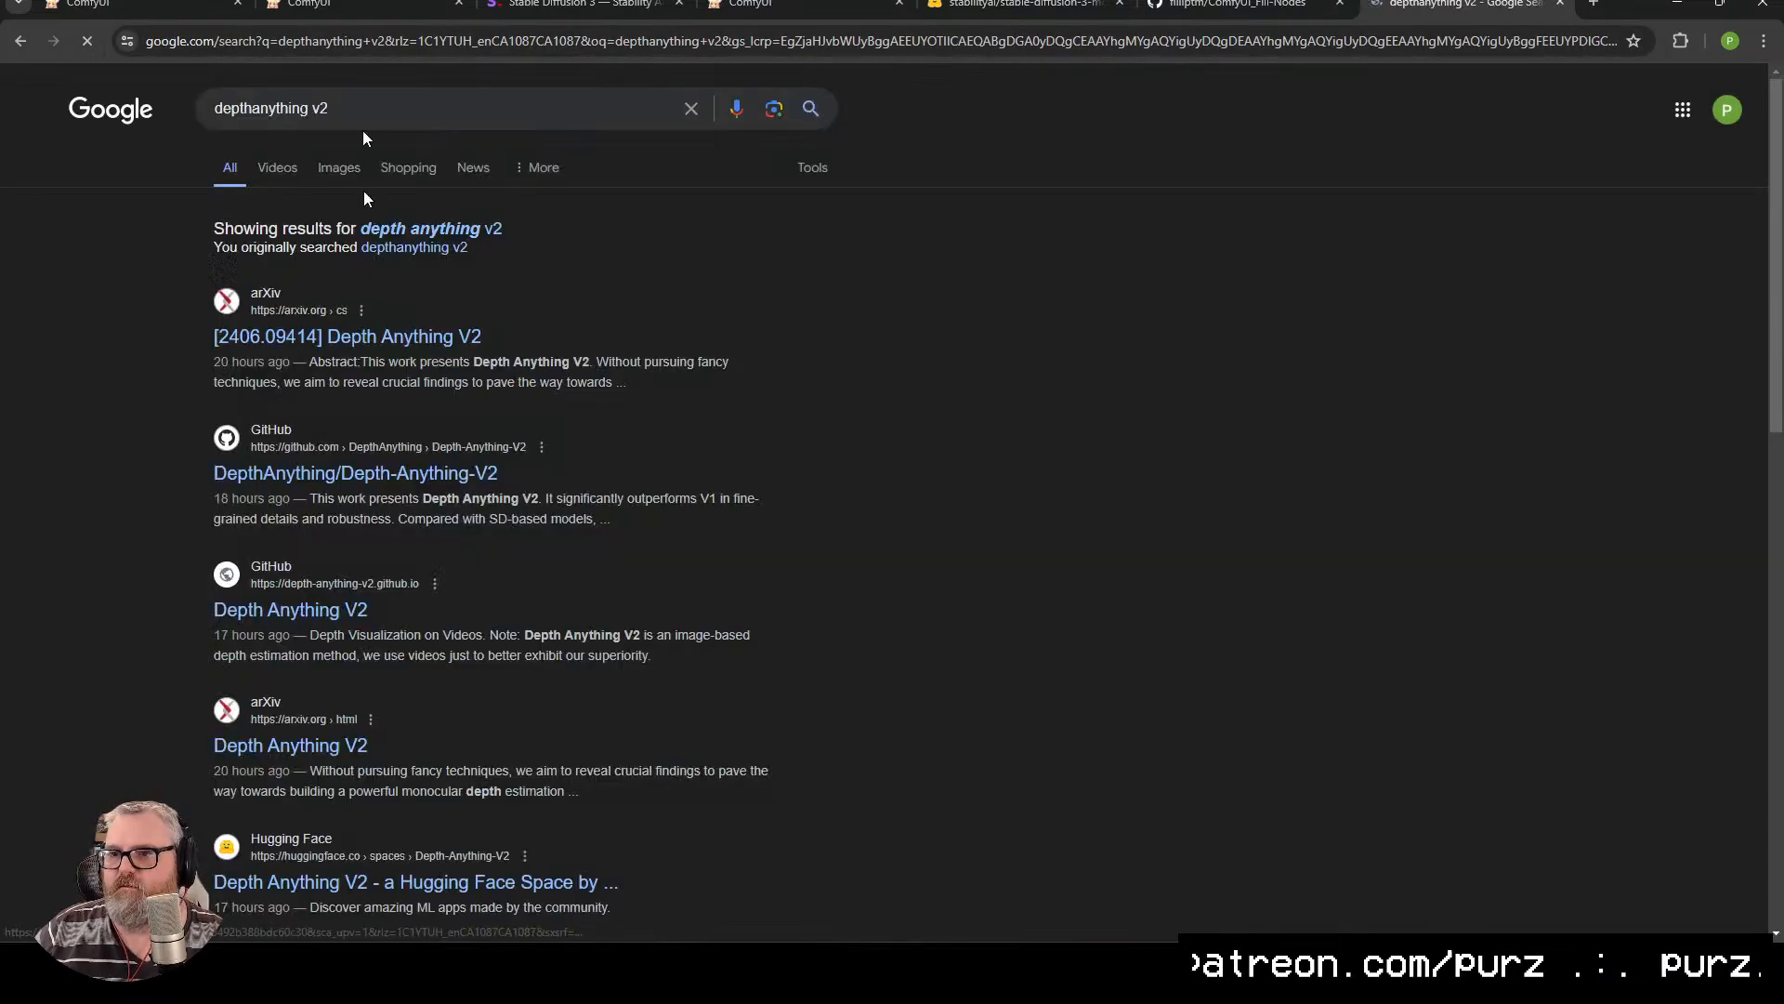
Open the ComfyUI-DepthAnythingV2 GitHub repository from the address suggestions and select the page's full address.
{"action": "left_click", "coordinate": [354, 54]}
{"action": "type", "text": "depth"}
{"action": "key", "text": "Down"}
{"action": "key", "text": "Down"}
{"action": "key", "text": "Down"}
{"action": "key", "text": "Down"}
{"action": "key", "text": "Down"}
{"action": "key", "text": "Down"}
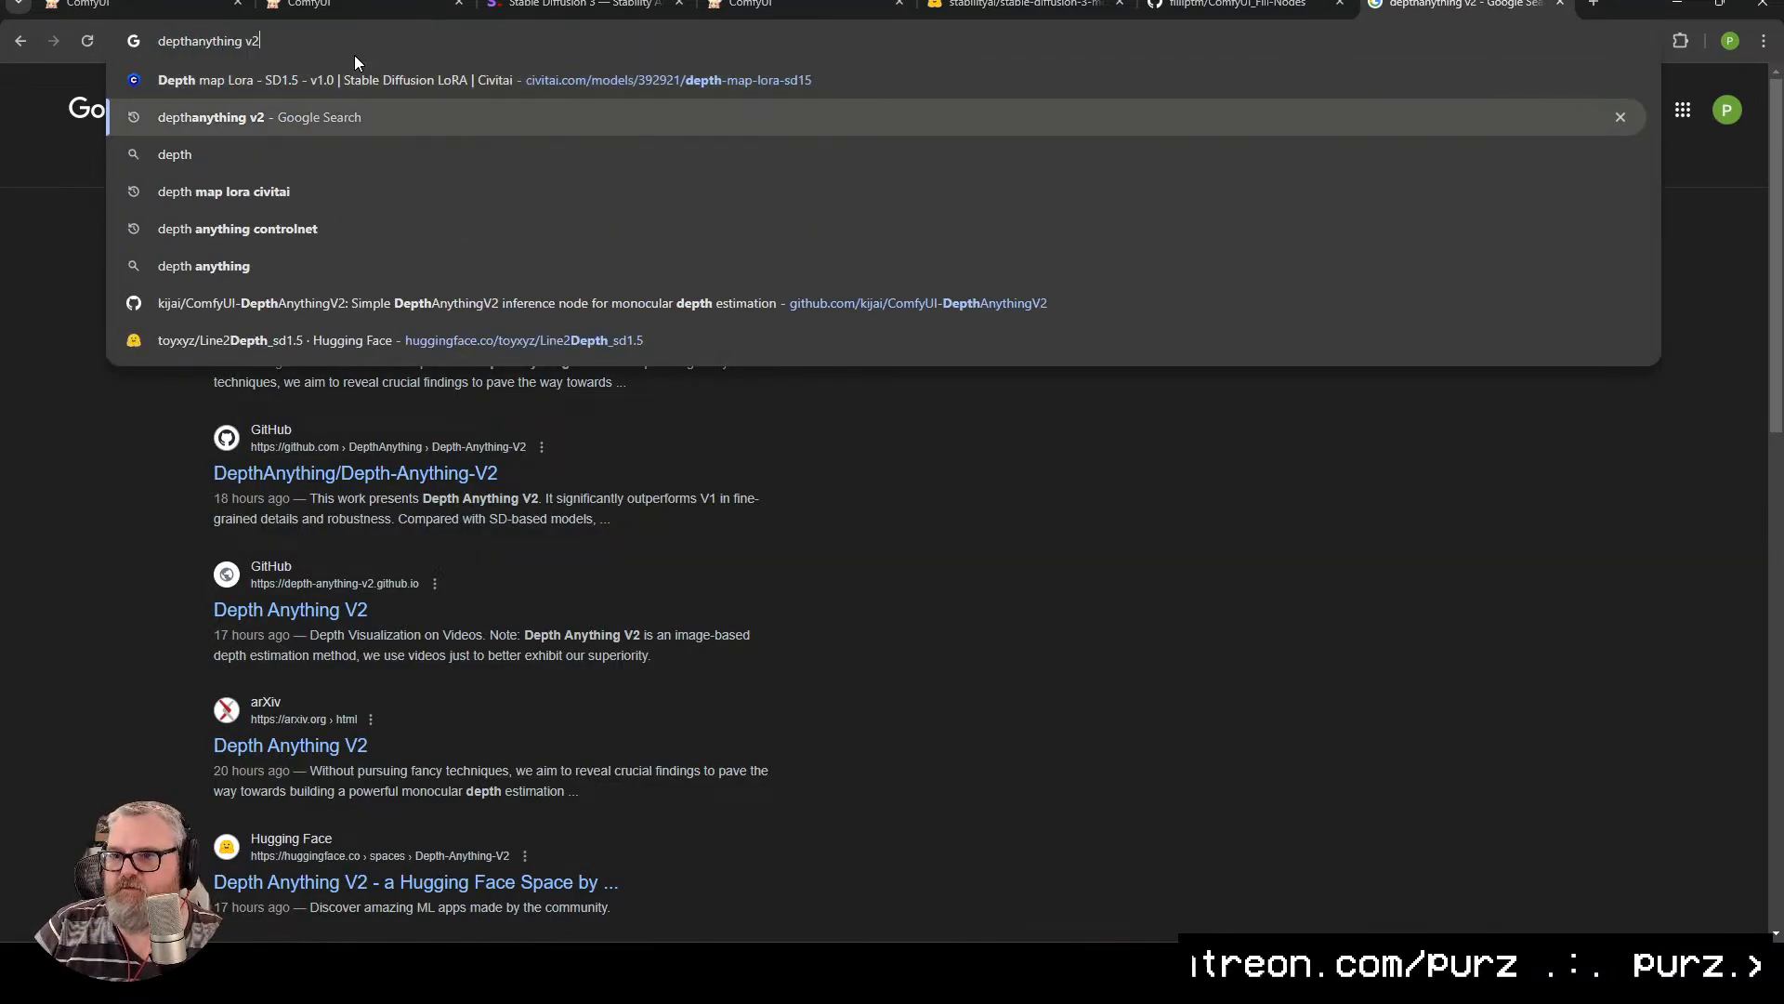
{"action": "key", "text": "Return"}
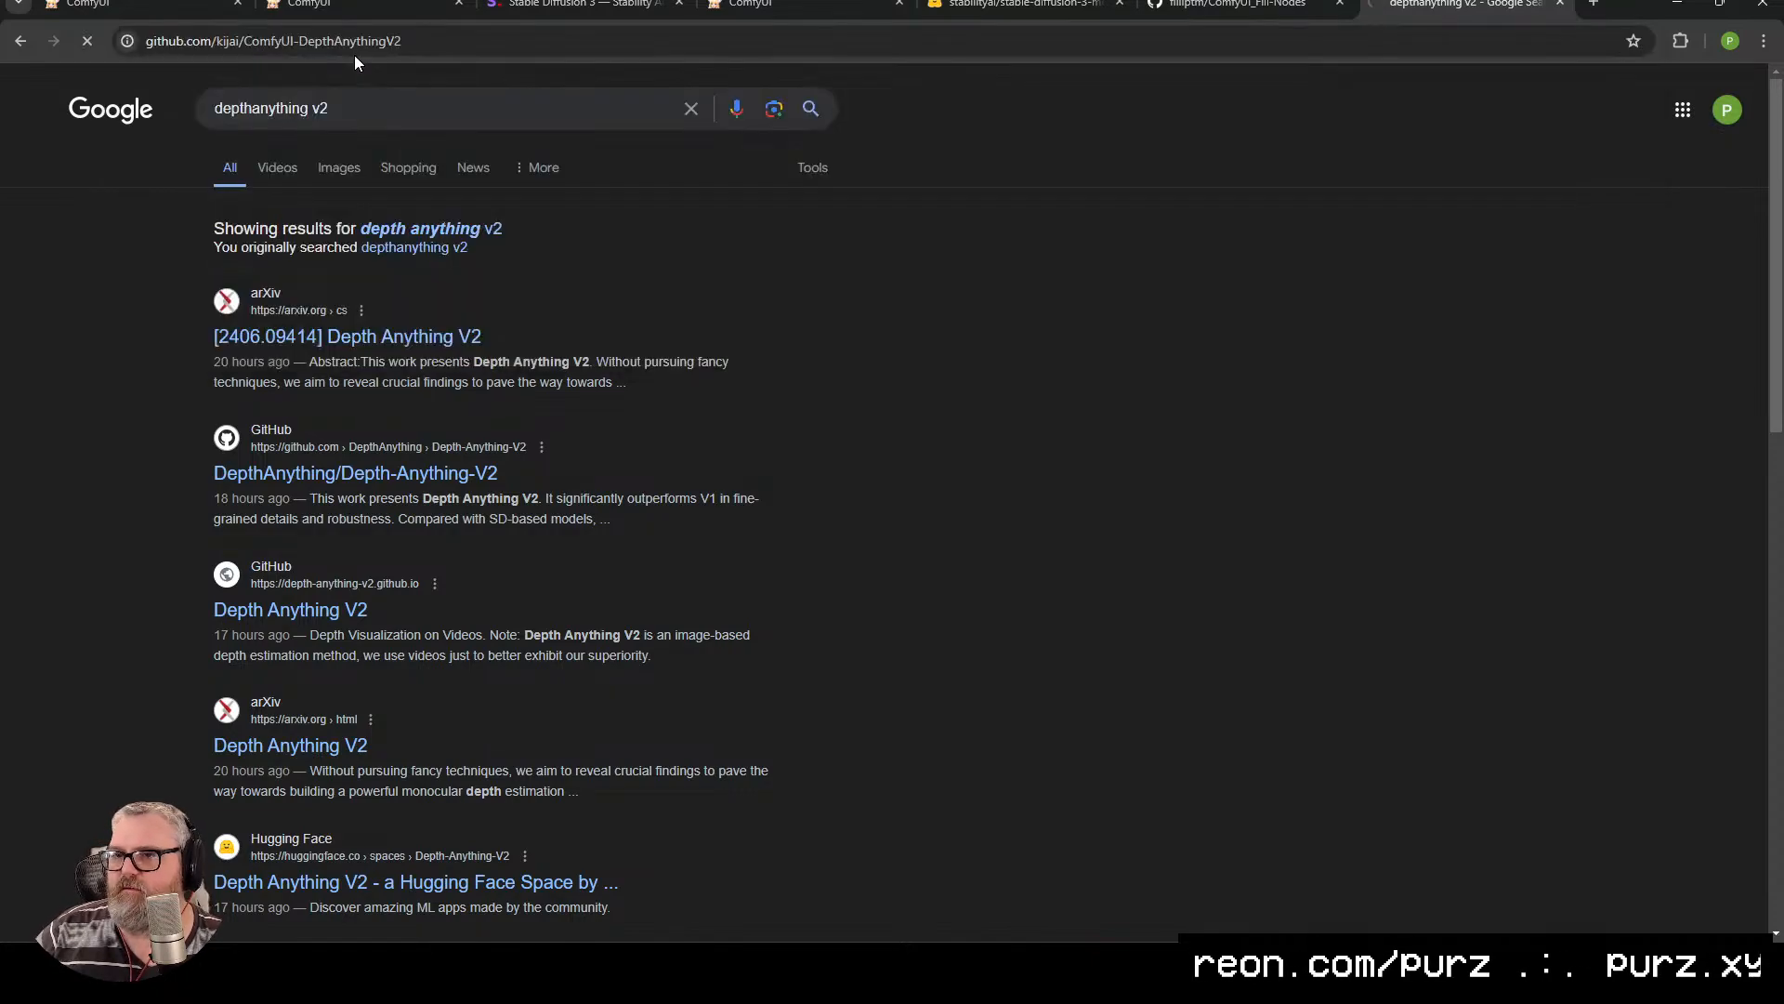
{"action": "key", "text": "ctrl+l"}
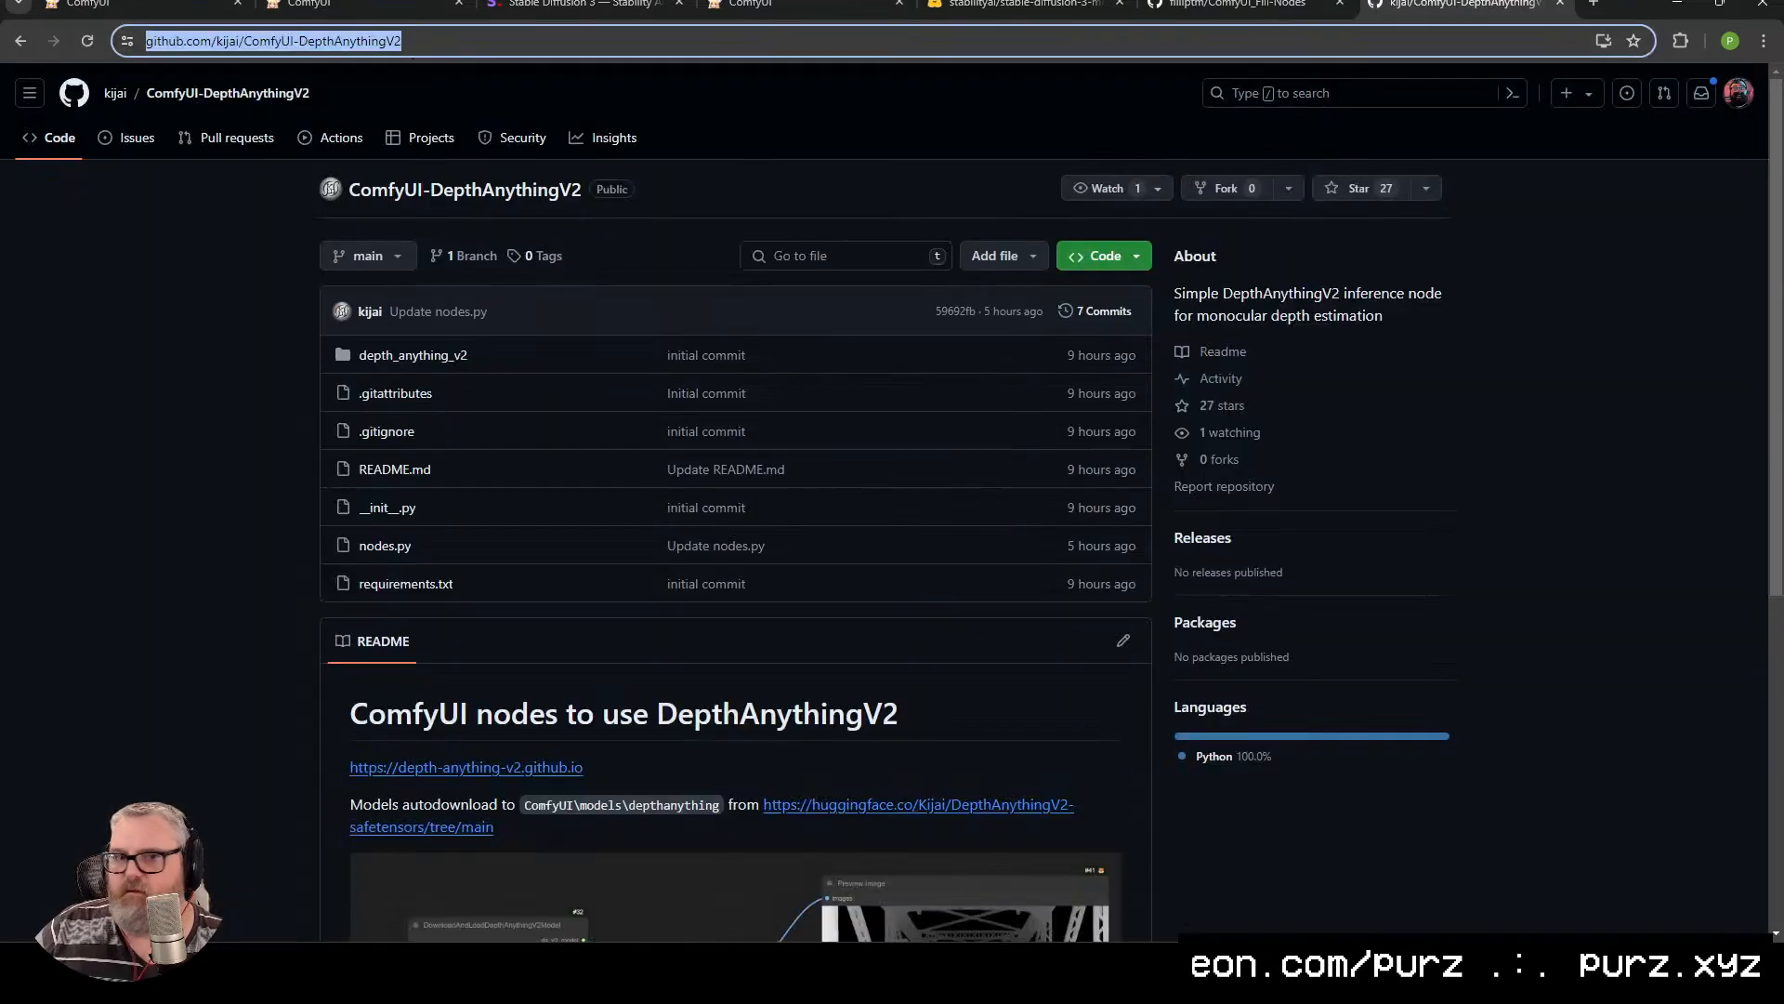
{"action": "key", "text": "alt+Tab"}
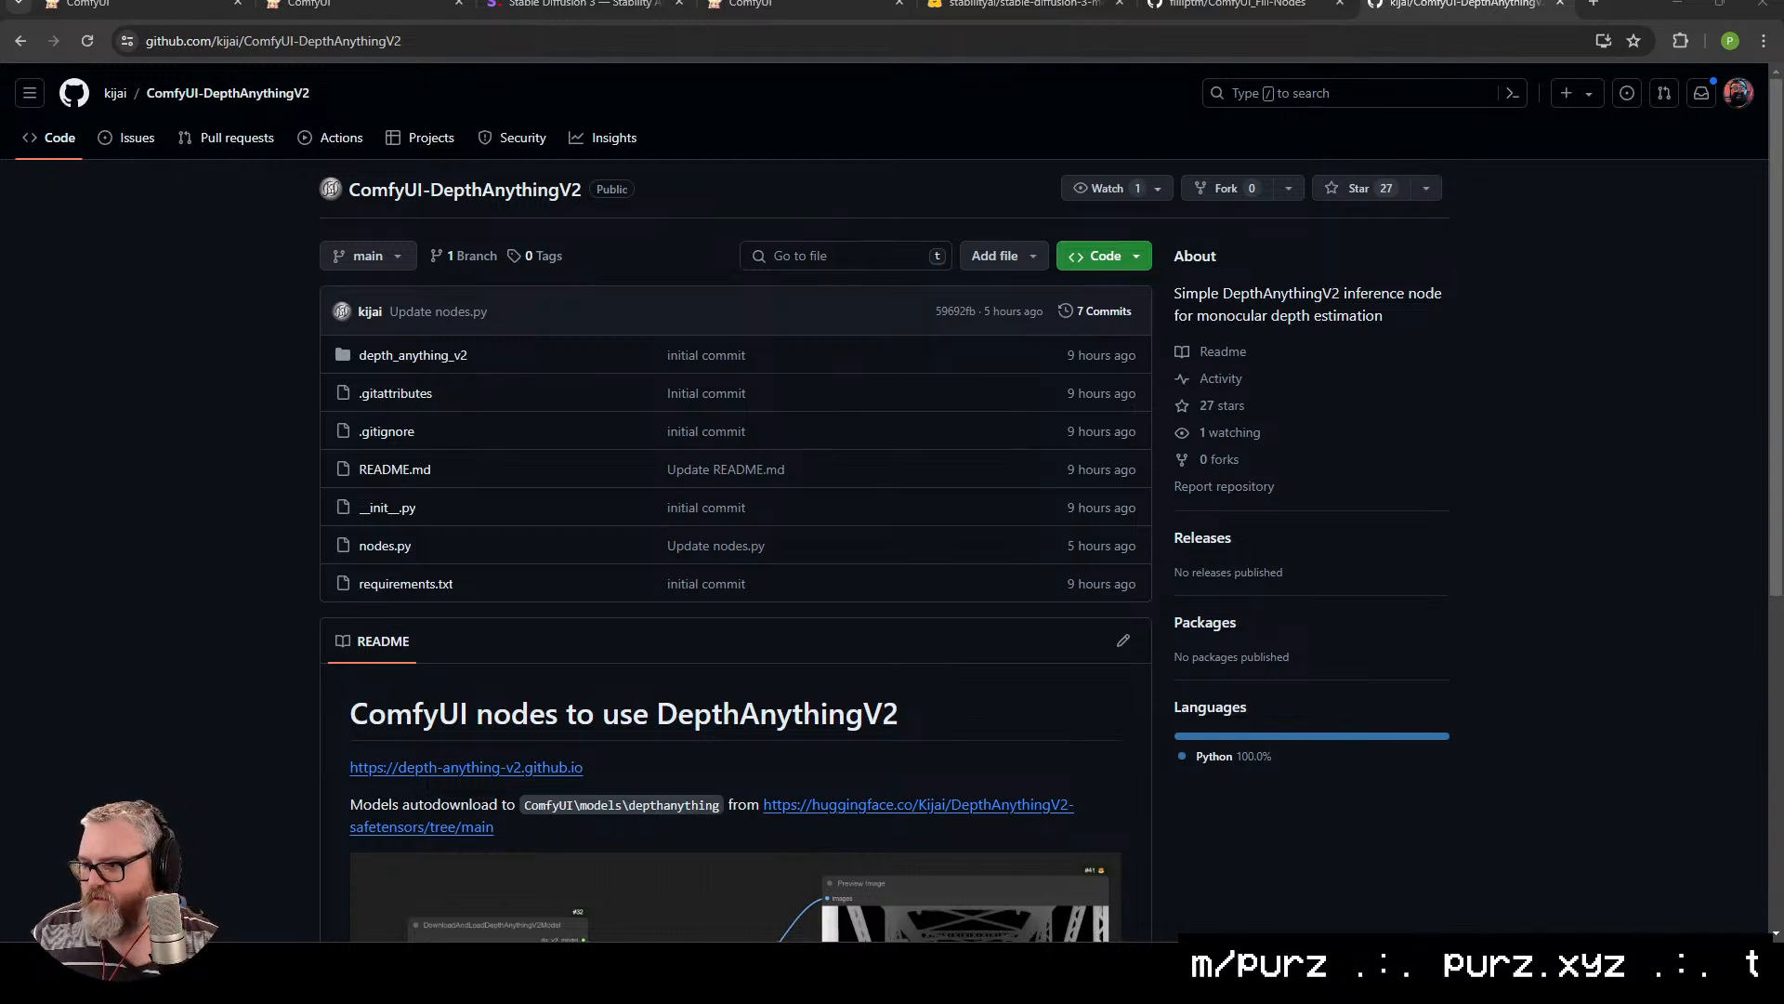
{"action": "left_click", "coordinate": [1511, 964]}
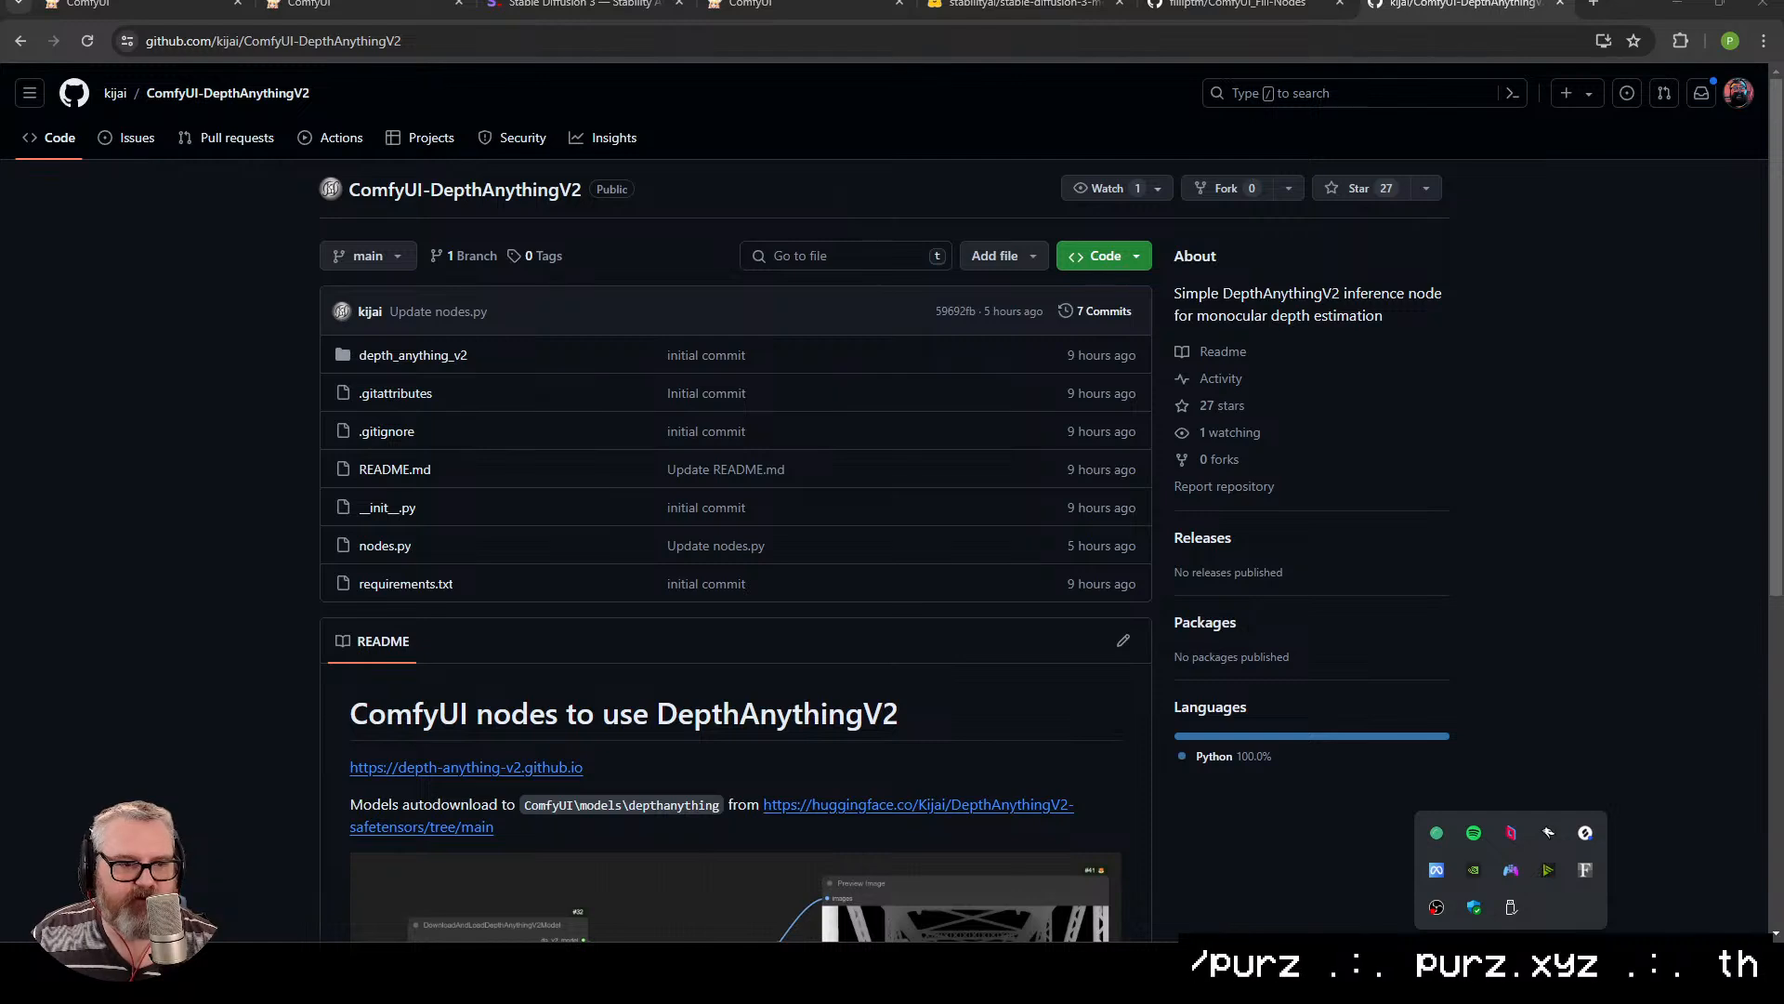
{"action": "key", "text": "Escape"}
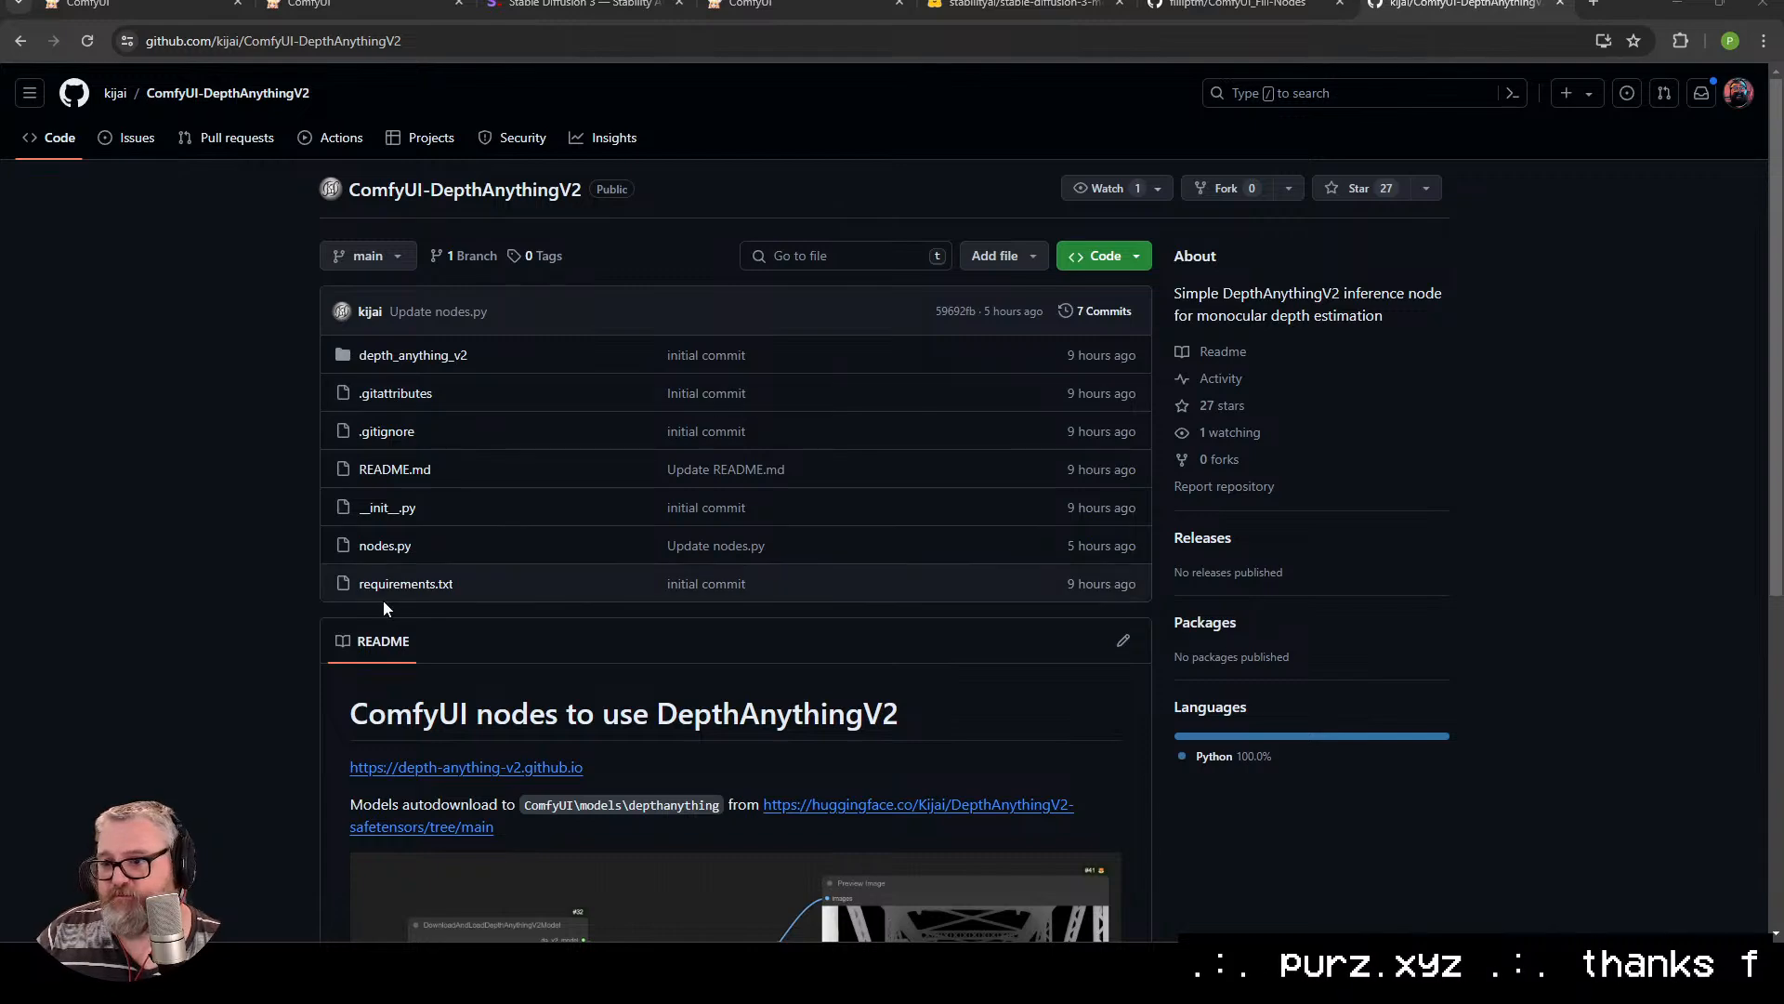
Look at the DepthAnythingV2 README's example graph, then inspect the ComfyUI workflow comparing six DepthAnythingV2 model loaders.
{"action": "scroll", "coordinate": [383, 584], "scroll_direction": "down", "scroll_amount": 6}
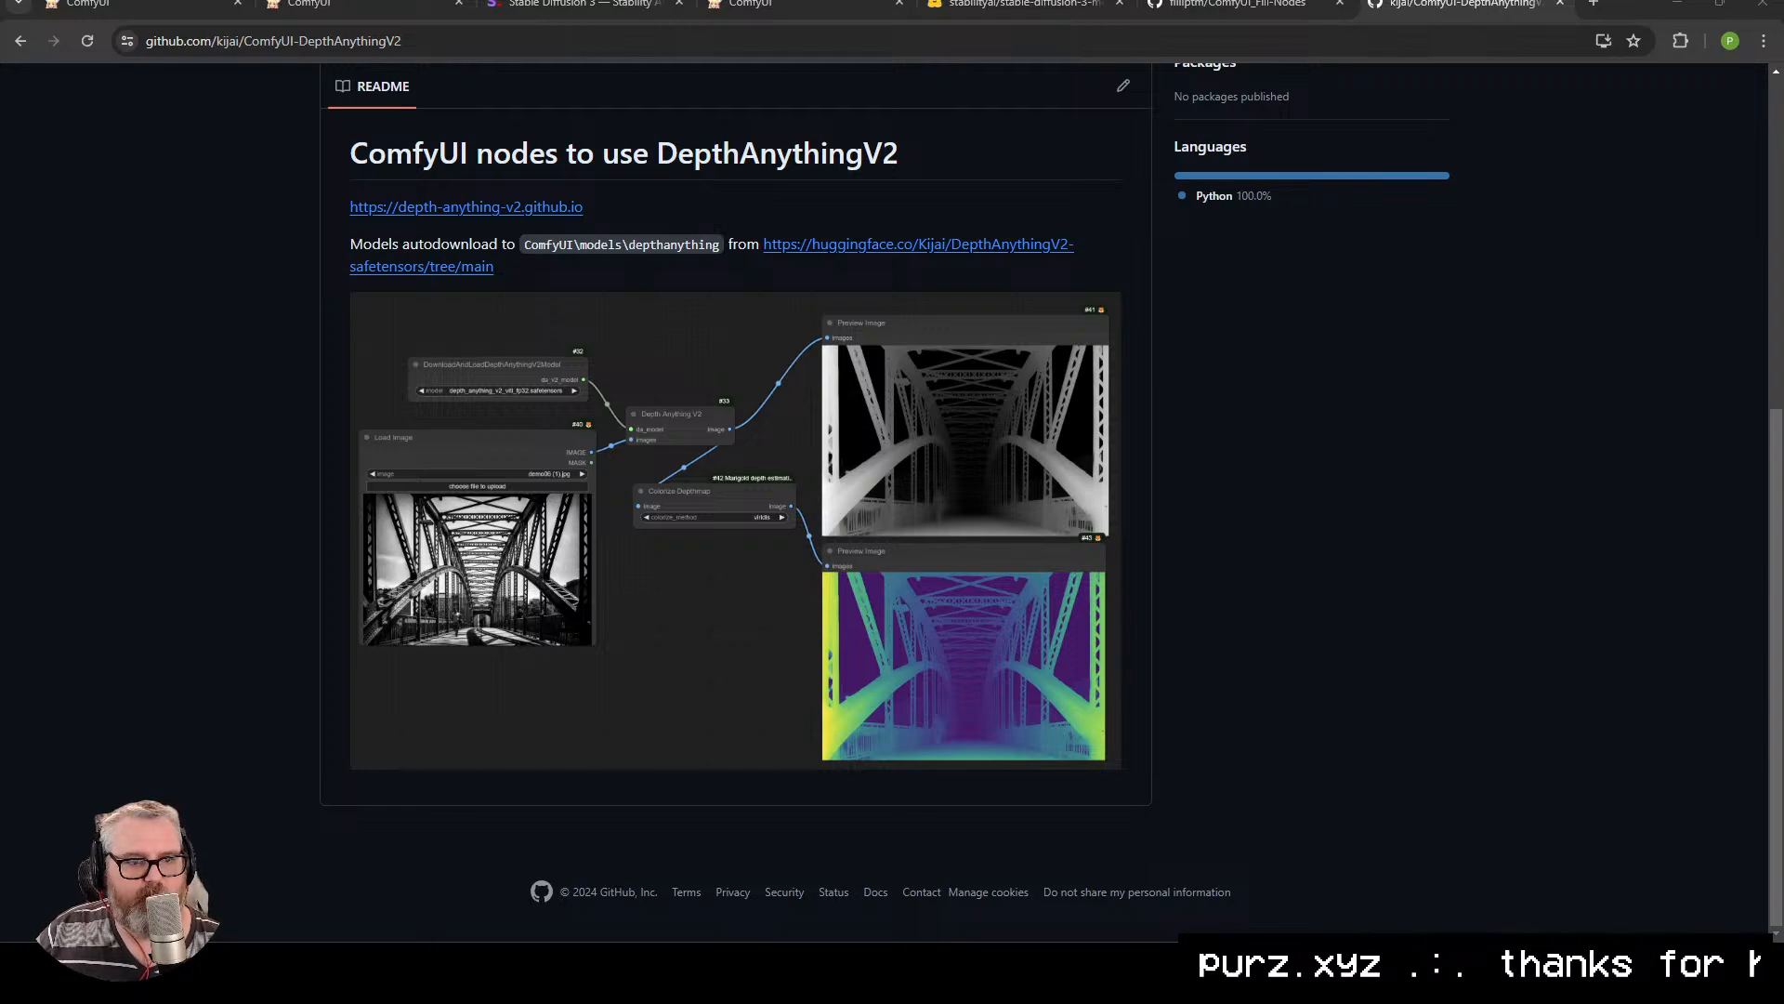
{"action": "left_click", "coordinate": [1034, 5]}
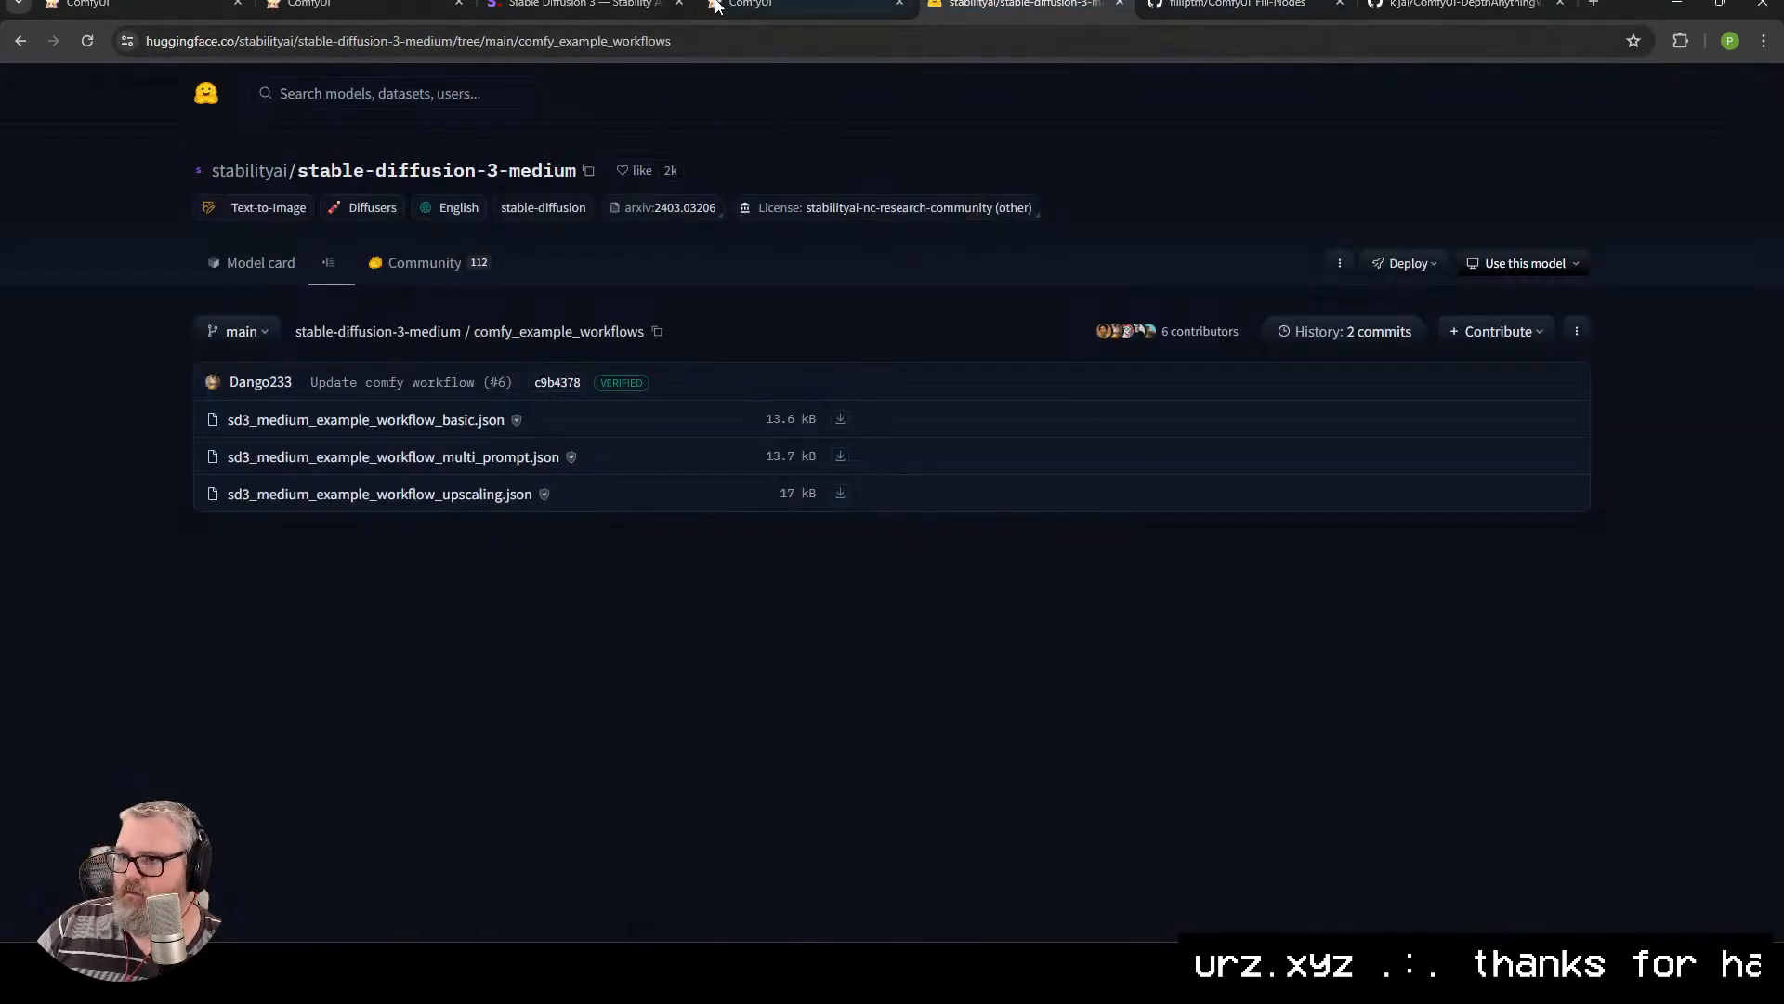
{"action": "left_click", "coordinate": [576, 4]}
{"action": "left_click", "coordinate": [362, 5]}
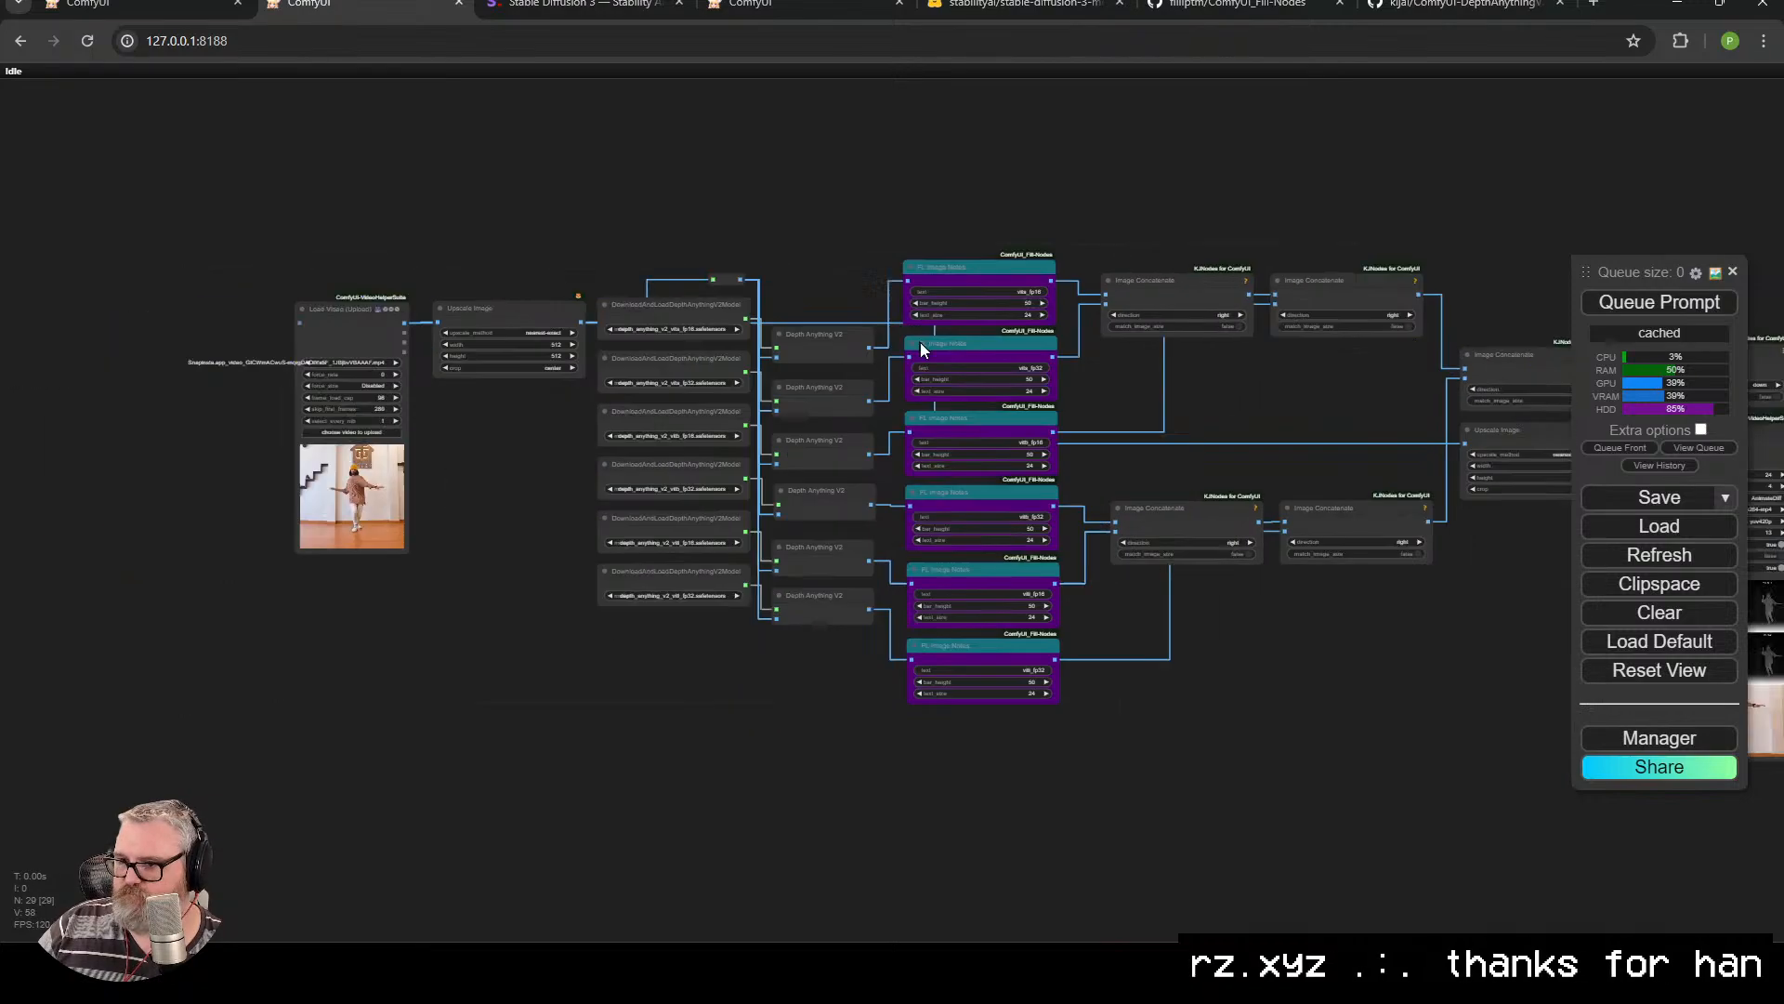
{"action": "scroll", "coordinate": [920, 342], "scroll_direction": "up", "scroll_amount": 6}
{"action": "scroll", "coordinate": [866, 386], "scroll_direction": "down", "scroll_amount": 2}
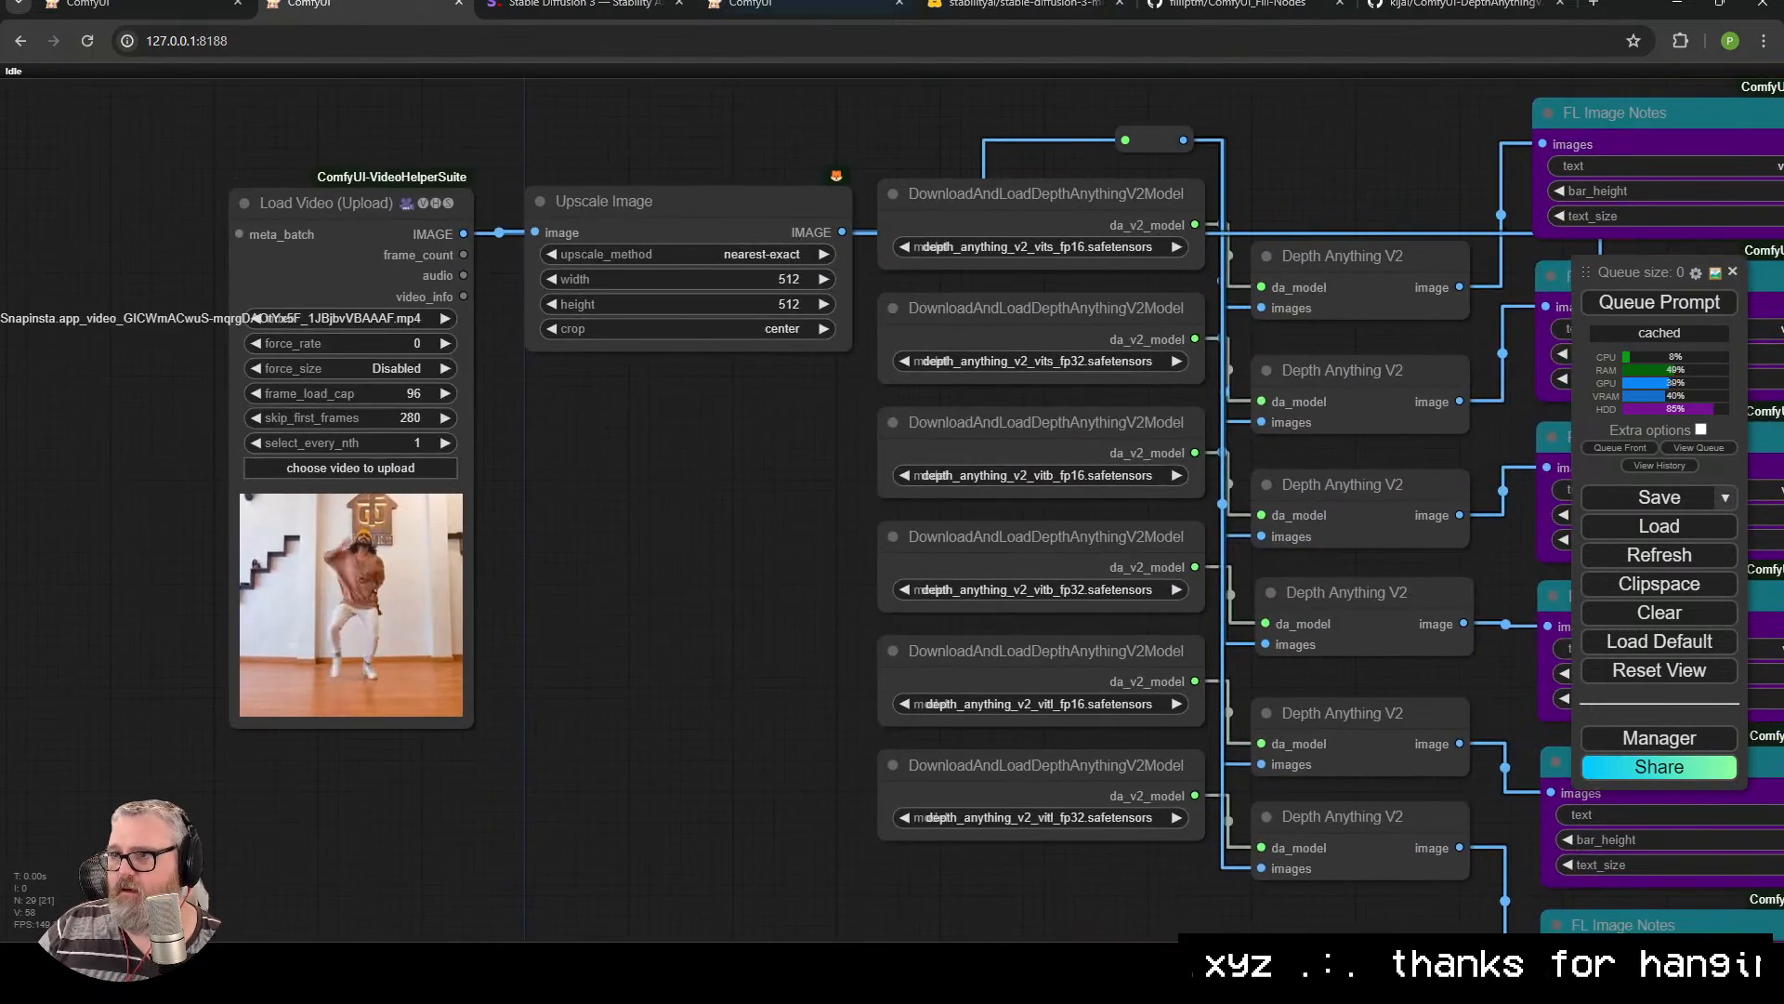
{"action": "left_click", "coordinate": [576, 4]}
{"action": "left_click", "coordinate": [809, 5]}
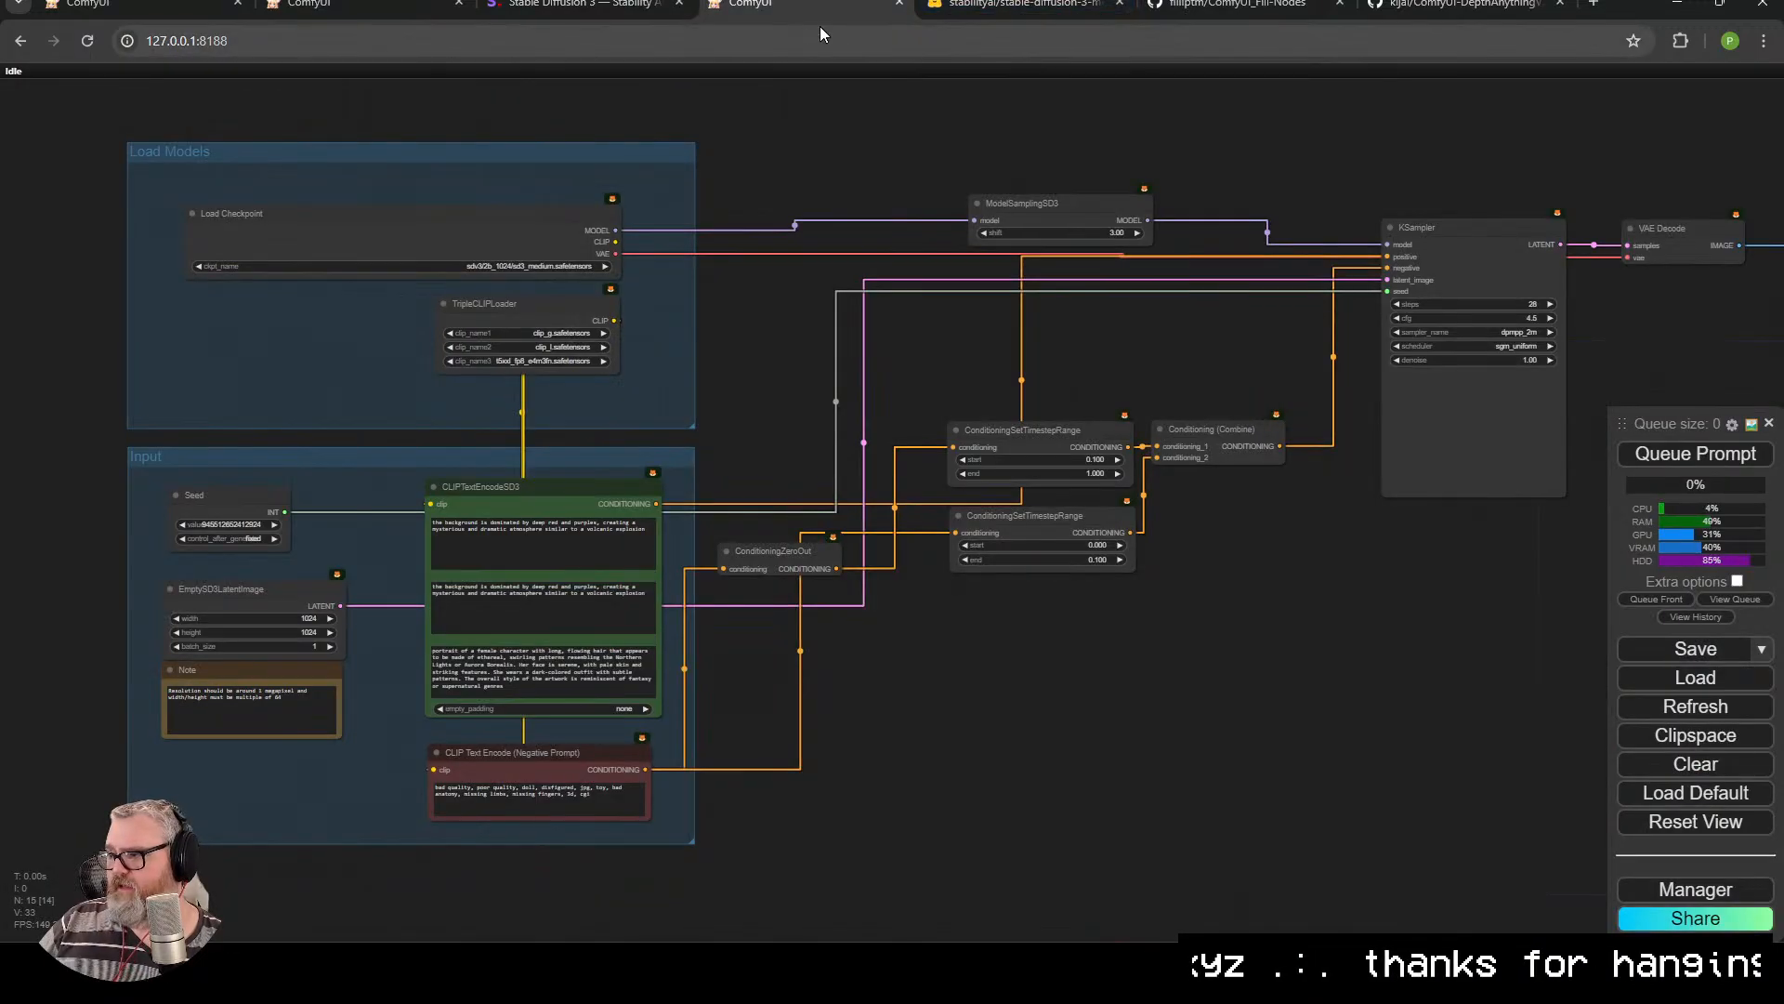
{"action": "left_click", "coordinate": [1236, 5]}
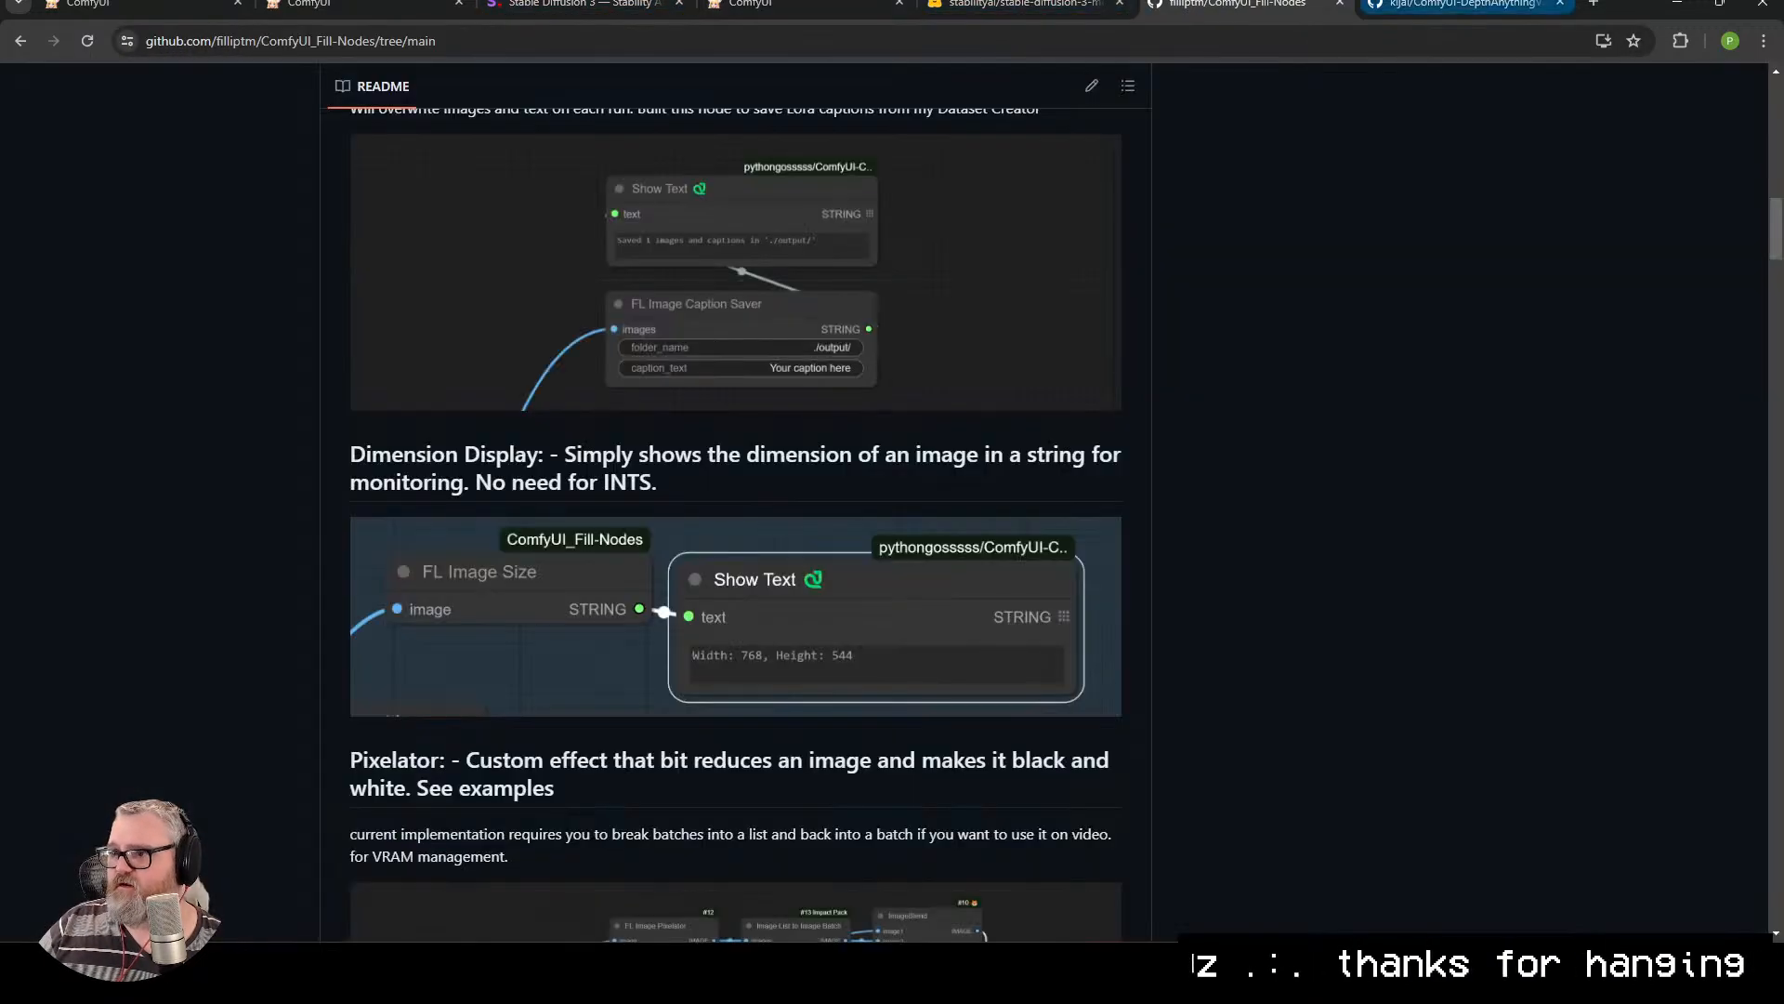
{"action": "left_click", "coordinate": [1023, 5]}
{"action": "left_click", "coordinate": [1236, 5]}
{"action": "left_click", "coordinate": [874, 4]}
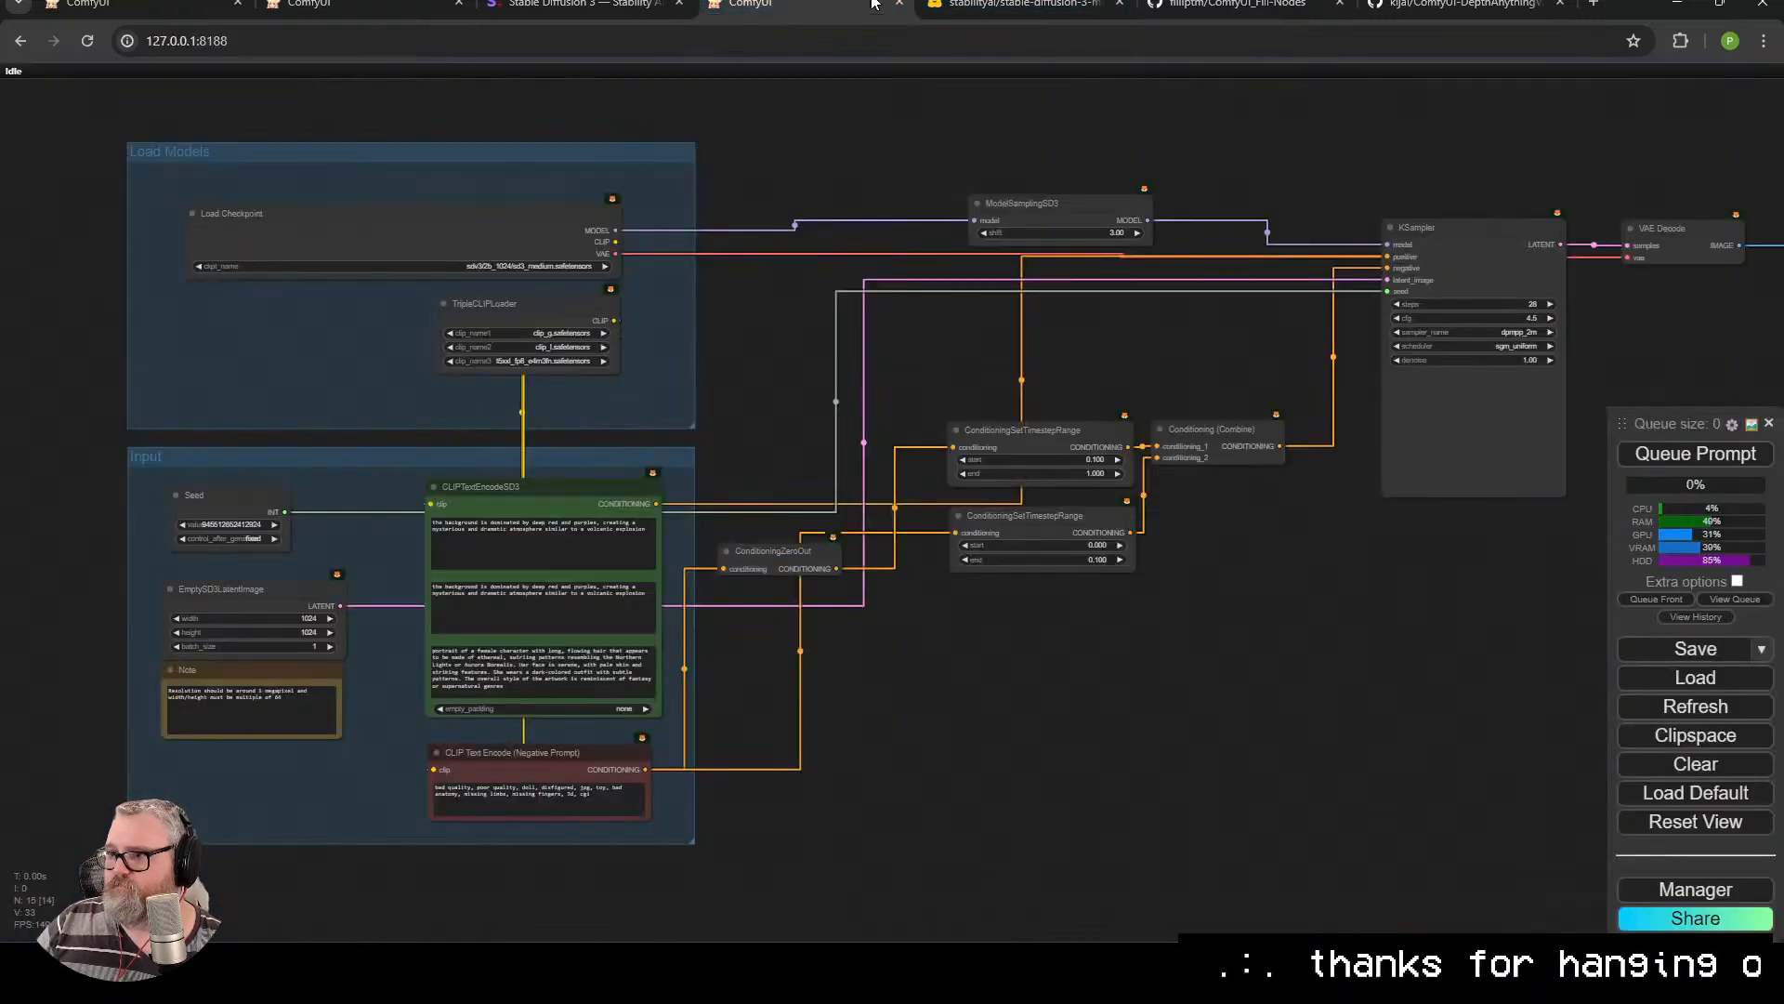
{"action": "left_click", "coordinate": [1023, 5]}
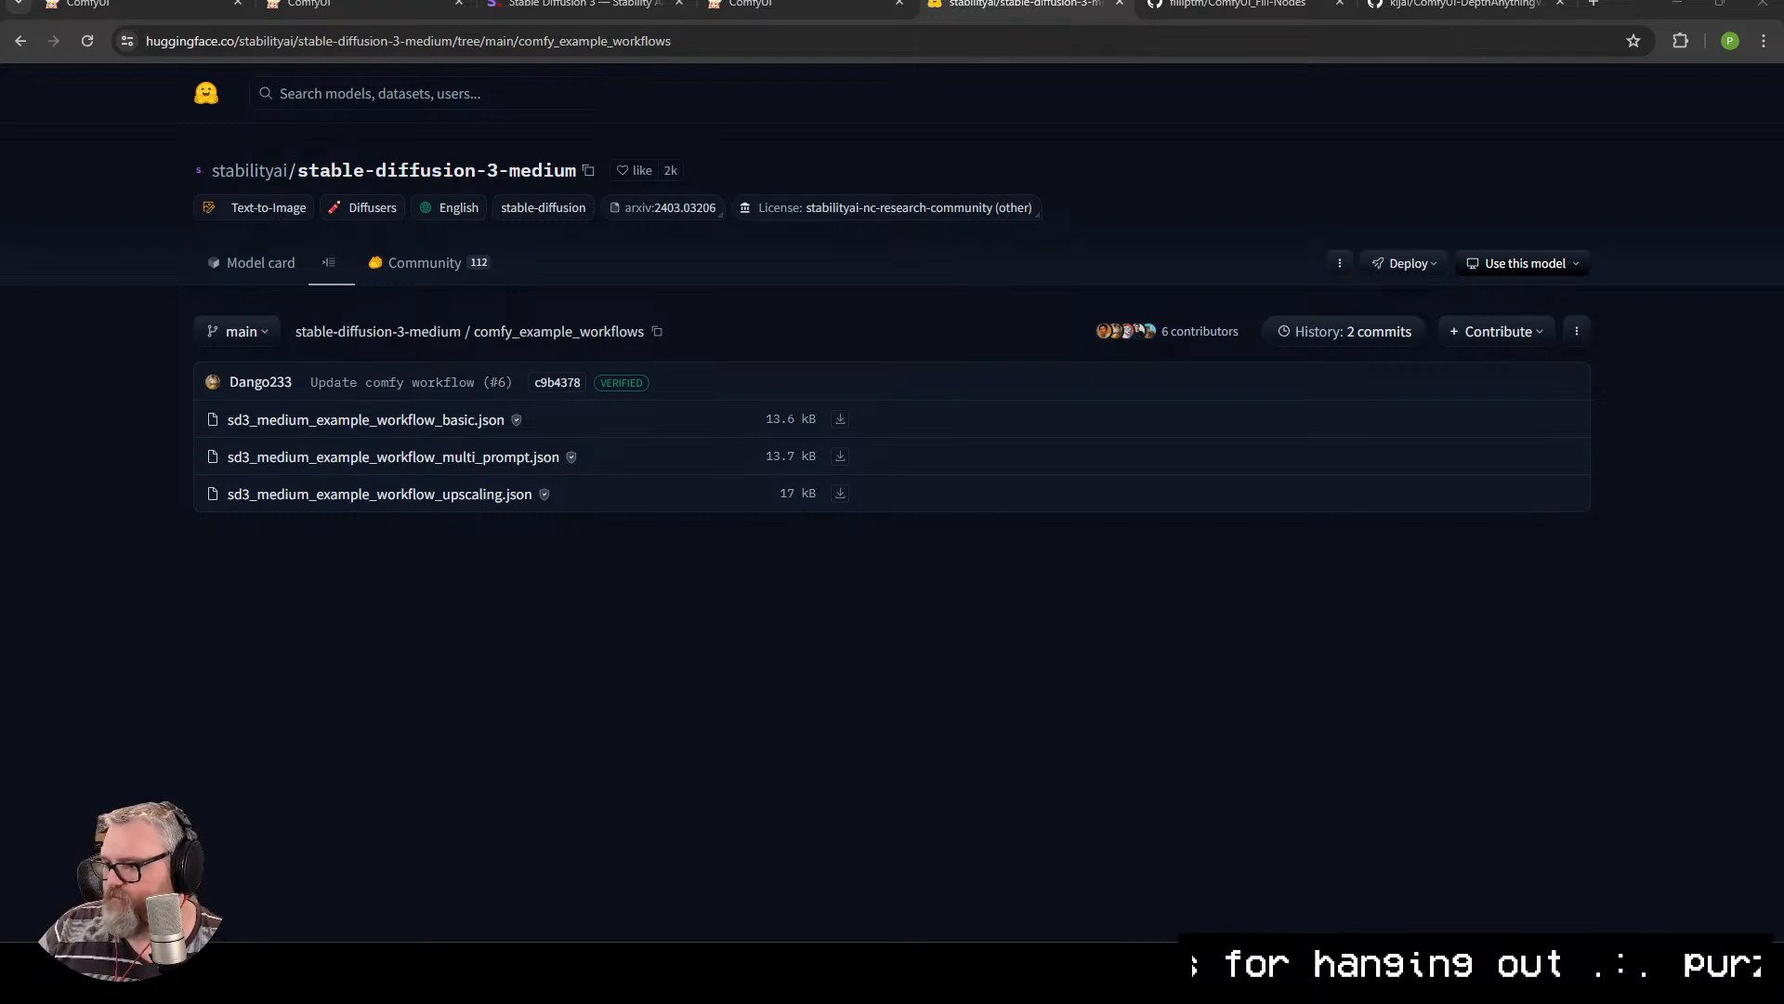
Close the Windows Update settings window and return to the Hugging Face example workflows page.
{"action": "left_click", "coordinate": [1510, 967]}
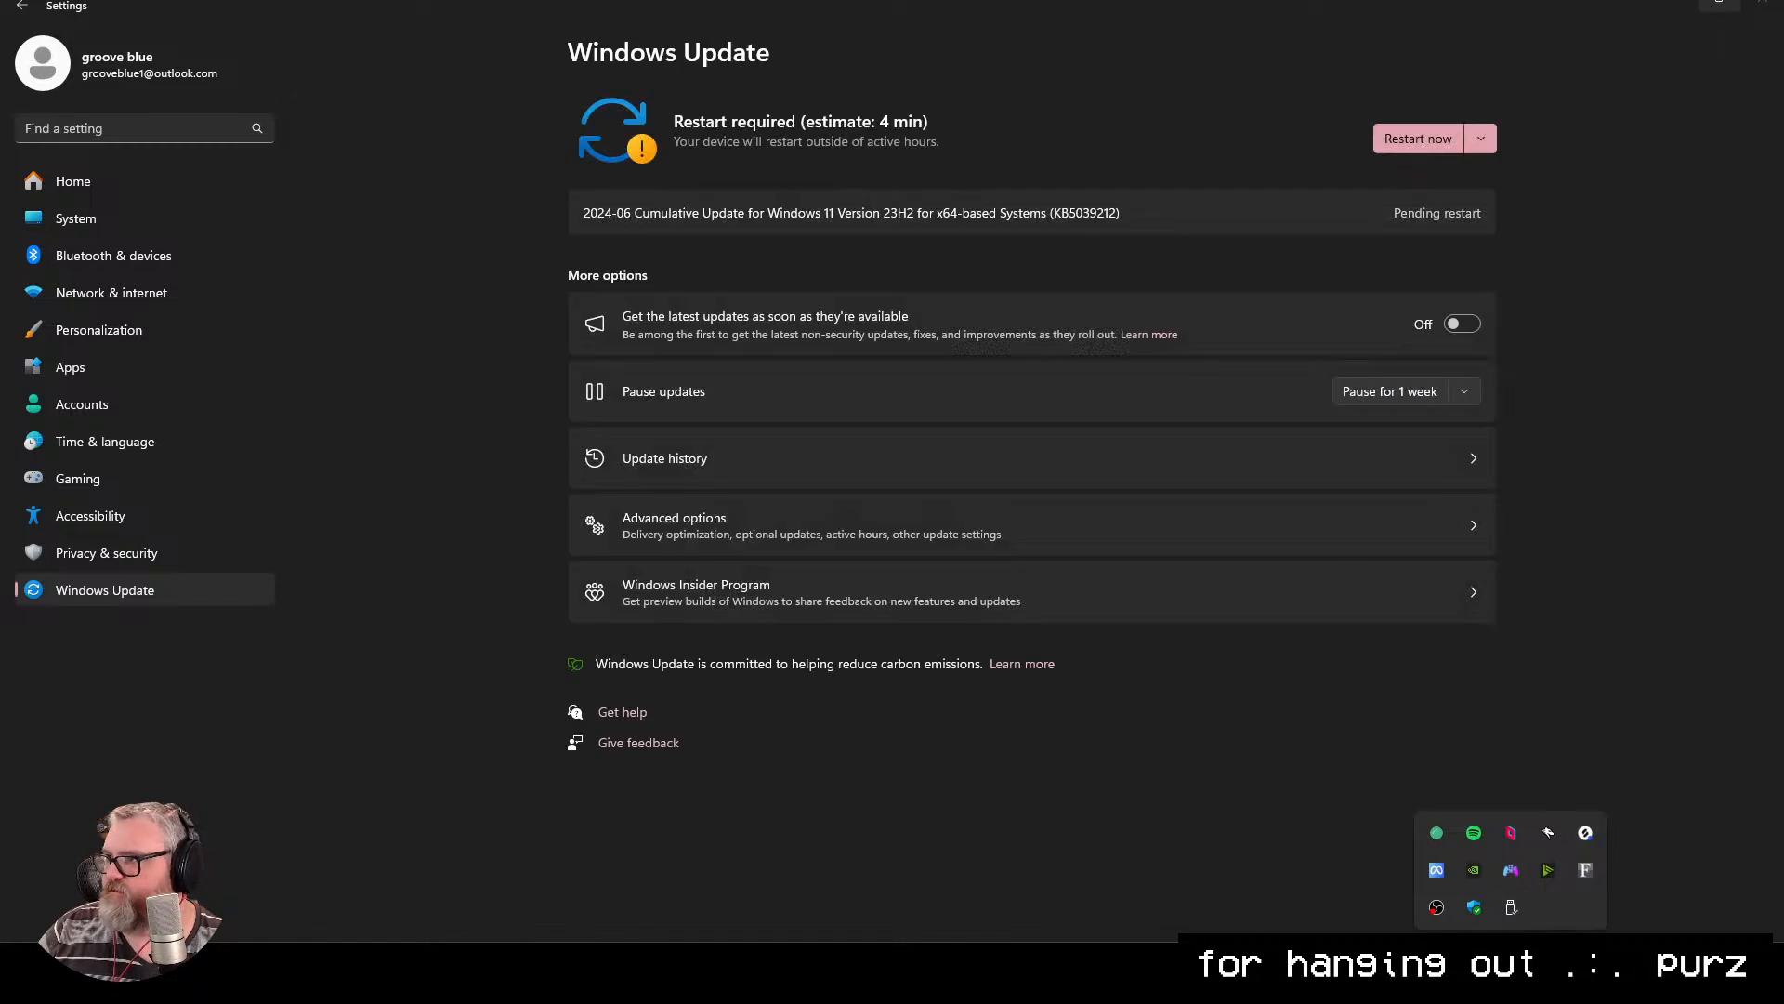
{"action": "left_click", "coordinate": [1762, 5]}
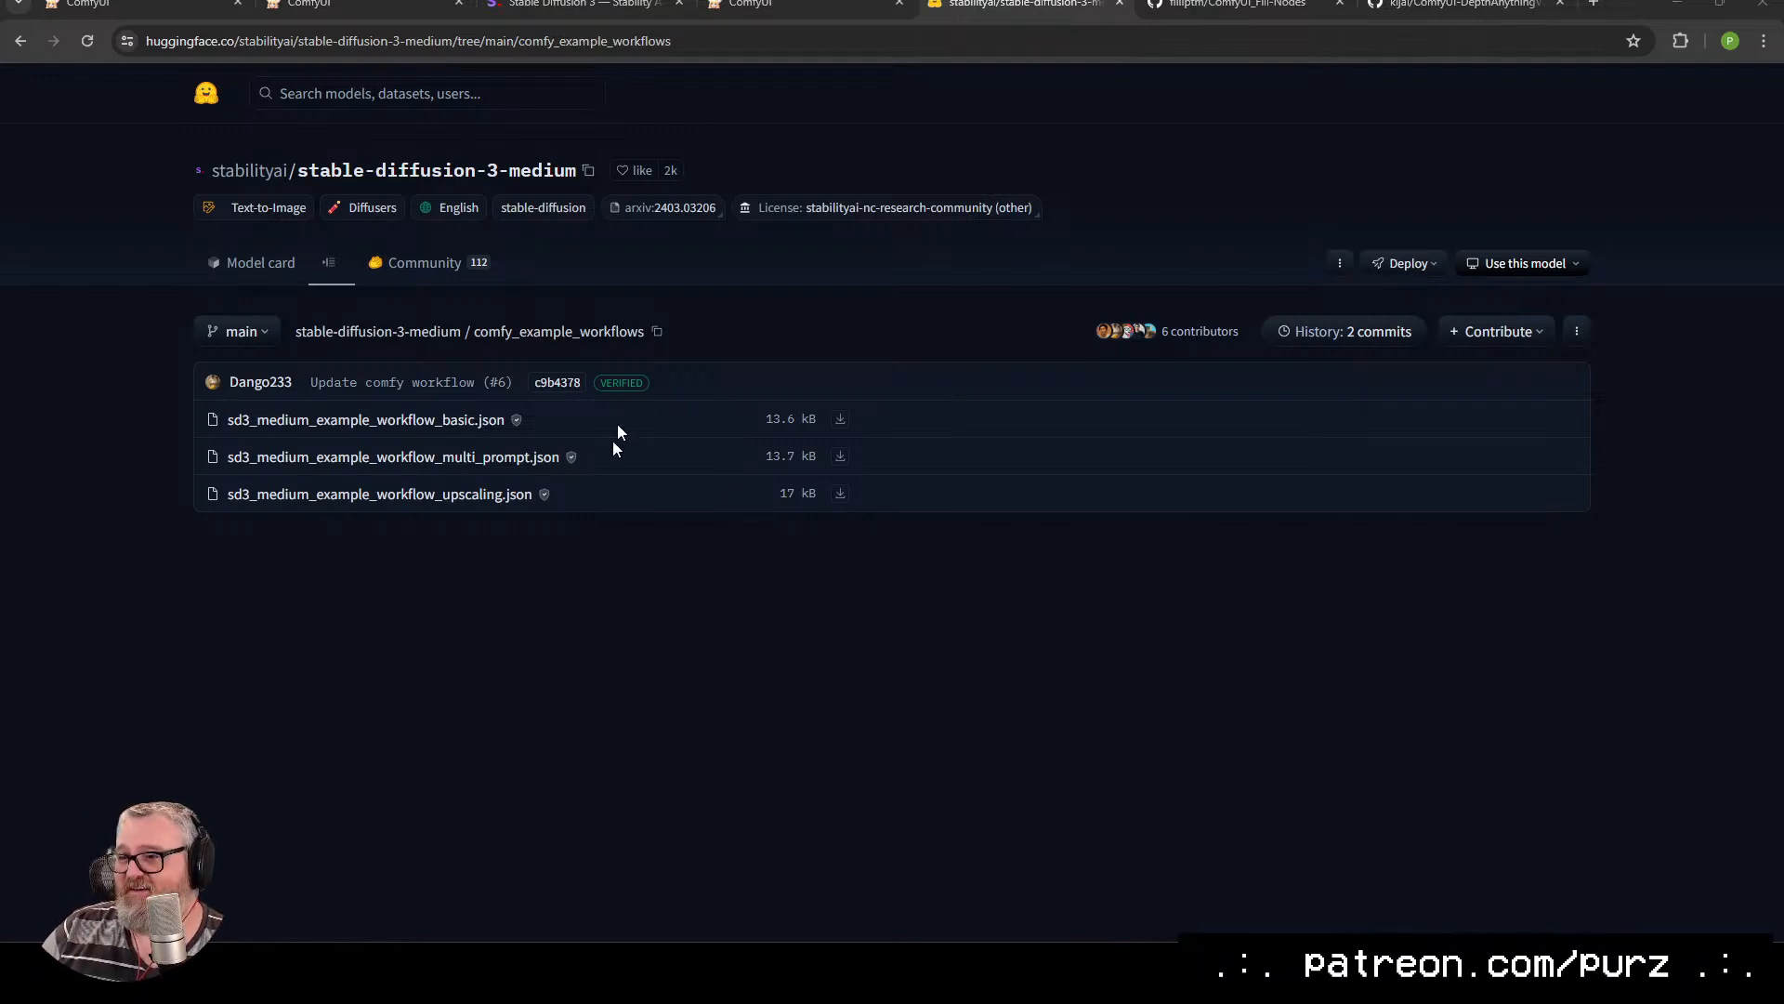
Open the Video Combine node's depth comparison preview in its own tab, watch it full screen, and close that tab.
{"action": "left_click", "coordinate": [363, 5]}
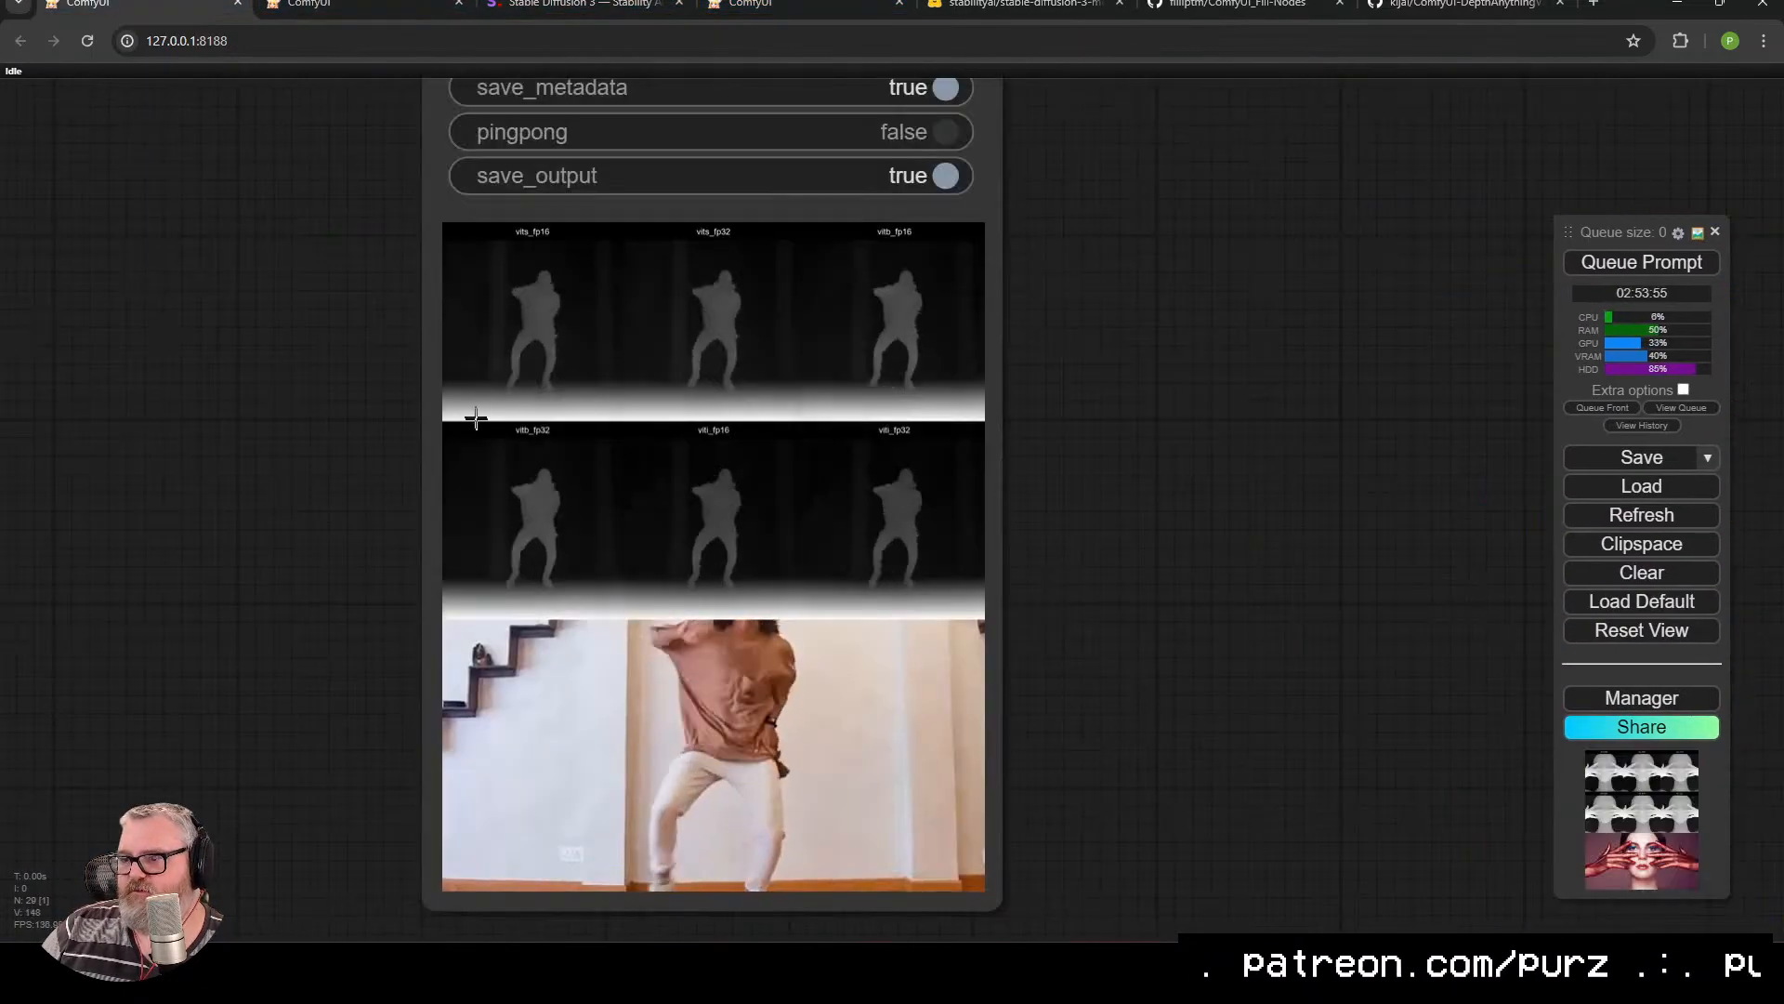
{"action": "scroll", "coordinate": [473, 414], "scroll_direction": "up", "scroll_amount": 3}
{"action": "scroll", "coordinate": [586, 425], "scroll_direction": "down", "scroll_amount": 2}
{"action": "right_click", "coordinate": [657, 365]}
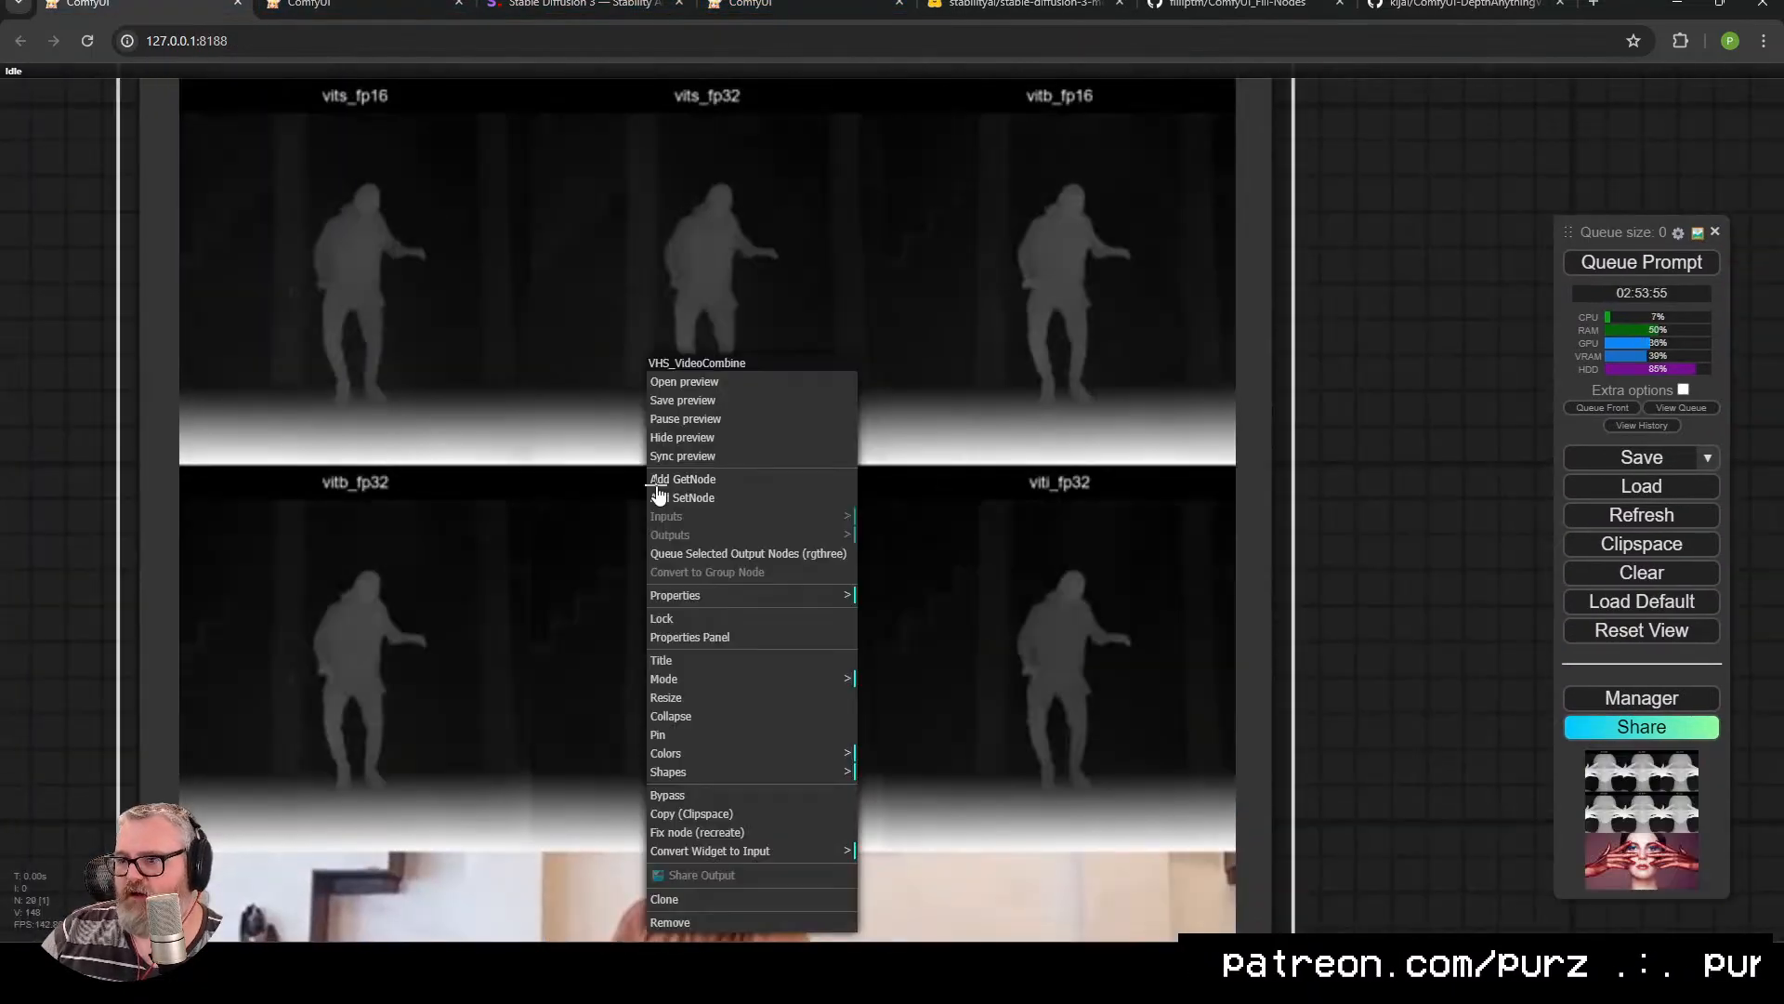
{"action": "left_click", "coordinate": [669, 381]}
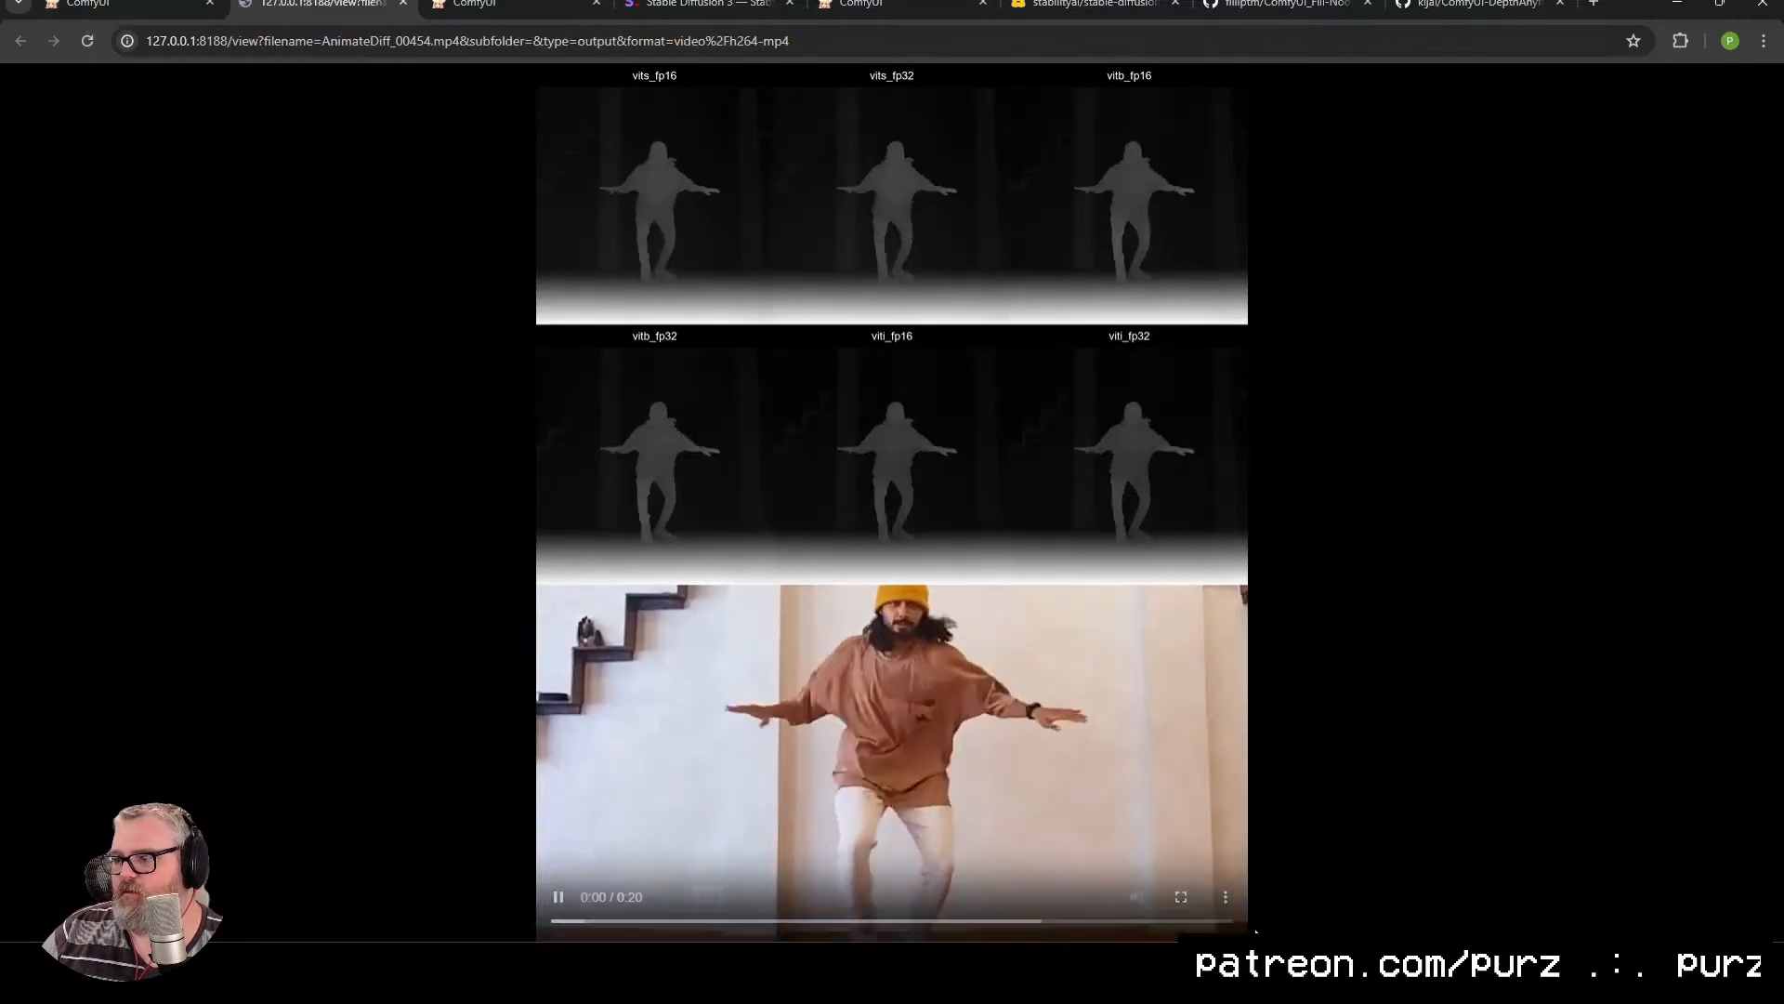
{"action": "left_click", "coordinate": [1180, 896]}
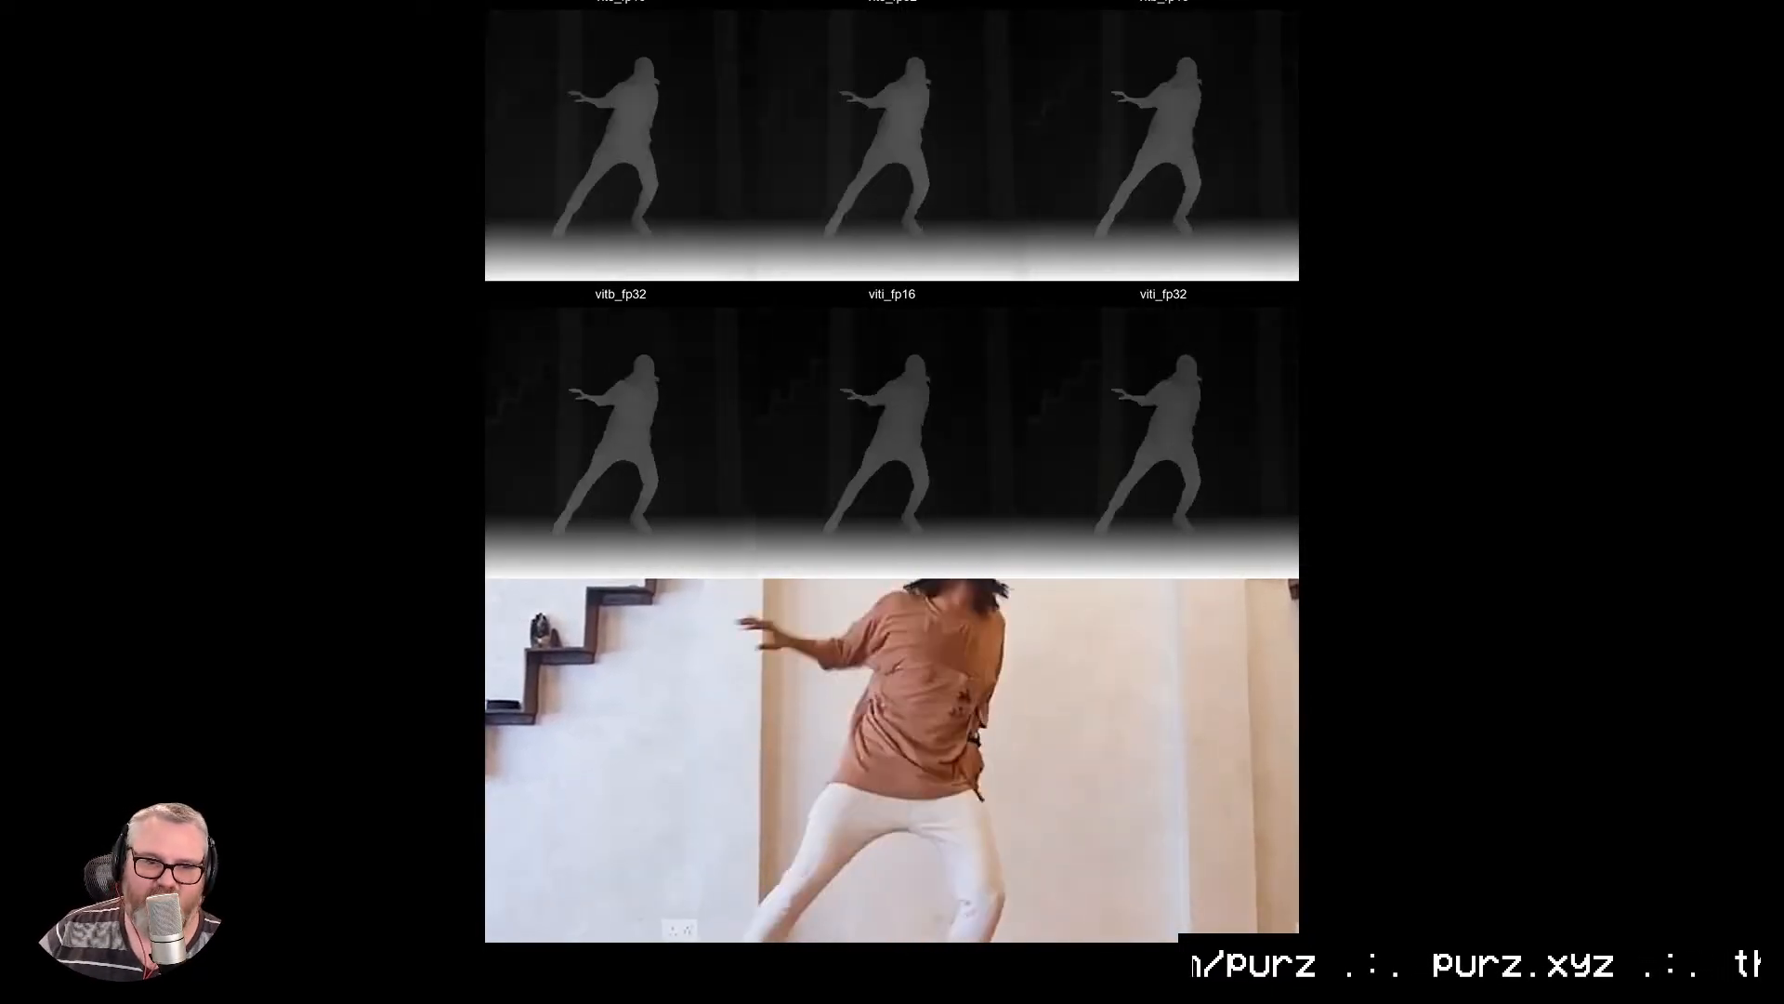
{"action": "key", "text": "Escape"}
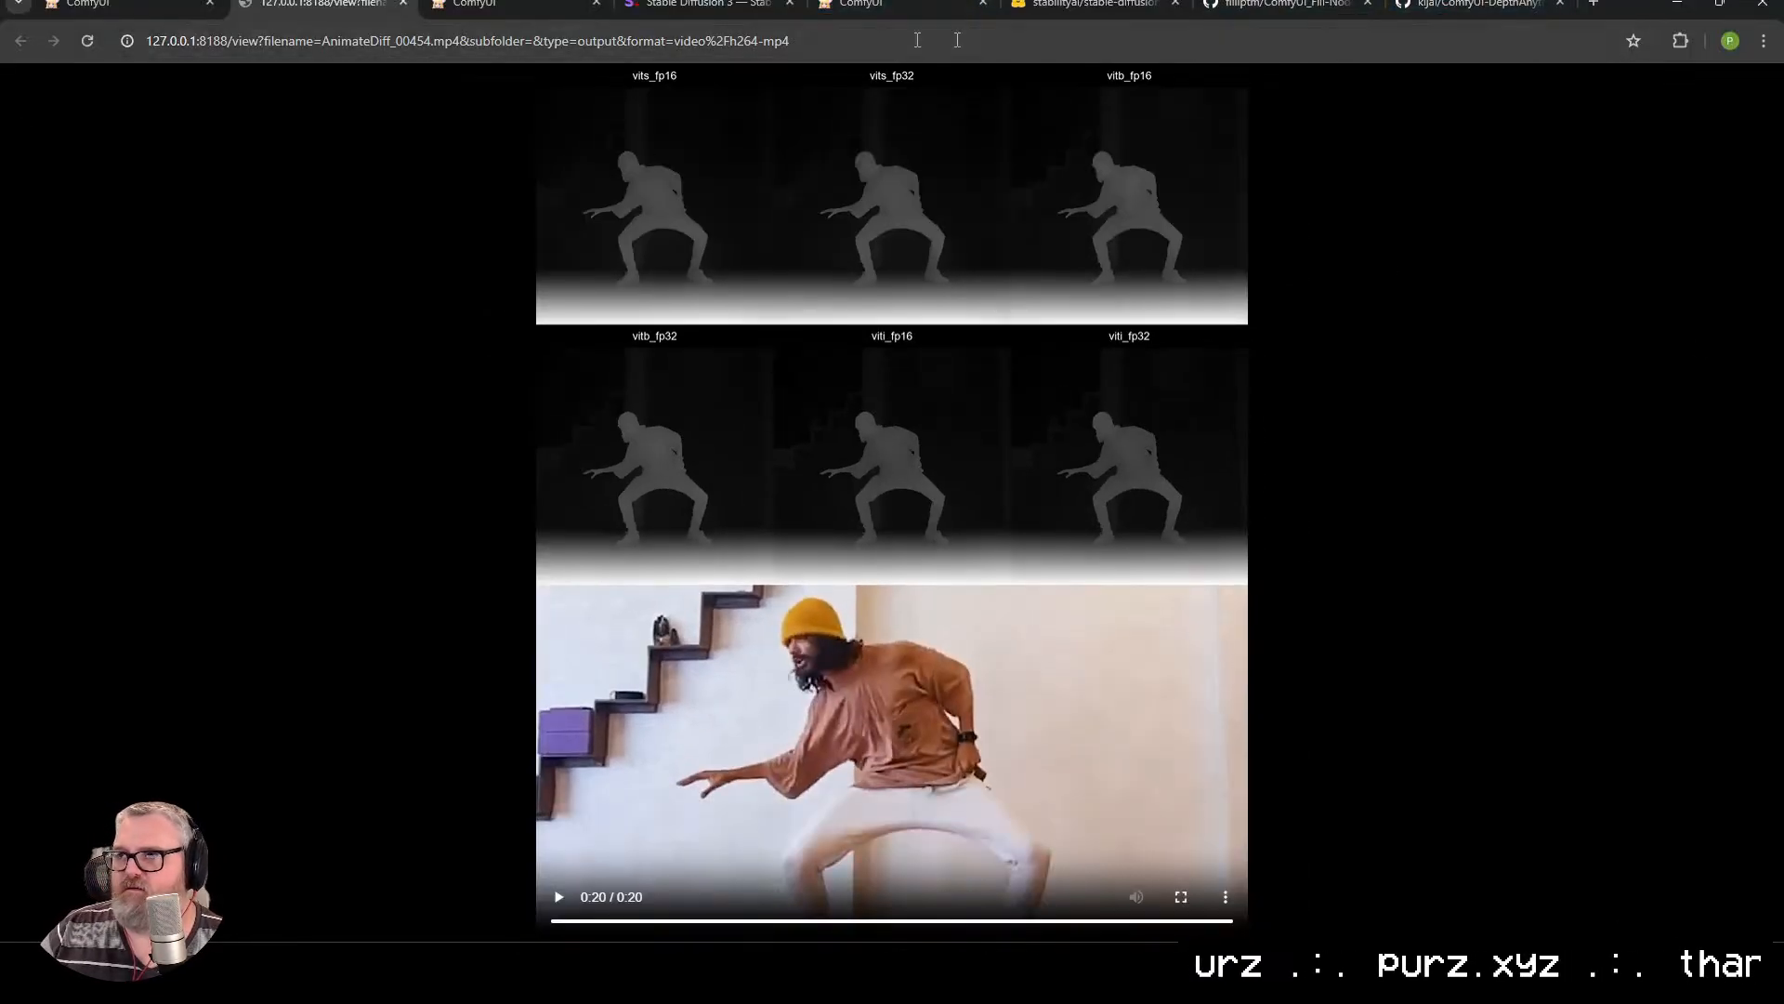
{"action": "key", "text": "ctrl+w"}
Return to the ComfyUI-DepthAnythingV2 repository and review its README's model download note and example graph.
{"action": "scroll", "coordinate": [717, 267], "scroll_direction": "down", "scroll_amount": 3}
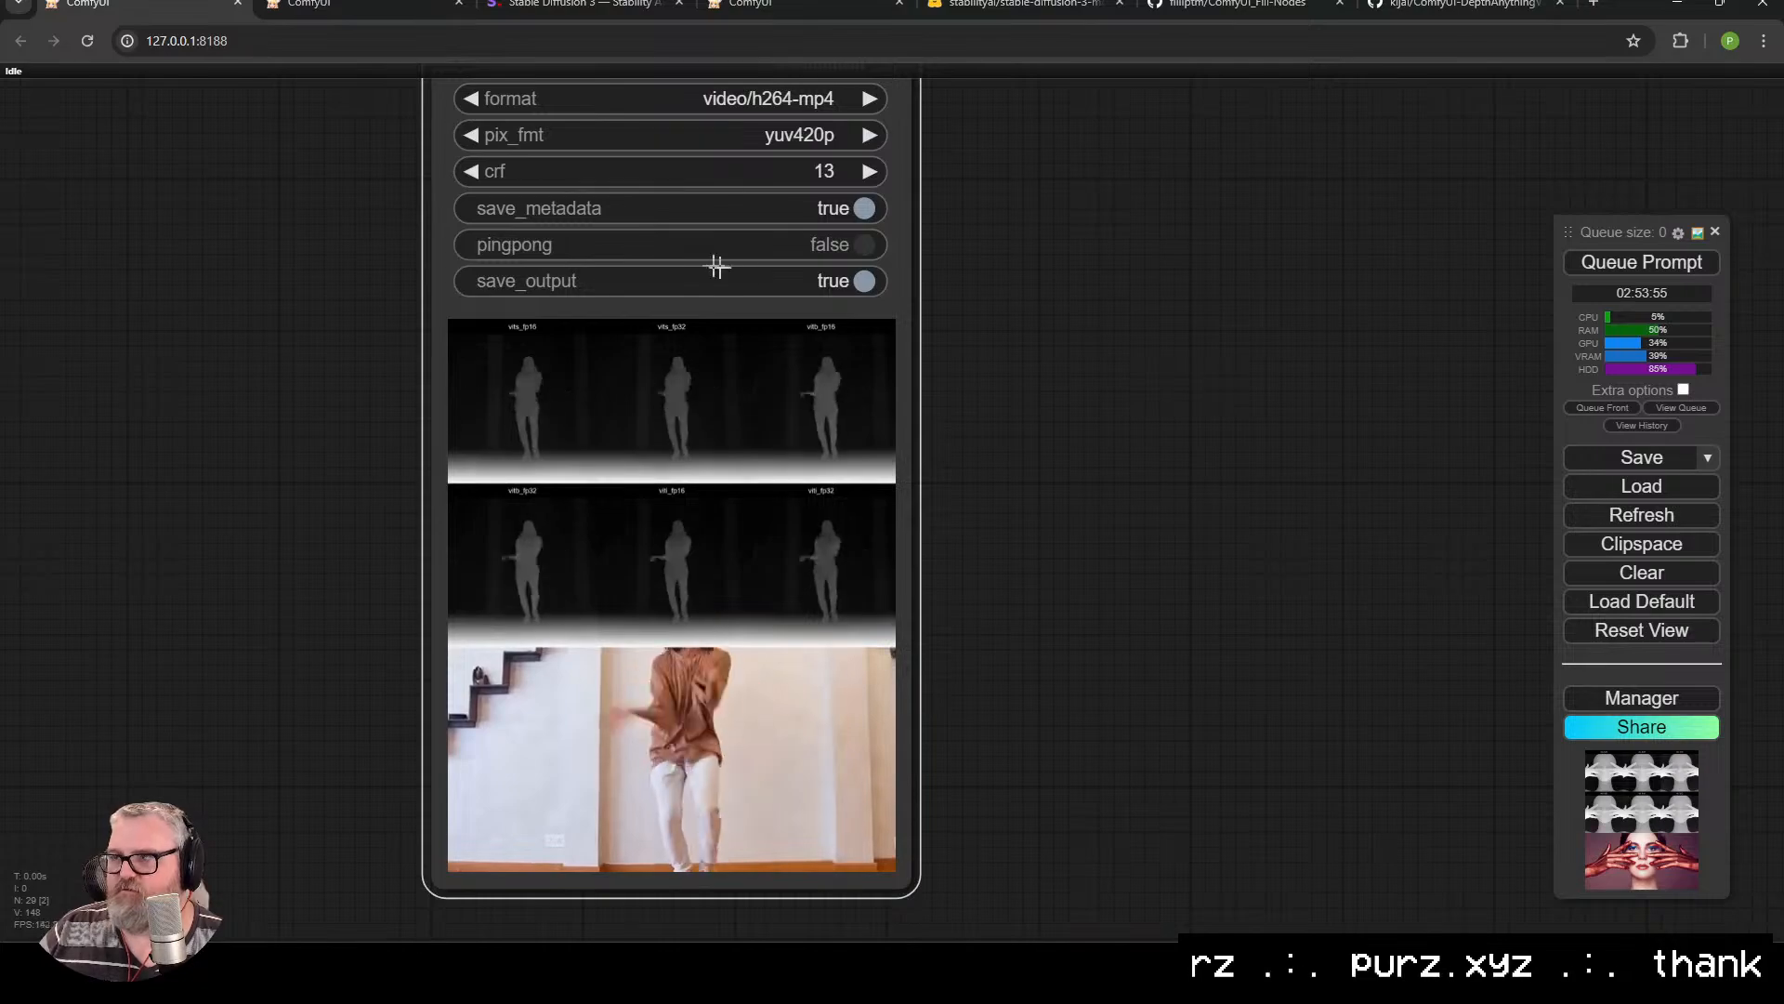
{"action": "left_click_drag", "start_coordinate": [717, 267], "coordinate": [1223, 499]}
{"action": "scroll", "coordinate": [1223, 498], "scroll_direction": "down", "scroll_amount": 3}
{"action": "left_click_drag", "start_coordinate": [855, 465], "coordinate": [950, 467]}
{"action": "left_click", "coordinate": [1464, 4]}
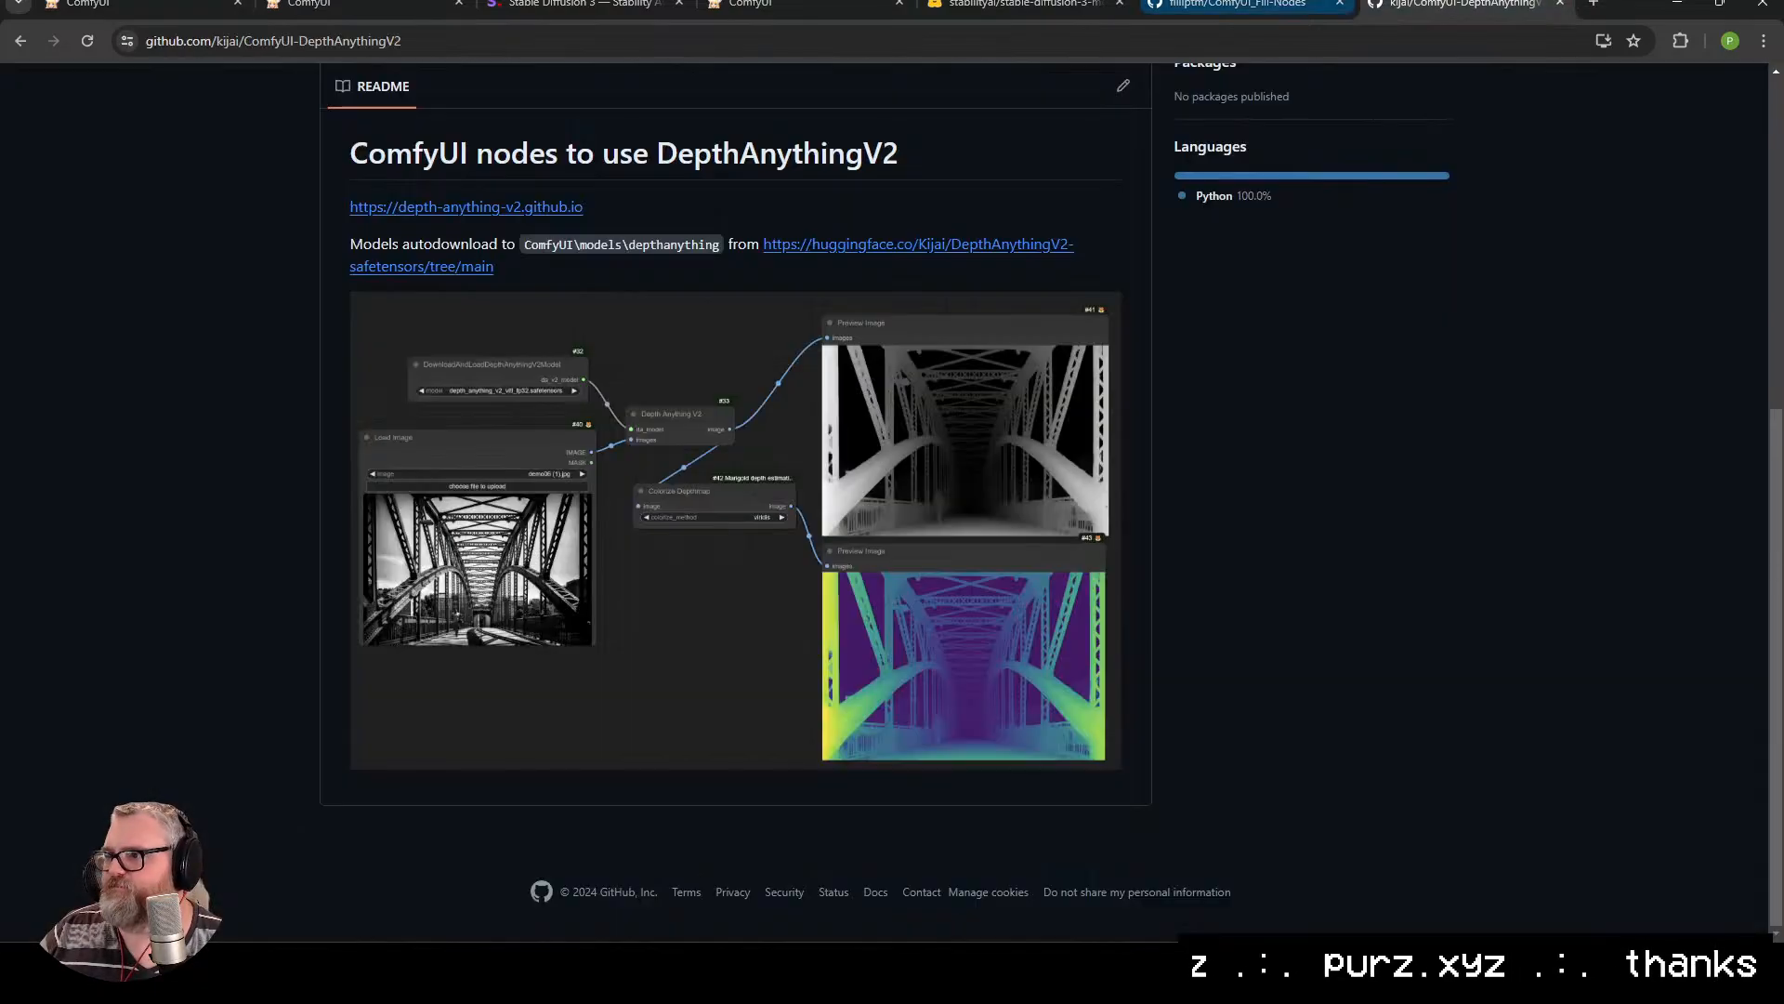
{"action": "scroll", "coordinate": [991, 645], "scroll_direction": "up", "scroll_amount": 5}
{"action": "scroll", "coordinate": [988, 569], "scroll_direction": "down", "scroll_amount": 4}
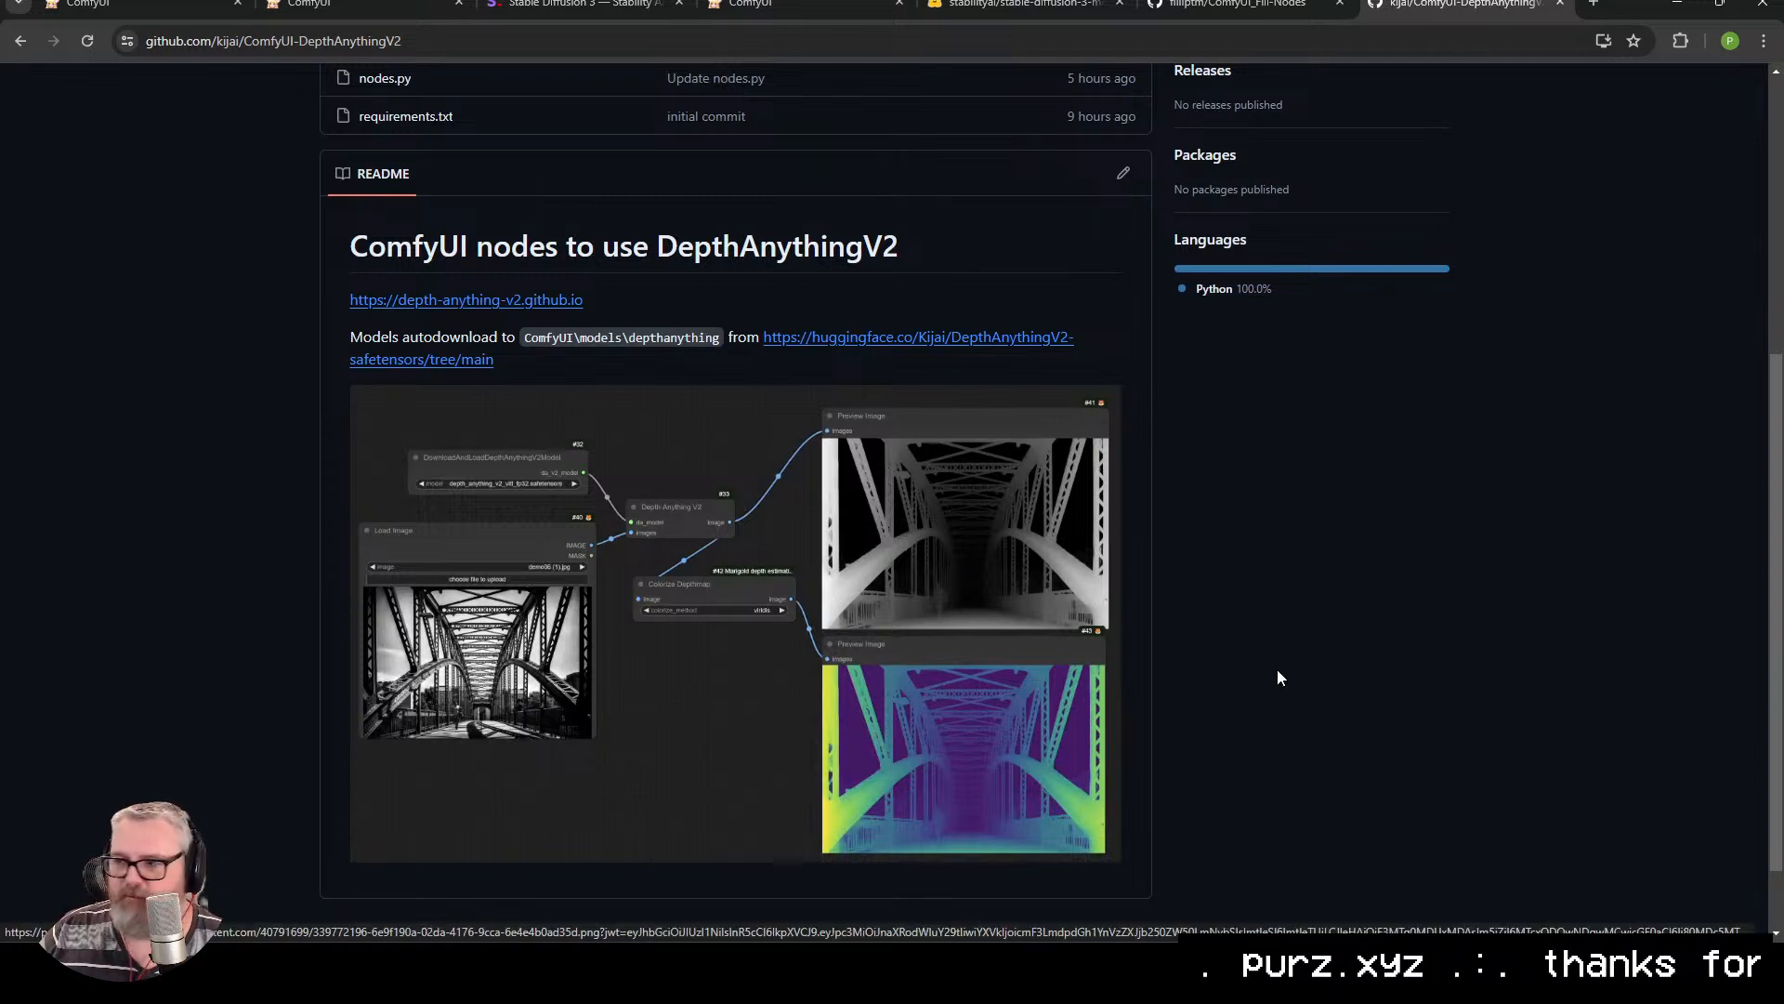
Look through the open repository and workflow tabs and bring up the Stability AI Stable Diffusion 3 announcement page.
{"action": "left_click", "coordinate": [1022, 4]}
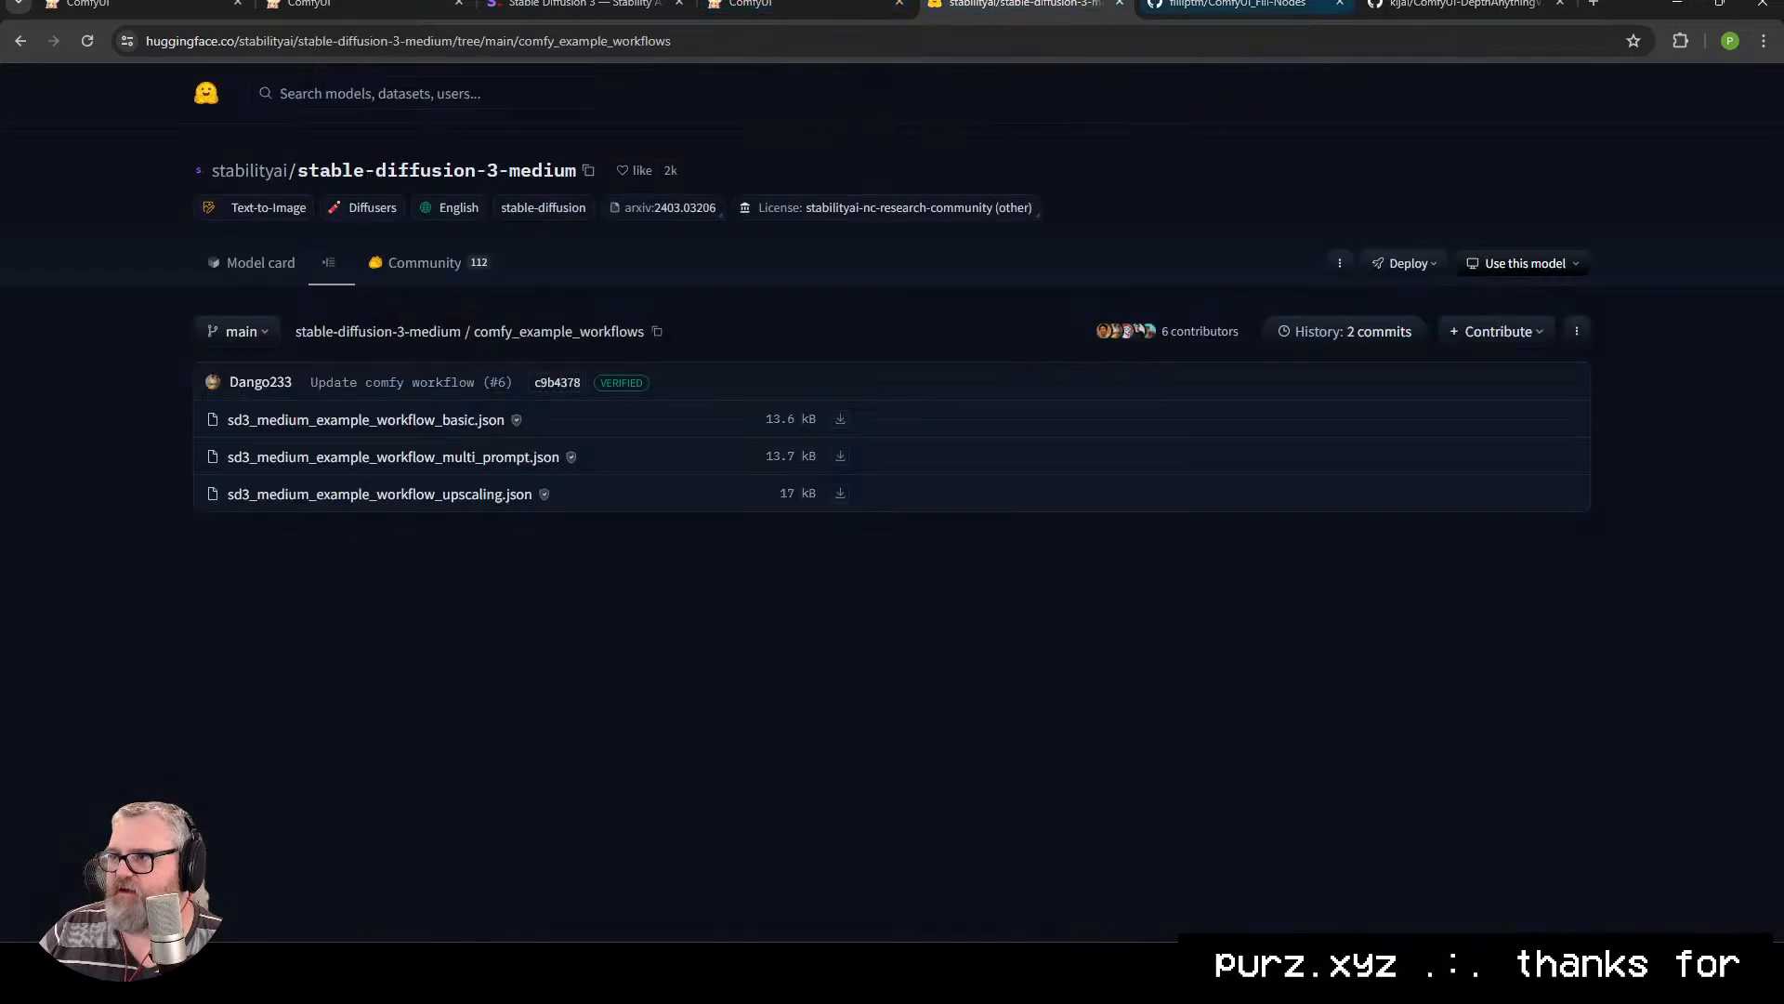
{"action": "left_click", "coordinate": [1240, 4]}
{"action": "left_click", "coordinate": [1461, 3]}
{"action": "left_click", "coordinate": [1240, 4]}
{"action": "left_click", "coordinate": [1022, 3]}
{"action": "left_click", "coordinate": [585, 4]}
{"action": "left_click", "coordinate": [357, 4]}
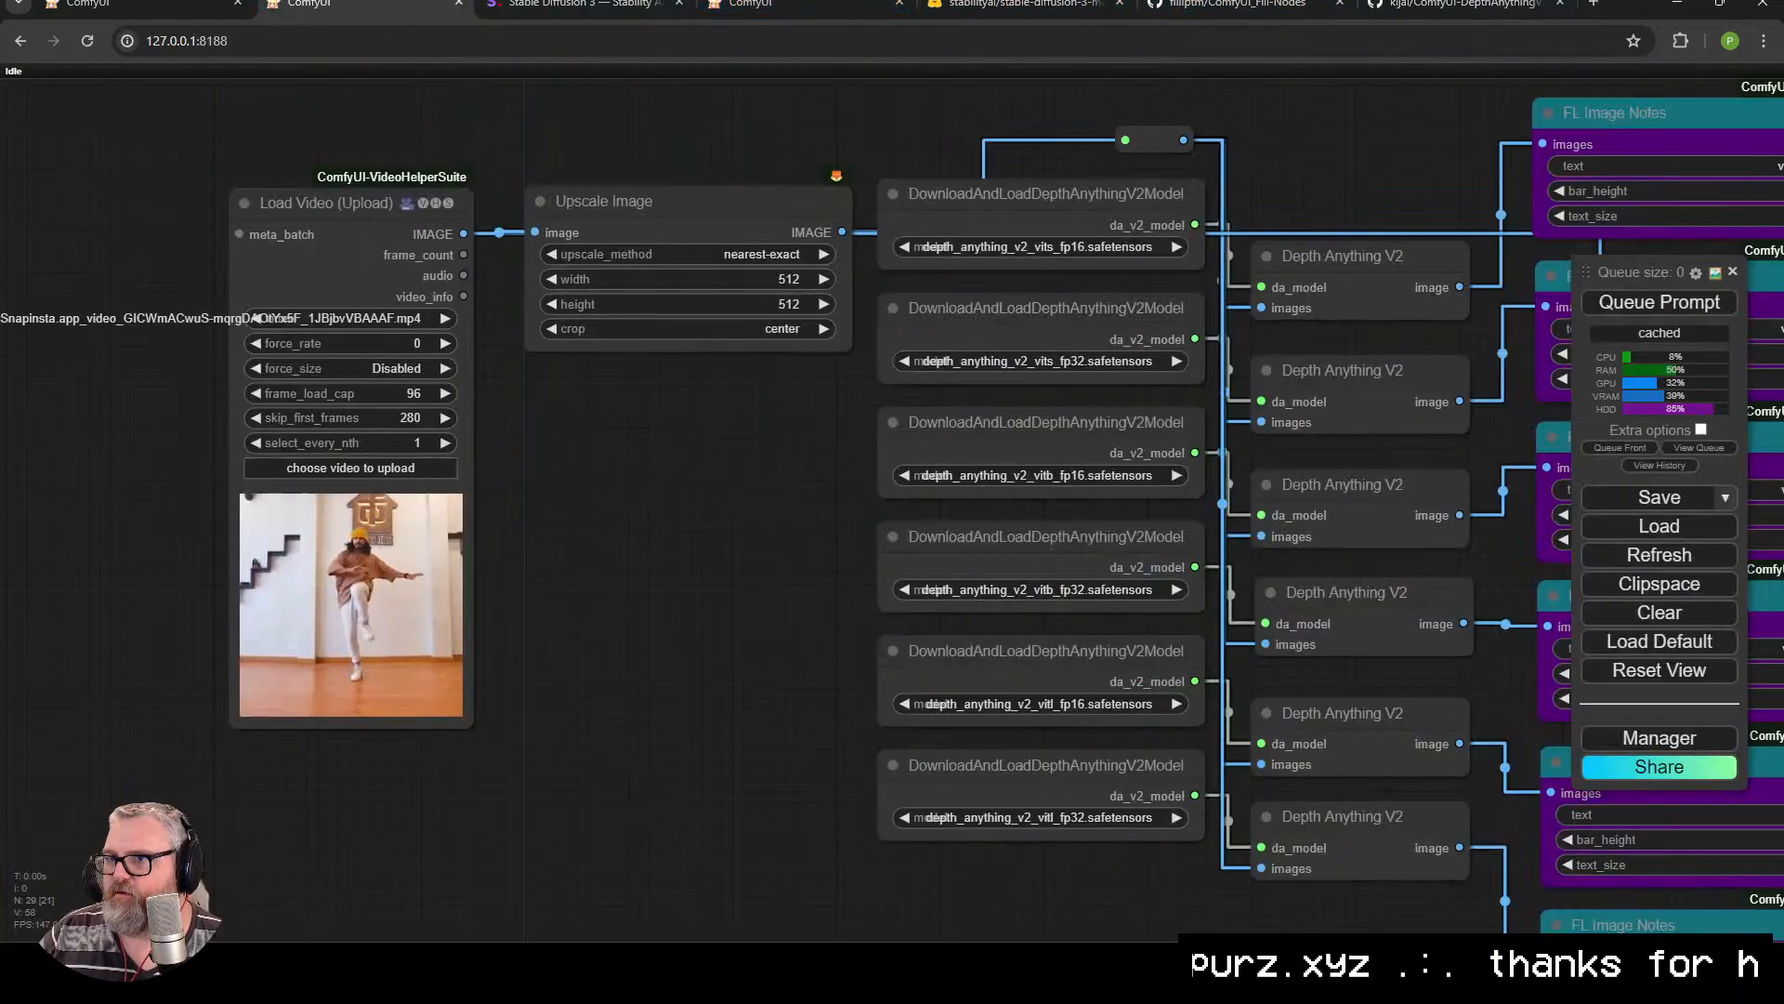
{"action": "left_click", "coordinate": [585, 4]}
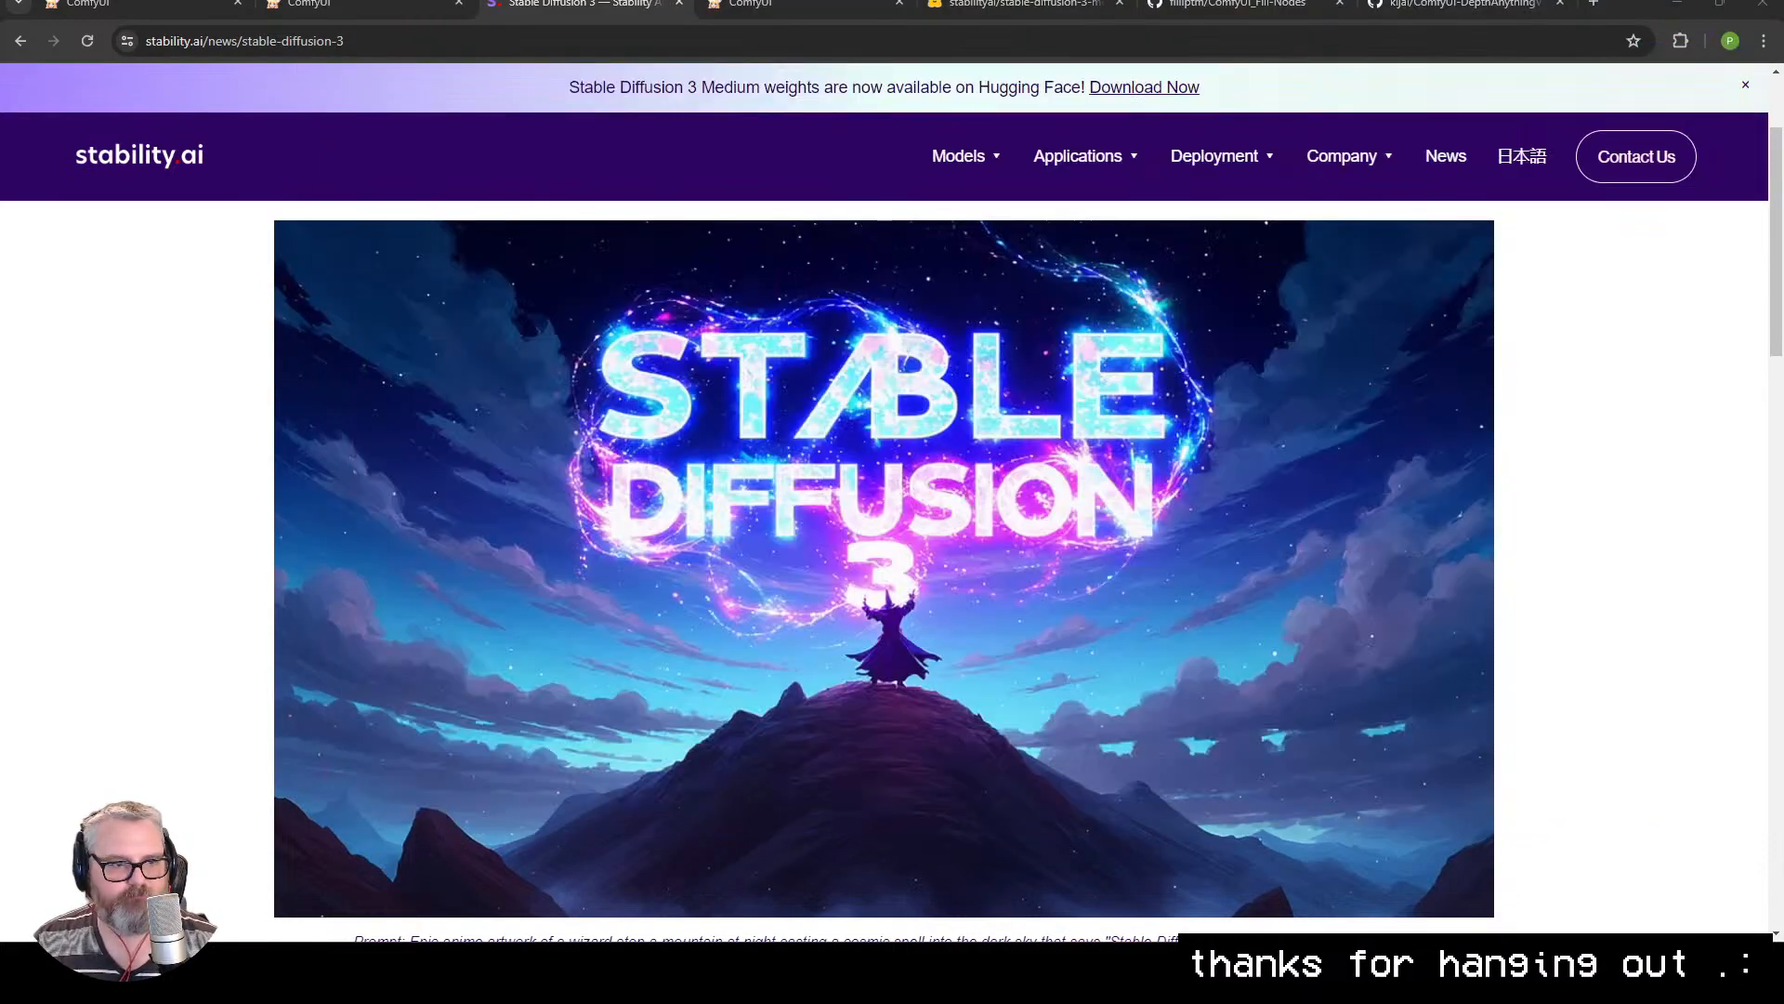
Return to the Stable Diffusion 3 workflow and examine the CLIPTextEncodeSD3 prompts and latent settings in the Input group.
{"action": "left_click", "coordinate": [790, 6]}
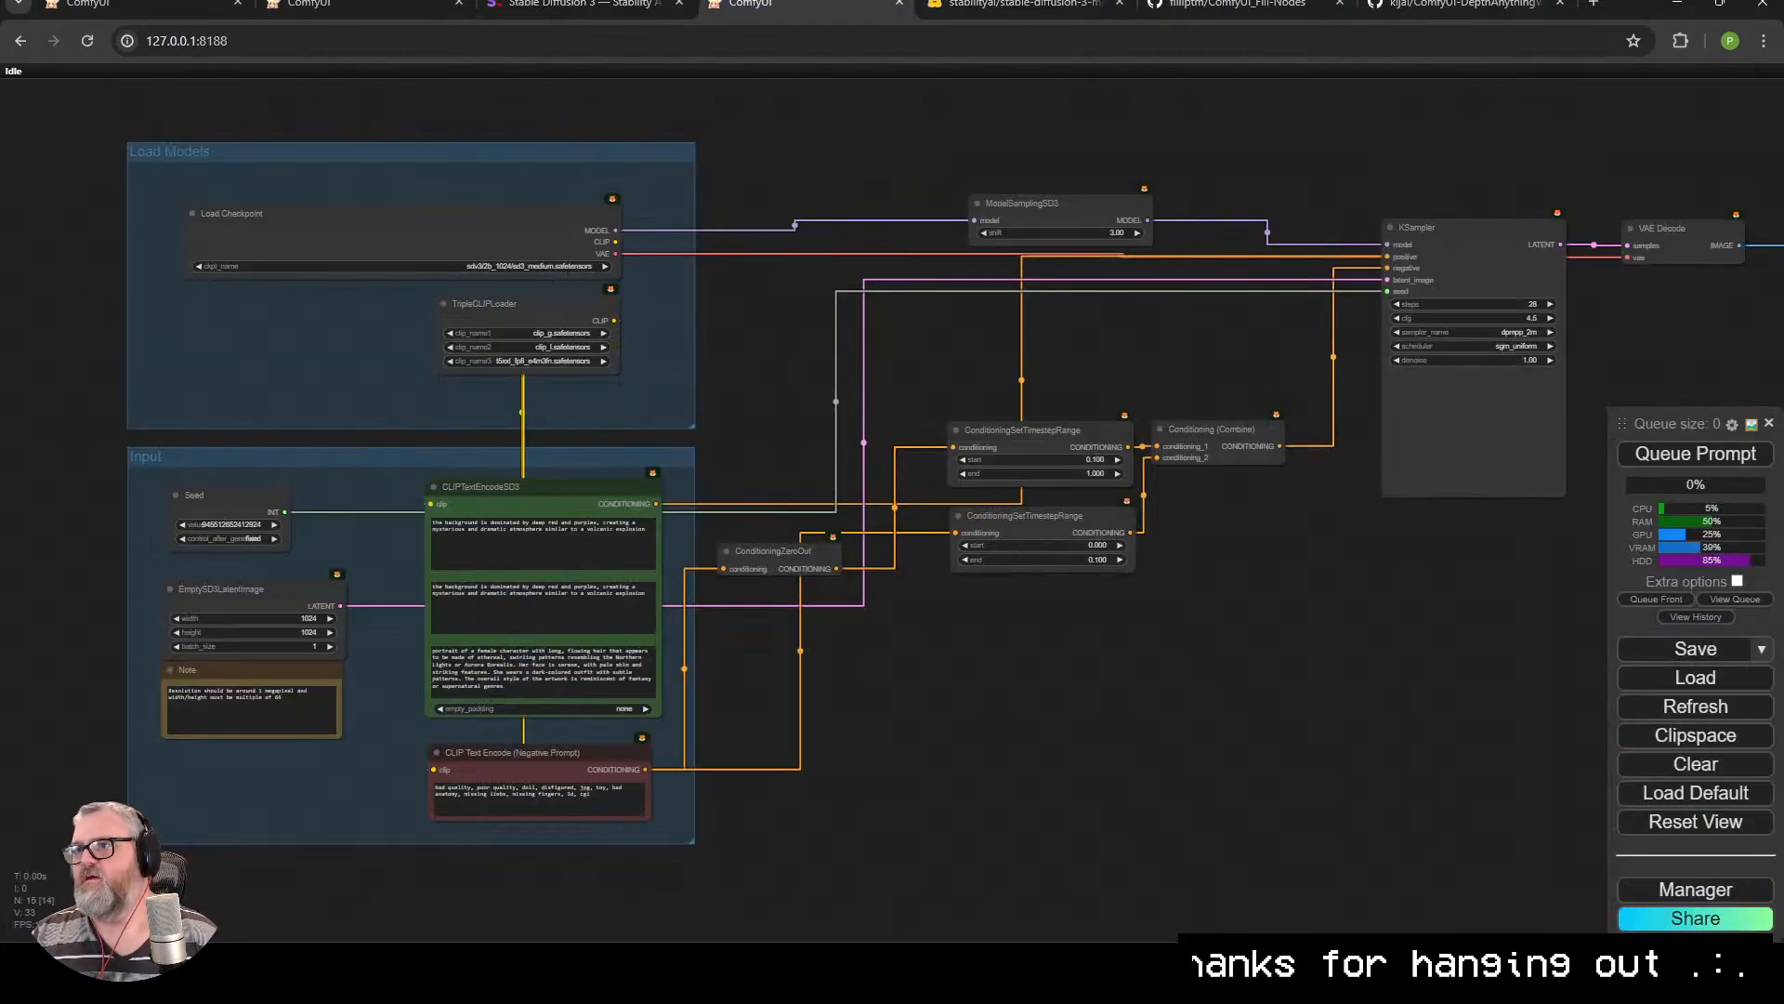
{"action": "left_click_drag", "start_coordinate": [930, 237], "coordinate": [759, 236]}
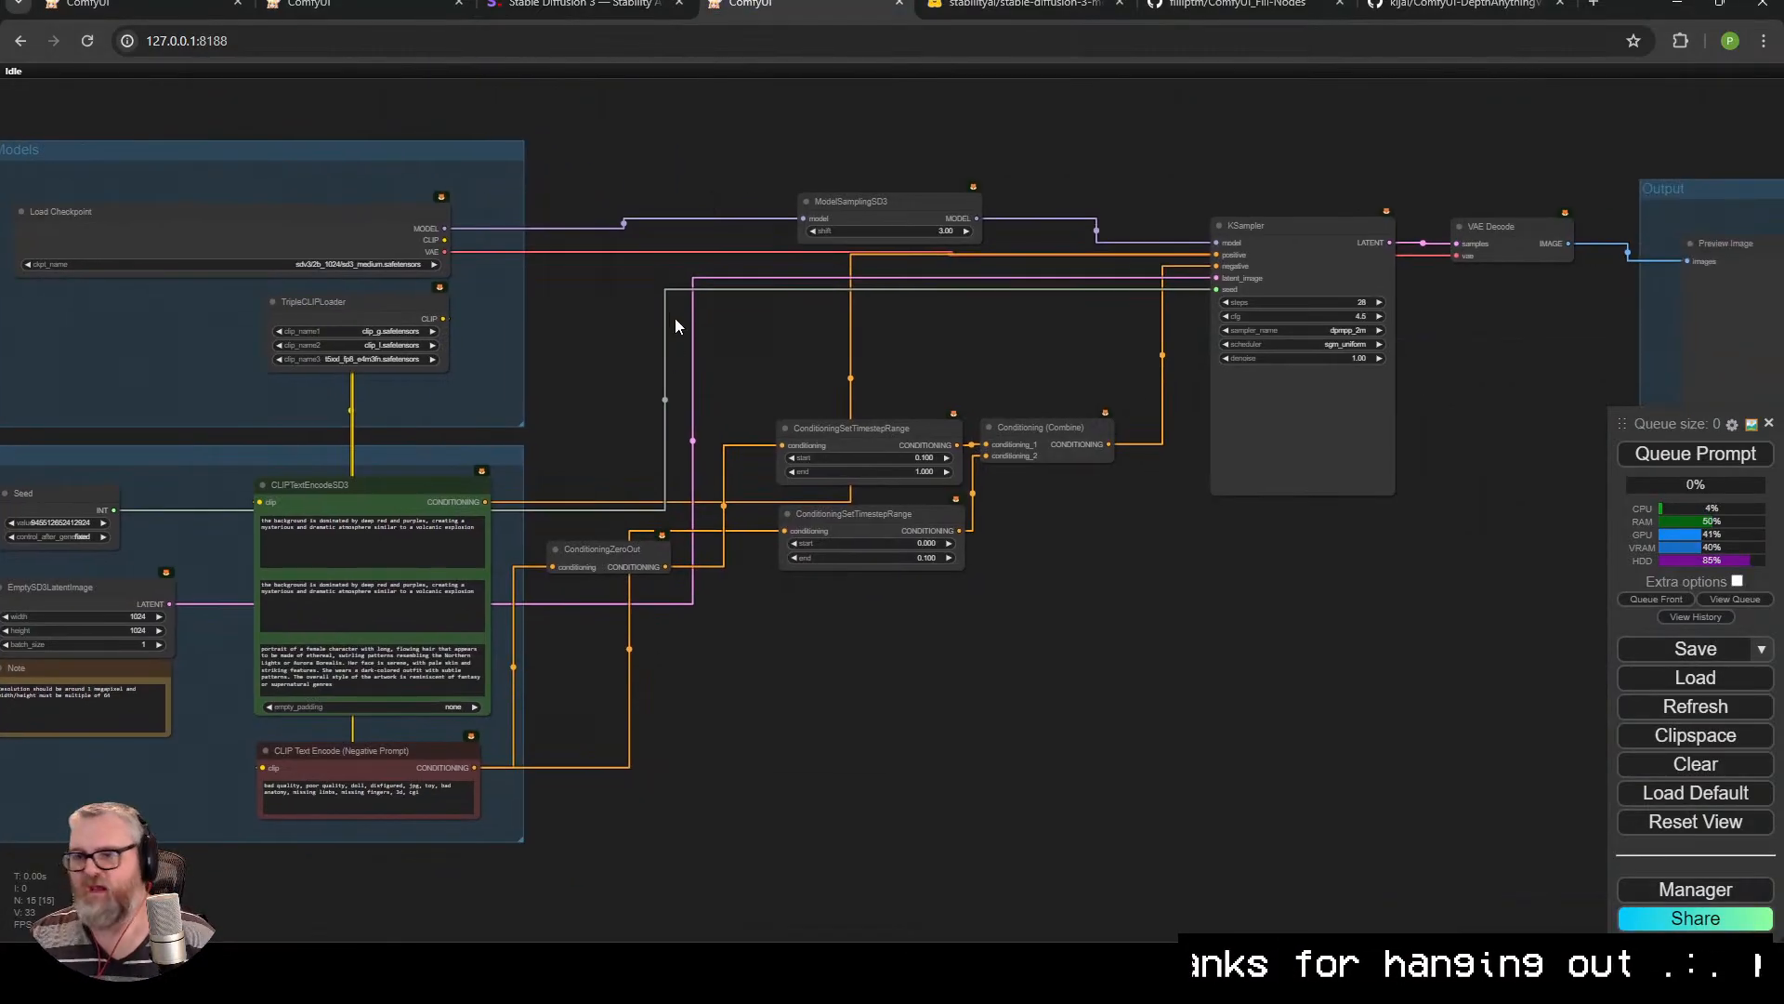
{"action": "left_click_drag", "start_coordinate": [558, 477], "coordinate": [895, 322]}
{"action": "scroll", "coordinate": [895, 329], "scroll_direction": "up", "scroll_amount": 2}
{"action": "scroll", "coordinate": [922, 316], "scroll_direction": "up", "scroll_amount": 2}
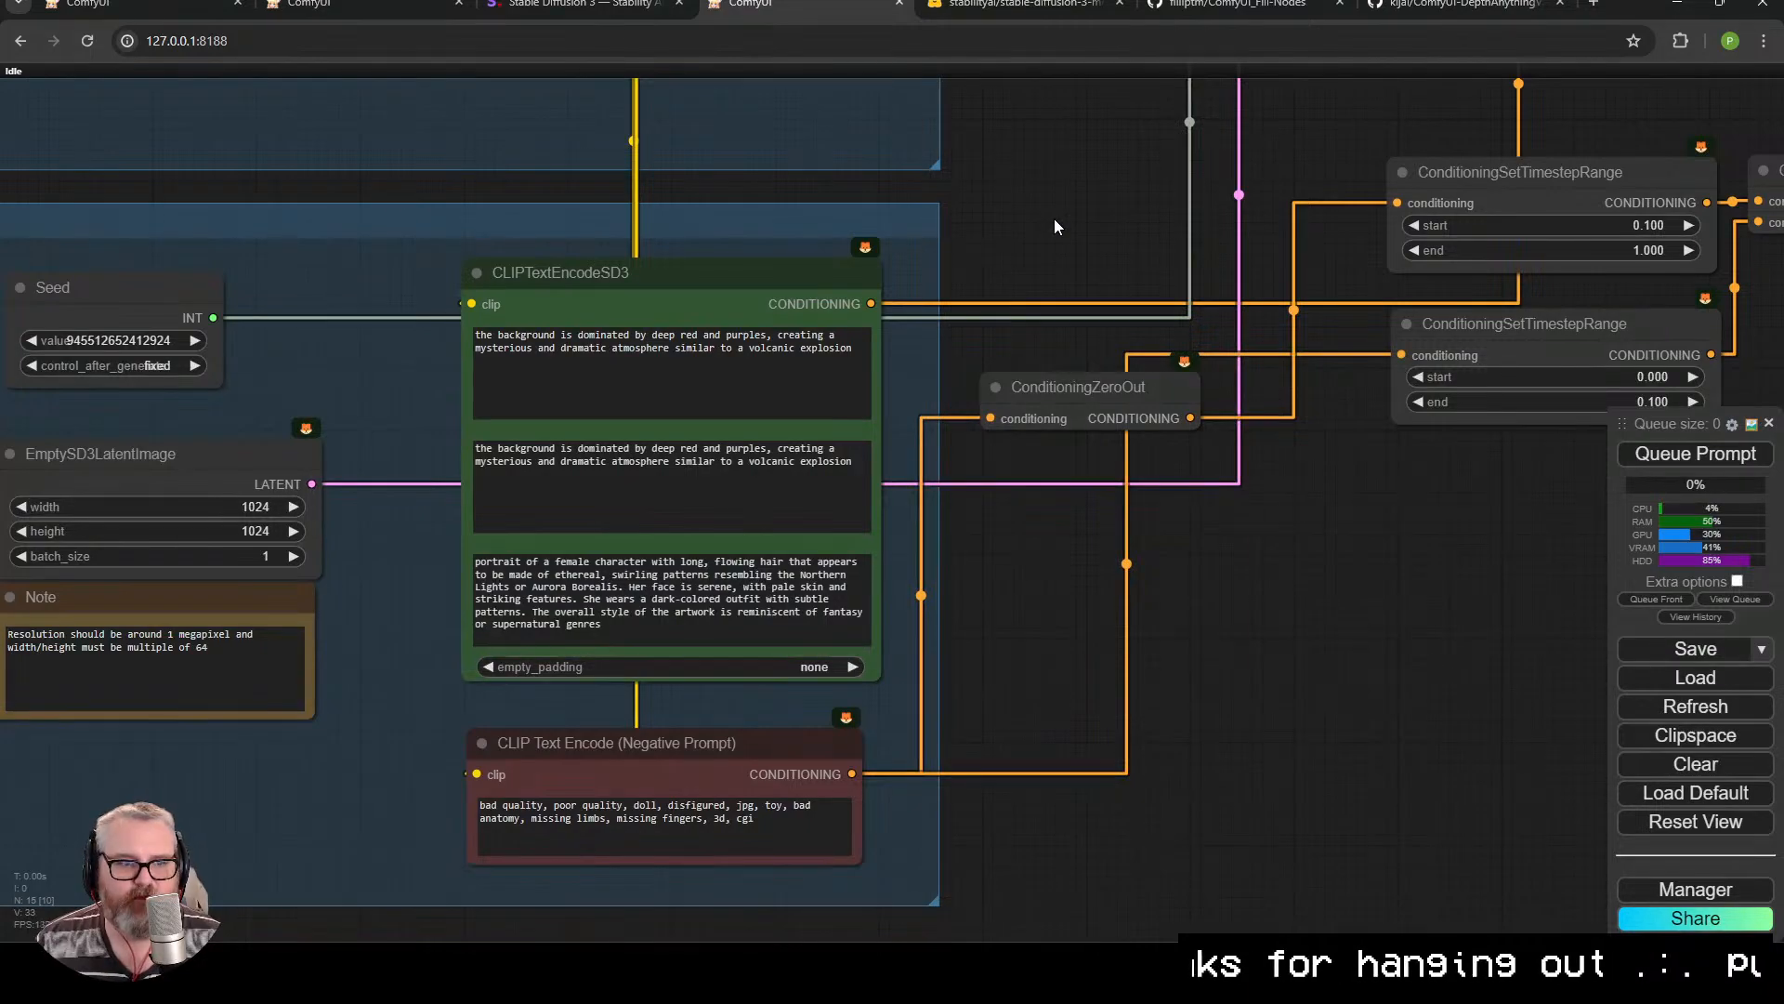
{"action": "scroll", "coordinate": [1054, 219], "scroll_direction": "up", "scroll_amount": 2}
{"action": "left_click_drag", "start_coordinate": [1064, 213], "coordinate": [1181, 177]}
{"action": "scroll", "coordinate": [464, 281], "scroll_direction": "up", "scroll_amount": 5}
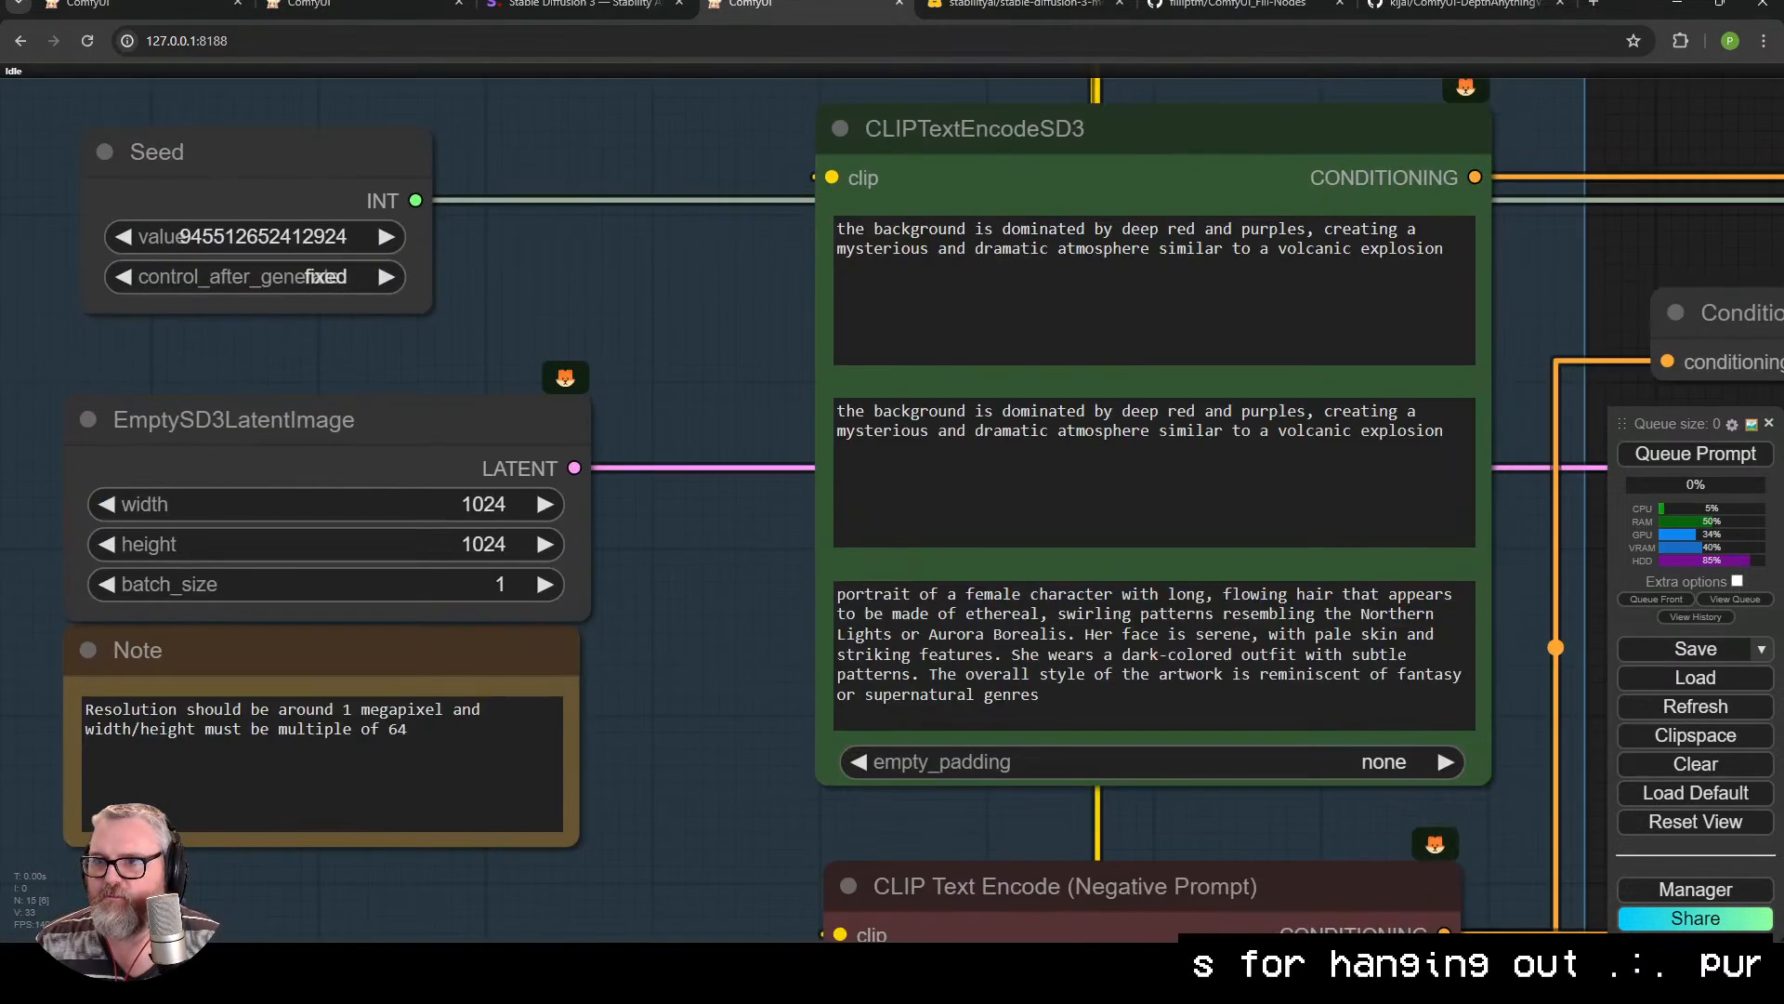
Reposition the Seed and EmptySD3LatentImage nodes slightly within the Input group, closing the gap between them.
{"action": "left_click_drag", "start_coordinate": [265, 153], "coordinate": [249, 201]}
{"action": "scroll", "coordinate": [498, 348], "scroll_direction": "down", "scroll_amount": 3}
{"action": "left_click_drag", "start_coordinate": [446, 402], "coordinate": [446, 386]}
{"action": "scroll", "coordinate": [627, 371], "scroll_direction": "down", "scroll_amount": 2}
{"action": "left_click_drag", "start_coordinate": [649, 387], "coordinate": [510, 411]}
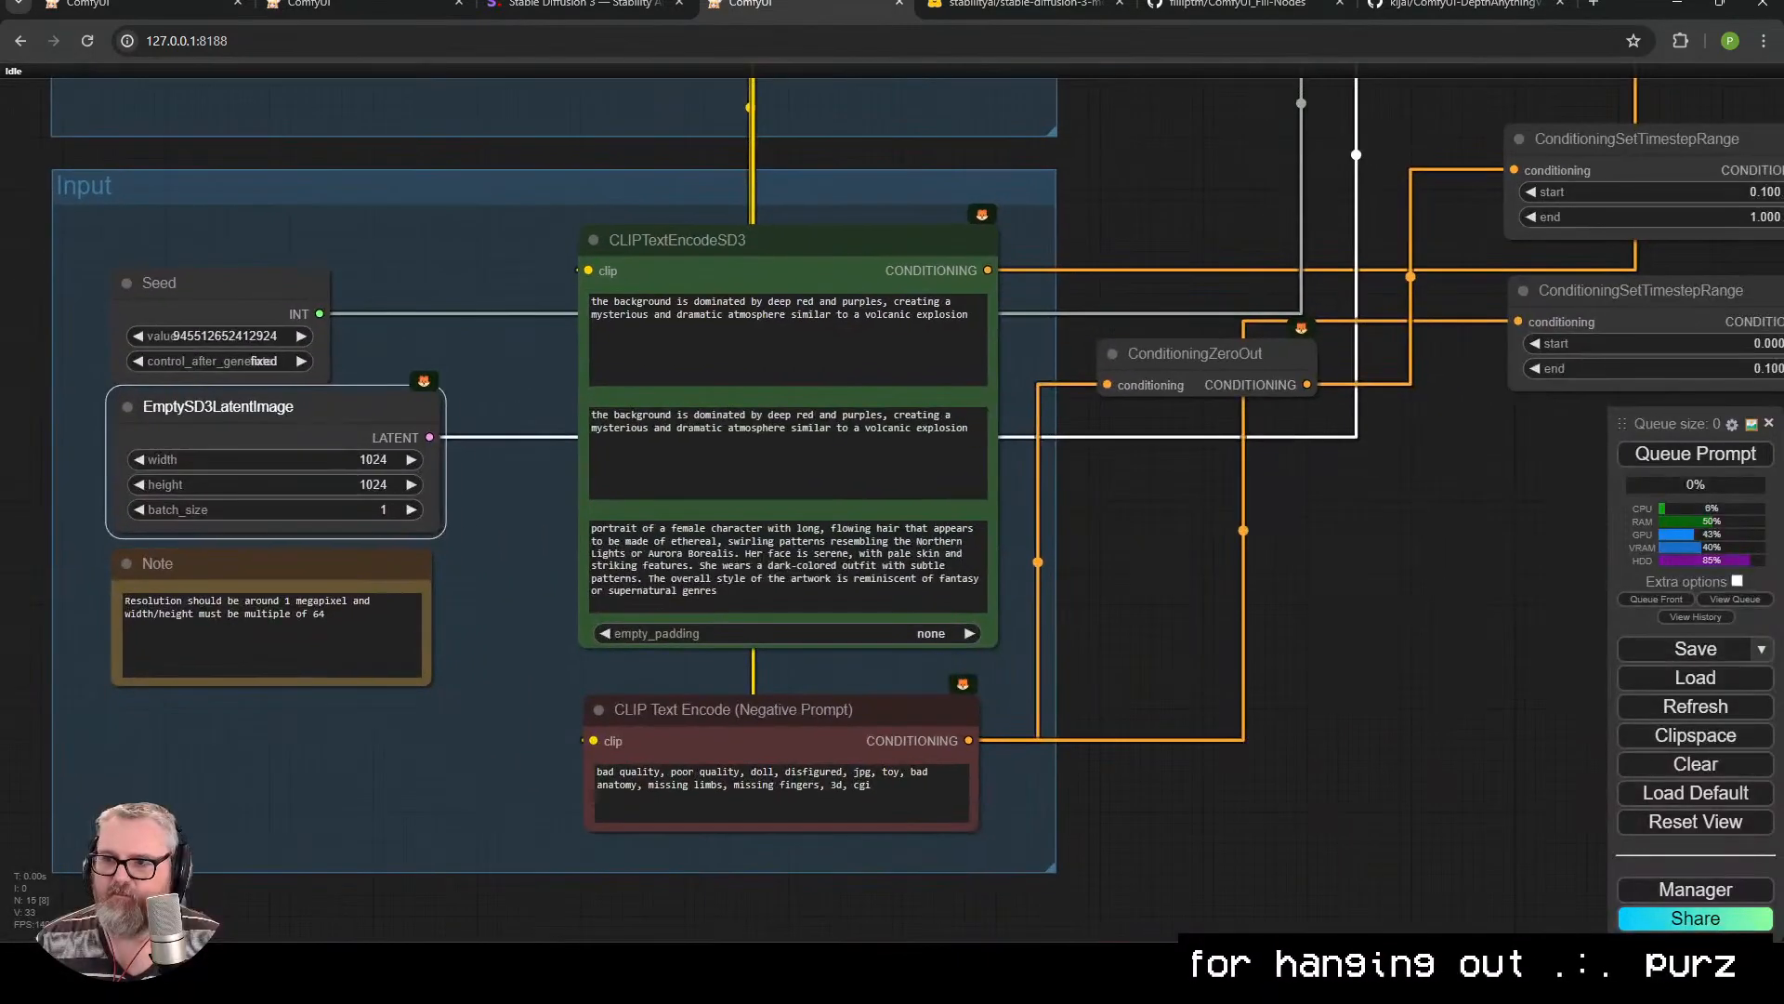
{"action": "left_click_drag", "start_coordinate": [362, 407], "coordinate": [364, 411]}
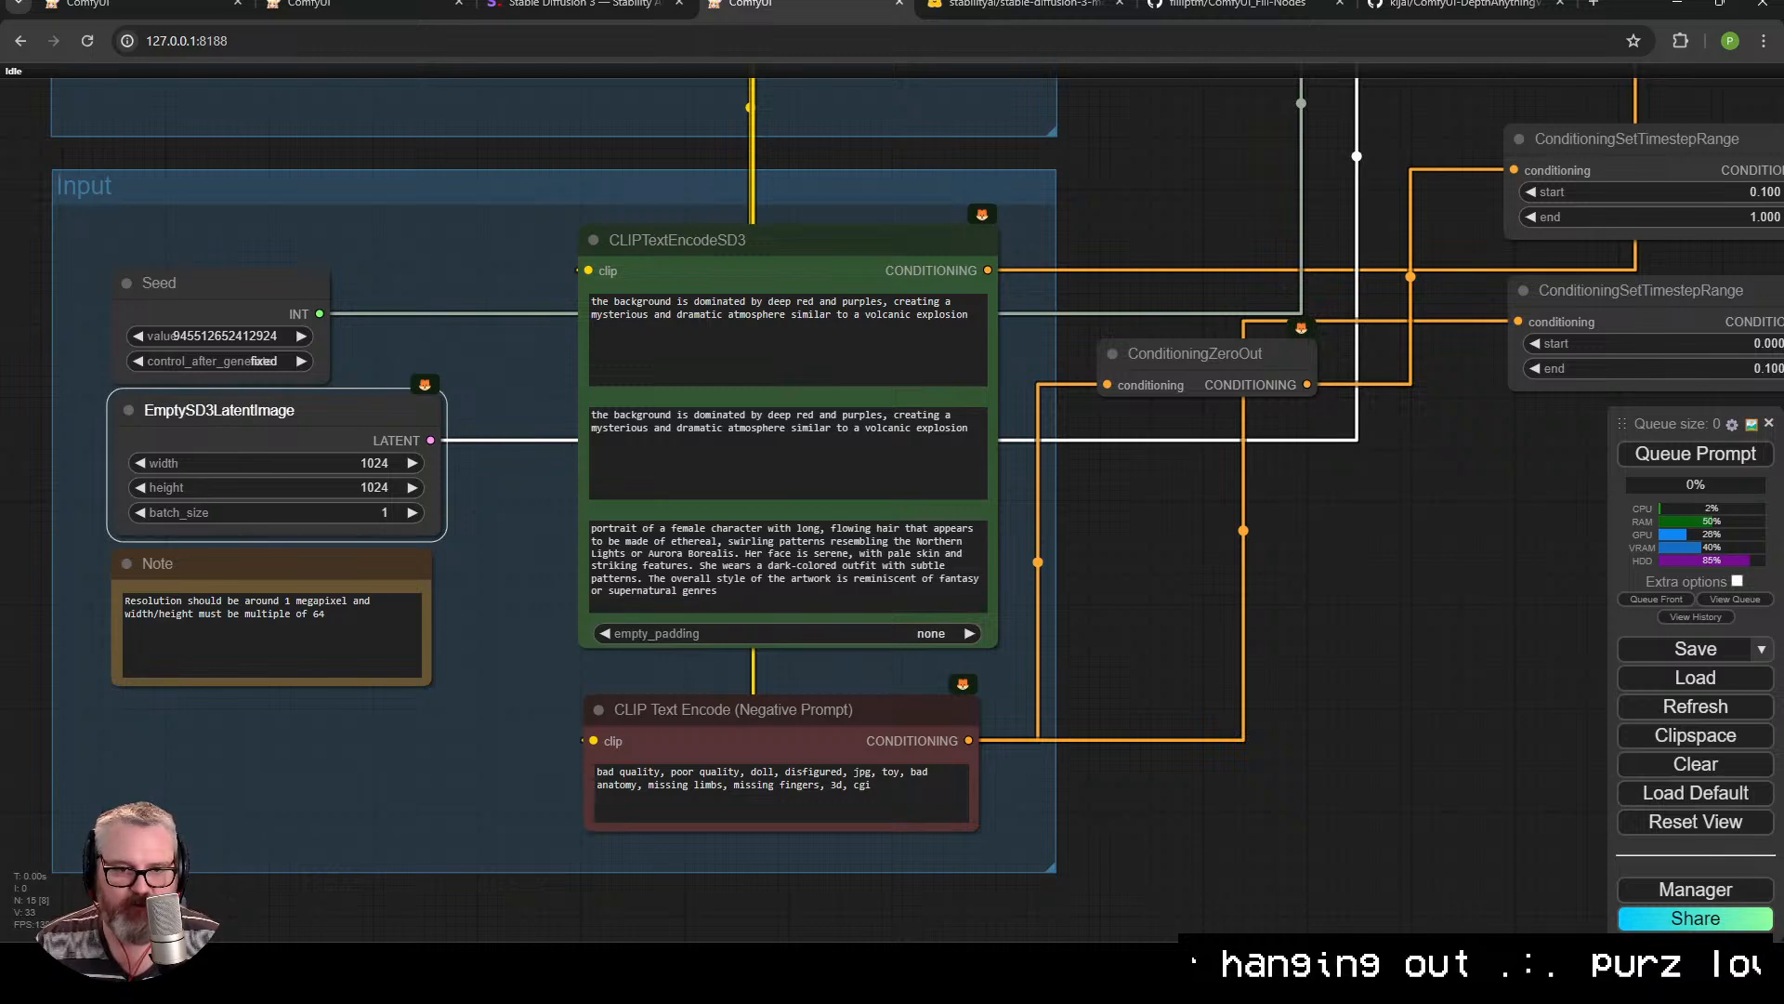
Select the CLIPTextEncodeSD3 node and trace its conditioning link past the timestep range nodes to the KSampler.
{"action": "left_click", "coordinate": [650, 441]}
{"action": "left_click_drag", "start_coordinate": [519, 424], "coordinate": [330, 438]}
{"action": "left_click_drag", "start_coordinate": [901, 463], "coordinate": [556, 592]}
{"action": "left_click_drag", "start_coordinate": [933, 503], "coordinate": [849, 720]}
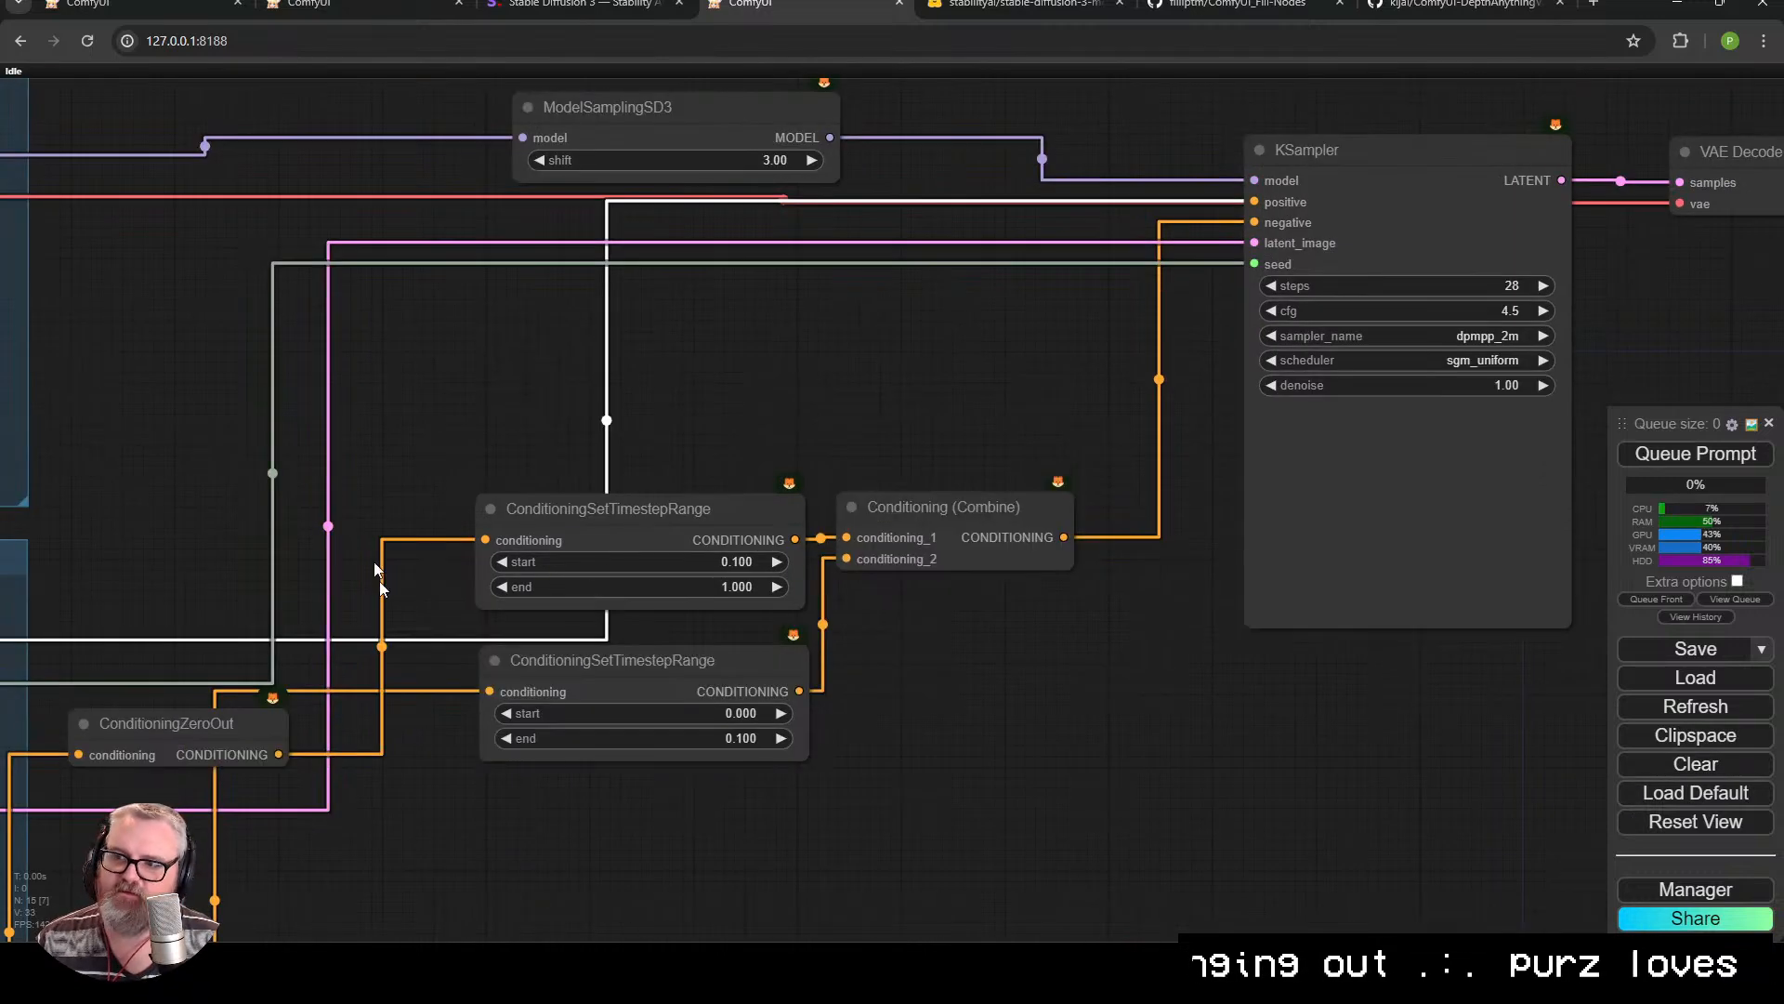
Nudge the ModelSamplingSD3 node slightly up and to the left, above the links running to the KSampler.
{"action": "left_click_drag", "start_coordinate": [782, 416], "coordinate": [828, 789]}
{"action": "scroll", "coordinate": [828, 789], "scroll_direction": "up", "scroll_amount": 1}
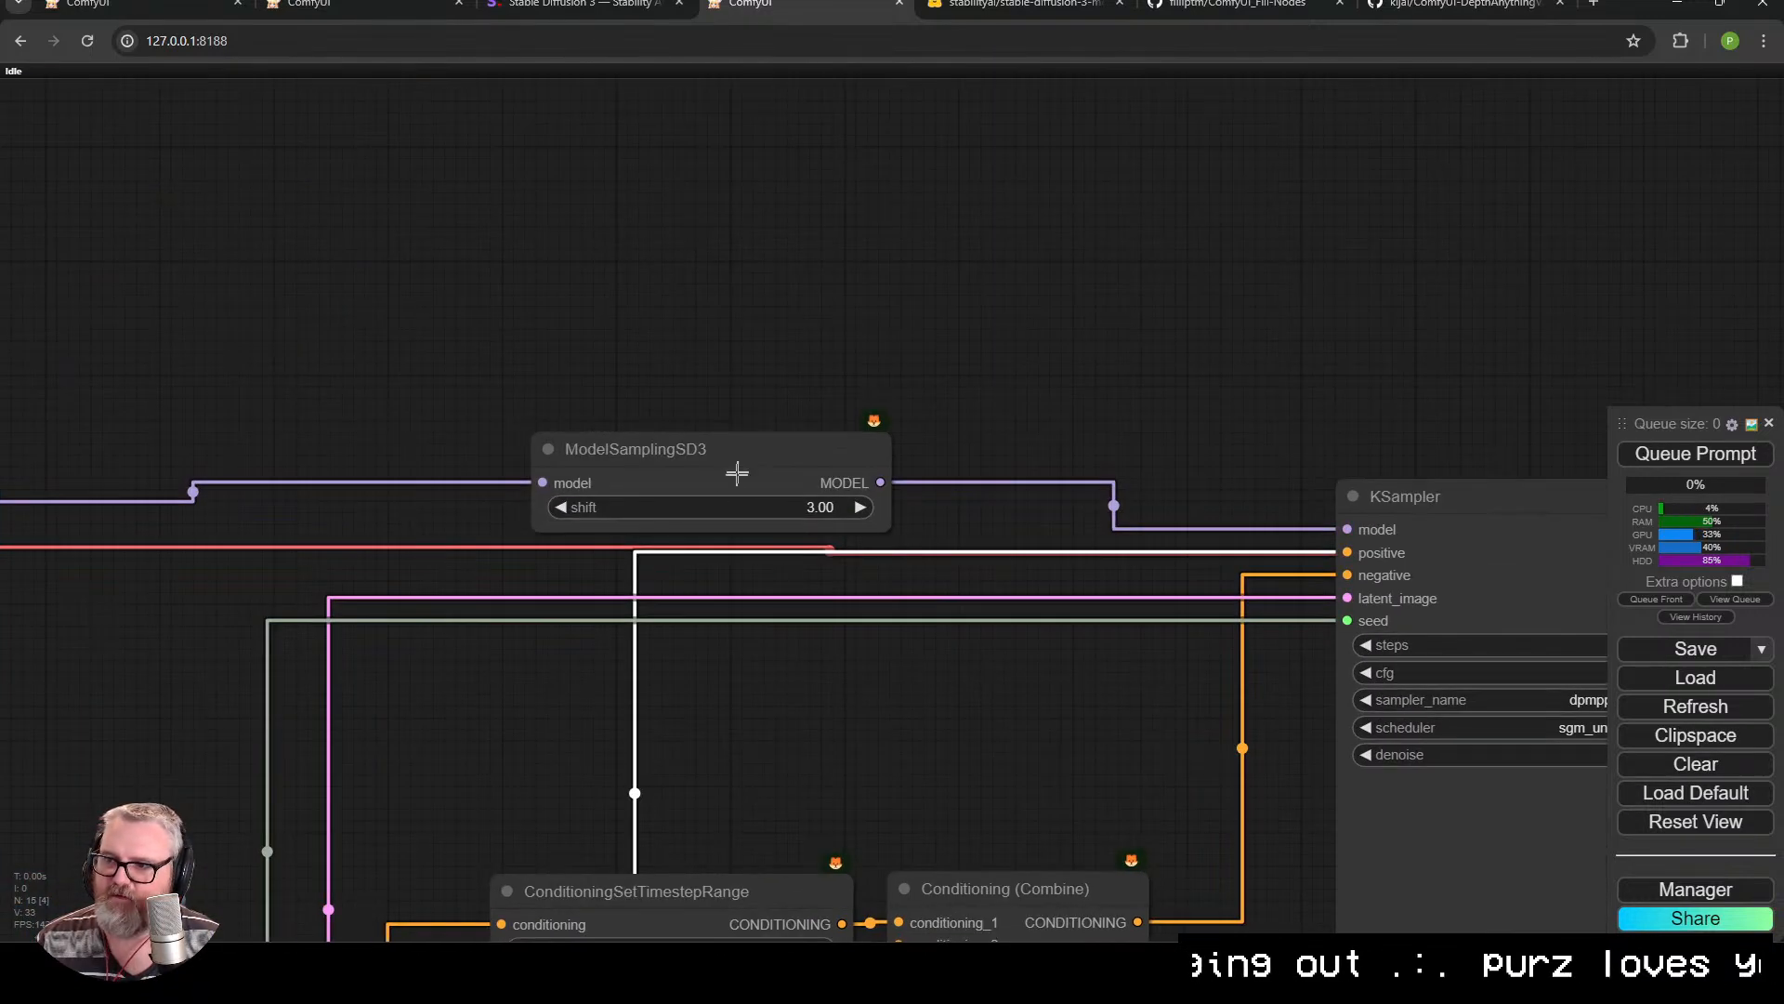
{"action": "mouse_move", "coordinate": [737, 473]}
{"action": "left_mouse_down"}
{"action": "mouse_move", "coordinate": [721, 476]}
{"action": "mouse_move", "coordinate": [725, 457]}
{"action": "left_mouse_up"}
{"action": "left_click_drag", "start_coordinate": [553, 554], "coordinate": [545, 569]}
Shift the TripleCLIPLoader node slightly left and down in the Load Models group and examine its three CLIP model files.
{"action": "scroll", "coordinate": [607, 620], "scroll_direction": "down", "scroll_amount": 1}
{"action": "left_click_drag", "start_coordinate": [607, 620], "coordinate": [1118, 488]}
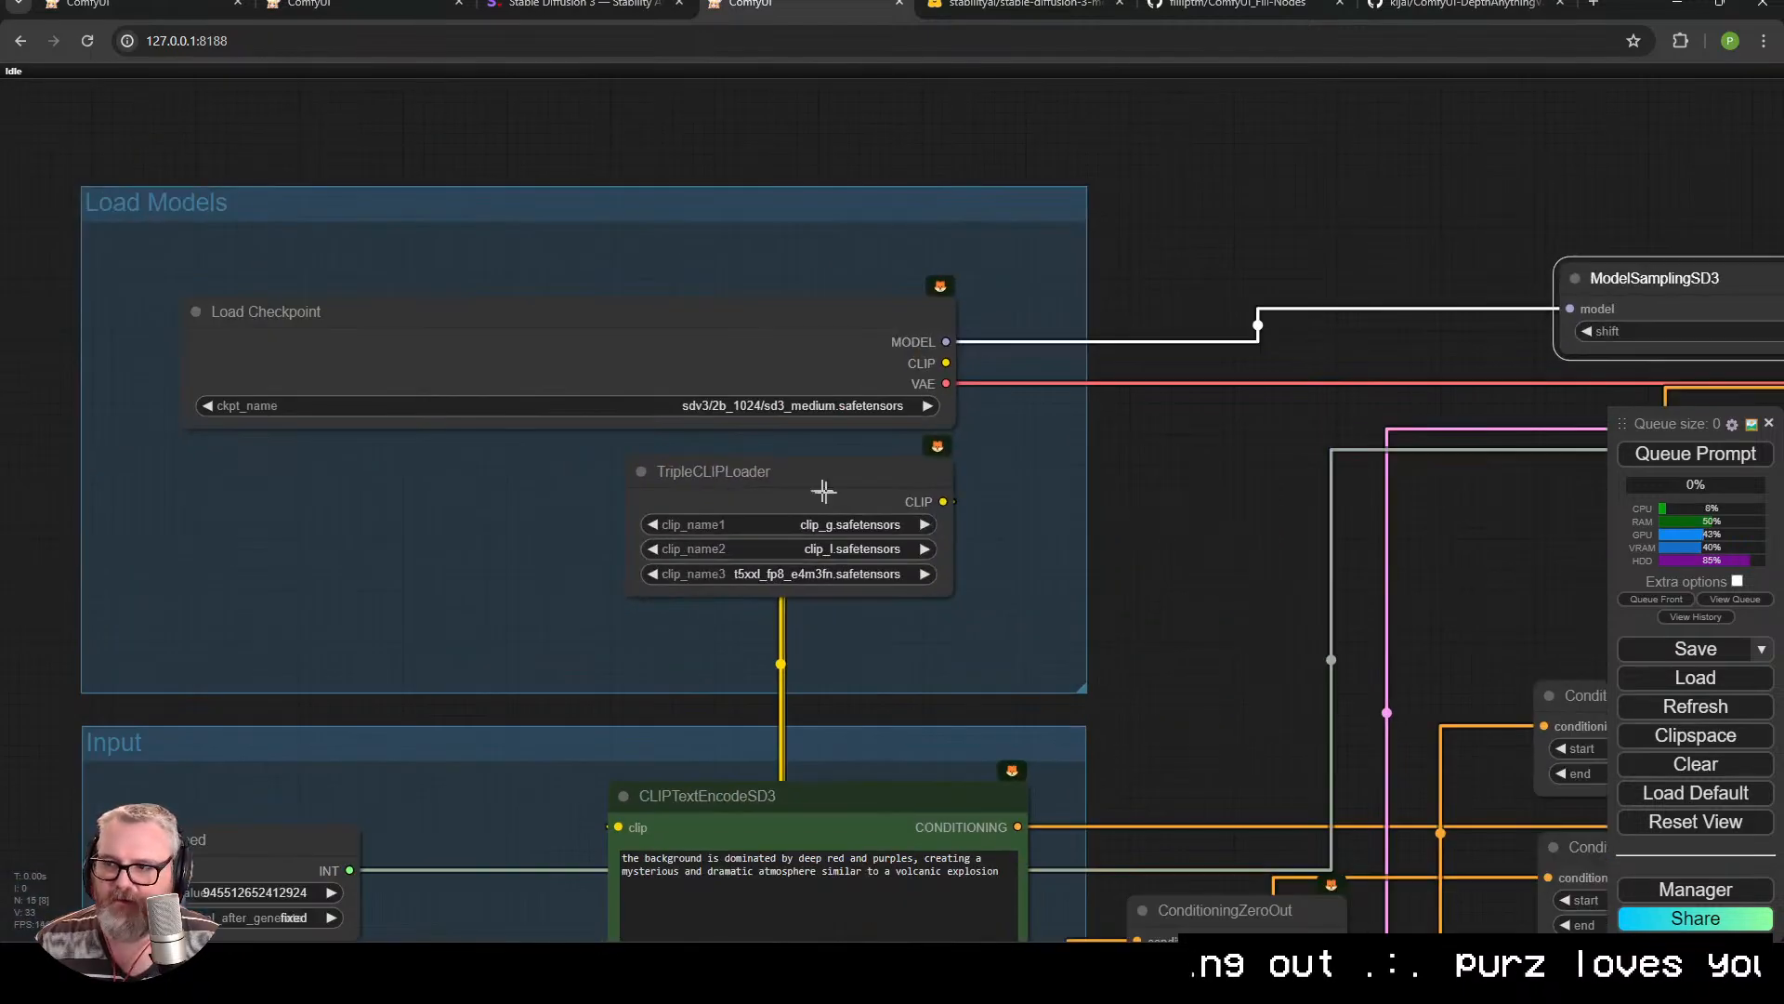
{"action": "mouse_move", "coordinate": [825, 491]}
{"action": "left_mouse_down"}
{"action": "mouse_move", "coordinate": [753, 538]}
{"action": "mouse_move", "coordinate": [800, 500]}
{"action": "left_mouse_up"}
{"action": "scroll", "coordinate": [735, 525], "scroll_direction": "up", "scroll_amount": 10}
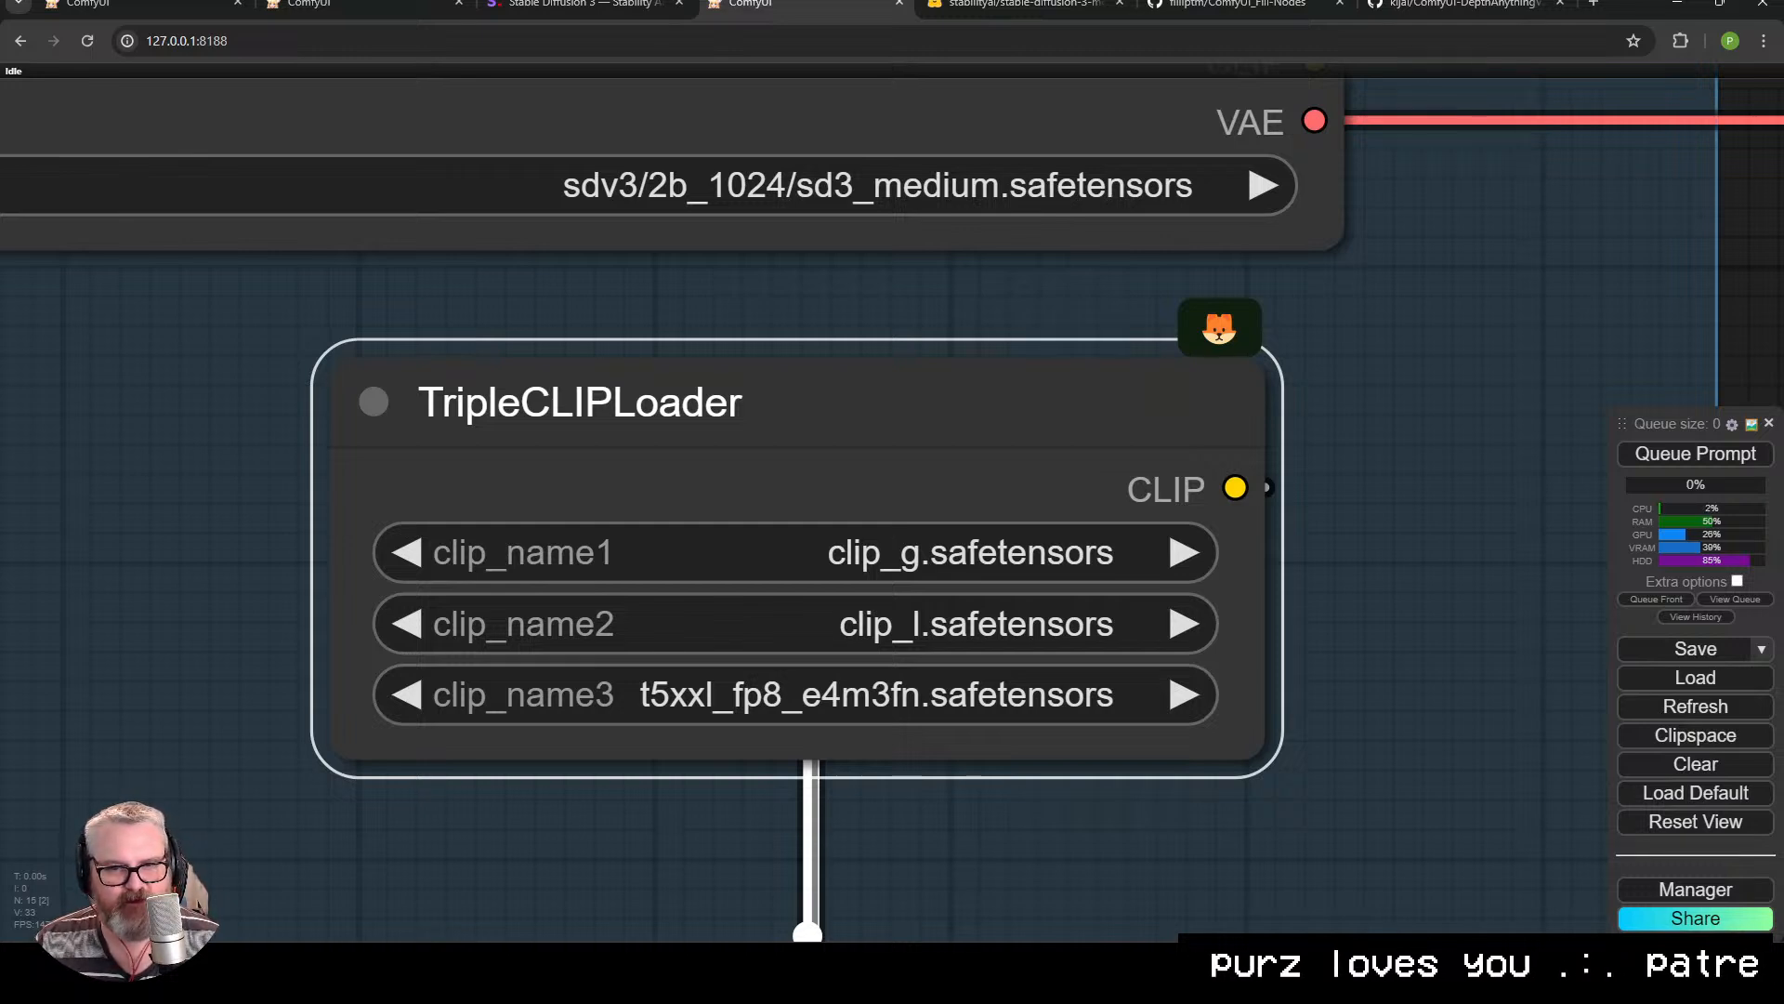
{"action": "scroll", "coordinate": [880, 713], "scroll_direction": "down", "scroll_amount": 2}
{"action": "left_click_drag", "start_coordinate": [777, 708], "coordinate": [706, 549]}
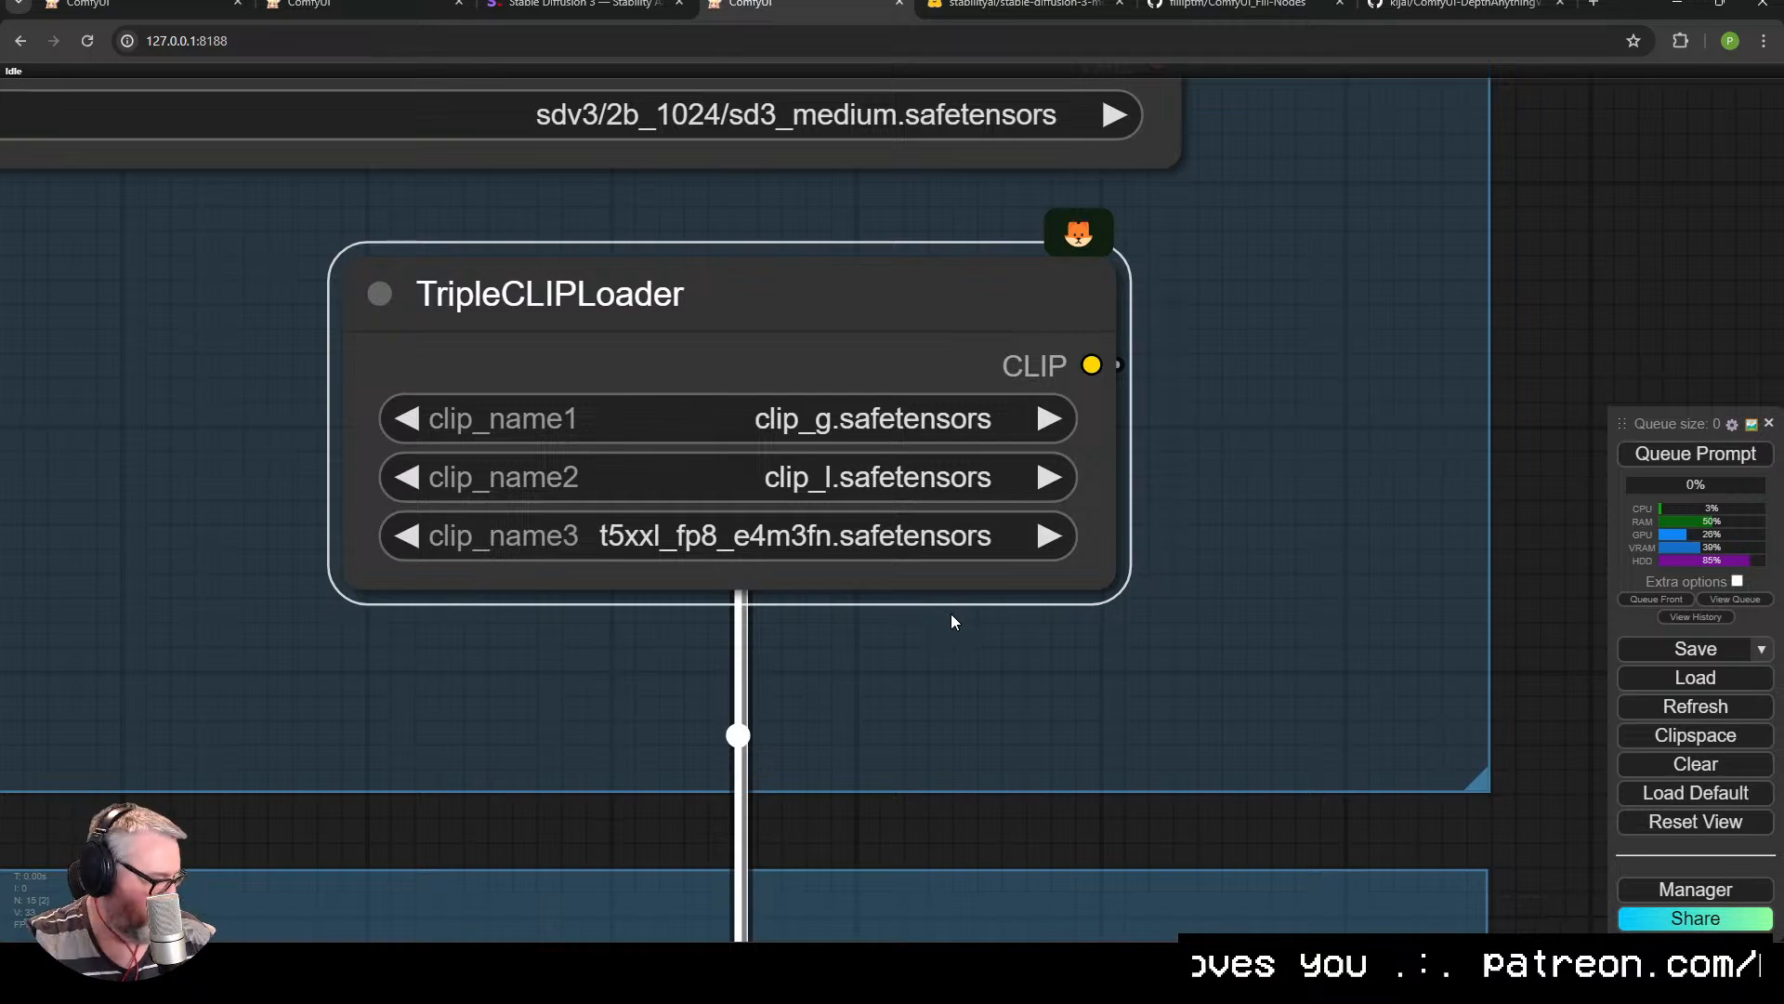
Move the CLIPTextEncodeSD3 node up out of the Input group and place it directly beside the TripleCLIPLoader node.
{"action": "scroll", "coordinate": [951, 614], "scroll_direction": "down", "scroll_amount": 10}
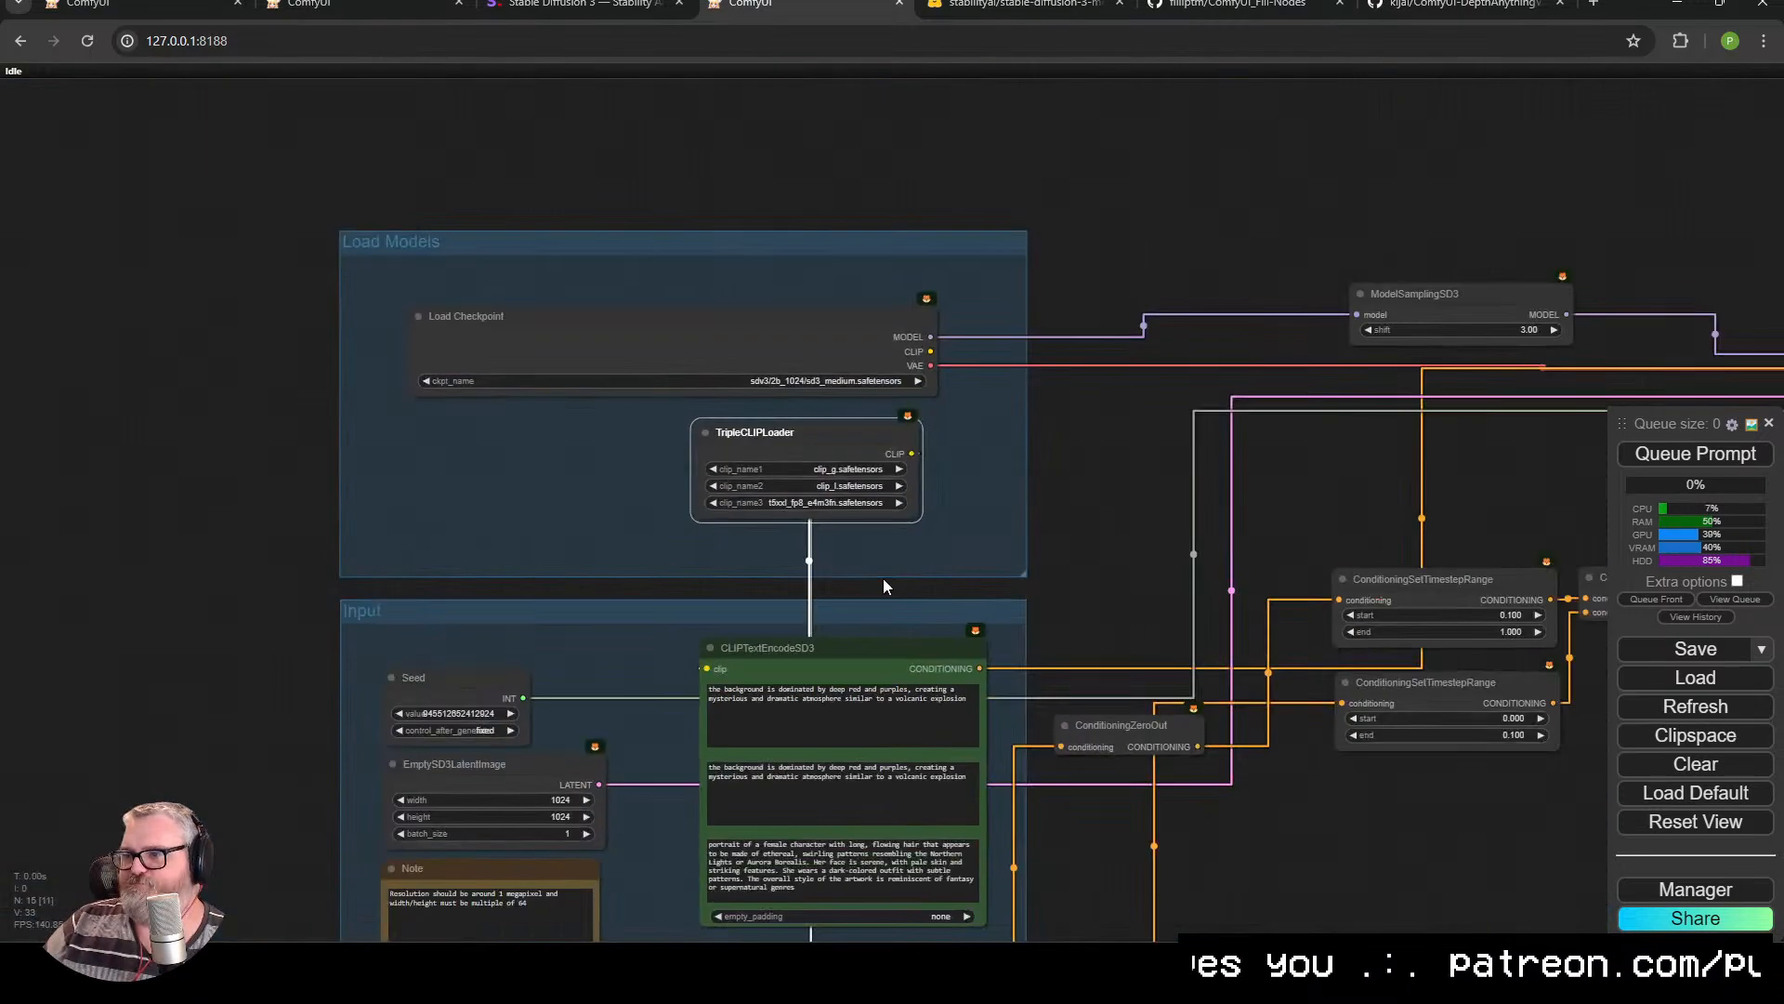
{"action": "left_click_drag", "start_coordinate": [883, 580], "coordinate": [925, 386]}
{"action": "scroll", "coordinate": [877, 431], "scroll_direction": "up", "scroll_amount": 3}
{"action": "scroll", "coordinate": [873, 442], "scroll_direction": "down", "scroll_amount": 1}
{"action": "left_click_drag", "start_coordinate": [849, 480], "coordinate": [1142, 173]}
{"action": "scroll", "coordinate": [924, 303], "scroll_direction": "up", "scroll_amount": 6}
{"action": "left_click_drag", "start_coordinate": [850, 119], "coordinate": [615, 277]}
{"action": "scroll", "coordinate": [587, 372], "scroll_direction": "down", "scroll_amount": 2}
{"action": "scroll", "coordinate": [848, 481], "scroll_direction": "up", "scroll_amount": 5}
{"action": "left_click", "coordinate": [912, 334]}
{"action": "scroll", "coordinate": [583, 334], "scroll_direction": "down", "scroll_amount": 1}
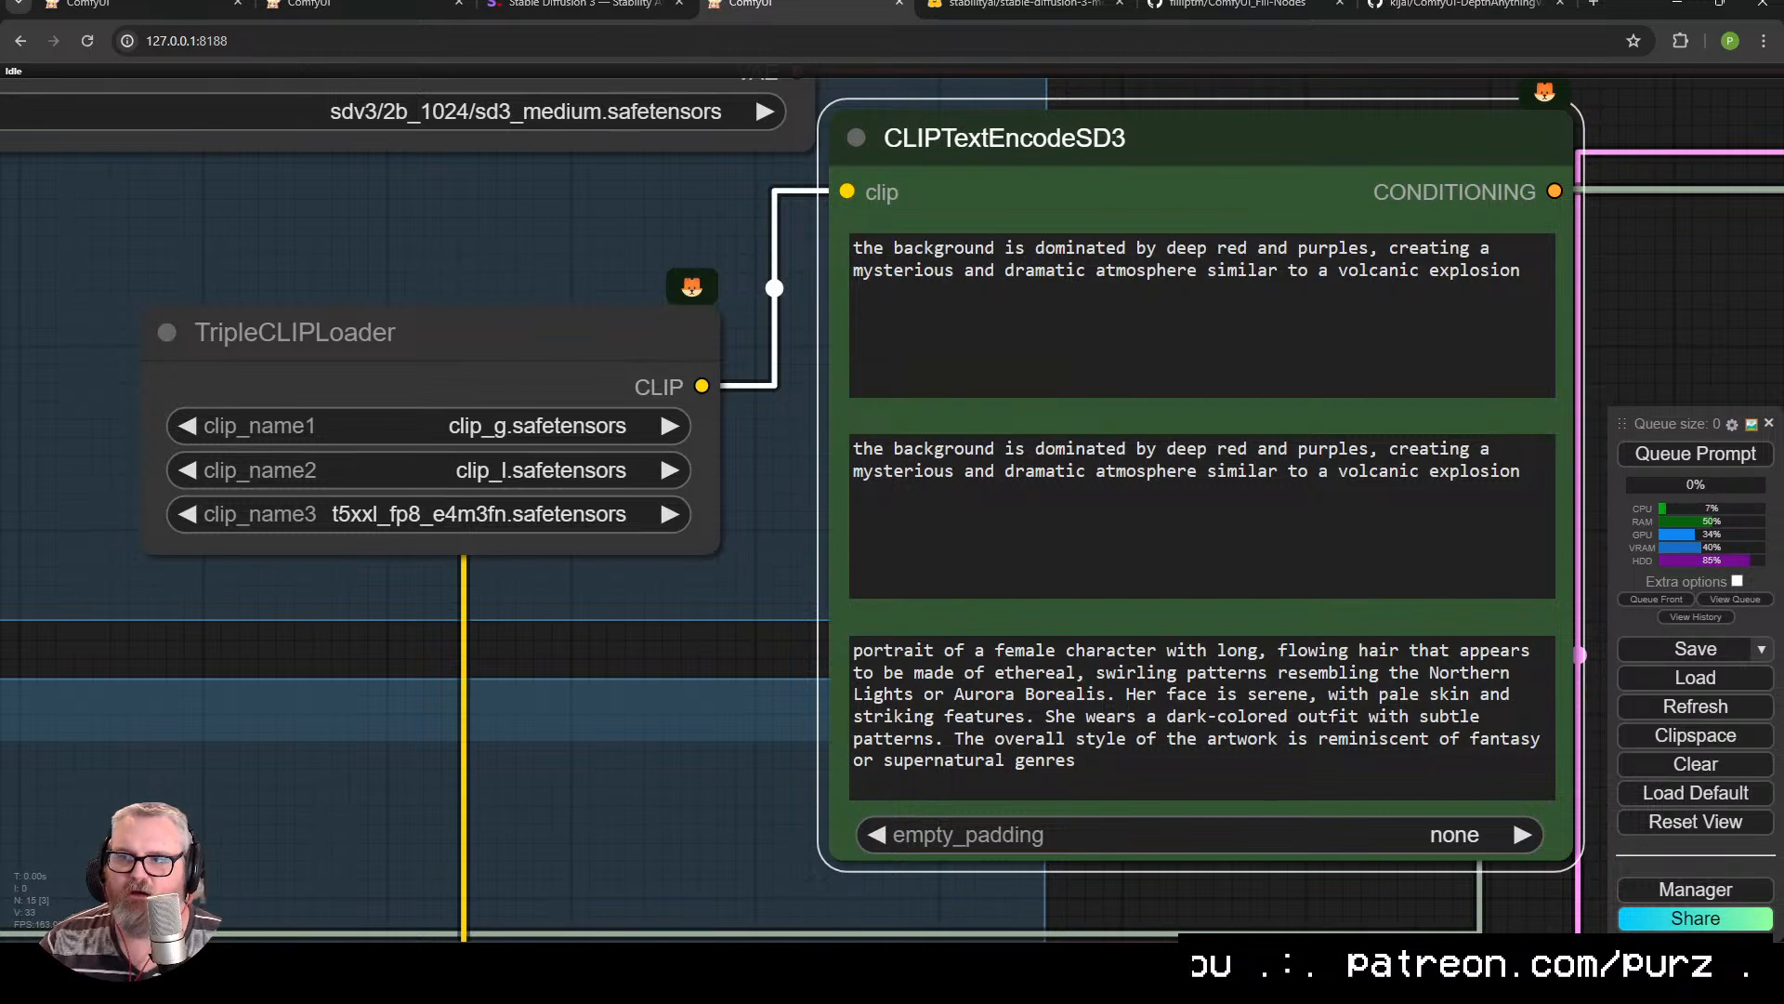
Examine the three prompt fields of the CLIPTextEncodeSD3 node, comparing the two background prompts with the longer portrait prompt.
{"action": "left_click", "coordinate": [1159, 290]}
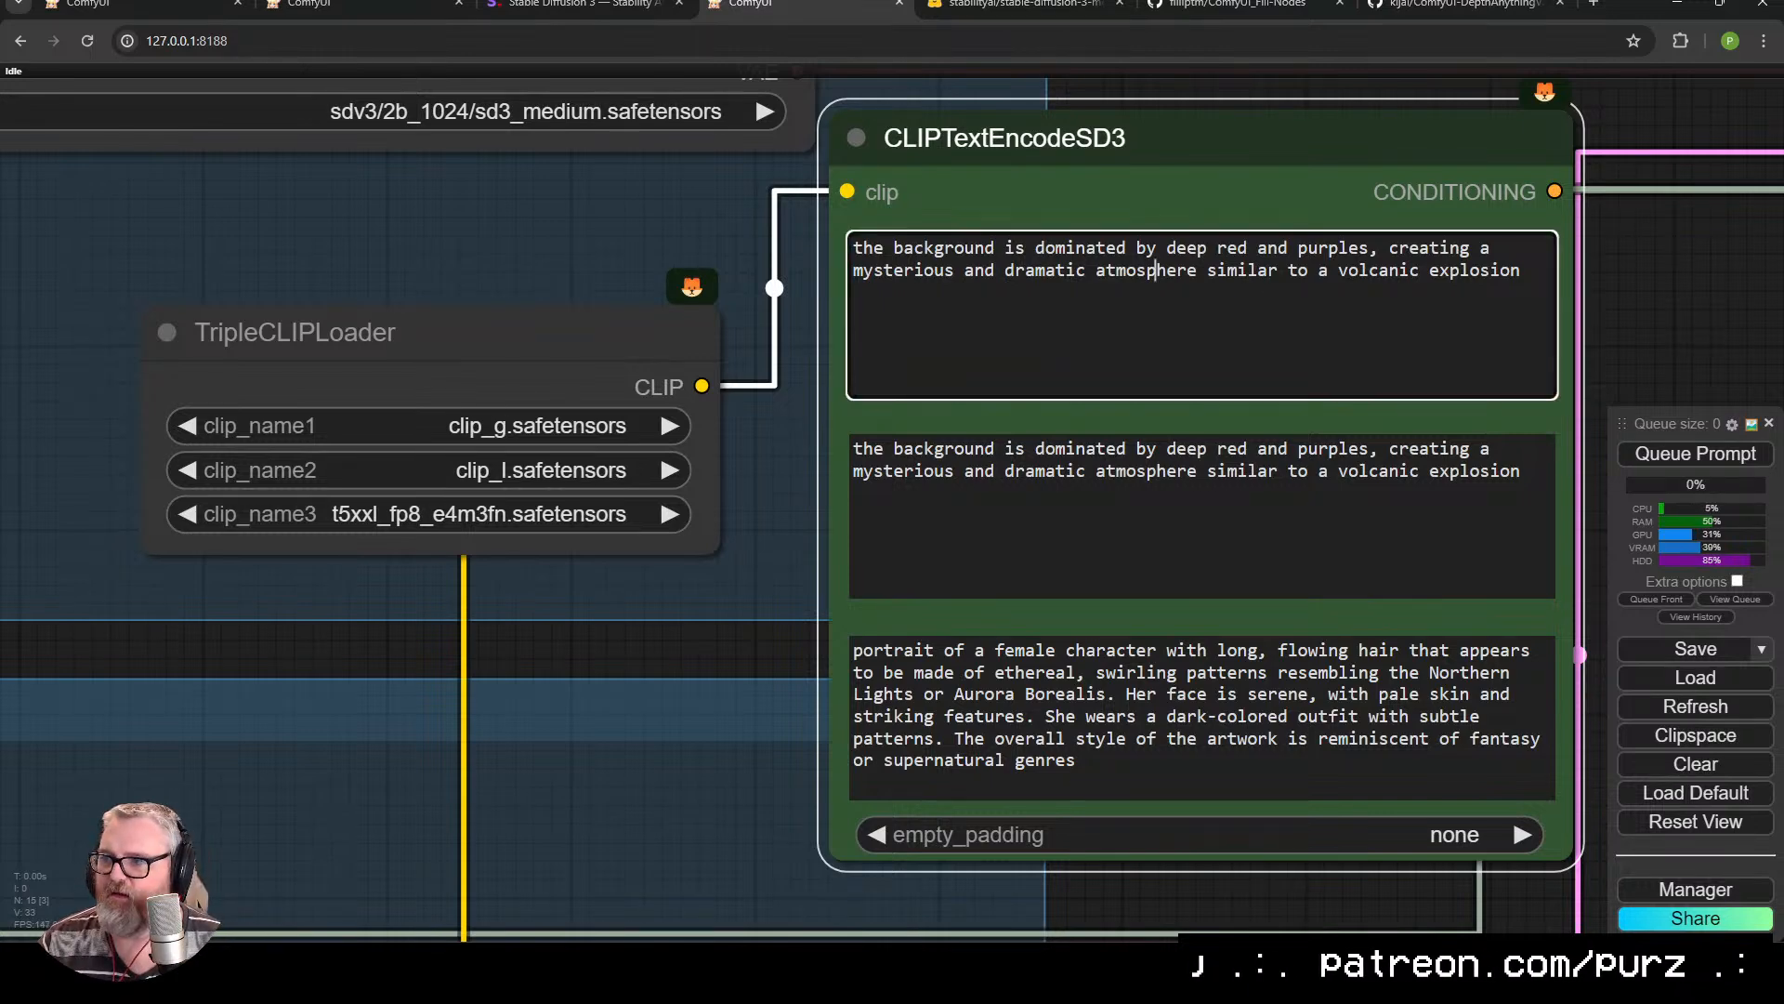
{"action": "left_click", "coordinate": [1158, 524]}
{"action": "left_click", "coordinate": [1128, 302]}
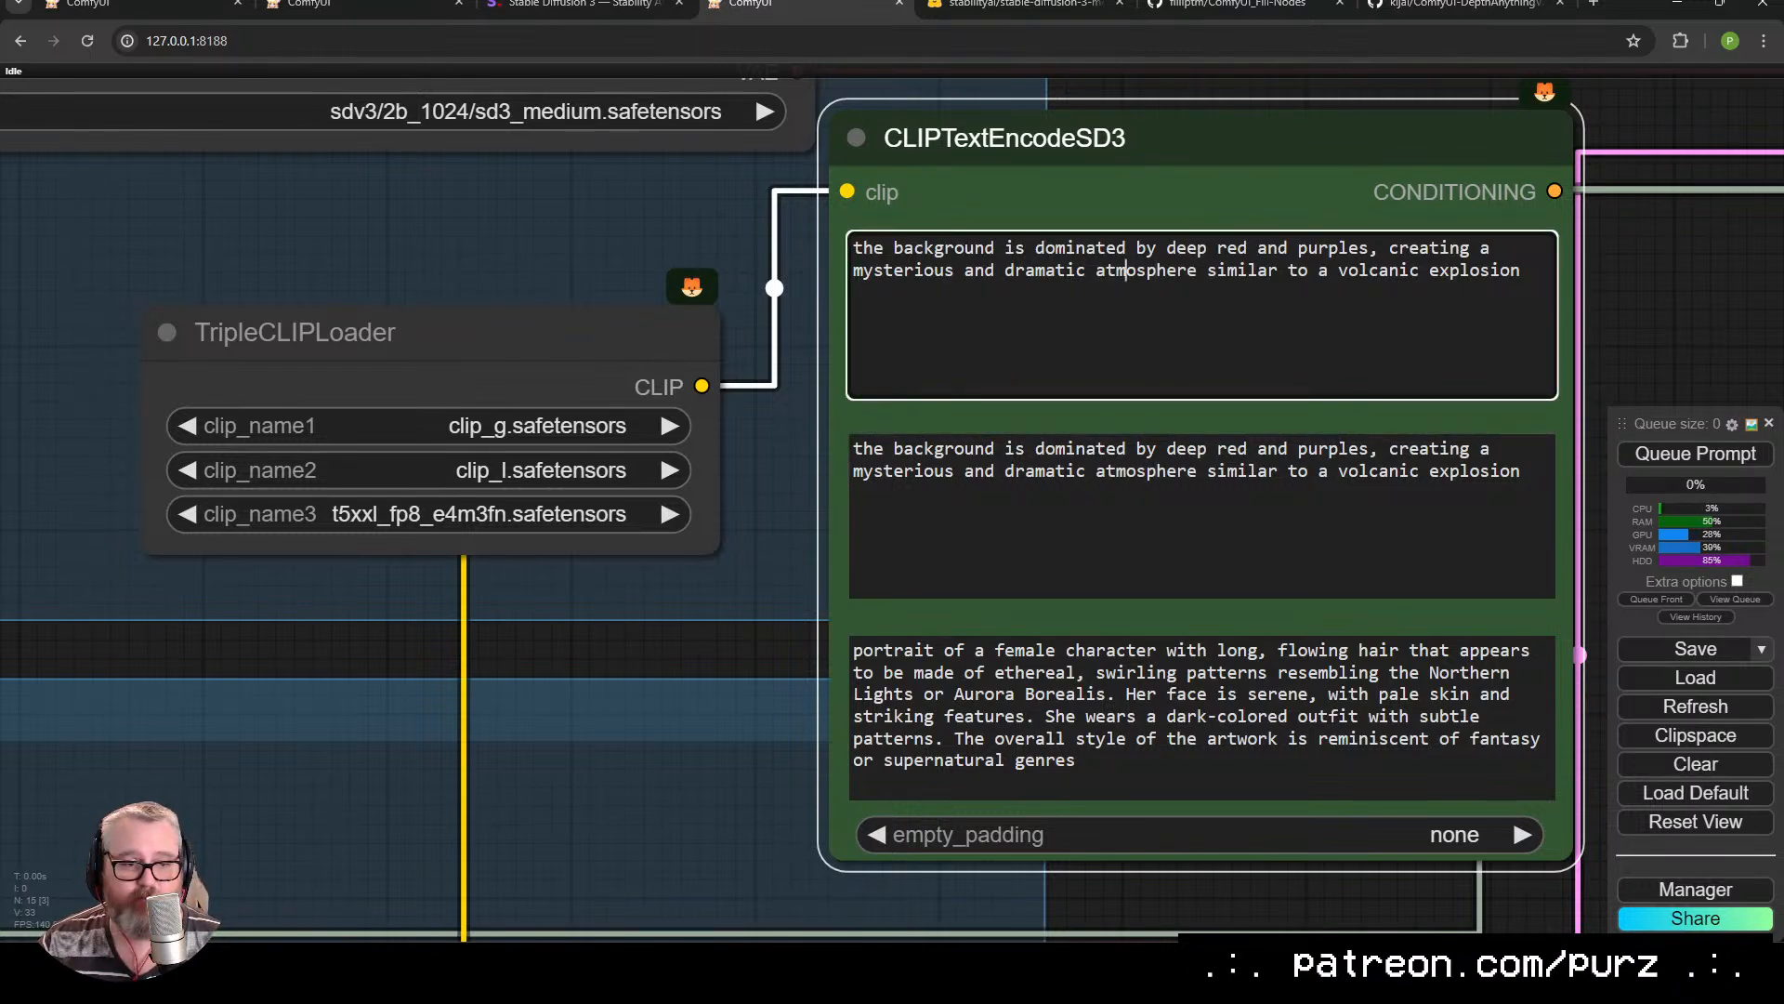
{"action": "left_click", "coordinate": [901, 218]}
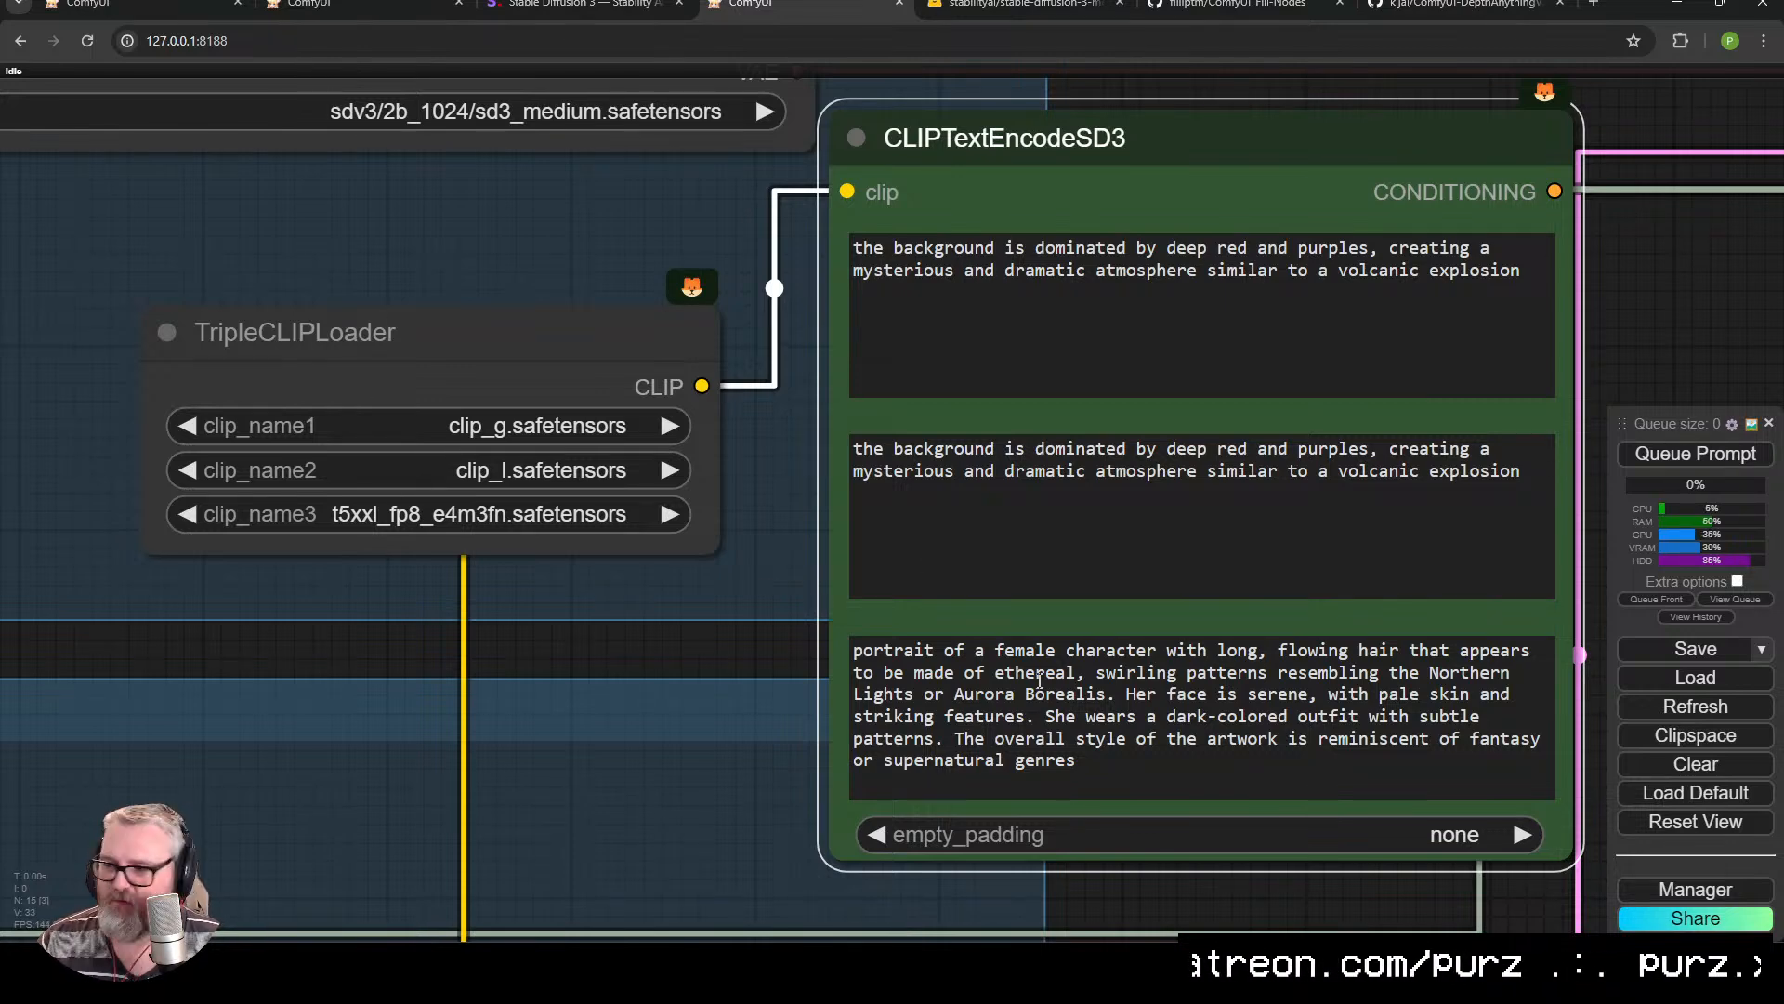
{"action": "left_click_drag", "start_coordinate": [1175, 764], "coordinate": [821, 634]}
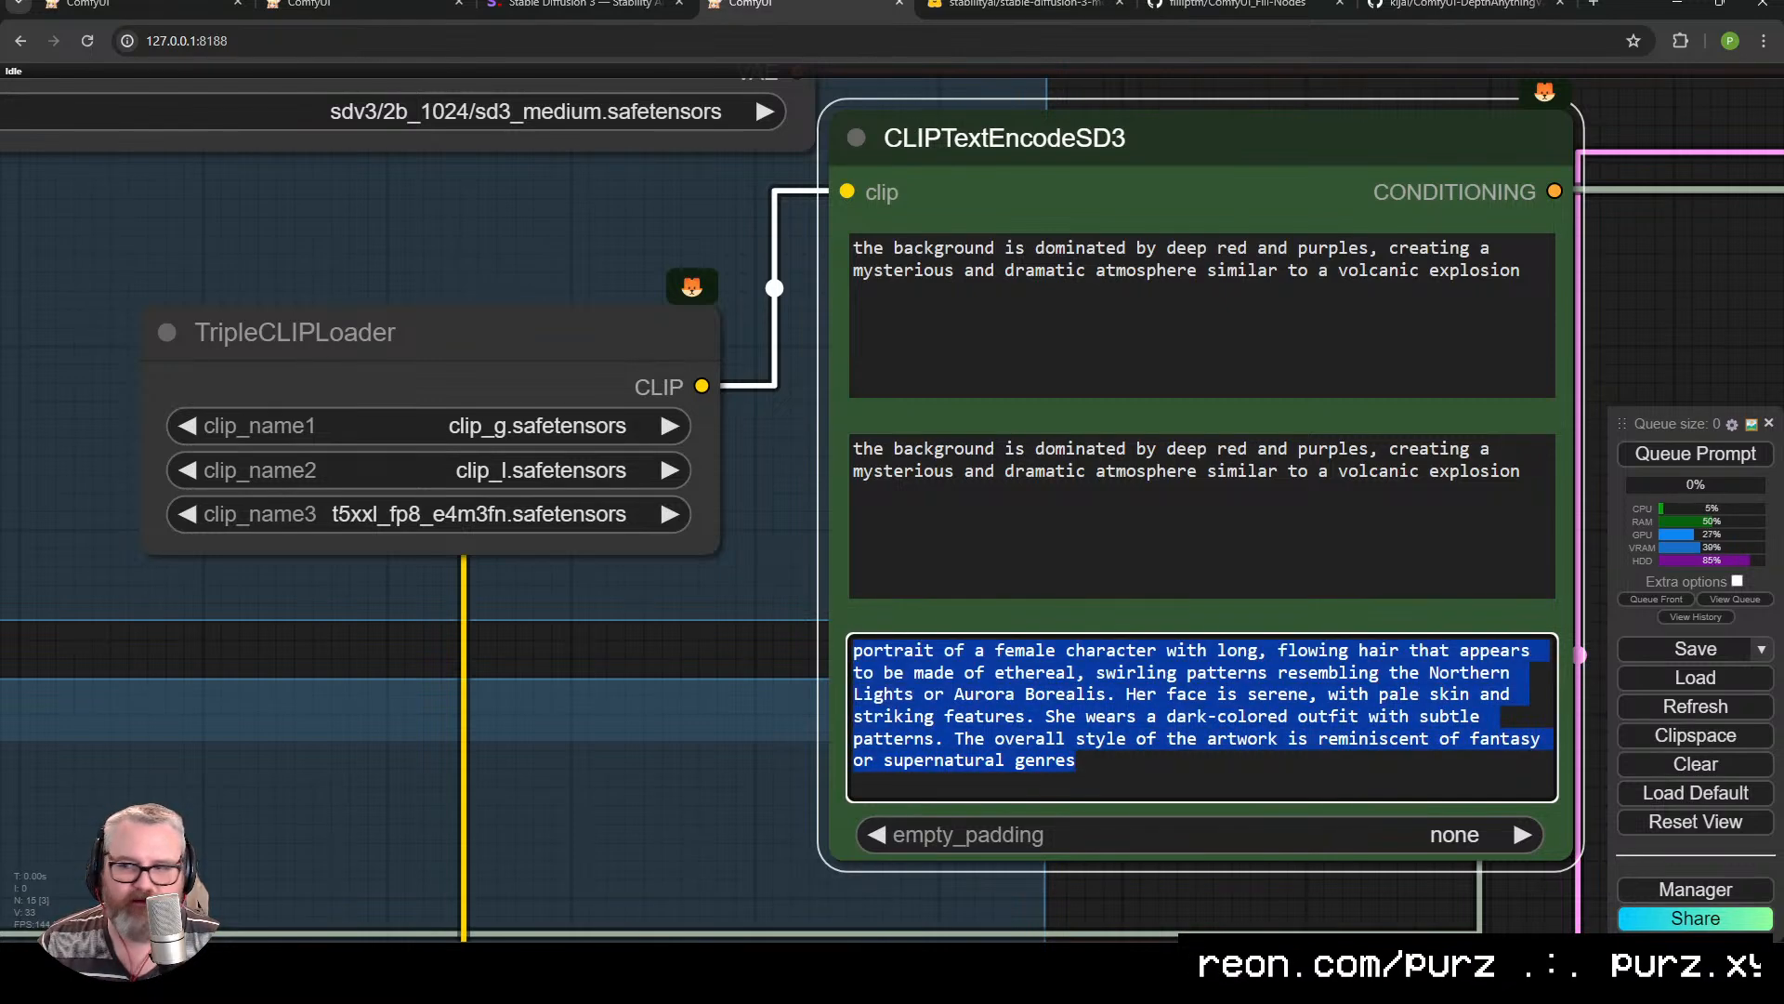
{"action": "left_click", "coordinate": [1000, 672]}
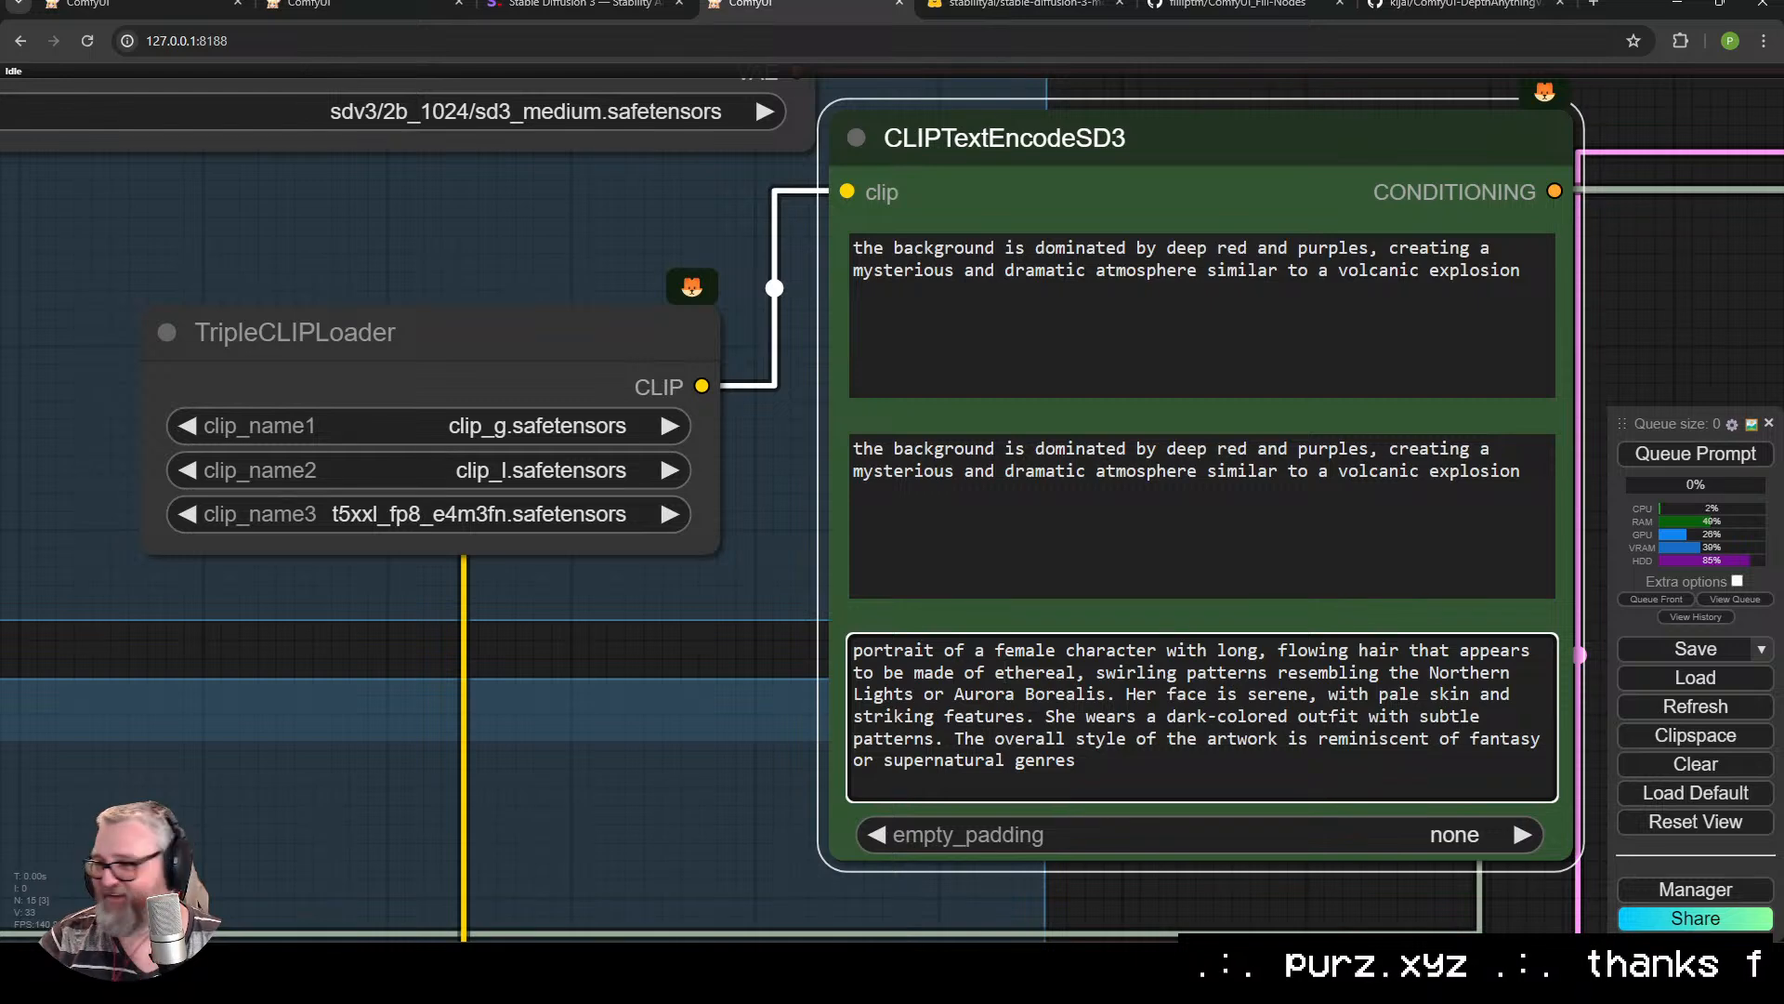
Shift the TripleCLIPLoader node up and right beneath Load Checkpoint, and review the CLIPTextEncodeSD3 node's three prompts again.
{"action": "scroll", "coordinate": [722, 727], "scroll_direction": "down", "scroll_amount": 4}
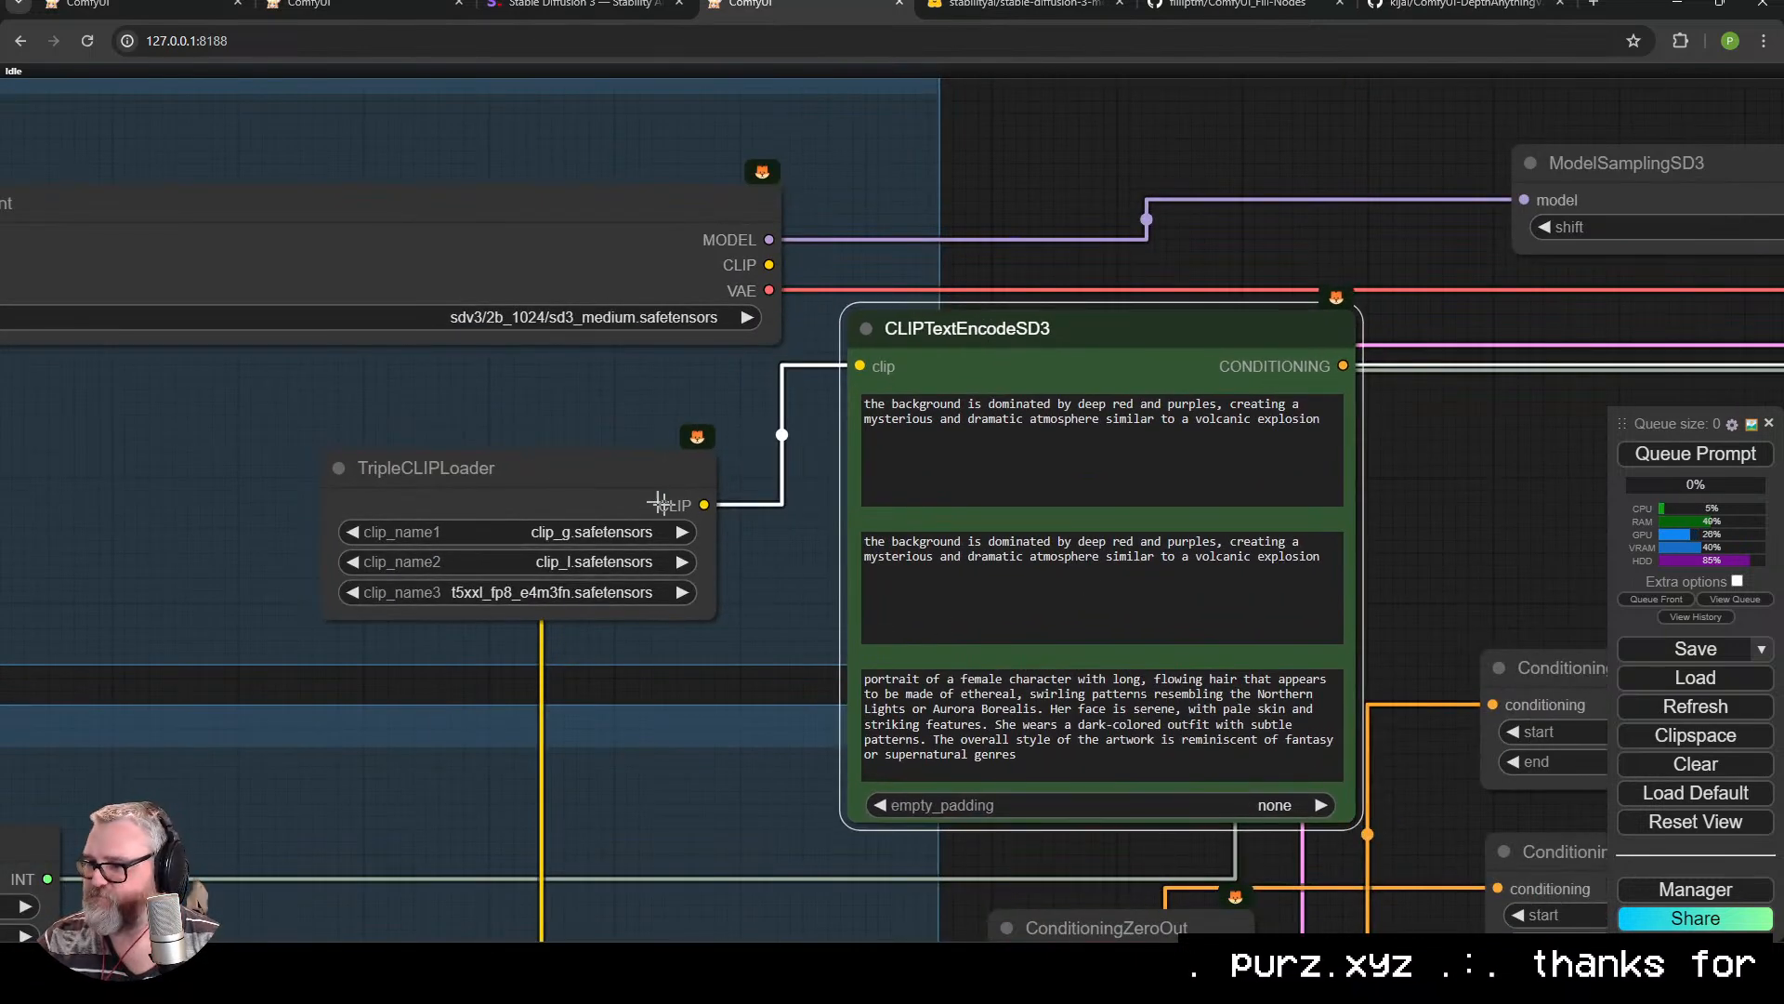
{"action": "left_click_drag", "start_coordinate": [661, 497], "coordinate": [722, 427]}
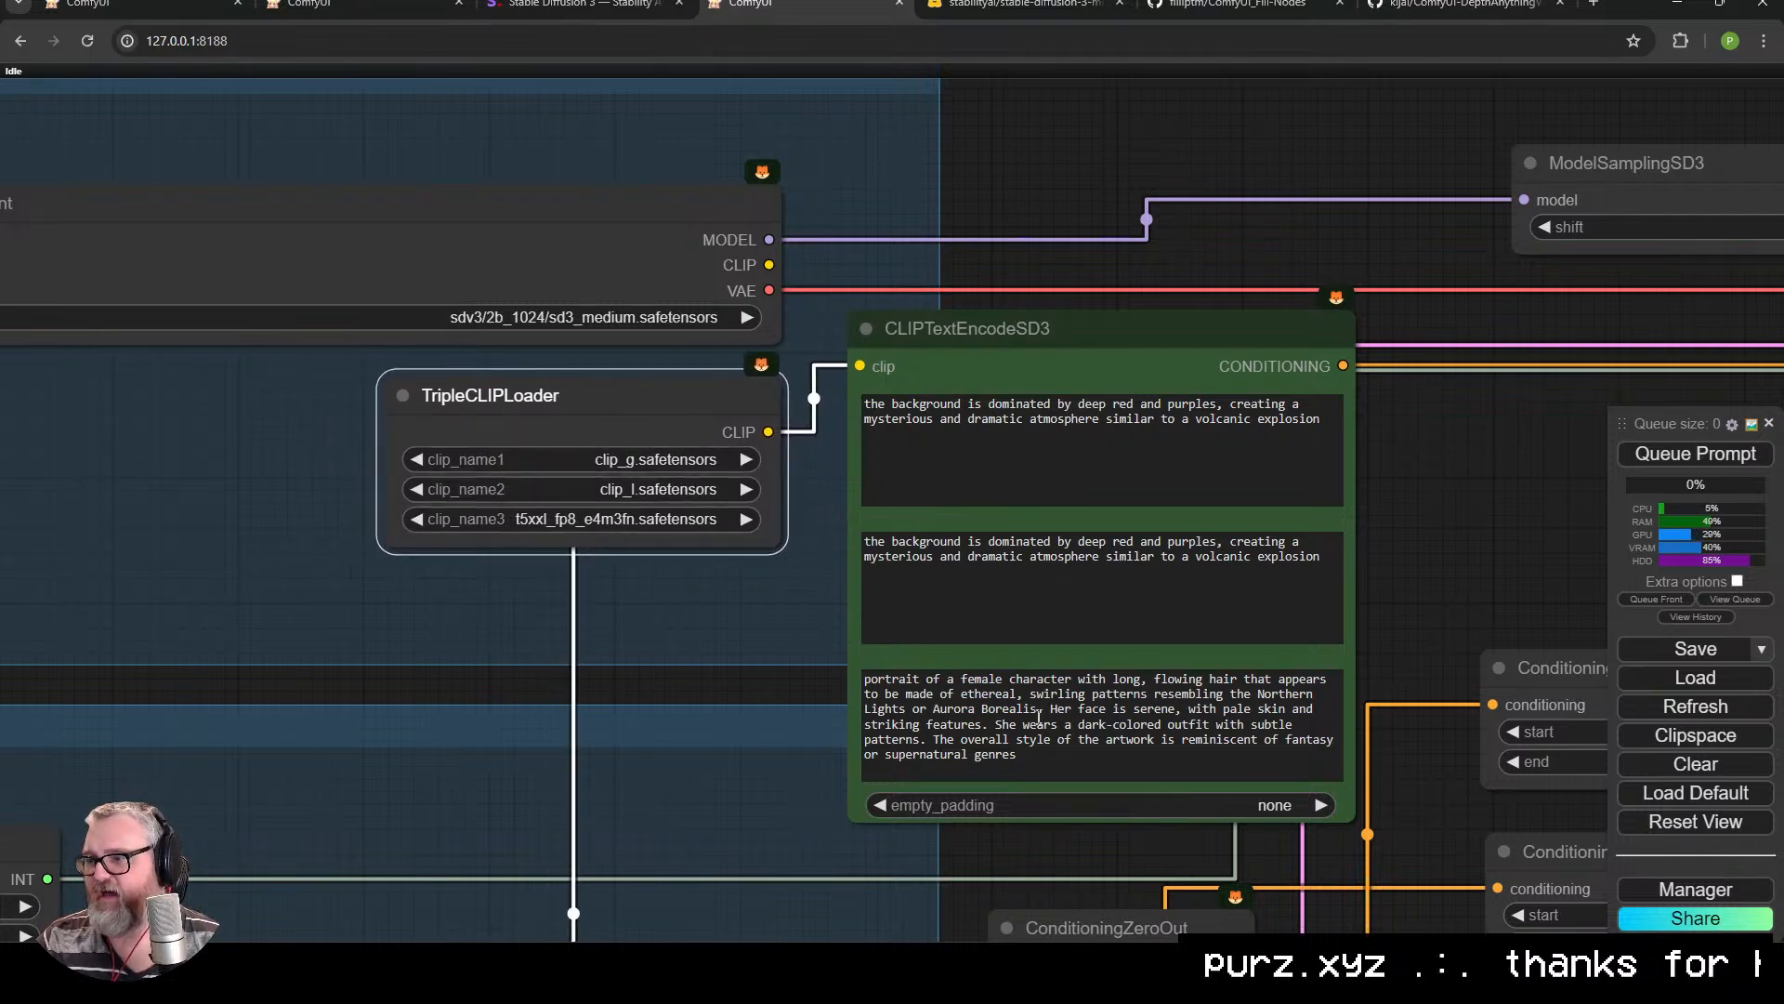
{"action": "left_click_drag", "start_coordinate": [1018, 755], "coordinate": [1069, 764]}
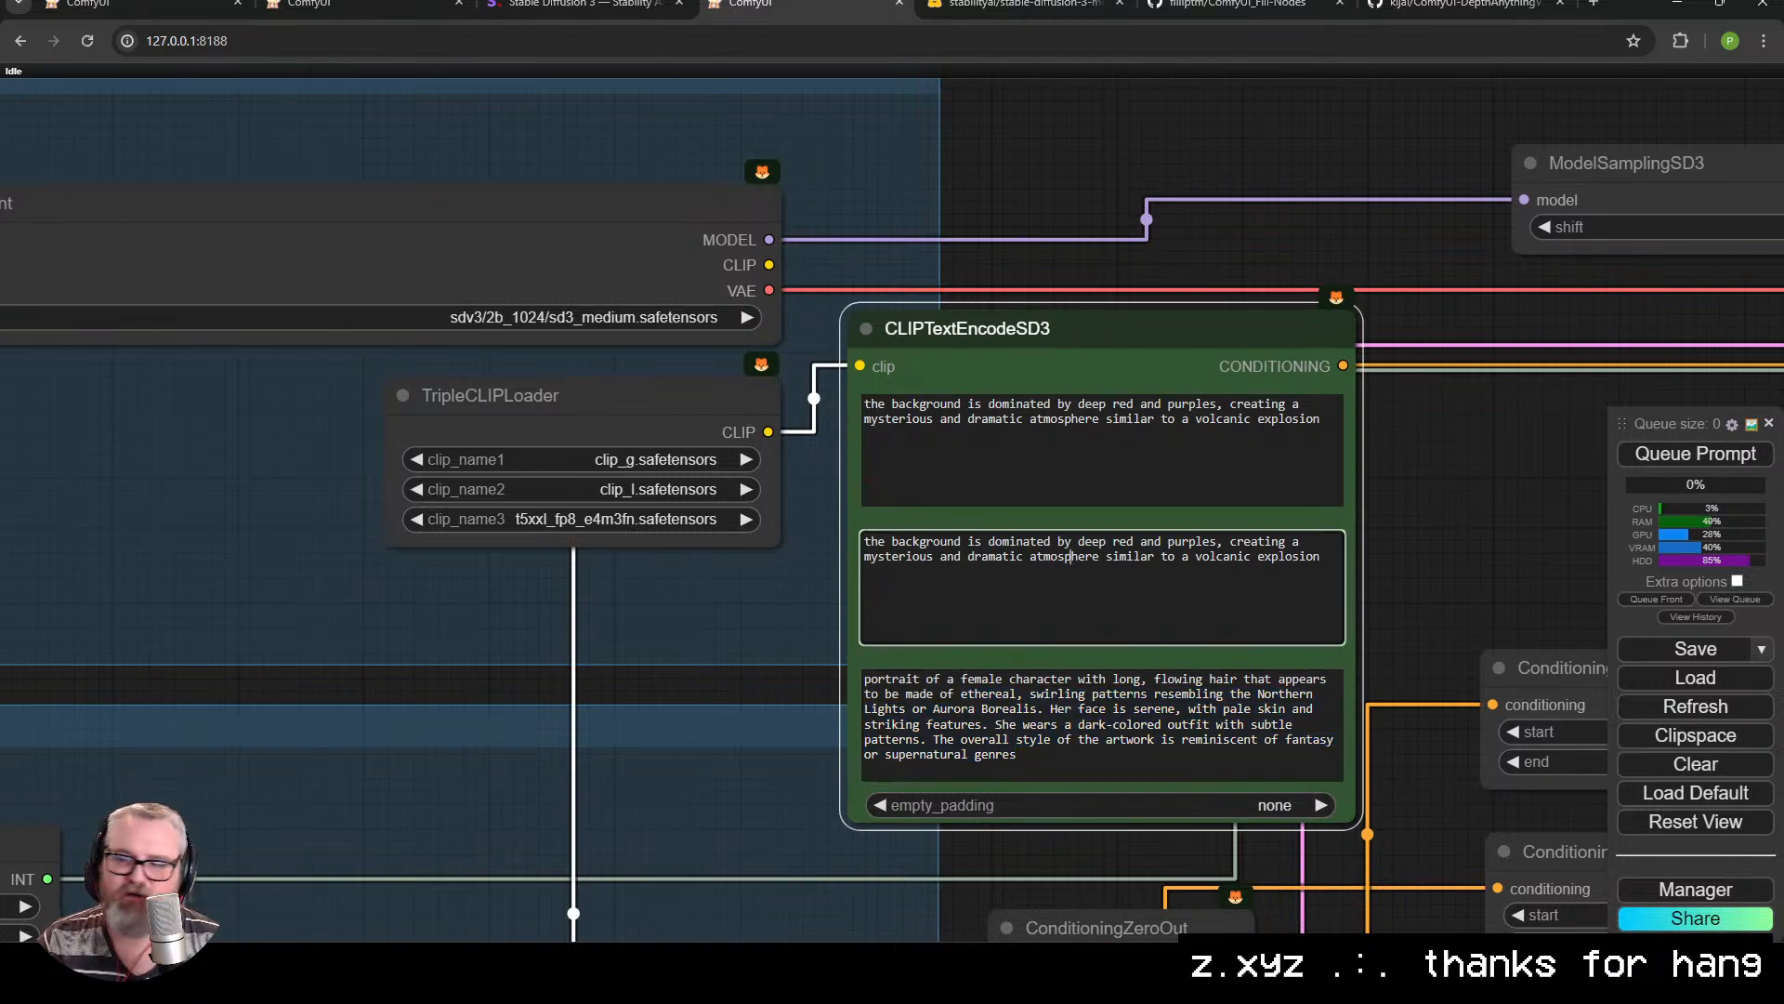
{"action": "triple_click", "coordinate": [1022, 405]}
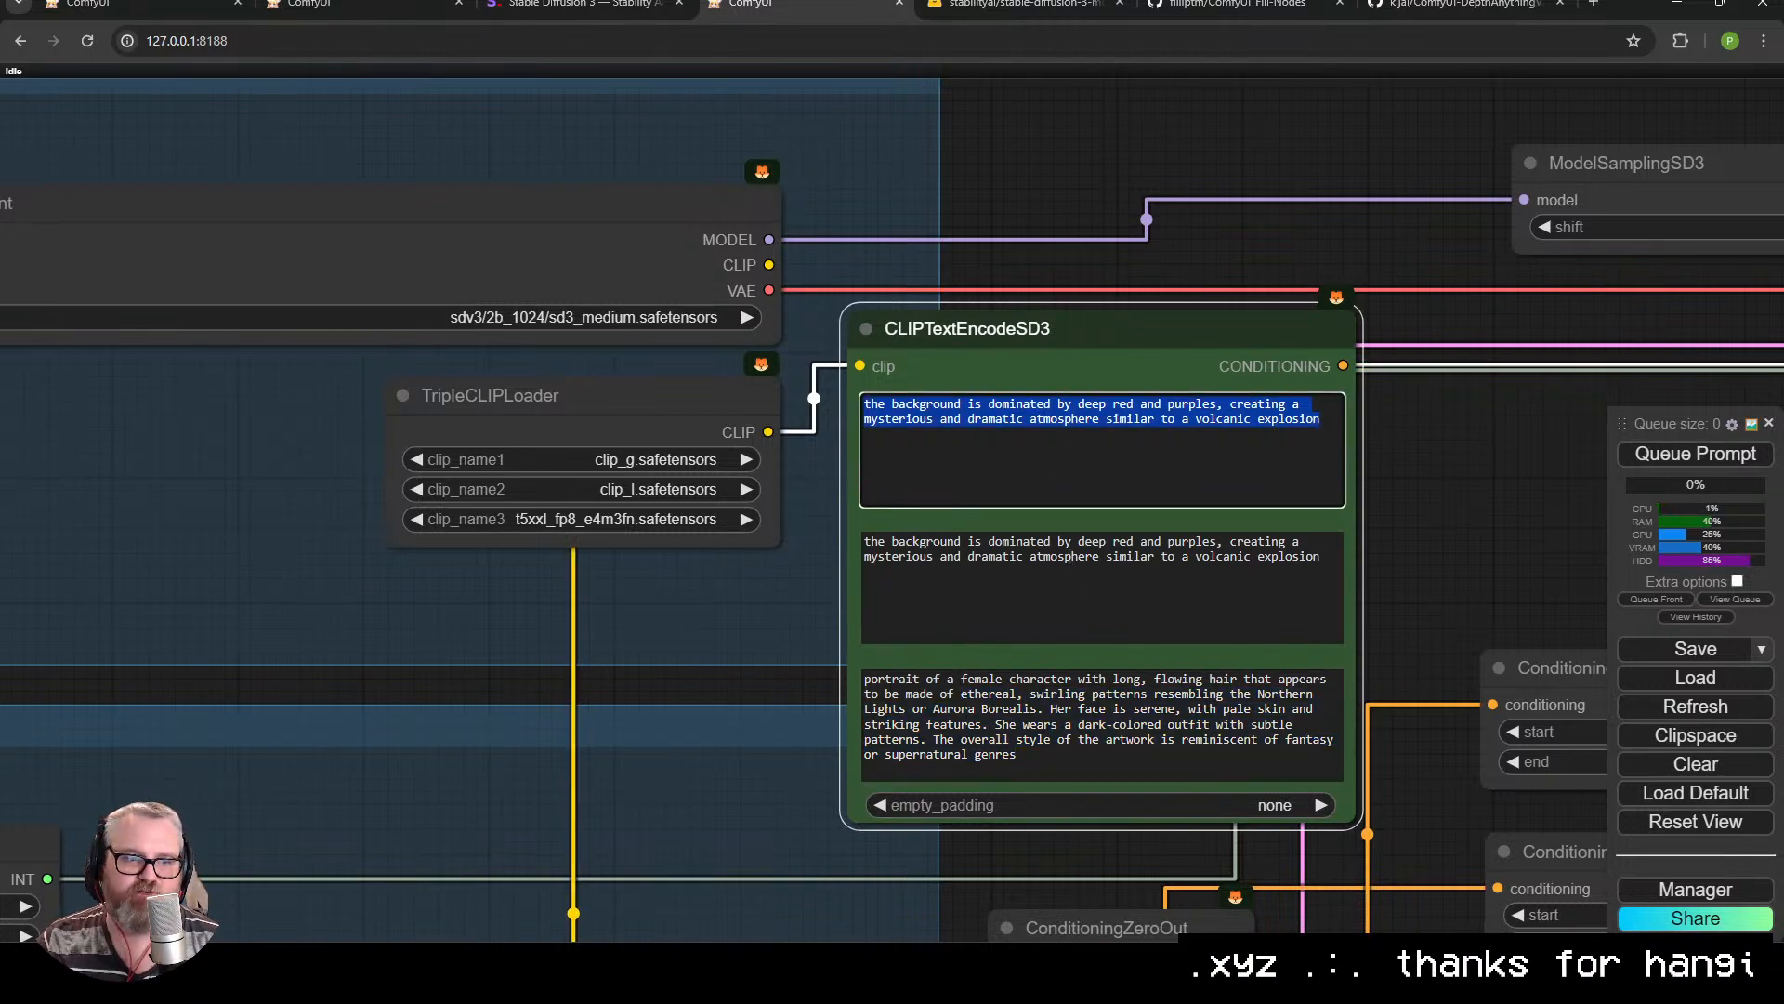
{"action": "left_click", "coordinate": [1008, 498]}
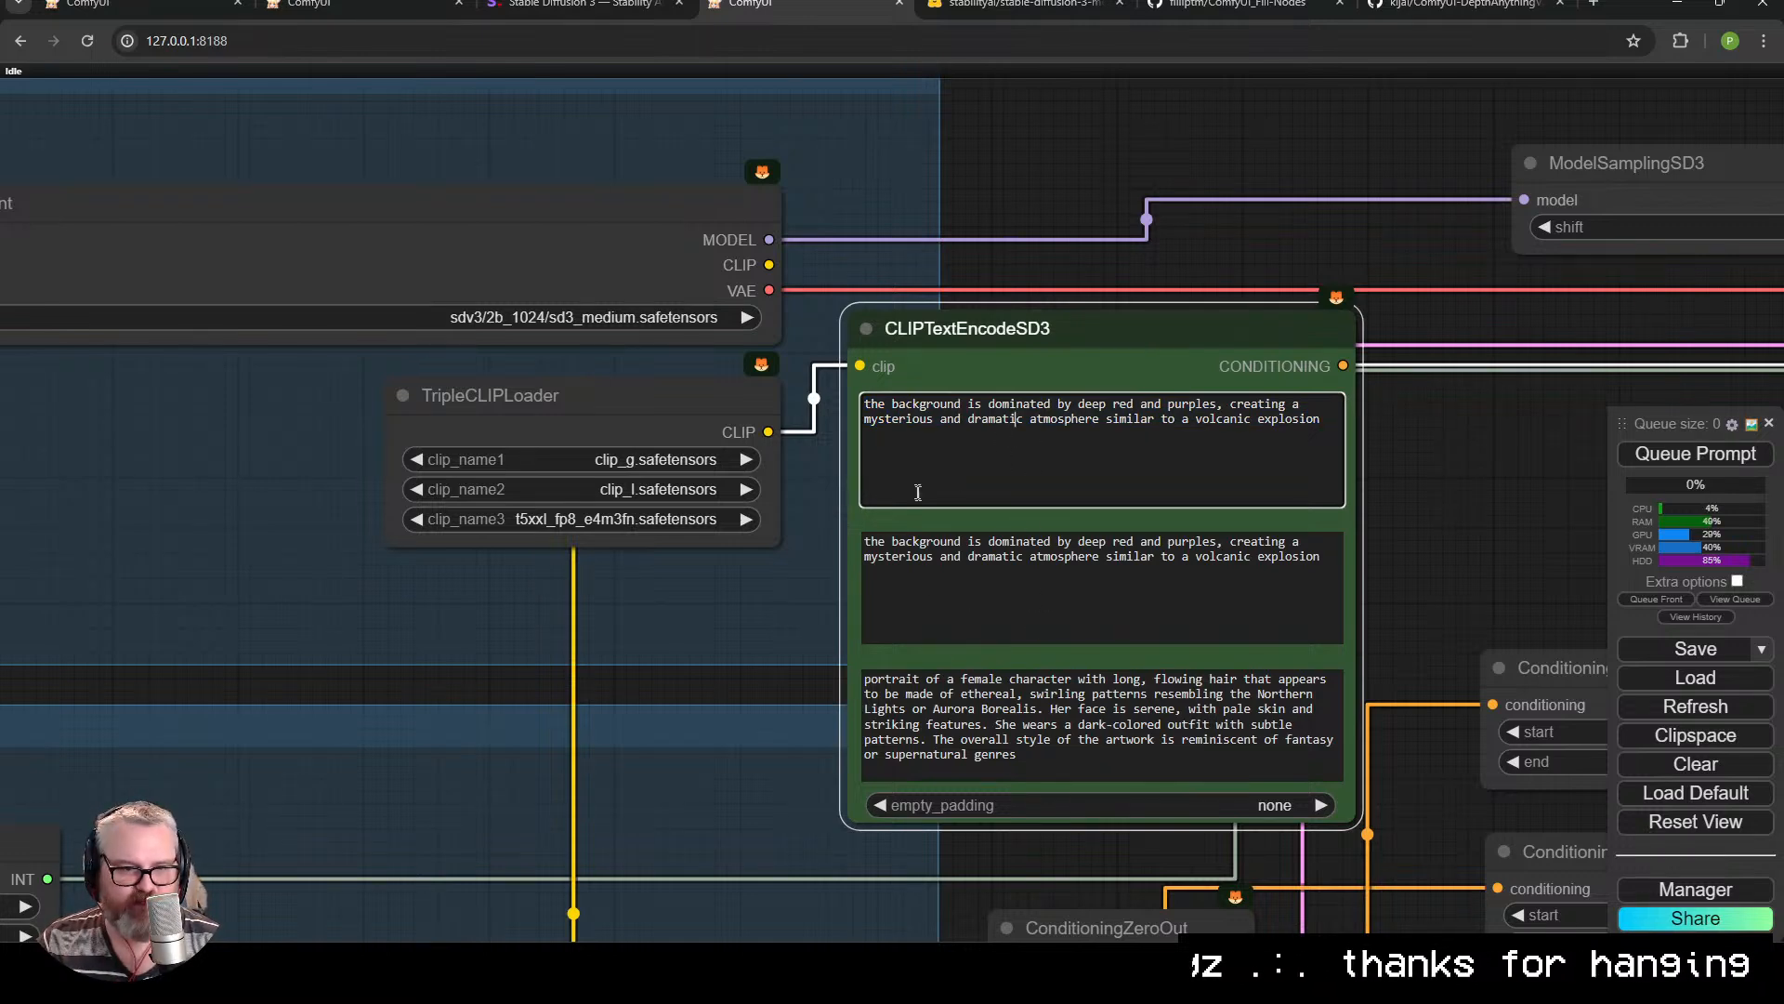
Return the CLIPTextEncodeSD3 node to its place in the Input group above the negative prompt node.
{"action": "scroll", "coordinate": [989, 641], "scroll_direction": "down", "scroll_amount": 1}
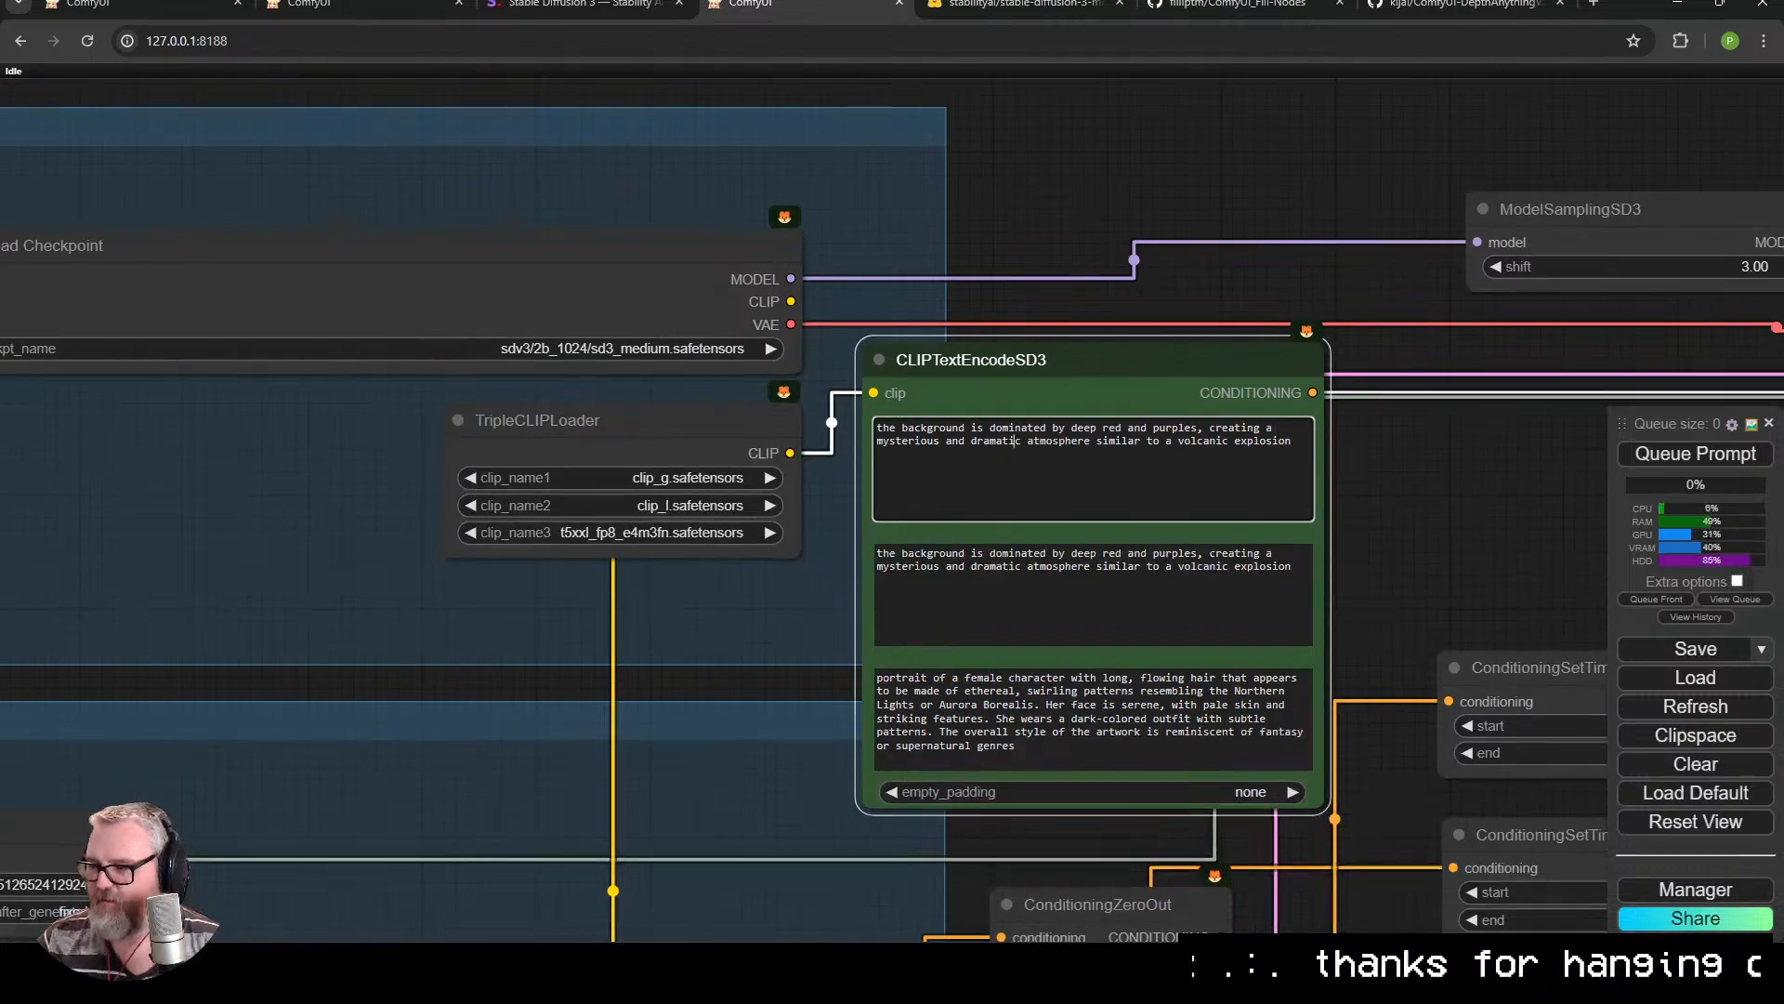
{"action": "scroll", "coordinate": [727, 650], "scroll_direction": "down", "scroll_amount": 4}
{"action": "left_click_drag", "start_coordinate": [936, 293], "coordinate": [324, 583]}
{"action": "scroll", "coordinate": [735, 604], "scroll_direction": "down", "scroll_amount": 3}
Nudge the ModelSamplingSD3 node slightly left and down, and try to queue the workflow.
{"action": "left_click", "coordinate": [782, 288]}
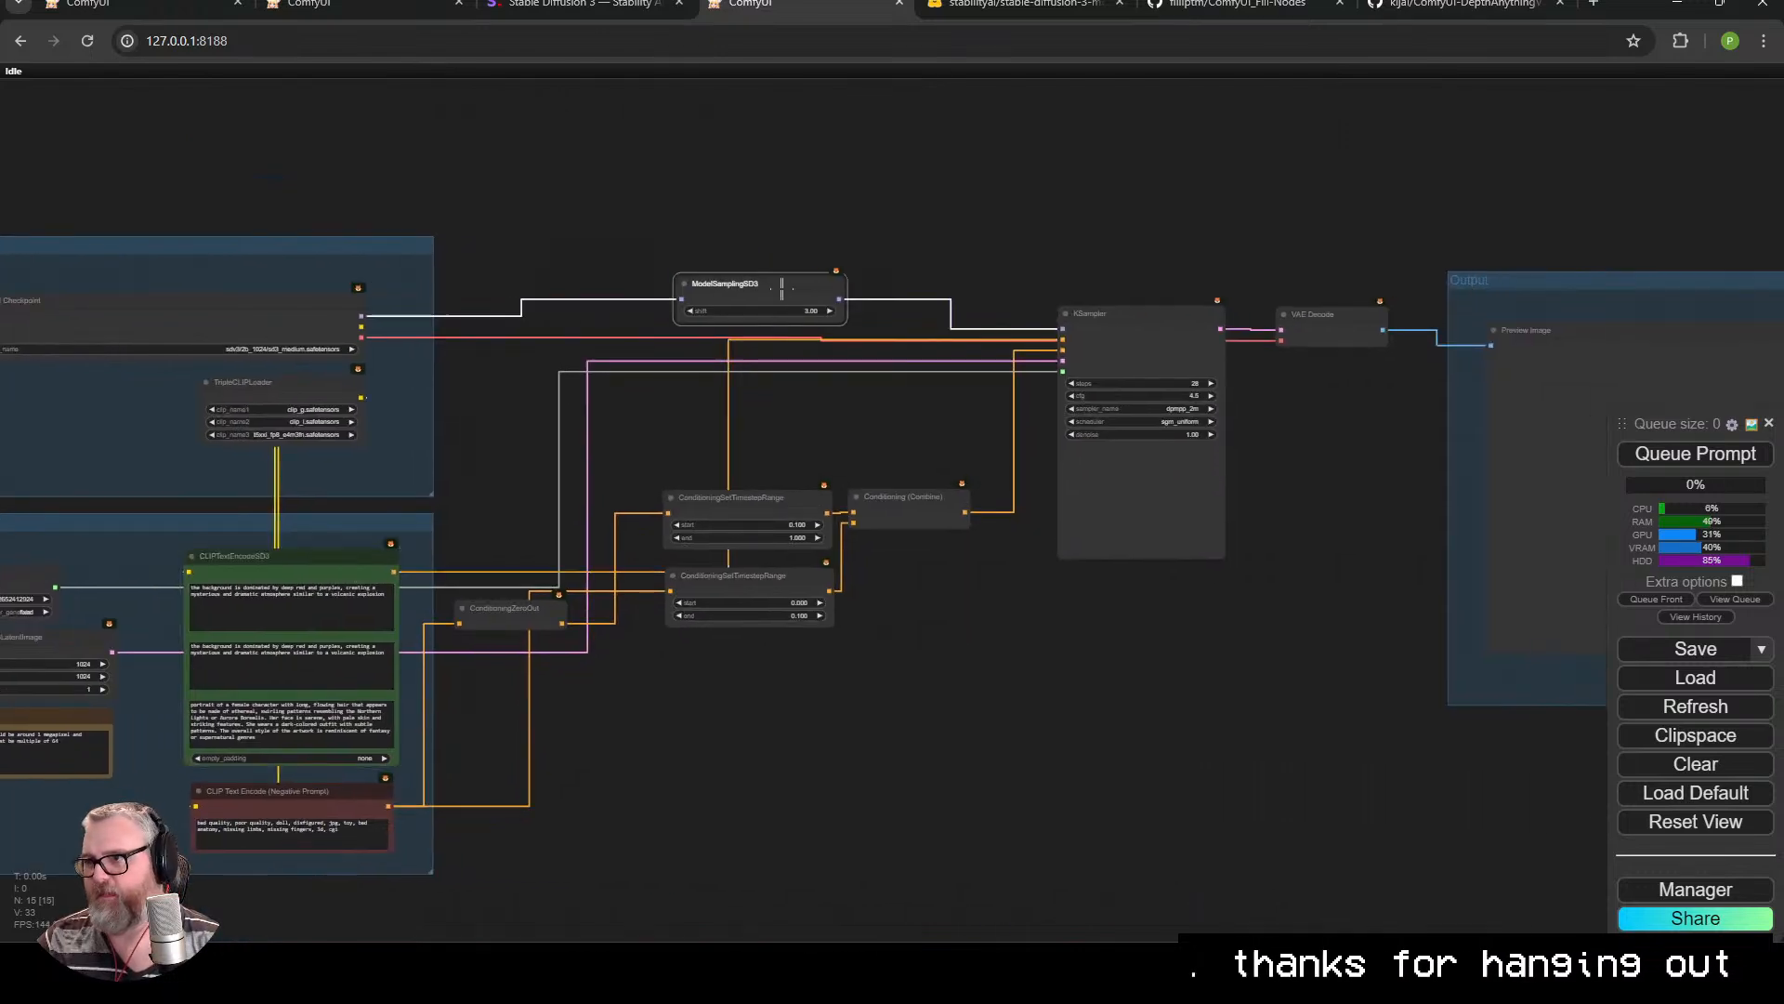
{"action": "left_click_drag", "start_coordinate": [782, 288], "coordinate": [758, 294]}
{"action": "left_click_drag", "start_coordinate": [971, 397], "coordinate": [786, 394]}
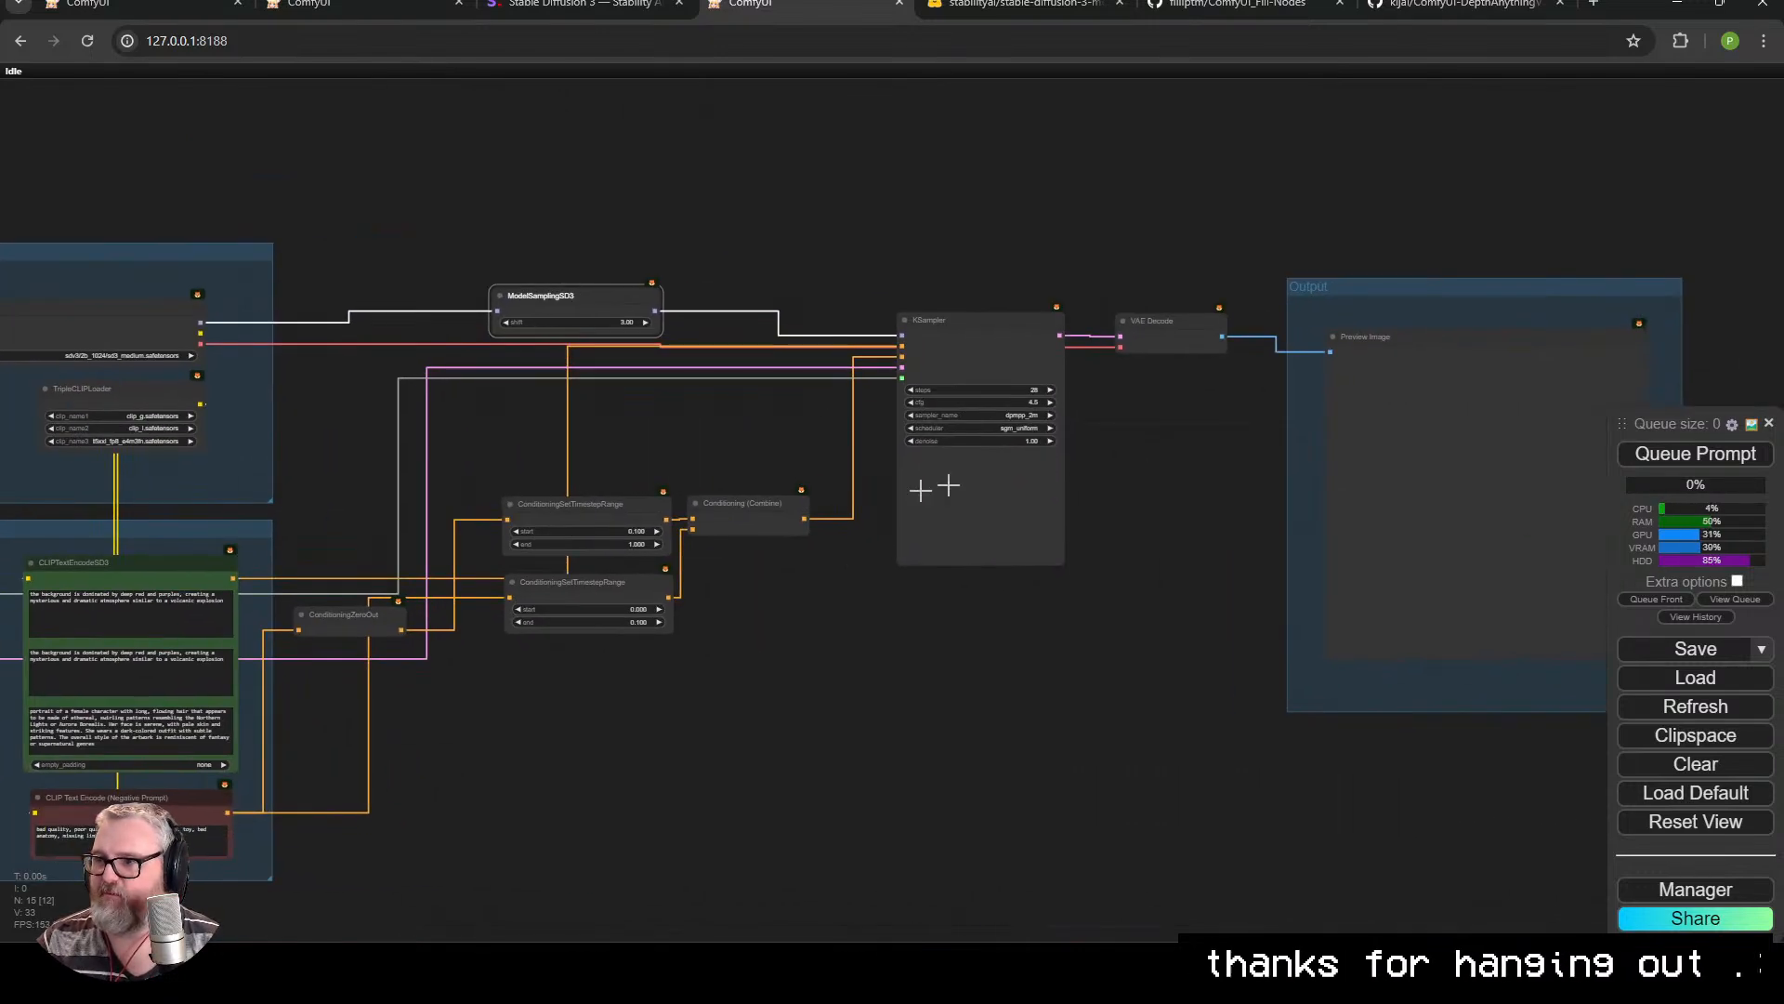
{"action": "key", "text": "ctrl+Return"}
{"action": "left_click", "coordinate": [744, 613]}
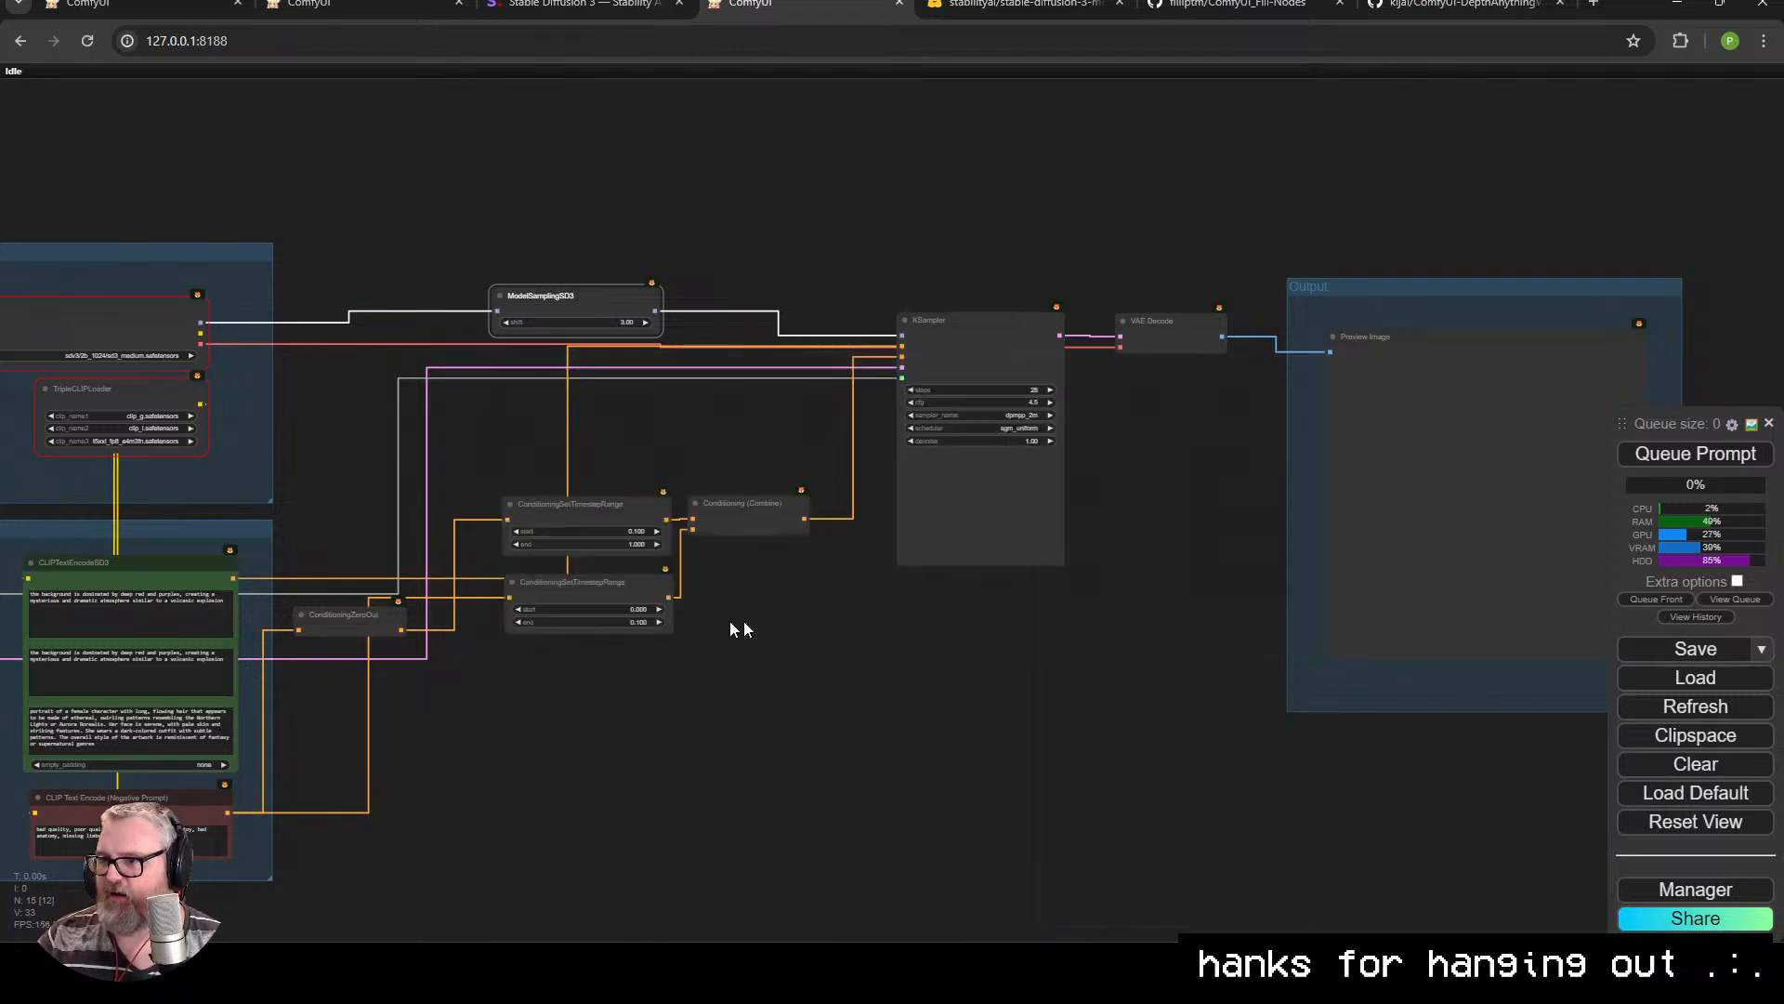
Set the Load Checkpoint node's model to sd3\sd3_medium_incl_clips_t5xxlfp8.safetensors.
{"action": "scroll", "coordinate": [706, 576], "scroll_direction": "up", "scroll_amount": 8}
{"action": "left_click", "coordinate": [748, 537]}
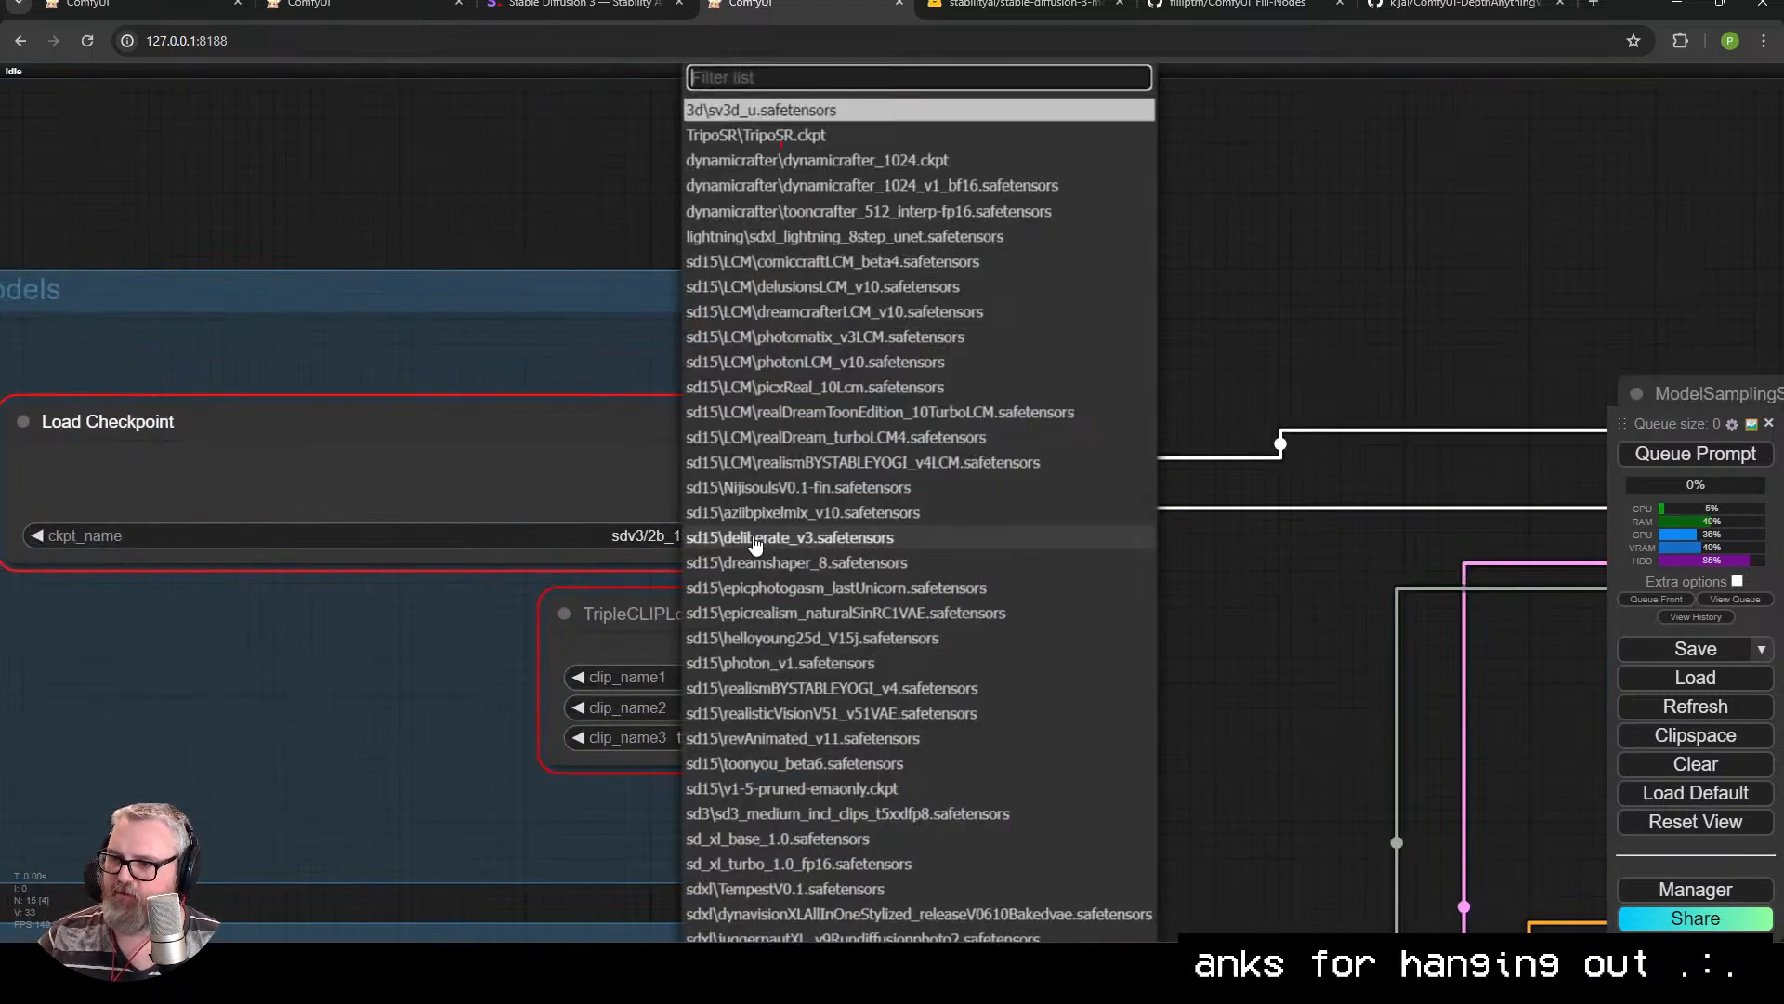
{"action": "type", "text": "sd3"}
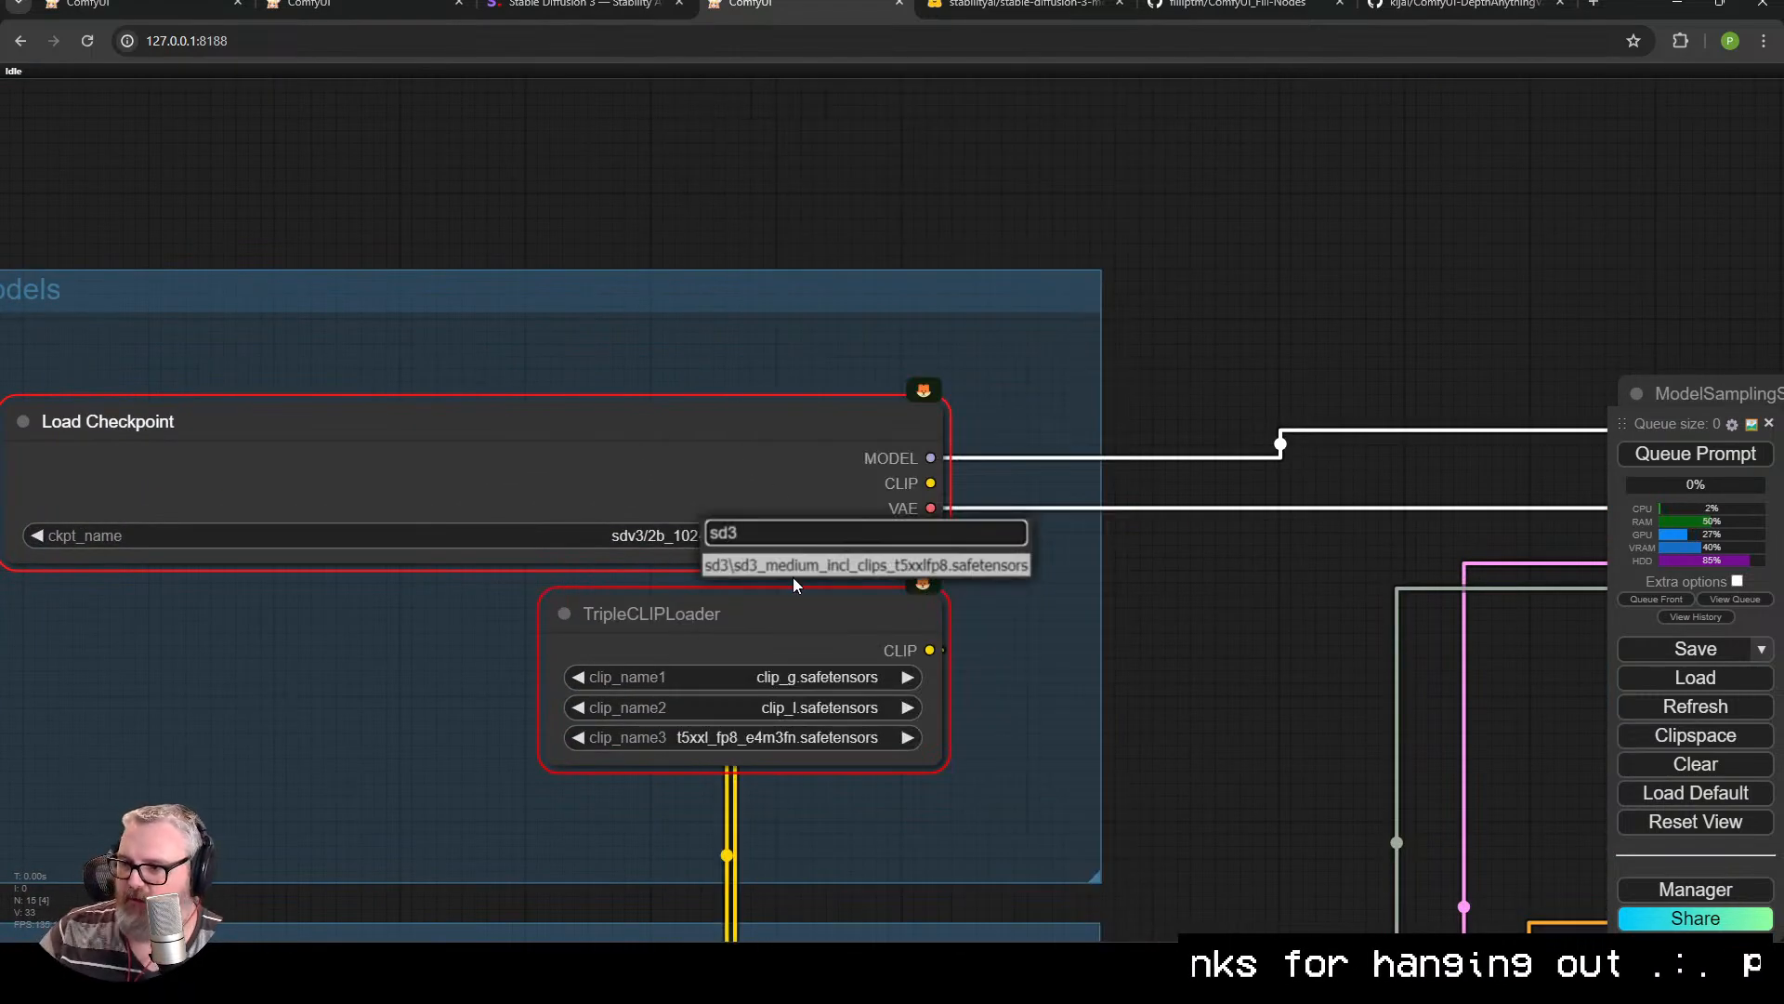
{"action": "key", "text": "Return"}
Set the TripleCLIPLoader files to sd3\clip_g.safetensors, sd3\clip_l.safetensors and sd3\t5xxl_fp8_e4m3fn.safetensors, and queue the workflow.
{"action": "left_click", "coordinate": [789, 677]}
{"action": "left_click", "coordinate": [795, 667]}
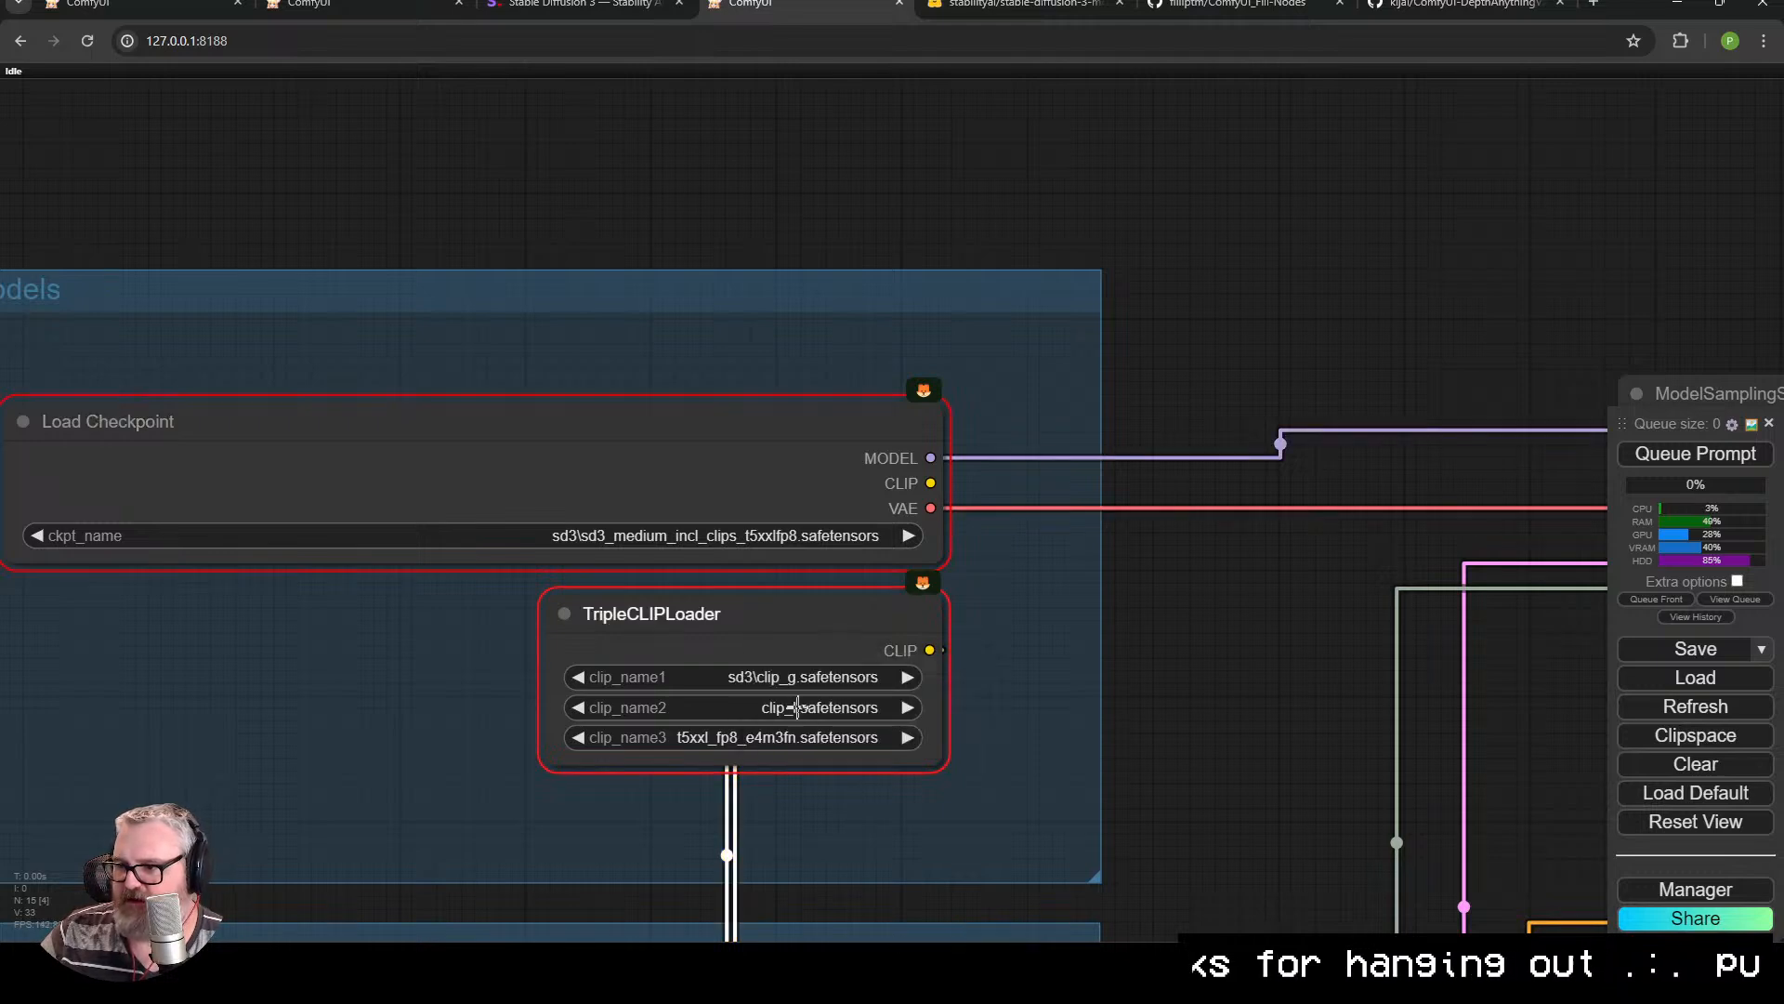
{"action": "left_click", "coordinate": [797, 707]}
{"action": "left_click", "coordinate": [823, 731]}
{"action": "left_click", "coordinate": [780, 737]}
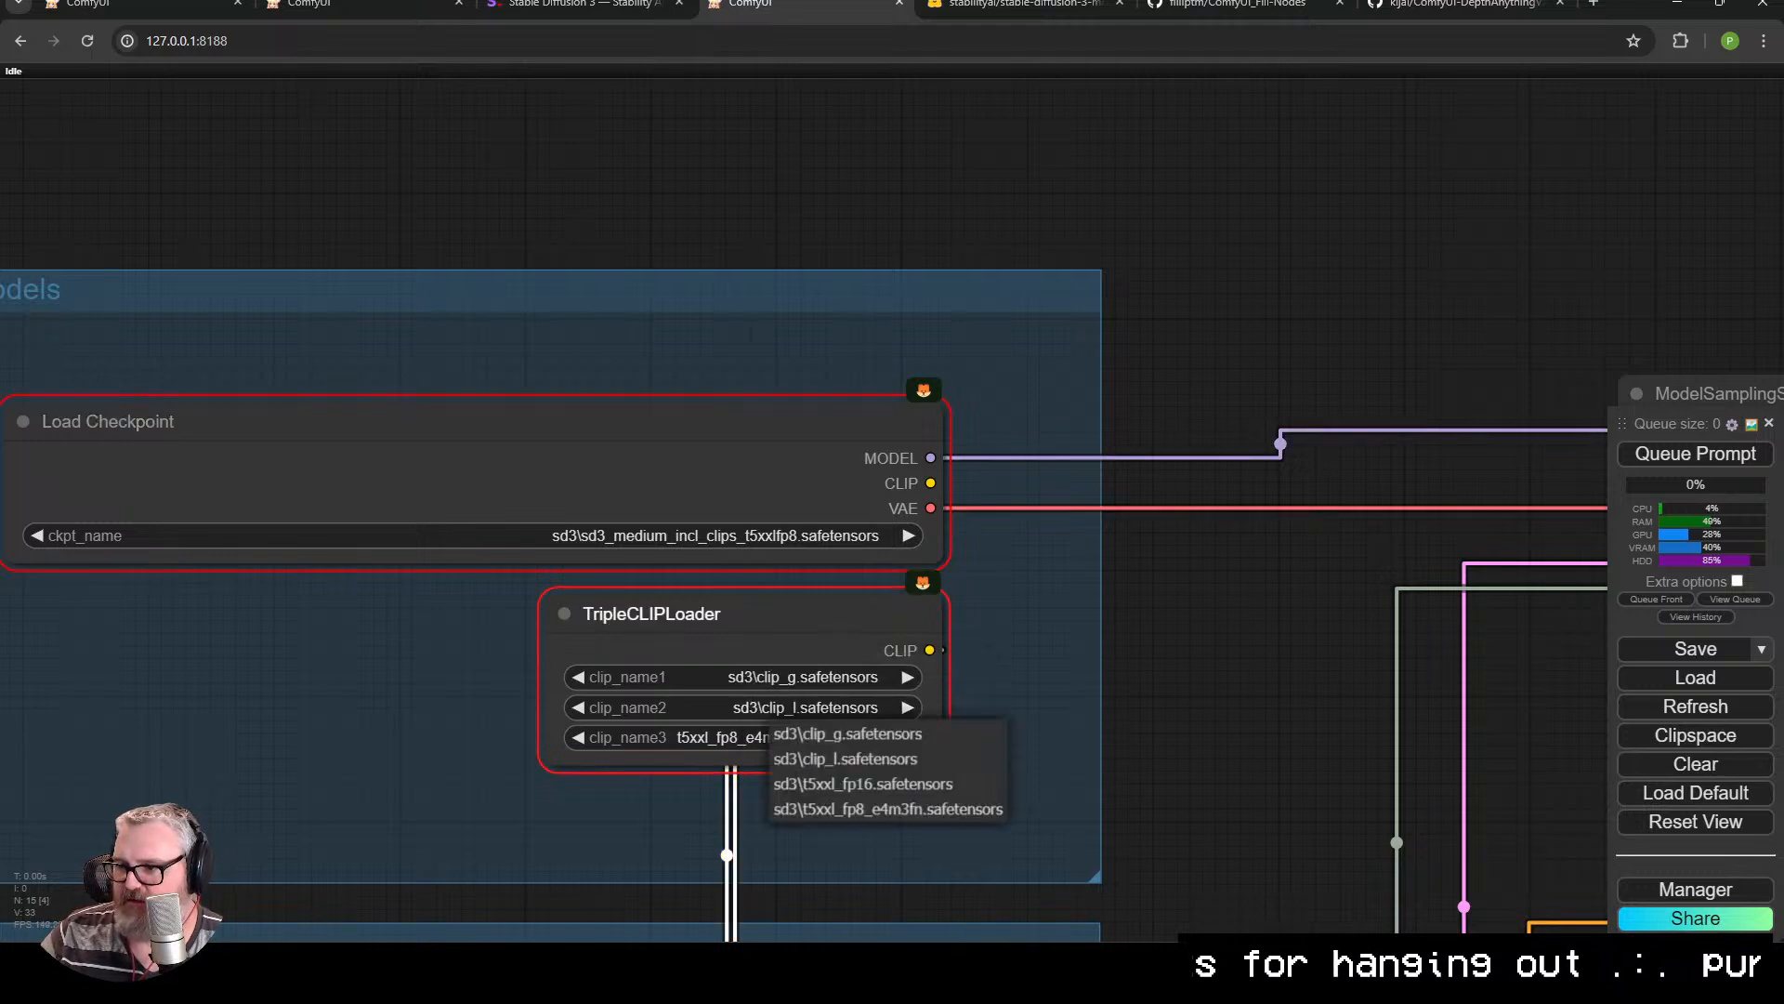
{"action": "left_click", "coordinate": [858, 810]}
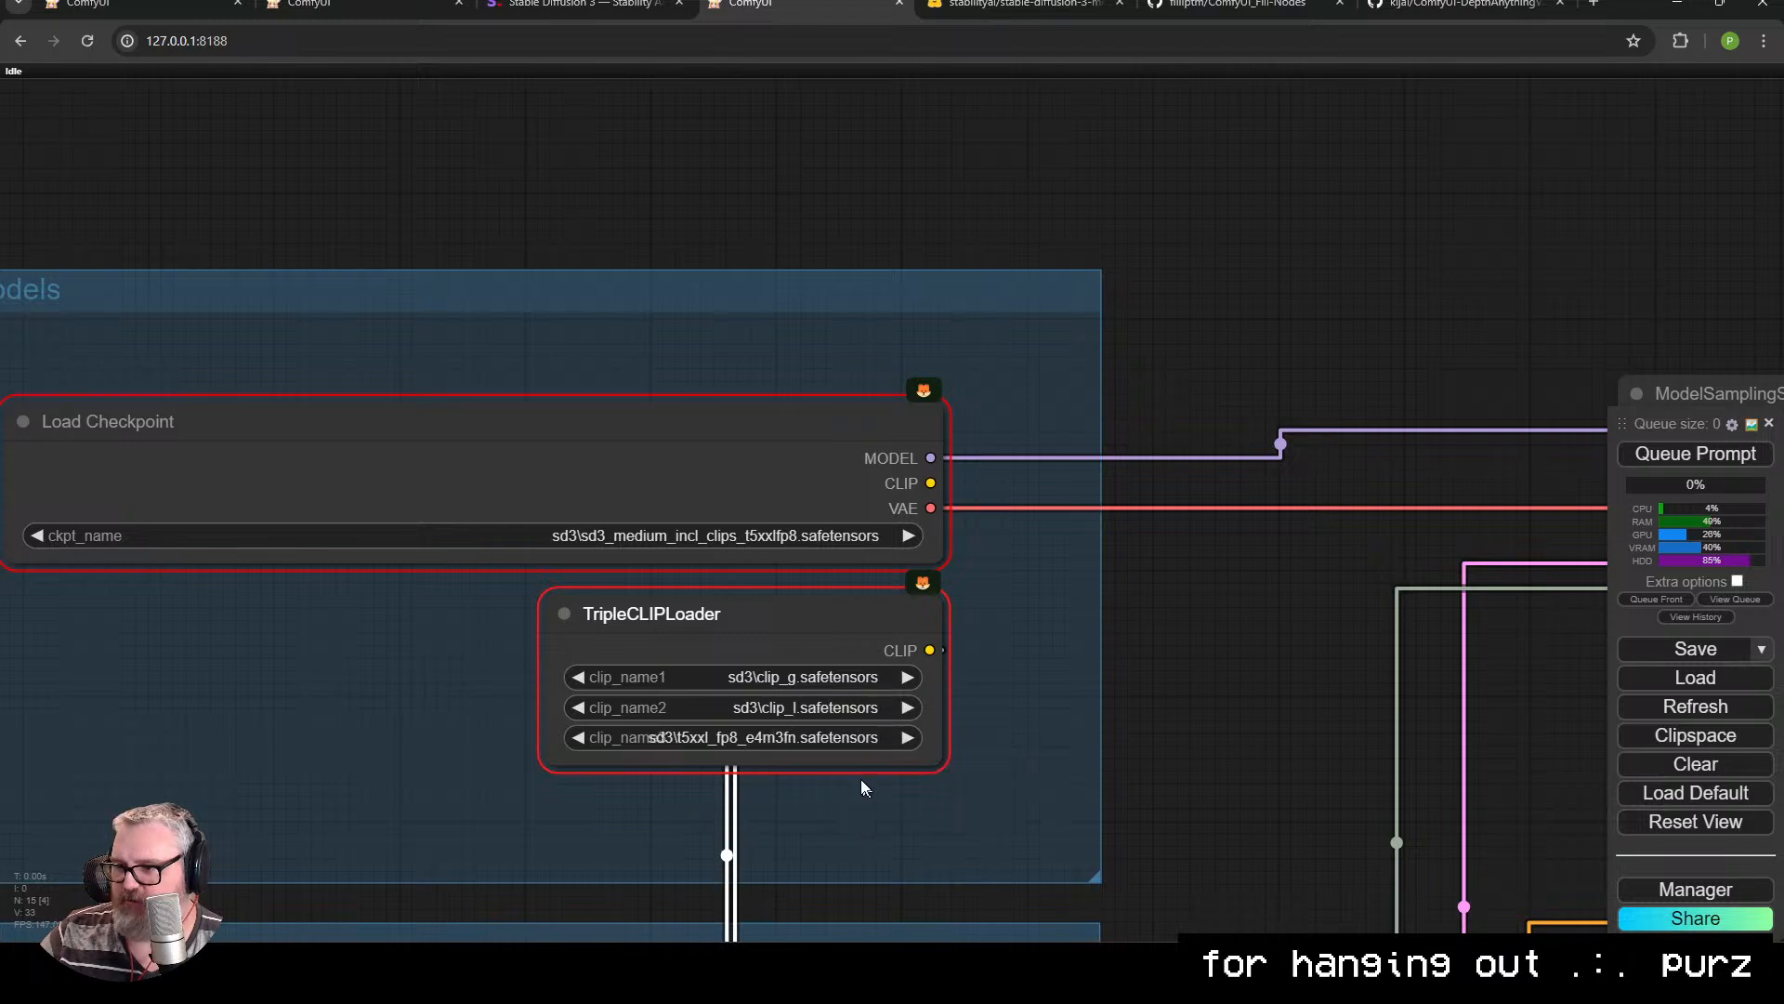
{"action": "scroll", "coordinate": [861, 788], "scroll_direction": "down", "scroll_amount": 10}
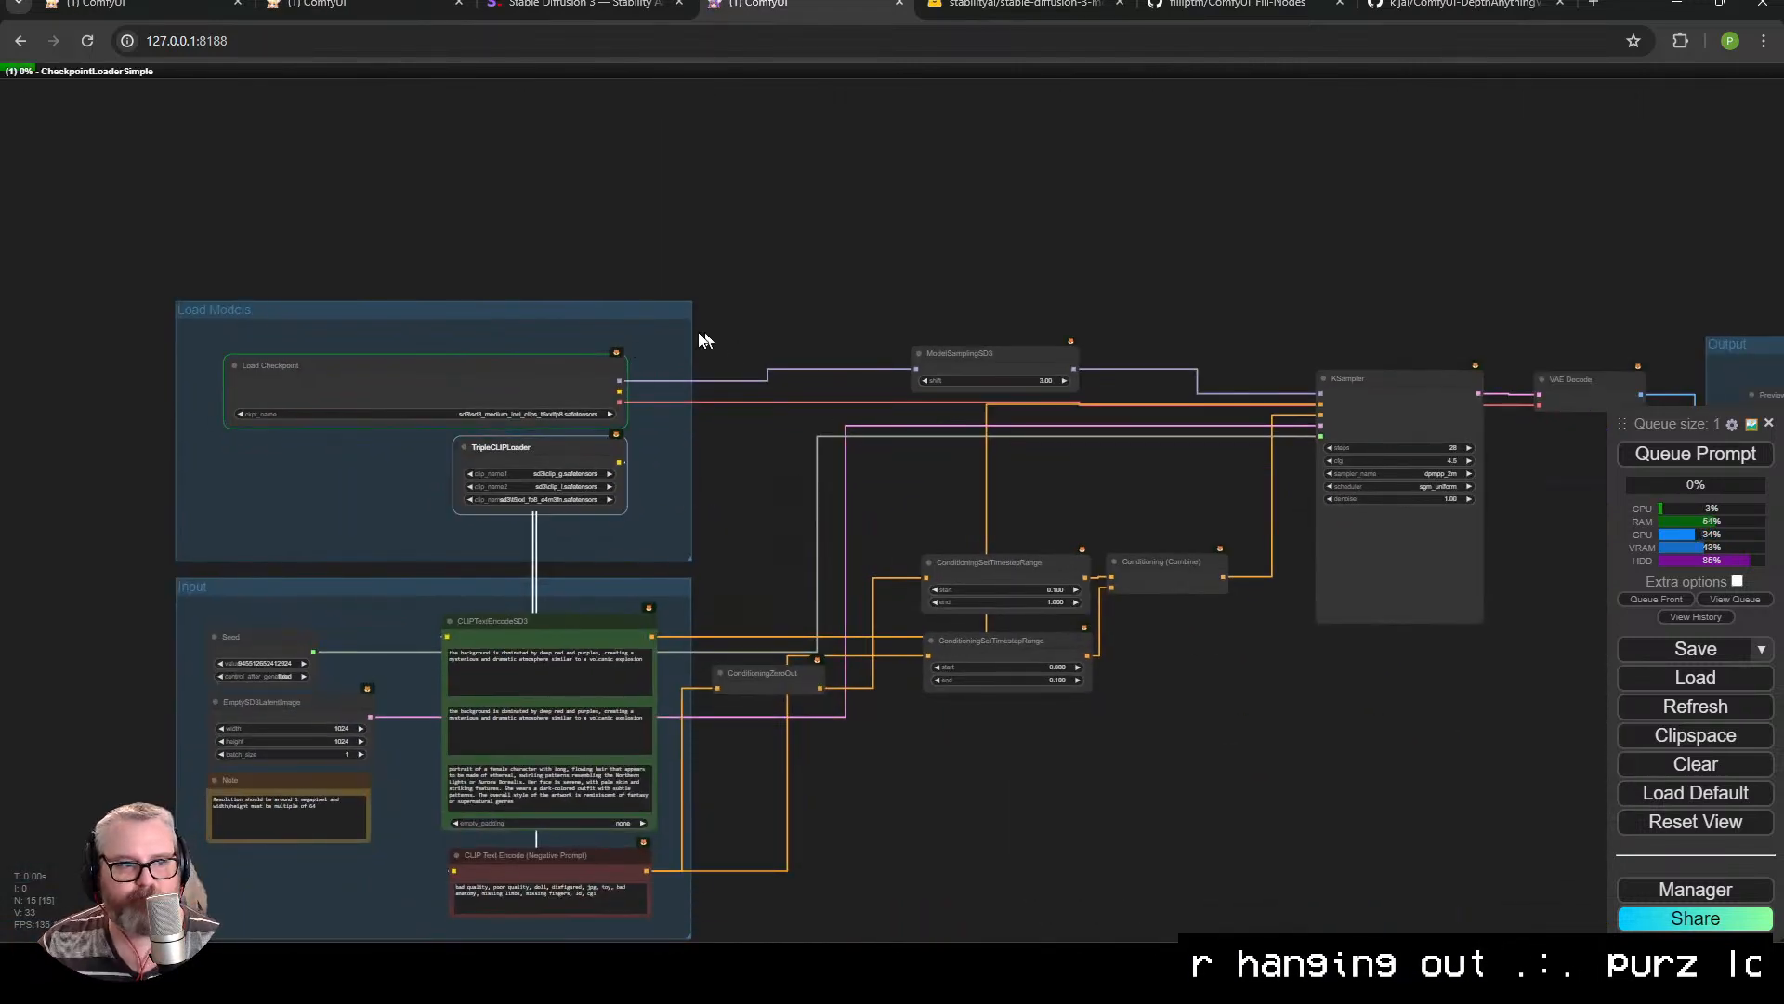
{"action": "key", "text": "alt+Tab"}
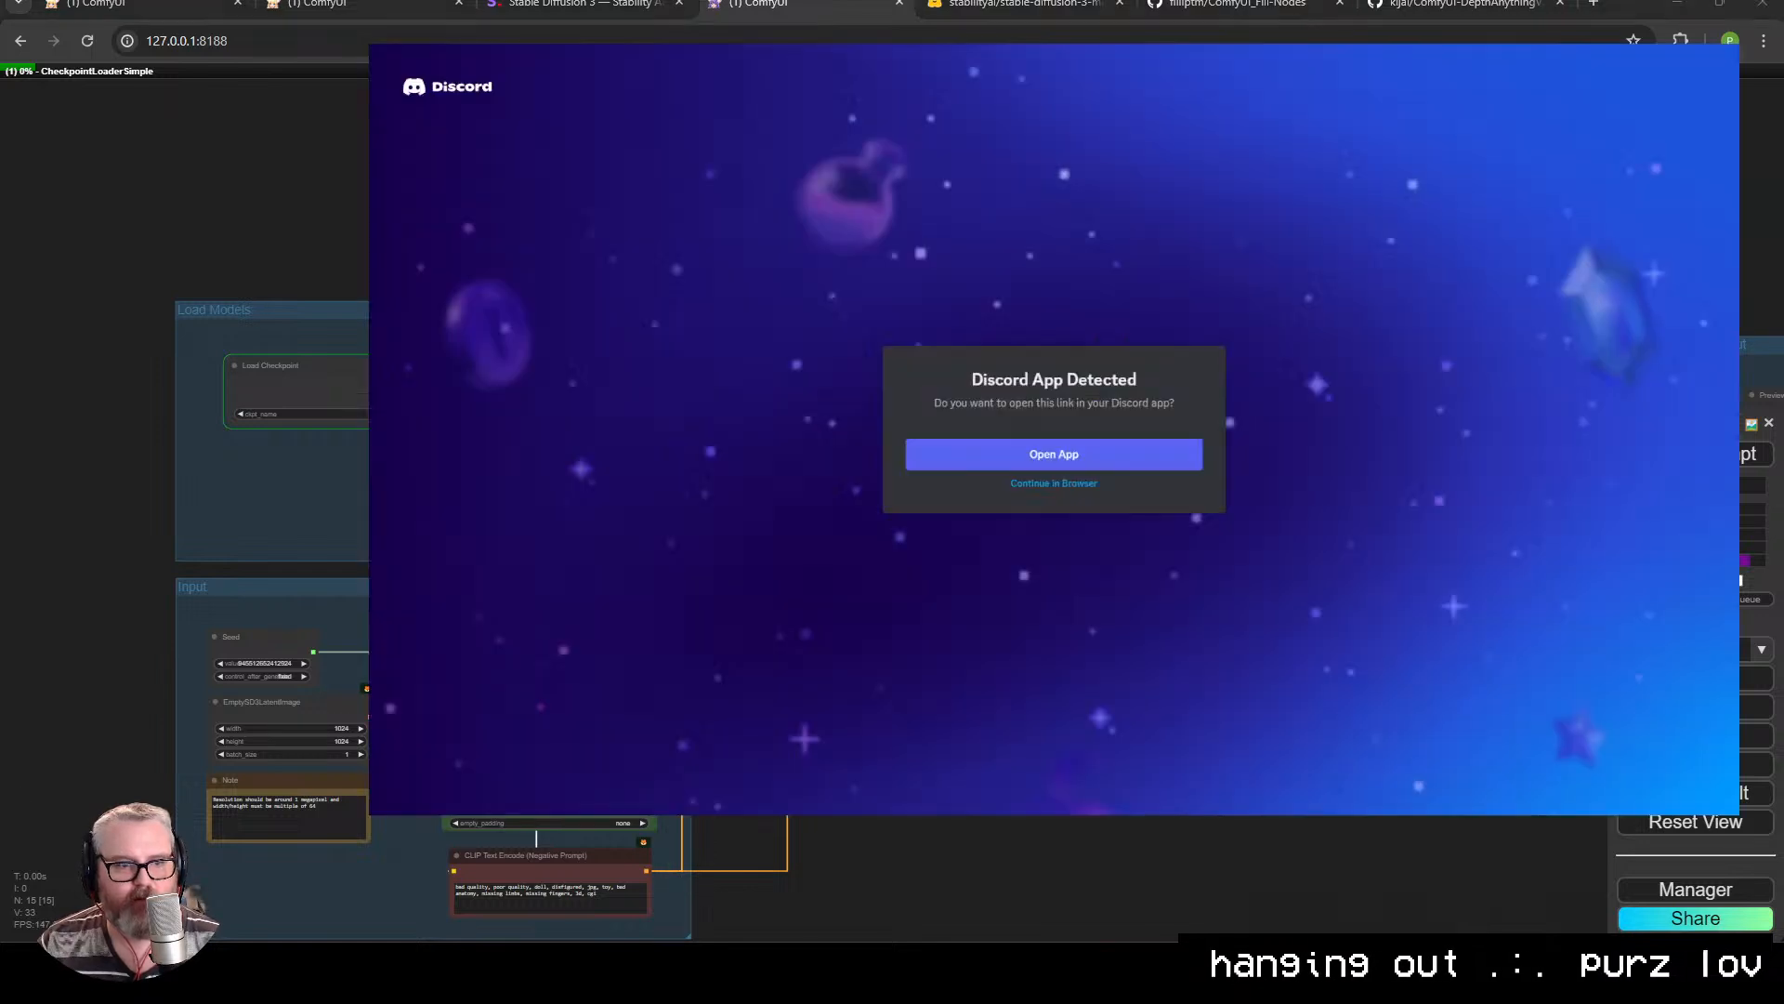
{"action": "key", "text": "alt+Tab"}
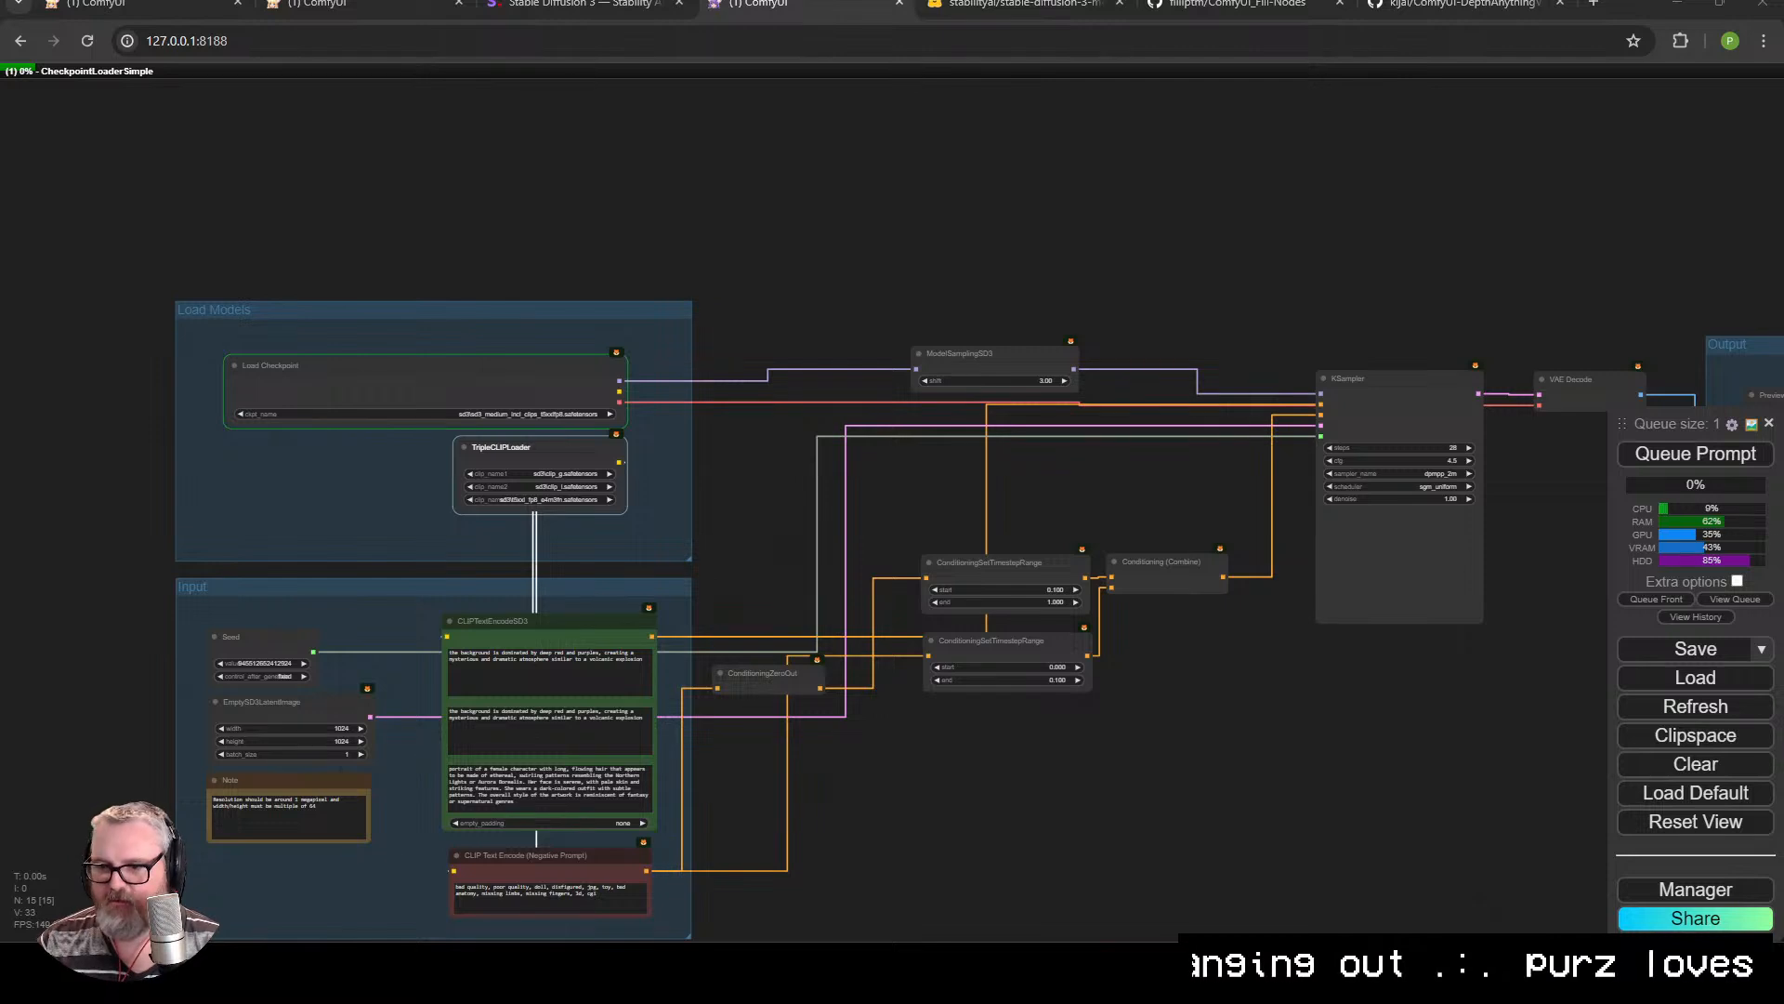
{"action": "left_click", "coordinate": [1511, 963]}
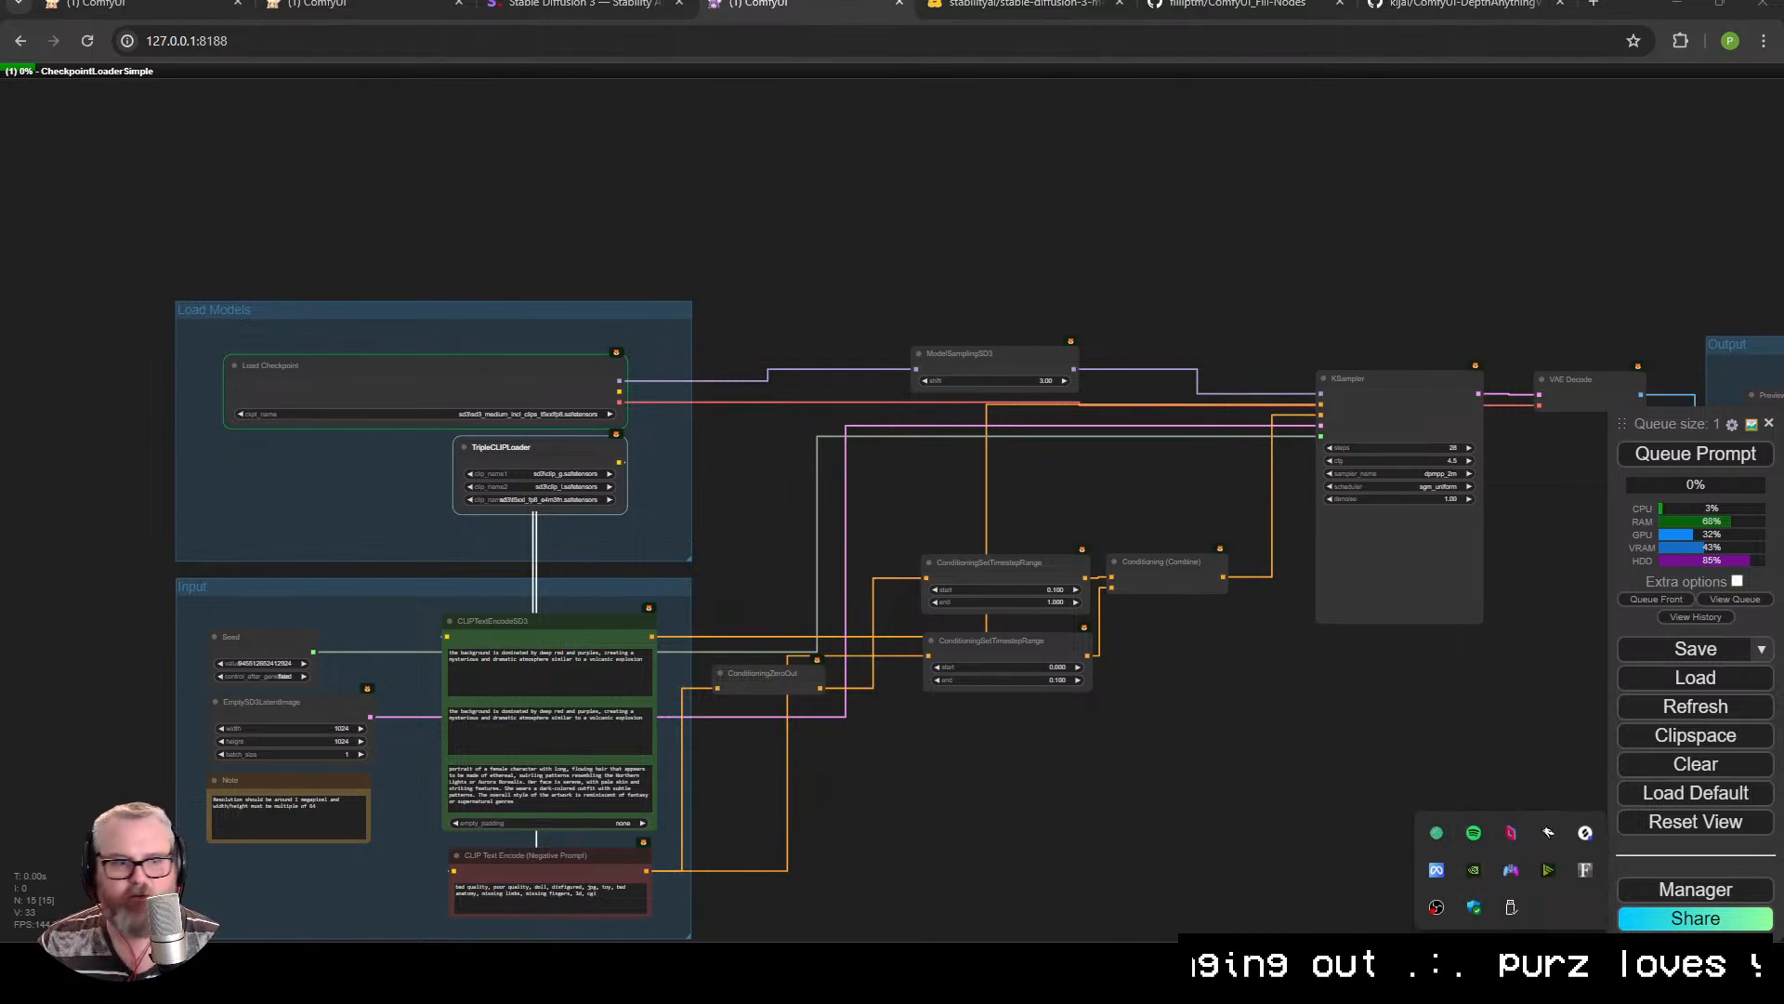
{"action": "key", "text": "Escape"}
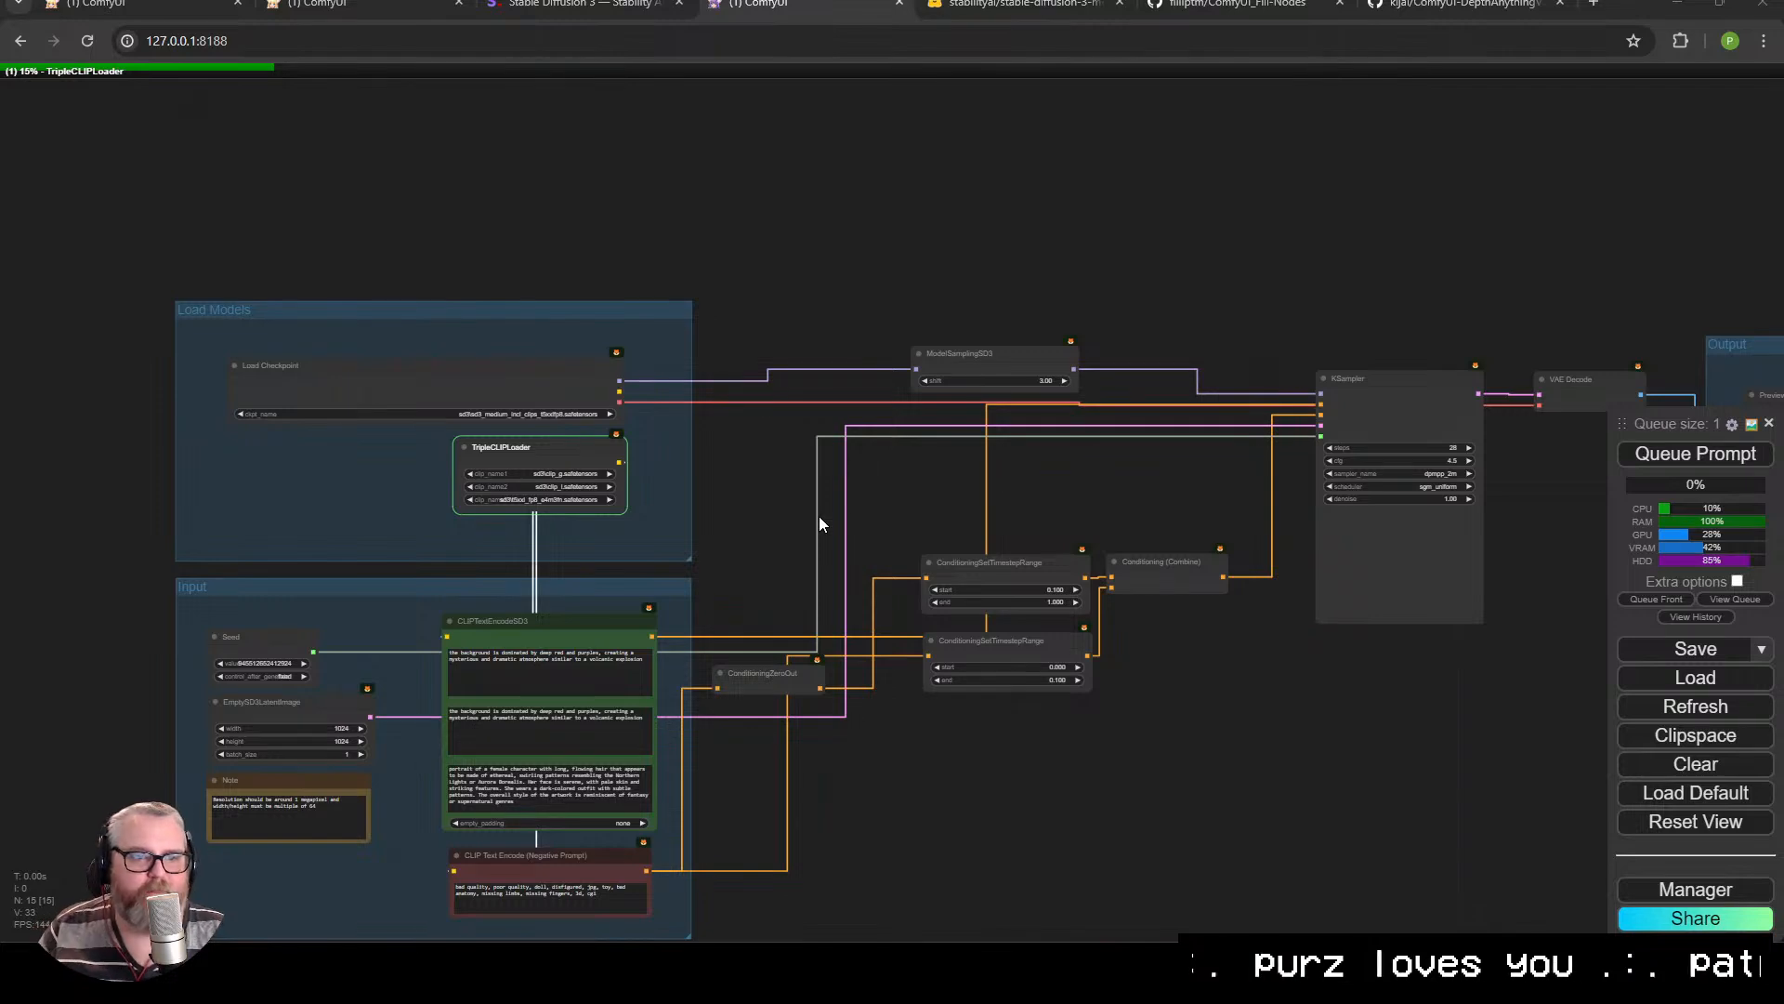
Follow the running generation across the node graph and examine the KSampler's settings and preview image up close.
{"action": "scroll", "coordinate": [727, 484], "scroll_direction": "up", "scroll_amount": 3}
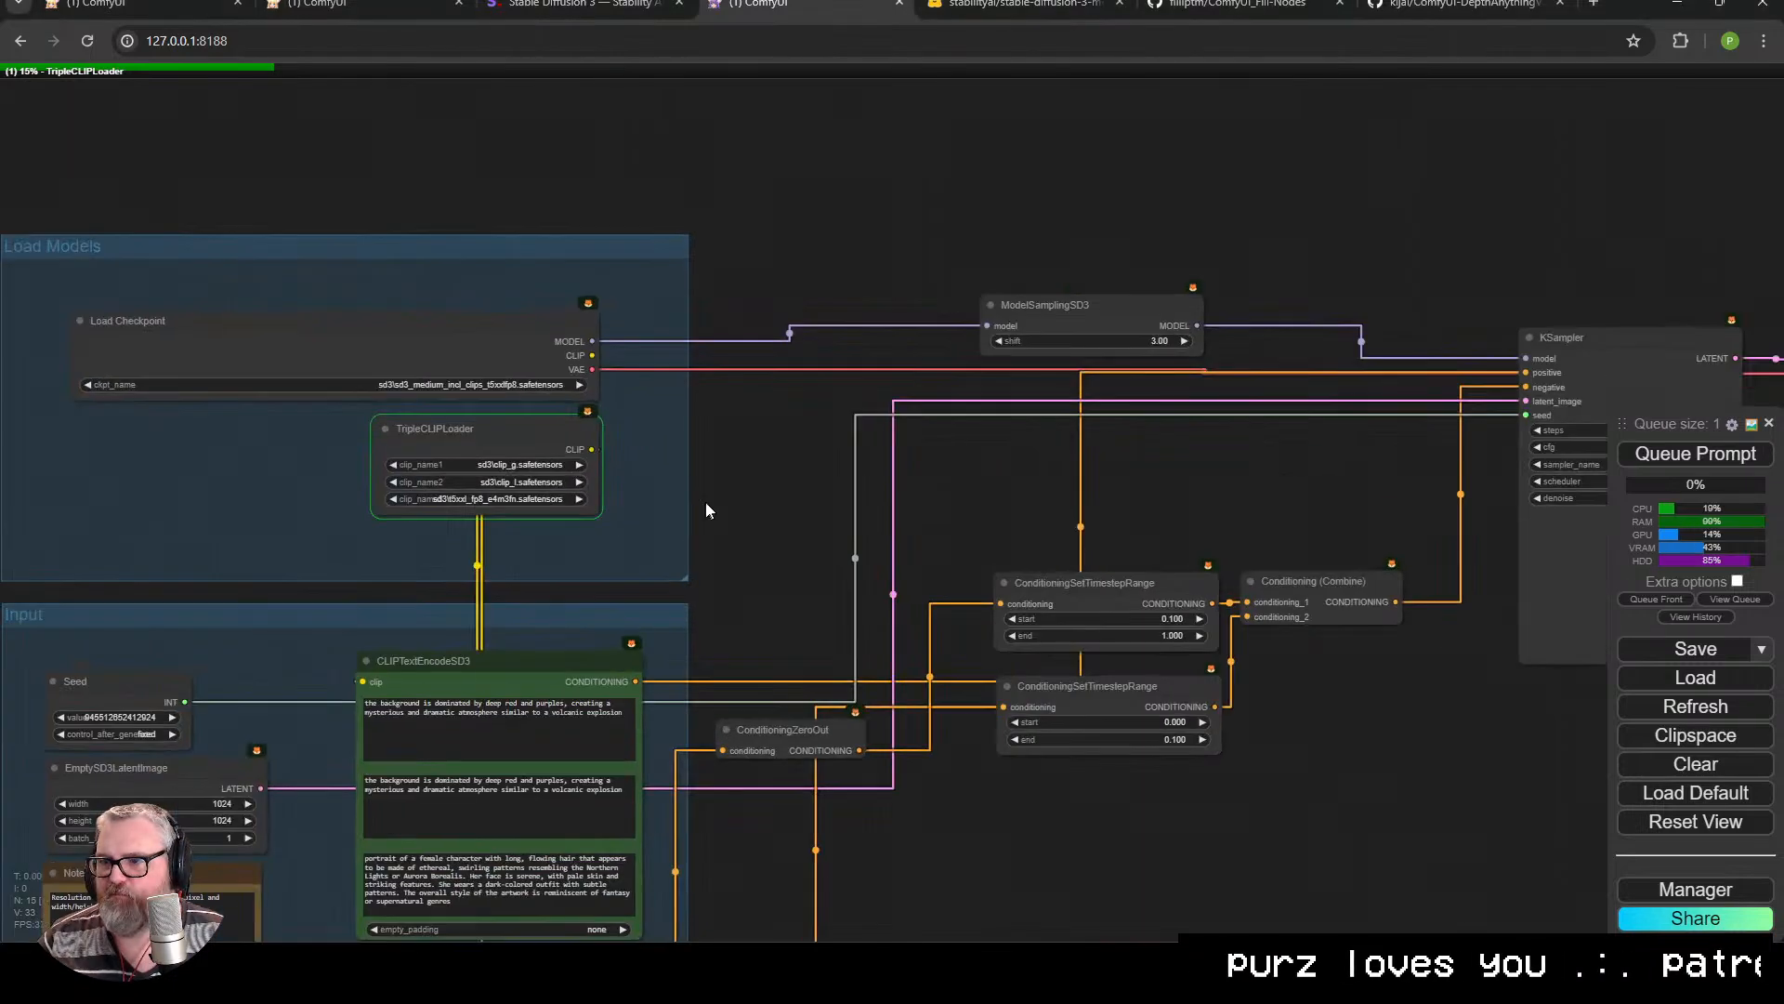
{"action": "left_click_drag", "start_coordinate": [760, 477], "coordinate": [770, 466]}
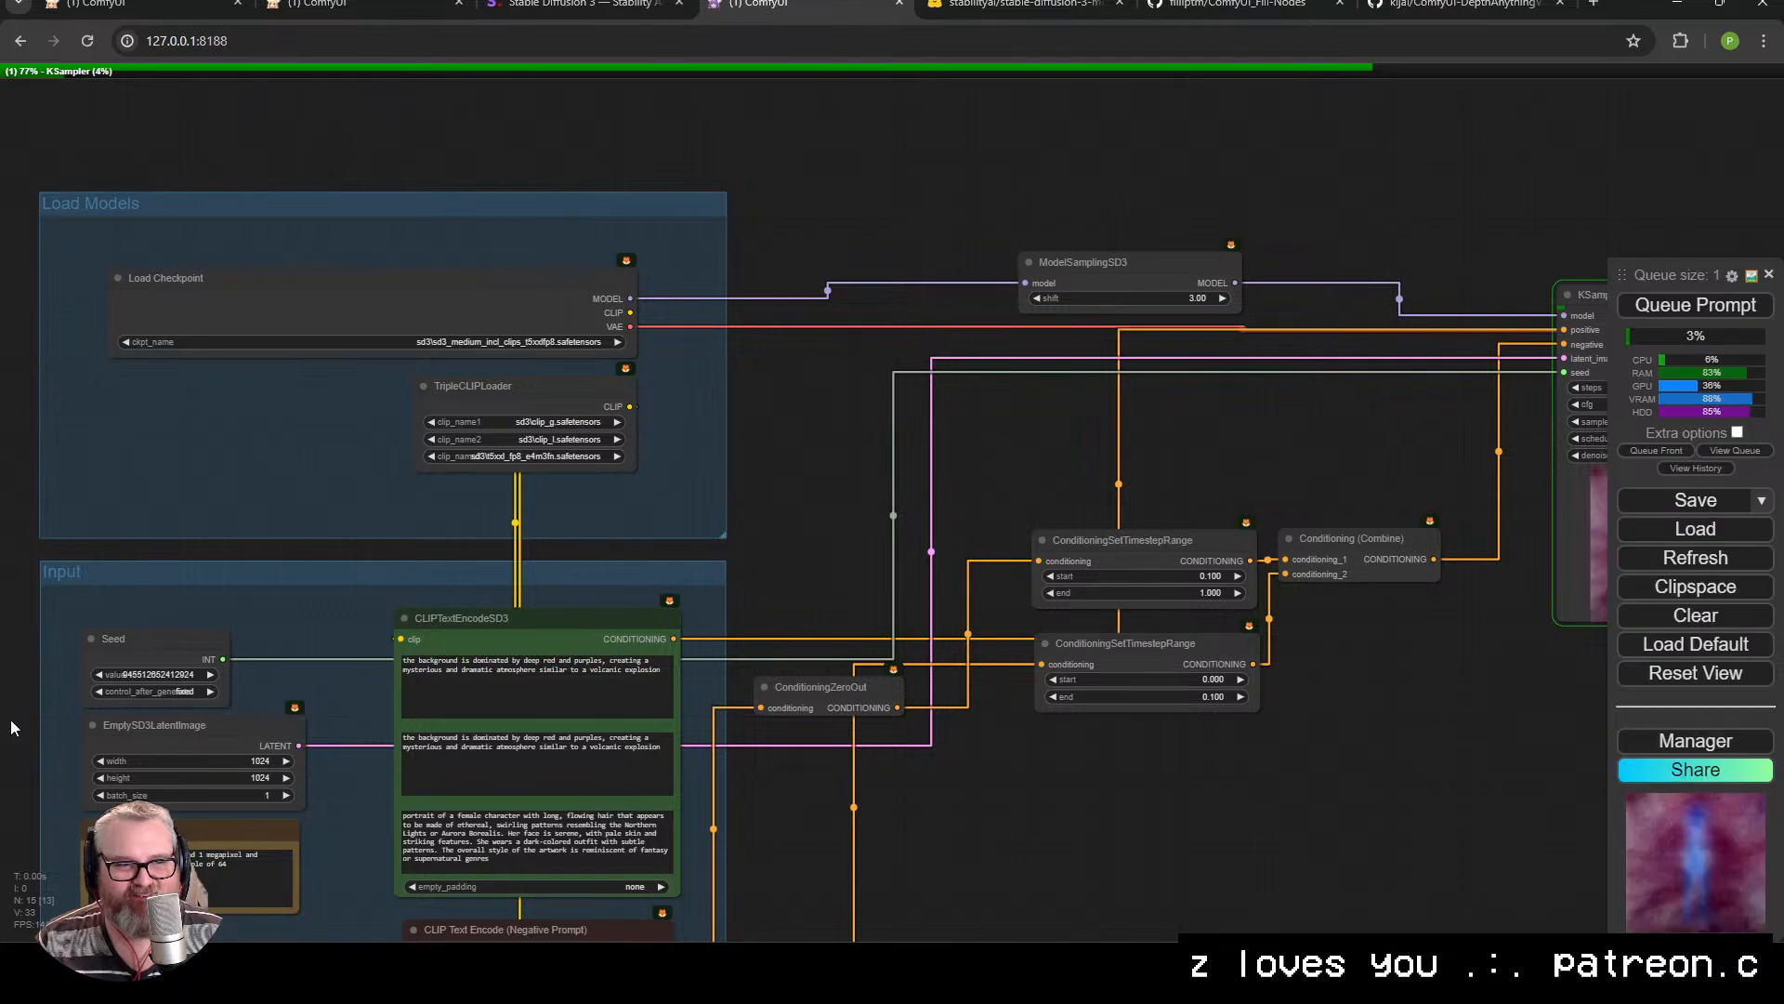
{"action": "scroll", "coordinate": [542, 422], "scroll_direction": "down", "scroll_amount": 5}
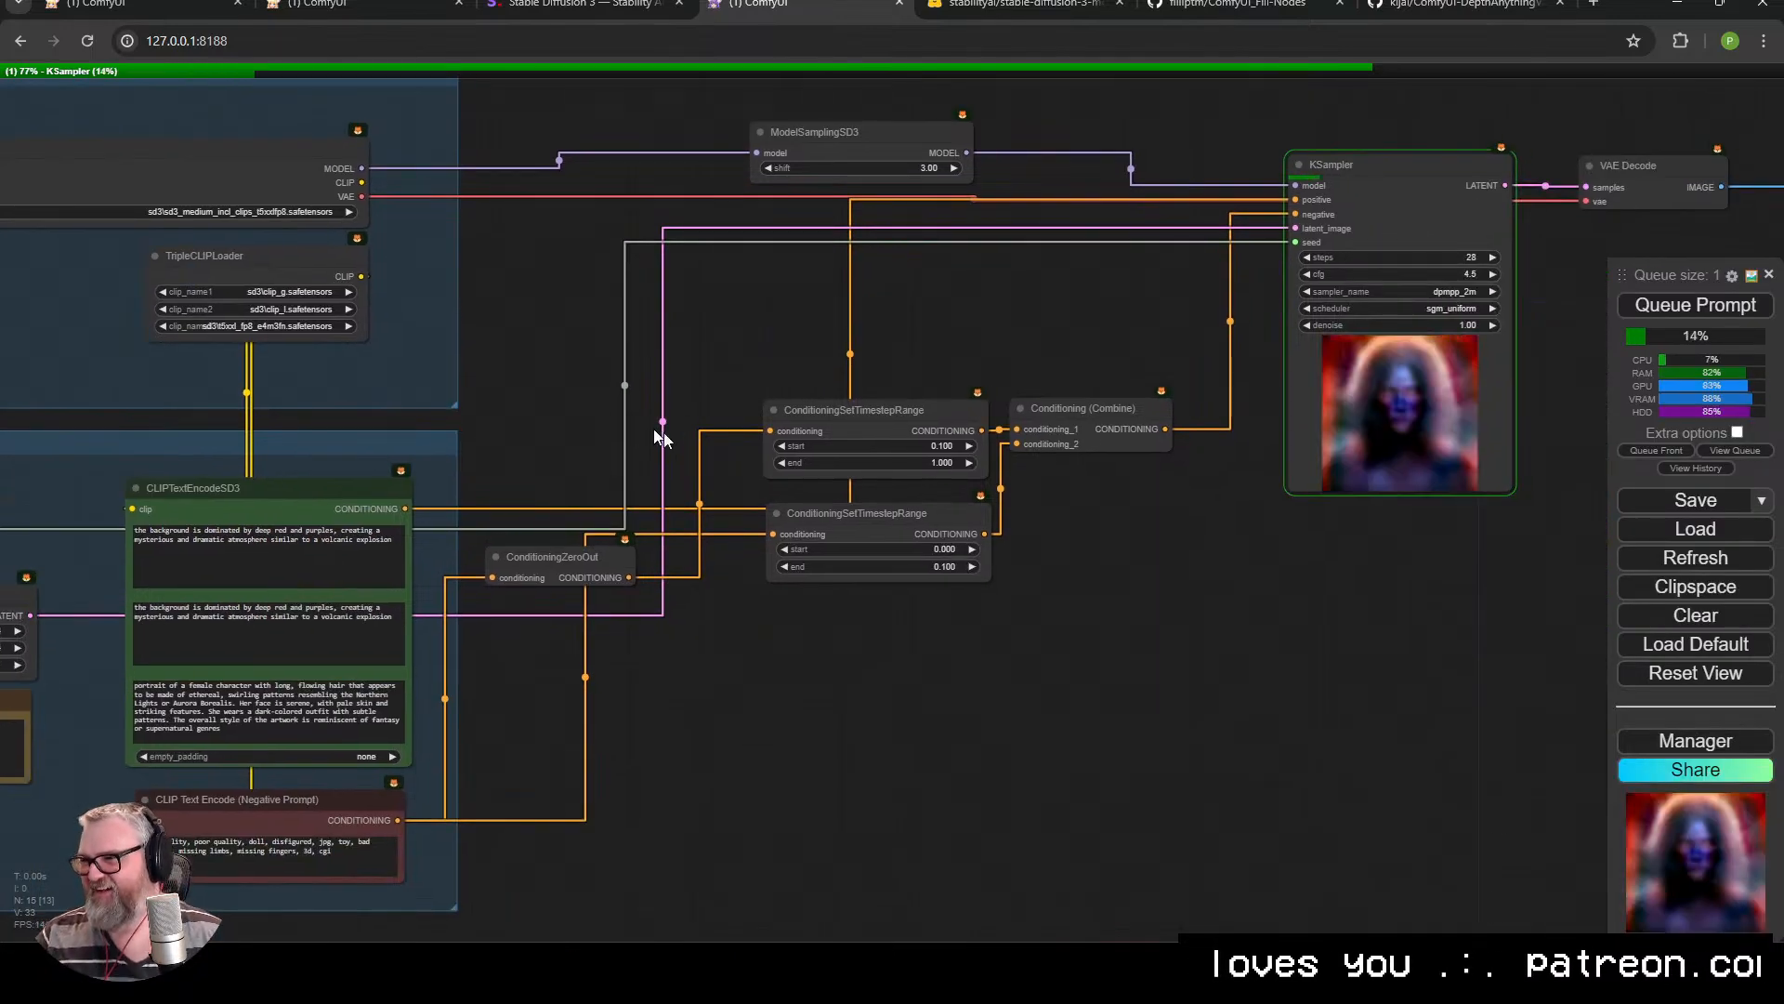
{"action": "scroll", "coordinate": [664, 432], "scroll_direction": "up", "scroll_amount": 5}
{"action": "left_click_drag", "start_coordinate": [815, 531], "coordinate": [705, 556]}
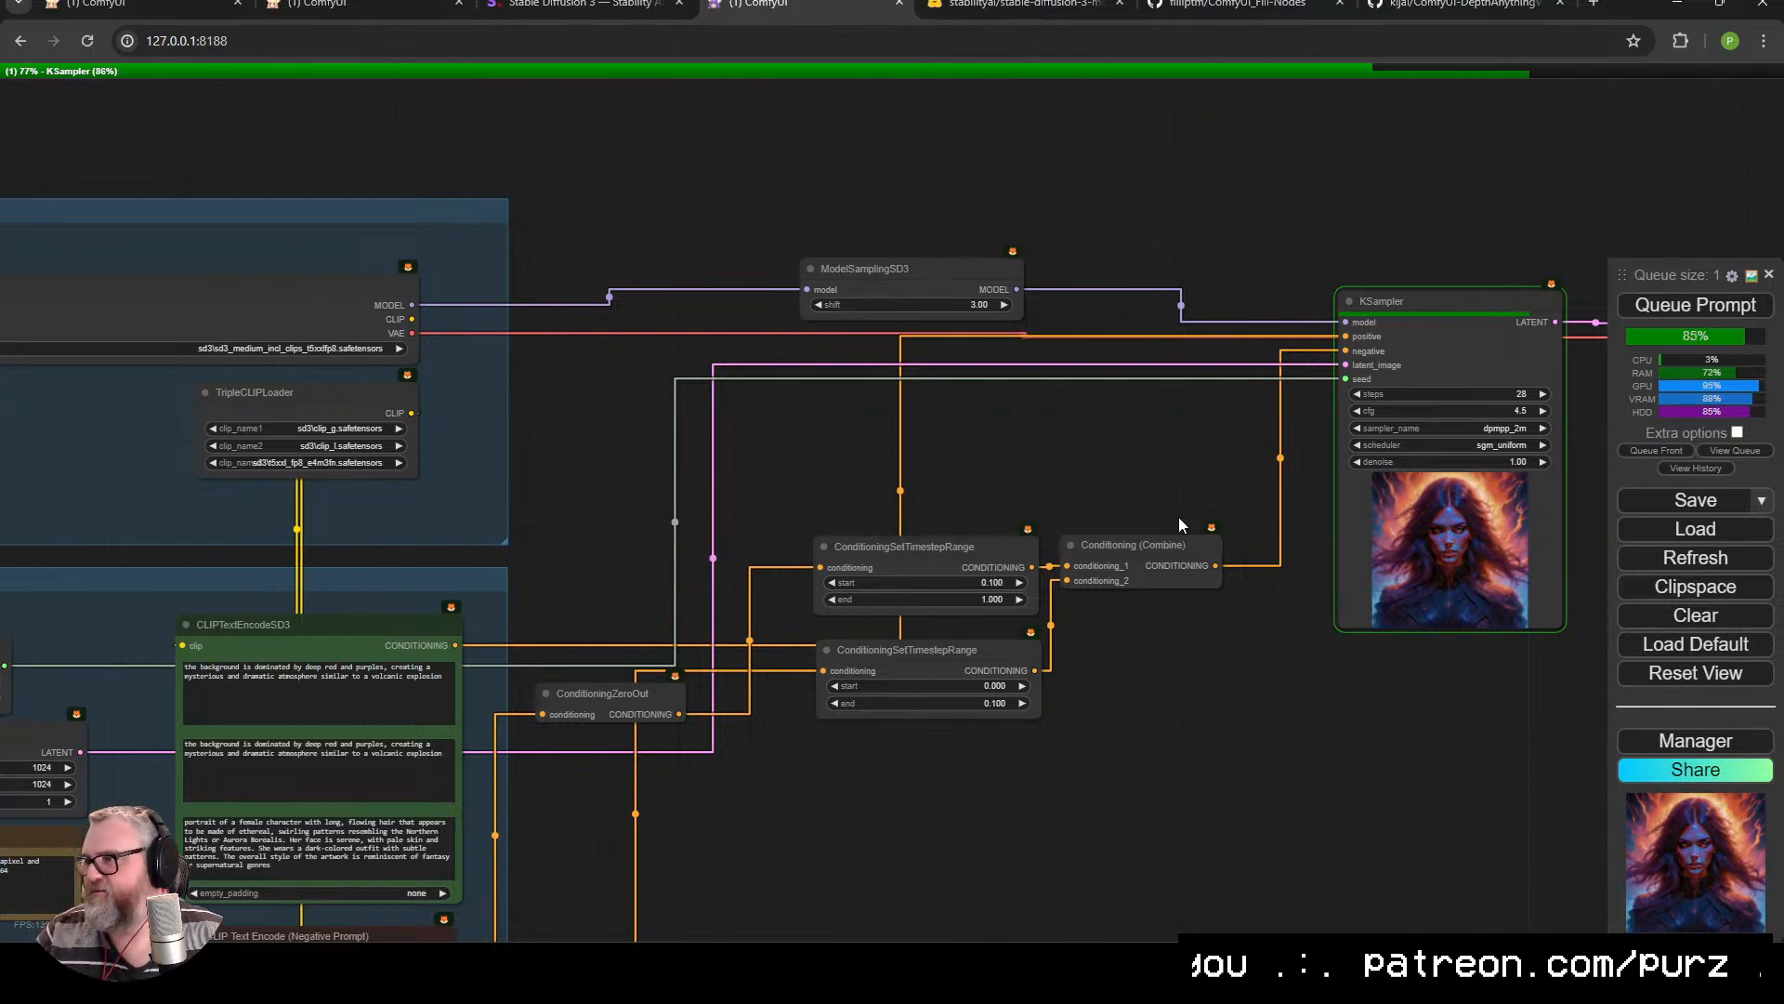
{"action": "left_click_drag", "start_coordinate": [1179, 517], "coordinate": [495, 448]}
{"action": "scroll", "coordinate": [706, 358], "scroll_direction": "up", "scroll_amount": 12}
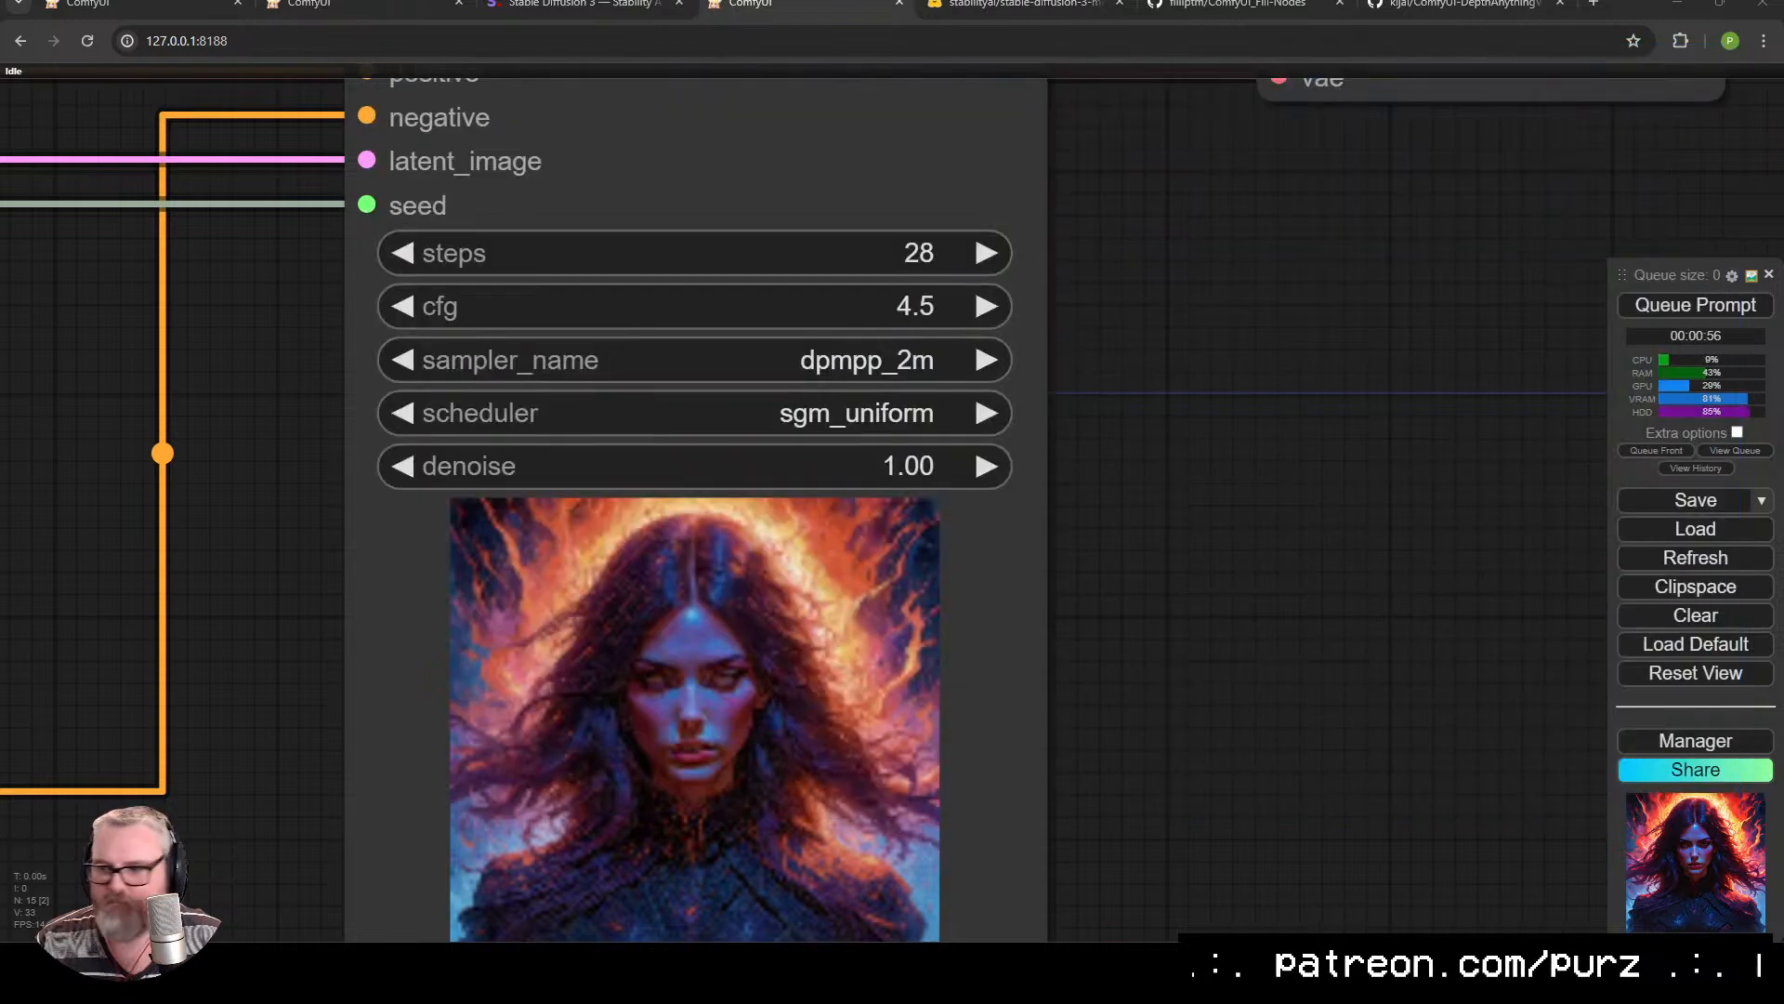
Close the VDO.Ninja browser tab and return to the ComfyUI-DepthAnythingV2 repository page.
{"action": "left_click", "coordinate": [1511, 963]}
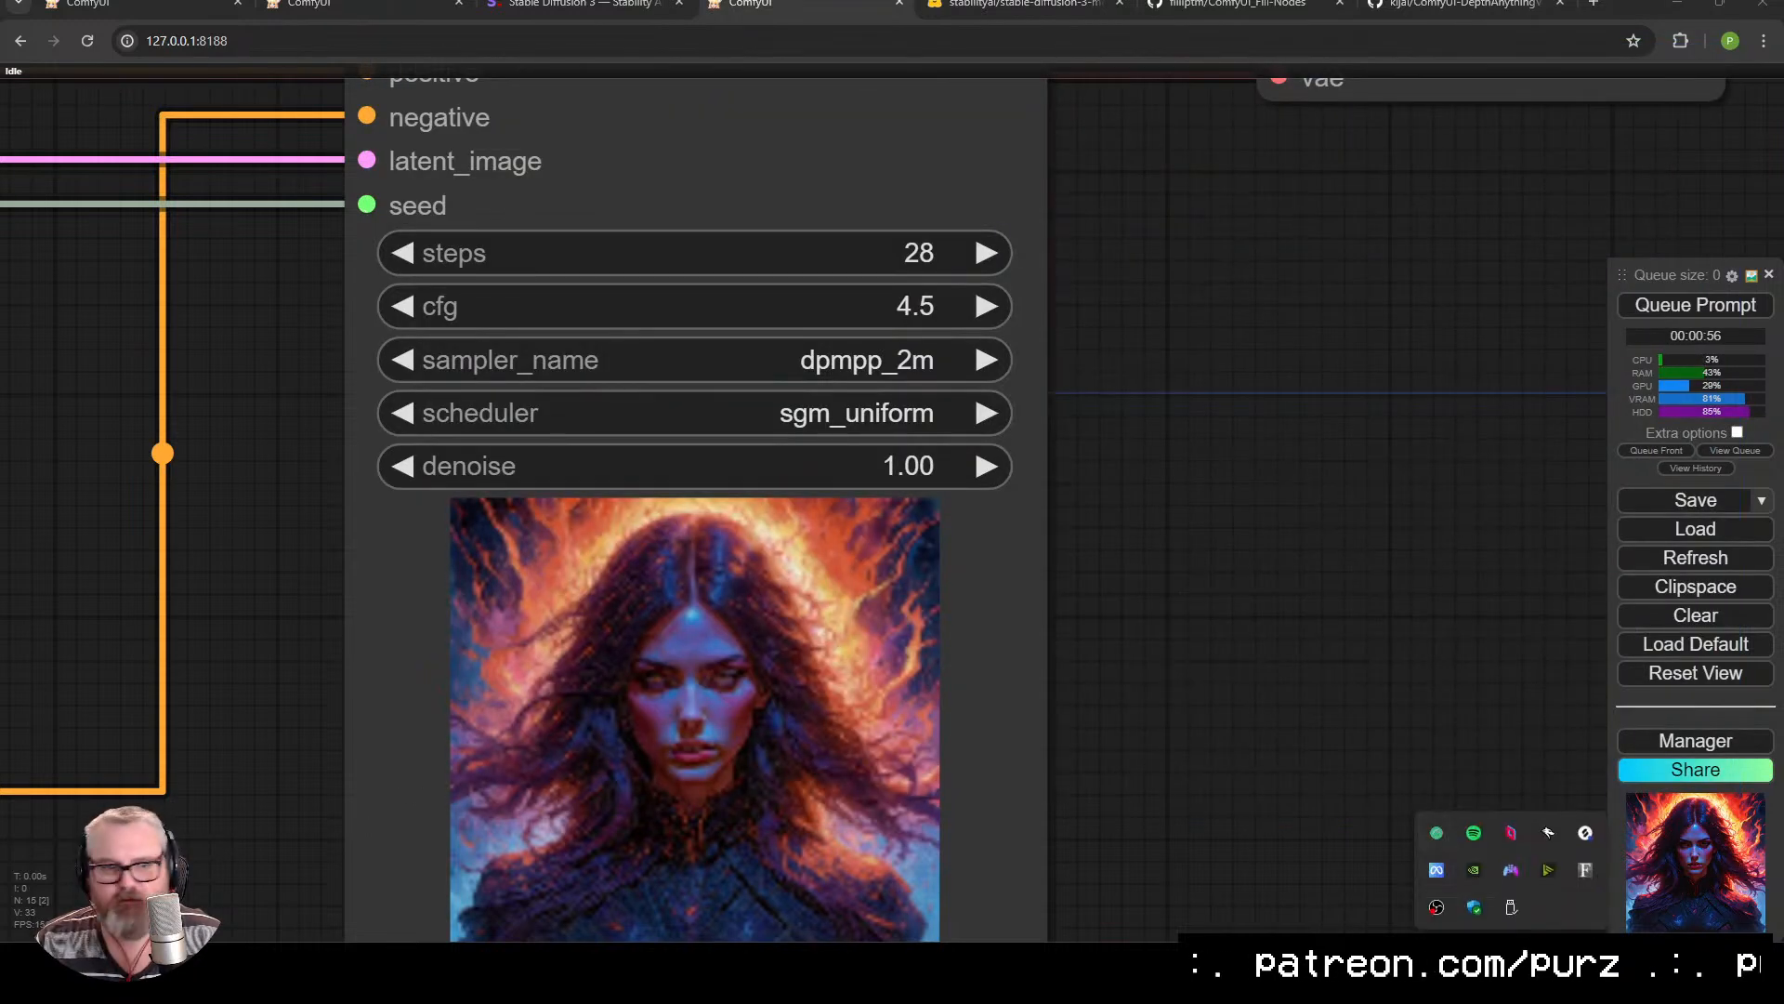
{"action": "left_click", "coordinate": [1511, 963]}
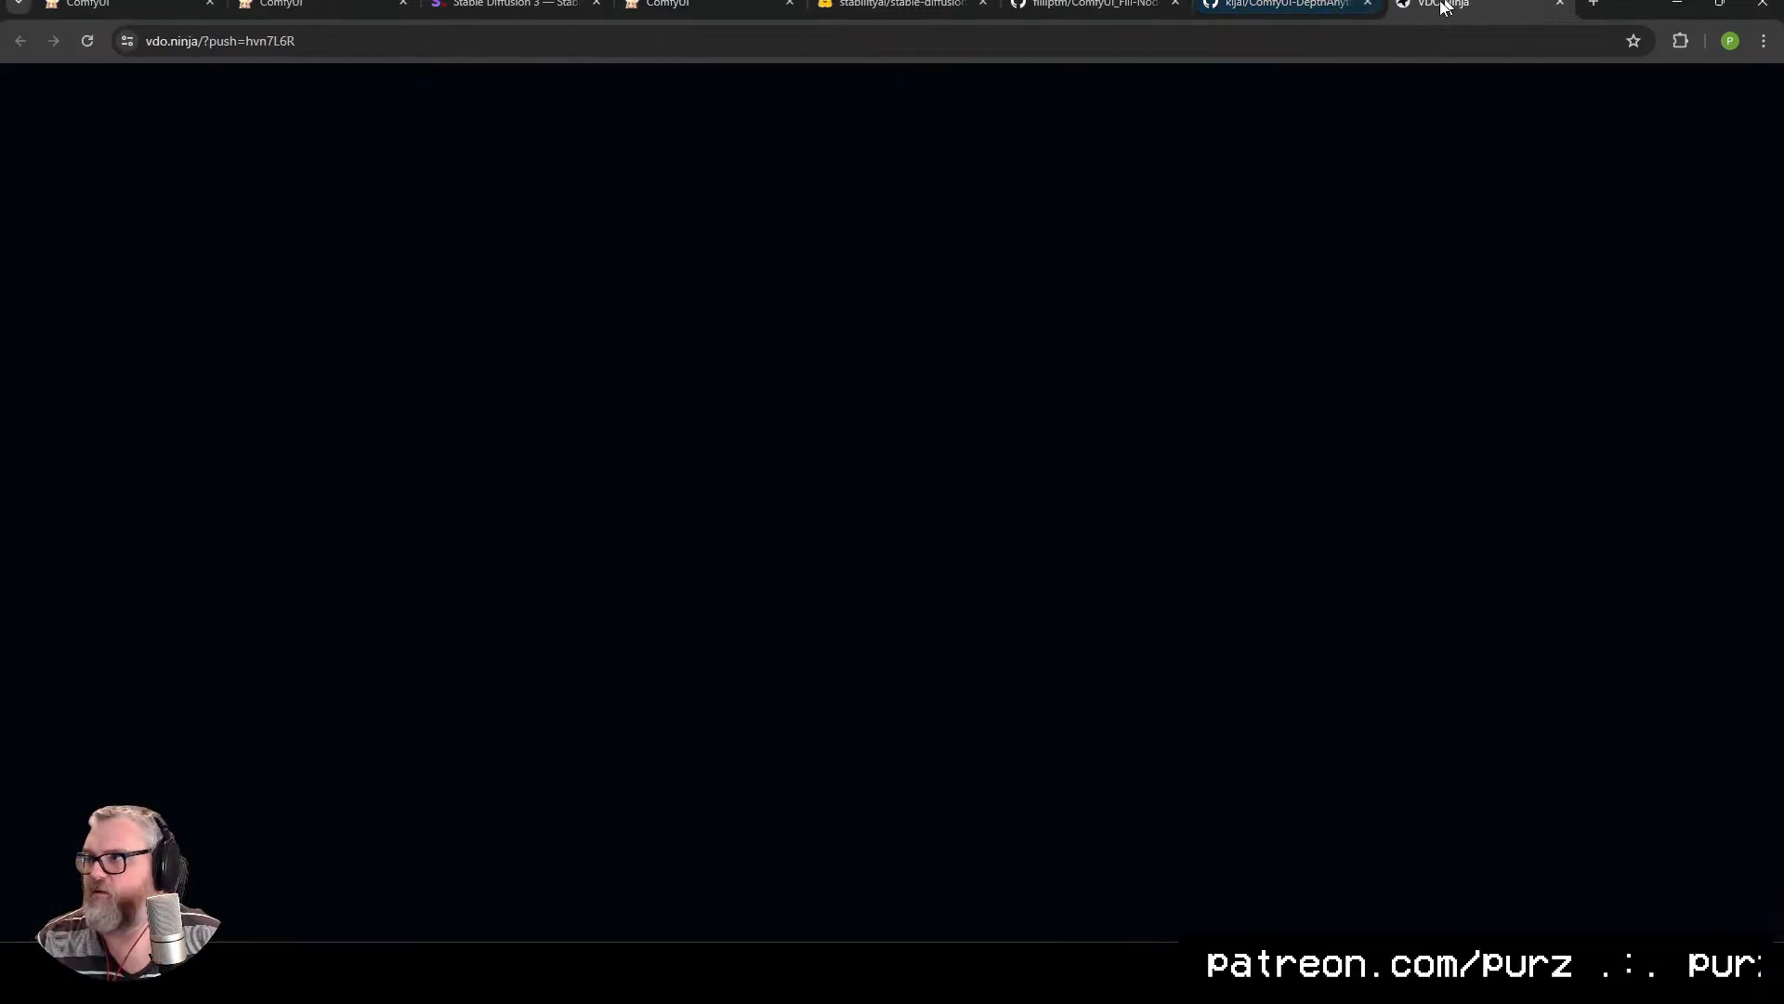
{"action": "middle_click", "coordinate": [1446, 6]}
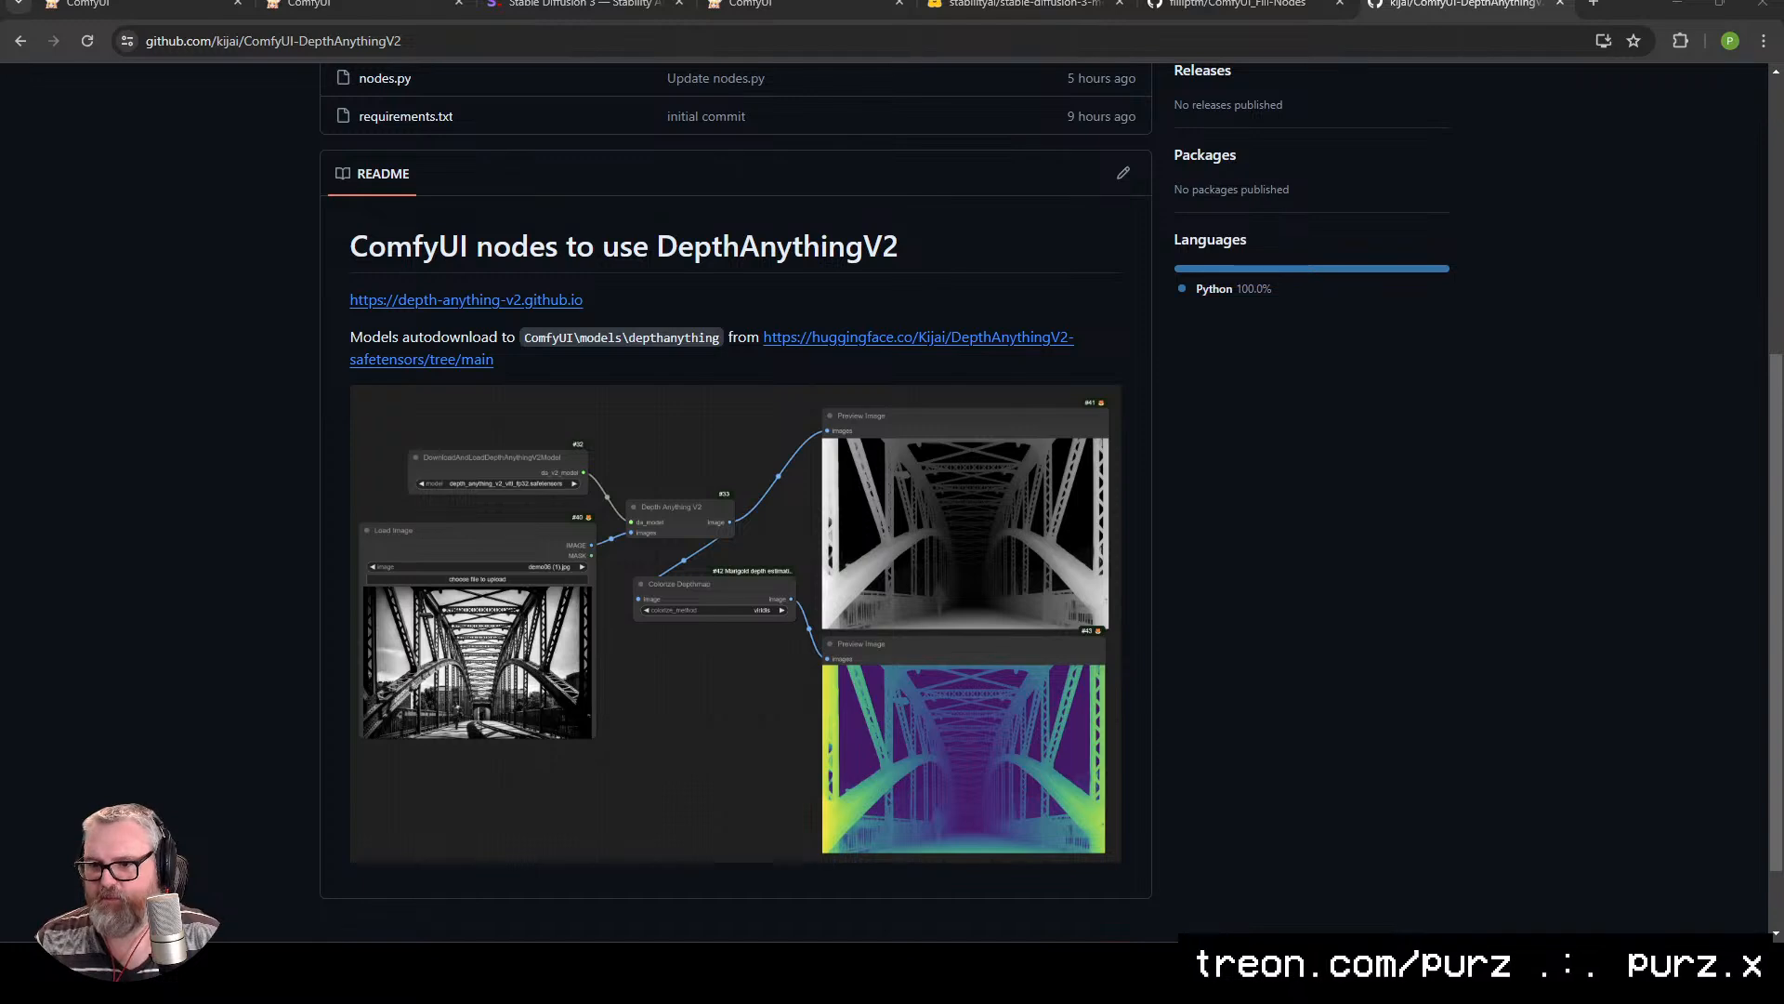
{"action": "mouse_move", "coordinate": [271, 969]}
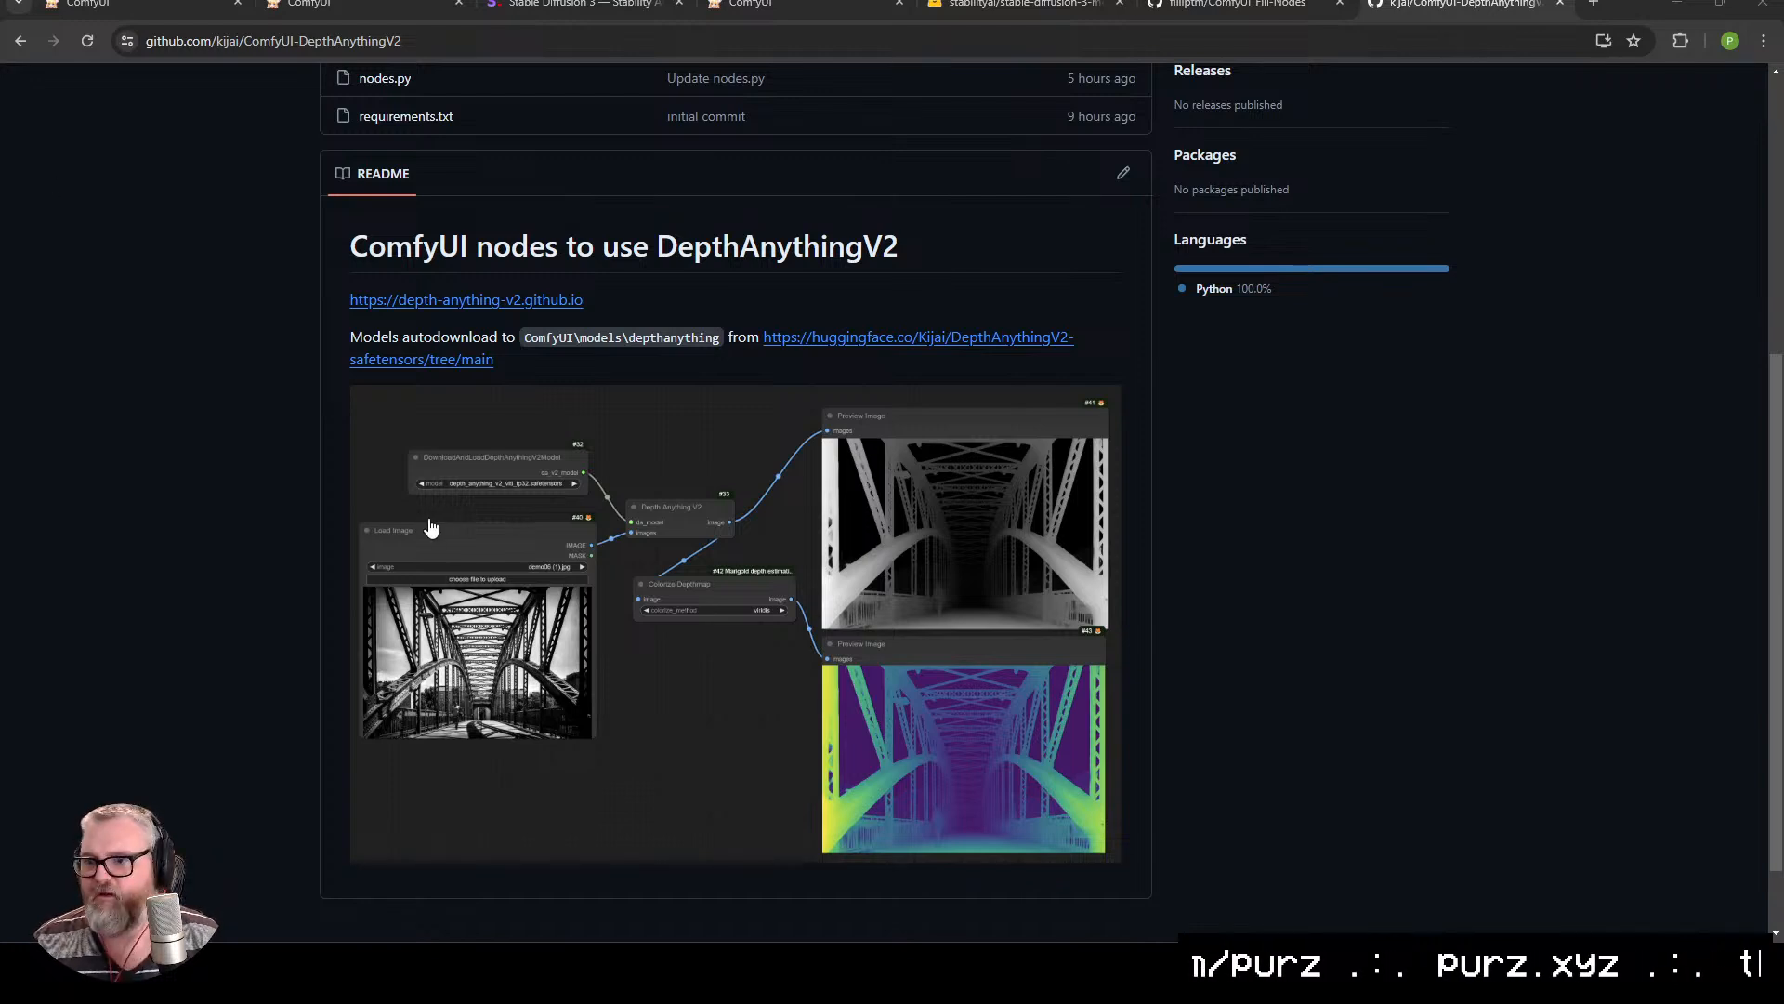
{"action": "mouse_move", "coordinate": [317, 964]}
{"action": "mouse_move", "coordinate": [189, 964]}
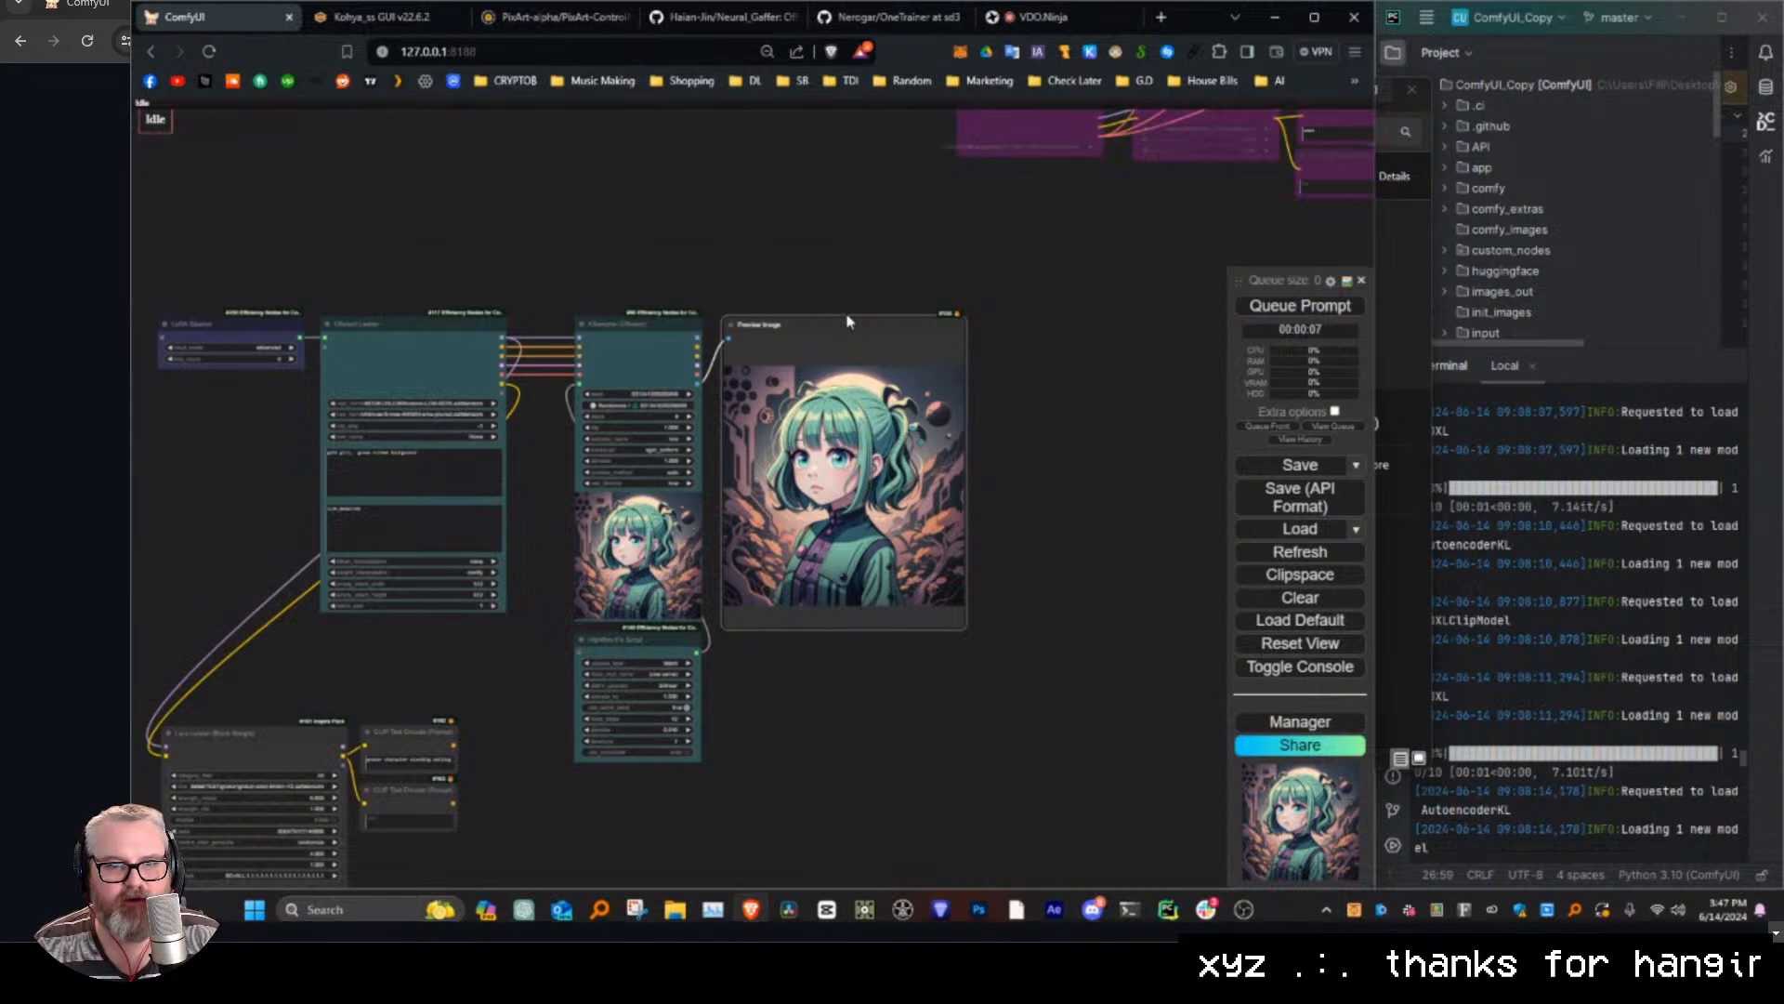
{"action": "left_click_drag", "start_coordinate": [793, 734], "coordinate": [1071, 649]}
{"action": "scroll", "coordinate": [933, 743], "scroll_direction": "down", "scroll_amount": 3}
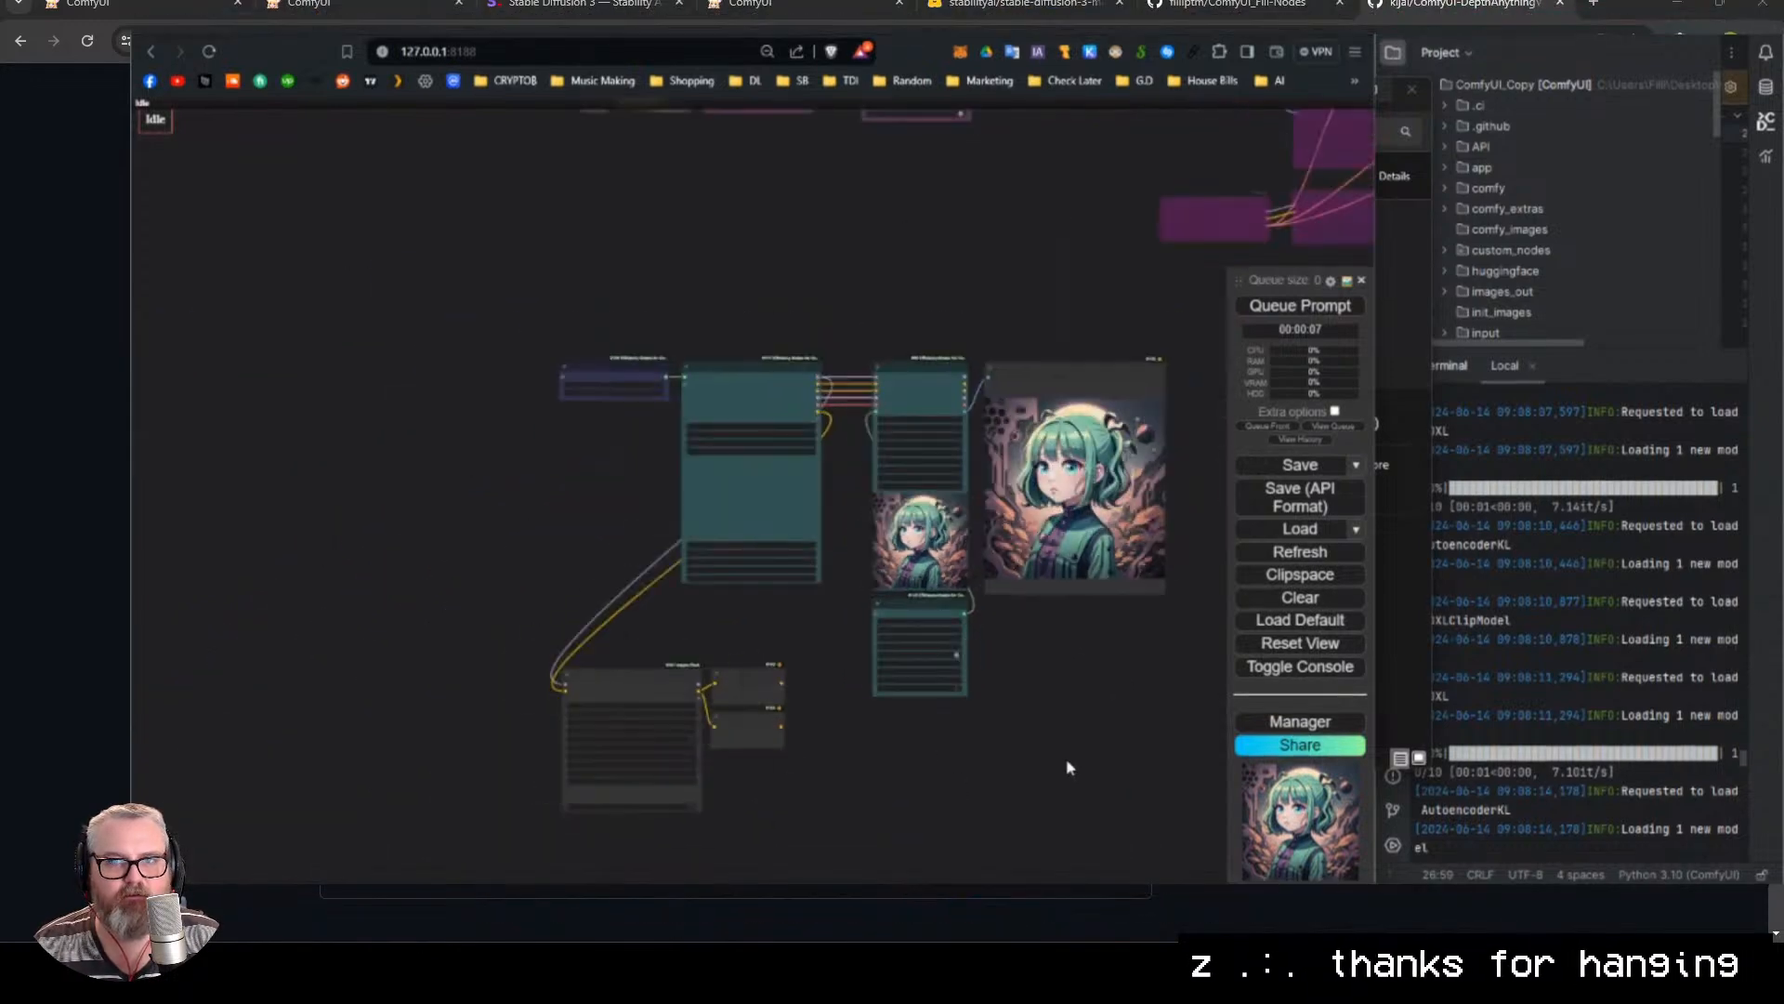
{"action": "left_click_drag", "start_coordinate": [1068, 765], "coordinate": [846, 717]}
{"action": "scroll", "coordinate": [893, 656], "scroll_direction": "up", "scroll_amount": 1}
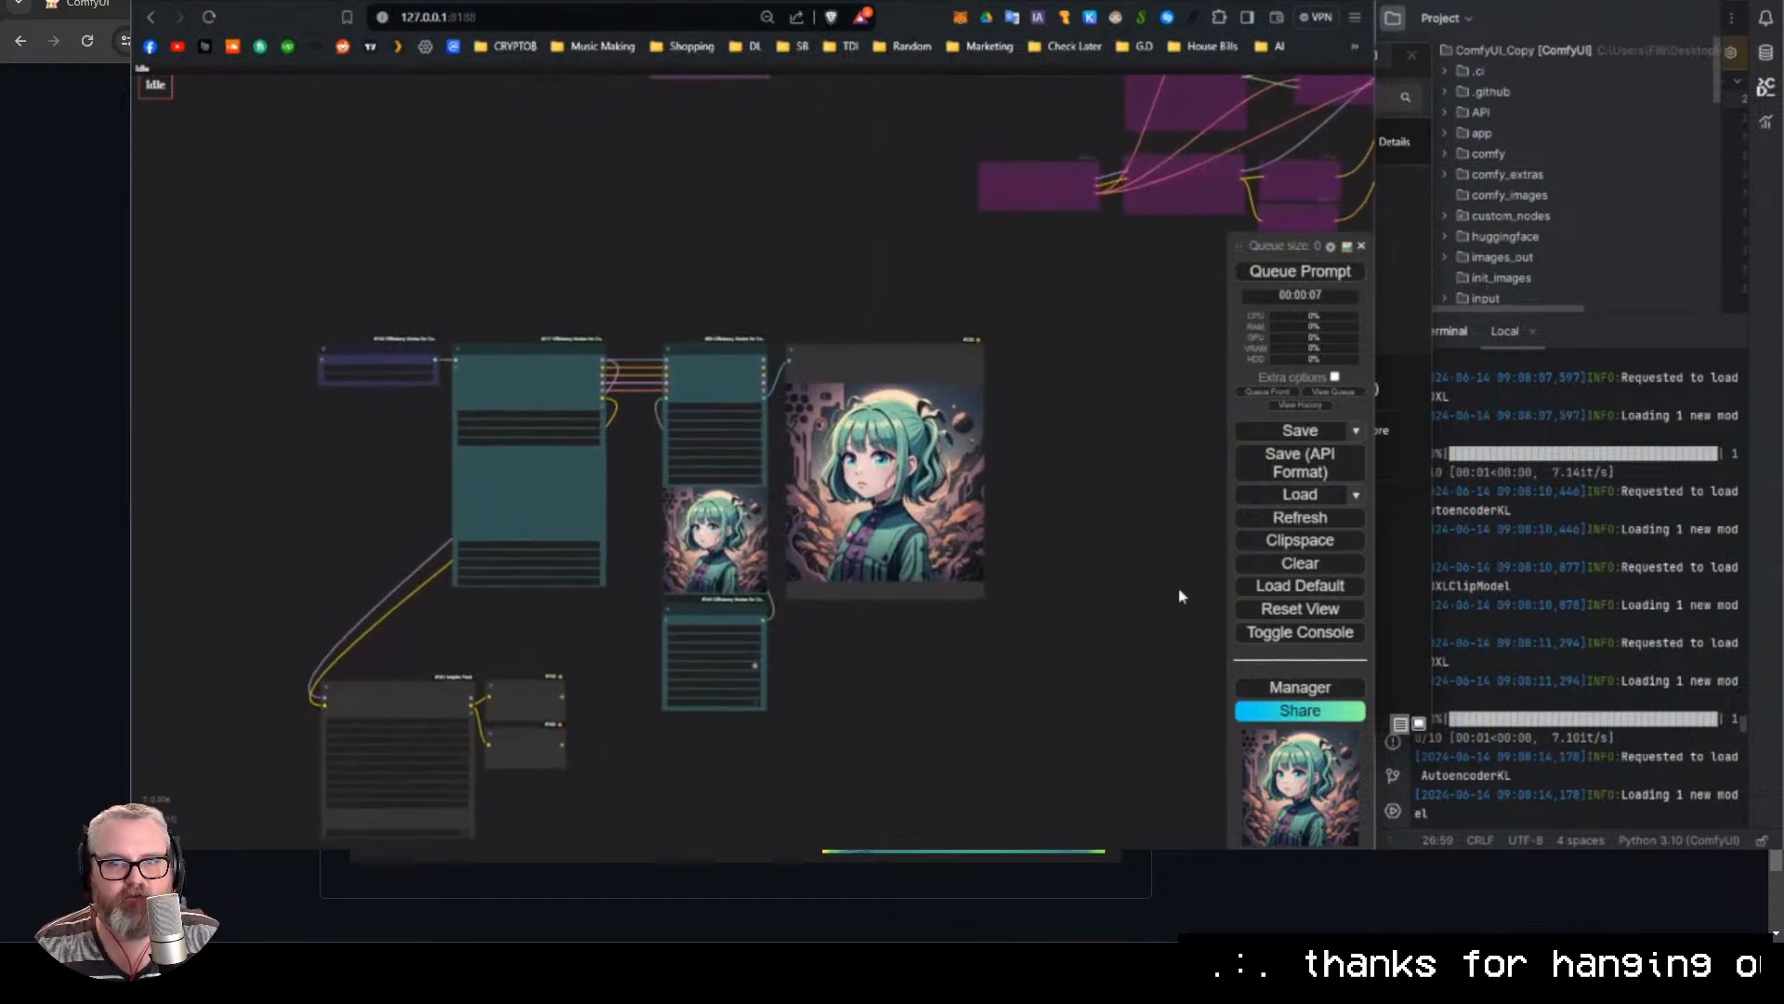
{"action": "left_click", "coordinate": [1429, 325]}
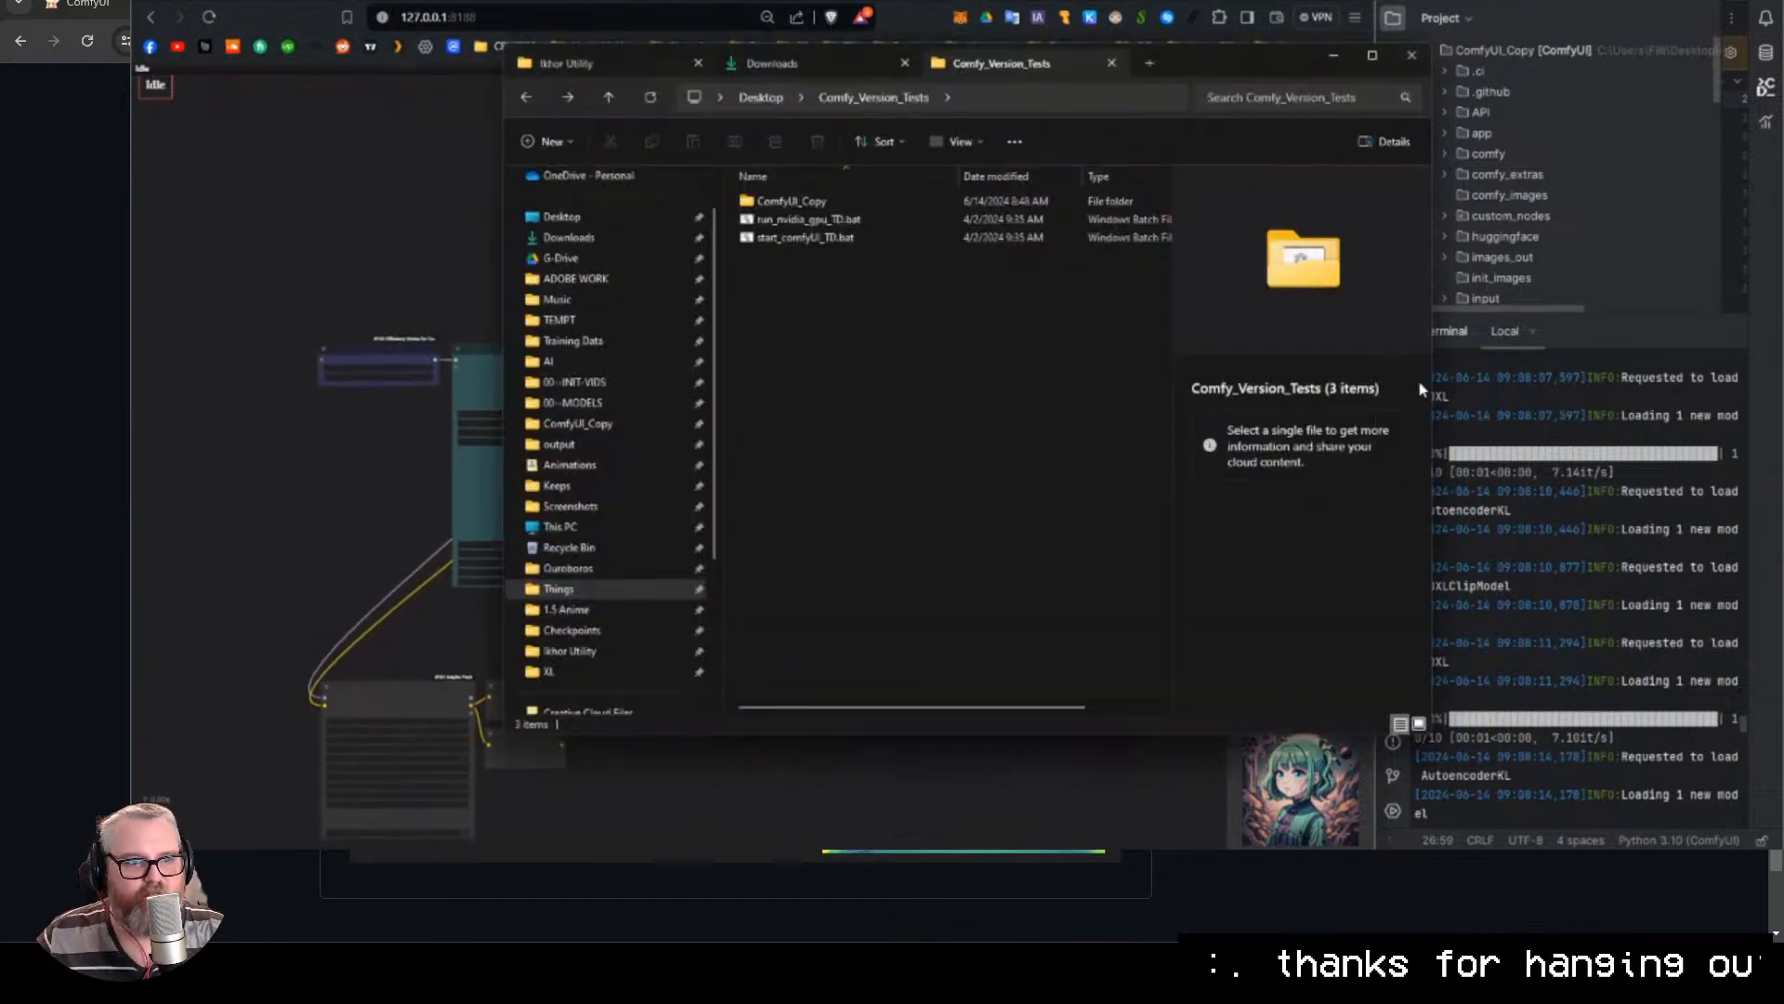
{"action": "left_click", "coordinate": [1333, 63]}
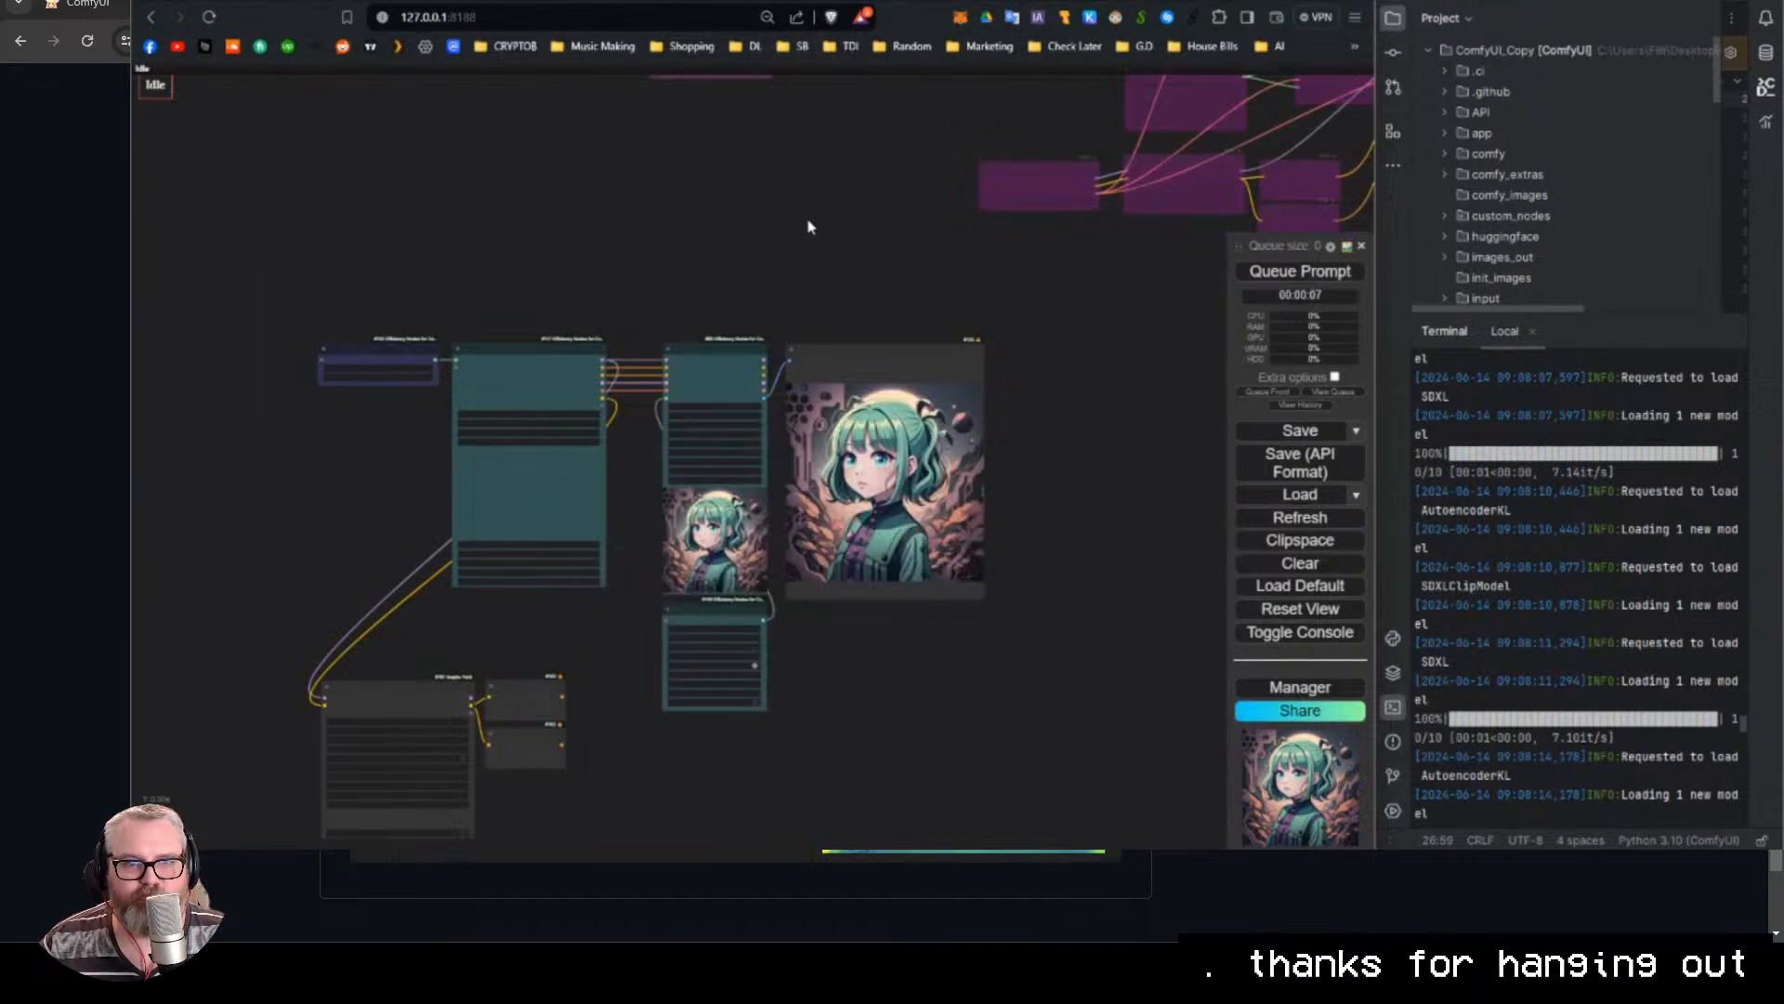
Select every node of the existing workflows and delete them all to leave an empty canvas.
{"action": "scroll", "coordinate": [605, 331], "scroll_direction": "up", "scroll_amount": 4}
{"action": "scroll", "coordinate": [359, 385], "scroll_direction": "down", "scroll_amount": 4}
{"action": "scroll", "coordinate": [920, 264], "scroll_direction": "up", "scroll_amount": 3}
{"action": "left_click_drag", "start_coordinate": [331, 441], "coordinate": [699, 357]}
{"action": "scroll", "coordinate": [923, 267], "scroll_direction": "down", "scroll_amount": 8}
{"action": "scroll", "coordinate": [815, 276], "scroll_direction": "up", "scroll_amount": 3}
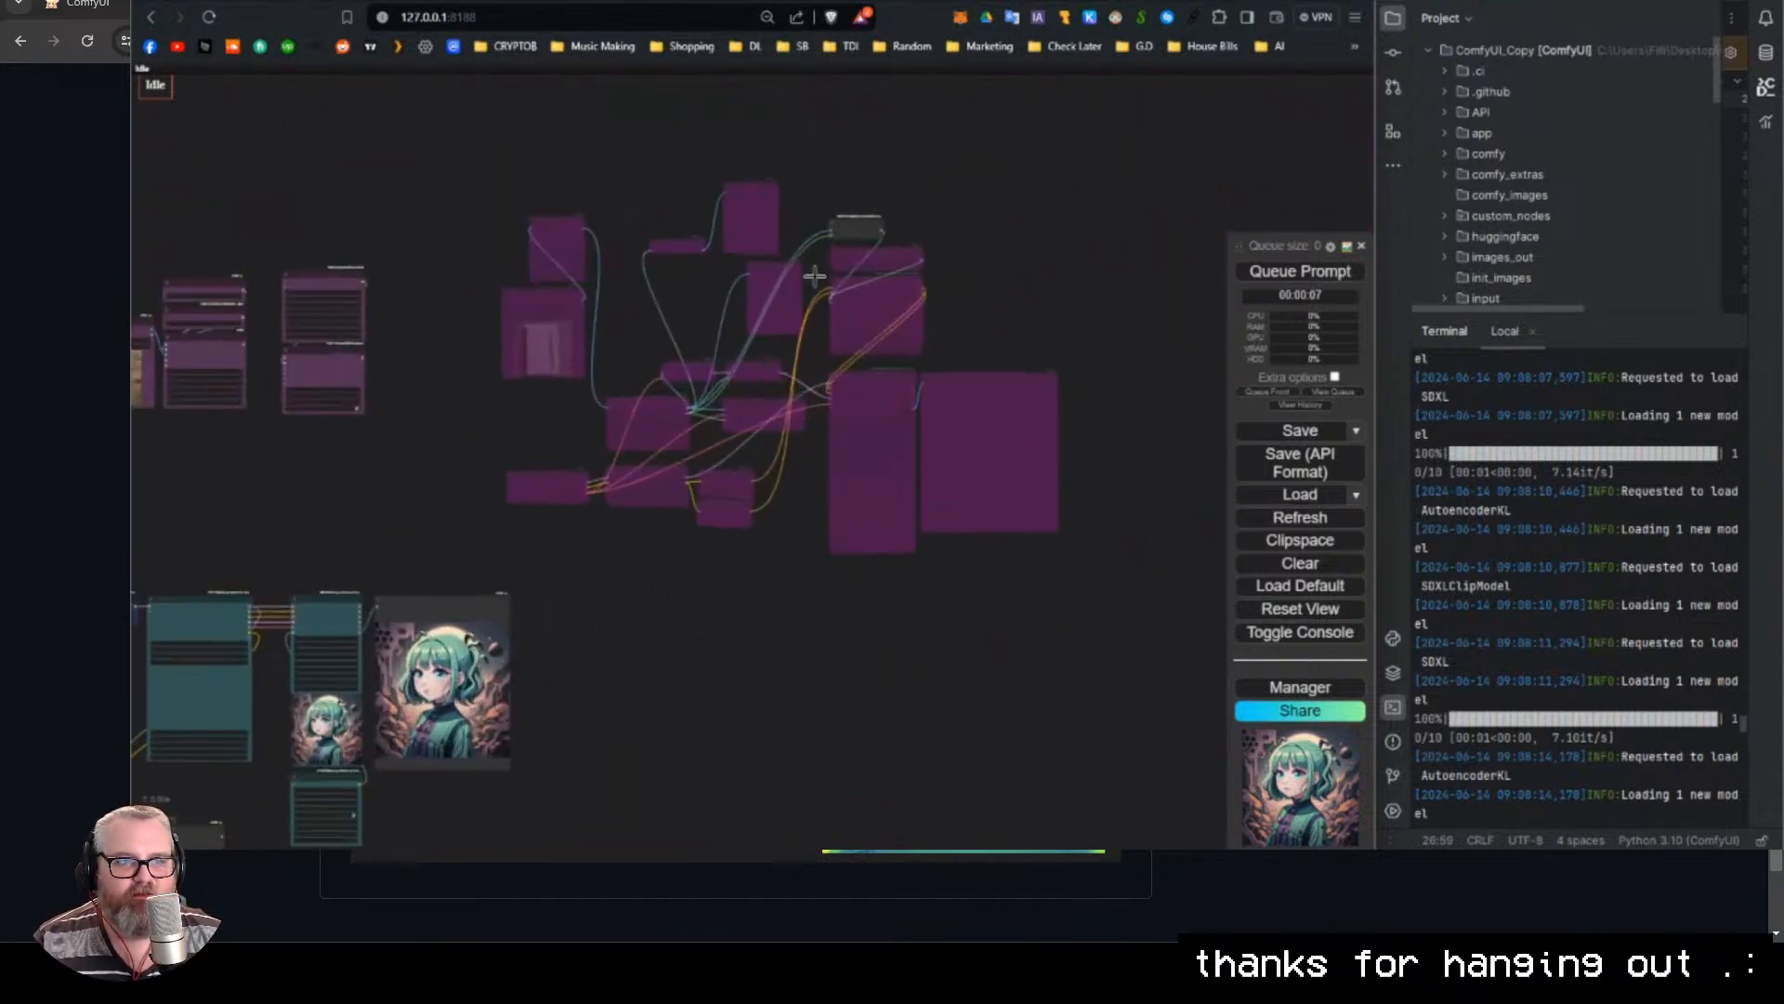
{"action": "left_click_drag", "start_coordinate": [1093, 533], "coordinate": [1094, 534]}
{"action": "left_click_drag", "start_coordinate": [743, 682], "coordinate": [1072, 417]}
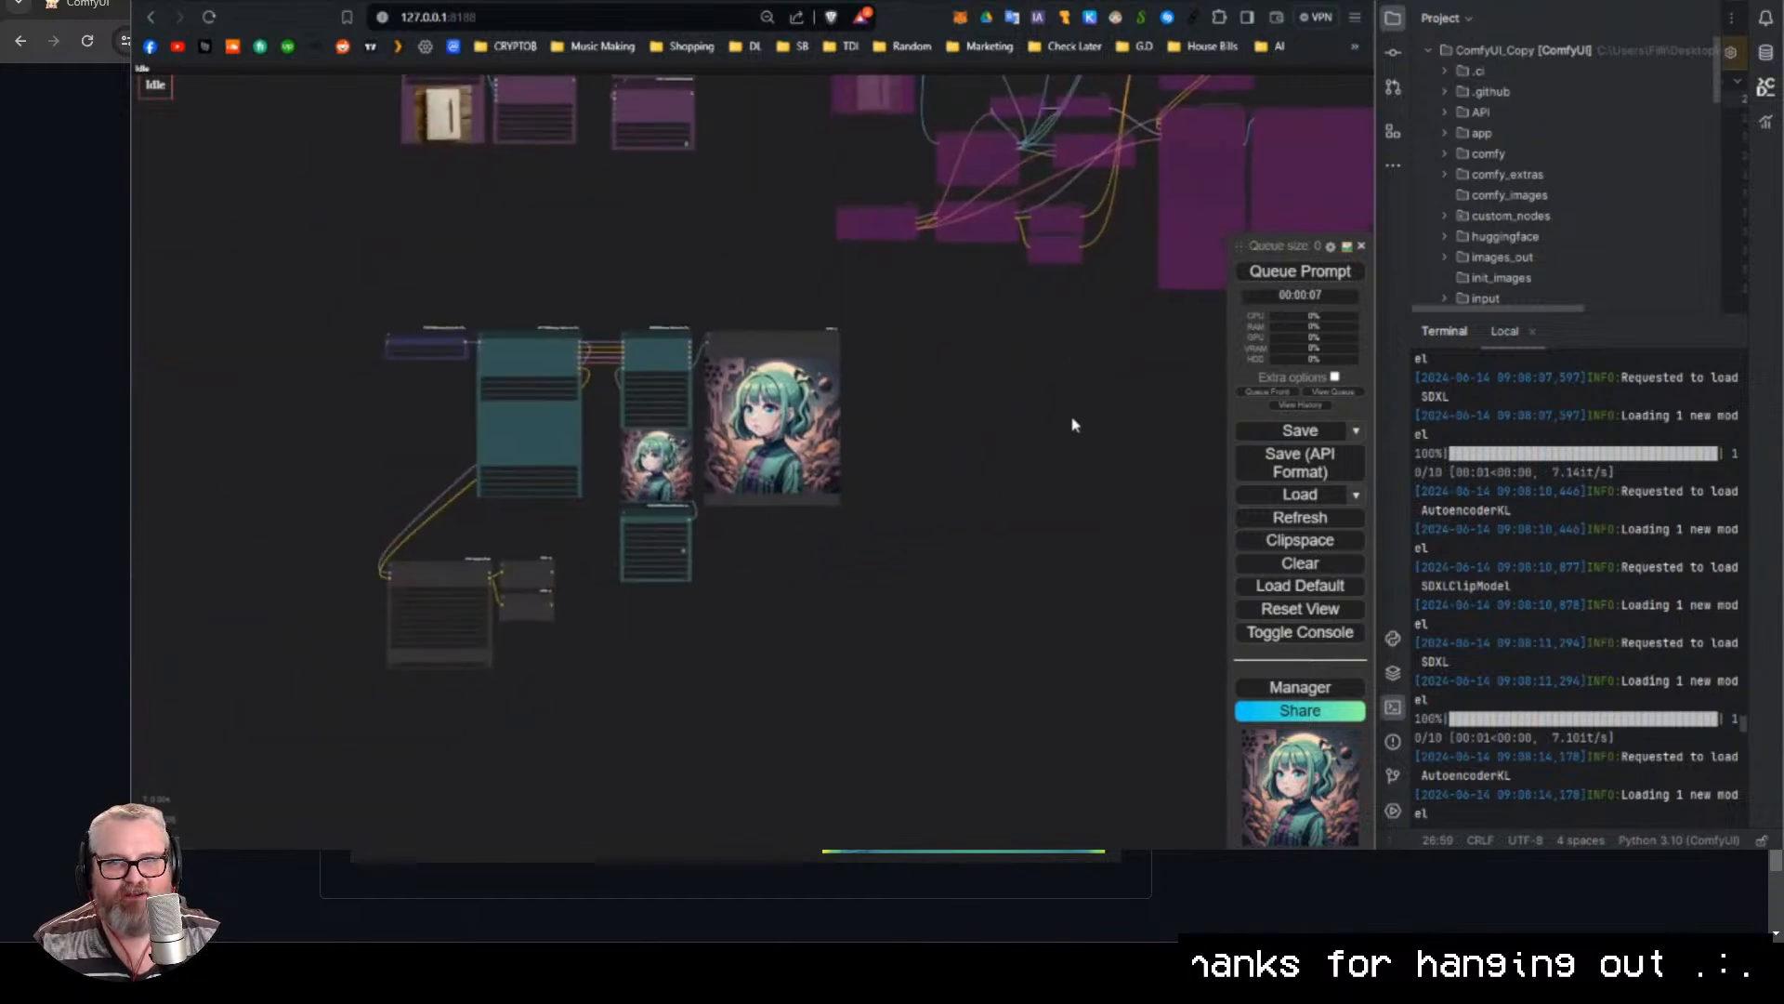
{"action": "scroll", "coordinate": [1041, 483], "scroll_direction": "down", "scroll_amount": 2}
{"action": "left_click_drag", "start_coordinate": [1044, 483], "coordinate": [860, 511]}
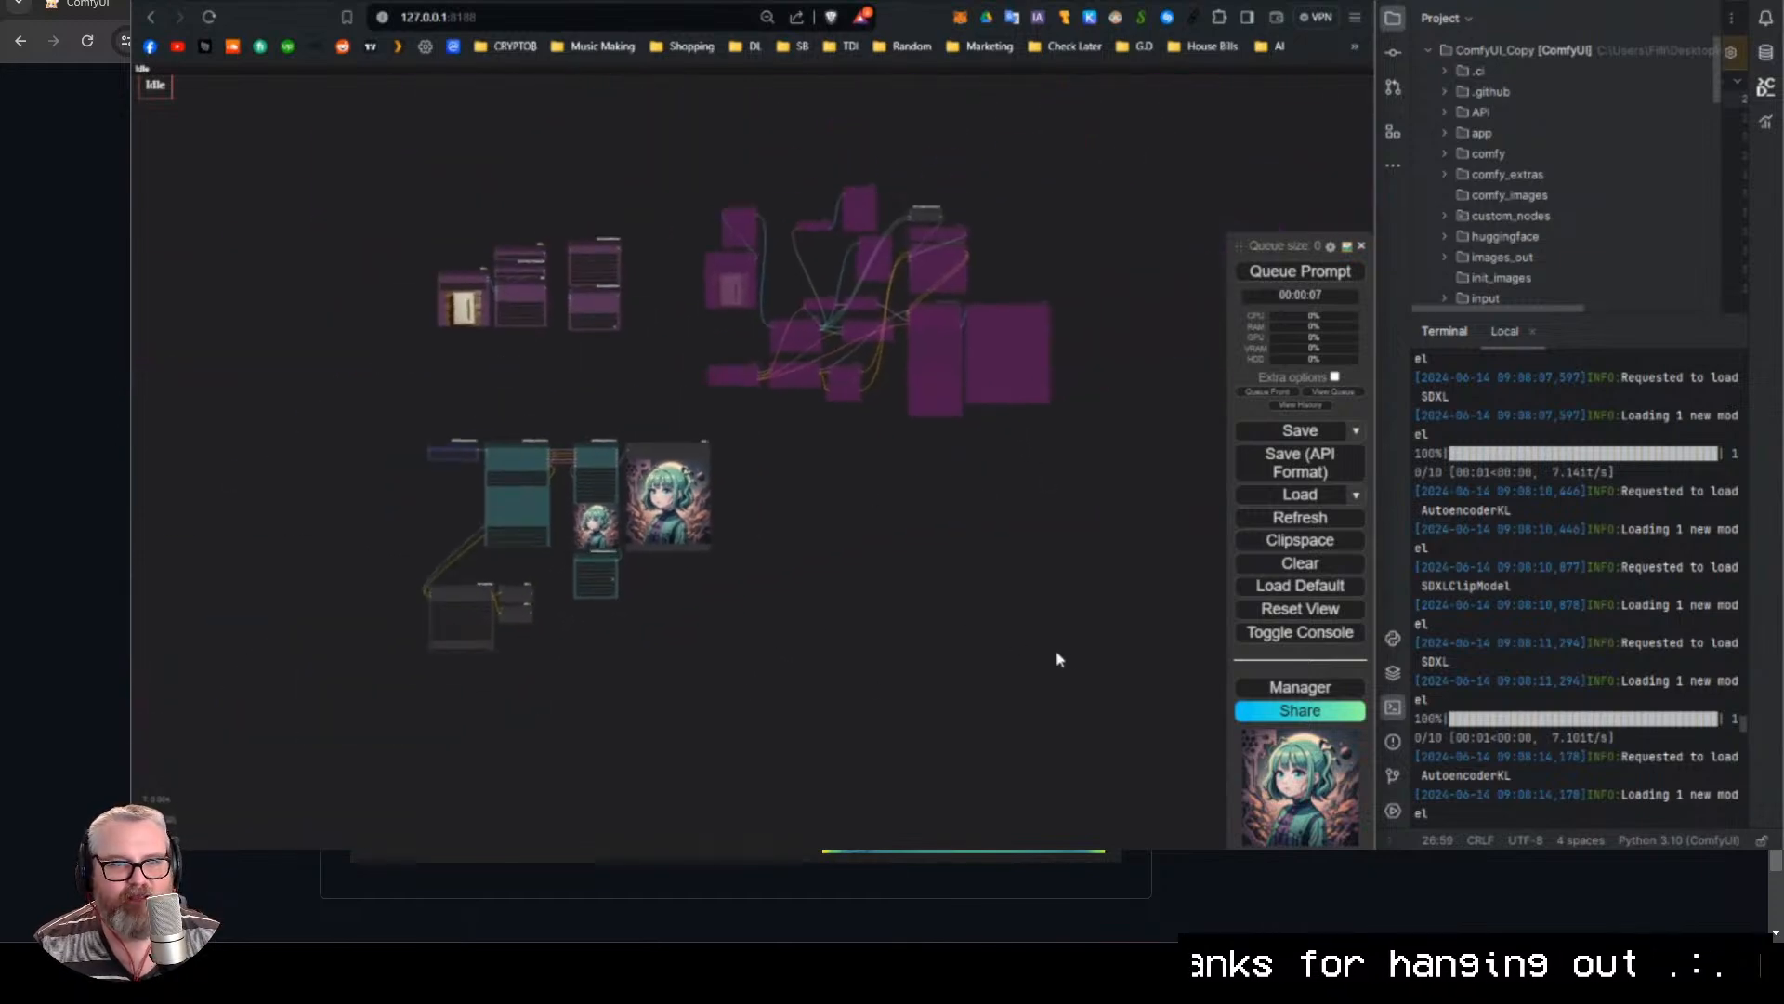
{"action": "left_click_drag", "start_coordinate": [1066, 665], "coordinate": [376, 154]}
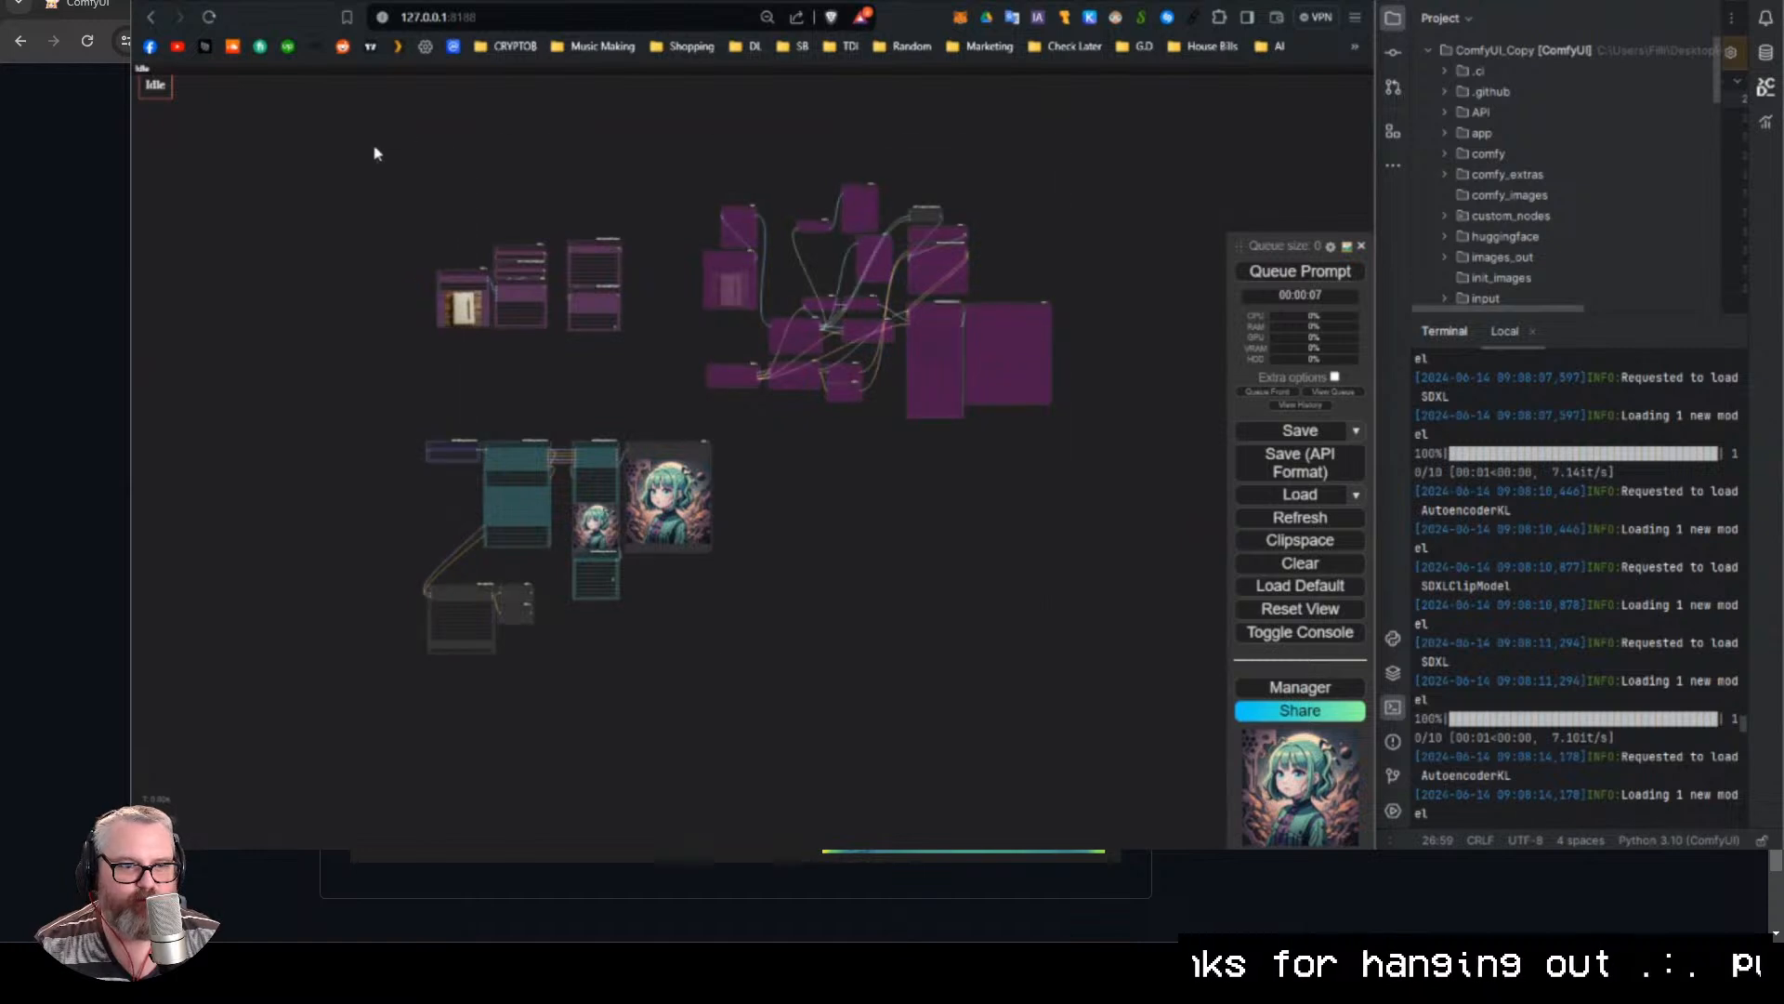
{"action": "key", "text": "Delete"}
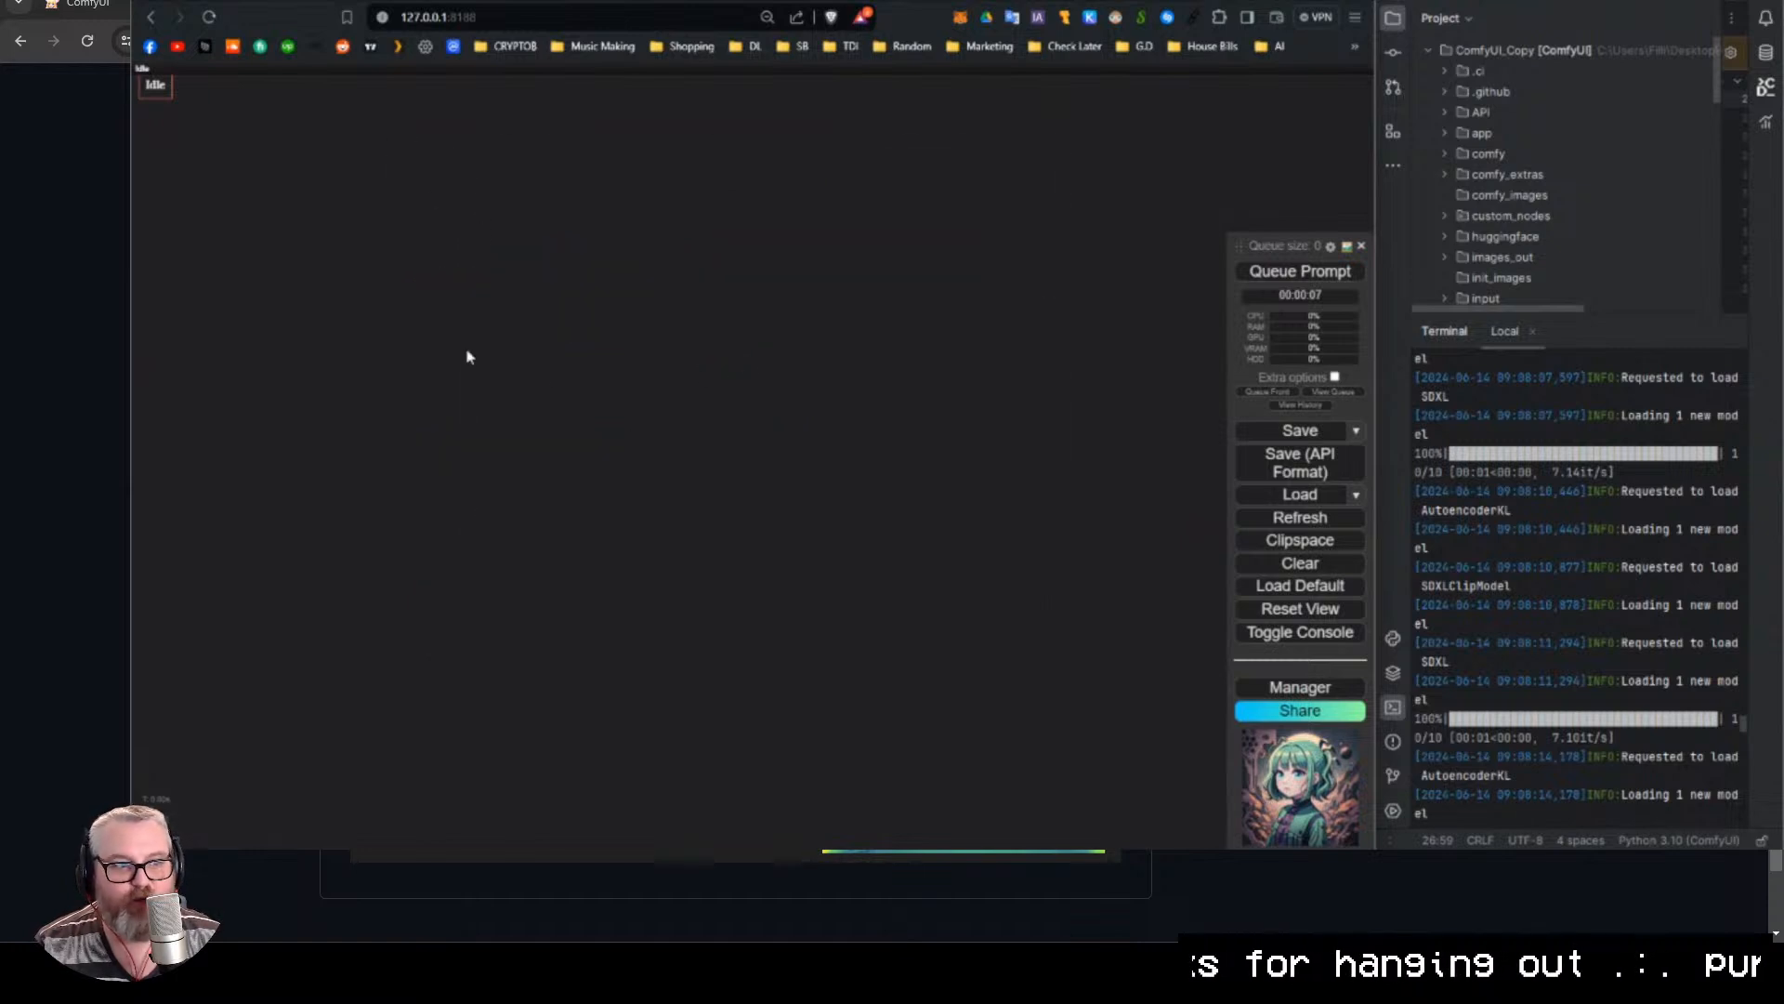
Add an FL Image Randomizer node to the empty canvas and place it as the start of the first column.
{"action": "double_click", "coordinate": [476, 347]}
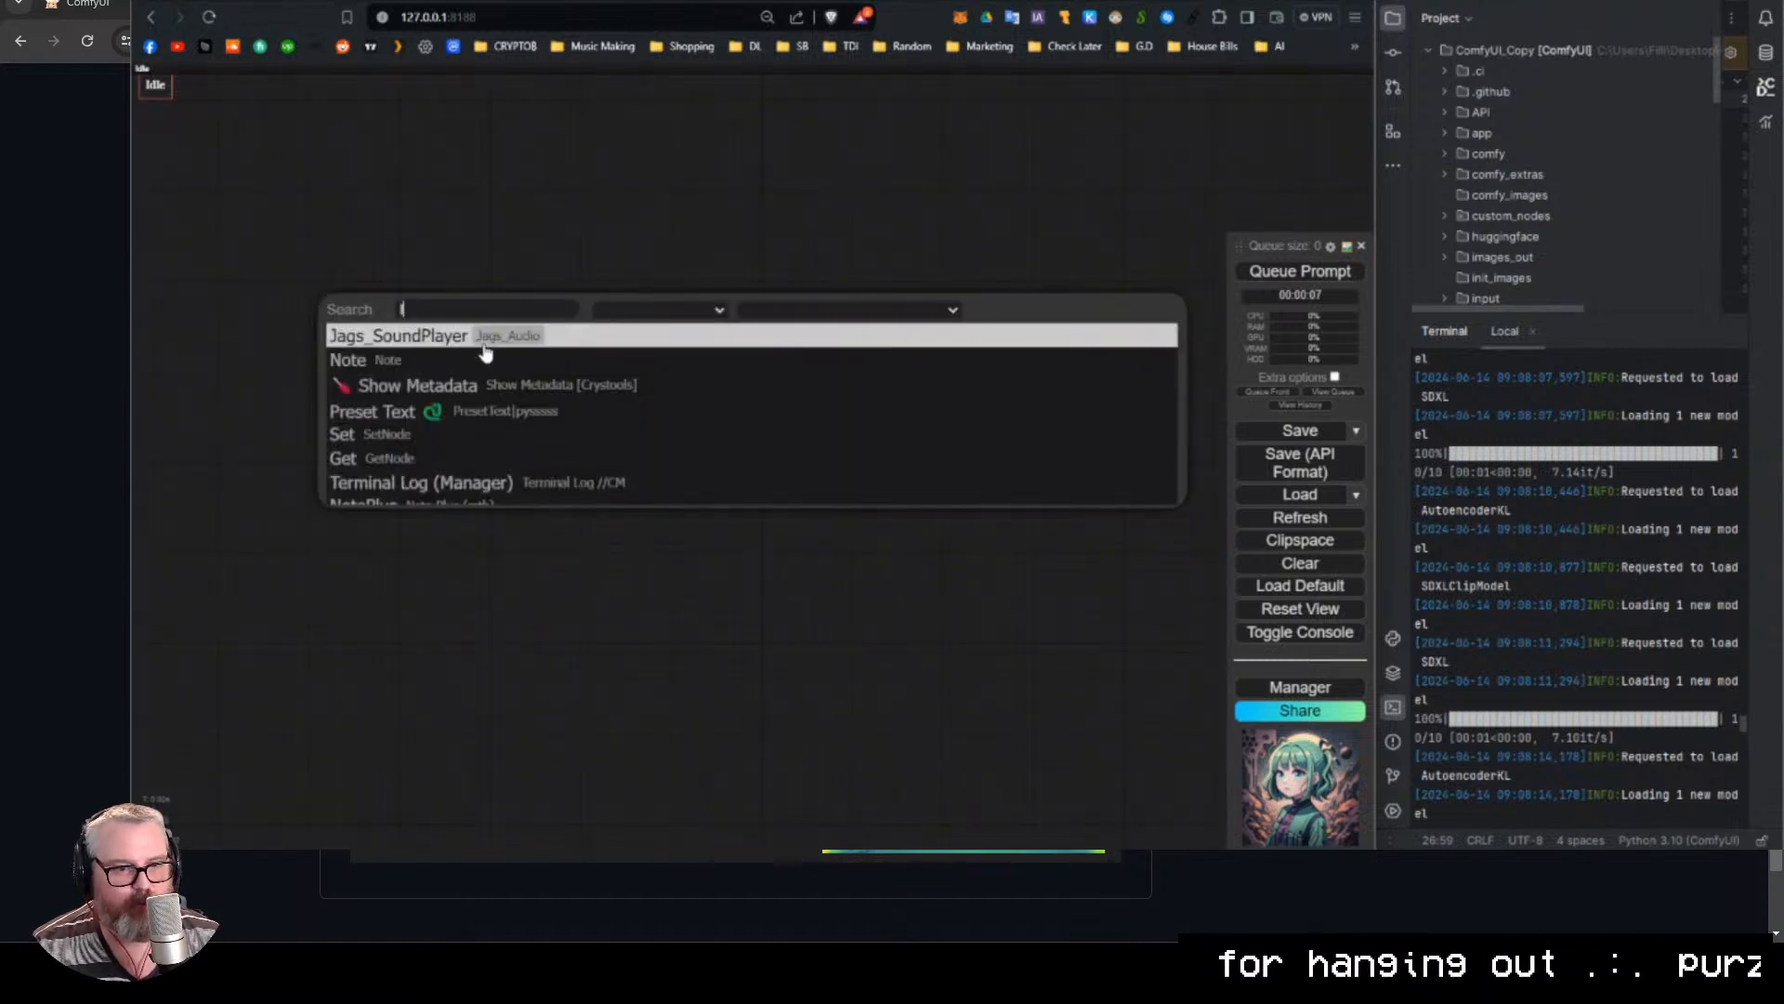
{"action": "type", "text": "fl"}
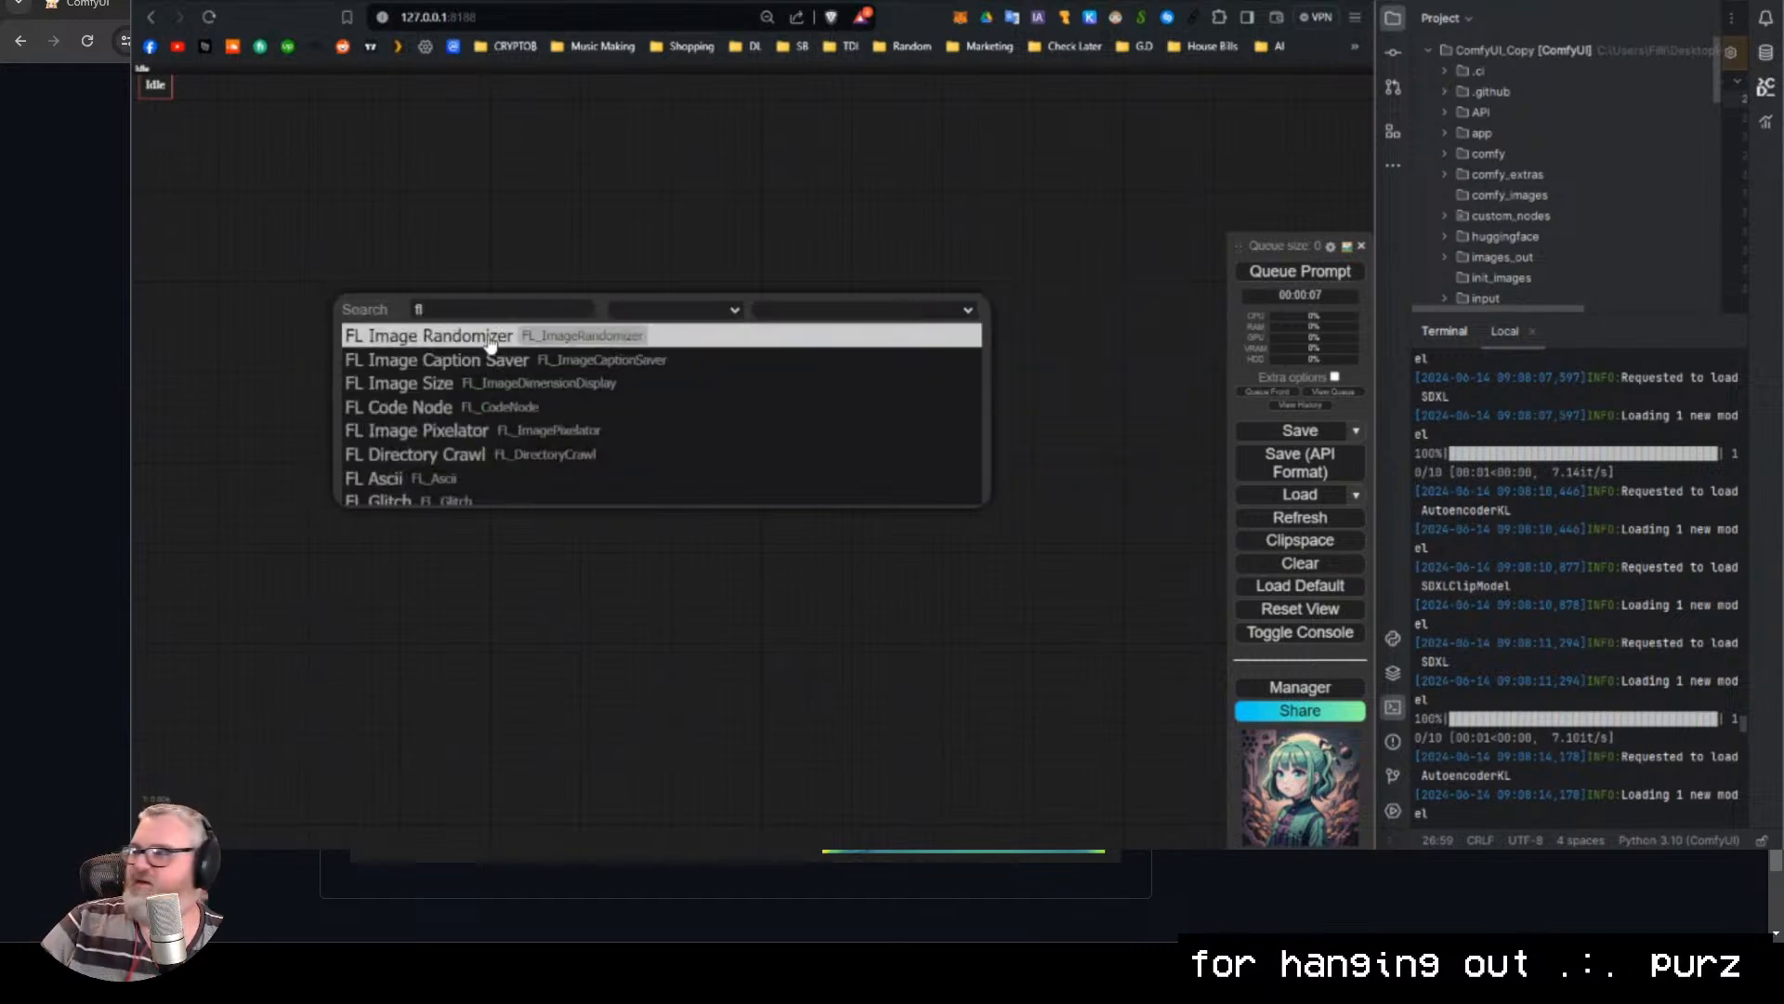
{"action": "left_click", "coordinate": [490, 337]}
{"action": "left_click_drag", "start_coordinate": [554, 304], "coordinate": [383, 148]}
Add an FL Image Caption Saver node and place it directly beneath the FL Image Randomizer.
{"action": "double_click", "coordinate": [417, 384]}
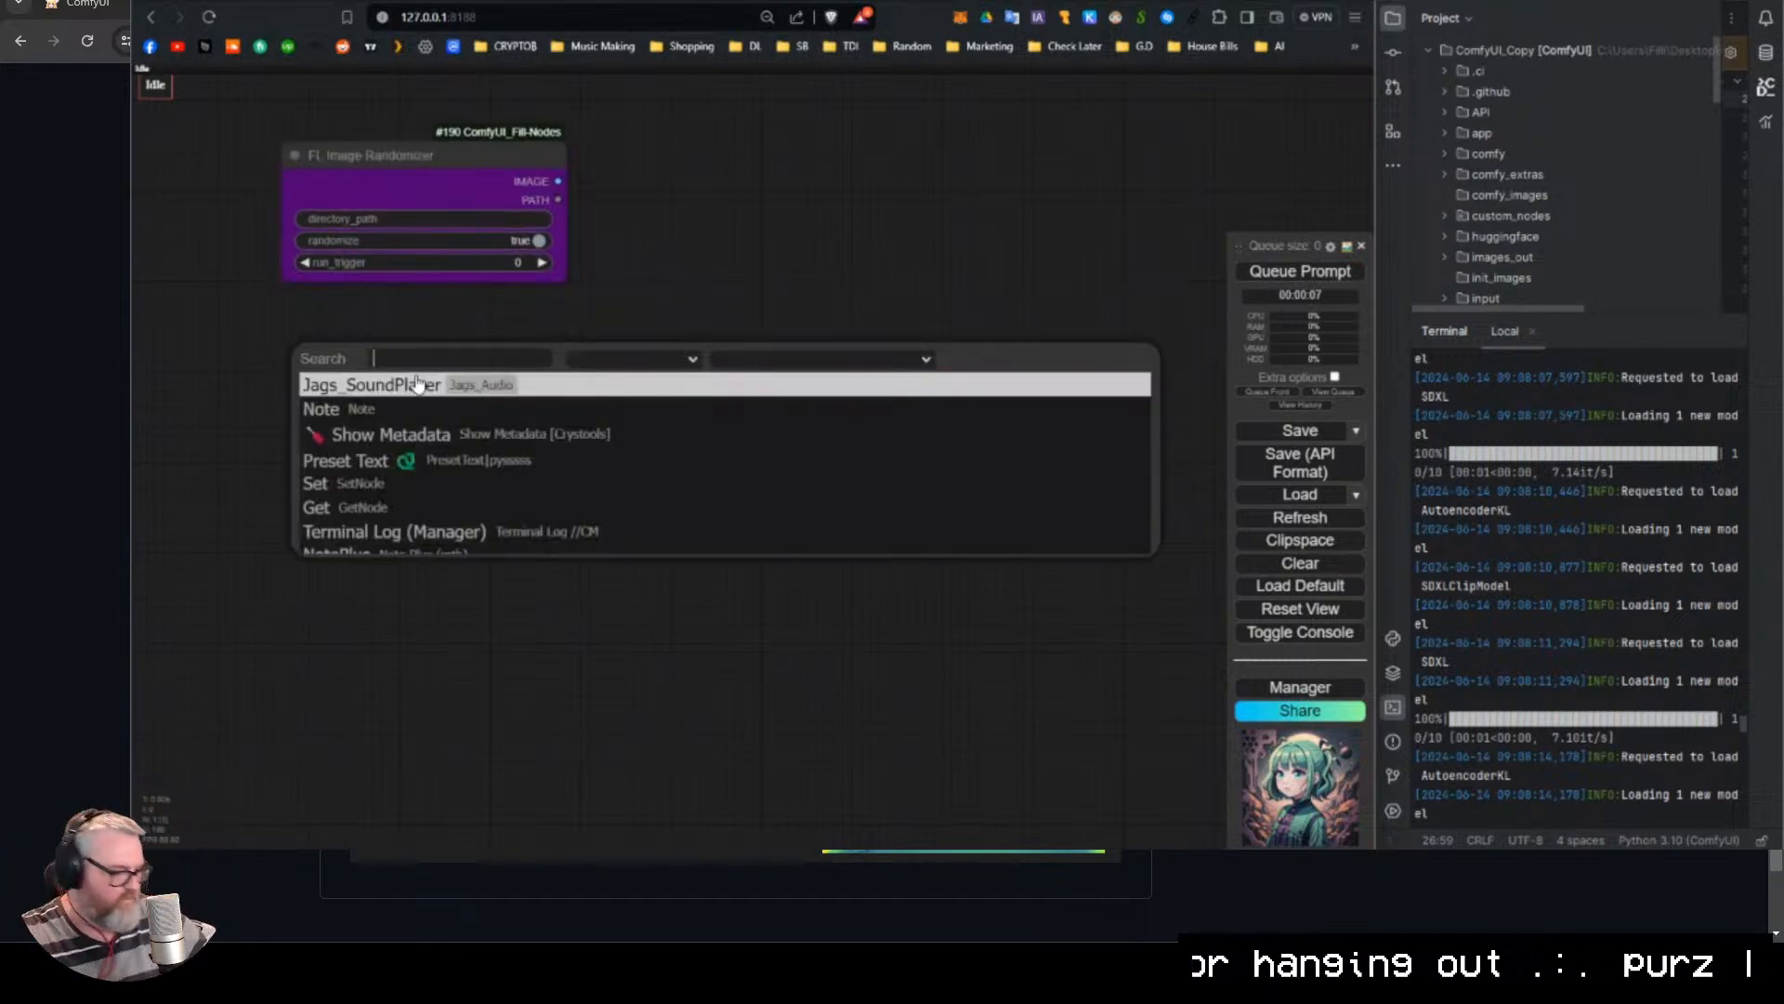
{"action": "type", "text": "fl"}
{"action": "left_click", "coordinate": [411, 409]}
{"action": "left_click_drag", "start_coordinate": [550, 380], "coordinate": [409, 344]}
Add an FL Image Size node and place it beneath the FL Image Caption Saver.
{"action": "double_click", "coordinate": [477, 578]}
{"action": "type", "text": "fl"}
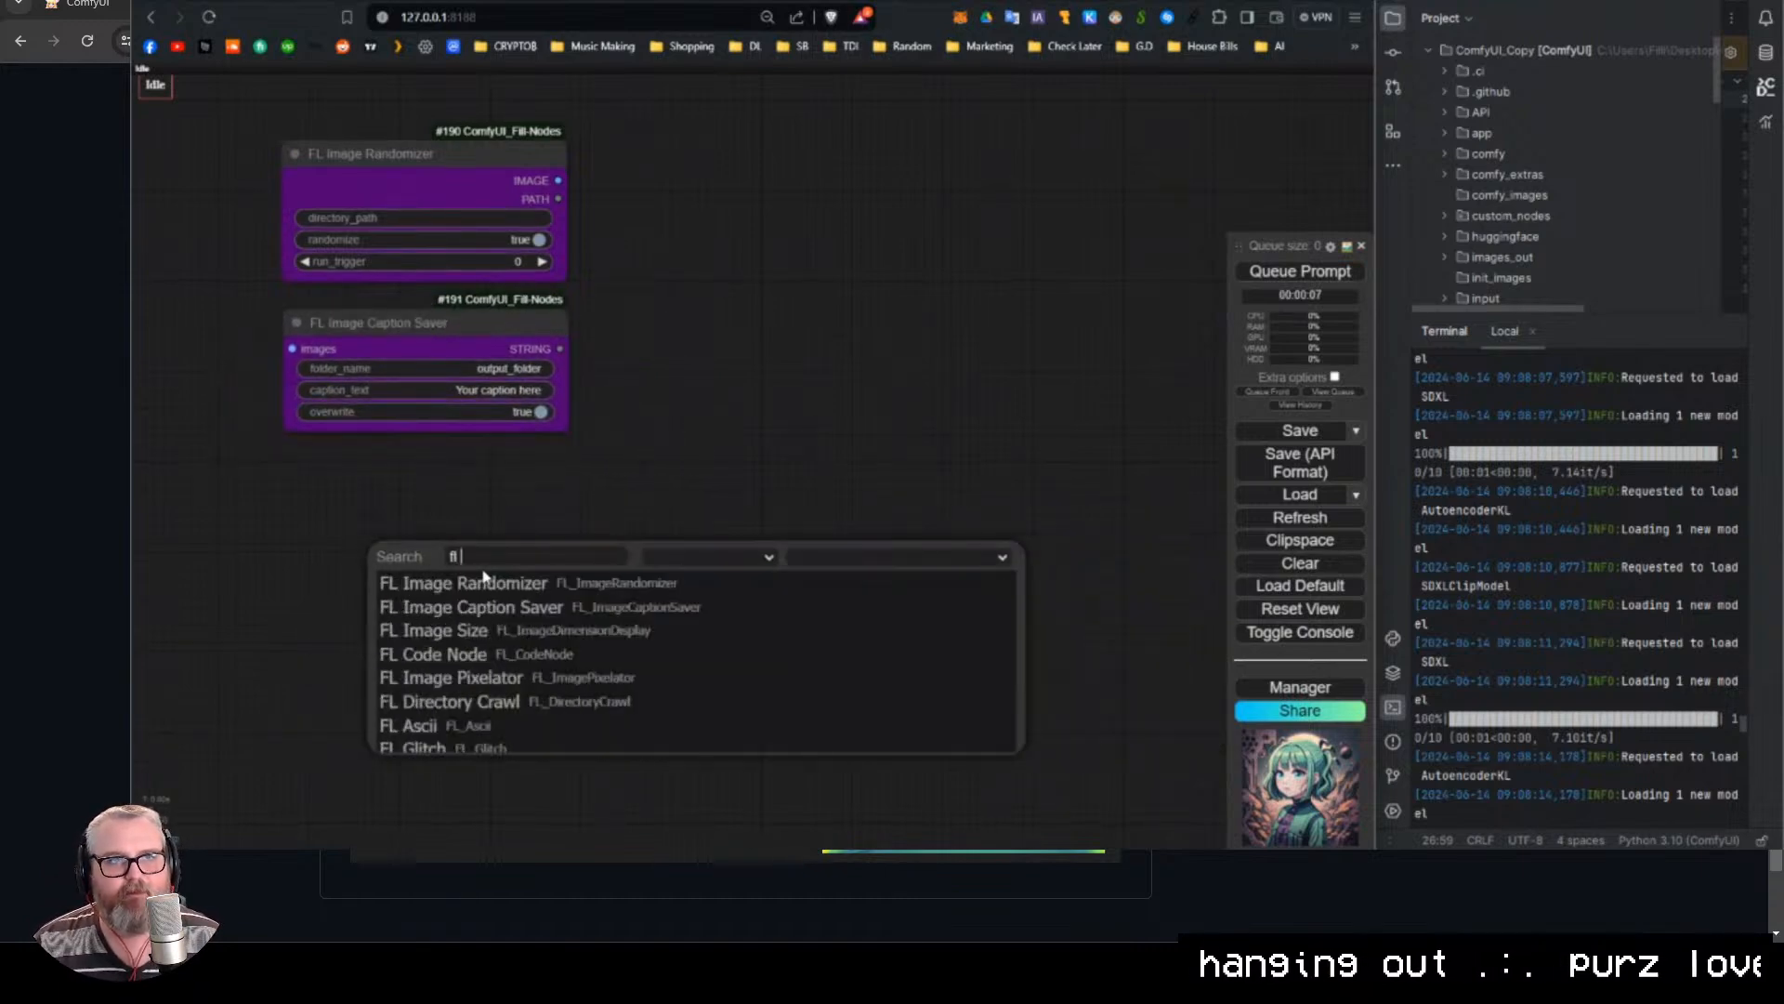
{"action": "key", "text": "Down"}
{"action": "key", "text": "Down"}
{"action": "key", "text": "Return"}
{"action": "left_click_drag", "start_coordinate": [576, 557], "coordinate": [413, 477]}
Add an FL Code Node and place it beneath the FL Image Size node.
{"action": "double_click", "coordinate": [345, 565]}
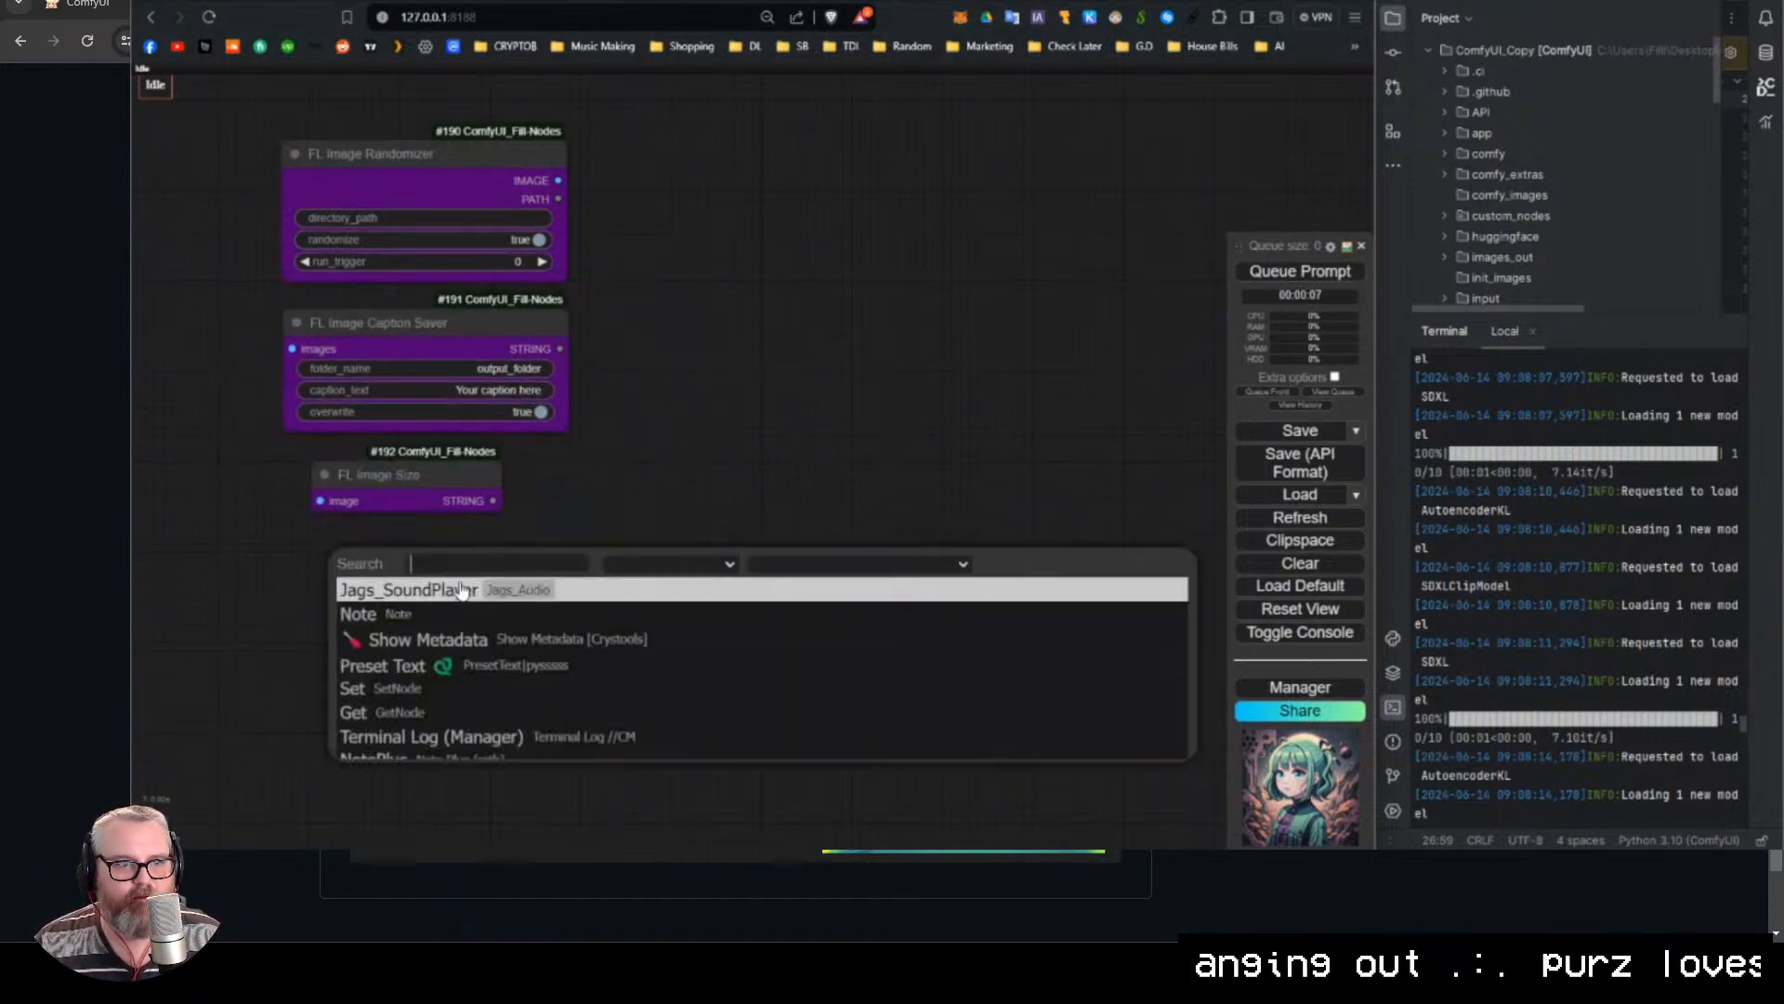
{"action": "type", "text": "fl"}
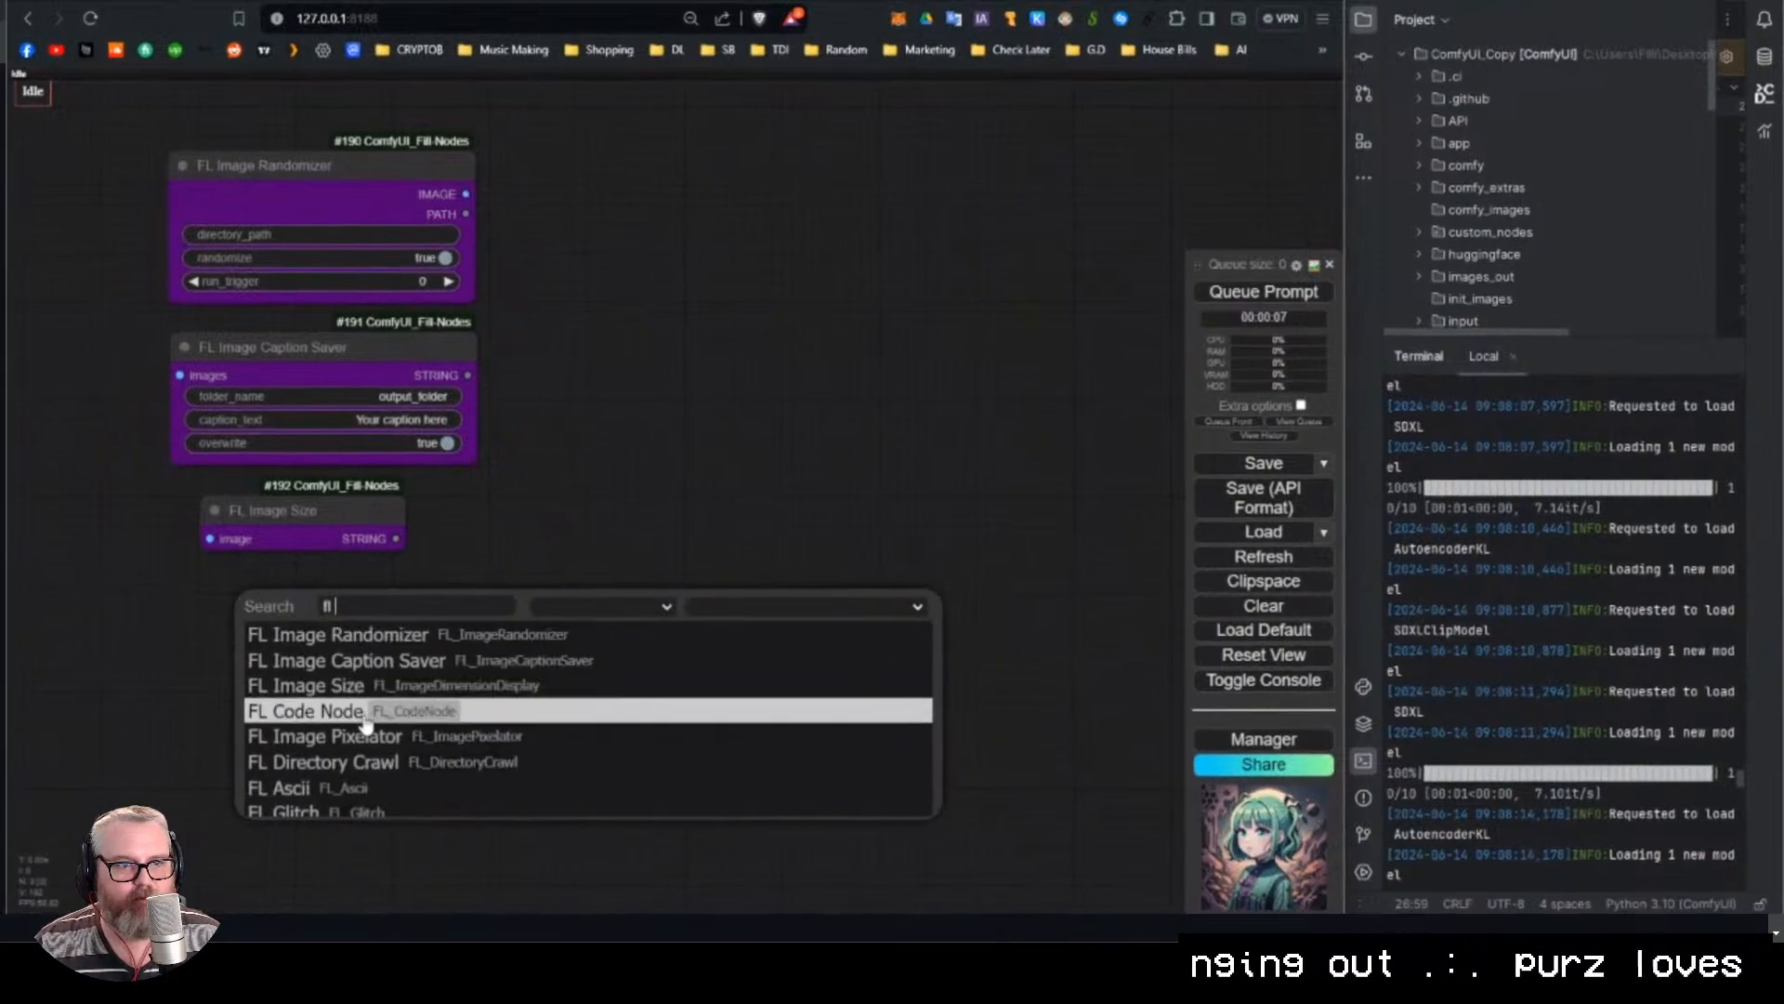
{"action": "left_click", "coordinate": [364, 719]}
{"action": "left_click_drag", "start_coordinate": [473, 621], "coordinate": [299, 629]}
Add an FL Image Pixelator node and place it at the head of a second column beside the FL Image Randomizer.
{"action": "left_click_drag", "start_coordinate": [528, 621], "coordinate": [299, 706]}
{"action": "double_click", "coordinate": [454, 476]}
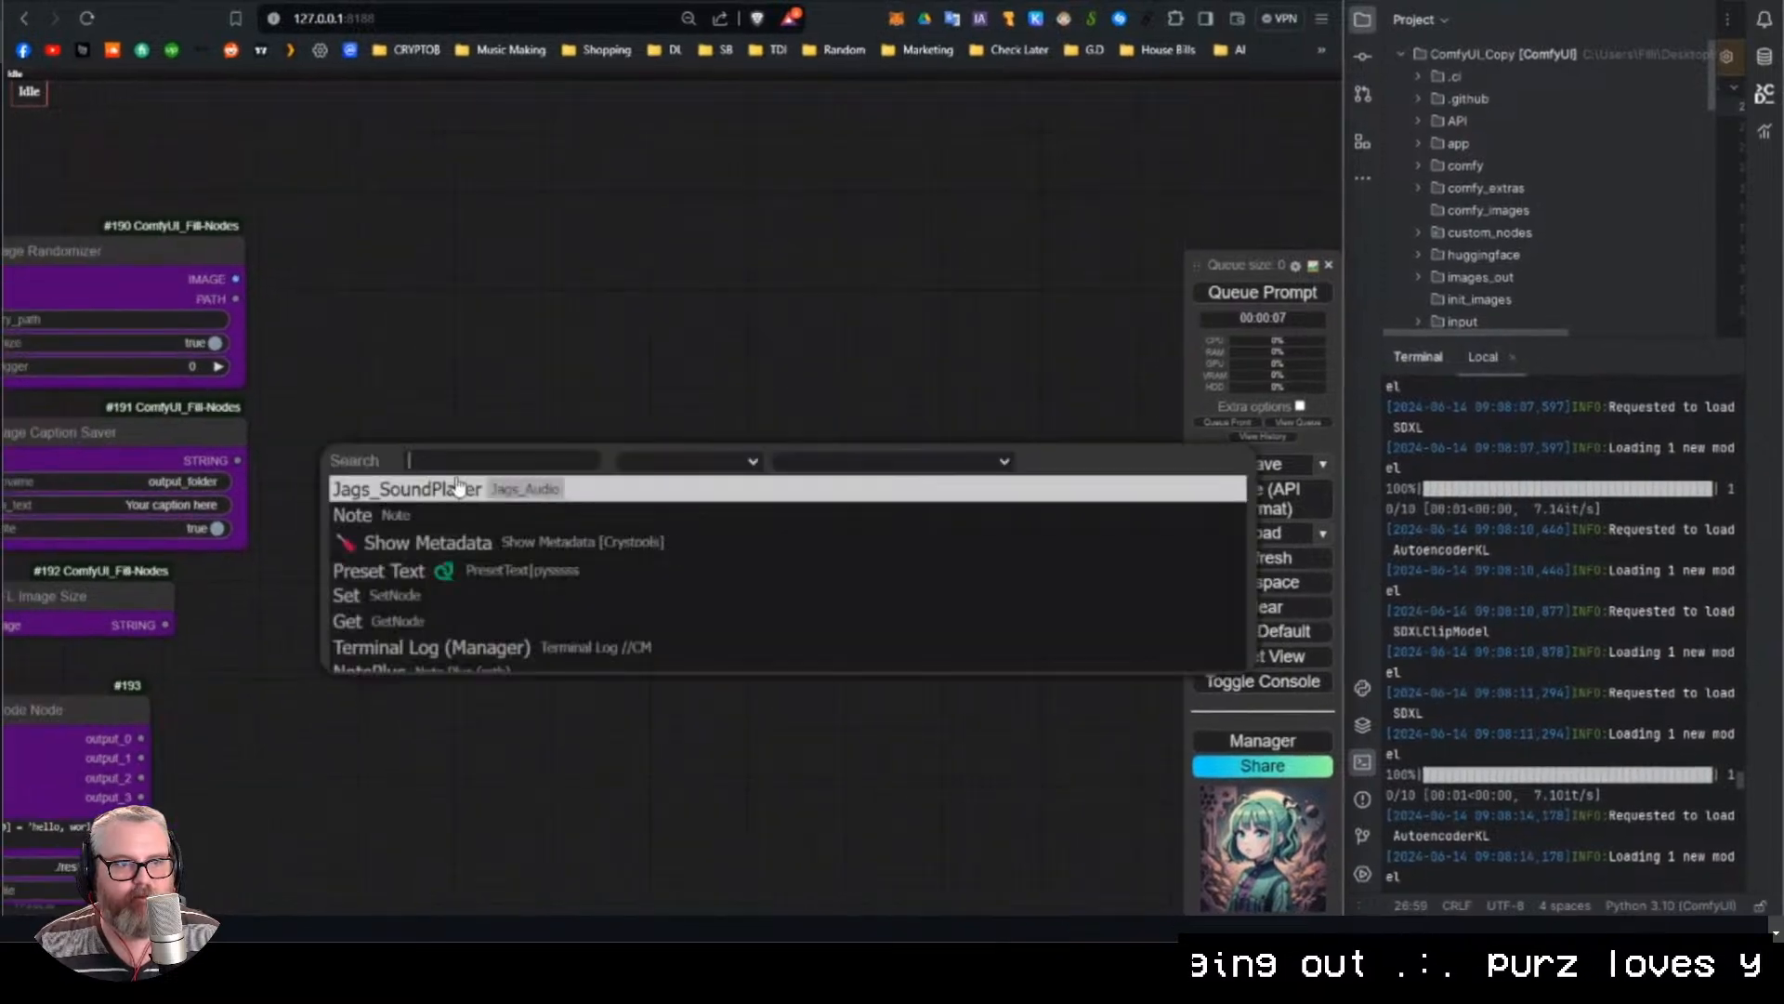
{"action": "type", "text": "fl"}
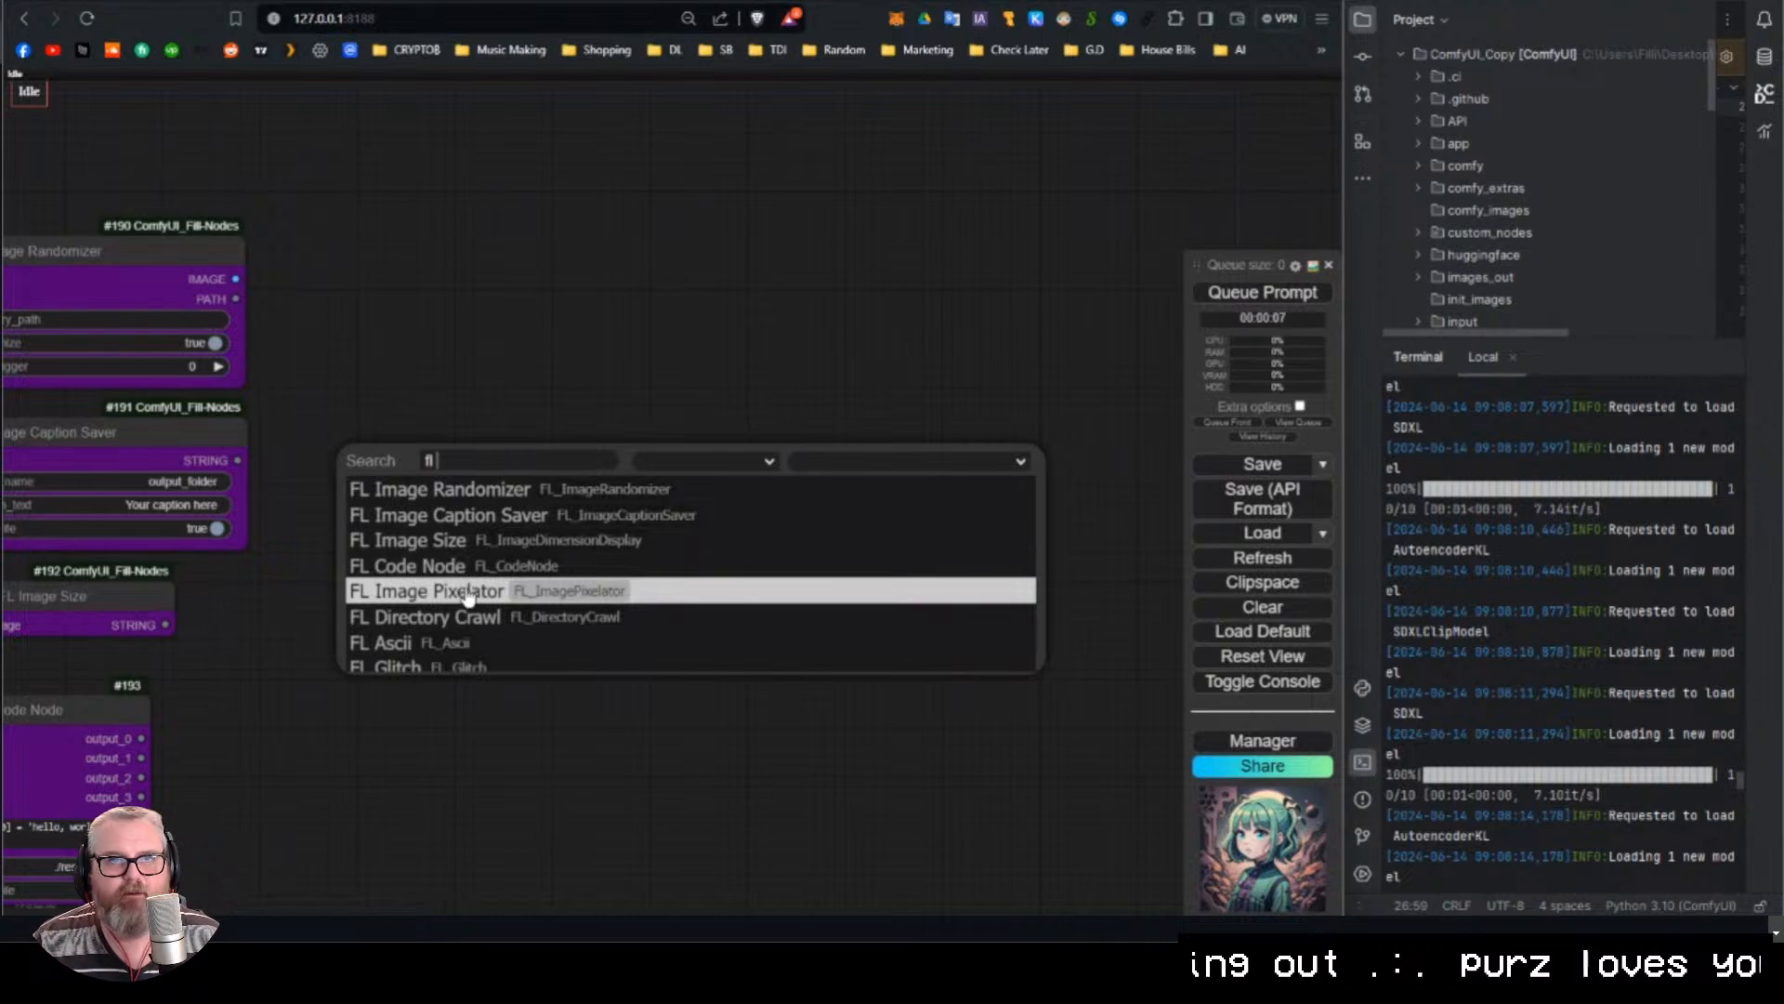
{"action": "left_click", "coordinate": [467, 595]}
{"action": "left_click_drag", "start_coordinate": [557, 489], "coordinate": [525, 262]}
Add an FL Directory Crawl node and place it beneath the FL Image Pixelator.
{"action": "double_click", "coordinate": [453, 465]}
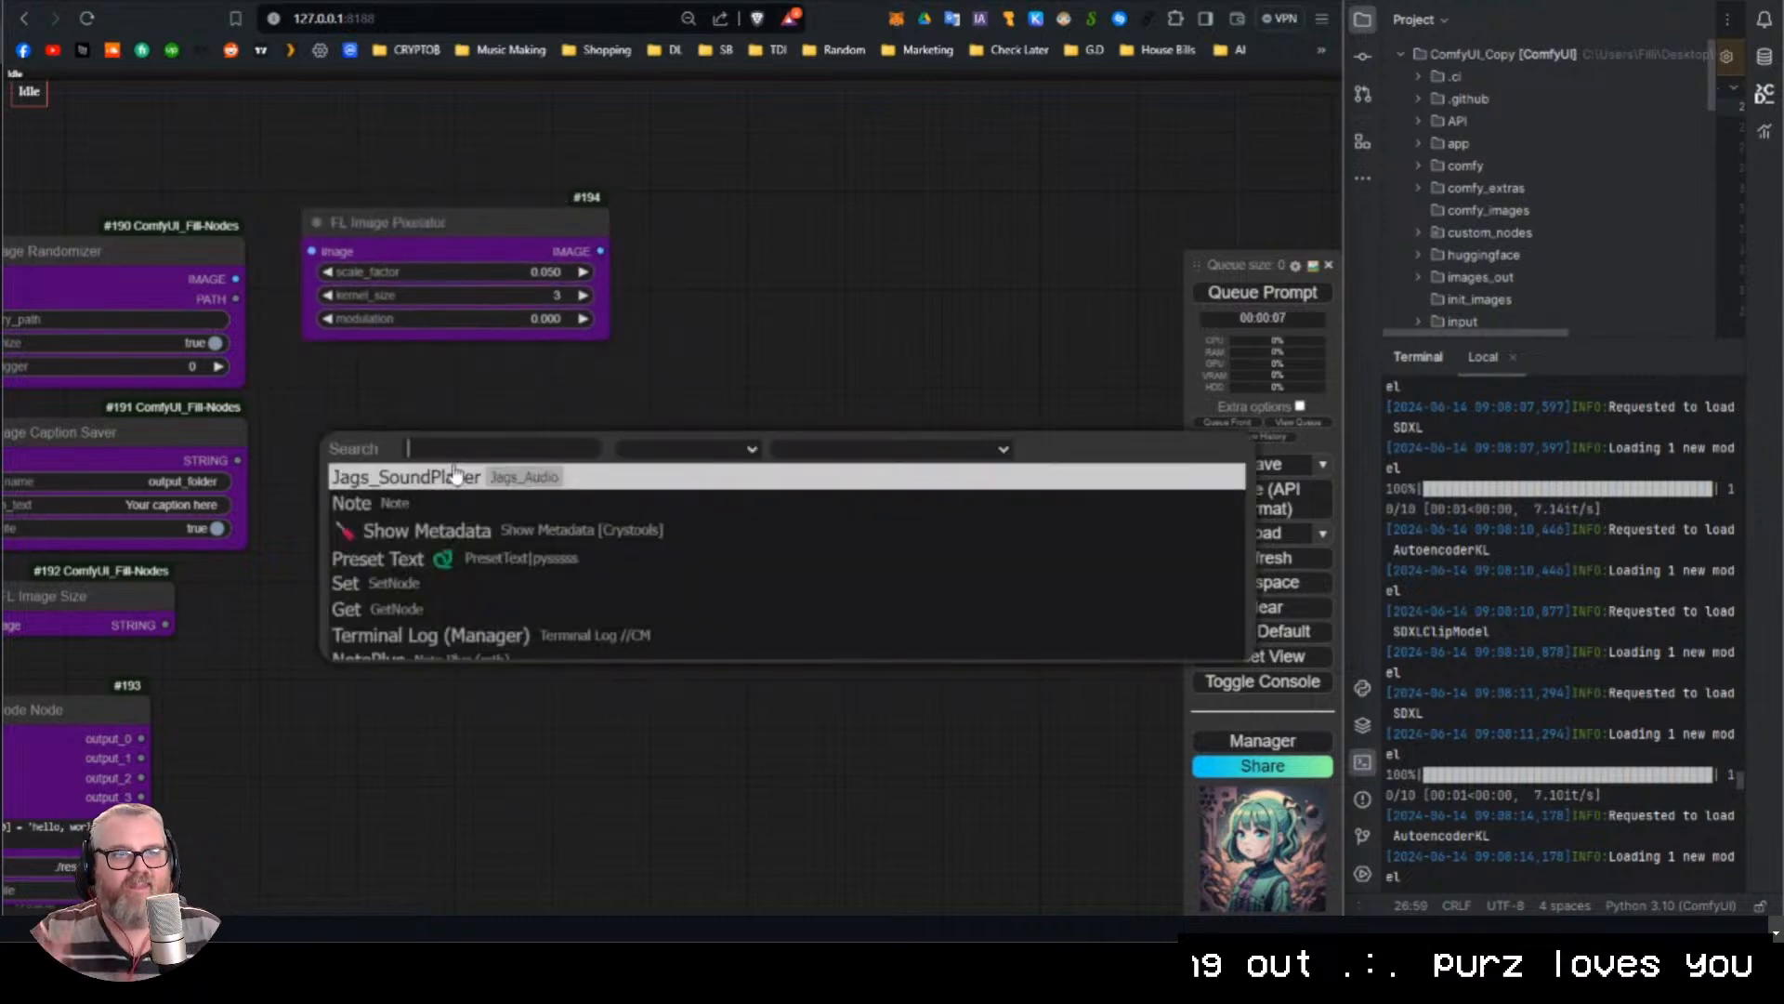
{"action": "type", "text": "fl"}
{"action": "left_click", "coordinate": [469, 604]}
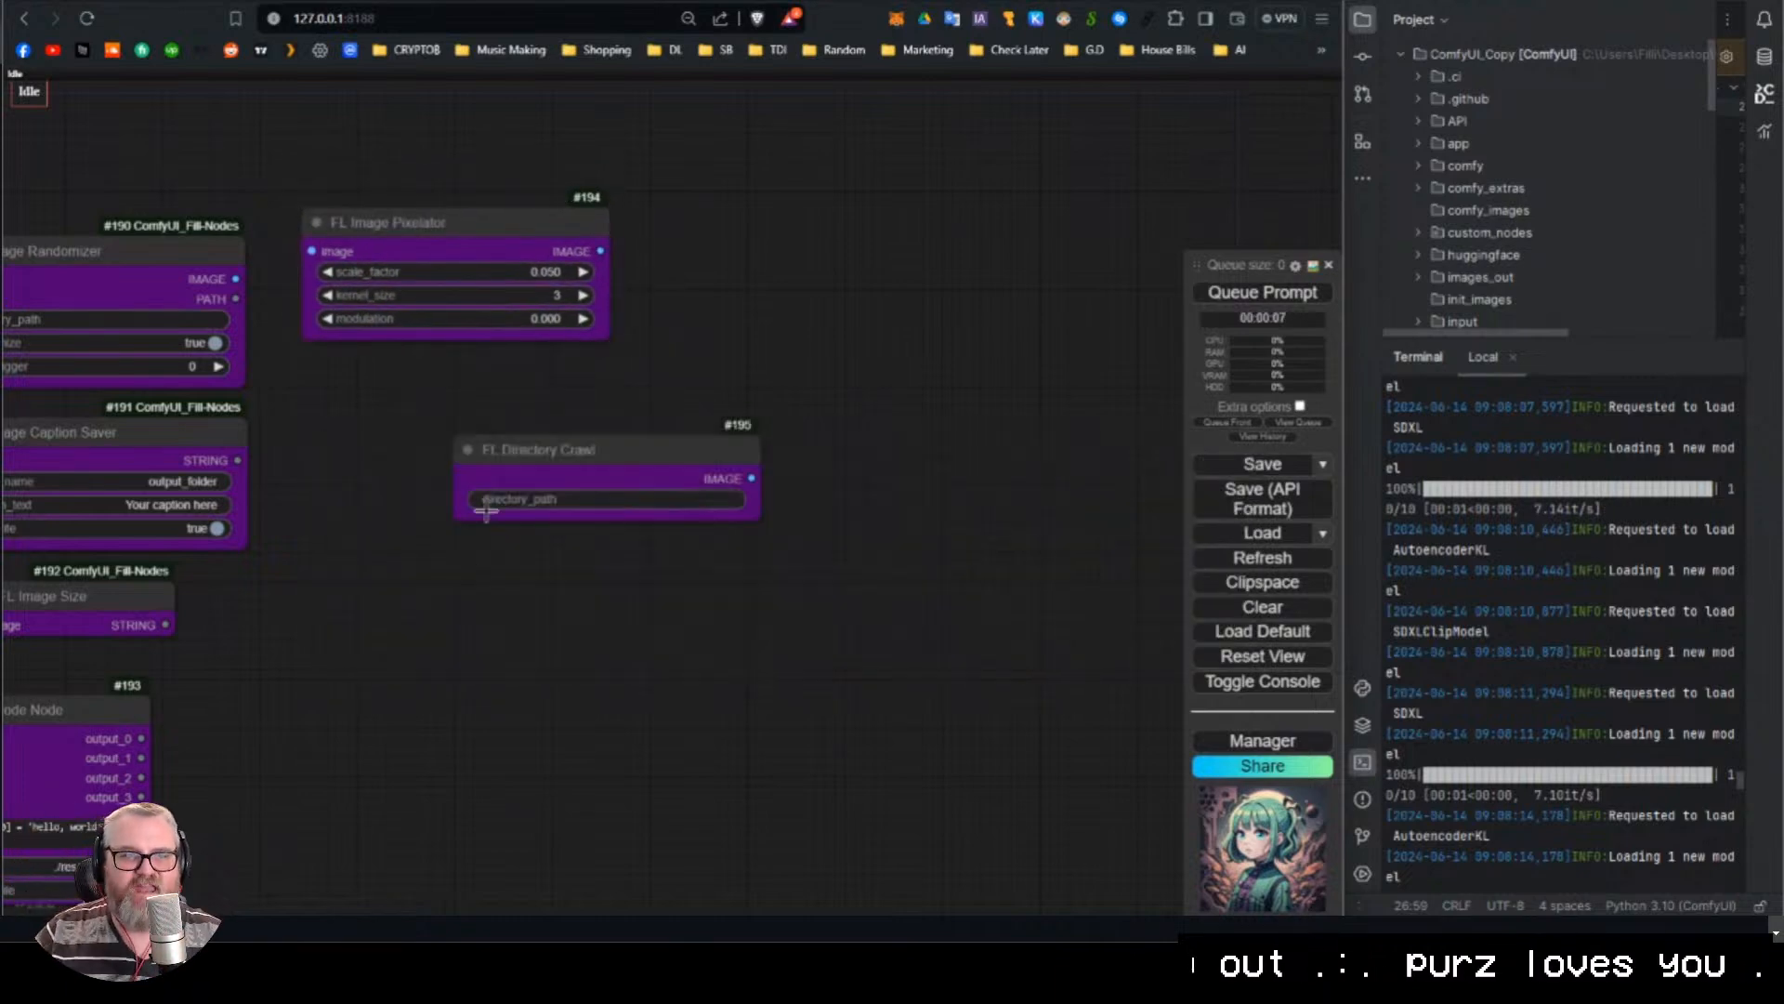
{"action": "left_click_drag", "start_coordinate": [520, 450], "coordinate": [355, 385]}
Add an FL Ascii node and place it beneath the FL Directory Crawl node.
{"action": "double_click", "coordinate": [441, 606]}
{"action": "type", "text": "fl"}
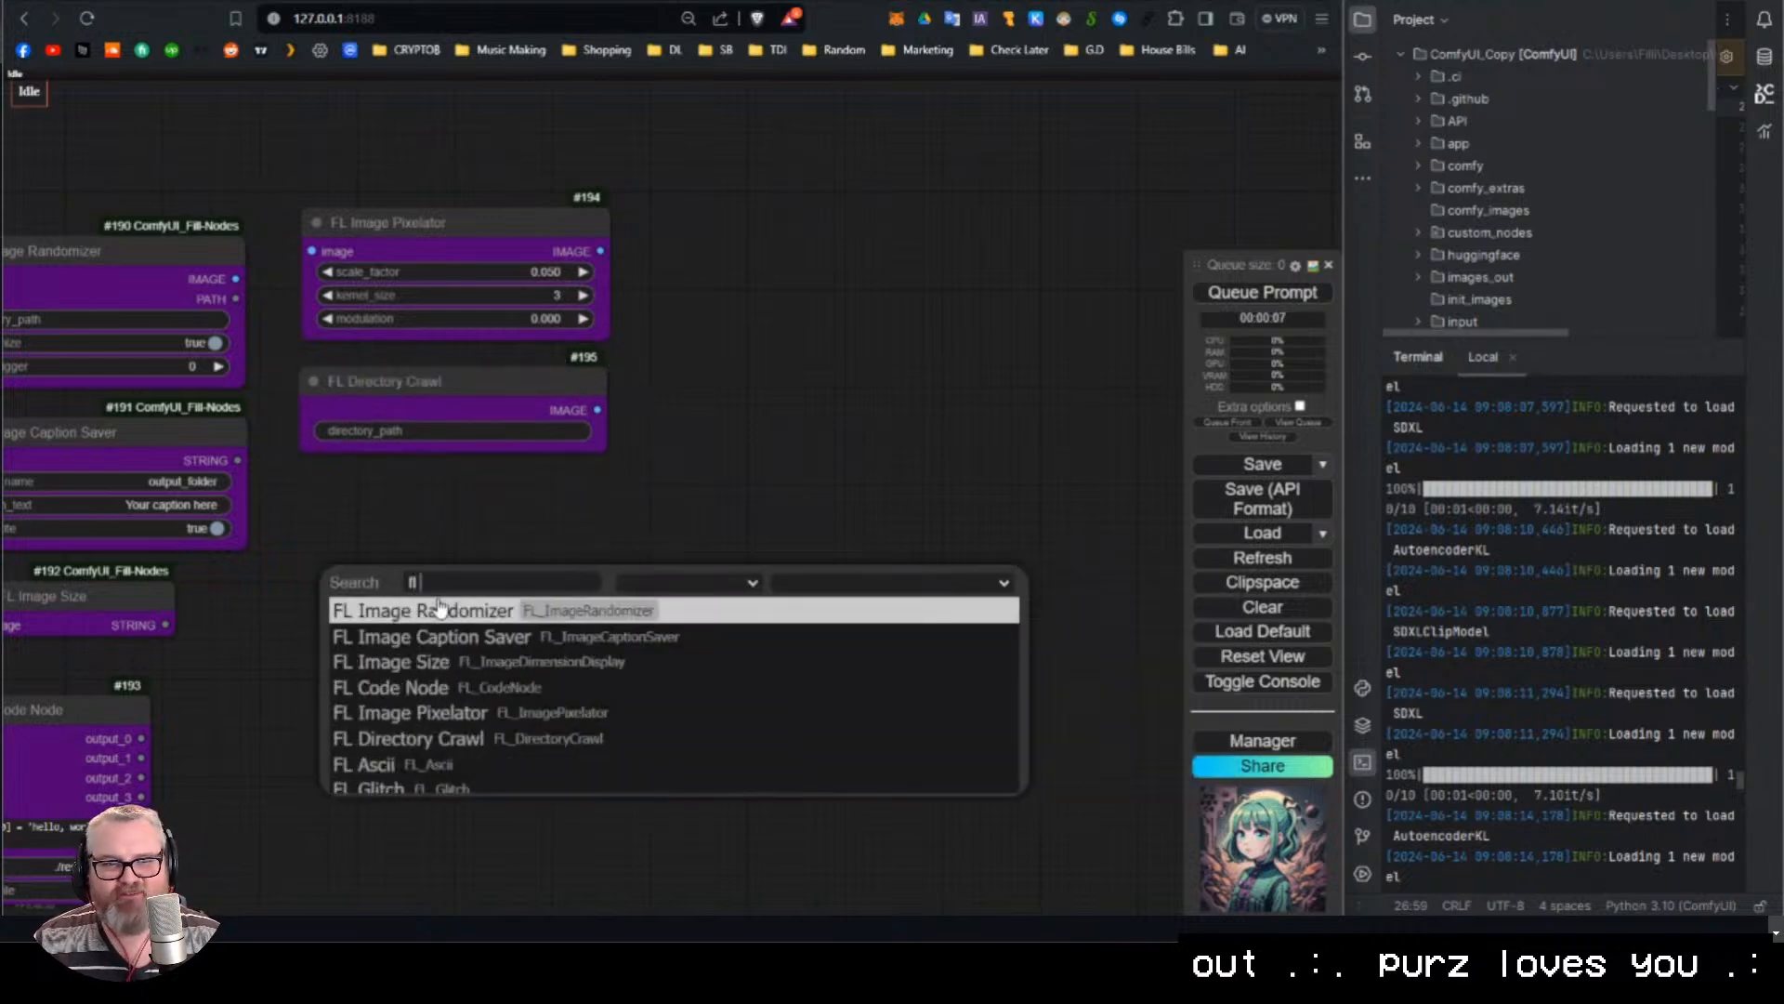
{"action": "left_click", "coordinate": [478, 764]}
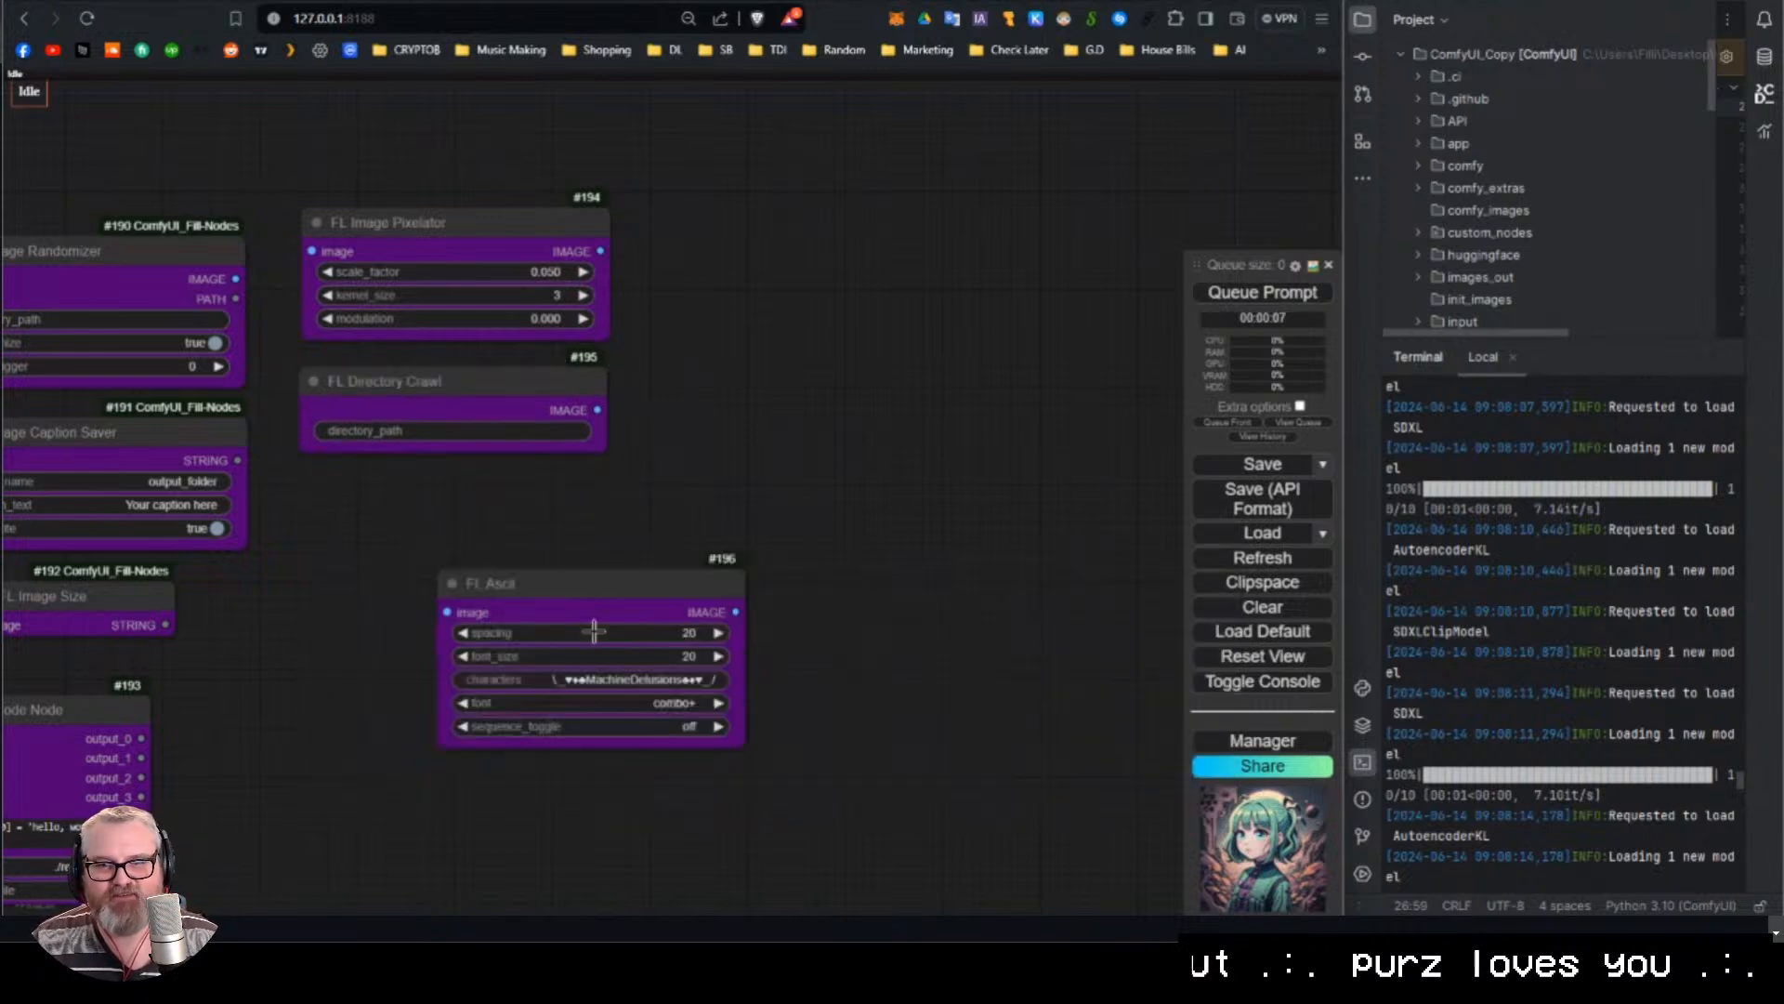
{"action": "left_click_drag", "start_coordinate": [617, 616], "coordinate": [477, 515]}
Add a second FL Ascii node and place it below the first one.
{"action": "left_click_drag", "start_coordinate": [493, 784], "coordinate": [585, 511]}
{"action": "double_click", "coordinate": [586, 511]}
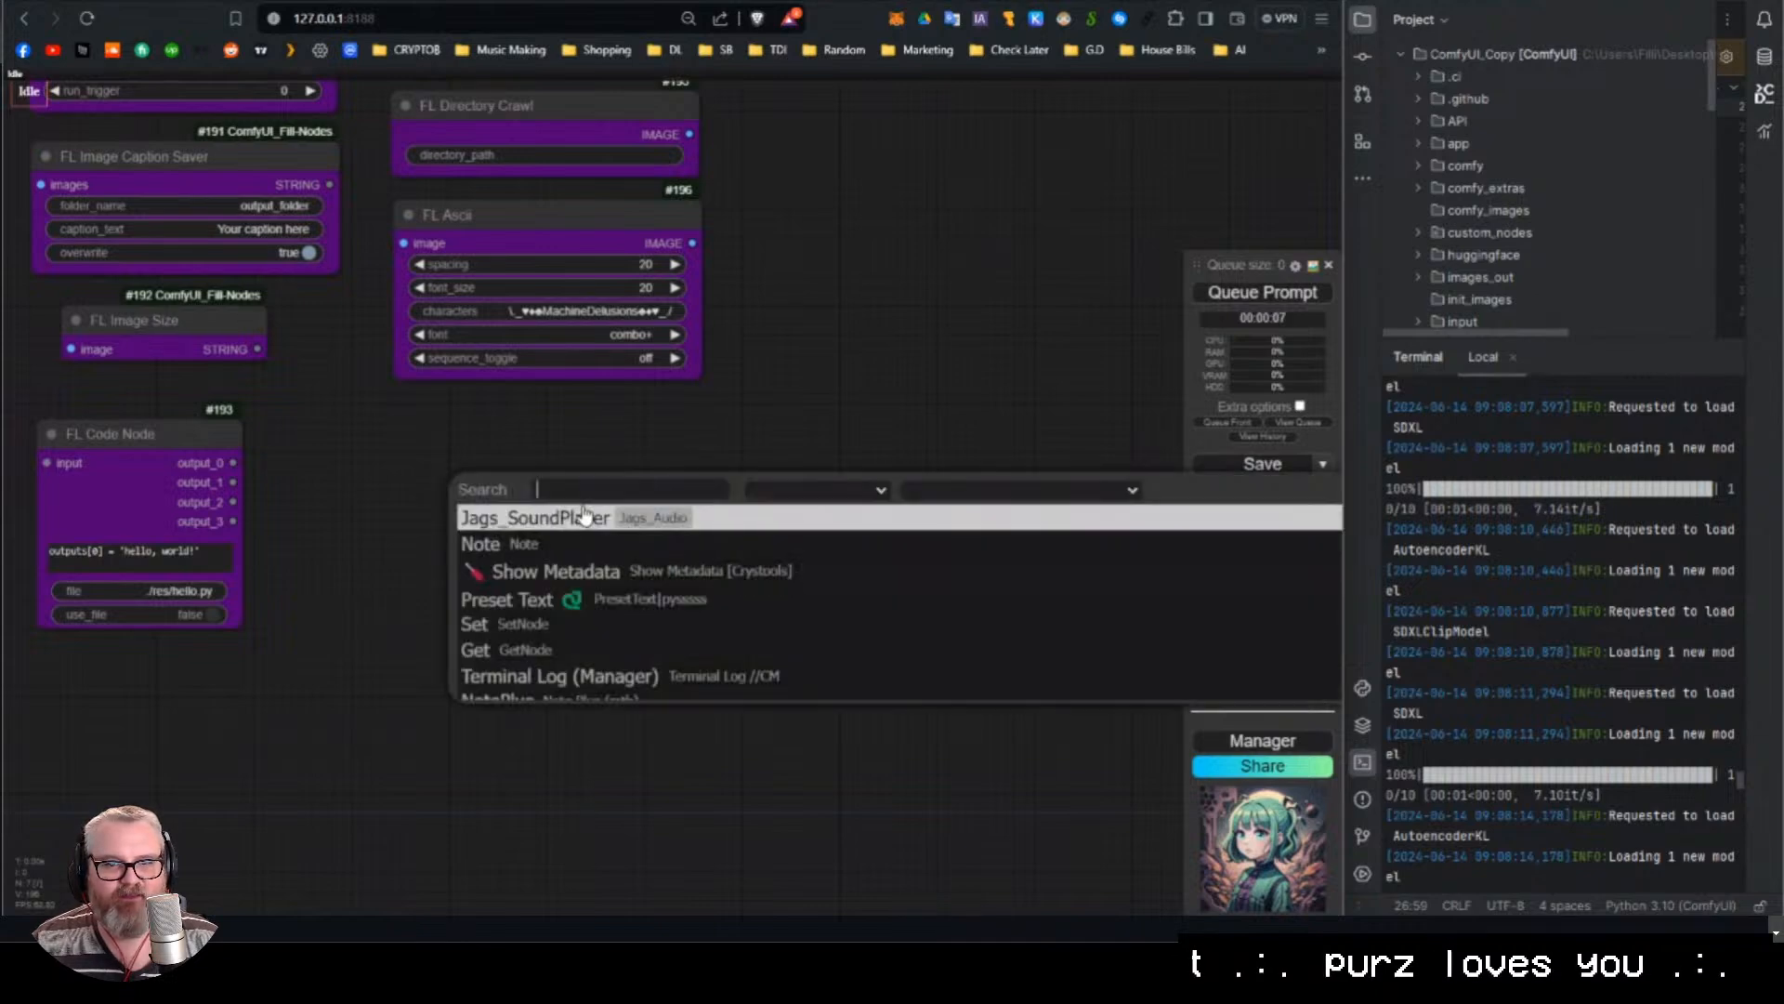
{"action": "type", "text": "fl"}
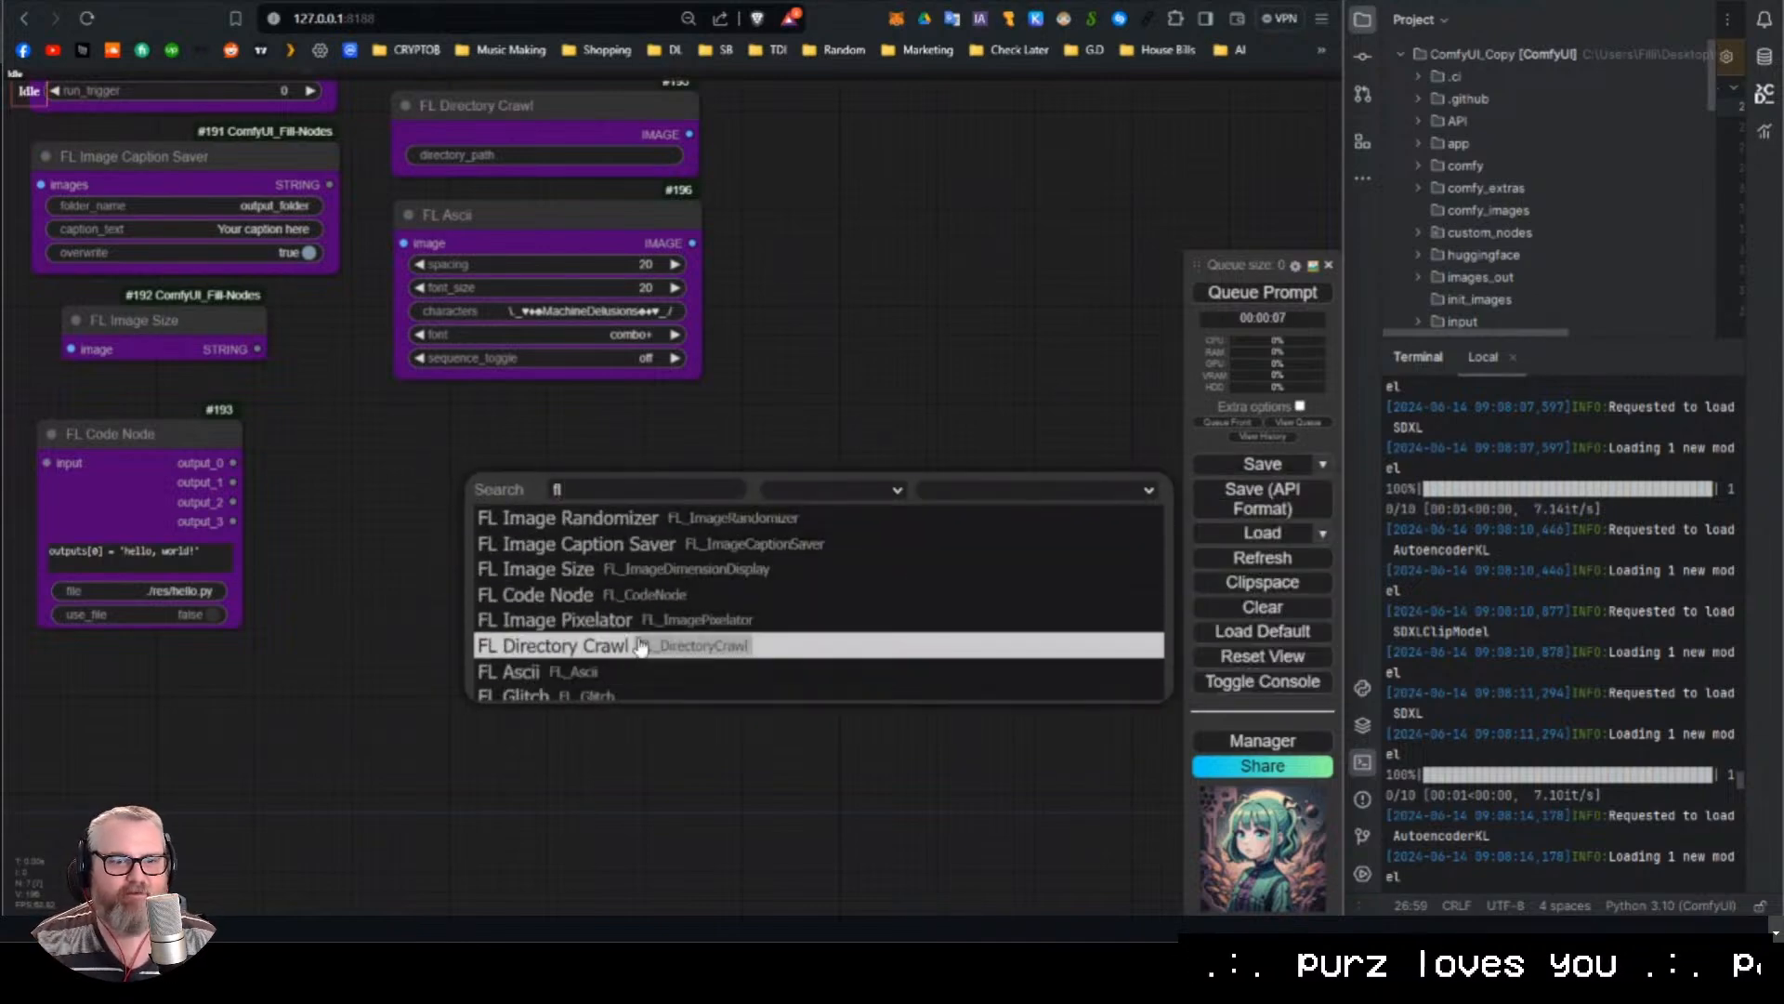
{"action": "left_click", "coordinate": [579, 683]}
{"action": "left_click_drag", "start_coordinate": [733, 497], "coordinate": [510, 442]}
Add an FL Glitch node and place it at the head of a third column beside the FL Image Pixelator.
{"action": "left_click_drag", "start_coordinate": [879, 550], "coordinate": [627, 731]}
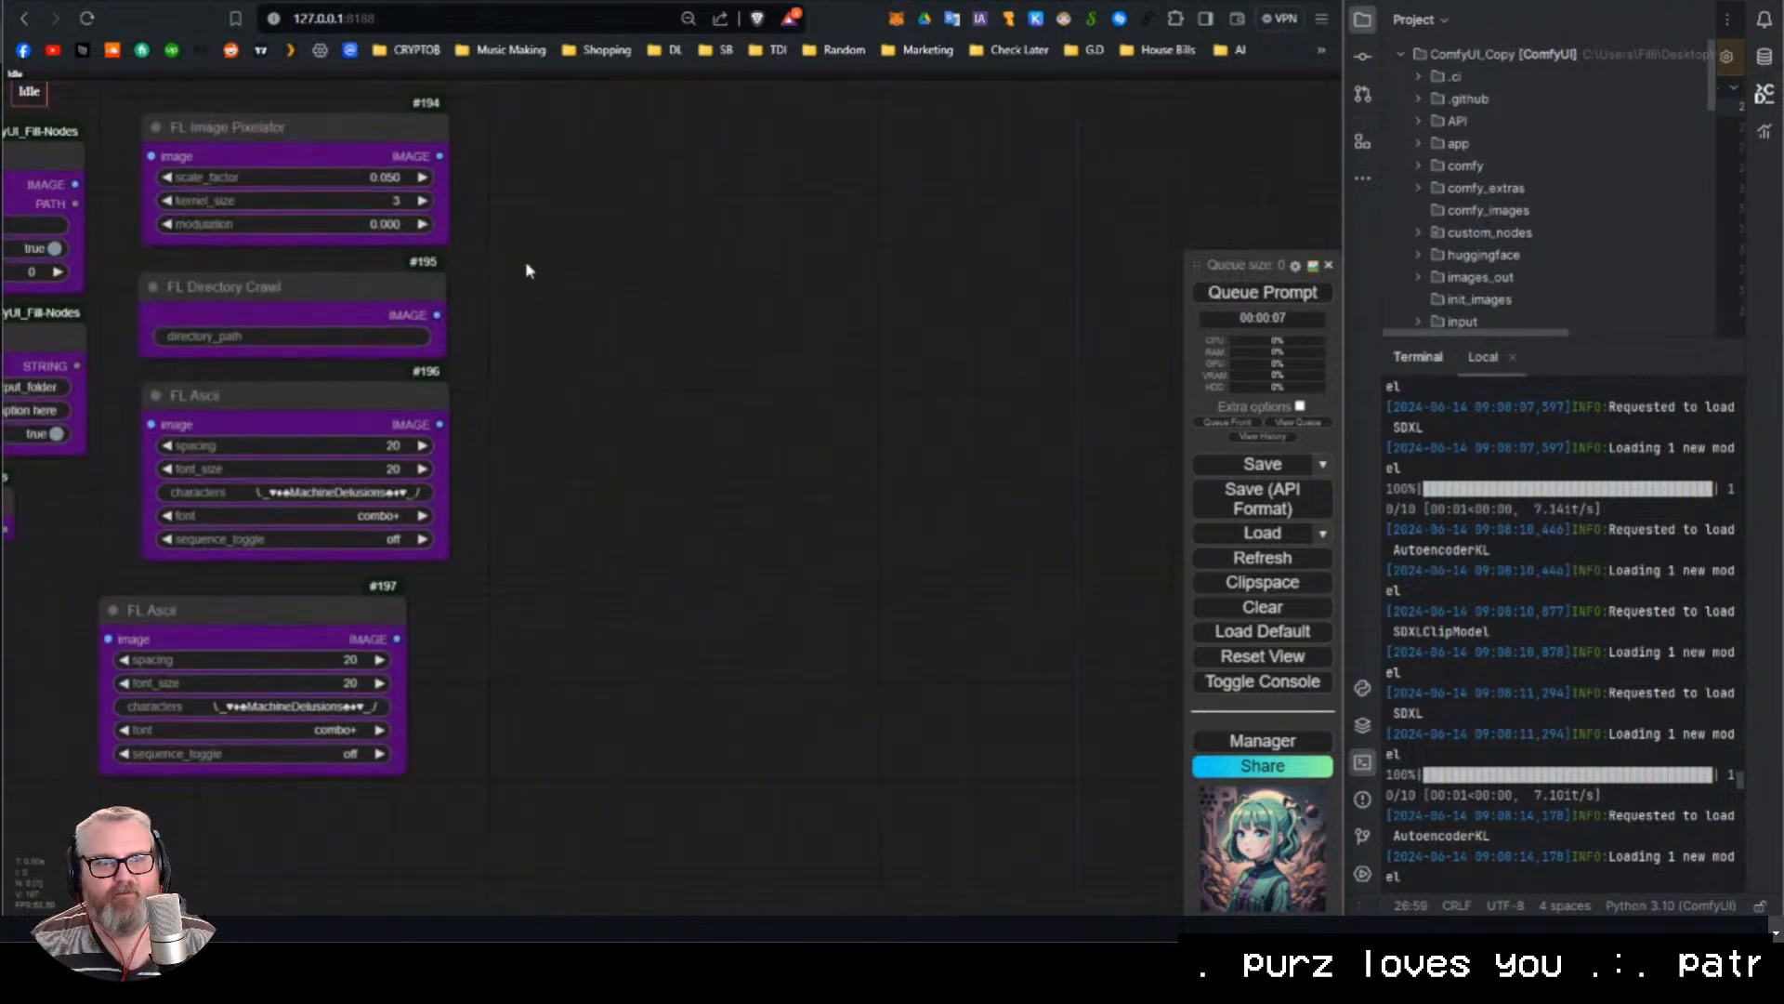
{"action": "double_click", "coordinate": [526, 262]}
{"action": "type", "text": "fl"}
{"action": "scroll", "coordinate": [558, 334], "scroll_direction": "down", "scroll_amount": 2}
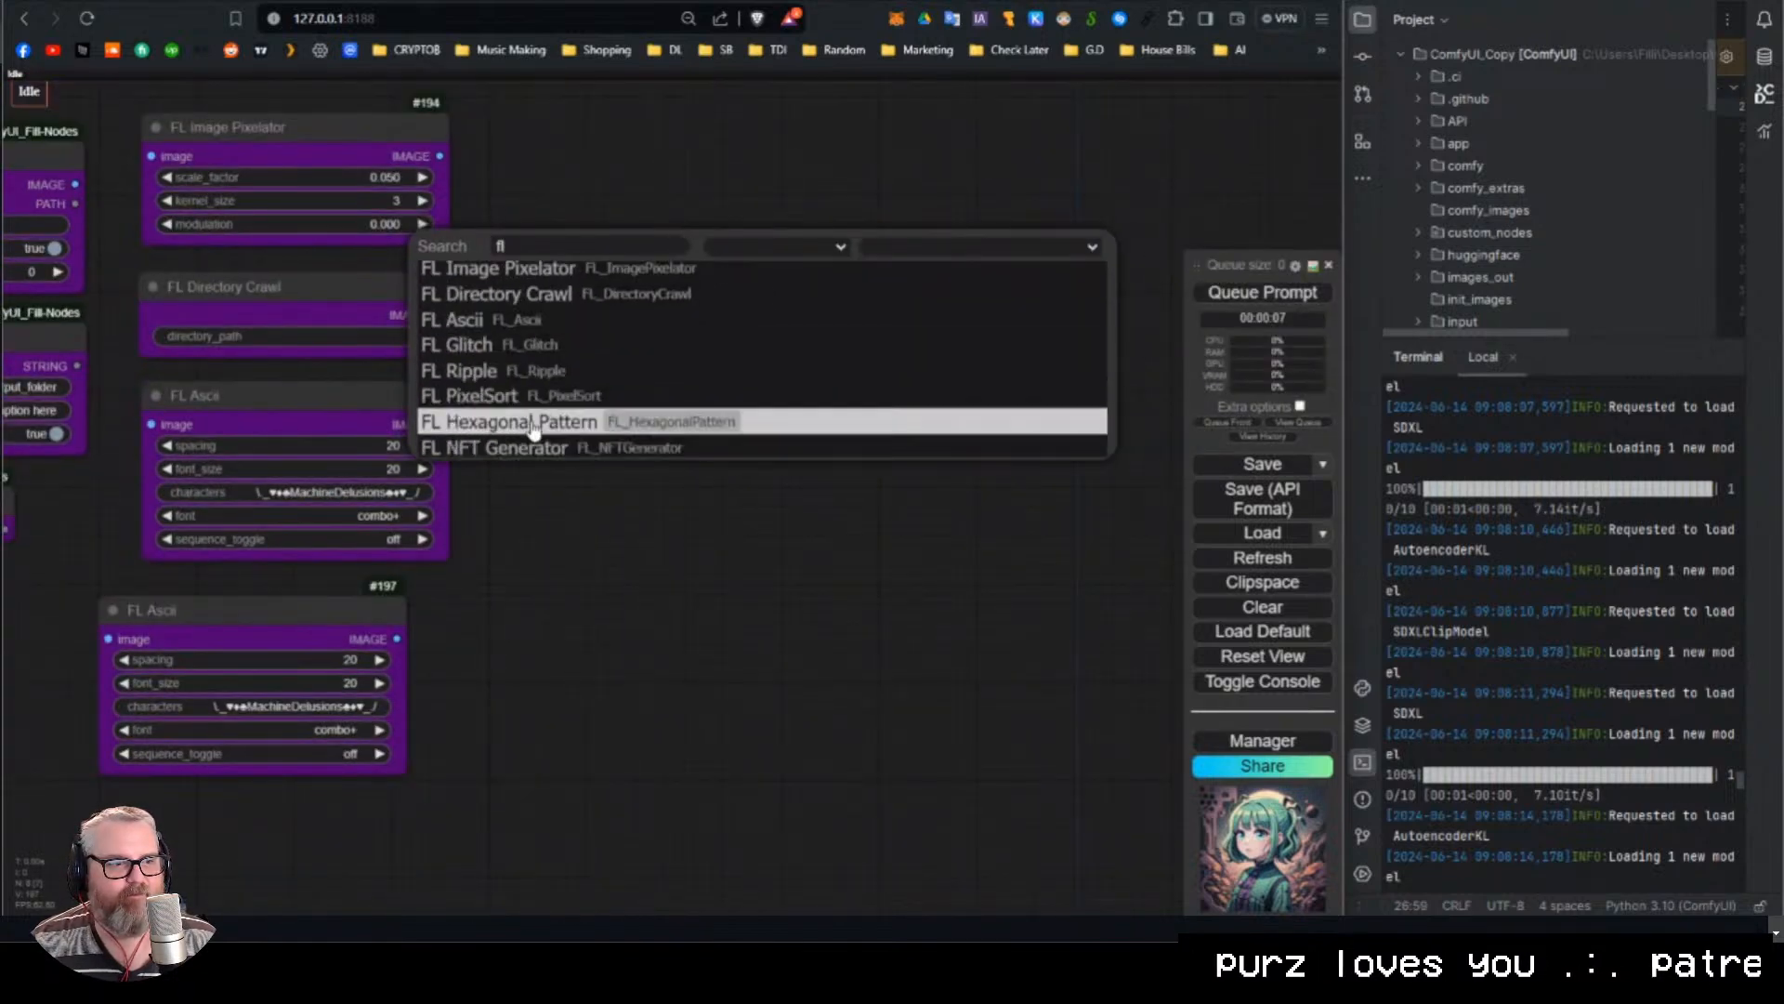
{"action": "left_click", "coordinate": [569, 346]}
Add an FL Ripple node and place it beneath the FL Glitch node.
{"action": "double_click", "coordinate": [662, 391]}
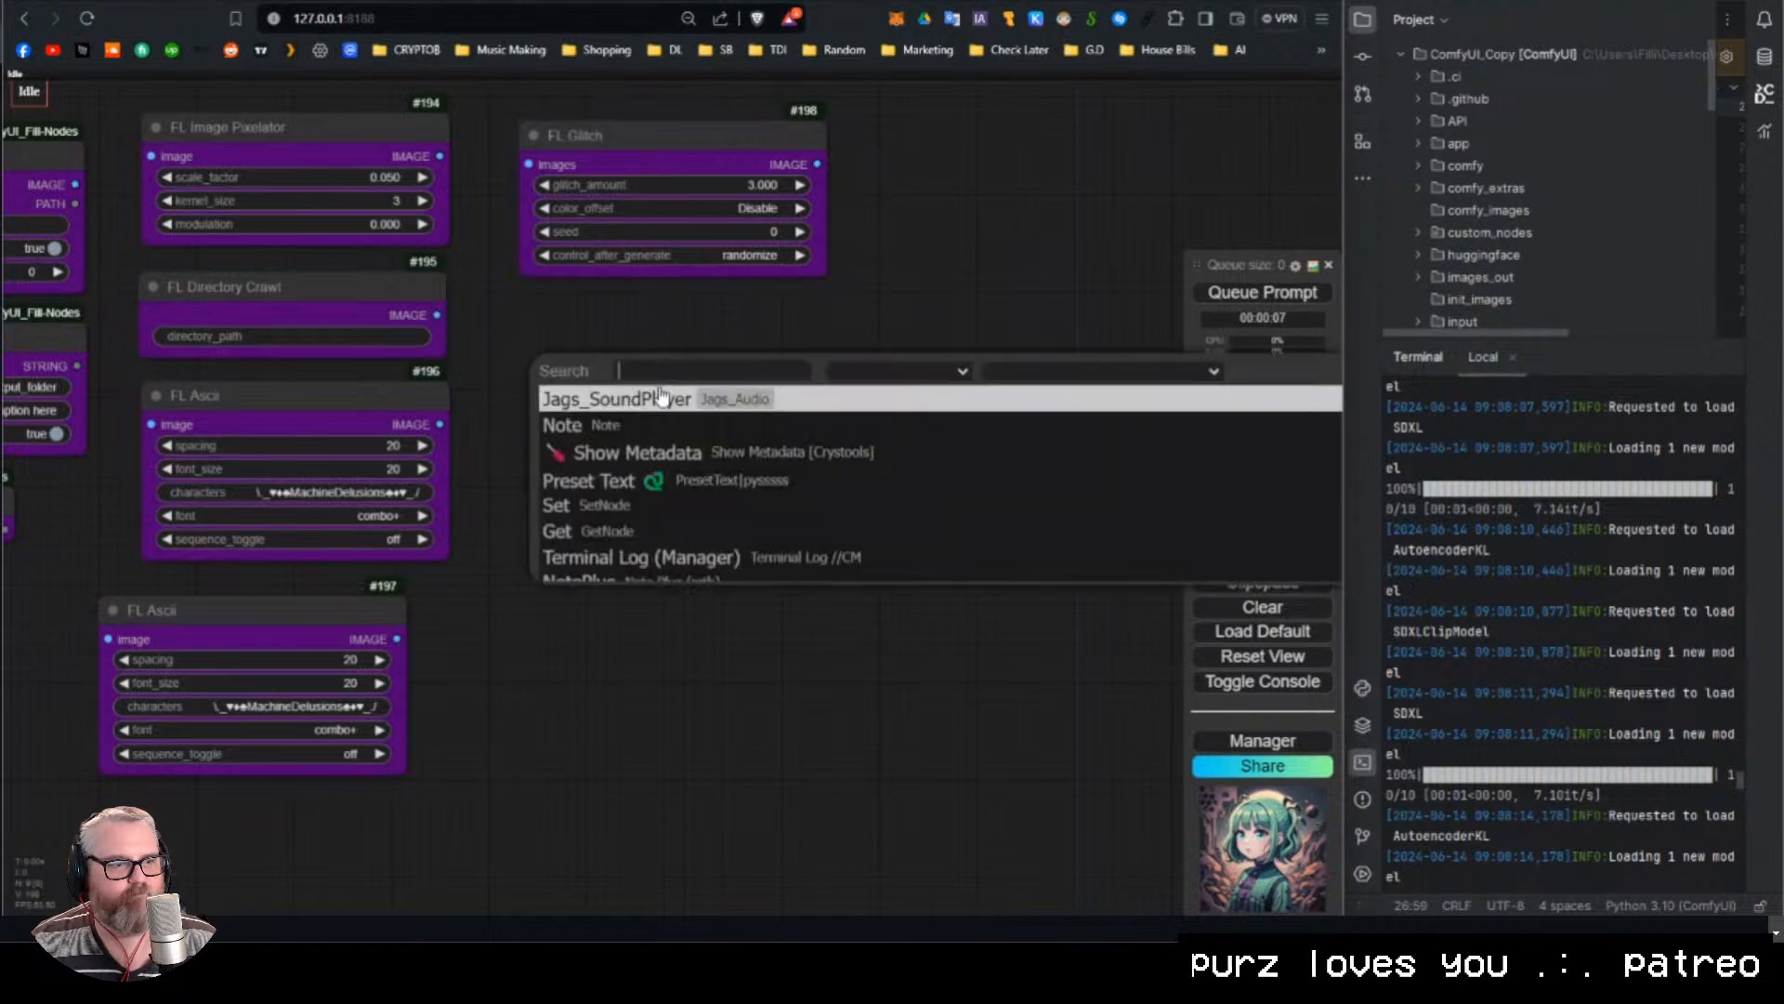
{"action": "type", "text": "fl"}
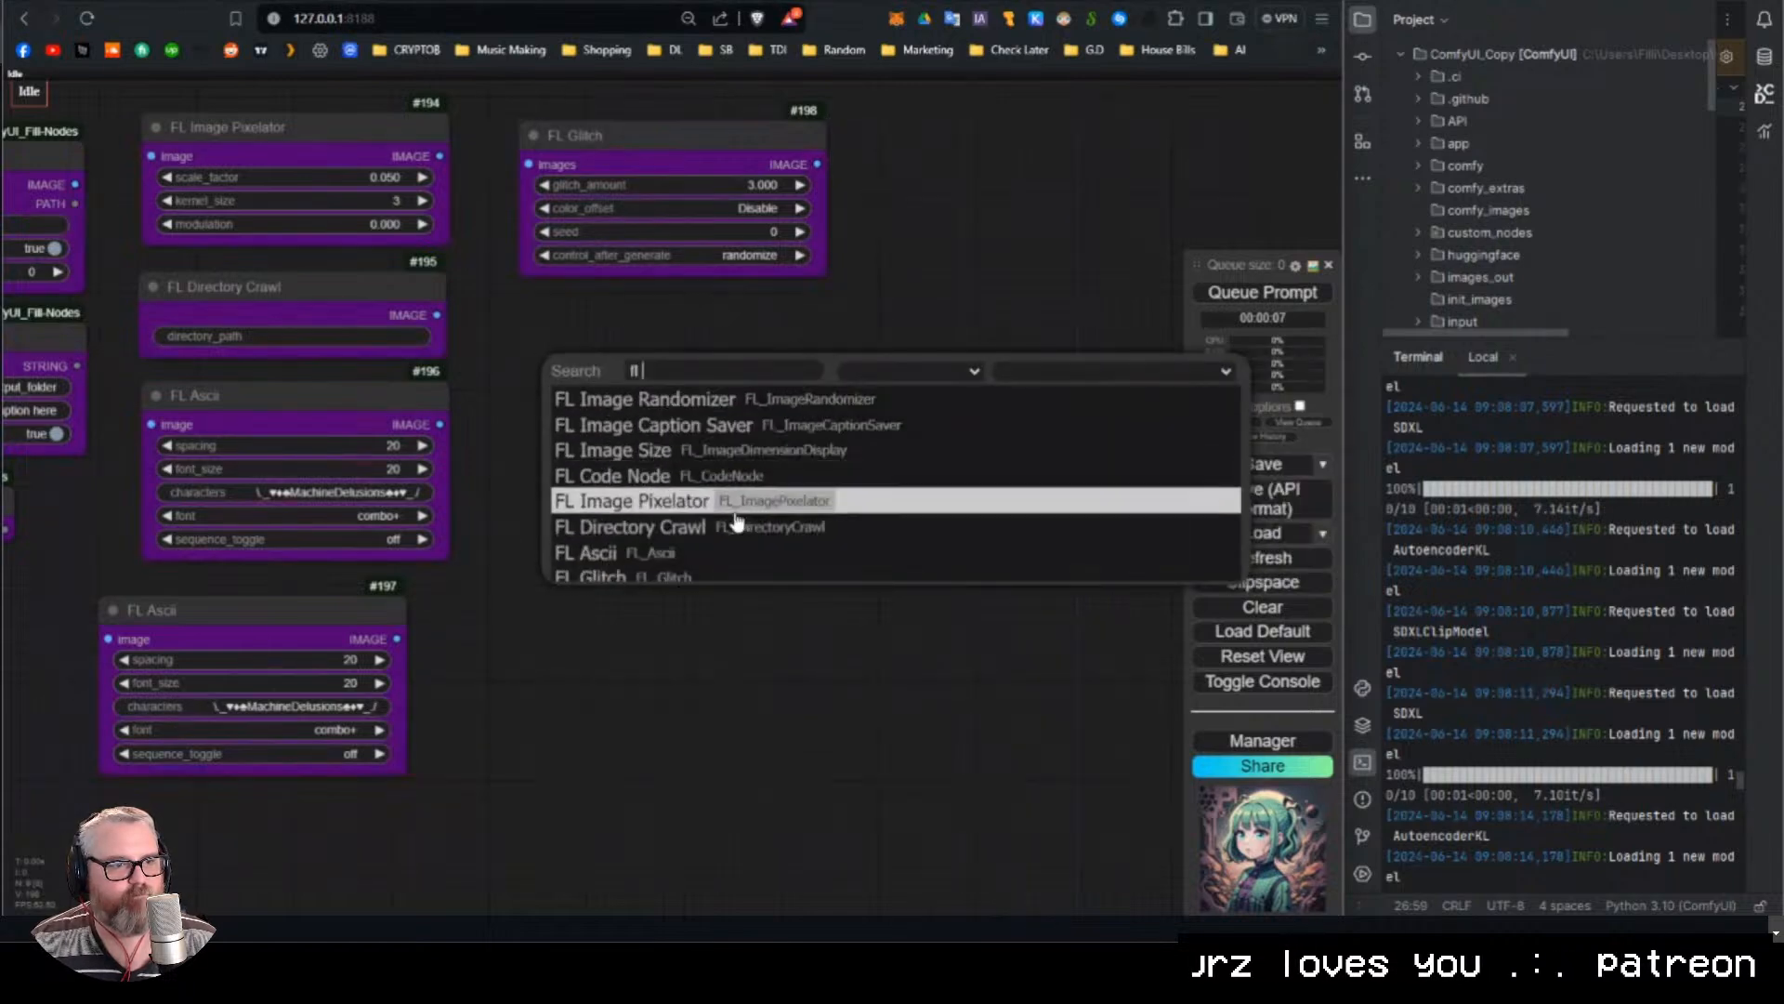
{"action": "scroll", "coordinate": [710, 518], "scroll_direction": "down", "scroll_amount": 2}
{"action": "left_click", "coordinate": [687, 494]}
{"action": "left_click_drag", "start_coordinate": [781, 394], "coordinate": [652, 336]}
Add an FL PixelSort node and place it beneath the FL Ripple node.
{"action": "double_click", "coordinate": [669, 561]}
{"action": "type", "text": "fl"}
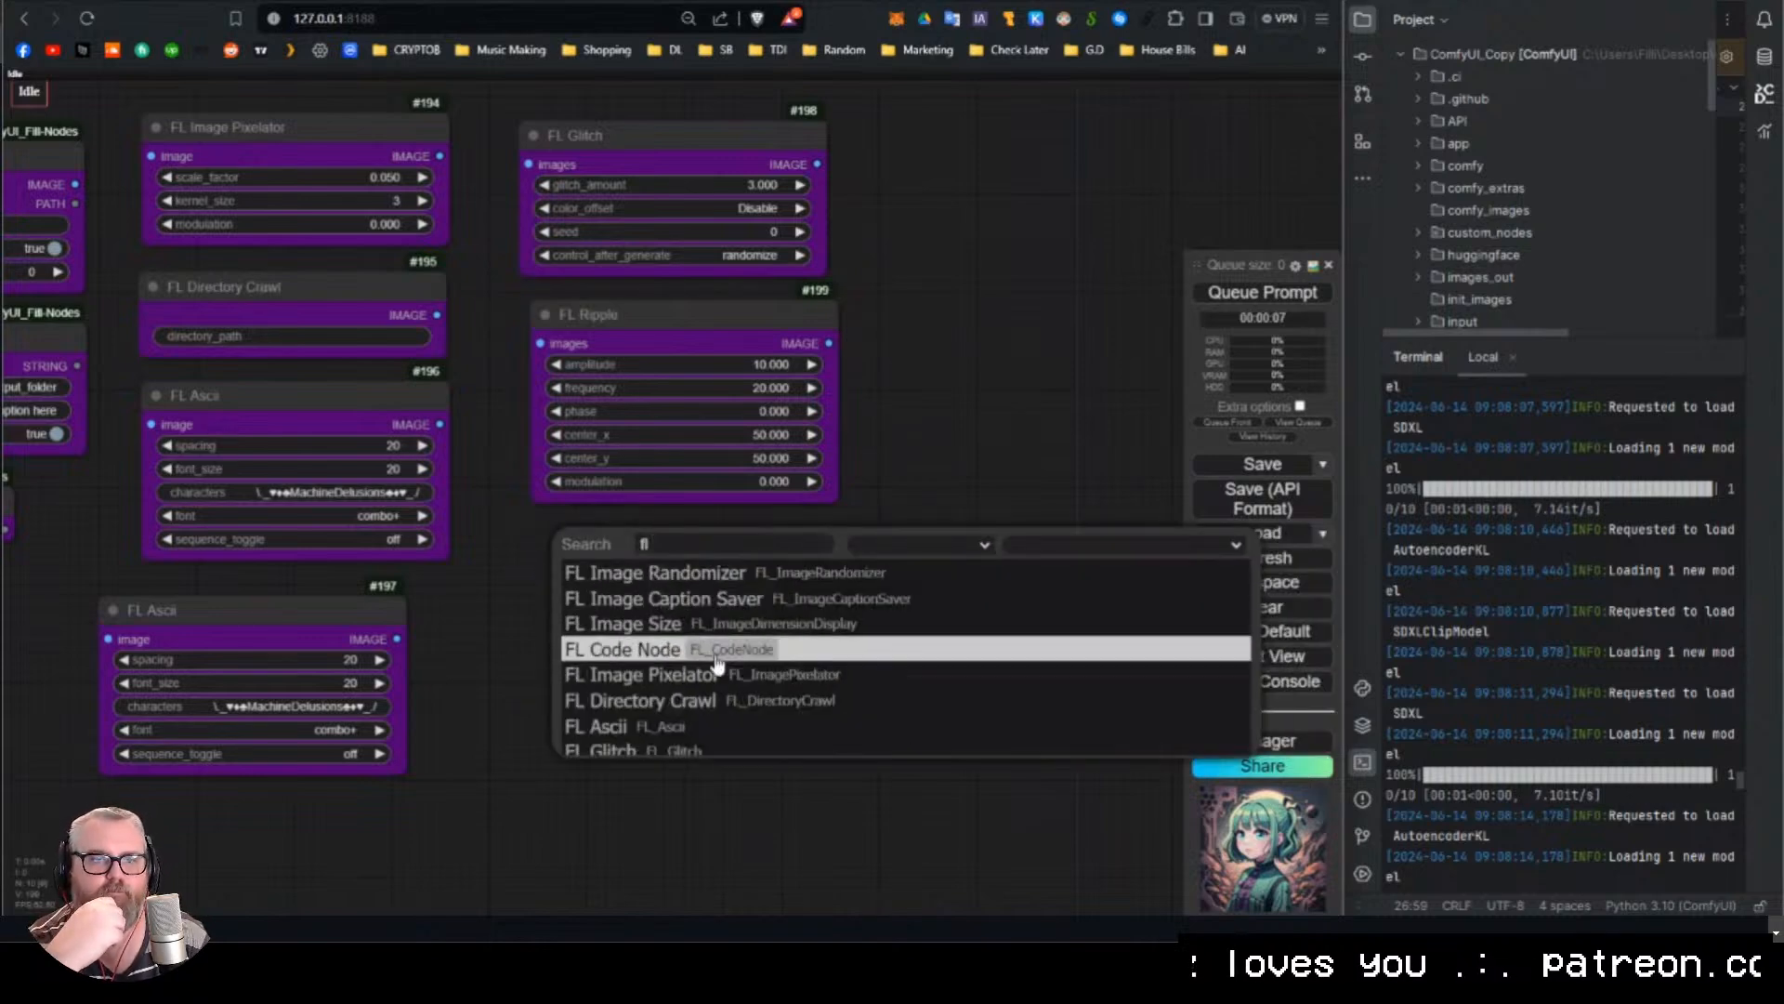
{"action": "scroll", "coordinate": [685, 710], "scroll_direction": "down", "scroll_amount": 2}
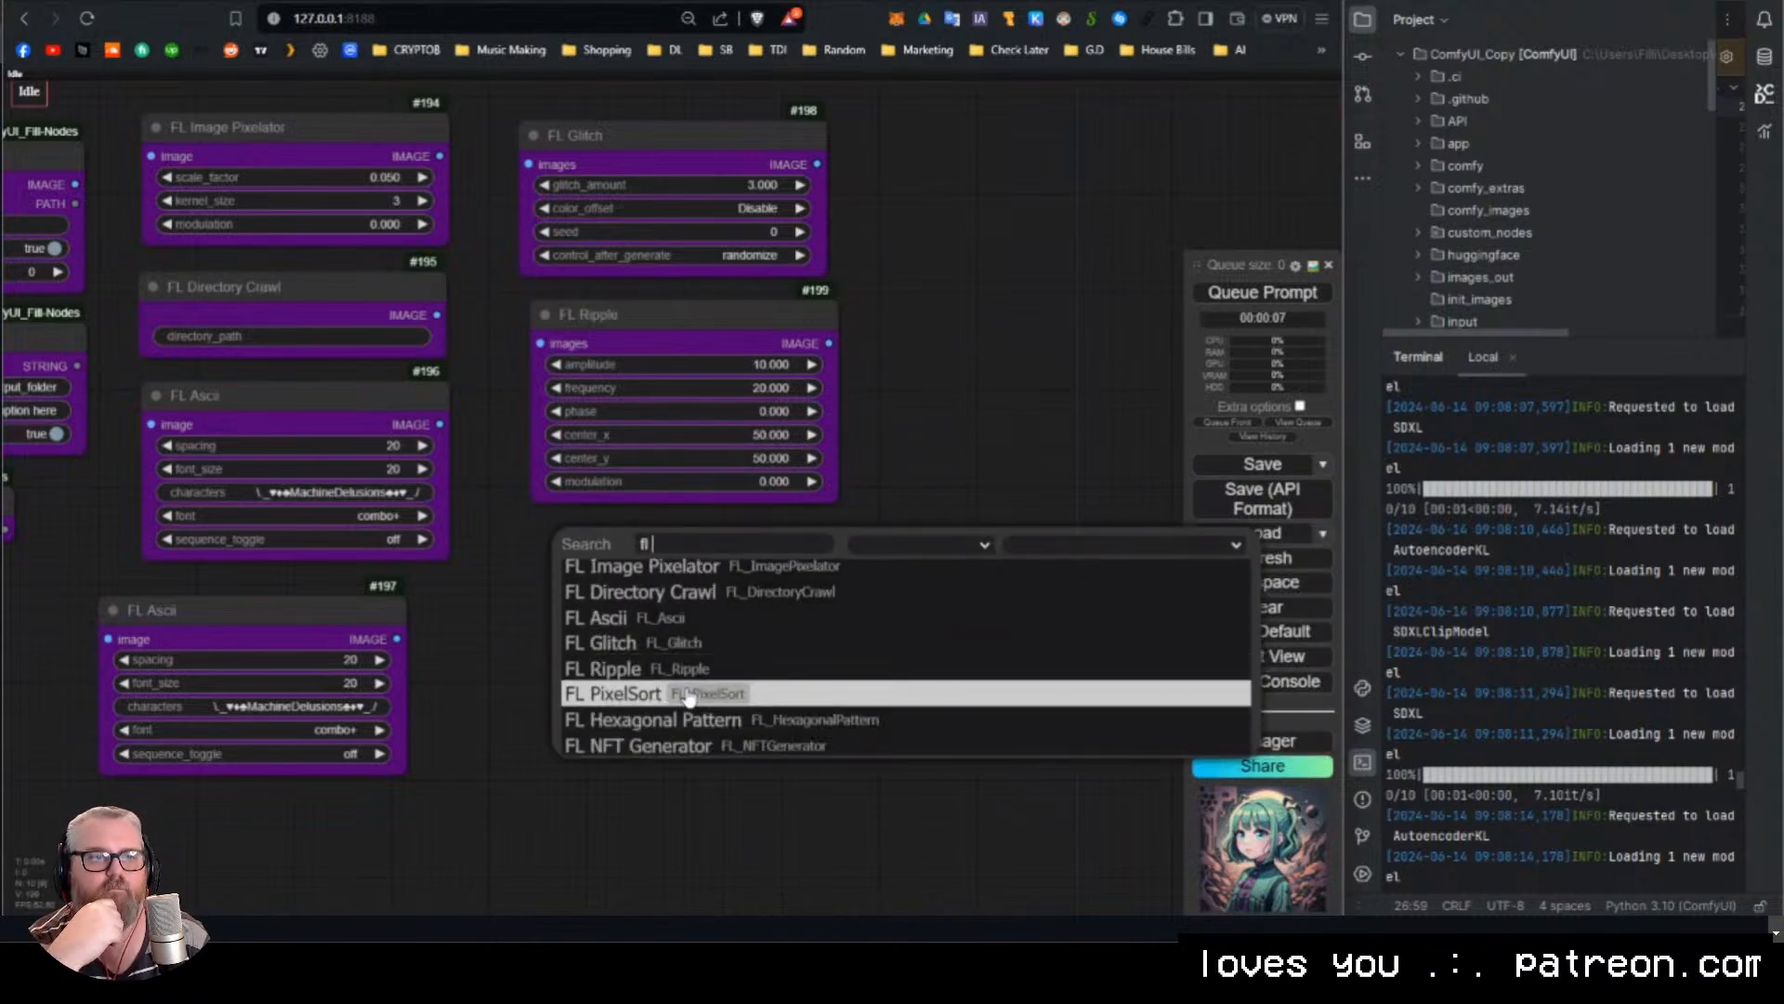
{"action": "left_click", "coordinate": [688, 694]}
{"action": "left_click_drag", "start_coordinate": [706, 557], "coordinate": [570, 541]}
Add an FL Hexagonal Pattern node and place it beneath the FL PixelSort node.
{"action": "scroll", "coordinate": [544, 608], "scroll_direction": "down", "scroll_amount": 2}
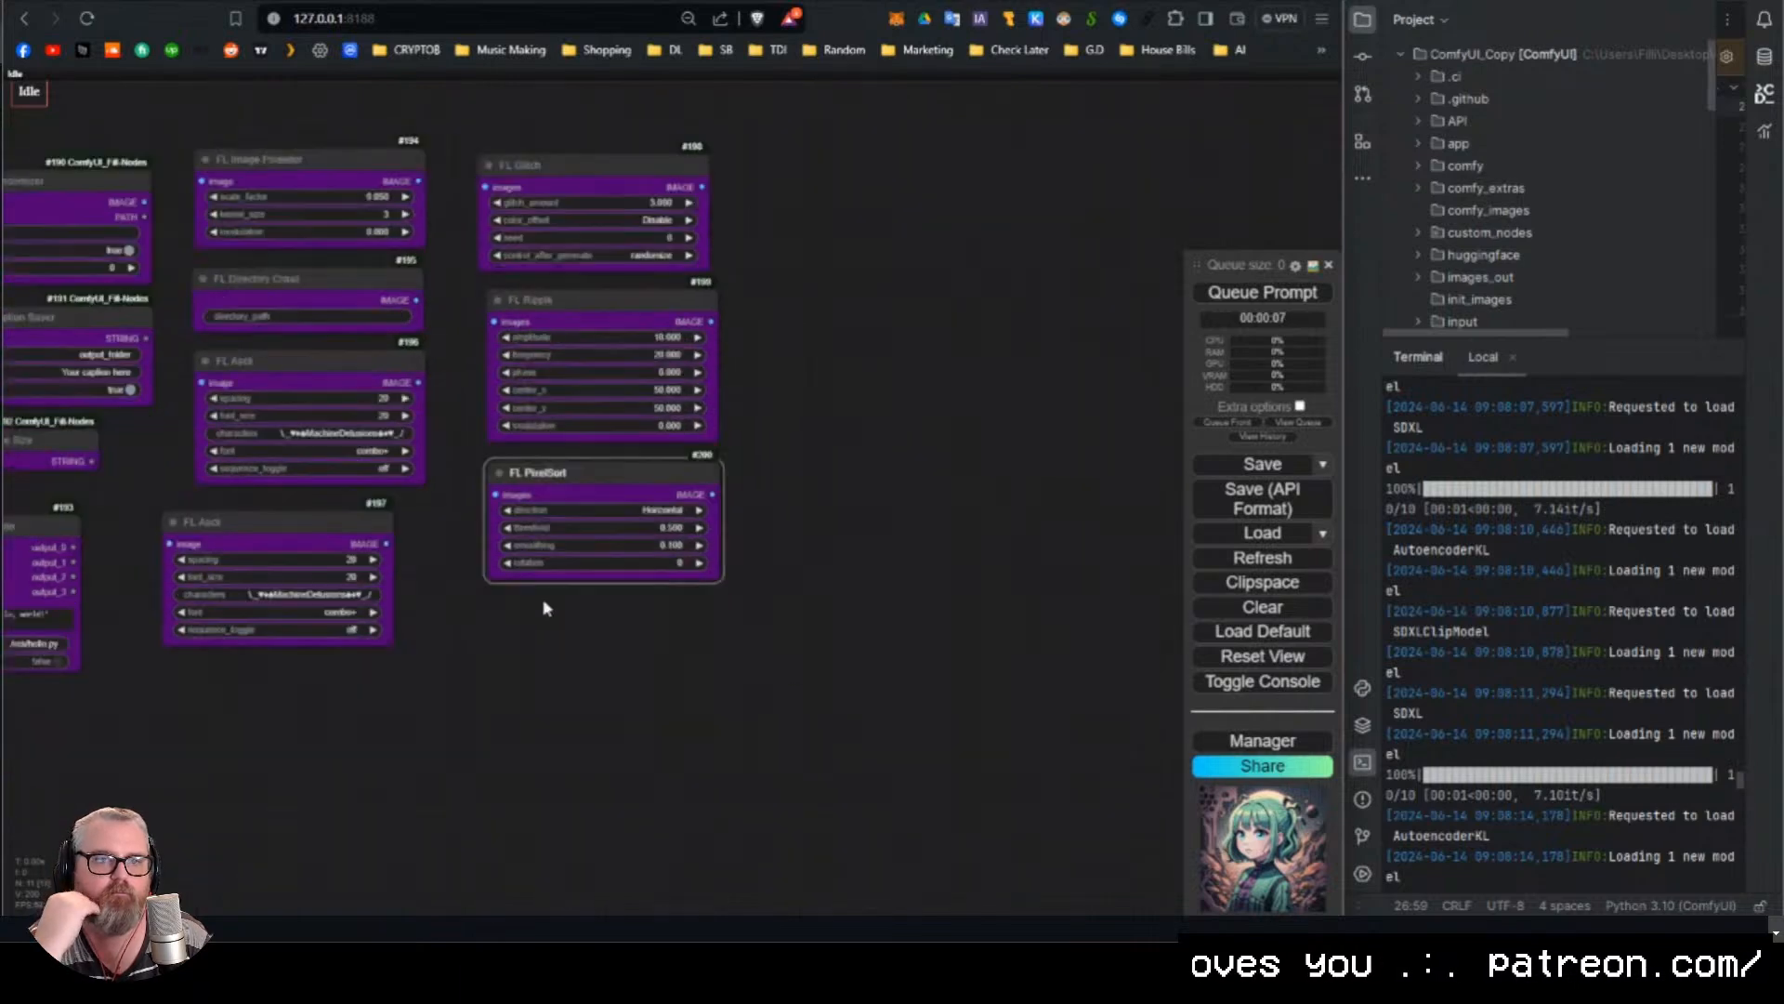
{"action": "left_click_drag", "start_coordinate": [580, 642], "coordinate": [557, 594]}
{"action": "double_click", "coordinate": [558, 595]}
{"action": "type", "text": "fl"}
{"action": "scroll", "coordinate": [583, 651], "scroll_direction": "down", "scroll_amount": 1}
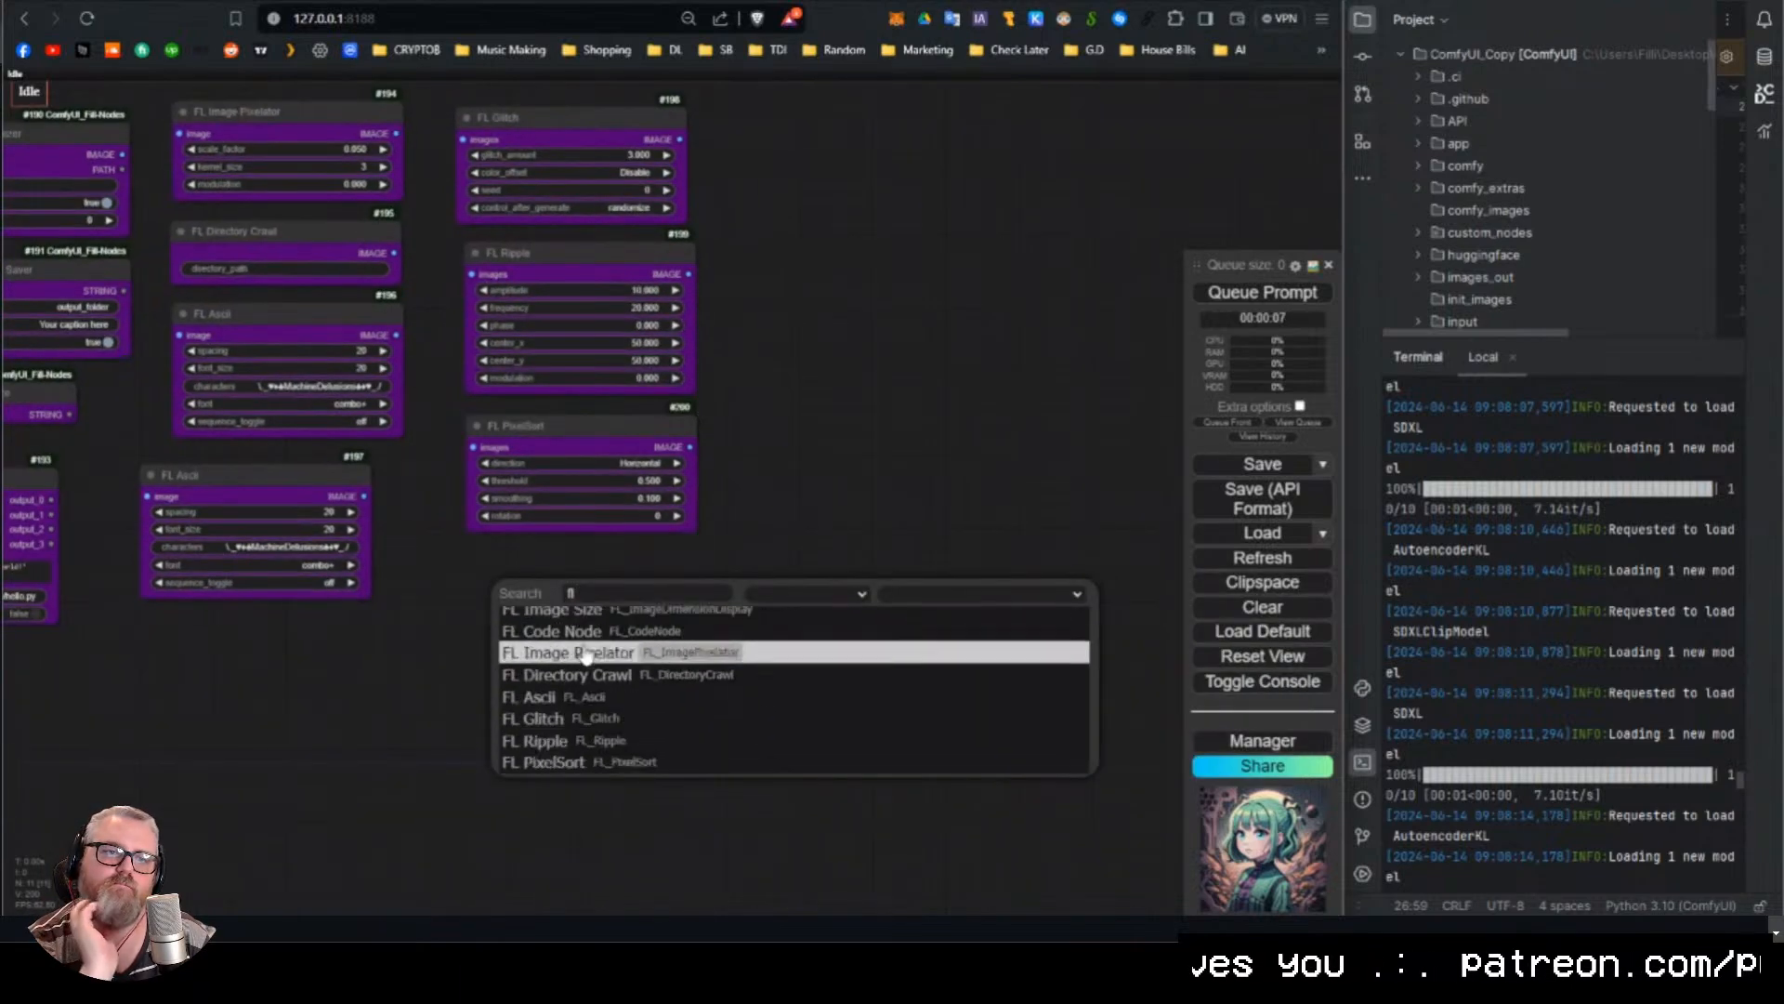
{"action": "scroll", "coordinate": [604, 658], "scroll_direction": "down", "scroll_amount": 2}
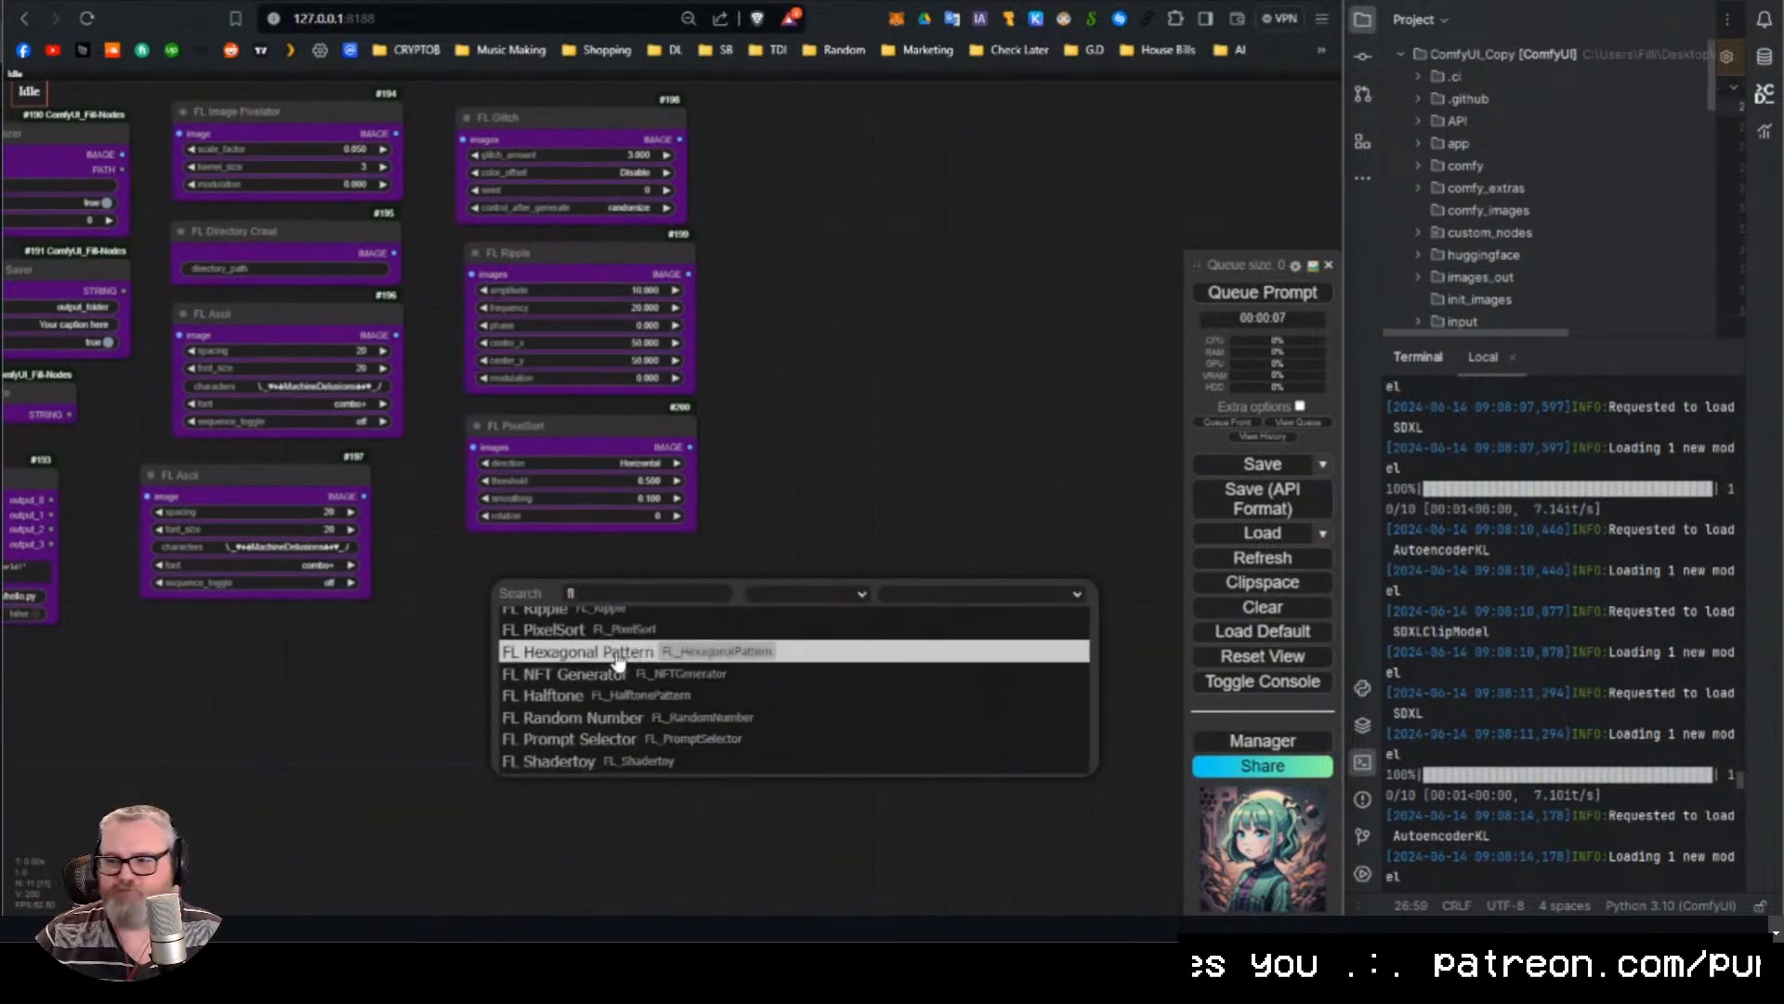
{"action": "left_click", "coordinate": [616, 658]}
{"action": "left_click_drag", "start_coordinate": [661, 605], "coordinate": [592, 590]}
Add an FL NFT Generator node in the empty space beside the FL Glitch and FL Ripple column.
{"action": "left_click_drag", "start_coordinate": [848, 351], "coordinate": [644, 489]}
{"action": "double_click", "coordinate": [626, 381]}
{"action": "type", "text": "fl"}
{"action": "scroll", "coordinate": [724, 456], "scroll_direction": "down", "scroll_amount": 2}
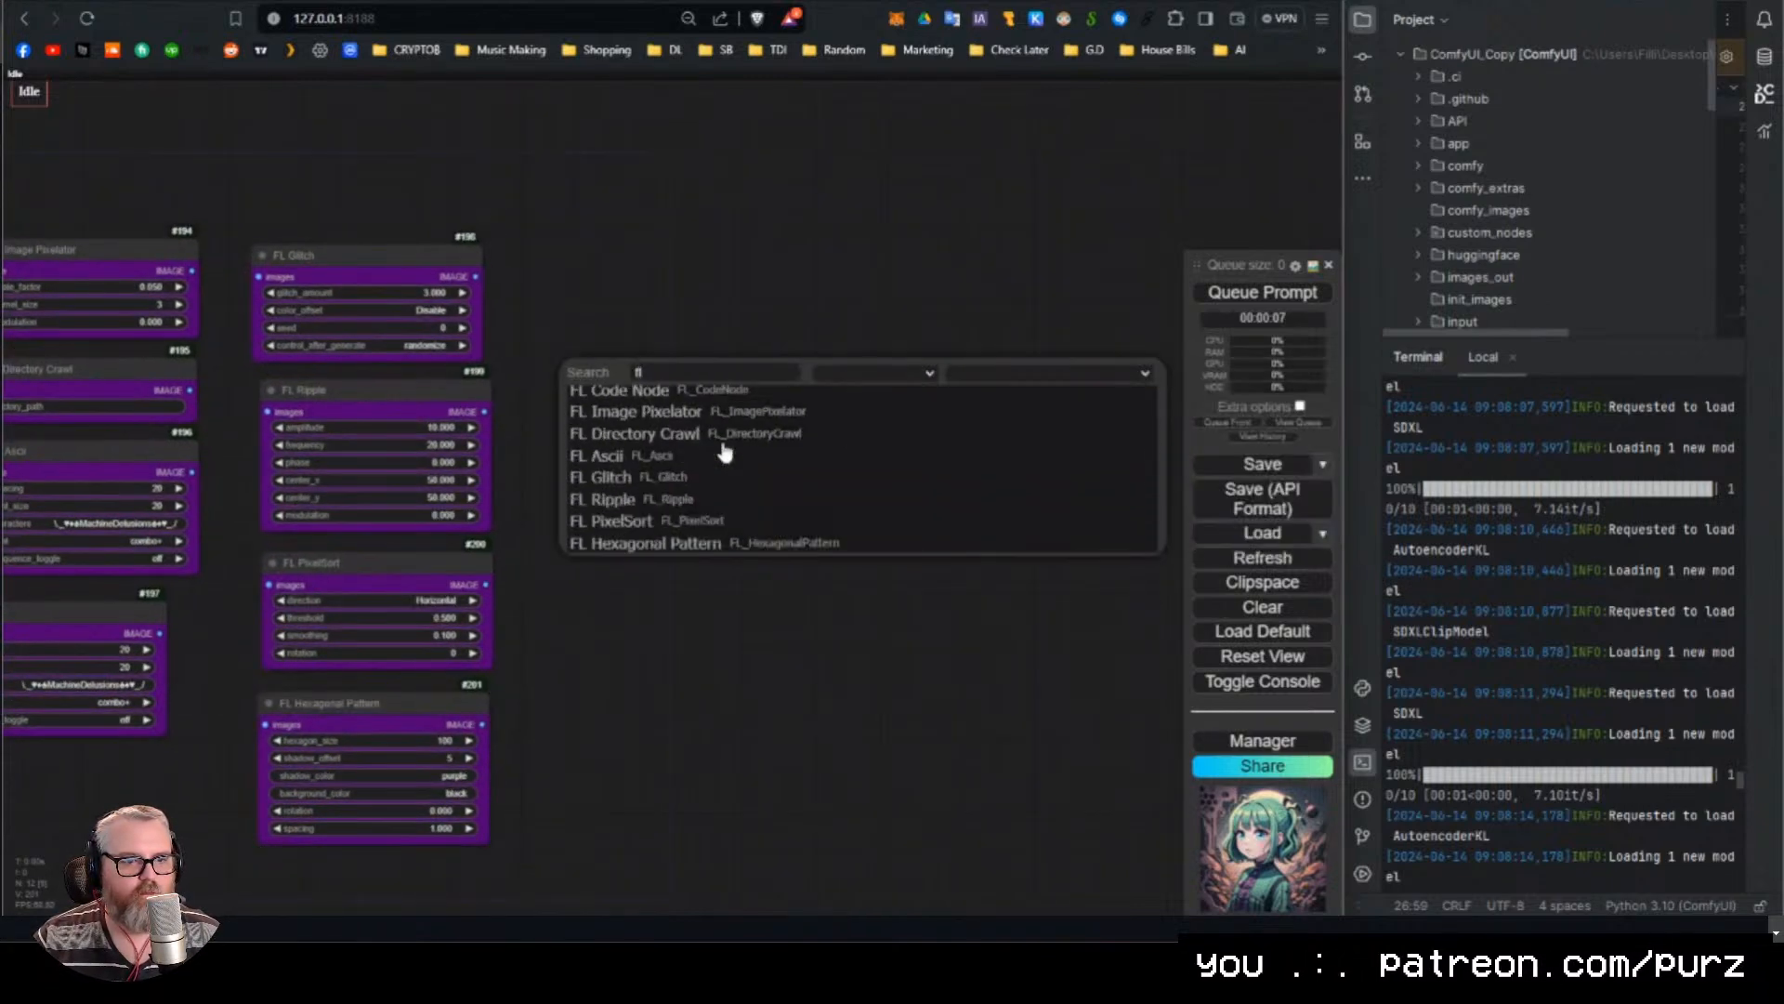
{"action": "scroll", "coordinate": [715, 457], "scroll_direction": "down", "scroll_amount": 2}
{"action": "left_click", "coordinate": [704, 459]}
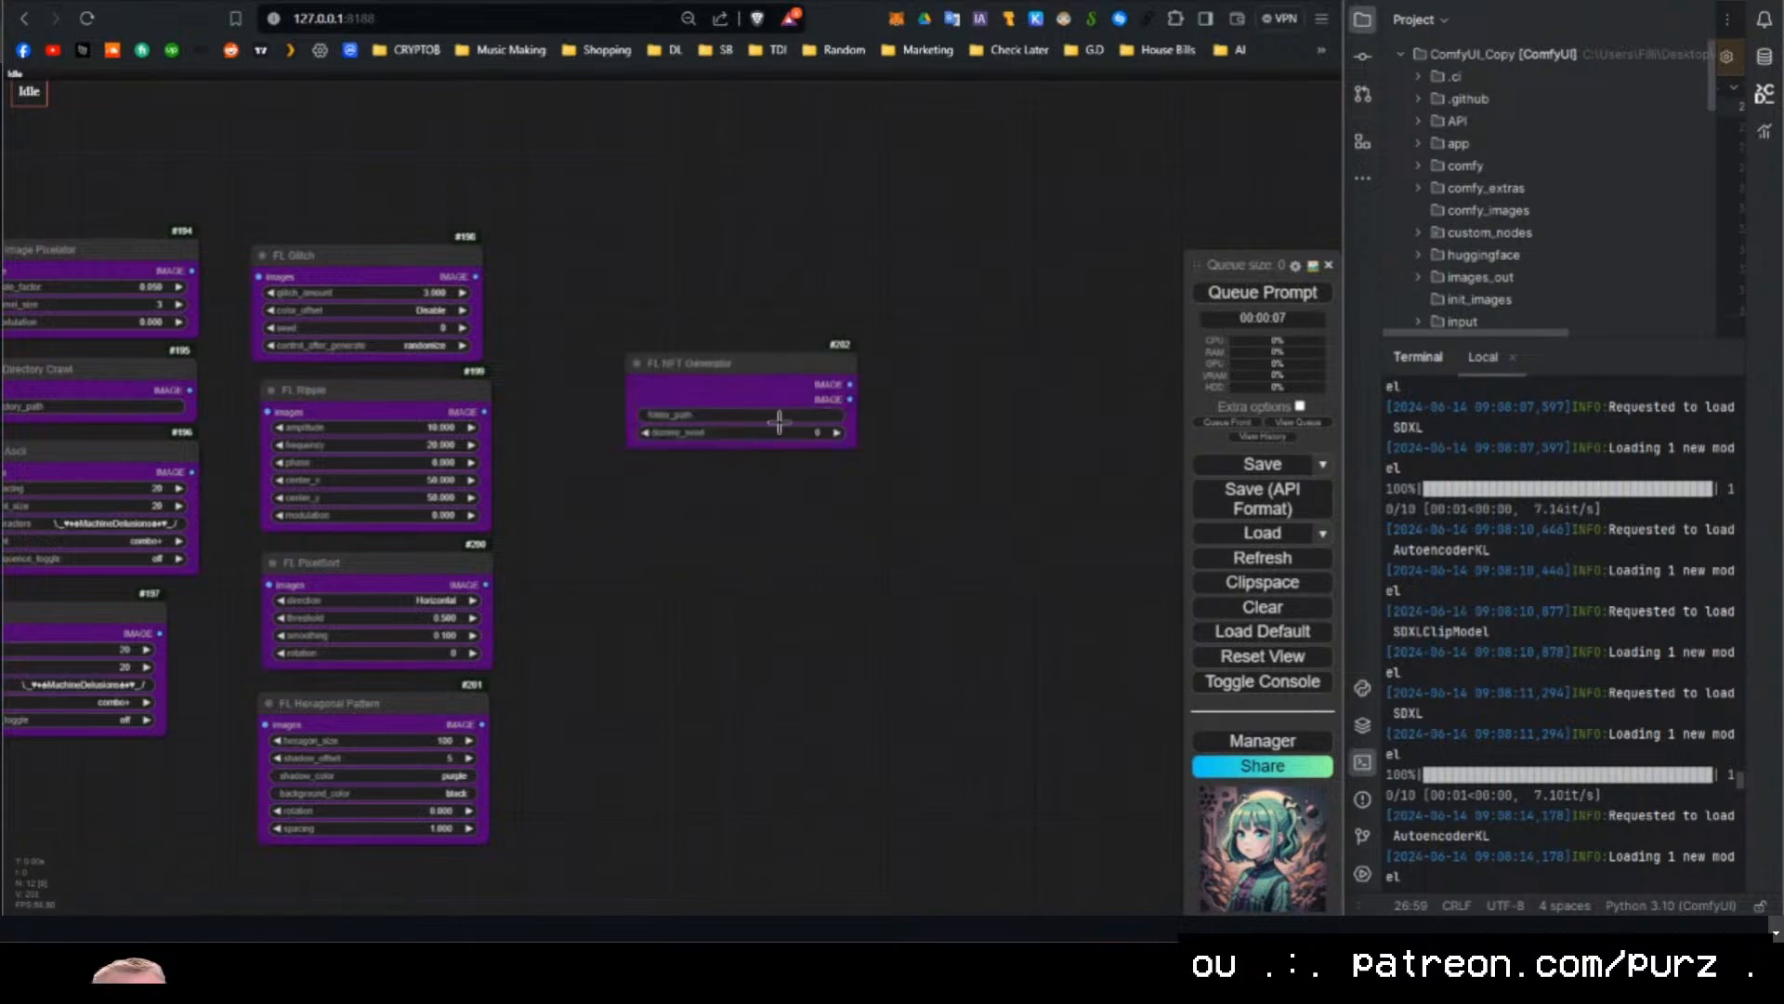
Align the FL NFT Generator node with the top of the FL Glitch node and add an FL Halftone node beneath it.
{"action": "left_click_drag", "start_coordinate": [757, 369], "coordinate": [669, 239]}
{"action": "double_click", "coordinate": [637, 460]}
{"action": "type", "text": "fl"}
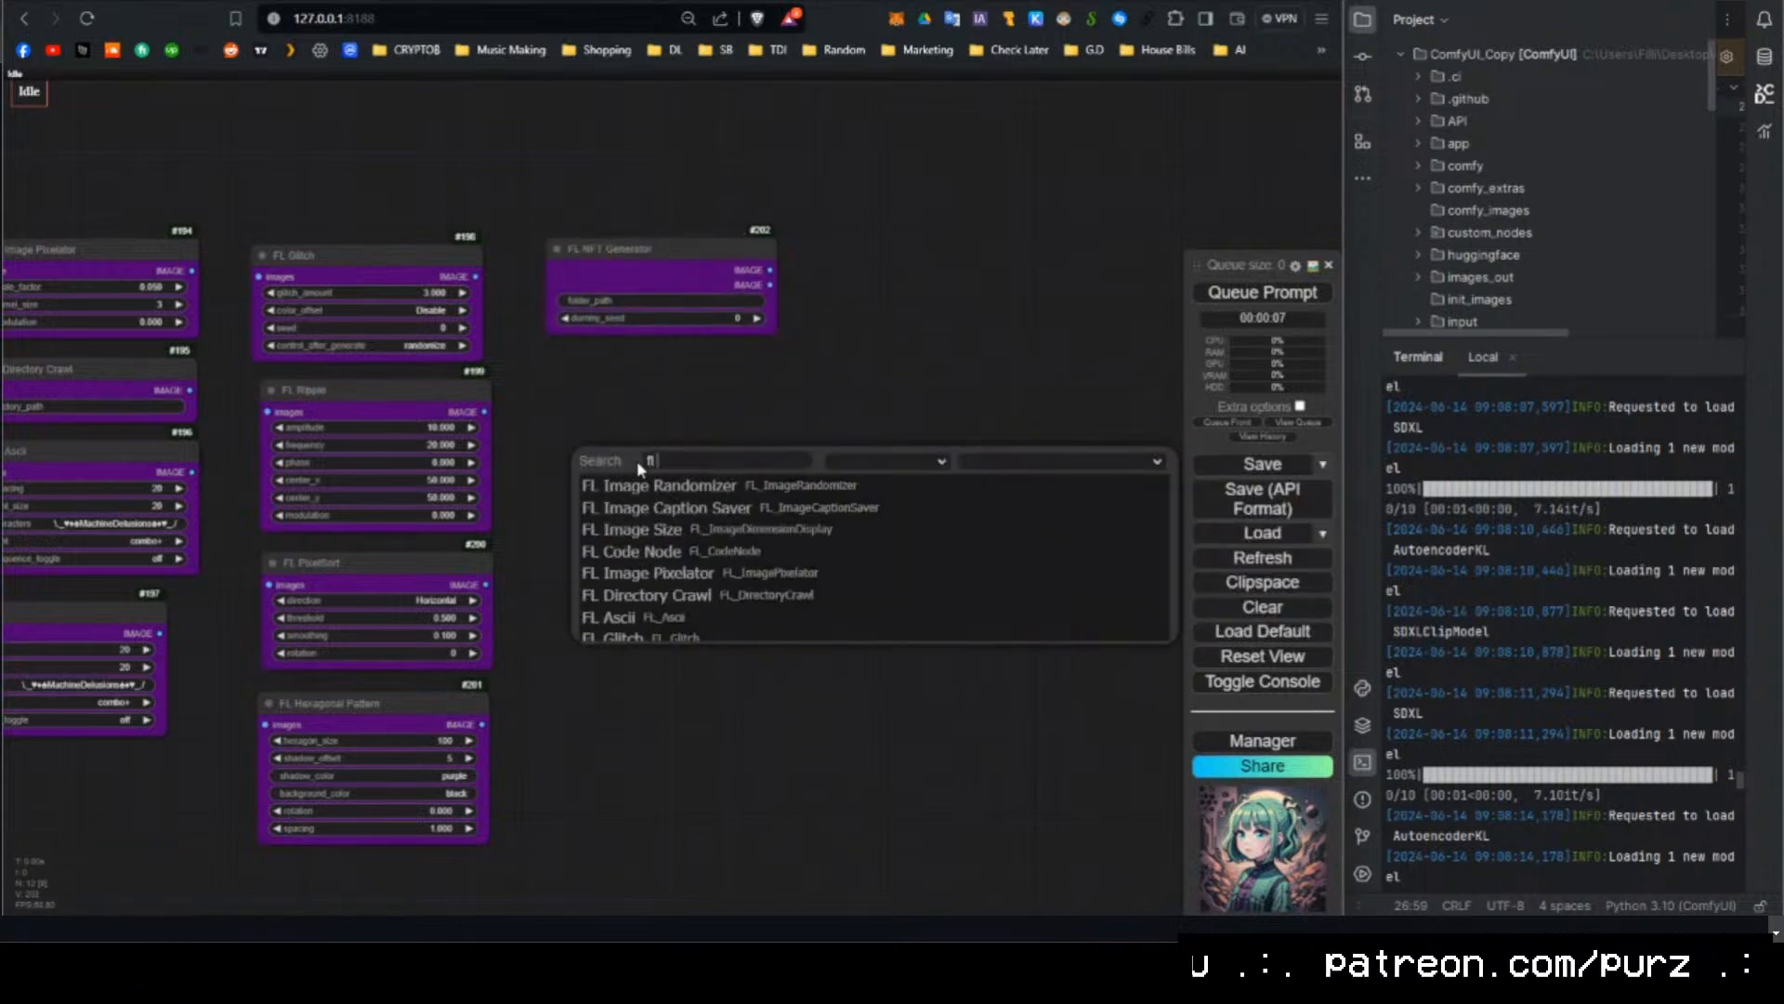
{"action": "scroll", "coordinate": [738, 521], "scroll_direction": "down", "scroll_amount": 4}
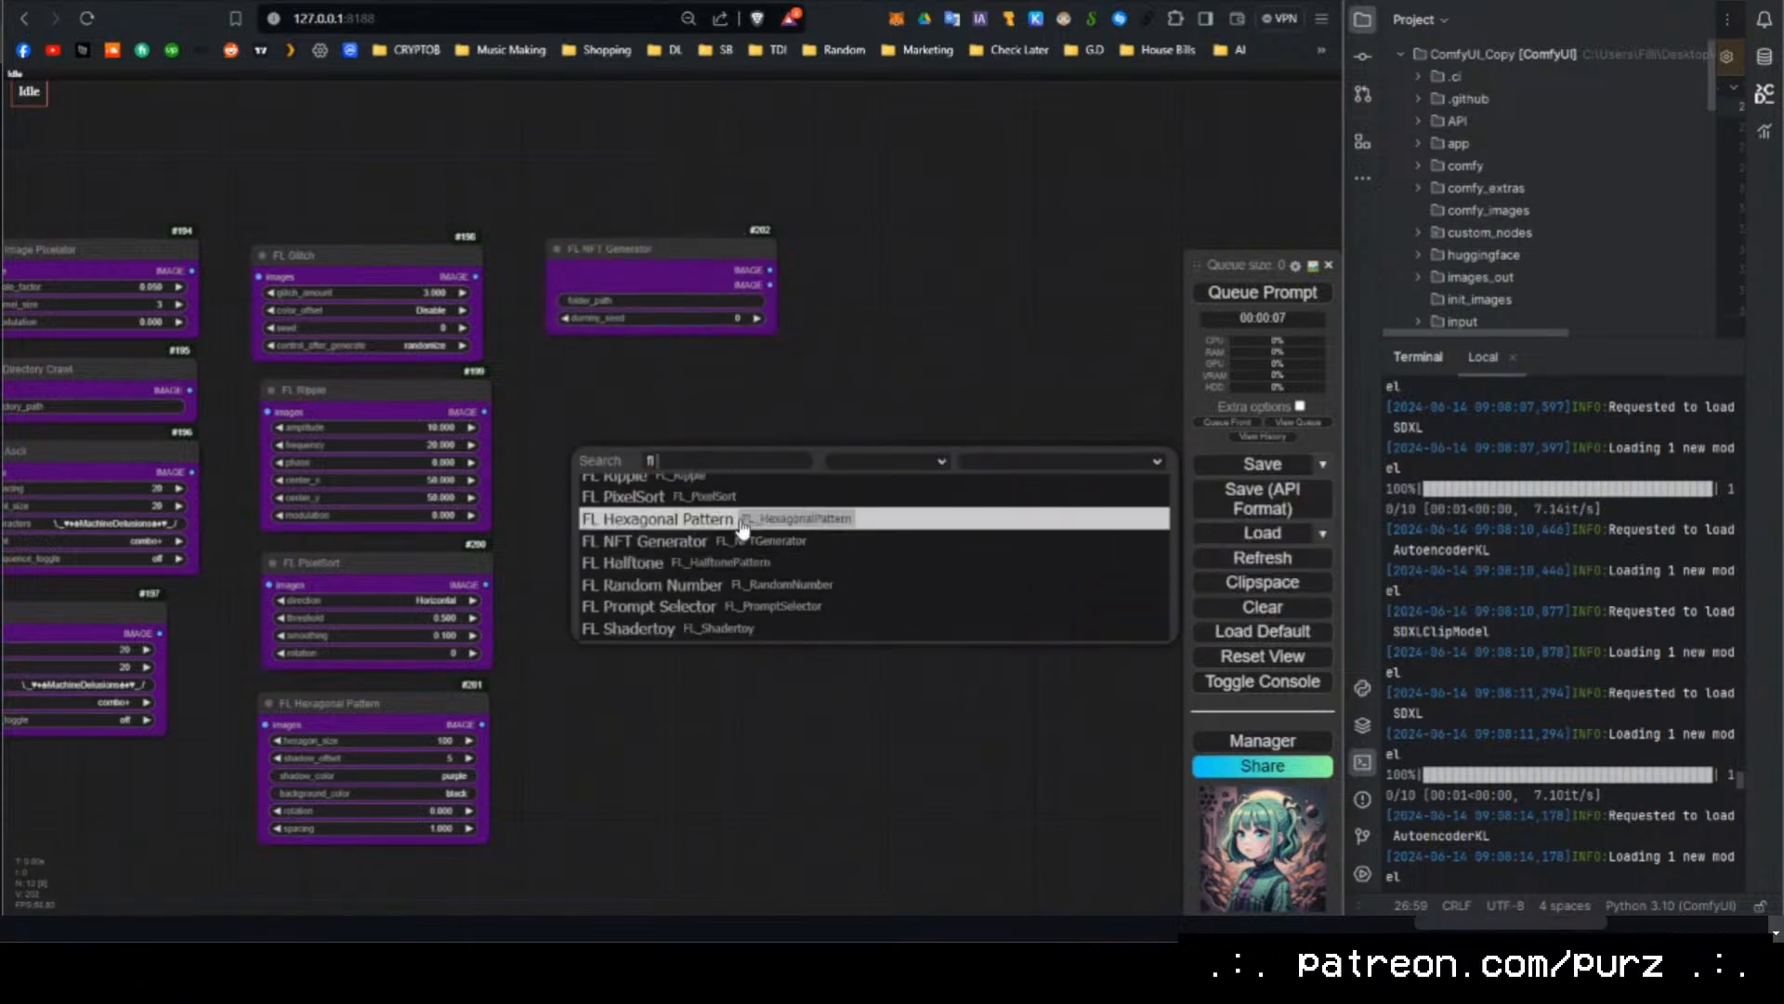
{"action": "left_click", "coordinate": [744, 562]}
{"action": "left_click_drag", "start_coordinate": [818, 456], "coordinate": [721, 373]}
Add an FL Random Number node and place it beneath the FL Halftone node.
{"action": "double_click", "coordinate": [699, 593]}
{"action": "type", "text": "fl"}
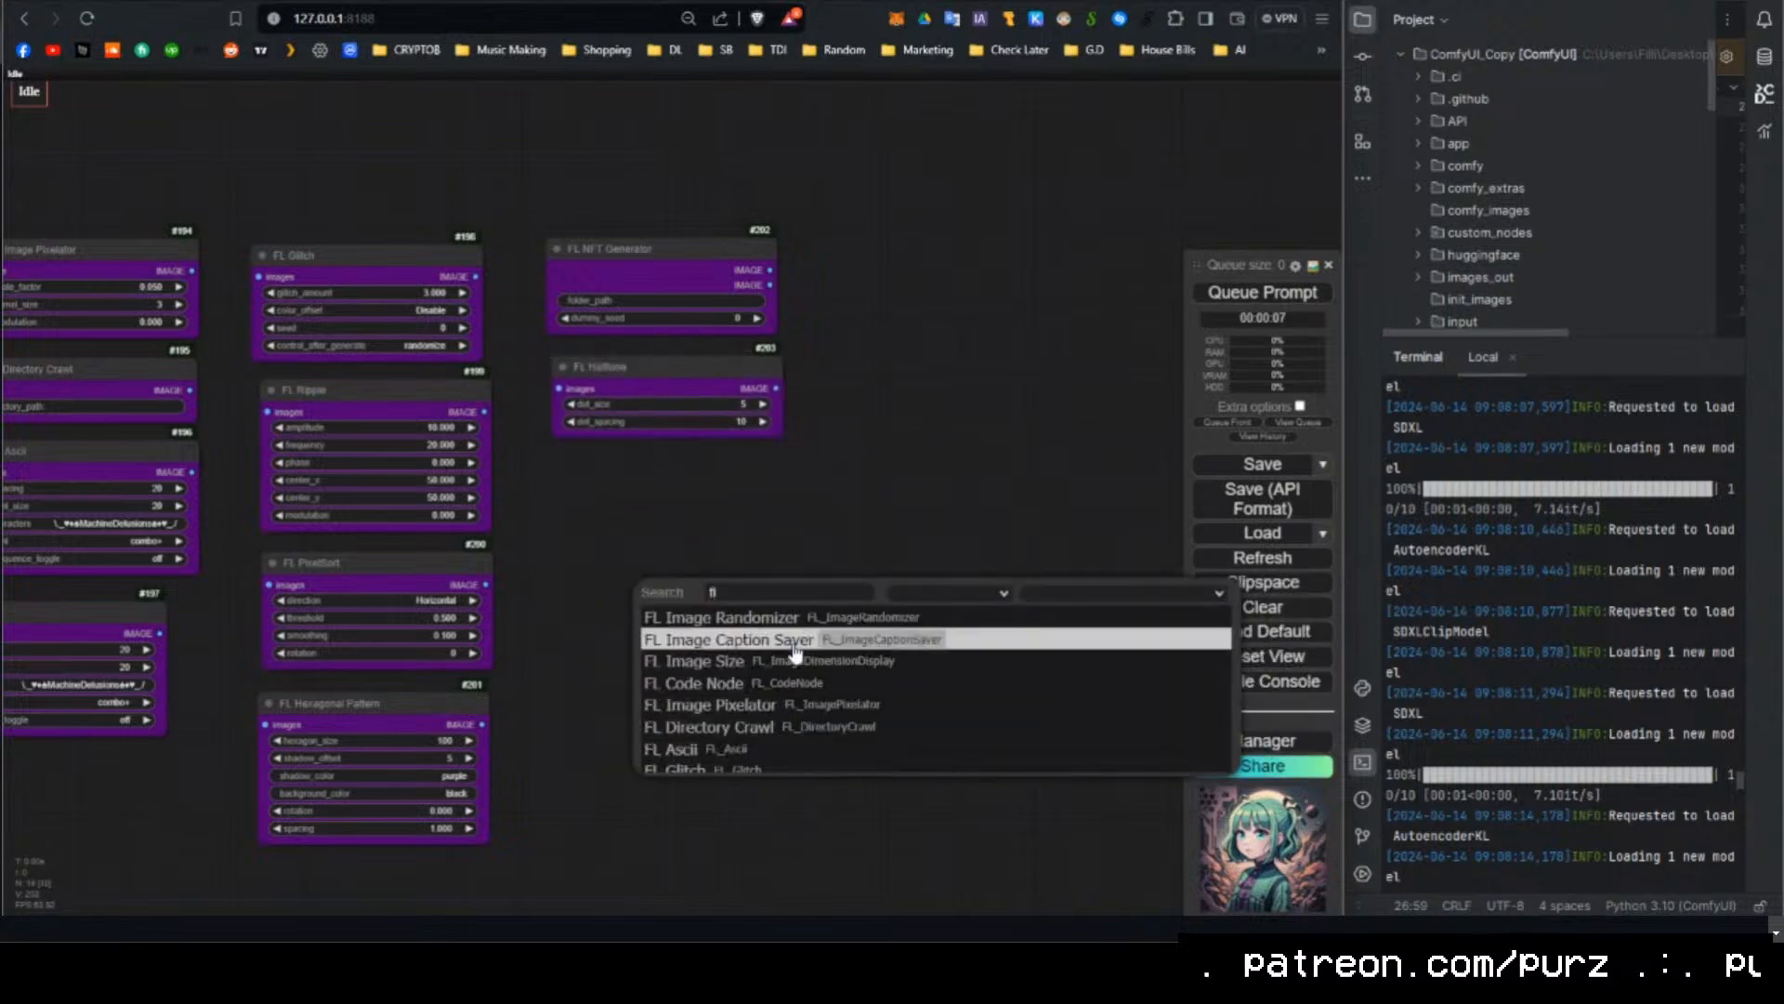
{"action": "scroll", "coordinate": [797, 650], "scroll_direction": "down", "scroll_amount": 3}
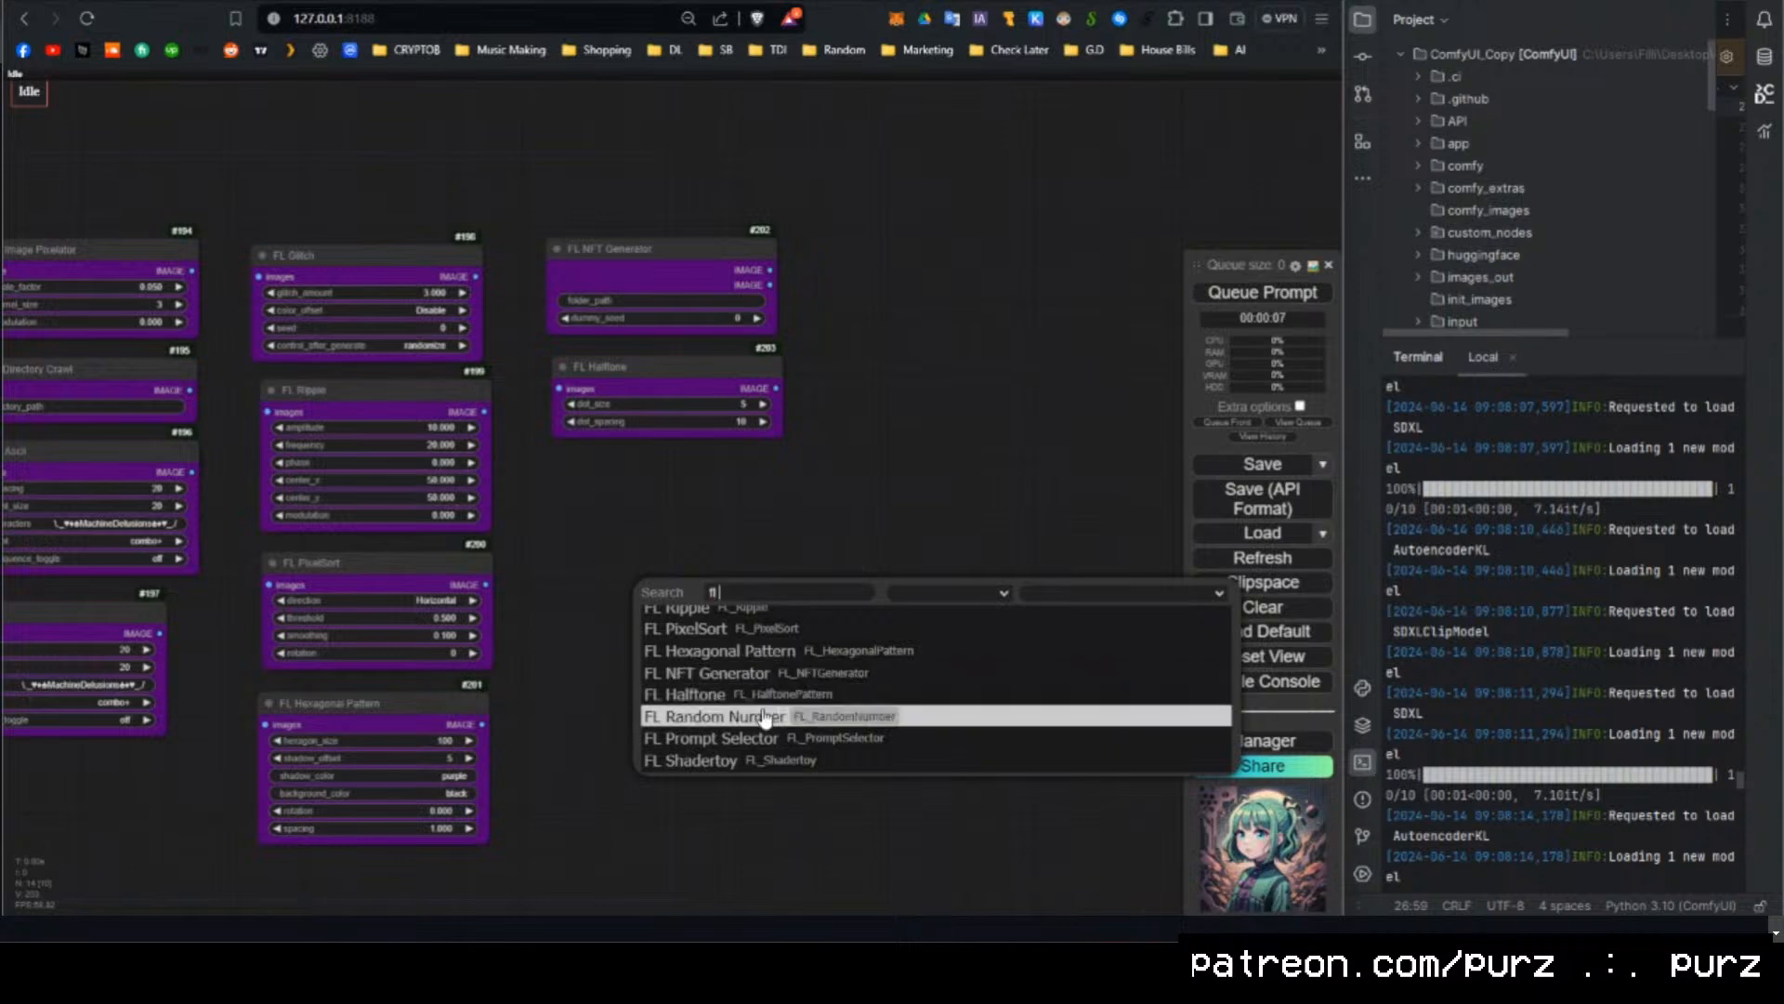
{"action": "left_click", "coordinate": [764, 716]}
{"action": "left_click_drag", "start_coordinate": [828, 599], "coordinate": [673, 484]}
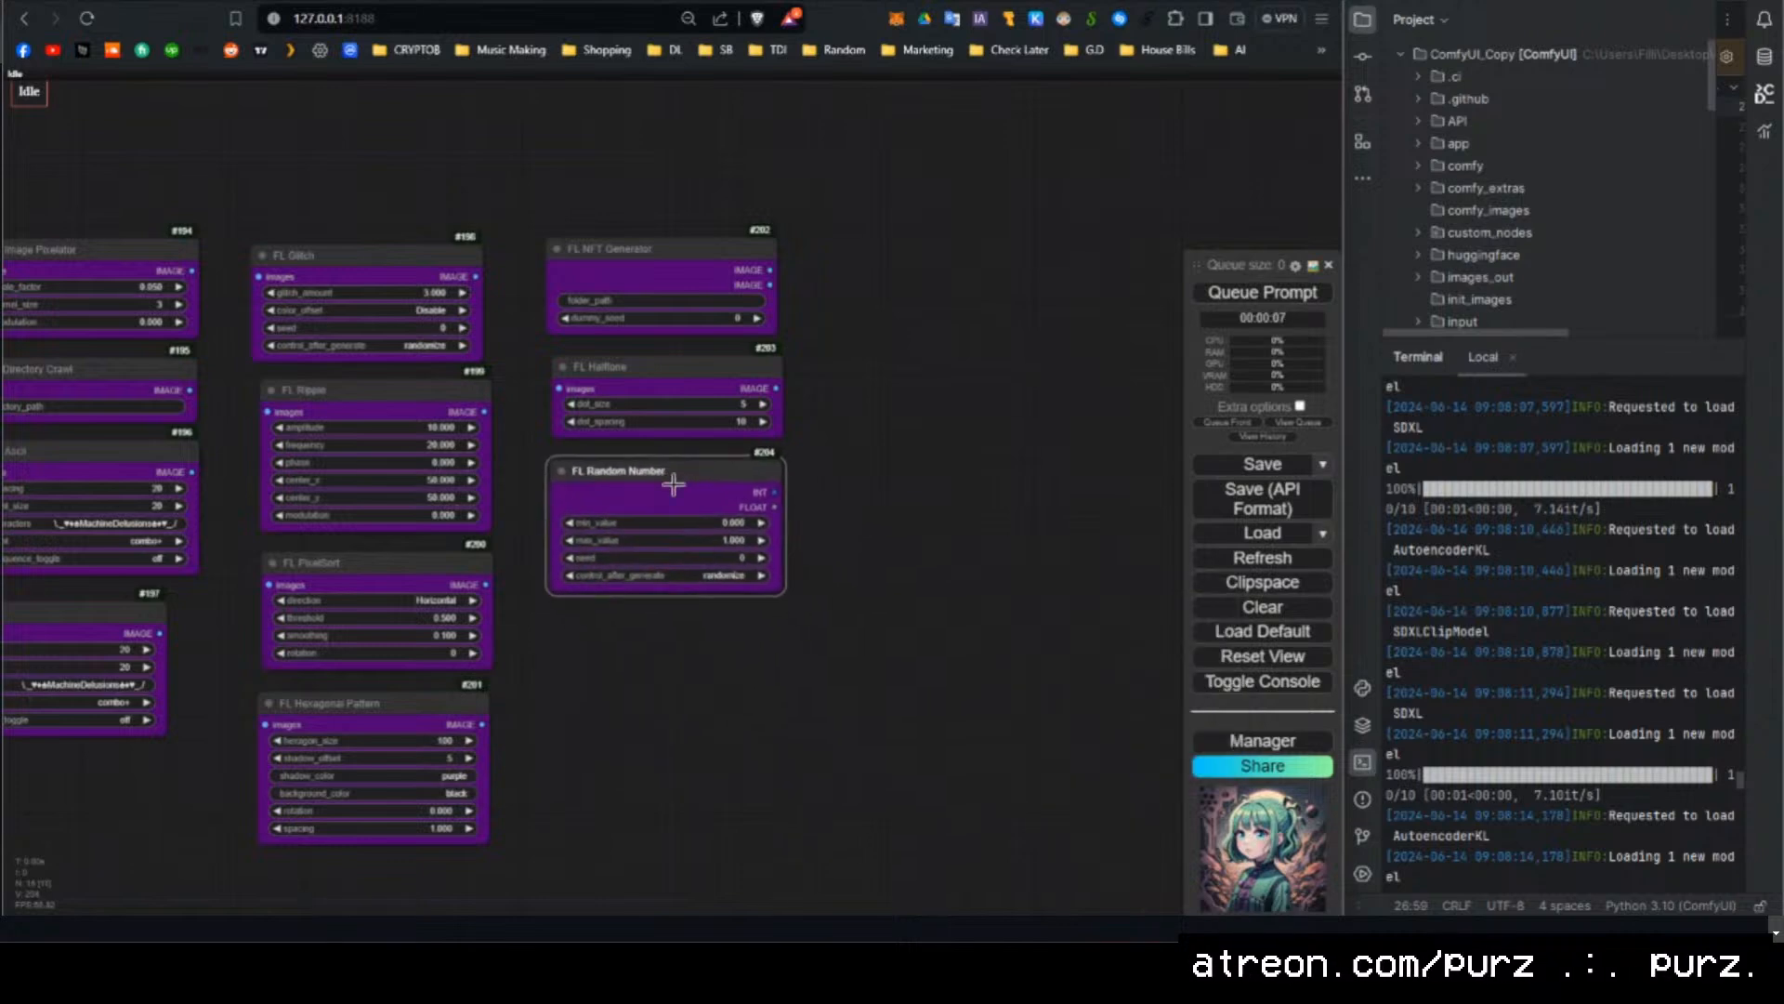
Add an FL Prompt Selector node and place it beneath the FL Random Number node.
{"action": "double_click", "coordinate": [672, 731]}
{"action": "type", "text": "fl"}
{"action": "scroll", "coordinate": [757, 827], "scroll_direction": "down", "scroll_amount": 5}
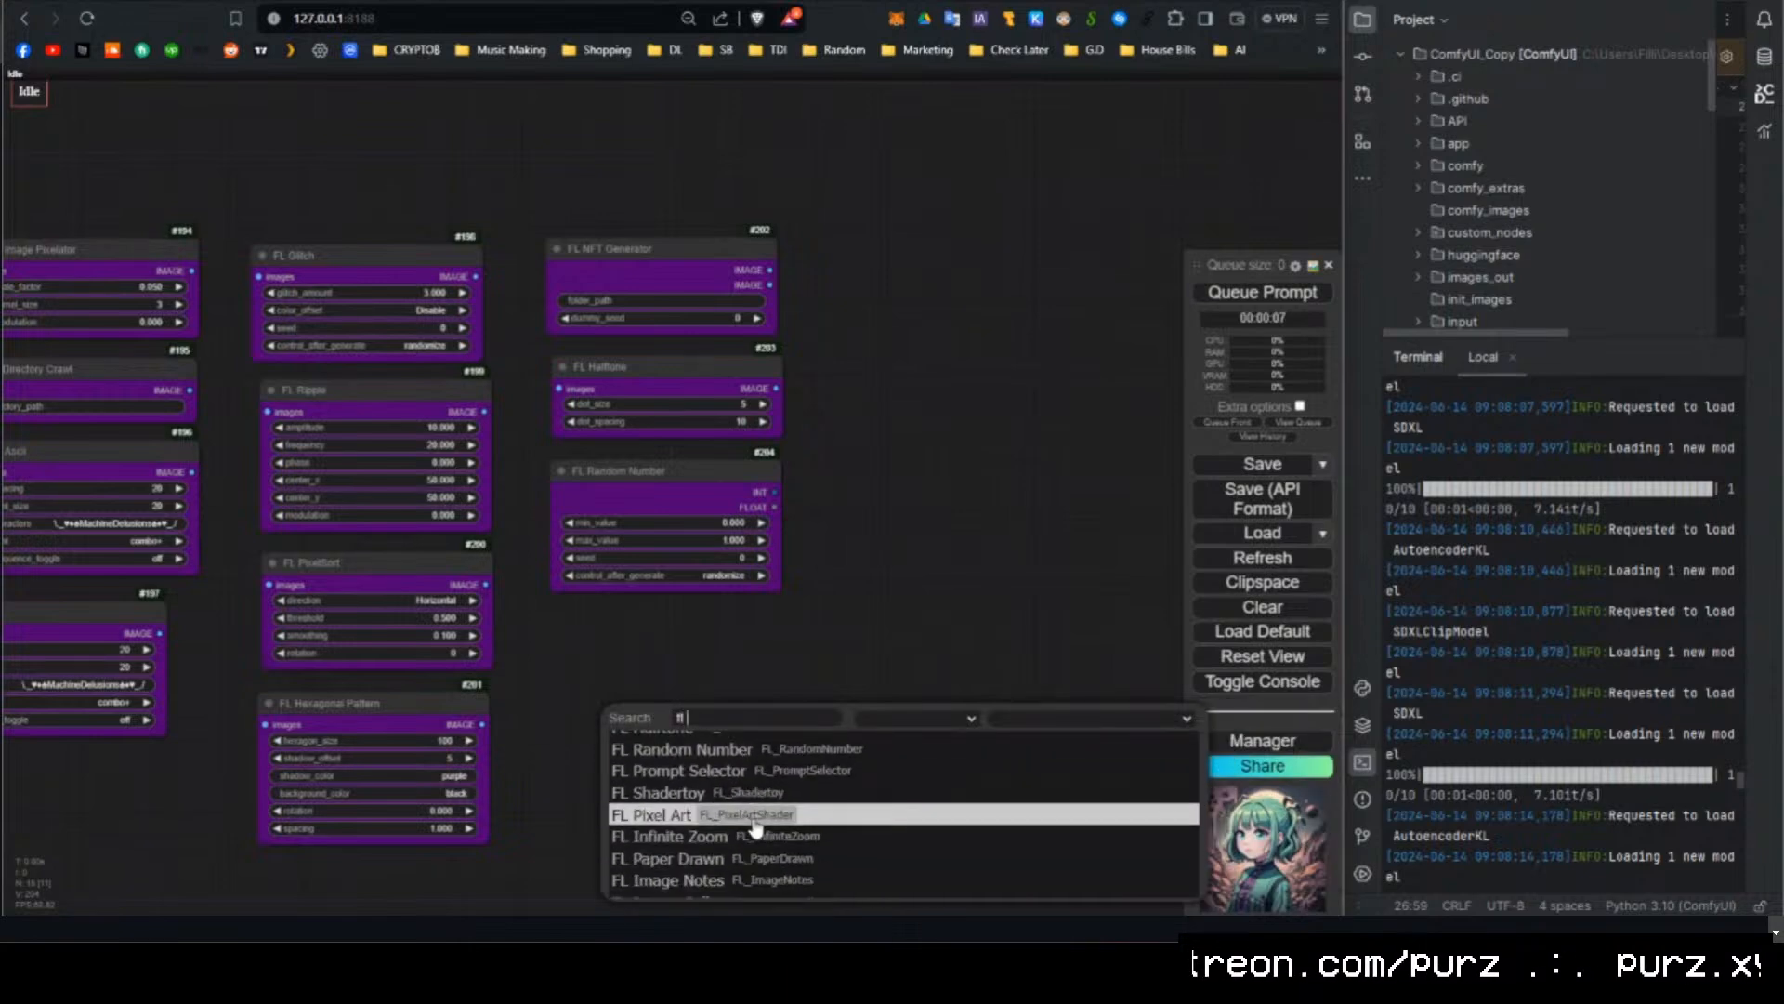
{"action": "scroll", "coordinate": [755, 827], "scroll_direction": "up", "scroll_amount": 4}
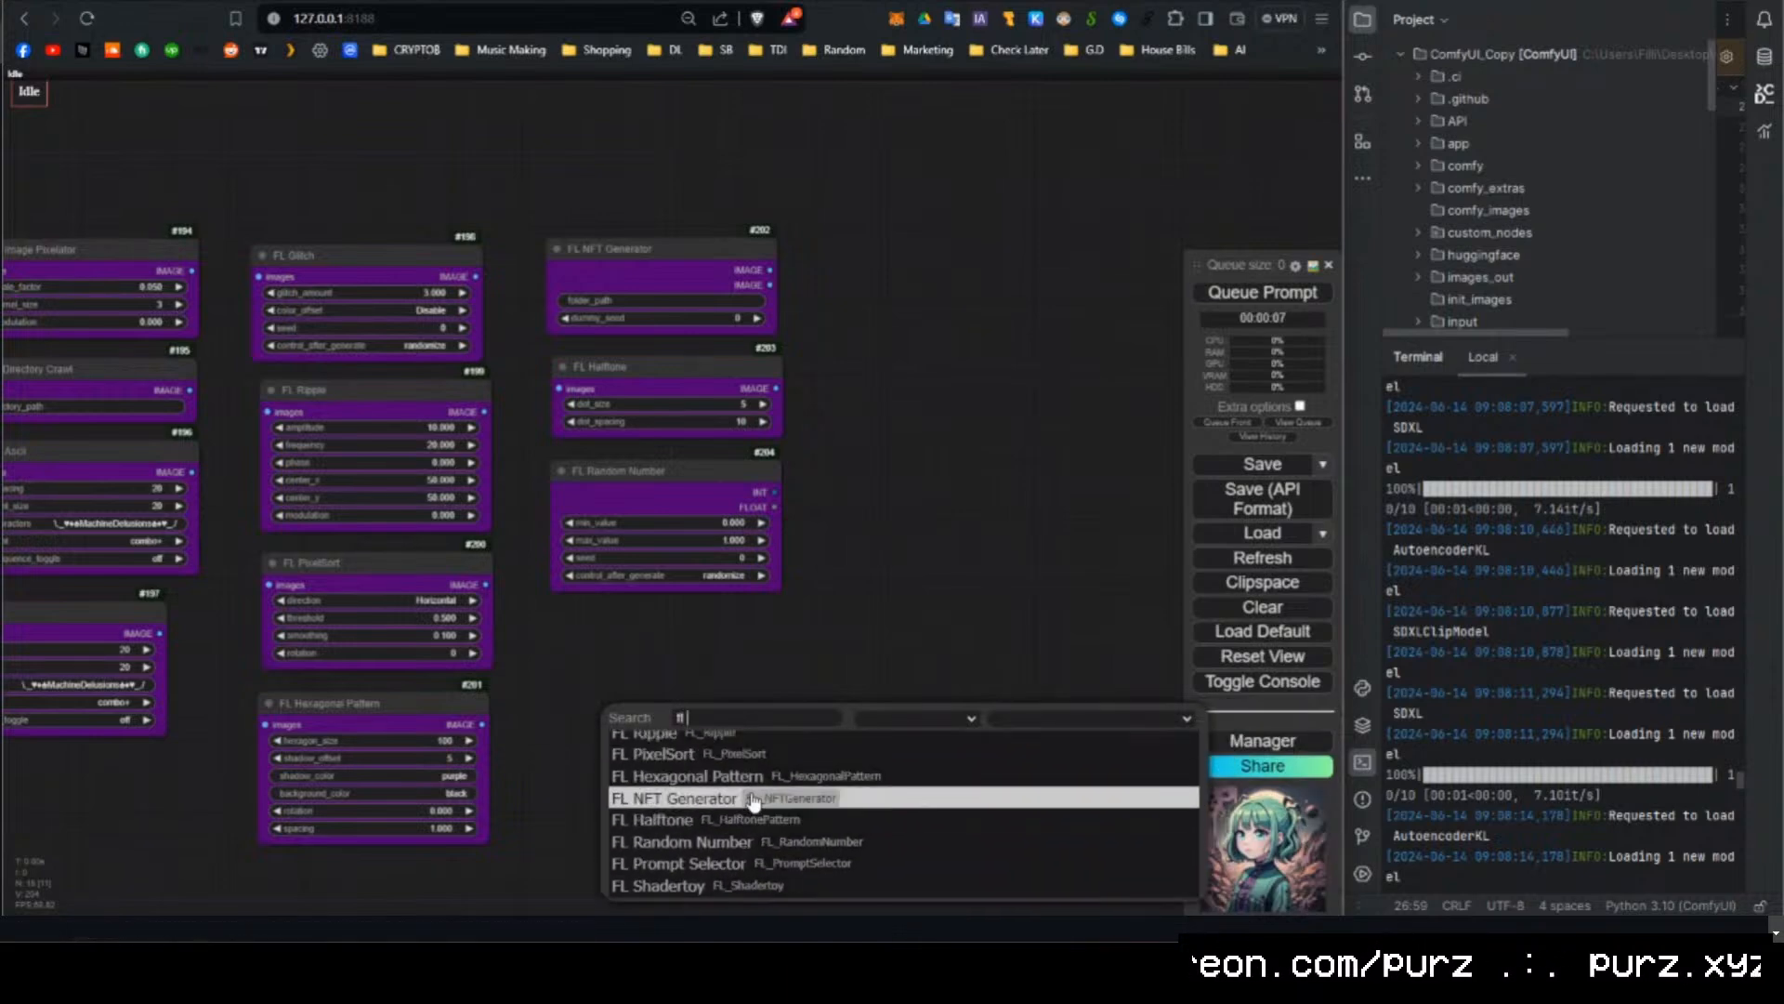
{"action": "left_click", "coordinate": [760, 864]}
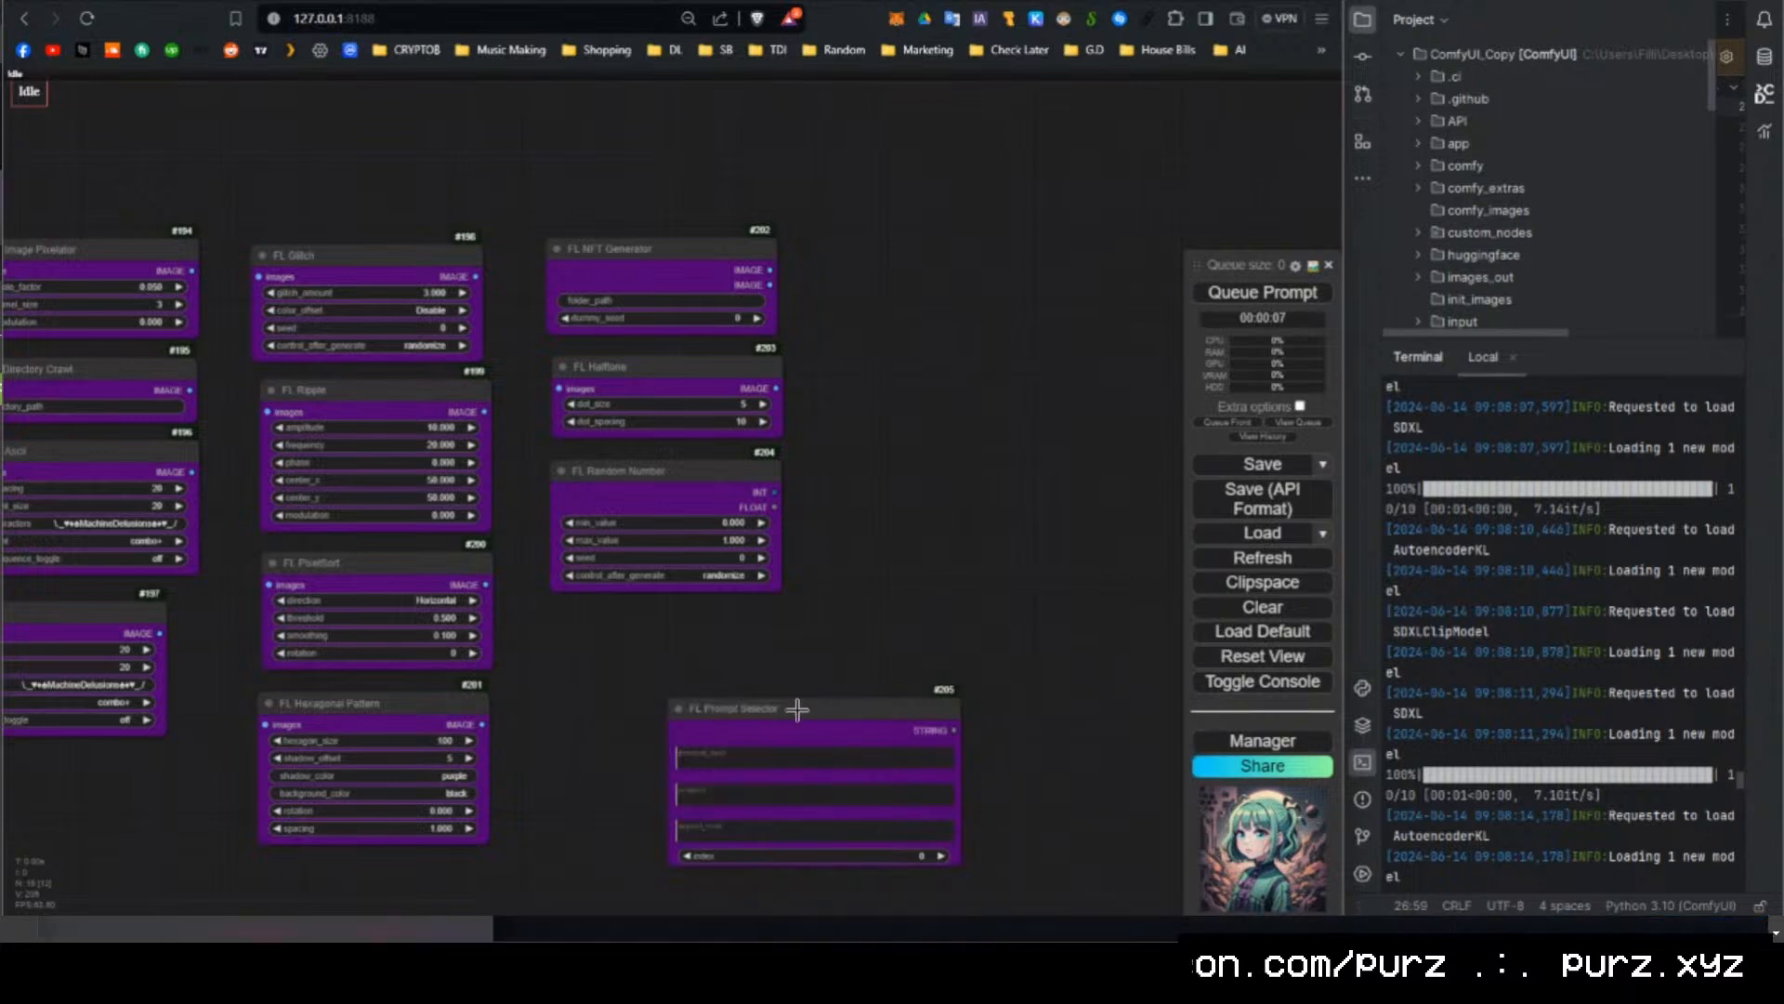
{"action": "left_click_drag", "start_coordinate": [797, 709], "coordinate": [679, 626]}
Add an FL Shadertoy node and place it beside the FL NFT Generator node to start a new column.
{"action": "scroll", "coordinate": [815, 529], "scroll_direction": "down", "scroll_amount": 6}
{"action": "left_click_drag", "start_coordinate": [948, 439], "coordinate": [580, 534]}
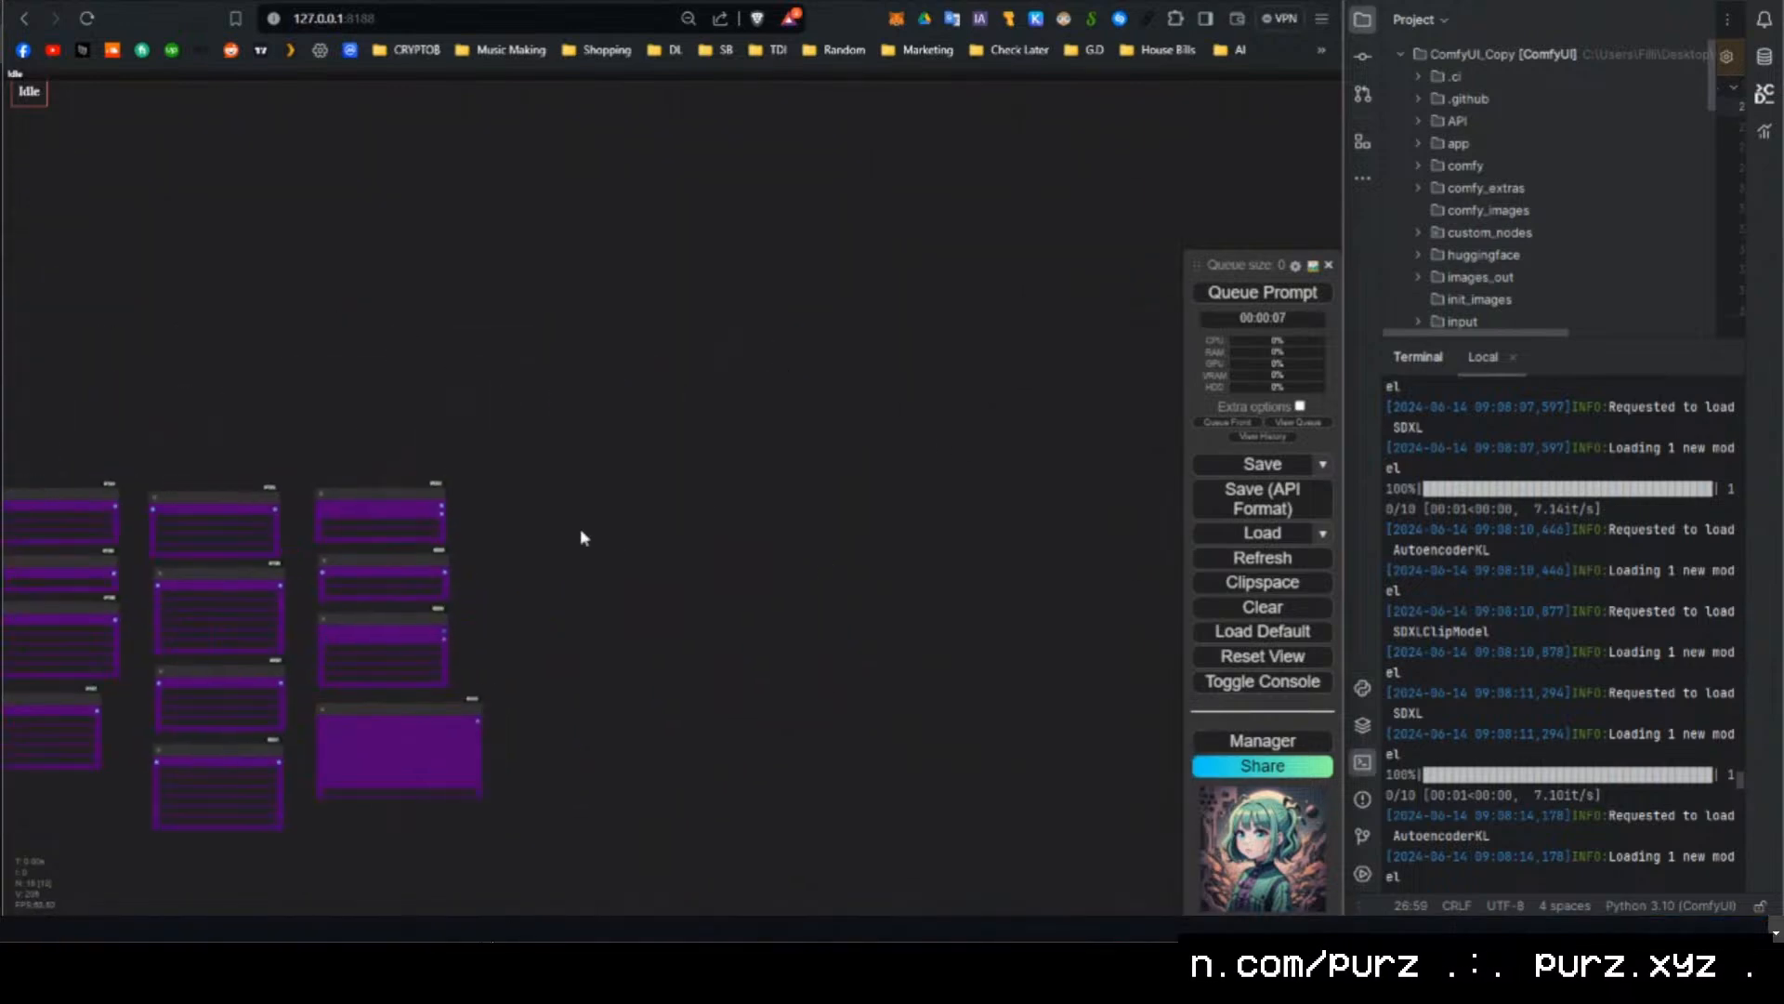
{"action": "scroll", "coordinate": [539, 533], "scroll_direction": "up", "scroll_amount": 2}
{"action": "double_click", "coordinate": [505, 532]}
{"action": "type", "text": "fl"}
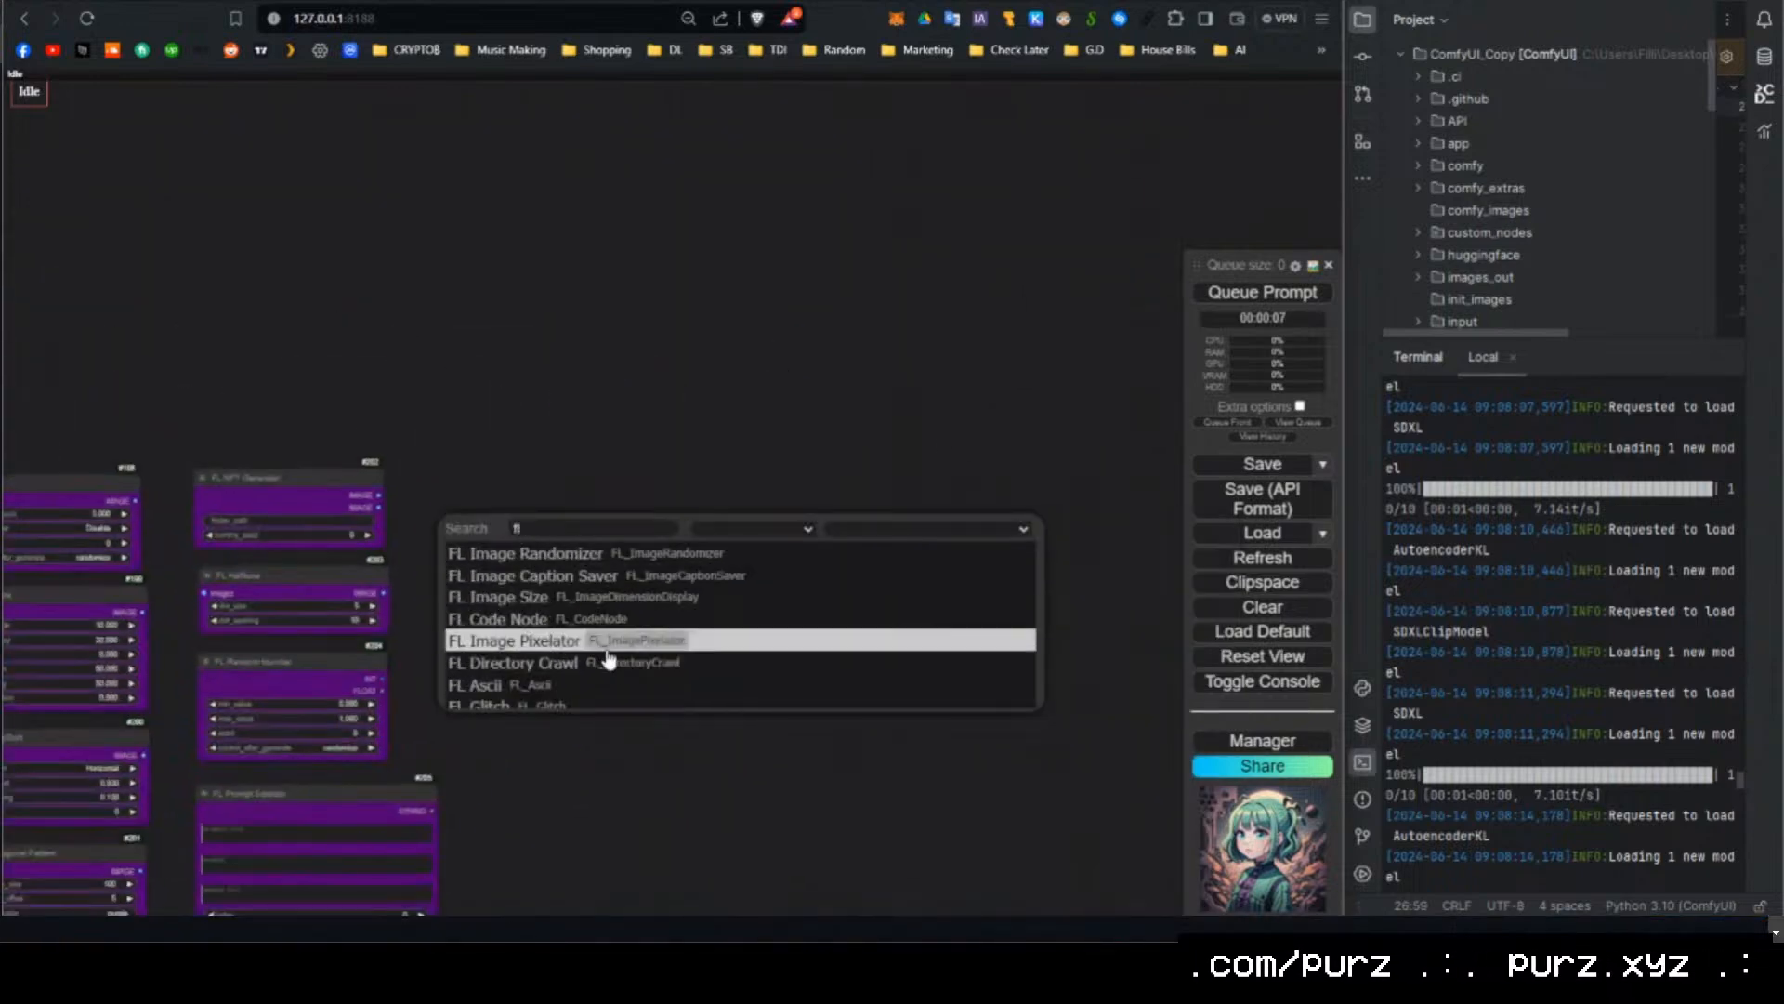
{"action": "scroll", "coordinate": [608, 658], "scroll_direction": "down", "scroll_amount": 5}
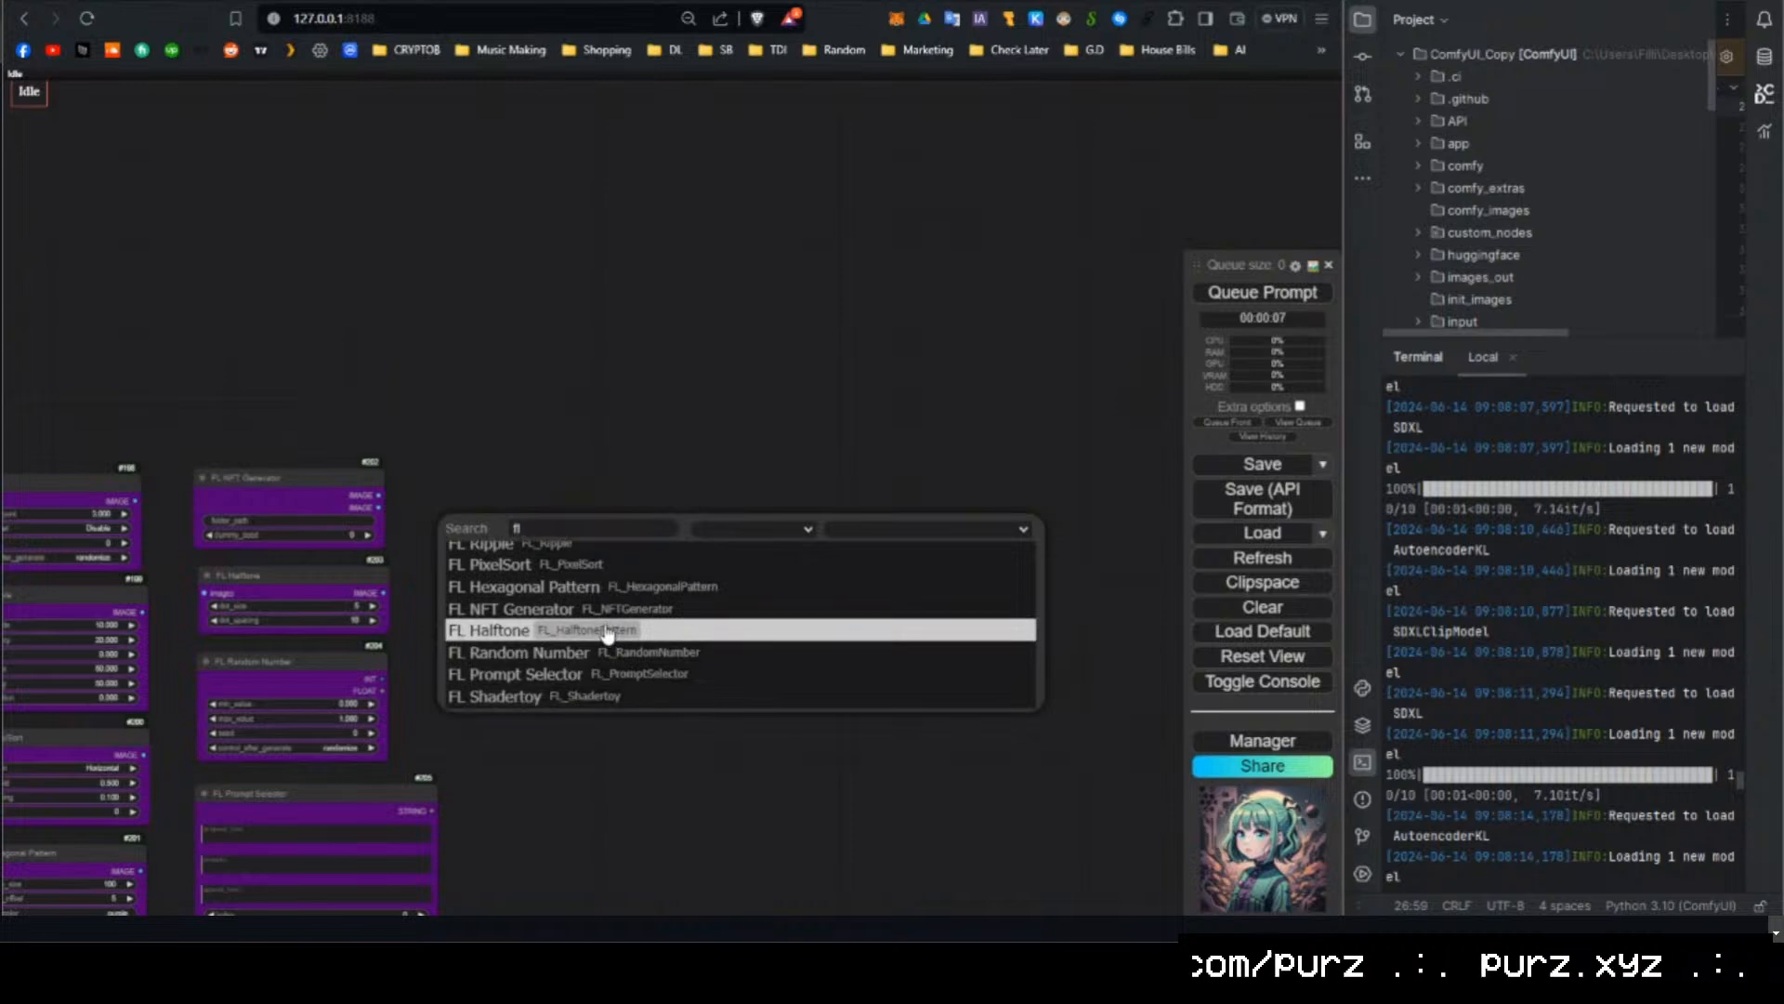
{"action": "scroll", "coordinate": [600, 634], "scroll_direction": "down", "scroll_amount": 3}
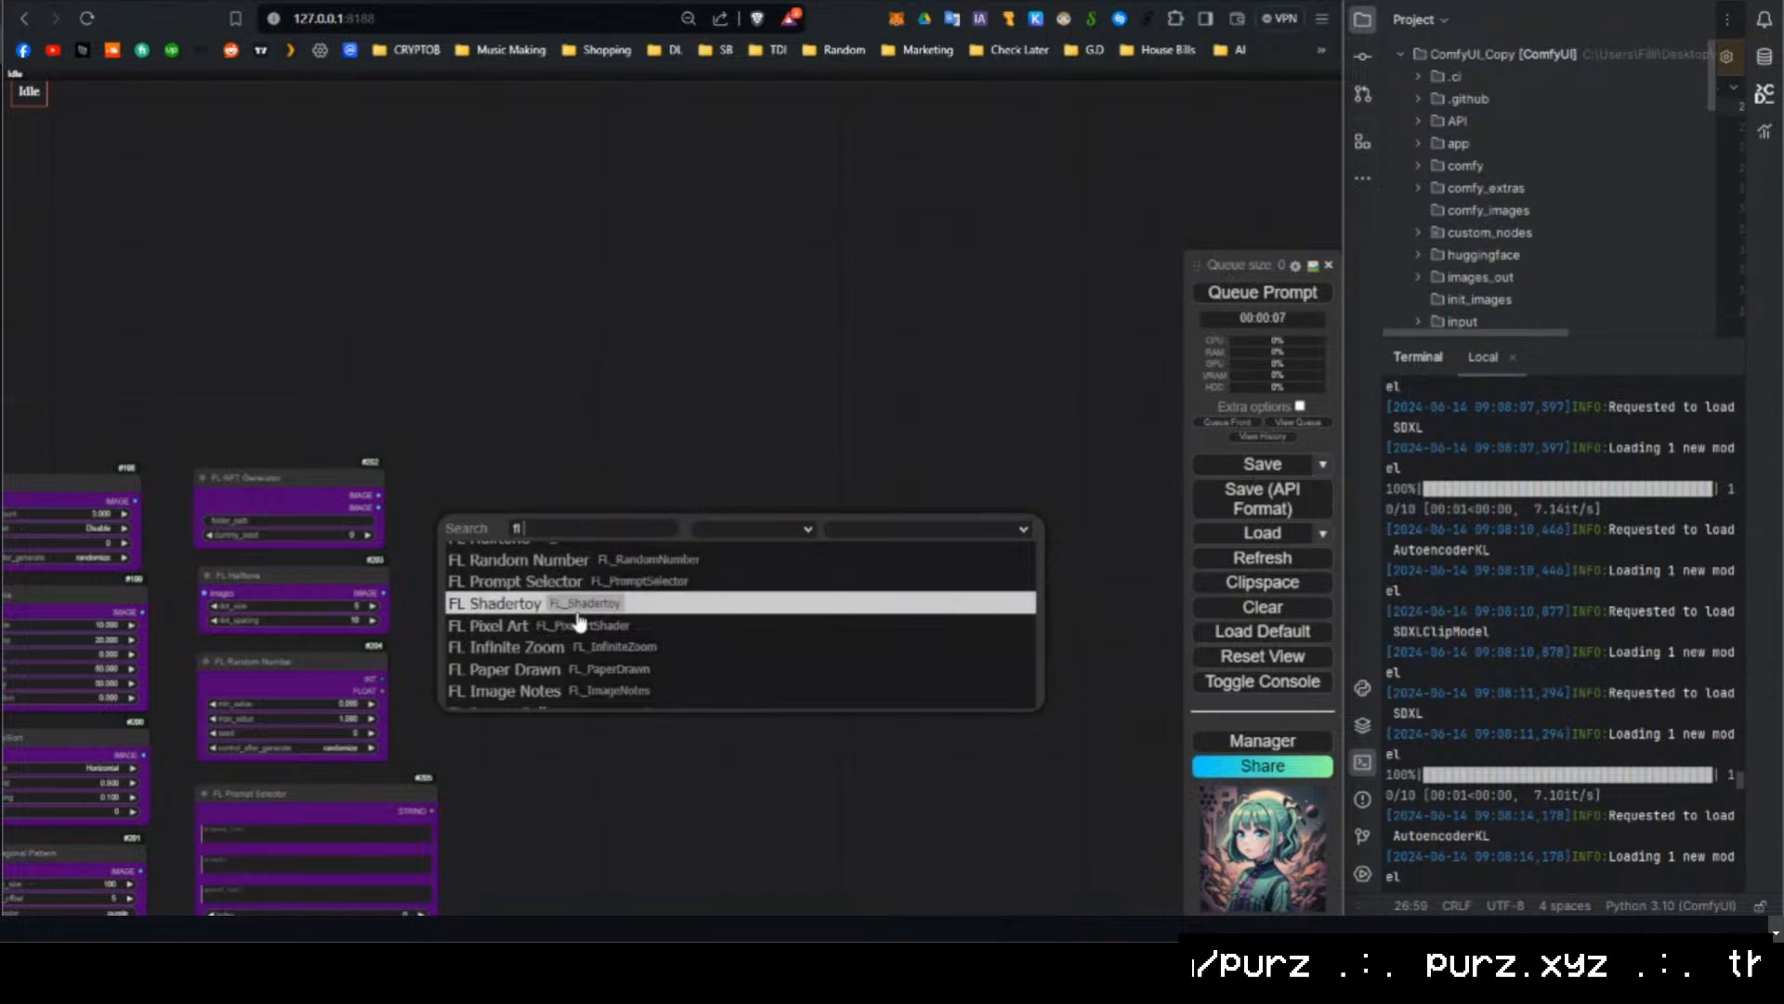
{"action": "left_click", "coordinate": [595, 604]}
{"action": "left_click_drag", "start_coordinate": [667, 542], "coordinate": [643, 470]}
Add an FL Pixel Art node and place it beneath the FL Shadertoy node.
{"action": "double_click", "coordinate": [665, 688]}
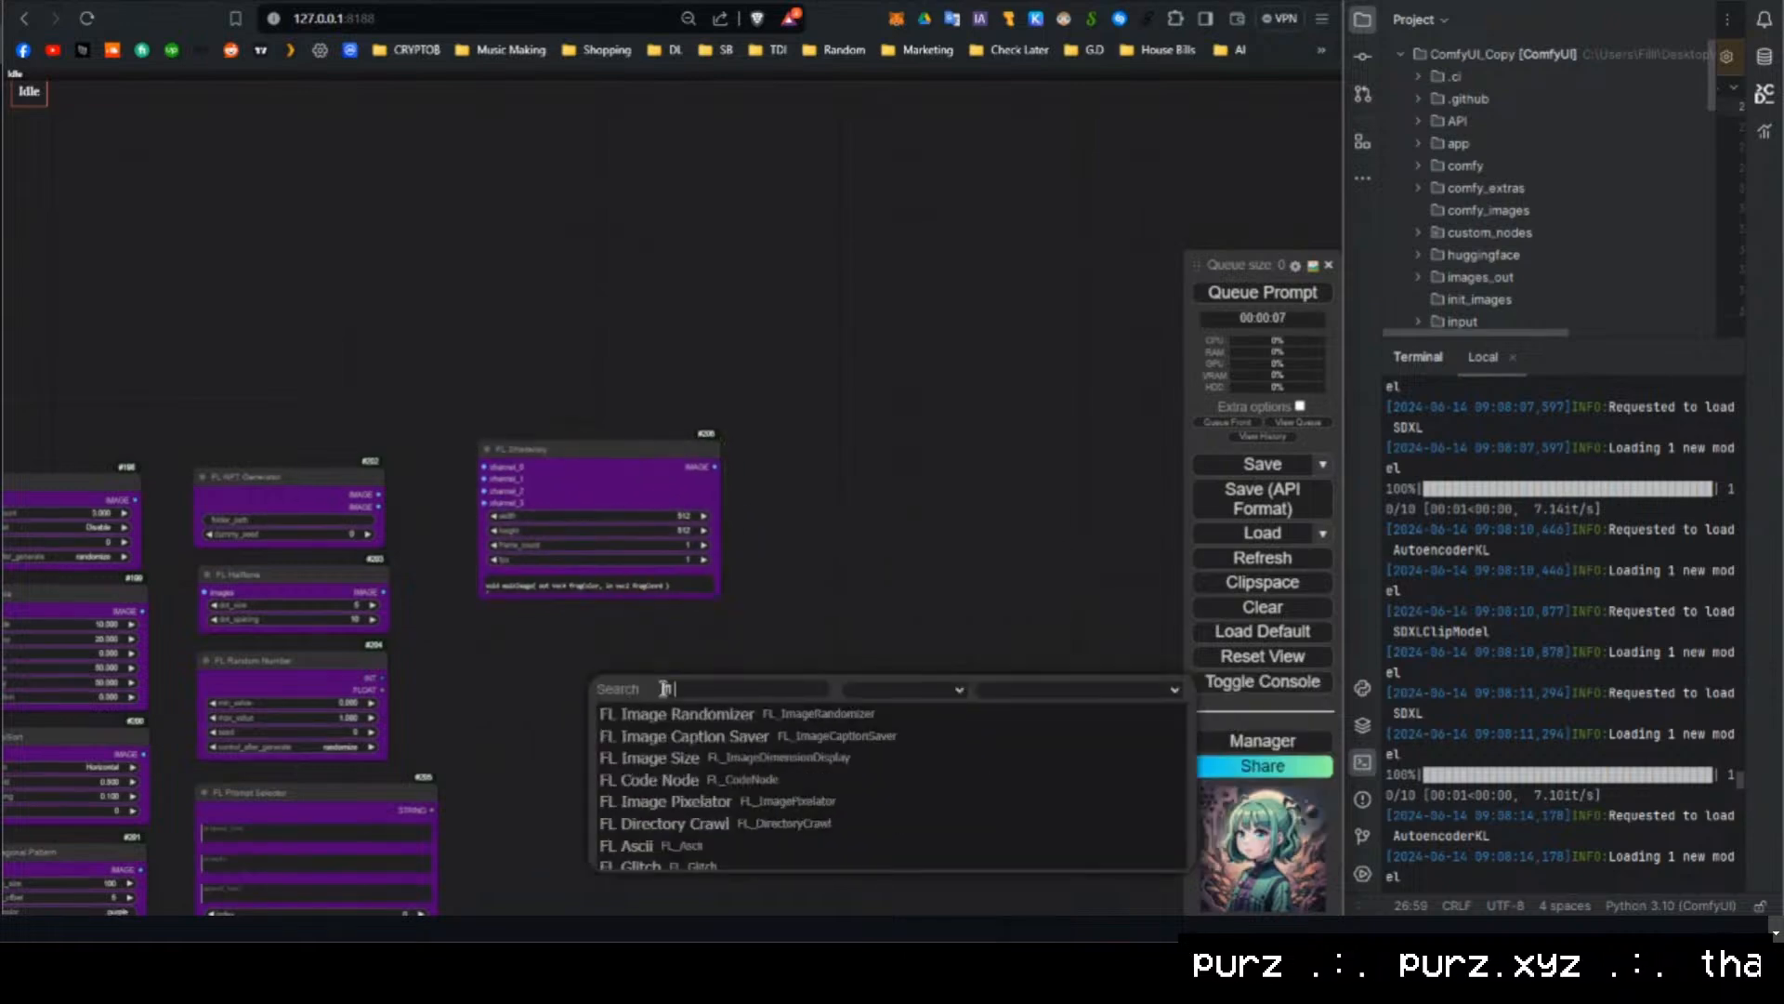
{"action": "type", "text": "fl"}
{"action": "scroll", "coordinate": [734, 780], "scroll_direction": "down", "scroll_amount": 5}
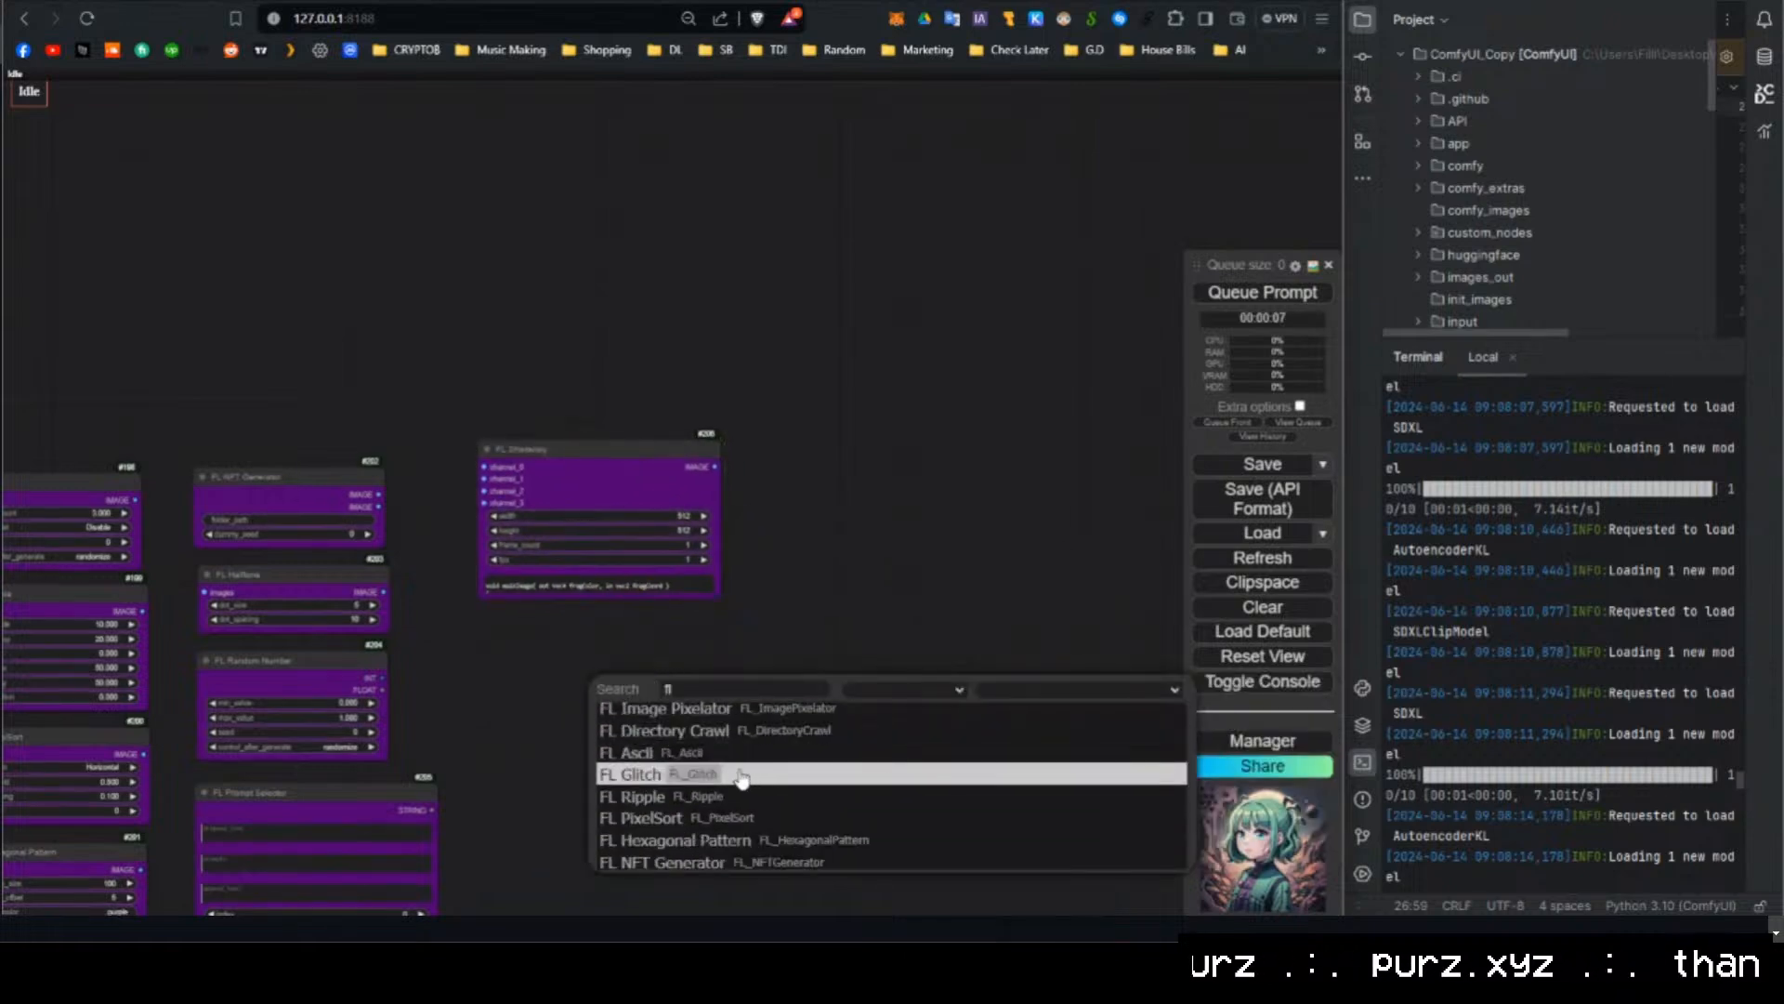
{"action": "scroll", "coordinate": [749, 790], "scroll_direction": "down", "scroll_amount": 1}
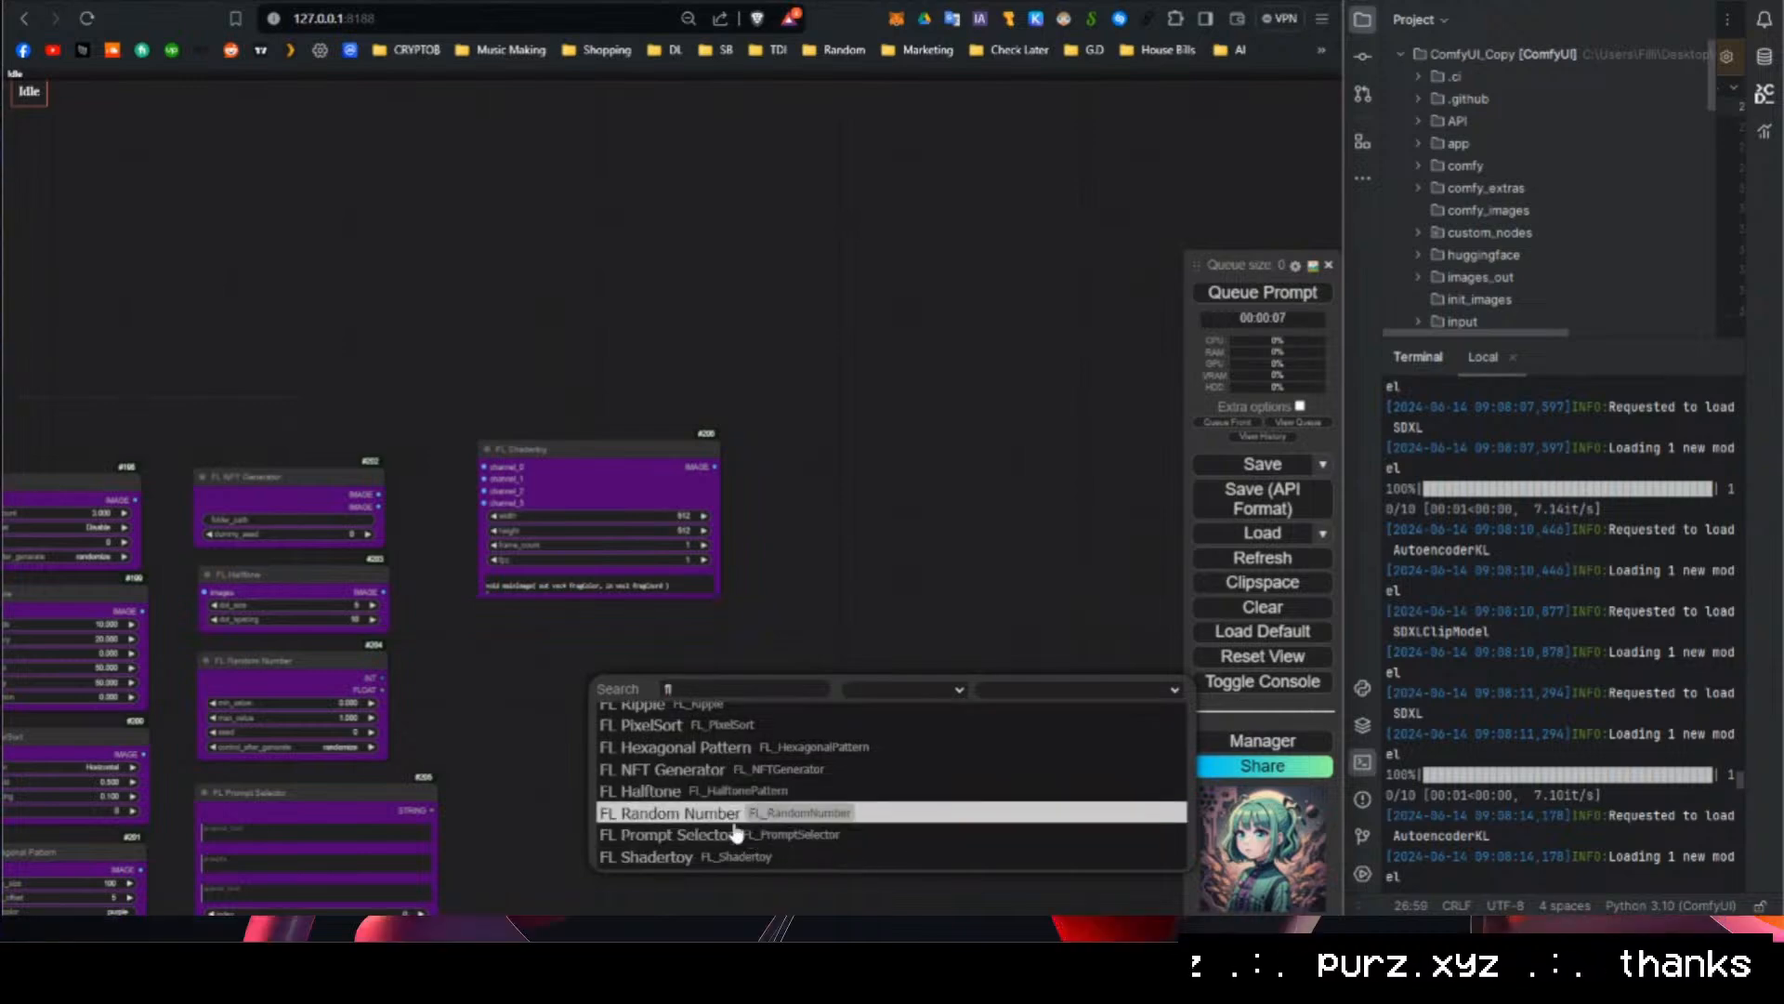
{"action": "scroll", "coordinate": [733, 800], "scroll_direction": "down", "scroll_amount": 4}
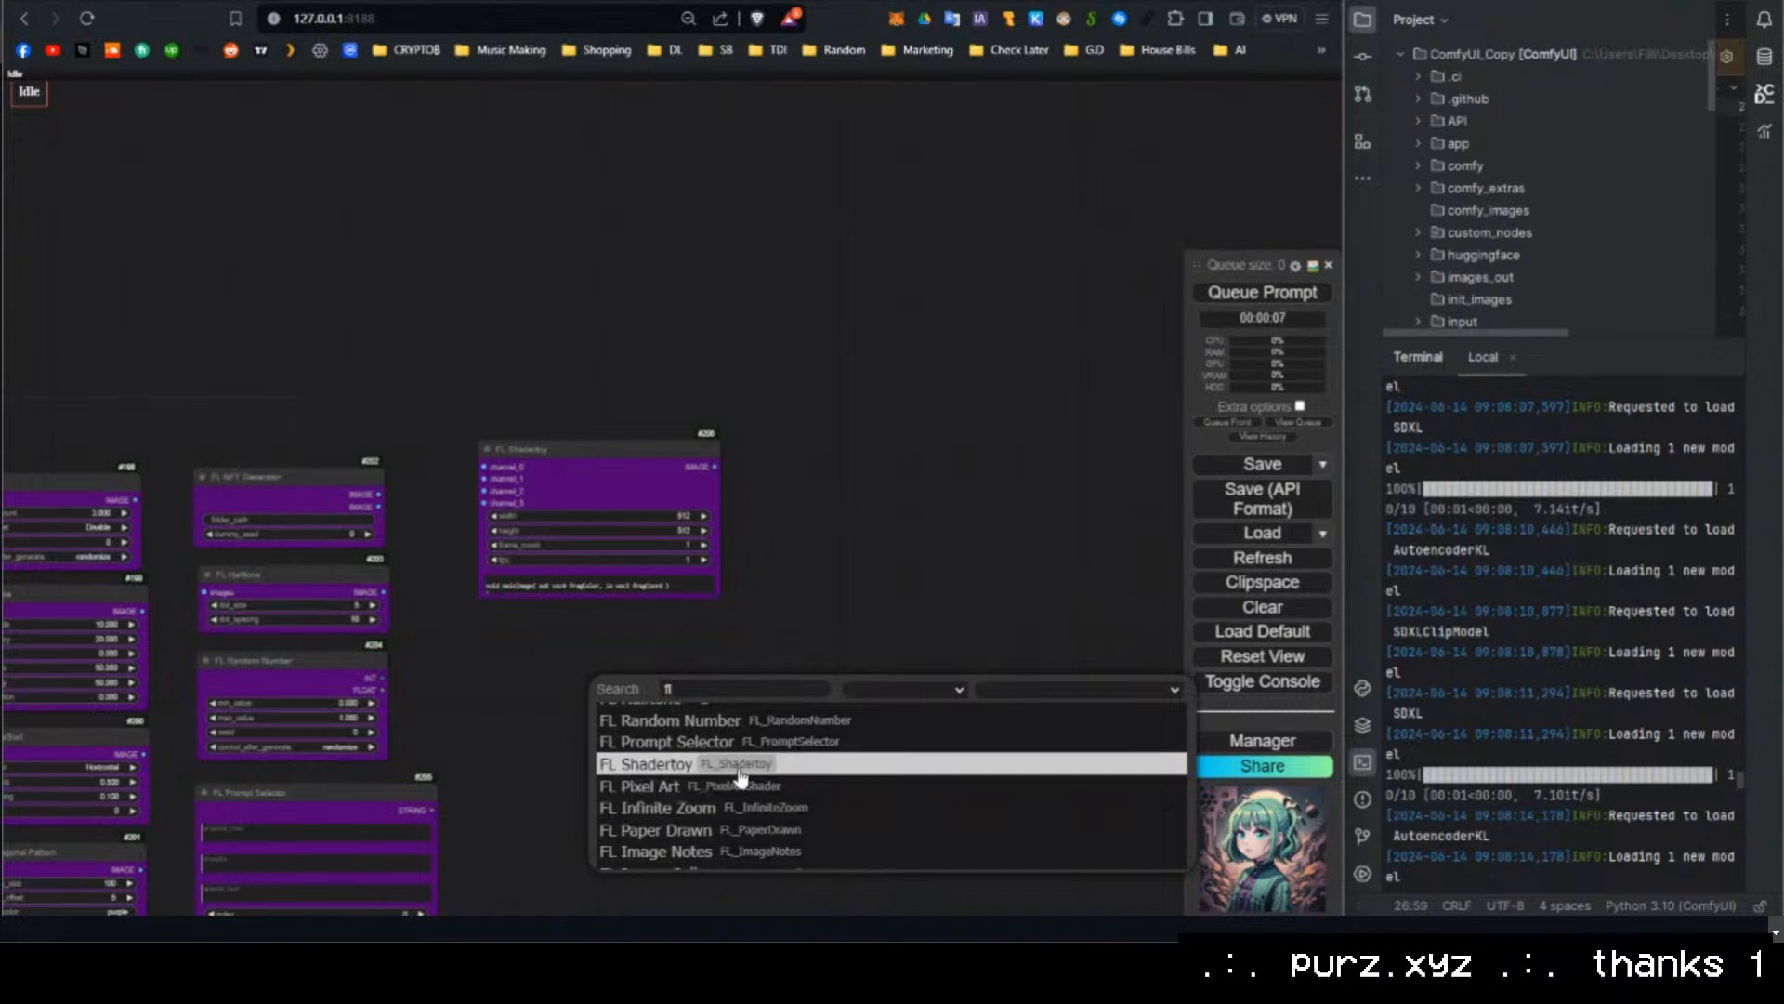
{"action": "left_click", "coordinate": [733, 791]}
{"action": "left_click_drag", "start_coordinate": [774, 688], "coordinate": [617, 634]}
{"action": "double_click", "coordinate": [682, 788]}
{"action": "type", "text": "fkl"}
{"action": "key", "text": "BackSpace"}
{"action": "key", "text": "BackSpace"}
{"action": "key", "text": "BackSpace"}
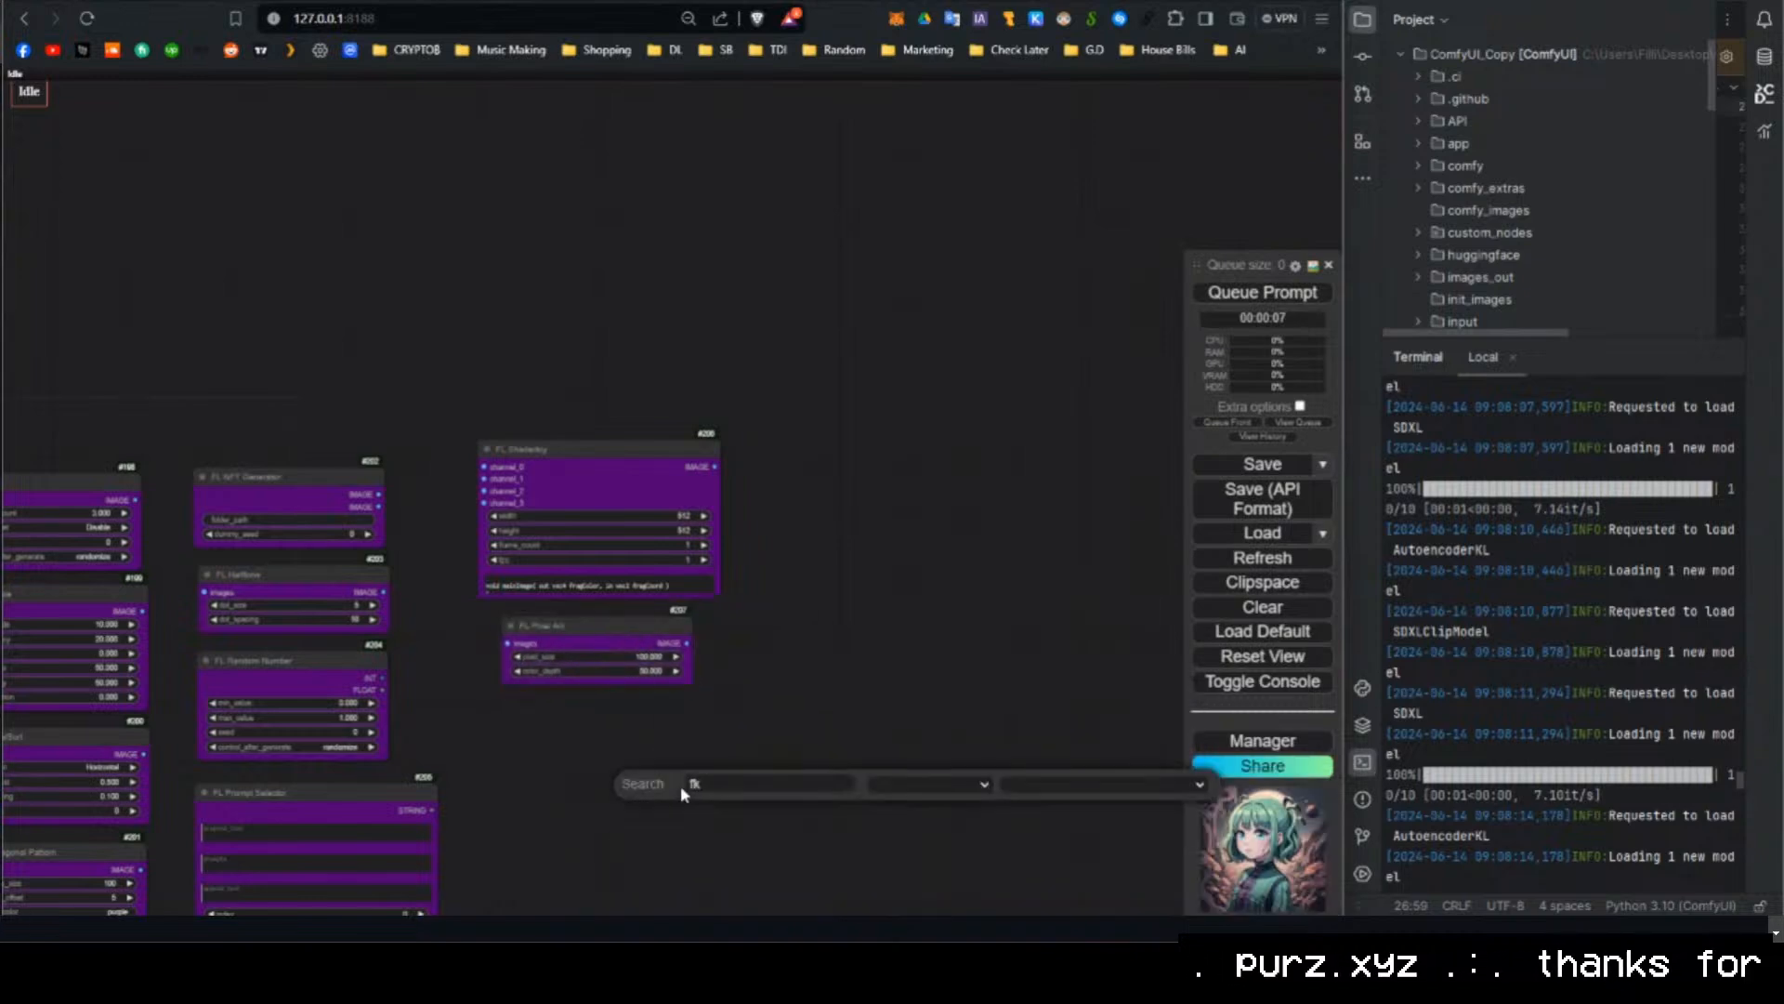
{"action": "type", "text": "fl"}
{"action": "scroll", "coordinate": [789, 848], "scroll_direction": "down", "scroll_amount": 1}
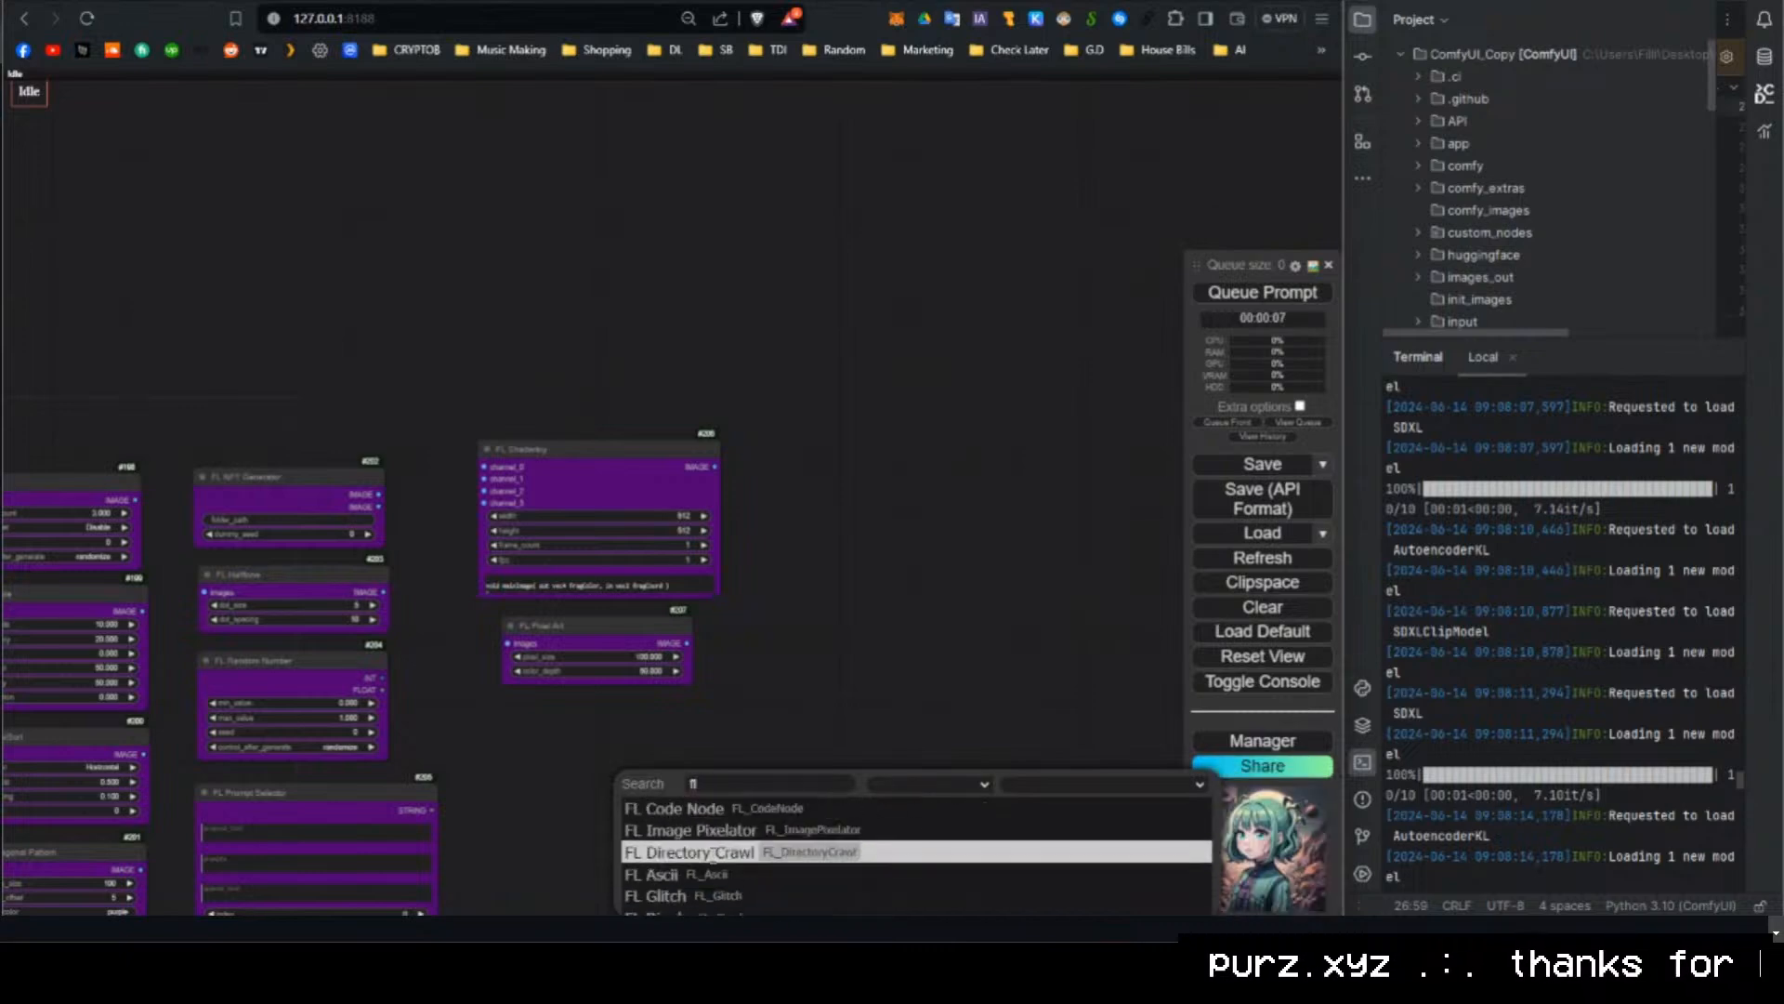
Add an FL Infinite Zoom node and place it beneath the FL Pixel Art node.
{"action": "double_click", "coordinate": [834, 606]}
{"action": "type", "text": "fl"}
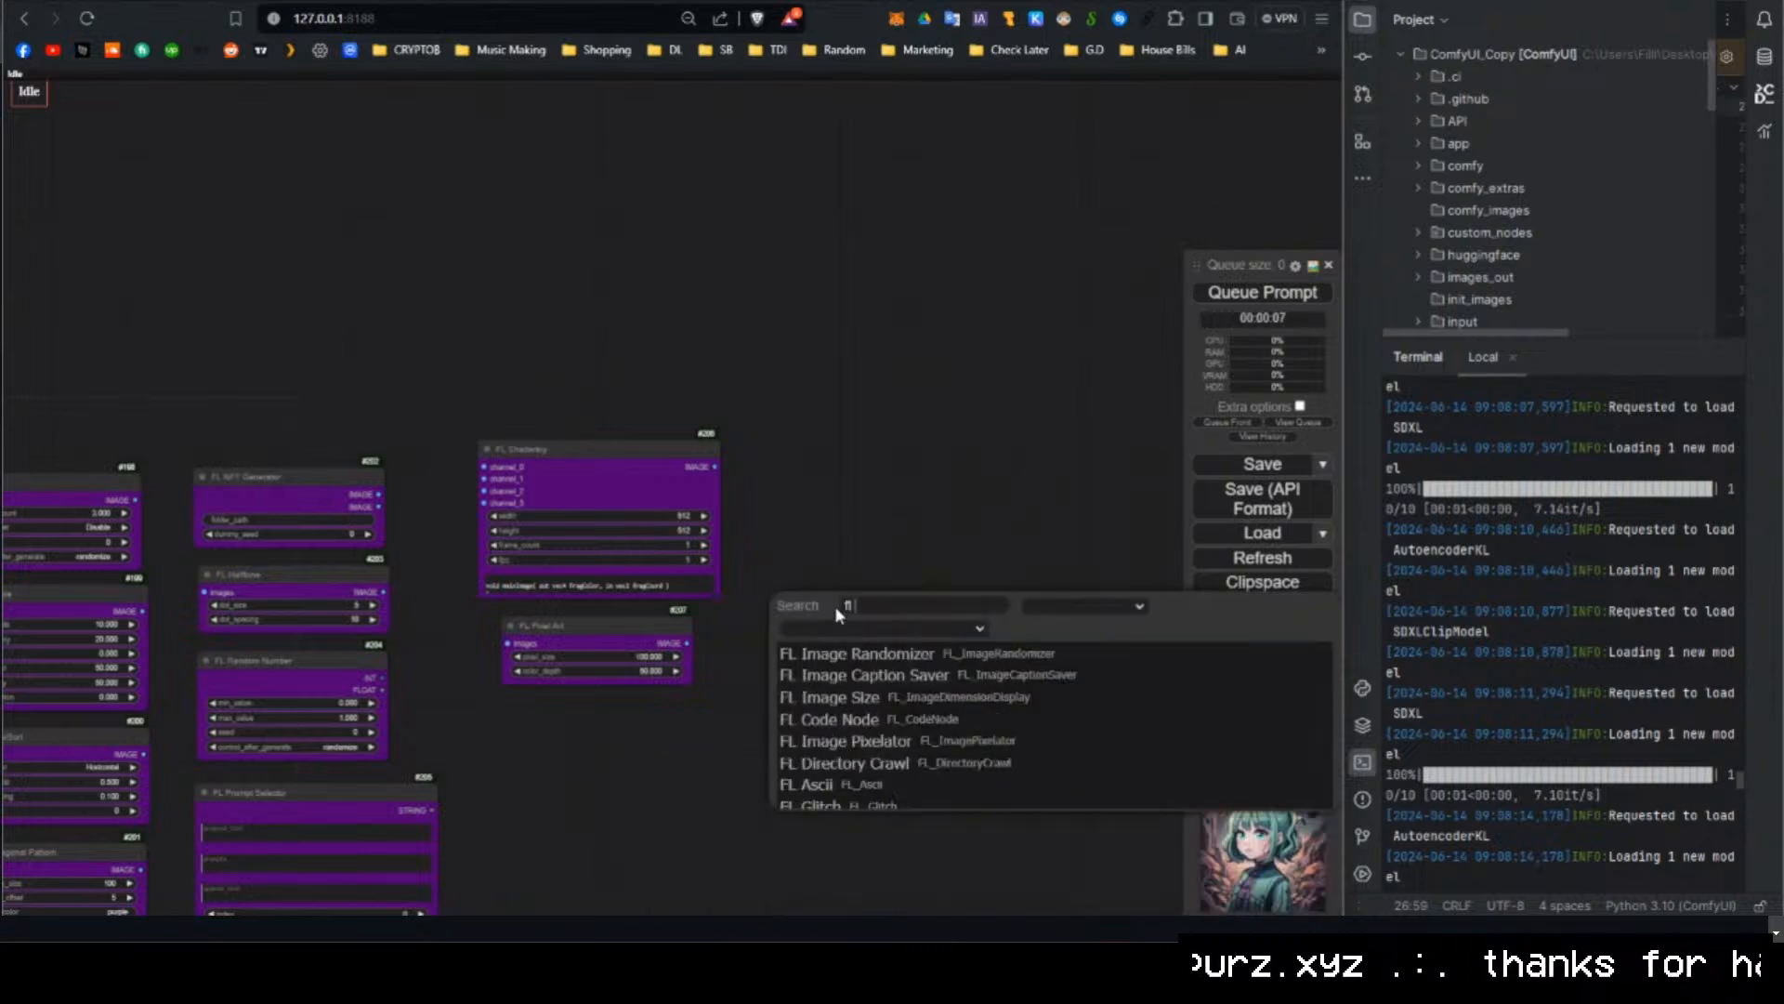
{"action": "scroll", "coordinate": [895, 721], "scroll_direction": "down", "scroll_amount": 3}
{"action": "scroll", "coordinate": [897, 717], "scroll_direction": "down", "scroll_amount": 3}
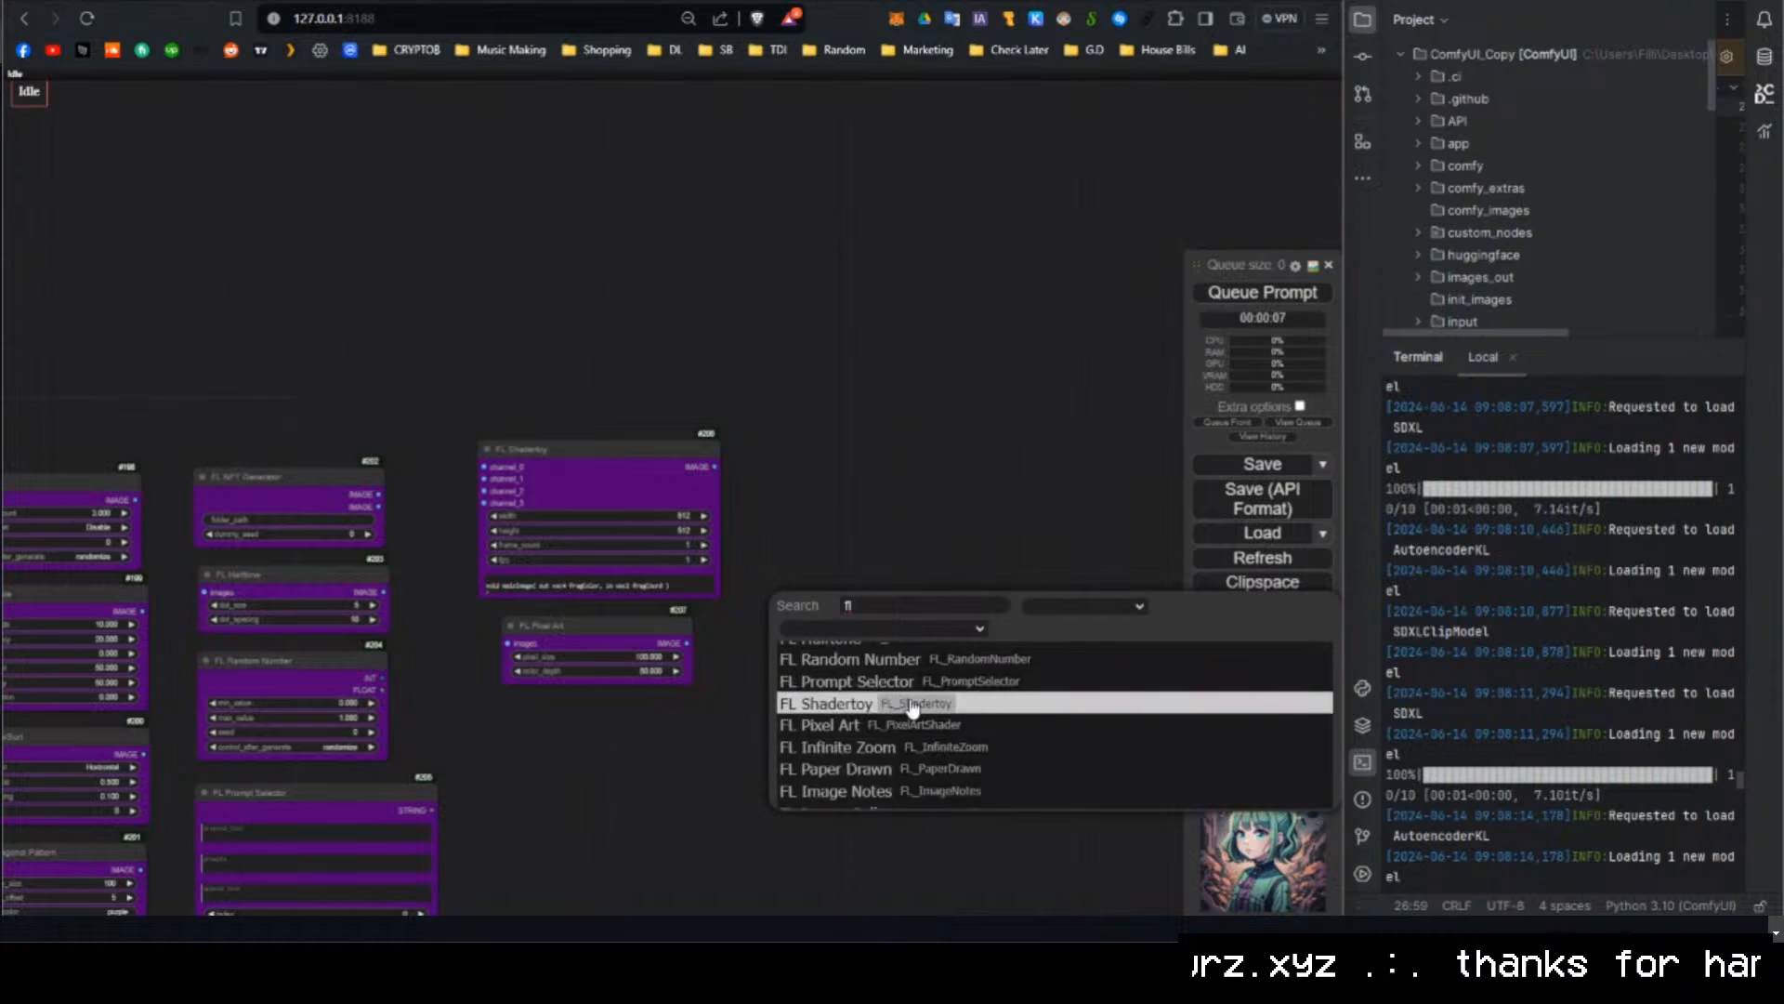
{"action": "scroll", "coordinate": [920, 713], "scroll_direction": "down", "scroll_amount": 1}
{"action": "scroll", "coordinate": [920, 713], "scroll_direction": "up", "scroll_amount": 1}
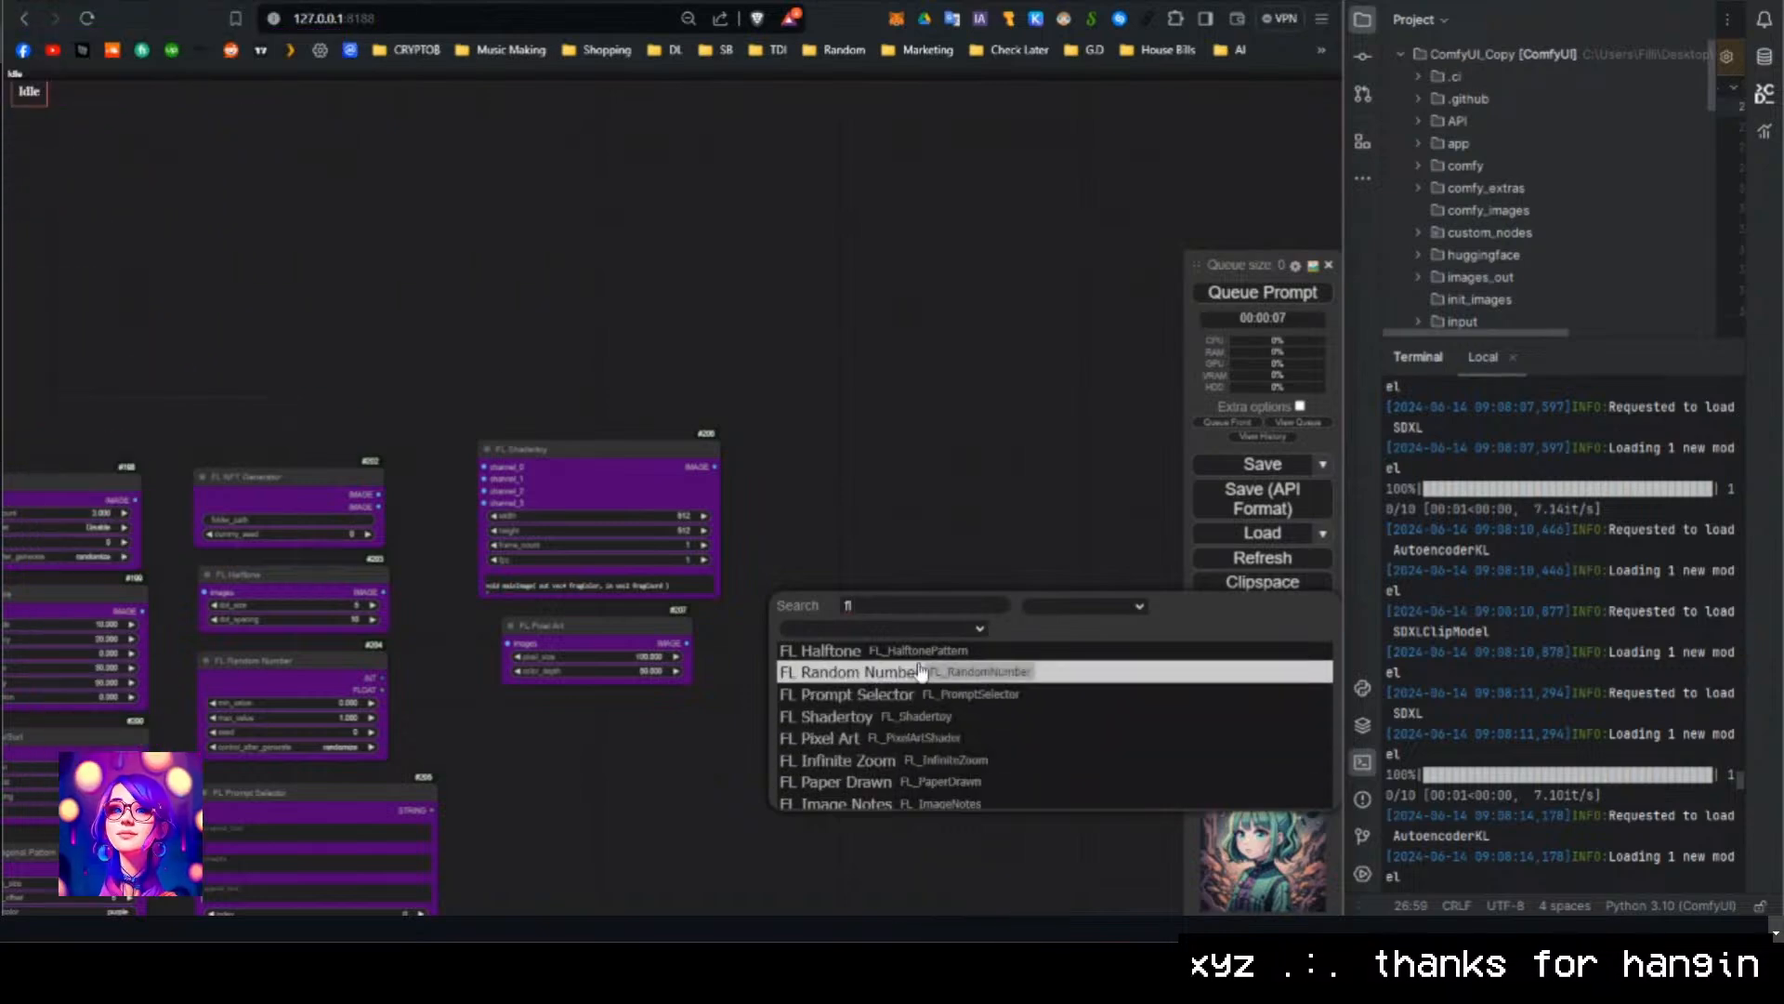
{"action": "left_click", "coordinate": [925, 759]}
{"action": "left_click_drag", "start_coordinate": [700, 738], "coordinate": [560, 739]}
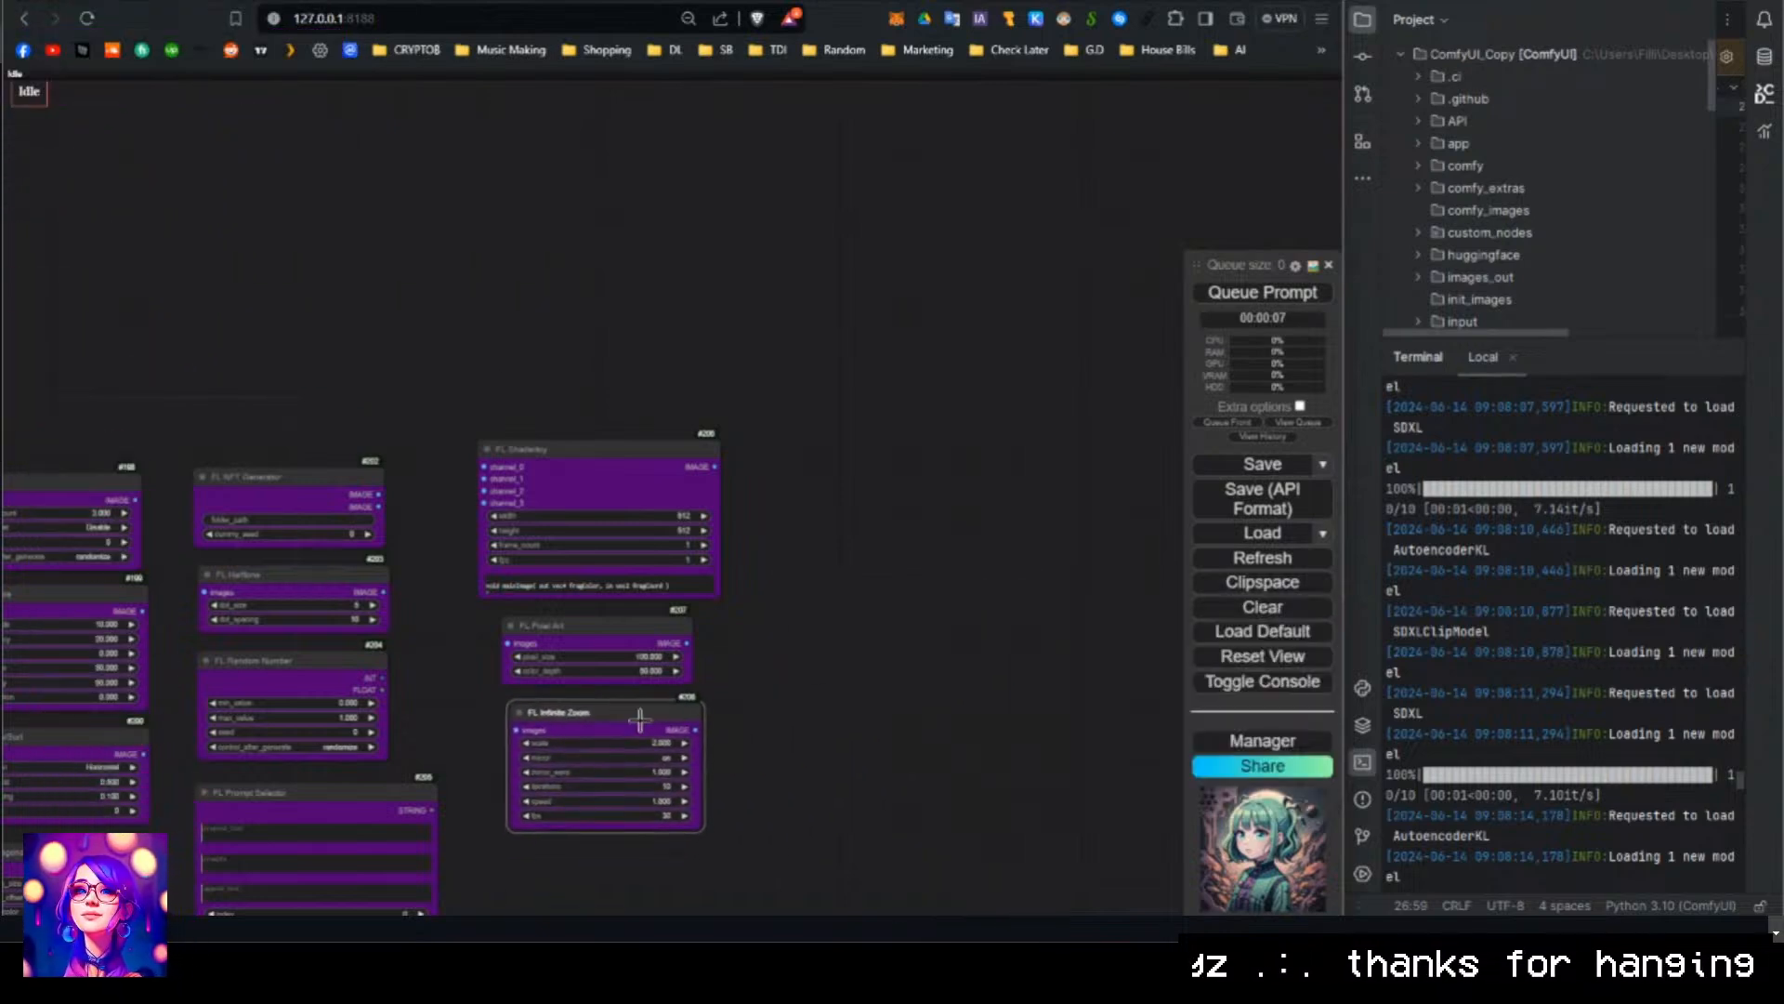
Add an FL Paper Drawn node and place it beside the FL Shadertoy node to start a new column.
{"action": "double_click", "coordinate": [901, 622]}
{"action": "type", "text": "fl"}
{"action": "scroll", "coordinate": [1010, 716], "scroll_direction": "down", "scroll_amount": 5}
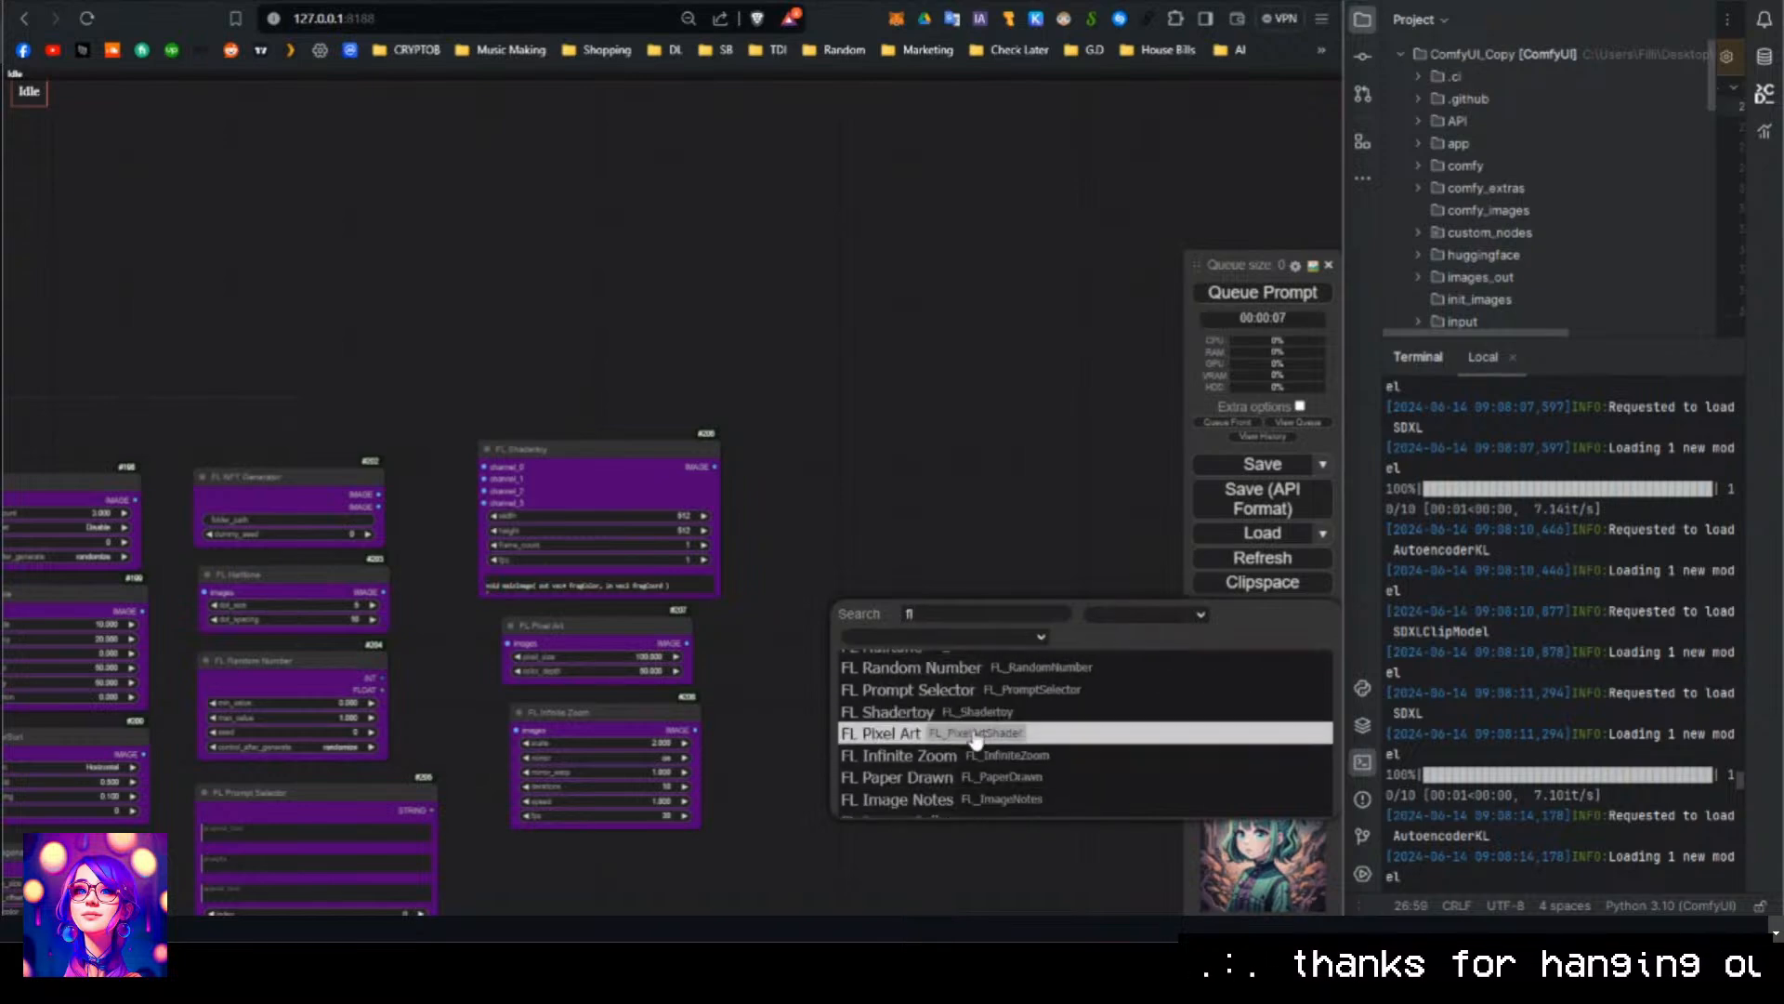
{"action": "left_click", "coordinate": [985, 777]}
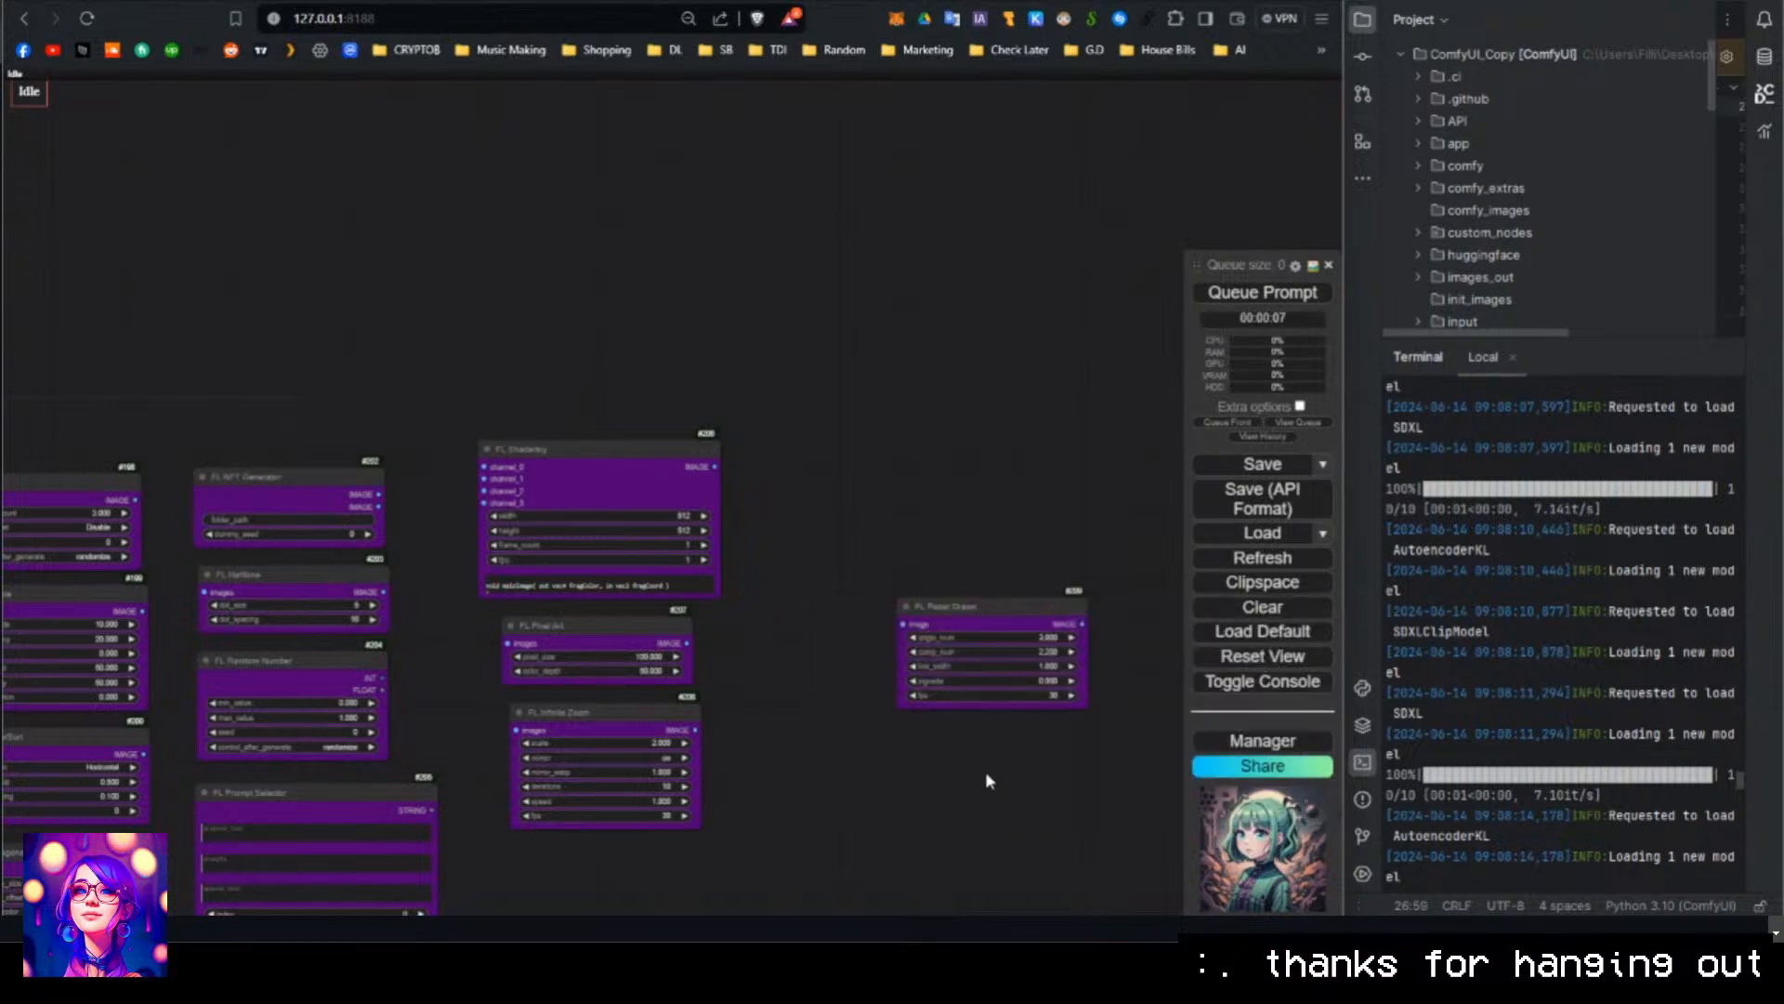
{"action": "left_click_drag", "start_coordinate": [1007, 711], "coordinate": [873, 514]}
Add an FL Image Notes node and place it beneath the FL Paper Drawn node.
{"action": "double_click", "coordinate": [888, 628]}
{"action": "type", "text": "fl"}
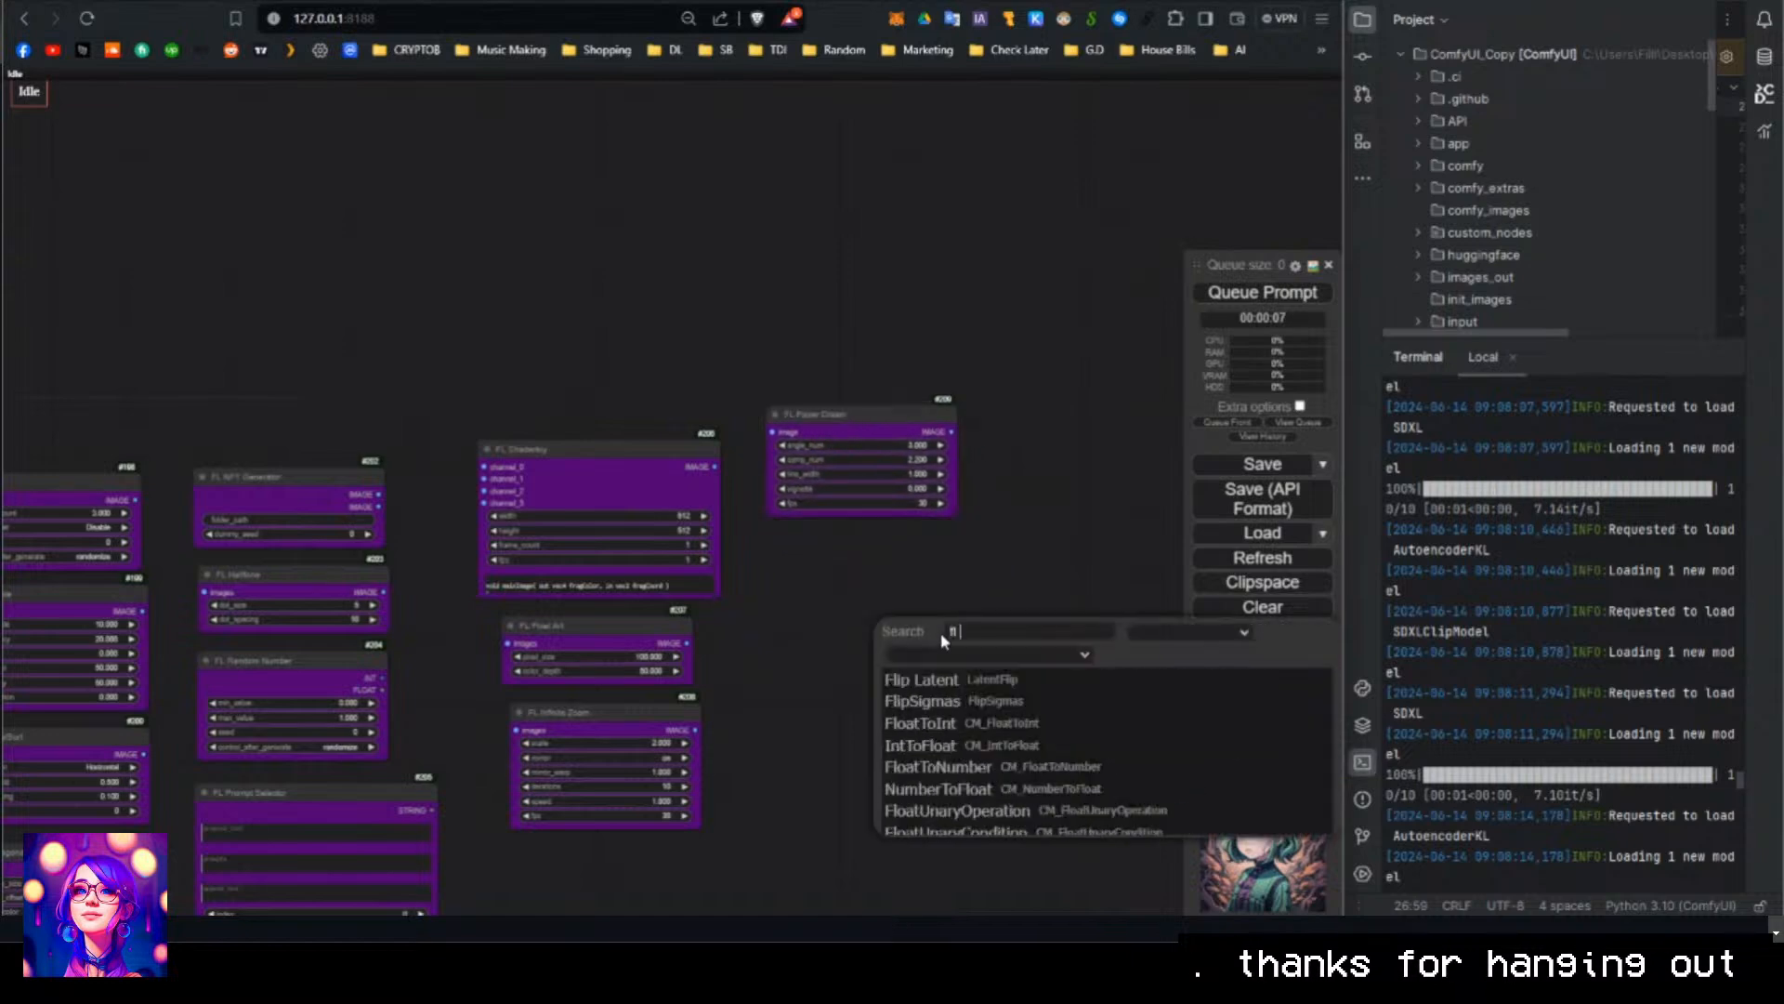
{"action": "scroll", "coordinate": [1022, 711], "scroll_direction": "down", "scroll_amount": 5}
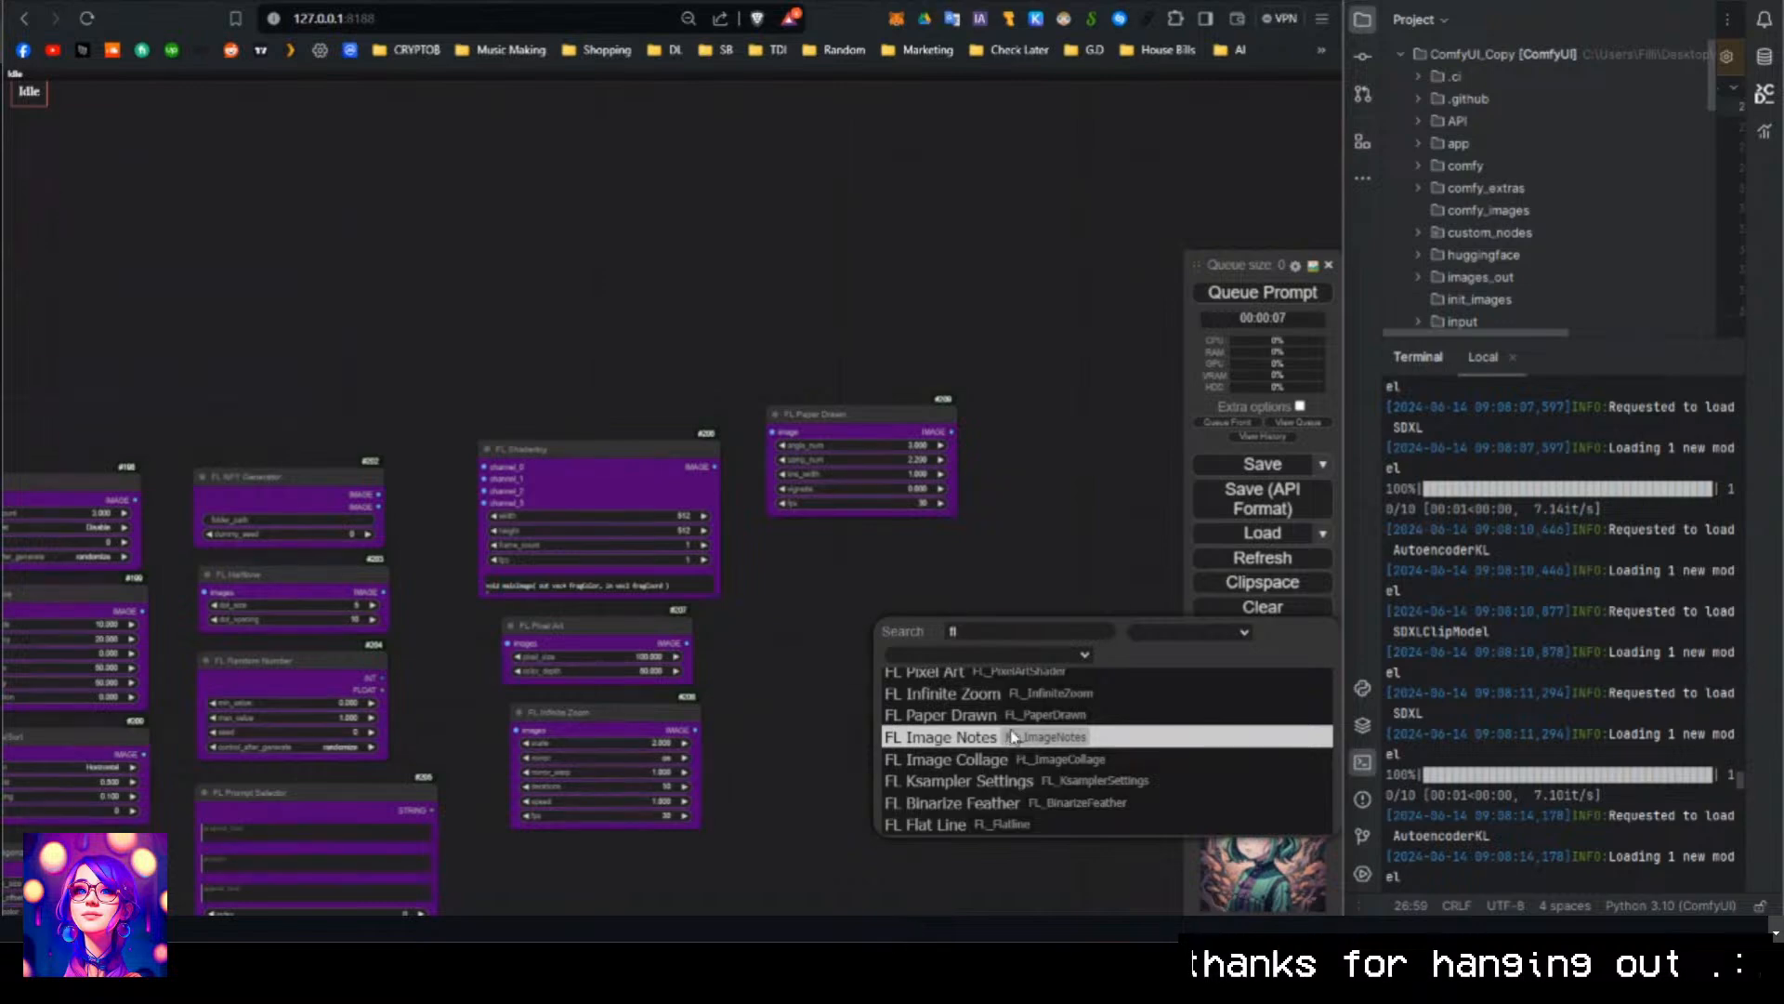
{"action": "left_click", "coordinate": [1012, 737]}
{"action": "left_click_drag", "start_coordinate": [966, 621], "coordinate": [804, 535]}
Add an FL Image Collage node and place it beneath the FL Image Notes node.
{"action": "double_click", "coordinate": [892, 695]}
{"action": "type", "text": "fl"}
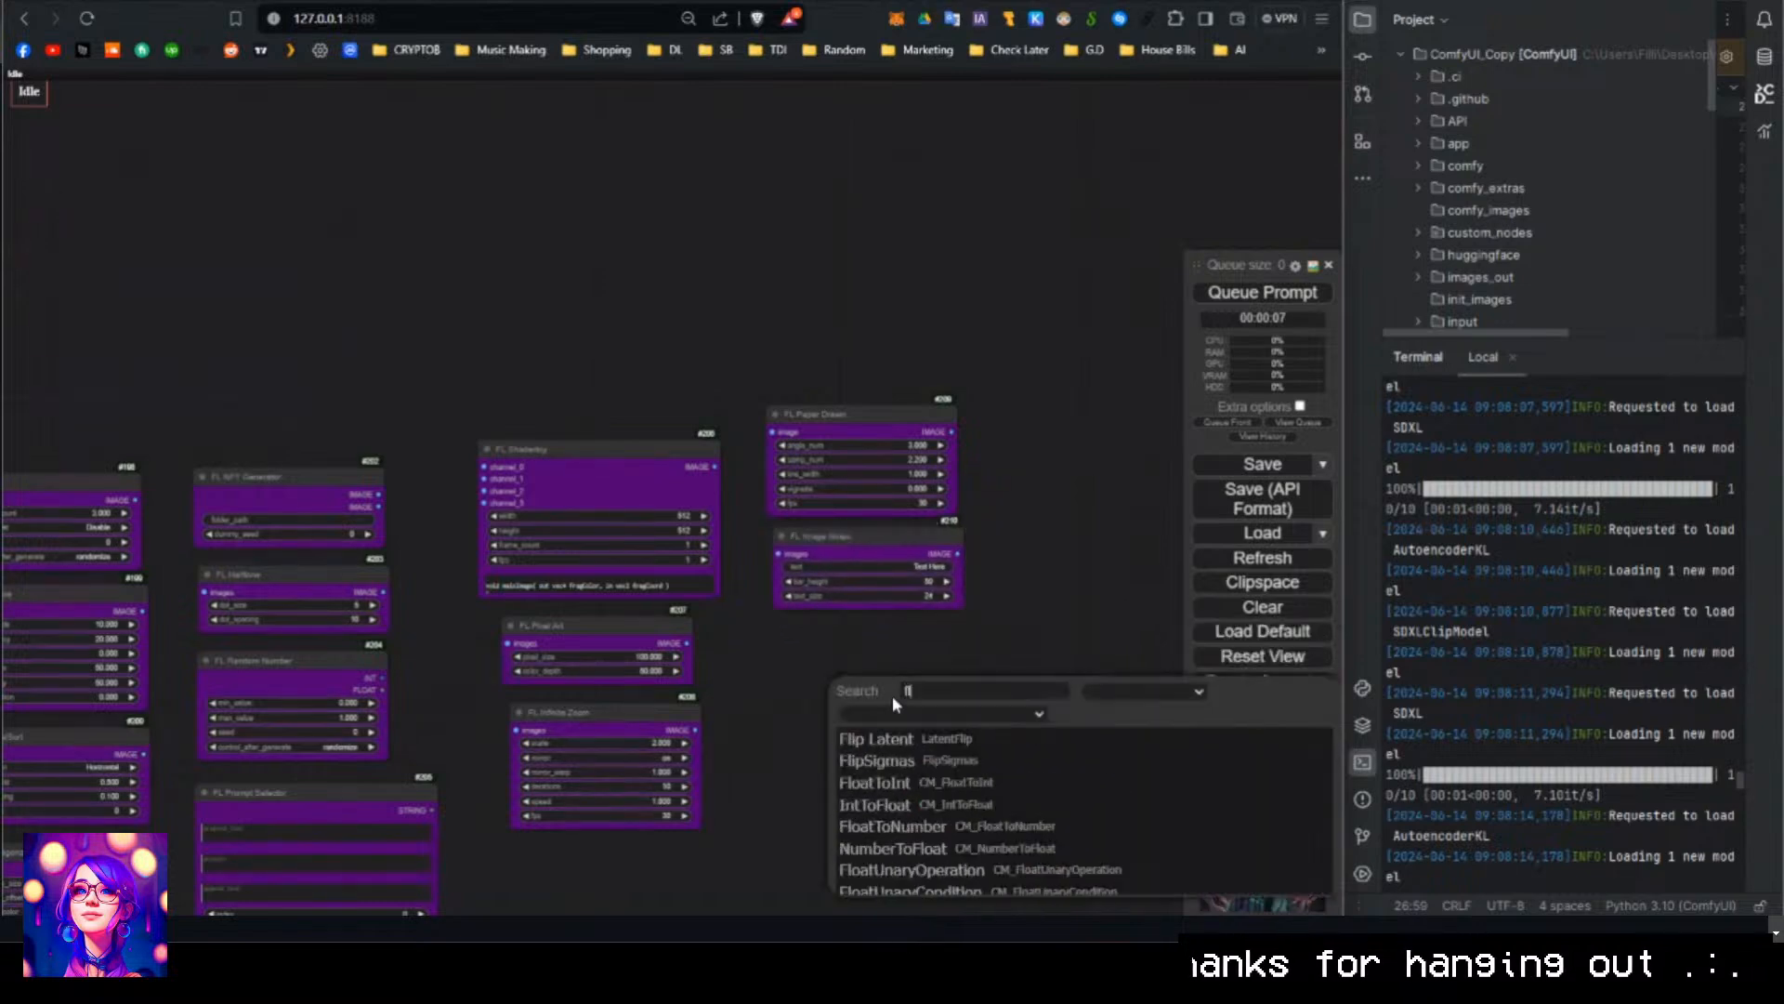
{"action": "scroll", "coordinate": [992, 814], "scroll_direction": "down", "scroll_amount": 3}
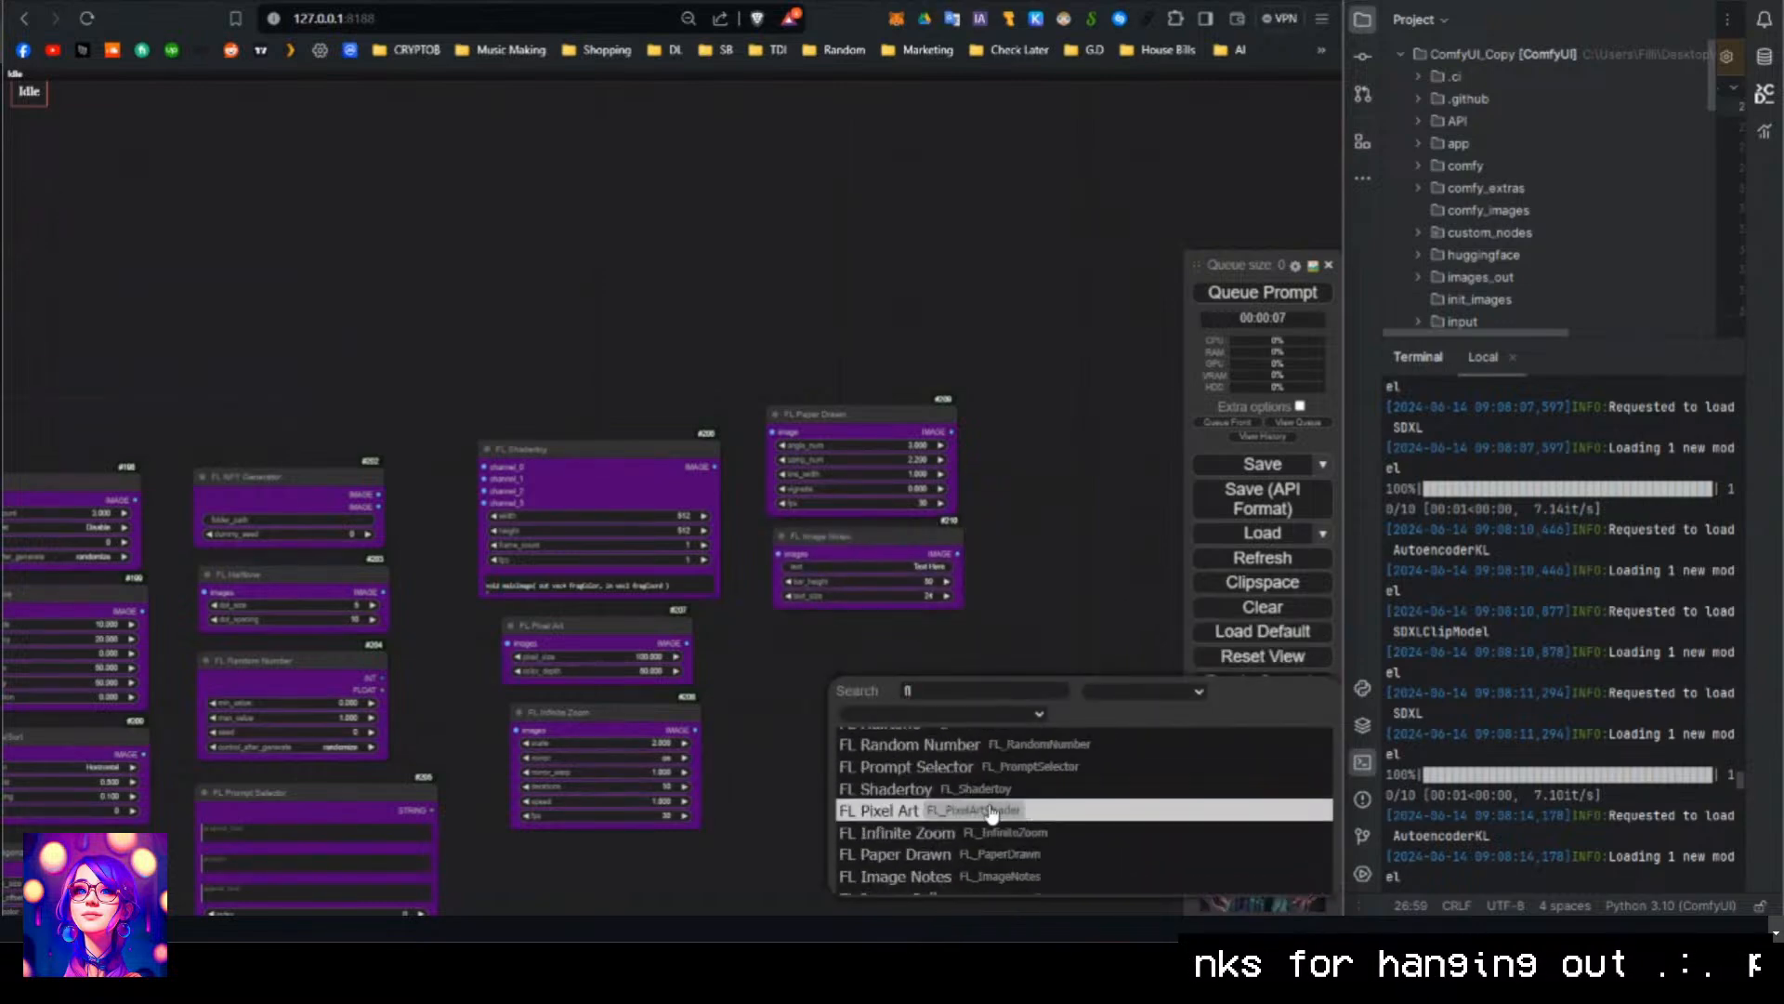
{"action": "scroll", "coordinate": [988, 827], "scroll_direction": "down", "scroll_amount": 2}
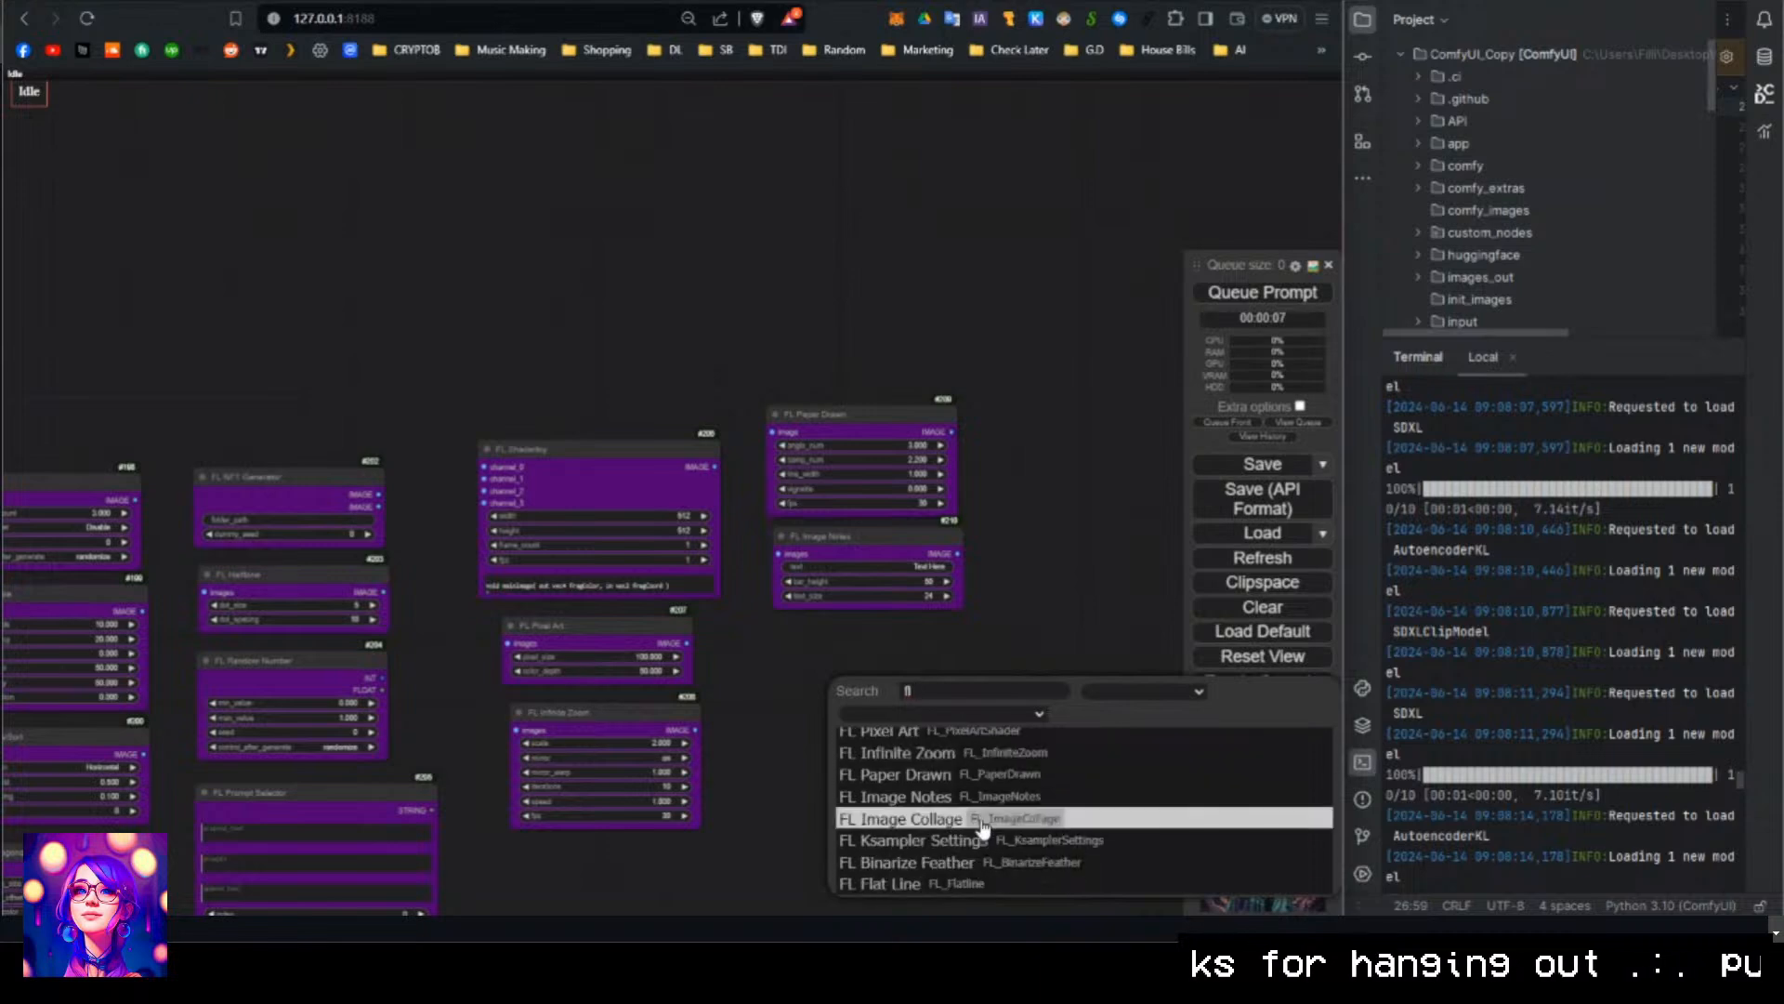
{"action": "left_click", "coordinate": [987, 817]}
{"action": "left_click_drag", "start_coordinate": [997, 693], "coordinate": [877, 661]}
Add an FL Ksampler Settings node and place it beside the FL Paper Drawn node.
{"action": "left_click_drag", "start_coordinate": [948, 784], "coordinate": [797, 557]}
{"action": "double_click", "coordinate": [751, 605]}
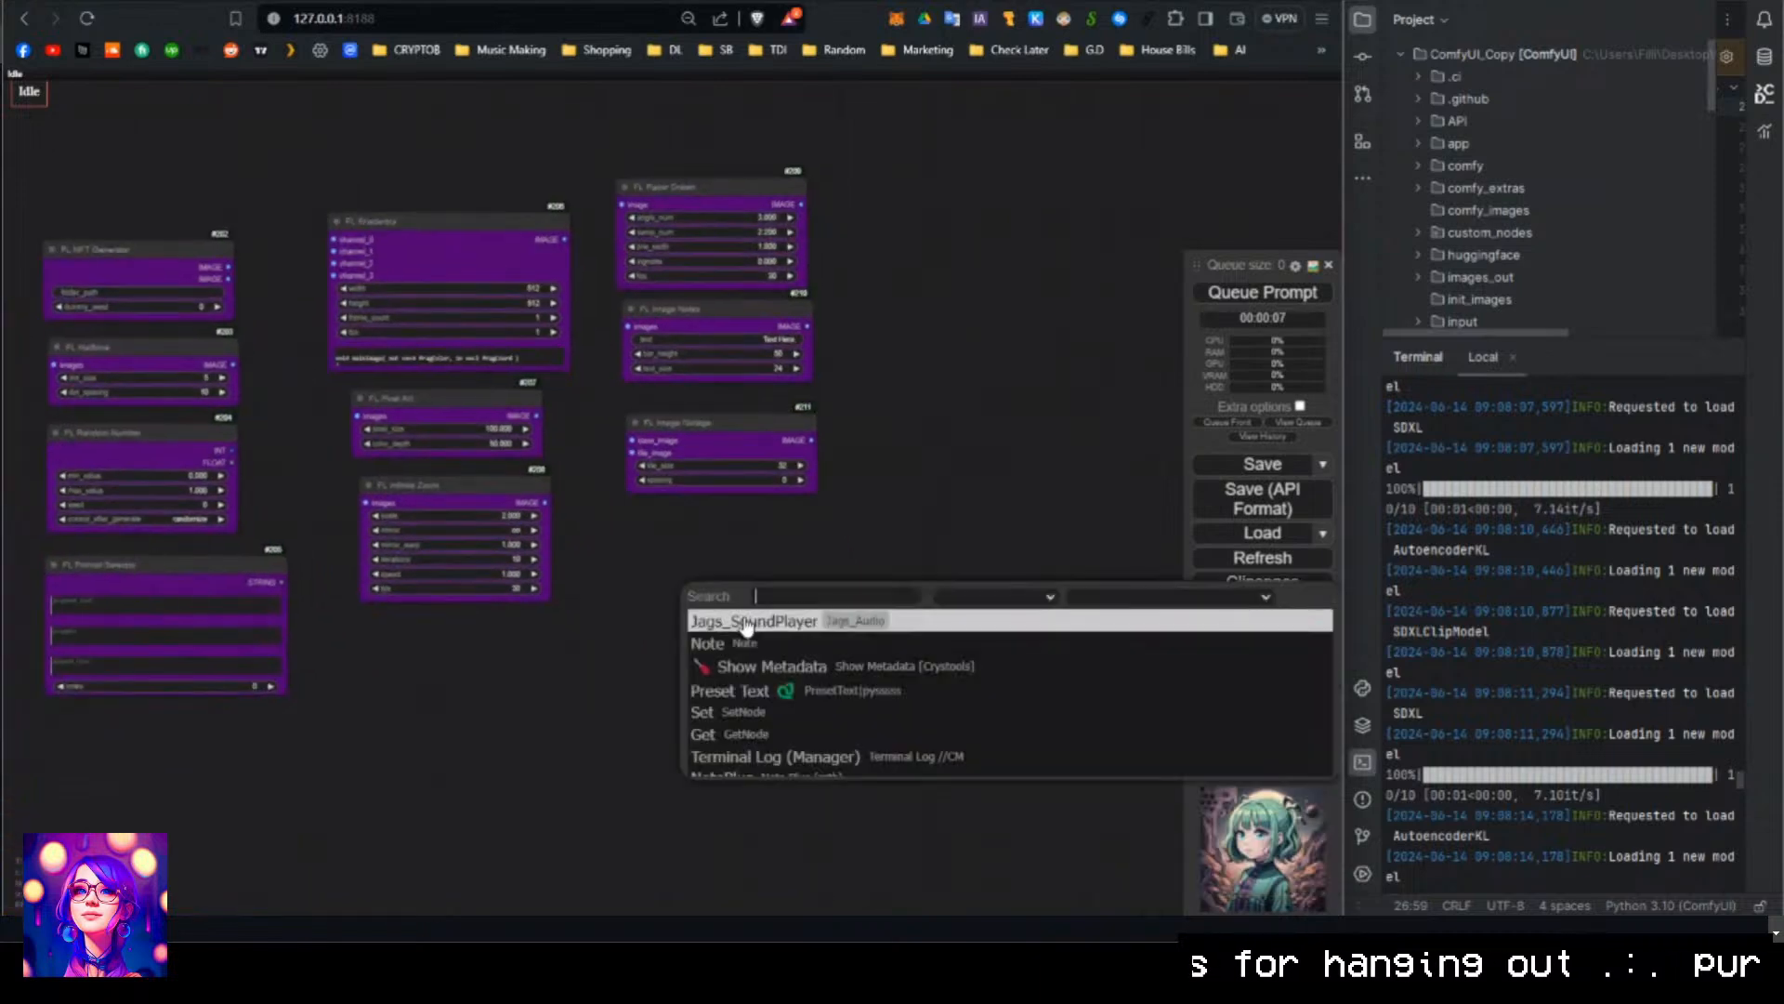
{"action": "type", "text": "fl"}
{"action": "scroll", "coordinate": [753, 669], "scroll_direction": "down", "scroll_amount": 5}
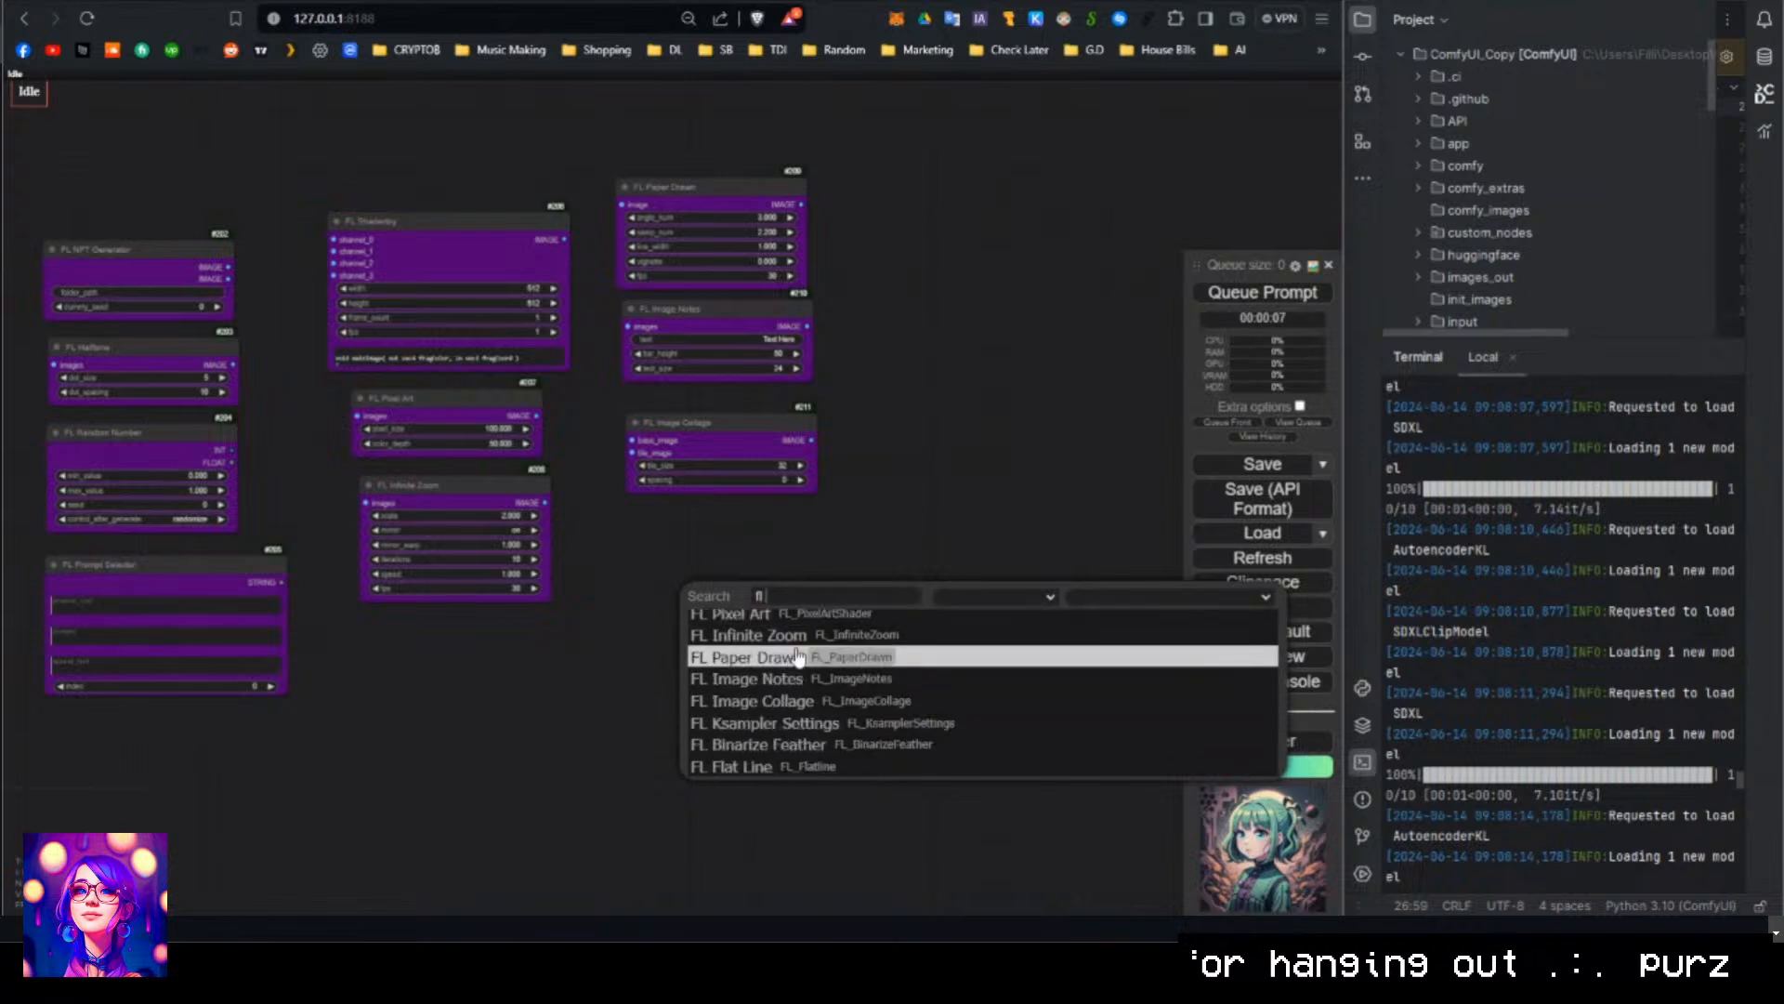
{"action": "left_click", "coordinate": [801, 723]}
{"action": "left_click_drag", "start_coordinate": [833, 618], "coordinate": [970, 209]}
Add an FL Binarize Feather node in the empty space below the FL Image Collage and FL Ksampler Settings nodes.
{"action": "double_click", "coordinate": [805, 589]}
{"action": "type", "text": "fl"}
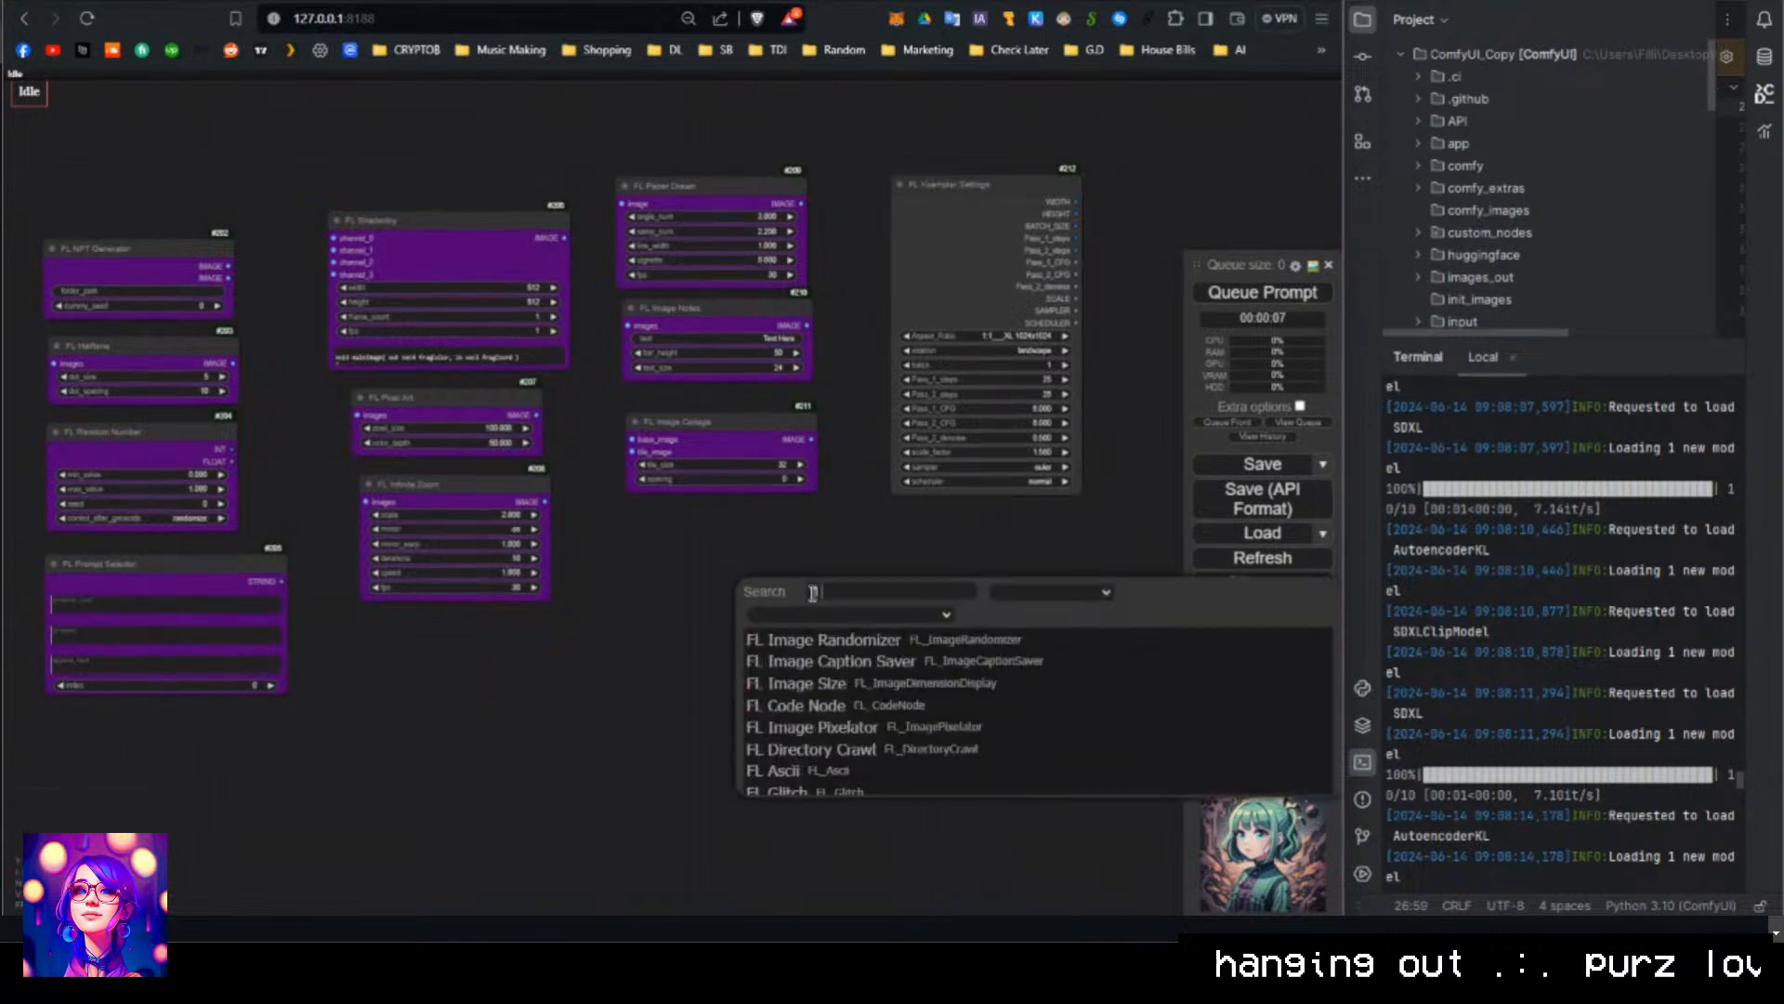
{"action": "scroll", "coordinate": [957, 744], "scroll_direction": "down", "scroll_amount": 5}
{"action": "left_click", "coordinate": [915, 765]}
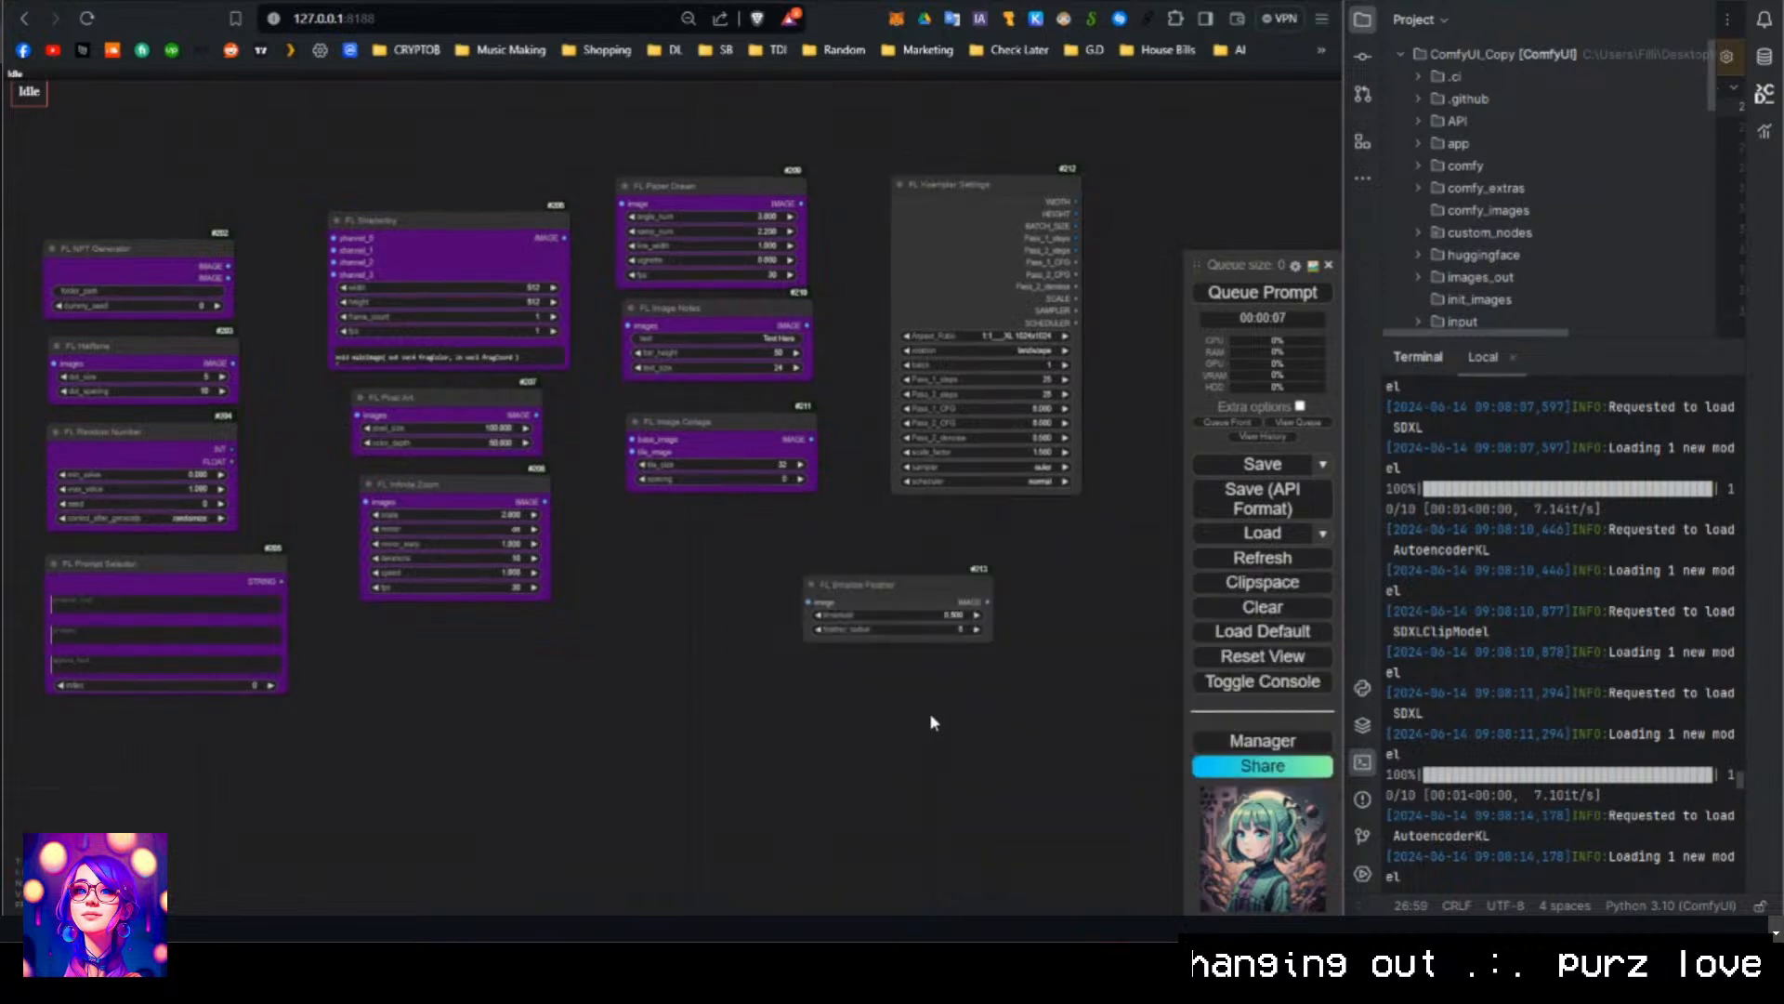
Add an FL Flat Line node and place it beneath the FL Image Collage node.
{"action": "double_click", "coordinate": [699, 570]}
{"action": "type", "text": "fl"}
{"action": "scroll", "coordinate": [866, 664], "scroll_direction": "down", "scroll_amount": 3}
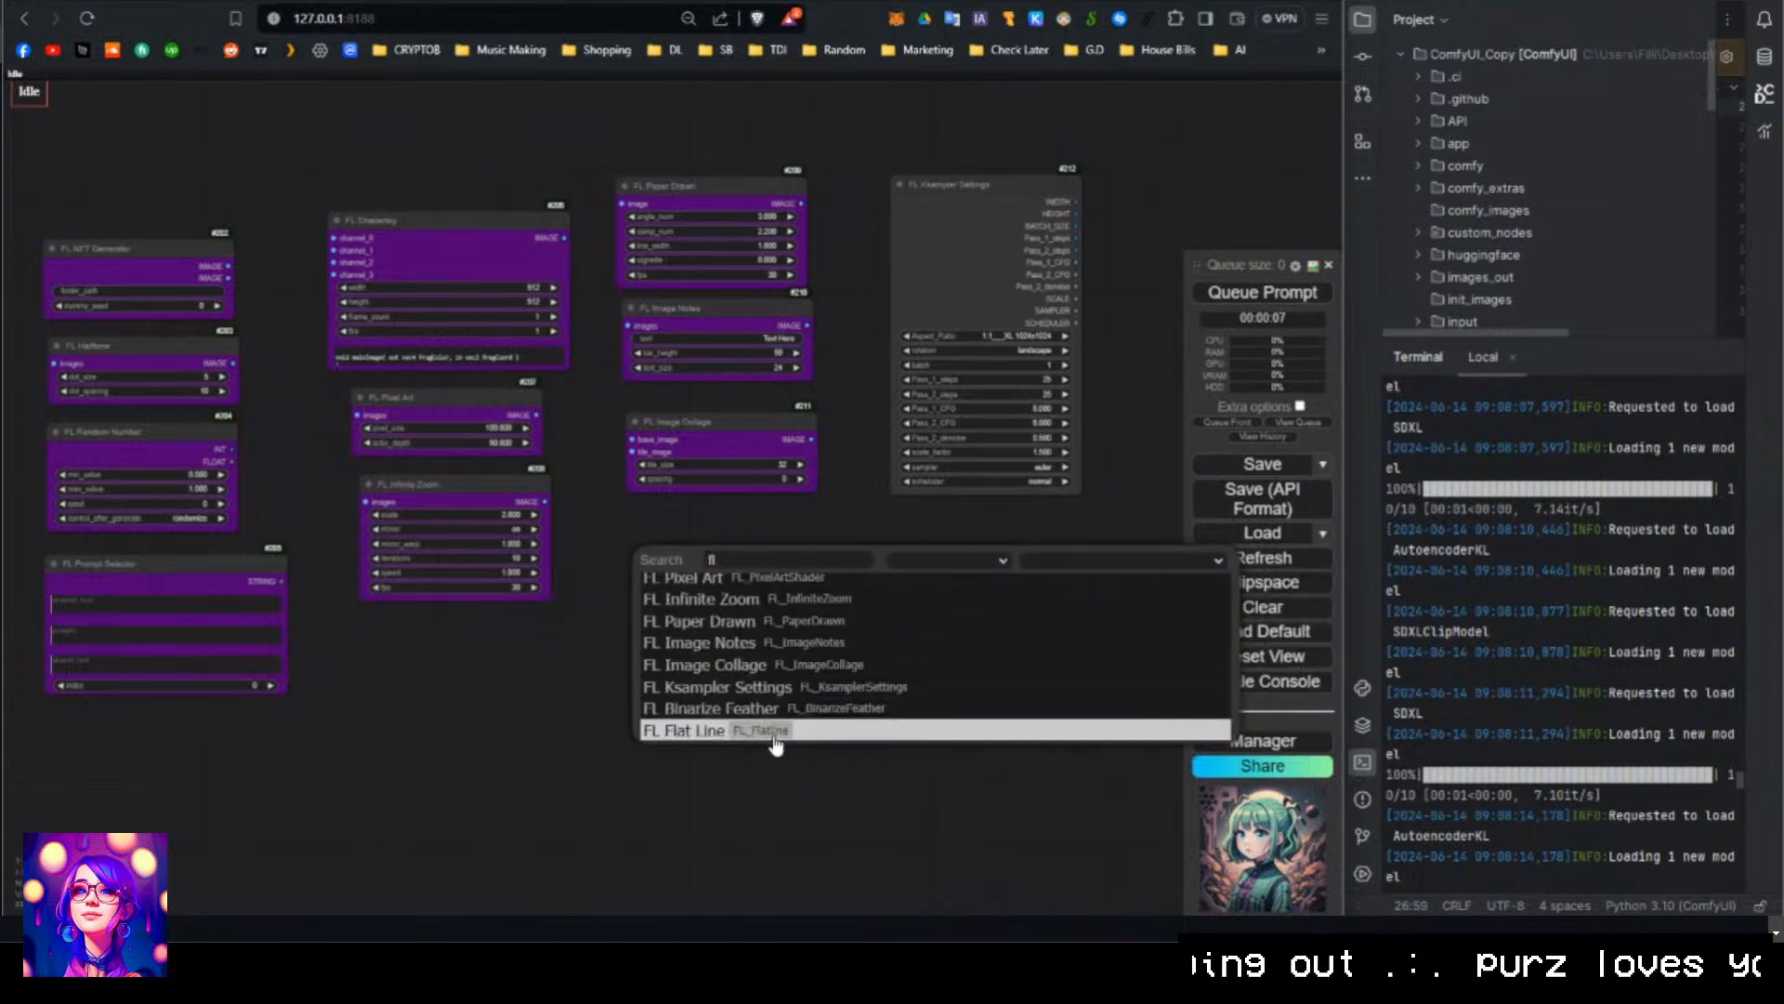
{"action": "left_click", "coordinate": [775, 734]}
{"action": "left_click_drag", "start_coordinate": [810, 568], "coordinate": [732, 549]}
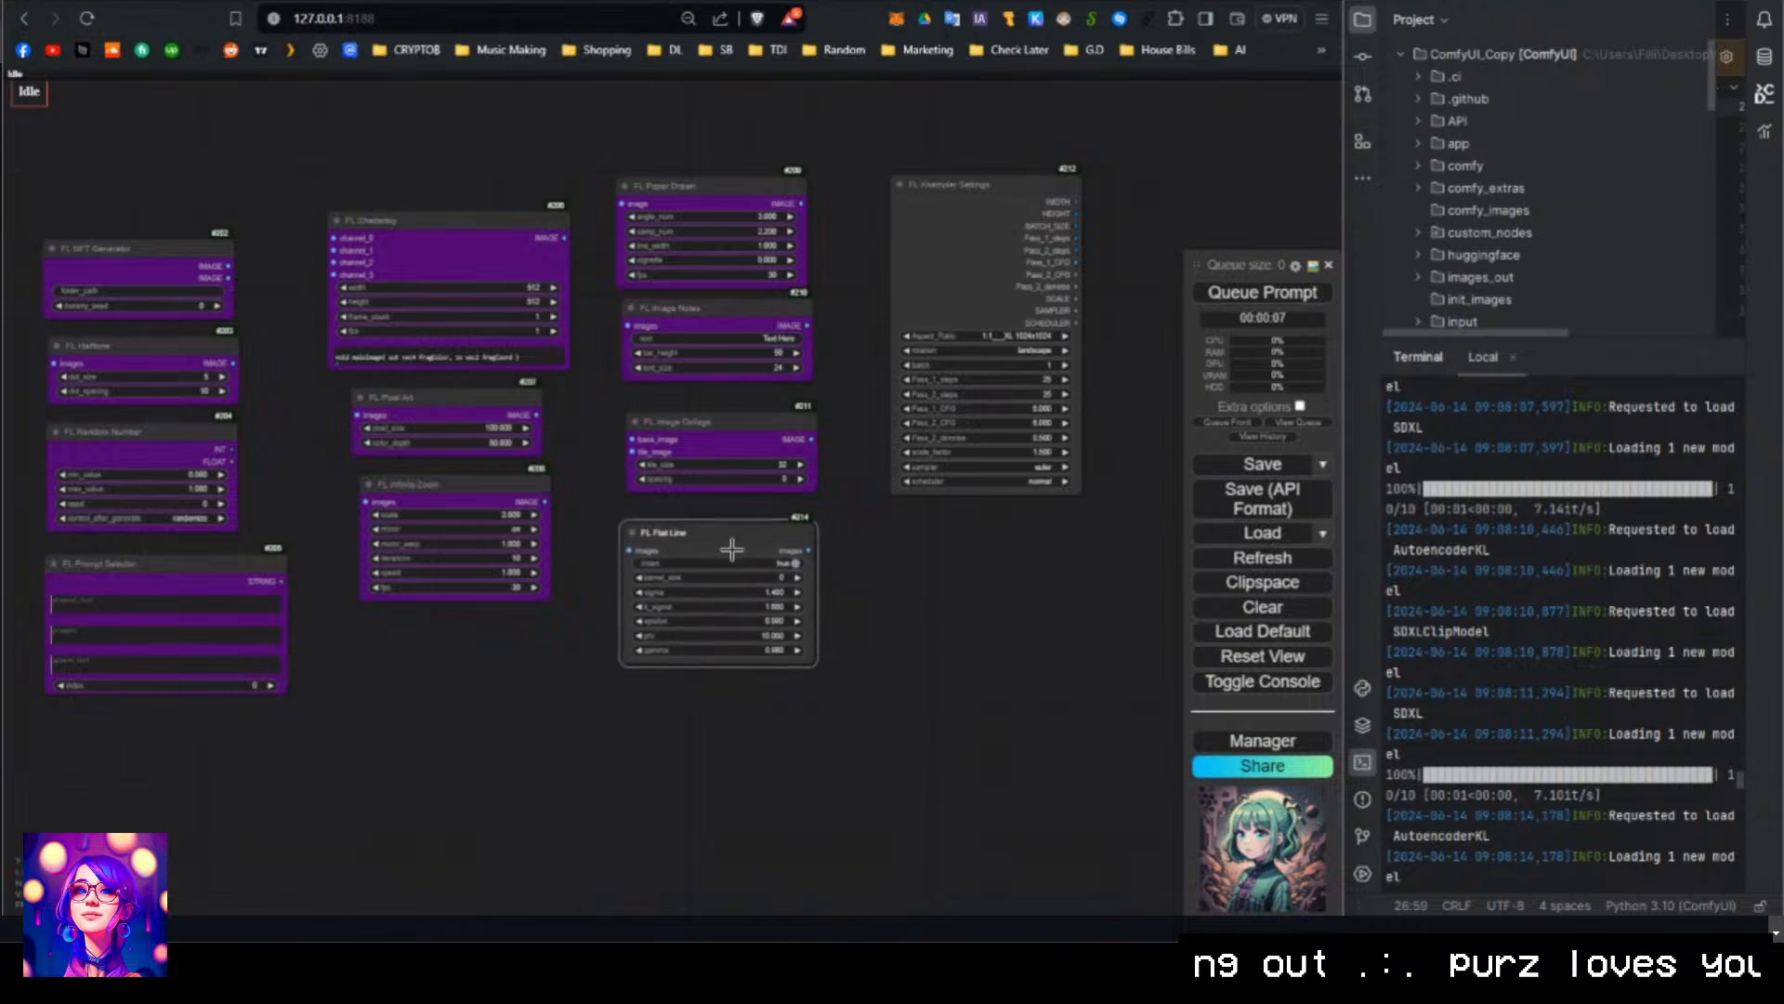
Delete the FL Flat Line node beneath the FL Image Collage node.
{"action": "left_click", "coordinate": [718, 736]}
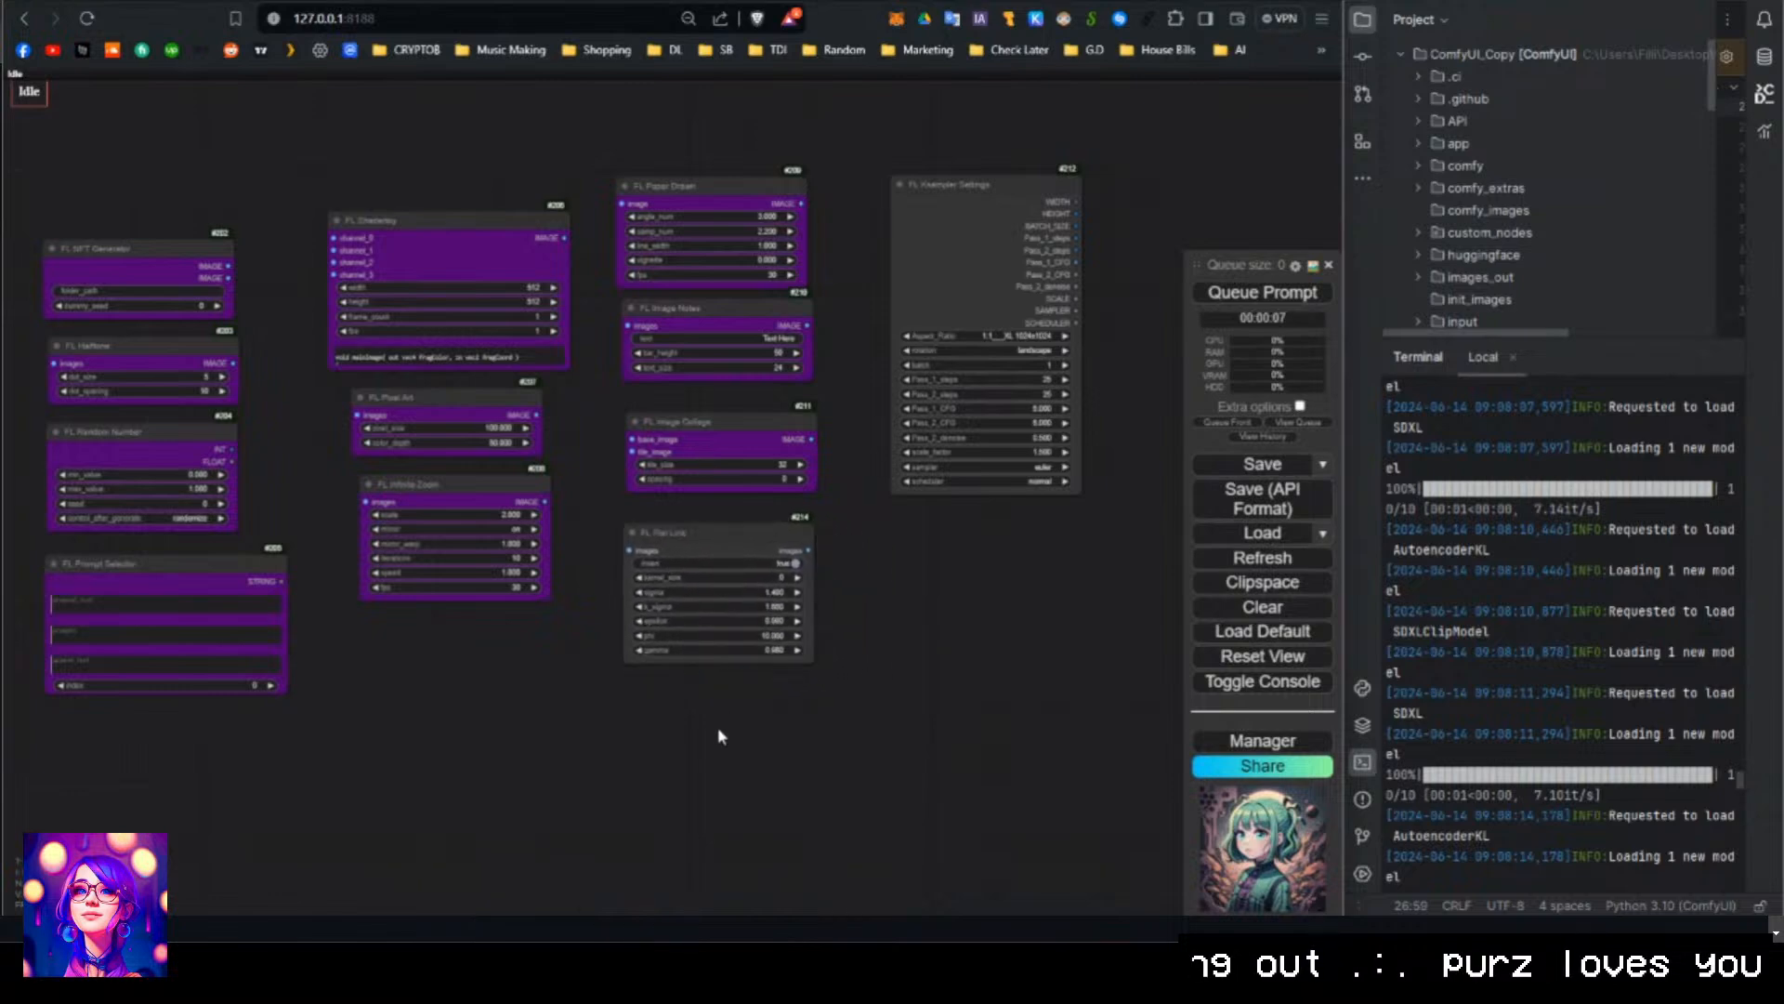
{"action": "left_click", "coordinate": [742, 550]}
{"action": "key", "text": "Delete"}
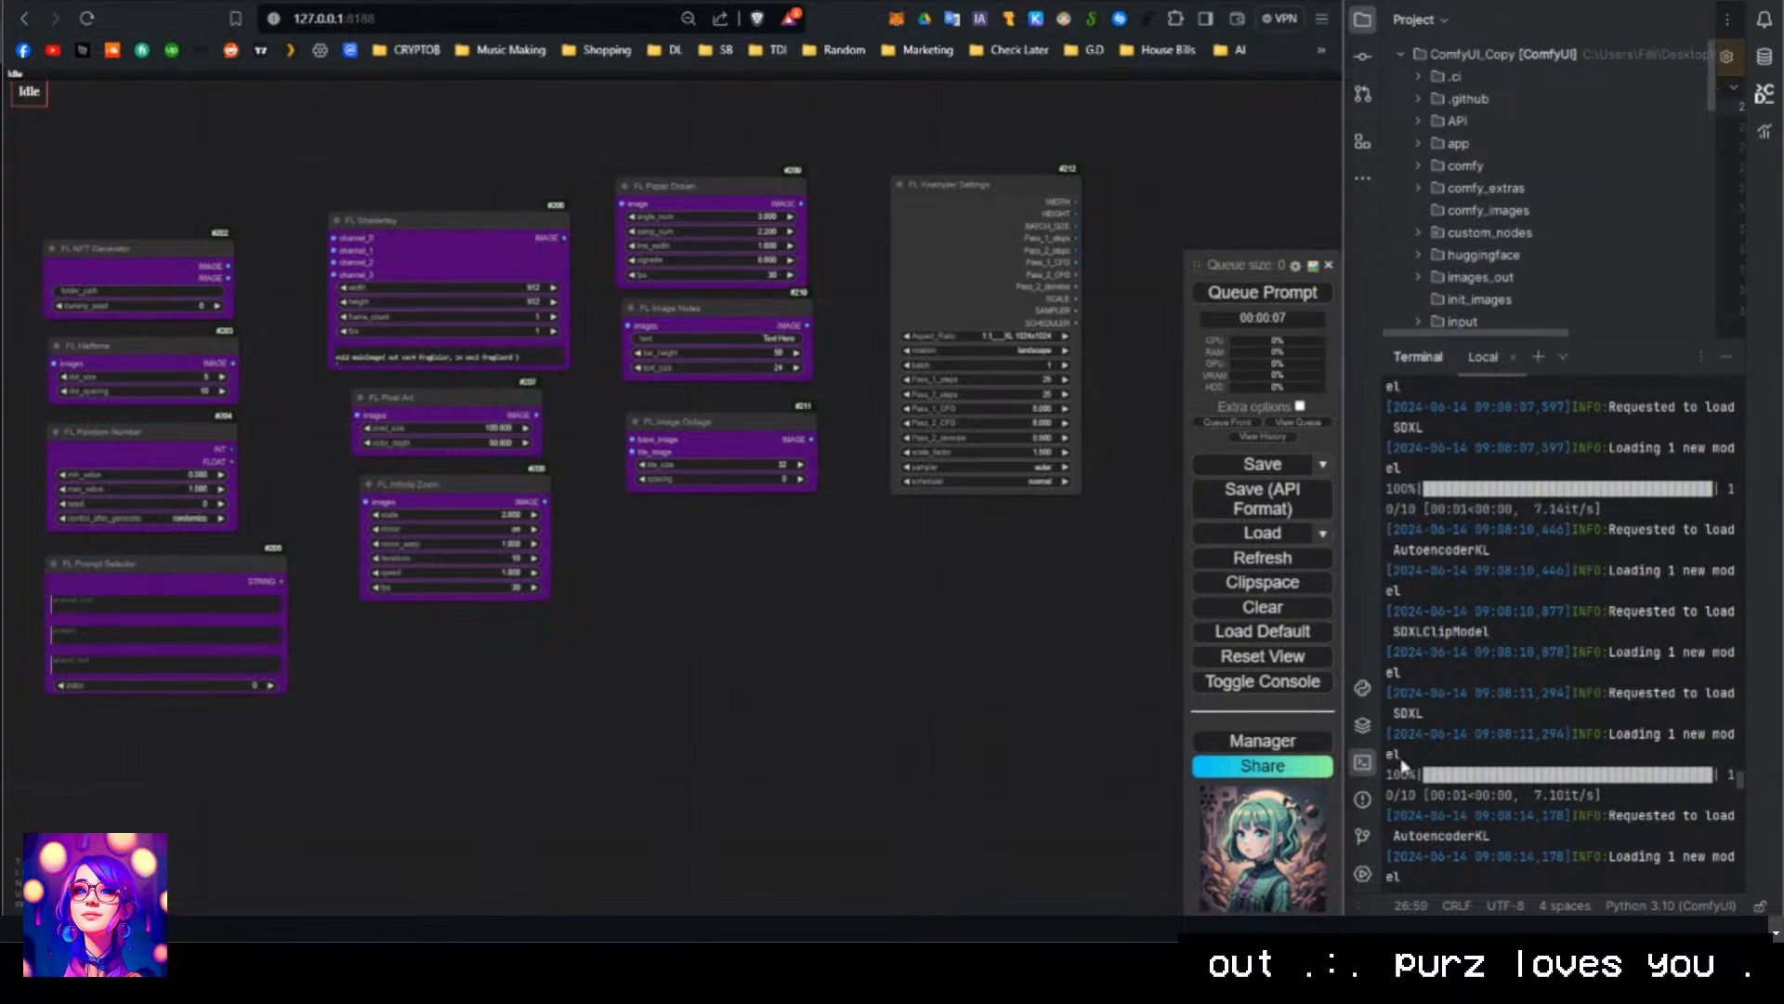
Move the FL Ksampler Settings node across the canvas to the empty area above the leftmost node columns.
{"action": "scroll", "coordinate": [1148, 738], "scroll_direction": "down", "scroll_amount": 9}
{"action": "scroll", "coordinate": [836, 674], "scroll_direction": "up", "scroll_amount": 7}
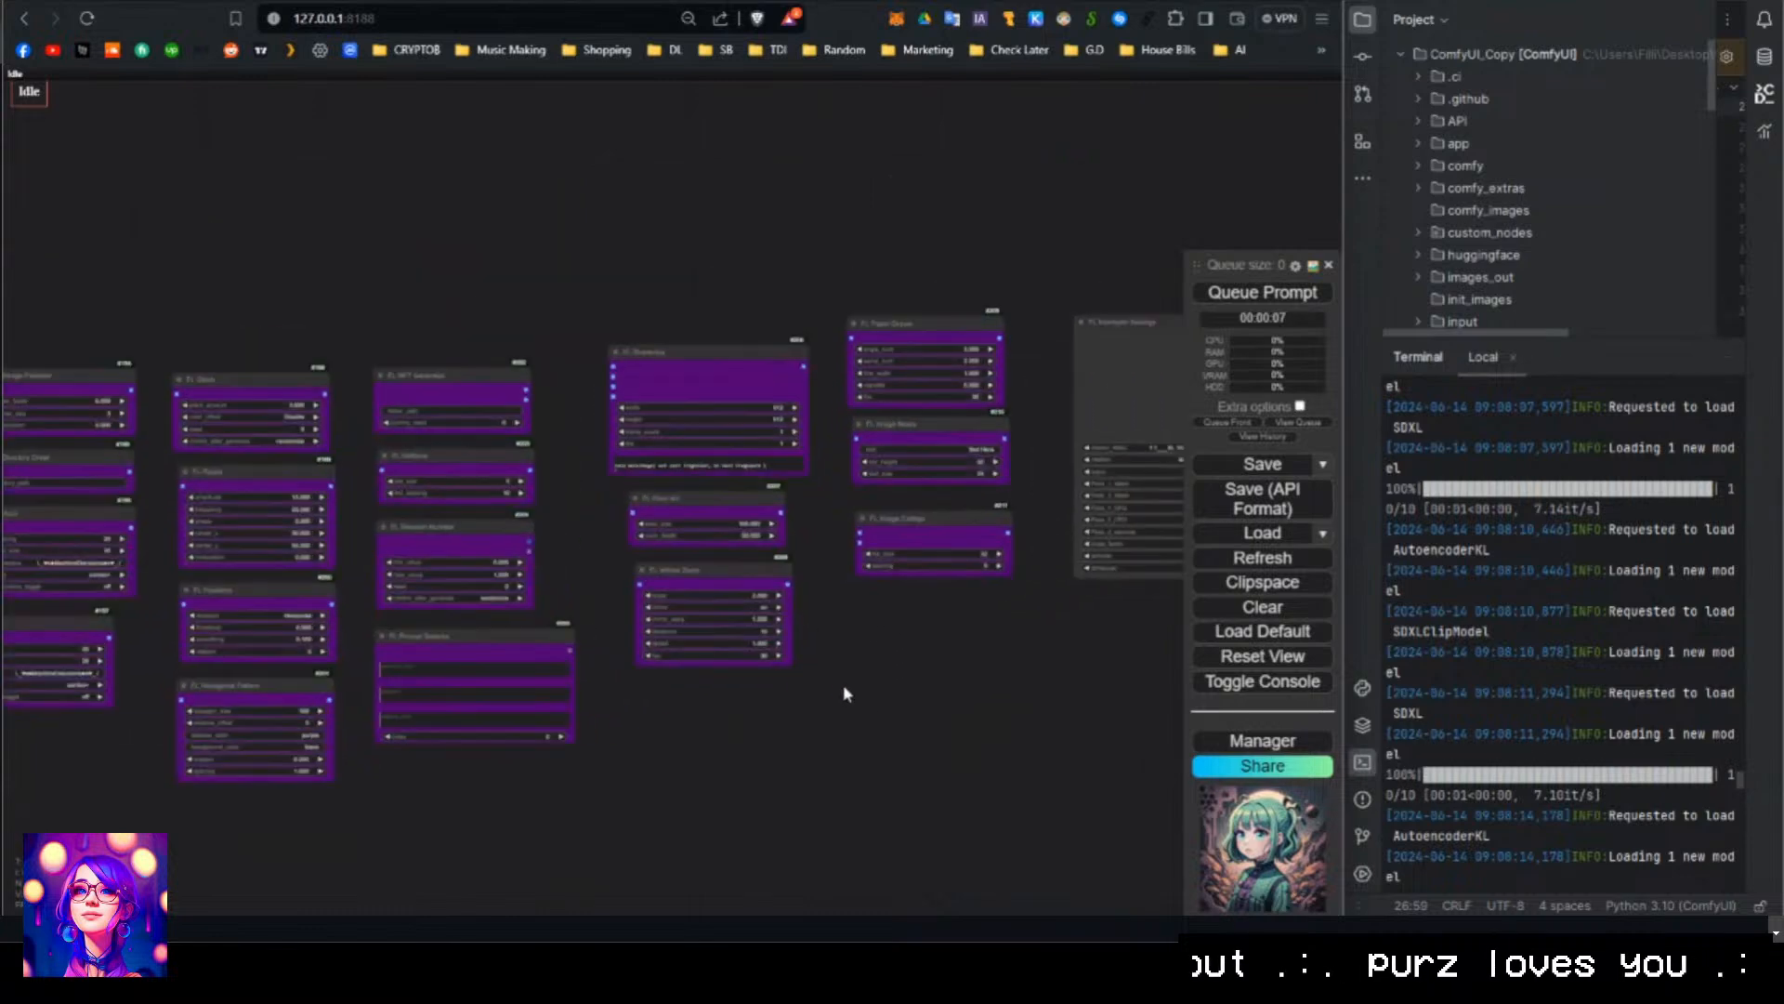
{"action": "scroll", "coordinate": [813, 706], "scroll_direction": "down", "scroll_amount": 2}
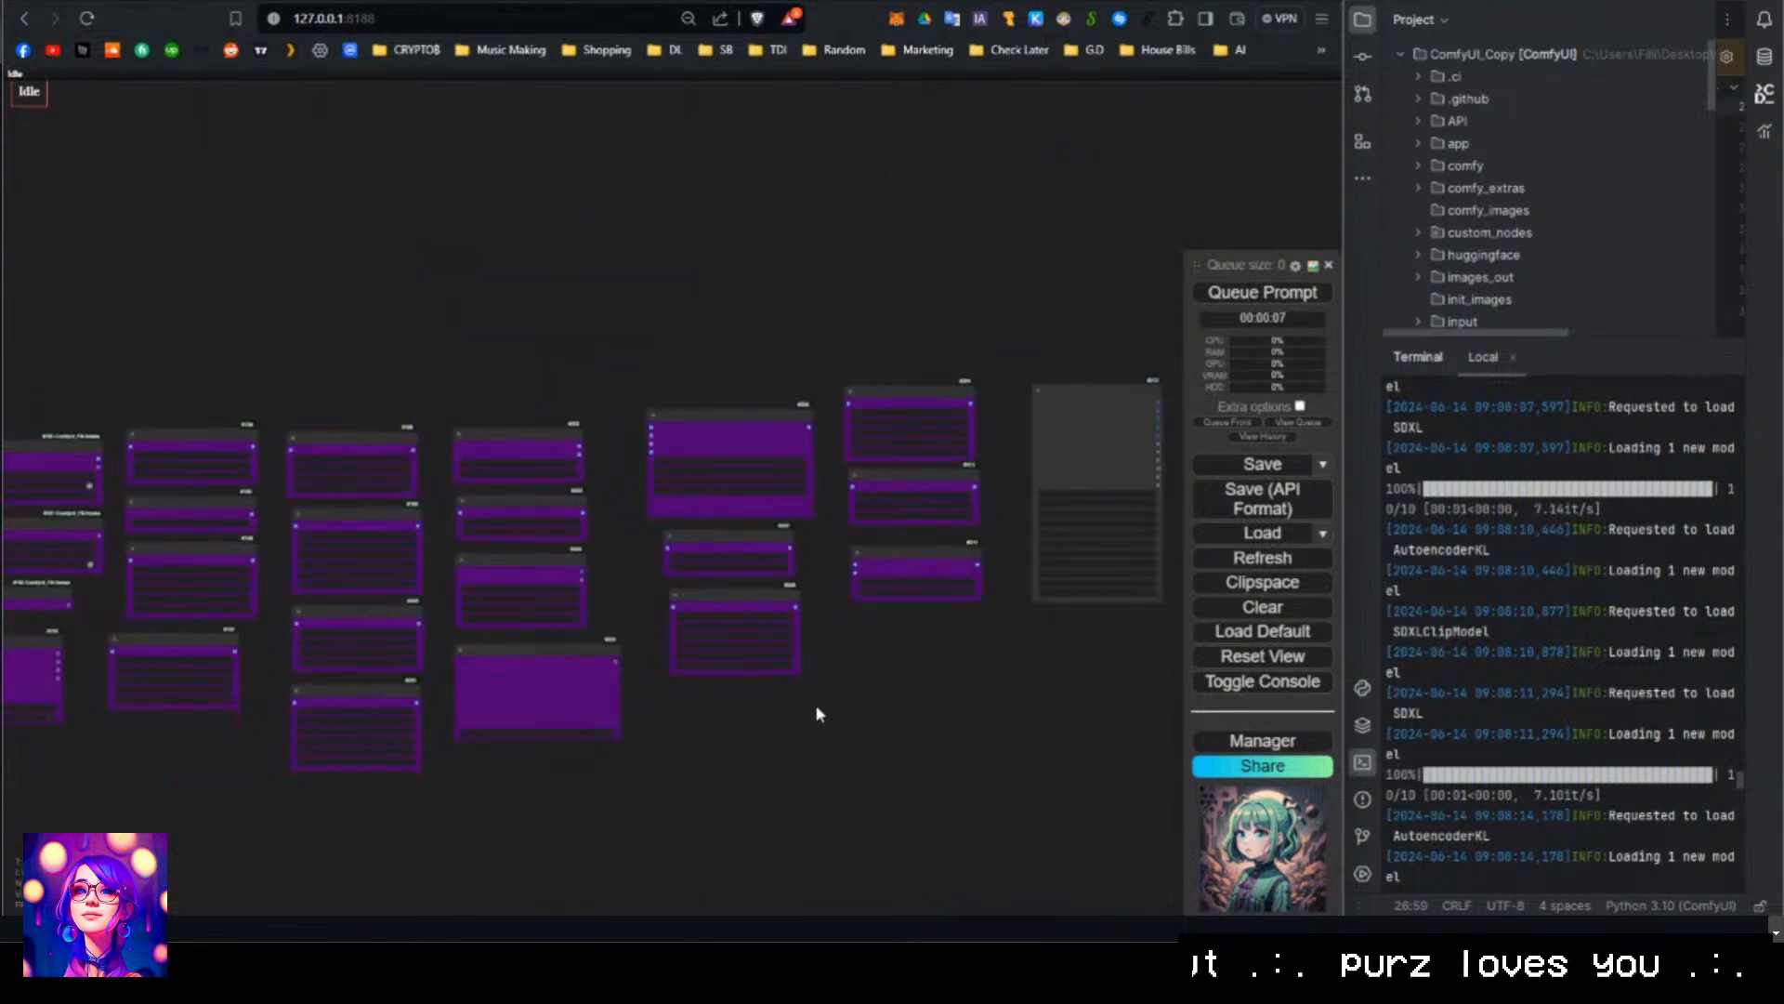
{"action": "scroll", "coordinate": [805, 708], "scroll_direction": "up", "scroll_amount": 3}
{"action": "scroll", "coordinate": [913, 615], "scroll_direction": "down", "scroll_amount": 3}
{"action": "left_click_drag", "start_coordinate": [1091, 446], "coordinate": [163, 186]}
{"action": "left_click_drag", "start_coordinate": [360, 212], "coordinate": [538, 330]}
{"action": "left_click_drag", "start_coordinate": [365, 302], "coordinate": [307, 212]}
{"action": "scroll", "coordinate": [424, 522], "scroll_direction": "up", "scroll_amount": 4}
{"action": "scroll", "coordinate": [430, 489], "scroll_direction": "down", "scroll_amount": 4}
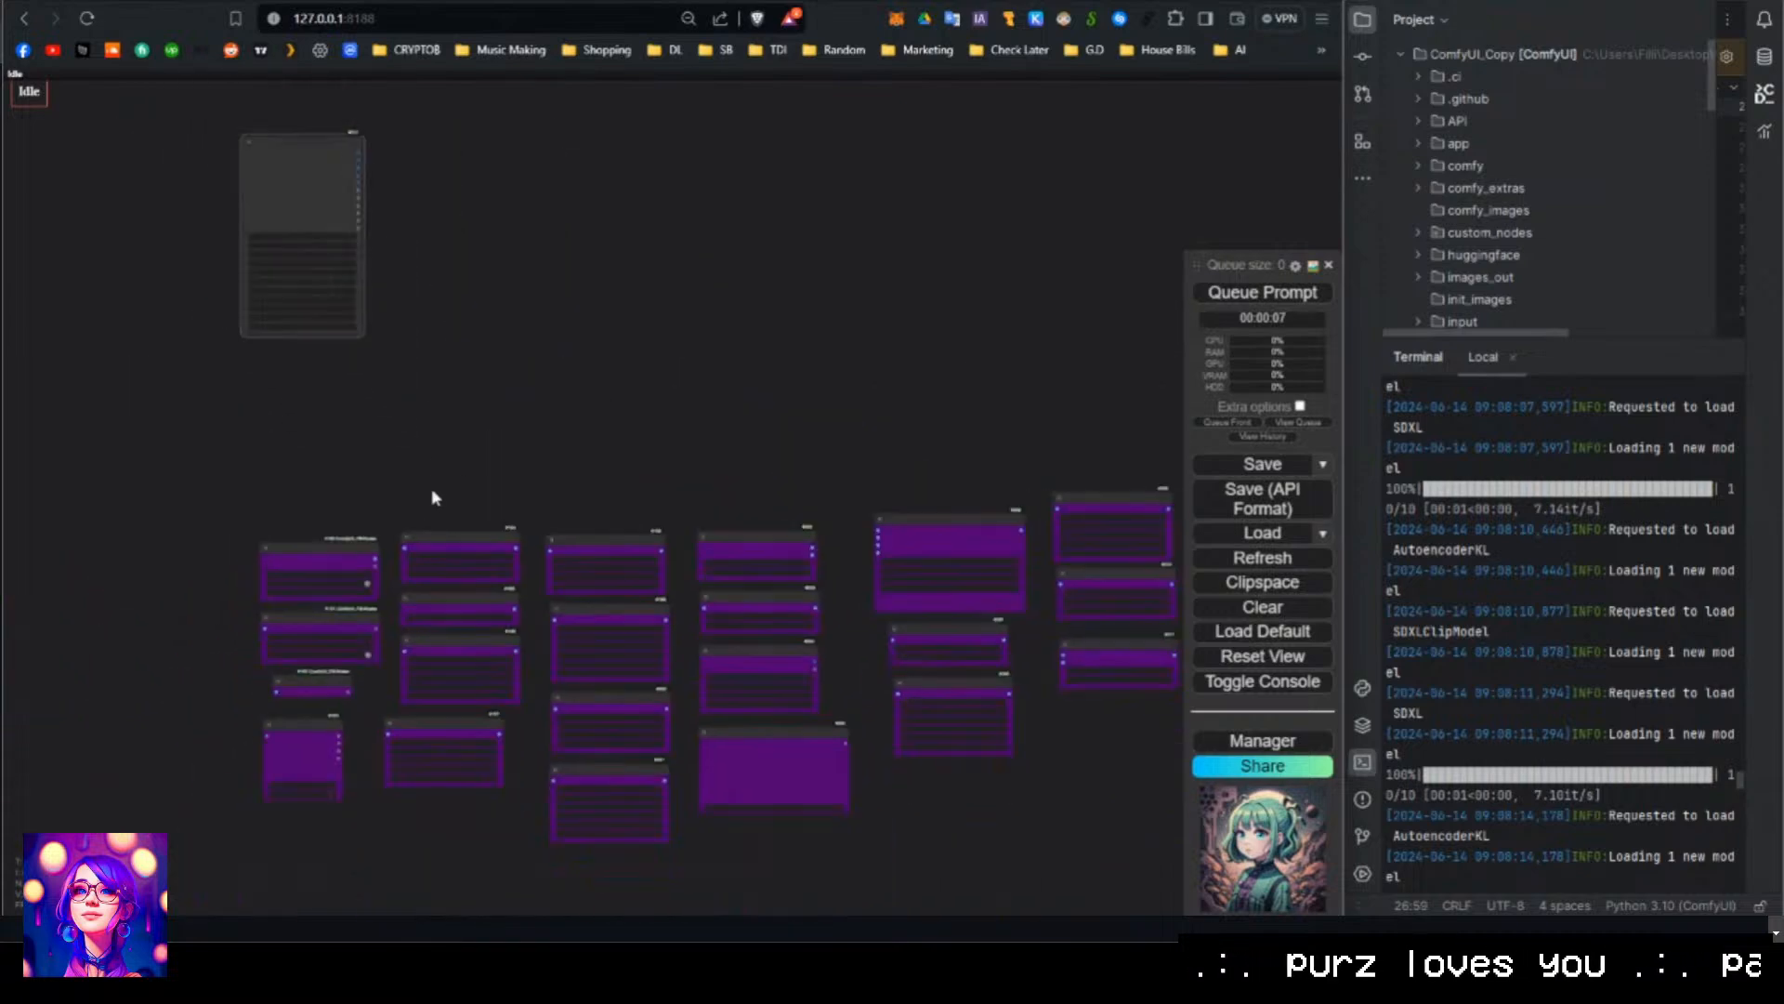
{"action": "scroll", "coordinate": [577, 441], "scroll_direction": "down", "scroll_amount": 1}
{"action": "left_click_drag", "start_coordinate": [577, 441], "coordinate": [489, 403]}
{"action": "scroll", "coordinate": [306, 502], "scroll_direction": "up", "scroll_amount": 1}
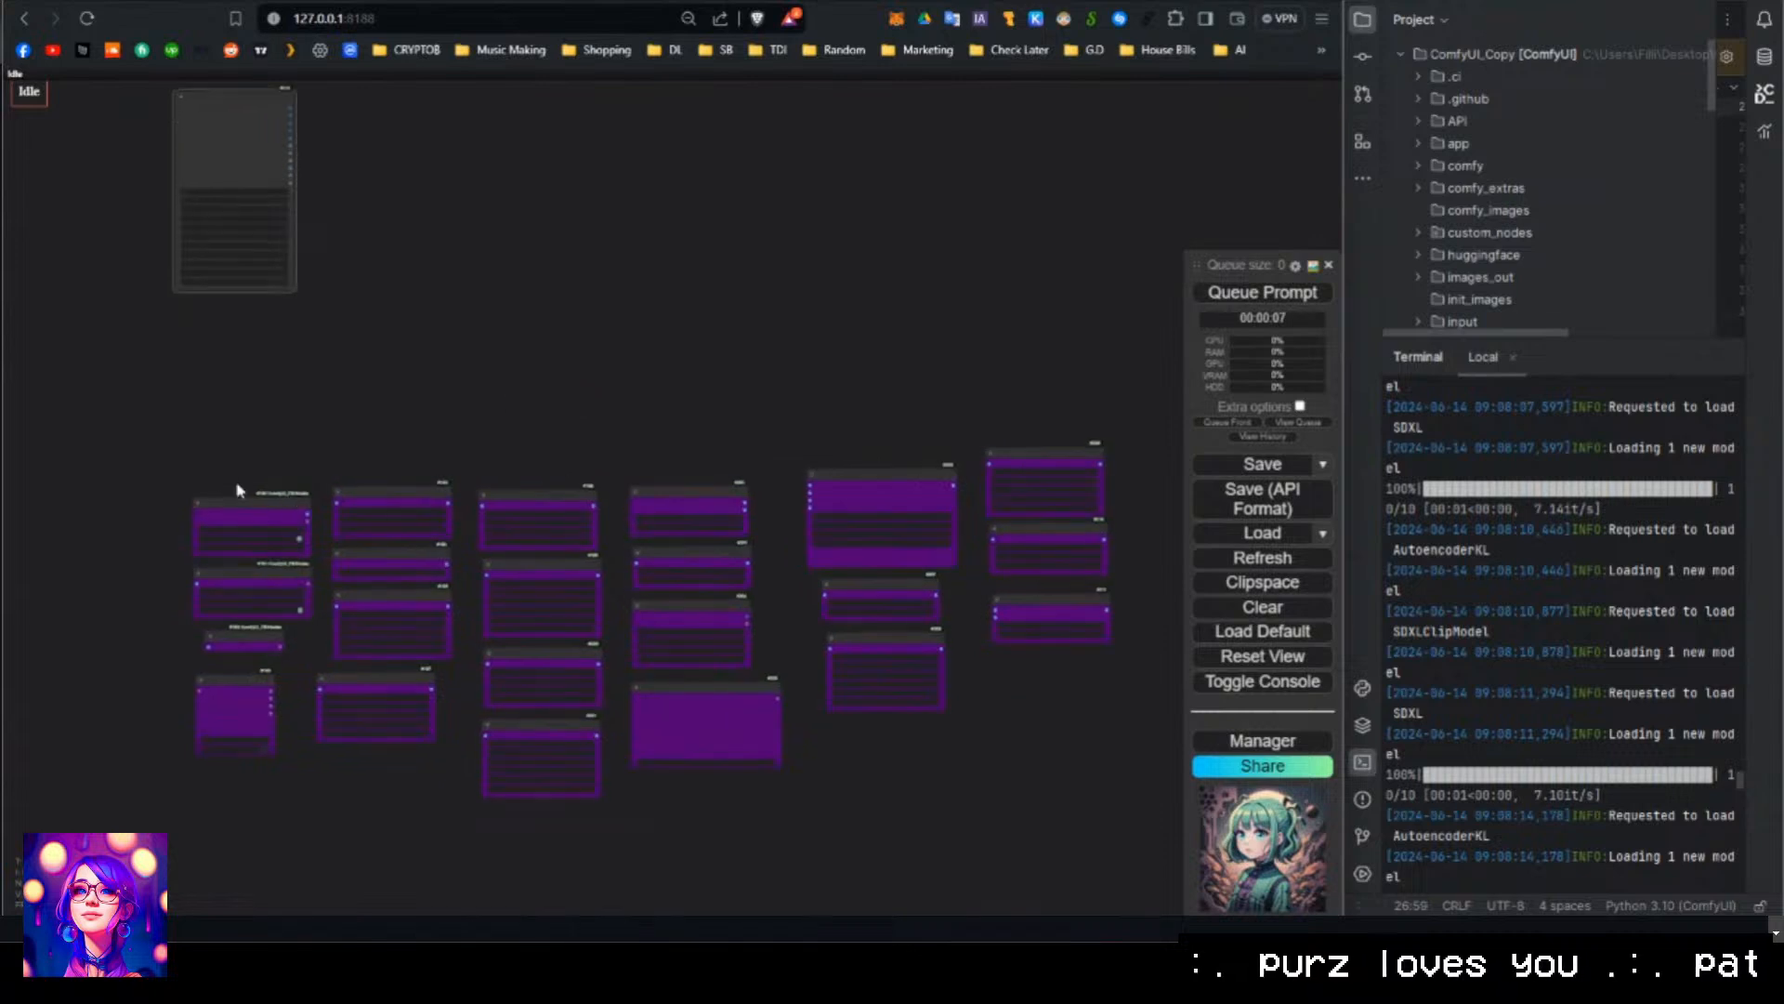
Rearrange the purple FL nodes into two rows by stacking the three leftmost columns above the remaining columns and closing the gap.
{"action": "left_click_drag", "start_coordinate": [191, 458], "coordinate": [534, 846], "text": "ctrl"}
{"action": "left_click_drag", "start_coordinate": [538, 498], "coordinate": [995, 134]}
{"action": "left_click", "coordinate": [1095, 338]}
{"action": "left_click_drag", "start_coordinate": [1094, 336], "coordinate": [781, 168]}
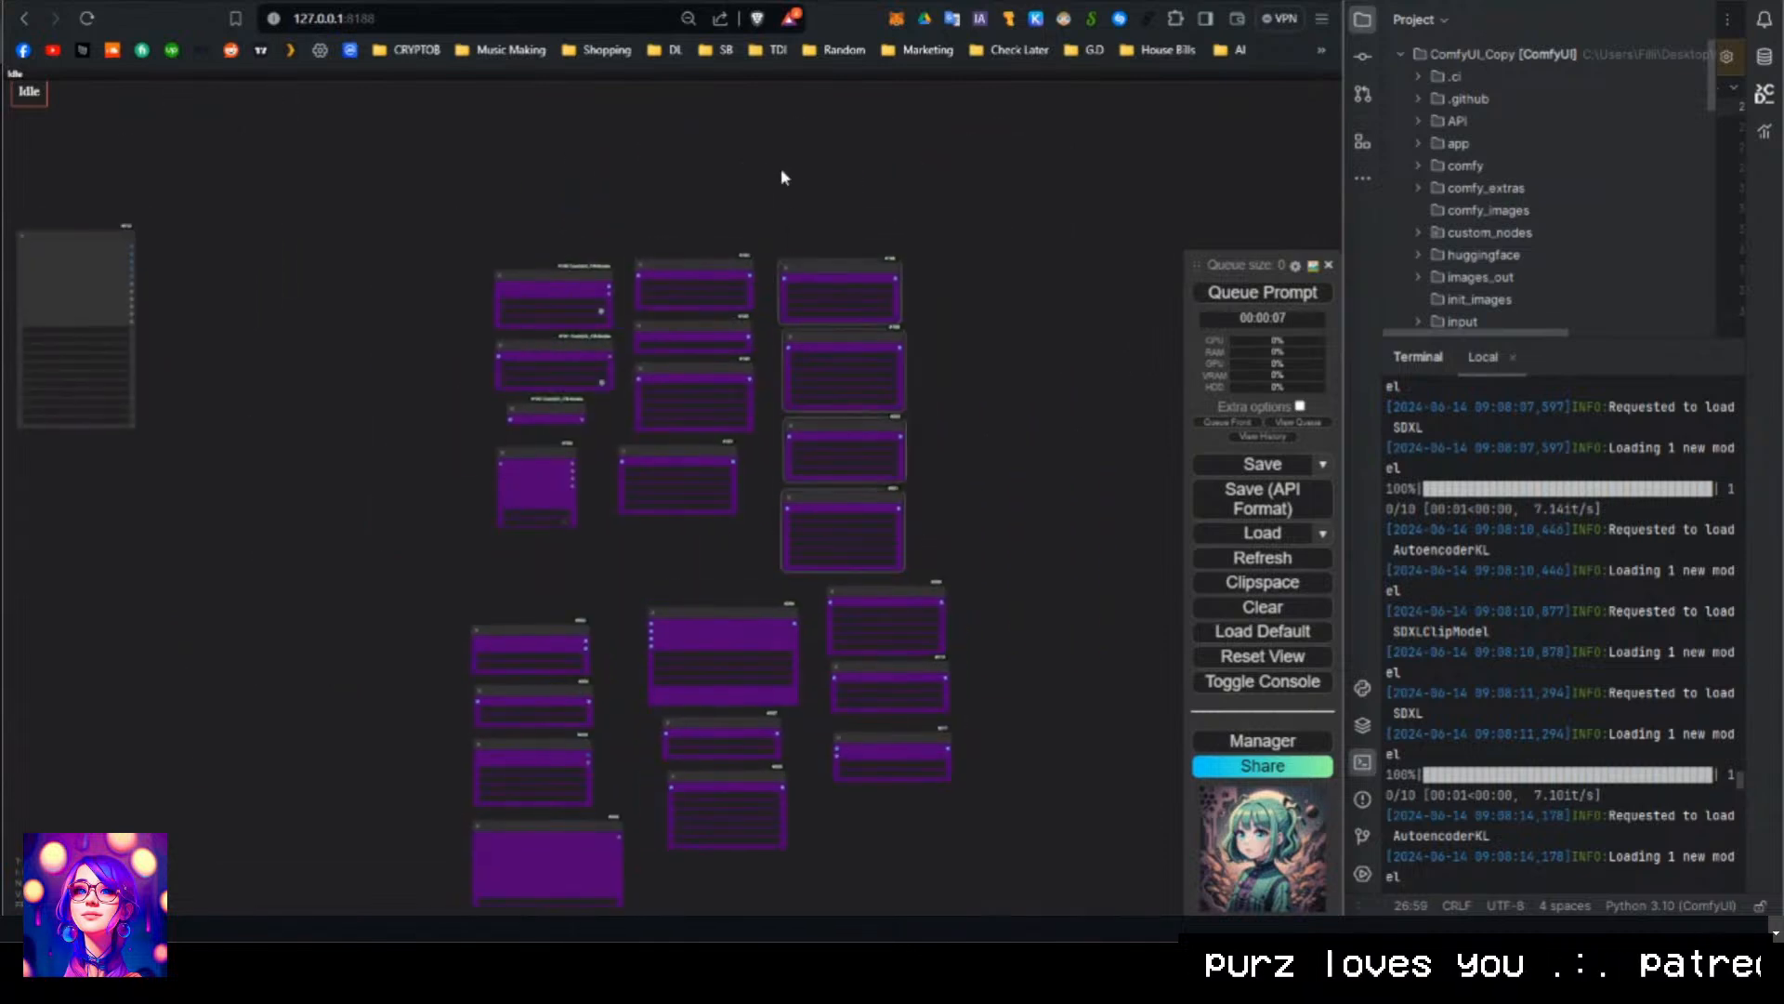
{"action": "left_click_drag", "start_coordinate": [832, 498], "coordinate": [840, 452]}
{"action": "left_click_drag", "start_coordinate": [948, 844], "coordinate": [469, 597], "text": "ctrl"}
{"action": "left_click_drag", "start_coordinate": [567, 637], "coordinate": [571, 583]}
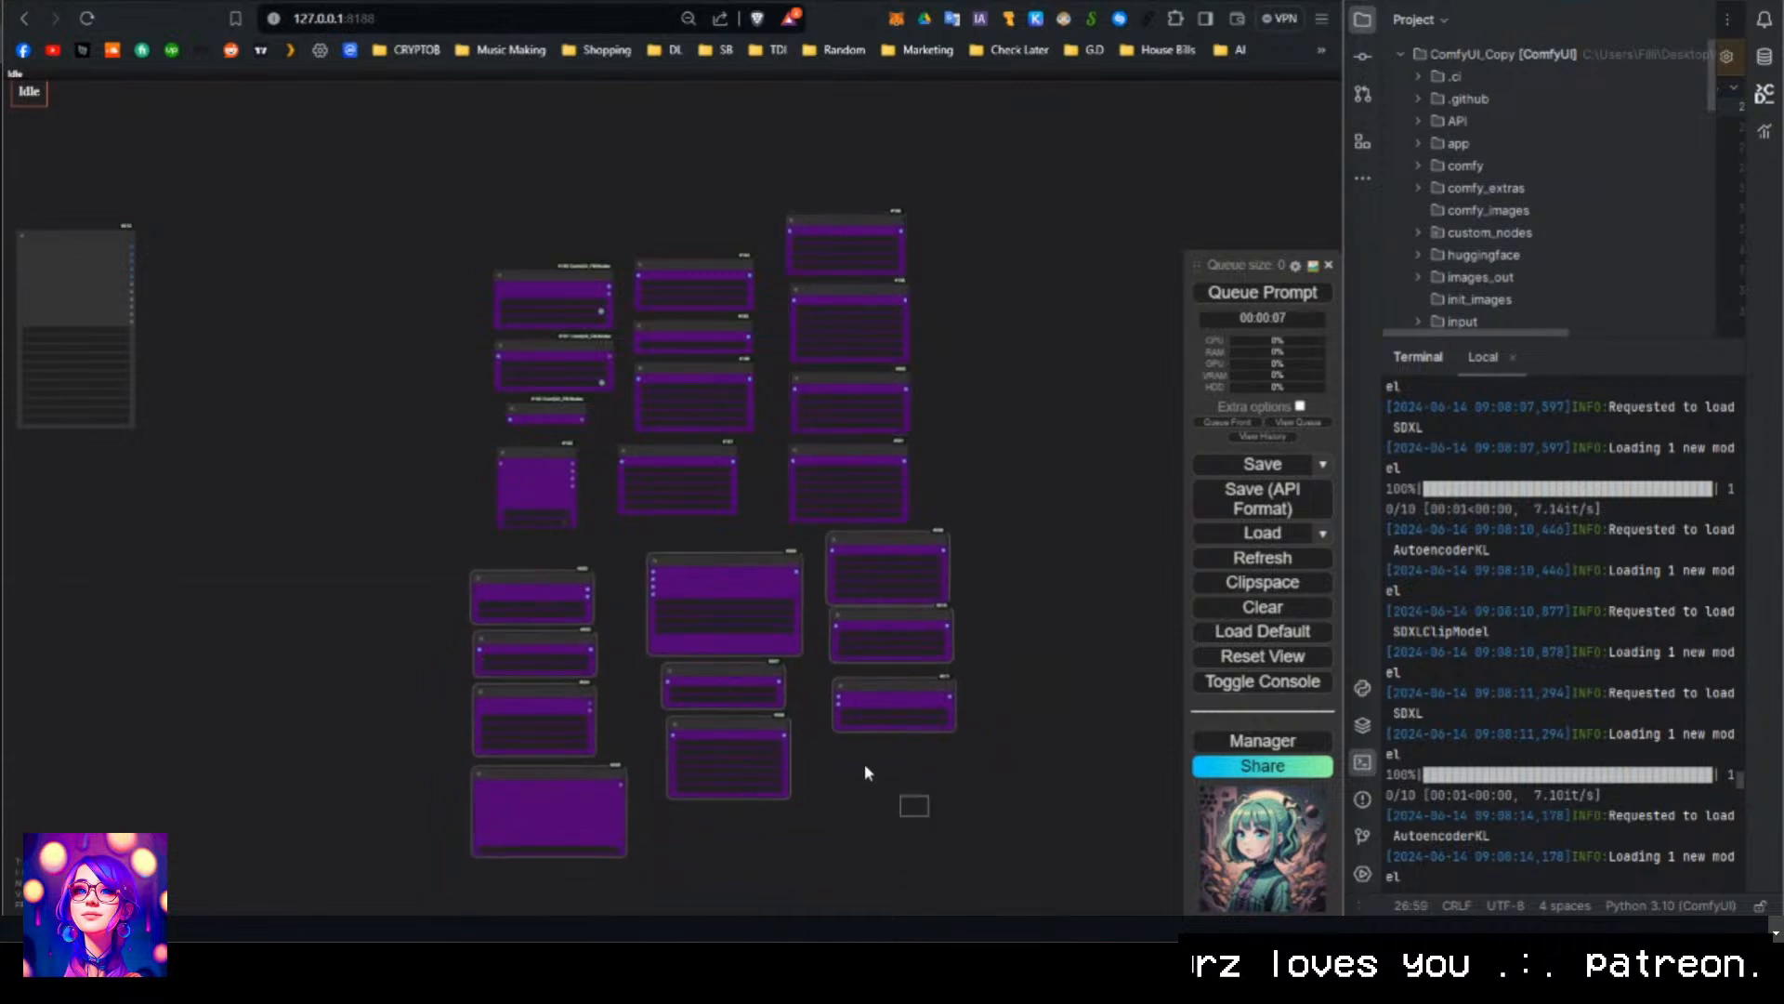
Move the whole block of purple FL nodes next to the FL Ksampler Settings node.
{"action": "left_click_drag", "start_coordinate": [604, 346], "coordinate": [283, 225]}
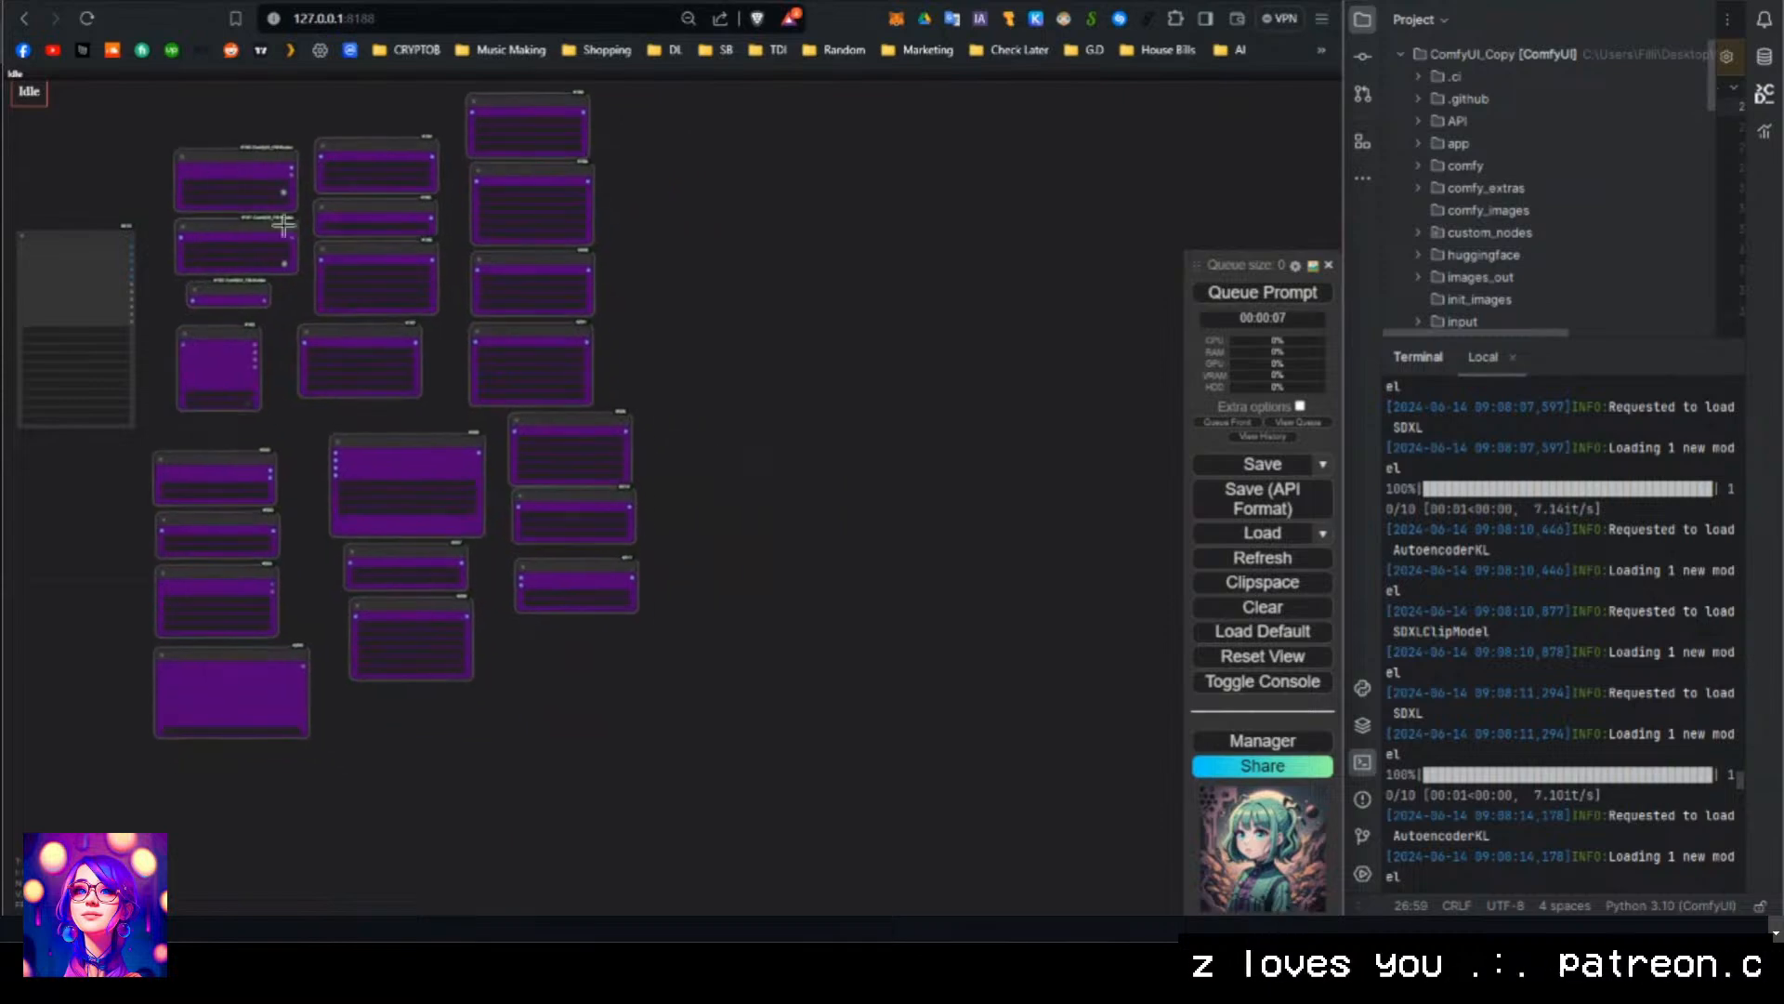
{"action": "scroll", "coordinate": [438, 381], "scroll_direction": "up", "scroll_amount": 3}
{"action": "left_click_drag", "start_coordinate": [463, 418], "coordinate": [627, 473]}
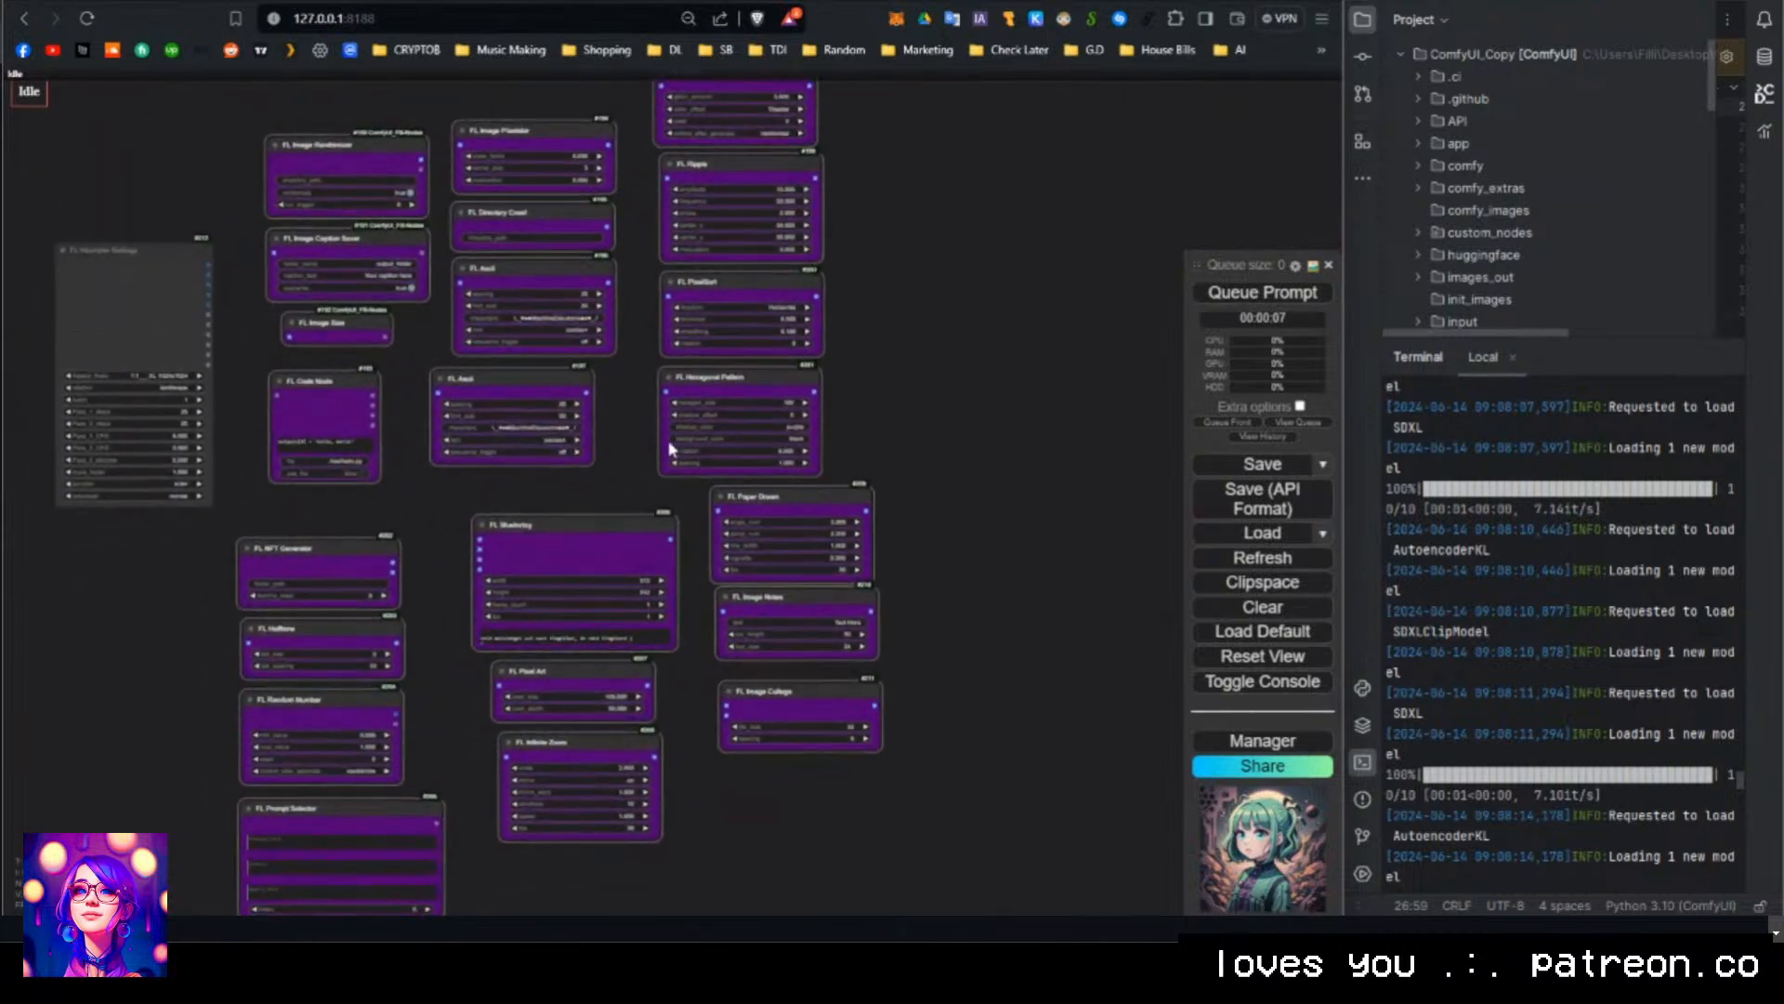
Move the FL Ksampler Settings node directly above the FL Image Randomizer node at the head of the first column.
{"action": "scroll", "coordinate": [867, 420], "scroll_direction": "down", "scroll_amount": 1}
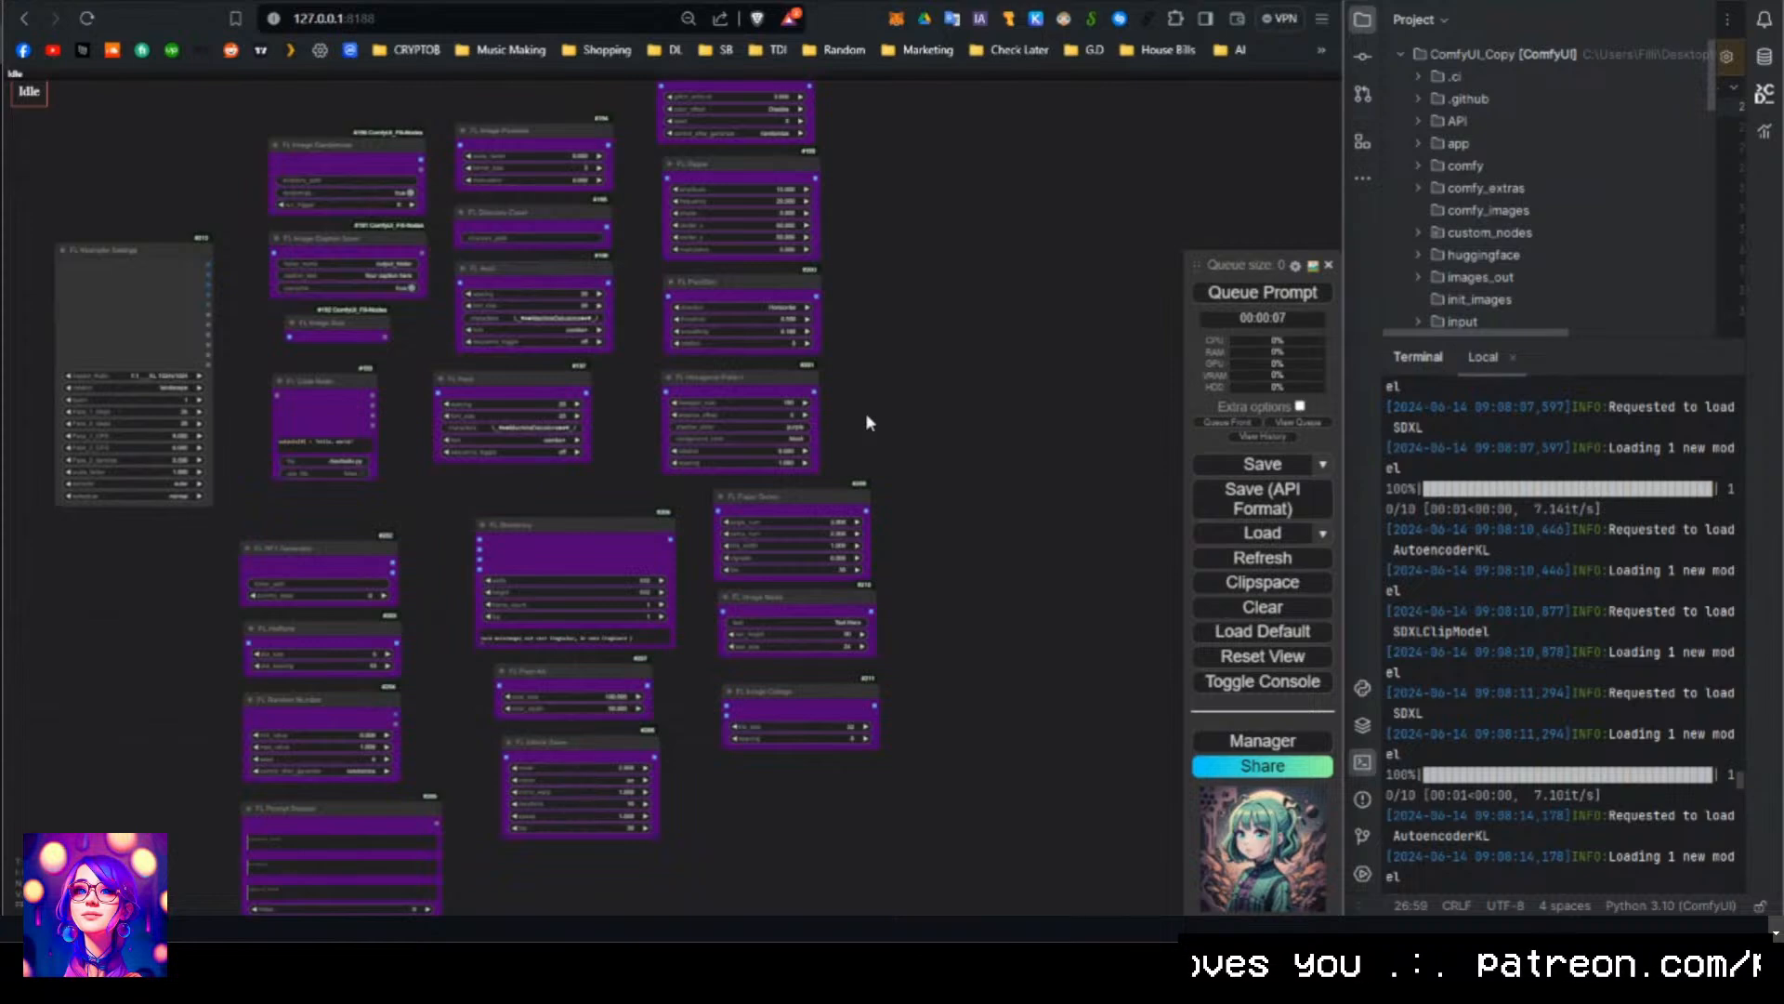
{"action": "scroll", "coordinate": [716, 414], "scroll_direction": "up", "scroll_amount": 3}
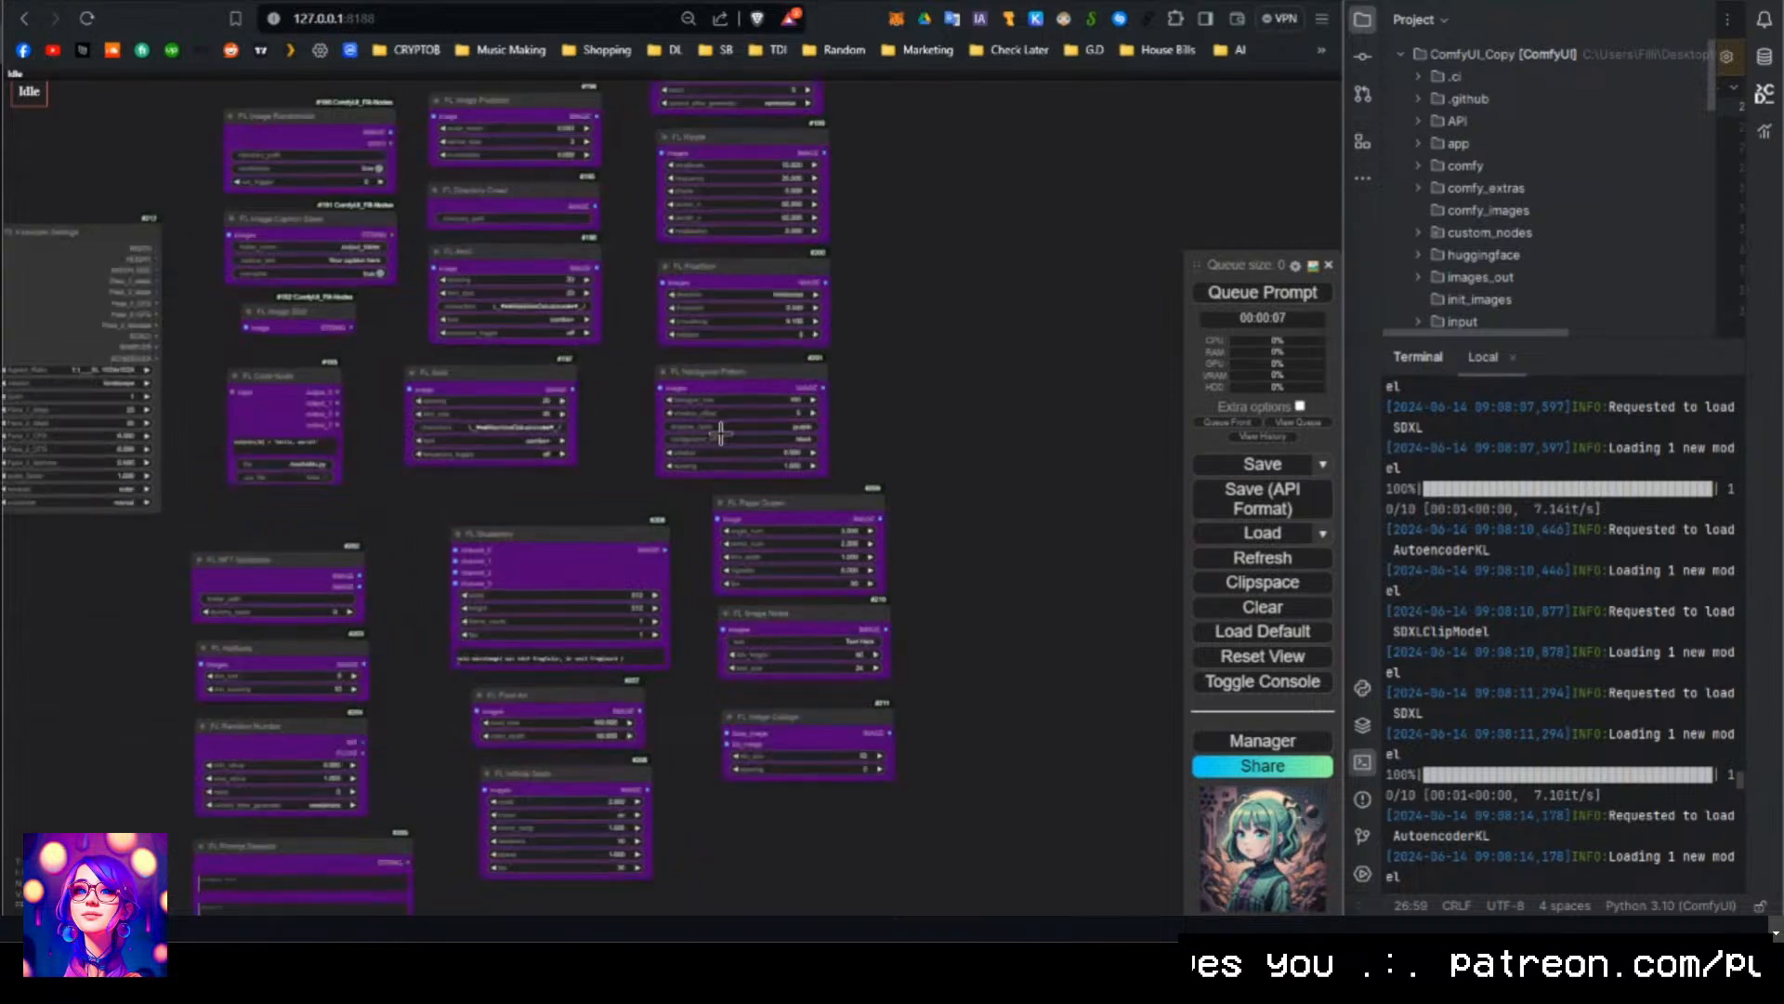
{"action": "left_click_drag", "start_coordinate": [617, 483], "coordinate": [676, 369]}
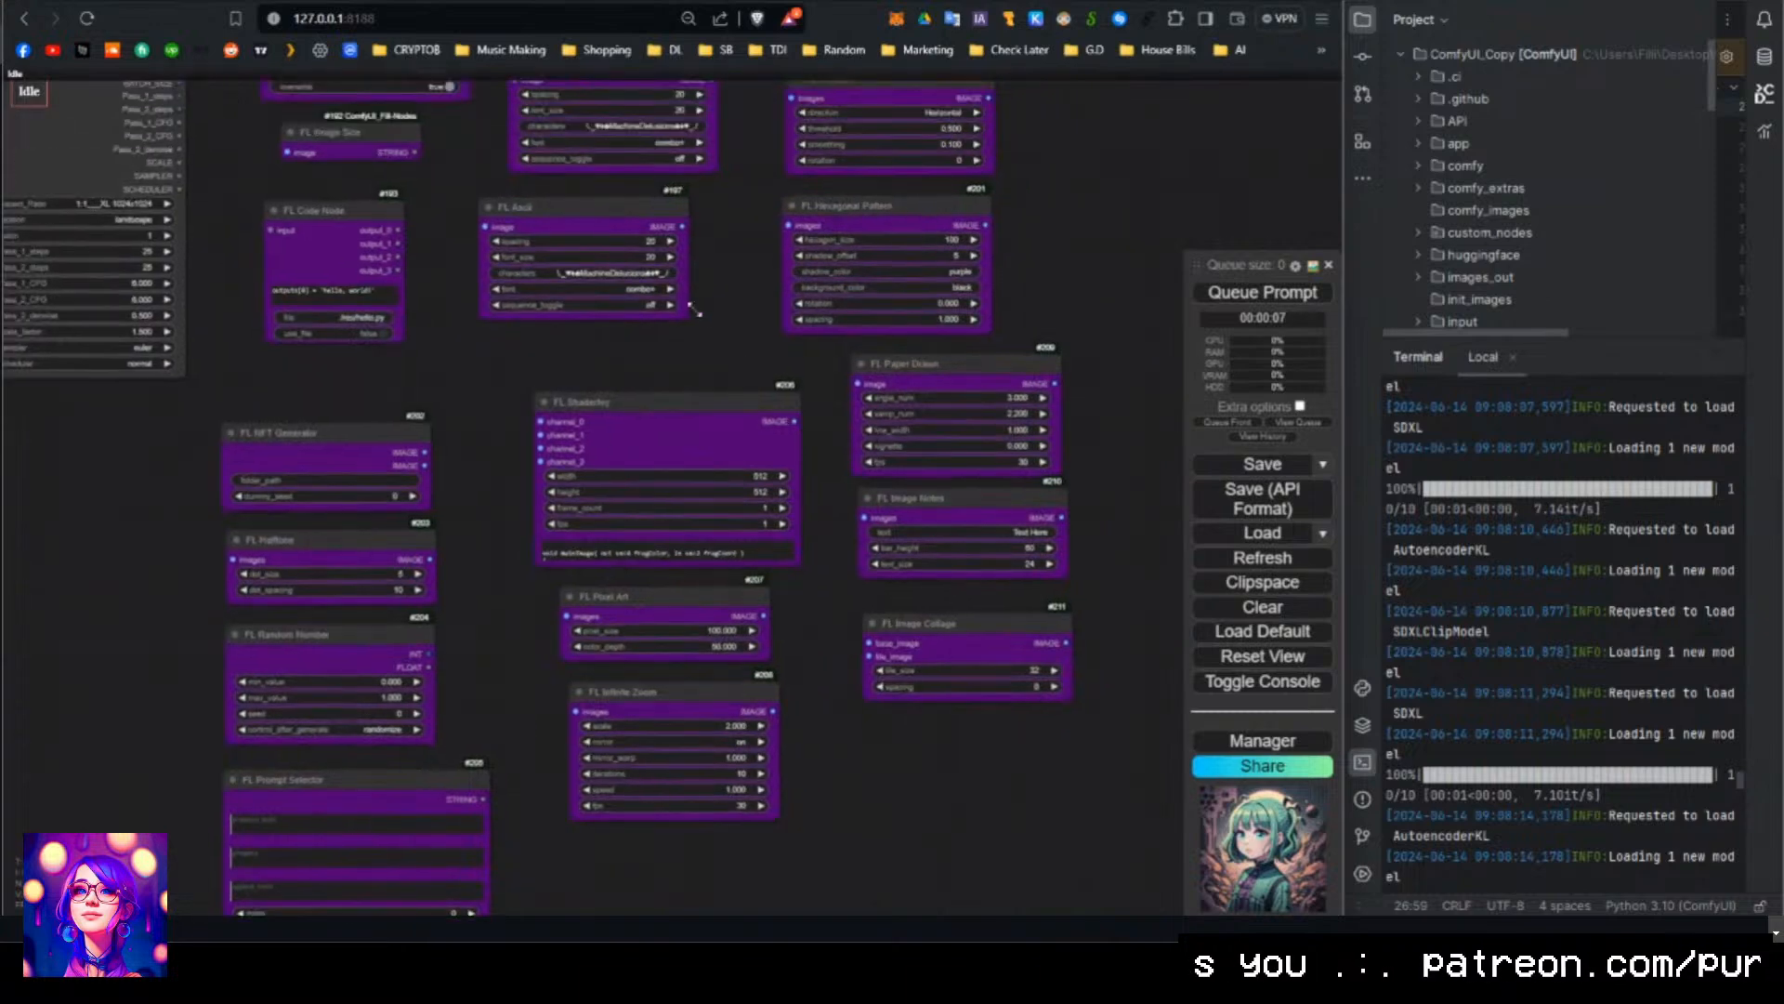
{"action": "scroll", "coordinate": [738, 316], "scroll_direction": "down", "scroll_amount": 6}
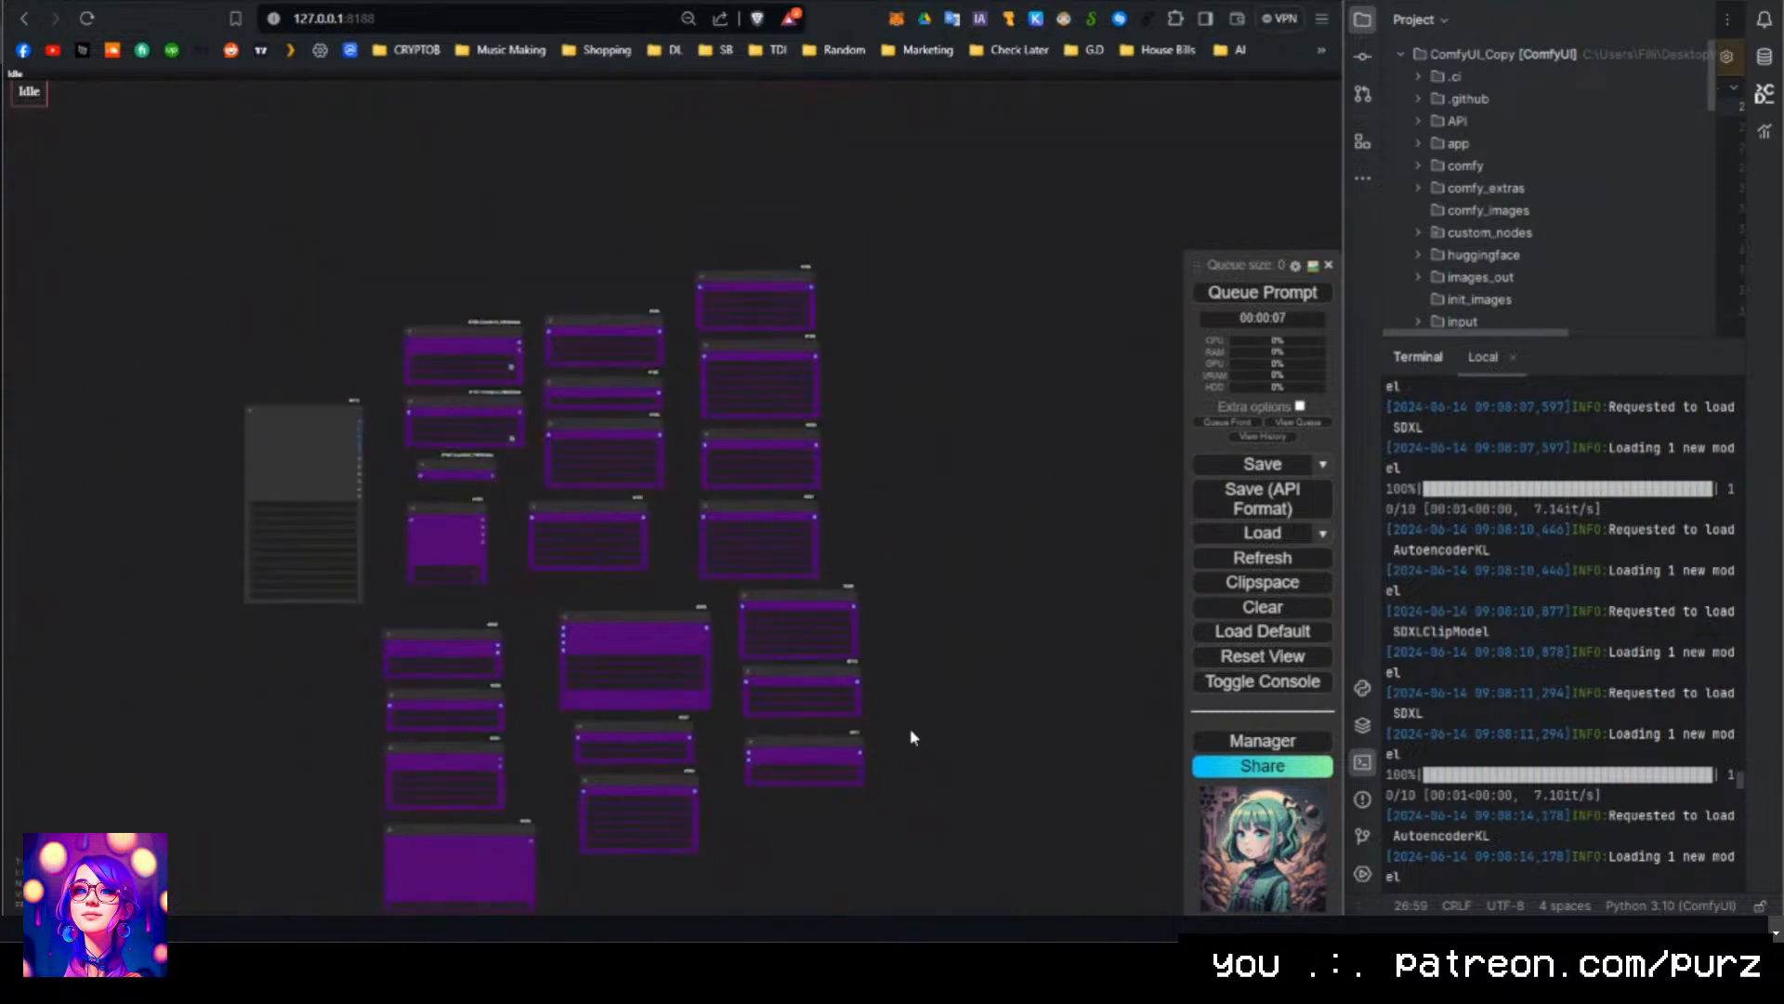
{"action": "scroll", "coordinate": [943, 658], "scroll_direction": "down", "scroll_amount": 2}
{"action": "left_click_drag", "start_coordinate": [971, 734], "coordinate": [420, 529]}
{"action": "scroll", "coordinate": [737, 637], "scroll_direction": "up", "scroll_amount": 5}
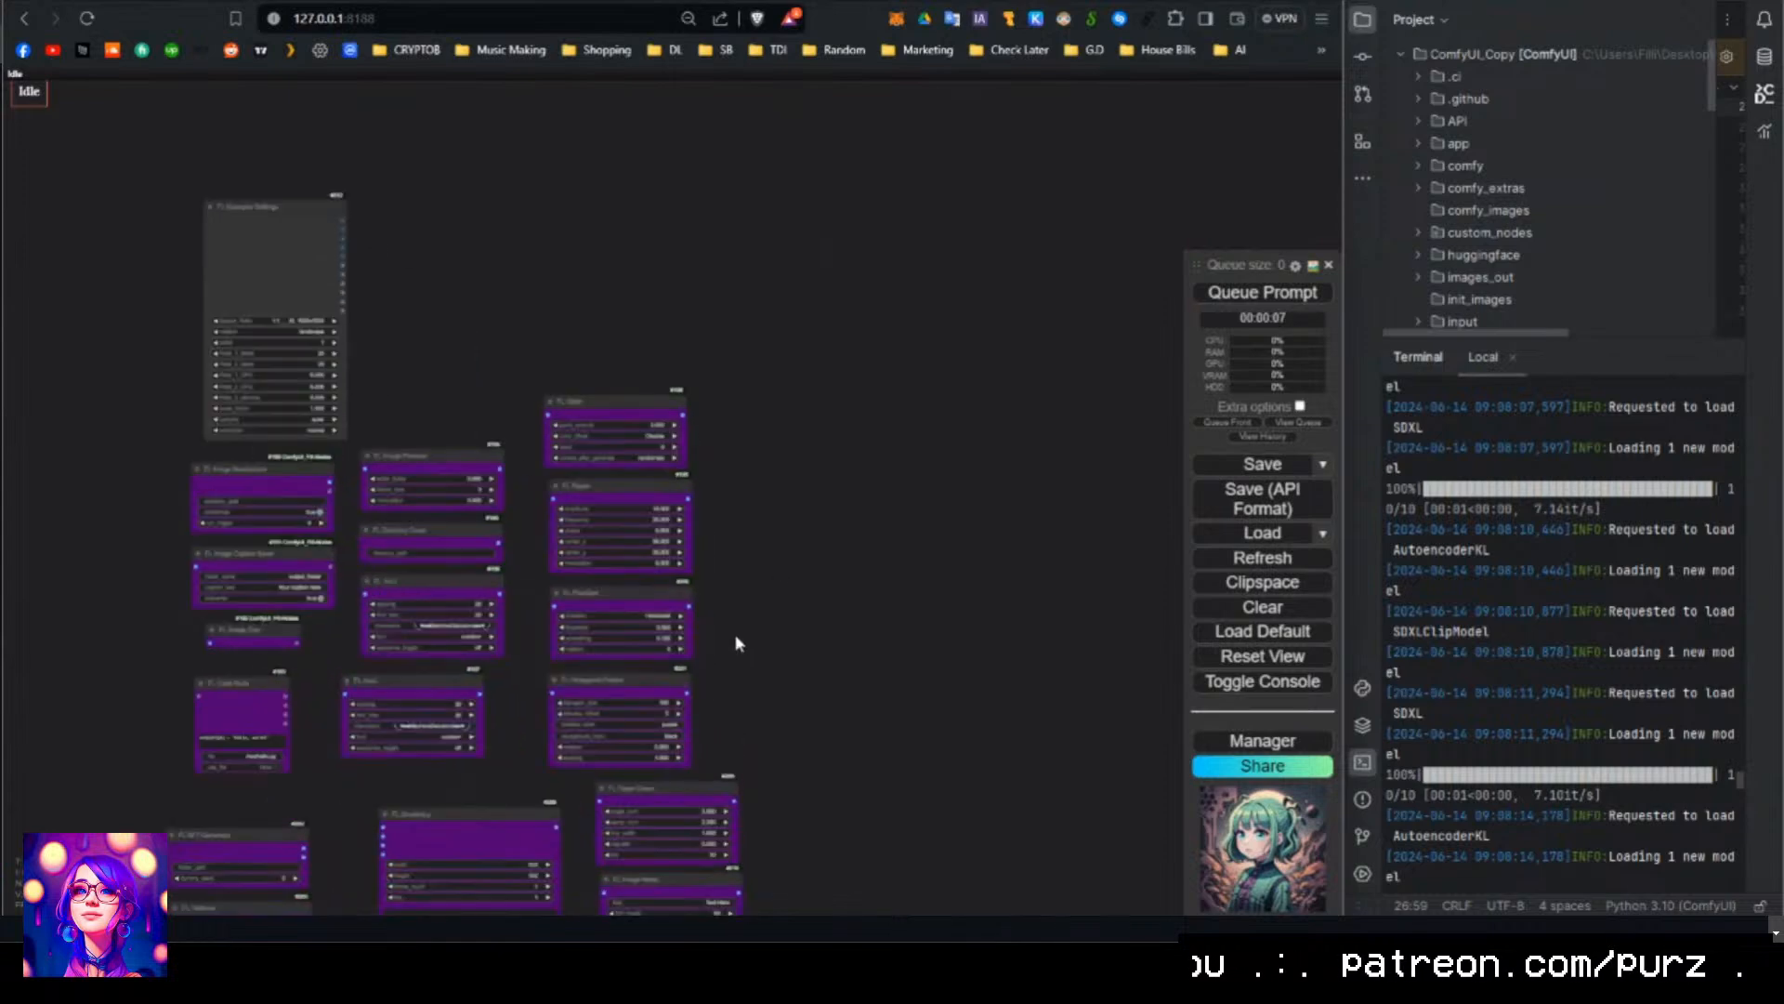
{"action": "scroll", "coordinate": [770, 630], "scroll_direction": "up", "scroll_amount": 5}
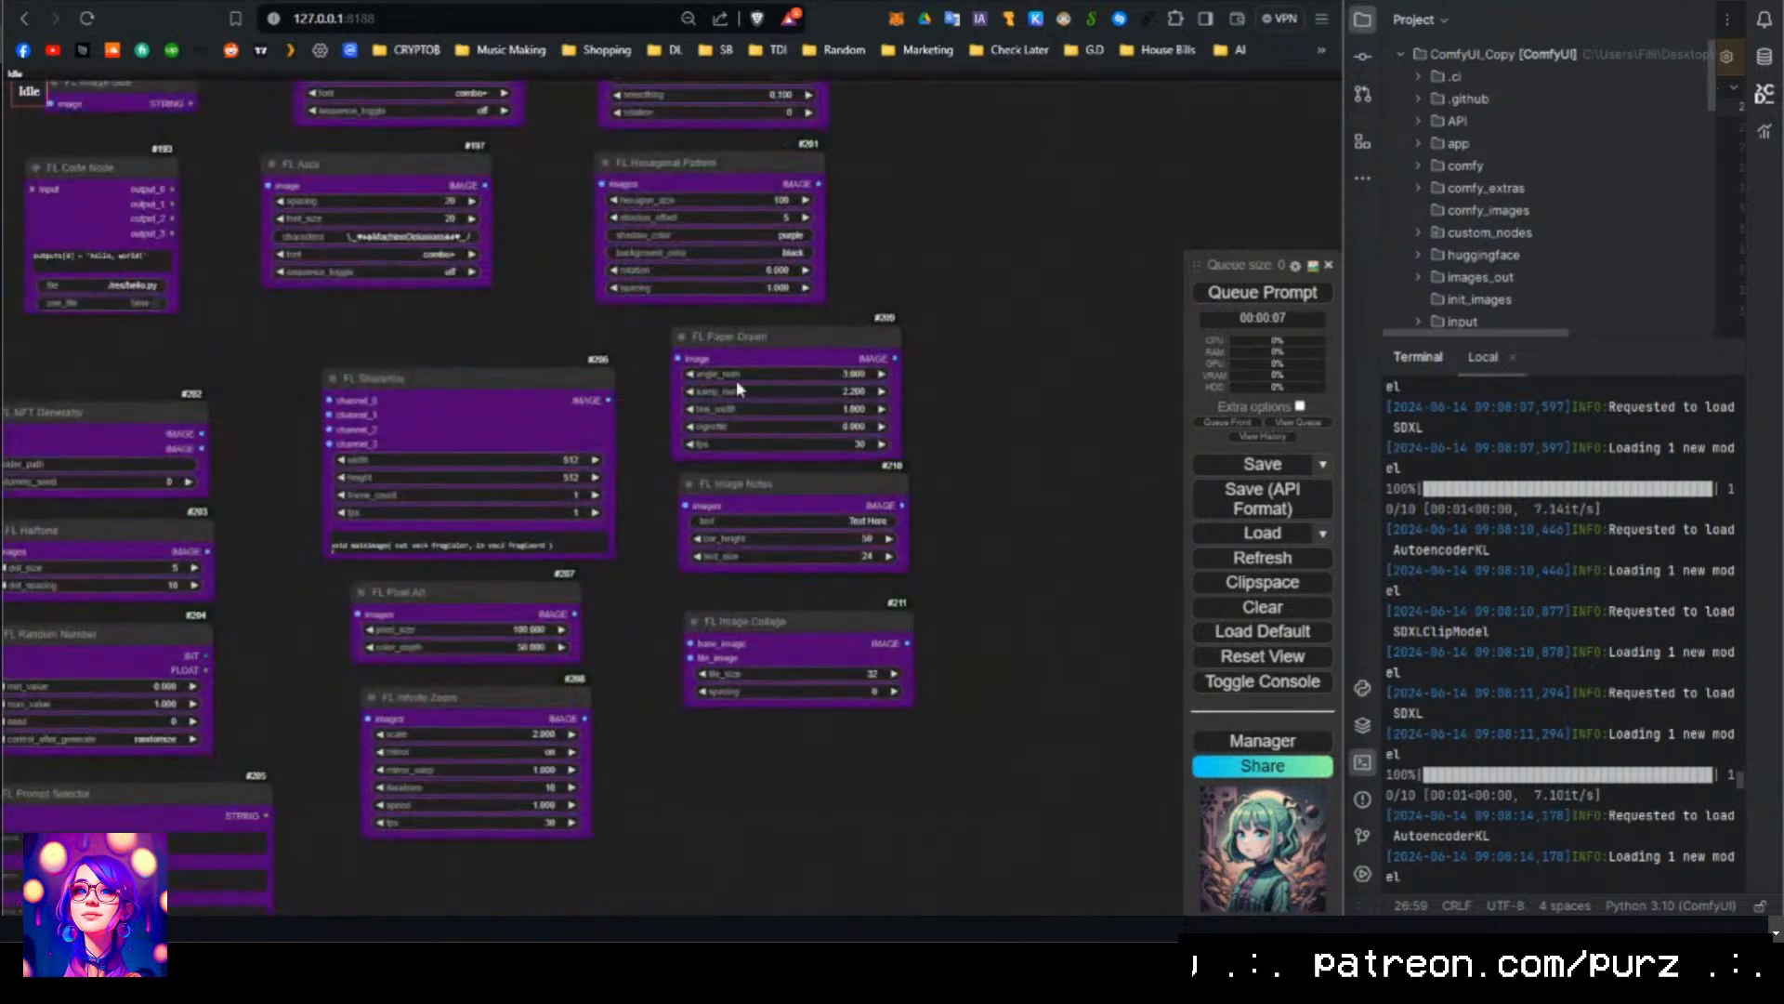
Move the FL Image Notes node out of its column into the empty canvas area right of the node block.
{"action": "scroll", "coordinate": [1016, 283], "scroll_direction": "down", "scroll_amount": 4}
{"action": "left_click_drag", "start_coordinate": [1016, 282], "coordinate": [620, 569]}
{"action": "left_click_drag", "start_coordinate": [520, 699], "coordinate": [833, 353]}
{"action": "scroll", "coordinate": [834, 264], "scroll_direction": "up", "scroll_amount": 4}
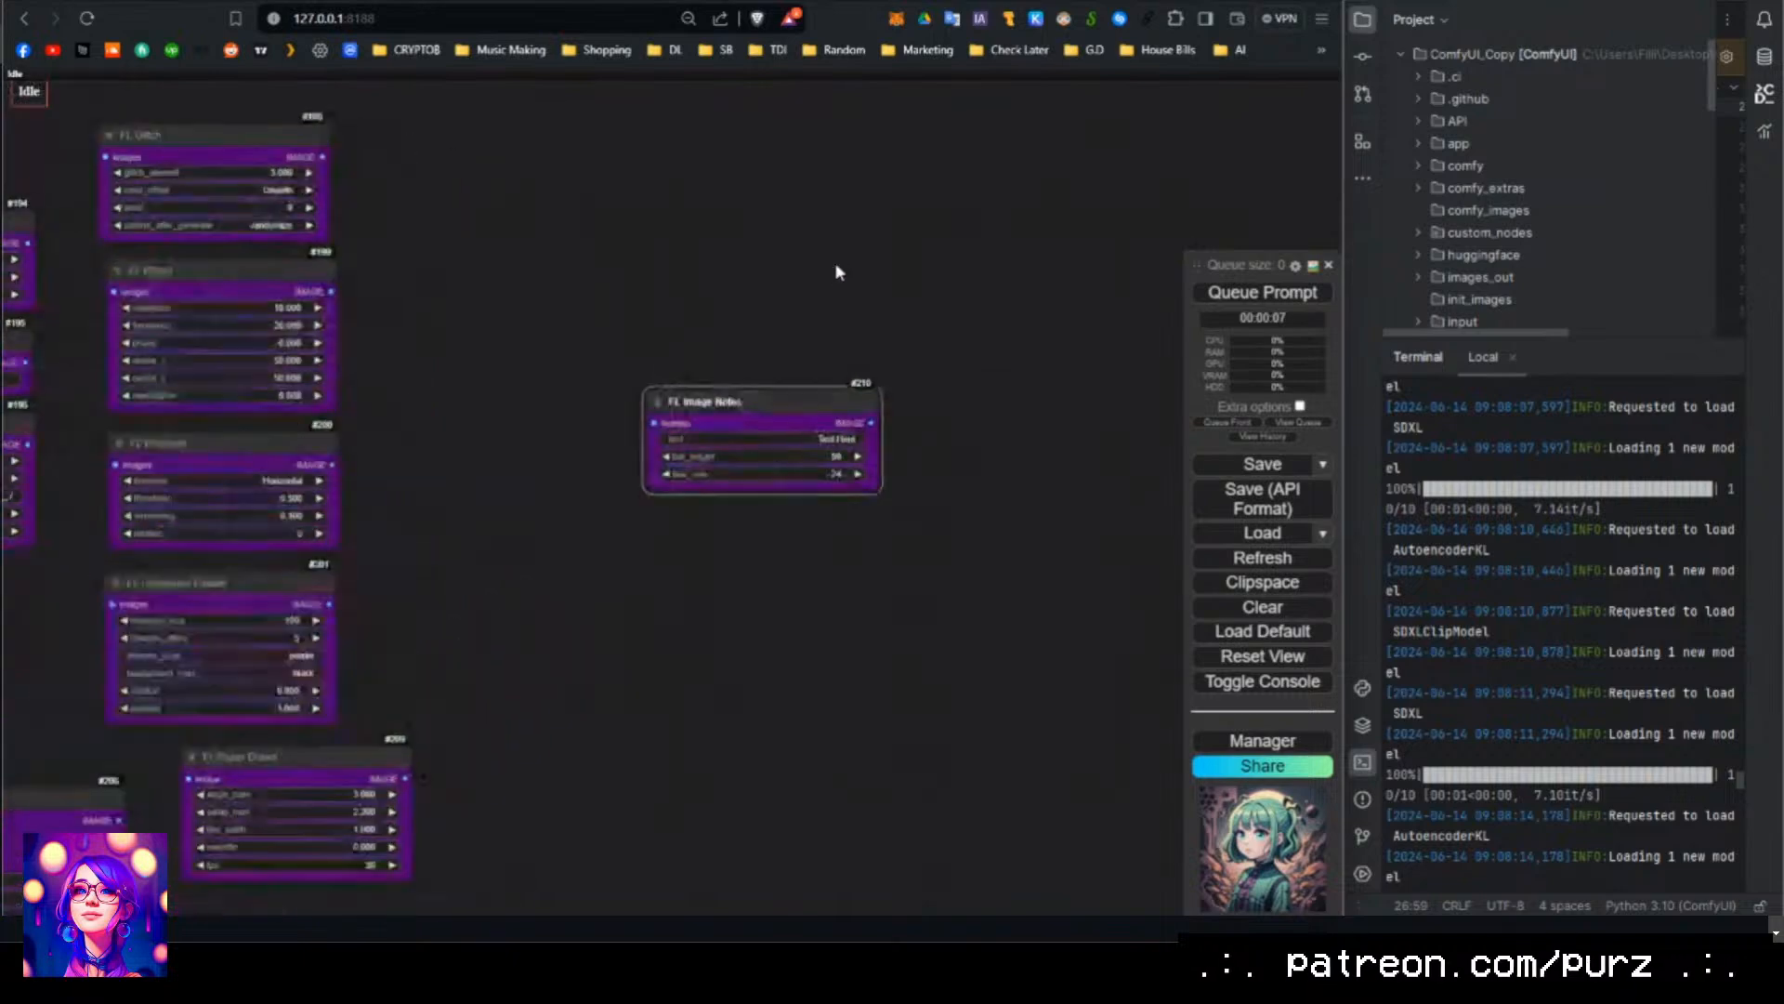
{"action": "left_click_drag", "start_coordinate": [834, 262], "coordinate": [497, 430]}
{"action": "scroll", "coordinate": [496, 429], "scroll_direction": "down", "scroll_amount": 3}
{"action": "scroll", "coordinate": [523, 547], "scroll_direction": "up", "scroll_amount": 8}
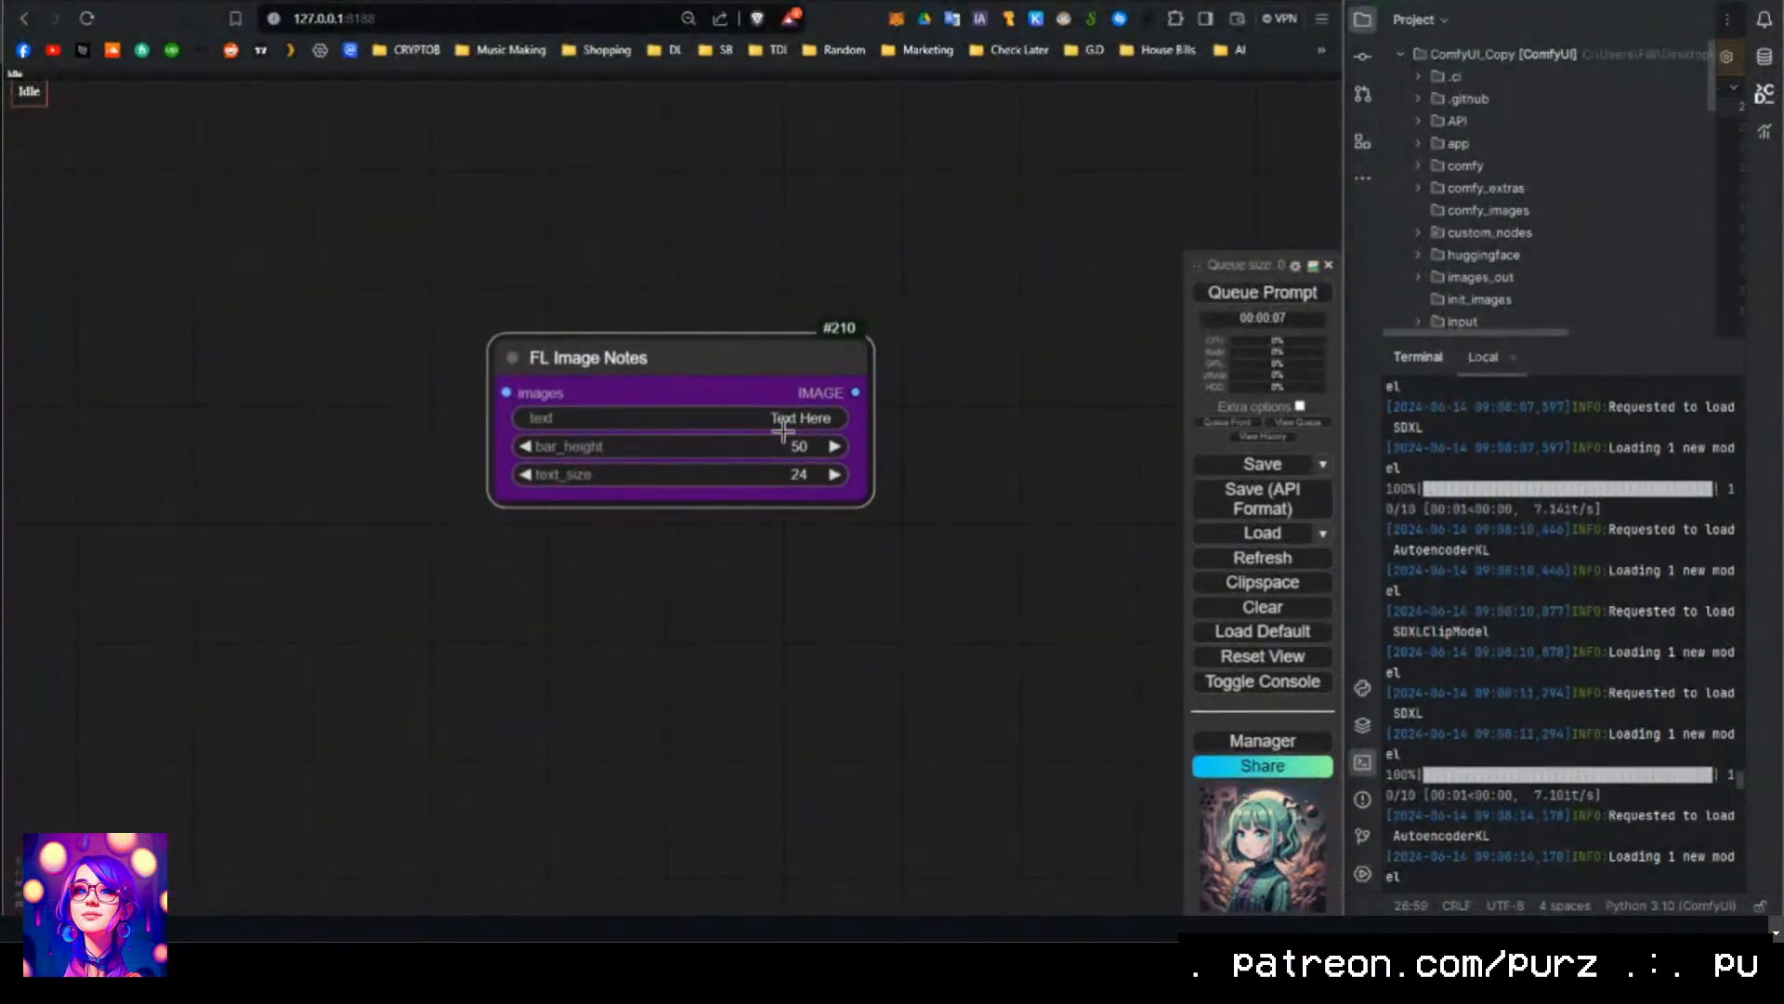
{"action": "scroll", "coordinate": [711, 413], "scroll_direction": "up", "scroll_amount": 1}
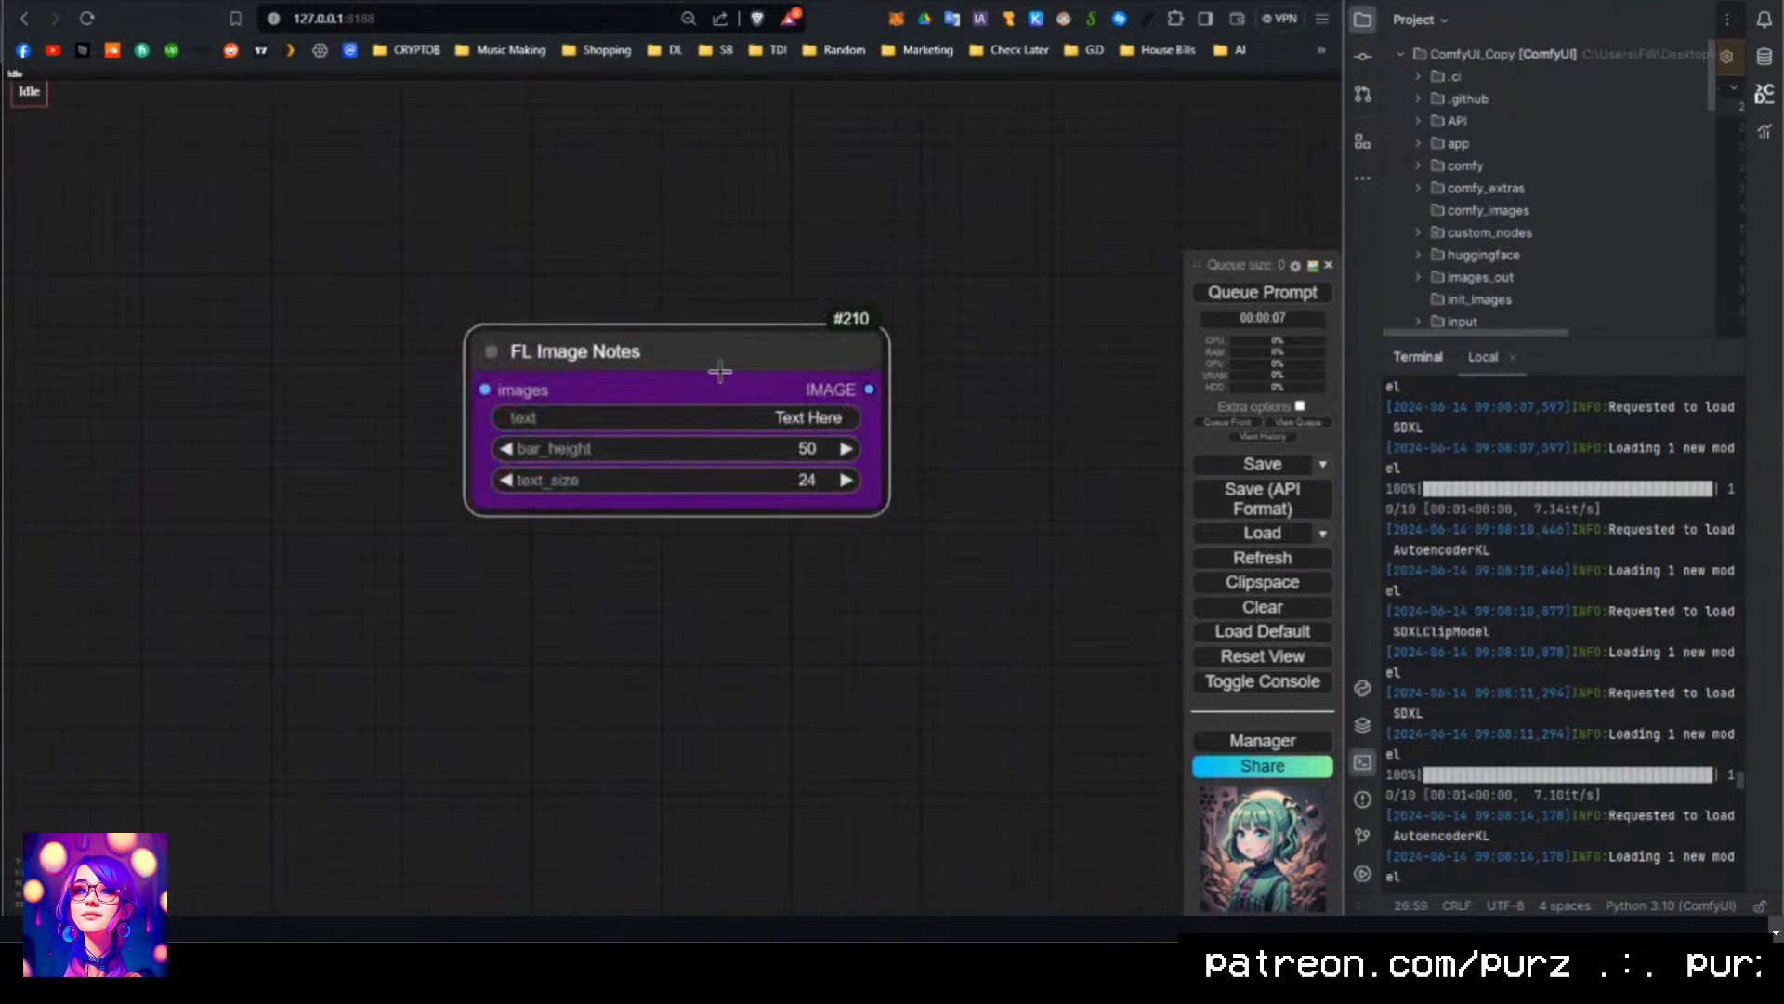
Feed the FL Image Notes node from a new LoadImage node and connect its image output to a new Preview Image node.
{"action": "left_click_drag", "start_coordinate": [717, 338], "coordinate": [882, 265]}
{"action": "left_click_drag", "start_coordinate": [649, 317], "coordinate": [500, 339]}
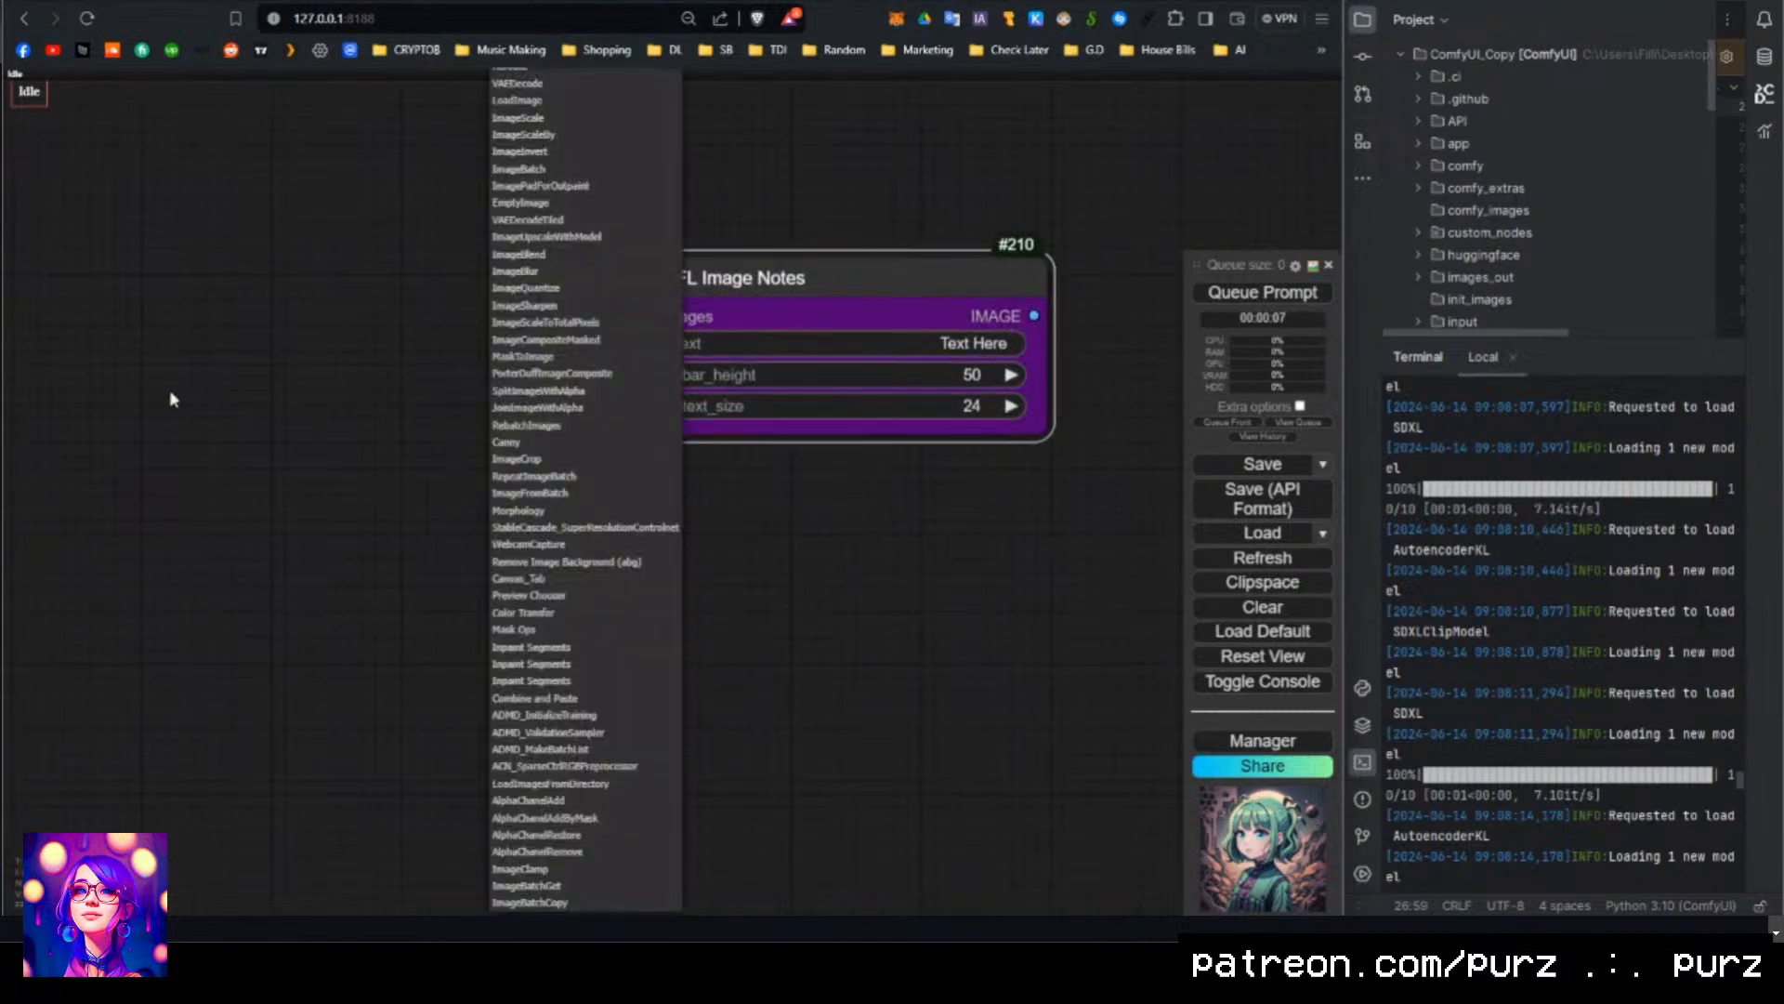
{"action": "left_click", "coordinate": [534, 103]}
{"action": "left_click_drag", "start_coordinate": [643, 299], "coordinate": [250, 190]}
{"action": "left_click_drag", "start_coordinate": [886, 257], "coordinate": [681, 323]}
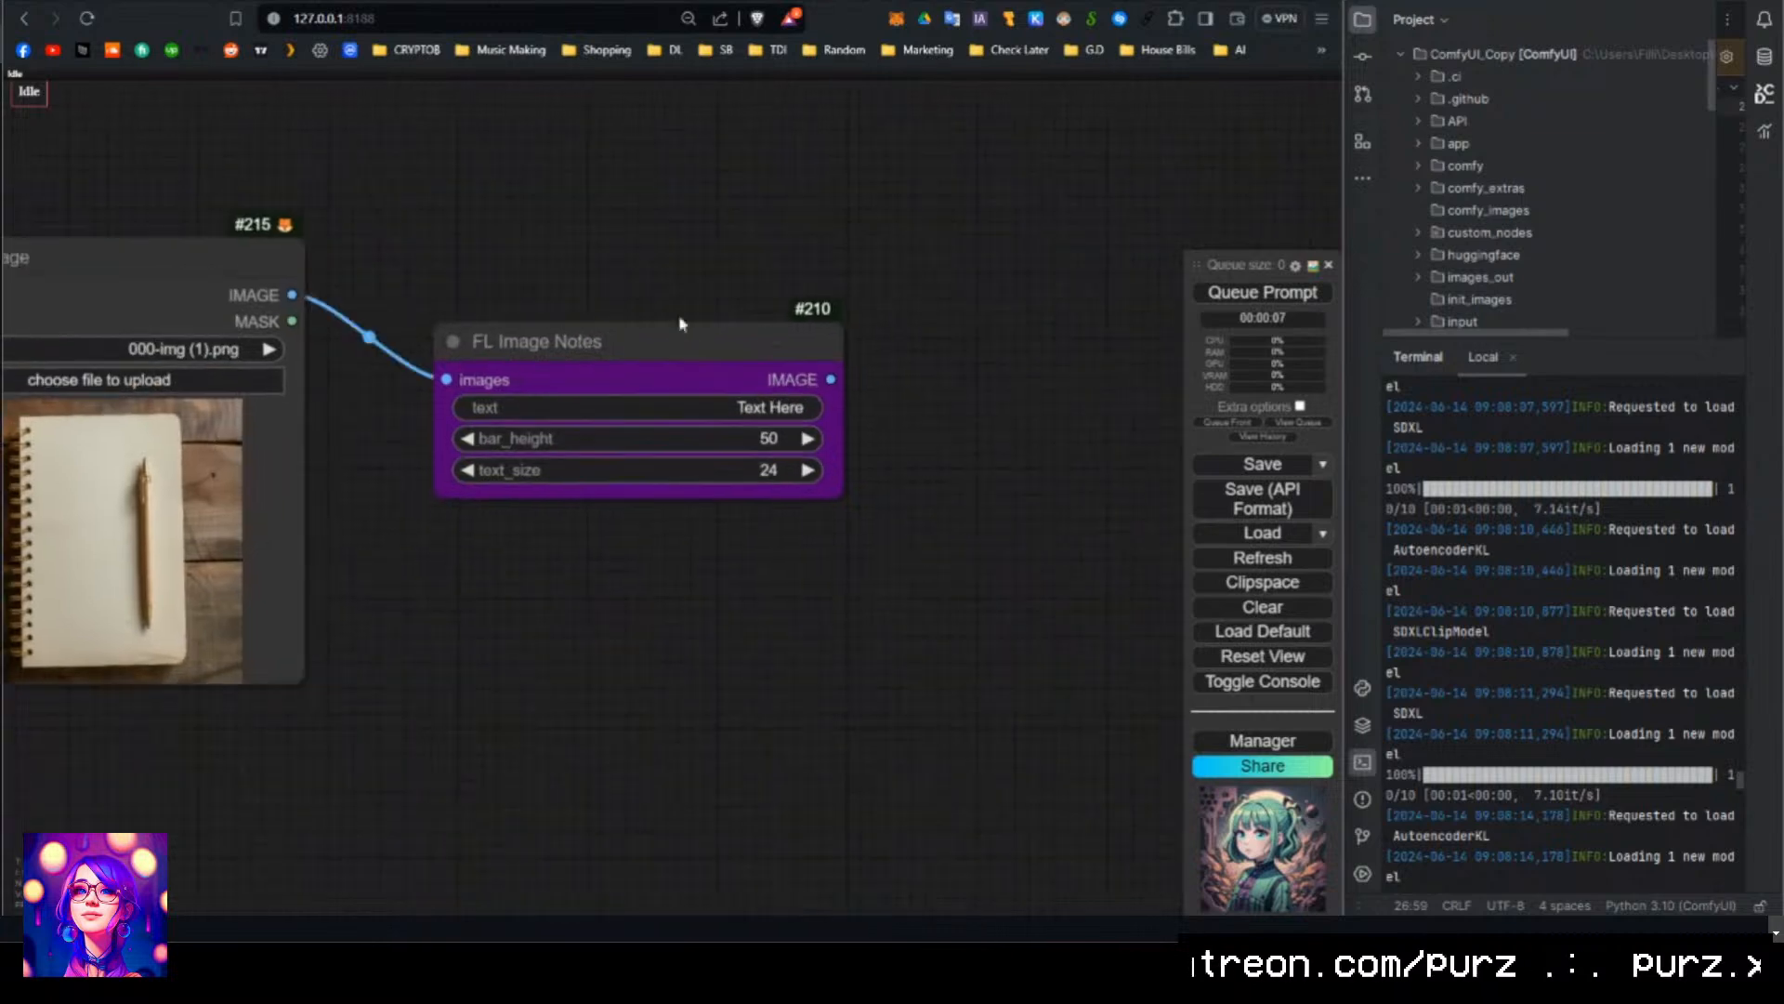
{"action": "left_click_drag", "start_coordinate": [848, 373], "coordinate": [897, 371]}
{"action": "left_click", "coordinate": [966, 156]}
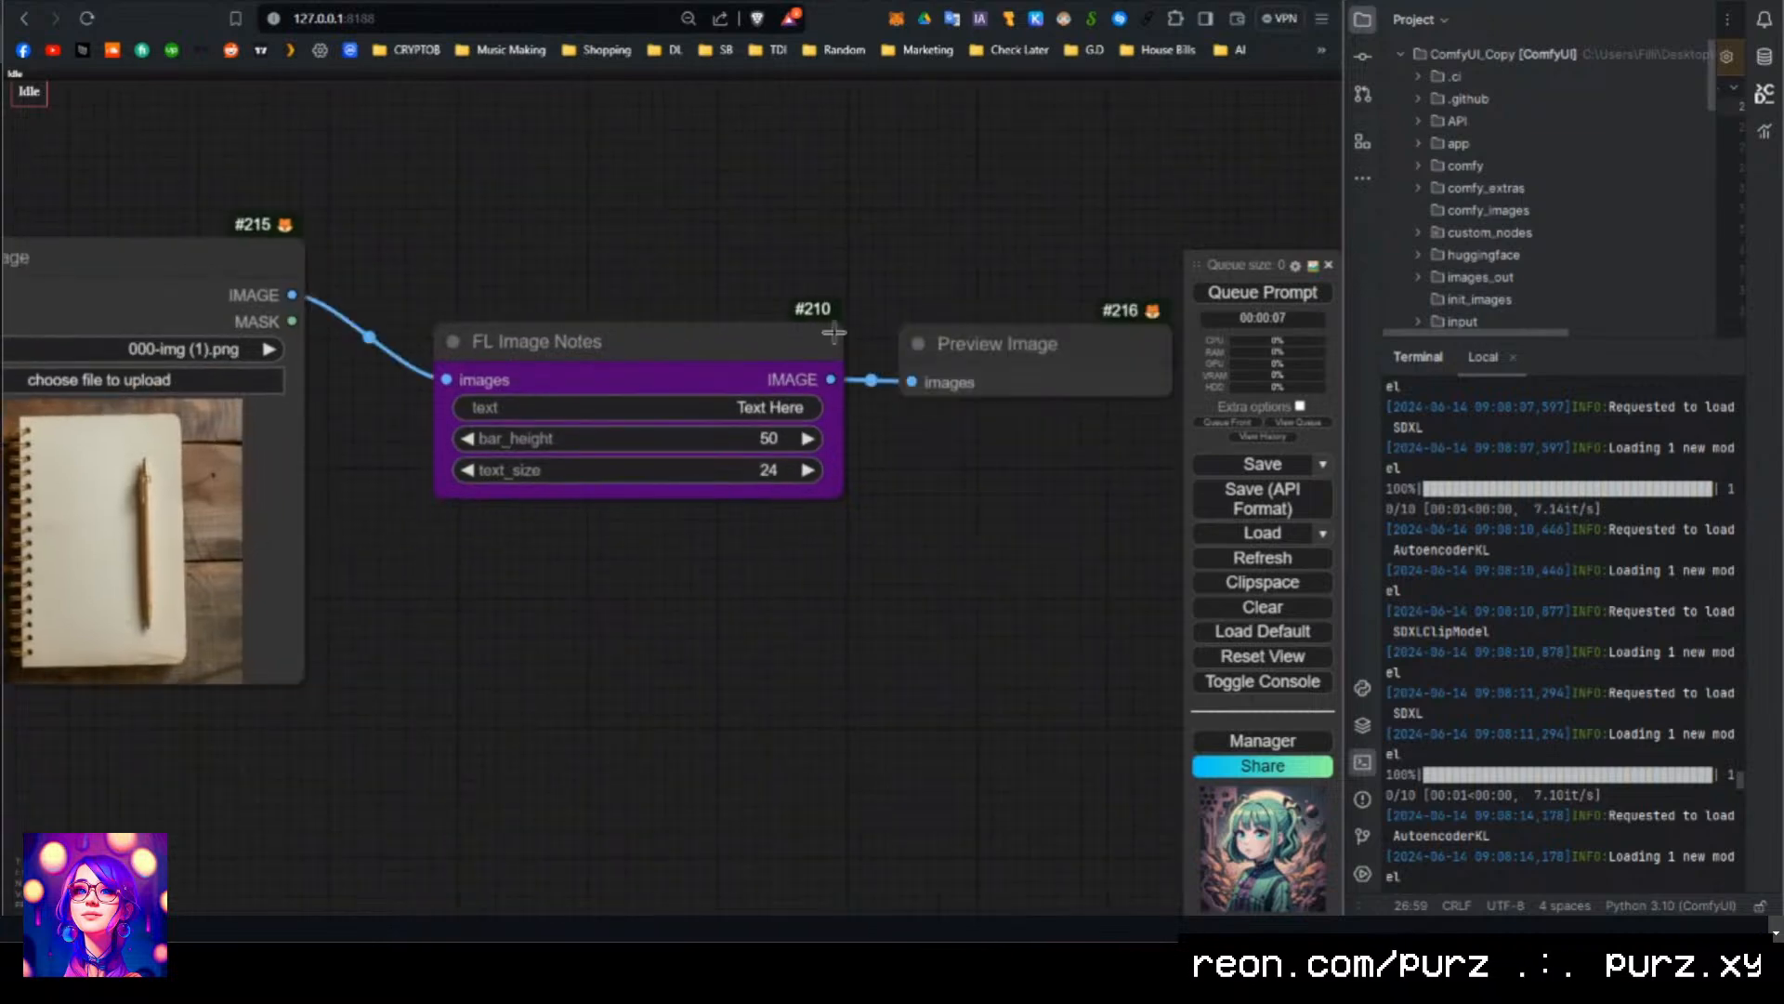
{"action": "left_click_drag", "start_coordinate": [767, 379], "coordinate": [760, 371]}
Set the FL Image Notes text to NOTES and bar_height to 100, and run the workflow.
{"action": "left_click", "coordinate": [771, 399]}
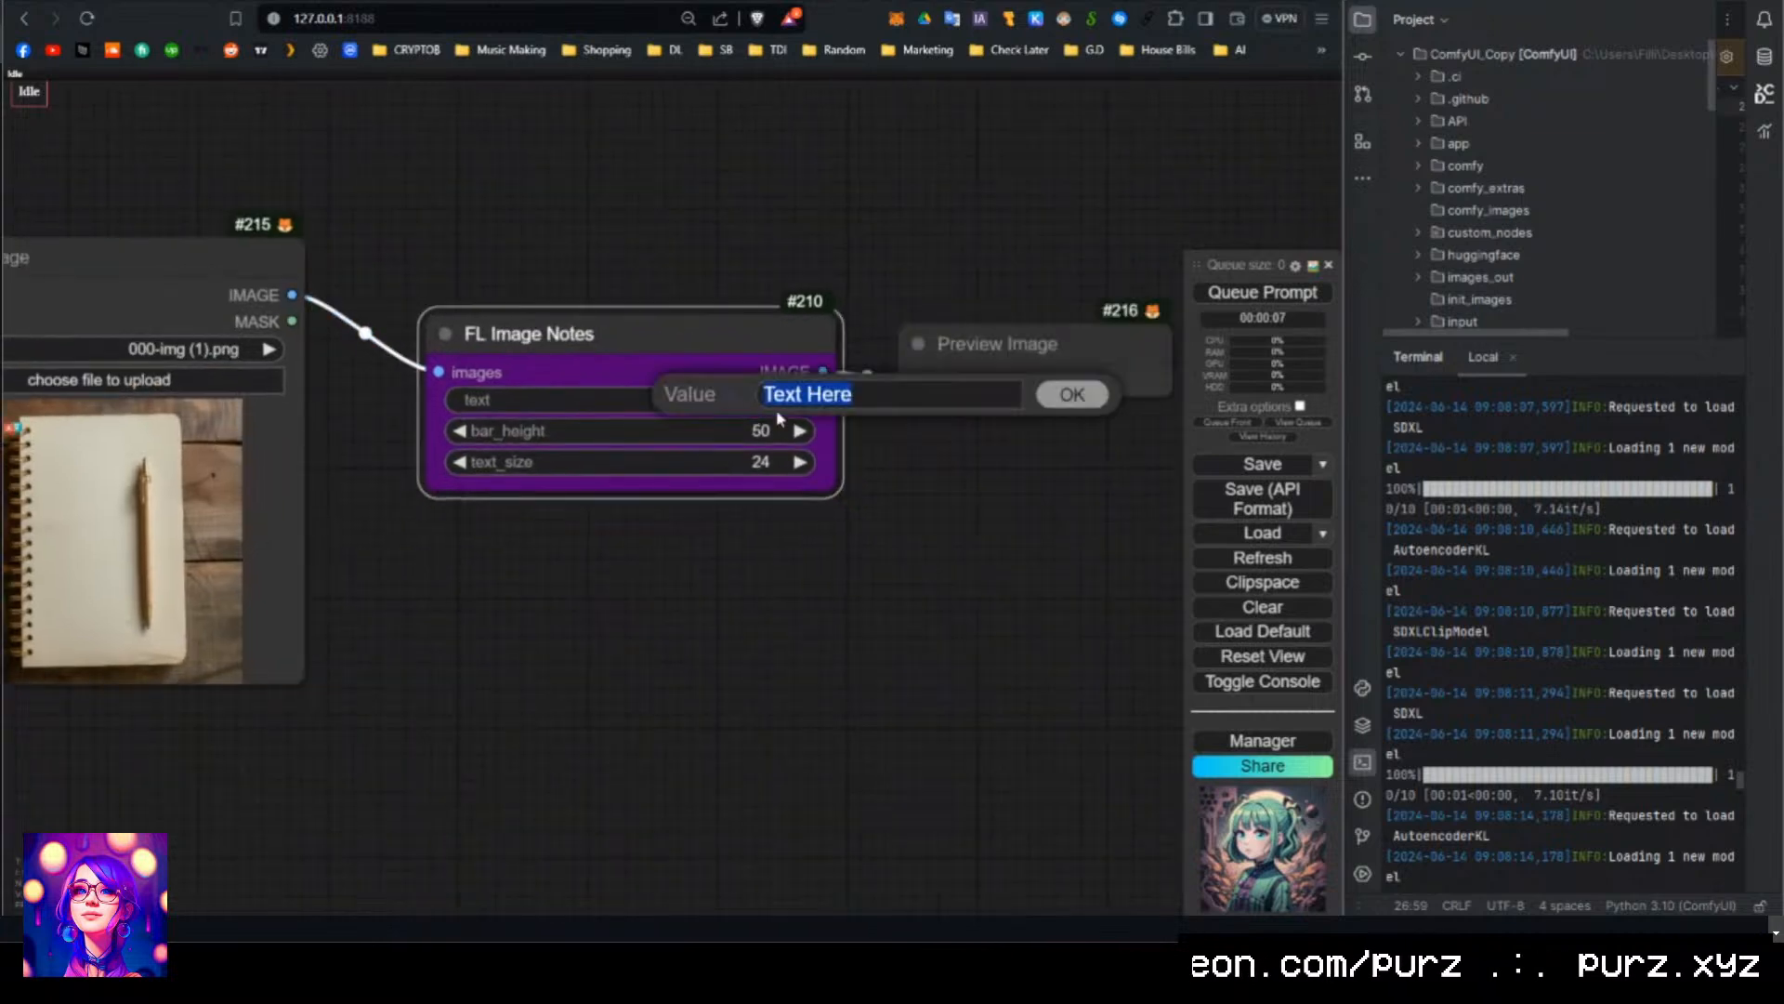
{"action": "type", "text": "NOTES"}
{"action": "key", "text": "Return"}
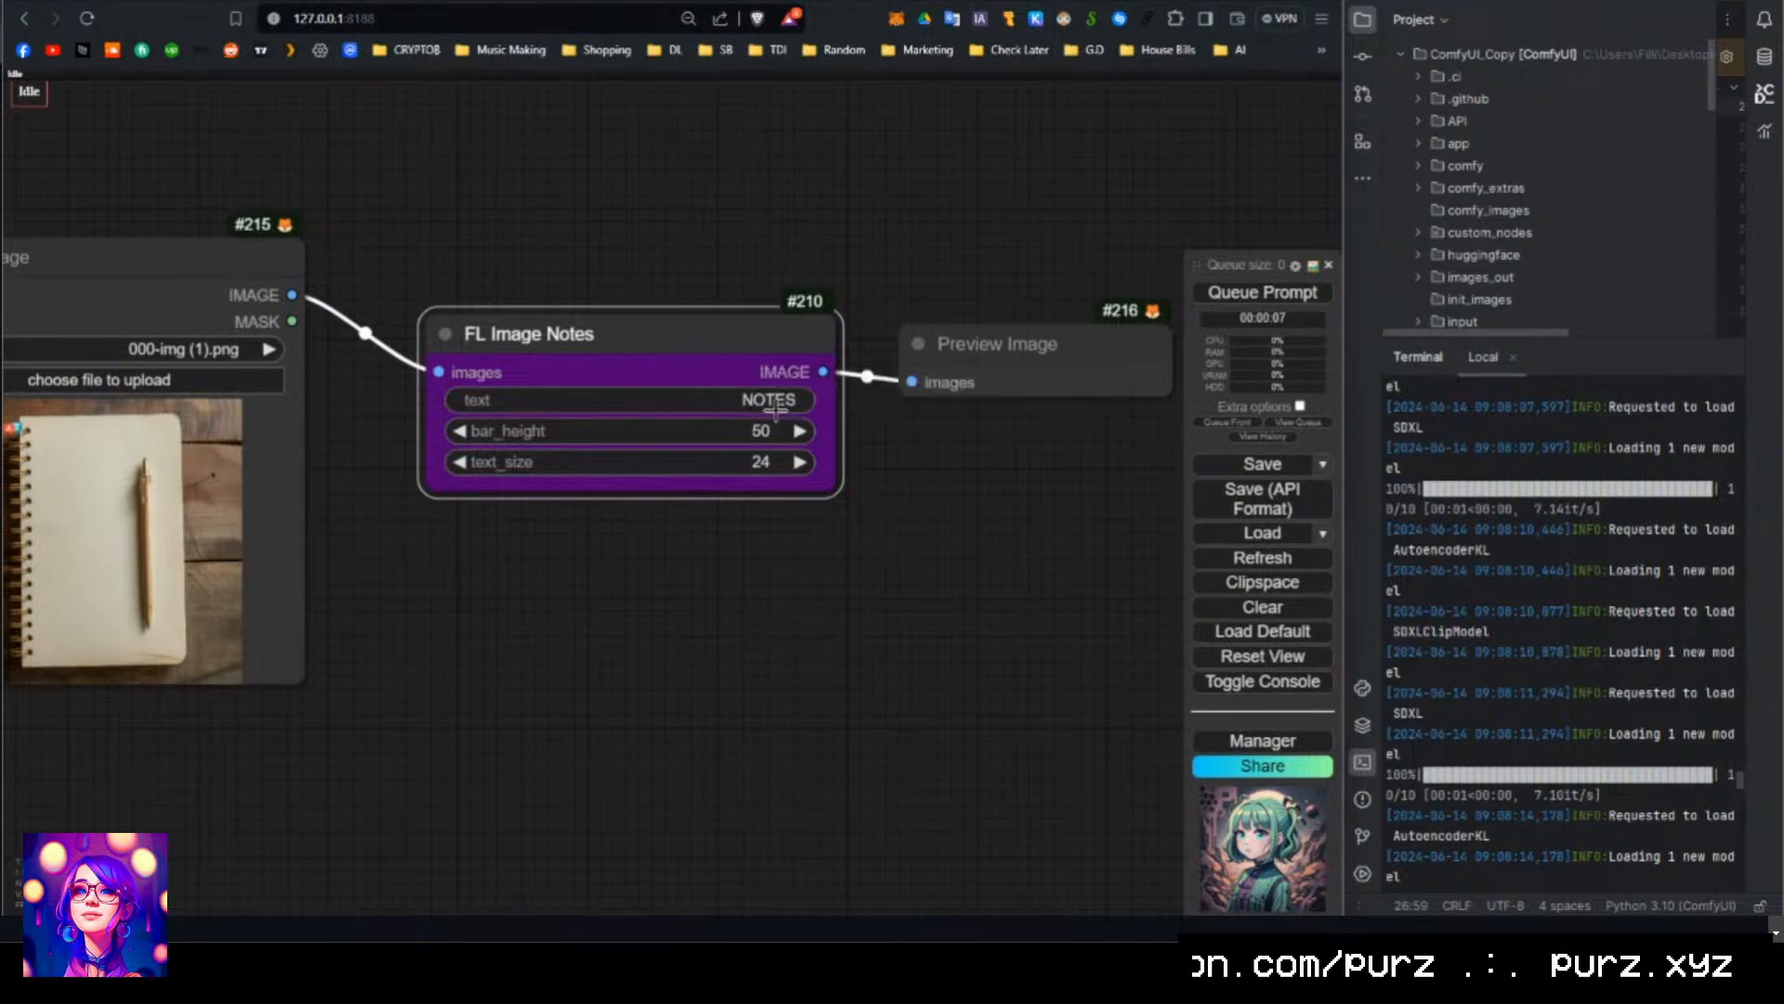
{"action": "left_click", "coordinate": [730, 435]}
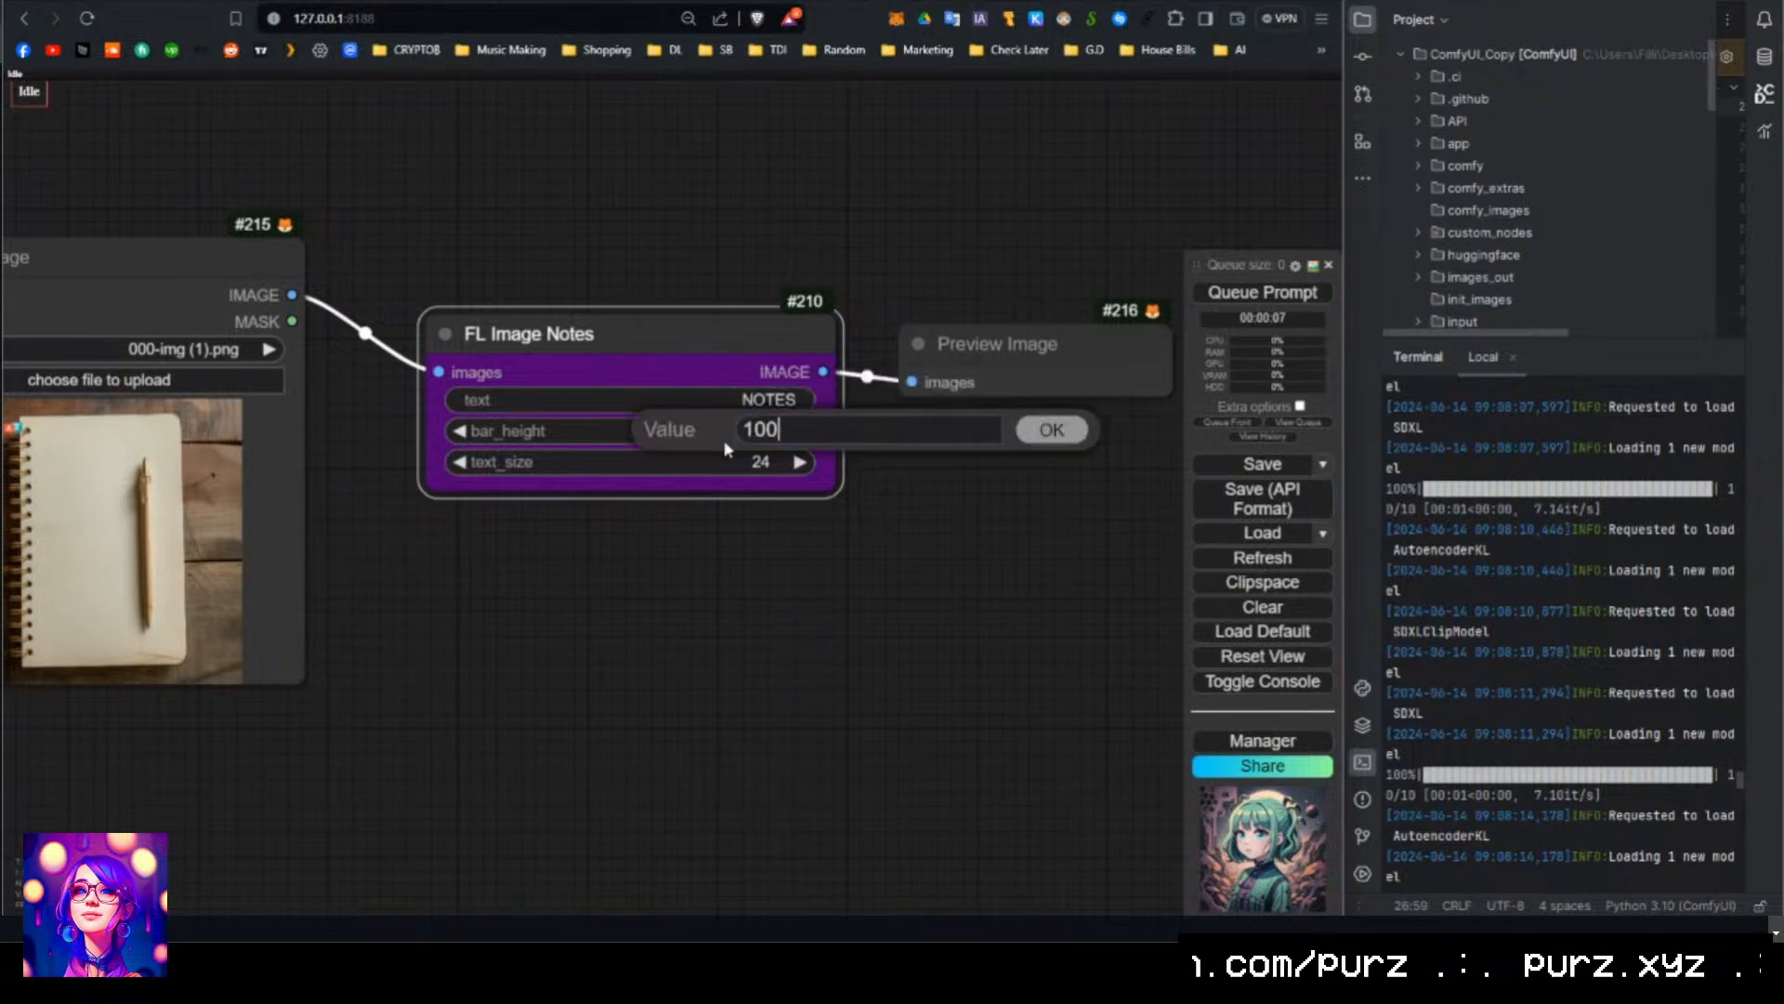
{"action": "key", "text": "Return"}
{"action": "key", "text": "ctrl+Return"}
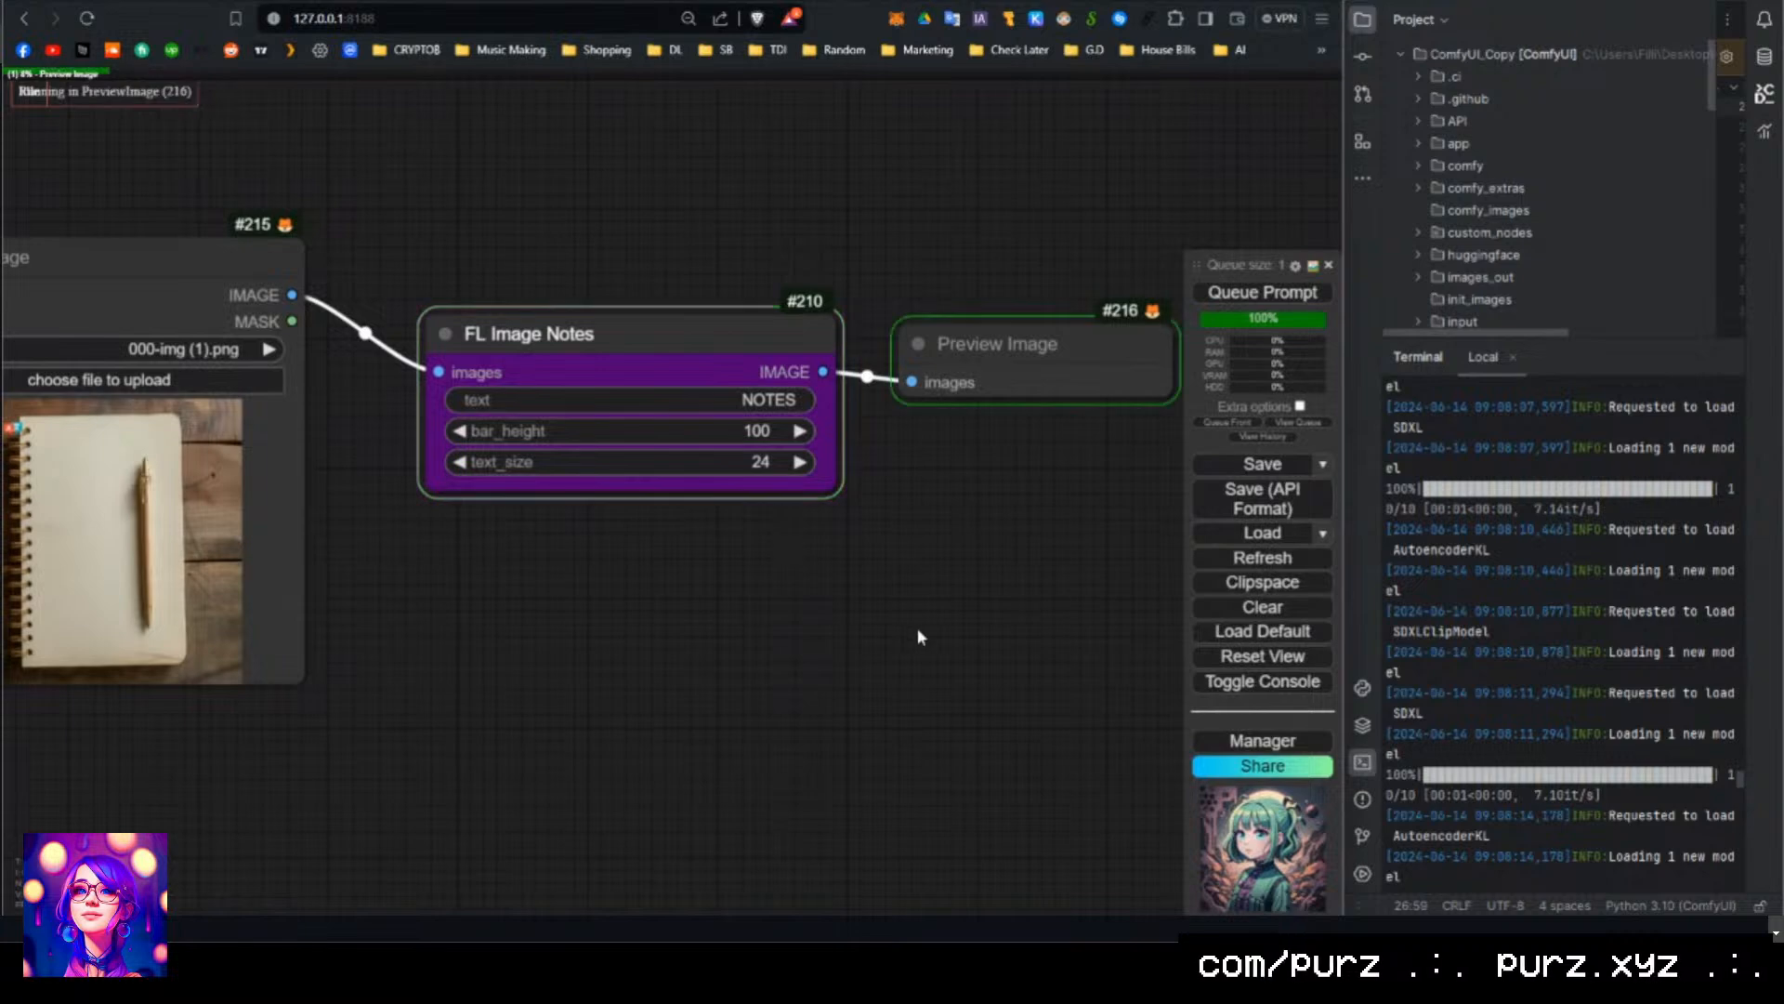
{"action": "scroll", "coordinate": [859, 335], "scroll_direction": "up", "scroll_amount": 10}
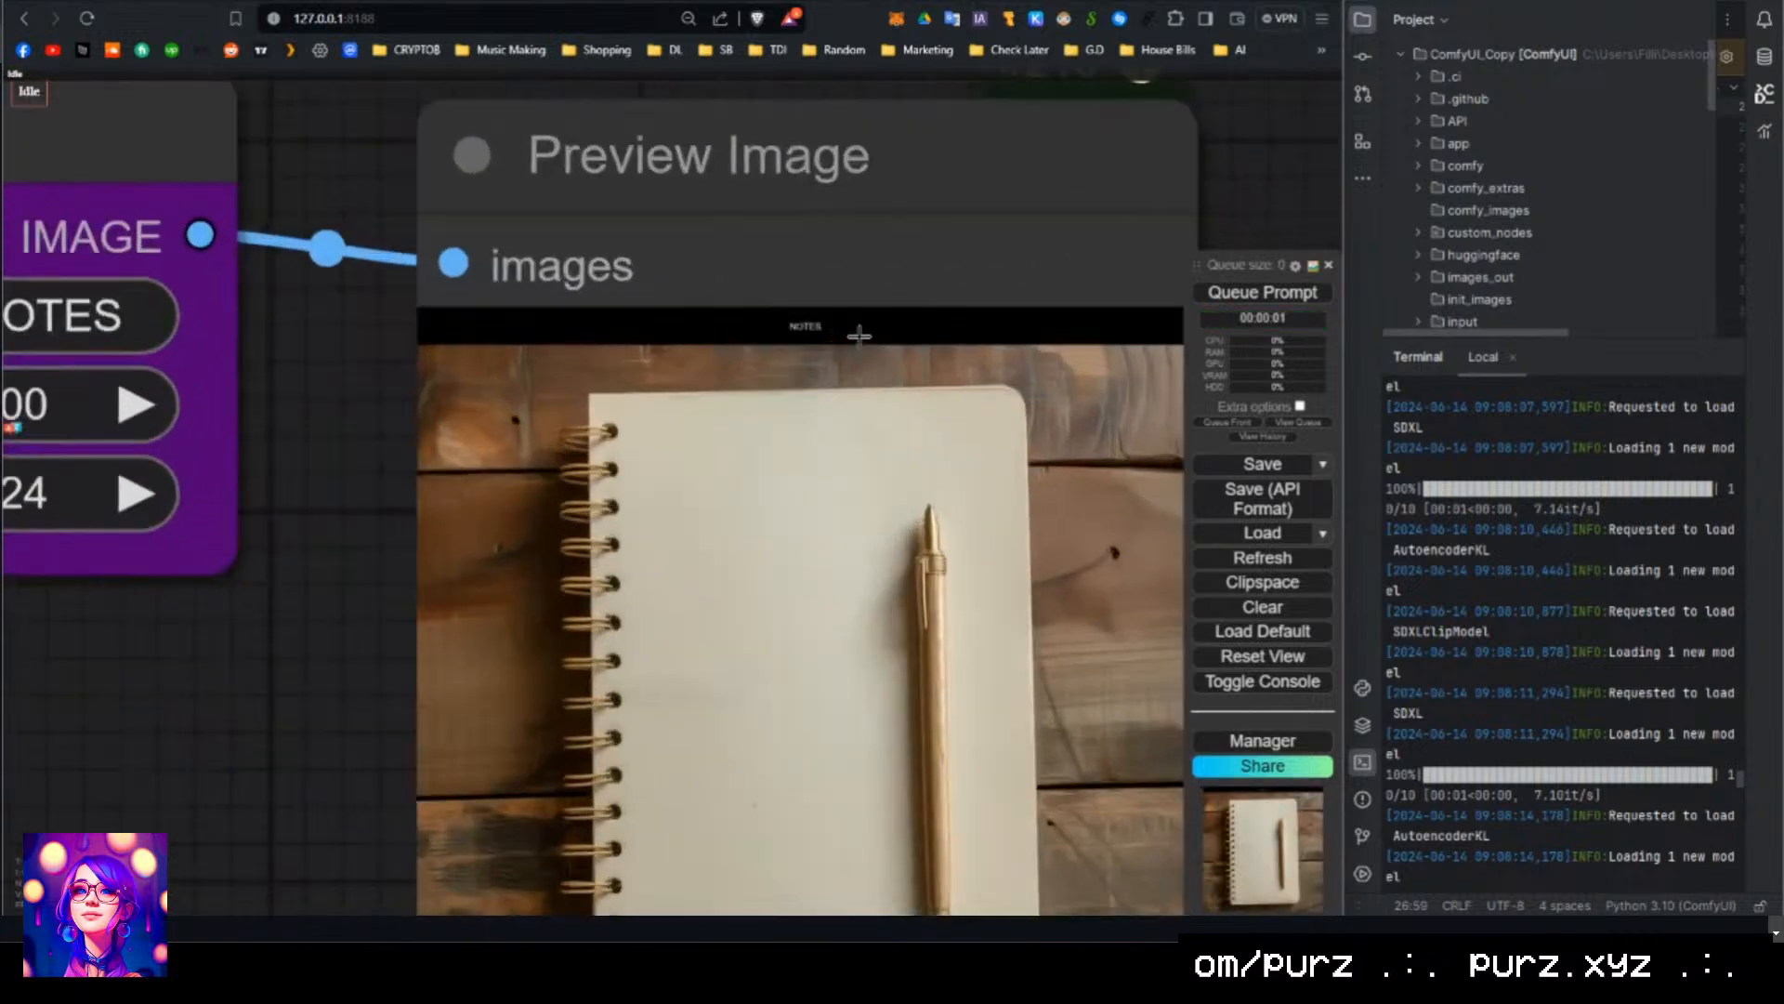
Set the FL Image Notes text_size to 93 and rerun the workflow.
{"action": "scroll", "coordinate": [790, 355], "scroll_direction": "down", "scroll_amount": 6}
{"action": "left_click_drag", "start_coordinate": [345, 568], "coordinate": [813, 552]}
{"action": "left_click_drag", "start_coordinate": [649, 449], "coordinate": [701, 445]}
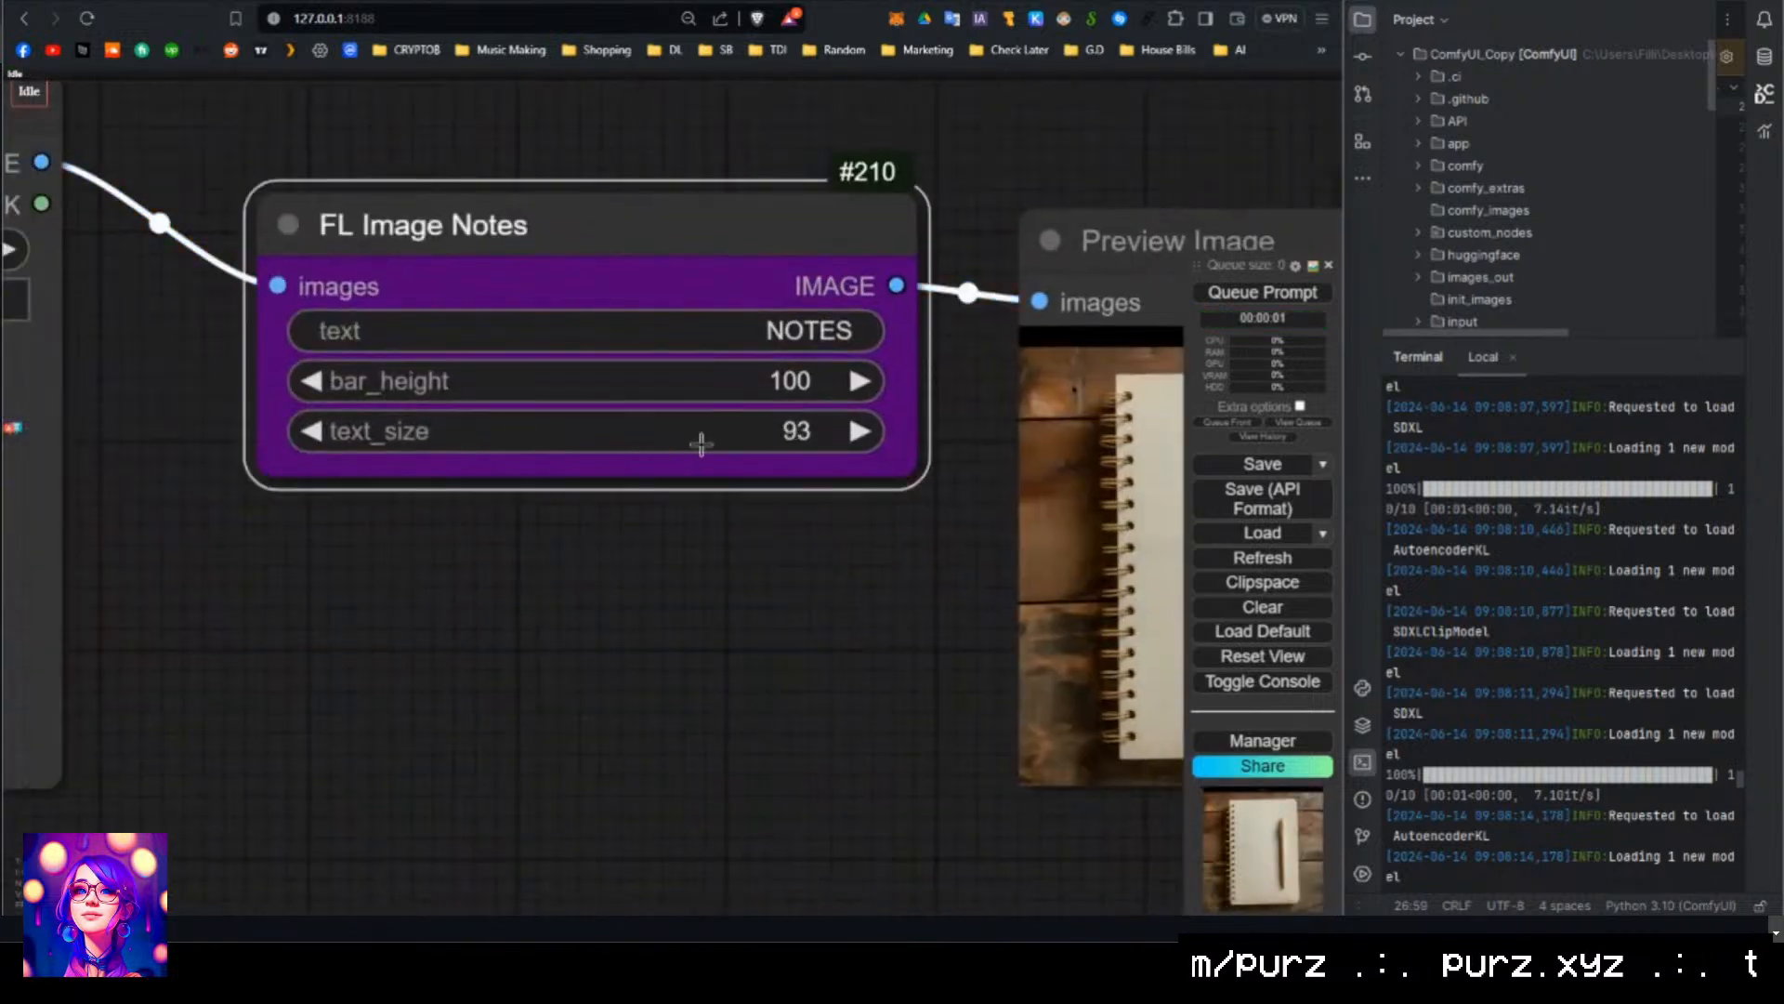
{"action": "key", "text": "ctrl+Return"}
{"action": "left_click_drag", "start_coordinate": [923, 521], "coordinate": [279, 578]}
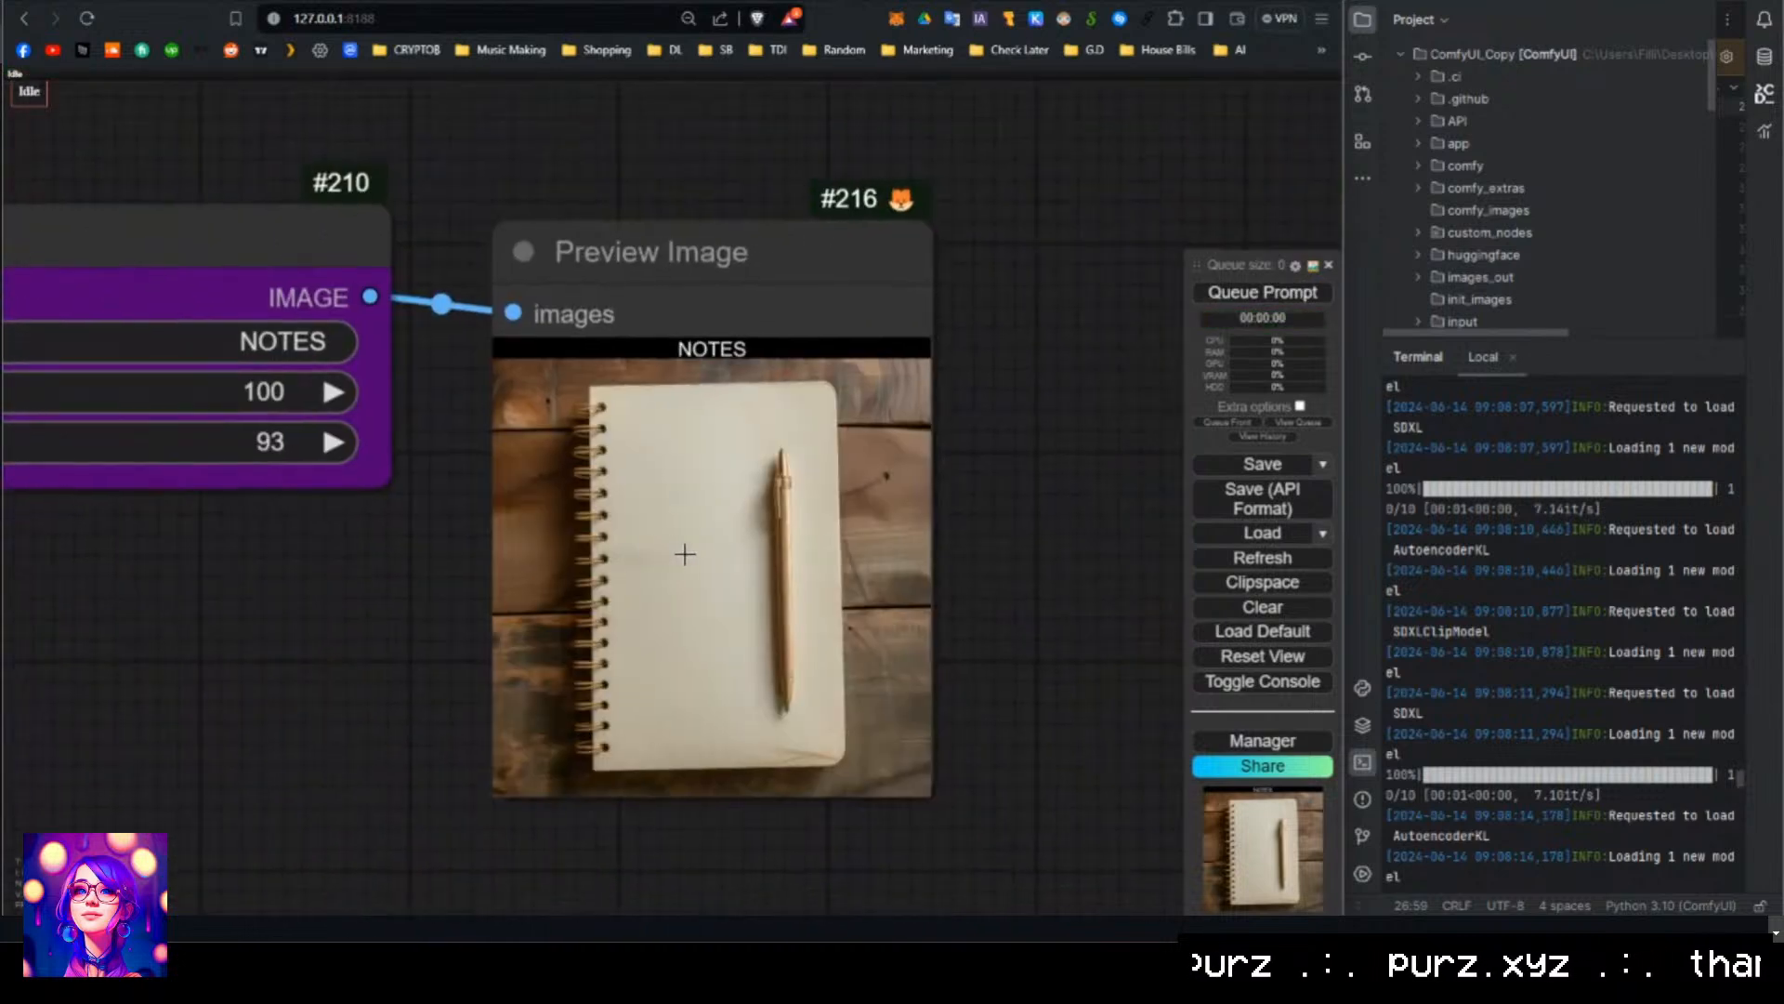
Narrow the FL Image Notes node and move the Preview Image node slightly up and close beside it.
{"action": "scroll", "coordinate": [684, 554], "scroll_direction": "down", "scroll_amount": 5}
{"action": "scroll", "coordinate": [663, 557], "scroll_direction": "up", "scroll_amount": 6}
{"action": "left_click_drag", "start_coordinate": [739, 326], "coordinate": [732, 235]}
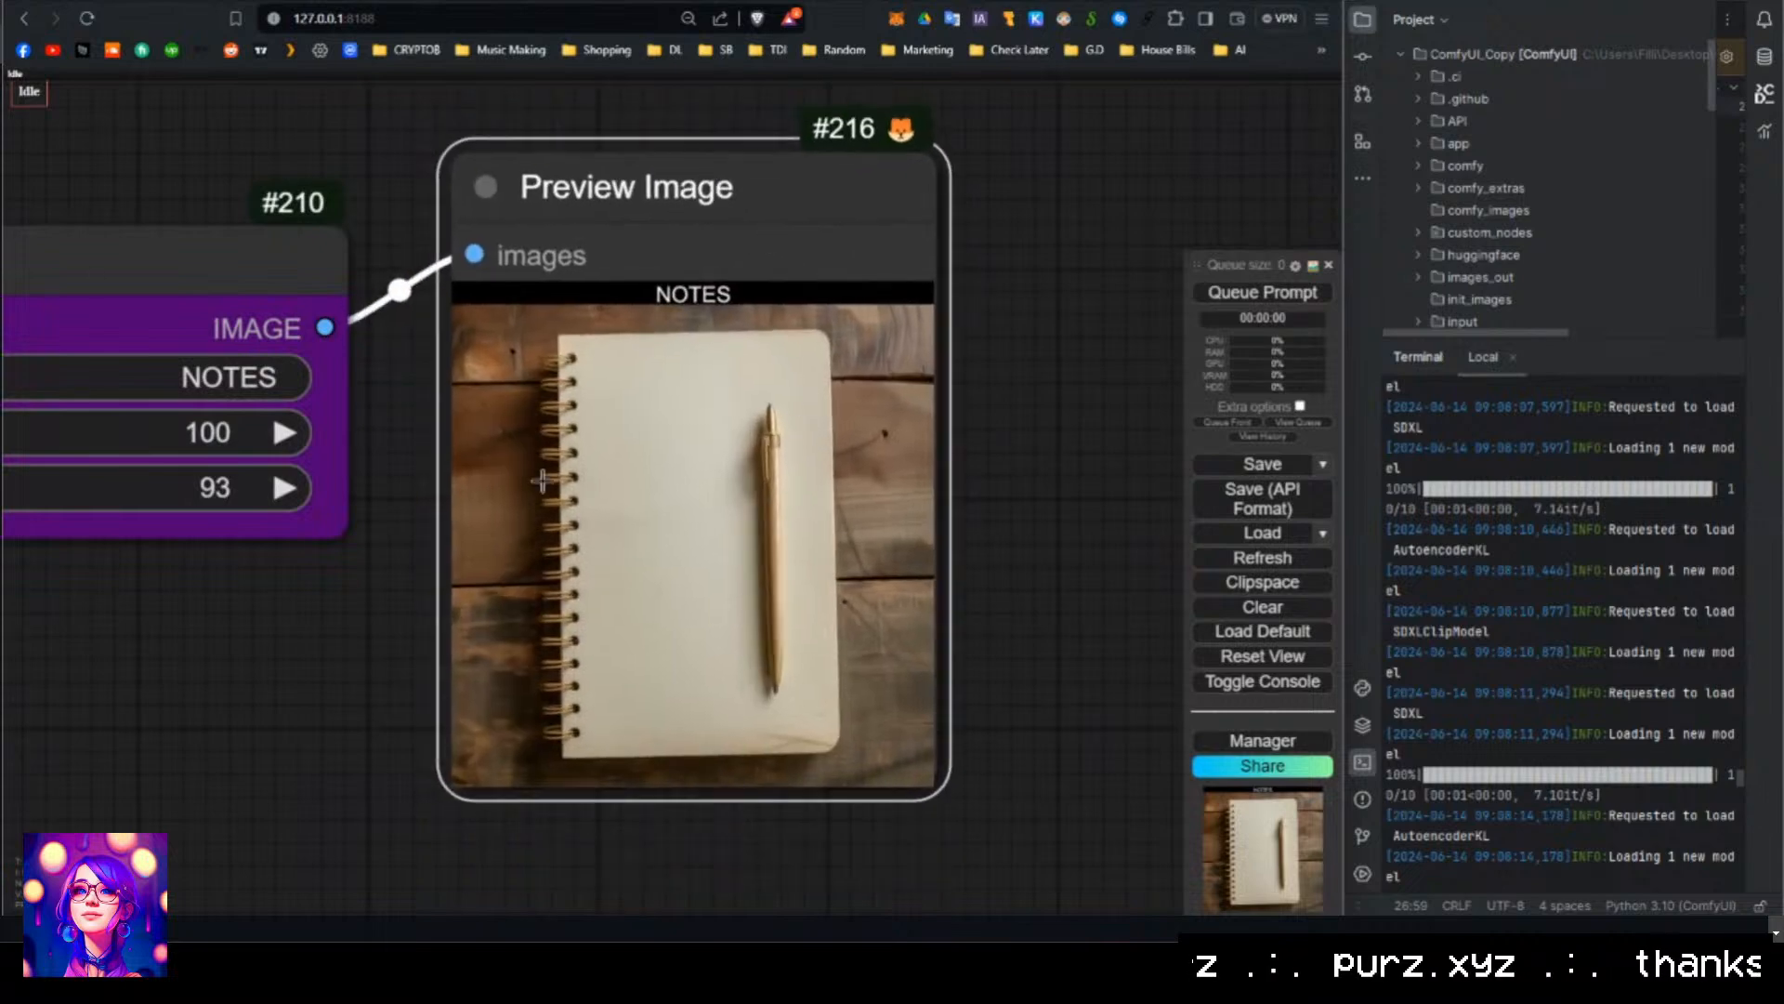
{"action": "scroll", "coordinate": [356, 661], "scroll_direction": "down", "scroll_amount": 3}
{"action": "left_click_drag", "start_coordinate": [316, 658], "coordinate": [799, 620]}
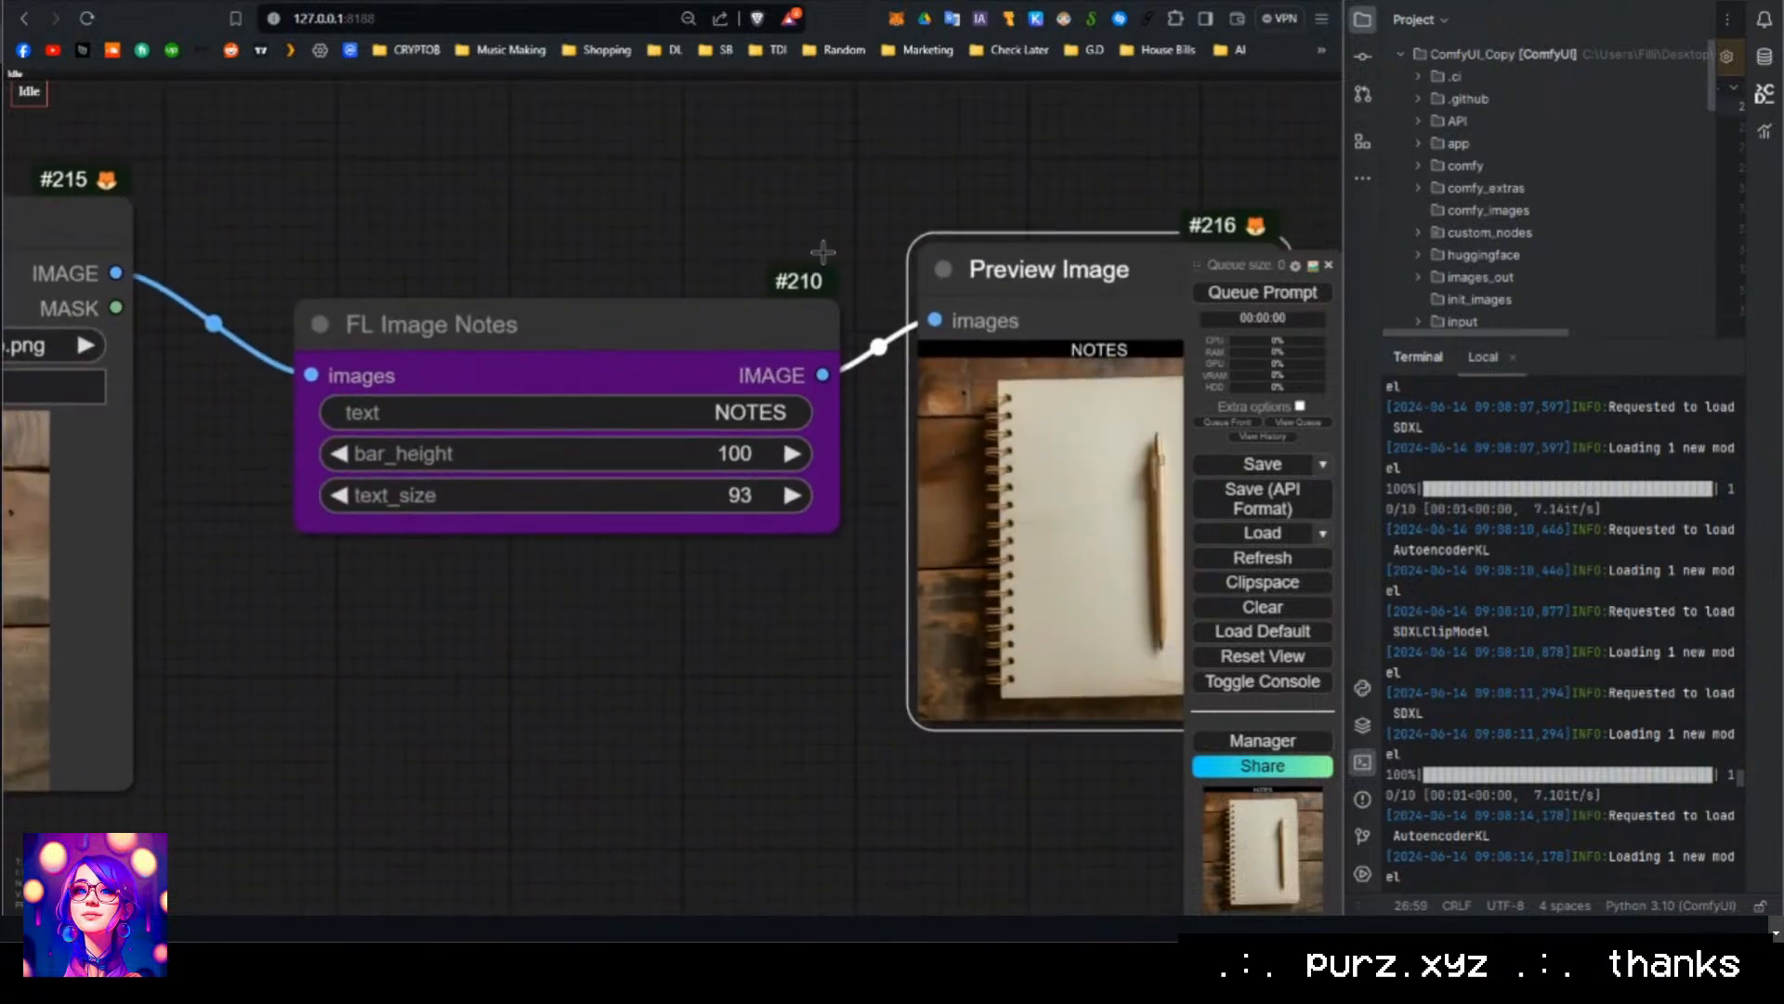
{"action": "left_click_drag", "start_coordinate": [828, 525], "coordinate": [499, 555]}
{"action": "left_click_drag", "start_coordinate": [995, 272], "coordinate": [785, 265]}
{"action": "left_click", "coordinate": [568, 607]}
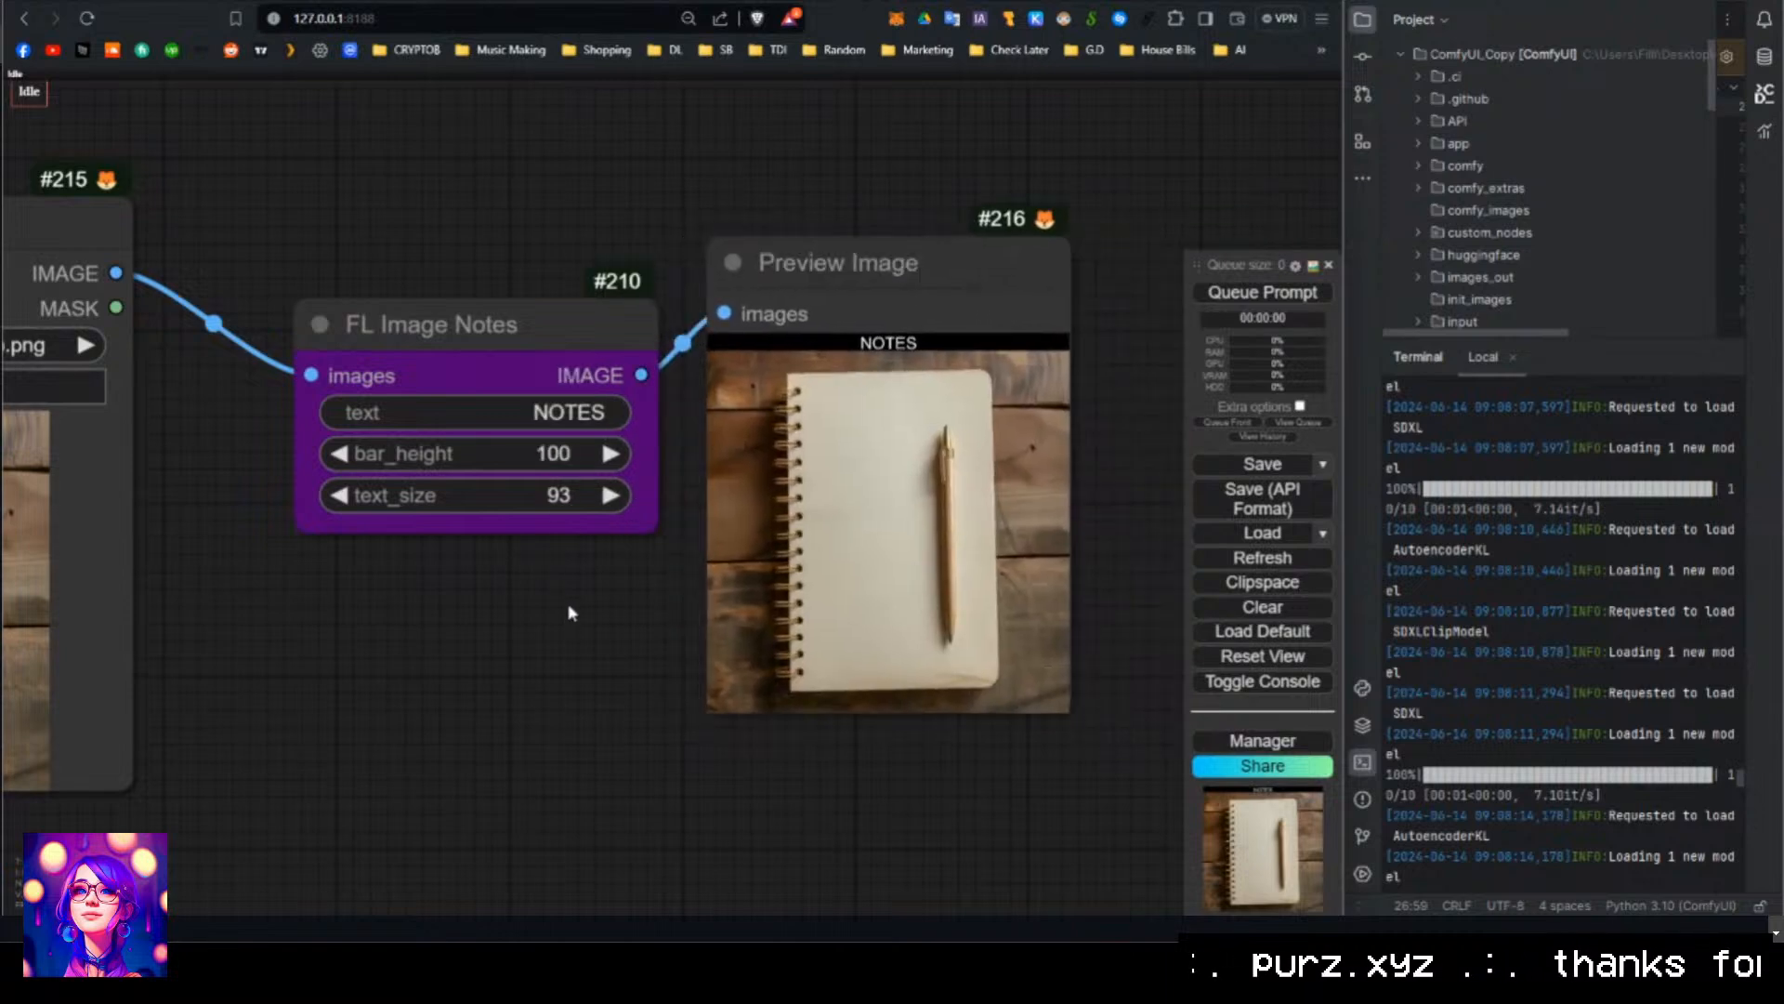
{"action": "left_click_drag", "start_coordinate": [576, 592], "coordinate": [546, 566]}
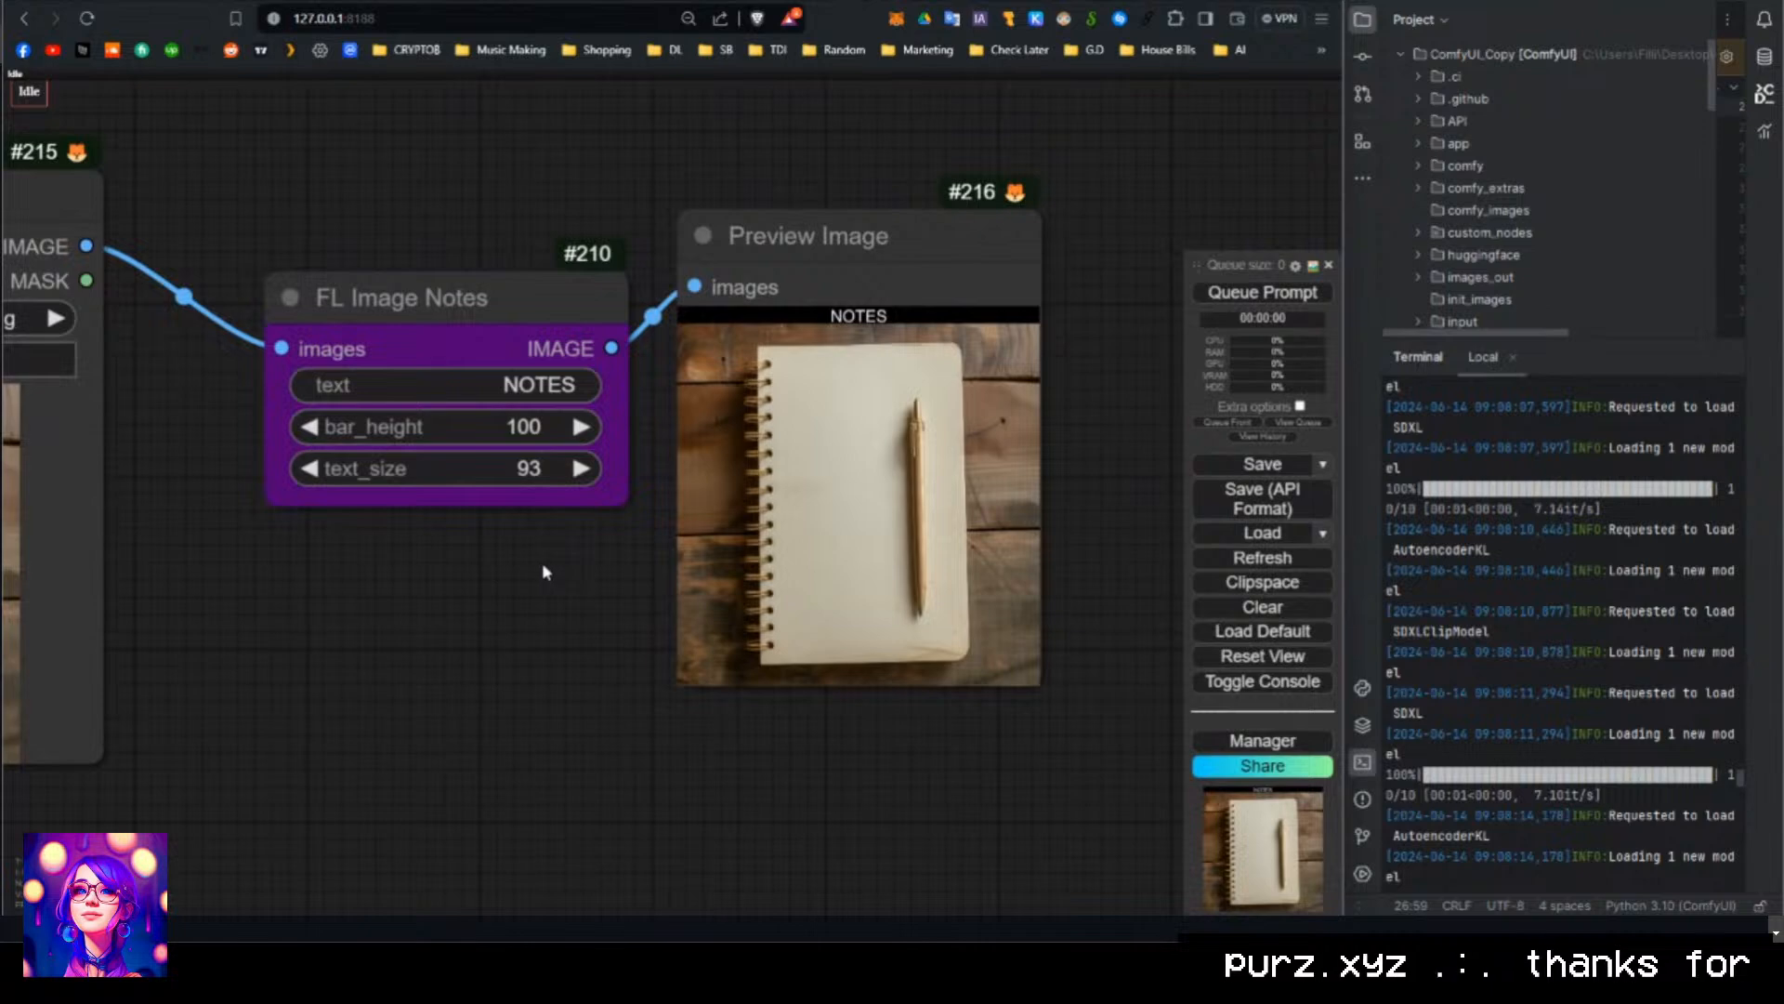
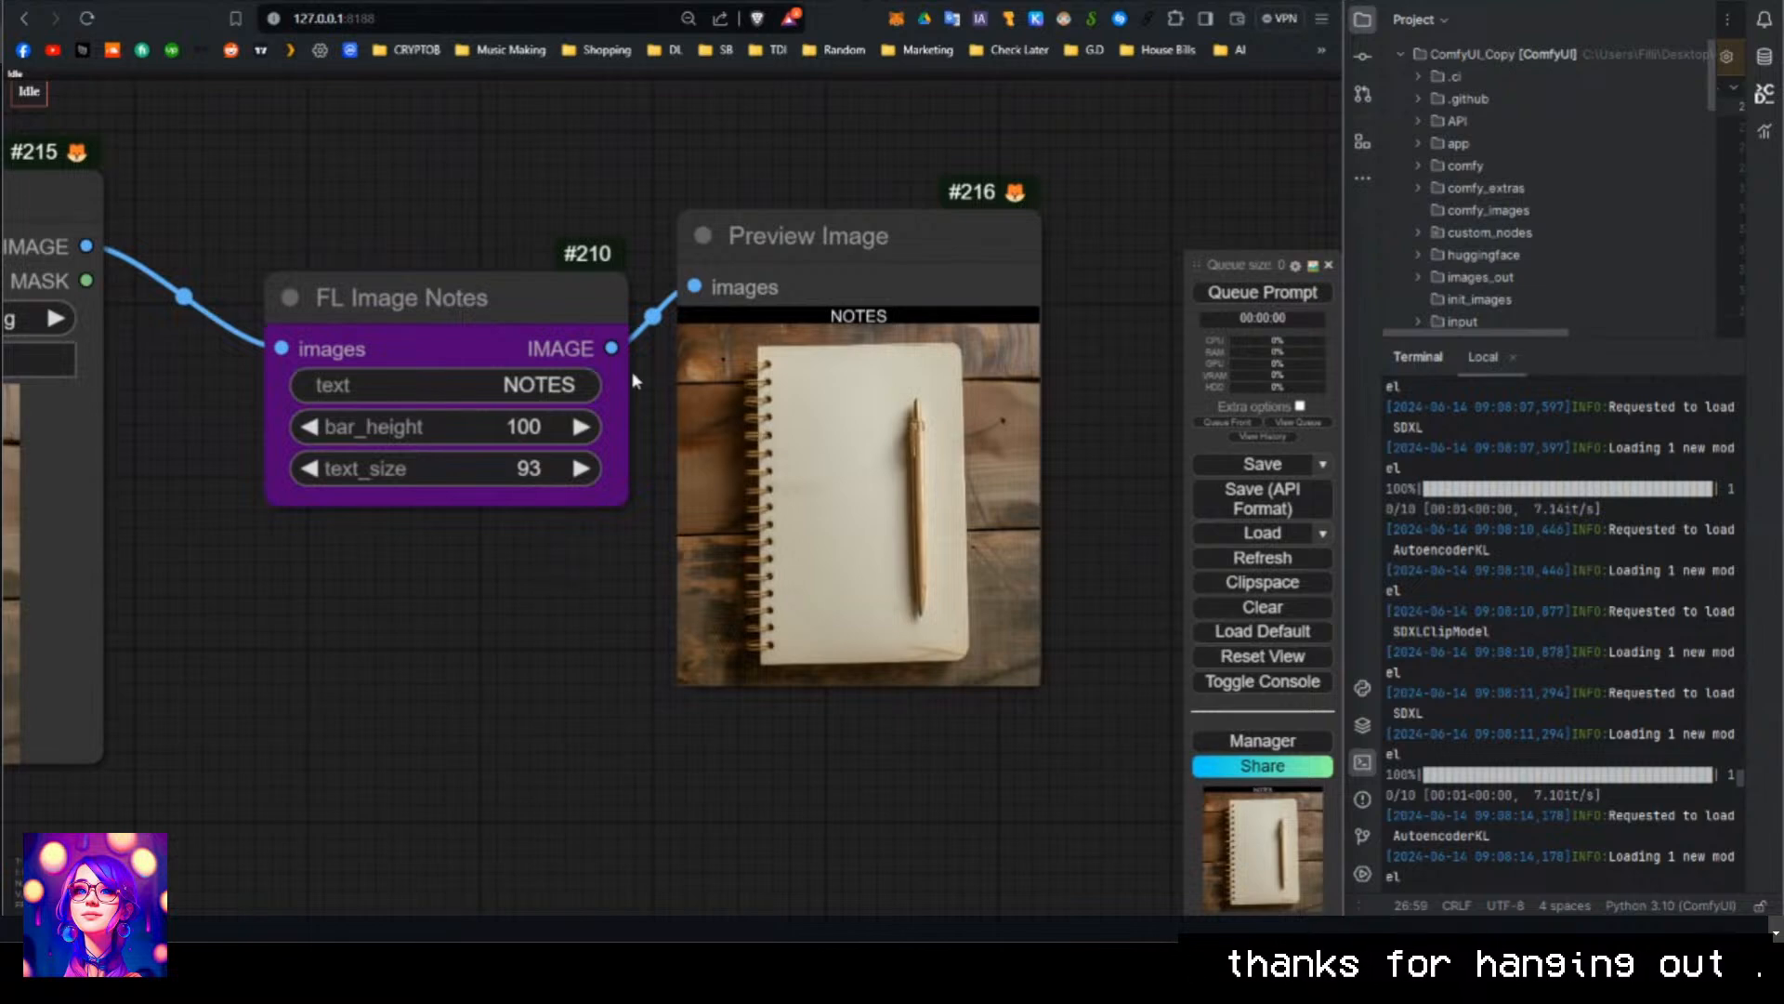
Set the FL Image Notes text to "CGG:2, steps 20, denoise 1.0" and run the workflow.
{"action": "left_click", "coordinate": [534, 385]}
{"action": "type", "text": "CGG"}
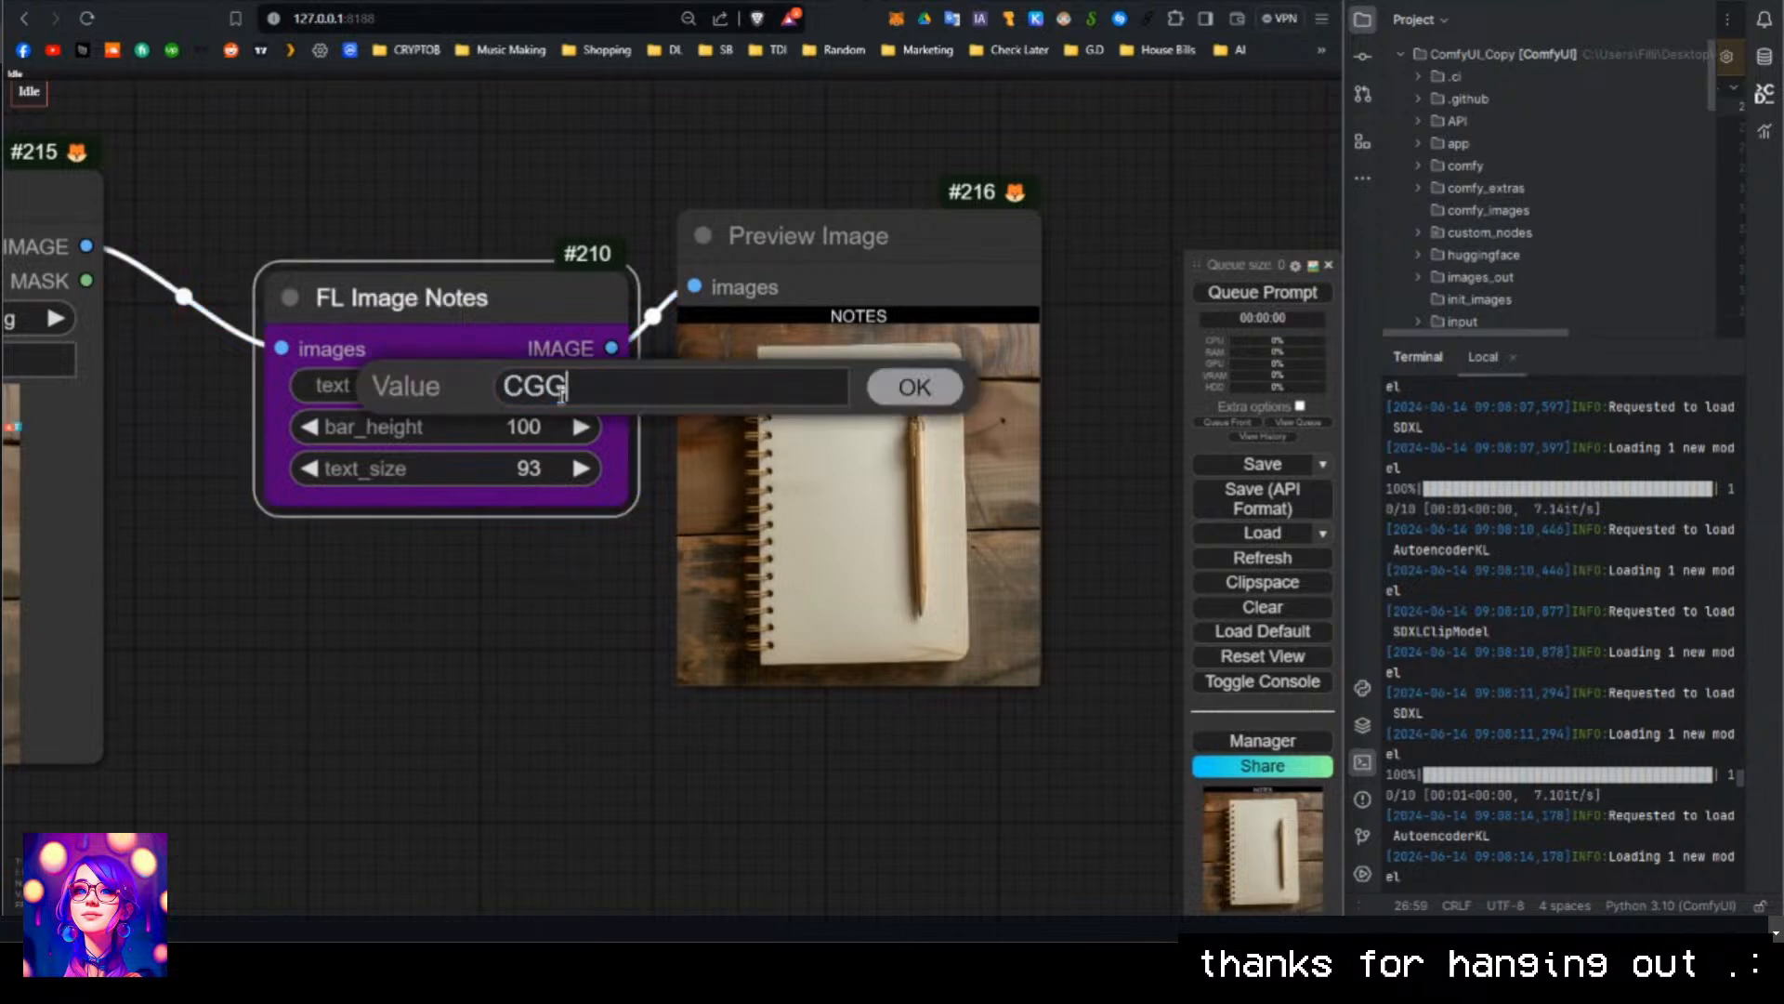
{"action": "type", "text": ":2, "}
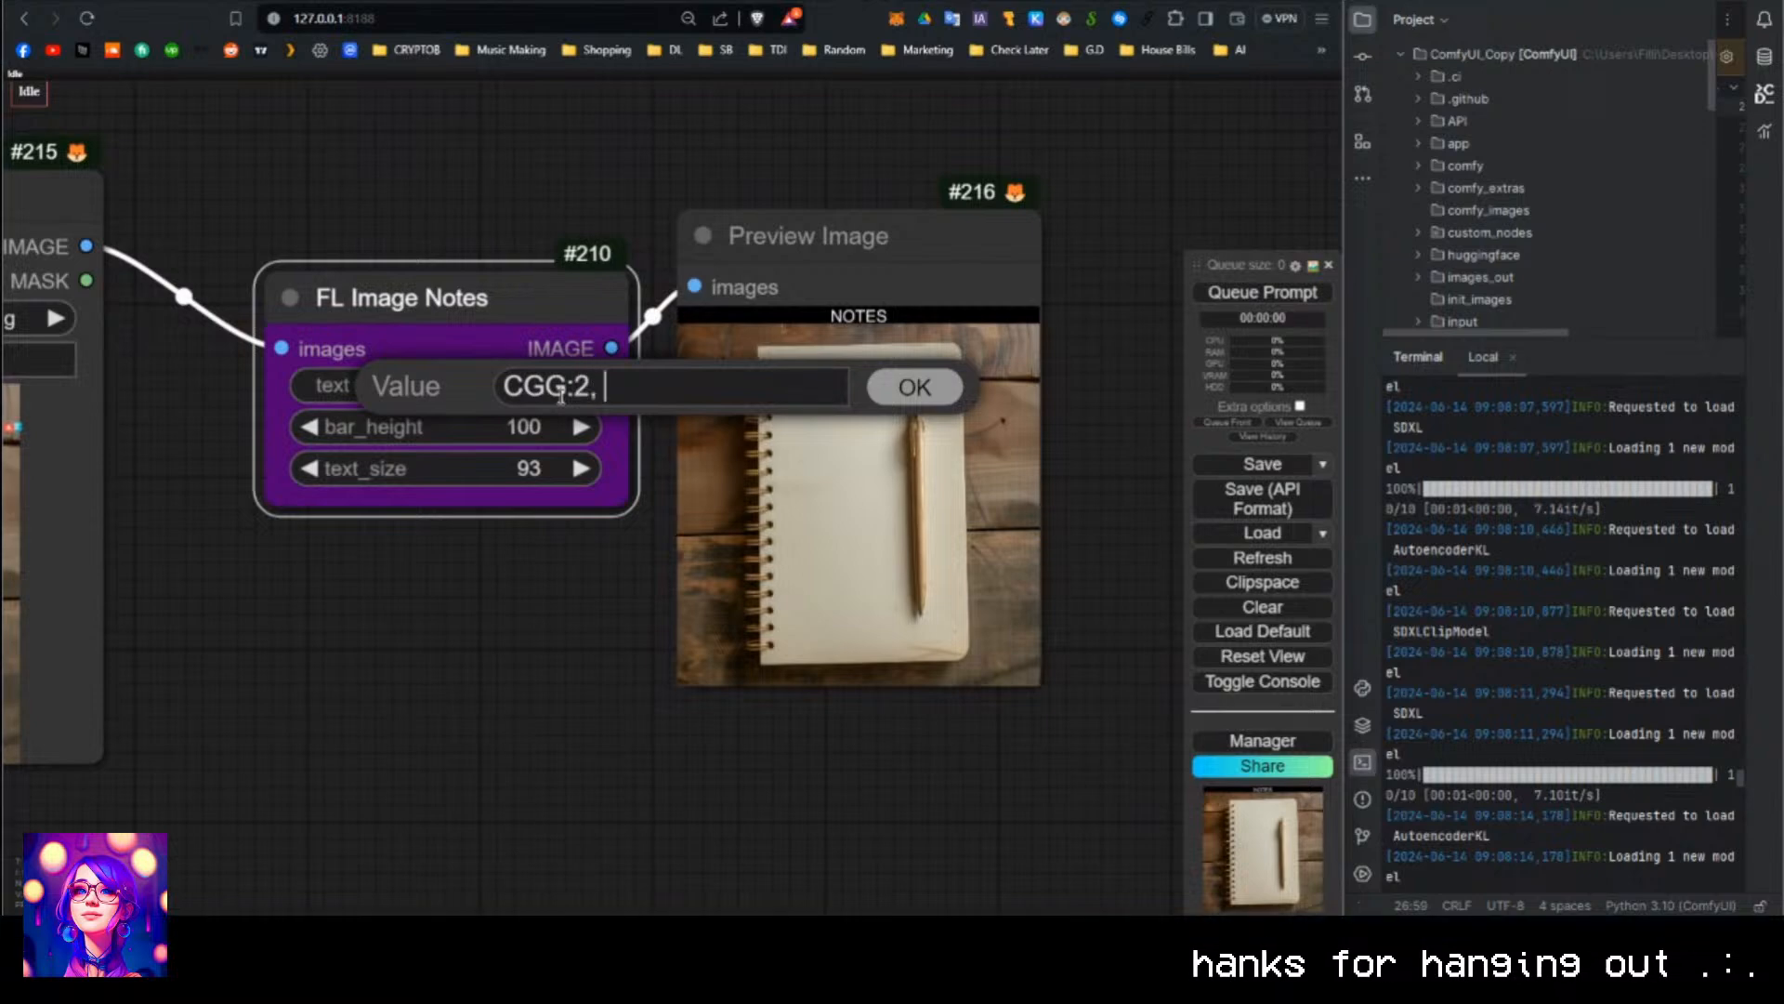
{"action": "type", "text": "steps 20"}
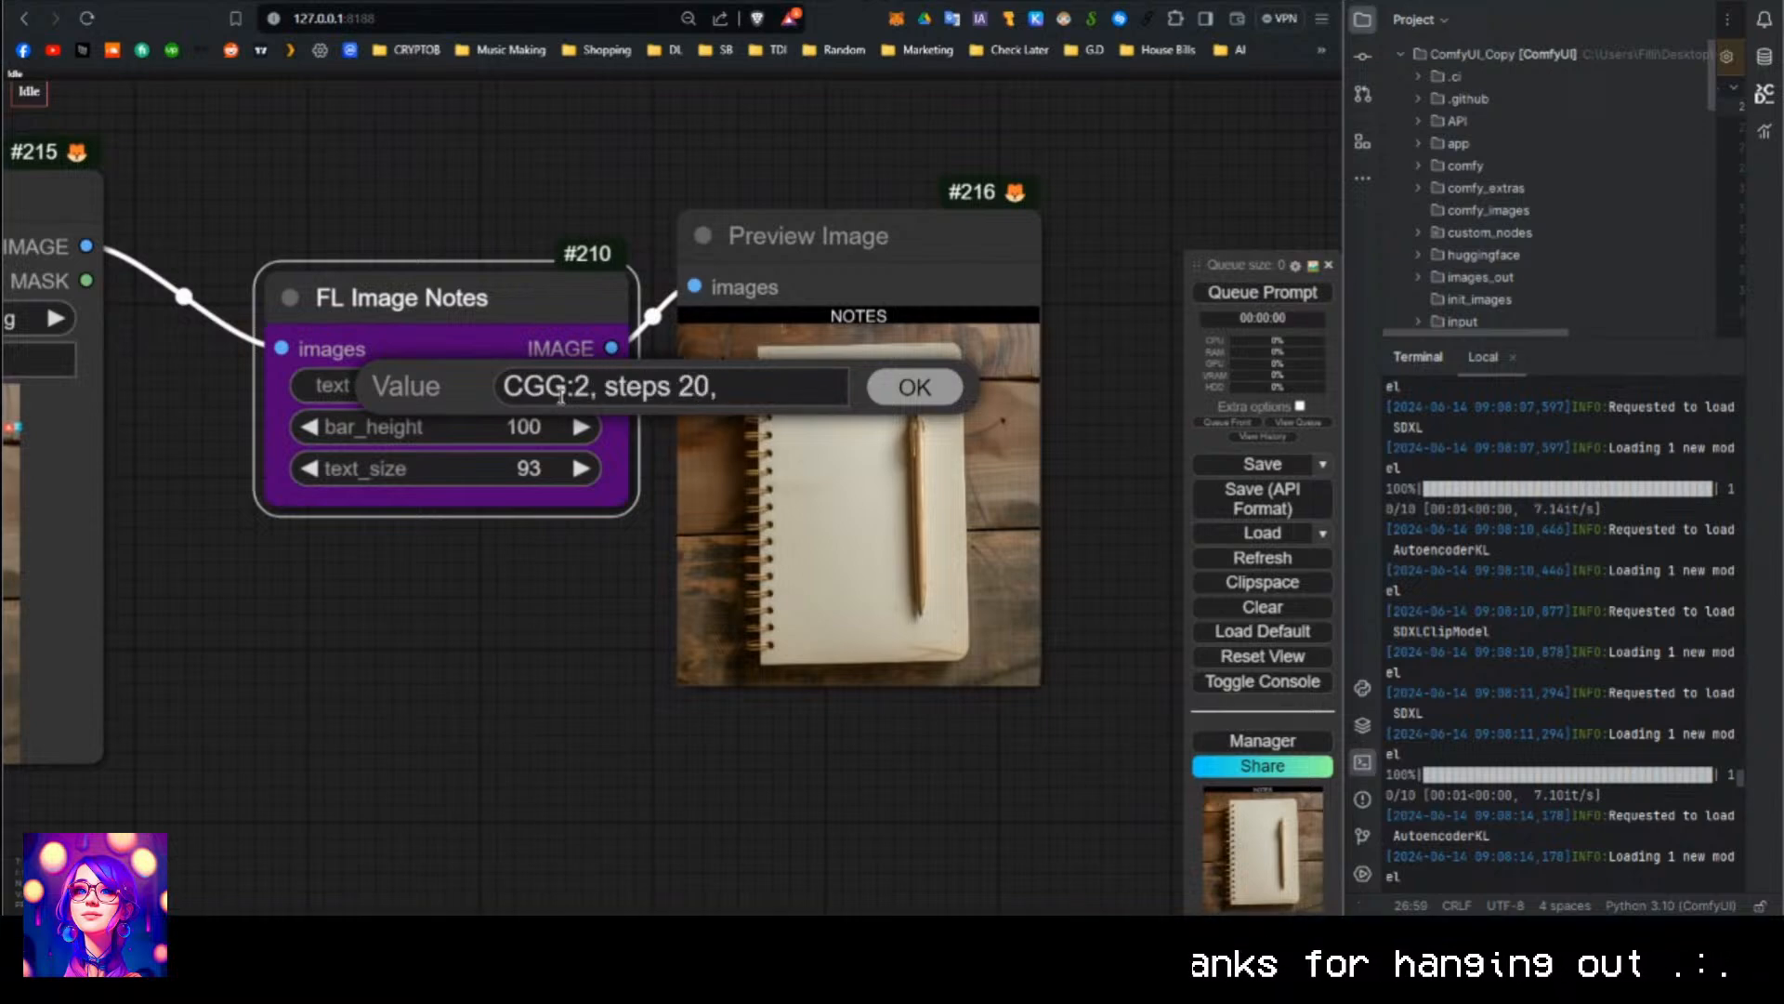
{"action": "type", "text": ", denoise 1.4"}
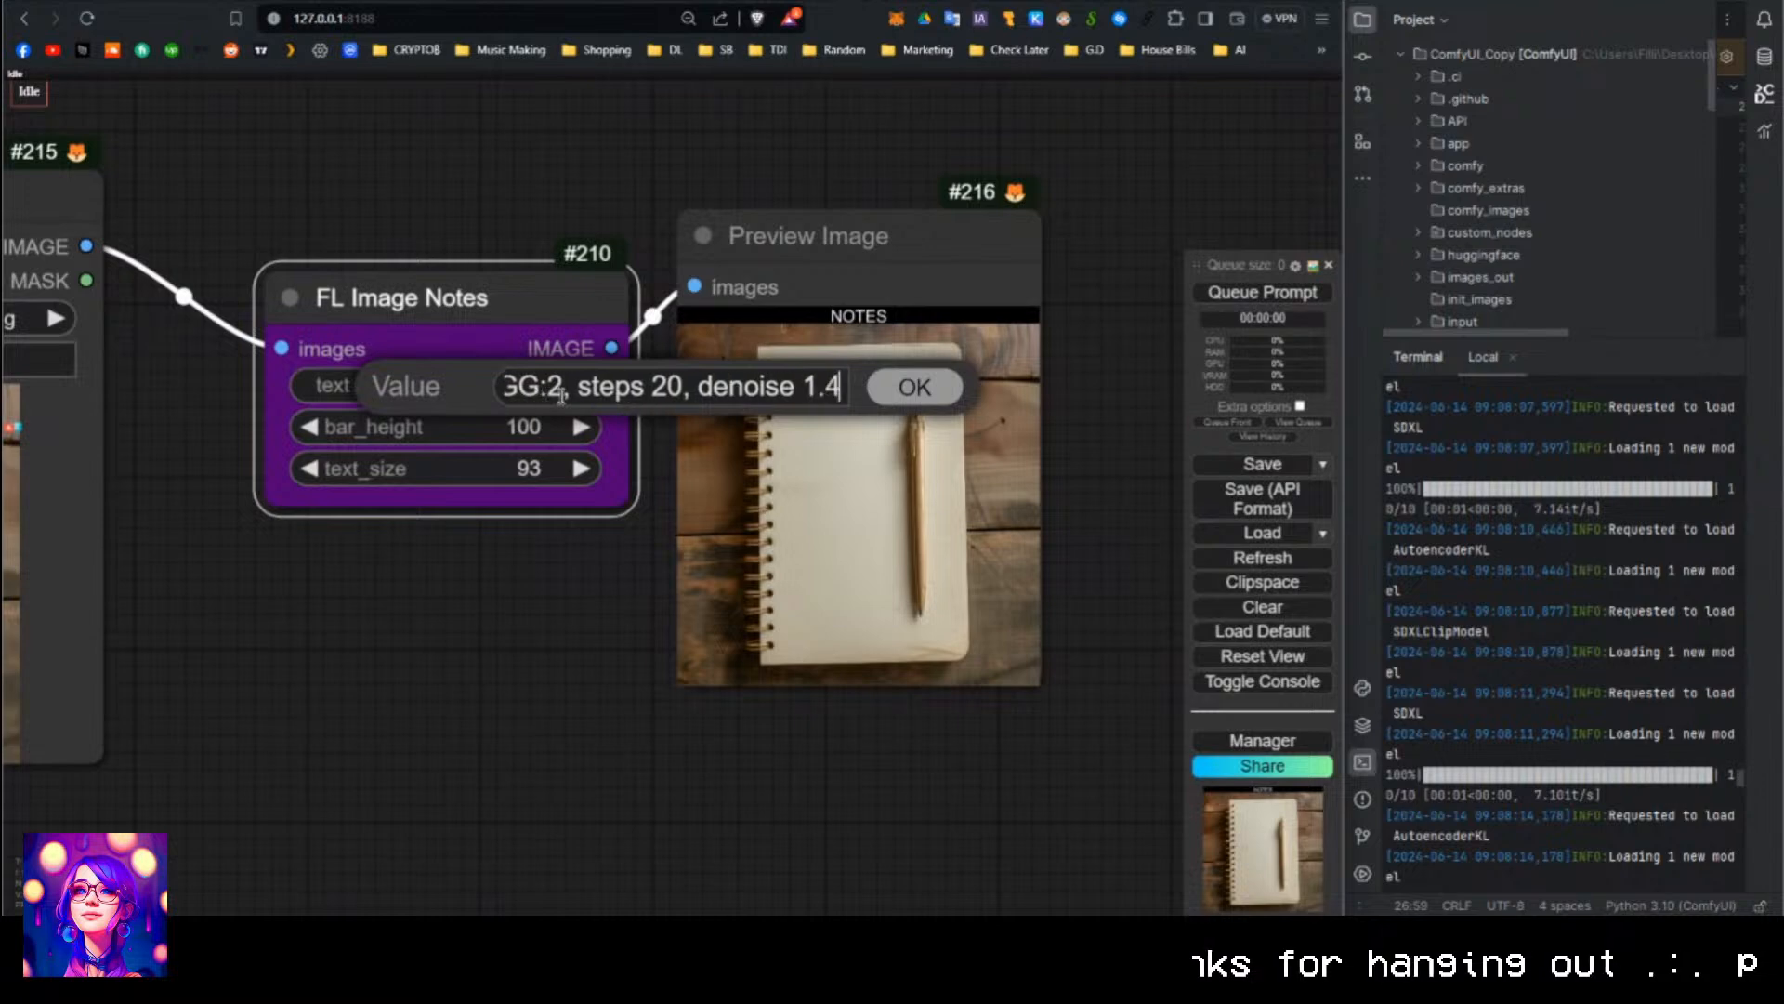
{"action": "key", "text": "BackSpace"}
{"action": "key", "text": "BackSpace"}
{"action": "type", "text": "5"}
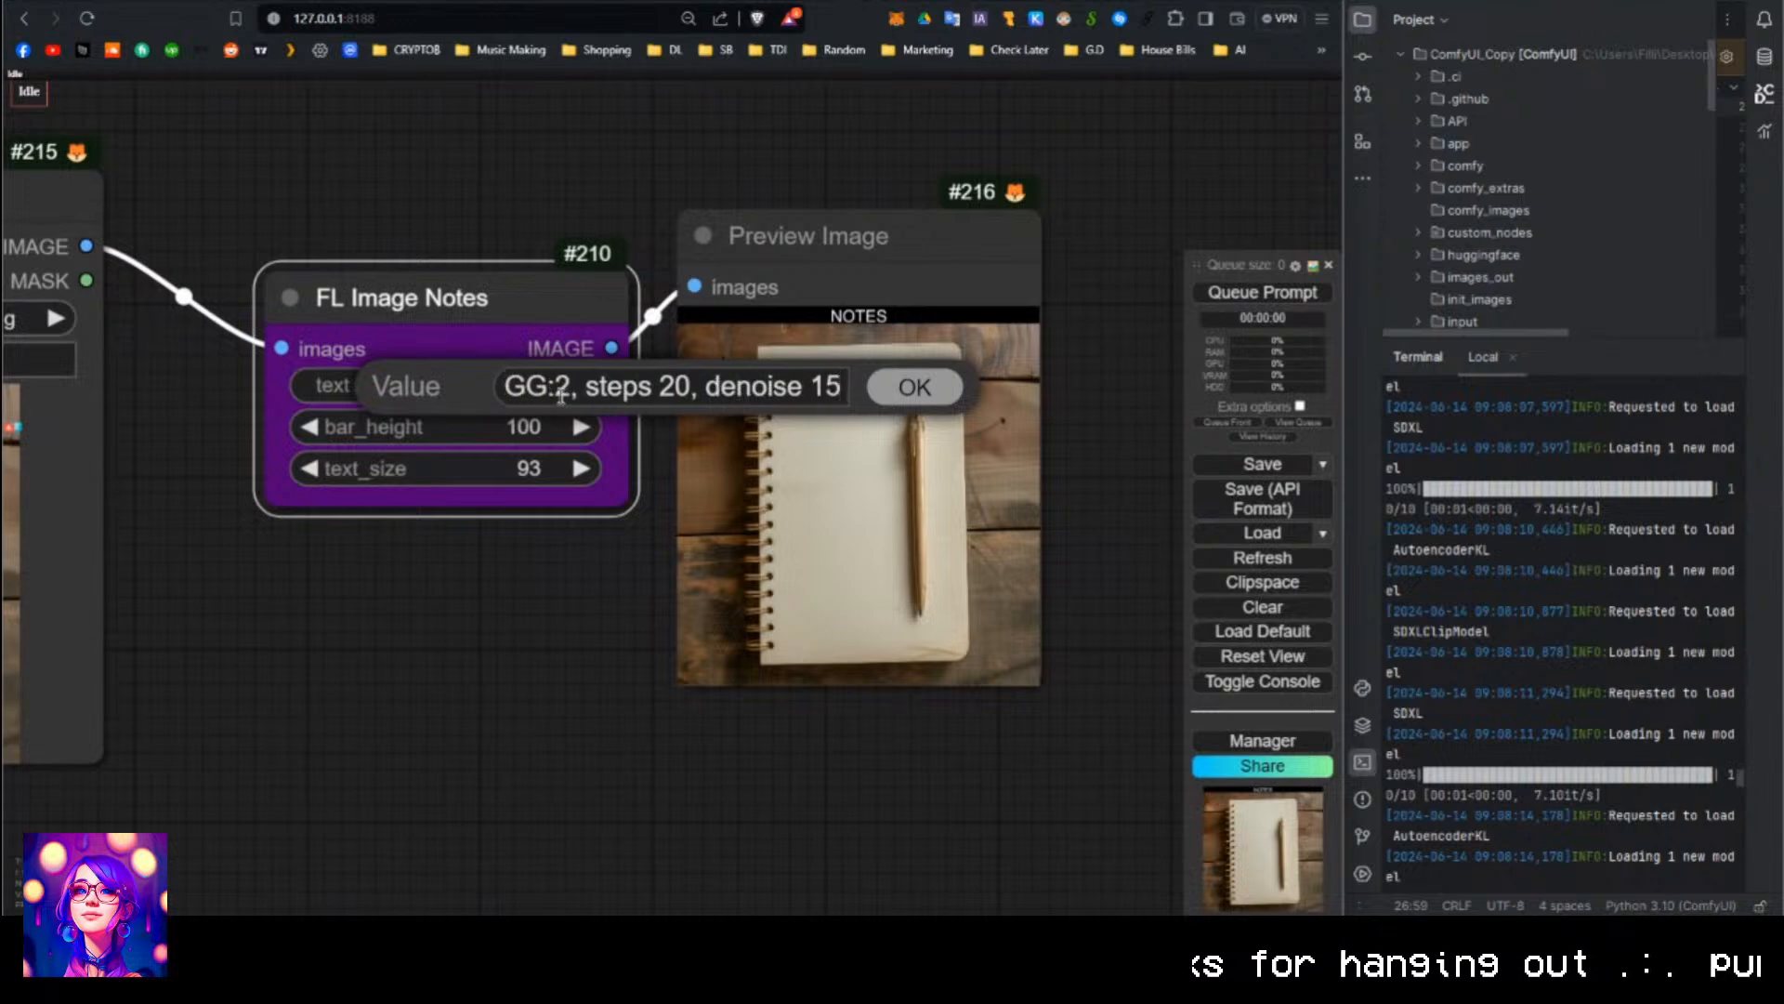
{"action": "key", "text": "BackSpace"}
{"action": "type", "text": "."}
{"action": "key", "text": "BackSpace"}
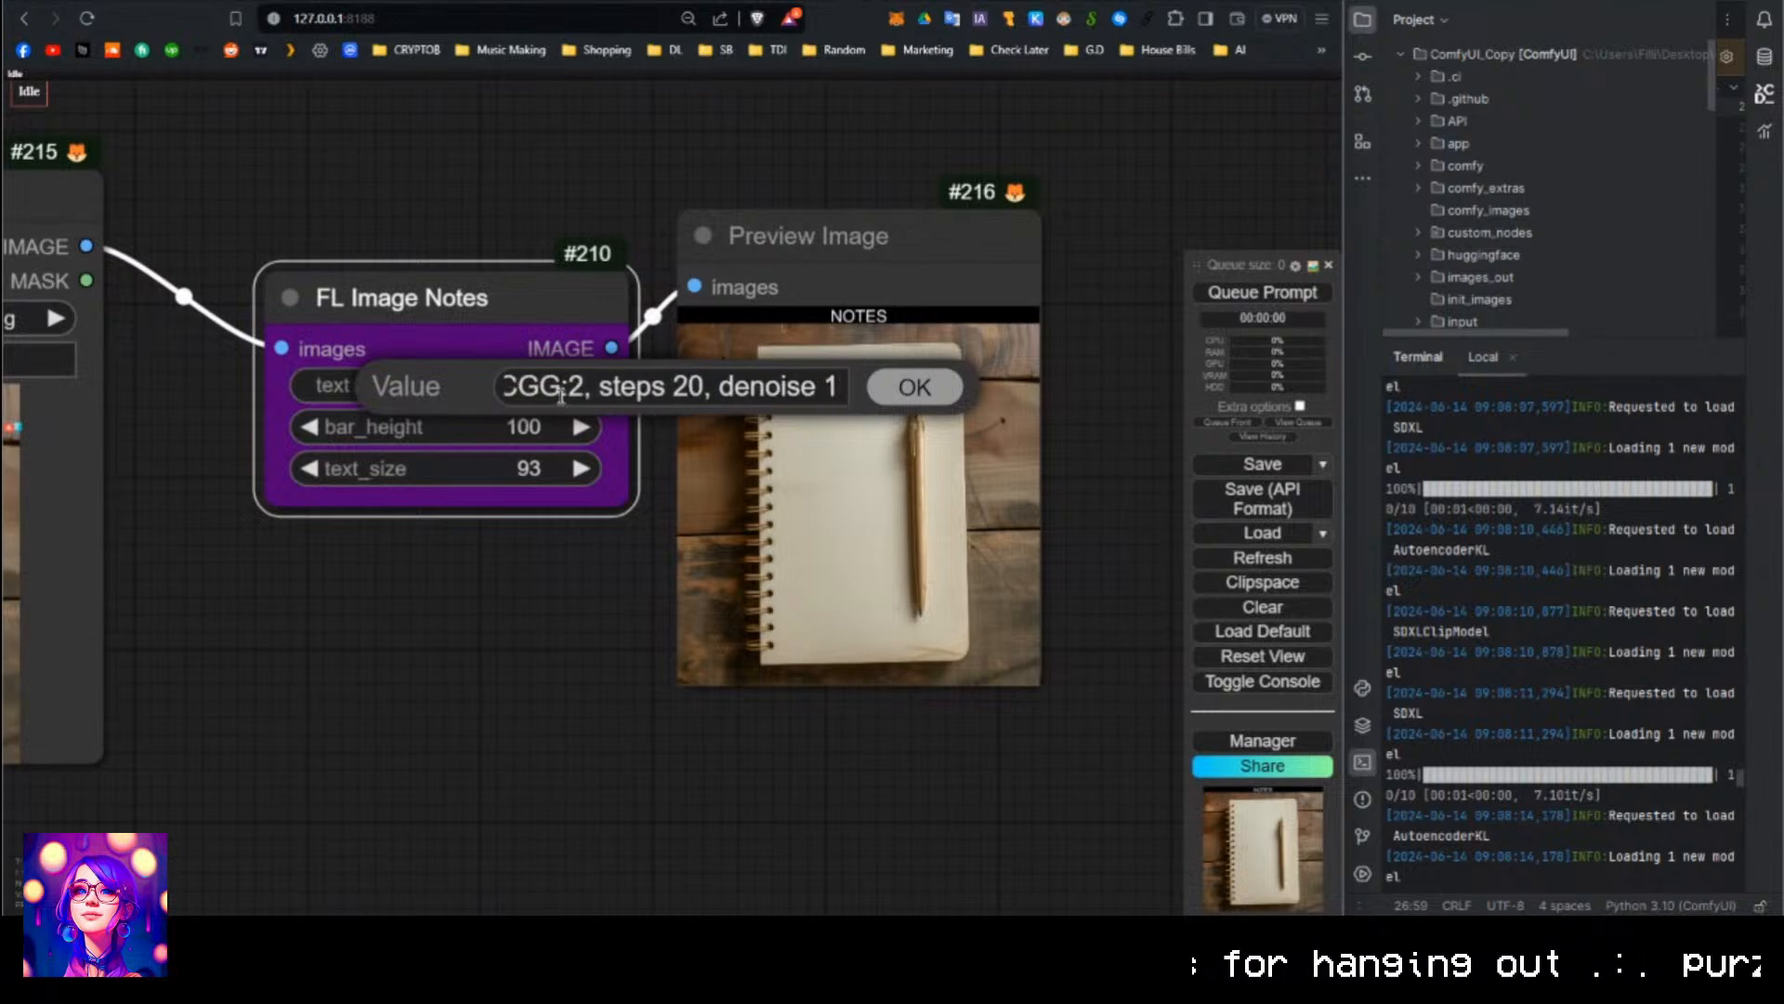
{"action": "type", "text": ".0"}
{"action": "key", "text": "Return"}
{"action": "key", "text": "ctrl+Return"}
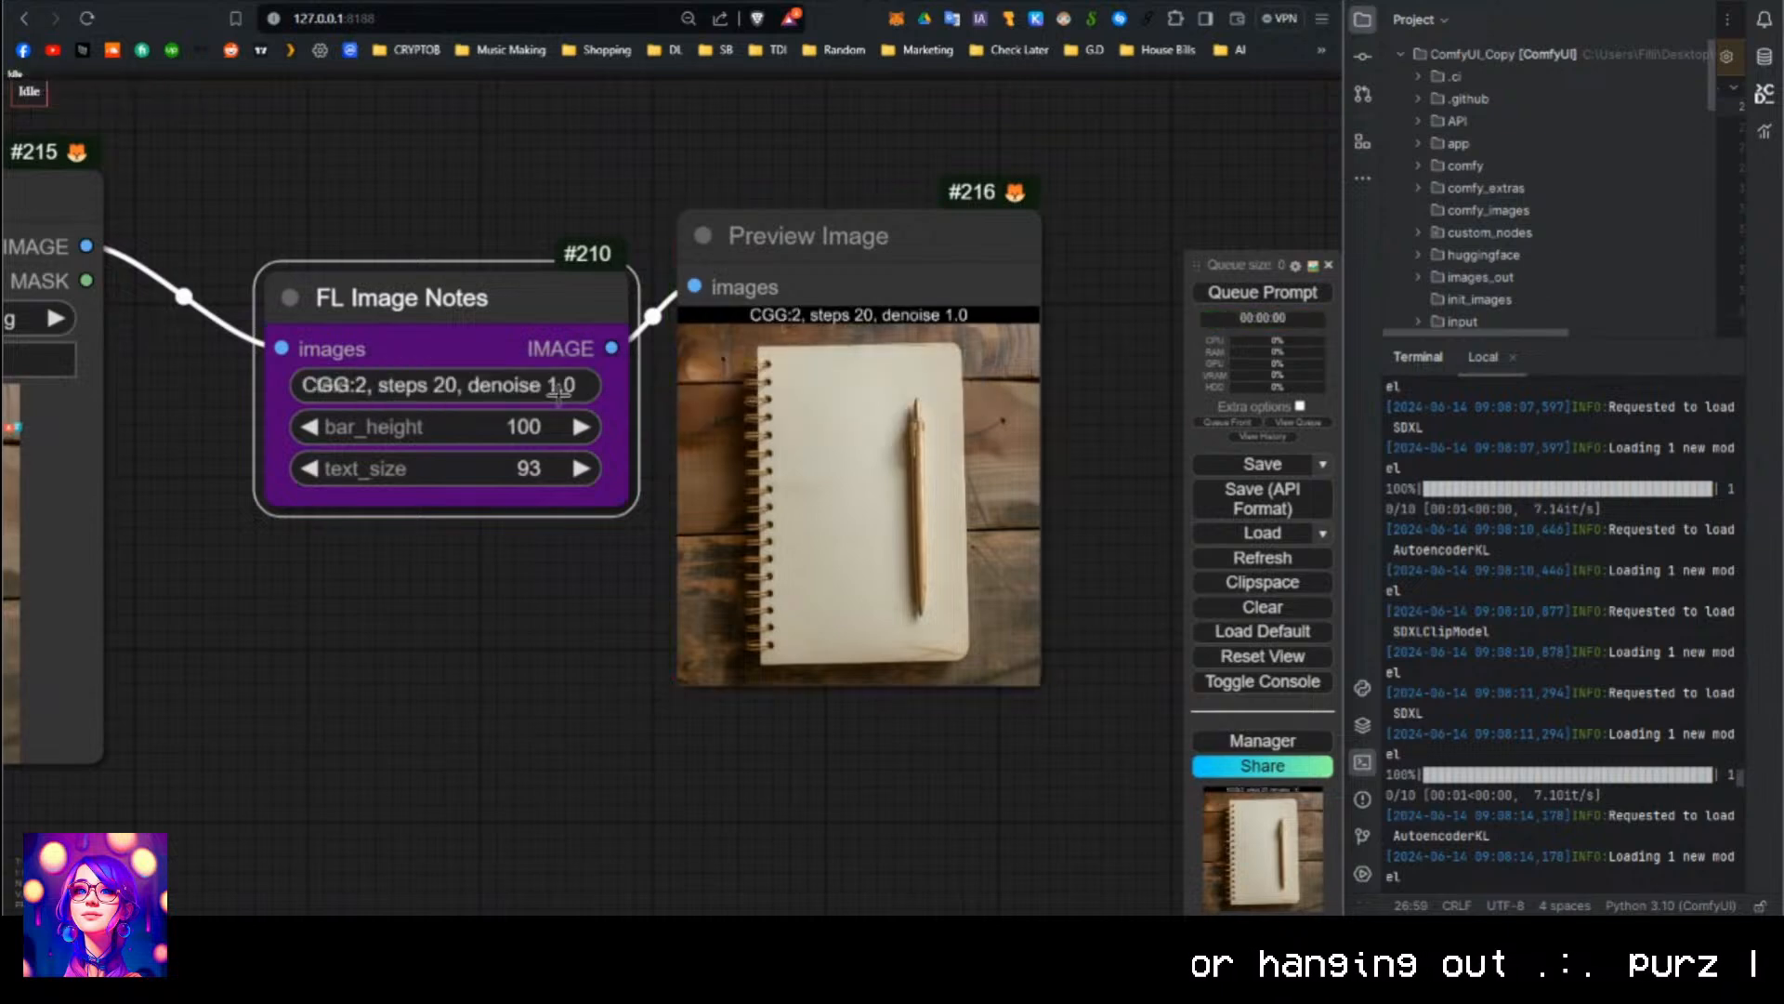
Arrange FL Image Notes directly above the Preview Image node, with both close beside the Load Image node.
{"action": "scroll", "coordinate": [455, 455], "scroll_direction": "down", "scroll_amount": 5}
{"action": "scroll", "coordinate": [441, 432], "scroll_direction": "up", "scroll_amount": 5}
{"action": "scroll", "coordinate": [664, 311], "scroll_direction": "down", "scroll_amount": 3}
{"action": "left_click_drag", "start_coordinate": [452, 240], "coordinate": [635, 101]}
{"action": "left_click_drag", "start_coordinate": [923, 336], "coordinate": [515, 353]}
{"action": "scroll", "coordinate": [807, 281], "scroll_direction": "up", "scroll_amount": 1}
{"action": "left_click_drag", "start_coordinate": [814, 287], "coordinate": [1051, 357]}
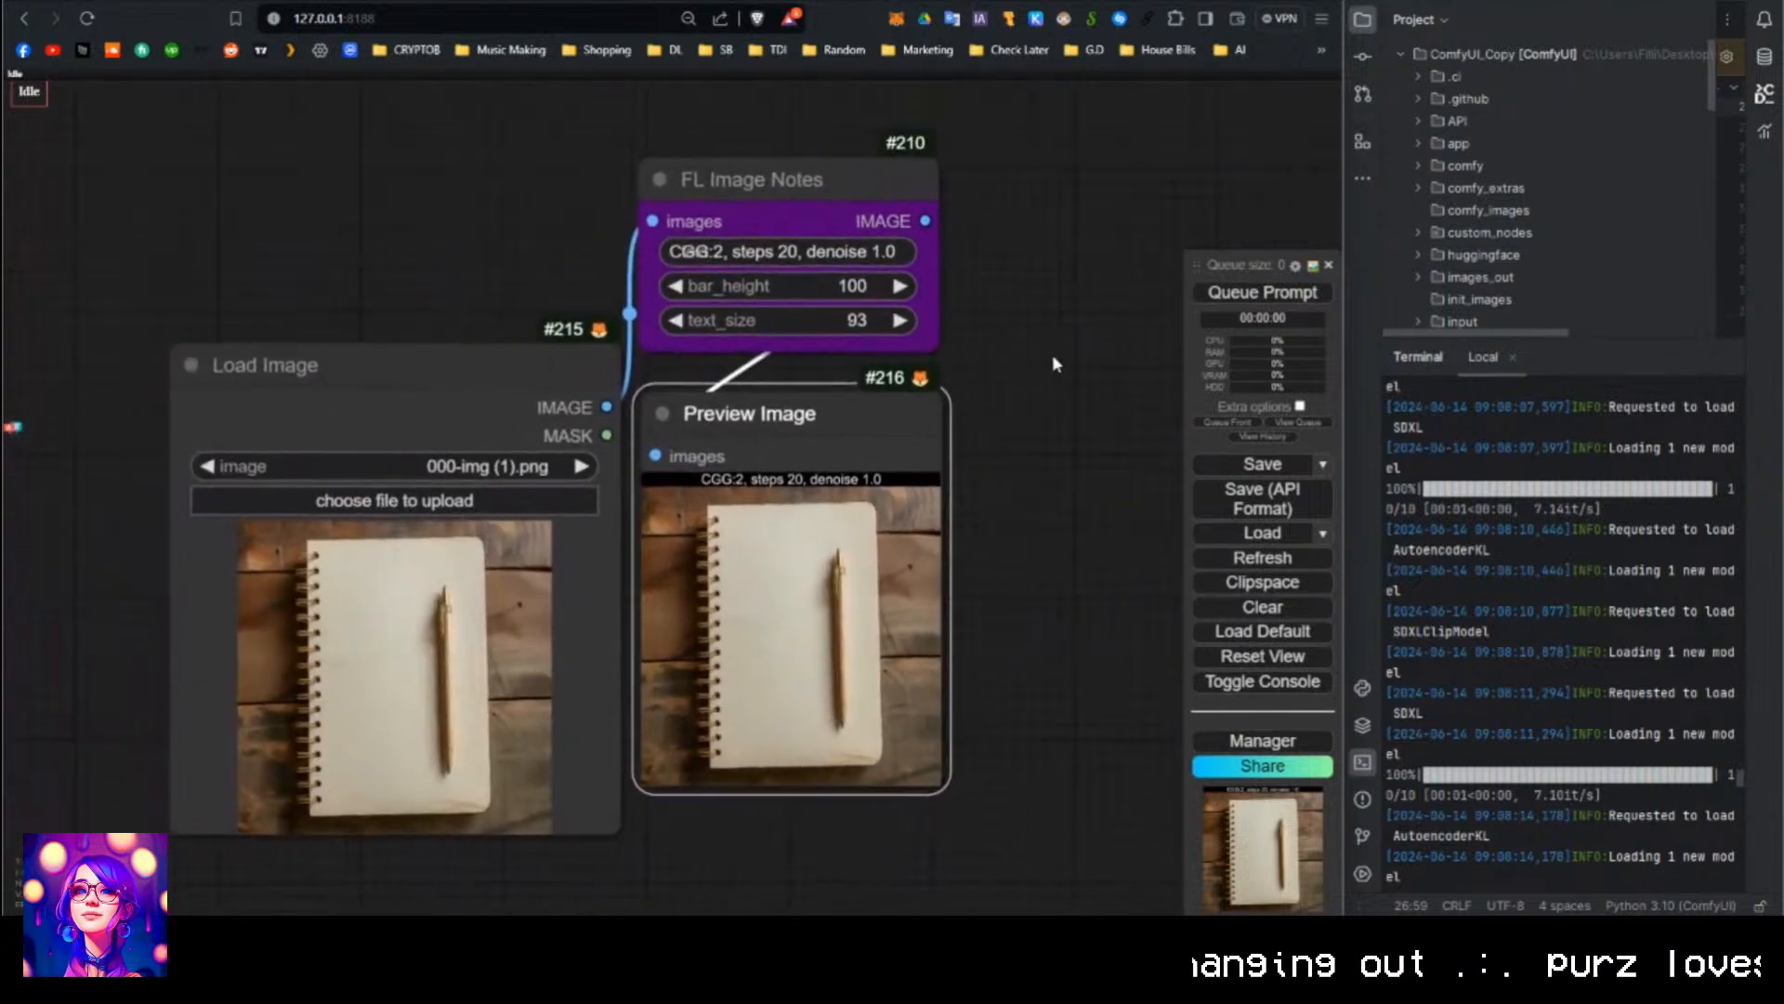
{"action": "scroll", "coordinate": [1048, 357], "scroll_direction": "up", "scroll_amount": 1}
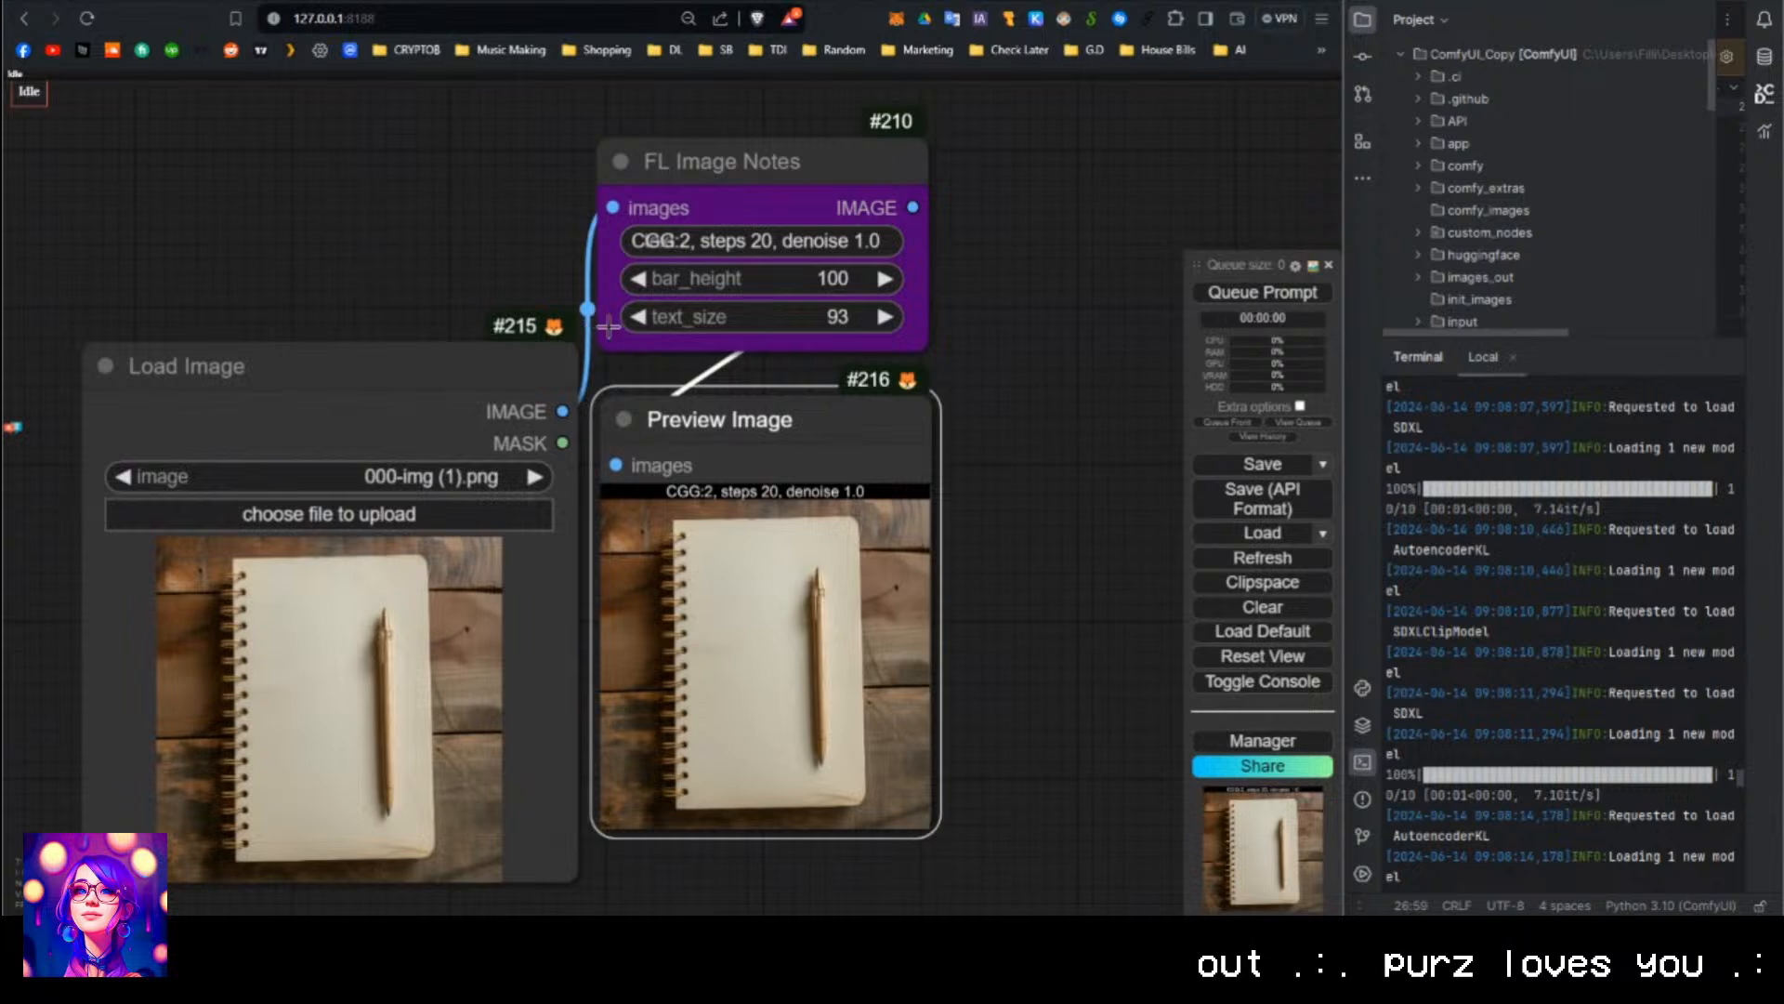
{"action": "mouse_move", "coordinate": [764, 172]}
{"action": "left_mouse_down"}
{"action": "mouse_move", "coordinate": [781, 140]}
{"action": "mouse_move", "coordinate": [733, 123]}
{"action": "mouse_move", "coordinate": [787, 154]}
{"action": "left_mouse_up"}
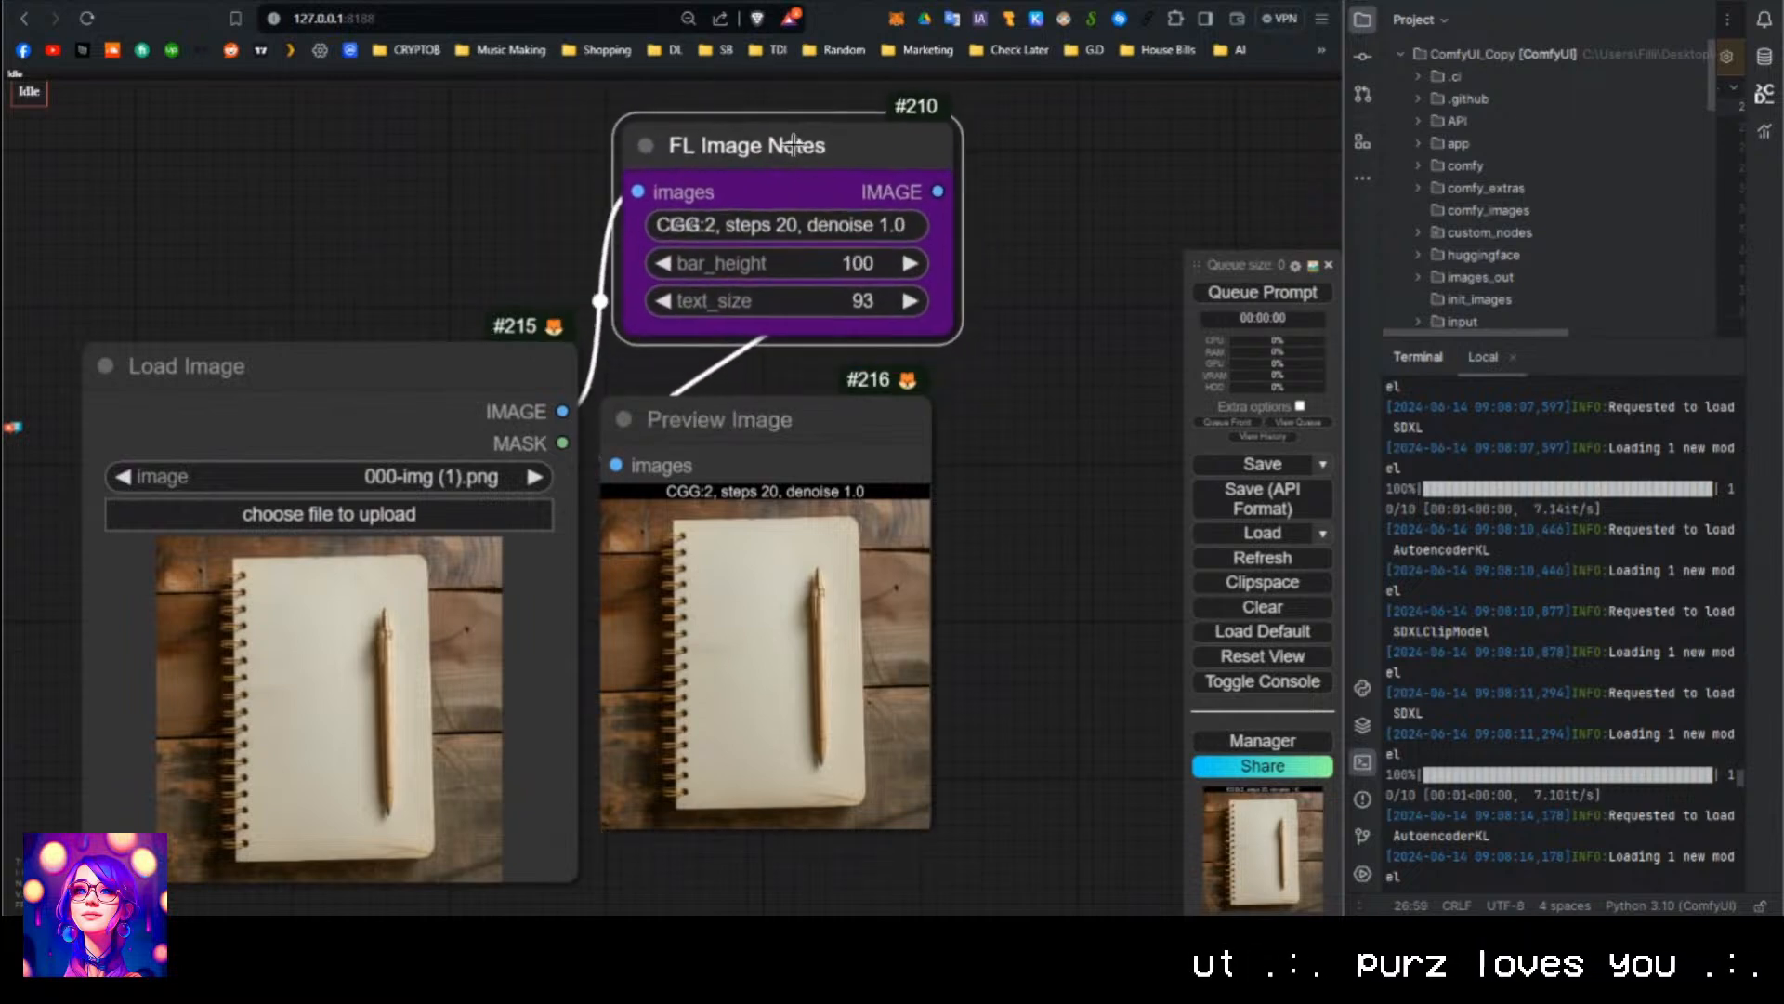
{"action": "left_click_drag", "start_coordinate": [817, 432], "coordinate": [839, 405]}
{"action": "mouse_move", "coordinate": [744, 150]}
{"action": "left_mouse_down"}
{"action": "mouse_move", "coordinate": [748, 167]}
{"action": "mouse_move", "coordinate": [731, 160]}
{"action": "left_mouse_up"}
Select the Load Image, FL Image Notes and Preview Image nodes and move them together above the purple FL nodes.
{"action": "scroll", "coordinate": [584, 259], "scroll_direction": "down", "scroll_amount": 10}
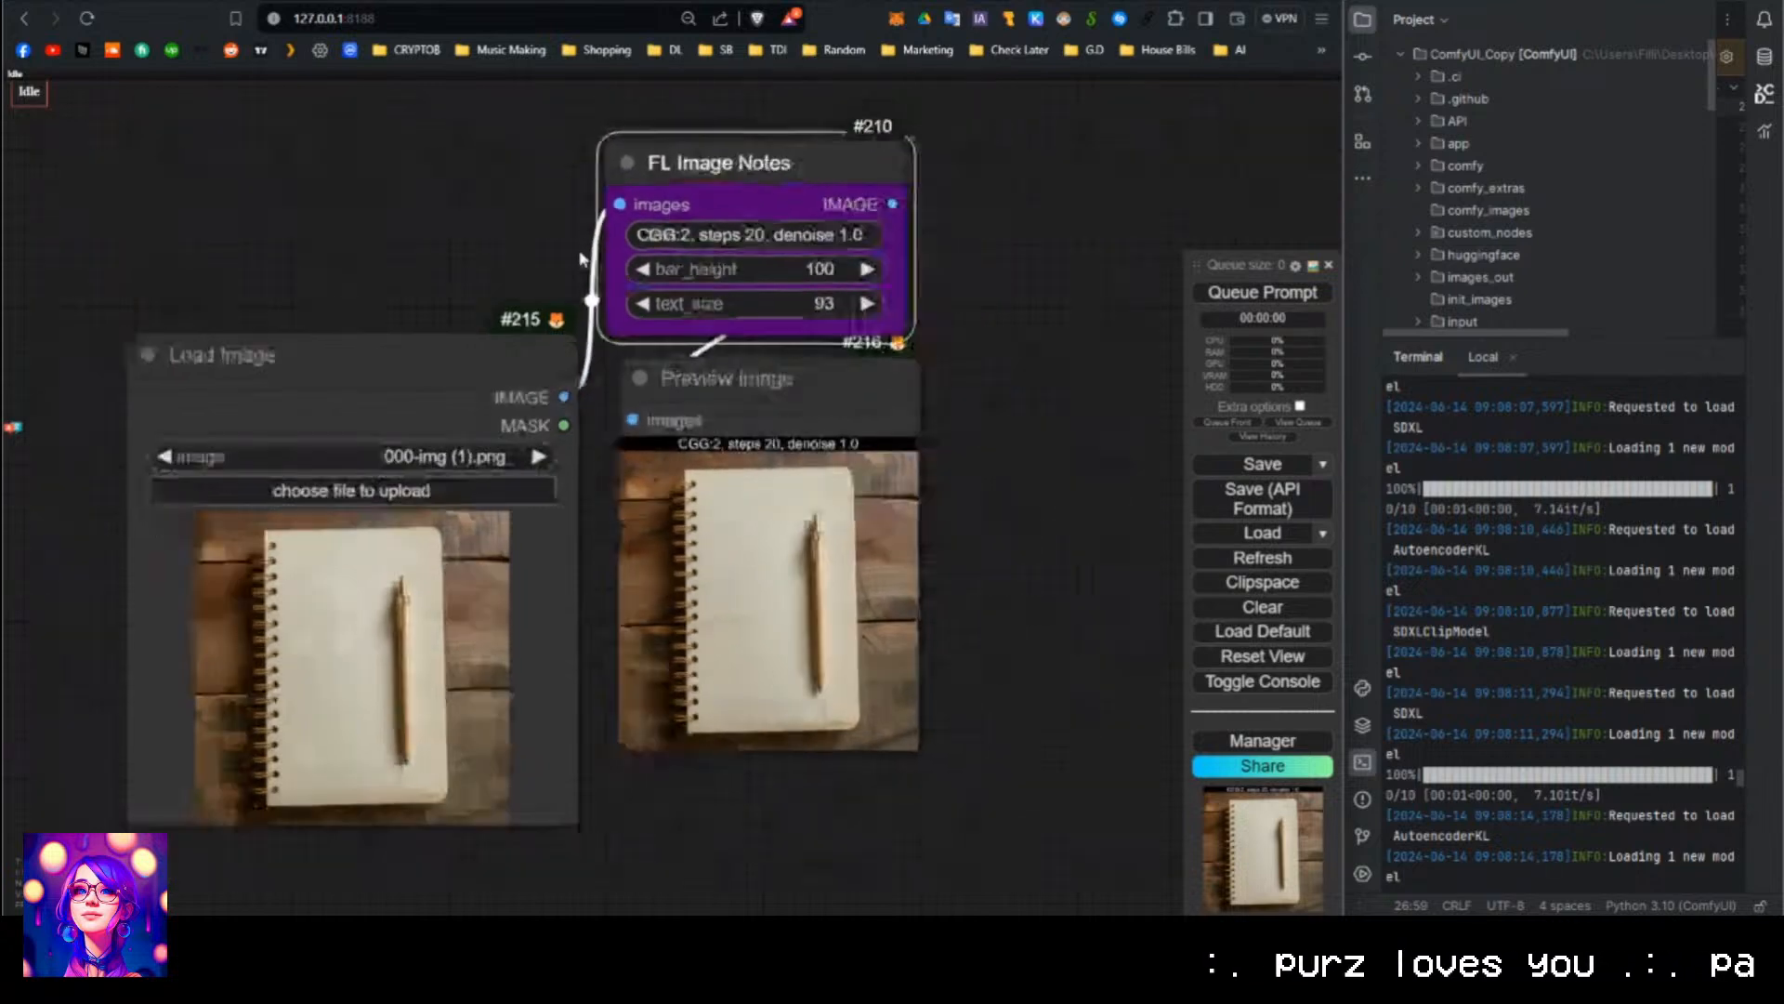
{"action": "left_click_drag", "start_coordinate": [355, 190], "coordinate": [726, 369]}
{"action": "left_click_drag", "start_coordinate": [639, 267], "coordinate": [836, 527]}
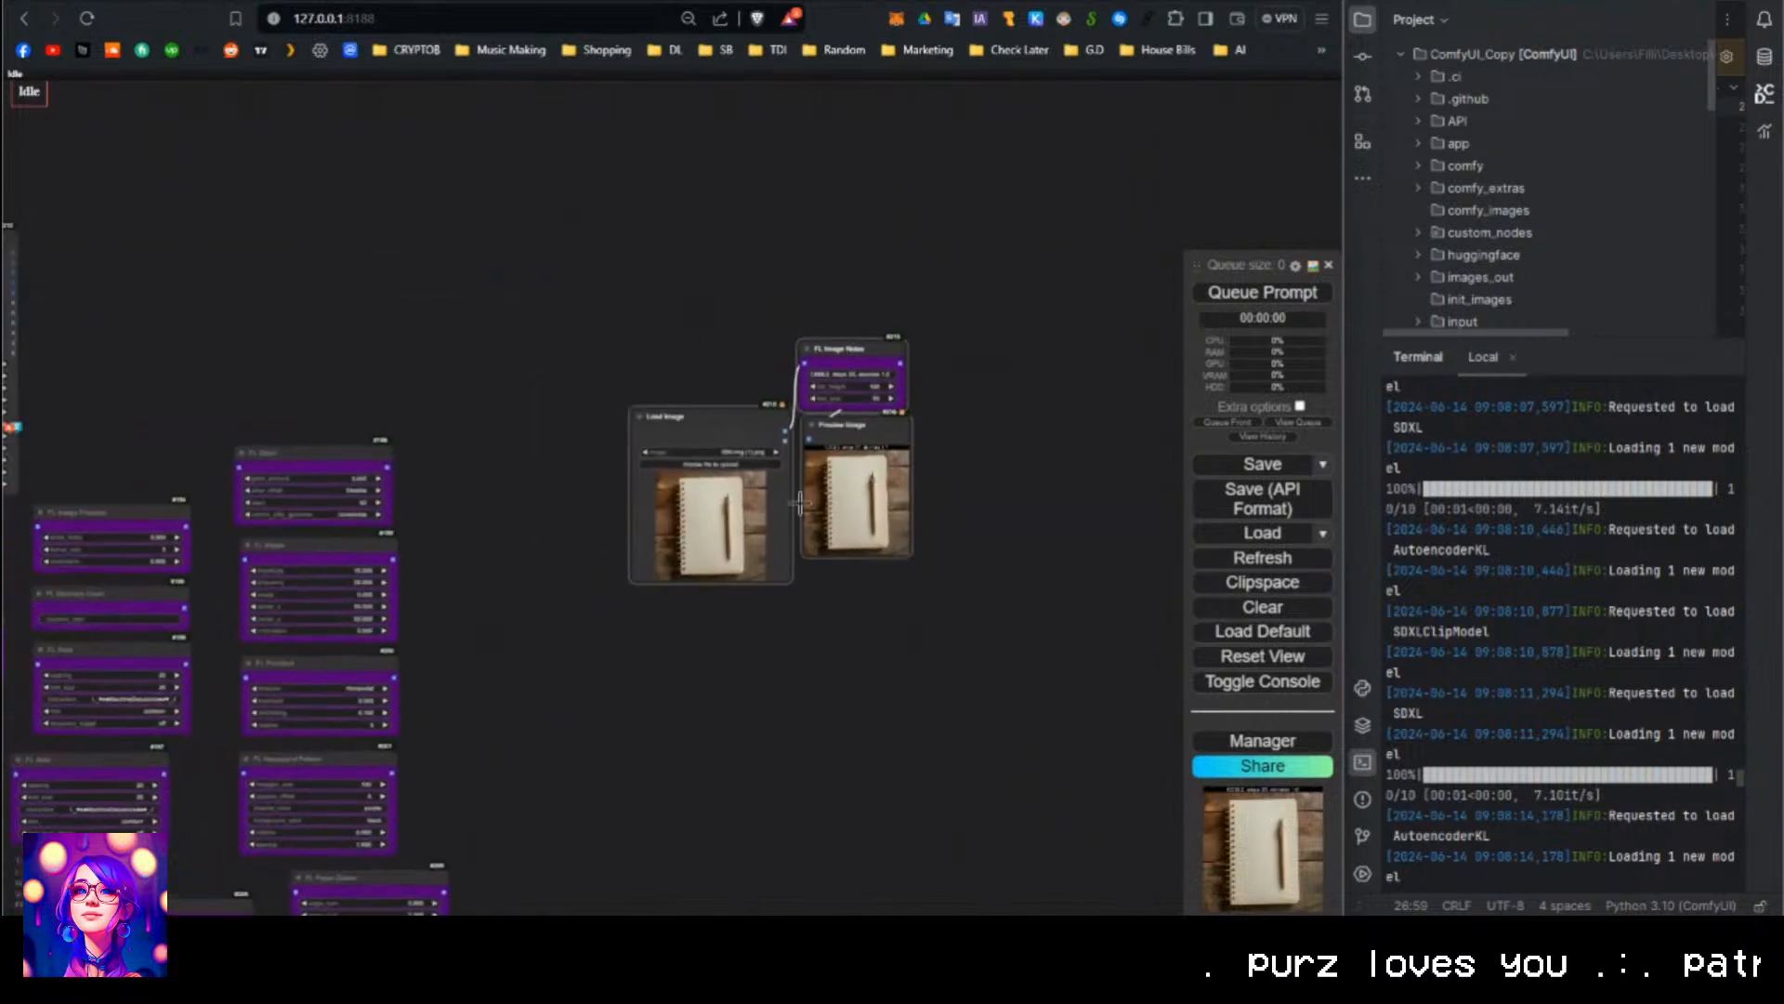
{"action": "left_click_drag", "start_coordinate": [724, 423], "coordinate": [382, 213]}
{"action": "left_click", "coordinate": [583, 458]}
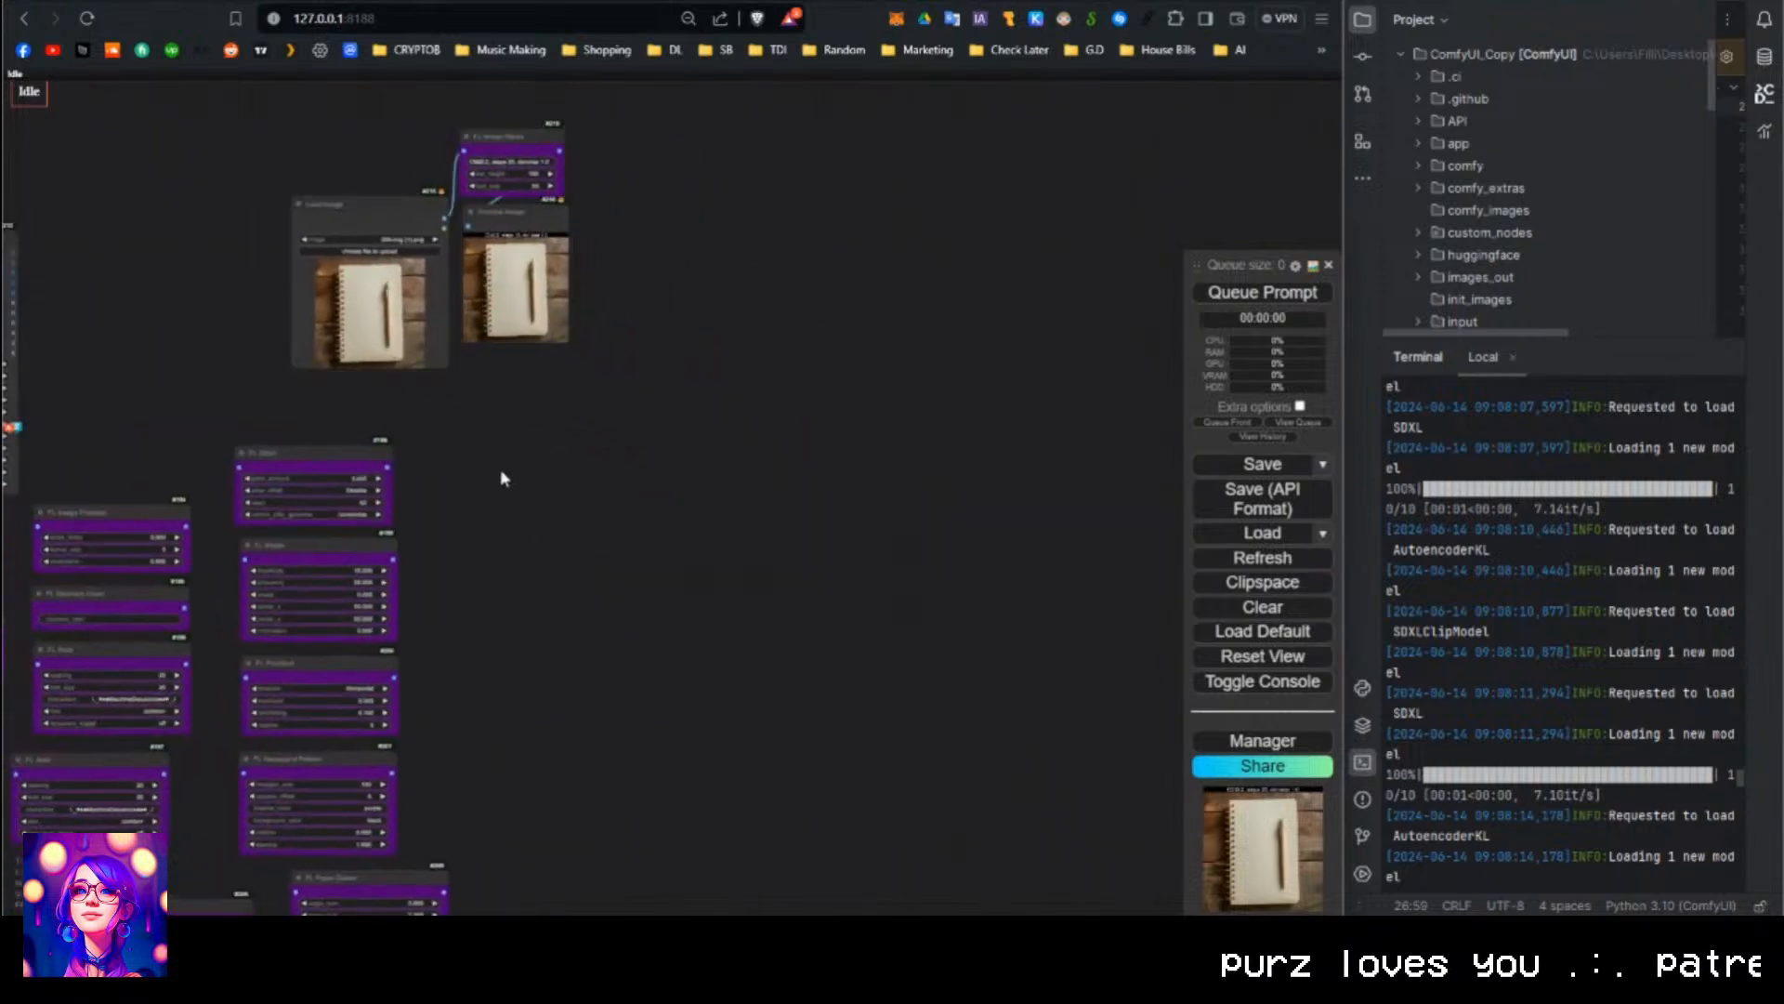
Move FL Glitch, FL Ripple, FL PixelSort and FL Hexagonal Pattern into two columns in the empty canvas area.
{"action": "left_click_drag", "start_coordinate": [500, 468], "coordinate": [781, 541]}
{"action": "left_click_drag", "start_coordinate": [762, 445], "coordinate": [348, 498]}
{"action": "scroll", "coordinate": [677, 327], "scroll_direction": "up", "scroll_amount": 3}
{"action": "scroll", "coordinate": [873, 386], "scroll_direction": "down", "scroll_amount": 5}
{"action": "scroll", "coordinate": [955, 353], "scroll_direction": "up", "scroll_amount": 2}
{"action": "left_click_drag", "start_coordinate": [209, 500], "coordinate": [742, 420]}
{"action": "left_click_drag", "start_coordinate": [247, 576], "coordinate": [975, 395]}
{"action": "left_click", "coordinate": [236, 715]}
{"action": "left_click_drag", "start_coordinate": [236, 715], "coordinate": [759, 517]}
{"action": "left_click_drag", "start_coordinate": [196, 823], "coordinate": [930, 545]}
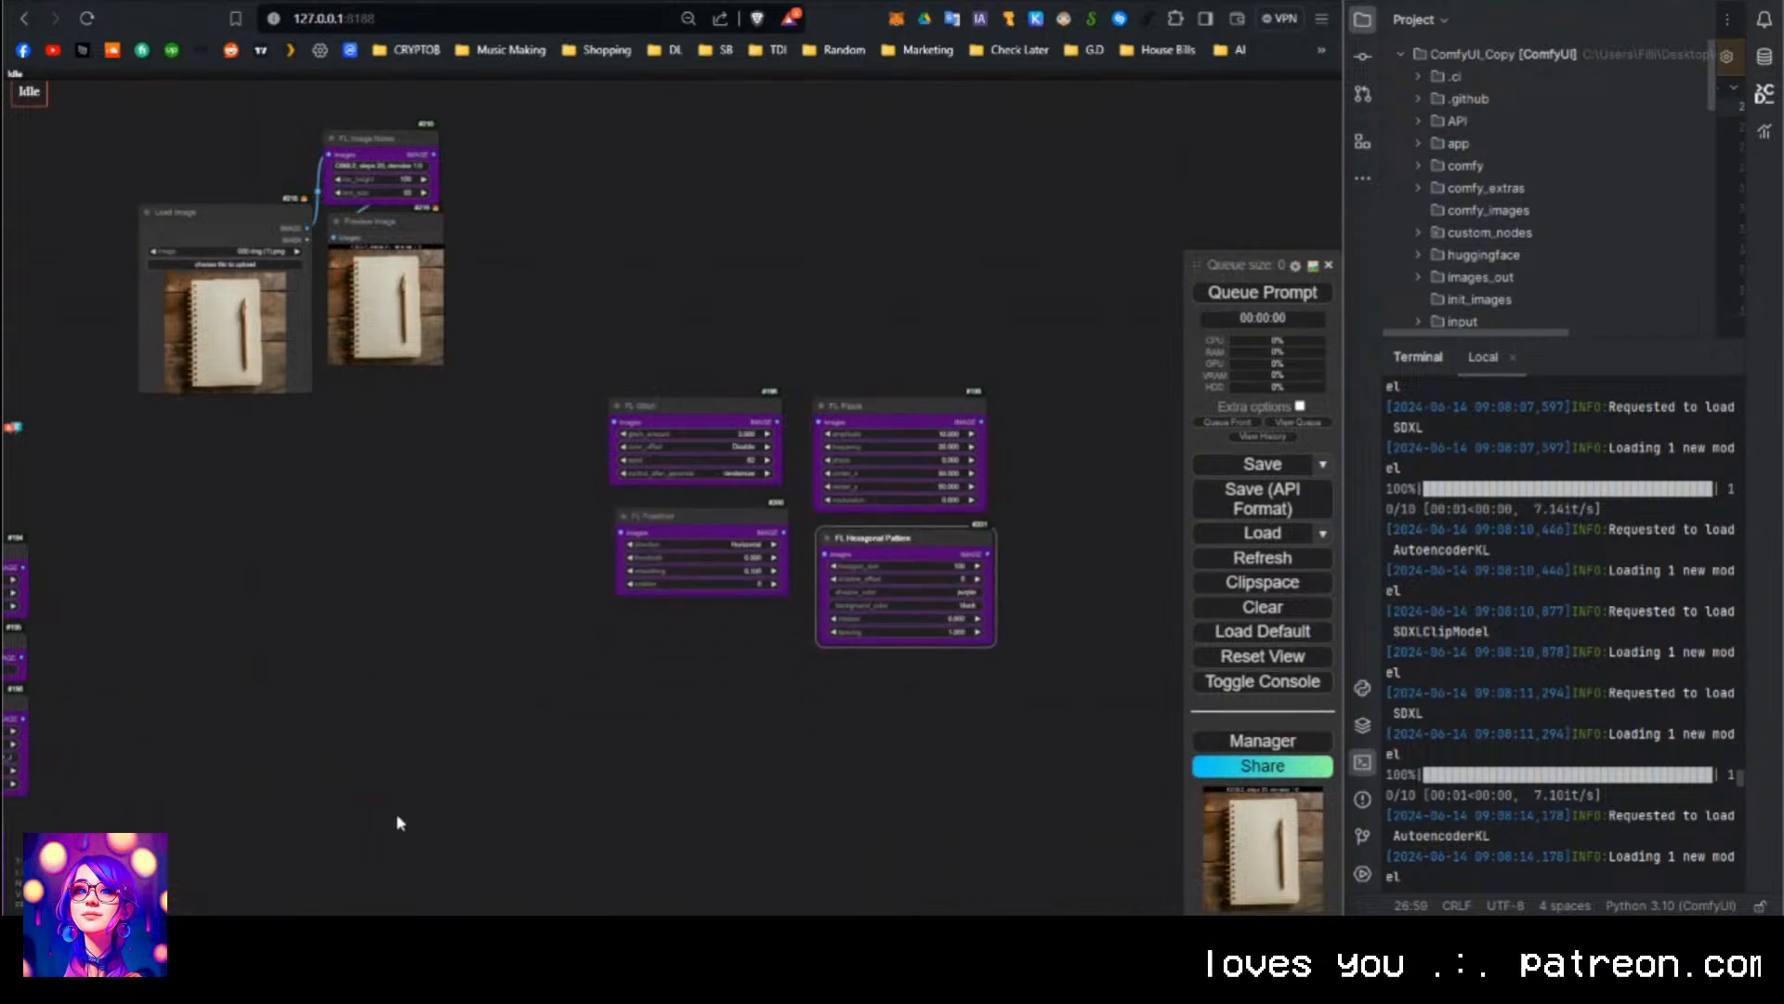
Stack the FL Paper Drawn and FL Shadertoy nodes below FL PixelSort in the first column.
{"action": "left_click_drag", "start_coordinate": [396, 812], "coordinate": [684, 523]}
{"action": "mouse_move", "coordinate": [568, 651]}
{"action": "left_mouse_down"}
{"action": "mouse_move", "coordinate": [923, 508]}
{"action": "mouse_move", "coordinate": [1047, 307]}
{"action": "left_mouse_up"}
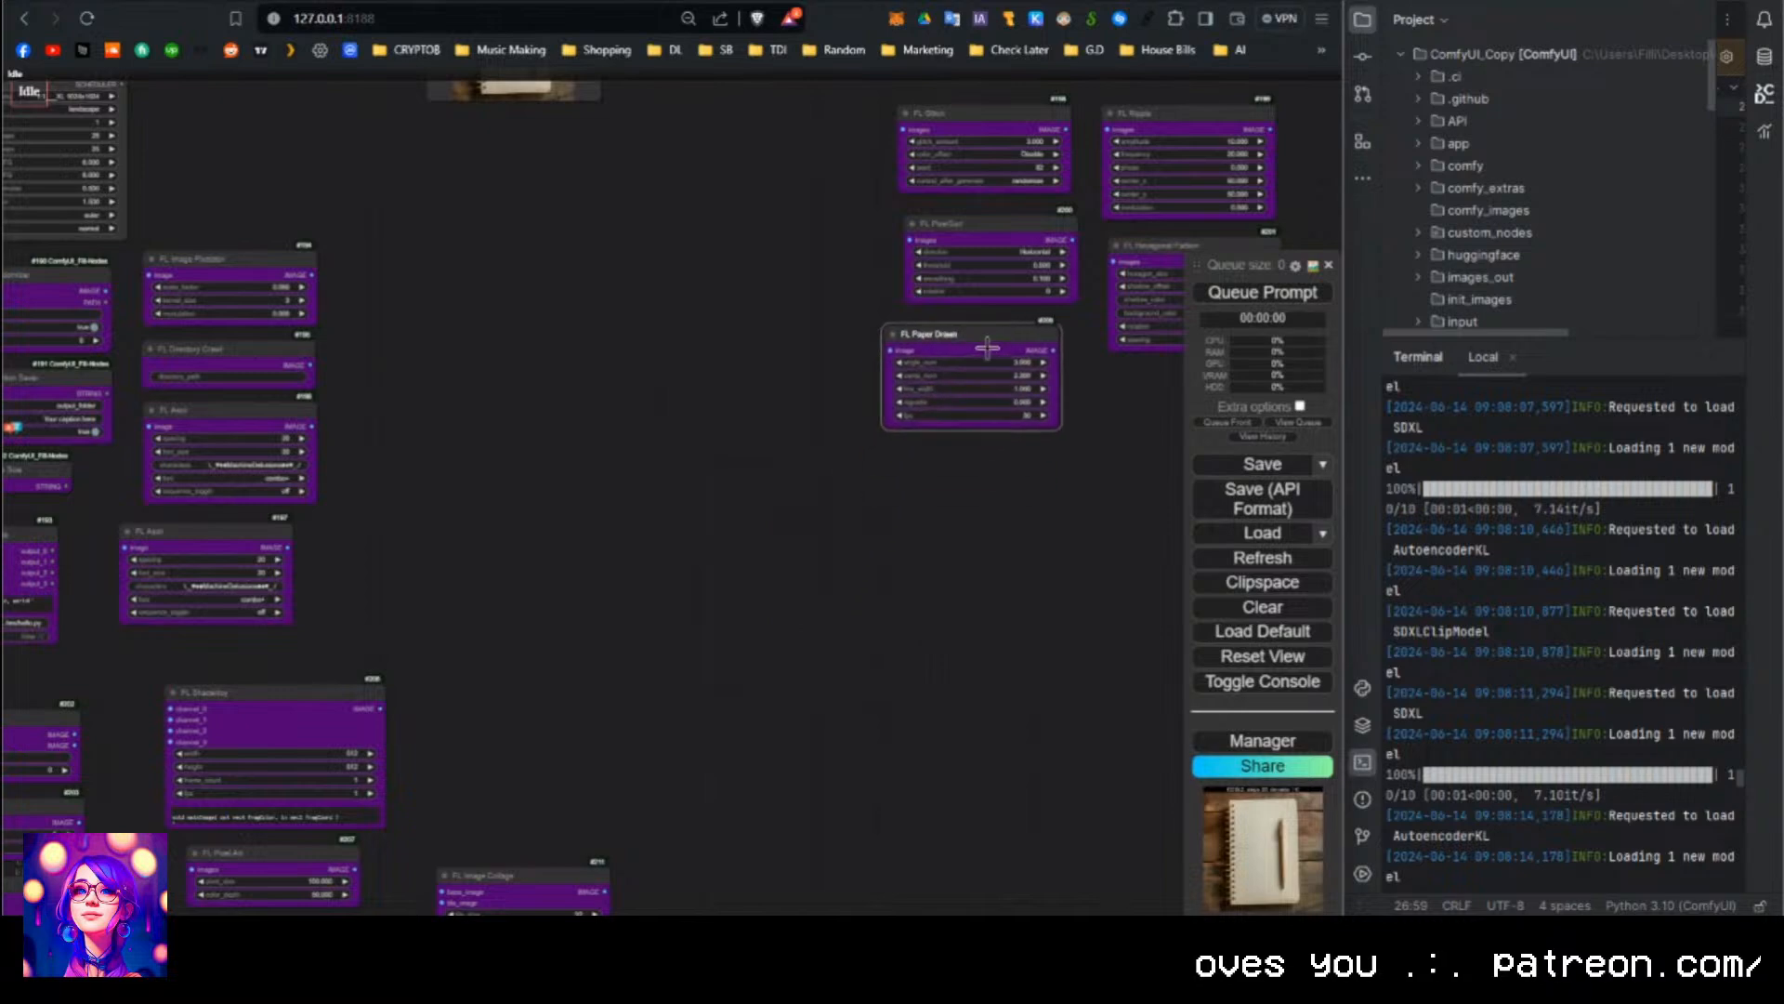
{"action": "left_click_drag", "start_coordinate": [304, 695], "coordinate": [989, 448]}
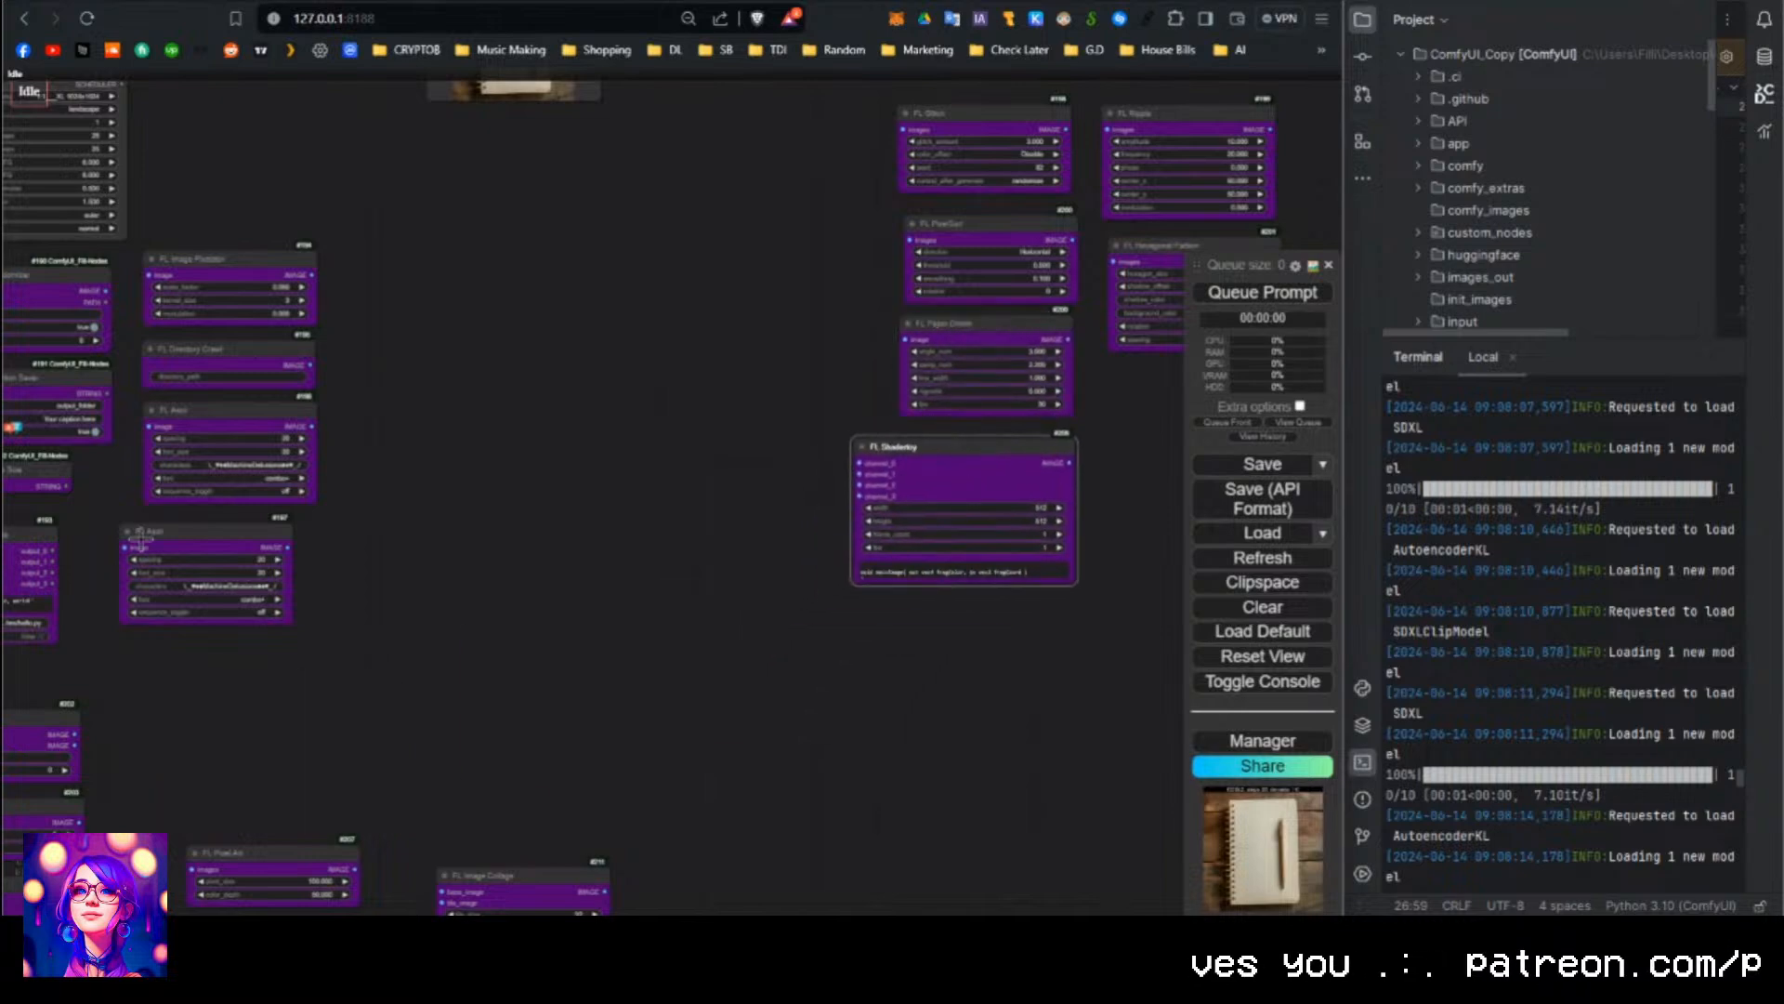
Delete the duplicate FL Ascii node and stack the remaining FL Ascii and FL Image Collage below FL Shadertoy.
{"action": "left_click_drag", "start_coordinate": [211, 536], "coordinate": [997, 602]}
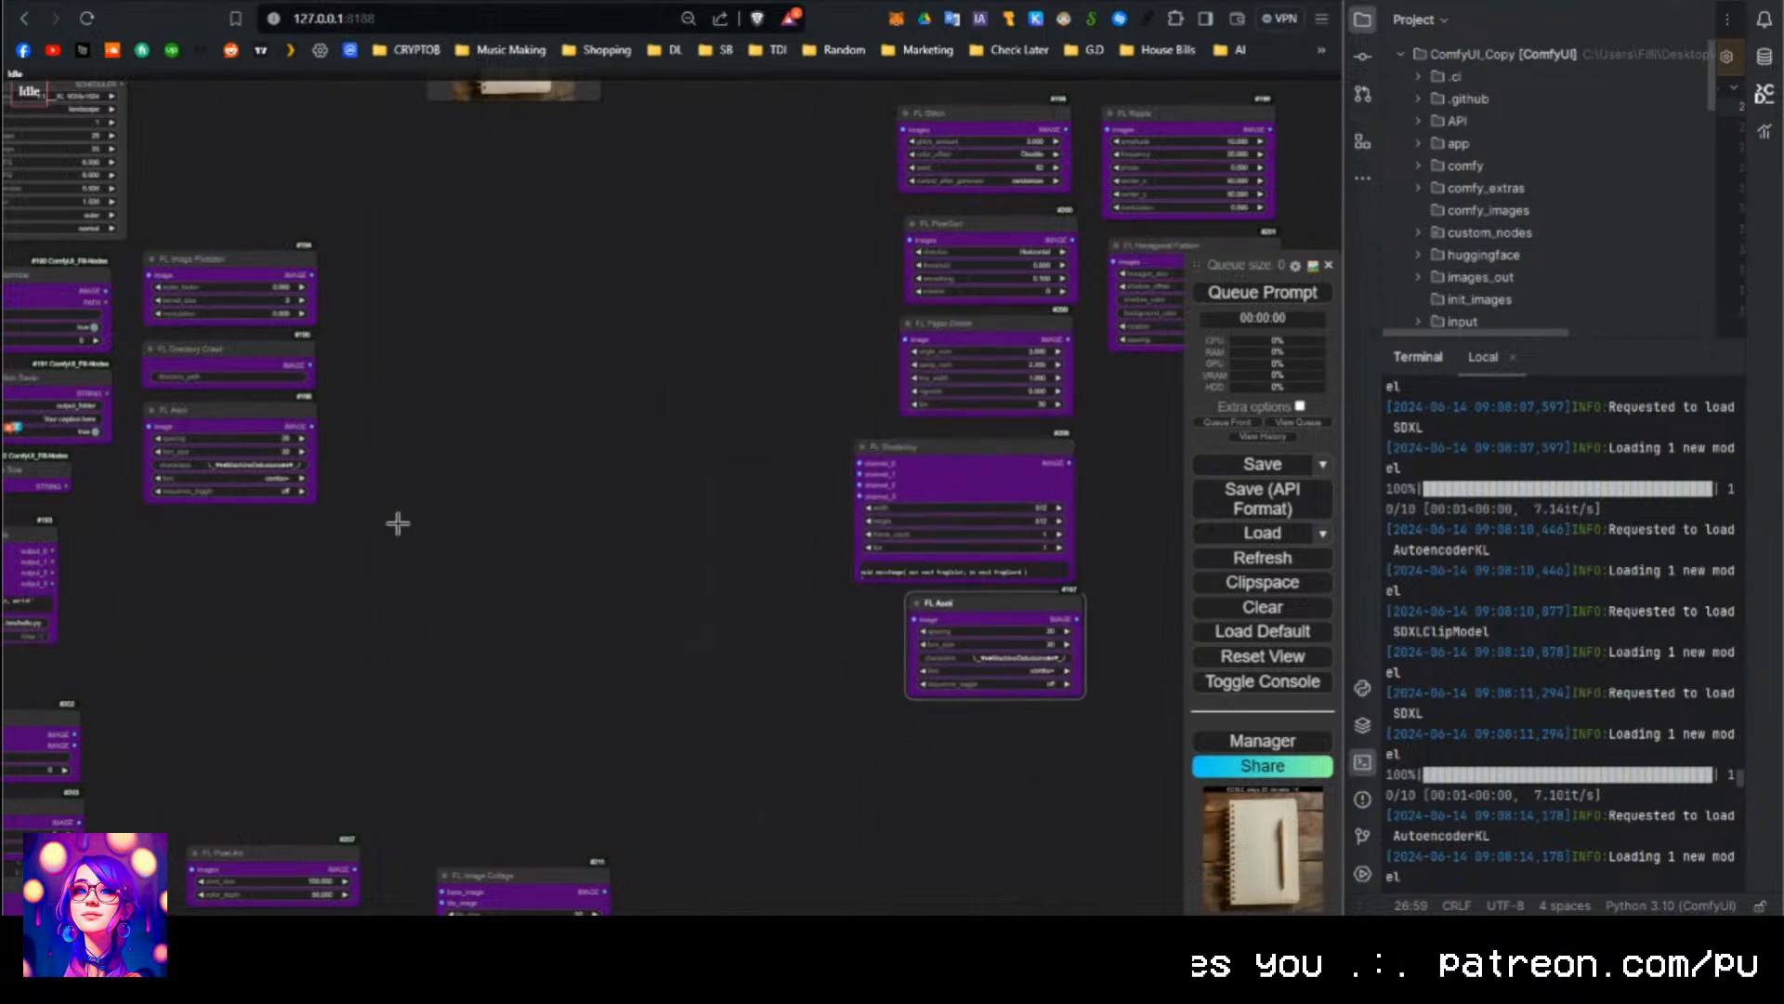
{"action": "key", "text": "Delete"}
{"action": "left_click_drag", "start_coordinate": [232, 410], "coordinate": [1022, 641]}
{"action": "left_click_drag", "start_coordinate": [568, 736], "coordinate": [473, 504]}
{"action": "left_click_drag", "start_coordinate": [399, 646], "coordinate": [847, 498]}
Stack the FL Pixel Art and FL Infinite Zoom nodes below FL Hexagonal Pattern in the second column.
{"action": "left_click", "coordinate": [191, 625]}
{"action": "left_click_drag", "start_coordinate": [190, 625], "coordinate": [1118, 170]}
{"action": "left_click_drag", "start_coordinate": [360, 599], "coordinate": [527, 584]}
{"action": "left_click_drag", "start_coordinate": [632, 552], "coordinate": [360, 648]}
{"action": "left_click_drag", "start_coordinate": [115, 785], "coordinate": [1030, 327]}
{"action": "left_click_drag", "start_coordinate": [383, 596], "coordinate": [1064, 358]}
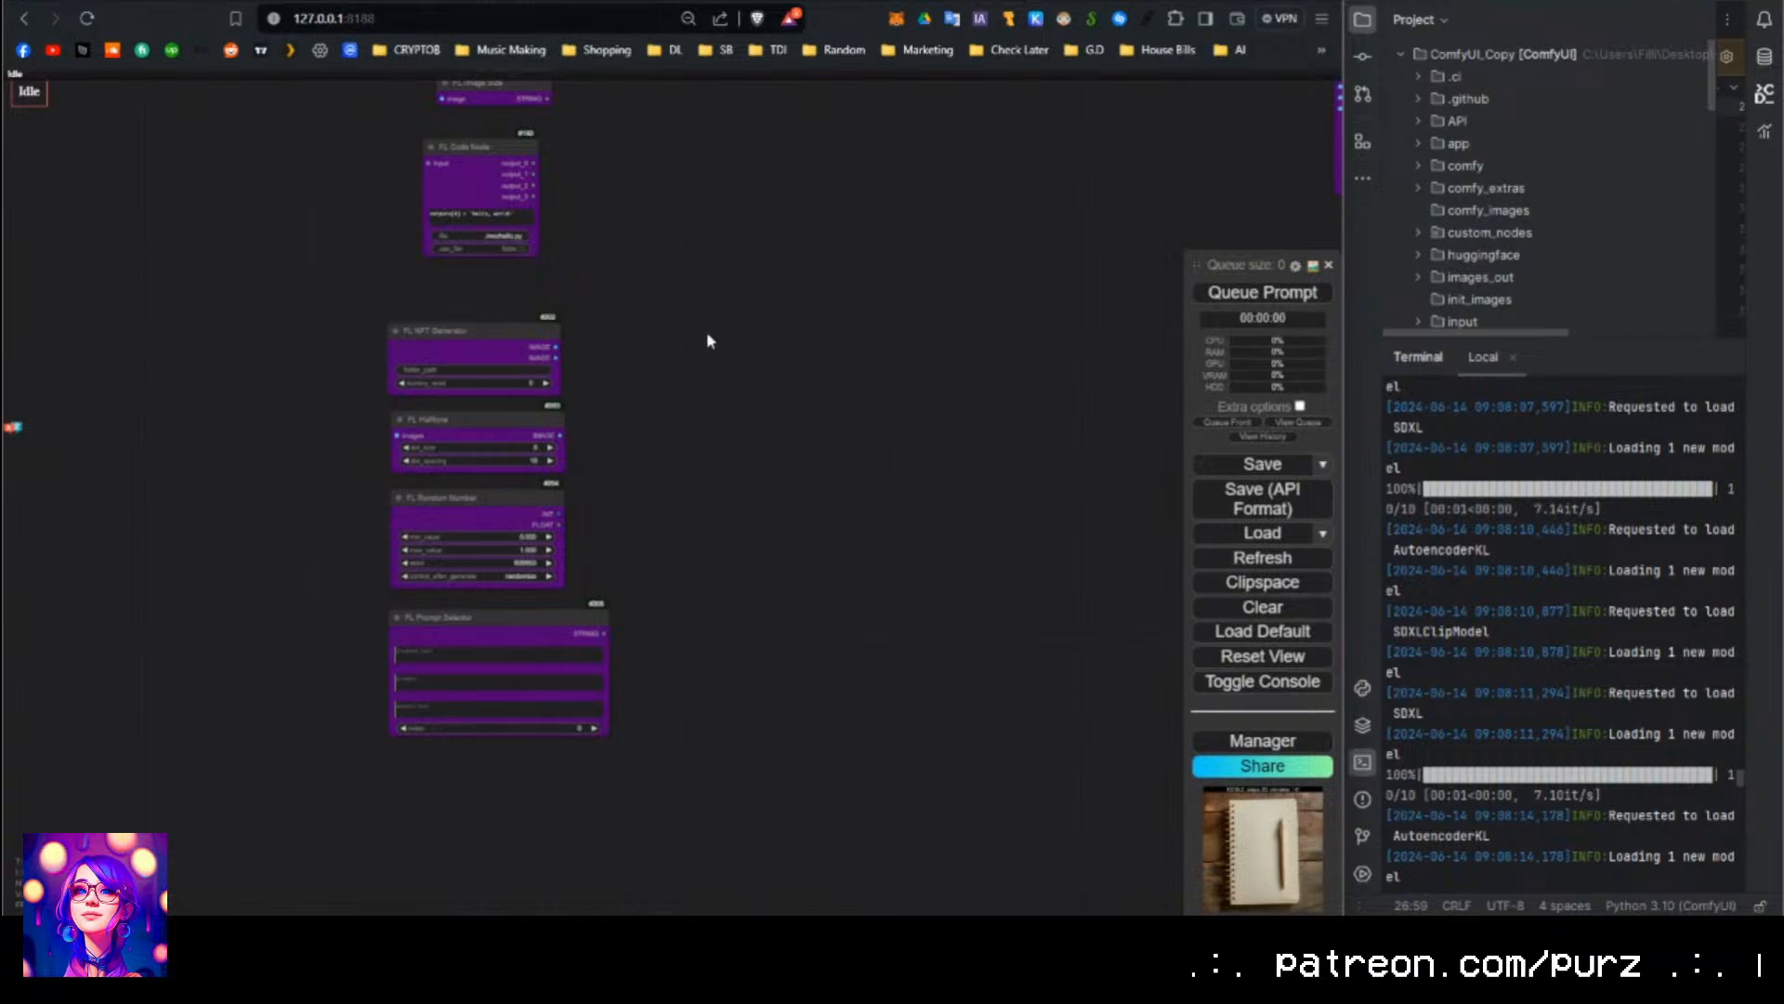
Add the FL Halftone and FL Image Pixelator nodes to the end of the second column, below FL Infinite Zoom.
{"action": "left_click_drag", "start_coordinate": [707, 334], "coordinate": [422, 470]}
{"action": "scroll", "coordinate": [453, 462], "scroll_direction": "down", "scroll_amount": 2}
{"action": "left_click_drag", "start_coordinate": [554, 438], "coordinate": [466, 507]}
{"action": "left_click_drag", "start_coordinate": [181, 588], "coordinate": [1165, 425]}
{"action": "scroll", "coordinate": [279, 470], "scroll_direction": "up", "scroll_amount": 2}
{"action": "left_click_drag", "start_coordinate": [241, 479], "coordinate": [410, 528]}
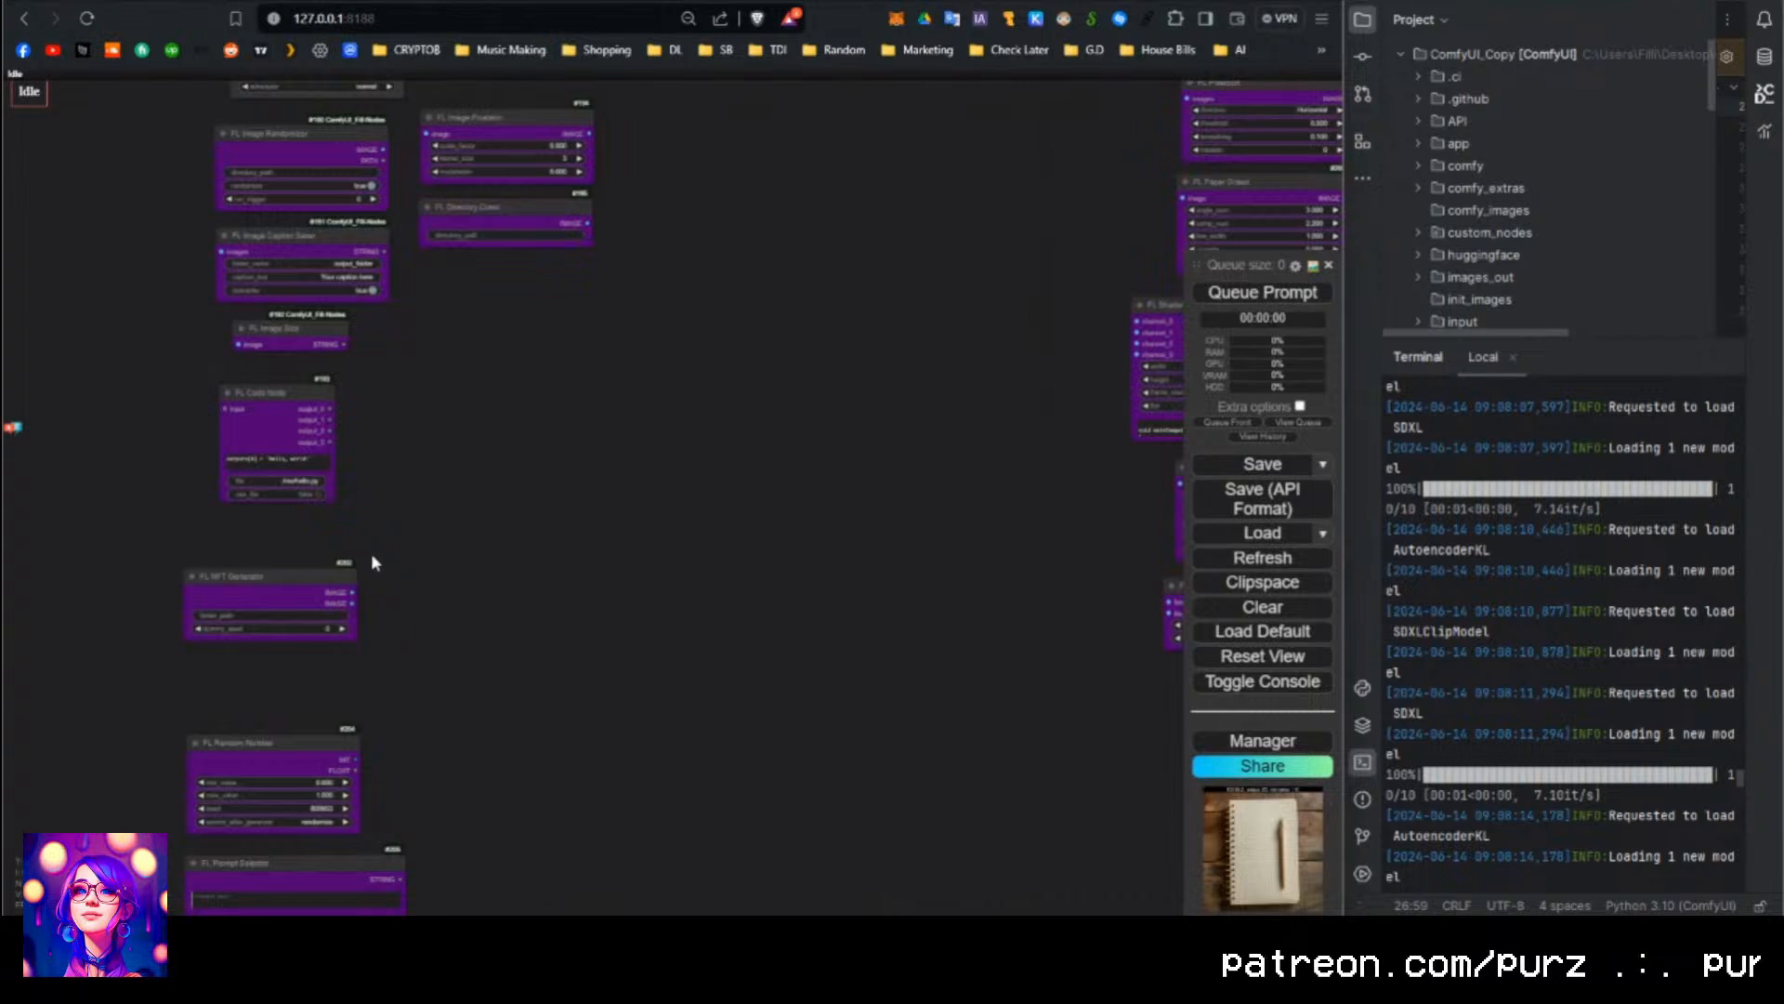
{"action": "left_click_drag", "start_coordinate": [432, 455], "coordinate": [437, 570]}
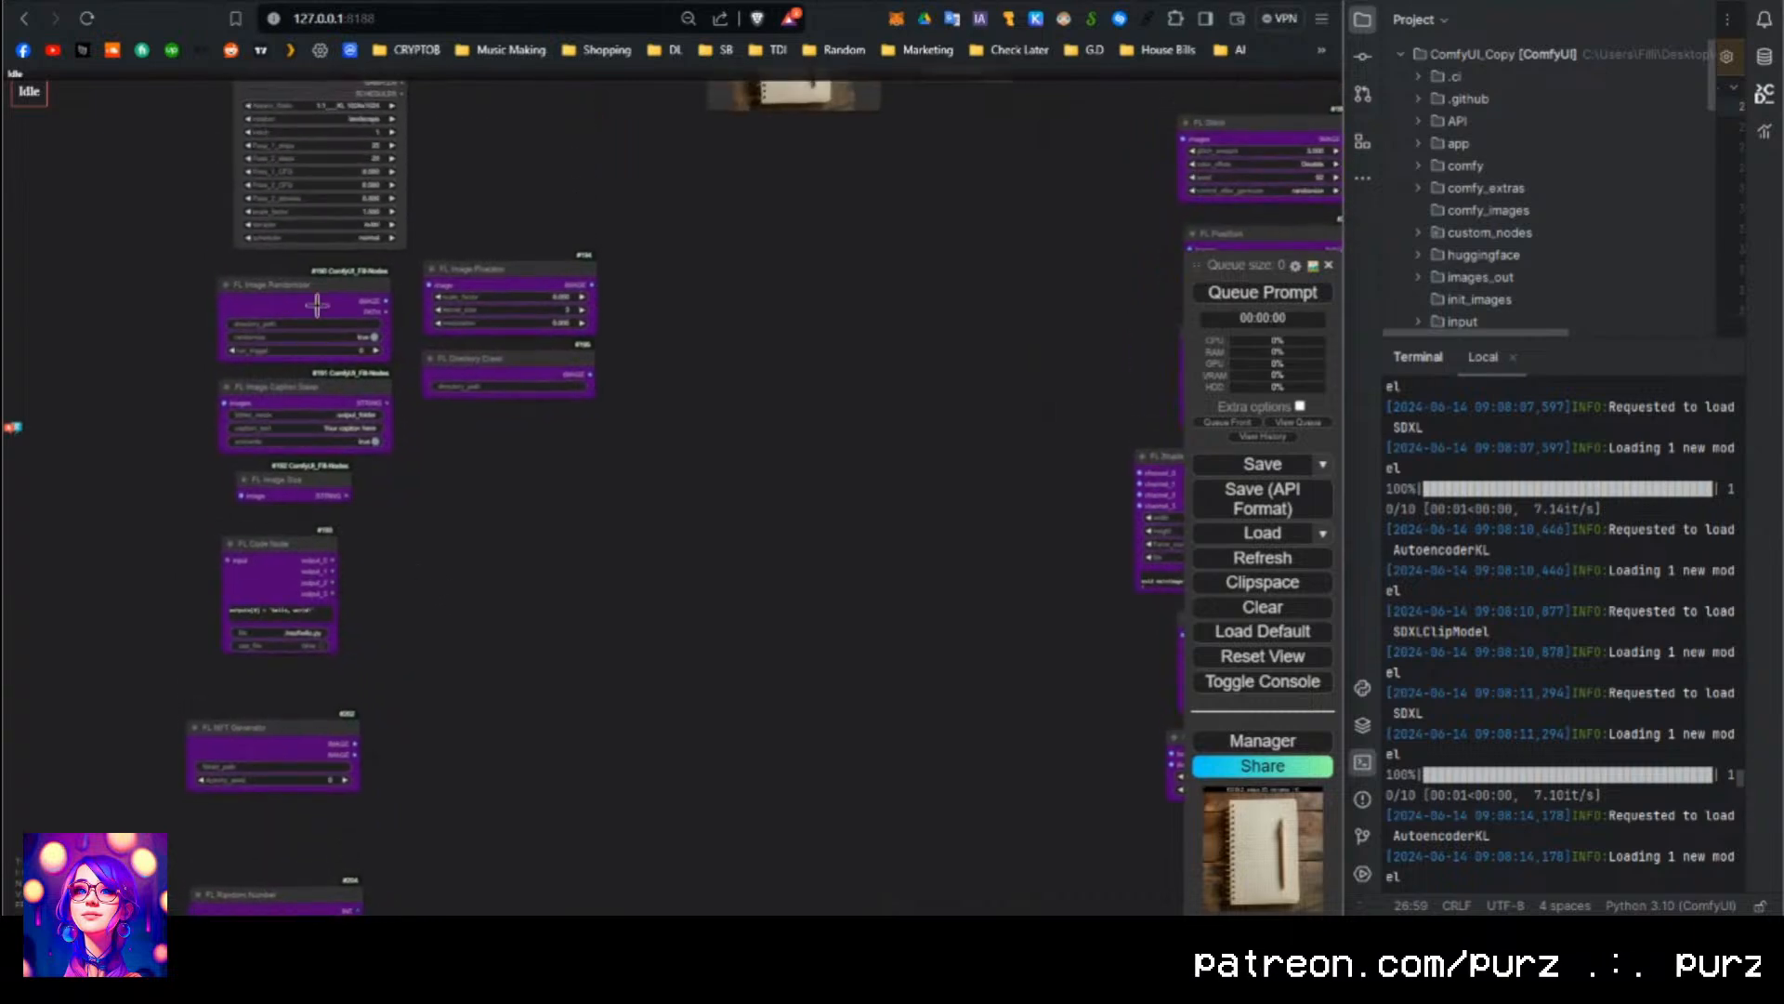
{"action": "scroll", "coordinate": [694, 450], "scroll_direction": "down", "scroll_amount": 4}
{"action": "left_click_drag", "start_coordinate": [717, 432], "coordinate": [206, 499]}
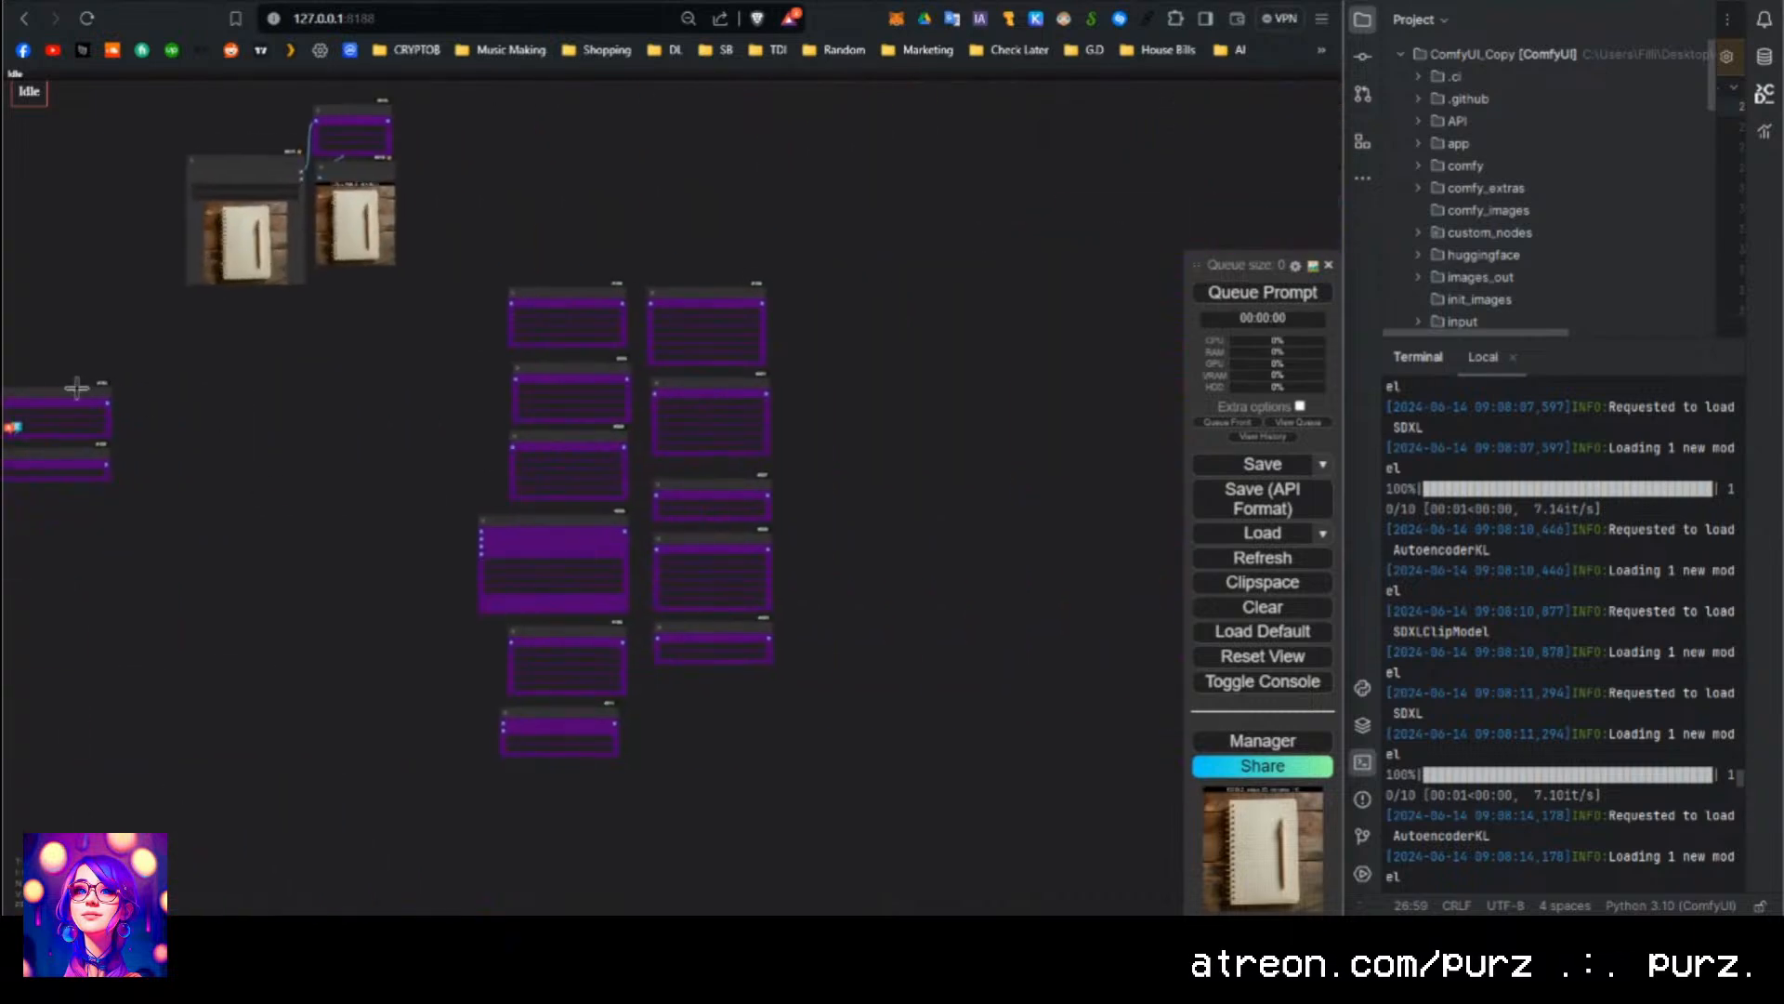
{"action": "left_click_drag", "start_coordinate": [703, 650], "coordinate": [701, 706]}
{"action": "scroll", "coordinate": [531, 412], "scroll_direction": "up", "scroll_amount": 3}
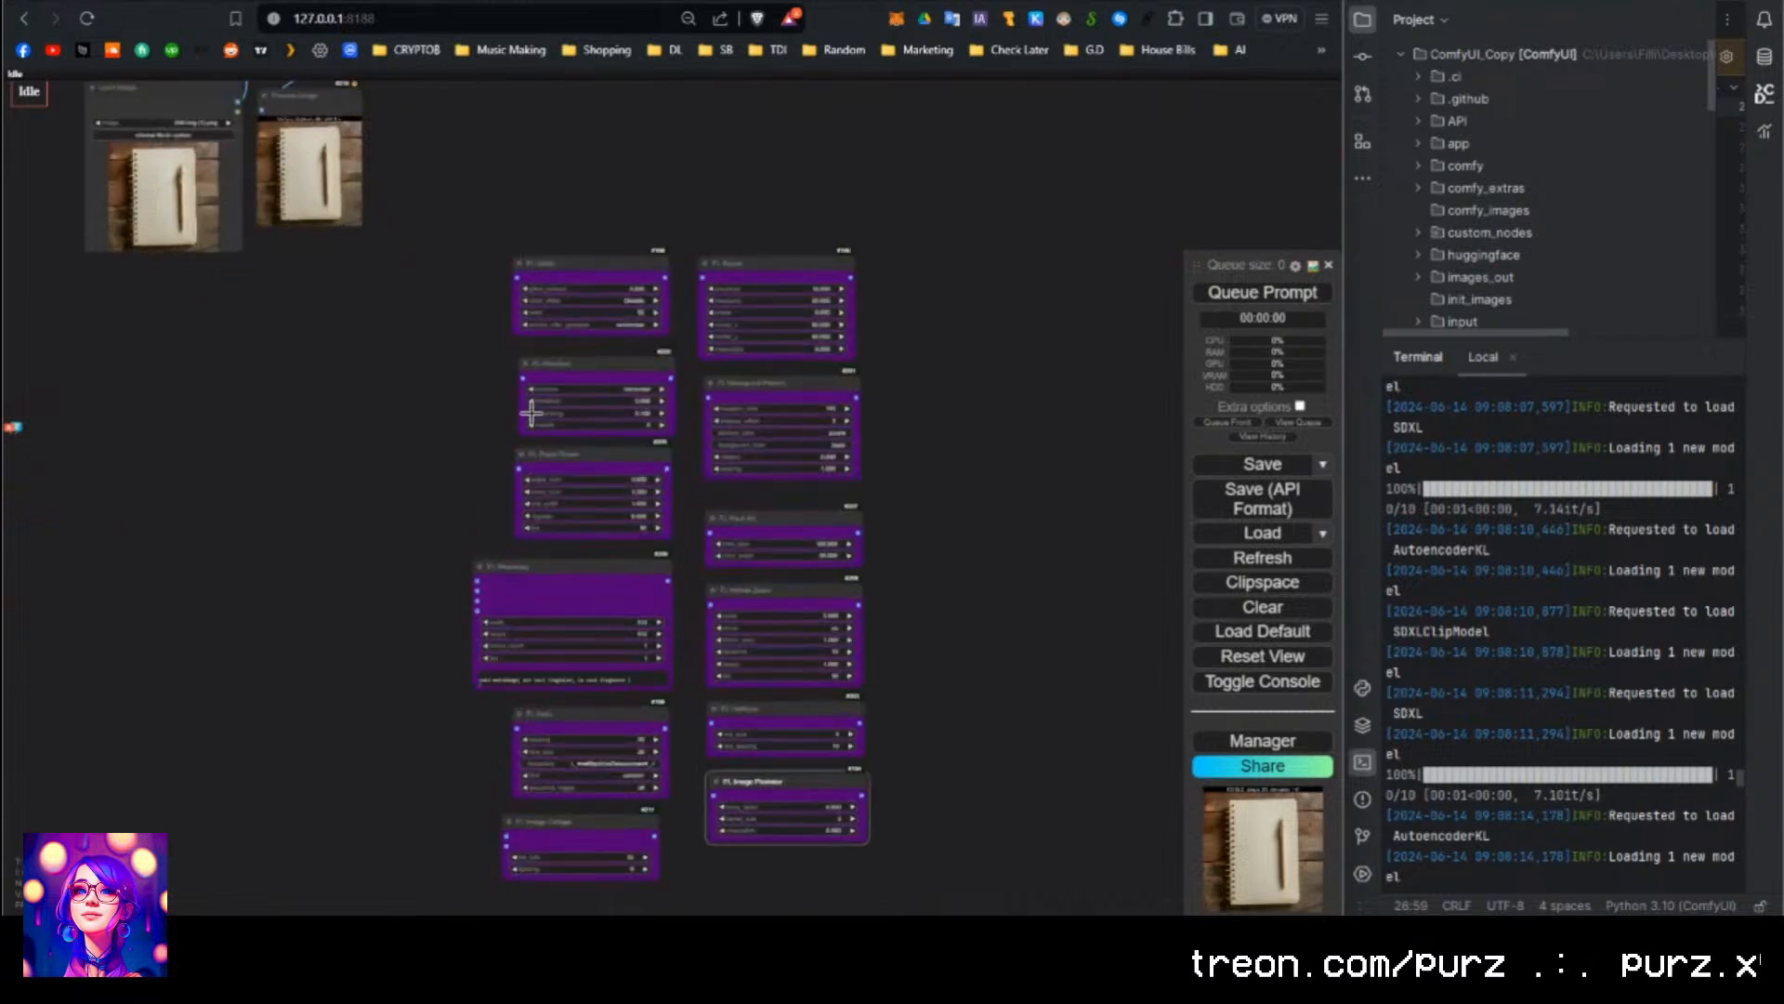
Place the Load Image node beside the effect columns and connect its image output to FL Glitch, FL PixelSort and FL Paper Drawn.
{"action": "scroll", "coordinate": [930, 383], "scroll_direction": "up", "scroll_amount": 1}
{"action": "left_click_drag", "start_coordinate": [945, 412], "coordinate": [982, 506]}
{"action": "left_click_drag", "start_coordinate": [182, 131], "coordinate": [238, 451]}
{"action": "left_click_drag", "start_coordinate": [439, 429], "coordinate": [381, 300]}
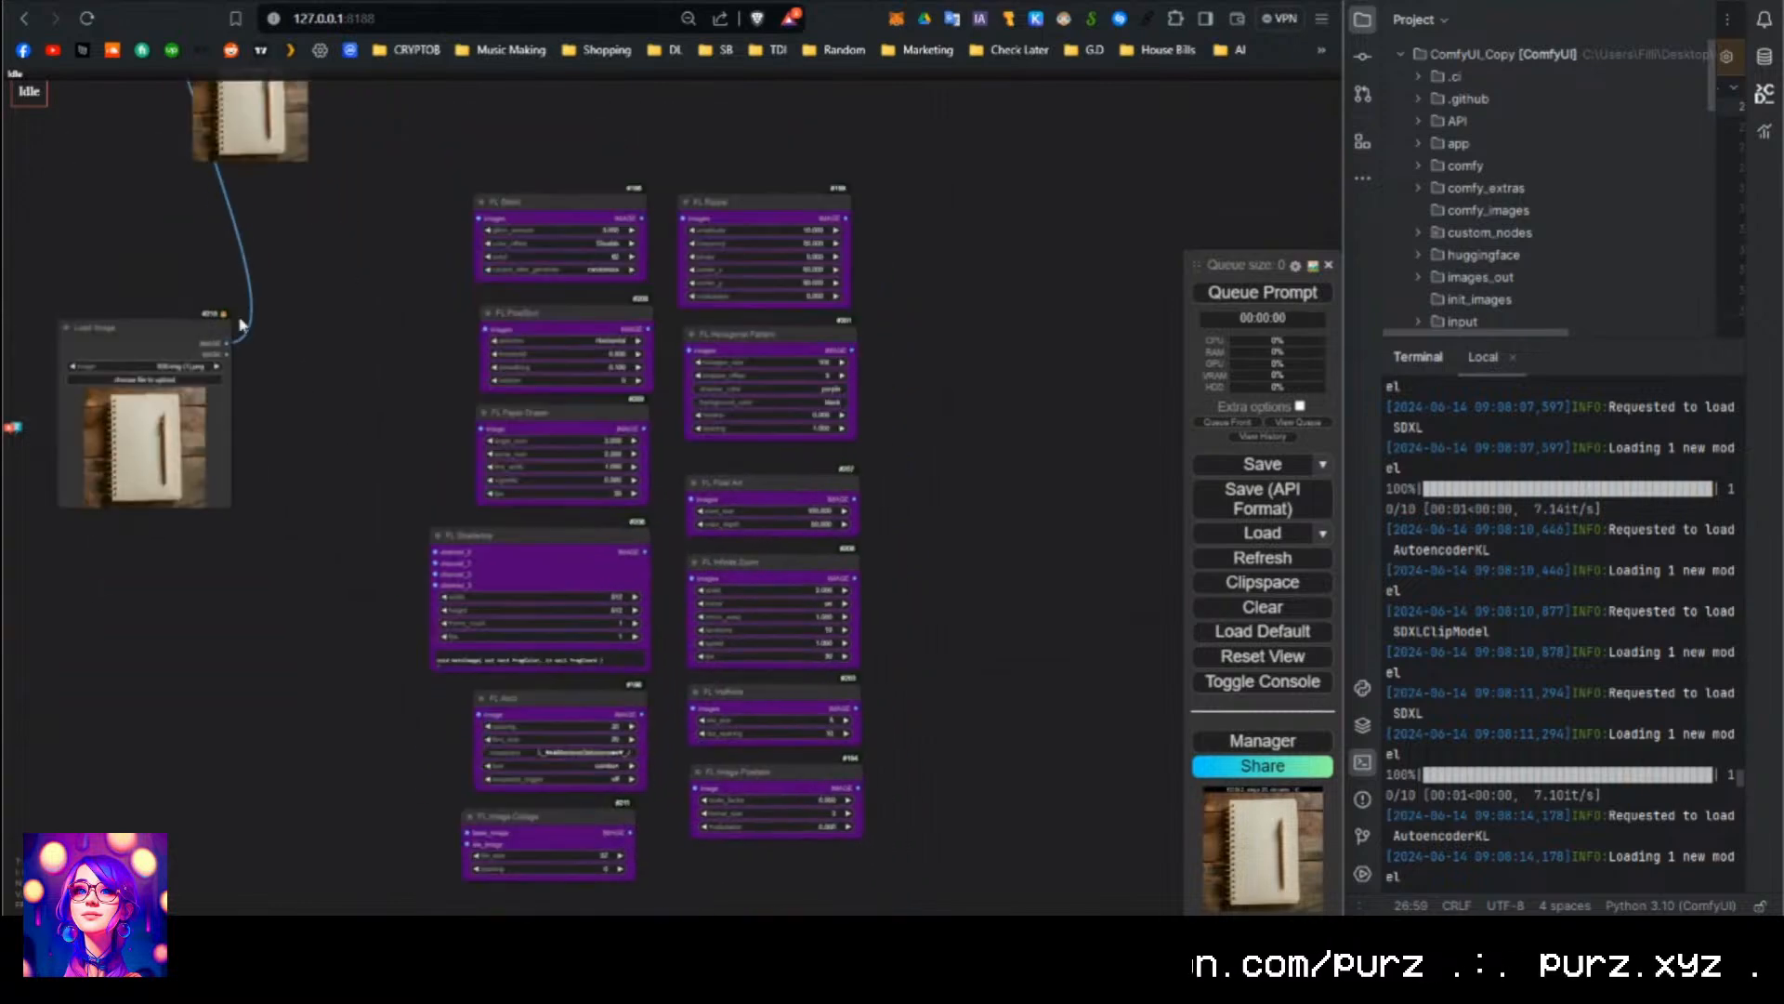
{"action": "left_click_drag", "start_coordinate": [221, 339], "coordinate": [477, 219]}
{"action": "left_click_drag", "start_coordinate": [226, 342], "coordinate": [609, 358]}
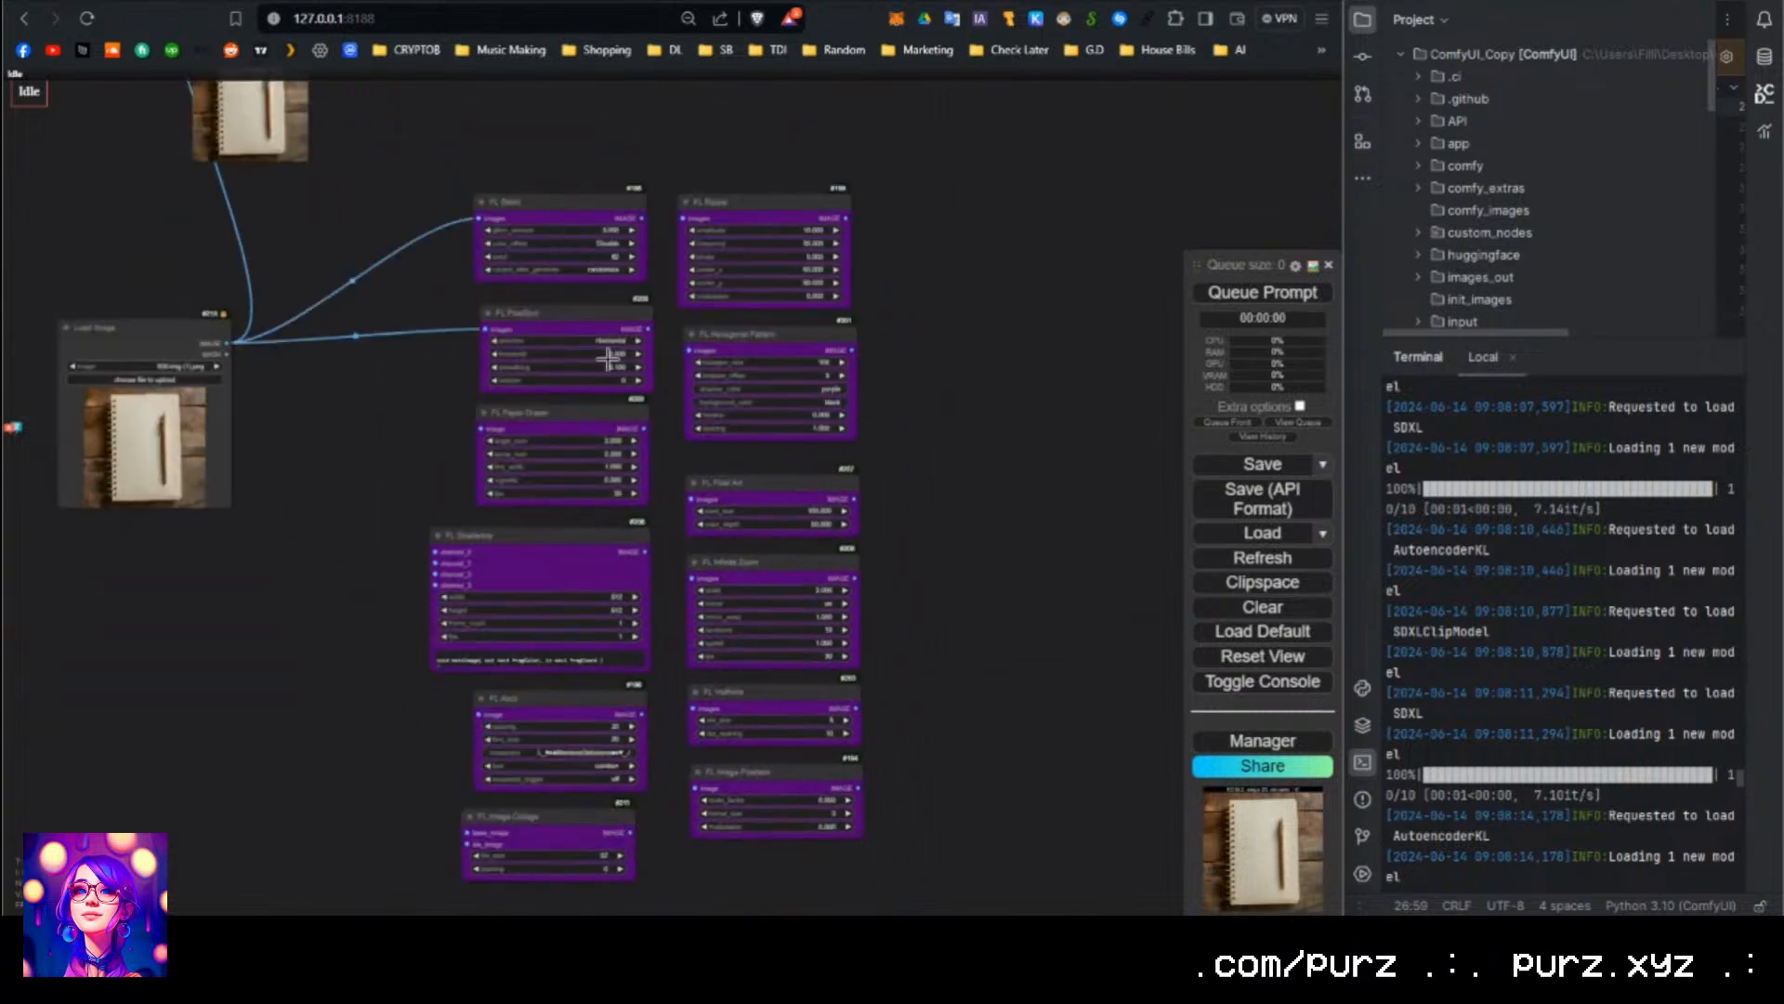
{"action": "left_click_drag", "start_coordinate": [223, 349], "coordinate": [565, 441]}
{"action": "mouse_move", "coordinate": [231, 352]}
{"action": "left_mouse_down"}
{"action": "mouse_move", "coordinate": [567, 449]}
{"action": "mouse_move", "coordinate": [520, 457]}
{"action": "left_mouse_up"}
Connect the Load Image output to FL Ascii and to both the base_image and tile_image inputs of FL Image Collage.
{"action": "left_click_drag", "start_coordinate": [226, 342], "coordinate": [478, 713]}
{"action": "left_click_drag", "start_coordinate": [230, 344], "coordinate": [554, 815]}
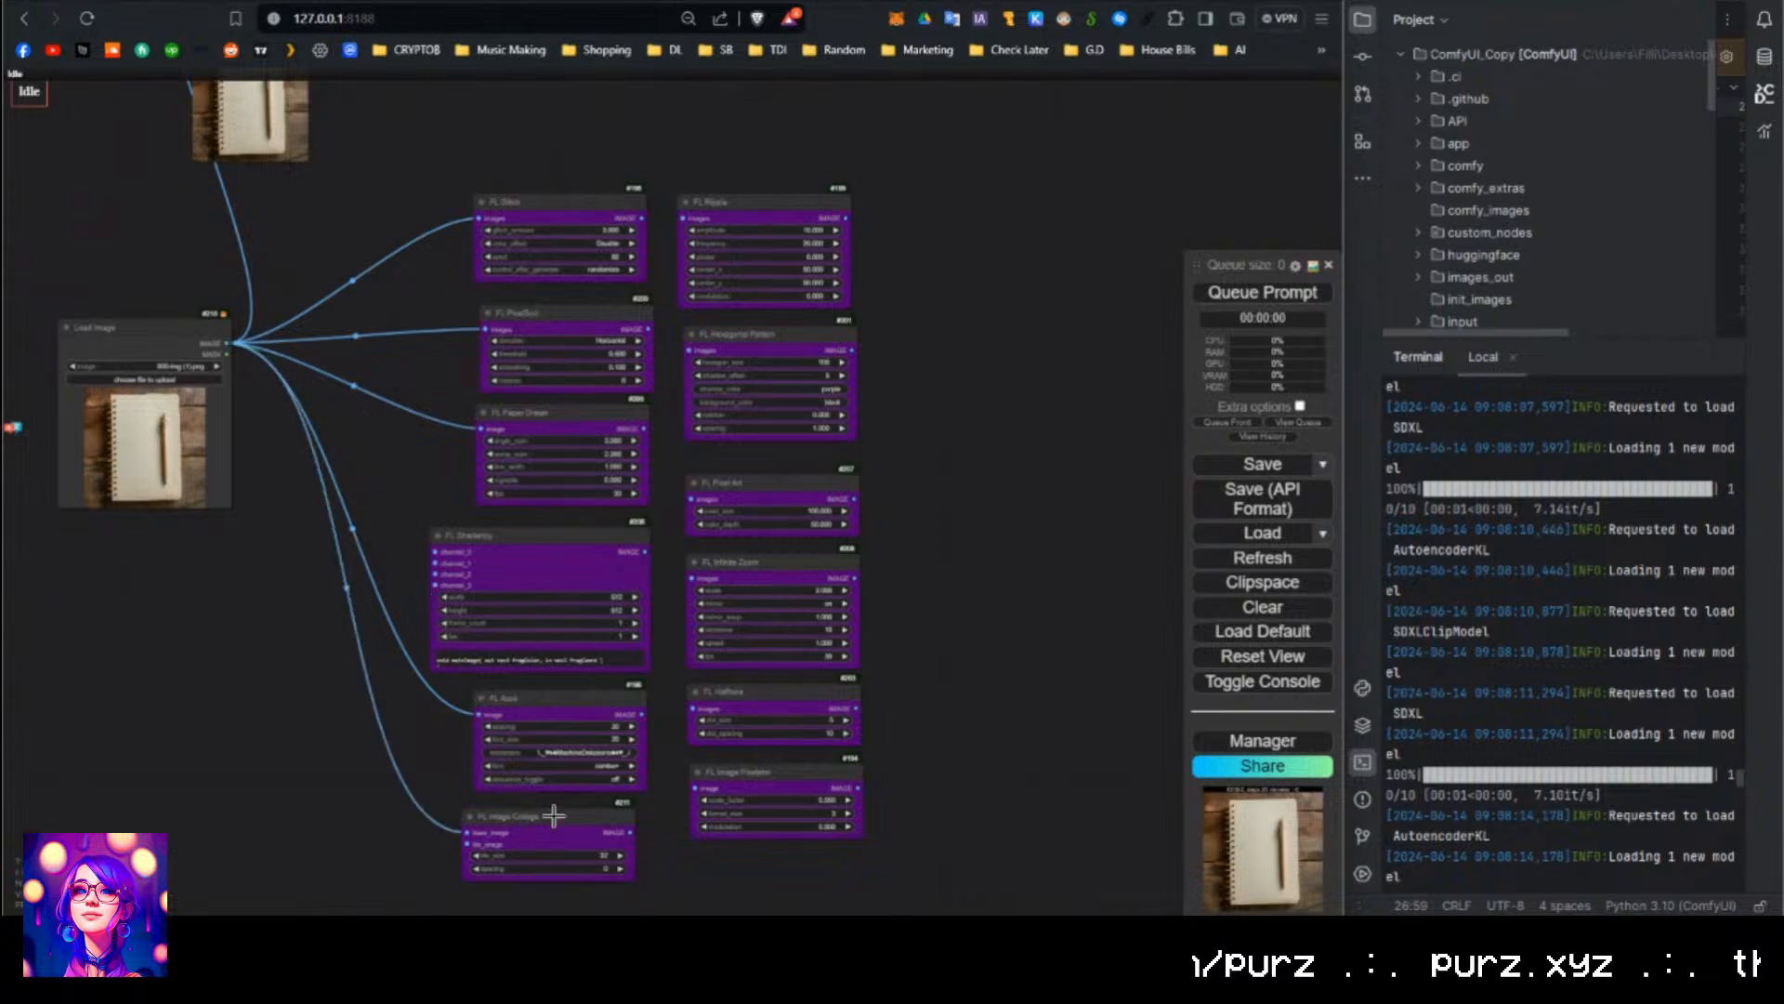
{"action": "left_click_drag", "start_coordinate": [226, 342], "coordinate": [467, 844]}
Connect the Load Image output to FL Ripple, FL Hexagonal Pattern, FL Pixel Art and FL Infinite Zoom.
{"action": "left_click_drag", "start_coordinate": [230, 343], "coordinate": [702, 362]}
{"action": "left_click_drag", "start_coordinate": [434, 394], "coordinate": [766, 502]}
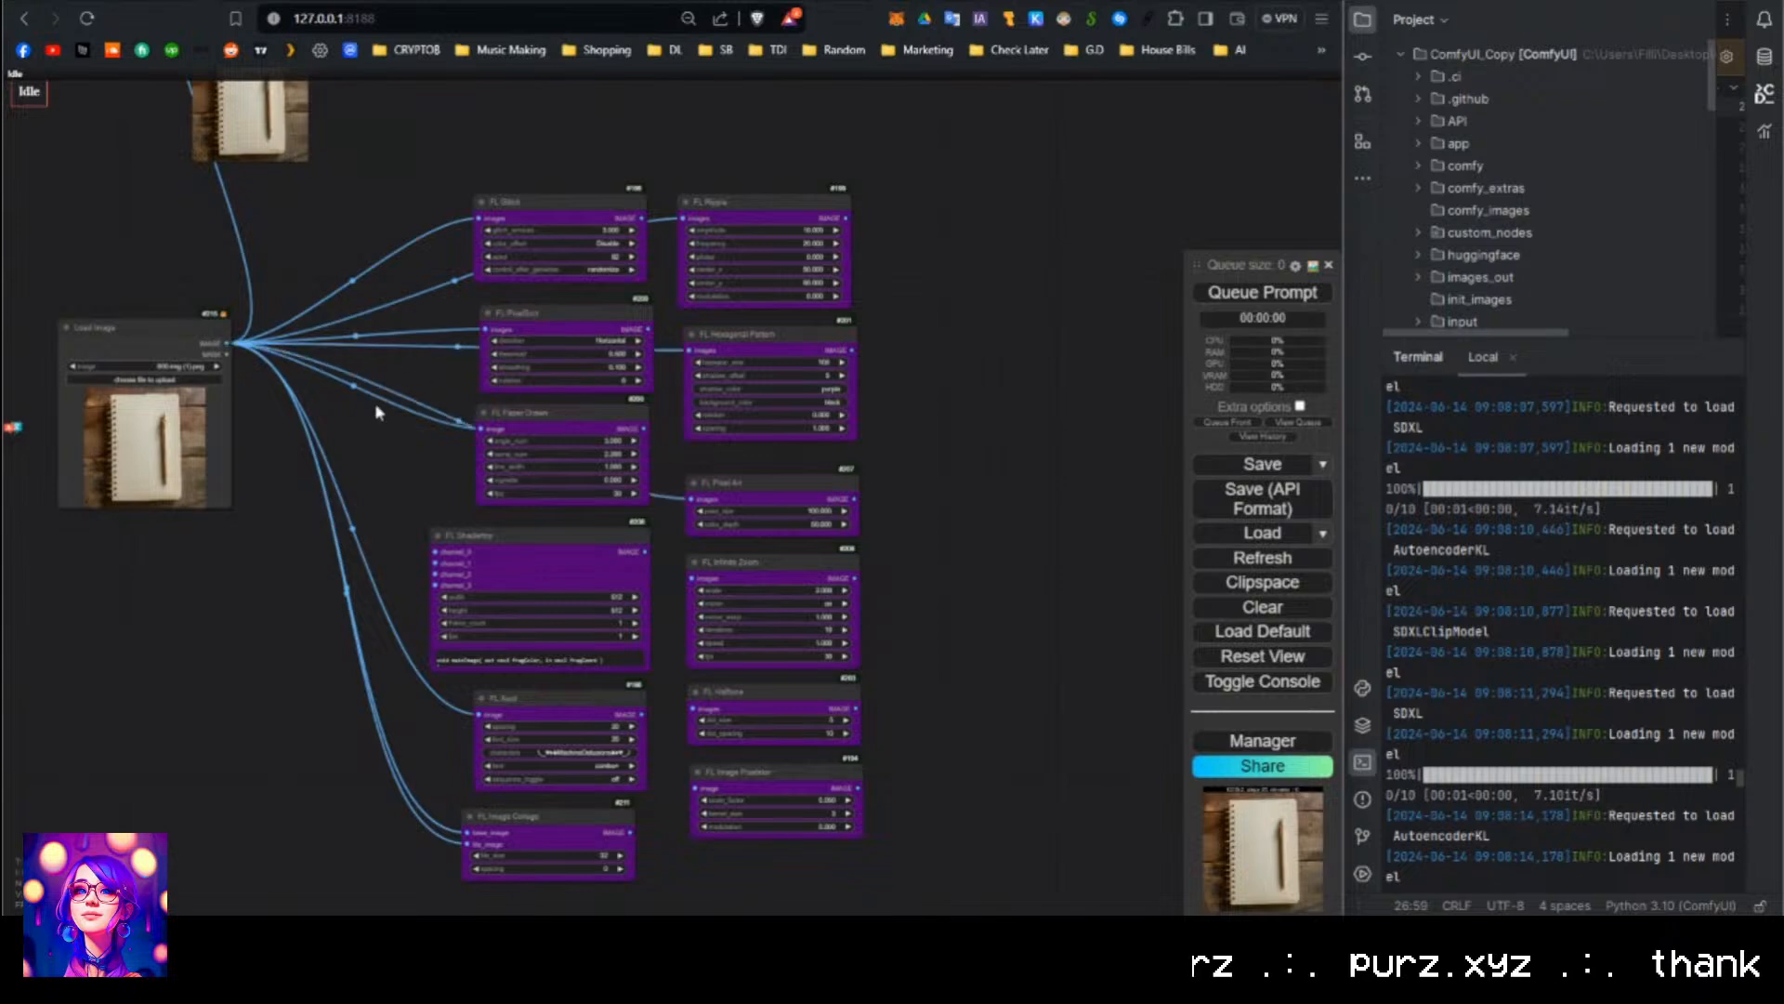
{"action": "left_click_drag", "start_coordinate": [225, 344], "coordinate": [692, 578]}
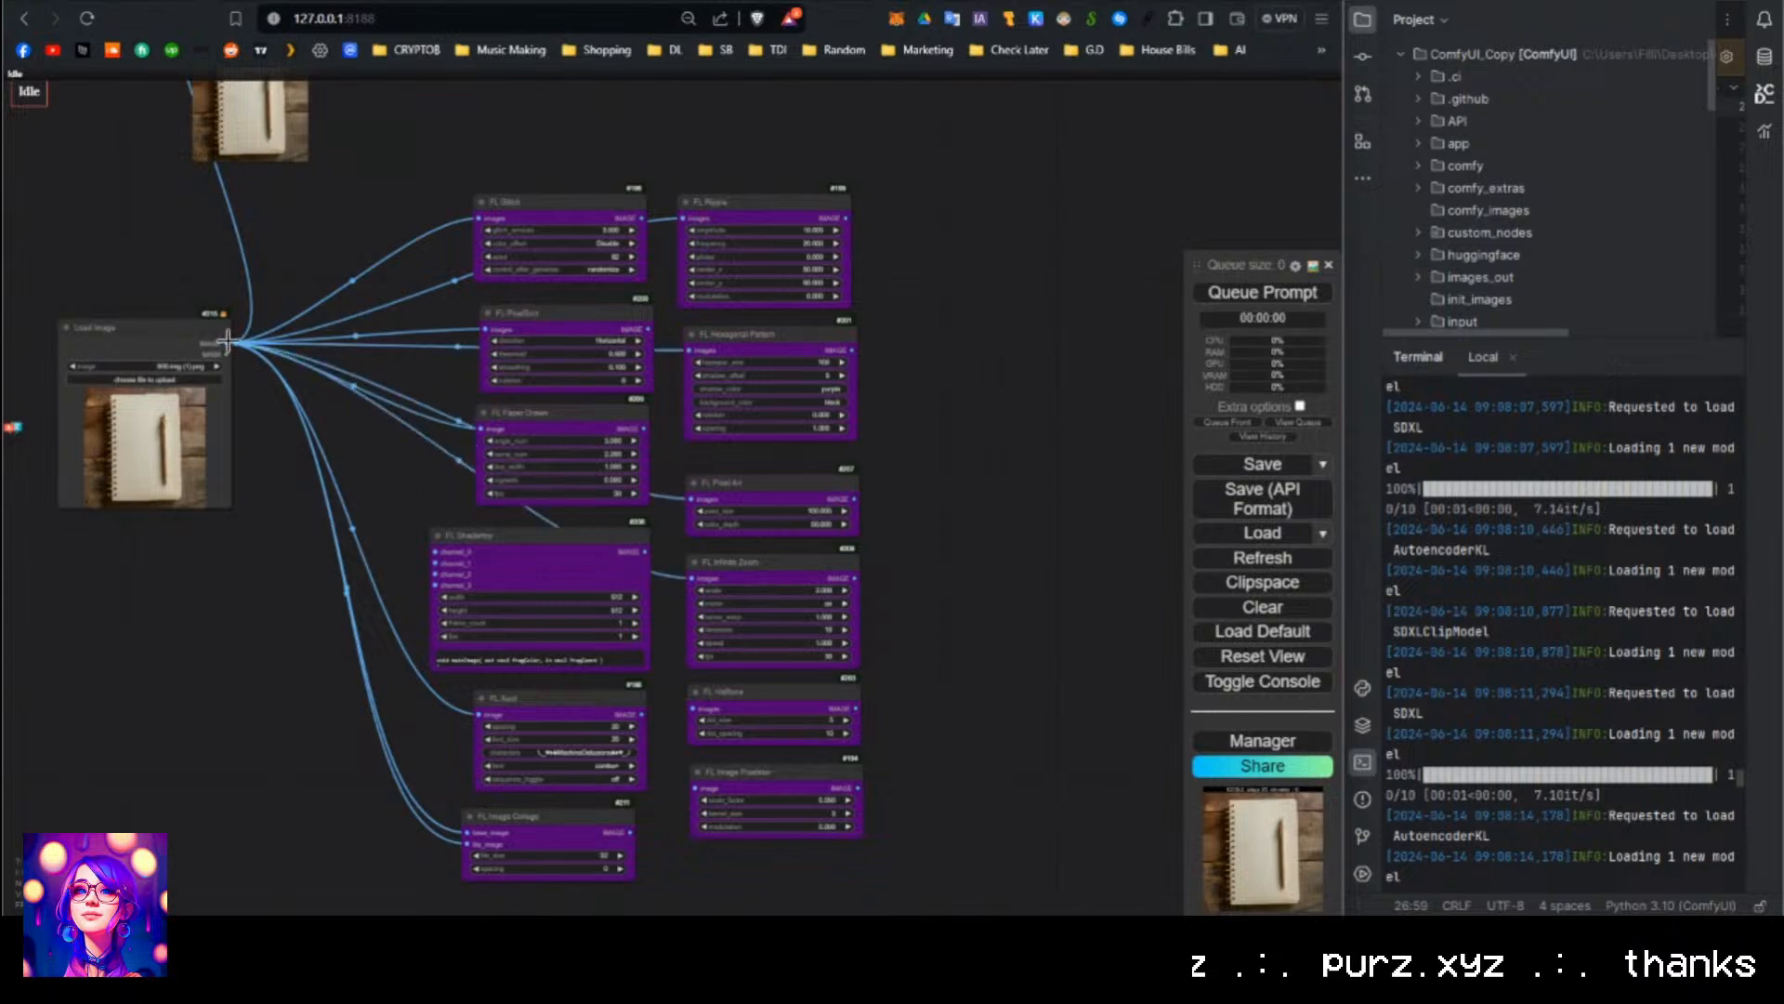
{"action": "left_click_drag", "start_coordinate": [915, 393], "coordinate": [761, 262]}
{"action": "left_click_drag", "start_coordinate": [639, 558], "coordinate": [949, 426]}
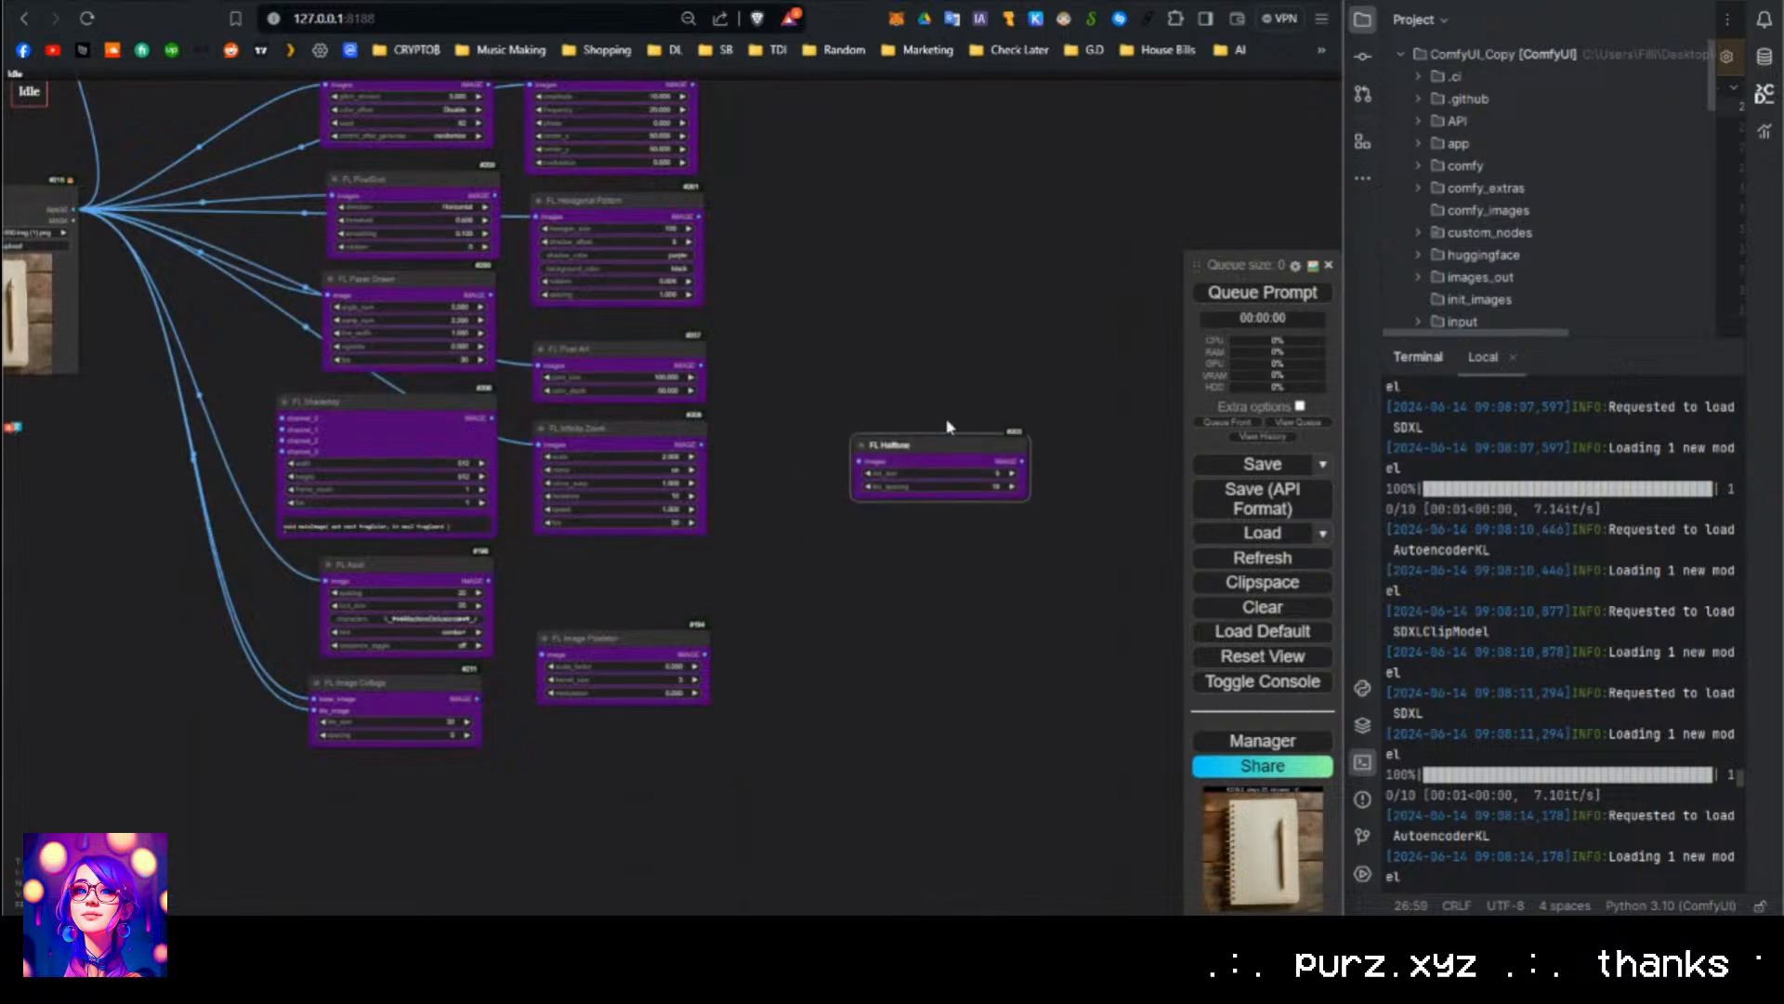
{"action": "left_click_drag", "start_coordinate": [847, 210], "coordinate": [1069, 344]}
{"action": "left_click_drag", "start_coordinate": [944, 351], "coordinate": [790, 307]}
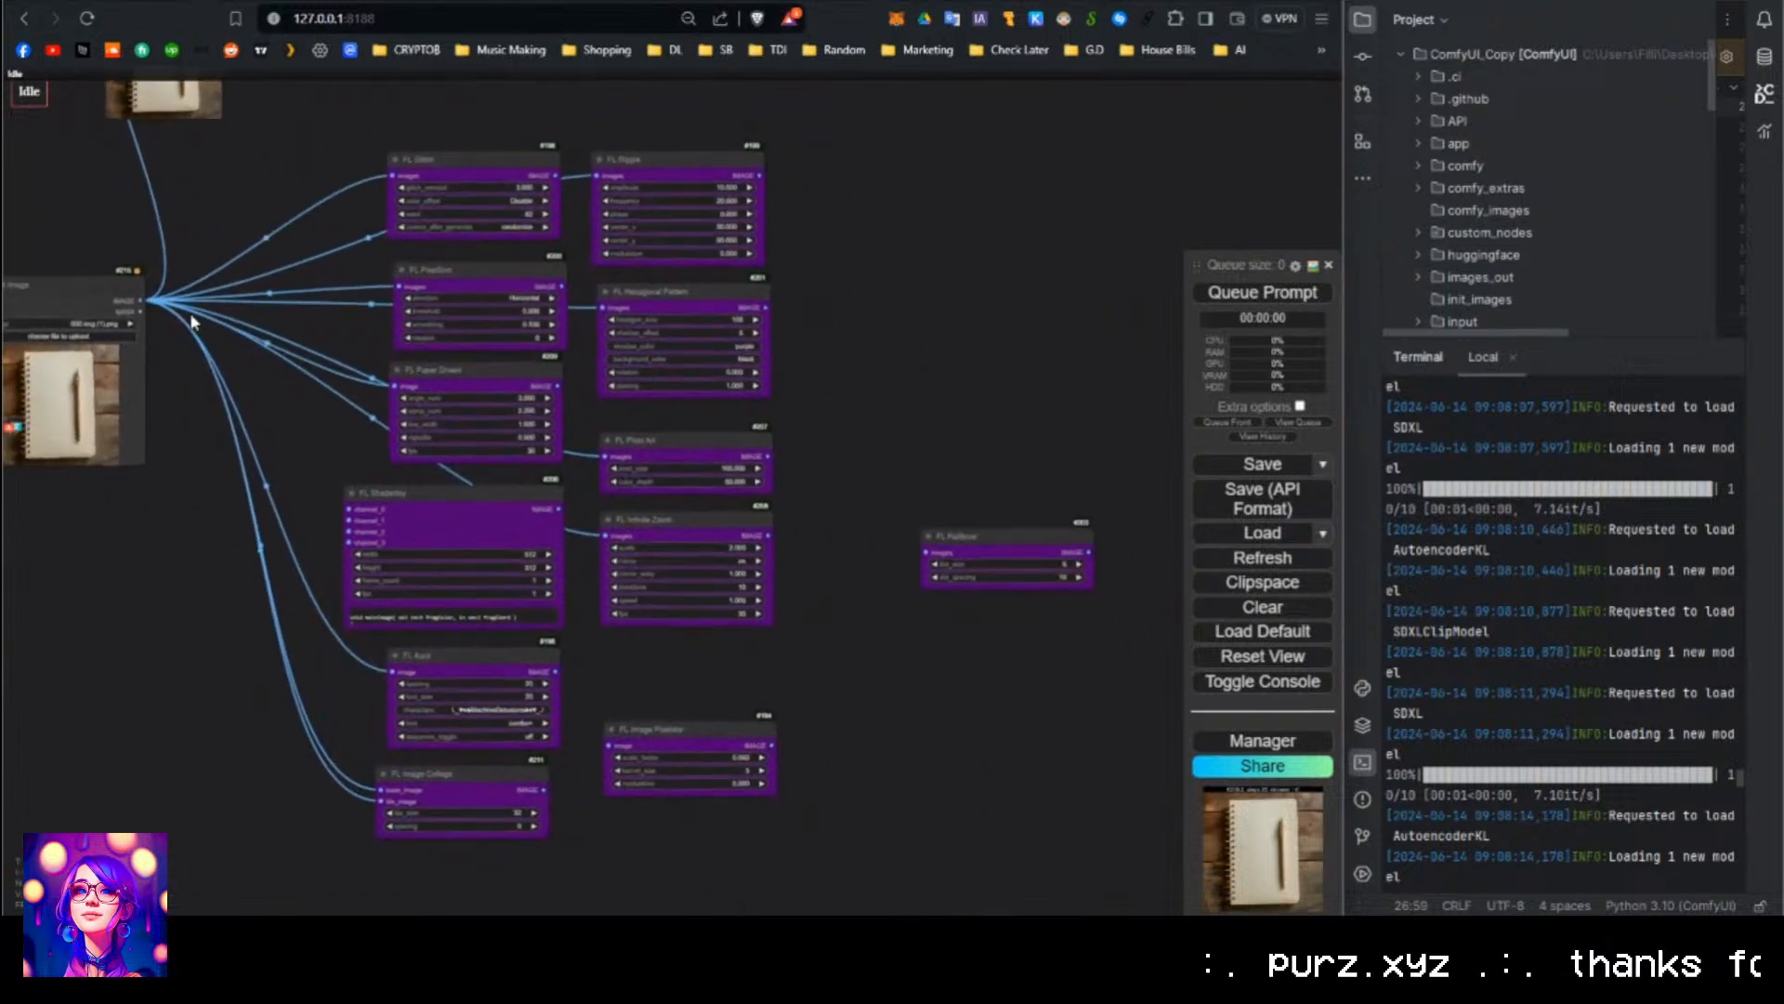
{"action": "left_click_drag", "start_coordinate": [272, 411], "coordinate": [876, 381]}
{"action": "left_click", "coordinate": [837, 312]}
{"action": "left_click_drag", "start_coordinate": [955, 523], "coordinate": [893, 278]}
Connect the Load Image output to the FL Halftone and FL Image Pixelator nodes.
{"action": "left_click_drag", "start_coordinate": [140, 300], "coordinate": [681, 653]}
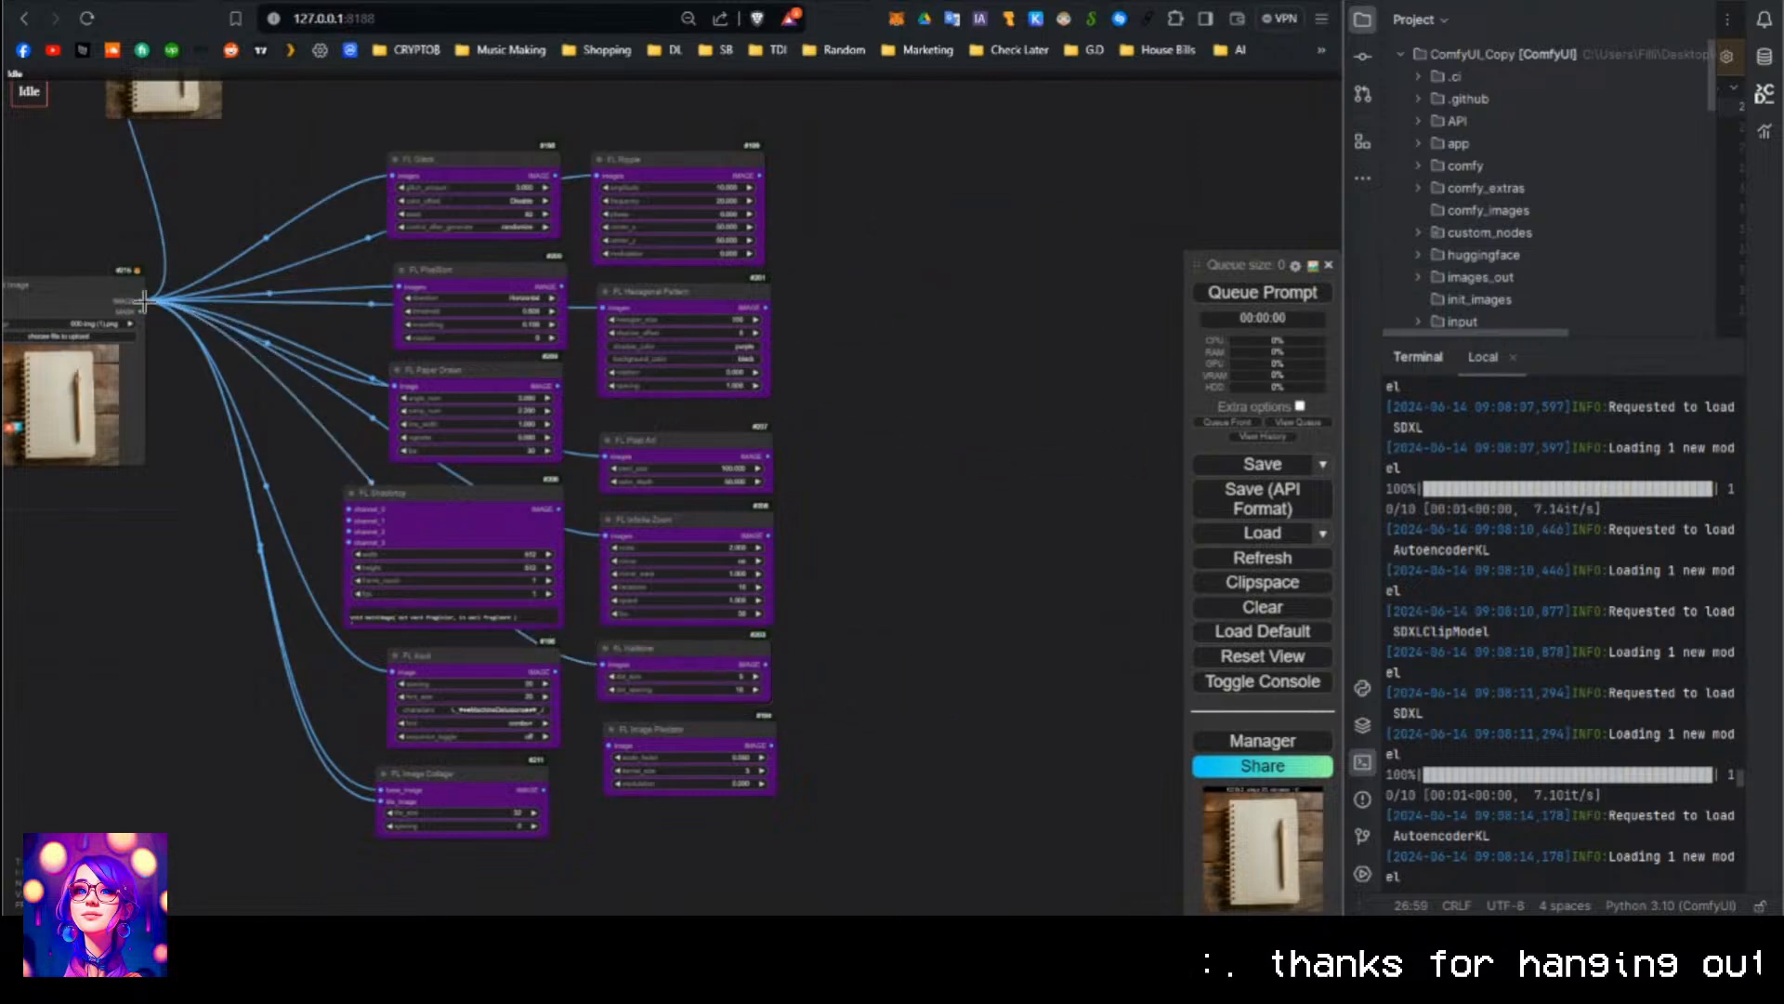
{"action": "left_click_drag", "start_coordinate": [144, 301], "coordinate": [609, 746]}
{"action": "left_click_drag", "start_coordinate": [808, 548], "coordinate": [819, 539]}
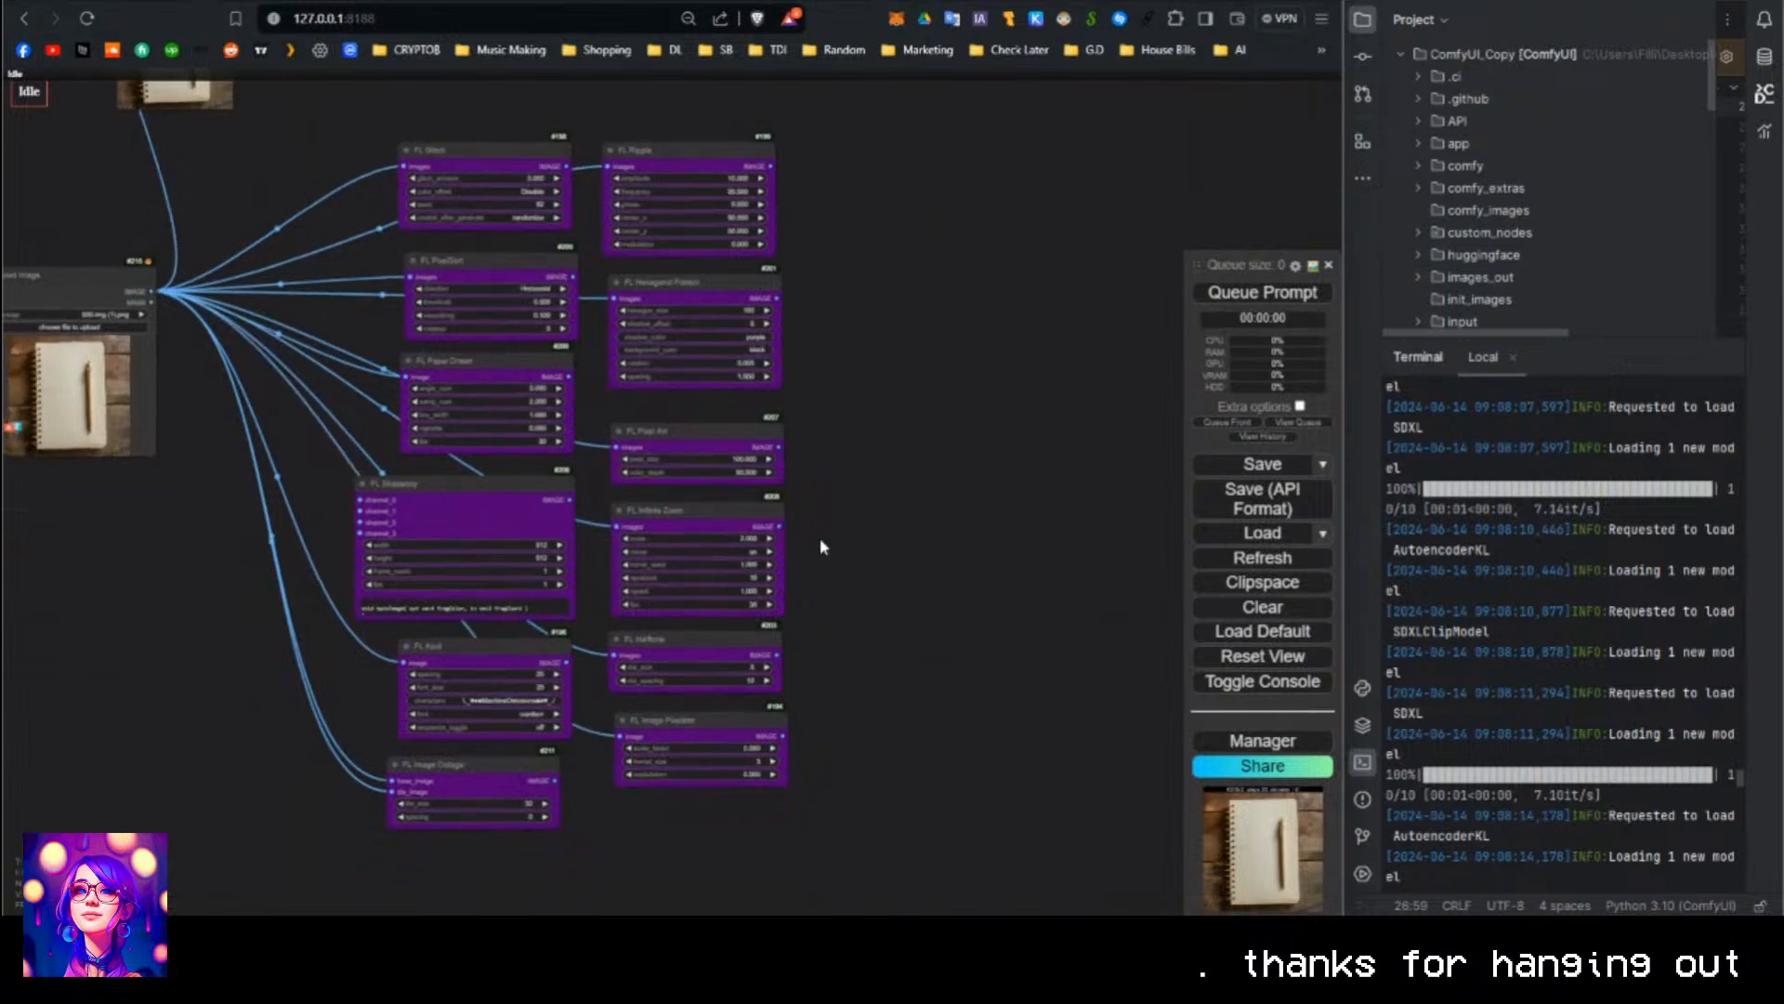
Search the nodes for "ksam" and add a KSampler in the empty area beside the effect columns.
{"action": "double_click", "coordinate": [907, 482]}
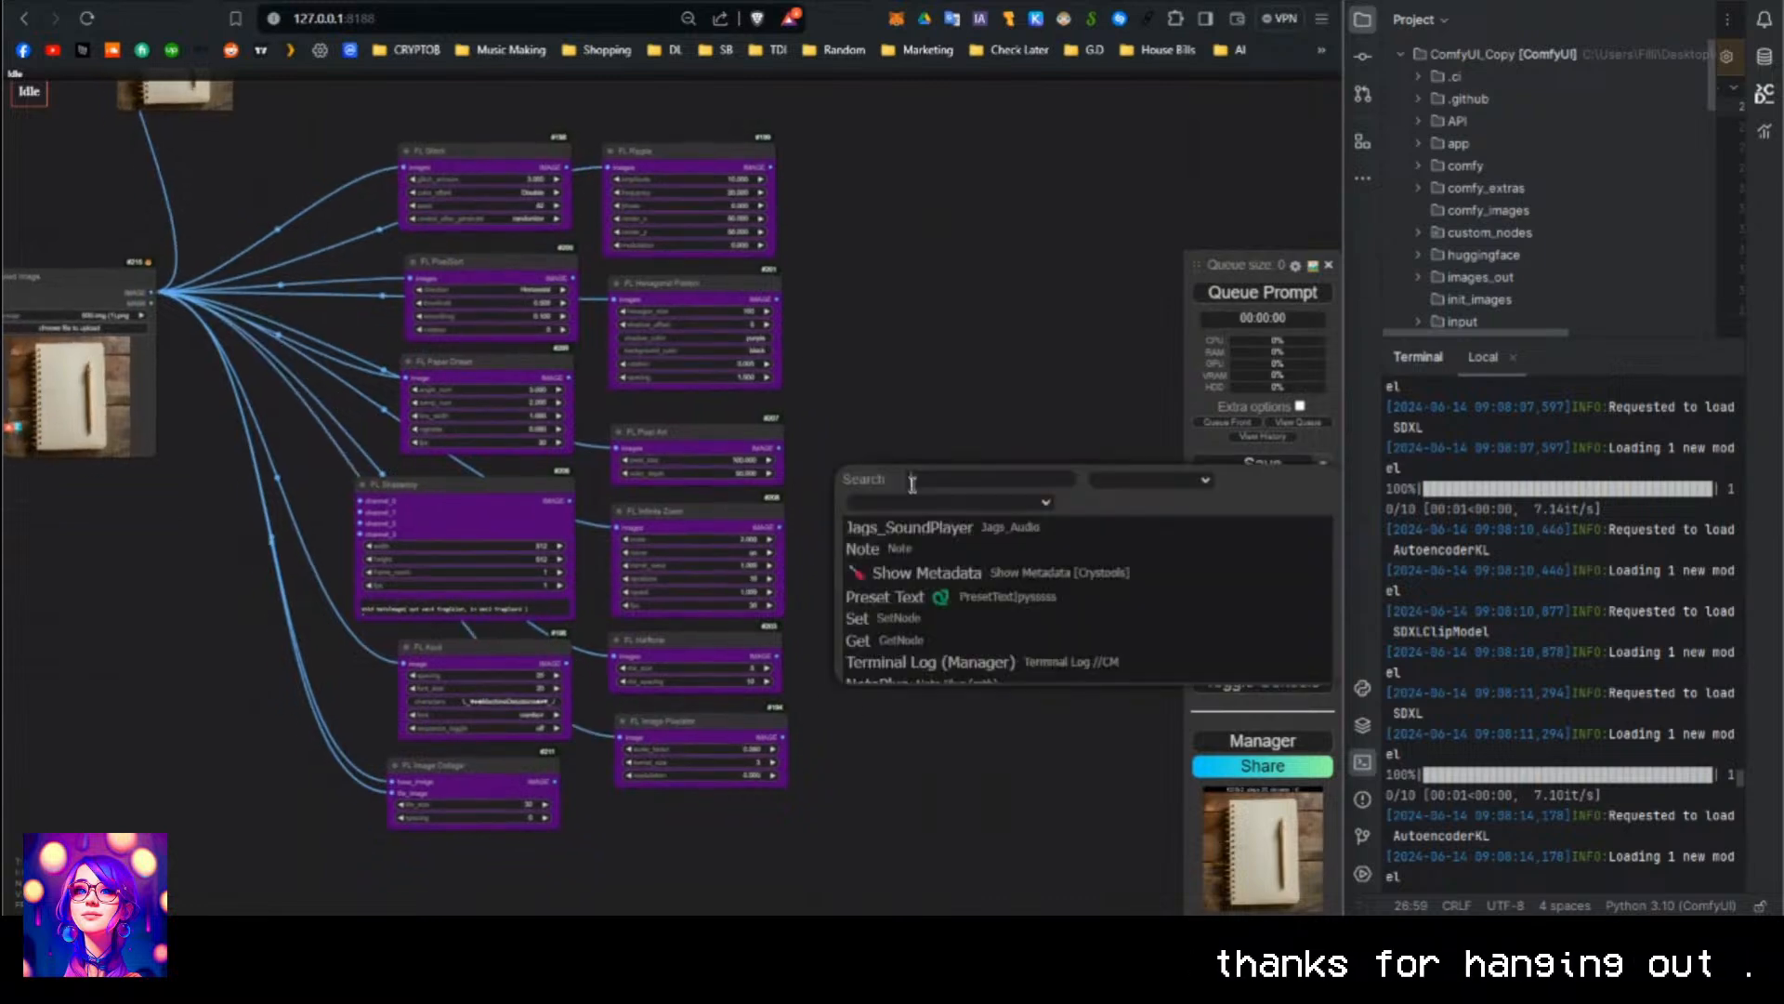
{"action": "type", "text": "ksam"}
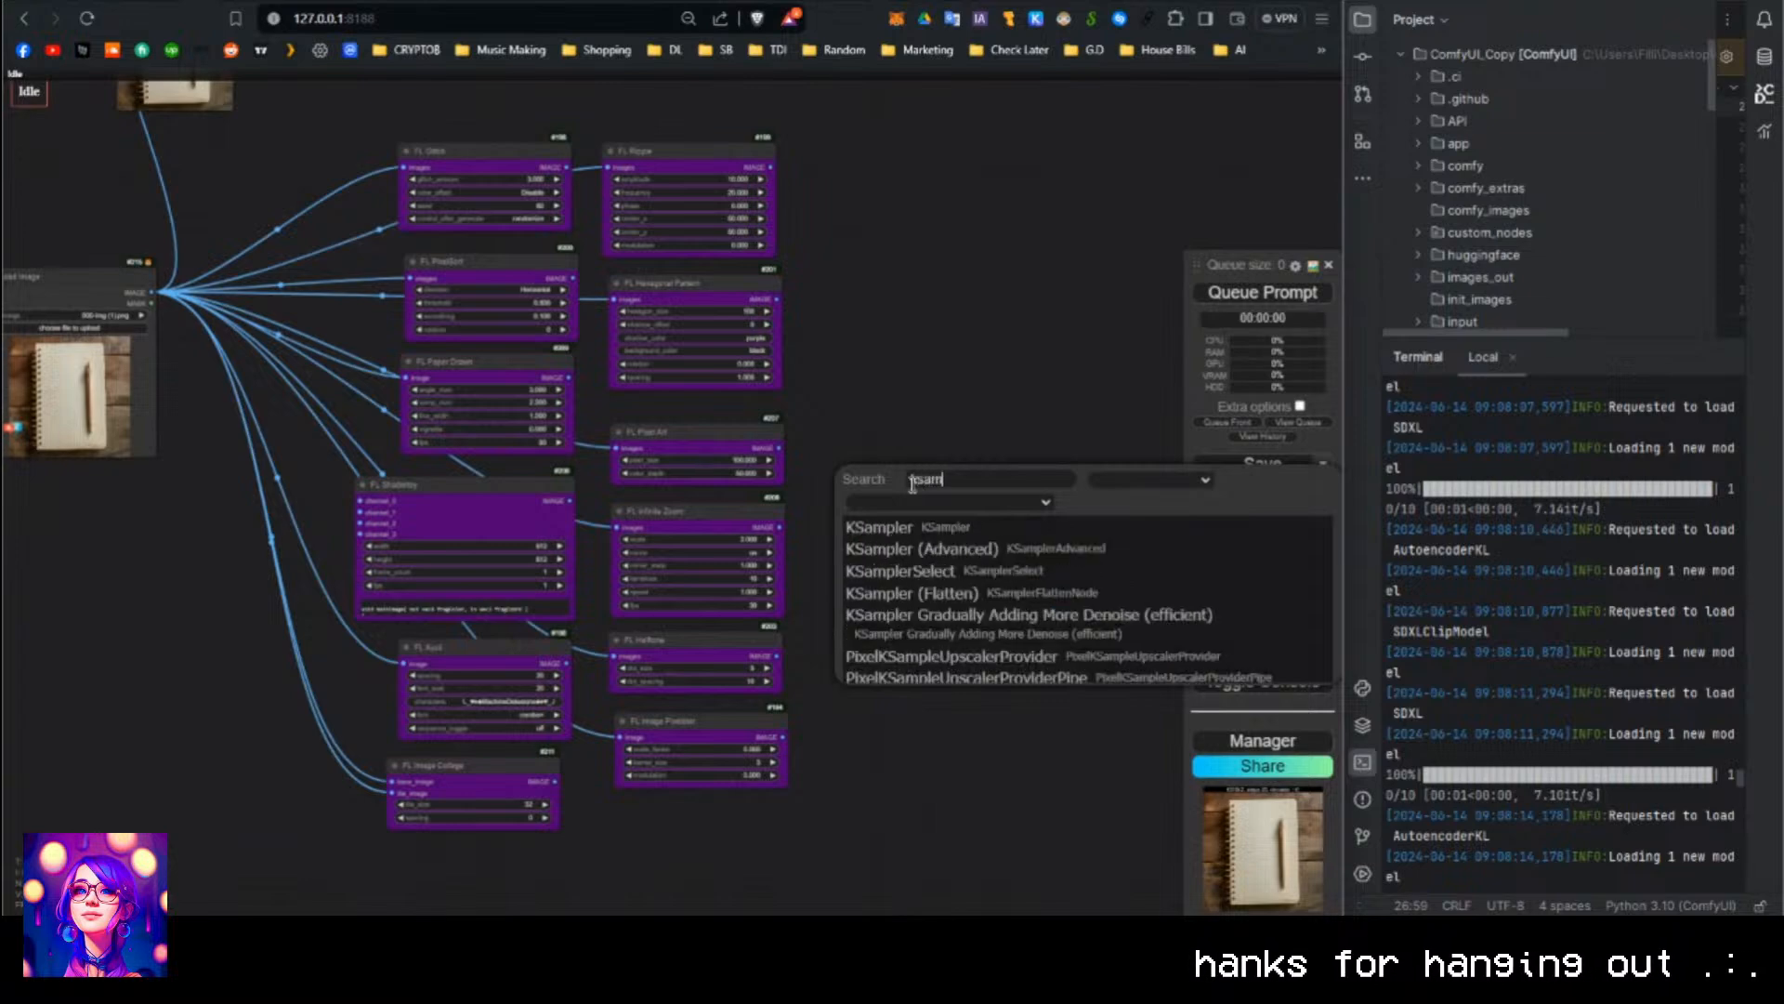
{"action": "left_click", "coordinate": [896, 531]}
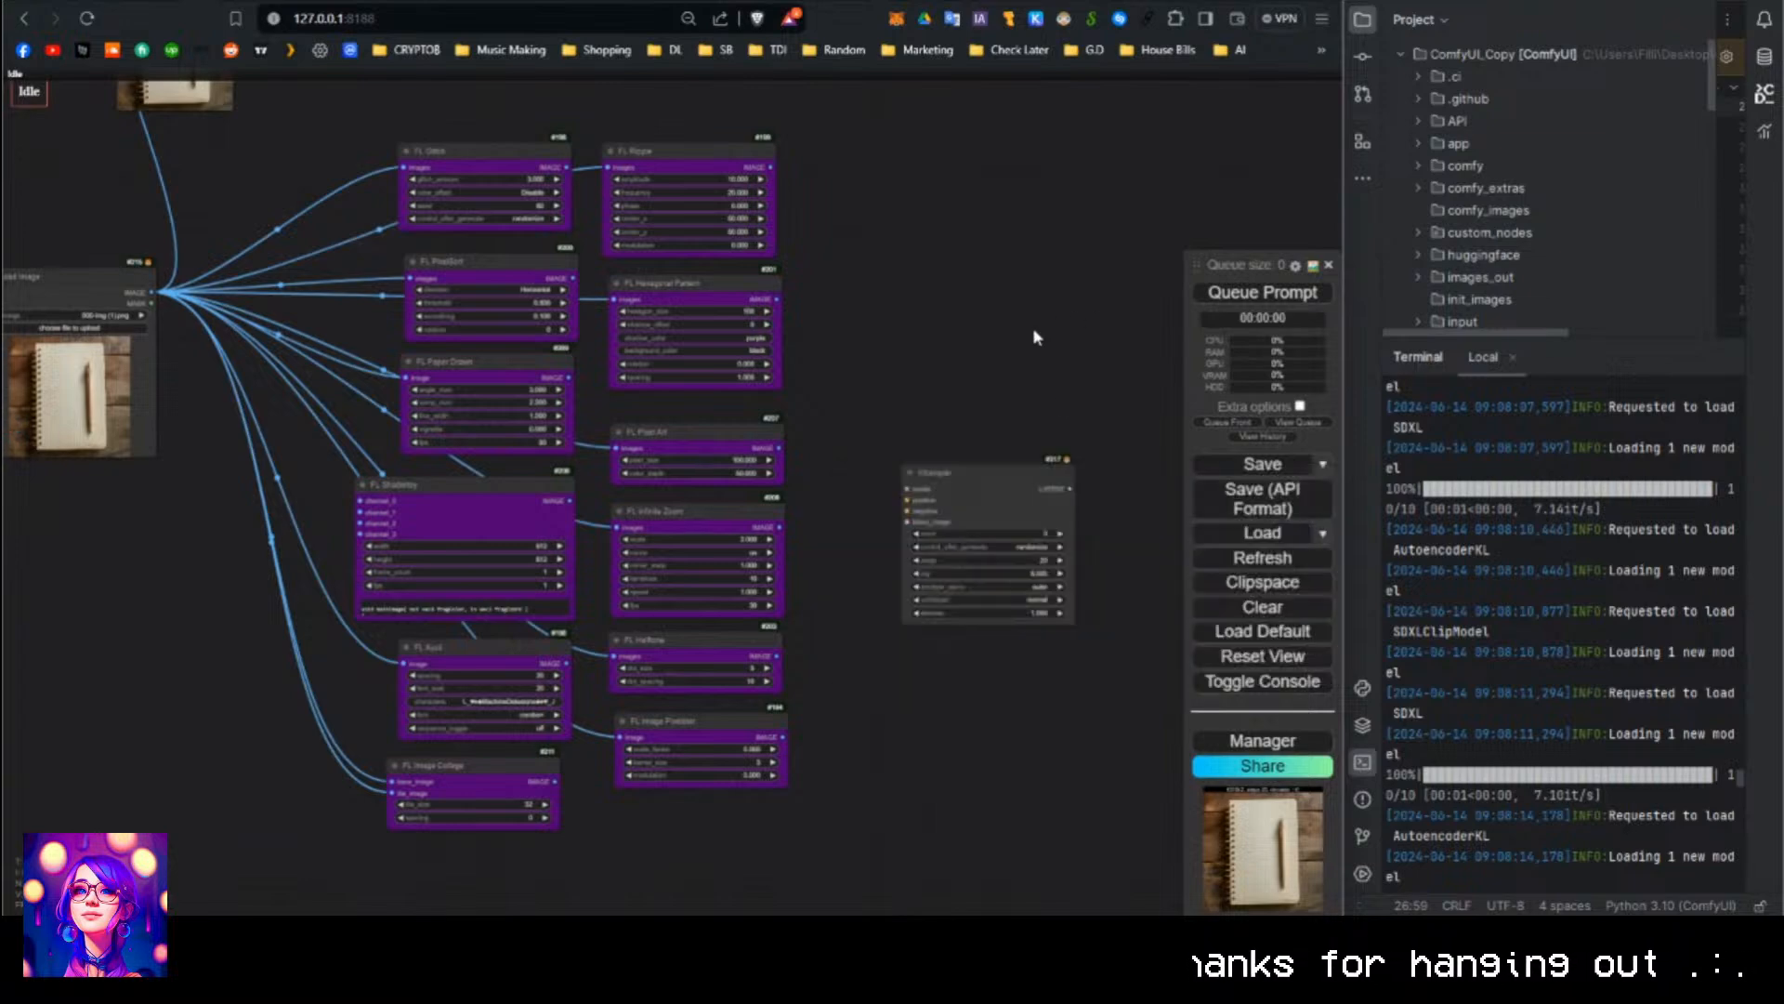
{"action": "left_click_drag", "start_coordinate": [1034, 328], "coordinate": [983, 332]}
{"action": "left_click_drag", "start_coordinate": [929, 477], "coordinate": [842, 423]}
Add a ConditioningAverage node just above the KSampler node.
{"action": "left_click", "coordinate": [890, 351]}
{"action": "left_click", "coordinate": [910, 104]}
{"action": "left_click_drag", "start_coordinate": [995, 267], "coordinate": [871, 324]}
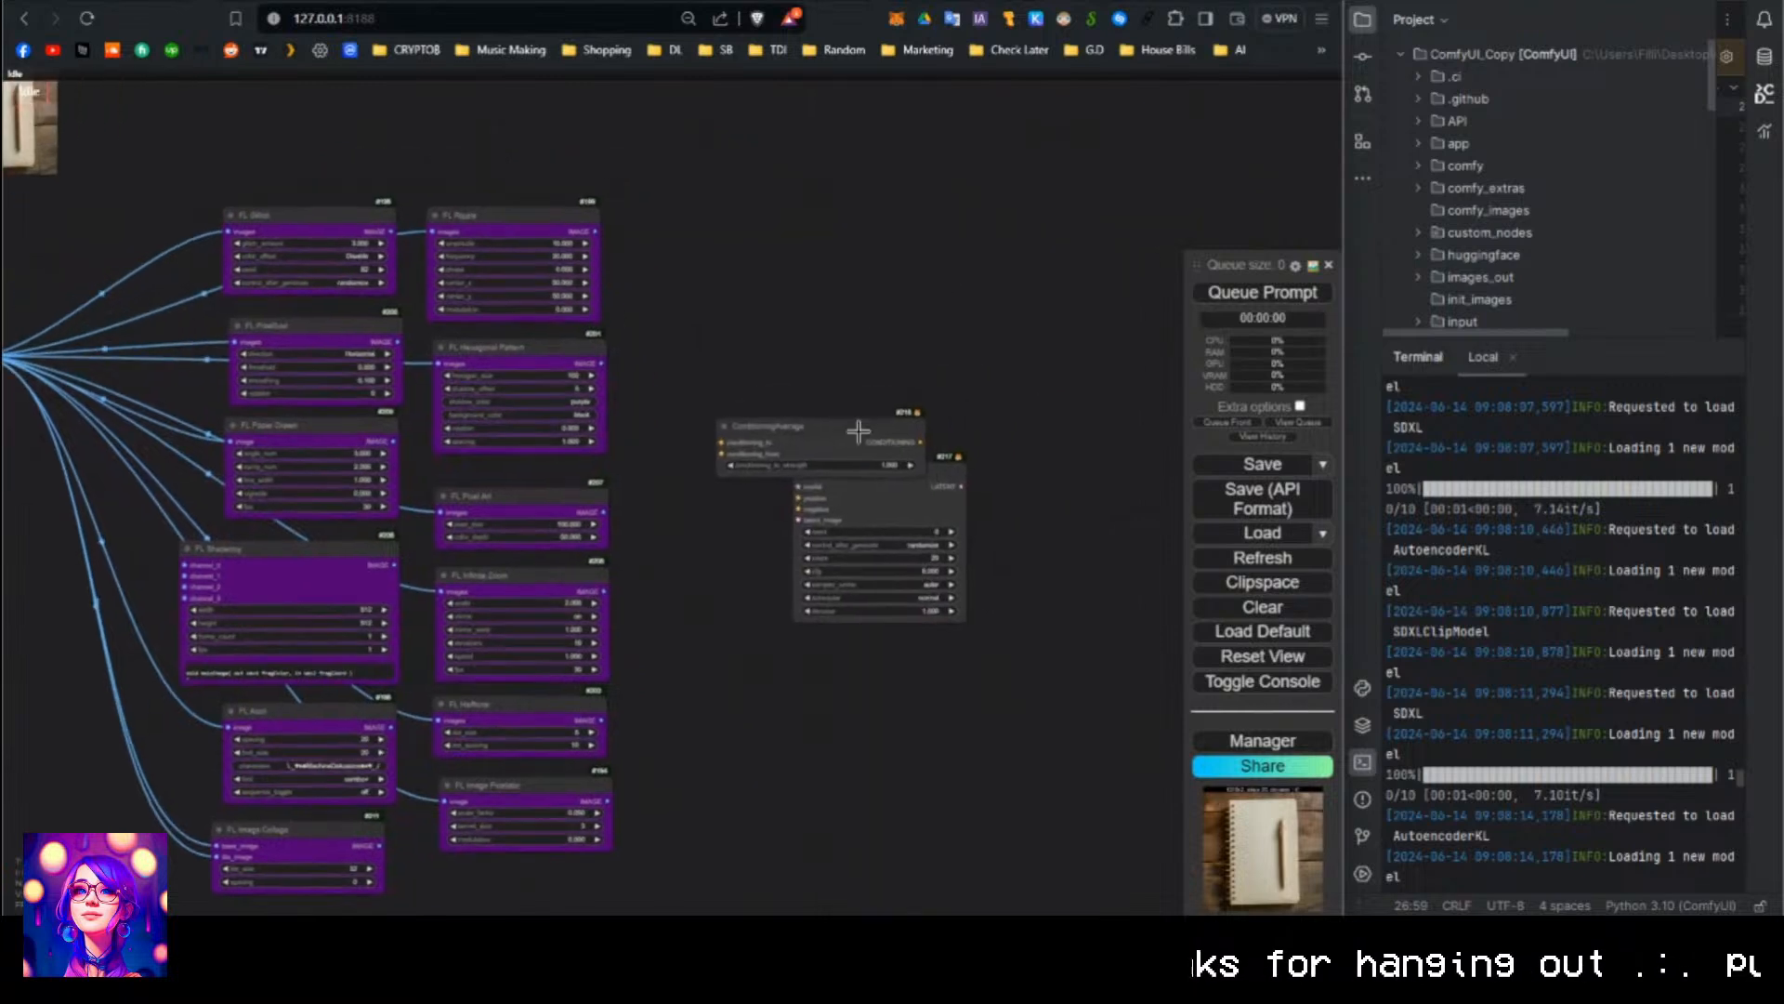
Place the ConditioningAverage node beside the KSampler's input side, narrow it, and line the two nodes up.
{"action": "left_click_drag", "start_coordinate": [856, 425], "coordinate": [683, 285]}
{"action": "left_click_drag", "start_coordinate": [904, 470], "coordinate": [1043, 304]}
{"action": "left_click_drag", "start_coordinate": [942, 344], "coordinate": [889, 381]}
{"action": "left_click", "coordinate": [773, 188]}
{"action": "left_click_drag", "start_coordinate": [697, 281], "coordinate": [790, 247]}
{"action": "scroll", "coordinate": [958, 241], "scroll_direction": "up", "scroll_amount": 4}
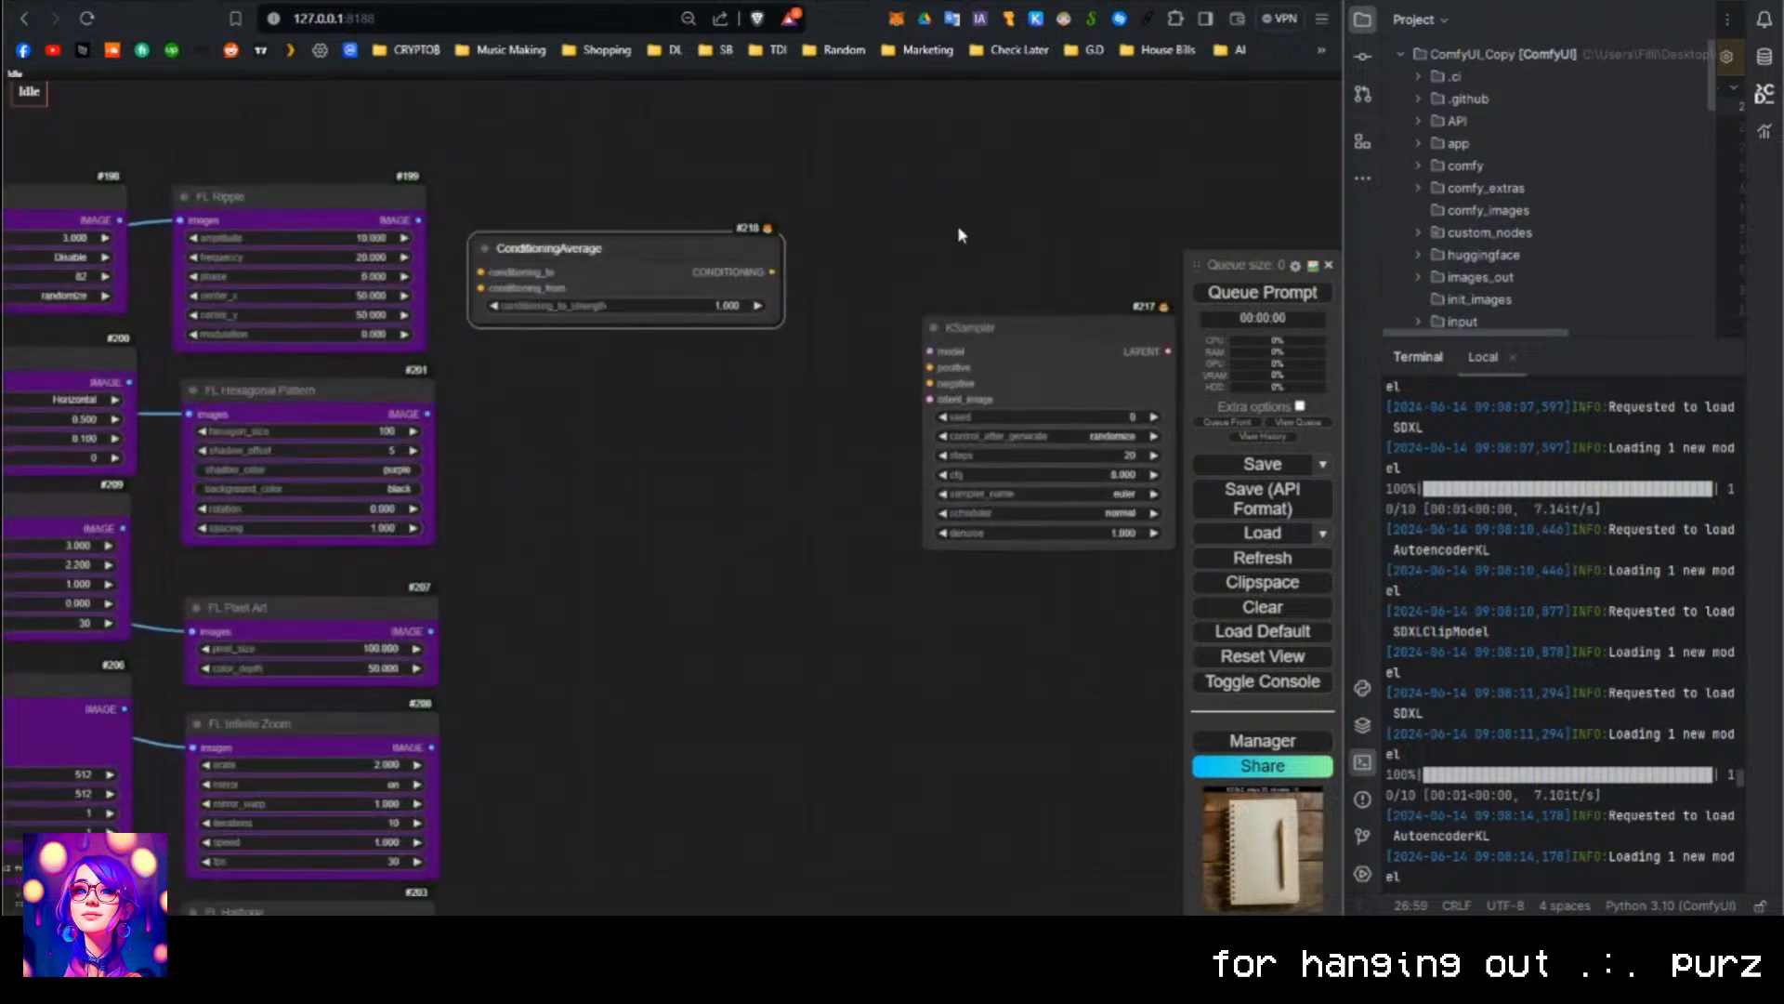
{"action": "left_click_drag", "start_coordinate": [958, 230], "coordinate": [742, 227]}
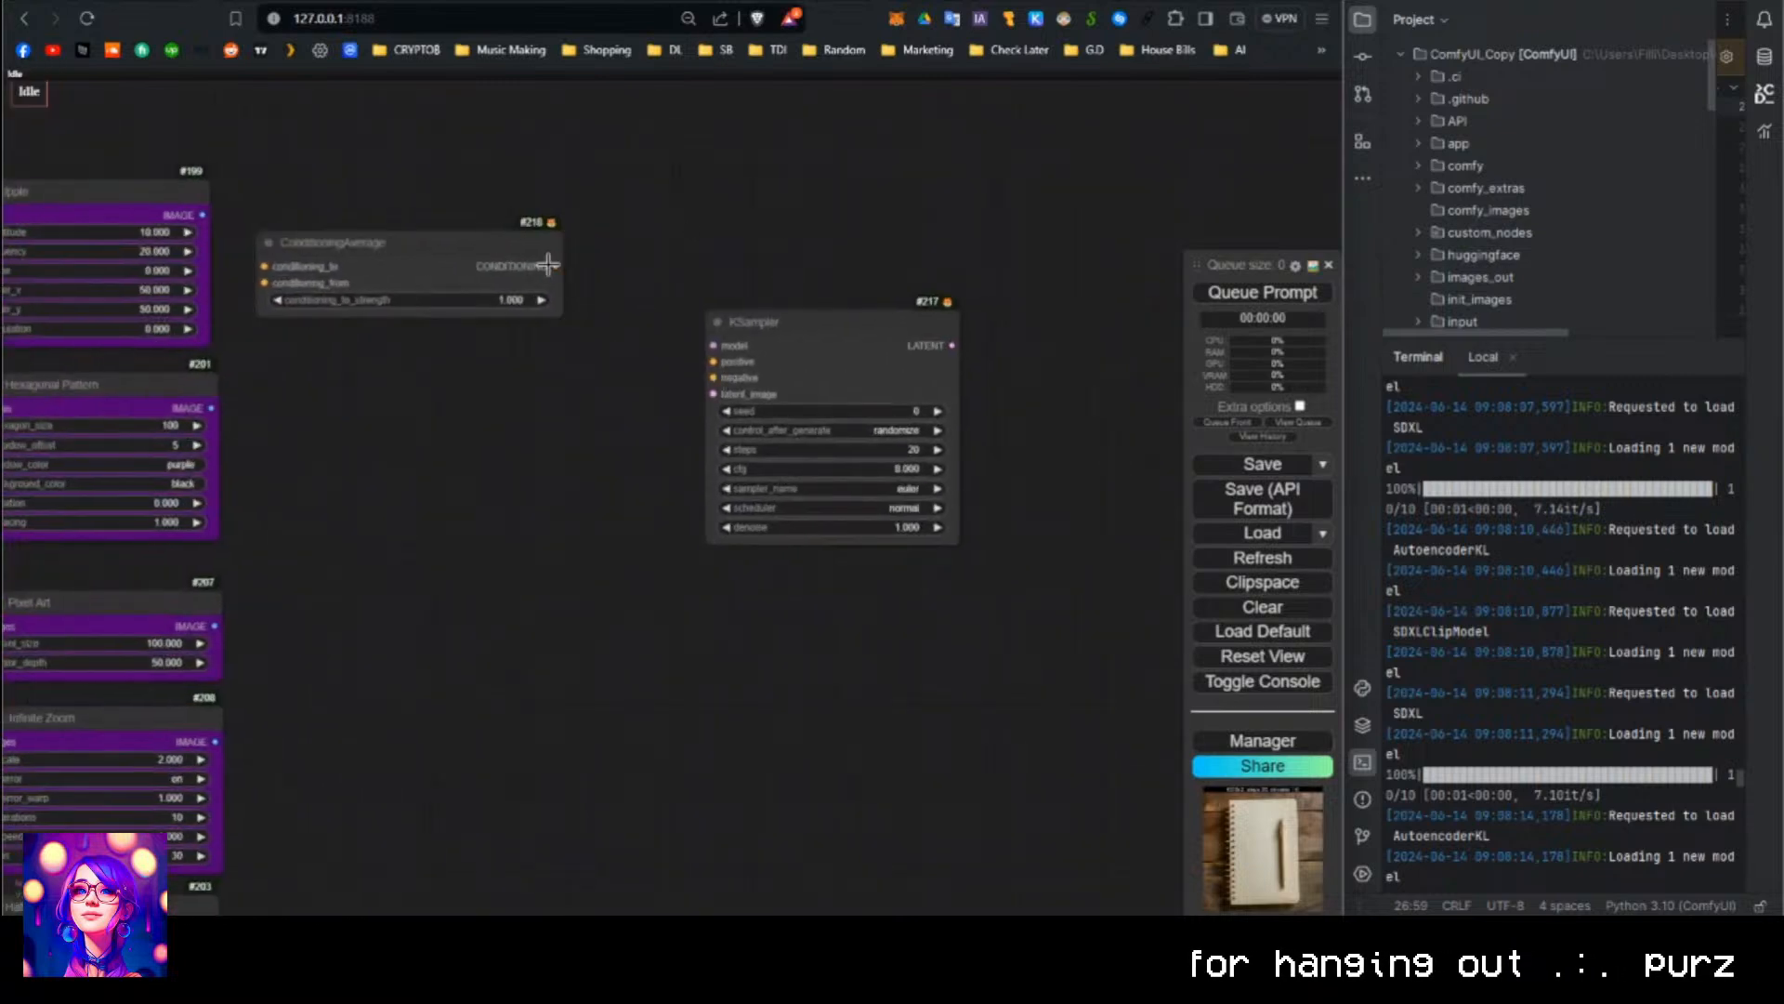
{"action": "left_click_drag", "start_coordinate": [563, 314], "coordinate": [470, 315]}
{"action": "left_click_drag", "start_coordinate": [817, 324], "coordinate": [808, 240]}
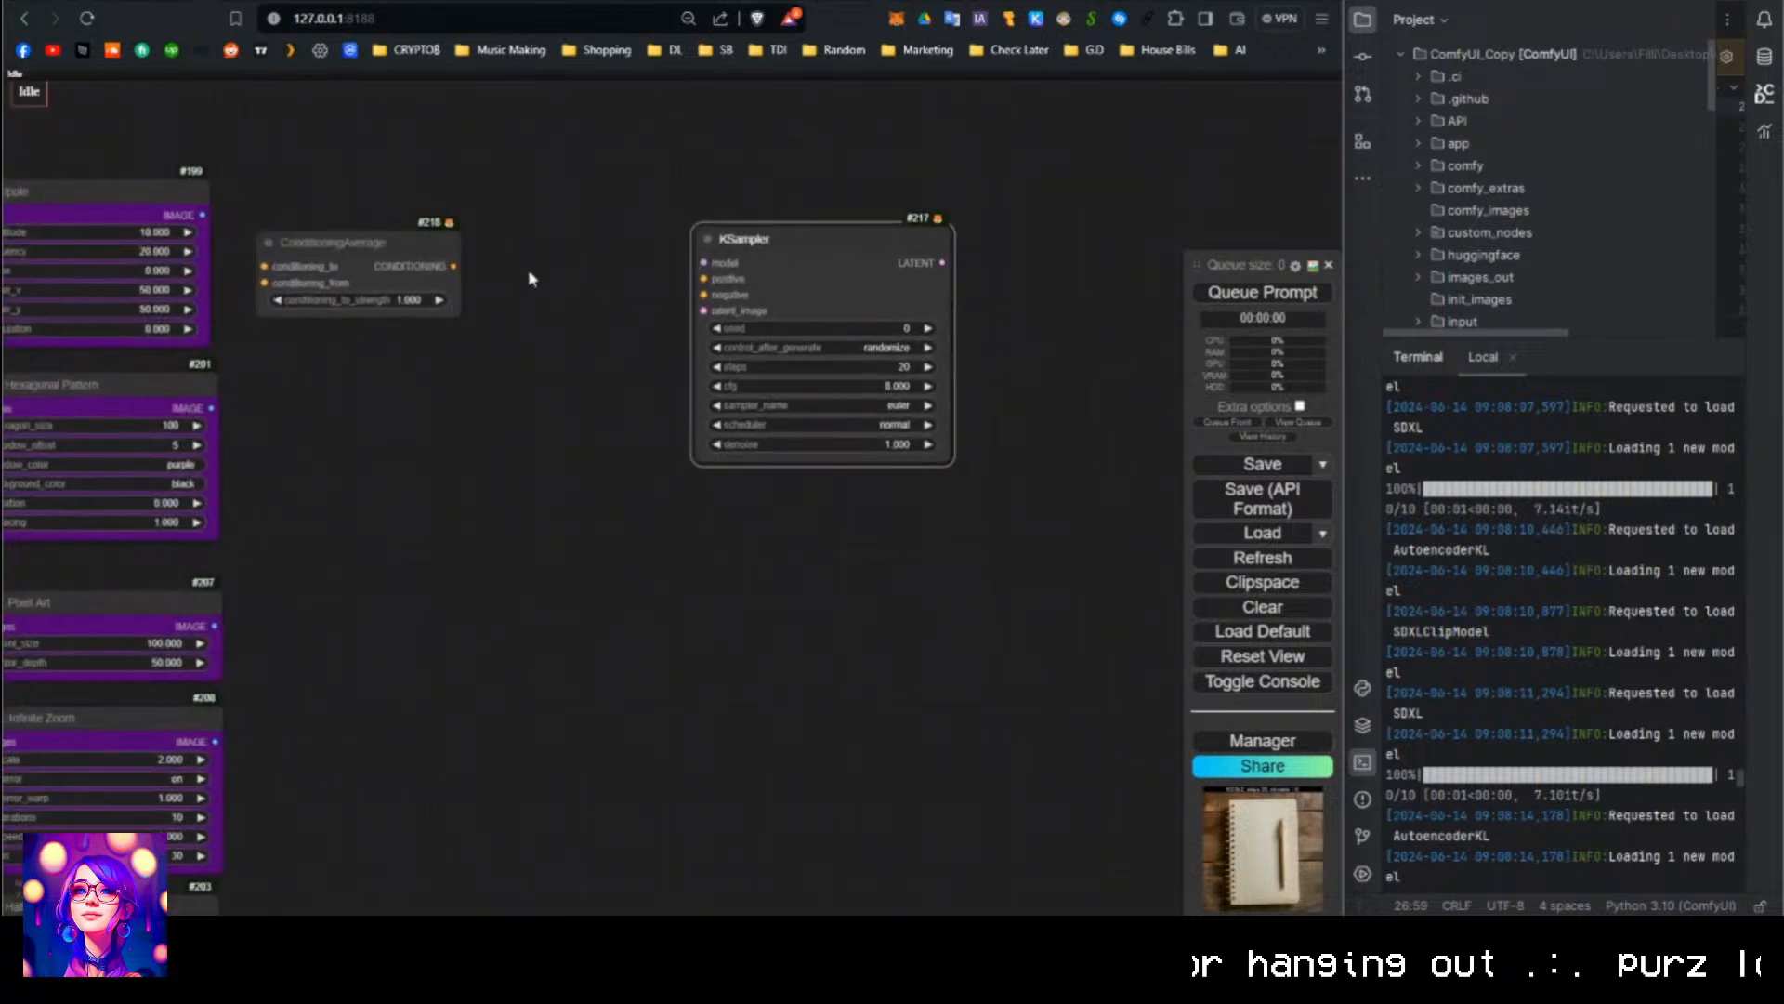
{"action": "left_click_drag", "start_coordinate": [399, 255], "coordinate": [467, 250]}
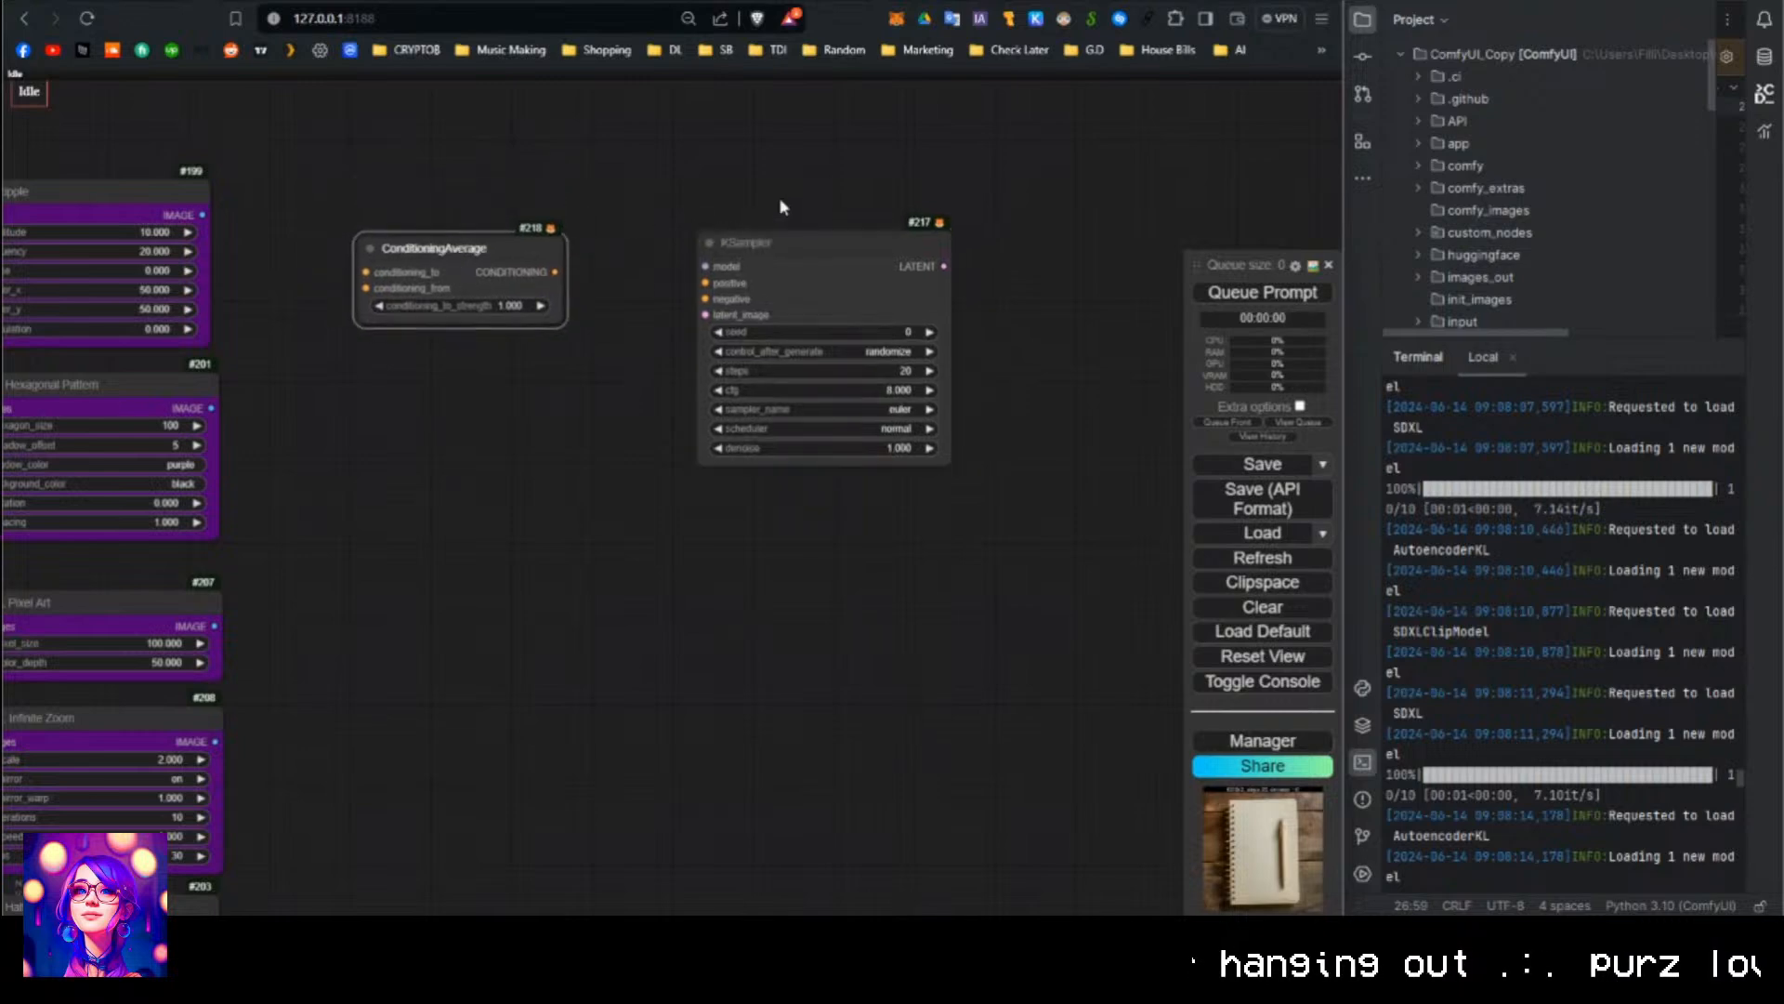
{"action": "left_click_drag", "start_coordinate": [779, 234], "coordinate": [798, 272]}
{"action": "left_click", "coordinate": [716, 189]}
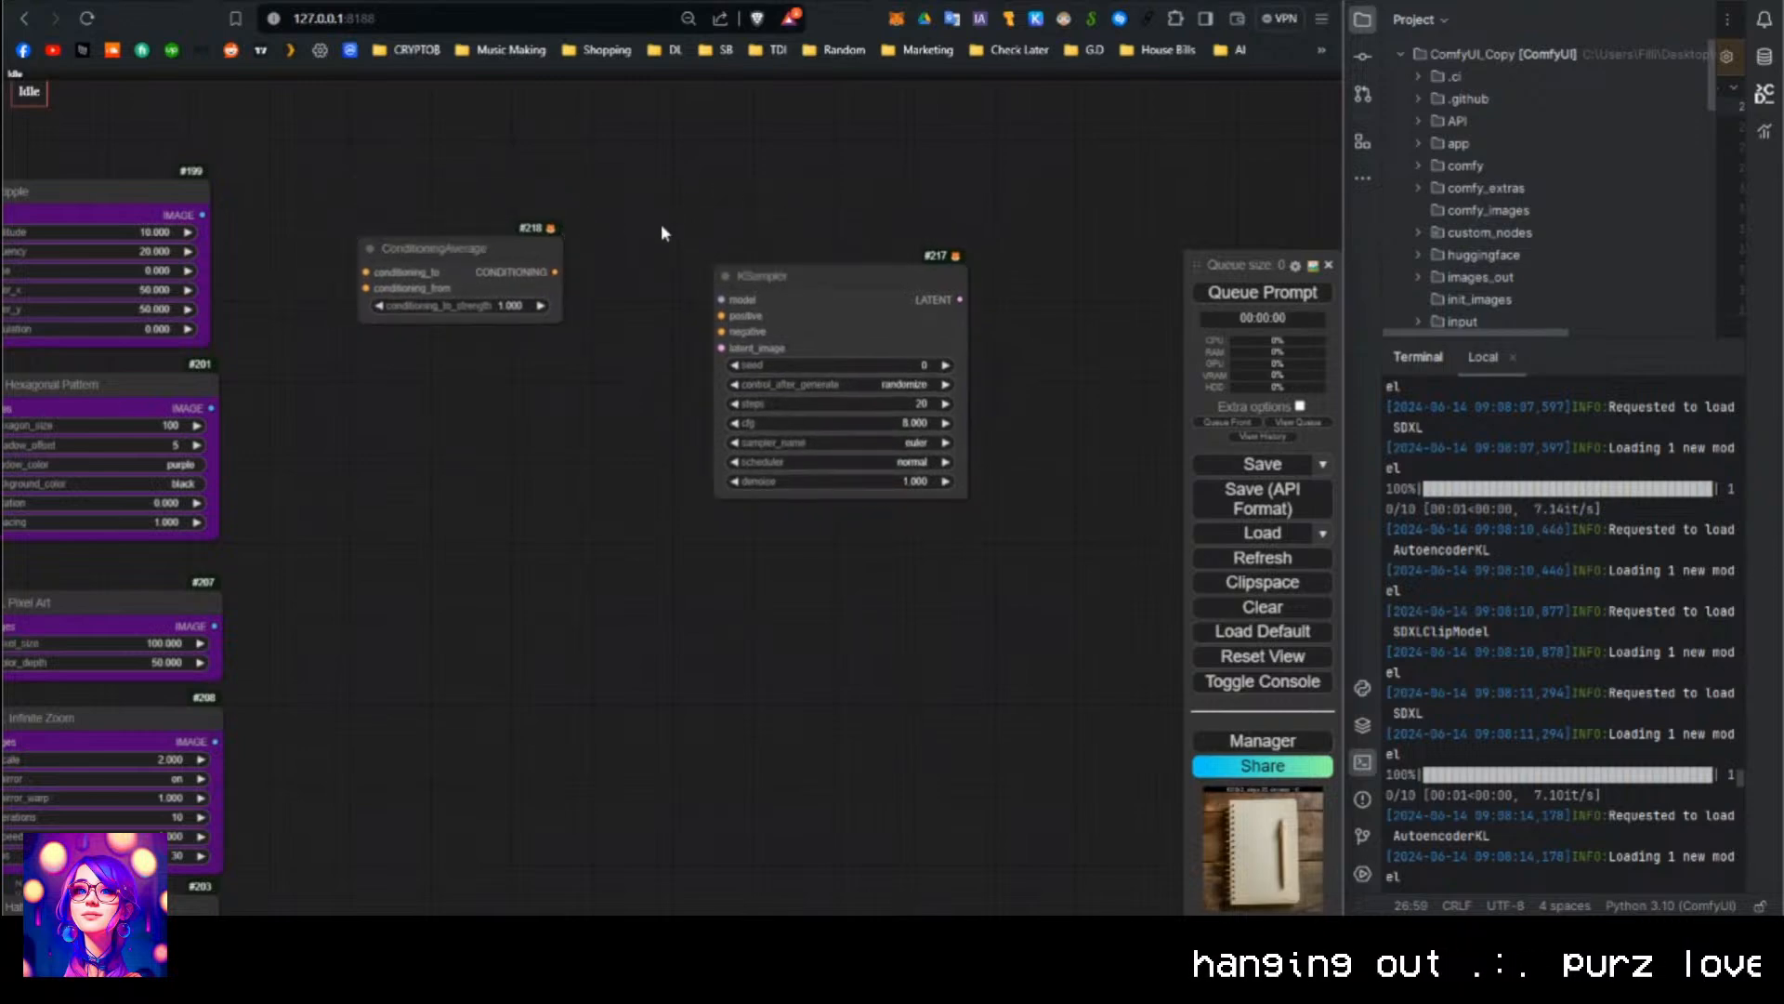
Connect ConditioningAverage to the KSampler's positive input and feed the negative input from a duplicate of it placed below.
{"action": "left_click_drag", "start_coordinate": [563, 267], "coordinate": [834, 296]}
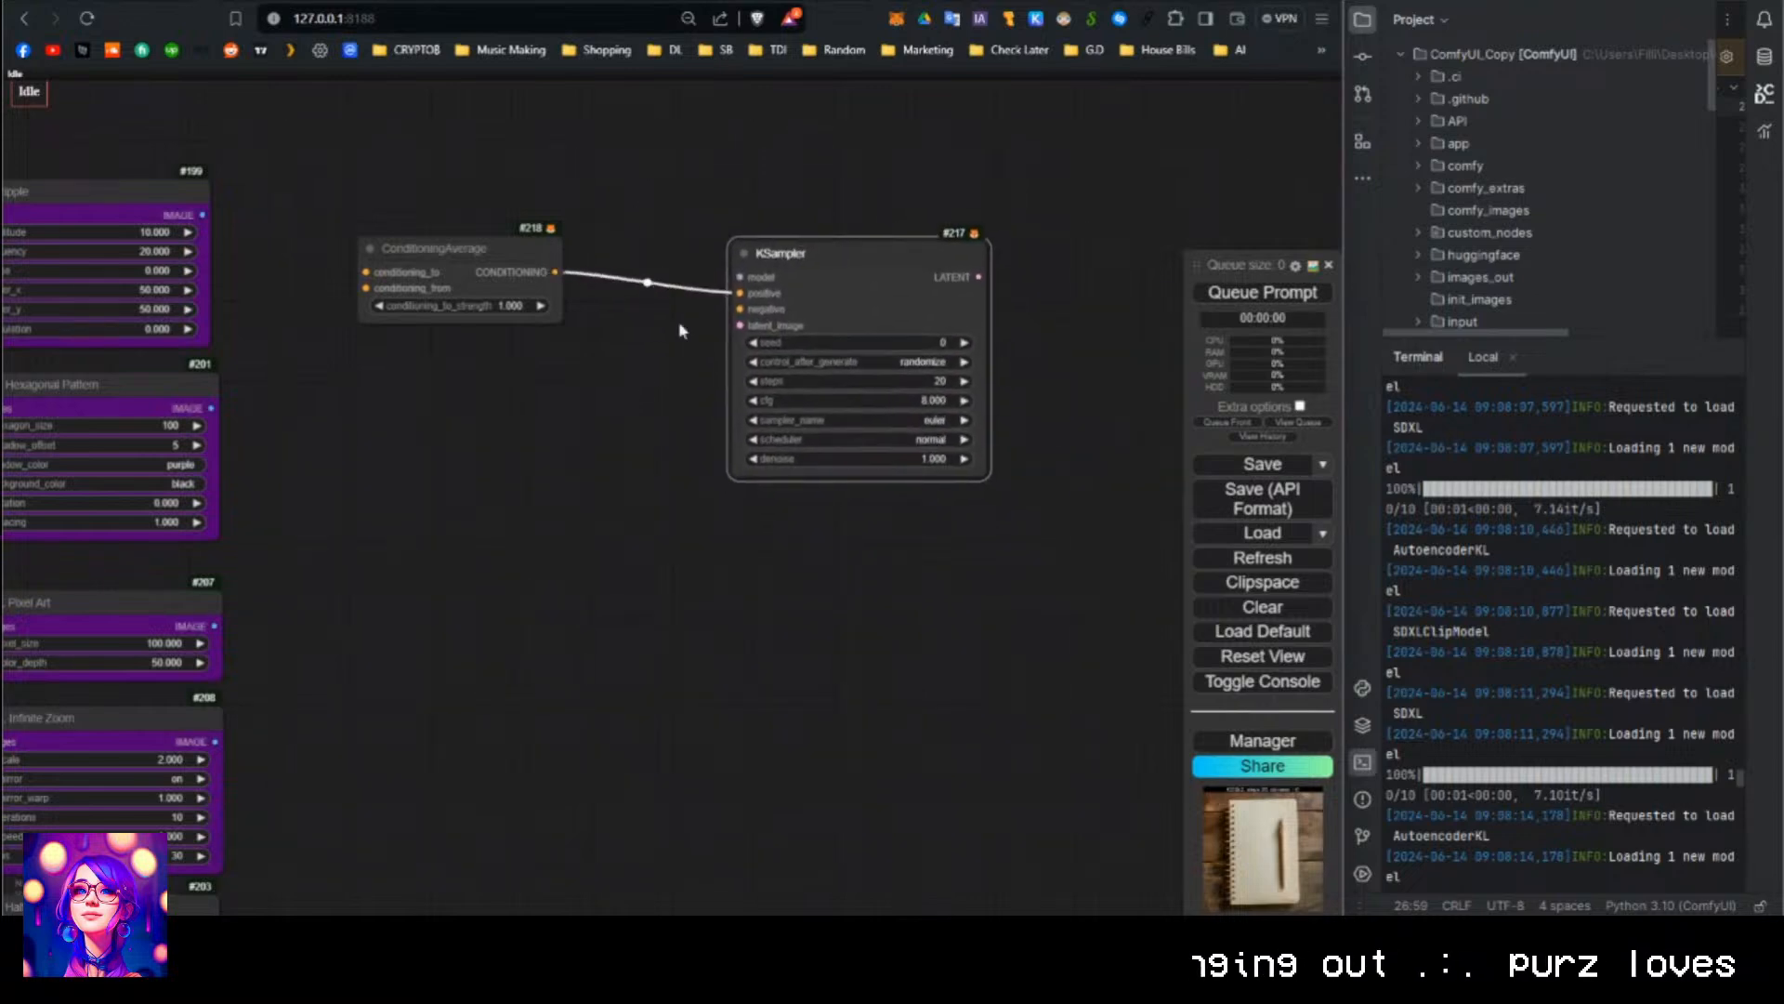
{"action": "left_click", "coordinate": [605, 400]}
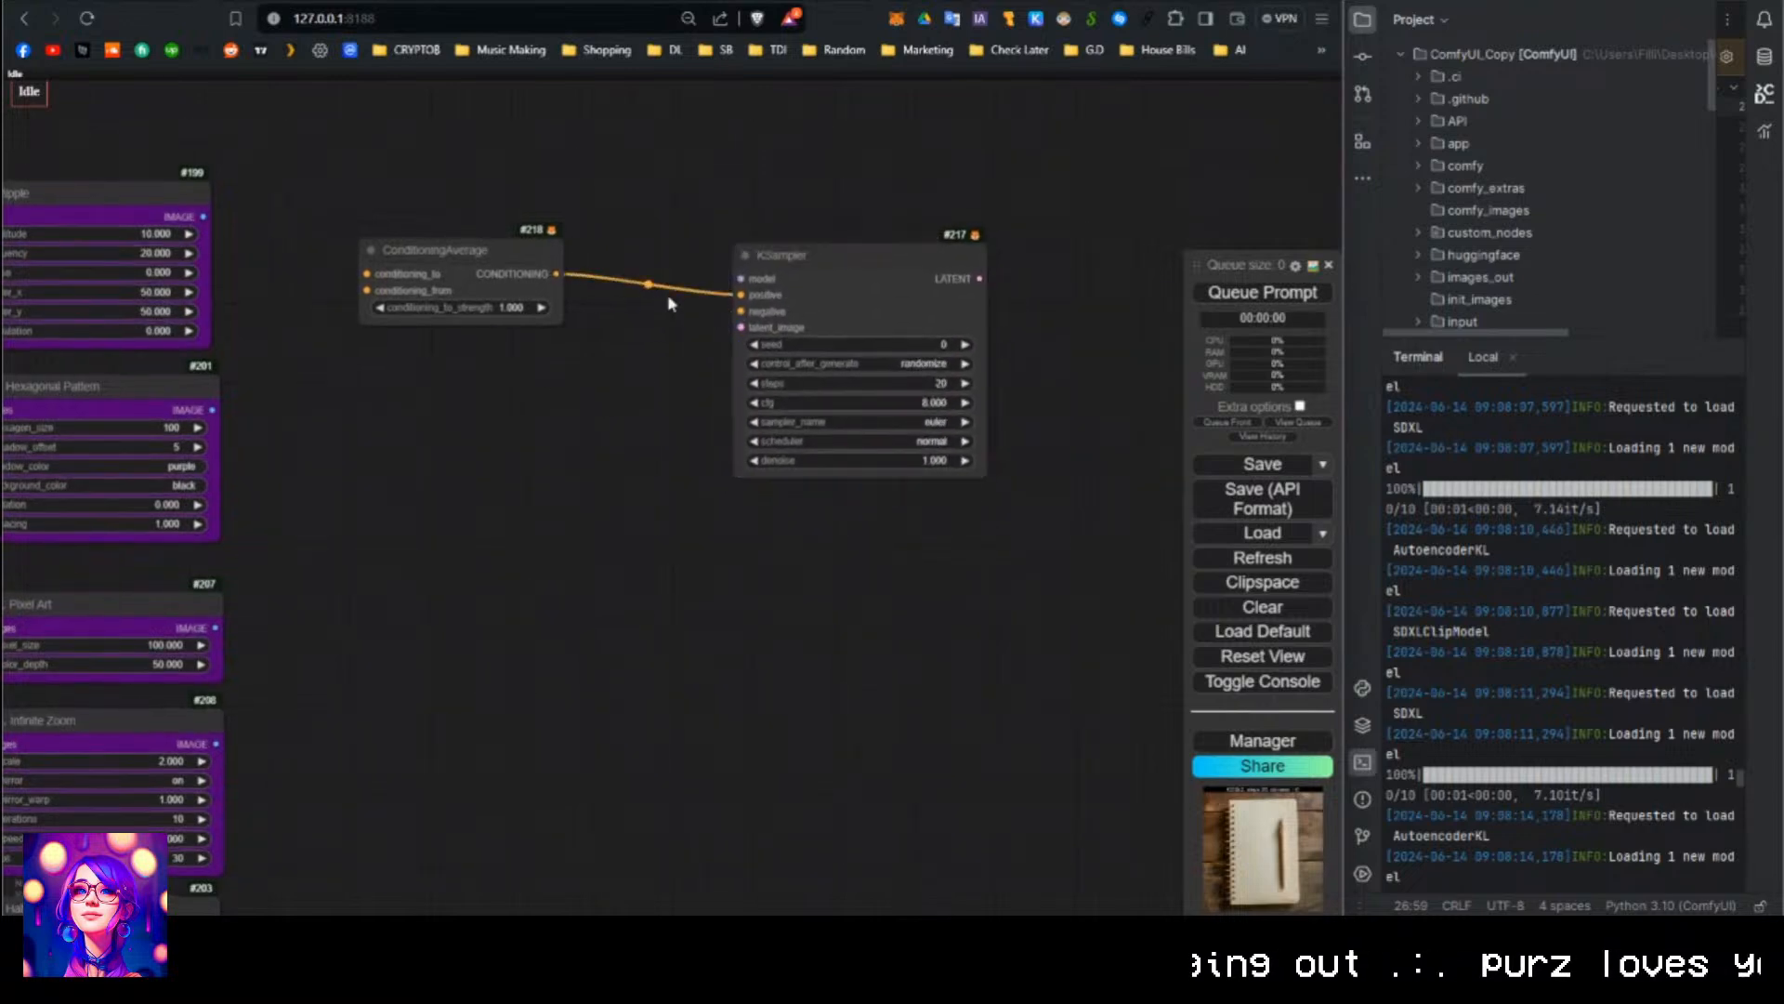
{"action": "mouse_move", "coordinate": [505, 269]}
{"action": "left_mouse_down"}
{"action": "mouse_move", "coordinate": [520, 288]}
{"action": "mouse_move", "coordinate": [511, 399]}
{"action": "mouse_move", "coordinate": [841, 306]}
{"action": "left_mouse_up"}
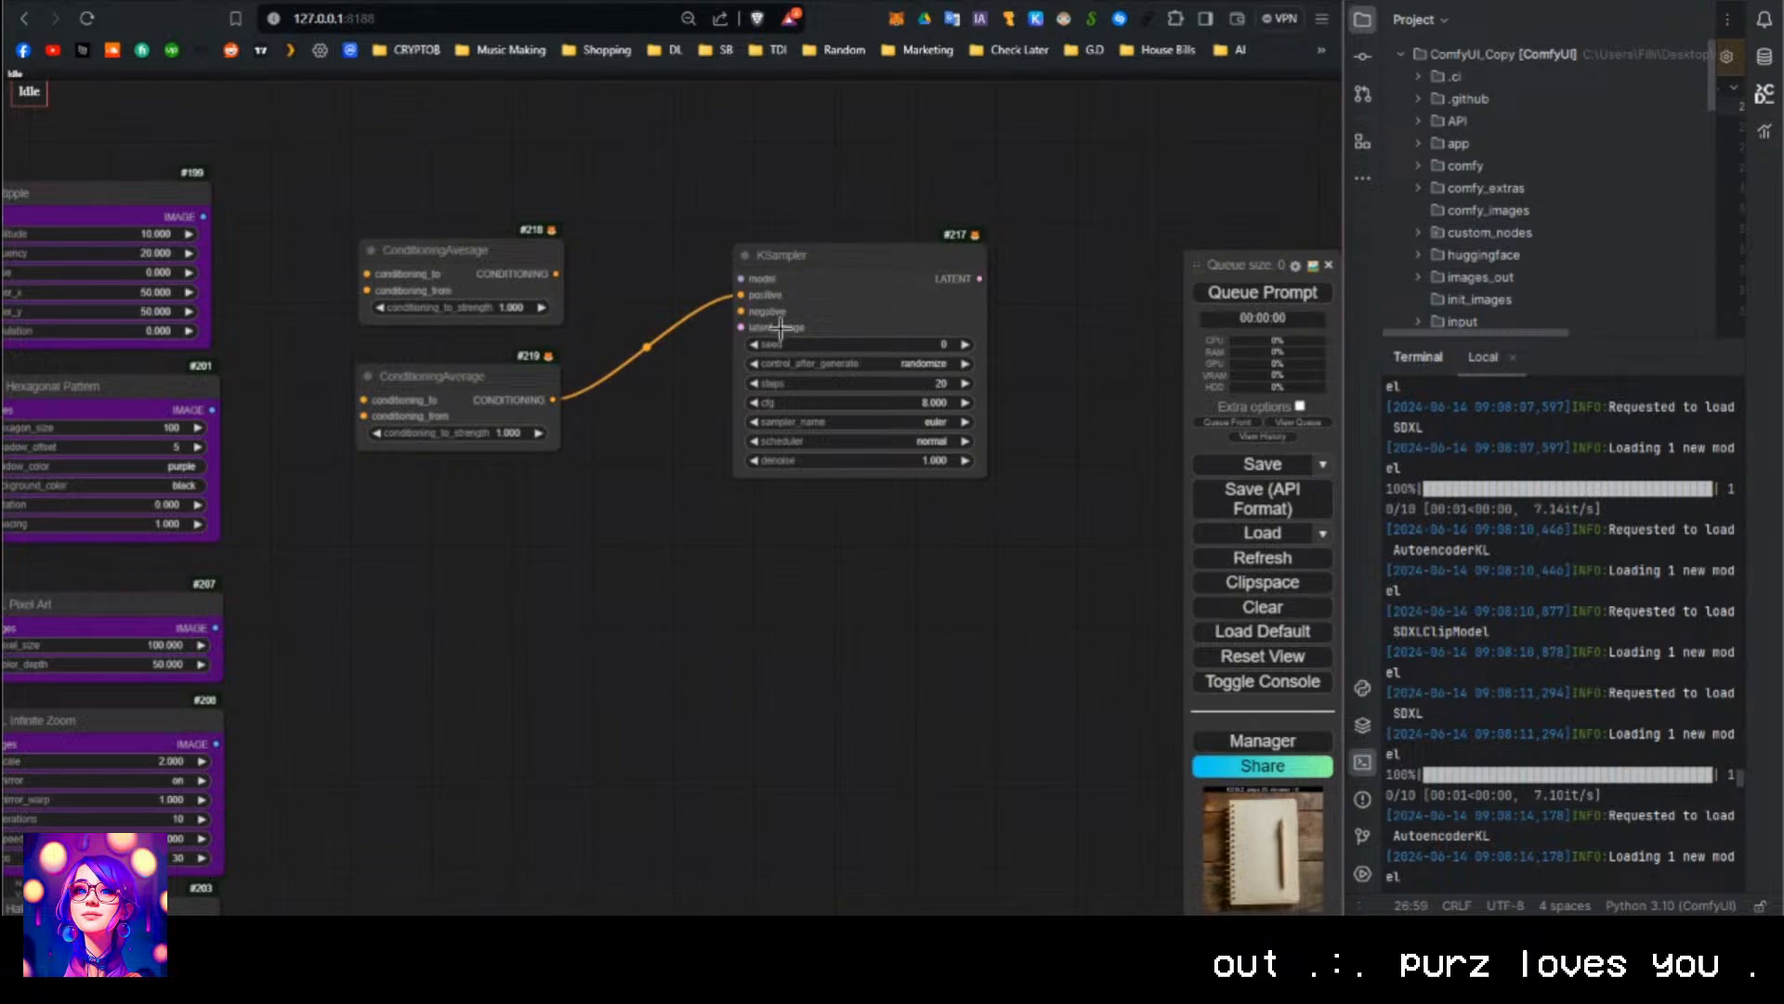
{"action": "left_click_drag", "start_coordinate": [555, 273], "coordinate": [762, 295]}
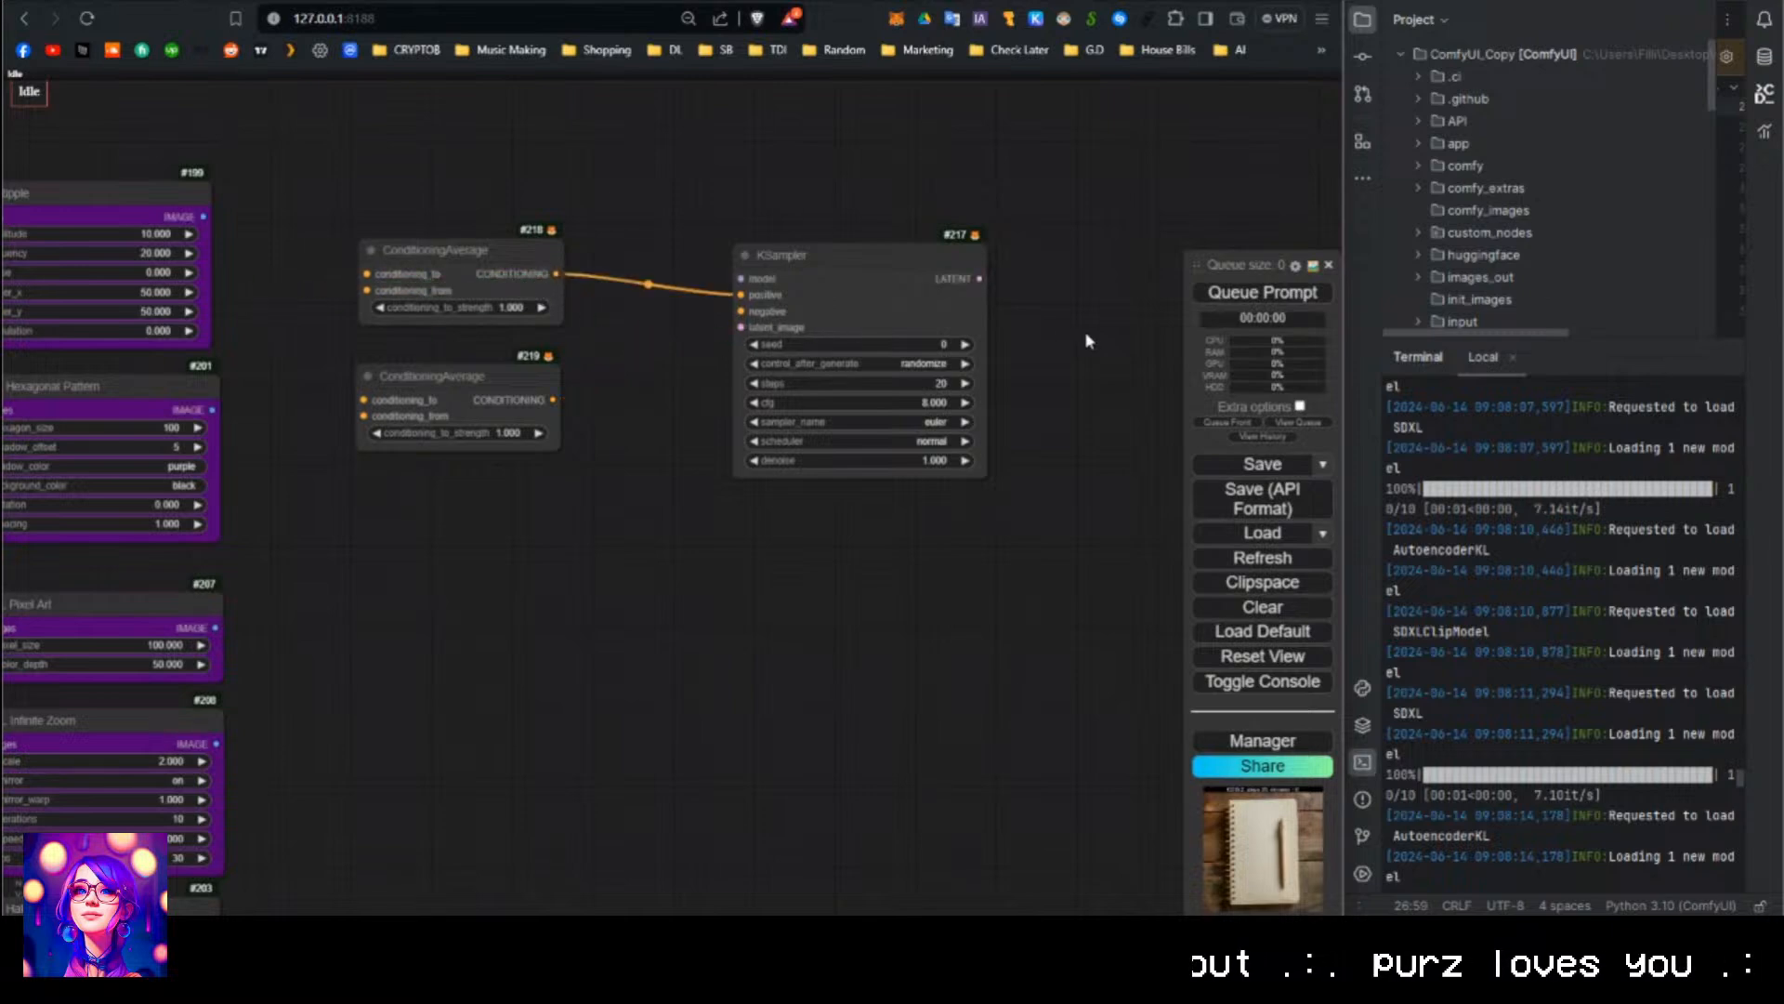
{"action": "left_click_drag", "start_coordinate": [553, 400], "coordinate": [752, 310]}
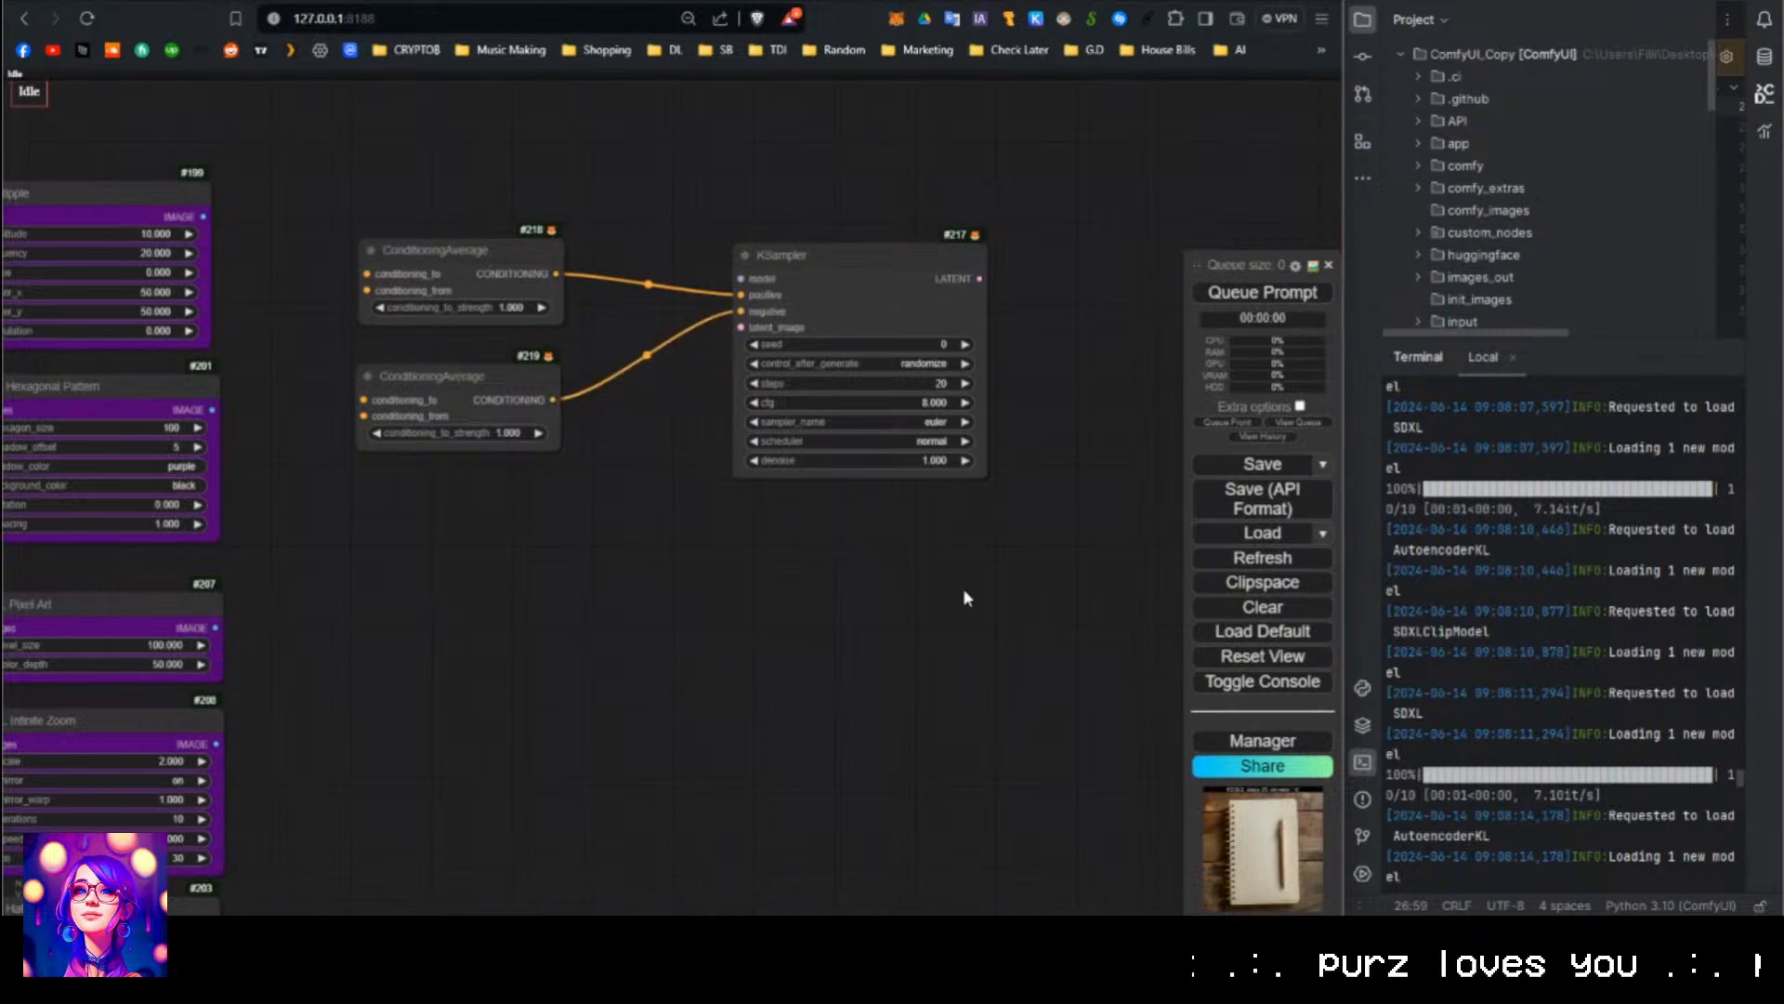
Delete the KSampler and both ConditioningAverage nodes.
{"action": "left_click_drag", "start_coordinate": [963, 591], "coordinate": [483, 197]}
{"action": "key", "text": "Delete"}
Duplicate the Preview Image node into the empty area beside the two columns of effect nodes.
{"action": "scroll", "coordinate": [483, 328], "scroll_direction": "down", "scroll_amount": 5}
{"action": "left_click_drag", "start_coordinate": [520, 358], "coordinate": [1039, 219]}
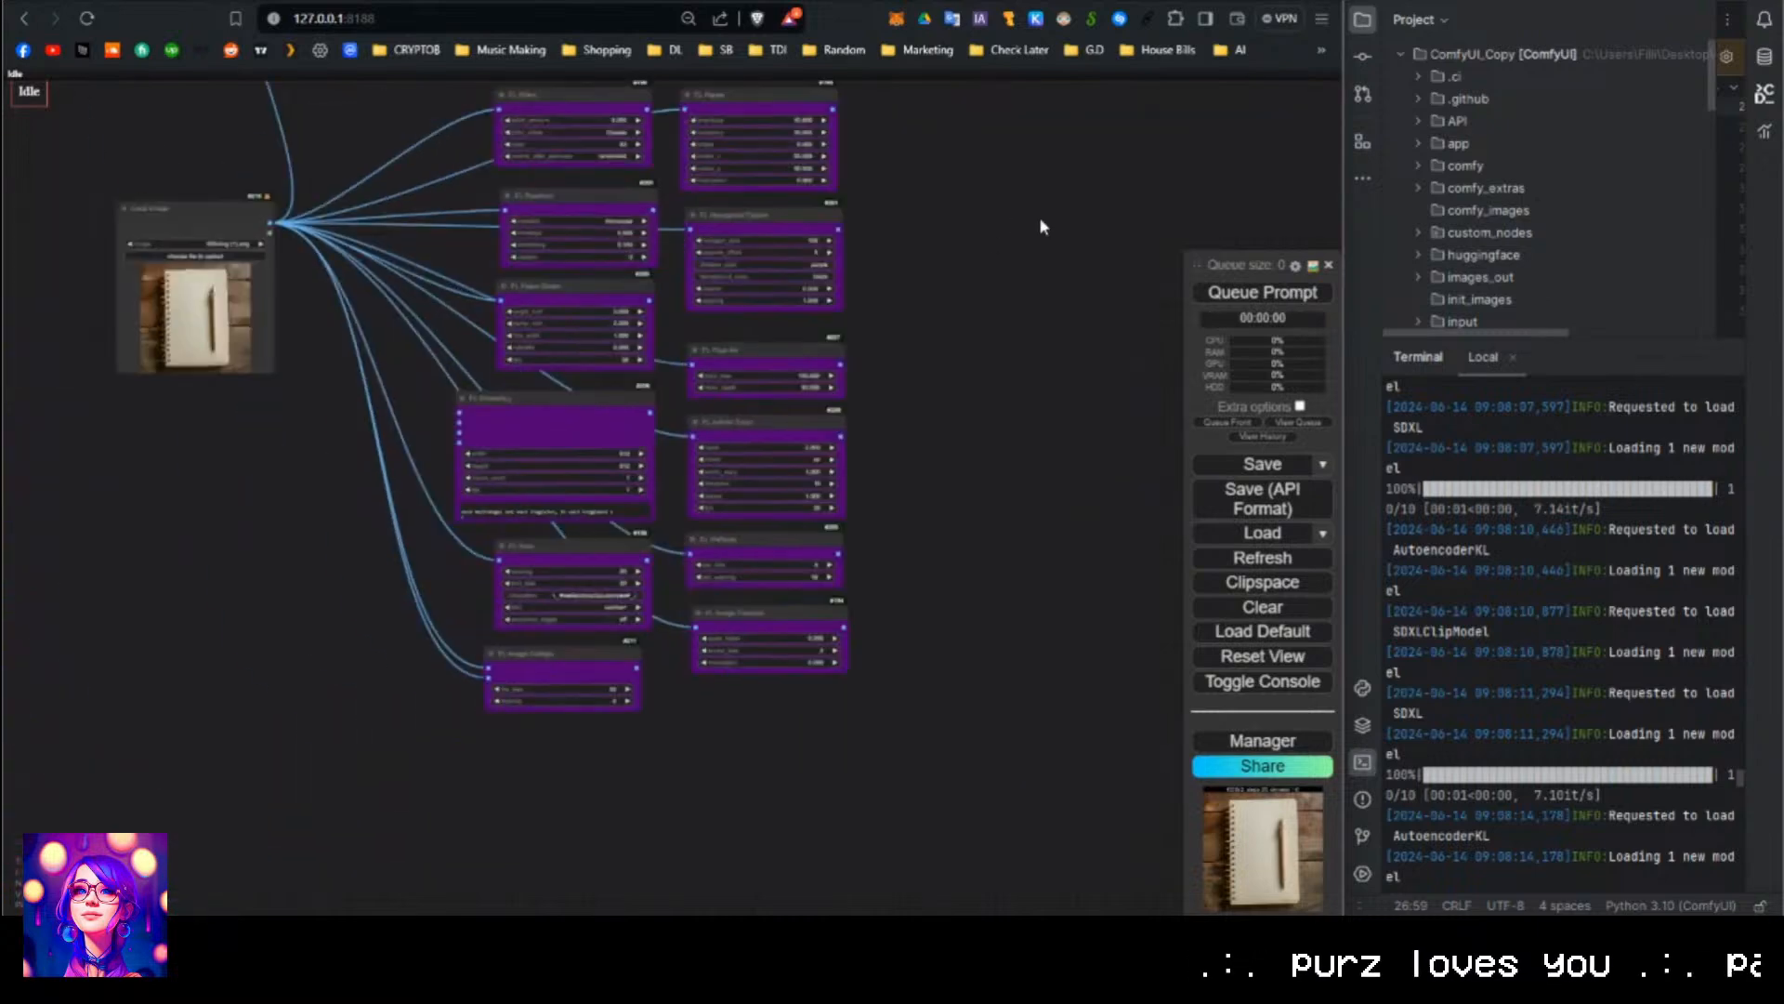
{"action": "scroll", "coordinate": [989, 266], "scroll_direction": "up", "scroll_amount": 1}
{"action": "left_click_drag", "start_coordinate": [961, 335], "coordinate": [931, 400]}
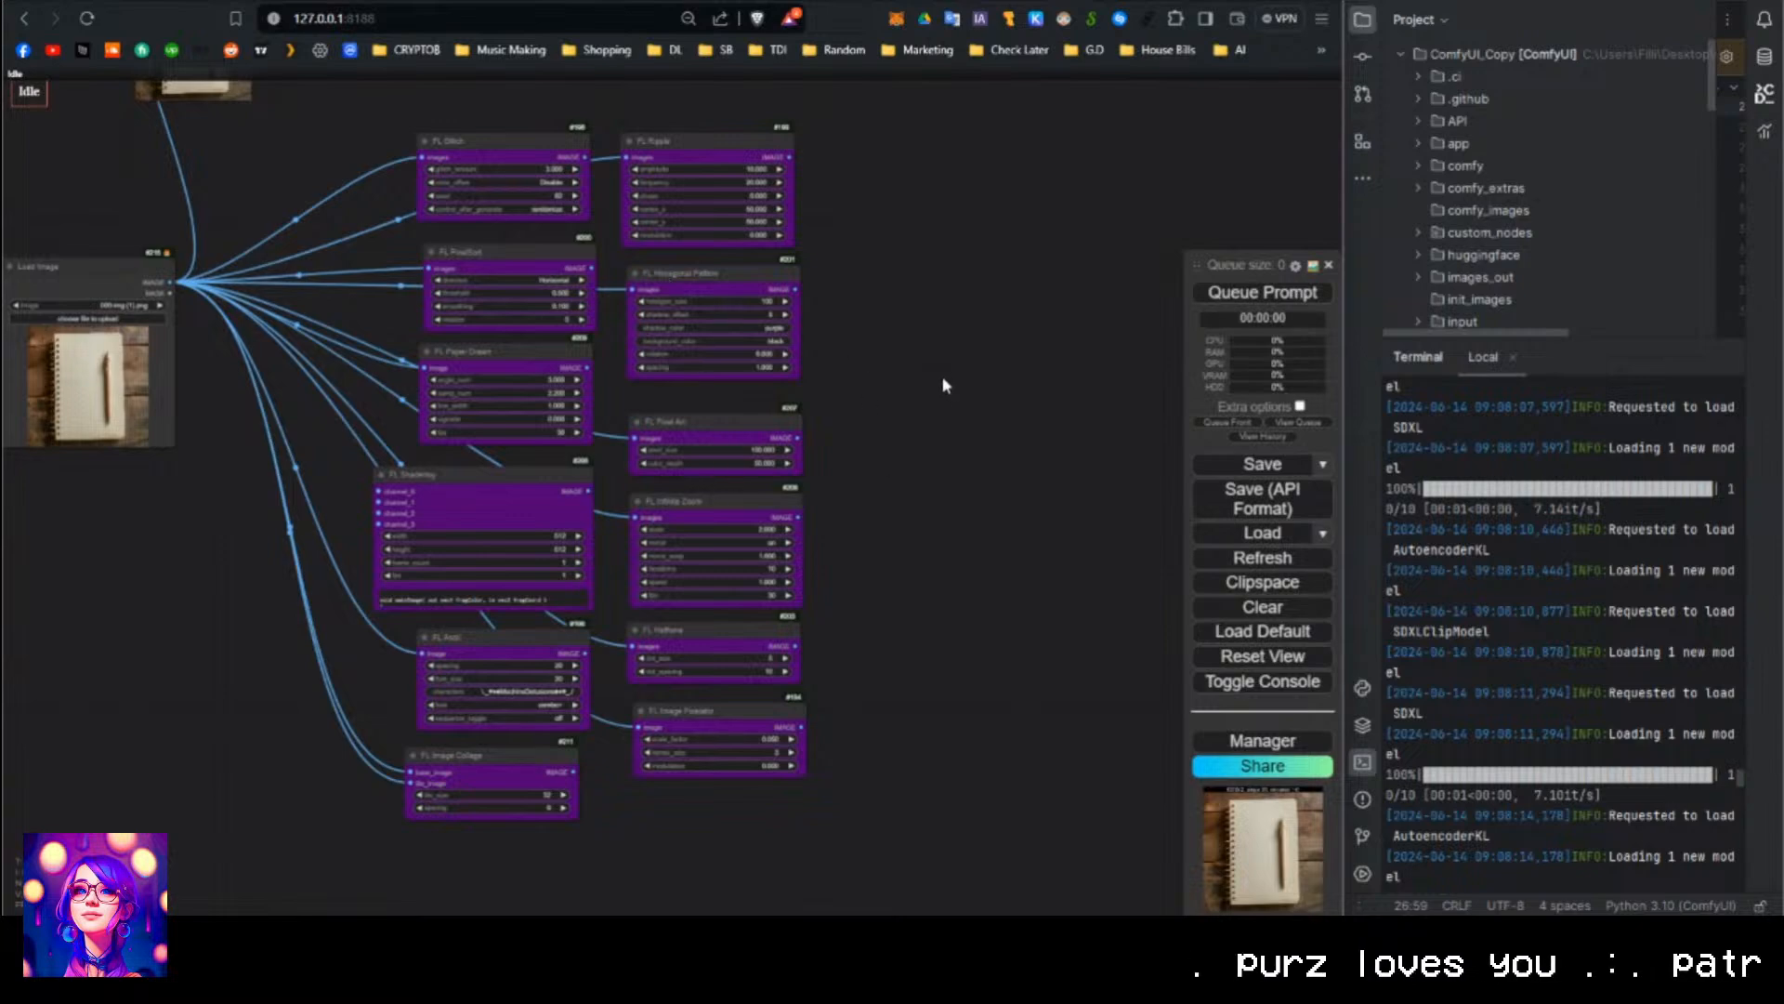
{"action": "scroll", "coordinate": [923, 376], "scroll_direction": "down", "scroll_amount": 2}
{"action": "left_click_drag", "start_coordinate": [911, 255], "coordinate": [749, 369]}
{"action": "mouse_move", "coordinate": [171, 149]}
{"action": "left_mouse_down"}
{"action": "mouse_move", "coordinate": [824, 272]}
{"action": "mouse_move", "coordinate": [821, 238]}
{"action": "left_mouse_up"}
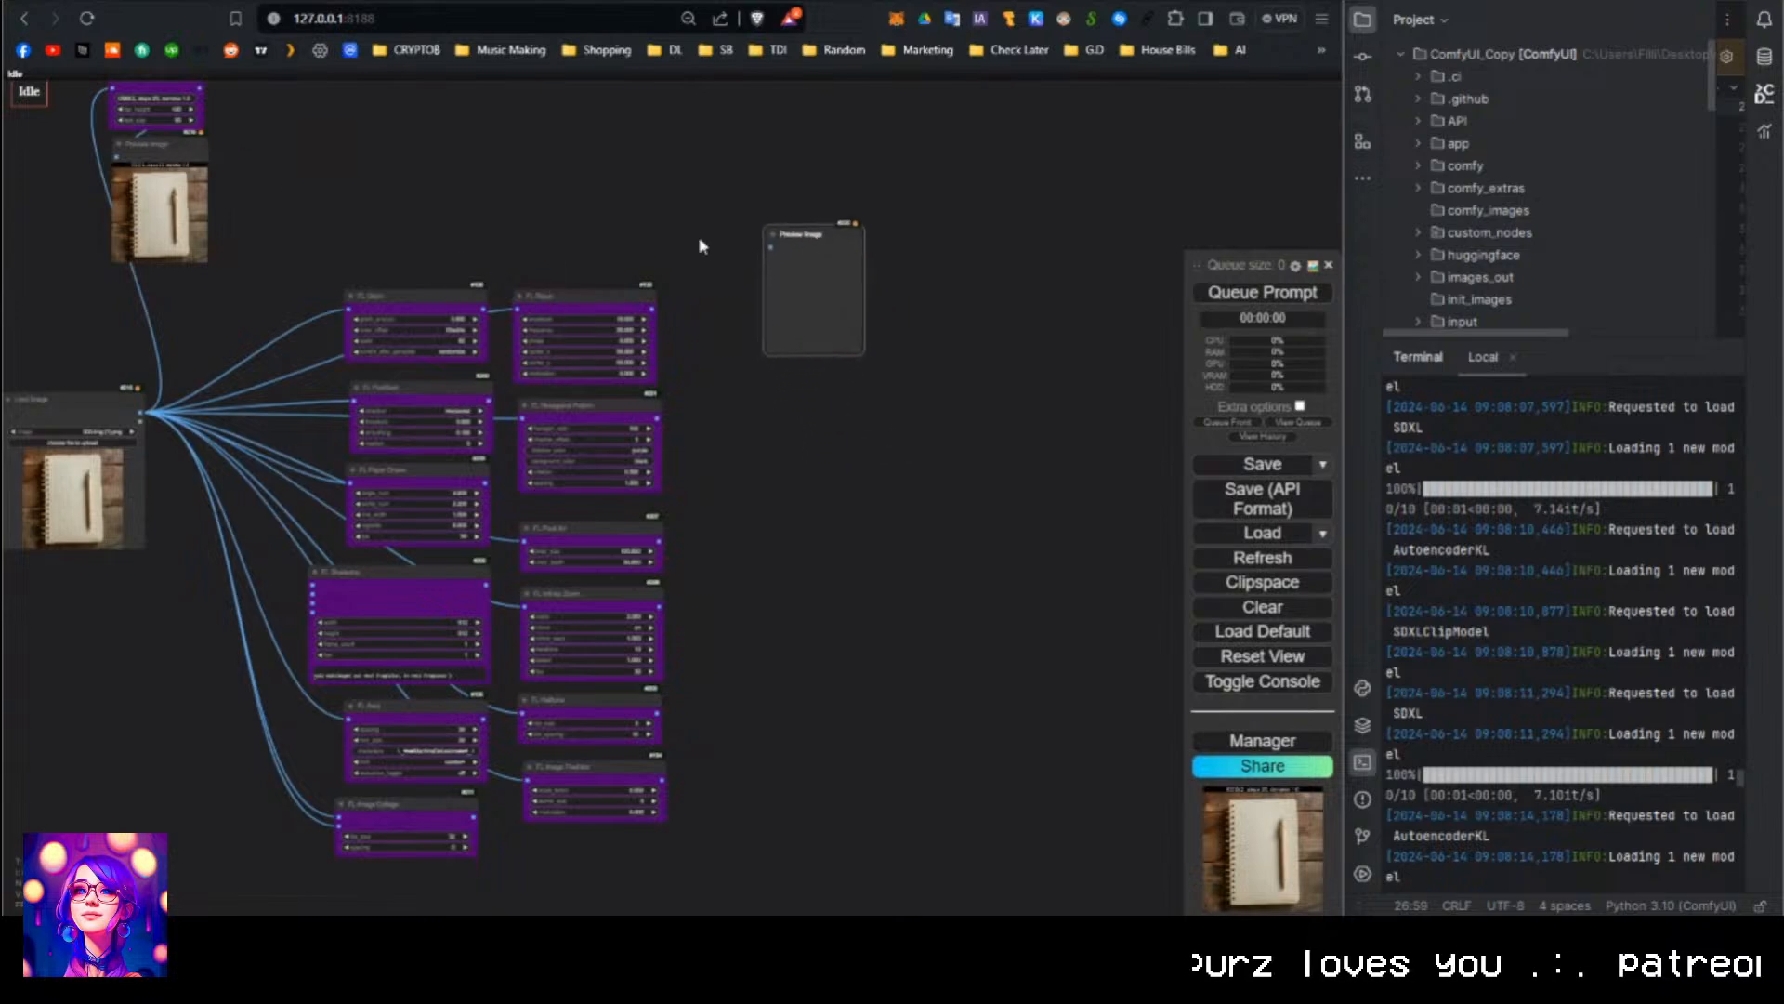
Stack FL Glitch, FL Ripple, FL PixelSort and FL Hexagonal Pattern in one column above FL Paper Drawn.
{"action": "left_click_drag", "start_coordinate": [606, 247], "coordinate": [757, 433]}
{"action": "left_click_drag", "start_coordinate": [594, 472], "coordinate": [582, 123]}
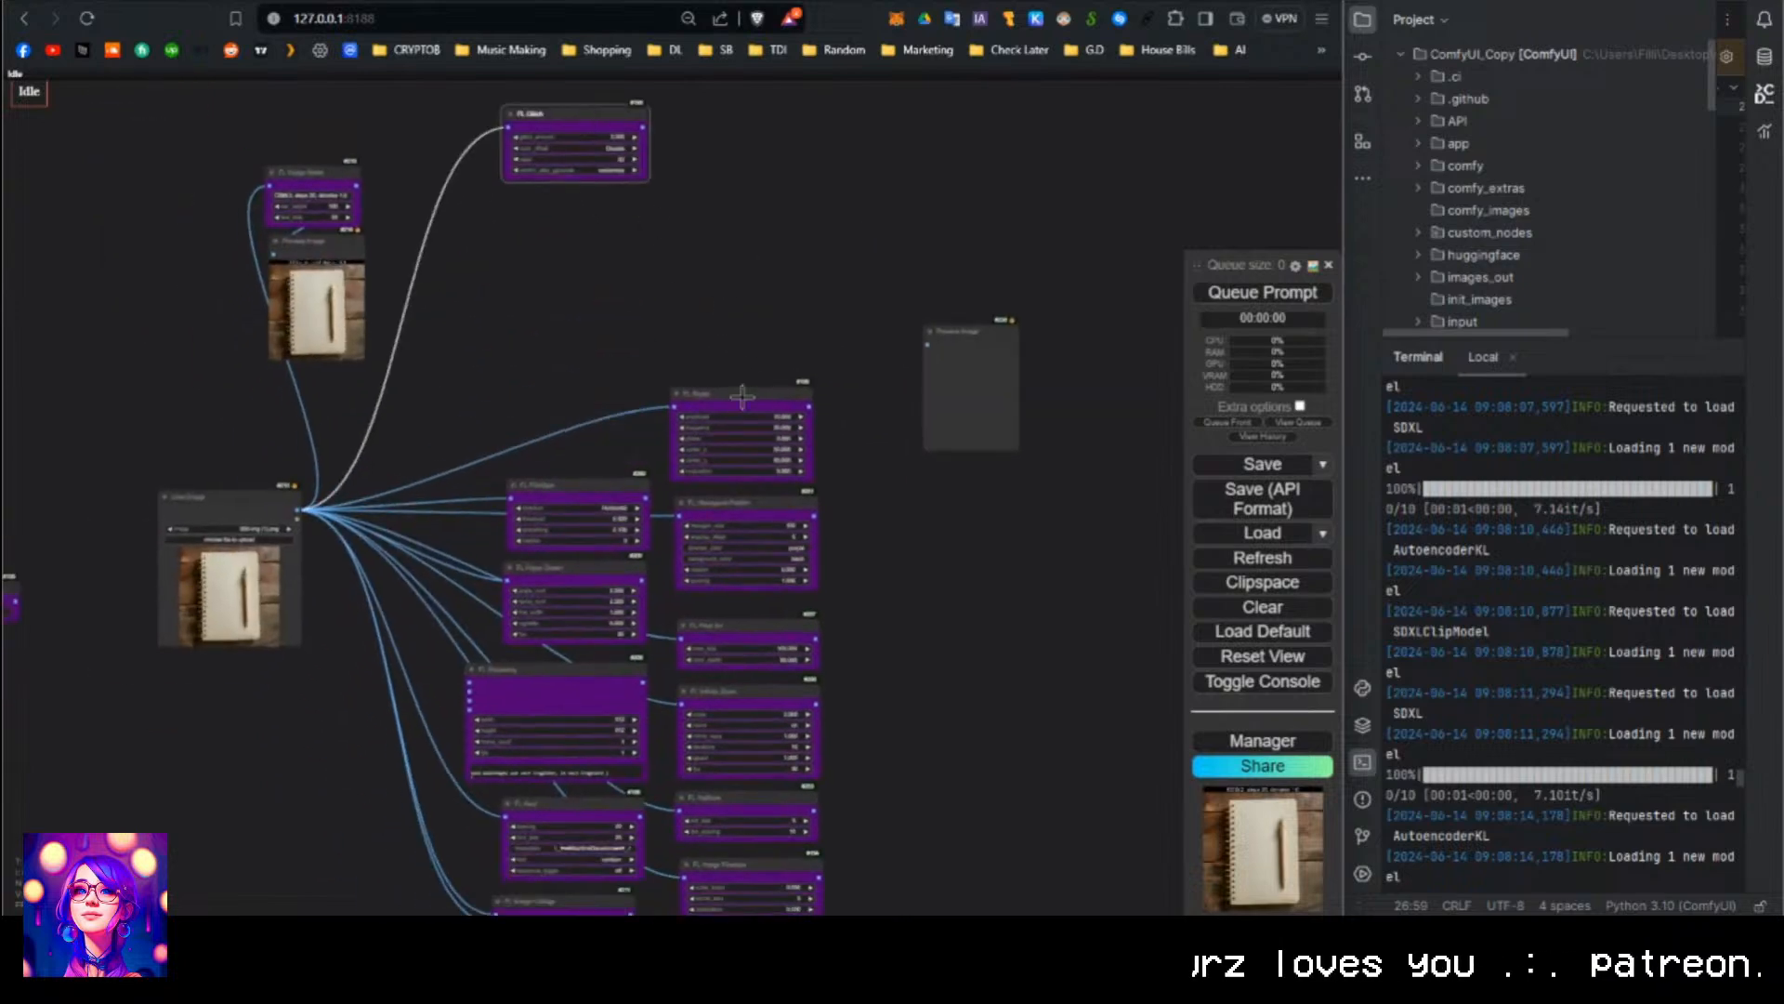
{"action": "left_click_drag", "start_coordinate": [742, 396], "coordinate": [590, 216]}
{"action": "left_click_drag", "start_coordinate": [624, 486], "coordinate": [621, 351]}
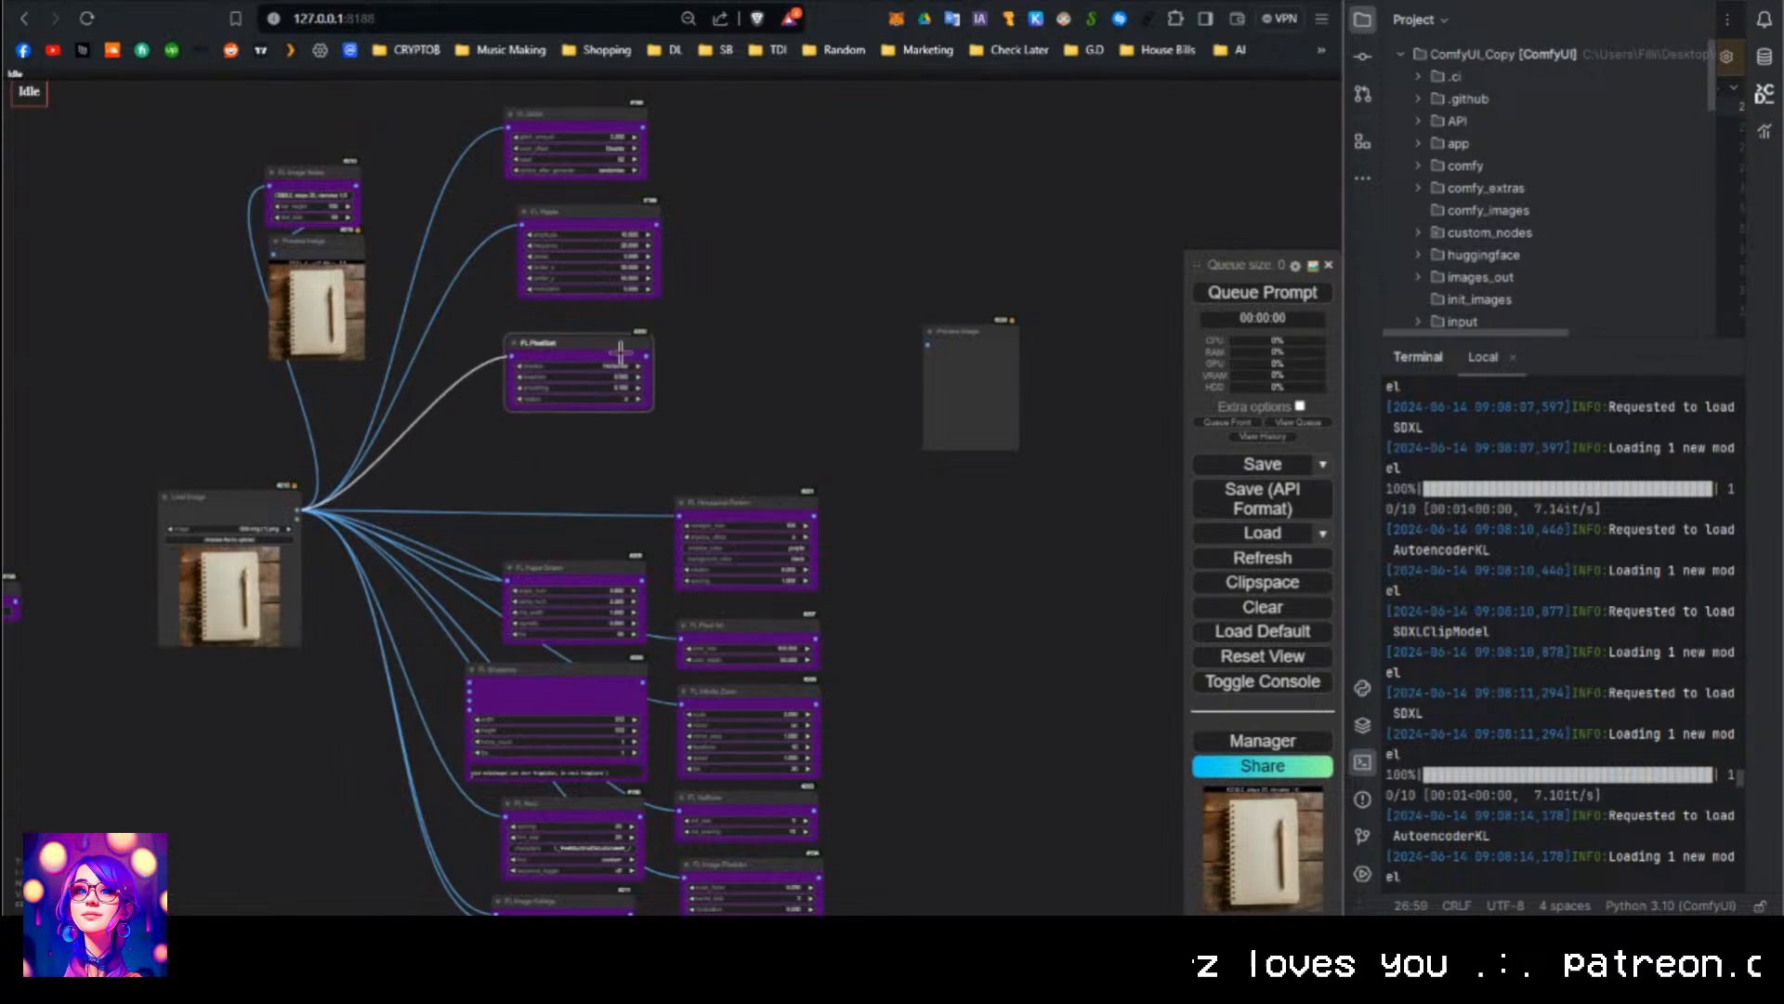
{"action": "left_click_drag", "start_coordinate": [743, 503], "coordinate": [548, 421]}
Move FL Pixel Art, FL Infinite Zoom, FL Halftone and FL Image Pixelator together beneath FL Image Collage.
{"action": "left_click_drag", "start_coordinate": [773, 568], "coordinate": [851, 294]}
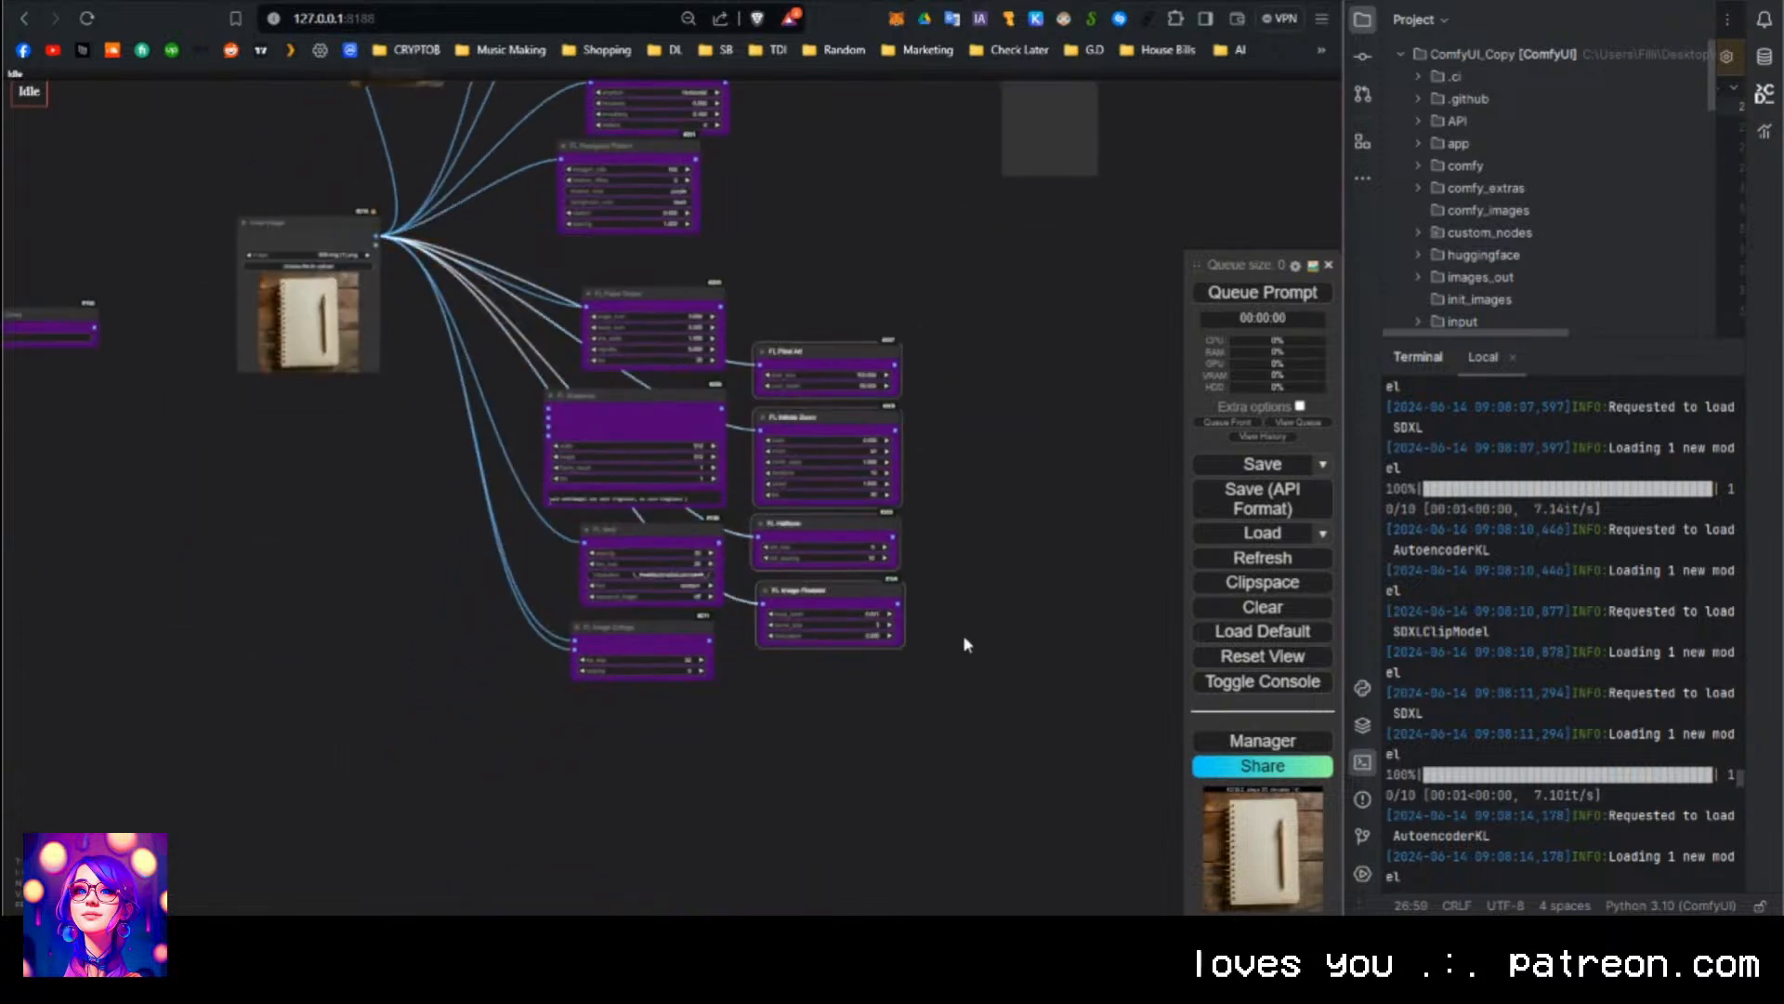
{"action": "left_click_drag", "start_coordinate": [966, 615], "coordinate": [909, 431]}
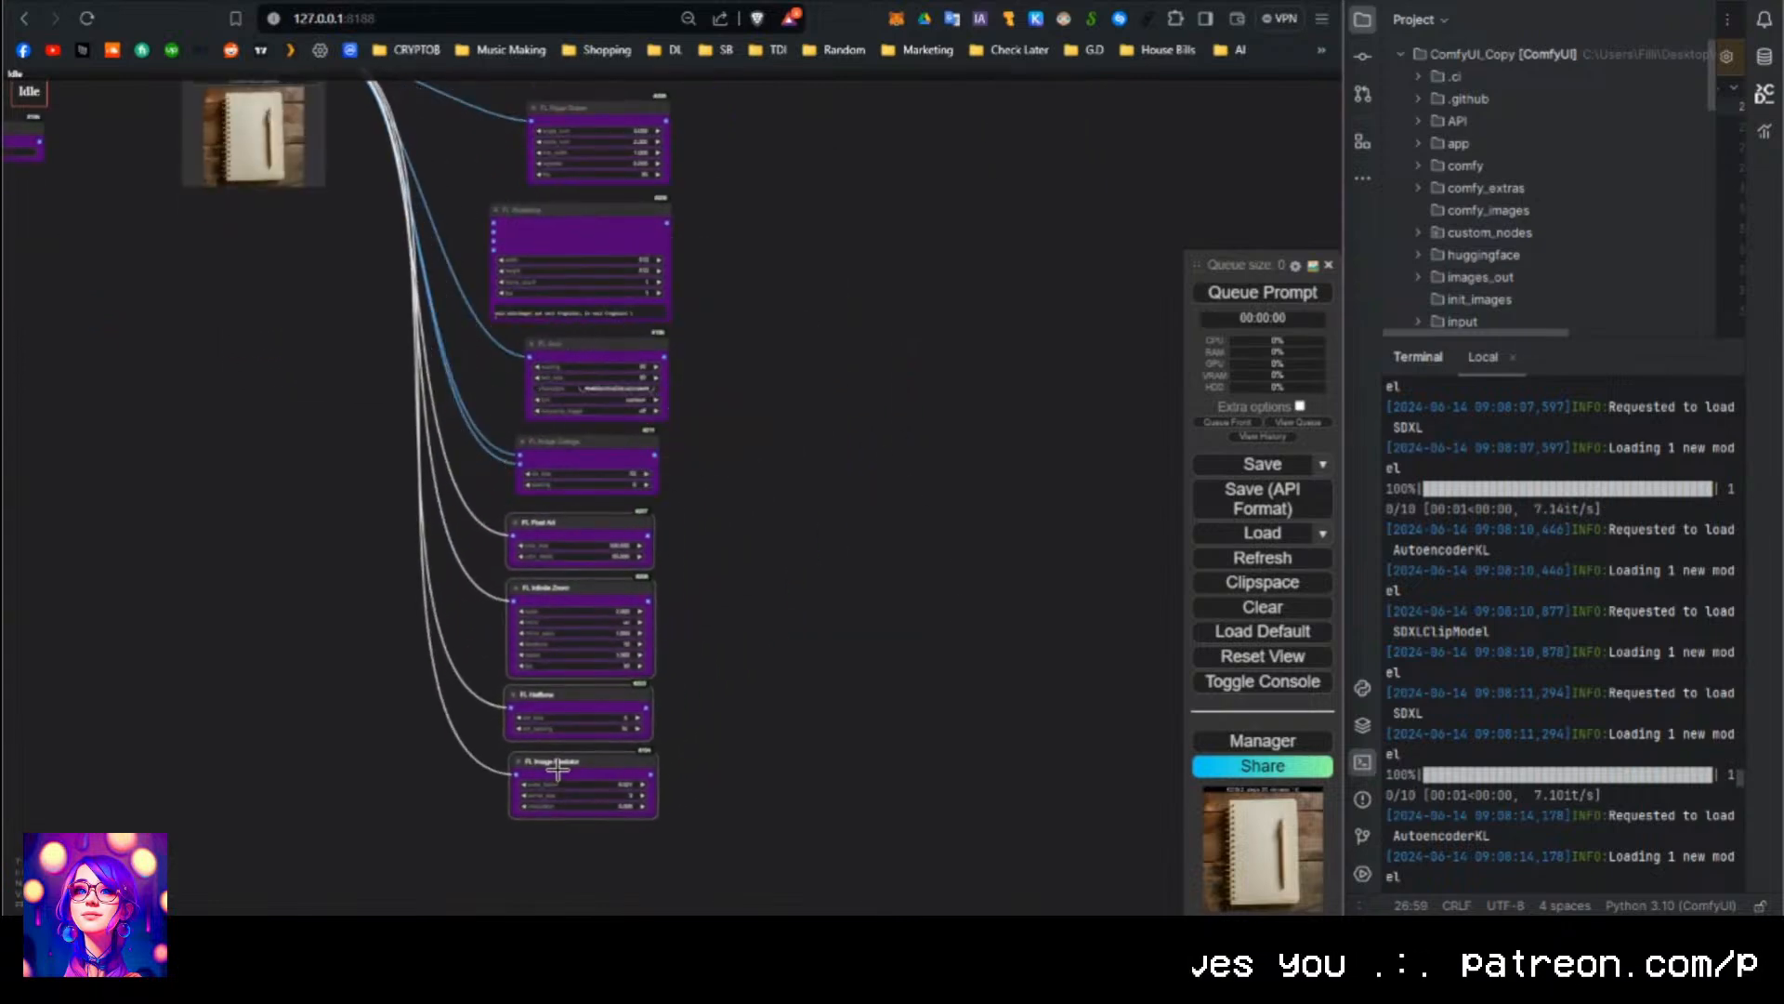
{"action": "scroll", "coordinate": [747, 547], "scroll_direction": "up", "scroll_amount": 3}
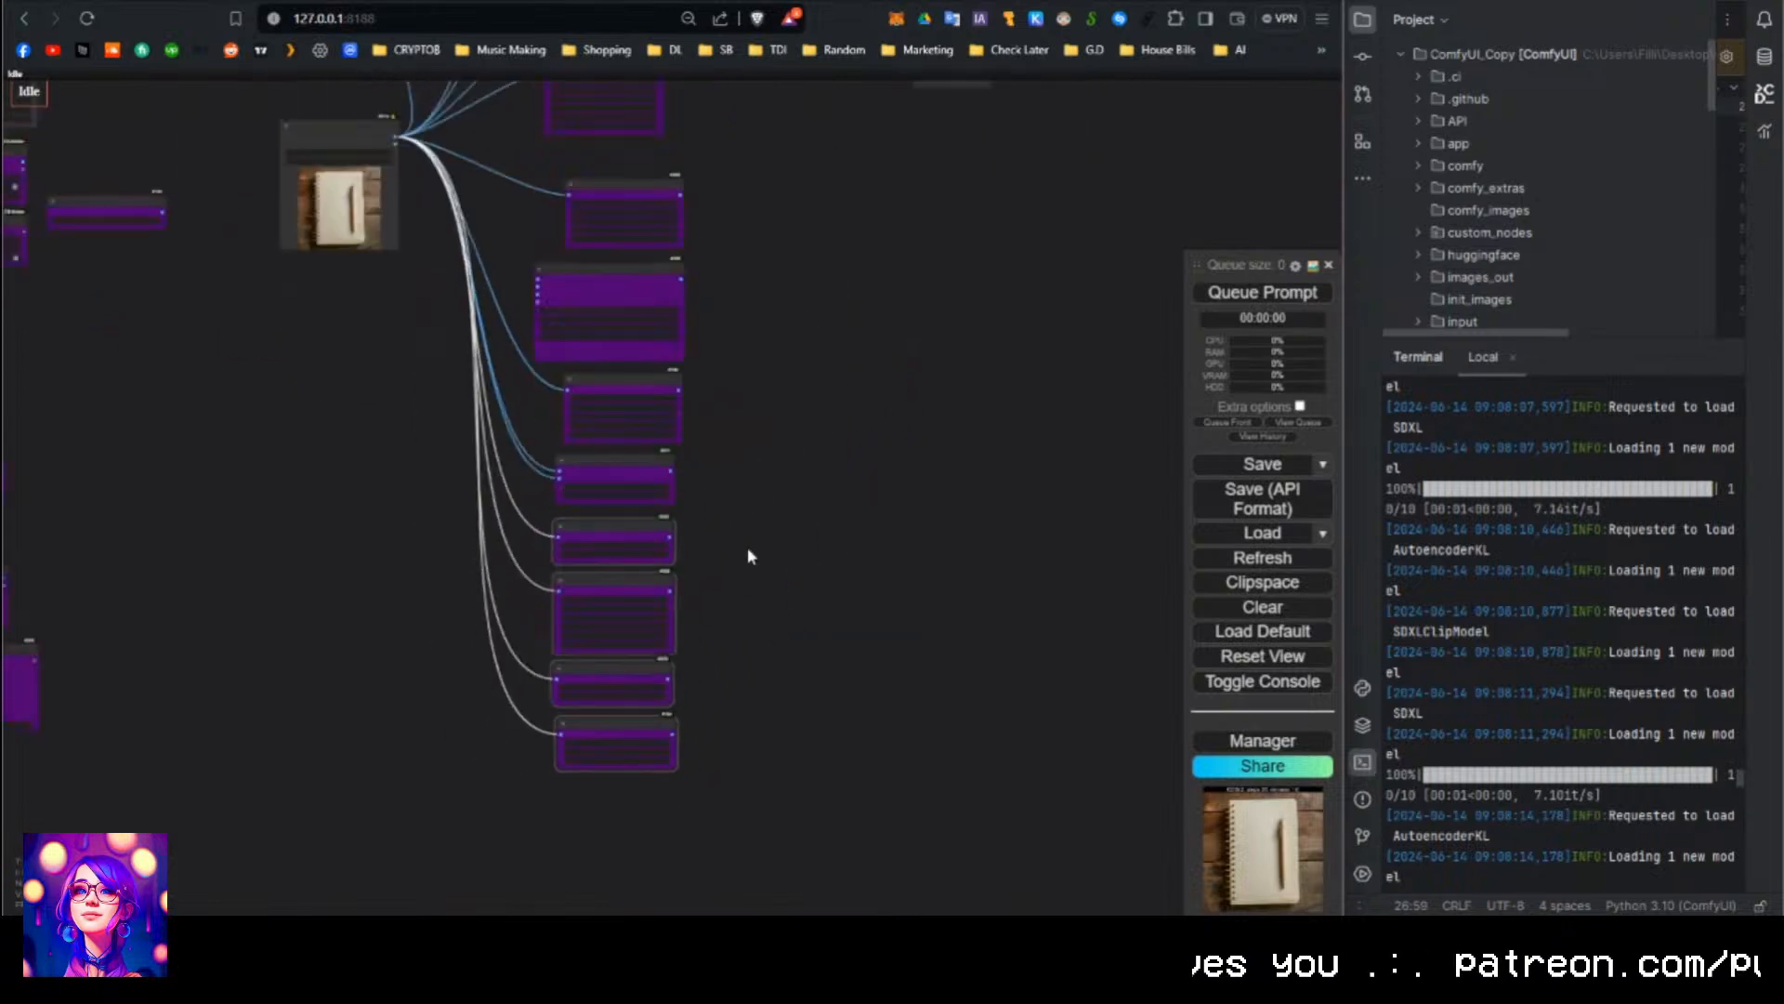
Duplicate the Preview Image node repeatedly in two staggered columns running down beside the effect nodes.
{"action": "scroll", "coordinate": [736, 546], "scroll_direction": "up", "scroll_amount": 3}
{"action": "left_click_drag", "start_coordinate": [813, 265], "coordinate": [649, 333]}
{"action": "left_click_drag", "start_coordinate": [649, 333], "coordinate": [758, 742], "text": "alt"}
{"action": "left_click_drag", "start_coordinate": [838, 692], "coordinate": [709, 514]}
{"action": "left_click_drag", "start_coordinate": [709, 514], "coordinate": [812, 638], "text": "alt"}
{"action": "left_click_drag", "start_coordinate": [917, 599], "coordinate": [960, 287]}
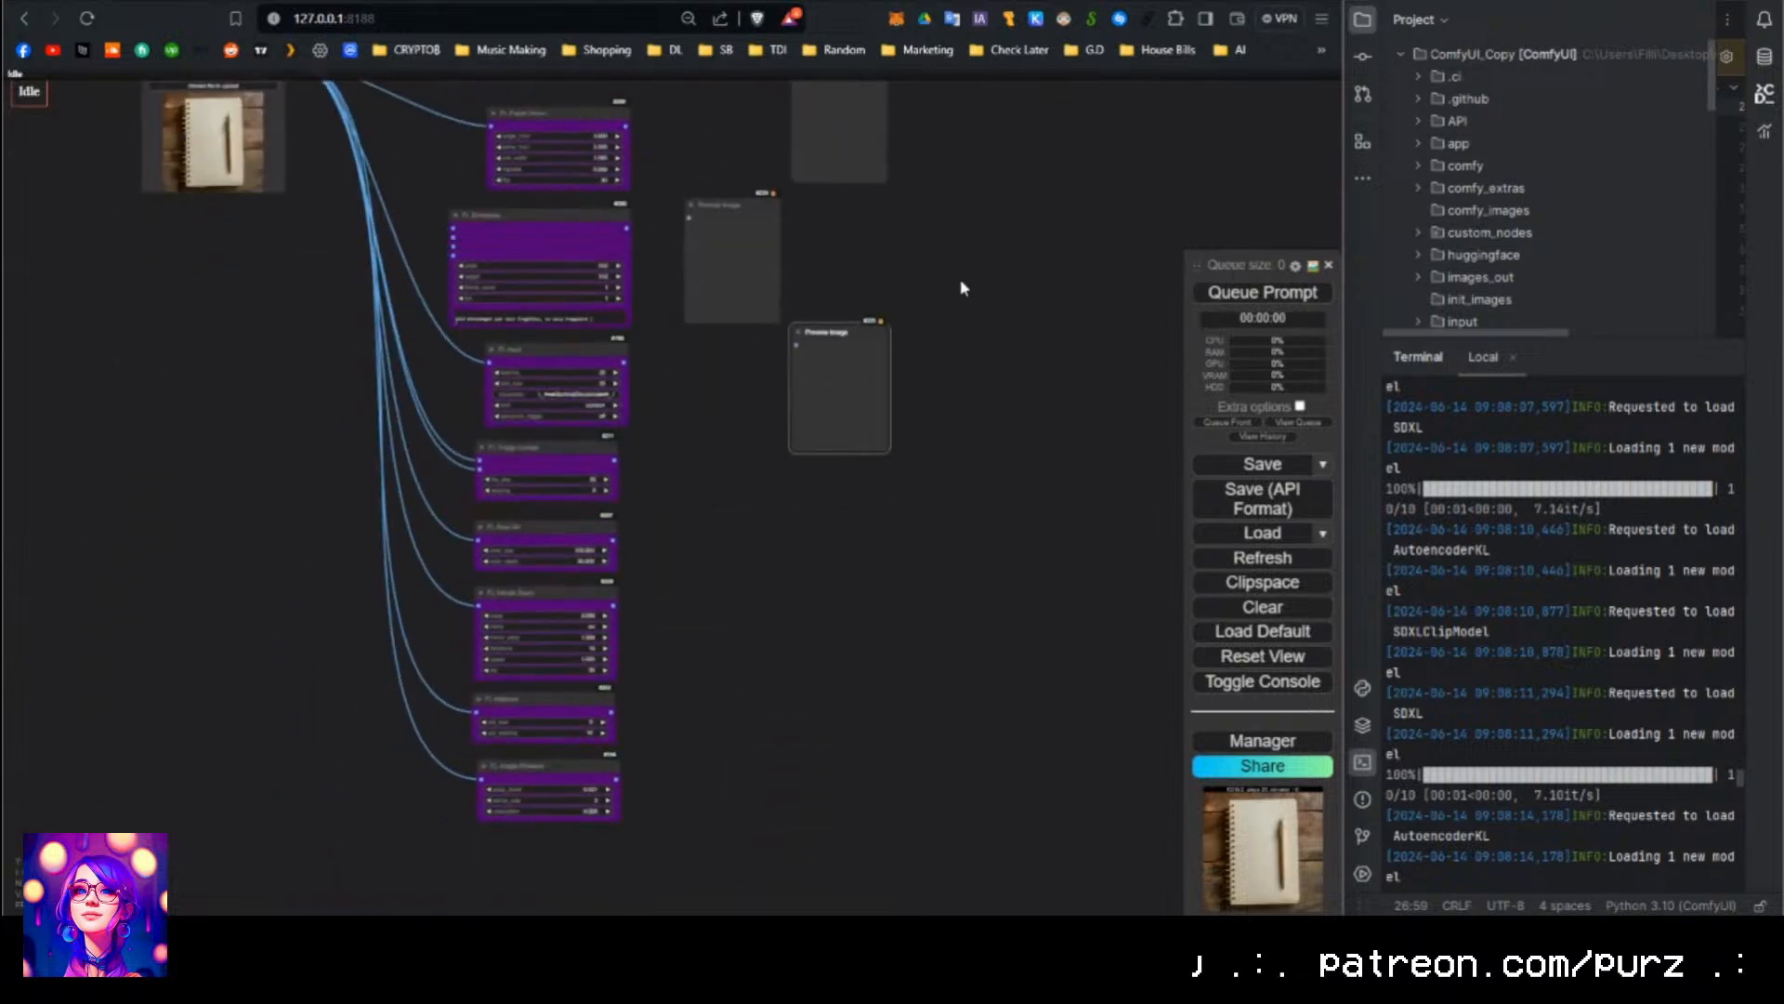
{"action": "left_click_drag", "start_coordinate": [830, 355], "coordinate": [825, 627], "text": "alt"}
{"action": "left_click_drag", "start_coordinate": [946, 509], "coordinate": [990, 365]}
{"action": "left_click_drag", "start_coordinate": [860, 478], "coordinate": [776, 593], "text": "alt"}
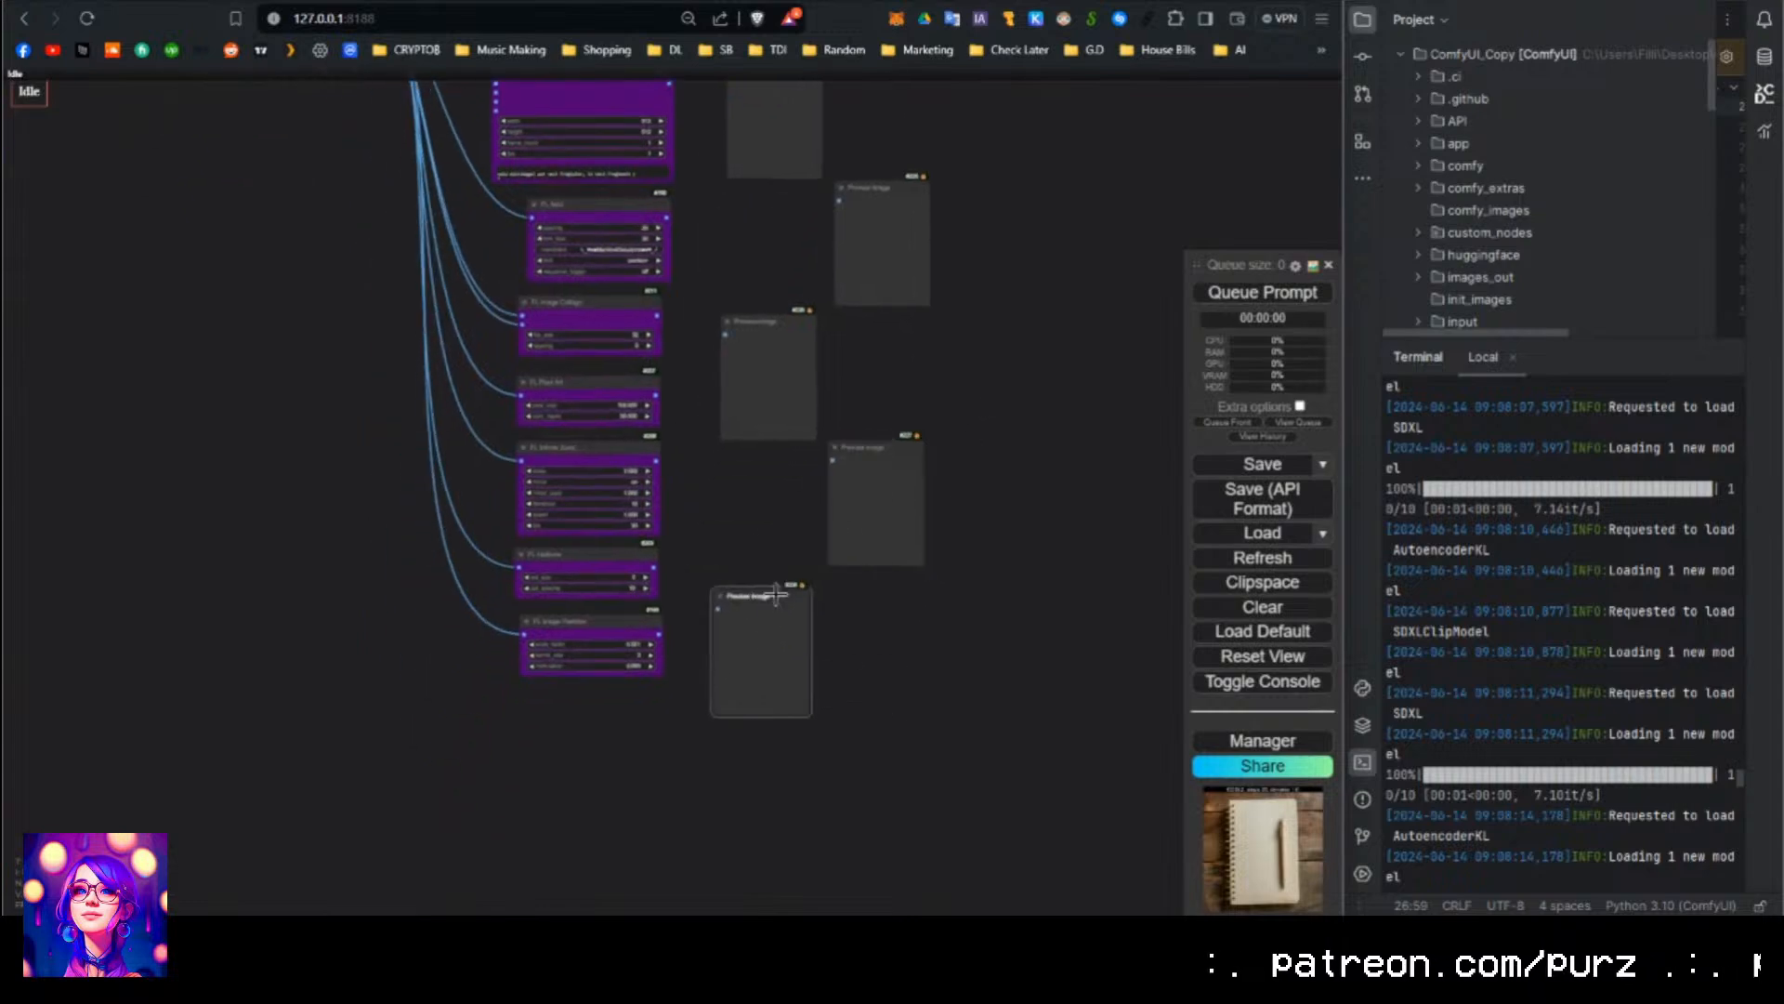
{"action": "left_click", "coordinate": [959, 405]}
Connect the FL Glitch and FL Ripple outputs to the two uppermost empty Preview Image nodes.
{"action": "scroll", "coordinate": [950, 282], "scroll_direction": "down", "scroll_amount": 4}
{"action": "left_click_drag", "start_coordinate": [950, 282], "coordinate": [713, 711]}
{"action": "scroll", "coordinate": [638, 362], "scroll_direction": "up", "scroll_amount": 6}
{"action": "left_click_drag", "start_coordinate": [502, 344], "coordinate": [536, 516]}
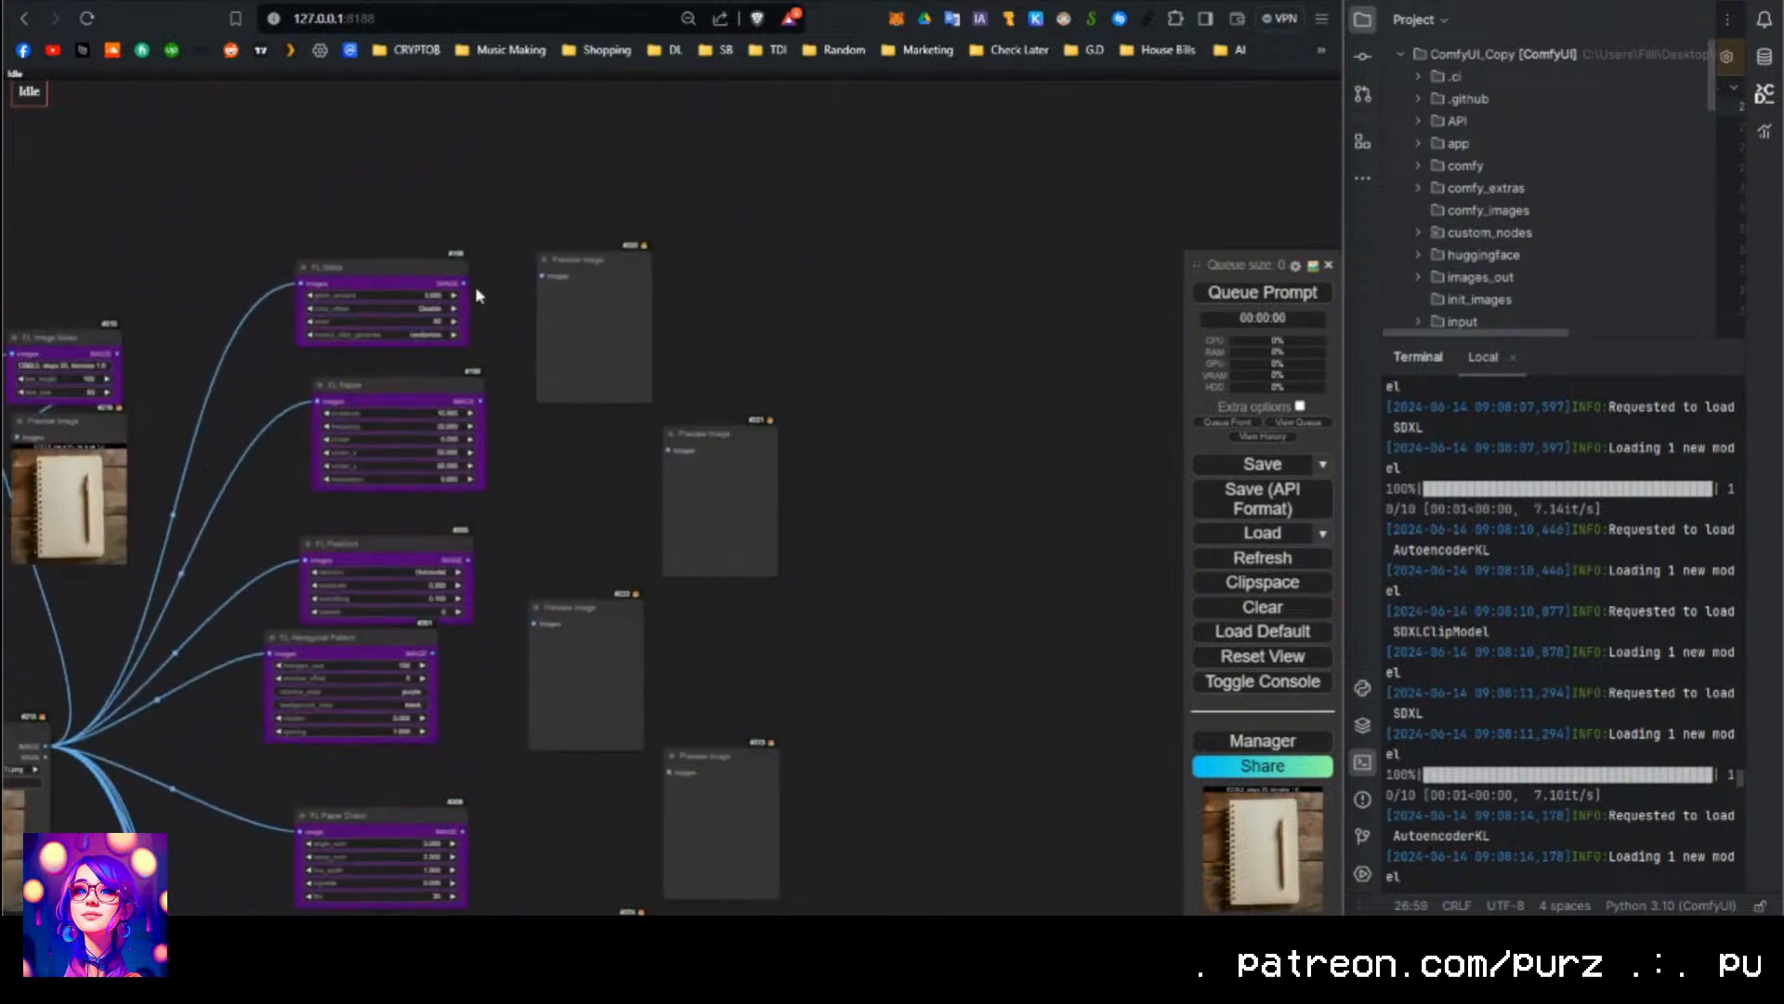
{"action": "left_click_drag", "start_coordinate": [464, 283], "coordinate": [661, 297]}
{"action": "left_click", "coordinate": [583, 213]}
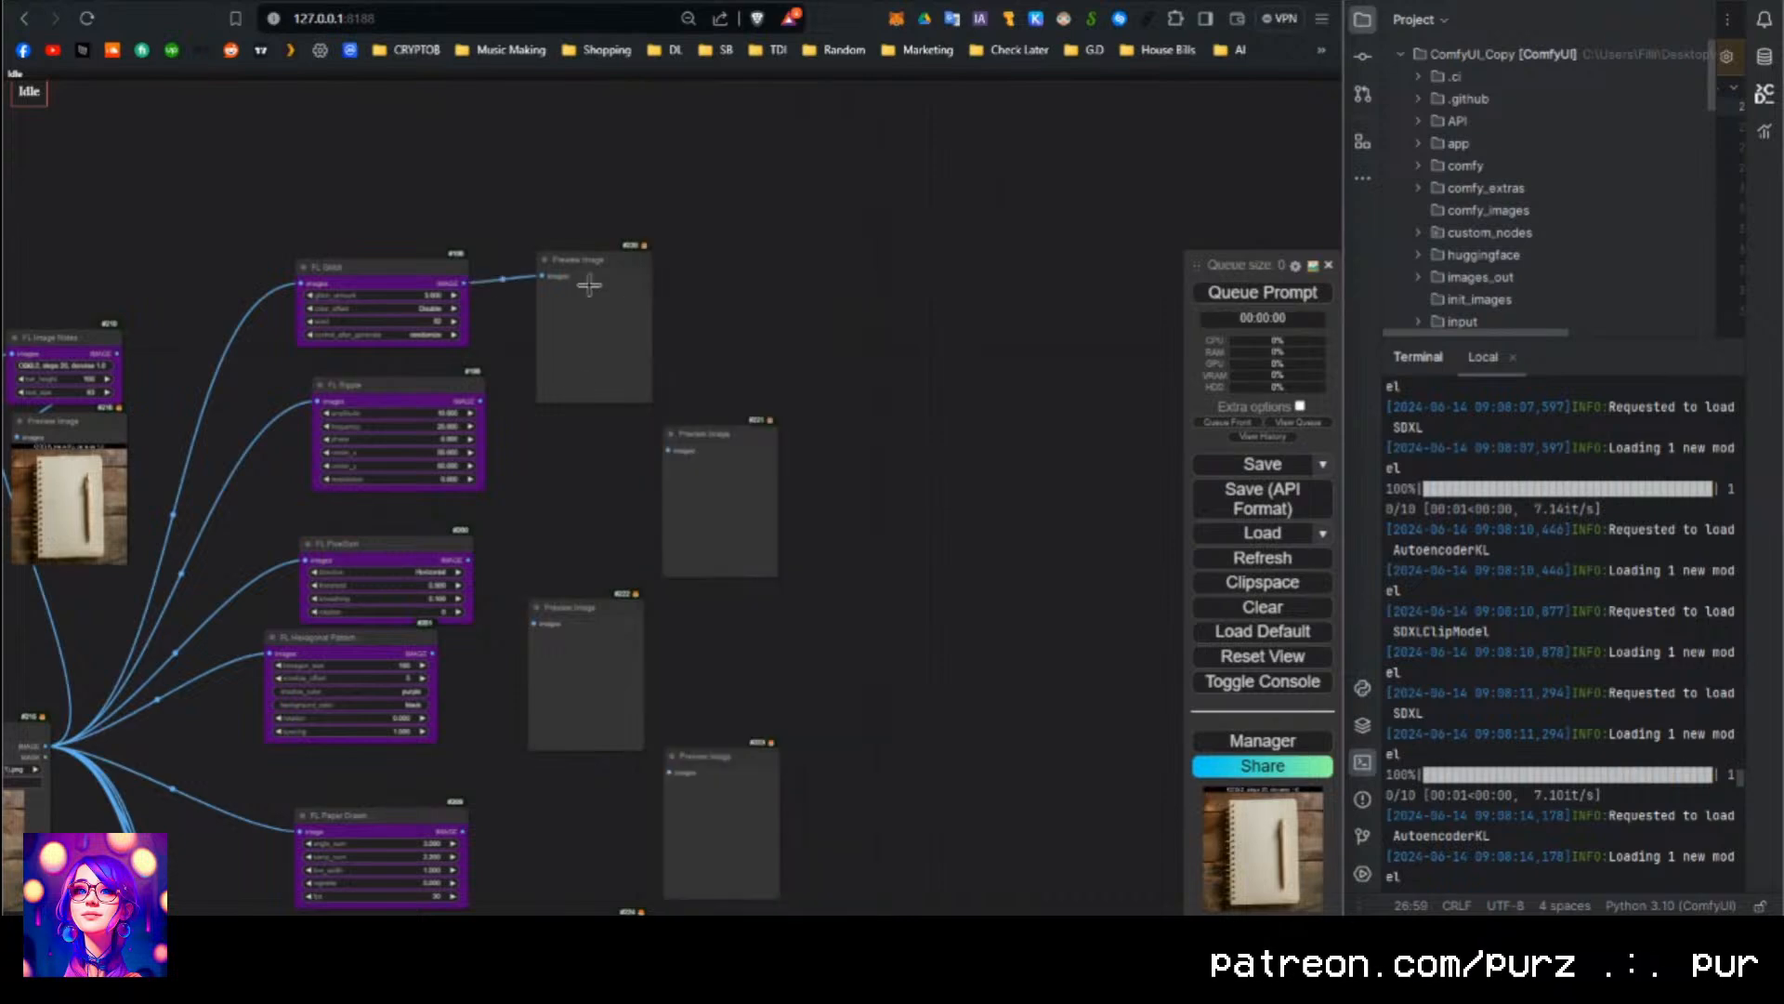
{"action": "left_click_drag", "start_coordinate": [565, 457], "coordinate": [686, 460]}
Connect FL PixelSort, FL Hexagonal Pattern and FL Paper Drawn to the next three Preview Image nodes, raising FL PixelSort clear of its neighbour.
{"action": "left_click_drag", "start_coordinate": [858, 451], "coordinate": [933, 249]}
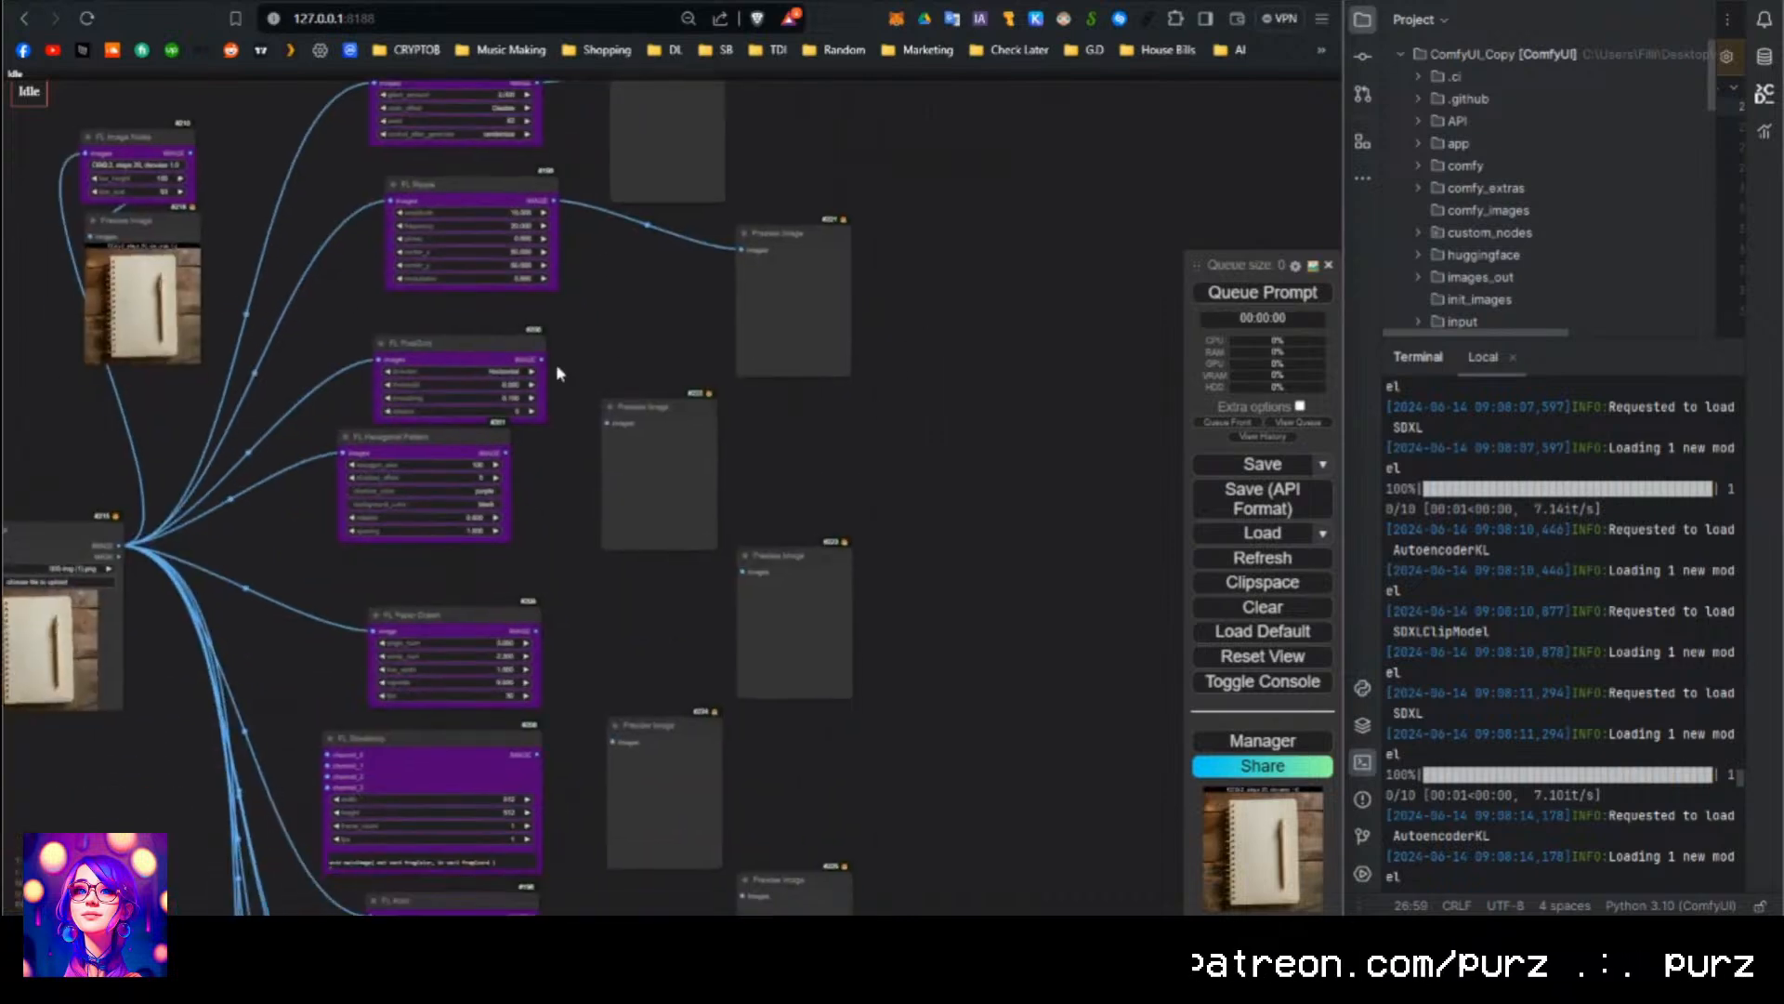
{"action": "left_click_drag", "start_coordinate": [542, 360], "coordinate": [649, 468]}
{"action": "left_click_drag", "start_coordinate": [454, 341], "coordinate": [446, 316]}
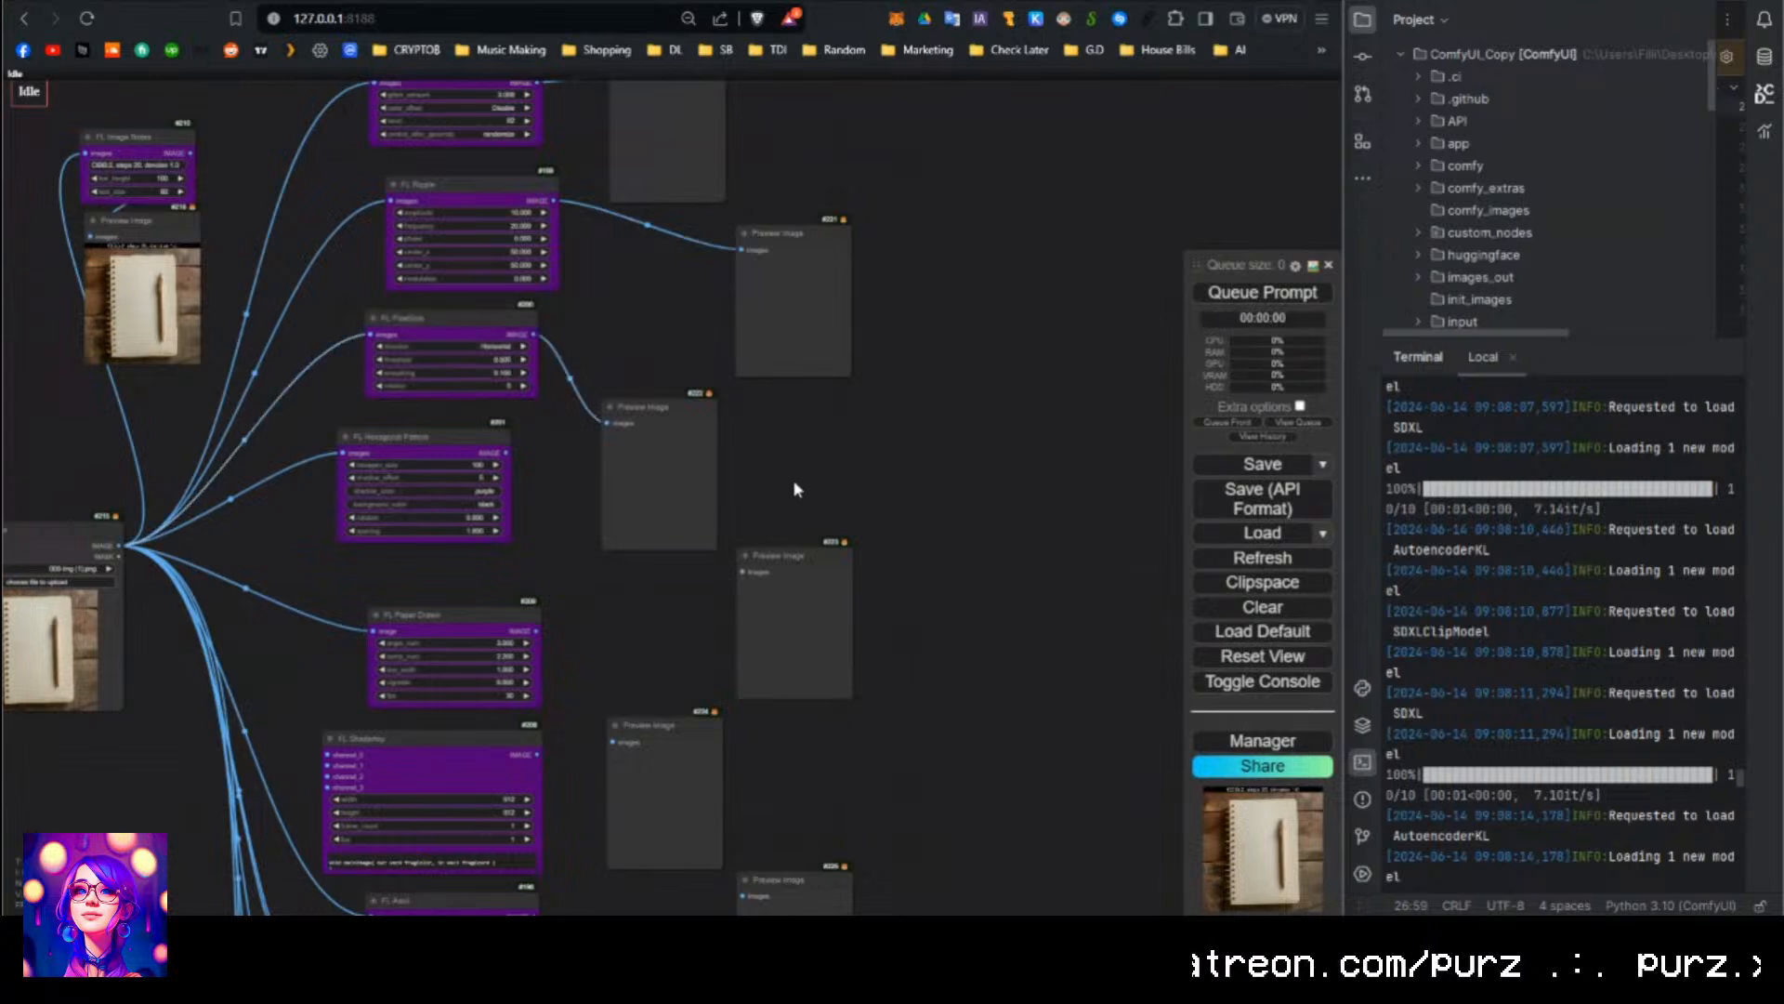
{"action": "double_click", "coordinate": [797, 481]}
{"action": "left_click_drag", "start_coordinate": [797, 481], "coordinate": [740, 360]}
{"action": "left_click_drag", "start_coordinate": [450, 325], "coordinate": [695, 472]}
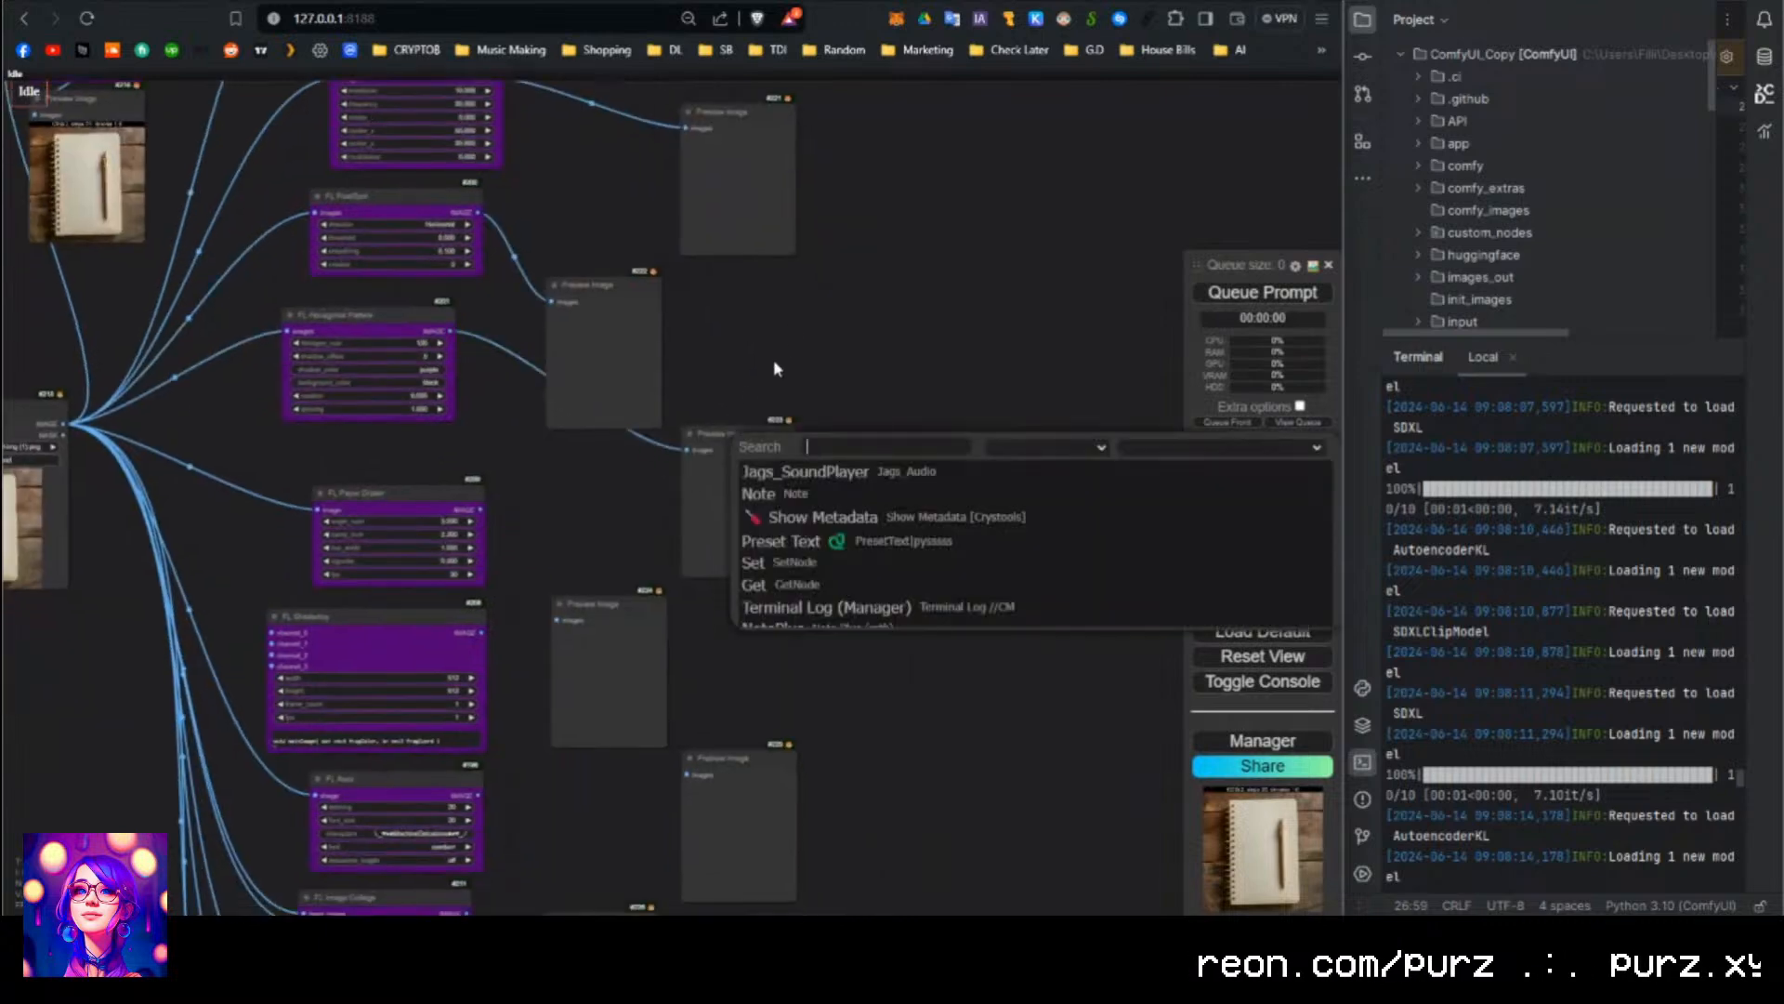
{"action": "left_click_drag", "start_coordinate": [478, 508], "coordinate": [557, 619]}
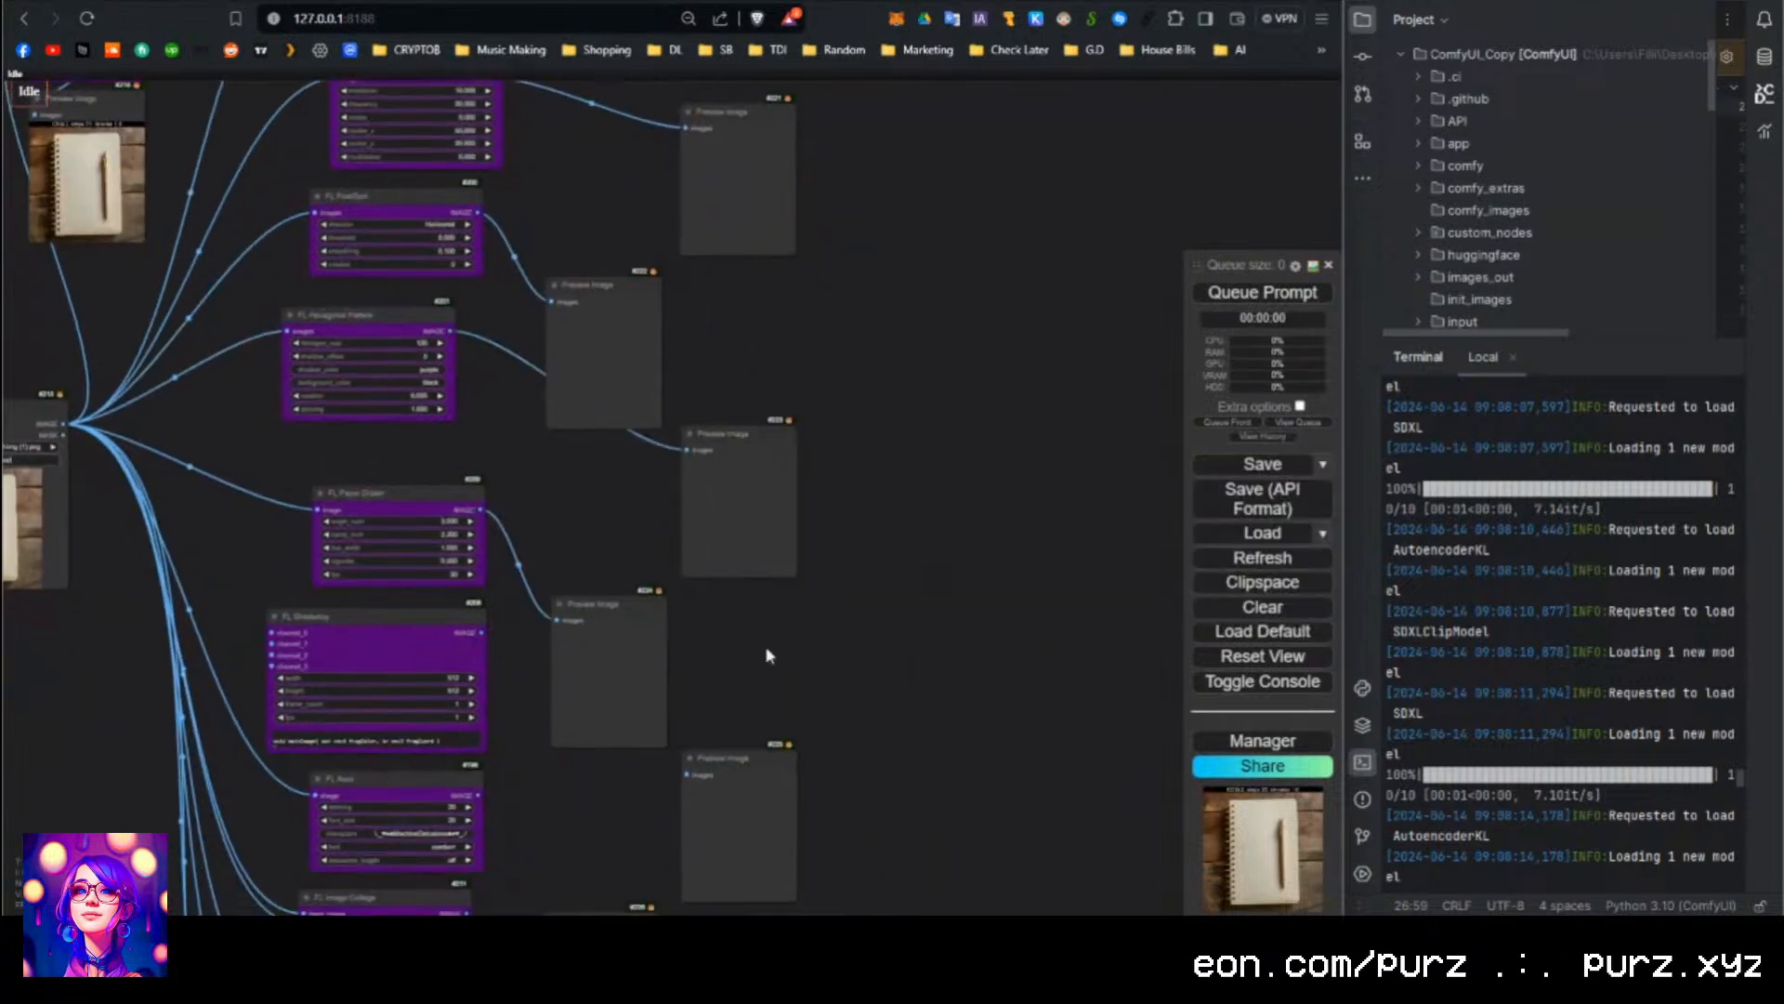
Connect the FL Shadertoy, FL Ascii and FL Image Collage outputs to the following three Preview Image nodes.
{"action": "left_click_drag", "start_coordinate": [849, 613], "coordinate": [820, 402]}
{"action": "left_click_drag", "start_coordinate": [447, 423], "coordinate": [752, 681]}
{"action": "left_click_drag", "start_coordinate": [808, 512], "coordinate": [767, 255]}
{"action": "left_click_drag", "start_coordinate": [400, 326], "coordinate": [638, 667]}
Connect the FL Pixel Art output to the lowest Preview Image node.
{"action": "left_click_drag", "start_coordinate": [821, 614], "coordinate": [839, 478]}
{"action": "mouse_move", "coordinate": [407, 411]}
{"action": "left_mouse_down"}
{"action": "mouse_move", "coordinate": [558, 655]}
{"action": "mouse_move", "coordinate": [493, 474]}
{"action": "mouse_move", "coordinate": [407, 411]}
{"action": "left_mouse_up"}
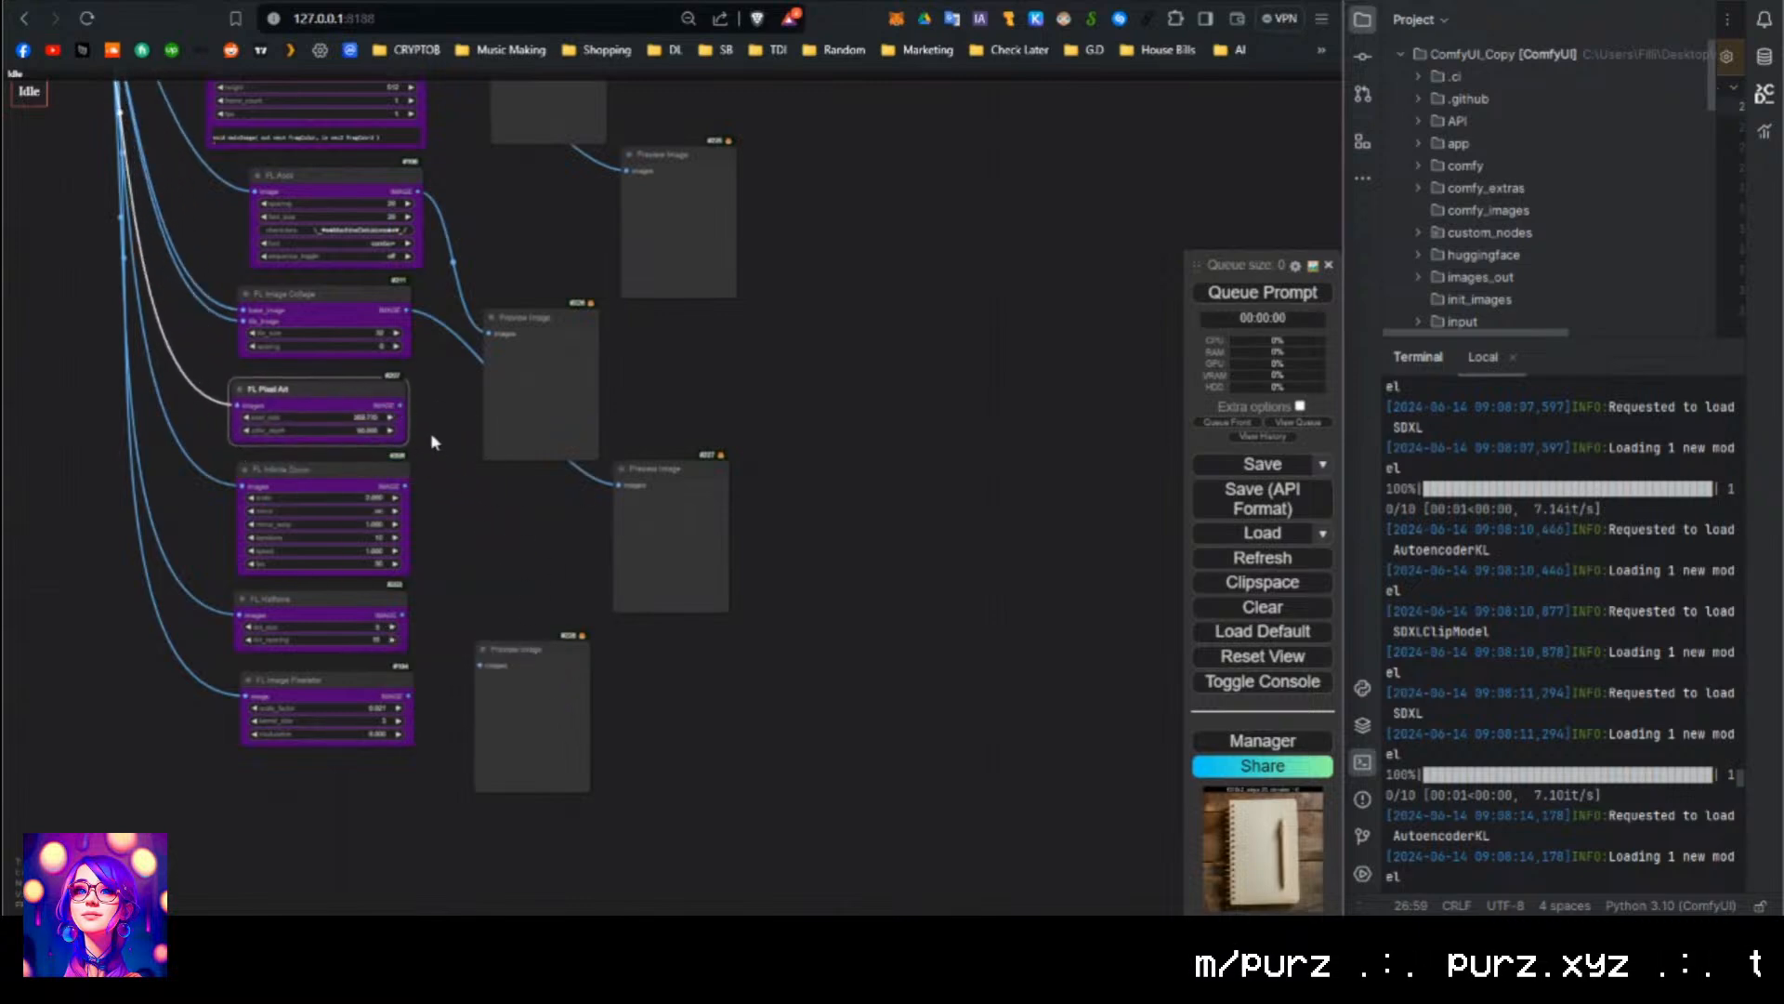
{"action": "left_click_drag", "start_coordinate": [401, 406], "coordinate": [482, 665]}
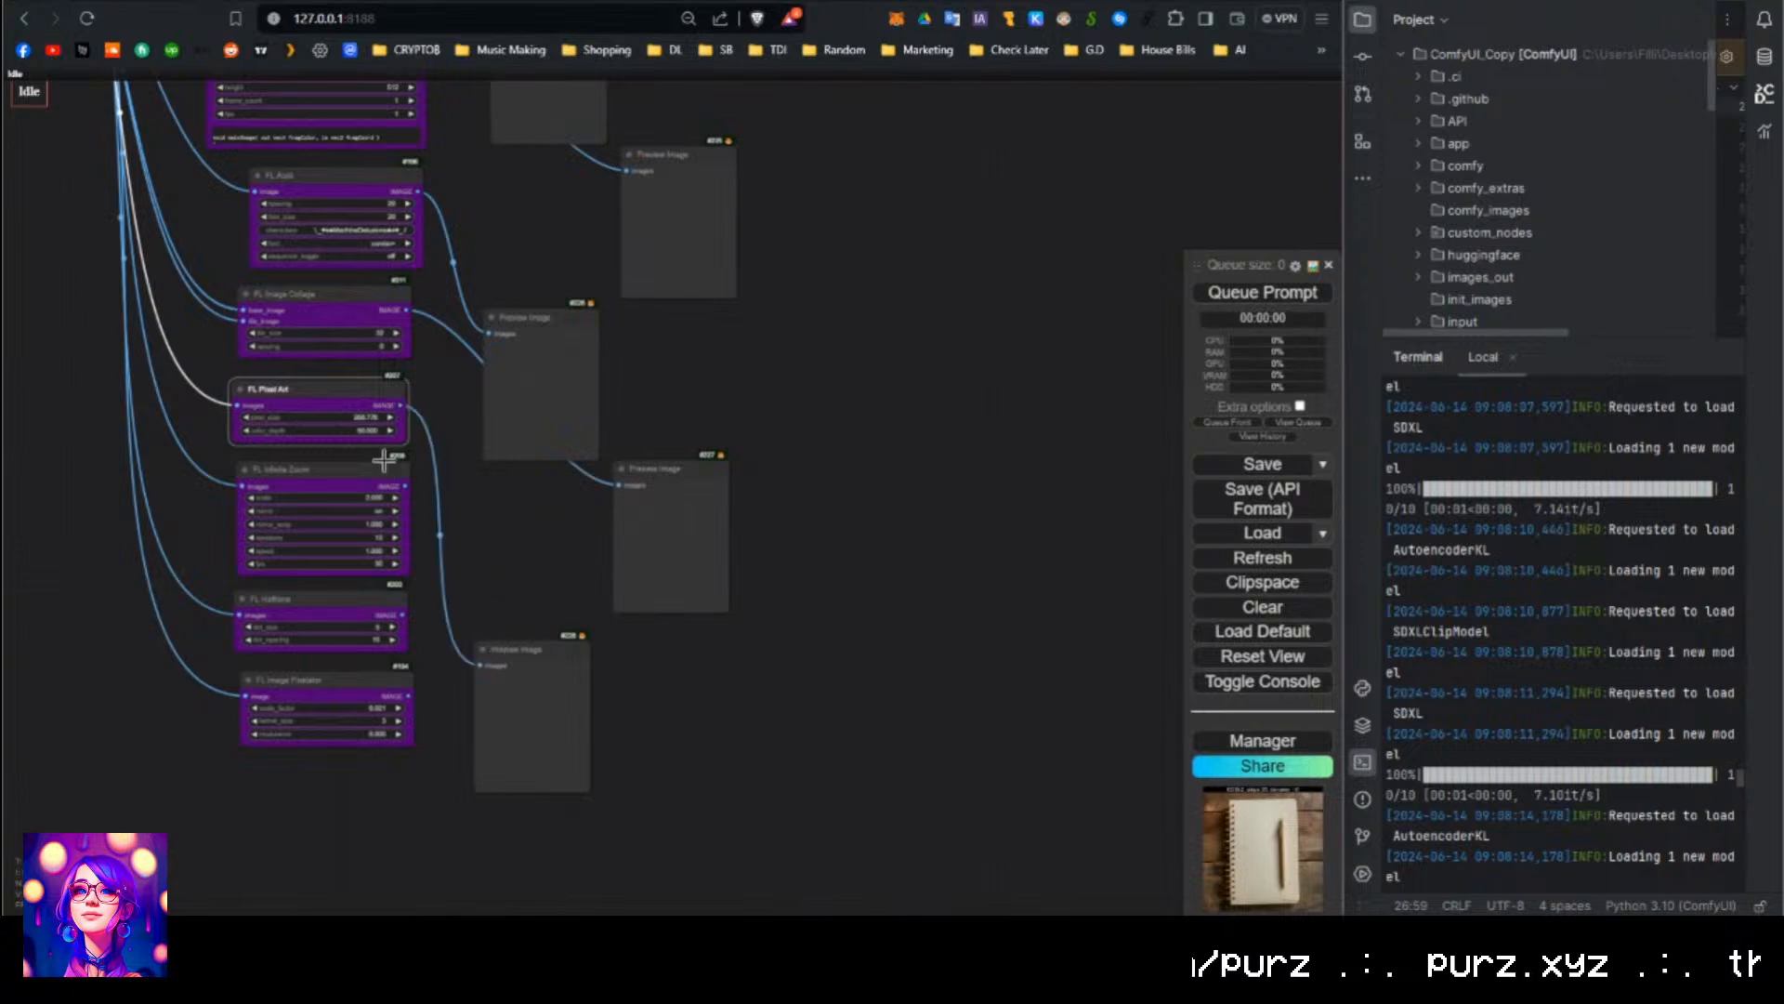
{"action": "left_click", "coordinate": [361, 418]}
{"action": "left_click", "coordinate": [613, 420]}
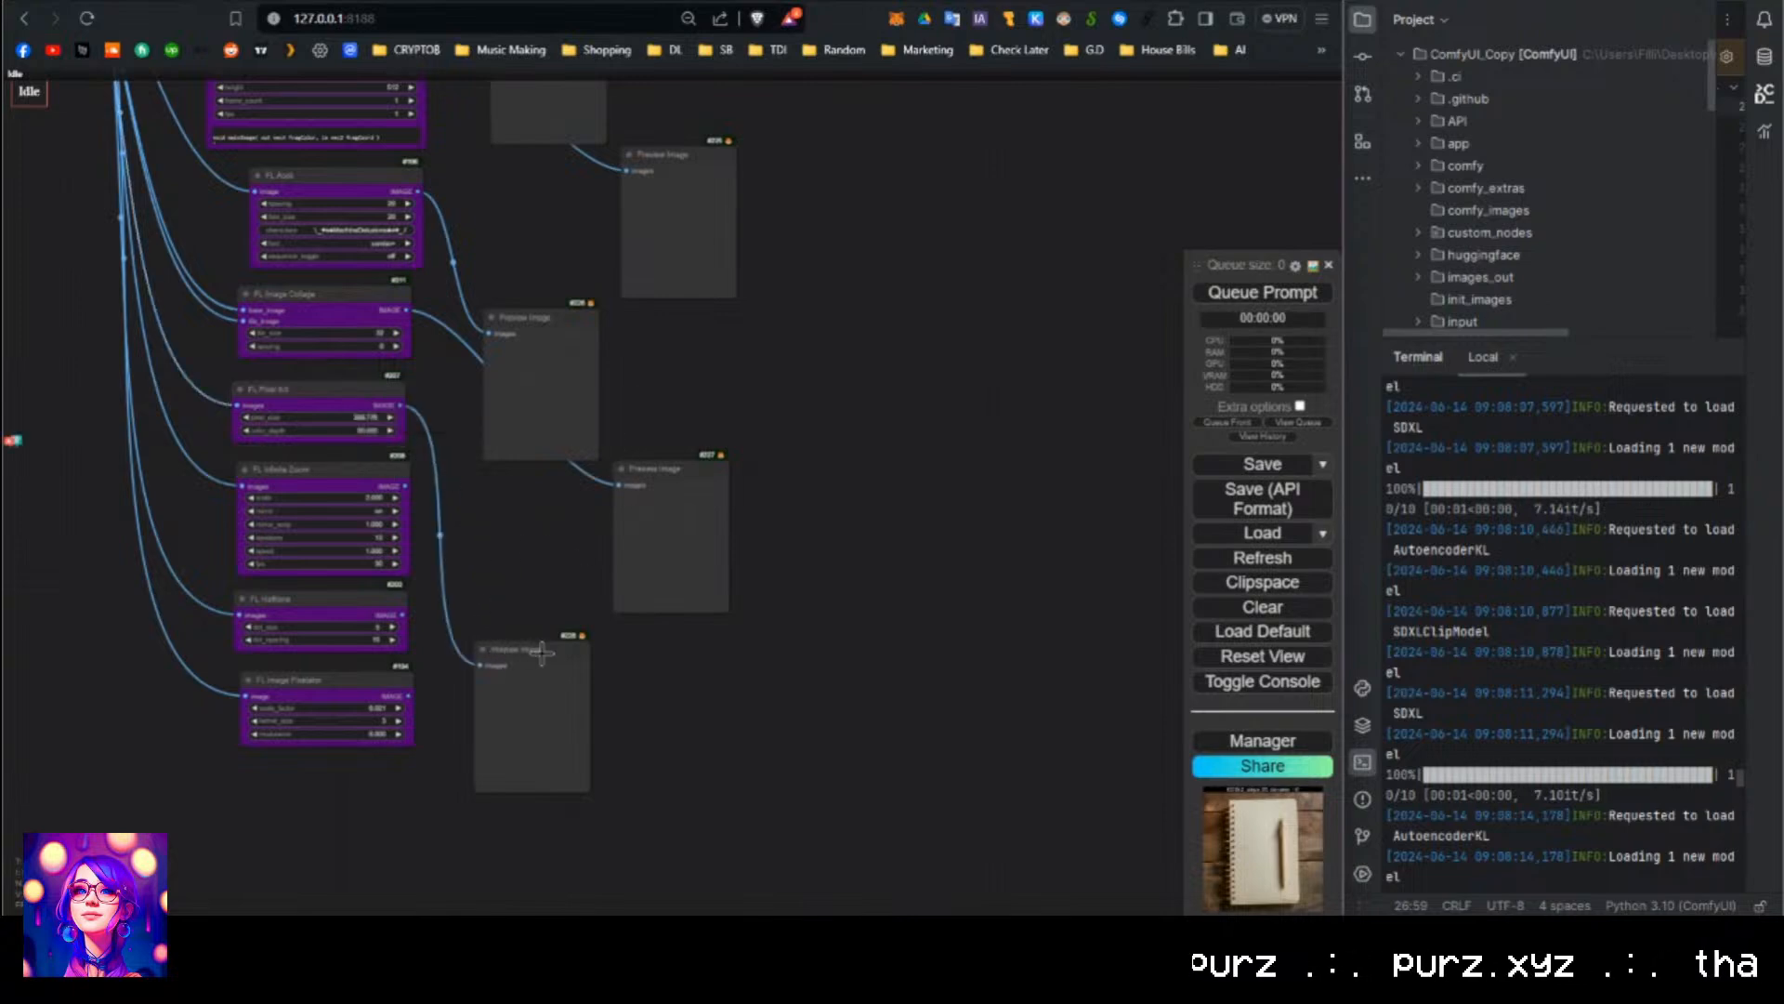
Add three more Preview Image copies in a row and connect FL Infinite Zoom, FL Halftone and FL Image Pixelator to them.
{"action": "mouse_move", "coordinate": [539, 647]}
{"action": "left_mouse_down", "text": "alt"}
{"action": "mouse_move", "coordinate": [820, 711]}
{"action": "mouse_move", "coordinate": [756, 680]}
{"action": "left_mouse_up", "text": "alt"}
{"action": "left_click_drag", "start_coordinate": [406, 485], "coordinate": [406, 614]}
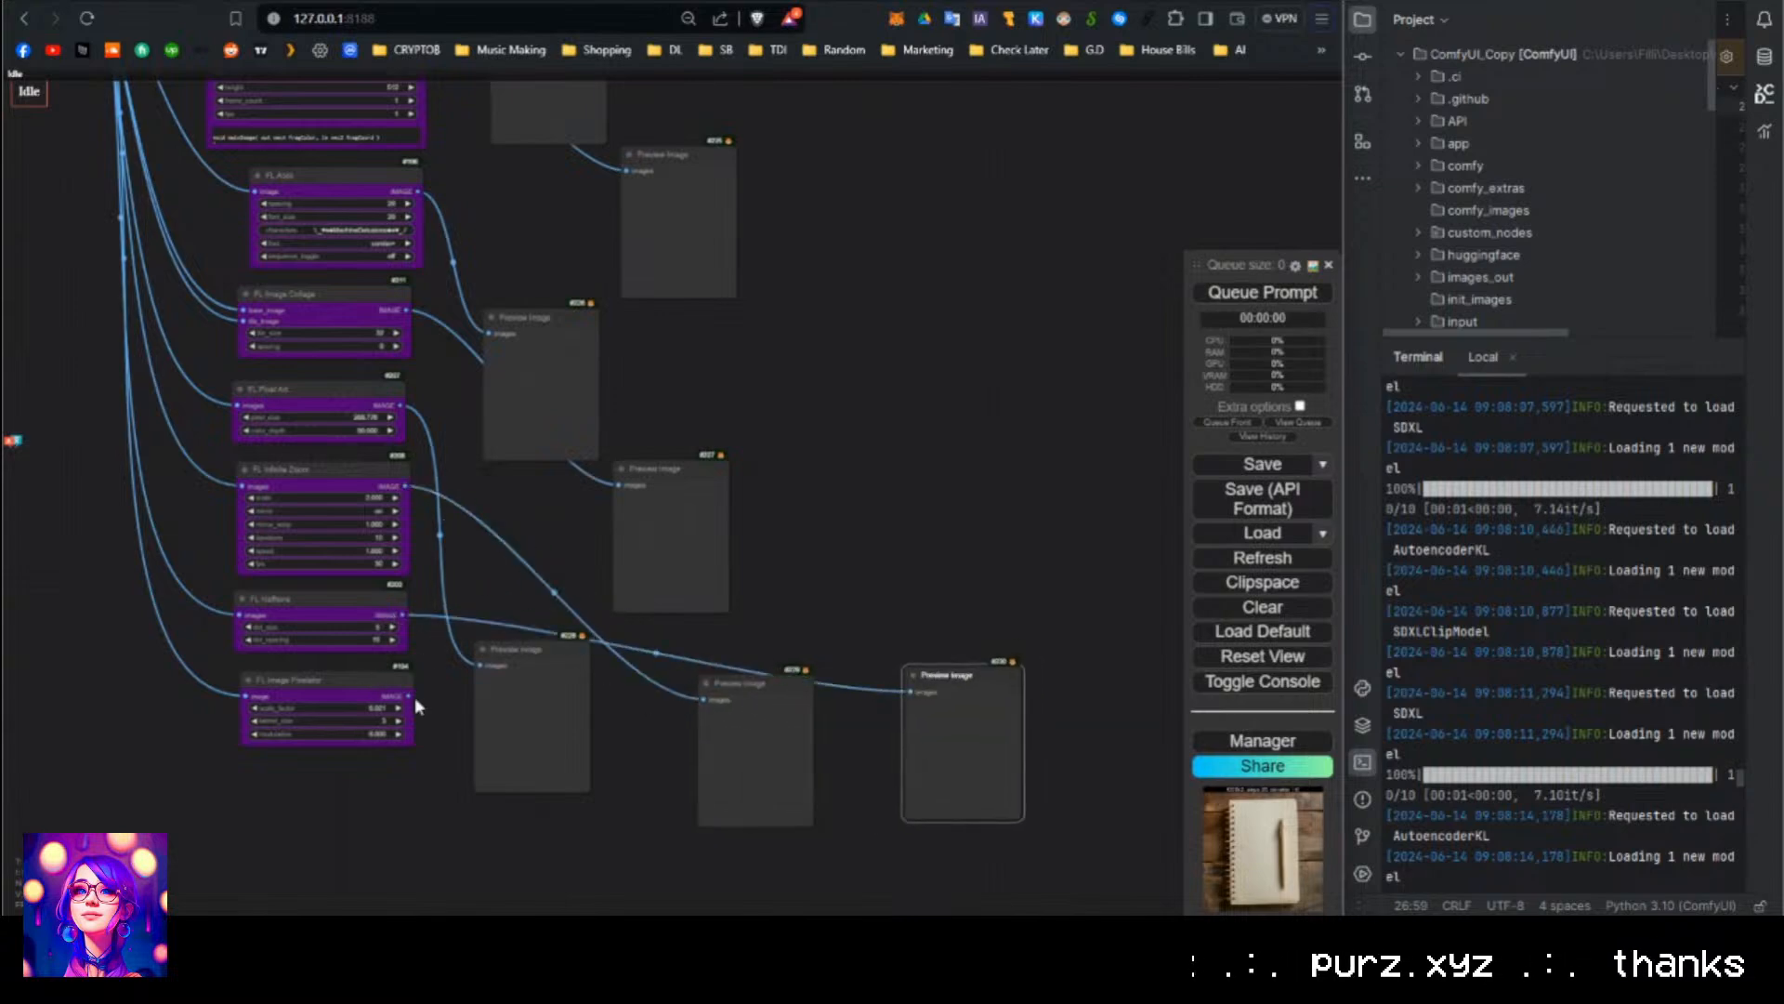
{"action": "left_click_drag", "start_coordinate": [925, 675], "coordinate": [411, 695], "text": "alt"}
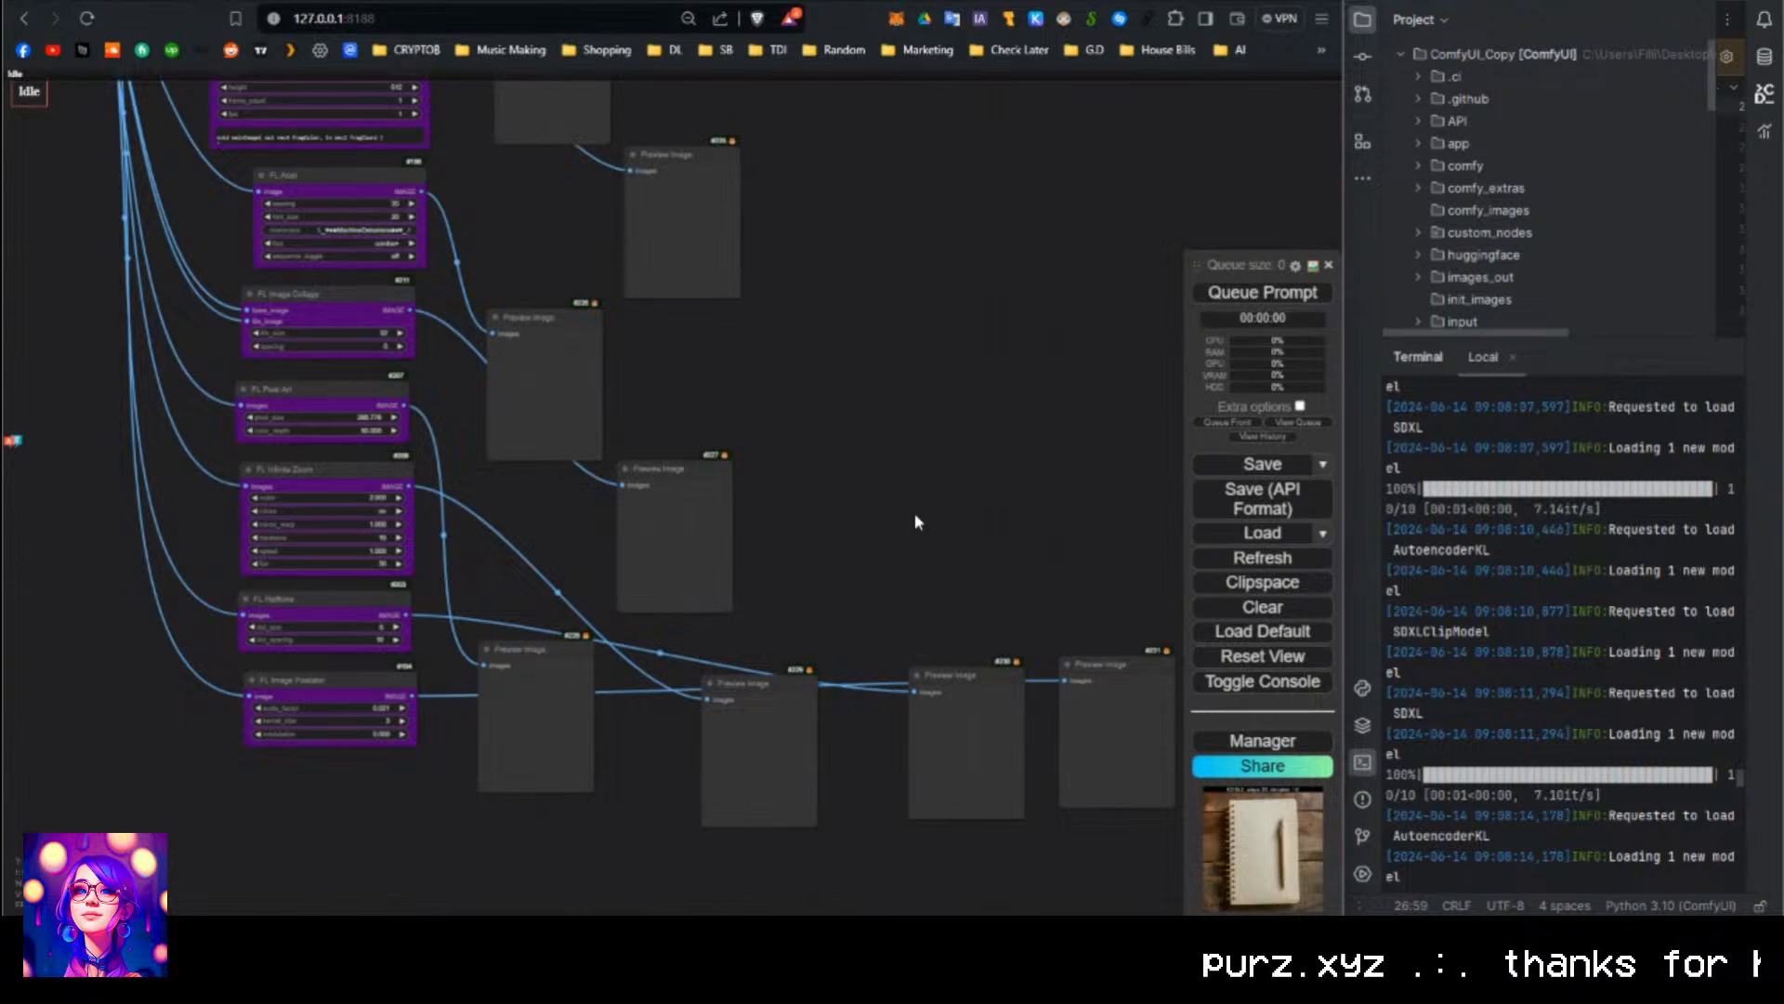
Queue the prompt to generate previews for all the connected effect nodes.
{"action": "left_click_drag", "start_coordinate": [868, 508], "coordinate": [742, 476]}
{"action": "scroll", "coordinate": [760, 383], "scroll_direction": "down", "scroll_amount": 3}
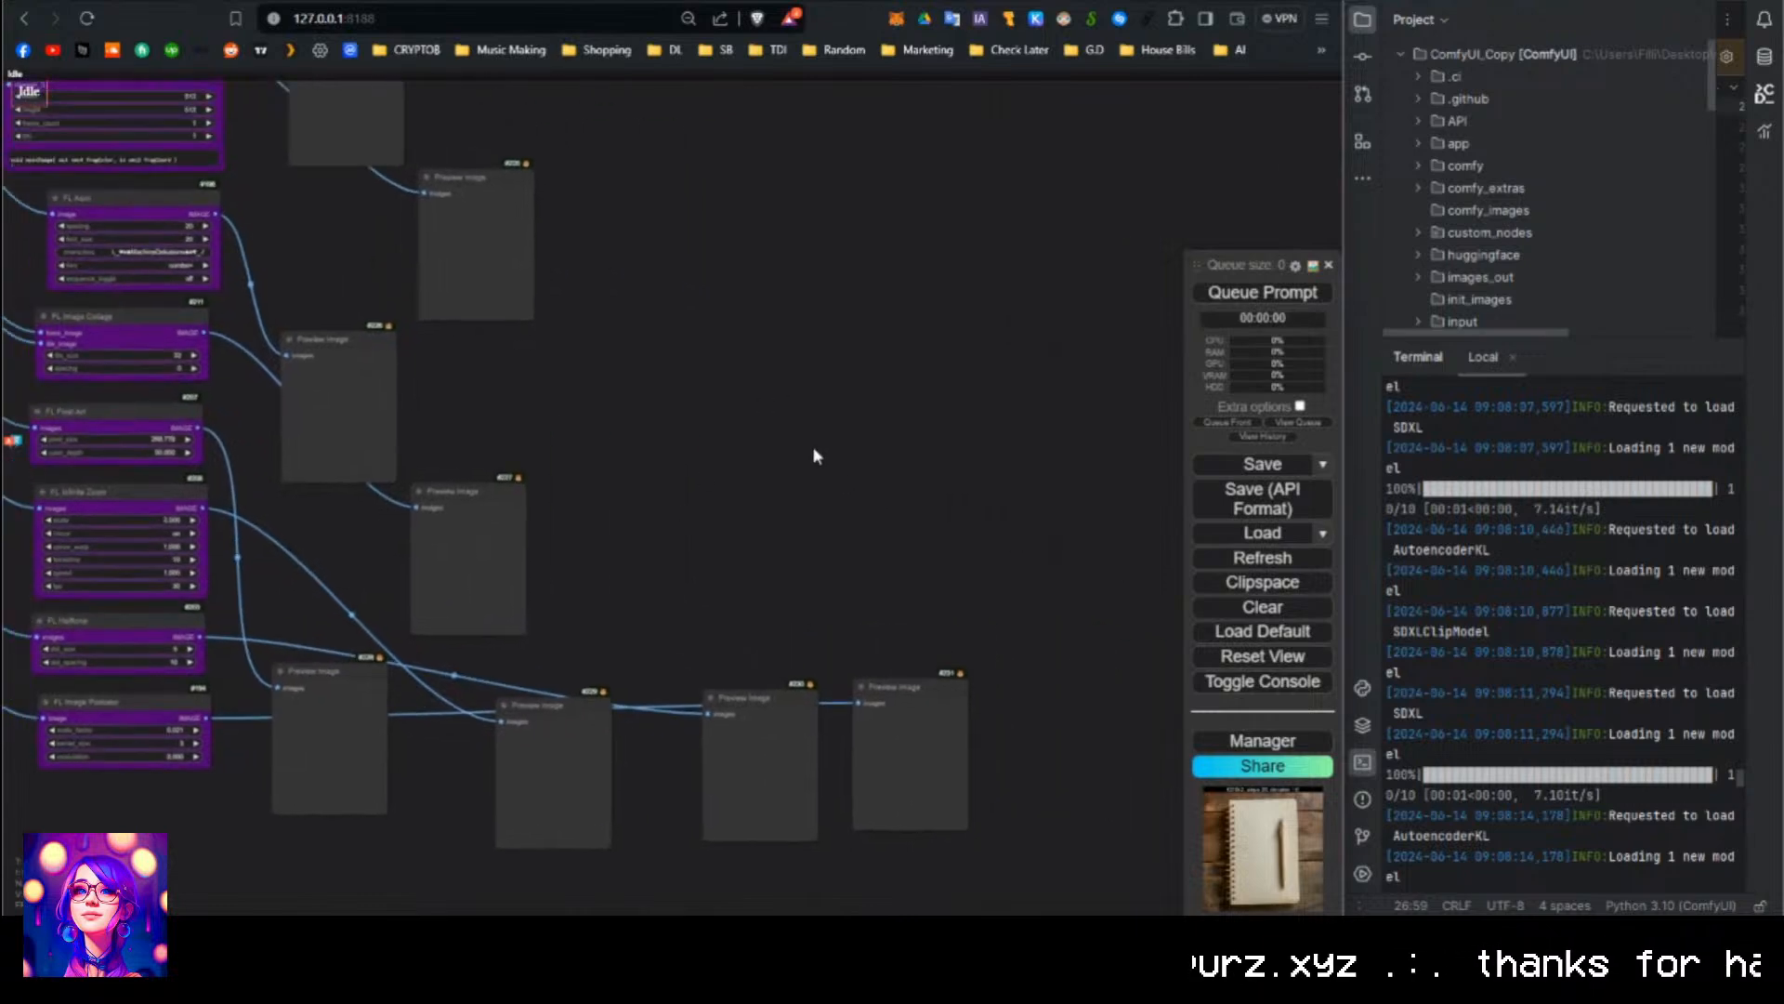
{"action": "left_click_drag", "start_coordinate": [772, 393], "coordinate": [816, 557]}
{"action": "scroll", "coordinate": [819, 488], "scroll_direction": "down", "scroll_amount": 3}
{"action": "left_click_drag", "start_coordinate": [822, 205], "coordinate": [818, 381]}
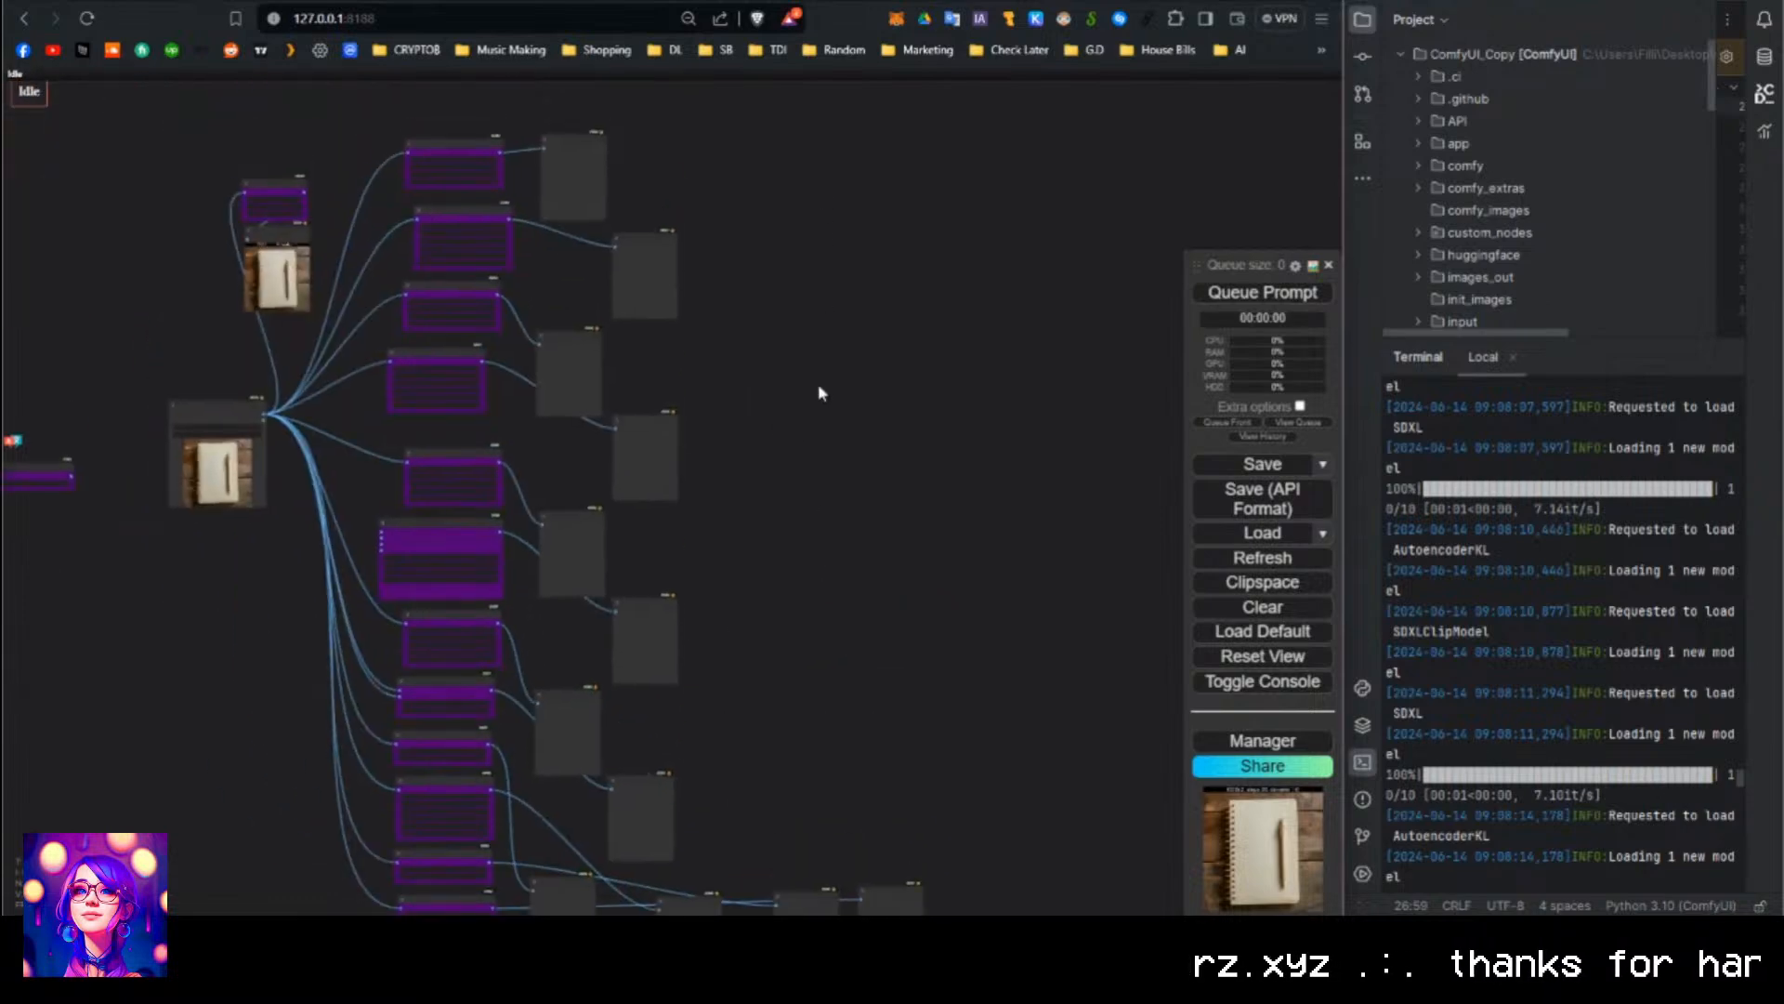
{"action": "left_click_drag", "start_coordinate": [948, 484], "coordinate": [1035, 405]}
{"action": "left_click", "coordinate": [1262, 292]}
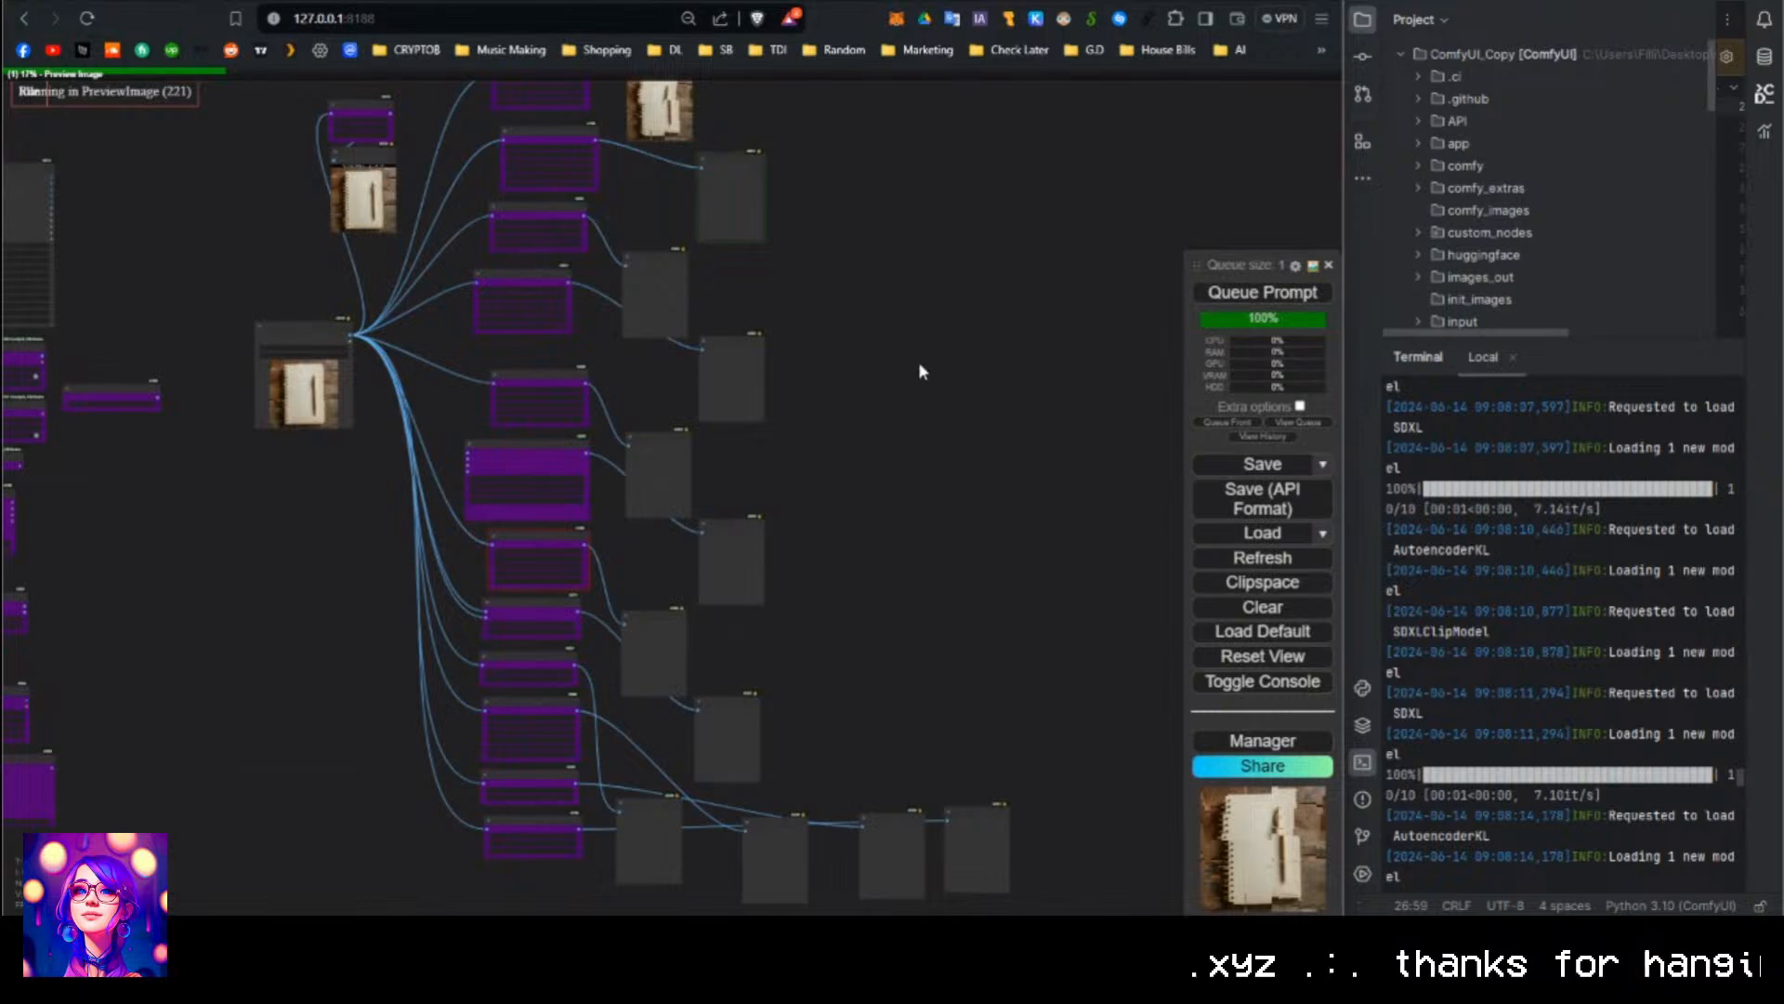
{"action": "left_click_drag", "start_coordinate": [964, 426], "coordinate": [918, 429]}
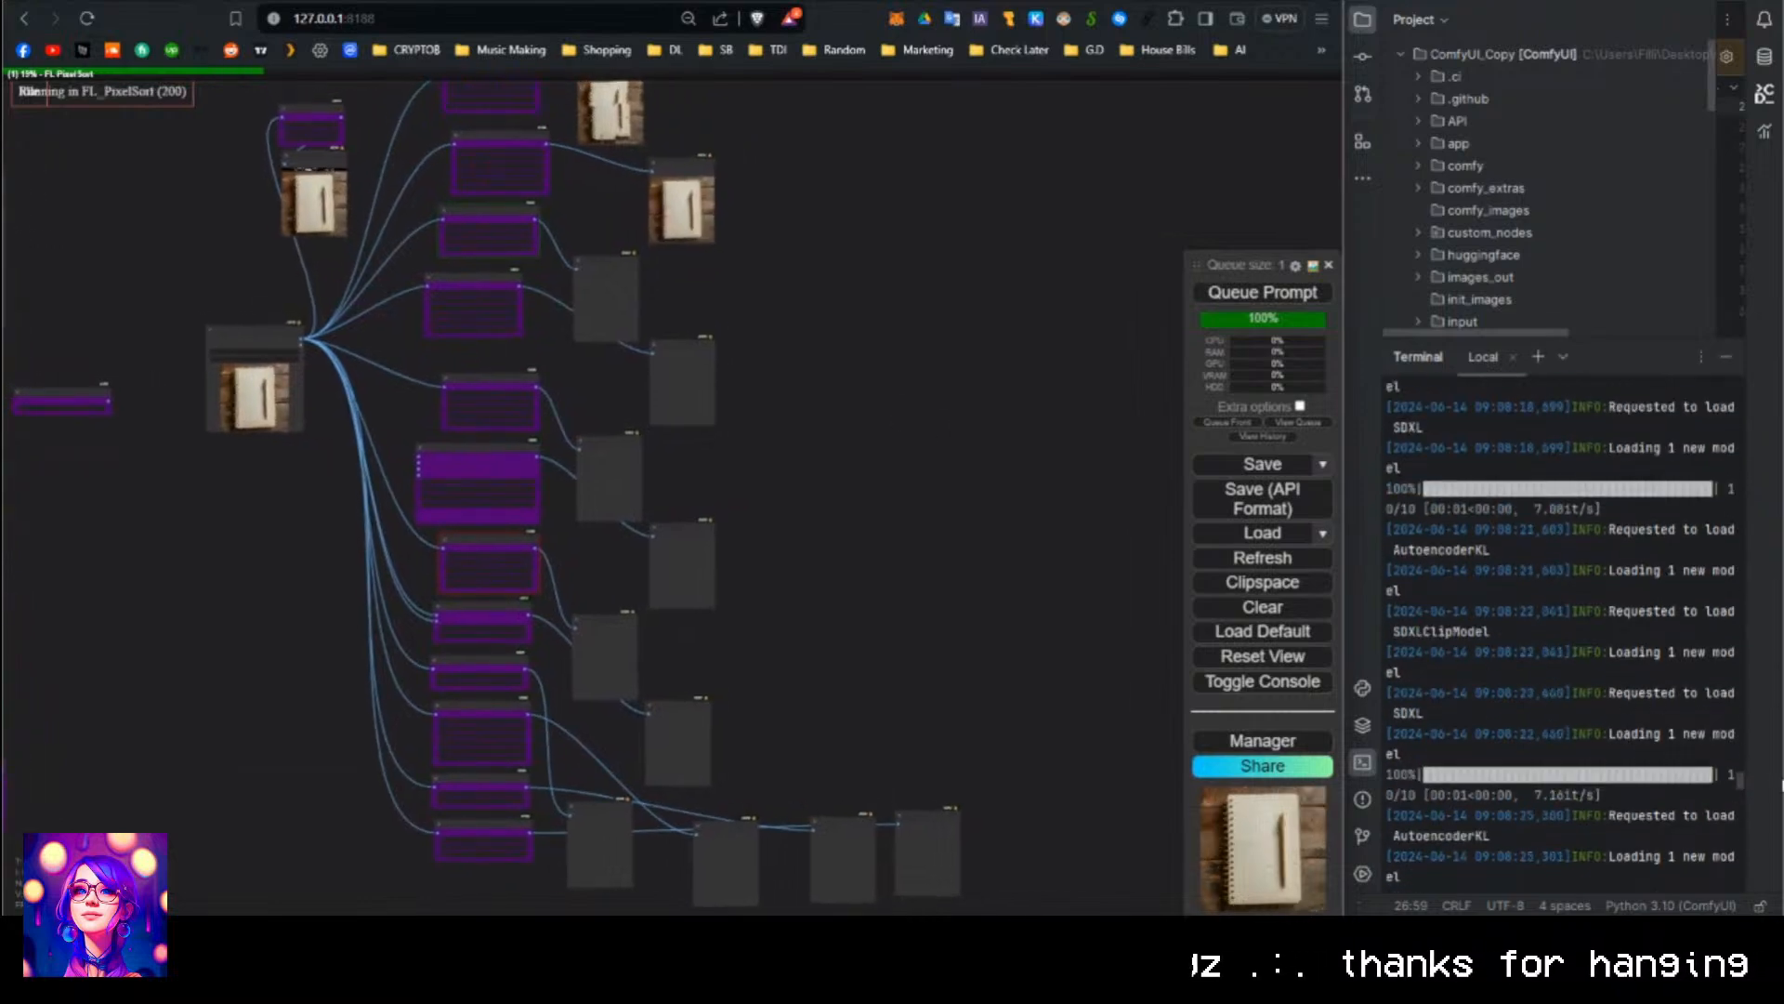
Bring the newest terminal log lines into view, widen the code editor window beside the browser, and examine the running FL PixelSort node.
{"action": "left_click_drag", "start_coordinate": [1743, 794], "coordinate": [1692, 872]}
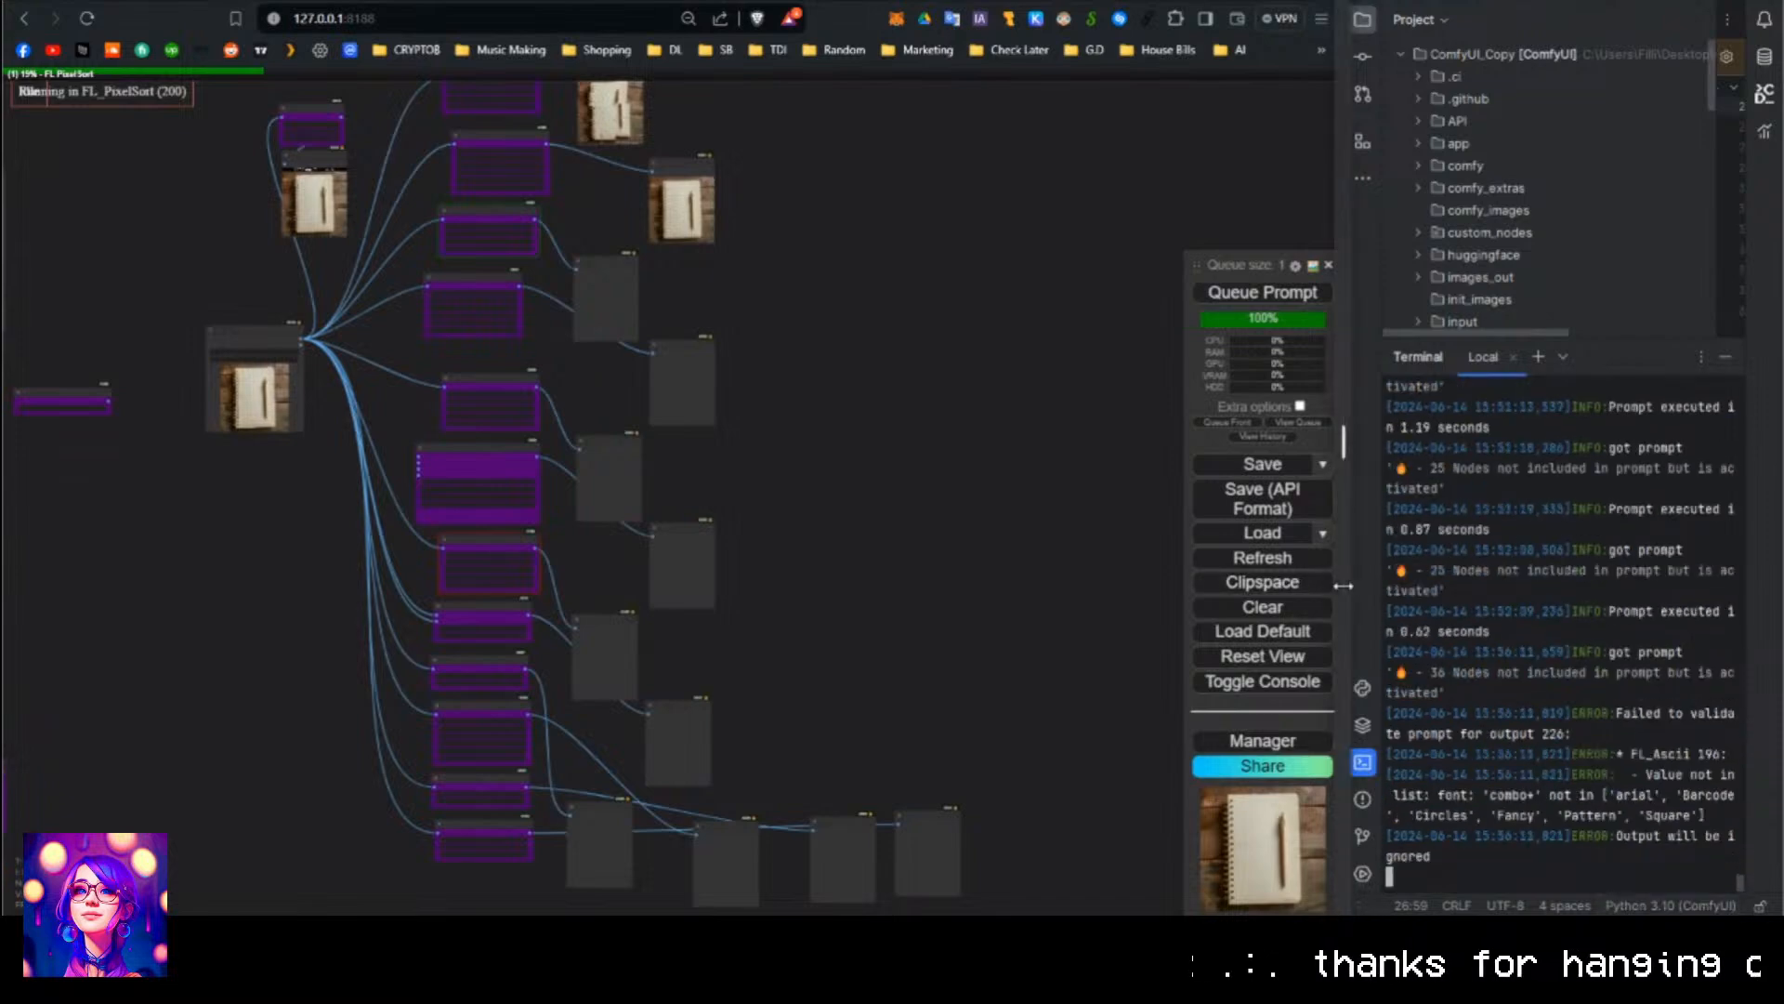
{"action": "left_click_drag", "start_coordinate": [1343, 585], "coordinate": [1115, 583]}
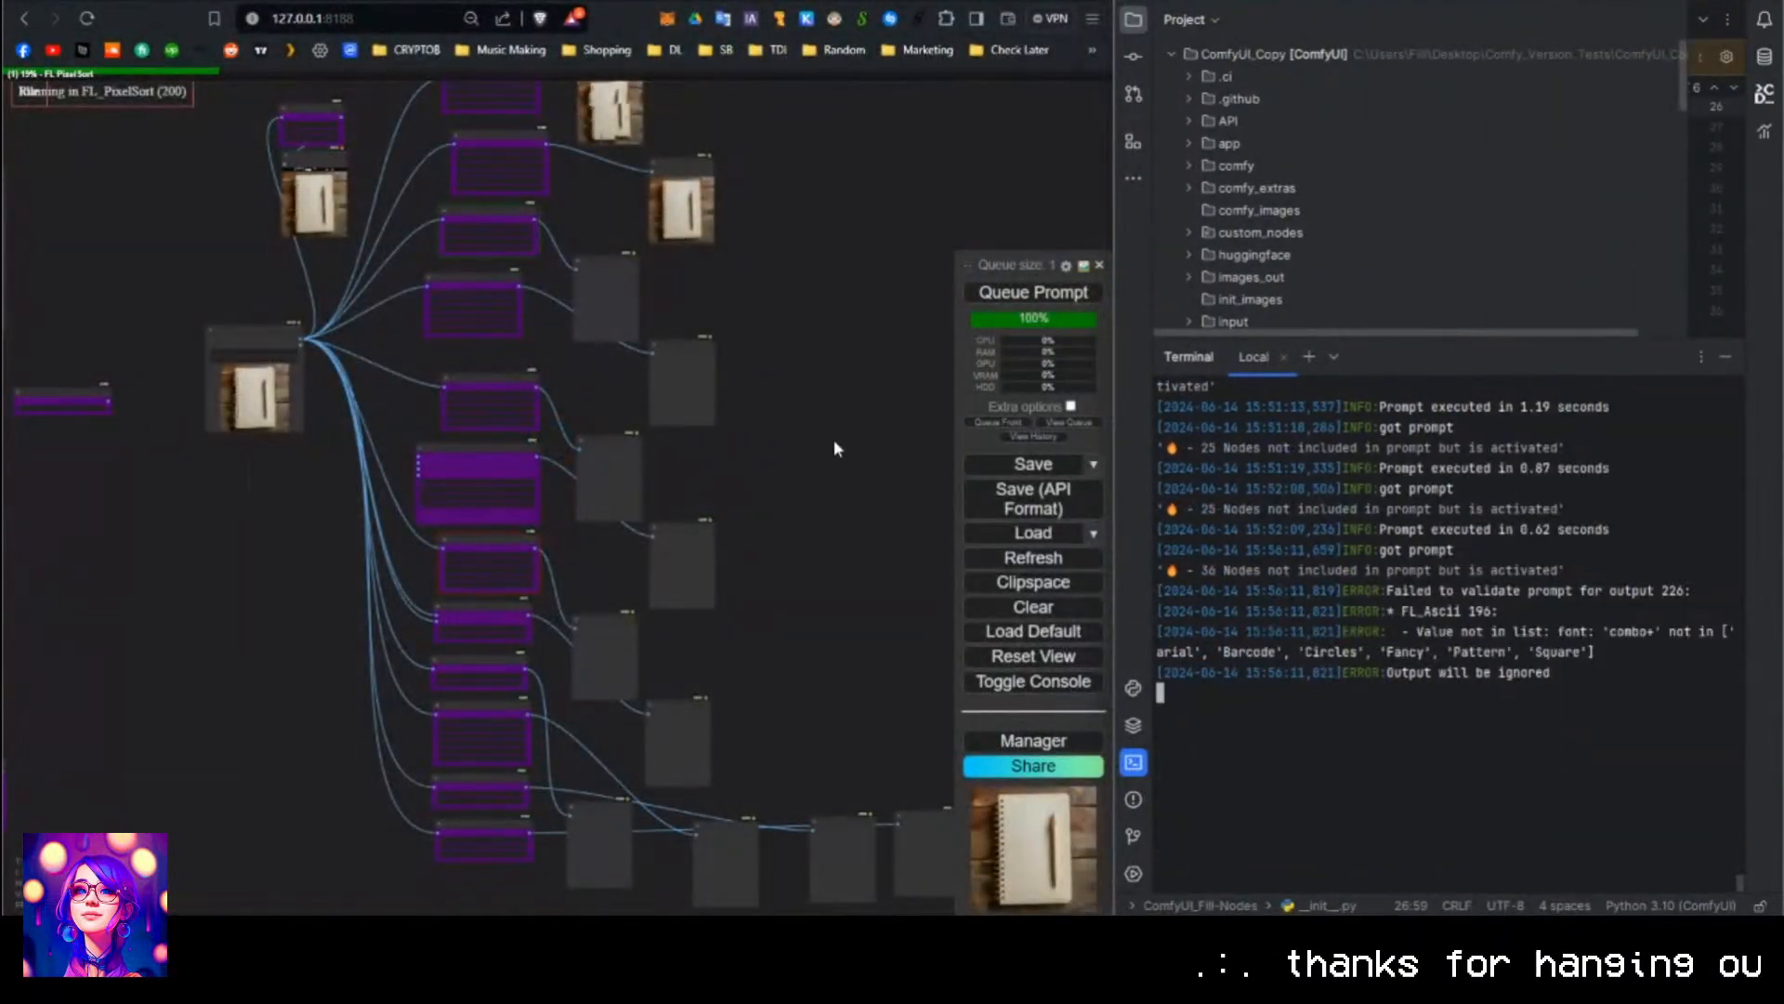
{"action": "scroll", "coordinate": [517, 185], "scroll_direction": "up", "scroll_amount": 10}
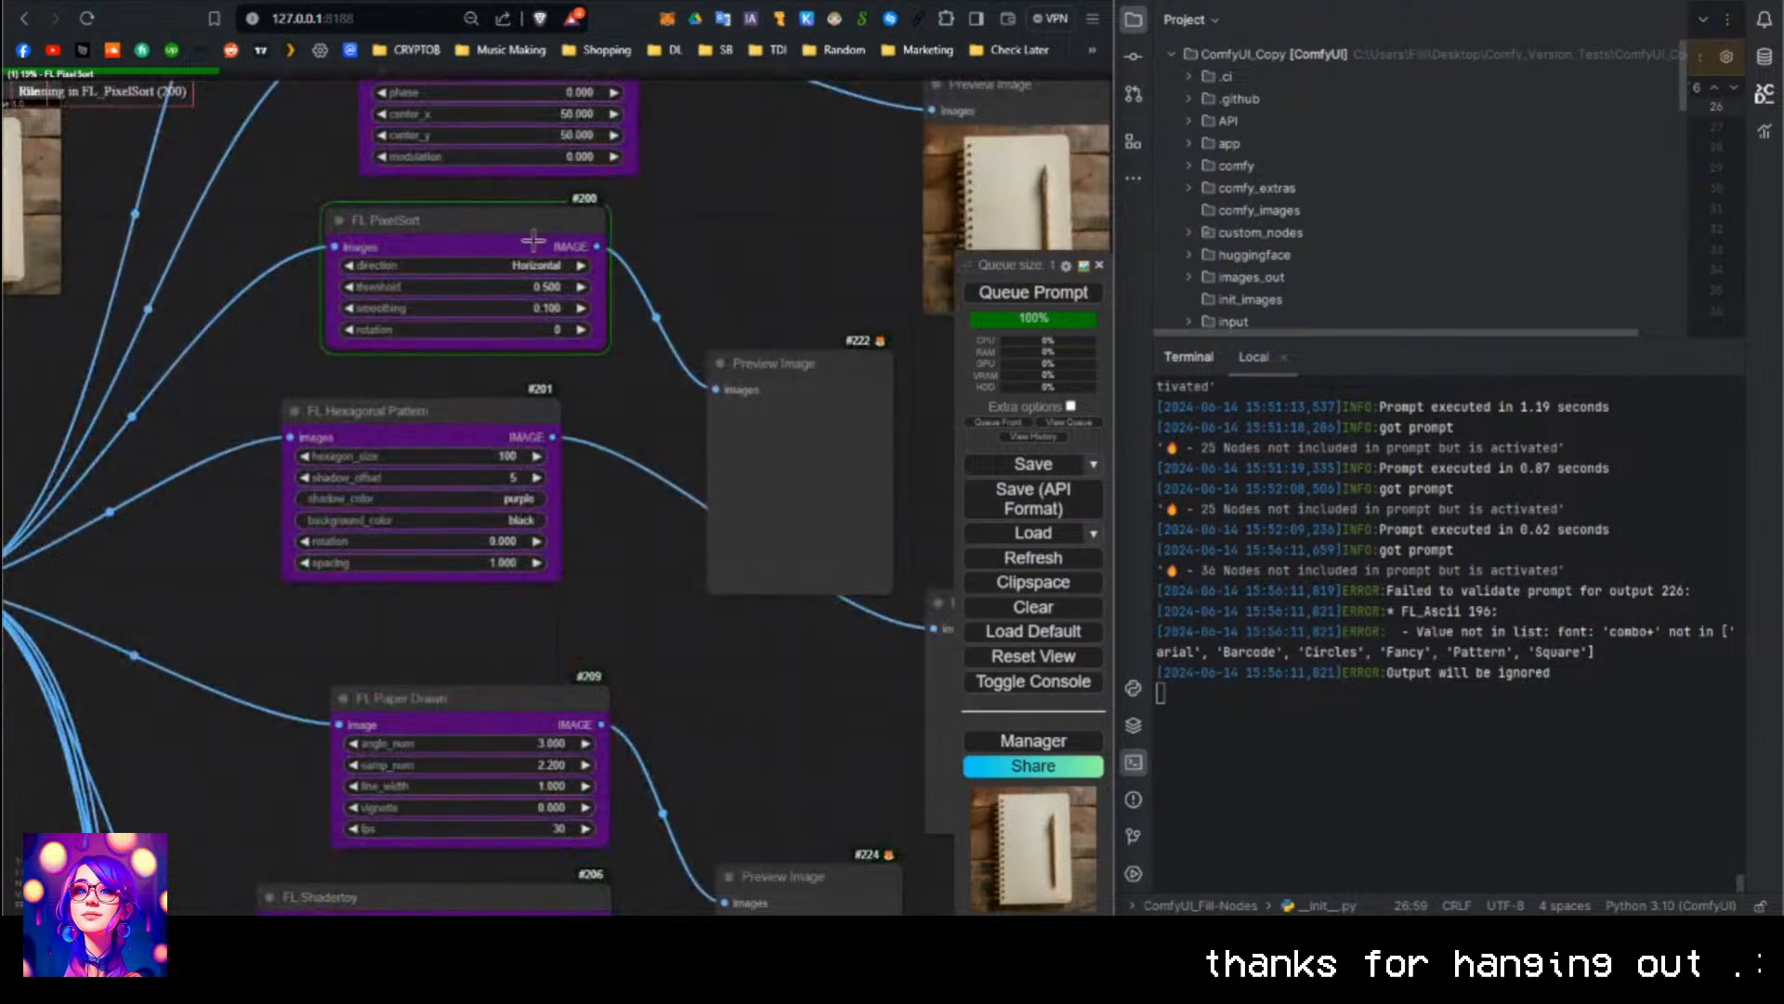
{"action": "scroll", "coordinate": [716, 358], "scroll_direction": "down", "scroll_amount": 3}
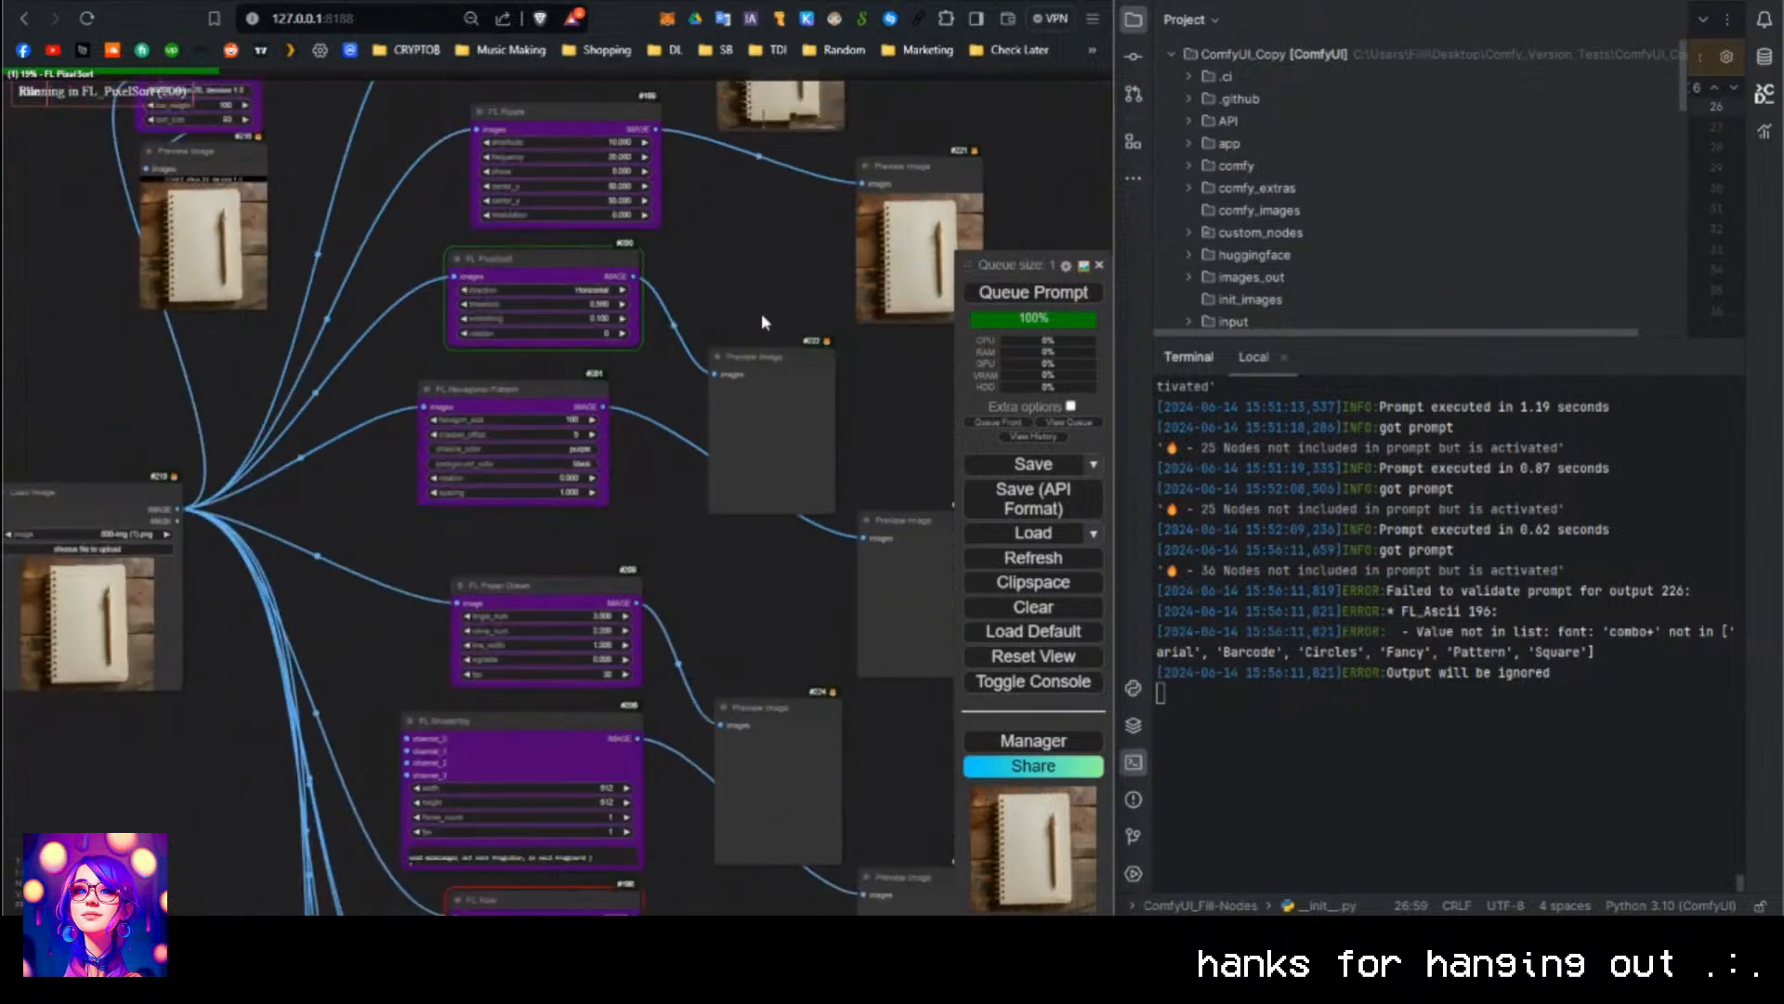
{"action": "scroll", "coordinate": [722, 290], "scroll_direction": "up", "scroll_amount": 3}
{"action": "scroll", "coordinate": [709, 299], "scroll_direction": "up", "scroll_amount": 3}
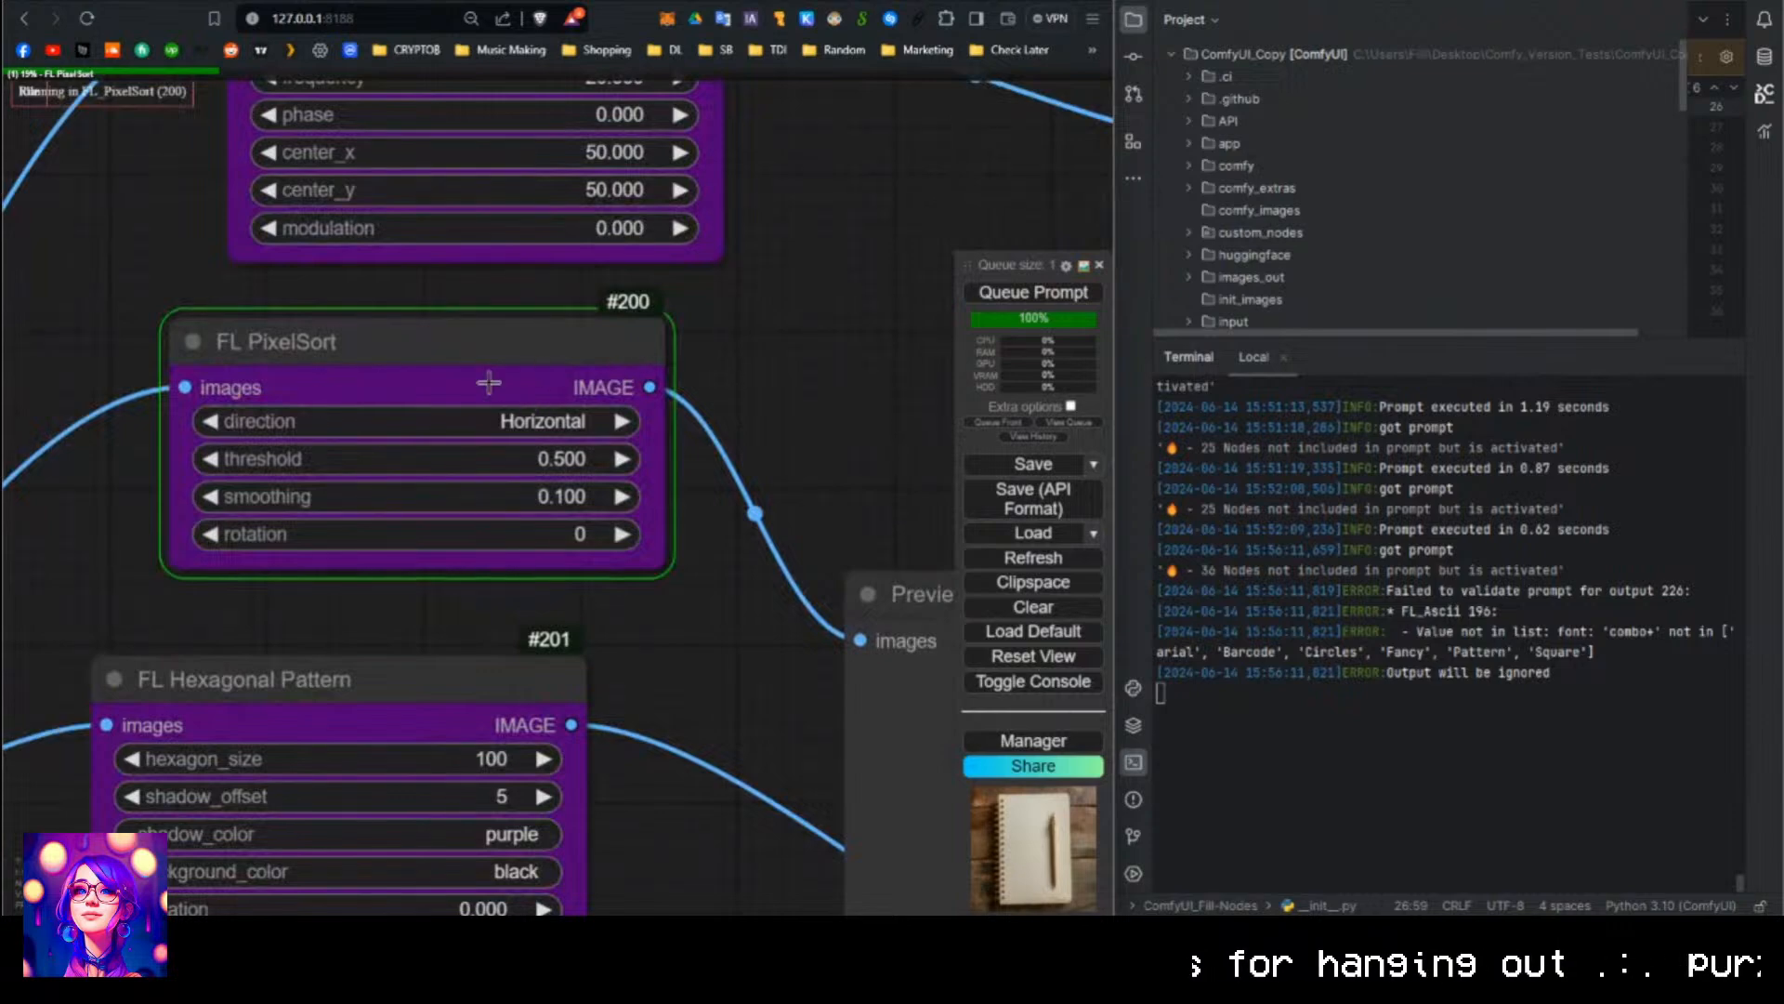
{"action": "scroll", "coordinate": [779, 416], "scroll_direction": "down", "scroll_amount": 4}
{"action": "left_click_drag", "start_coordinate": [718, 409], "coordinate": [309, 329]}
{"action": "scroll", "coordinate": [308, 330], "scroll_direction": "up", "scroll_amount": 3}
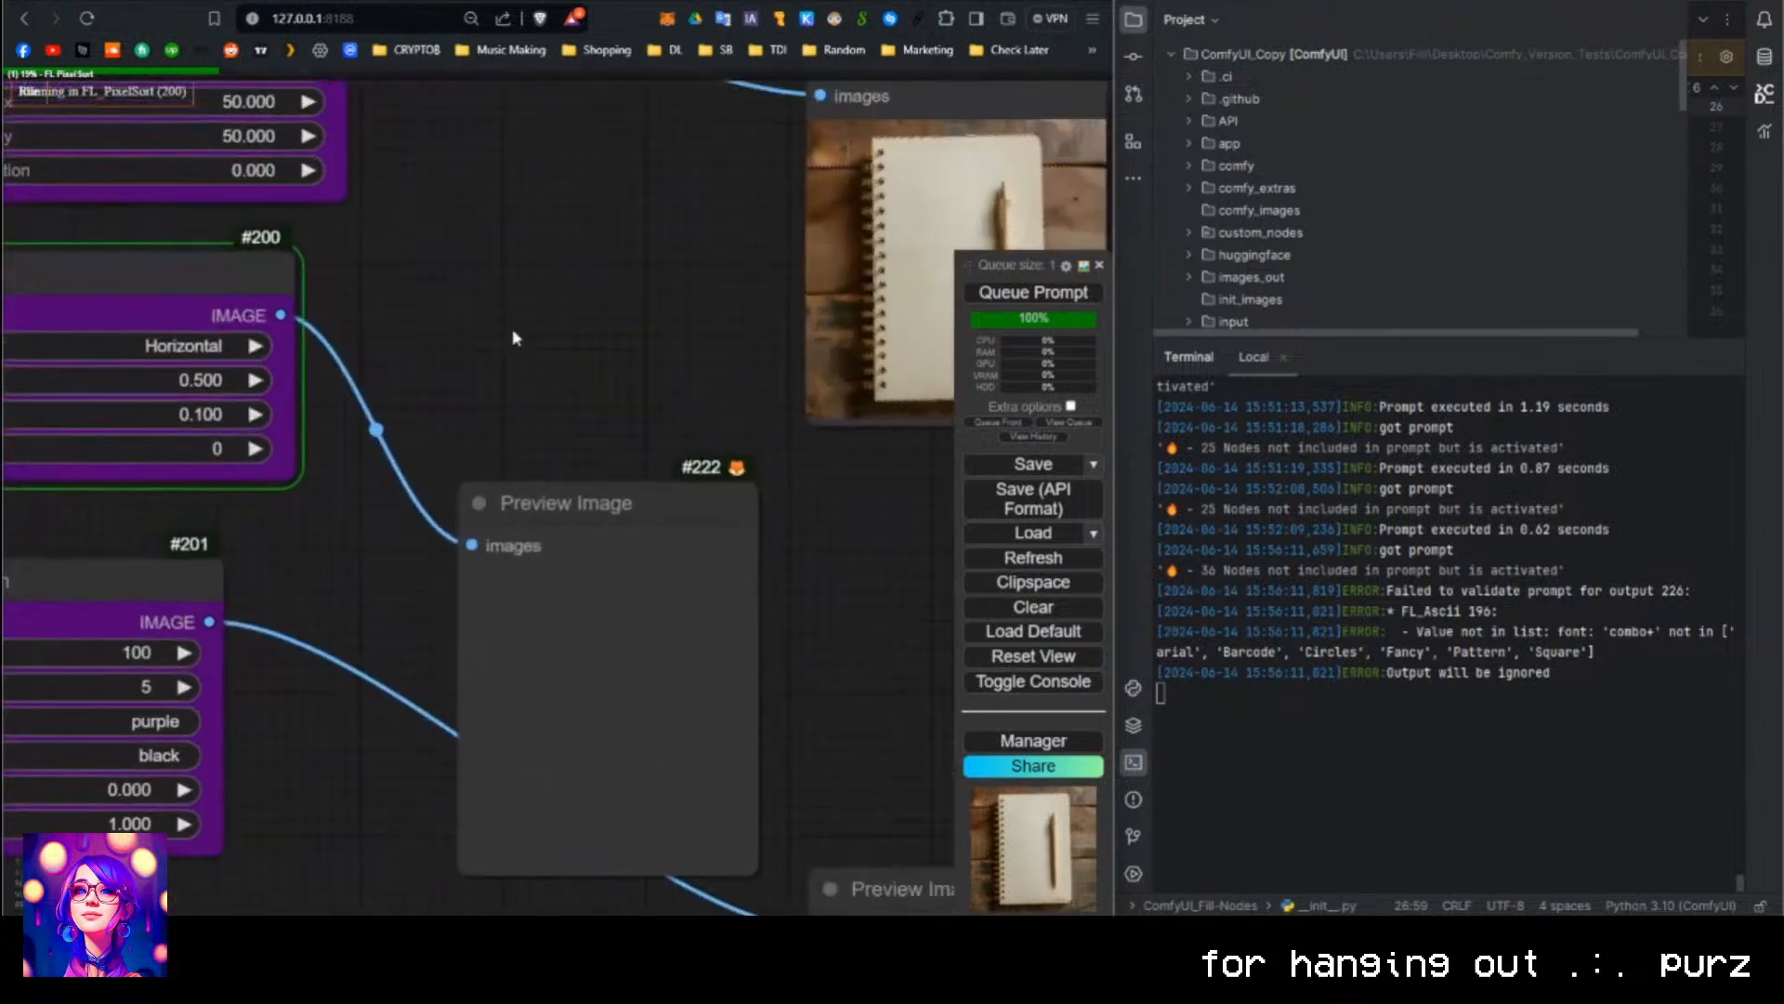
Examine the finished preview images of the FL Ripple and FL Image Notes nodes.
{"action": "left_click_drag", "start_coordinate": [936, 273], "coordinate": [483, 472]}
{"action": "scroll", "coordinate": [493, 475], "scroll_direction": "up", "scroll_amount": 3}
{"action": "scroll", "coordinate": [495, 476], "scroll_direction": "up", "scroll_amount": 3}
{"action": "scroll", "coordinate": [167, 461], "scroll_direction": "down", "scroll_amount": 4}
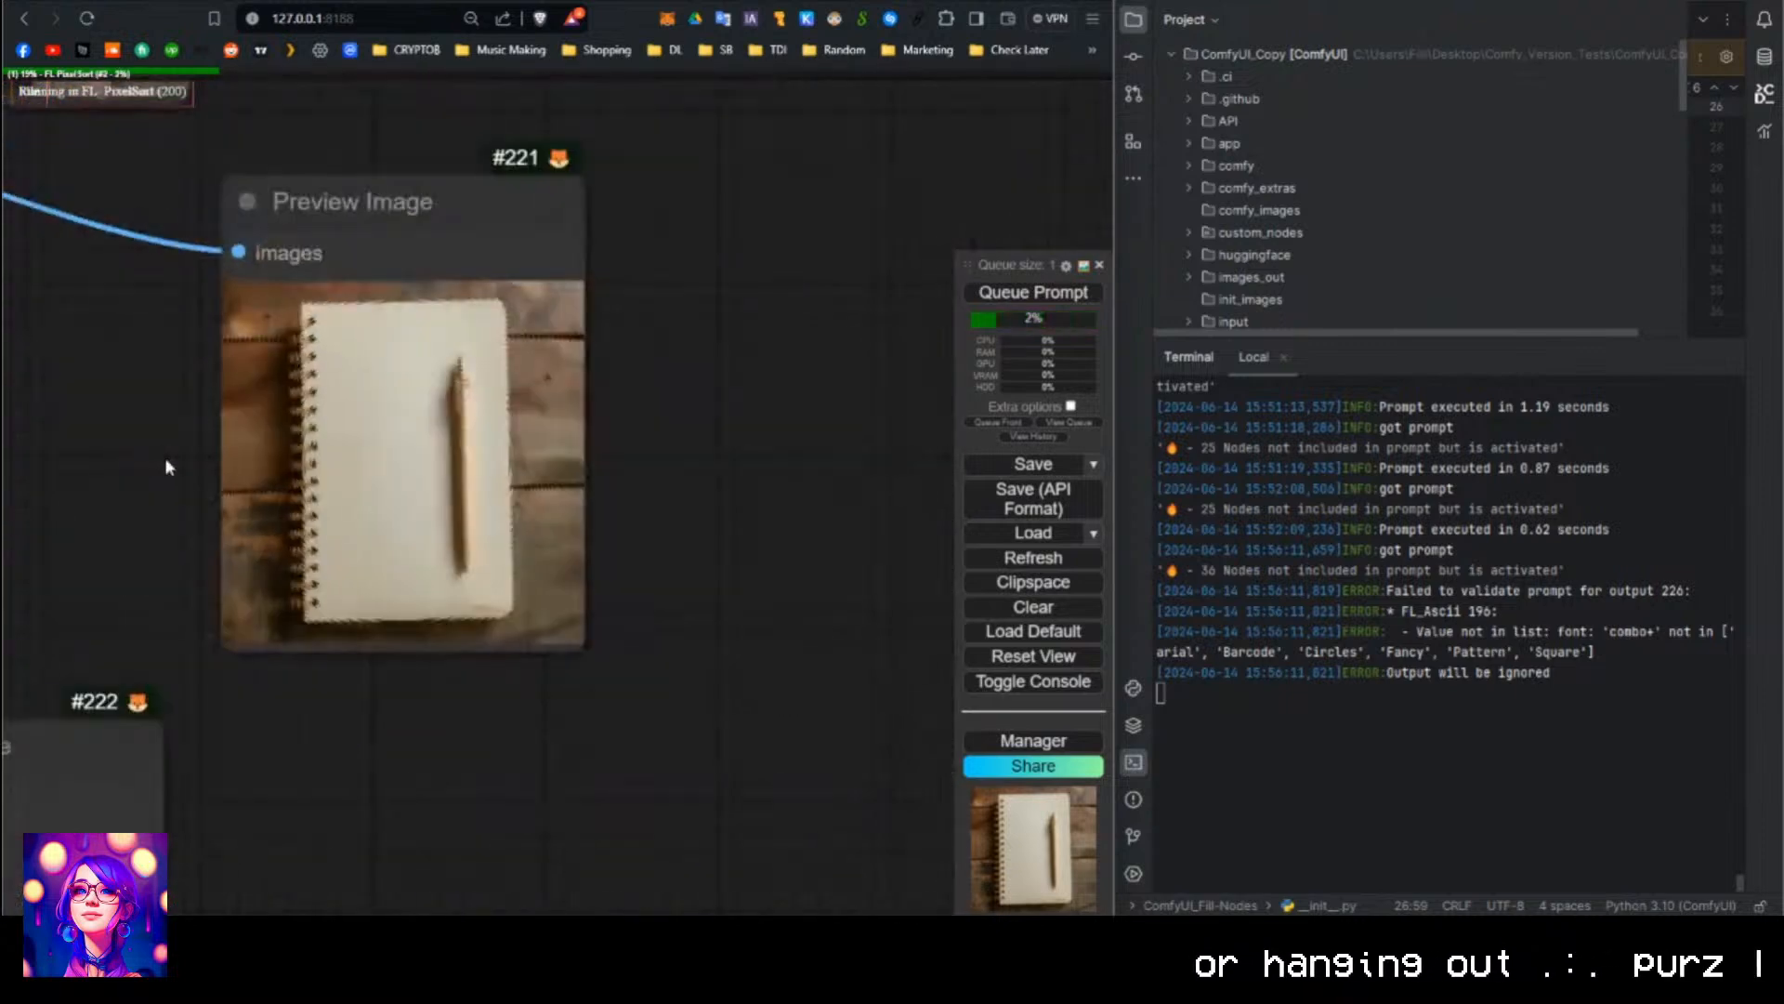
{"action": "left_click_drag", "start_coordinate": [167, 461], "coordinate": [520, 534]}
{"action": "left_click_drag", "start_coordinate": [98, 430], "coordinate": [605, 474]}
{"action": "left_click_drag", "start_coordinate": [336, 550], "coordinate": [363, 559]}
{"action": "scroll", "coordinate": [697, 460], "scroll_direction": "up", "scroll_amount": 5}
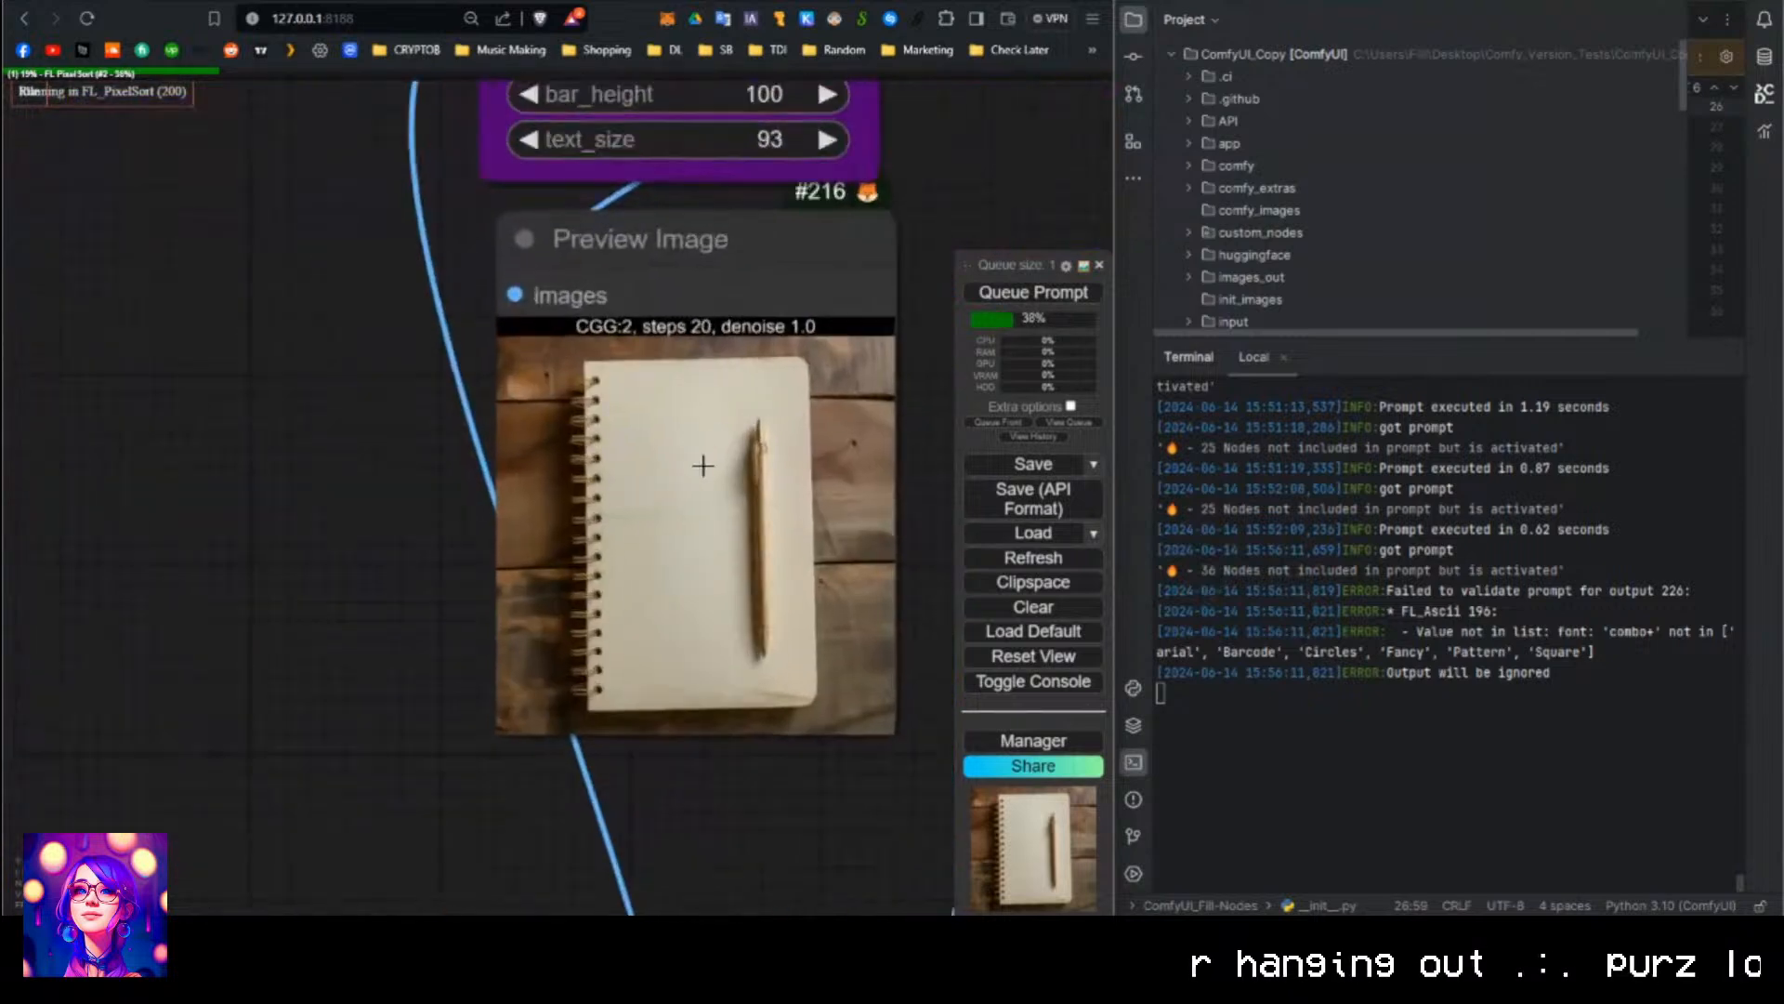
{"action": "scroll", "coordinate": [789, 464], "scroll_direction": "down", "scroll_amount": 10}
{"action": "left_click_drag", "start_coordinate": [840, 461], "coordinate": [436, 390]}
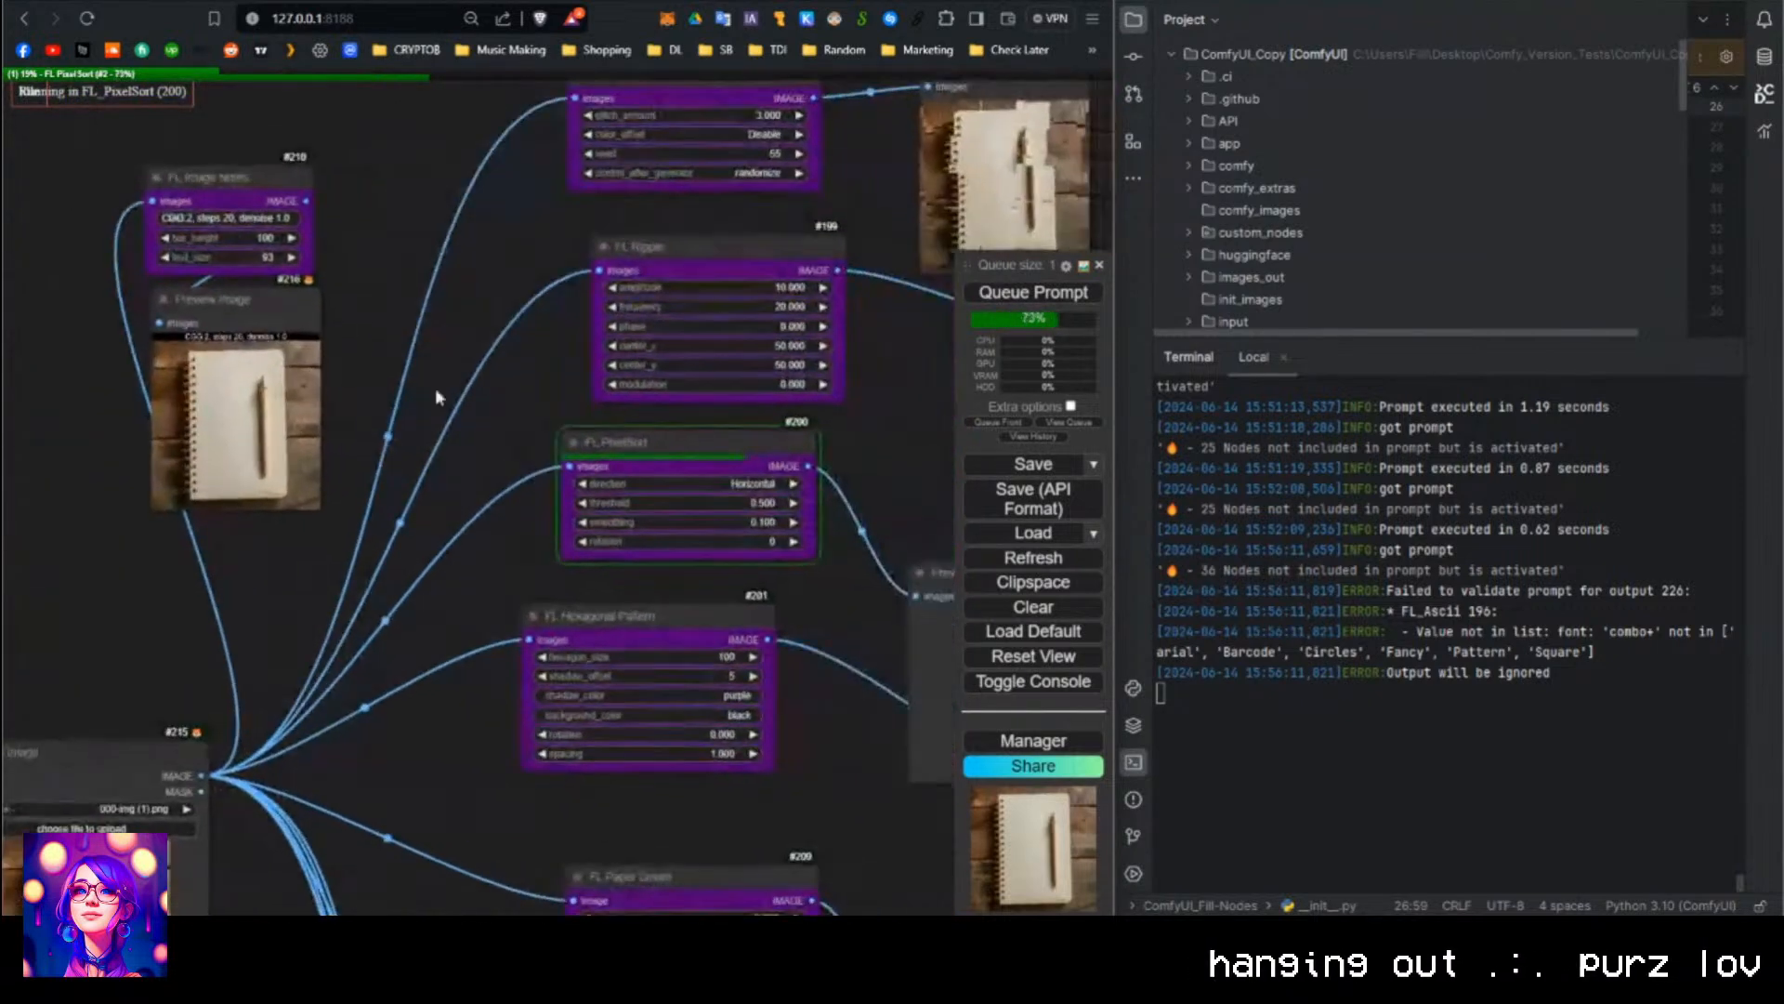
Inspect the FL PixelSort preview image up close and dismiss the execution error dialog.
{"action": "scroll", "coordinate": [790, 446], "scroll_direction": "up", "scroll_amount": 5}
{"action": "scroll", "coordinate": [727, 459], "scroll_direction": "down", "scroll_amount": 3}
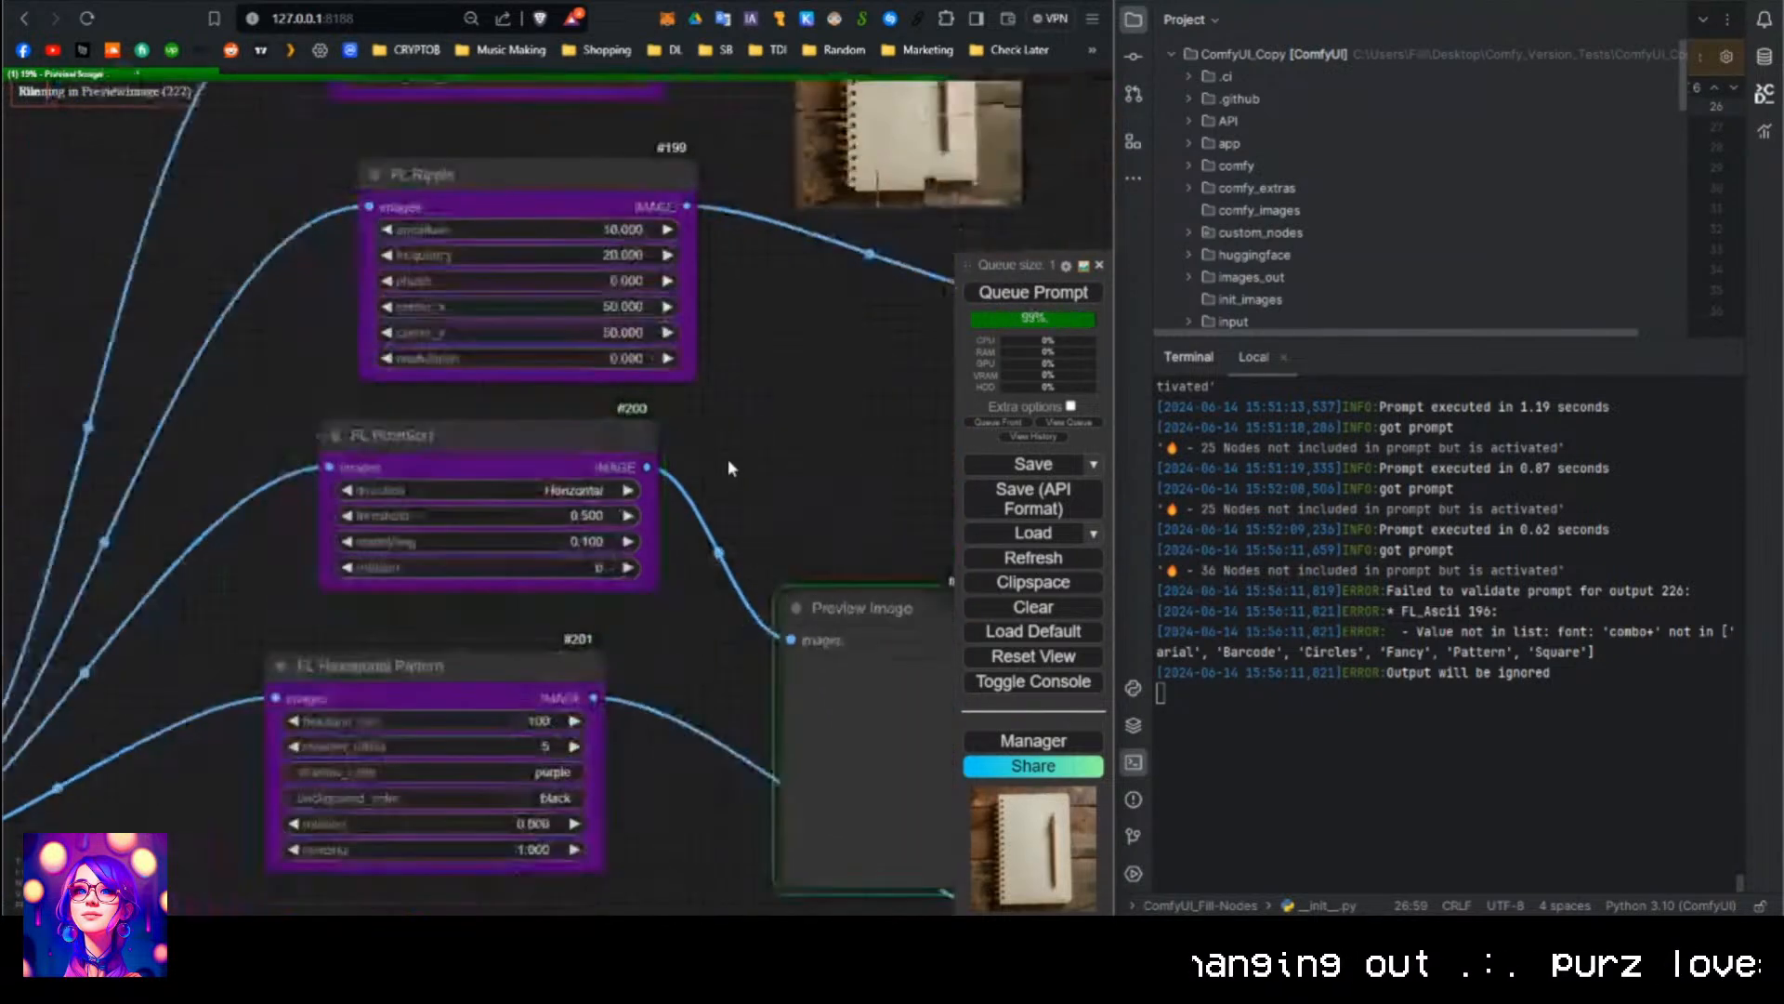
{"action": "left_click_drag", "start_coordinate": [796, 456], "coordinate": [538, 239]}
{"action": "scroll", "coordinate": [693, 511], "scroll_direction": "up", "scroll_amount": 14}
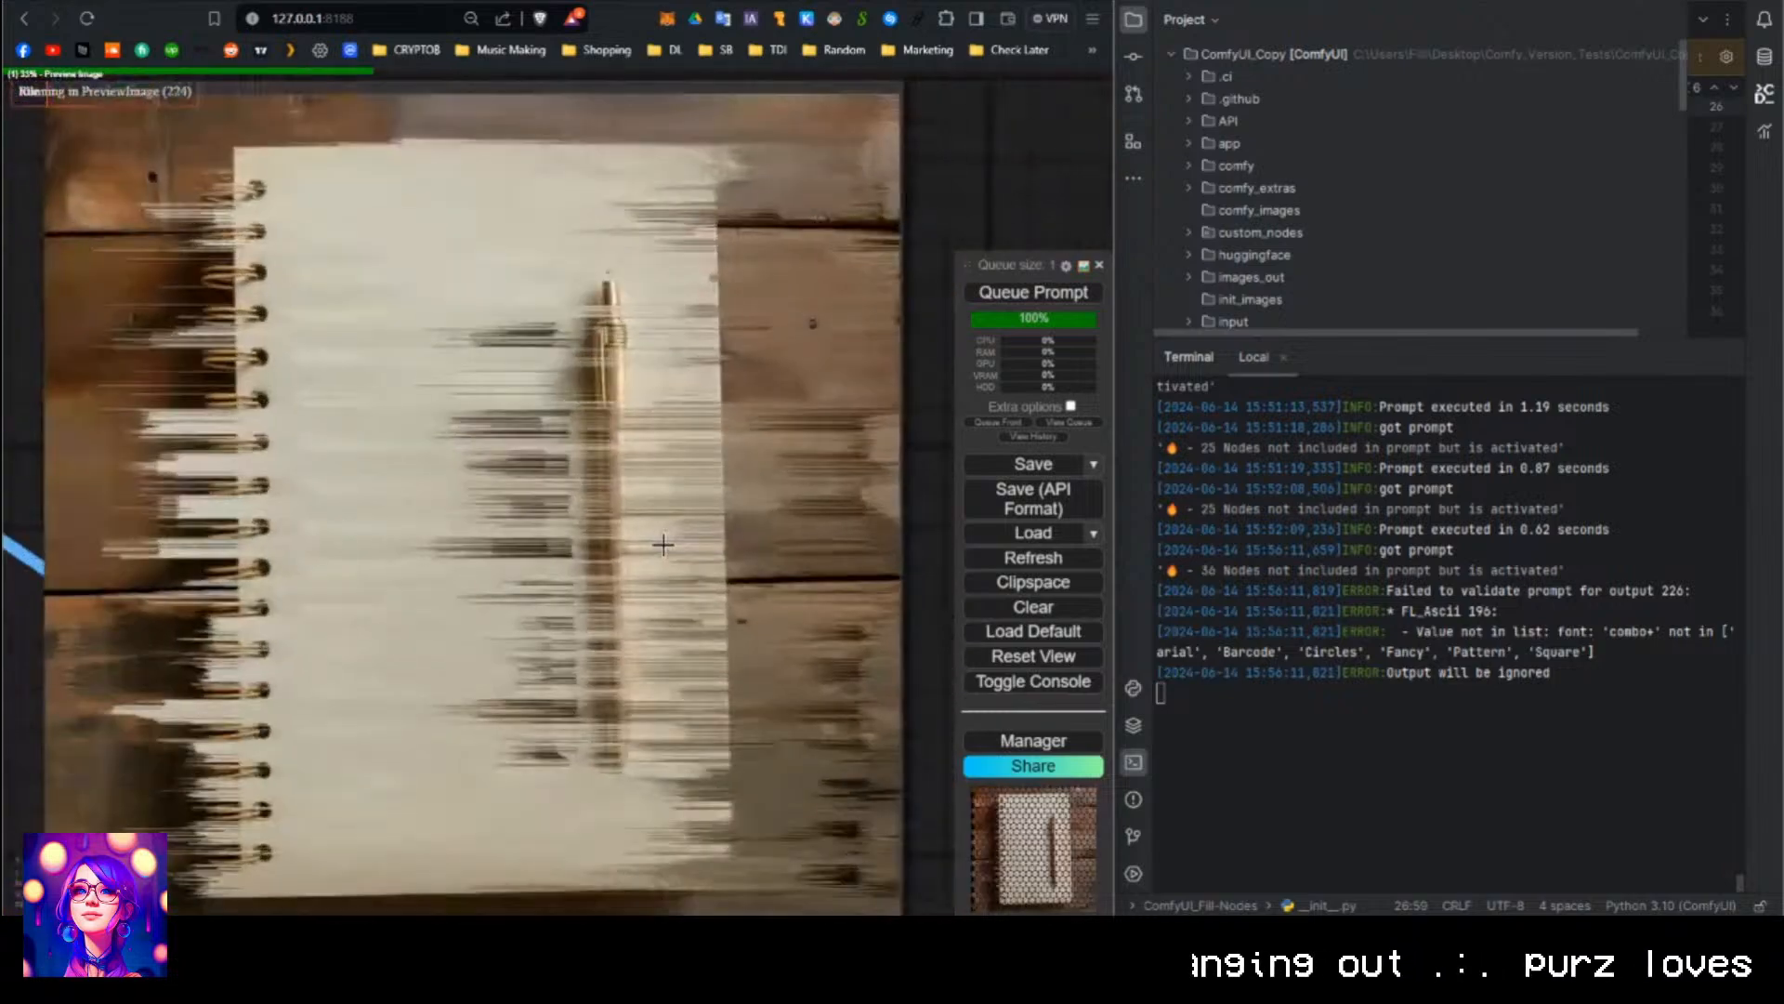
{"action": "left_click", "coordinate": [557, 642]}
{"action": "scroll", "coordinate": [521, 418], "scroll_direction": "down", "scroll_amount": 10}
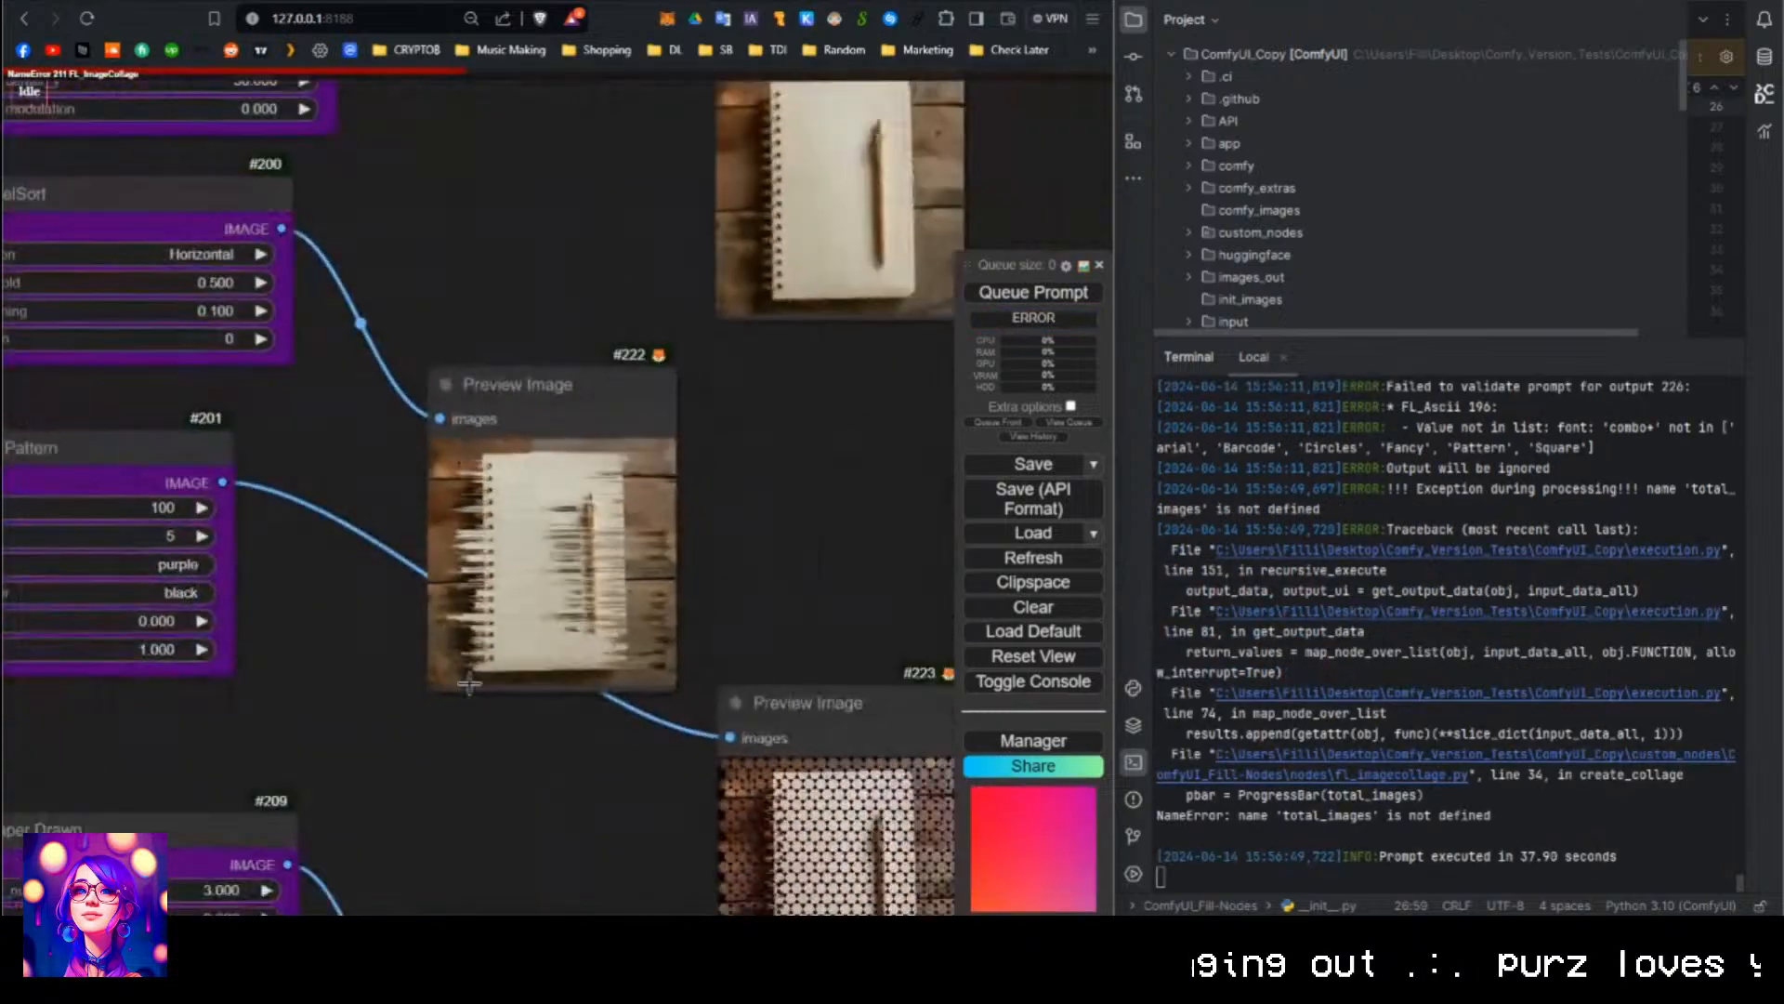
Set the font of the FL Ascii node to Circles.
{"action": "scroll", "coordinate": [507, 398], "scroll_direction": "down", "scroll_amount": 8}
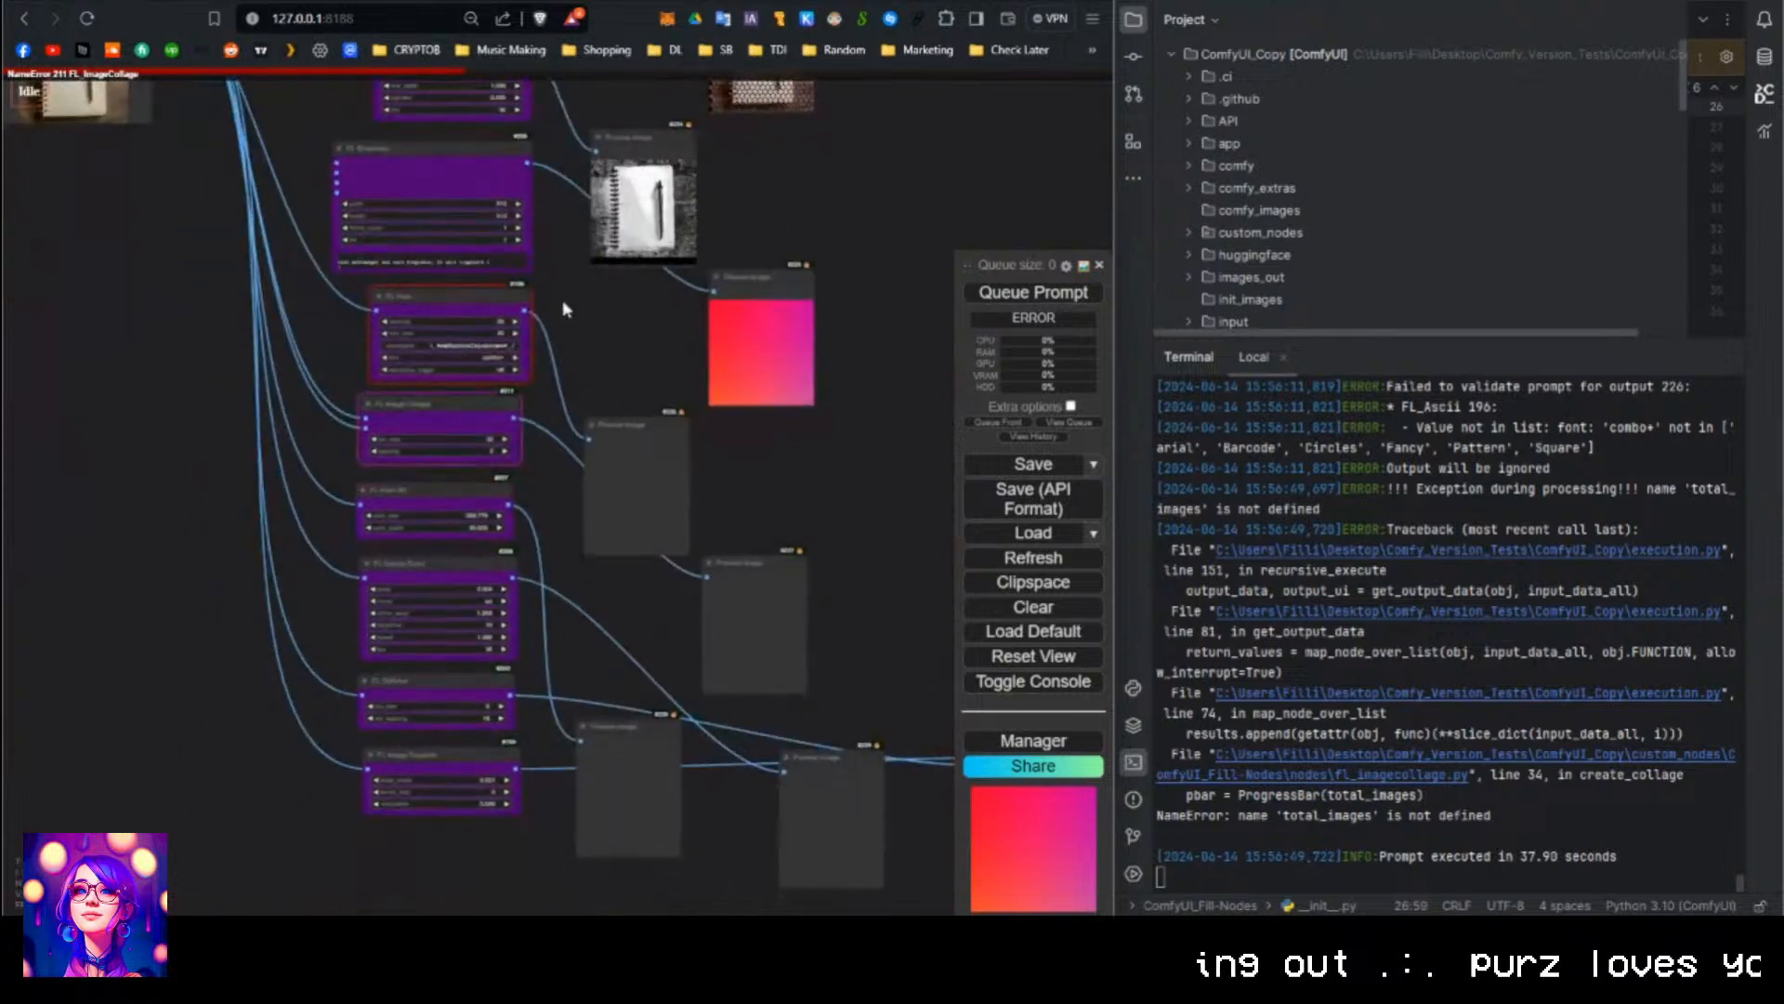
{"action": "left_click_drag", "start_coordinate": [282, 210], "coordinate": [569, 483]}
{"action": "scroll", "coordinate": [514, 500], "scroll_direction": "up", "scroll_amount": 7}
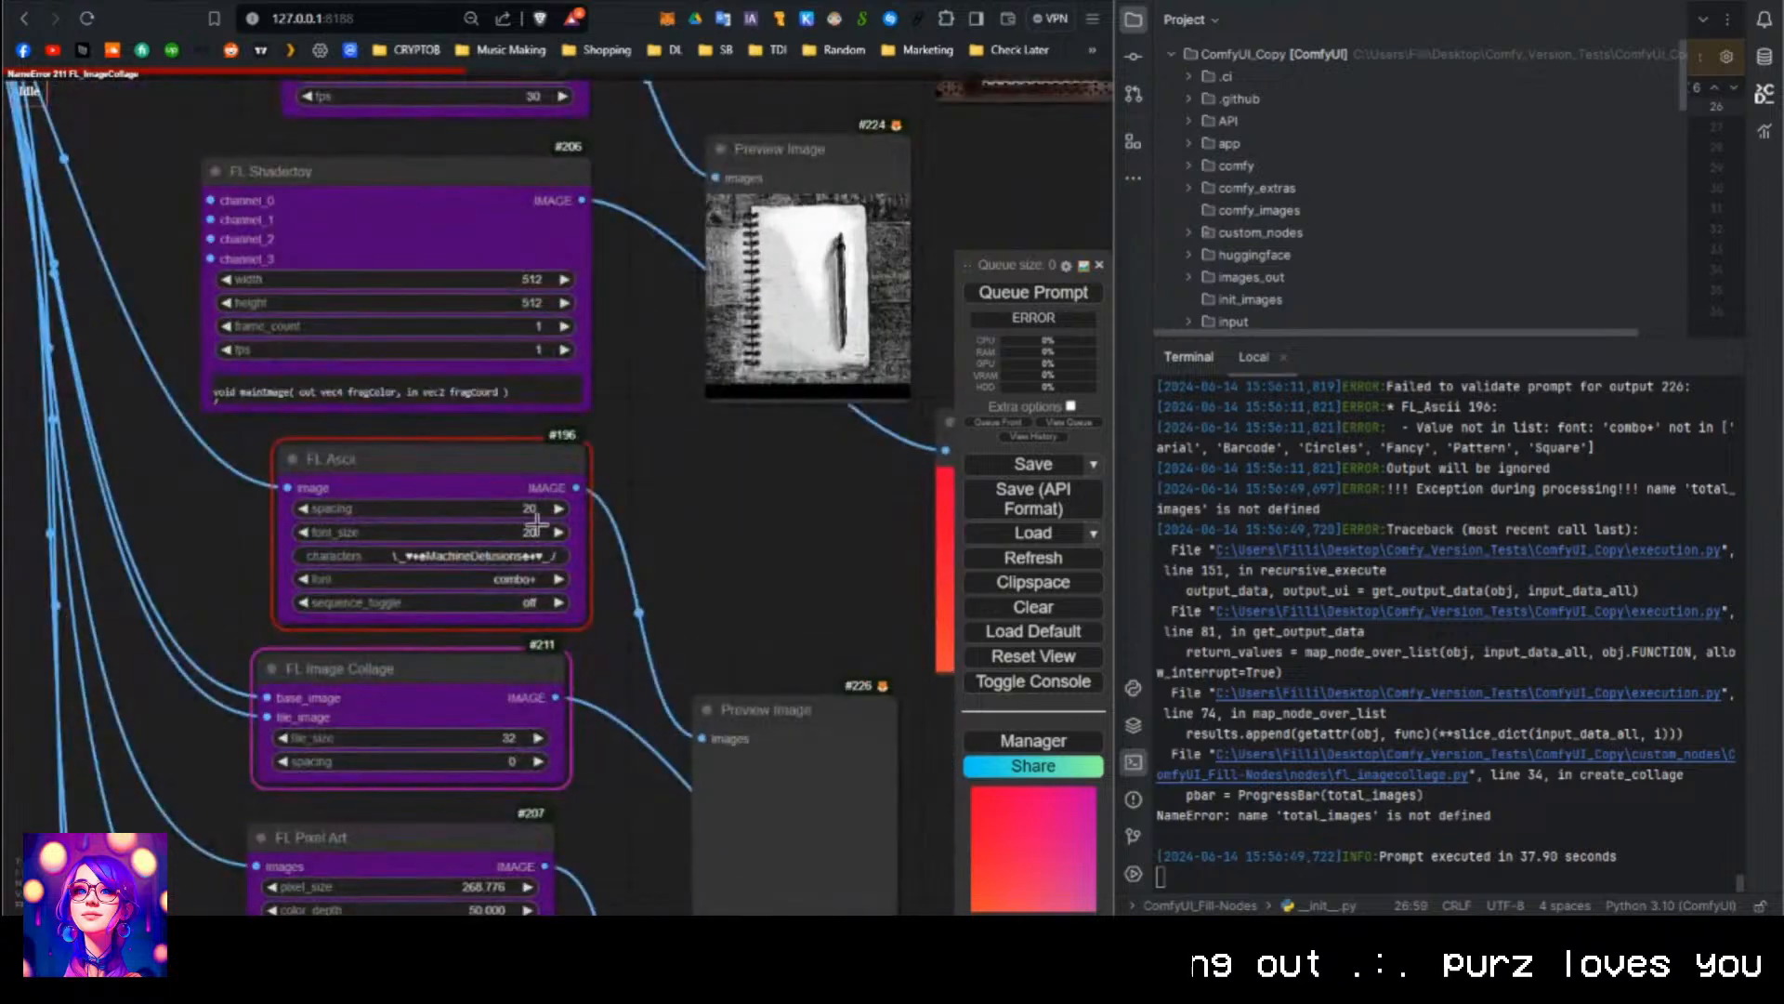
{"action": "left_click", "coordinate": [526, 580]}
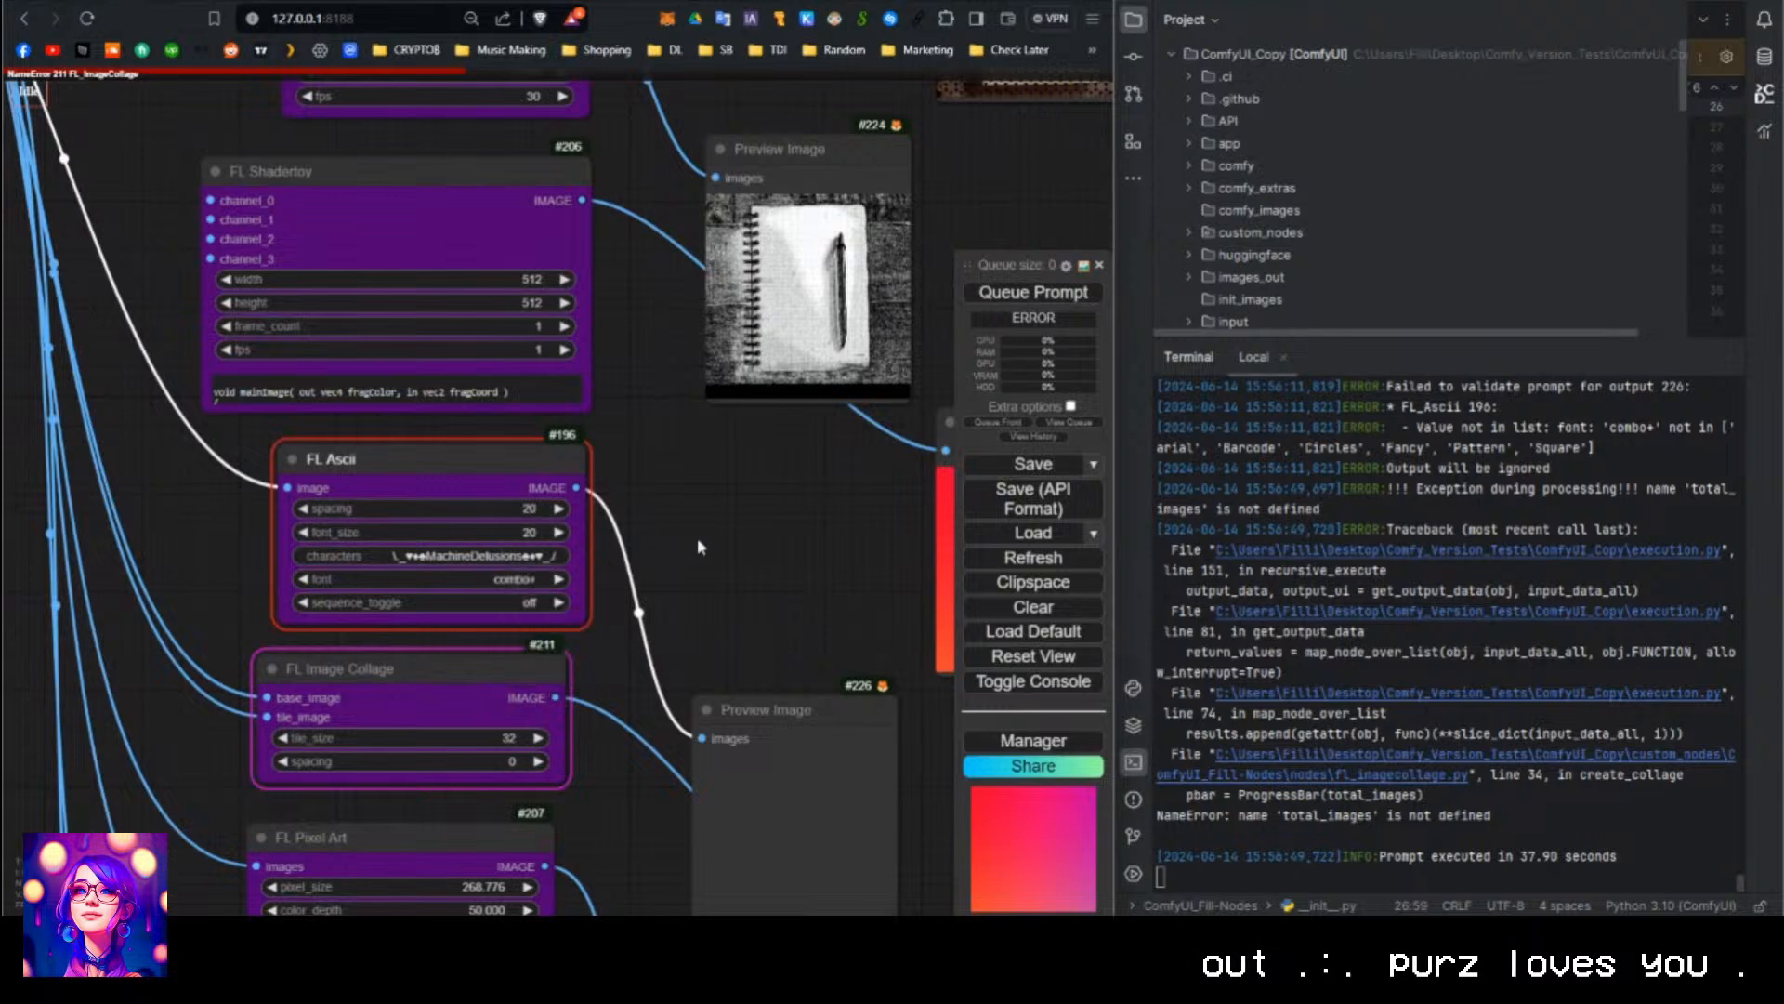
{"action": "scroll", "coordinate": [393, 556], "scroll_direction": "up", "scroll_amount": 4}
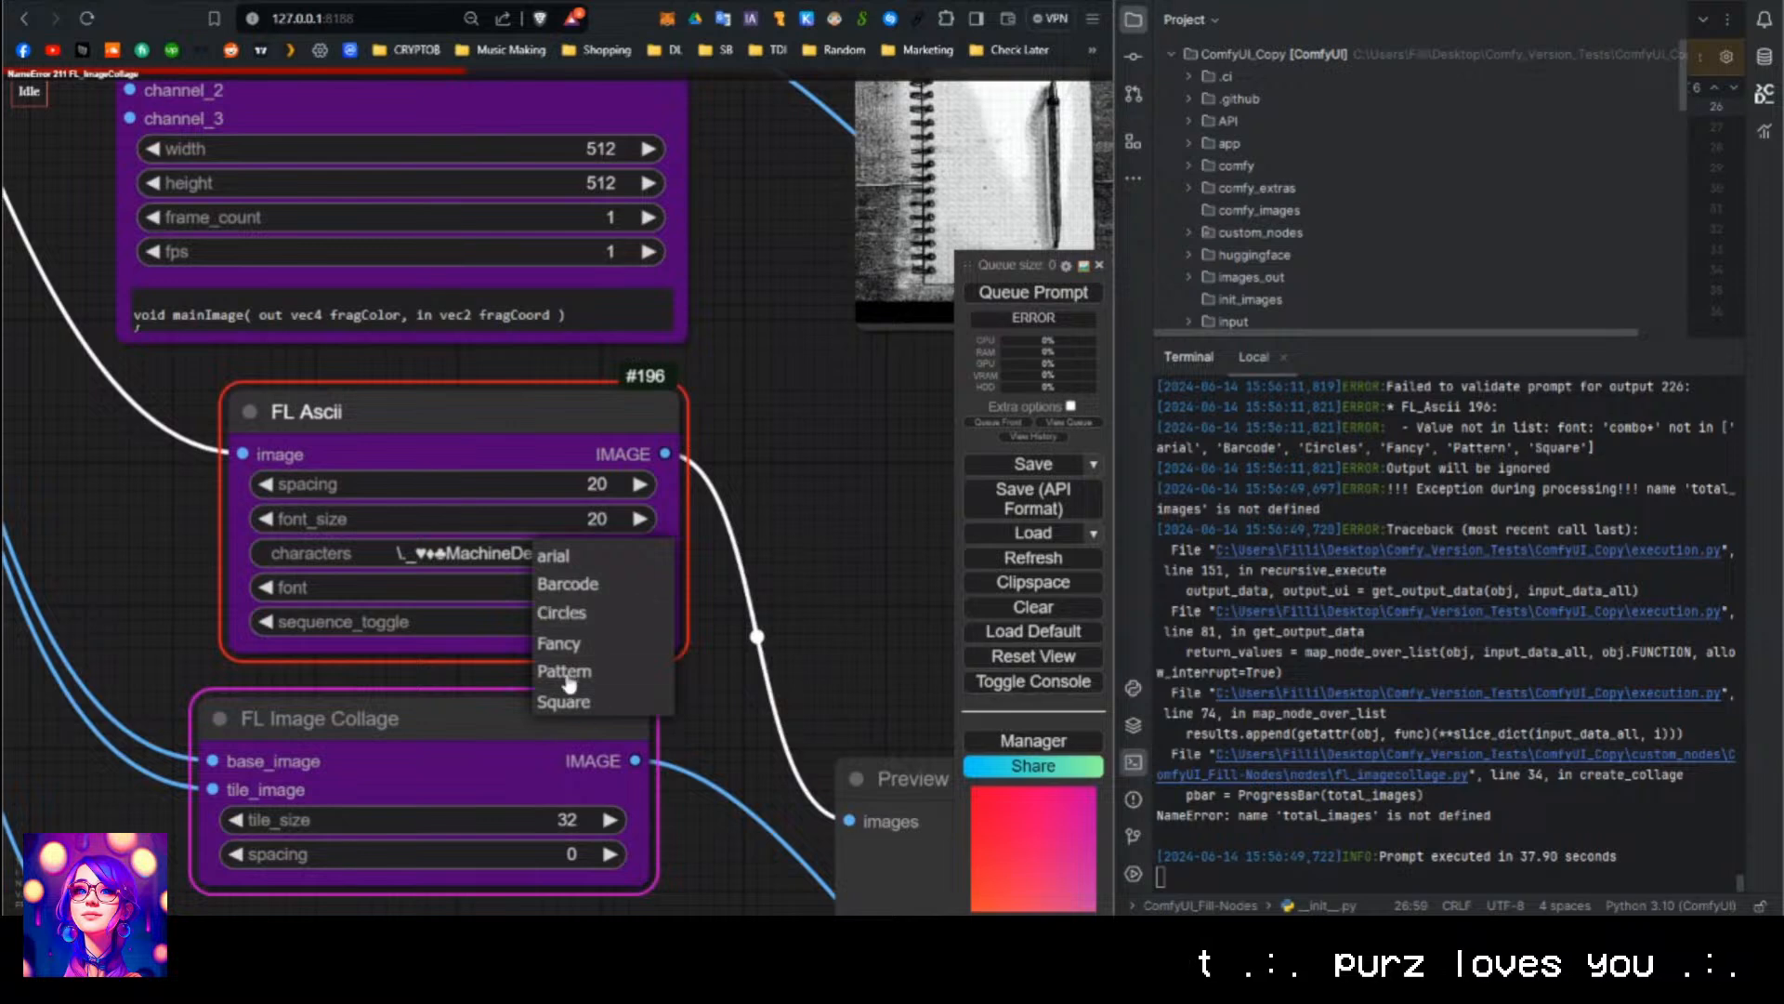
{"action": "left_click", "coordinate": [587, 622]}
{"action": "scroll", "coordinate": [812, 548], "scroll_direction": "down", "scroll_amount": 9}
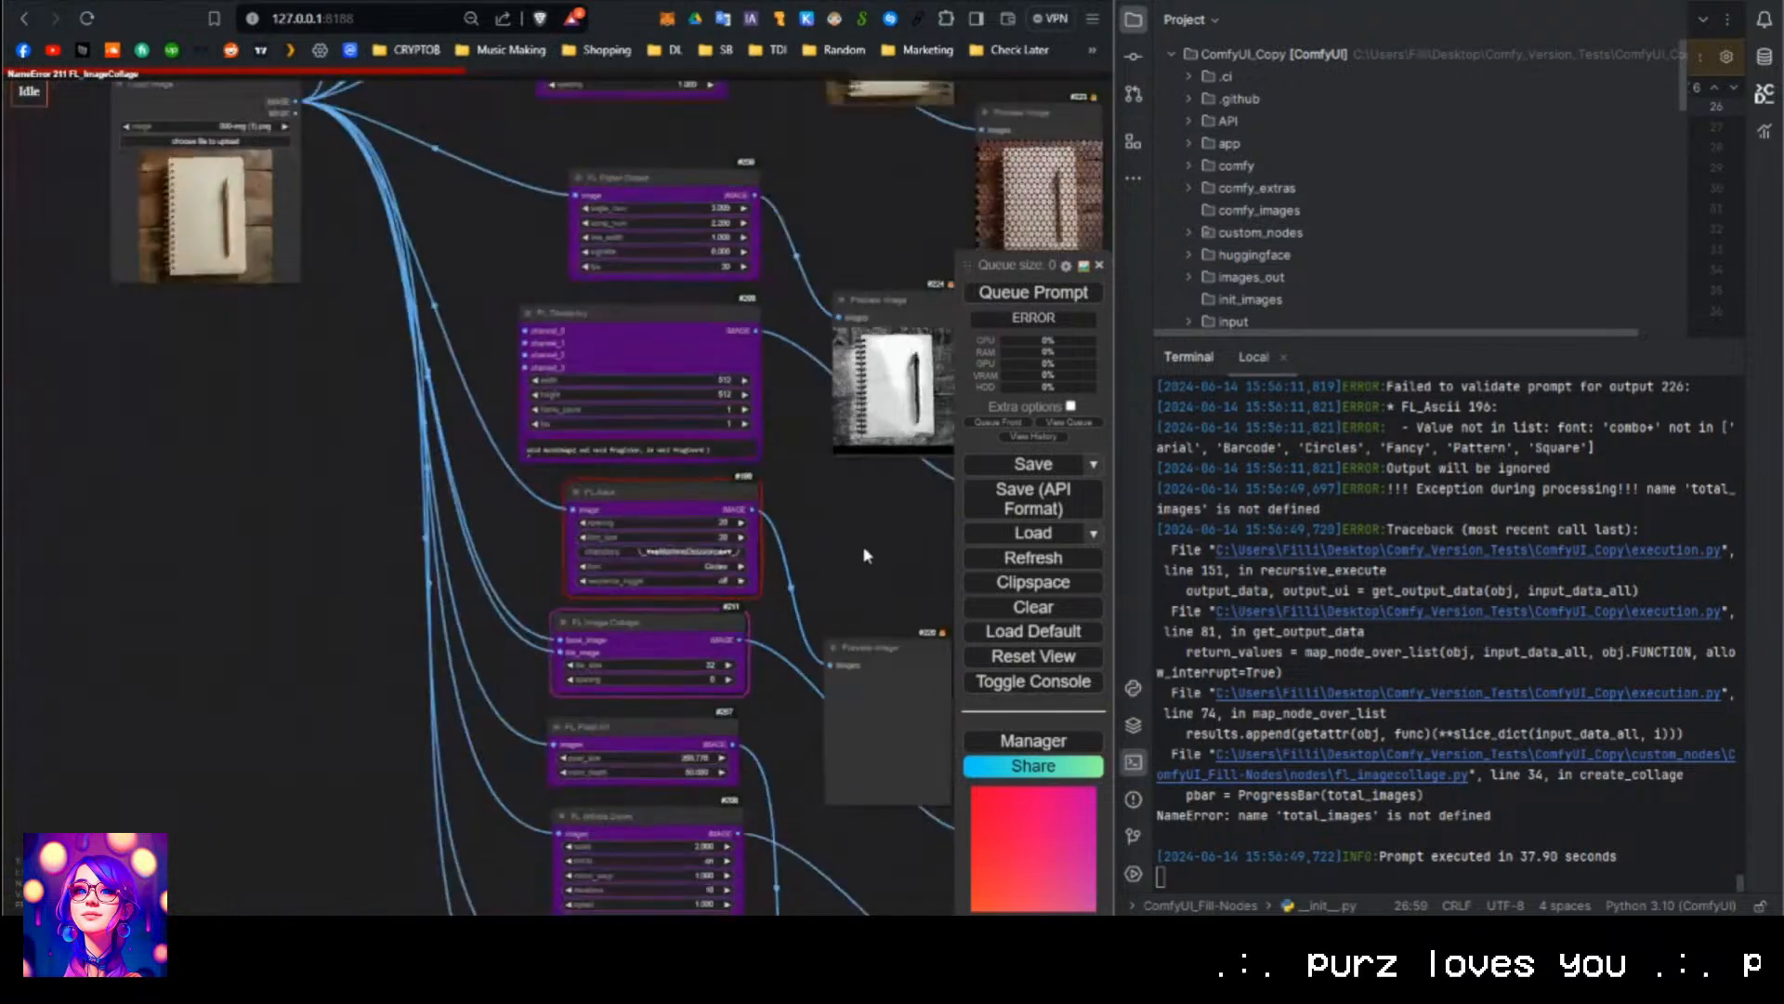
Queue the prompt again with the changed FL Ascii font and close the error dialog.
{"action": "left_click", "coordinate": [1069, 292]}
{"action": "scroll", "coordinate": [818, 580], "scroll_direction": "down", "scroll_amount": 3}
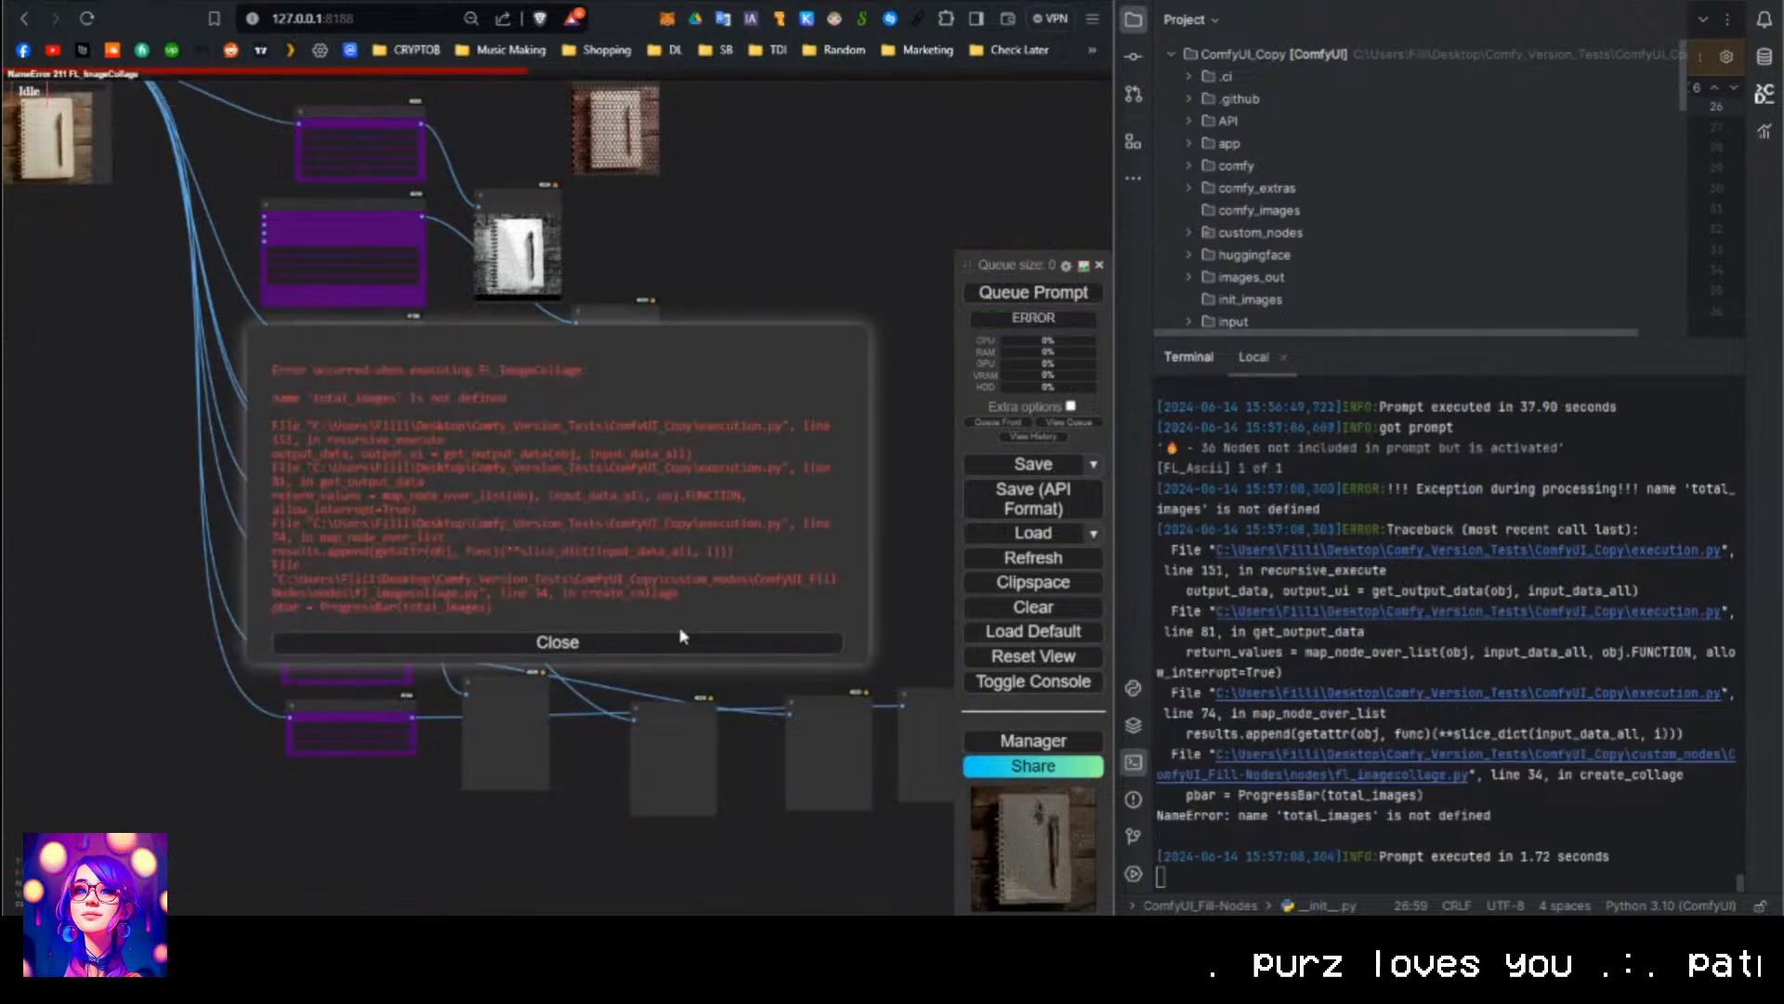
{"action": "left_click", "coordinate": [681, 643]}
Bypass the FL Image Collage node and queue the prompt again.
{"action": "scroll", "coordinate": [361, 428], "scroll_direction": "up", "scroll_amount": 5}
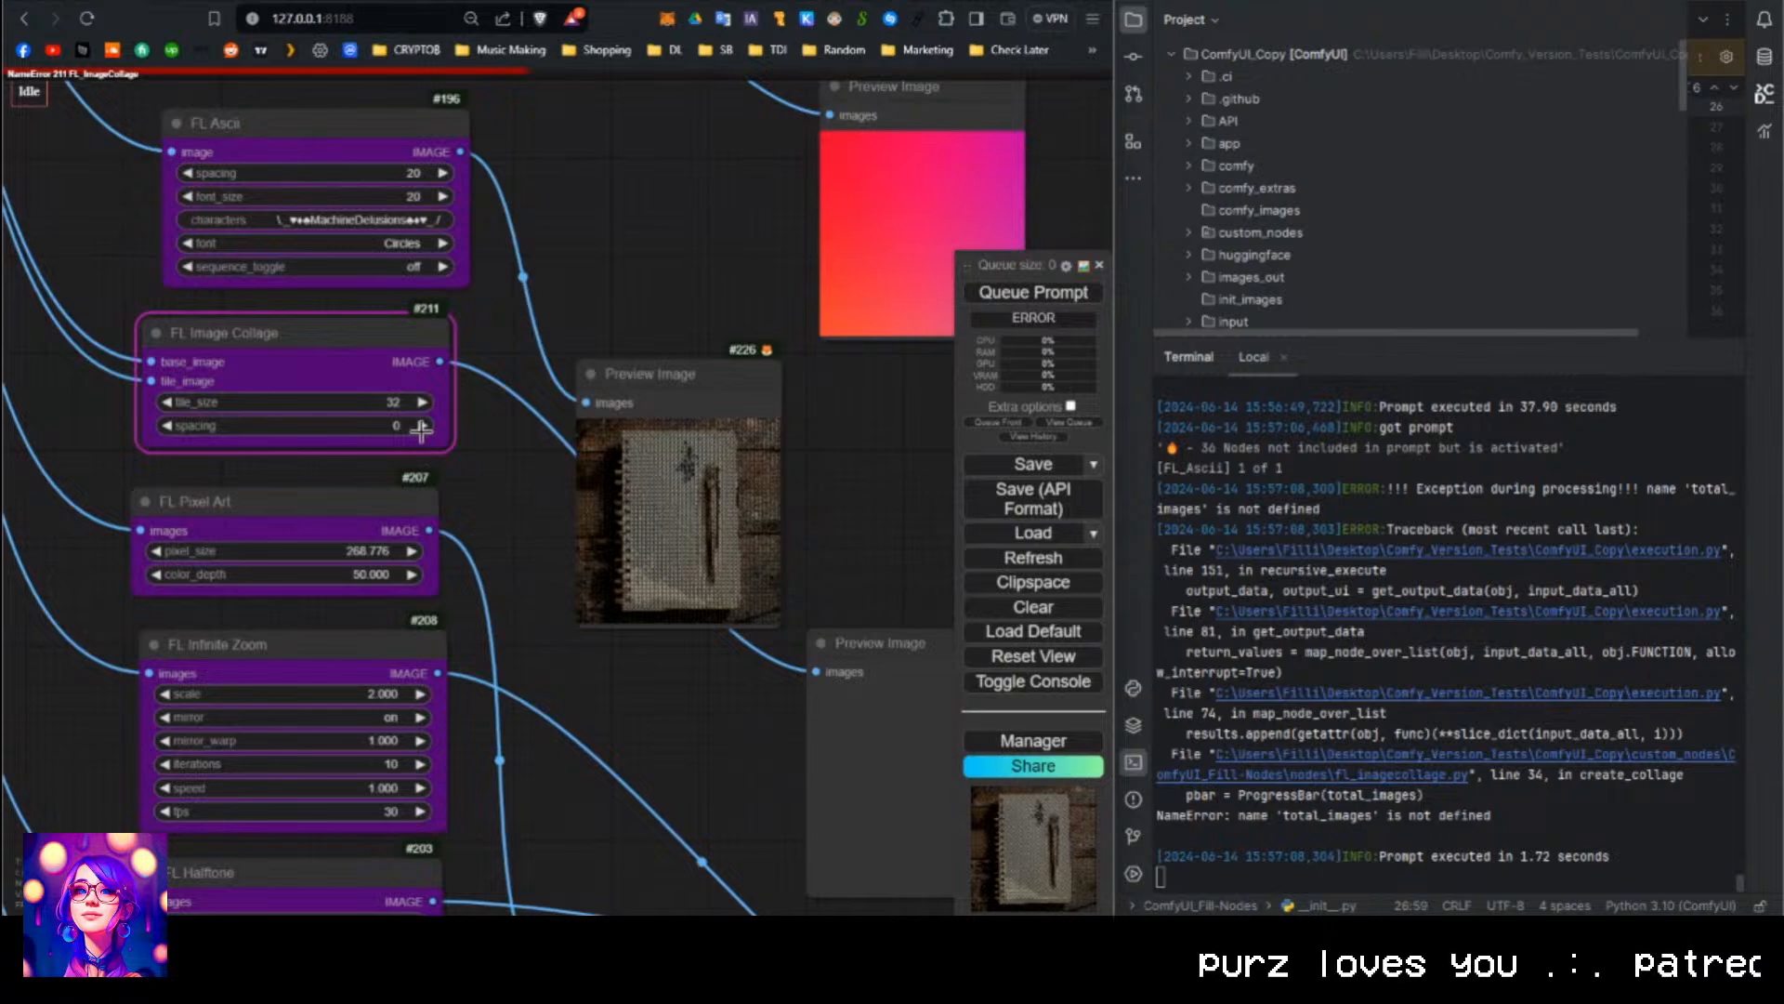
{"action": "scroll", "coordinate": [124, 264], "scroll_direction": "down", "scroll_amount": 4}
{"action": "left_click_drag", "start_coordinate": [124, 264], "coordinate": [357, 456]}
{"action": "scroll", "coordinate": [528, 517], "scroll_direction": "up", "scroll_amount": 3}
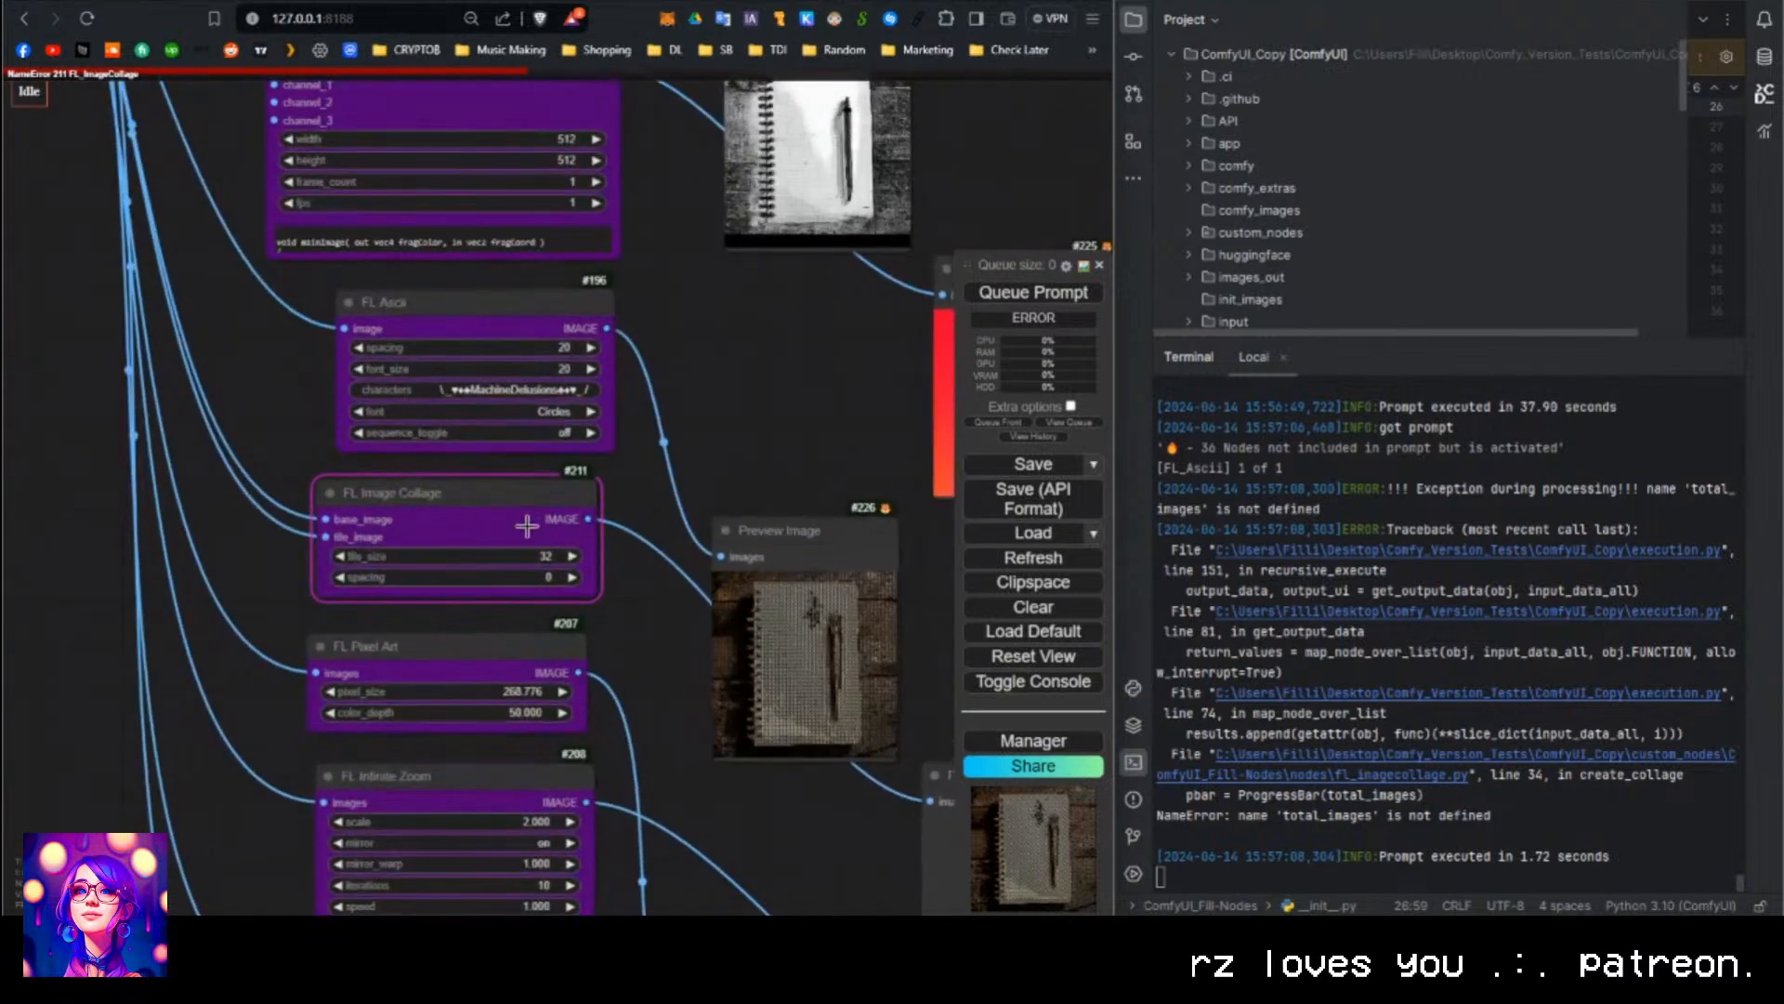
{"action": "left_click", "coordinate": [527, 526]}
{"action": "key", "text": "ctrl+b"}
{"action": "key", "text": "ctrl+Return"}
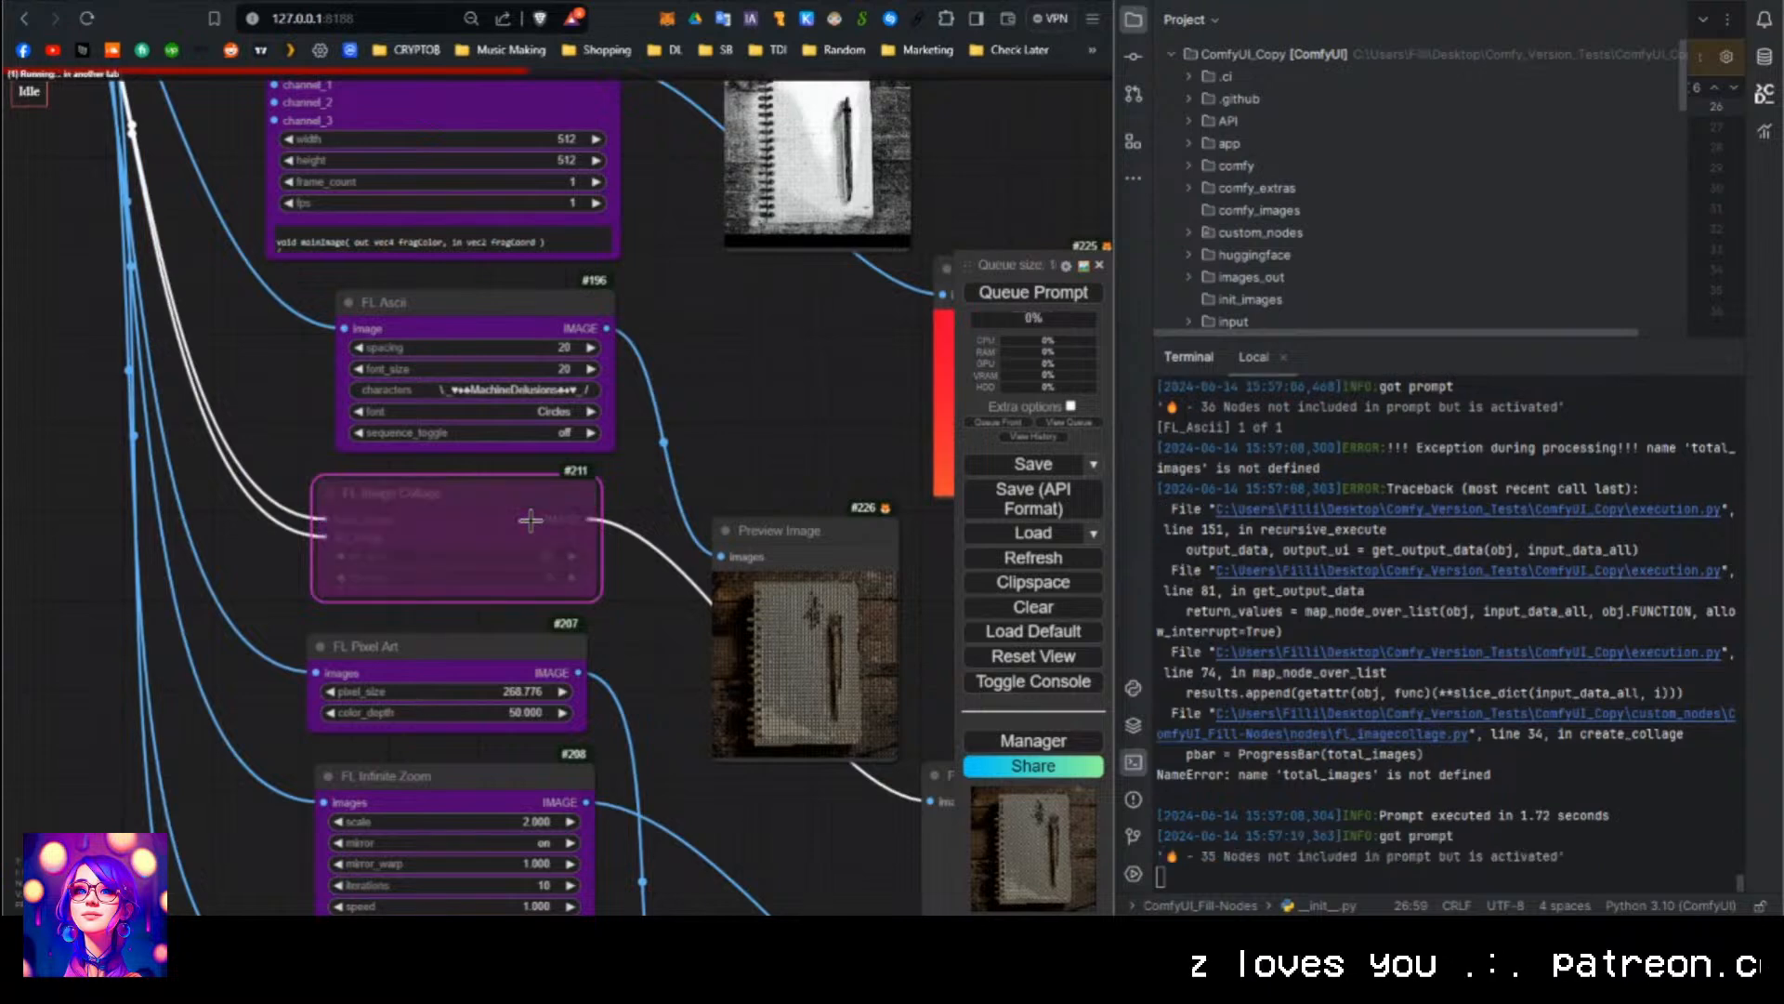
Look over the new previews and move FL Glitch's Preview Image node slightly higher beside the FL Glitch node.
{"action": "scroll", "coordinate": [567, 583], "scroll_direction": "down", "scroll_amount": 7}
{"action": "left_click_drag", "start_coordinate": [718, 749], "coordinate": [621, 383]}
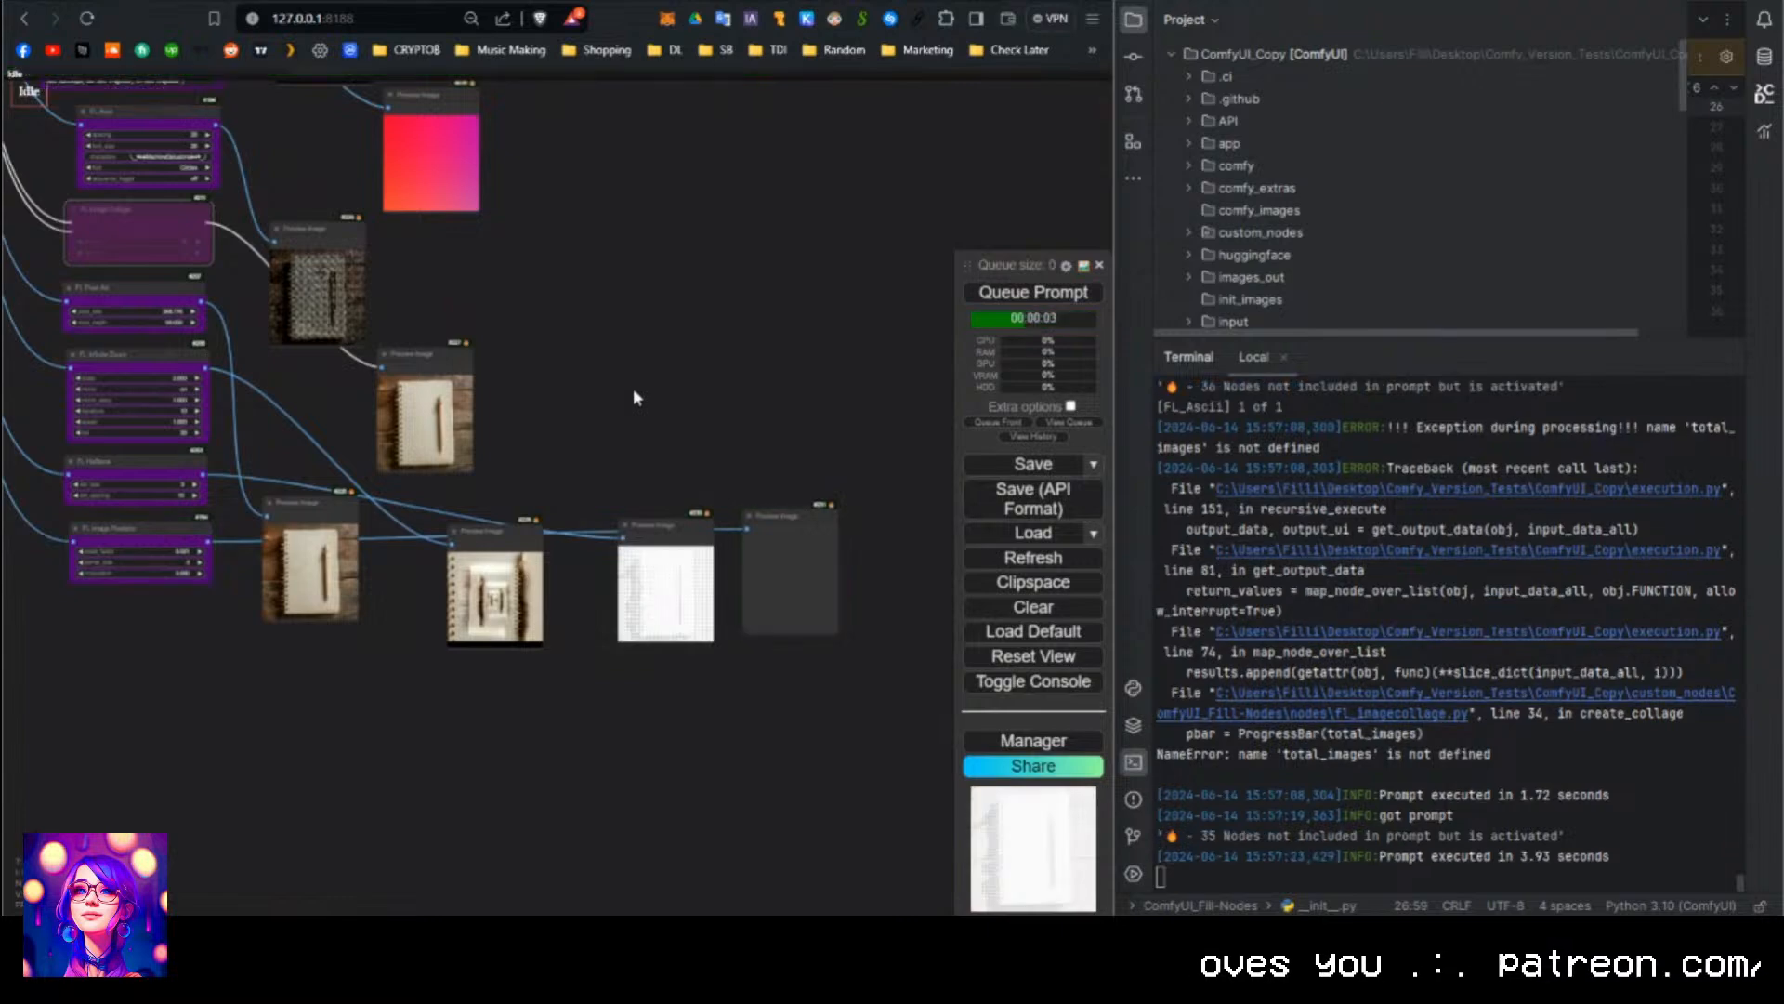
{"action": "left_click_drag", "start_coordinate": [676, 266], "coordinate": [795, 732]}
{"action": "left_click_drag", "start_coordinate": [664, 264], "coordinate": [759, 754]}
{"action": "left_click_drag", "start_coordinate": [682, 482], "coordinate": [707, 535]}
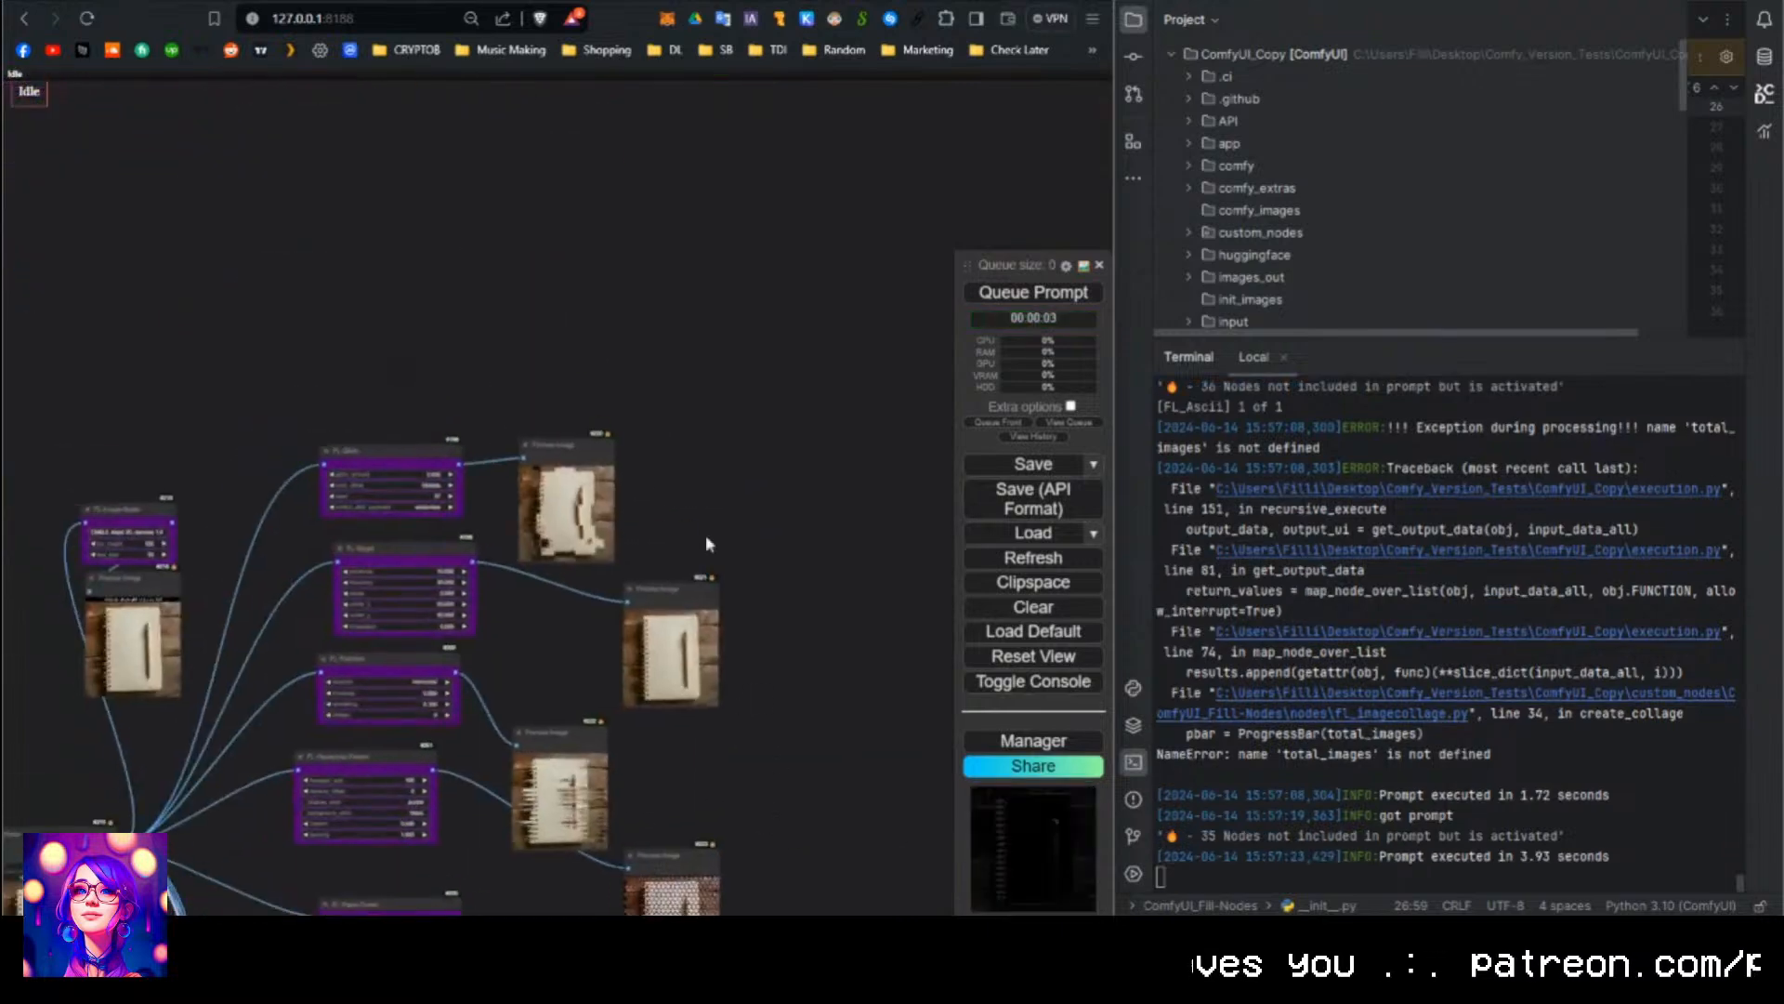
{"action": "scroll", "coordinate": [497, 494], "scroll_direction": "up", "scroll_amount": 7}
{"action": "scroll", "coordinate": [493, 497], "scroll_direction": "up", "scroll_amount": 3}
{"action": "scroll", "coordinate": [650, 342], "scroll_direction": "up", "scroll_amount": 2}
{"action": "left_click_drag", "start_coordinate": [450, 312], "coordinate": [482, 240]}
{"action": "scroll", "coordinate": [649, 342], "scroll_direction": "down", "scroll_amount": 1}
{"action": "left_click_drag", "start_coordinate": [676, 291], "coordinate": [502, 212]}
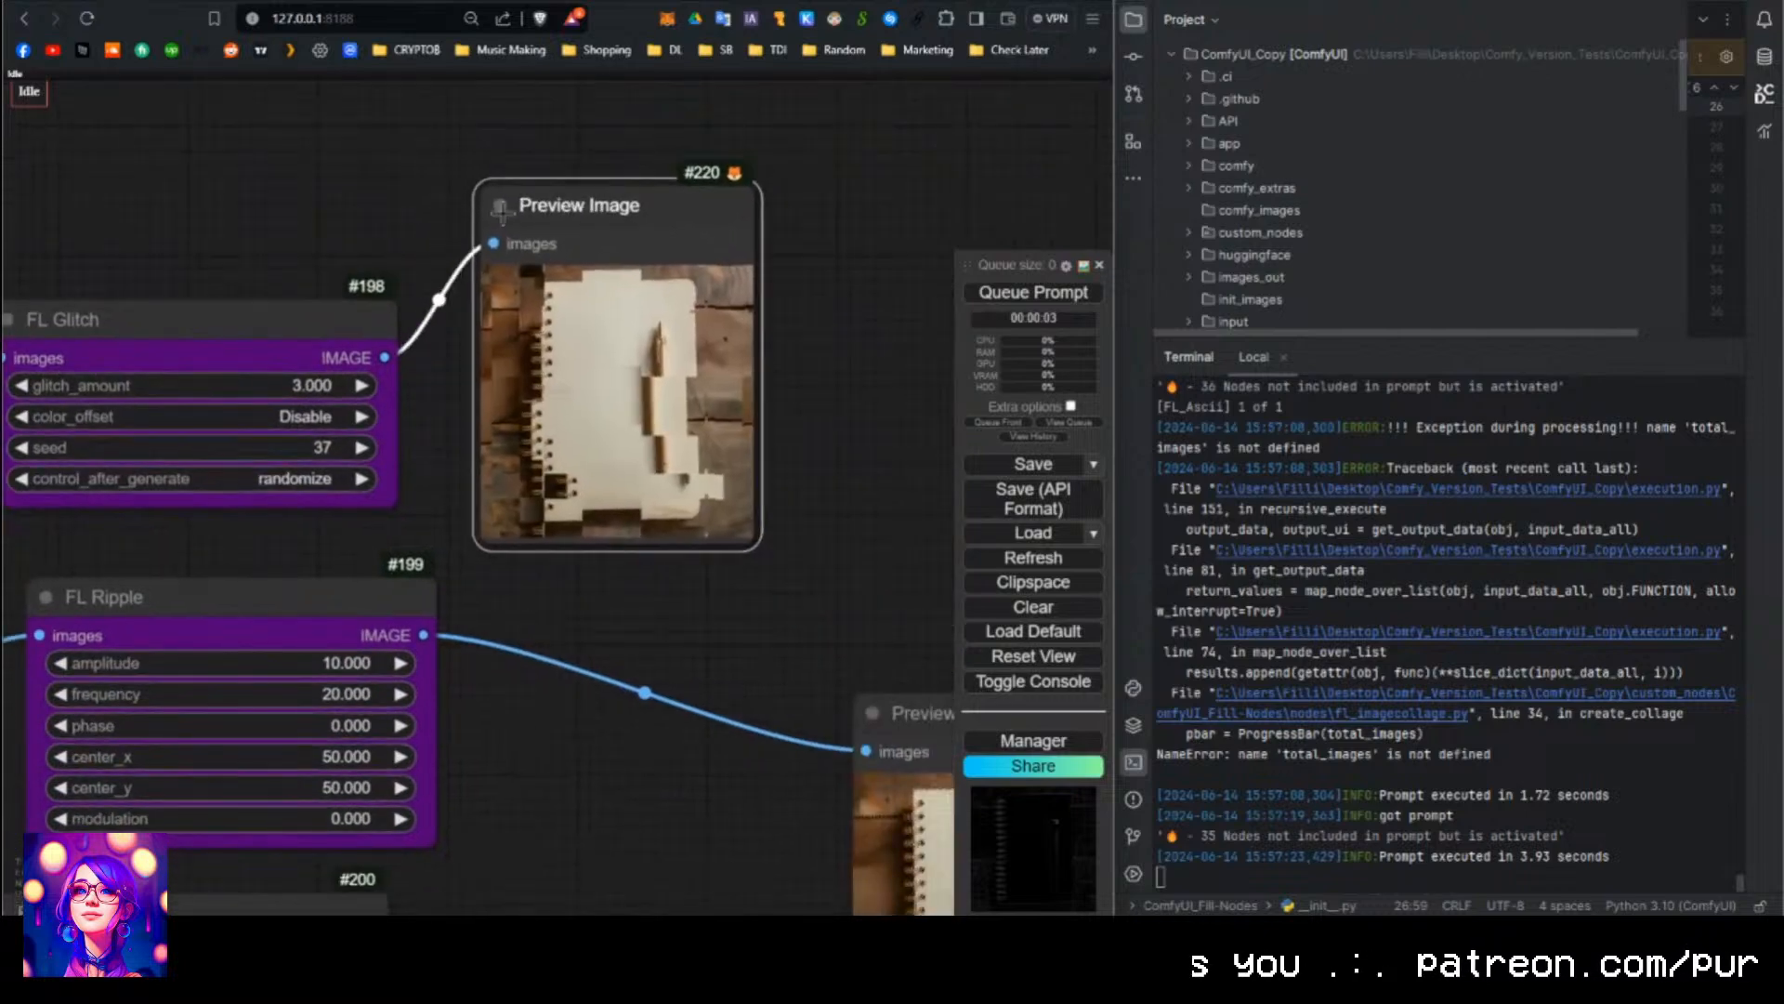
{"action": "left_click_drag", "start_coordinate": [399, 279], "coordinate": [588, 308]}
{"action": "scroll", "coordinate": [551, 352], "scroll_direction": "up", "scroll_amount": 2}
{"action": "left_click_drag", "start_coordinate": [467, 154], "coordinate": [362, 176]}
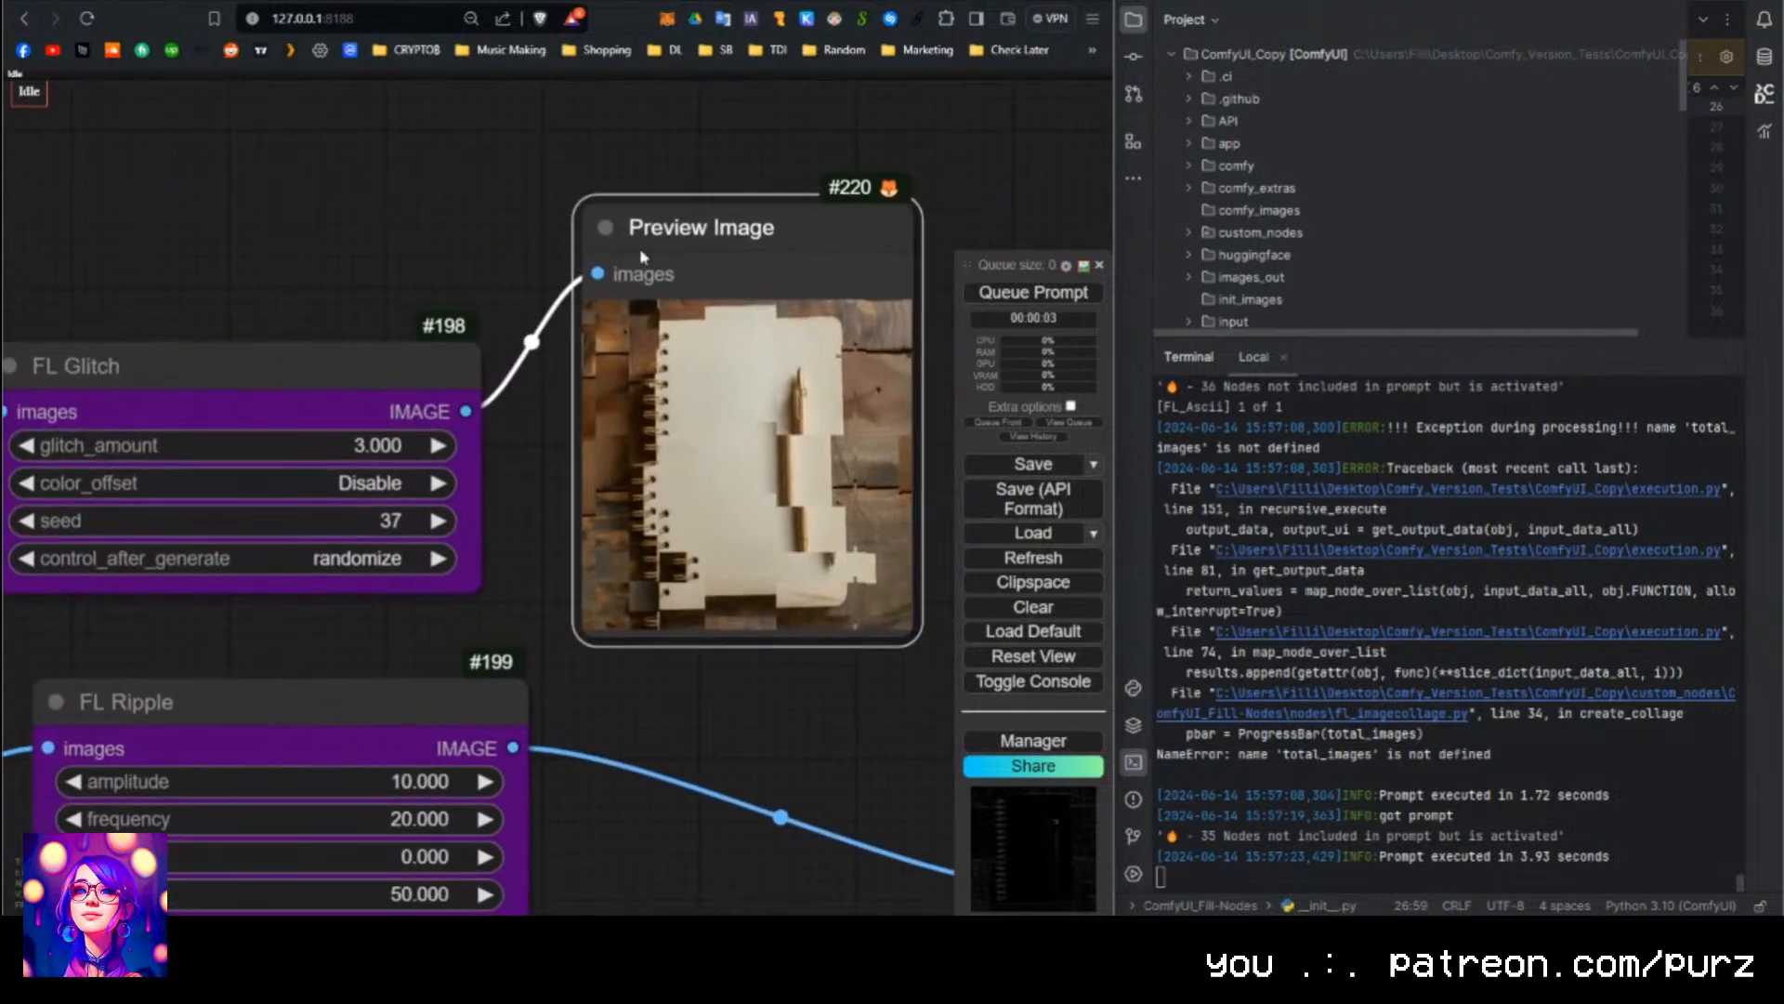
Maximize the browser window and nudge FL Glitch's Preview Image node slightly away from the FL Glitch node.
{"action": "left_click", "coordinate": [1065, 2]}
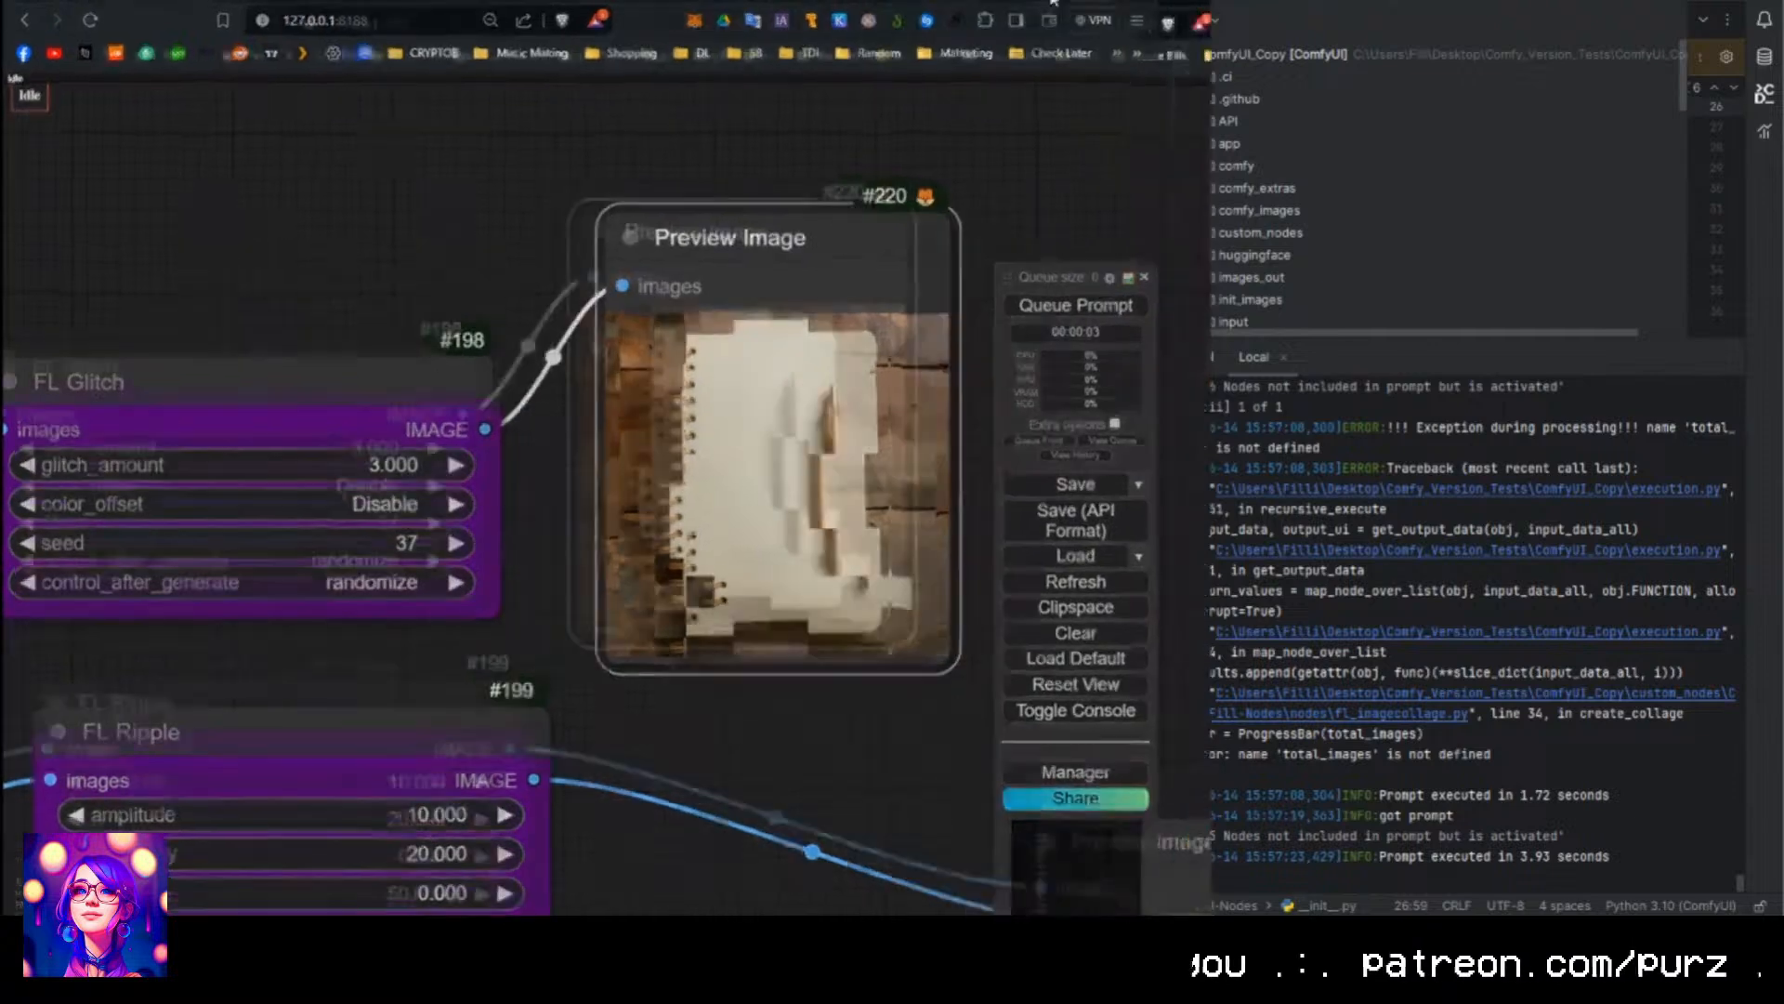
{"action": "left_click_drag", "start_coordinate": [470, 291], "coordinate": [849, 293]}
{"action": "scroll", "coordinate": [799, 357], "scroll_direction": "up", "scroll_amount": 2}
{"action": "scroll", "coordinate": [807, 339], "scroll_direction": "up", "scroll_amount": 1}
{"action": "left_click_drag", "start_coordinate": [897, 417], "coordinate": [850, 395]}
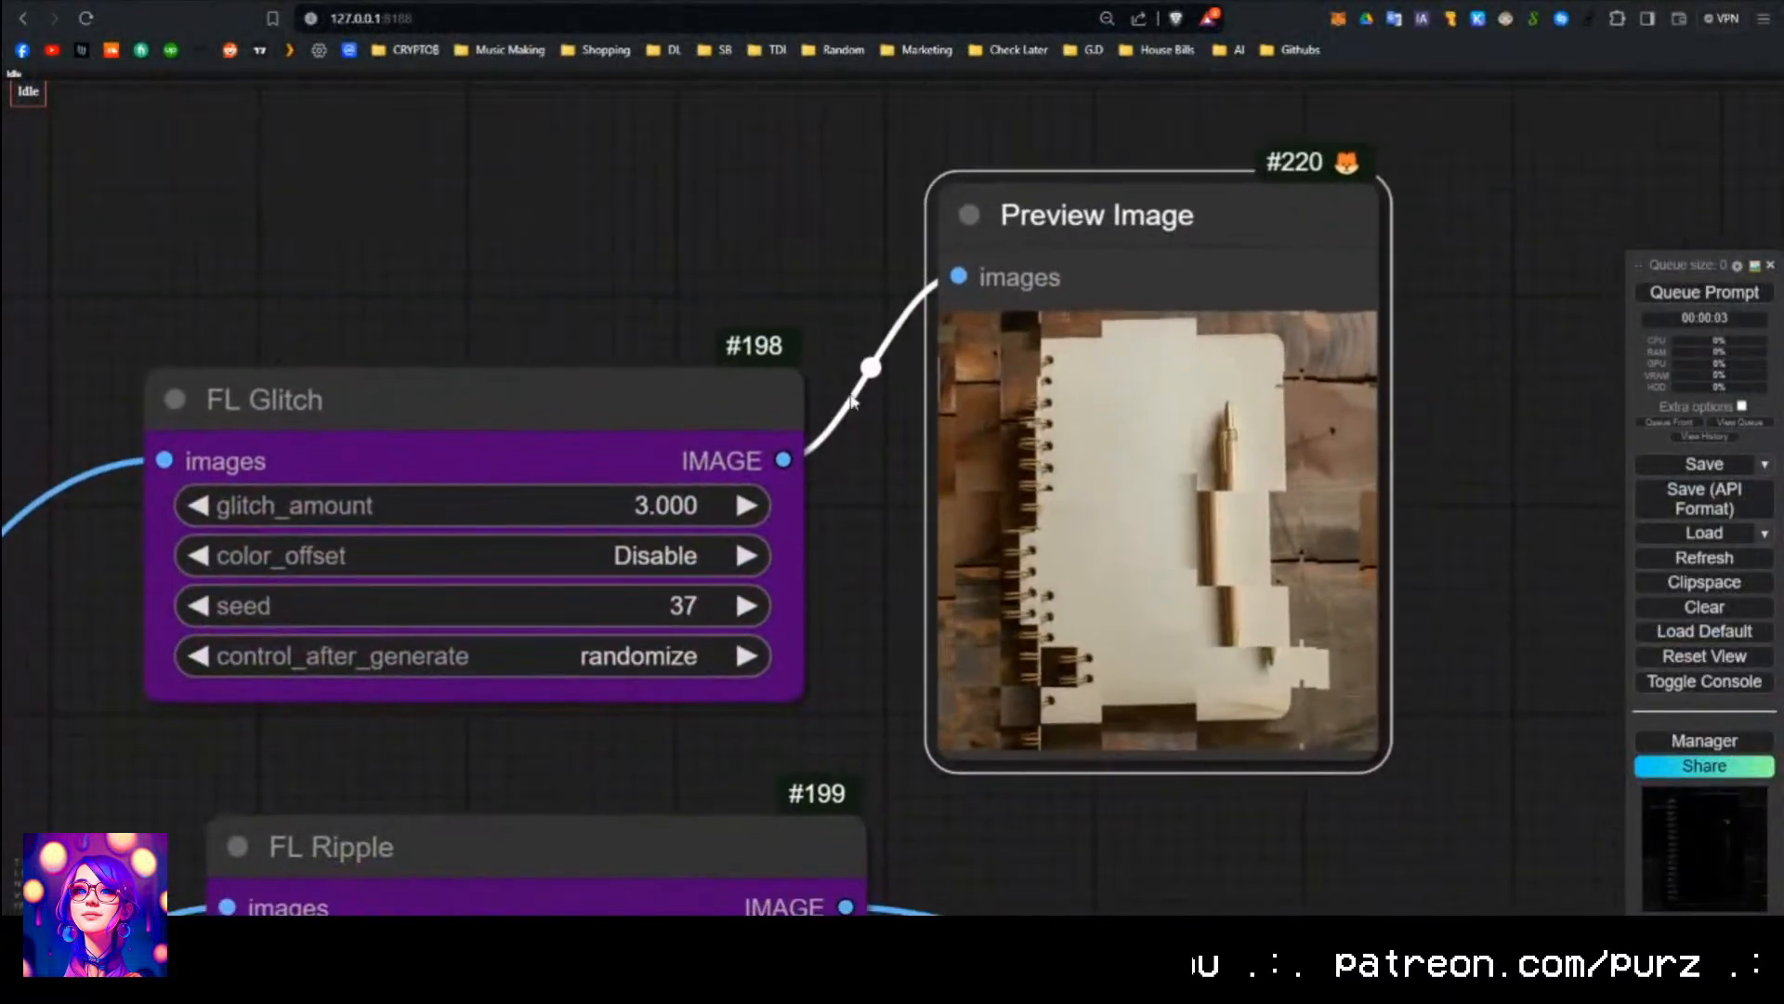
{"action": "left_click_drag", "start_coordinate": [1141, 246], "coordinate": [1156, 247]}
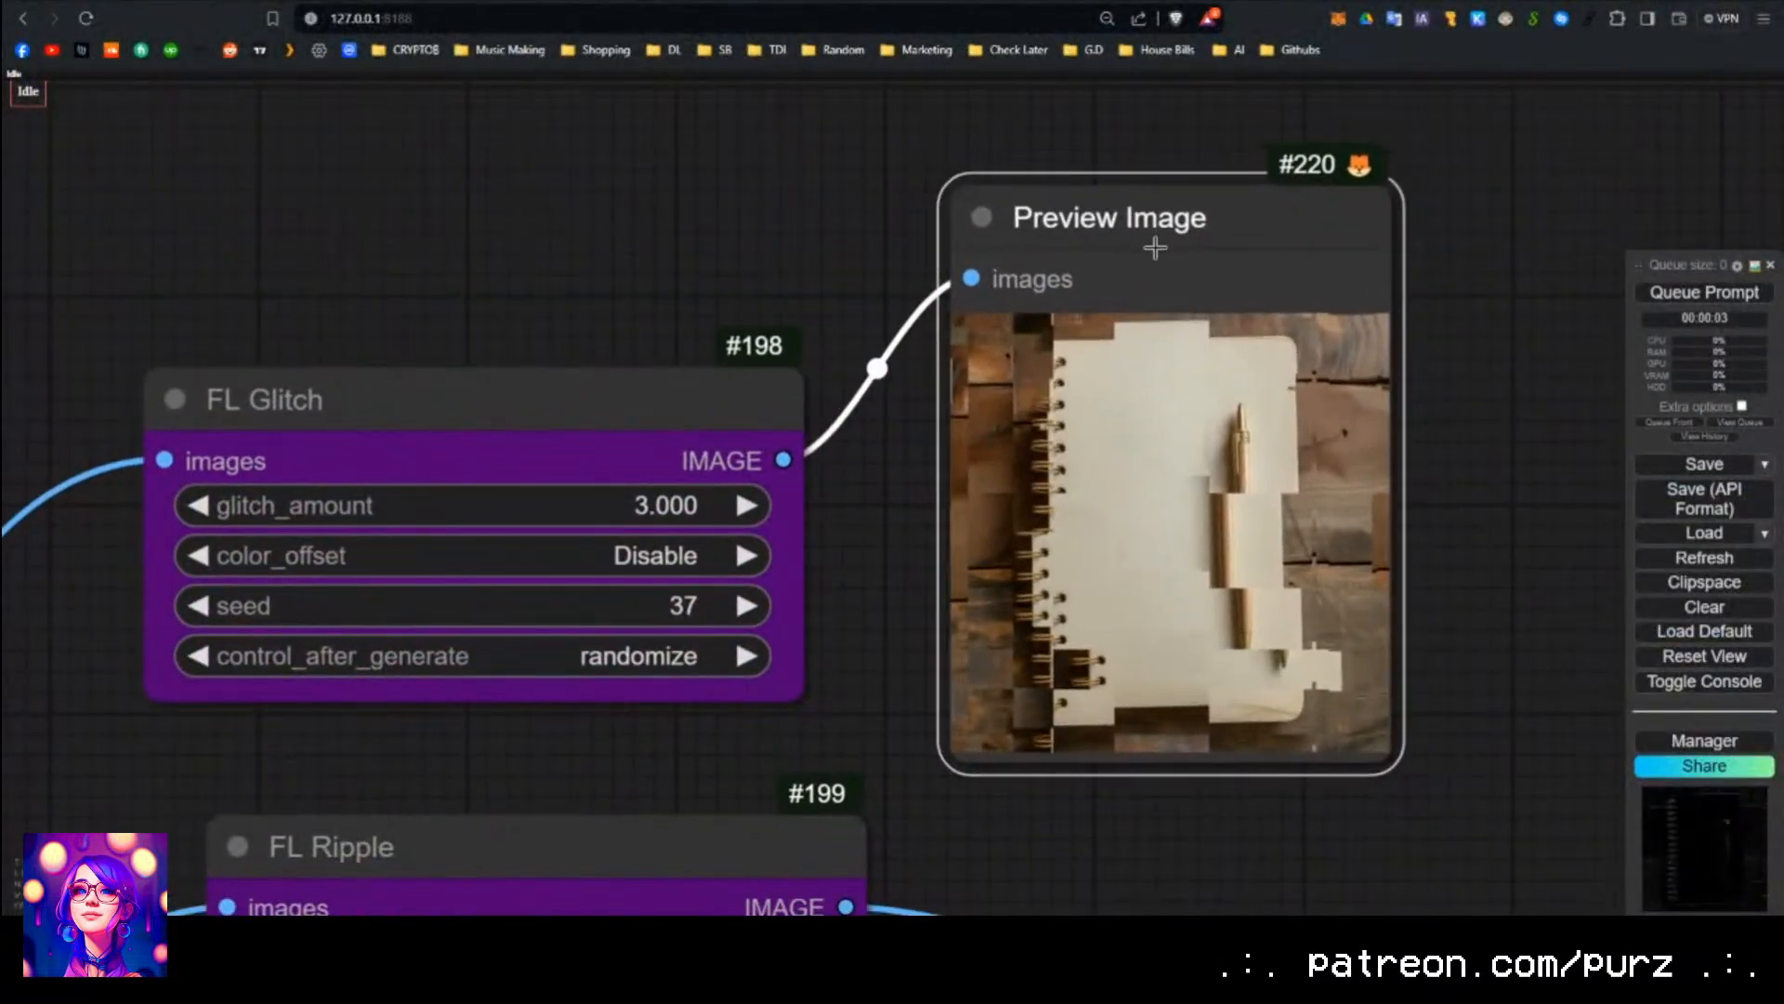
Try the fixed and increment options for FL Glitch's control_after_generate, and return it to randomize.
{"action": "left_click", "coordinate": [689, 661]}
{"action": "left_click", "coordinate": [641, 629]}
{"action": "left_click", "coordinate": [668, 658]}
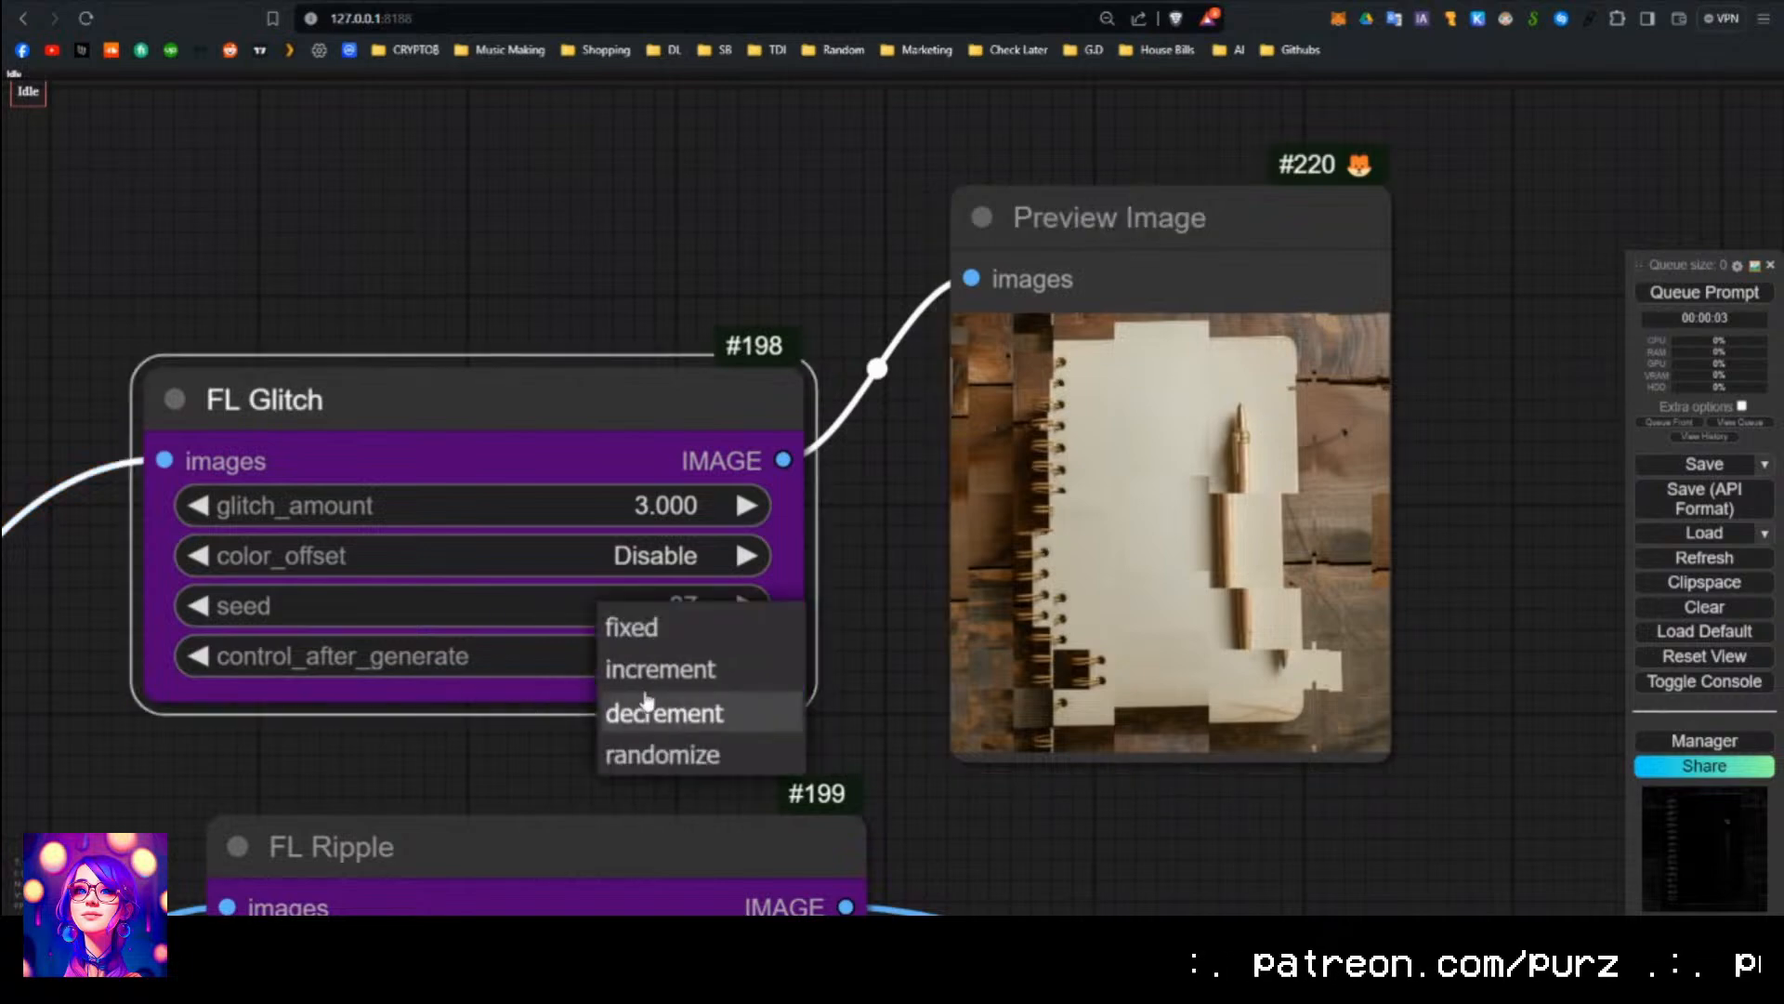
{"action": "left_click", "coordinate": [652, 670]}
{"action": "left_click", "coordinate": [683, 656]}
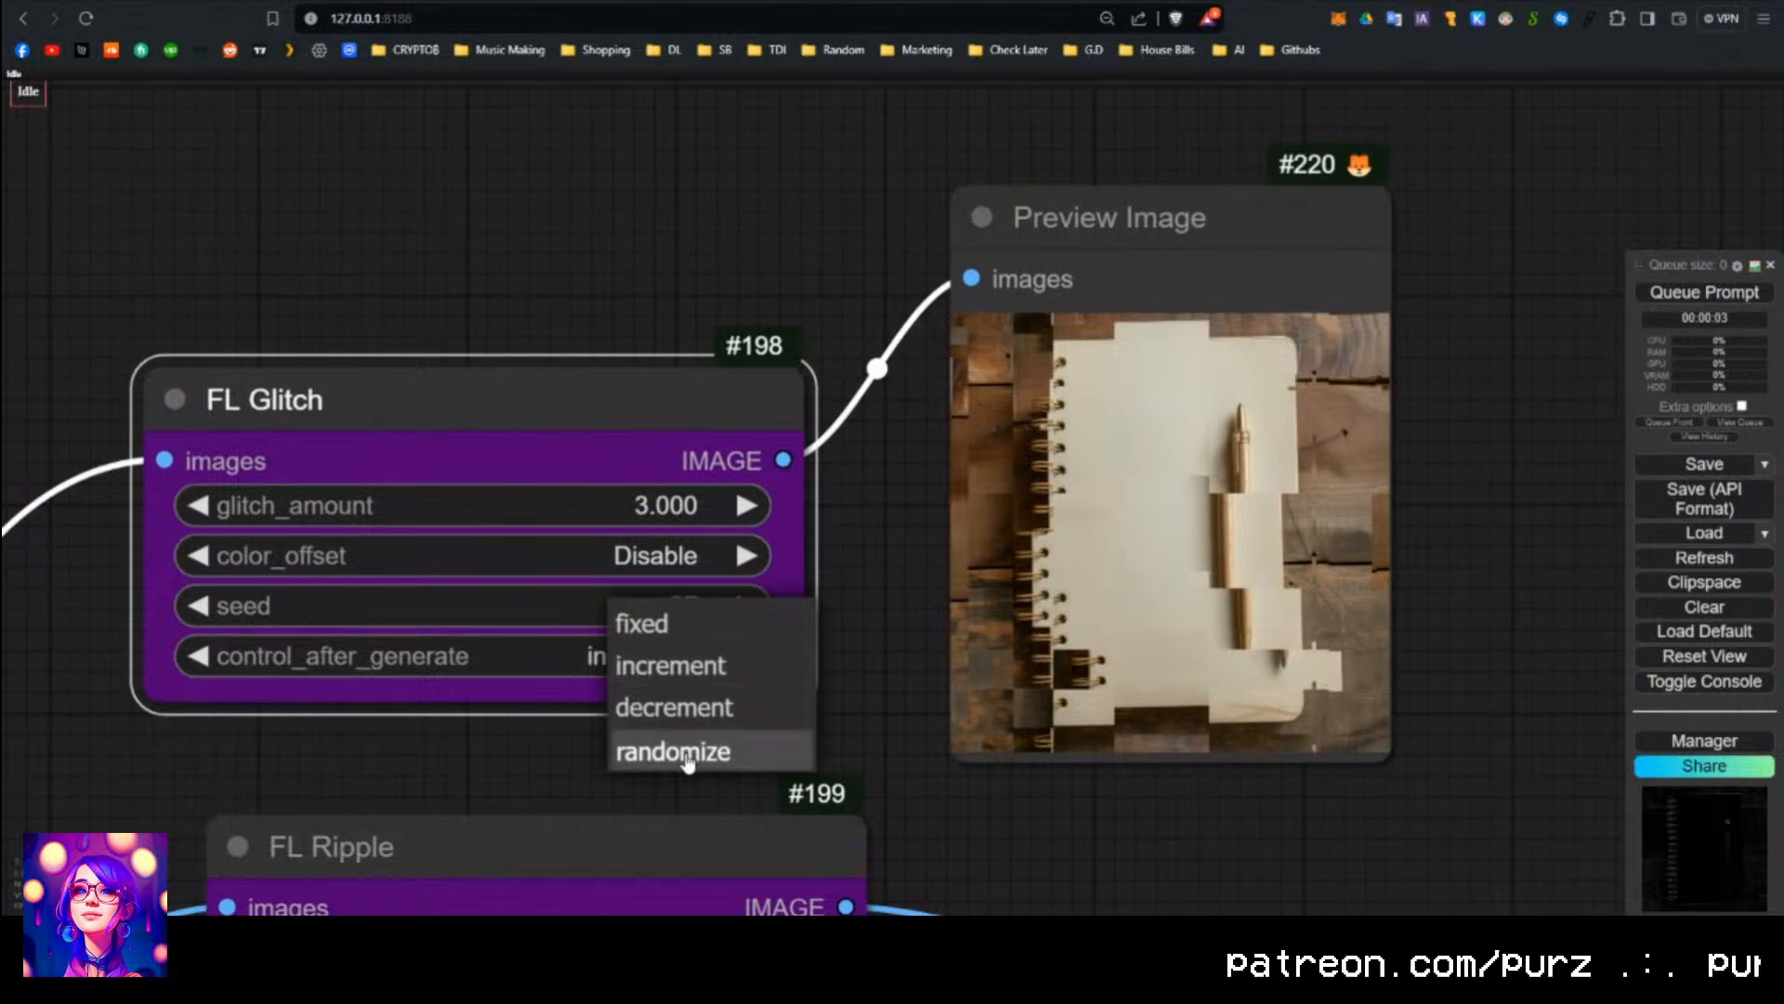
{"action": "left_click", "coordinate": [679, 751]}
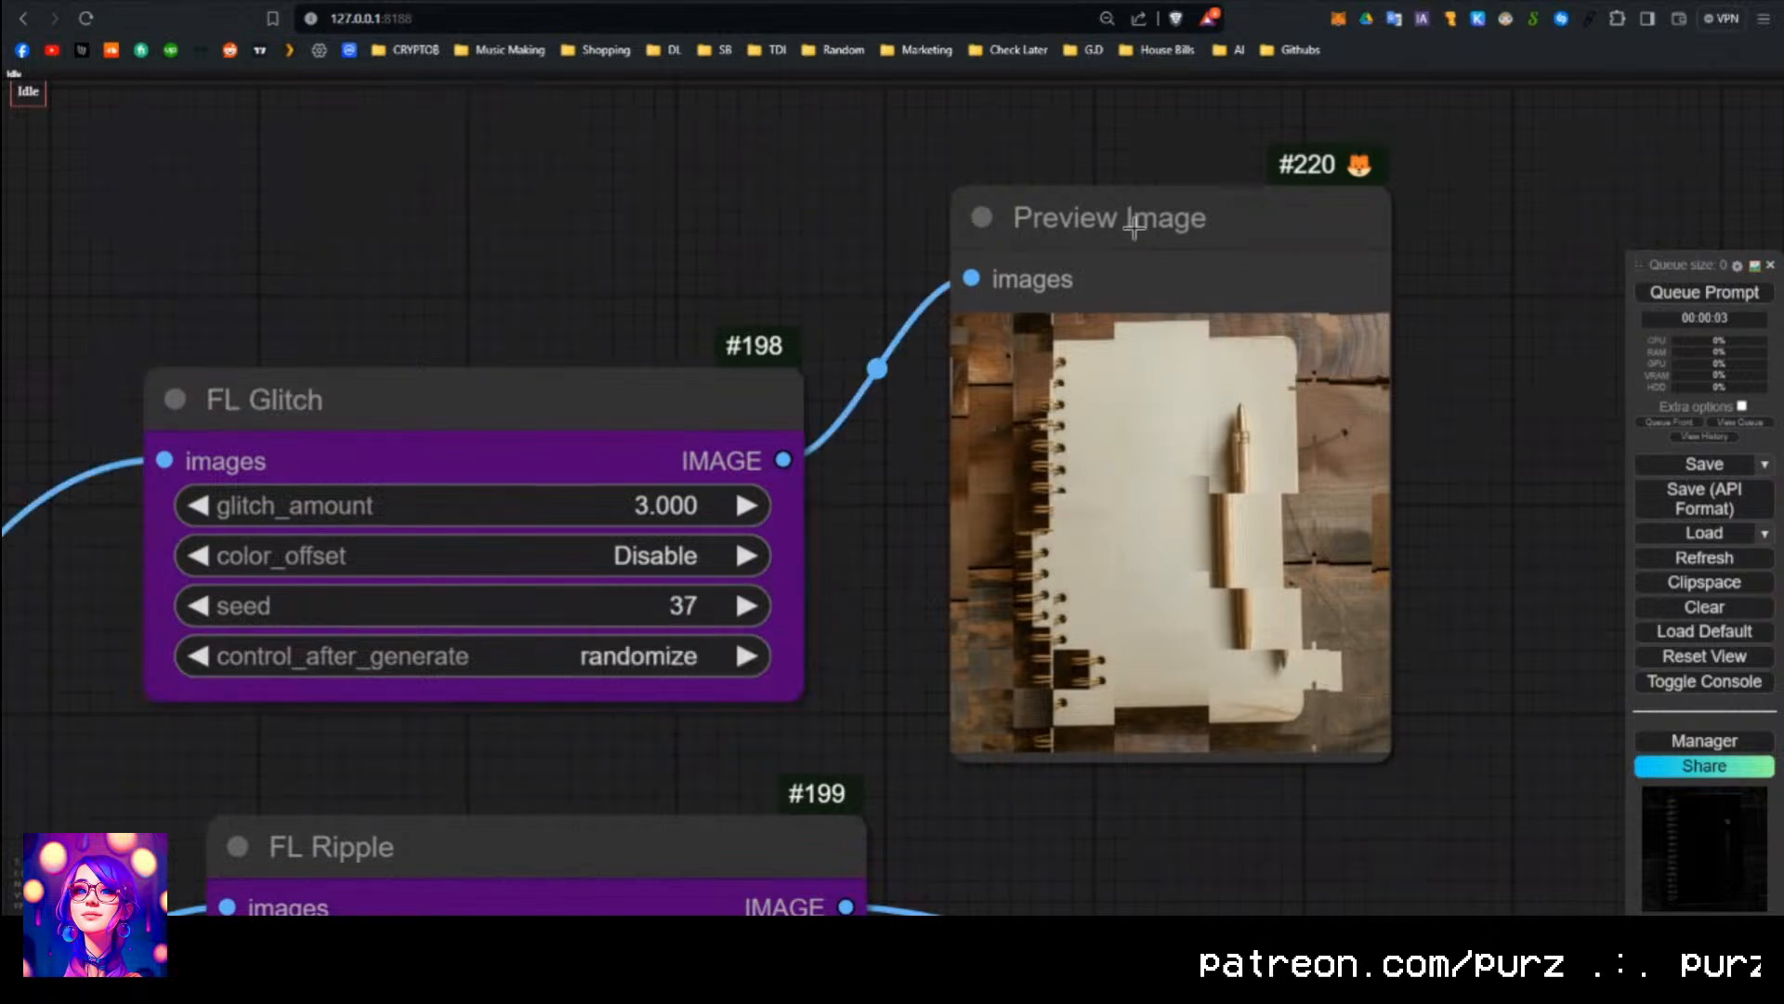
Move the Preview Image node closer to FL Glitch and queue the prompt several times for different random glitch results.
{"action": "left_click_drag", "start_coordinate": [1133, 226], "coordinate": [1090, 198]}
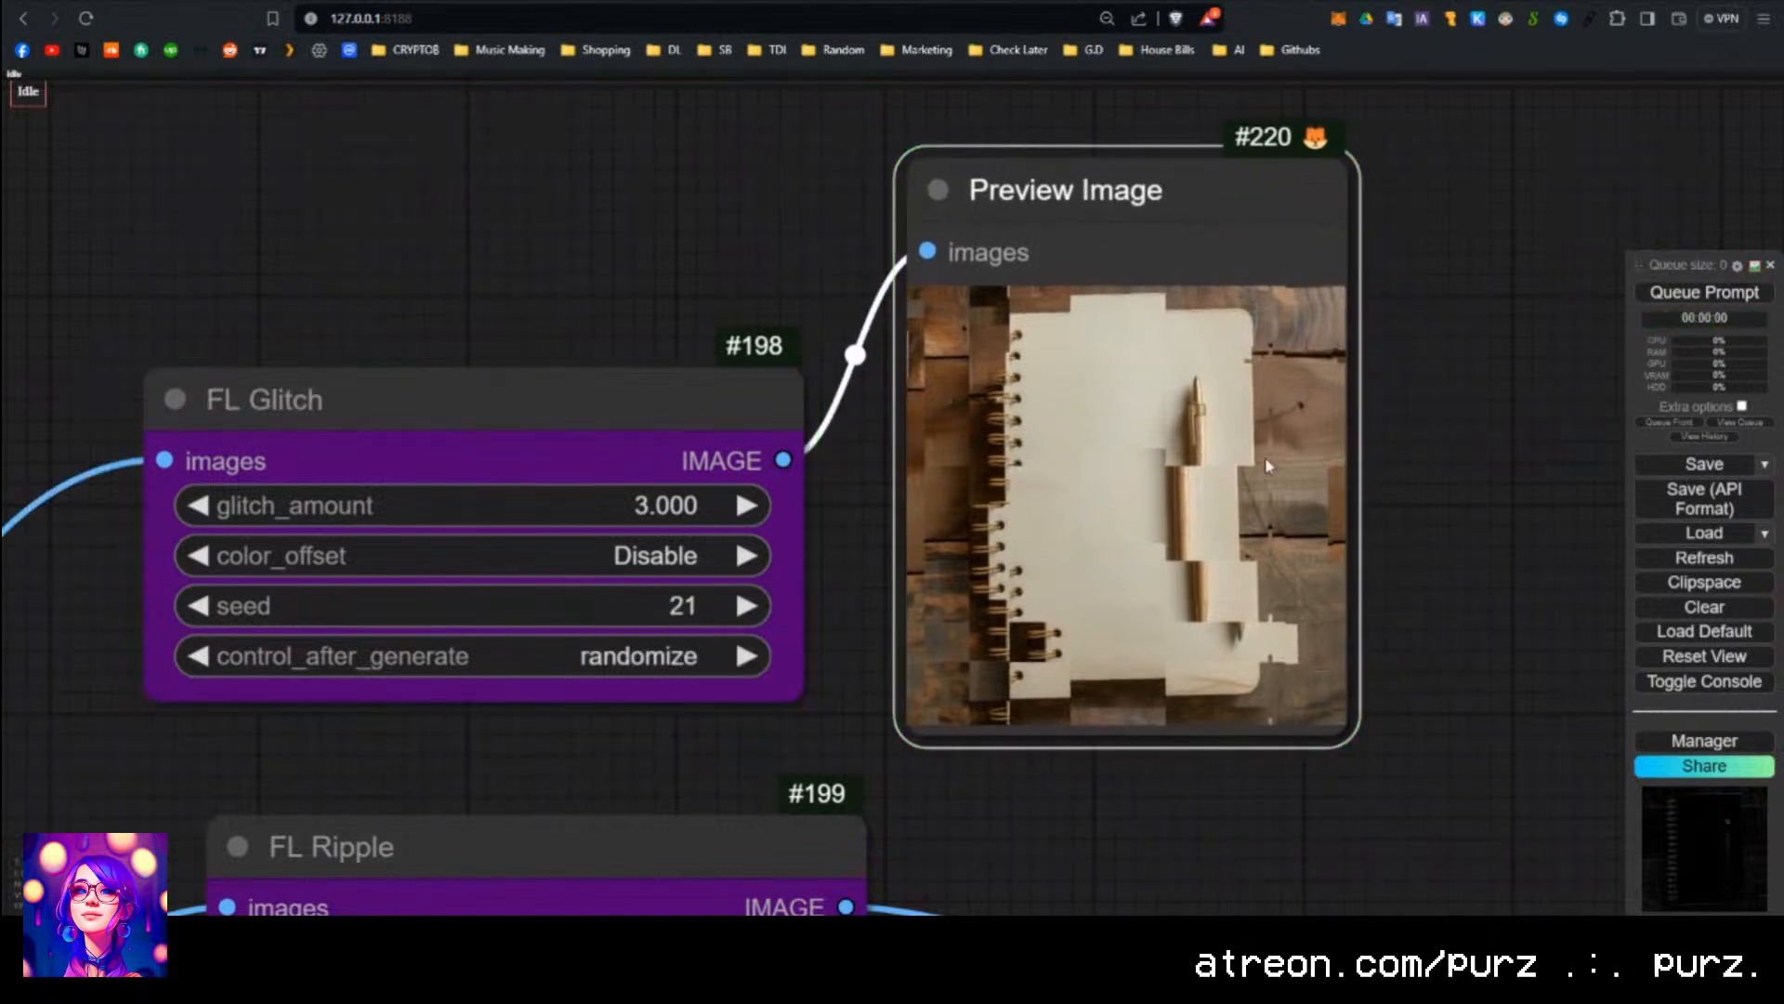
{"action": "left_click", "coordinate": [1670, 296]}
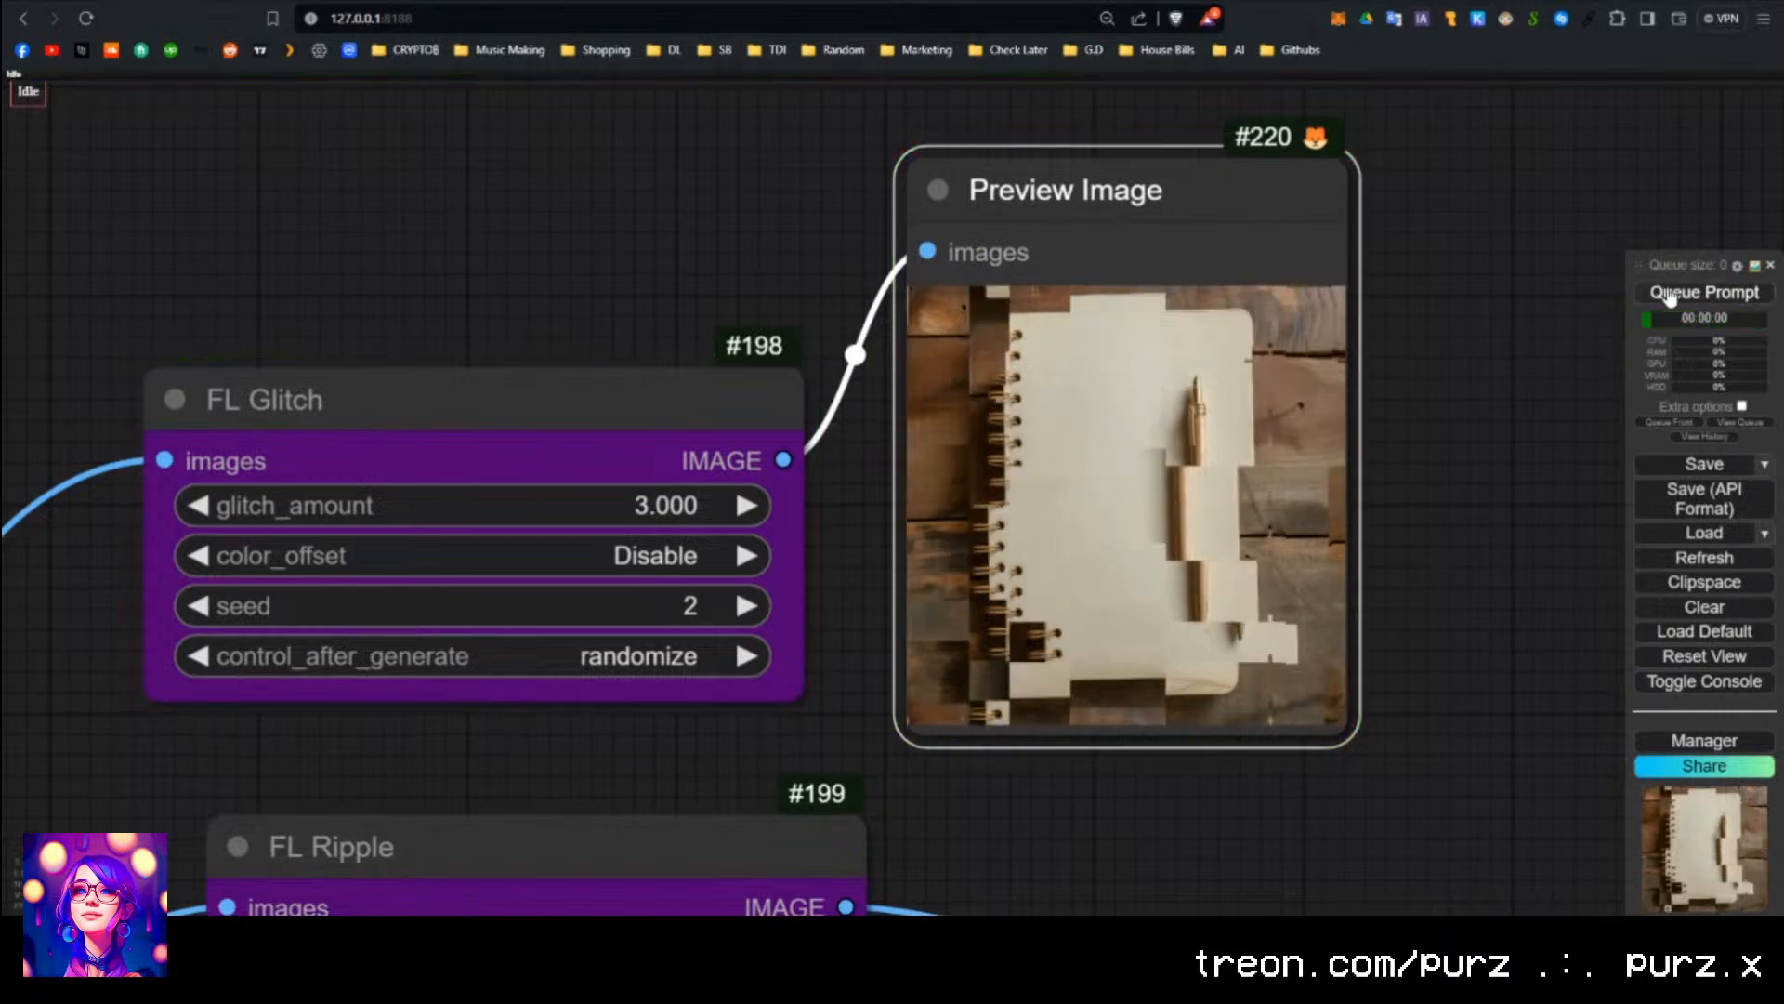
{"action": "left_click", "coordinate": [1670, 296]}
{"action": "left_click", "coordinate": [1670, 295]}
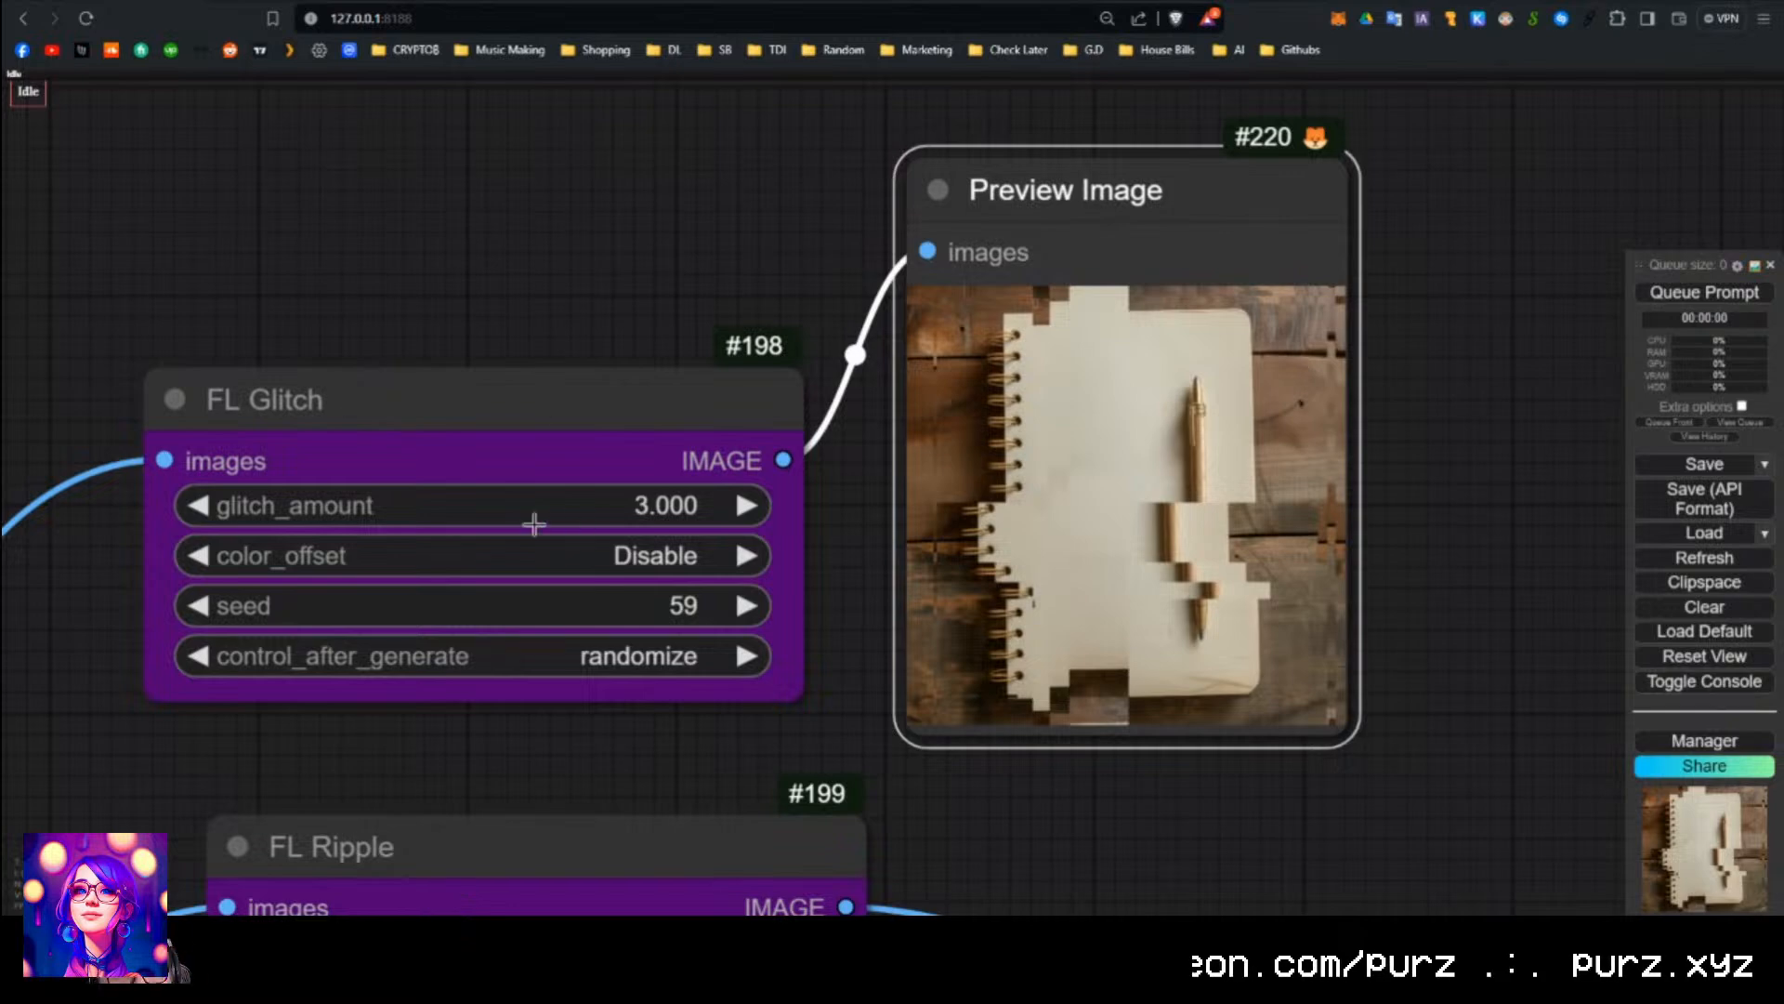
Try FL Glitch's glitch_amount at 0.430 and 0.716, queueing the prompt to preview each value.
{"action": "left_click_drag", "start_coordinate": [535, 525], "coordinate": [551, 522]}
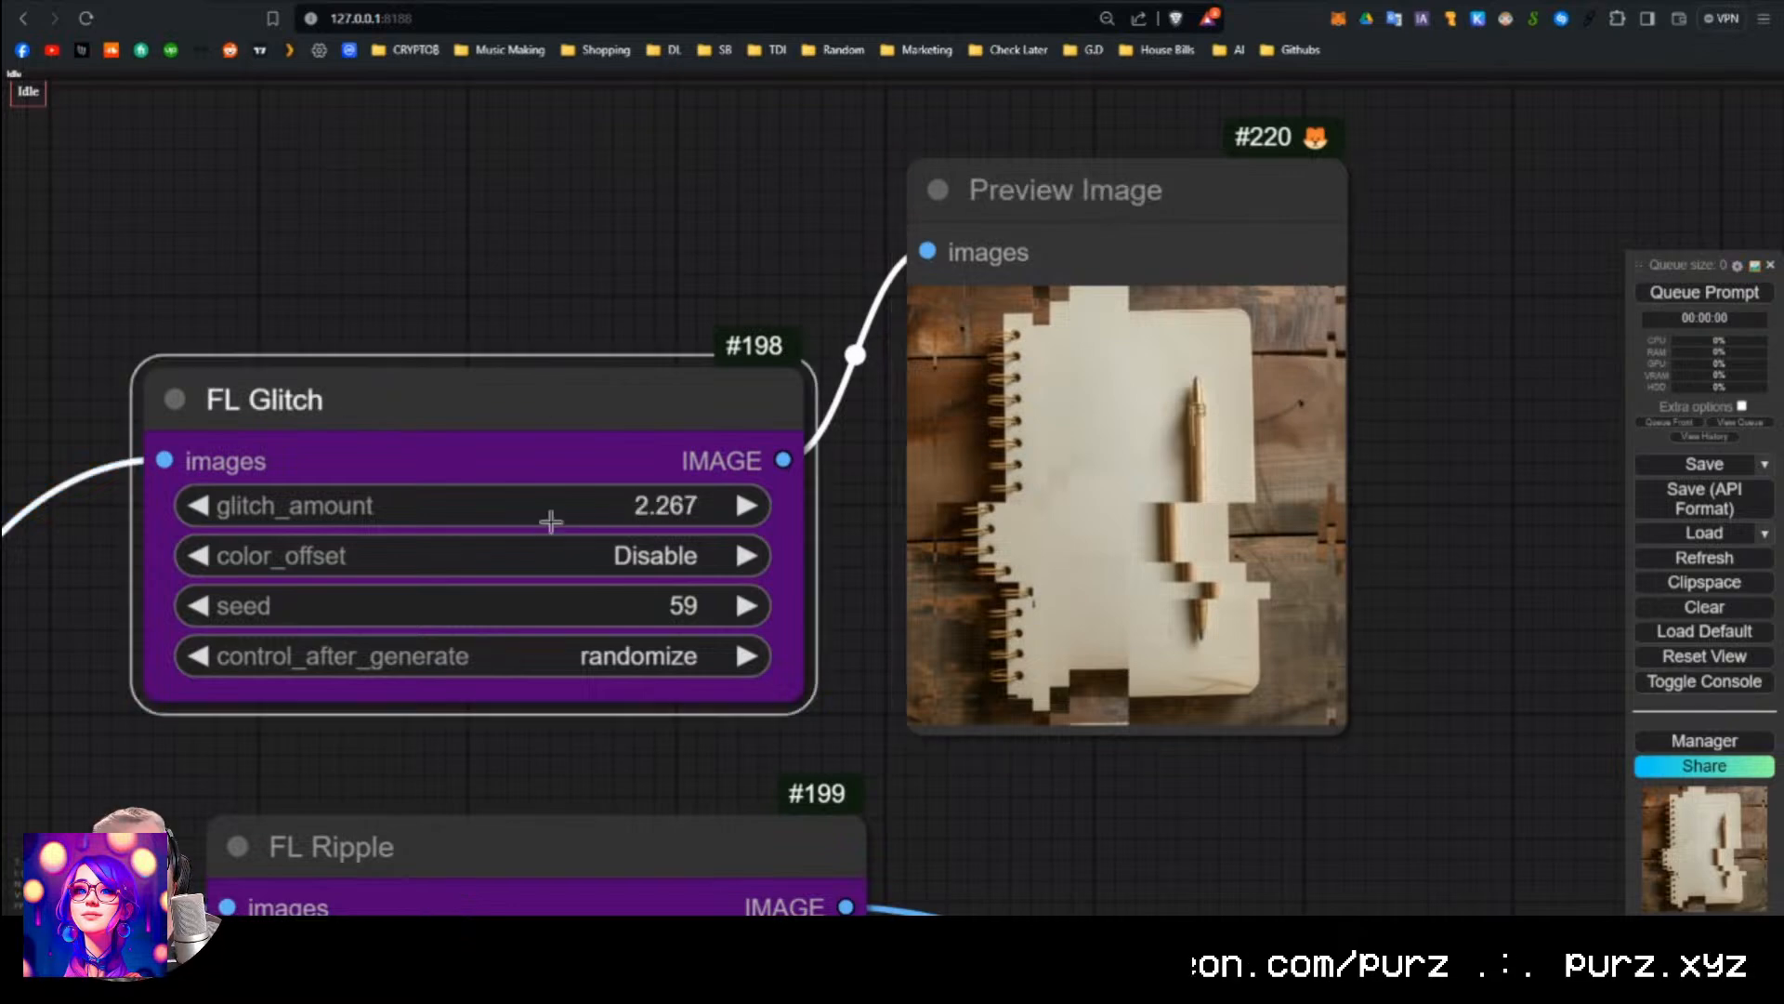
{"action": "left_click", "coordinate": [1718, 294]}
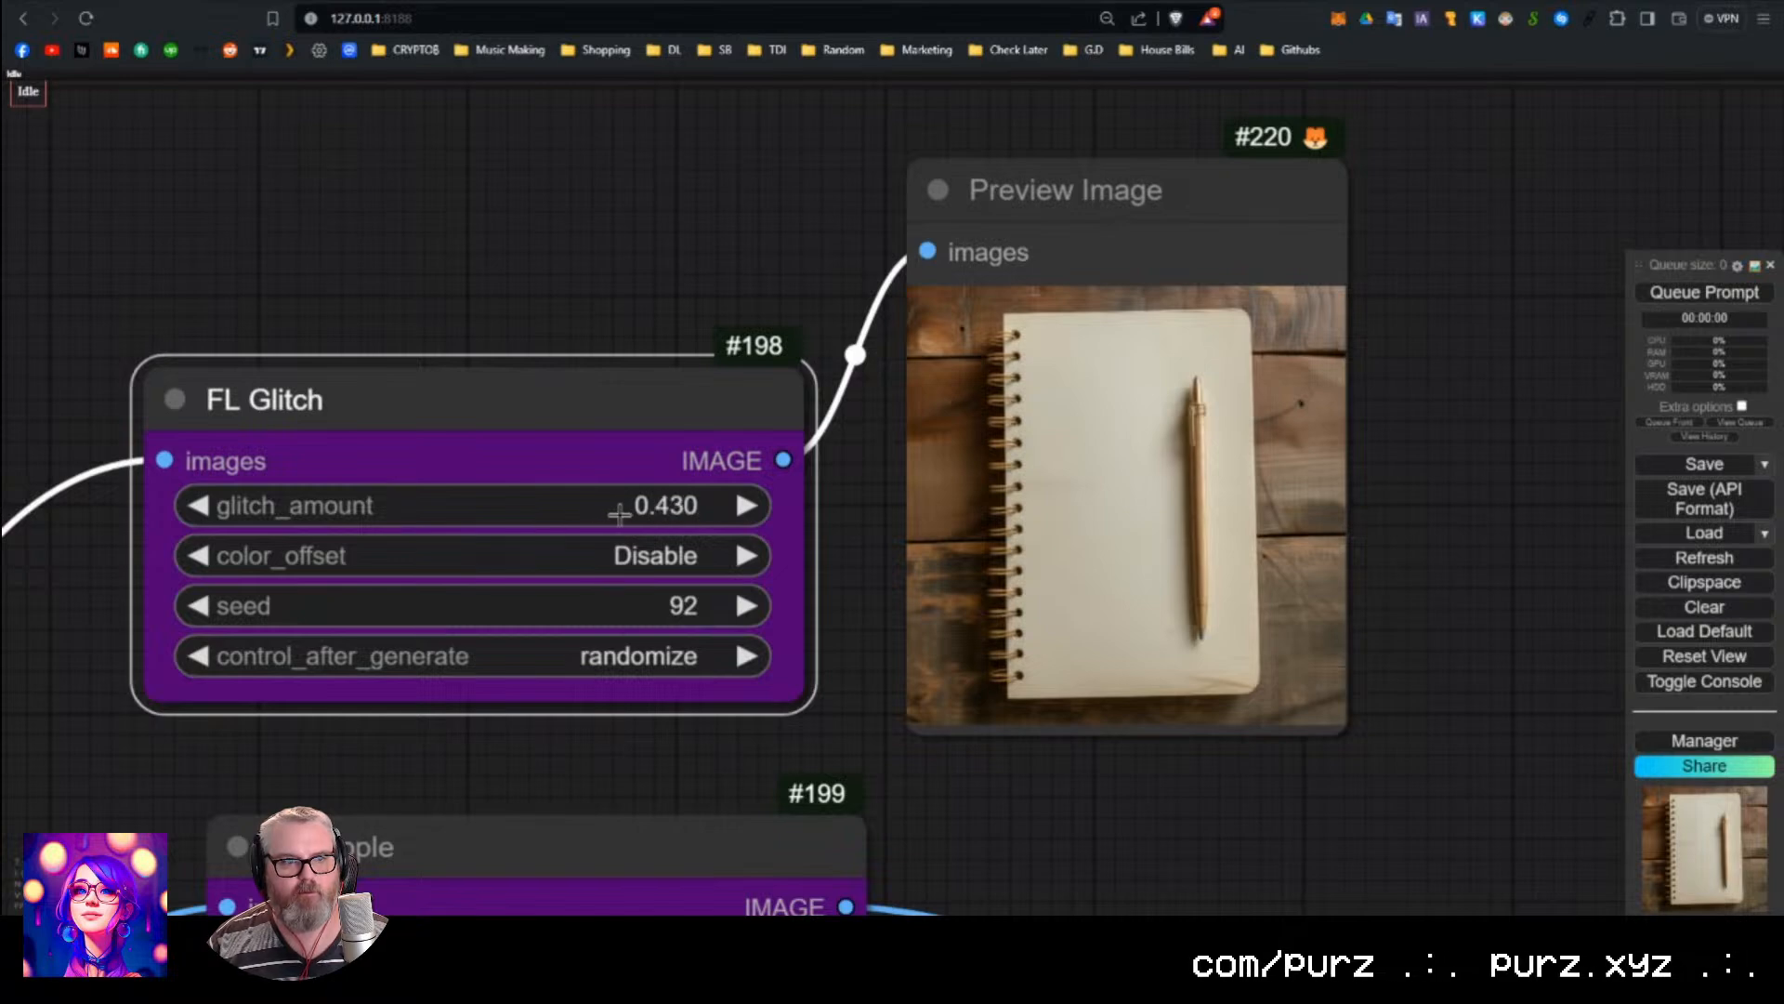
{"action": "left_click", "coordinate": [1721, 295]}
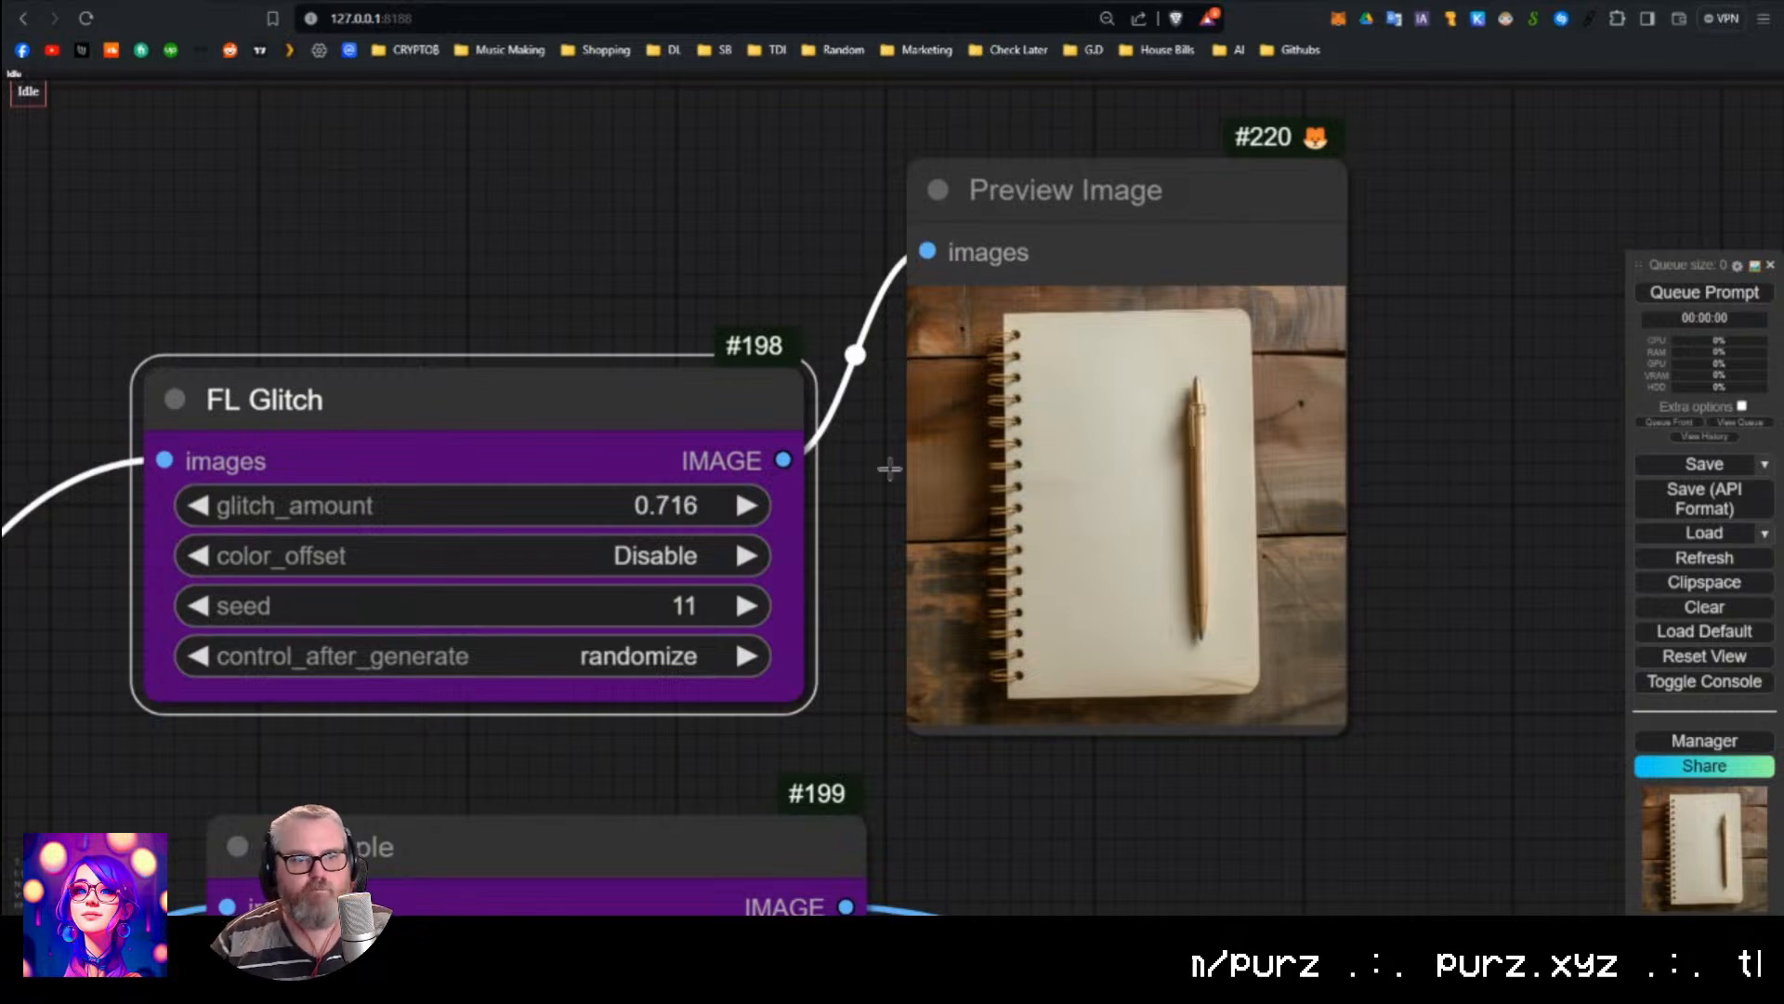
{"action": "left_click", "coordinate": [1689, 296]}
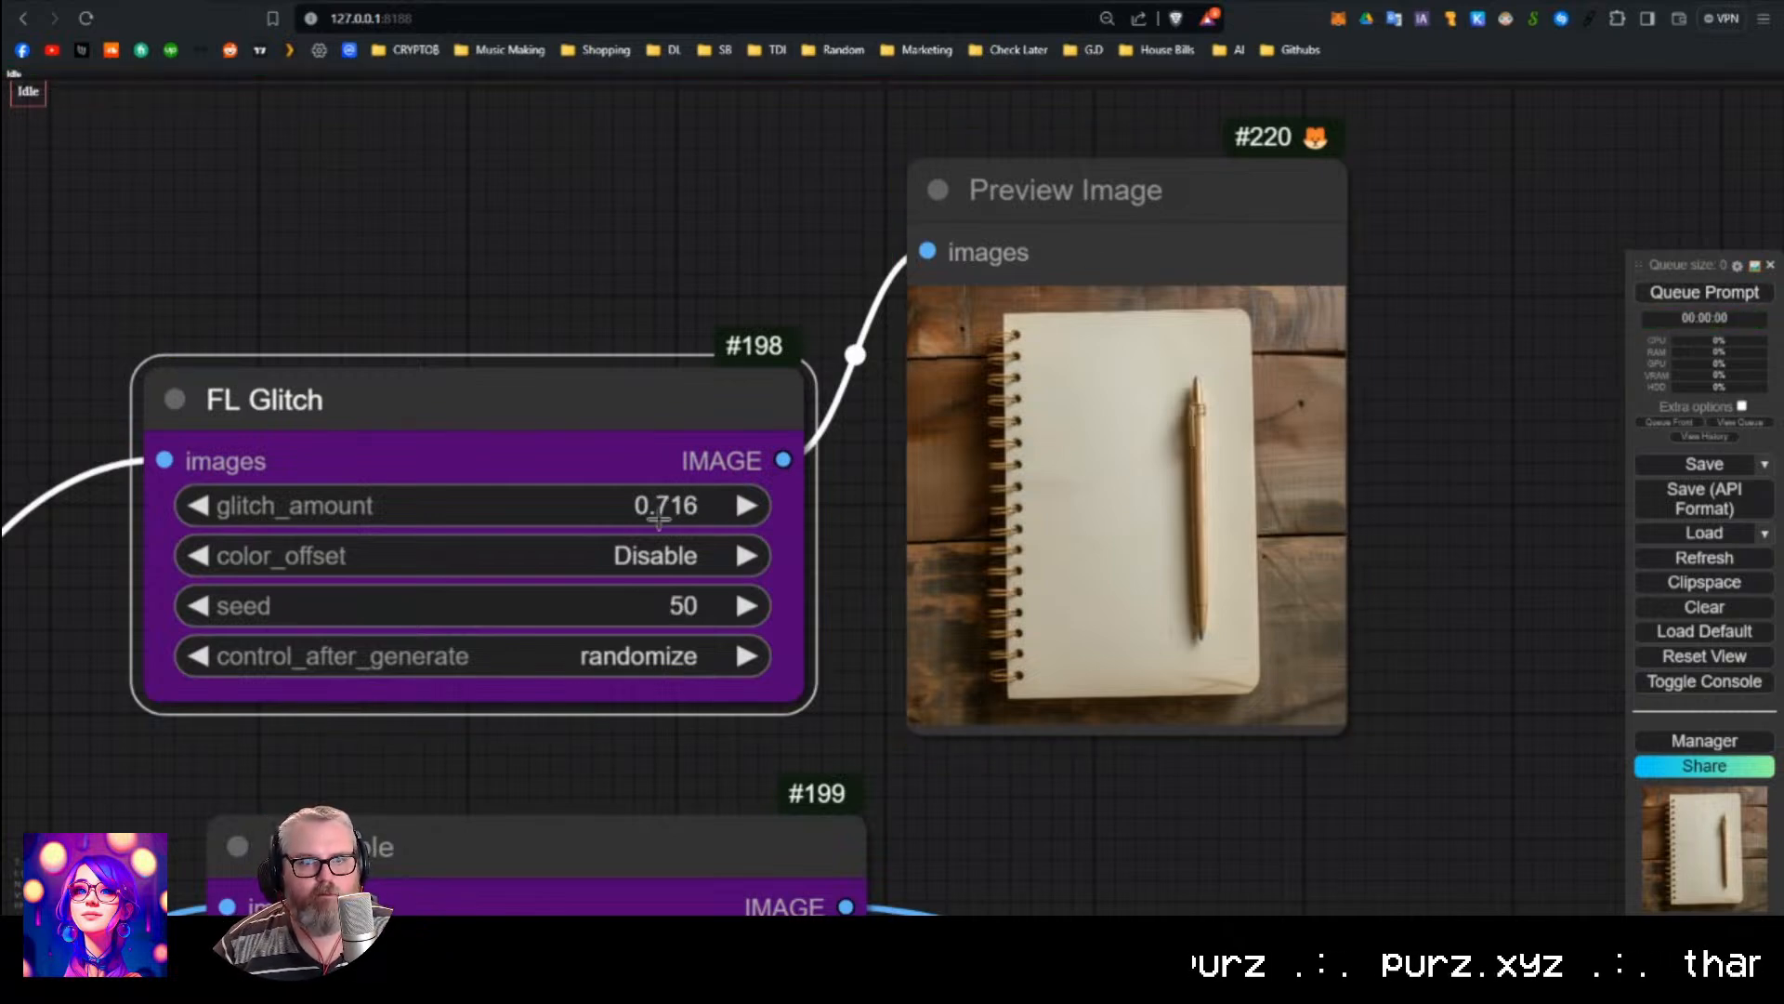
Raise FL Glitch's glitch_amount to 0.980 and on to 1.123, queueing the prompt repeatedly to compare the random glitch results.
{"action": "left_click", "coordinate": [1734, 295]}
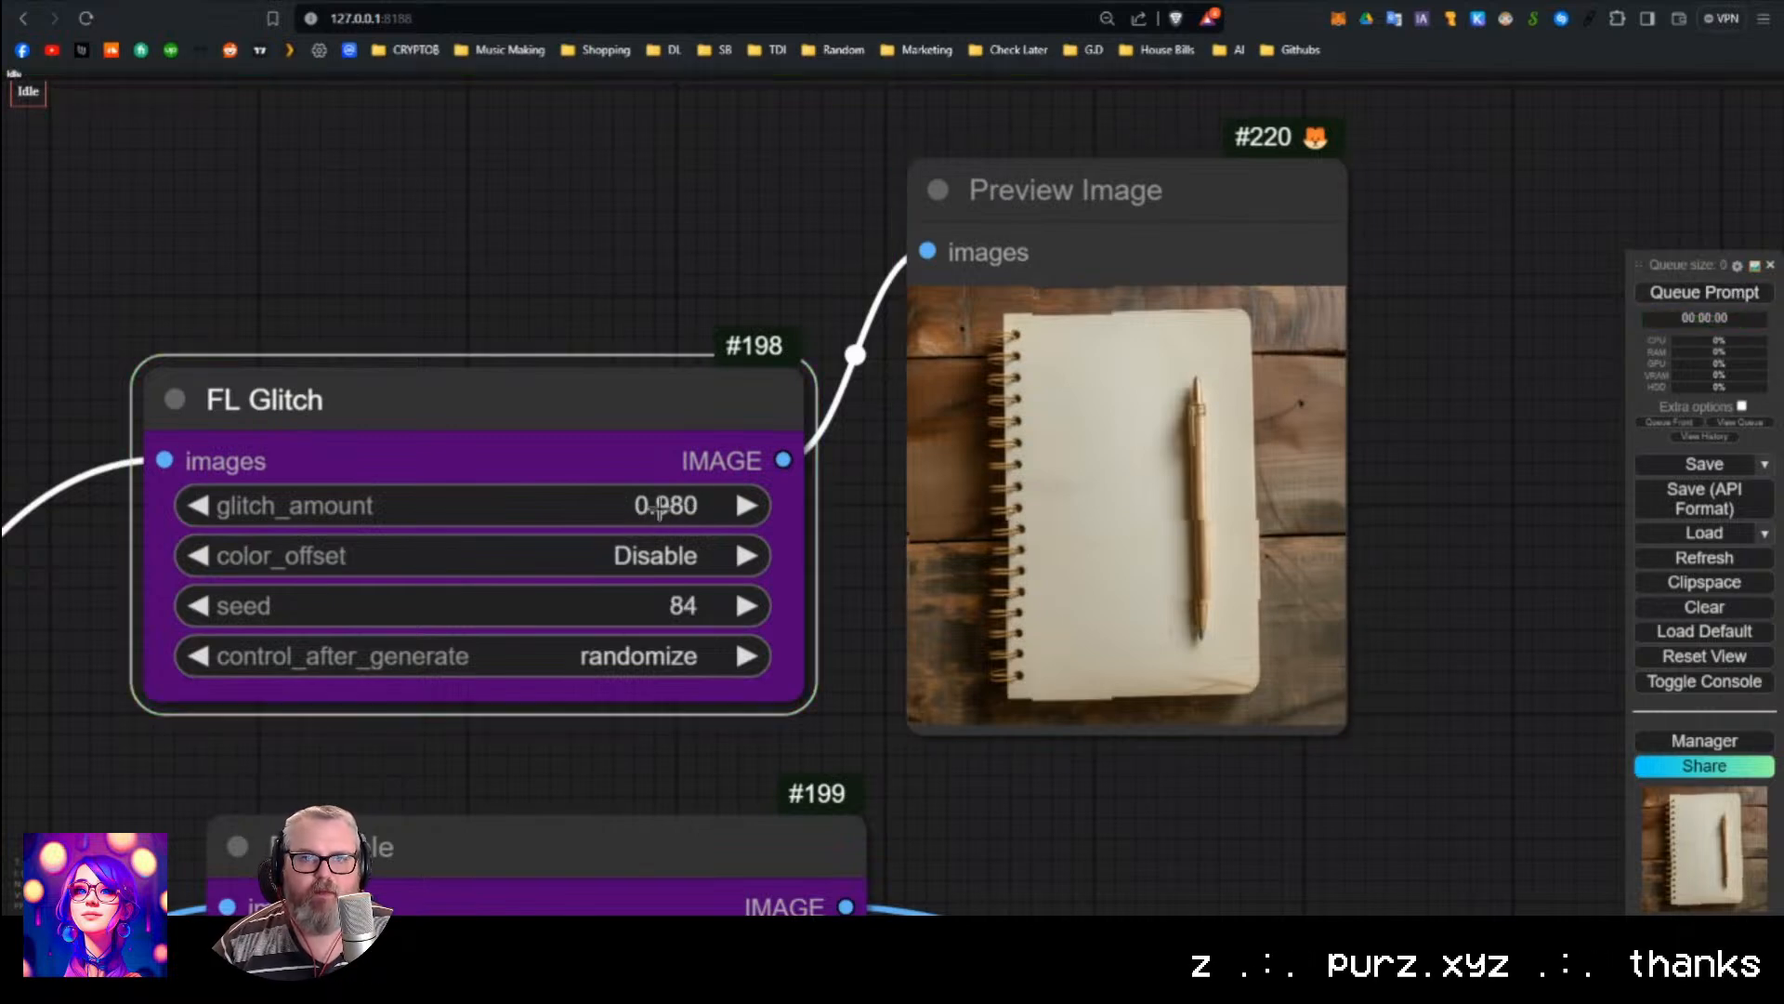
{"action": "left_click", "coordinate": [1684, 295]}
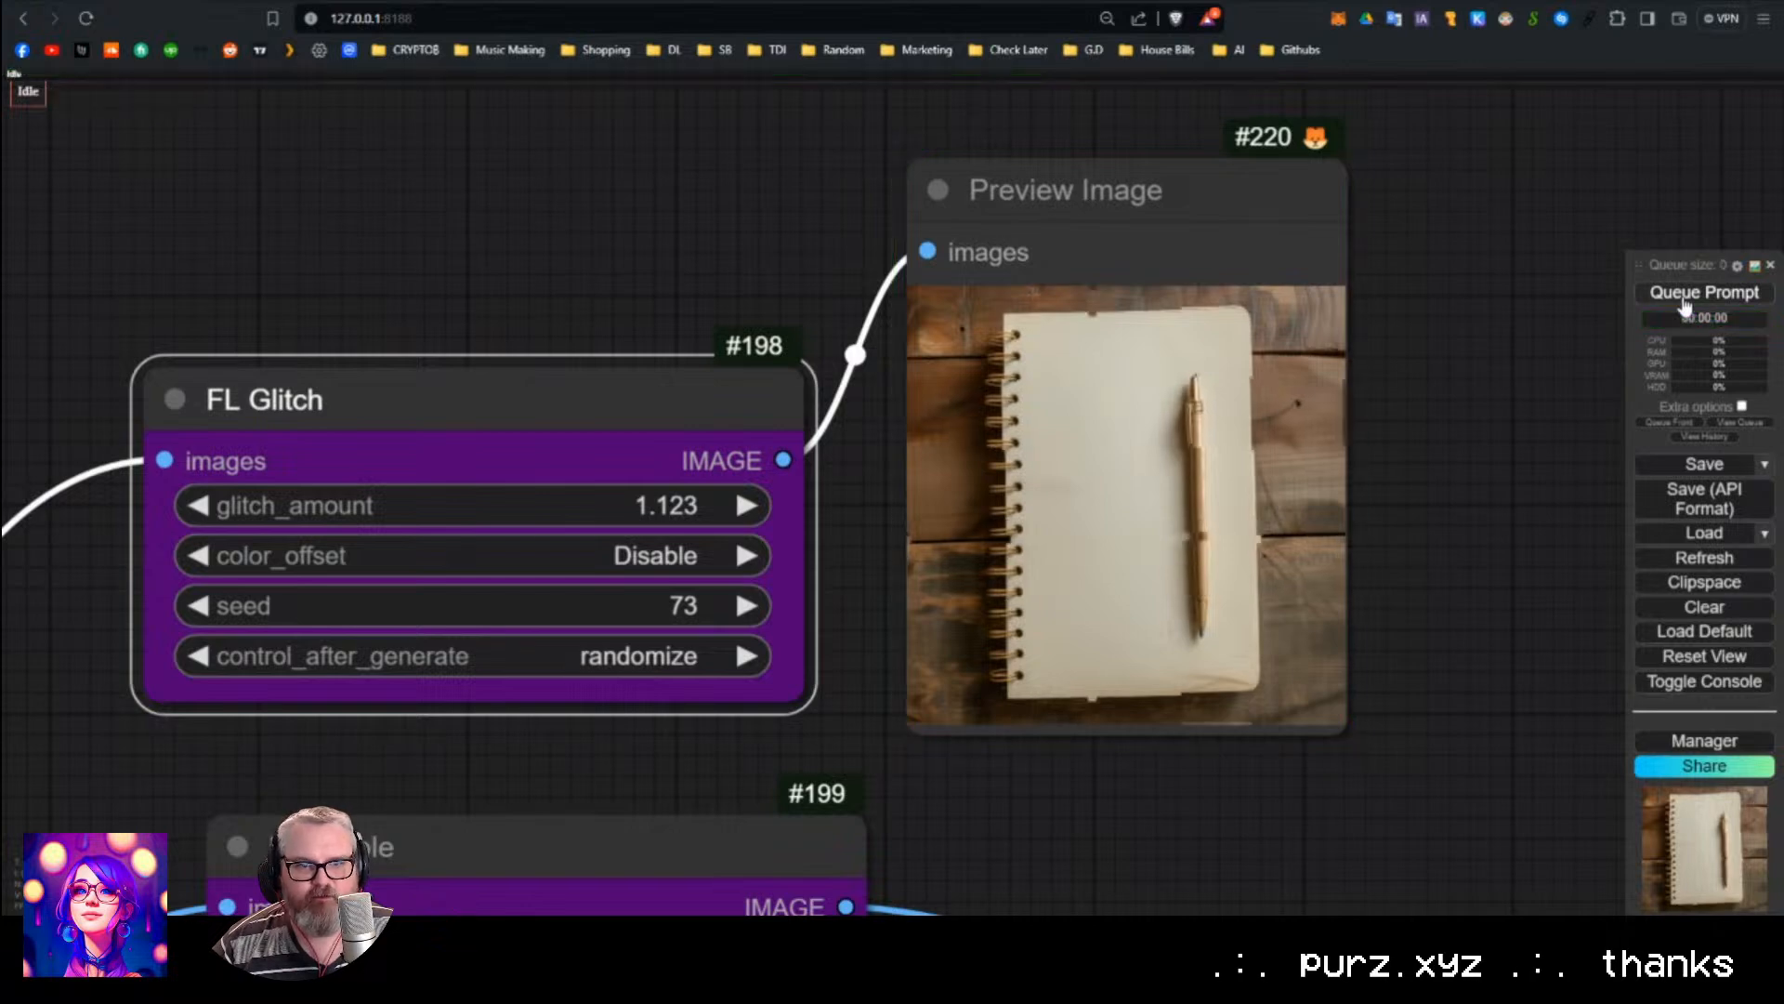
{"action": "left_click", "coordinate": [1684, 296]}
{"action": "left_click", "coordinate": [1684, 296]}
{"action": "scroll", "coordinate": [1393, 479], "scroll_direction": "up", "scroll_amount": 5}
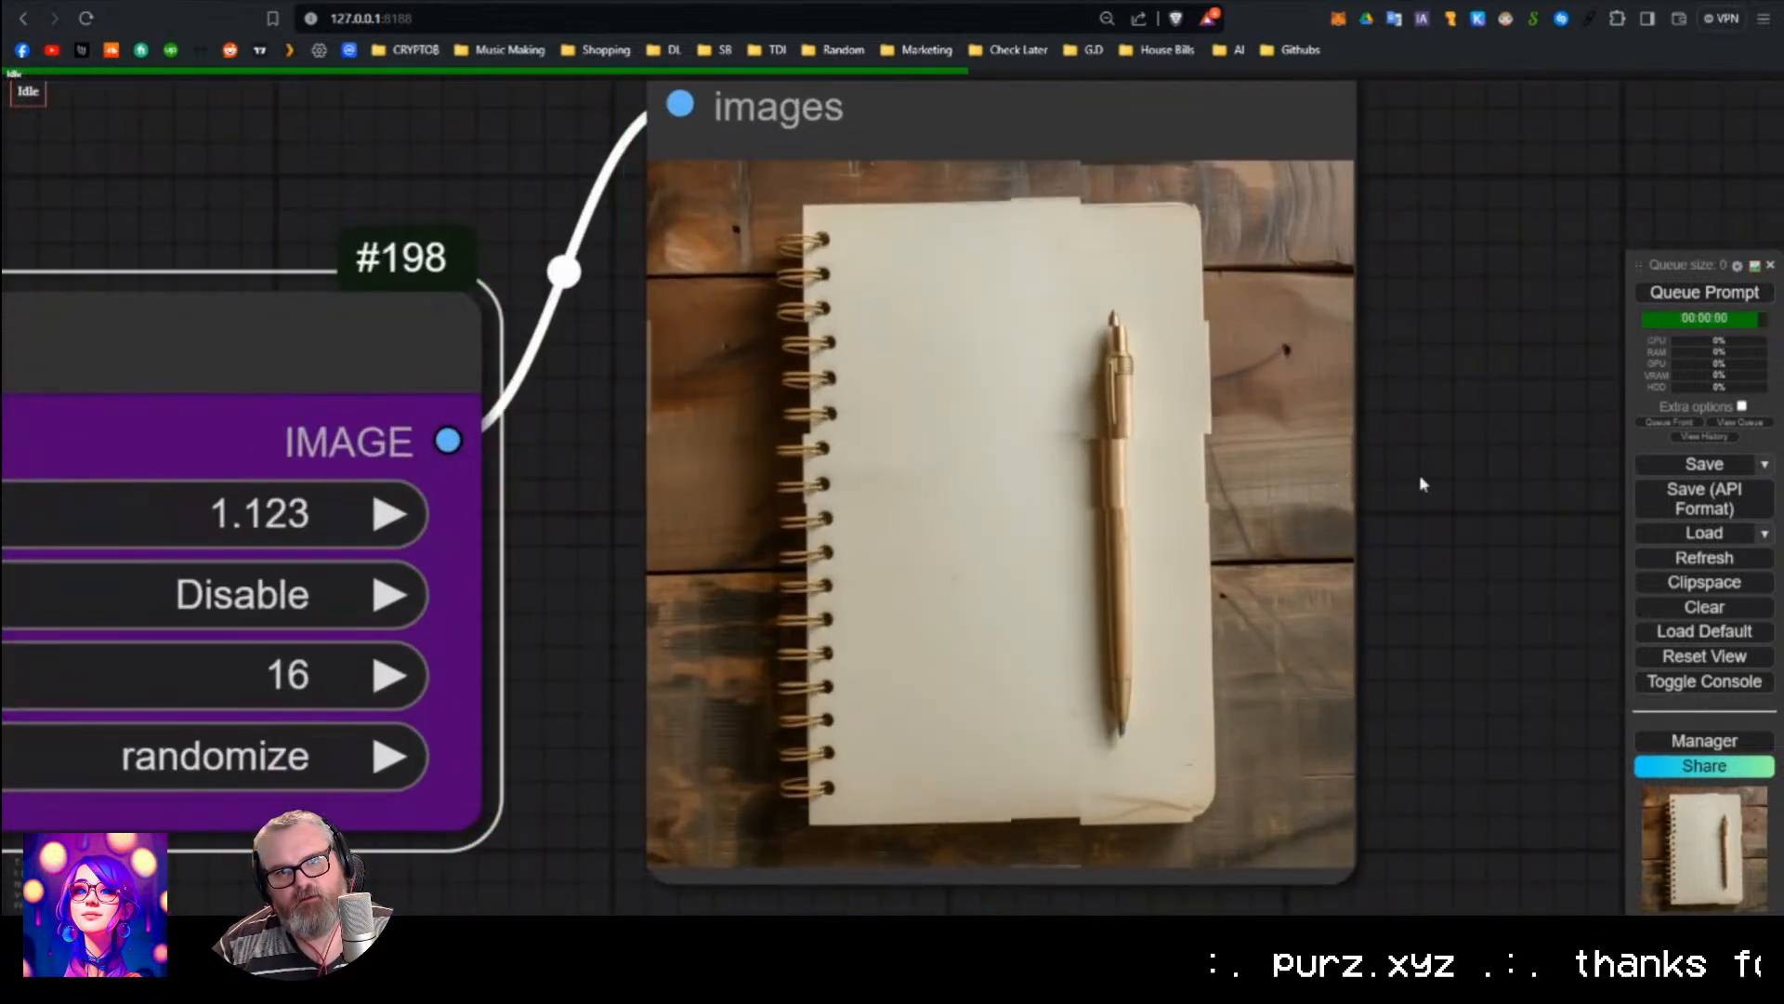
{"action": "left_click", "coordinate": [1749, 296]}
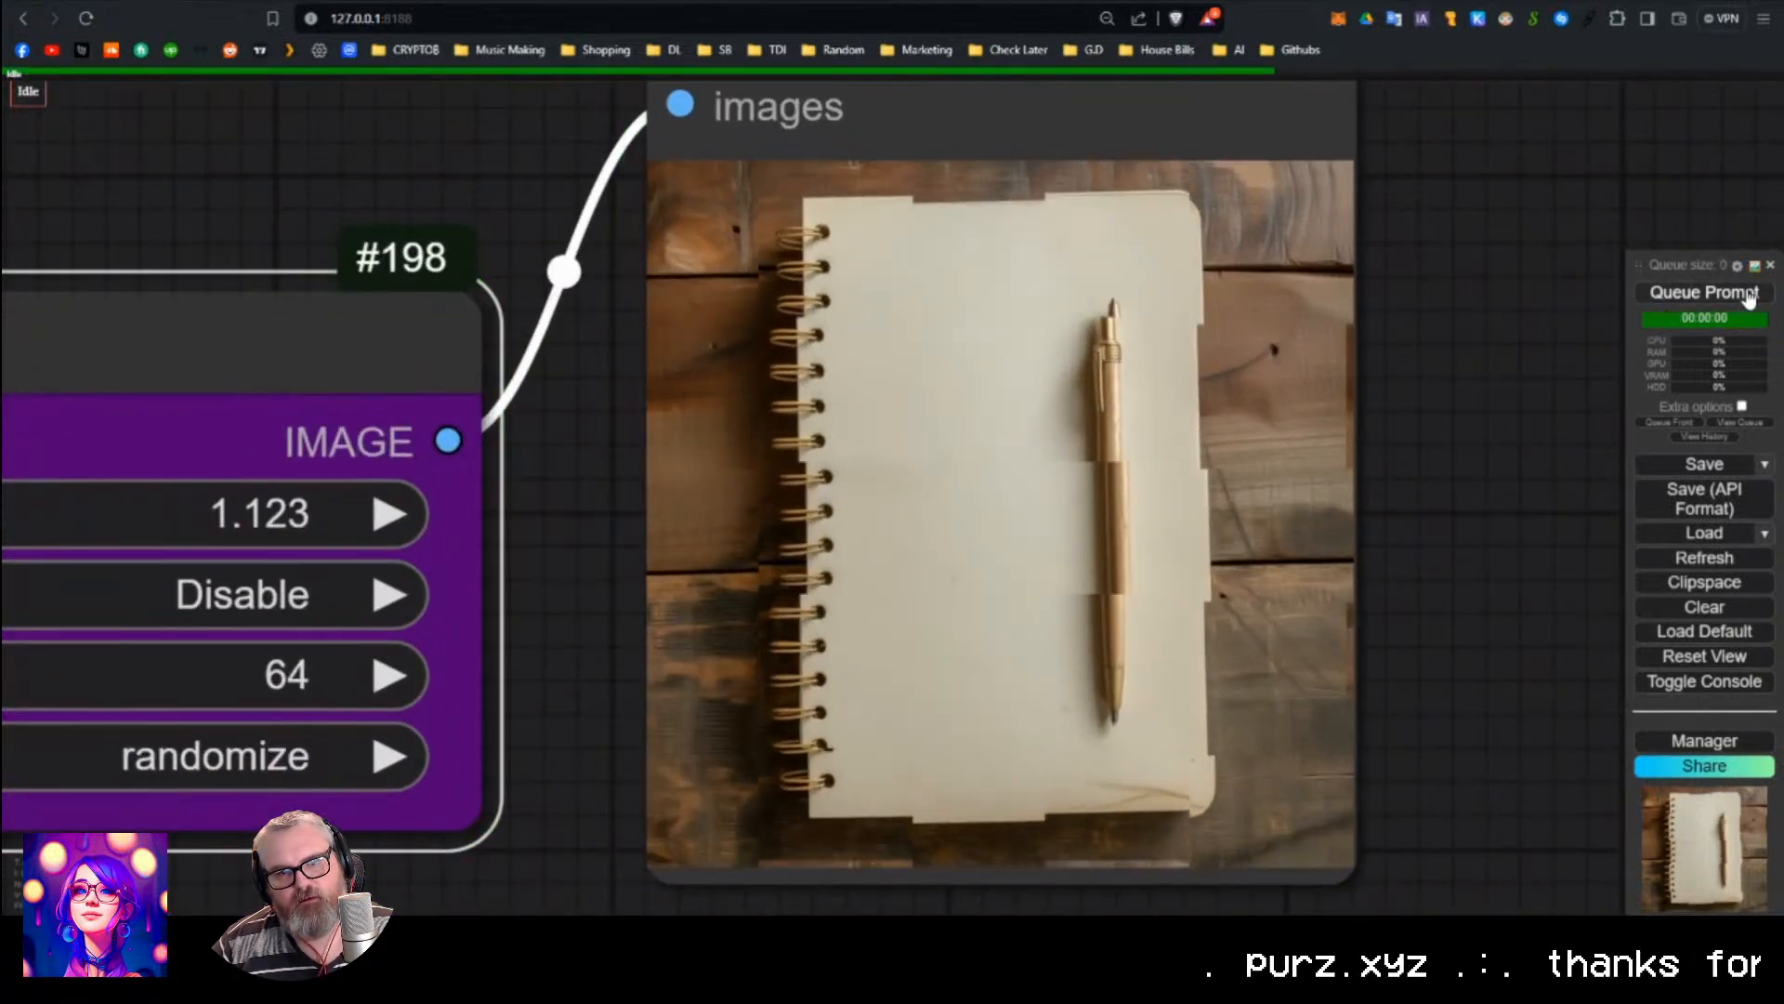
Add a VHS Load Video (Upload) node and place it above and to the left of the FL Glitch node.
{"action": "scroll", "coordinate": [1153, 435], "scroll_direction": "down", "scroll_amount": 4}
{"action": "scroll", "coordinate": [920, 378], "scroll_direction": "down", "scroll_amount": 5}
{"action": "left_click_drag", "start_coordinate": [494, 203], "coordinate": [656, 411]}
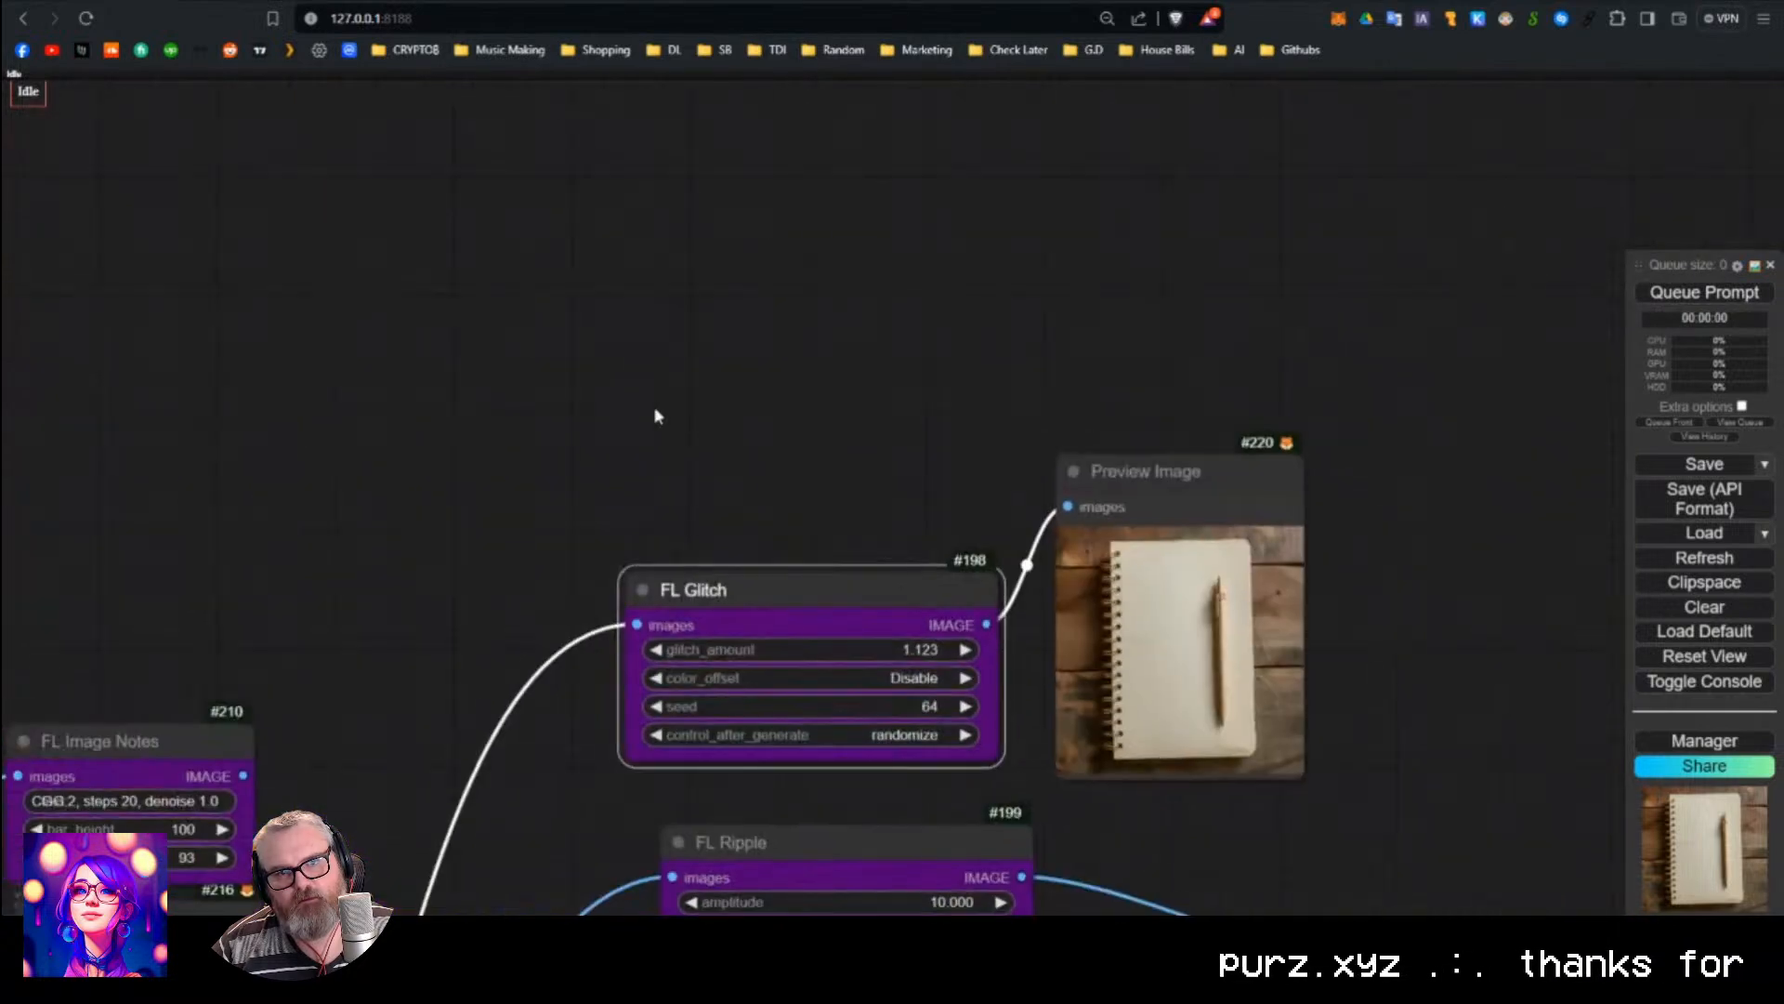
{"action": "double_click", "coordinate": [495, 318]}
{"action": "type", "text": "vhs"}
{"action": "left_click", "coordinate": [493, 386]}
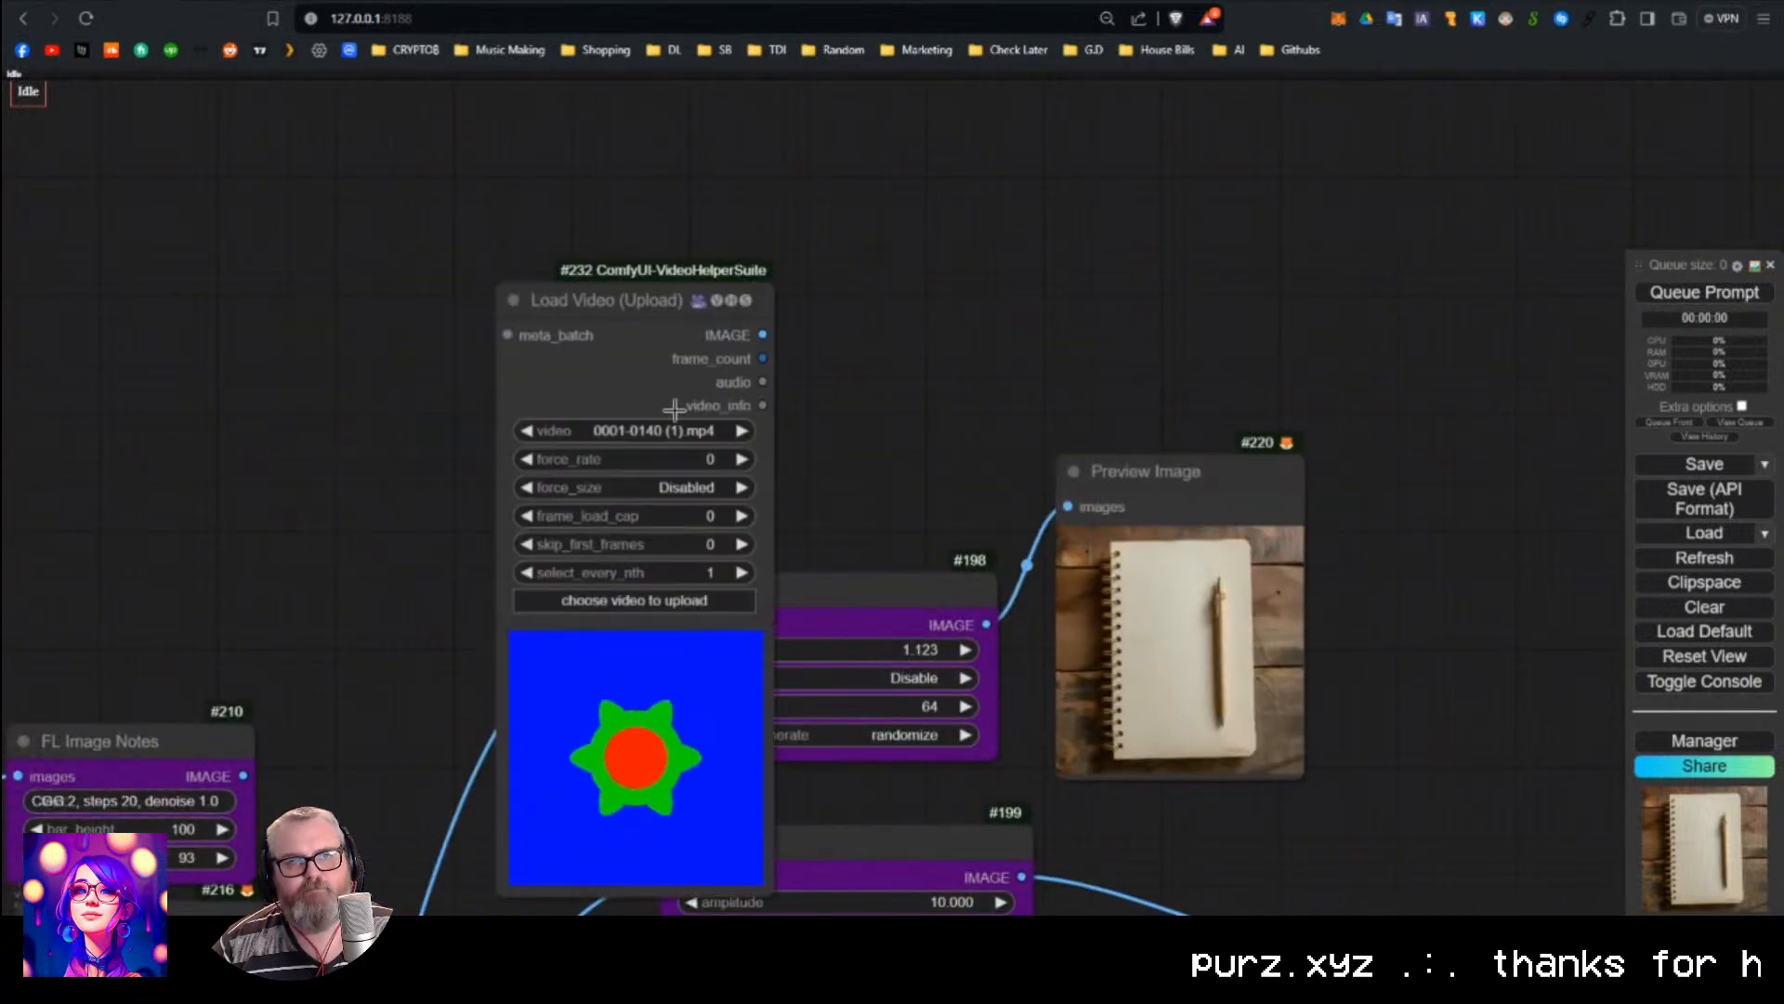
{"action": "left_click_drag", "start_coordinate": [690, 604], "coordinate": [490, 478]}
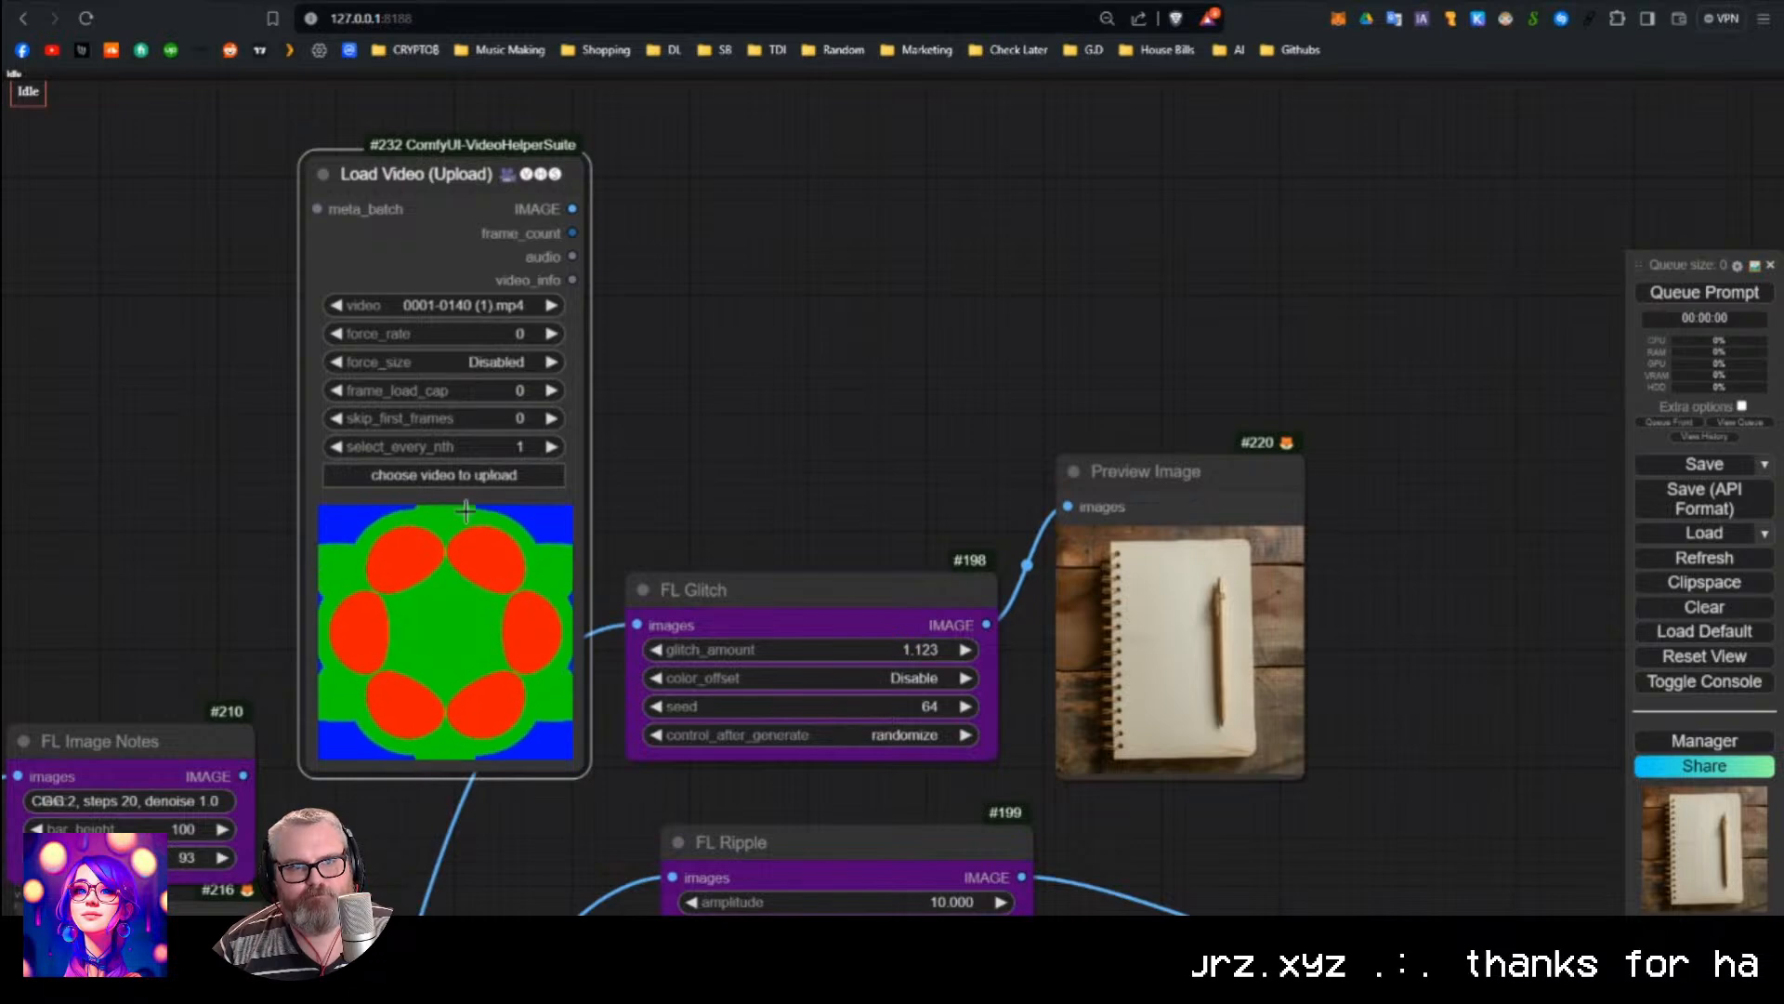
Upload AnimateDiff_02931-ezgif.com-optimize.gif from the Downloads folder into the Load Video node.
{"action": "left_click", "coordinate": [489, 479]}
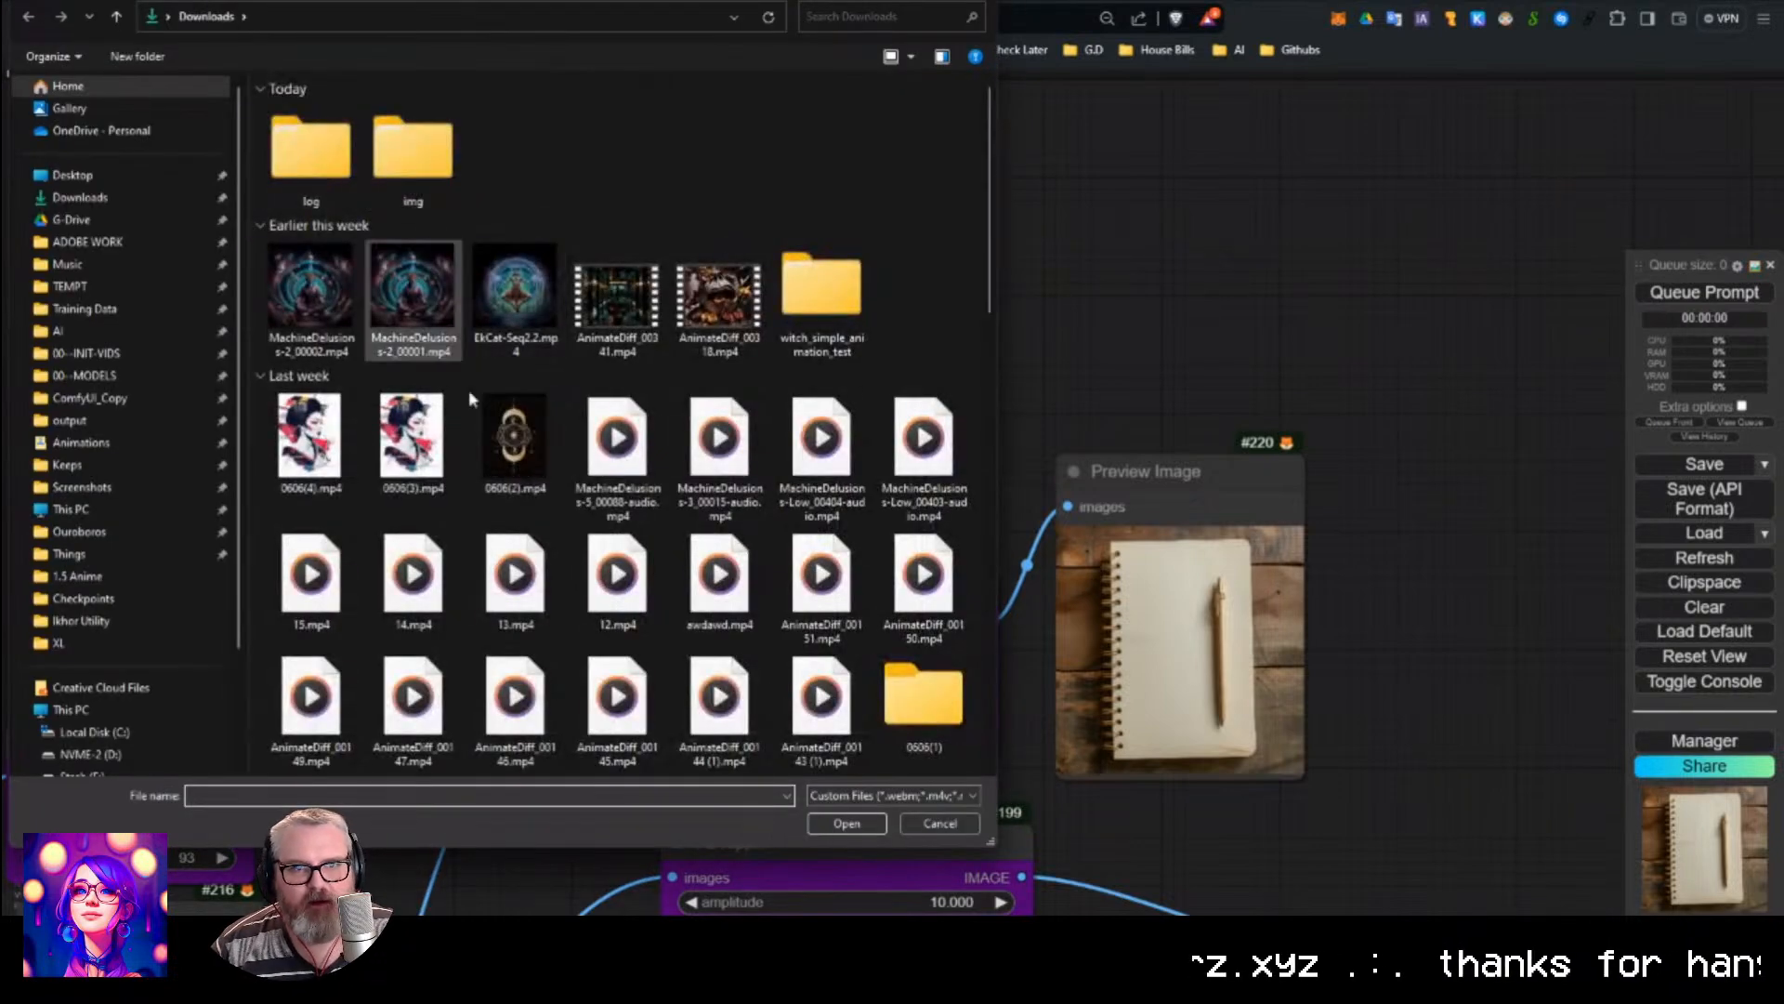
{"action": "scroll", "coordinate": [521, 391], "scroll_direction": "down", "scroll_amount": 8}
{"action": "scroll", "coordinate": [576, 556], "scroll_direction": "up", "scroll_amount": 3}
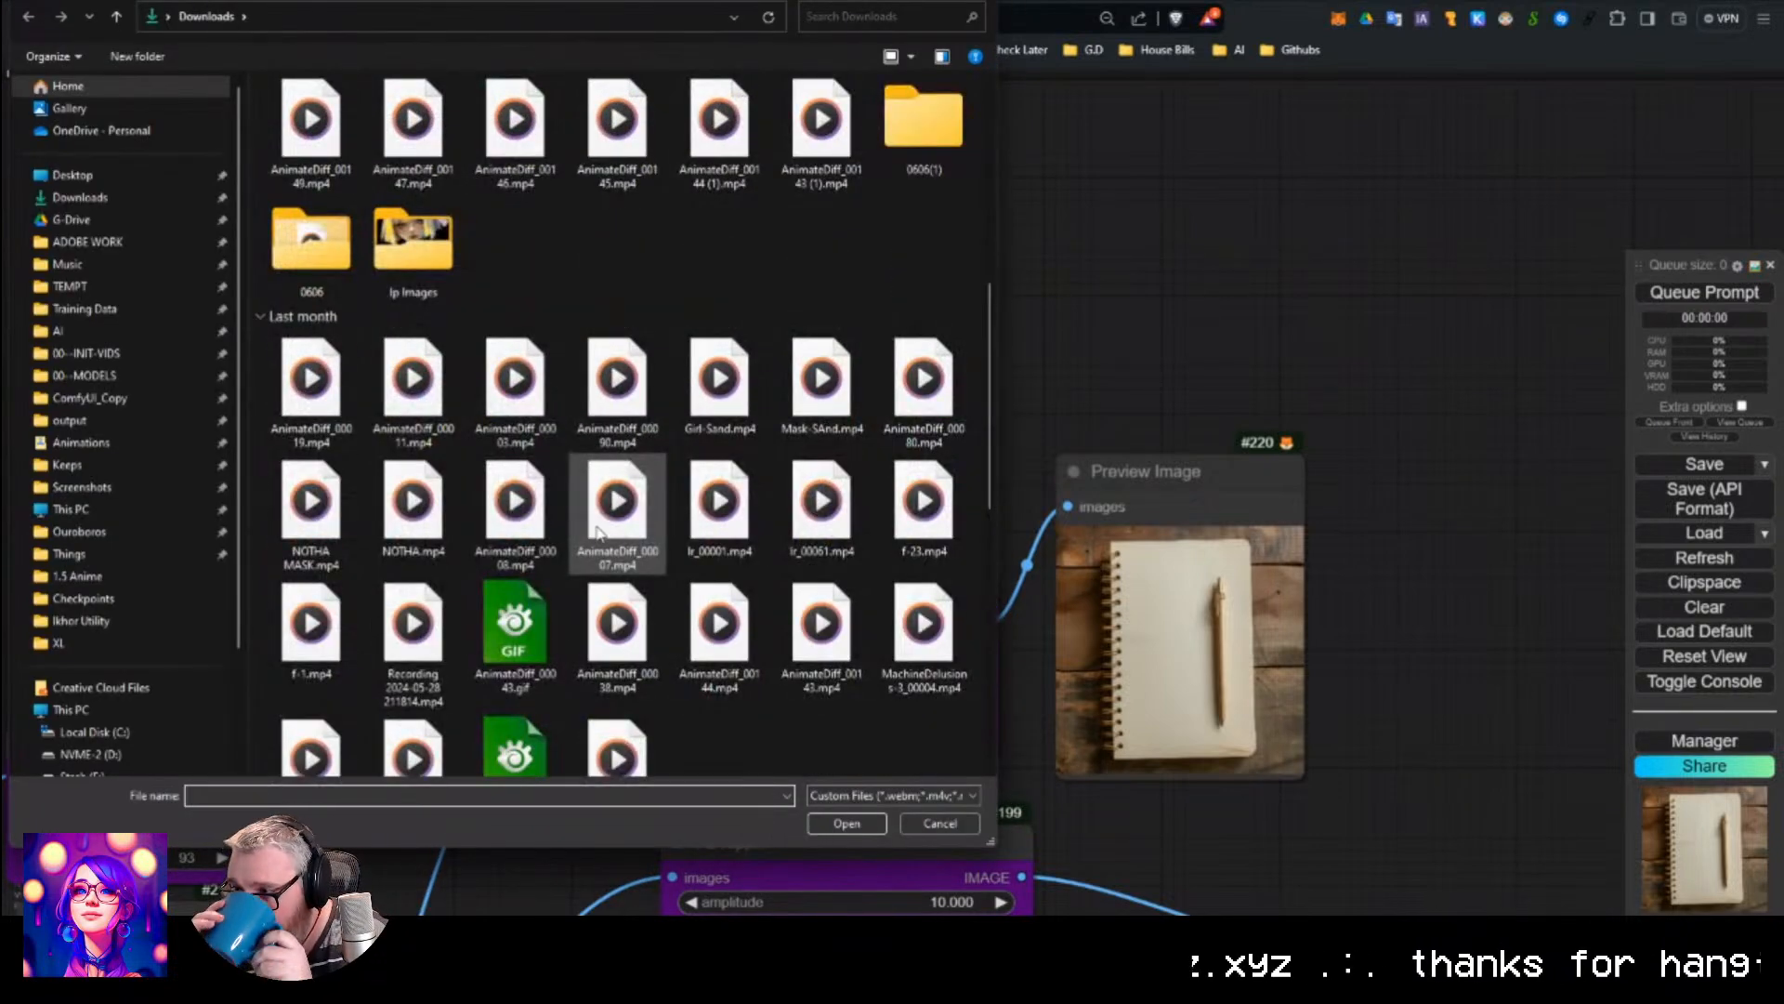
{"action": "scroll", "coordinate": [534, 539], "scroll_direction": "down", "scroll_amount": 2}
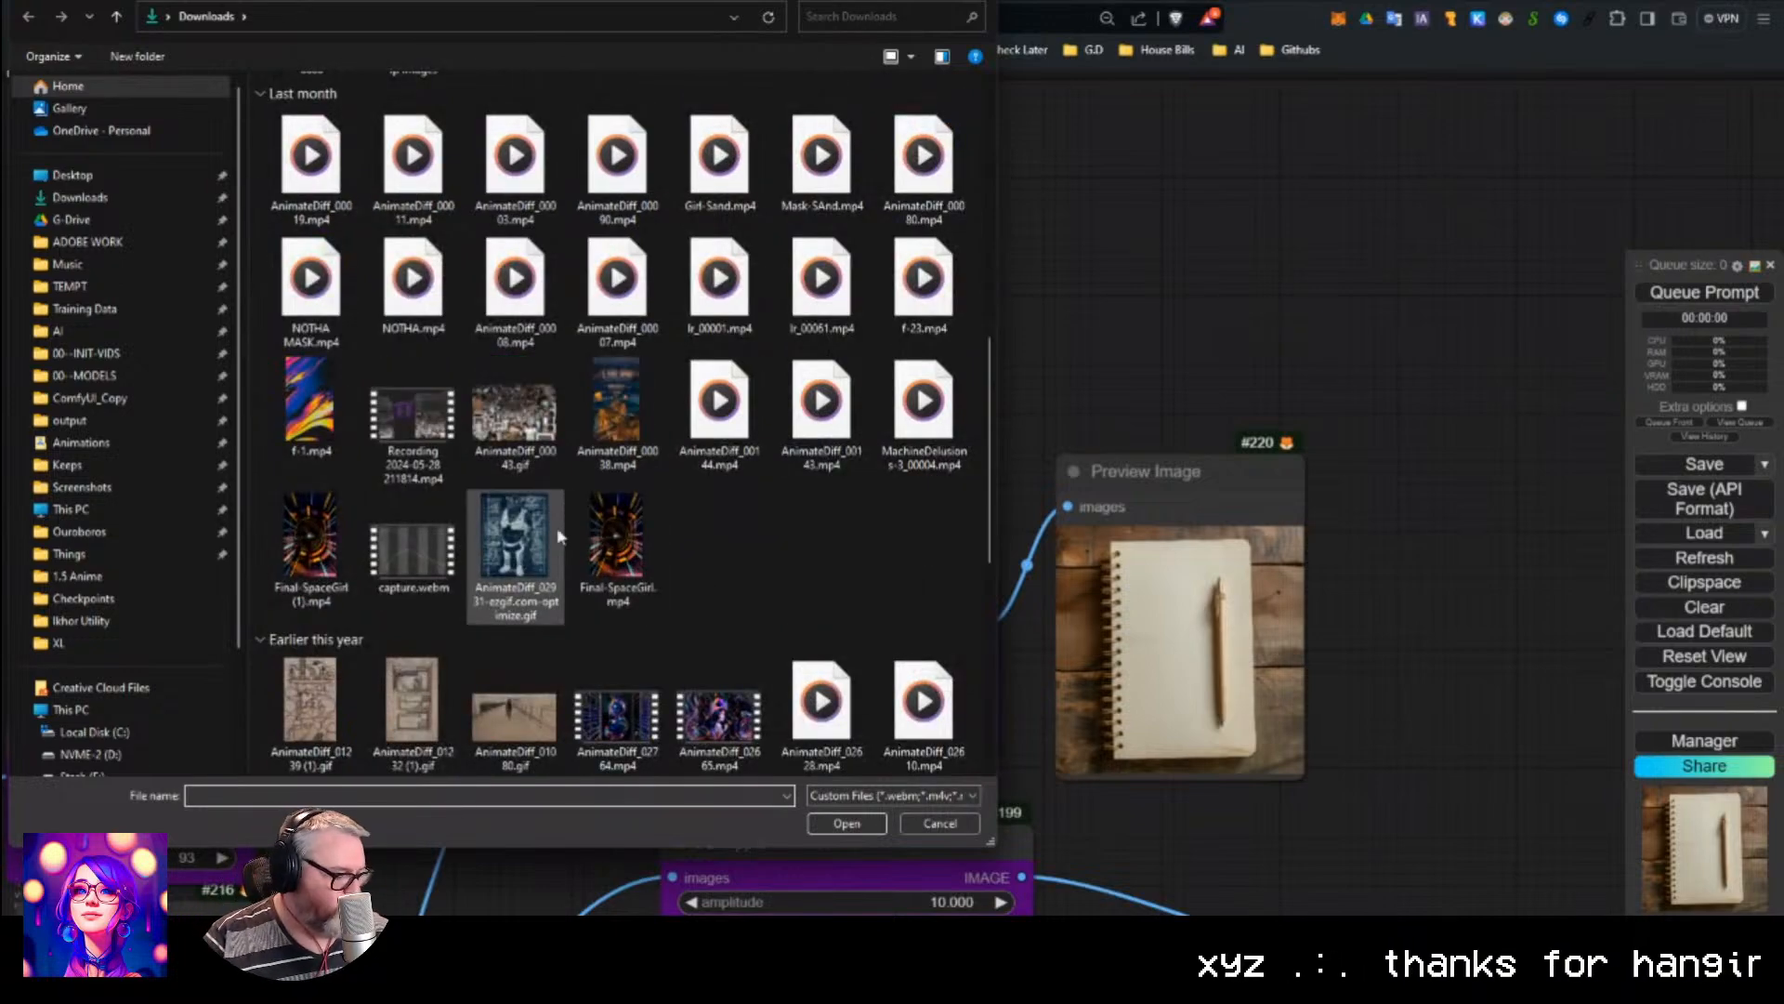
{"action": "left_click", "coordinate": [532, 564]}
{"action": "left_click", "coordinate": [838, 823]}
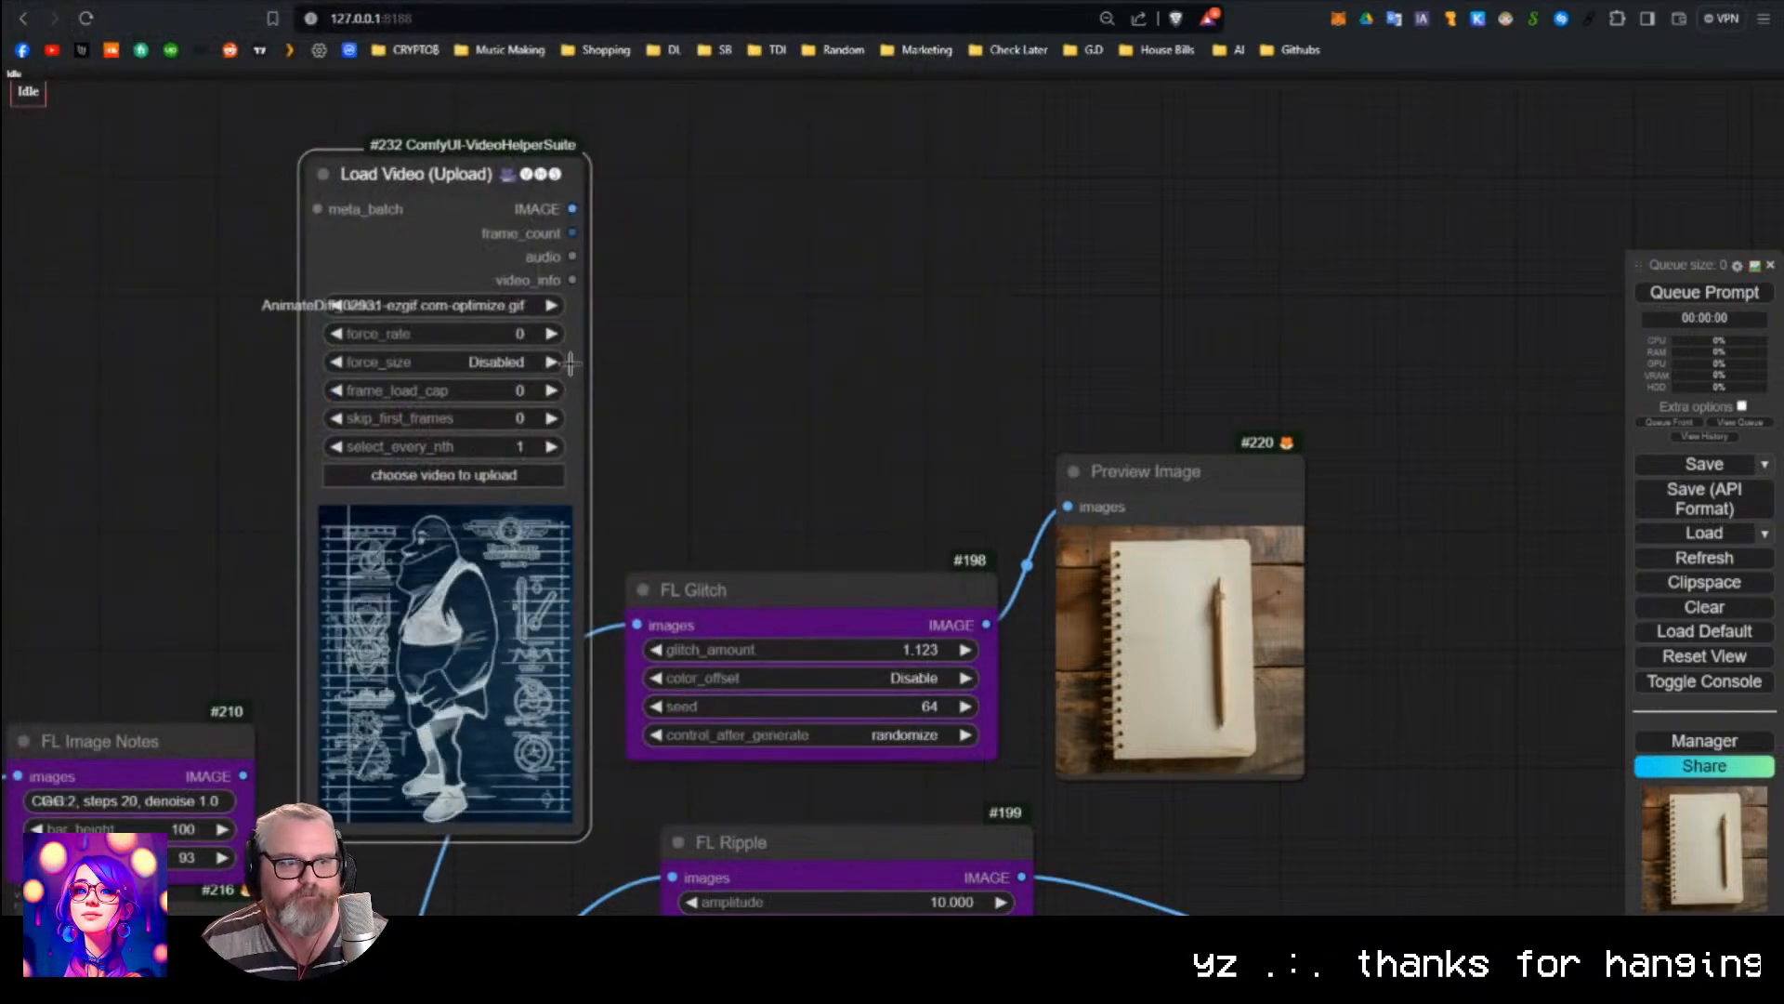
Reposition the Load Video node so it clears FL Glitch, and set its frame_load_cap to 10.
{"action": "scroll", "coordinate": [752, 234], "scroll_direction": "down", "scroll_amount": 1}
{"action": "left_click_drag", "start_coordinate": [734, 257], "coordinate": [650, 362]}
{"action": "left_click_drag", "start_coordinate": [469, 283], "coordinate": [557, 94]}
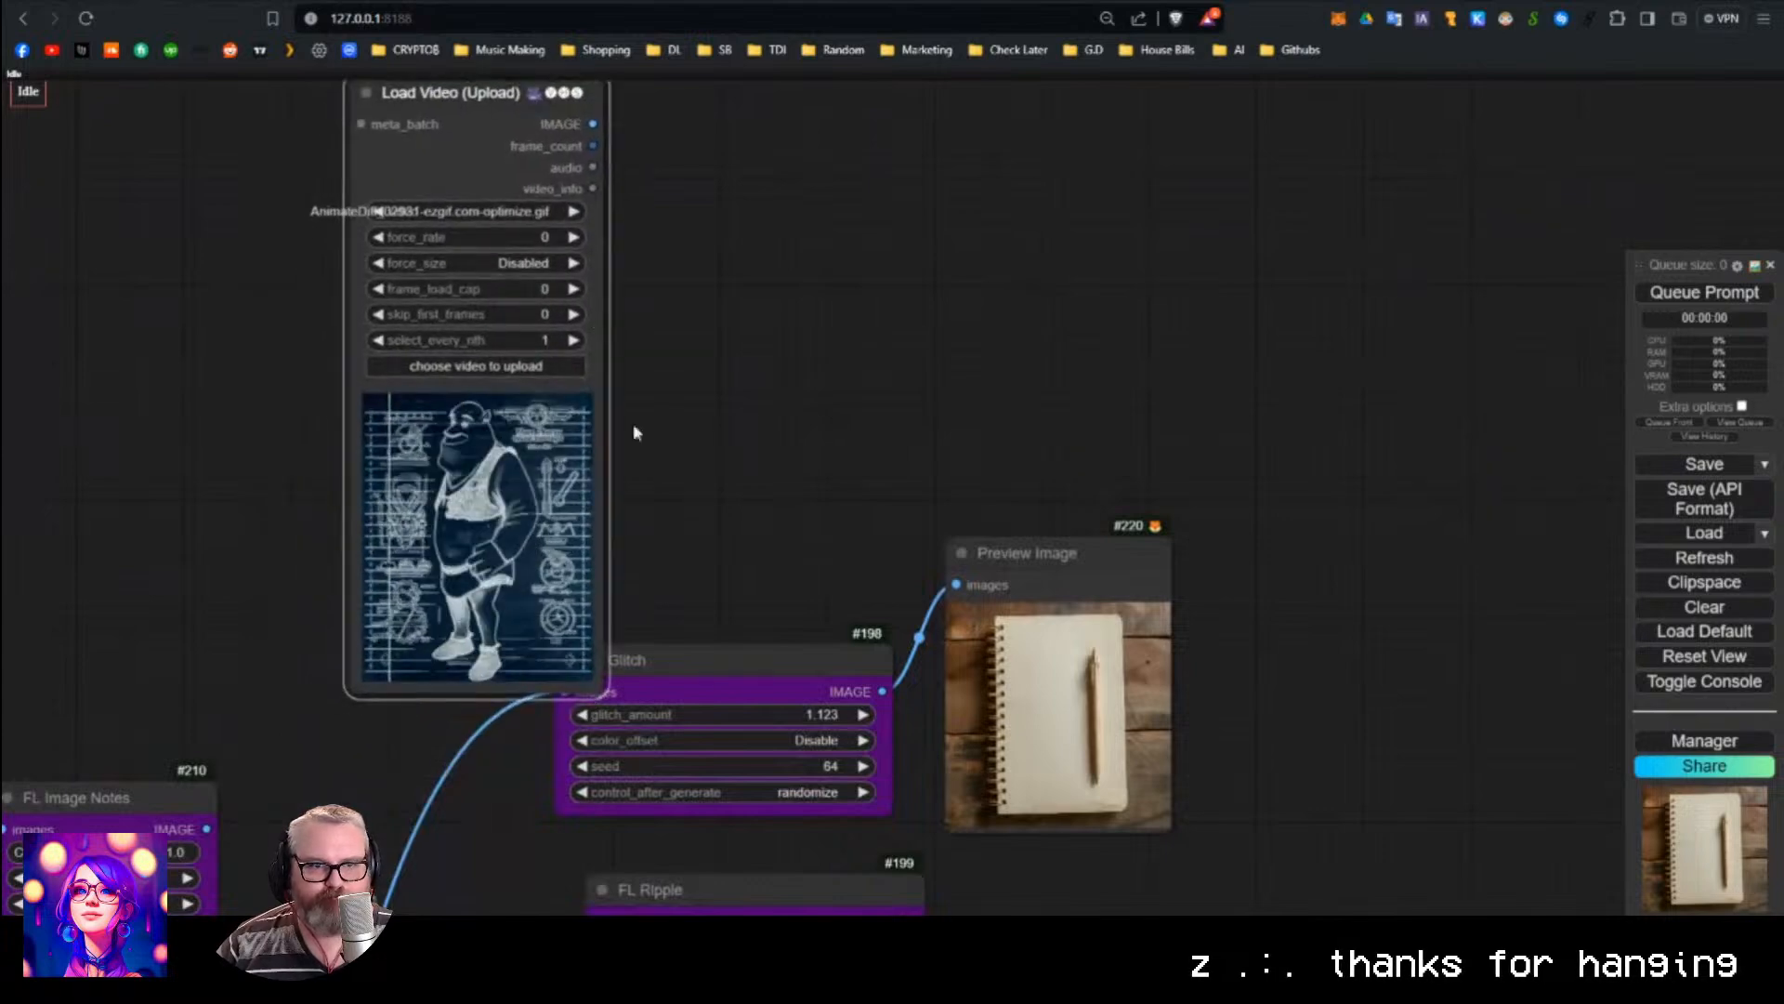
{"action": "left_click_drag", "start_coordinate": [719, 356], "coordinate": [718, 411]}
{"action": "left_click_drag", "start_coordinate": [520, 150], "coordinate": [422, 259]}
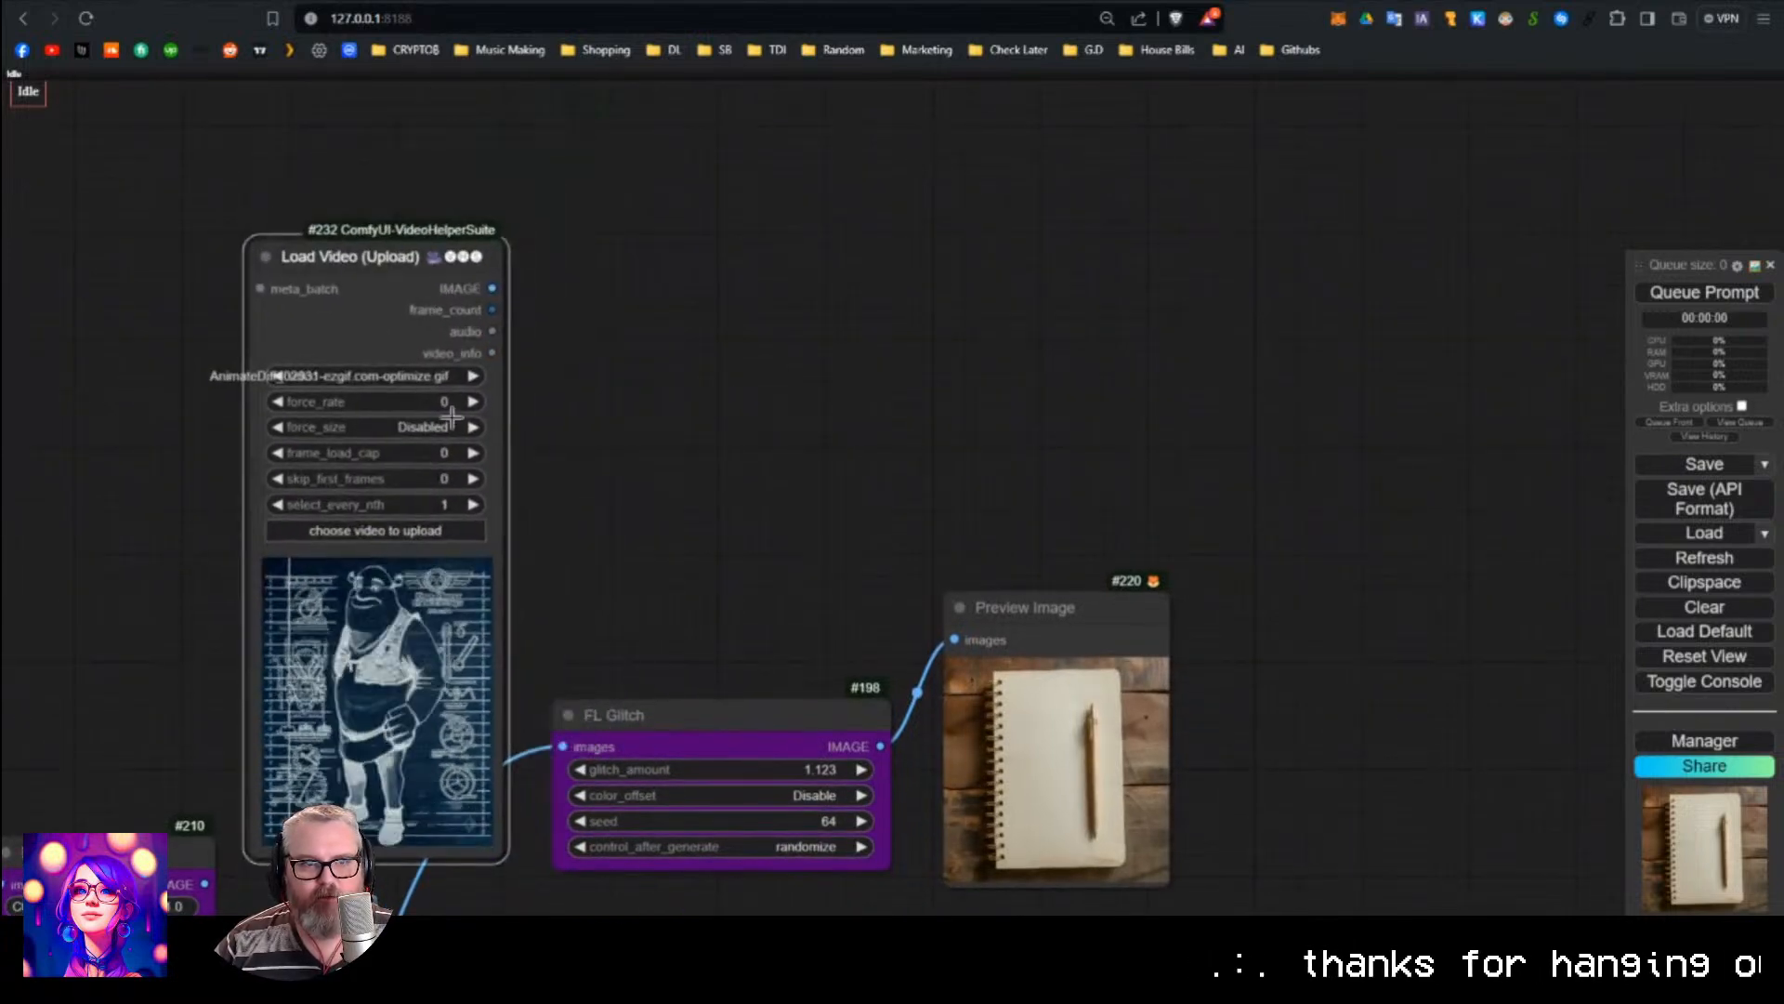
{"action": "left_click", "coordinate": [410, 456]}
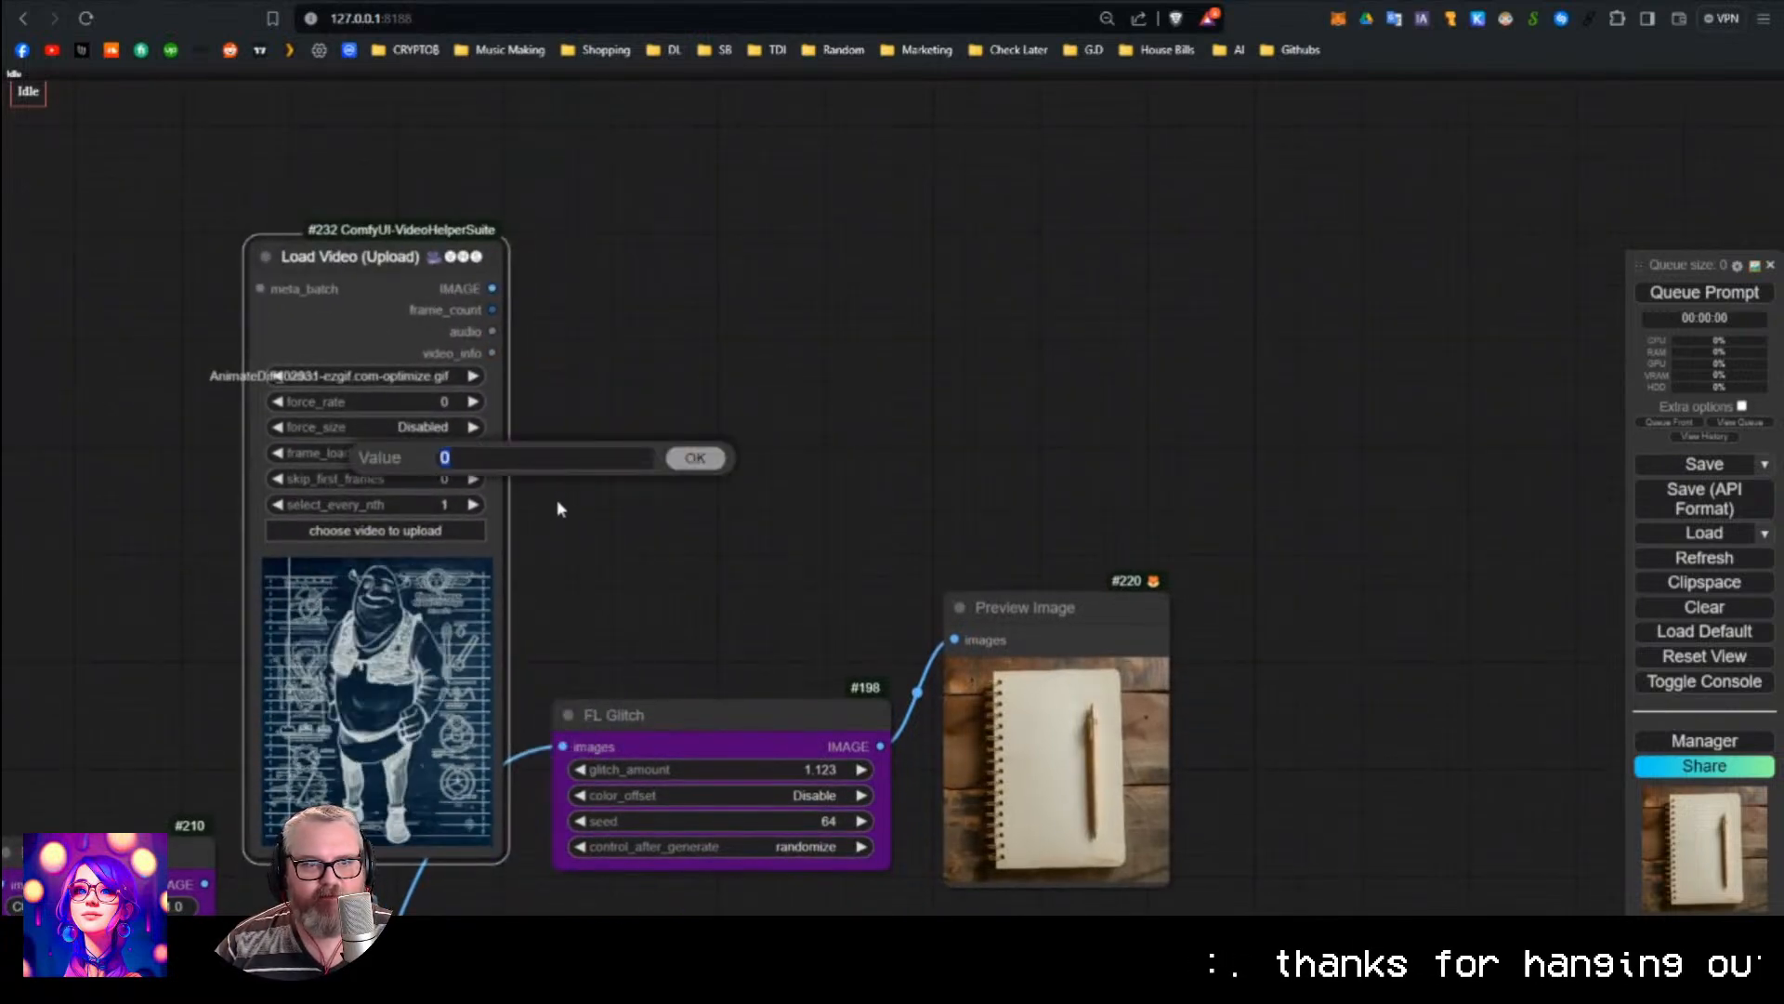
{"action": "type", "text": "10"}
{"action": "key", "text": "Return"}
Add a VHS Video Combine node above FL Glitch's Preview Image and wire the loaded video through FL Glitch into it.
{"action": "scroll", "coordinate": [556, 500], "scroll_direction": "up", "scroll_amount": 3}
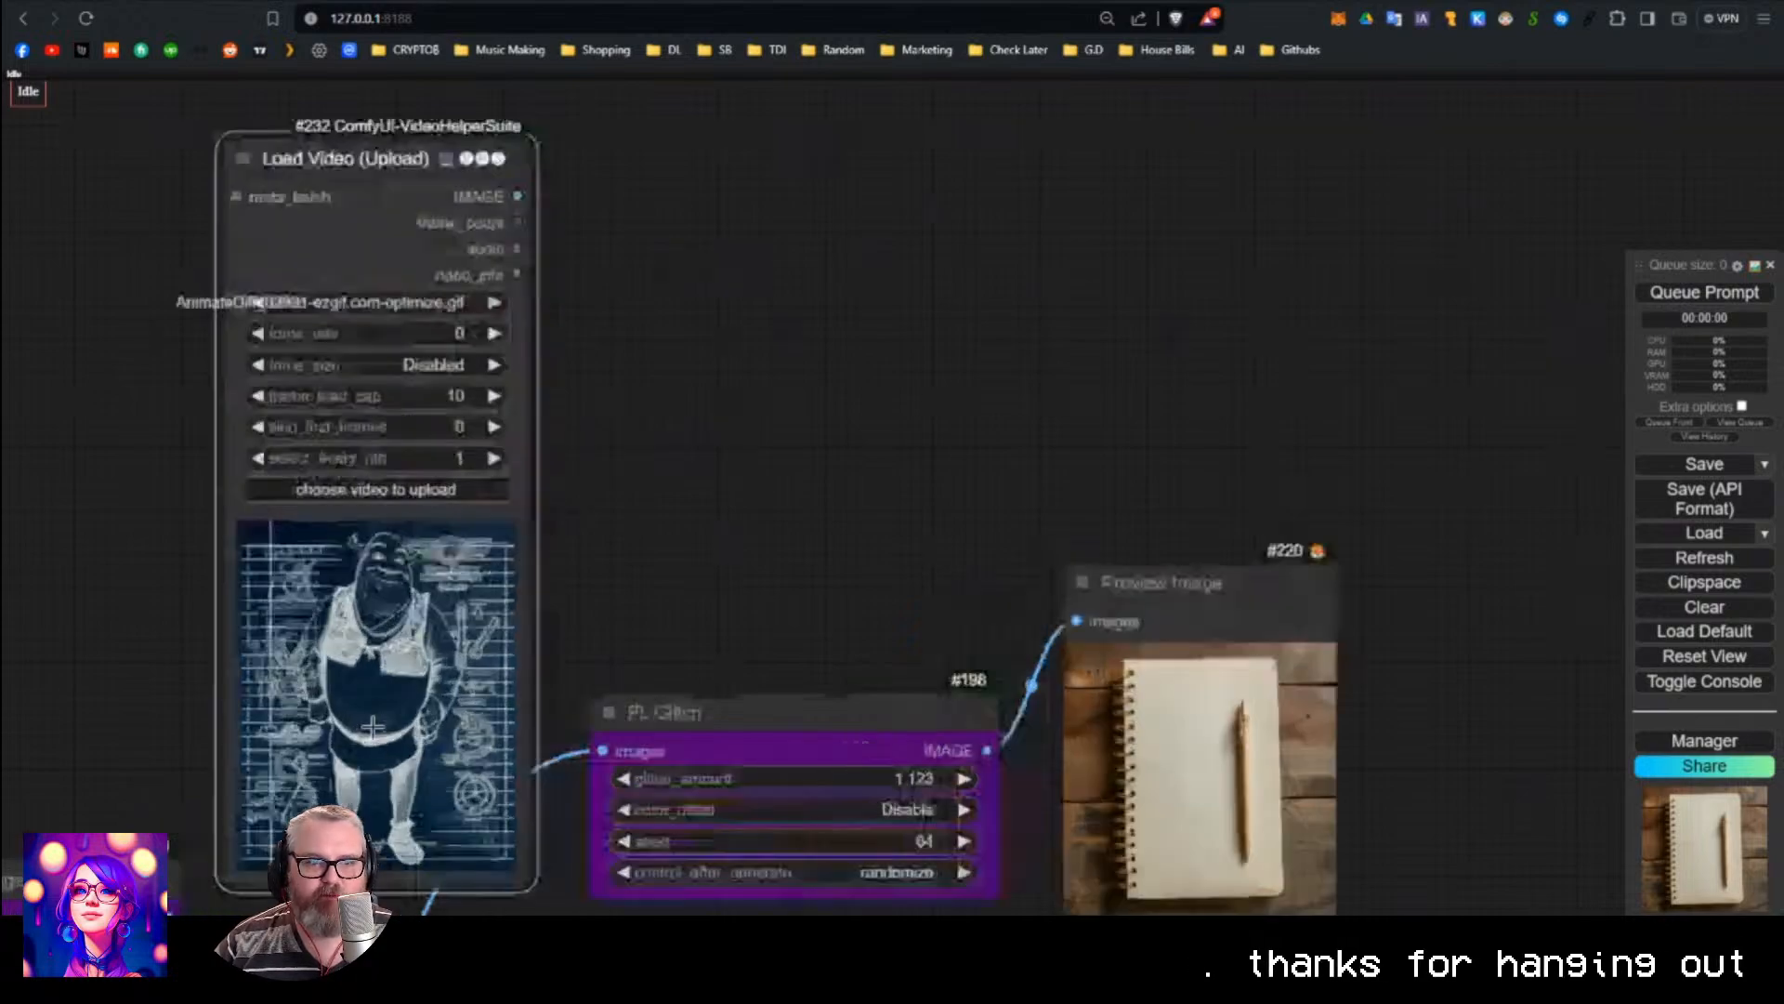
{"action": "scroll", "coordinate": [720, 576], "scroll_direction": "up", "scroll_amount": 3}
{"action": "left_click_drag", "start_coordinate": [720, 576], "coordinate": [1113, 390]}
{"action": "scroll", "coordinate": [930, 511], "scroll_direction": "up", "scroll_amount": 1}
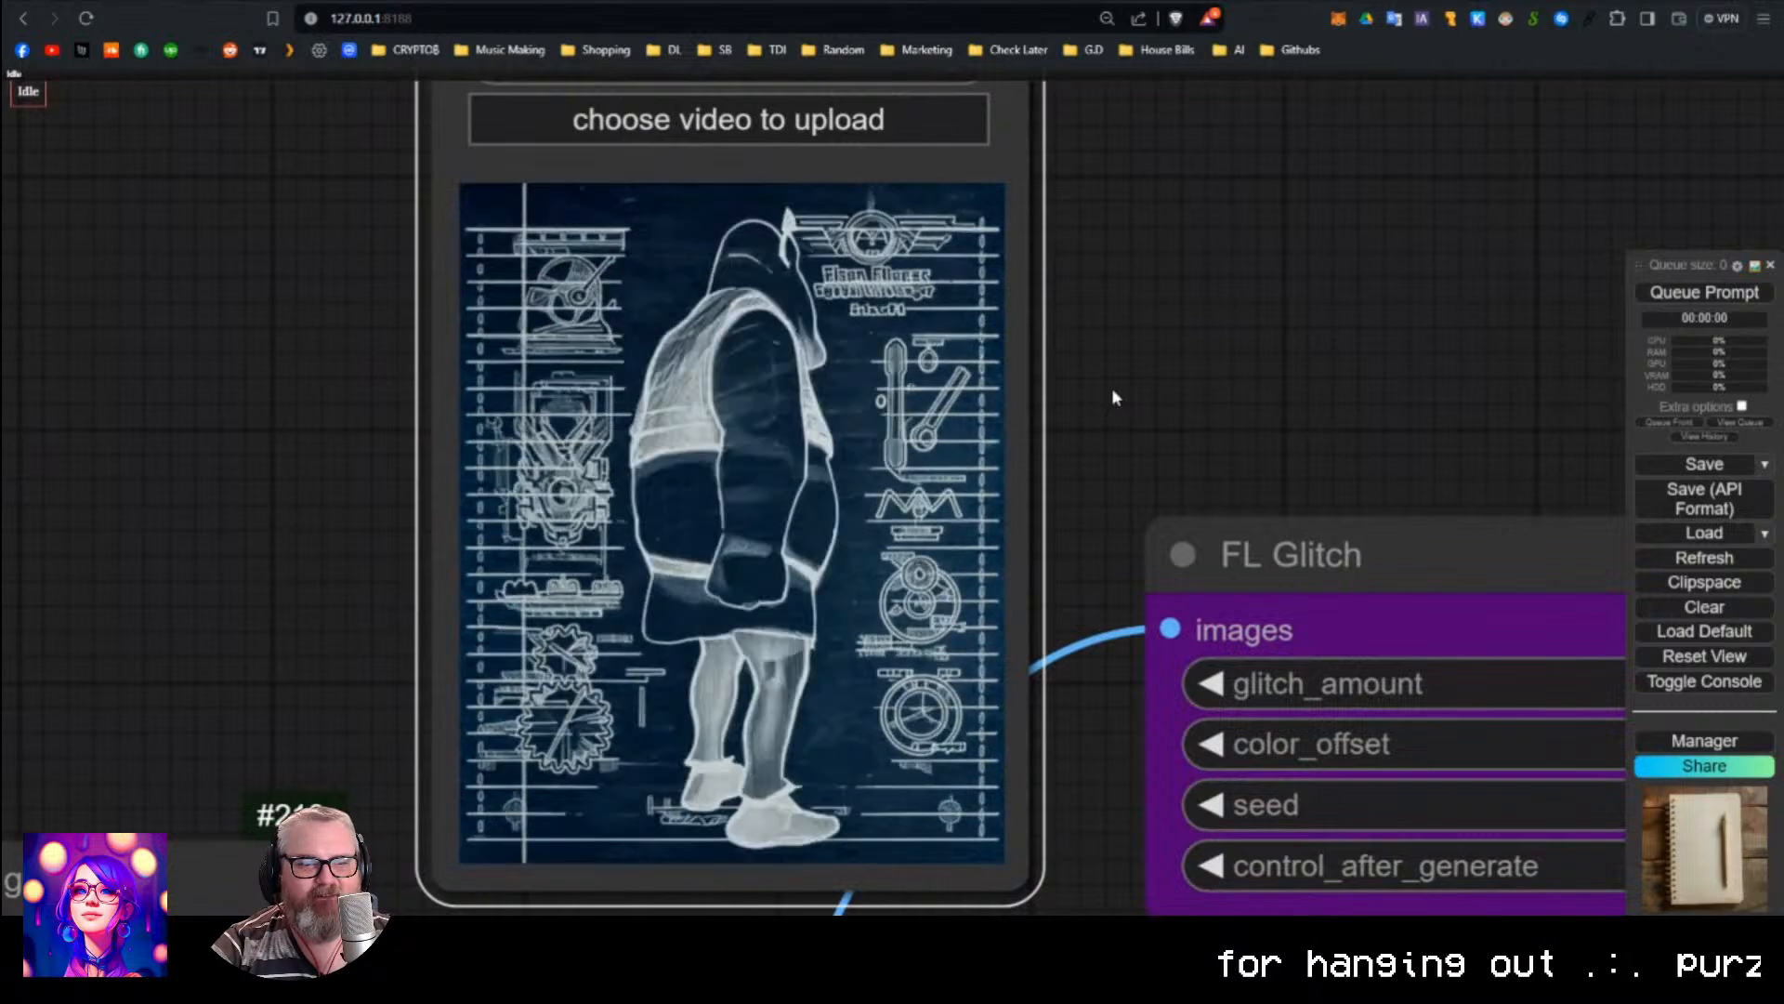
{"action": "scroll", "coordinate": [1115, 426], "scroll_direction": "down", "scroll_amount": 5}
{"action": "scroll", "coordinate": [1115, 427], "scroll_direction": "down", "scroll_amount": 1}
{"action": "left_click_drag", "start_coordinate": [1115, 427], "coordinate": [657, 638]}
{"action": "double_click", "coordinate": [885, 450]}
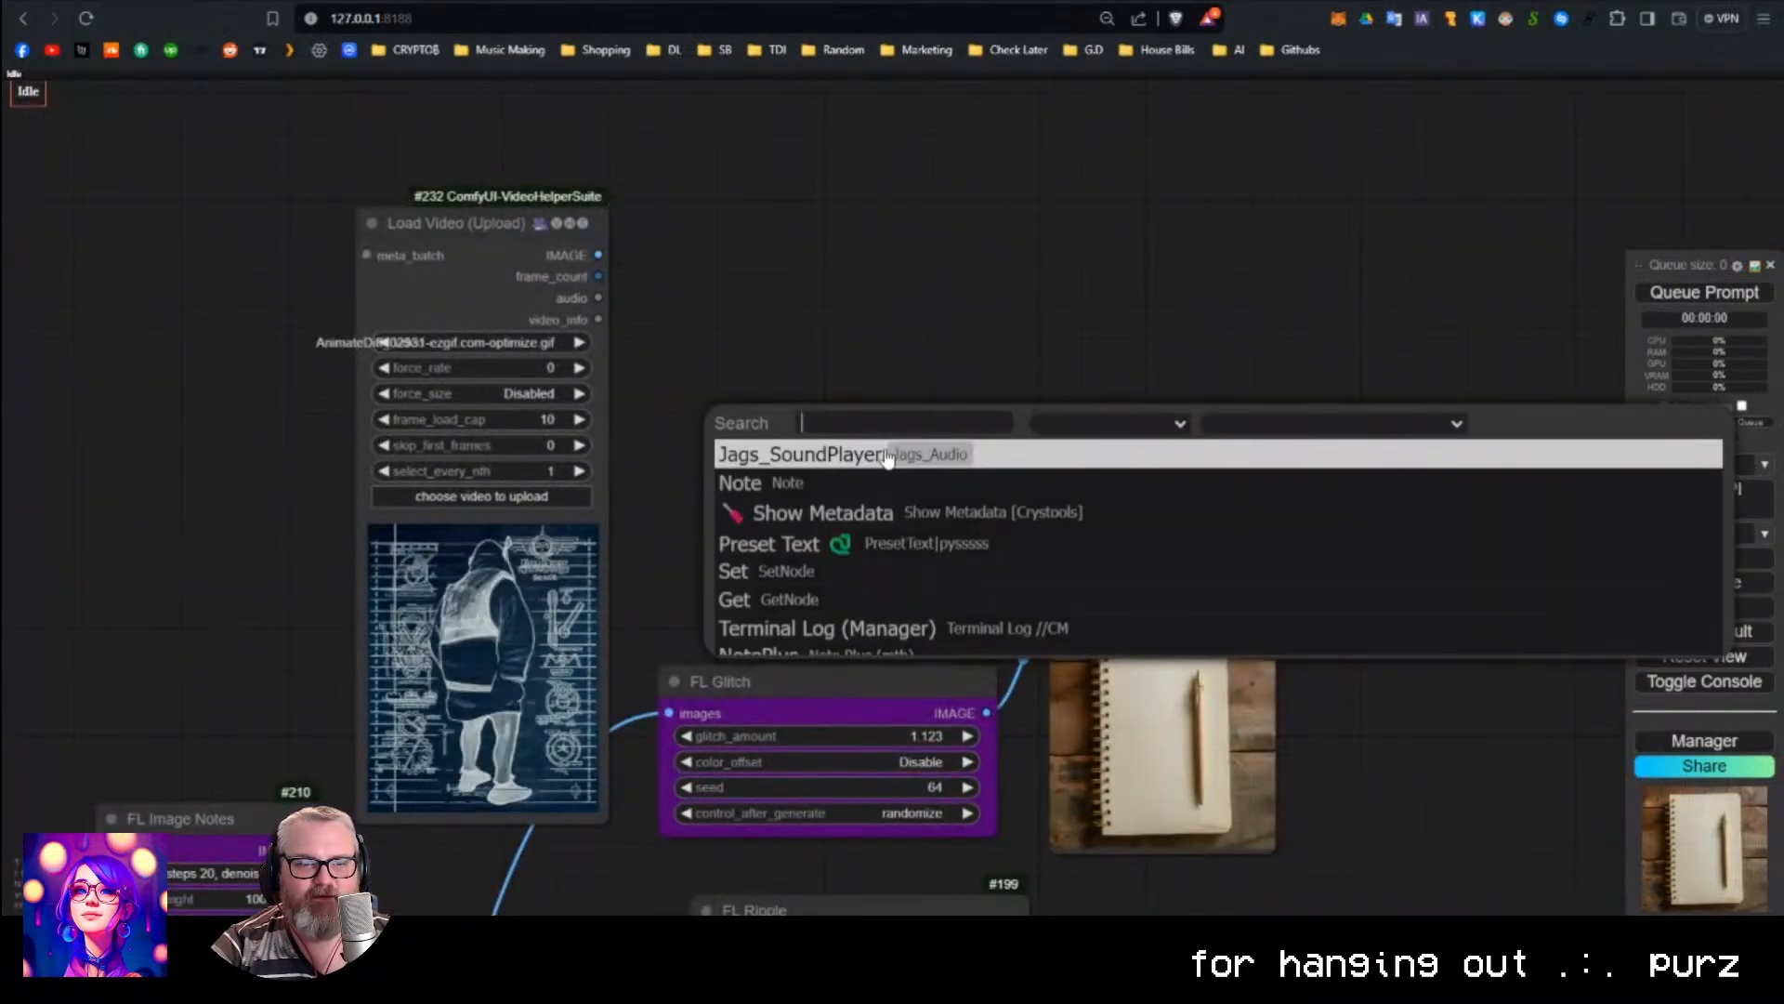
{"action": "type", "text": "vhs"}
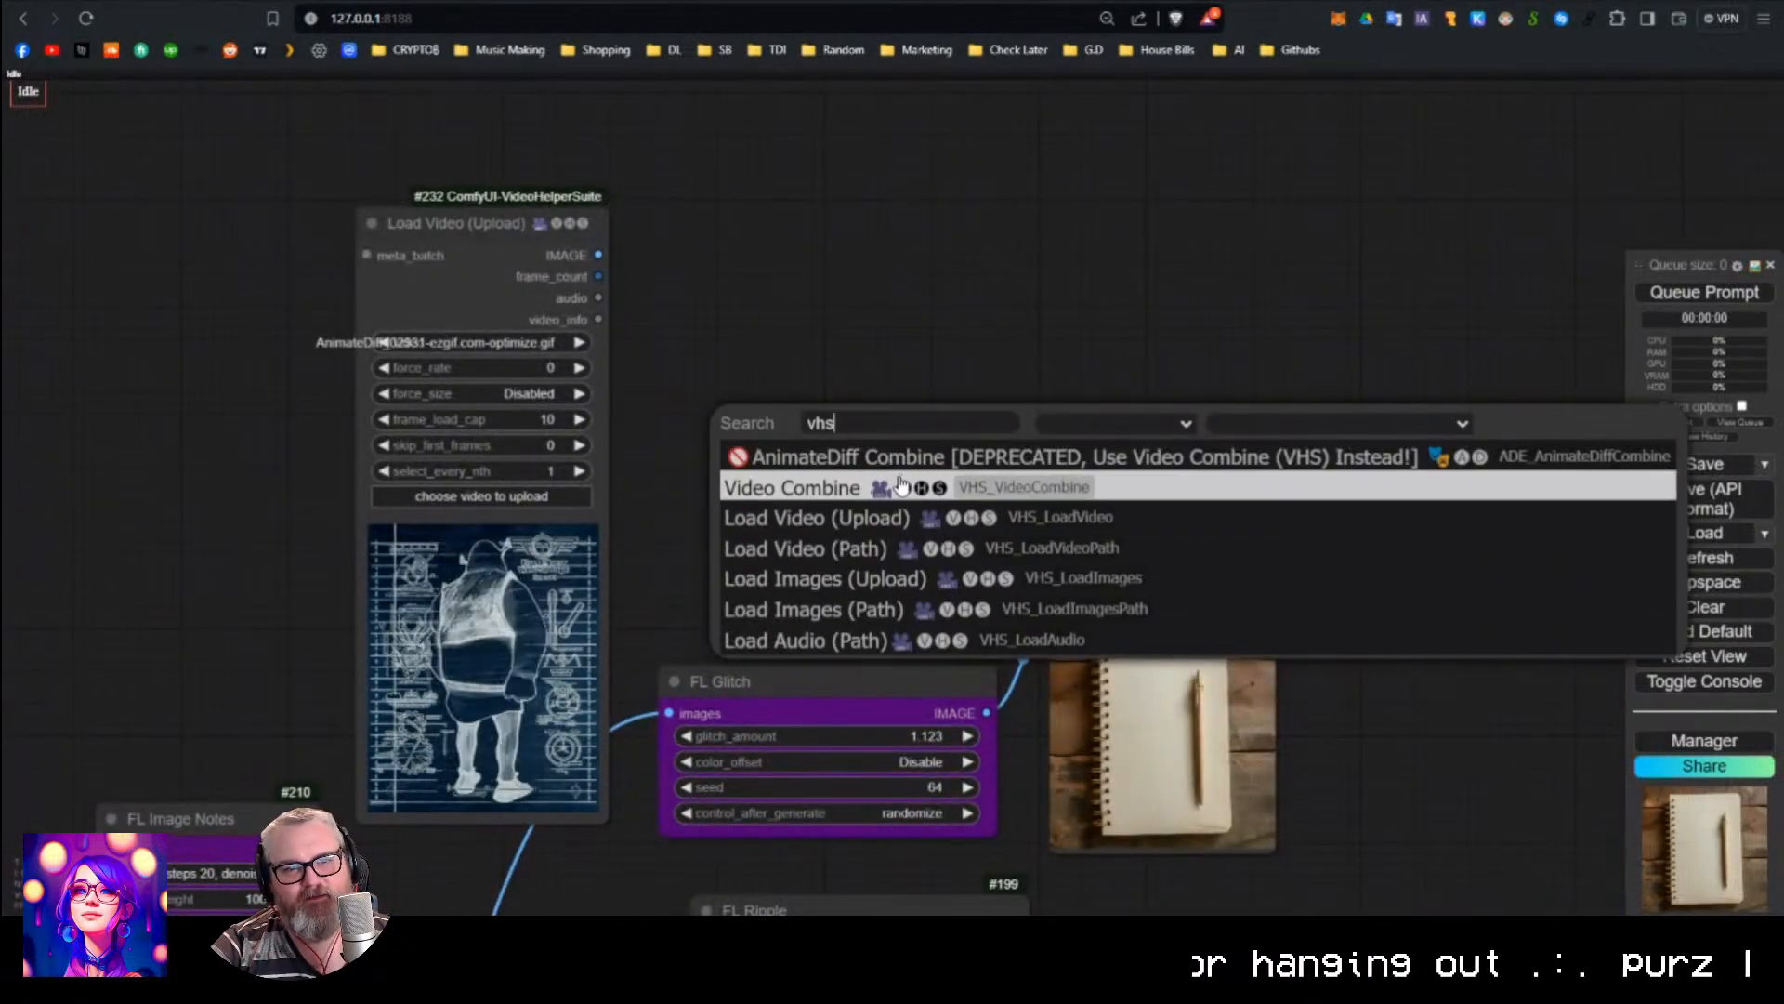
{"action": "left_click", "coordinate": [894, 487]}
{"action": "left_click_drag", "start_coordinate": [1059, 316], "coordinate": [847, 280]}
{"action": "left_click_drag", "start_coordinate": [847, 431], "coordinate": [1135, 275]}
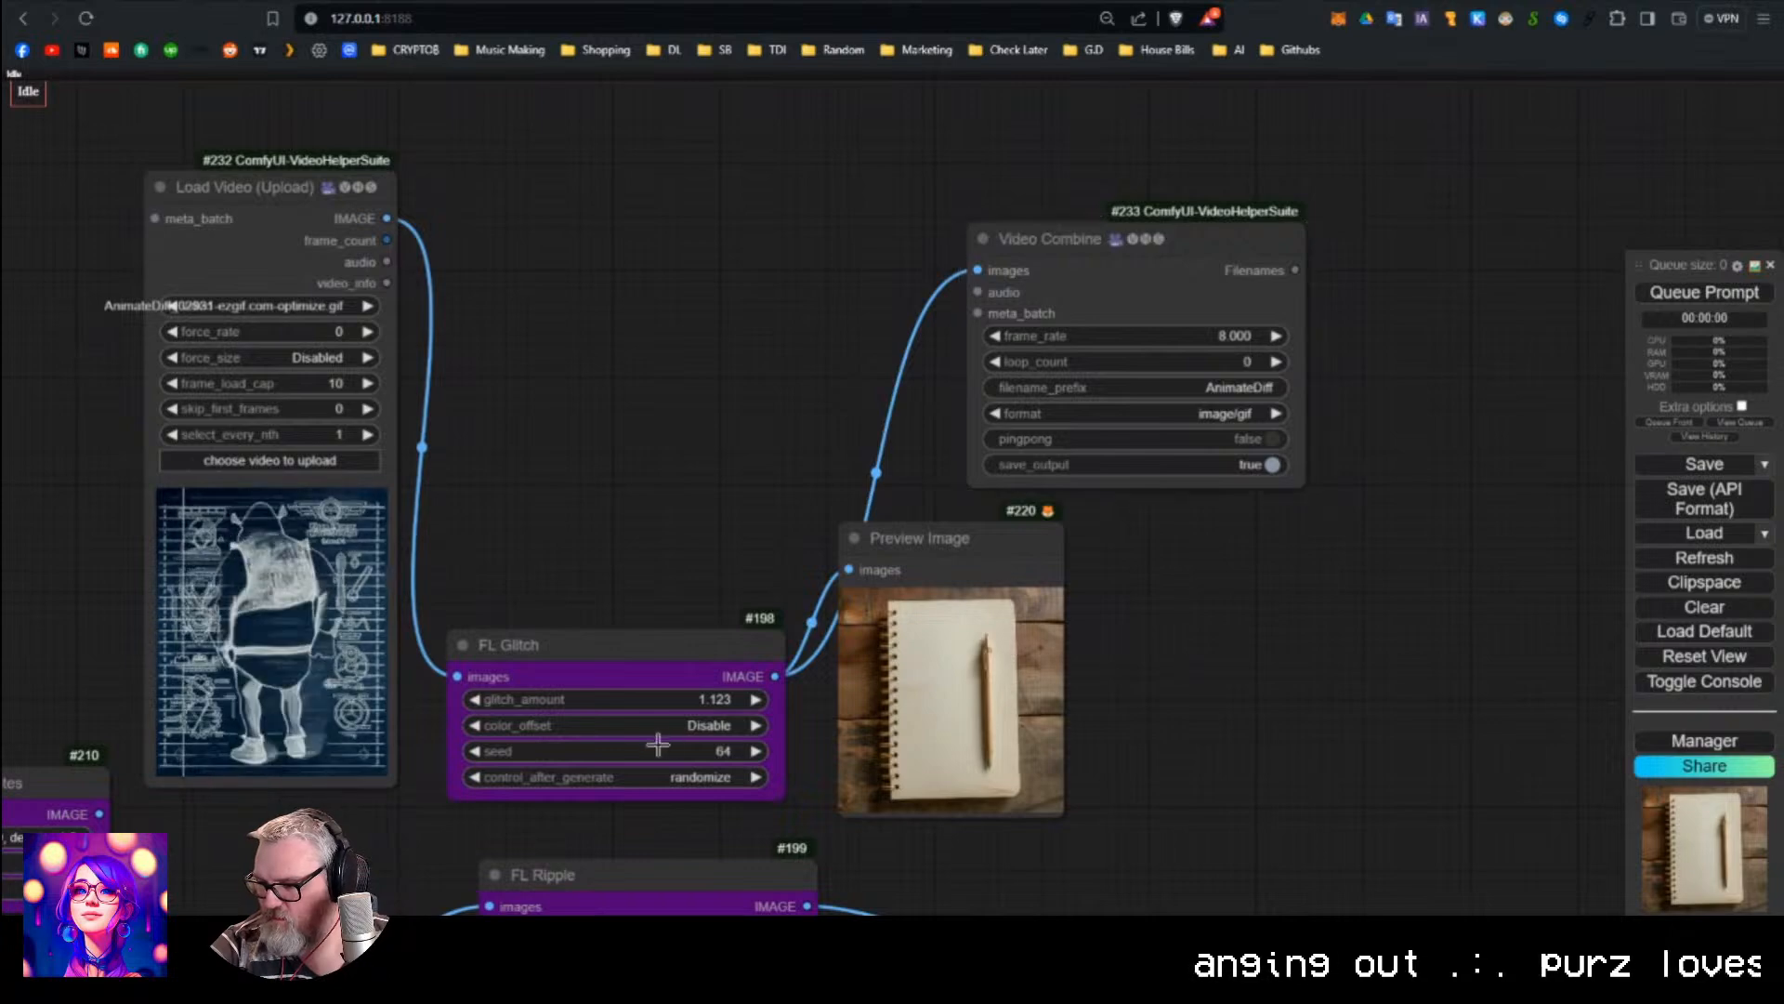
Bypass FL Glitch's Preview Image node, and shift Video Combine farther up and right to open its format choices.
{"action": "key", "text": "ctrl+b"}
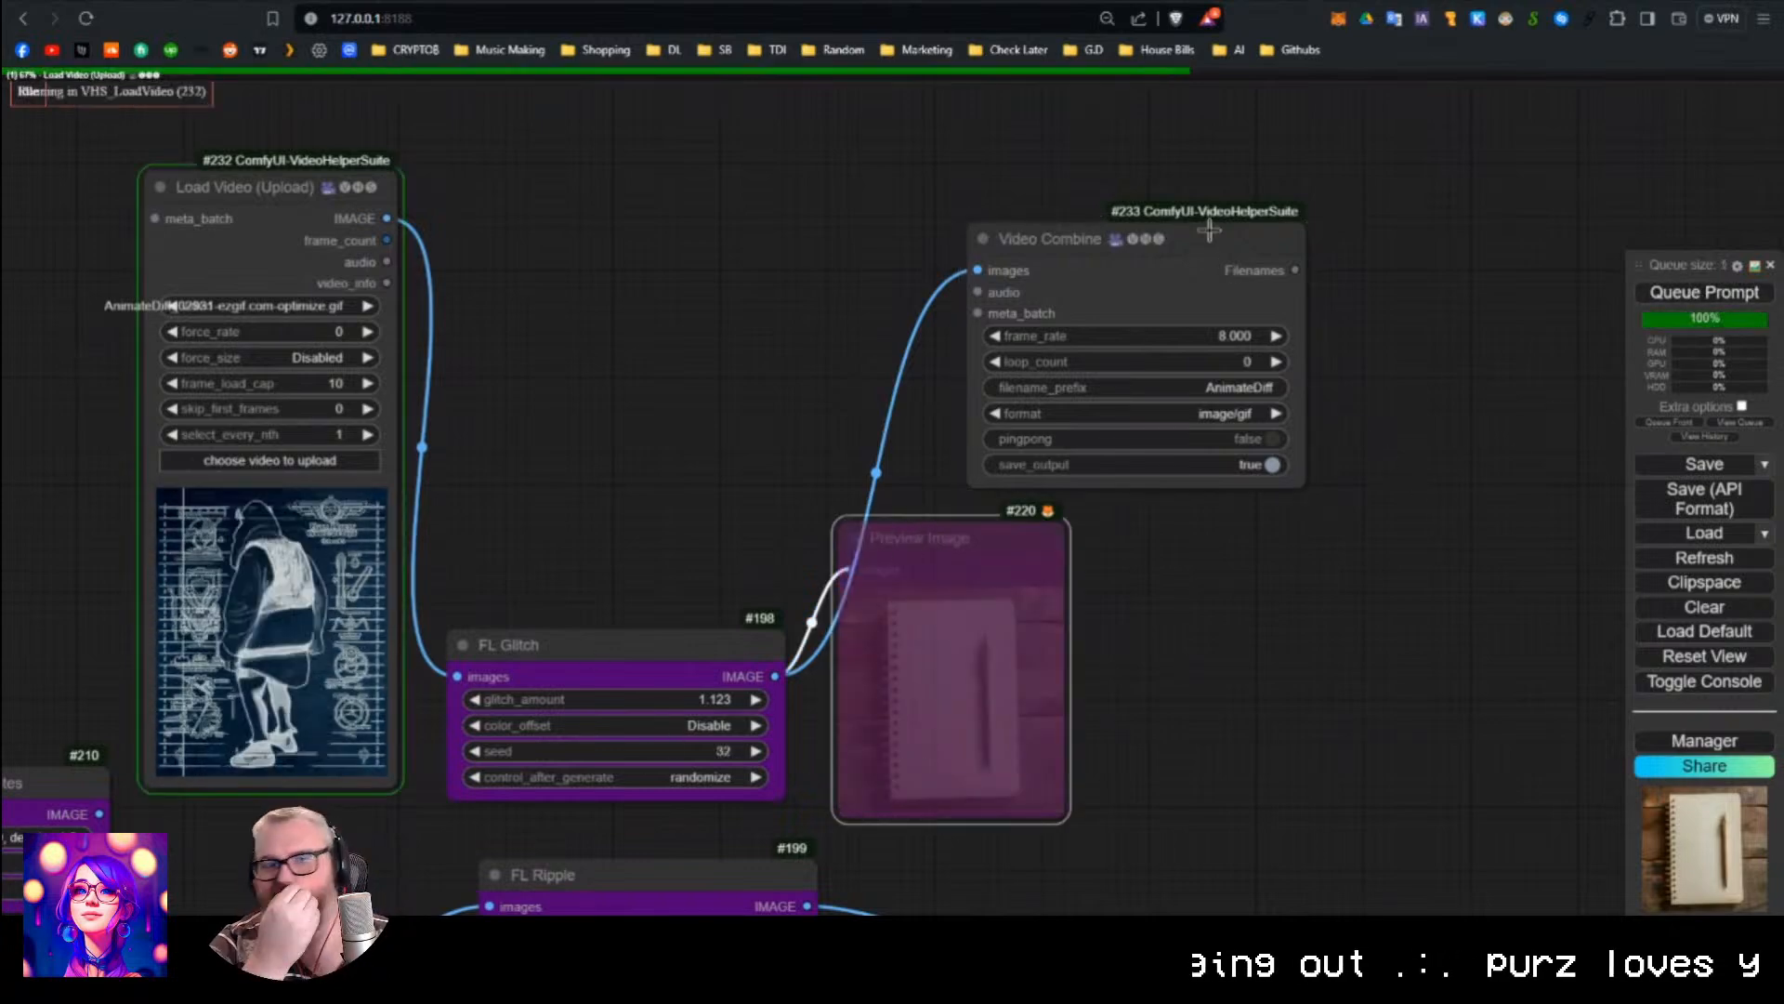
{"action": "left_click_drag", "start_coordinate": [1247, 474], "coordinate": [1326, 427]}
{"action": "left_click", "coordinate": [1335, 369]}
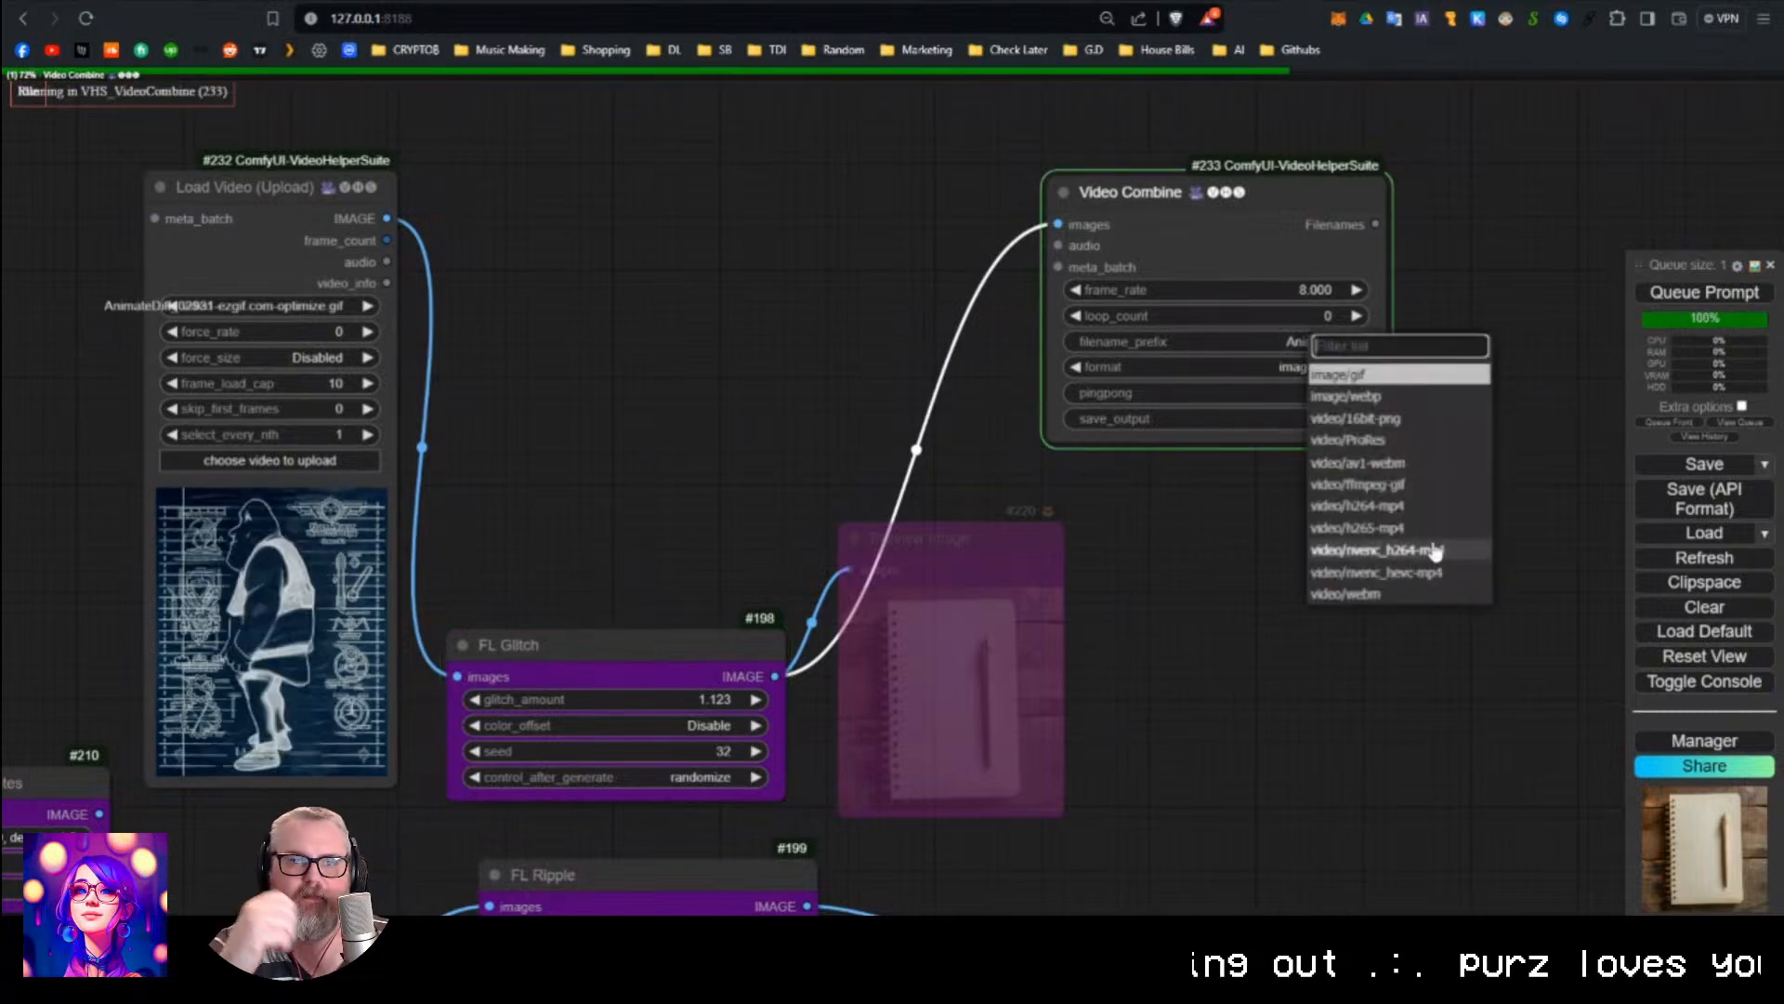
Set the Video Combine node's output format to video/h264-mp4.
{"action": "left_click", "coordinate": [1419, 509]}
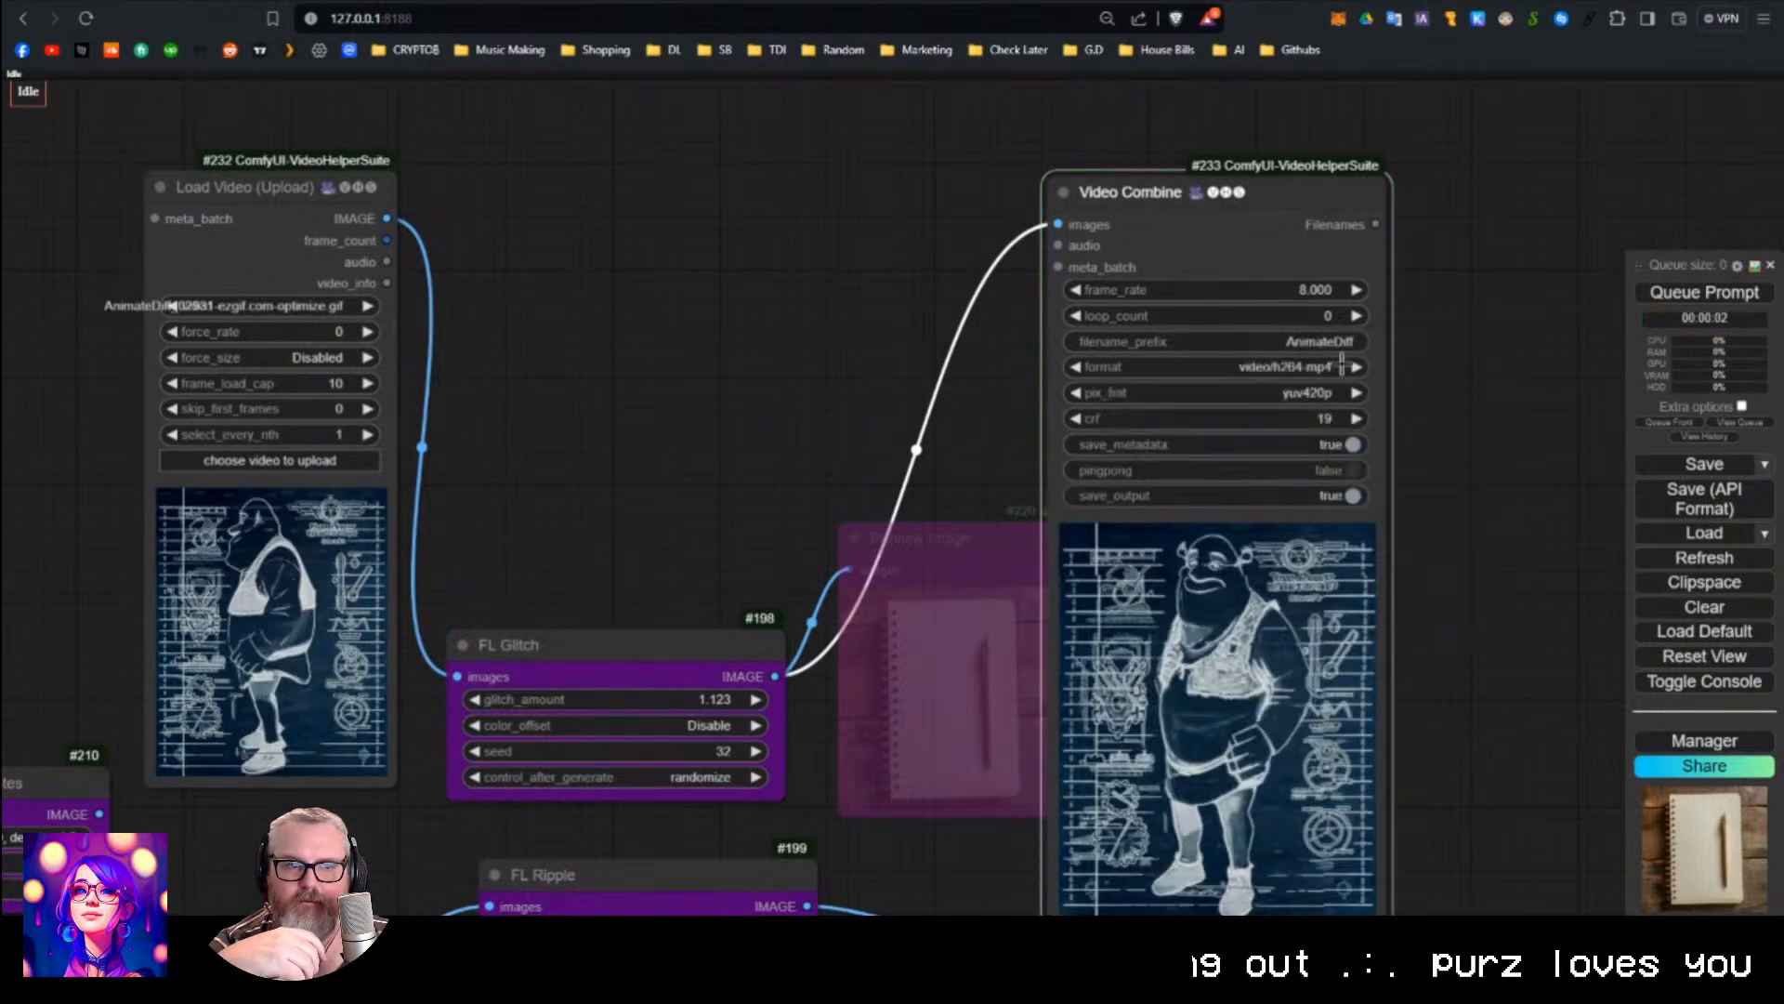
{"action": "left_click_drag", "start_coordinate": [1281, 237], "coordinate": [1342, 143]}
{"action": "left_click_drag", "start_coordinate": [1509, 362], "coordinate": [1381, 274]}
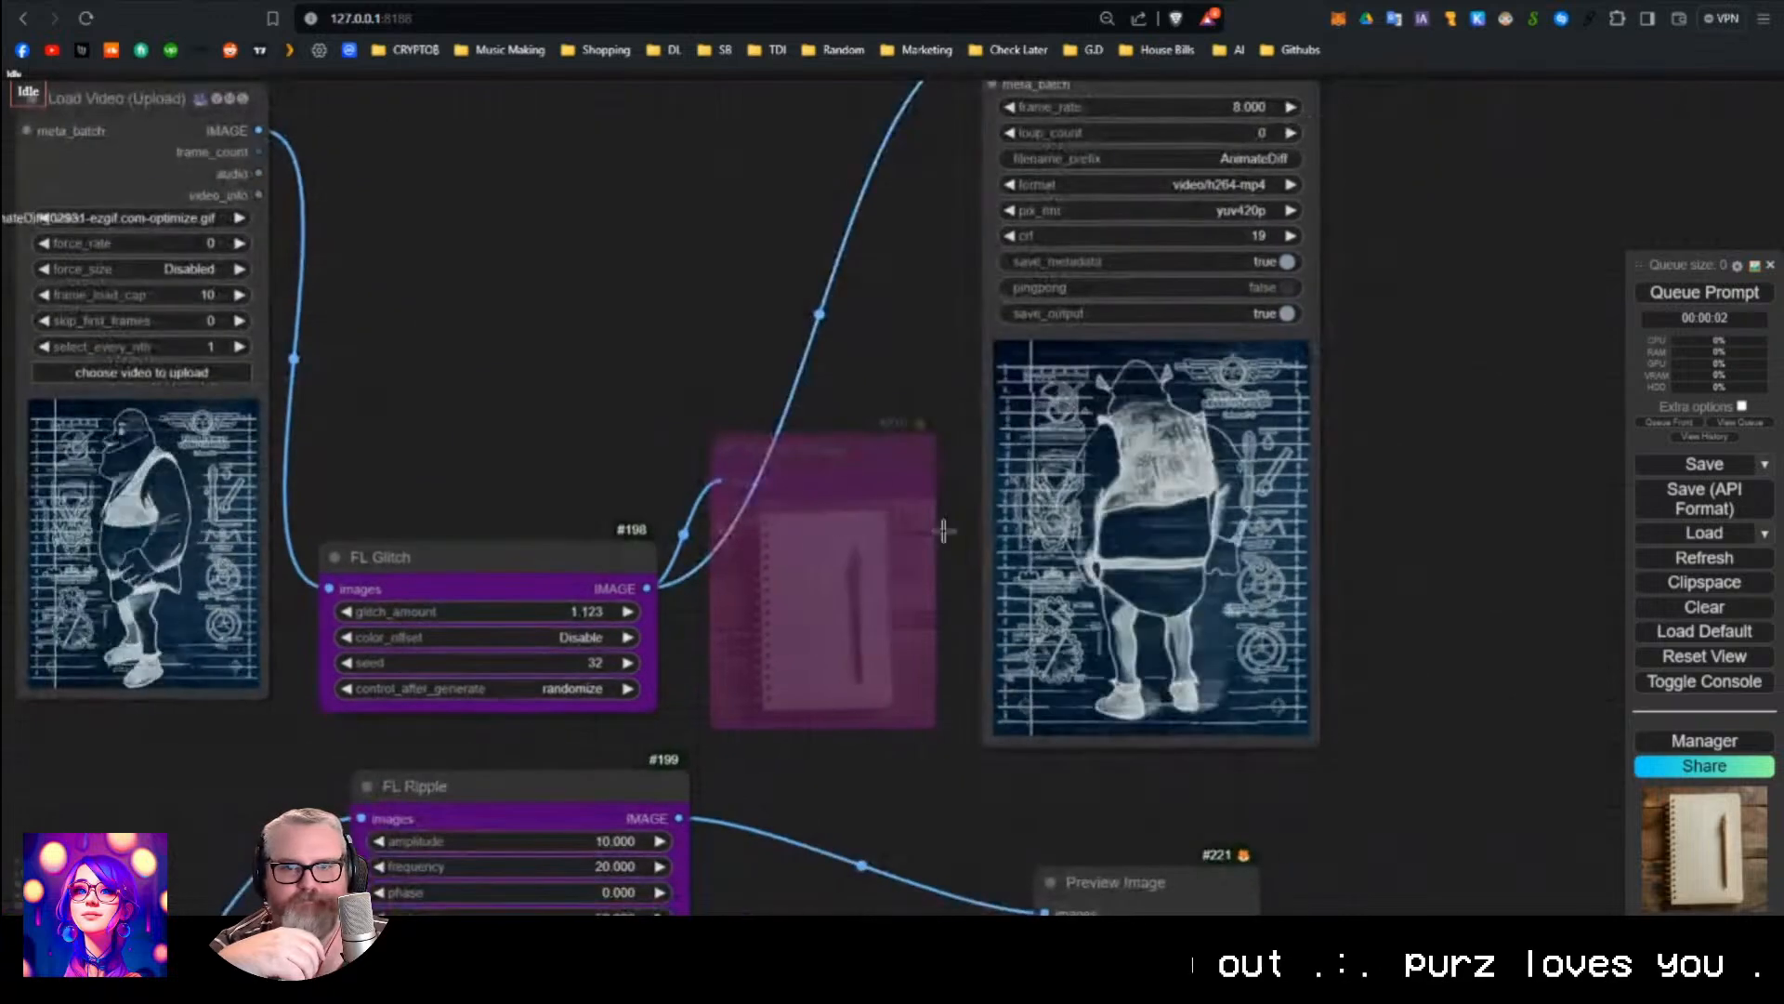
Set the FL Glitch node's glitch_amount to 3.391, queue the prompt and inspect the rendered video up close.
{"action": "left_click_drag", "start_coordinate": [556, 612], "coordinate": [785, 609]}
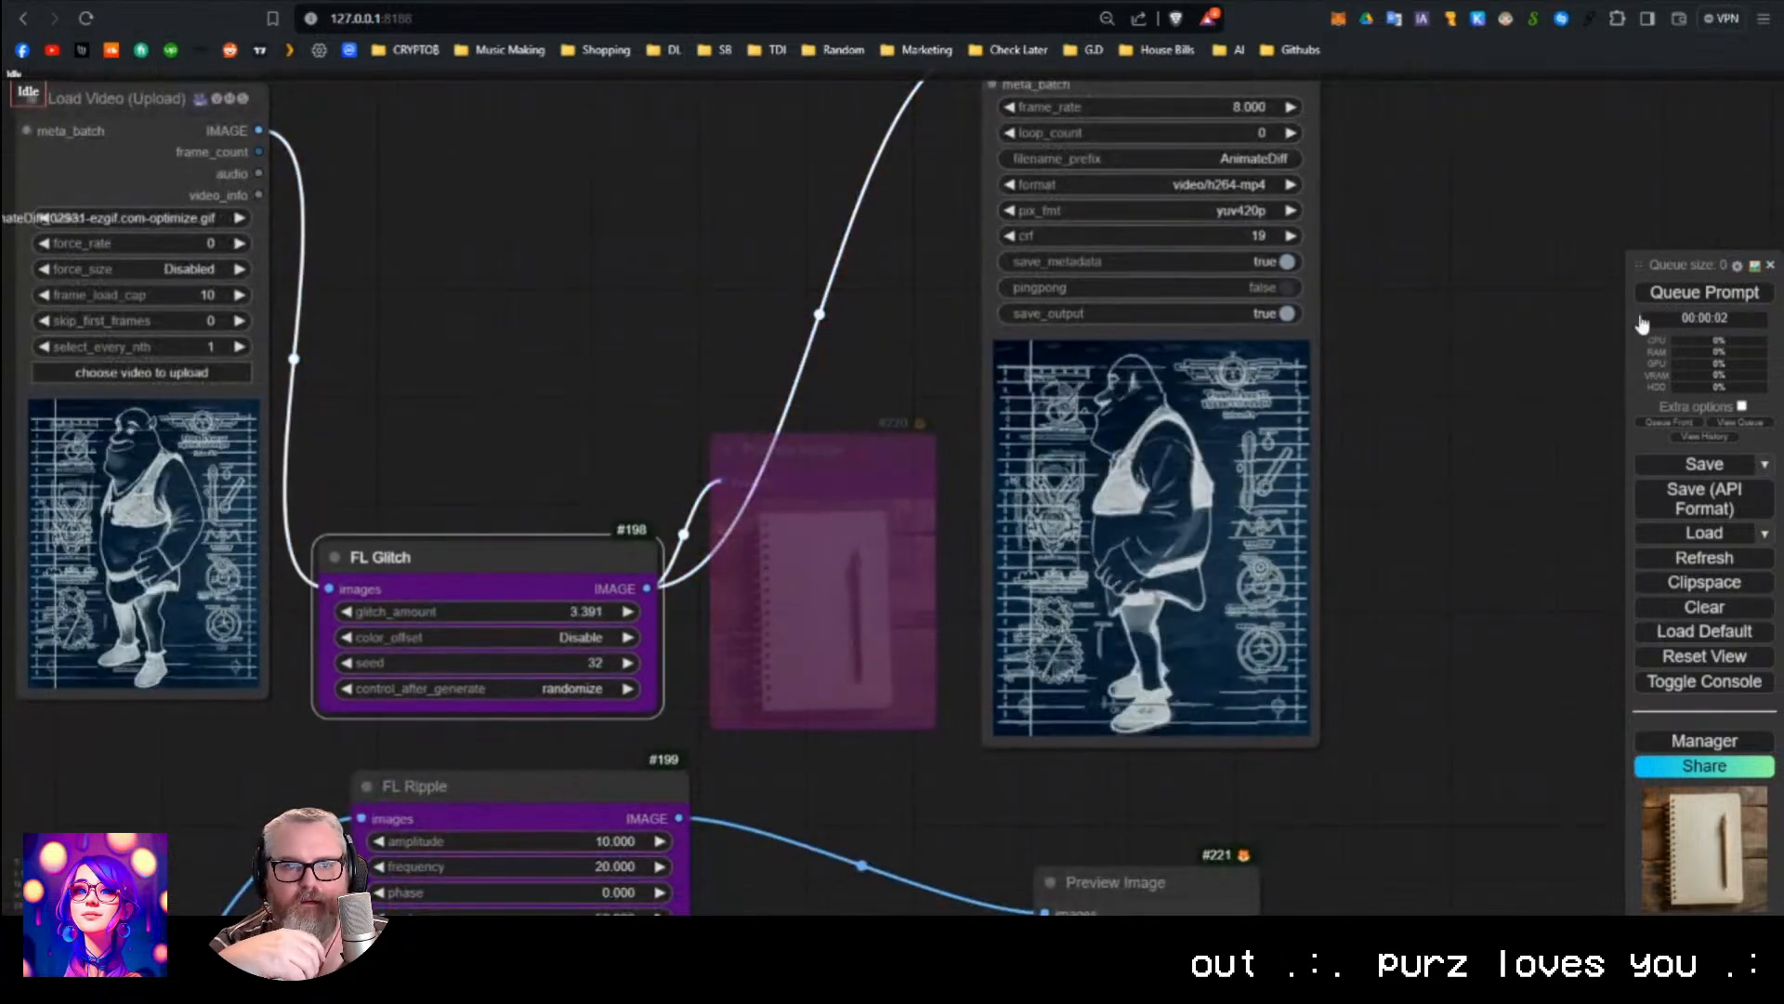
{"action": "left_click", "coordinate": [1664, 295]}
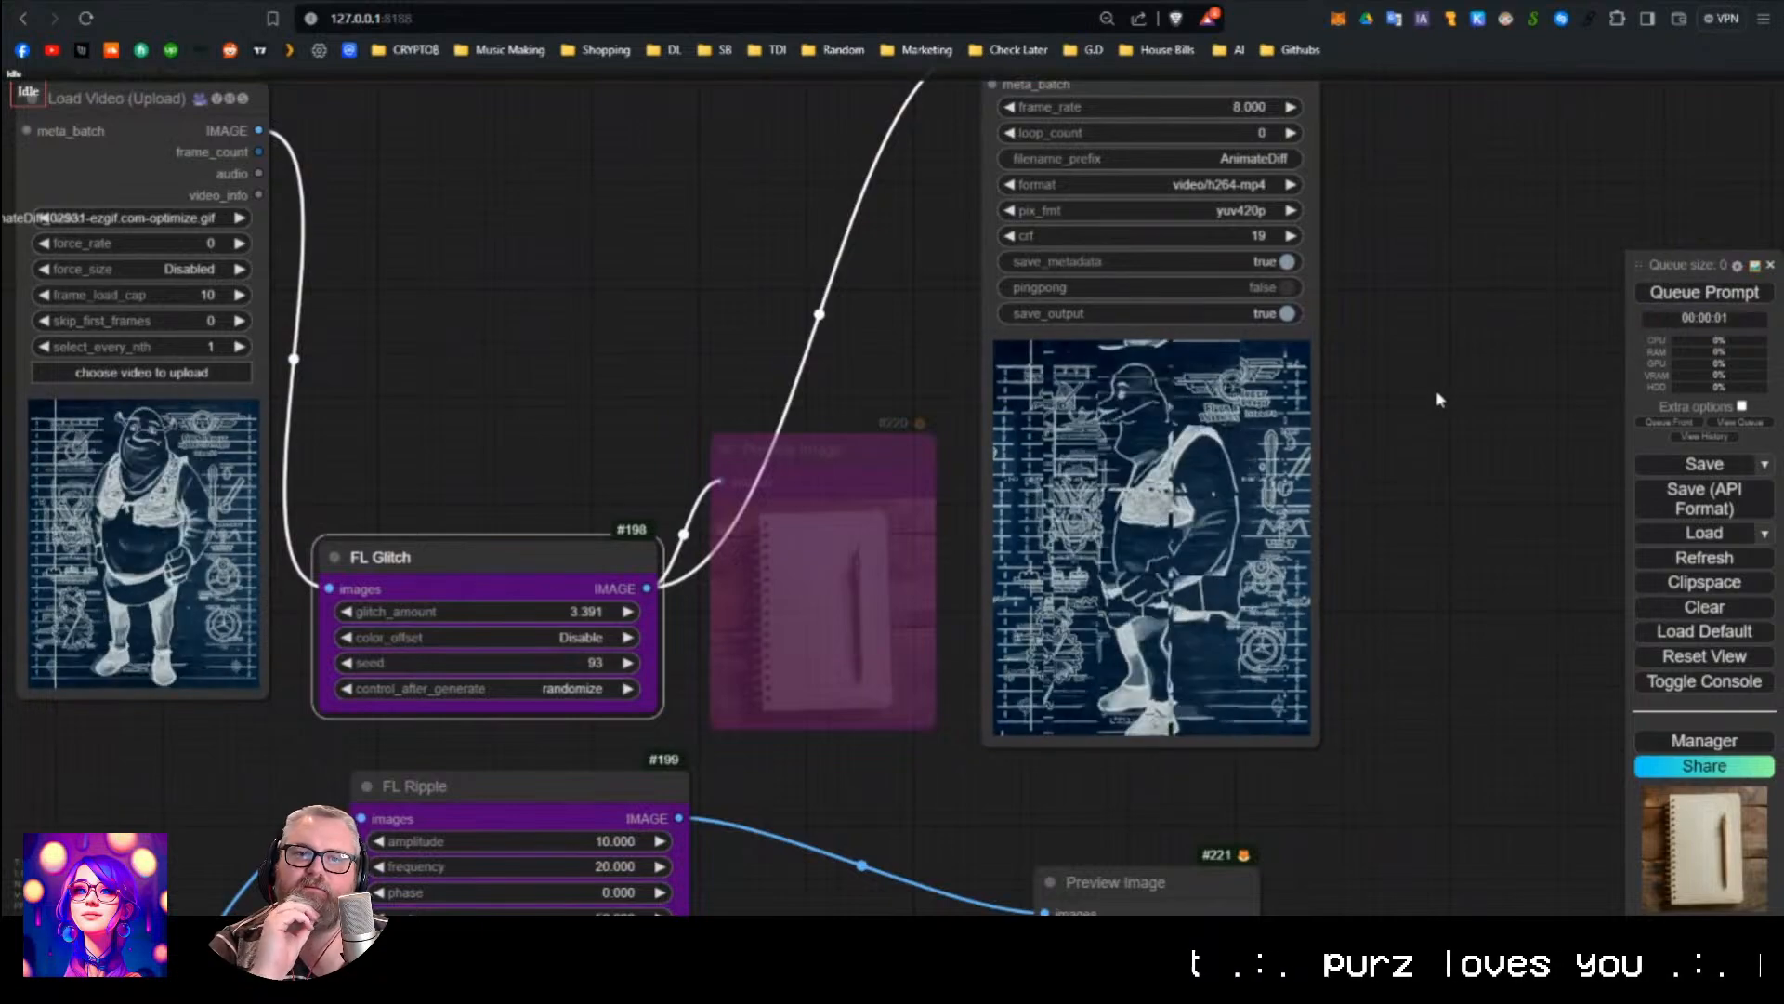
{"action": "scroll", "coordinate": [1277, 656], "scroll_direction": "up", "scroll_amount": 6}
{"action": "left_click_drag", "start_coordinate": [1425, 348], "coordinate": [1334, 367]}
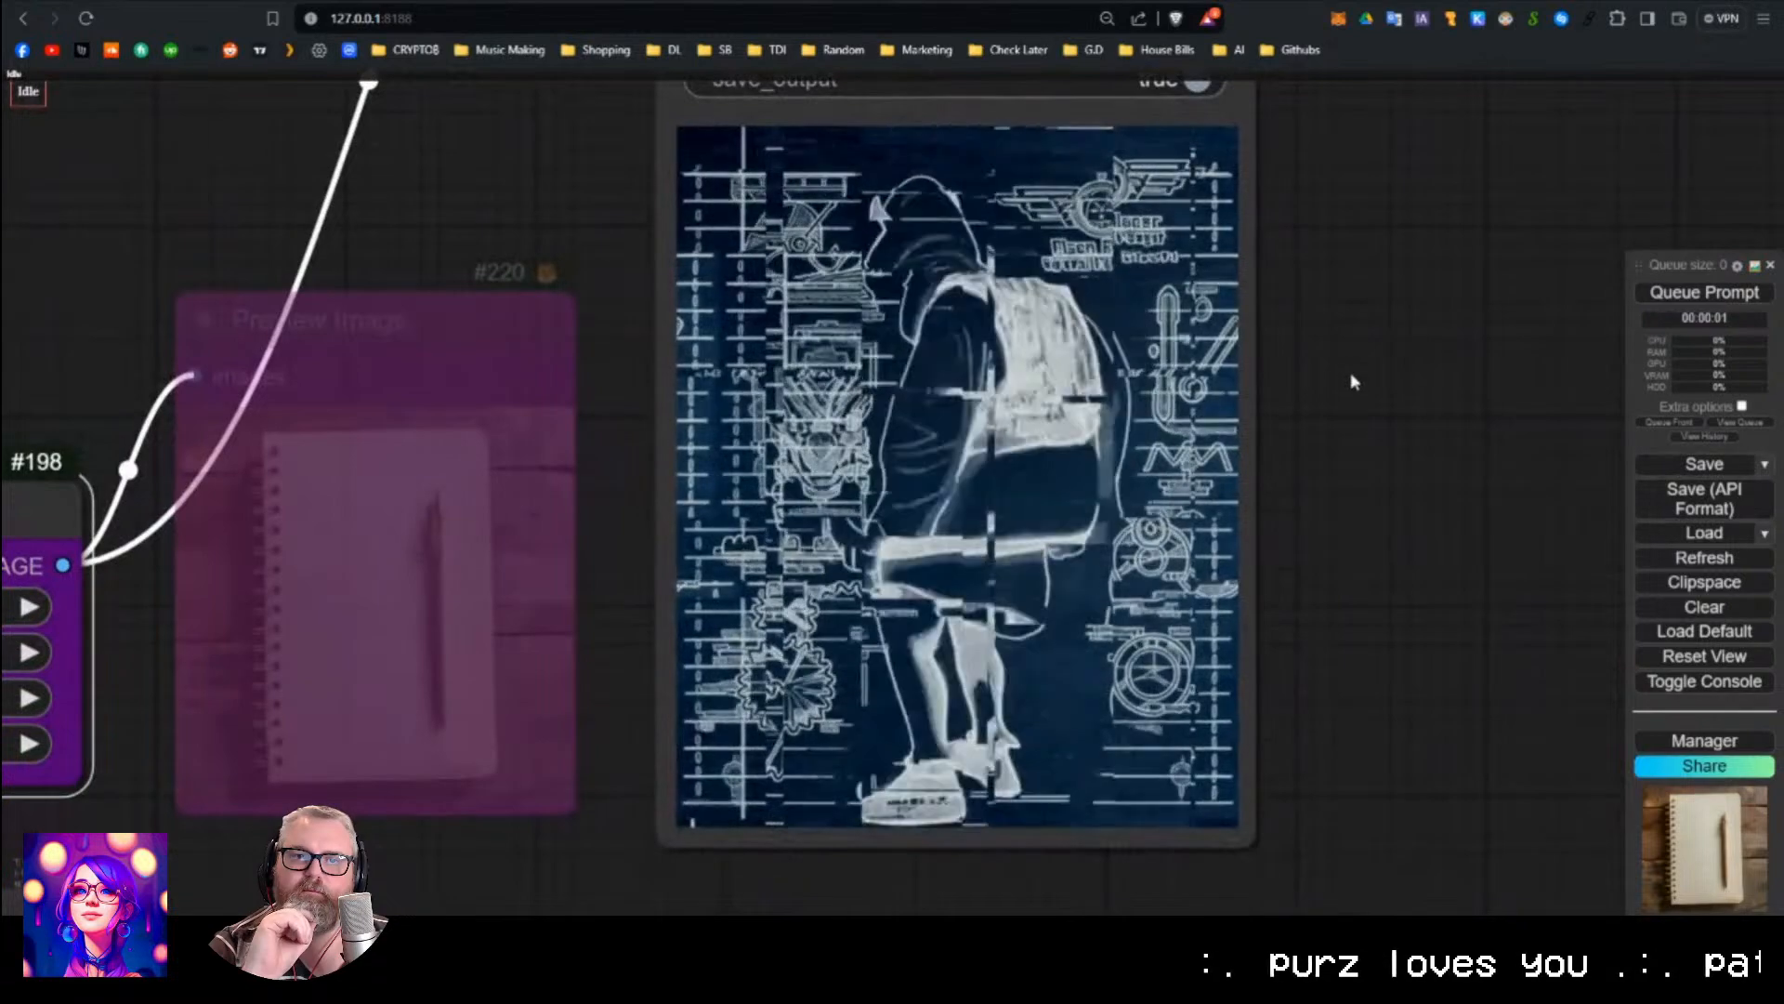
{"action": "scroll", "coordinate": [1351, 372], "scroll_direction": "down", "scroll_amount": 1}
{"action": "scroll", "coordinate": [1351, 372], "scroll_direction": "down", "scroll_amount": 6}
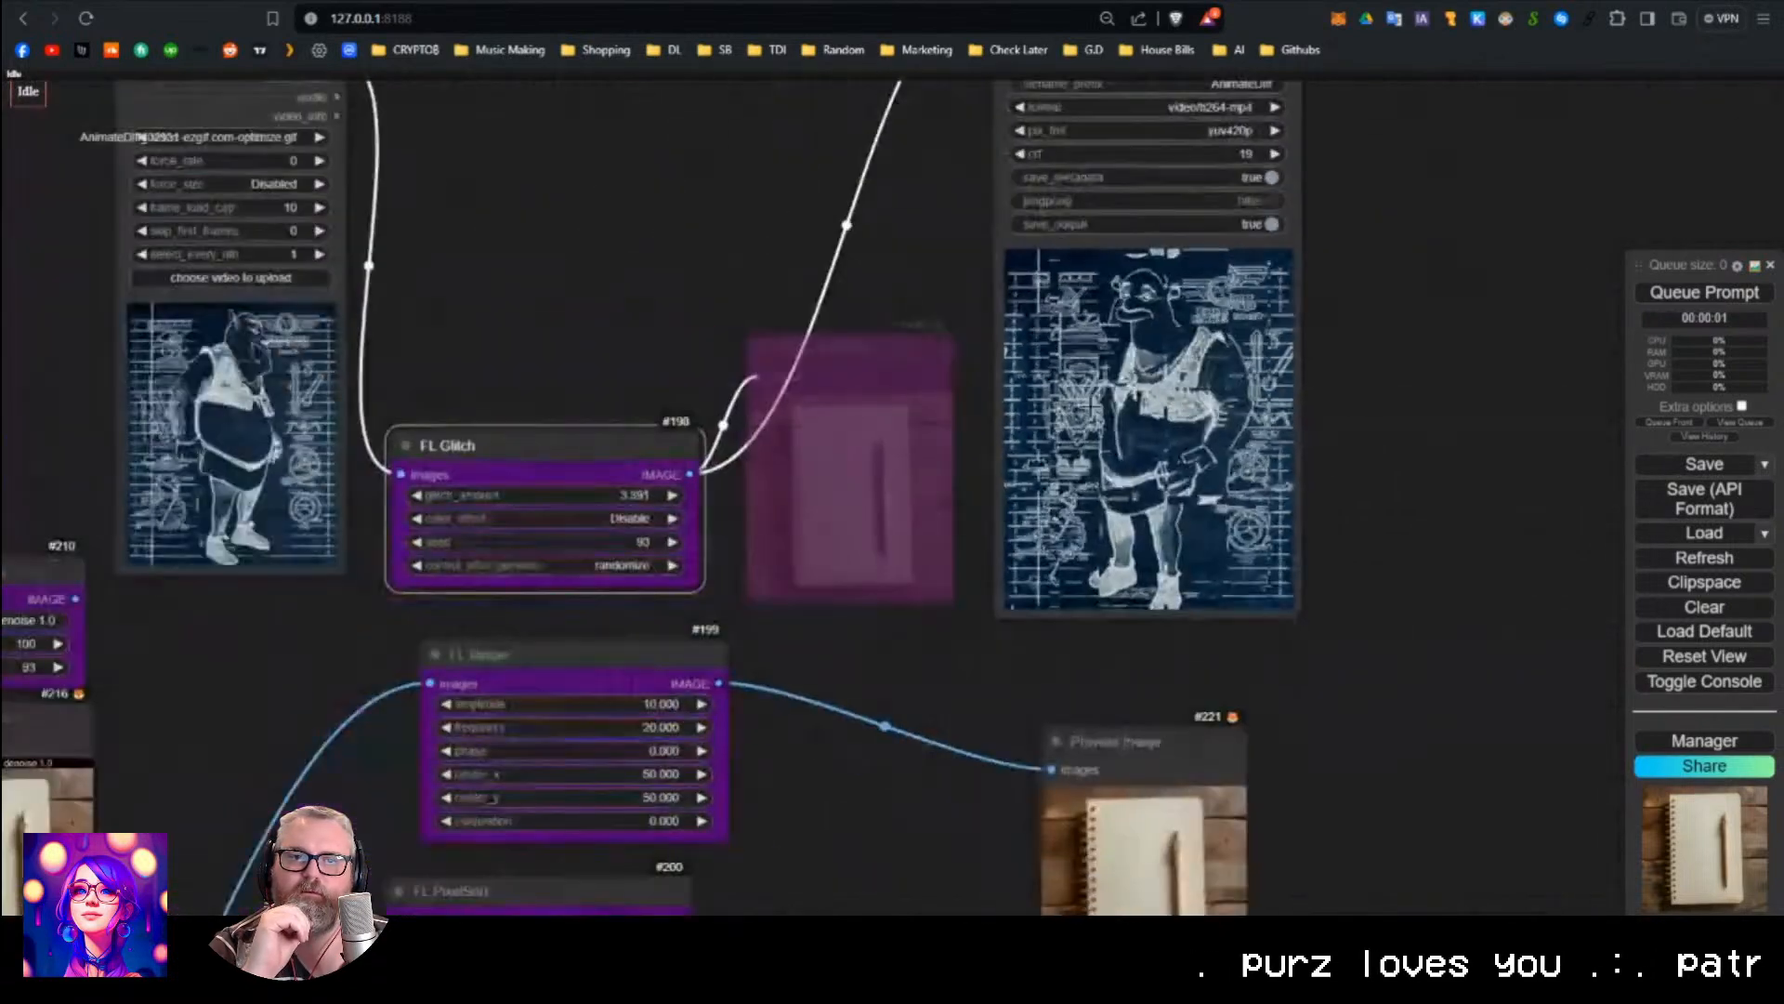
{"action": "left_click_drag", "start_coordinate": [638, 304], "coordinate": [638, 341]}
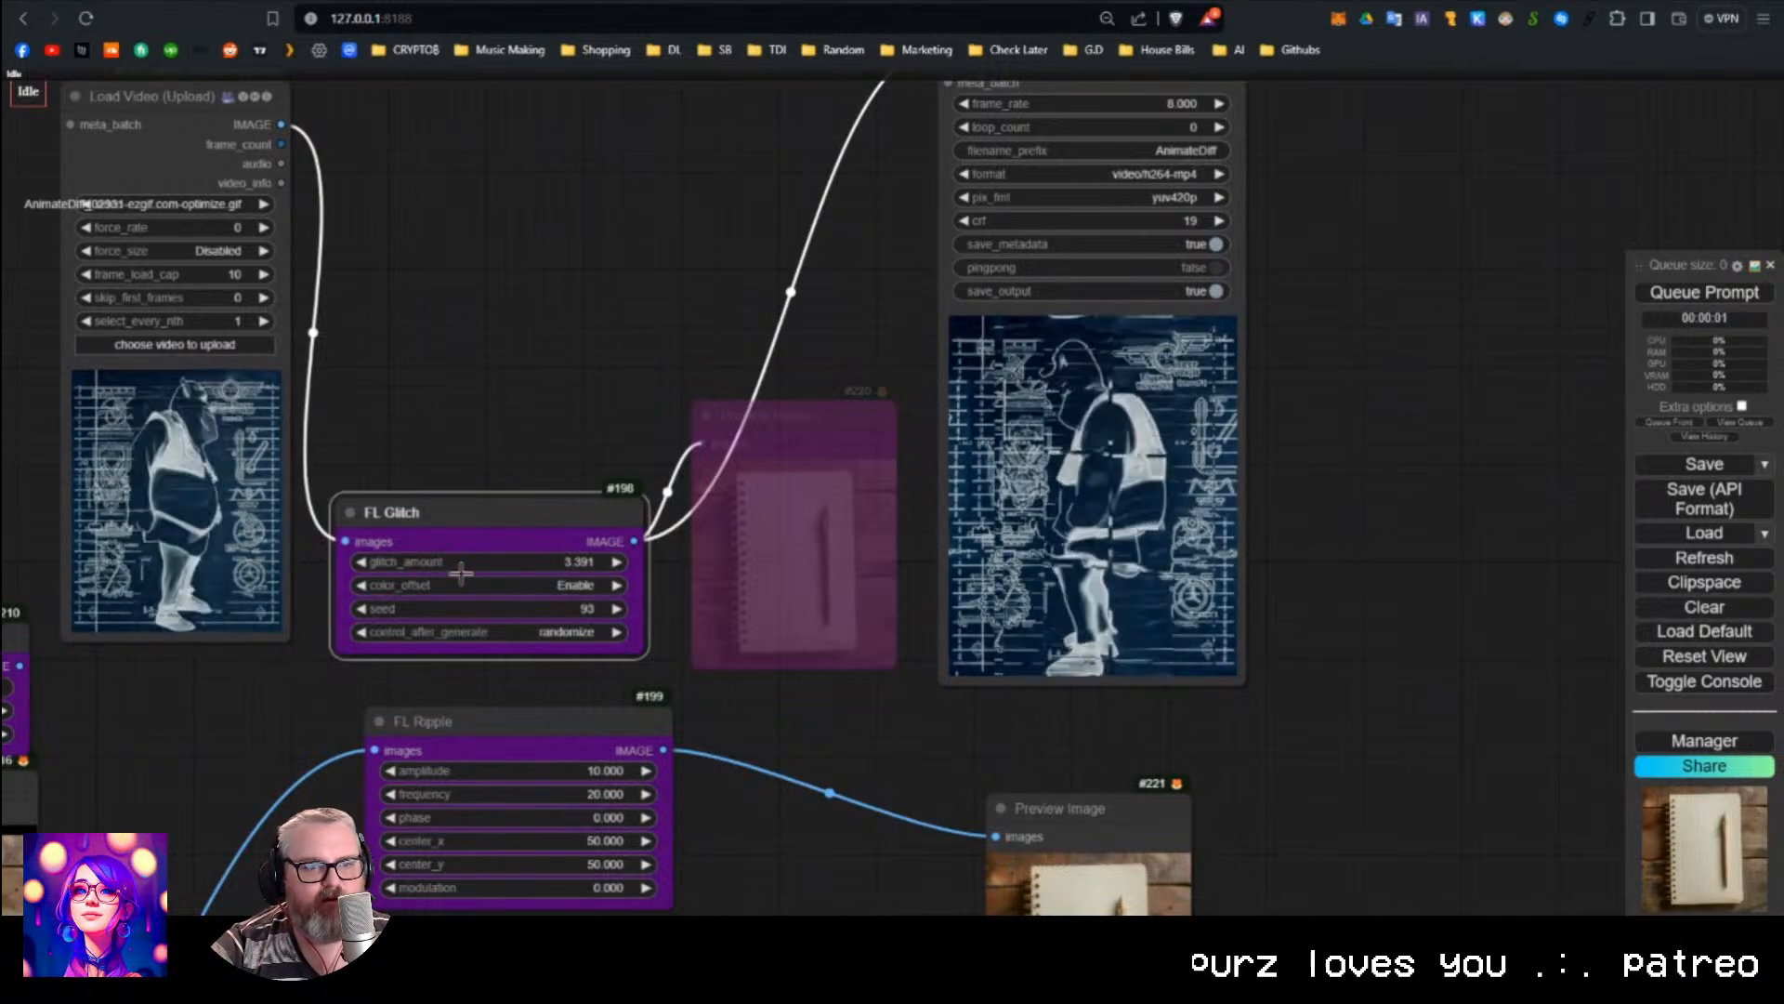
Add an Image batch to Image List node above the FL Glitch node.
{"action": "double_click", "coordinate": [549, 328]}
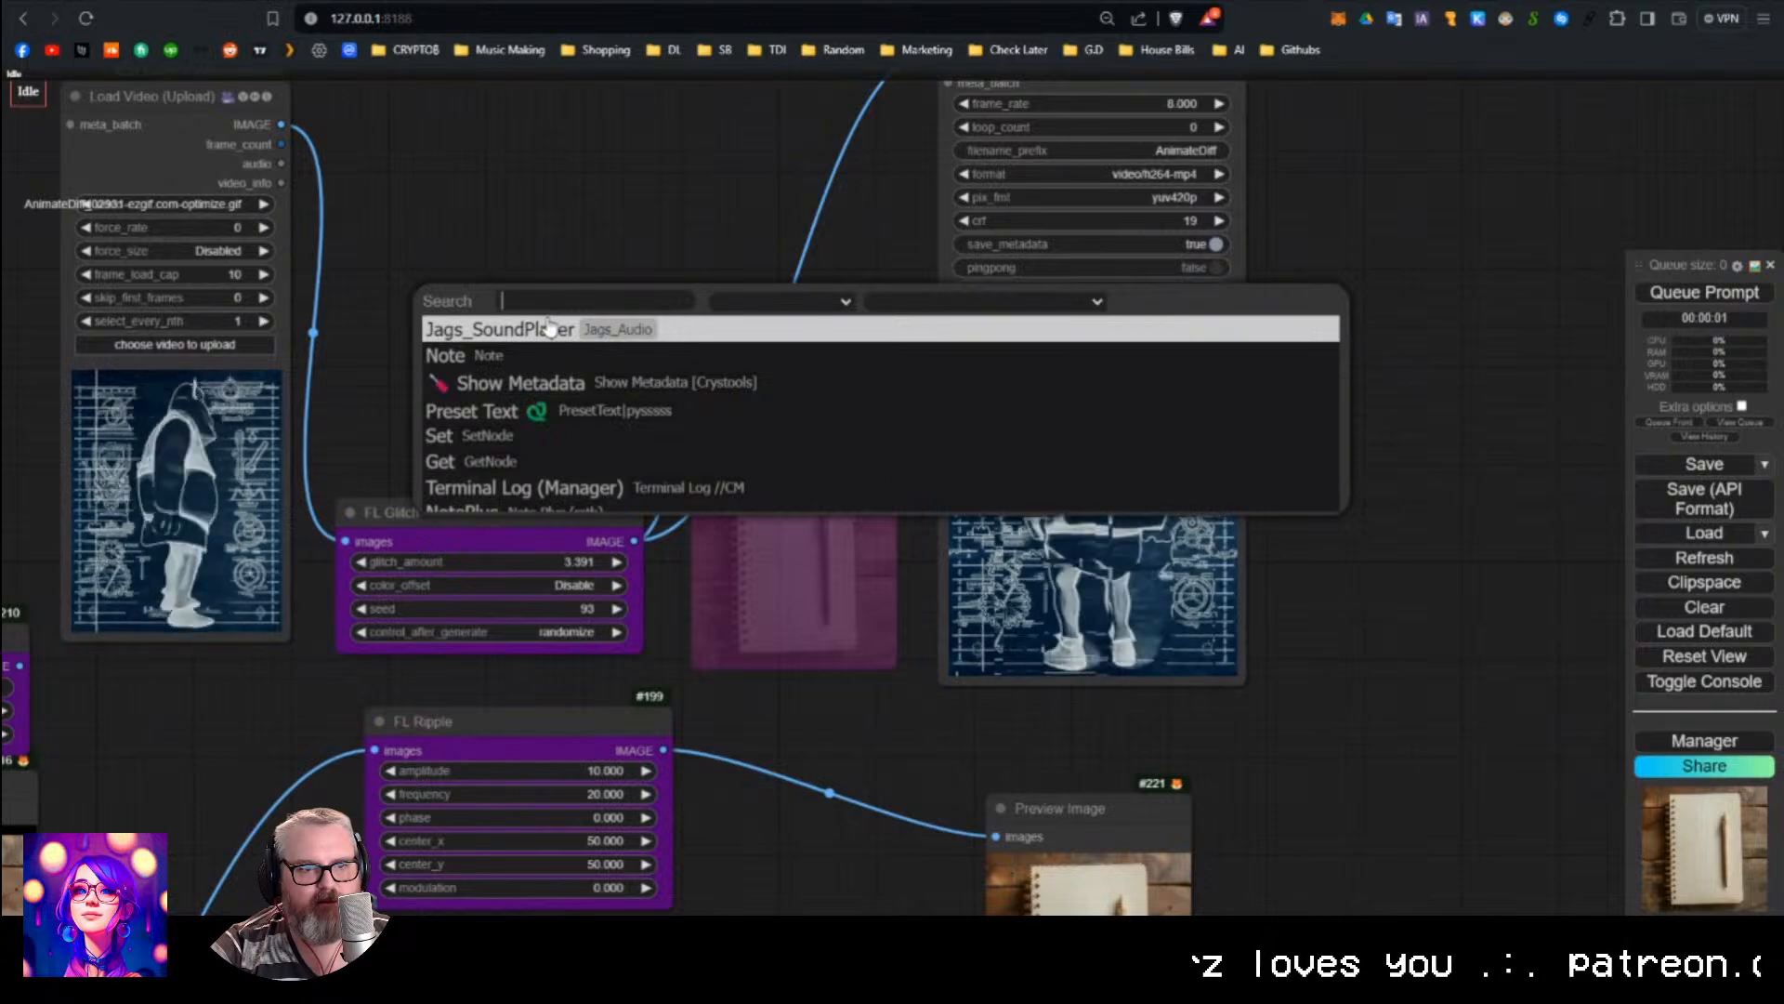
{"action": "type", "text": "im"}
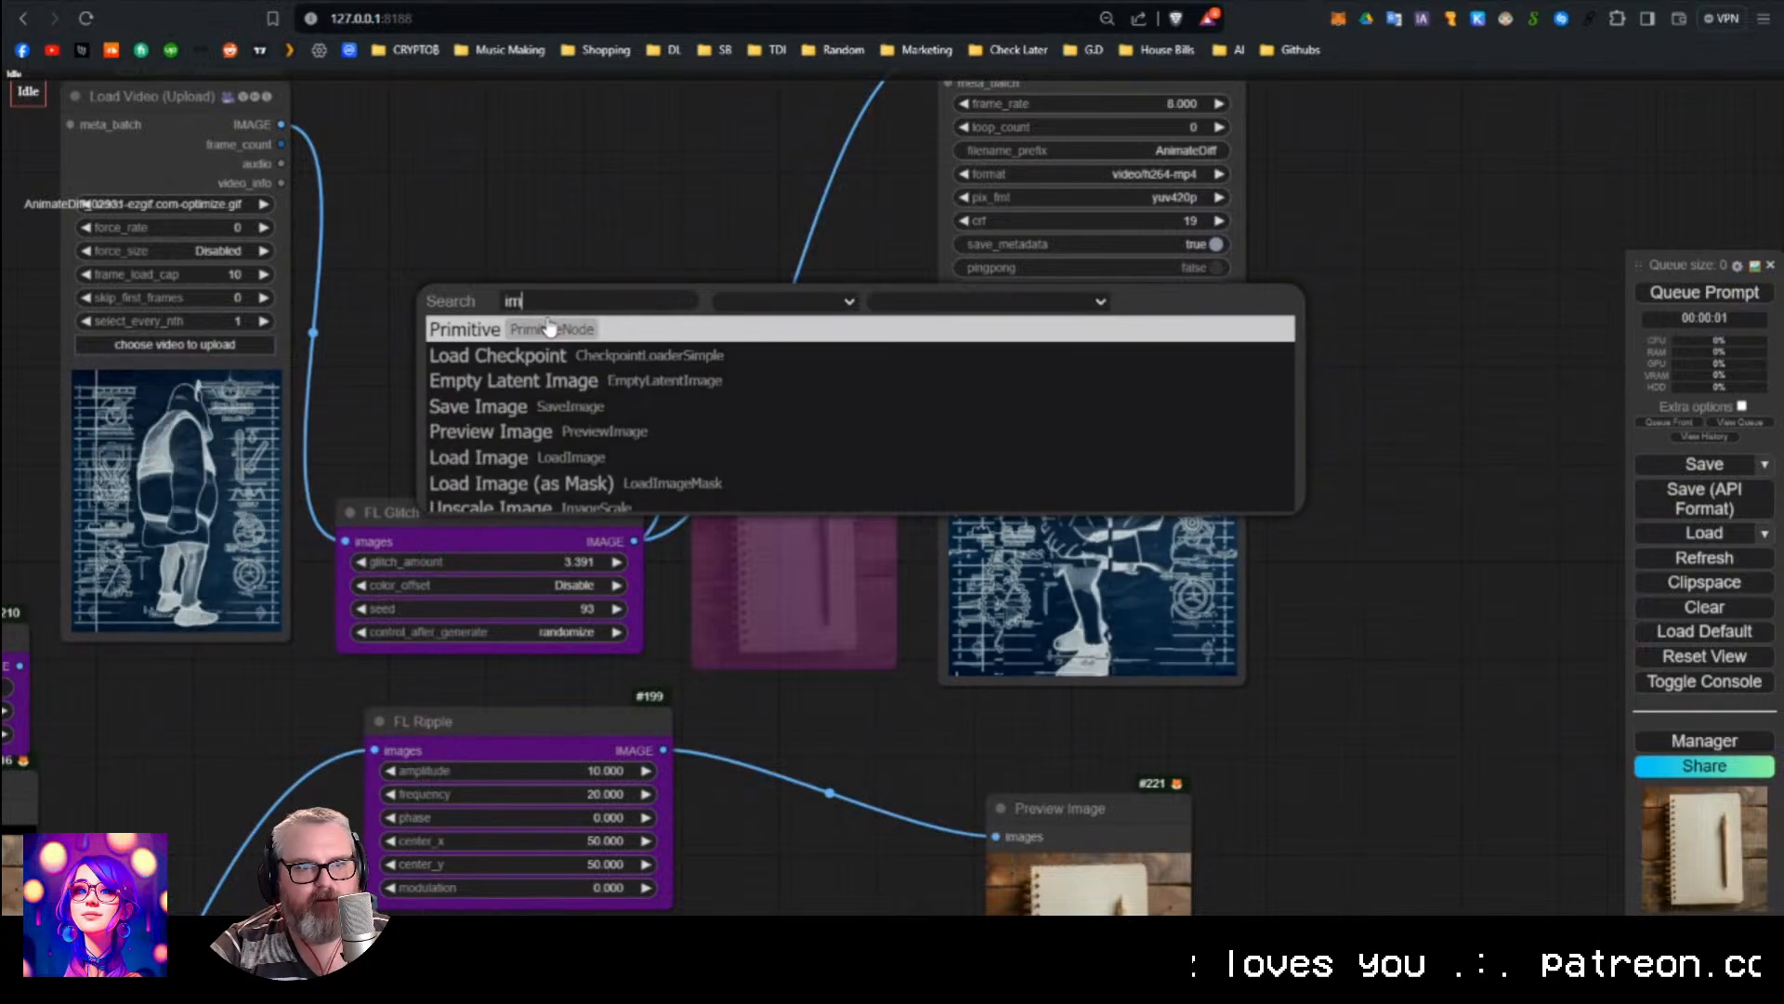
{"action": "type", "text": "age bvad"}
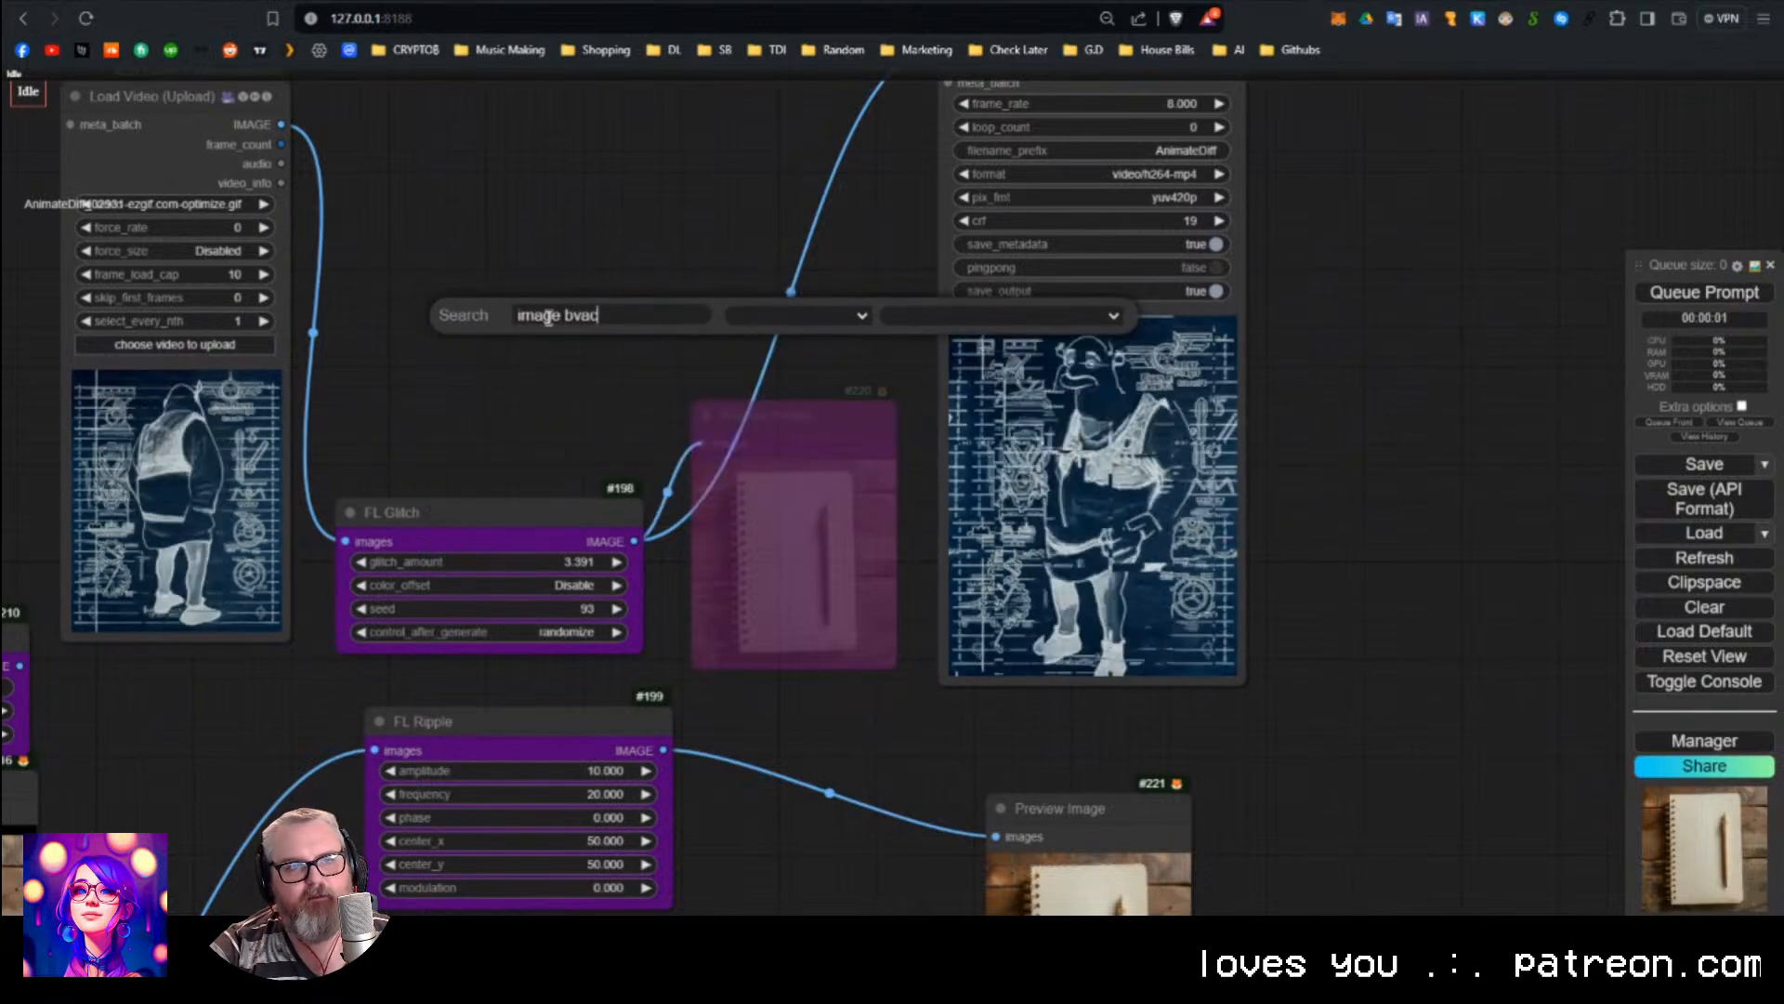
{"action": "key", "text": "BackSpace"}
{"action": "key", "text": "BackSpace"}
{"action": "key", "text": "BackSpace"}
{"action": "type", "text": "atch"}
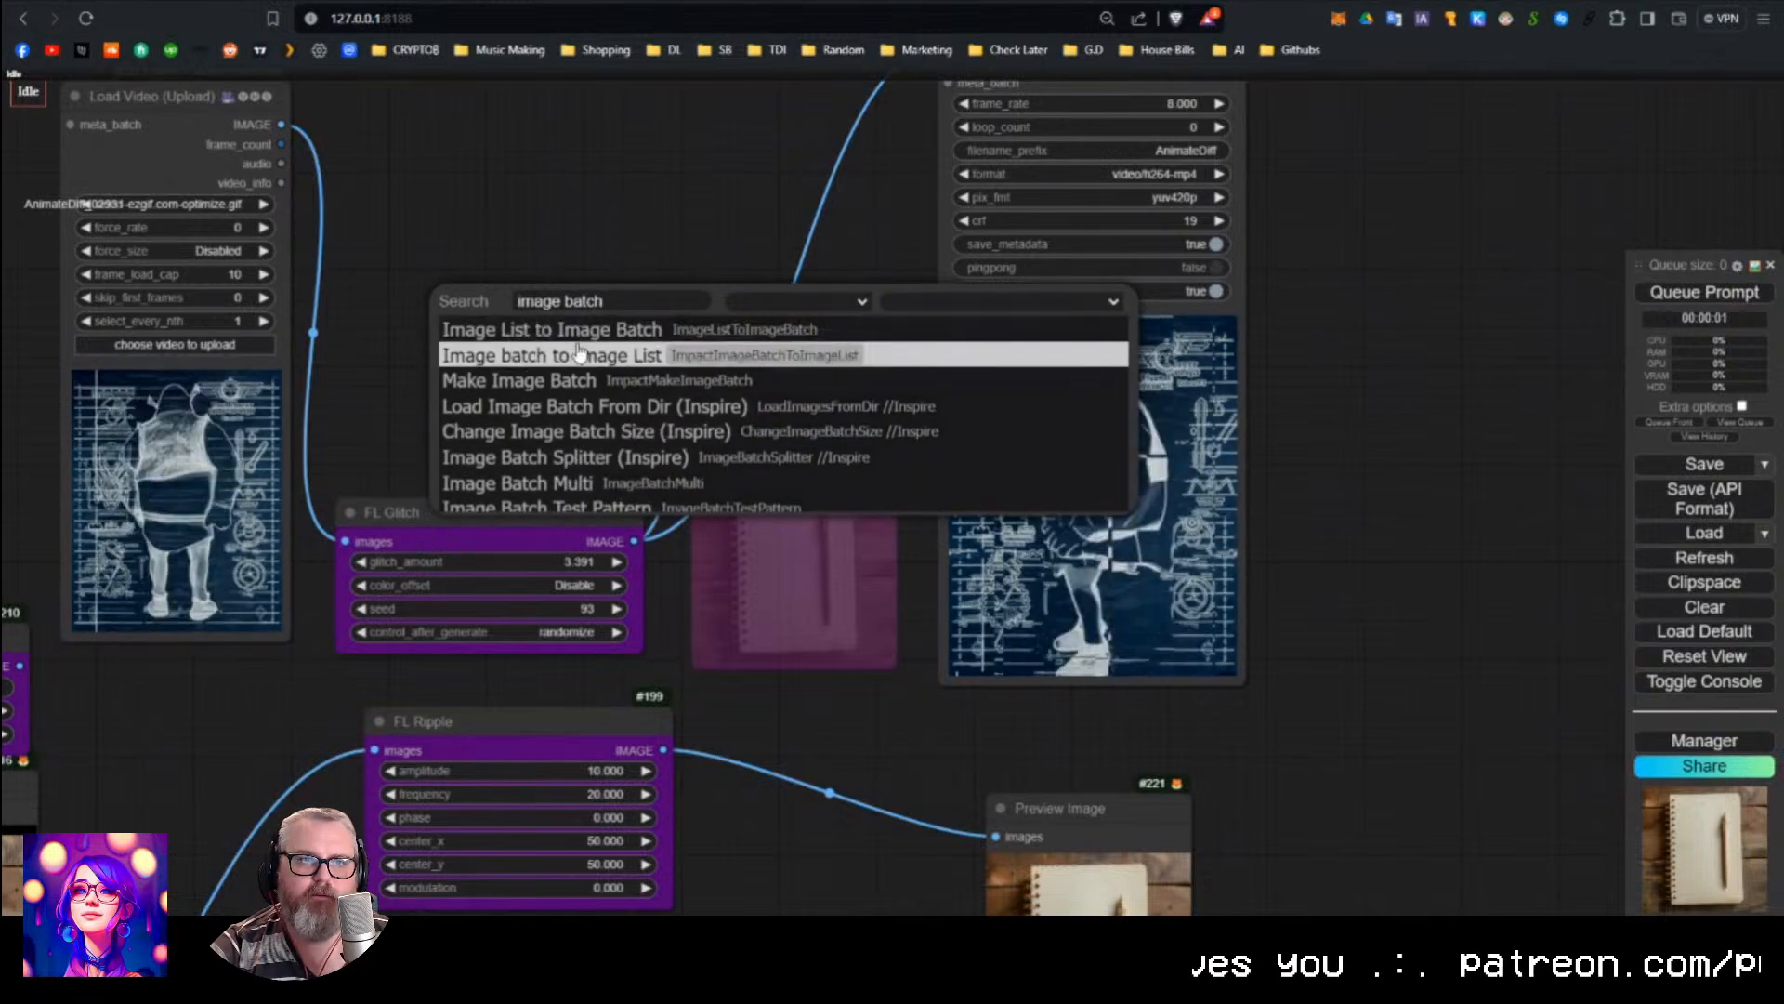
{"action": "left_click", "coordinate": [569, 356]}
{"action": "left_click_drag", "start_coordinate": [689, 309], "coordinate": [601, 287]}
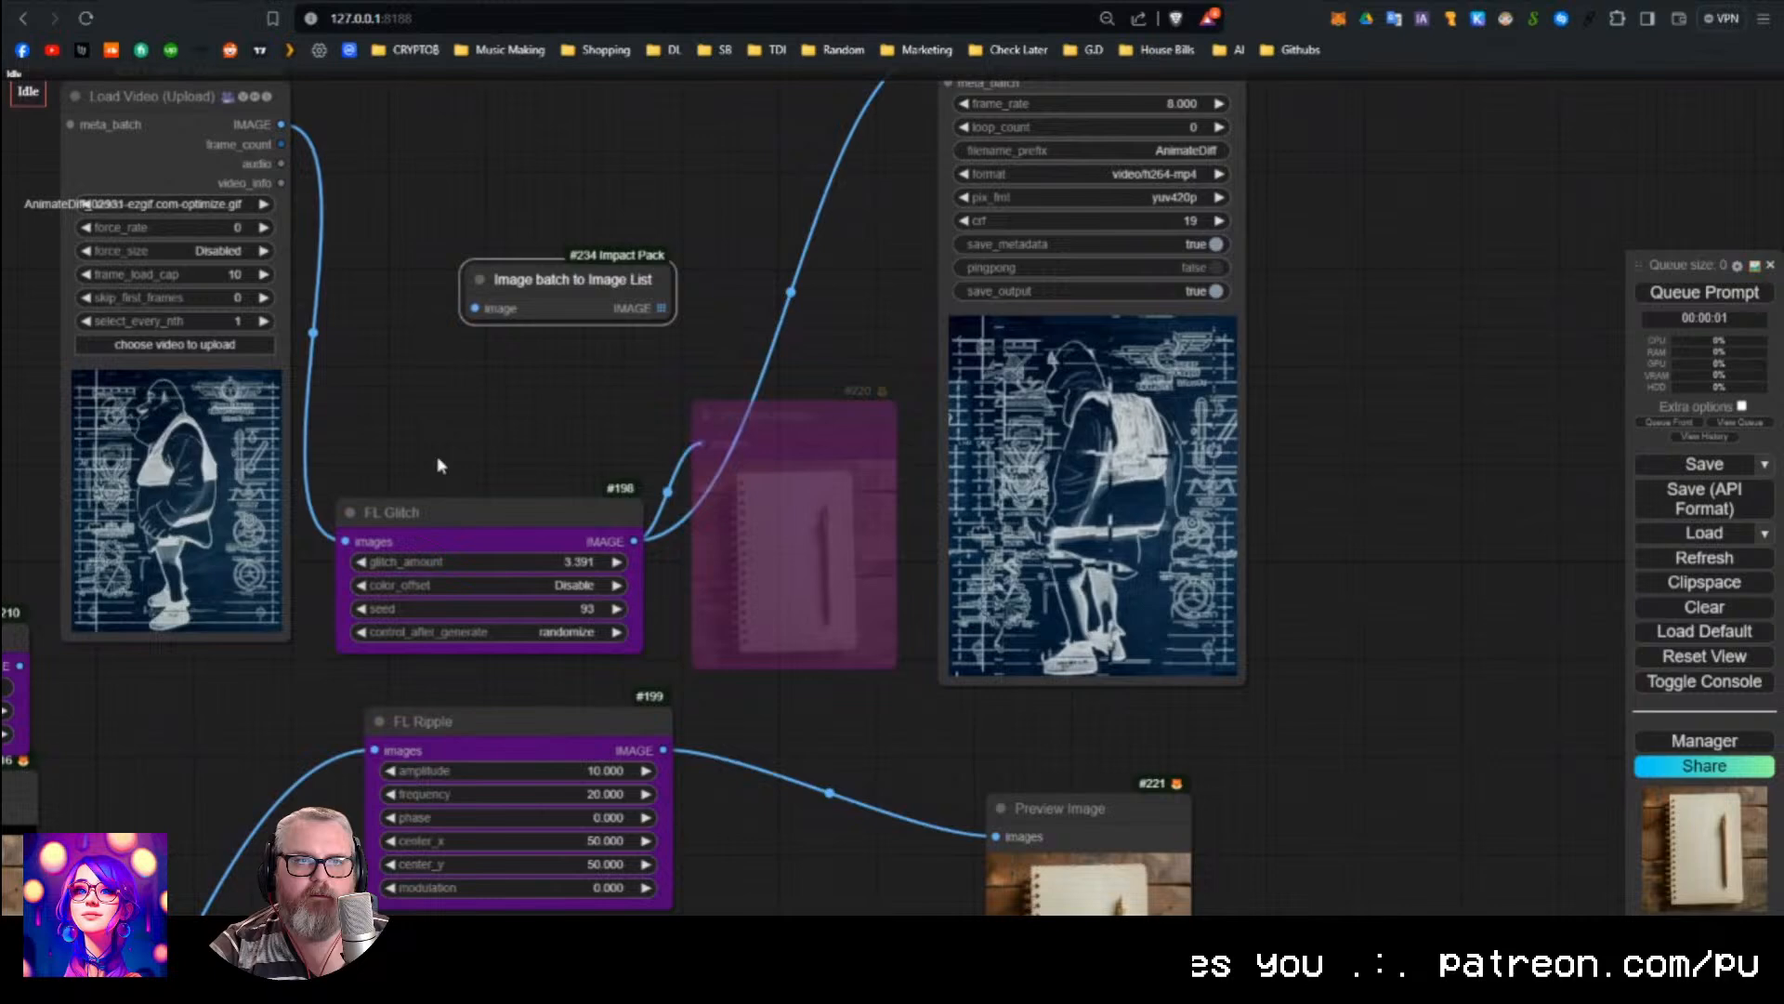
Add an Image List to Image Batch node near the Video Combine node.
{"action": "double_click", "coordinate": [702, 206]}
{"action": "type", "text": "image list to"}
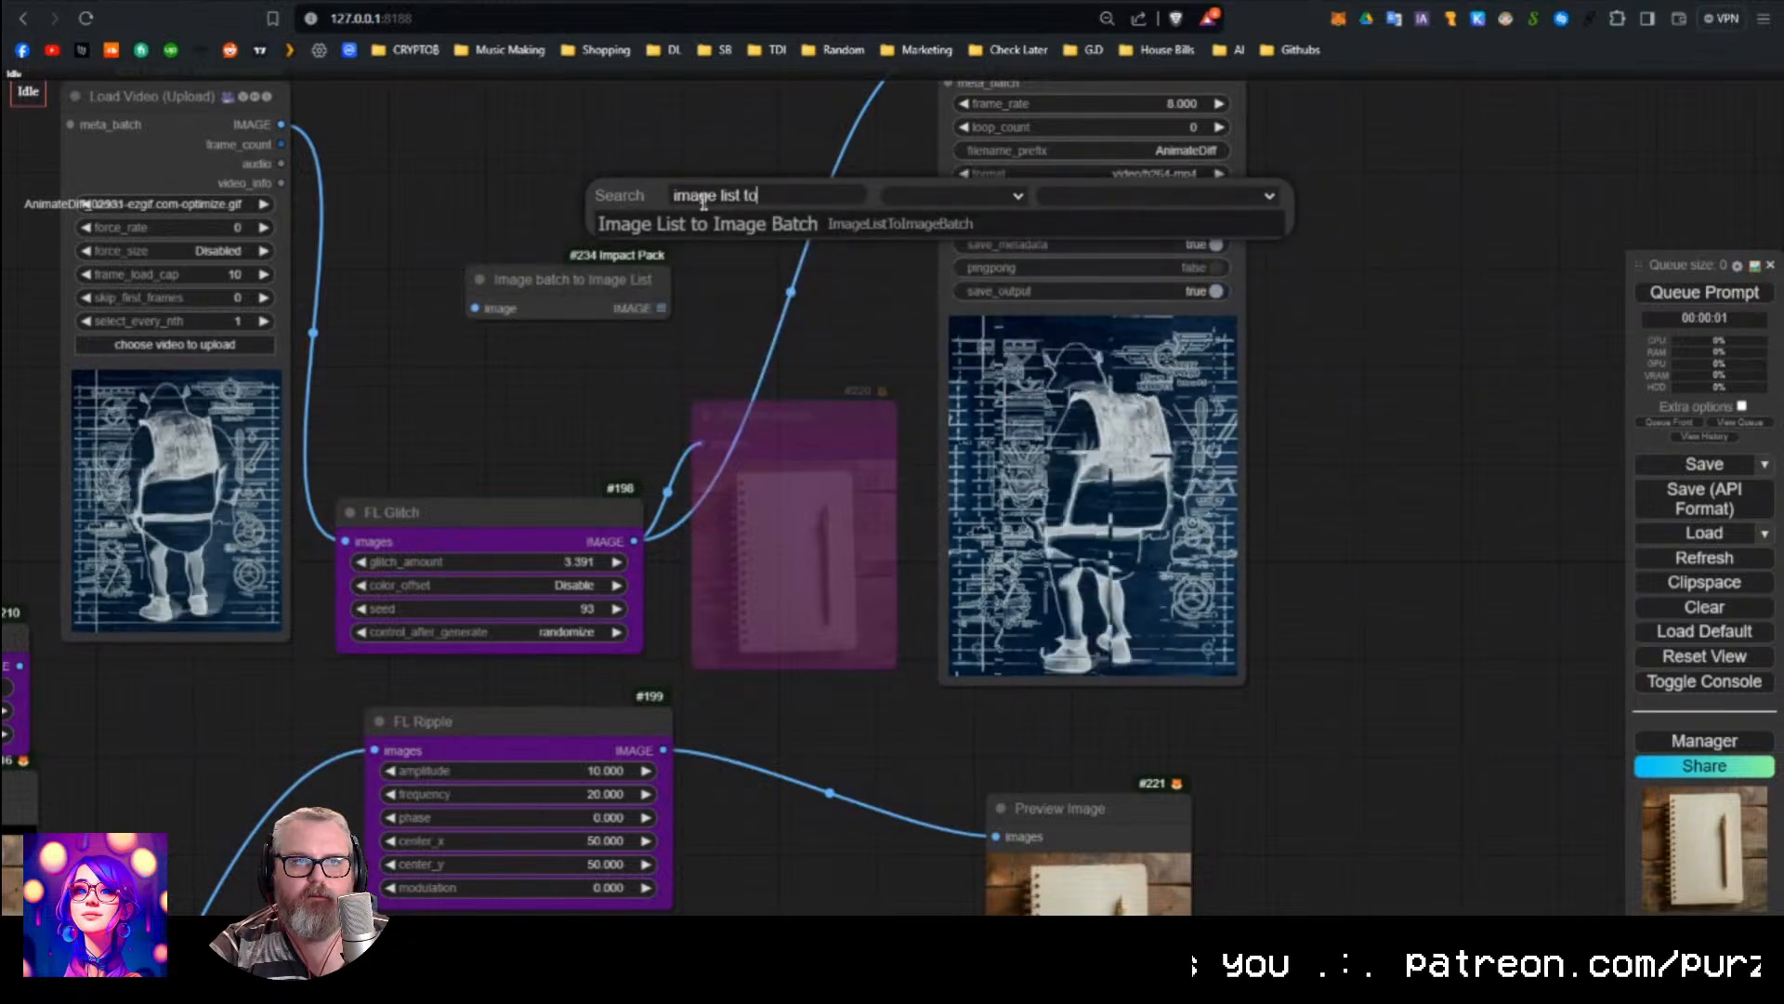
{"action": "left_click", "coordinate": [709, 230]}
Wire the Image batch to Image List node before FL Glitch and Image List to Image Batch between FL Glitch and Video Combine, and queue the prompt.
{"action": "left_click_drag", "start_coordinate": [577, 277], "coordinate": [549, 531]}
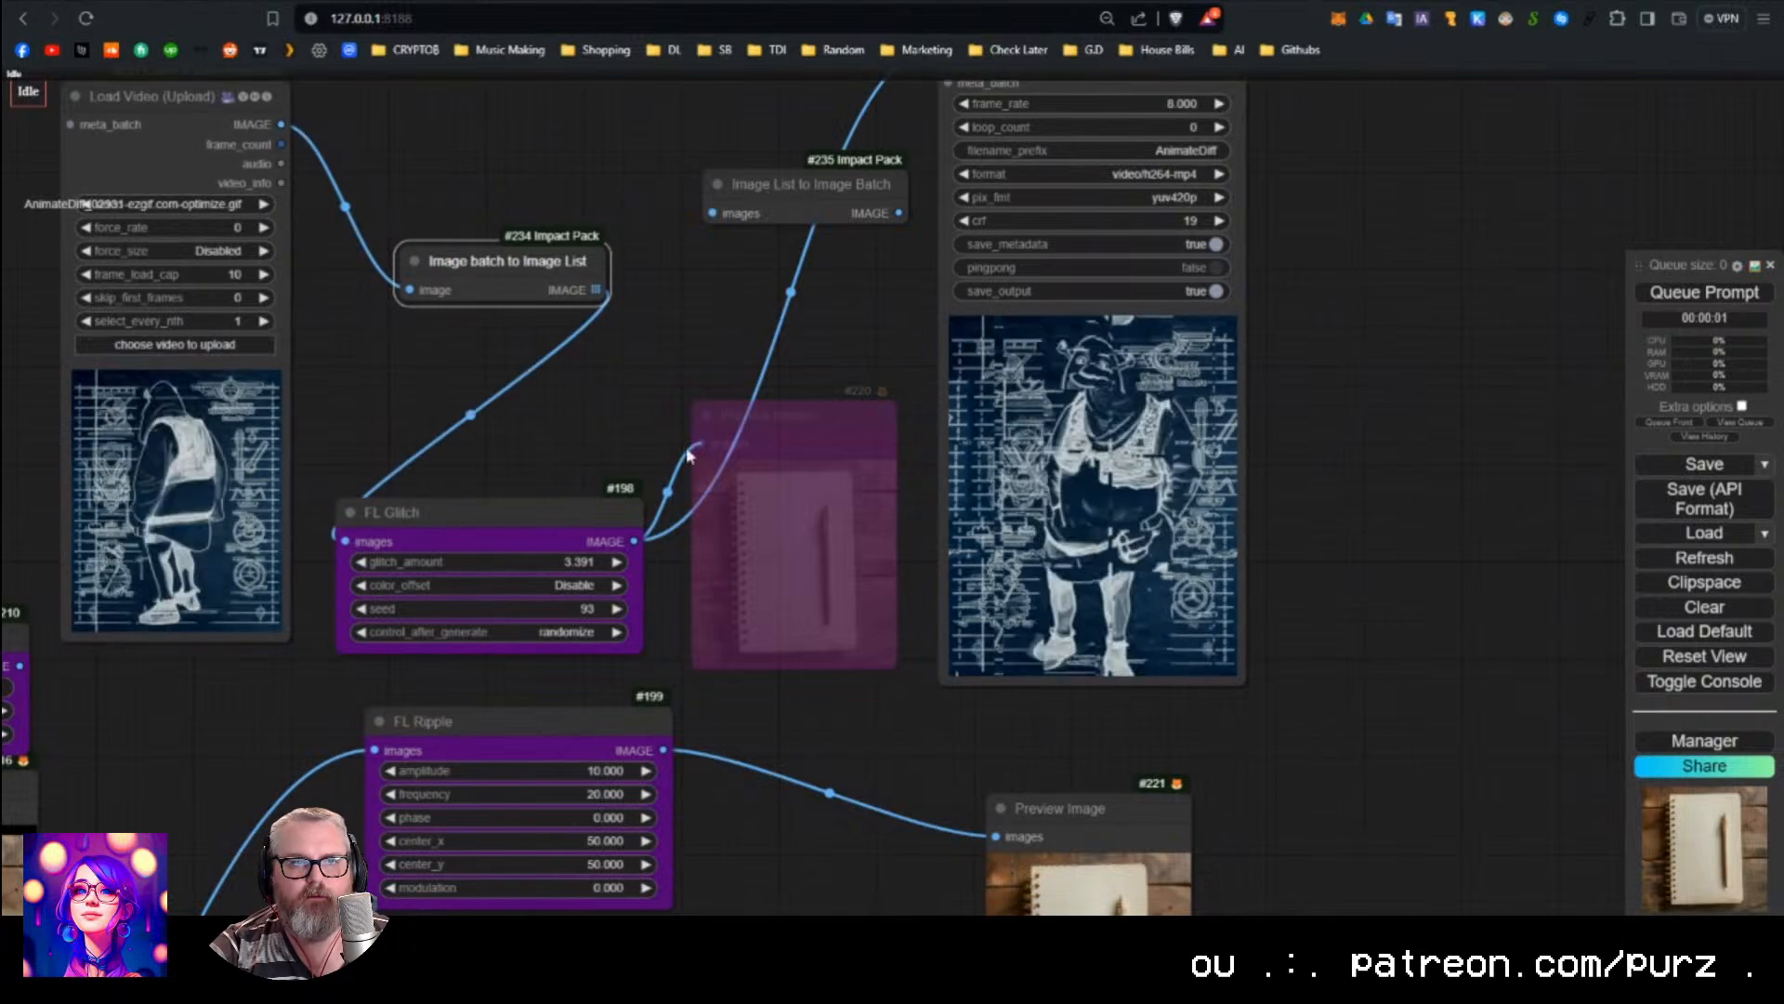
{"action": "left_click_drag", "start_coordinate": [788, 206], "coordinate": [790, 202]}
{"action": "mouse_move", "coordinate": [849, 164]}
{"action": "left_mouse_down"}
{"action": "mouse_move", "coordinate": [770, 266]}
{"action": "mouse_move", "coordinate": [868, 145]}
{"action": "left_mouse_up"}
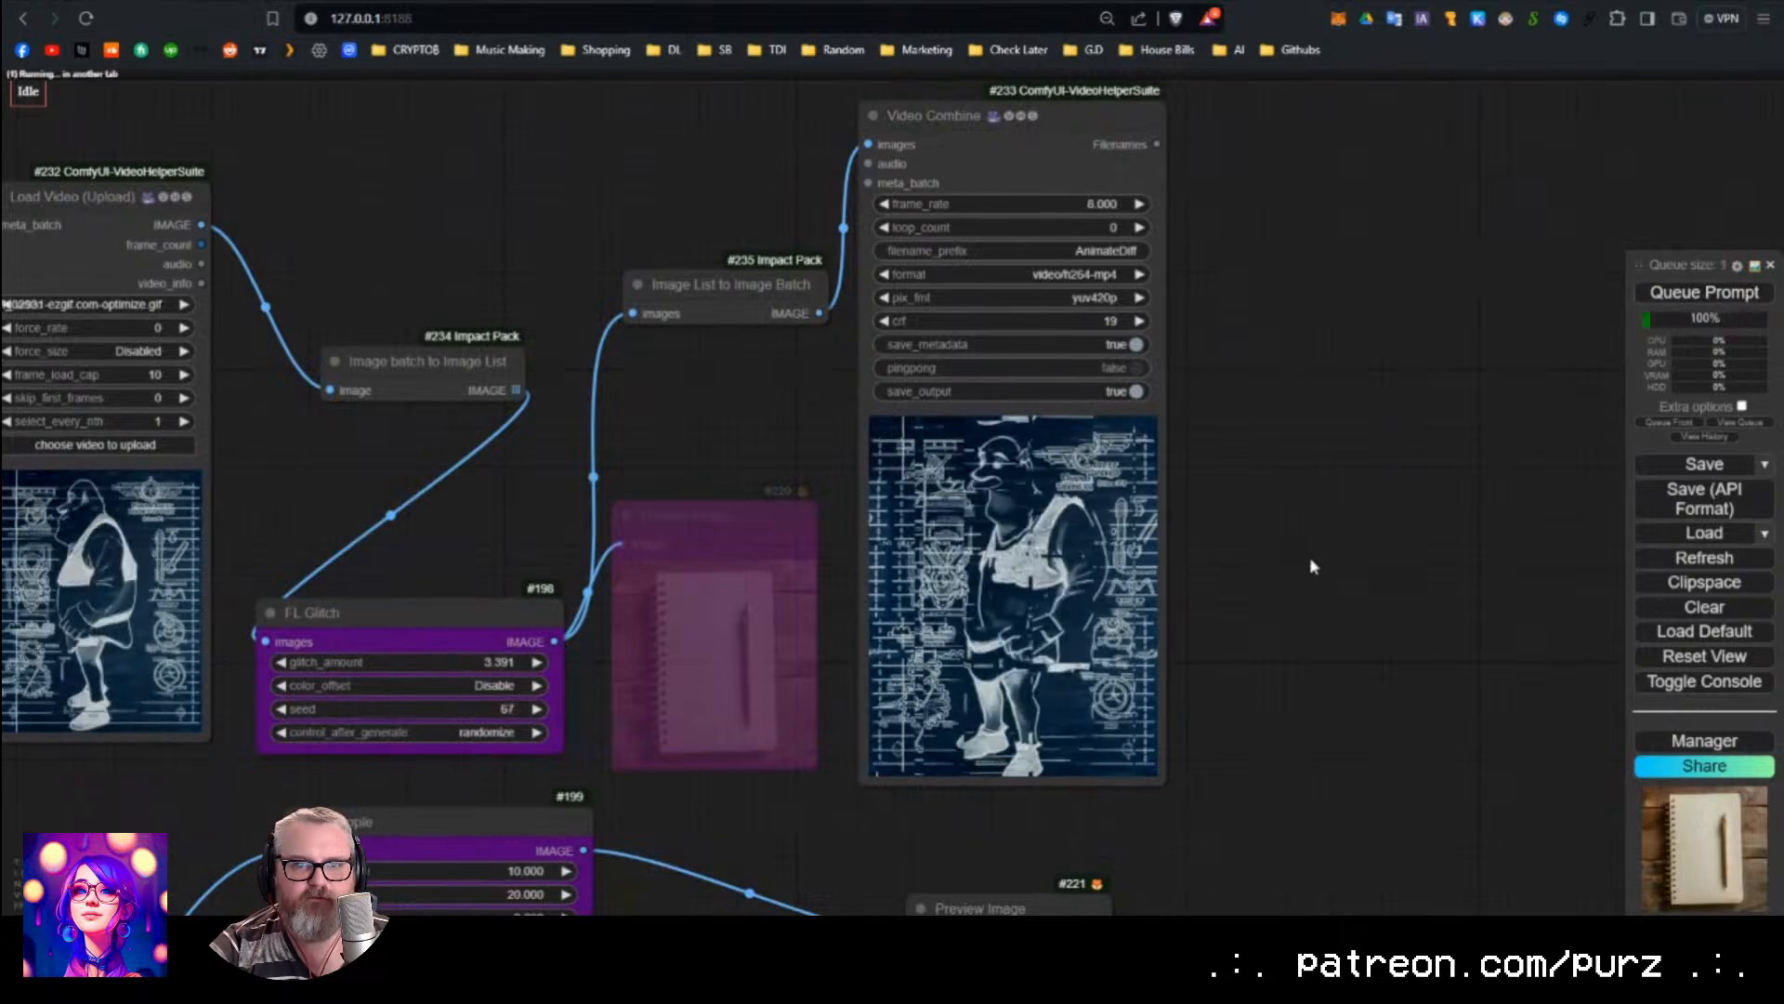
{"action": "left_click_drag", "start_coordinate": [1360, 474], "coordinate": [1350, 440]}
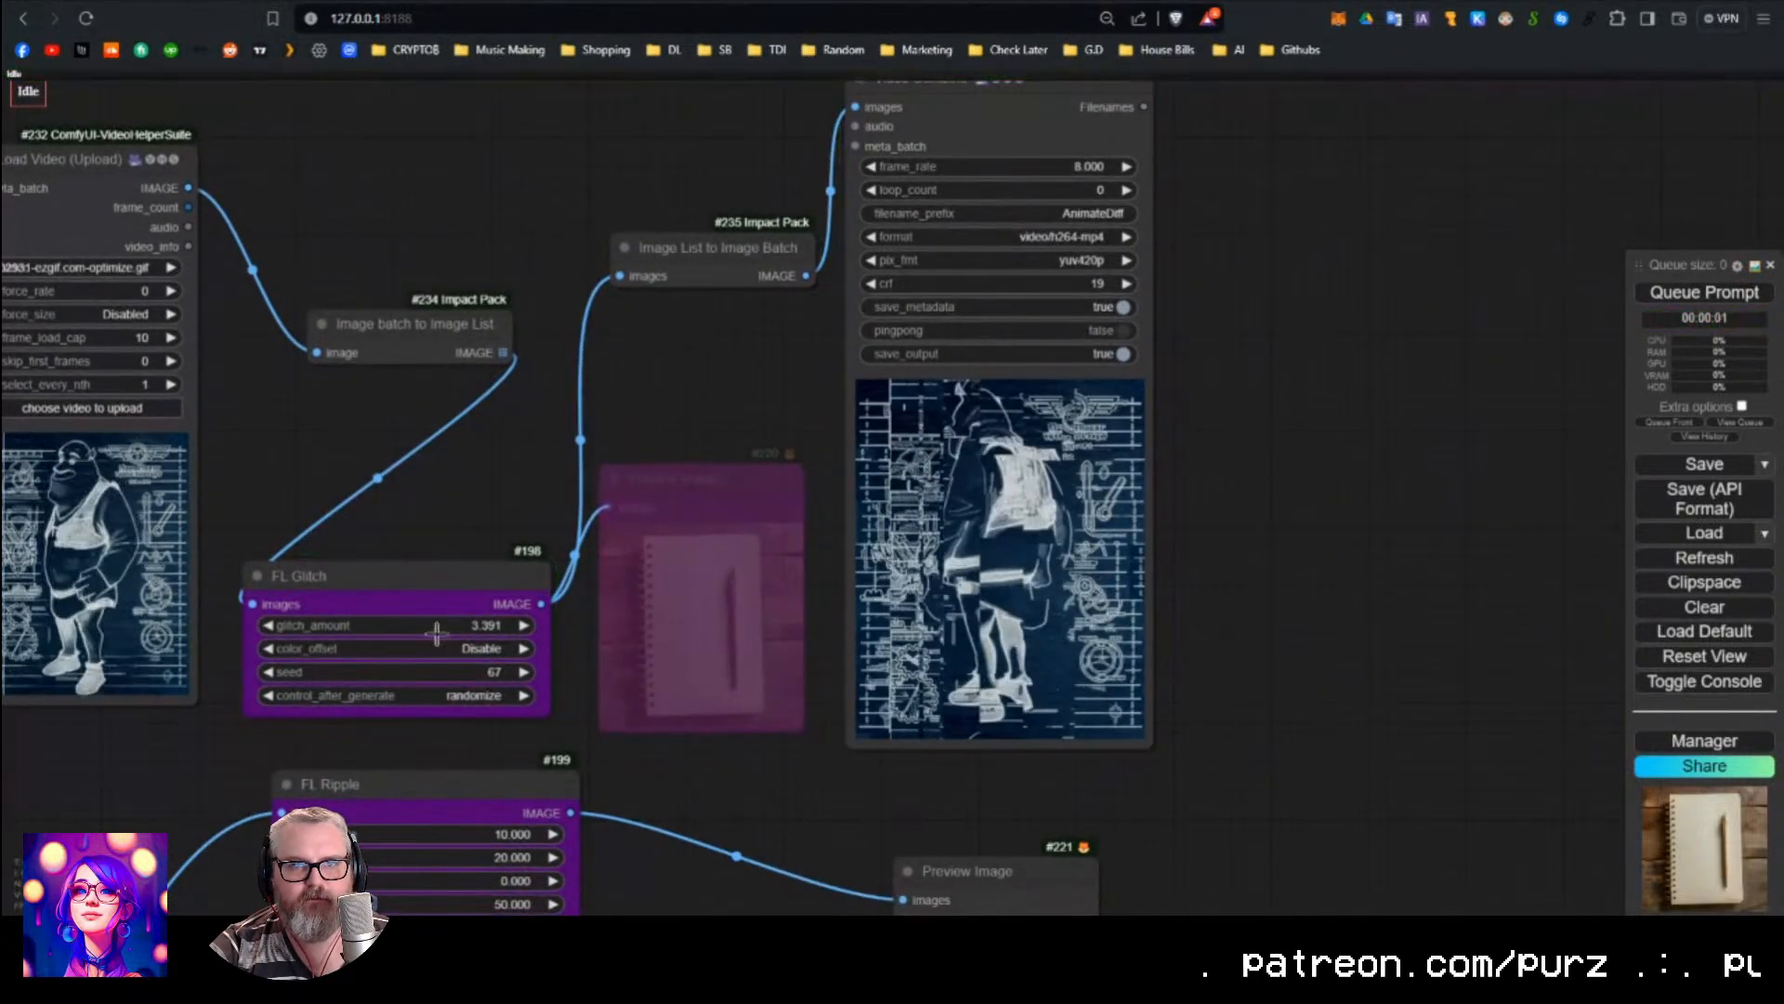
Set FL Glitch's glitch_amount to 4.667, queue the prompt and examine the resulting video.
{"action": "left_click_drag", "start_coordinate": [436, 633], "coordinate": [596, 628]}
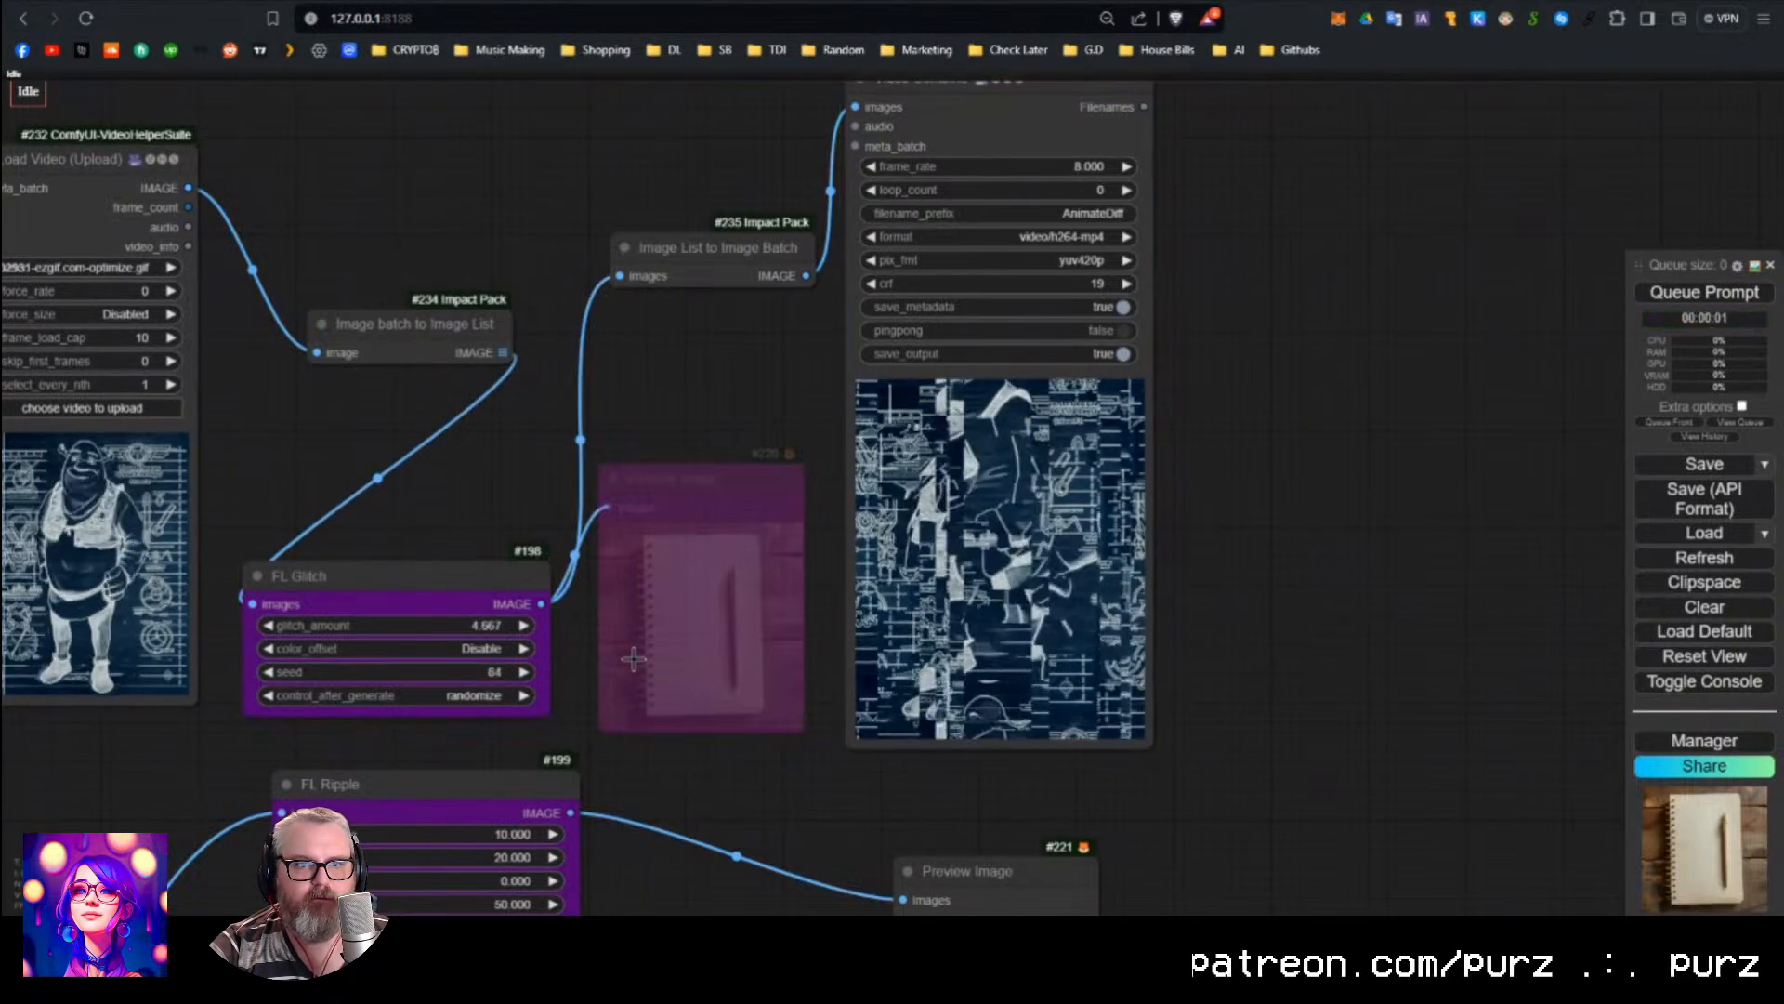
{"action": "scroll", "coordinate": [987, 534], "scroll_direction": "up", "scroll_amount": 10}
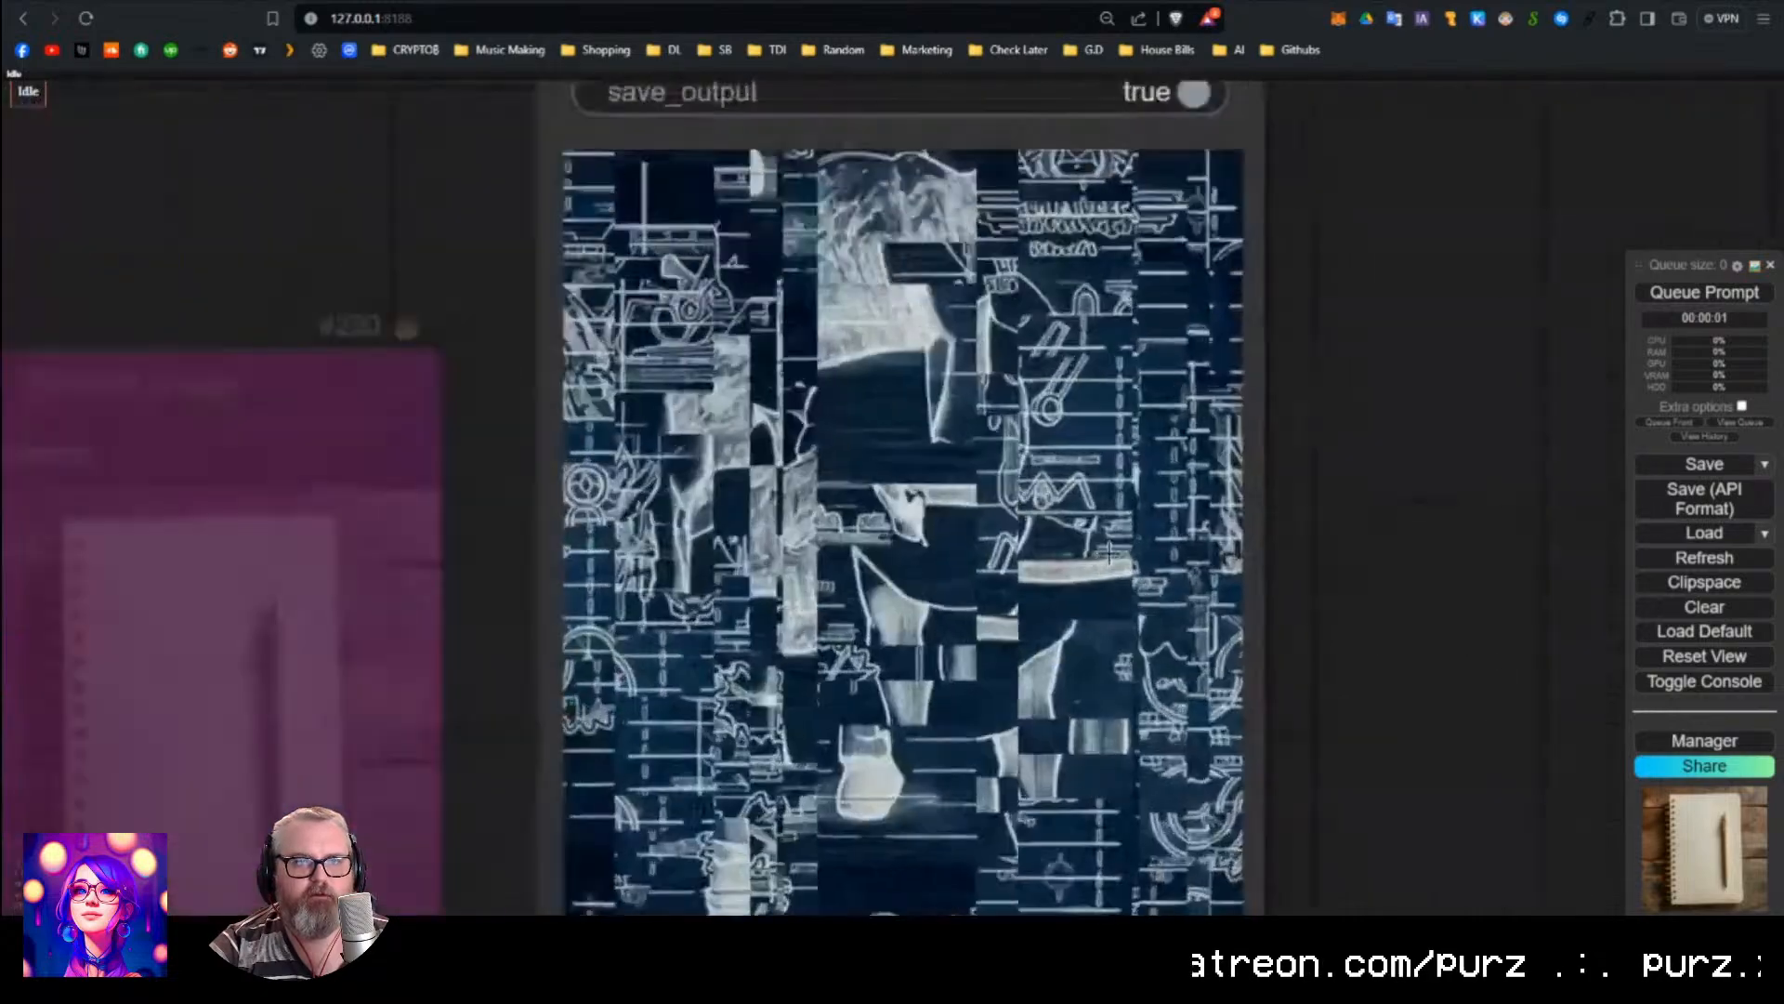
{"action": "scroll", "coordinate": [986, 533], "scroll_direction": "down", "scroll_amount": 8}
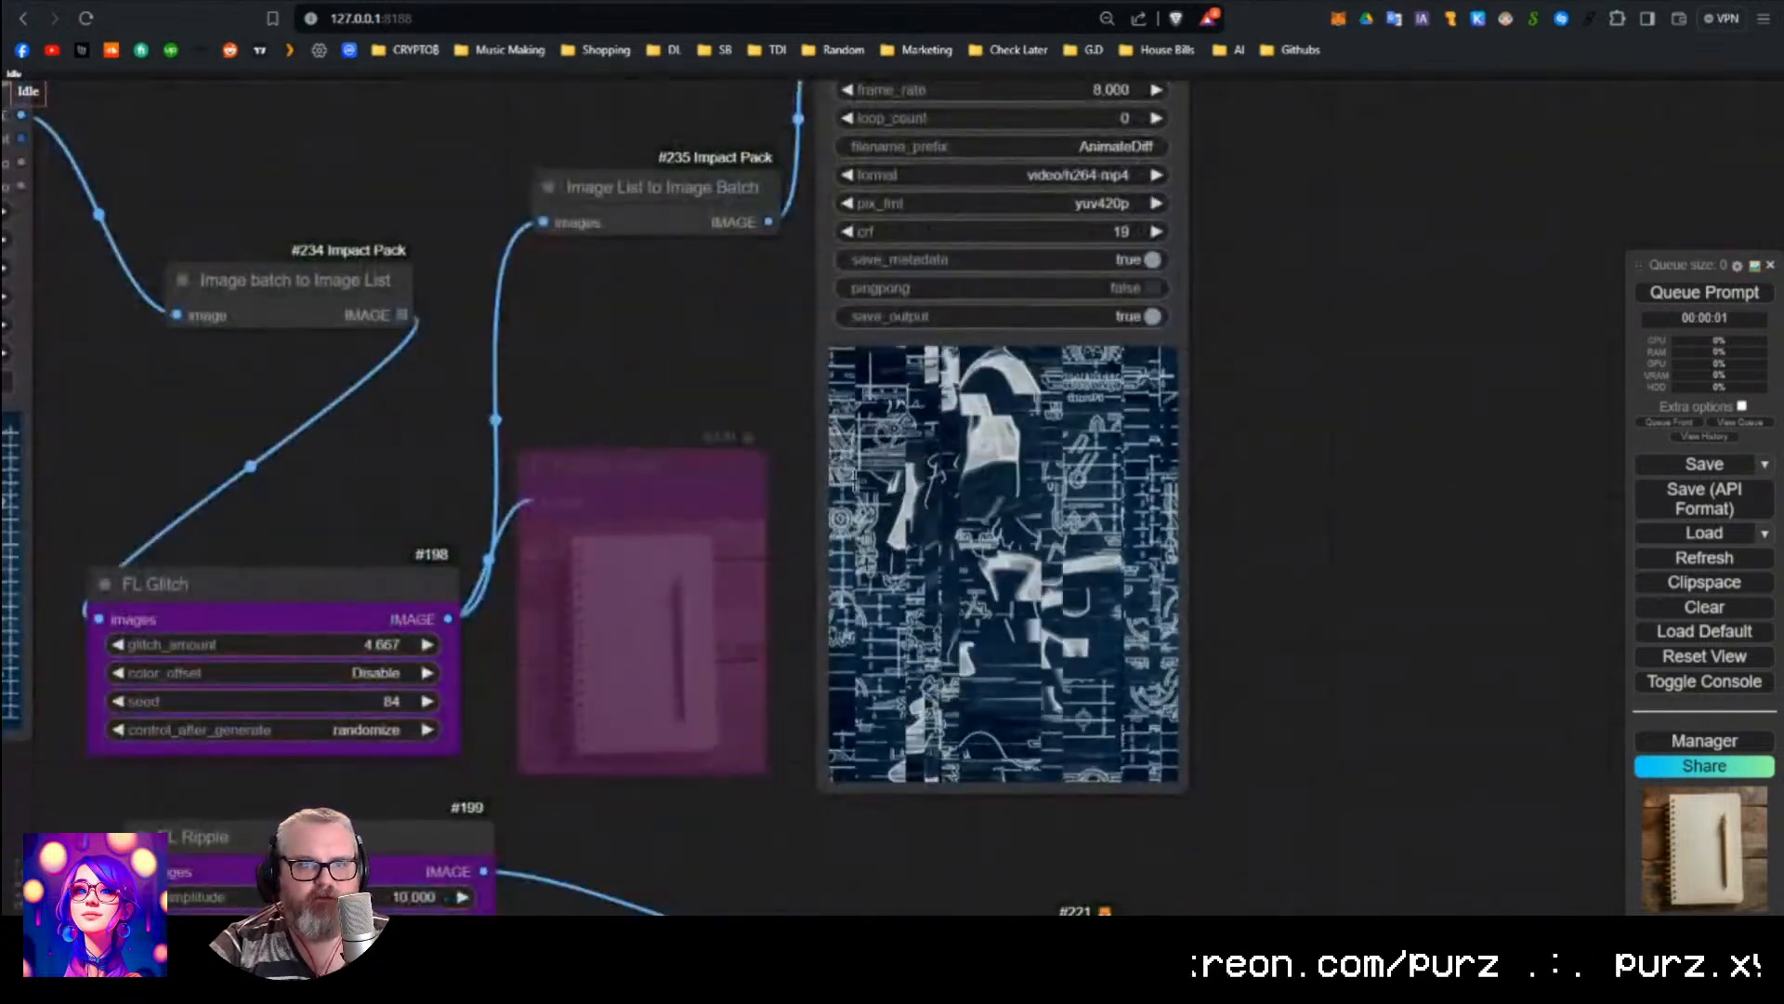
{"action": "scroll", "coordinate": [812, 389], "scroll_direction": "down", "scroll_amount": 1}
{"action": "left_click_drag", "start_coordinate": [812, 388], "coordinate": [1127, 433]}
{"action": "left_click_drag", "start_coordinate": [556, 449], "coordinate": [335, 388]}
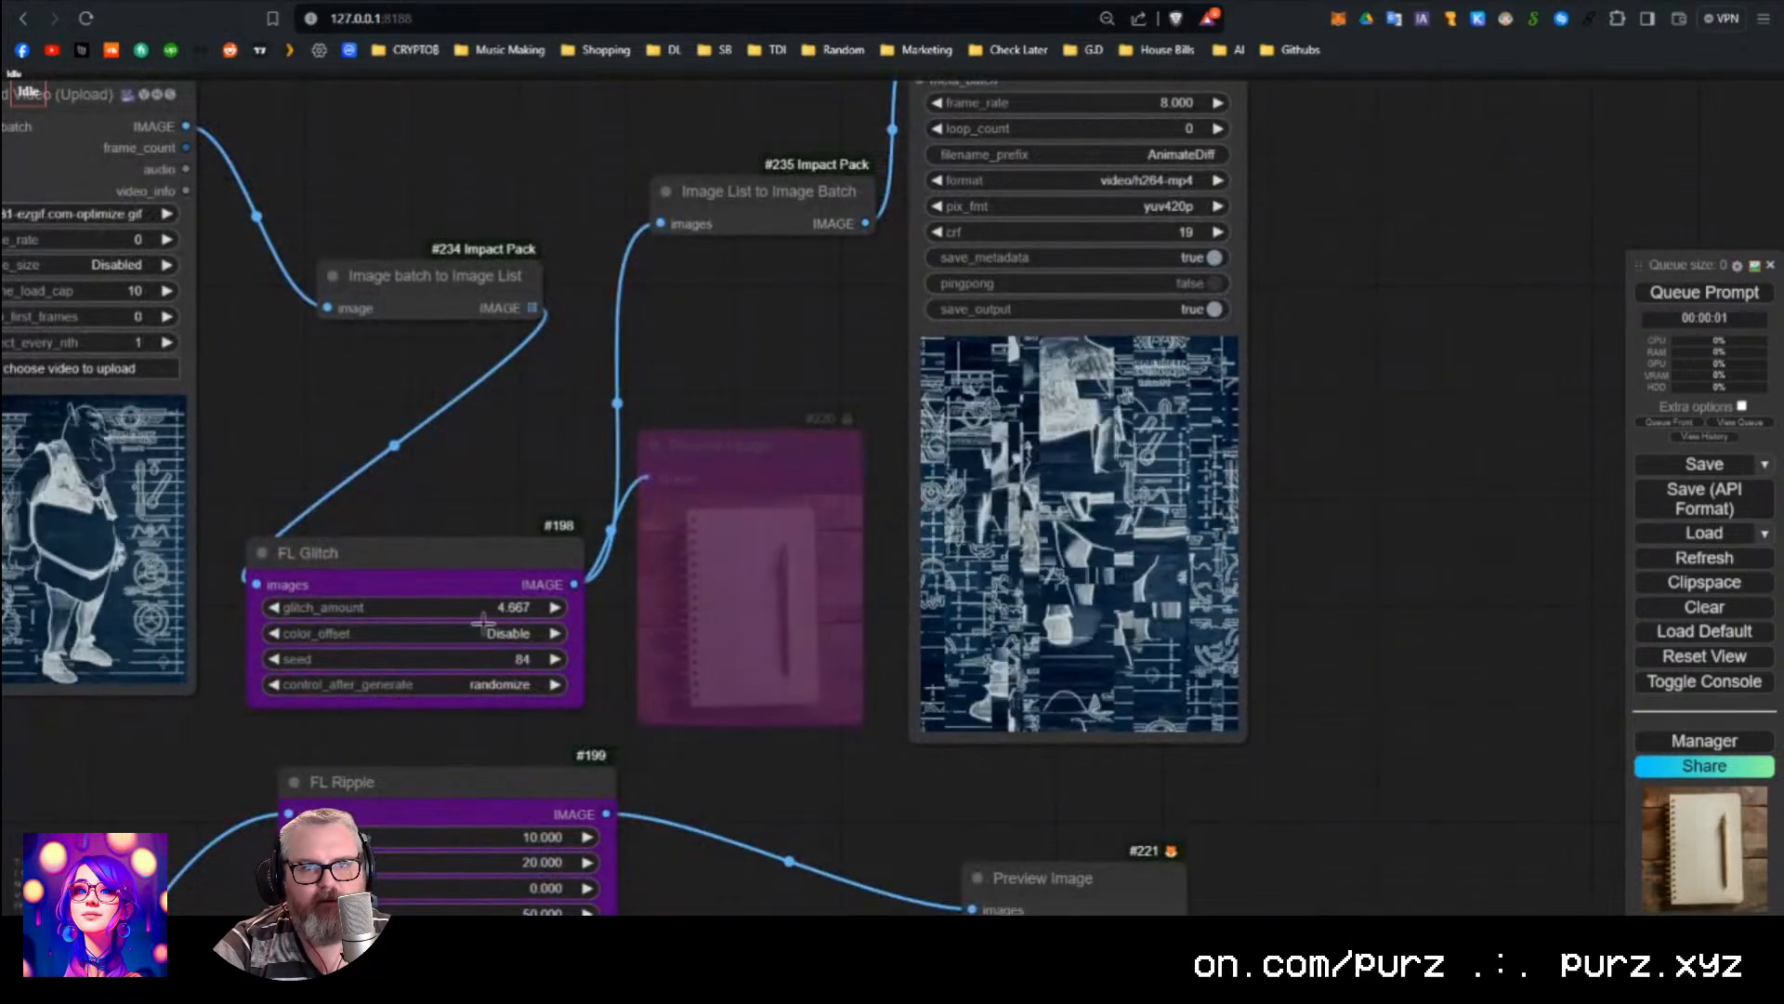
Set FL Glitch's control_after_generate to increment and queue the prompt.
{"action": "left_click", "coordinate": [511, 684]}
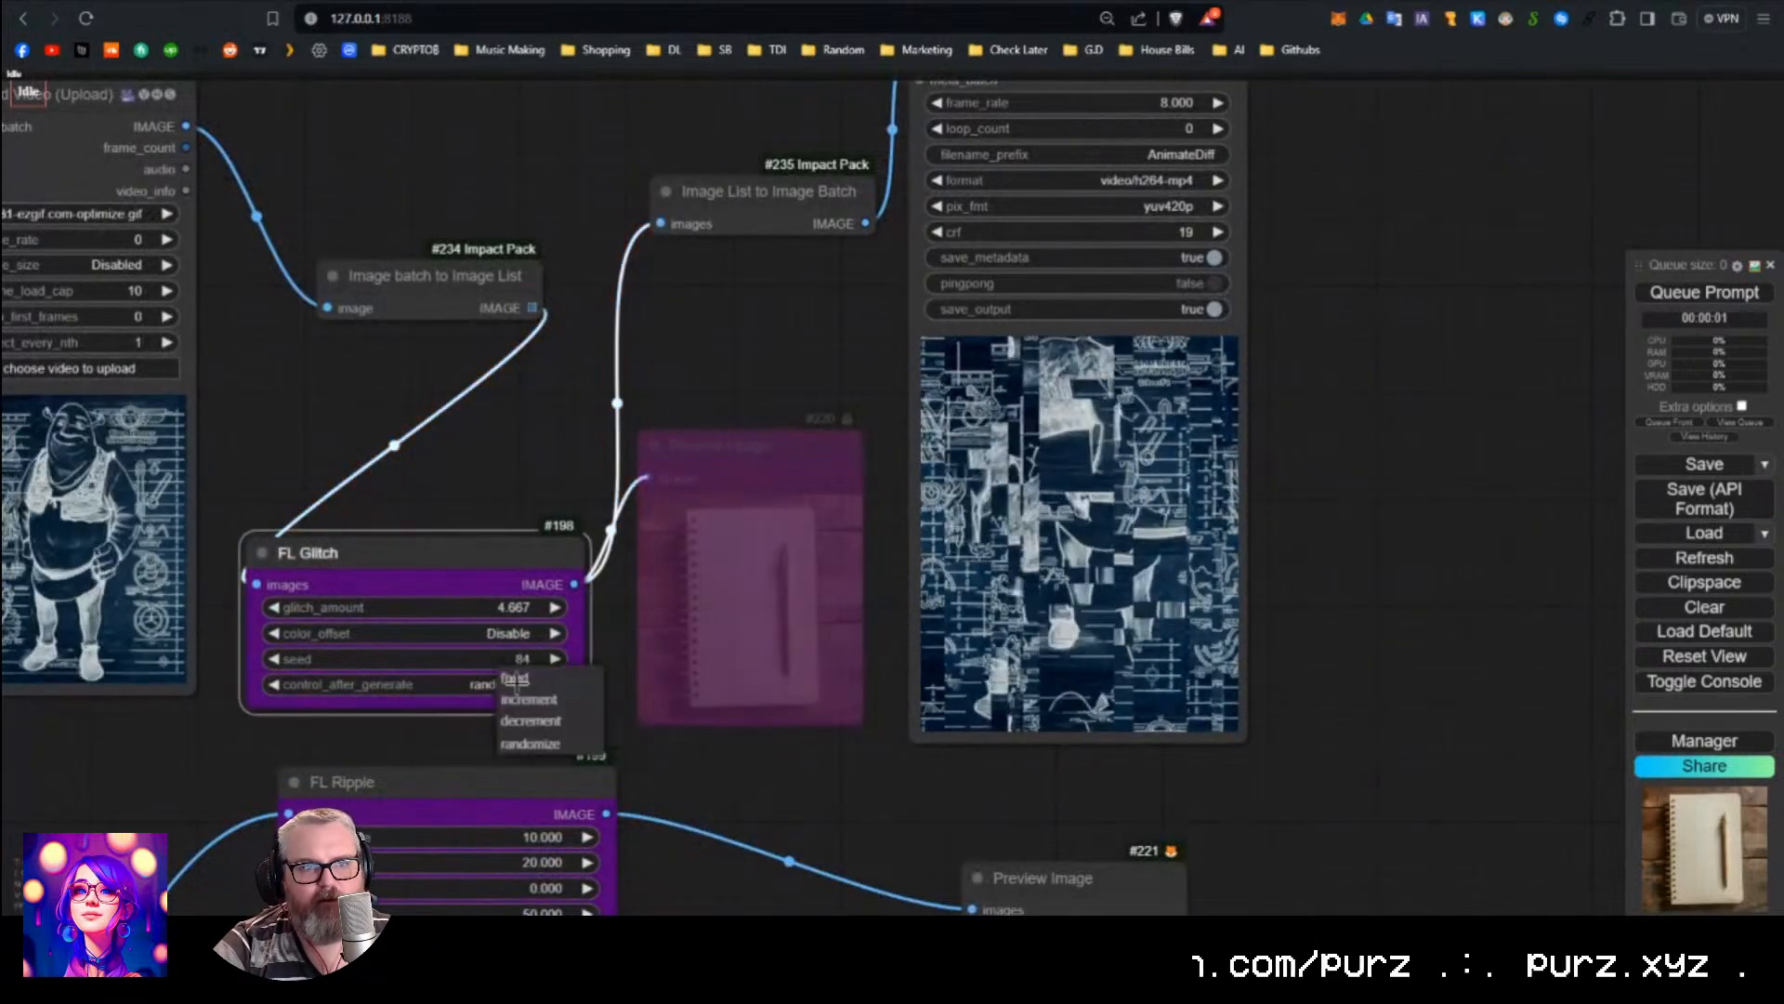
{"action": "left_click", "coordinate": [524, 486]}
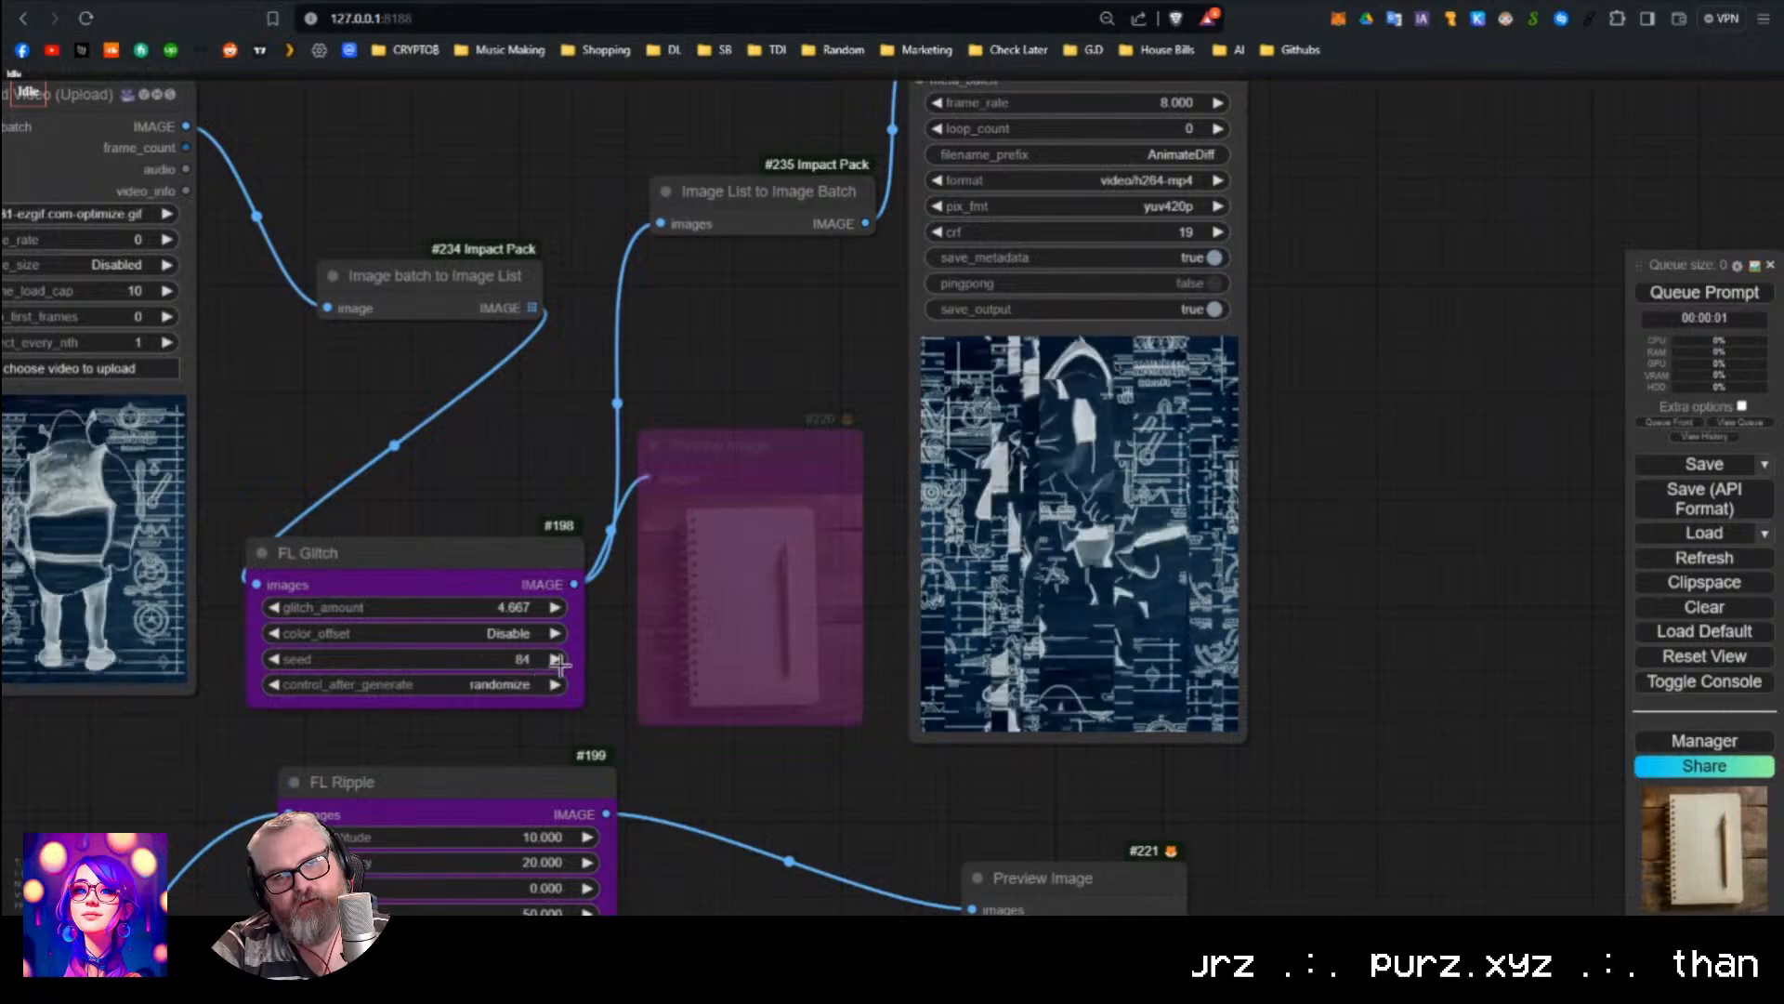
{"action": "left_click", "coordinate": [510, 685]}
{"action": "left_click", "coordinate": [528, 709]}
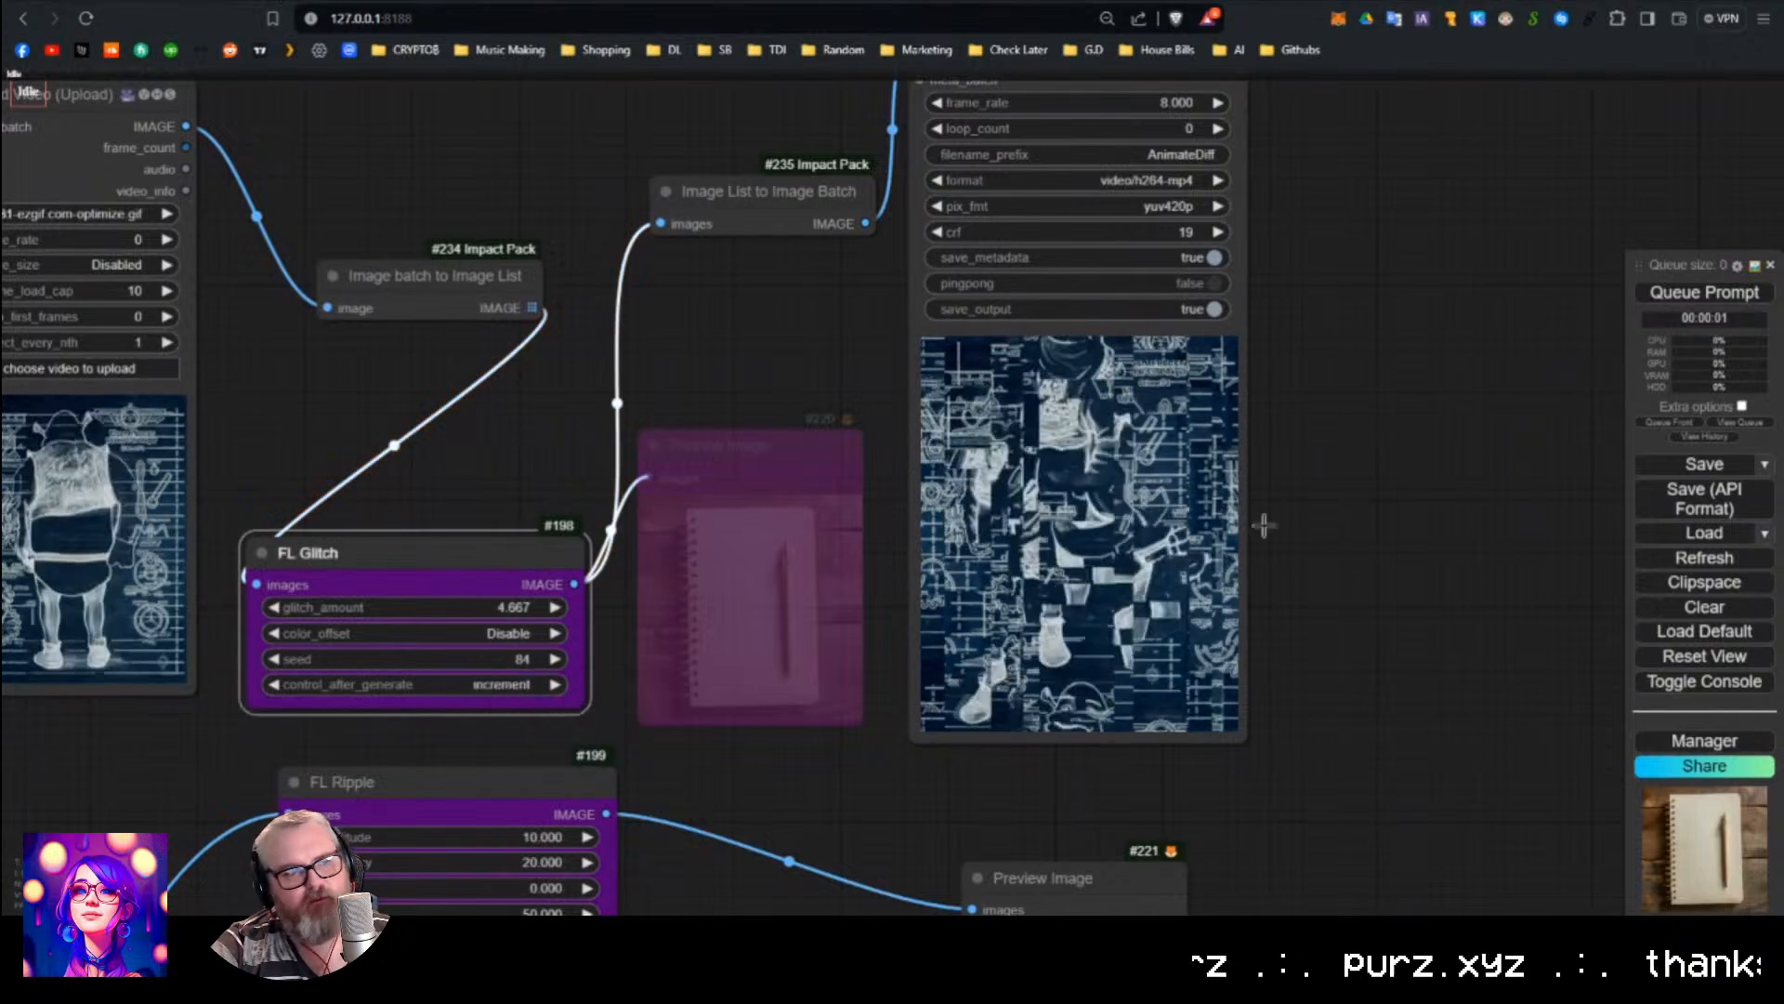
{"action": "left_click", "coordinate": [1710, 294]}
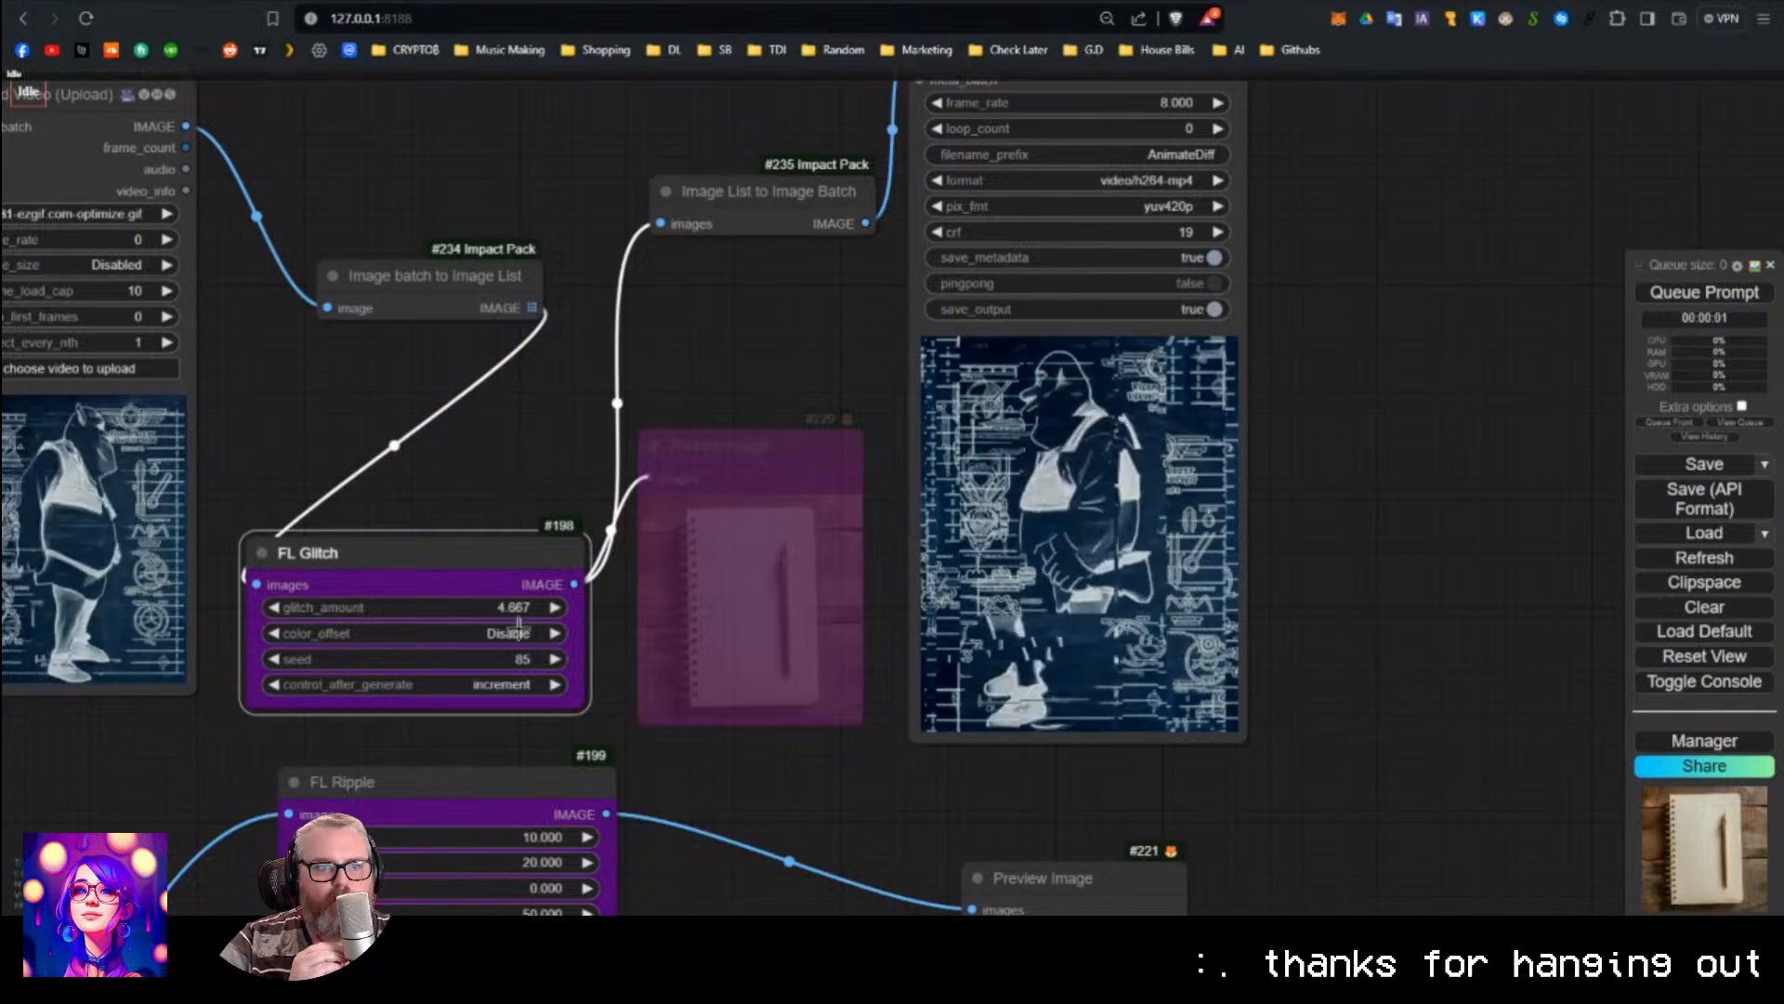
Set color_offset to Enable on the FL Glitch node, queue the prompt and inspect the rendered video.
{"action": "left_click", "coordinate": [557, 659]}
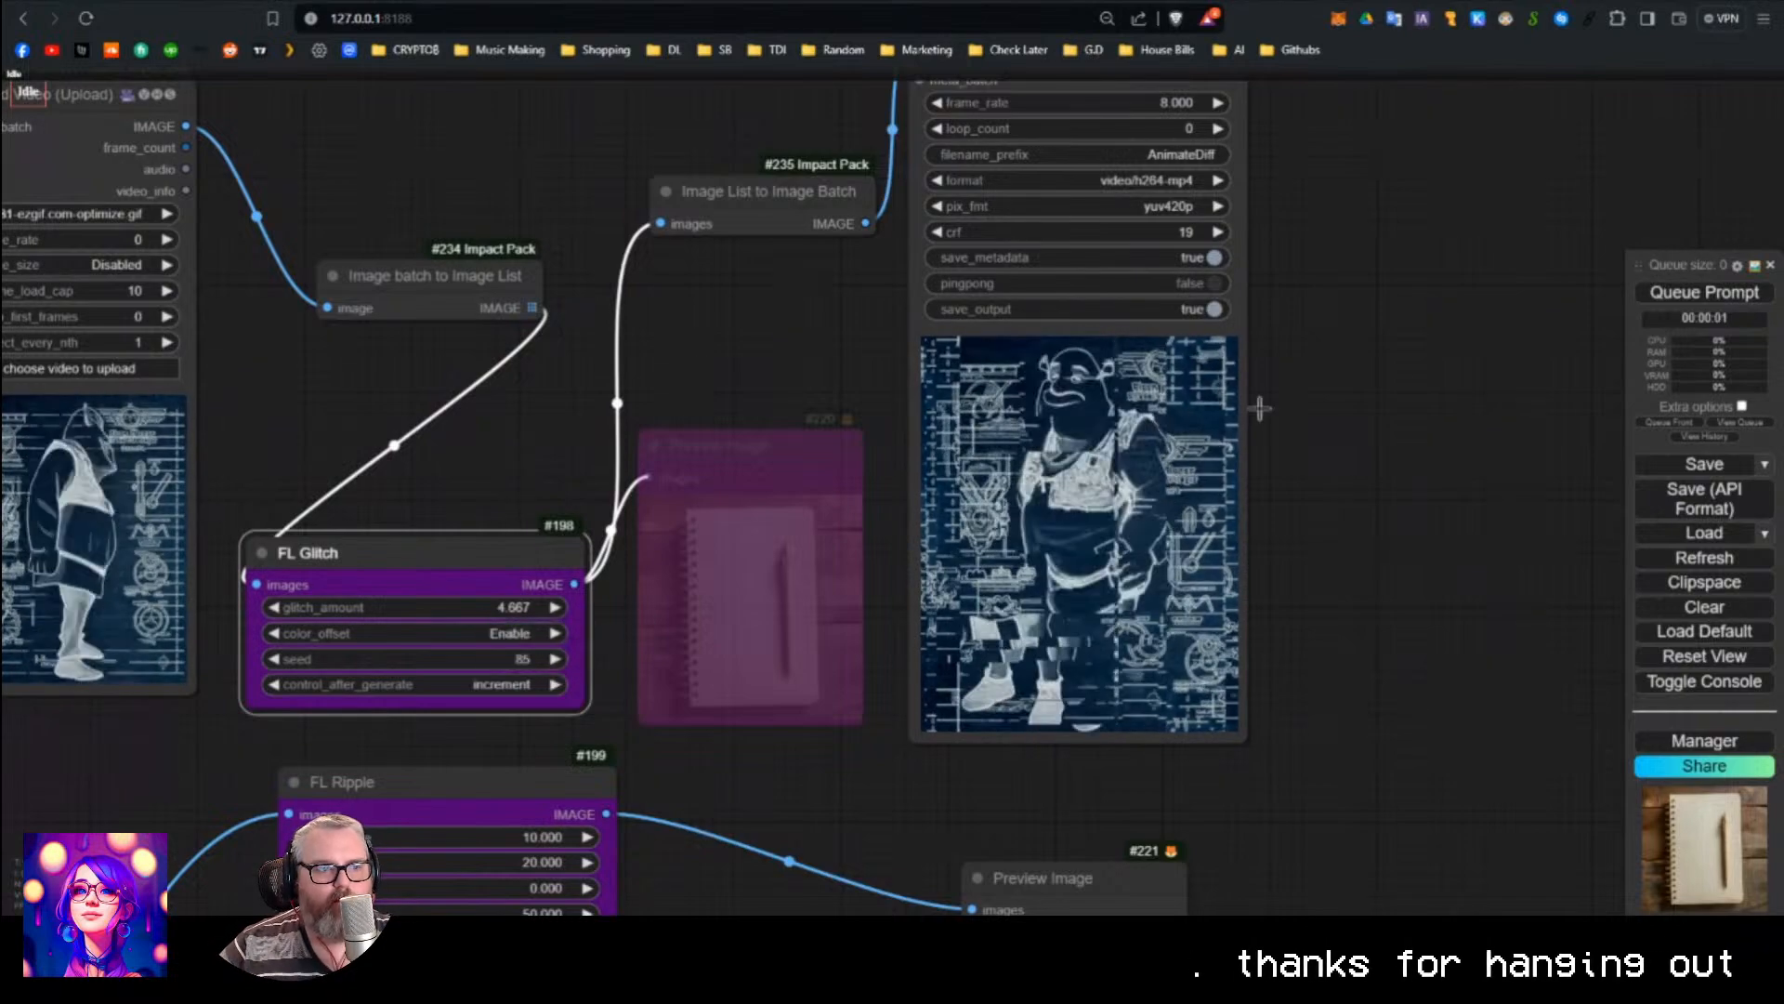
{"action": "key", "text": "ctrl+Return"}
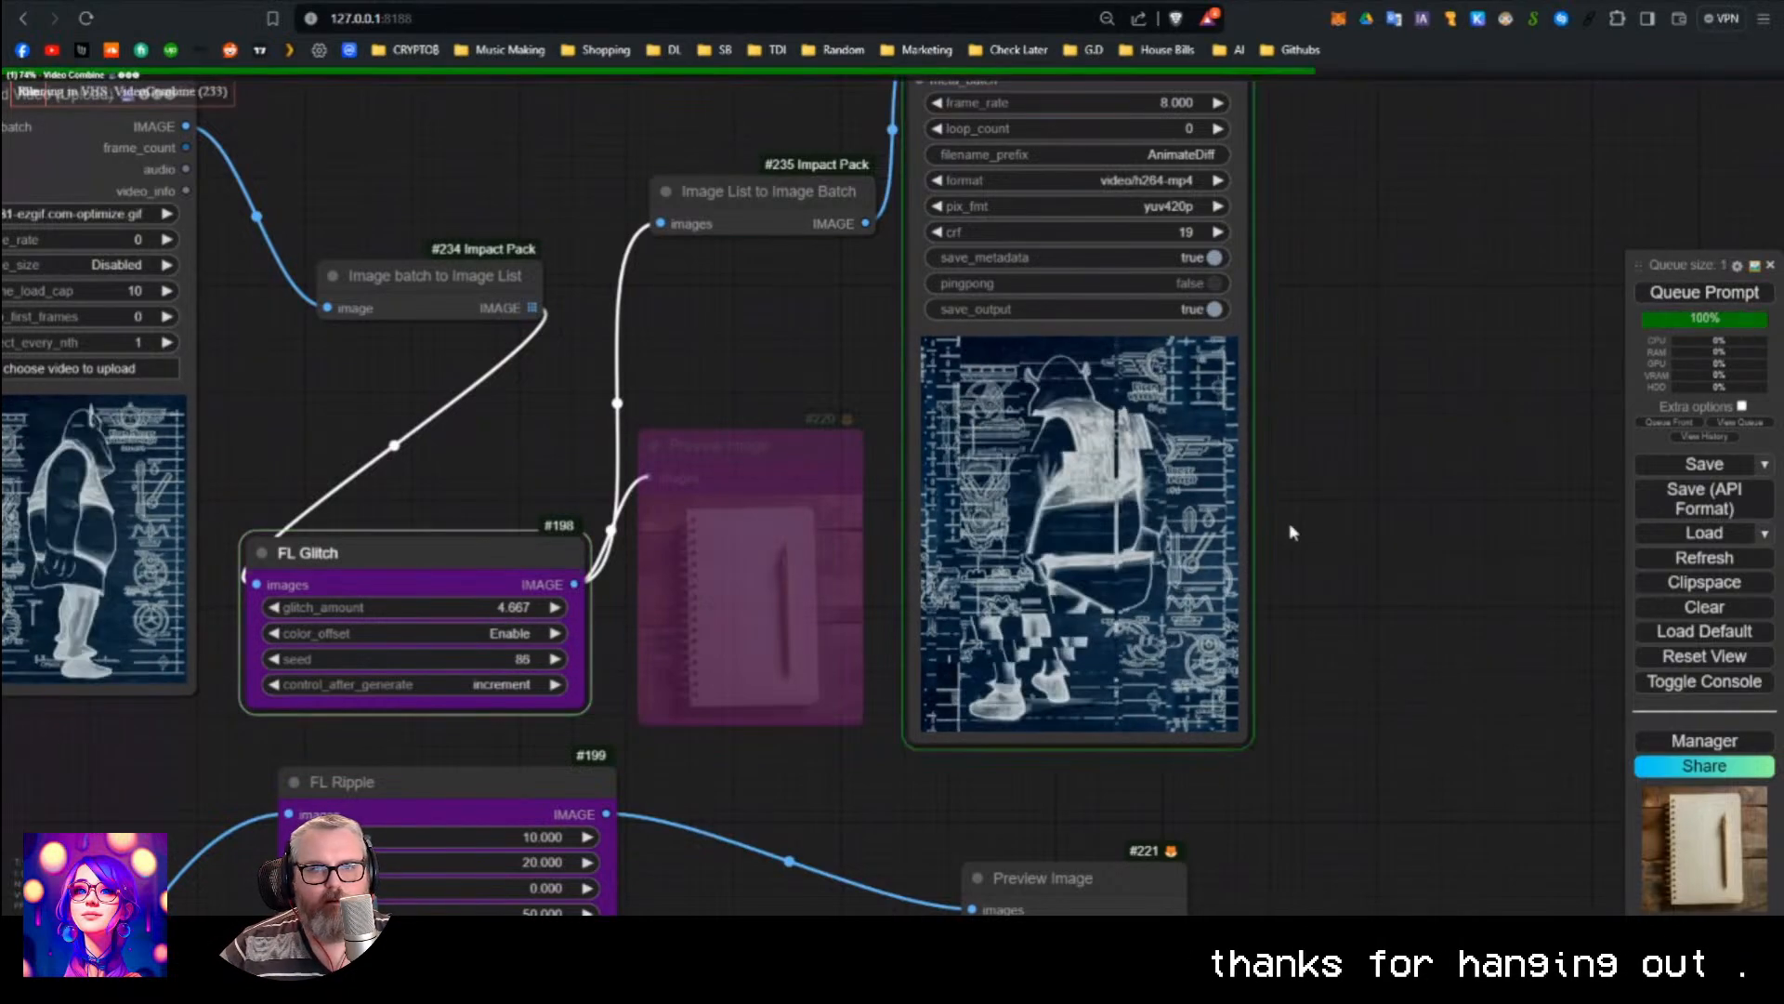
{"action": "scroll", "coordinate": [1248, 522], "scroll_direction": "up", "scroll_amount": 5}
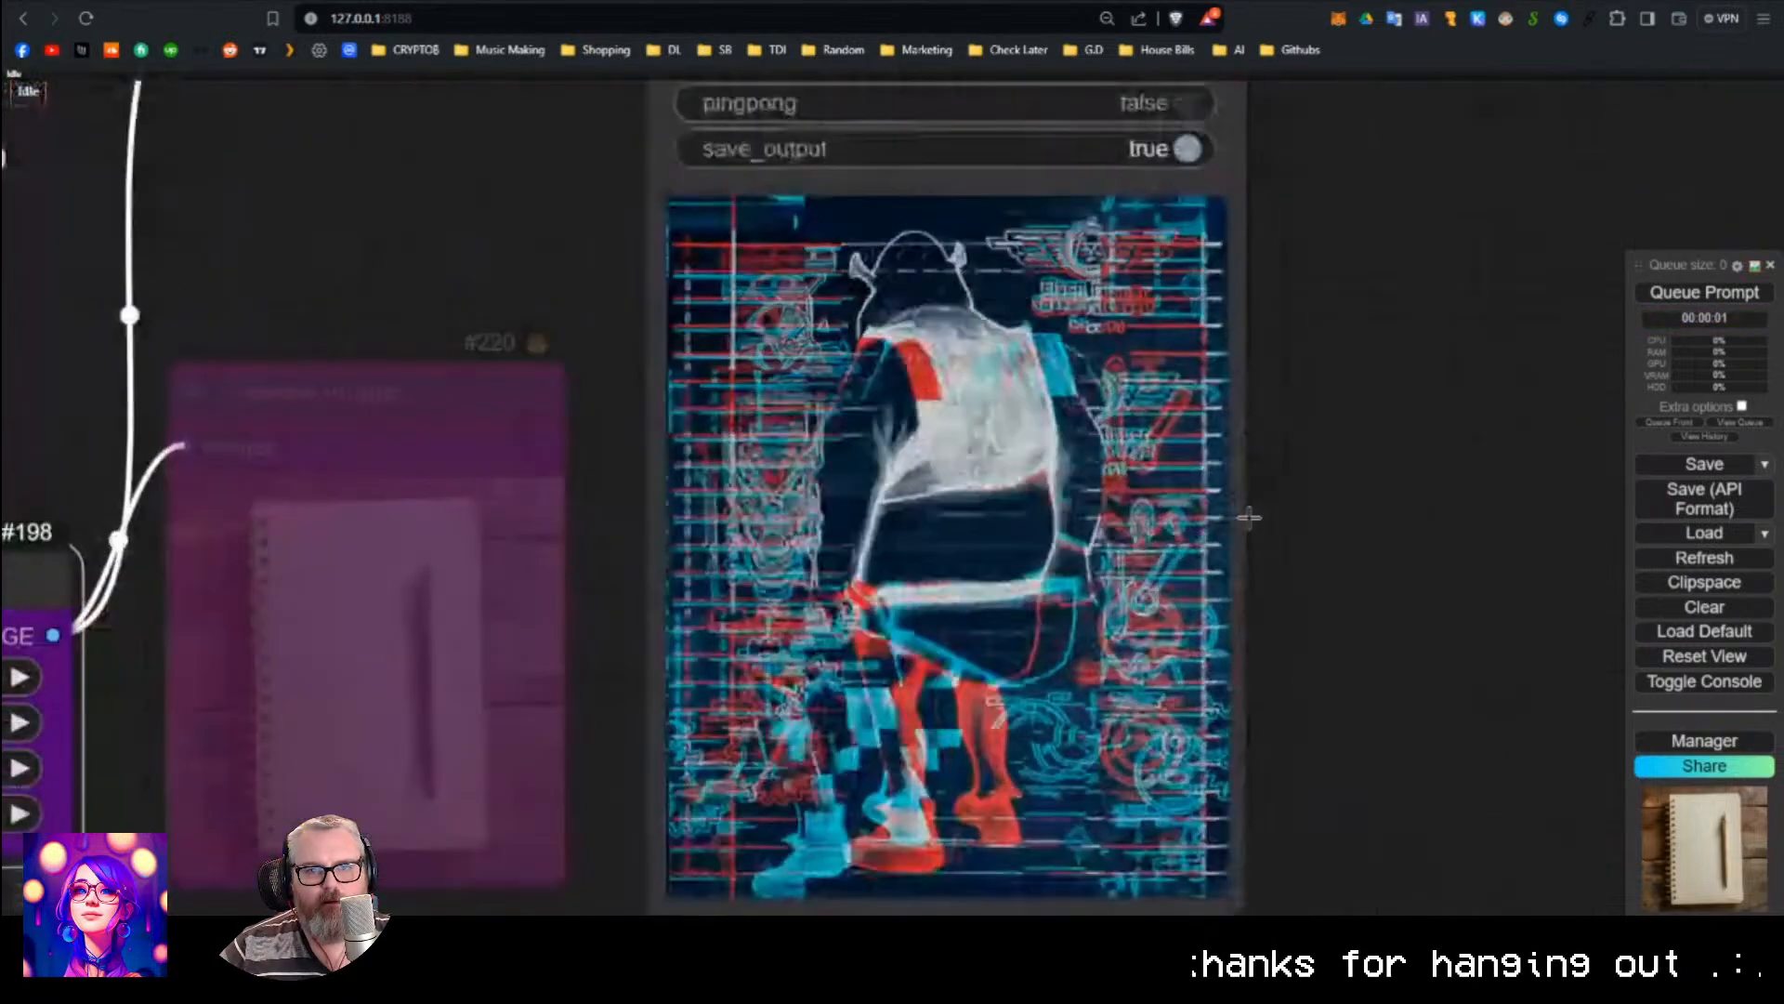
{"action": "scroll", "coordinate": [1248, 522], "scroll_direction": "down", "scroll_amount": 3}
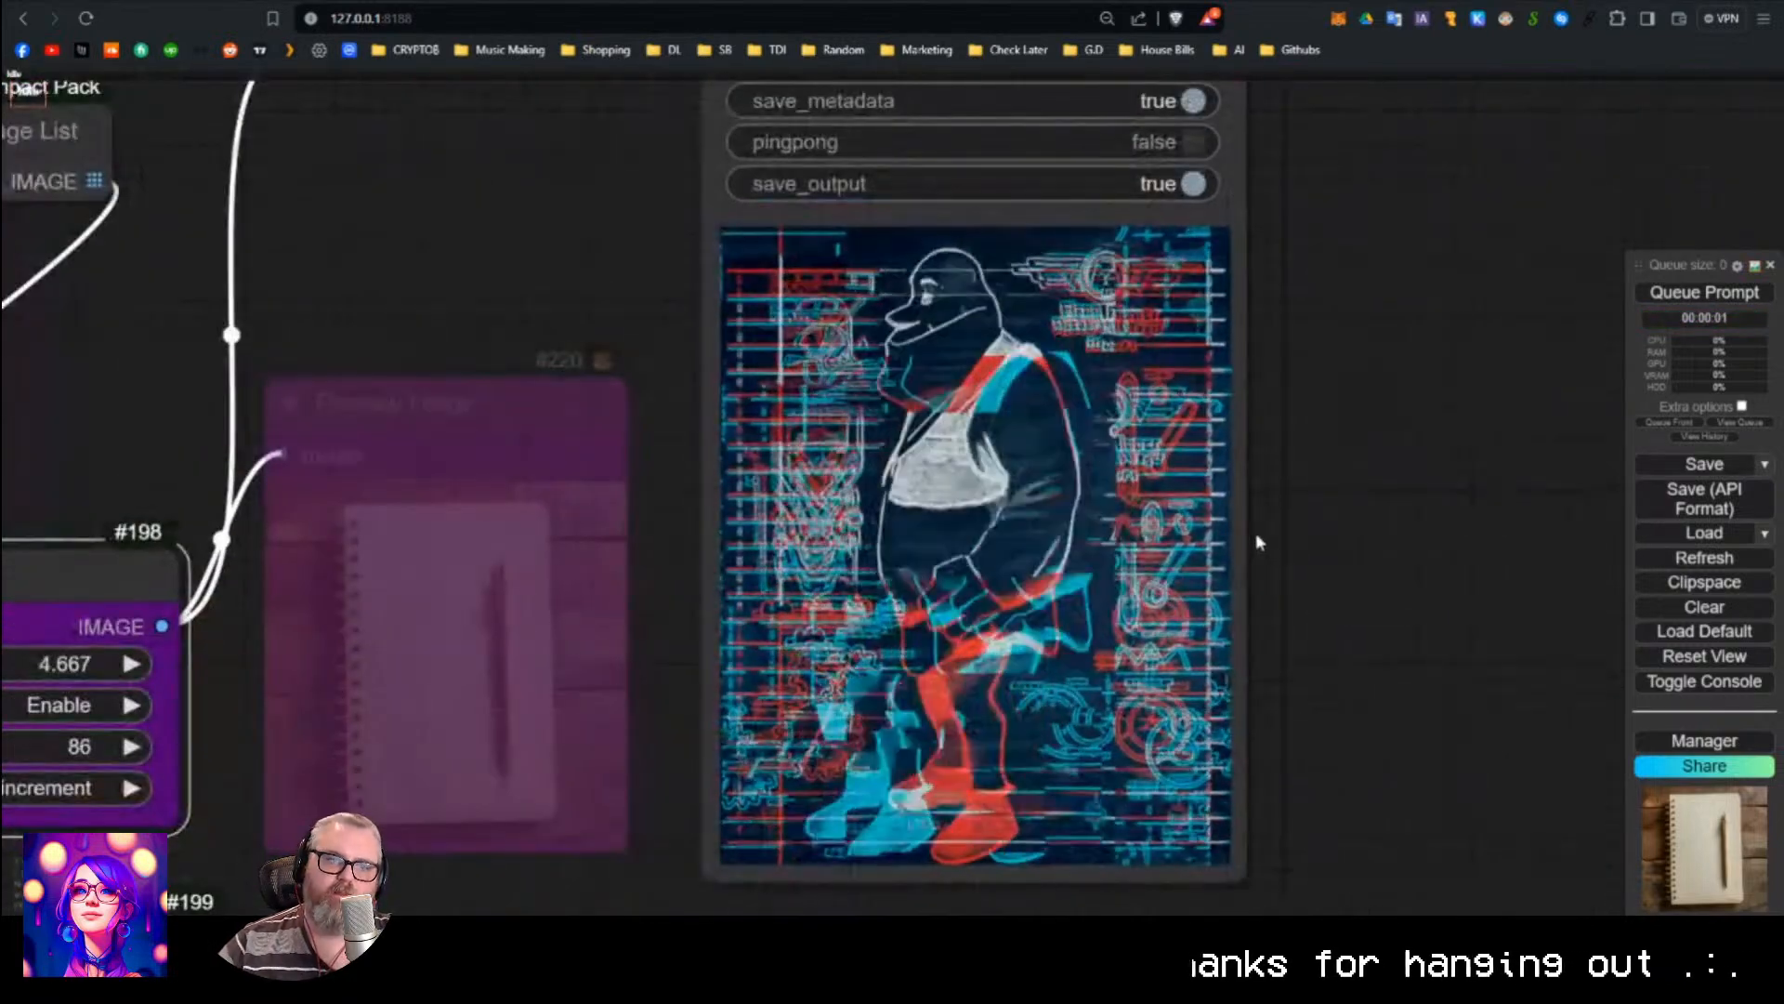
{"action": "scroll", "coordinate": [1254, 538], "scroll_direction": "down", "scroll_amount": 1}
{"action": "scroll", "coordinate": [1258, 541], "scroll_direction": "down", "scroll_amount": 2}
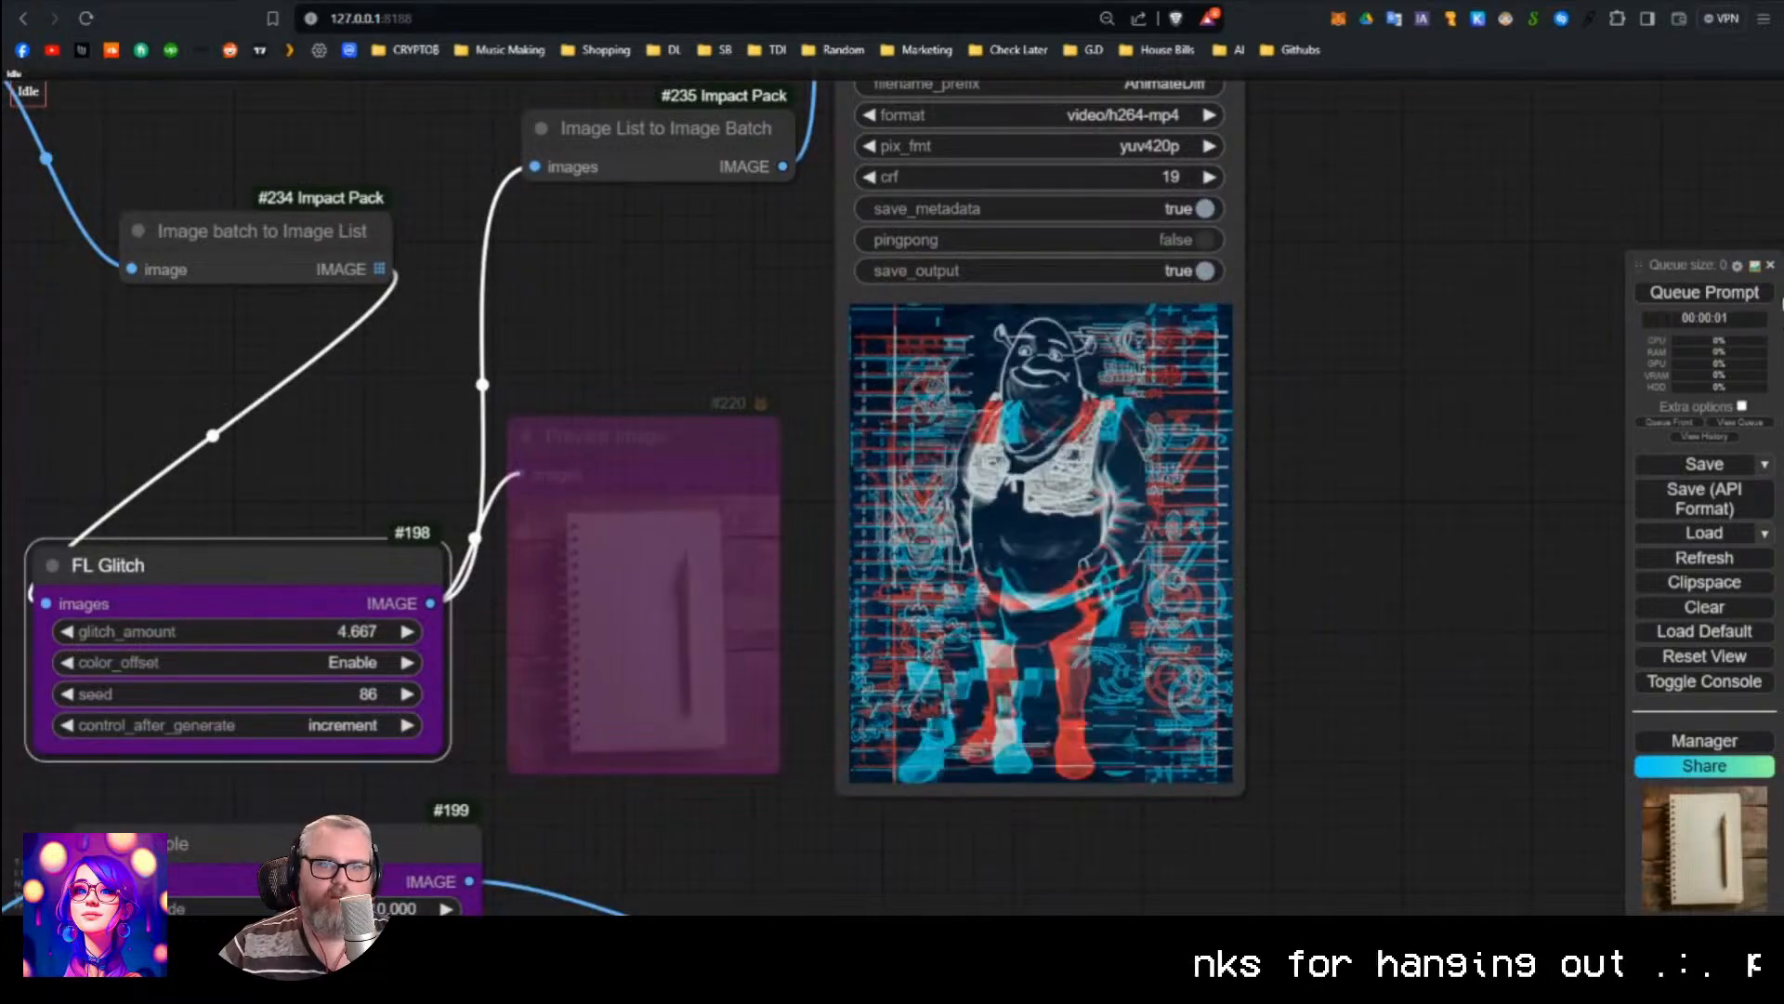
Queue the prompt several more times to render further glitch variations with incremented seeds.
{"action": "left_click", "coordinate": [1725, 302]}
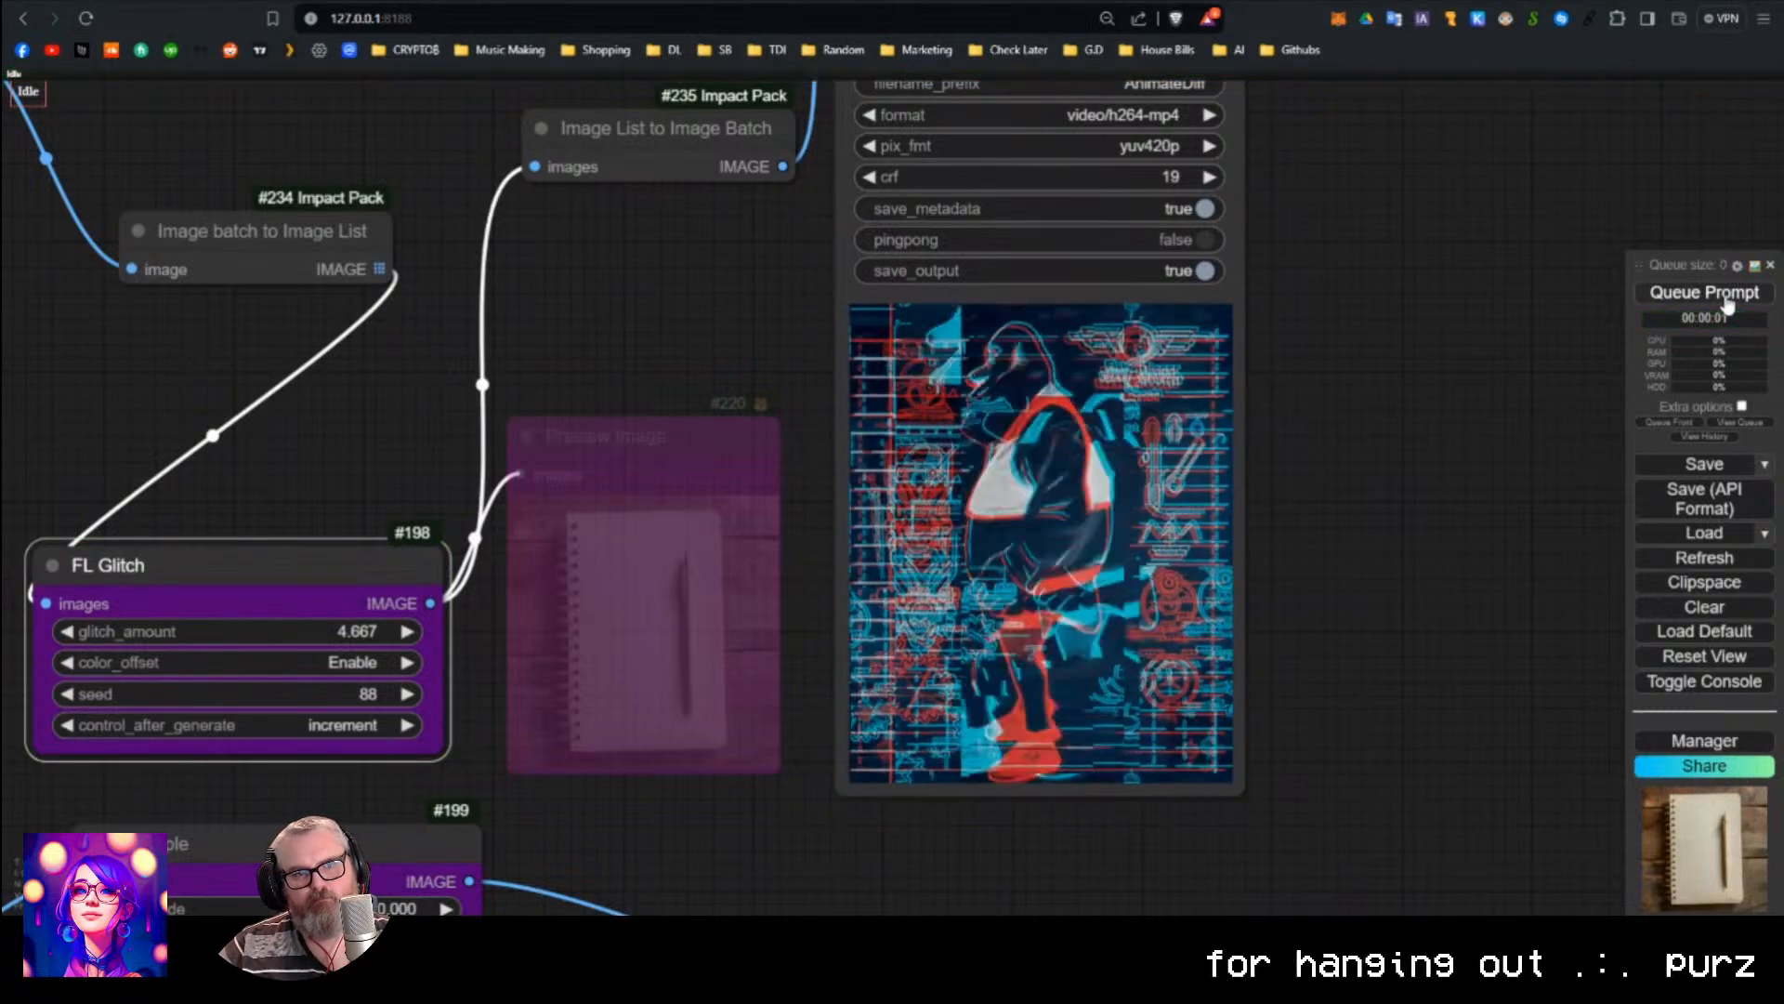
{"action": "left_click", "coordinate": [1725, 296]}
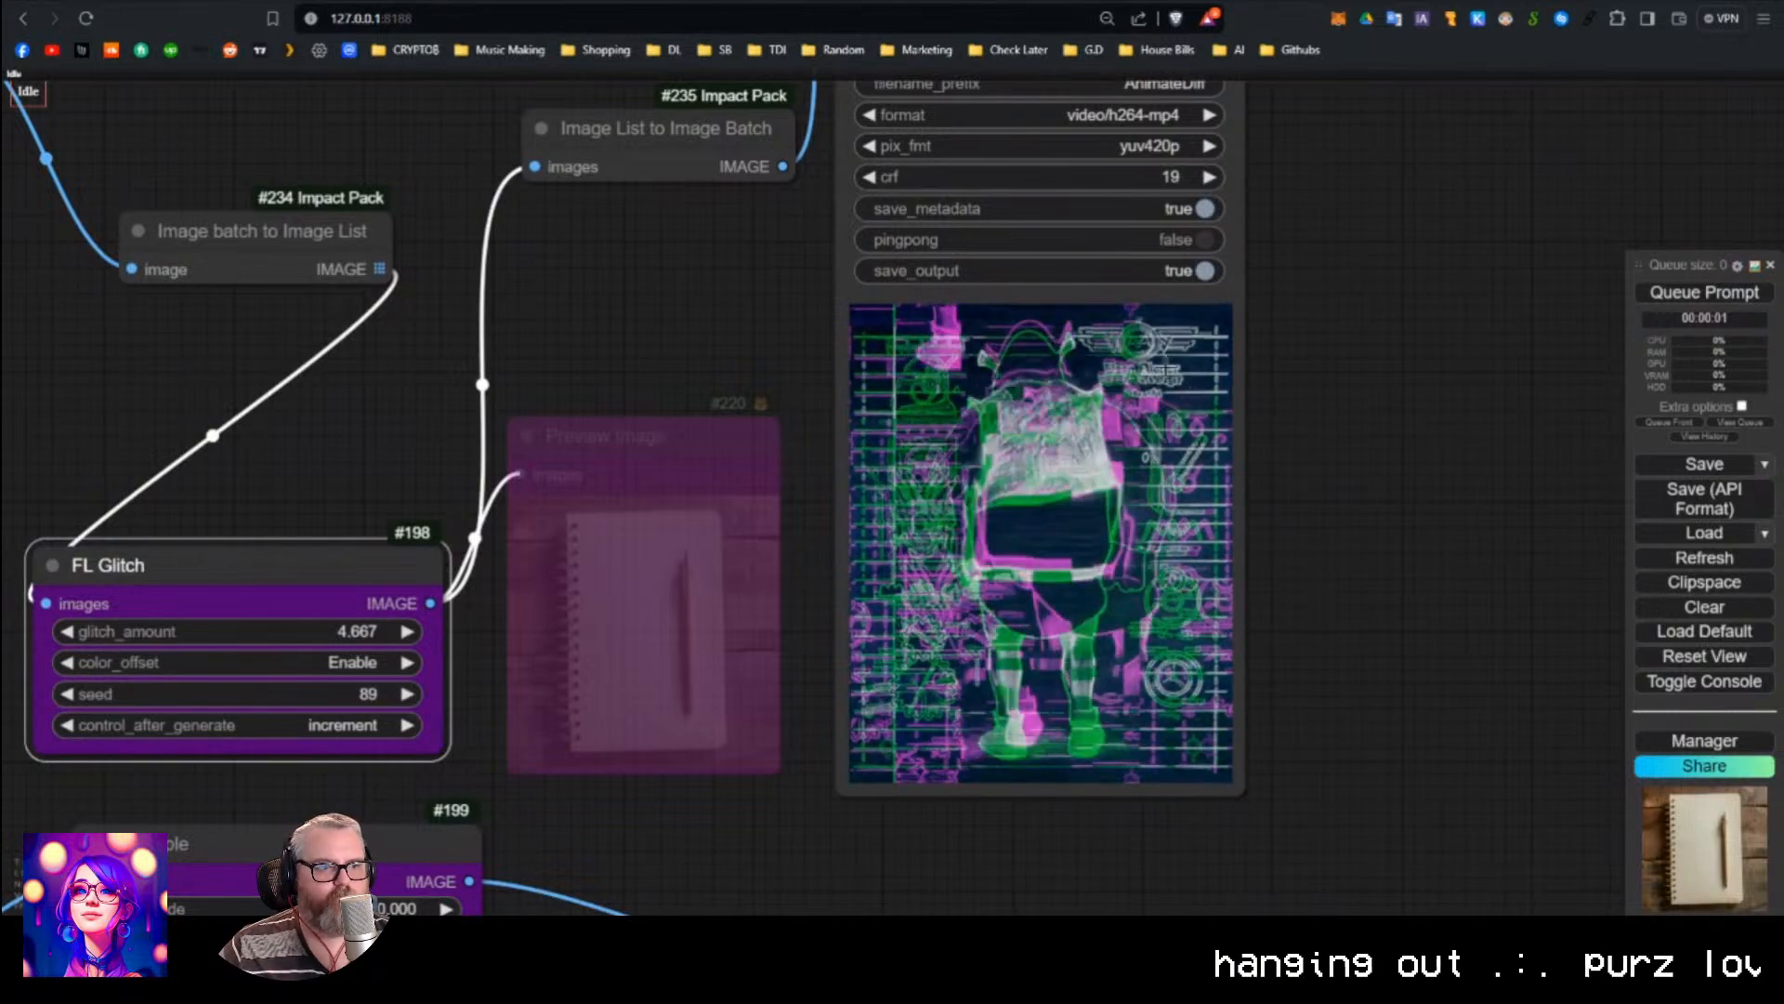
{"action": "left_click", "coordinate": [1743, 294]}
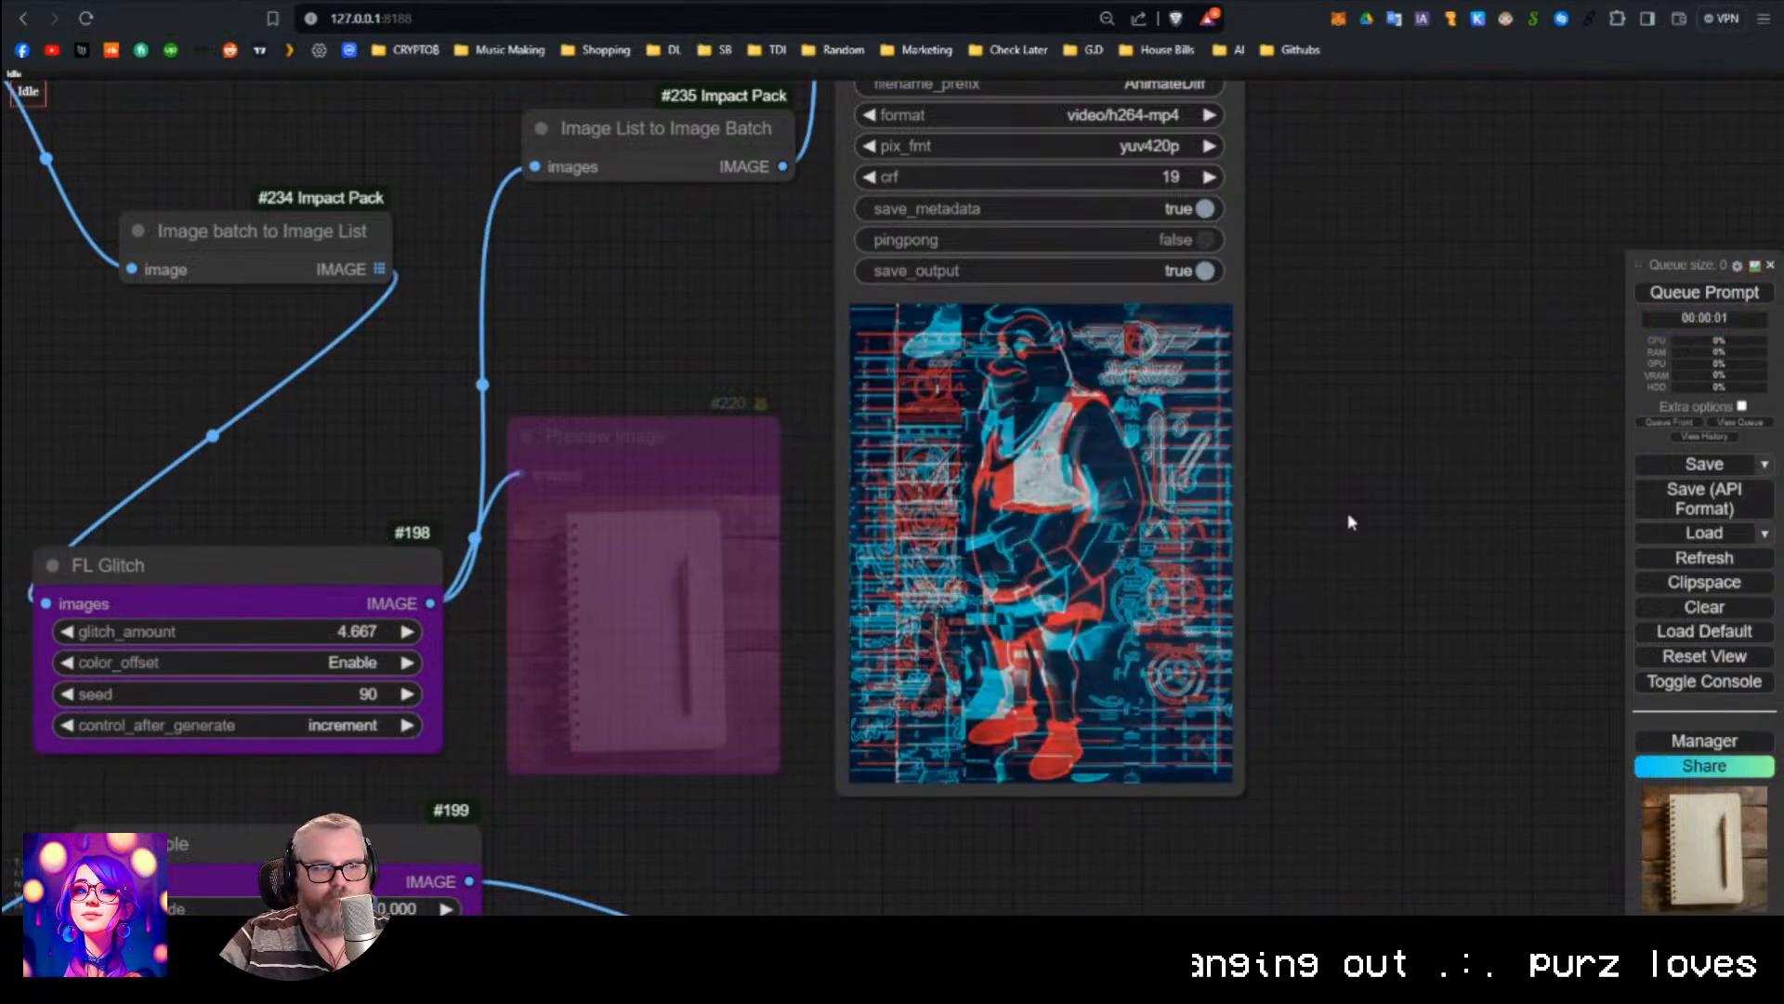
Set FL Glitch's control_after_generate to randomize.
{"action": "left_click", "coordinate": [344, 725]}
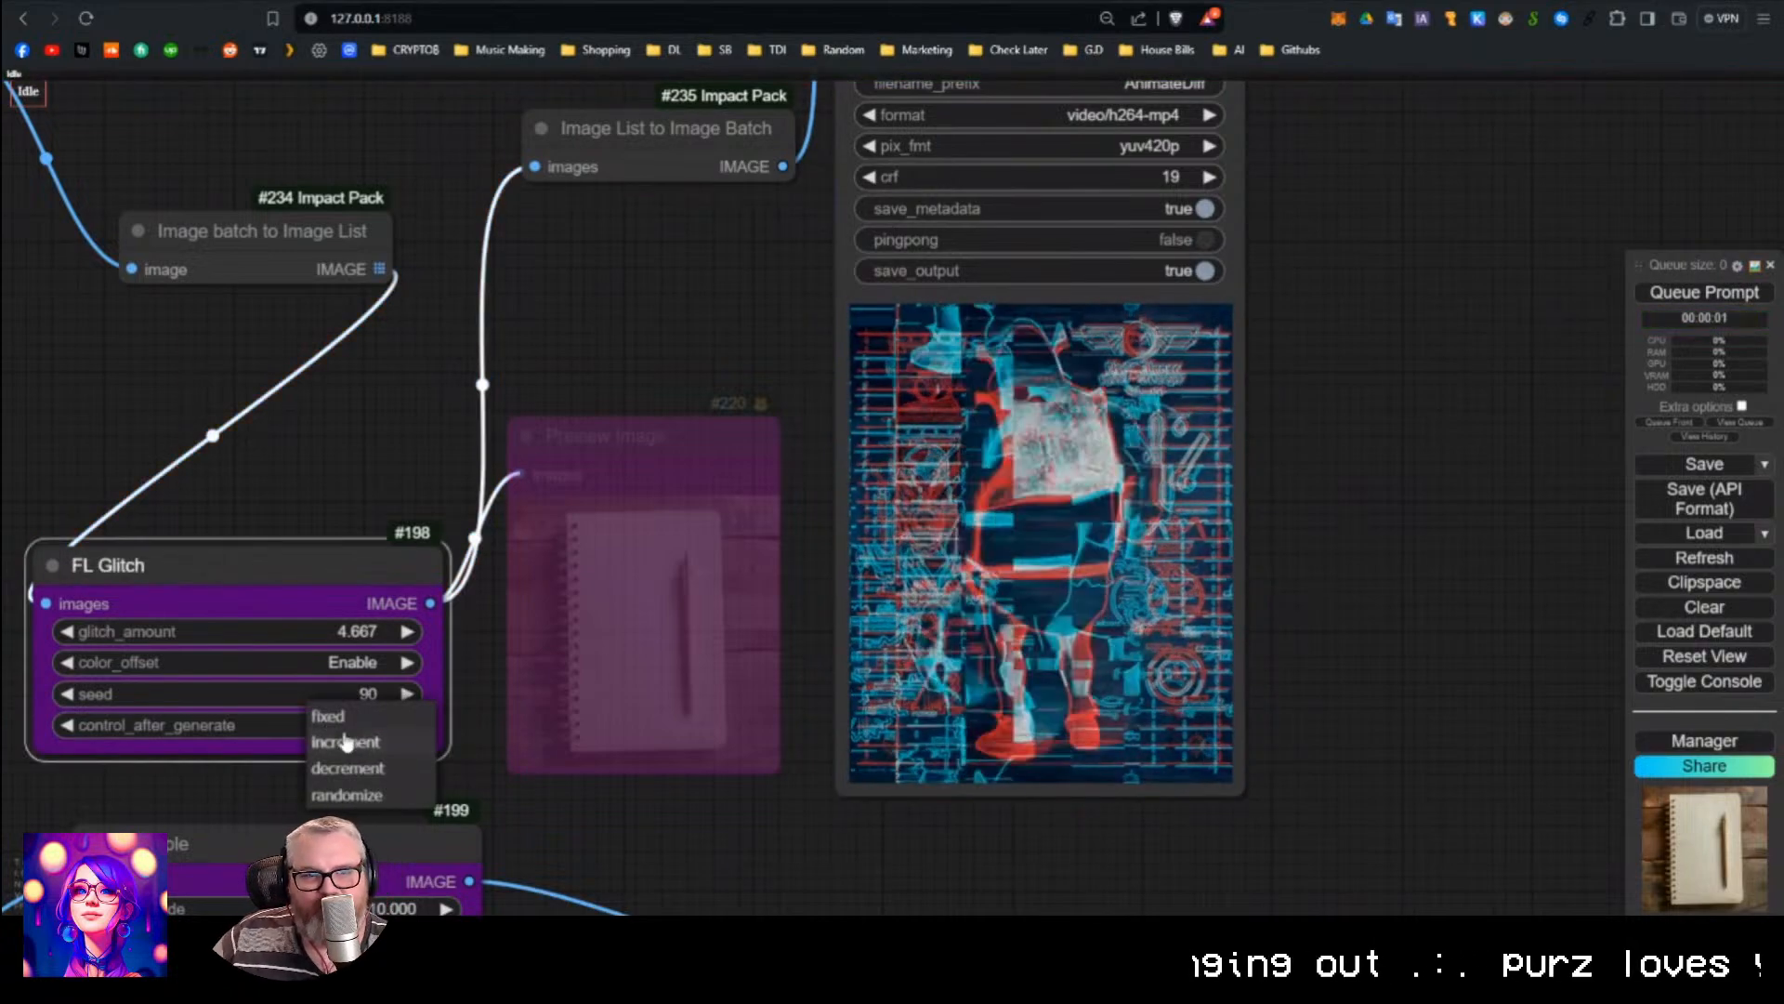
{"action": "left_click", "coordinate": [347, 795]}
Delete the two batch/list conversion nodes and the bypassed Preview Image beside FL Glitch, and move Load Video farther from the remaining nodes.
{"action": "scroll", "coordinate": [520, 595], "scroll_direction": "down", "scroll_amount": 6}
{"action": "scroll", "coordinate": [919, 609], "scroll_direction": "down", "scroll_amount": 3}
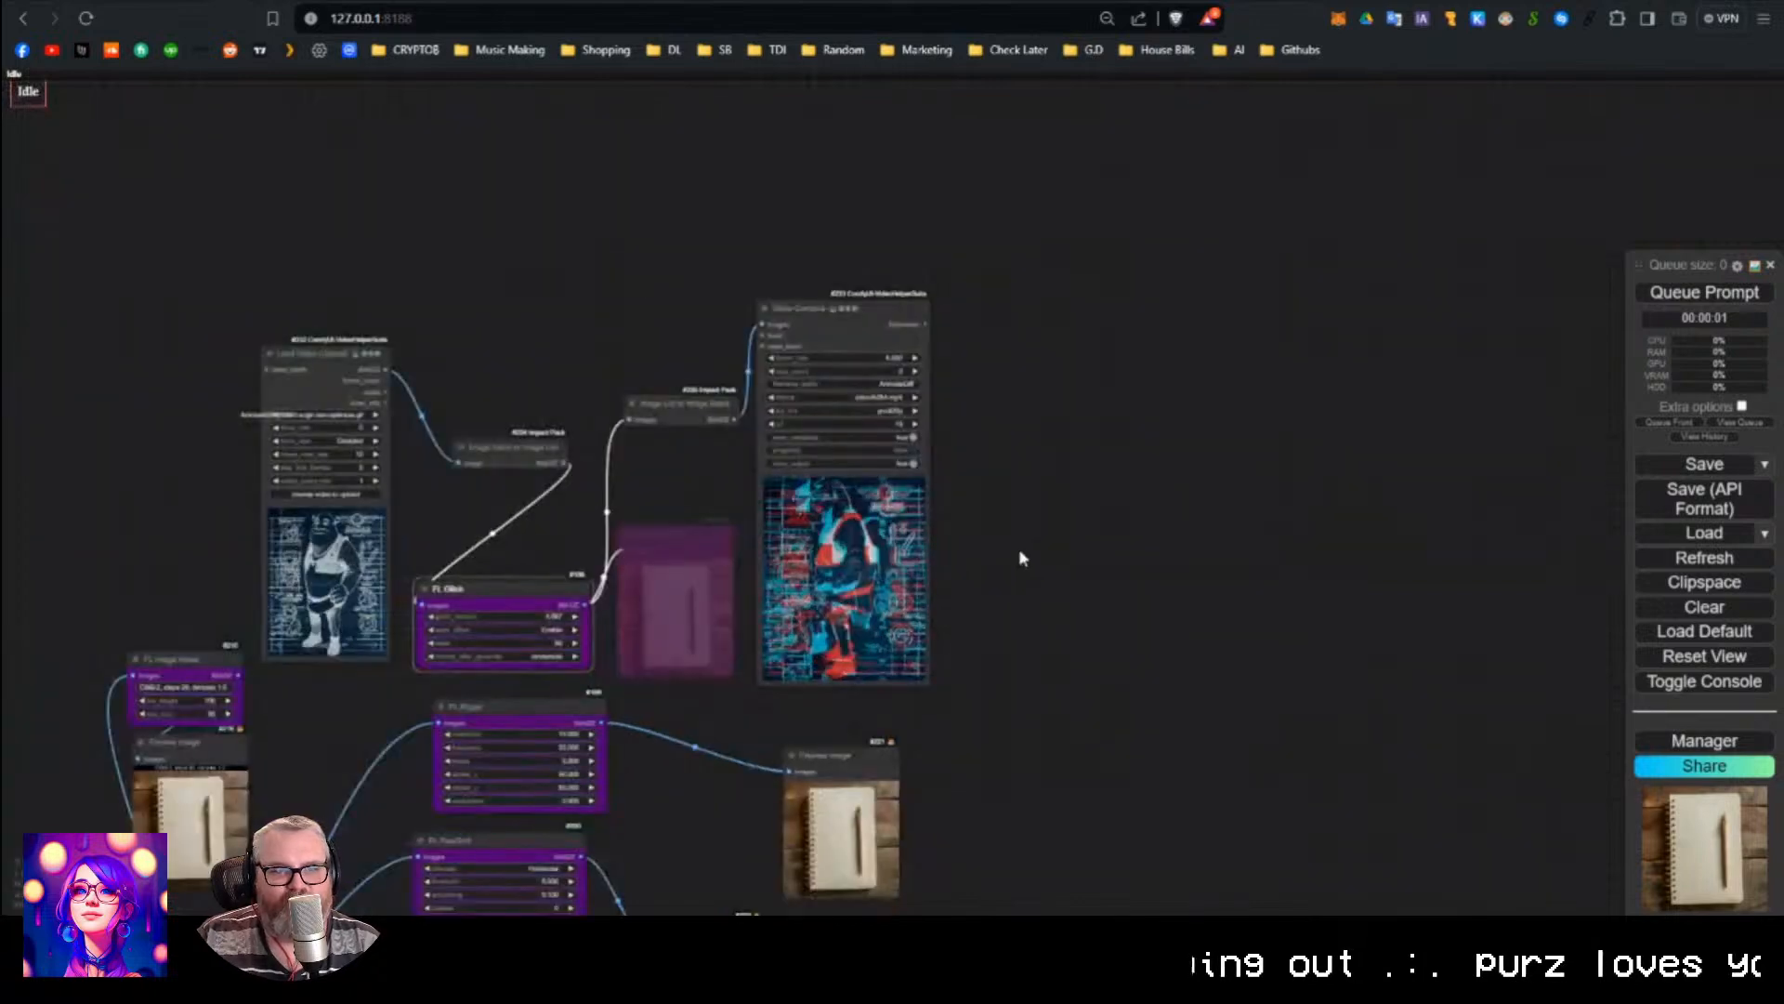
{"action": "left_click_drag", "start_coordinate": [988, 493], "coordinate": [1008, 474]}
{"action": "left_click_drag", "start_coordinate": [518, 368], "coordinate": [708, 461]}
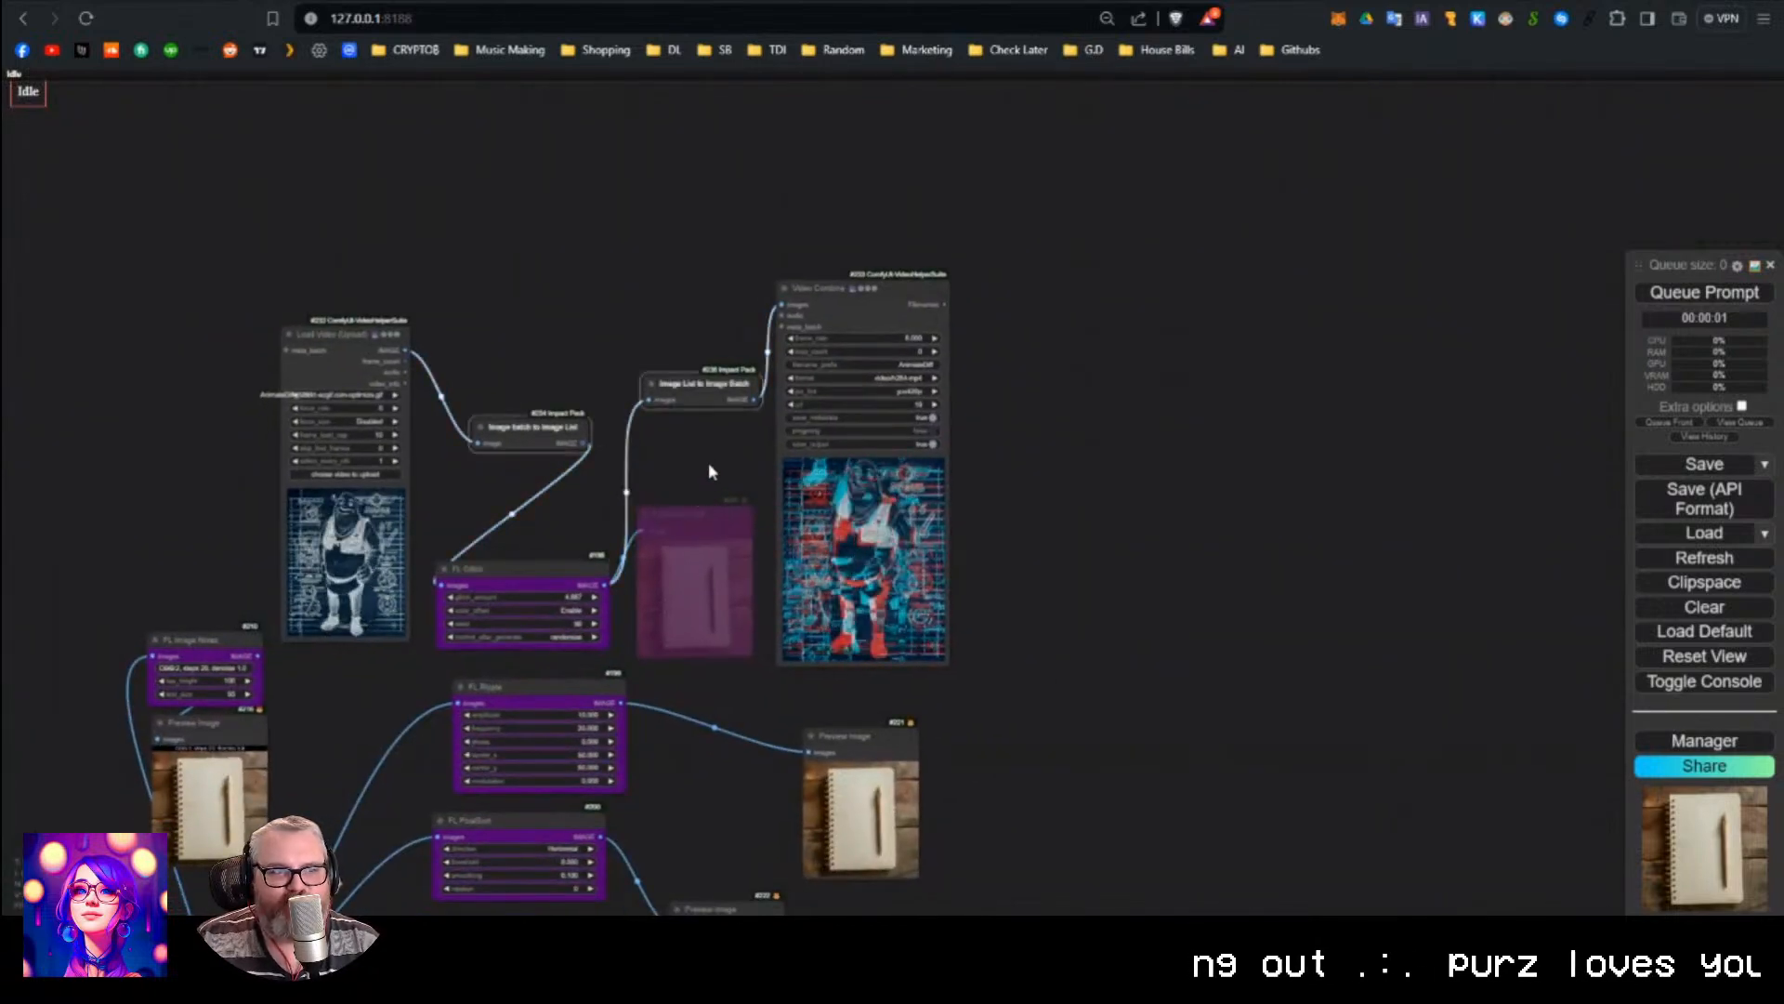
{"action": "key", "text": "Delete"}
{"action": "left_click", "coordinate": [716, 526]}
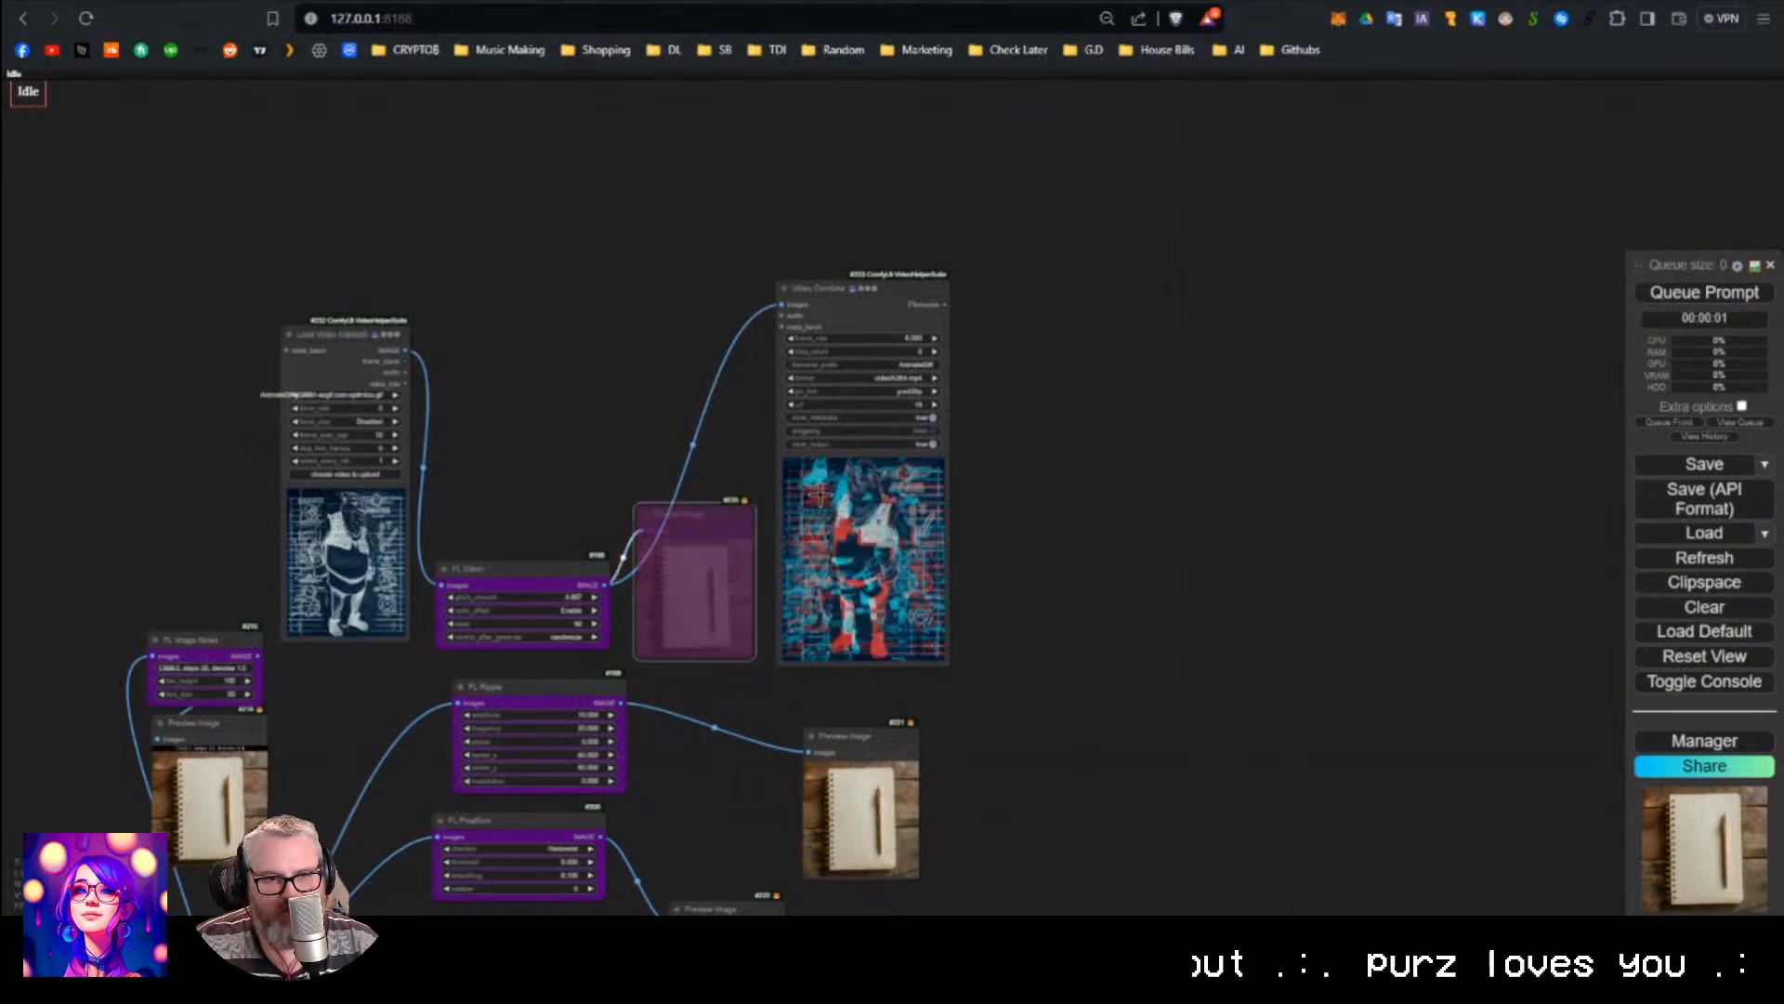
{"action": "key", "text": "Delete"}
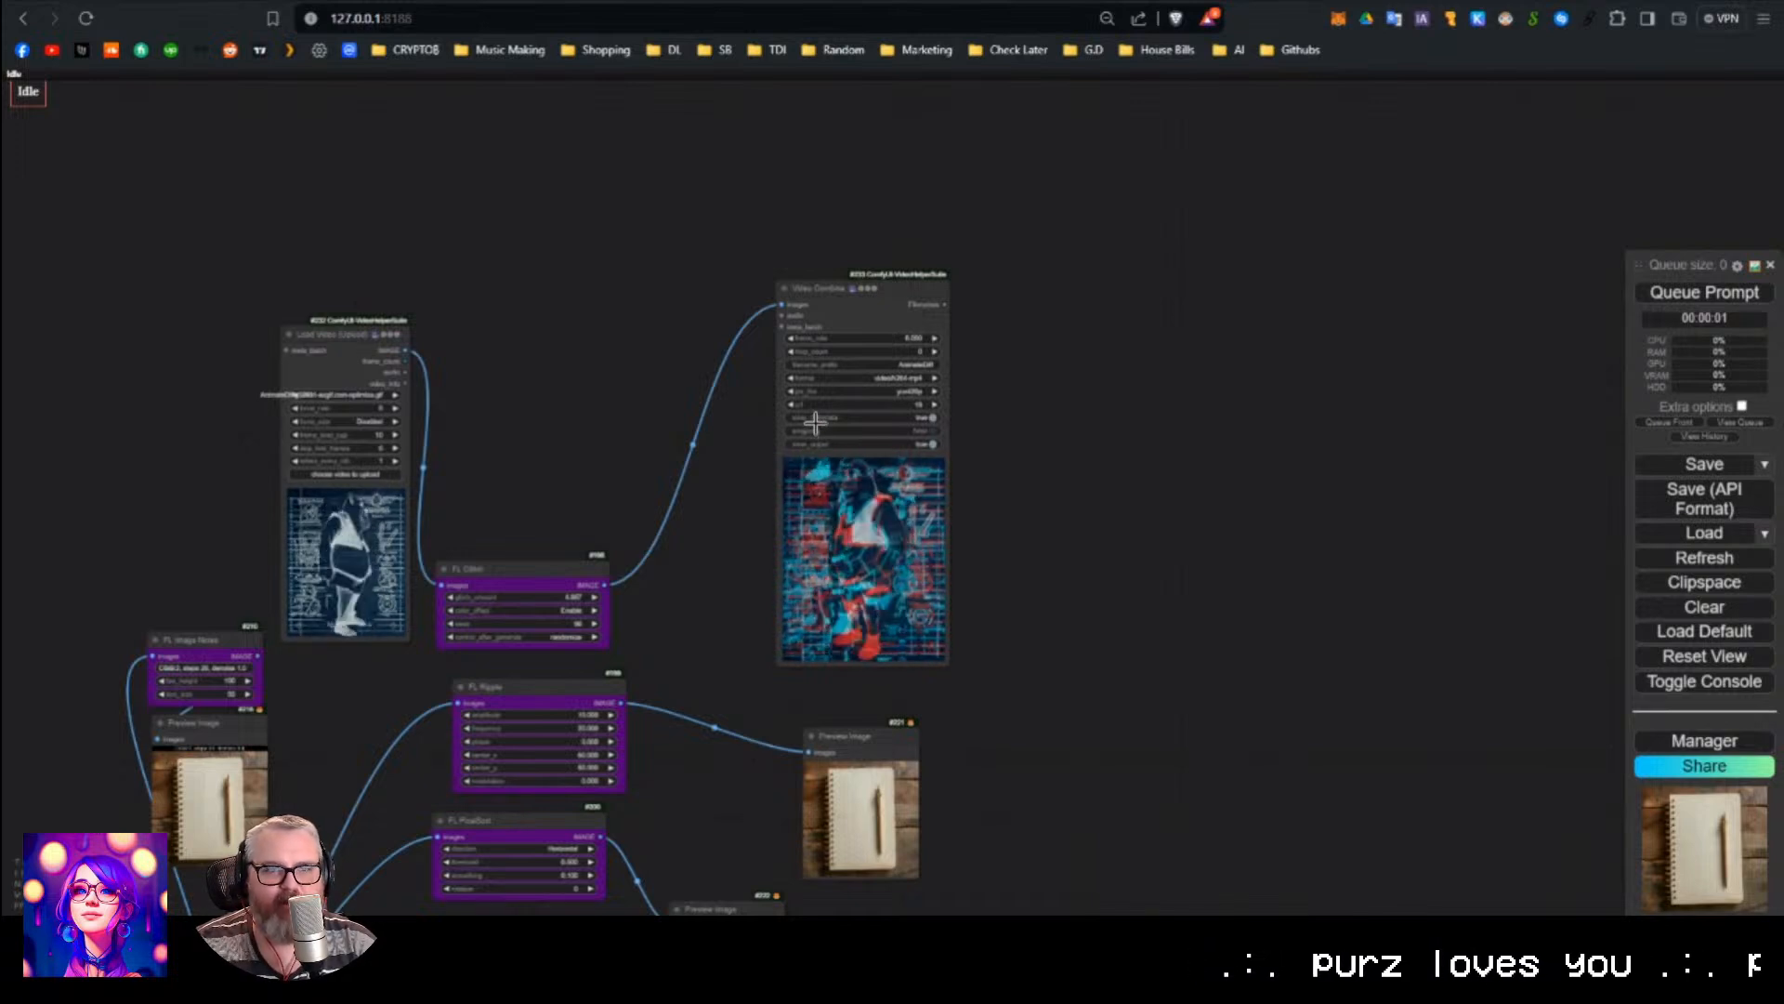
{"action": "left_click_drag", "start_coordinate": [361, 350], "coordinate": [280, 248]}
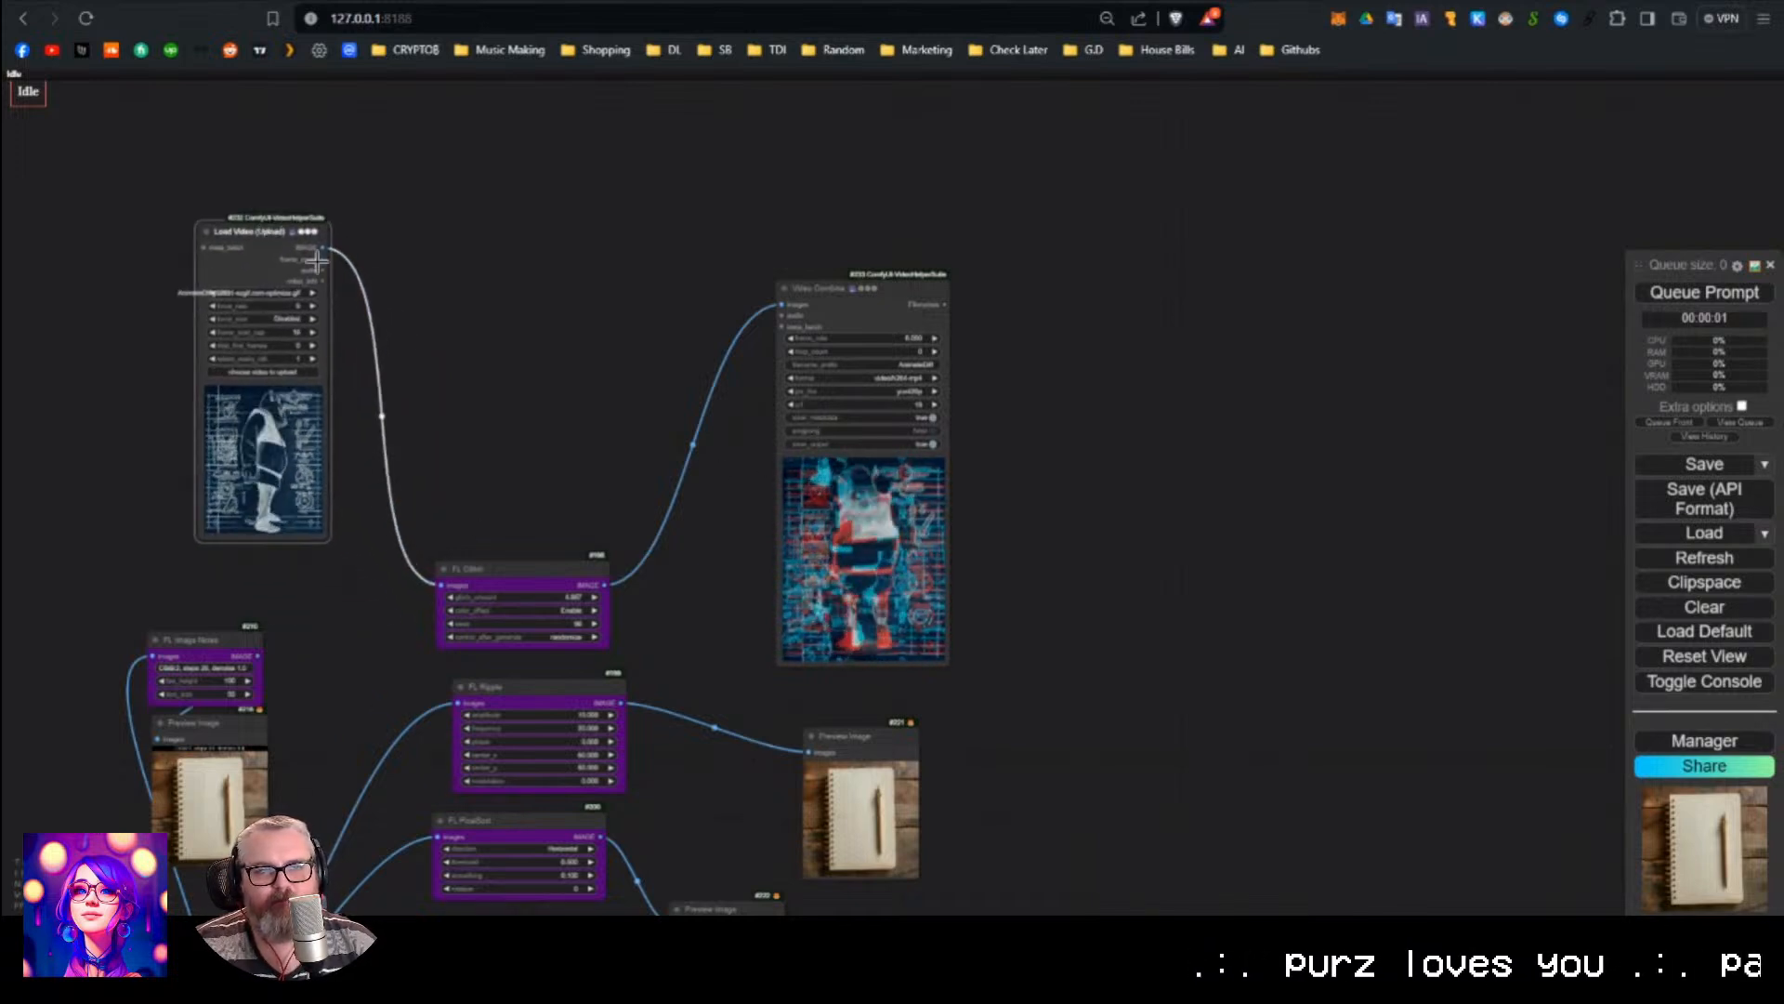
Set FL Ripple's amplitude to 30.444 and queue the prompt.
{"action": "left_click_drag", "start_coordinate": [597, 428], "coordinate": [708, 372]}
{"action": "scroll", "coordinate": [671, 470], "scroll_direction": "up", "scroll_amount": 1}
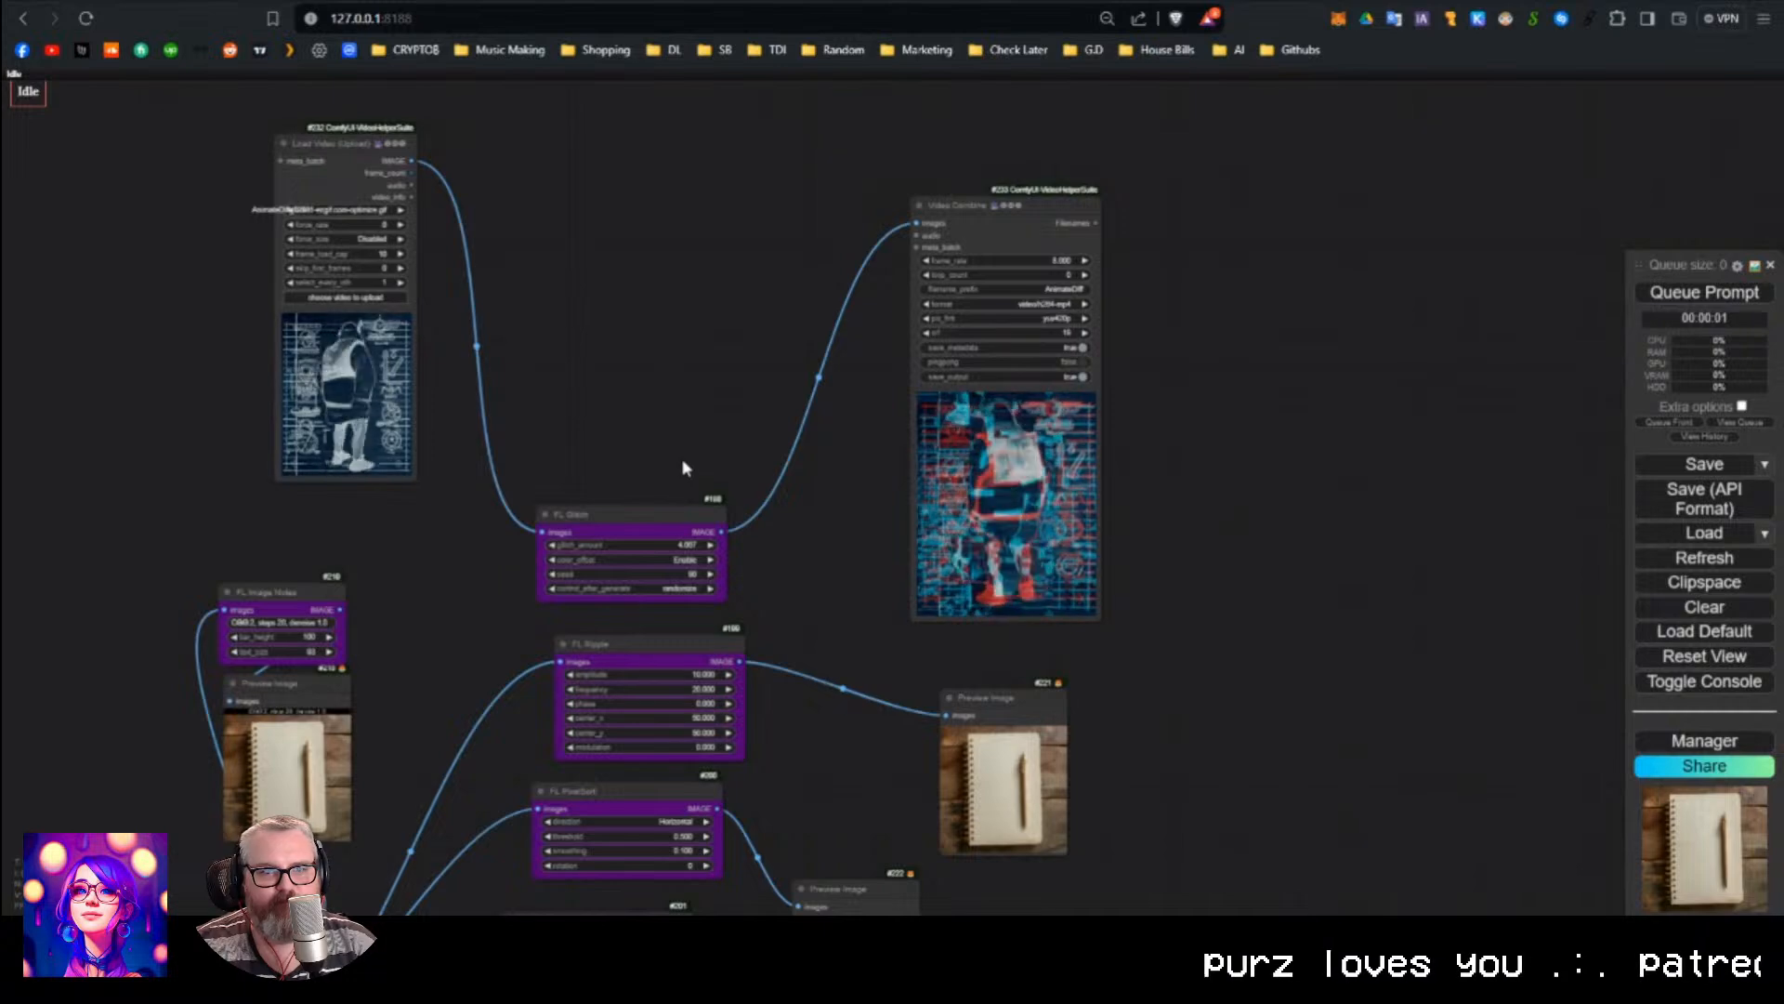
{"action": "left_click_drag", "start_coordinate": [795, 514], "coordinate": [731, 310]}
{"action": "scroll", "coordinate": [1014, 490], "scroll_direction": "up", "scroll_amount": 4}
{"action": "left_click_drag", "start_coordinate": [1023, 488], "coordinate": [1081, 426]}
{"action": "scroll", "coordinate": [803, 491], "scroll_direction": "up", "scroll_amount": 4}
{"action": "scroll", "coordinate": [832, 450], "scroll_direction": "up", "scroll_amount": 5}
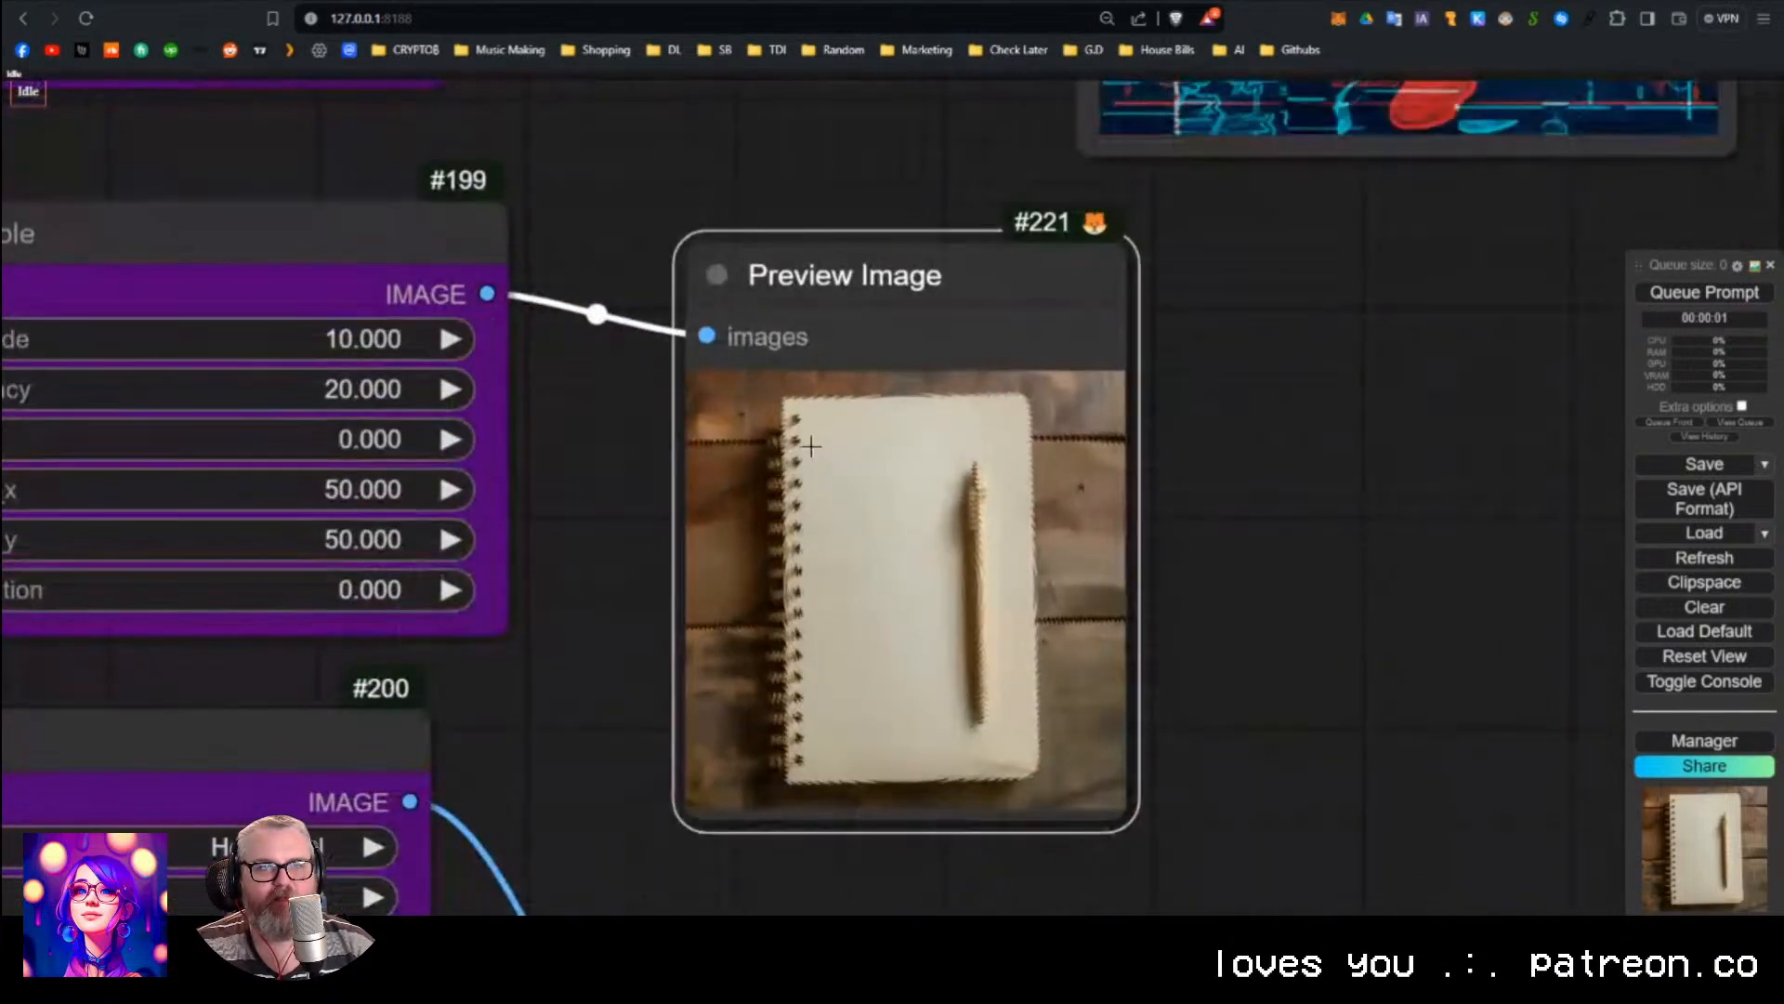
{"action": "scroll", "coordinate": [661, 508], "scroll_direction": "down", "scroll_amount": 4}
{"action": "left_click_drag", "start_coordinate": [632, 520], "coordinate": [803, 523]}
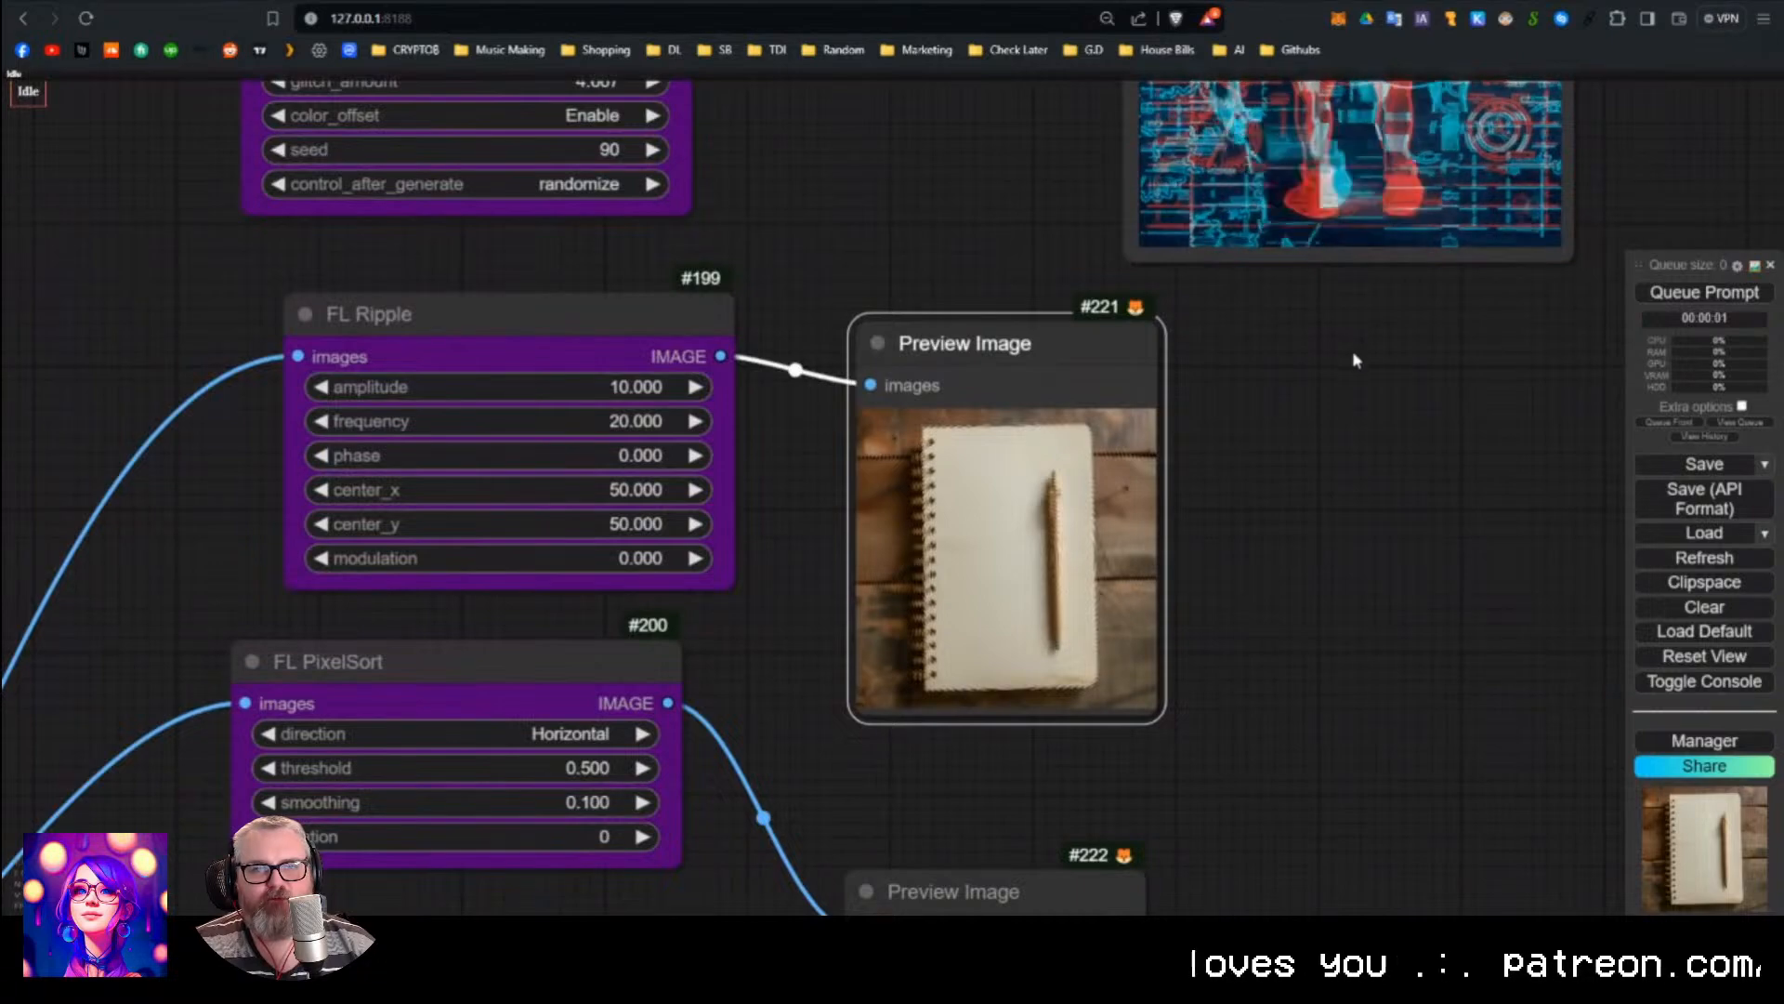
{"action": "scroll", "coordinate": [1028, 590], "scroll_direction": "up", "scroll_amount": 7}
{"action": "scroll", "coordinate": [716, 476], "scroll_direction": "down", "scroll_amount": 5}
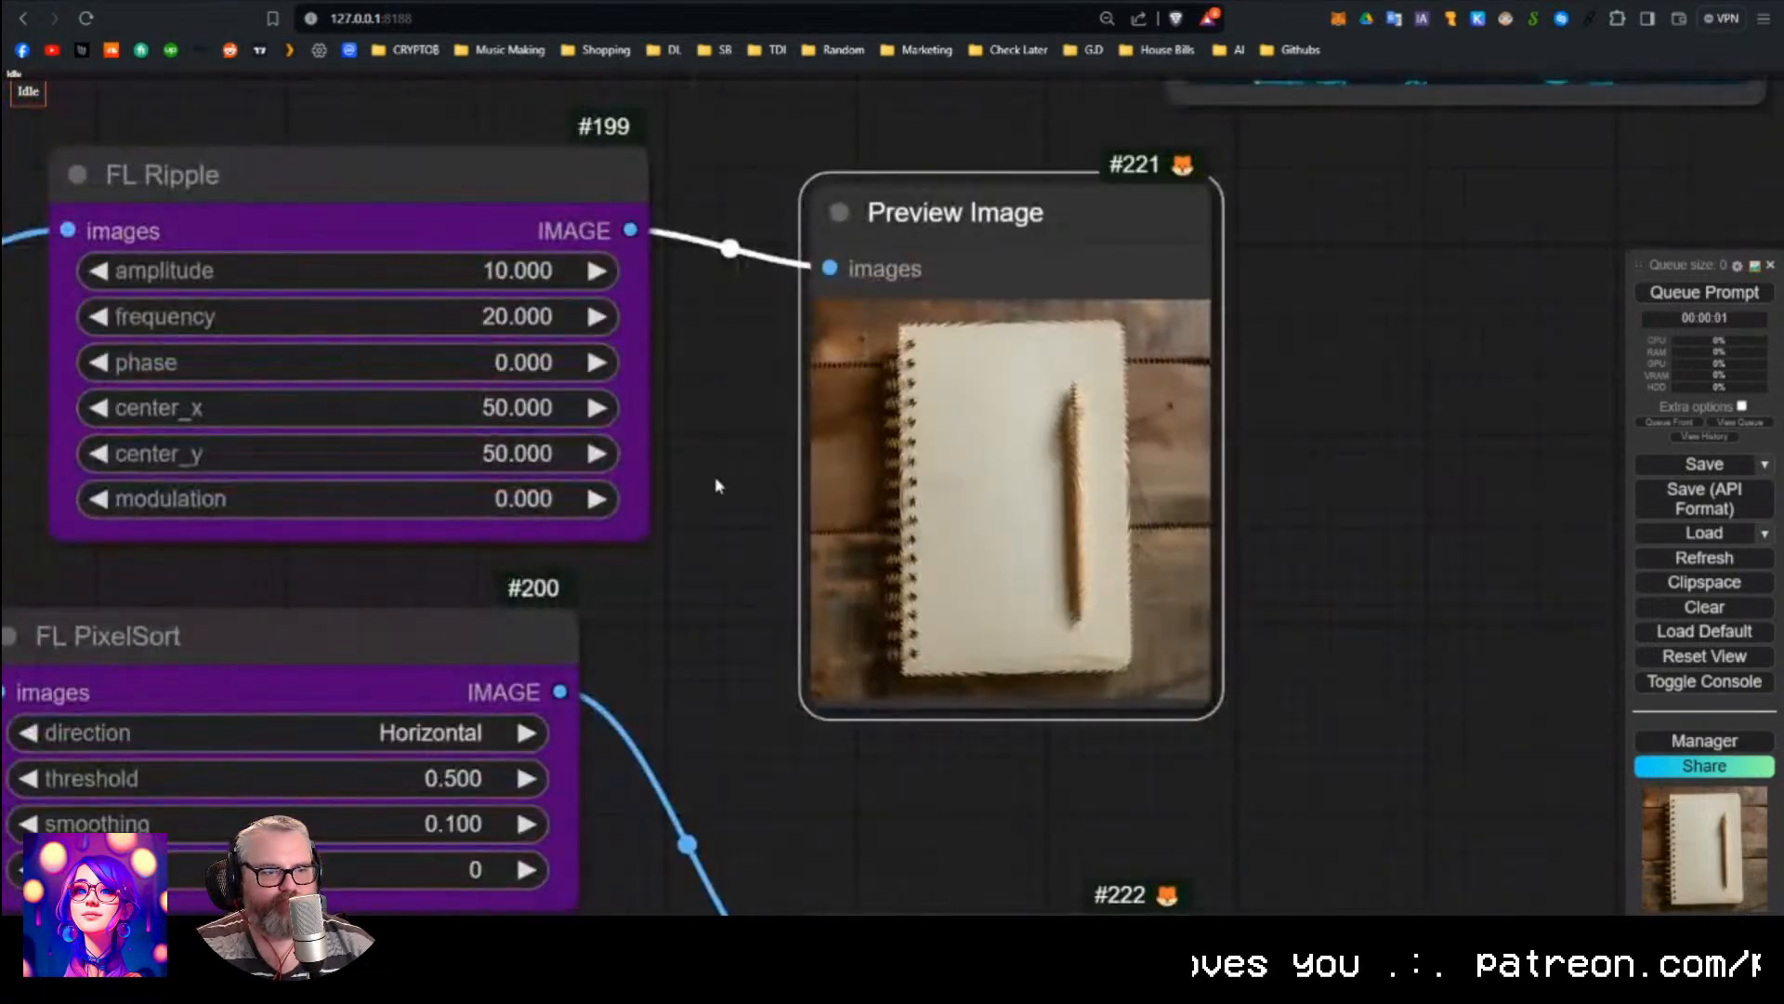
{"action": "scroll", "coordinate": [784, 505], "scroll_direction": "down", "scroll_amount": 2}
{"action": "left_click_drag", "start_coordinate": [811, 355], "coordinate": [858, 358]}
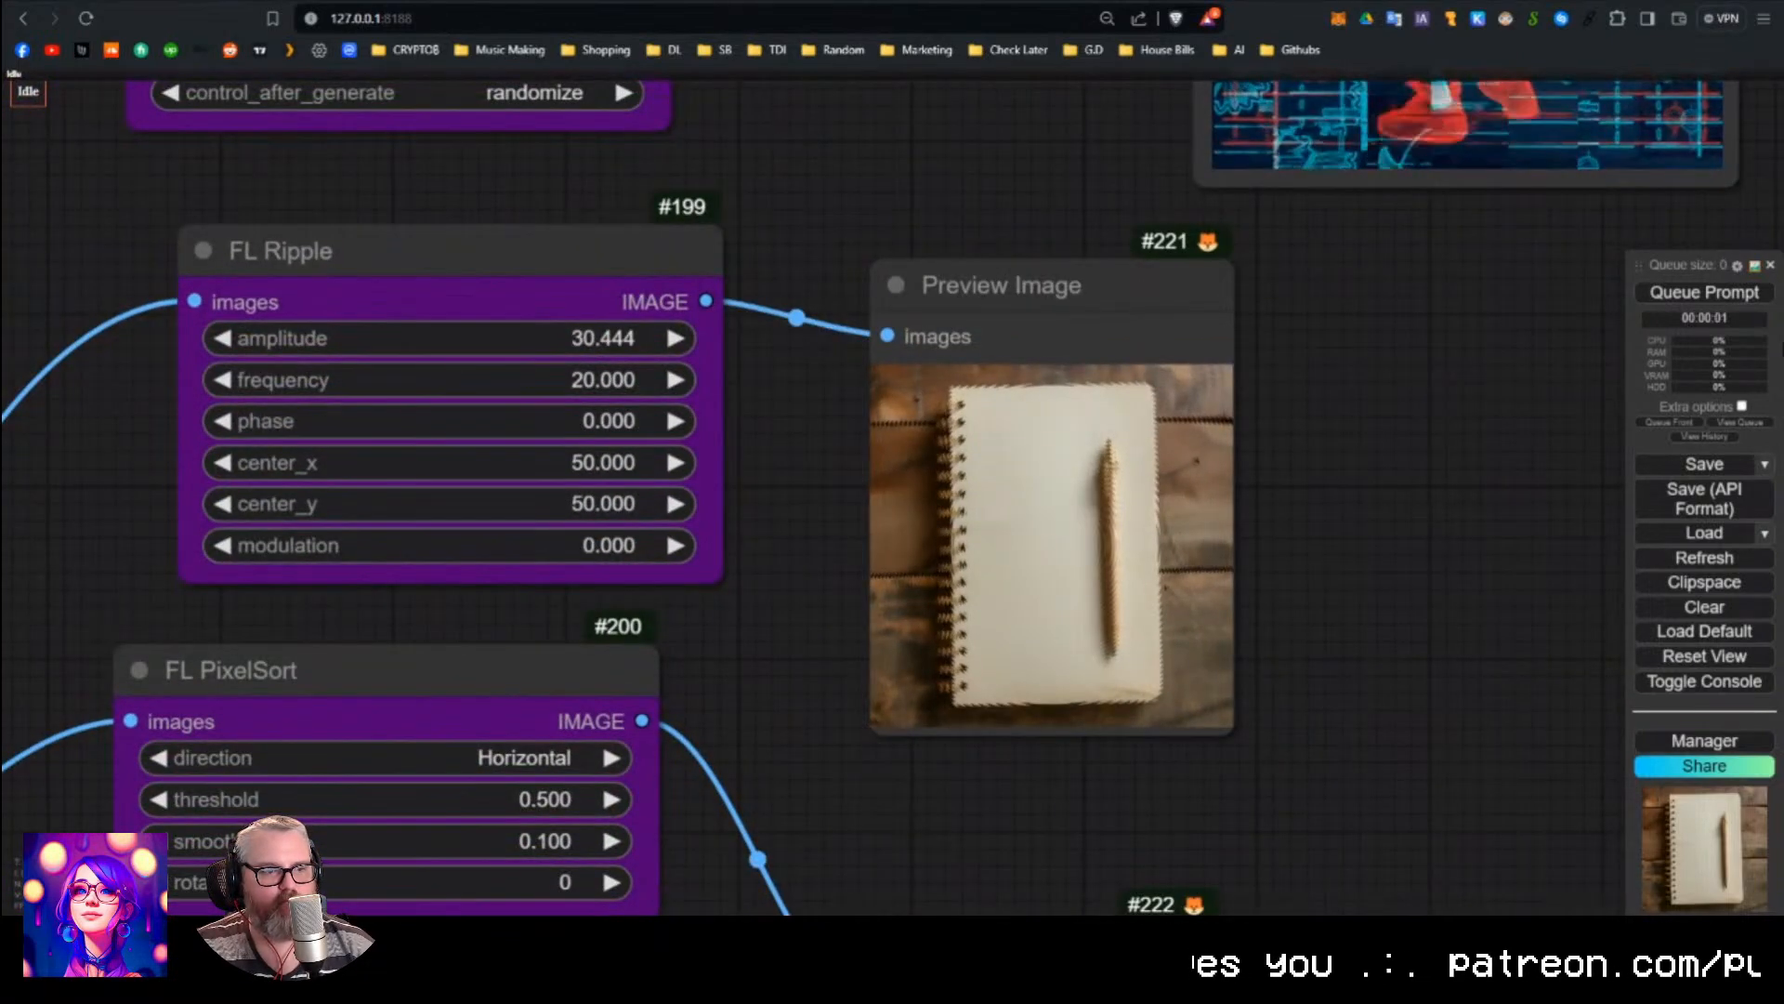
{"action": "left_click", "coordinate": [1713, 297]}
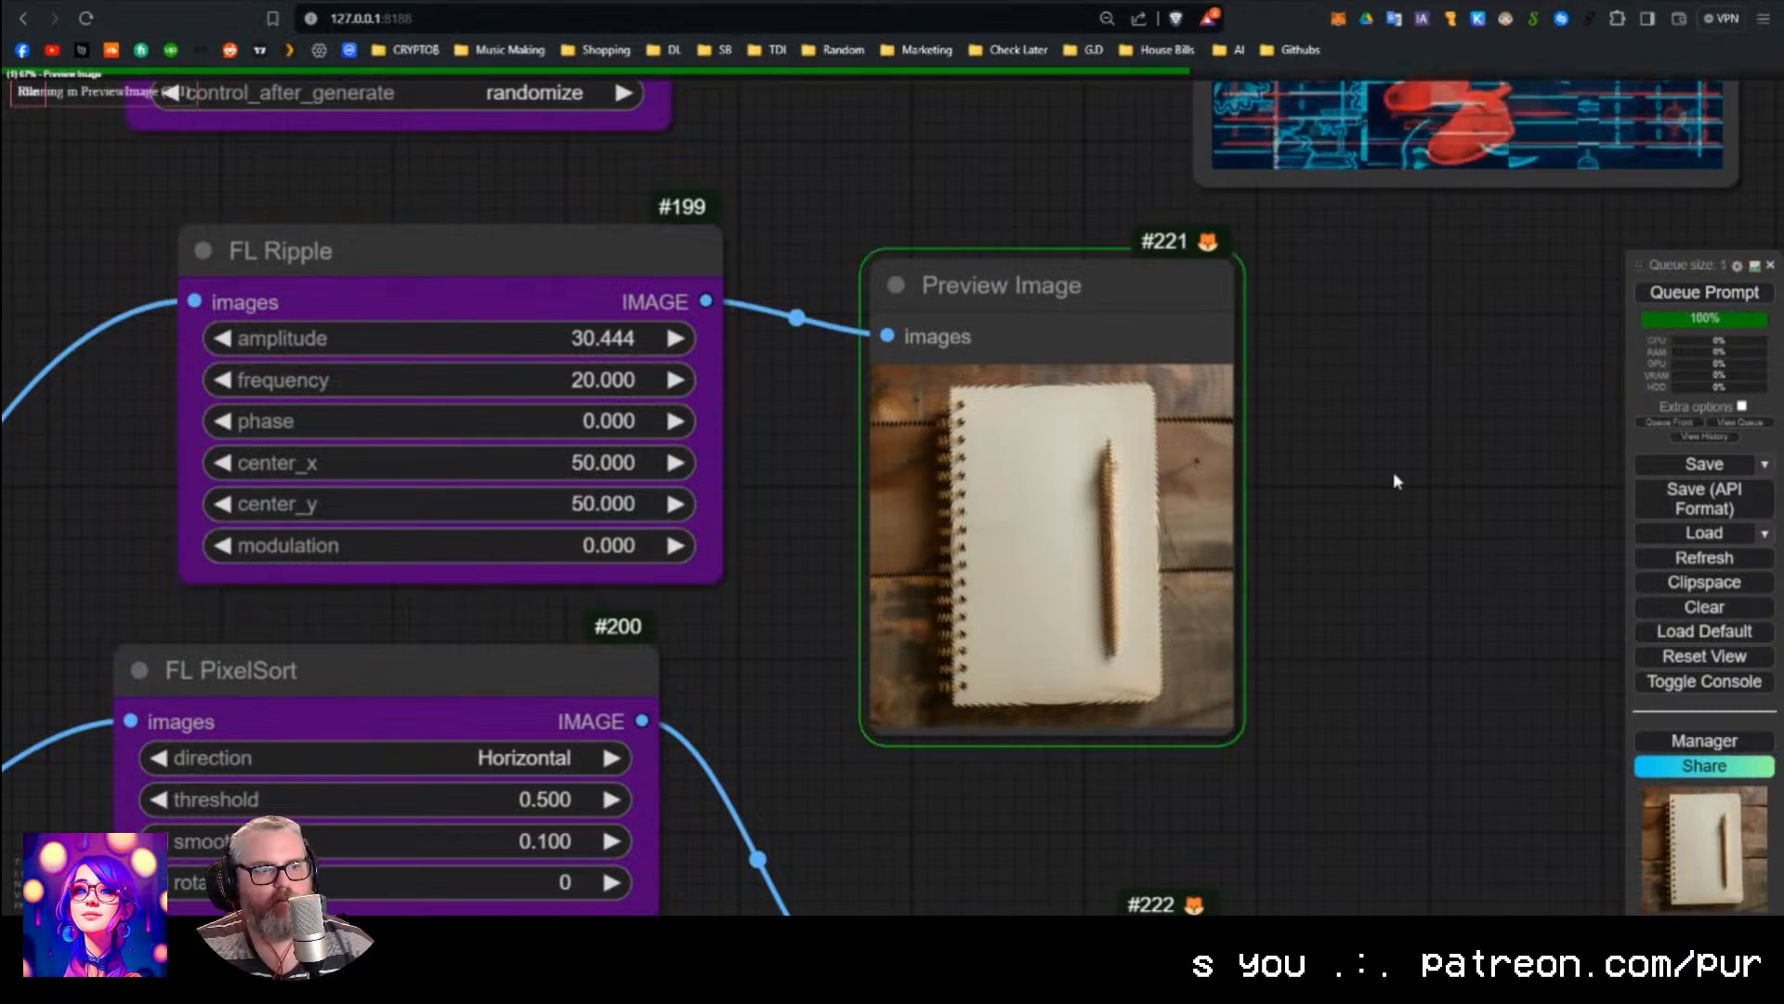
Delete the Load Video, FL Glitch and Video Combine nodes together.
{"action": "scroll", "coordinate": [1392, 471], "scroll_direction": "down", "scroll_amount": 4}
{"action": "scroll", "coordinate": [1402, 409], "scroll_direction": "down", "scroll_amount": 6}
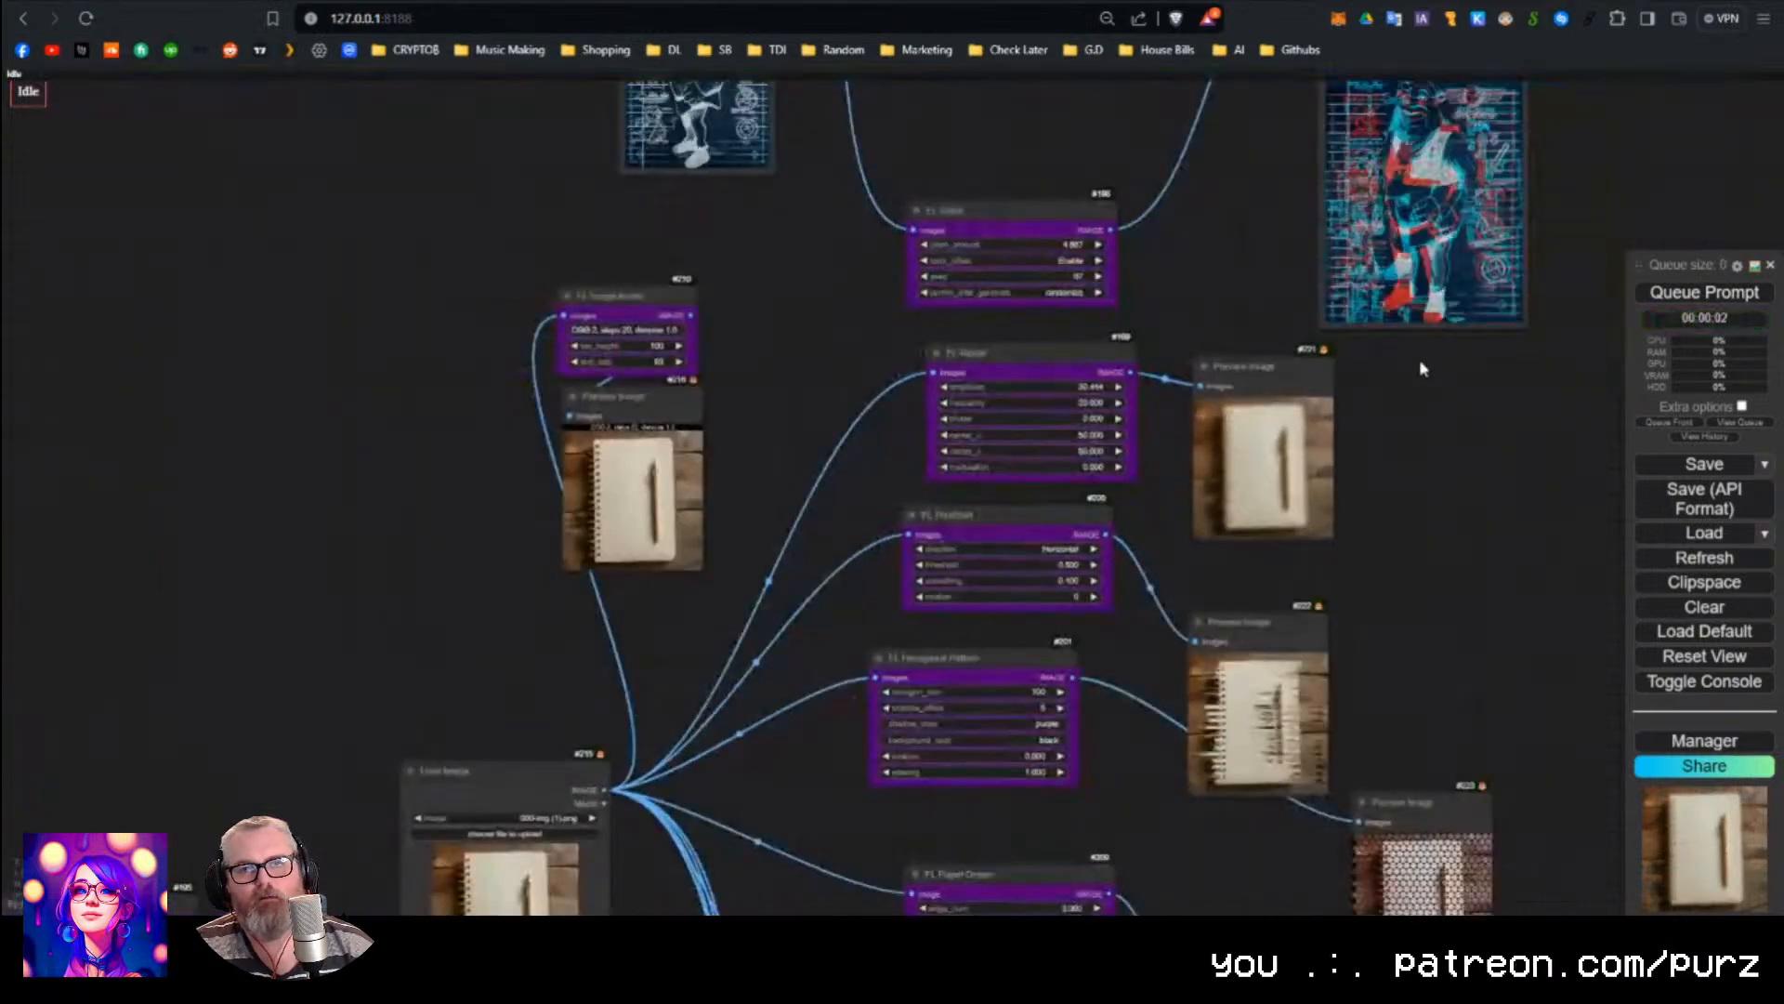
{"action": "left_click_drag", "start_coordinate": [1419, 360], "coordinate": [1037, 706]}
{"action": "left_click_drag", "start_coordinate": [1220, 578], "coordinate": [303, 212]}
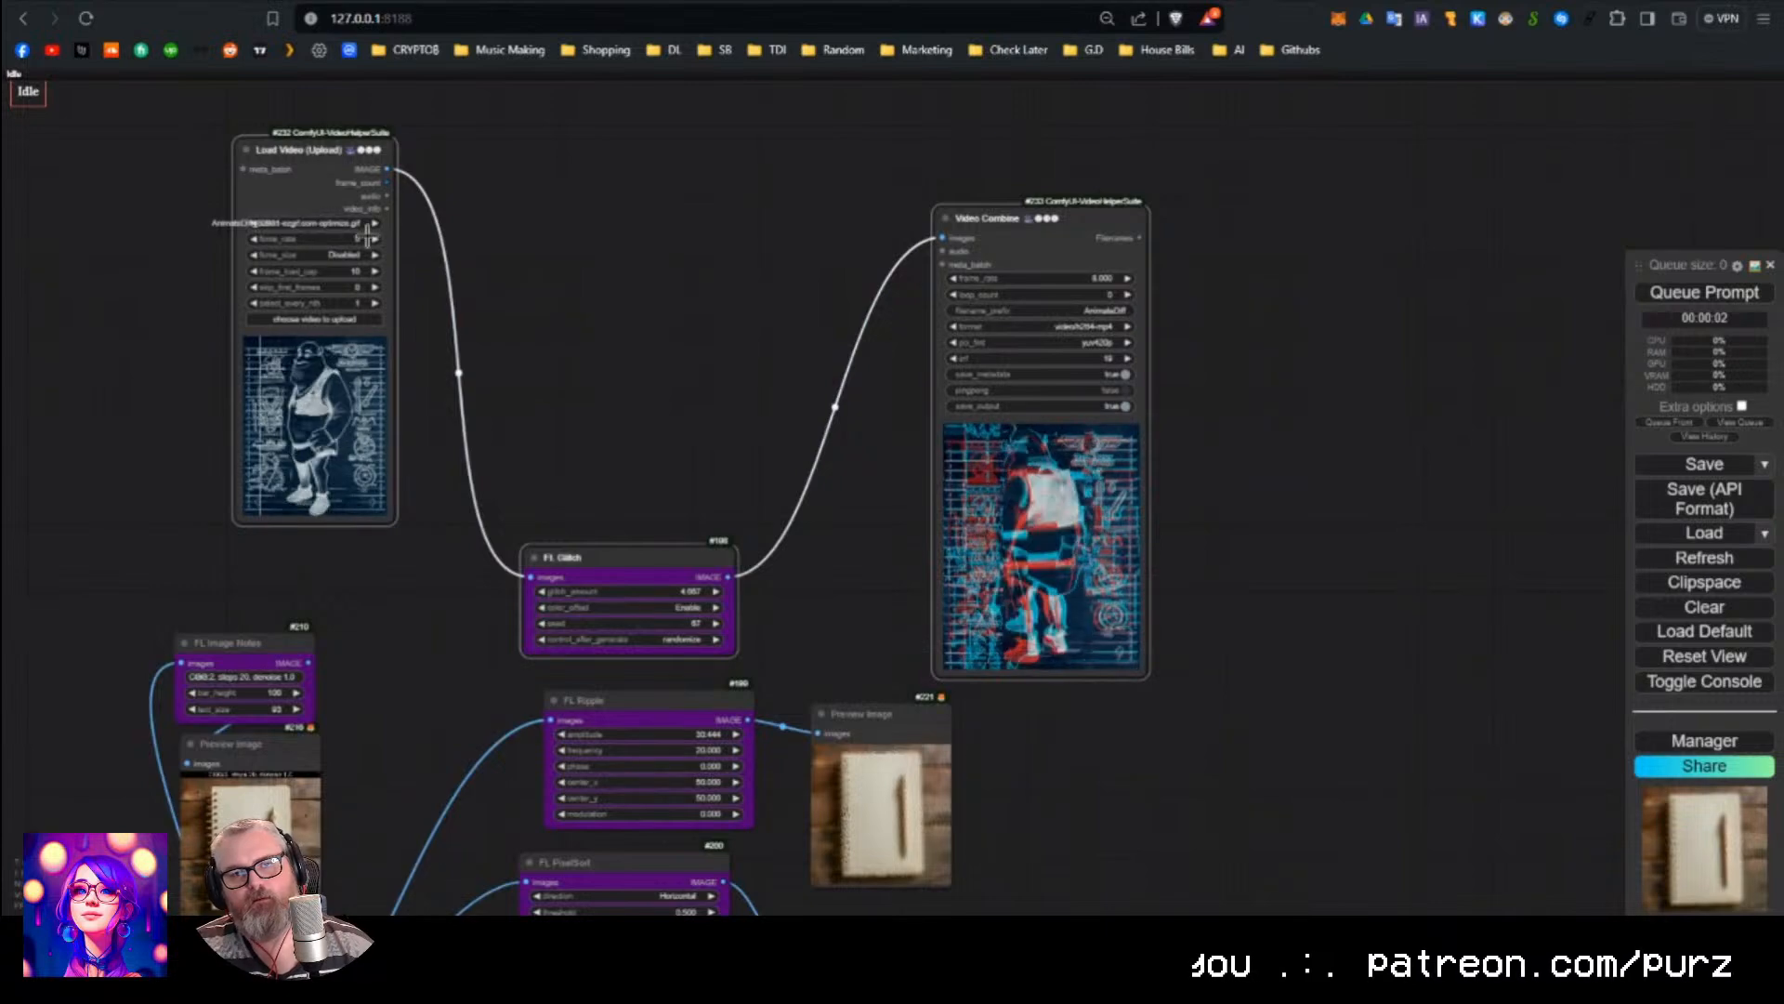
{"action": "key", "text": "Delete"}
Make the FL Ripple node narrower and move its Preview Image node close beside it.
{"action": "left_click_drag", "start_coordinate": [1205, 706], "coordinate": [979, 297]}
{"action": "scroll", "coordinate": [655, 338], "scroll_direction": "up", "scroll_amount": 11}
{"action": "scroll", "coordinate": [714, 300], "scroll_direction": "up", "scroll_amount": 4}
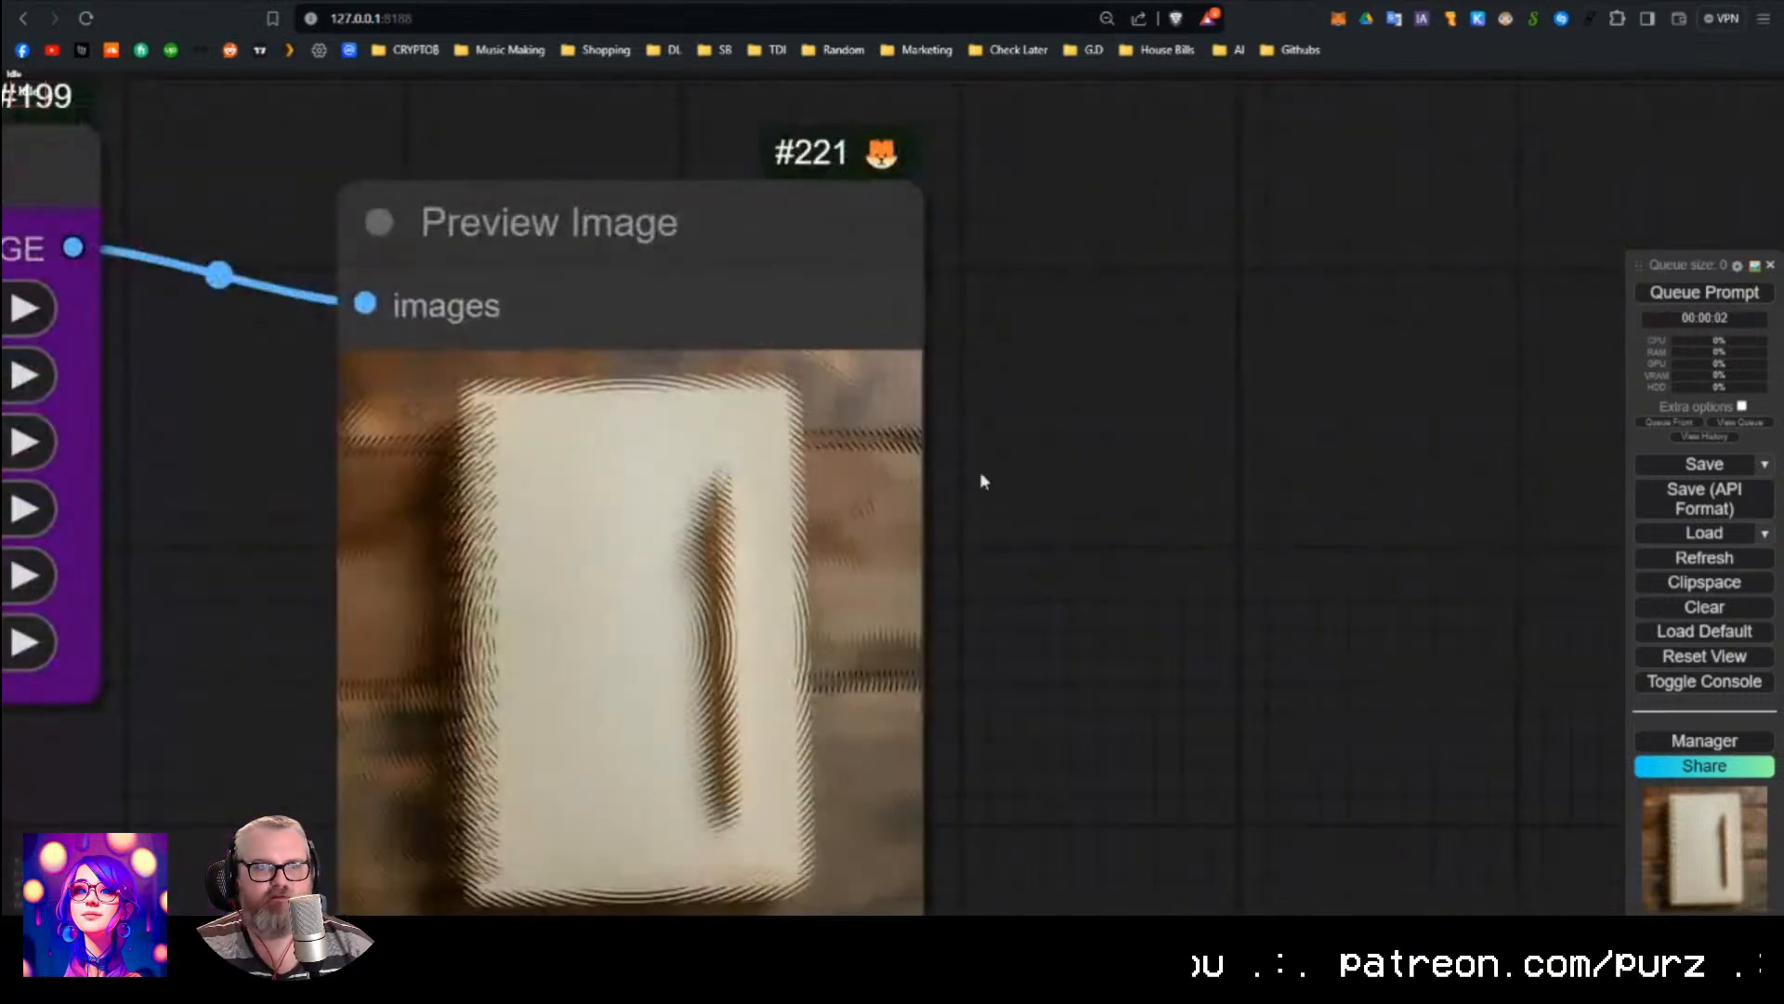
{"action": "left_click_drag", "start_coordinate": [979, 471], "coordinate": [1525, 339]}
{"action": "scroll", "coordinate": [1056, 390], "scroll_direction": "down", "scroll_amount": 4}
{"action": "left_click_drag", "start_coordinate": [834, 420], "coordinate": [840, 482]}
{"action": "left_click_drag", "start_coordinate": [773, 561], "coordinate": [573, 561]}
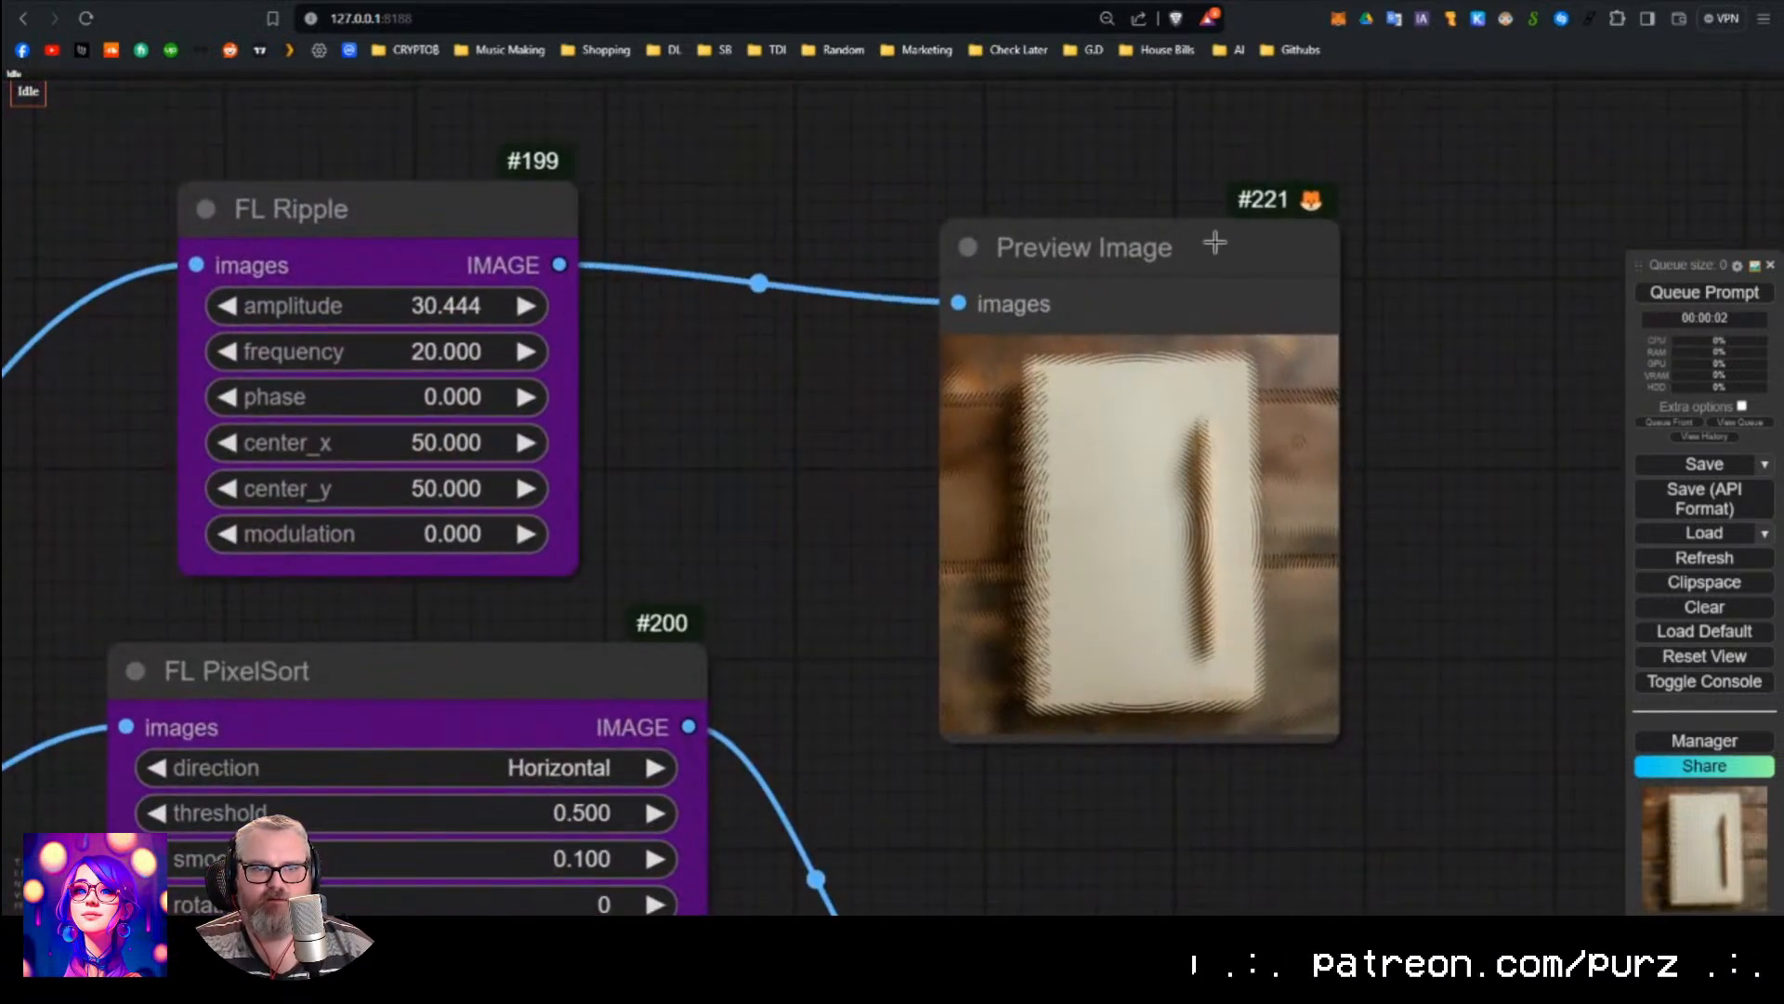
{"action": "left_click_drag", "start_coordinate": [1199, 244], "coordinate": [873, 91]}
{"action": "scroll", "coordinate": [768, 334], "scroll_direction": "up", "scroll_amount": 3}
{"action": "left_click_drag", "start_coordinate": [768, 334], "coordinate": [942, 509]}
{"action": "scroll", "coordinate": [876, 500], "scroll_direction": "down", "scroll_amount": 2}
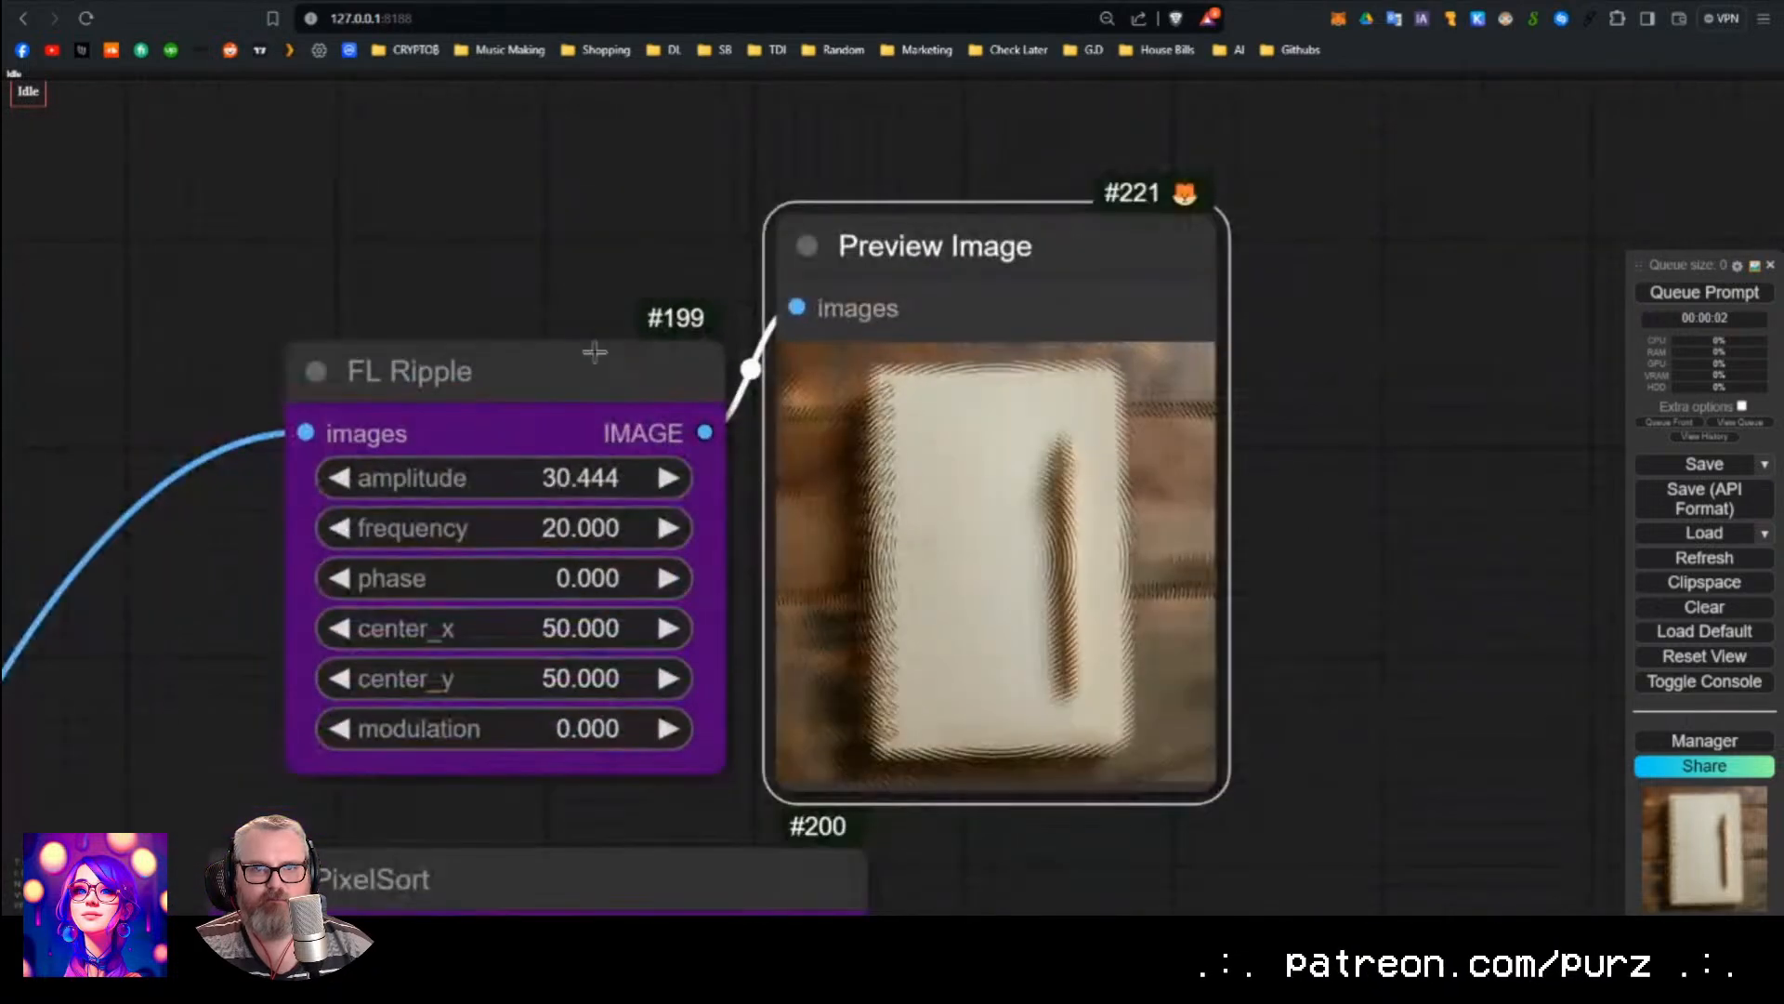
Set FL Ripple's frequency to 91.999, queue the prompt and inspect the rippled preview.
{"action": "left_click_drag", "start_coordinate": [647, 453], "coordinate": [502, 294]}
{"action": "left_click_drag", "start_coordinate": [423, 372], "coordinate": [597, 362]}
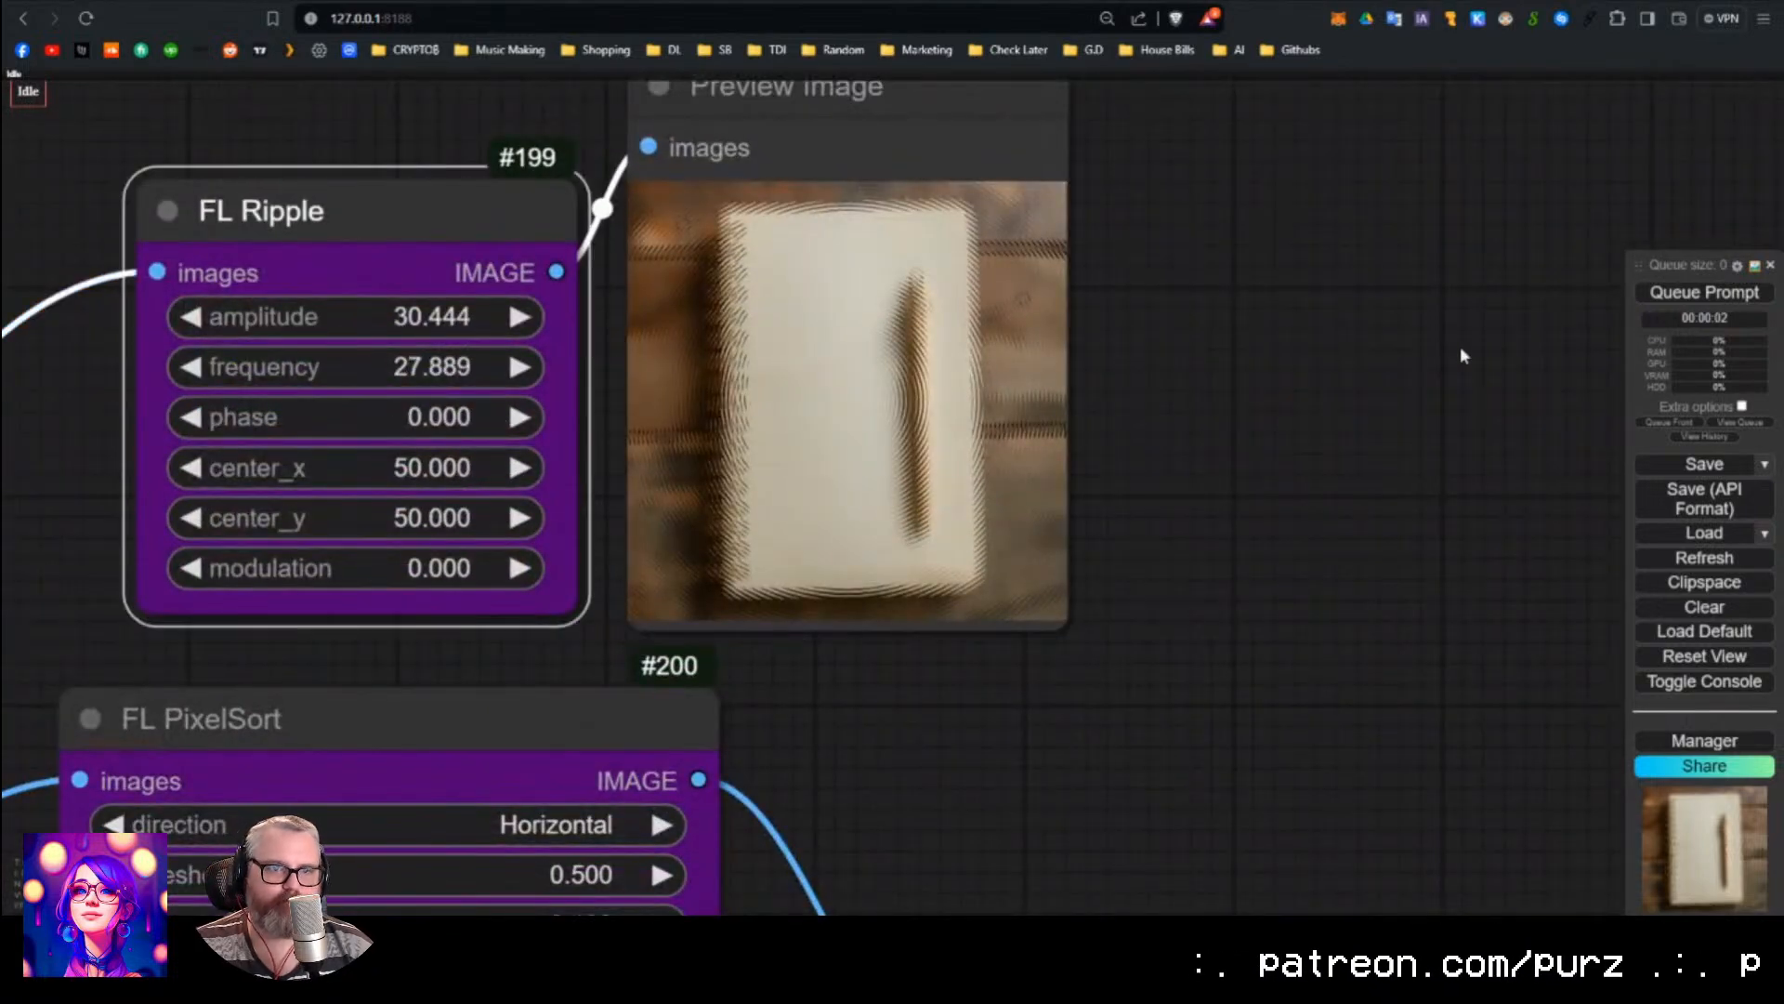
{"action": "left_click", "coordinate": [1704, 293]}
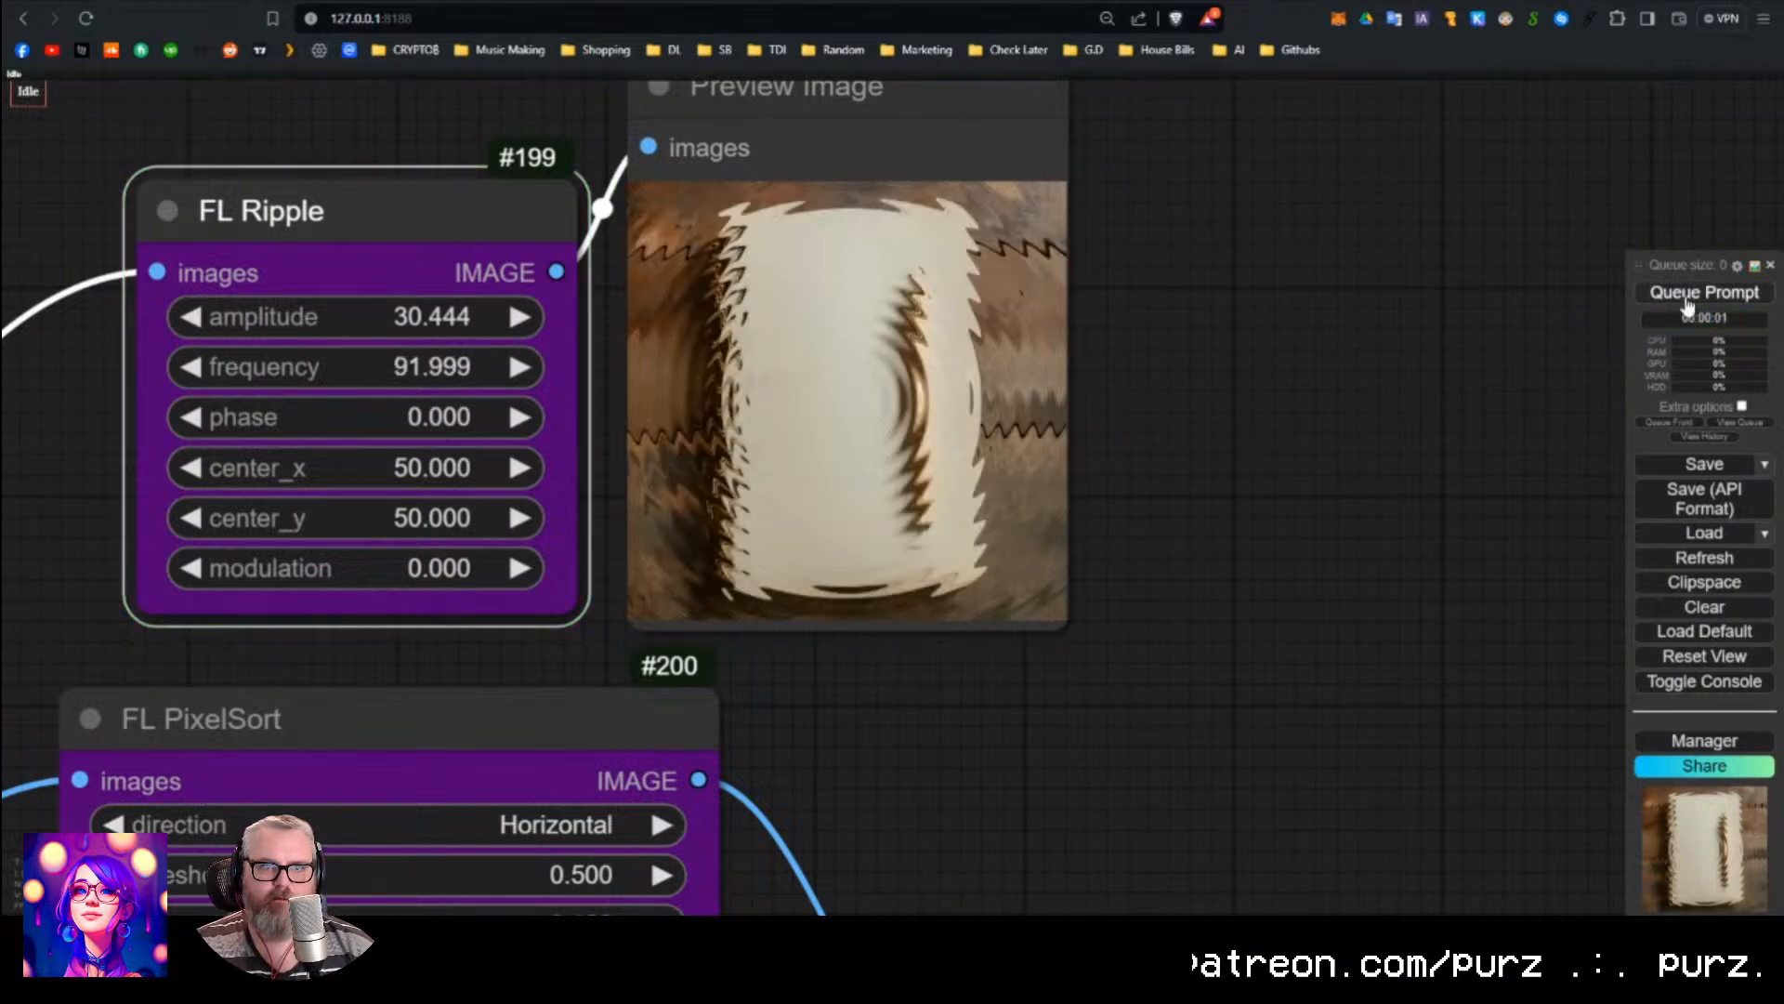
{"action": "scroll", "coordinate": [1048, 342], "scroll_direction": "up", "scroll_amount": 5}
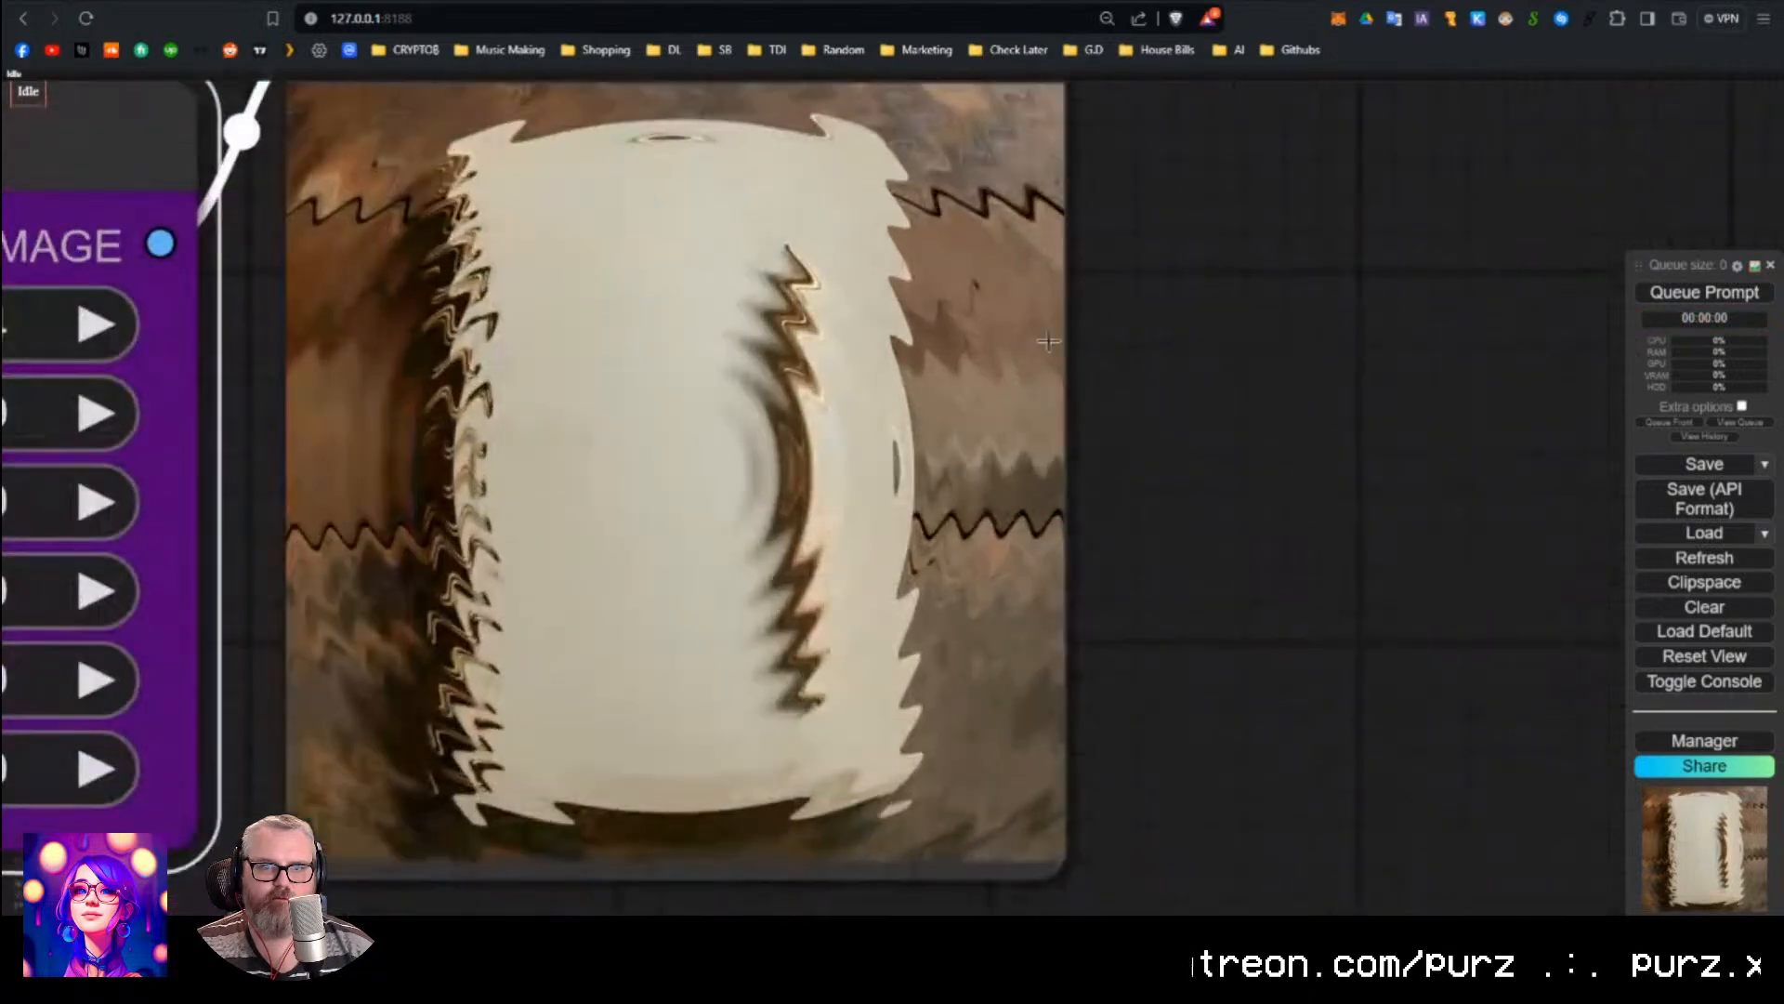
{"action": "scroll", "coordinate": [964, 402], "scroll_direction": "up", "scroll_amount": 4}
{"action": "scroll", "coordinate": [964, 402], "scroll_direction": "down", "scroll_amount": 5}
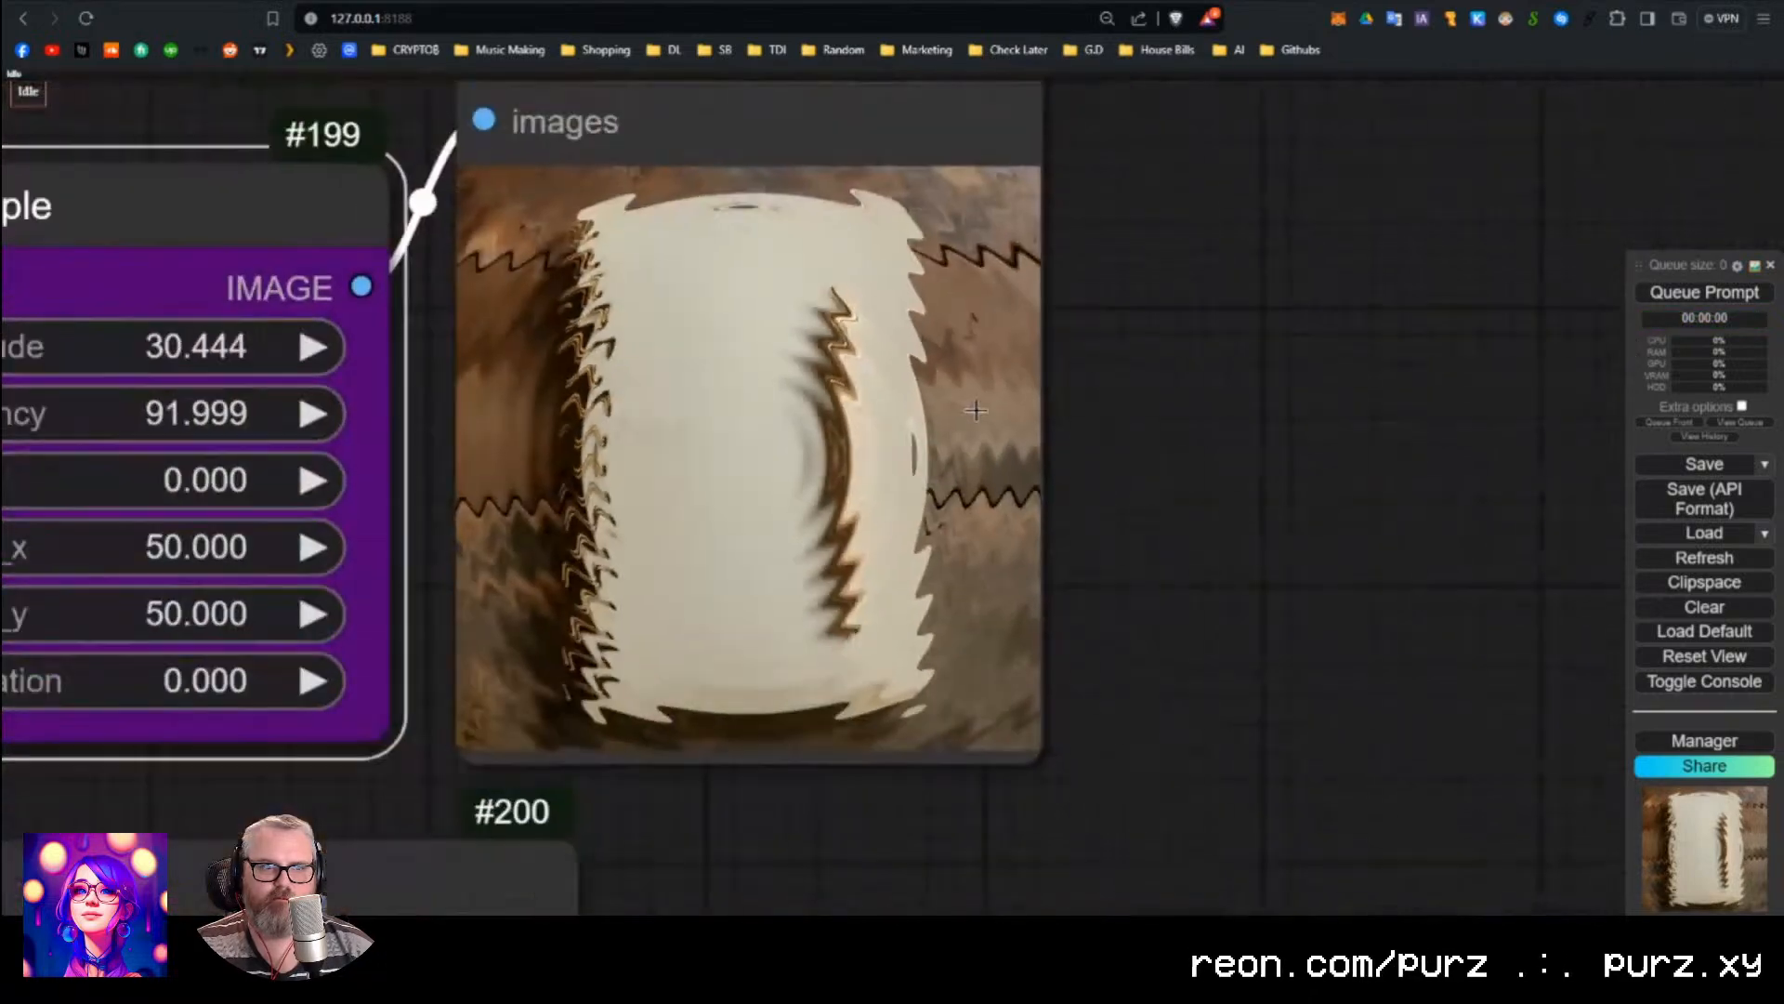
{"action": "scroll", "coordinate": [976, 410], "scroll_direction": "down", "scroll_amount": 5}
Set FL Ripple's phase to 342.223 and queue the prompt.
{"action": "left_click_drag", "start_coordinate": [530, 270], "coordinate": [477, 277]}
{"action": "scroll", "coordinate": [792, 340], "scroll_direction": "up", "scroll_amount": 4}
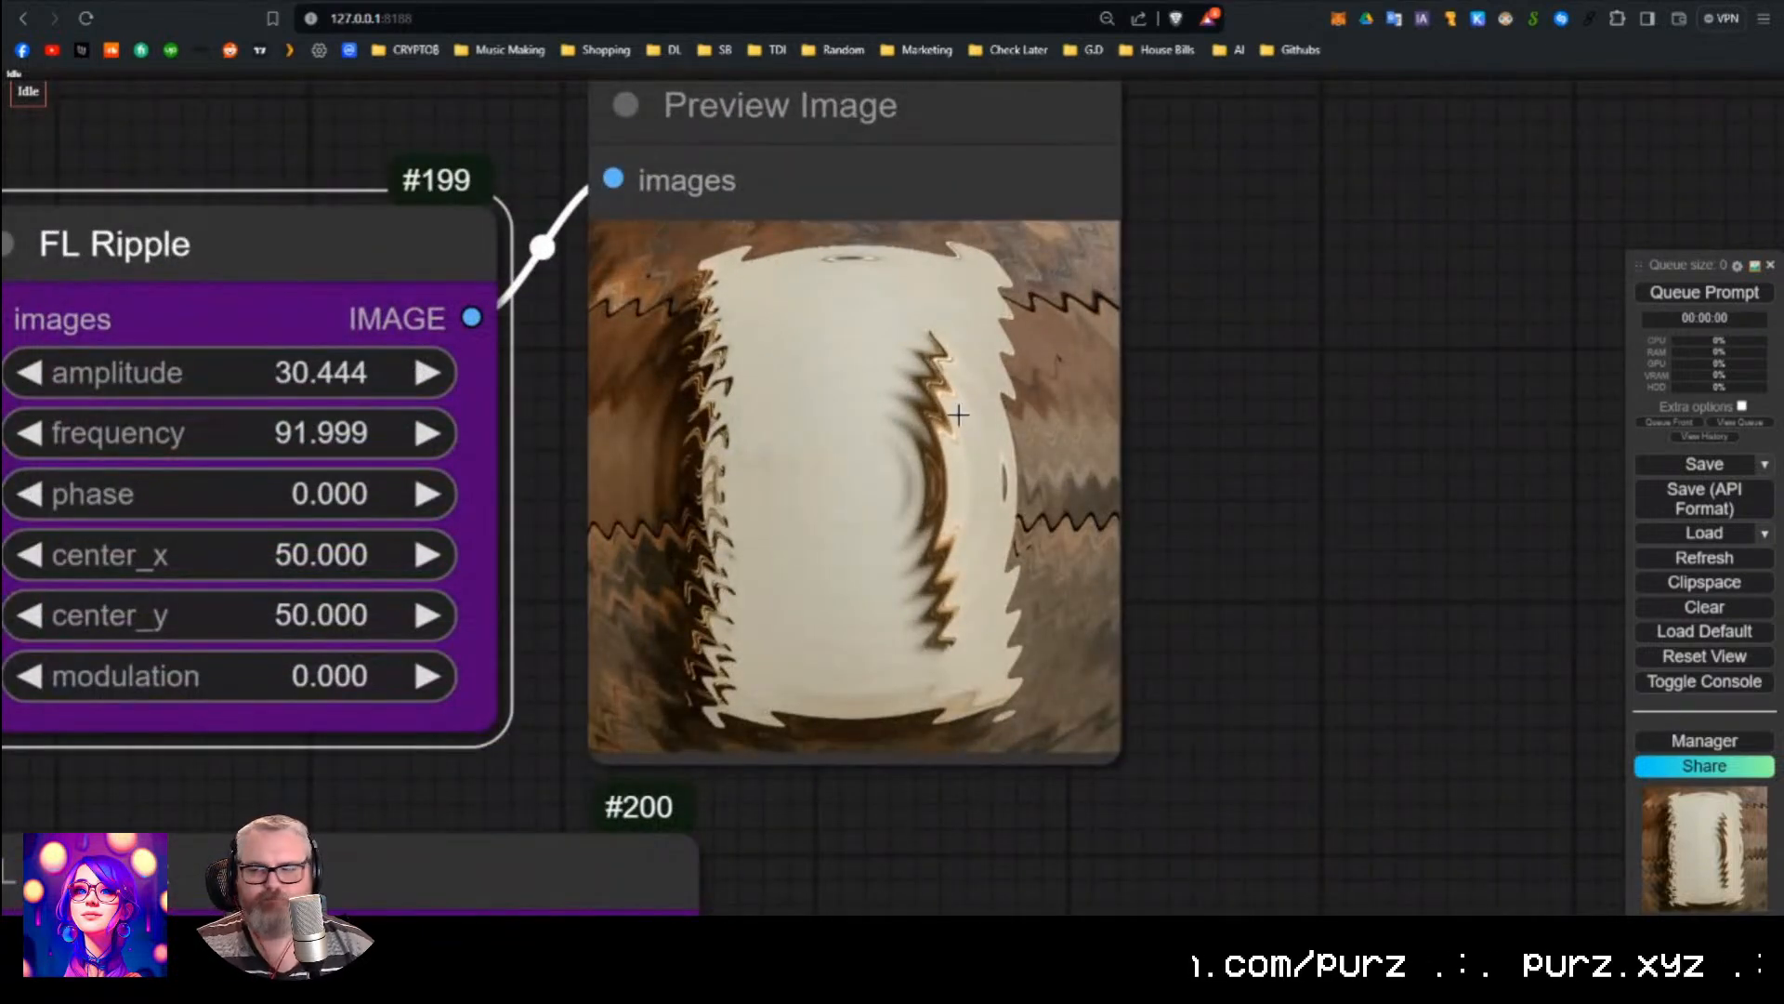
{"action": "left_click", "coordinate": [1731, 293]}
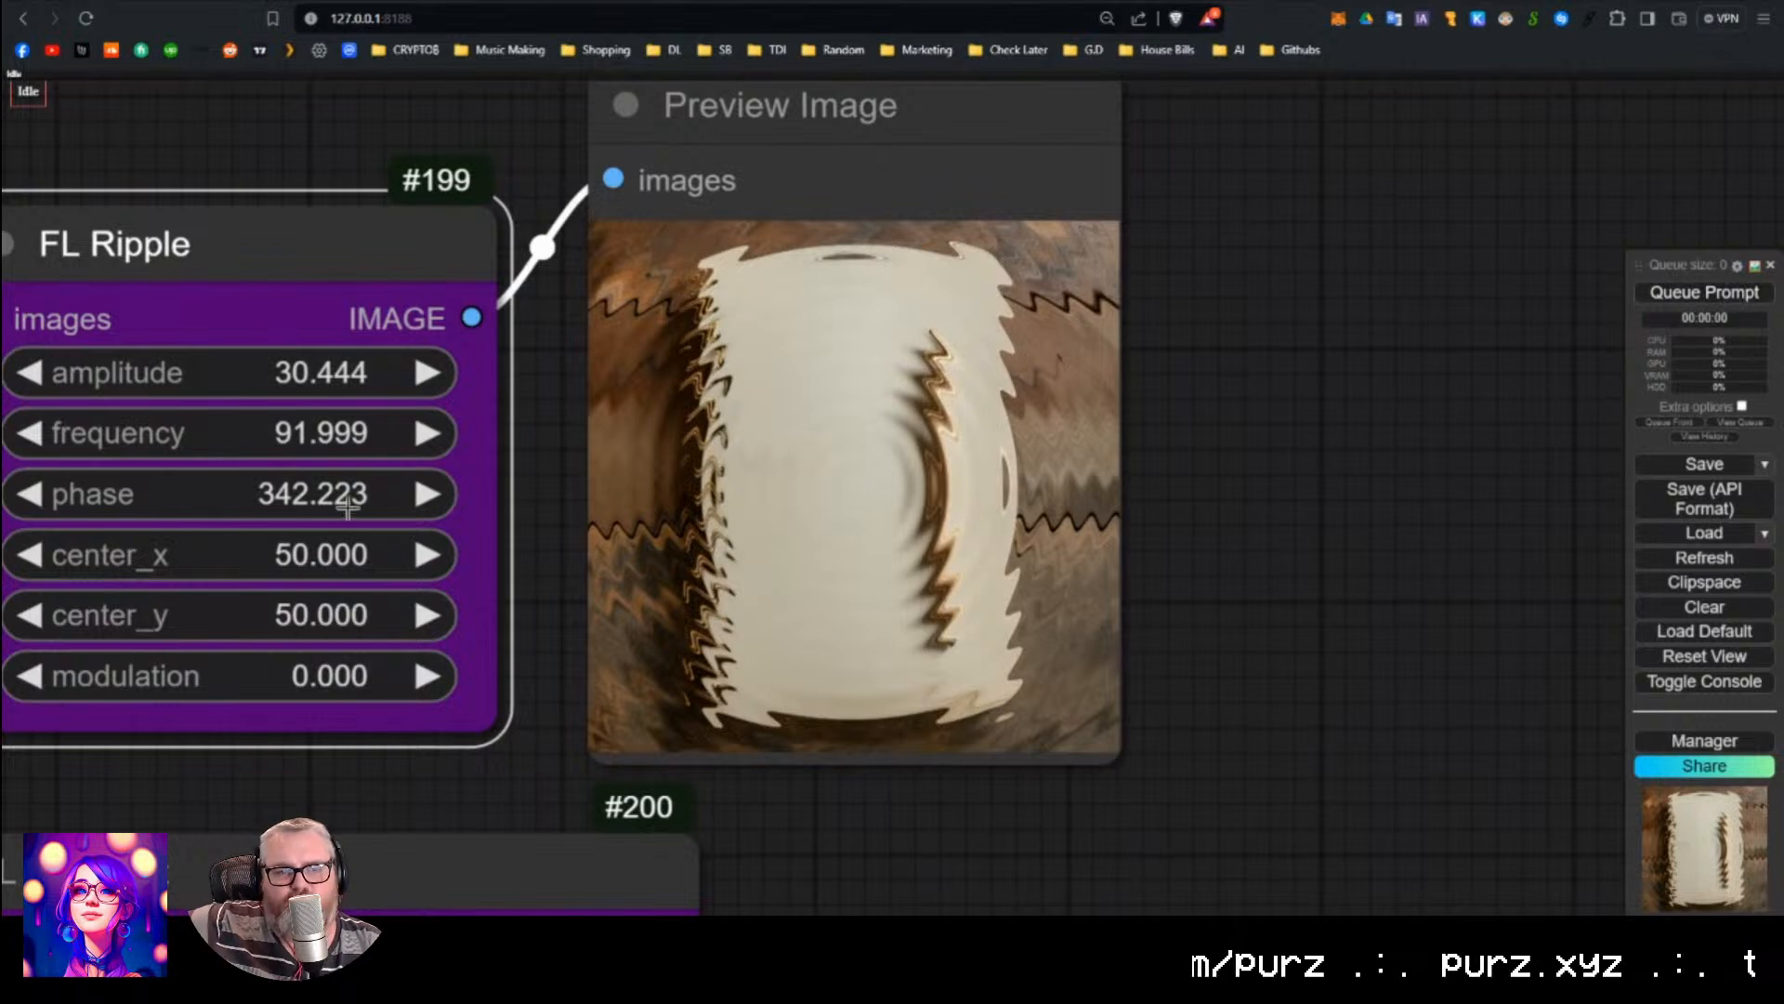
Queue the prompt with FL Ripple's center_x at 74.667, and again with center_x set to 0.
{"action": "left_click_drag", "start_coordinate": [200, 554], "coordinate": [888, 553]}
{"action": "left_click", "coordinate": [1682, 299]}
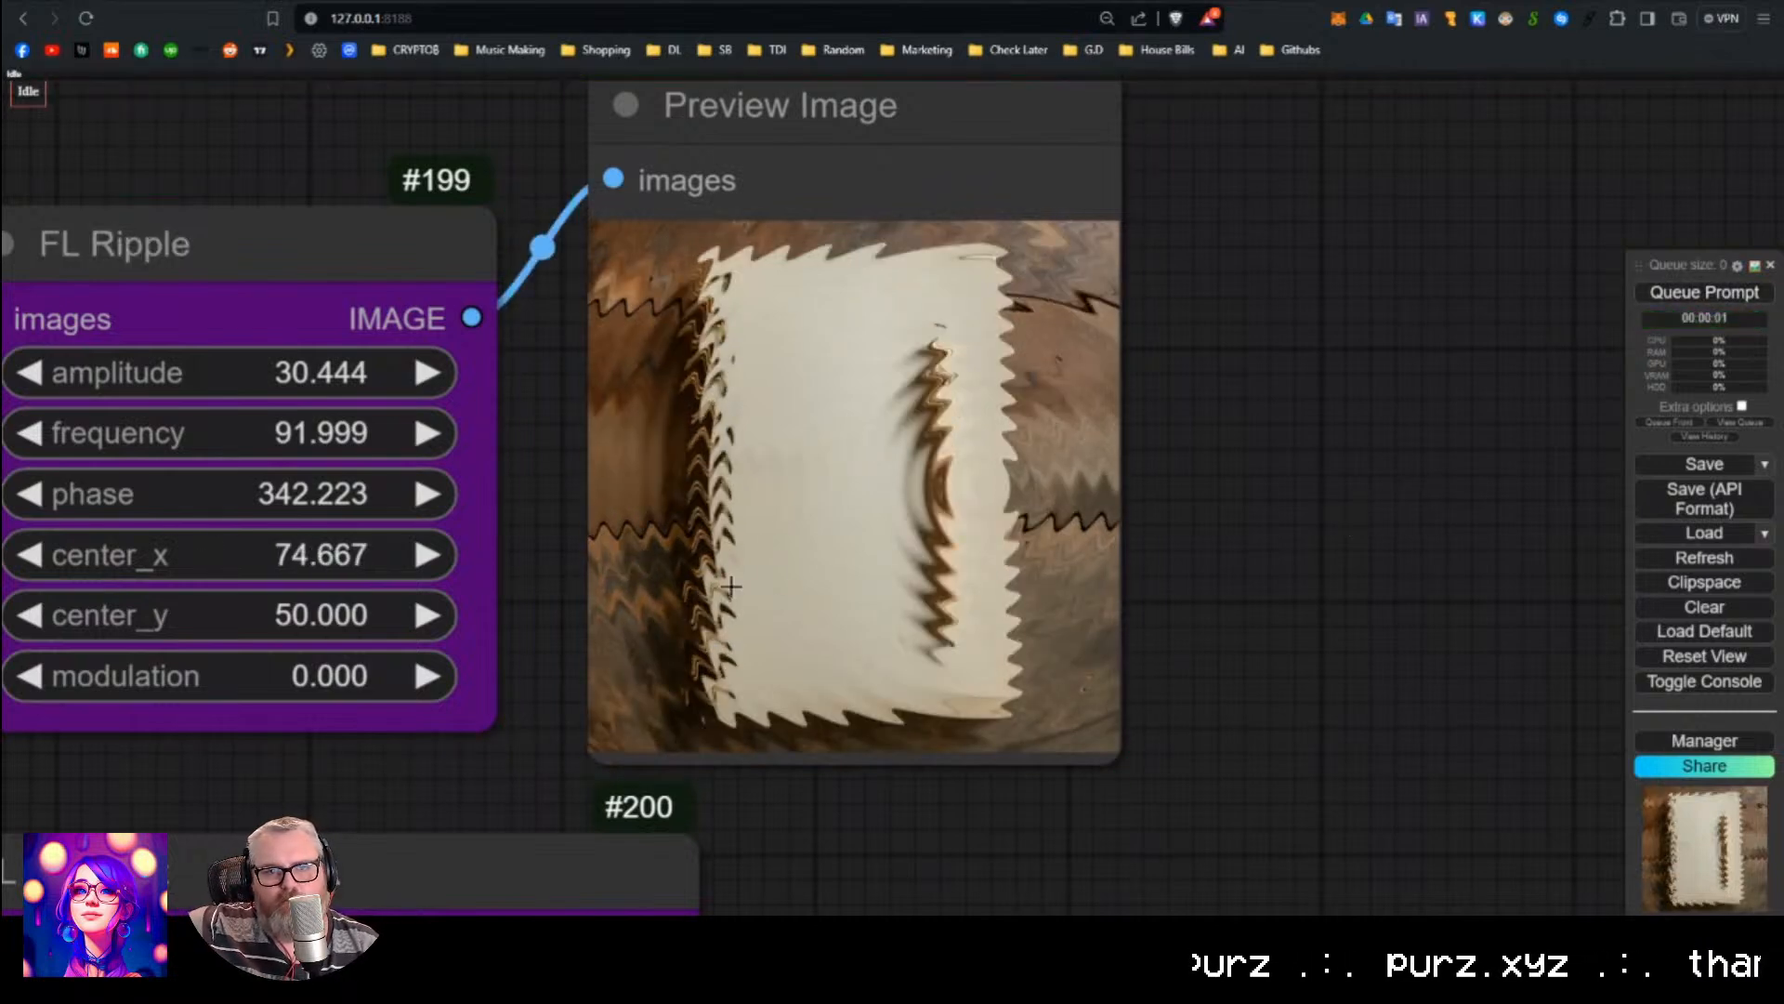
{"action": "left_click", "coordinate": [276, 554]}
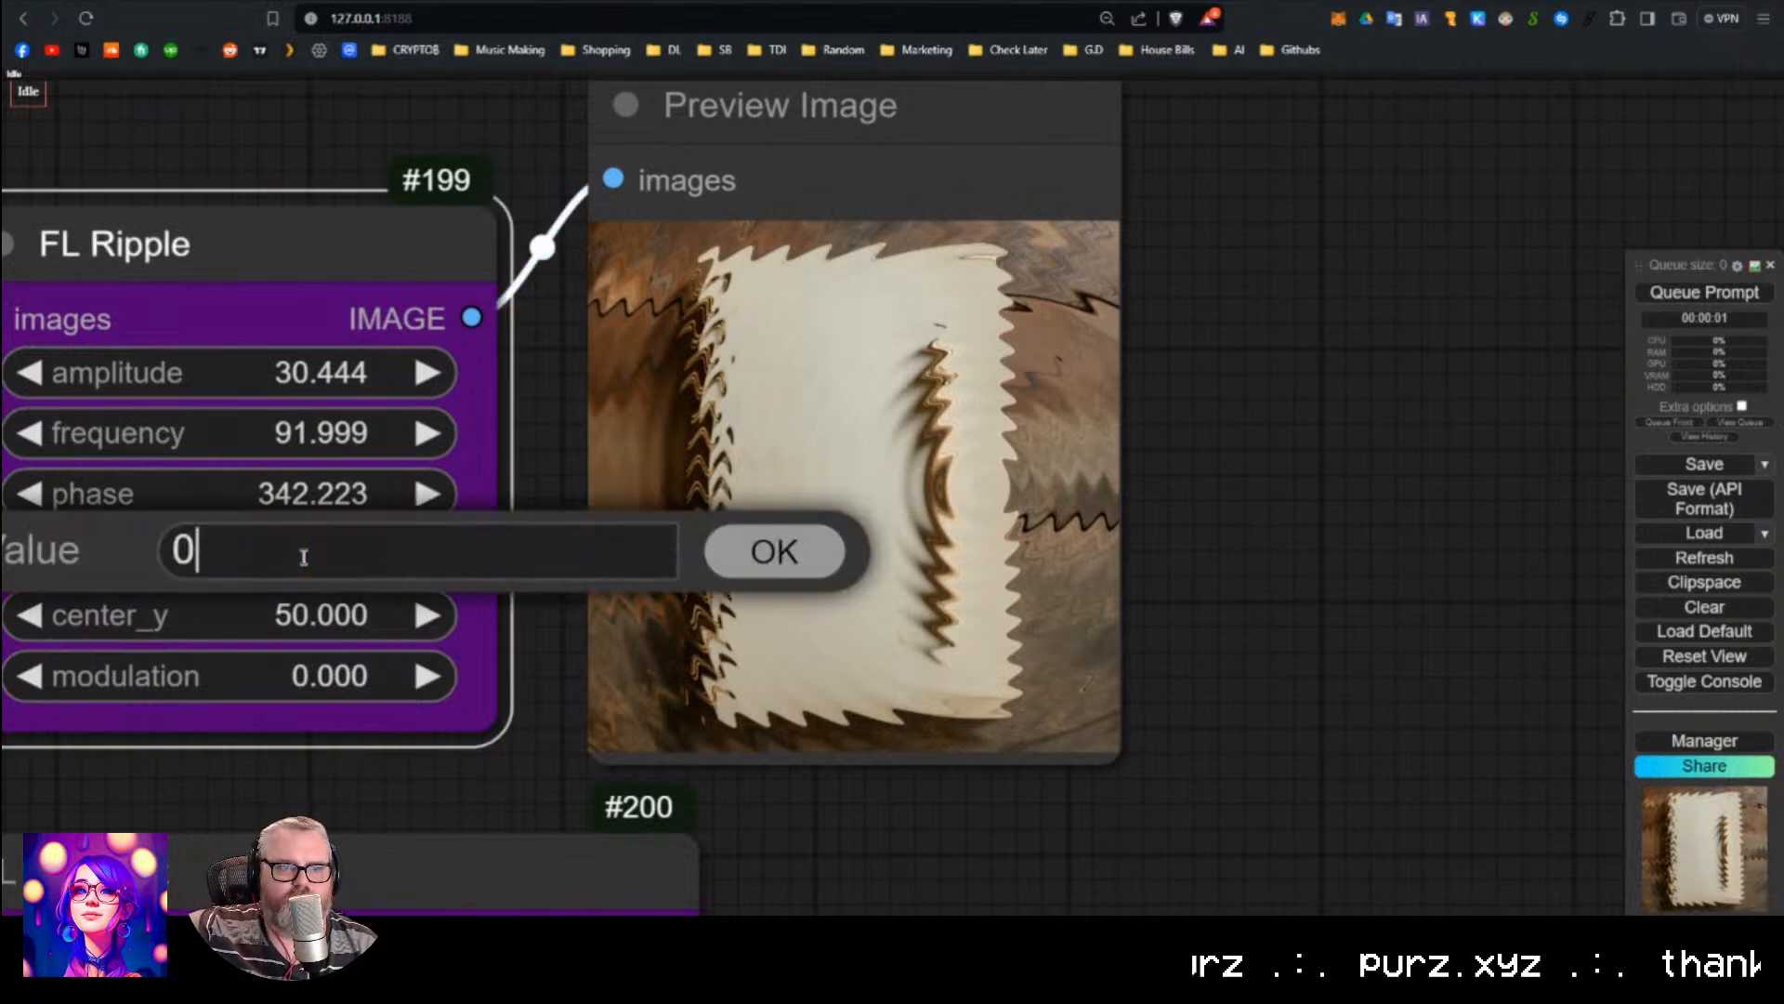
{"action": "key", "text": "Return"}
{"action": "key", "text": "ctrl+Return"}
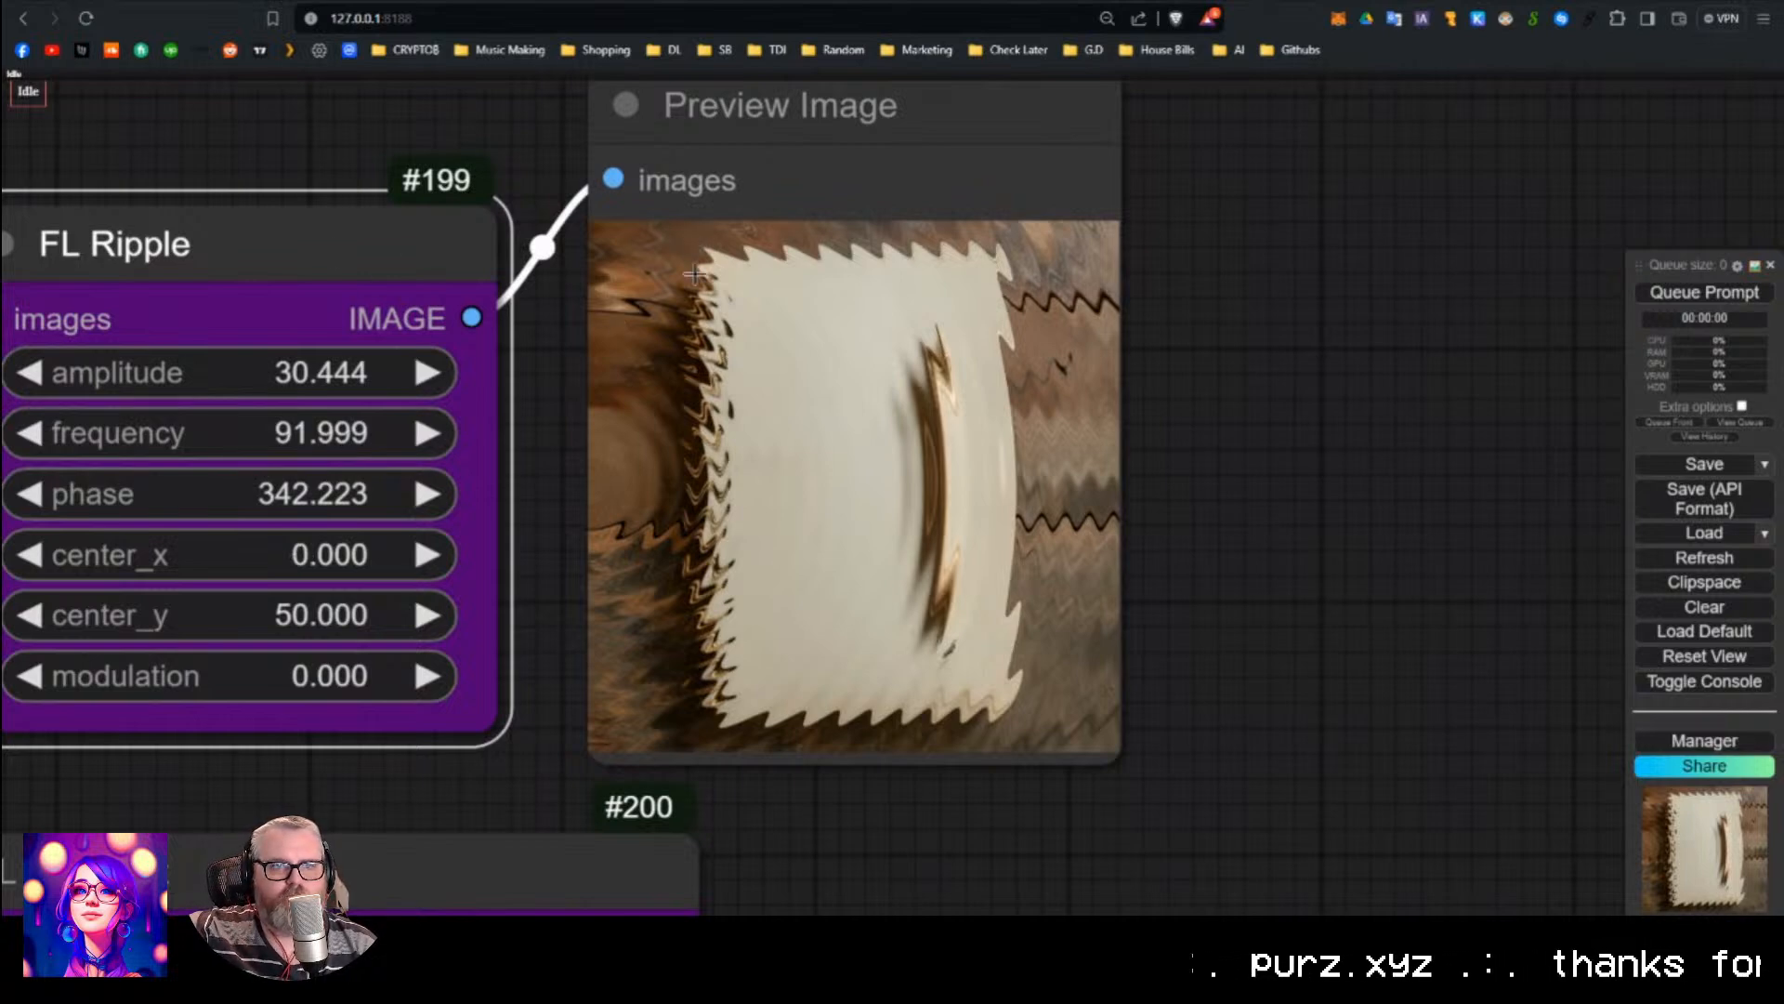
Go to claude.ai in a new browser tab and open the Anthropic console's Workbench through Build With Claude.
{"action": "left_click", "coordinate": [1353, 4]}
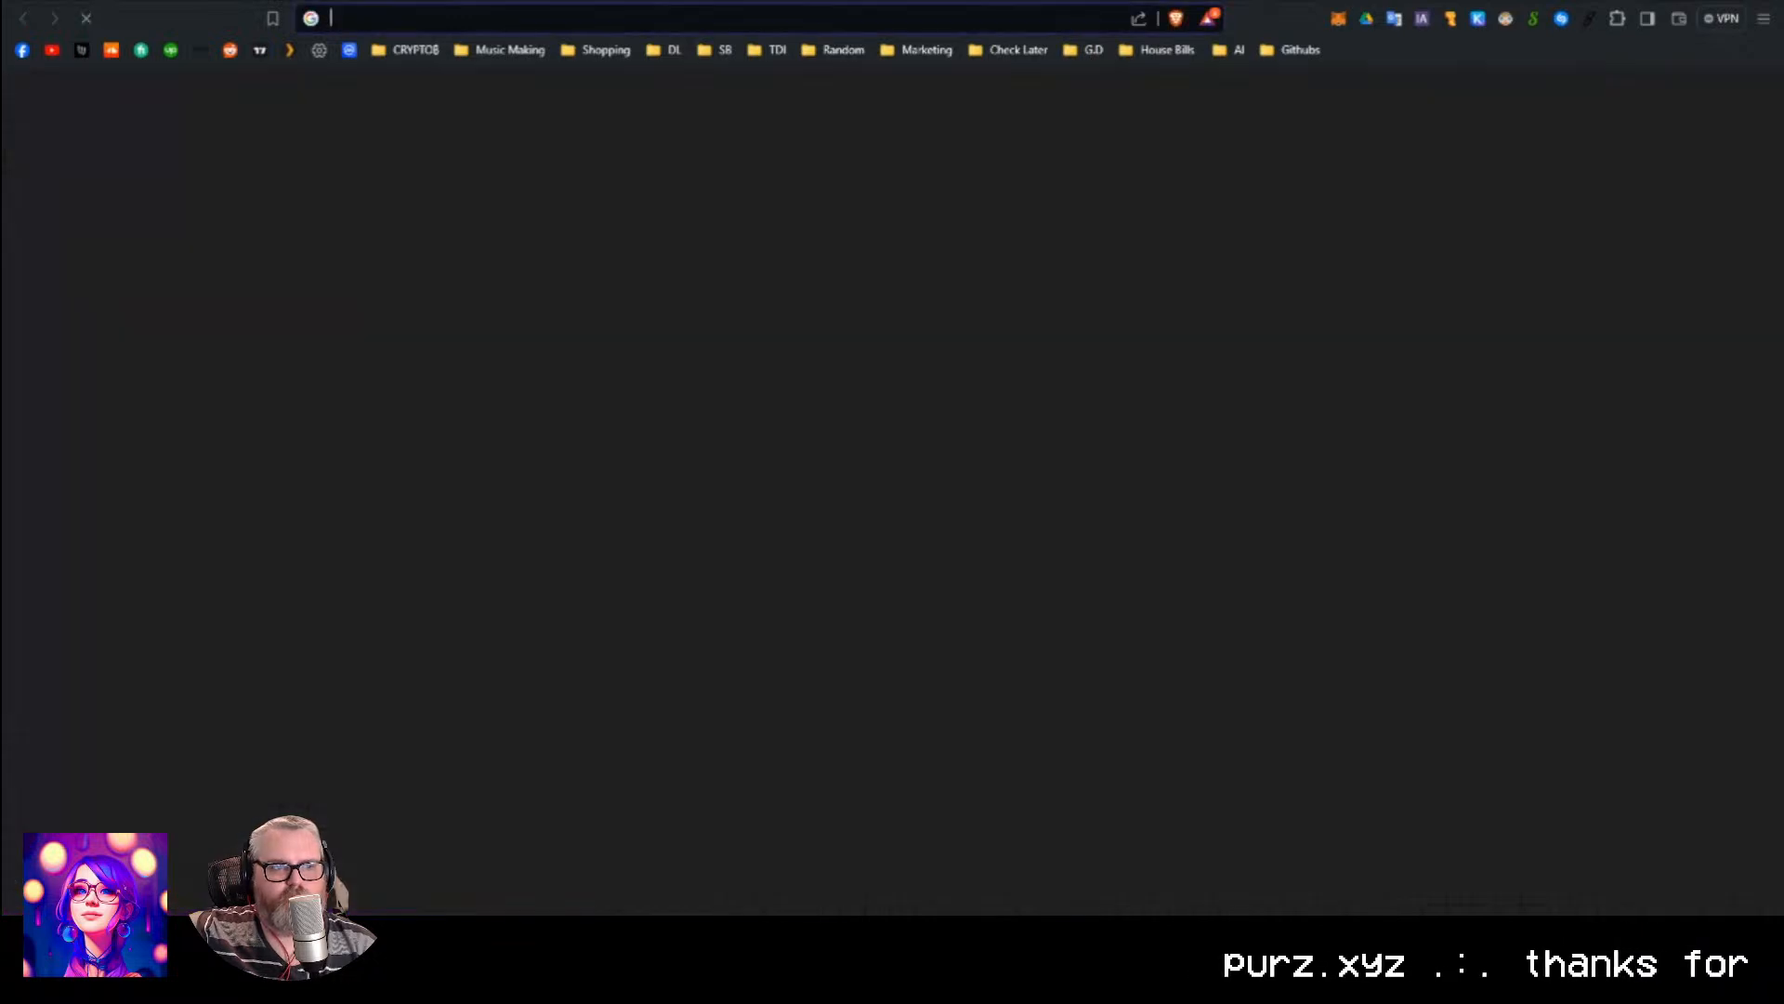
{"action": "type", "text": "claude.ai/login?returnTo=%2F"}
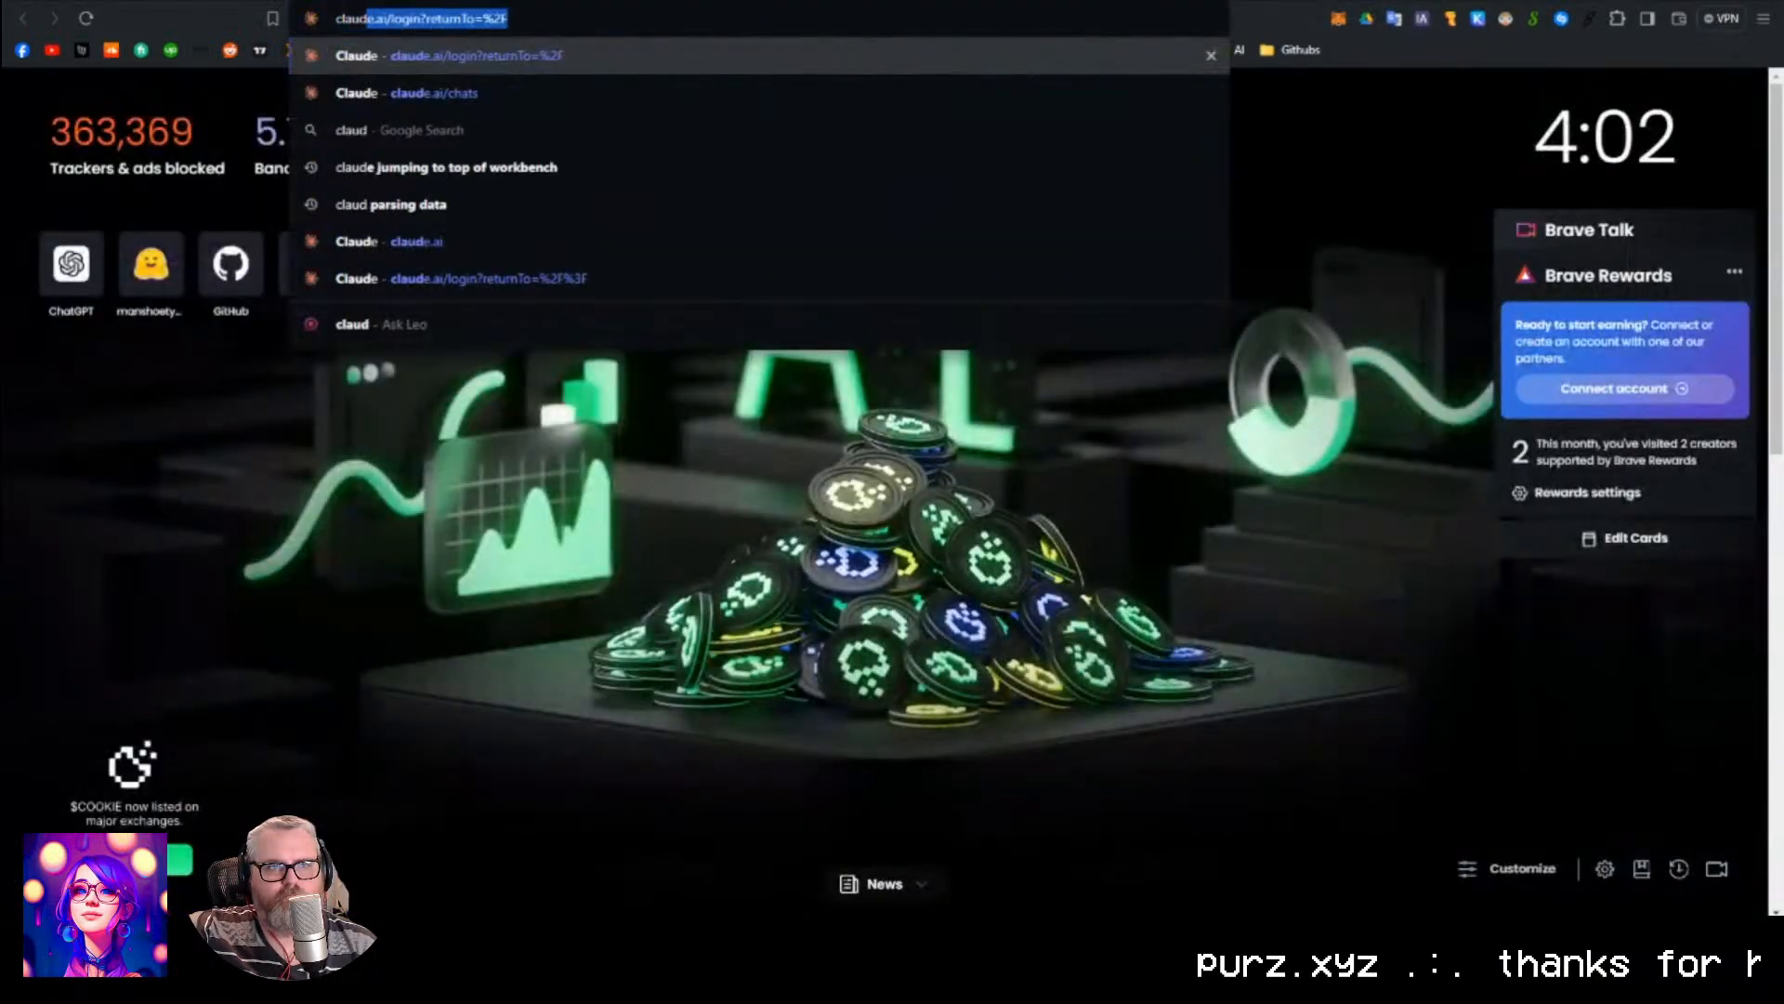
{"action": "key", "text": "Down"}
{"action": "key", "text": "Return"}
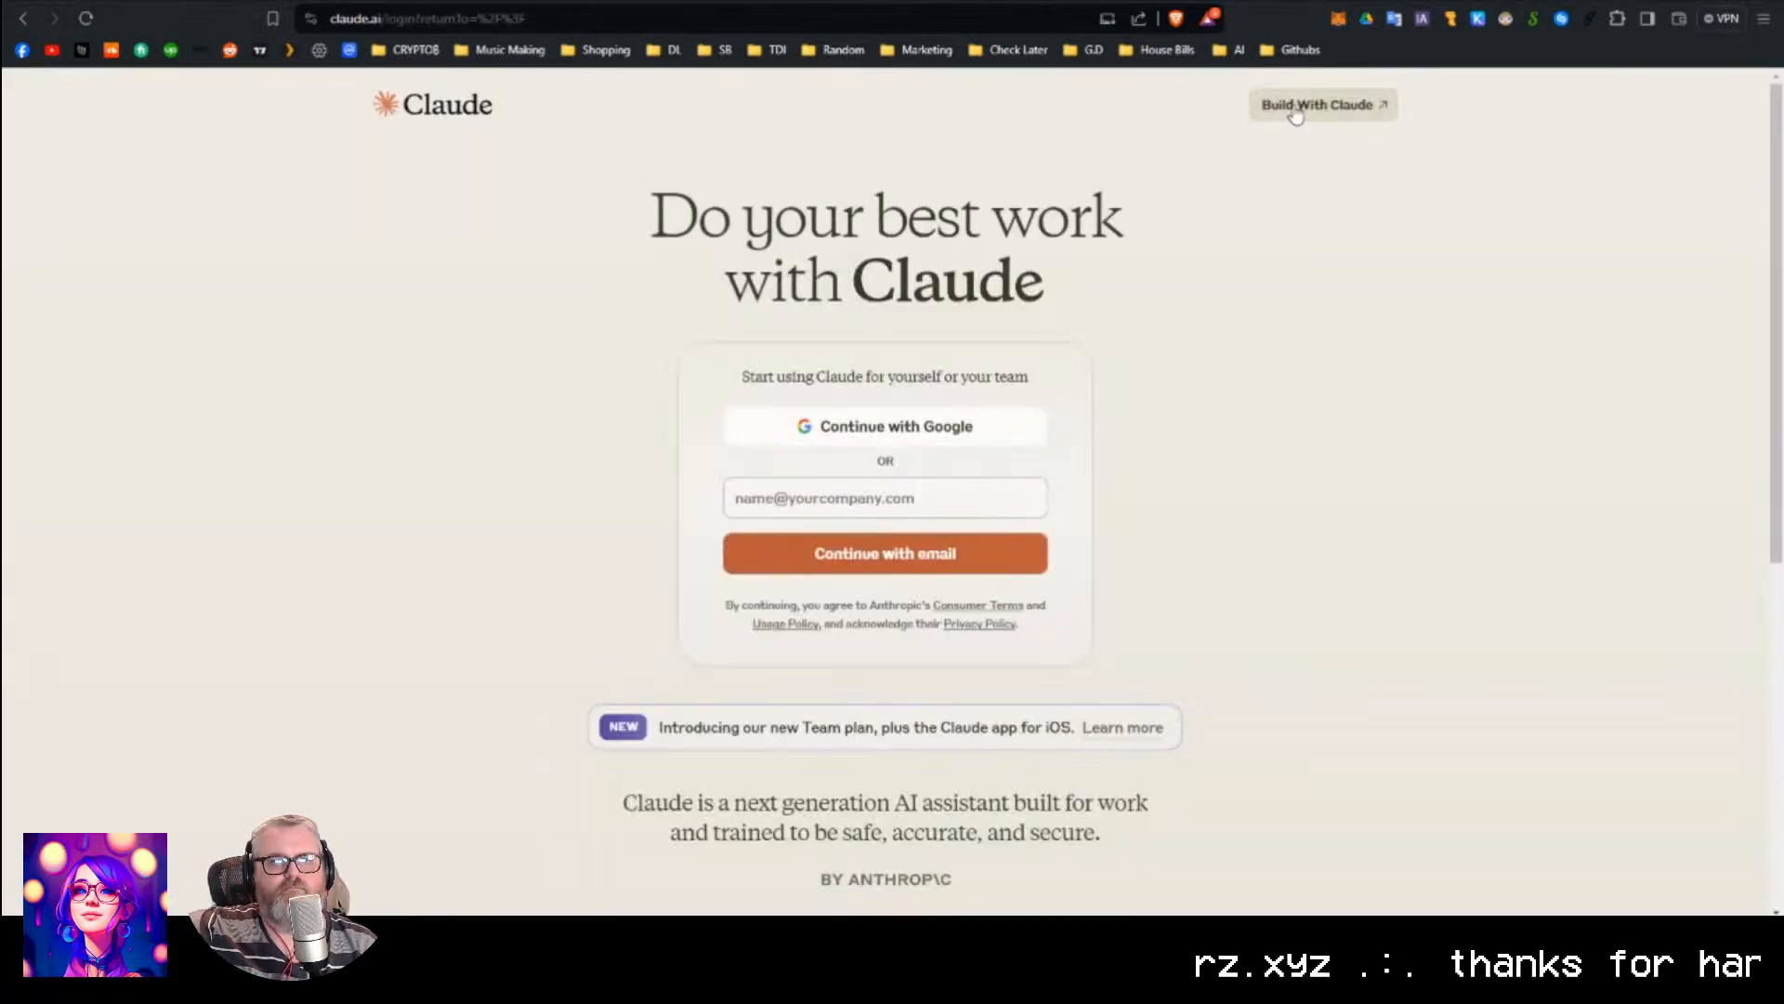
{"action": "left_click", "coordinate": [1296, 110]}
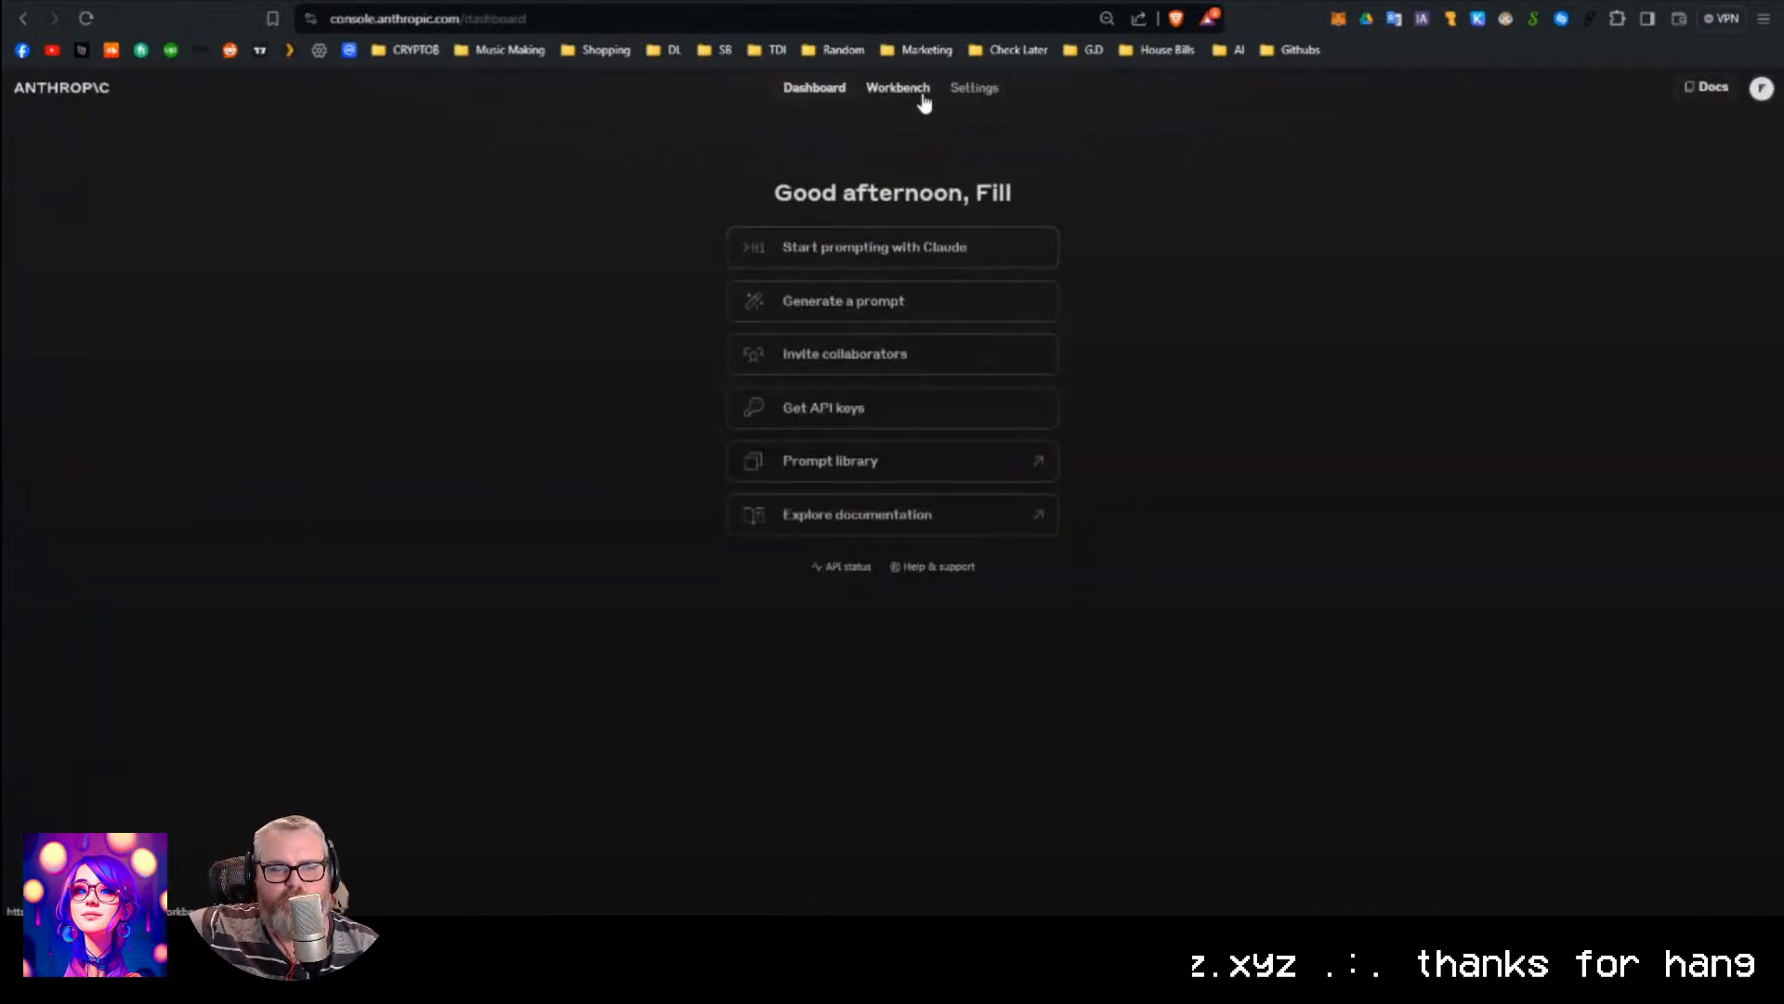
{"action": "left_click", "coordinate": [924, 97]}
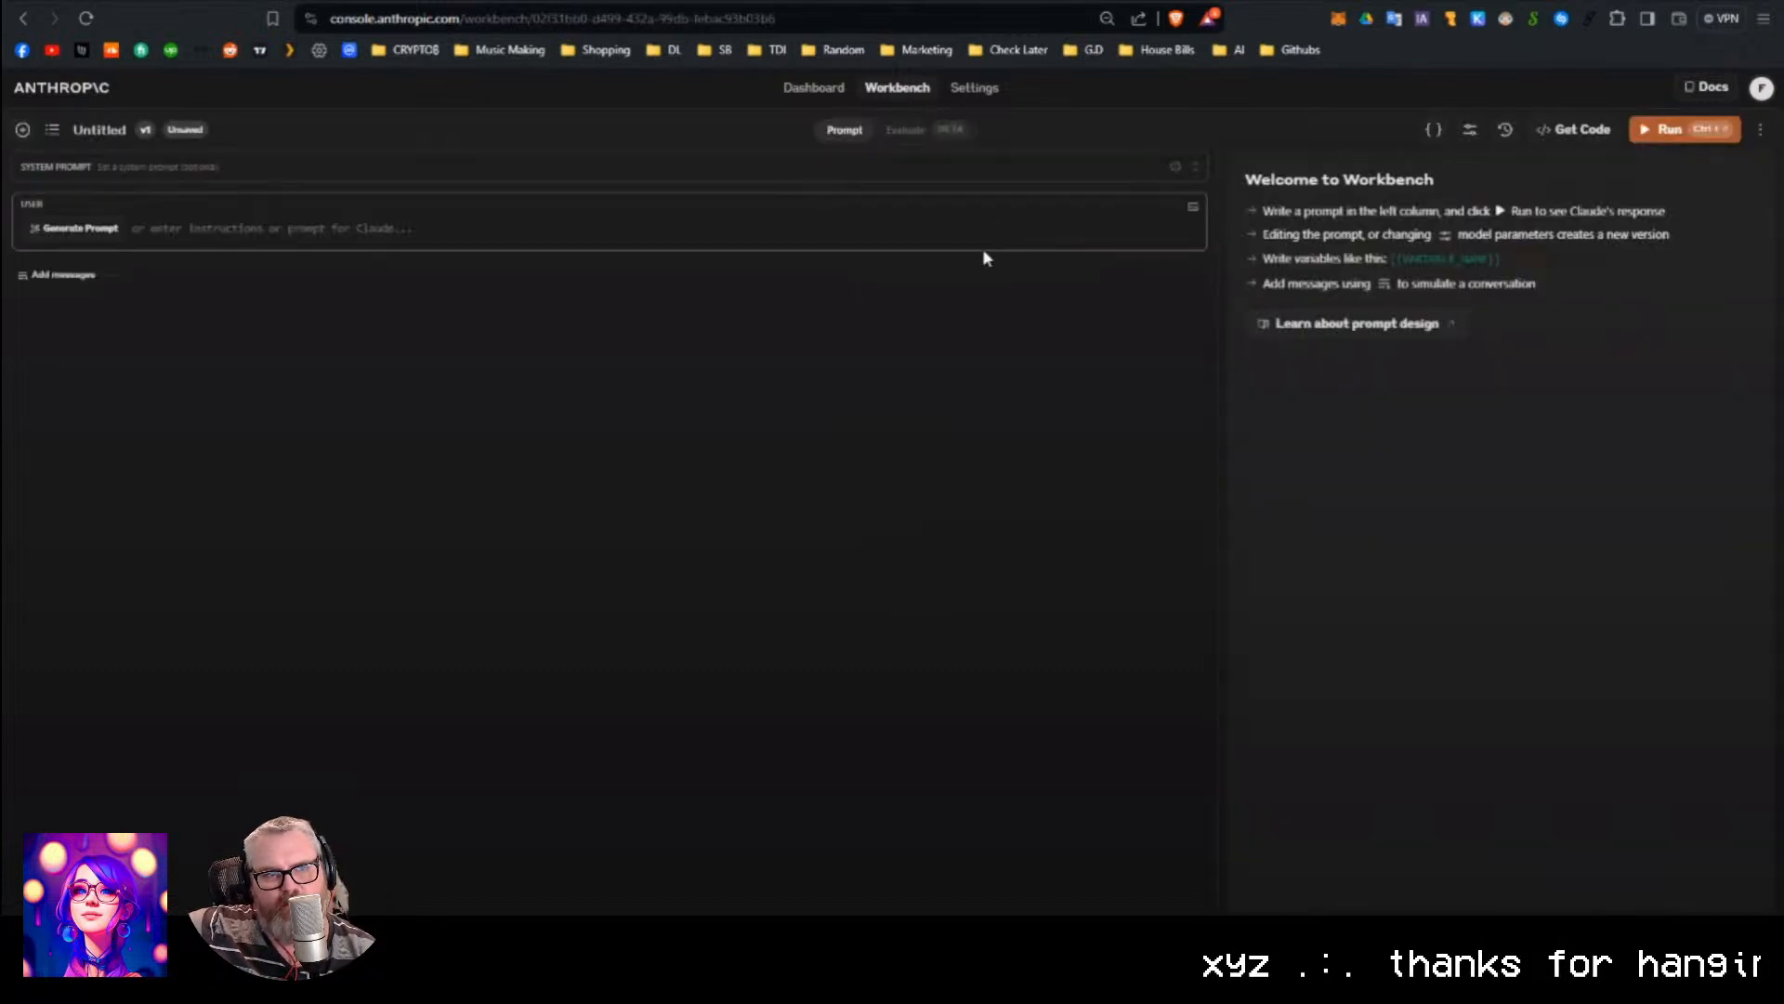
Open the saved Comfy Effects Creator prompt and expand its system prompt for reading.
{"action": "left_click", "coordinate": [84, 130]}
{"action": "left_click", "coordinate": [52, 131]}
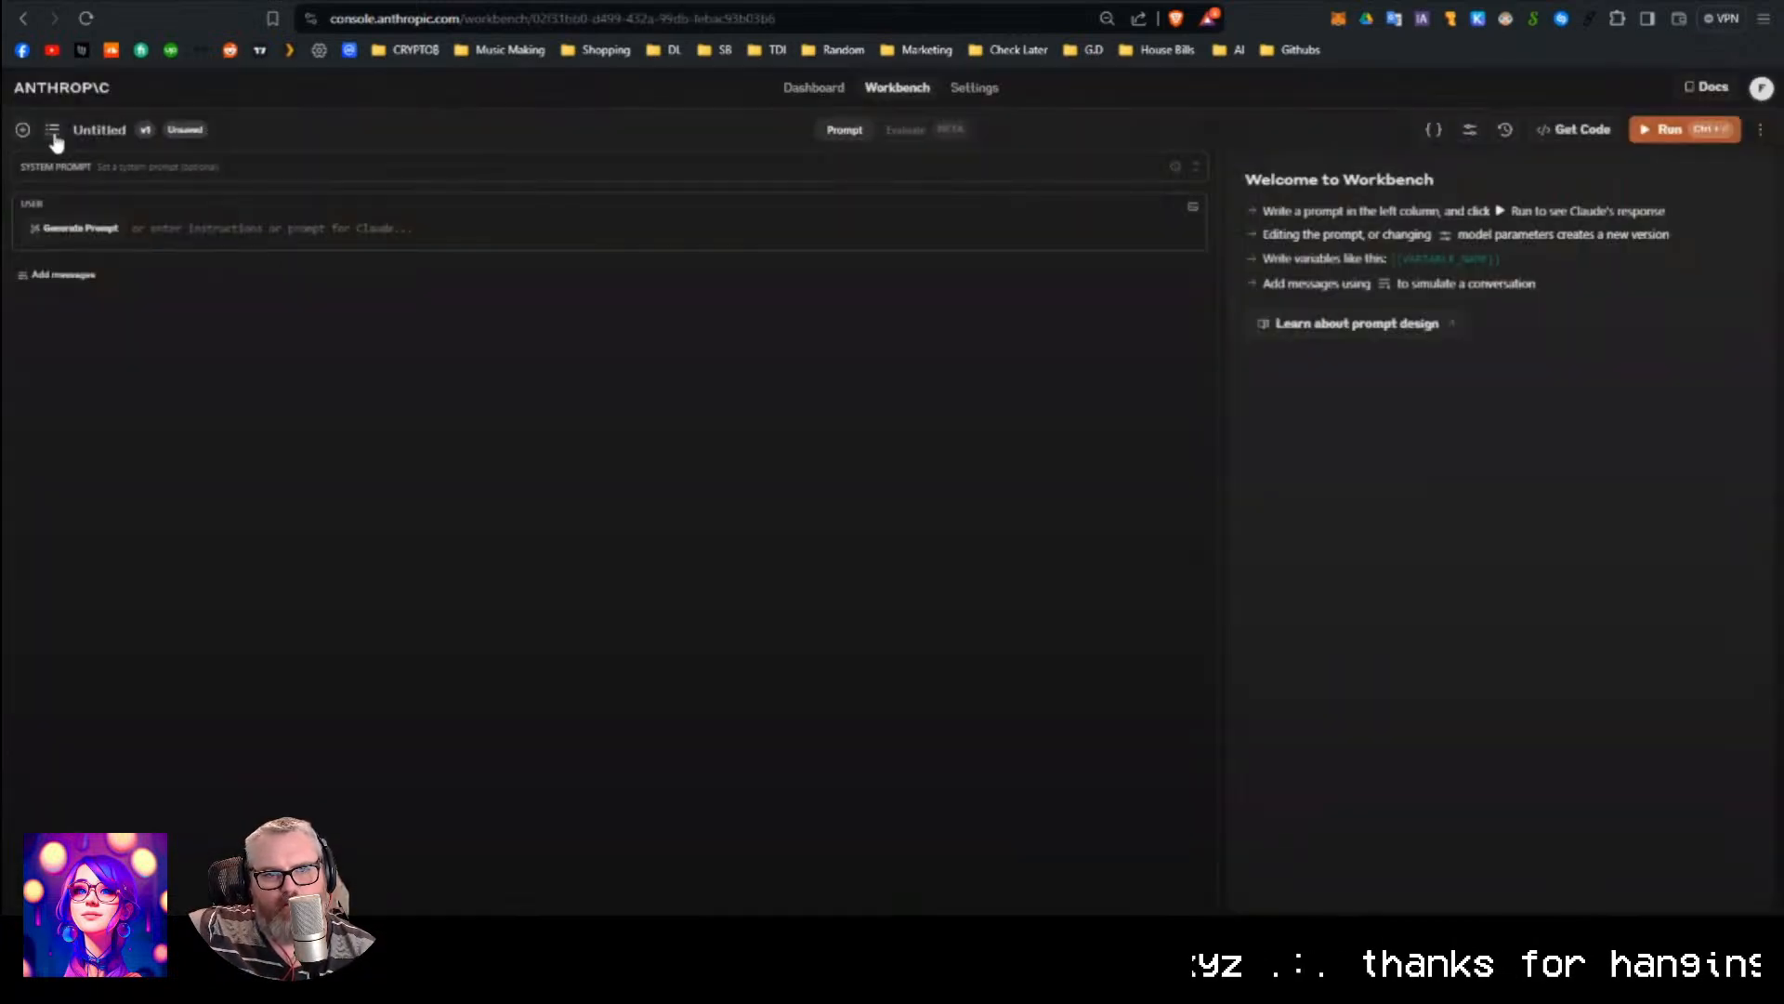
{"action": "left_click", "coordinate": [52, 130]}
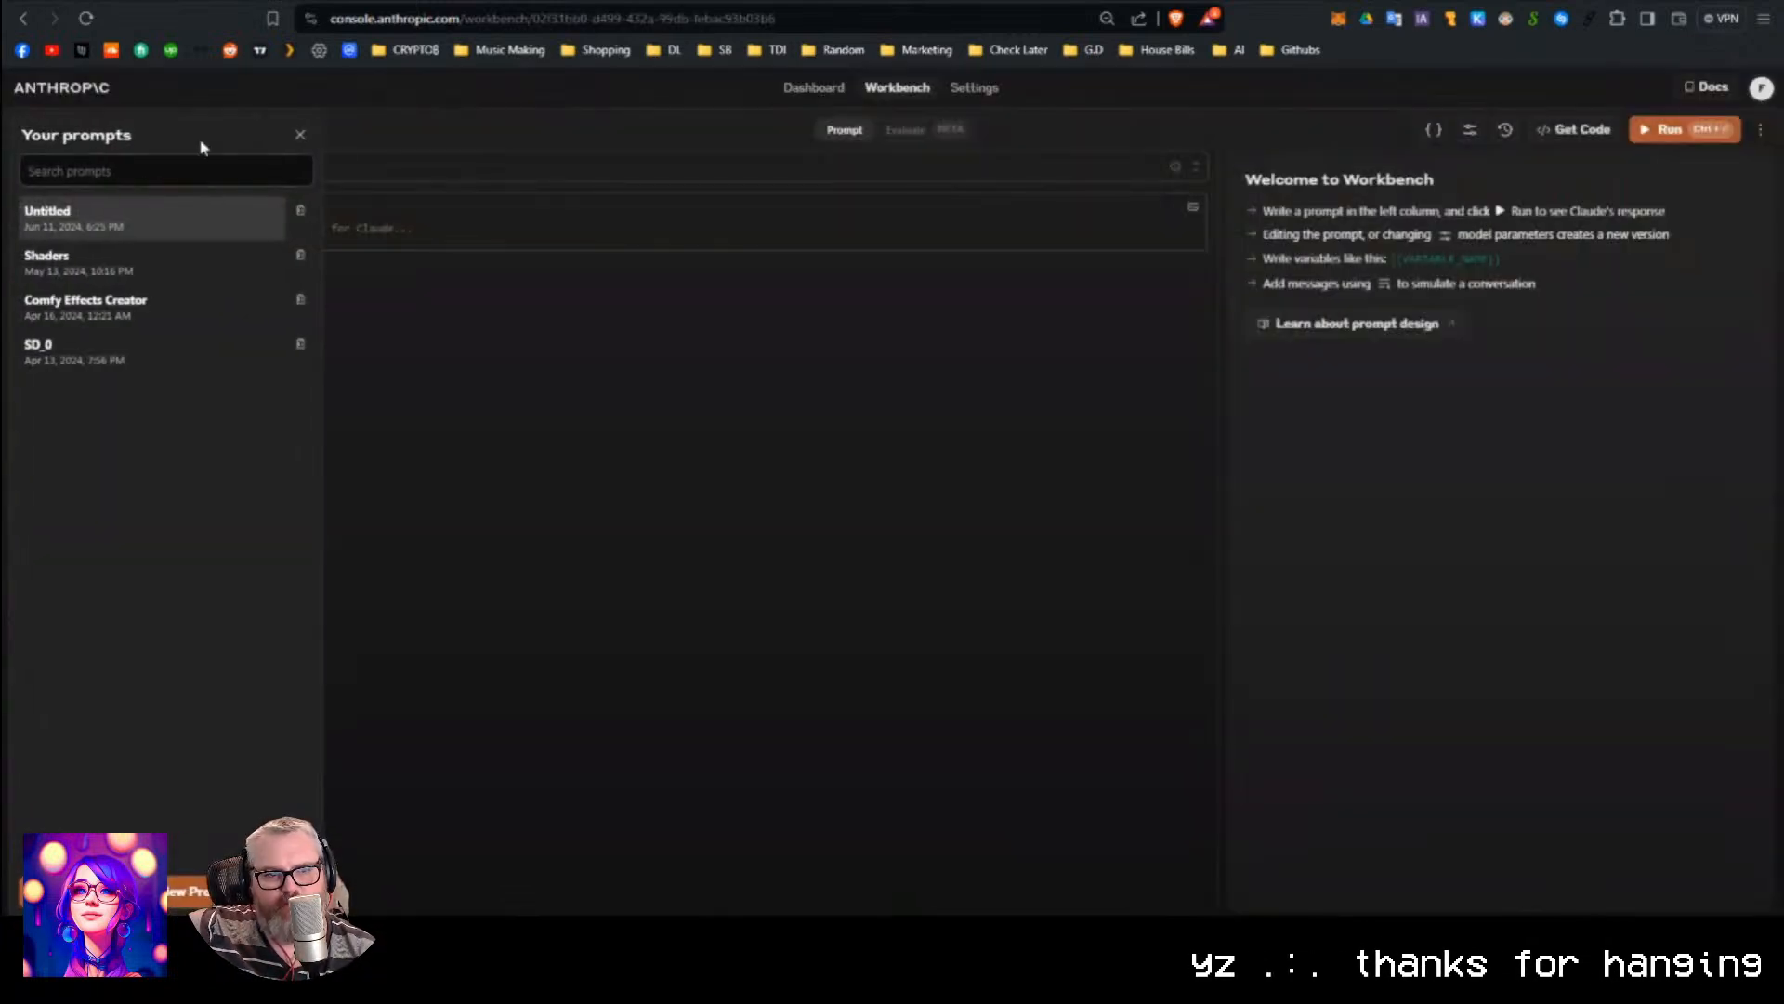
{"action": "left_click", "coordinate": [147, 309]}
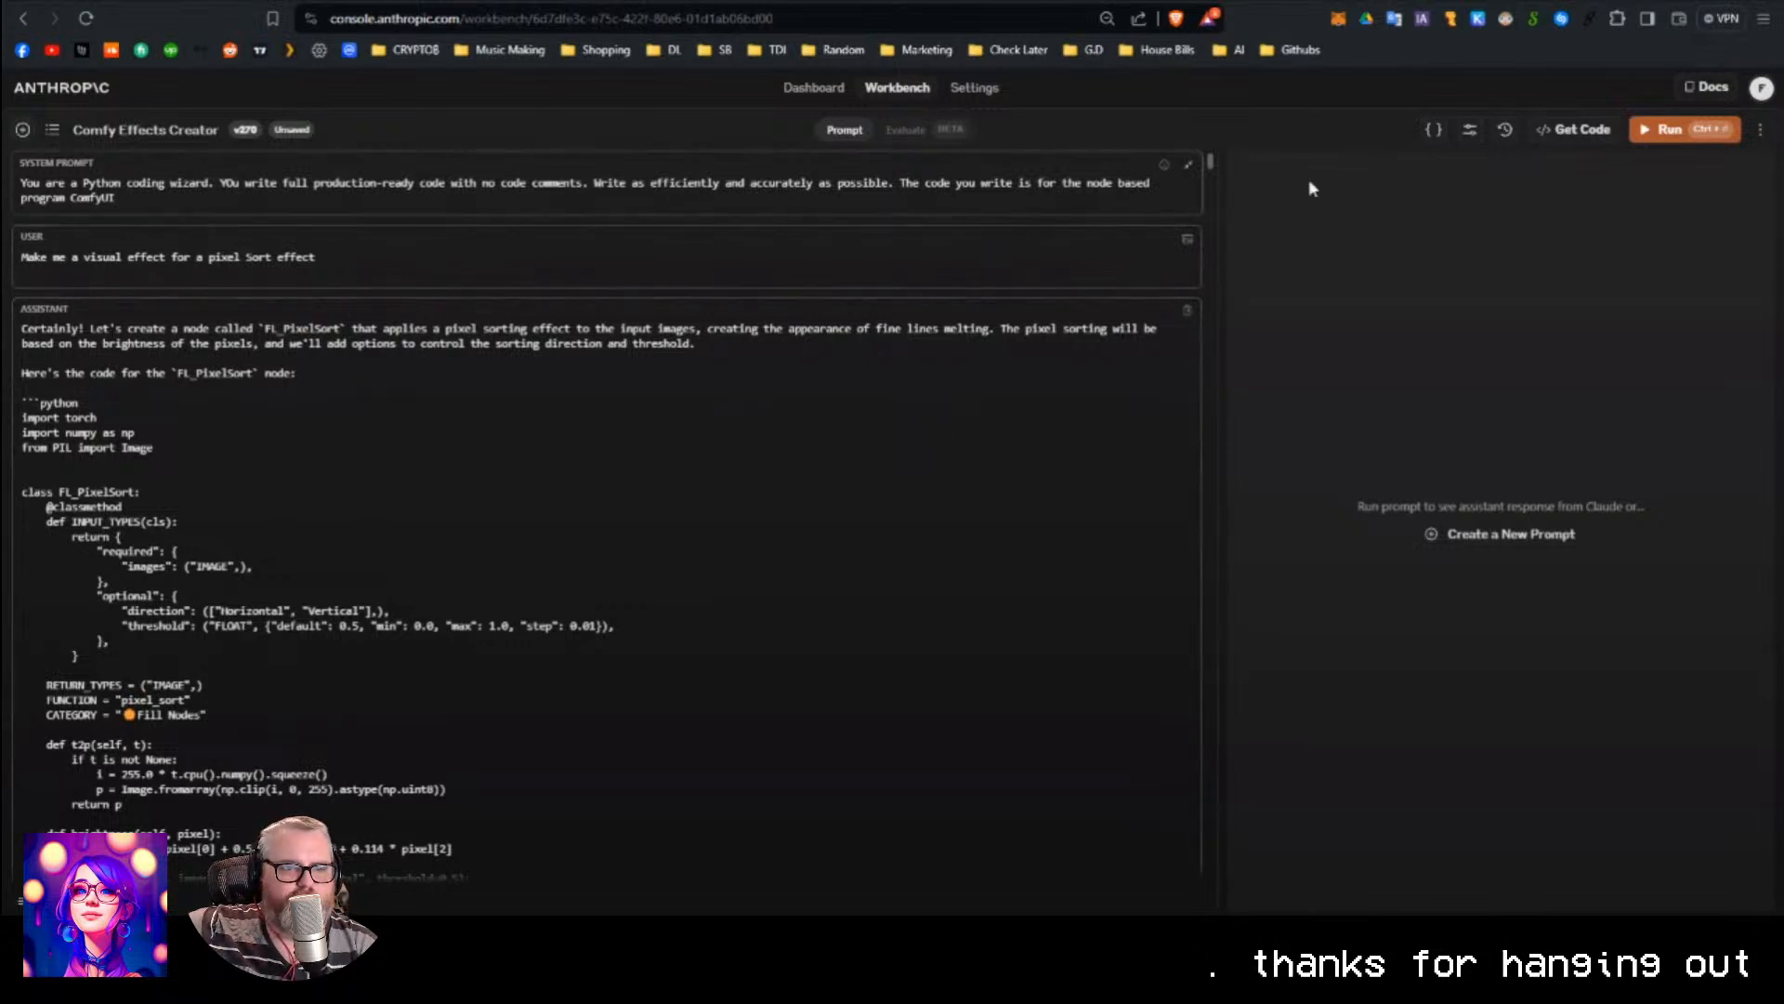
{"action": "left_click", "coordinate": [1189, 168]}
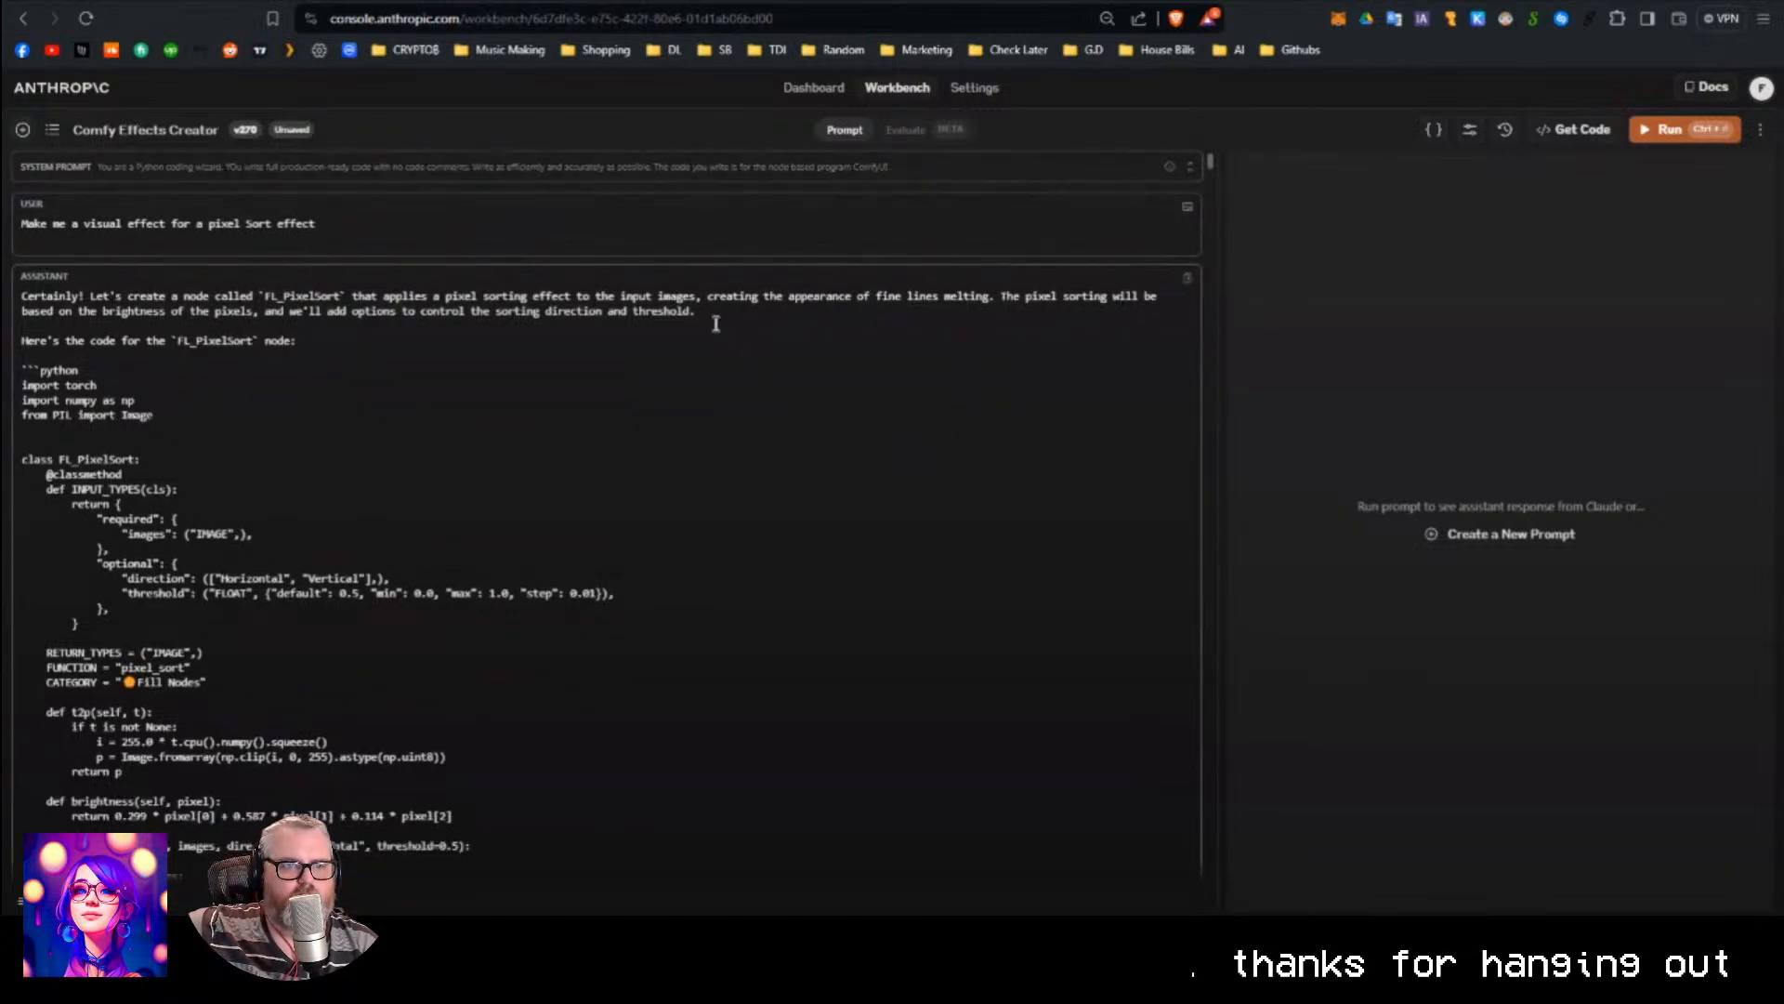
{"action": "left_click", "coordinate": [1191, 171]}
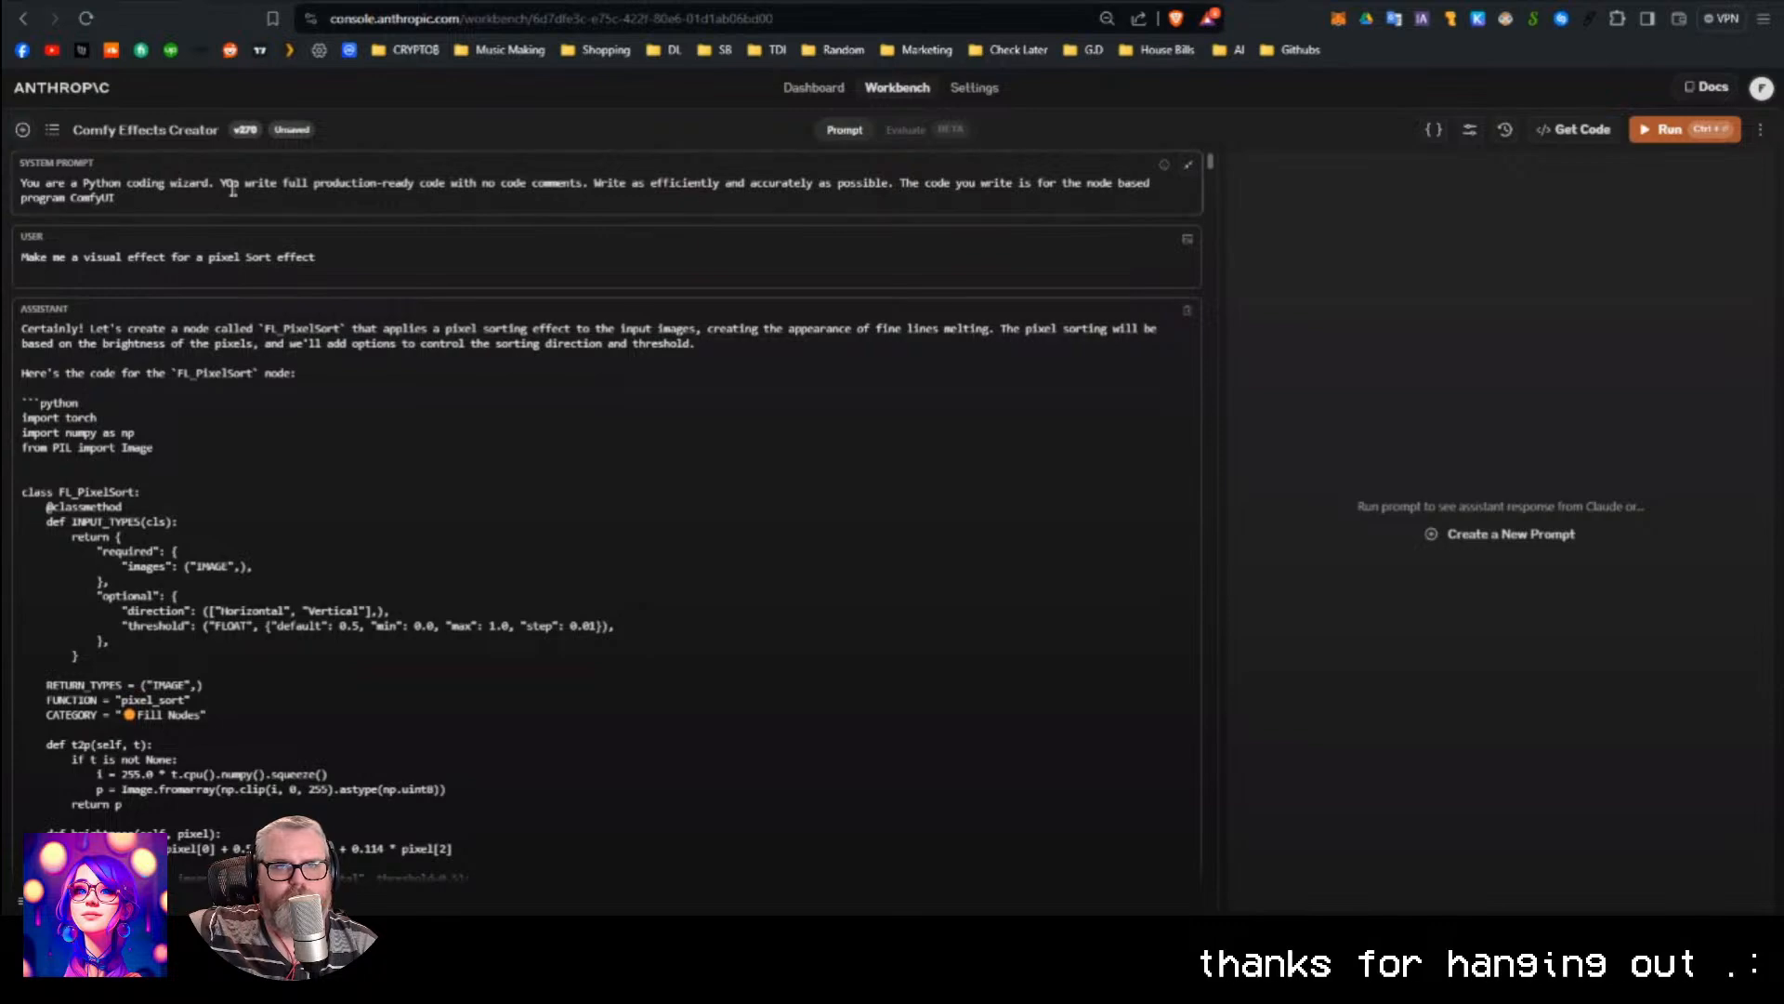
Read through the system prompt, the pixel sort request and the example FL_PixelSort answer in the Comfy Effects Creator prompt.
{"action": "left_click_drag", "start_coordinate": [116, 201], "coordinate": [11, 162]}
{"action": "left_click", "coordinate": [329, 256]}
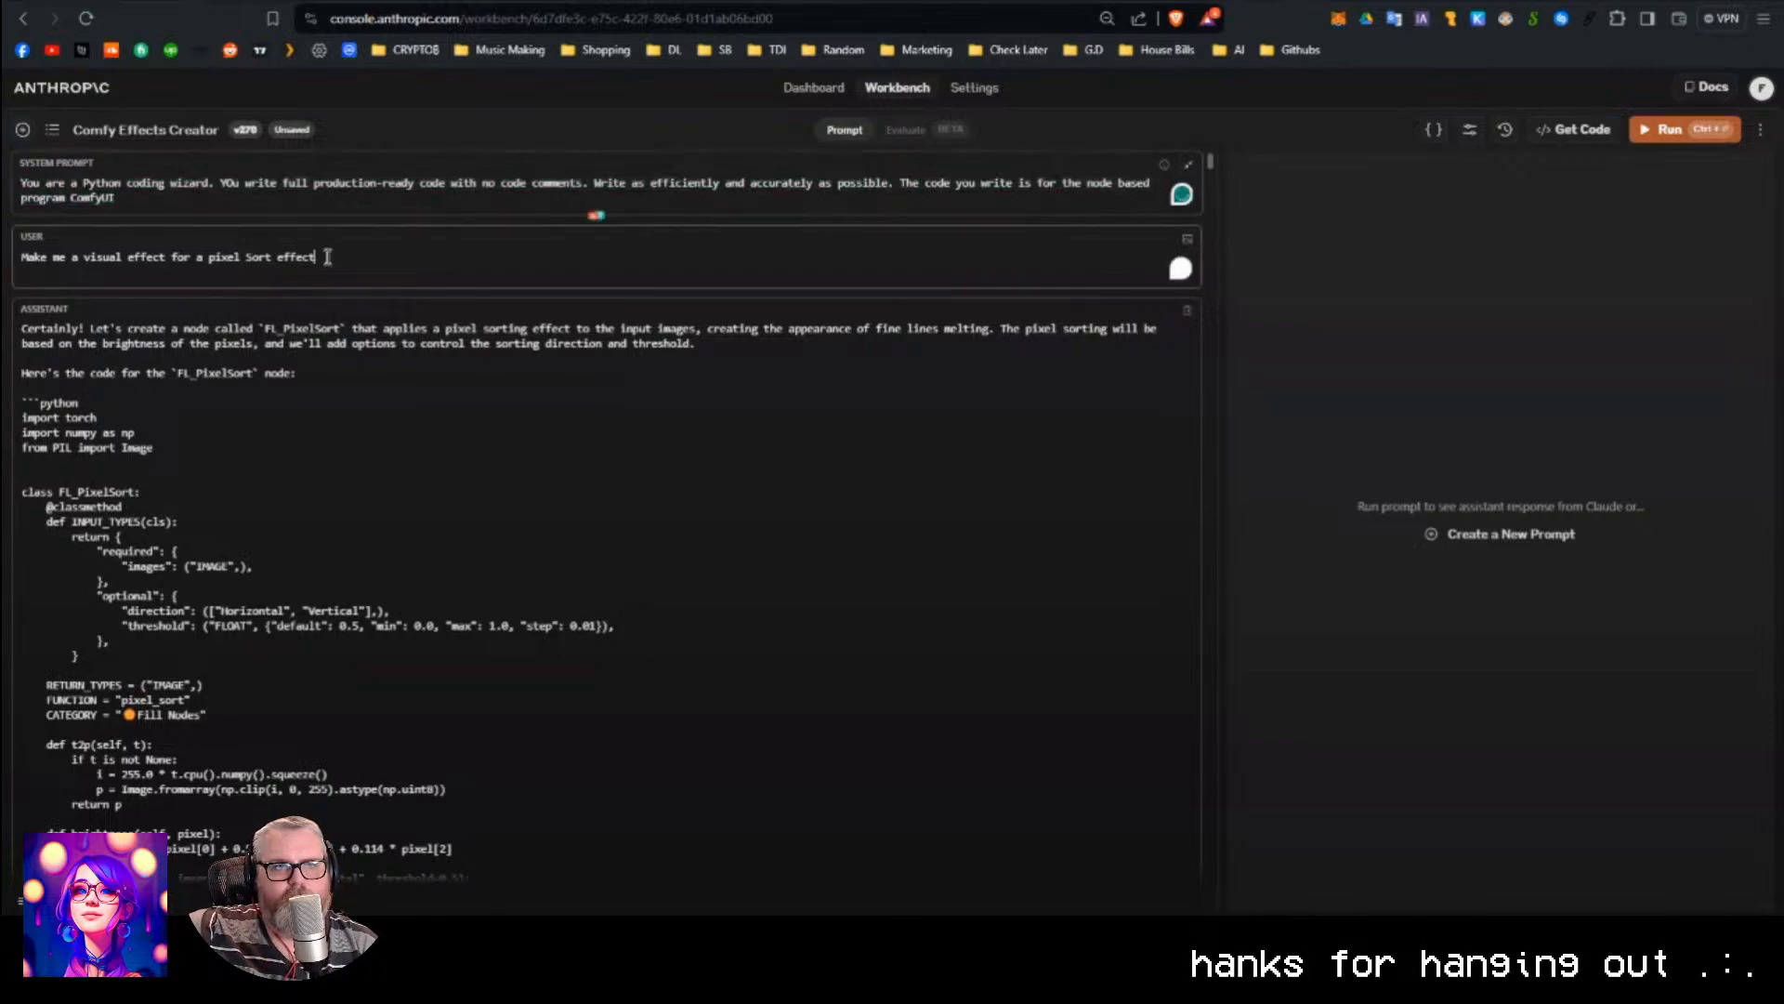
{"action": "scroll", "coordinate": [450, 284], "scroll_direction": "down", "scroll_amount": 6}
{"action": "scroll", "coordinate": [530, 321], "scroll_direction": "up", "scroll_amount": 7}
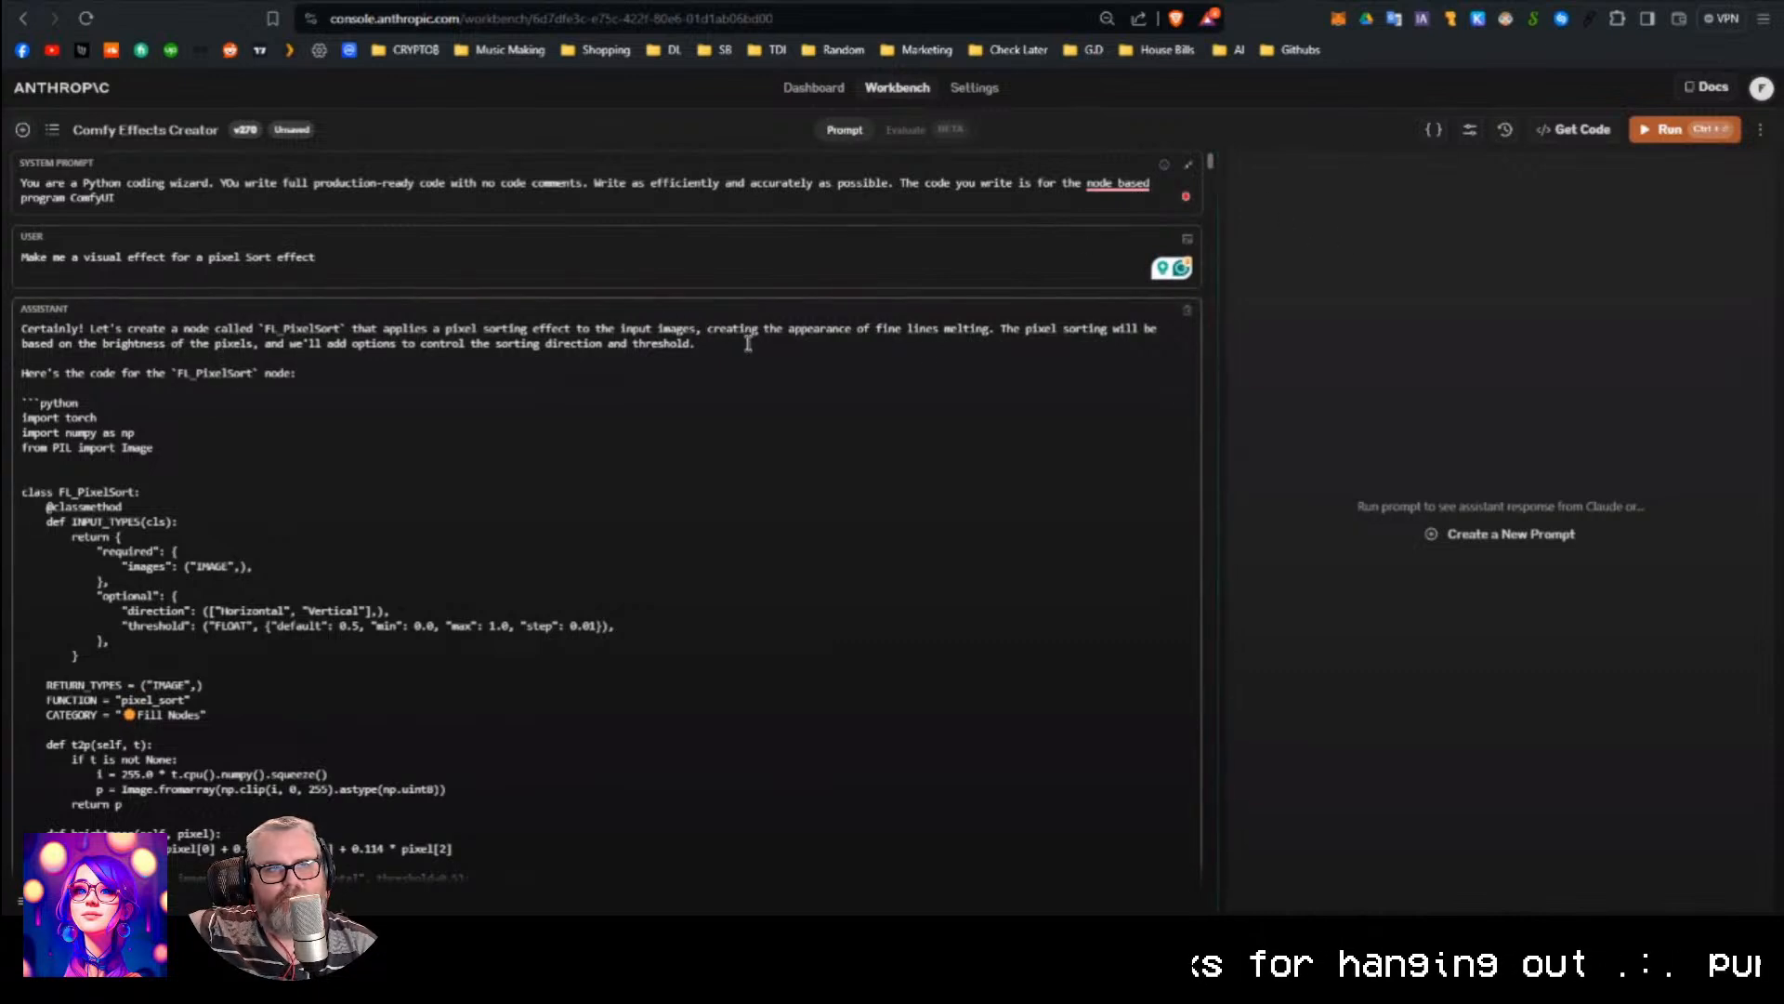
{"action": "scroll", "coordinate": [425, 415], "scroll_direction": "down", "scroll_amount": 13}
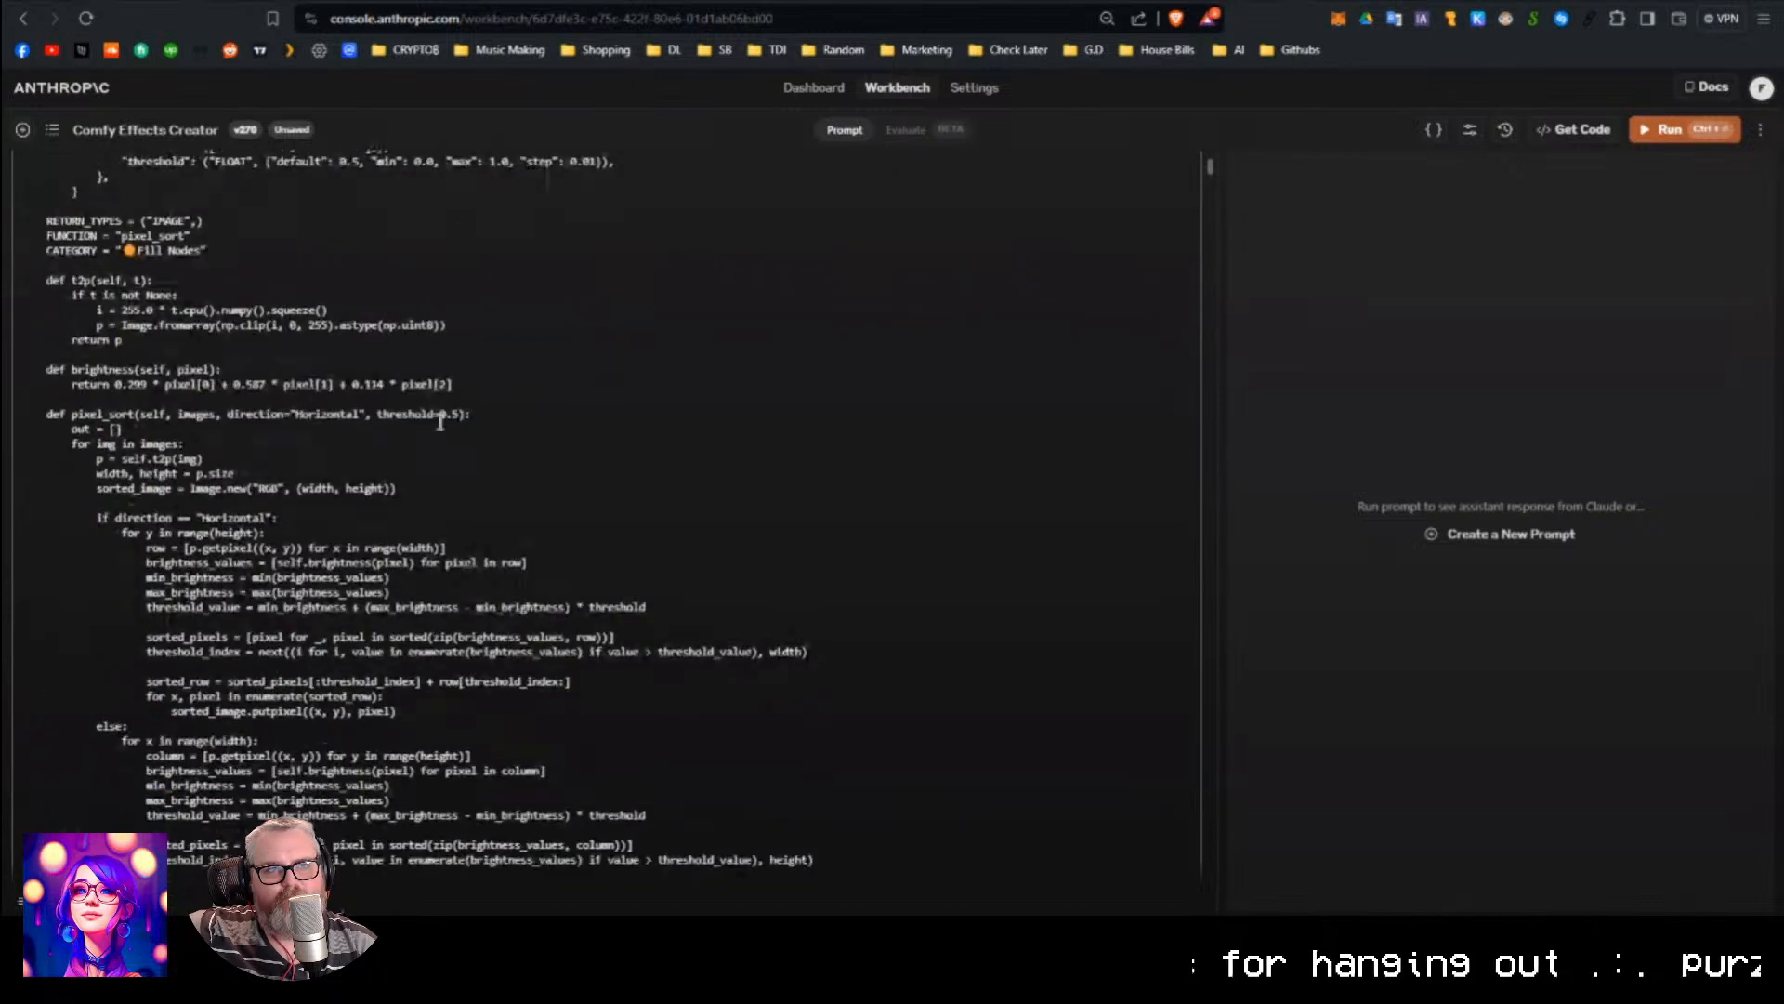
{"action": "scroll", "coordinate": [475, 430], "scroll_direction": "up", "scroll_amount": 9}
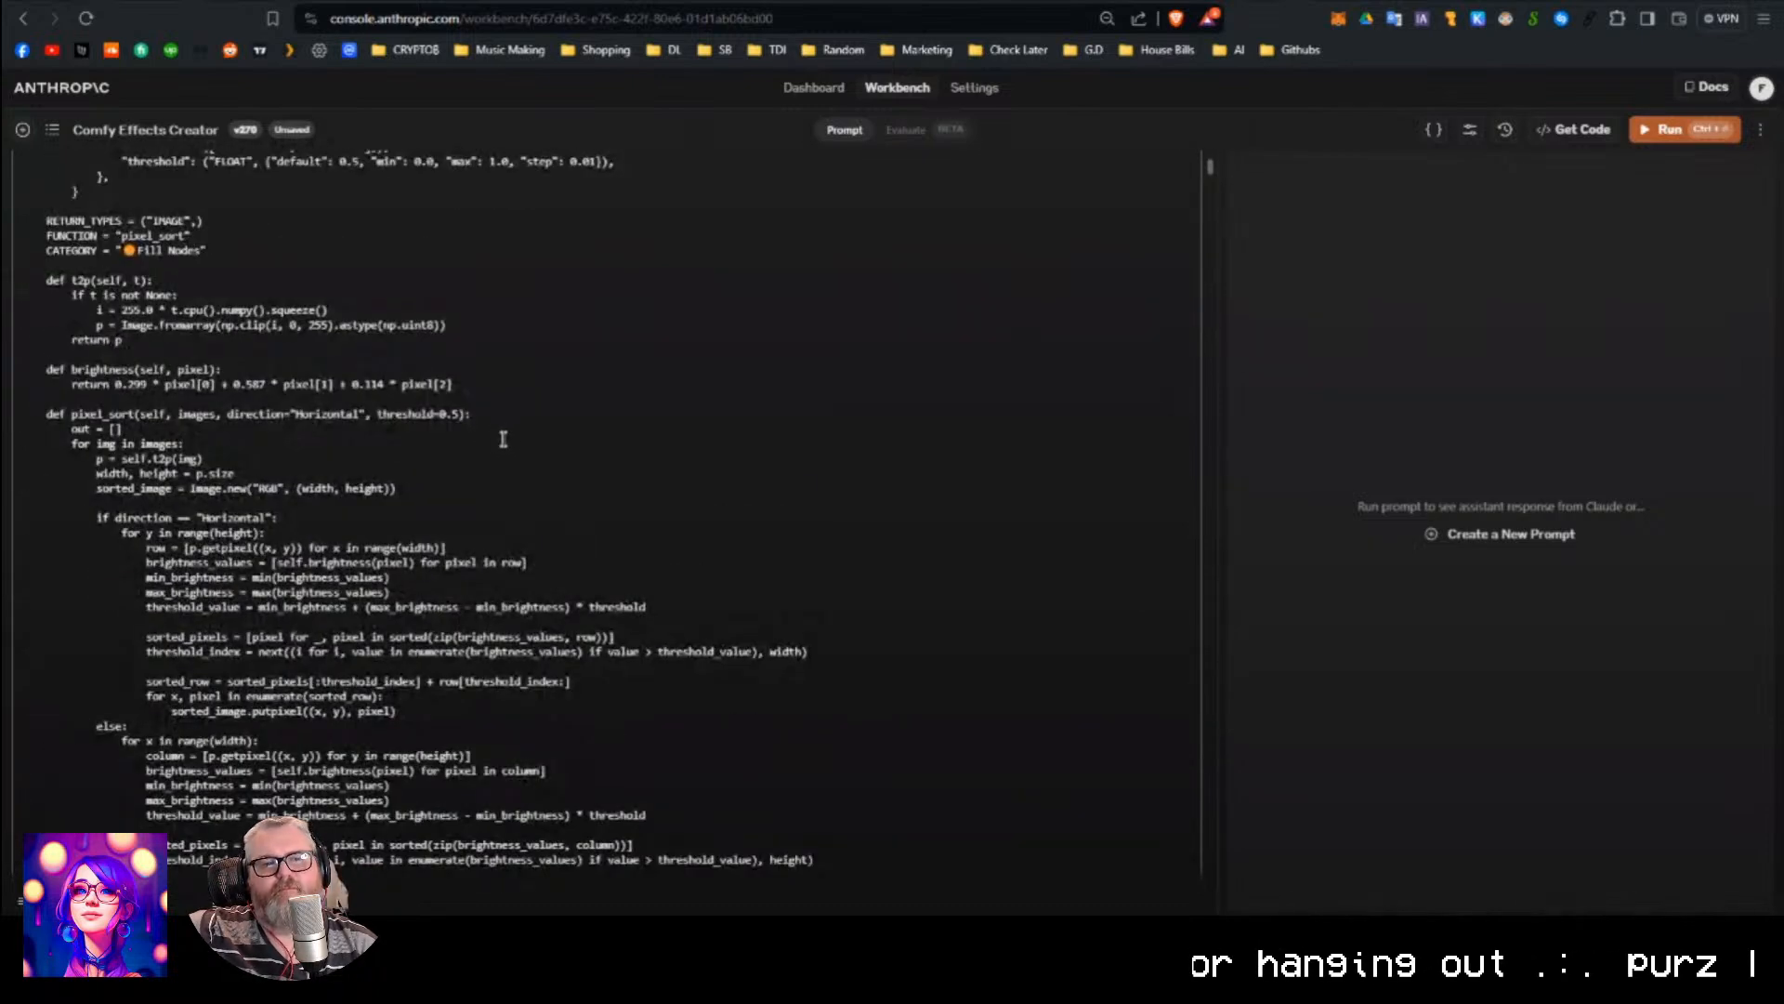
{"action": "scroll", "coordinate": [509, 437], "scroll_direction": "down", "scroll_amount": 7}
{"action": "scroll", "coordinate": [570, 454], "scroll_direction": "down", "scroll_amount": 2}
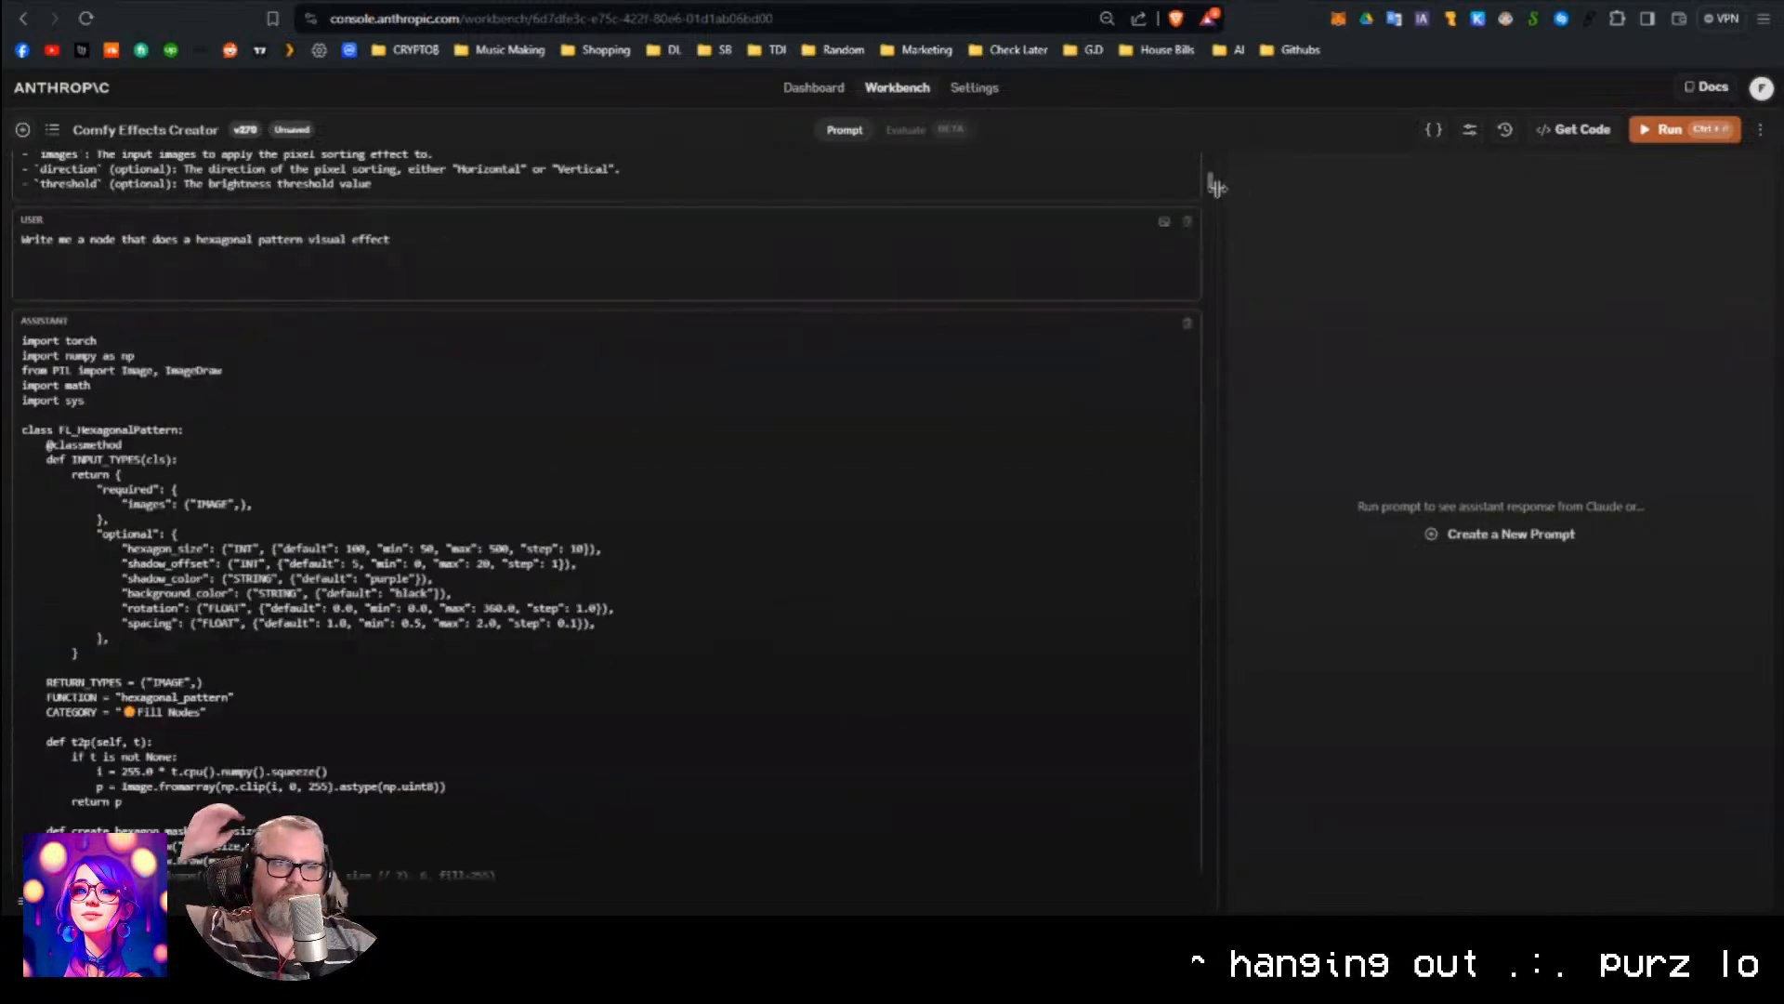
At the end of the conversation, complete the user message requesting "an interesting visual effect, get creative, make it feel retro" and run the prompt.
{"action": "left_click_drag", "start_coordinate": [1211, 181], "coordinate": [1210, 872]}
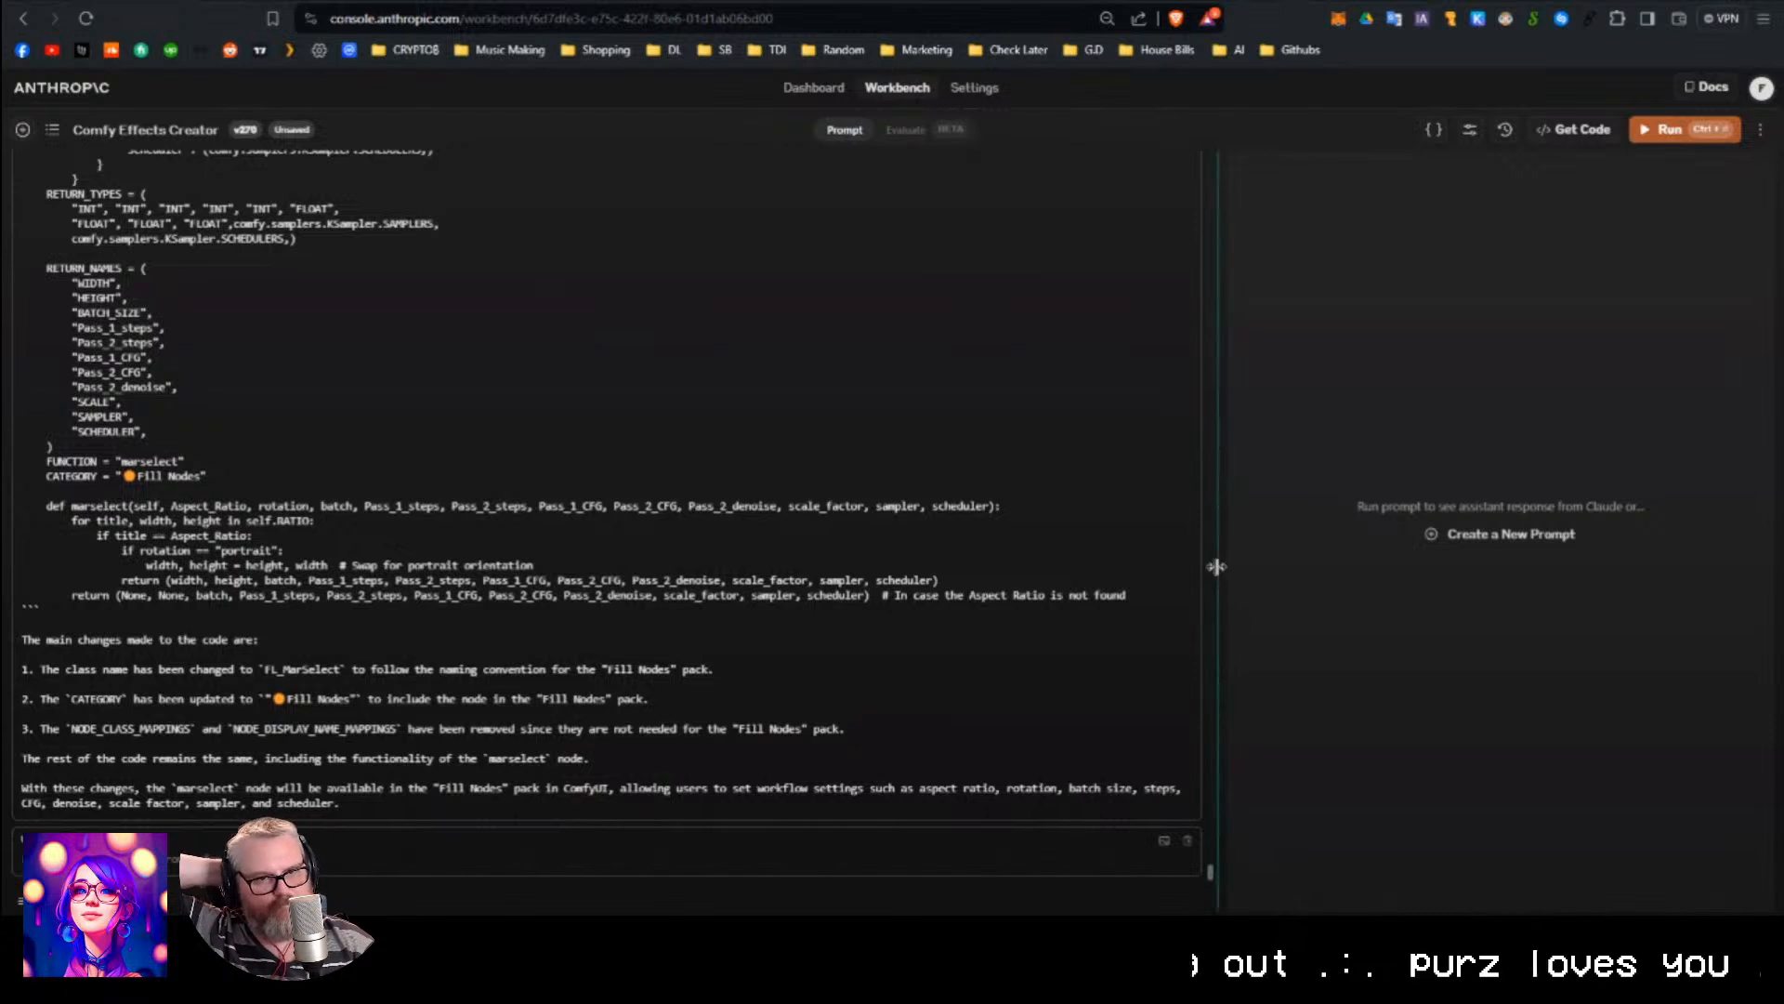
{"action": "left_click_drag", "start_coordinate": [1213, 571], "coordinate": [1013, 570]}
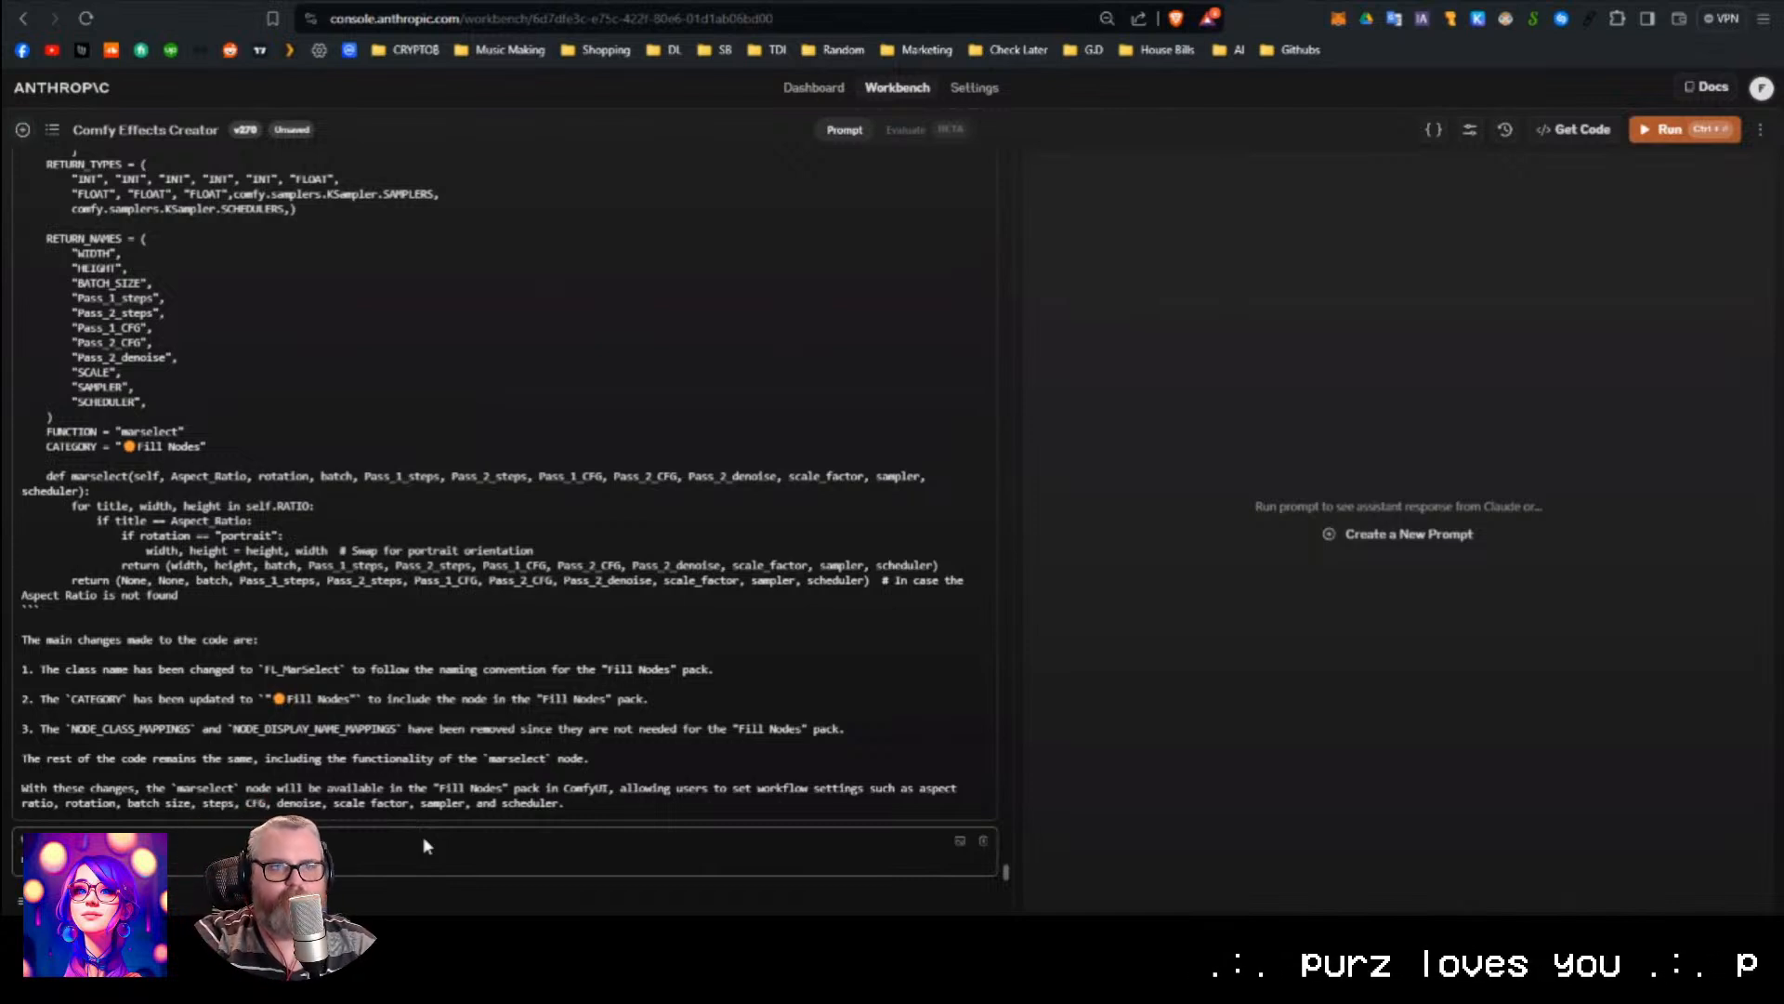
{"action": "type", "text": "s an in"}
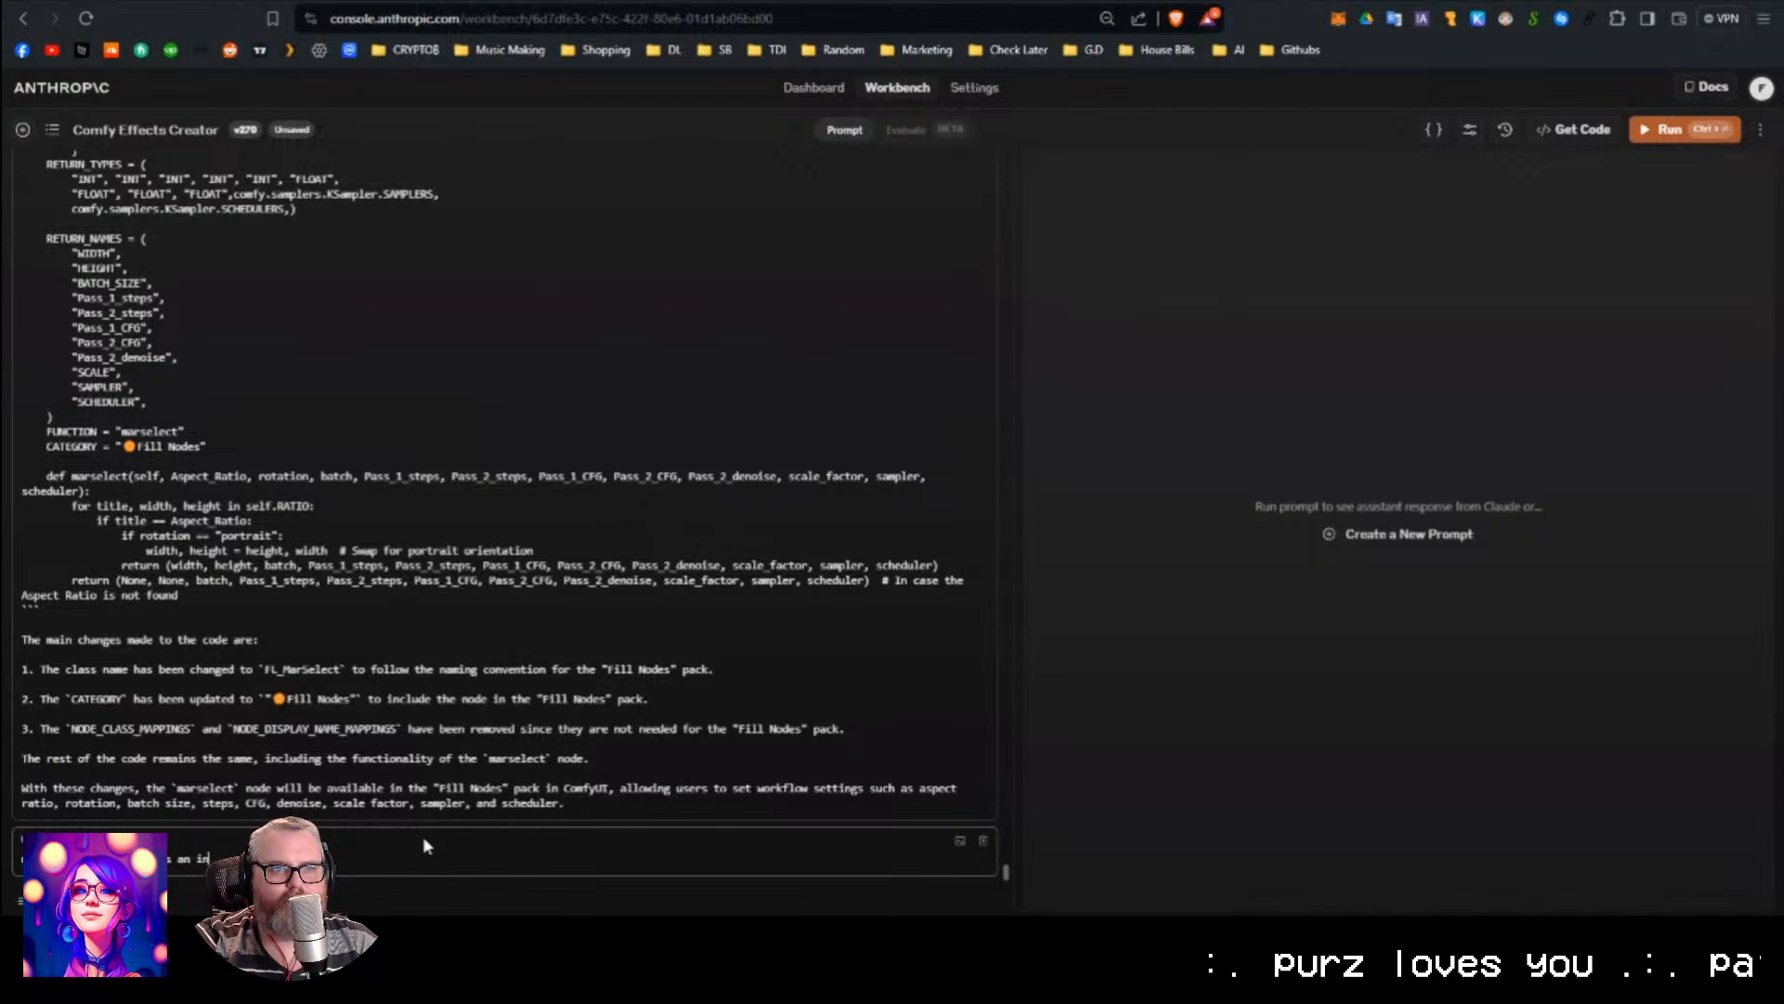
{"action": "type", "text": "teresting visual effect,"}
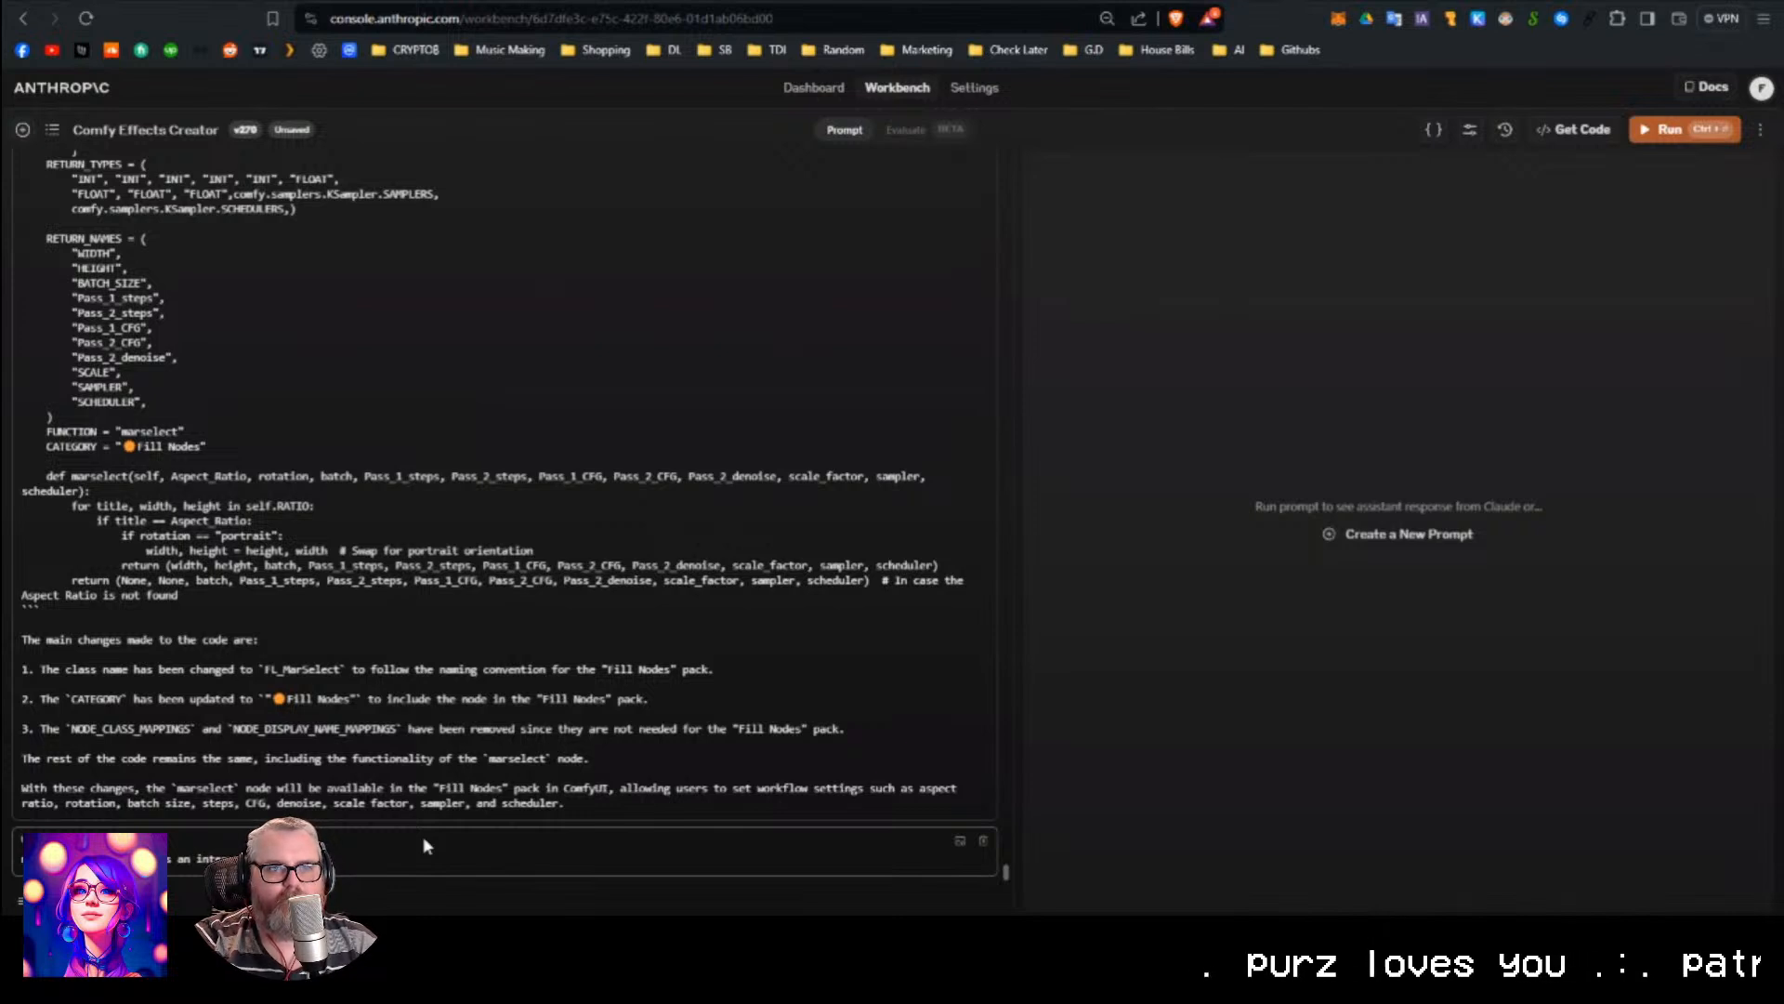
{"action": "type", "text": " get creative"}
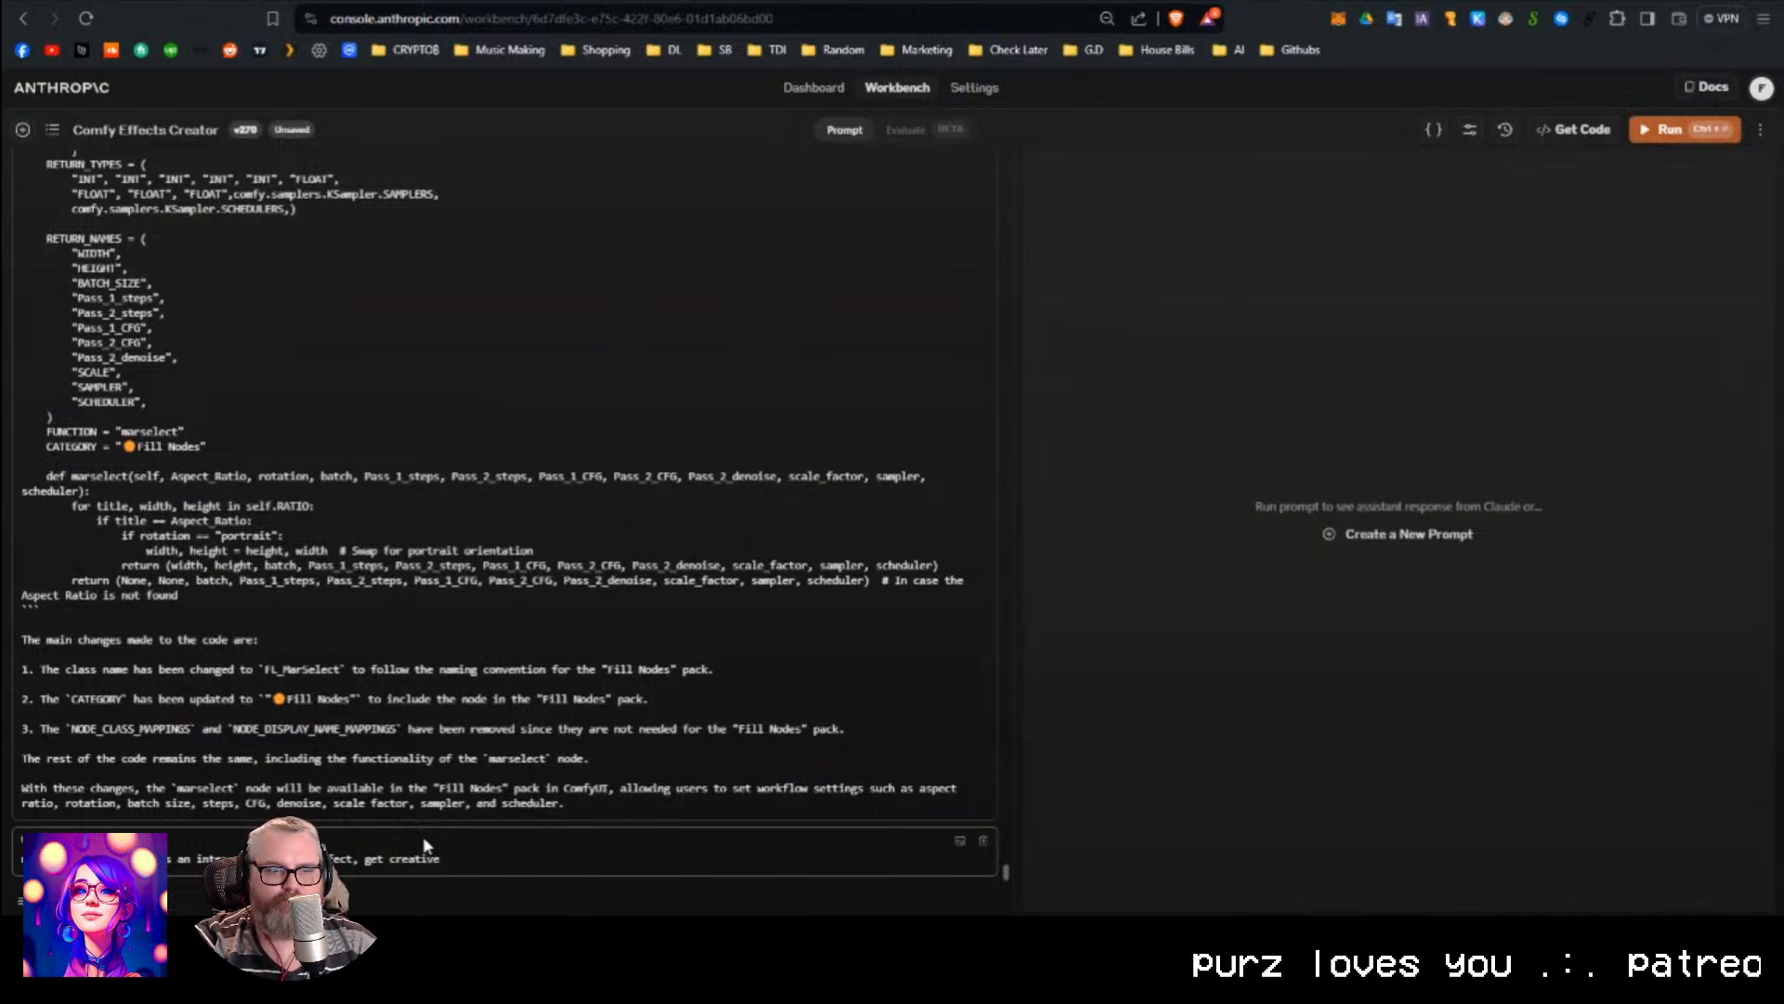
{"action": "type", "text": ", make it feel retro"}
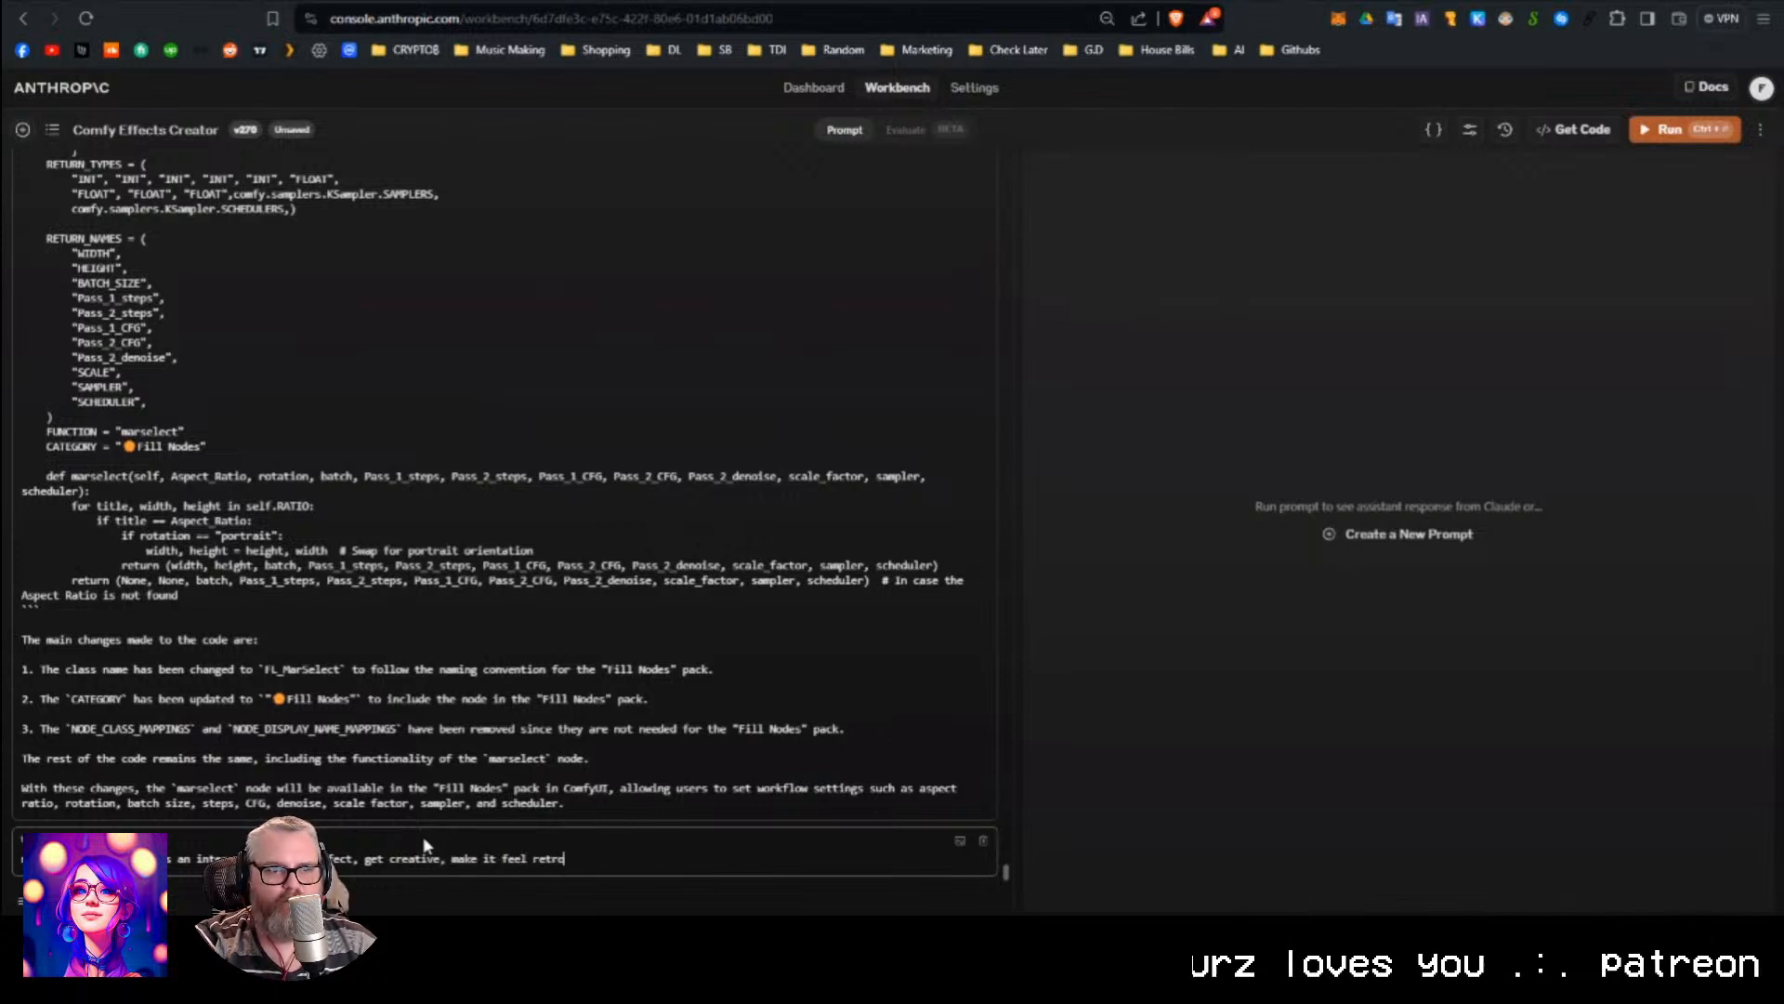
{"action": "key", "text": "ctrl+Return"}
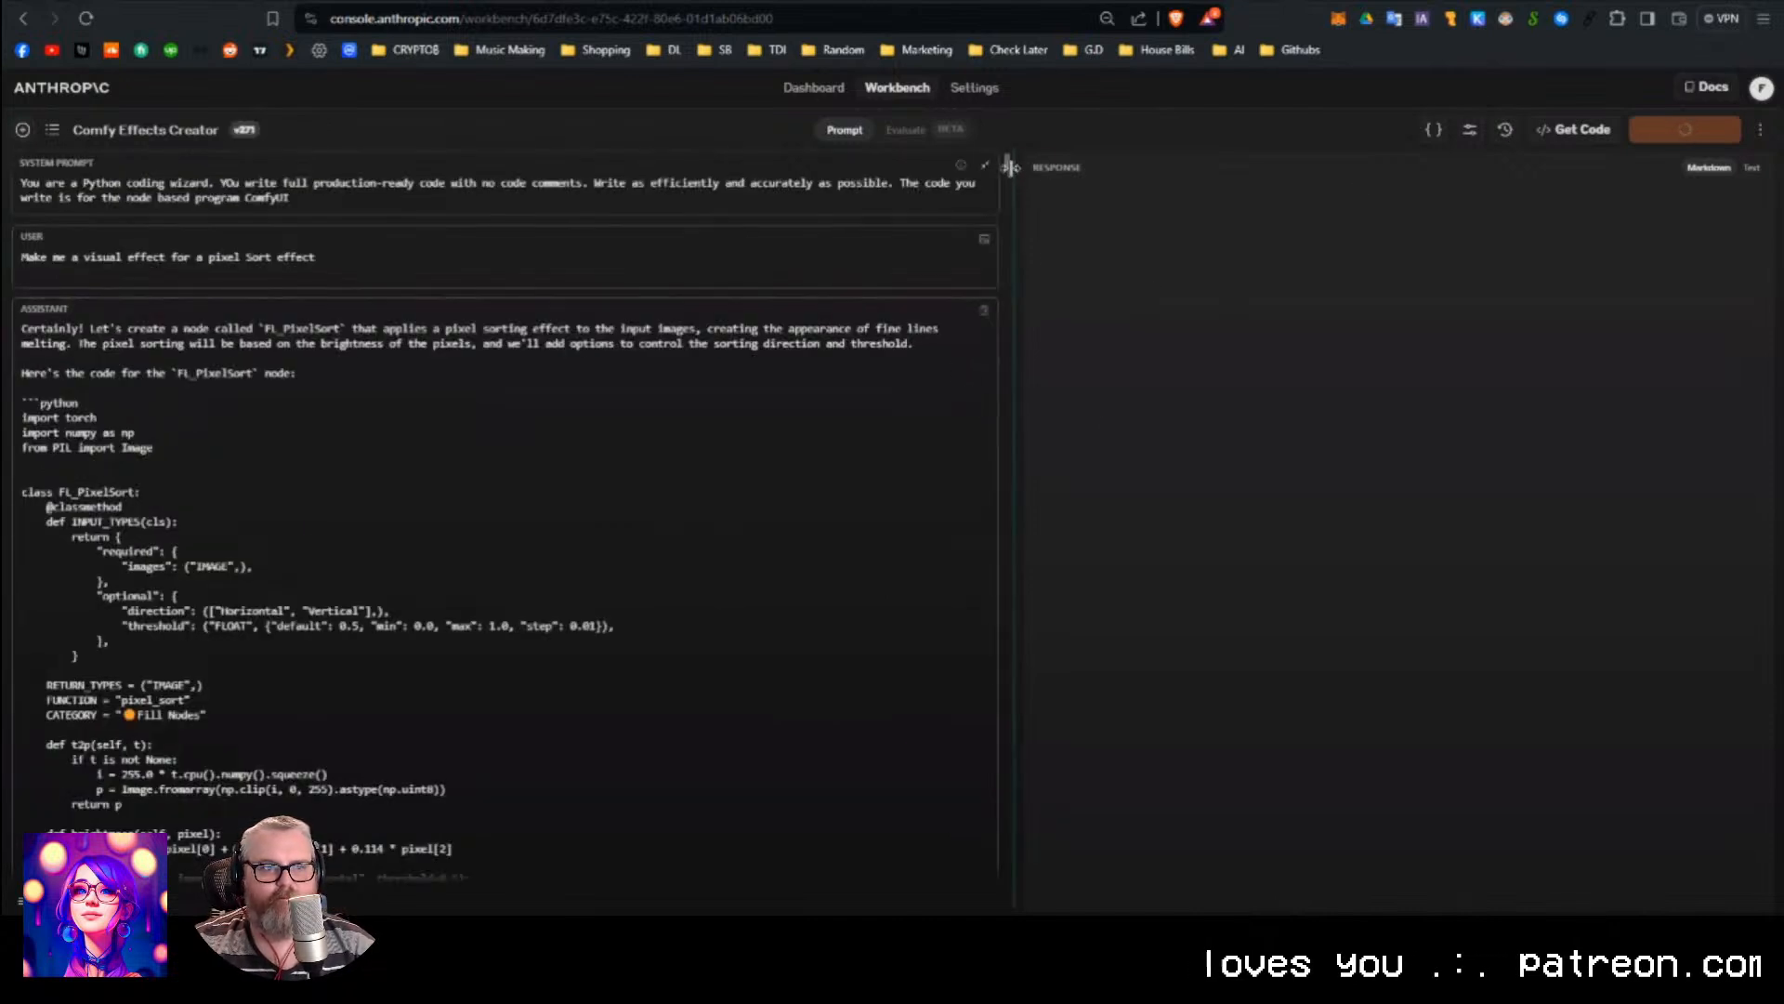
Check the submitted request at the end of the conversation and widen the response area.
{"action": "scroll", "coordinate": [1009, 195], "scroll_direction": "down", "scroll_amount": 20}
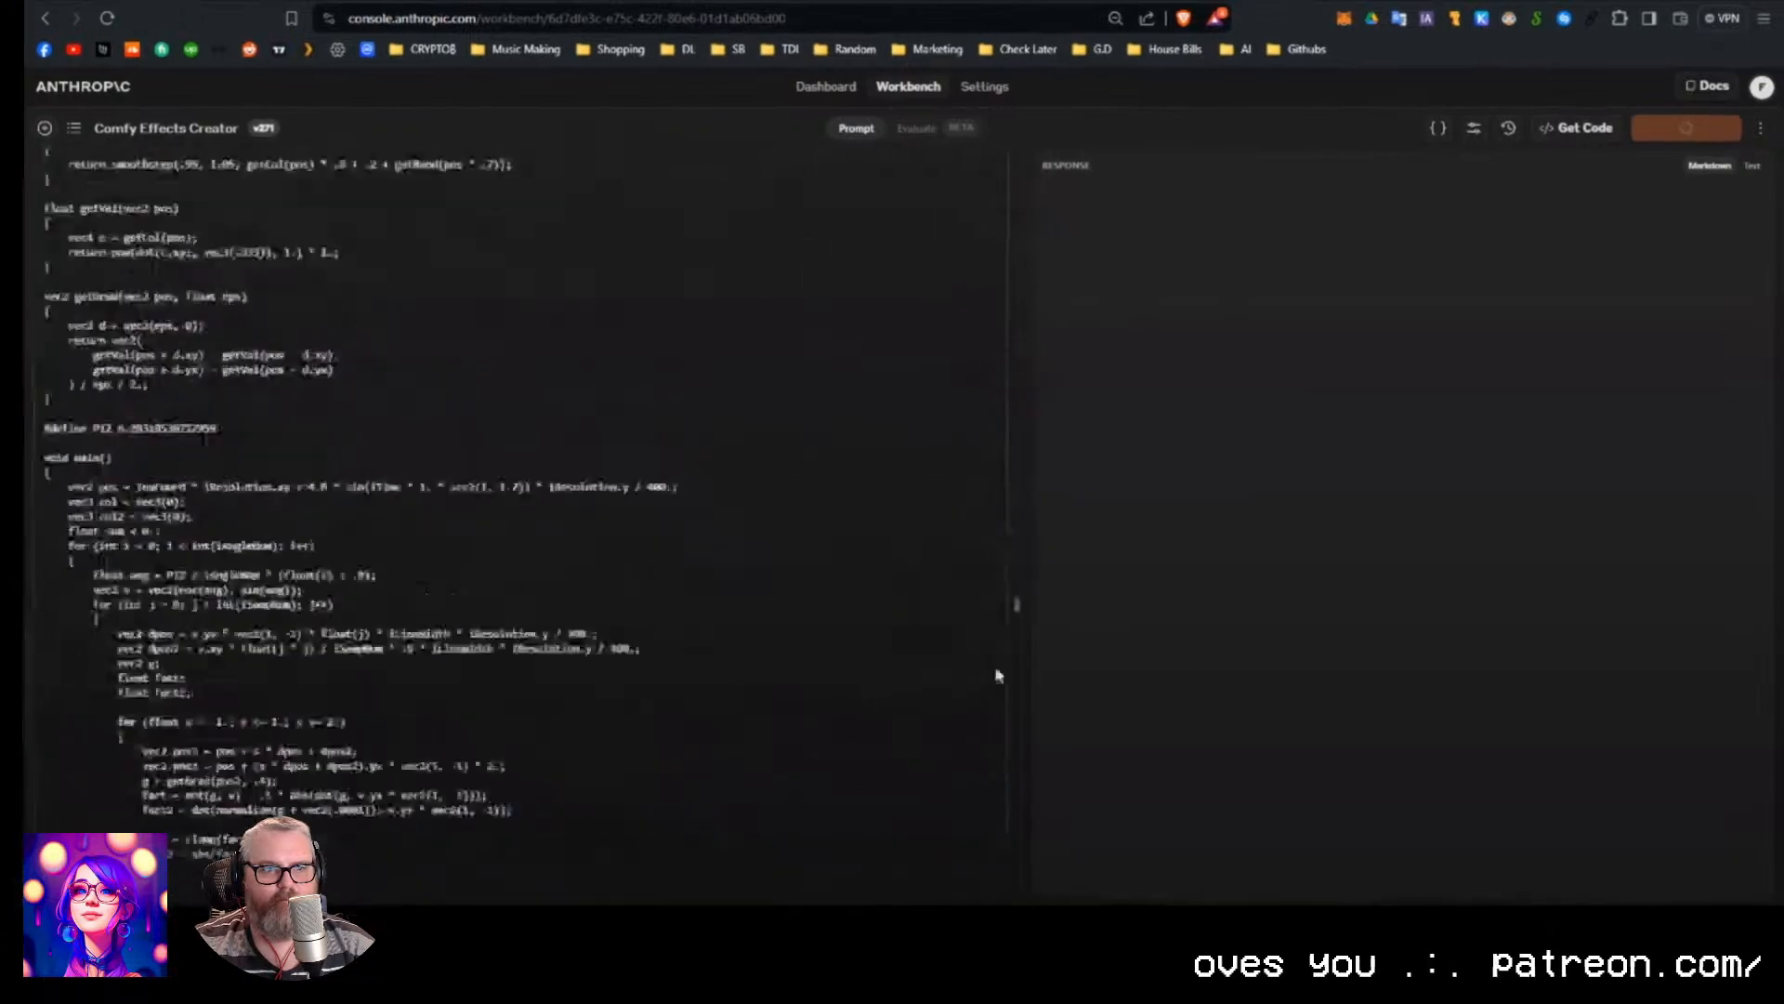
{"action": "scroll", "coordinate": [976, 325], "scroll_direction": "down", "scroll_amount": 20}
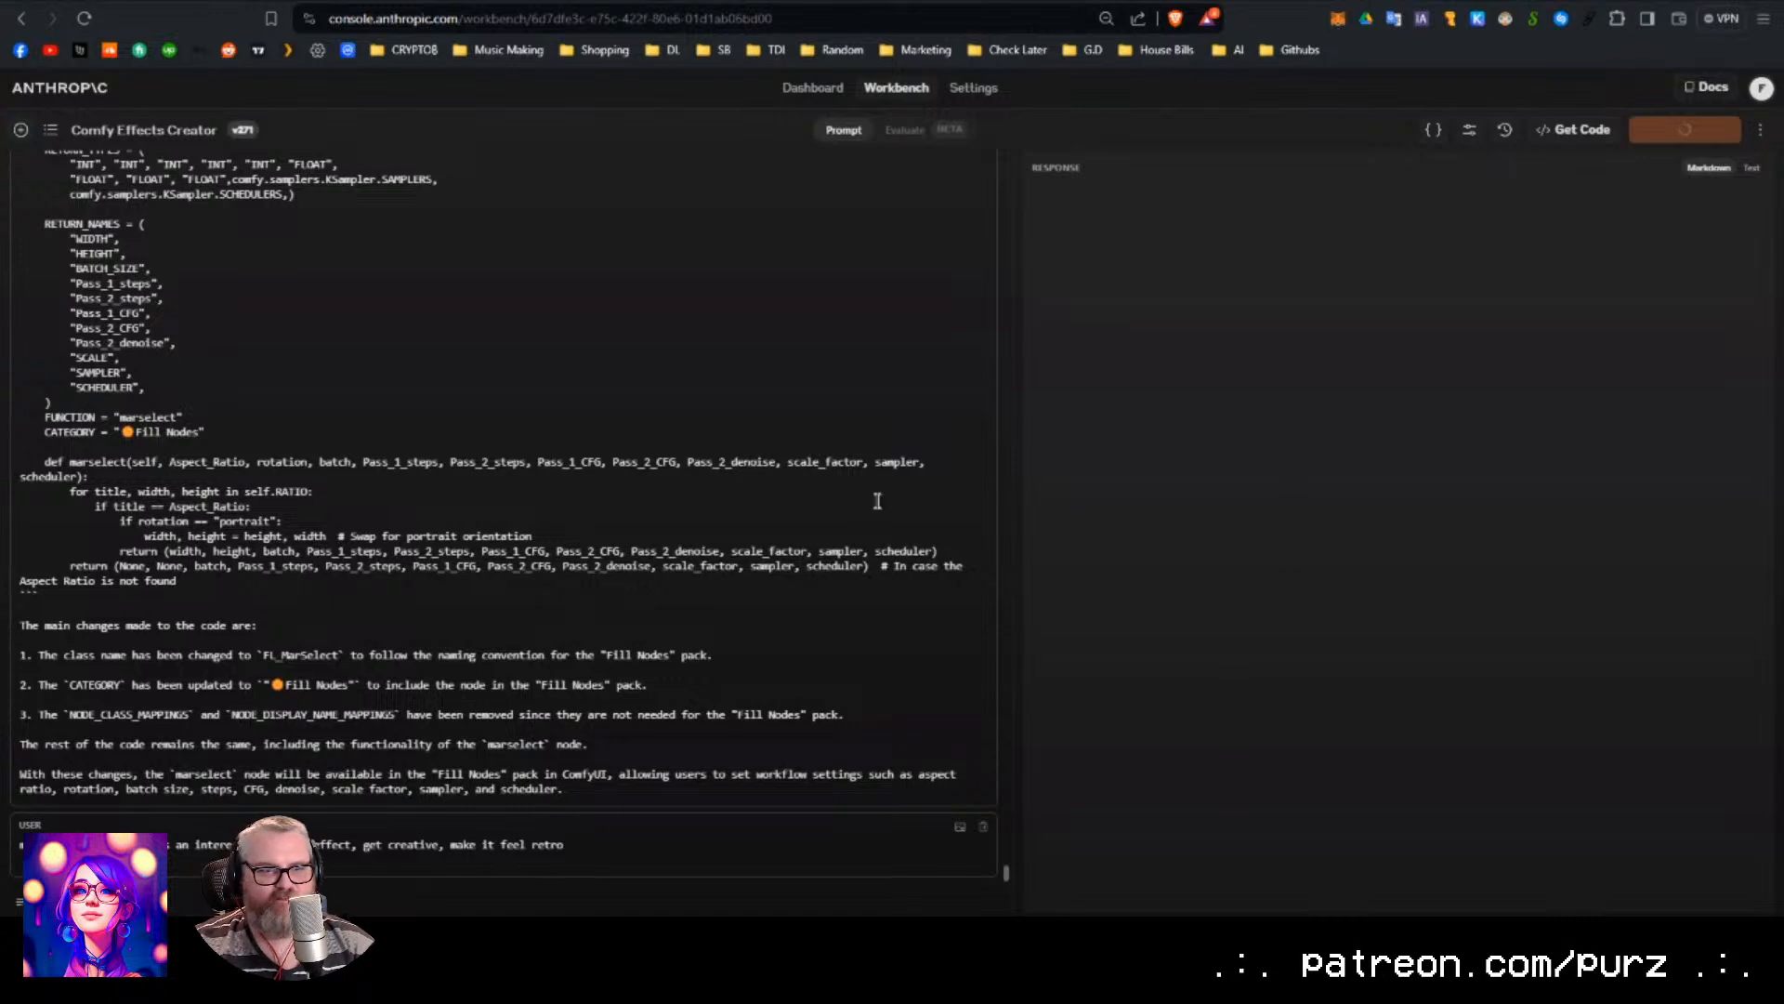
{"action": "scroll", "coordinate": [877, 501], "scroll_direction": "up", "scroll_amount": 15}
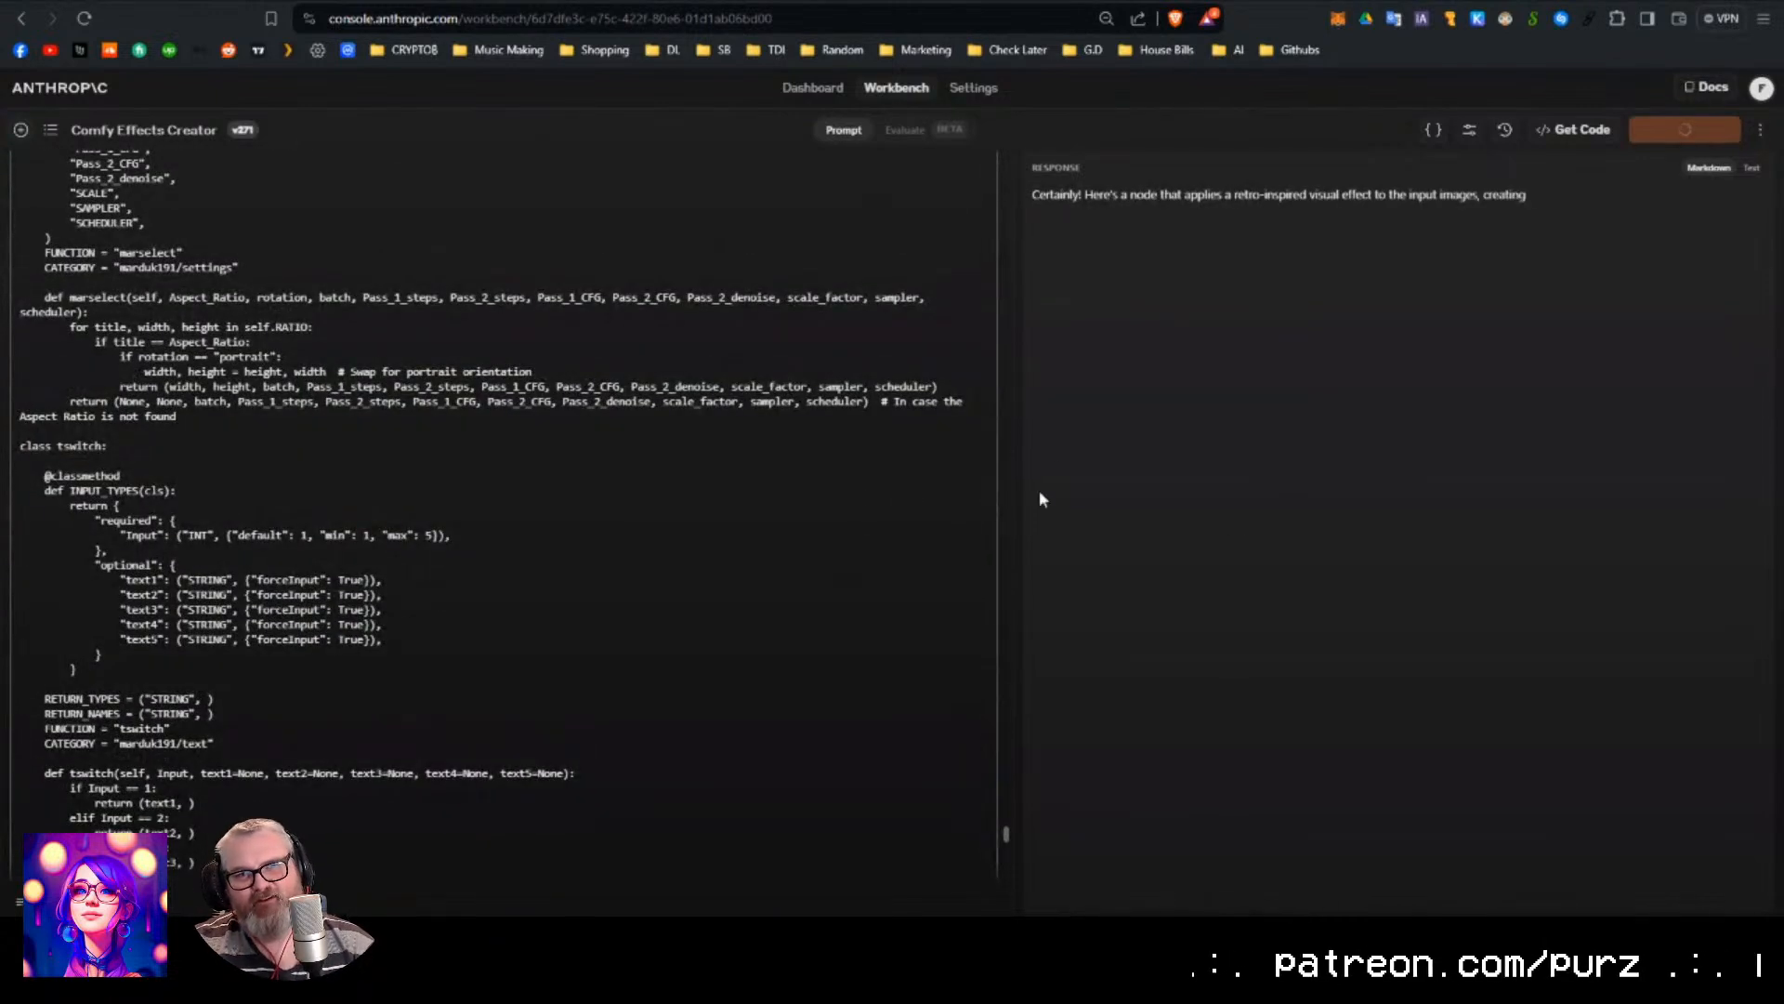
{"action": "left_click_drag", "start_coordinate": [1008, 409], "coordinate": [625, 410]}
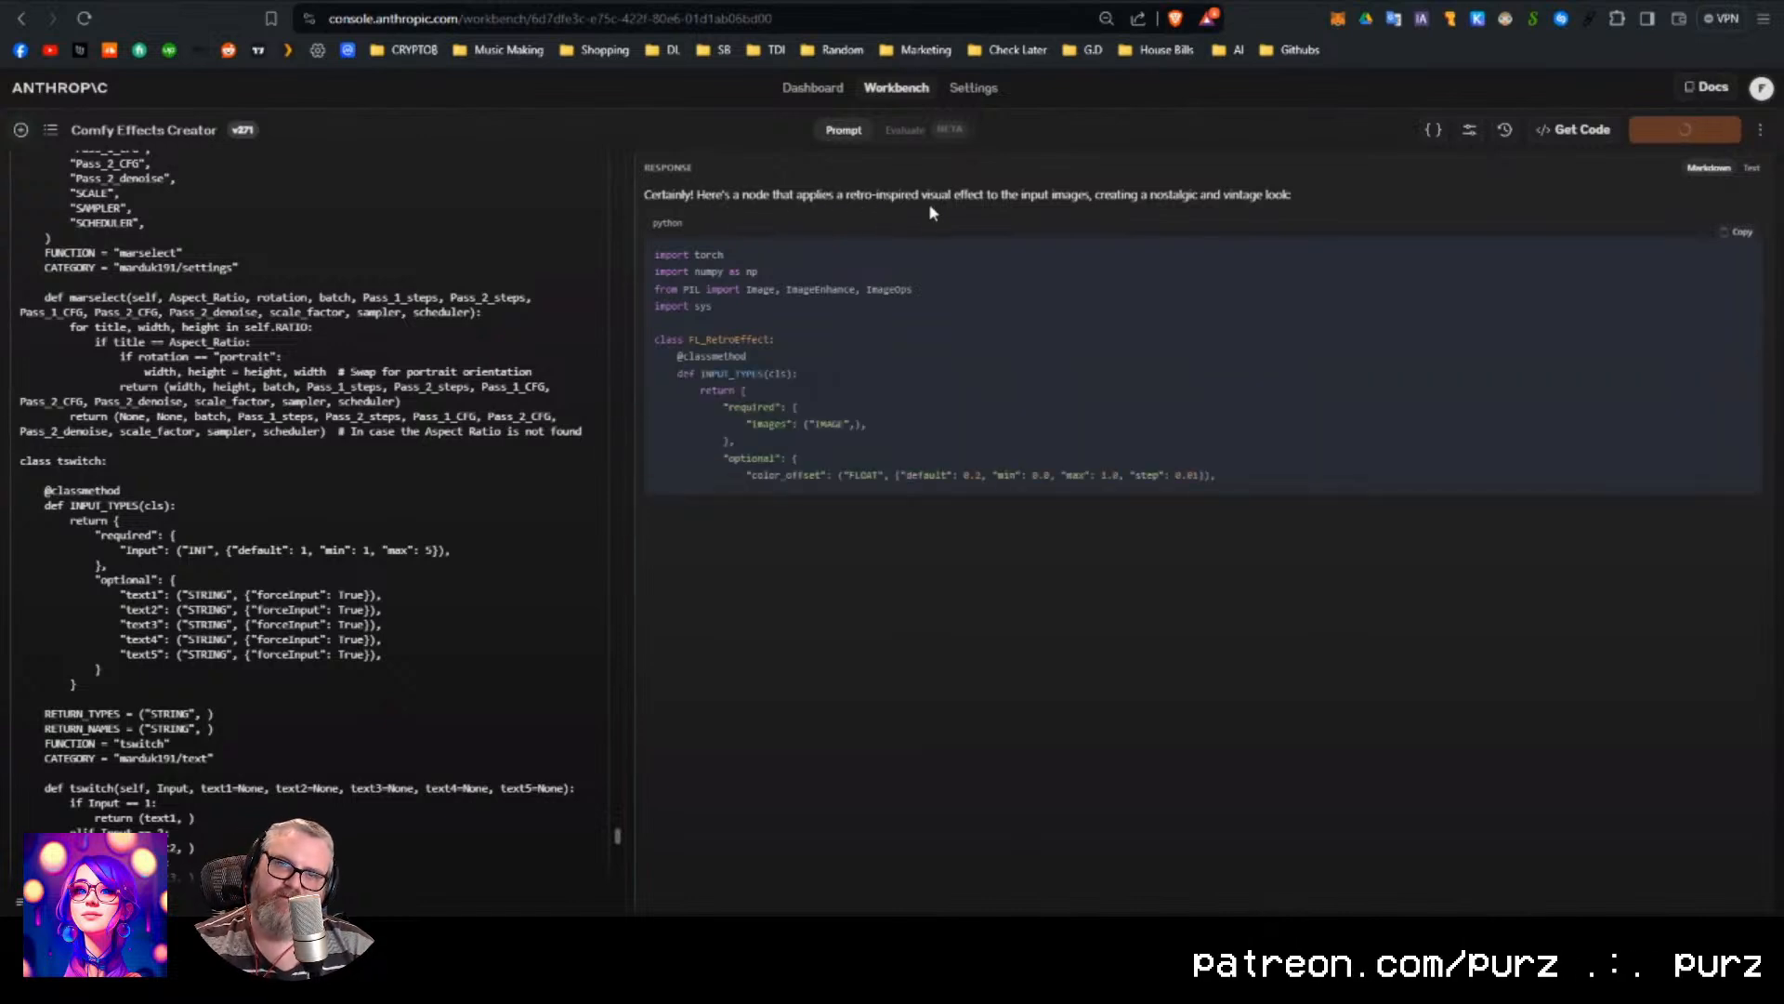
Examine the response's description, the category, and the required and optional inputs of the generated FL_RetroEffect class.
{"action": "left_click_drag", "start_coordinate": [934, 194], "coordinate": [1301, 212]}
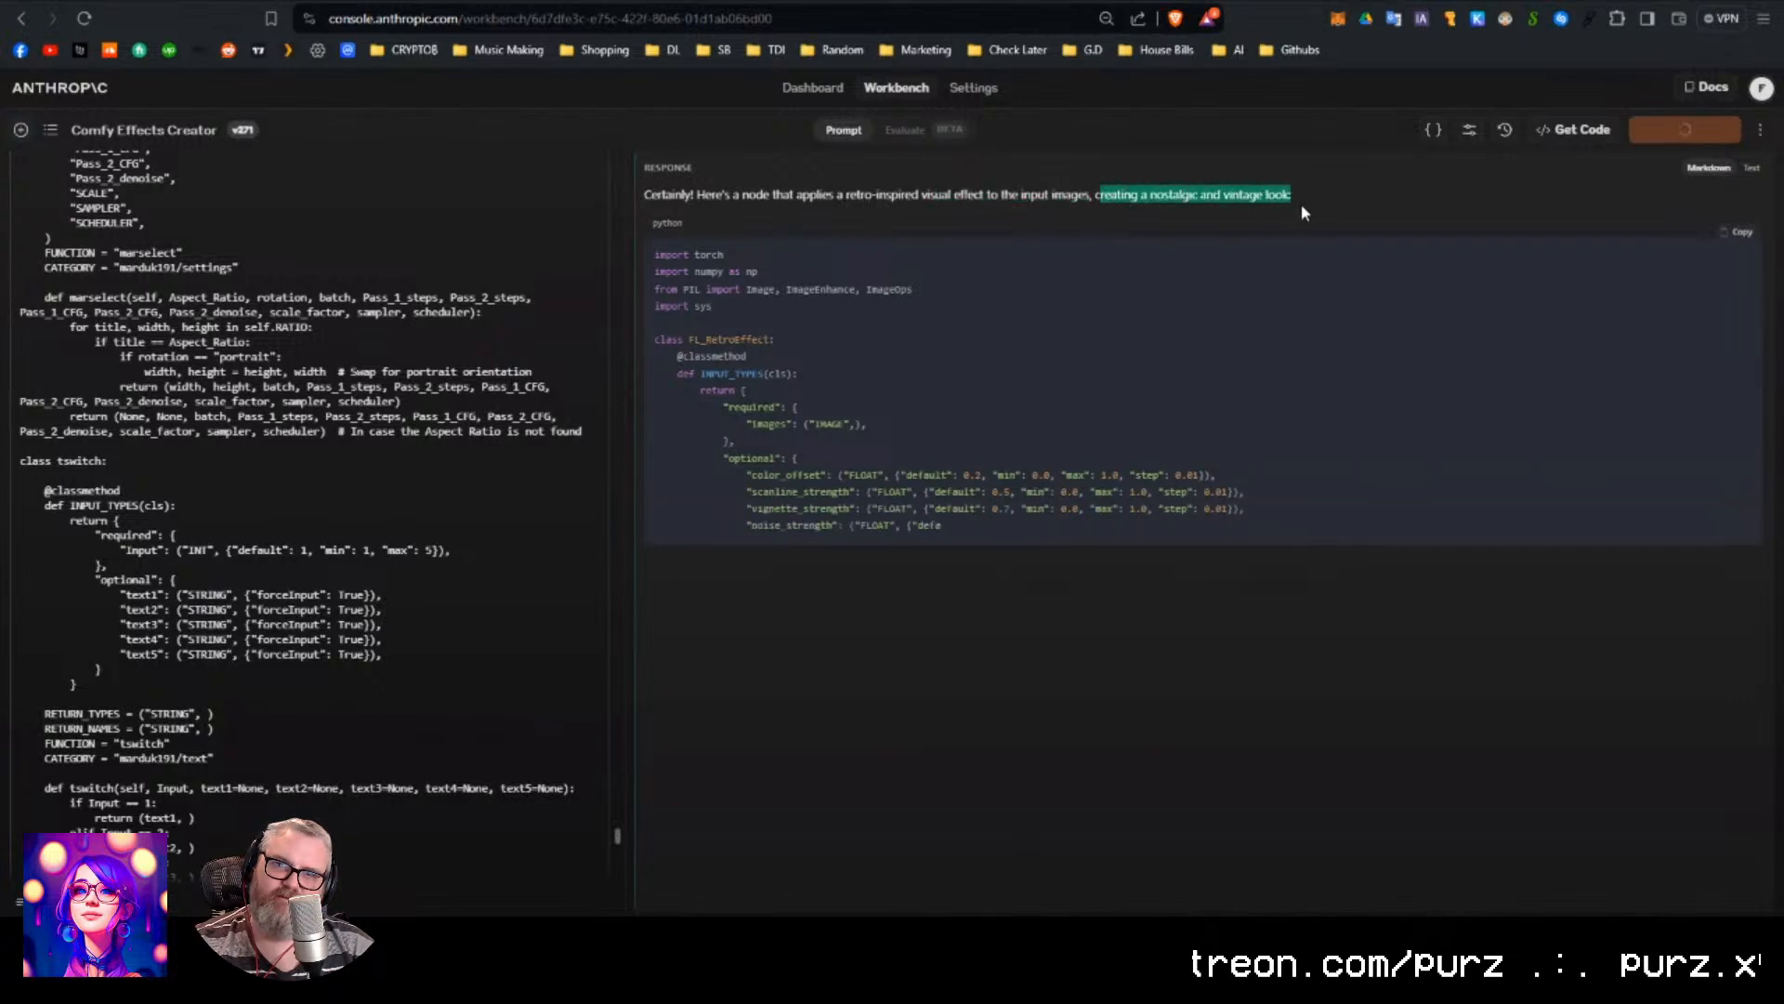
{"action": "left_click", "coordinate": [1352, 193]}
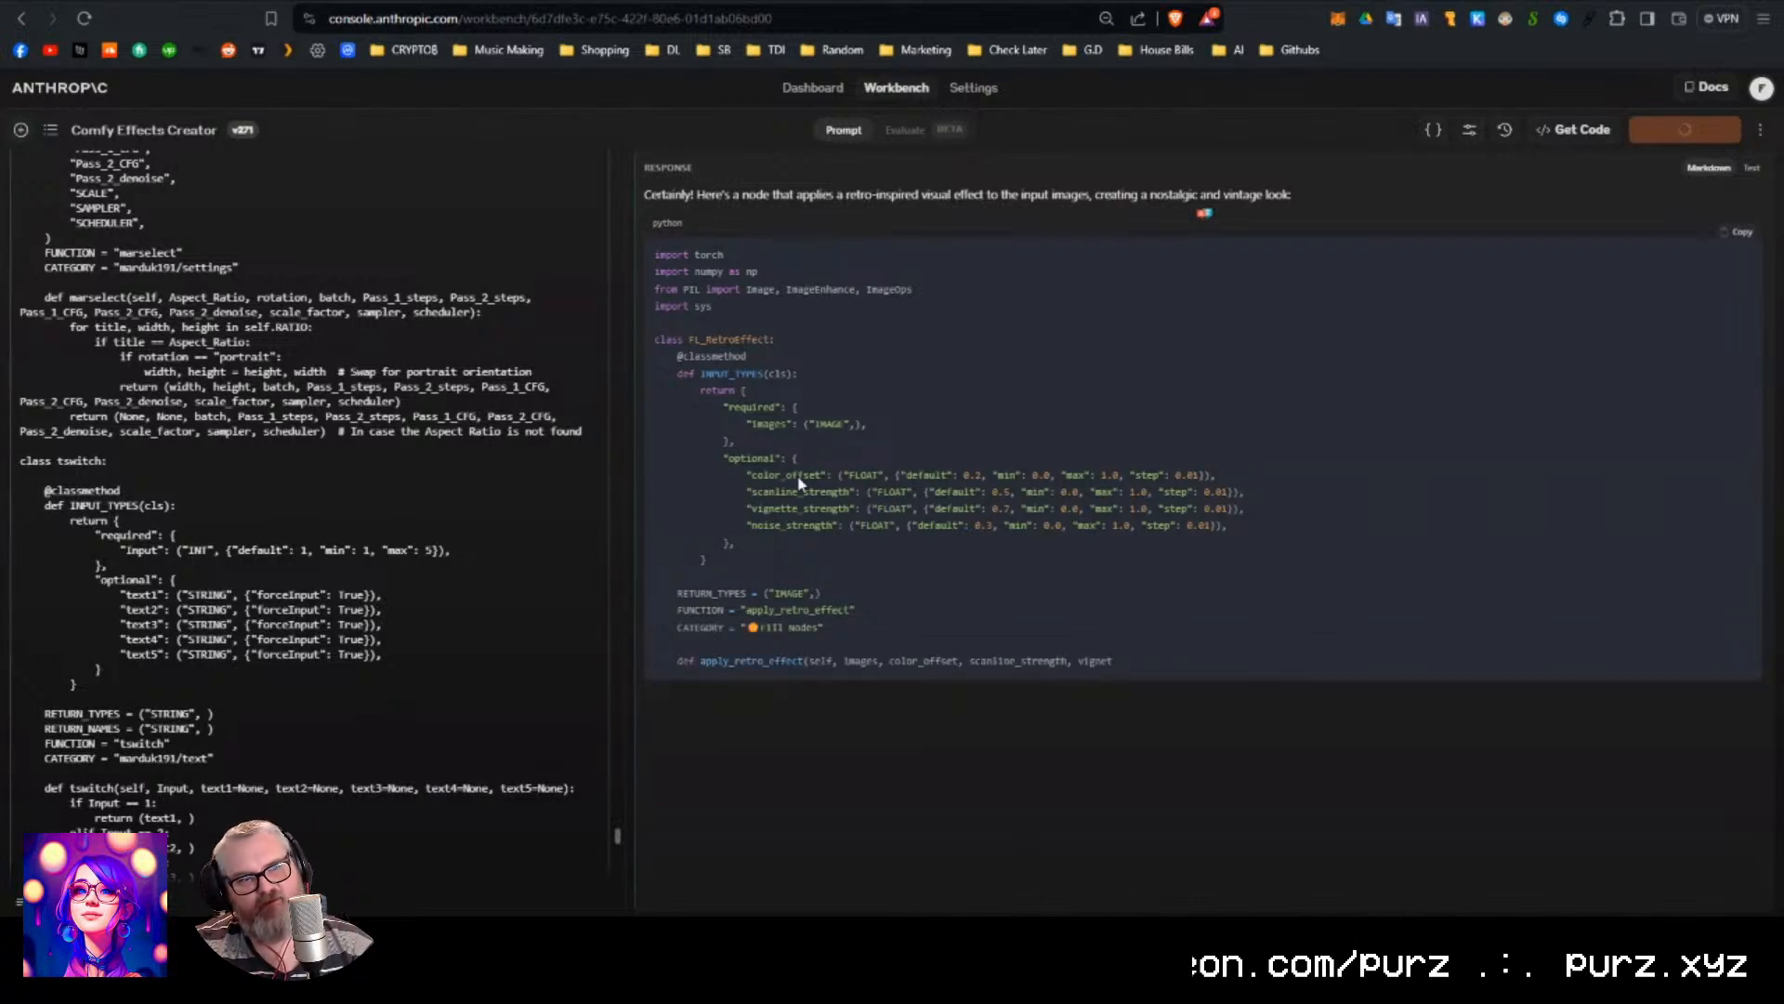
{"action": "left_click_drag", "start_coordinate": [823, 627], "coordinate": [712, 628]}
{"action": "left_click", "coordinate": [864, 632]}
{"action": "left_click_drag", "start_coordinate": [827, 630], "coordinate": [749, 629]}
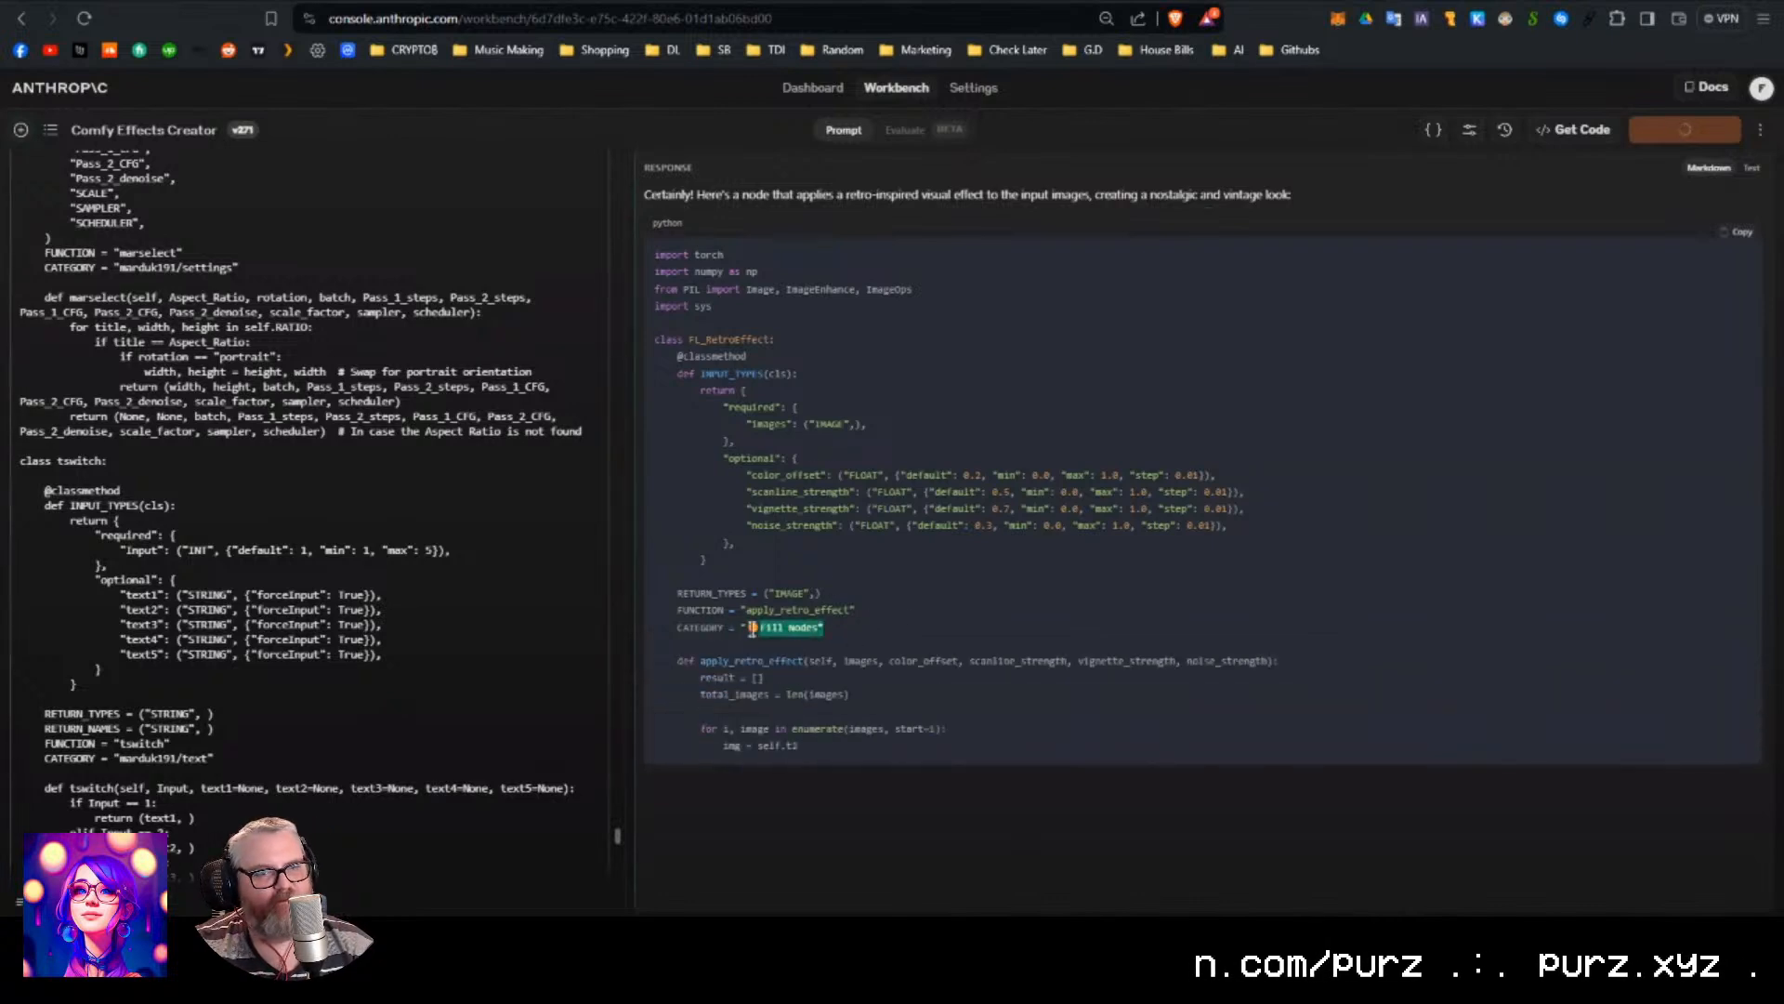
{"action": "left_click", "coordinate": [887, 629]}
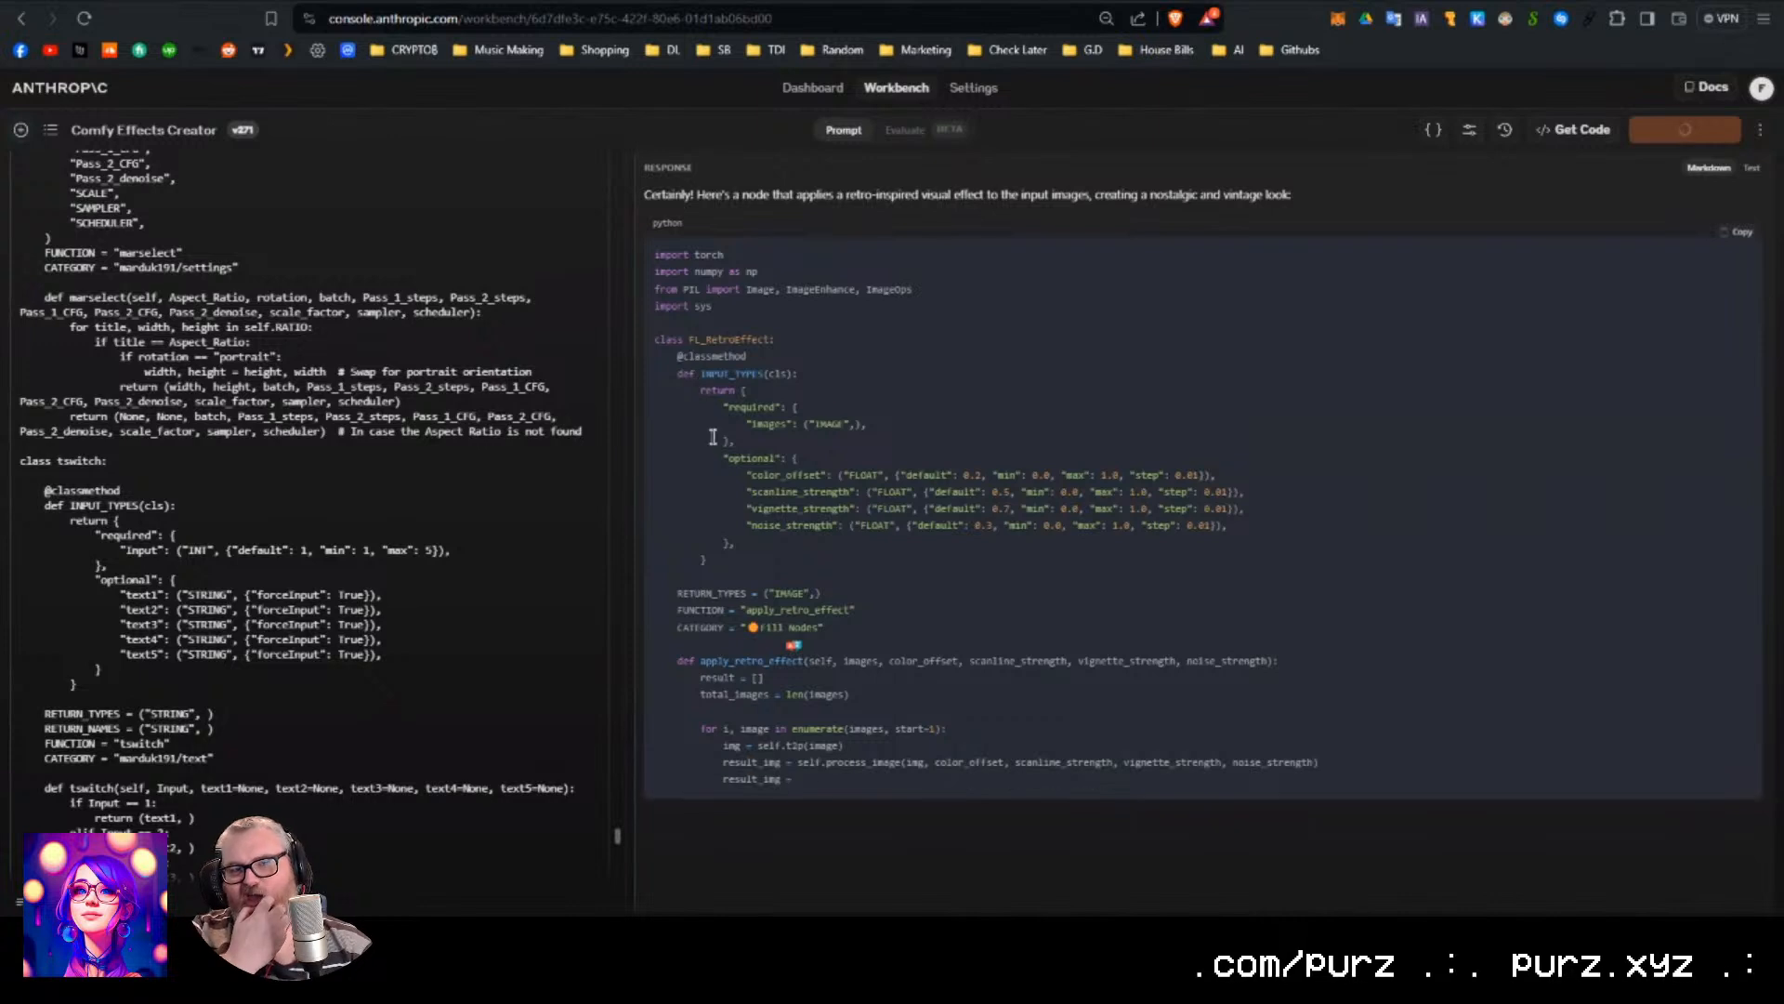
{"action": "left_click_drag", "start_coordinate": [703, 417], "coordinate": [1113, 526]}
{"action": "left_click", "coordinate": [831, 493]}
{"action": "left_click_drag", "start_coordinate": [831, 493], "coordinate": [988, 526]}
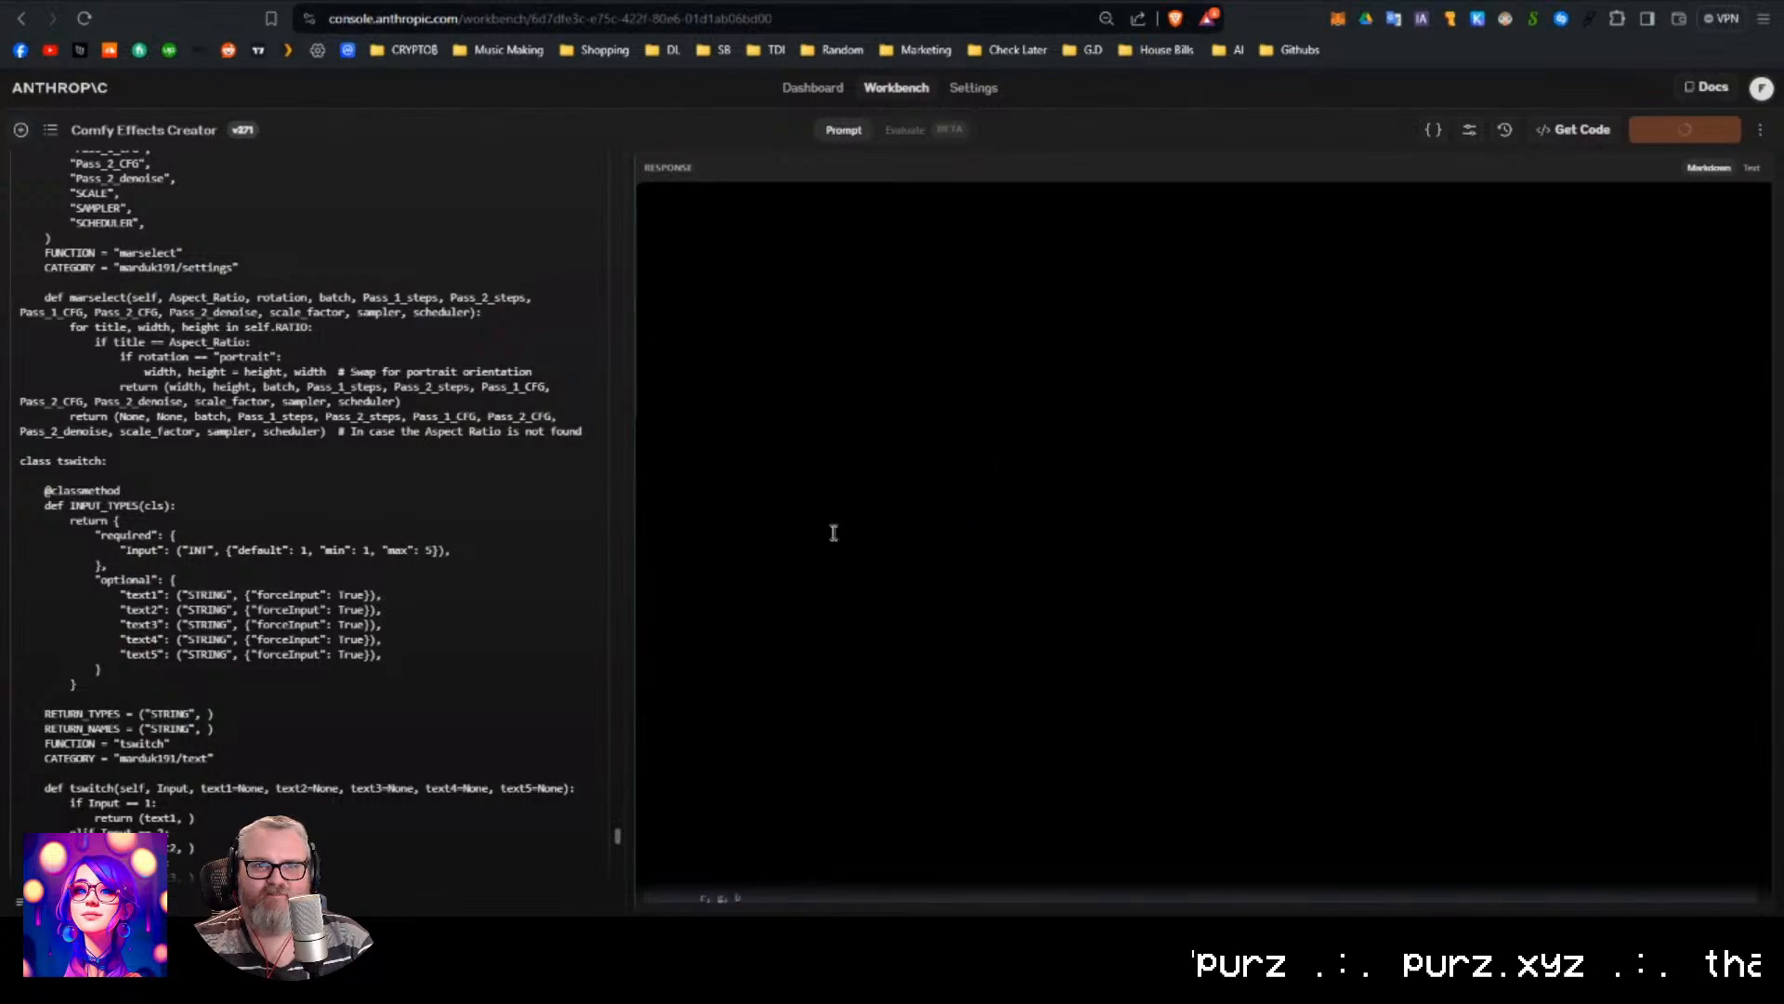
Change the response display from Markdown to Text and look over the generated code.
{"action": "scroll", "coordinate": [595, 568], "scroll_direction": "down", "scroll_amount": 3}
{"action": "scroll", "coordinate": [611, 563], "scroll_direction": "up", "scroll_amount": 3}
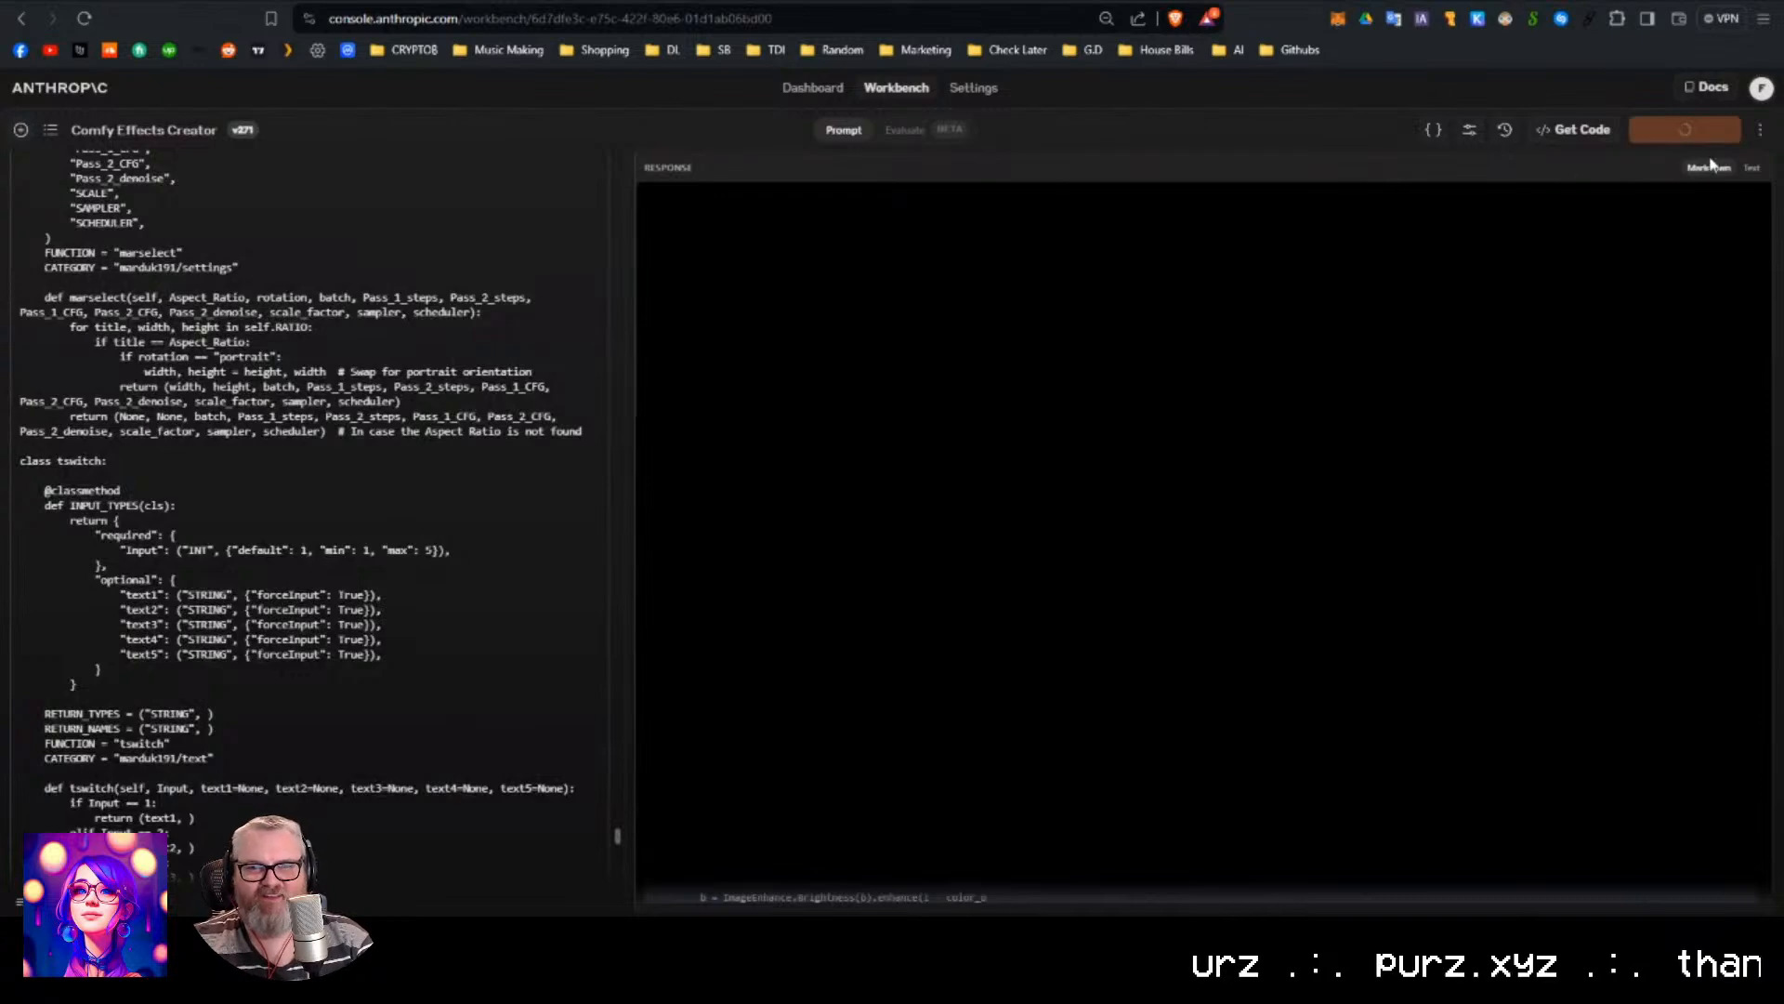
{"action": "left_click", "coordinate": [1751, 168]}
{"action": "left_click", "coordinate": [1710, 167]}
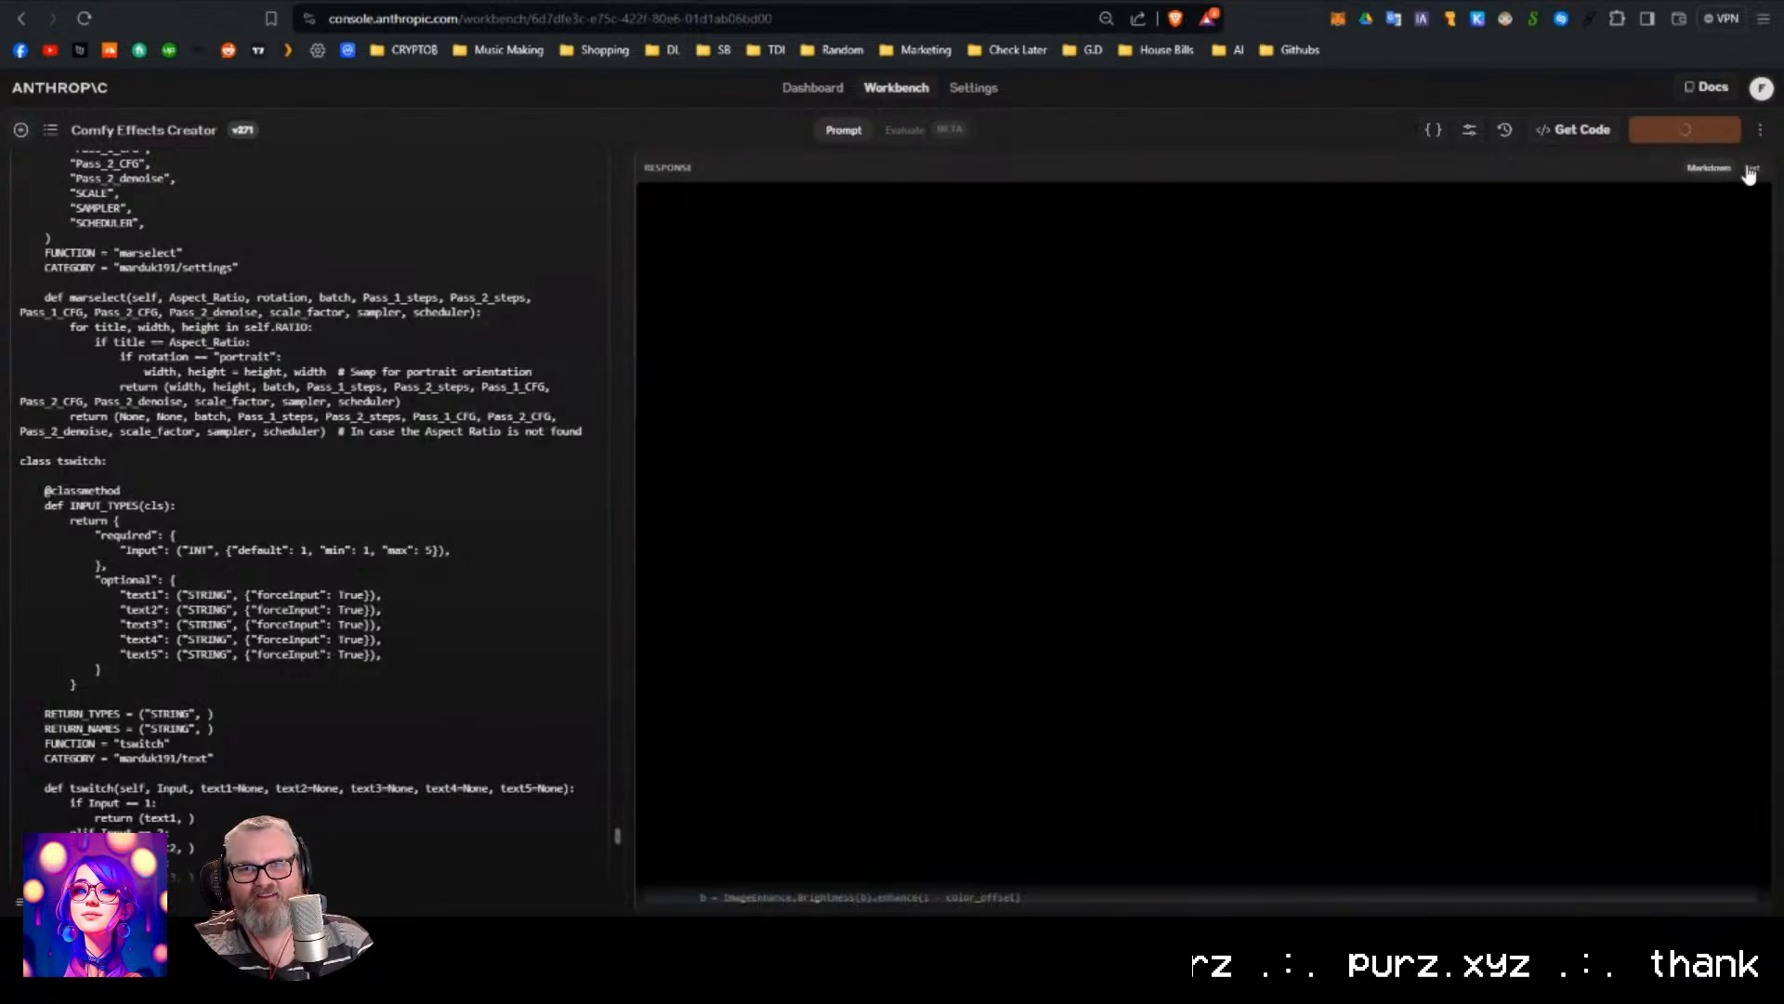
{"action": "left_click", "coordinate": [1751, 171]}
{"action": "scroll", "coordinate": [1195, 430], "scroll_direction": "up", "scroll_amount": 3}
{"action": "scroll", "coordinate": [1197, 431], "scroll_direction": "down", "scroll_amount": 4}
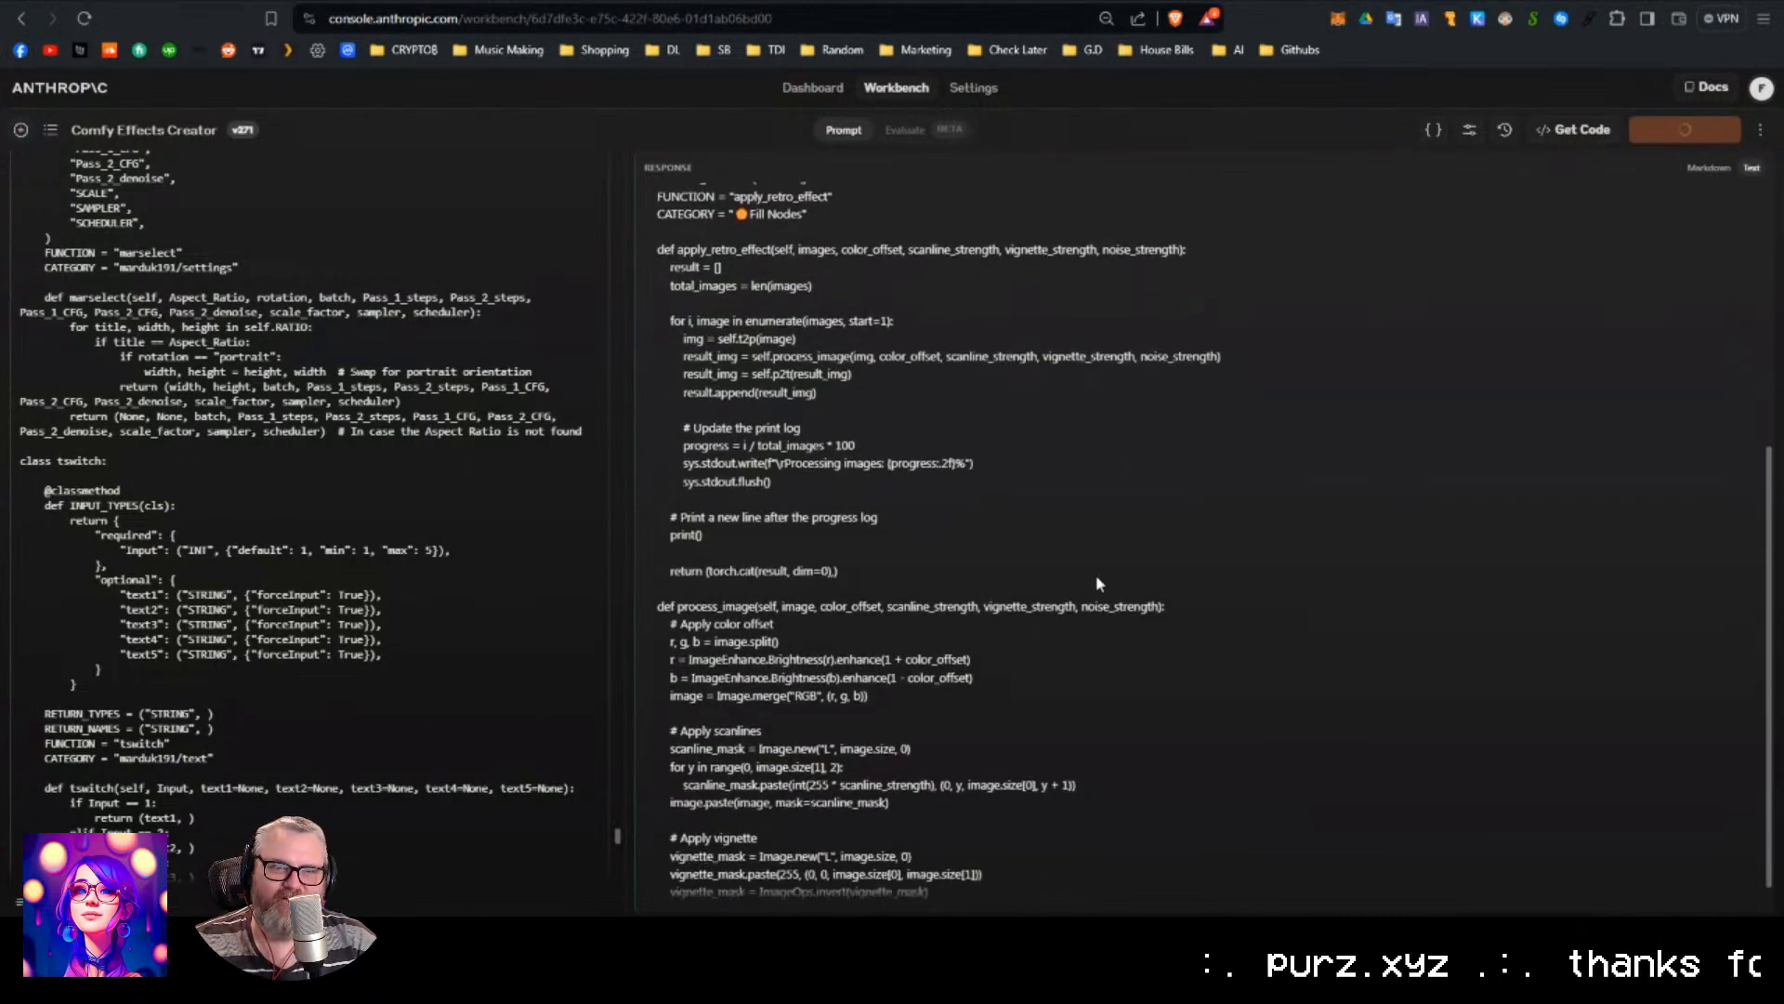
Try the Markdown display for the response again, and return it to Text.
{"action": "scroll", "coordinate": [1098, 578], "scroll_direction": "up", "scroll_amount": 5}
{"action": "left_click", "coordinate": [1698, 170]}
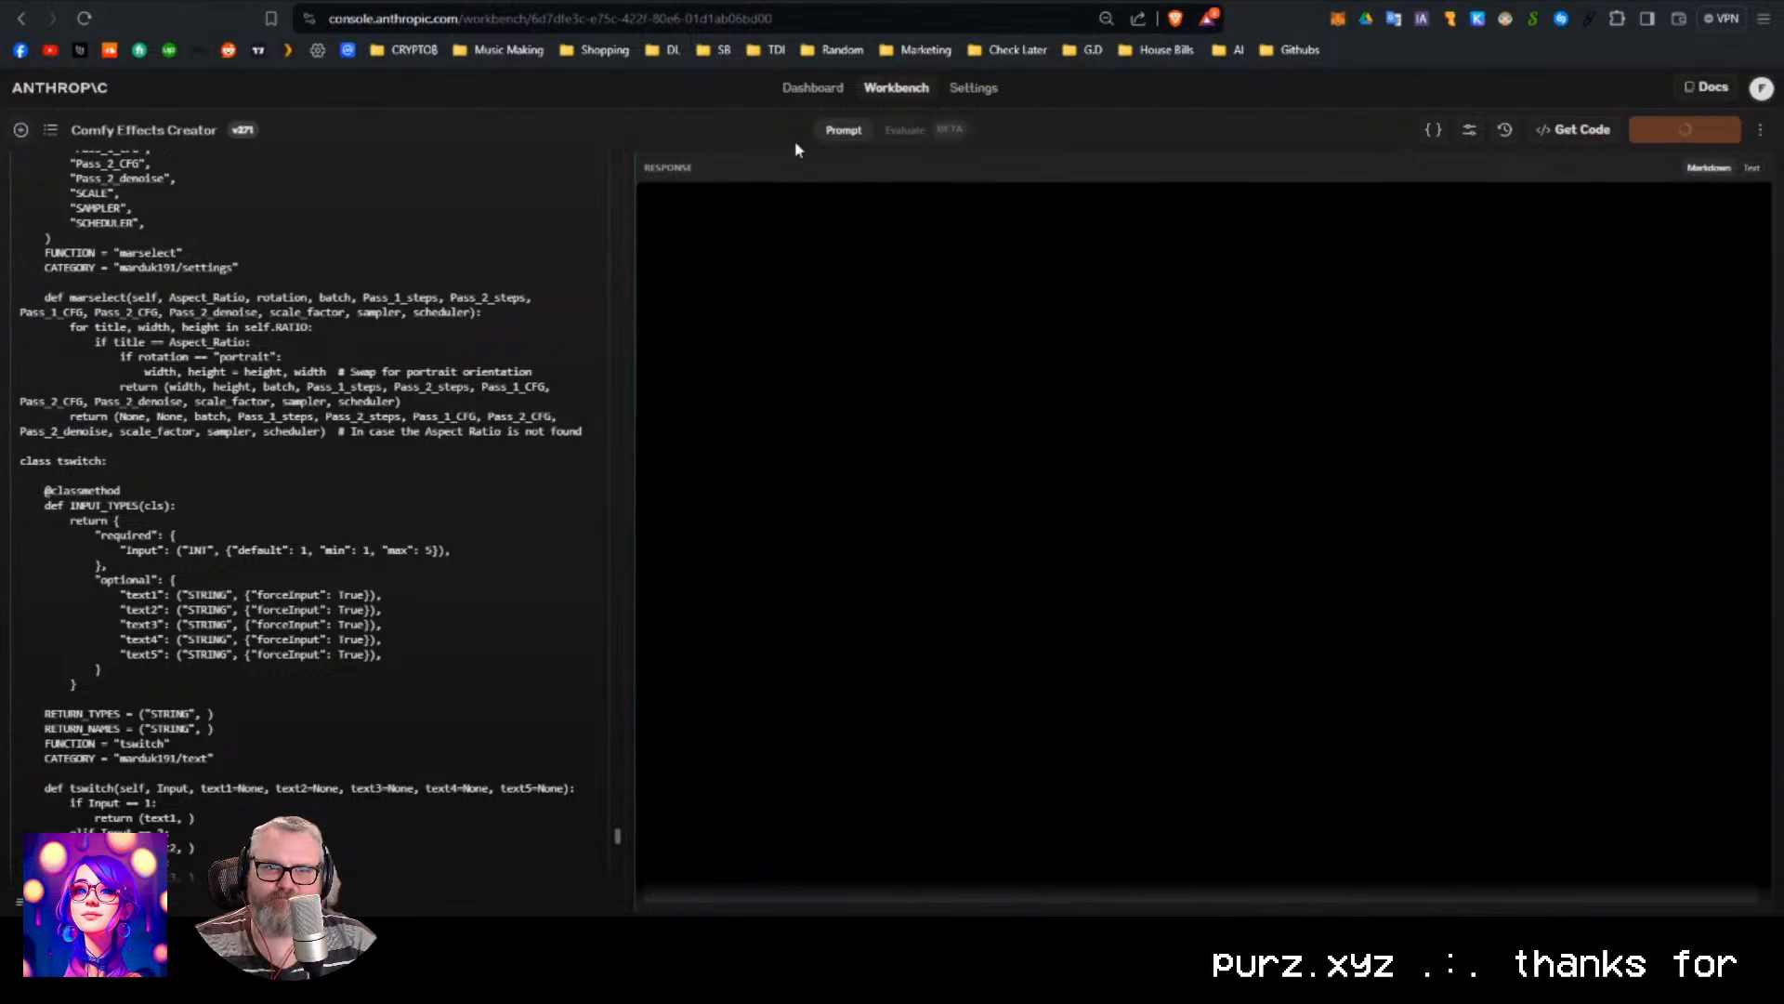
{"action": "scroll", "coordinate": [606, 623], "scroll_direction": "down", "scroll_amount": 3}
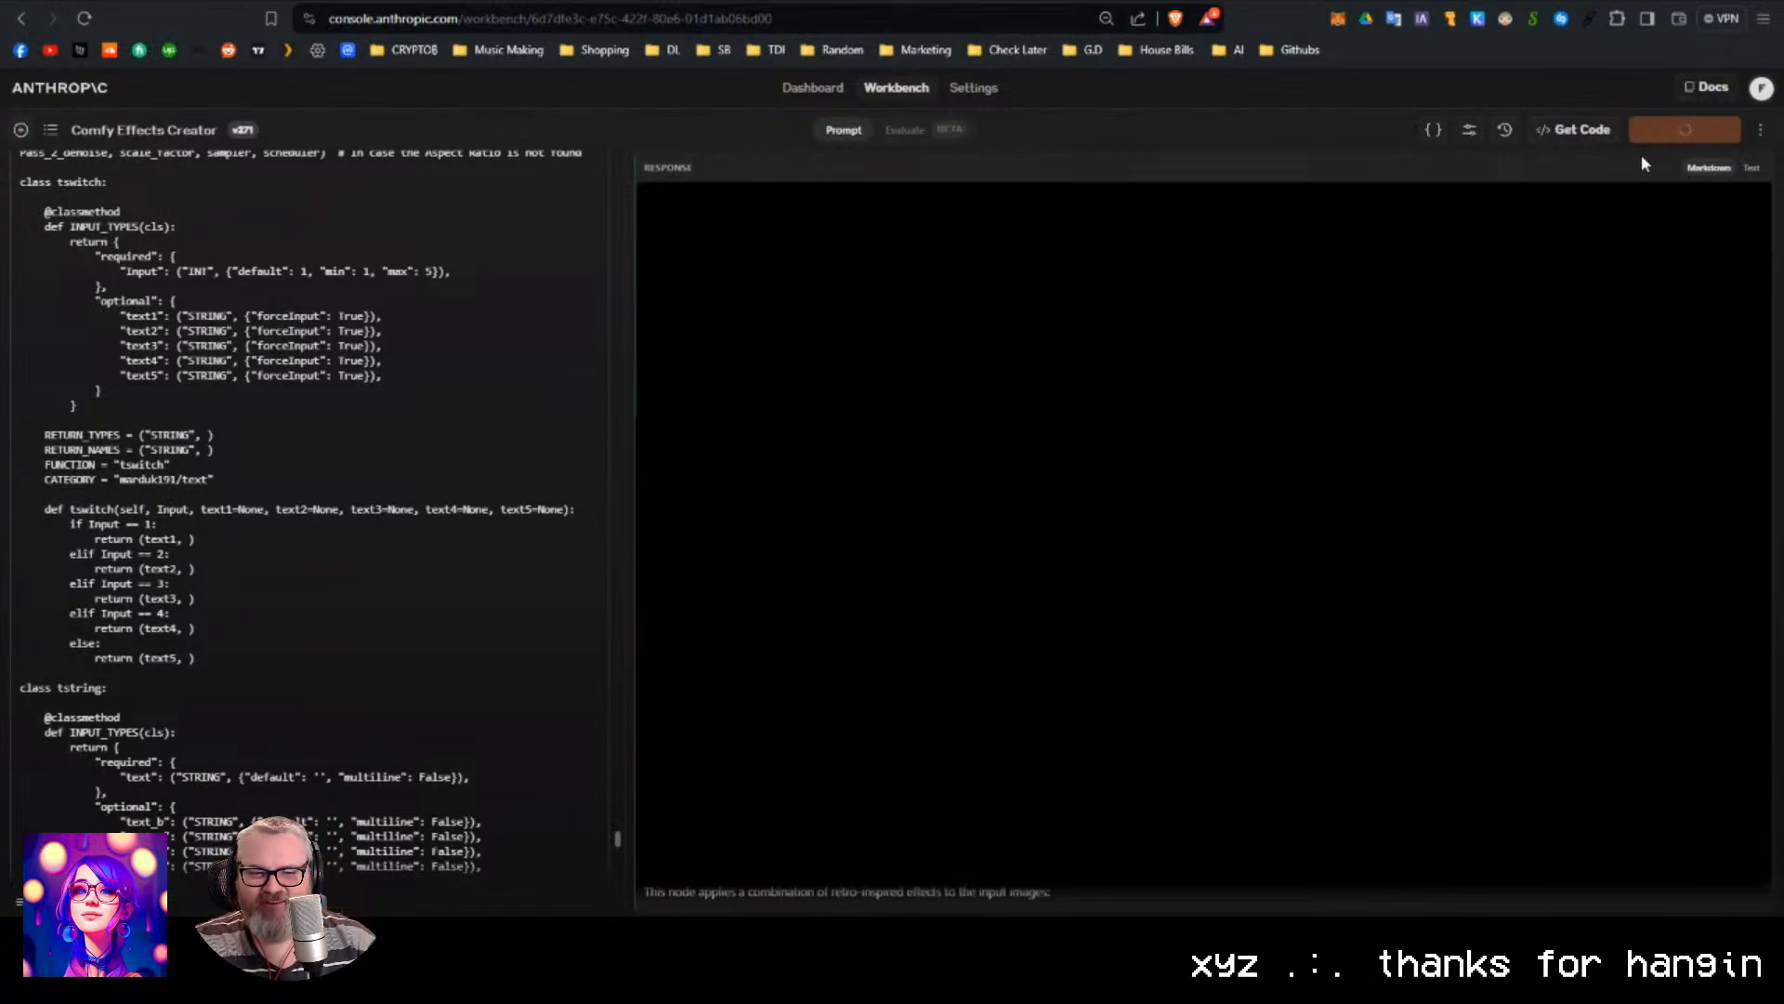
{"action": "left_click", "coordinate": [1752, 168]}
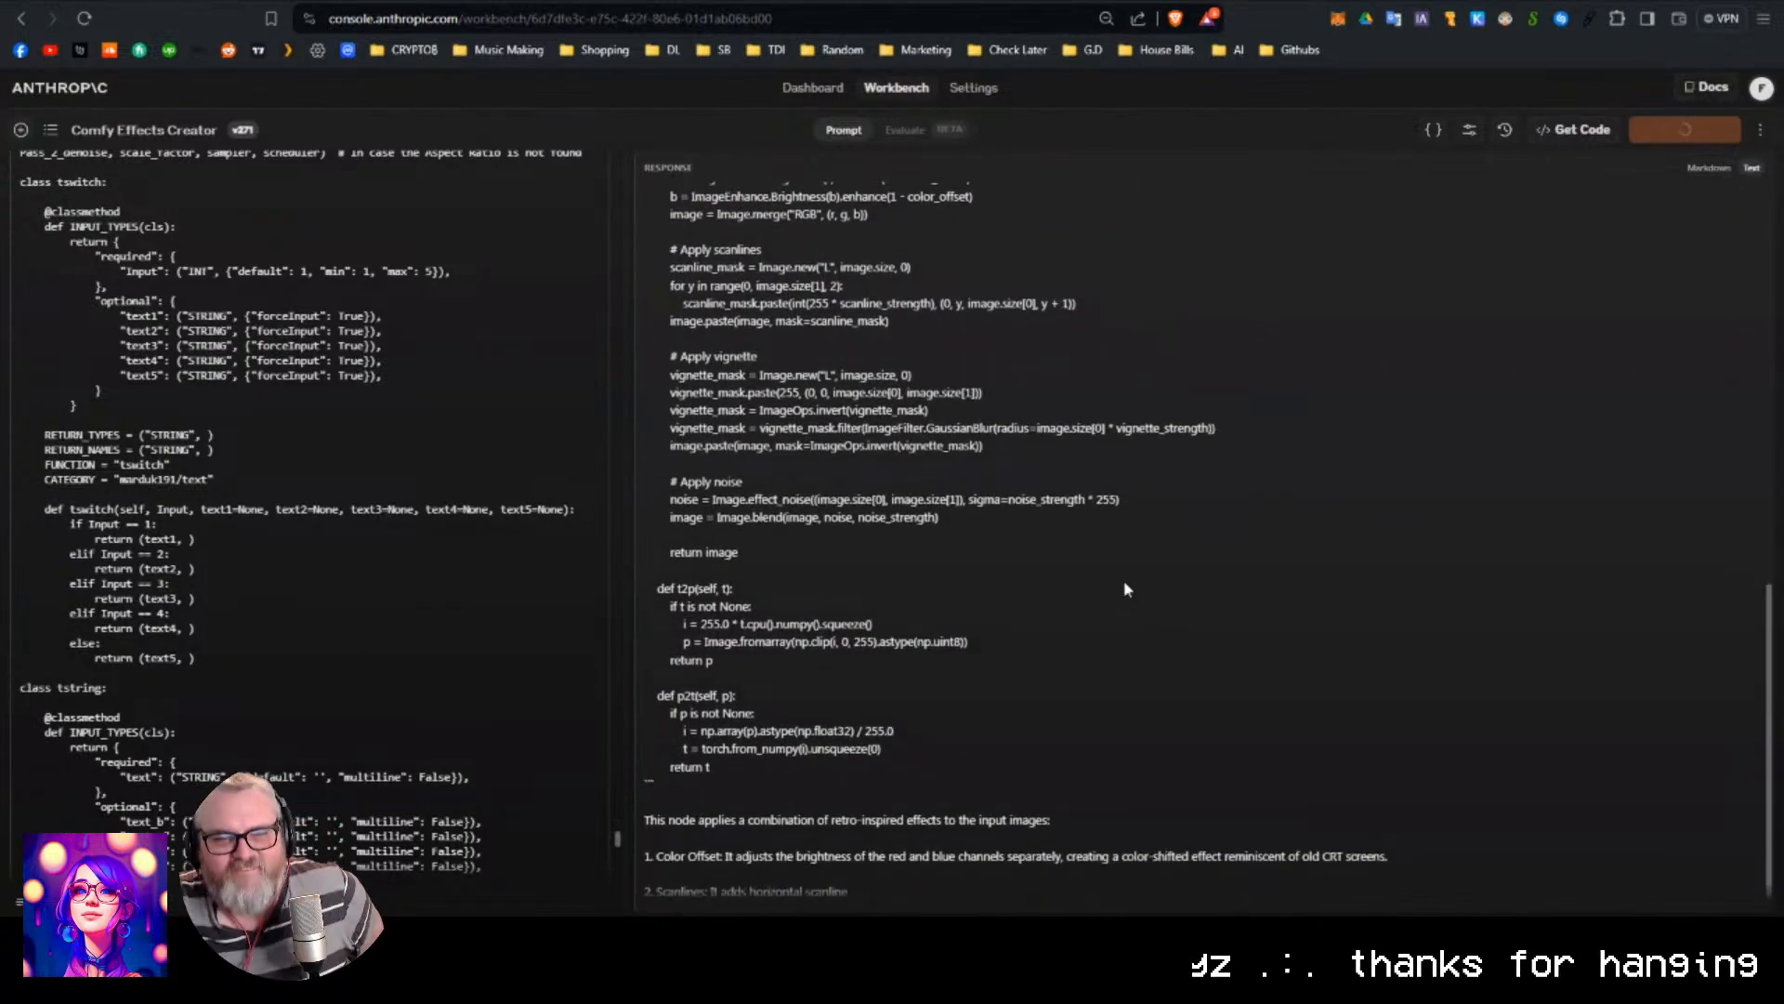
Select the complete FL_RetroEffect code in the response, from "import torch" through the final "return t".
{"action": "scroll", "coordinate": [878, 621], "scroll_direction": "up", "scroll_amount": 3}
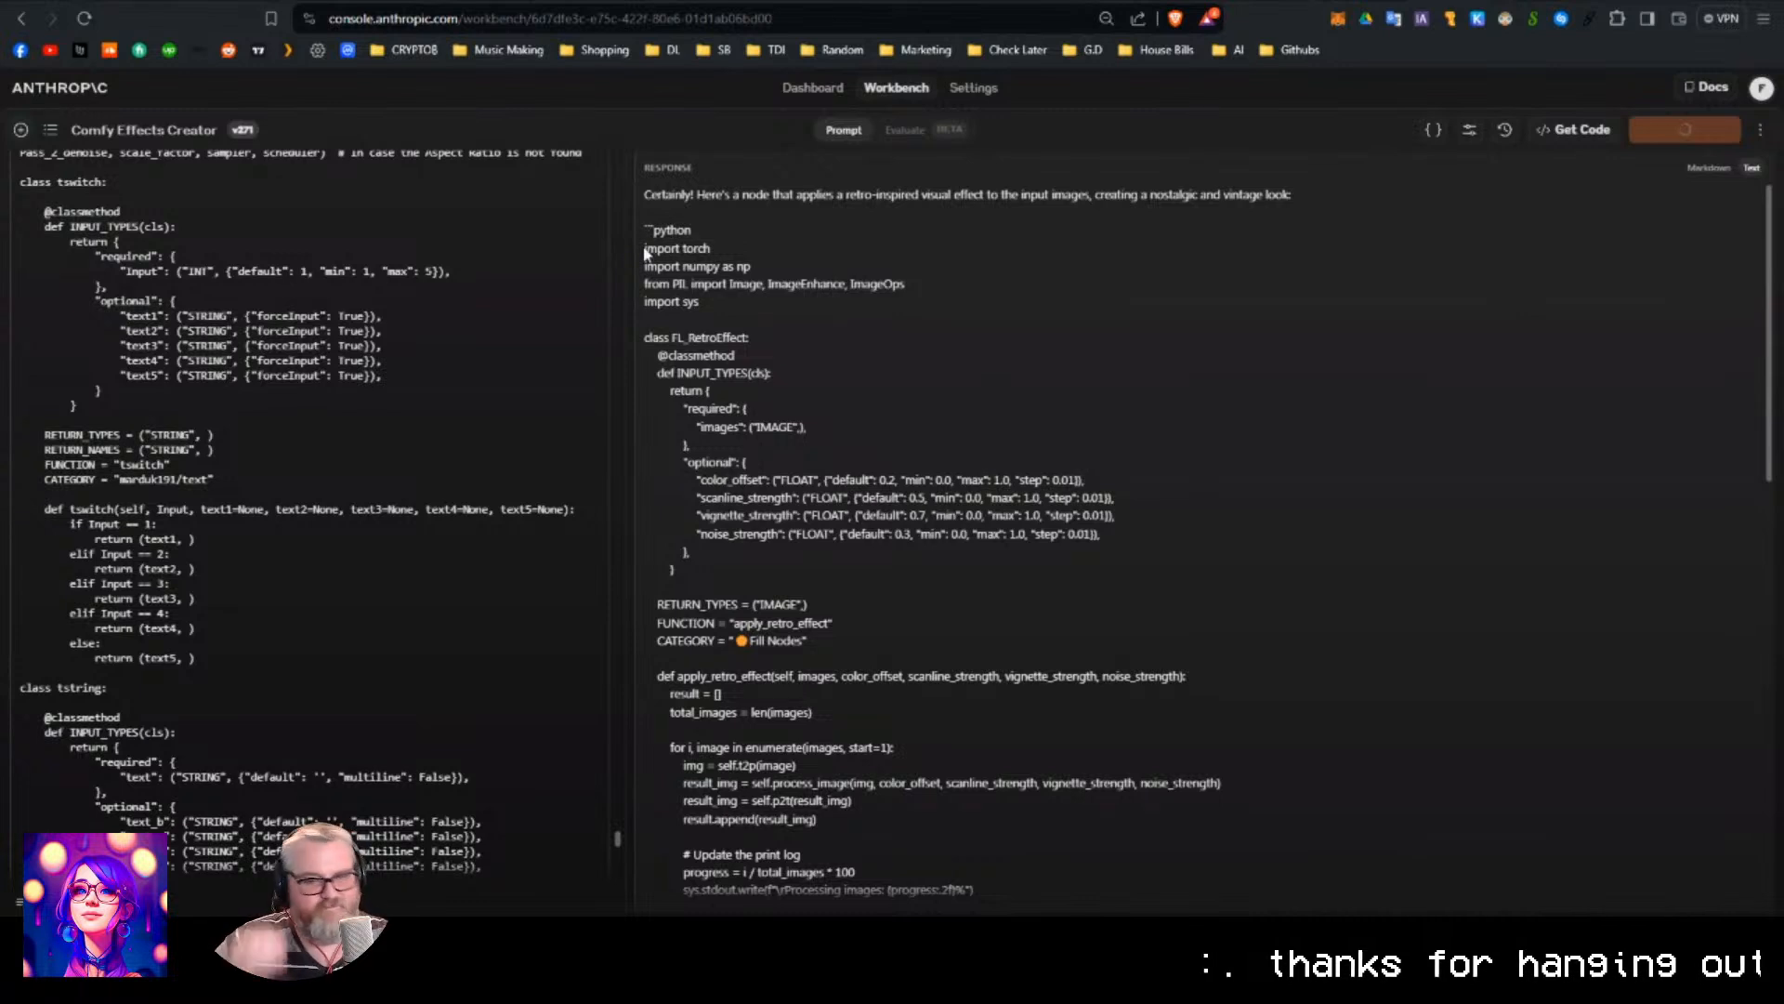
{"action": "left_click_drag", "start_coordinate": [645, 249], "coordinate": [880, 513]}
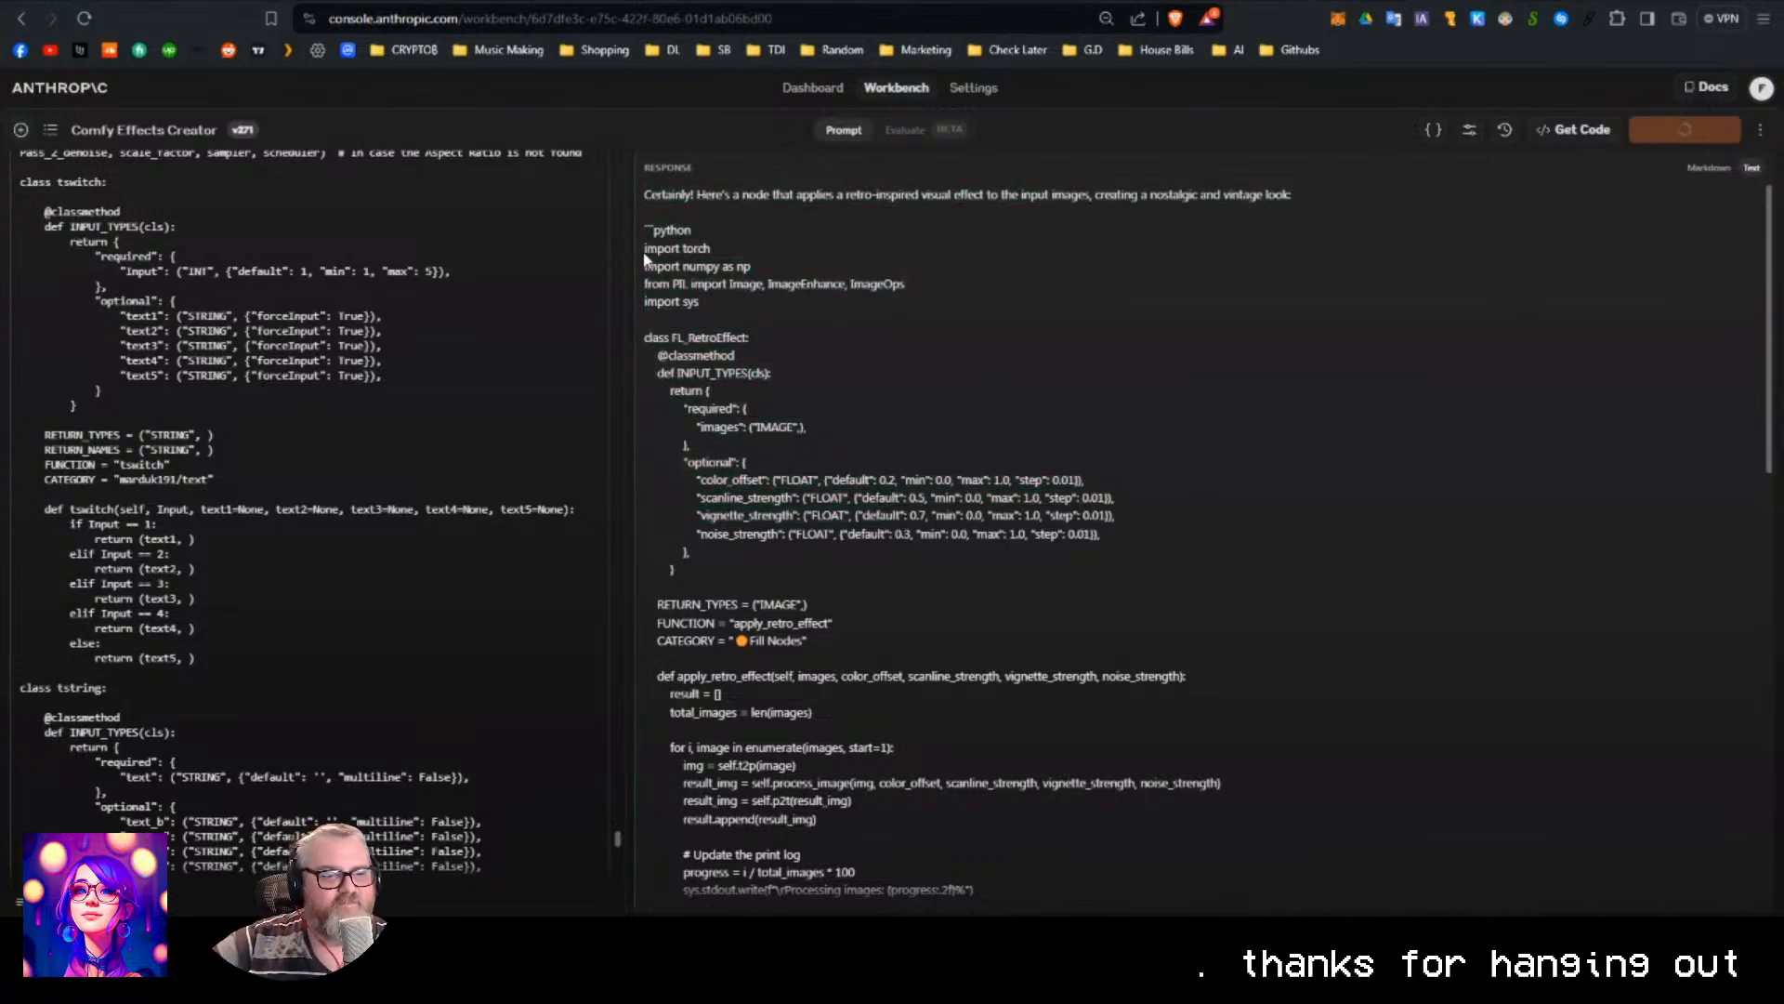
{"action": "left_click_drag", "start_coordinate": [645, 253], "coordinate": [732, 297]}
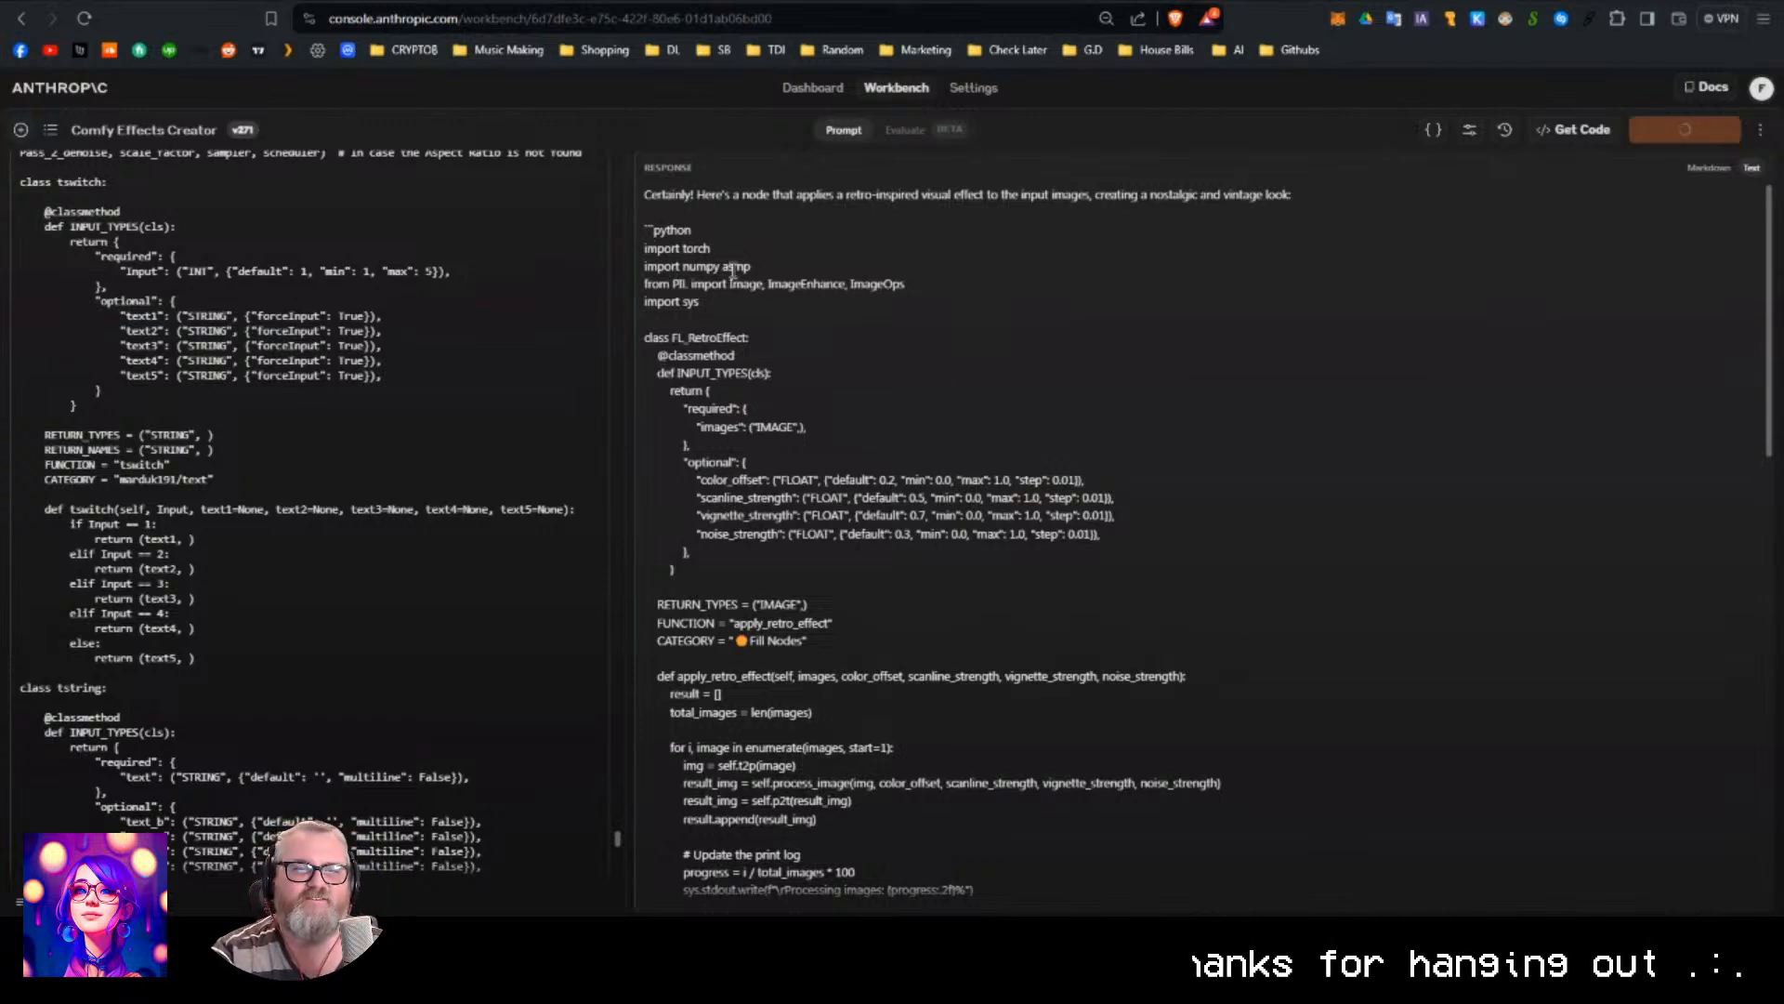
{"action": "left_click_drag", "start_coordinate": [645, 248], "coordinate": [841, 478]}
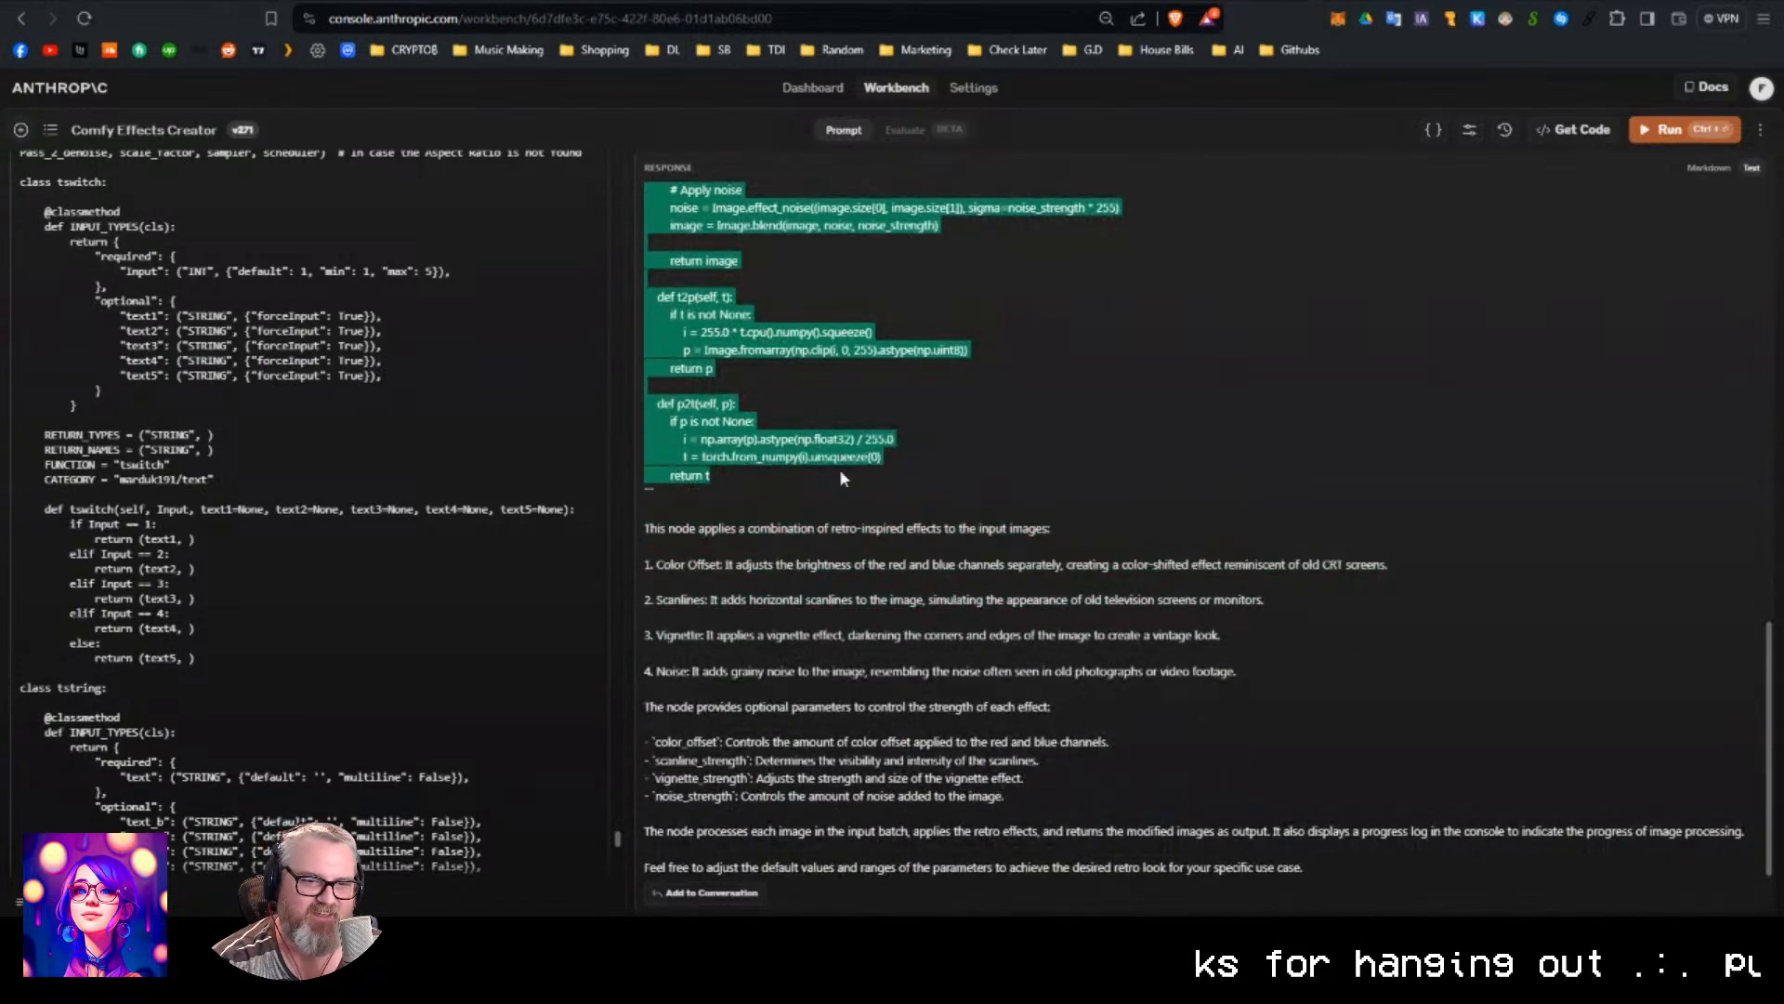
{"action": "scroll", "coordinate": [959, 310], "scroll_direction": "up", "scroll_amount": 10}
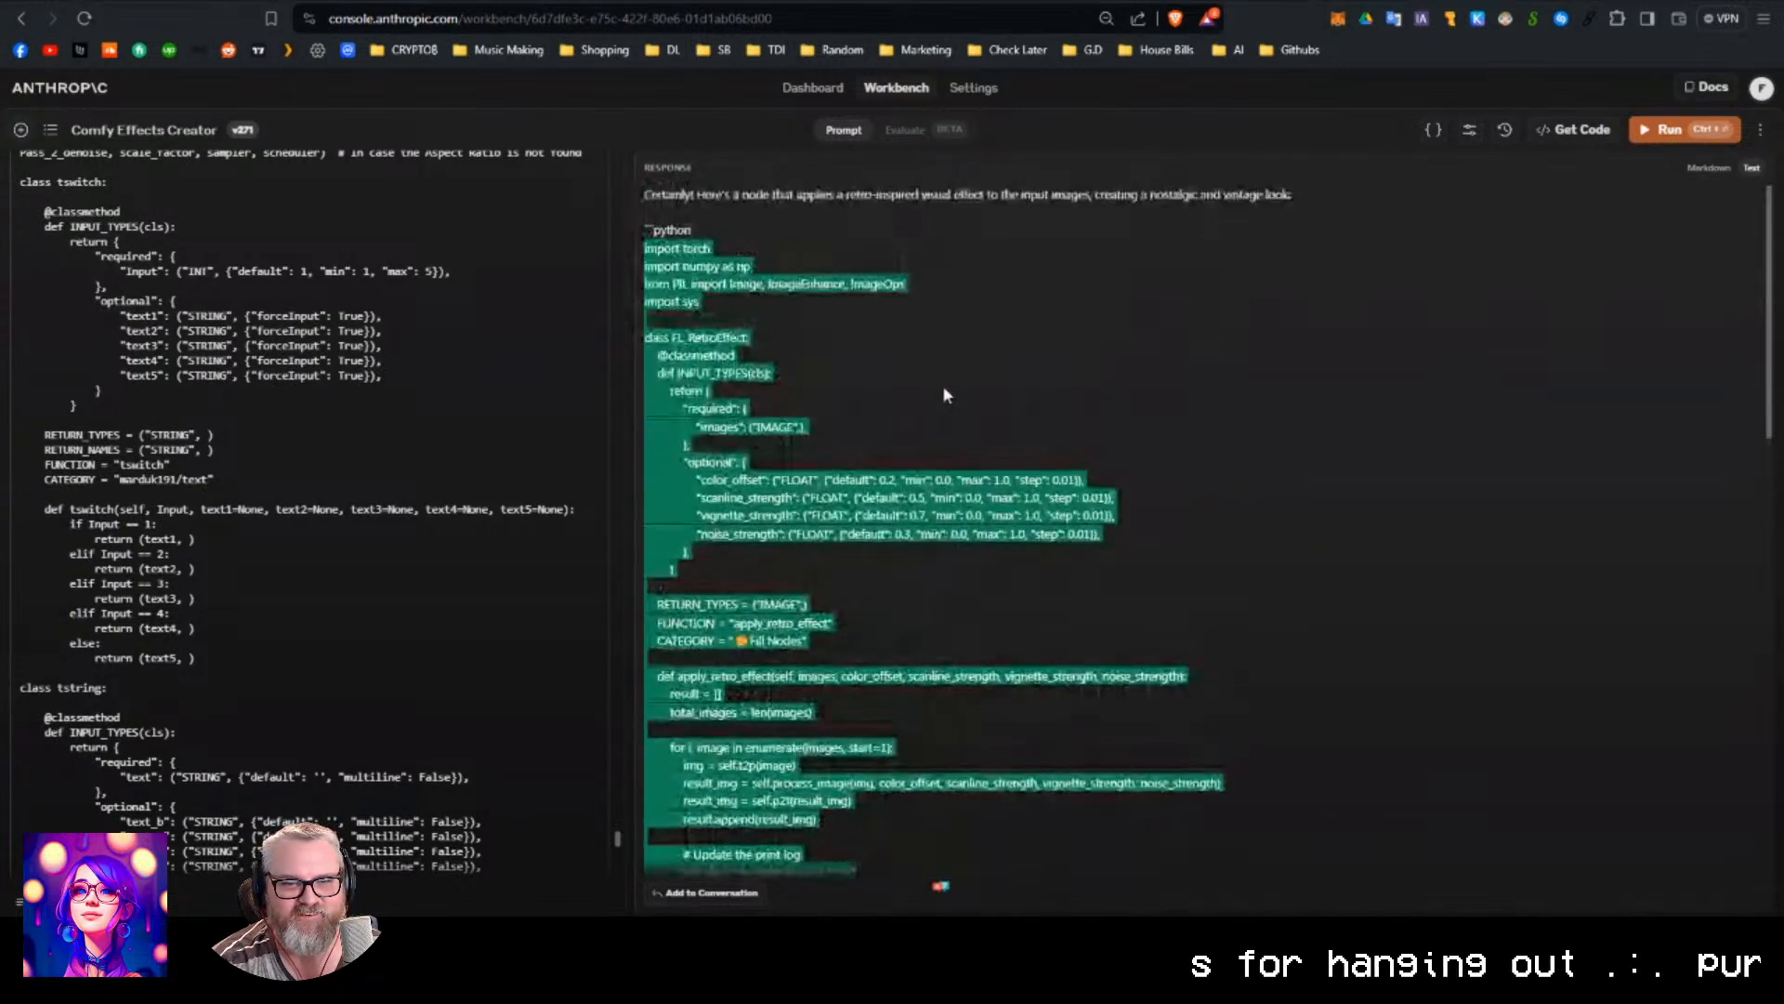
{"action": "left_click", "coordinate": [811, 392]}
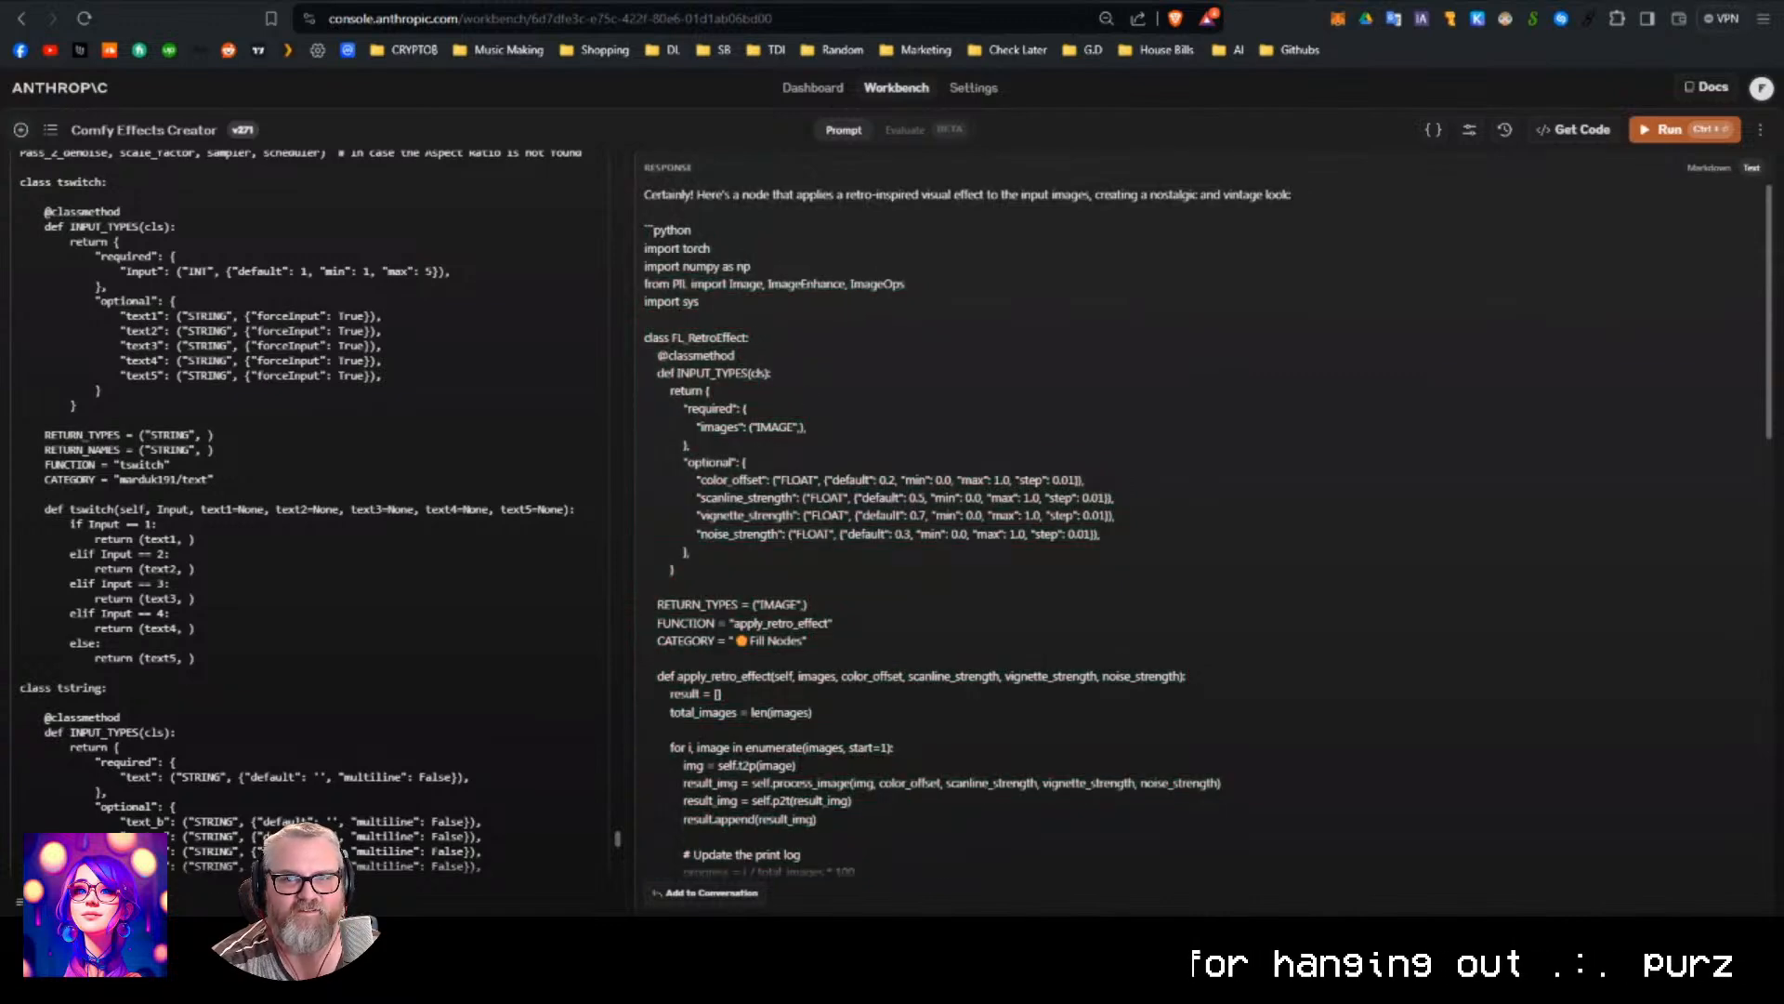
Switch to the ComfyUI project in PyCharm, maximize its window and enlarge the code editor by shrinking the terminal.
{"action": "left_click", "coordinate": [1679, 0]}
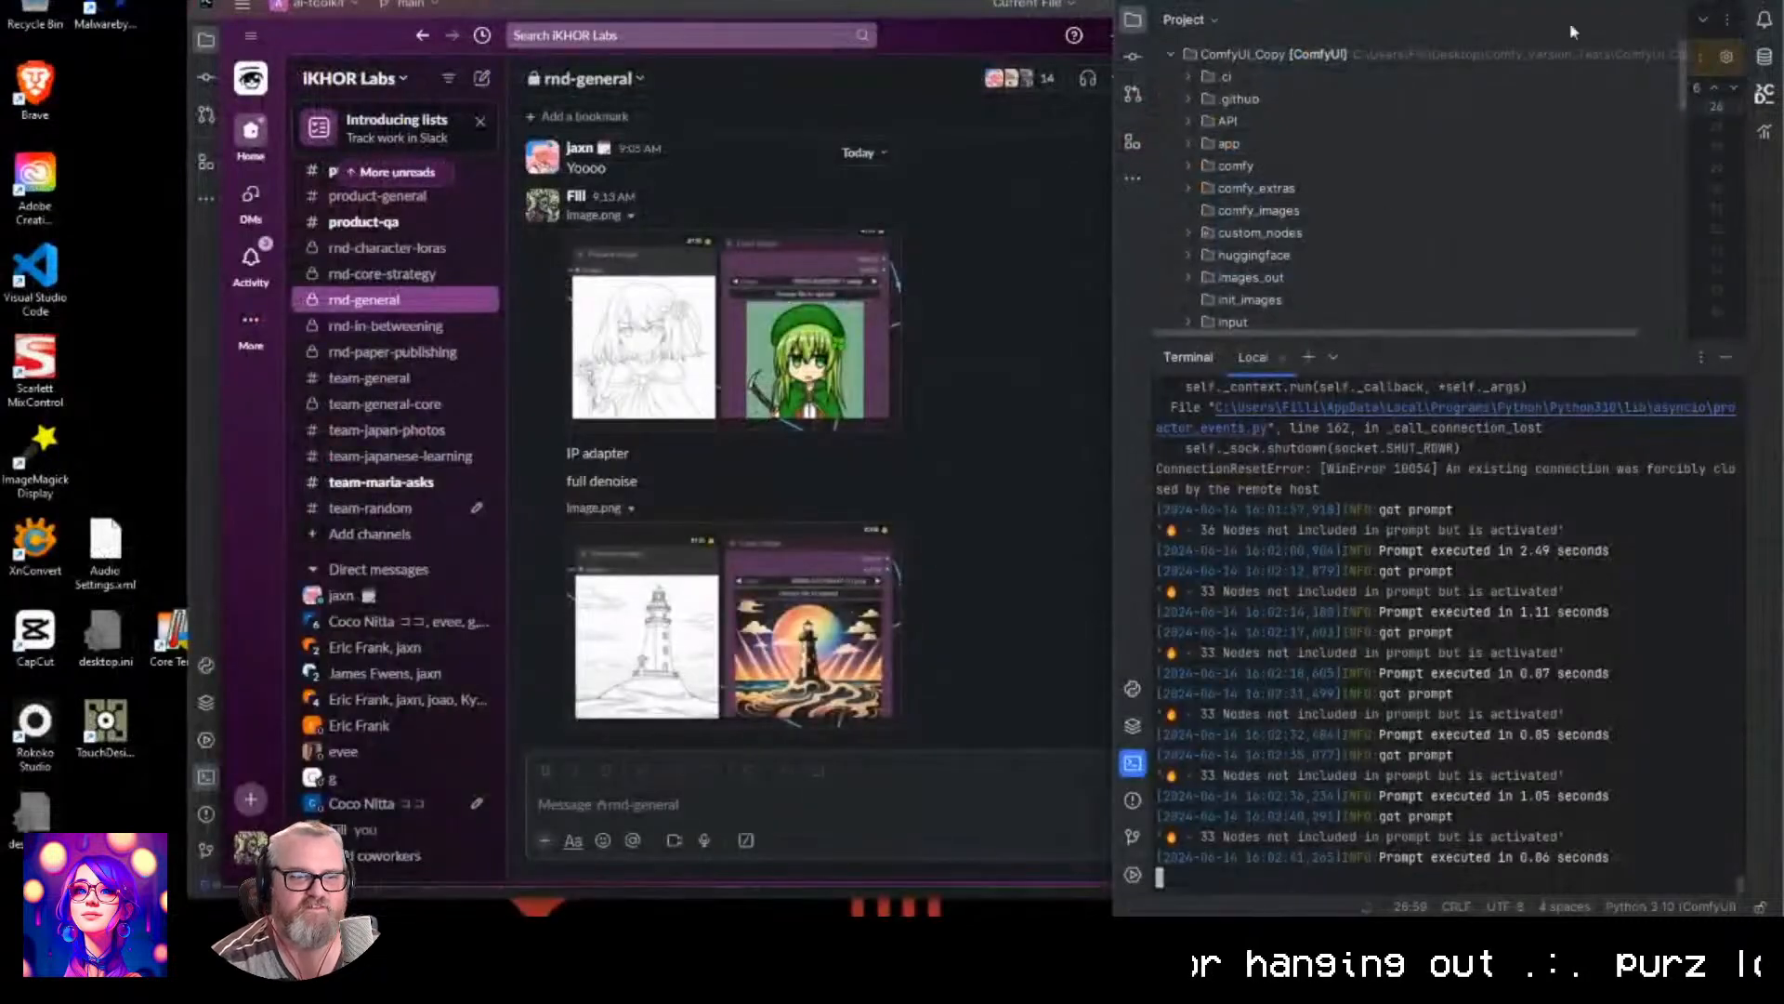
{"action": "left_click", "coordinate": [1715, 2]}
{"action": "left_click_drag", "start_coordinate": [734, 341], "coordinate": [755, 713]}
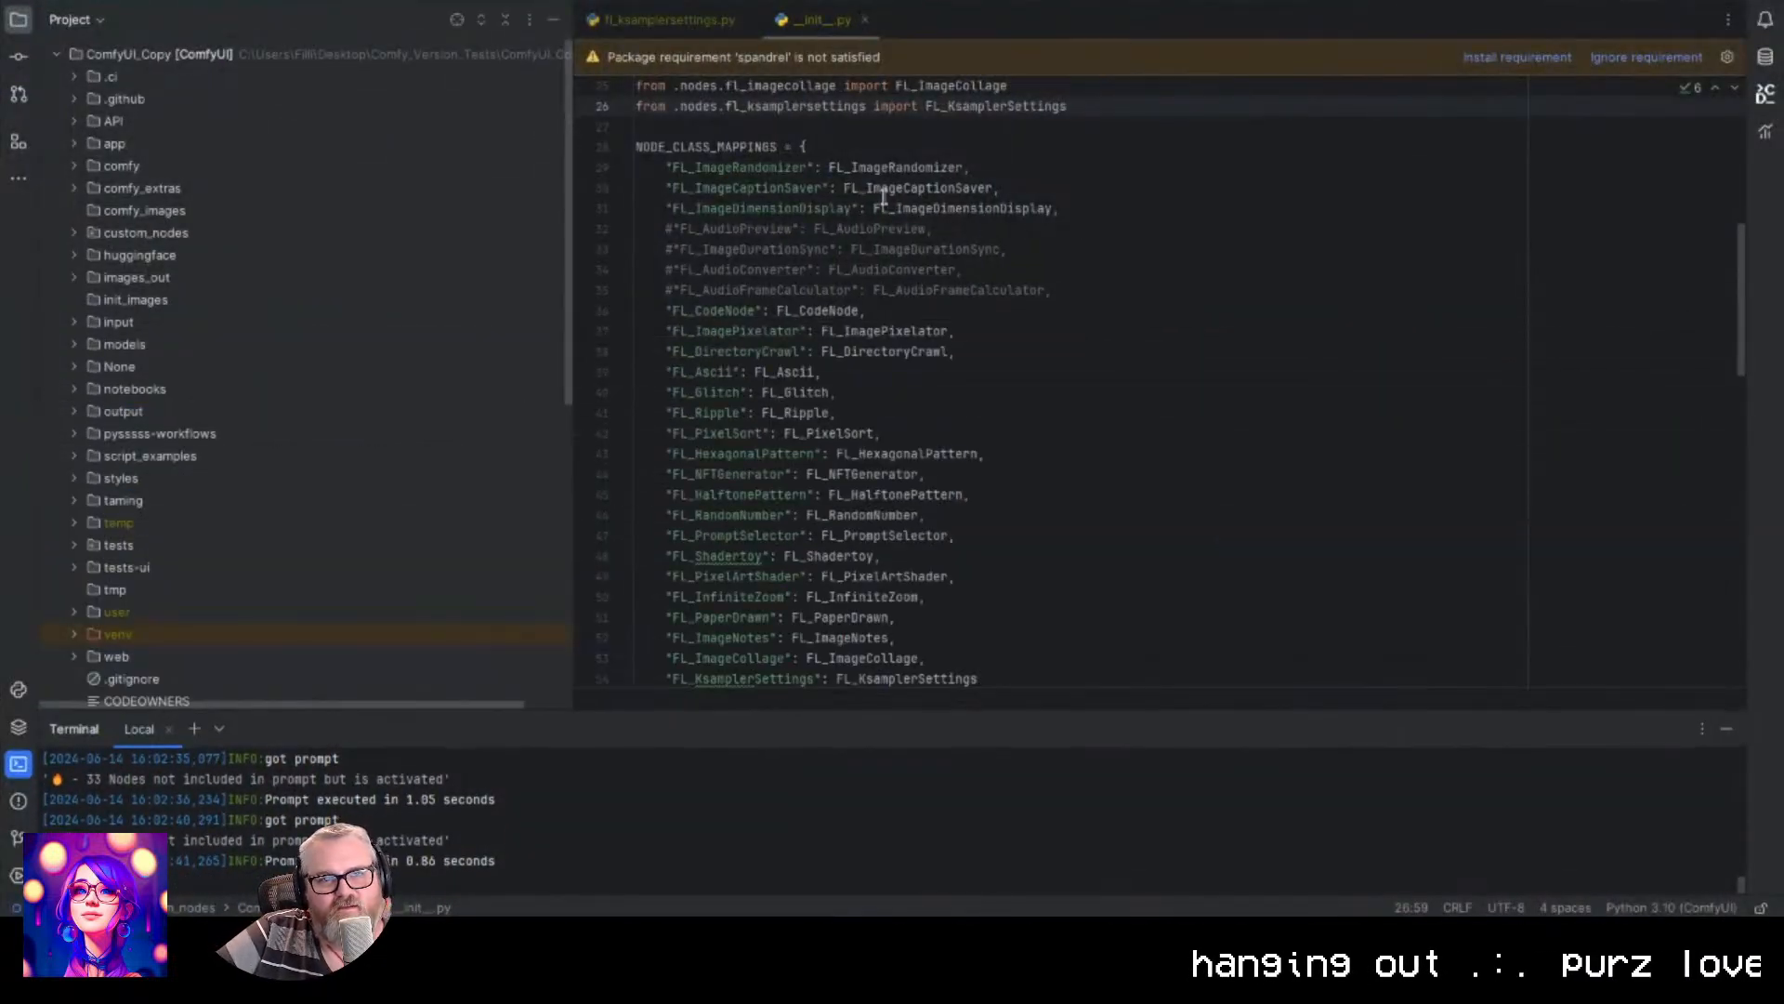
Expand the custom_nodes folder in the project tree and look through its node packages.
{"action": "scroll", "coordinate": [1037, 273], "scroll_direction": "up", "scroll_amount": 6}
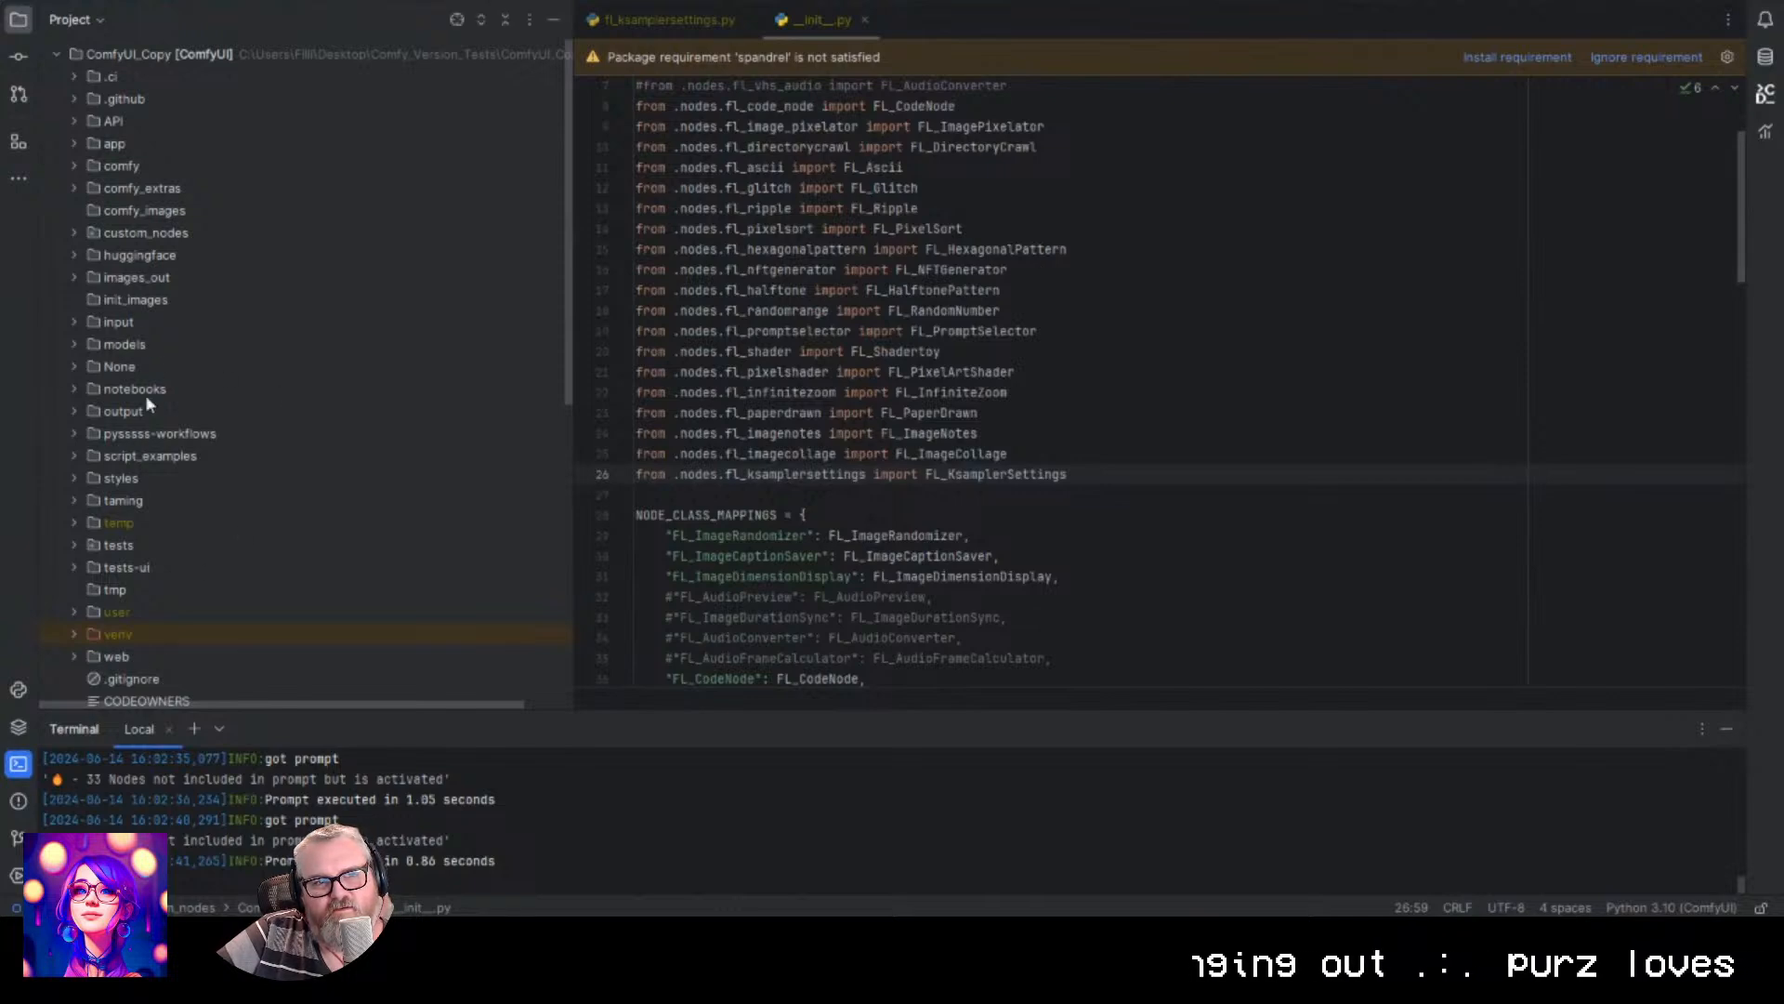
{"action": "double_click", "coordinate": [158, 238]}
{"action": "scroll", "coordinate": [223, 432], "scroll_direction": "down", "scroll_amount": 5}
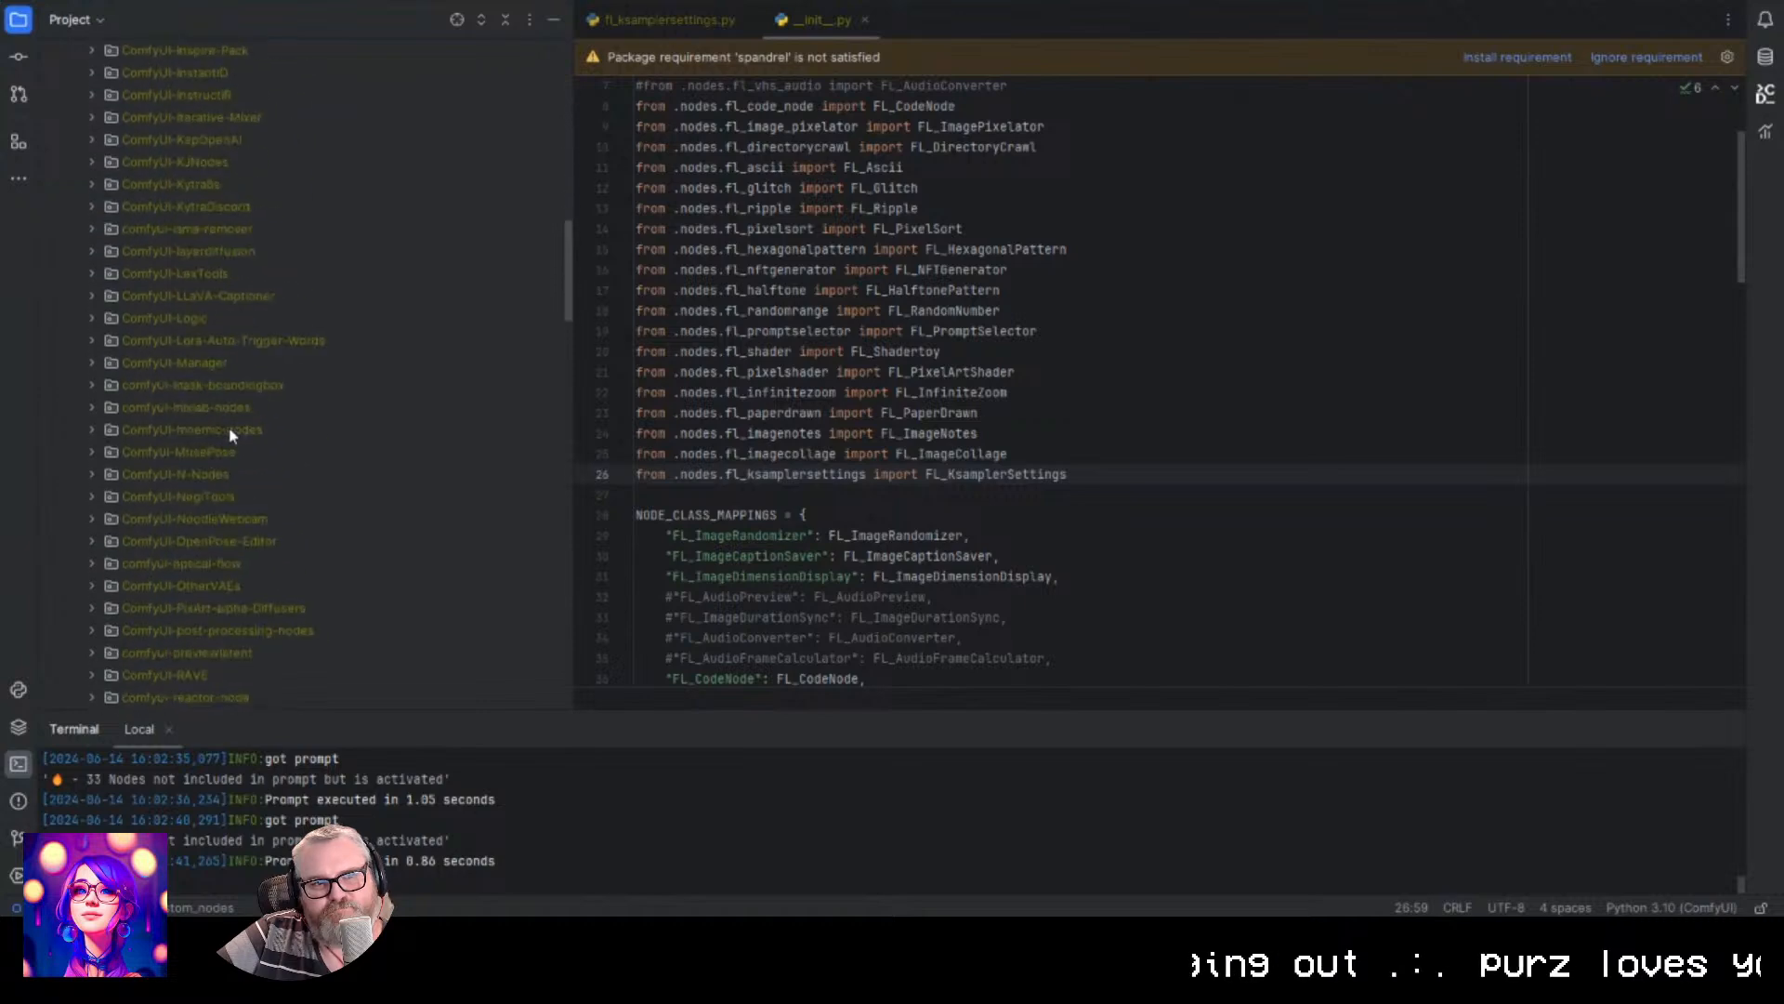
{"action": "scroll", "coordinate": [229, 437], "scroll_direction": "down", "scroll_amount": 5}
{"action": "scroll", "coordinate": [238, 421], "scroll_direction": "up", "scroll_amount": 15}
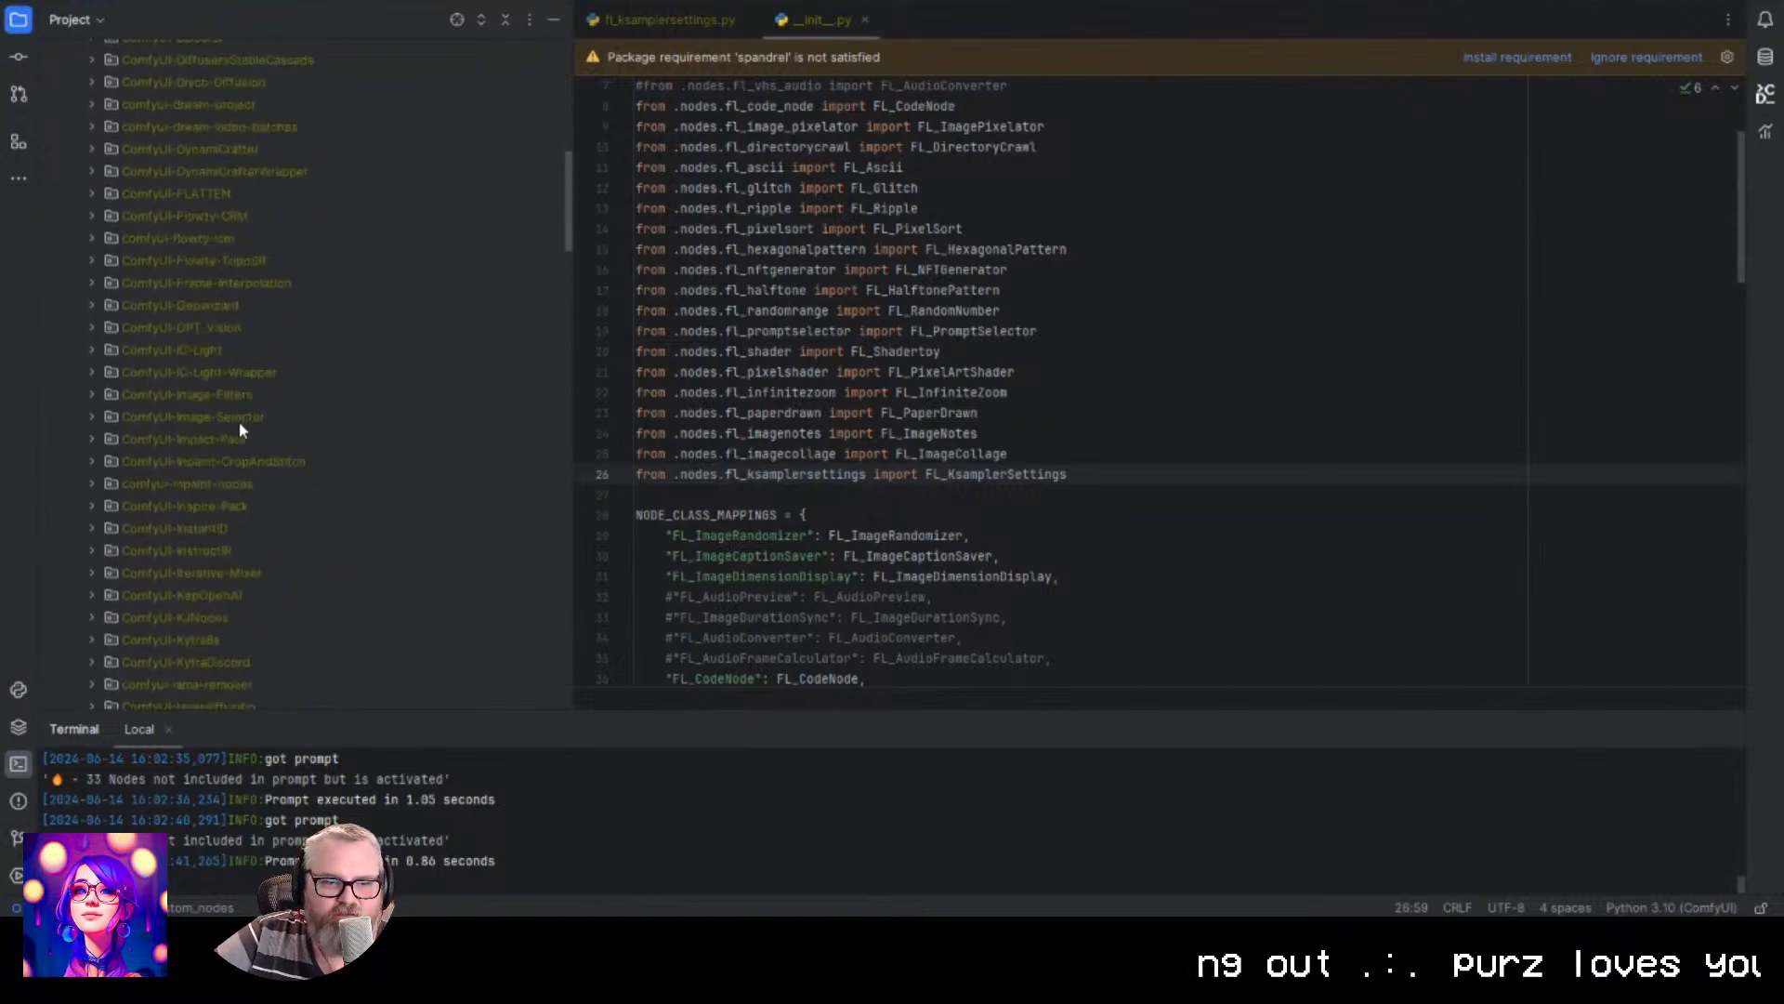
{"action": "scroll", "coordinate": [246, 441], "scroll_direction": "up", "scroll_amount": 1}
{"action": "scroll", "coordinate": [142, 455], "scroll_direction": "down", "scroll_amount": 10}
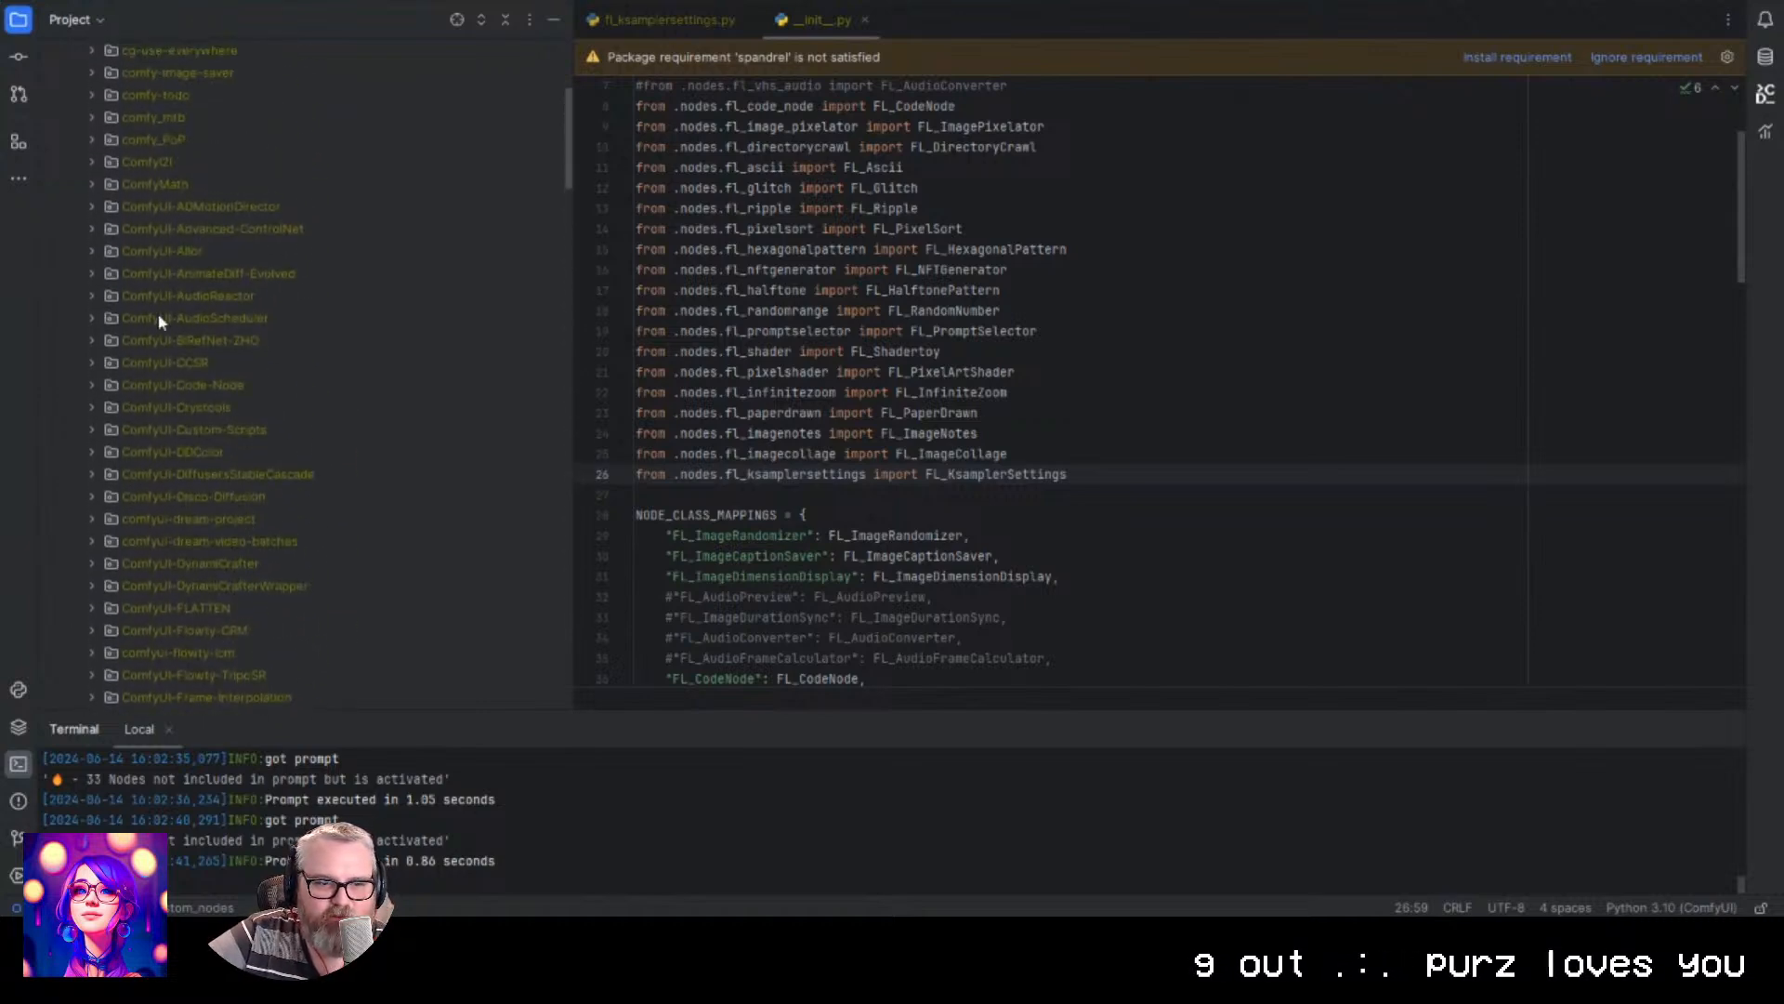
{"action": "scroll", "coordinate": [154, 454], "scroll_direction": "down", "scroll_amount": 9}
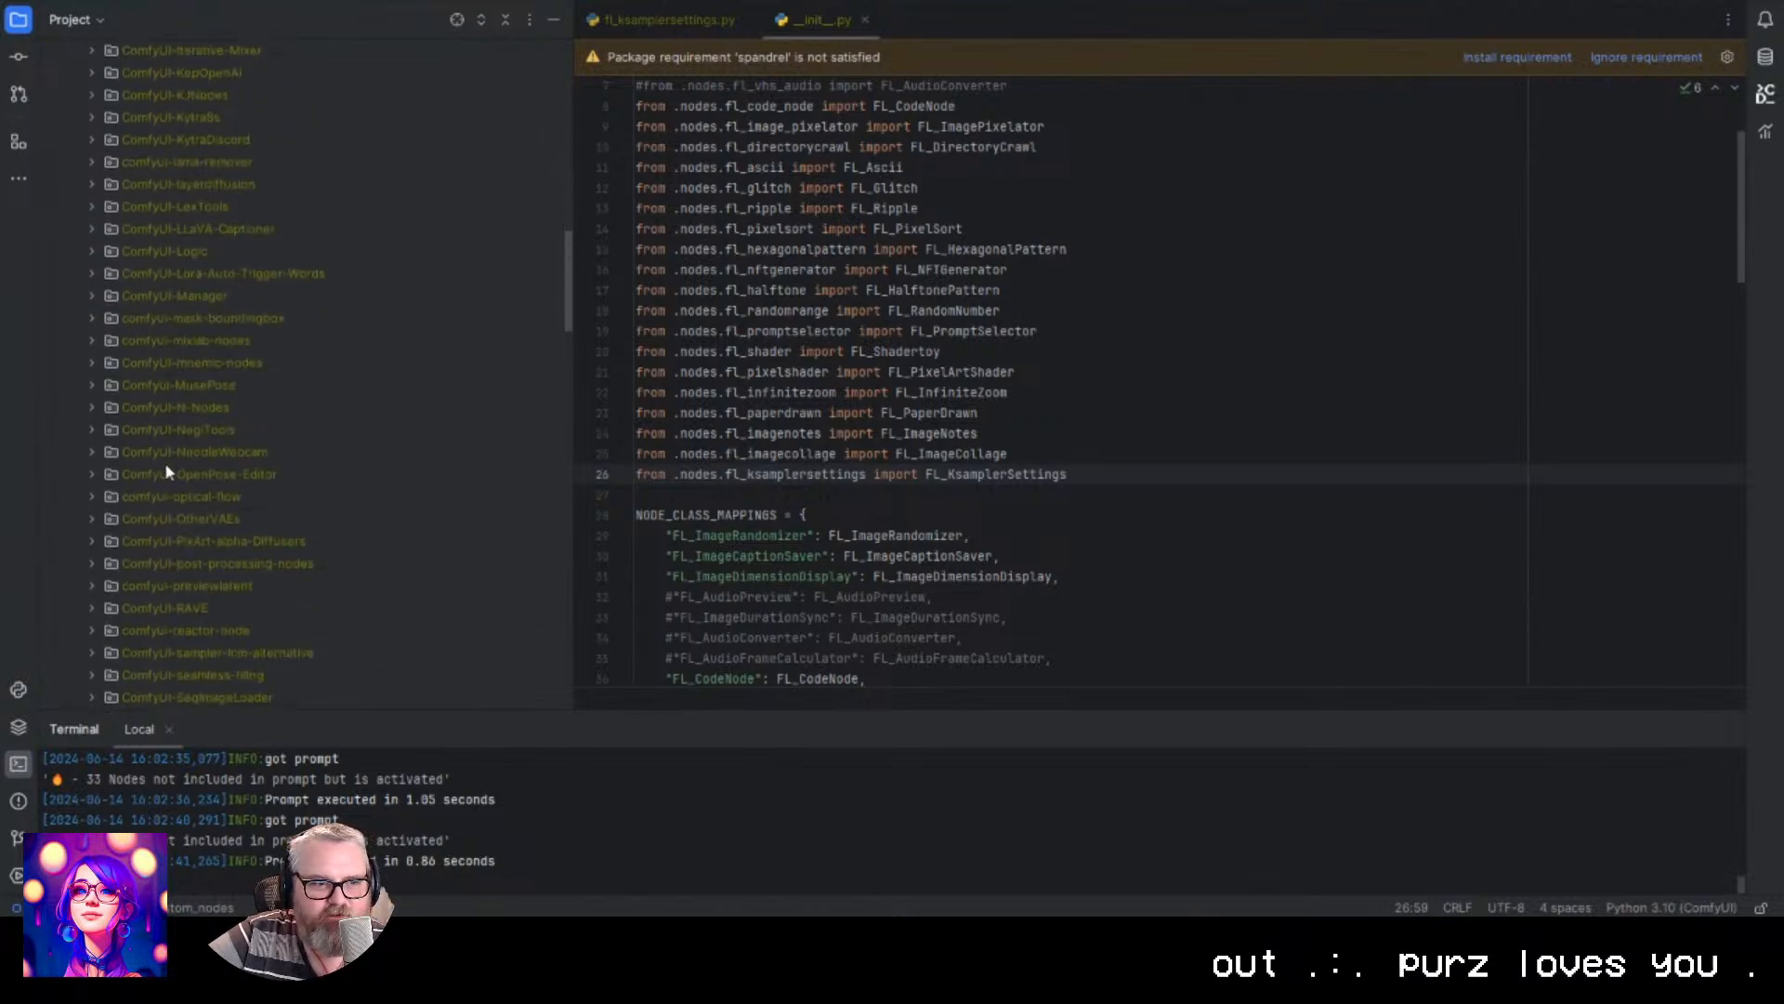
Search the project tree for "fil" and expand the nodes folder inside ComfyUI_Fill-Nodes.
{"action": "left_click", "coordinate": [191, 431]}
{"action": "type", "text": "fil"}
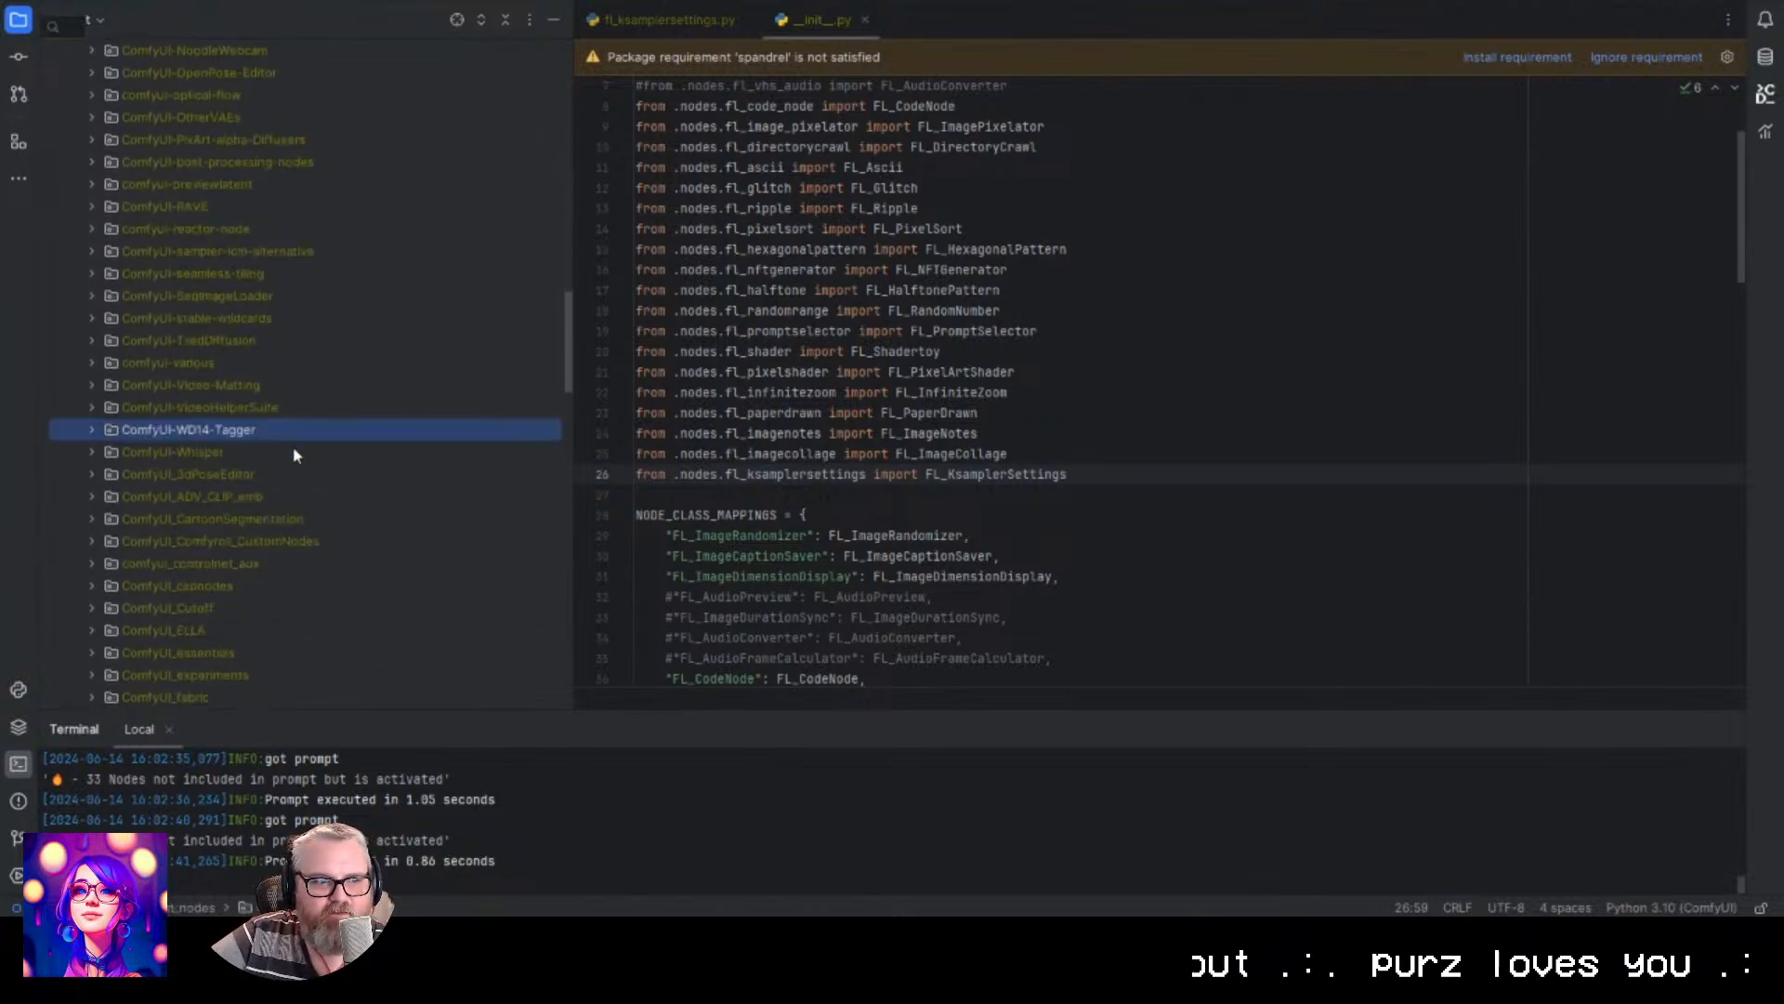
{"action": "scroll", "coordinate": [293, 455], "scroll_direction": "down", "scroll_amount": 3}
{"action": "left_click", "coordinate": [91, 490]}
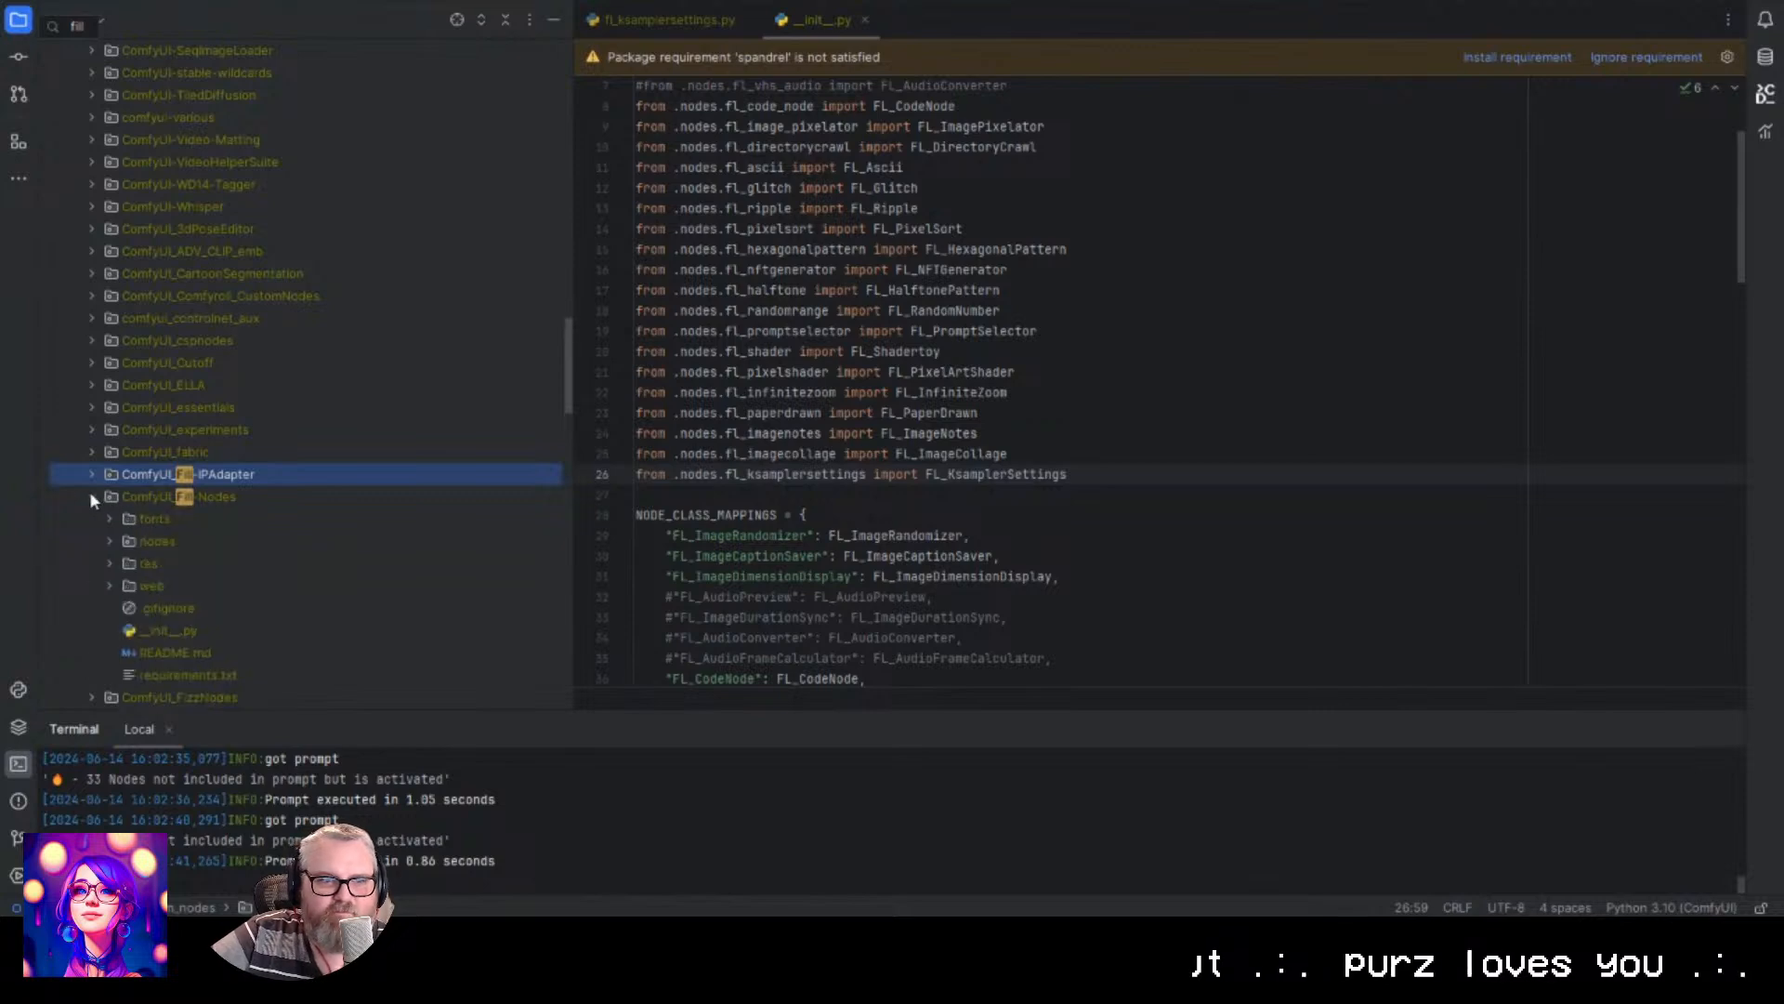
{"action": "scroll", "coordinate": [241, 520], "scroll_direction": "down", "scroll_amount": 4}
{"action": "left_click", "coordinate": [110, 274]}
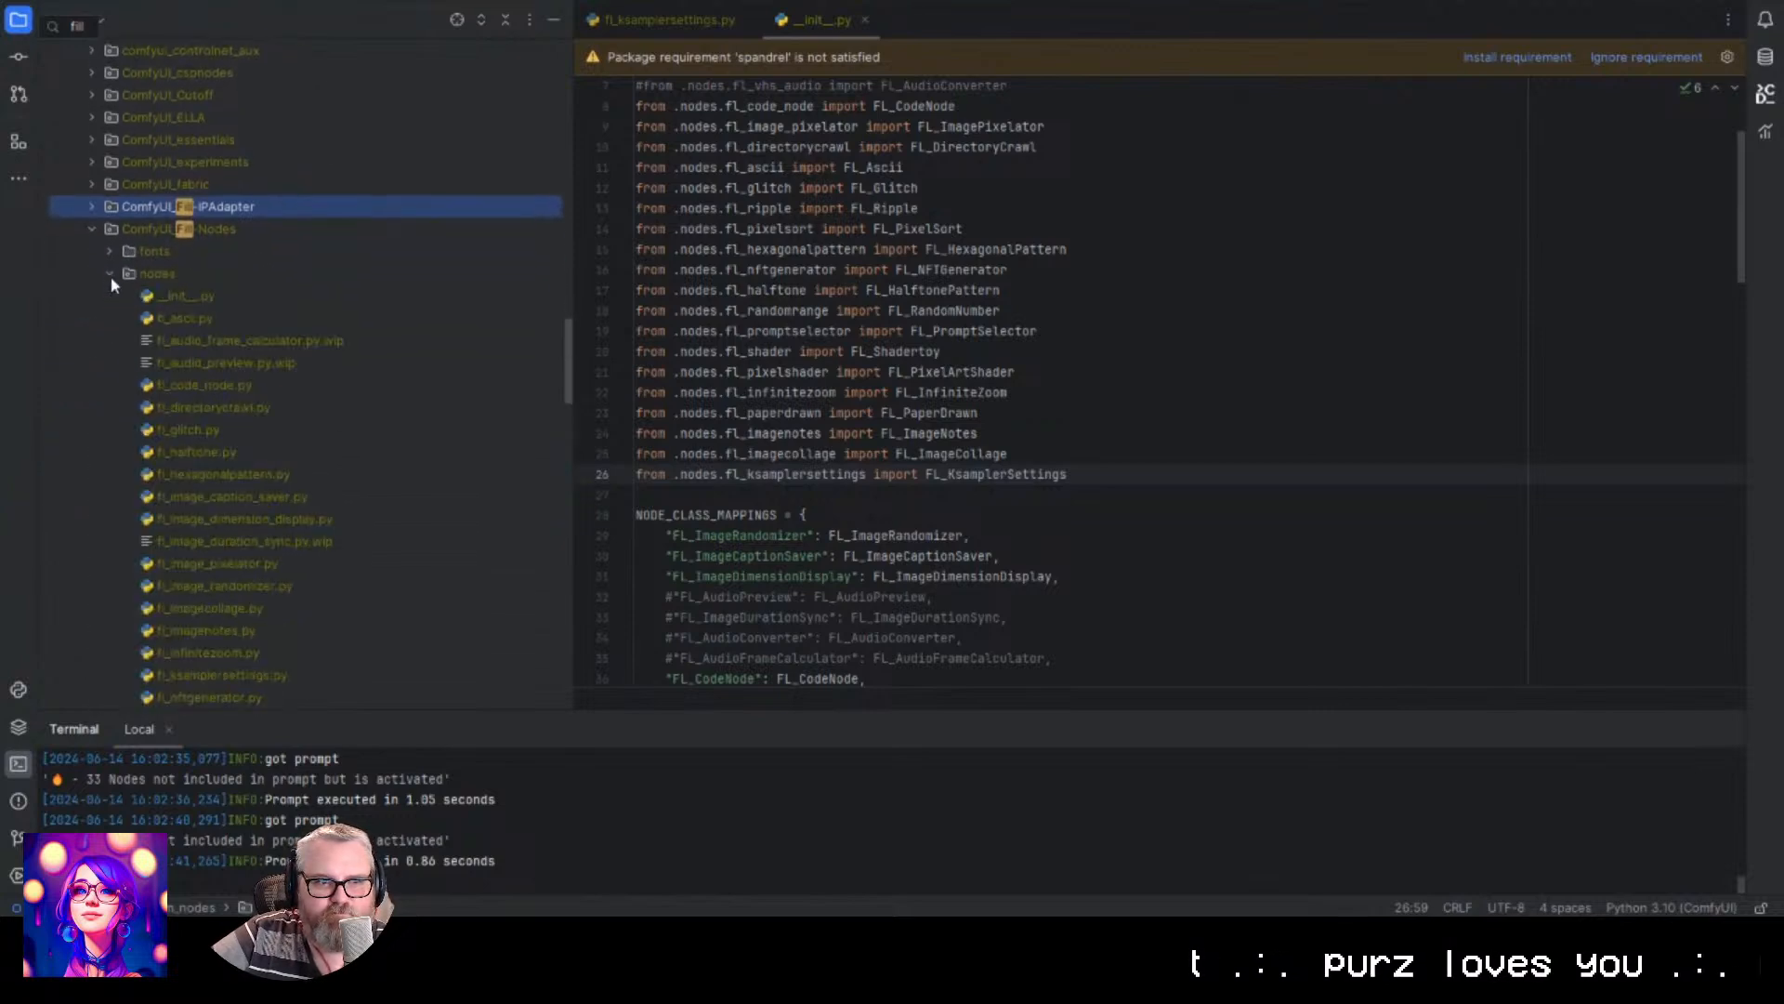
Close fl_ksamplersettings.py and create a new Python file named fl_retroeffect in the nodes folder of ComfyUI_Fill-Nodes.
{"action": "left_click", "coordinate": [747, 19]}
{"action": "right_click", "coordinate": [169, 274]}
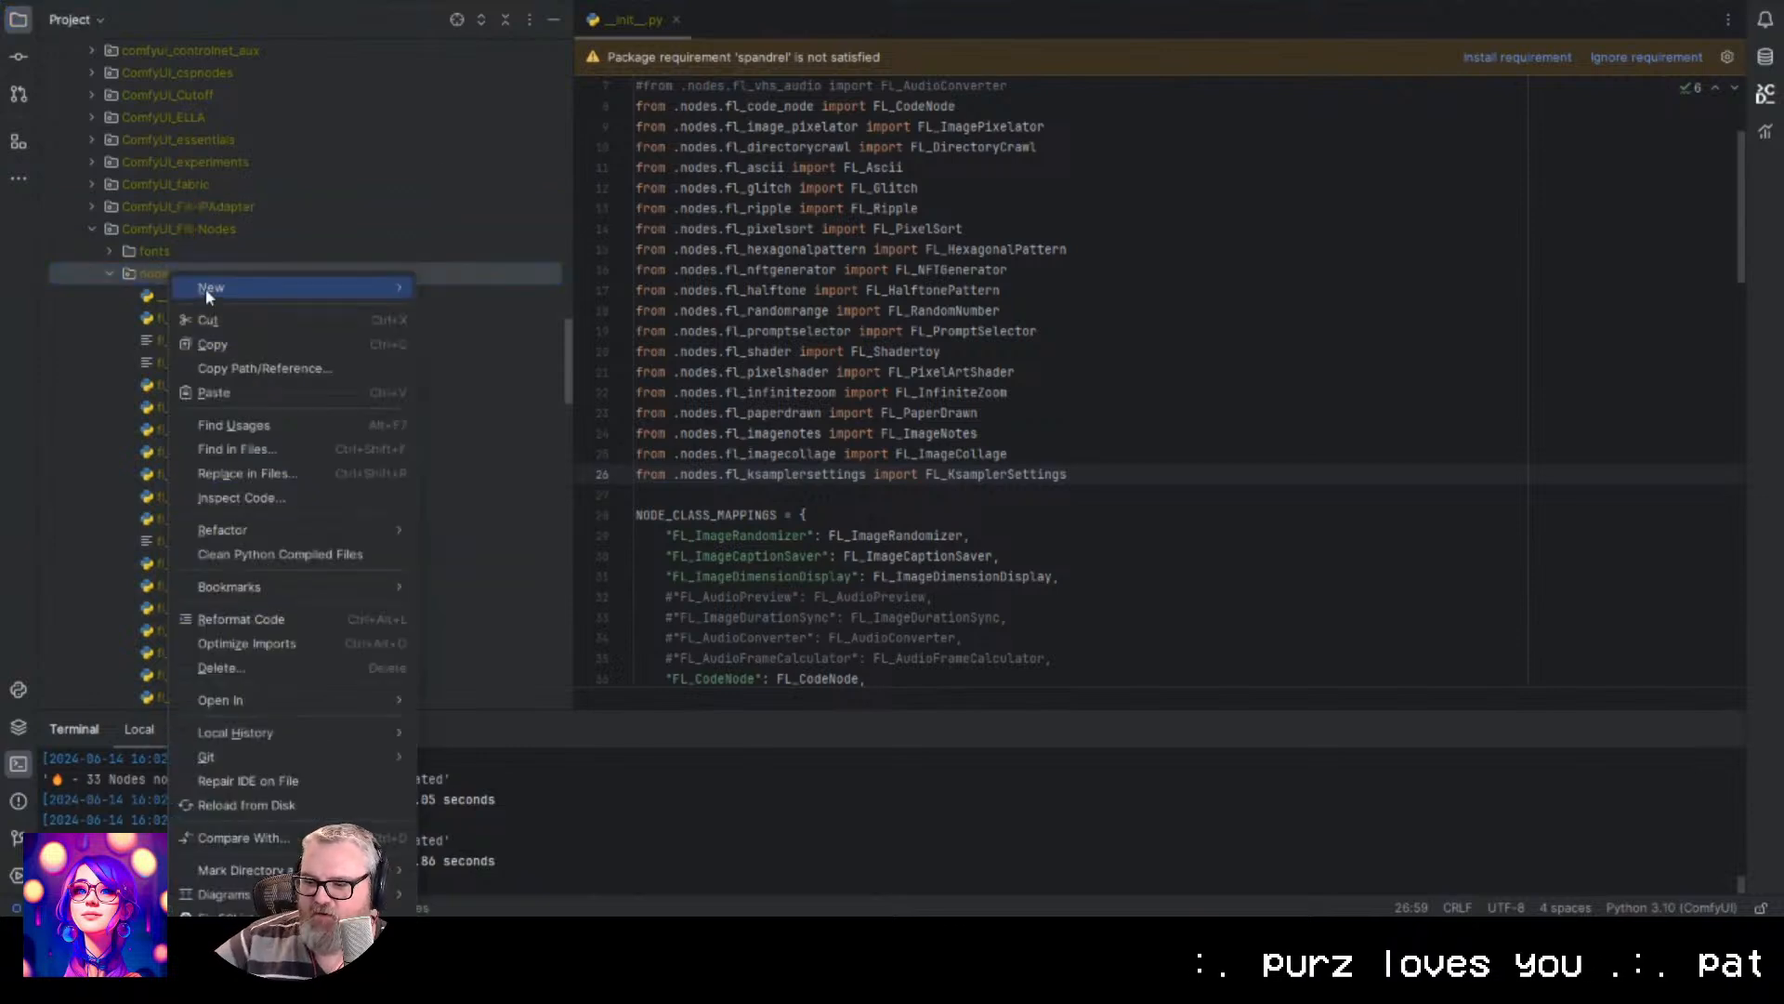
{"action": "mouse_move", "coordinate": [245, 290]}
{"action": "left_click", "coordinate": [483, 392]}
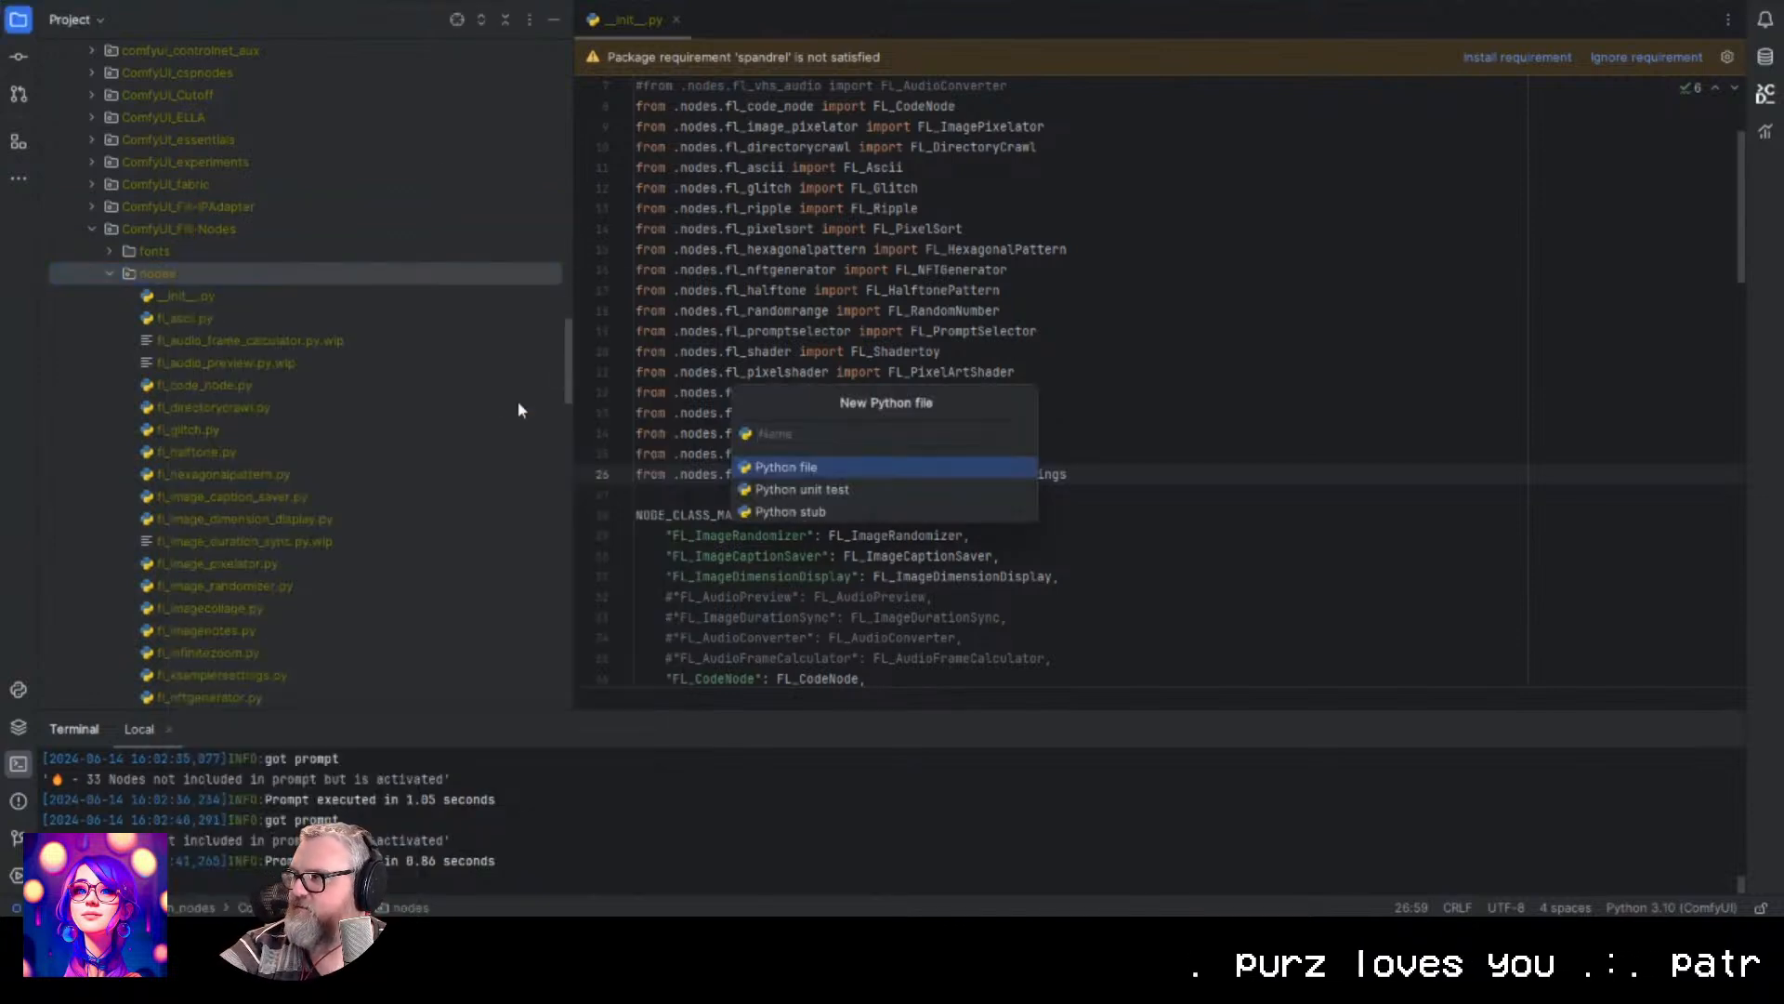
{"action": "type", "text": "fl_"}
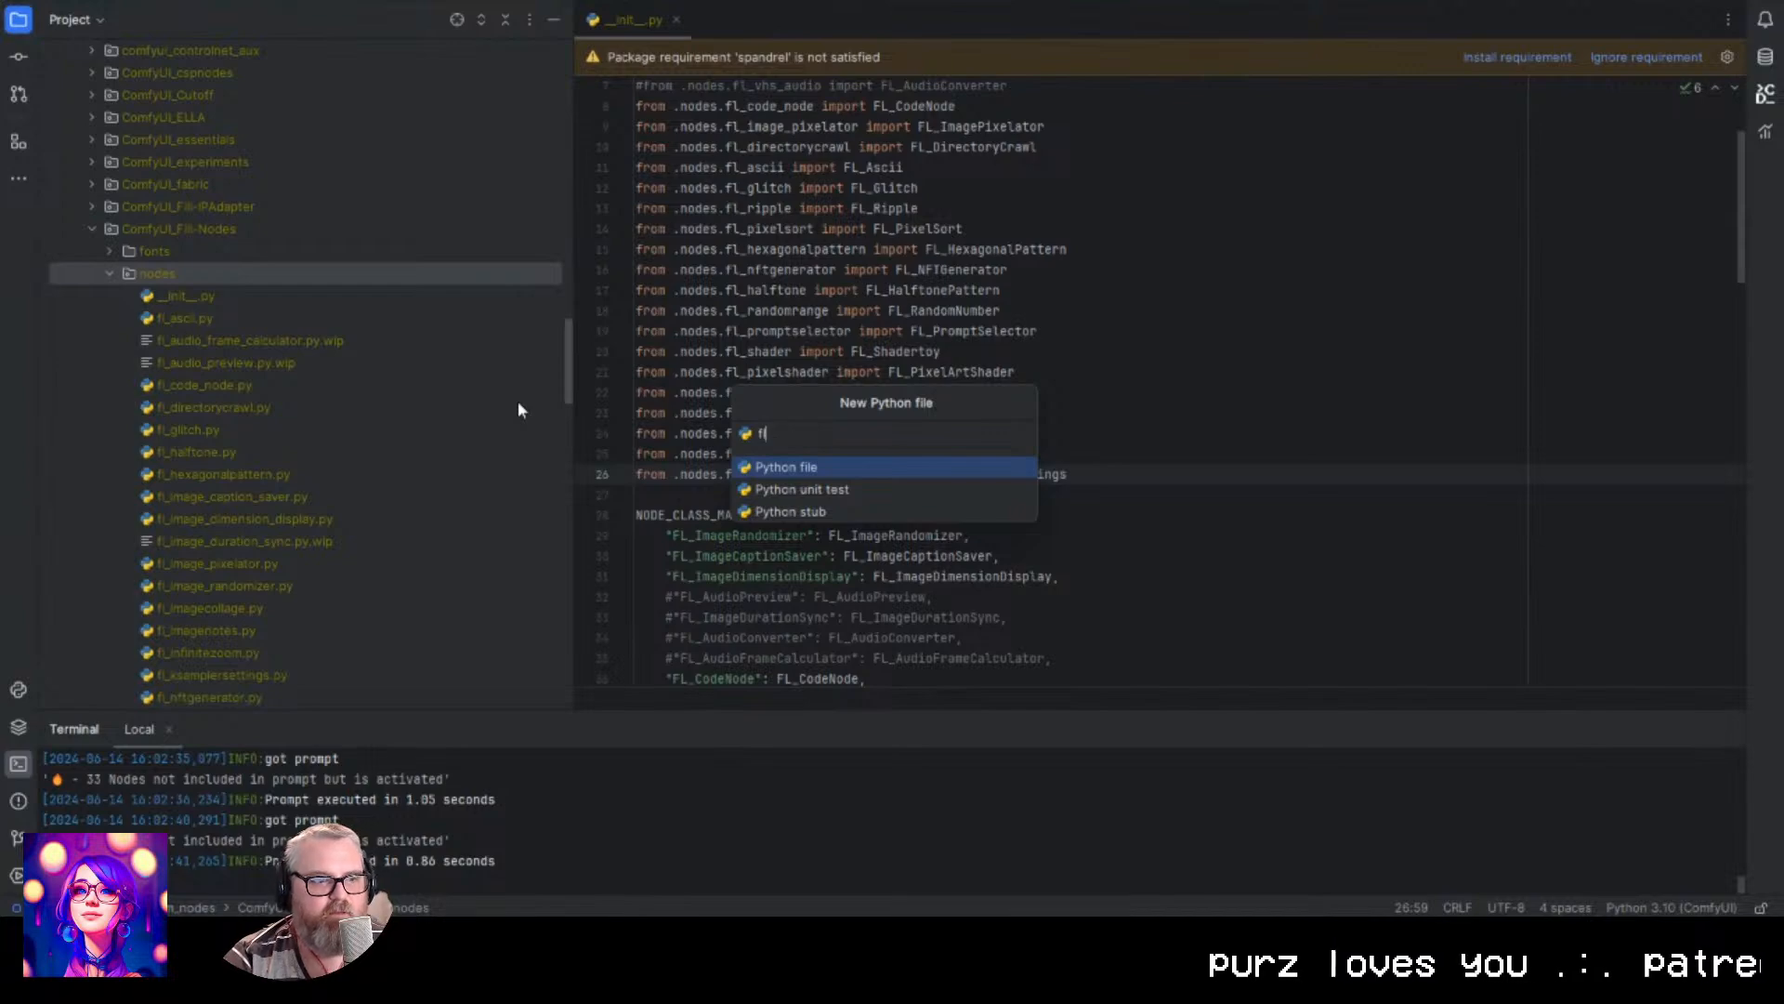
{"action": "type", "text": "retroeff"}
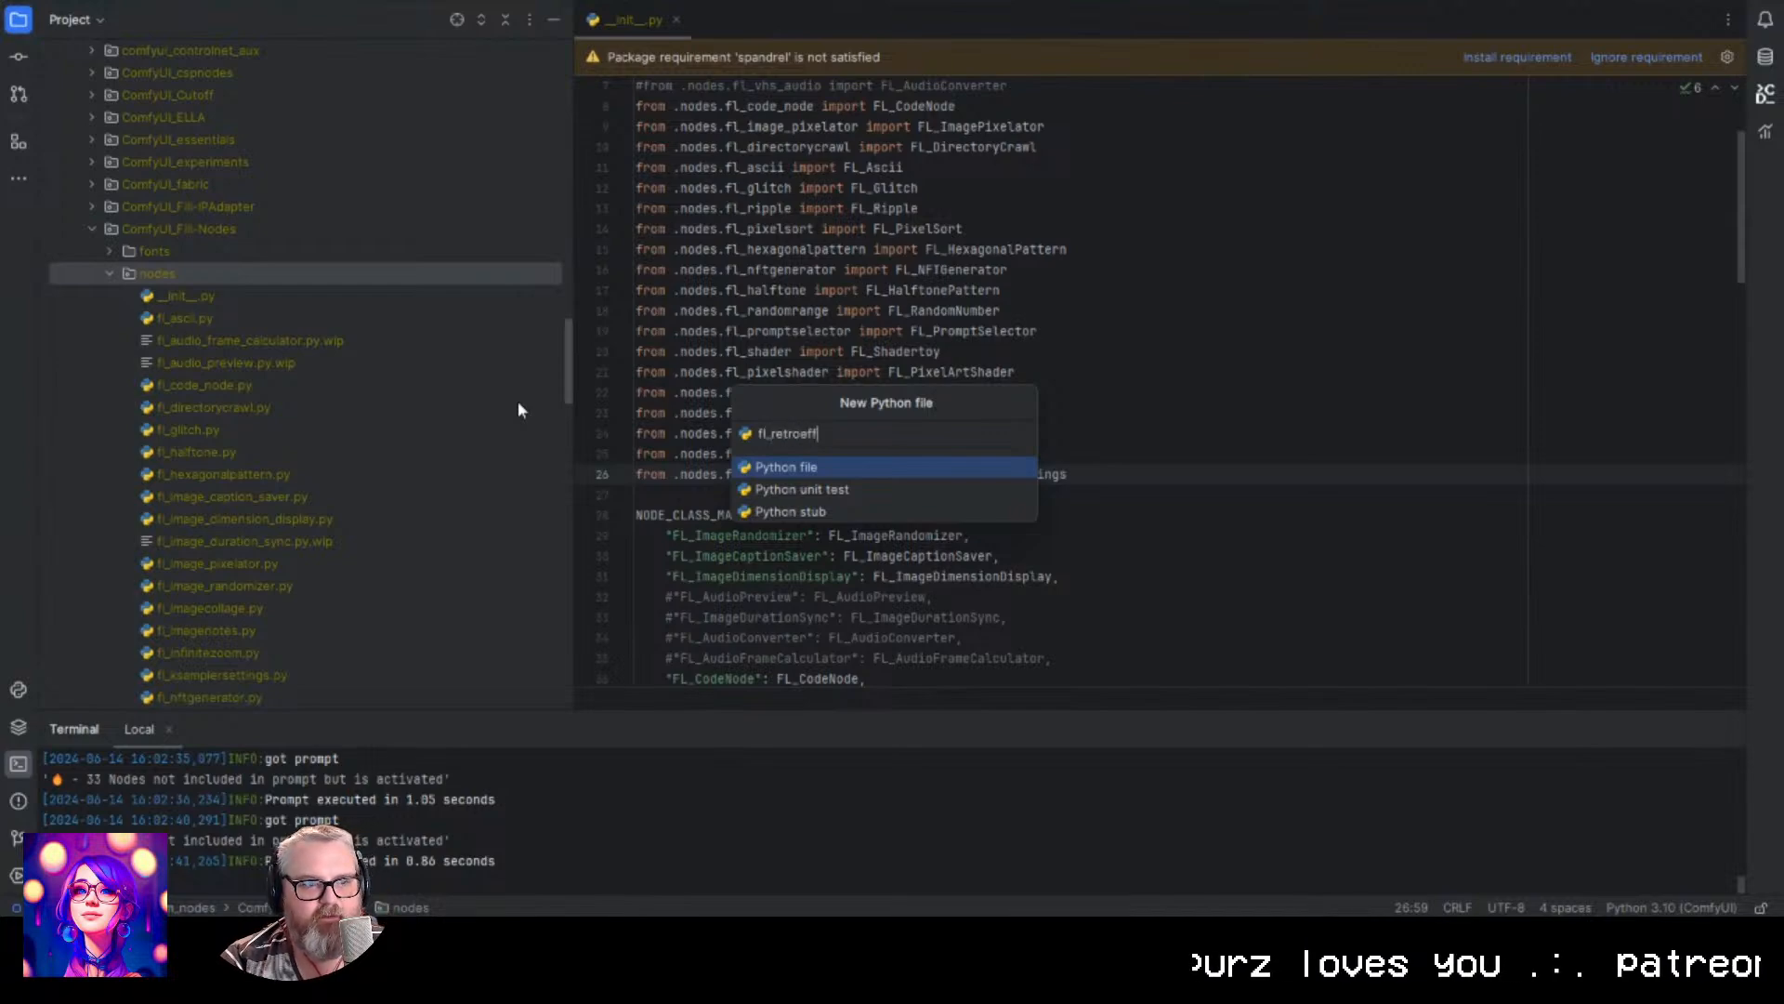
{"action": "type", "text": "ect"}
{"action": "key", "text": "Return"}
Paste the generated code into fl_retroeffect.py and select the class name FL_RetroEffect.
{"action": "key", "text": "ctrl+v"}
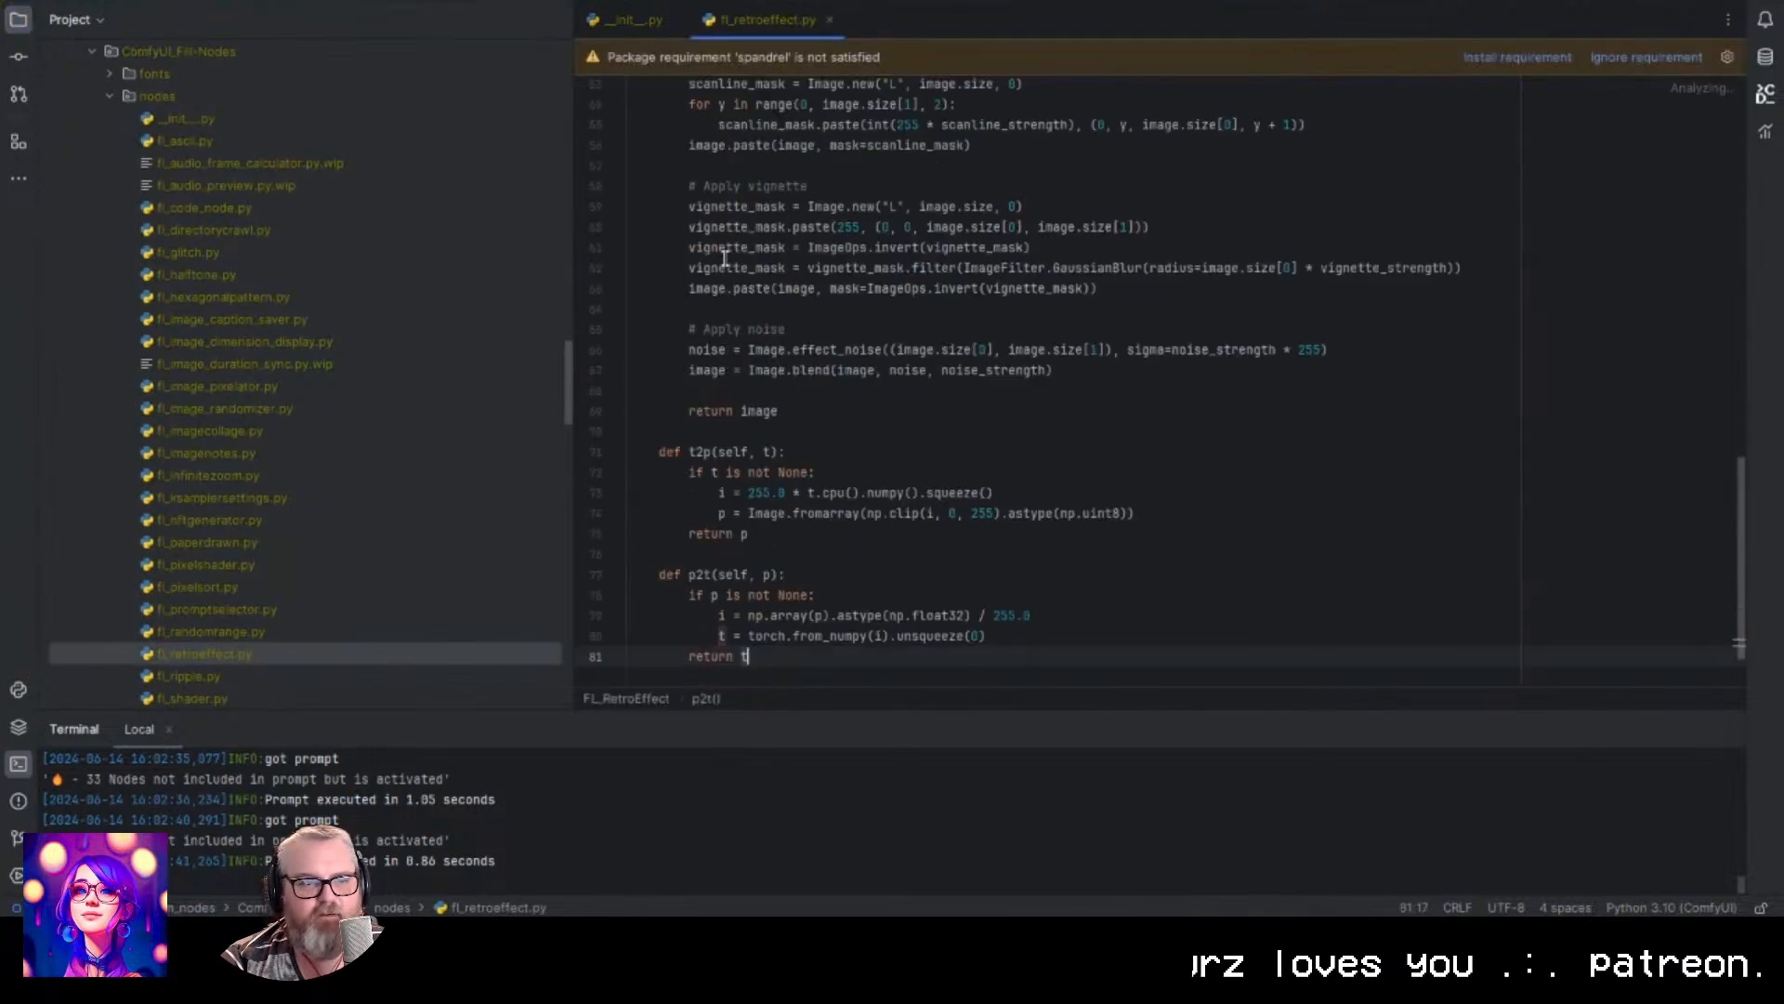
{"action": "scroll", "coordinate": [724, 258], "scroll_direction": "up", "scroll_amount": 15}
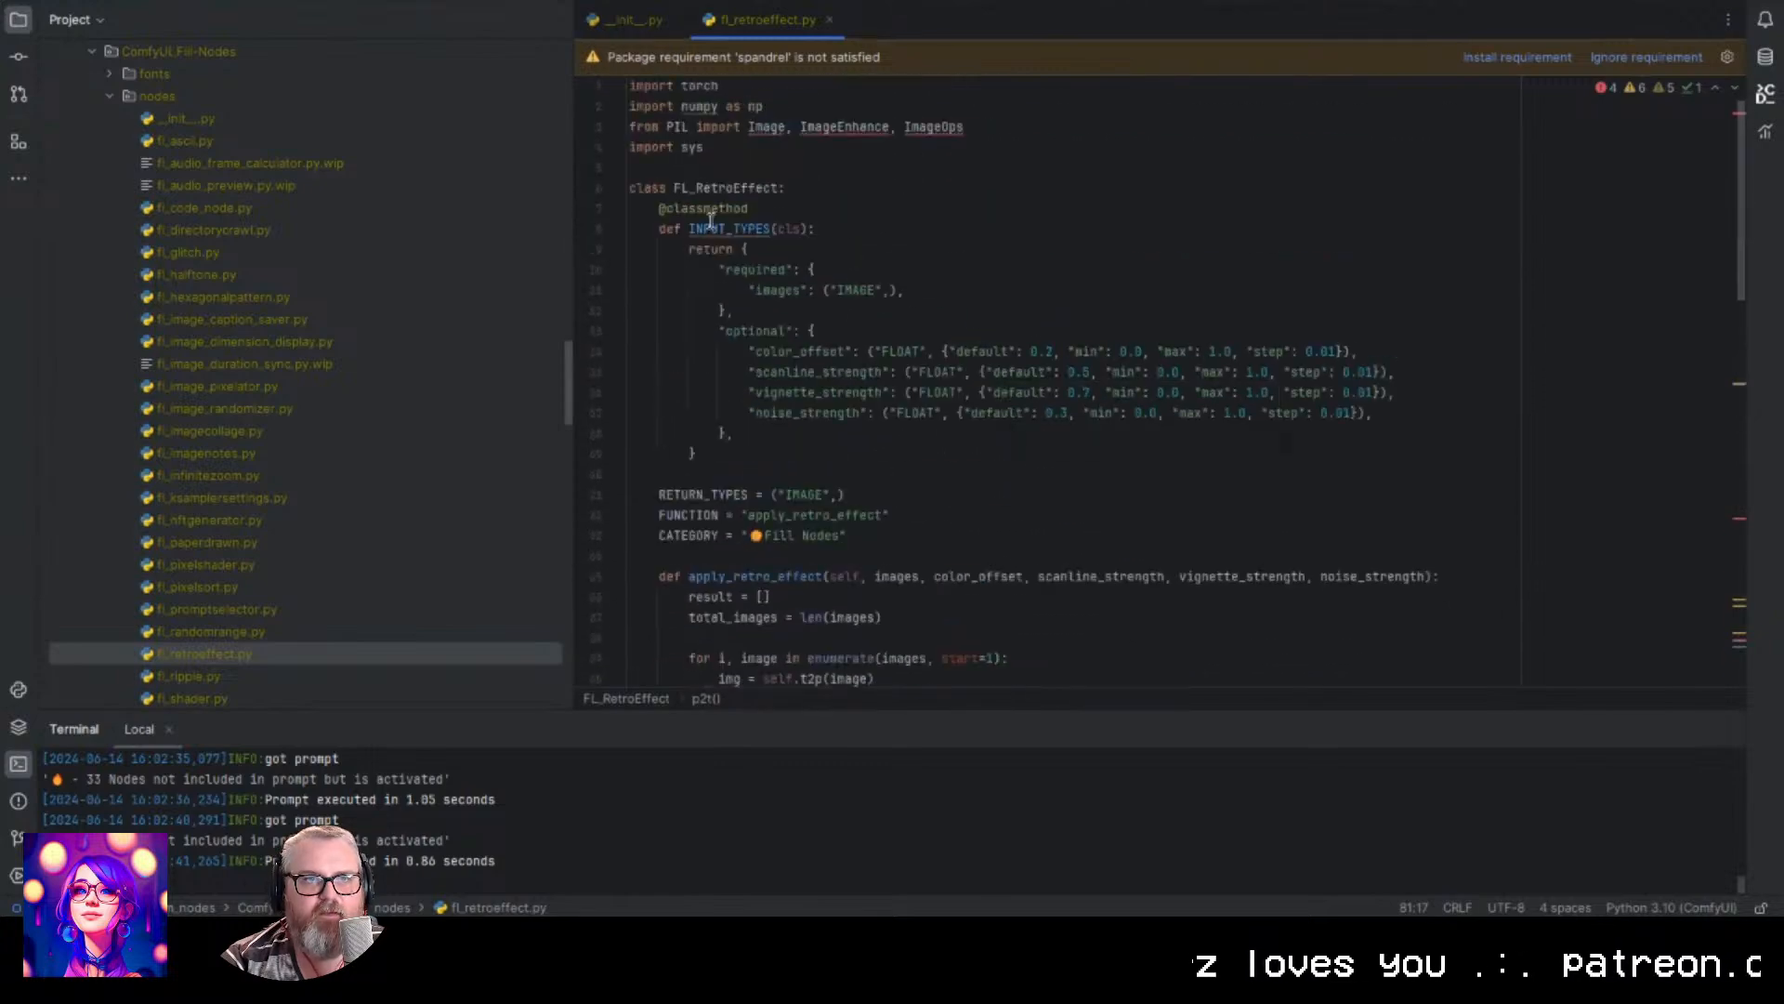
{"action": "double_click", "coordinate": [736, 186]}
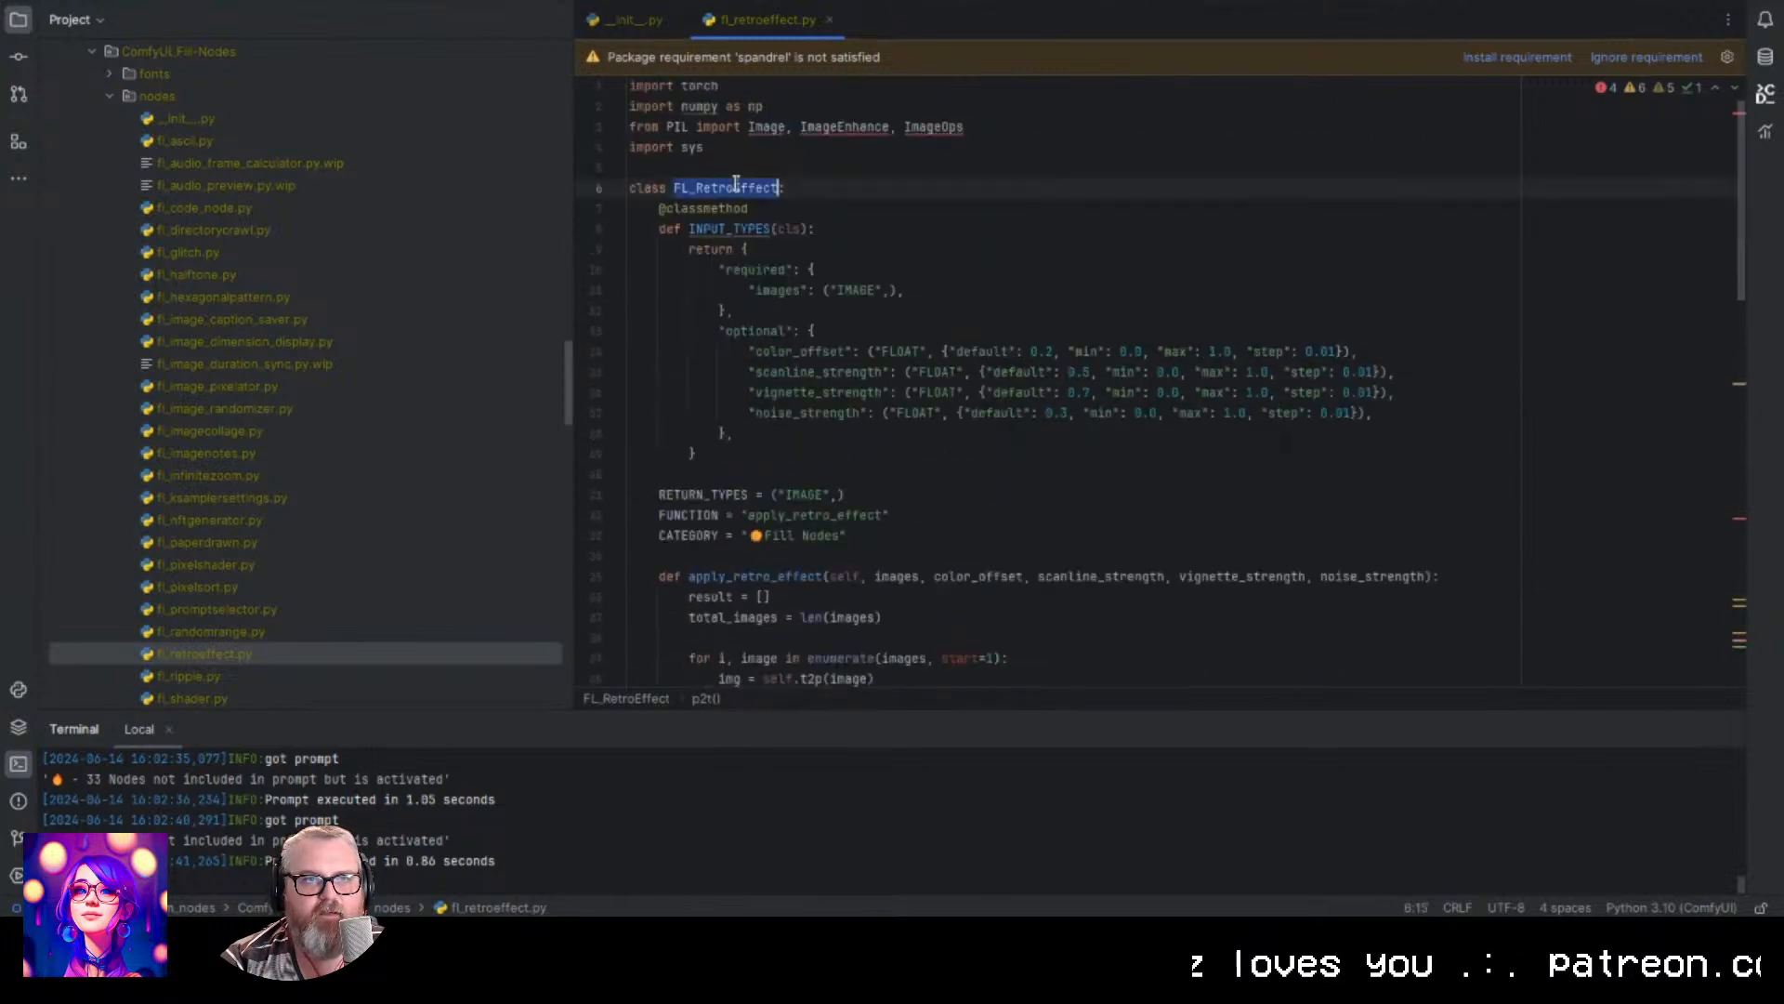
Add the line "from .nodes.fl_retroeffect import FL_RetroEffect" below the FL_KsamplerSettings import in __init__.py.
{"action": "left_click", "coordinate": [645, 20]}
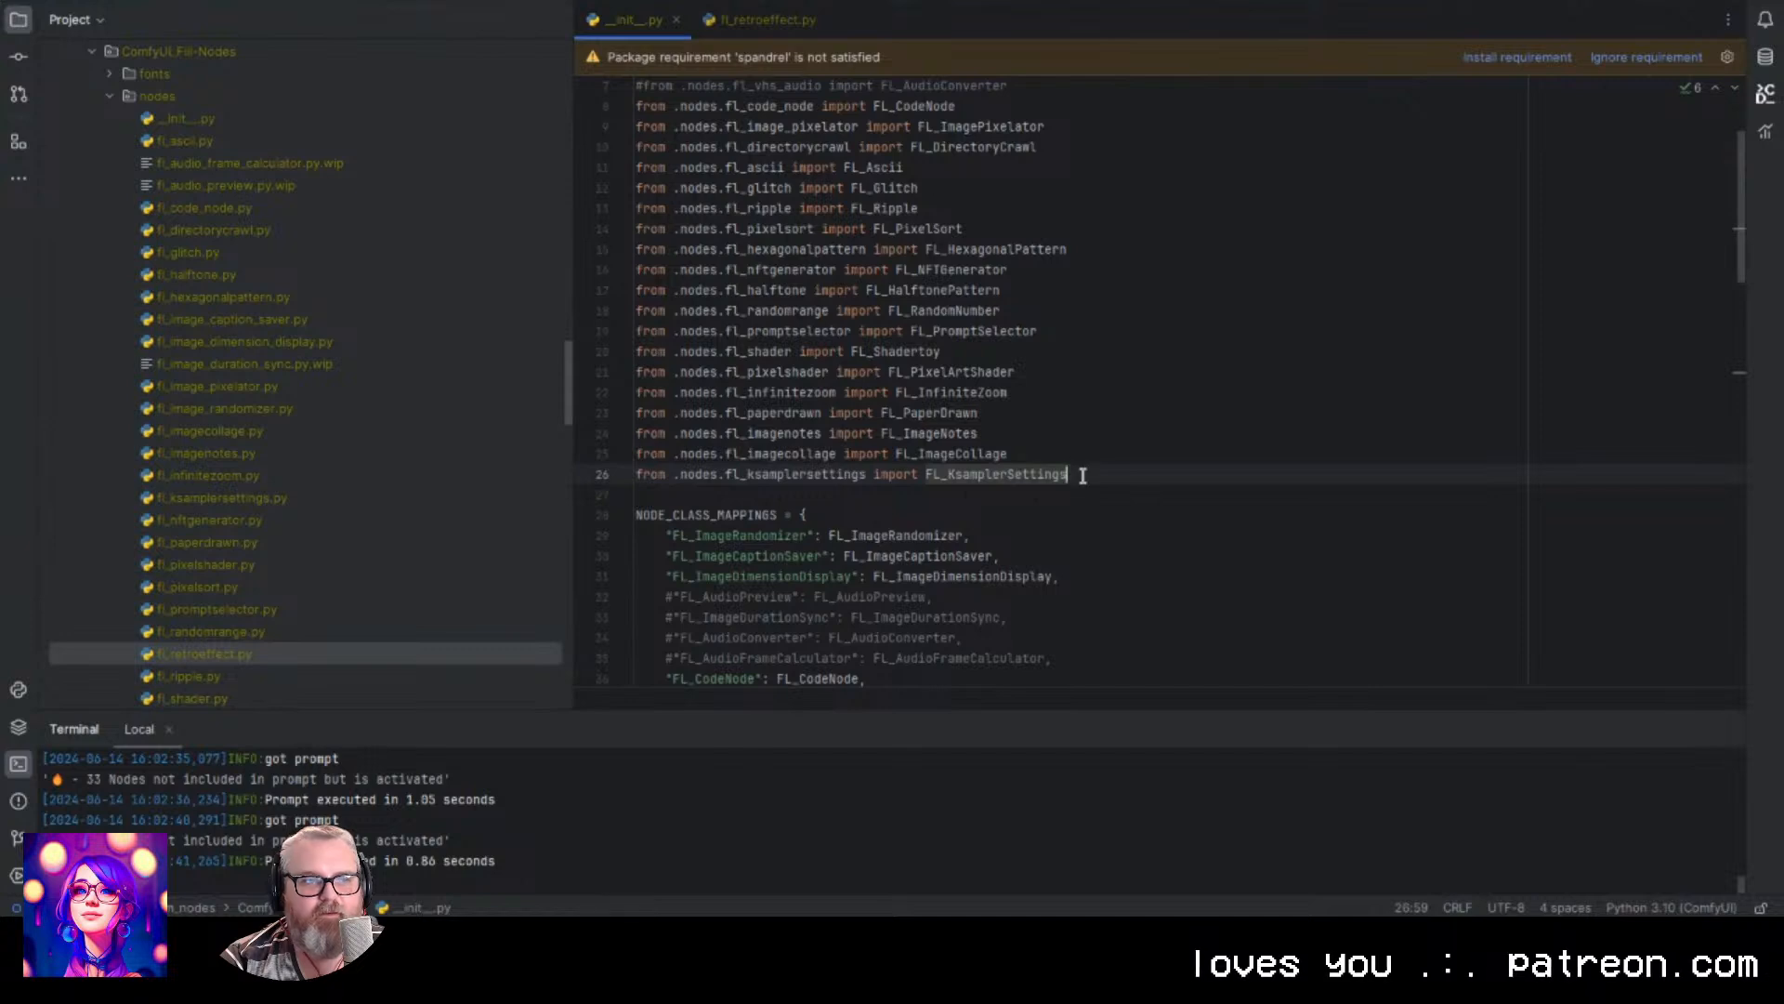
{"action": "key", "text": "Return"}
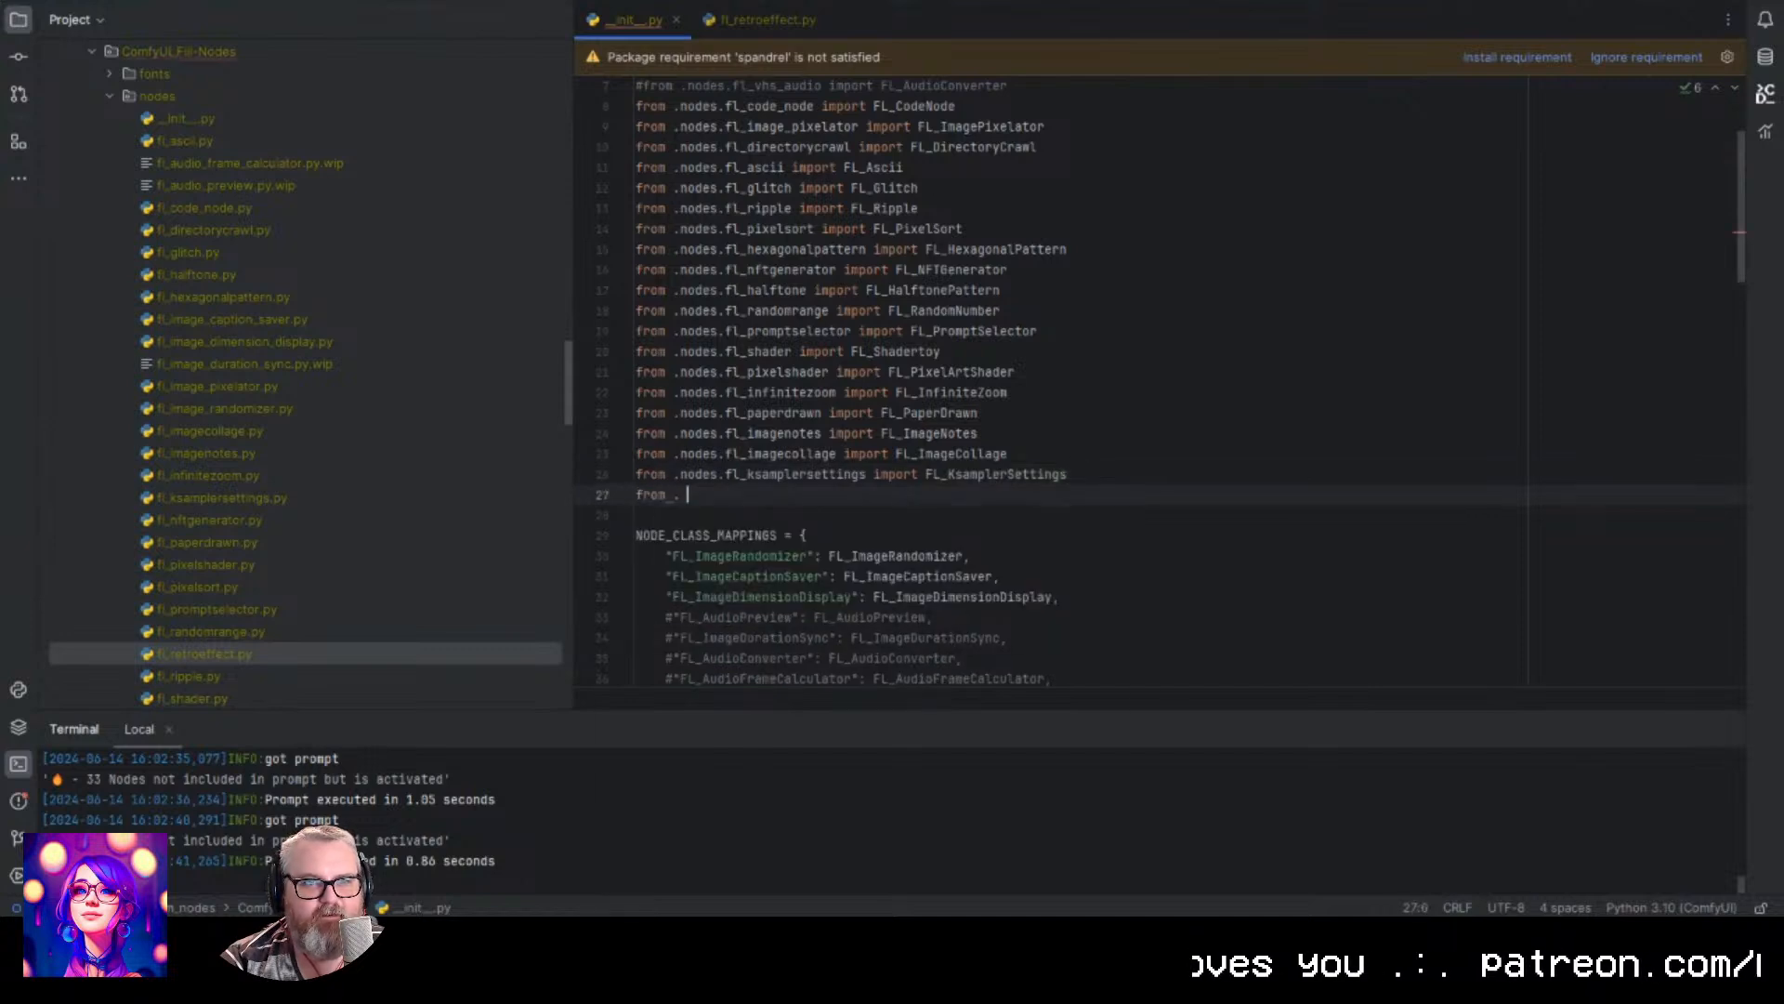
{"action": "type", "text": "from .node"}
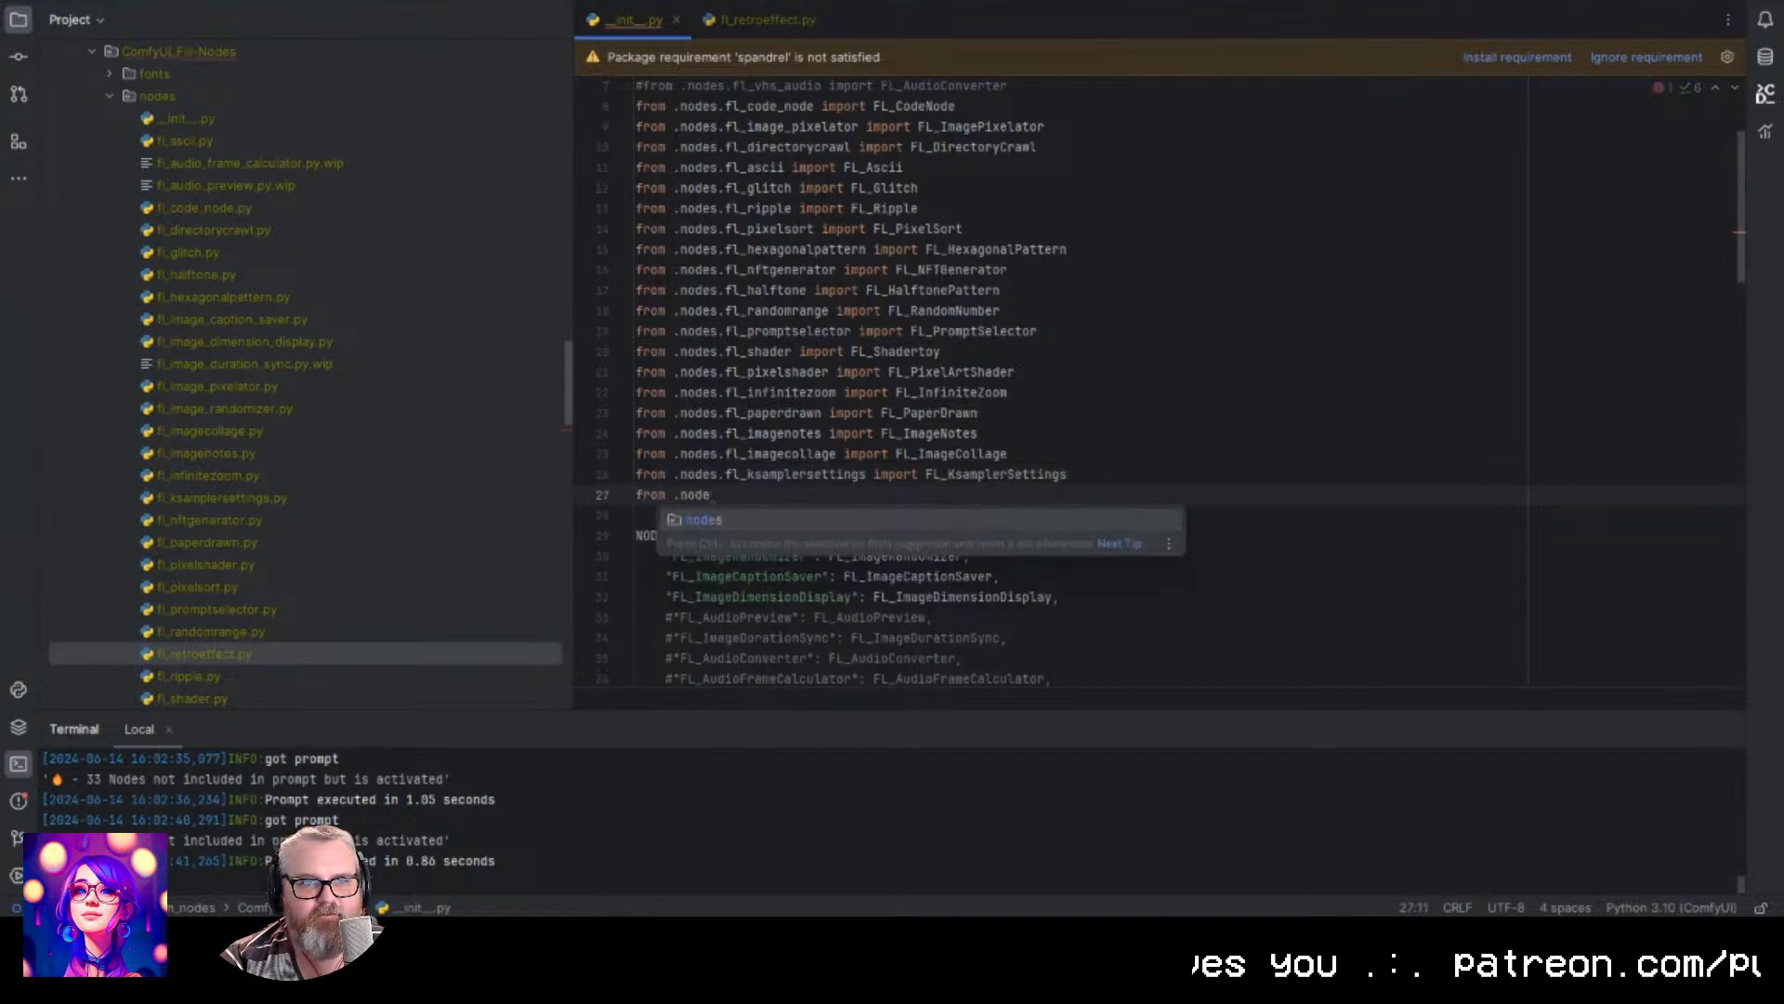
{"action": "type", "text": ".gl"}
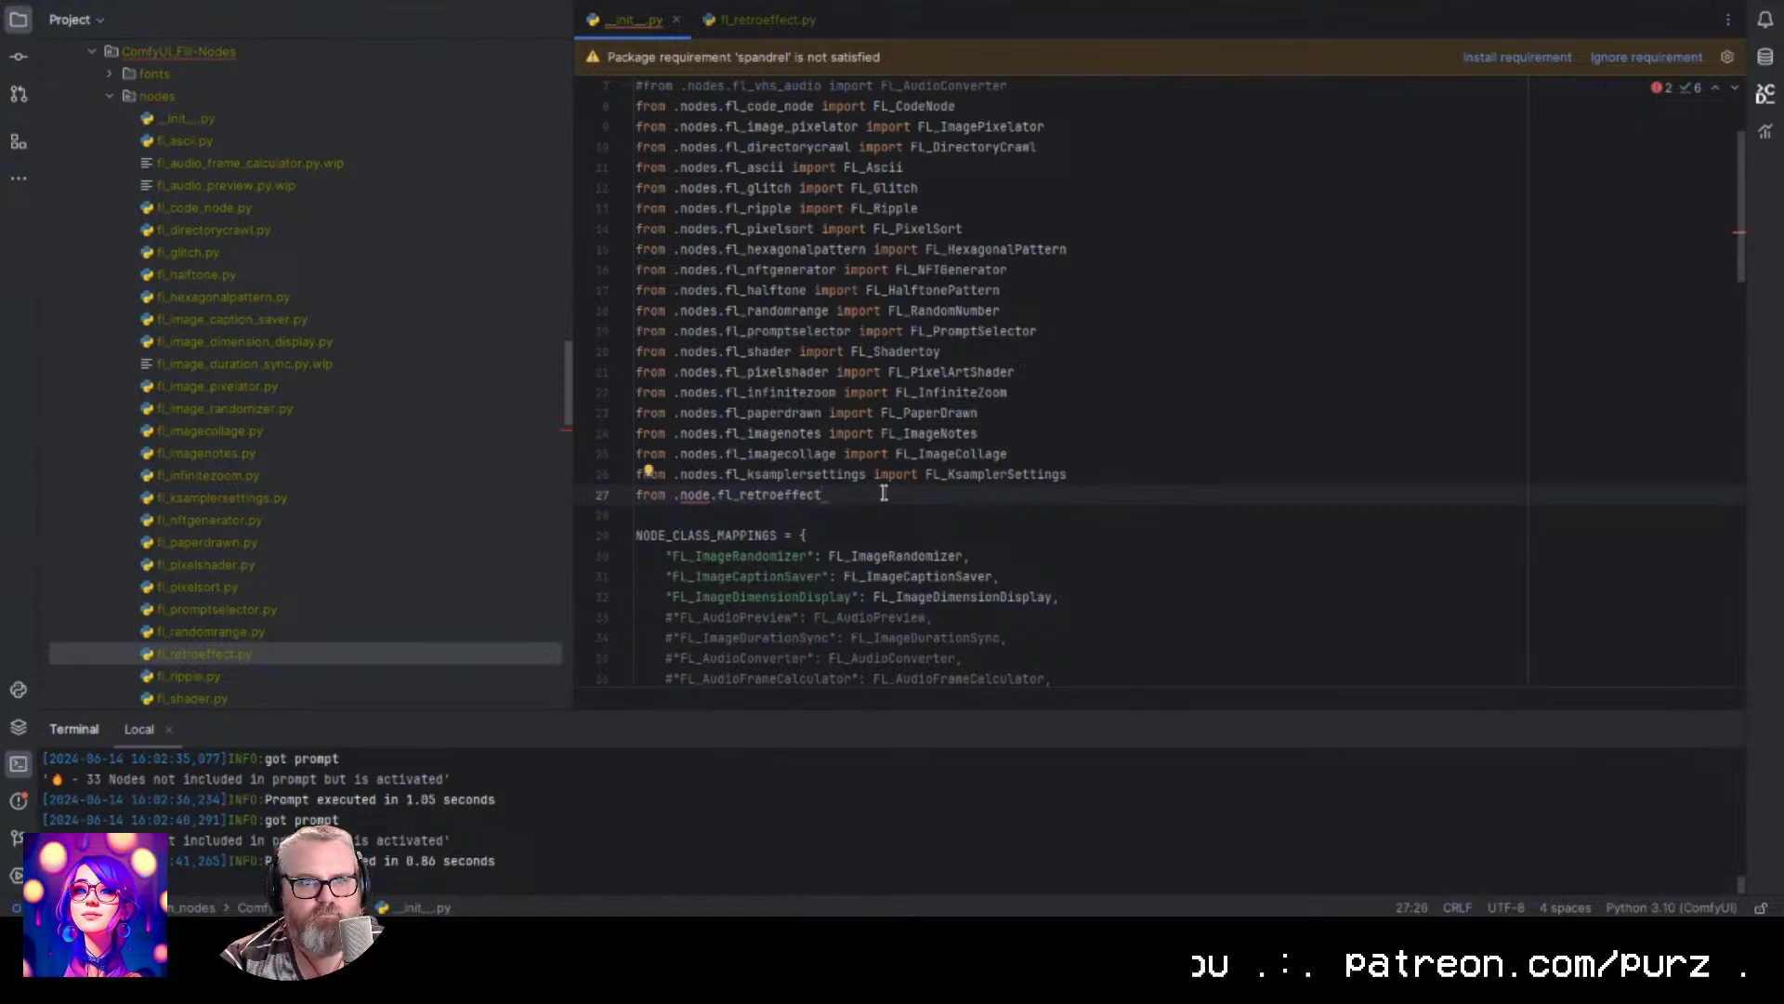
{"action": "type", "text": "s"}
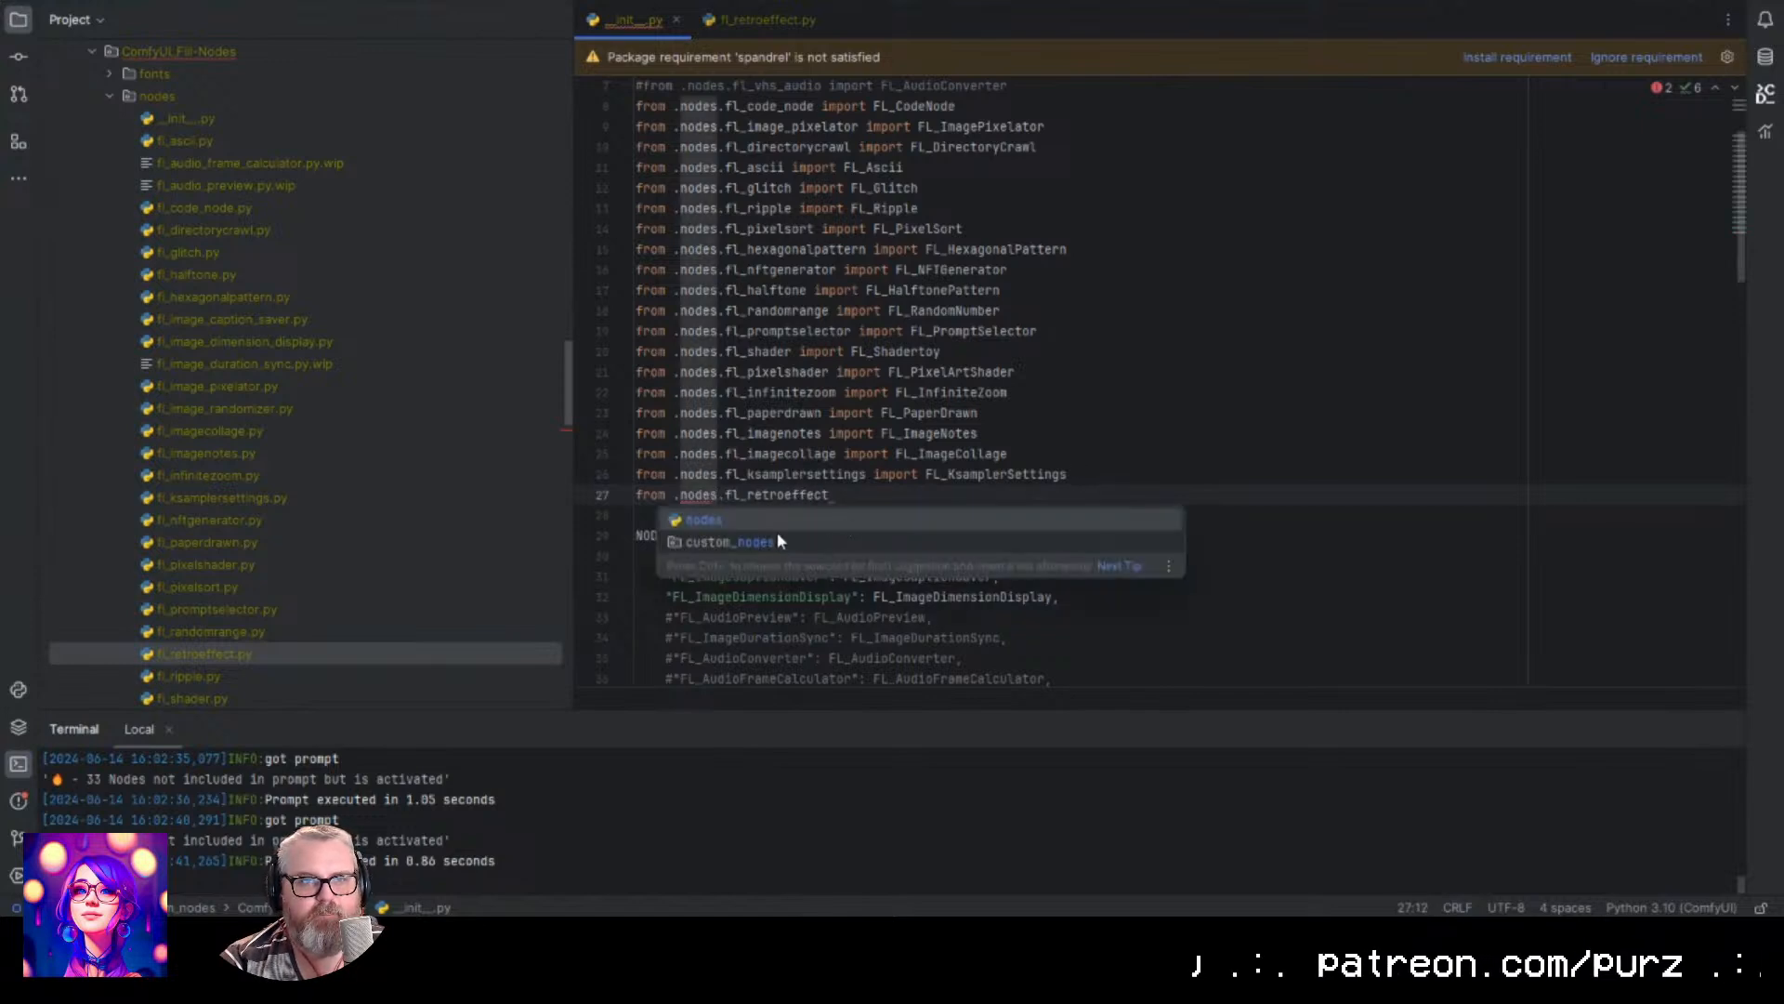
{"action": "left_click", "coordinate": [767, 482]}
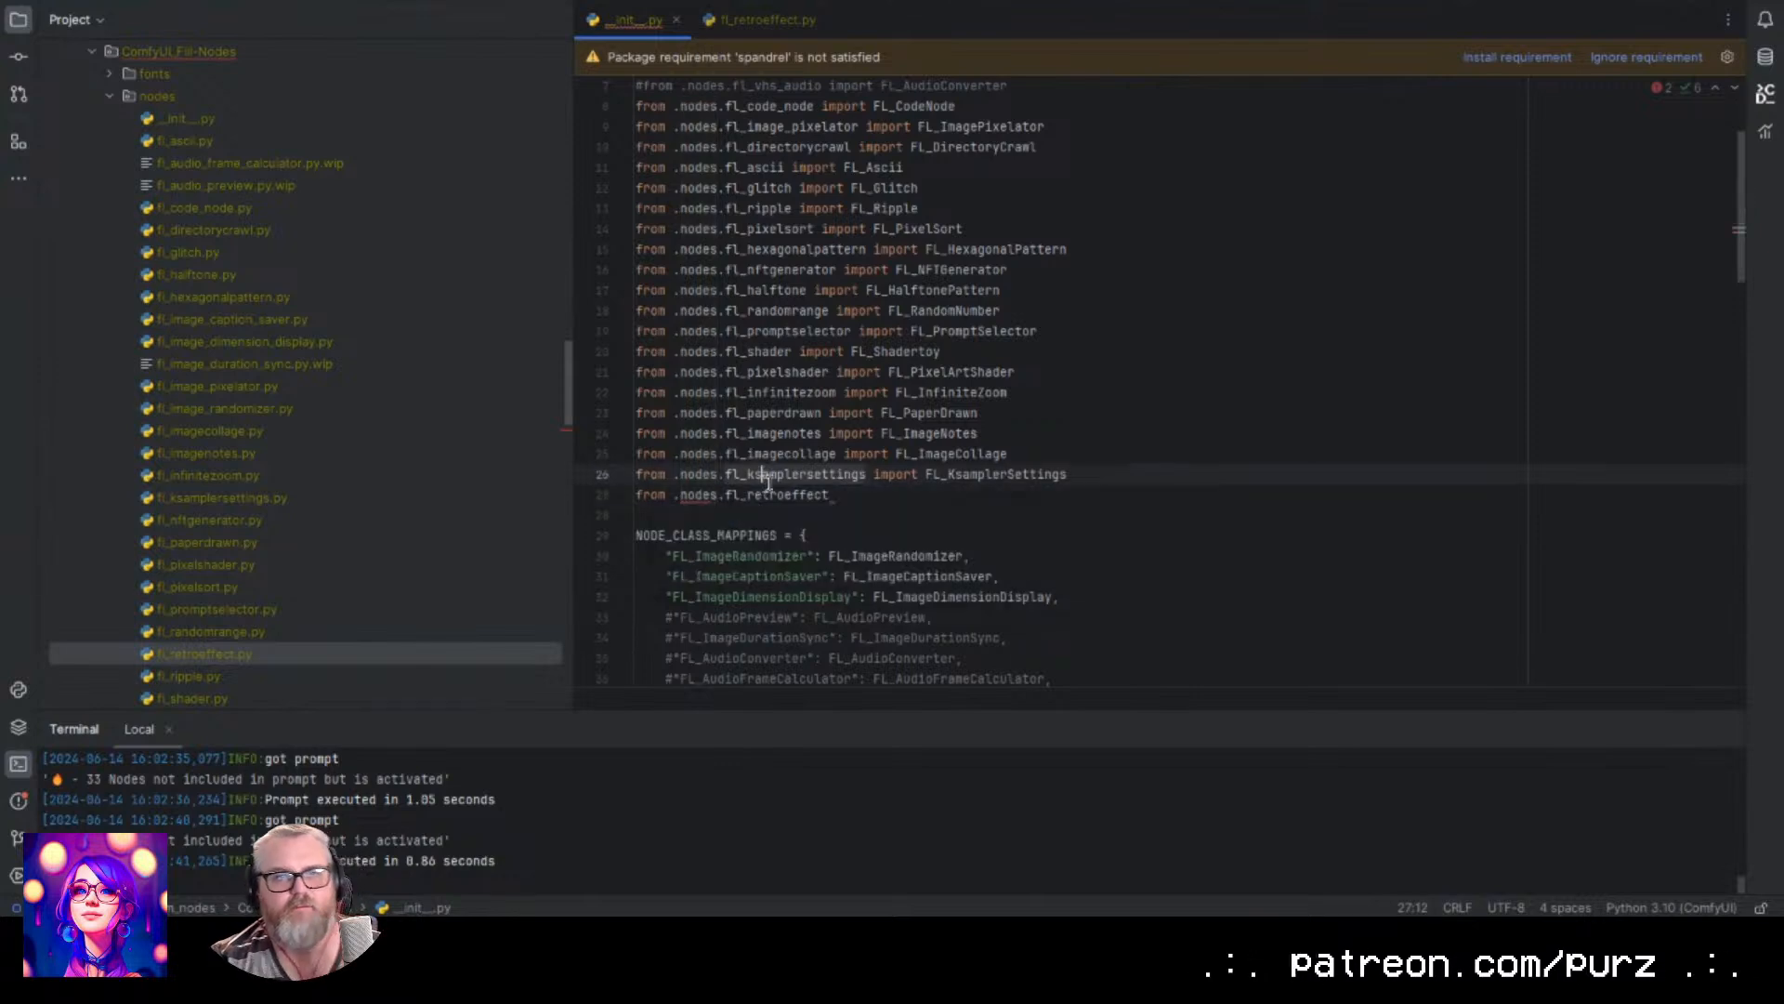
{"action": "left_click", "coordinate": [839, 494]}
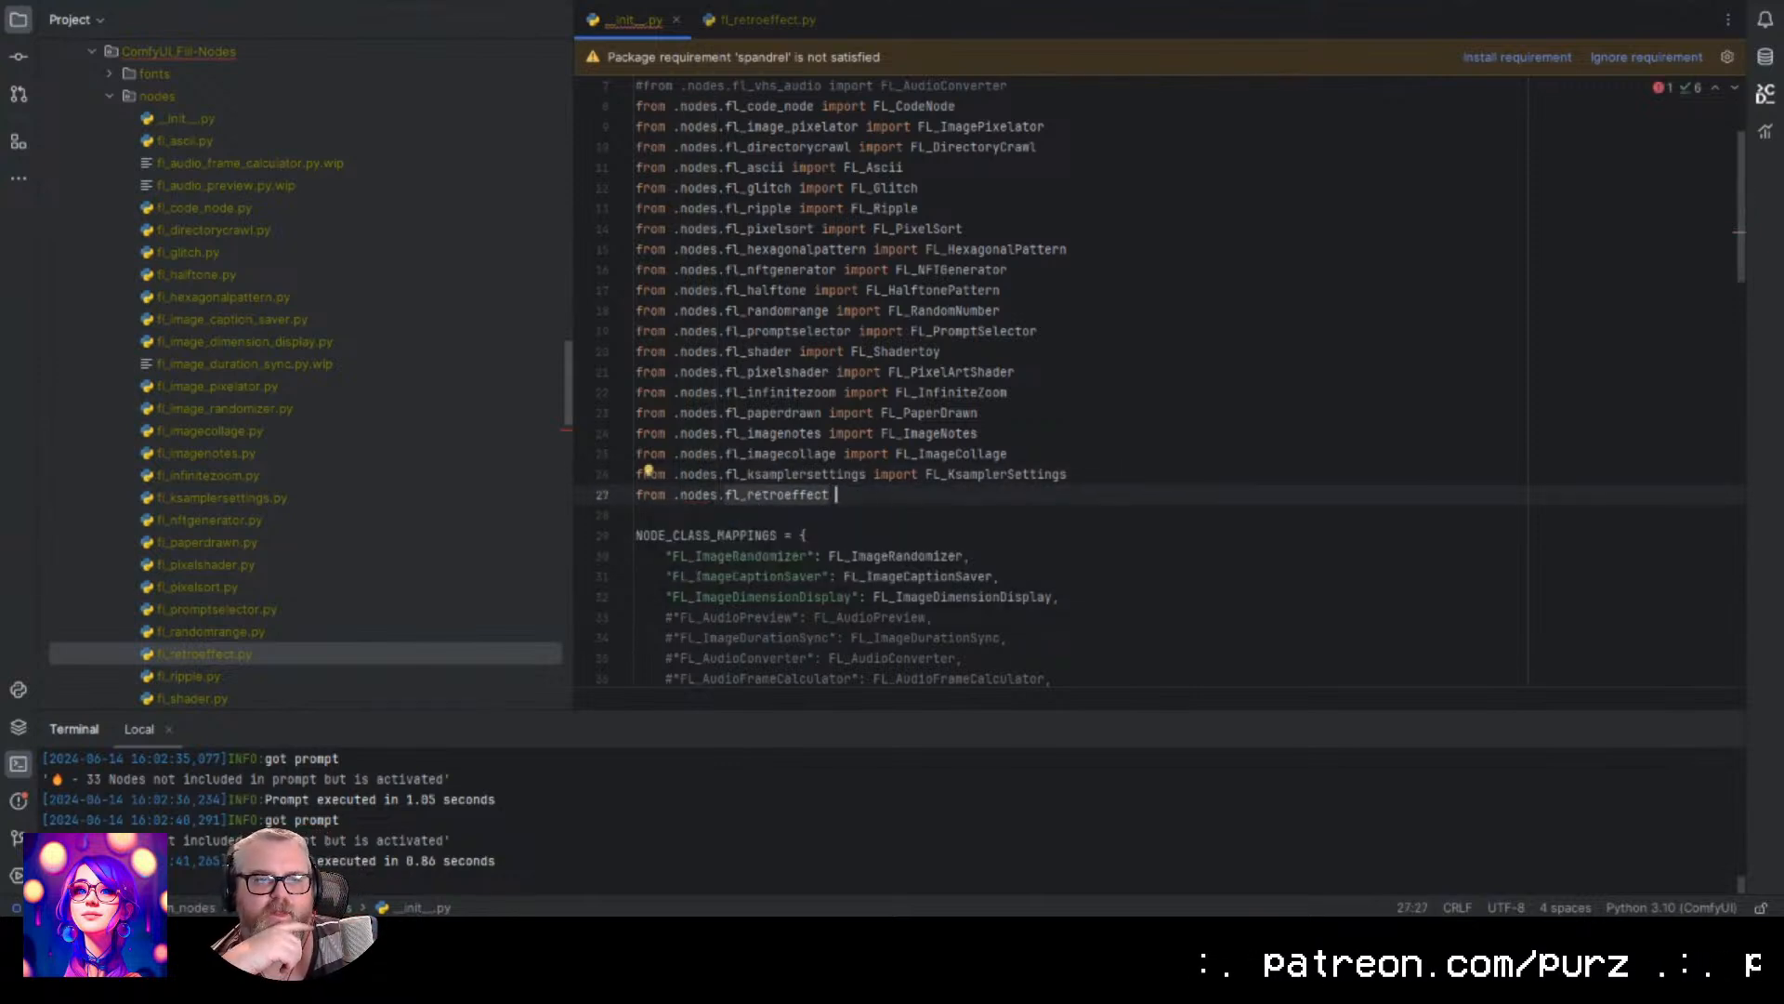
{"action": "type", "text": "import"}
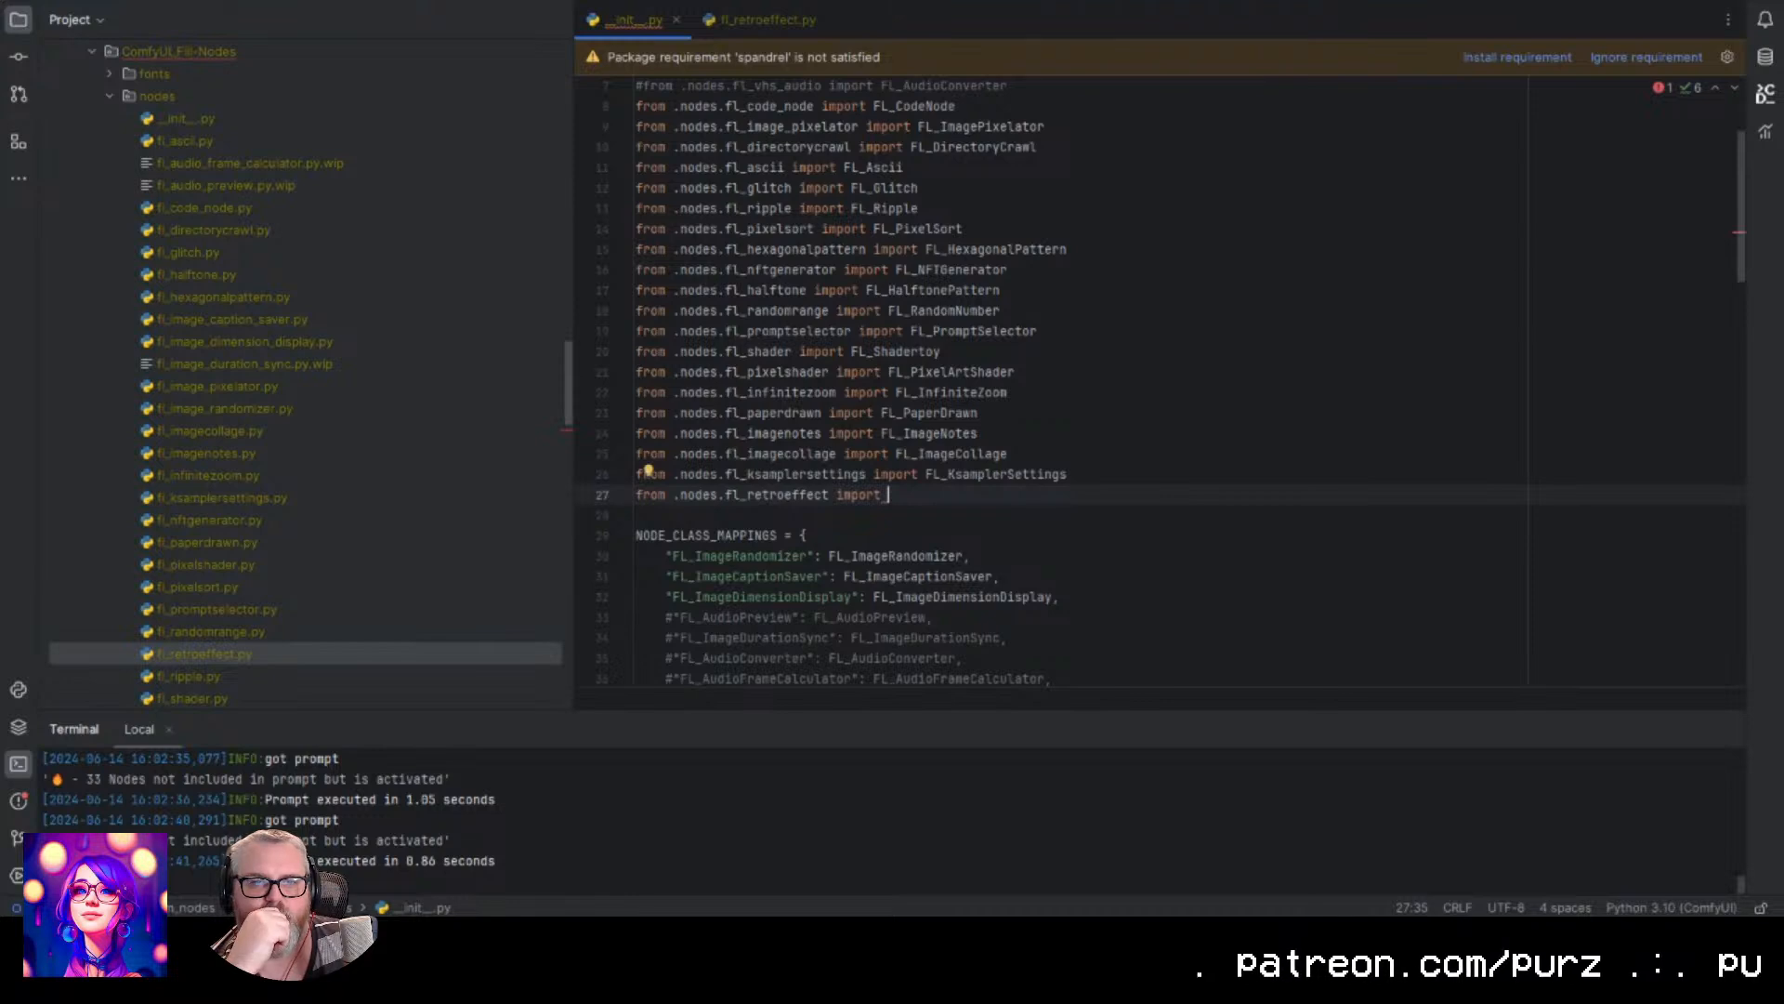
{"action": "type", "text": "FL_RetroEffect"}
Add "FL_RetroEffect": FL_RetroEffect at the end of NODE_CLASS_MAPPINGS, with a comma after the FL_KsamplerSettings entry.
{"action": "scroll", "coordinate": [929, 472], "scroll_direction": "down", "scroll_amount": 10}
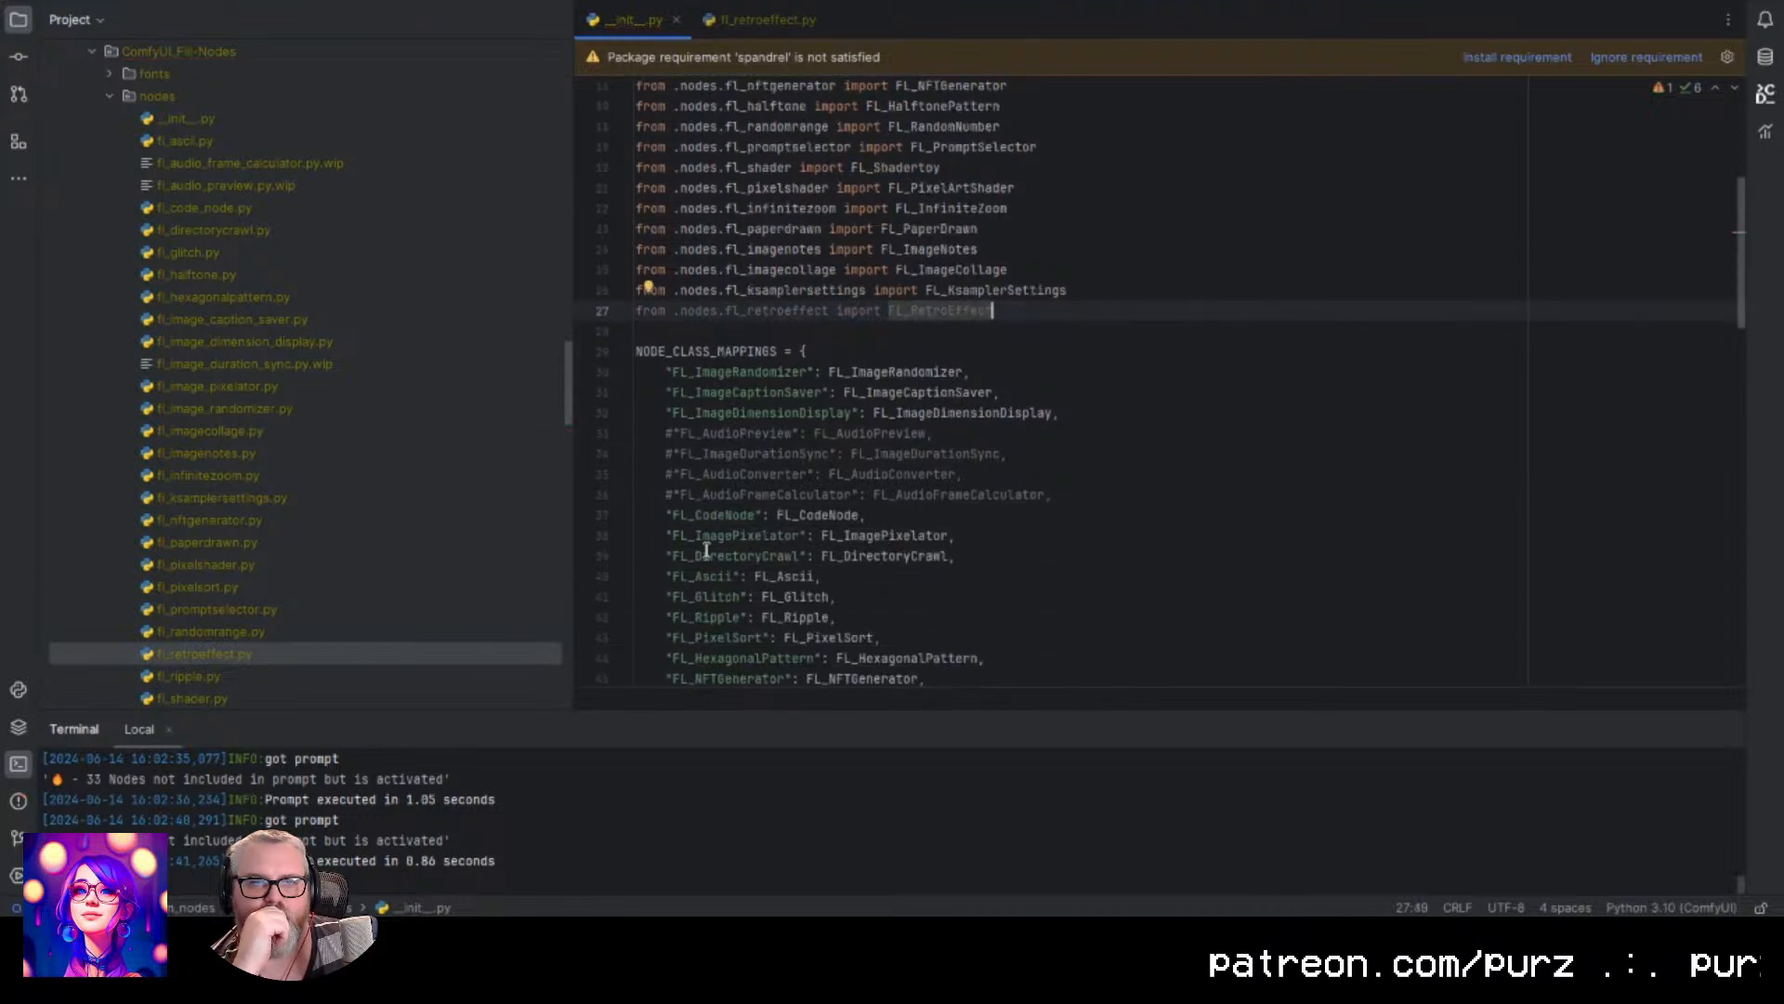
{"action": "left_click", "coordinate": [1013, 399]}
{"action": "key", "text": "Return"}
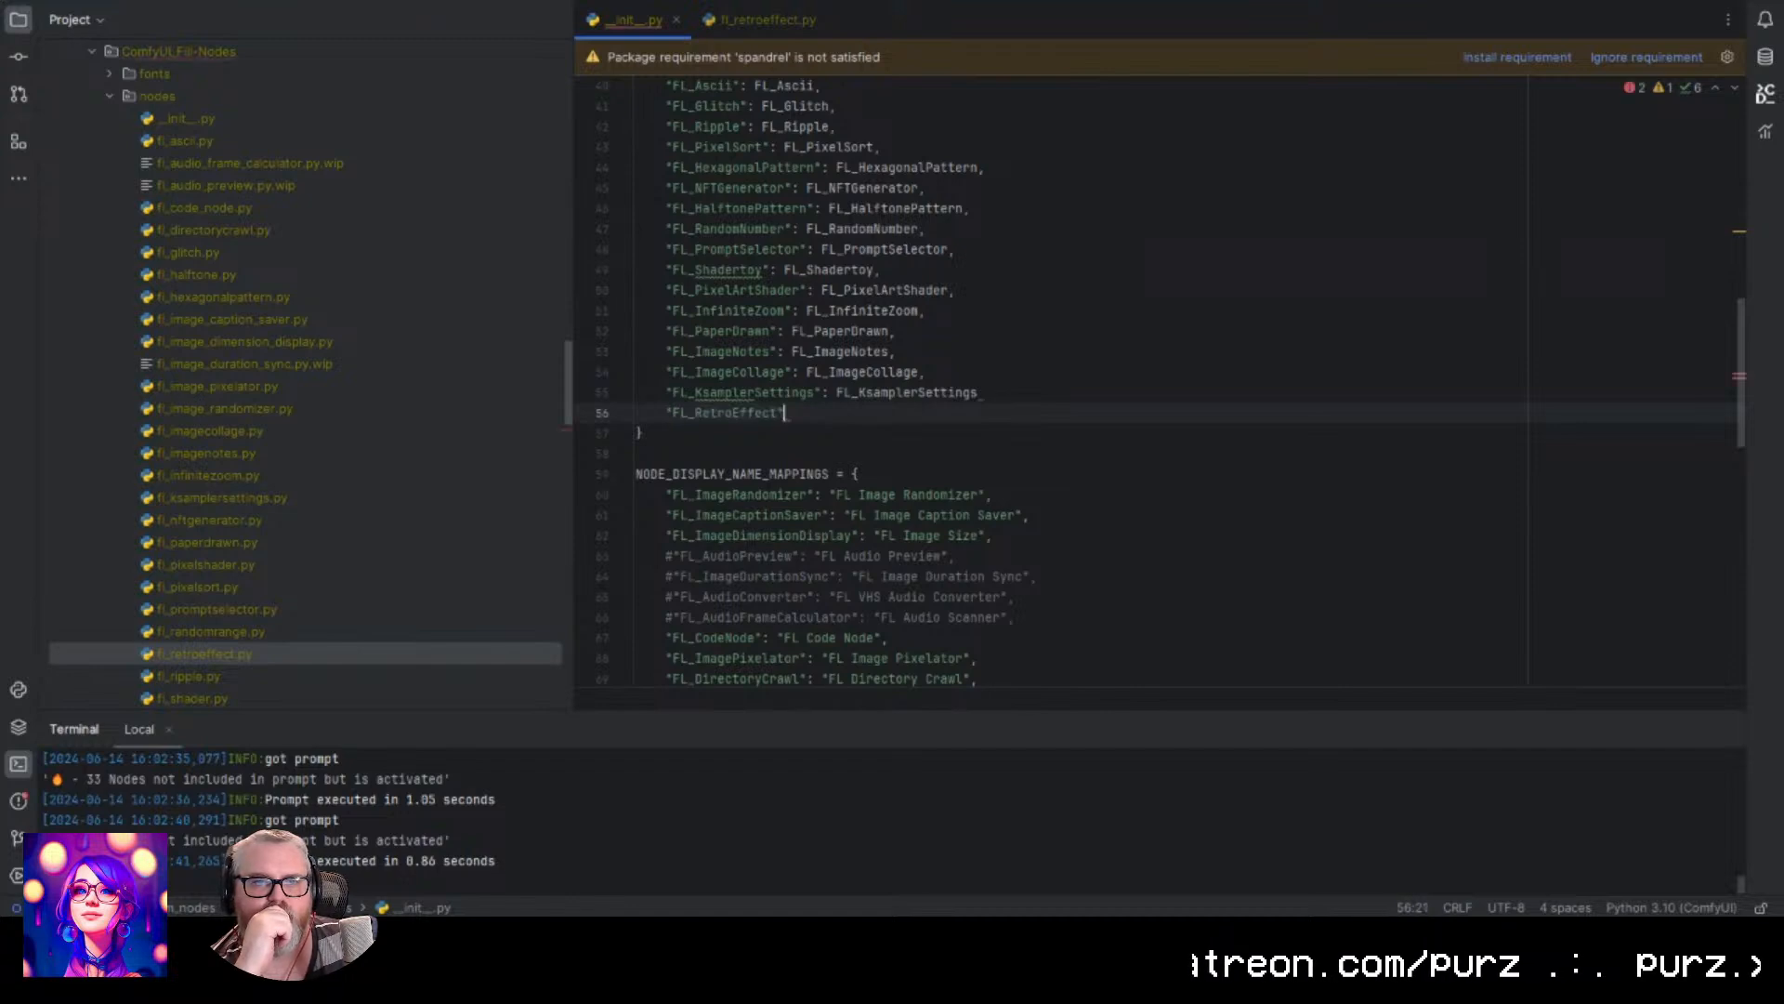
{"action": "type", "text": "\"FL_RetroEffect\": FL_RetroEffect"}
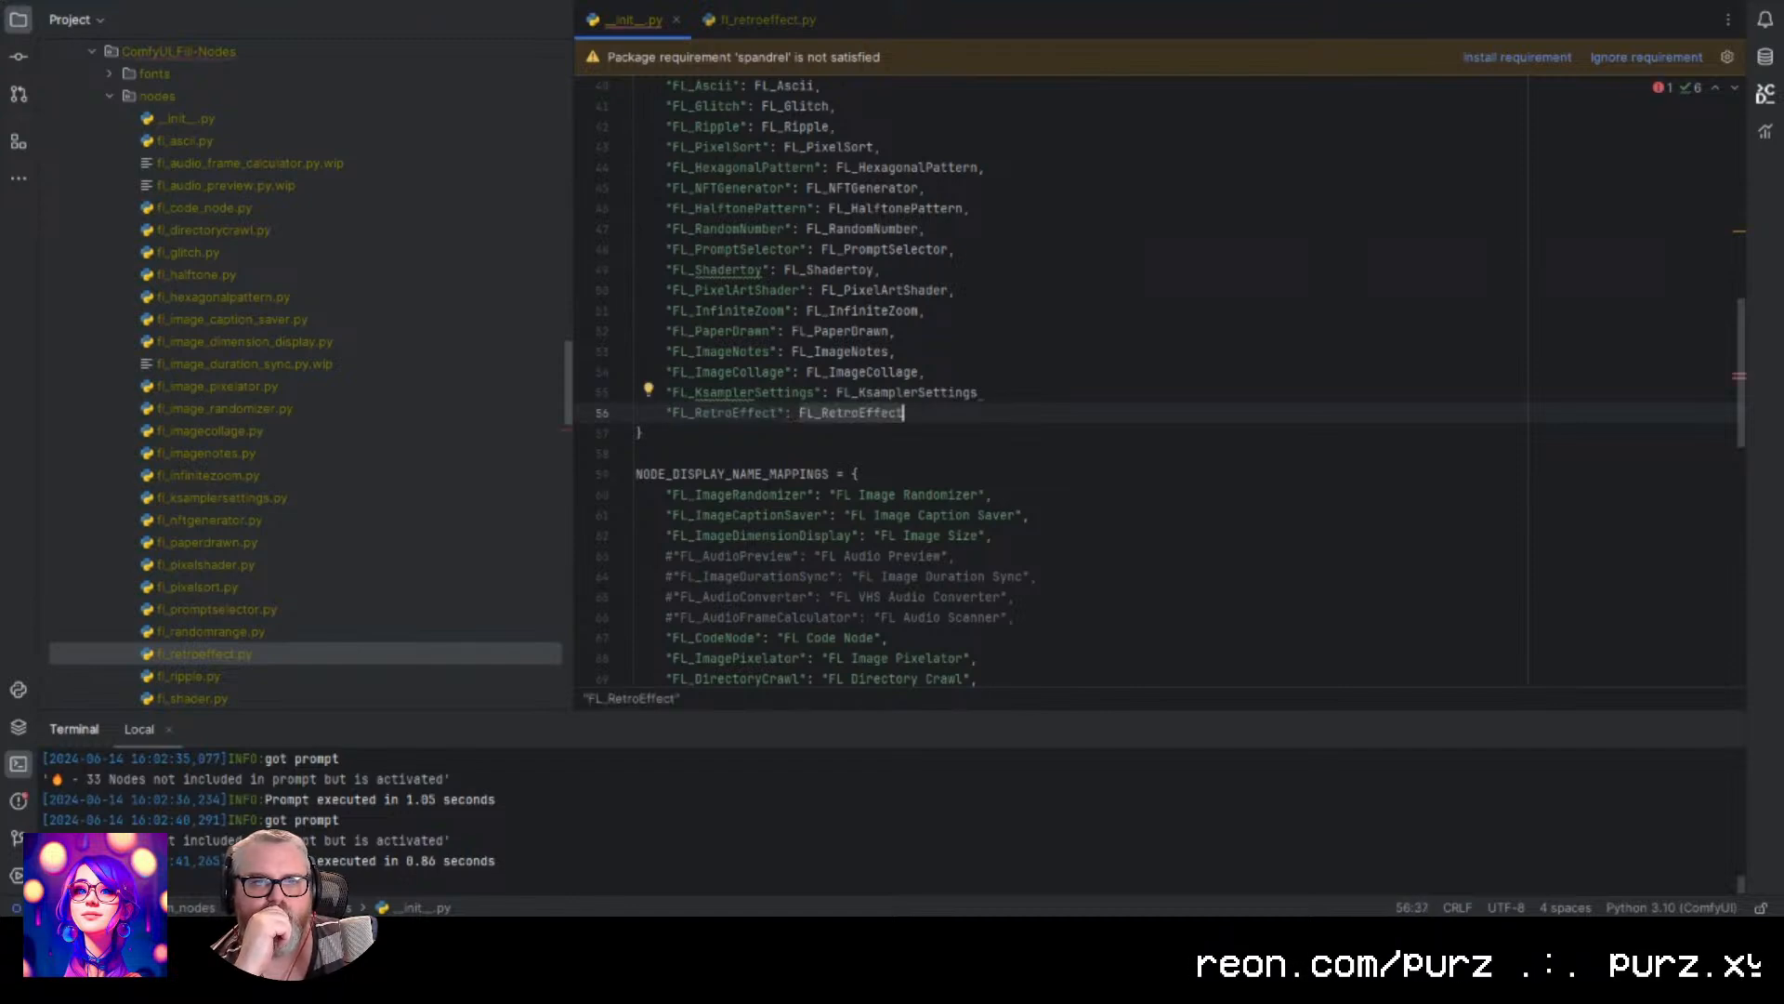
{"action": "left_click", "coordinate": [1145, 390]}
{"action": "type", "text": ","}
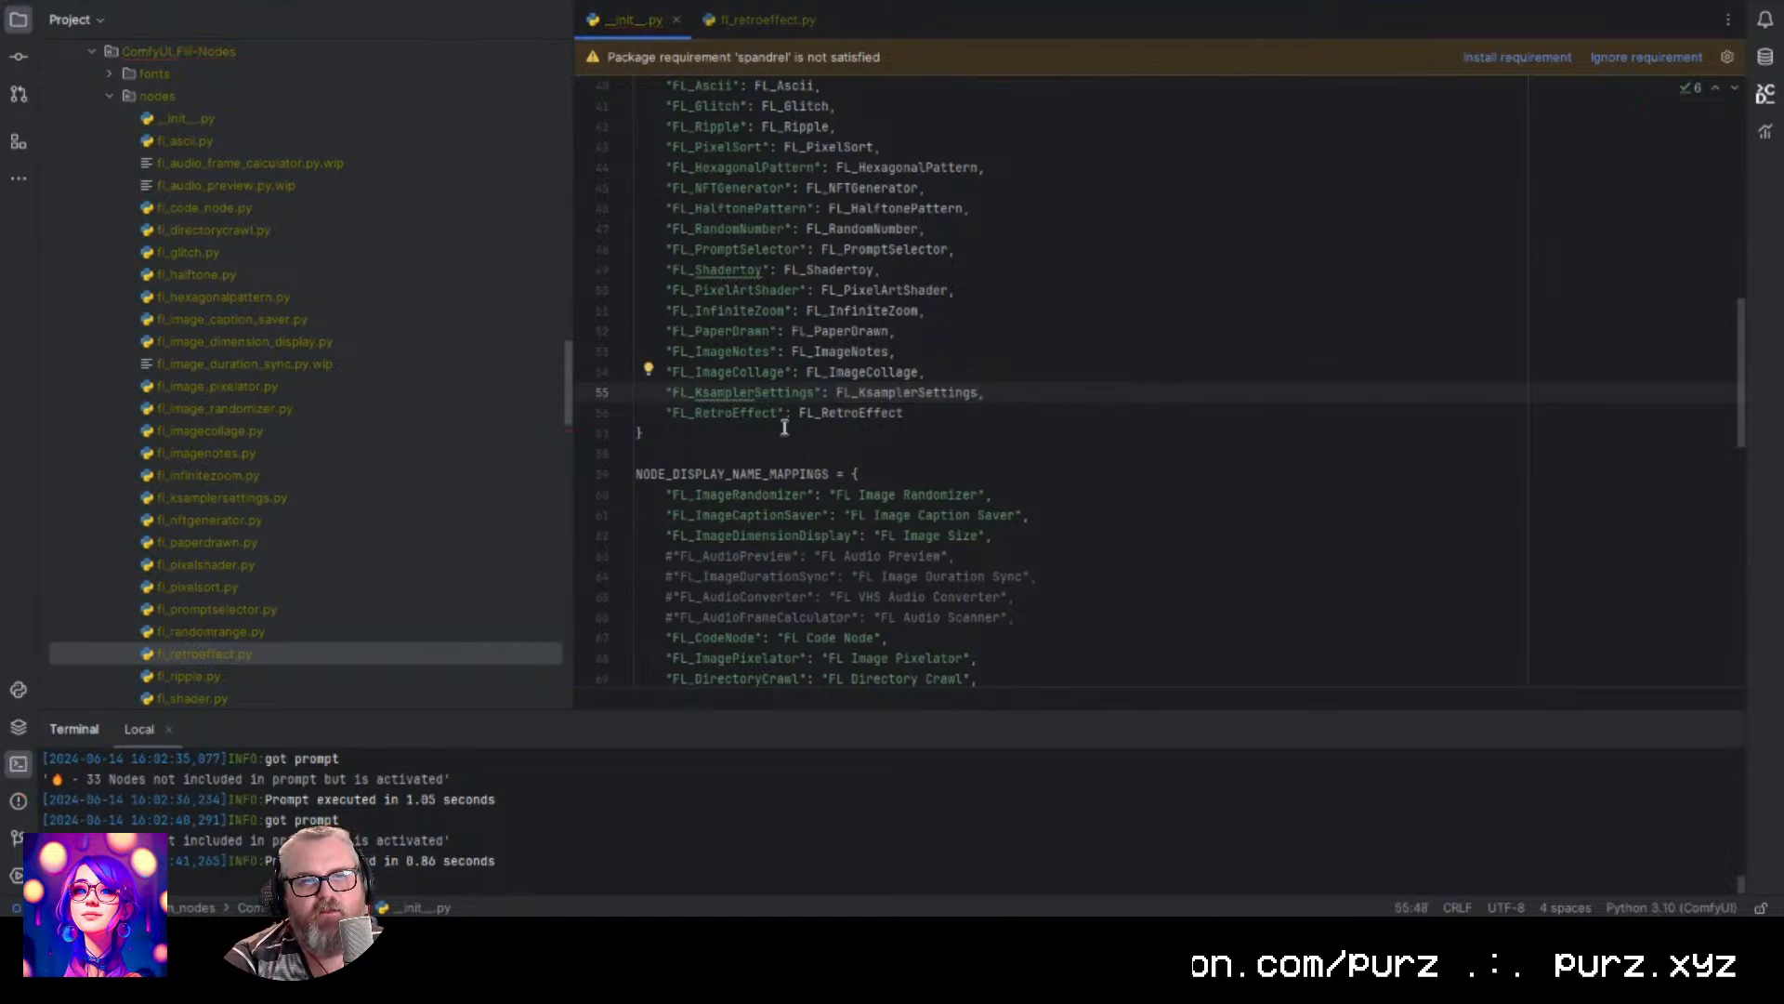
Add "FL_RetroEffect": "FL Retro Effect" at the end of NODE_DISPLAY_NAME_MAPPINGS, separated by a comma from the Ksampler Settings entry.
{"action": "scroll", "coordinate": [884, 351], "scroll_direction": "down", "scroll_amount": 9}
{"action": "left_click", "coordinate": [1032, 454]}
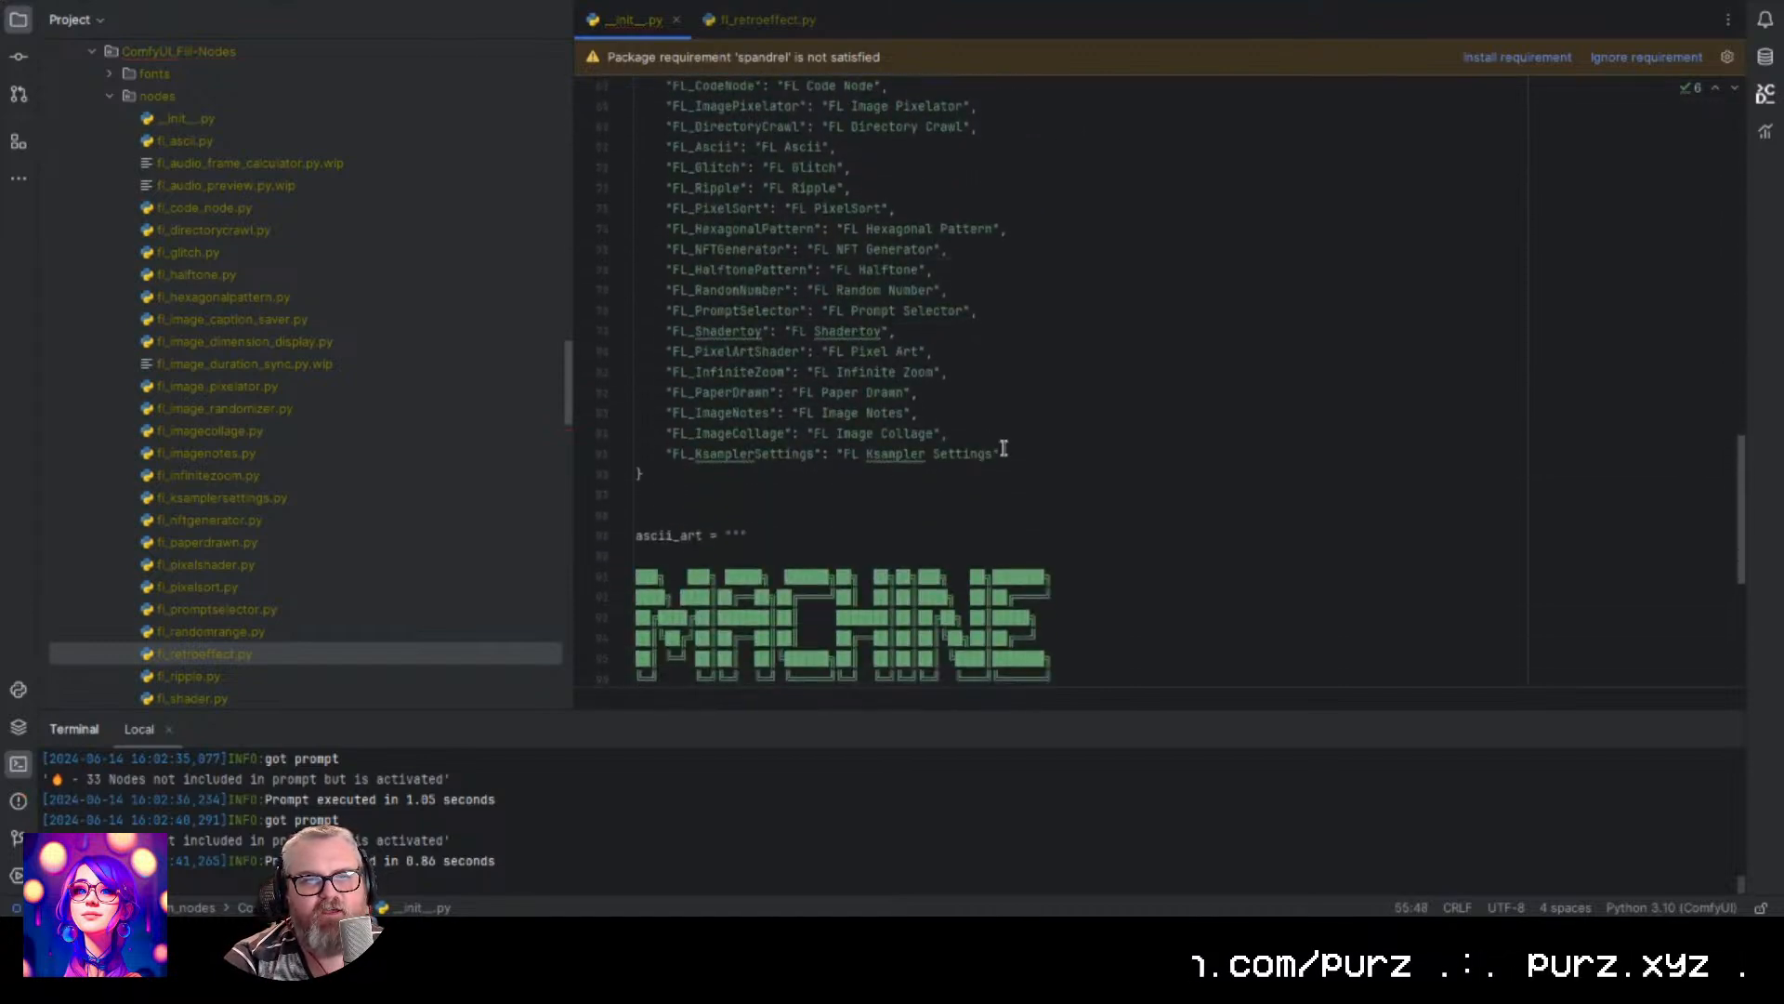
{"action": "key", "text": "Return"}
{"action": "type", "text": "\"FL_RetroEffect\""}
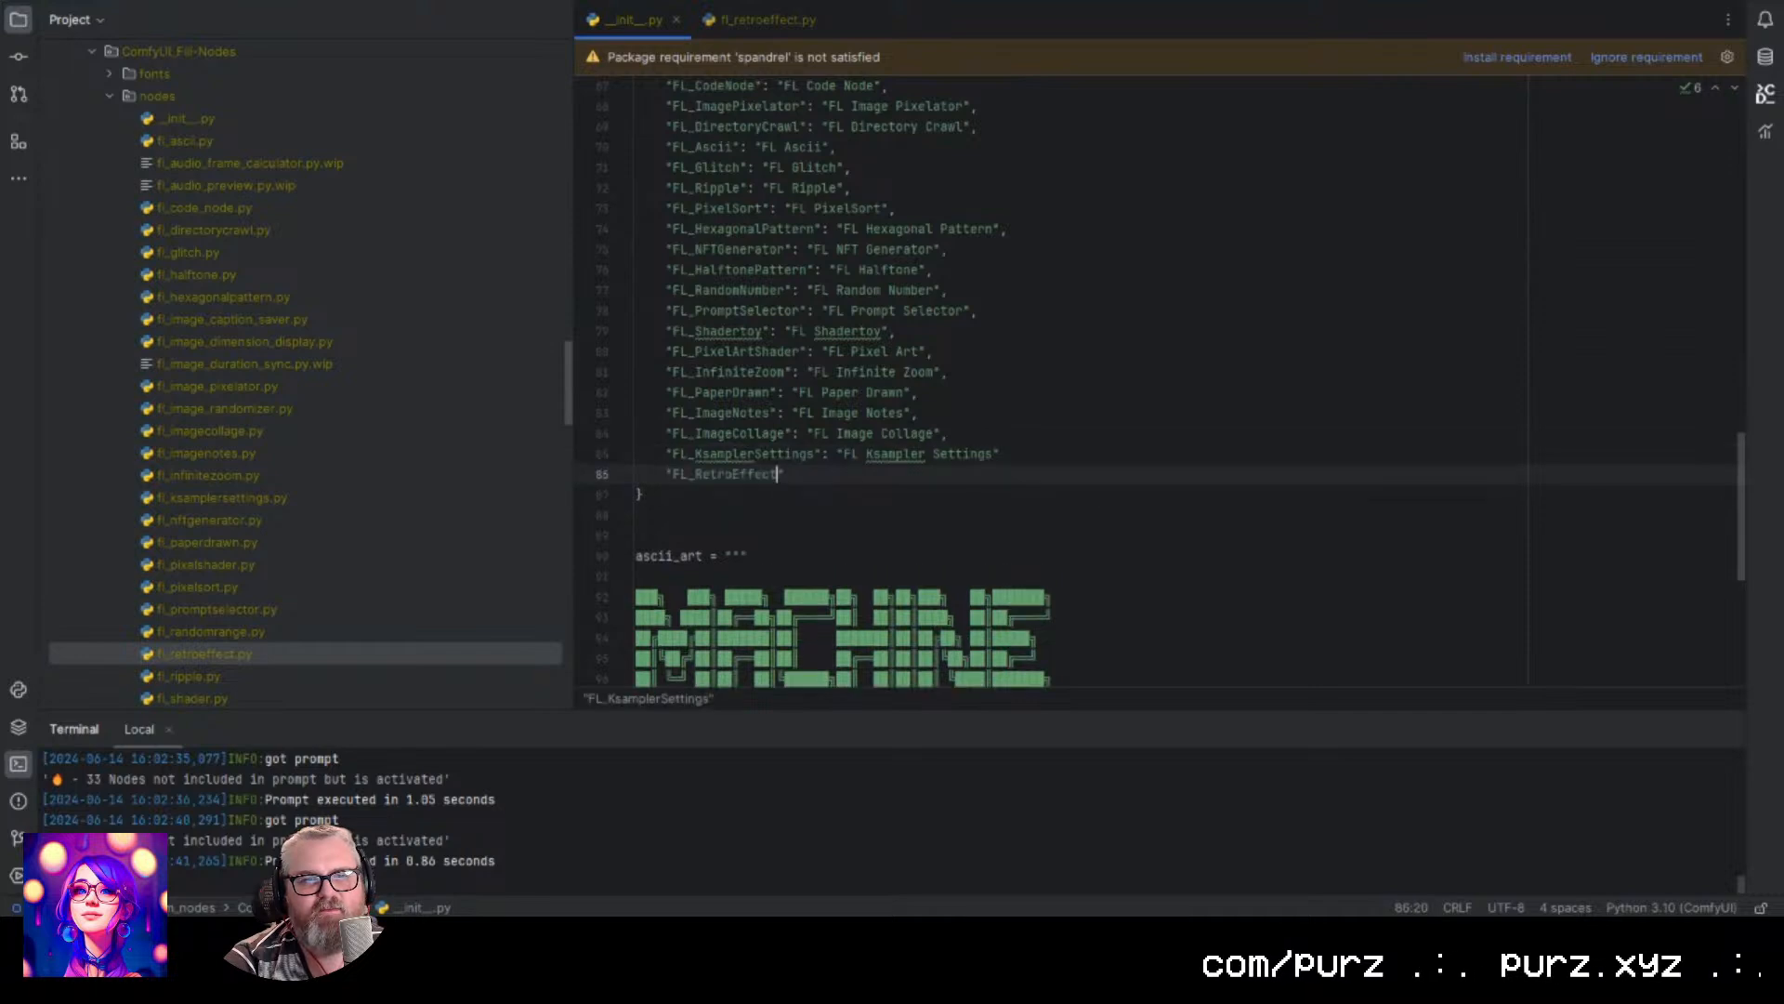
{"action": "type", "text": ":"}
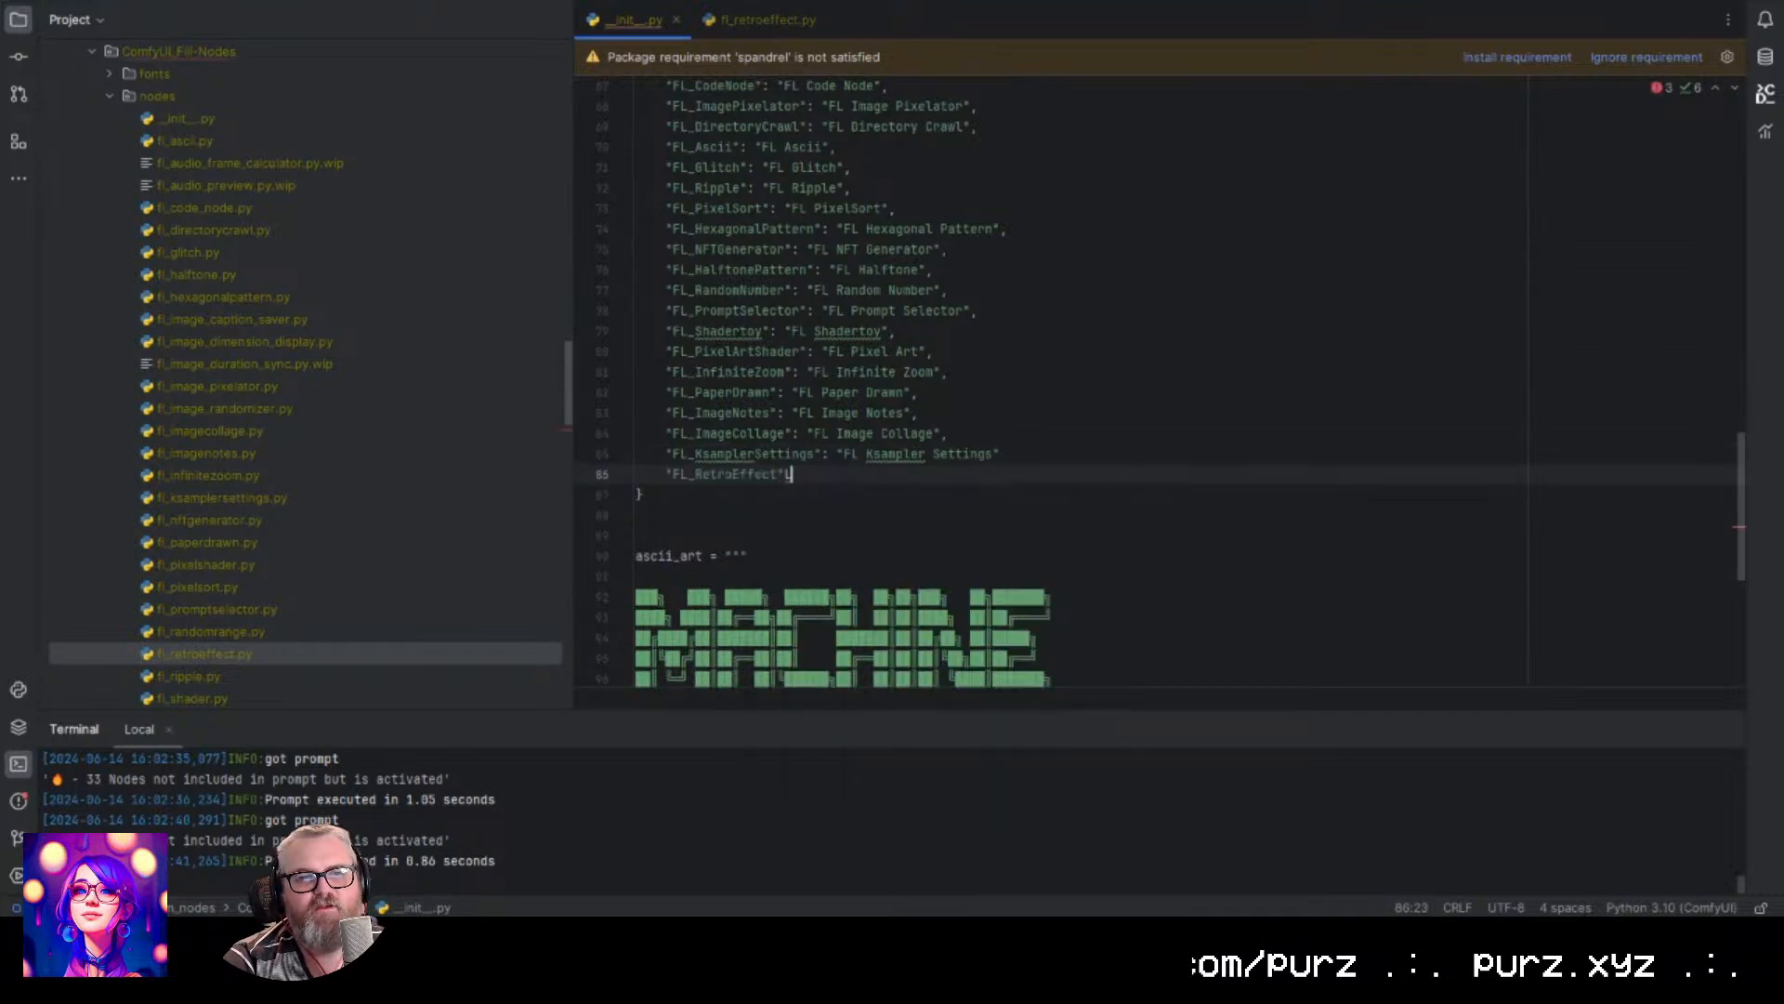
{"action": "key", "text": "BackSpace"}
{"action": "key", "text": "BackSpace"}
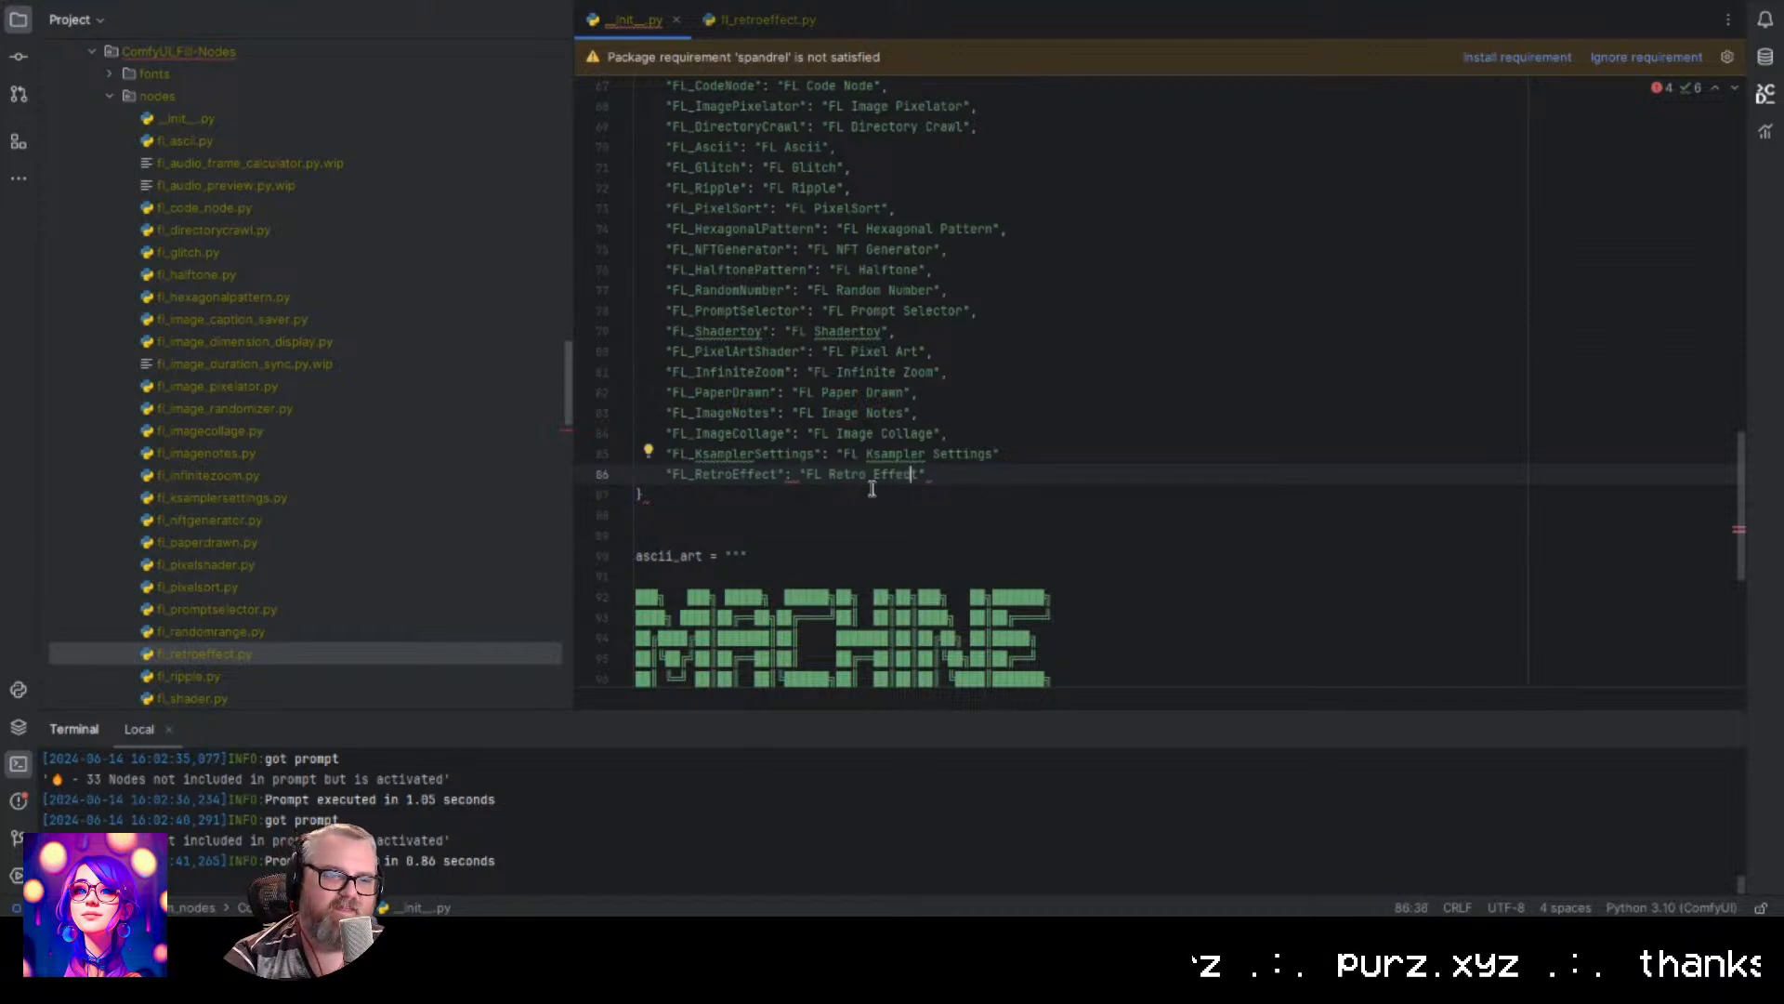
{"action": "left_click", "coordinate": [1017, 449]}
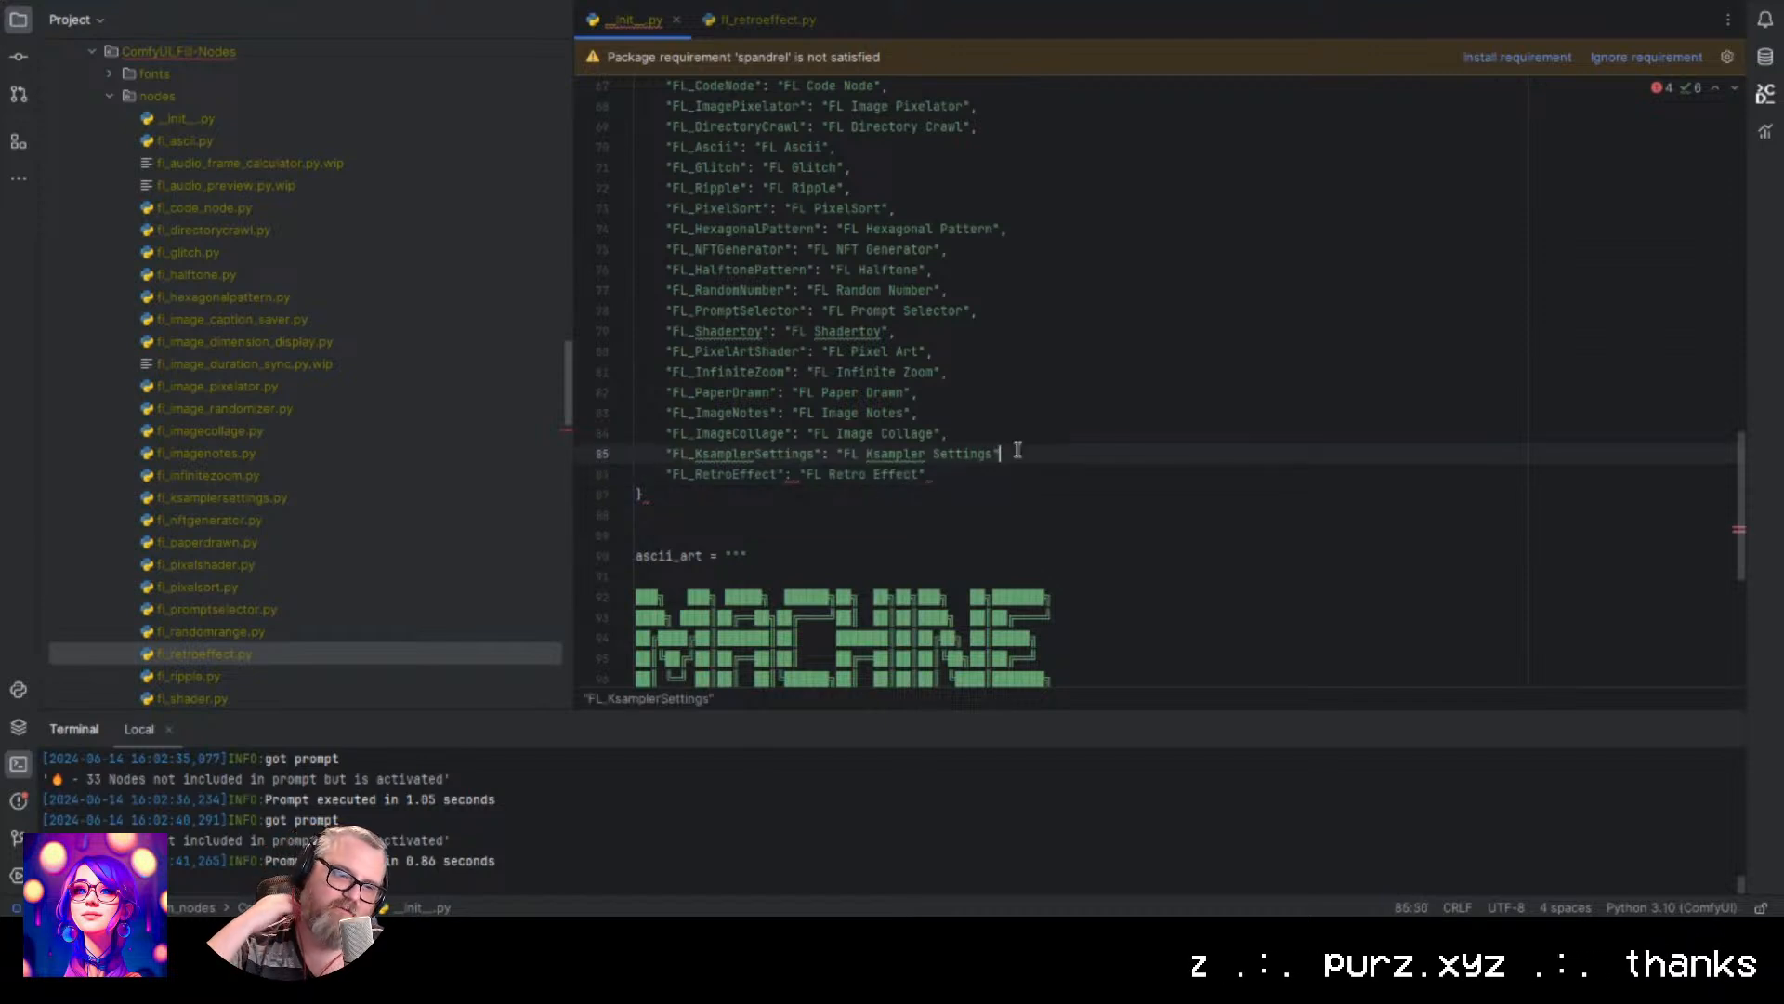
{"action": "left_click", "coordinate": [1035, 347]}
Review the mappings and imports in __init__.py and return to the fl_retroeffect.py code.
{"action": "scroll", "coordinate": [1034, 378], "scroll_direction": "up", "scroll_amount": 6}
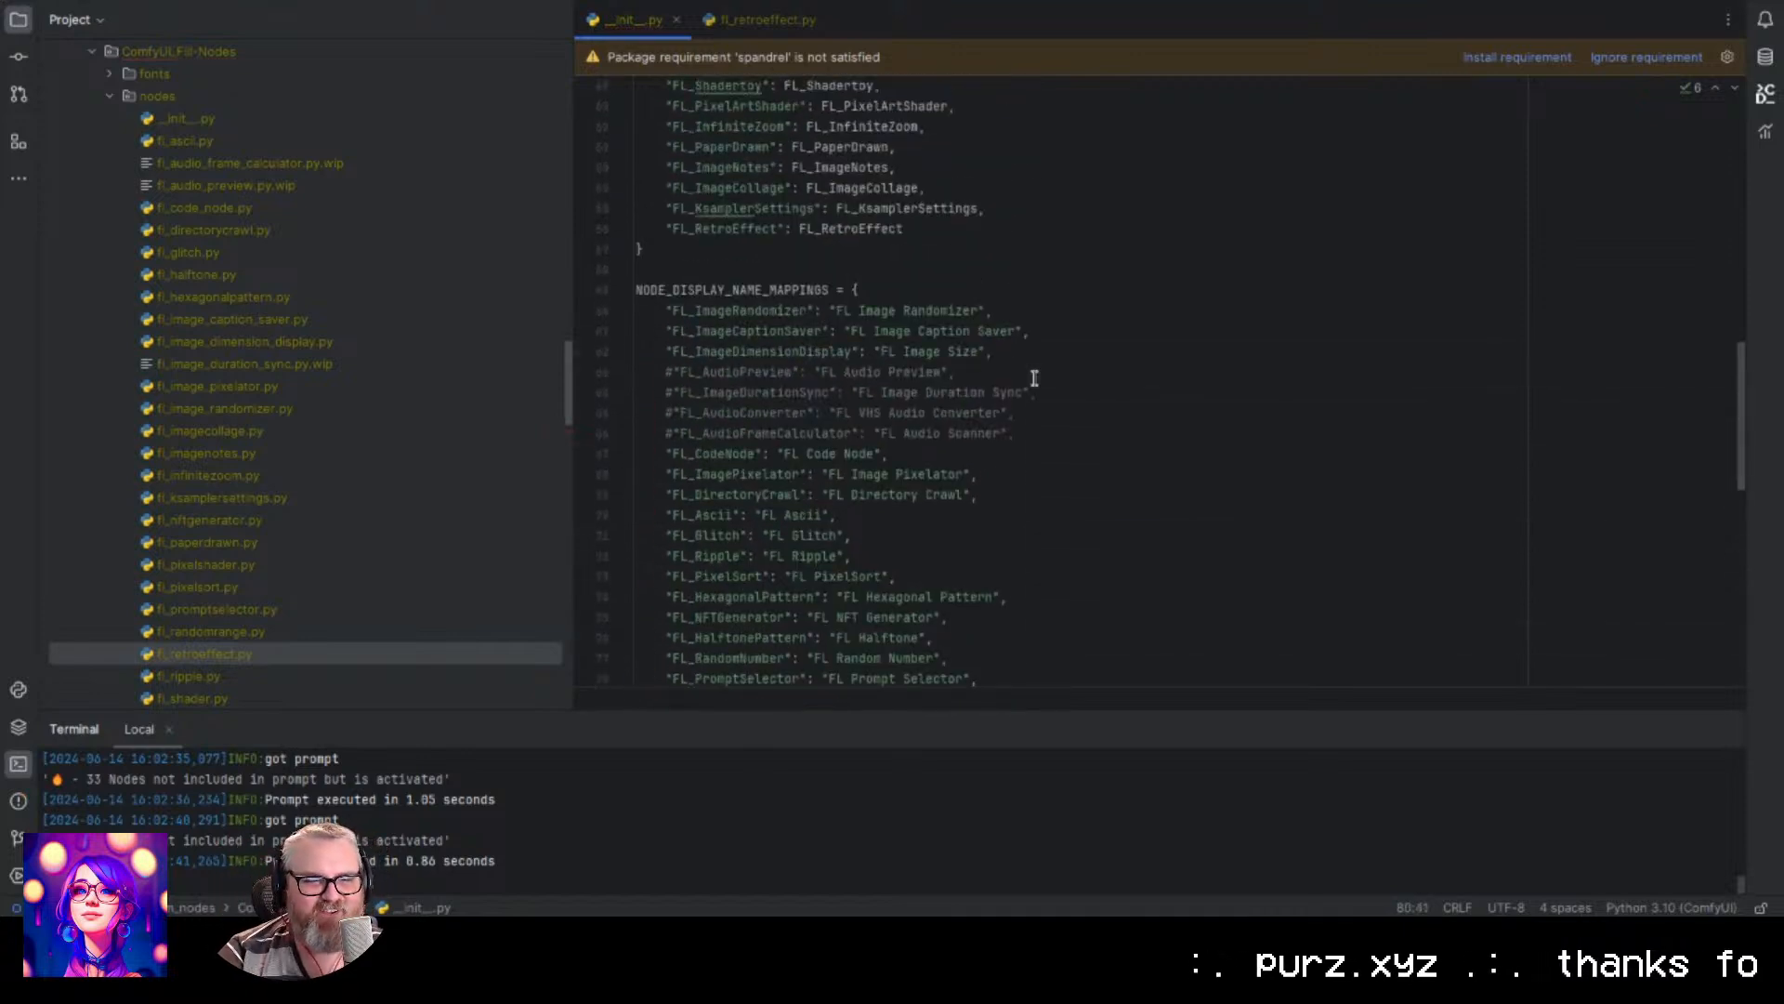
{"action": "scroll", "coordinate": [1035, 378], "scroll_direction": "up", "scroll_amount": 16}
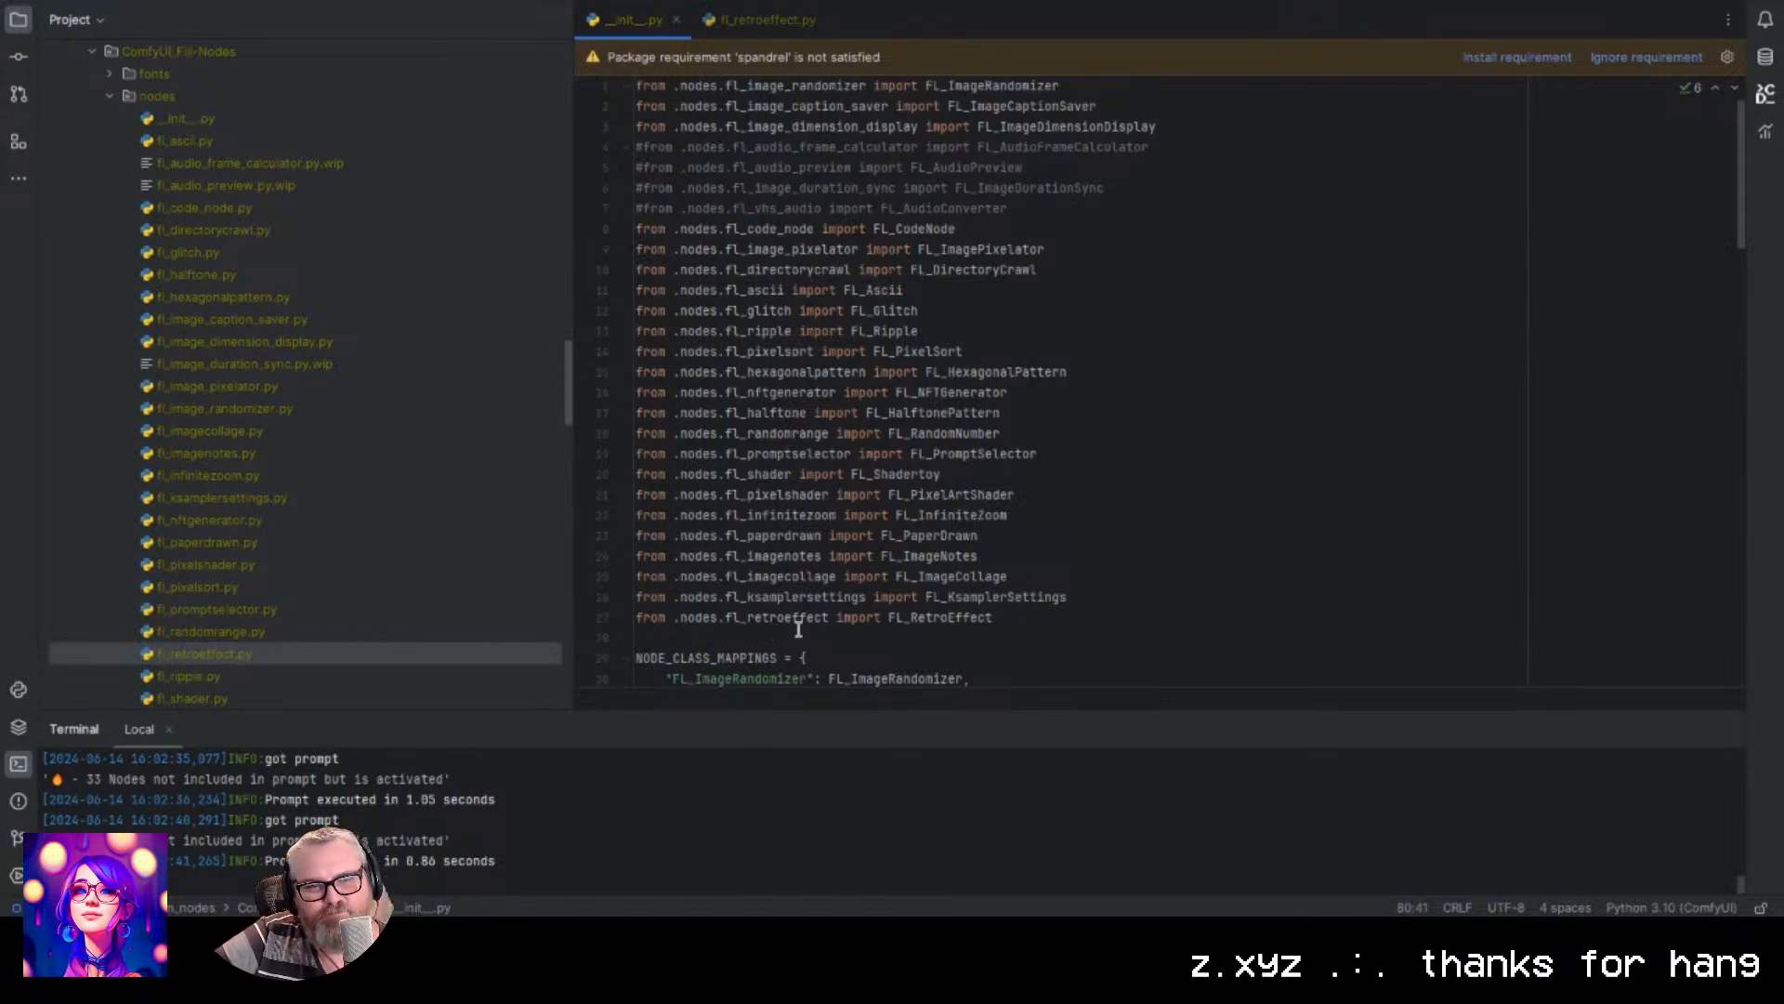
{"action": "left_click", "coordinate": [768, 20]}
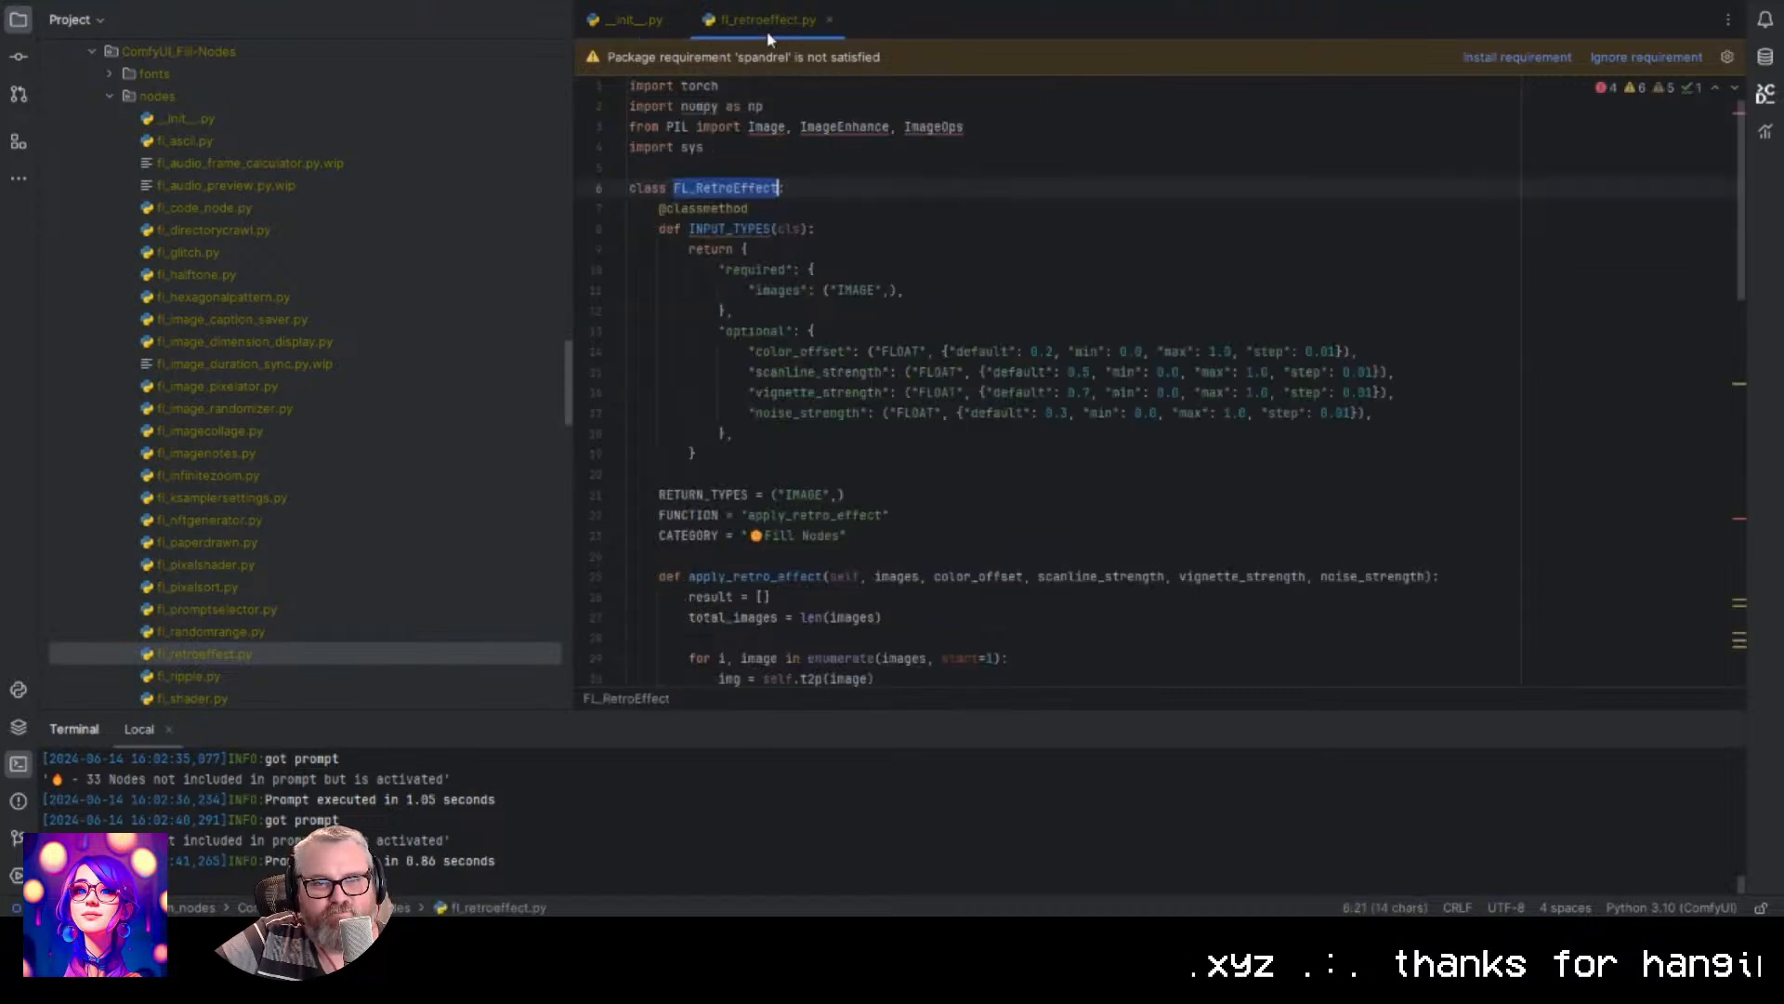
Arrange PyCharm beside the Brave browser window and bring up the ComfyUI workflow.
{"action": "left_click_drag", "start_coordinate": [1431, 3], "coordinate": [883, 28]}
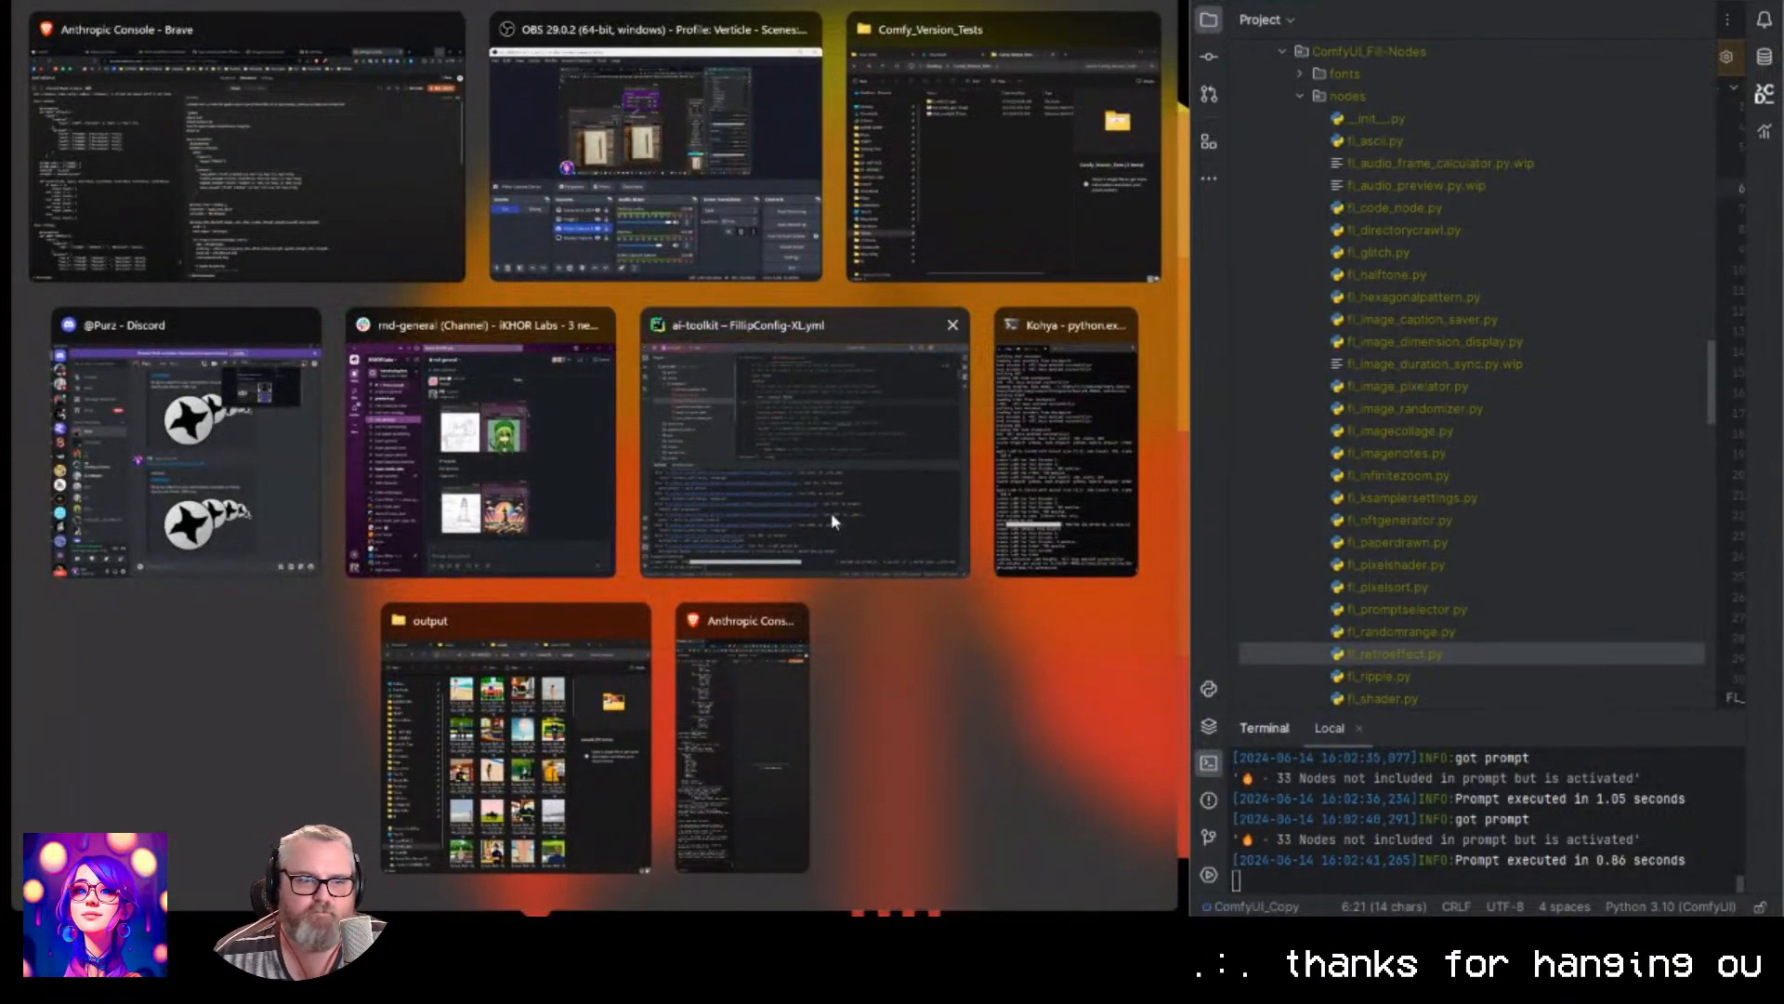
{"action": "left_click", "coordinate": [337, 165]}
{"action": "left_click", "coordinate": [175, 2]}
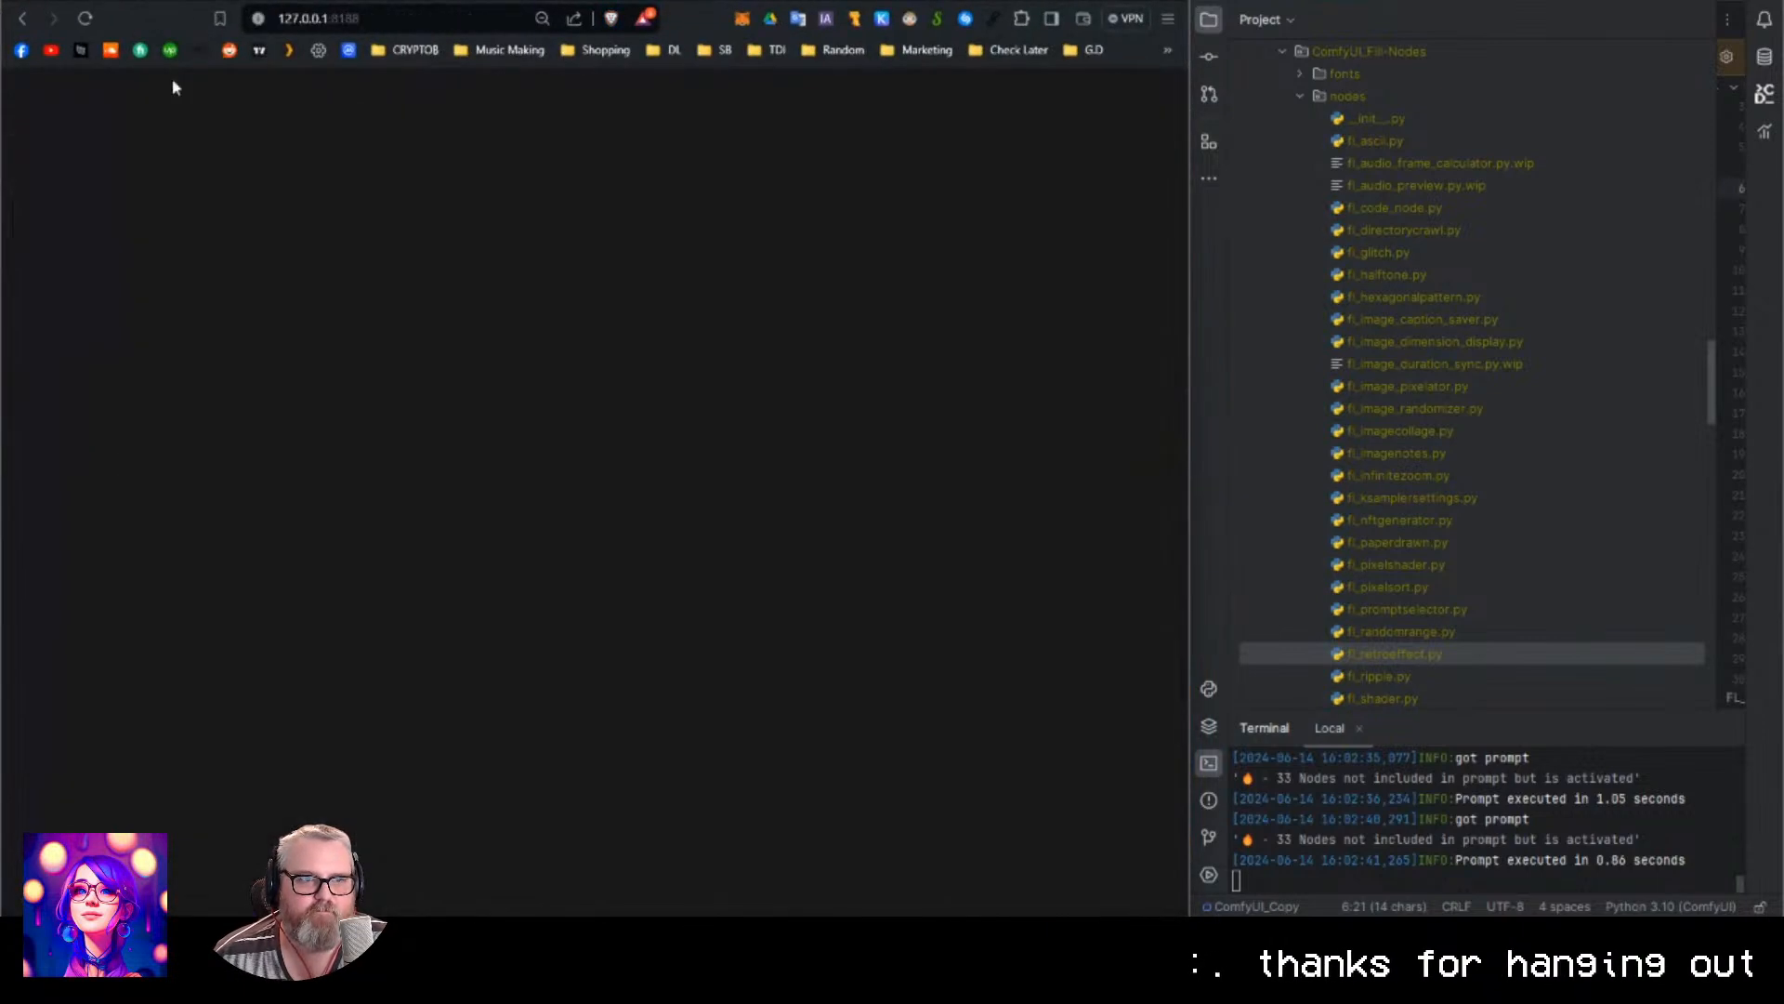
Stop the running server, enlarge the terminal area, and restart ComfyUI with python main.py --disable-smart-memory --listen.
{"action": "left_click", "coordinate": [1456, 856]}
{"action": "key", "text": "ctrl+c"}
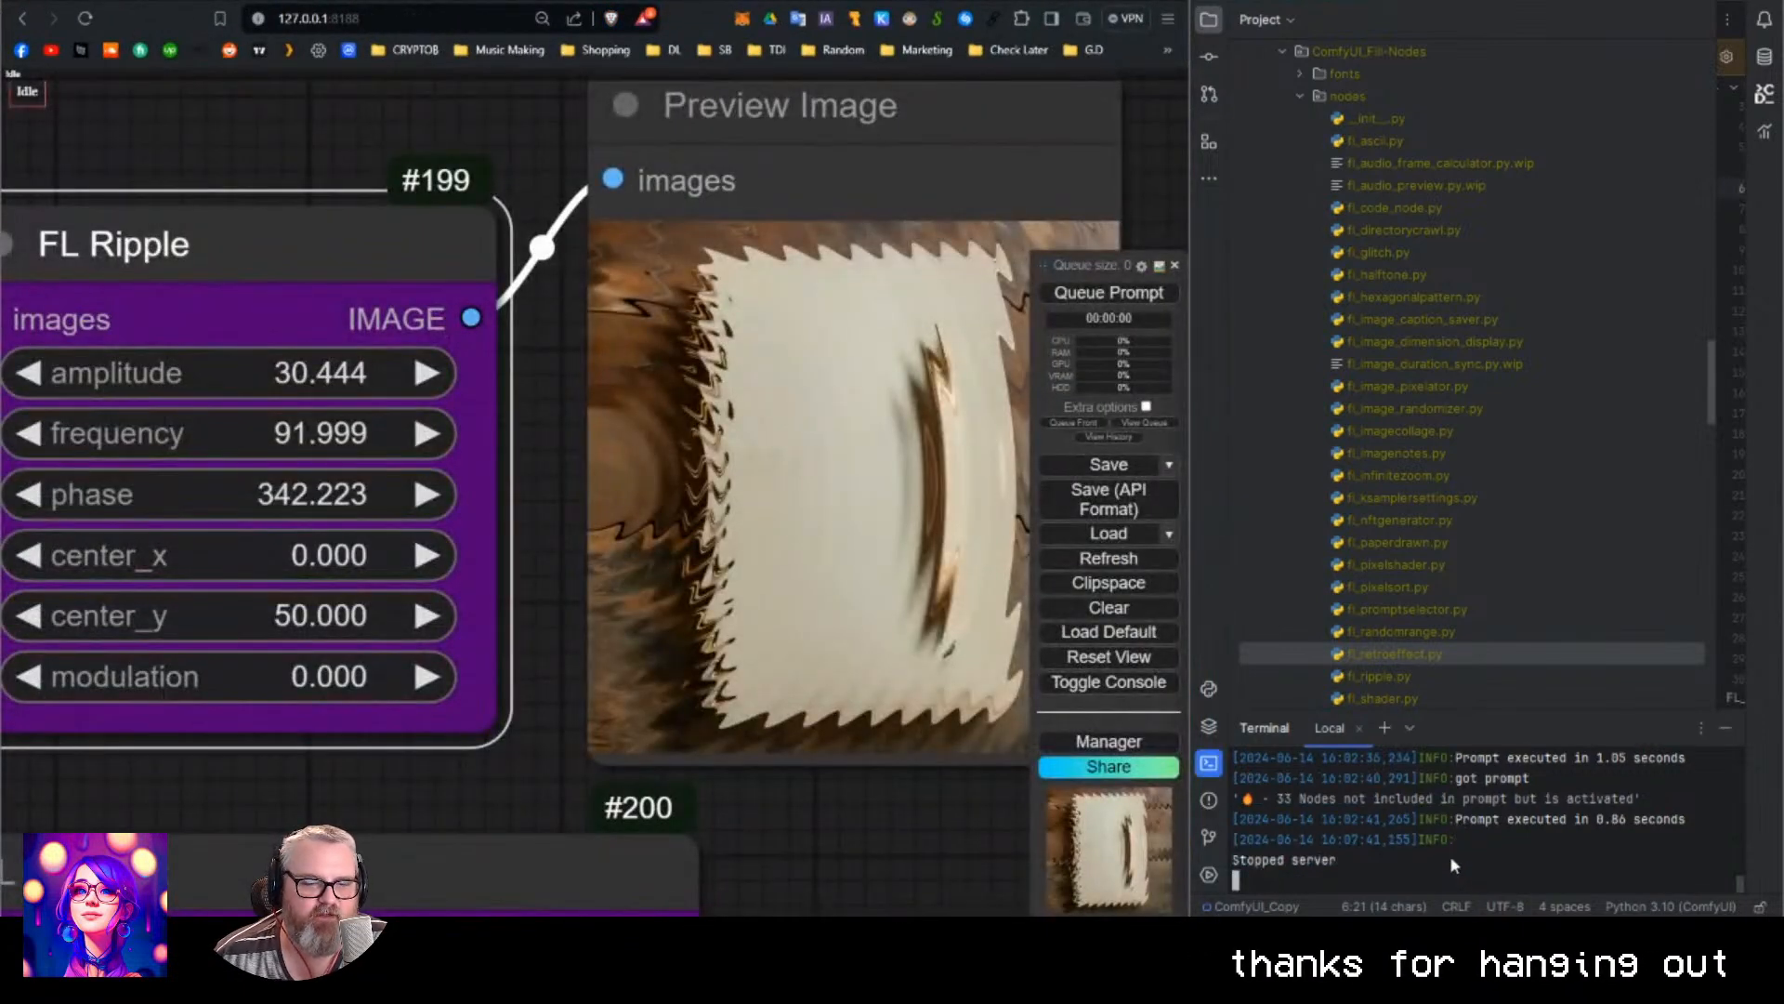
{"action": "left_click_drag", "start_coordinate": [1463, 725], "coordinate": [1463, 678]}
{"action": "left_click_drag", "start_coordinate": [1464, 613], "coordinate": [1463, 470]}
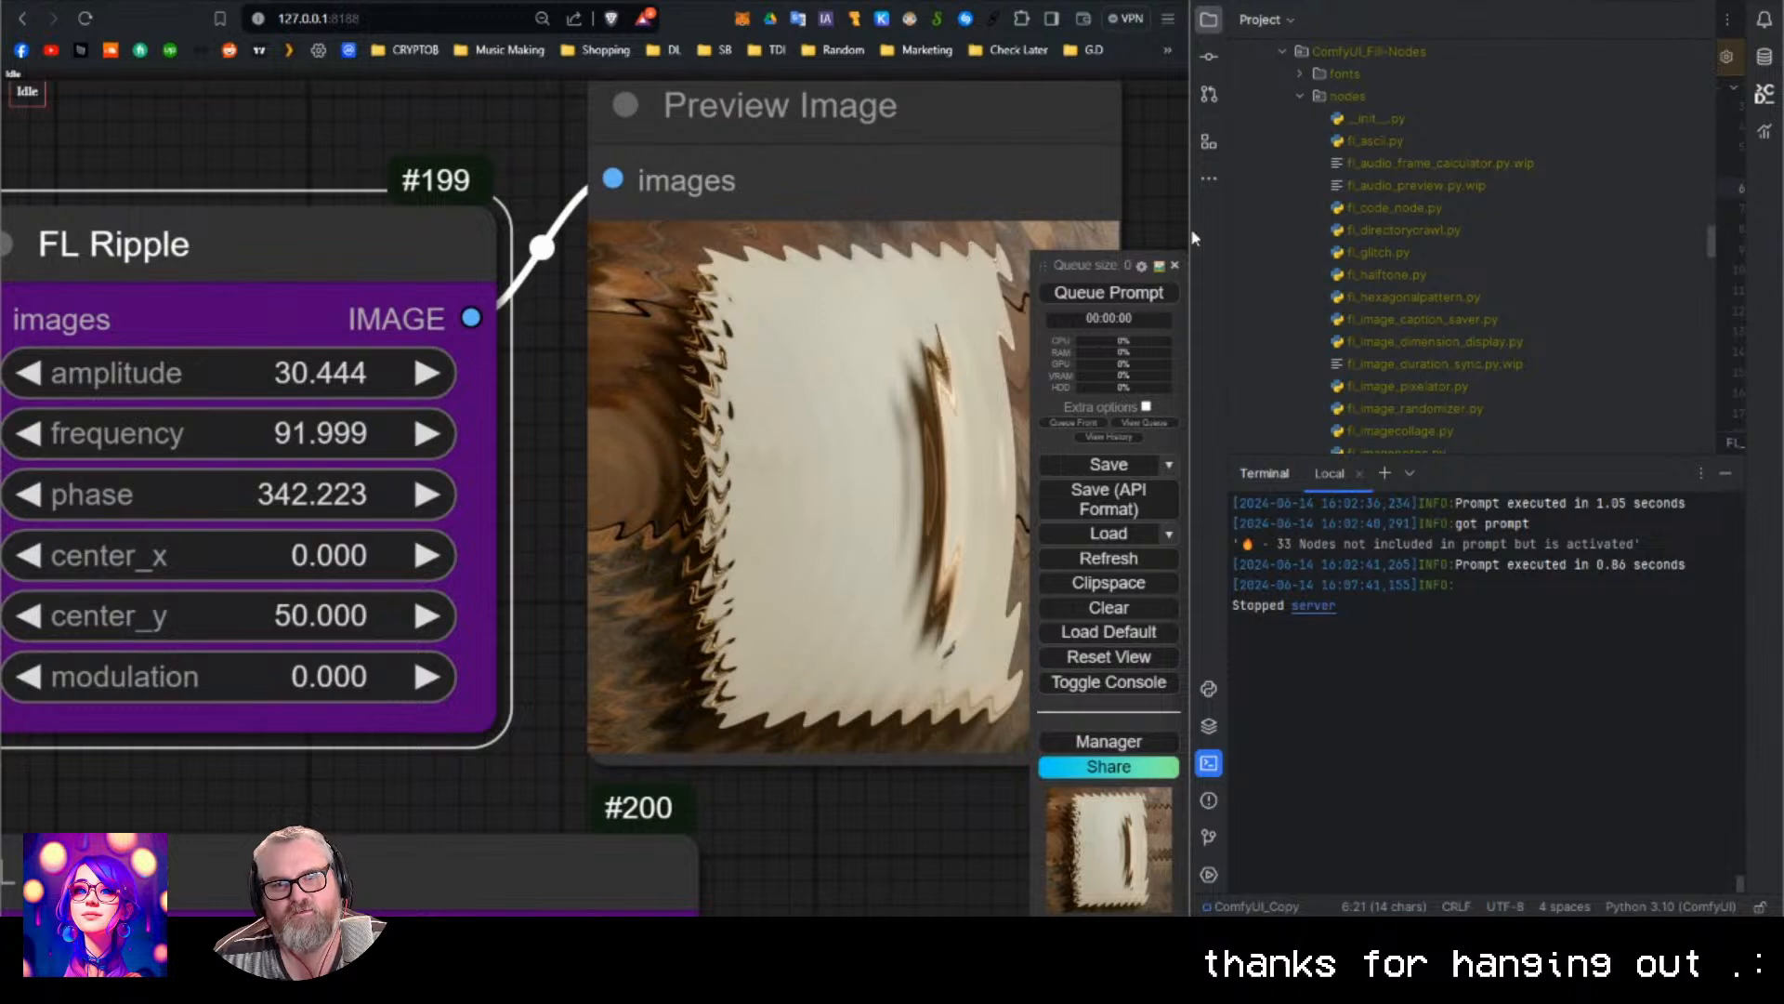
{"action": "left_click_drag", "start_coordinate": [1191, 226], "coordinate": [827, 246]}
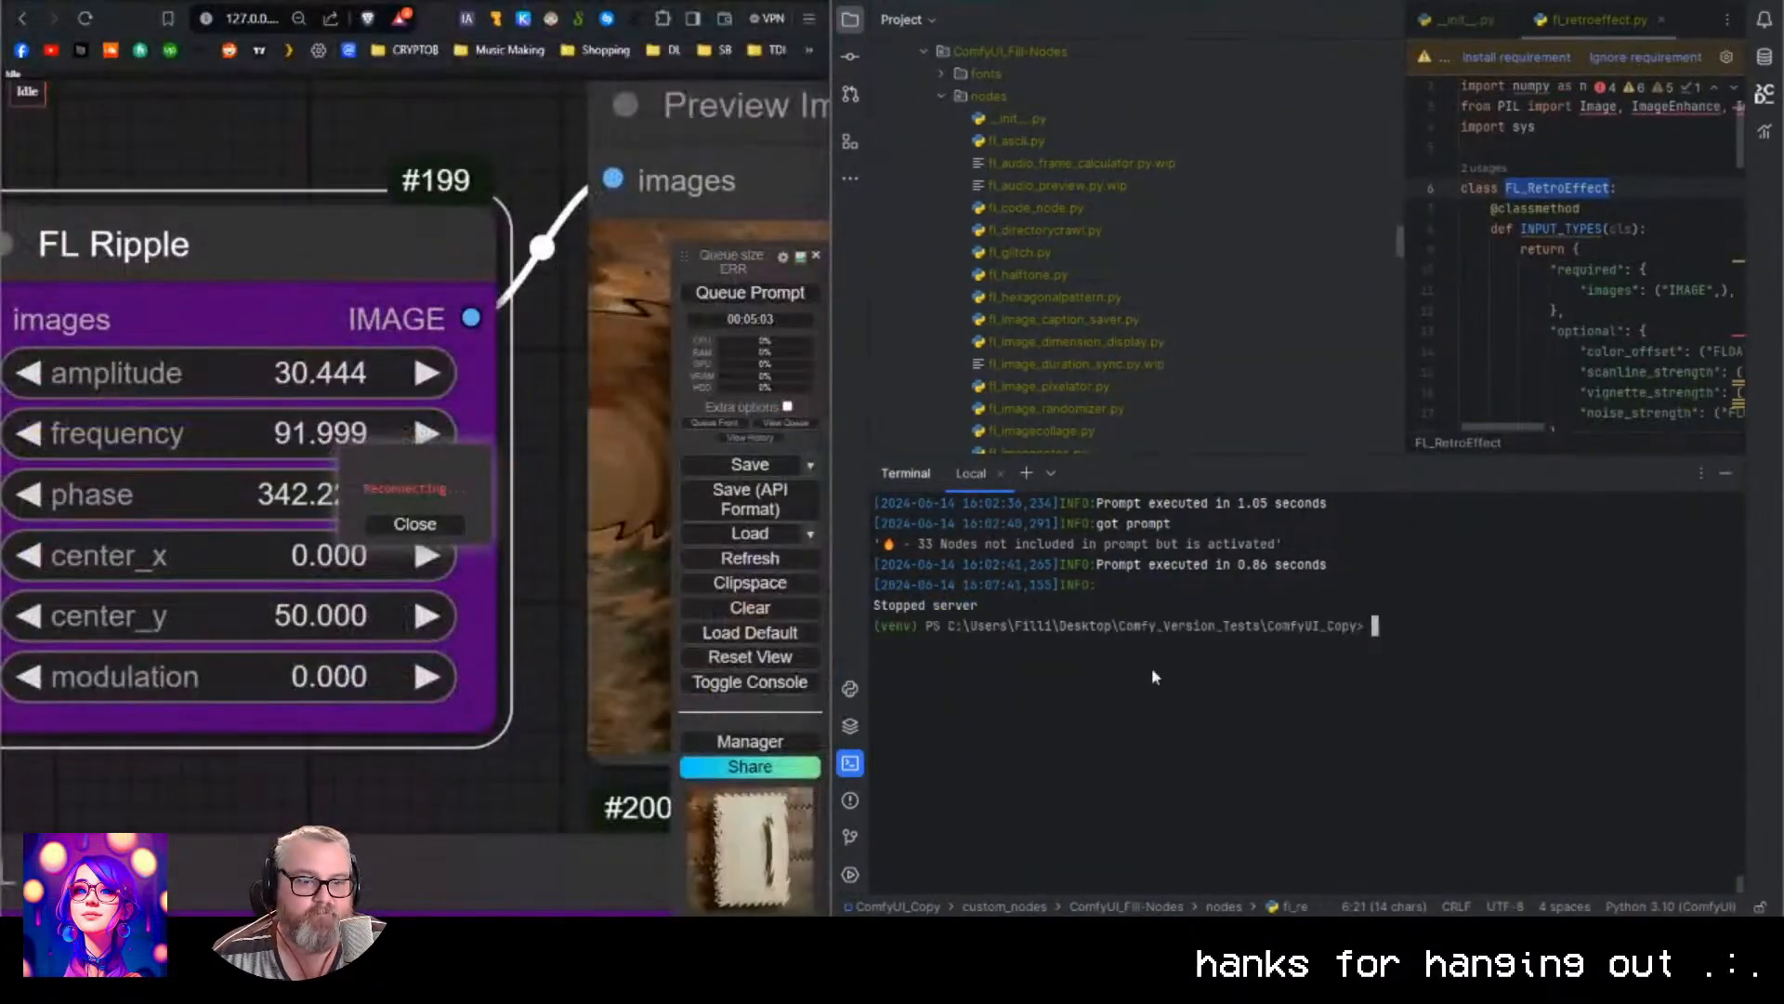
{"action": "key", "text": "Up"}
{"action": "key", "text": "Return"}
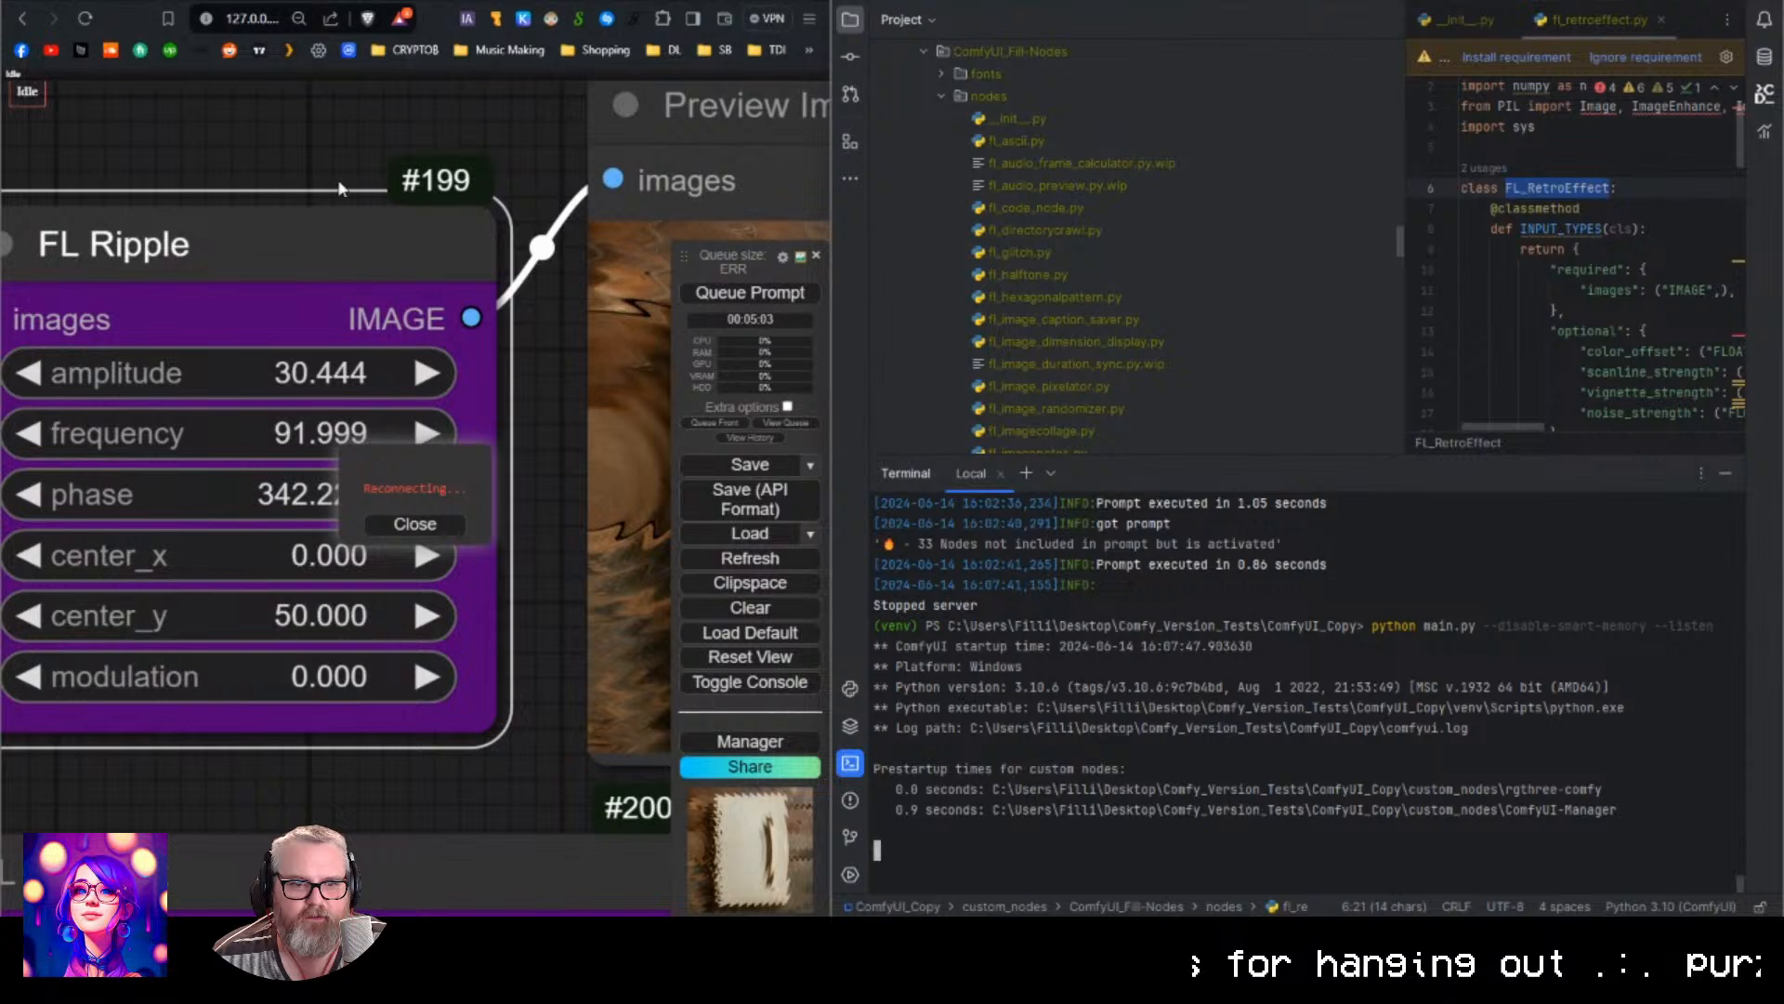
Examine the terminal's startup log while the ComfyUI server and its custom nodes load.
{"action": "left_click", "coordinate": [379, 138]}
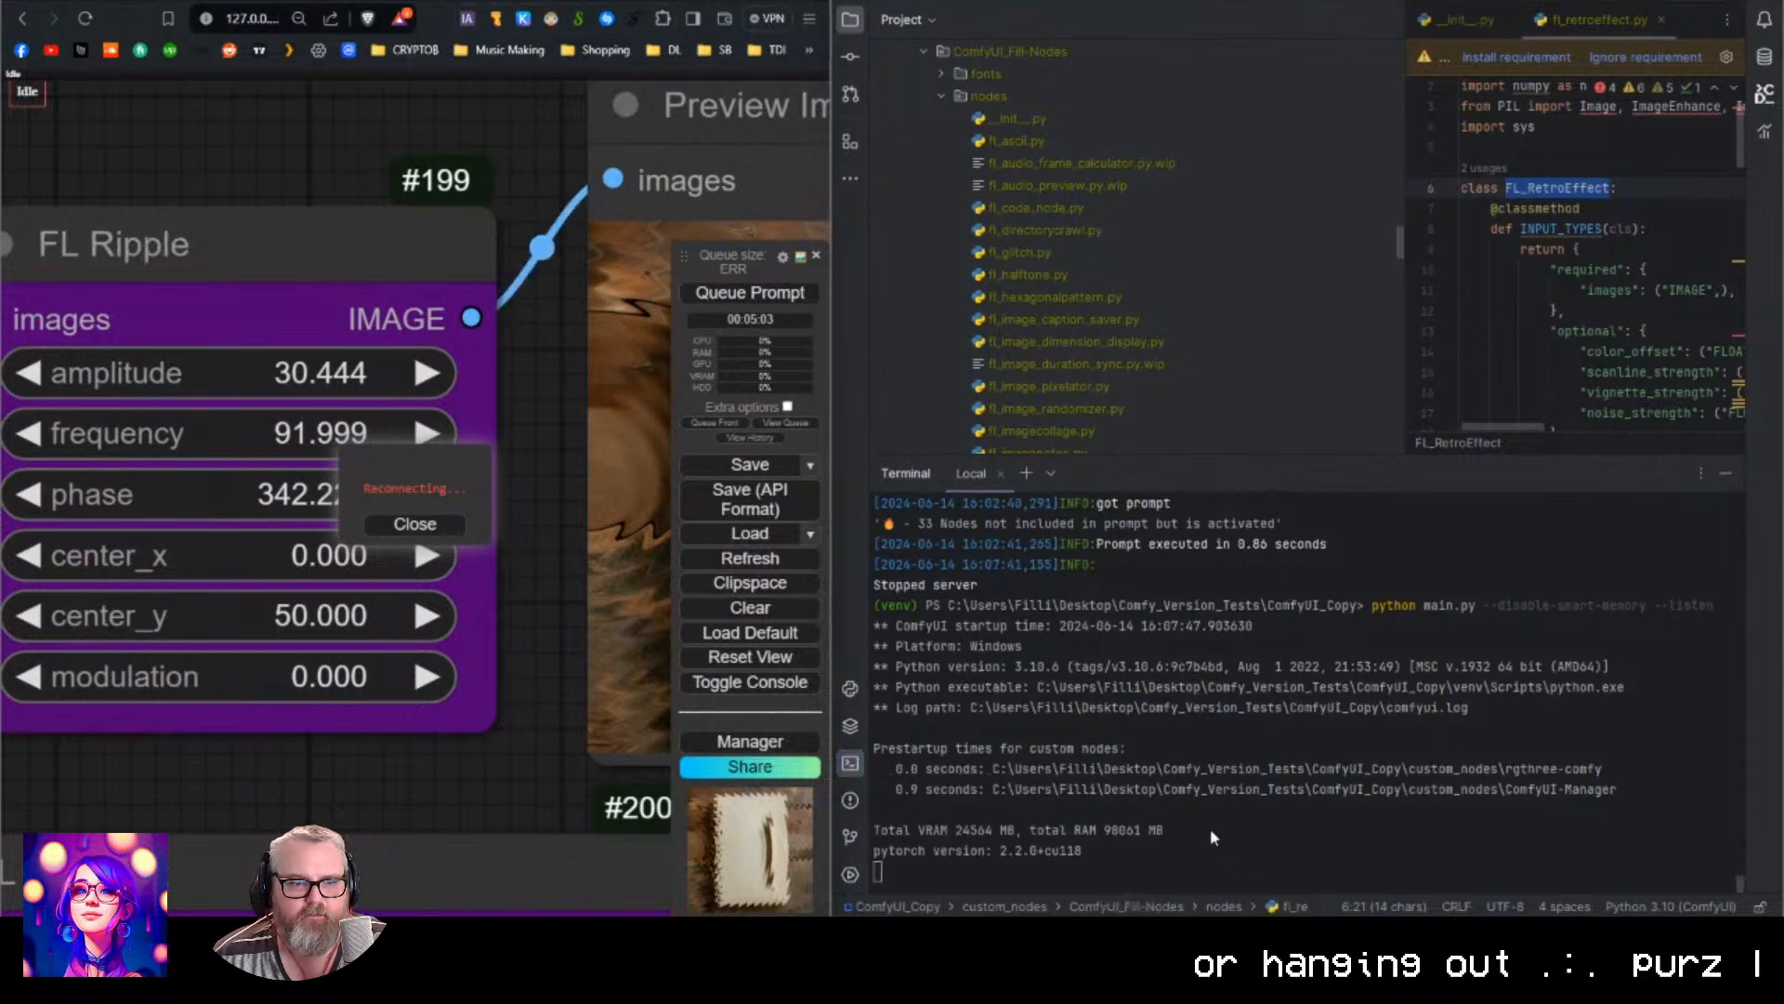
{"action": "mouse_move", "coordinate": [1160, 935]}
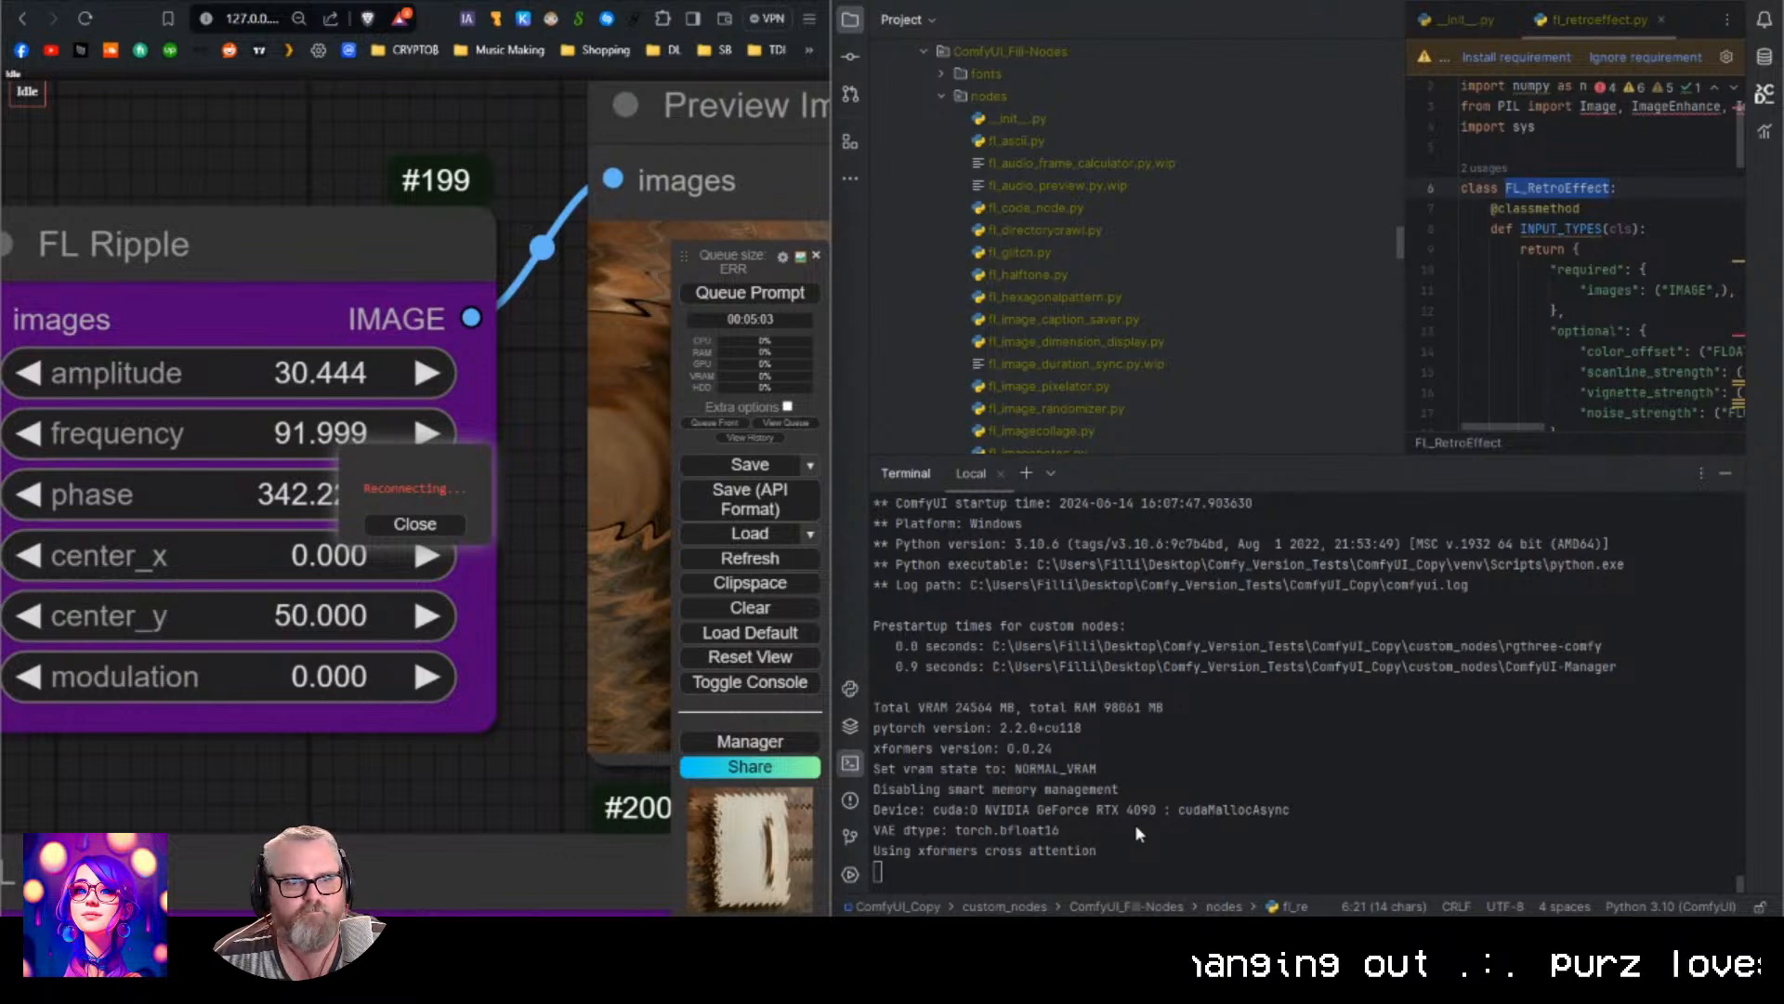
{"action": "scroll", "coordinate": [1133, 804], "scroll_direction": "up", "scroll_amount": 4}
{"action": "scroll", "coordinate": [1134, 805], "scroll_direction": "down", "scroll_amount": 4}
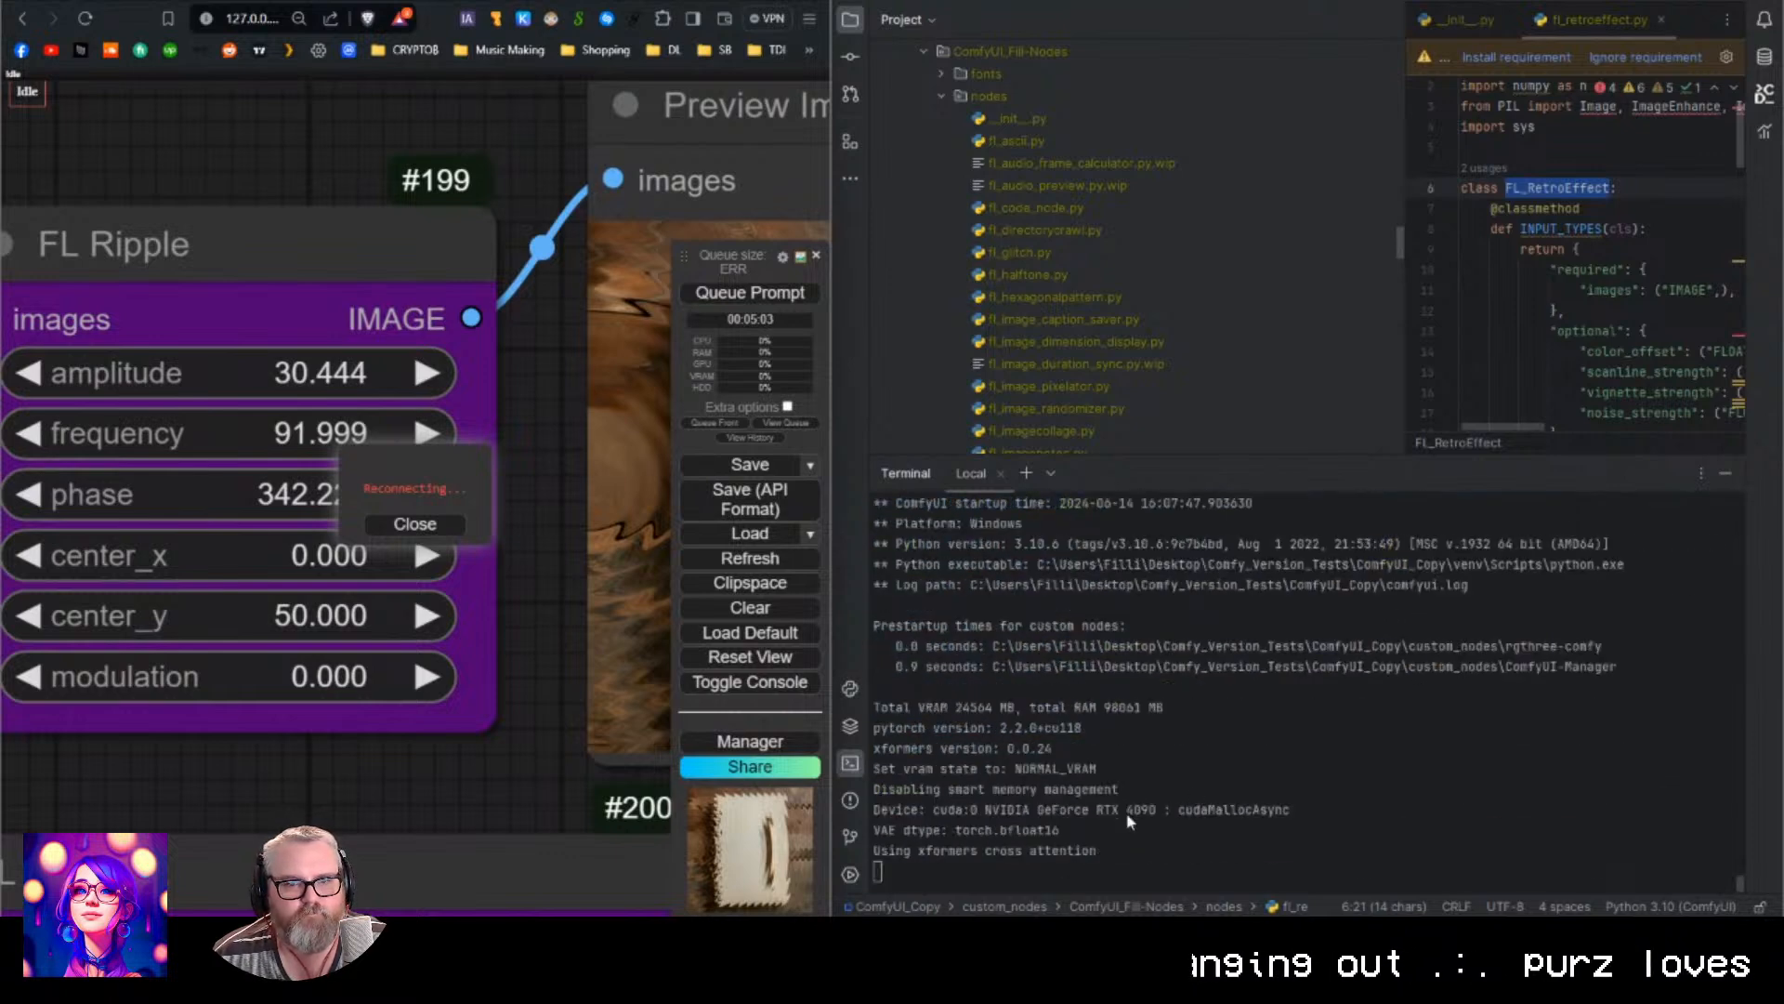
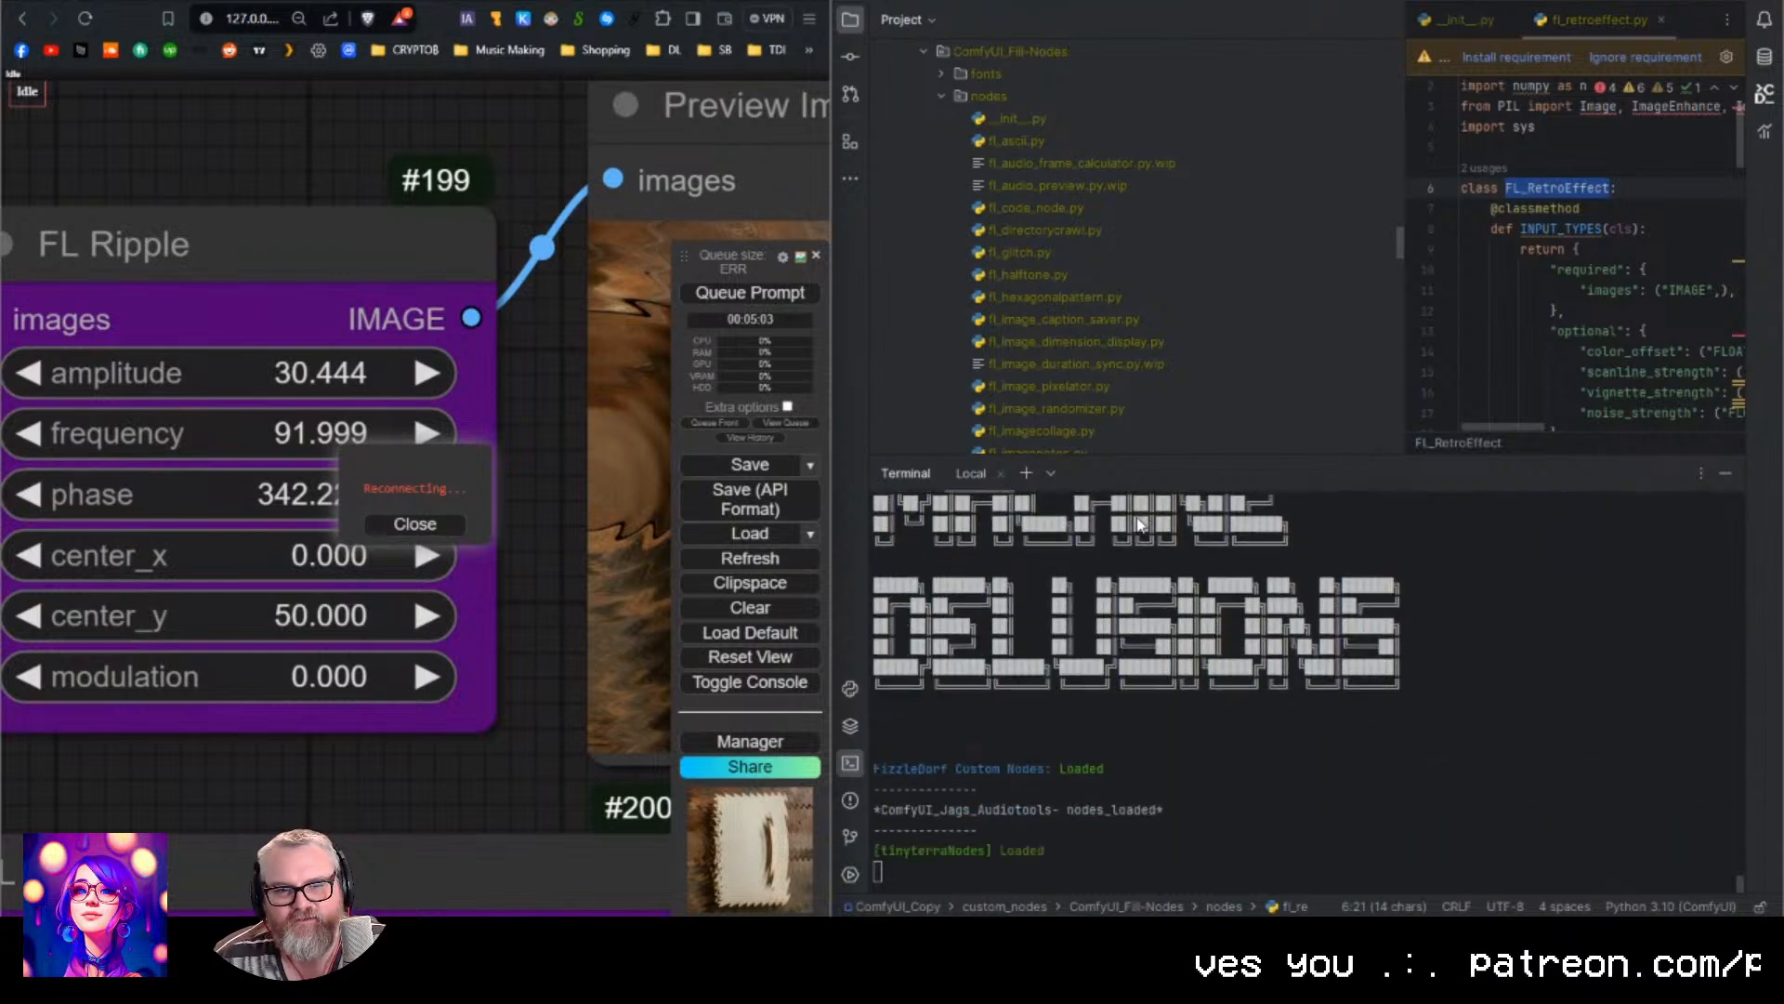
{"action": "scroll", "coordinate": [1175, 555], "scroll_direction": "up", "scroll_amount": 6}
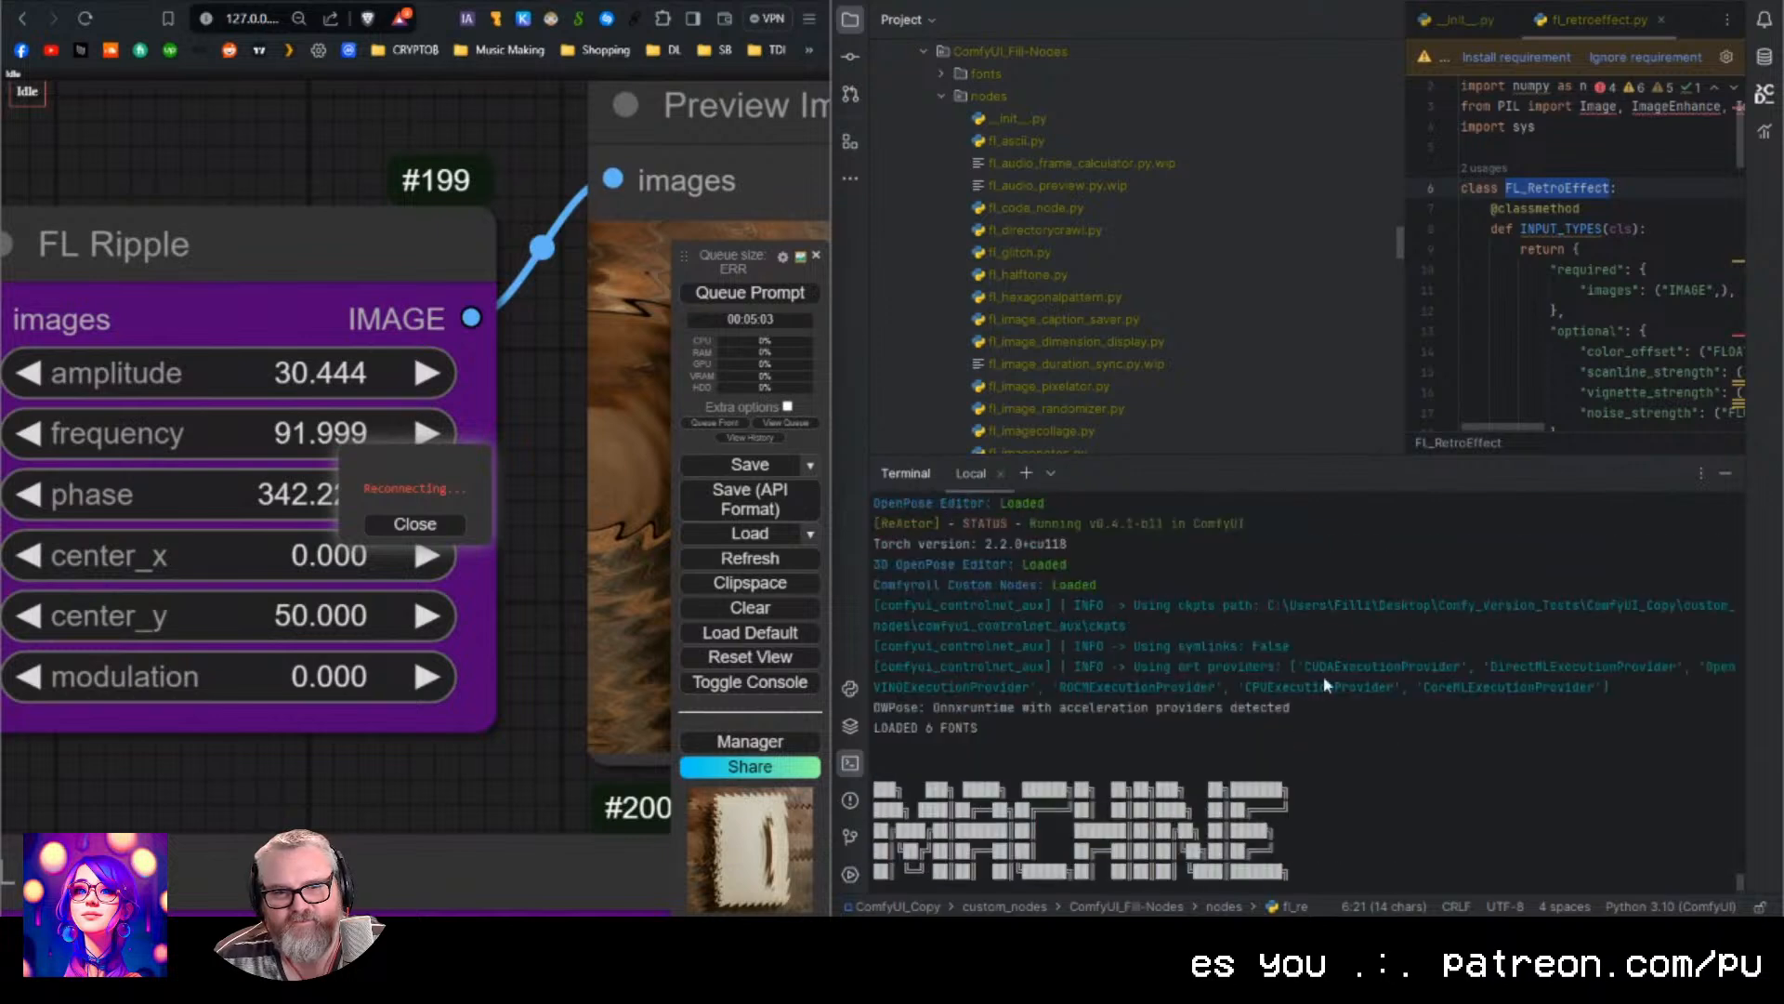
{"action": "scroll", "coordinate": [1326, 685], "scroll_direction": "down", "scroll_amount": 4}
{"action": "left_click_drag", "start_coordinate": [967, 585], "coordinate": [1438, 776]}
{"action": "left_click", "coordinate": [1334, 788]}
{"action": "scroll", "coordinate": [1324, 782], "scroll_direction": "down", "scroll_amount": 3}
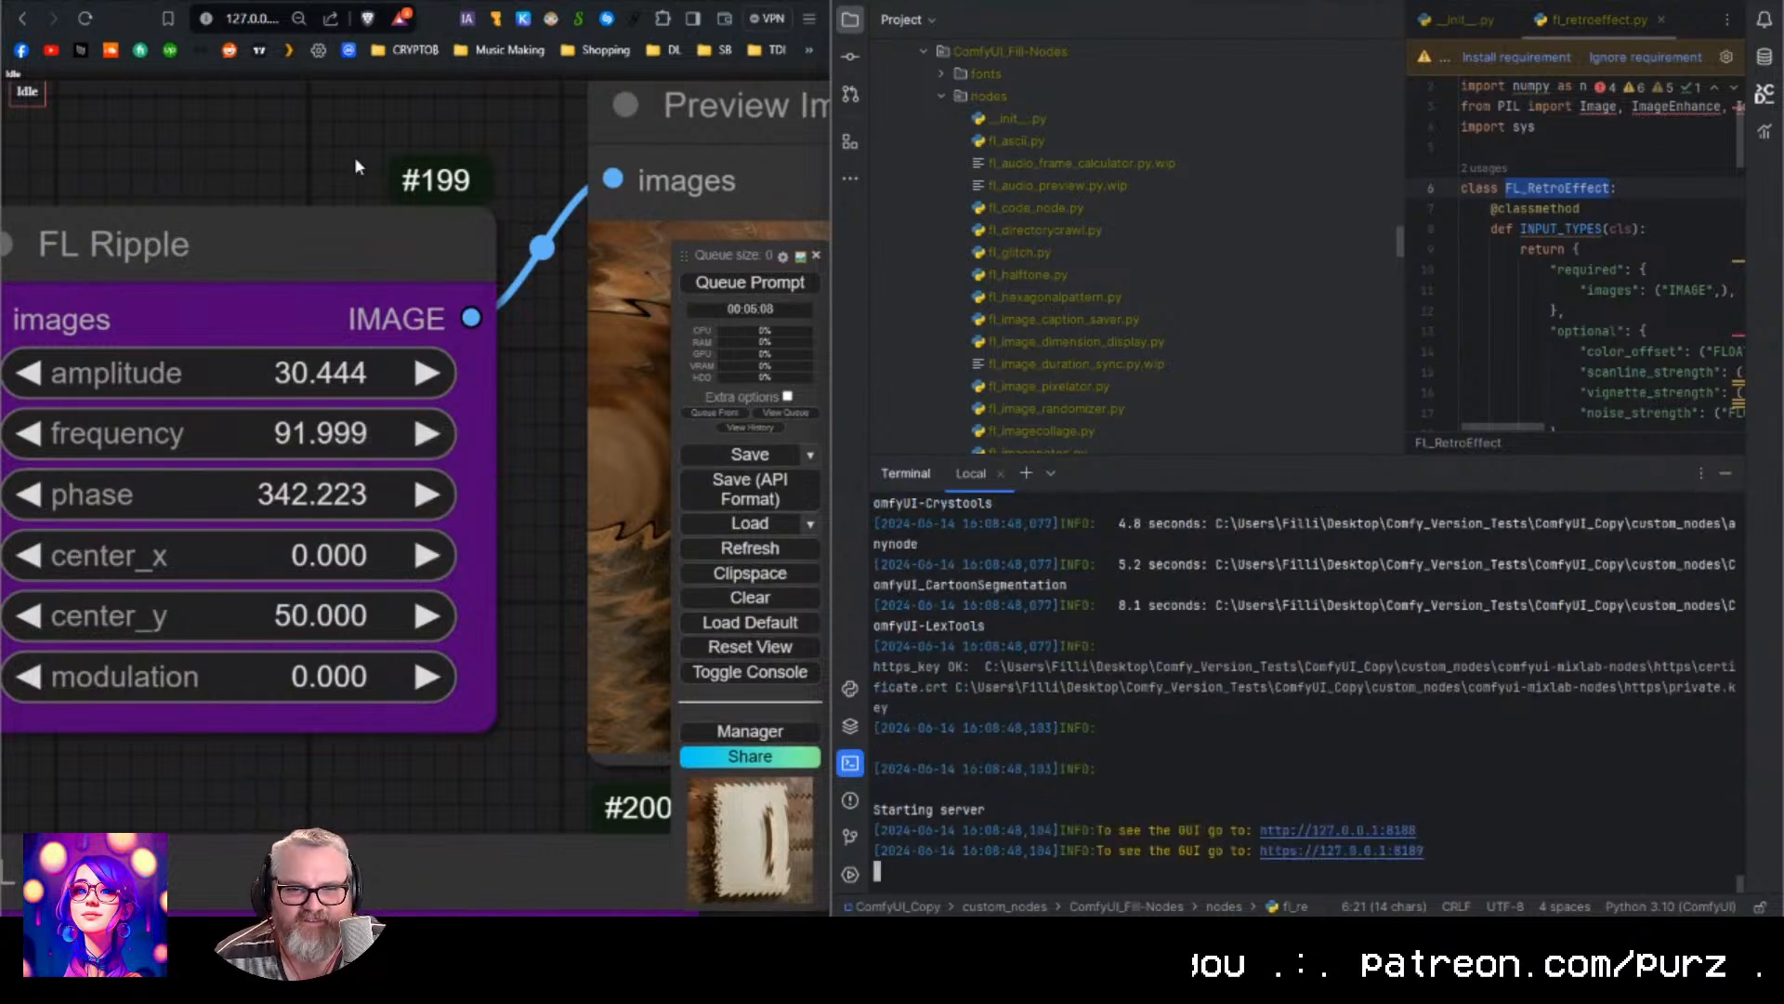
Reload the ComfyUI page to pick up the new node and widen the browser window.
{"action": "scroll", "coordinate": [354, 157], "scroll_direction": "down", "scroll_amount": 10}
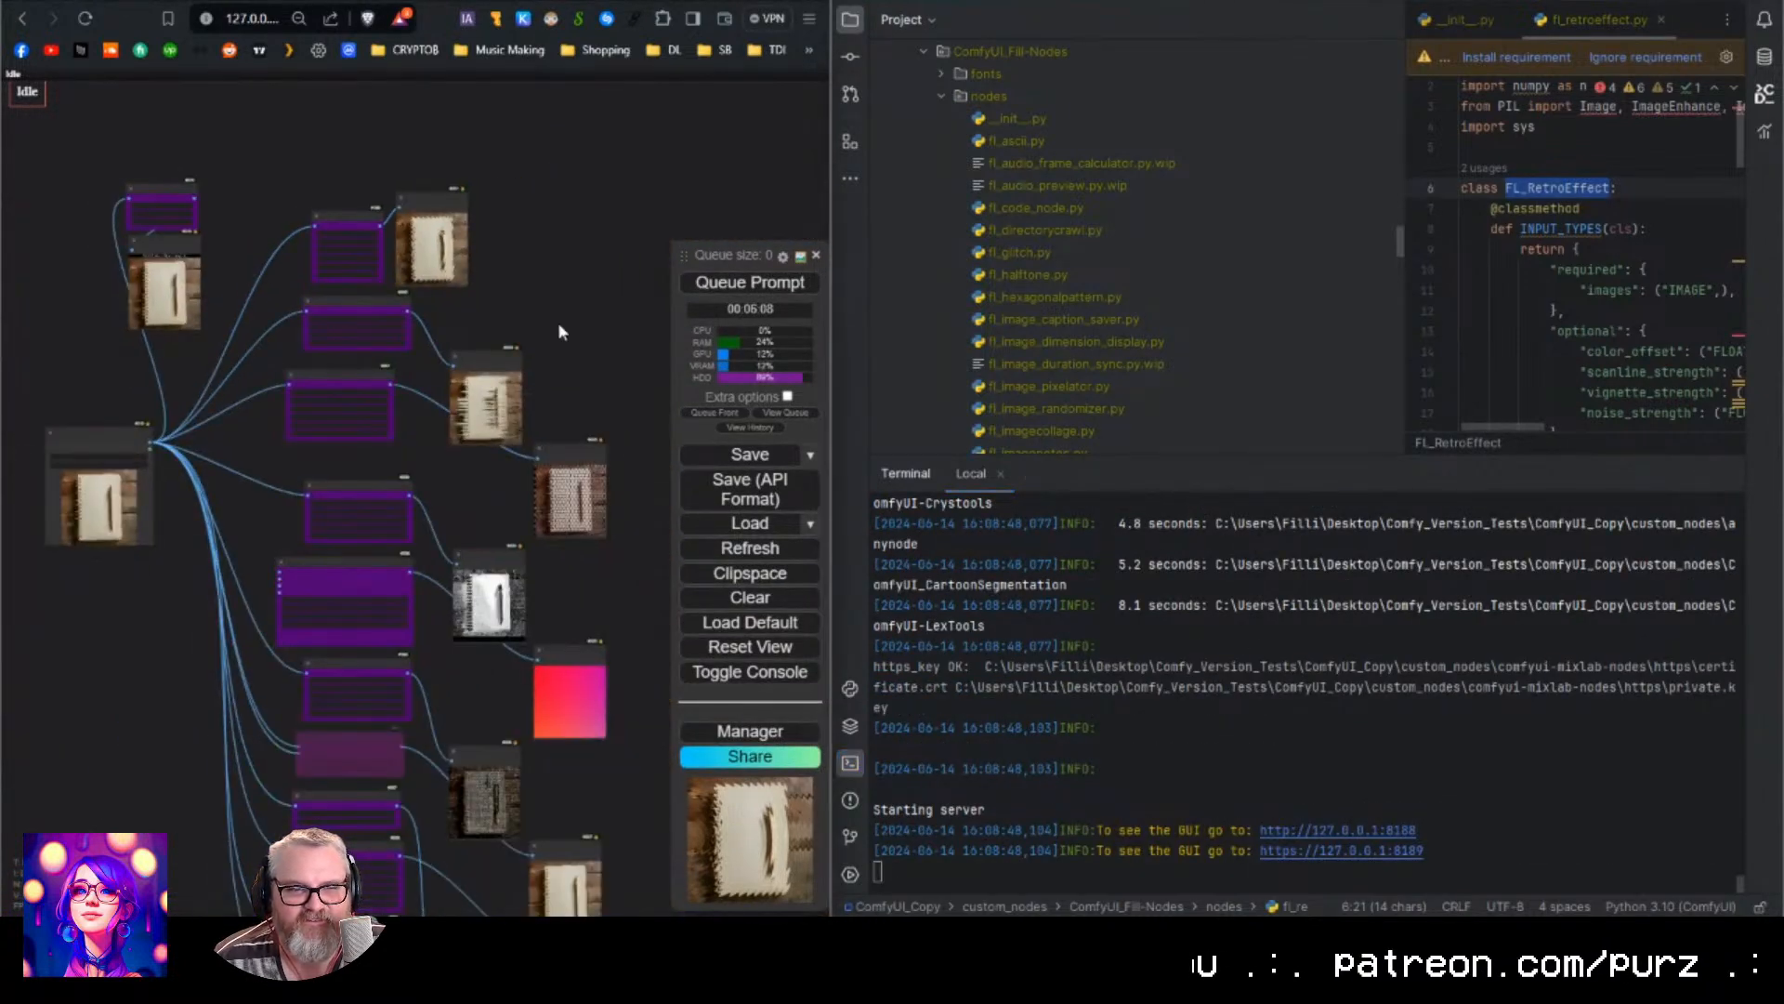
{"action": "key", "text": "F5"}
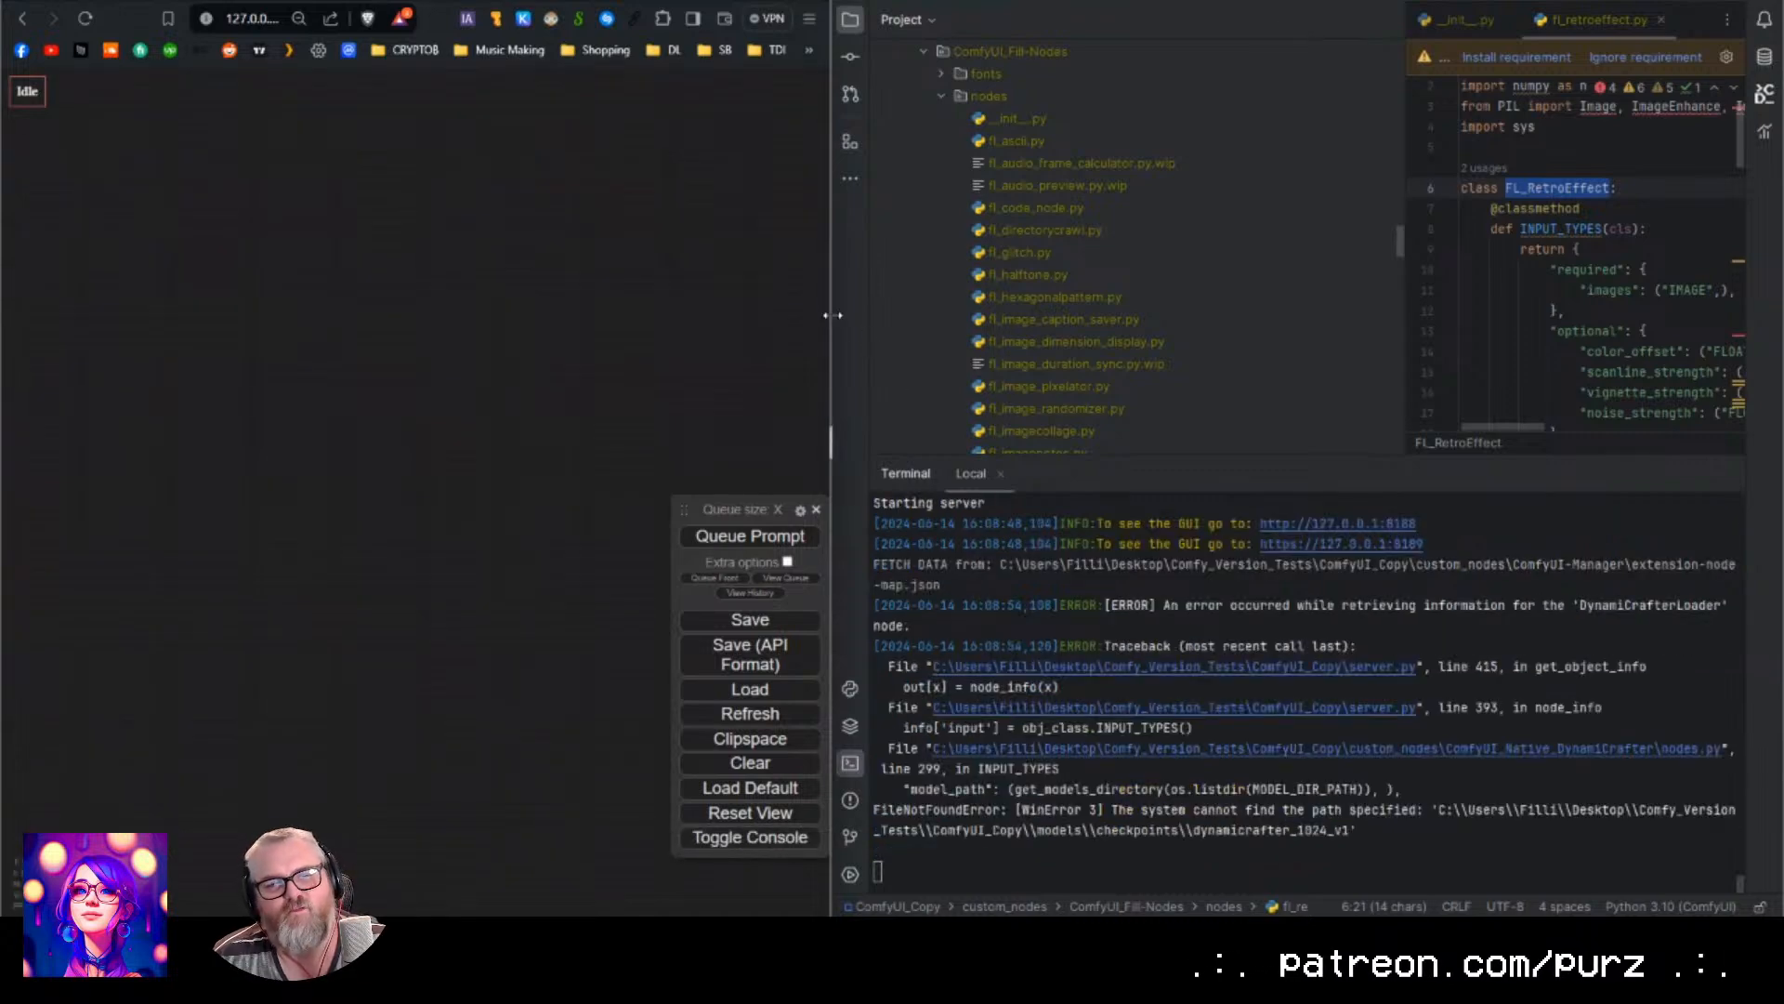
{"action": "left_click_drag", "start_coordinate": [830, 316], "coordinate": [942, 319]}
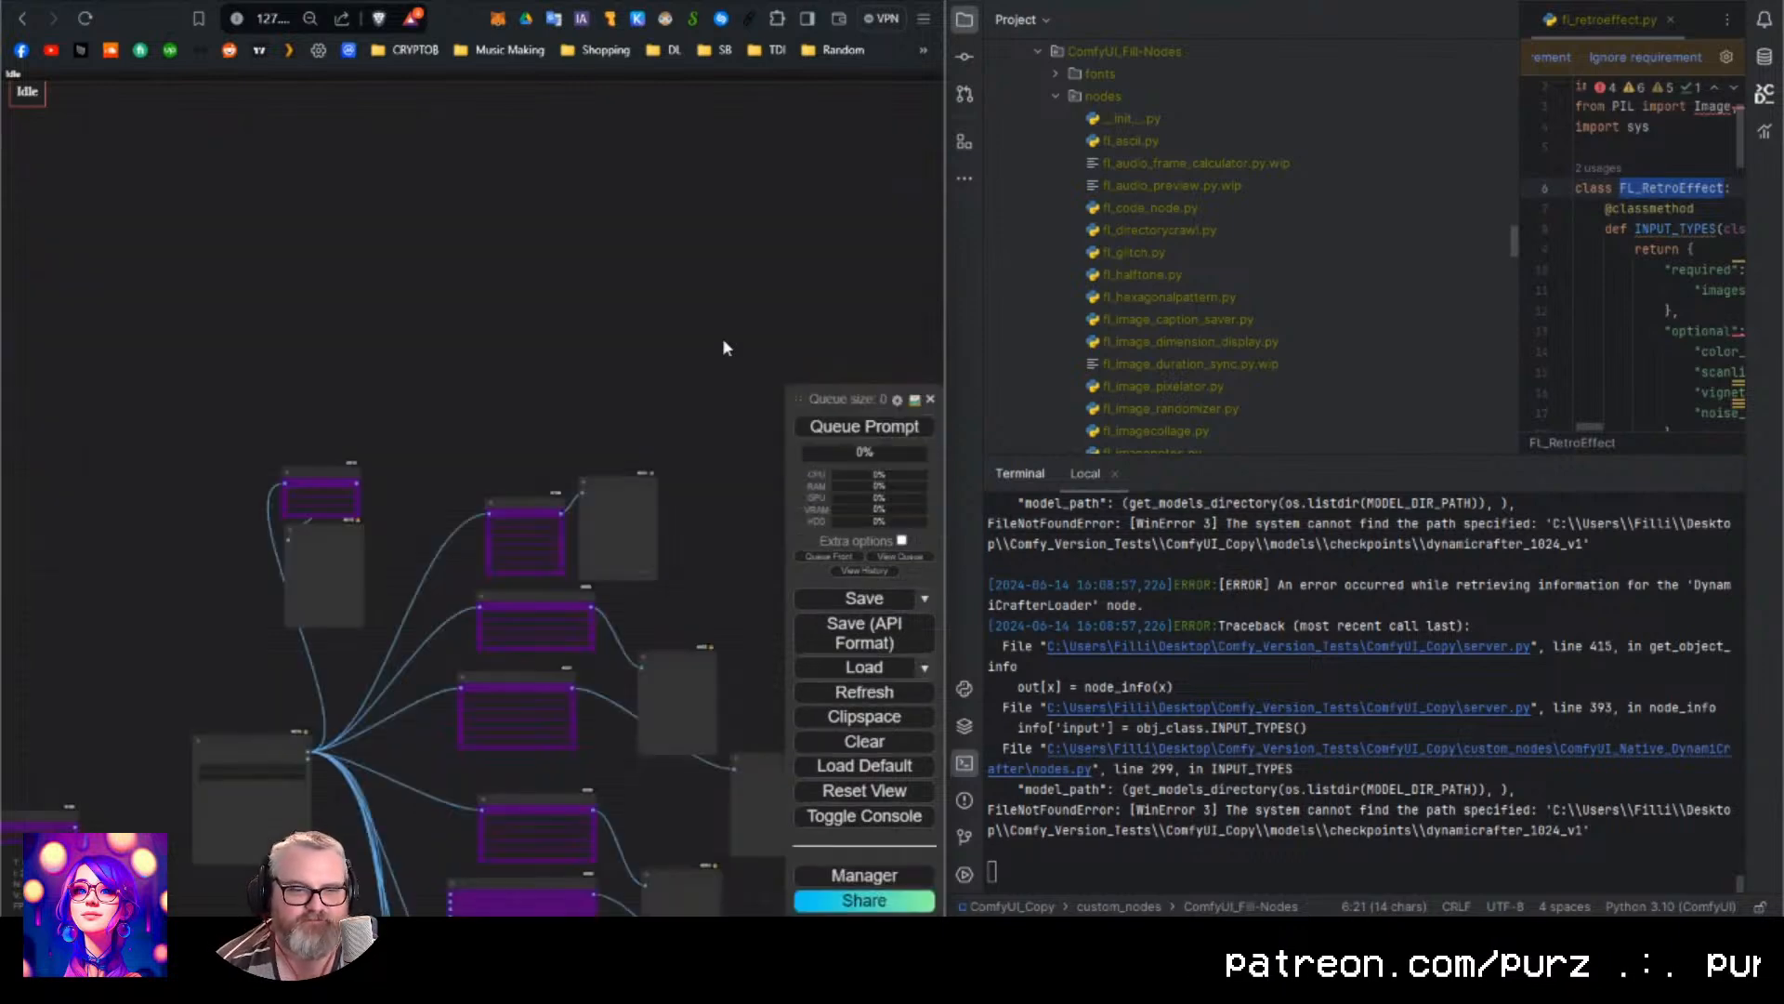
Search for "fl retro" and add the FL Retro Effect node in the empty space above the existing workflow.
{"action": "scroll", "coordinate": [526, 327], "scroll_direction": "down", "scroll_amount": 5}
{"action": "left_click_drag", "start_coordinate": [665, 368], "coordinate": [623, 478]}
{"action": "scroll", "coordinate": [446, 448], "scroll_direction": "up", "scroll_amount": 10}
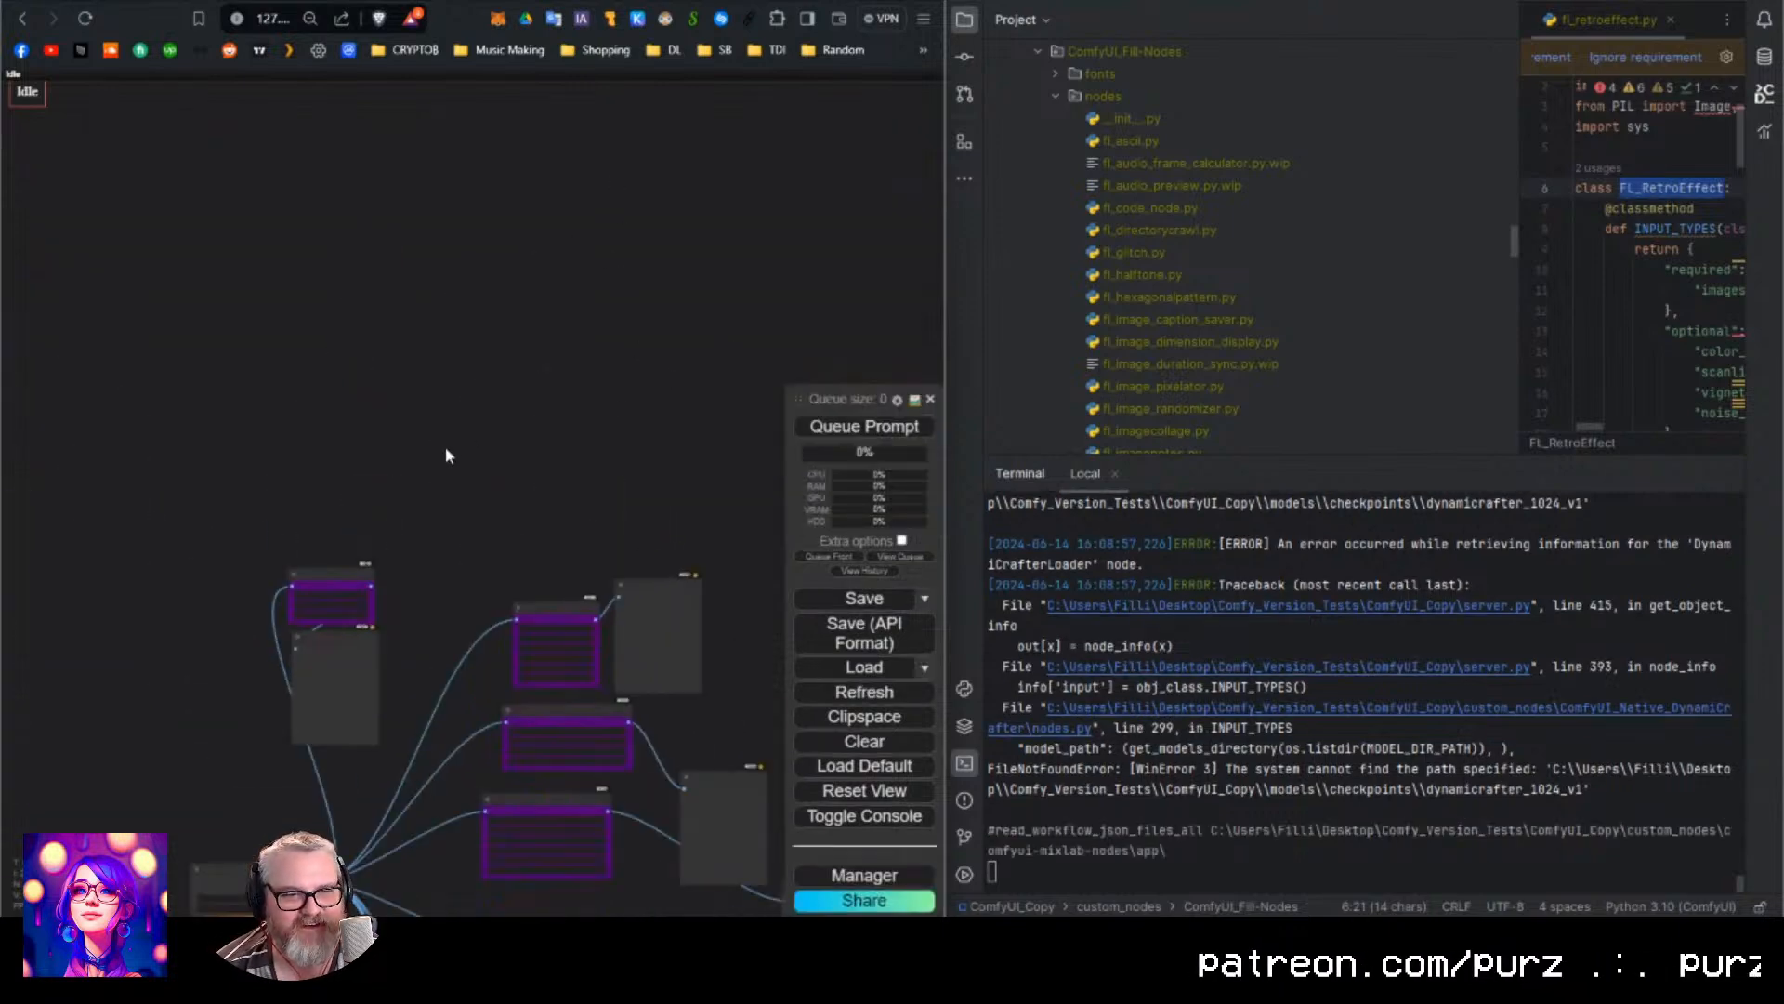
{"action": "double_click", "coordinate": [471, 451]}
{"action": "type", "text": "fl retro"}
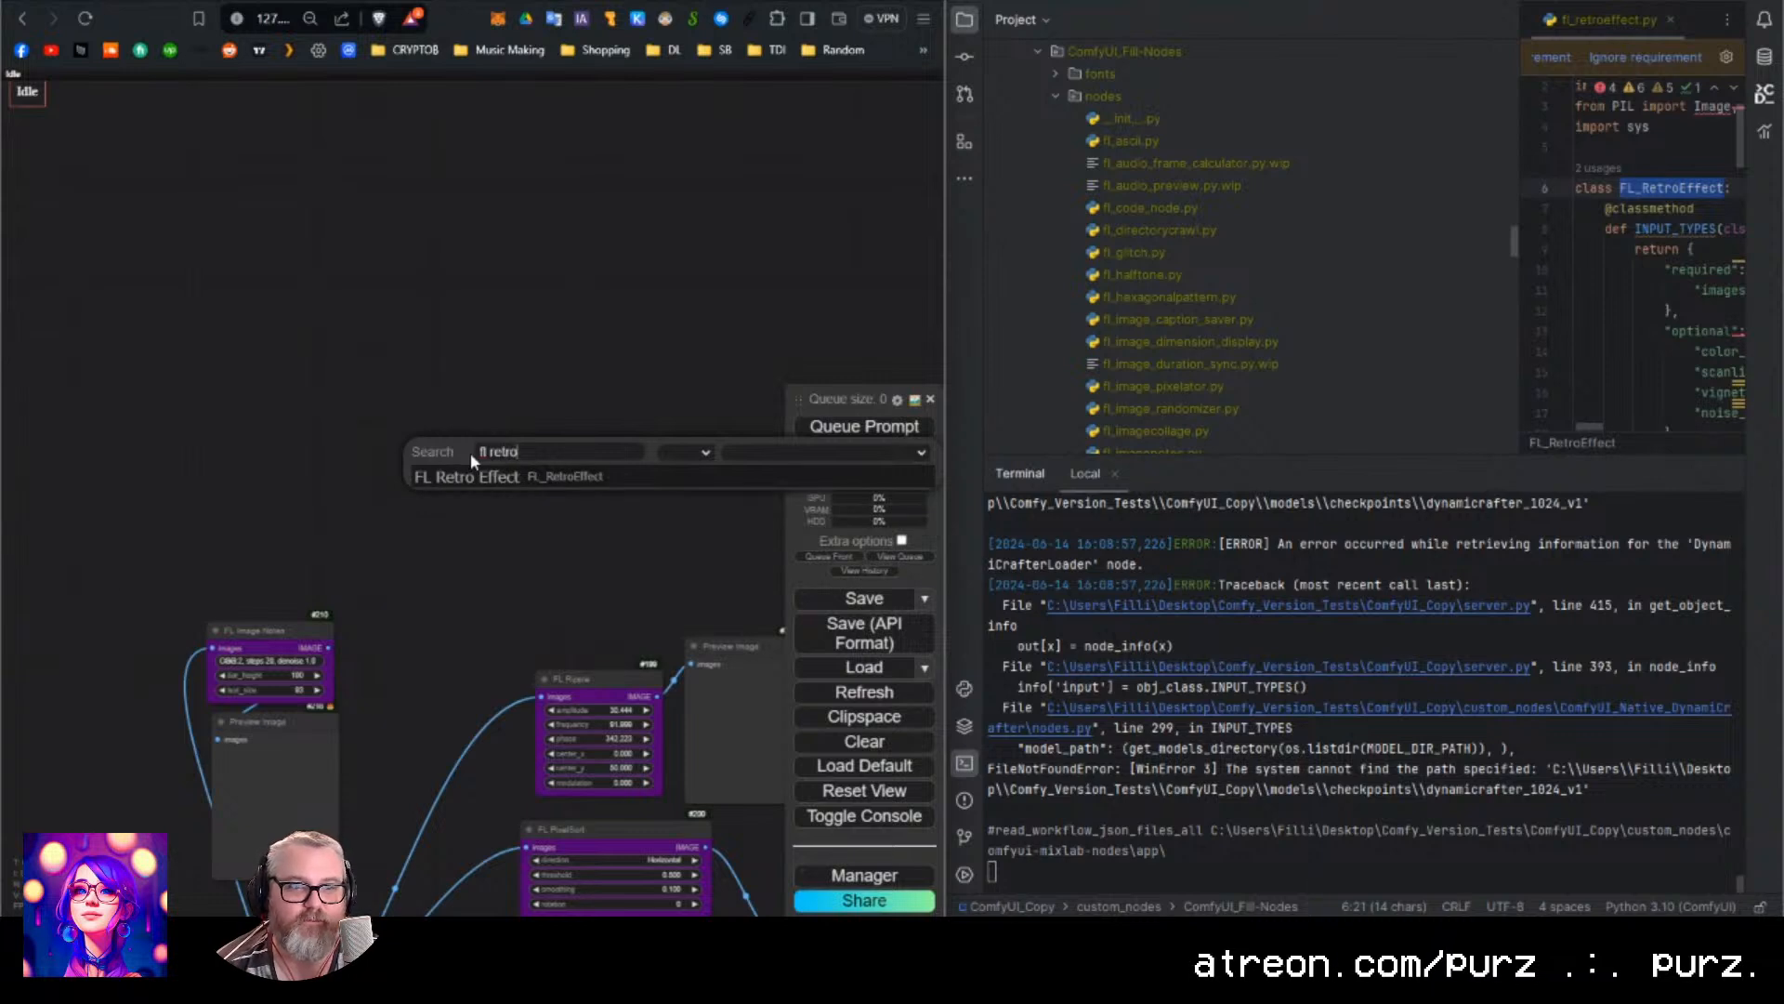
{"action": "key", "text": "Return"}
{"action": "scroll", "coordinate": [619, 414], "scroll_direction": "up", "scroll_amount": 5}
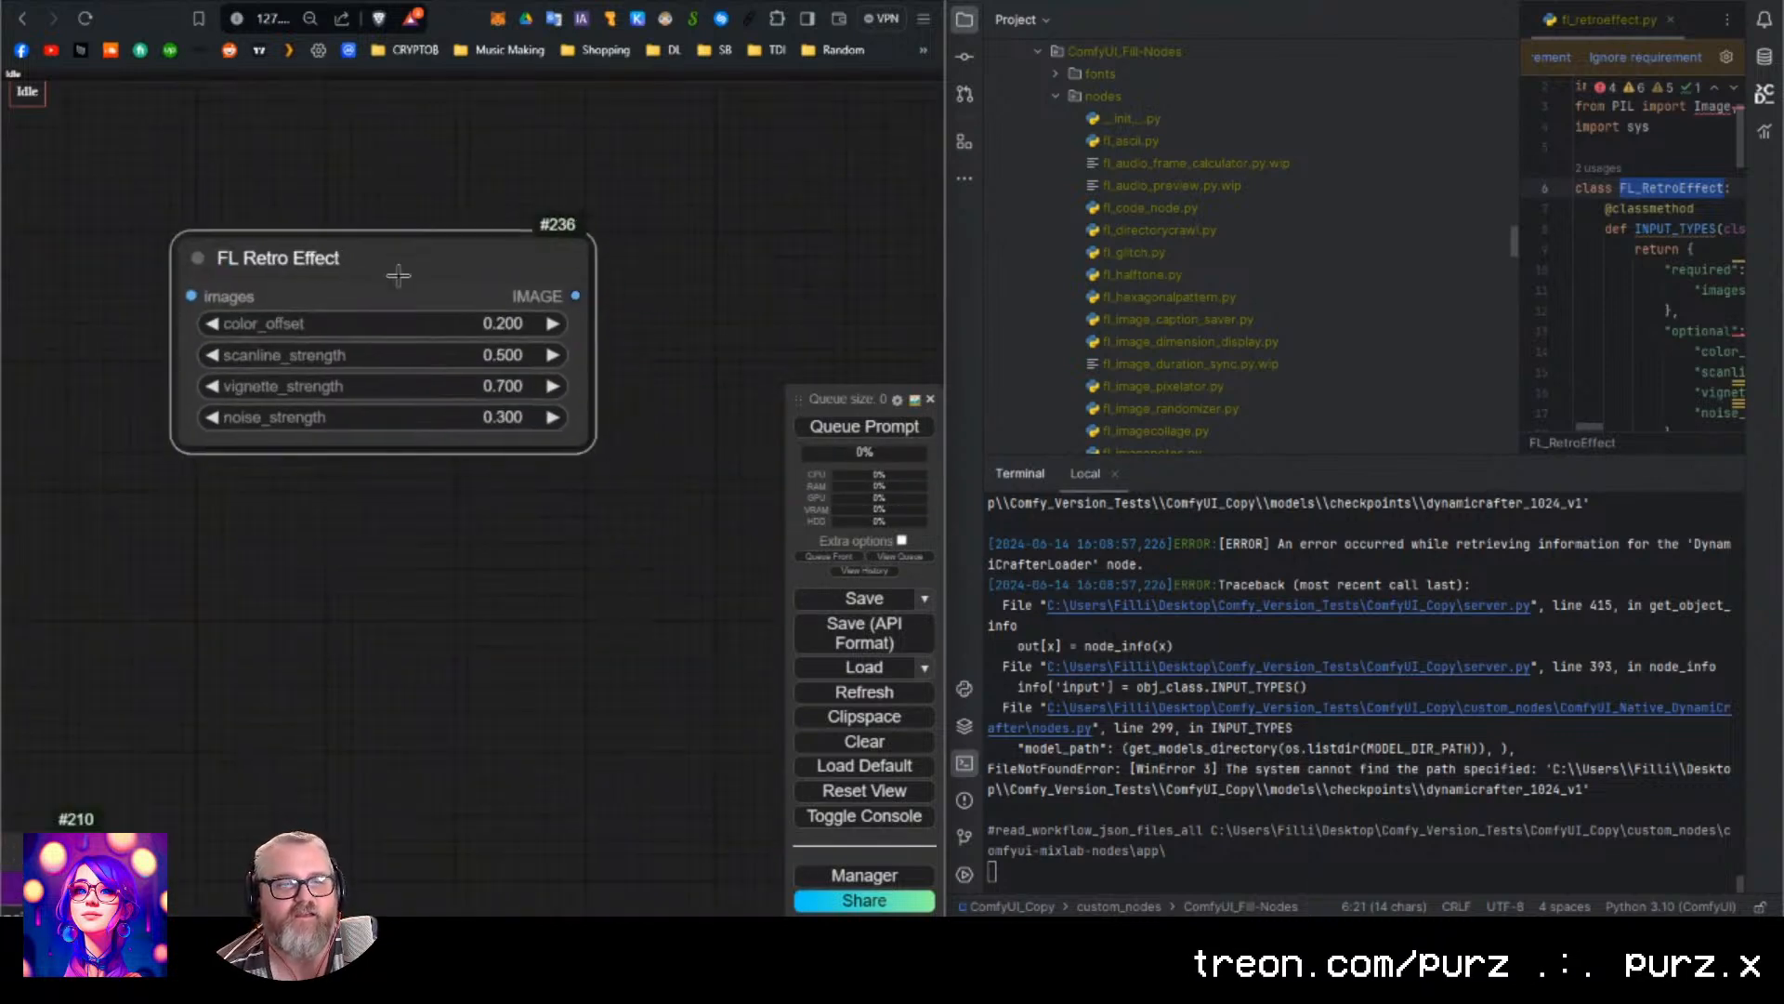
Select all the older workflow nodes below FL Retro Effect and bypass them.
{"action": "scroll", "coordinate": [653, 526], "scroll_direction": "down", "scroll_amount": 3}
{"action": "scroll", "coordinate": [602, 617], "scroll_direction": "down", "scroll_amount": 5}
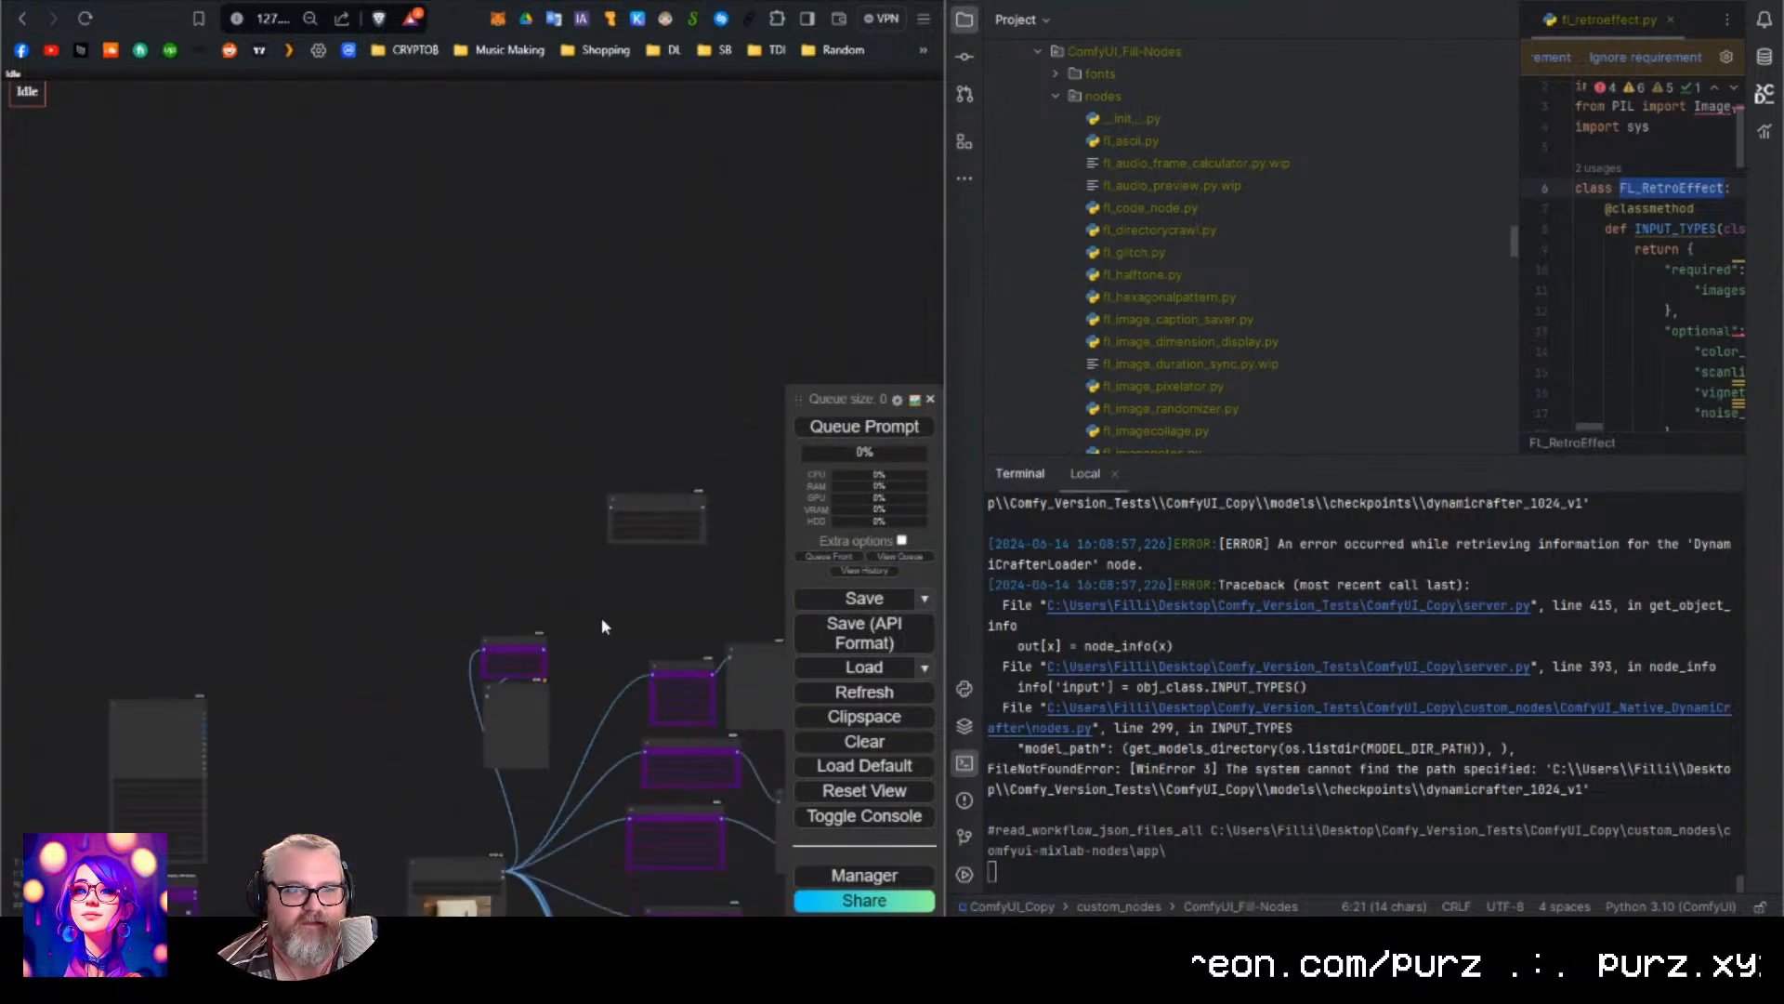
{"action": "left_click_drag", "start_coordinate": [632, 551], "coordinate": [585, 311]}
{"action": "scroll", "coordinate": [653, 509], "scroll_direction": "down", "scroll_amount": 4}
{"action": "left_click_drag", "start_coordinate": [652, 509], "coordinate": [499, 357]}
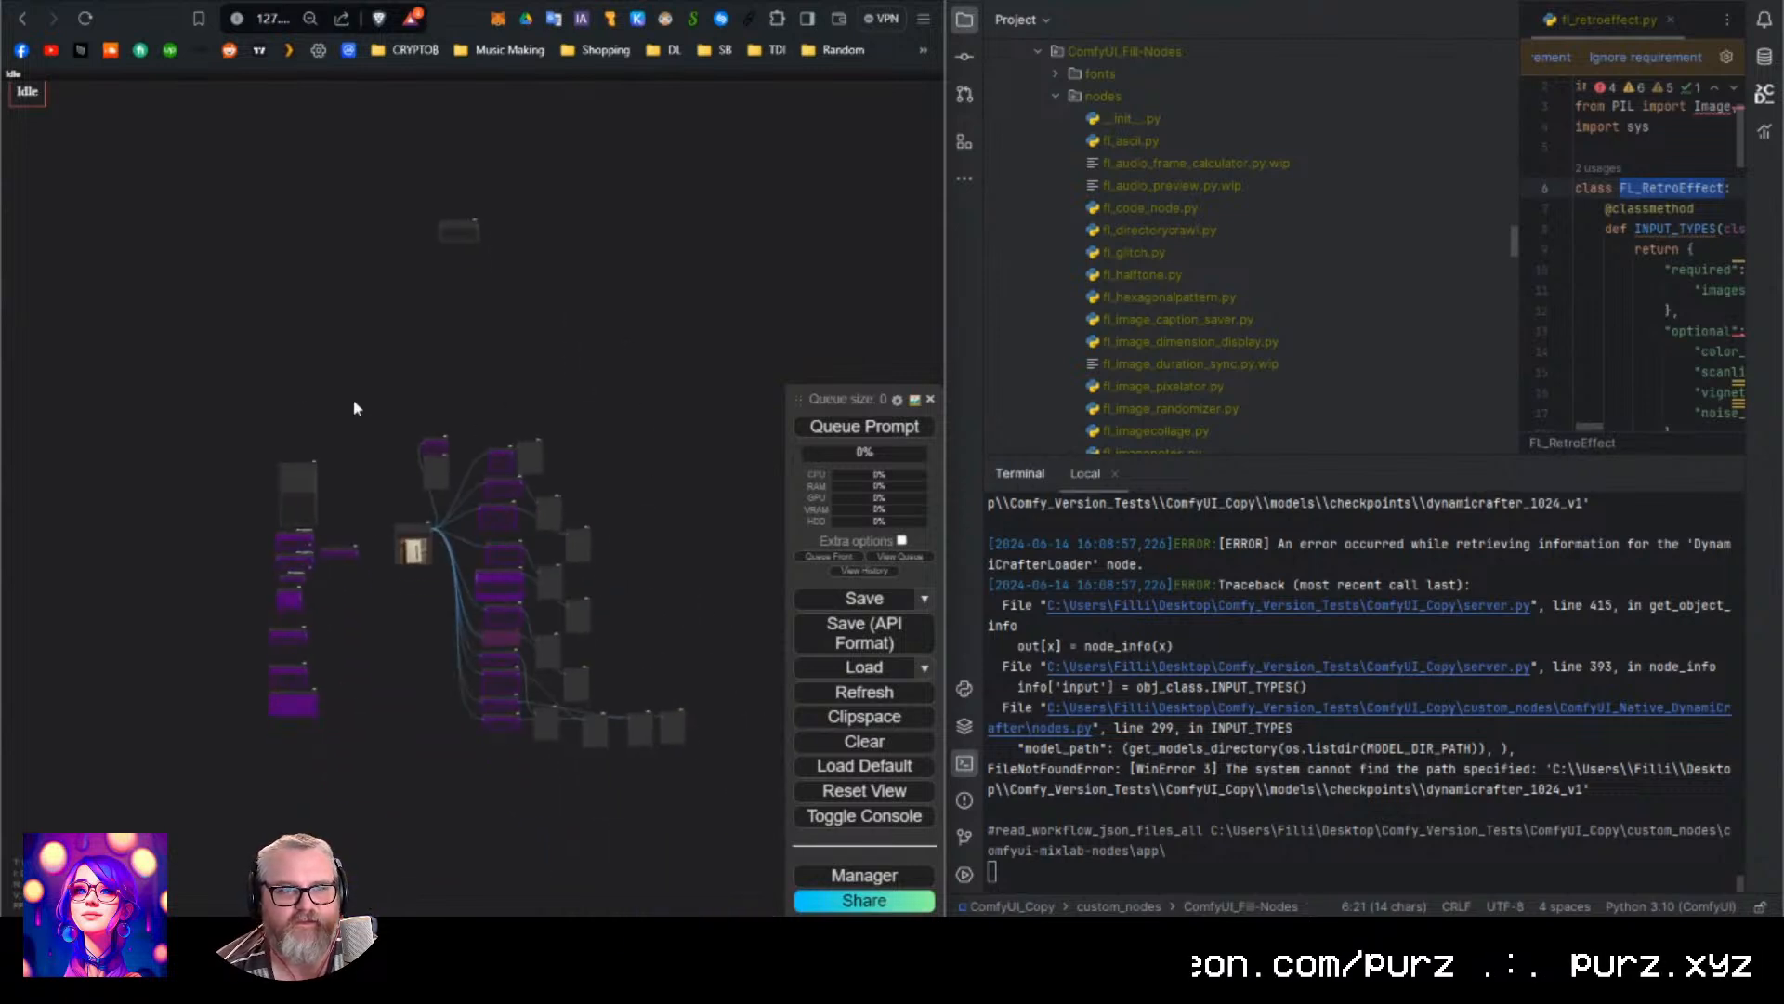
{"action": "left_click_drag", "start_coordinate": [185, 426], "coordinate": [719, 832]}
{"action": "key", "text": "ctrl+b"}
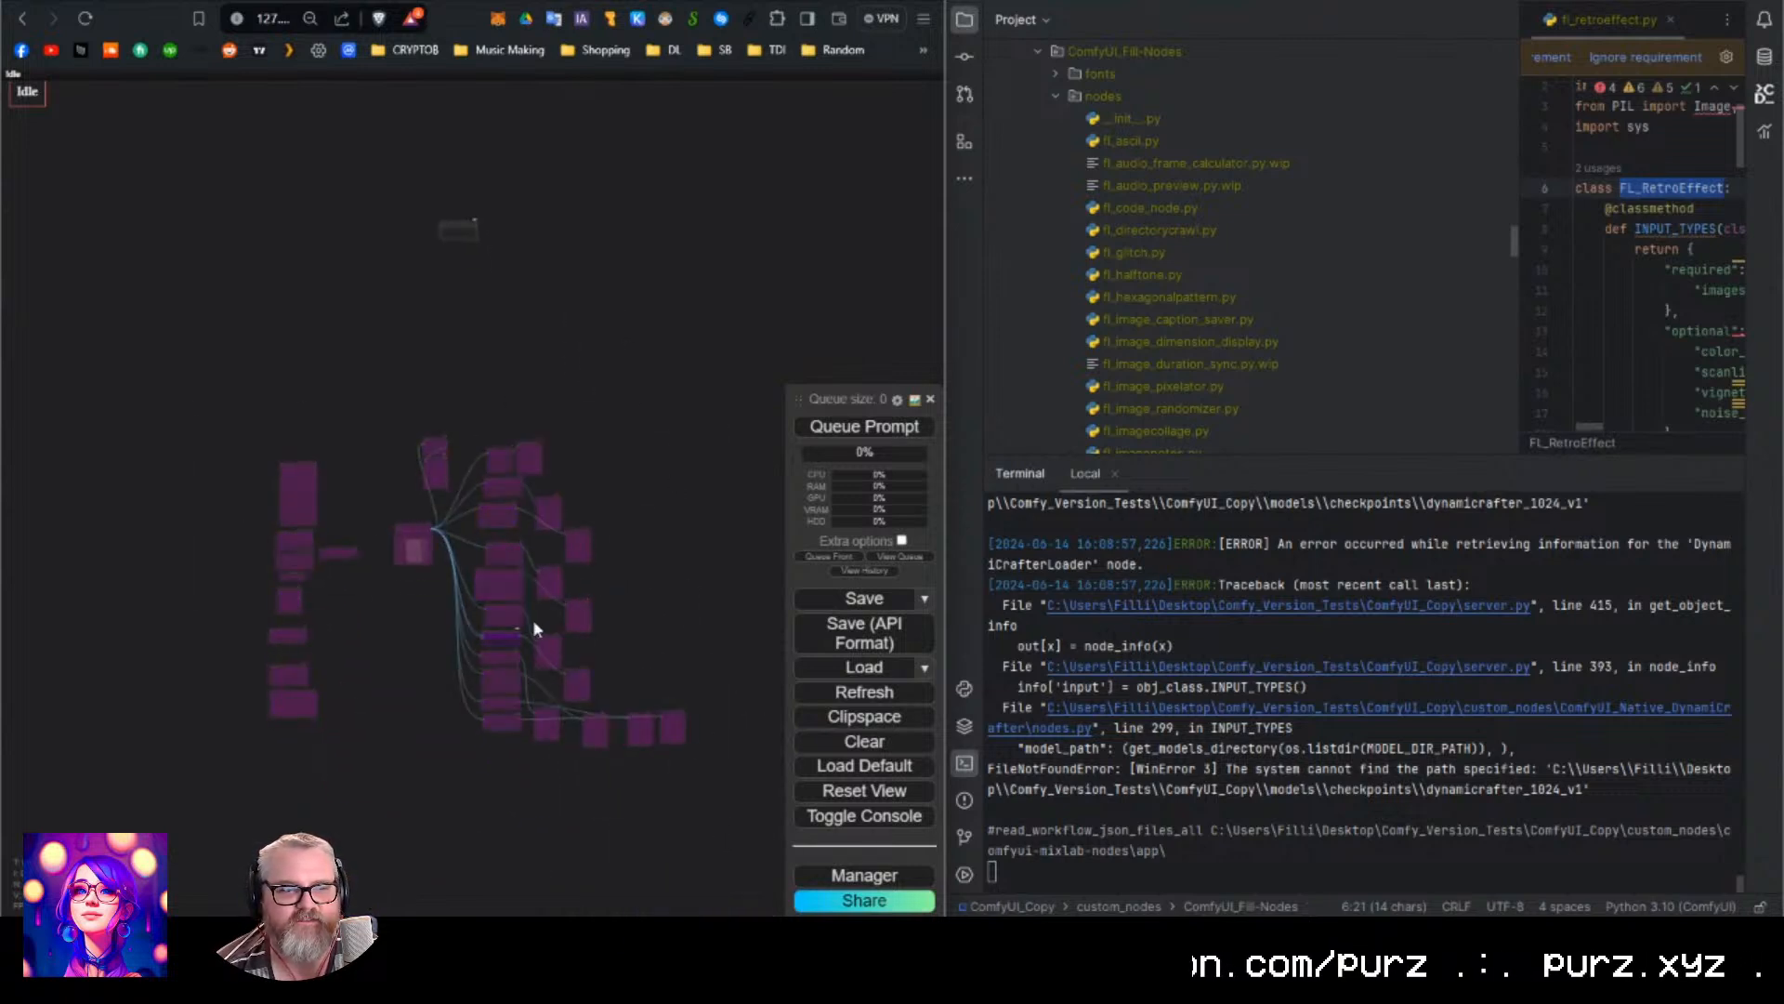
Add a Load Image node connected to the images input of FL Retro Effect and move it clear of that node.
{"action": "scroll", "coordinate": [472, 348], "scroll_direction": "up", "scroll_amount": 4}
{"action": "left_click_drag", "start_coordinate": [498, 177], "coordinate": [474, 466]}
{"action": "scroll", "coordinate": [375, 563], "scroll_direction": "up", "scroll_amount": 13}
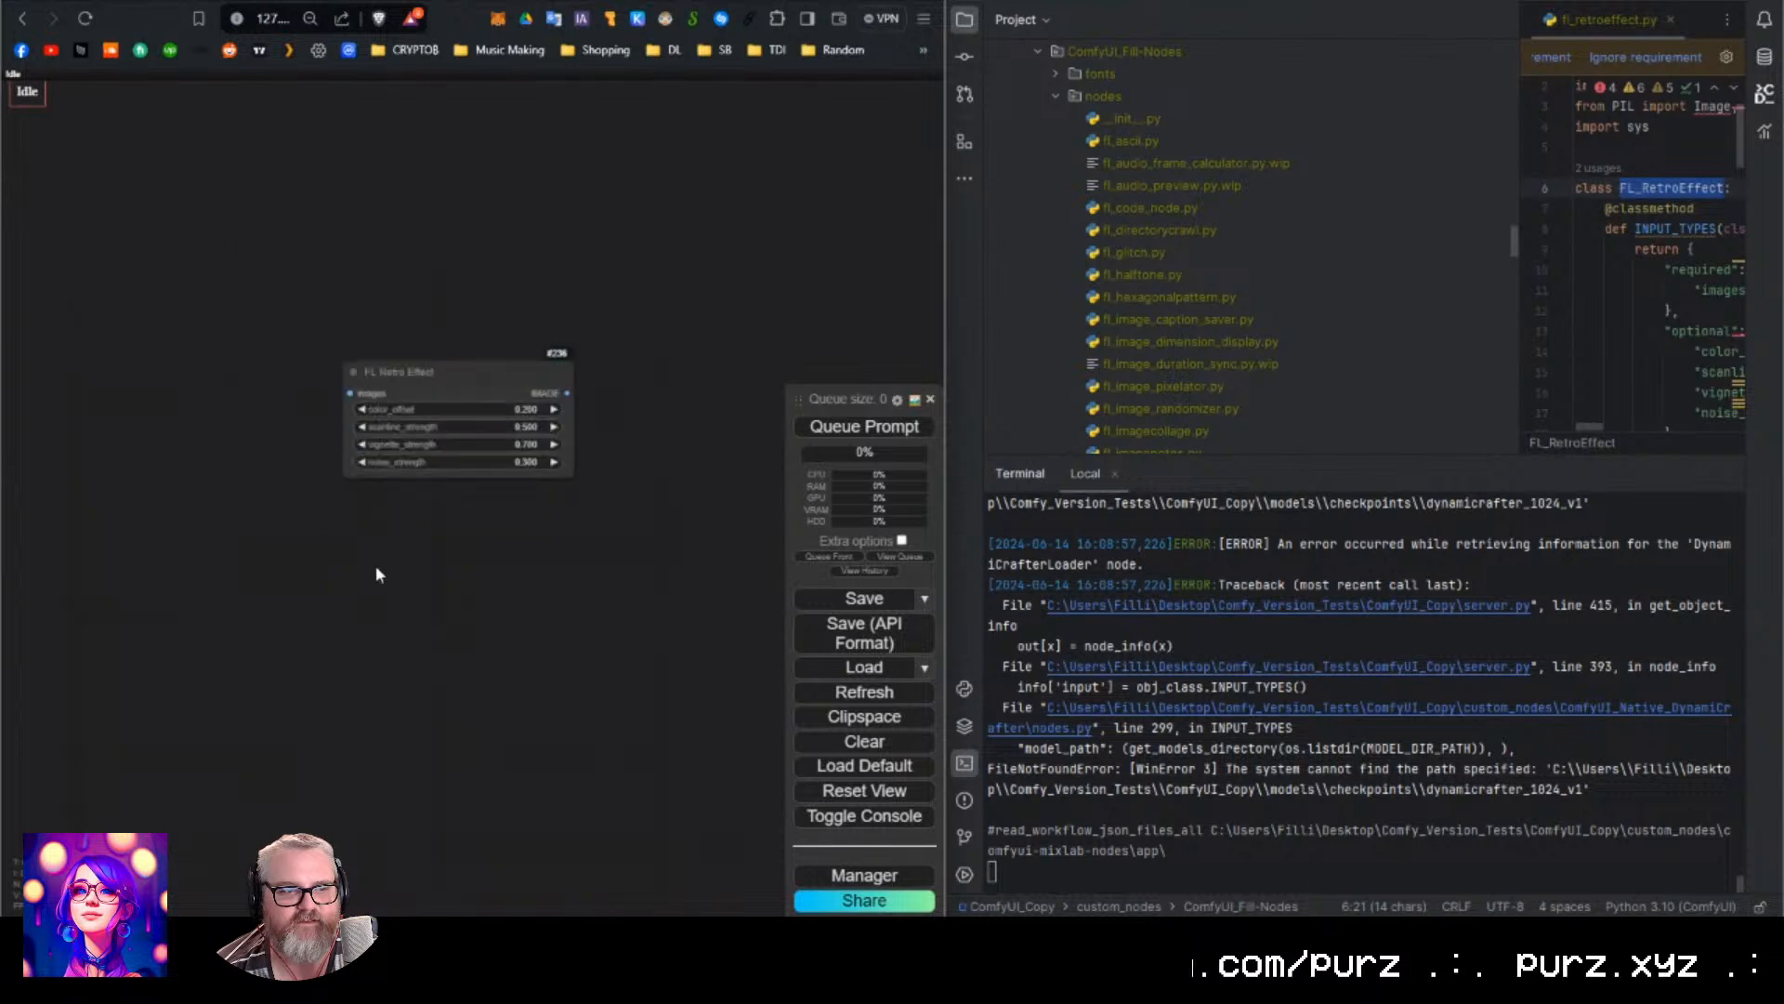
{"action": "scroll", "coordinate": [376, 442], "scroll_direction": "up", "scroll_amount": 4}
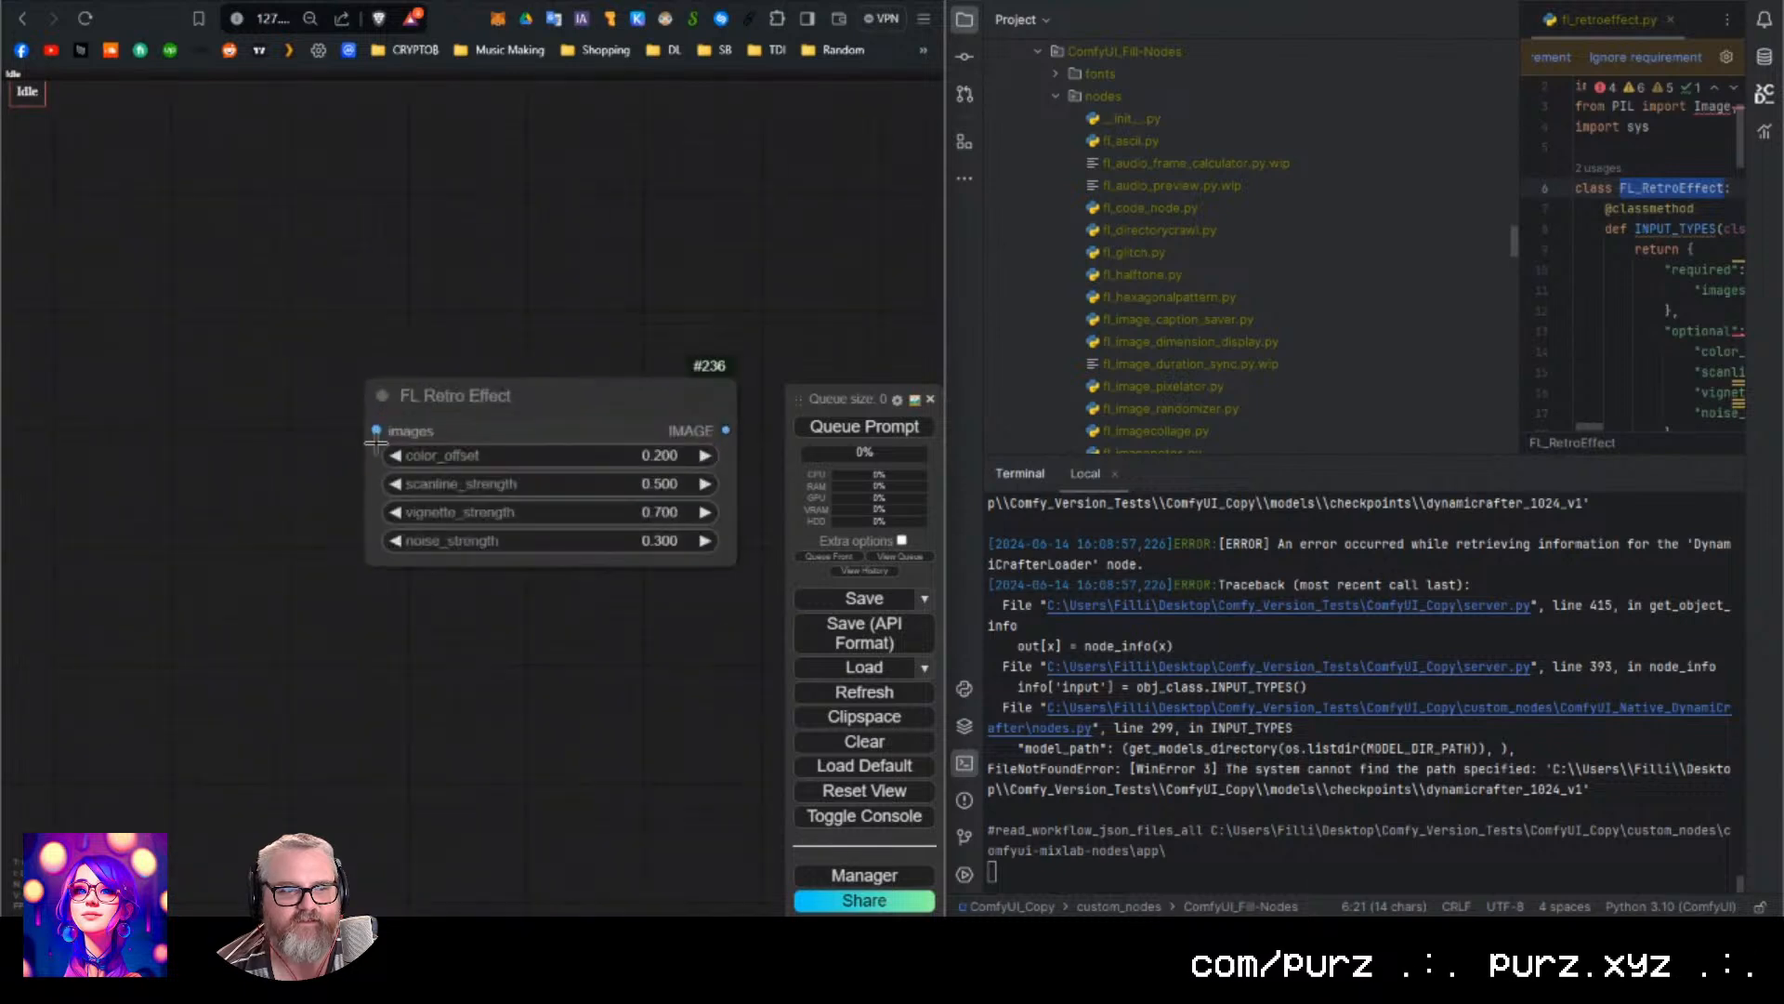
{"action": "left_click_drag", "start_coordinate": [366, 434], "coordinate": [219, 441]}
{"action": "left_click", "coordinate": [272, 103]}
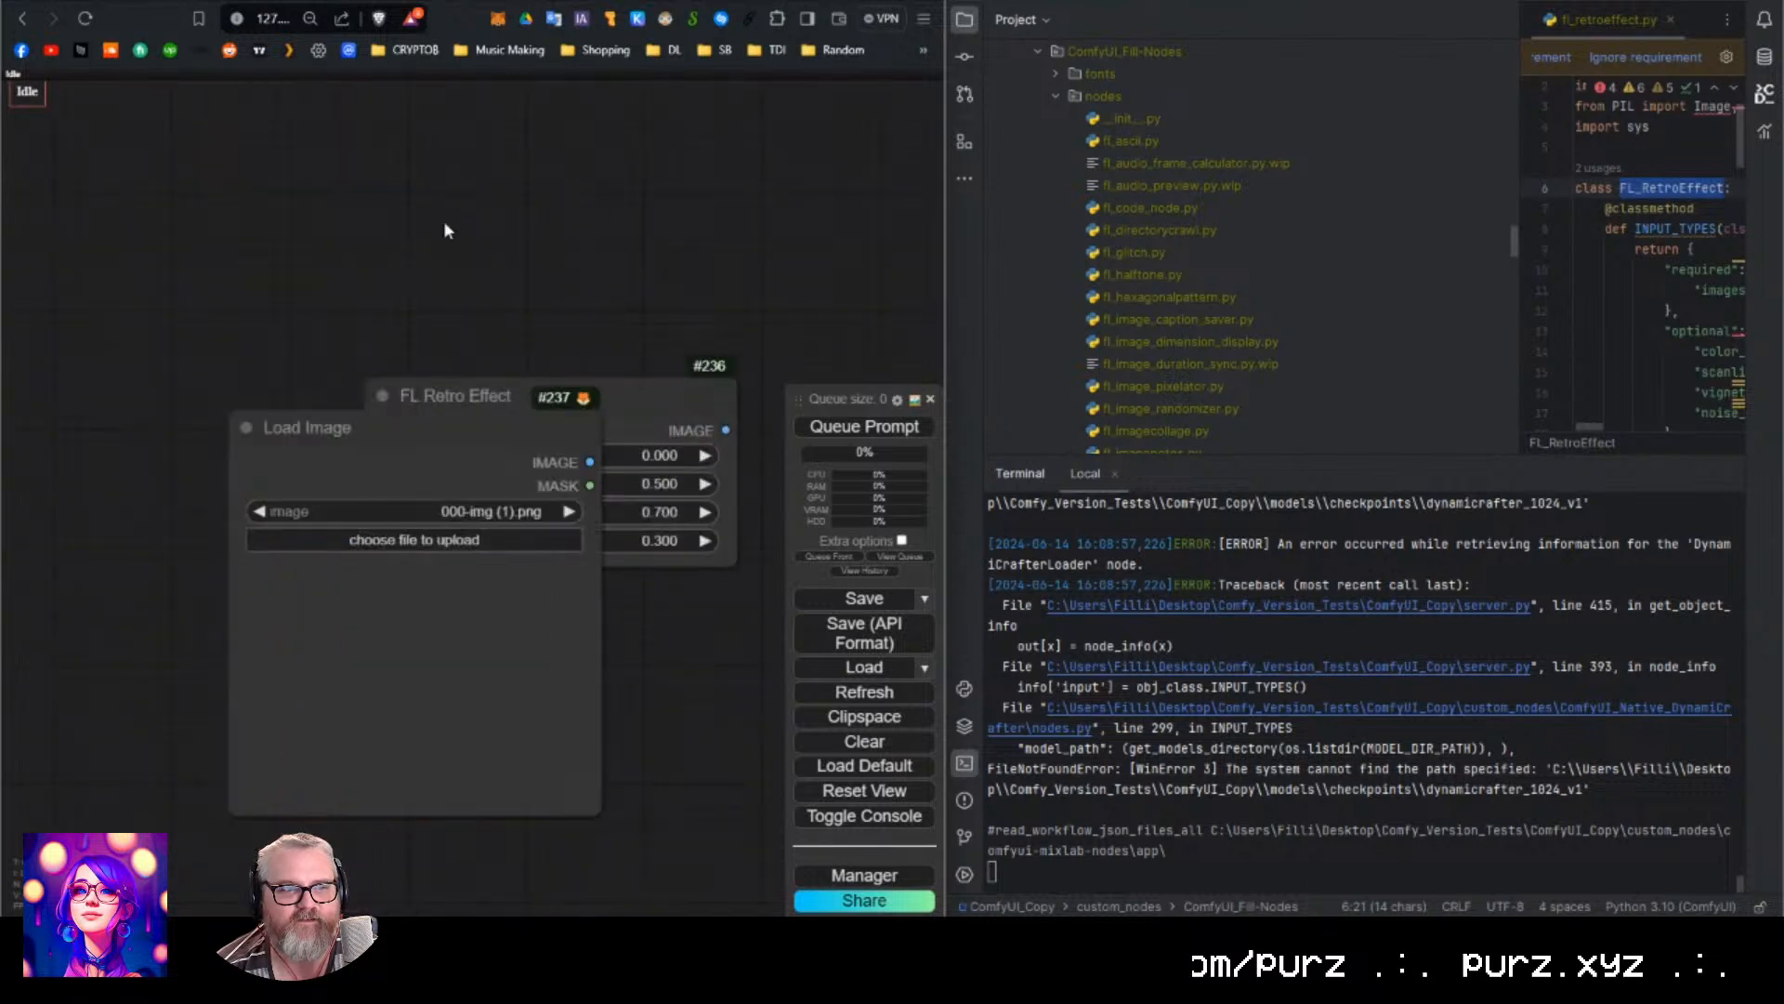
{"action": "left_click_drag", "start_coordinate": [443, 221], "coordinate": [763, 223]}
{"action": "left_click_drag", "start_coordinate": [754, 420], "coordinate": [438, 332]}
{"action": "left_click_drag", "start_coordinate": [694, 333], "coordinate": [328, 321]}
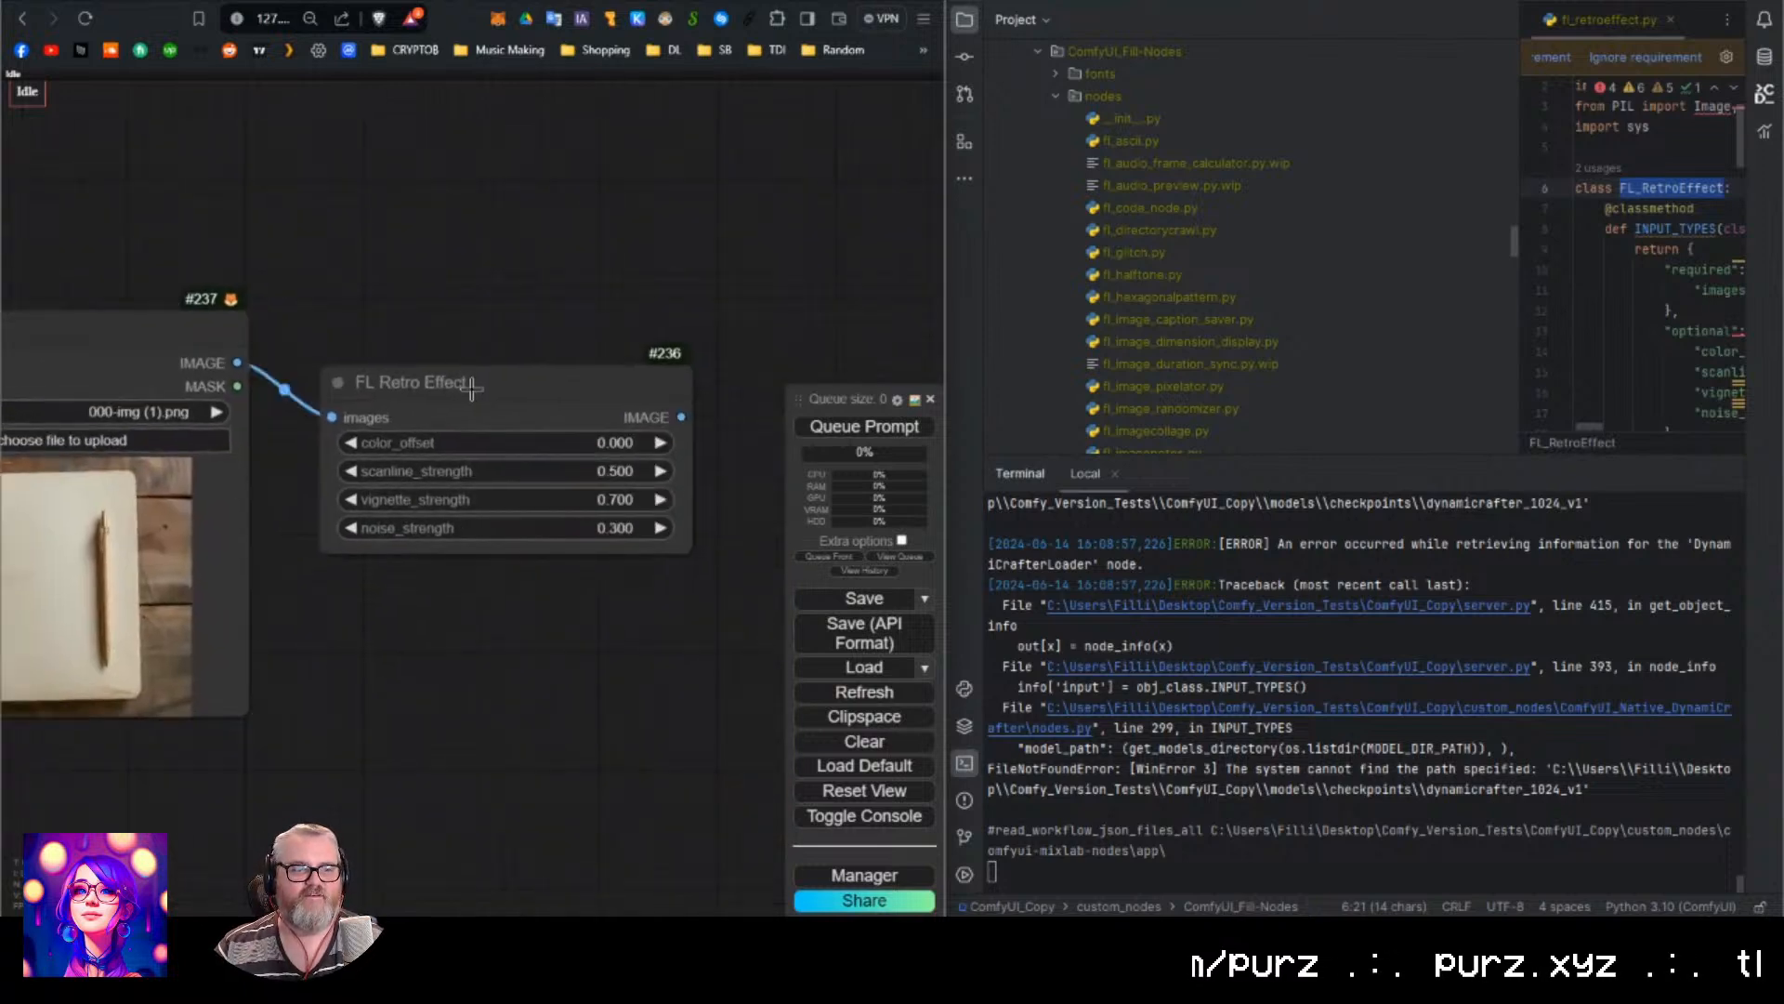
Arrange the Load Image and FL Retro Effect nodes side by side and resize the Load Image node.
{"action": "left_click_drag", "start_coordinate": [472, 389], "coordinate": [444, 335]}
{"action": "scroll", "coordinate": [311, 253], "scroll_direction": "down", "scroll_amount": 2}
{"action": "left_click_drag", "start_coordinate": [282, 239], "coordinate": [371, 307]}
{"action": "left_click_drag", "start_coordinate": [308, 392], "coordinate": [291, 305]}
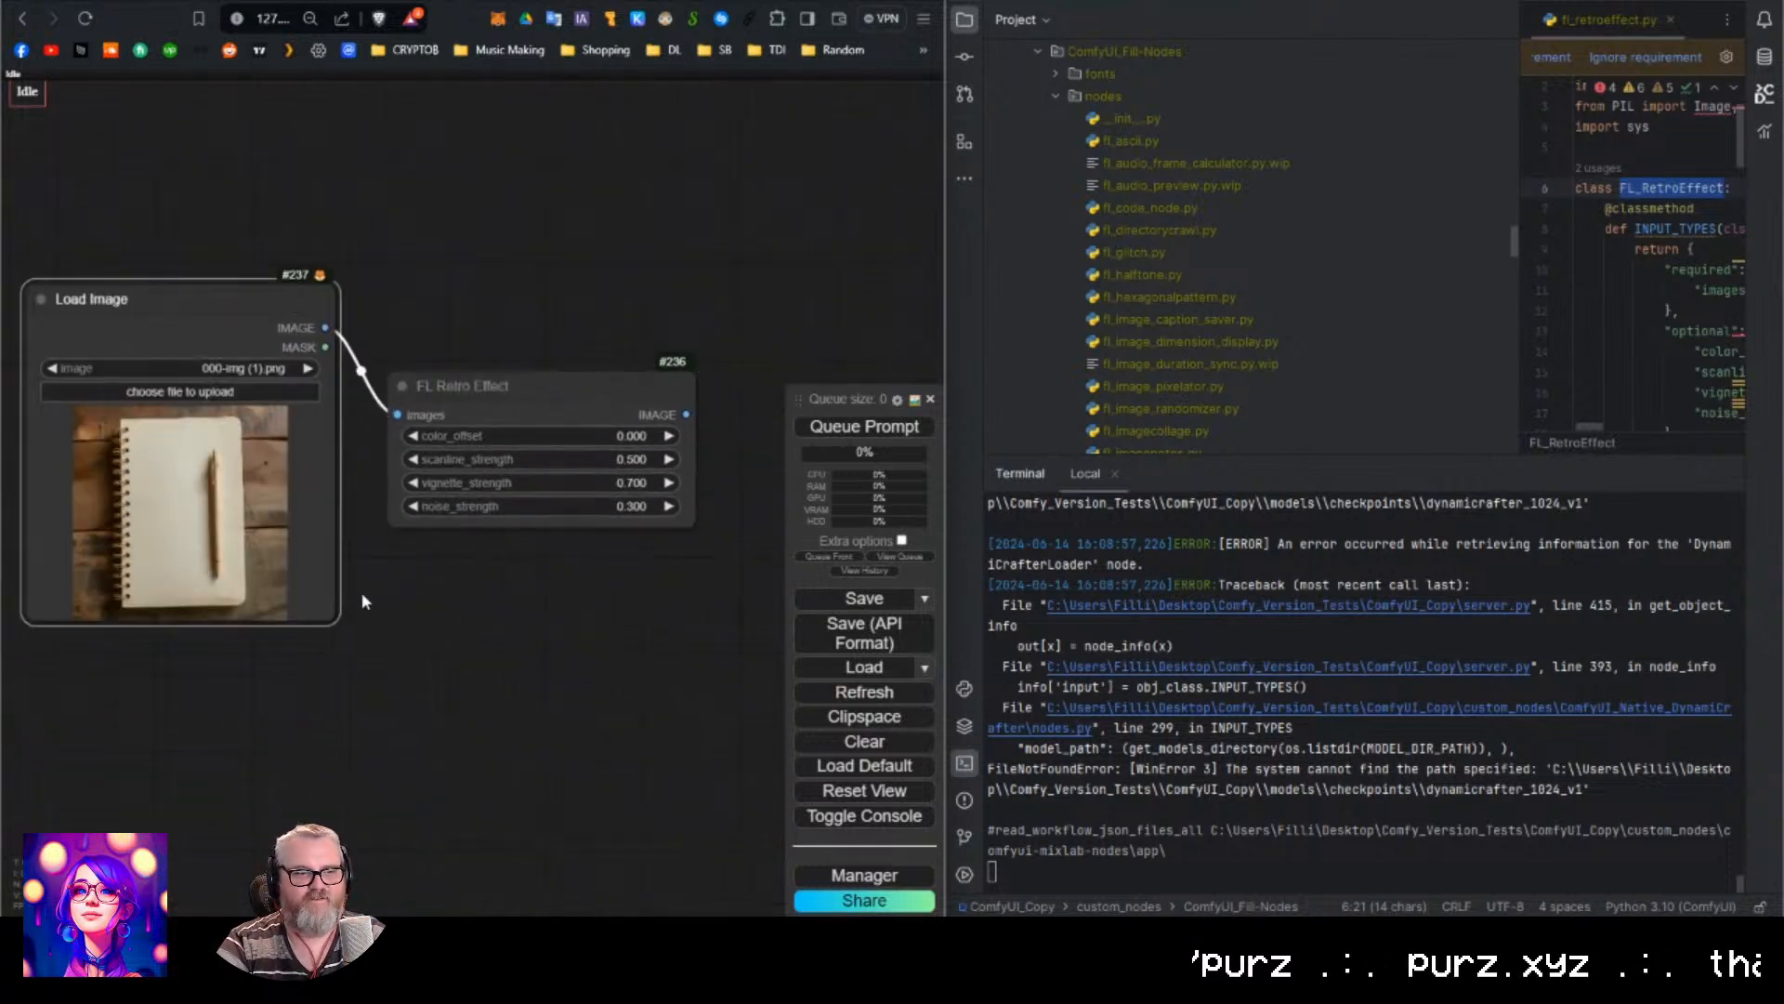
{"action": "left_click_drag", "start_coordinate": [339, 623], "coordinate": [272, 667]}
{"action": "left_click_drag", "start_coordinate": [493, 397], "coordinate": [406, 320]}
{"action": "left_click_drag", "start_coordinate": [490, 468], "coordinate": [486, 518]}
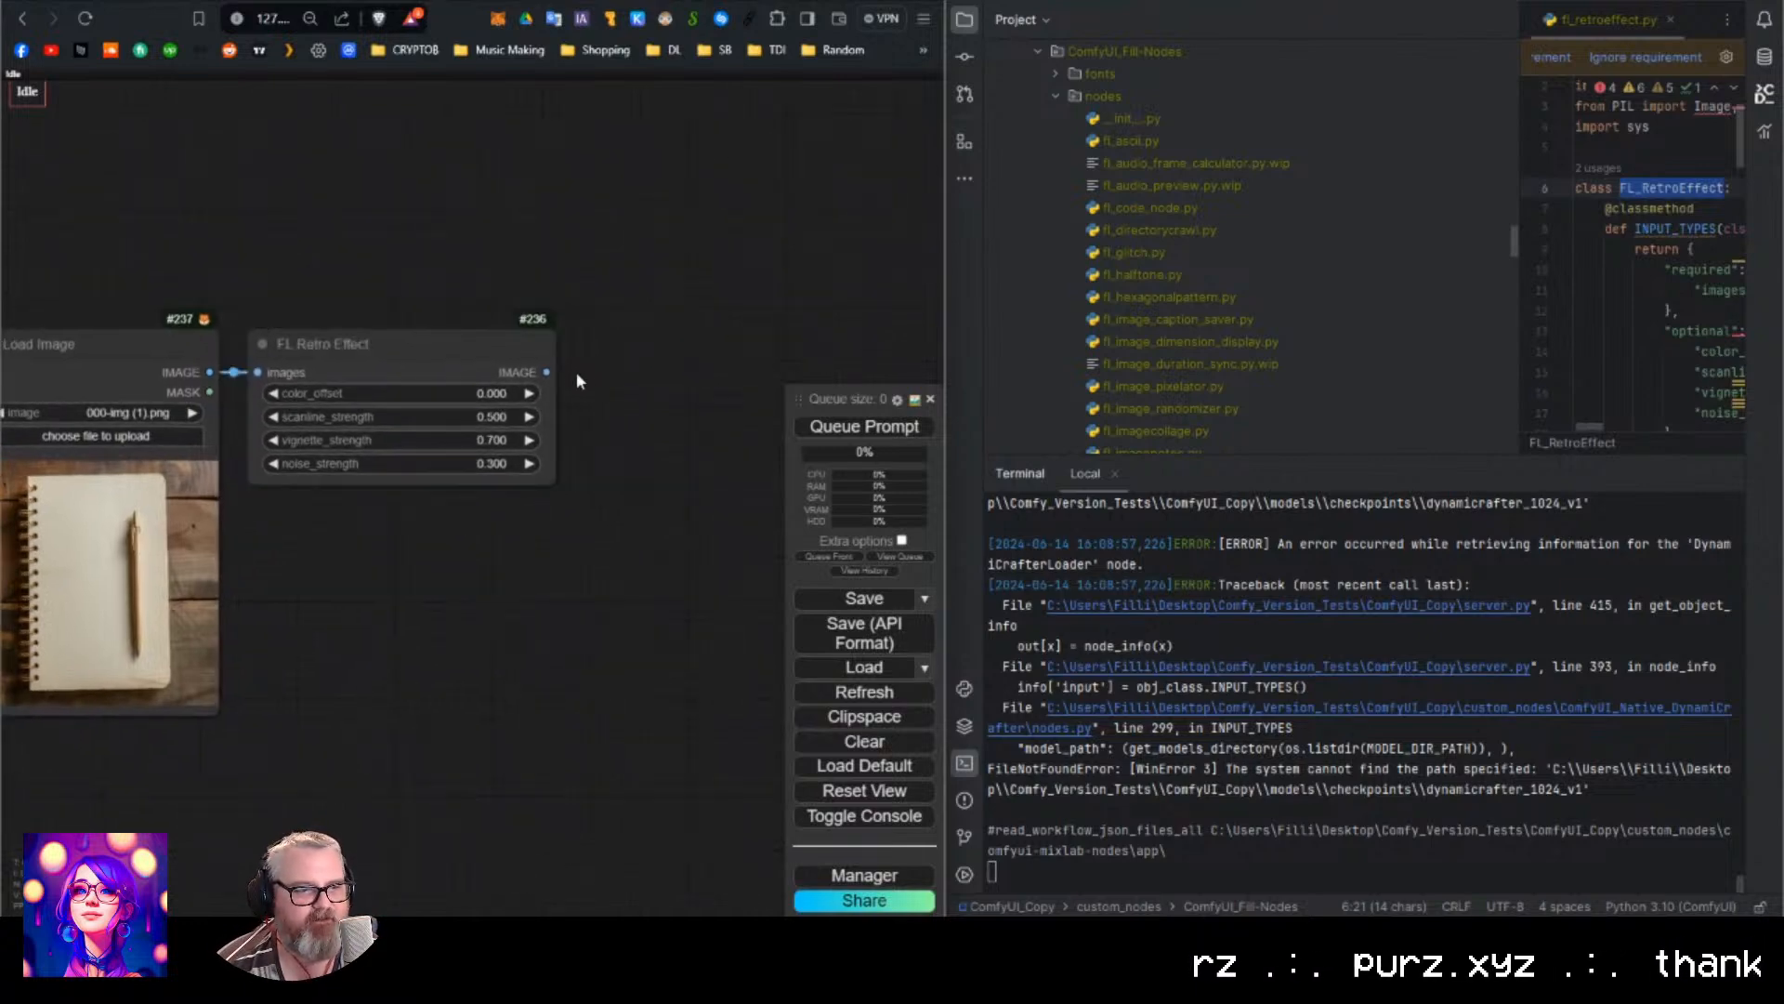
Attach a Preview Image node to the FL Retro Effect output, narrow the effect node, and queue the prompt.
{"action": "left_click_drag", "start_coordinate": [546, 372], "coordinate": [656, 377]}
{"action": "left_click", "coordinate": [686, 151]}
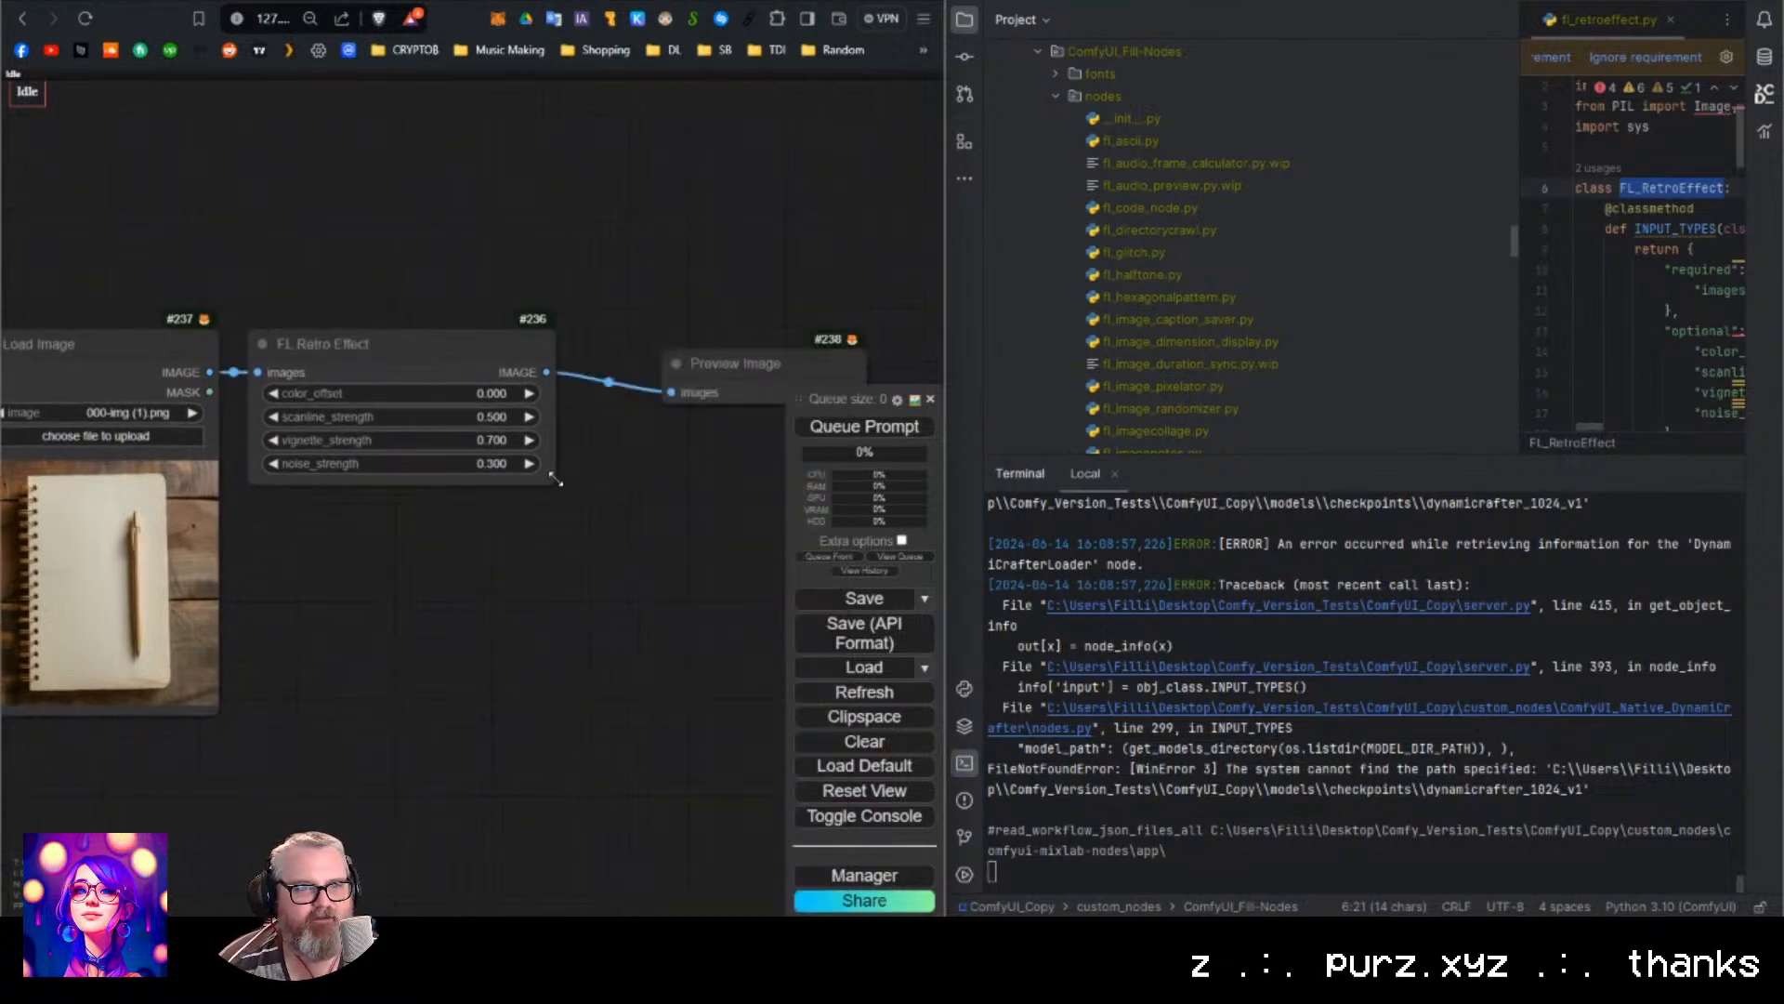
{"action": "left_click_drag", "start_coordinate": [555, 479], "coordinate": [462, 479]}
{"action": "left_click_drag", "start_coordinate": [742, 364], "coordinate": [575, 284]}
{"action": "left_click", "coordinate": [864, 425]}
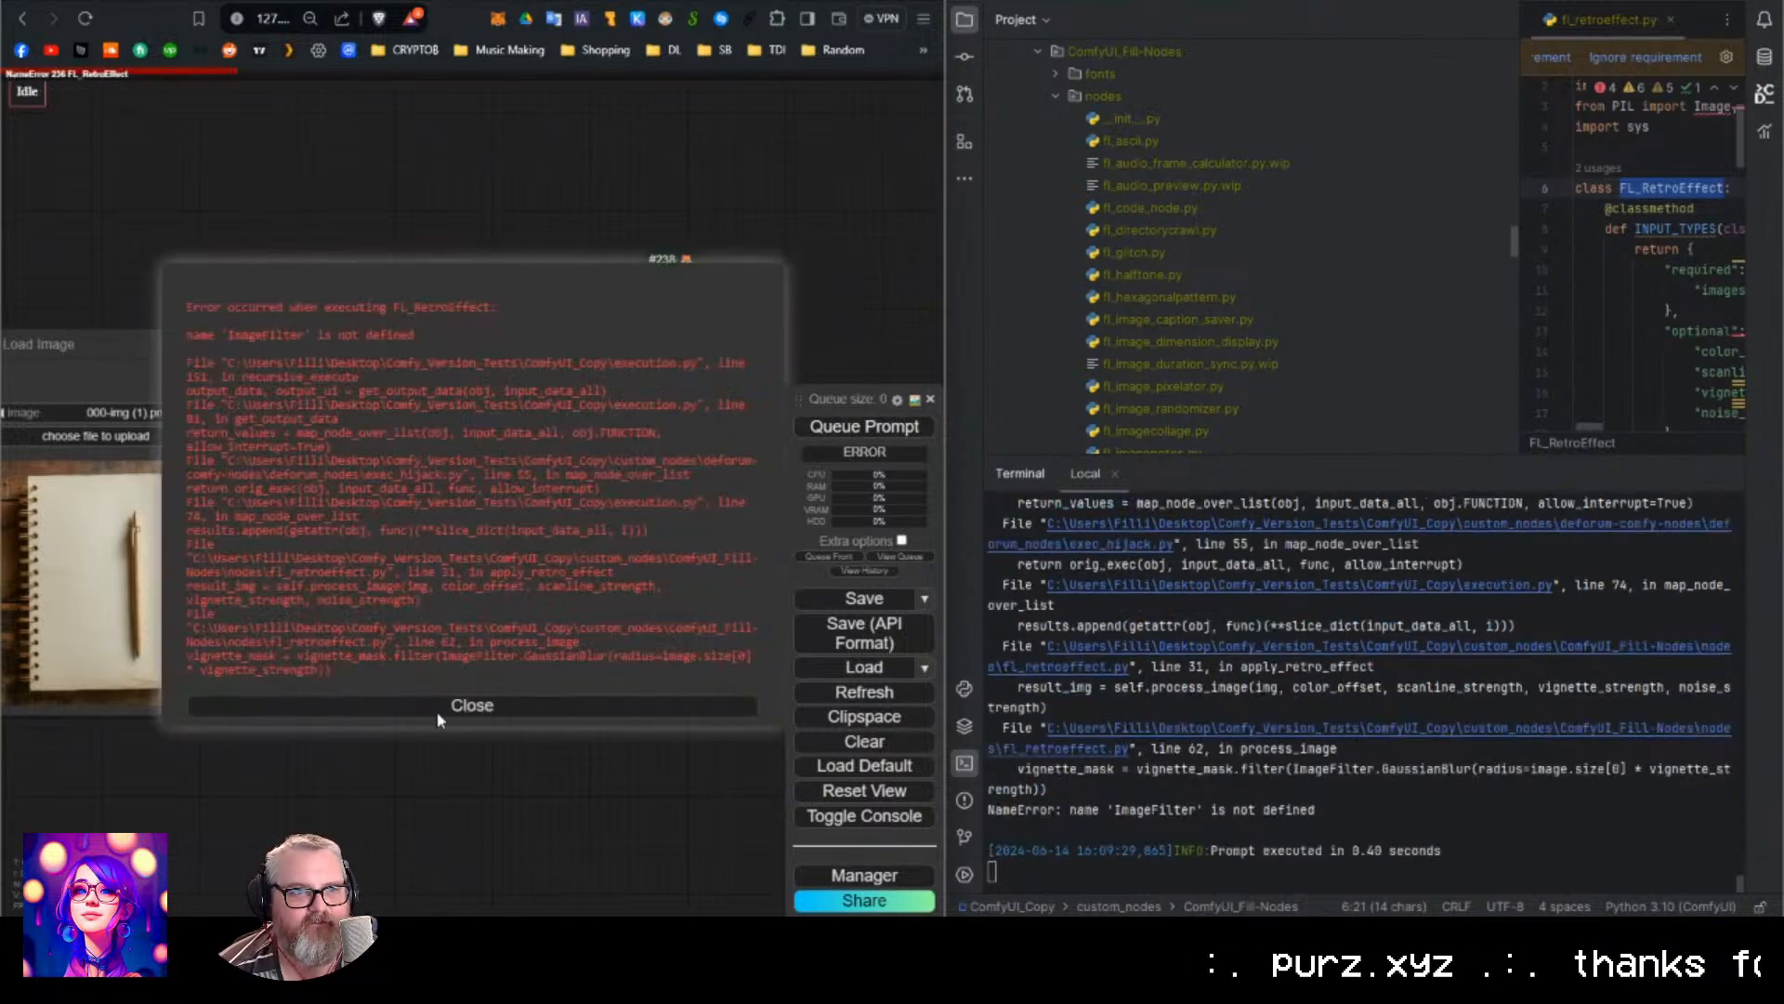
{"action": "left_click", "coordinate": [428, 706]}
Widen FL Retro Effect slightly, set its color_offset to 0.222, and queue the prompt again.
{"action": "scroll", "coordinate": [354, 385], "scroll_direction": "up", "scroll_amount": 2}
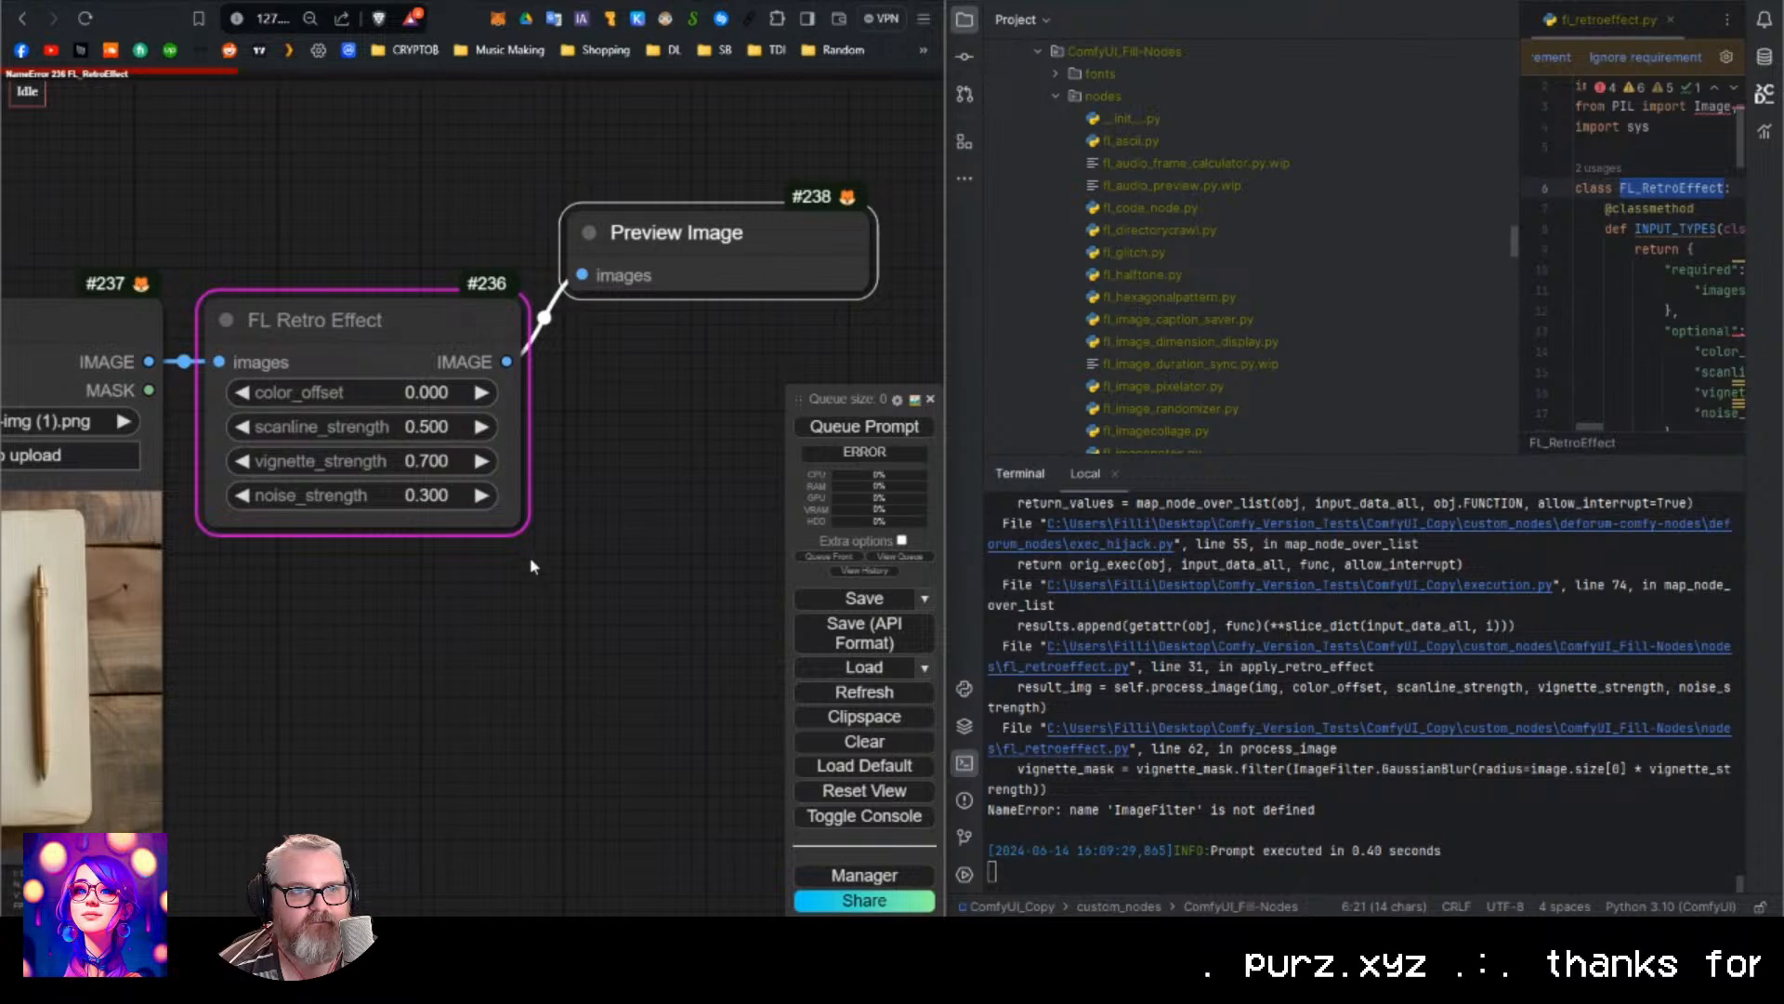
{"action": "left_click_drag", "start_coordinate": [520, 516], "coordinate": [537, 514]}
{"action": "left_click_drag", "start_coordinate": [404, 400], "coordinate": [436, 396]}
{"action": "left_click", "coordinate": [810, 427]}
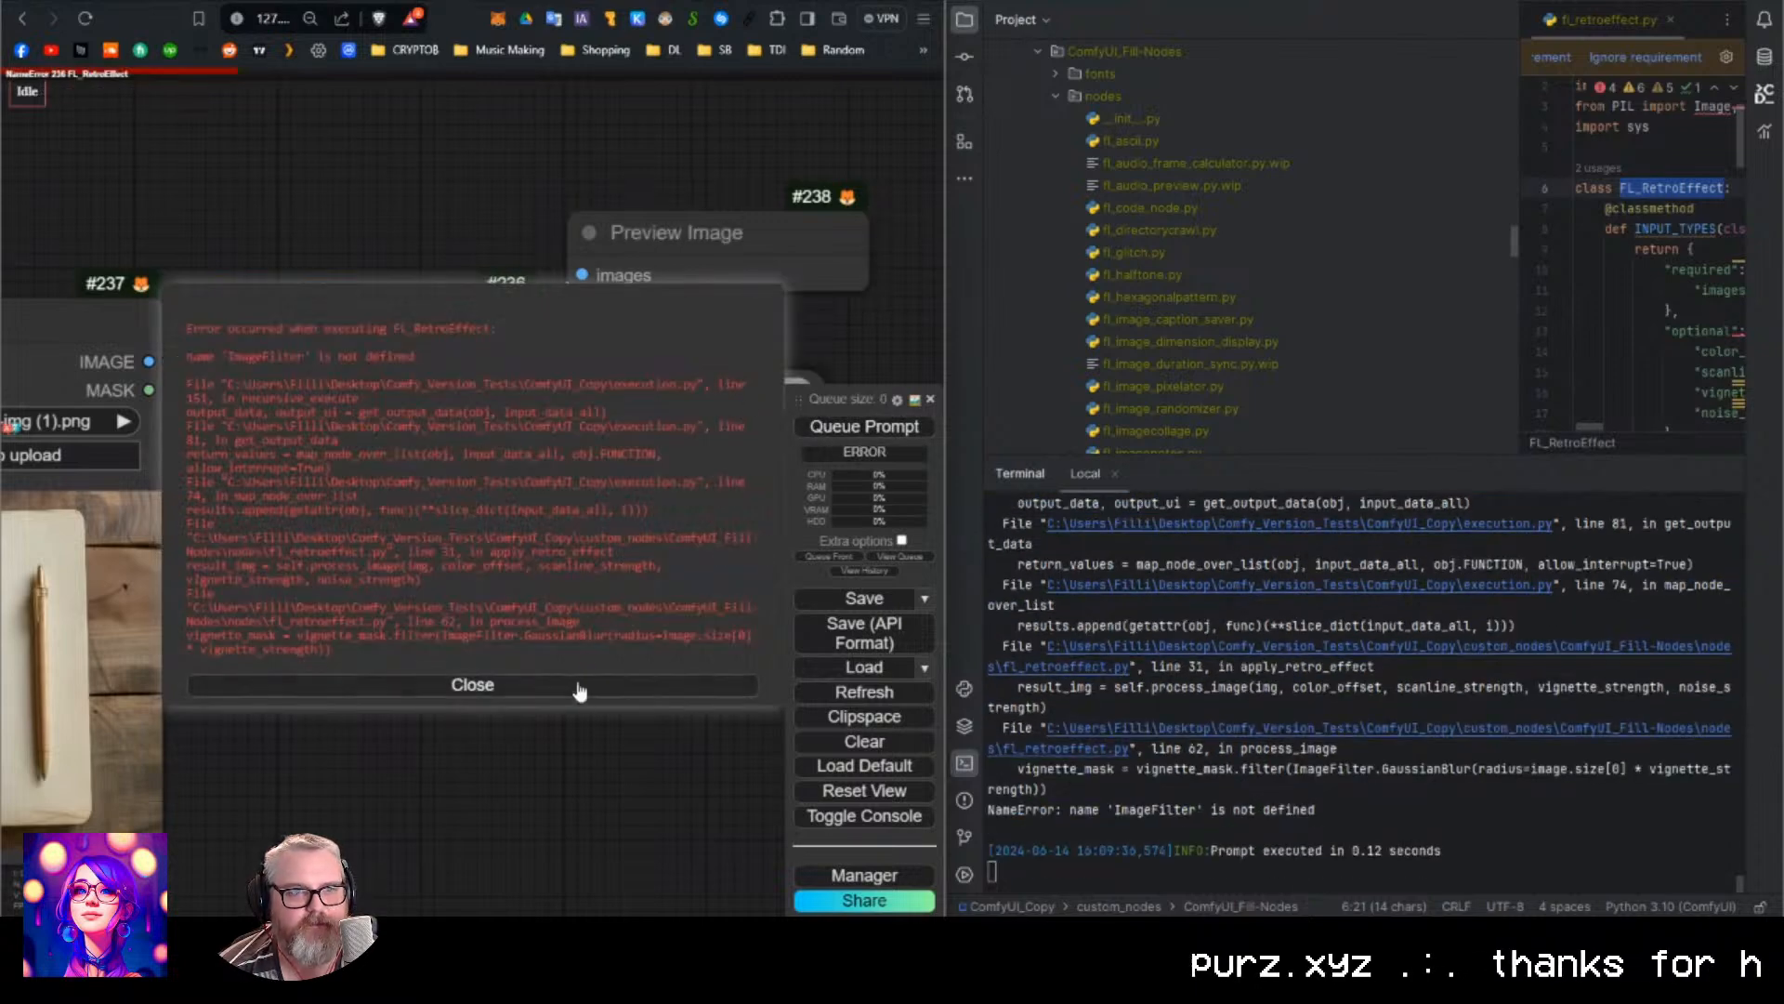
{"action": "left_click", "coordinate": [613, 684]}
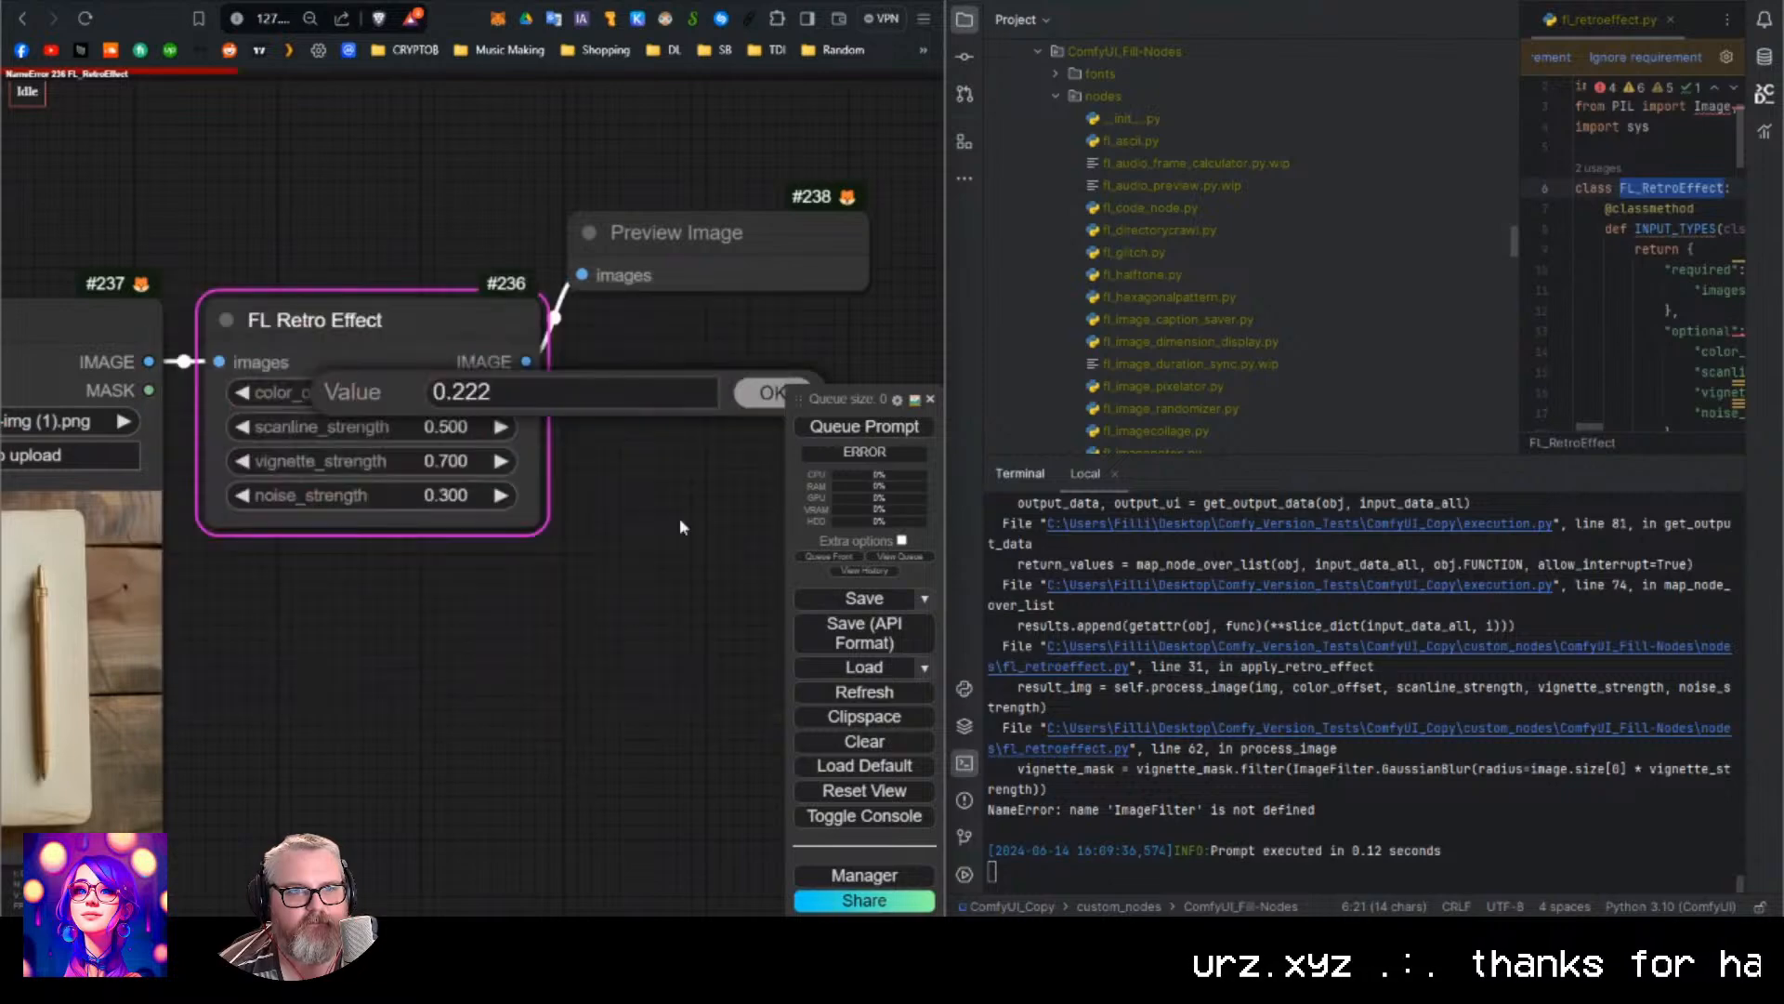
{"action": "left_click", "coordinate": [749, 398]}
Widen and heighten the code editor and look through the FL_RetroEffect code in fl_retroeffect.py, including its import lines.
{"action": "left_click_drag", "start_coordinate": [1521, 286], "coordinate": [1153, 288]}
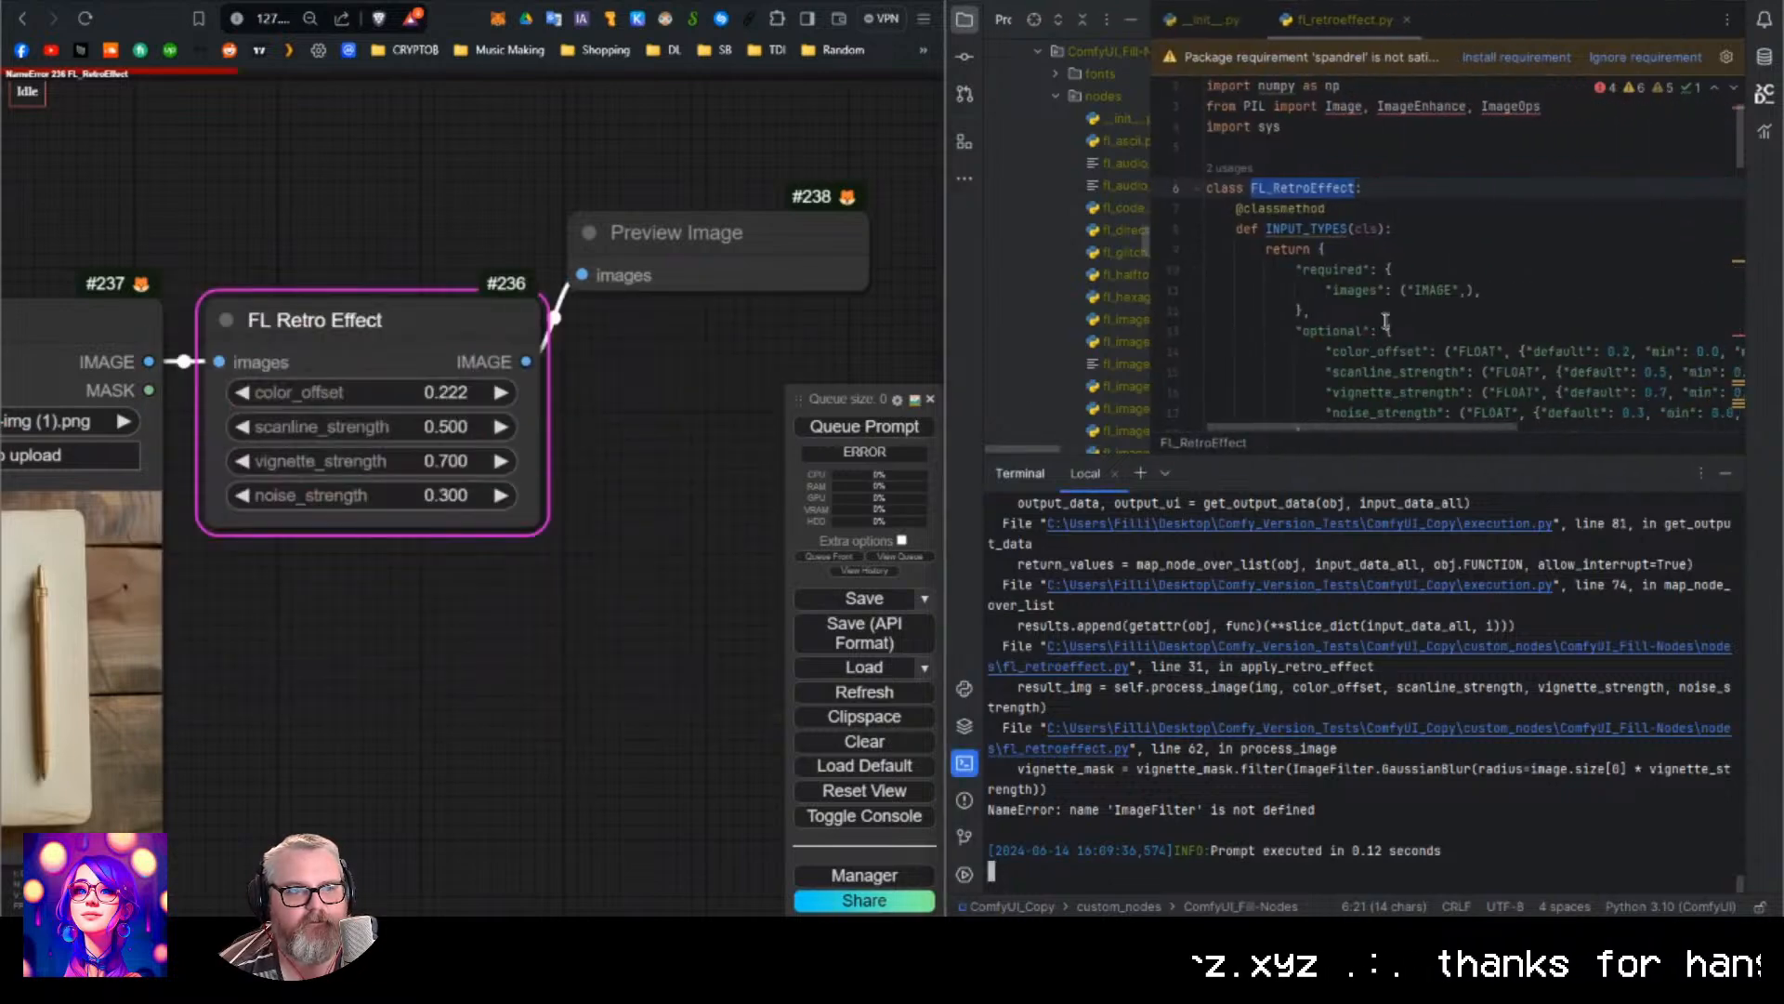
{"action": "scroll", "coordinate": [1401, 324], "scroll_direction": "down", "scroll_amount": 6}
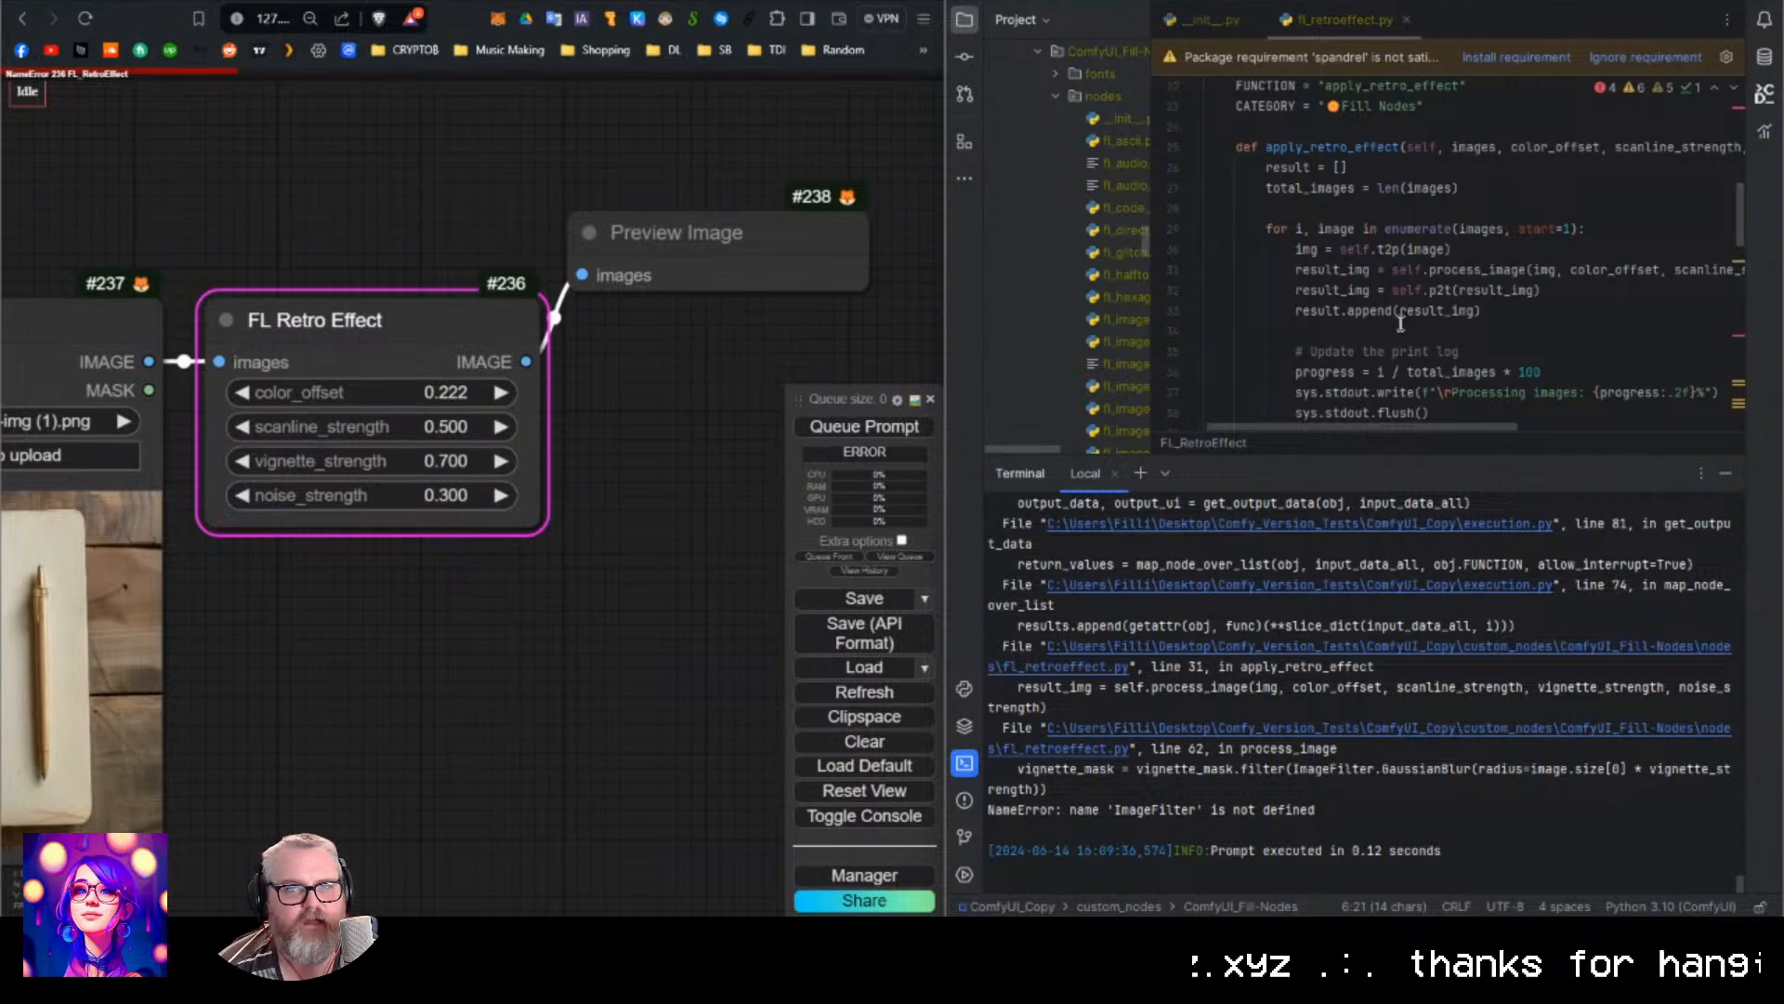
{"action": "scroll", "coordinate": [1400, 323], "scroll_direction": "down", "scroll_amount": 4}
{"action": "scroll", "coordinate": [1401, 324], "scroll_direction": "down", "scroll_amount": 10}
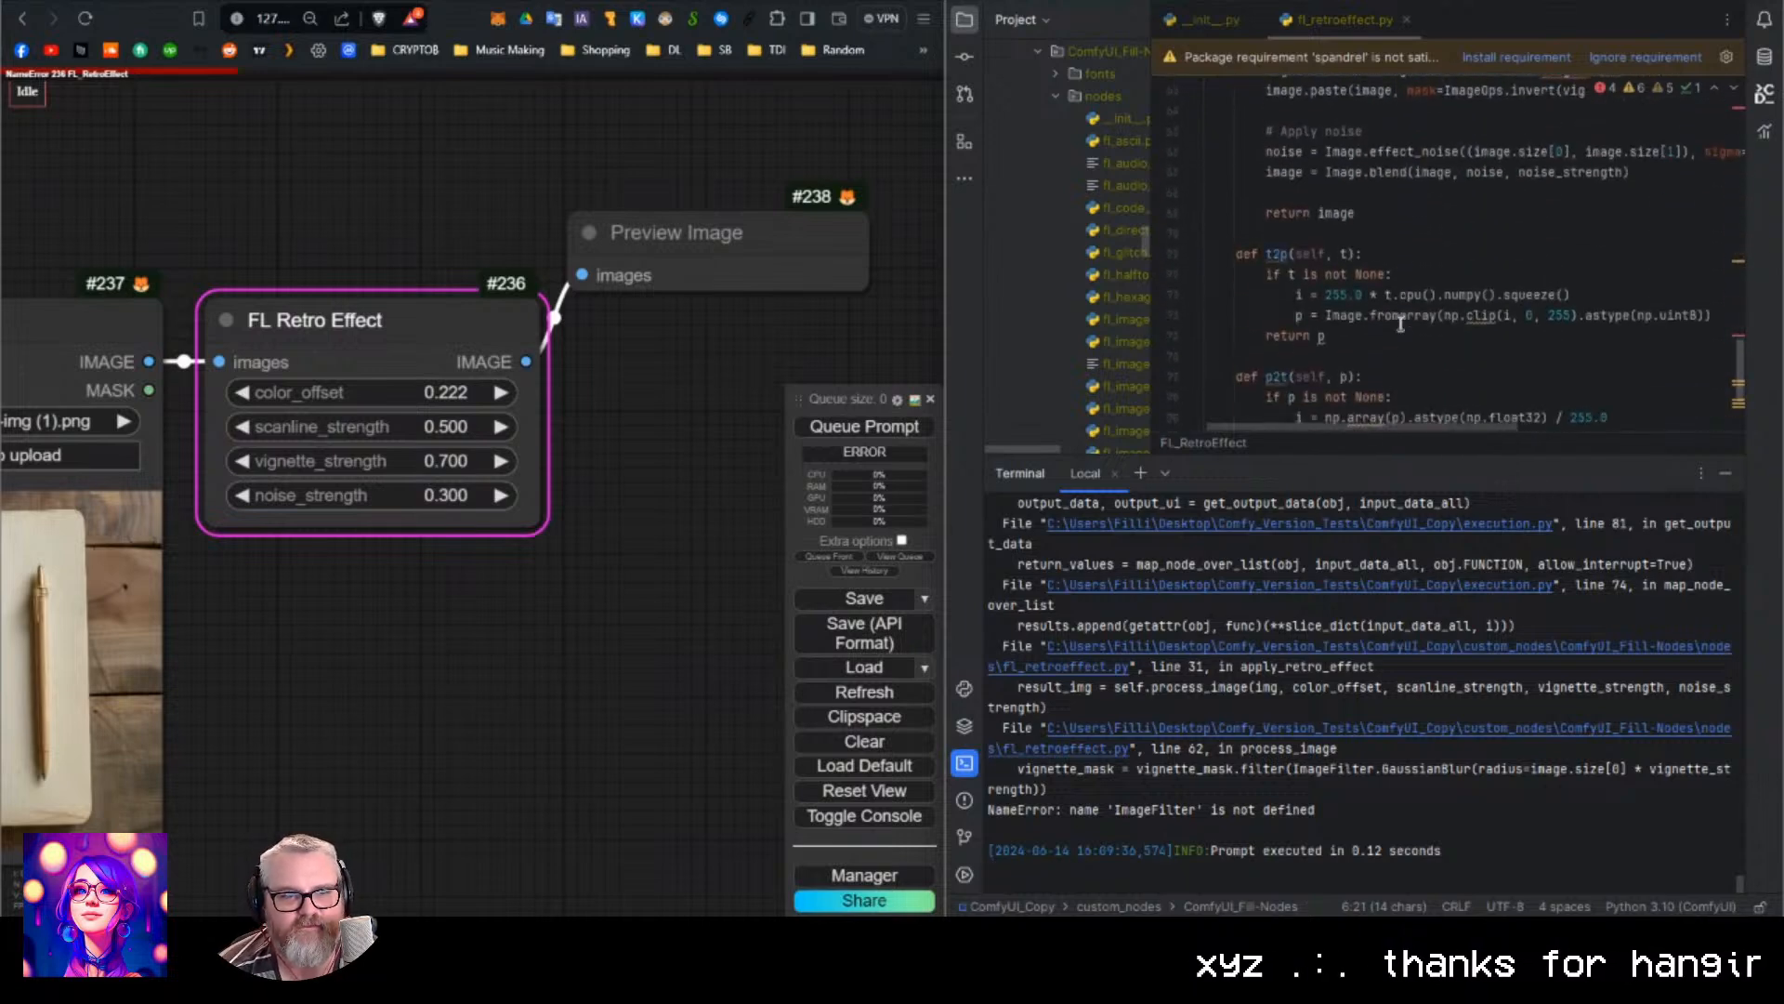
{"action": "scroll", "coordinate": [1401, 323], "scroll_direction": "up", "scroll_amount": 10}
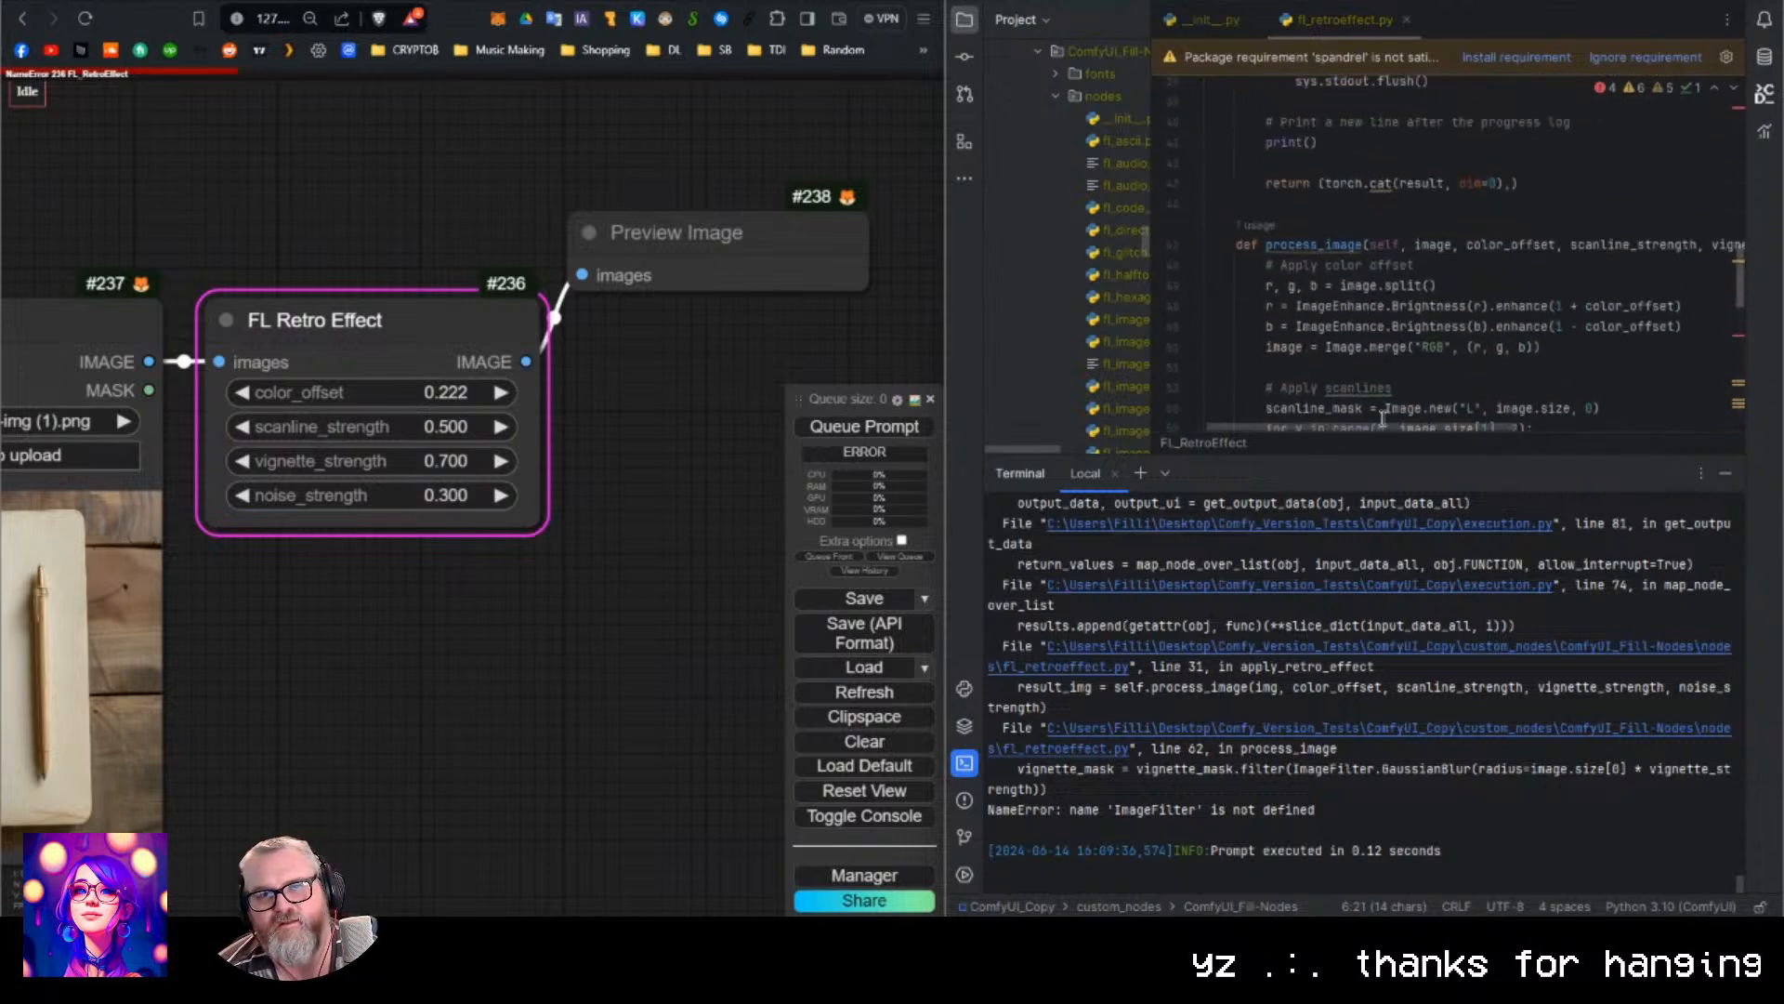
{"action": "left_click_drag", "start_coordinate": [1362, 458], "coordinate": [1364, 719]}
{"action": "scroll", "coordinate": [1400, 530], "scroll_direction": "up", "scroll_amount": 10}
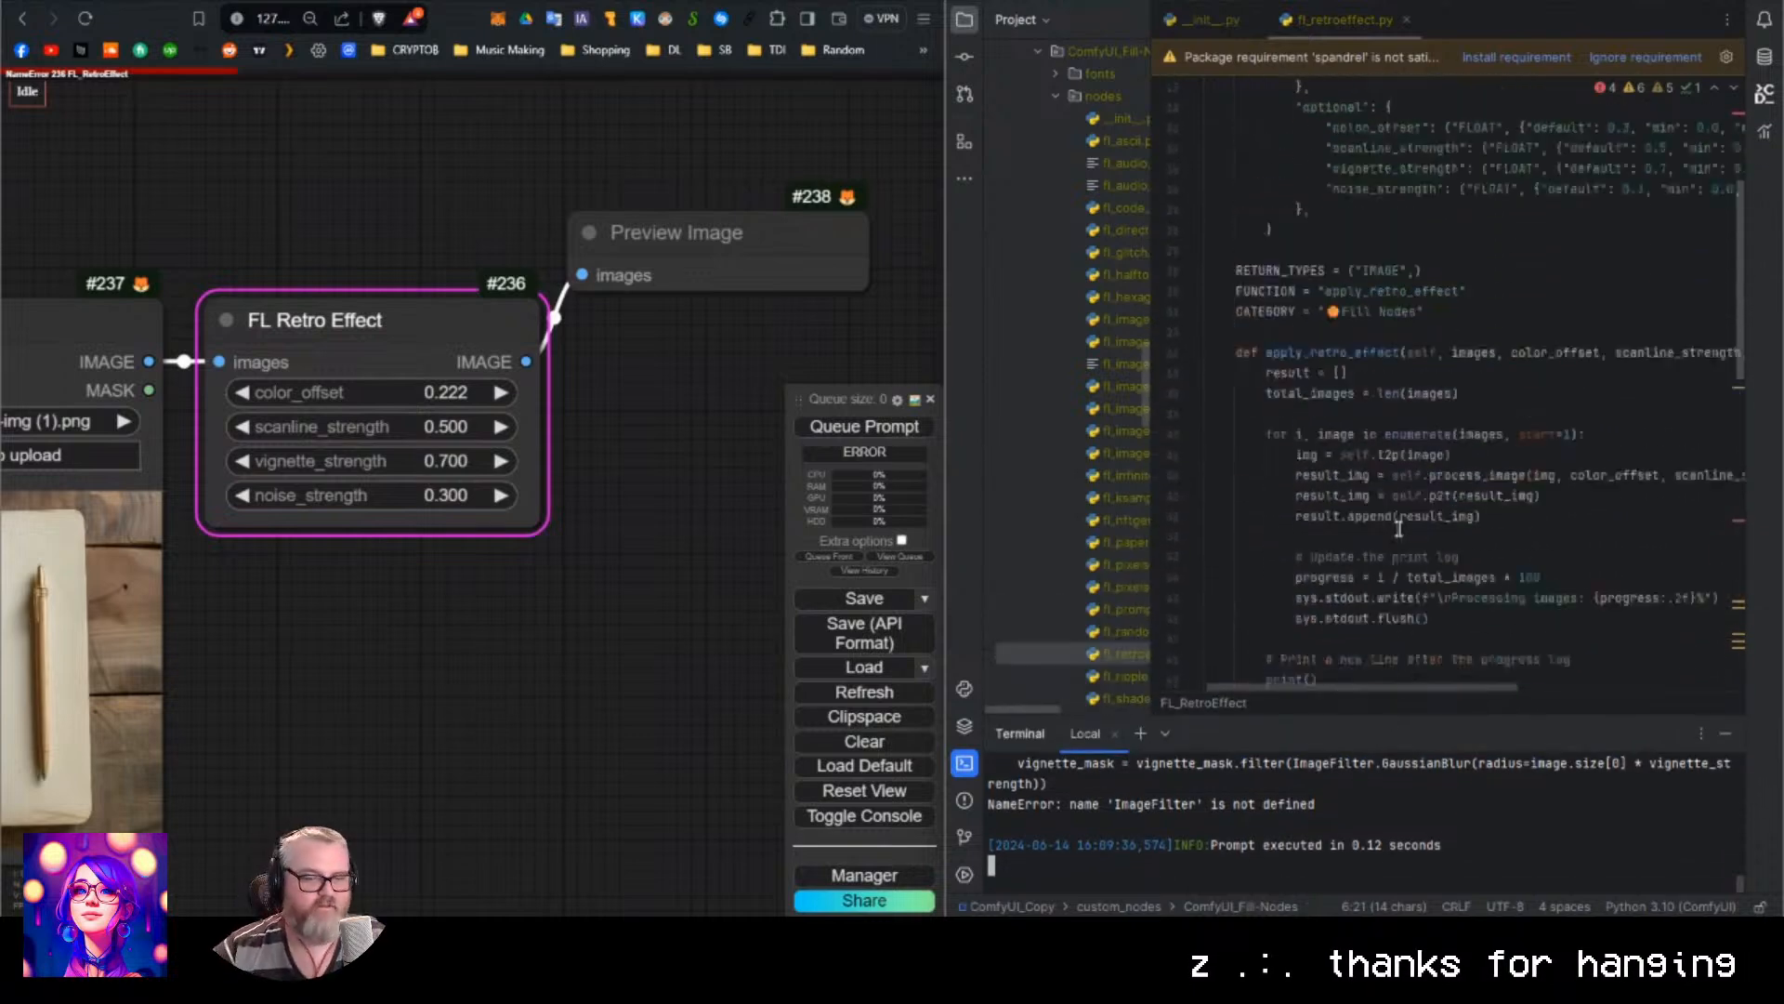
{"action": "scroll", "coordinate": [1400, 529], "scroll_direction": "up", "scroll_amount": 2}
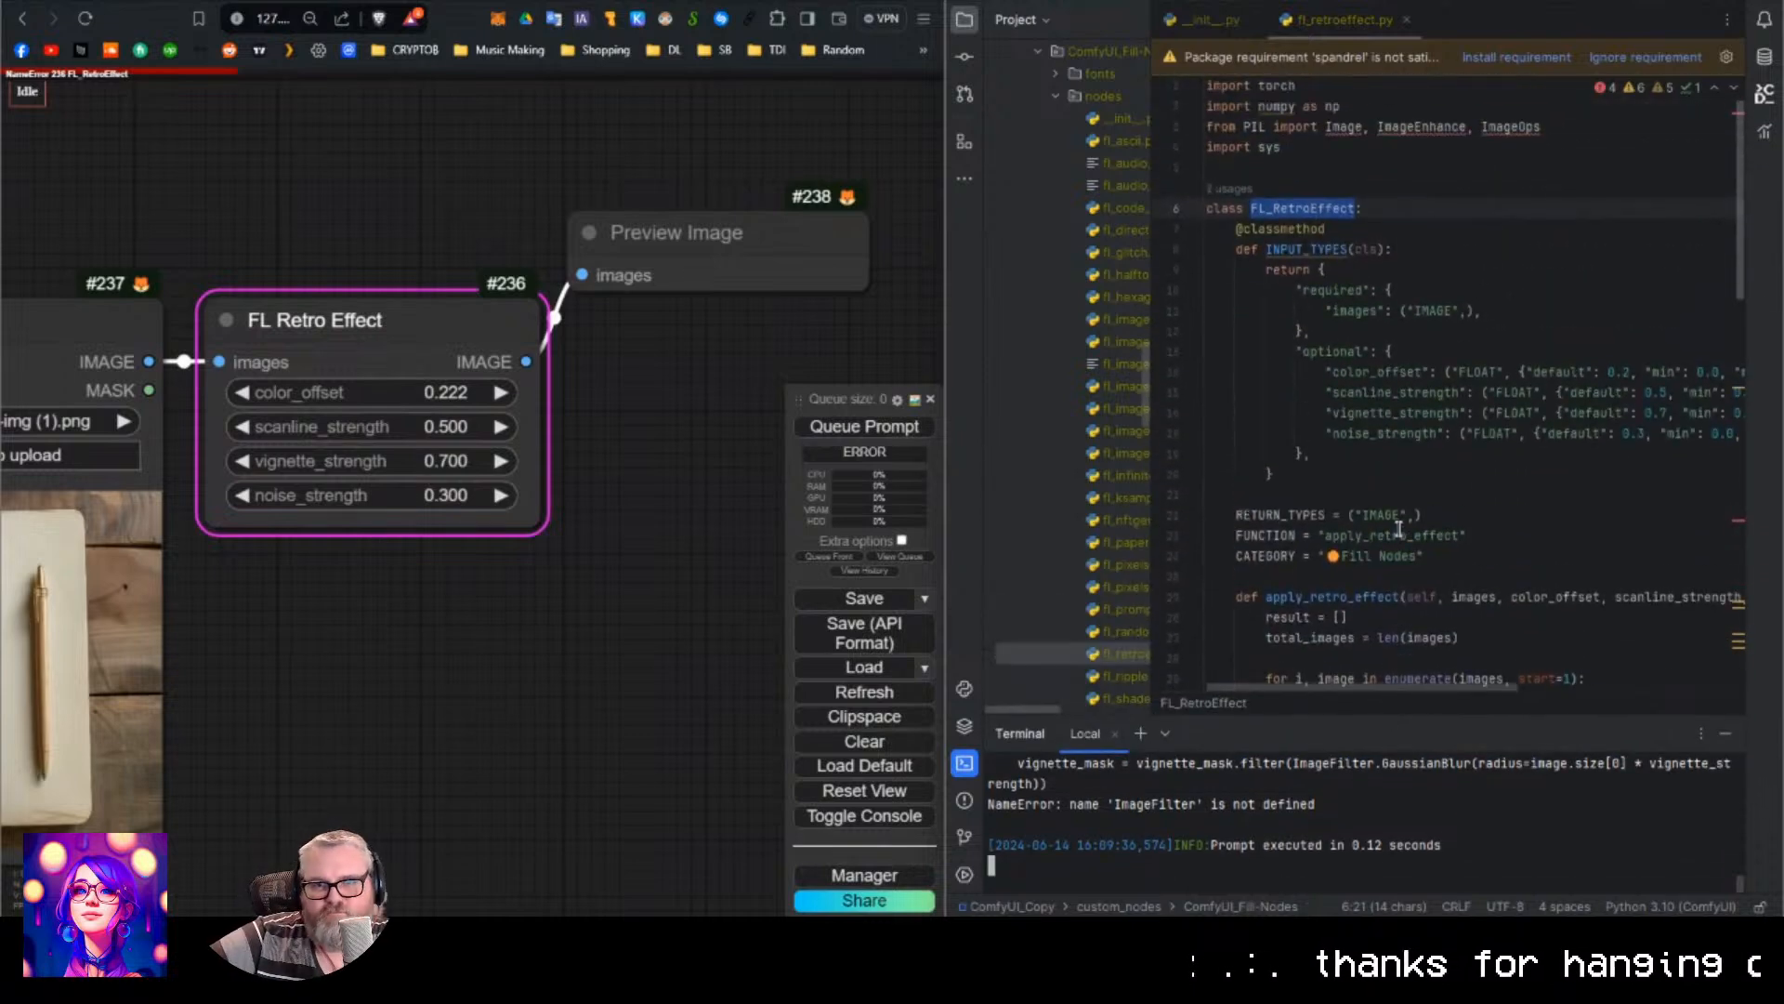
{"action": "left_click", "coordinate": [1519, 277]}
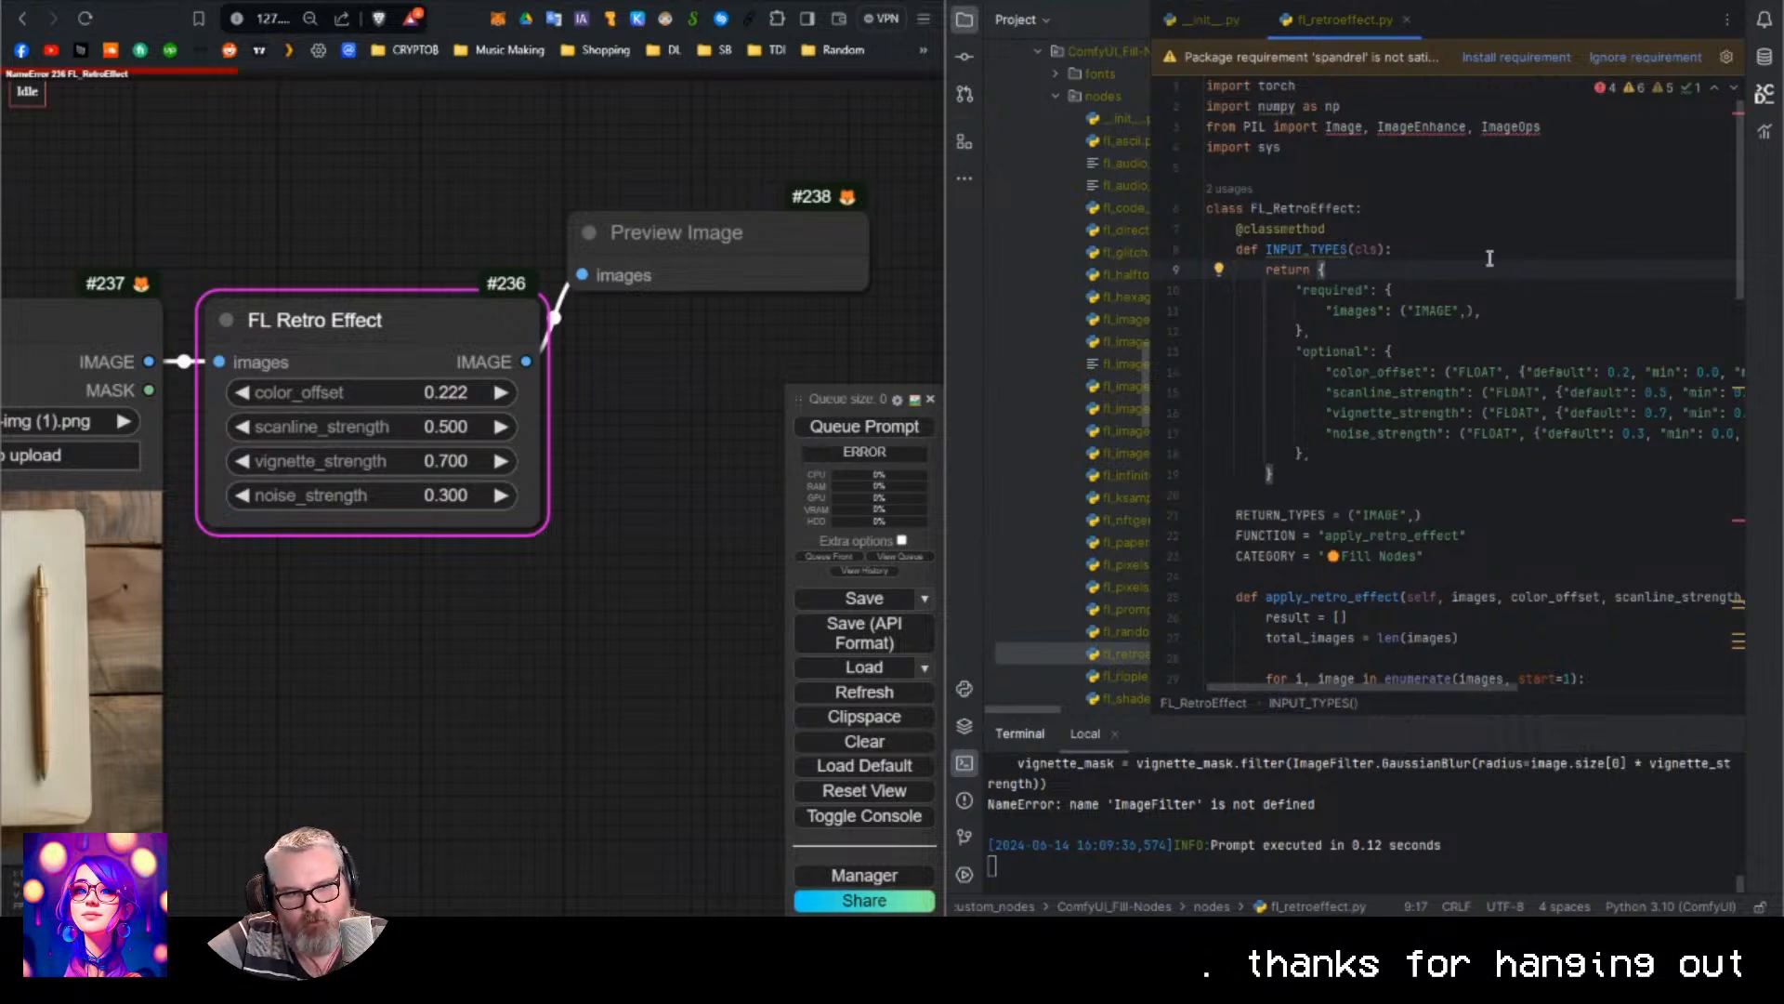
{"action": "scroll", "coordinate": [1489, 258], "scroll_direction": "down", "scroll_amount": 3}
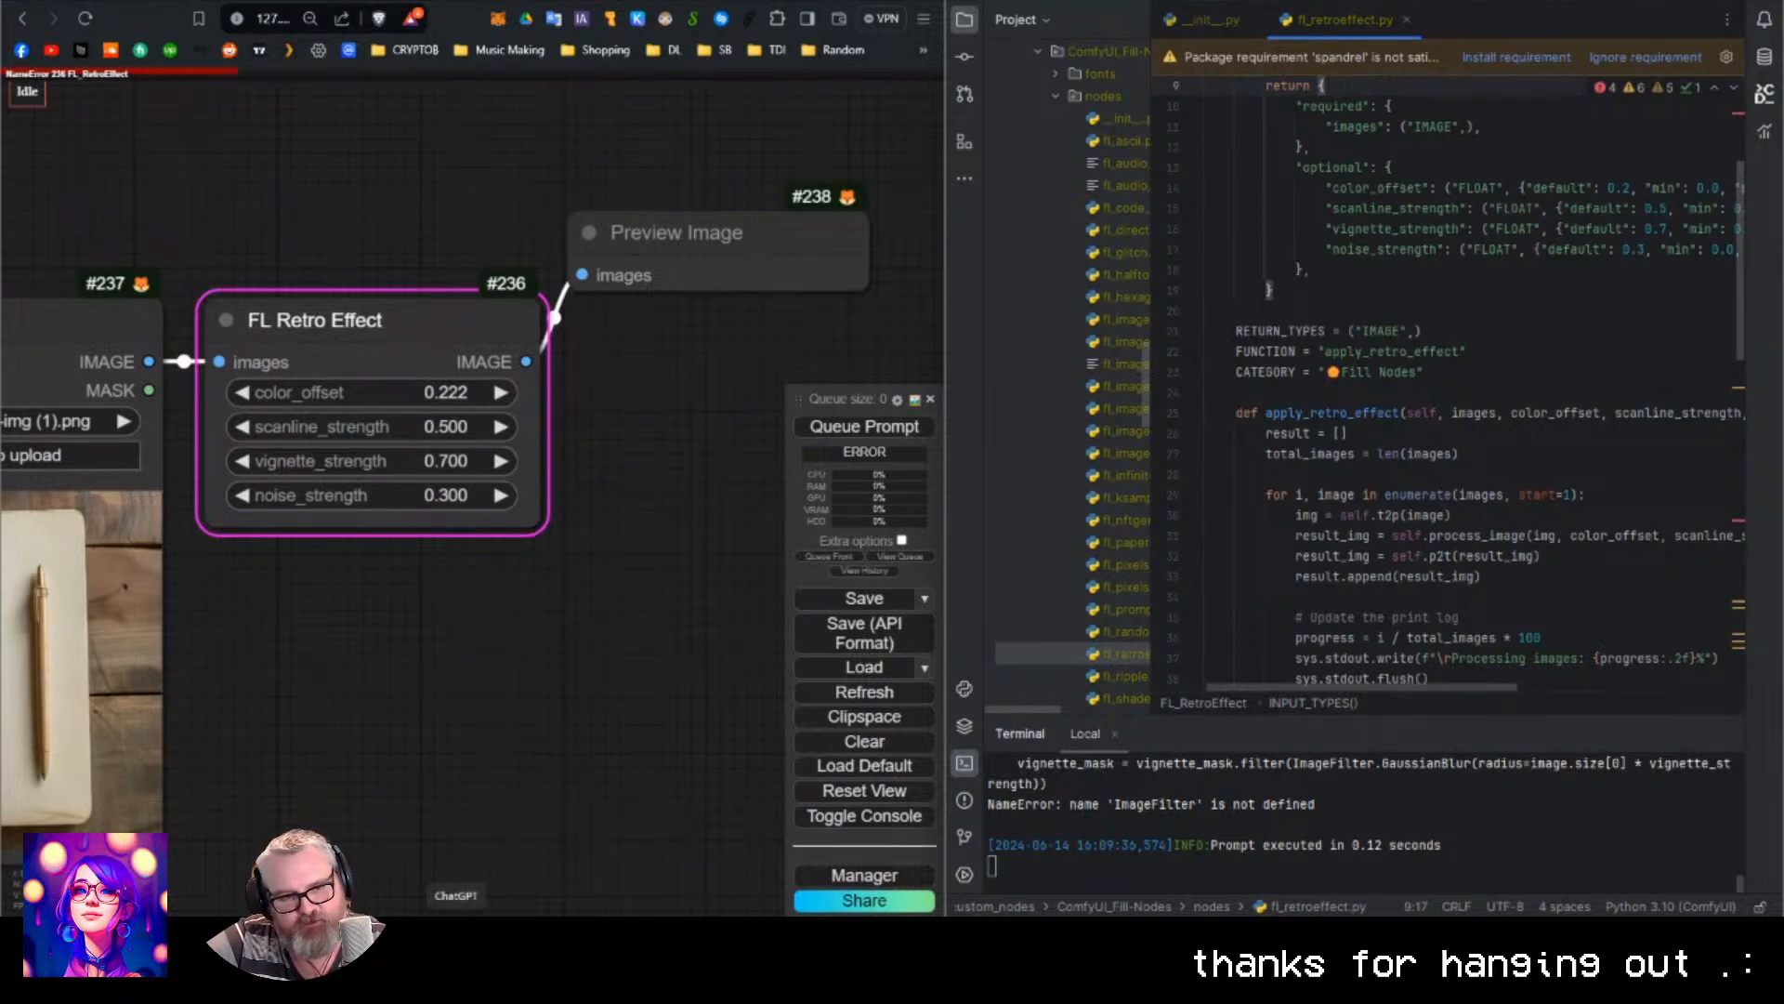
Bring up the Athena chat in ChatGPT and copy the entire fl_retroeffect.py code for it.
{"action": "left_click_drag", "start_coordinate": [0, 91], "coordinate": [796, 38]}
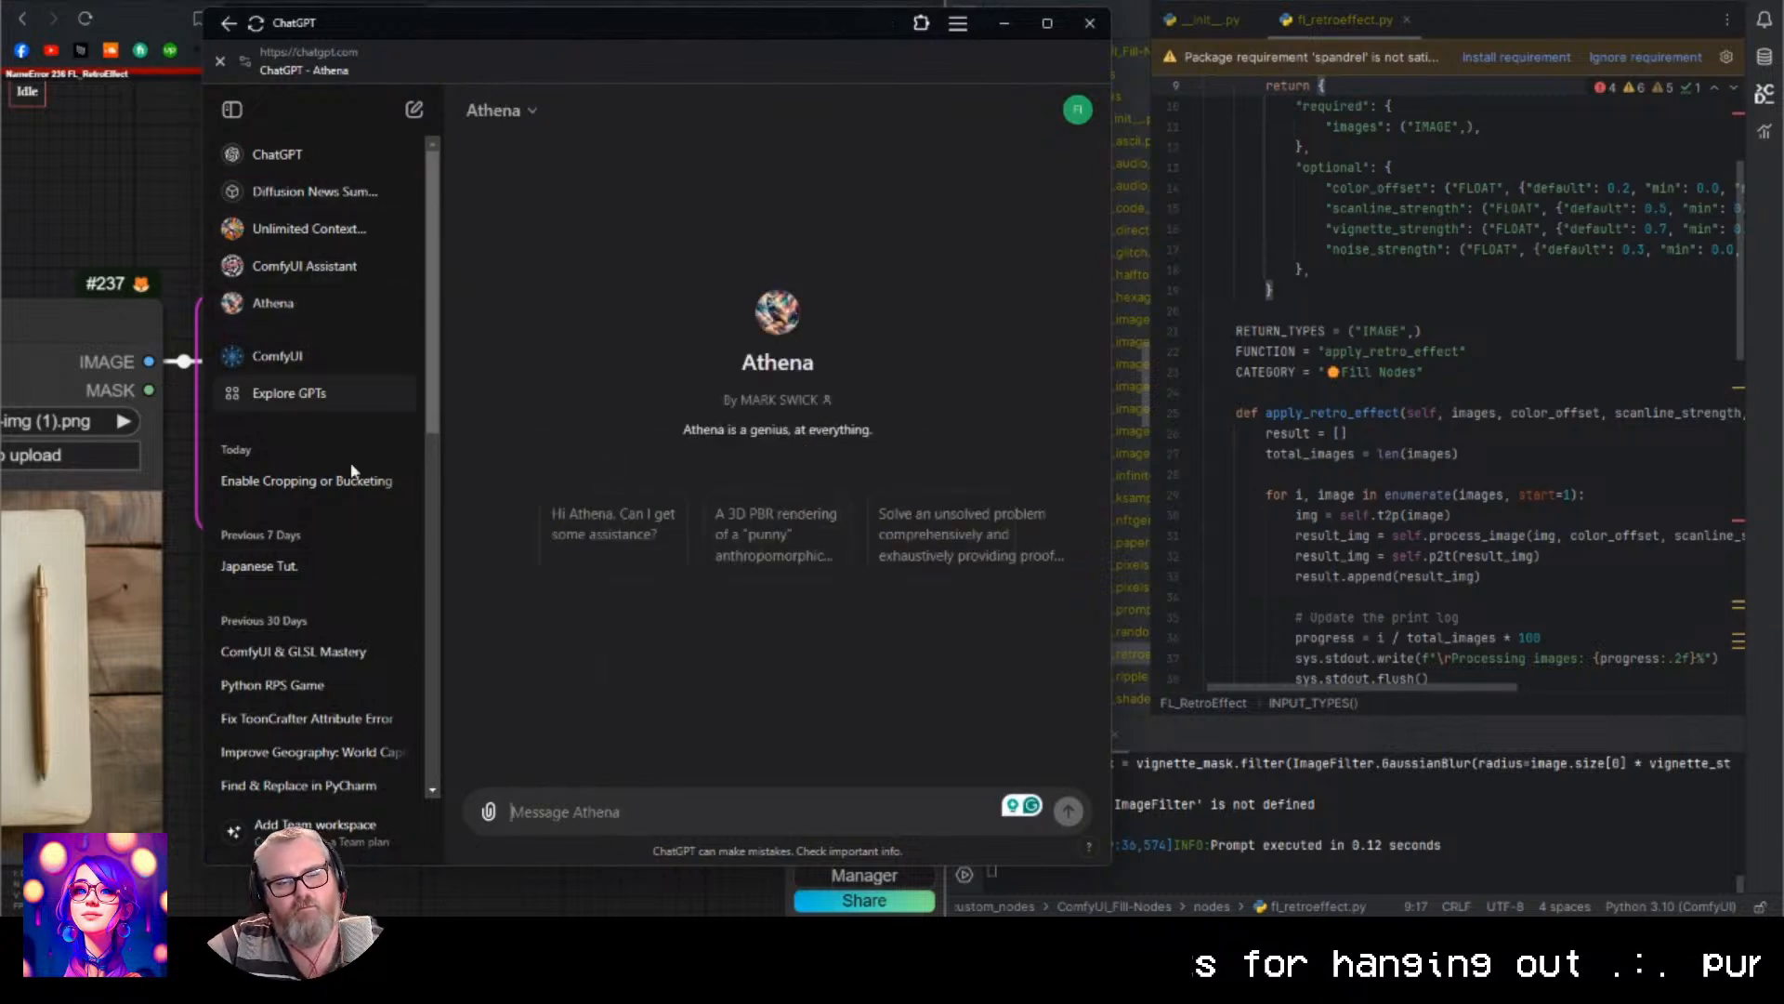
{"action": "left_click", "coordinate": [1354, 350]}
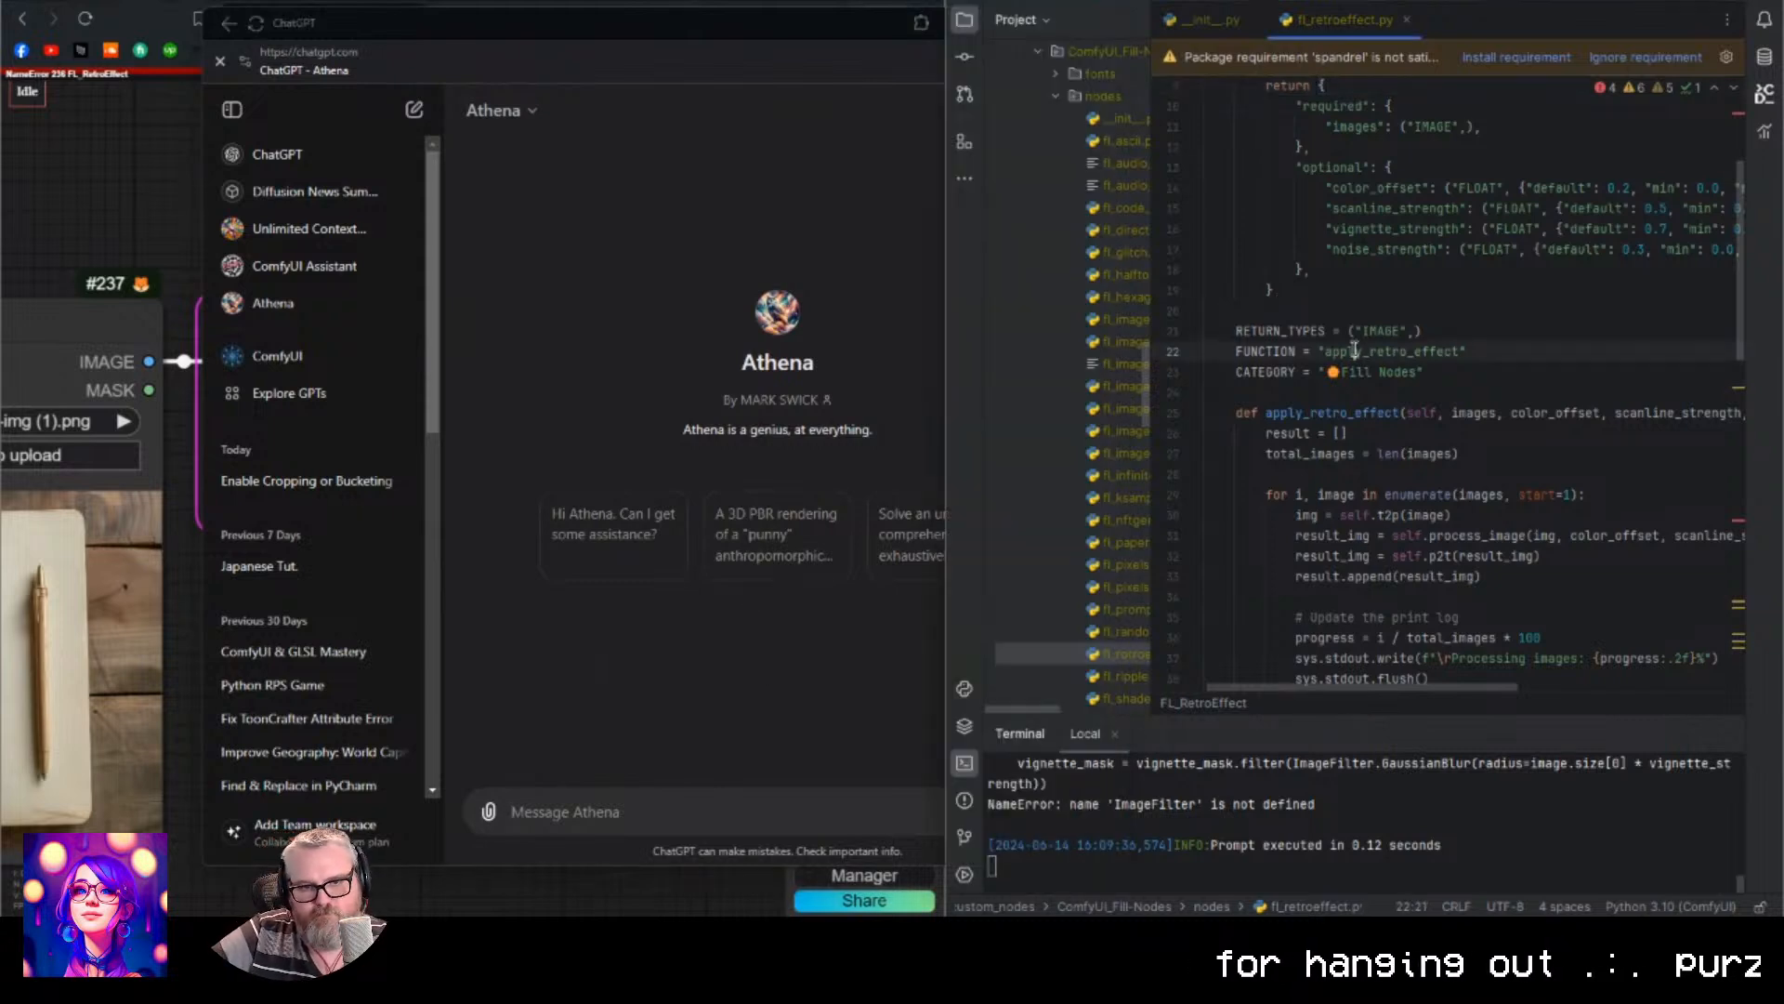
{"action": "key", "text": "ctrl+a"}
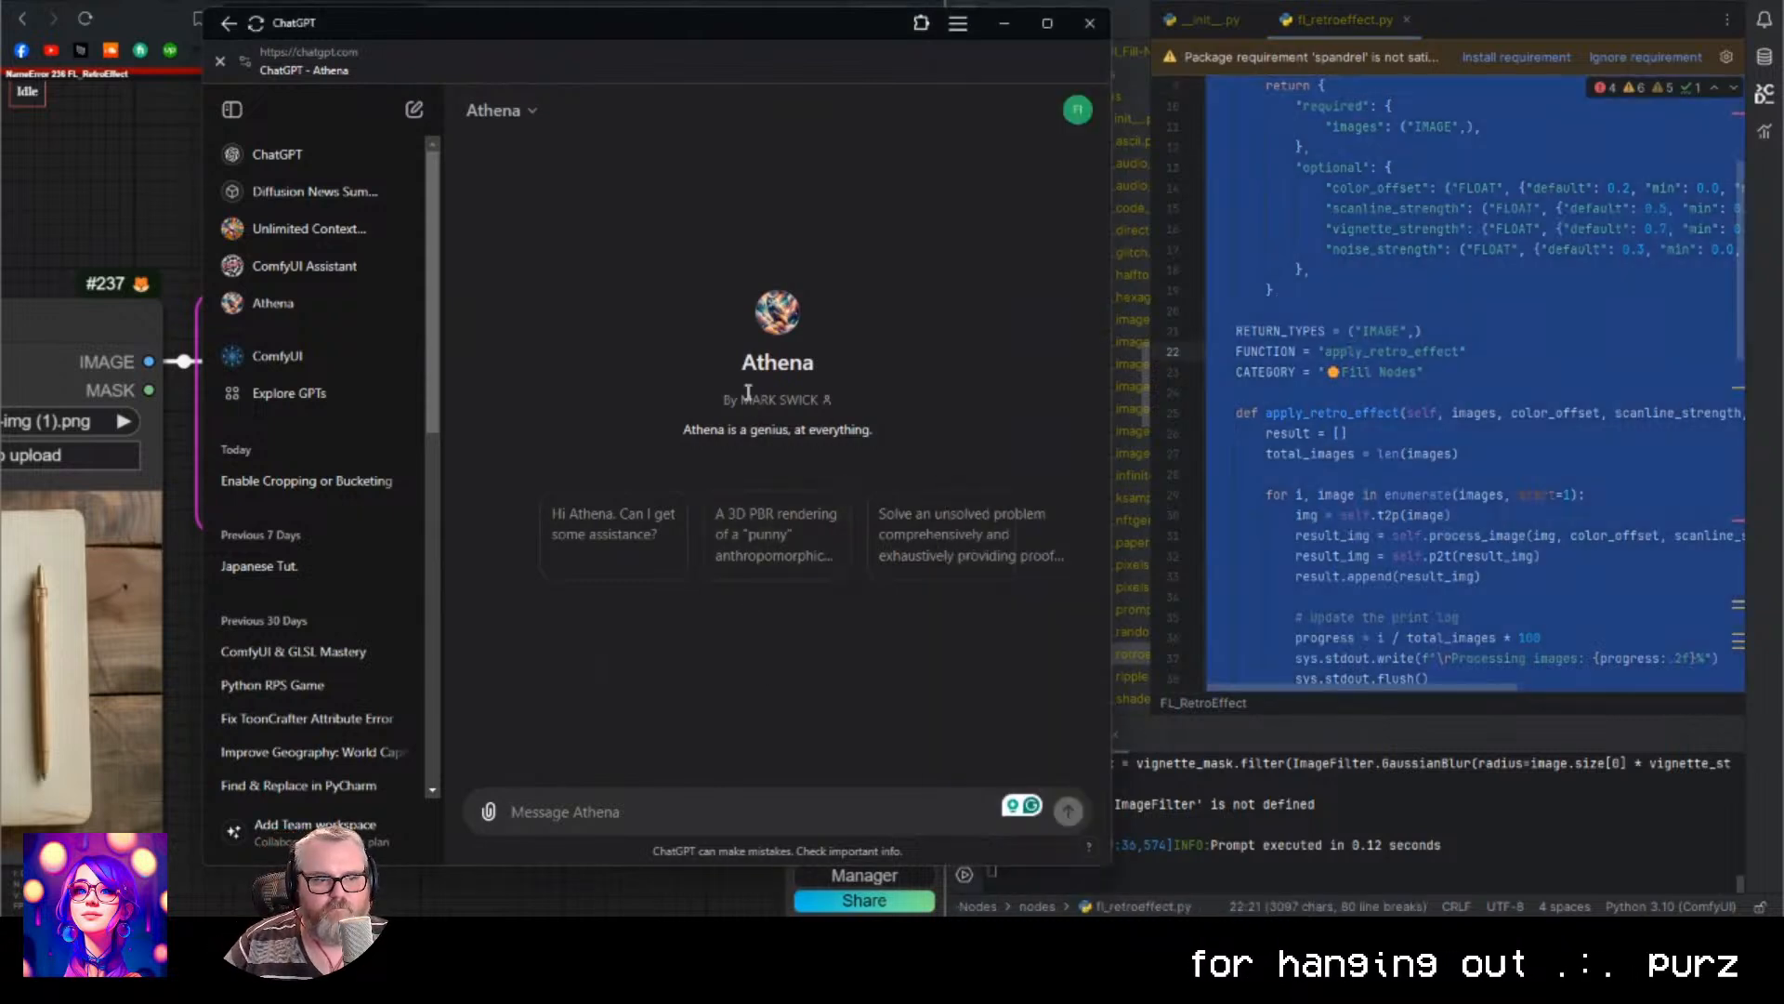
{"action": "left_click", "coordinate": [618, 850]}
{"action": "left_click", "coordinate": [620, 808]}
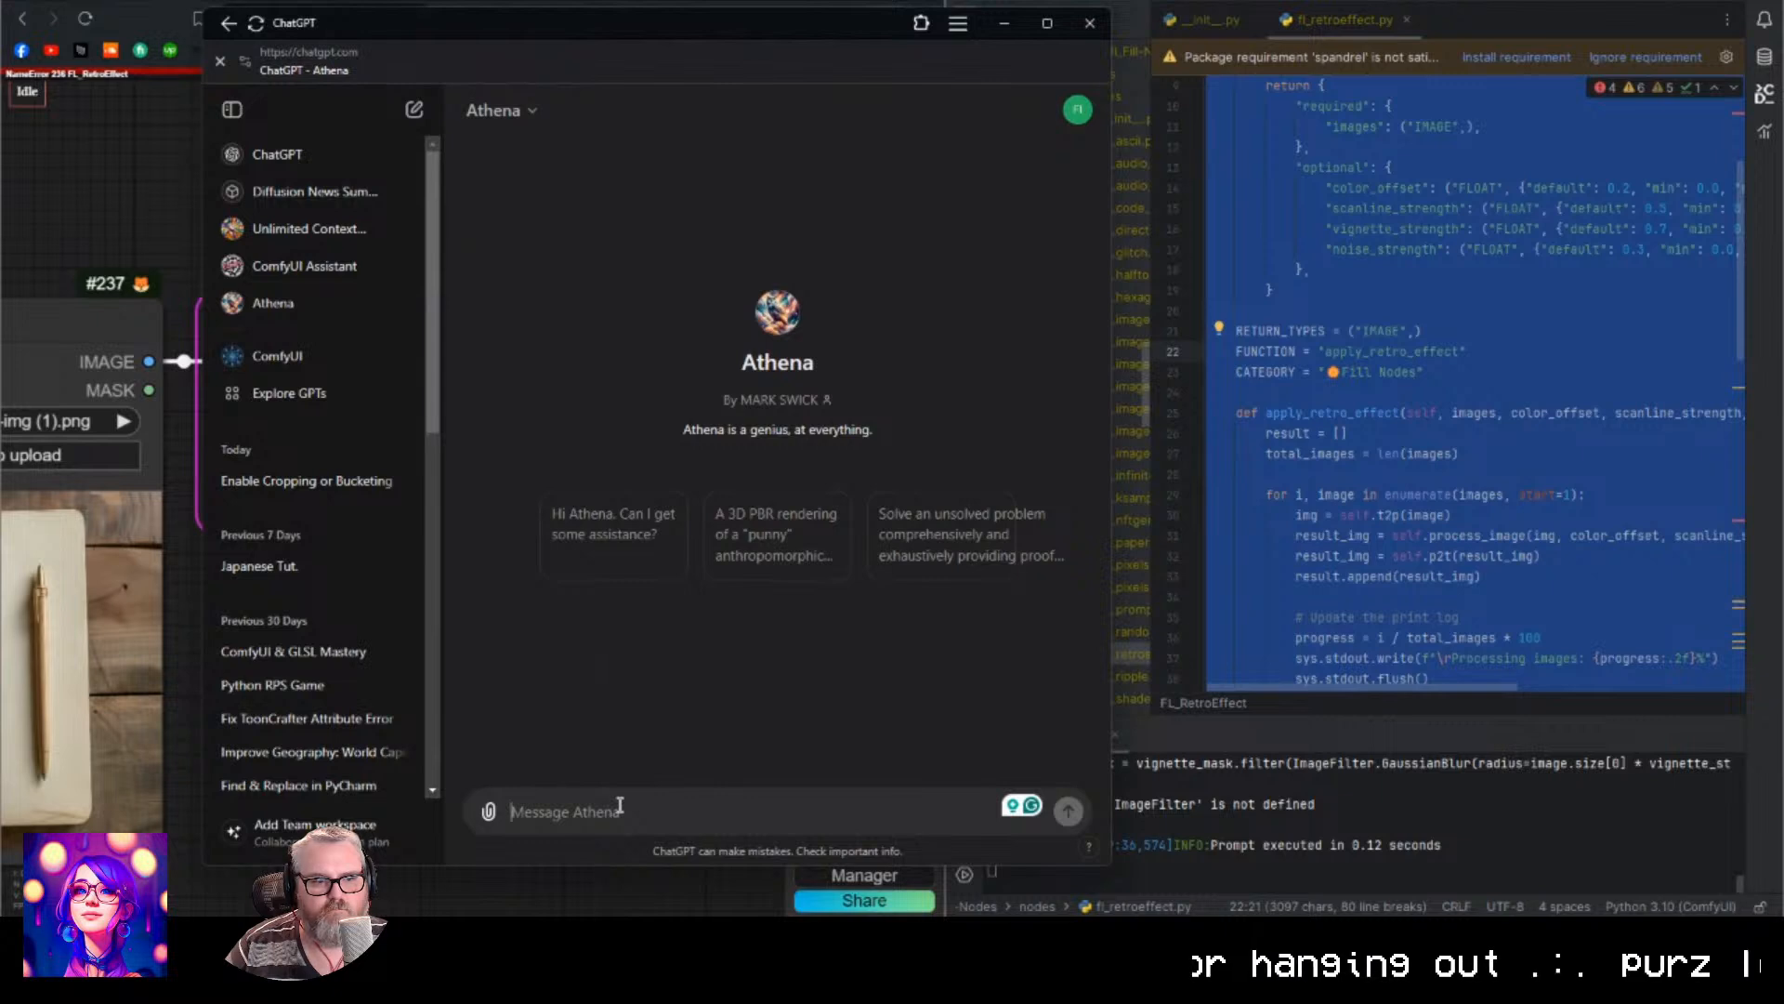
Send Athena the copied code, asking it to check the code out without replying, just to understand what is being worked with.
{"action": "type", "text": "He"}
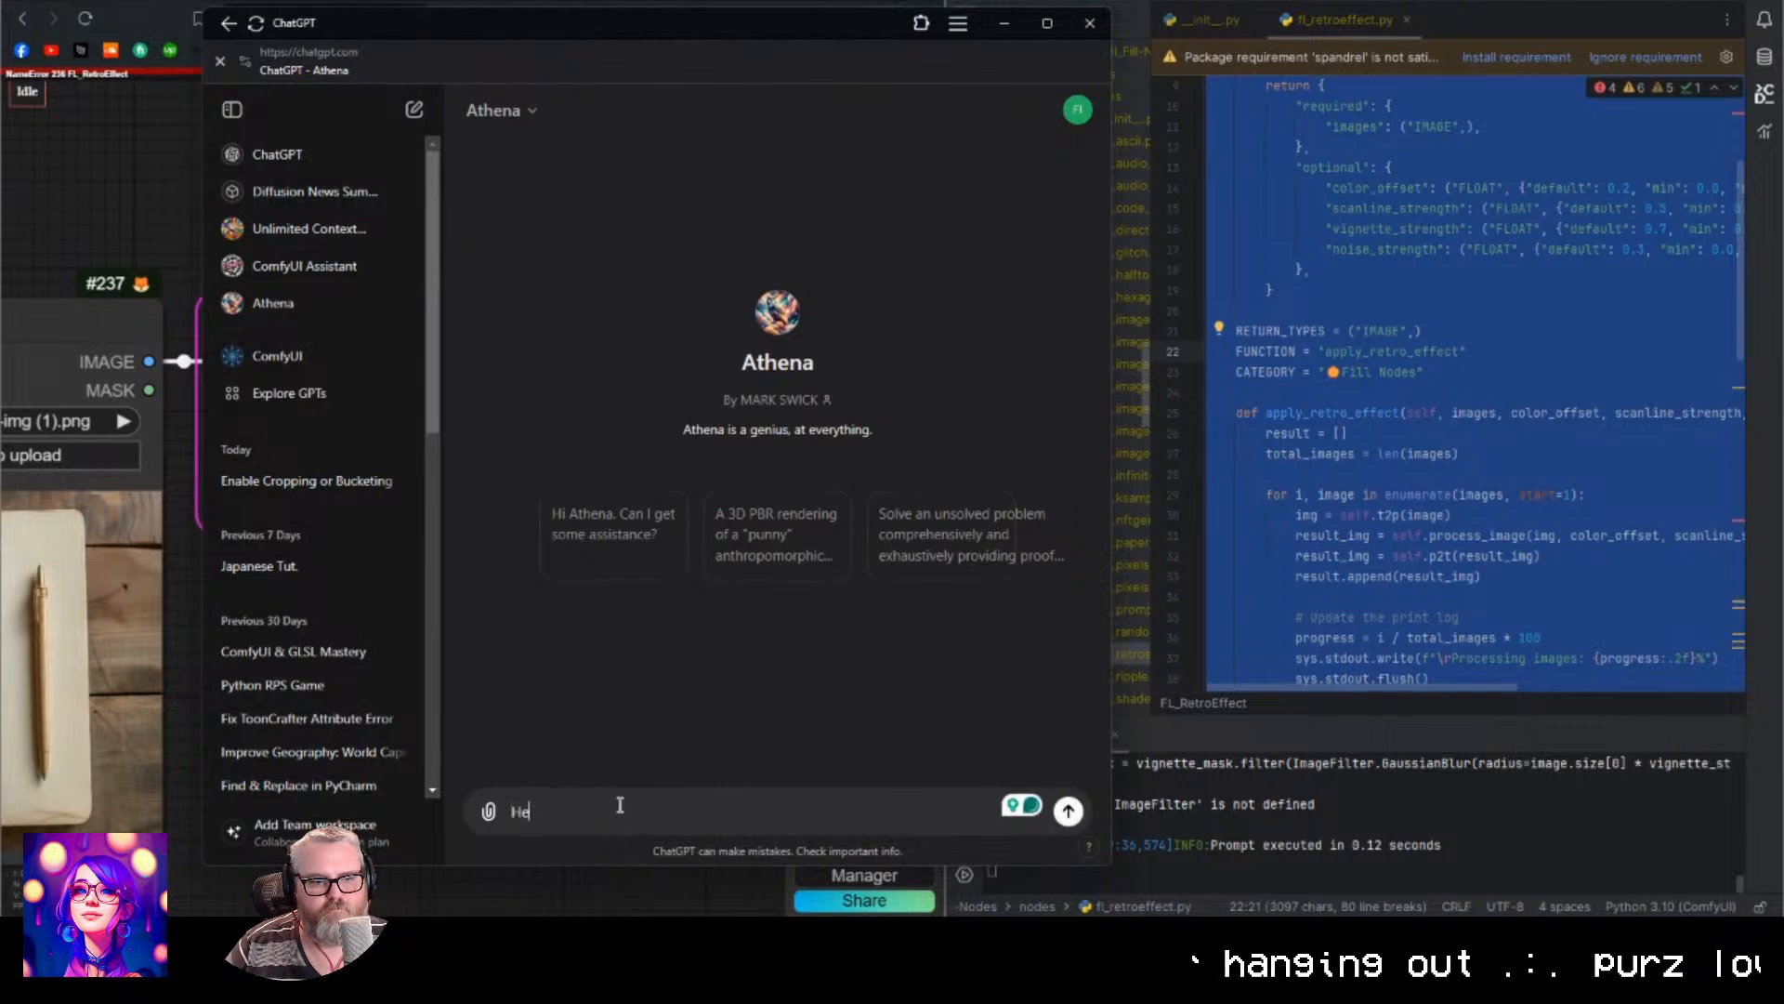
{"action": "type", "text": "y take a second to check out this code. Do not reply, I just want yo"}
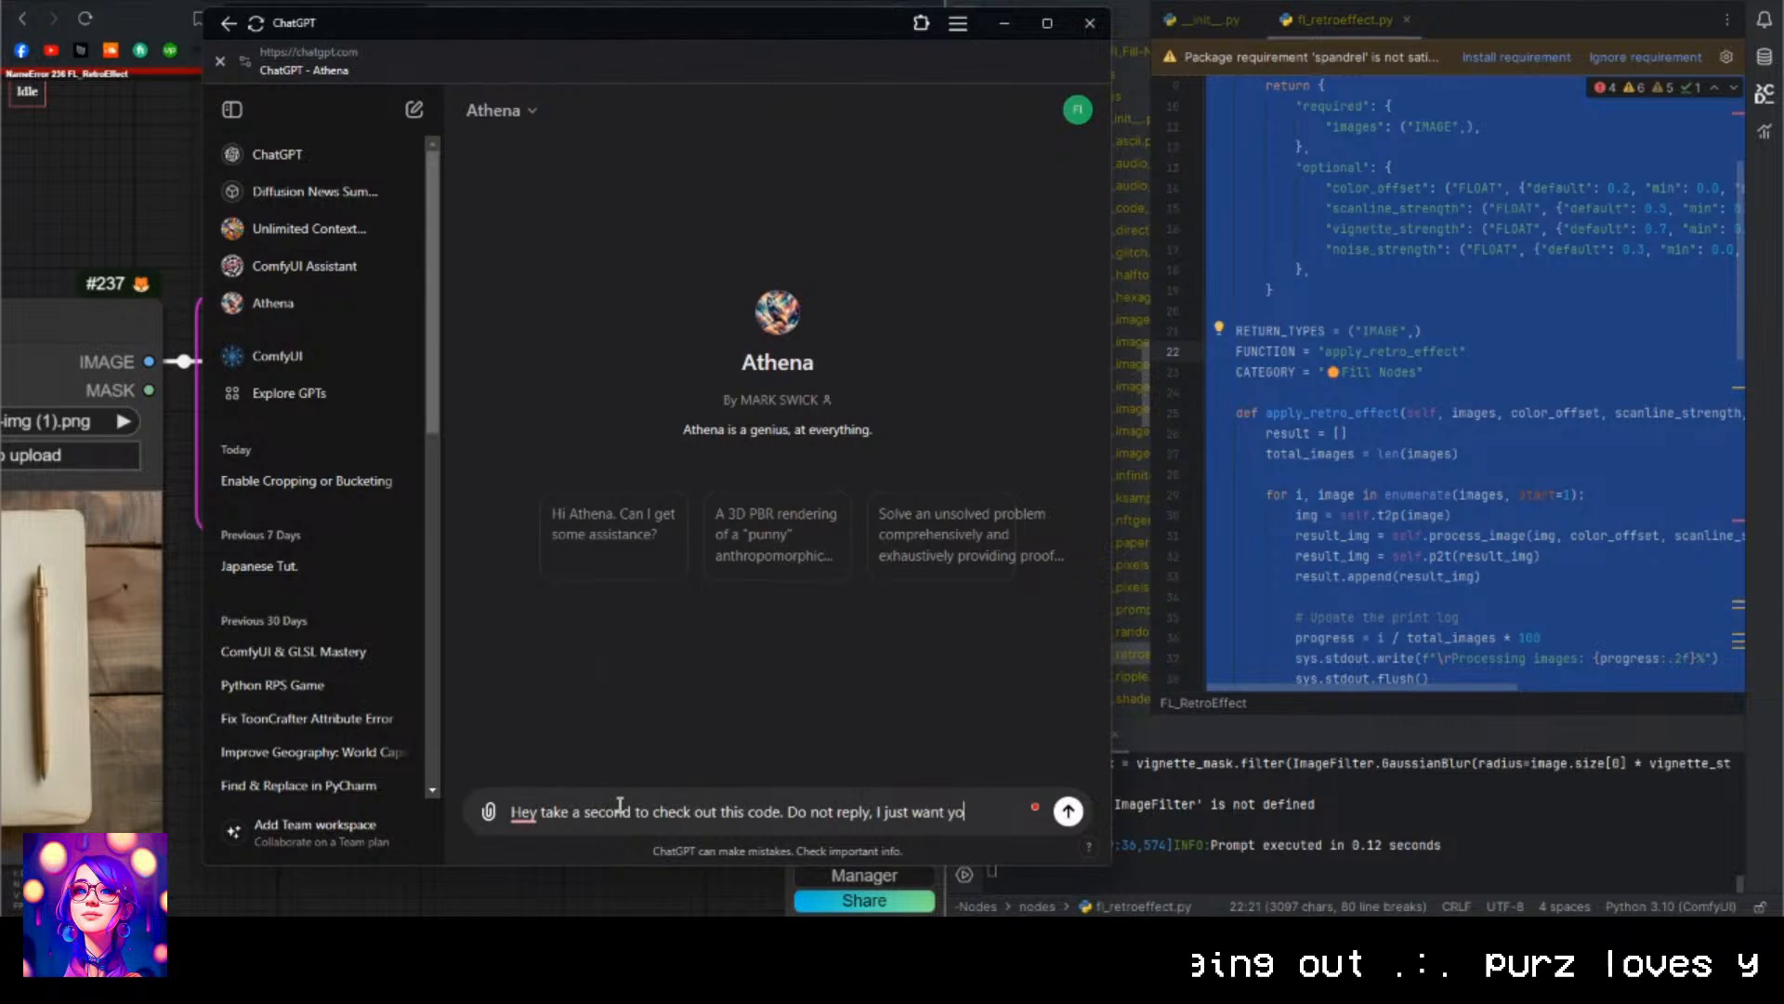
{"action": "type", "text": "stand wha"}
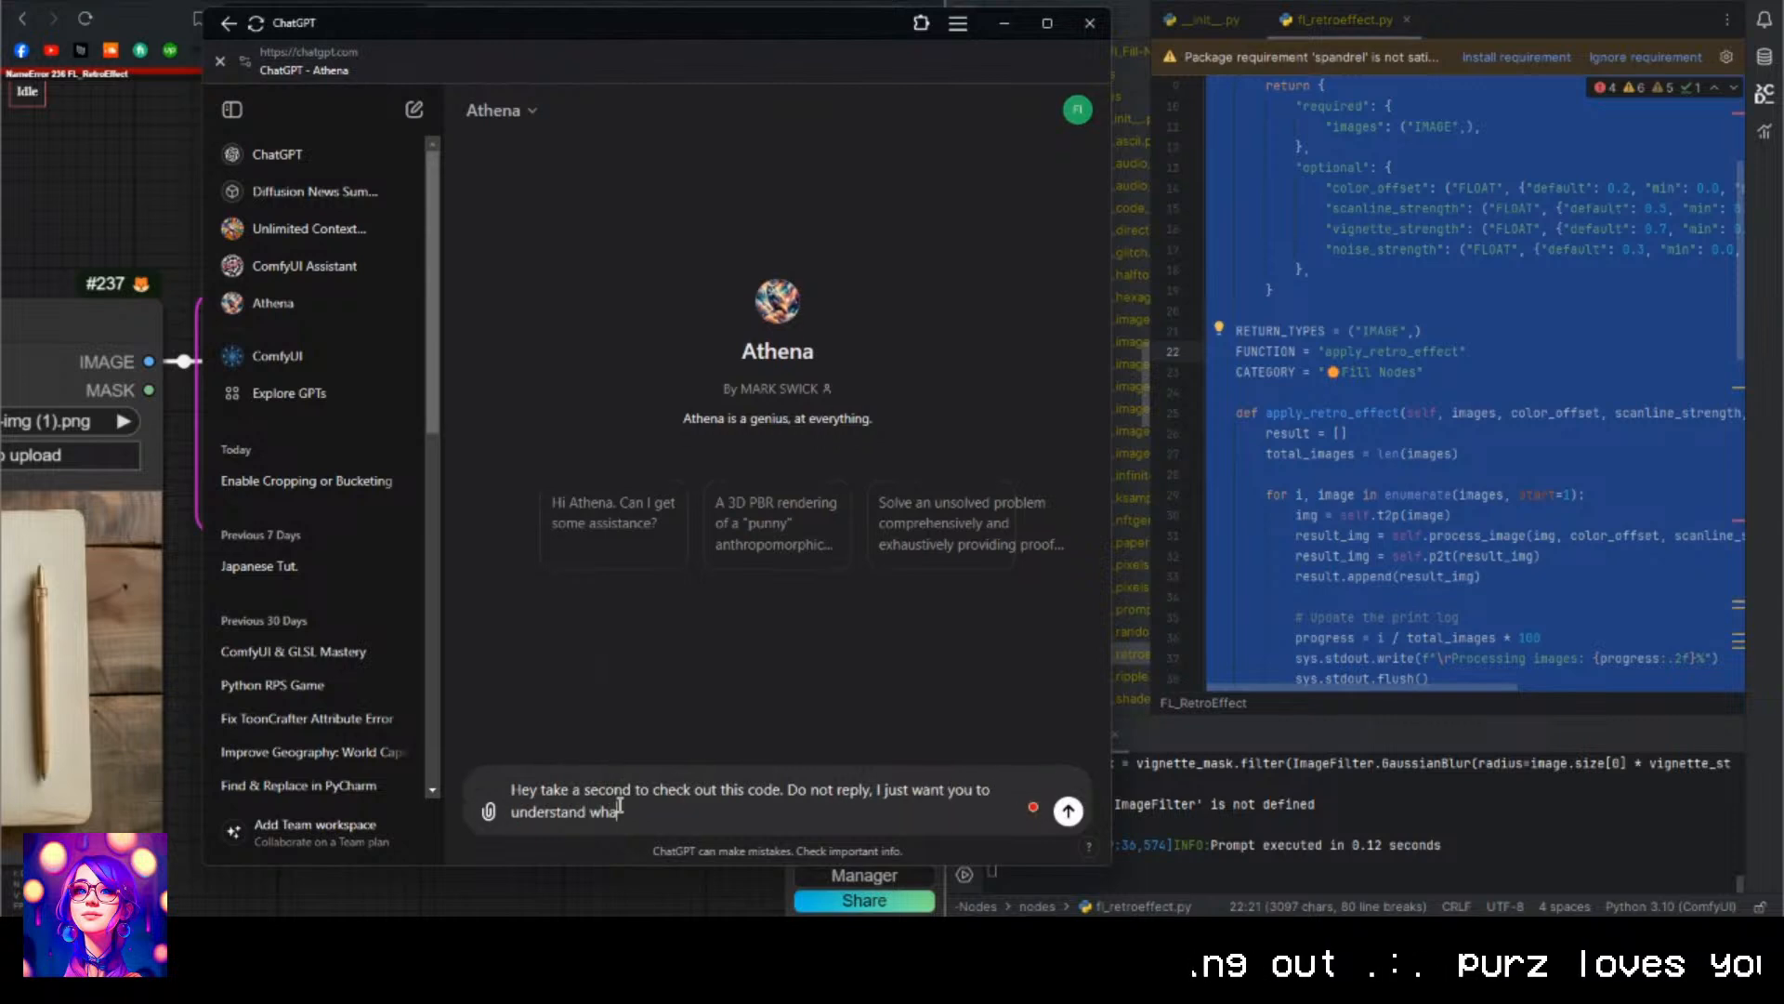
{"action": "type", "text": "t I'm working with"}
{"action": "key", "text": "ctrl+v"}
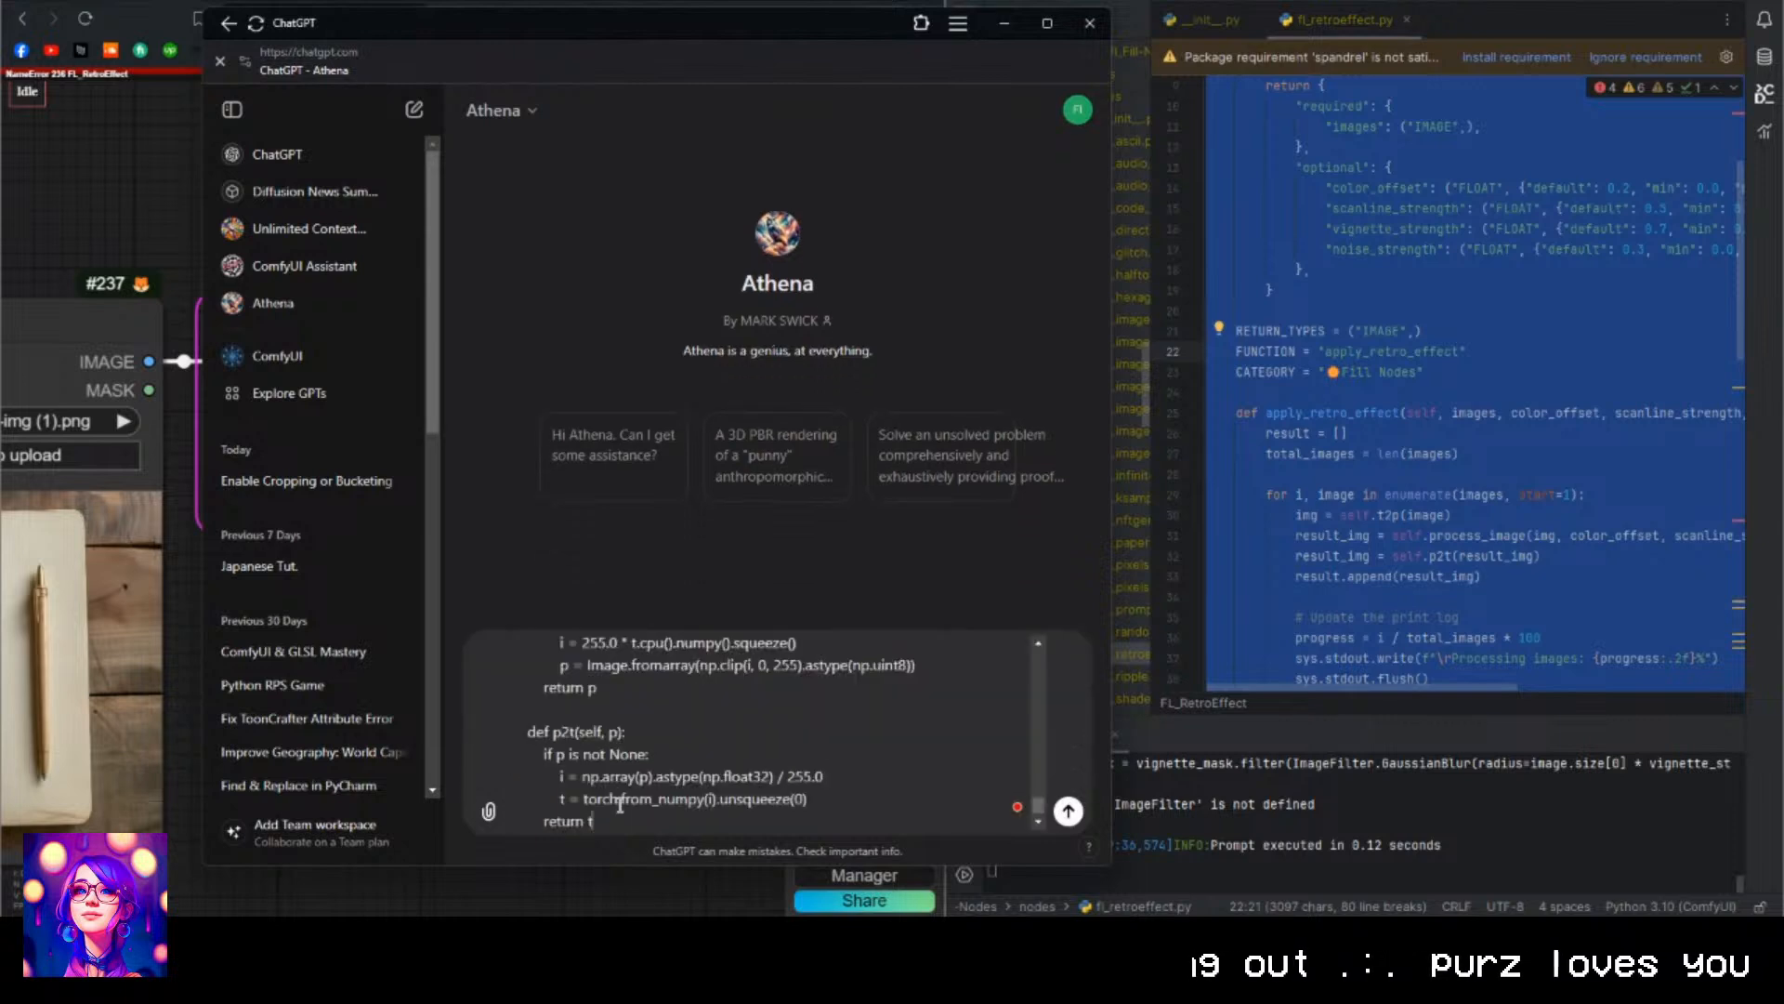
{"action": "key", "text": "Return"}
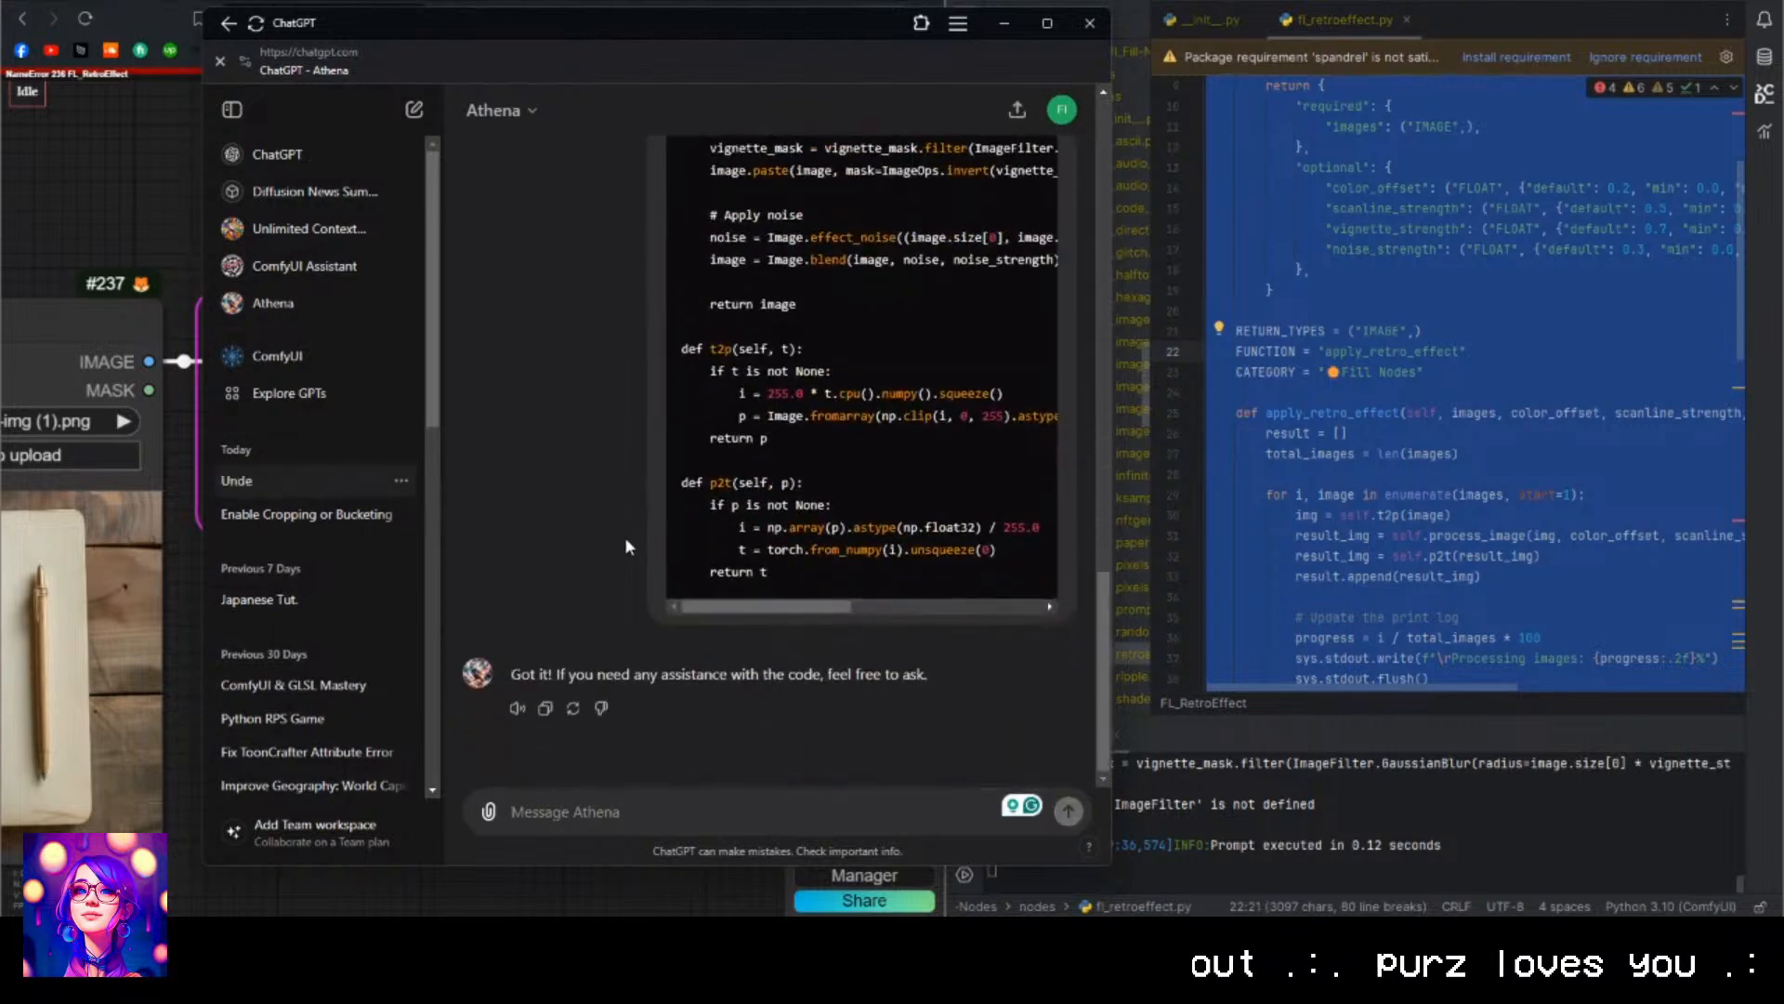
Queue the prompt again in ComfyUI, copy the FL_RetroEffect error text, and return to the Athena chat.
{"action": "left_click", "coordinate": [158, 229]}
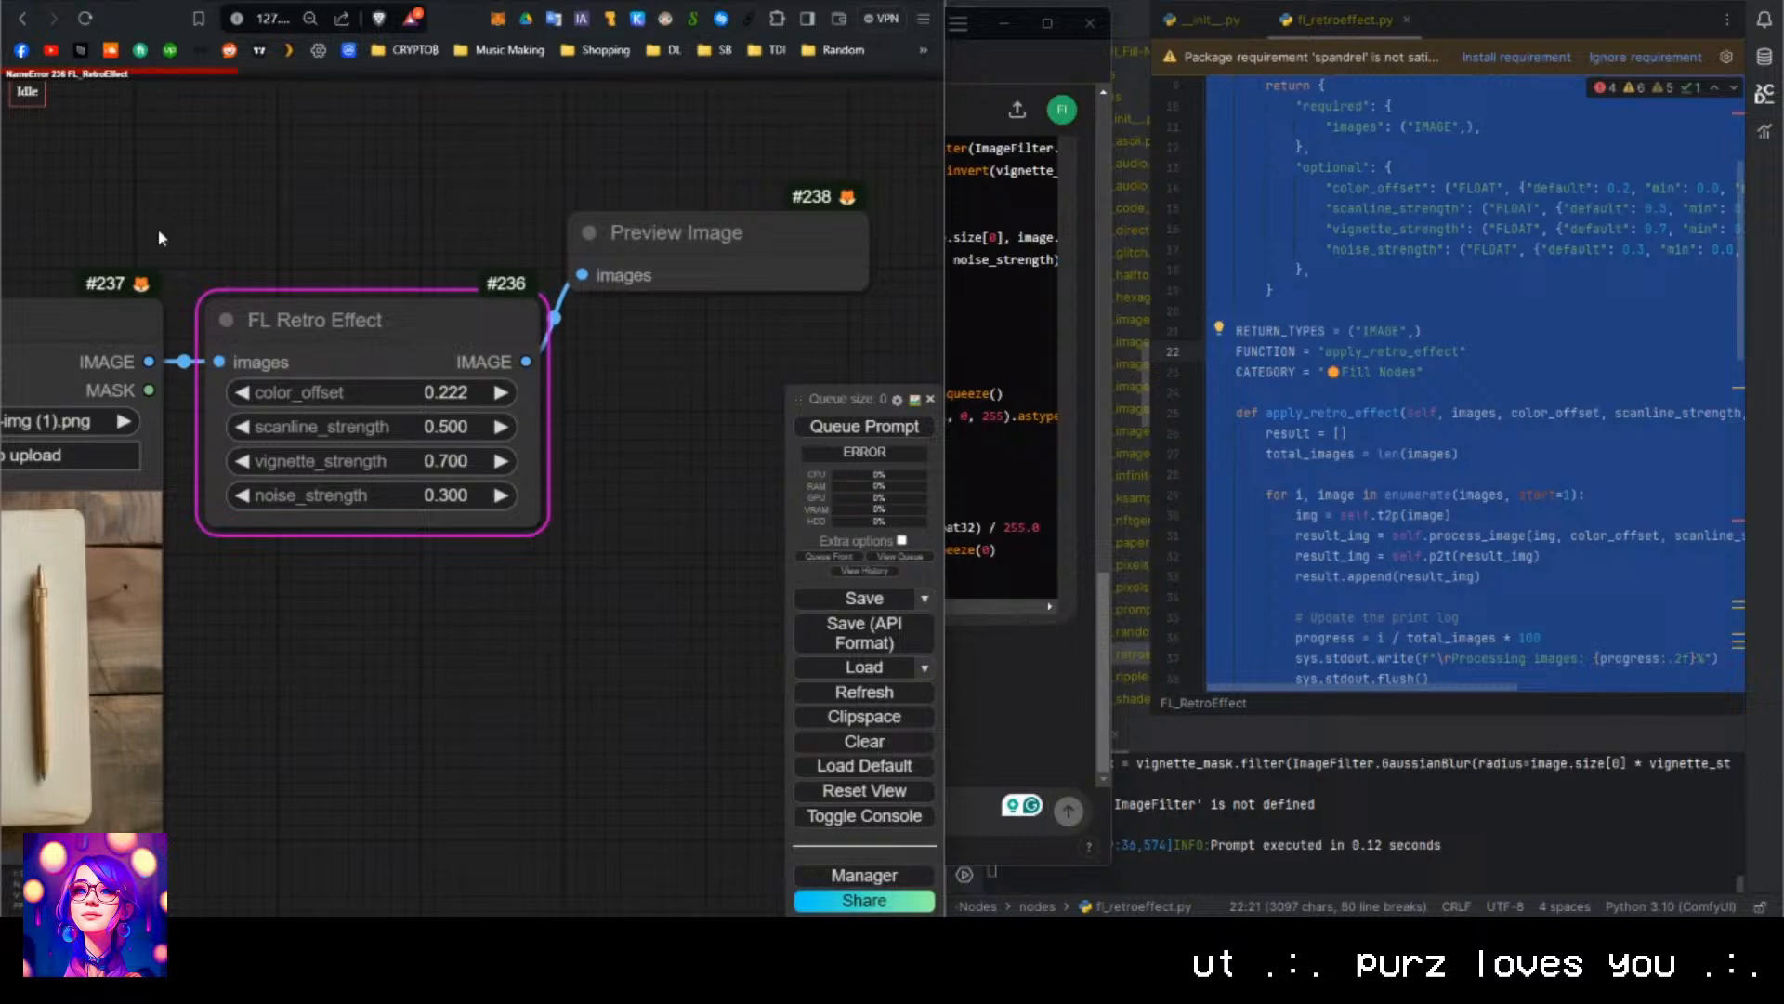
{"action": "left_click", "coordinate": [908, 429]}
{"action": "left_click_drag", "start_coordinate": [437, 662], "coordinate": [190, 346]}
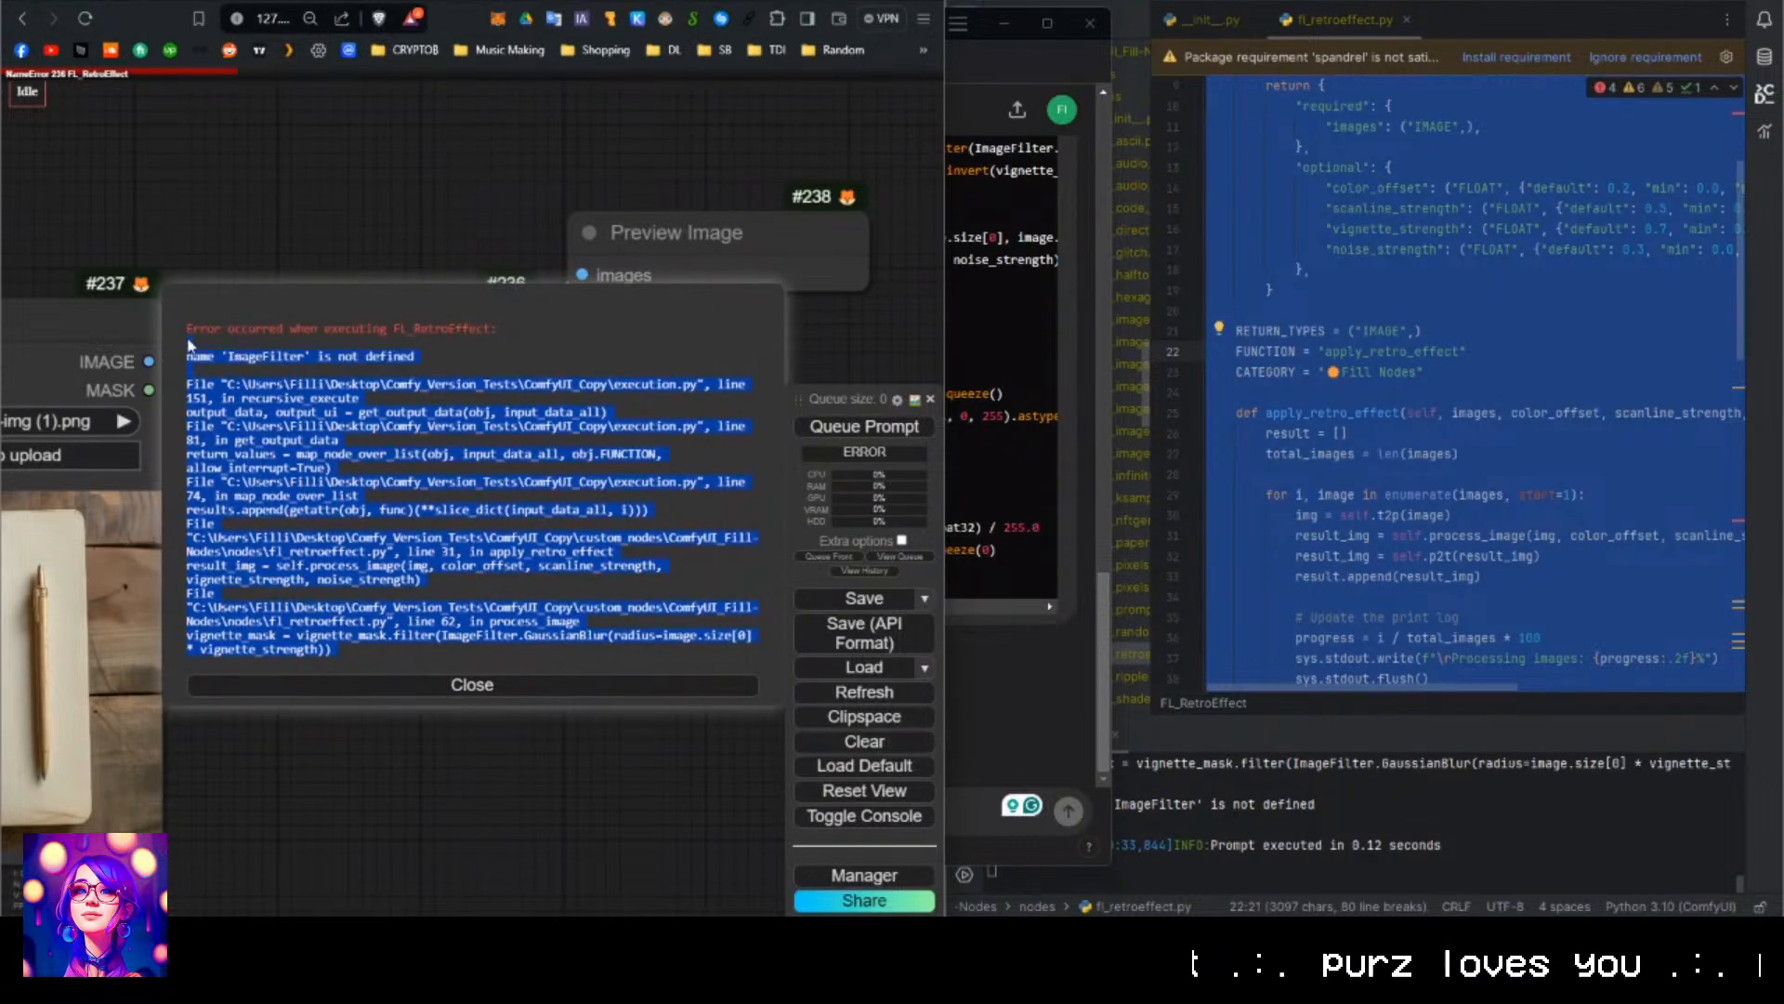
{"action": "left_click", "coordinate": [1057, 687]}
Send Athena the message "im getting this error, please revise the code to fix it" with the copied error text.
{"action": "type", "text": "im"}
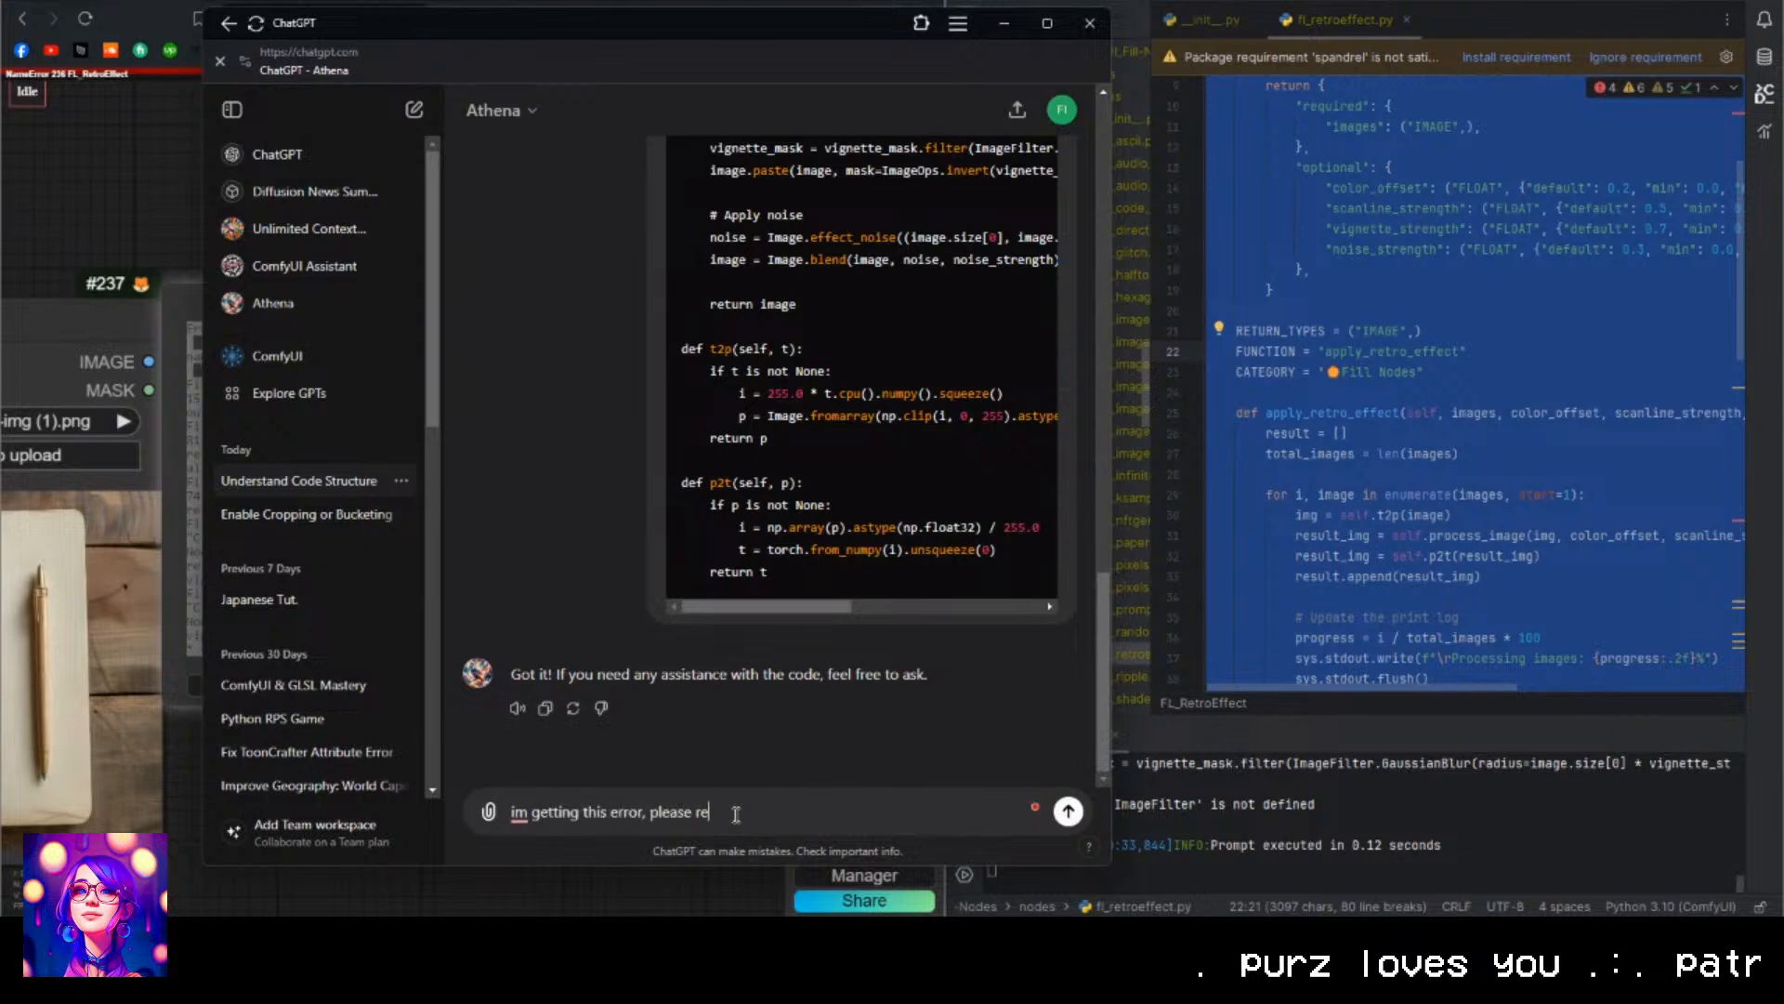
{"action": "type", "text": "getting this error, please revise the code to fix i"}
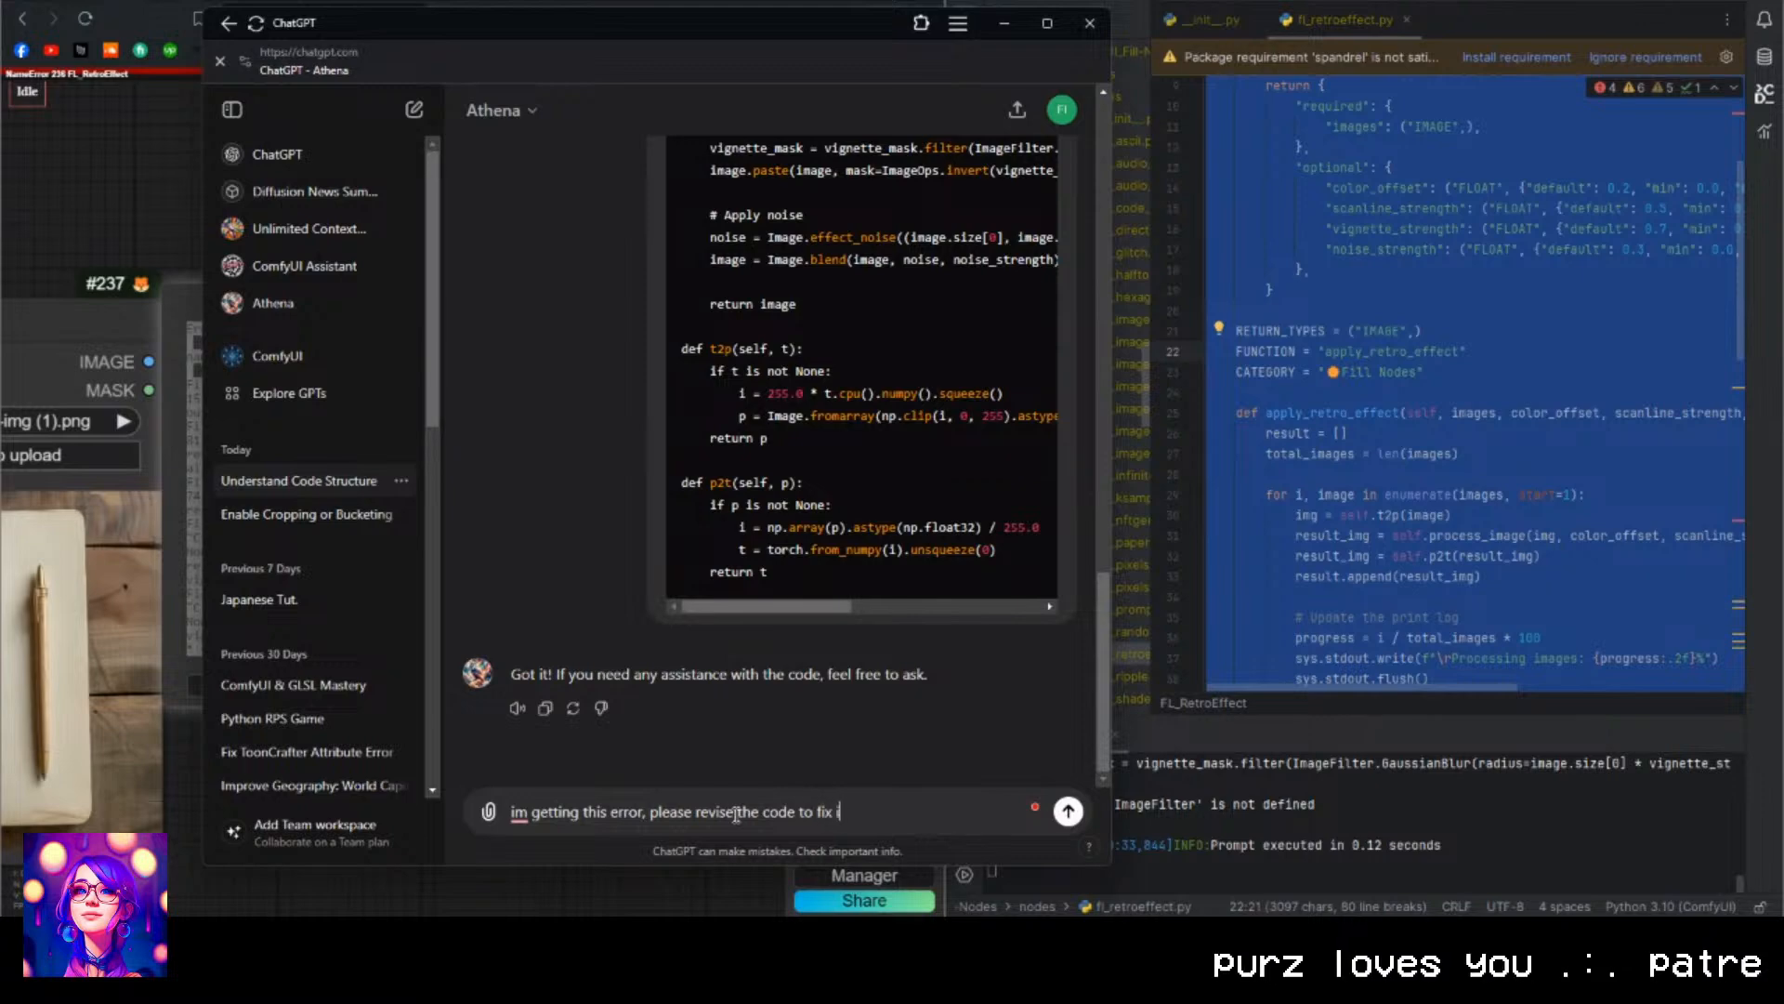
{"action": "type", "text": "t"}
{"action": "key", "text": "shift+Return"}
{"action": "key", "text": "ctrl+v"}
{"action": "key", "text": "Return"}
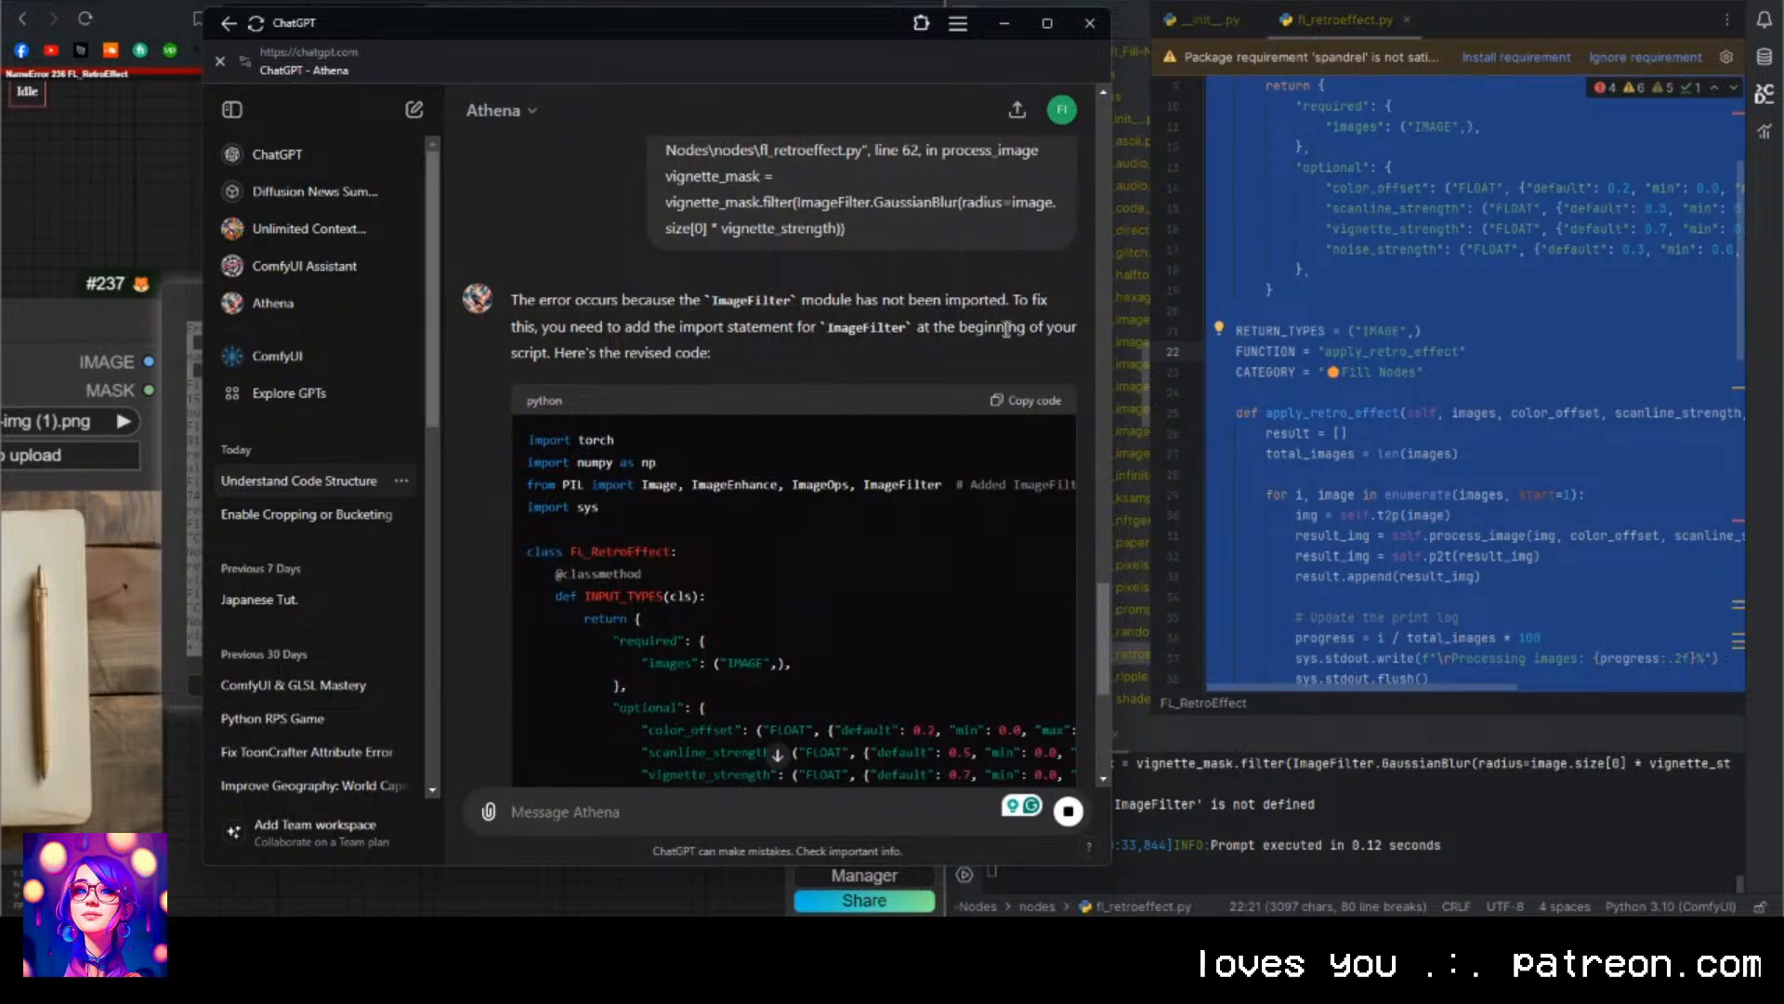
Copy ImageFilter from Athena's revised import line and append it after ImageOps in the PIL import of fl_retroeffect.py.
{"action": "left_click_drag", "start_coordinate": [941, 484], "coordinate": [874, 485]}
{"action": "double_click", "coordinate": [872, 484]}
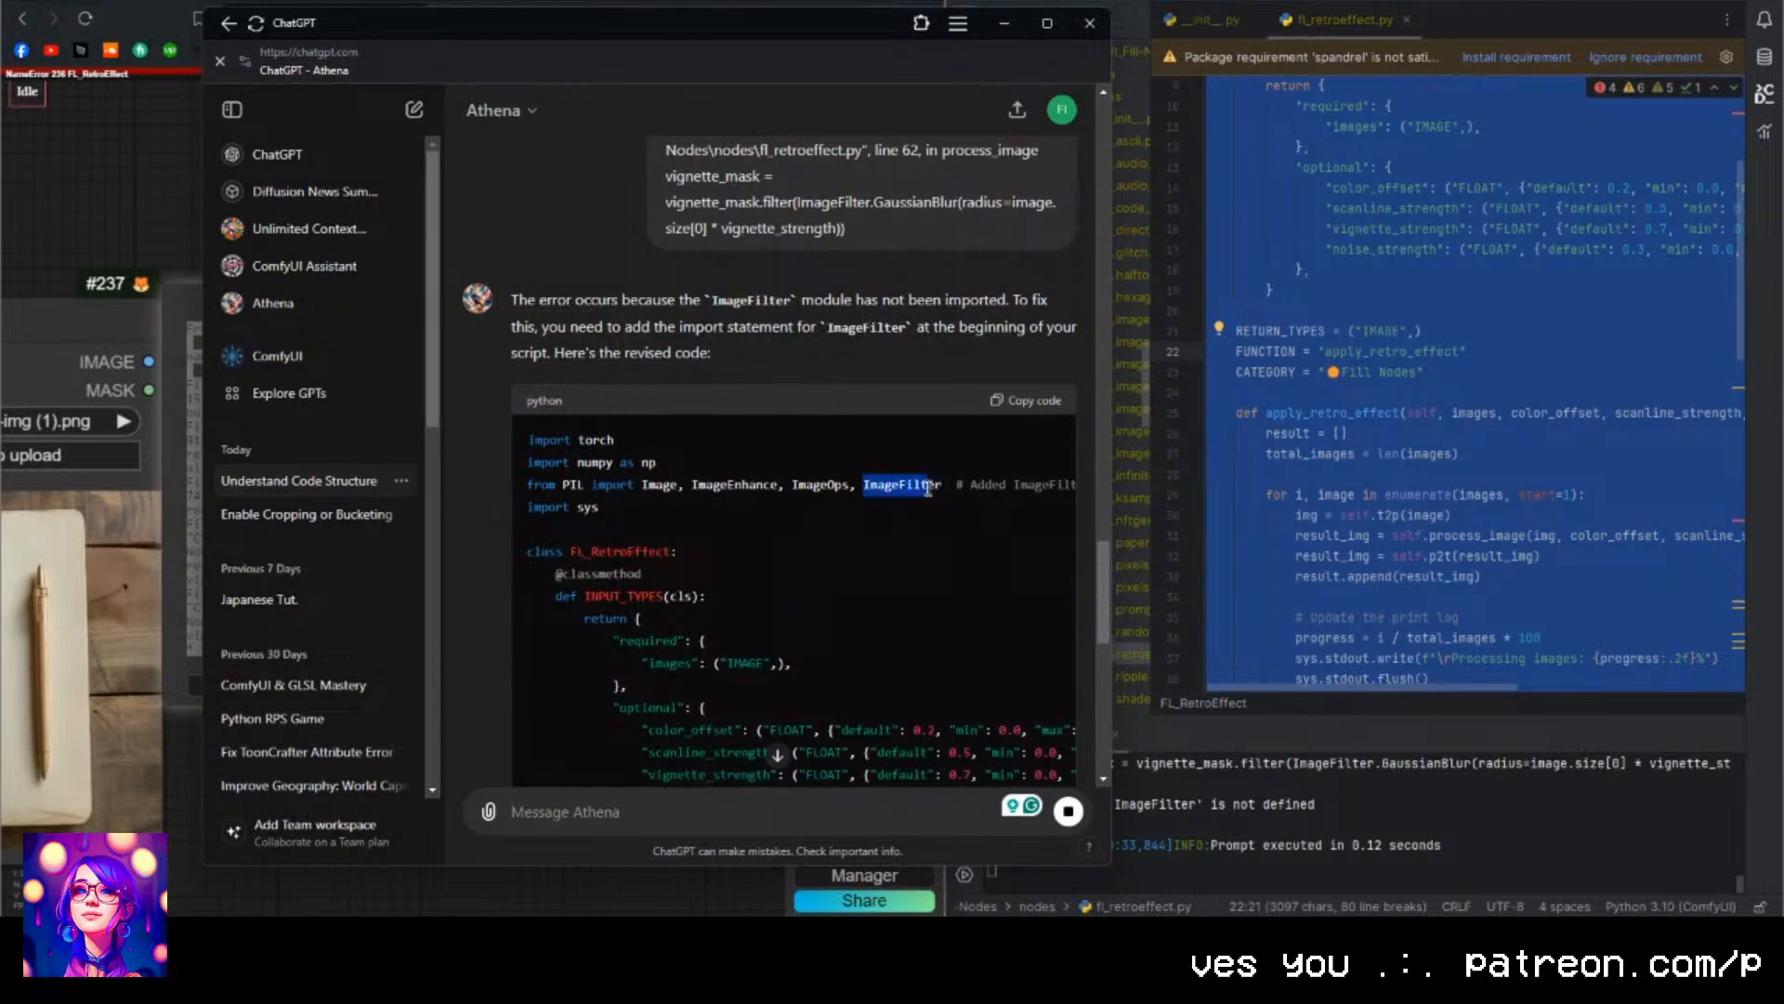
{"action": "left_click", "coordinate": [880, 485]}
{"action": "left_click", "coordinate": [1455, 374]}
{"action": "scroll", "coordinate": [1455, 372], "scroll_direction": "up", "scroll_amount": 3}
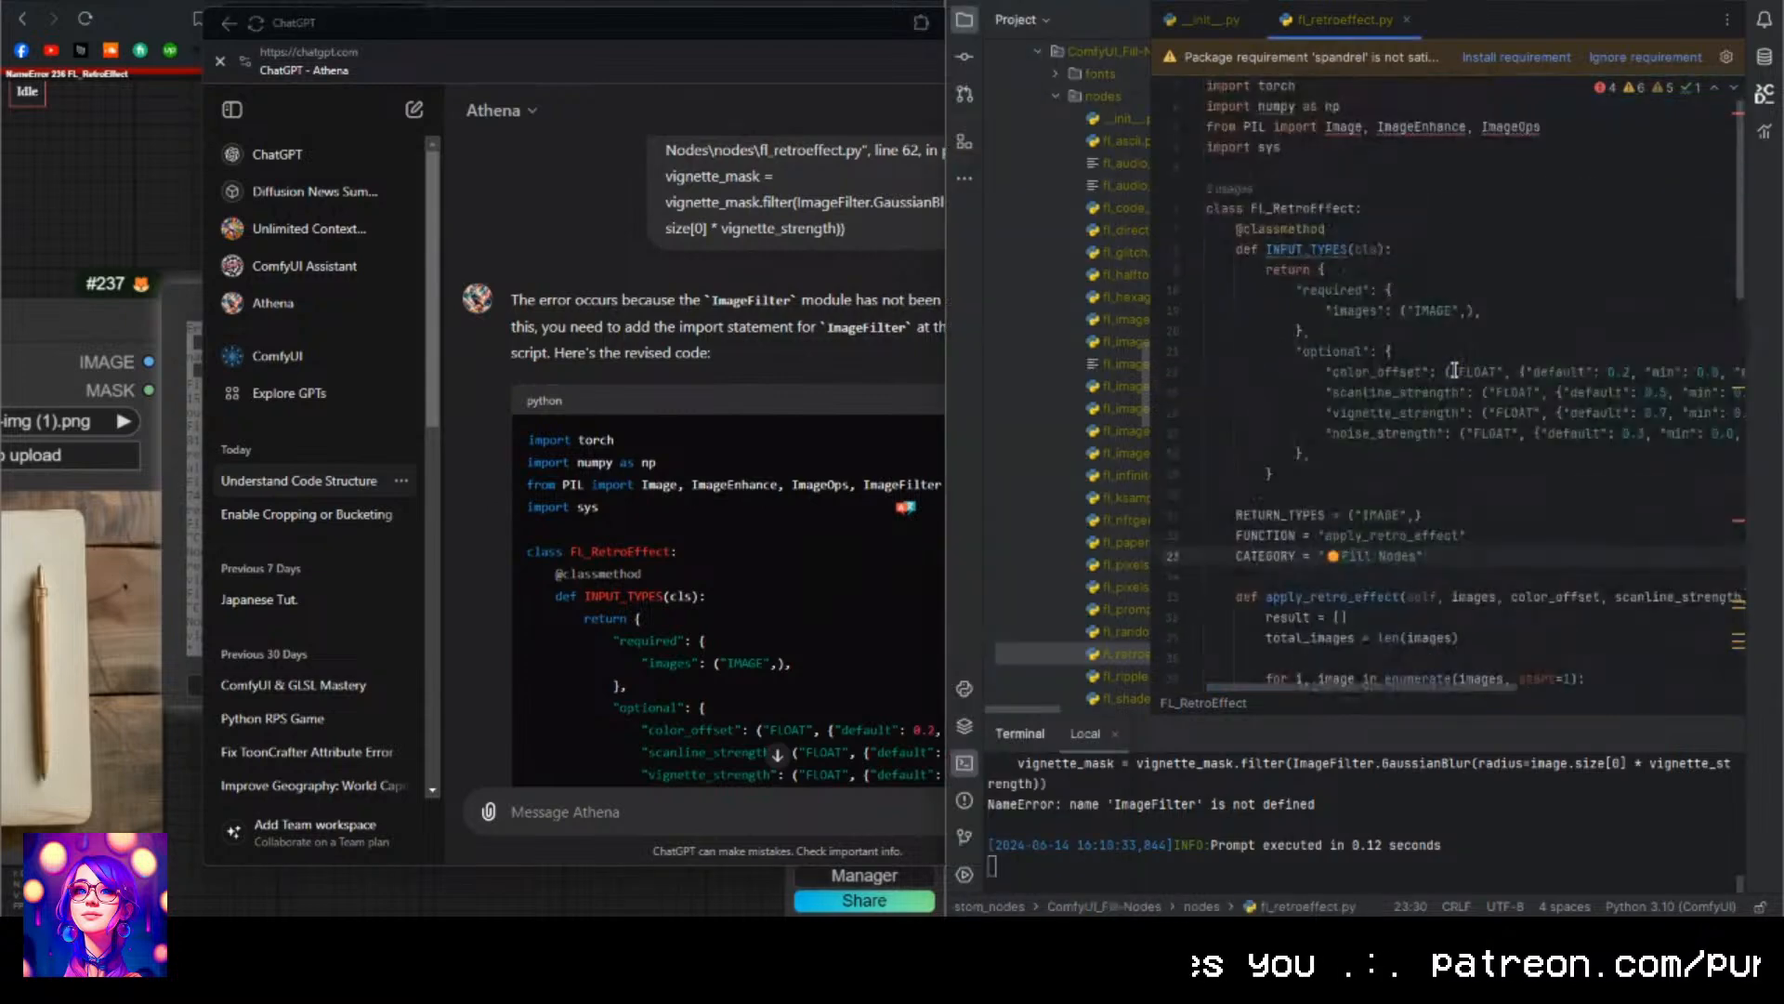
{"action": "double_click", "coordinate": [890, 484]}
{"action": "left_click", "coordinate": [1391, 289]}
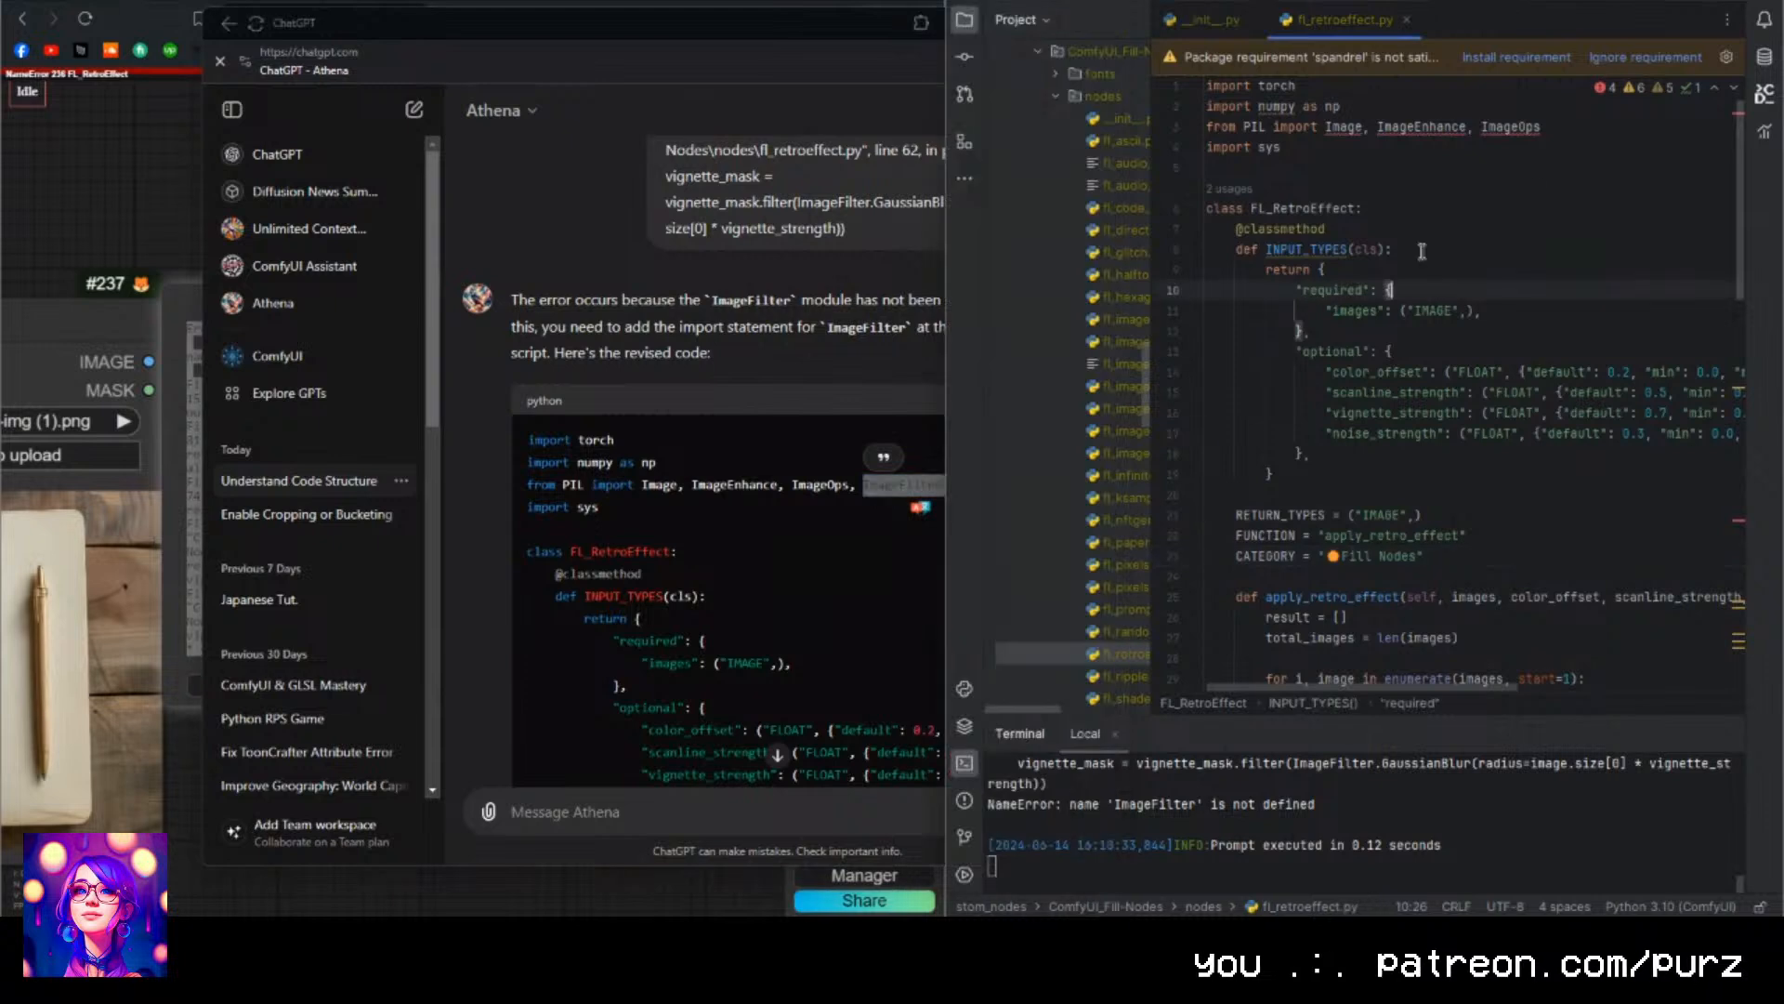
{"action": "key", "text": "alt+Tab"}
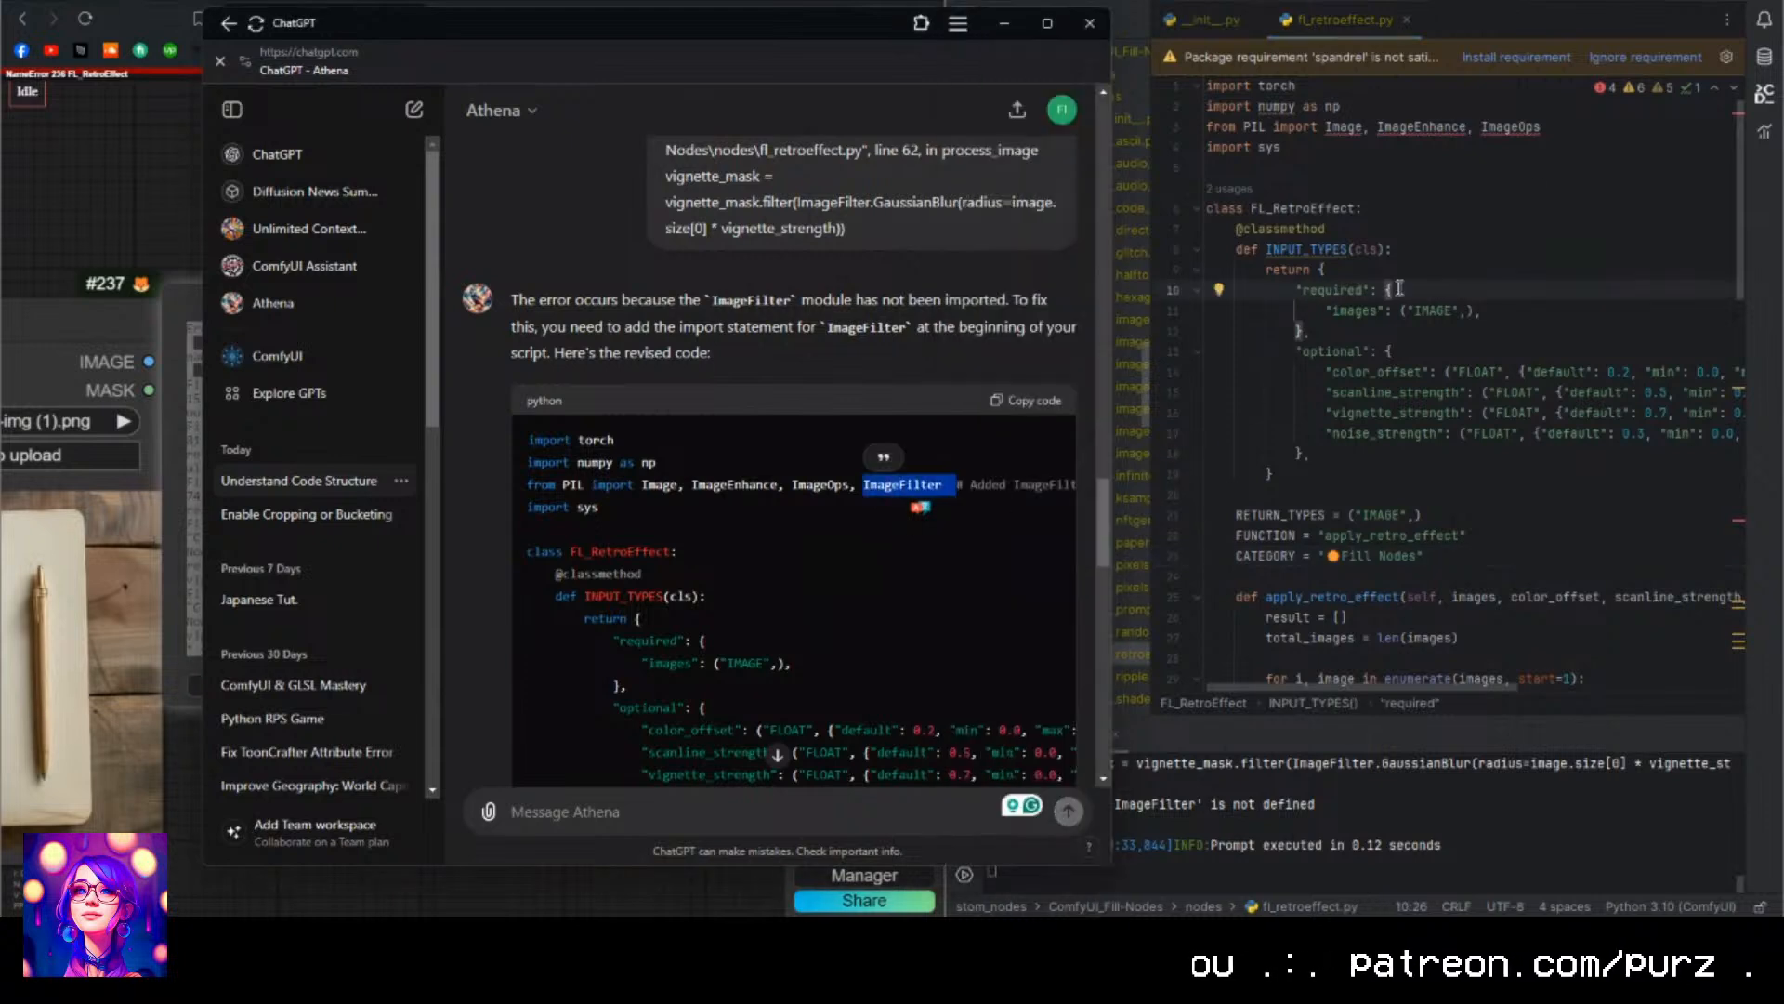
{"action": "left_click", "coordinate": [942, 486]}
{"action": "left_click_drag", "start_coordinate": [942, 486], "coordinate": [863, 493]}
{"action": "left_click", "coordinate": [1564, 139]}
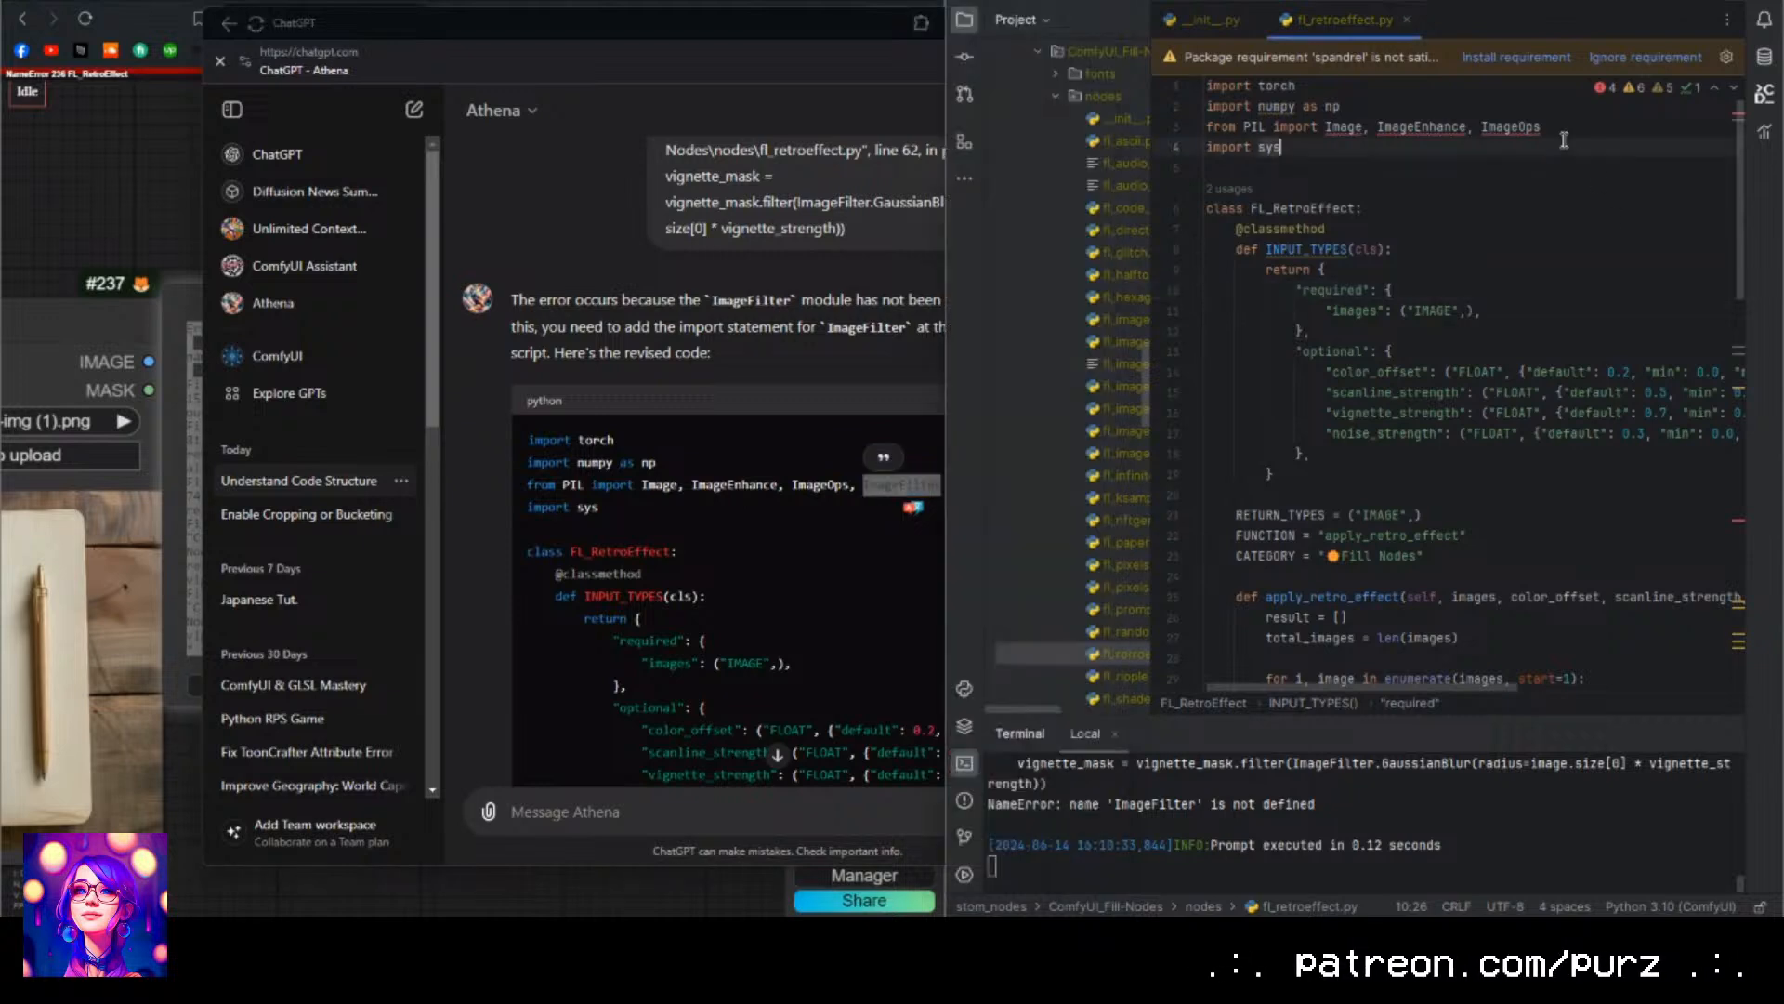
{"action": "left_click", "coordinate": [1561, 126]}
{"action": "type", "text": ","}
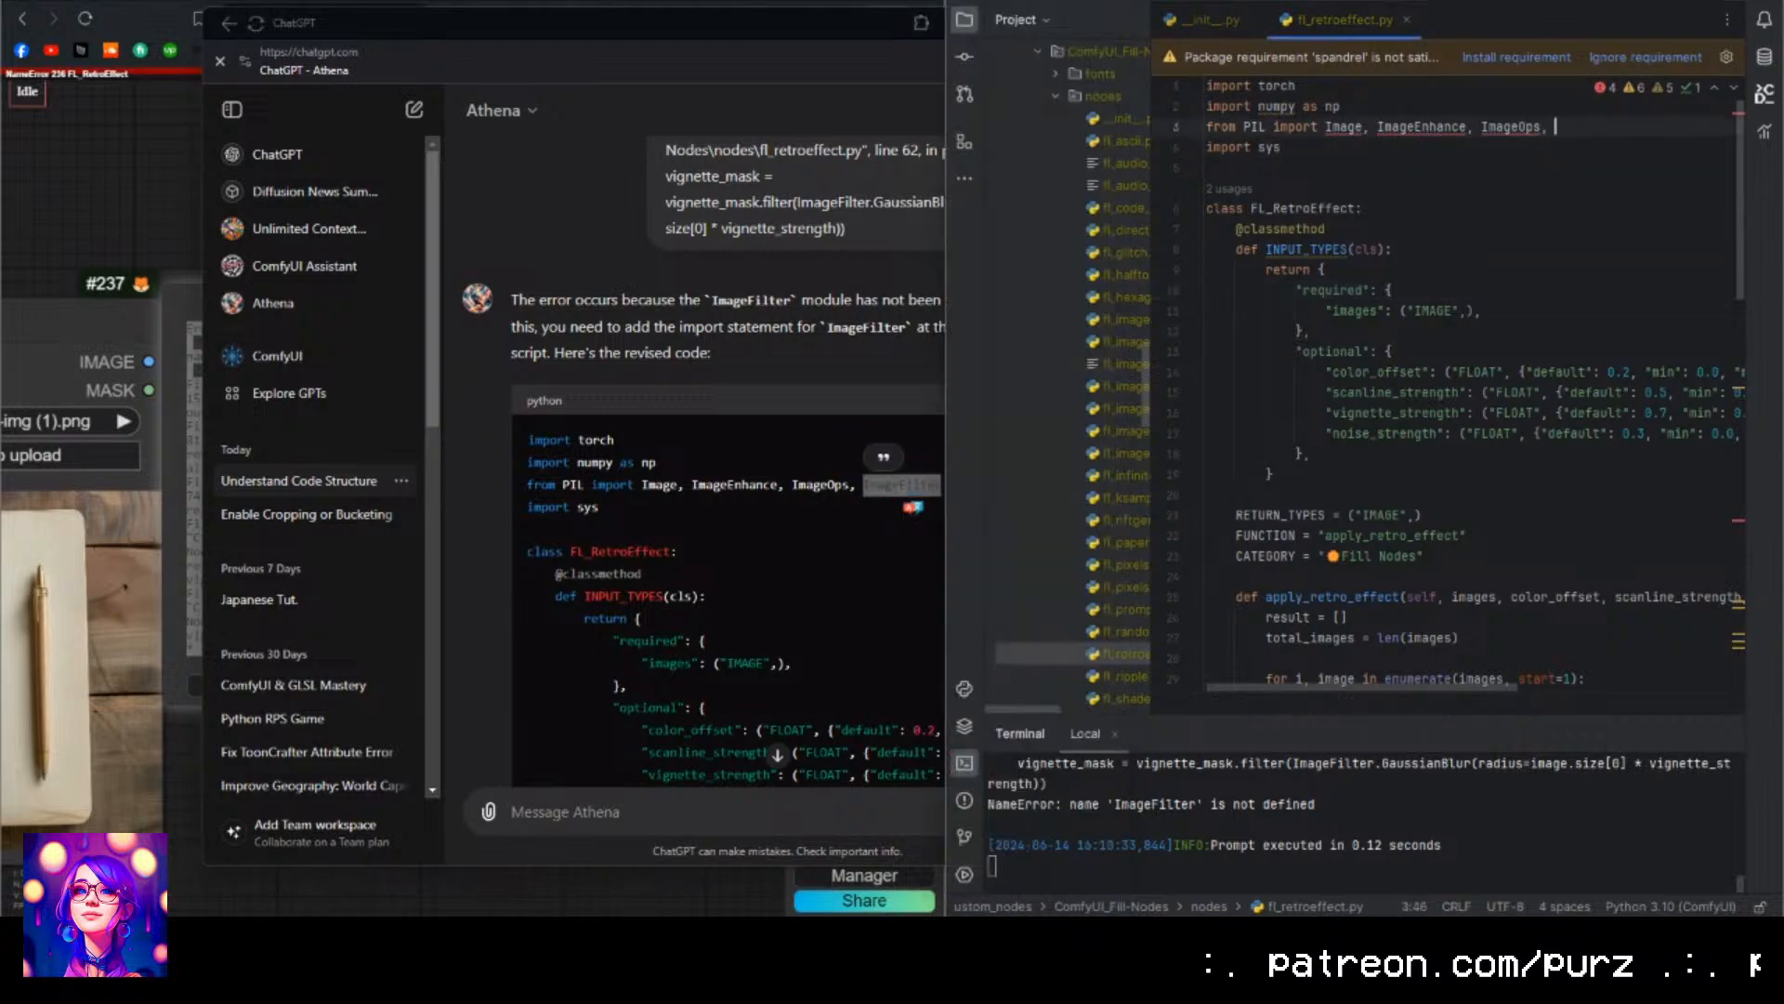
{"action": "key", "text": "ctrl+v"}
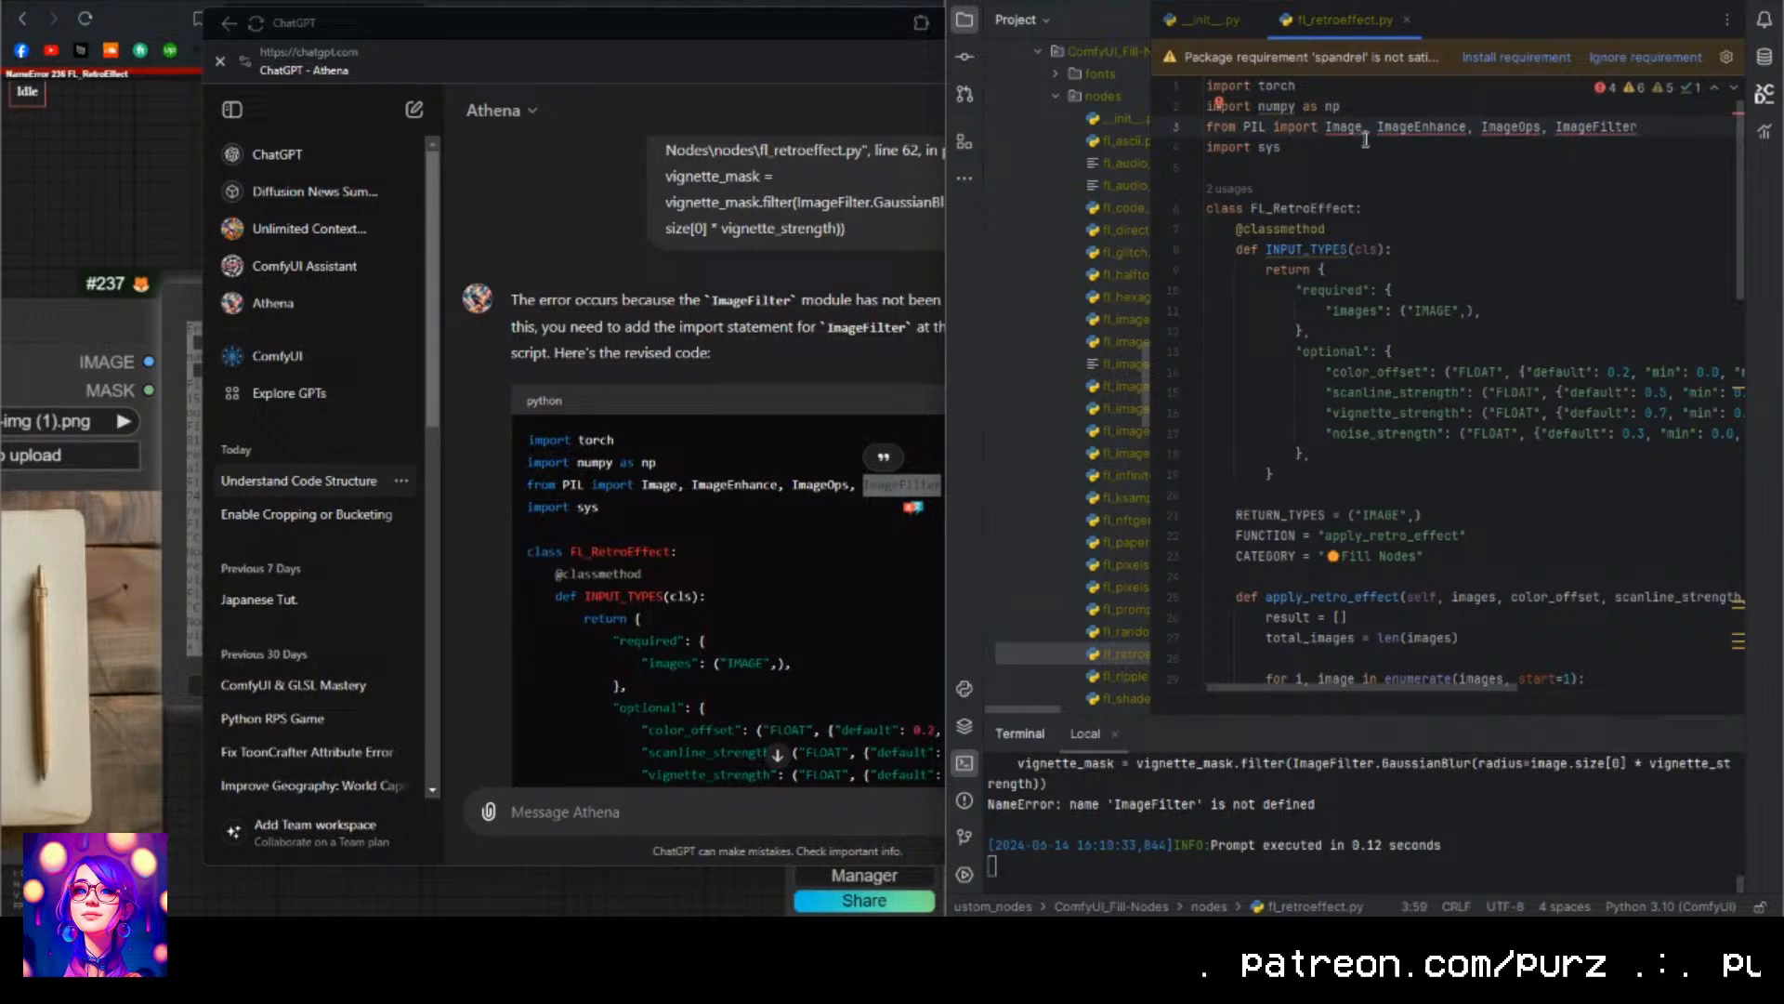
Stop the ComfyUI server in the terminal and restart it with the previous launch command.
{"action": "left_click", "coordinate": [827, 550]}
{"action": "left_click", "coordinate": [129, 255]}
{"action": "left_click", "coordinate": [1491, 615]}
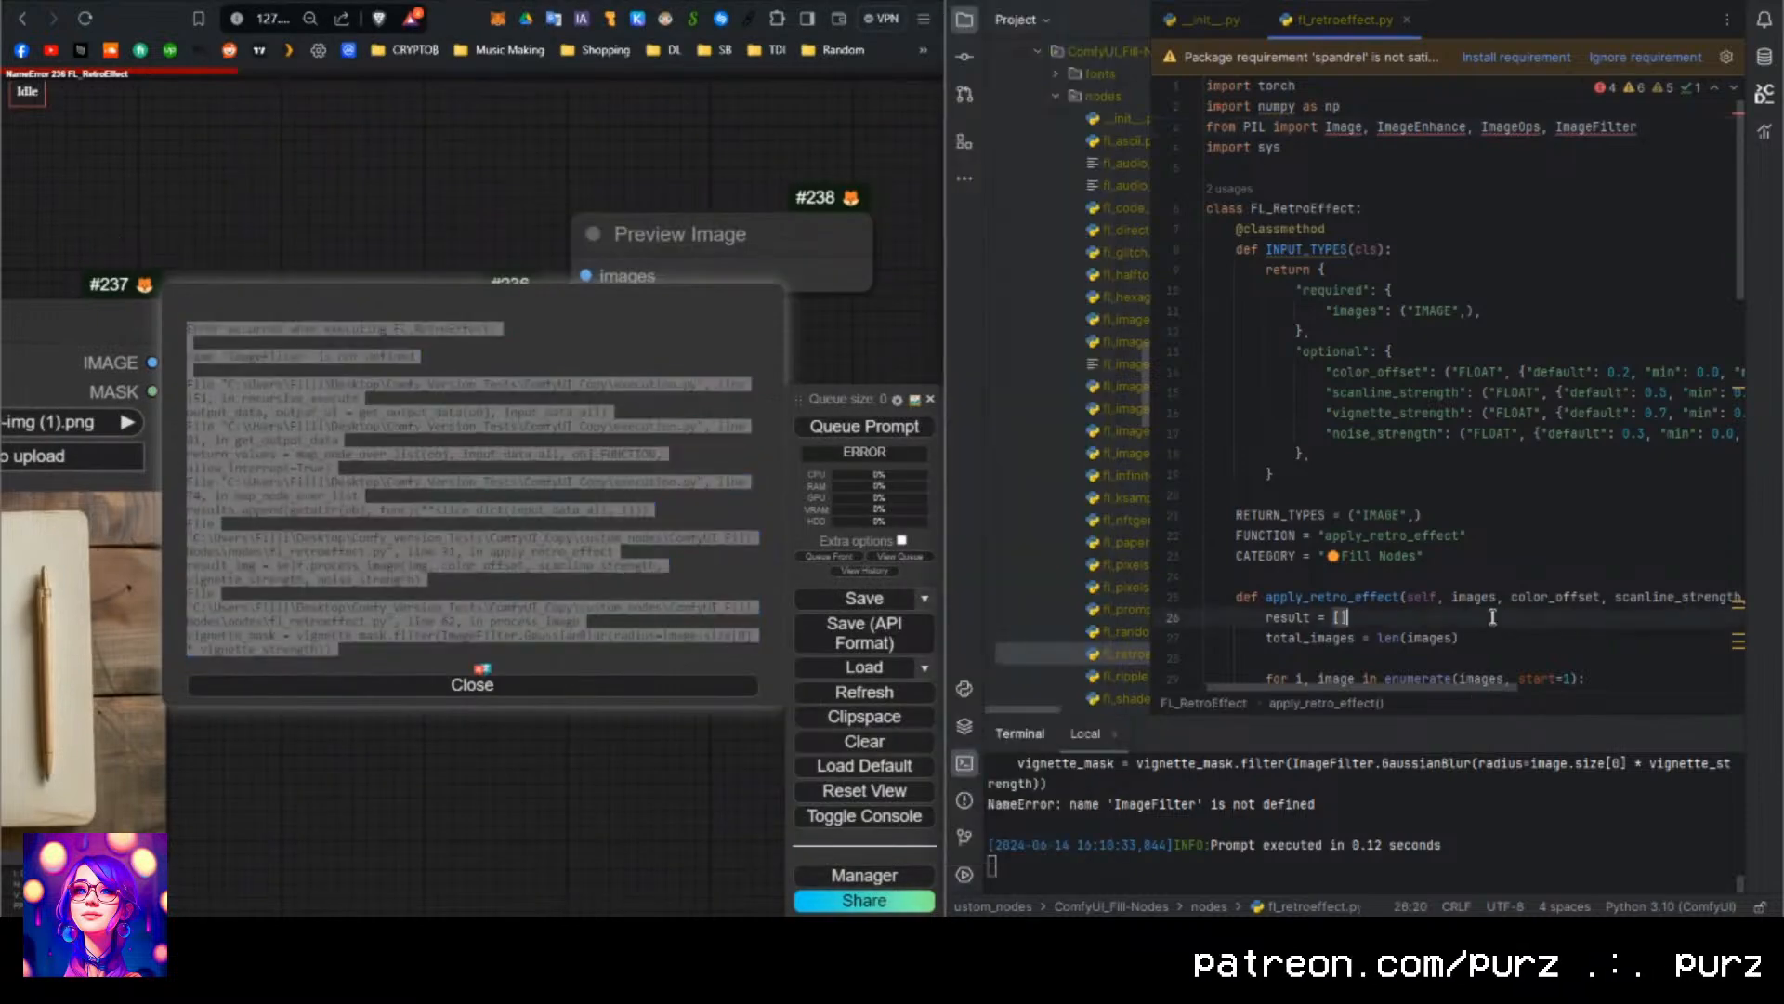
{"action": "left_click", "coordinate": [1388, 845]}
{"action": "key", "text": "ctrl+c"}
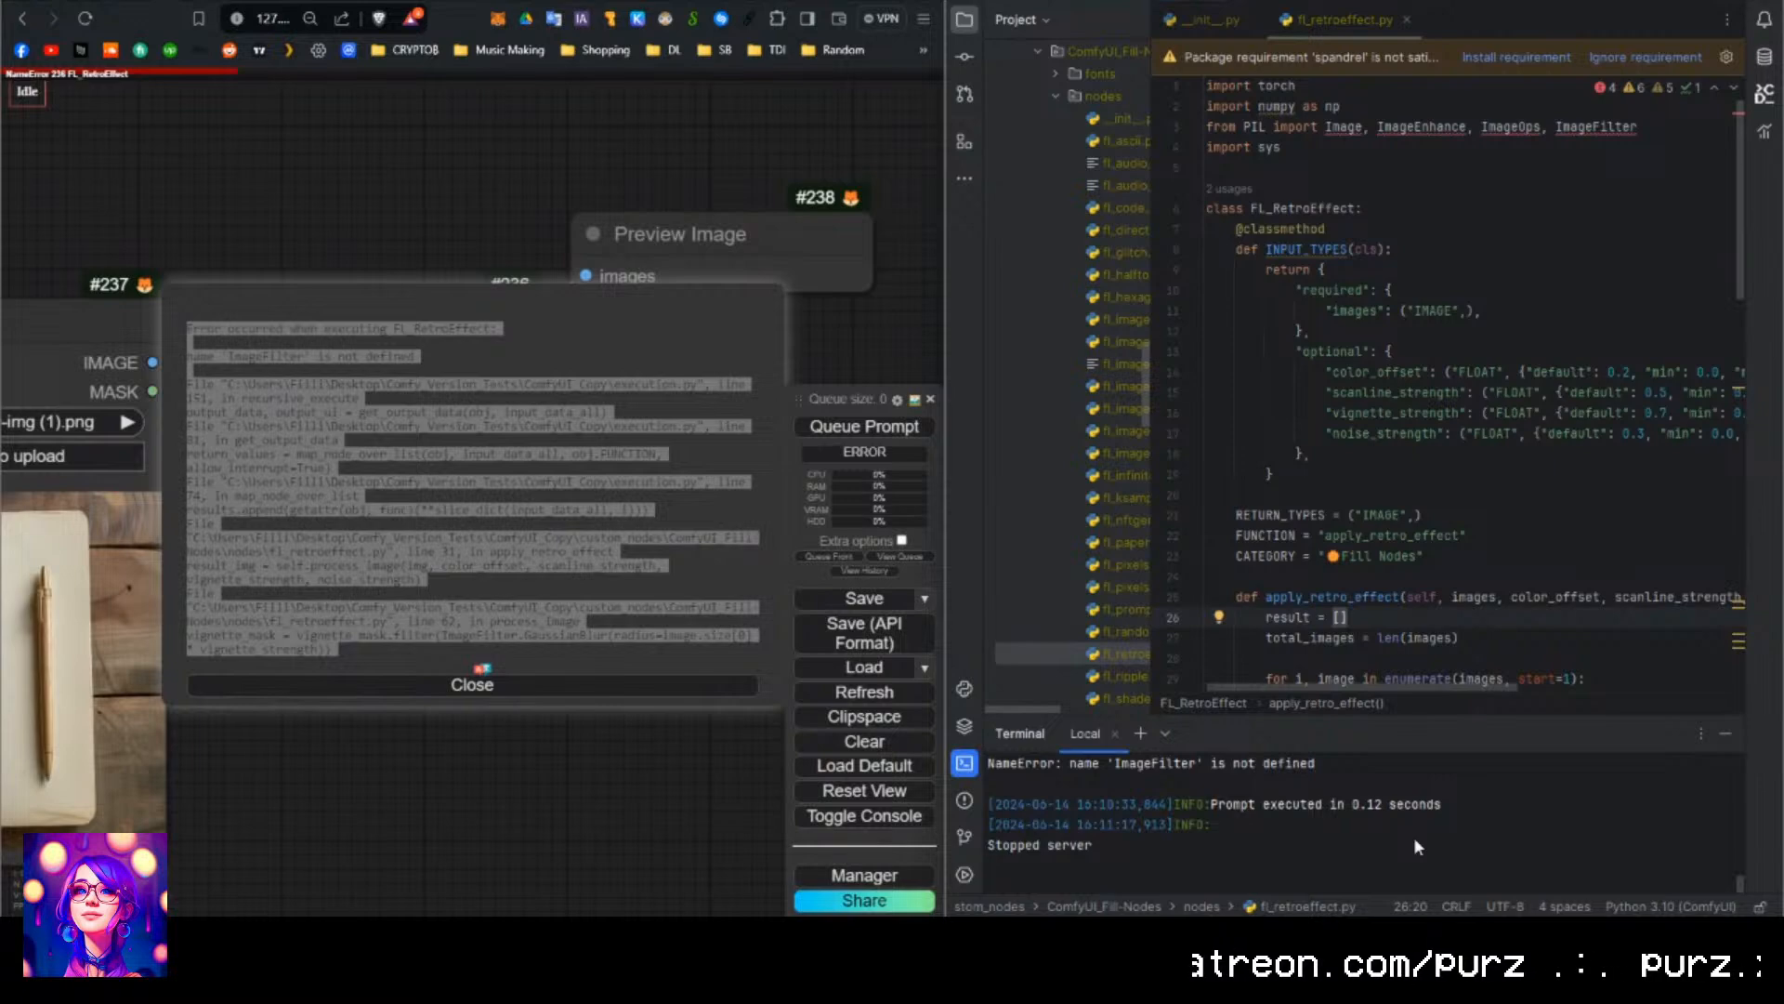
{"action": "key", "text": "Up"}
{"action": "key", "text": "Return"}
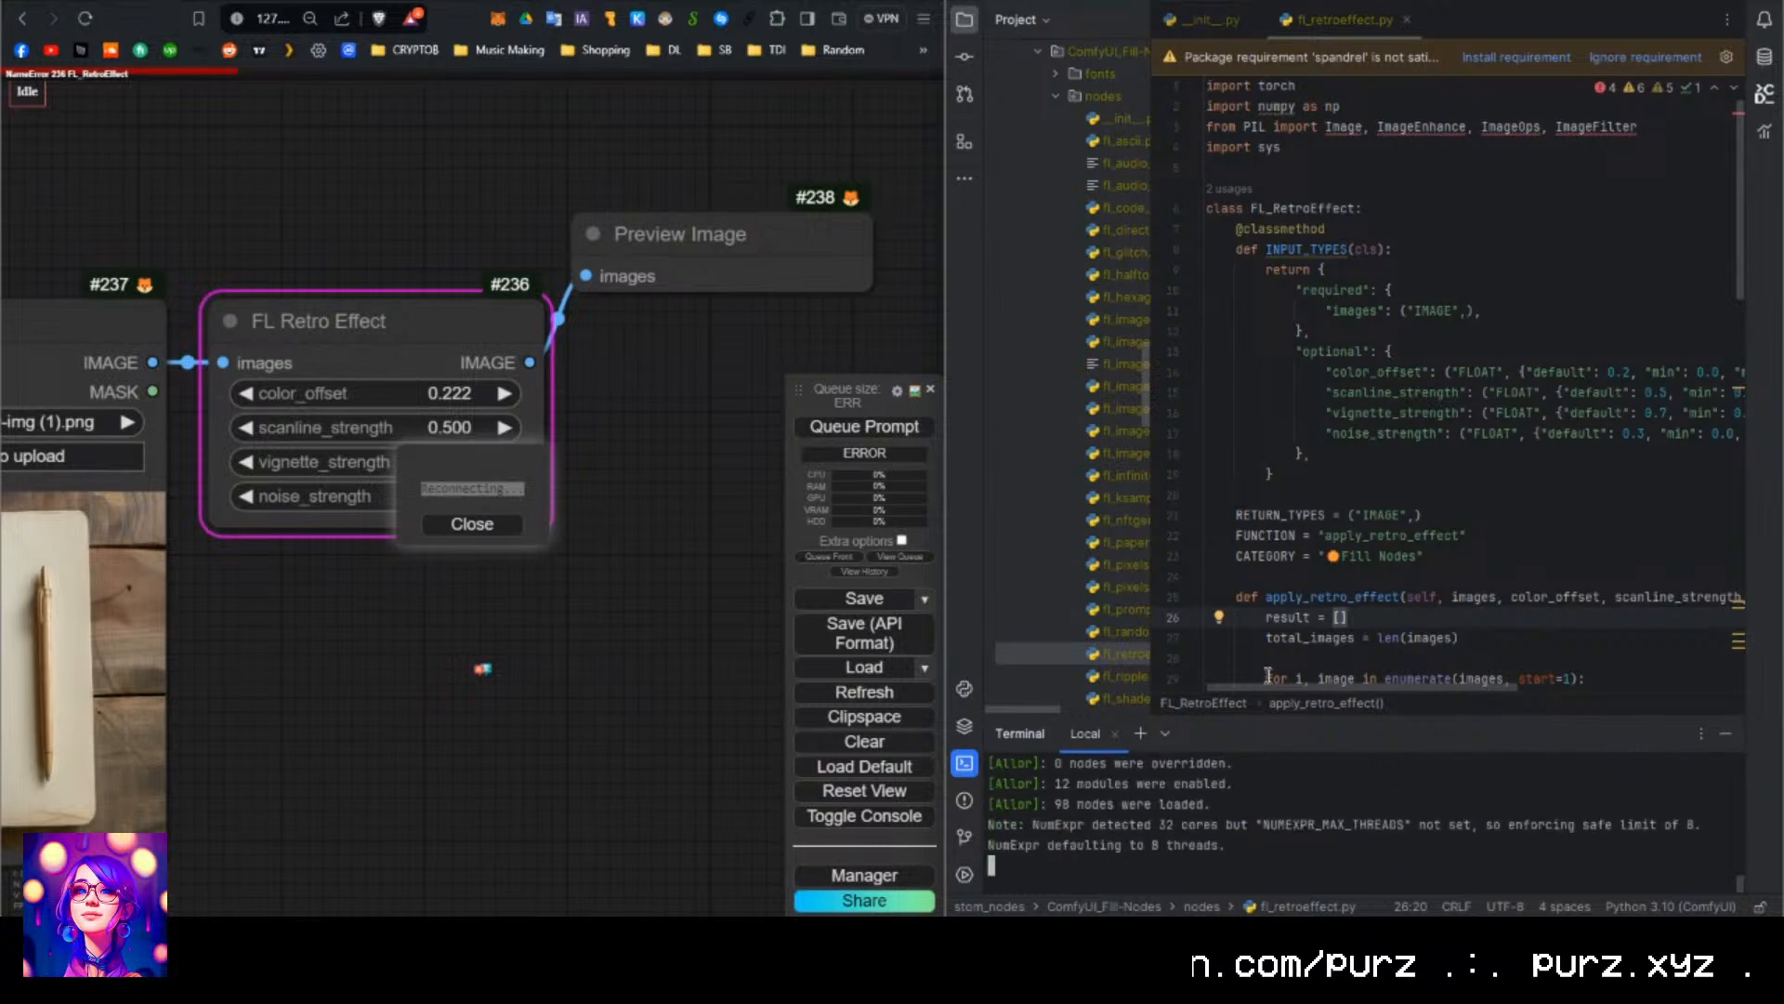
Enlarge the terminal area and queue the FL Retro Effect workflow again on the restarted server.
{"action": "left_click_drag", "start_coordinate": [1318, 719], "coordinate": [1319, 465]}
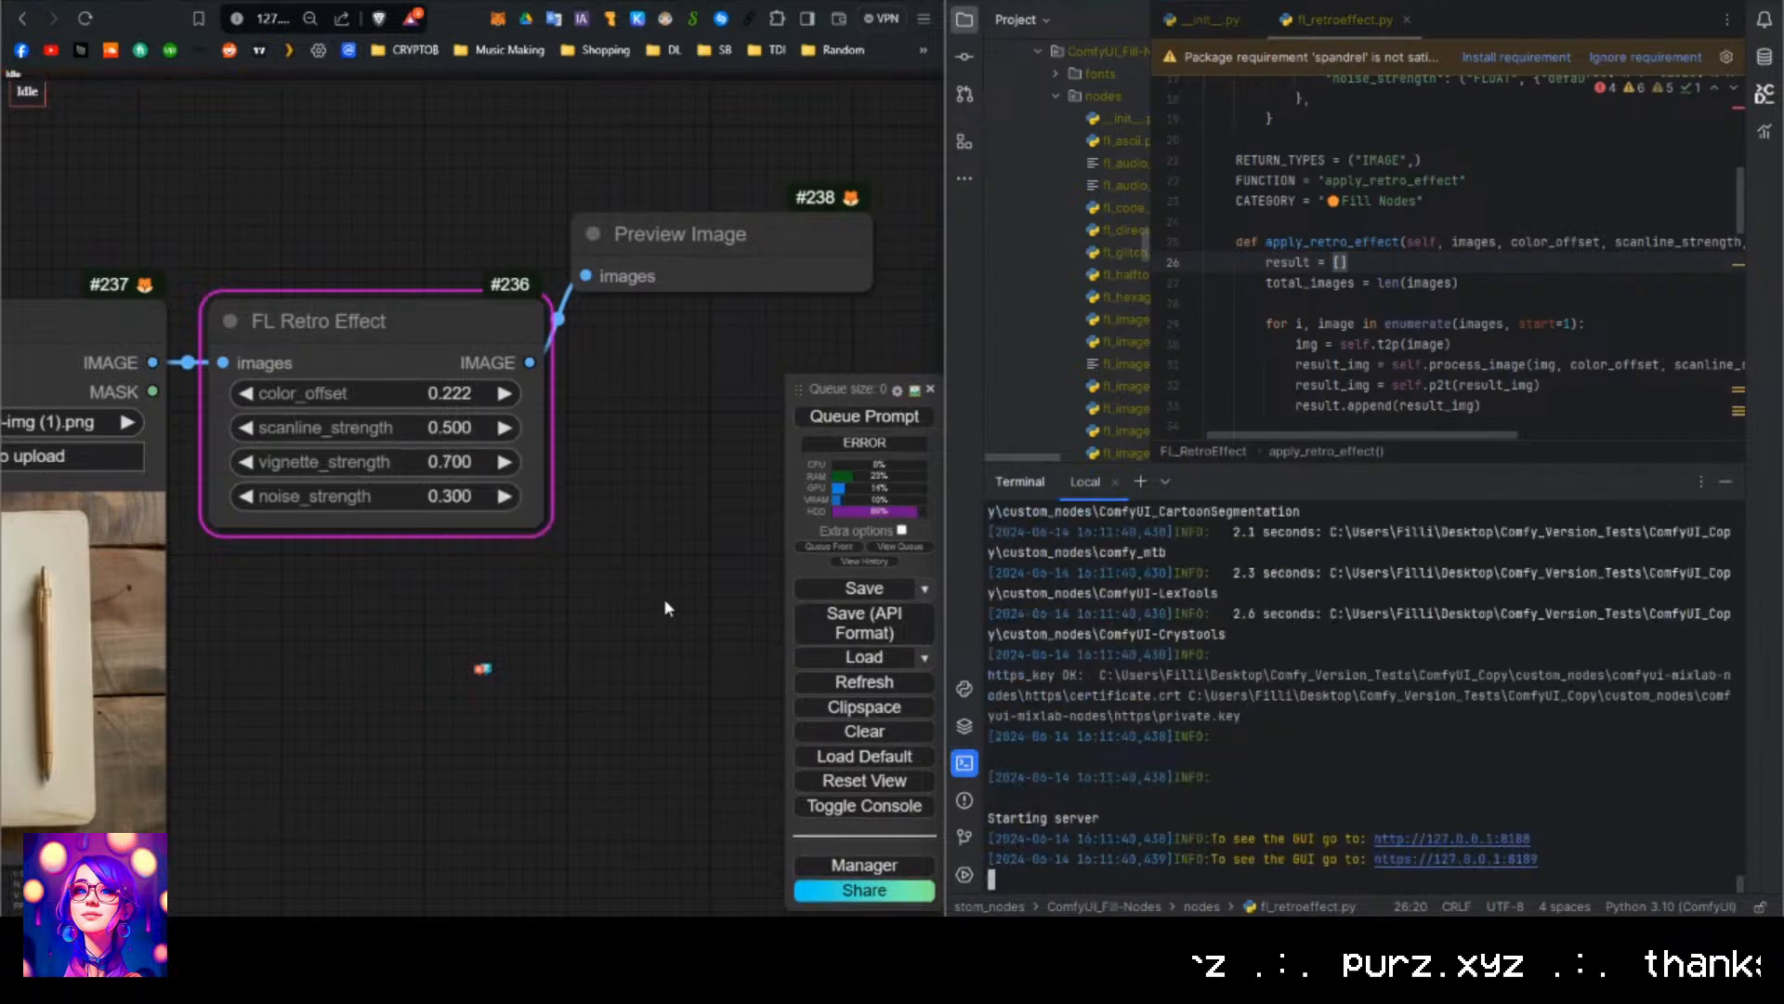
{"action": "key", "text": "ctrl+Return"}
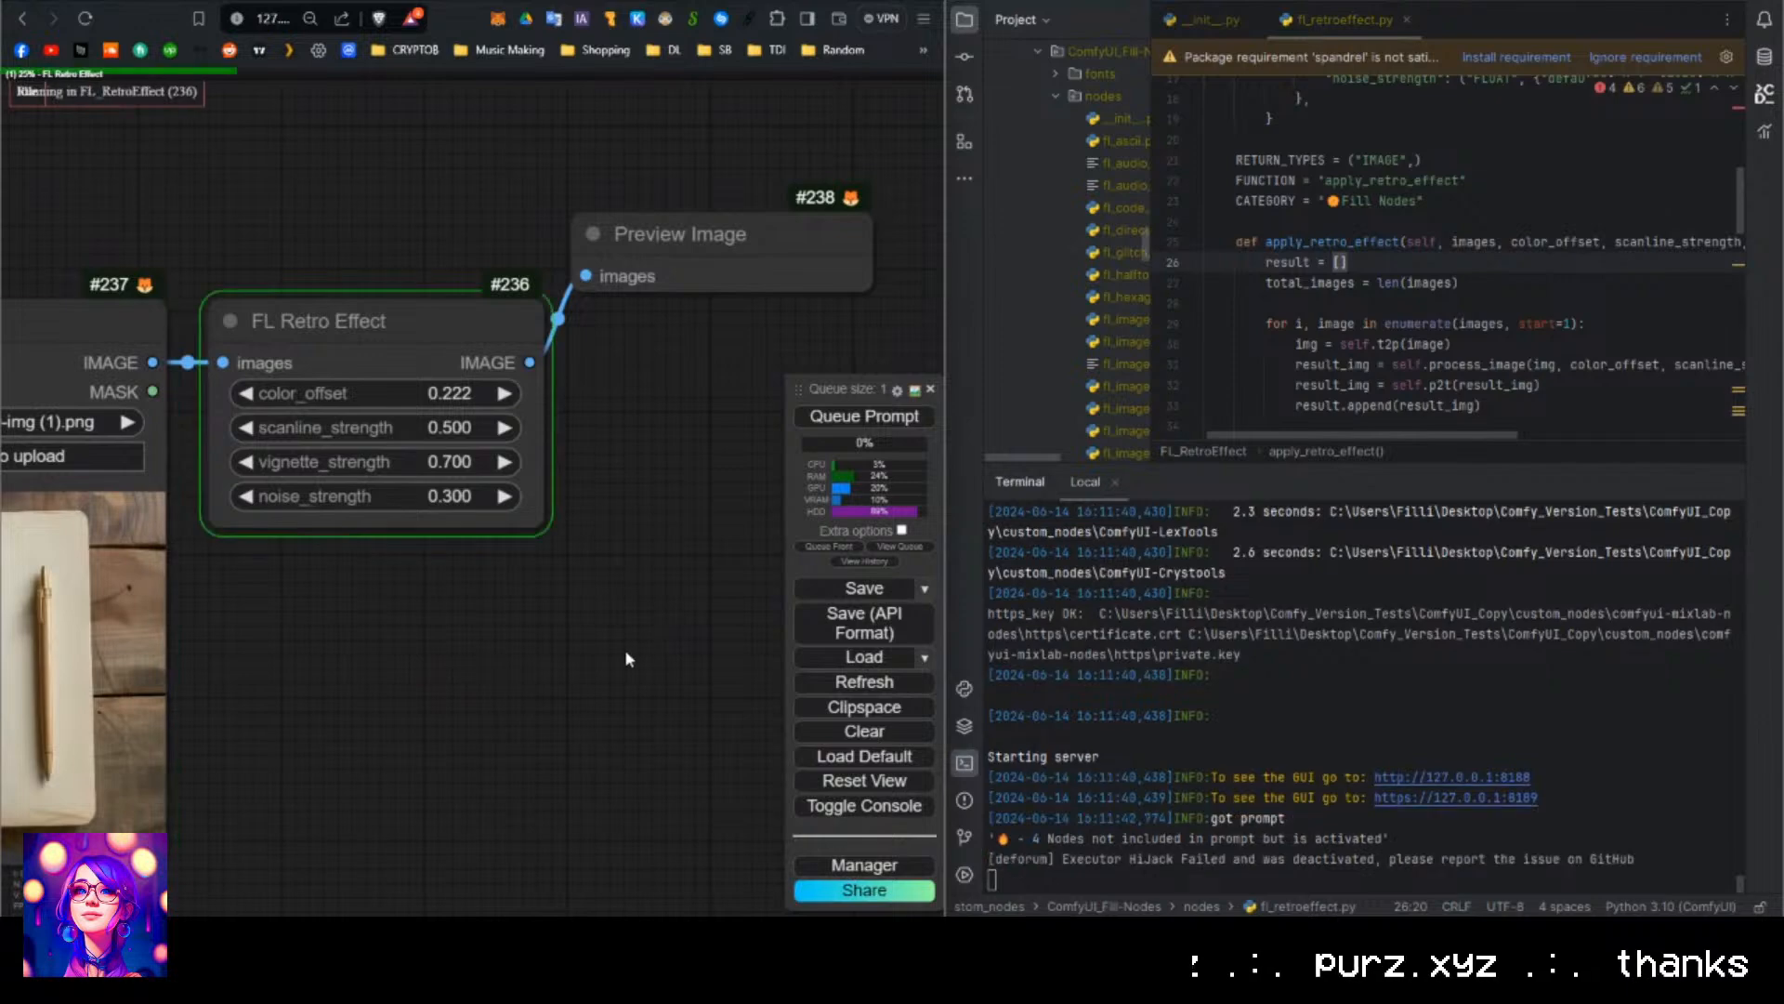
{"action": "left_click", "coordinate": [565, 696]}
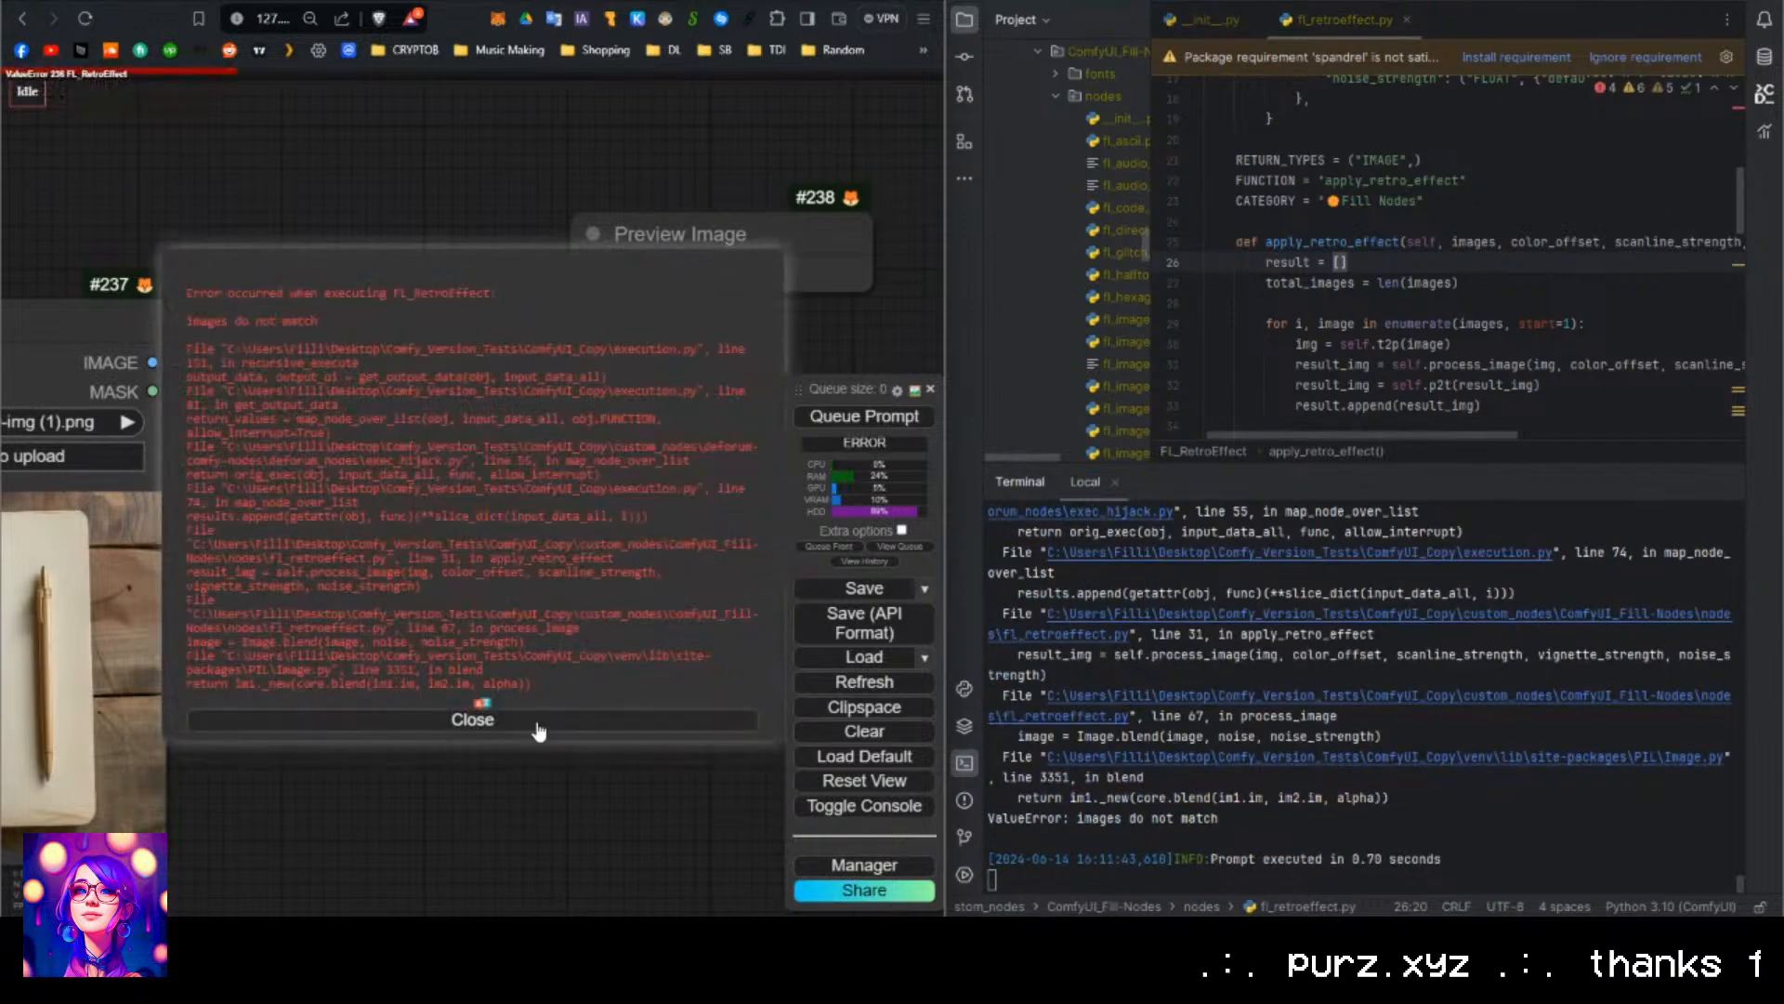
Dismiss the error, switch the Load Image node to the Bloodstainai_0.3_ (1).png picture, and queue the workflow again.
{"action": "left_click", "coordinate": [536, 730]}
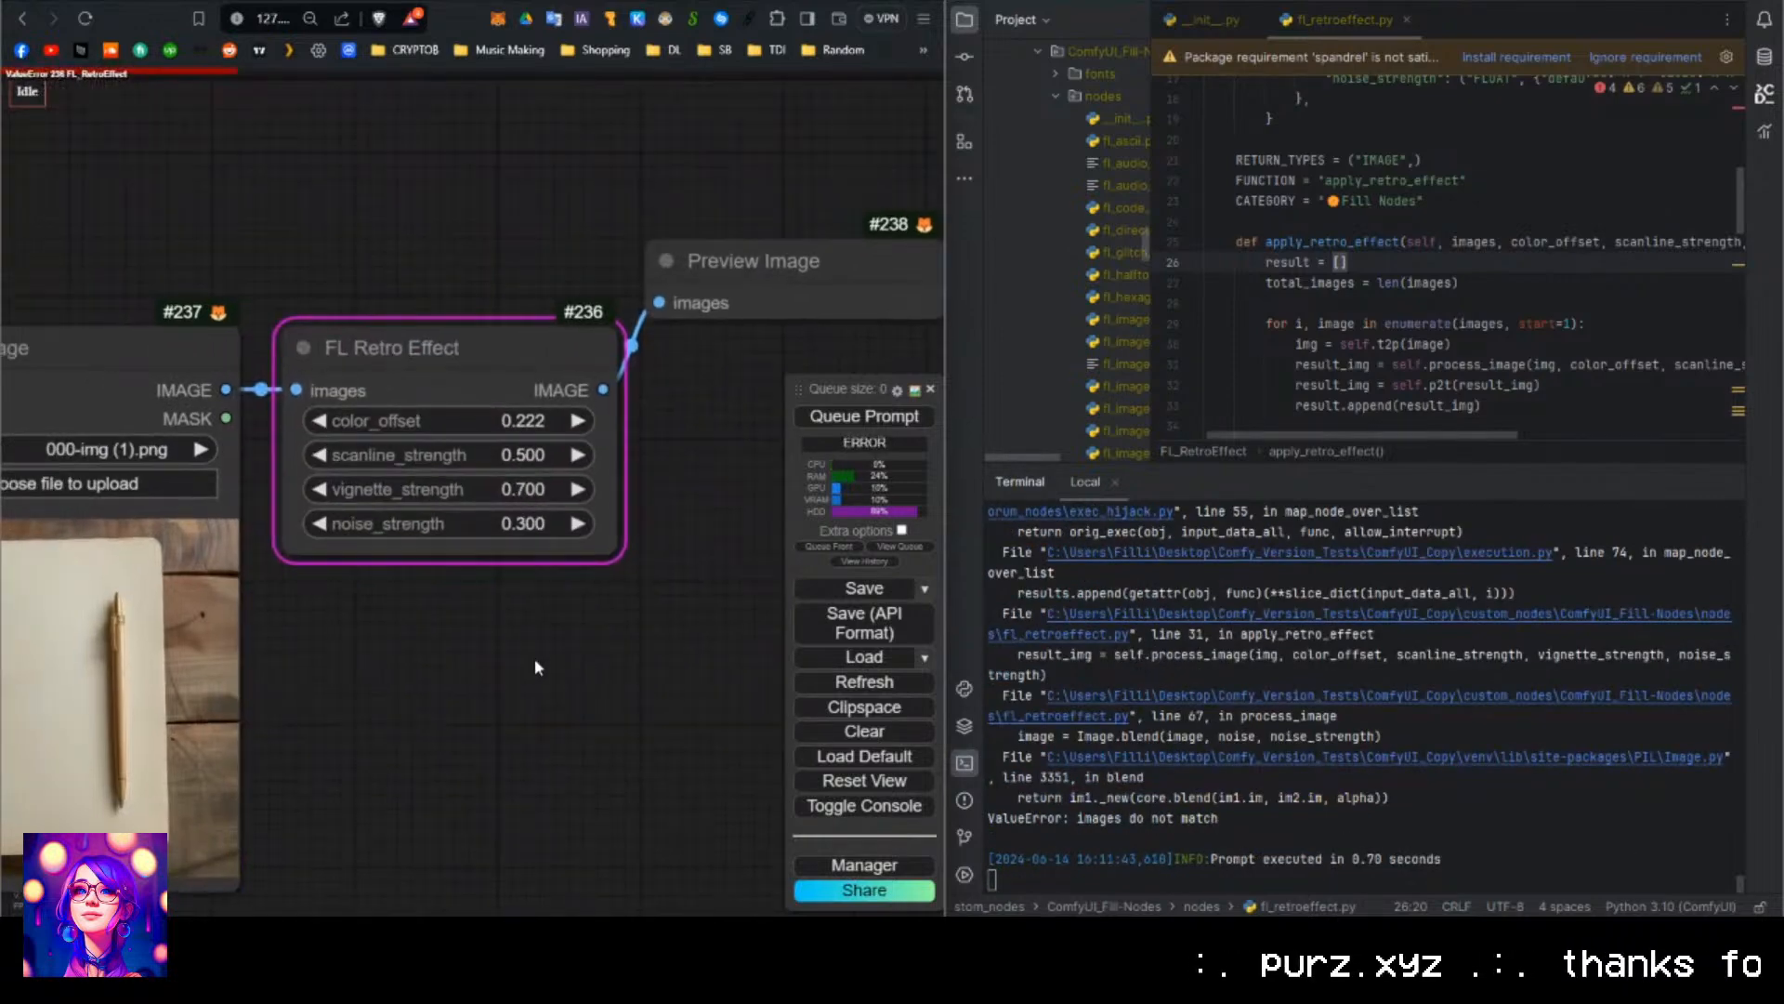
{"action": "left_click_drag", "start_coordinate": [684, 510], "coordinate": [581, 504]}
{"action": "left_click_drag", "start_coordinate": [199, 498], "coordinate": [325, 500]}
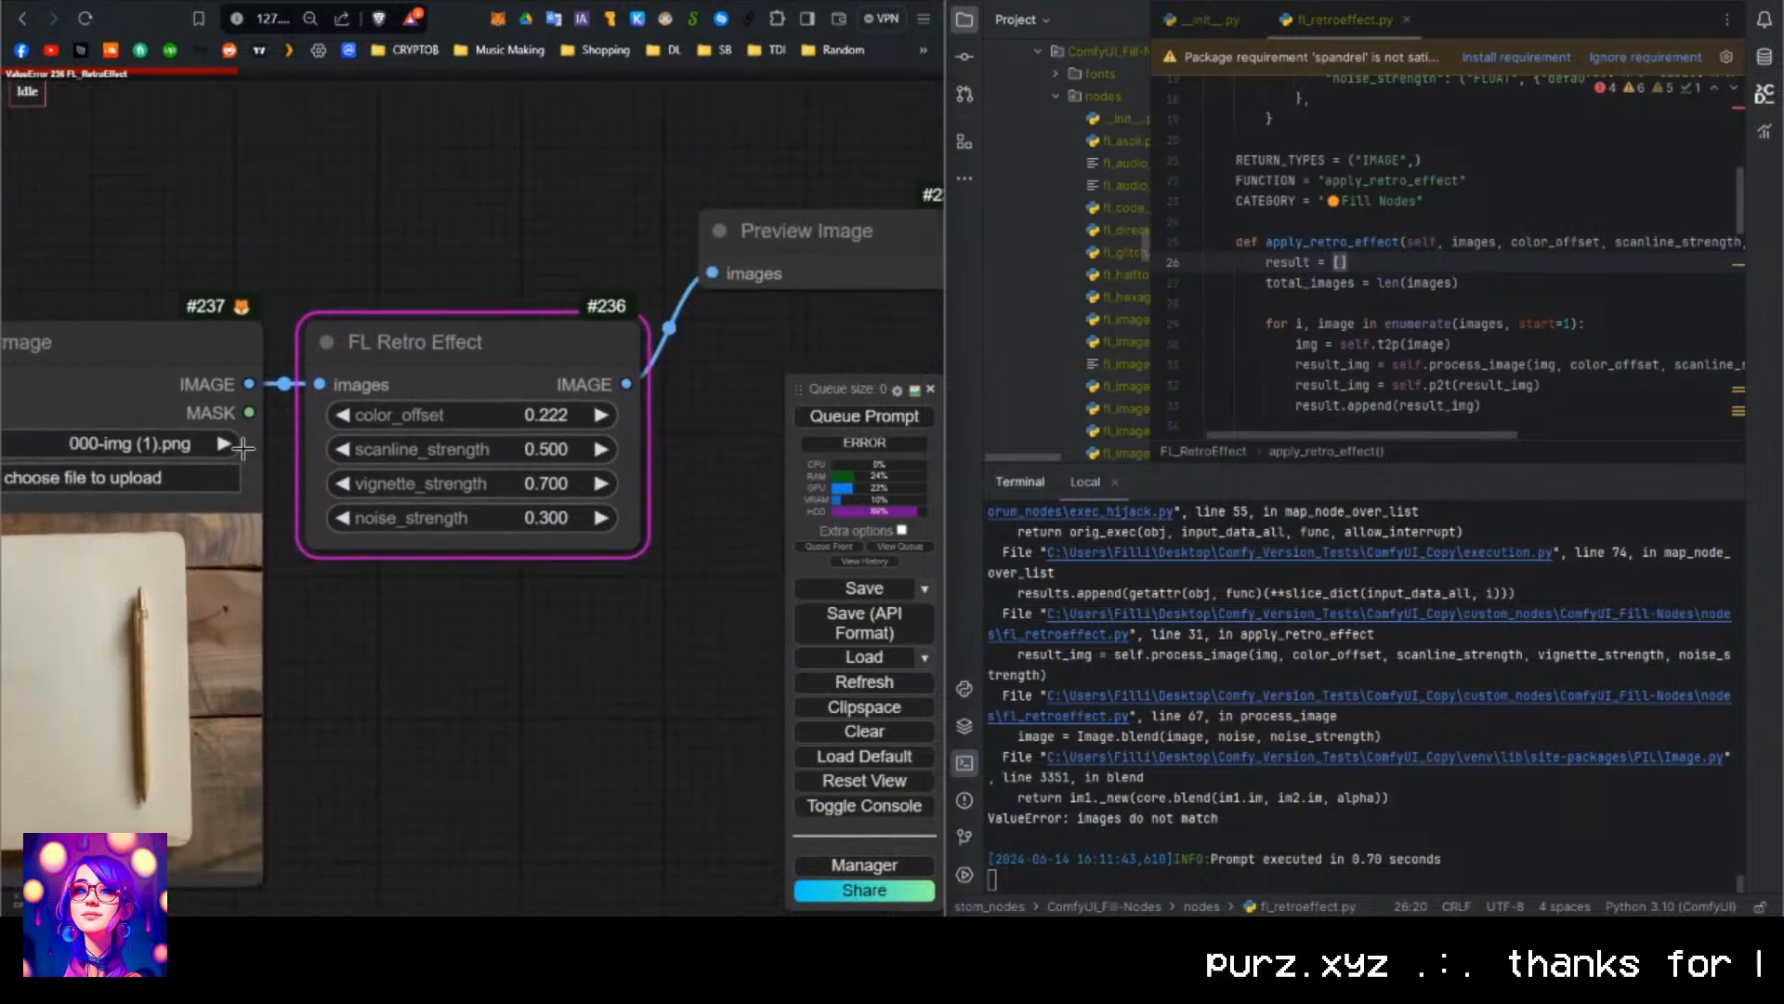
{"action": "left_click", "coordinate": [238, 447]}
{"action": "left_click", "coordinate": [239, 447]}
{"action": "left_click", "coordinate": [239, 447]}
{"action": "left_click", "coordinate": [239, 447]}
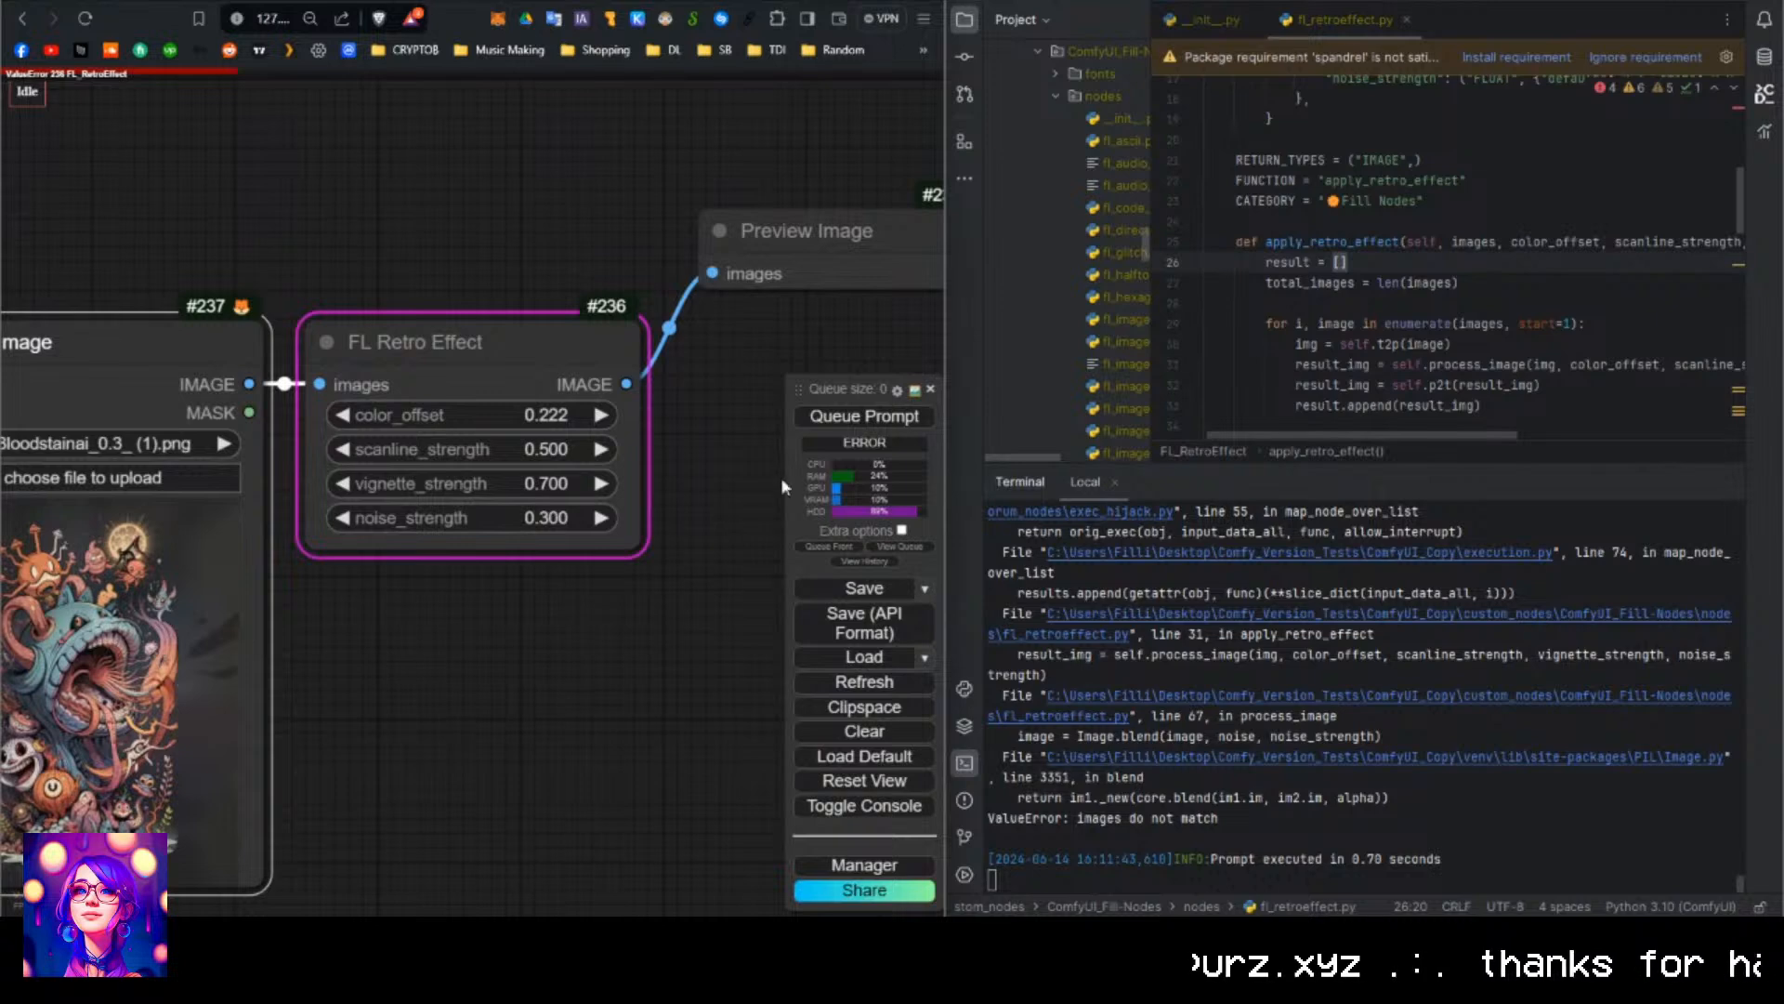
{"action": "key", "text": "ctrl+Return"}
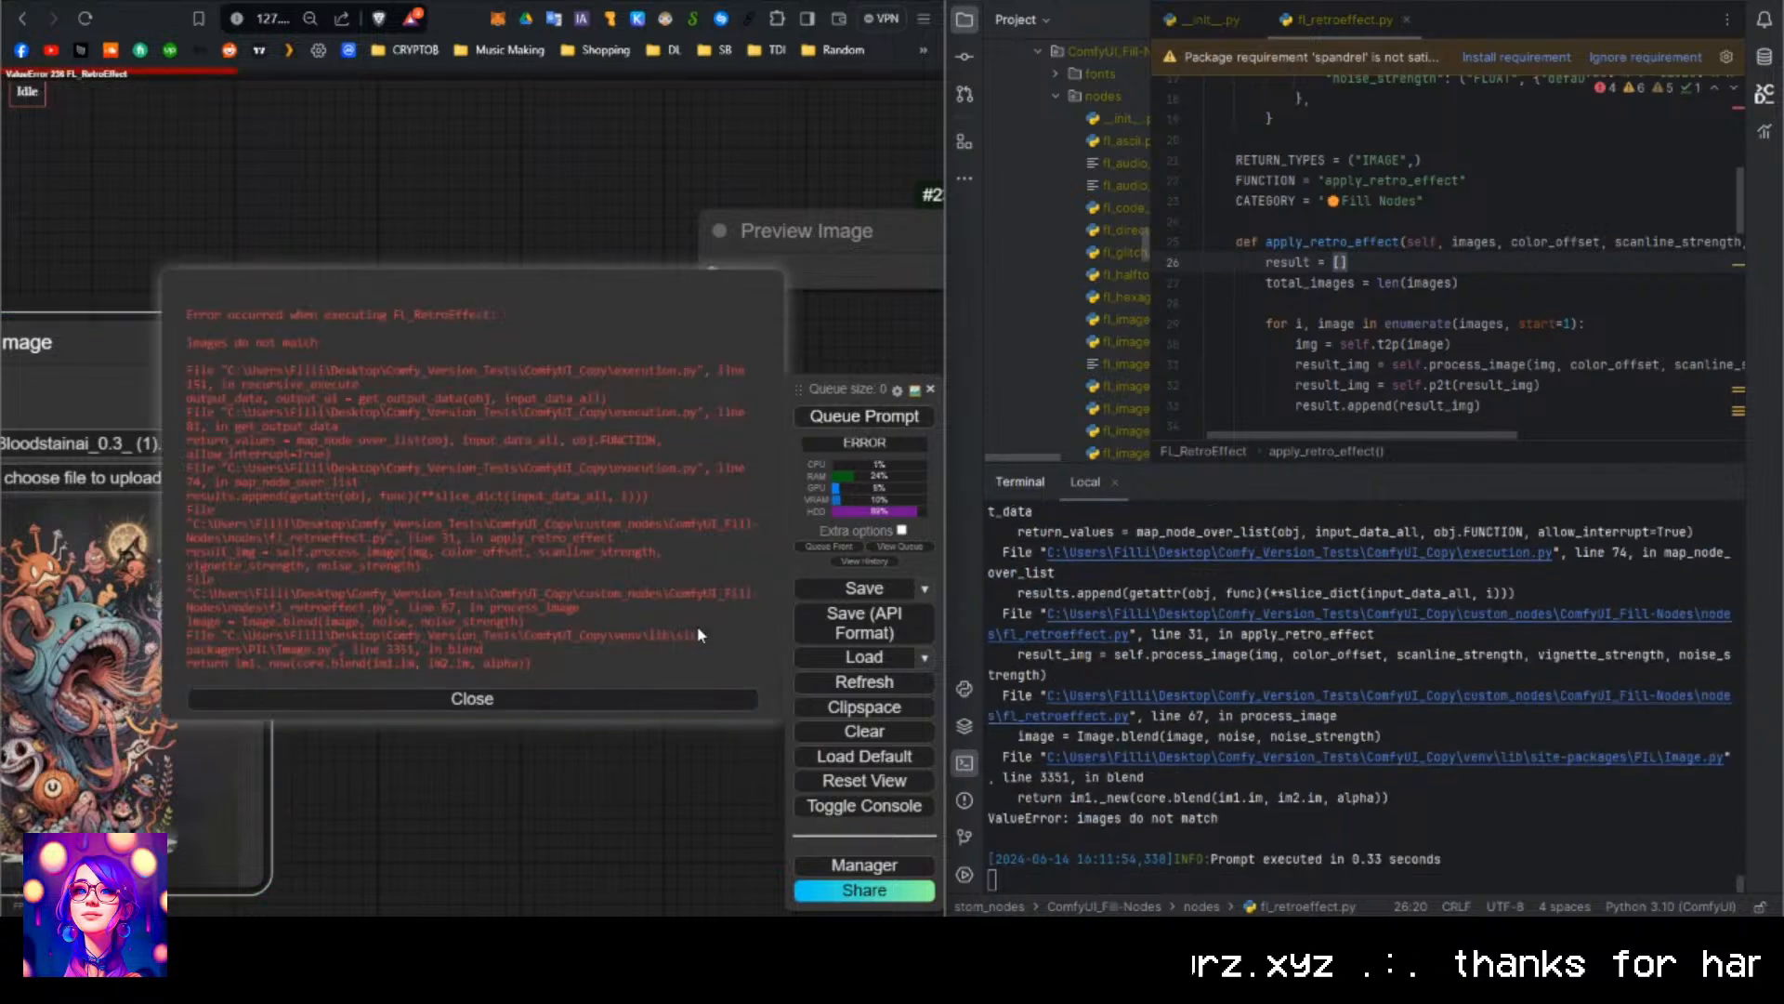
Copy the full FL_RetroEffect error text and send it to Athena in ChatGPT with the message "im now getting this error".
{"action": "left_click_drag", "start_coordinate": [566, 662], "coordinate": [175, 319]}
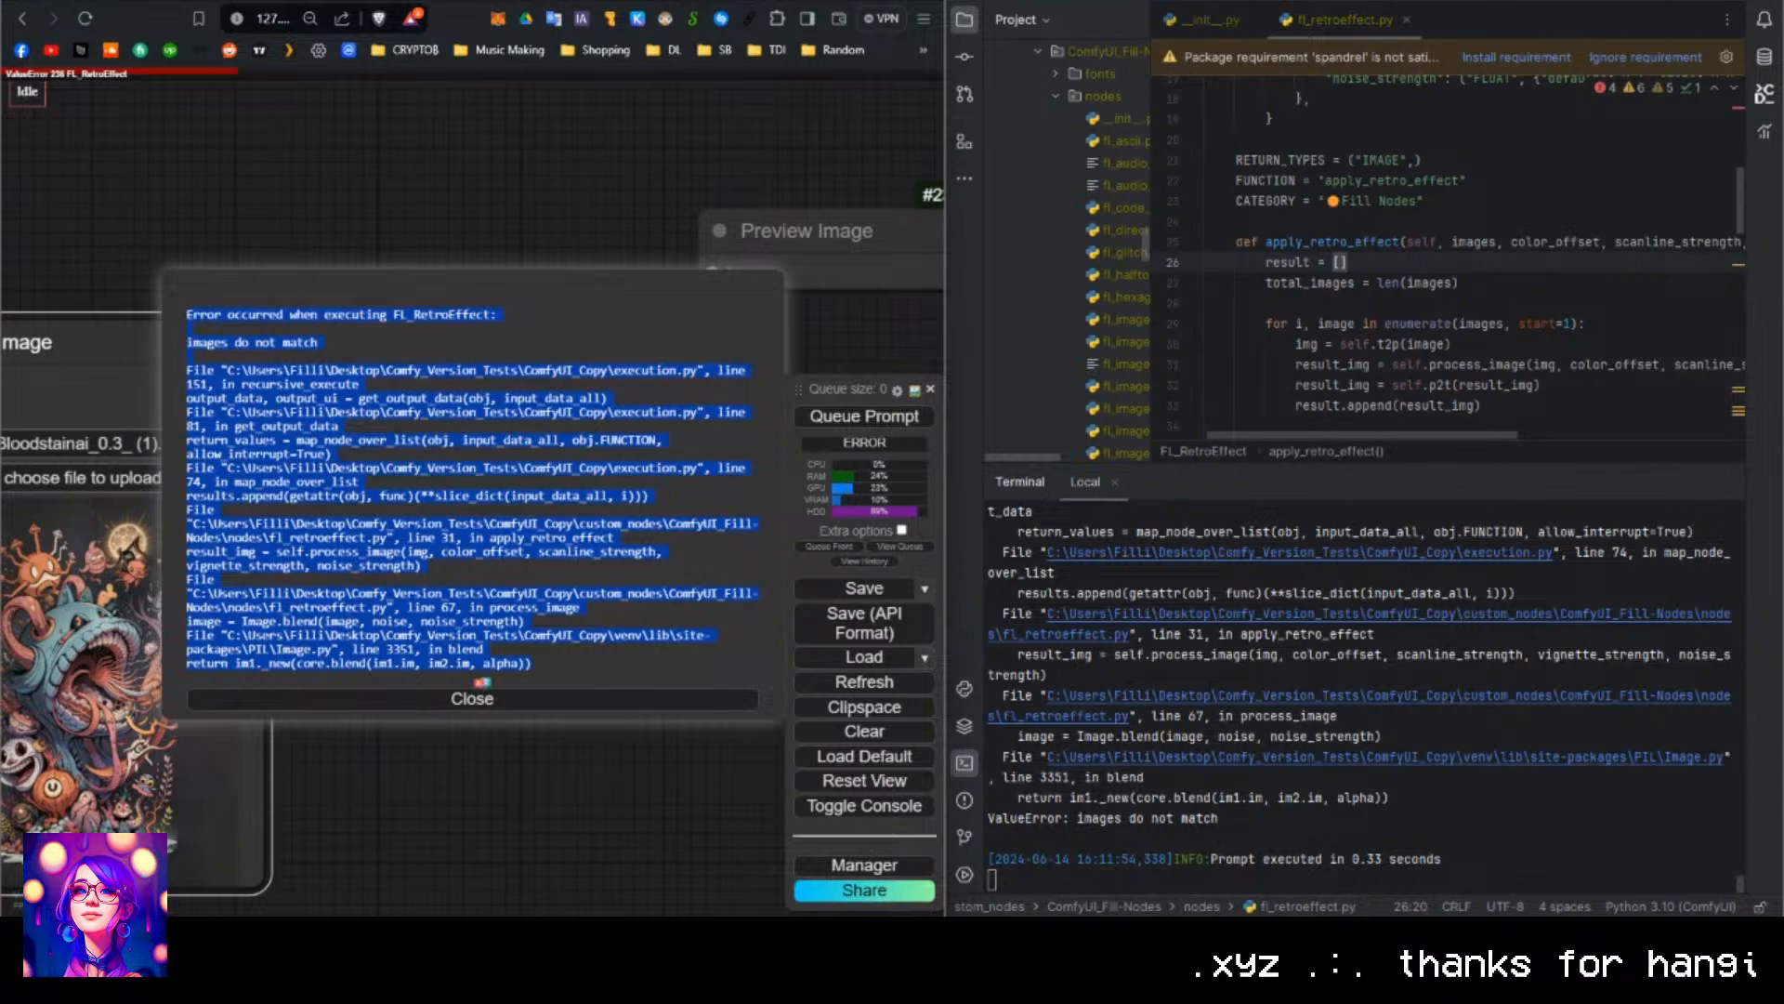
{"action": "left_click", "coordinate": [533, 947]}
{"action": "scroll", "coordinate": [711, 731], "scroll_direction": "down", "scroll_amount": 16}
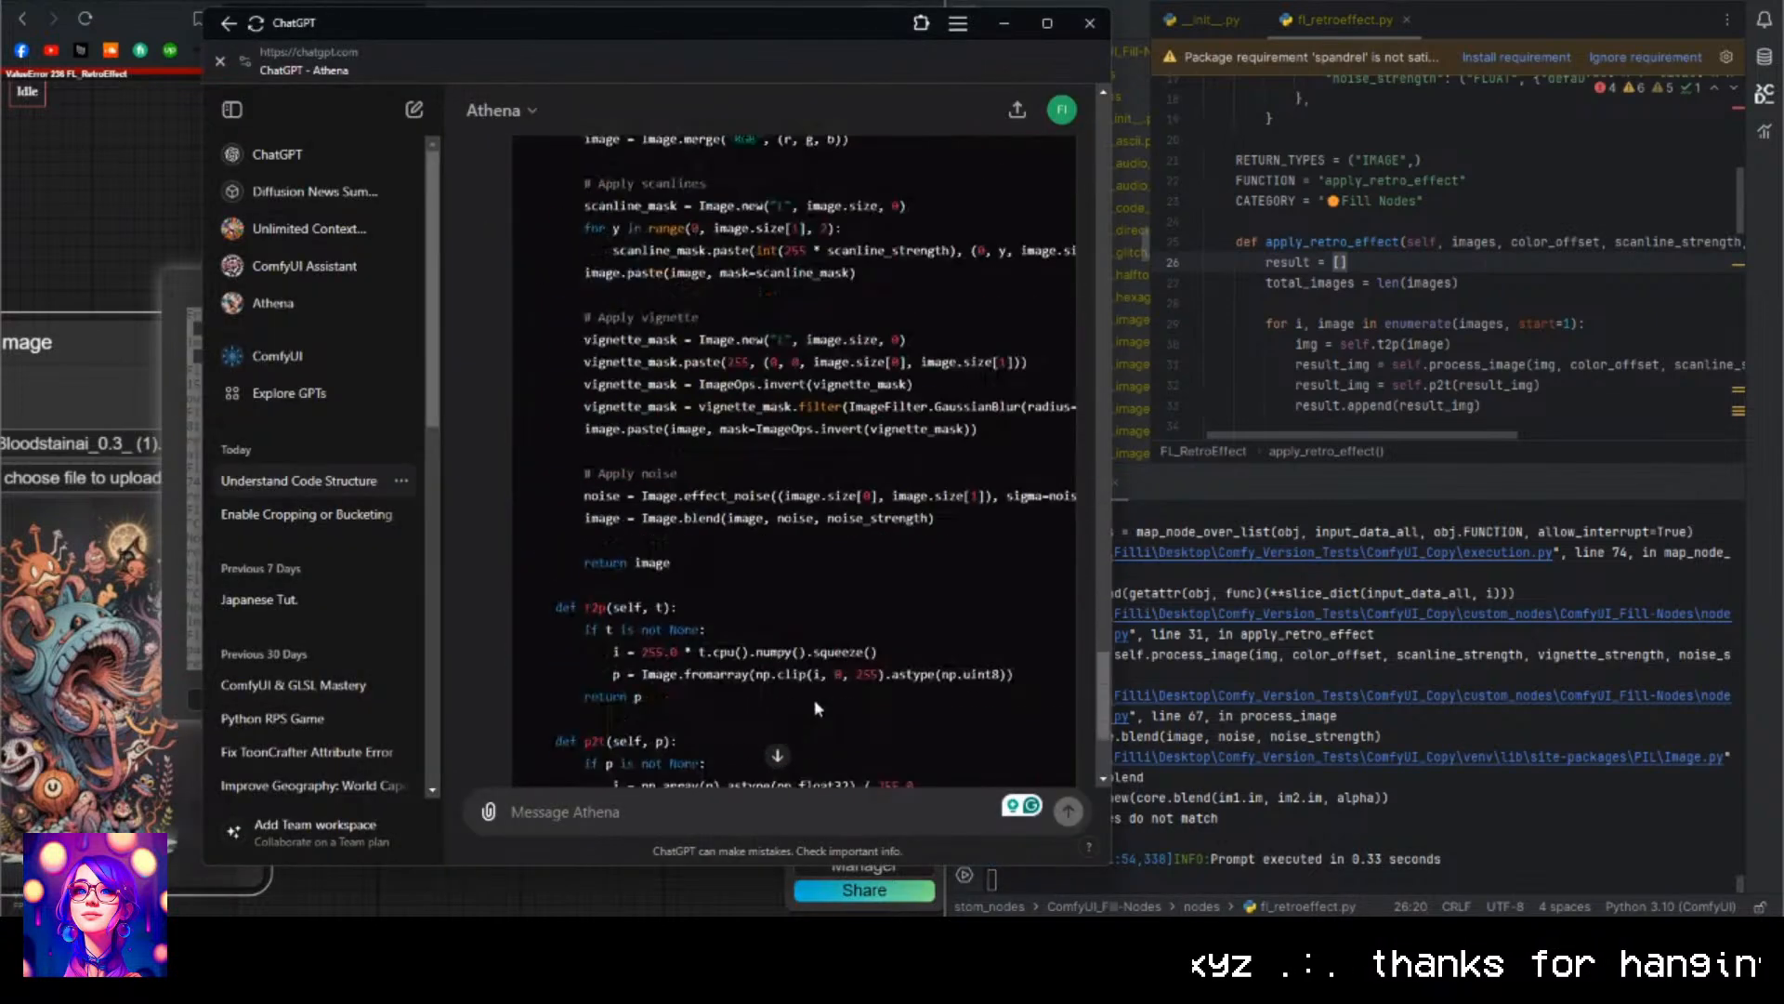
{"action": "type", "text": "im now"}
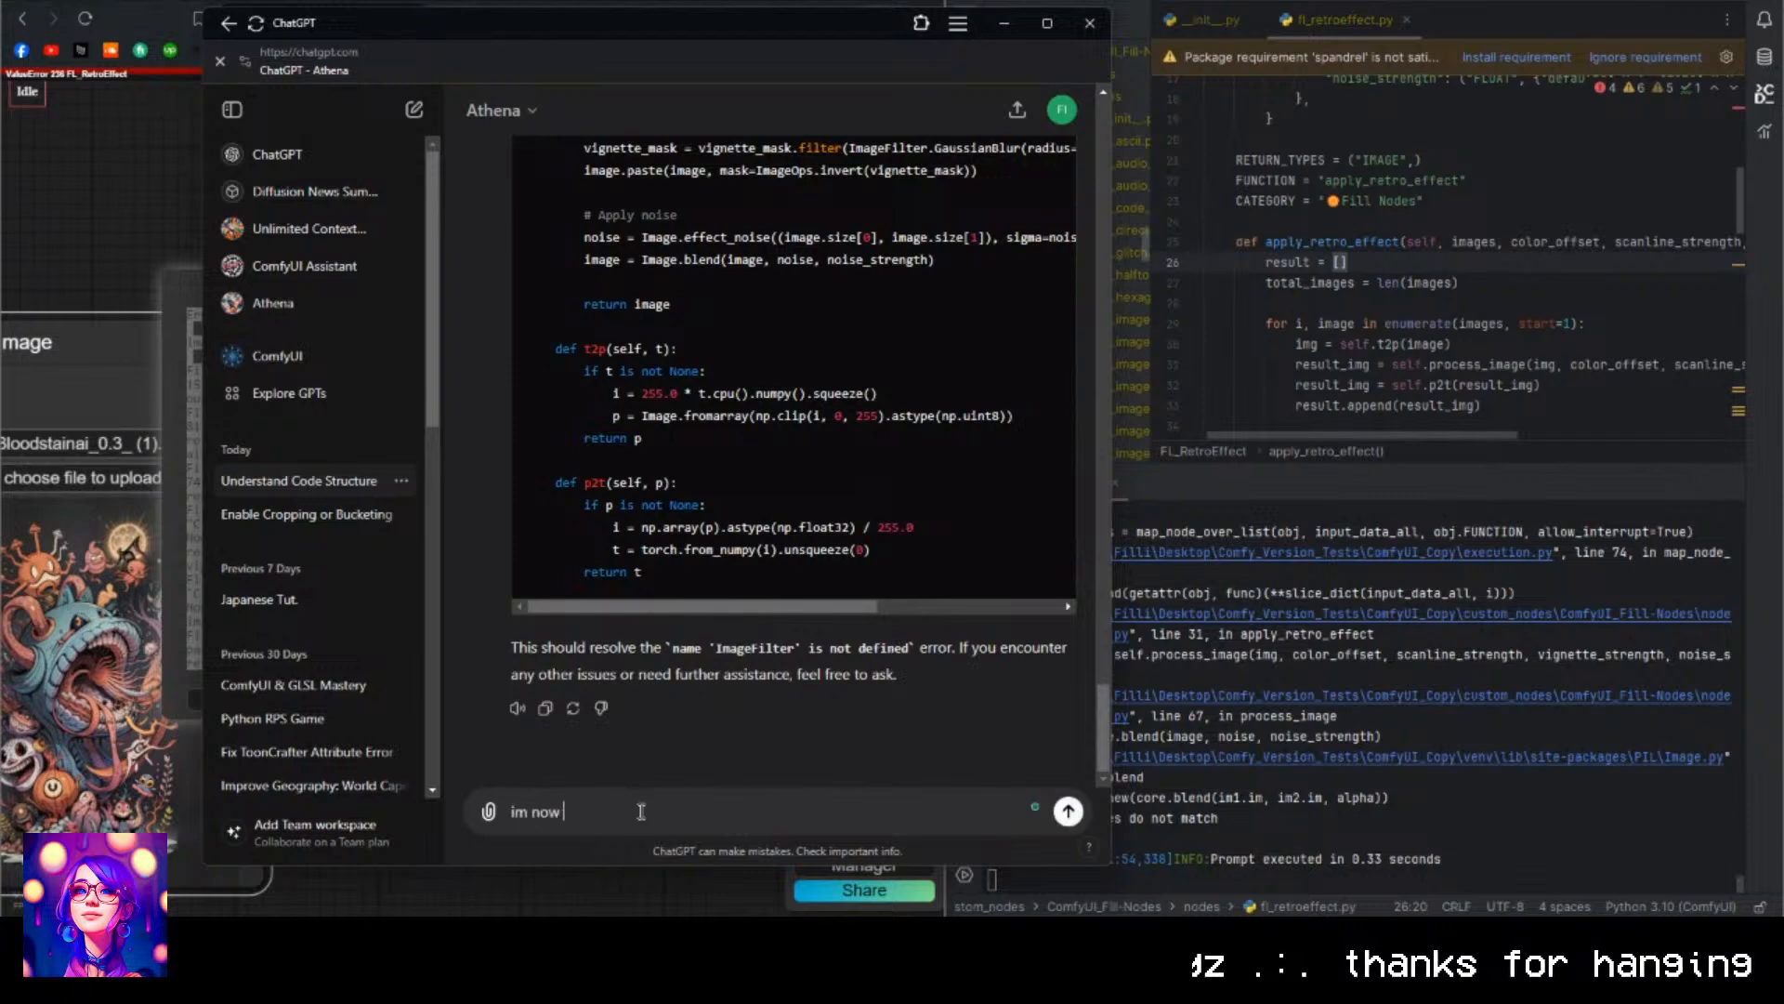
{"action": "type", "text": " getting this error"}
{"action": "key", "text": "shift+Return"}
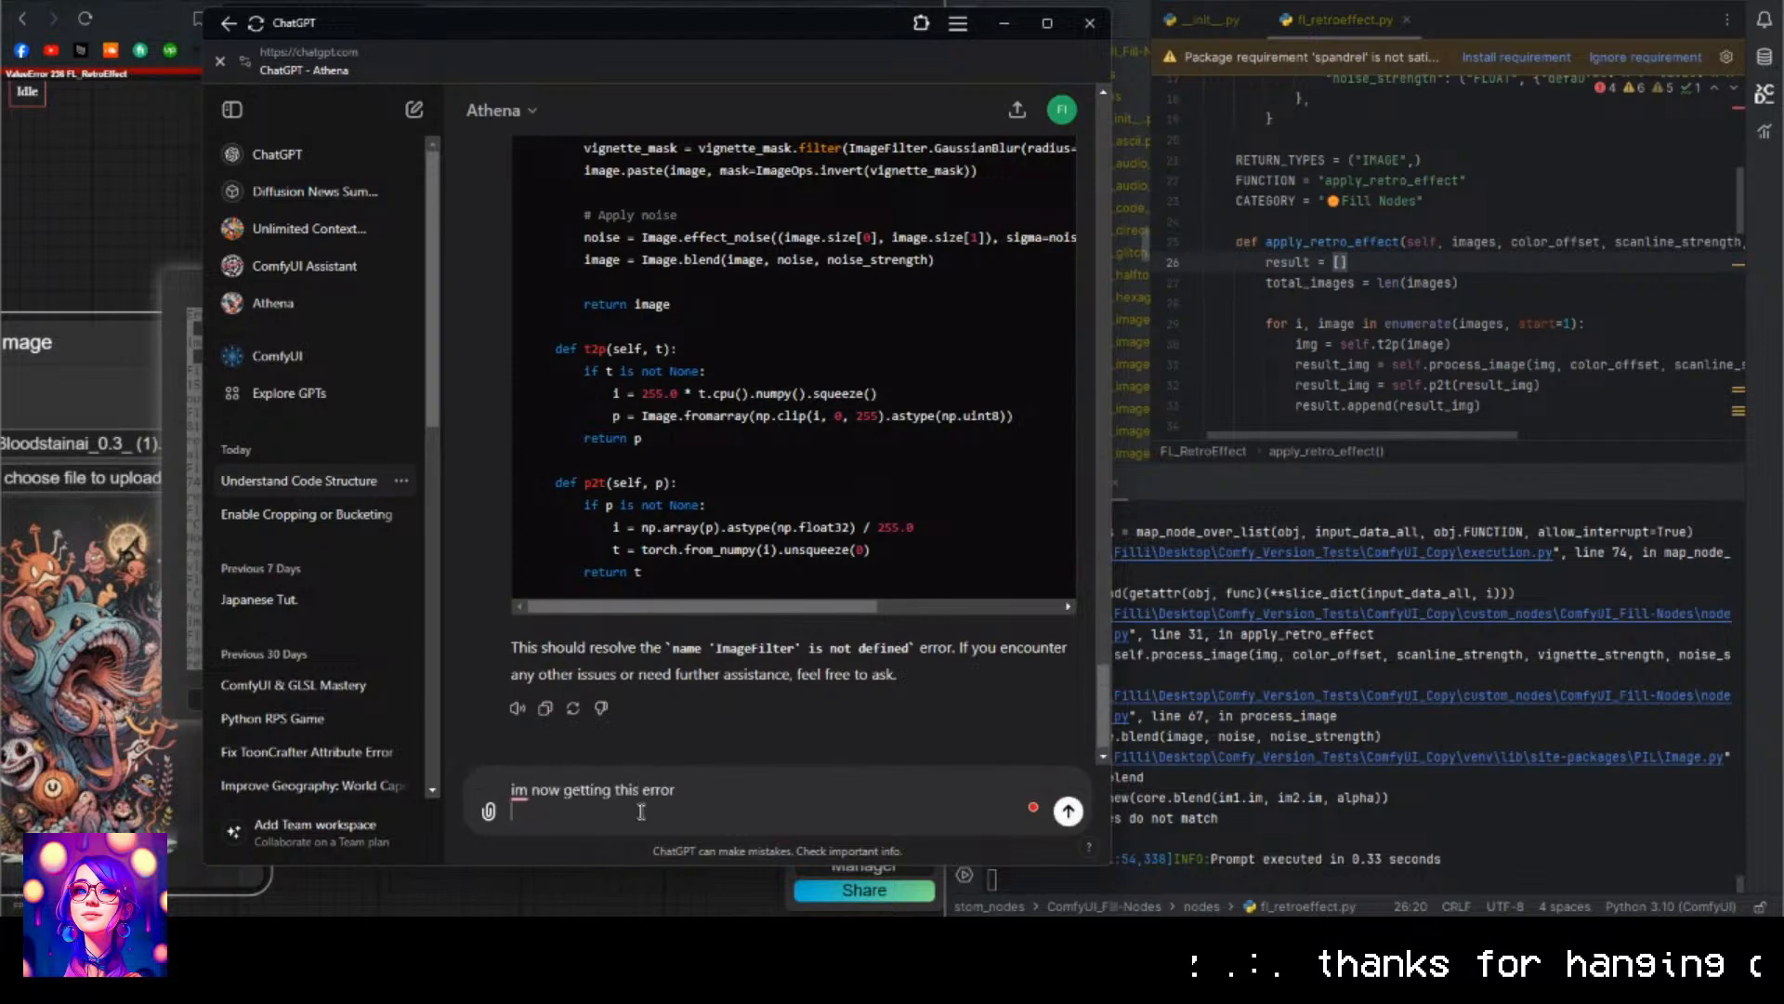
{"action": "key", "text": "ctrl+v"}
{"action": "key", "text": "Return"}
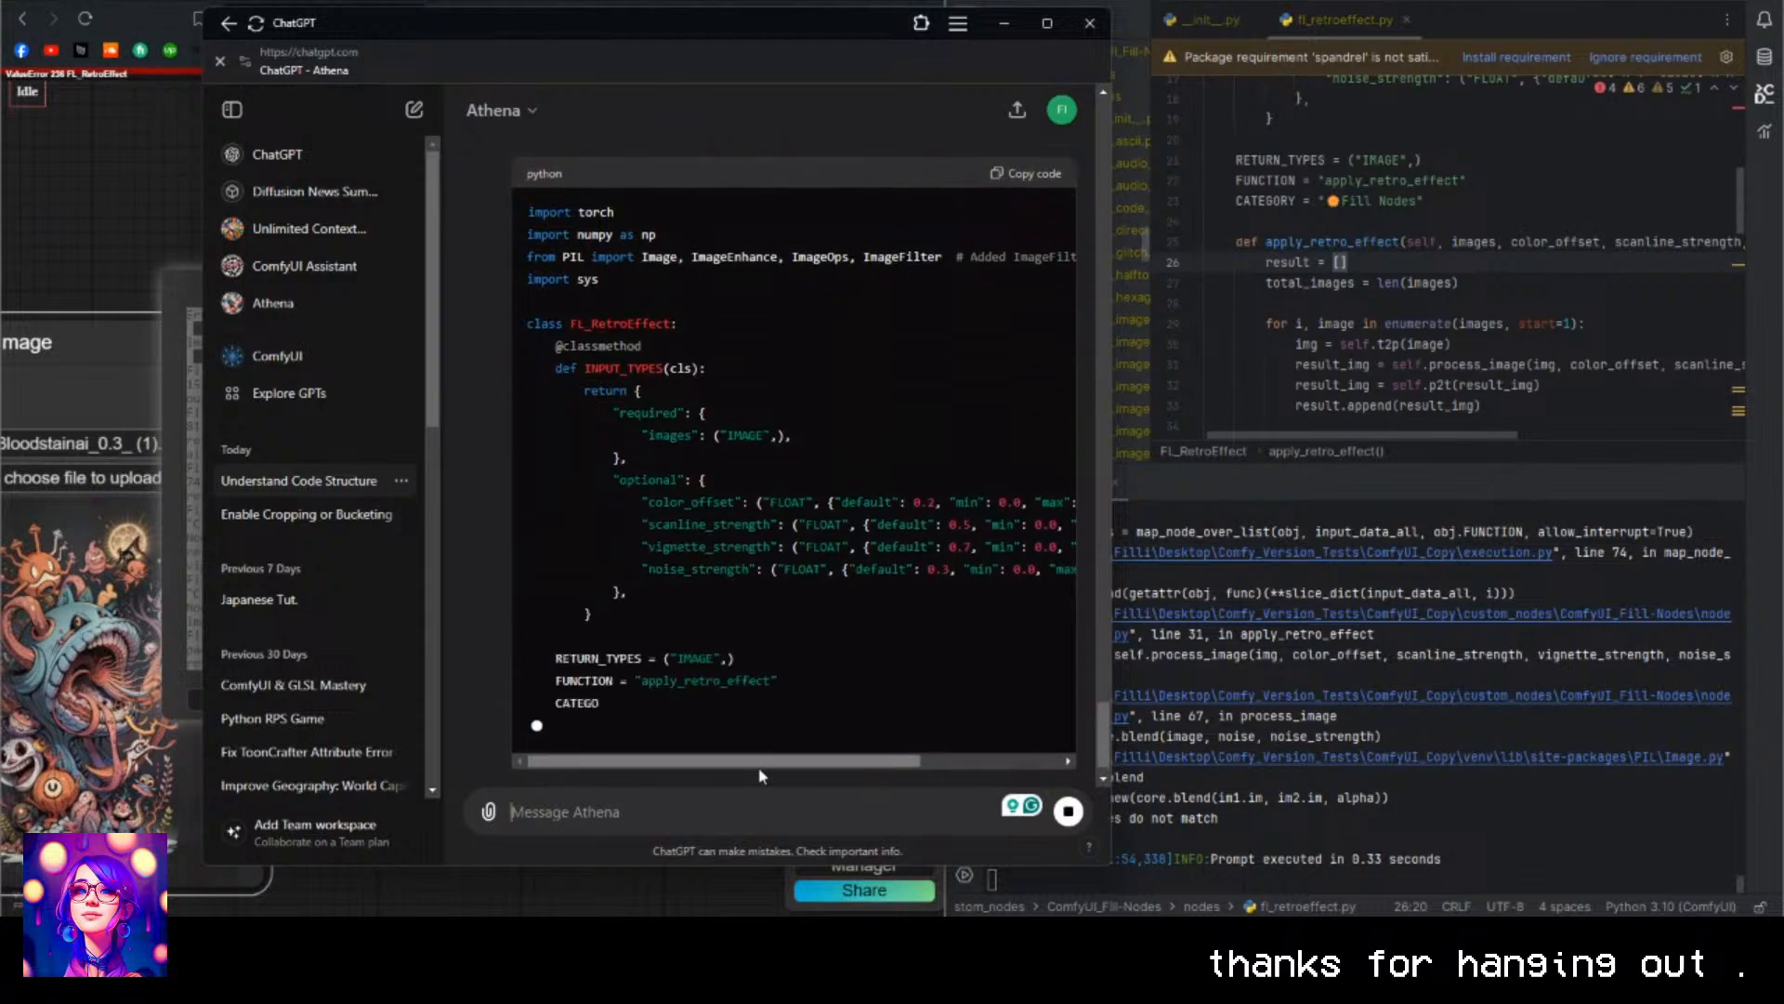
Copy Athena's complete revised code and replace the entire contents of fl_retroeffect.py with it.
{"action": "scroll", "coordinate": [780, 739], "scroll_direction": "up", "scroll_amount": 5}
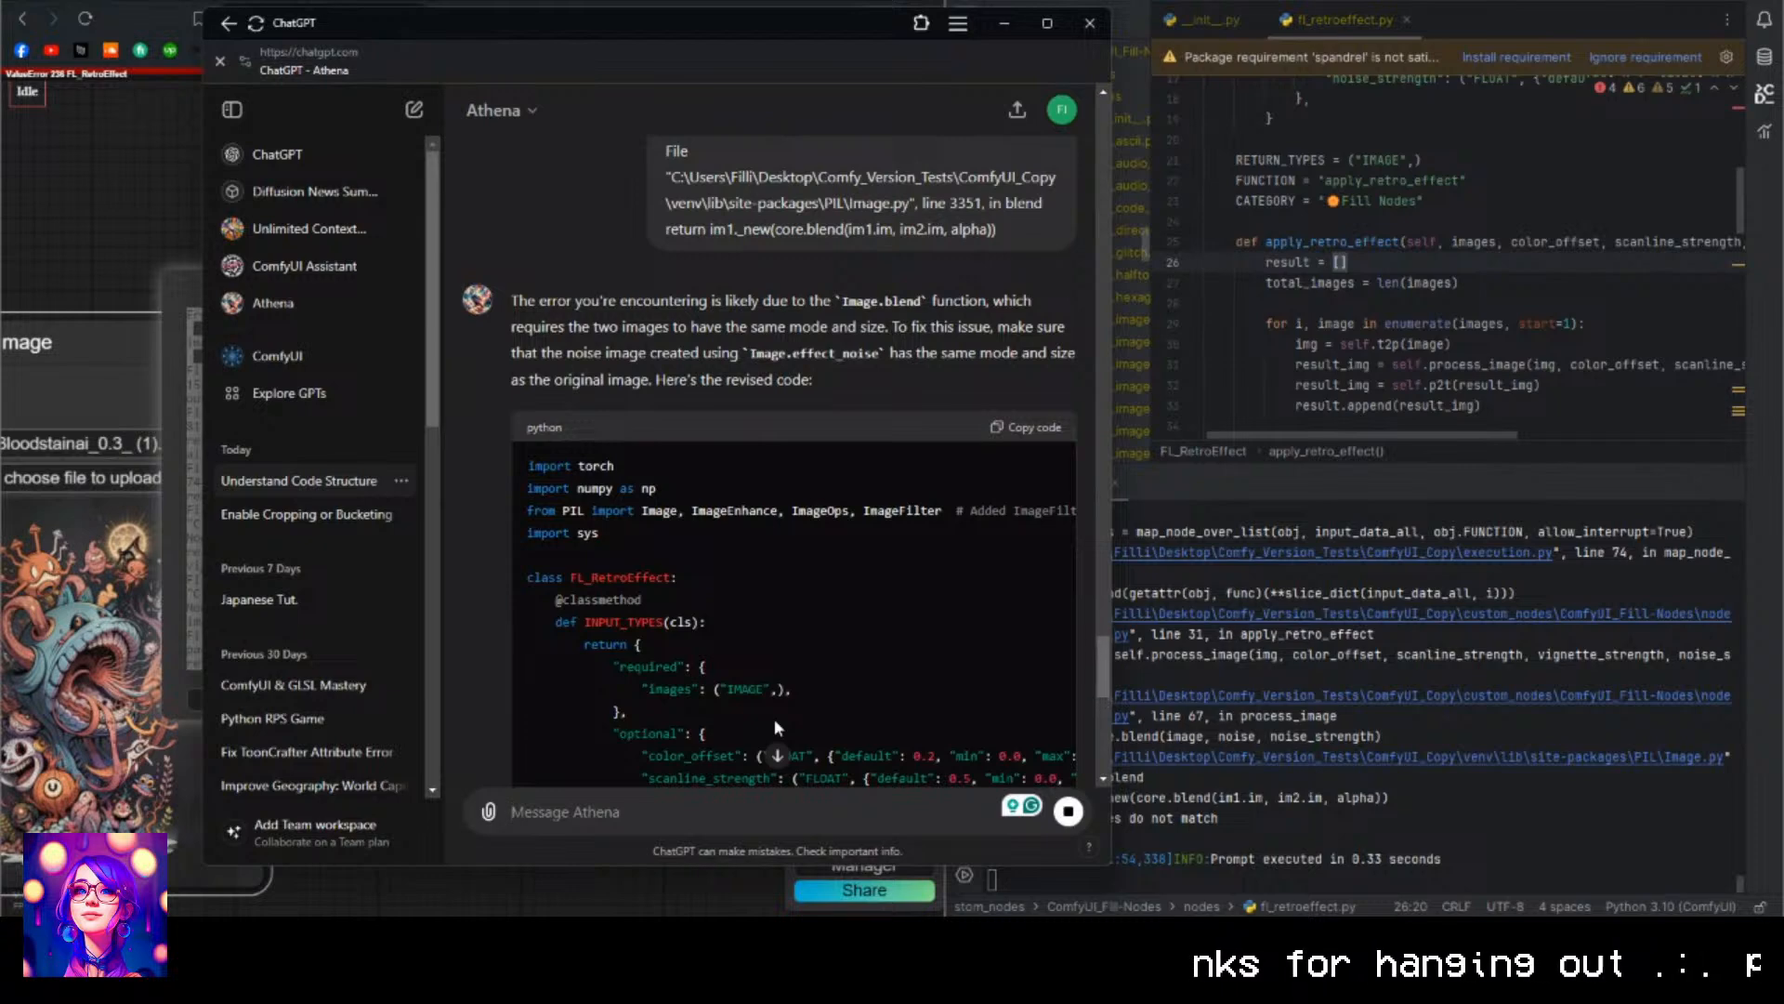
{"action": "scroll", "coordinate": [774, 718], "scroll_direction": "down", "scroll_amount": 15}
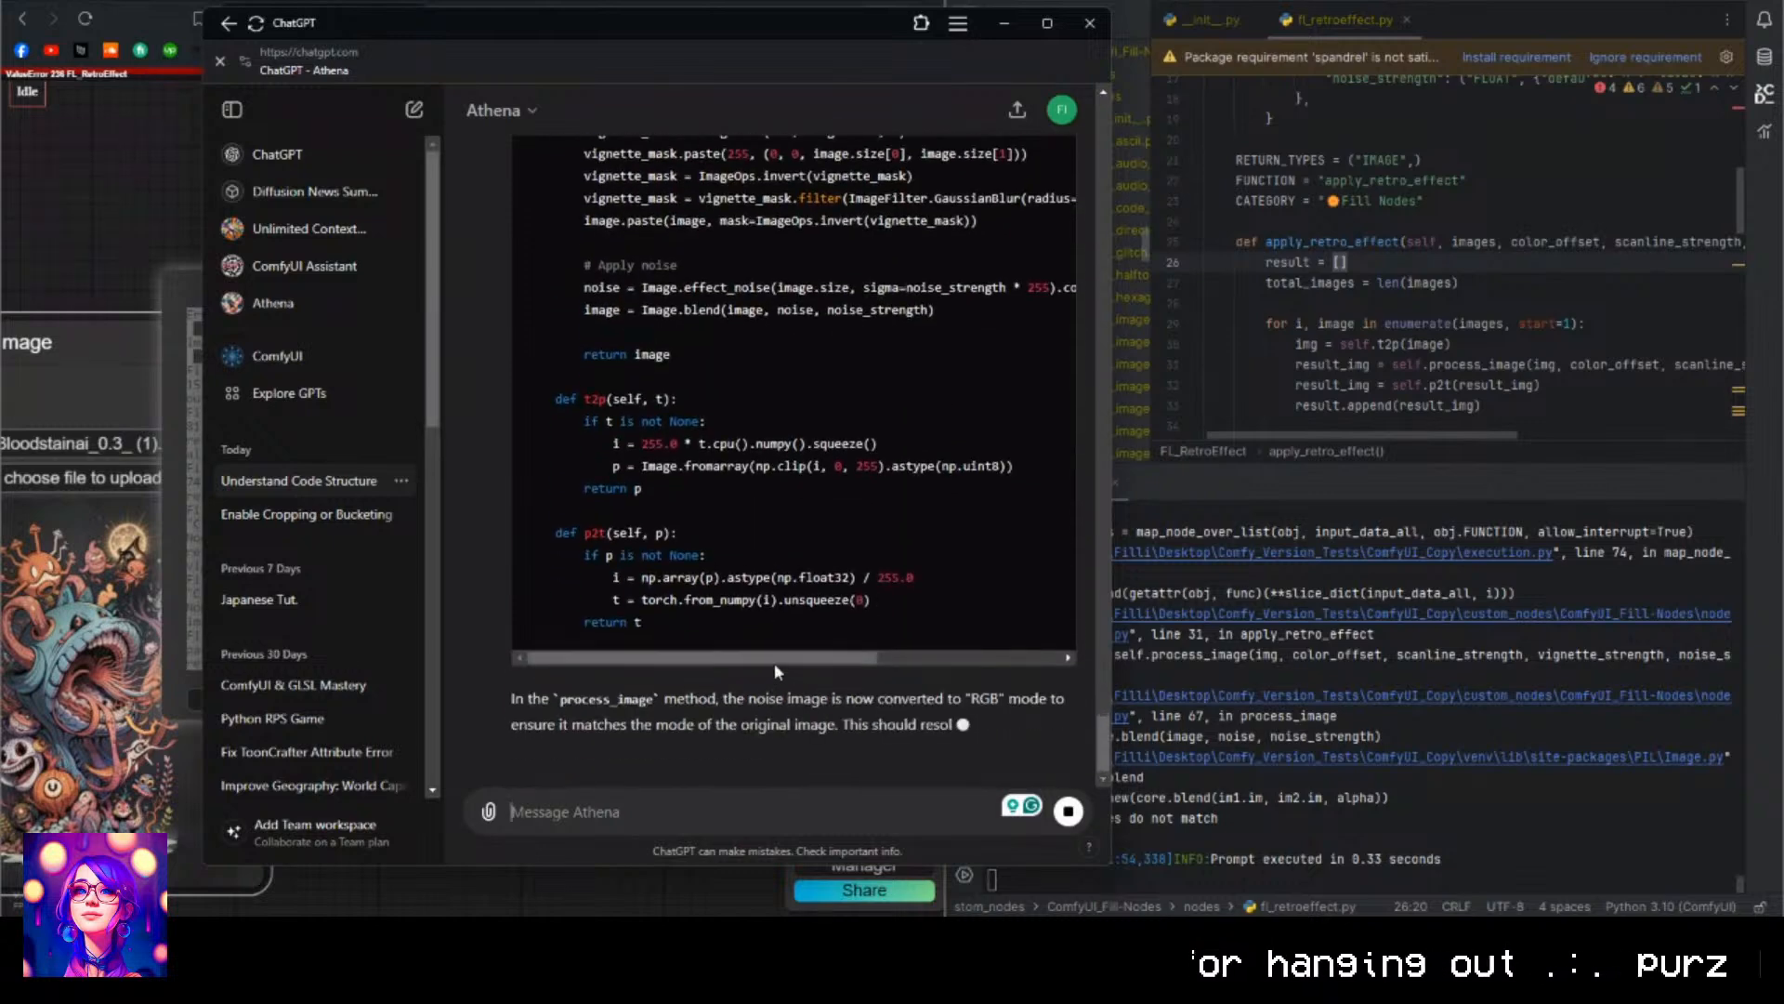
{"action": "scroll", "coordinate": [773, 662], "scroll_direction": "up", "scroll_amount": 15}
{"action": "scroll", "coordinate": [984, 489], "scroll_direction": "up", "scroll_amount": 2}
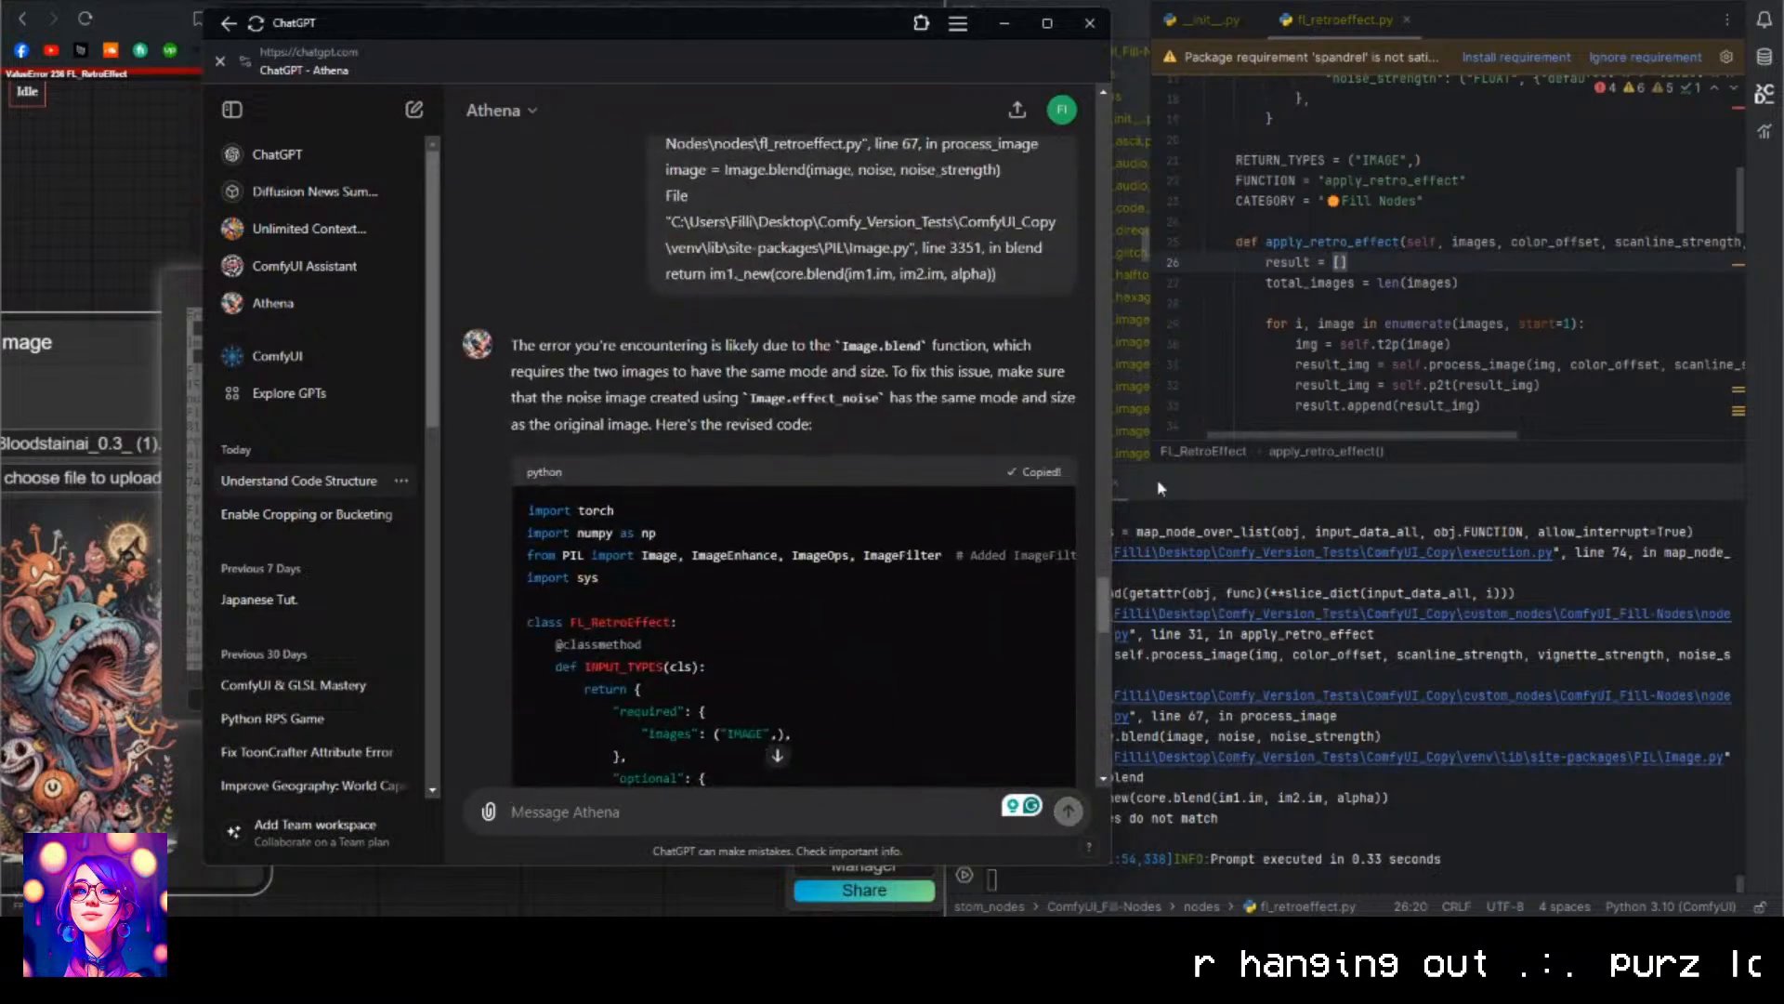
{"action": "left_click", "coordinate": [1340, 365]}
{"action": "key", "text": "ctrl+a"}
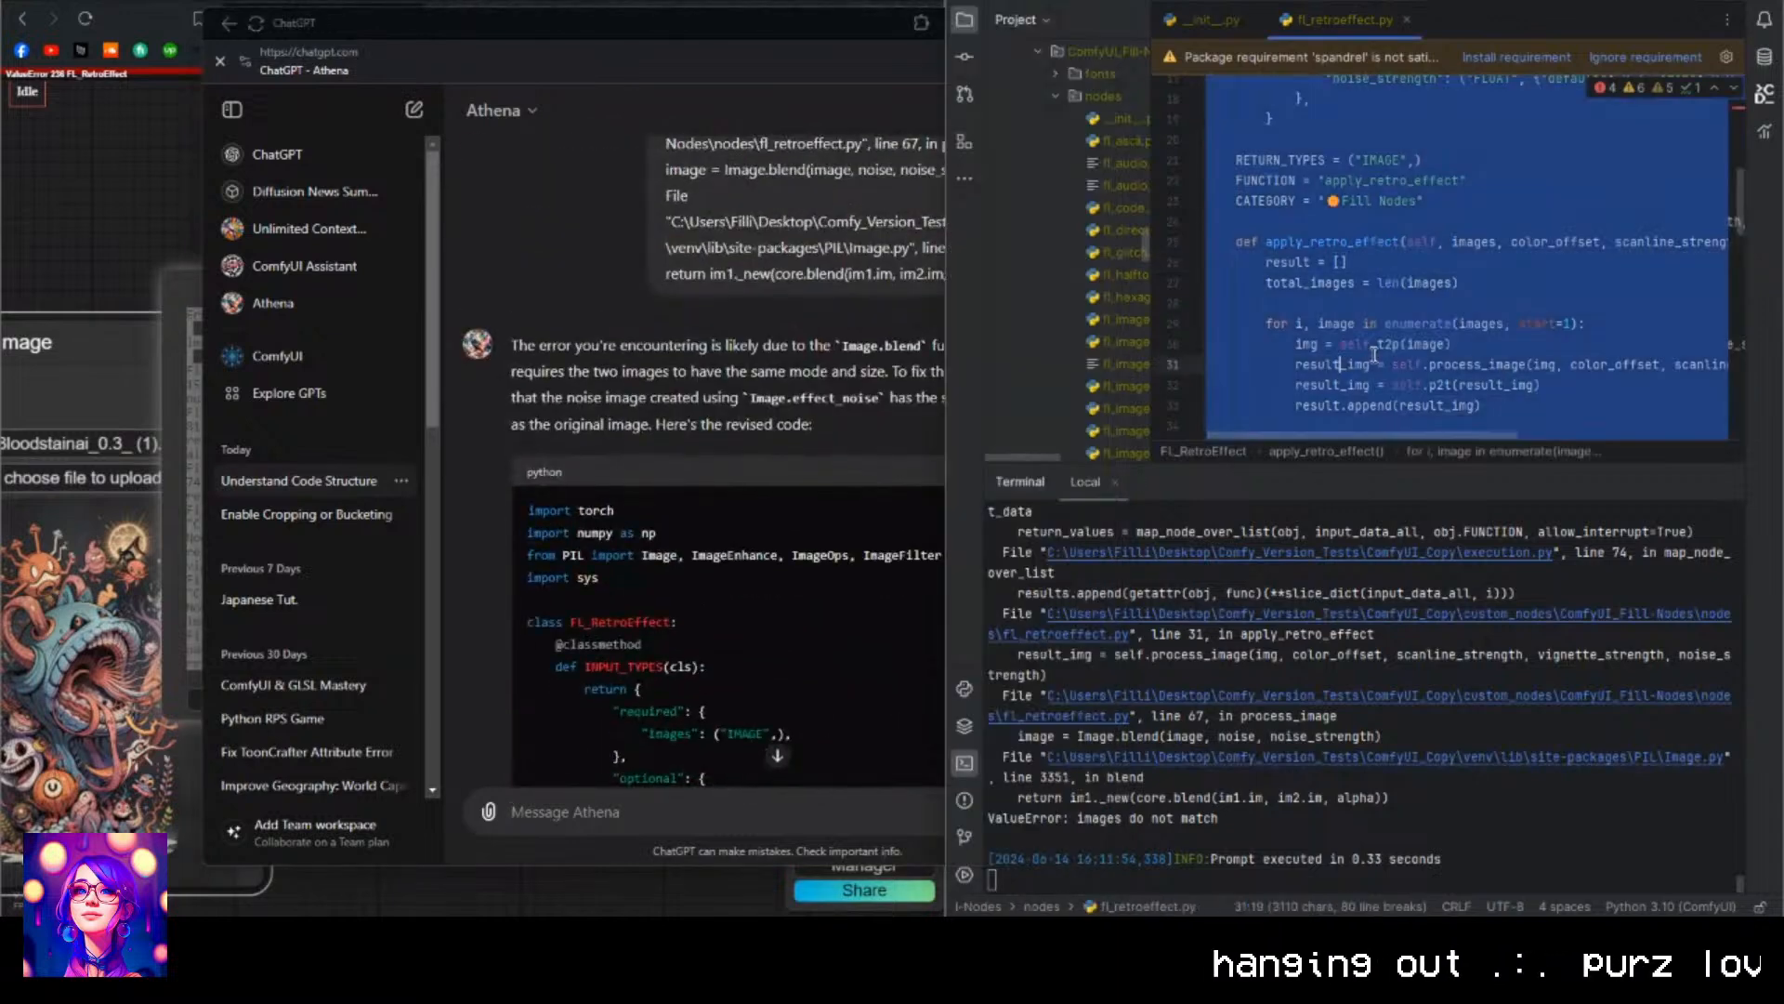
{"action": "key", "text": "ctrl+v"}
{"action": "scroll", "coordinate": [1403, 355], "scroll_direction": "up", "scroll_amount": 10}
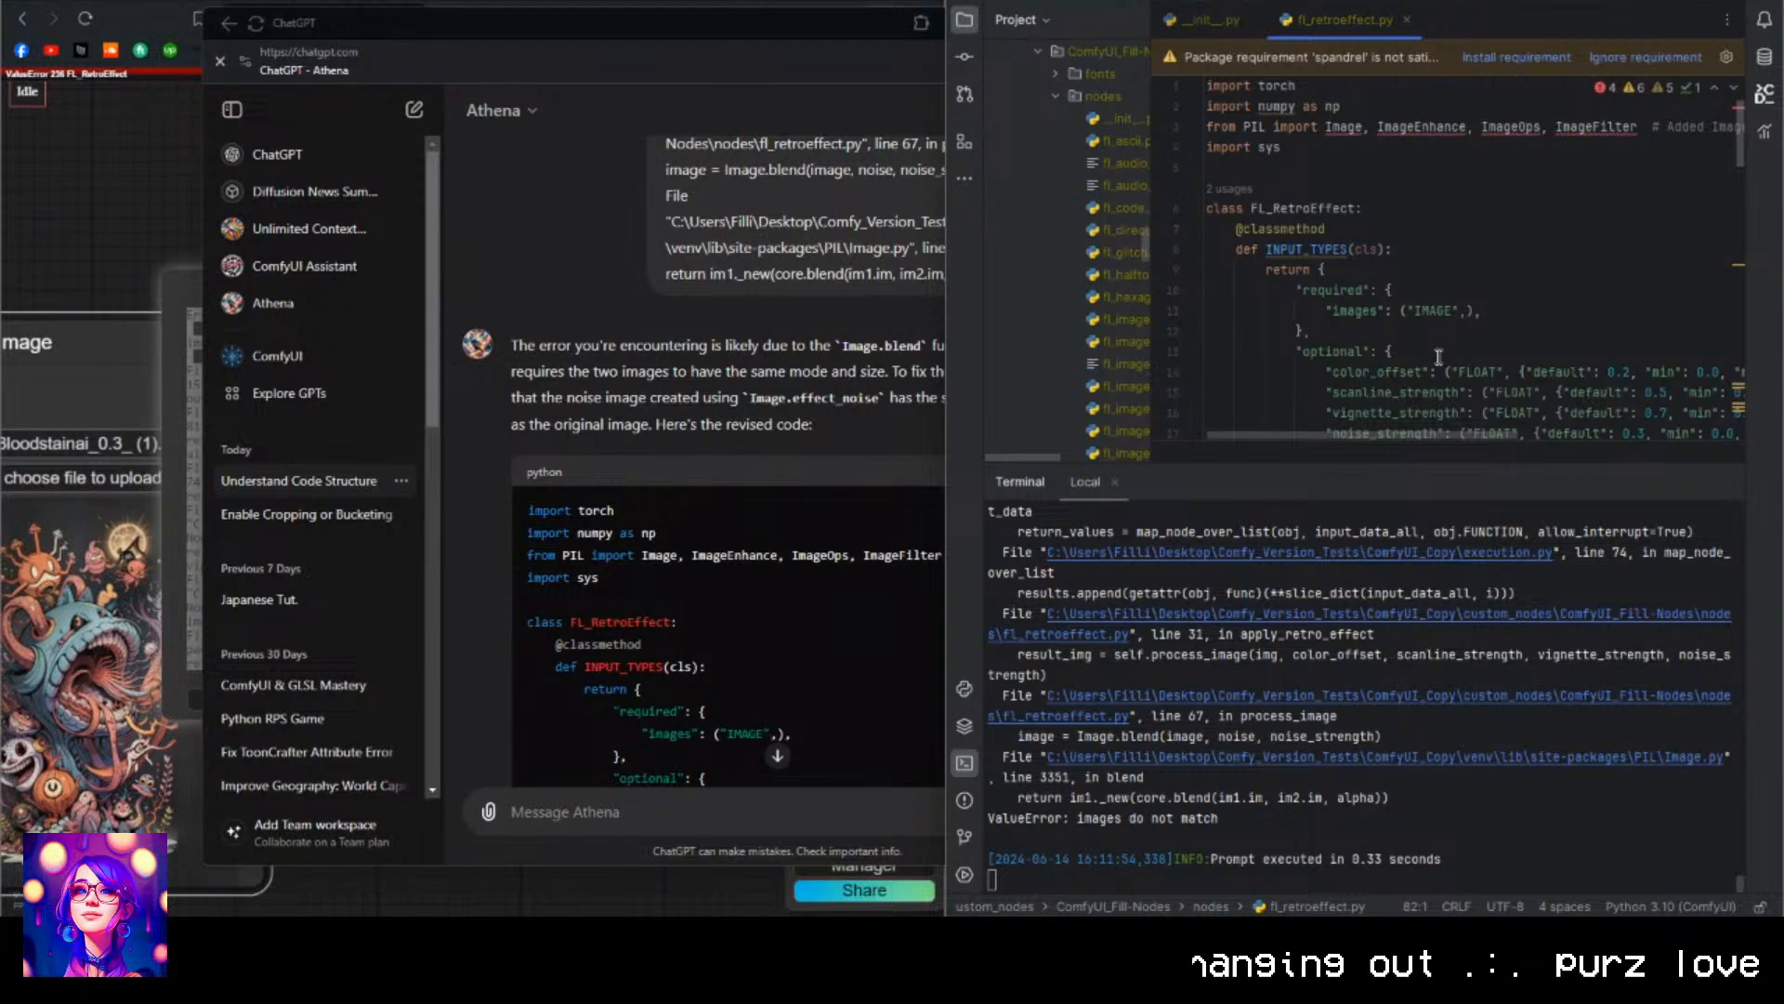
{"action": "scroll", "coordinate": [1437, 357], "scroll_direction": "down", "scroll_amount": 5}
Stop the ComfyUI server in the terminal, restart it with the previous launch command, and move the ChatGPT window off the node graph.
{"action": "left_click", "coordinate": [1414, 828]}
{"action": "key", "text": "ctrl+c"}
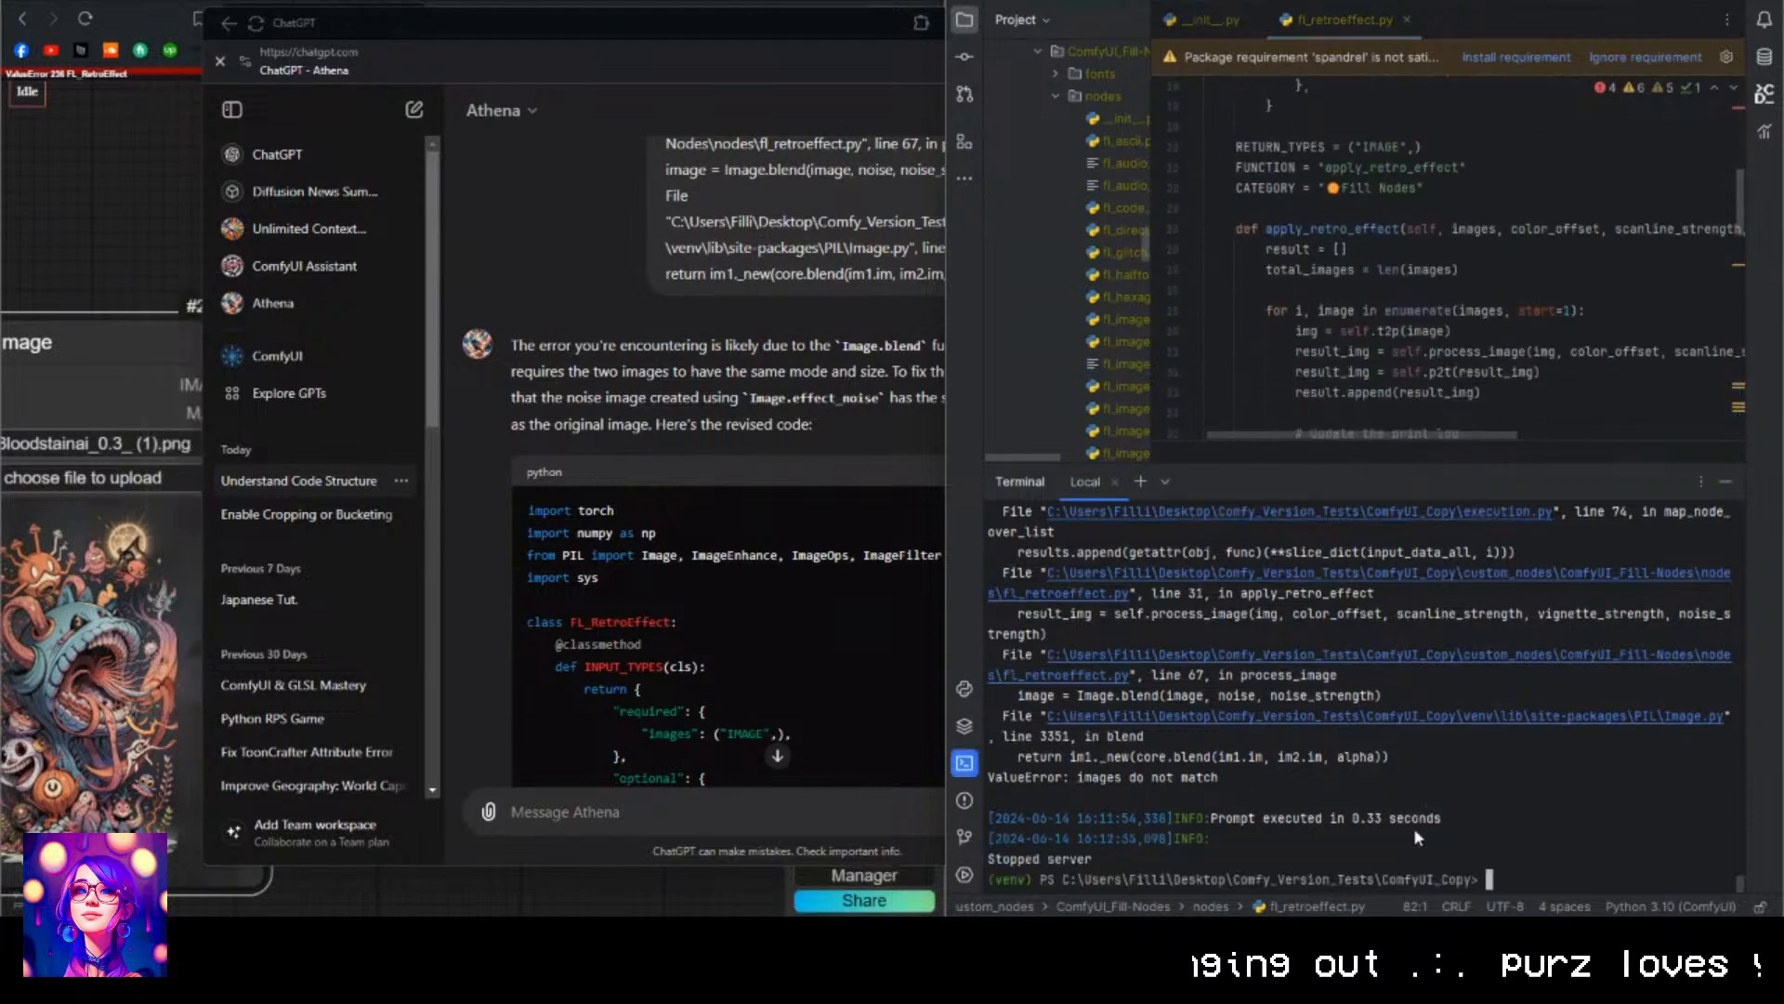
{"action": "key", "text": "Up"}
{"action": "key", "text": "Return"}
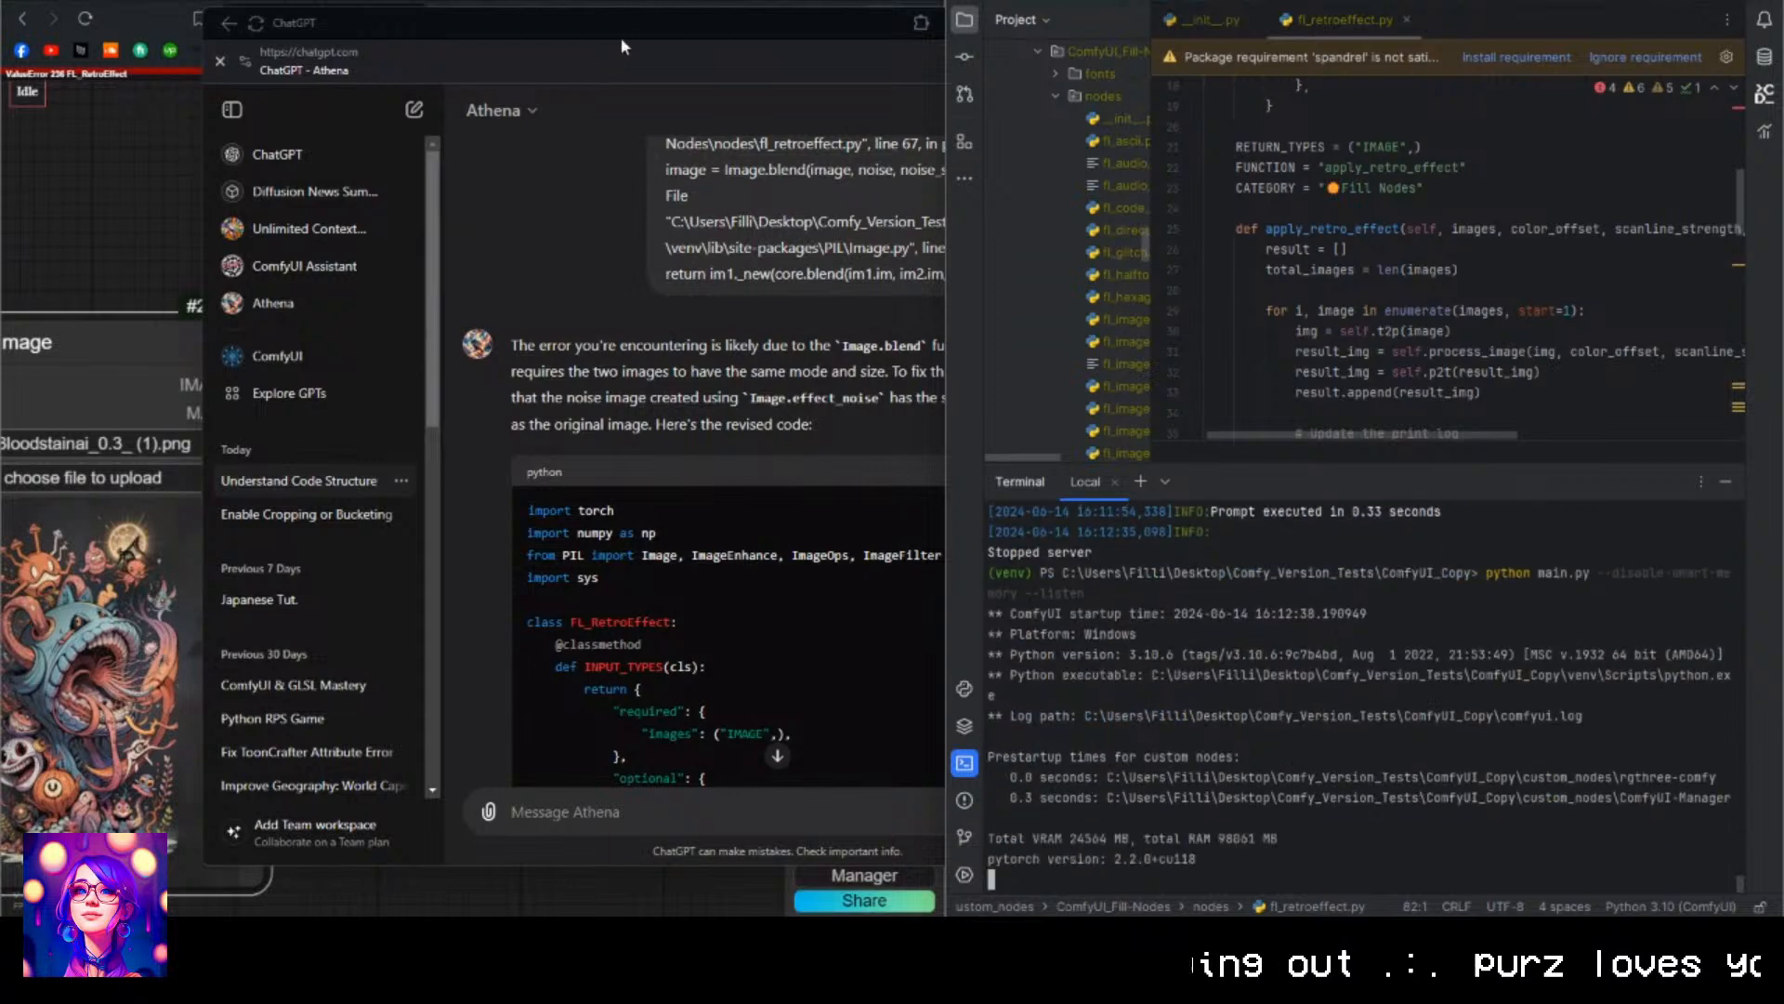
{"action": "left_click_drag", "start_coordinate": [646, 30], "coordinate": [0, 139]}
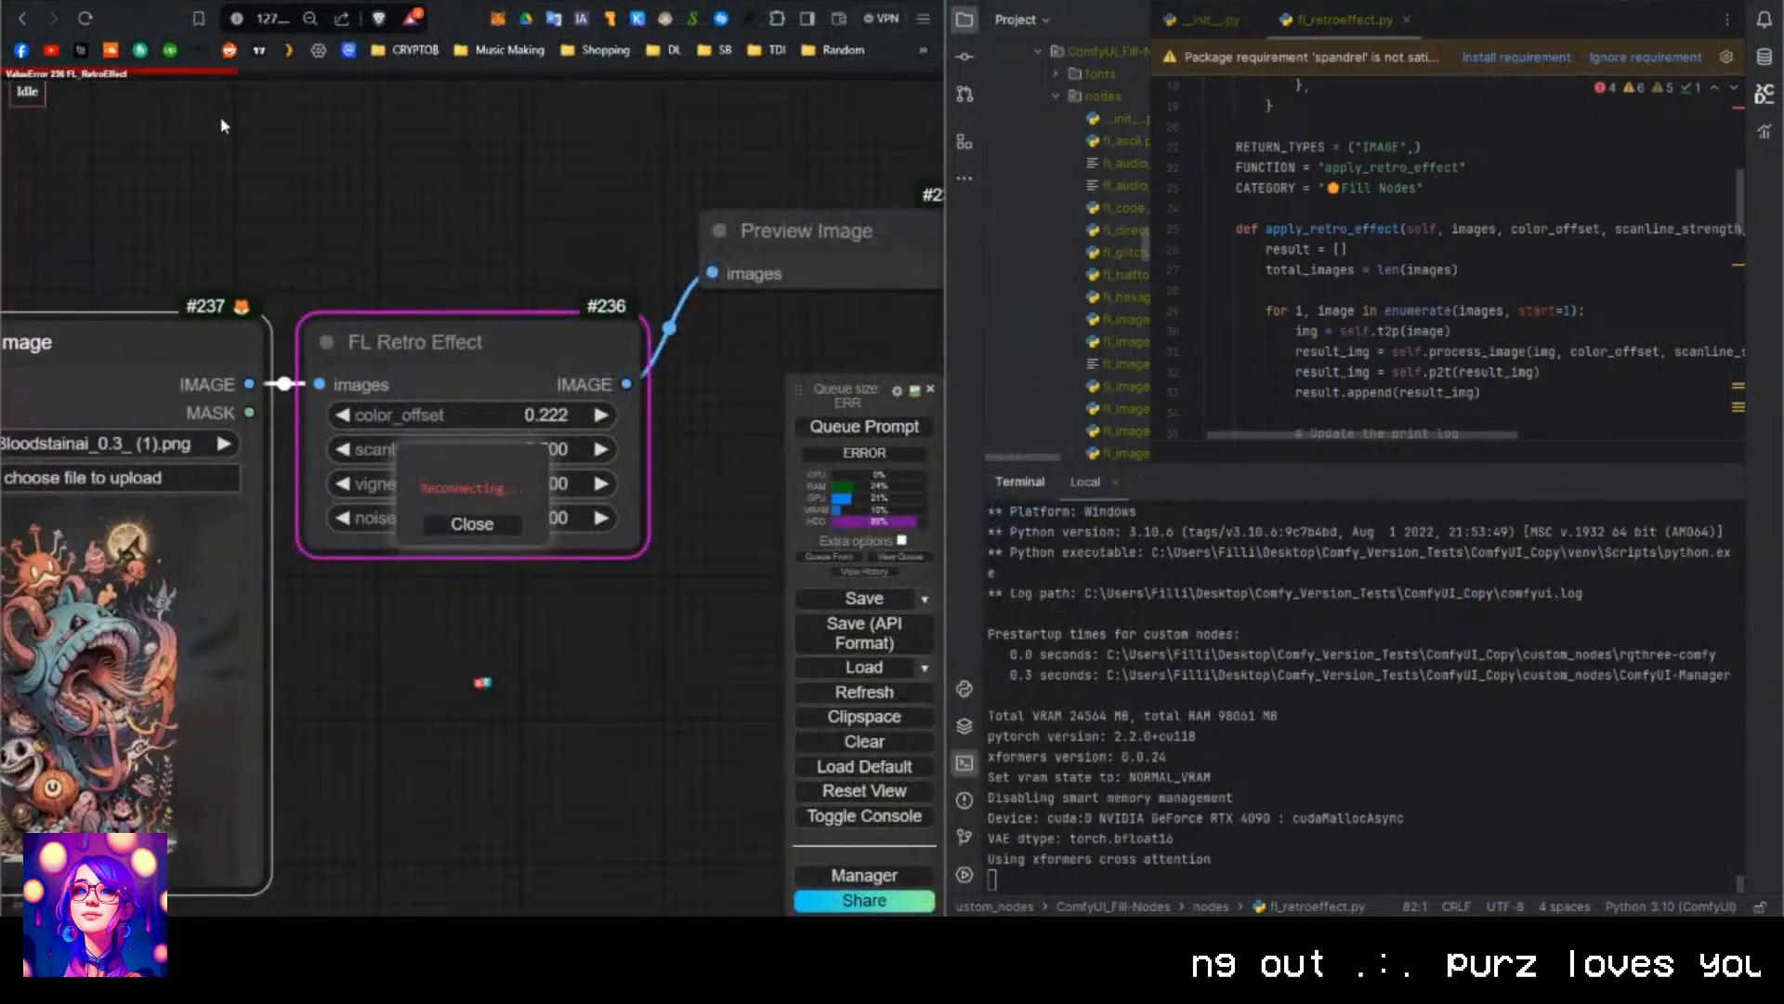
{"action": "left_click_drag", "start_coordinate": [475, 179], "coordinate": [521, 168]}
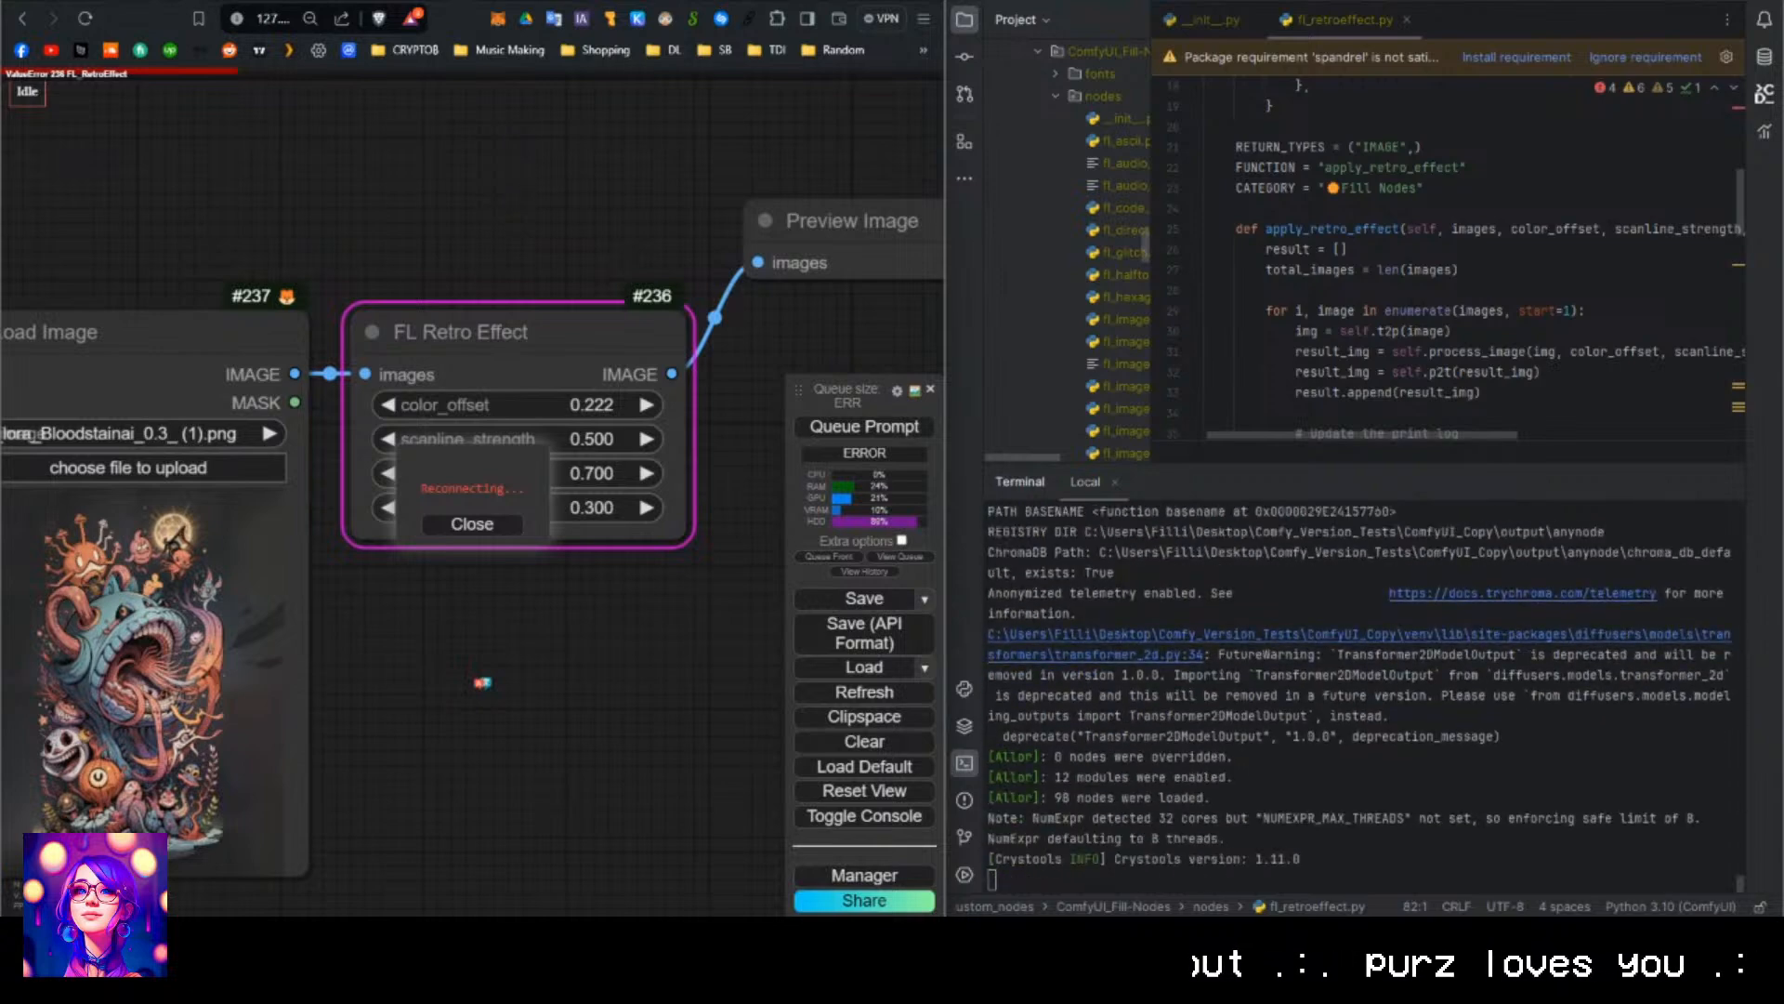
Bring the ChatGPT window back and read Athena's explanation of the Image.blend error and the process_image fix.
{"action": "left_click_drag", "start_coordinate": [0, 28], "coordinate": [726, 67]}
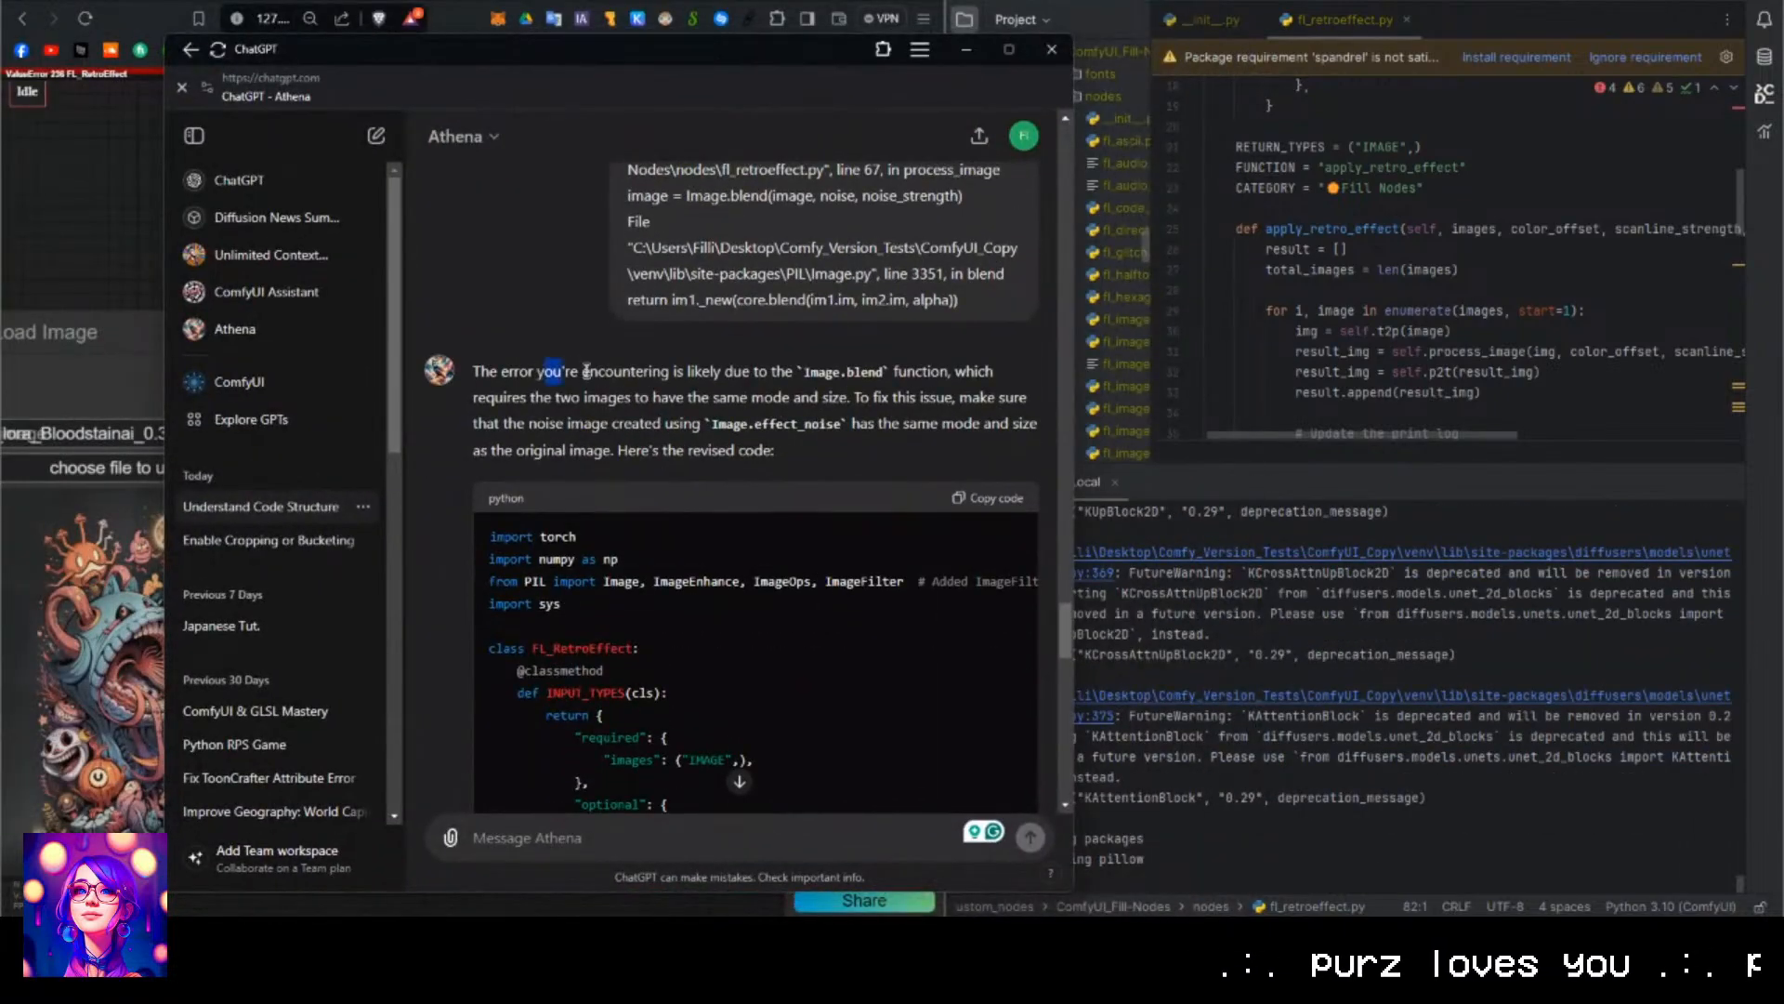
{"action": "left_click_drag", "start_coordinate": [586, 371], "coordinate": [695, 372]}
{"action": "left_click", "coordinate": [749, 373]}
{"action": "left_click_drag", "start_coordinate": [804, 372], "coordinate": [885, 374]}
{"action": "left_click", "coordinate": [855, 394]}
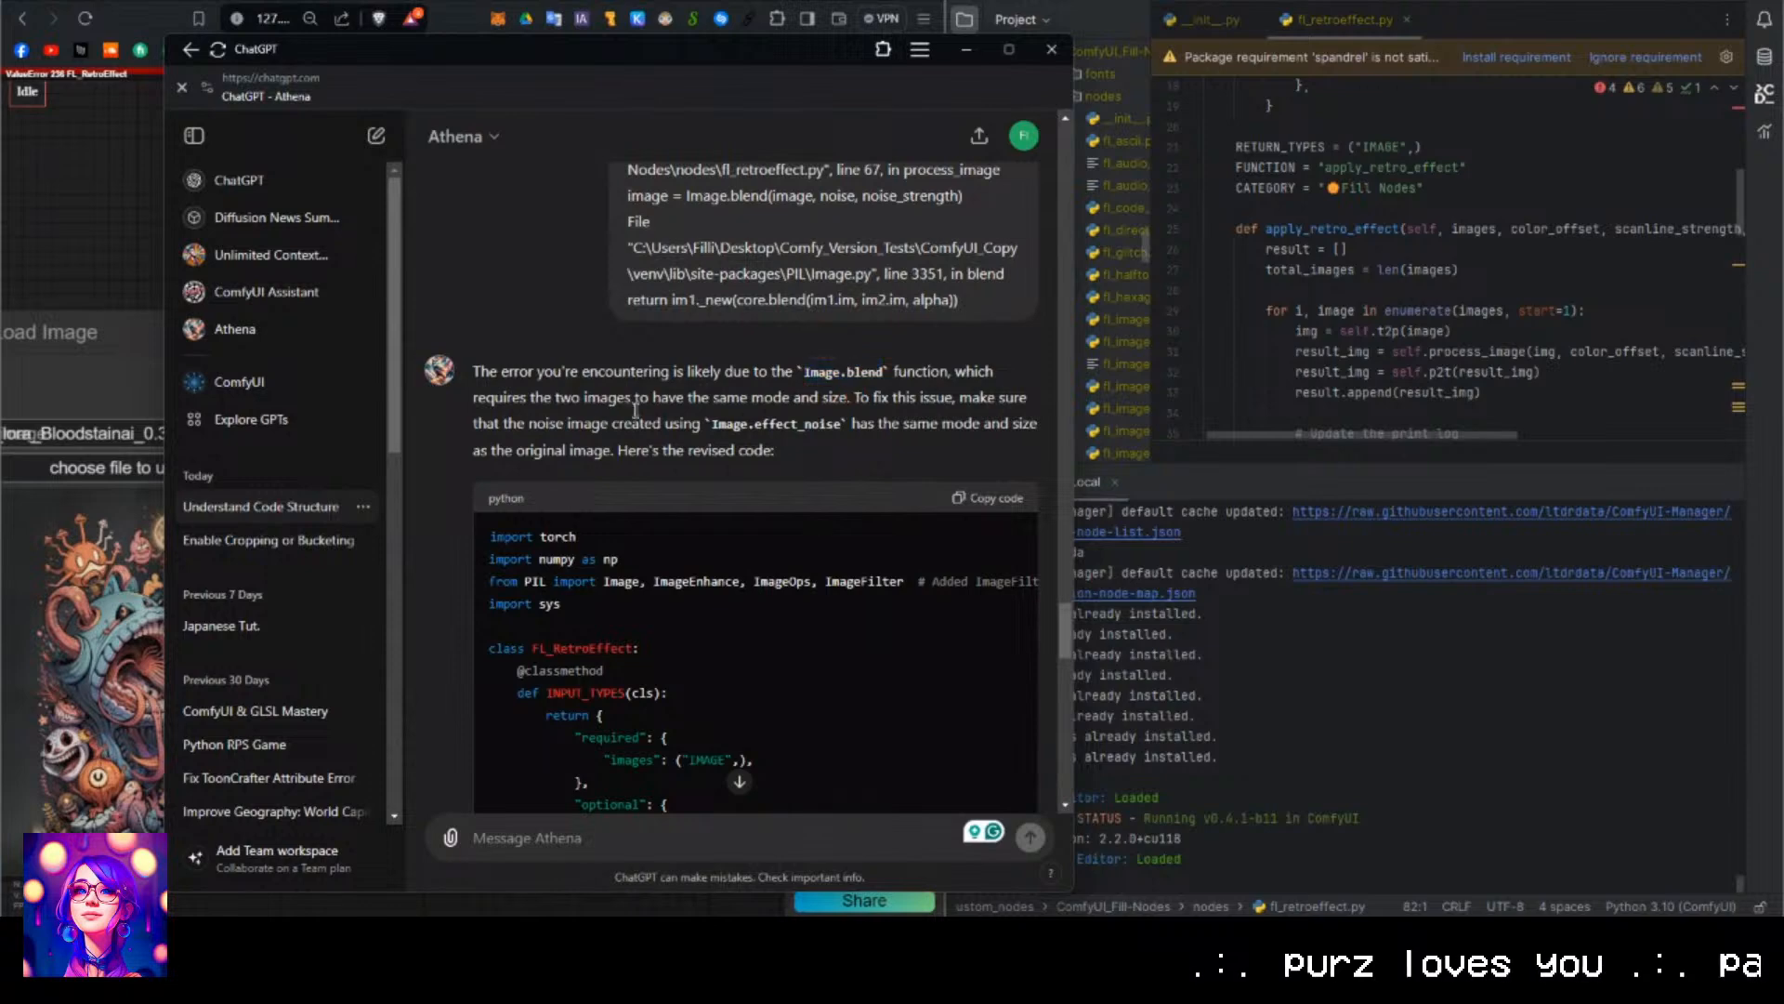
{"action": "left_click_drag", "start_coordinate": [573, 398], "coordinate": [688, 398]}
{"action": "left_click", "coordinate": [739, 399]}
{"action": "scroll", "coordinate": [864, 375], "scroll_direction": "down", "scroll_amount": 2}
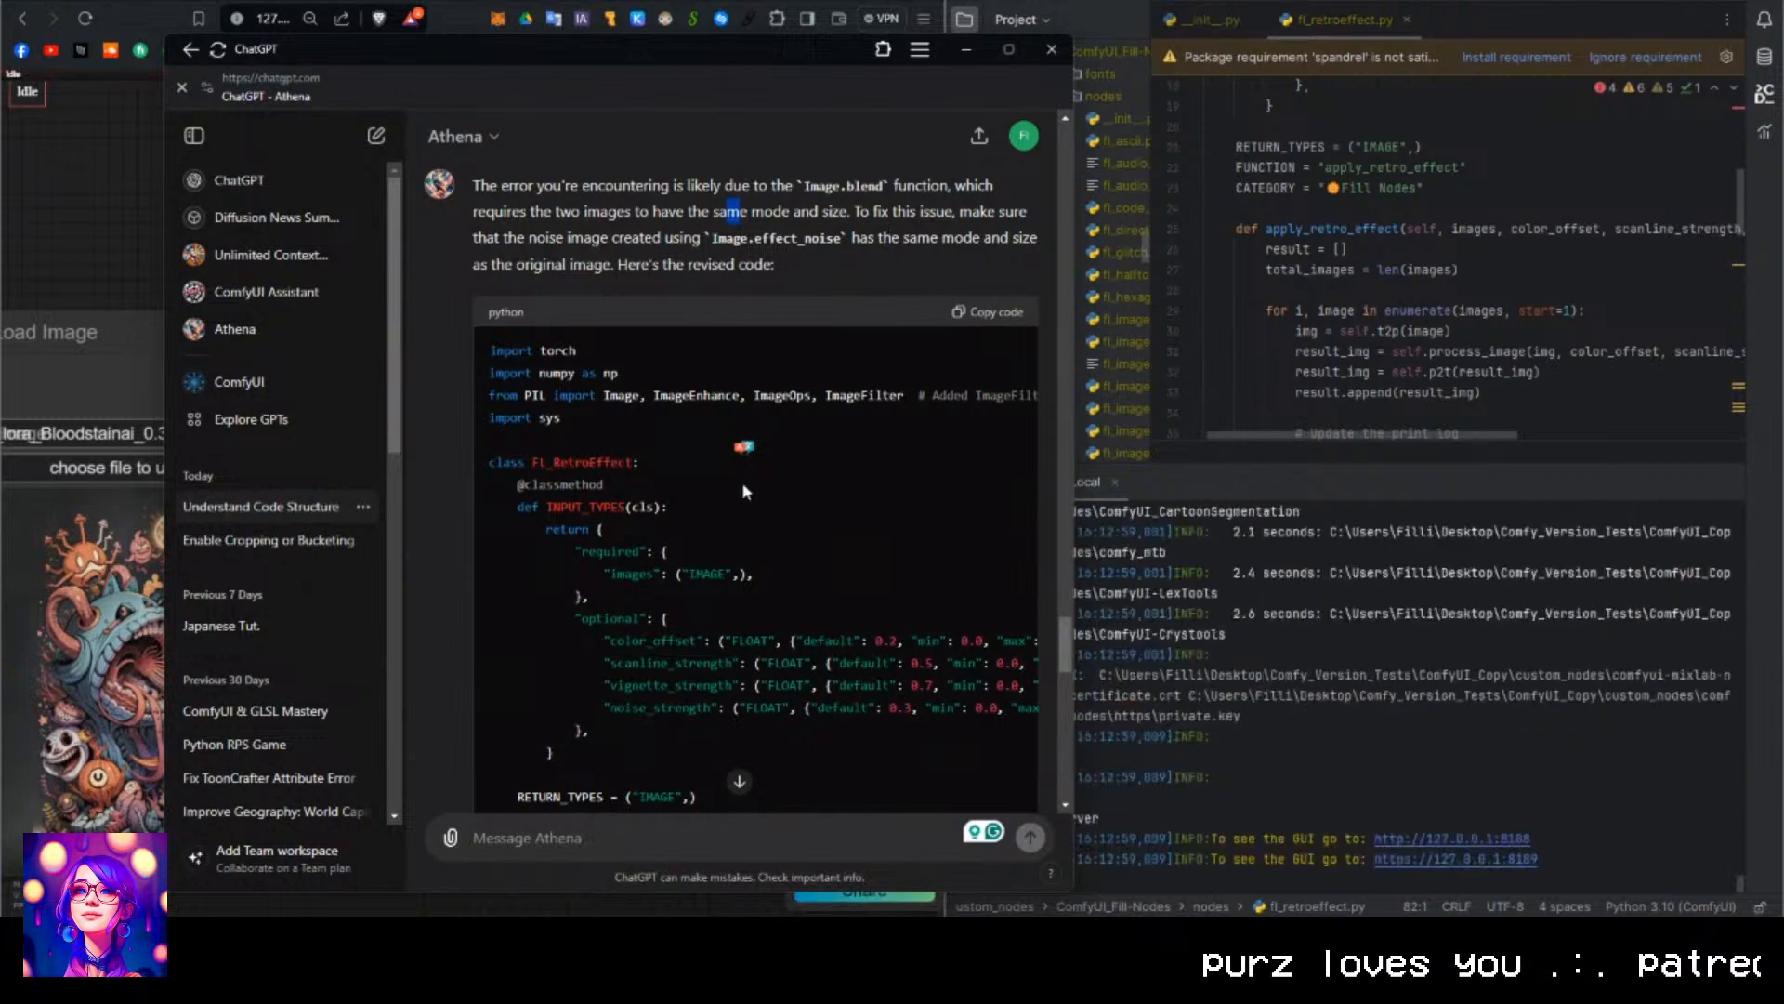
{"action": "scroll", "coordinate": [702, 748], "scroll_direction": "down", "scroll_amount": 10}
{"action": "scroll", "coordinate": [702, 748], "scroll_direction": "down", "scroll_amount": 6}
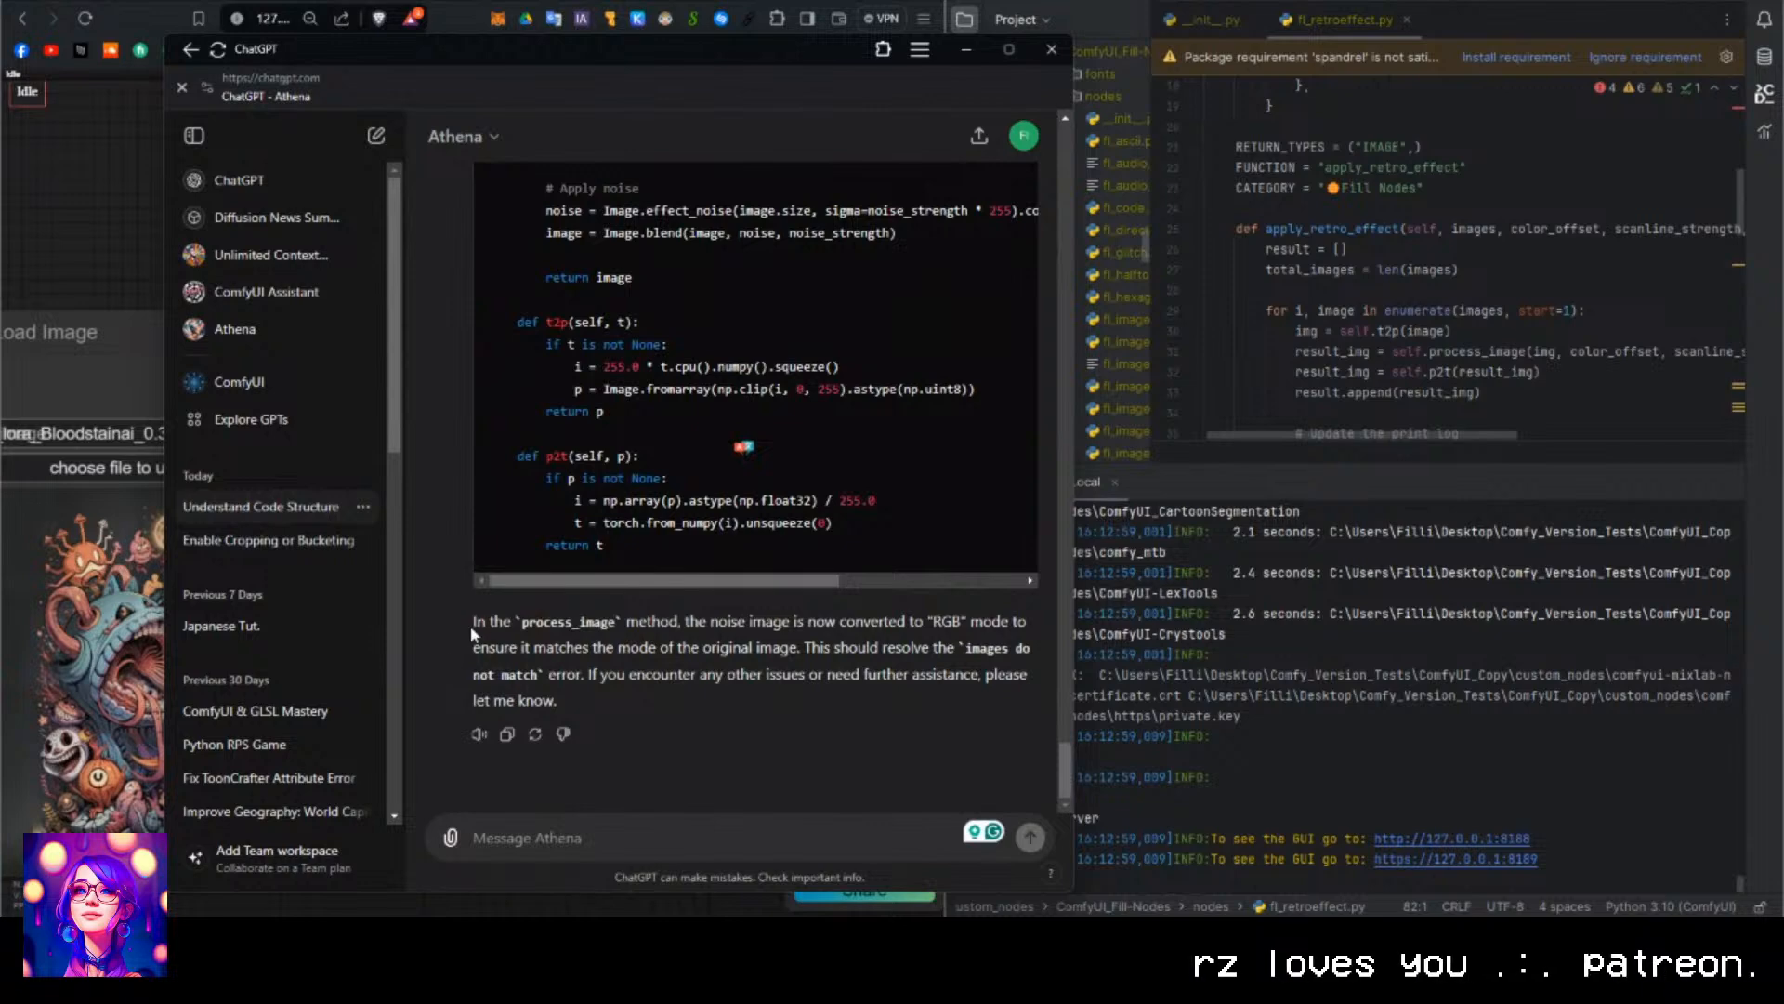
{"action": "left_click_drag", "start_coordinate": [471, 628], "coordinate": [924, 707]}
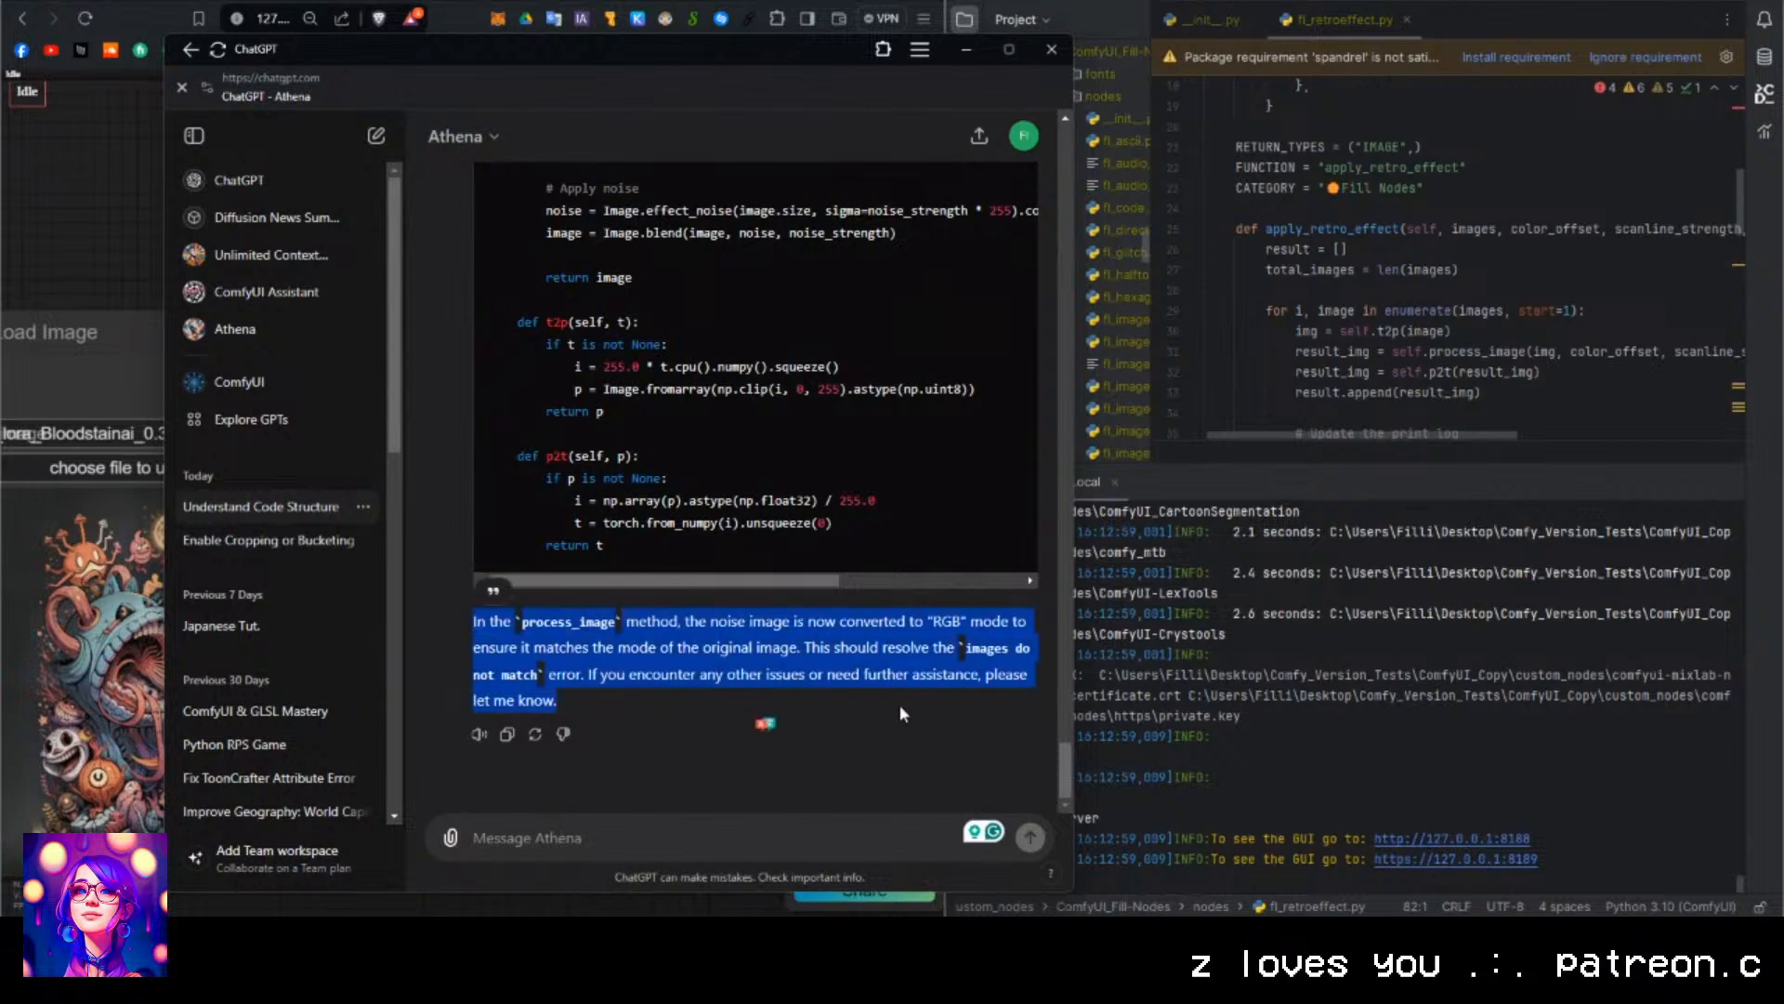
{"action": "left_click", "coordinate": [899, 714]}
{"action": "scroll", "coordinate": [898, 712], "scroll_direction": "up", "scroll_amount": 15}
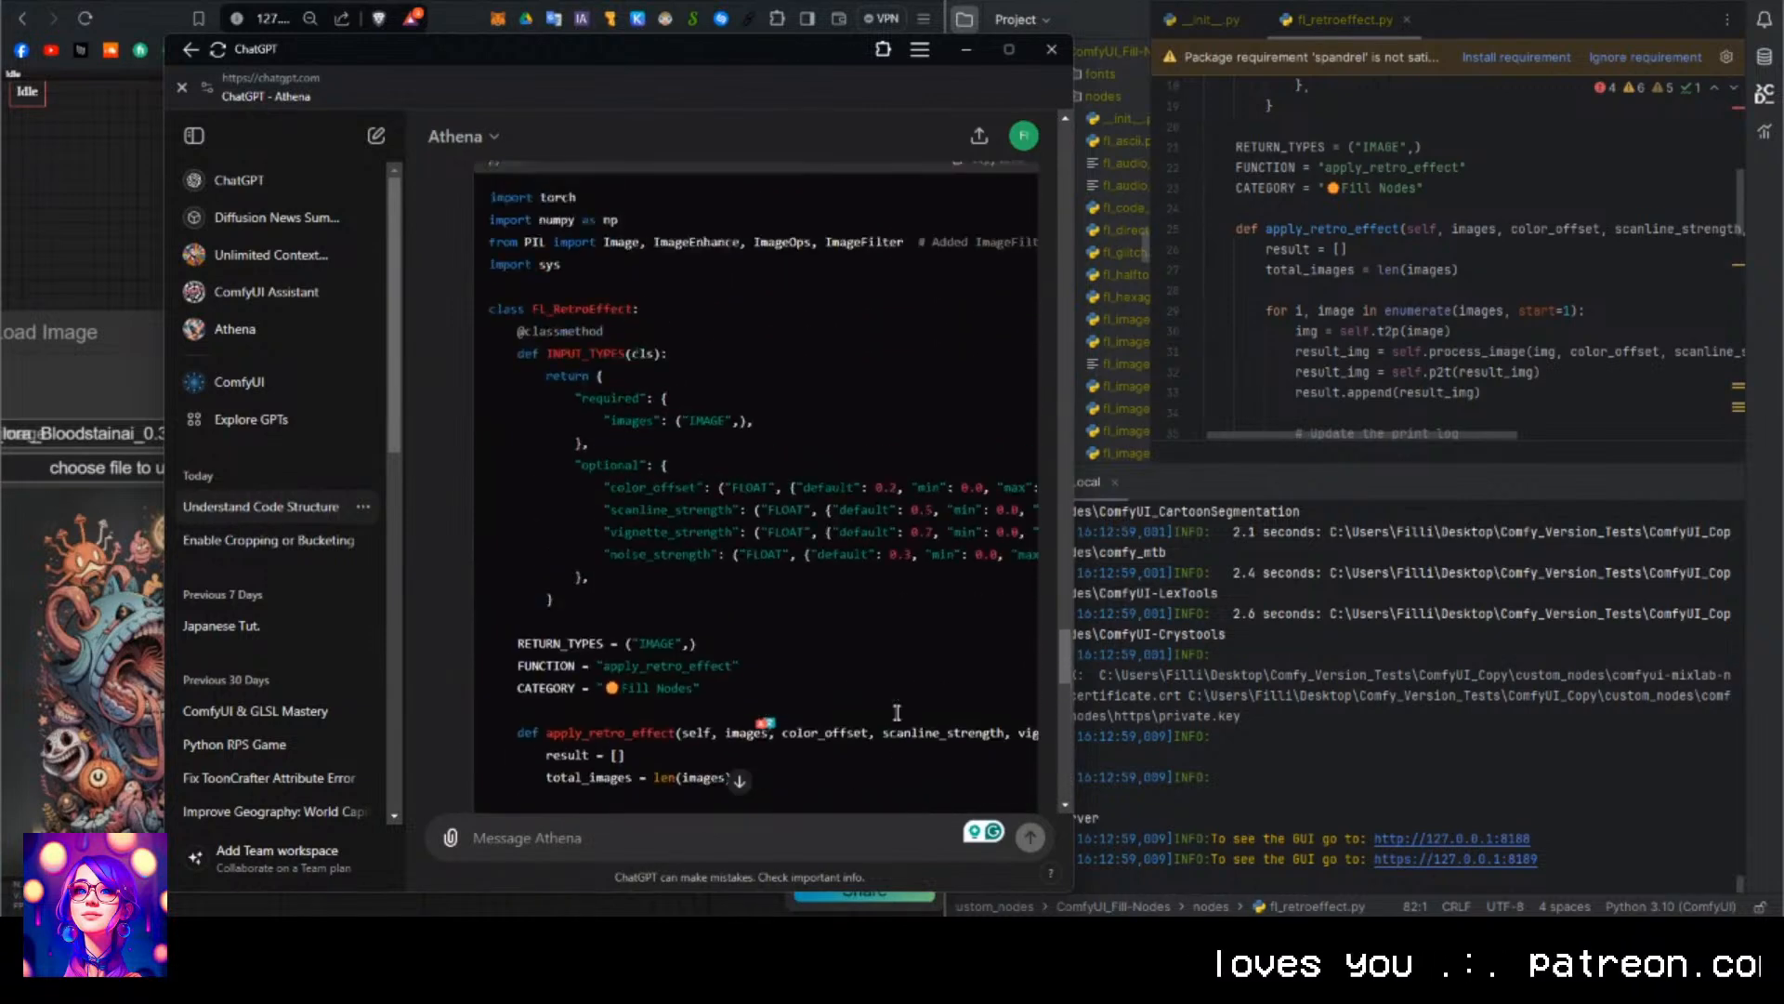
{"action": "scroll", "coordinate": [896, 712], "scroll_direction": "up", "scroll_amount": 3}
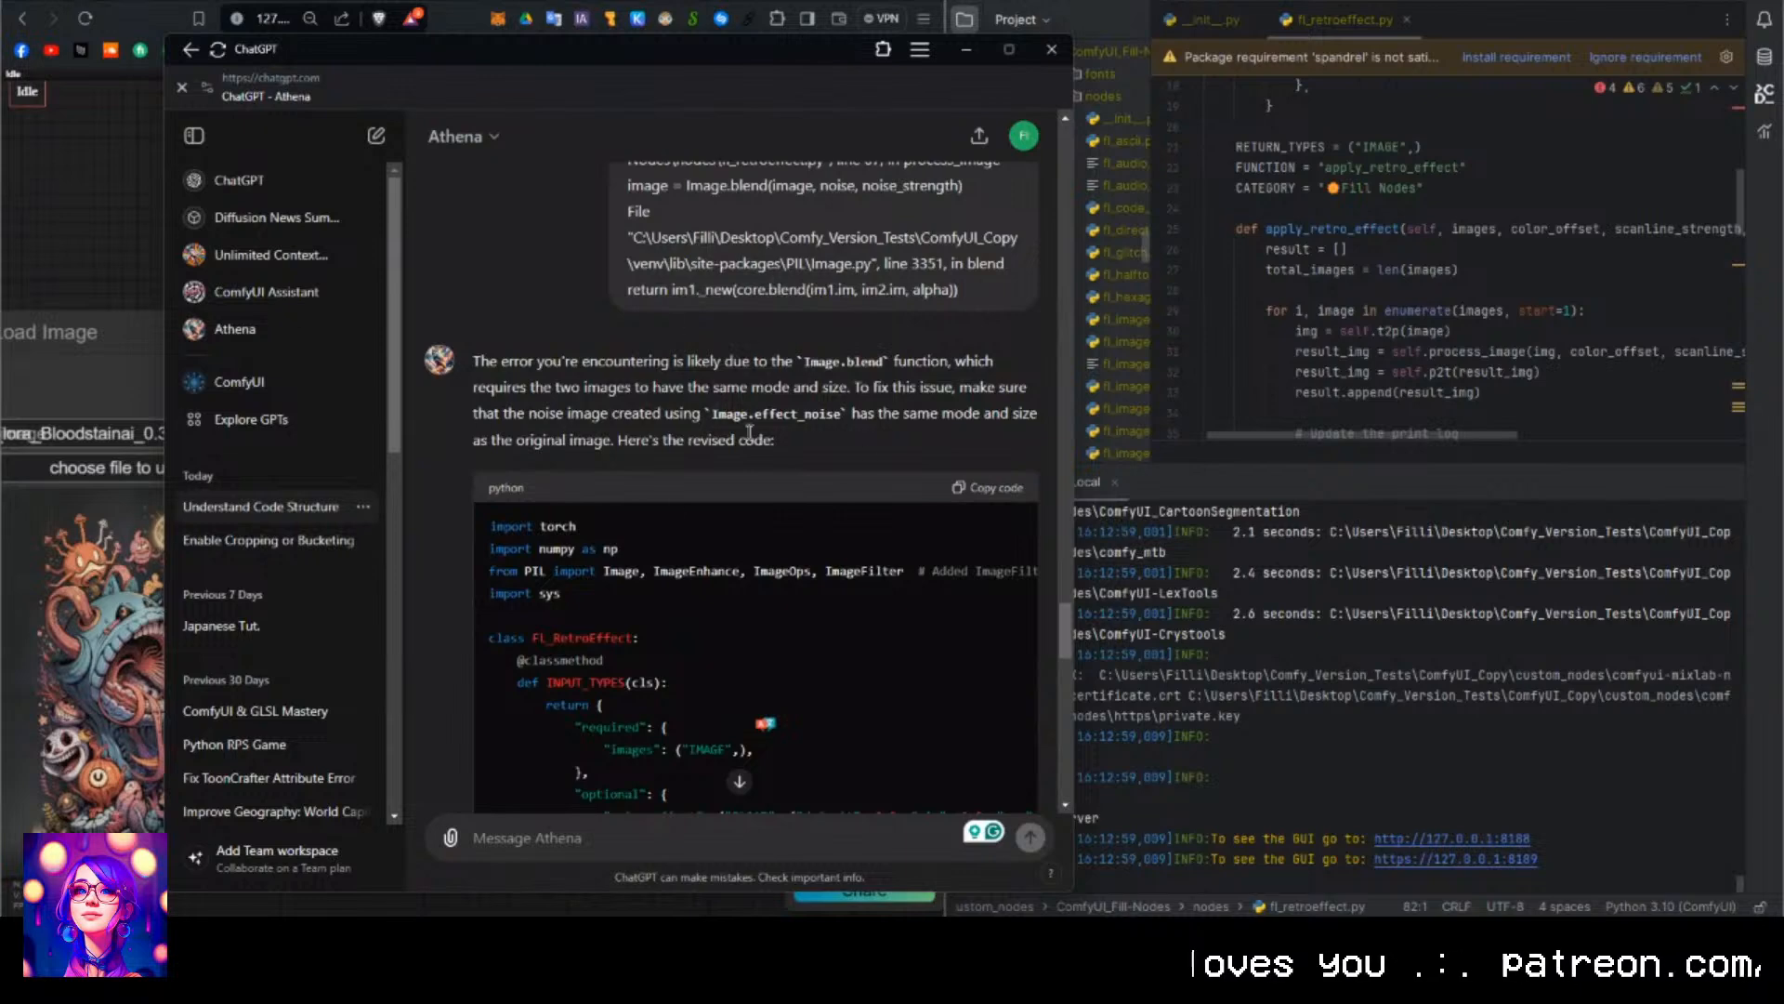
Queue the workflow in ComfyUI on the restarted server and examine the processed picture in the Preview Image node.
{"action": "left_click", "coordinate": [179, 3]}
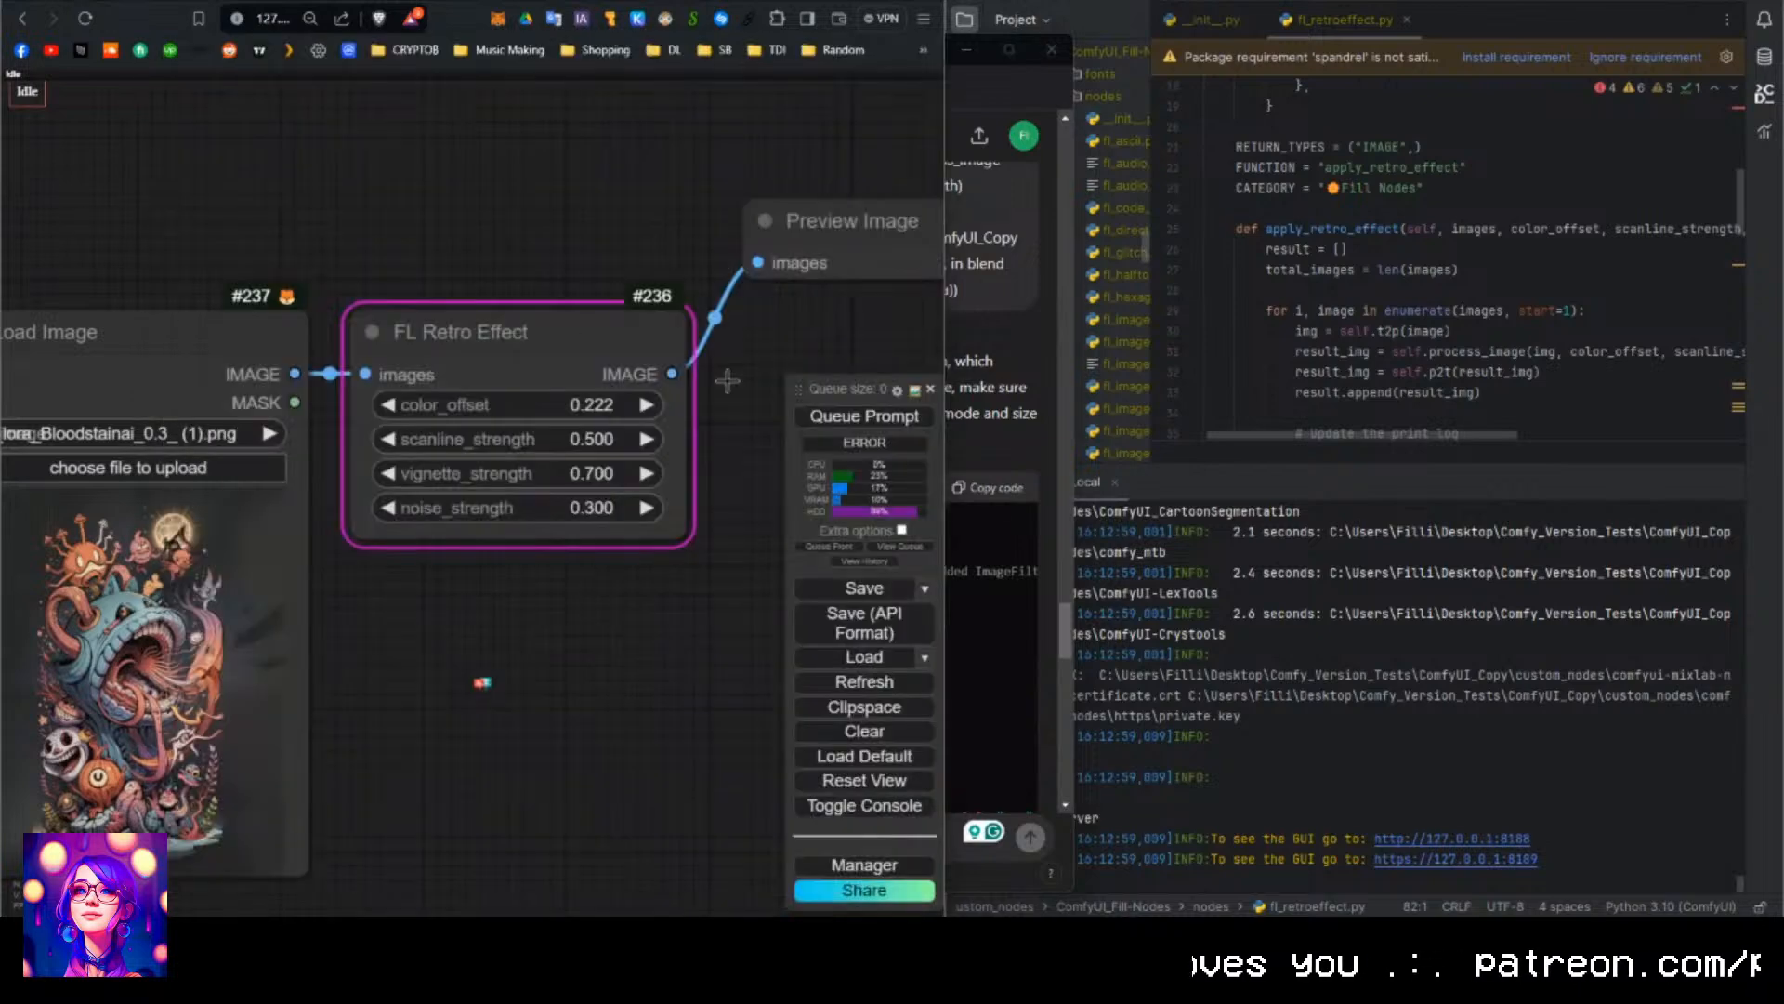
{"action": "left_click", "coordinate": [865, 415]}
{"action": "left_click_drag", "start_coordinate": [563, 624], "coordinate": [213, 609]}
{"action": "scroll", "coordinate": [595, 421], "scroll_direction": "up", "scroll_amount": 10}
{"action": "scroll", "coordinate": [587, 442], "scroll_direction": "down", "scroll_amount": 5}
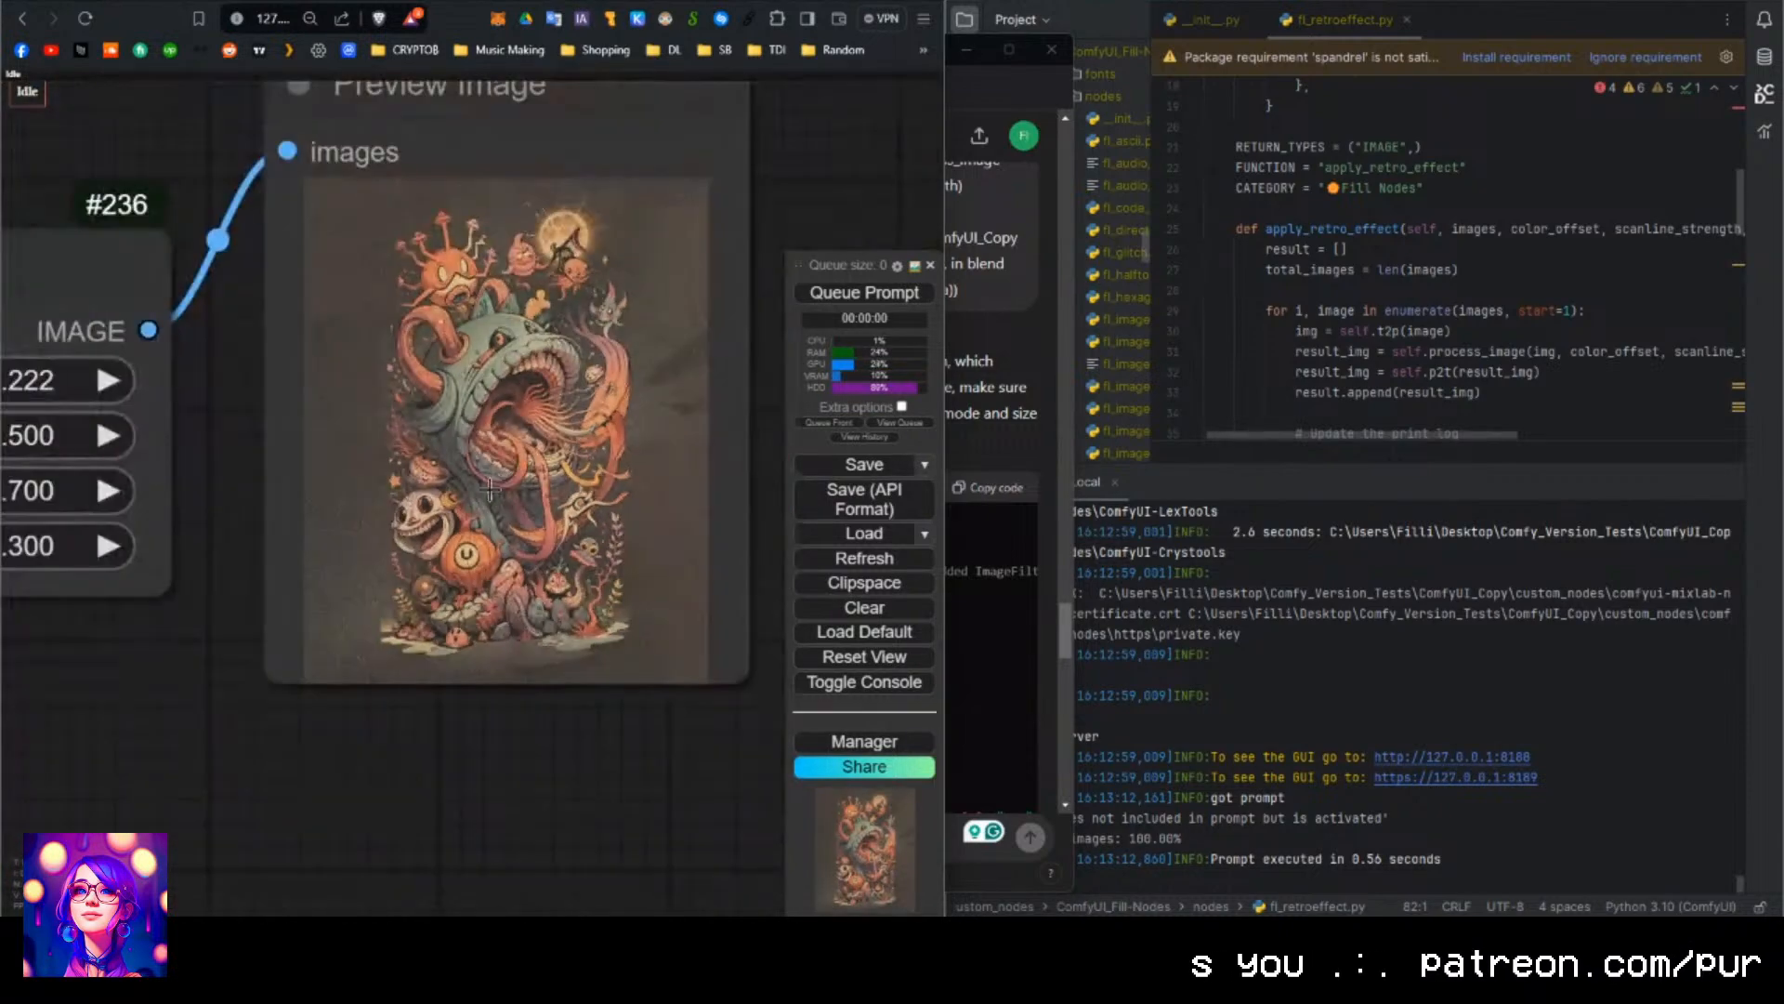
{"action": "scroll", "coordinate": [490, 488], "scroll_direction": "down", "scroll_amount": 4}
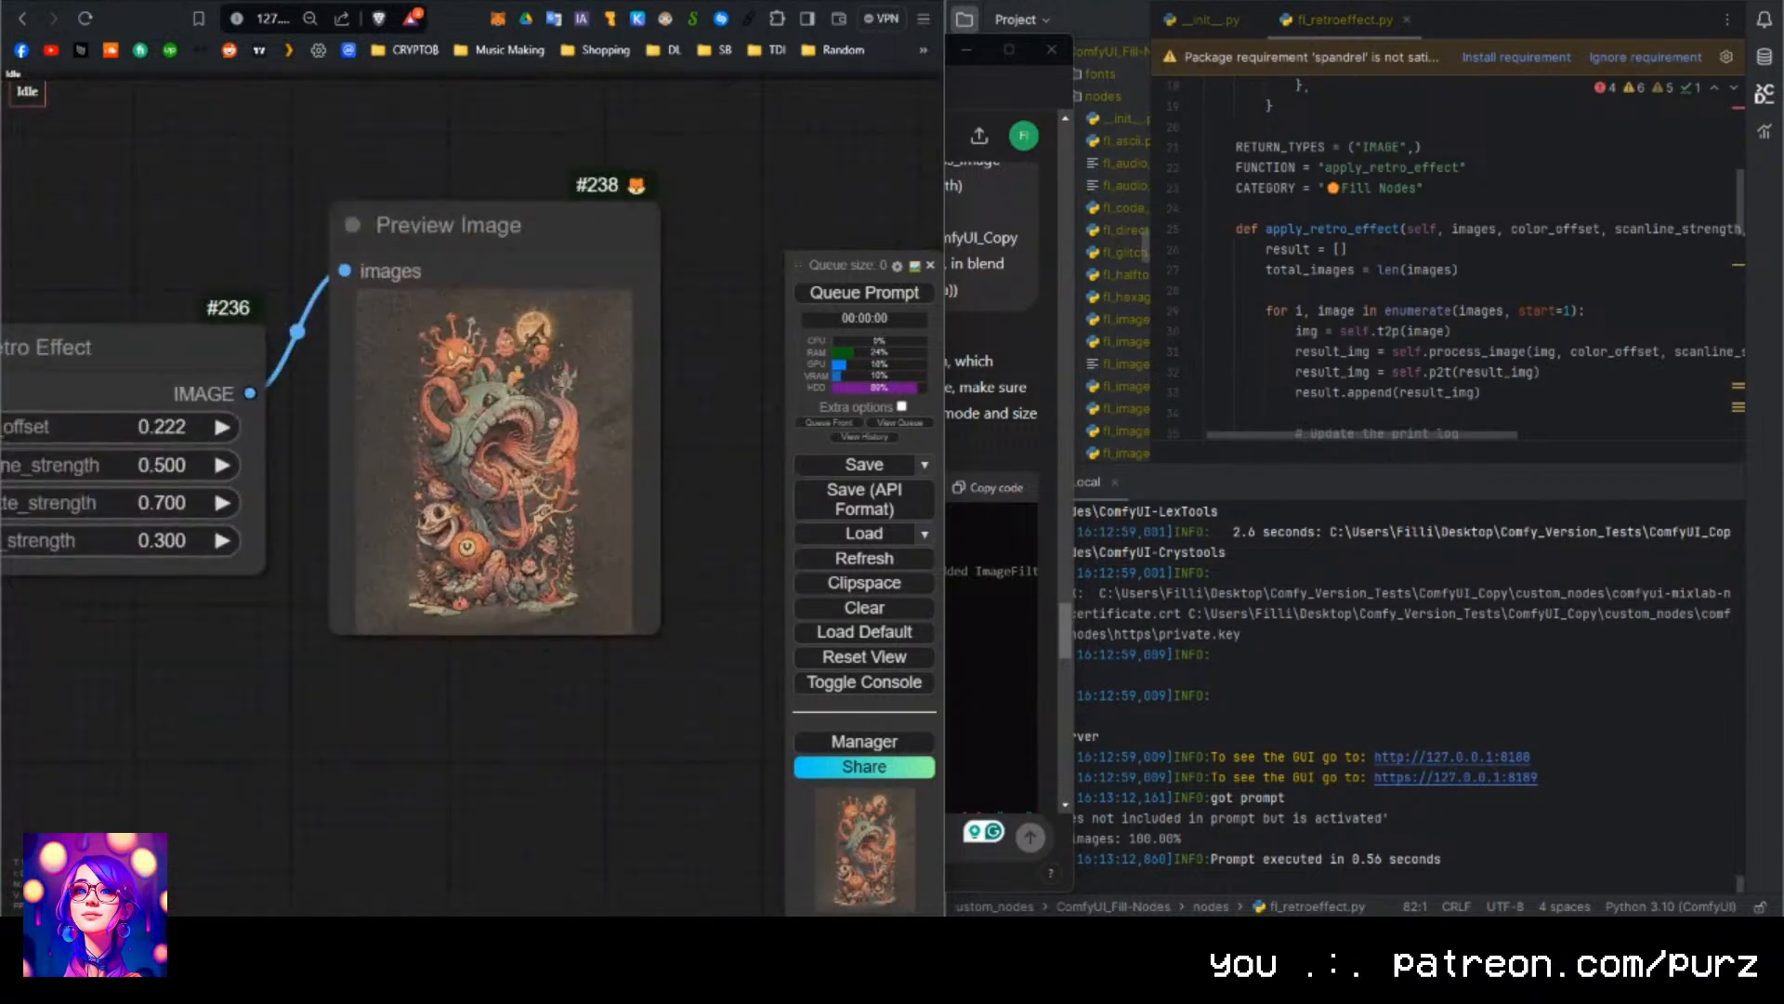
Return to ChatGPT and review Athena's revised FL_RetroEffect code, from the imports to the apply_retro_effect method.
{"action": "key", "text": "alt+Tab"}
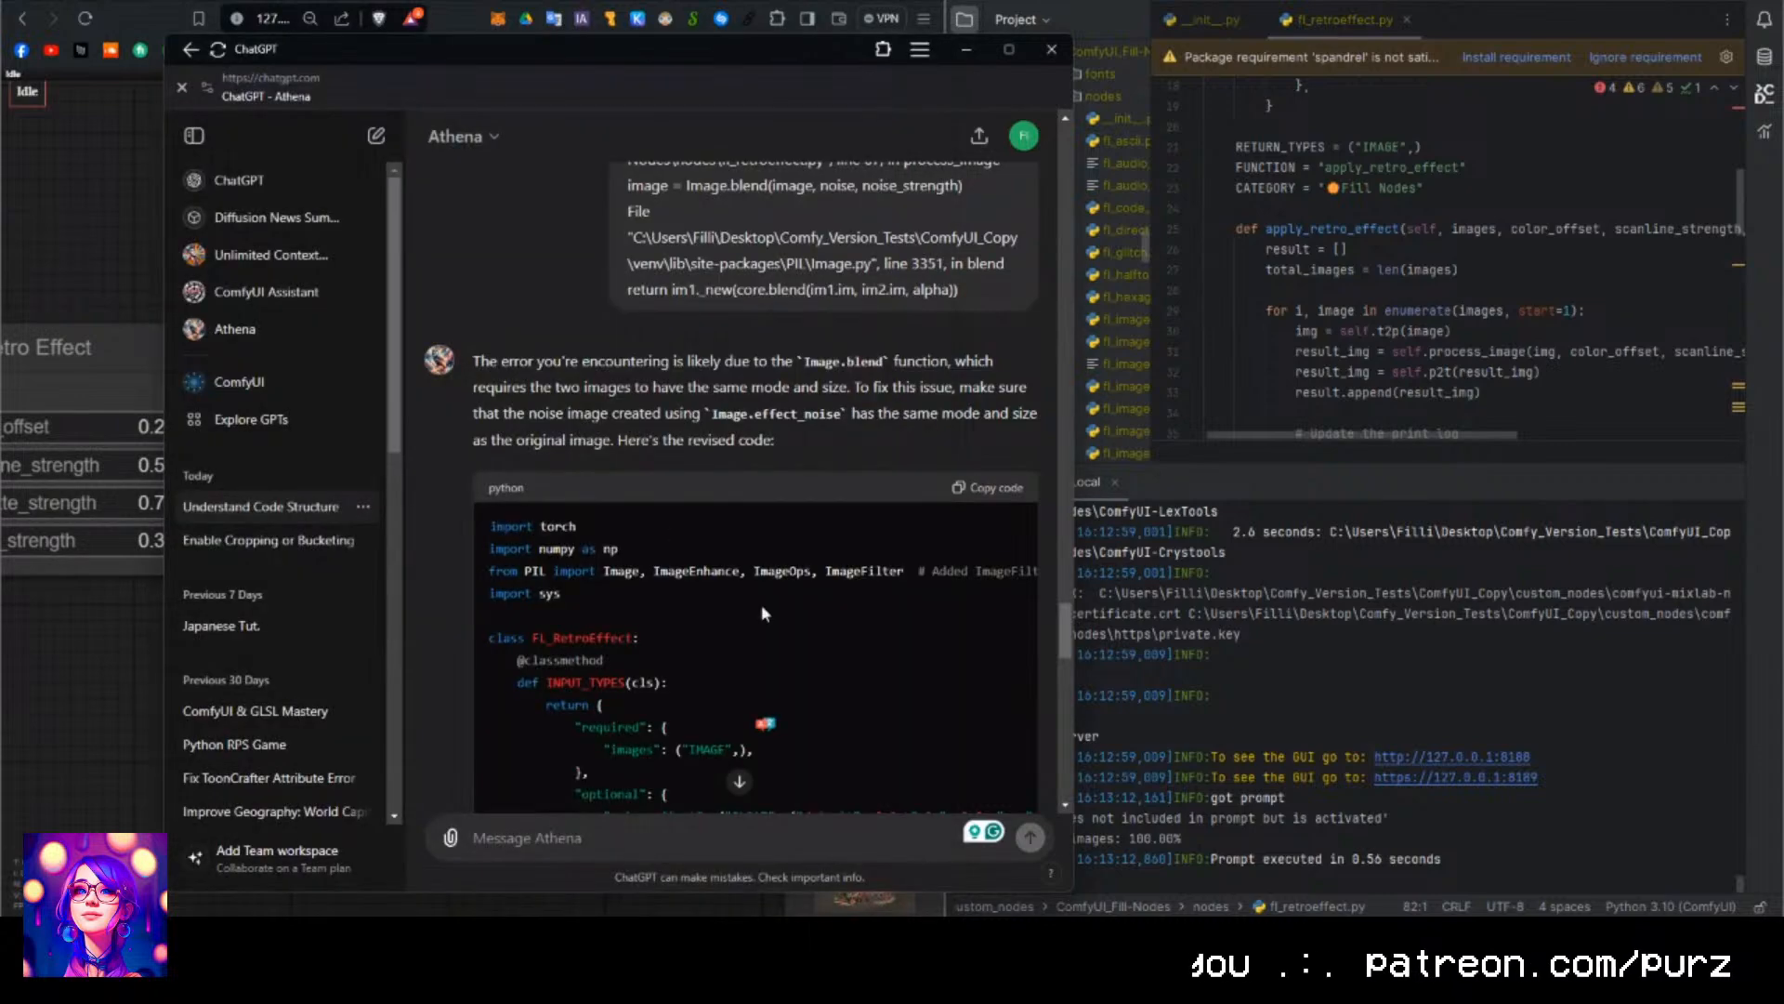
{"action": "left_click_drag", "start_coordinate": [492, 527], "coordinate": [962, 805]}
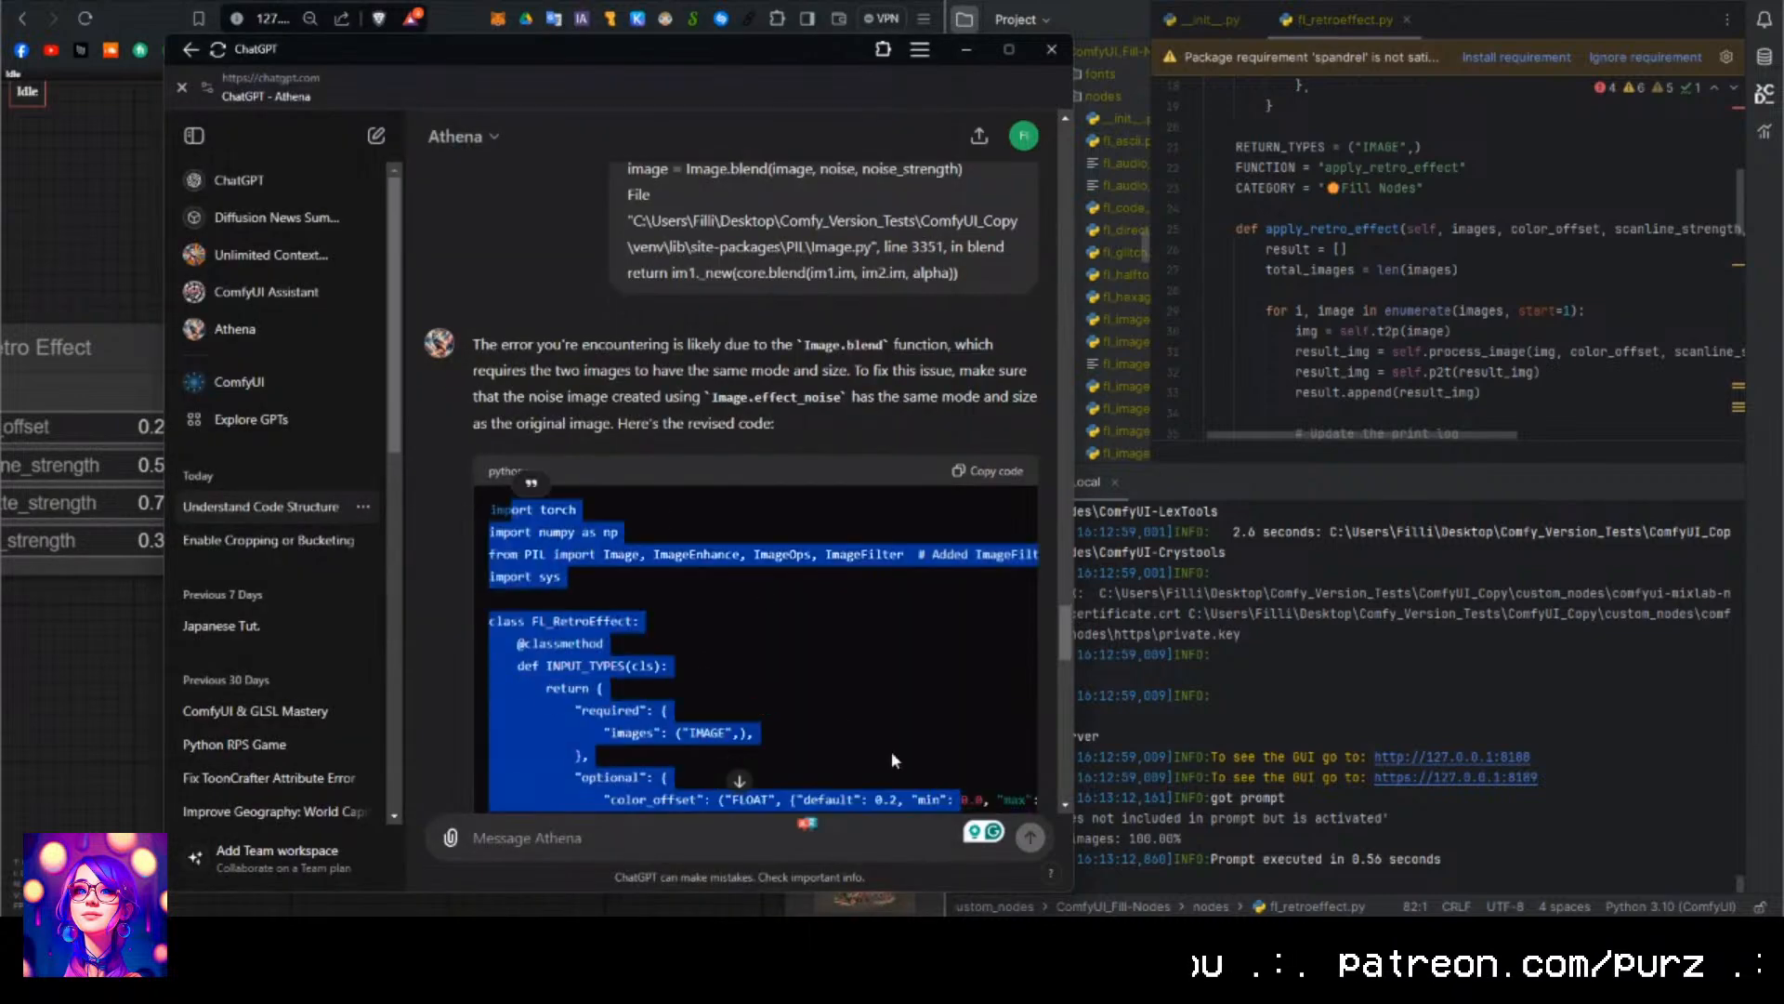
{"action": "scroll", "coordinate": [743, 641], "scroll_direction": "down", "scroll_amount": 5}
{"action": "left_click", "coordinate": [774, 637]}
{"action": "scroll", "coordinate": [773, 640], "scroll_direction": "up", "scroll_amount": 4}
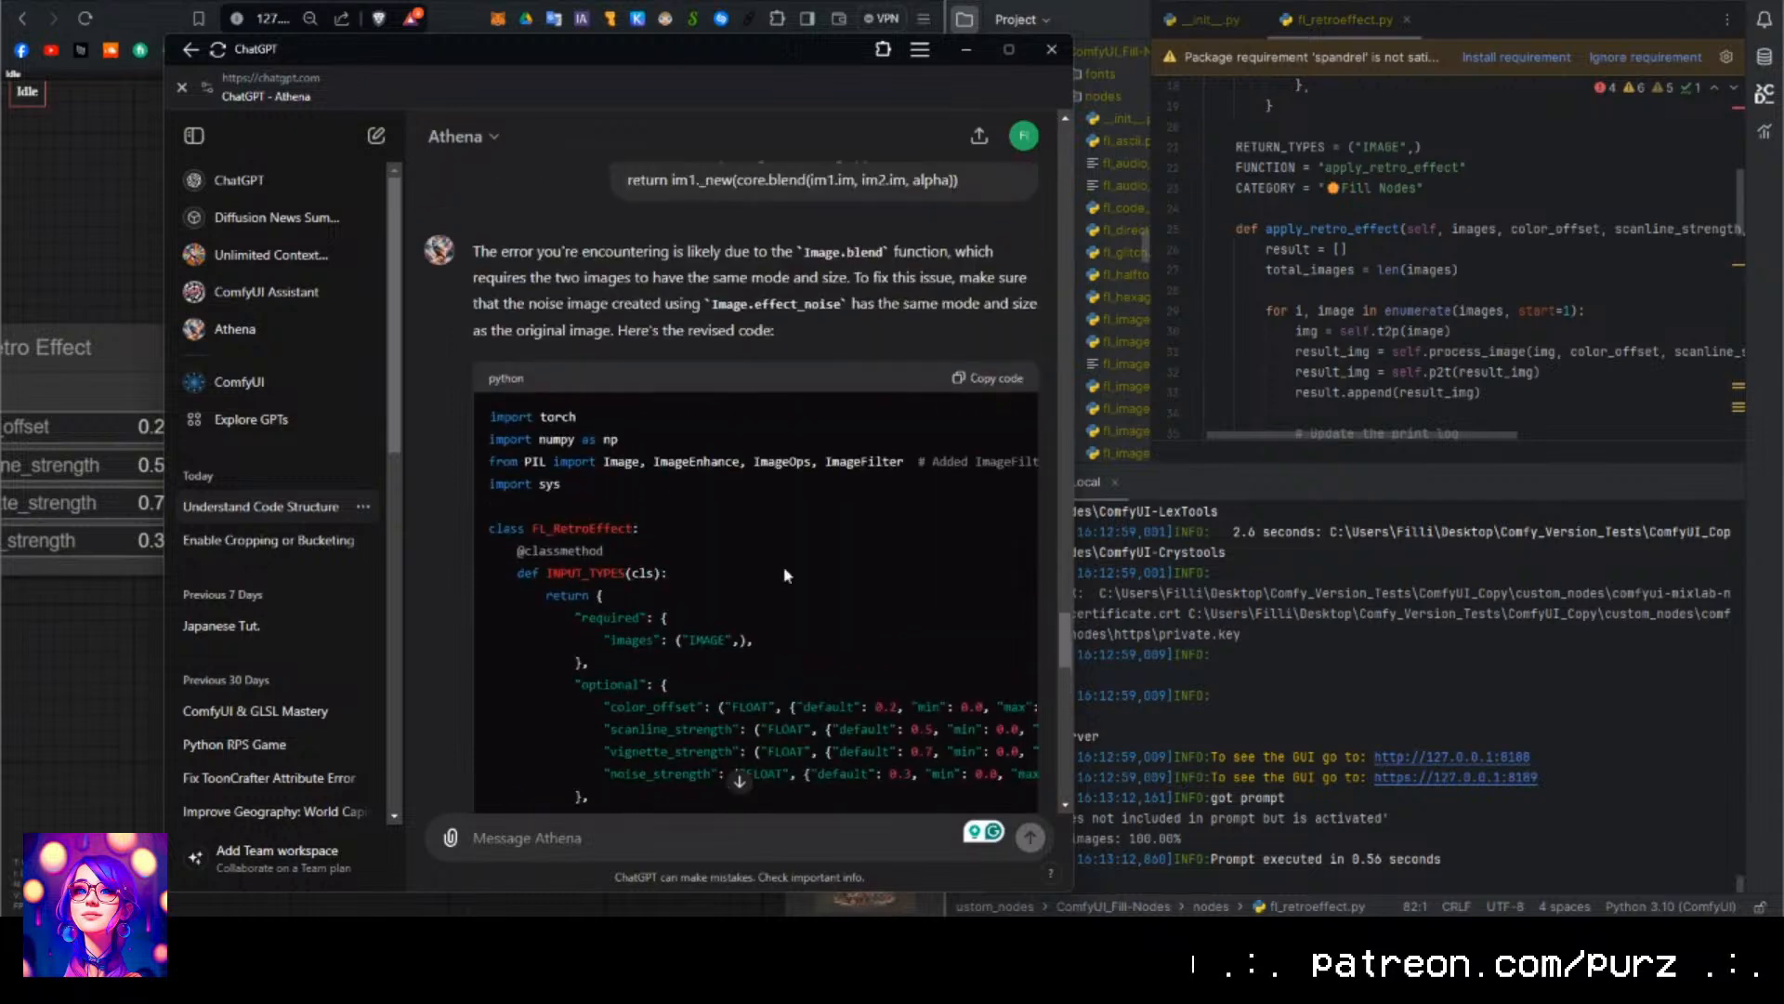
{"action": "left_click_drag", "start_coordinate": [531, 456], "coordinate": [730, 560]}
{"action": "left_click", "coordinate": [754, 578]}
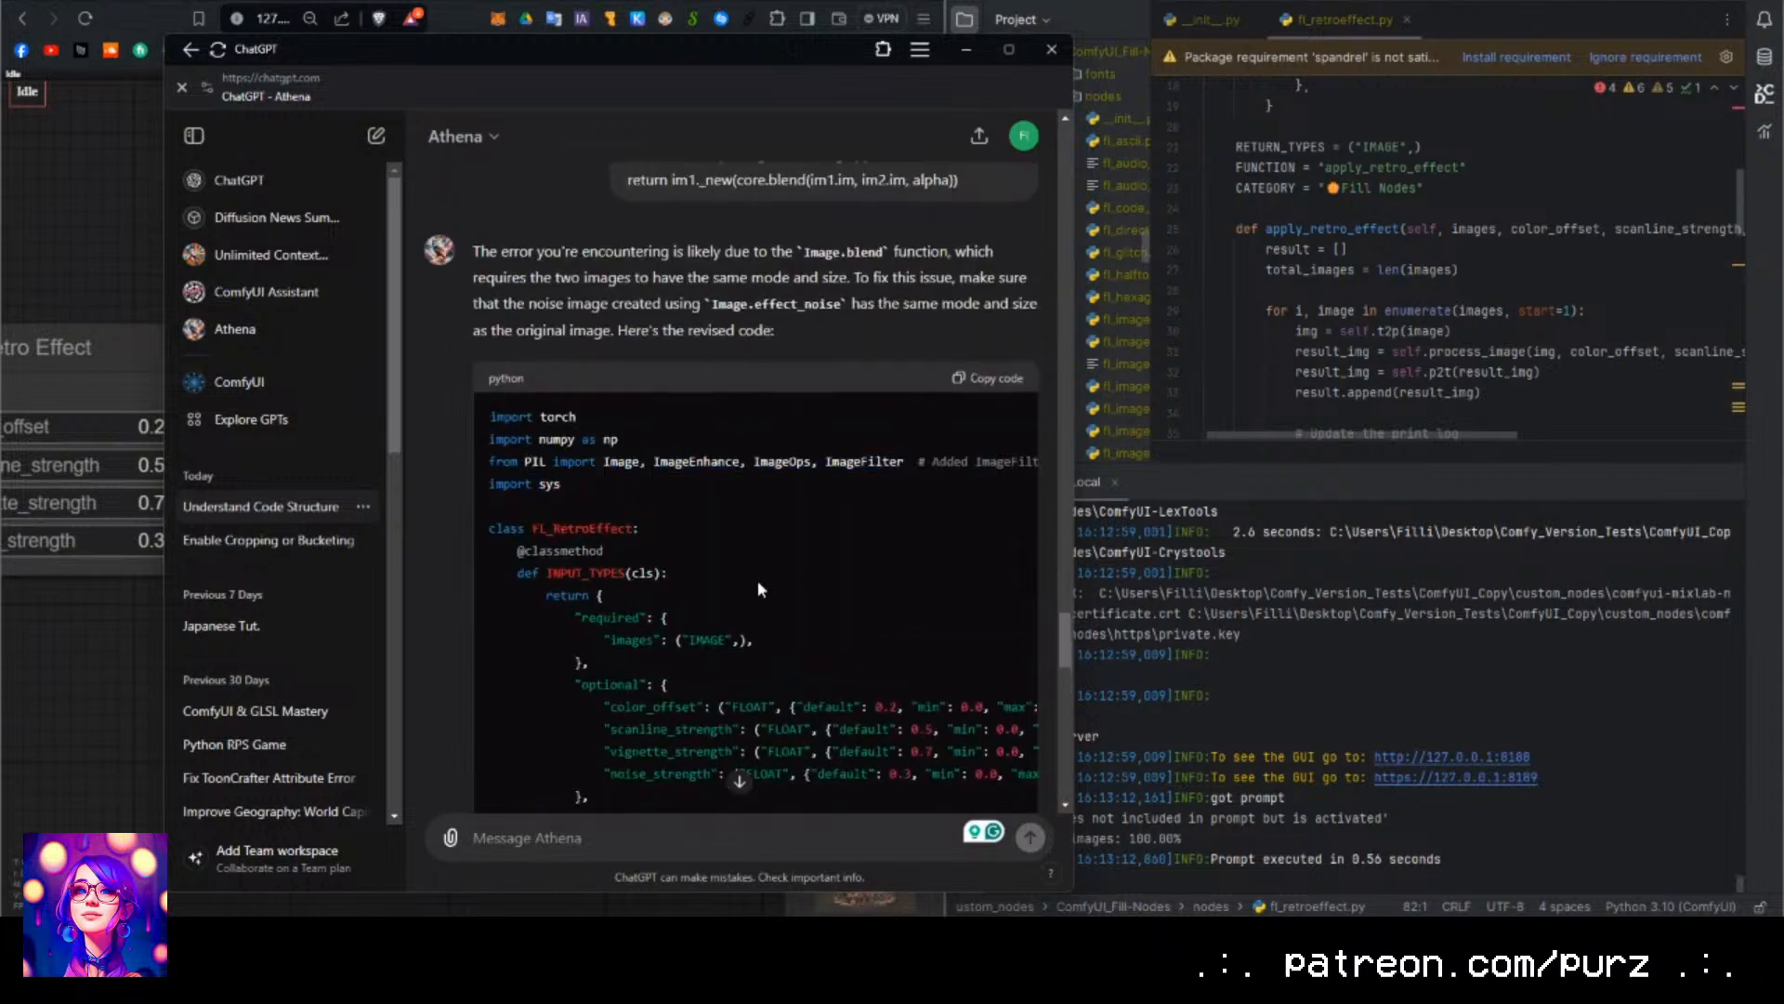
{"action": "left_click_drag", "start_coordinate": [487, 528], "coordinate": [730, 613]}
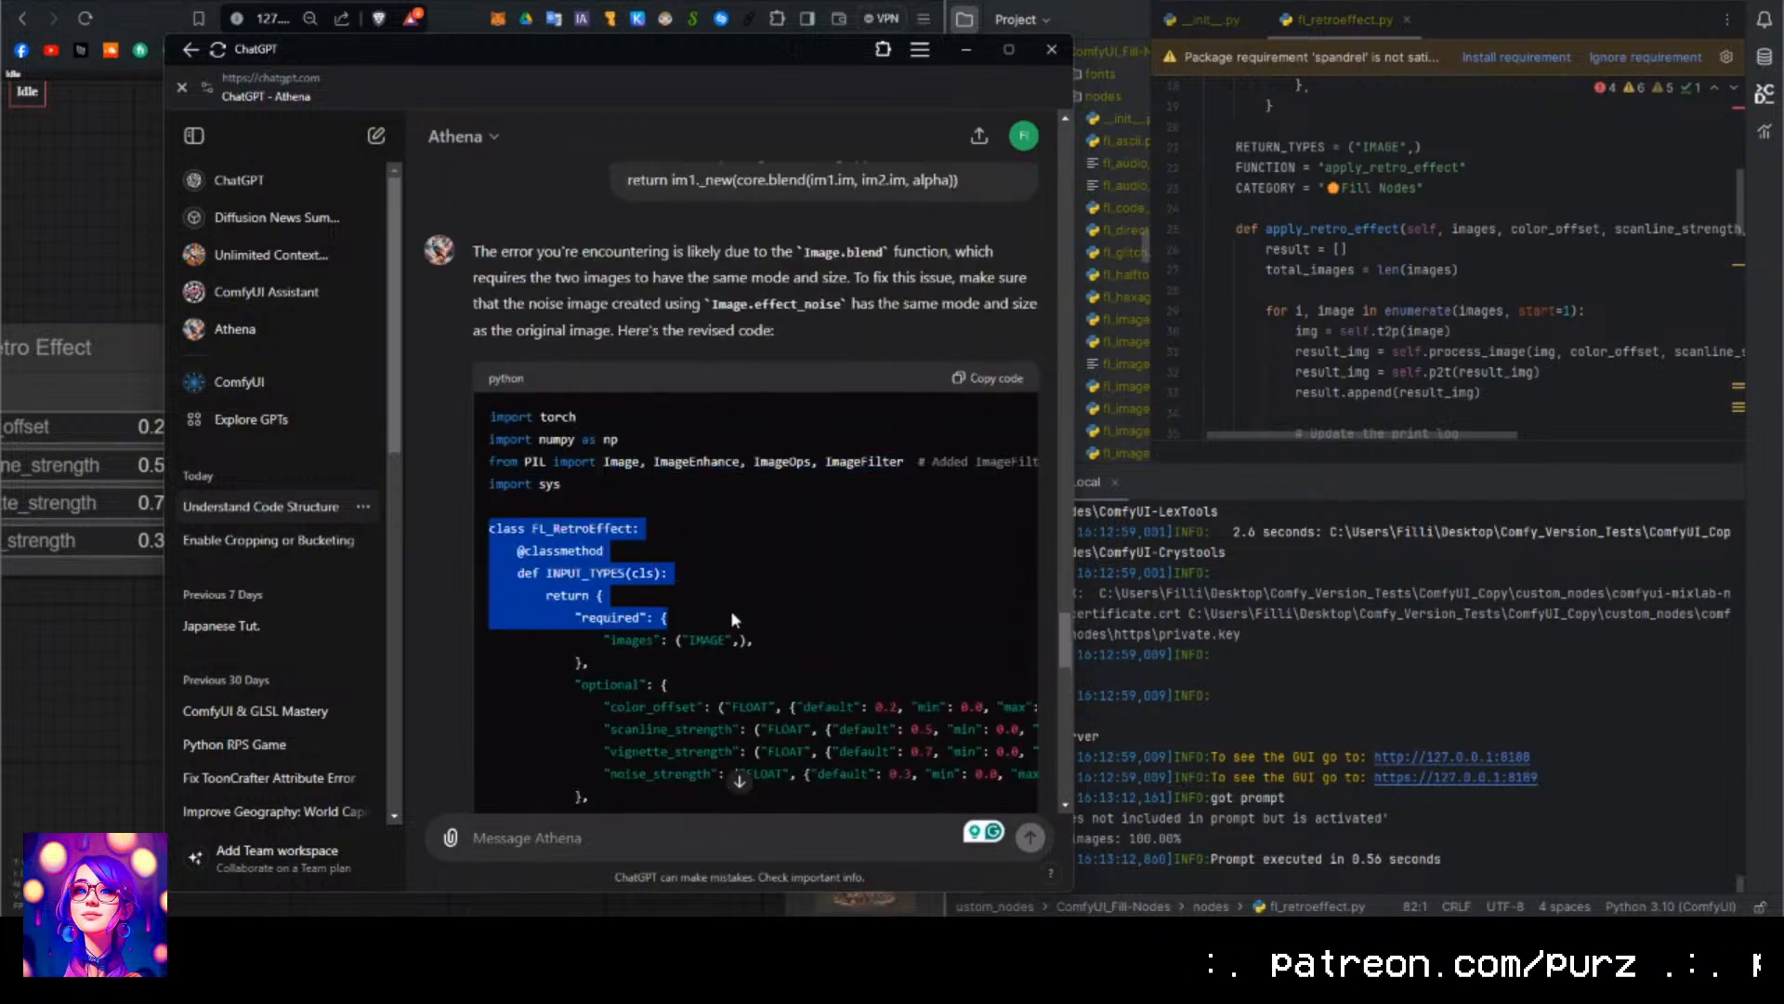
{"action": "left_click", "coordinate": [805, 348]}
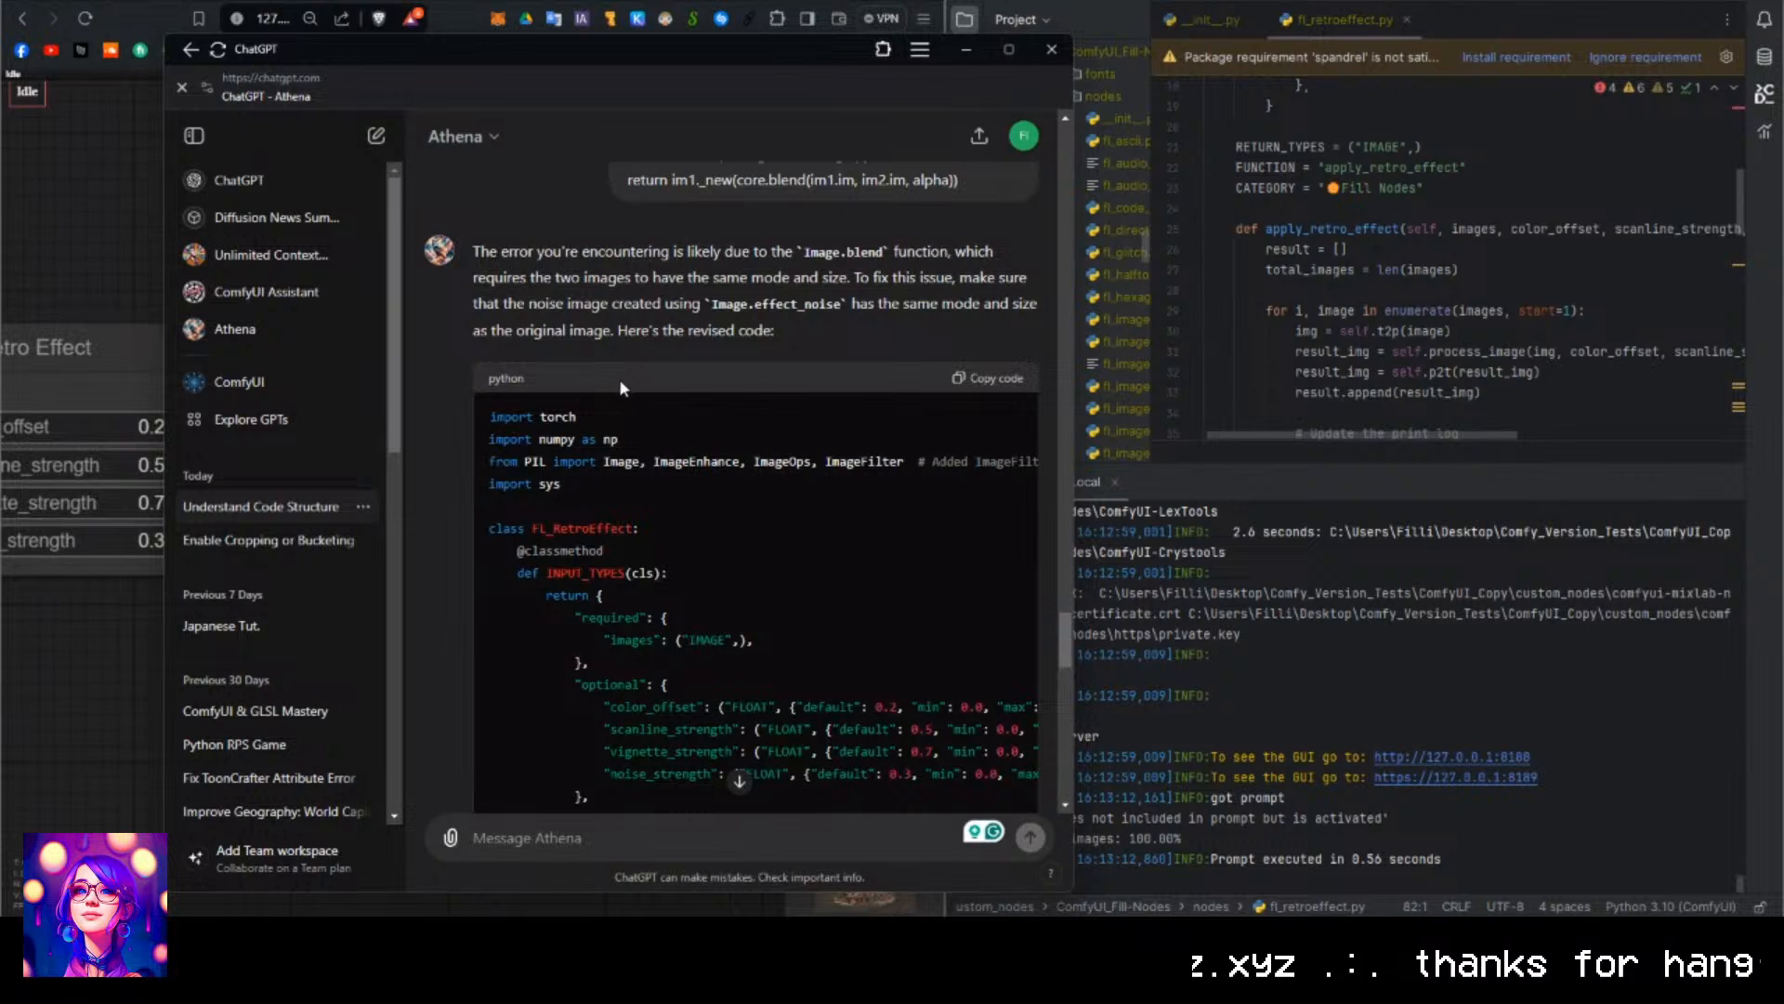
{"action": "scroll", "coordinate": [619, 377], "scroll_direction": "down", "scroll_amount": 5}
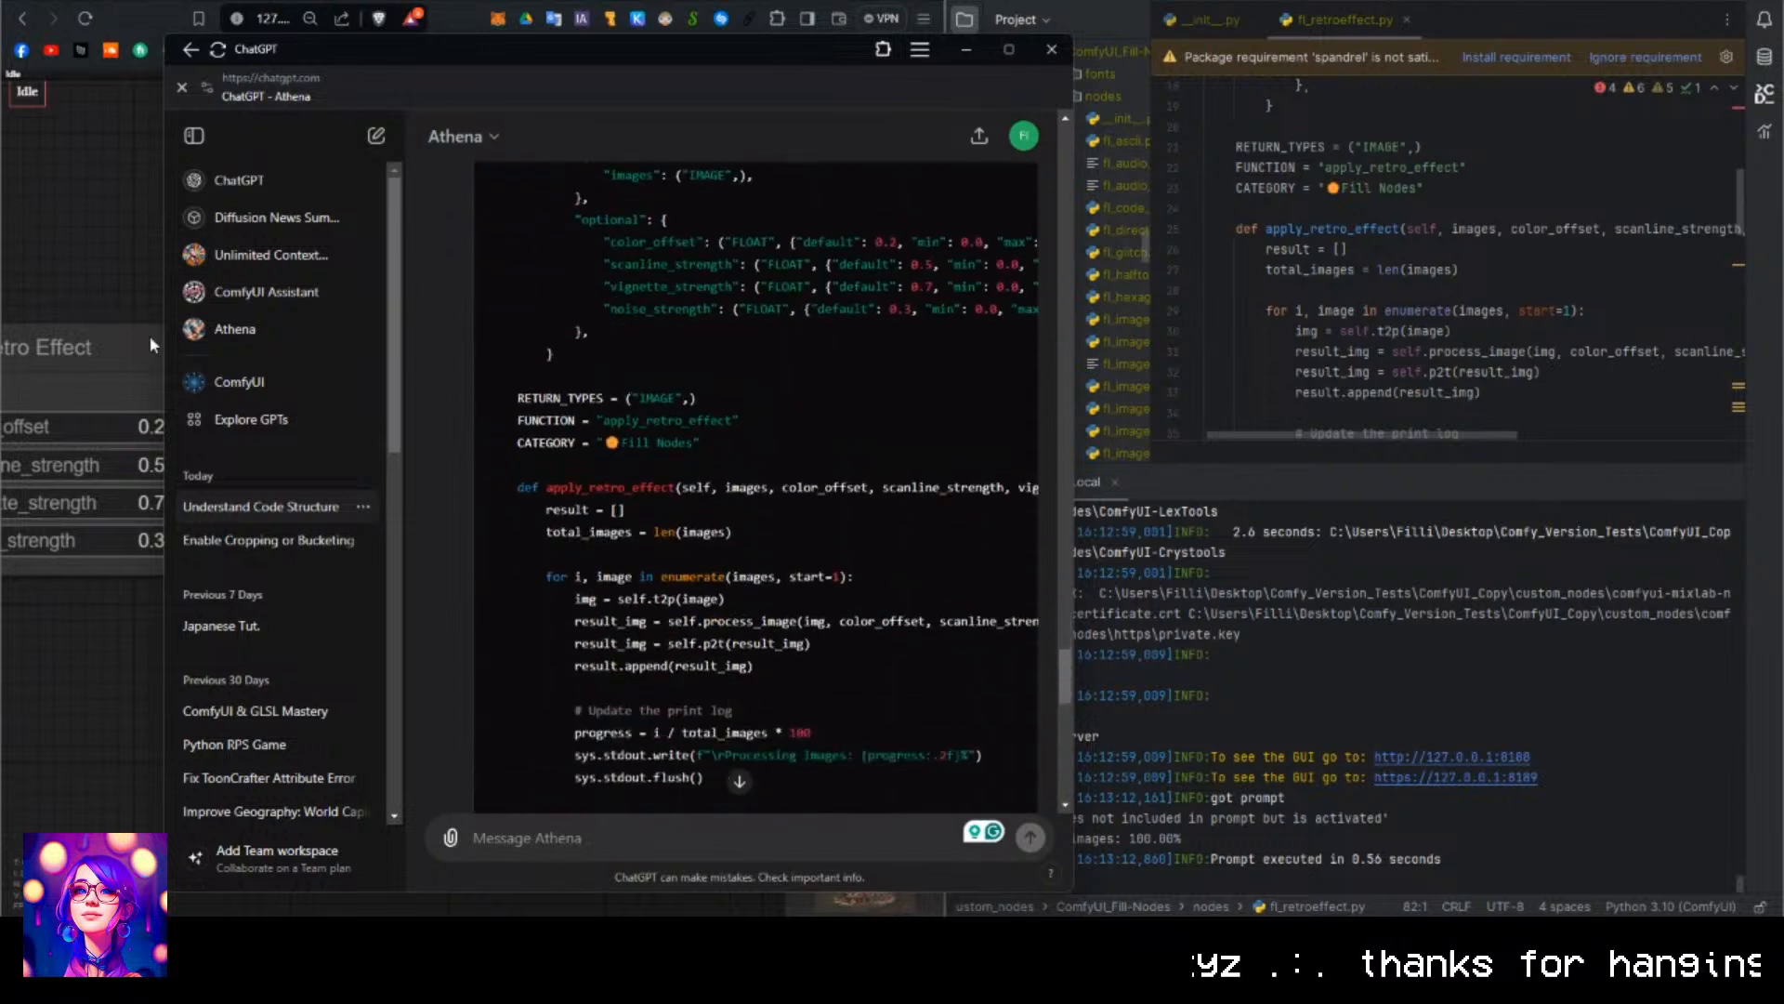
{"action": "left_click", "coordinate": [134, 216]}
{"action": "scroll", "coordinate": [442, 422], "scroll_direction": "up", "scroll_amount": 5}
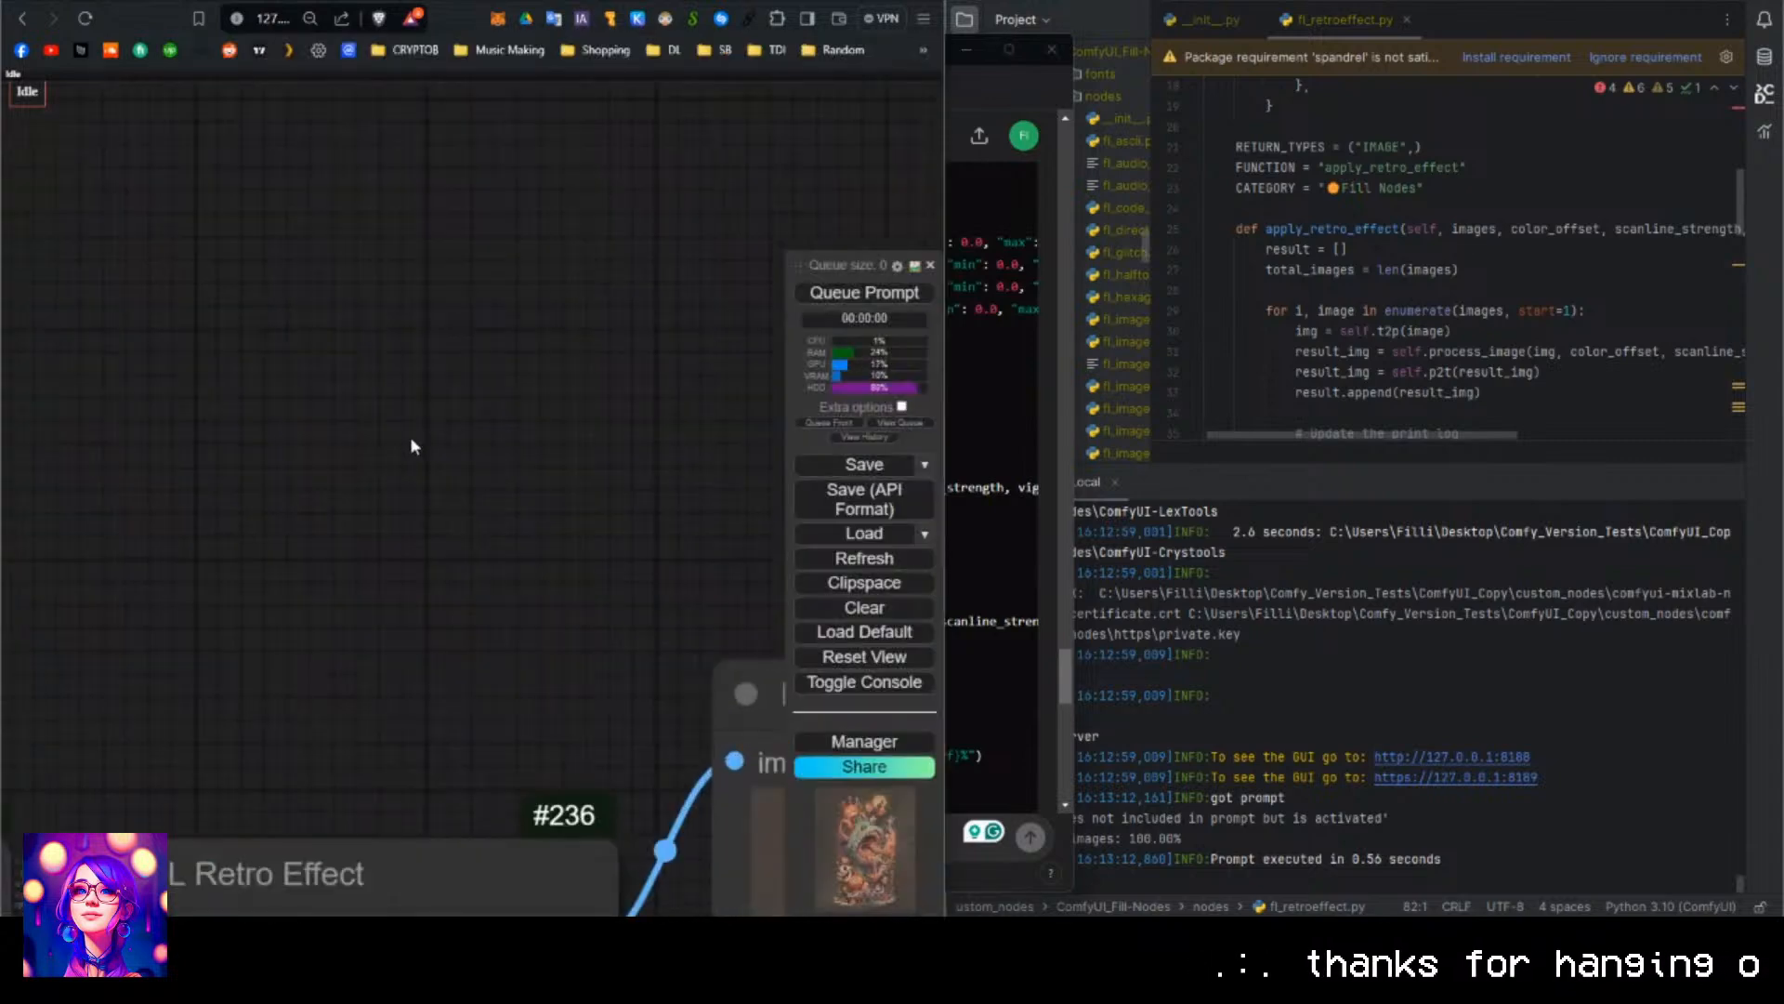
{"action": "double_click", "coordinate": [412, 446]}
{"action": "type", "text": "note"}
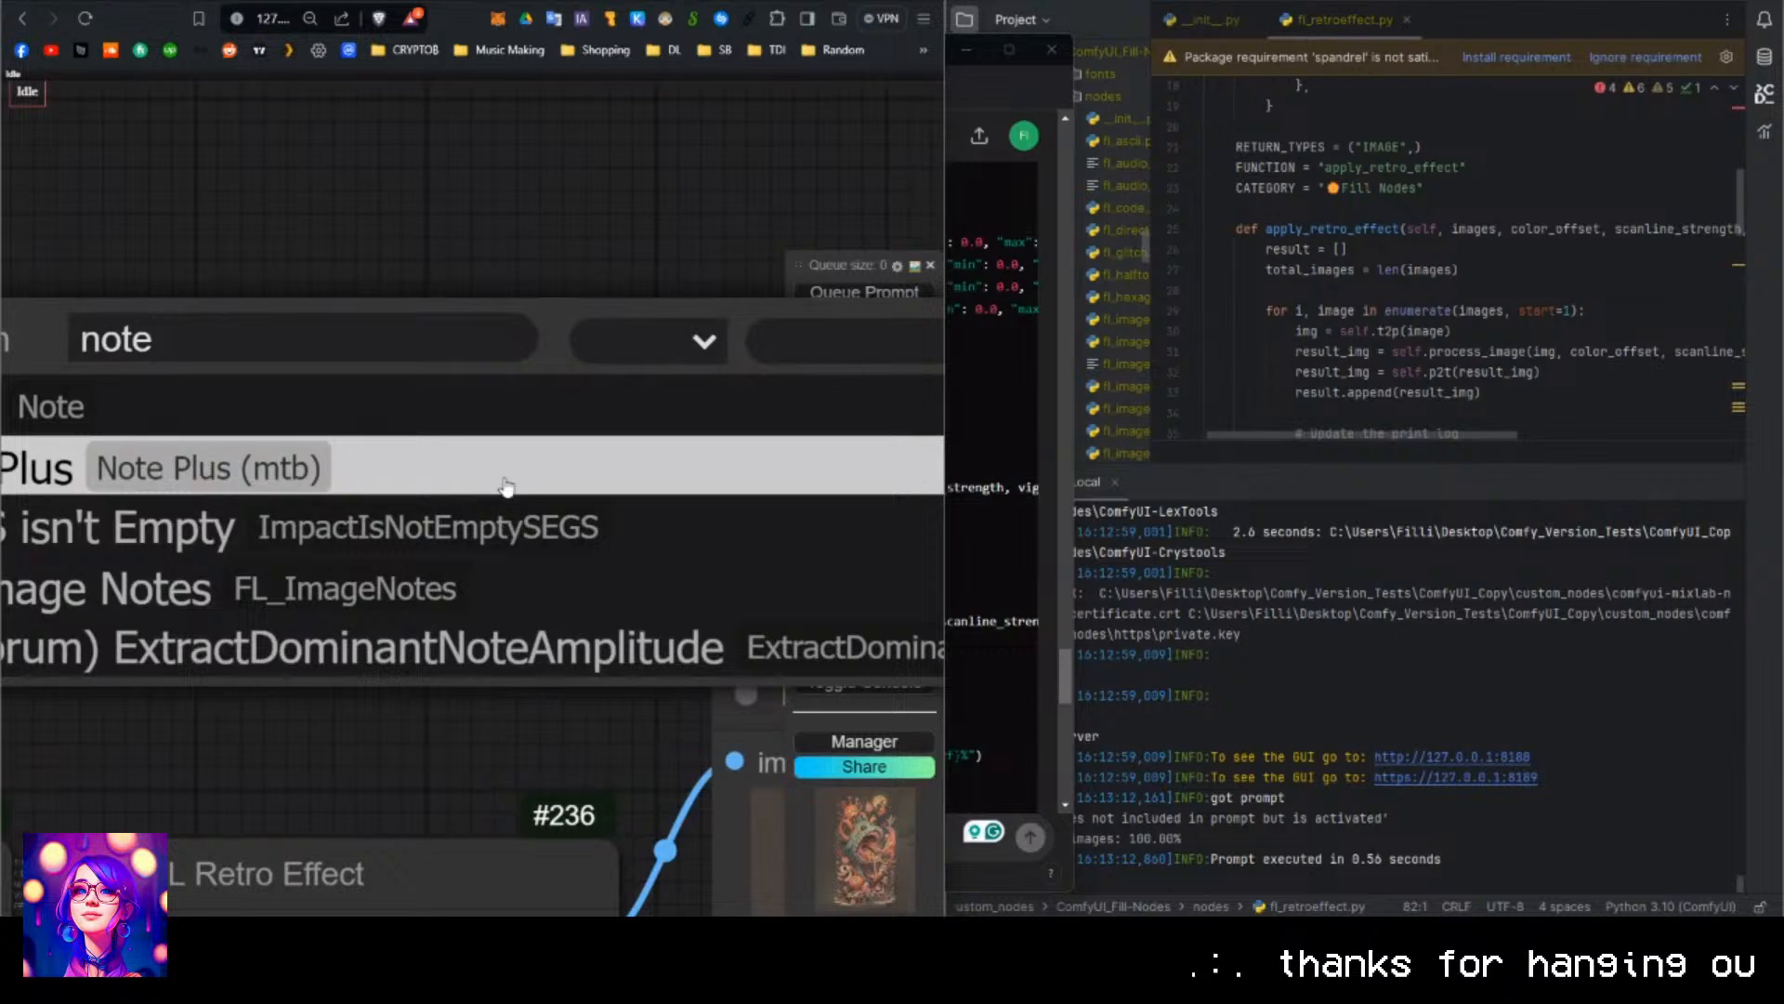
{"action": "left_click", "coordinate": [506, 486]}
{"action": "scroll", "coordinate": [532, 297], "scroll_direction": "down", "scroll_amount": 2}
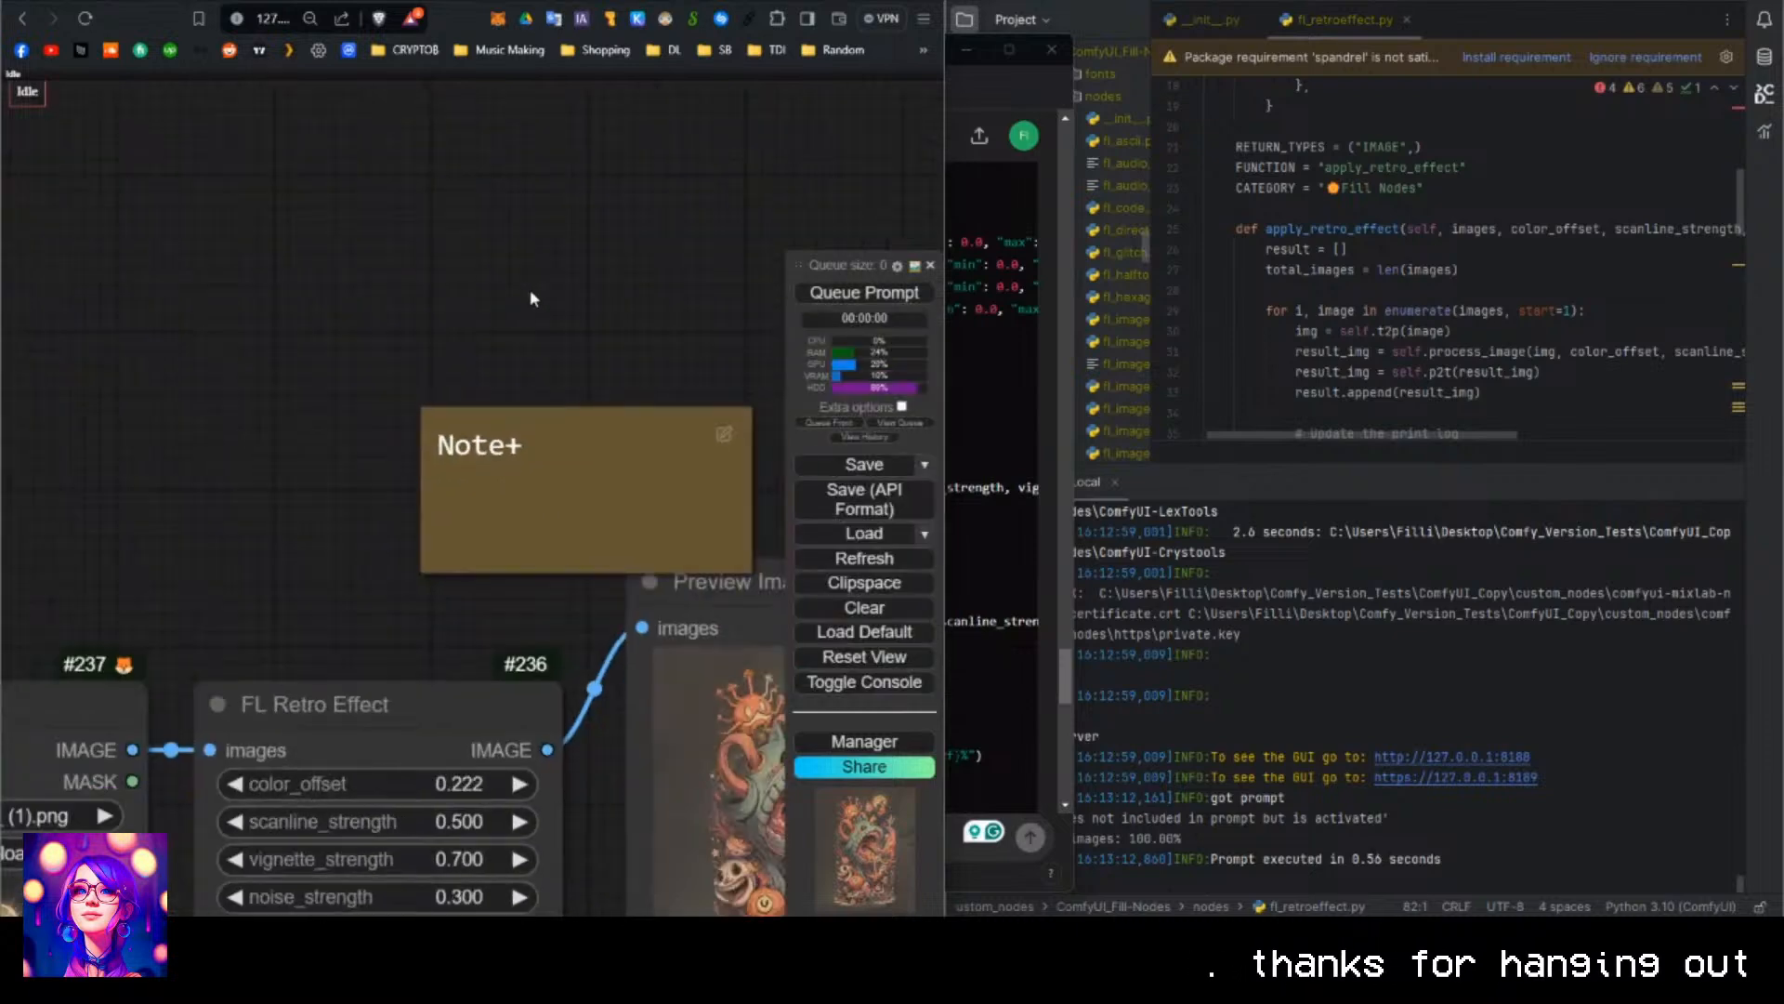
{"action": "left_click_drag", "start_coordinate": [532, 299], "coordinate": [439, 334]}
{"action": "left_click", "coordinate": [635, 468]}
{"action": "left_click", "coordinate": [461, 441]}
{"action": "left_click", "coordinate": [520, 692]}
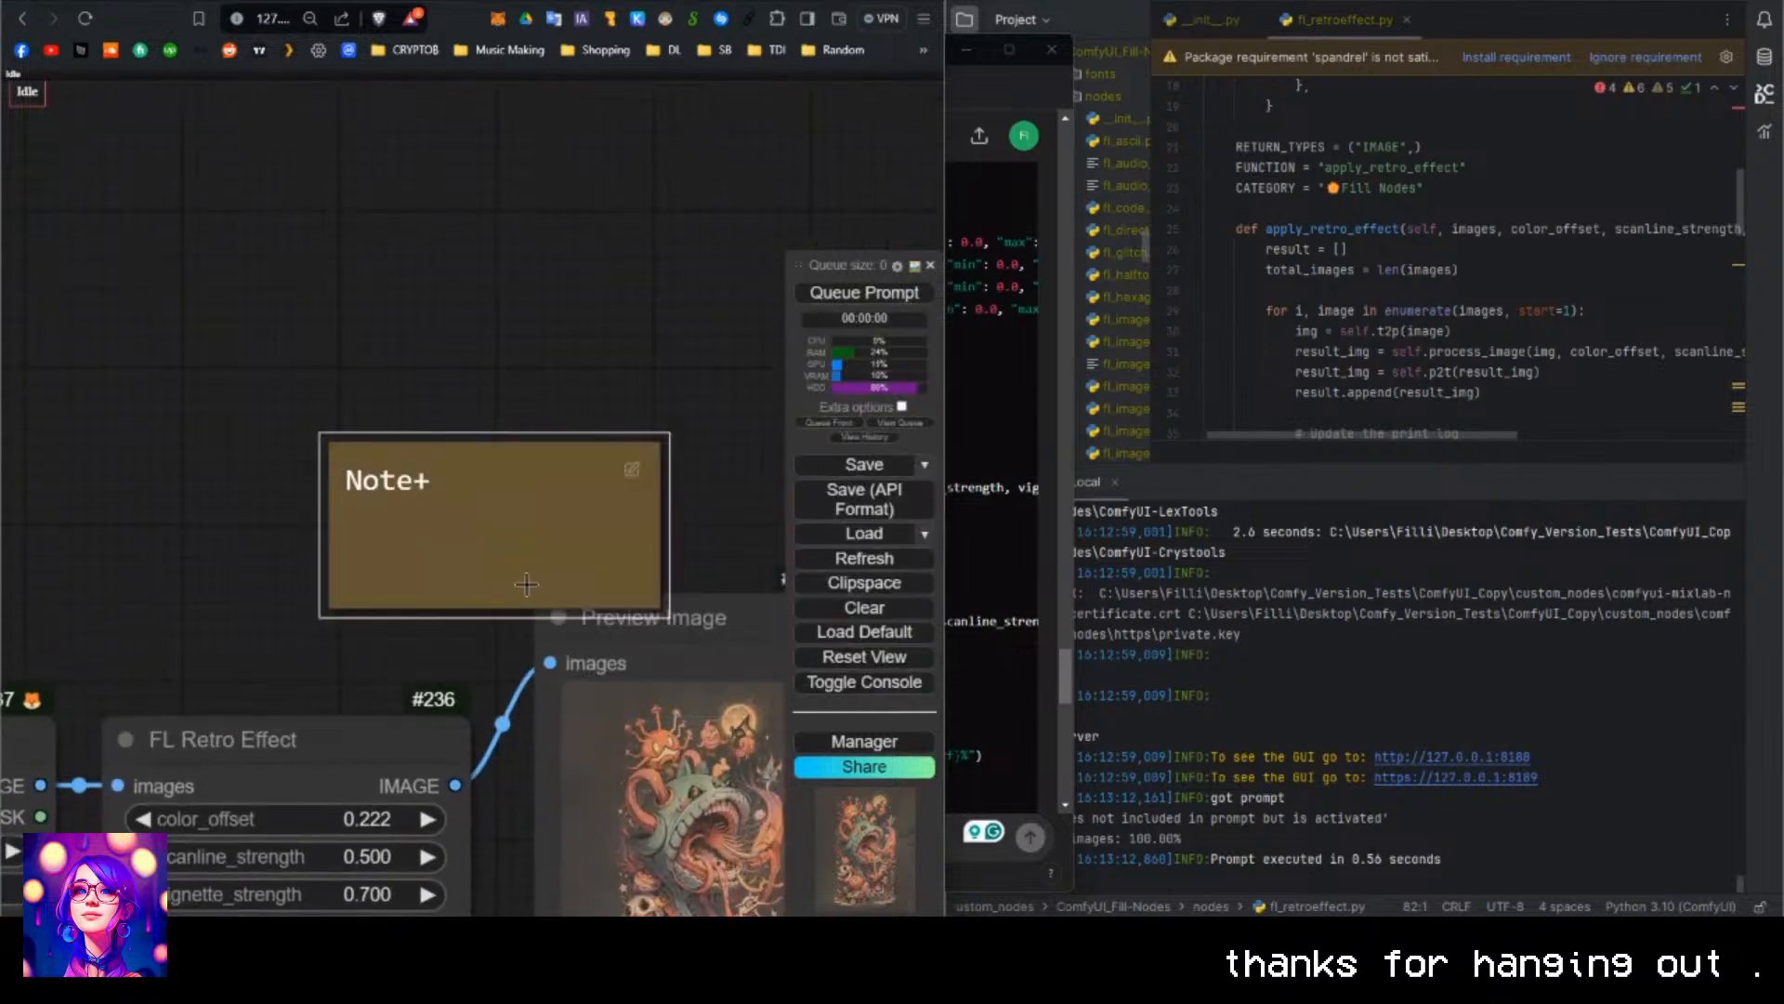
{"action": "key", "text": "Delete"}
Add a plain Note node to the graph above the FL Retro Effect node and enlarge it.
{"action": "double_click", "coordinate": [486, 415]}
{"action": "type", "text": "not"}
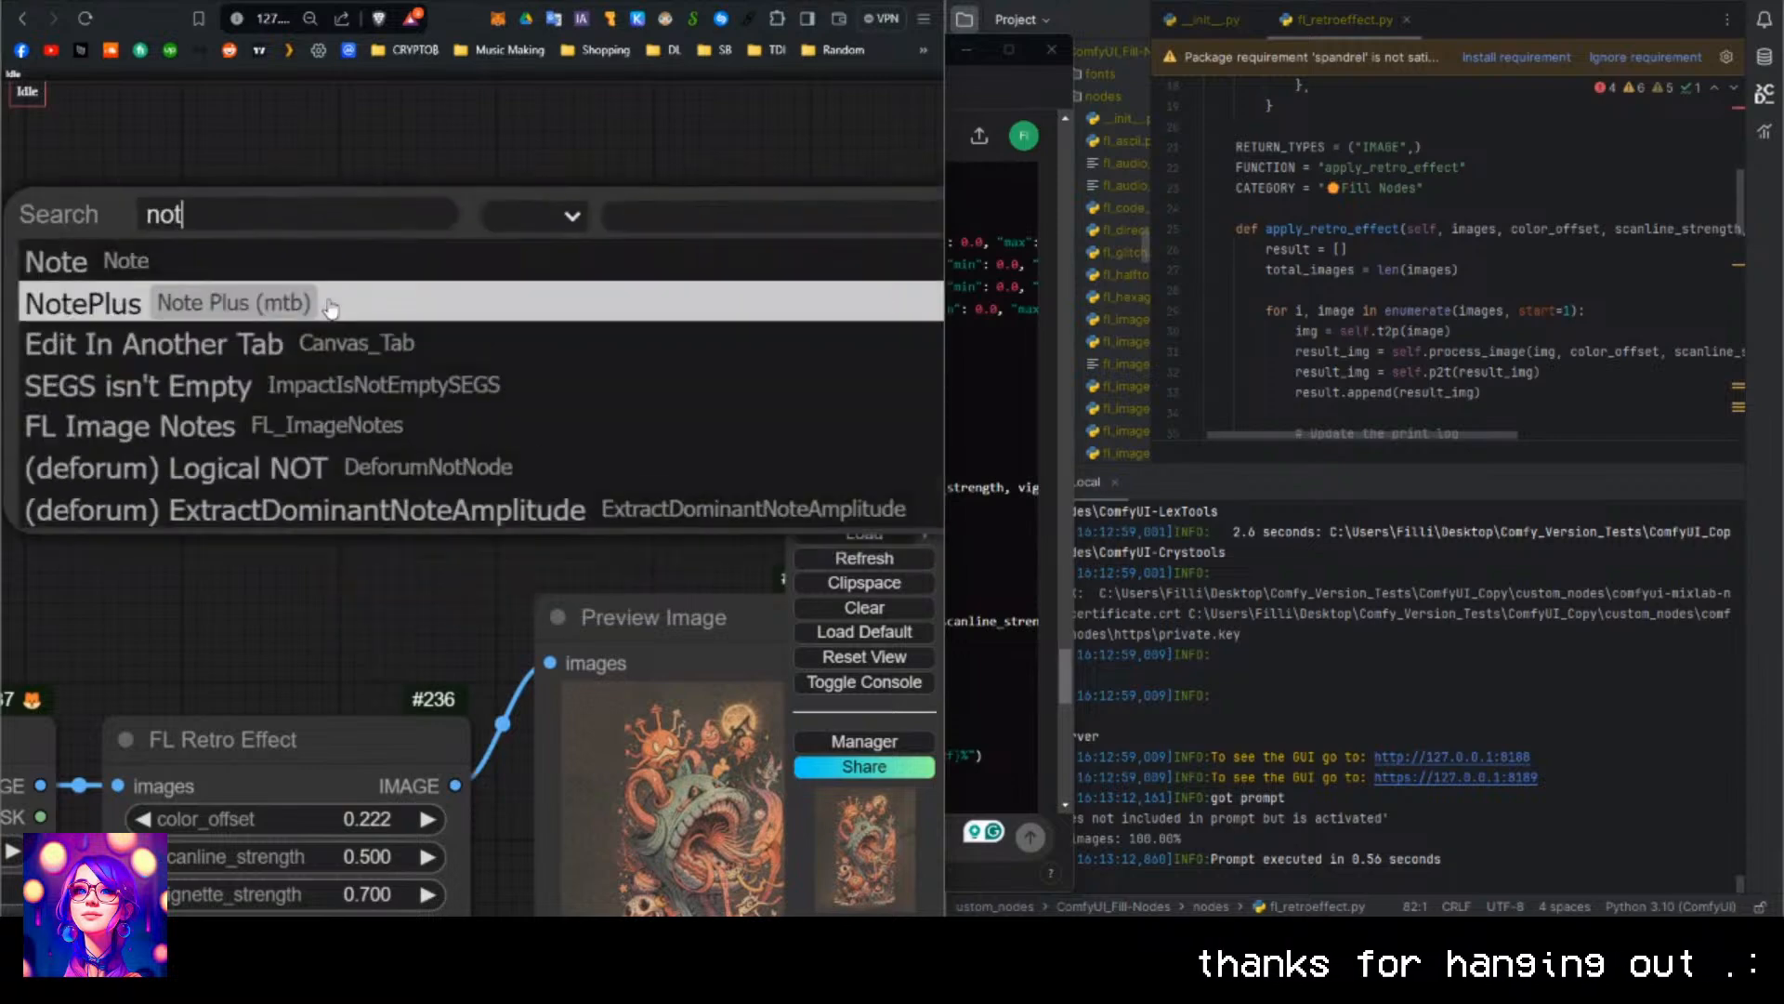
{"action": "type", "text": "e"}
{"action": "left_click", "coordinate": [478, 260]}
{"action": "left_click", "coordinate": [466, 410]}
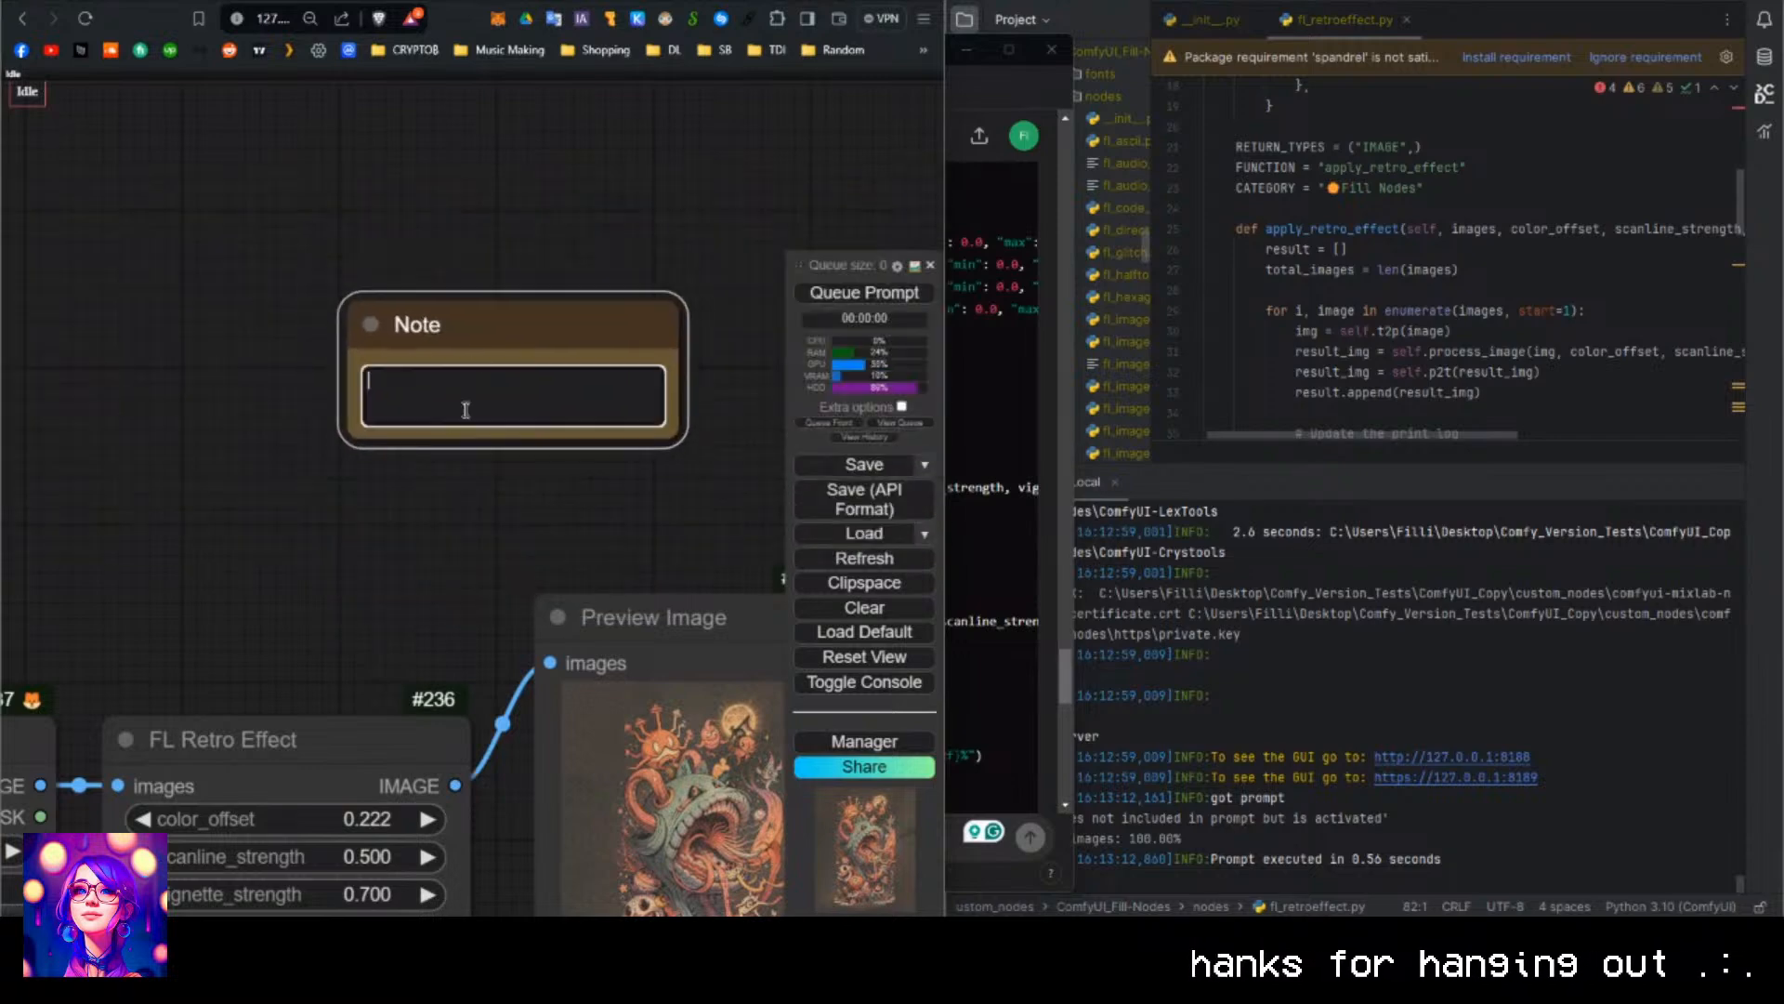
{"action": "left_click_drag", "start_coordinate": [546, 310], "coordinate": [401, 244]}
{"action": "left_click_drag", "start_coordinate": [531, 370], "coordinate": [745, 462]}
Write the tensor shape (1,512,512,3) in the note and point out its individual dimensions.
{"action": "left_click", "coordinate": [446, 335]}
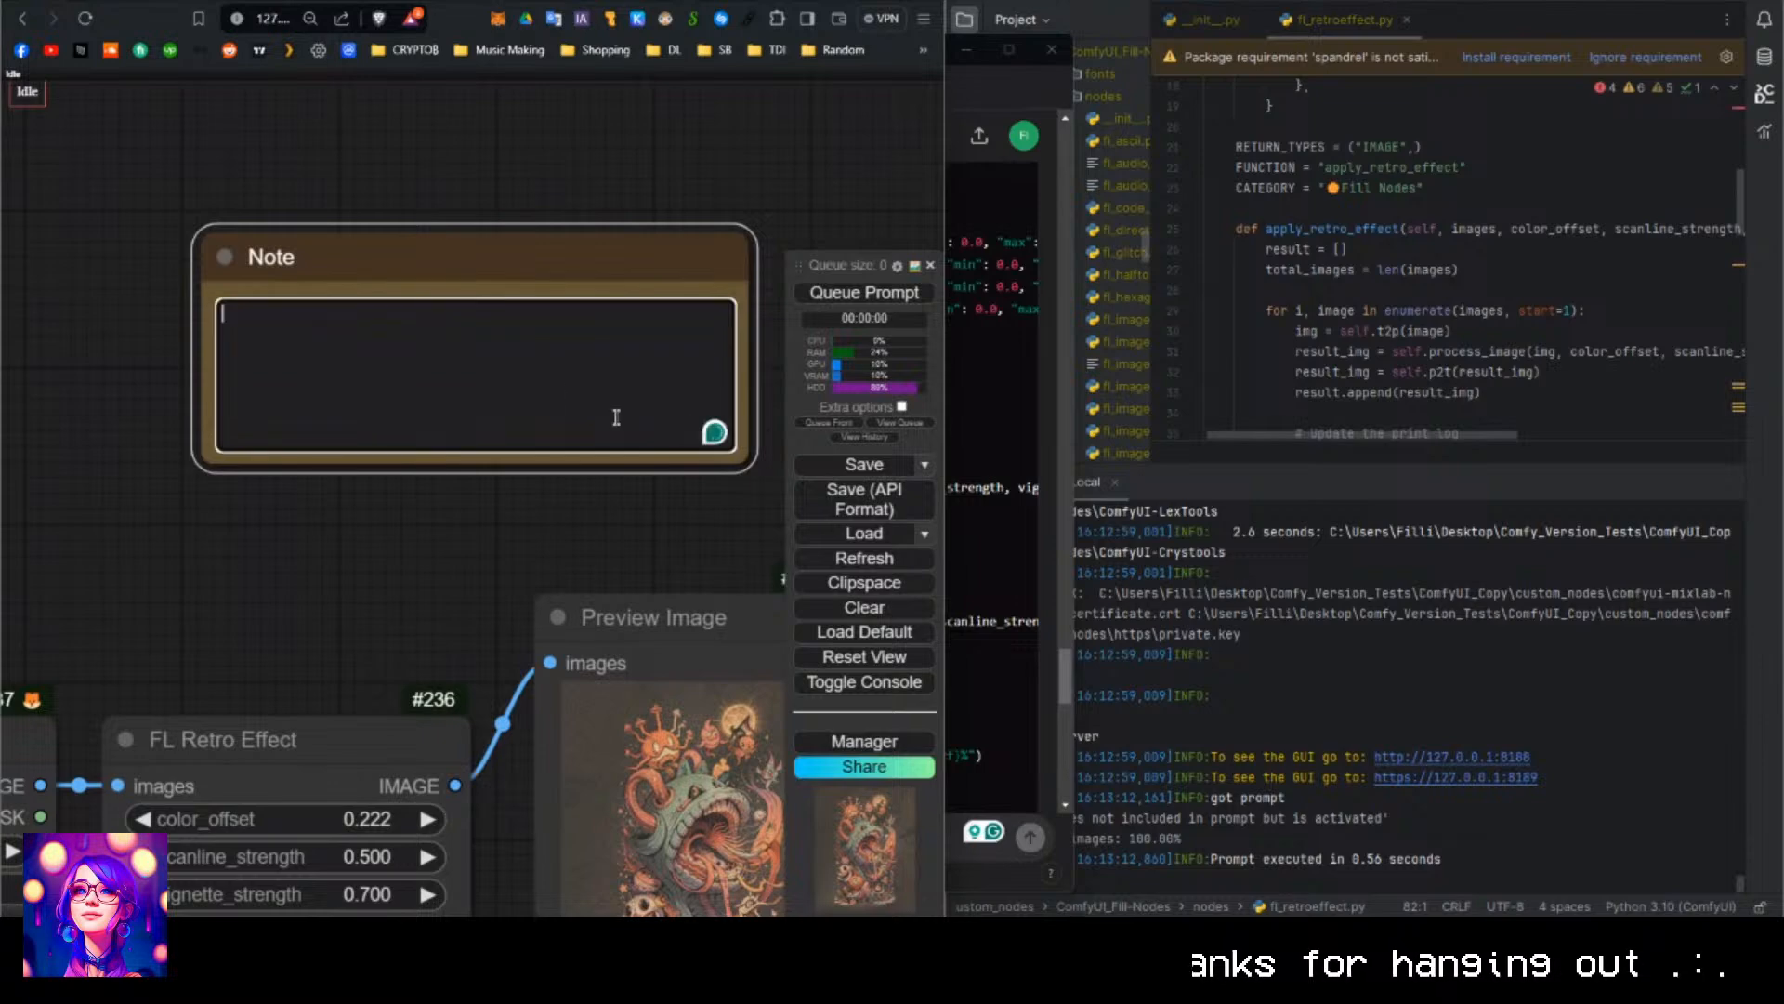
{"action": "type", "text": "(1"}
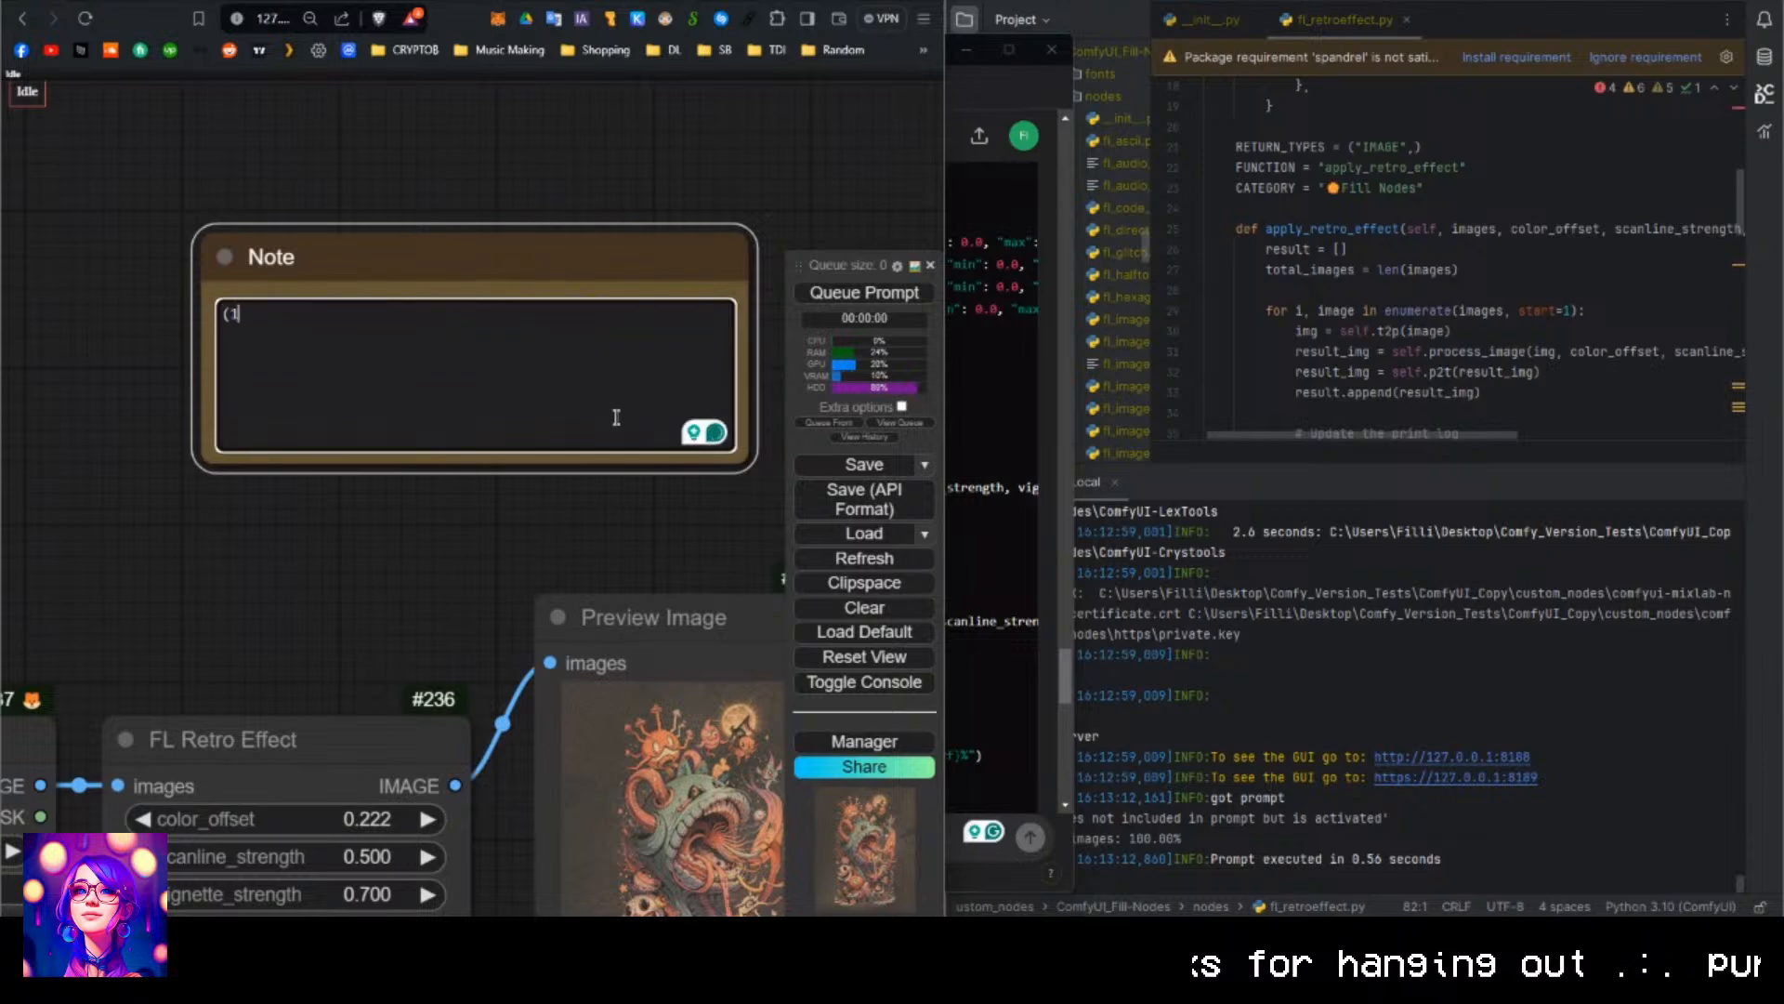
{"action": "type", "text": ",512"}
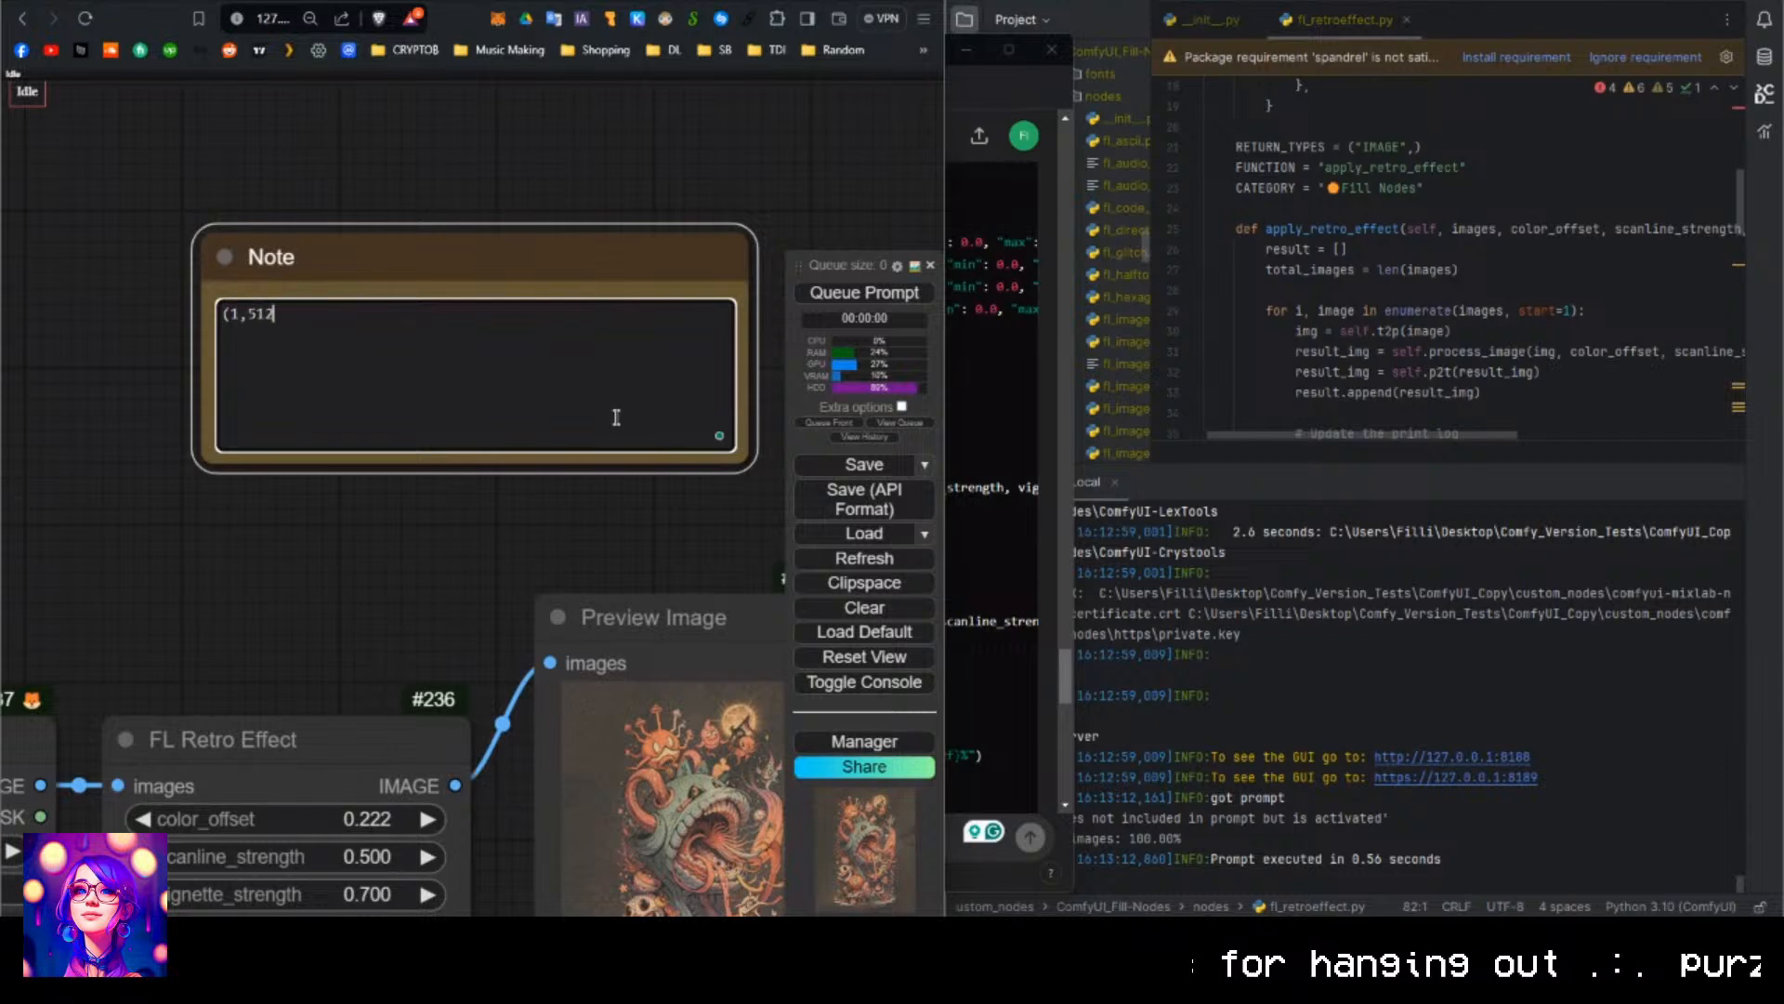
{"action": "type", "text": ",512,3"}
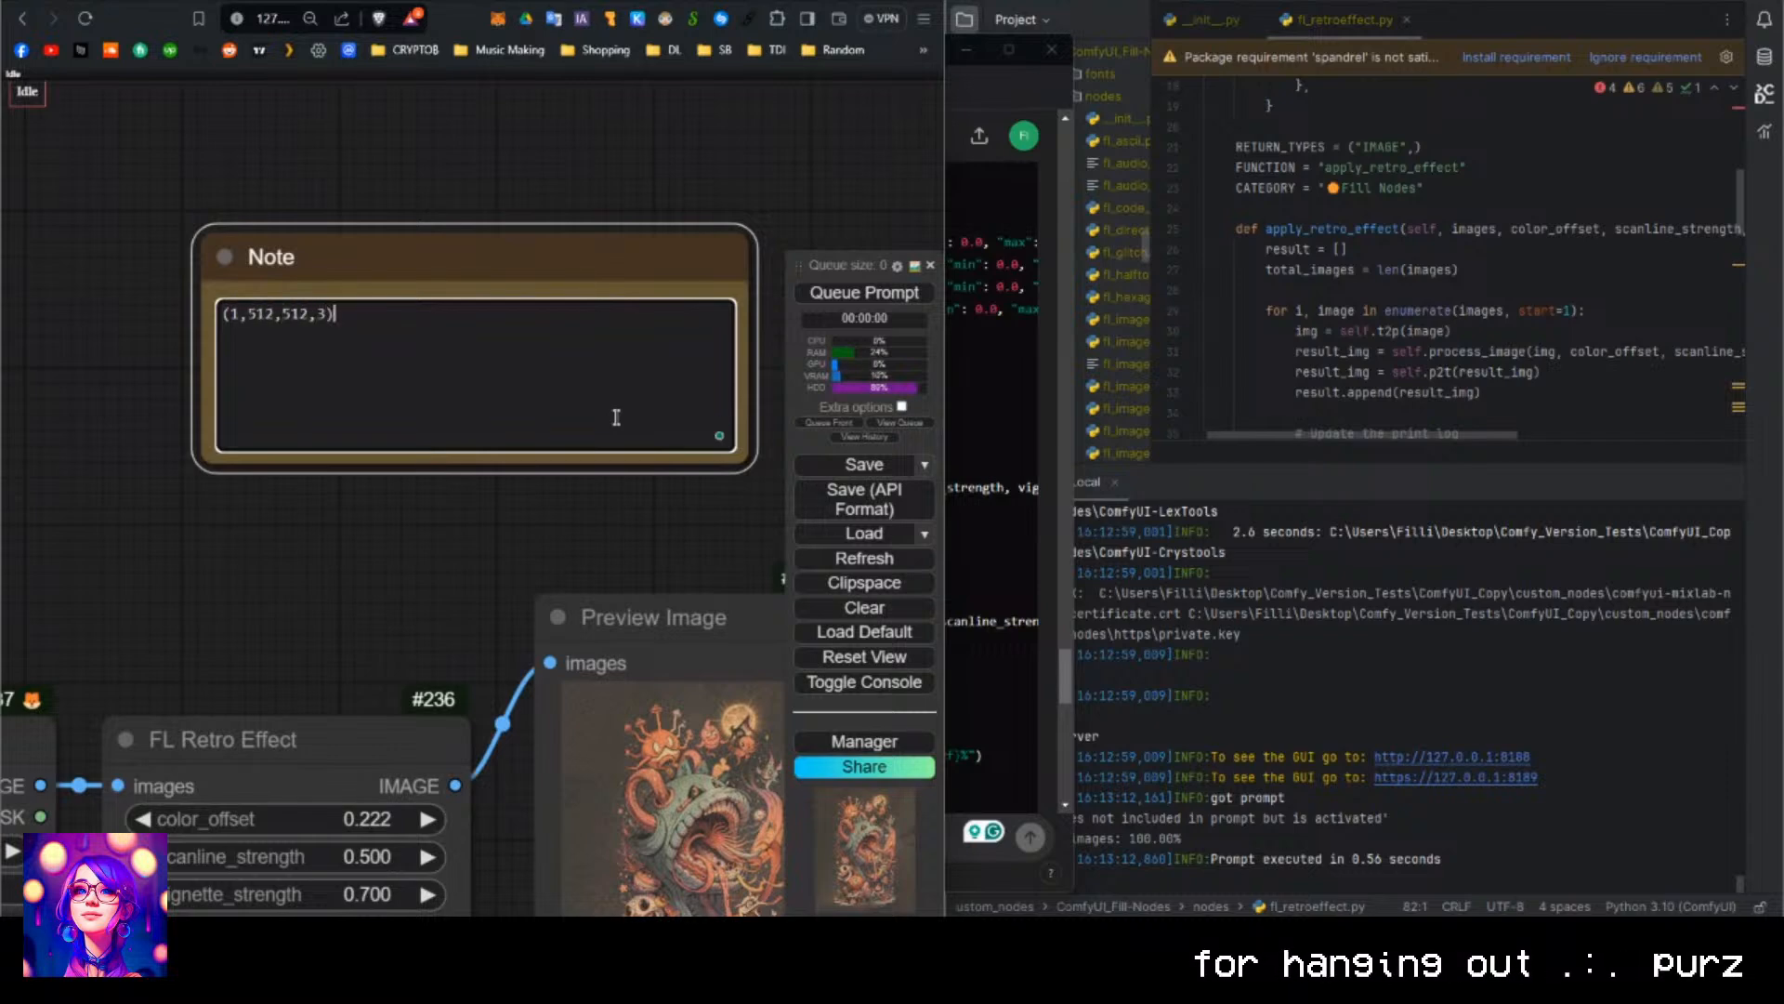
{"action": "left_click", "coordinate": [382, 186]}
{"action": "scroll", "coordinate": [287, 188], "scroll_direction": "up", "scroll_amount": 3}
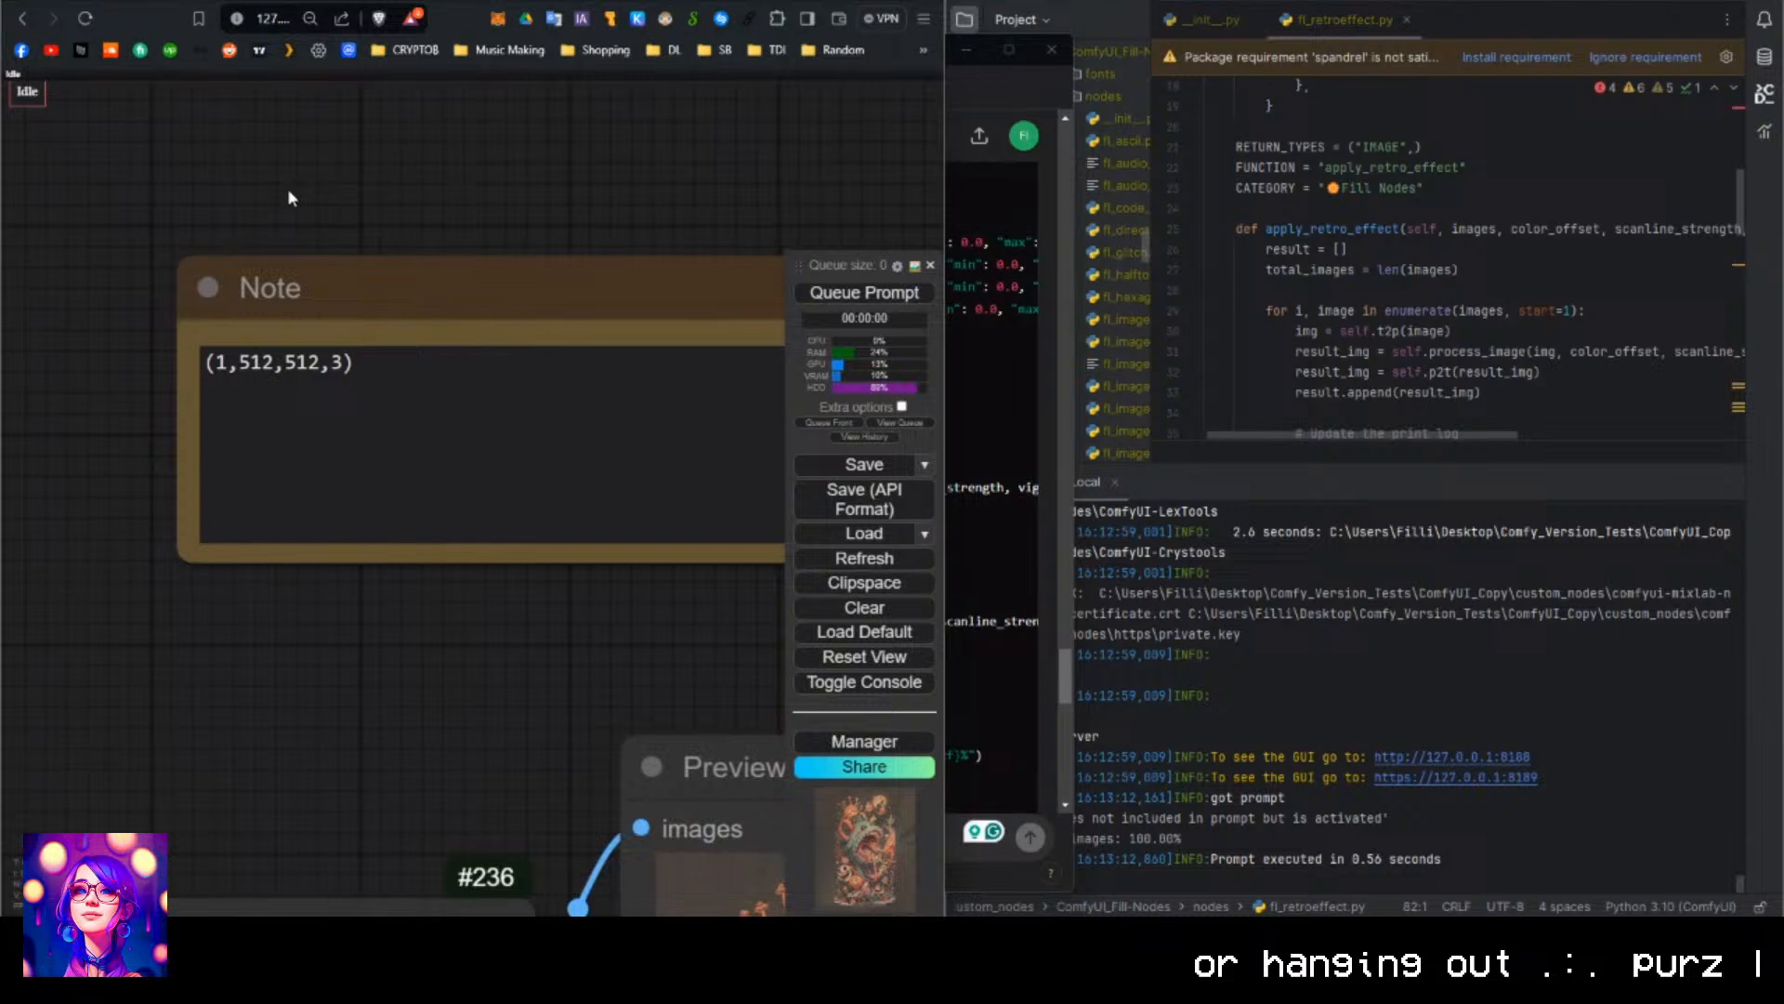
{"action": "left_click", "coordinate": [221, 363]}
{"action": "left_click_drag", "start_coordinate": [240, 361], "coordinate": [290, 370]}
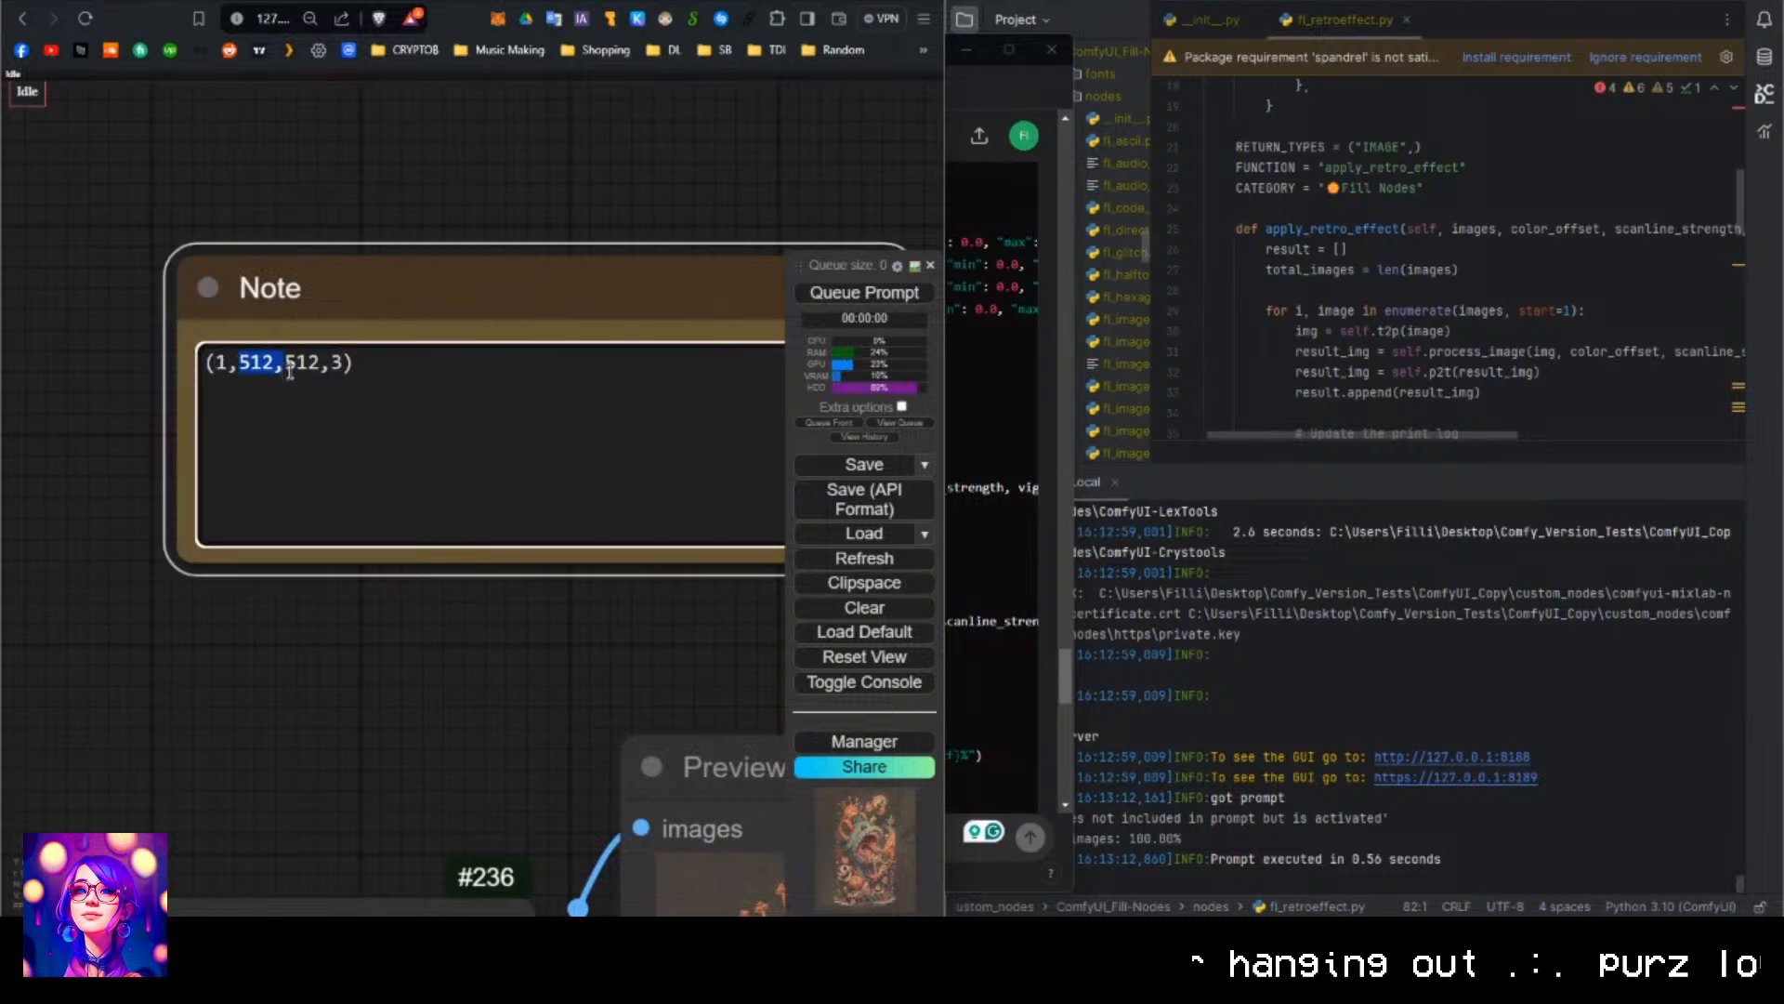
{"action": "left_click", "coordinate": [351, 364]}
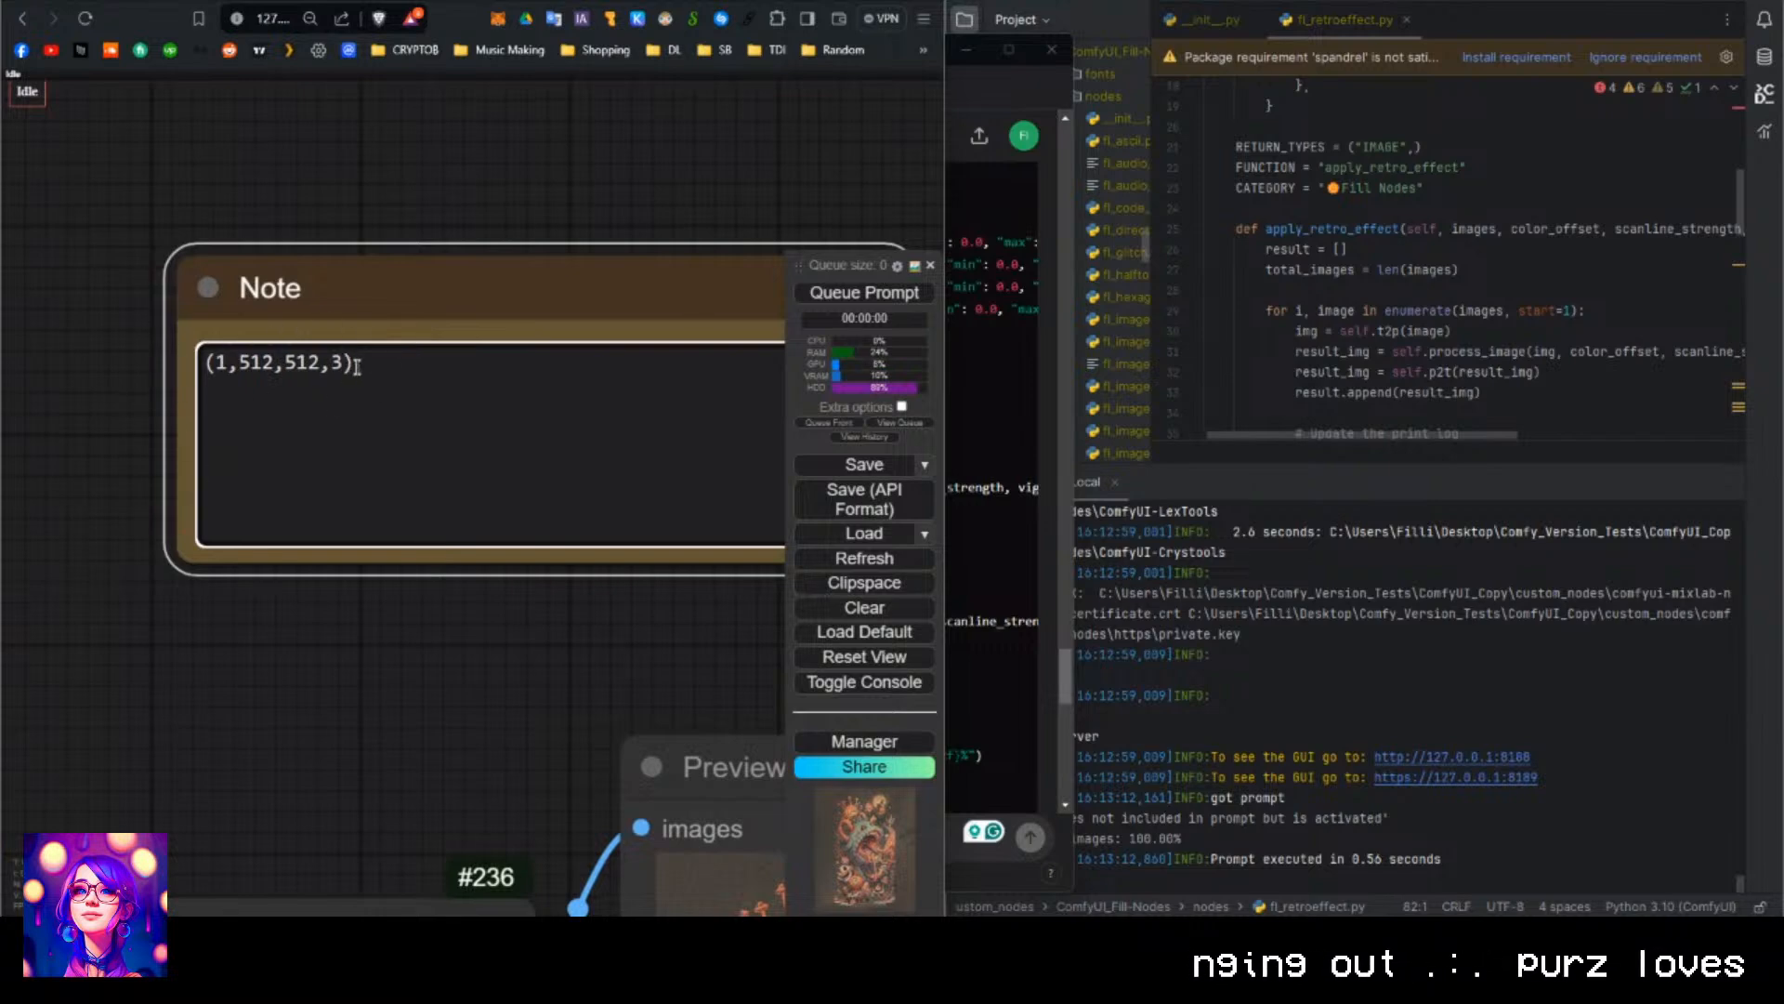
Shrink the note to a compact size and reposition it in the free area above the FL Retro Effect node.
{"action": "left_click", "coordinate": [441, 629]}
{"action": "left_click_drag", "start_coordinate": [478, 639], "coordinate": [325, 602]}
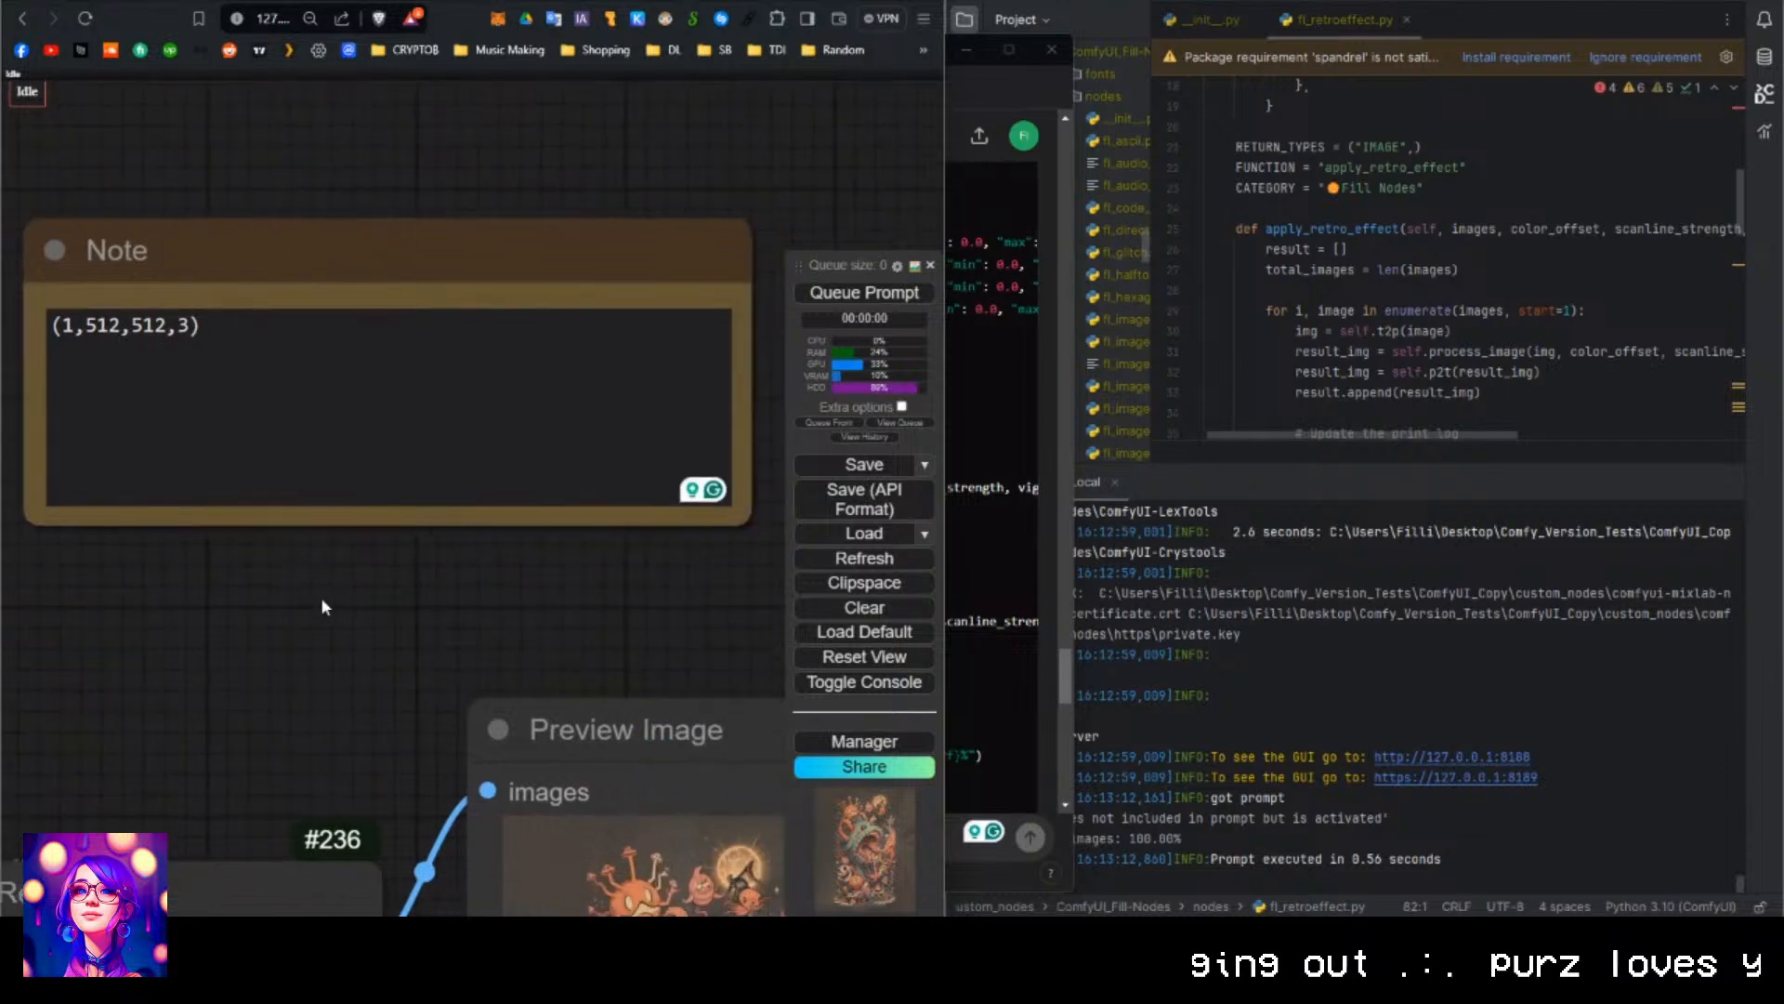
{"action": "left_click_drag", "start_coordinate": [730, 512], "coordinate": [444, 391]}
{"action": "left_click_drag", "start_coordinate": [299, 433], "coordinate": [469, 312]}
{"action": "scroll", "coordinate": [390, 466], "scroll_direction": "down", "scroll_amount": 3}
{"action": "scroll", "coordinate": [450, 376], "scroll_direction": "down", "scroll_amount": 1}
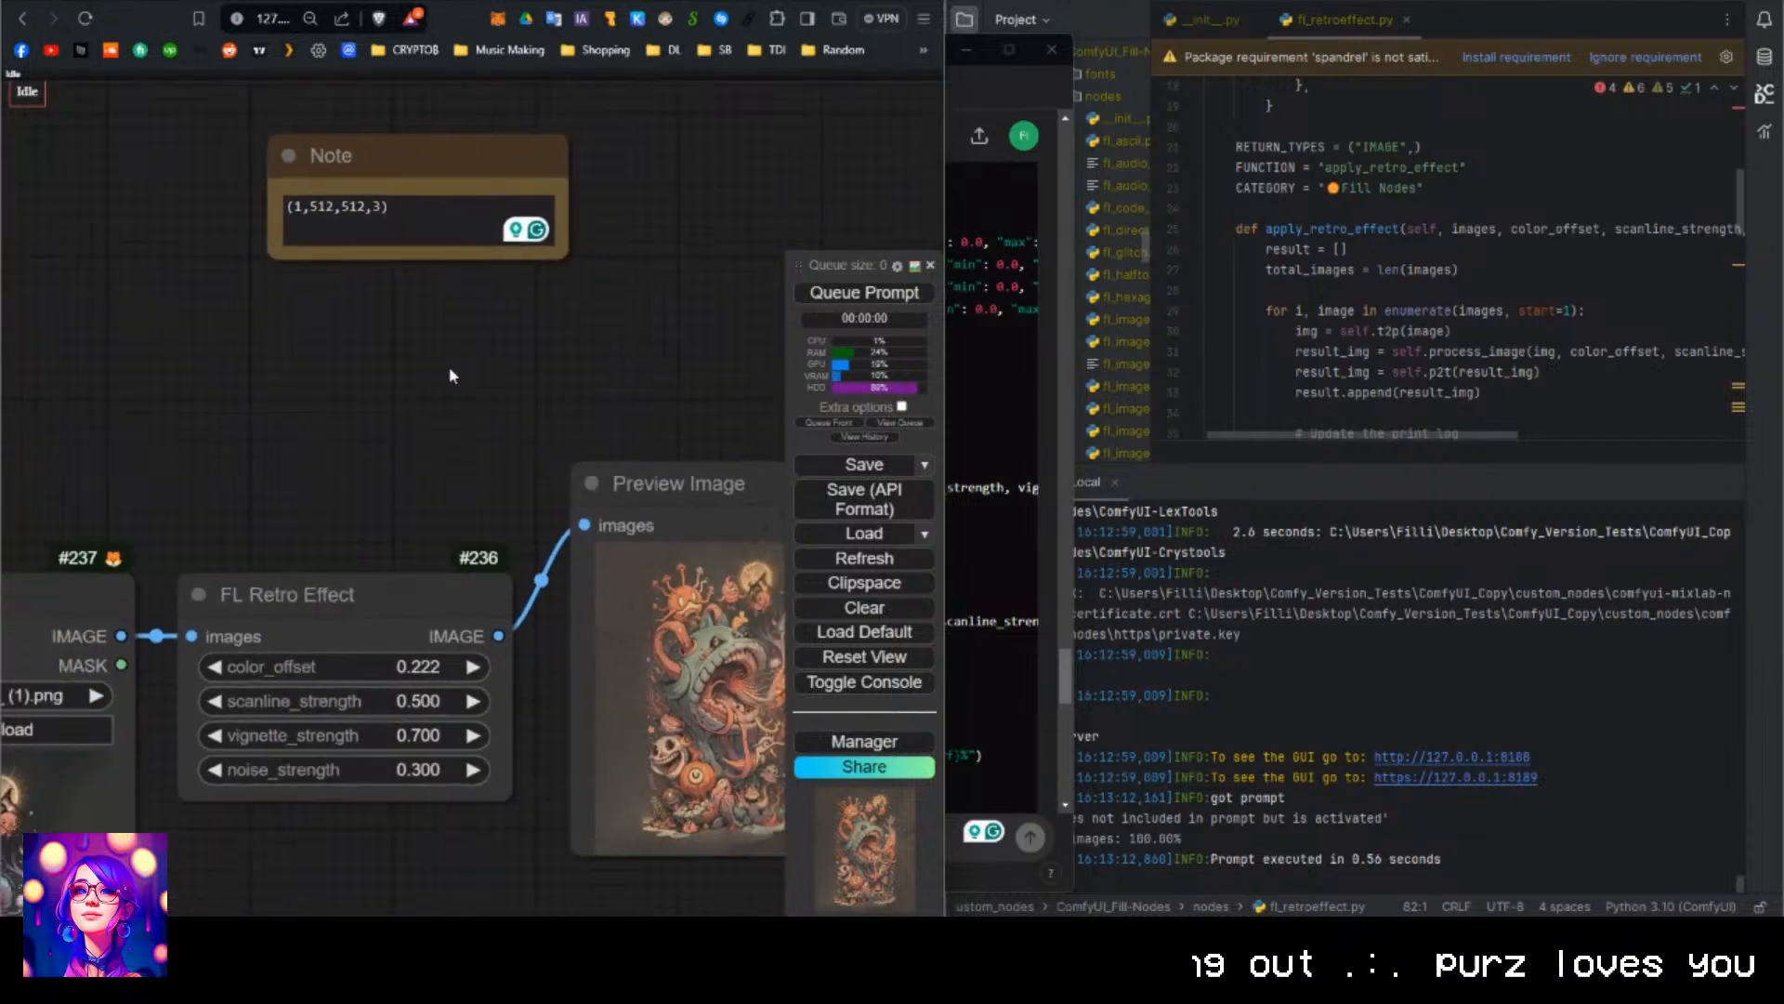
{"action": "left_click_drag", "start_coordinate": [451, 376], "coordinate": [461, 423]}
{"action": "left_click_drag", "start_coordinate": [410, 193], "coordinate": [237, 312]}
Highlight the complete tensor shape in the compact note to read through it.
{"action": "left_click", "coordinate": [383, 315]}
{"action": "left_click_drag", "start_coordinate": [478, 308], "coordinate": [108, 318]}
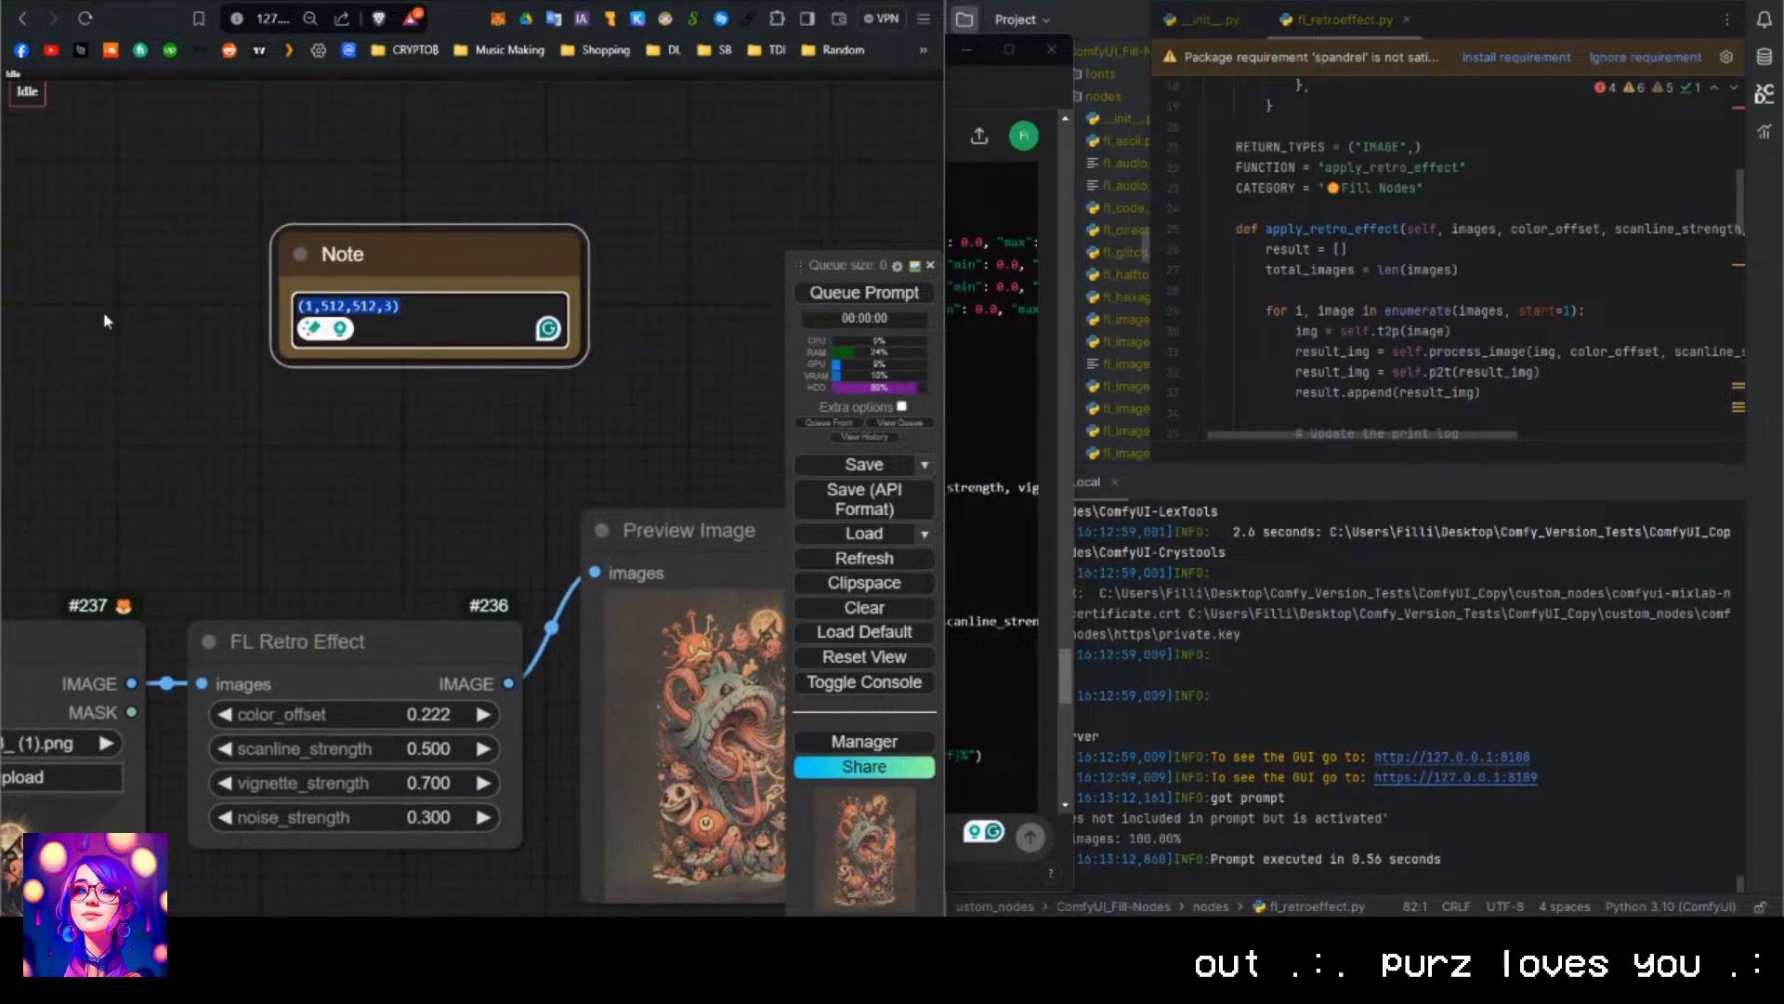
{"action": "left_click", "coordinate": [418, 314]}
{"action": "left_click_drag", "start_coordinate": [466, 316], "coordinate": [116, 313]}
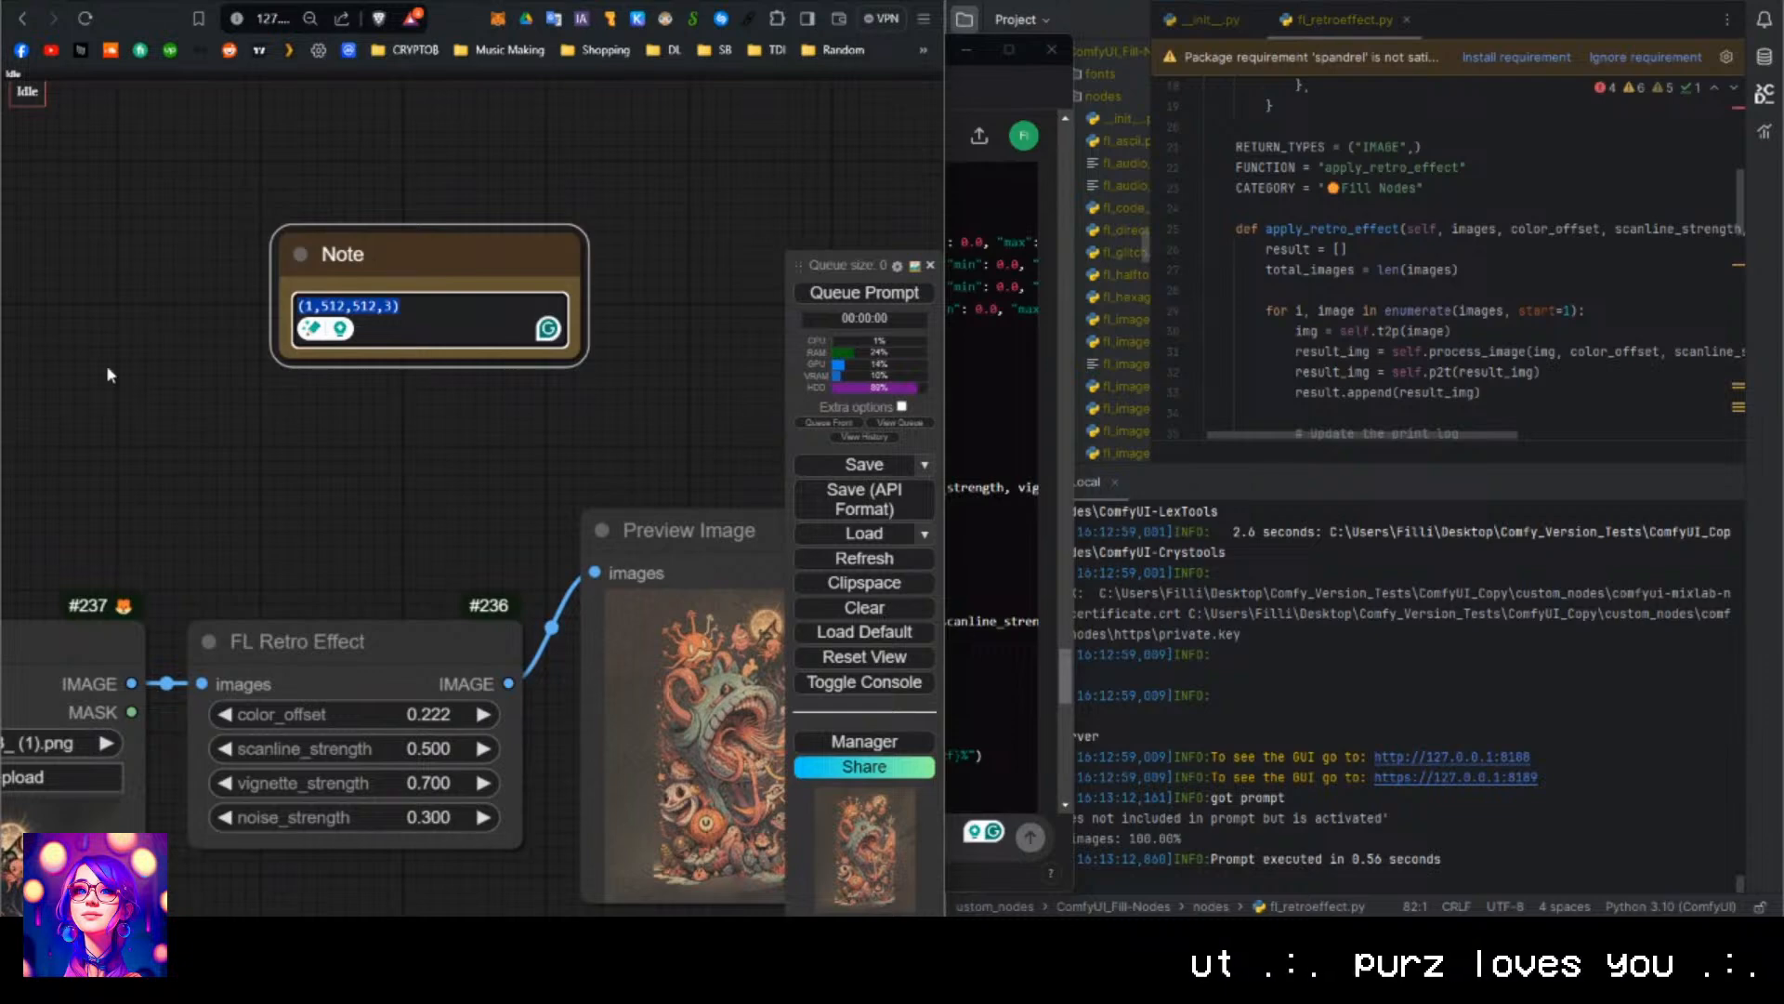
{"action": "left_click", "coordinate": [180, 381]}
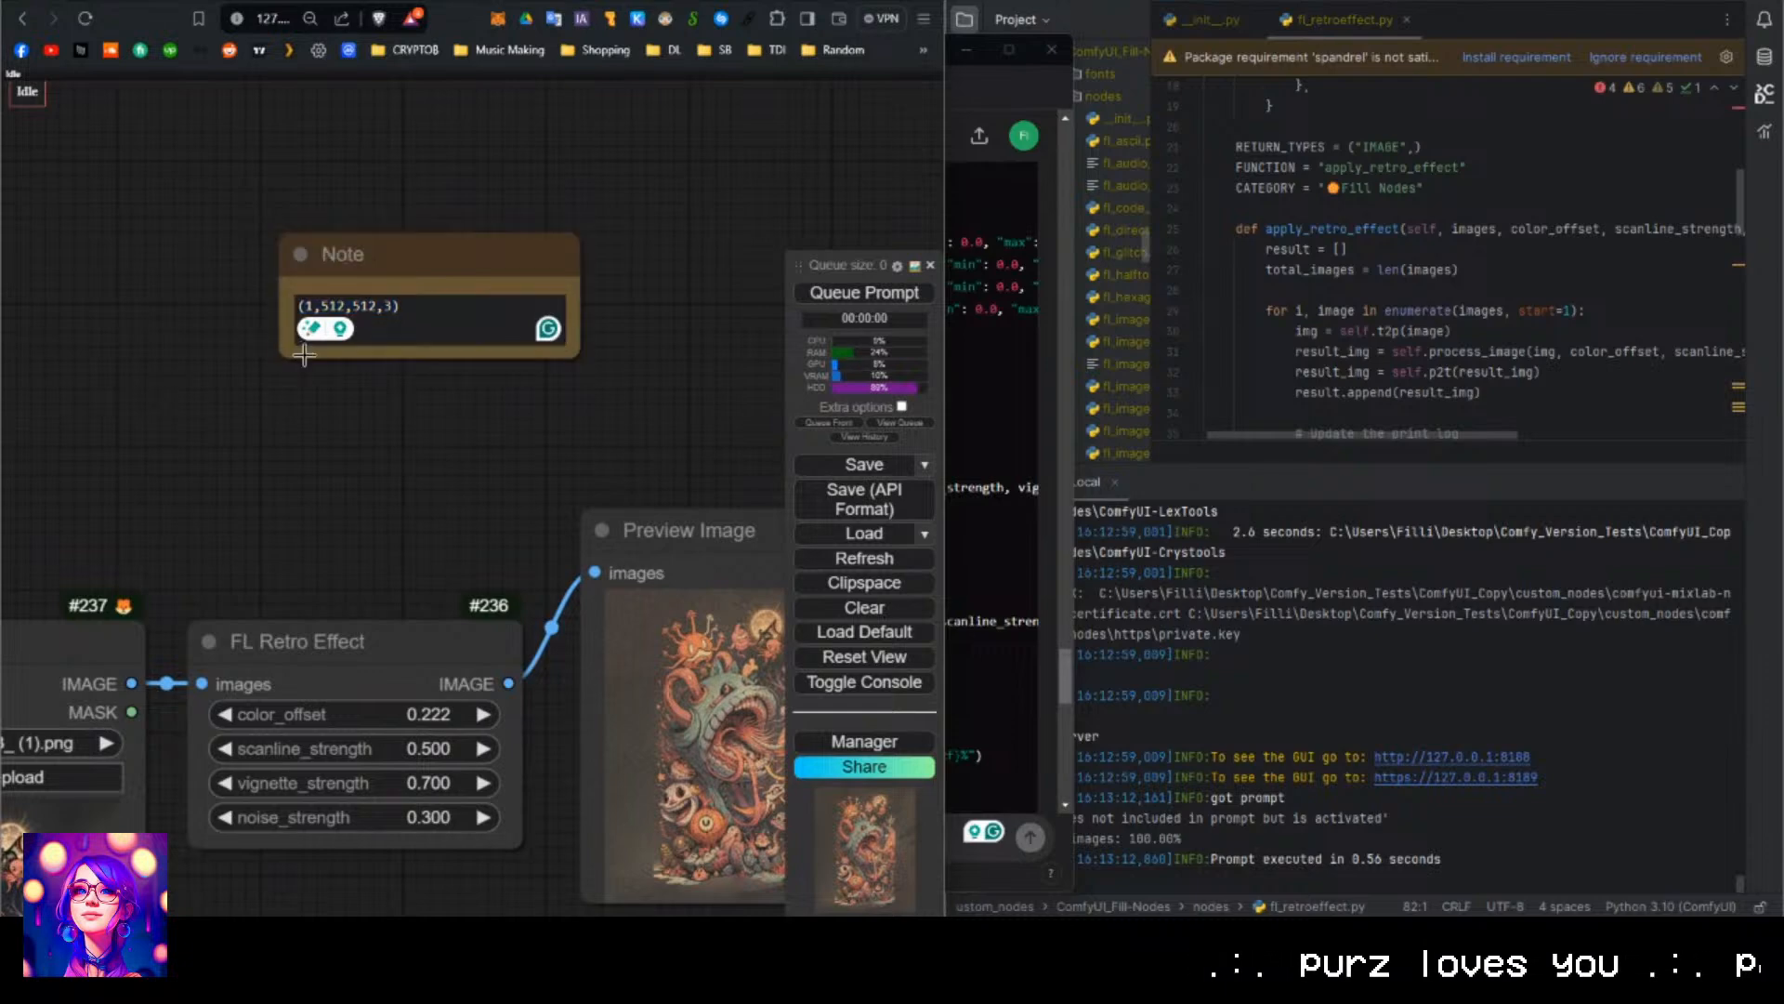
Move the note directly above the FL Retro Effect node and shift the Load Image node slightly up.
{"action": "left_click_drag", "start_coordinate": [411, 258], "coordinate": [331, 485]}
{"action": "left_click_drag", "start_coordinate": [286, 384], "coordinate": [434, 204]}
{"action": "left_click", "coordinate": [228, 346]}
{"action": "left_click_drag", "start_coordinate": [228, 346], "coordinate": [368, 219]}
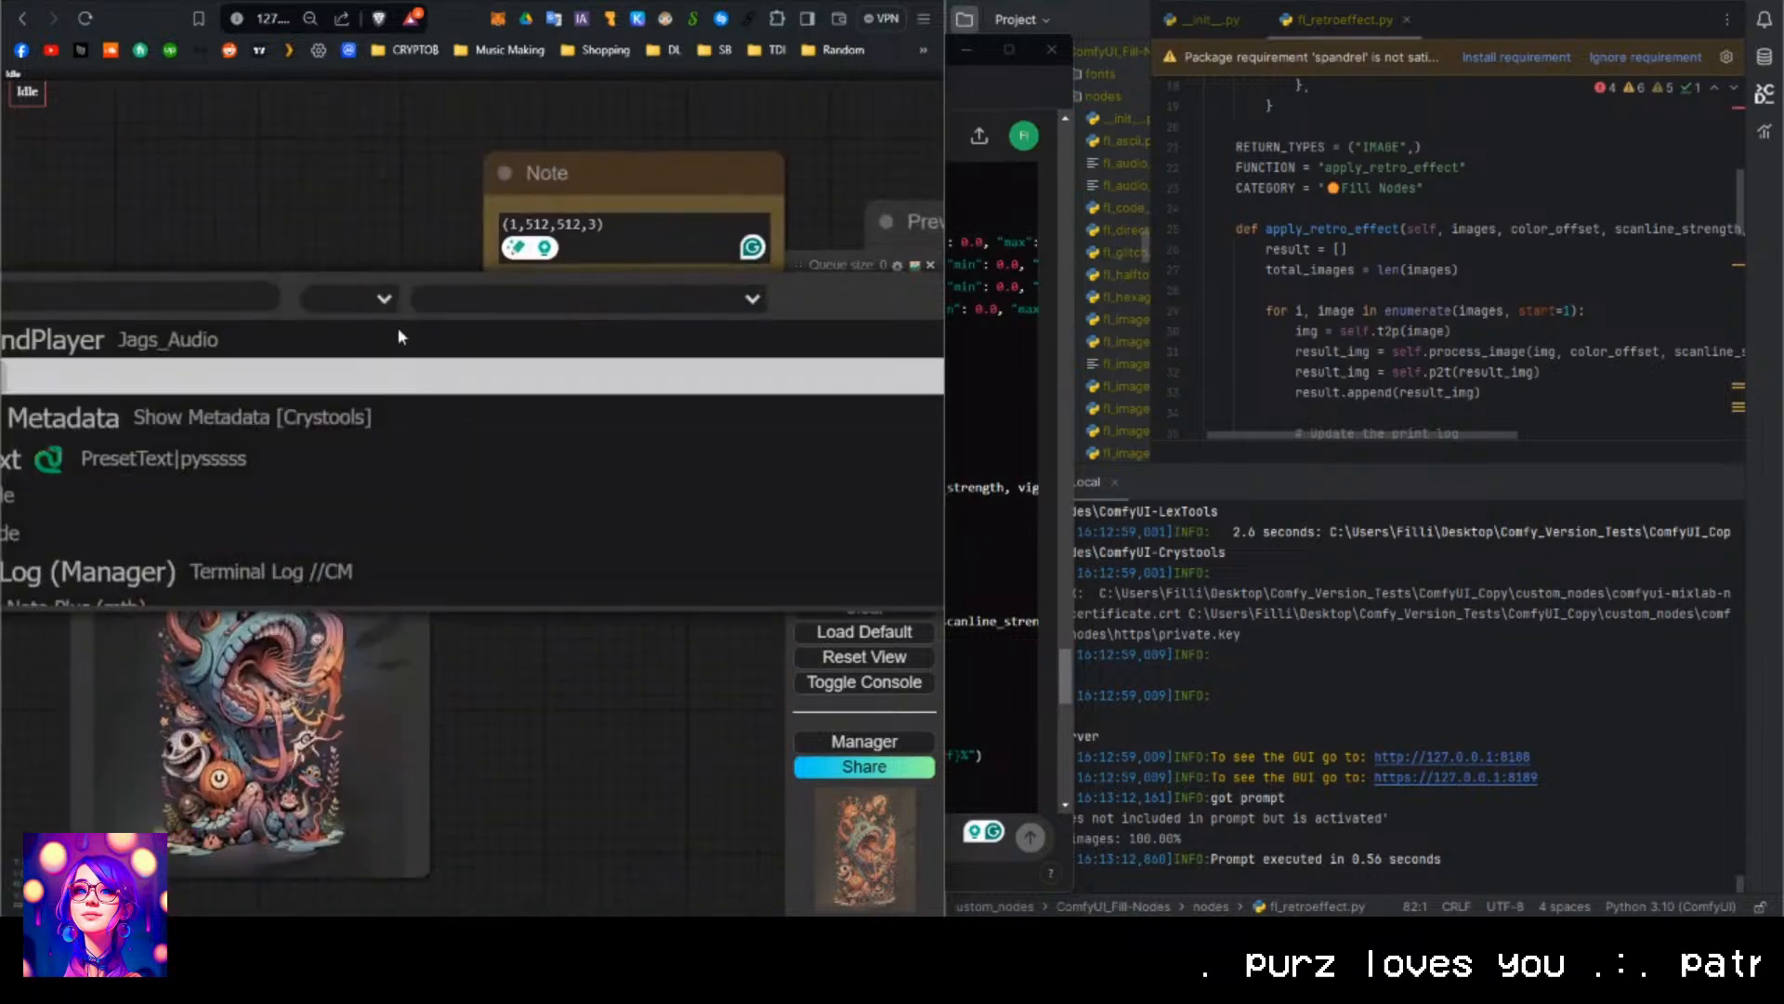
{"action": "left_click_drag", "start_coordinate": [306, 323], "coordinate": [288, 254]}
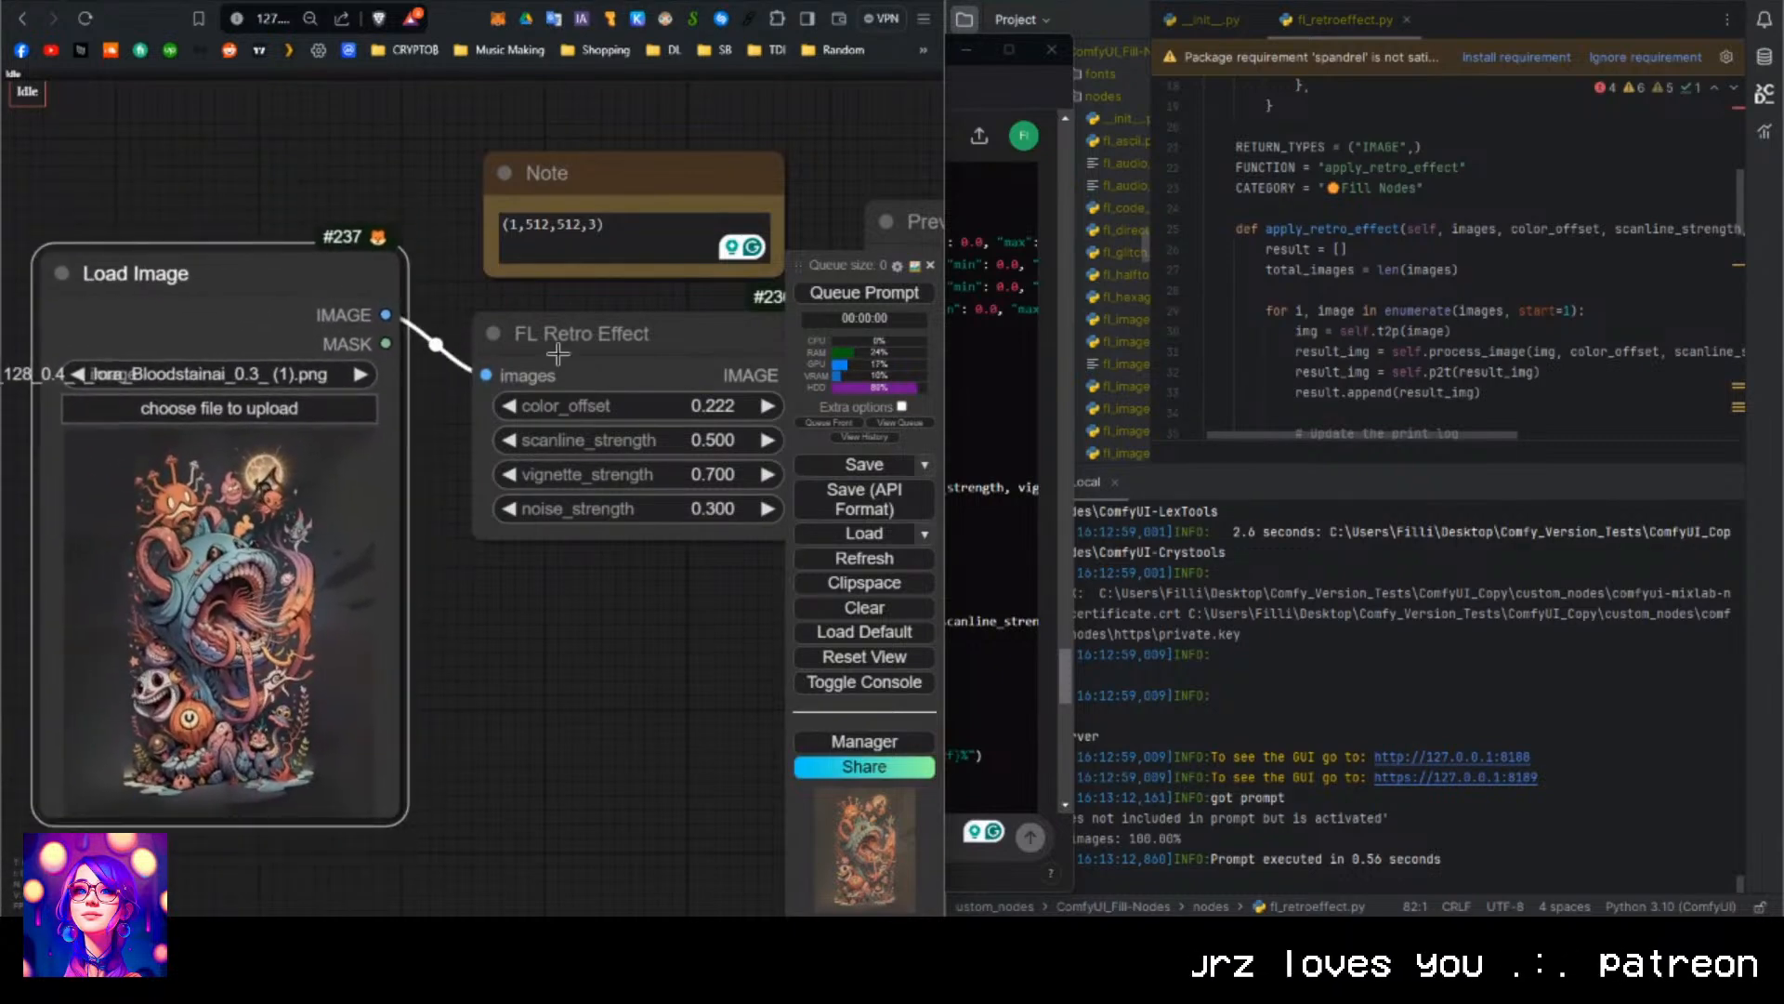
Follow the image path from Load Image through FL Retro Effect to Preview Image and highlight the matching shape in the note.
{"action": "left_click_drag", "start_coordinate": [539, 624], "coordinate": [210, 670]}
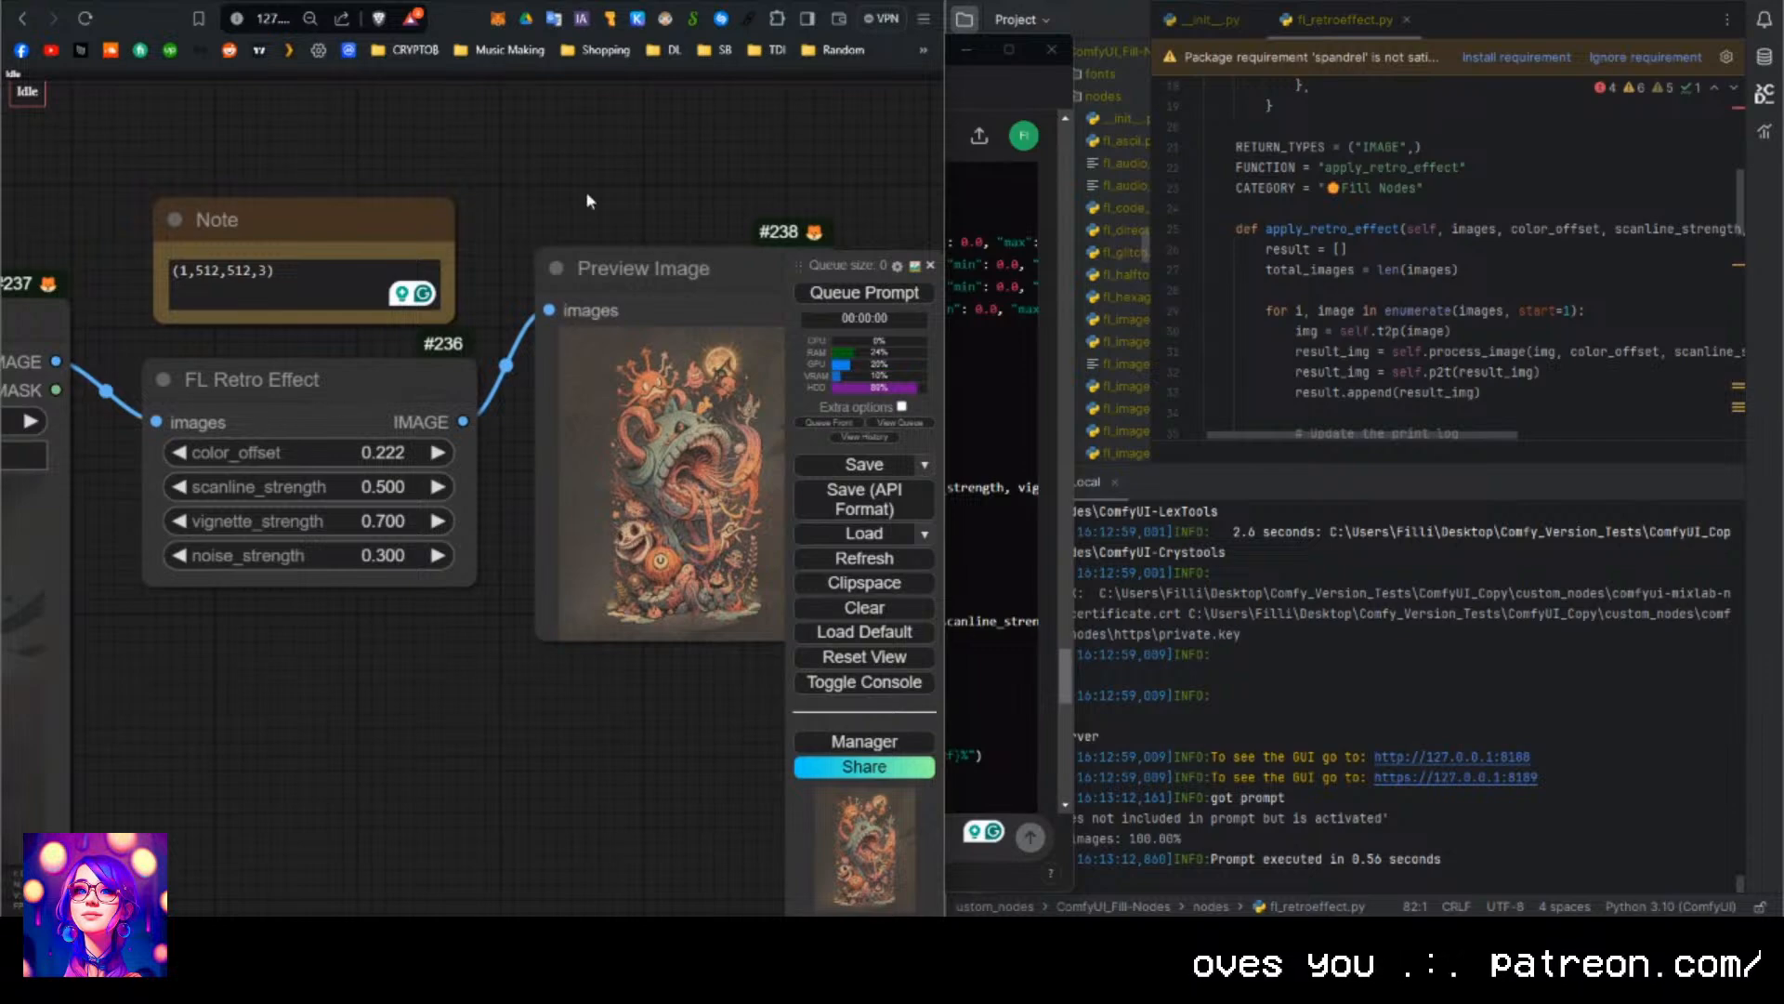
{"action": "left_click_drag", "start_coordinate": [588, 194], "coordinate": [702, 235]}
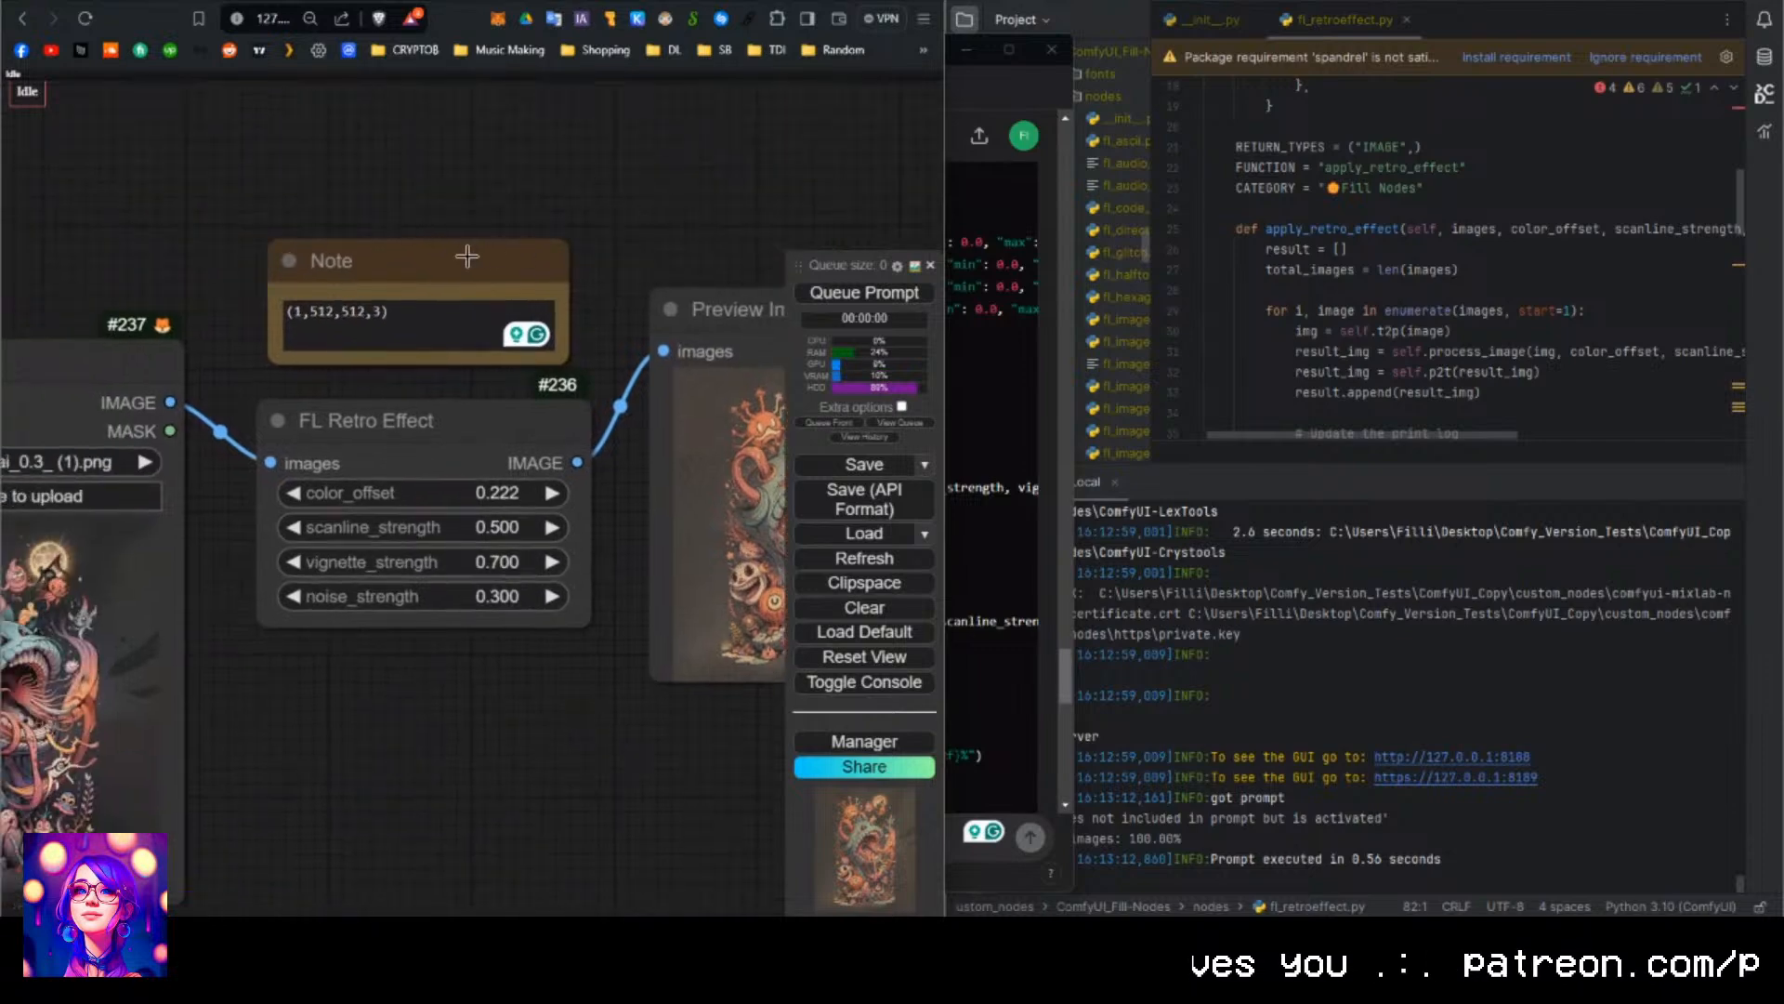
{"action": "left_click_drag", "start_coordinate": [466, 251], "coordinate": [572, 250]}
{"action": "left_click", "coordinate": [548, 303]}
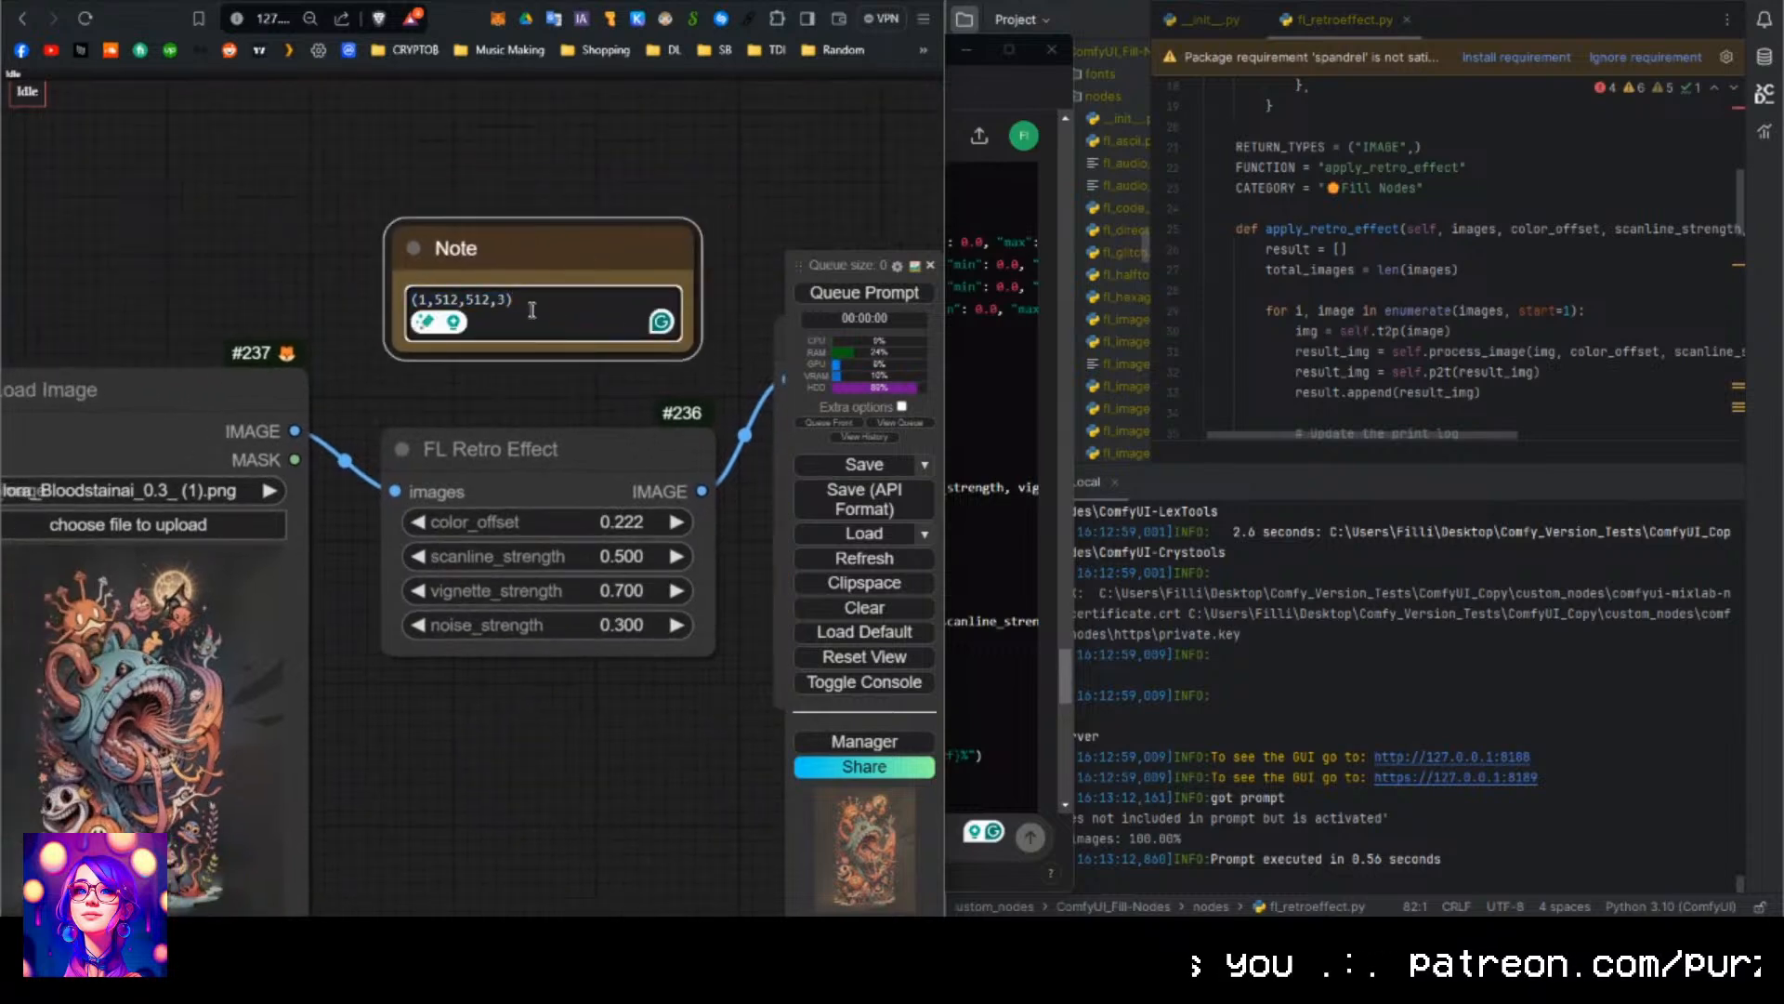
{"action": "left_click_drag", "start_coordinate": [533, 306], "coordinate": [389, 288]}
{"action": "left_click", "coordinate": [530, 297]}
{"action": "left_click_drag", "start_coordinate": [532, 301], "coordinate": [386, 309]}
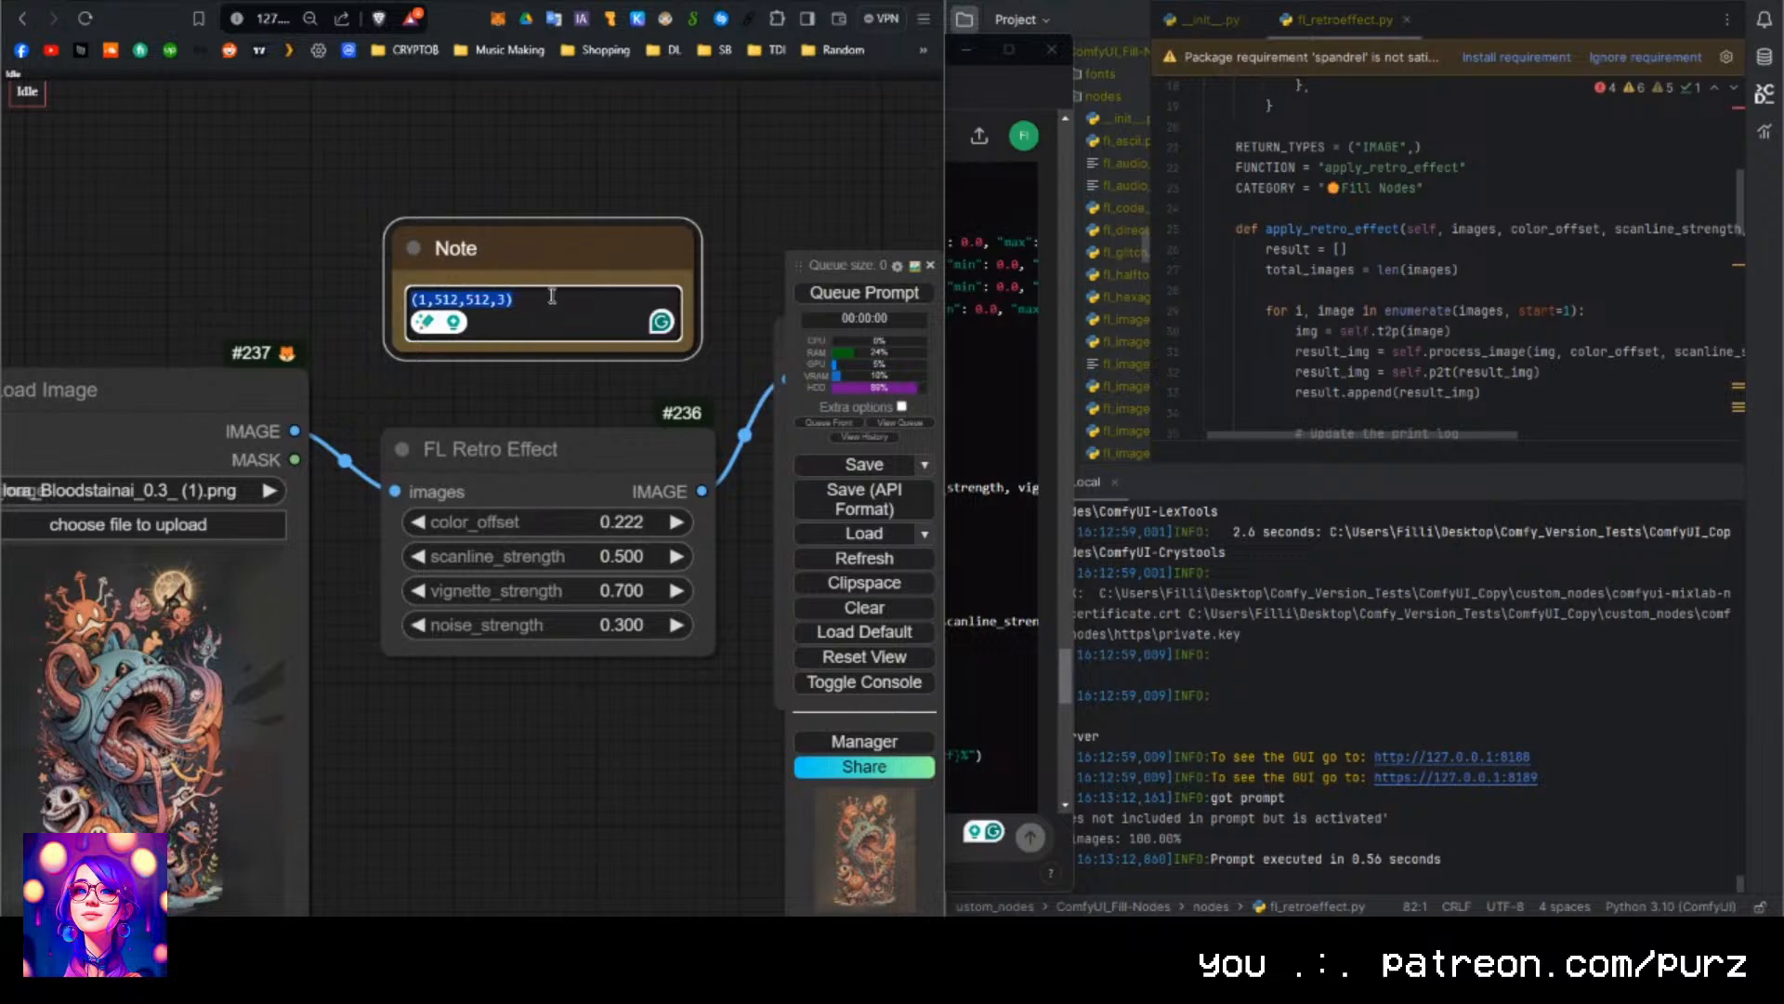
{"action": "left_click_drag", "start_coordinate": [555, 298], "coordinate": [361, 284]}
Delete the tensor shape note from the node graph.
{"action": "left_click", "coordinate": [391, 185]}
{"action": "left_click_drag", "start_coordinate": [374, 169], "coordinate": [336, 147]}
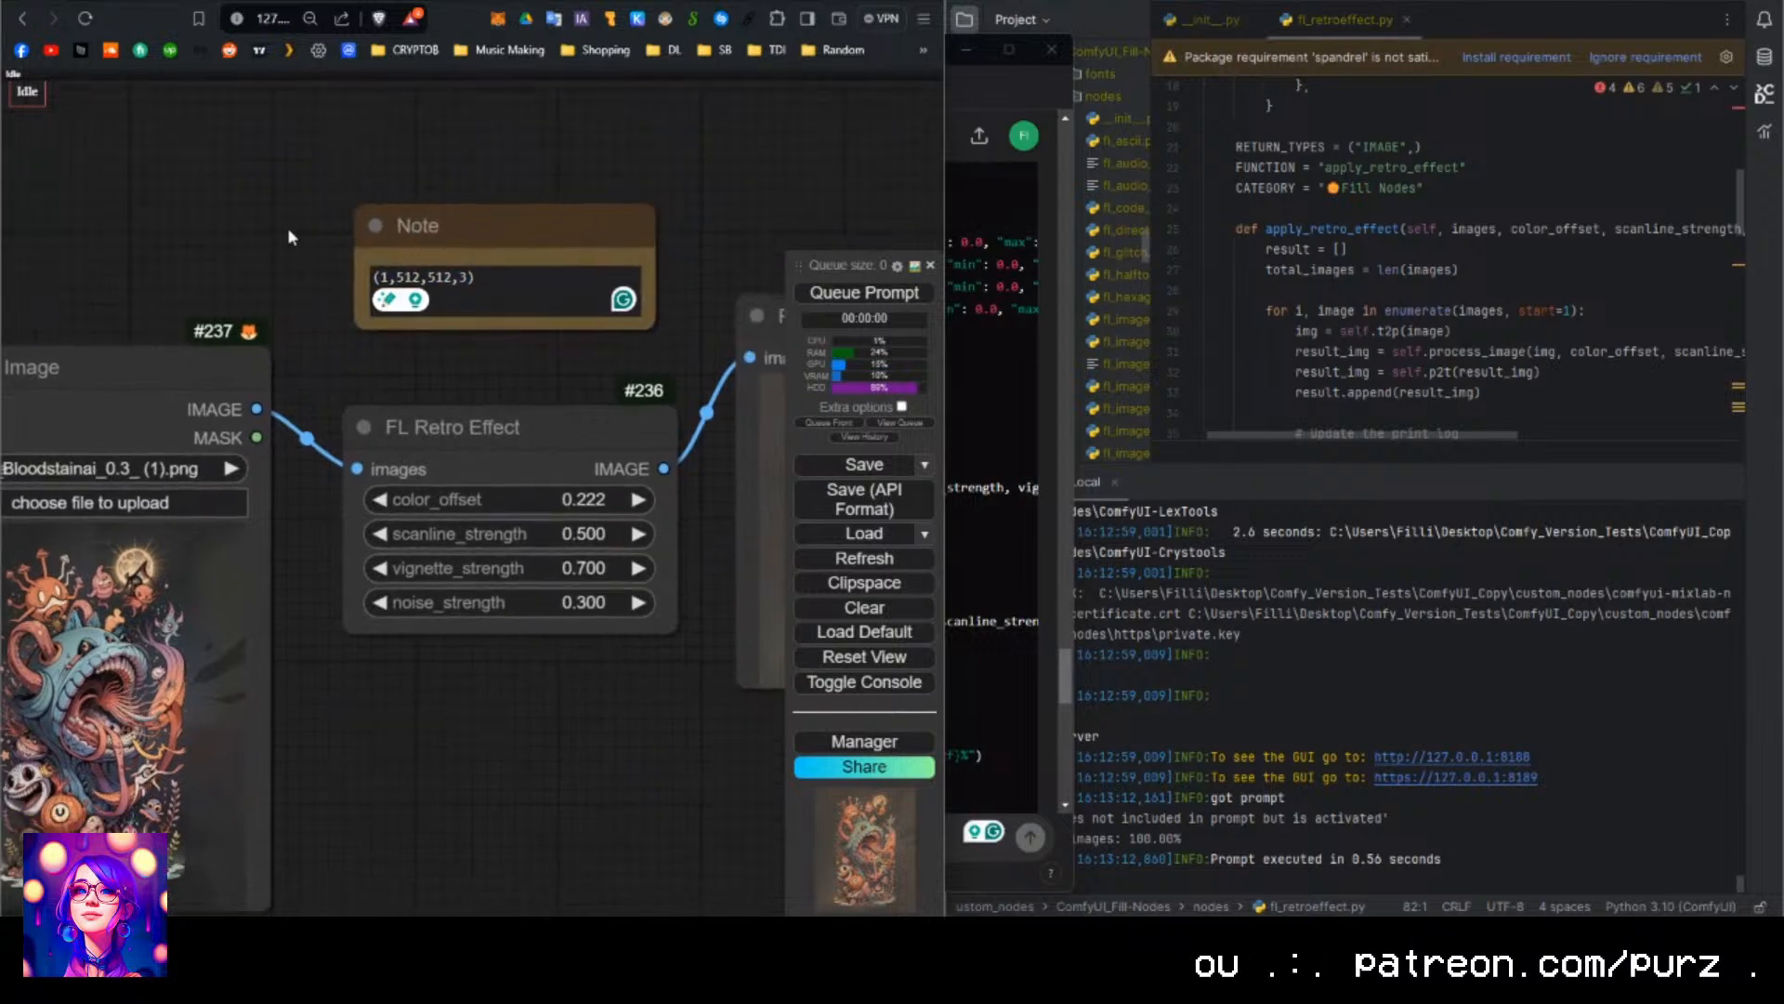
{"action": "left_click_drag", "start_coordinate": [289, 237], "coordinate": [247, 177]}
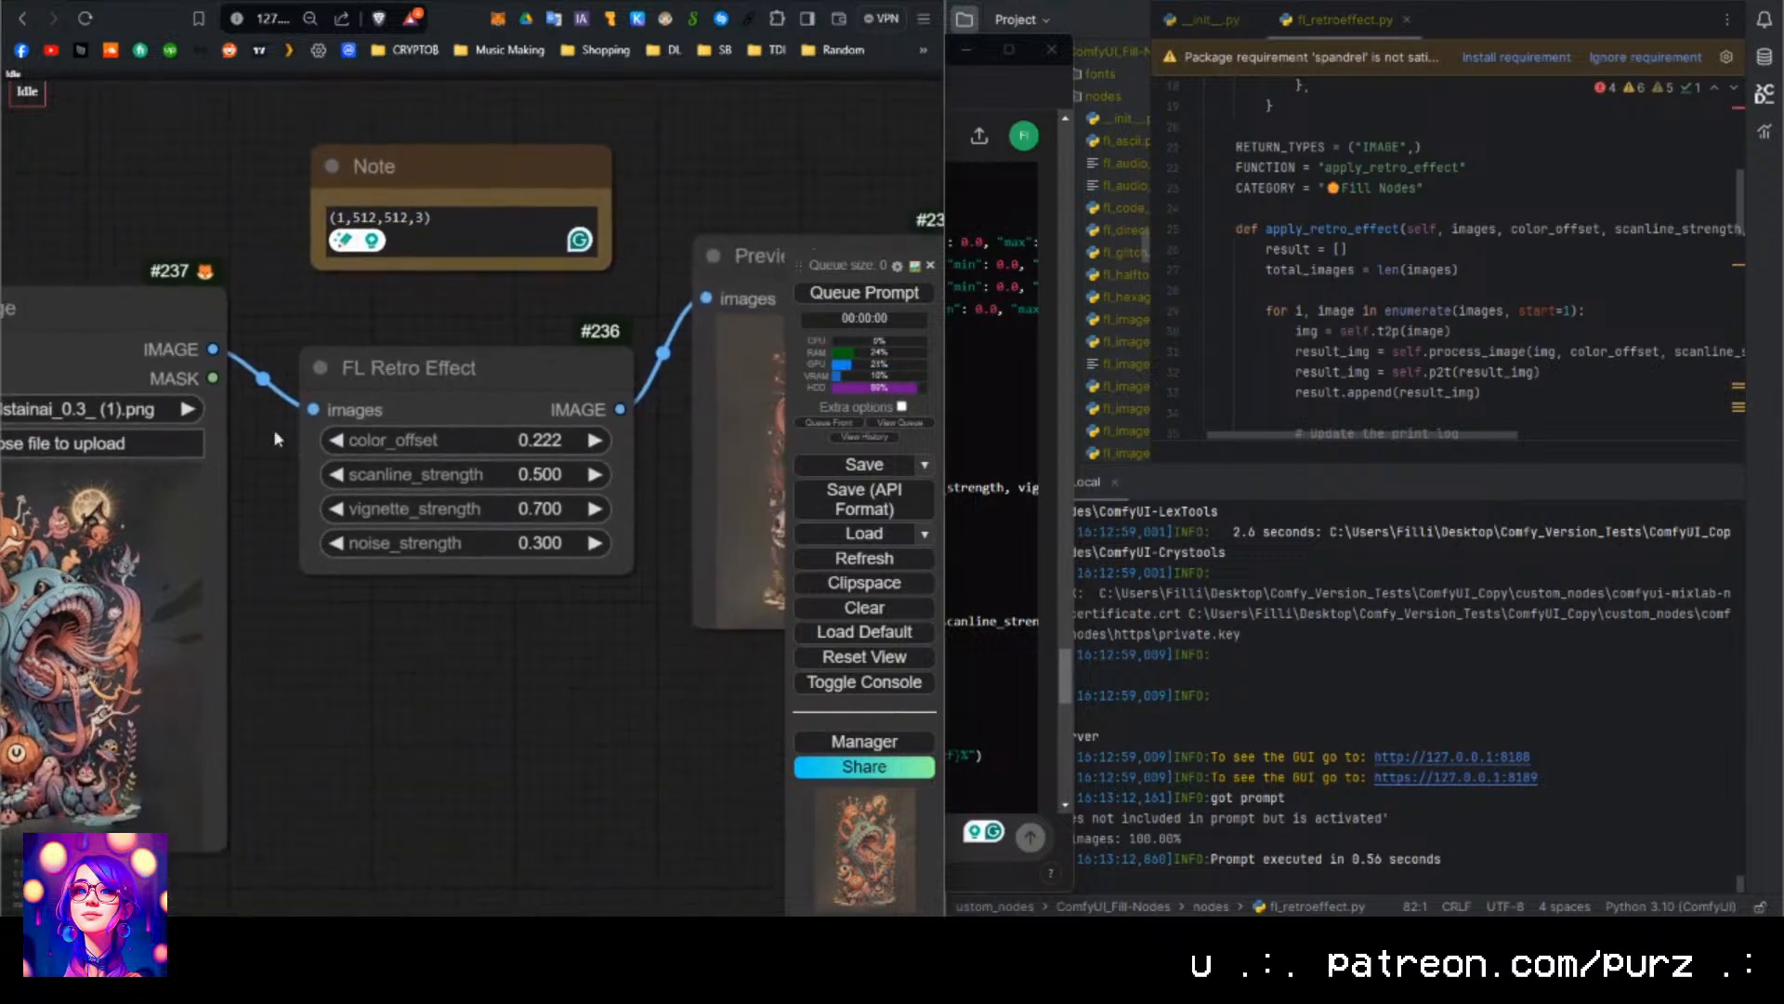
{"action": "left_click", "coordinate": [548, 158]}
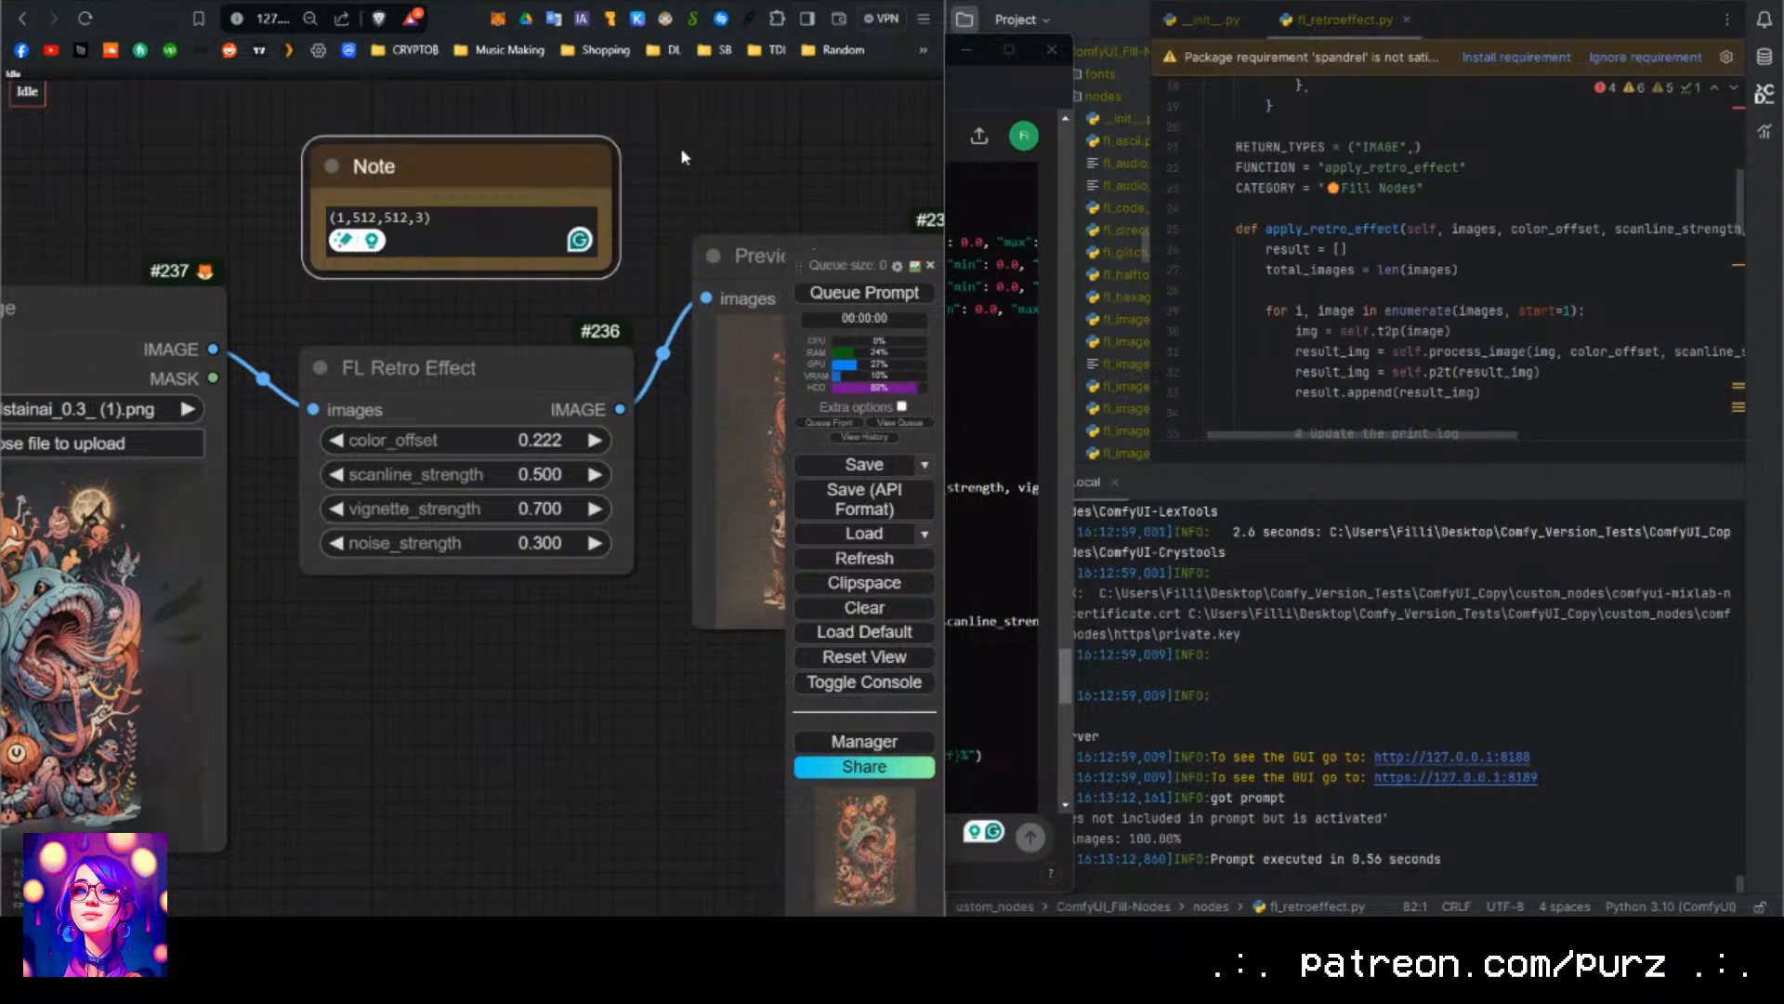
{"action": "key", "text": "Delete"}
Switch to ChatGPT and review the rest of Athena's FL_RetroEffect code, down to the t2p and p2t methods and the closing explanation.
{"action": "left_click", "coordinate": [979, 199]}
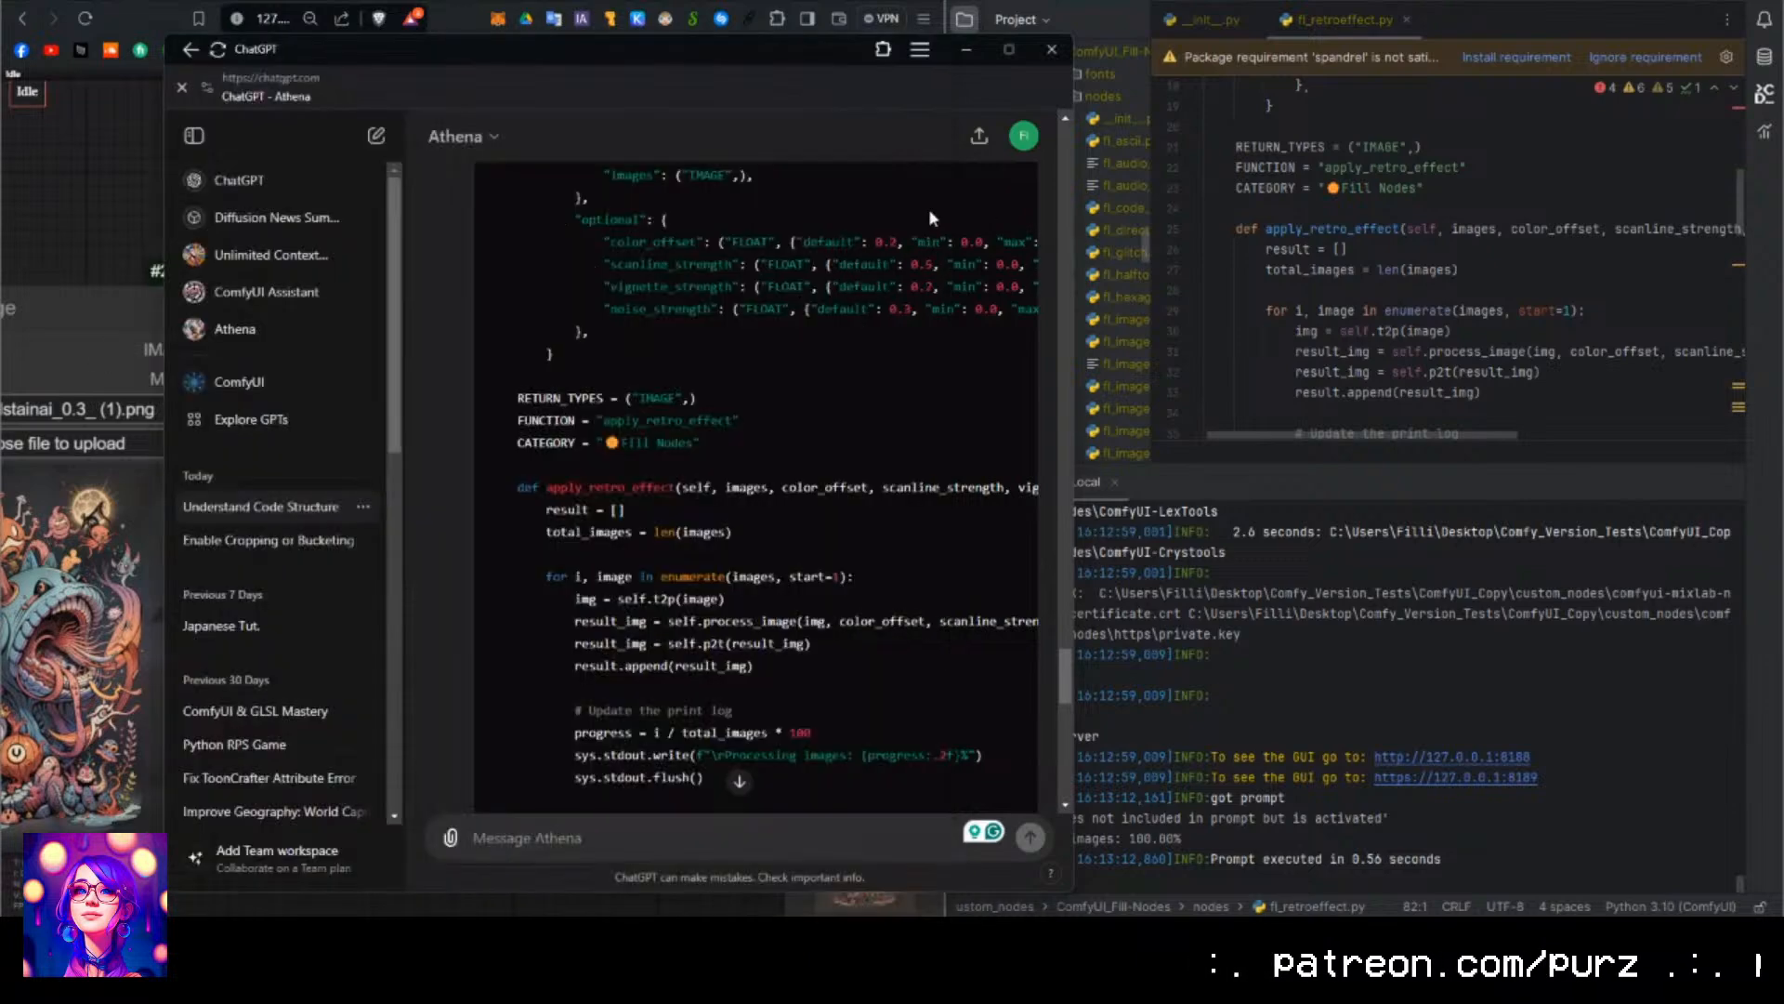
{"action": "scroll", "coordinate": [661, 342], "scroll_direction": "up", "scroll_amount": 10}
{"action": "scroll", "coordinate": [662, 342], "scroll_direction": "down", "scroll_amount": 10}
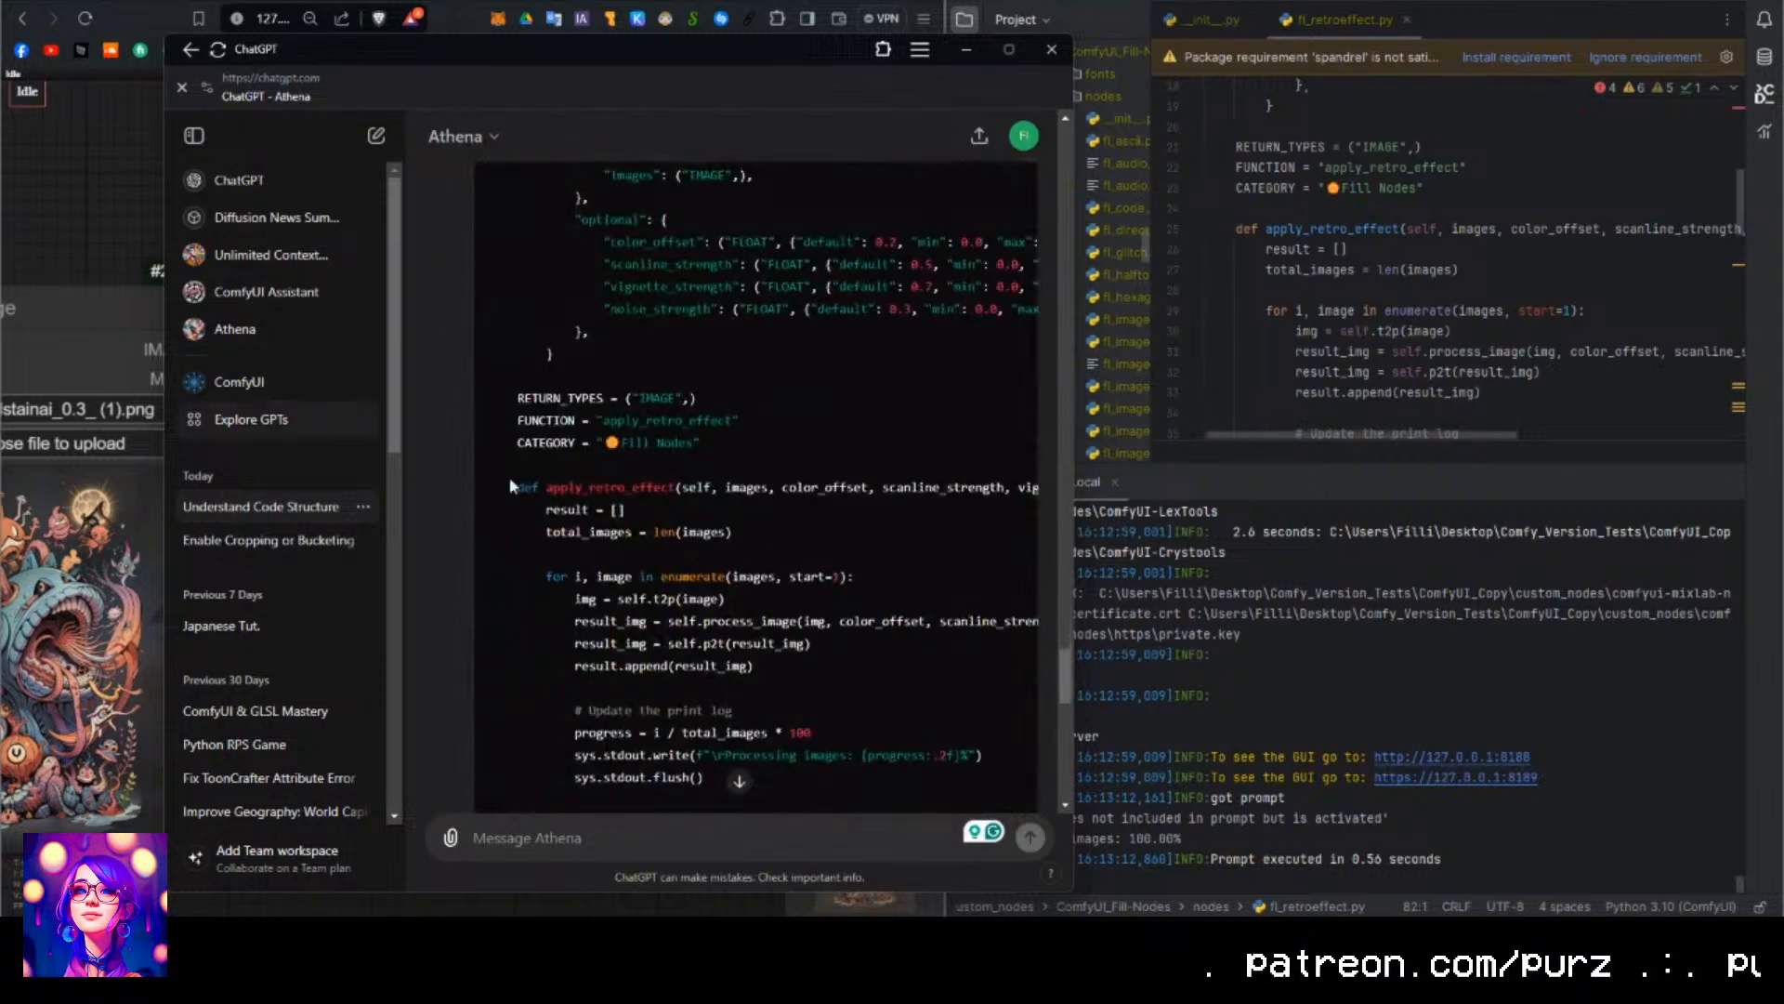
{"action": "scroll", "coordinate": [866, 405], "scroll_direction": "down", "scroll_amount": 10}
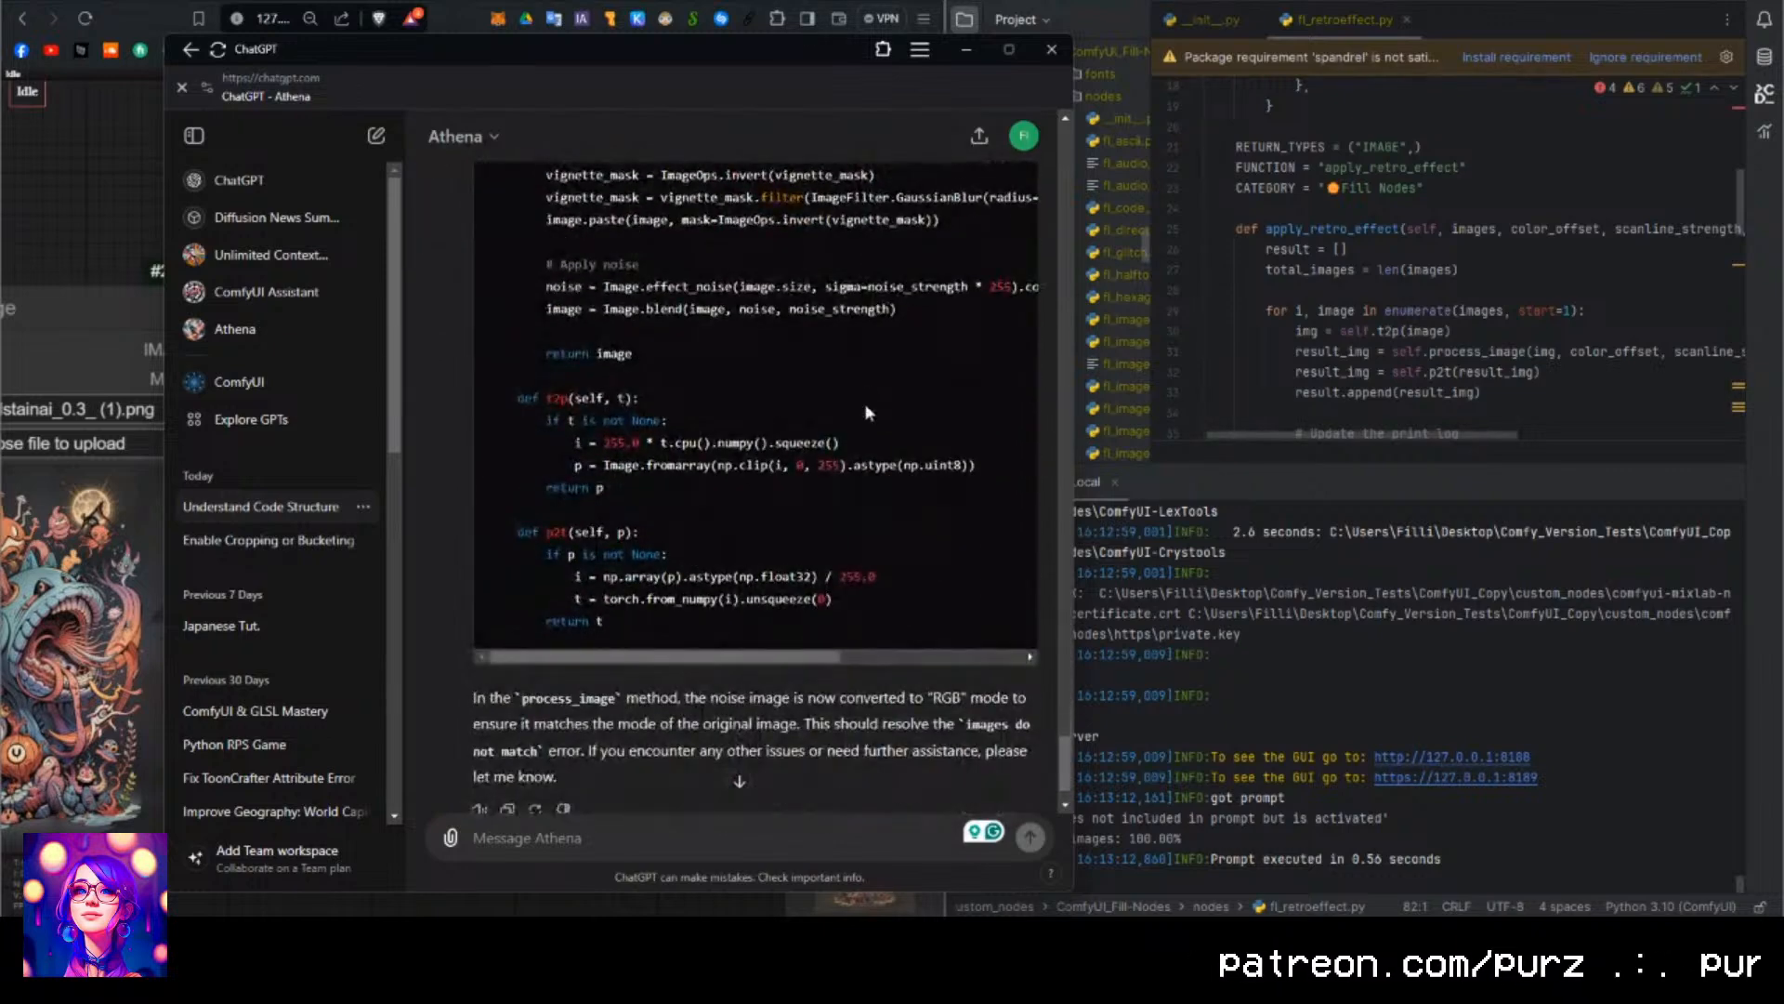
Close the ChatGPT window, maximize the ComfyUI browser window and bring the three connected nodes into view.
{"action": "left_click", "coordinate": [1058, 49]}
{"action": "left_click_drag", "start_coordinate": [606, 271], "coordinate": [401, 99]}
{"action": "left_click", "coordinate": [881, 2]}
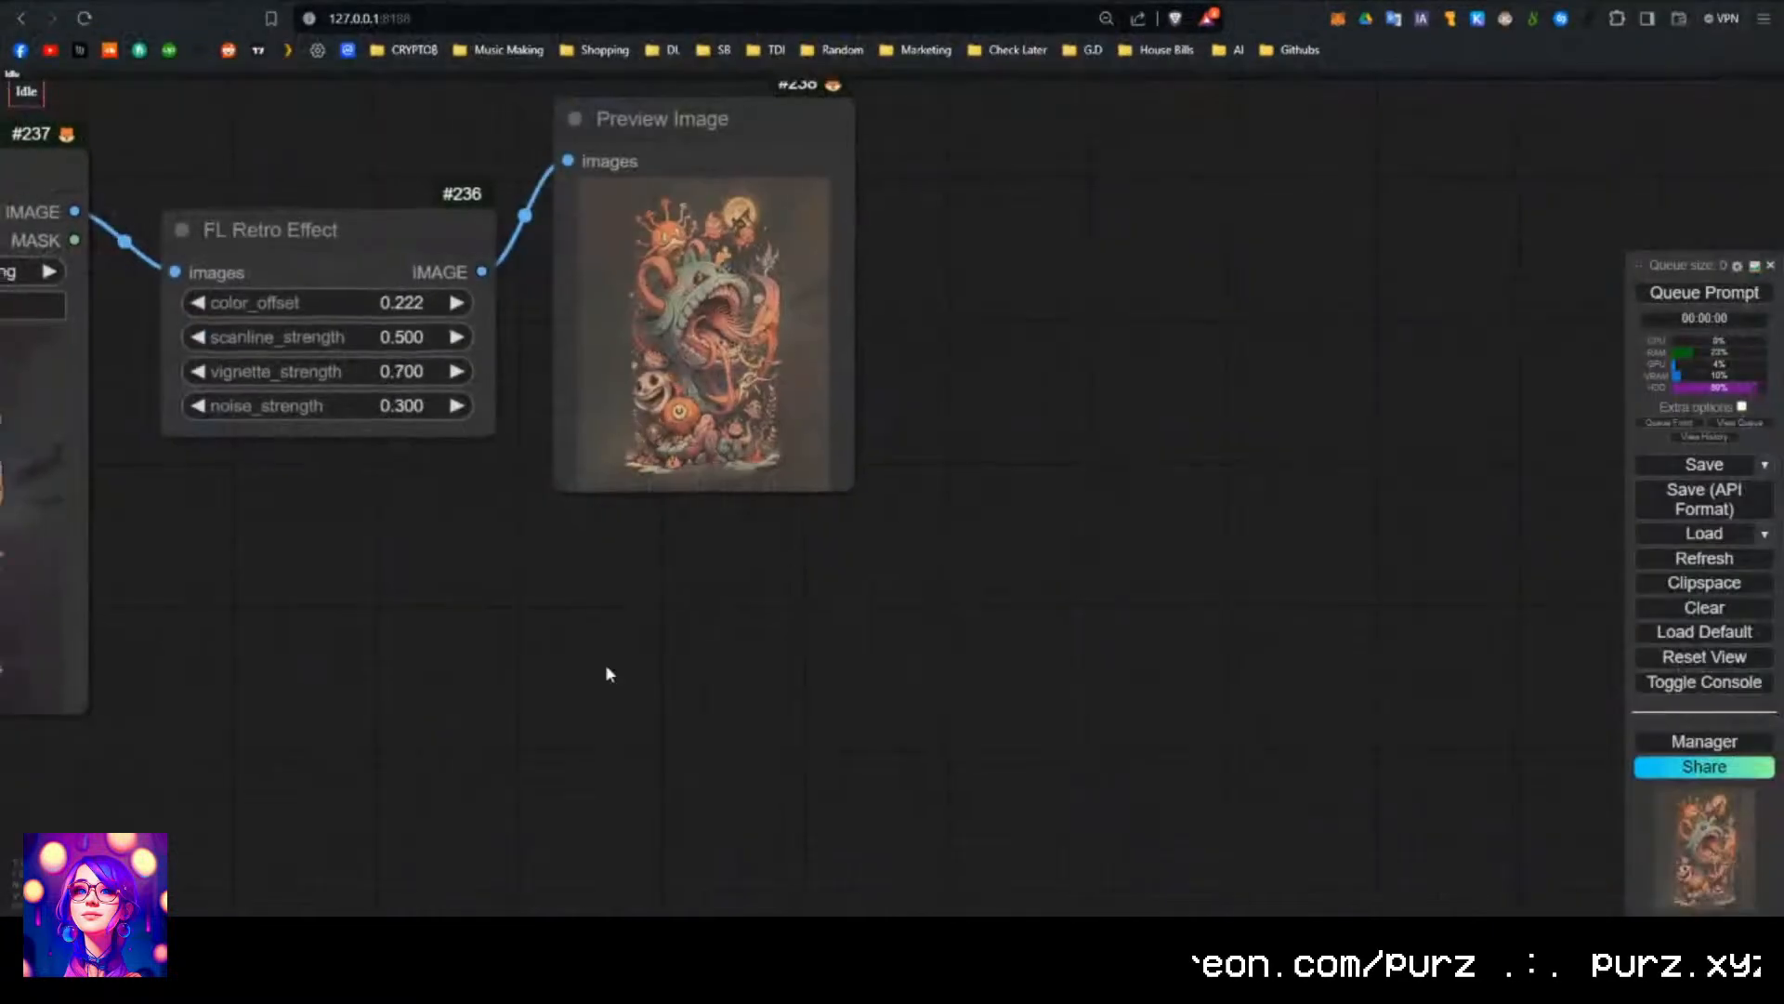
{"action": "left_click_drag", "start_coordinate": [605, 667], "coordinate": [940, 827]}
{"action": "scroll", "coordinate": [622, 532], "scroll_direction": "up", "scroll_amount": 2}
{"action": "left_click_drag", "start_coordinate": [653, 680], "coordinate": [689, 658]}
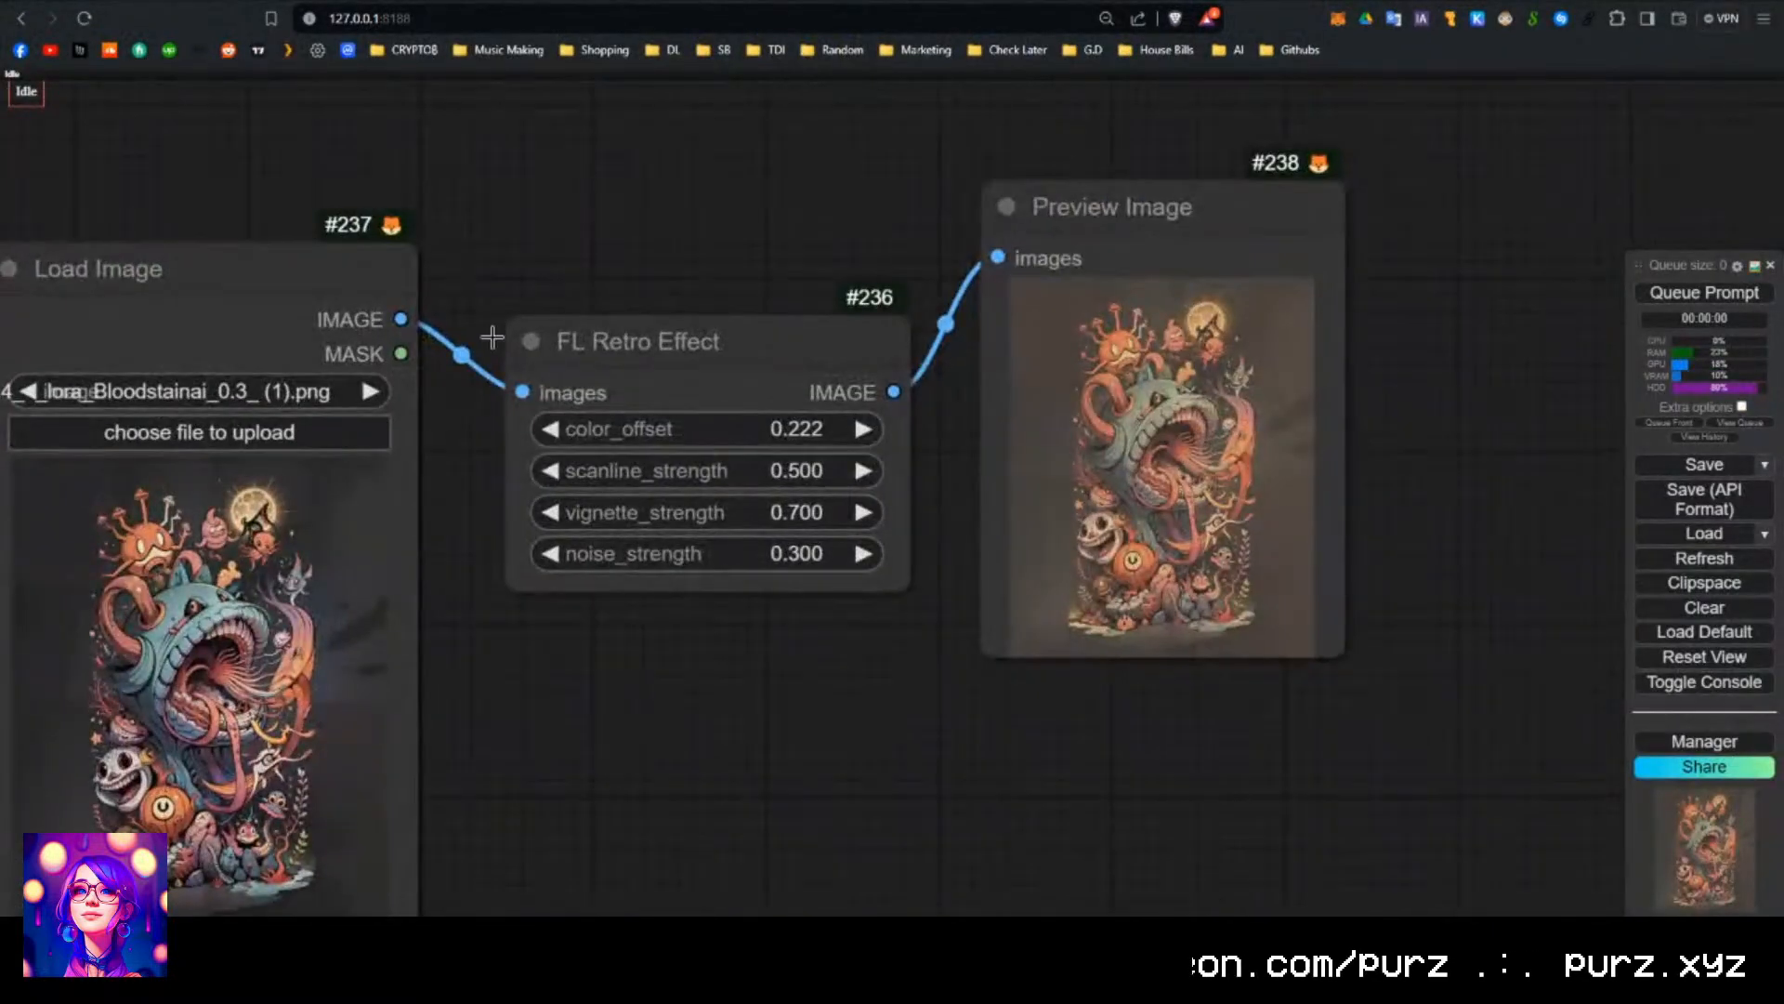
Rearrange the Load Image, FL Retro Effect and Preview Image nodes so they sit spaced out side by side.
{"action": "left_click_drag", "start_coordinate": [655, 349], "coordinate": [677, 369]}
{"action": "left_click_drag", "start_coordinate": [238, 247], "coordinate": [314, 142]}
{"action": "left_click_drag", "start_coordinate": [701, 356], "coordinate": [735, 304]}
{"action": "left_click_drag", "start_coordinate": [1169, 227], "coordinate": [1201, 203]}
Test the FL Retro Effect node by queuing the workflow with color_offset at 1.000 and again at 0.000.
{"action": "left_click_drag", "start_coordinate": [848, 399], "coordinate": [915, 400]}
{"action": "left_click", "coordinate": [1684, 294]}
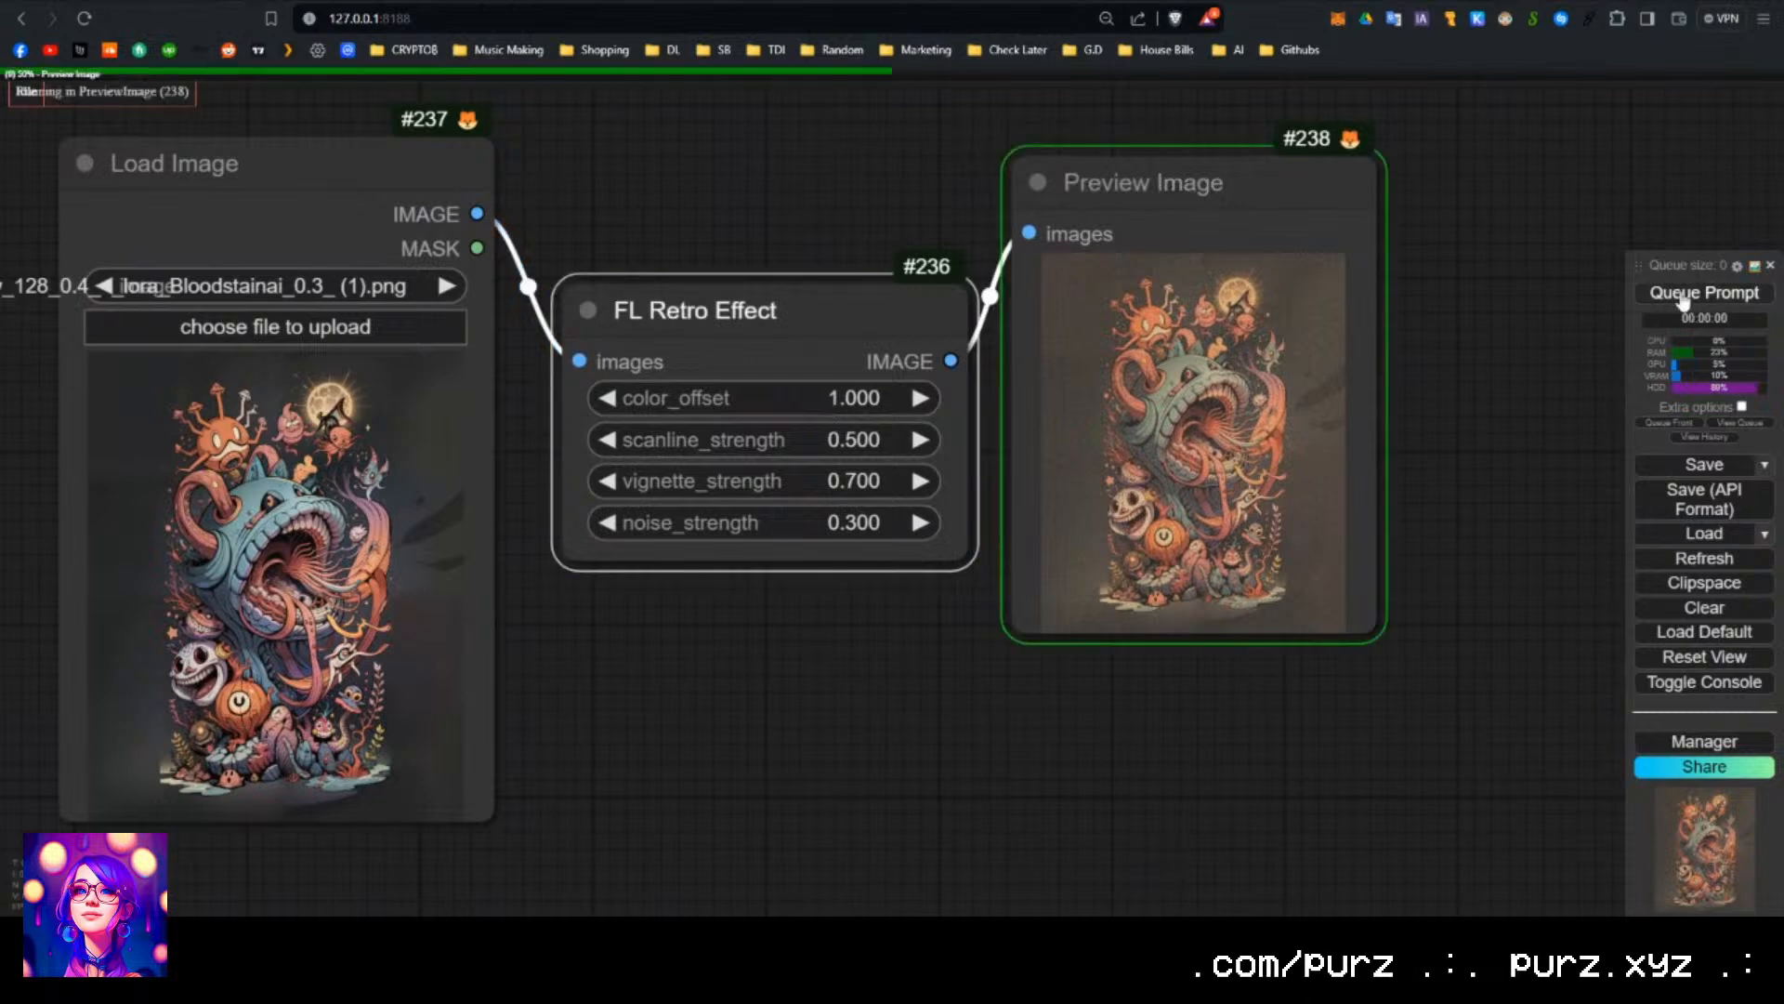
{"action": "left_click", "coordinate": [841, 440]}
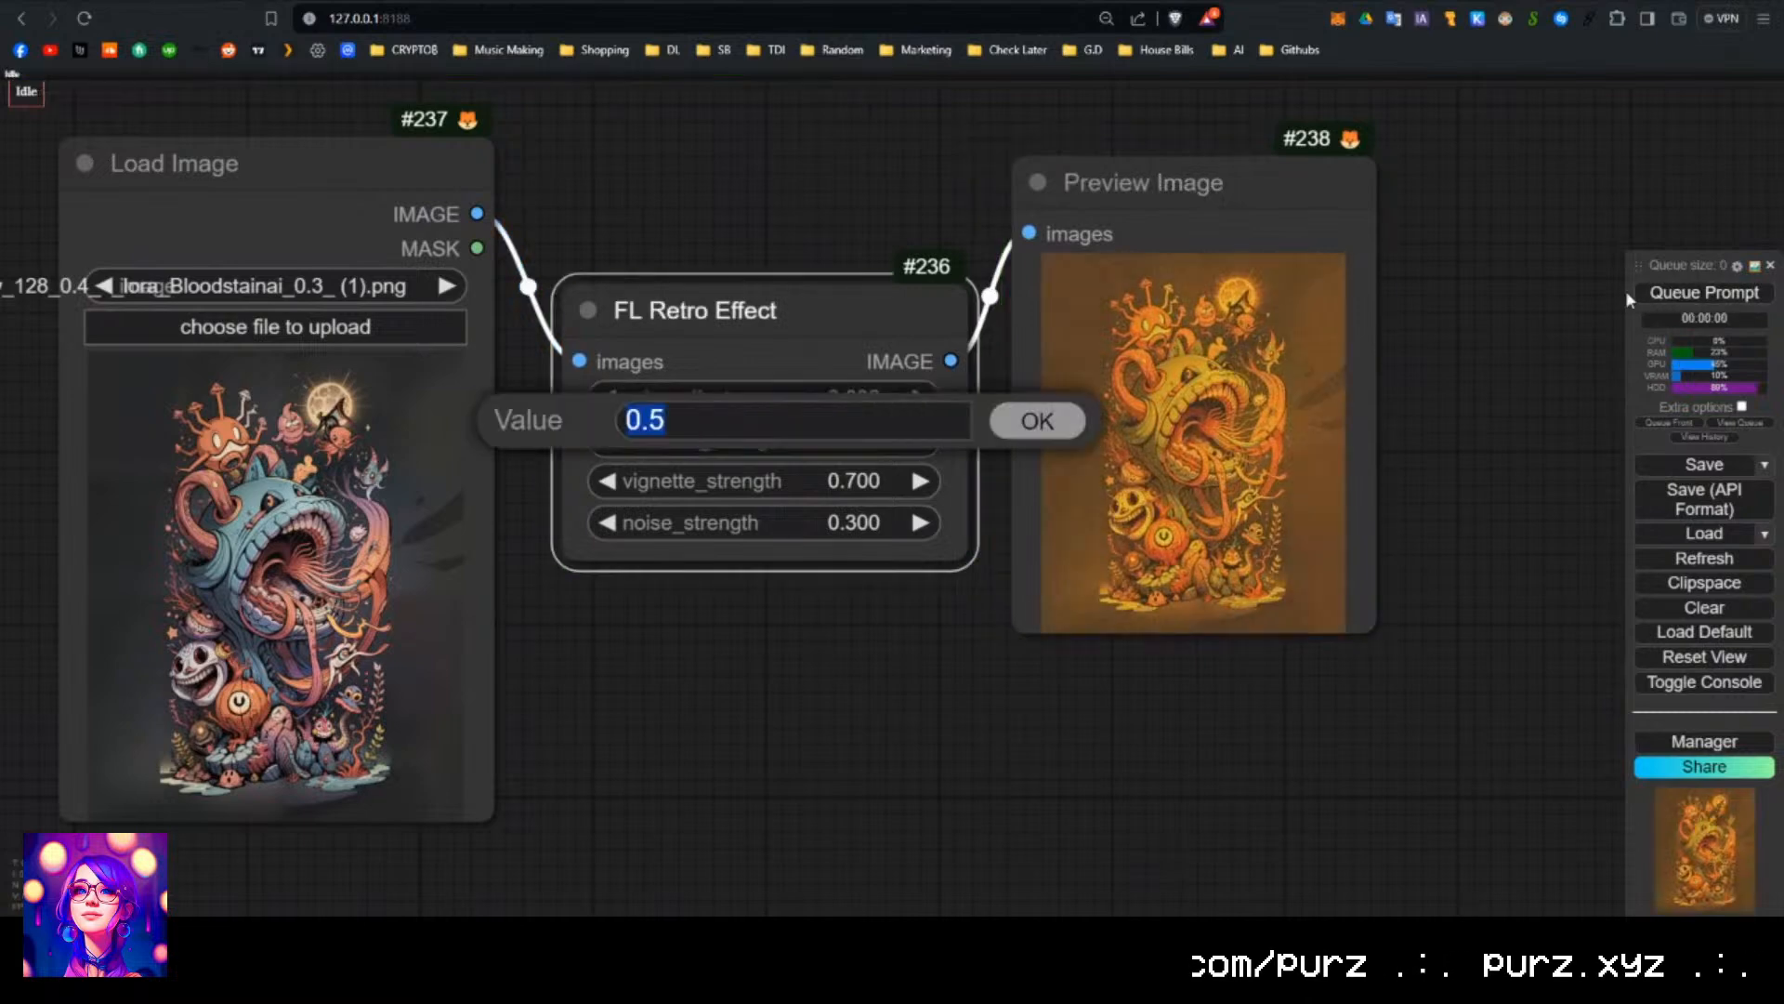
{"action": "left_click", "coordinate": [1684, 293]}
{"action": "left_click", "coordinate": [1035, 420]}
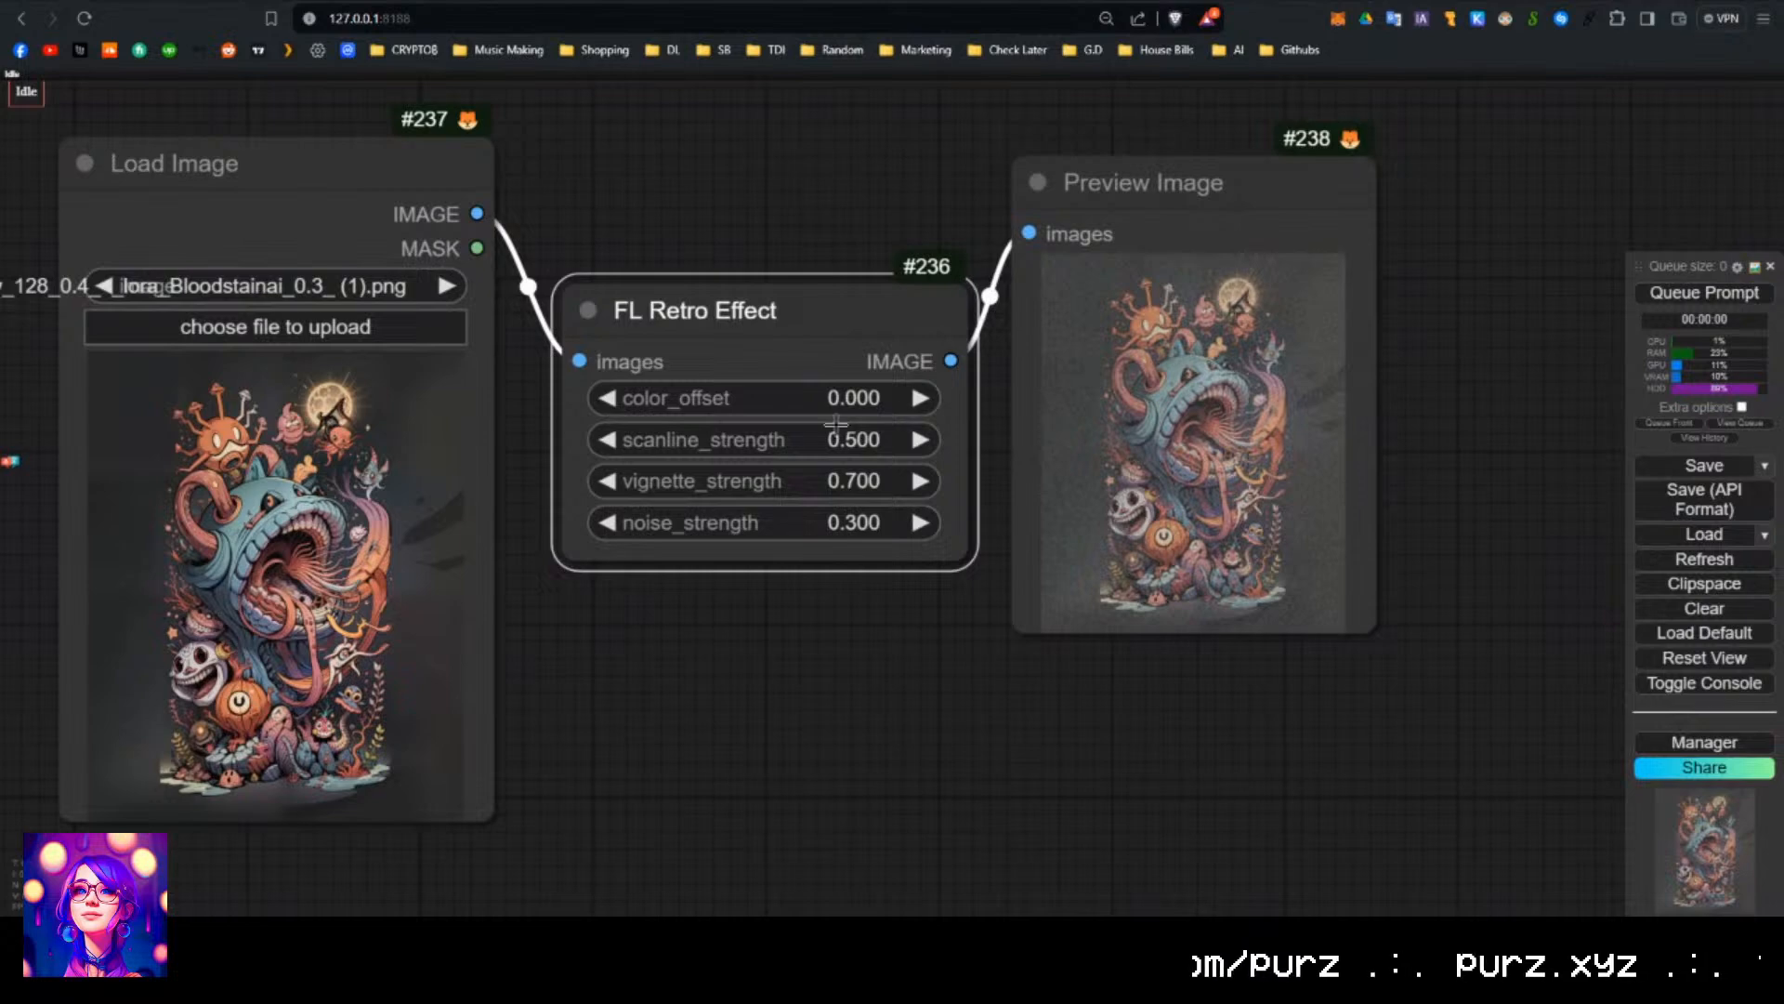
Test the FL Retro Effect node by queuing the workflow with scanline_strength at 1.000 and again at 0.000.
{"action": "left_click_drag", "start_coordinate": [837, 423], "coordinate": [945, 445]}
{"action": "left_click", "coordinate": [1684, 295]}
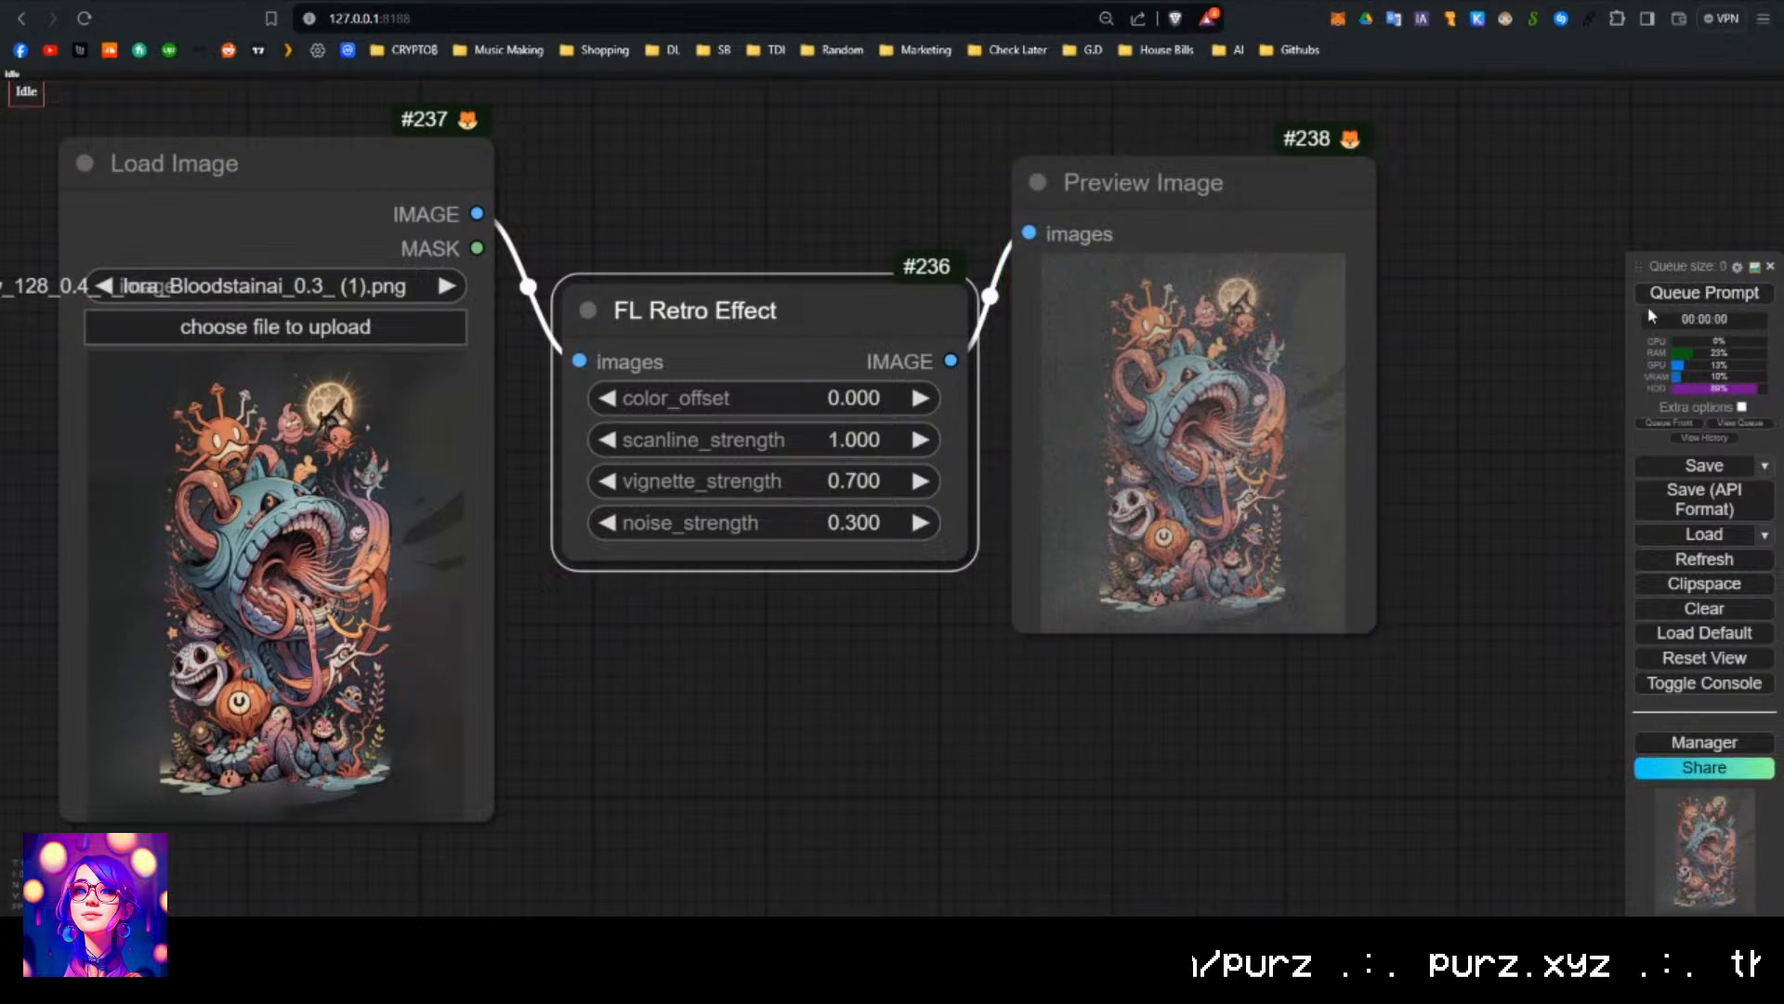
{"action": "left_click_drag", "start_coordinate": [844, 467], "coordinate": [522, 509]}
{"action": "left_click", "coordinate": [1684, 293]}
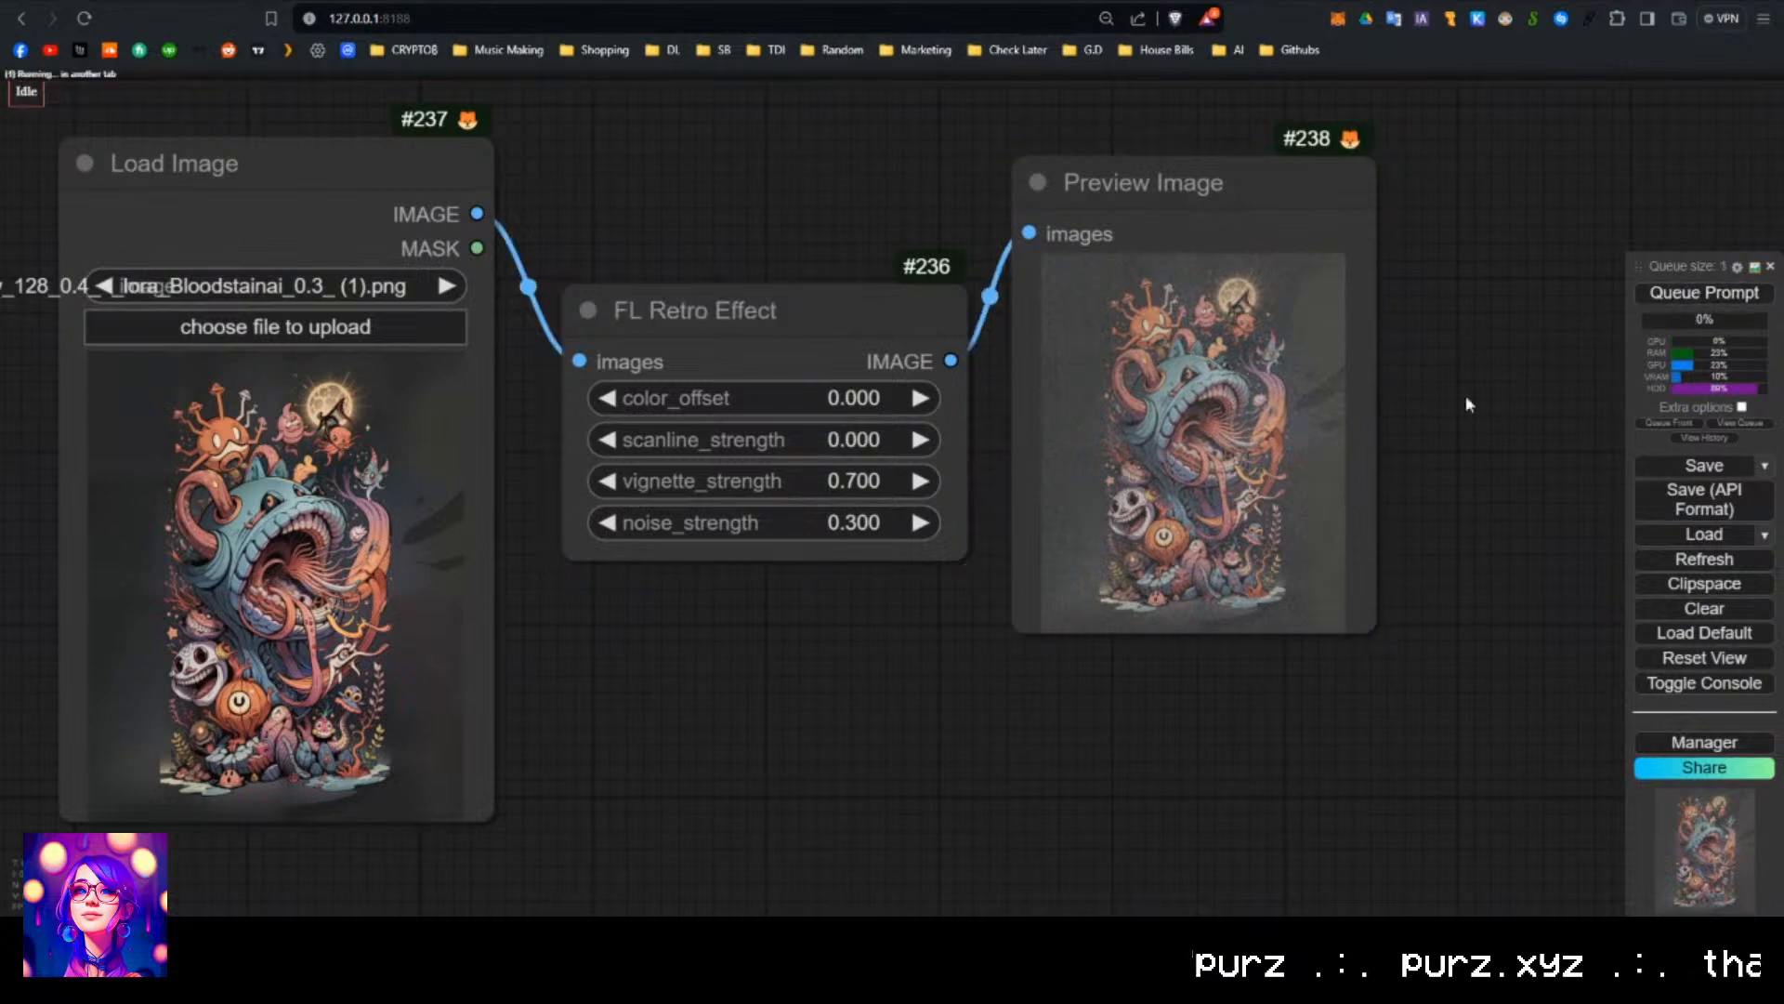
Set scanline_strength back to 1.000, queue the workflow and examine the preview image up close for scanlines.
{"action": "scroll", "coordinate": [1466, 403], "scroll_direction": "up", "scroll_amount": 5}
{"action": "scroll", "coordinate": [444, 586], "scroll_direction": "up", "scroll_amount": 1}
{"action": "left_click_drag", "start_coordinate": [371, 457], "coordinate": [1392, 400]}
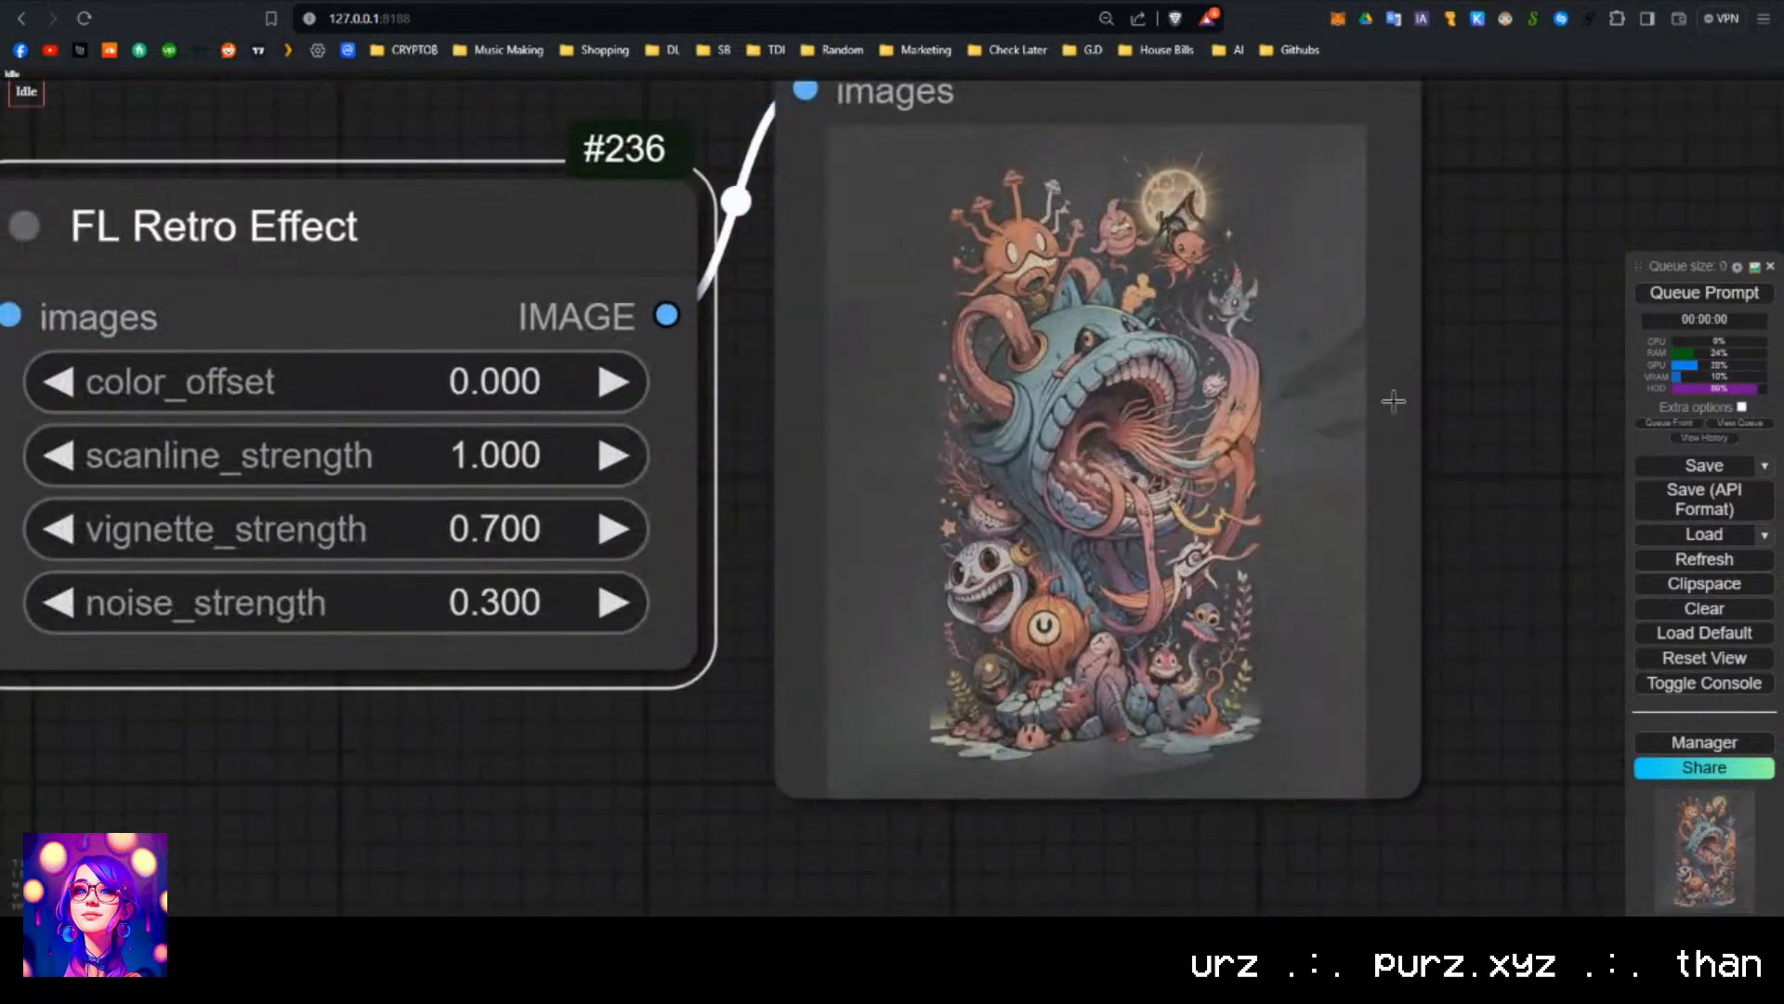
{"action": "left_click", "coordinate": [1633, 293]}
{"action": "scroll", "coordinate": [1231, 548], "scroll_direction": "up", "scroll_amount": 5}
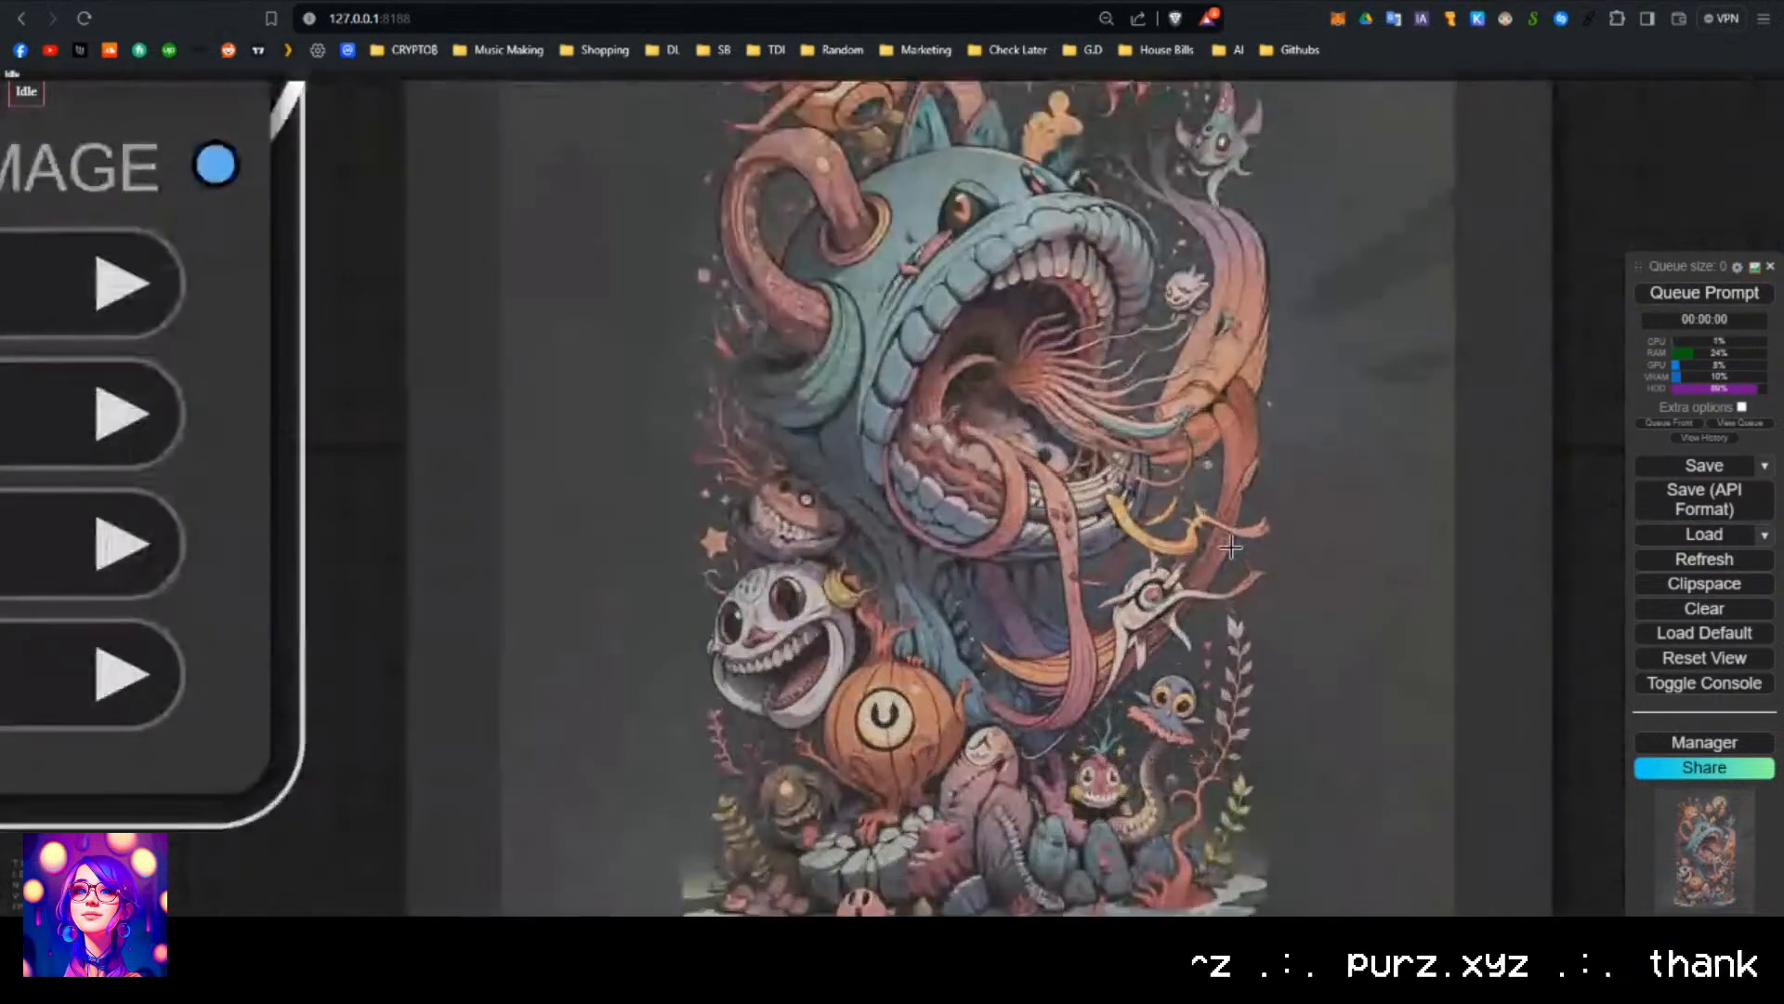
{"action": "left_click_drag", "start_coordinate": [1192, 552], "coordinate": [1212, 915]}
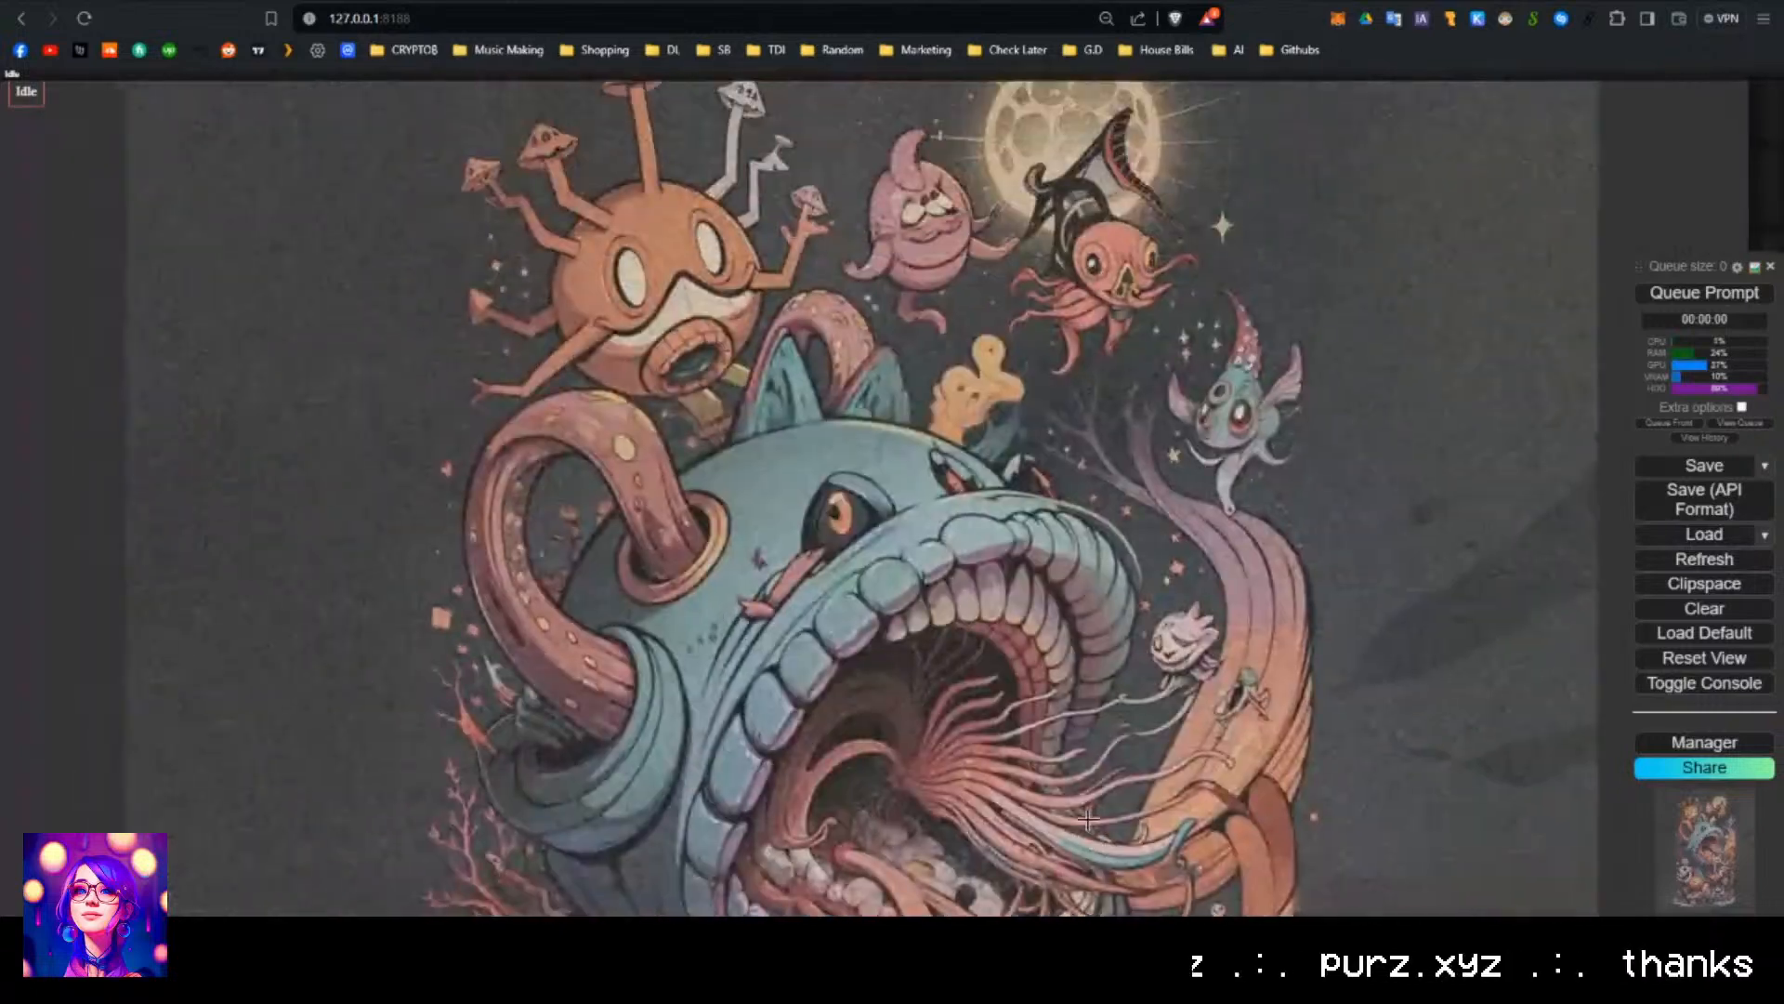
{"action": "left_click_drag", "start_coordinate": [1105, 486], "coordinate": [1093, 102]}
{"action": "scroll", "coordinate": [1029, 341], "scroll_direction": "down", "scroll_amount": 11}
{"action": "left_click_drag", "start_coordinate": [769, 345], "coordinate": [1005, 450]}
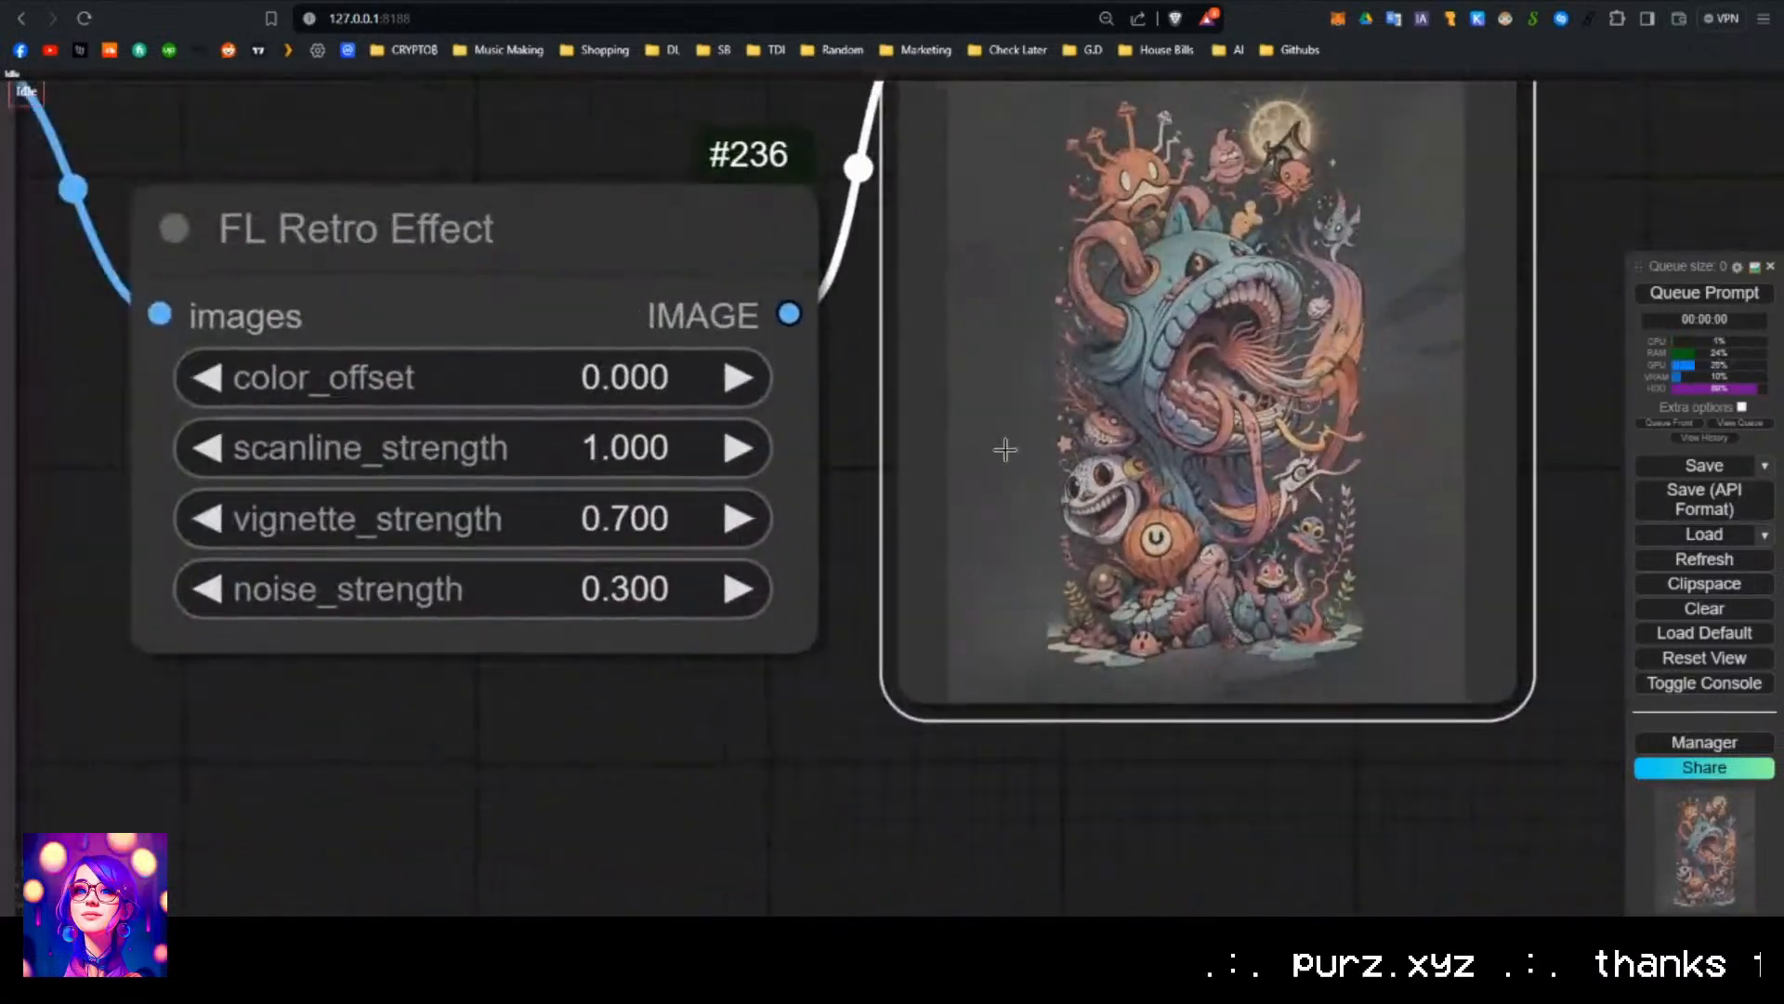
Set noise_strength to 0.000 on the FL Retro Effect node and queue the workflow.
{"action": "left_click_drag", "start_coordinate": [625, 600], "coordinate": [334, 653]}
{"action": "left_click", "coordinate": [1689, 296]}
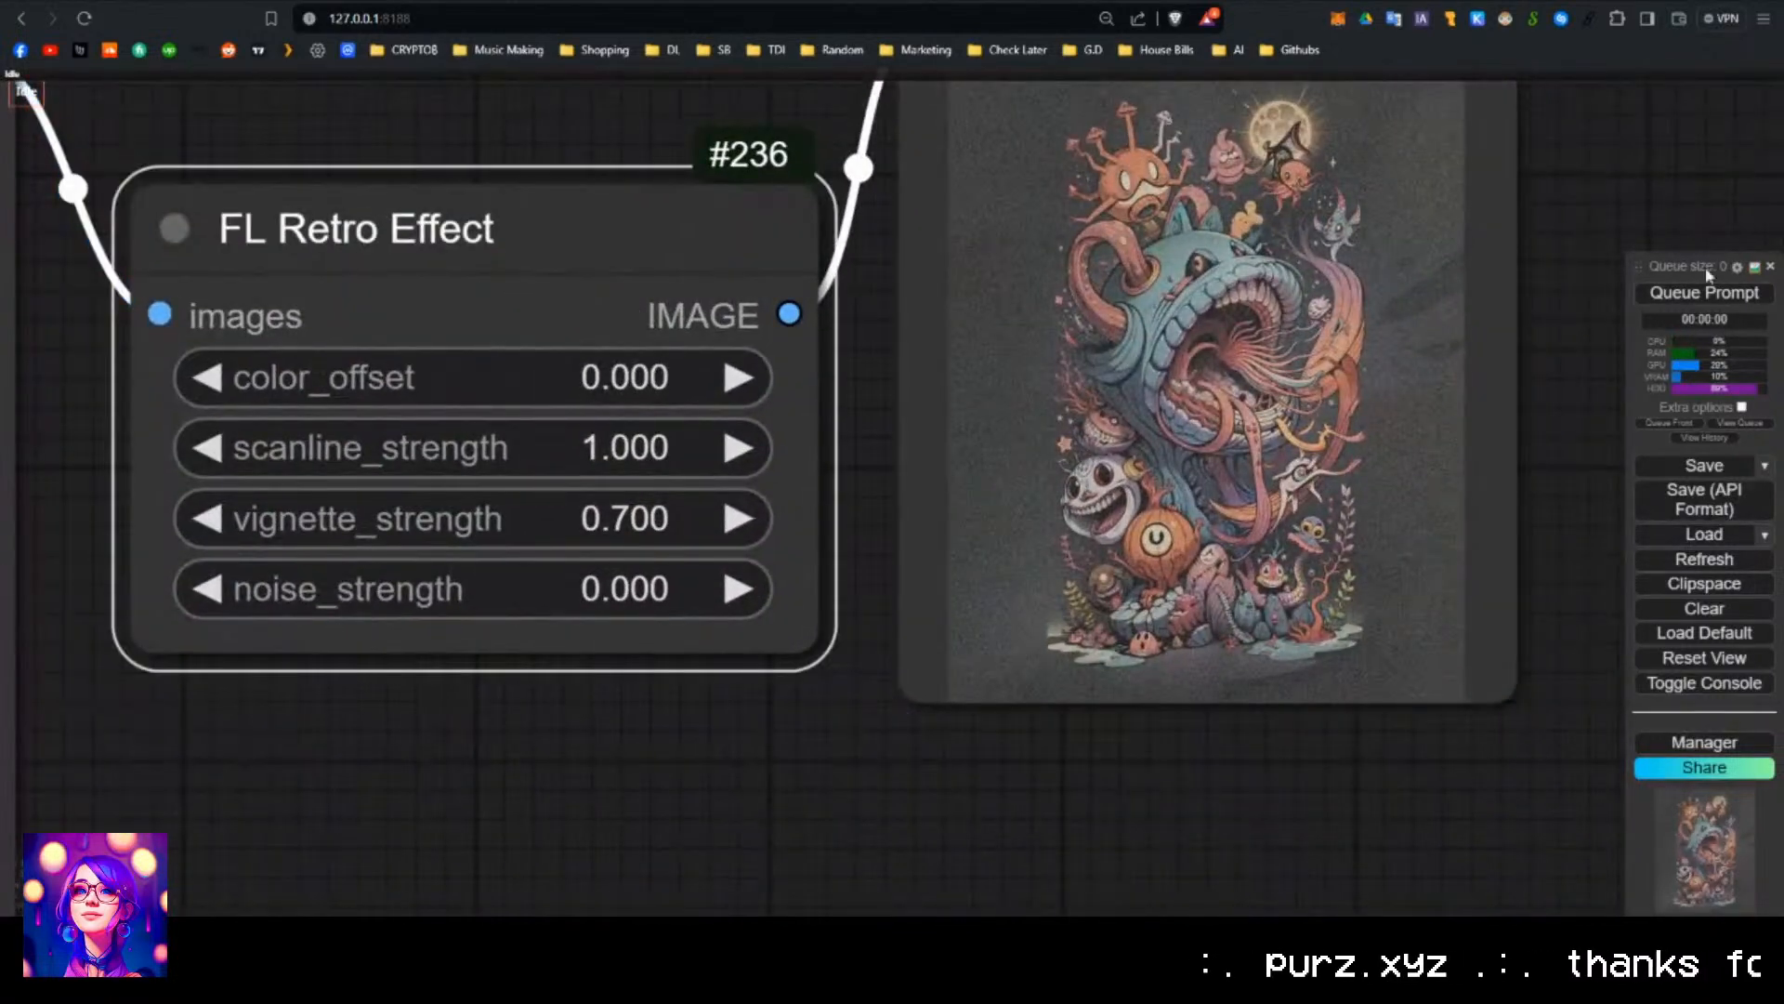
{"action": "left_click_drag", "start_coordinate": [1530, 252], "coordinate": [1555, 122]}
Queue the workflow with vignette_strength at 1.000, try it at 0.000, and return it to 1.000 for another run.
{"action": "left_click_drag", "start_coordinate": [608, 484], "coordinate": [799, 469]}
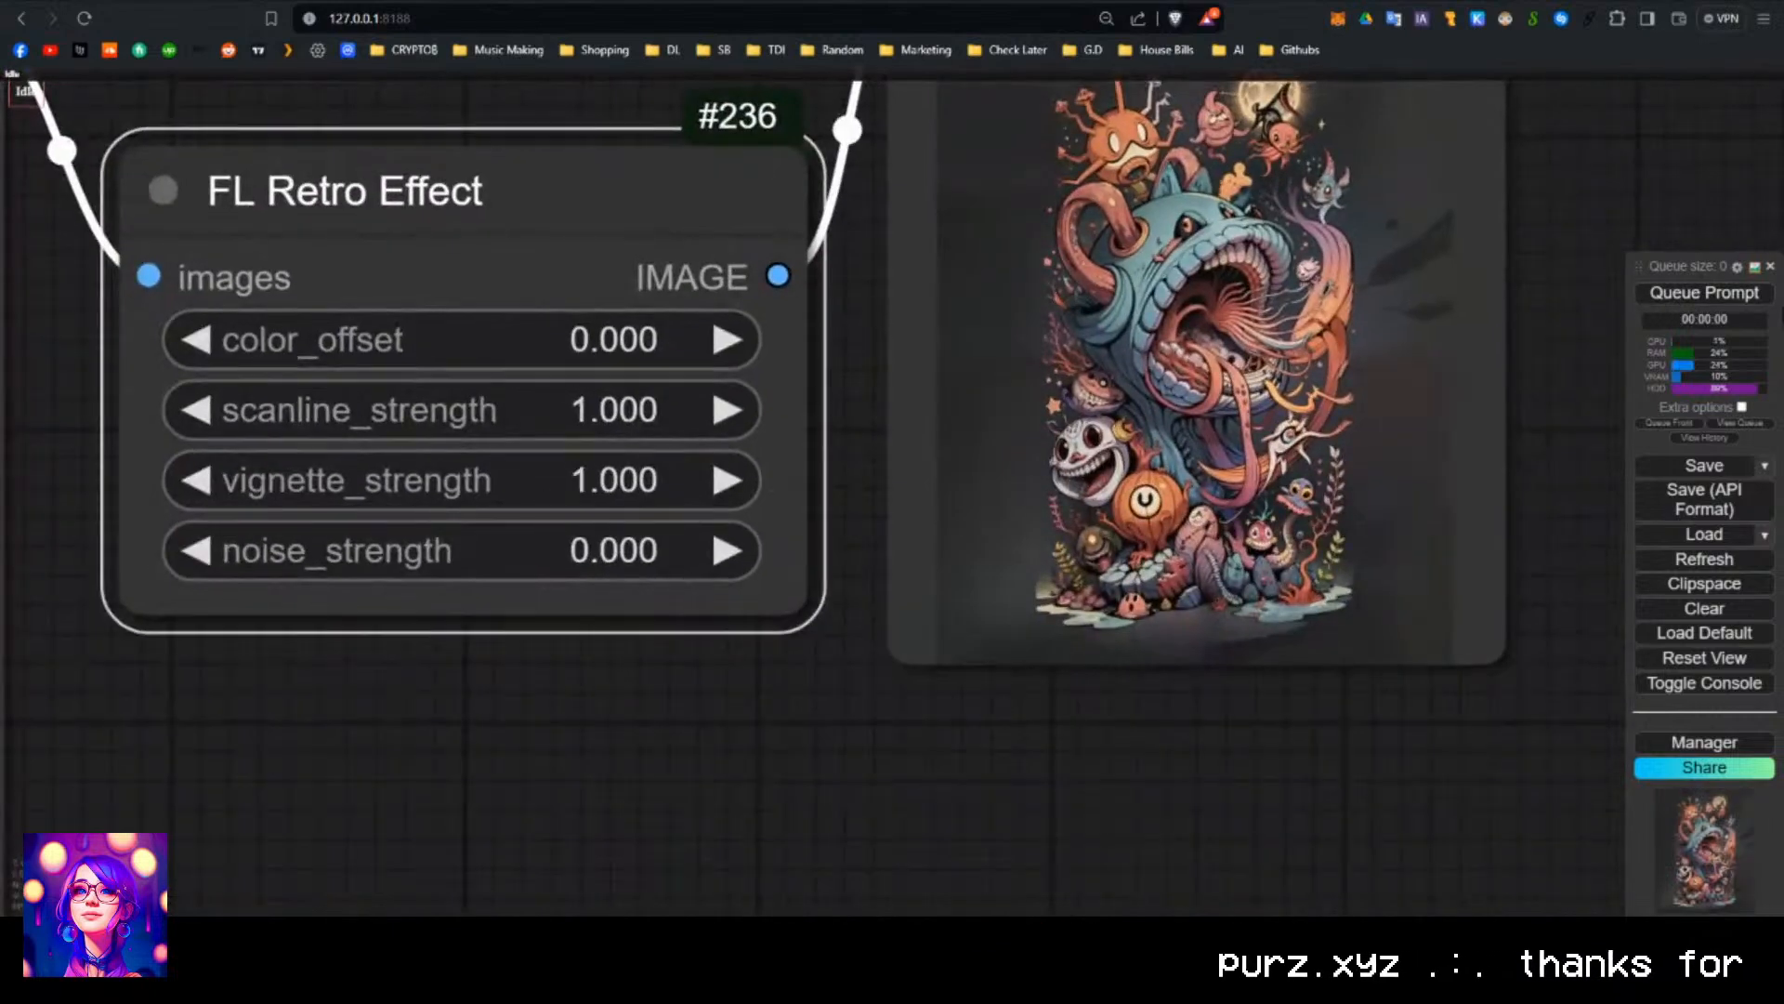
{"action": "left_click", "coordinate": [1685, 299]}
{"action": "left_click_drag", "start_coordinate": [1547, 190], "coordinate": [1518, 235]}
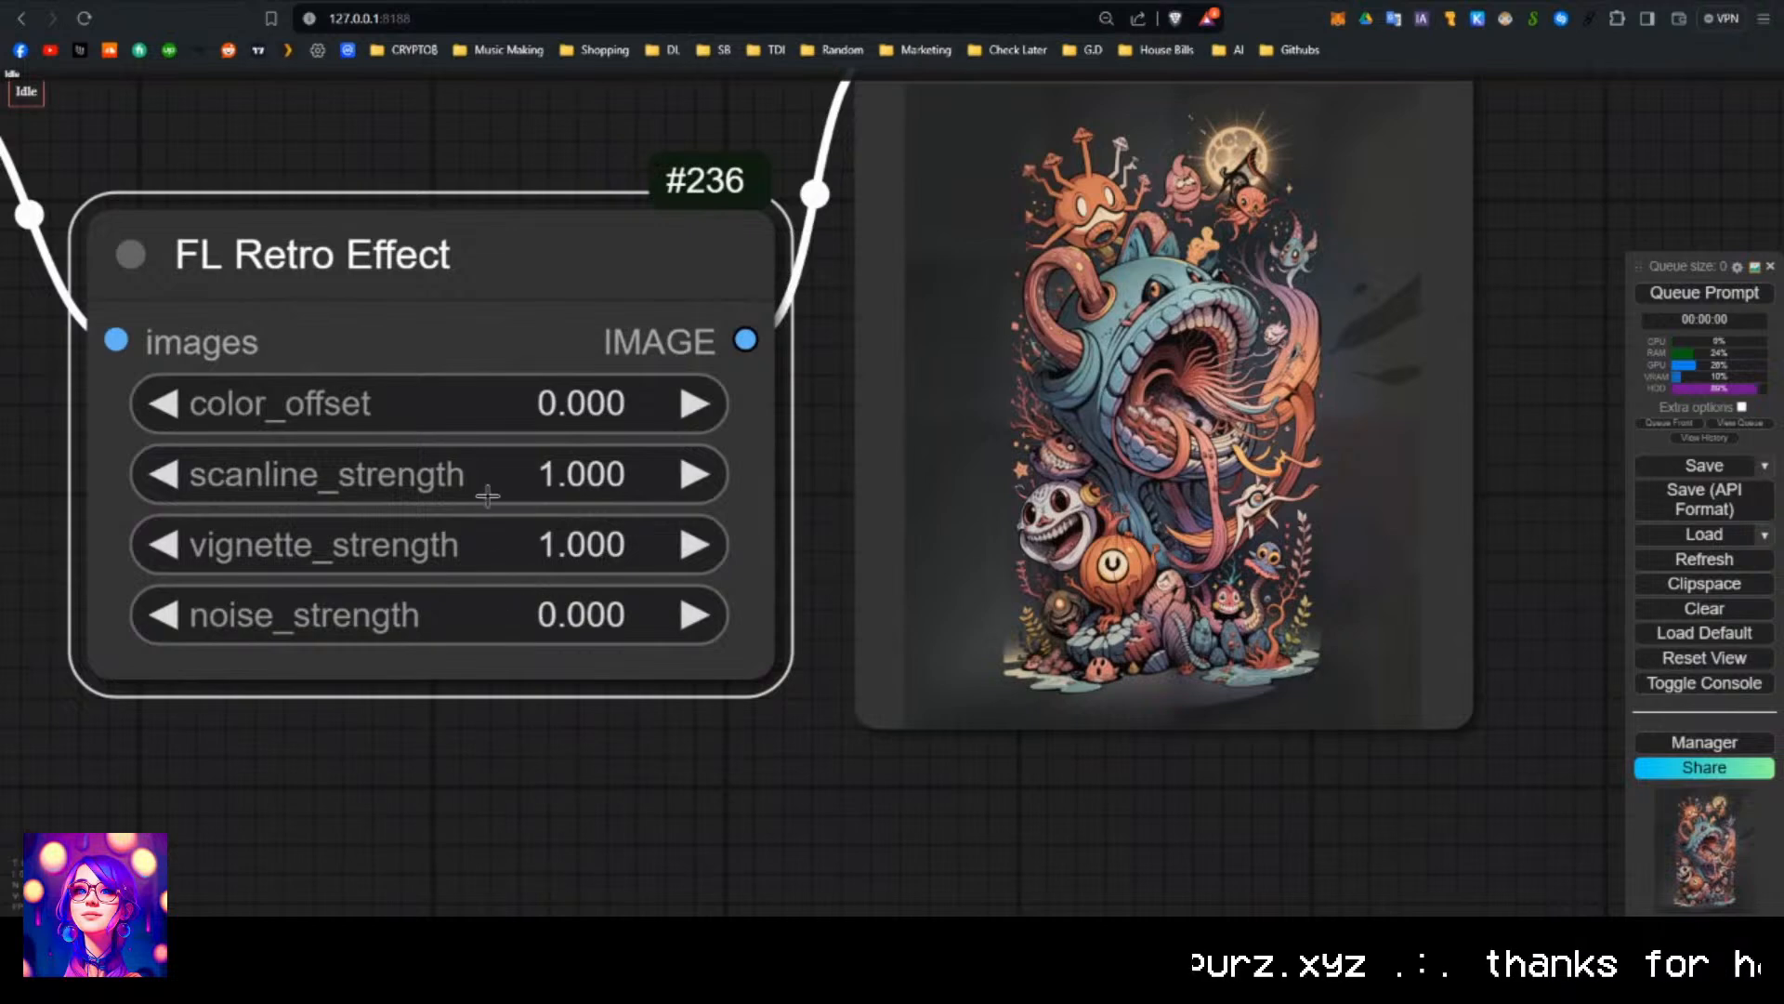
{"action": "left_click_drag", "start_coordinate": [530, 540], "coordinate": [168, 582]}
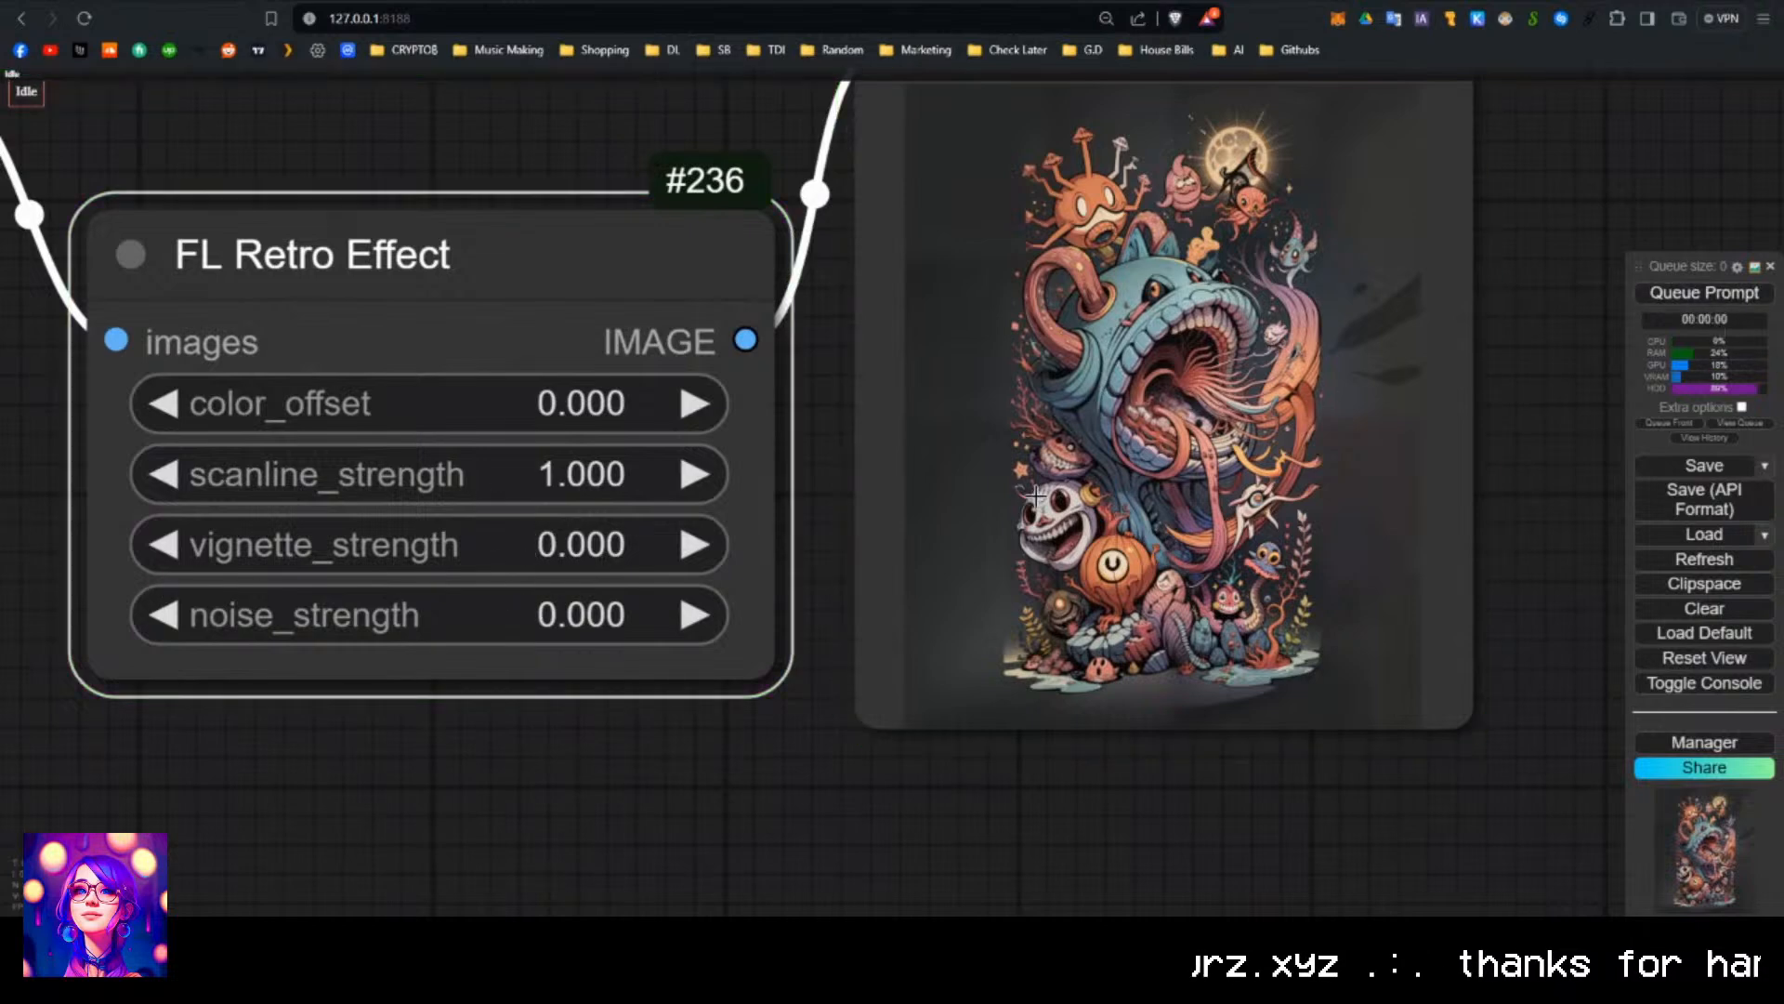
{"action": "left_click_drag", "start_coordinate": [635, 531], "coordinate": [1478, 430]}
{"action": "left_click", "coordinate": [1704, 292]}
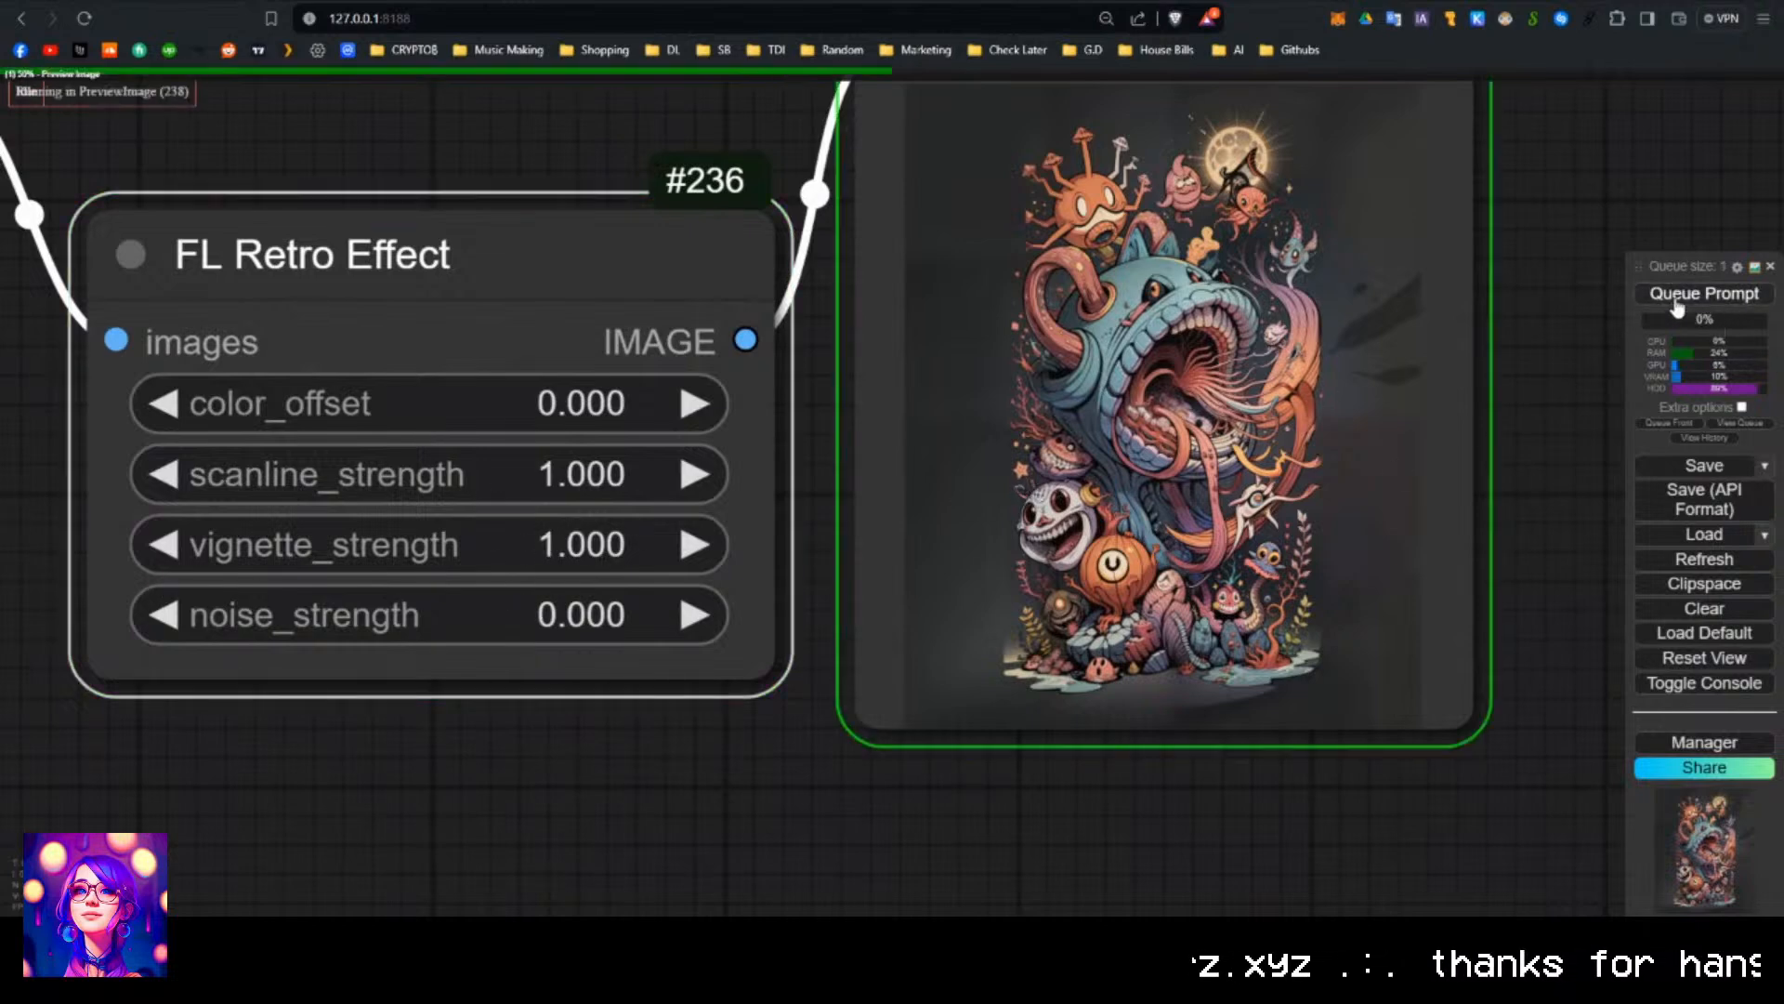
Set color_offset to 1.000 on the FL Retro Effect node and queue the workflow.
{"action": "scroll", "coordinate": [966, 330], "scroll_direction": "down", "scroll_amount": 2}
{"action": "left_click_drag", "start_coordinate": [665, 145], "coordinate": [530, 358]}
{"action": "left_click_drag", "start_coordinate": [502, 600], "coordinate": [1533, 371]}
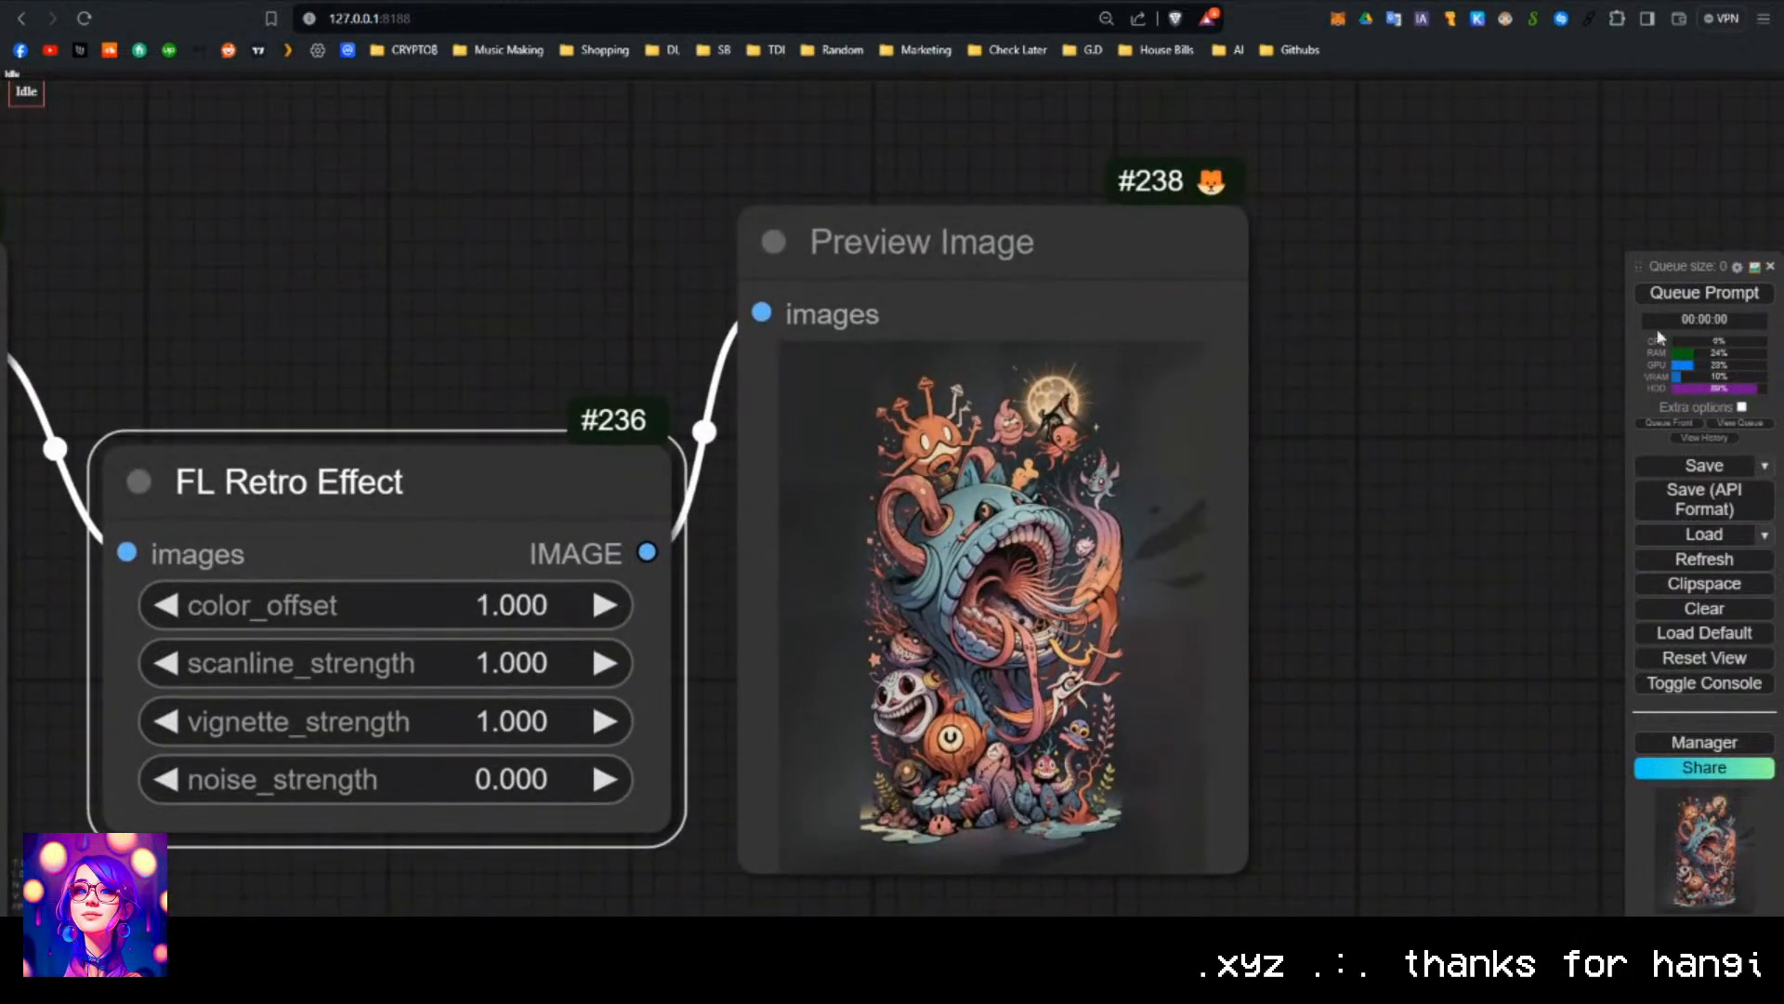
{"action": "left_click", "coordinate": [1680, 299]}
{"action": "left_click_drag", "start_coordinate": [1397, 392], "coordinate": [1374, 271]}
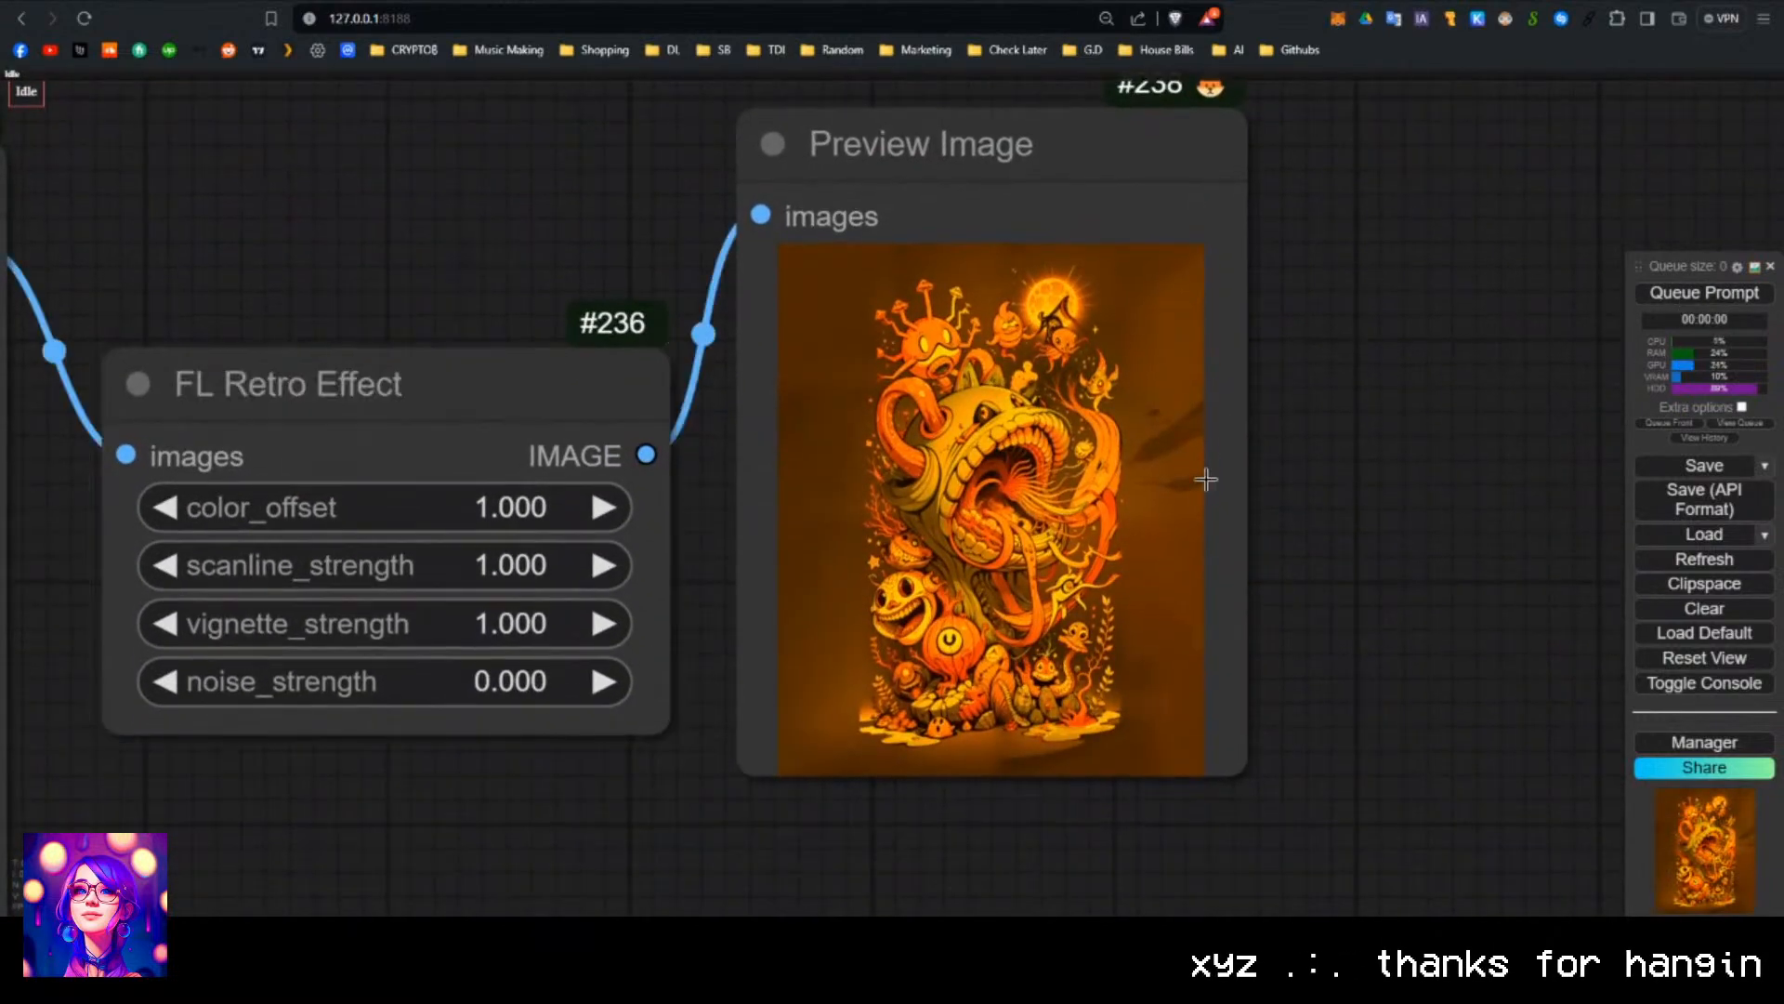
{"action": "scroll", "coordinate": [972, 525], "scroll_direction": "down", "scroll_amount": 3}
{"action": "right_click", "coordinate": [600, 436]}
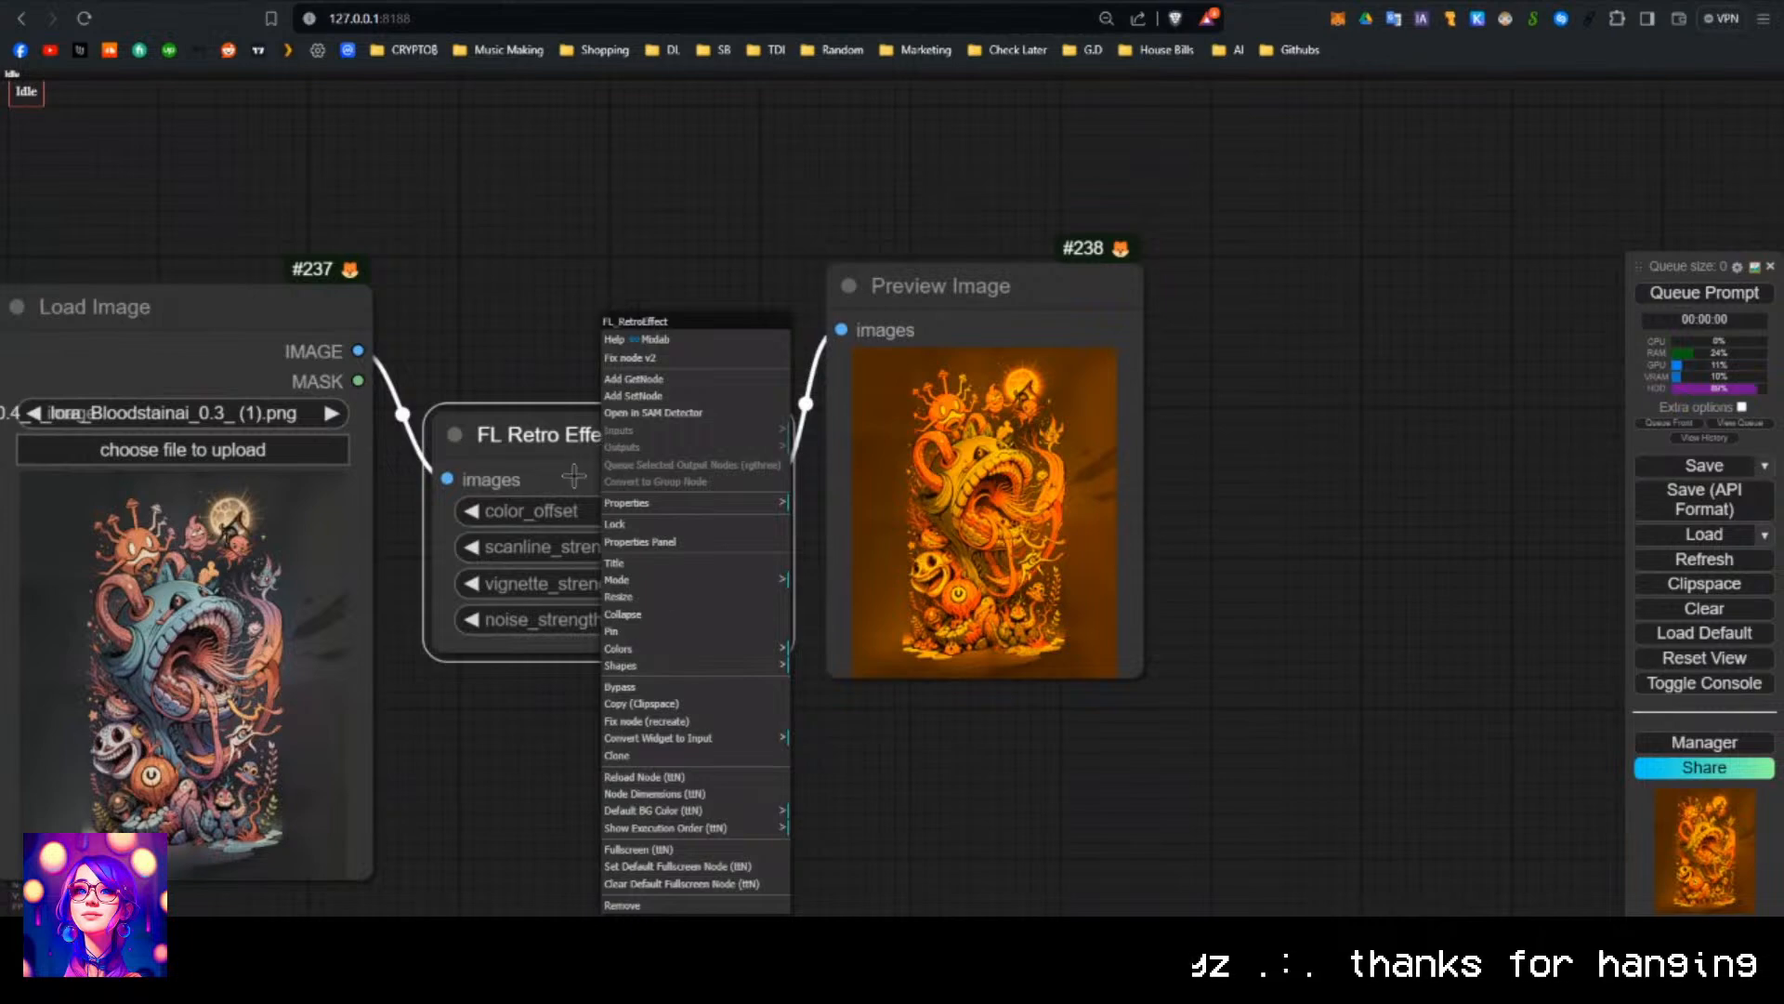
{"action": "left_click", "coordinate": [649, 318]}
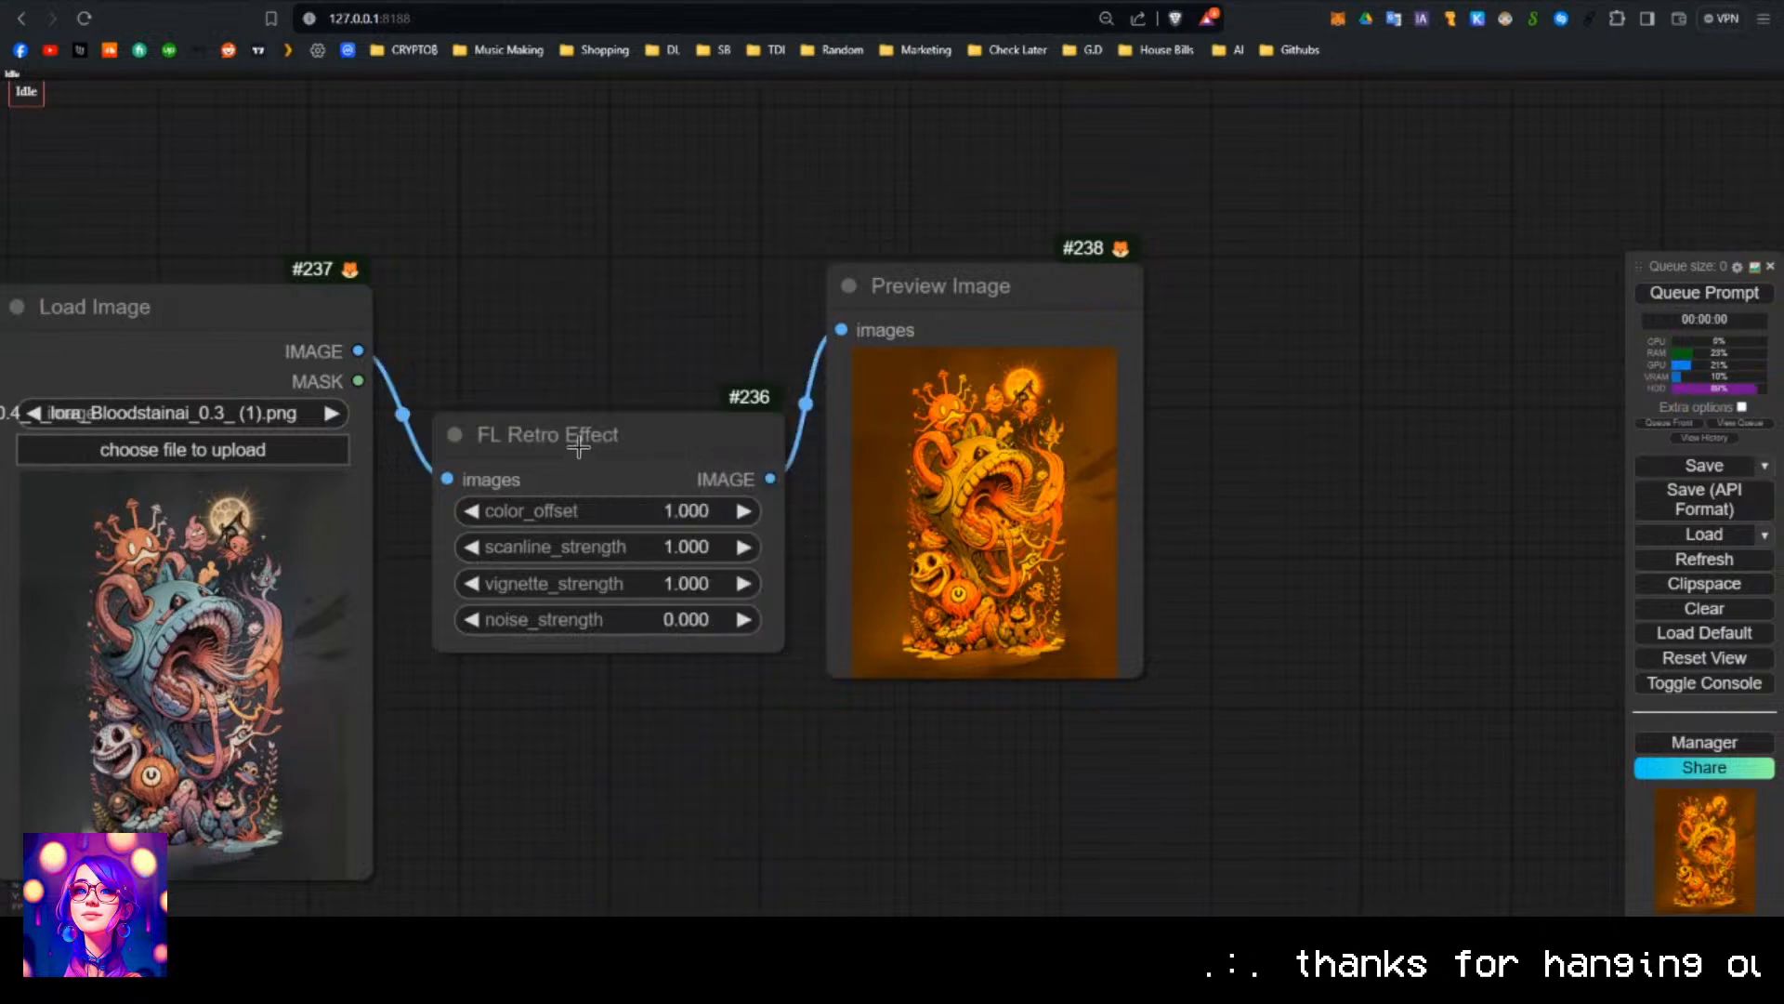
Try to set color_offset on the FL Retro Effect node to 4, and enter 1 for it on a second attempt.
{"action": "mouse_move", "coordinate": [577, 437]}
{"action": "left_mouse_down"}
{"action": "mouse_move", "coordinate": [582, 452]}
{"action": "mouse_move", "coordinate": [583, 422]}
{"action": "left_mouse_up"}
{"action": "left_click", "coordinate": [654, 496]}
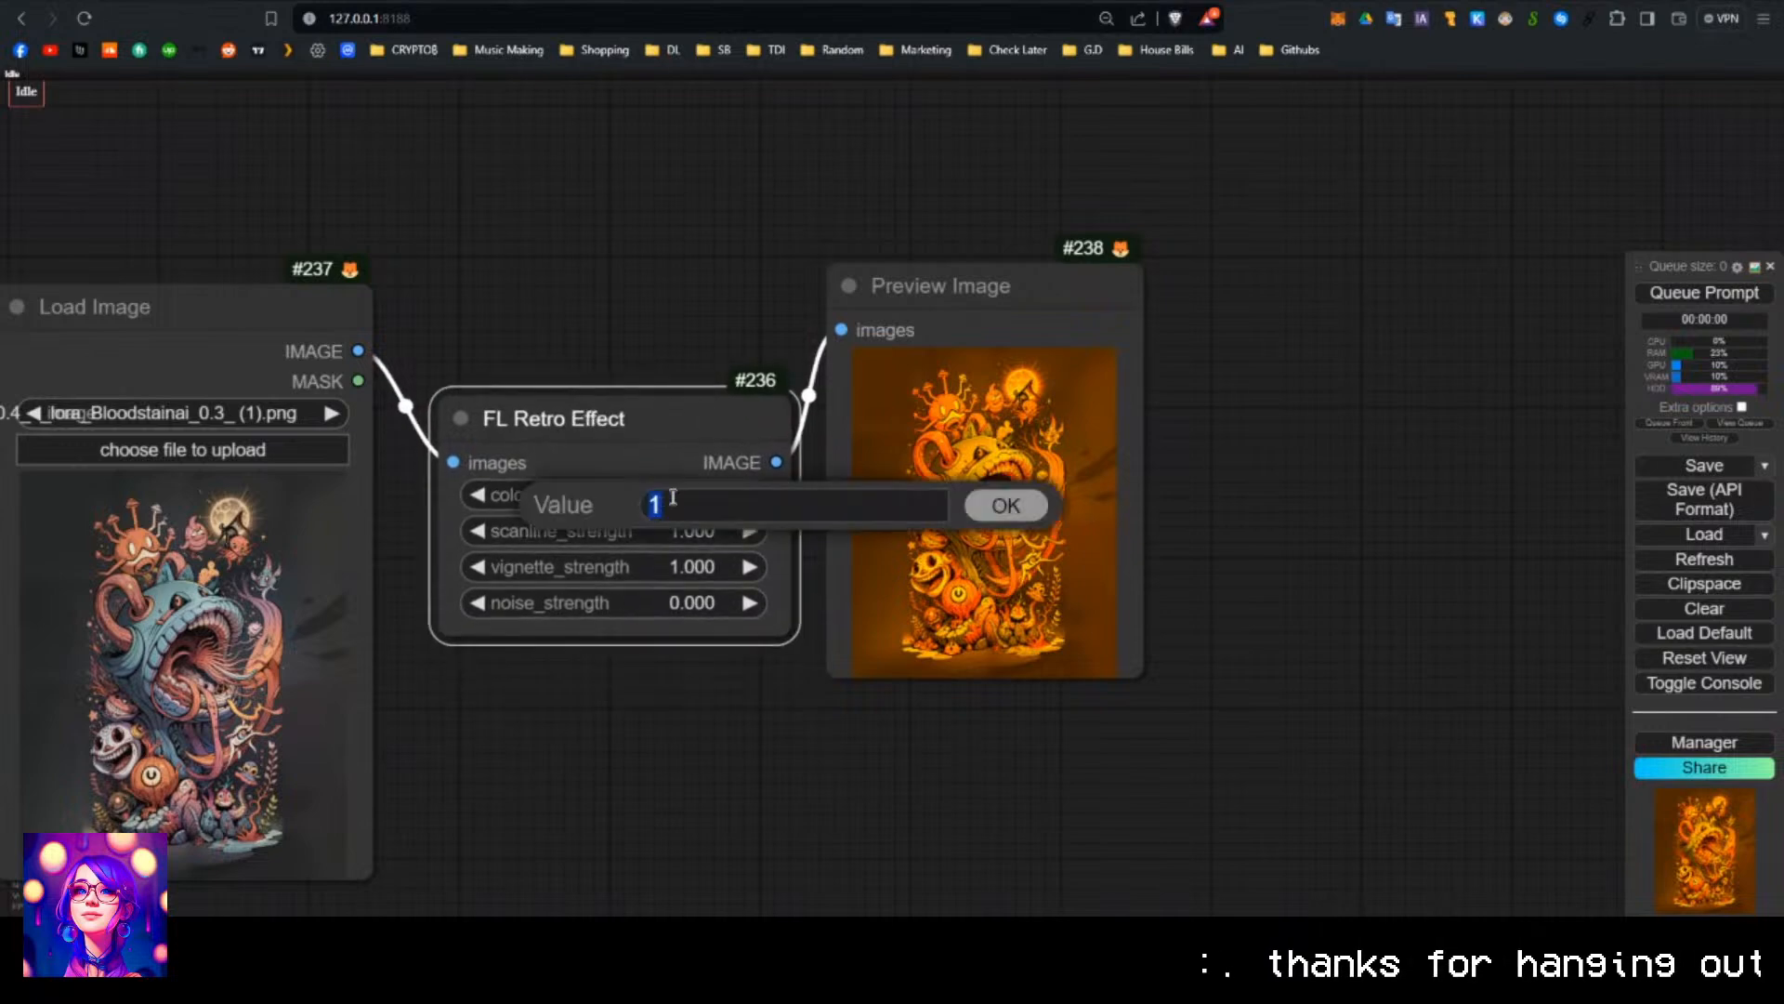
{"action": "type", "text": "4"}
{"action": "key", "text": "Return"}
{"action": "left_click_drag", "start_coordinate": [677, 496], "coordinate": [1249, 524]}
{"action": "left_click", "coordinate": [671, 494]}
{"action": "type", "text": "1"}
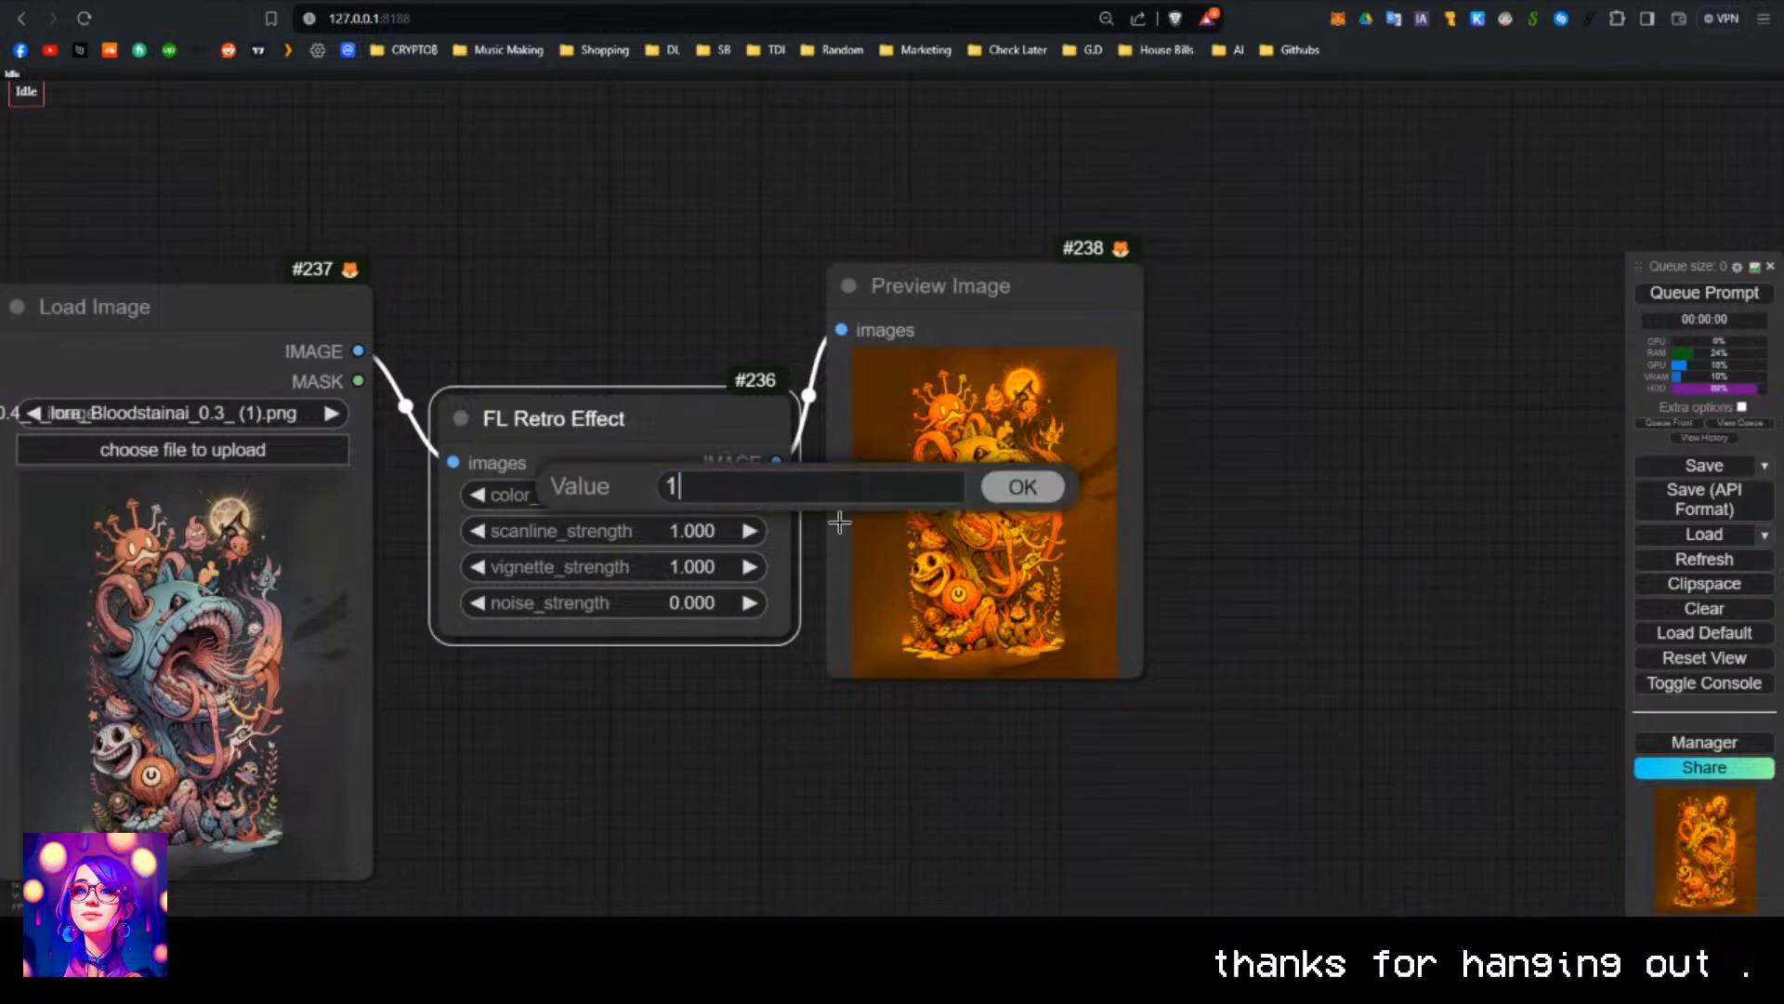
{"action": "key", "text": "Return"}
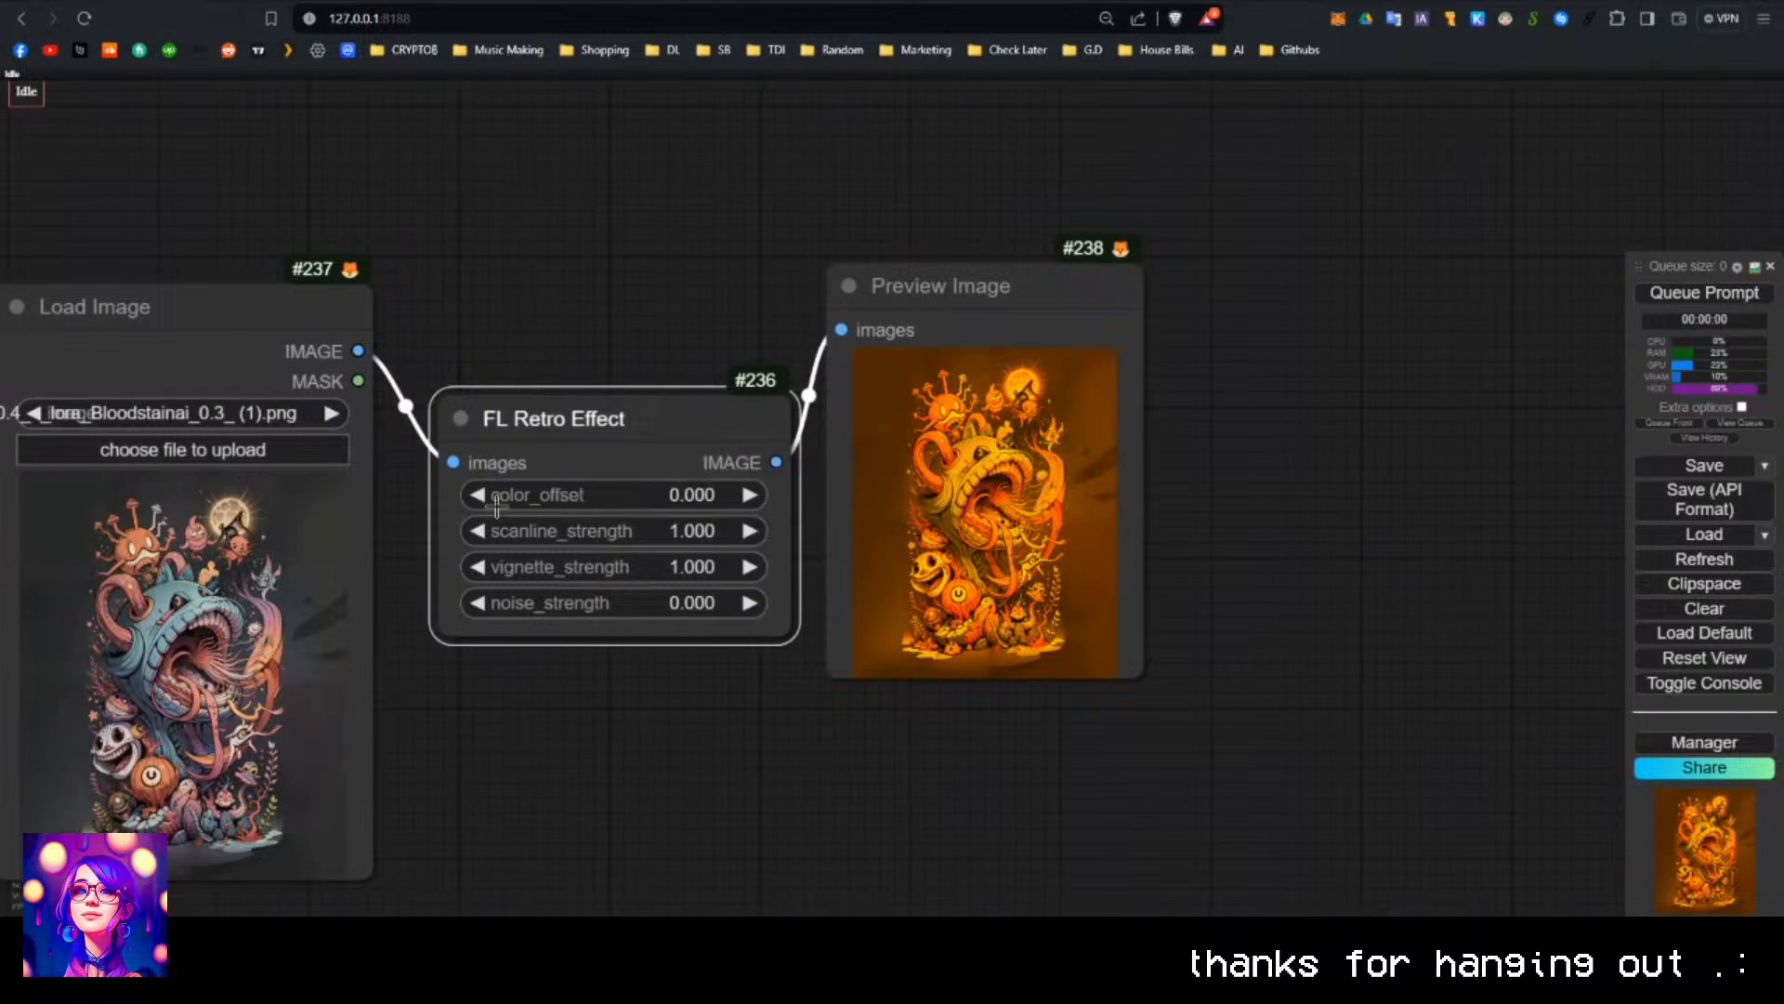
Queue the workflow with color_offset at 0.000 and again at 1.000, and move the FL Retro Effect node up level with its neighbours.
{"action": "key", "text": "ctrl+Return"}
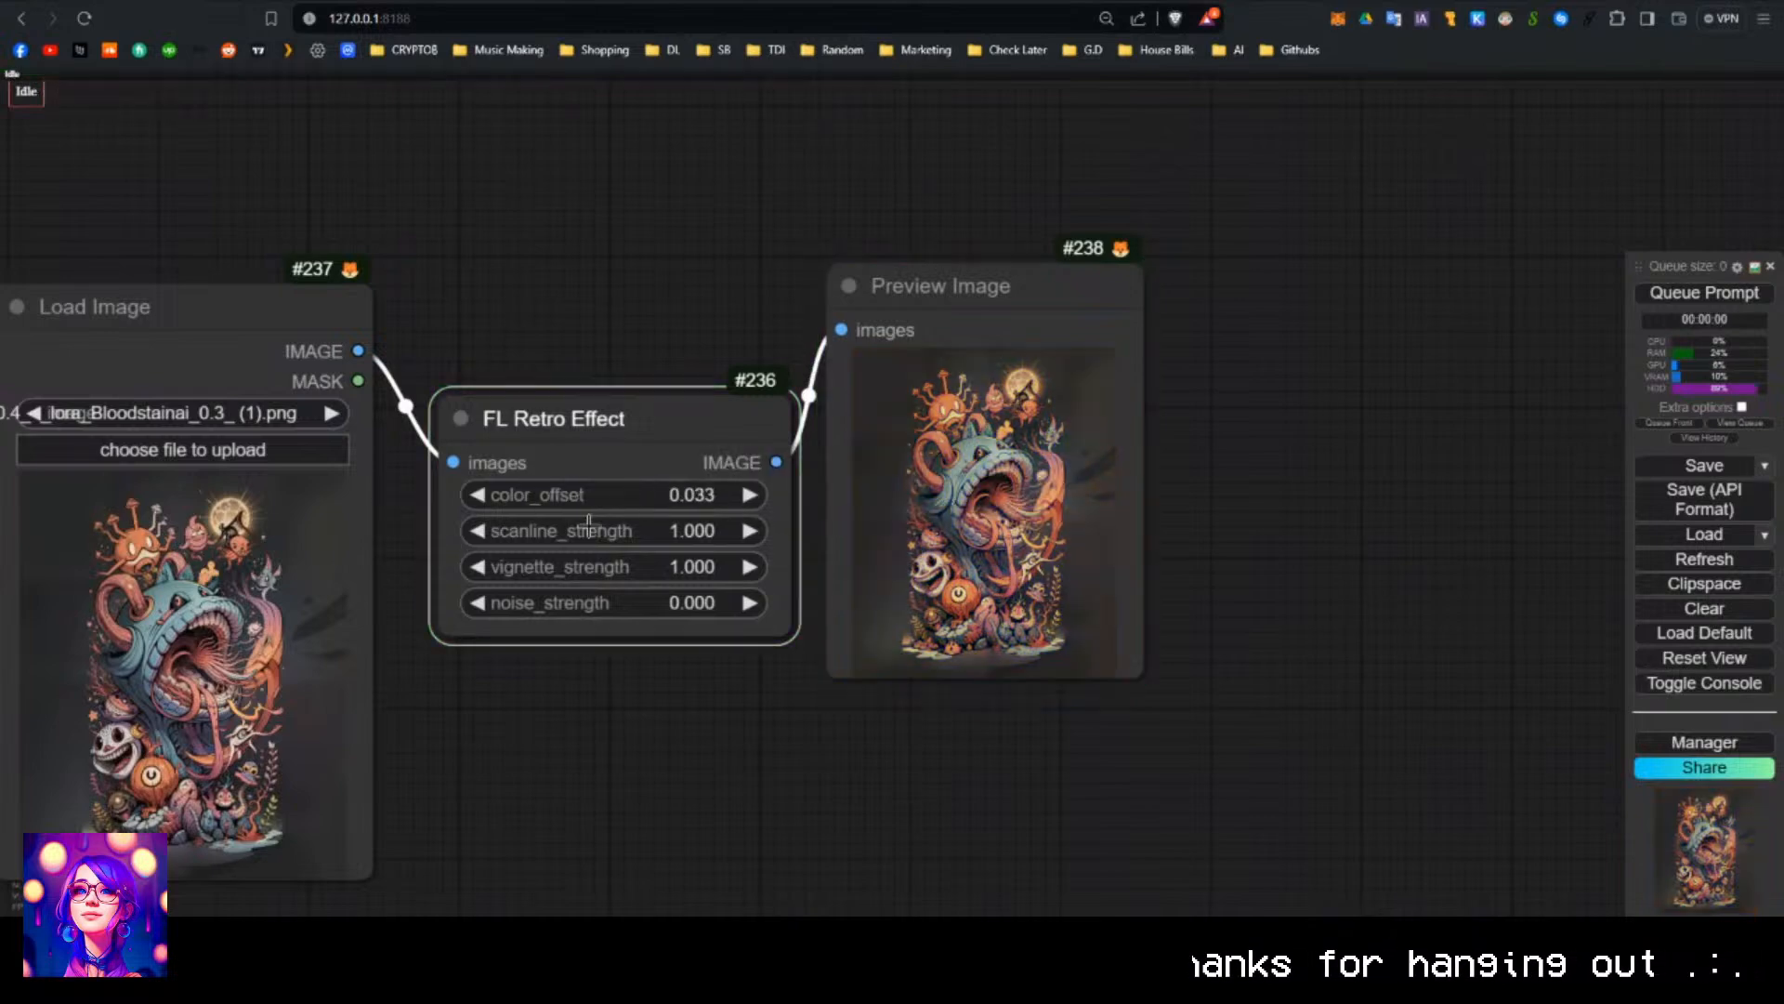
{"action": "key", "text": "ctrl+Return"}
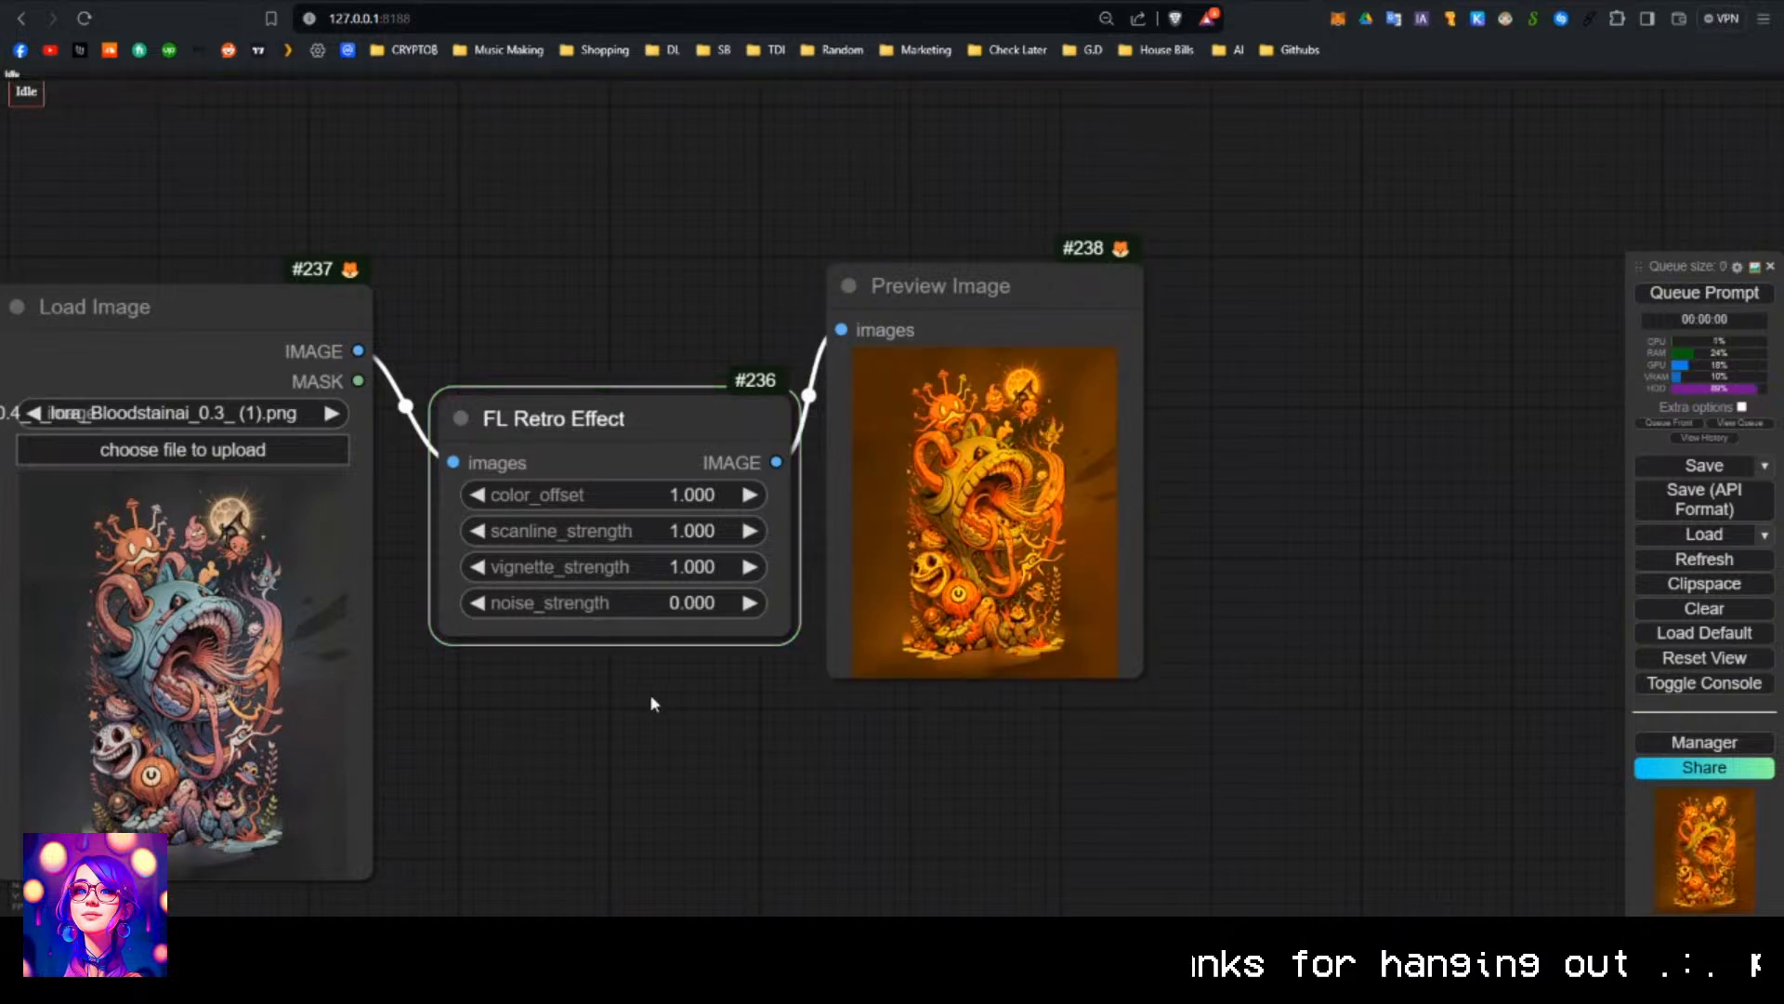
{"action": "left_click_drag", "start_coordinate": [605, 628], "coordinate": [598, 520]}
Add a Crystools Primitive float node below the FL Retro Effect node, with its float at 5.867.
{"action": "scroll", "coordinate": [641, 621], "scroll_direction": "down", "scroll_amount": 2}
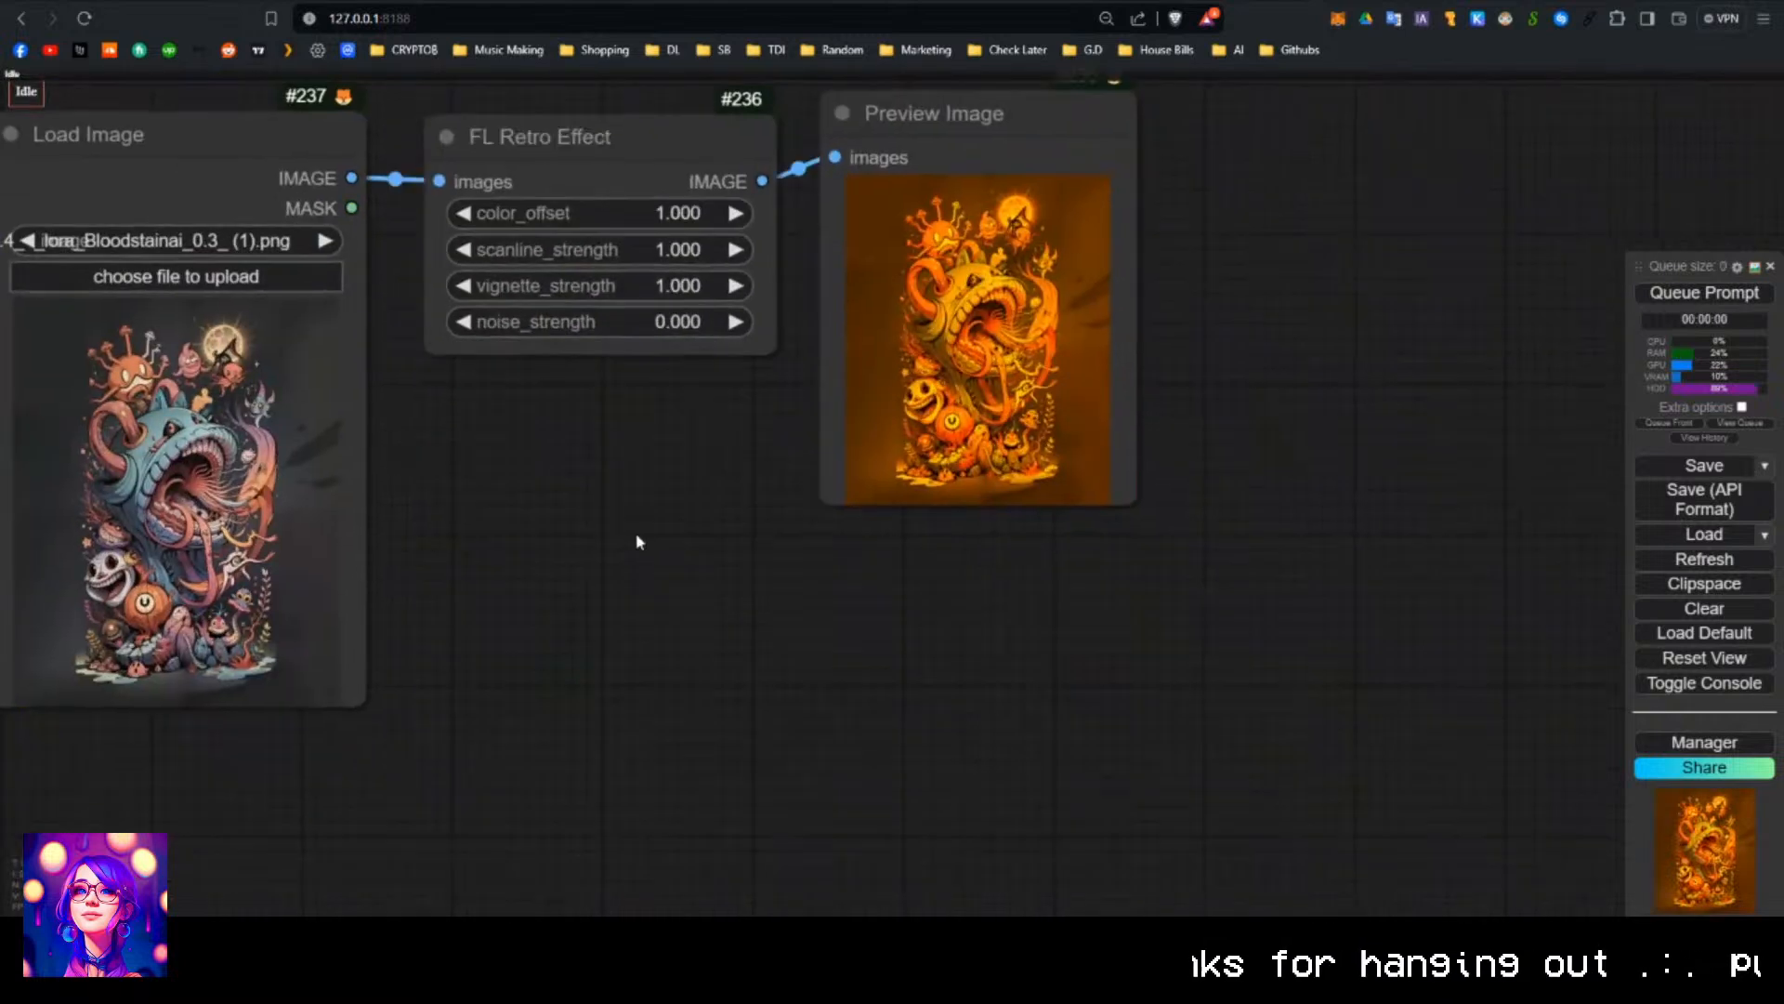
{"action": "double_click", "coordinate": [605, 586]}
{"action": "type", "text": "primt\\"}
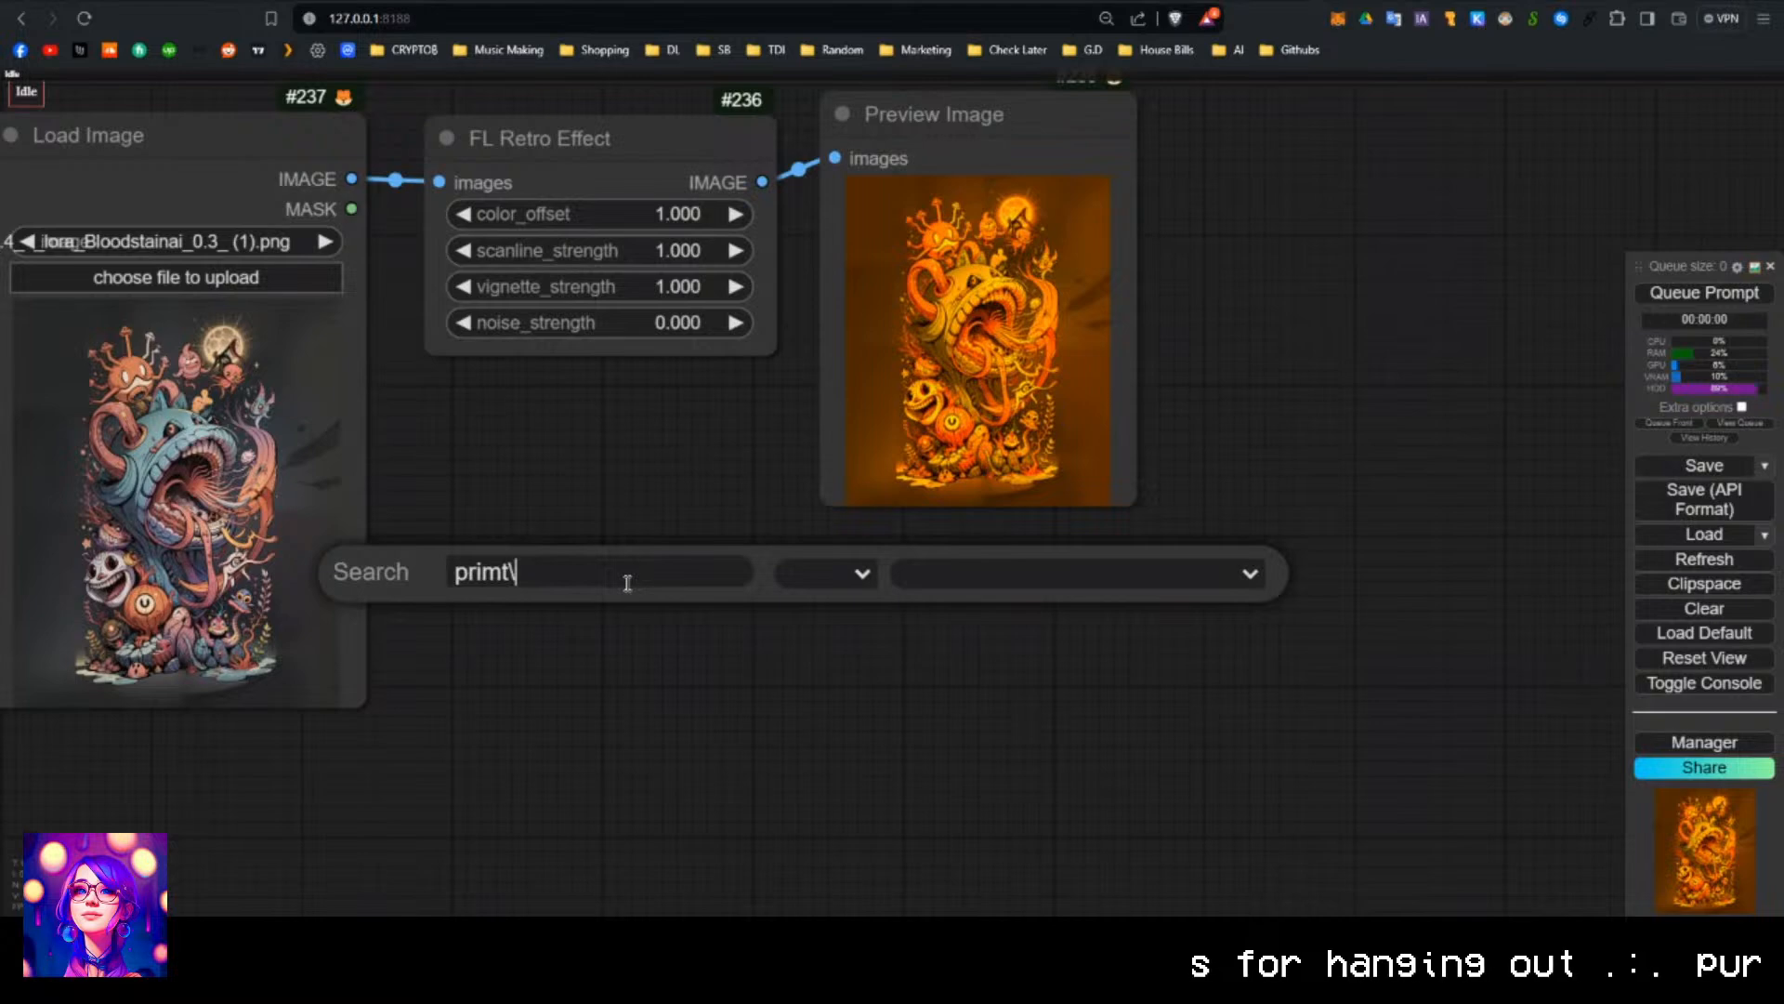
{"action": "key", "text": "BackSpace"}
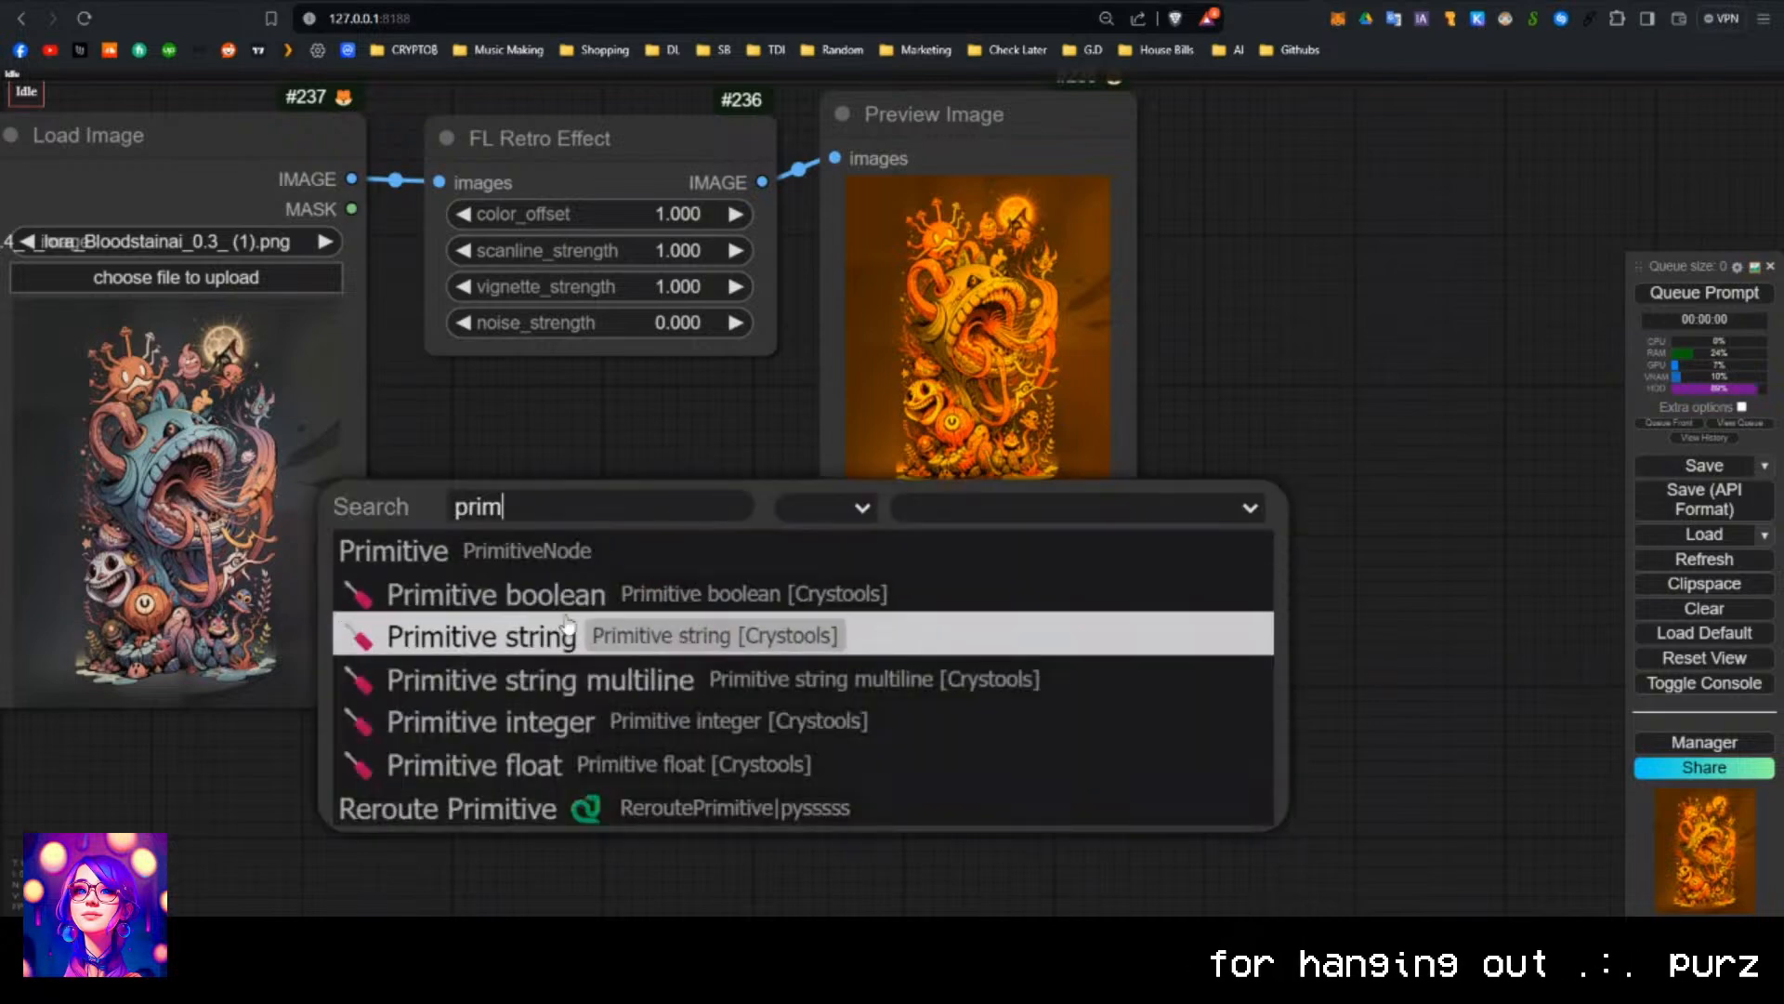
{"action": "left_click", "coordinate": [548, 766]}
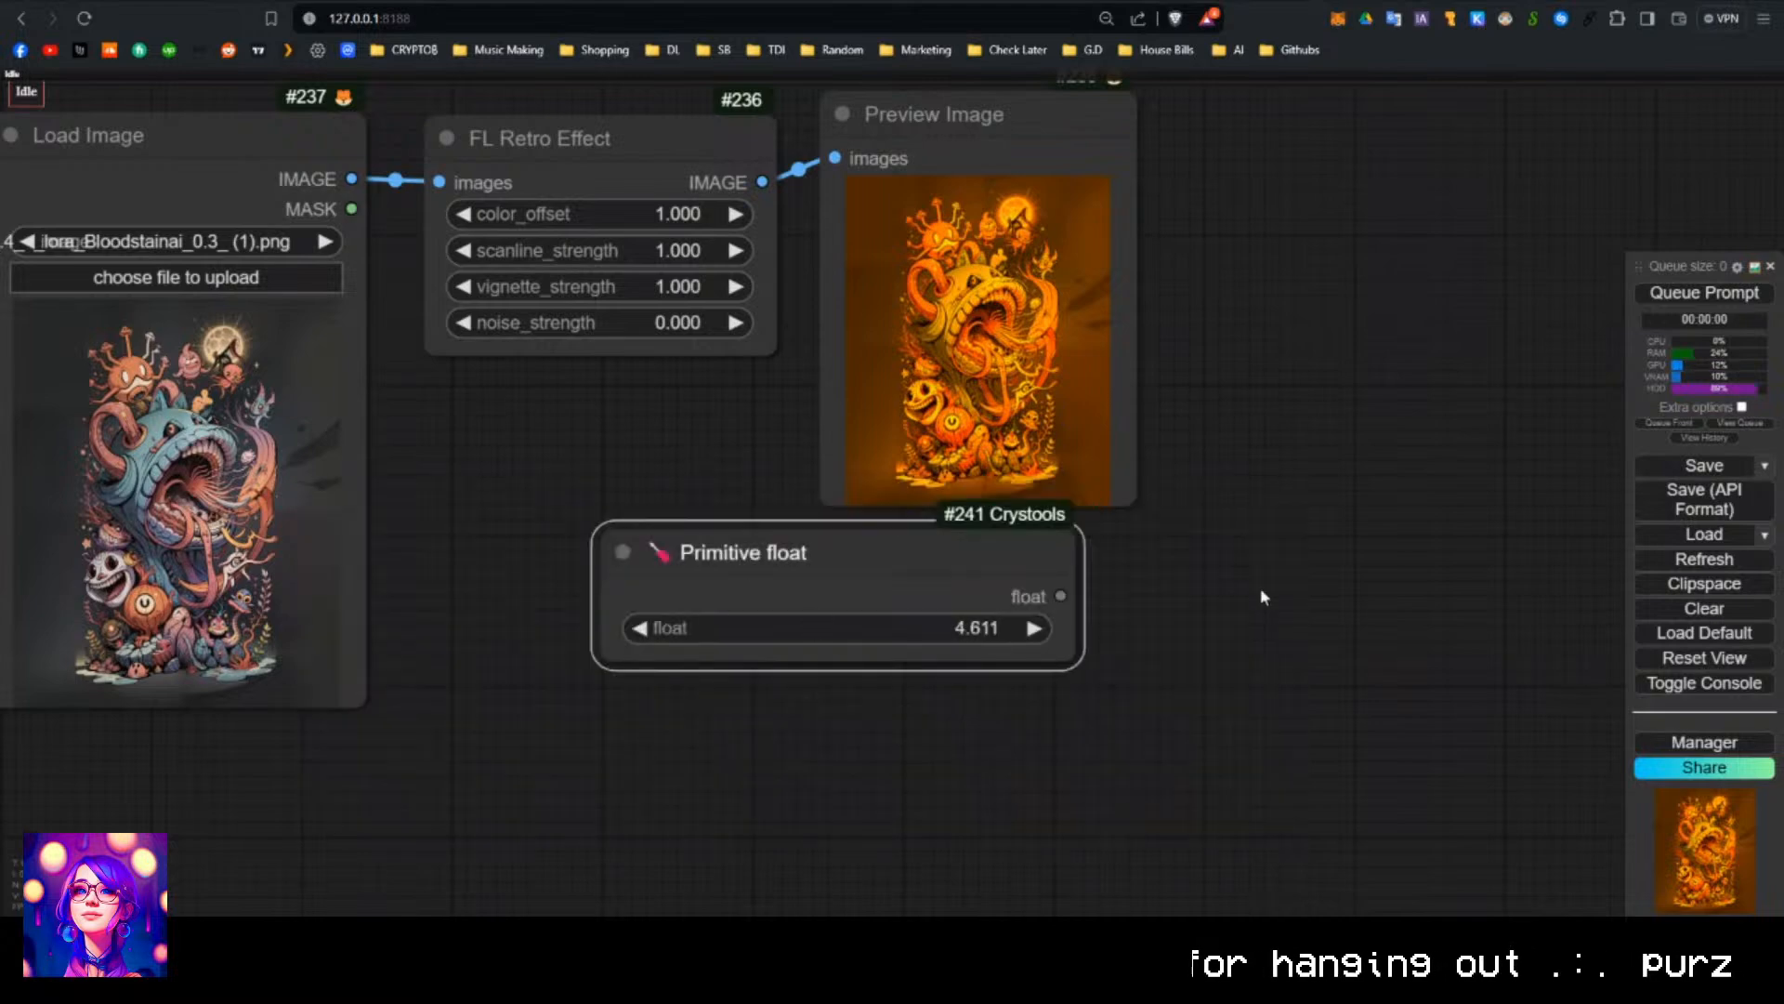
{"action": "left_click_drag", "start_coordinate": [843, 554], "coordinate": [706, 646]}
Convert color_offset on the FL Retro Effect node to an input, connect the Primitive float to it and queue the workflow.
{"action": "right_click", "coordinate": [582, 164]}
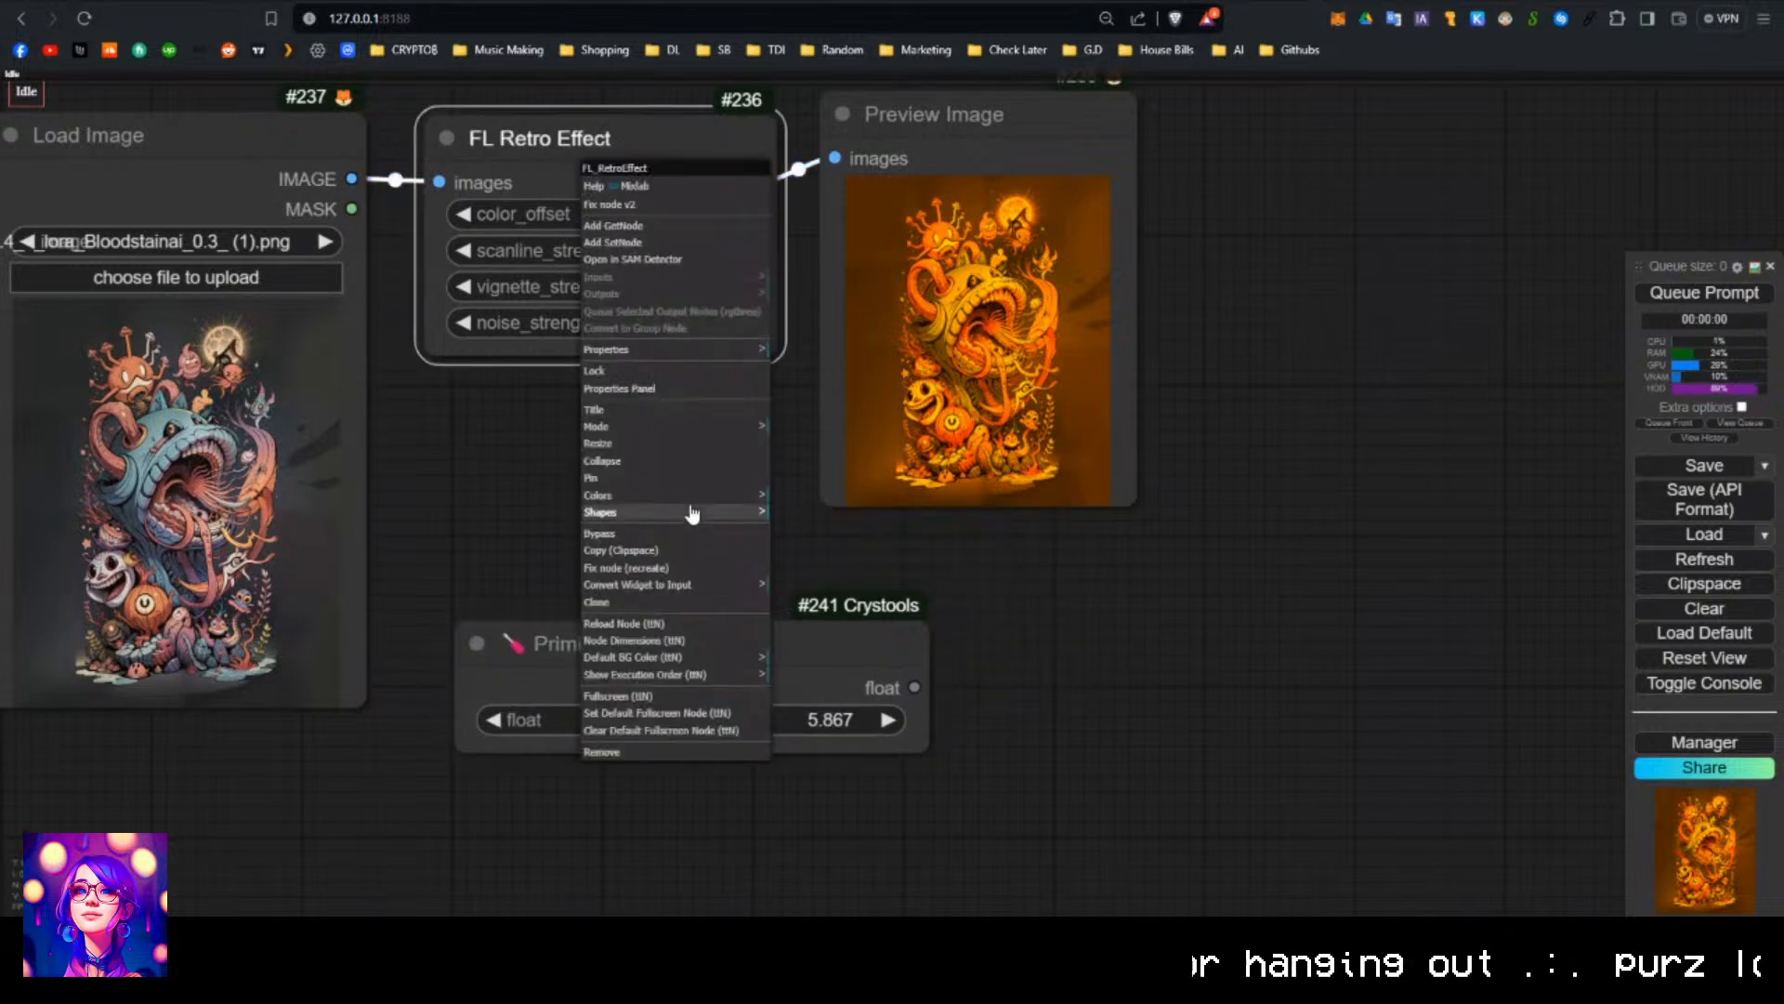
{"action": "left_click", "coordinate": [688, 584]}
{"action": "left_click", "coordinate": [899, 582]}
{"action": "left_click_drag", "start_coordinate": [914, 687], "coordinate": [440, 213]}
{"action": "left_click", "coordinate": [1672, 303]}
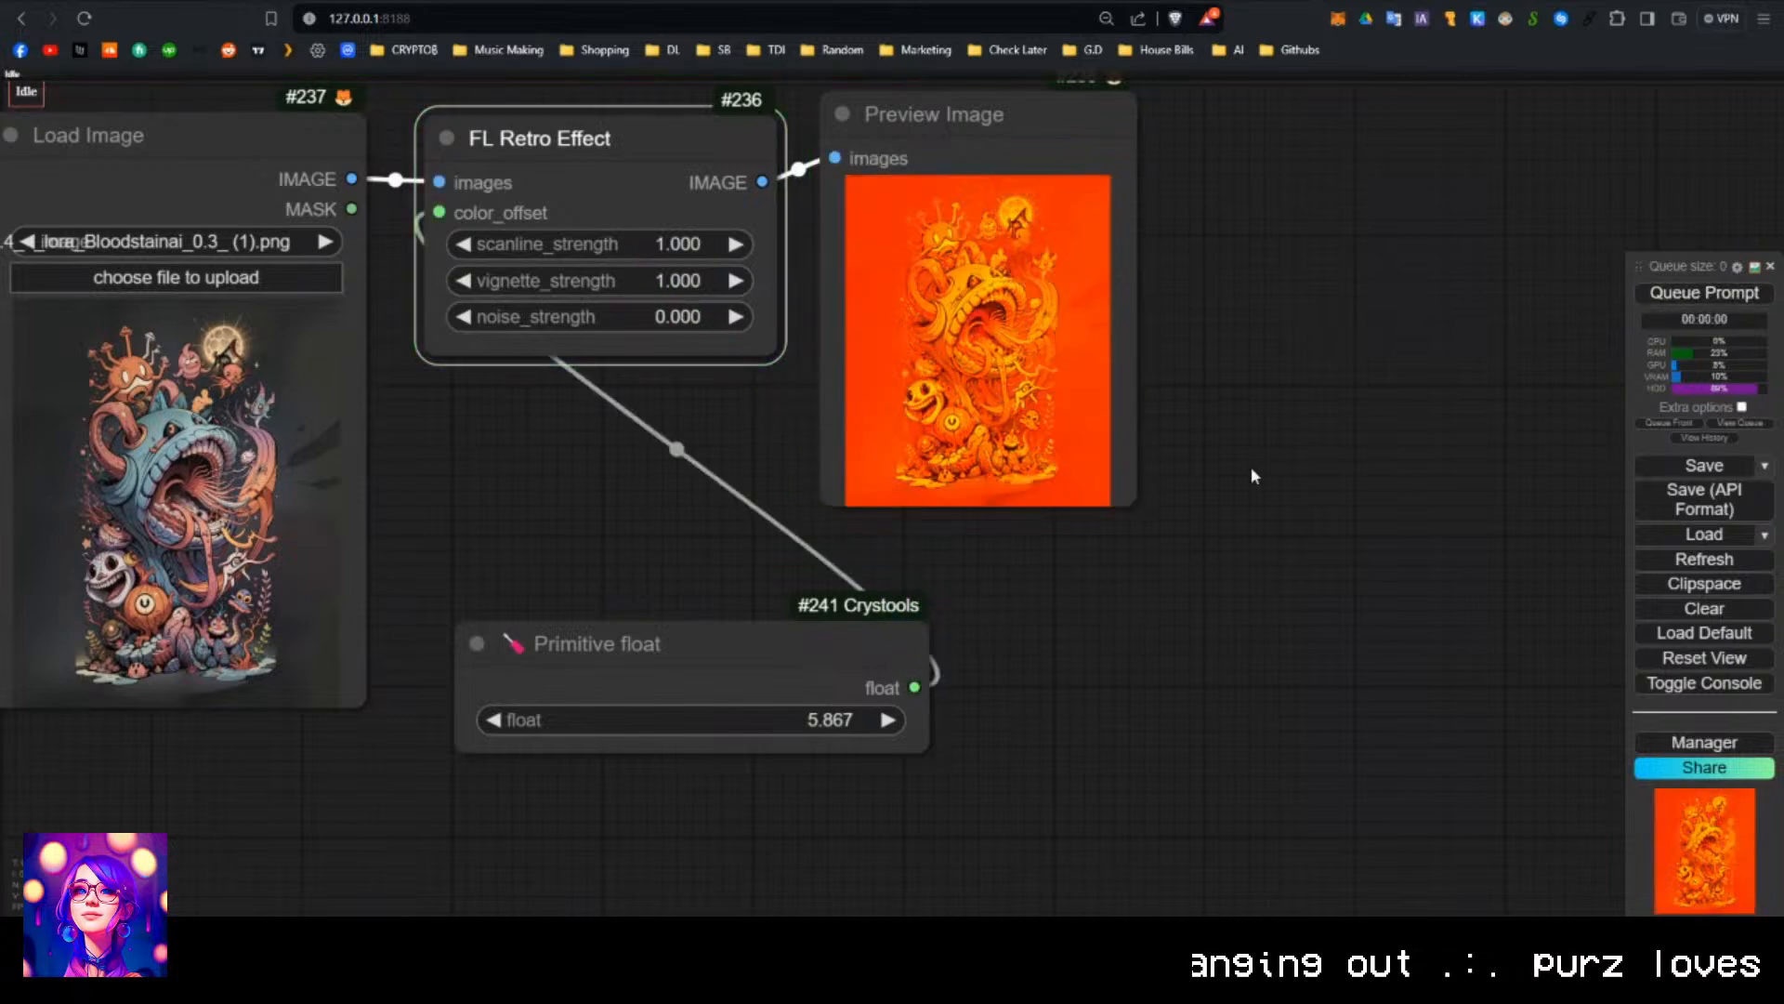
Test higher color offsets by raising the Primitive float to 13.889, 25.078, 28.378, 37.855 and 48.152, queuing the workflow after each change.
{"action": "left_click_drag", "start_coordinate": [800, 726], "coordinate": [1022, 716]}
{"action": "left_click", "coordinate": [1720, 302]}
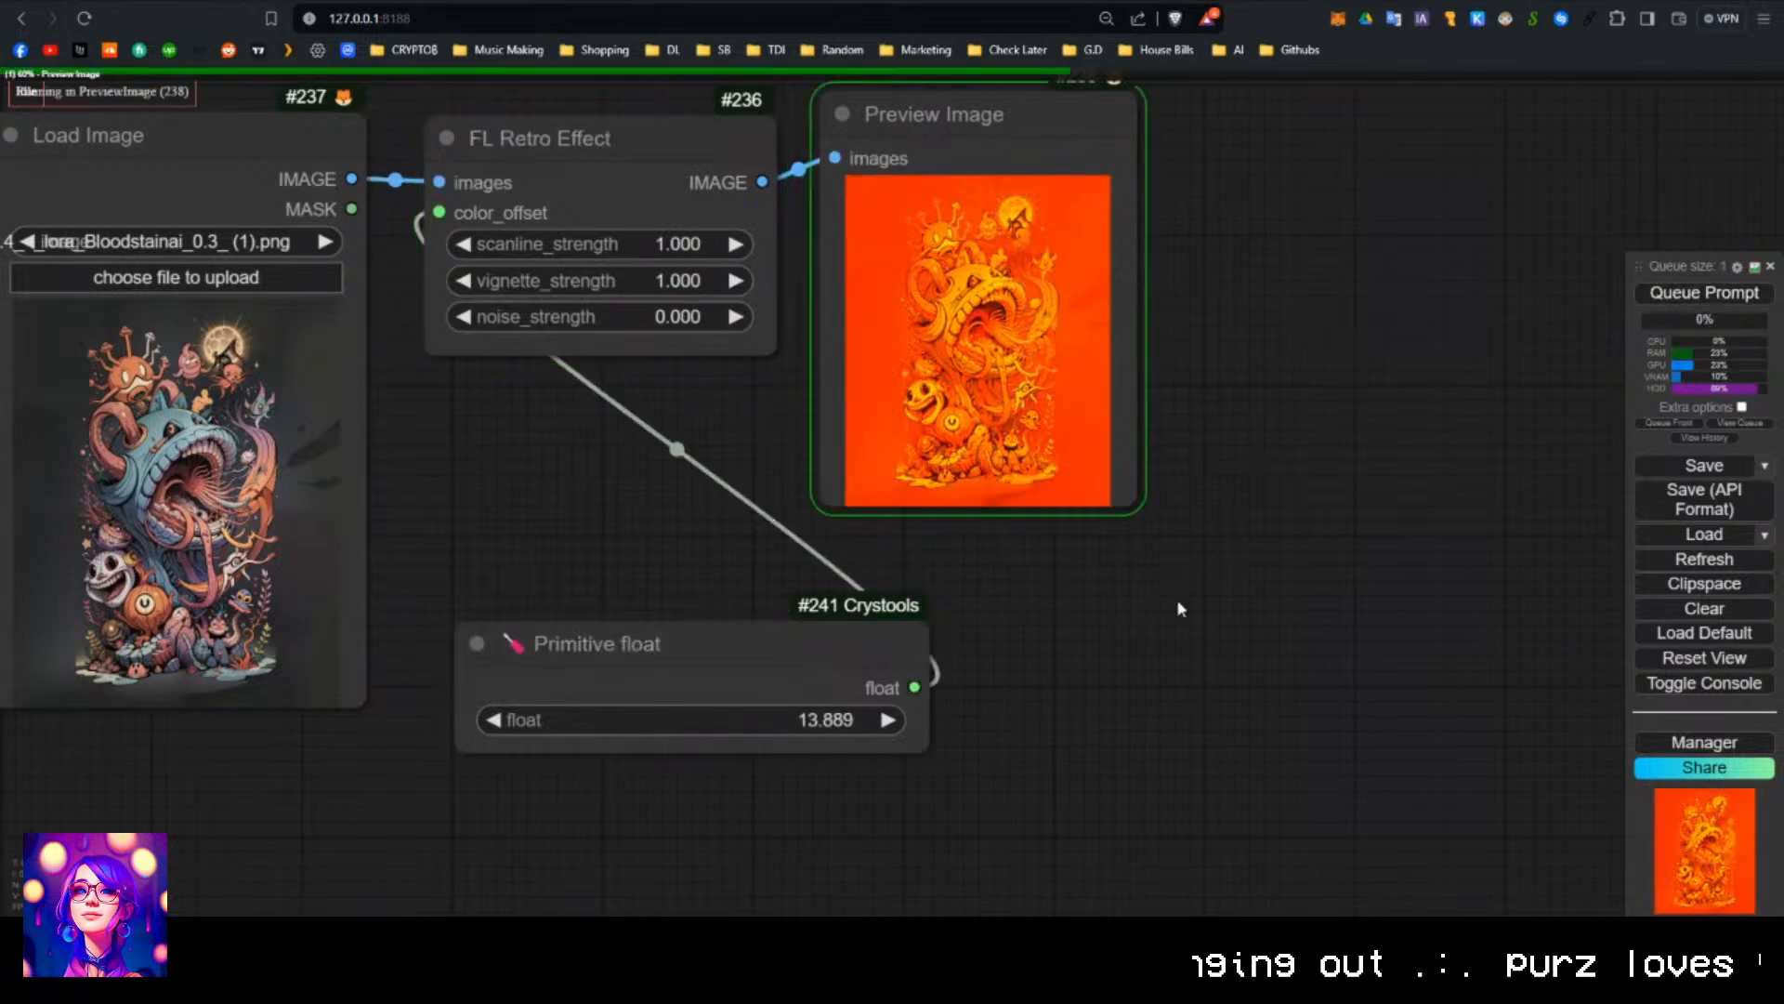
{"action": "left_click_drag", "start_coordinate": [791, 739], "coordinate": [1101, 733]}
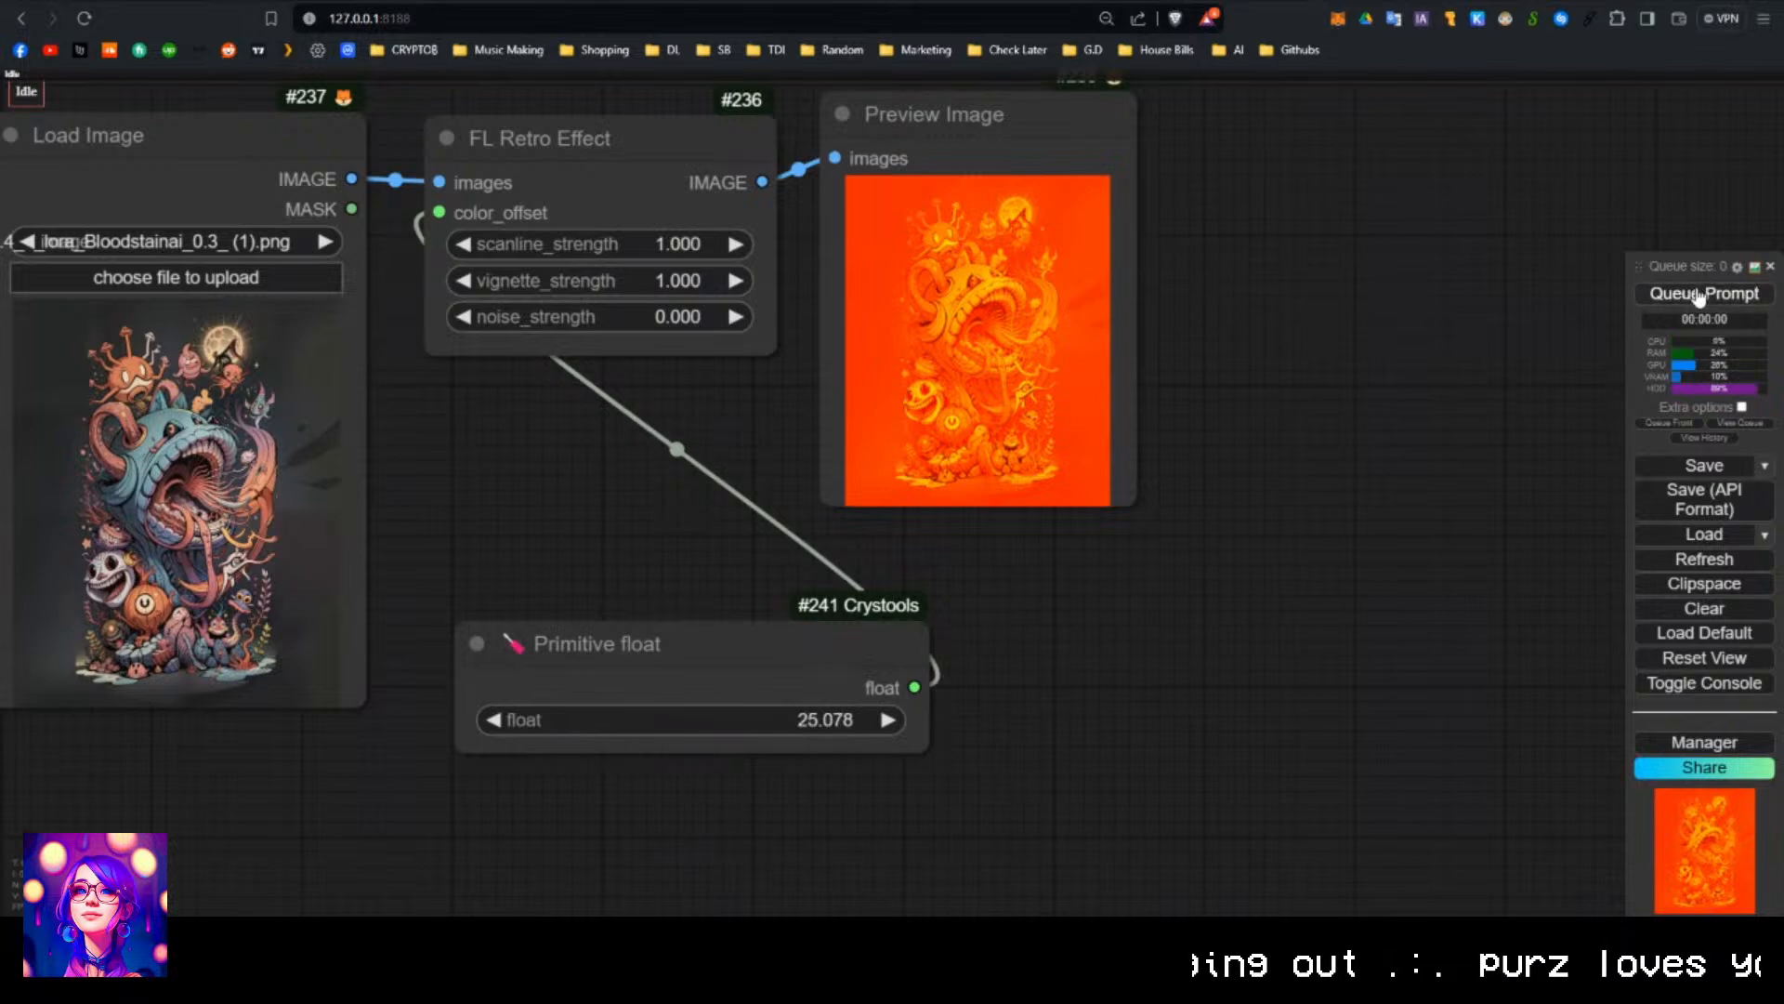
{"action": "left_click", "coordinate": [1699, 295]}
{"action": "left_click_drag", "start_coordinate": [779, 717], "coordinate": [1173, 732]}
{"action": "left_click", "coordinate": [1704, 293]}
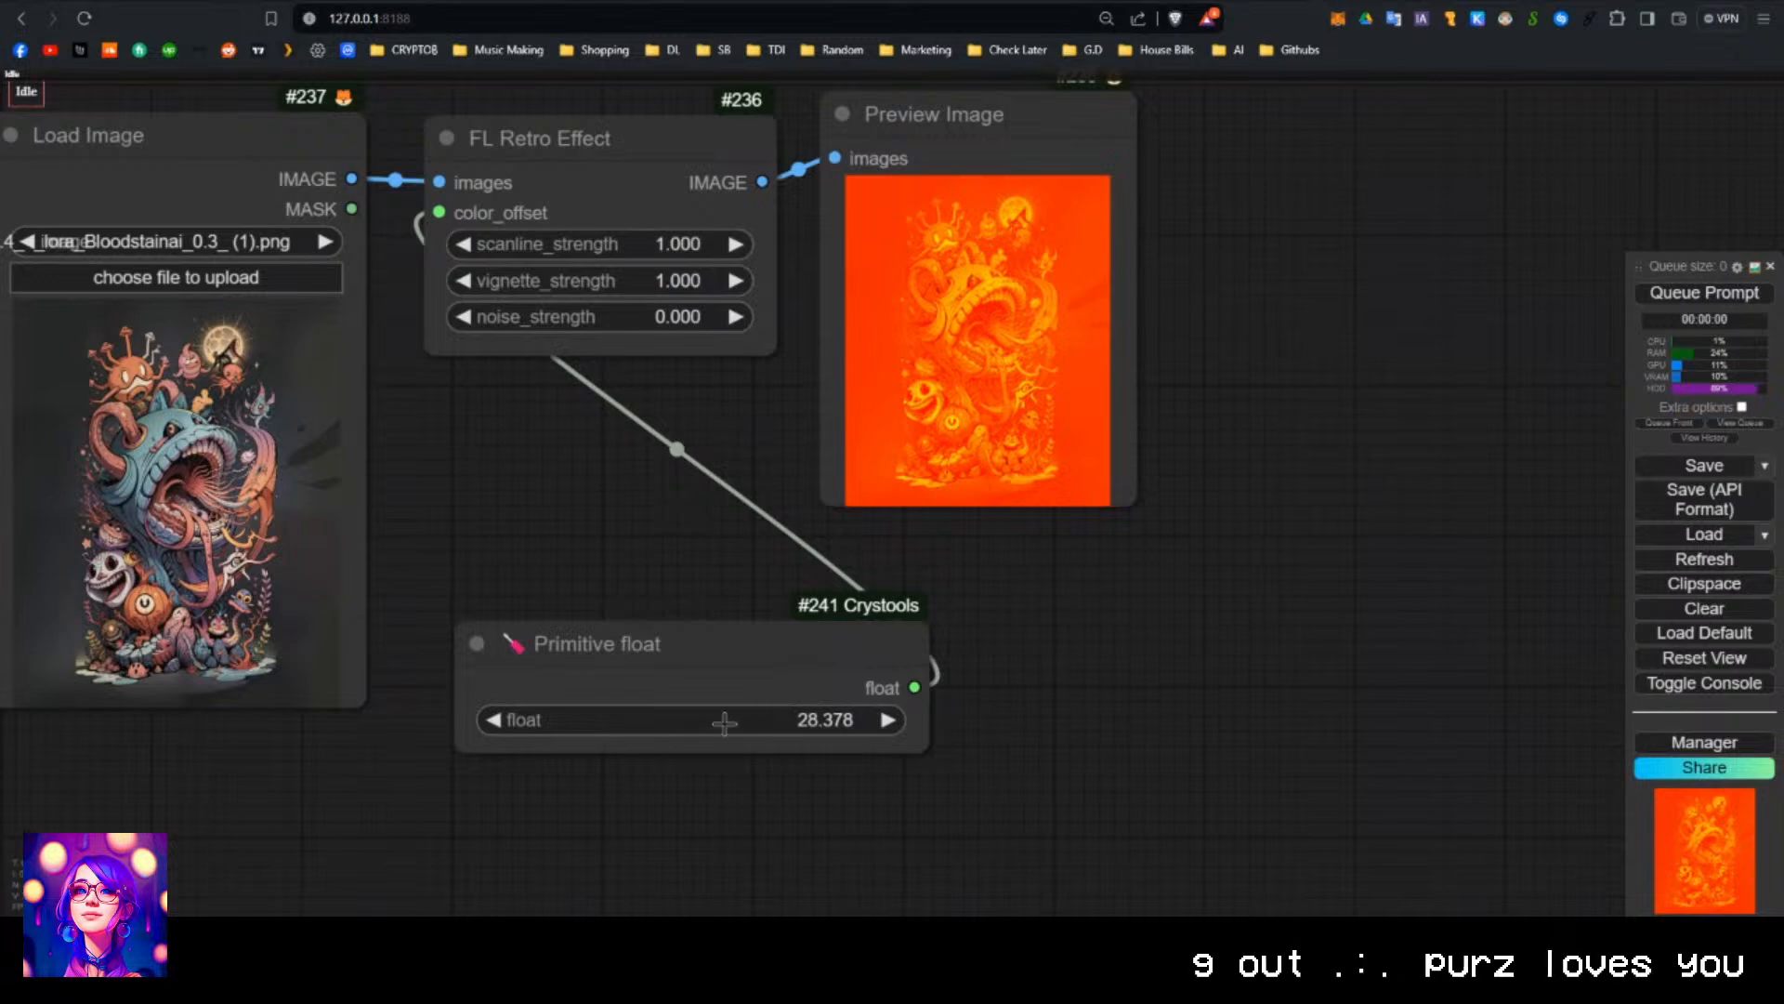
{"action": "left_click_drag", "start_coordinate": [725, 723], "coordinate": [994, 725]}
{"action": "left_click", "coordinate": [1728, 295]}
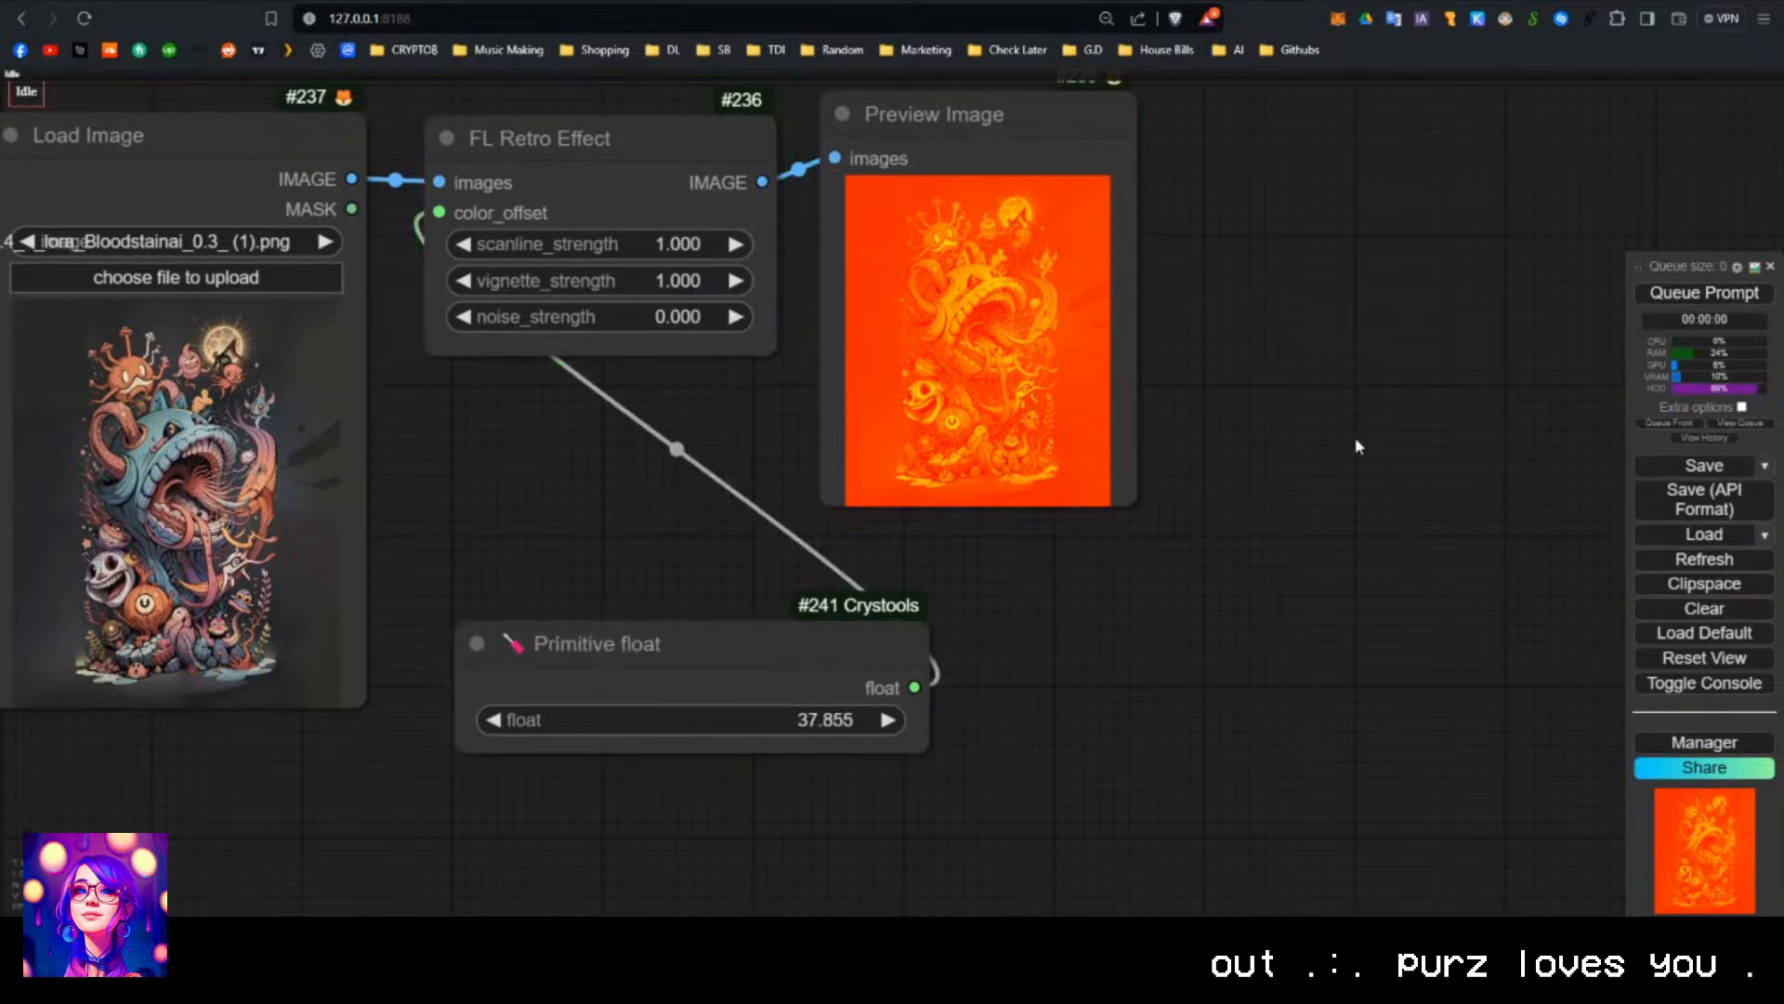
{"action": "left_click_drag", "start_coordinate": [800, 720], "coordinate": [1301, 723]}
{"action": "left_click", "coordinate": [1673, 297]}
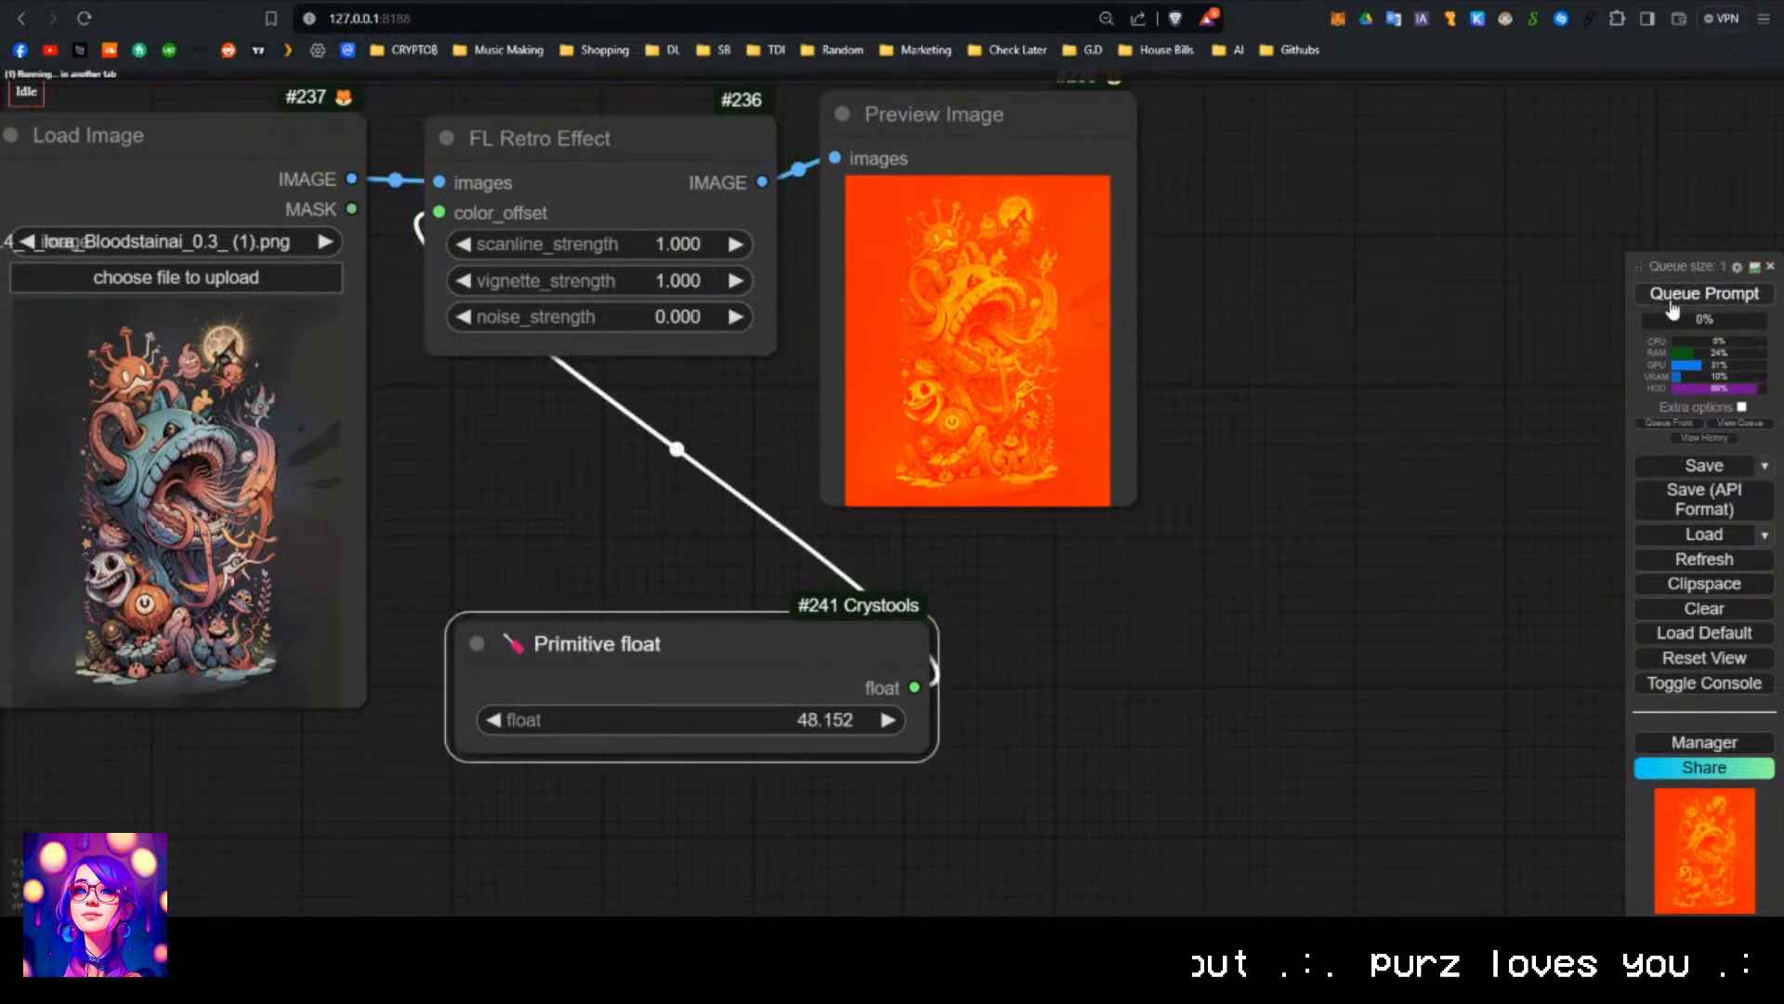
Move the Primitive float node directly beneath the FL Retro Effect node and narrow it to a similar width.
{"action": "scroll", "coordinate": [822, 649], "scroll_direction": "down", "scroll_amount": 5}
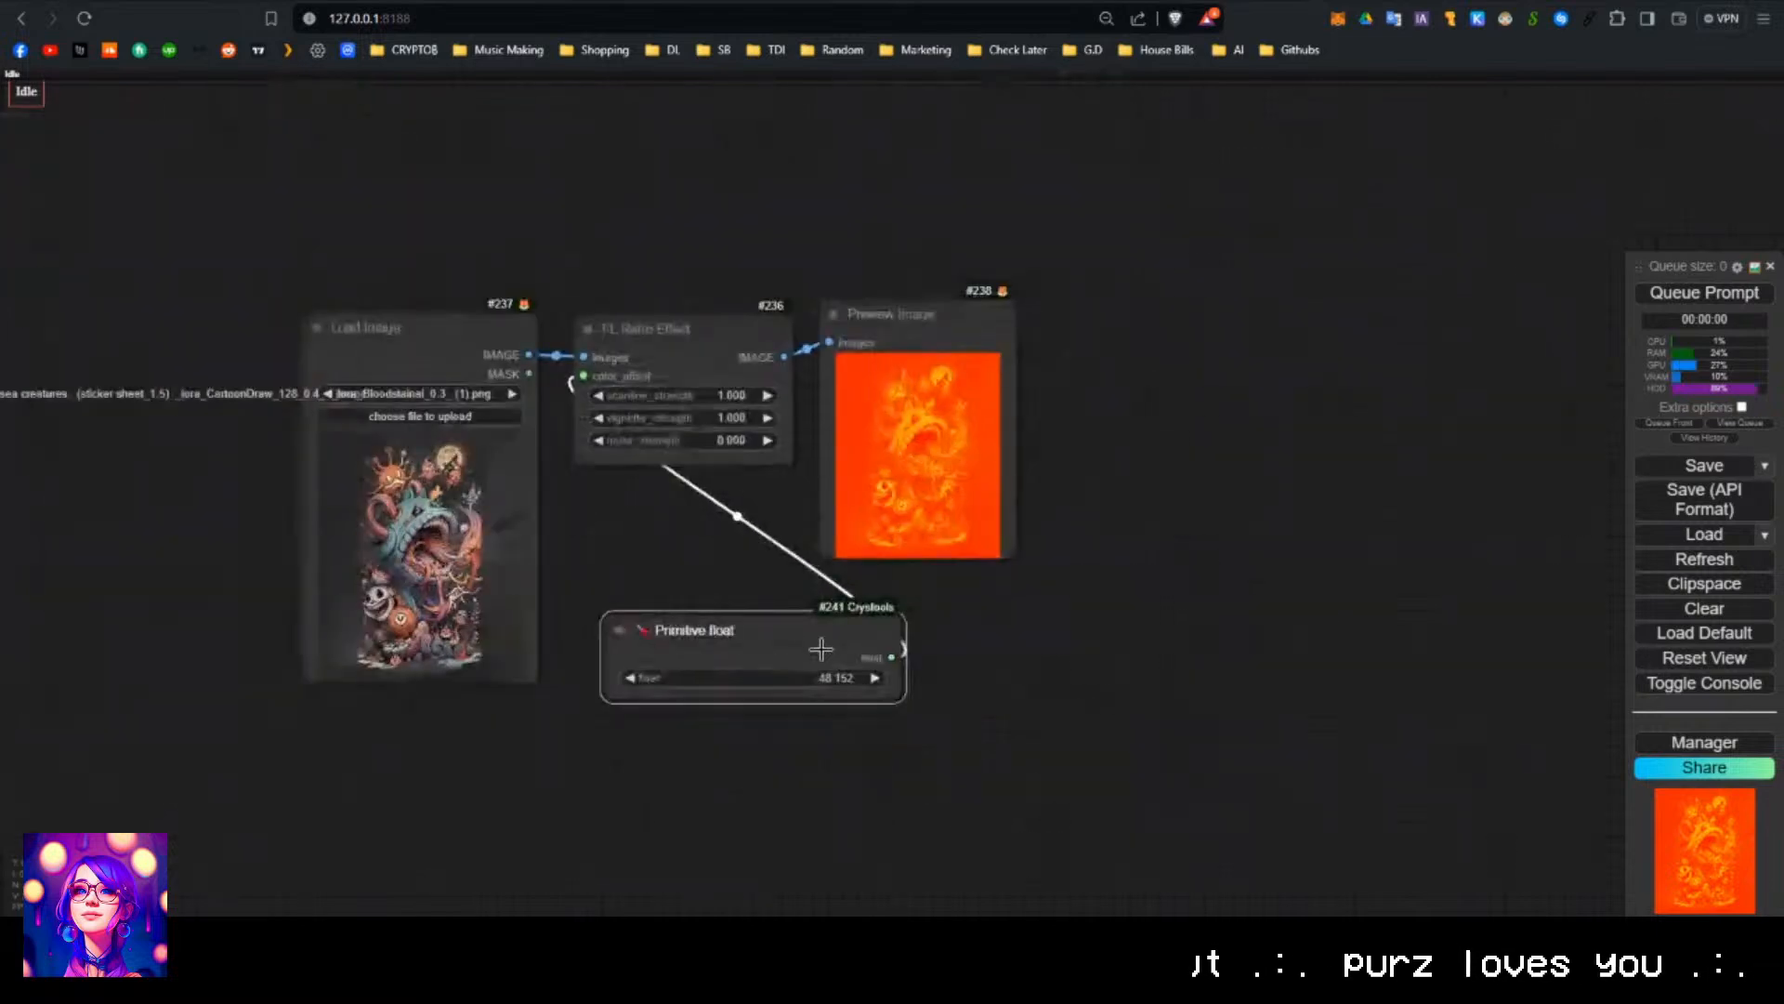
{"action": "scroll", "coordinate": [821, 649], "scroll_direction": "down", "scroll_amount": 2}
{"action": "scroll", "coordinate": [701, 613], "scroll_direction": "up", "scroll_amount": 3}
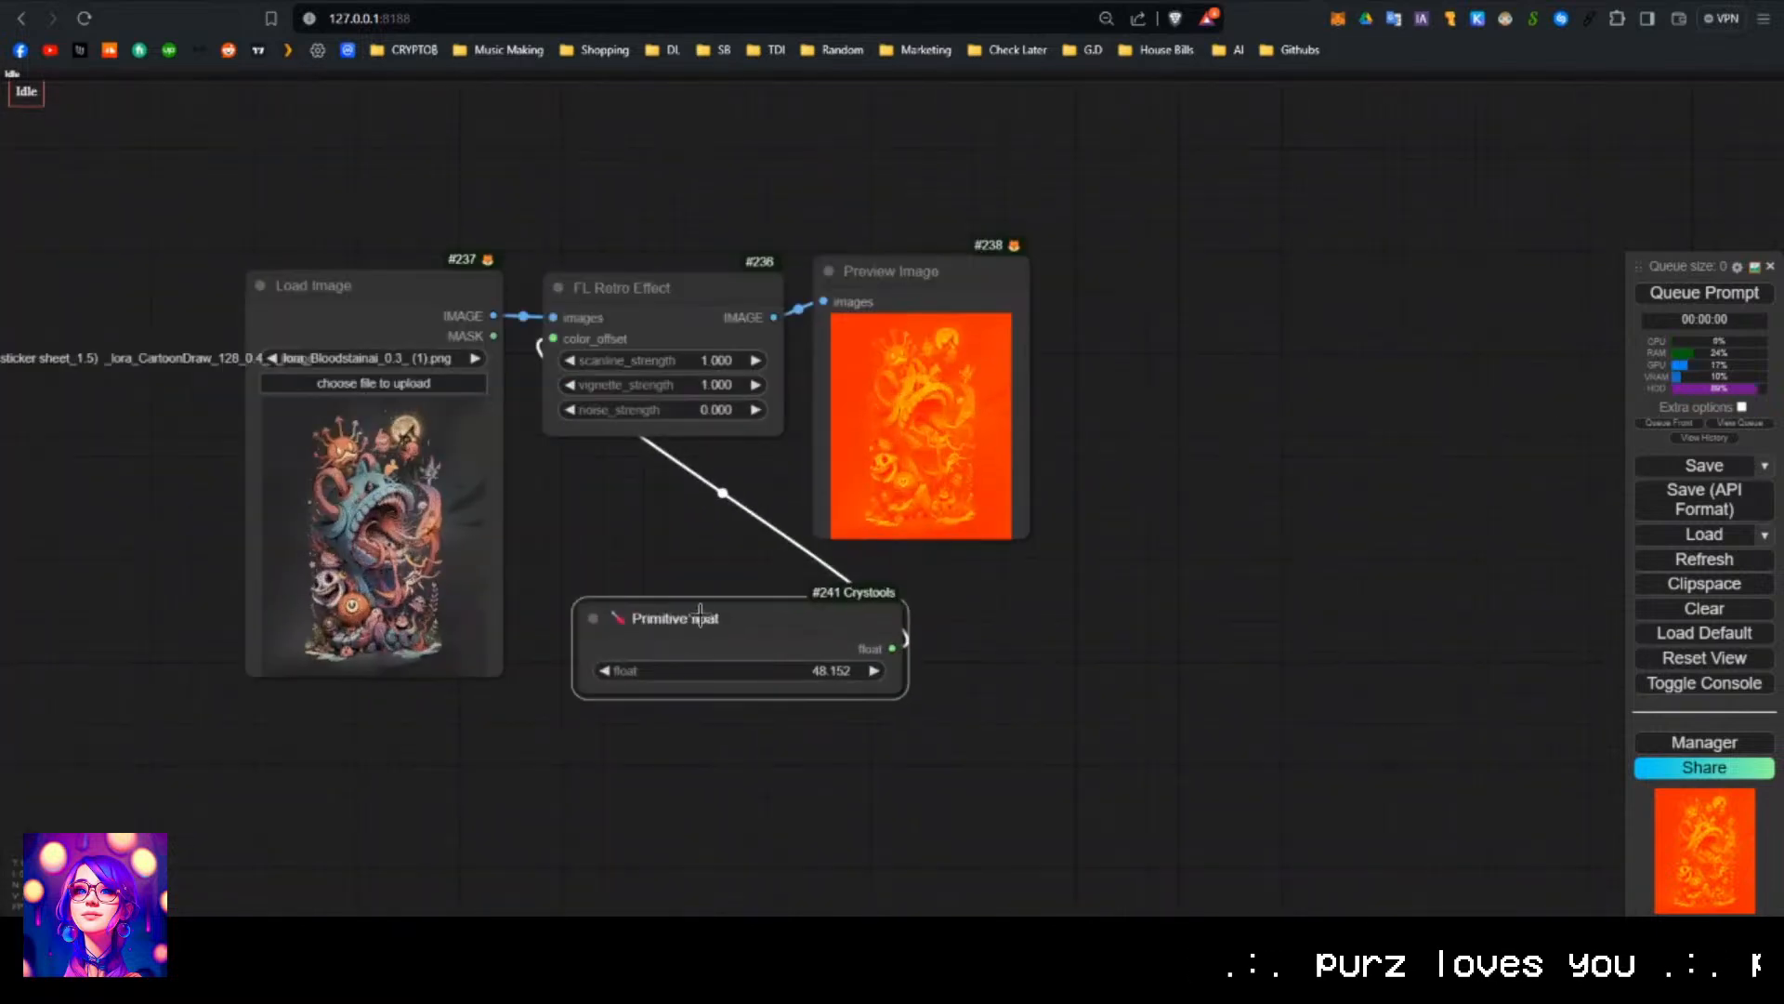
{"action": "left_click_drag", "start_coordinate": [701, 613], "coordinate": [675, 471]}
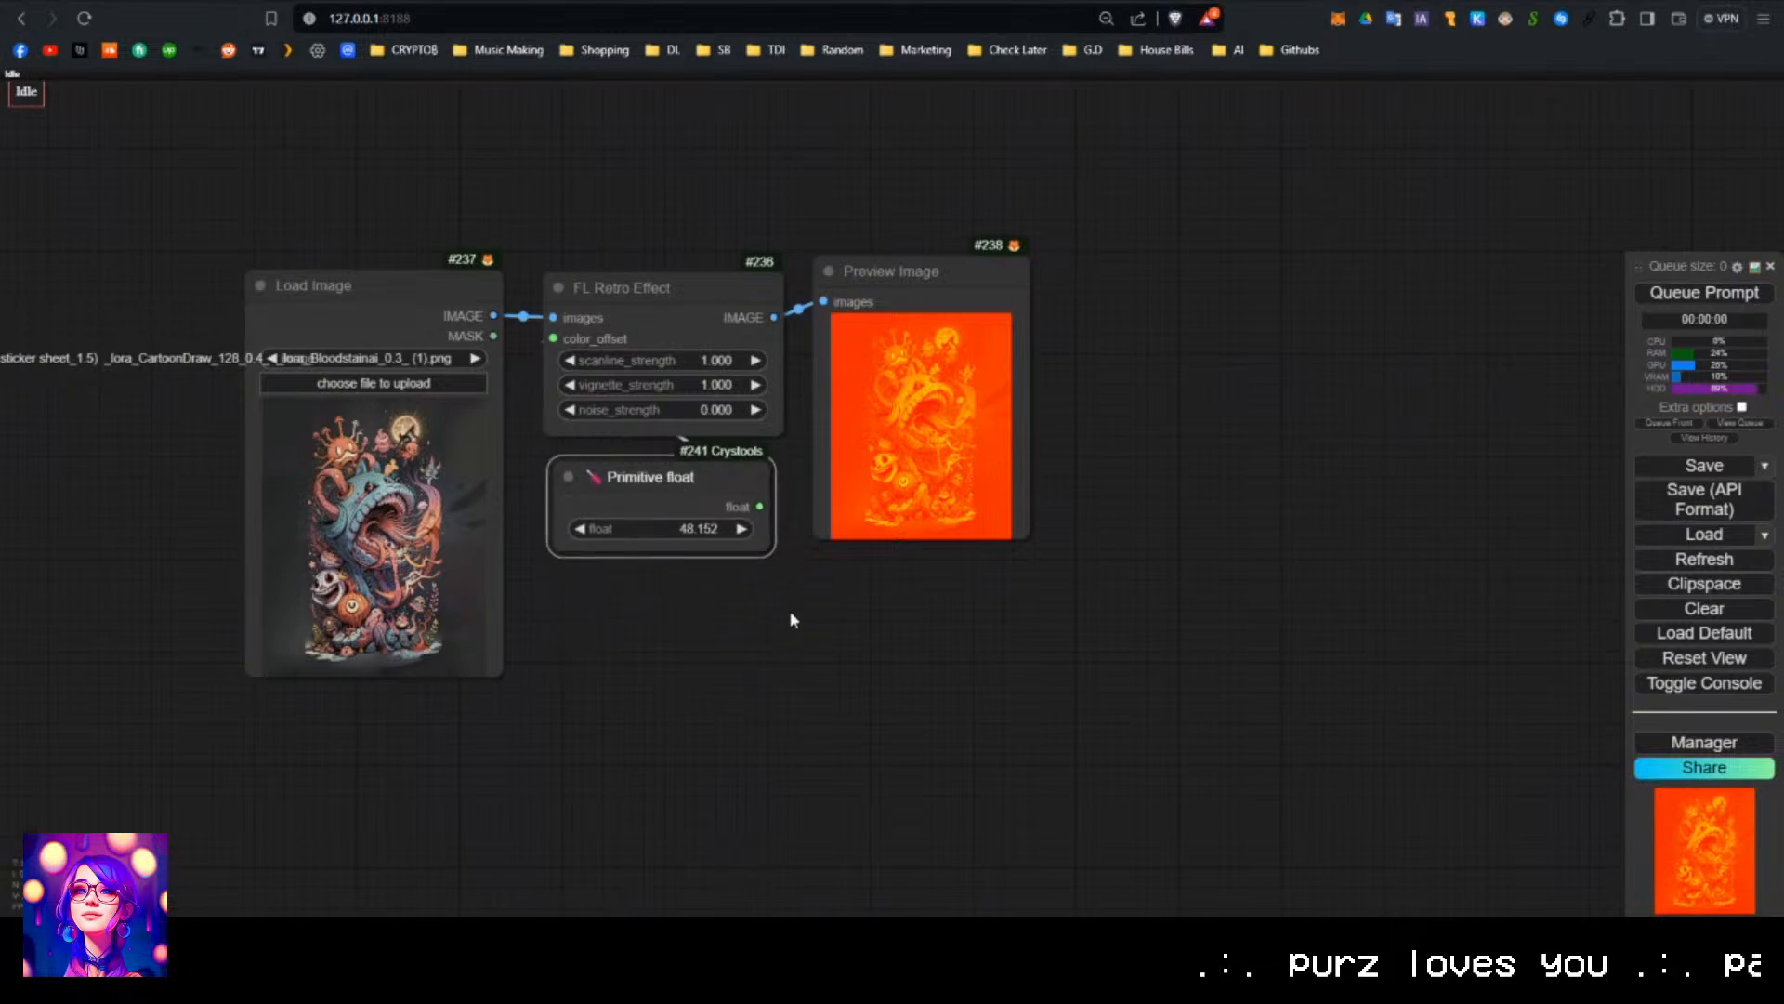
{"action": "scroll", "coordinate": [793, 620], "scroll_direction": "down", "scroll_amount": 5}
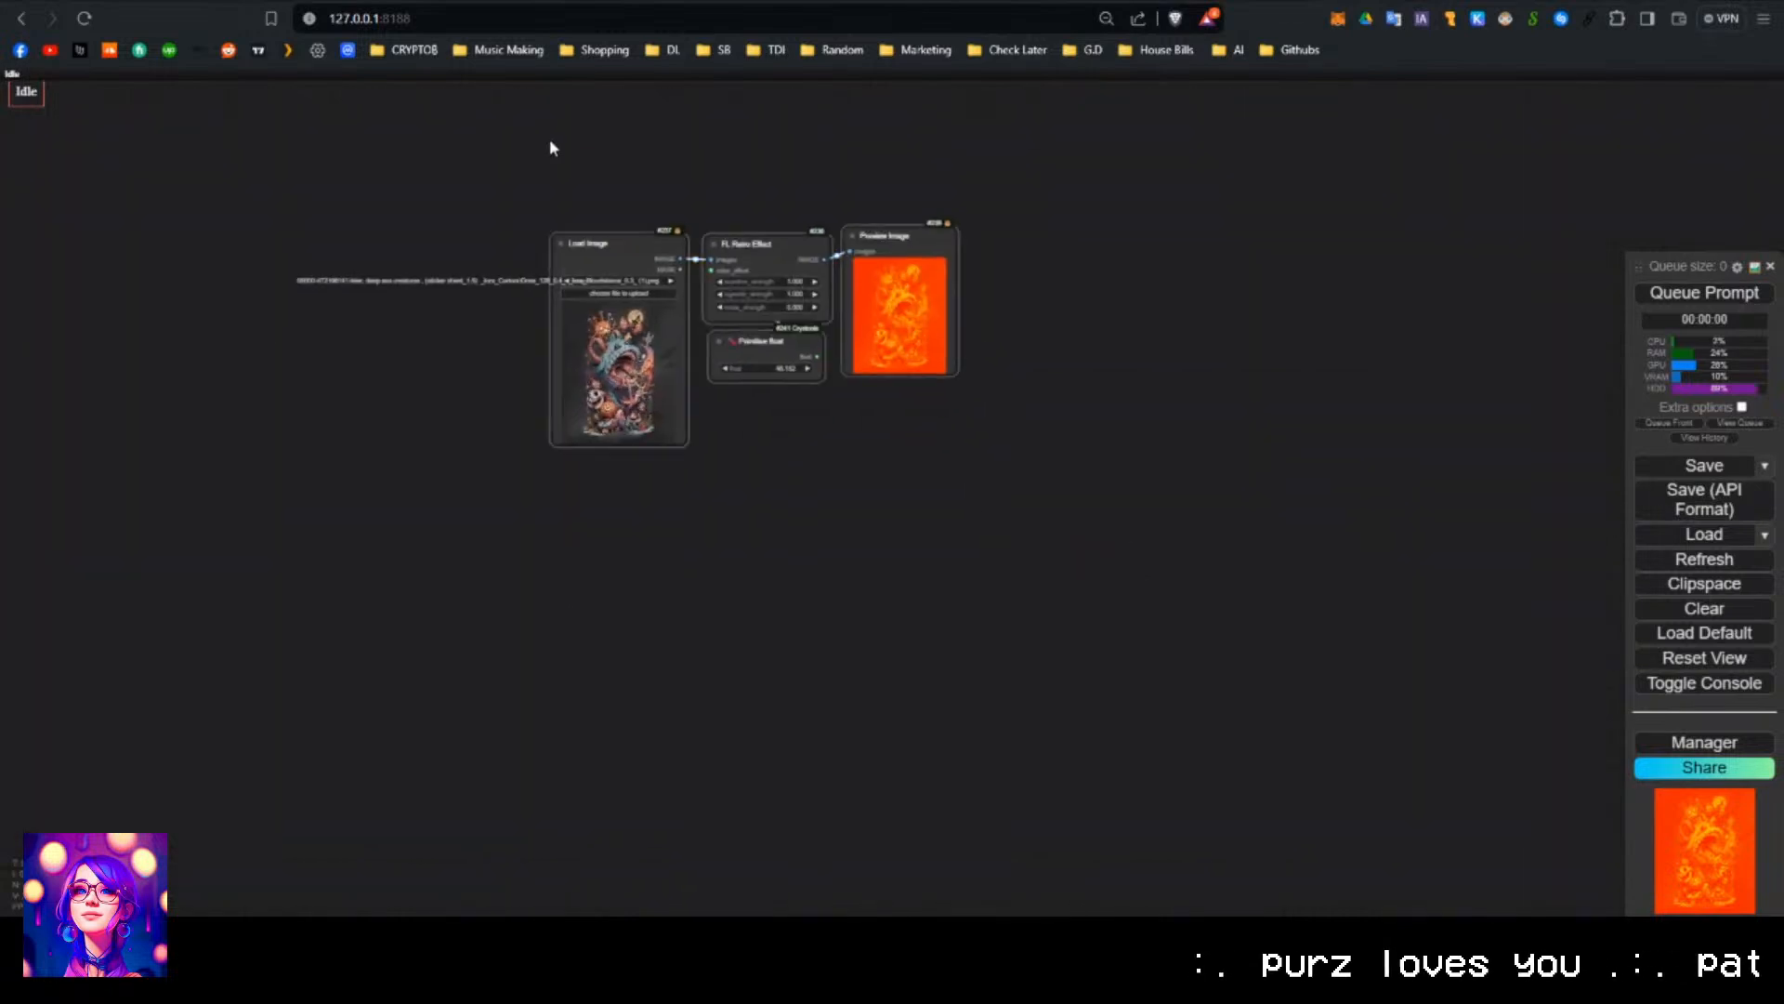
Delete the selected group of nodes used for testing the FL Retro Effect.
{"action": "key", "text": "Delete"}
{"action": "scroll", "coordinate": [697, 471], "scroll_direction": "down", "scroll_amount": 12}
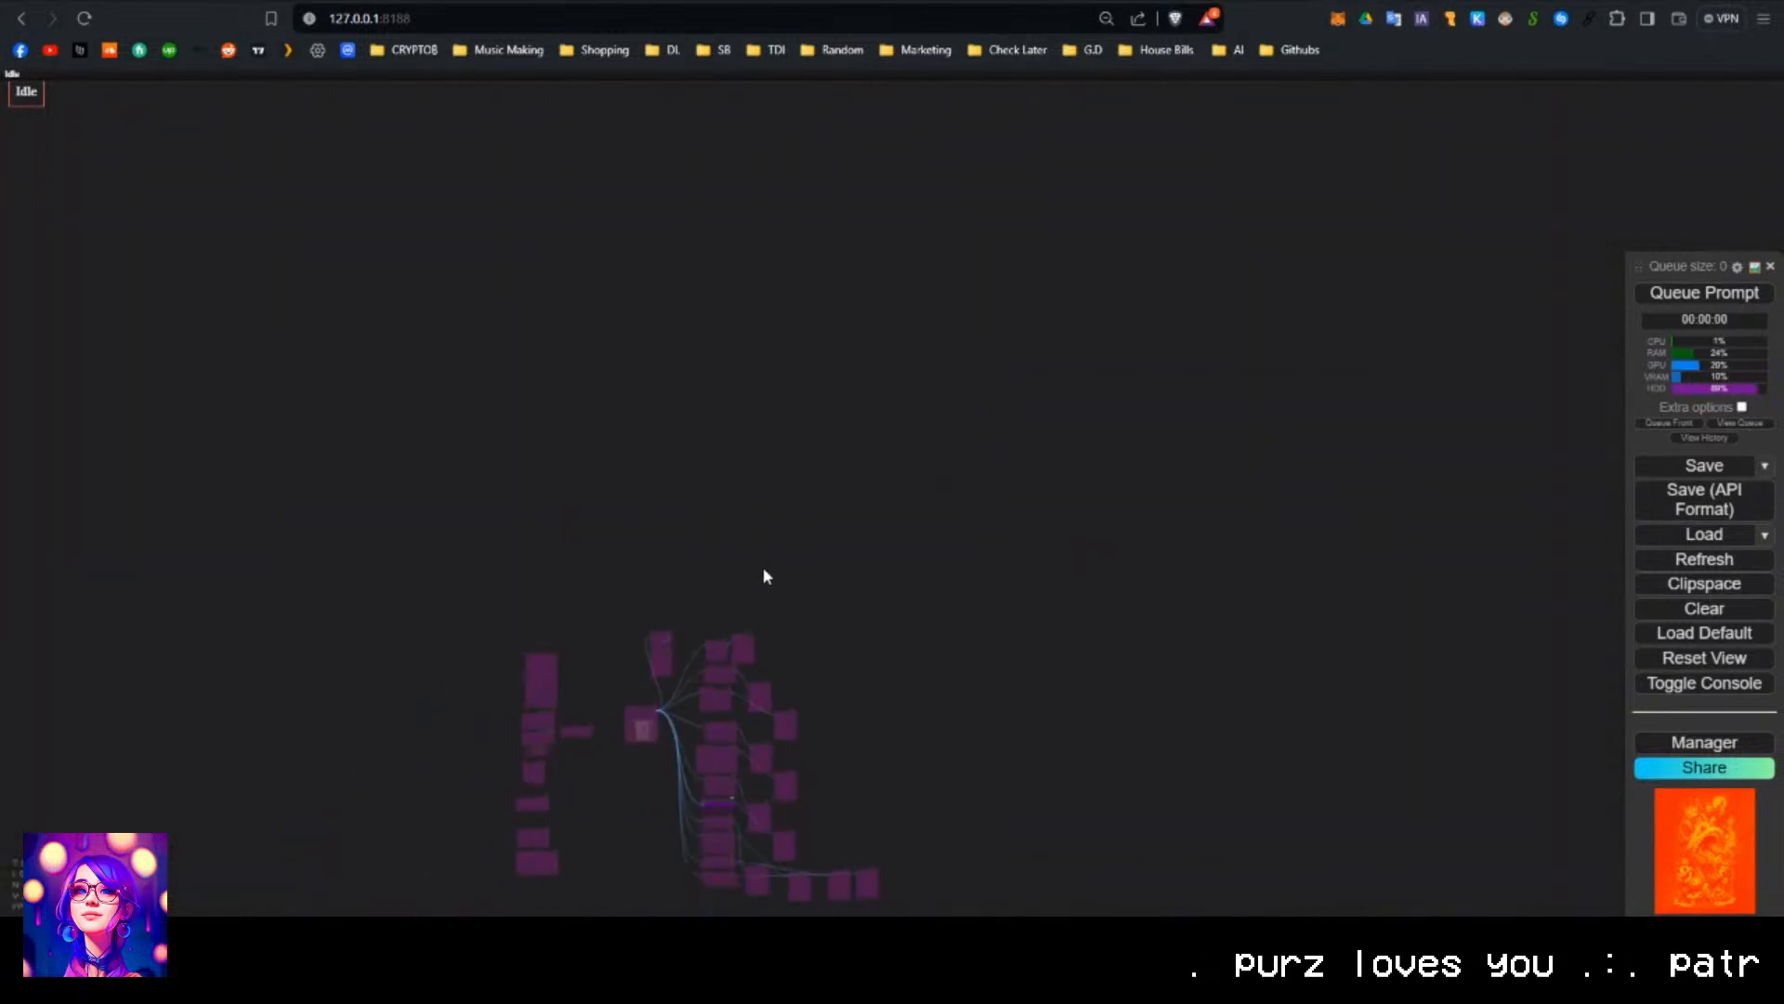
Take the whole group of example FL nodes out of bypass and queue the workflow.
{"action": "left_click_drag", "start_coordinate": [762, 567], "coordinate": [665, 211]}
{"action": "scroll", "coordinate": [641, 214], "scroll_direction": "up", "scroll_amount": 7}
{"action": "left_click_drag", "start_coordinate": [211, 182], "coordinate": [1385, 914]}
{"action": "key", "text": "ctrl+b"}
{"action": "left_click", "coordinate": [907, 415]}
{"action": "scroll", "coordinate": [614, 149], "scroll_direction": "up", "scroll_amount": 11}
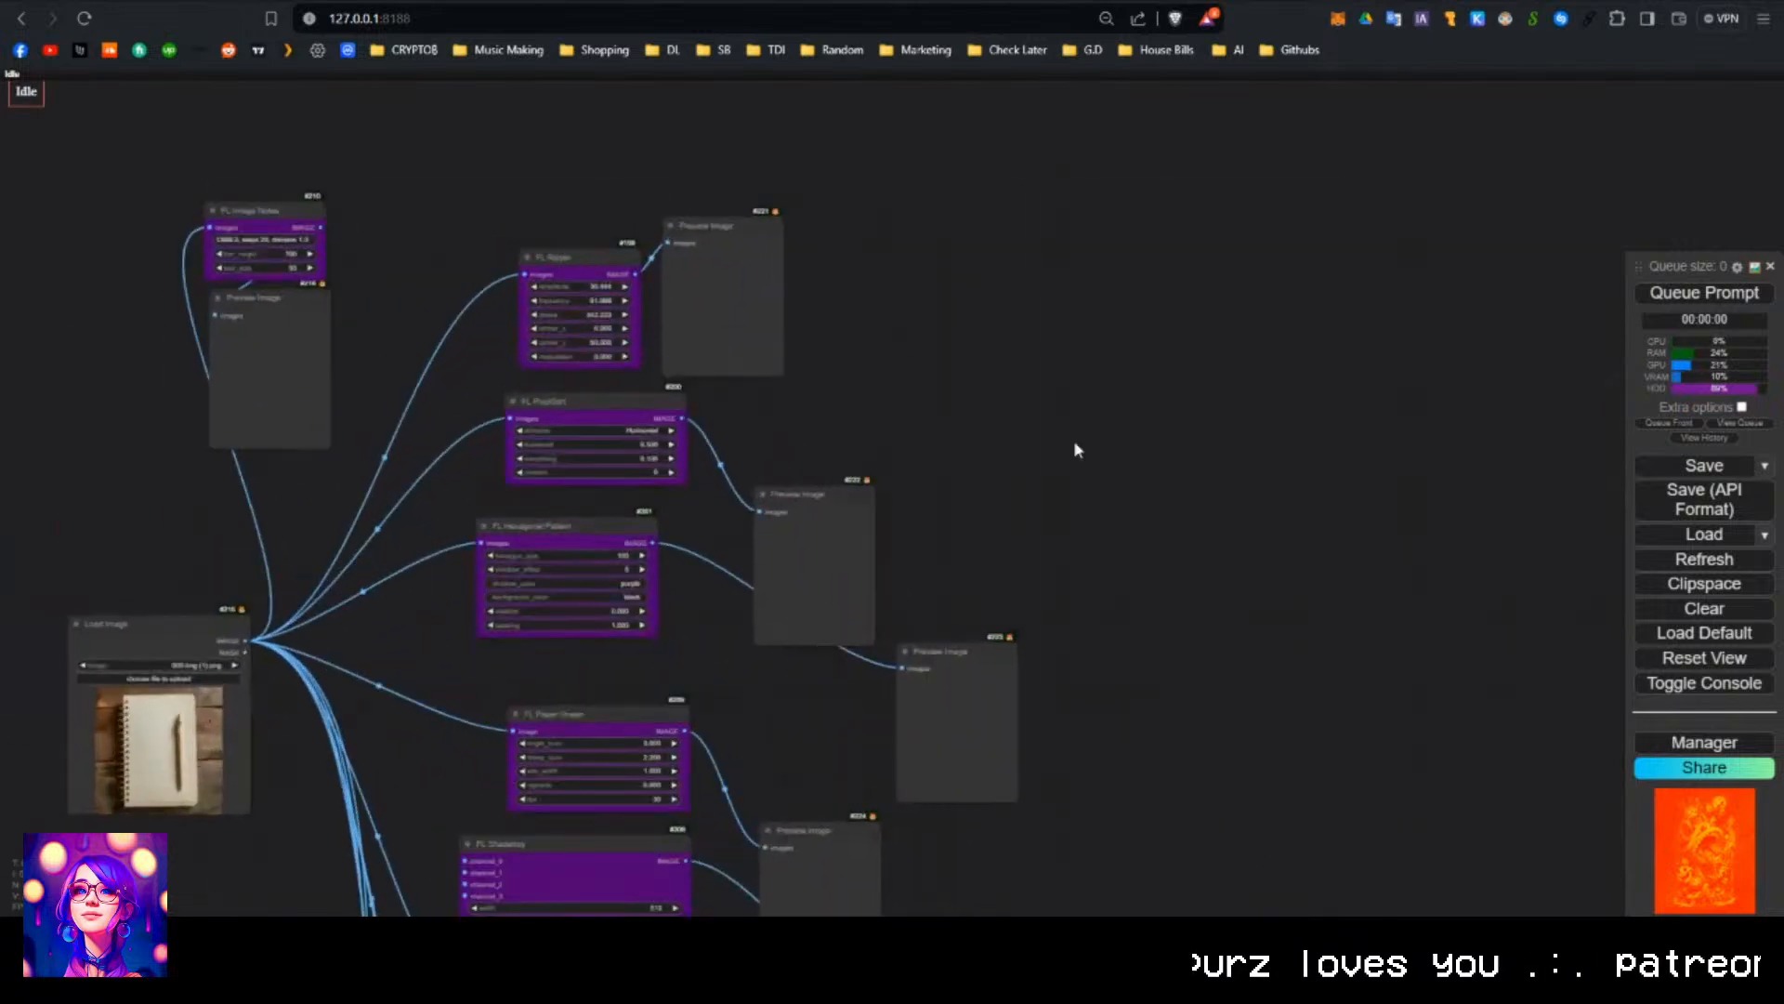
{"action": "left_click", "coordinate": [1704, 293]}
Look over the FL effect nodes and their preview images while the workflow runs.
{"action": "scroll", "coordinate": [1258, 437], "scroll_direction": "down", "scroll_amount": 9}
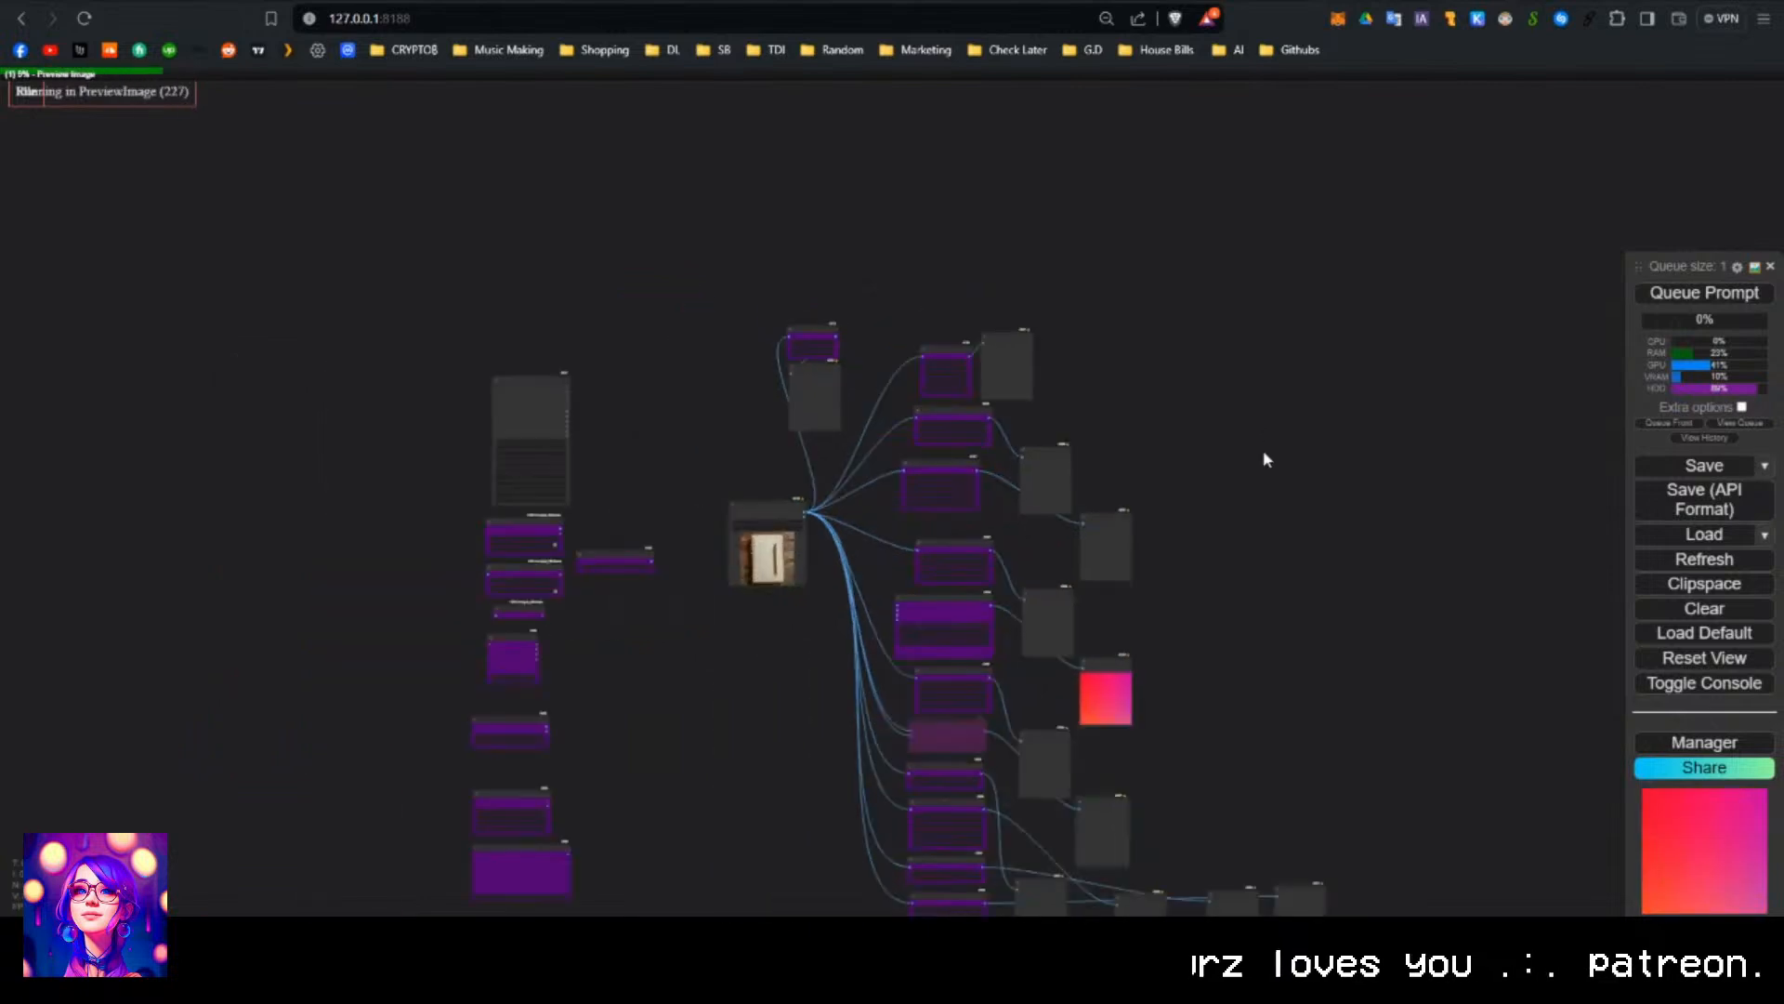
{"action": "left_click_drag", "start_coordinate": [1263, 459], "coordinate": [1059, 347]}
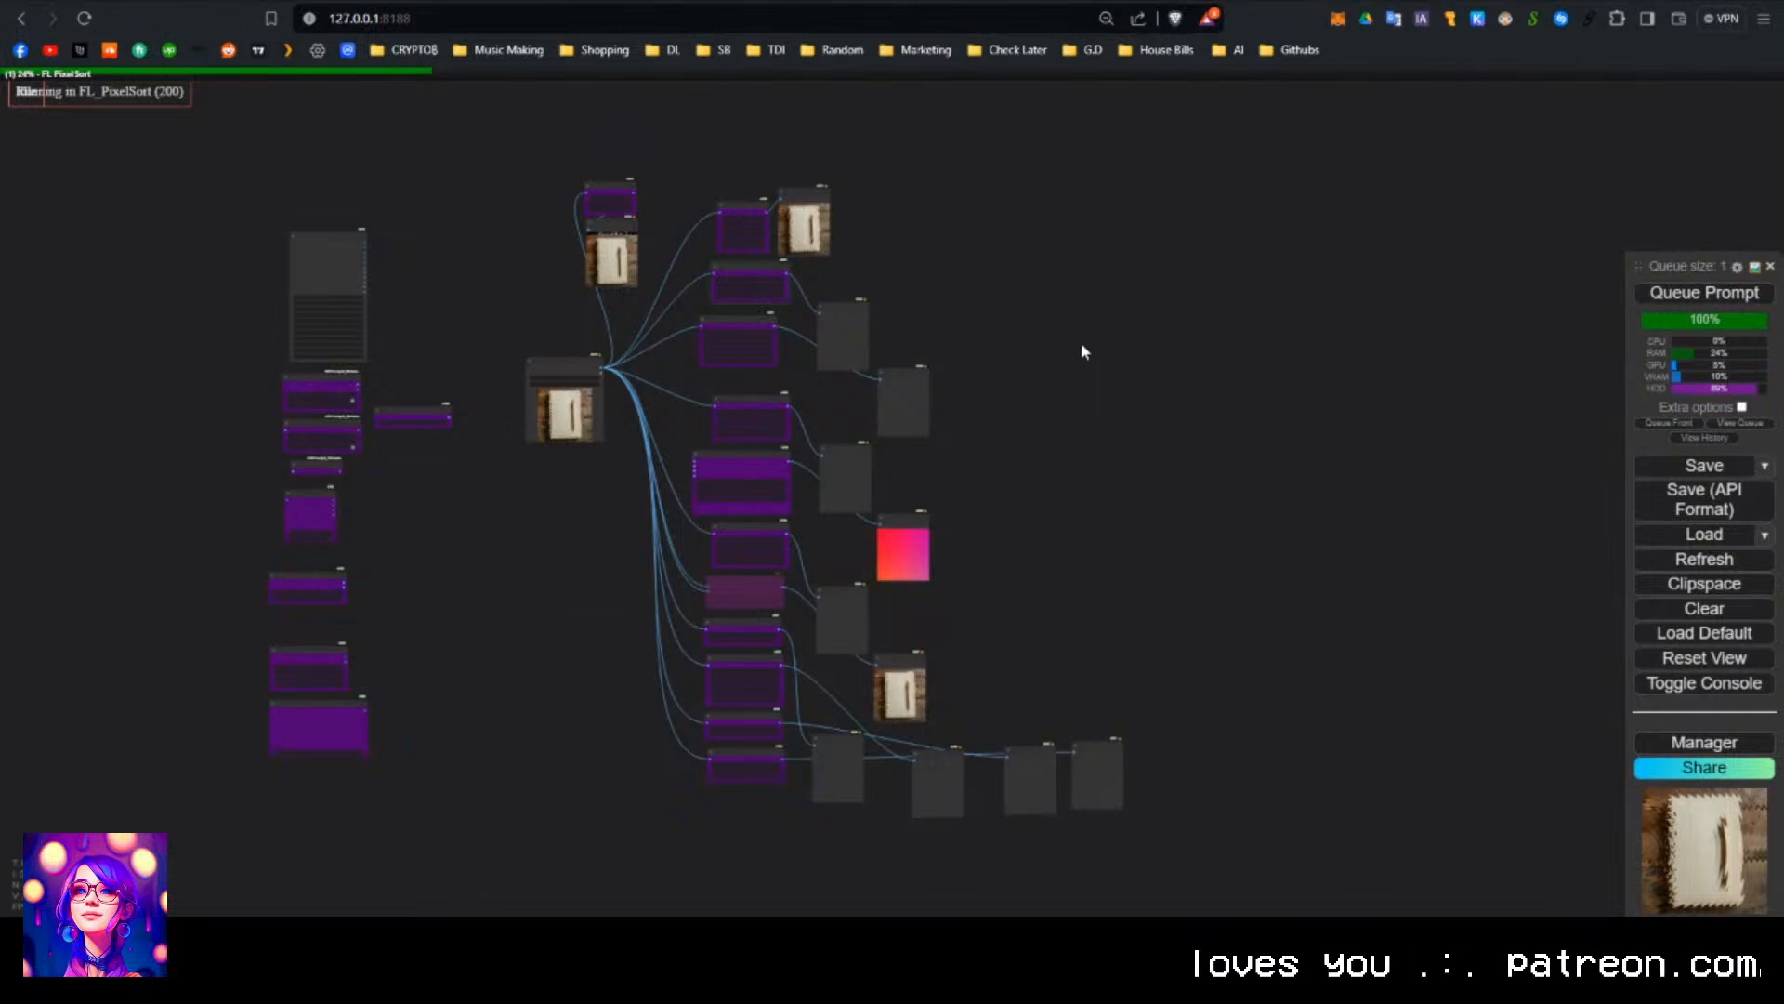
{"action": "scroll", "coordinate": [910, 373], "scroll_direction": "up", "scroll_amount": 2}
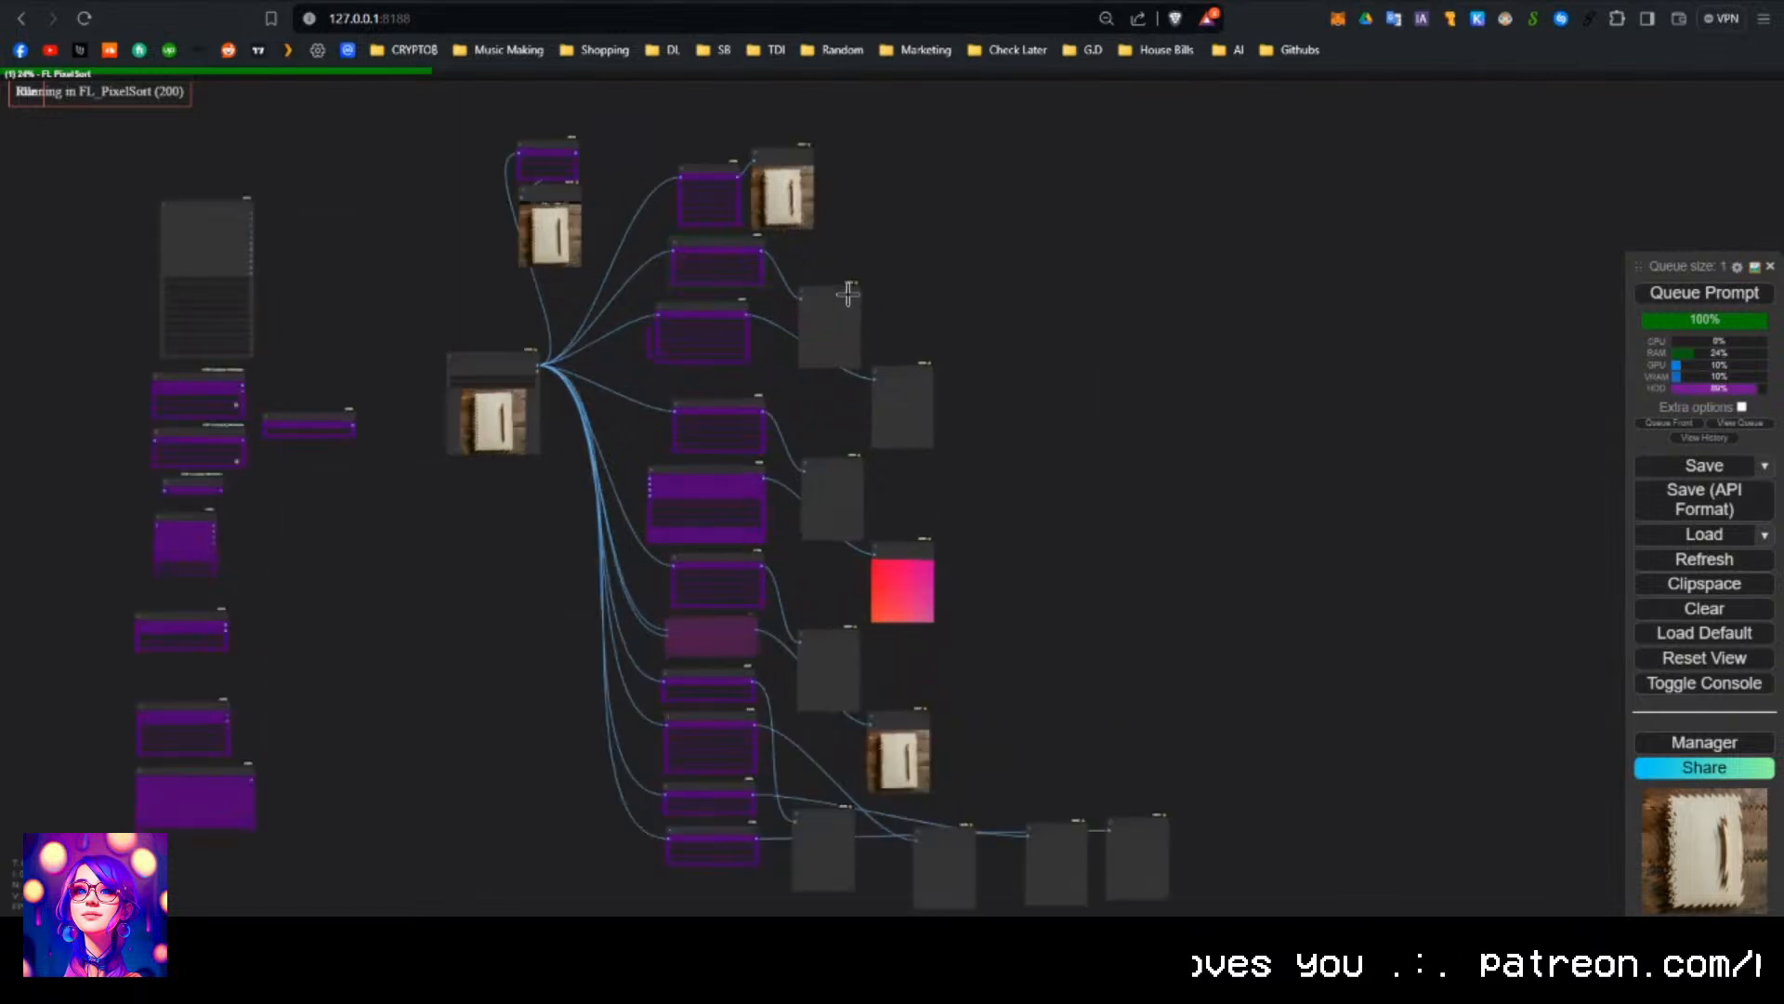
{"action": "scroll", "coordinate": [818, 251], "scroll_direction": "up", "scroll_amount": 8}
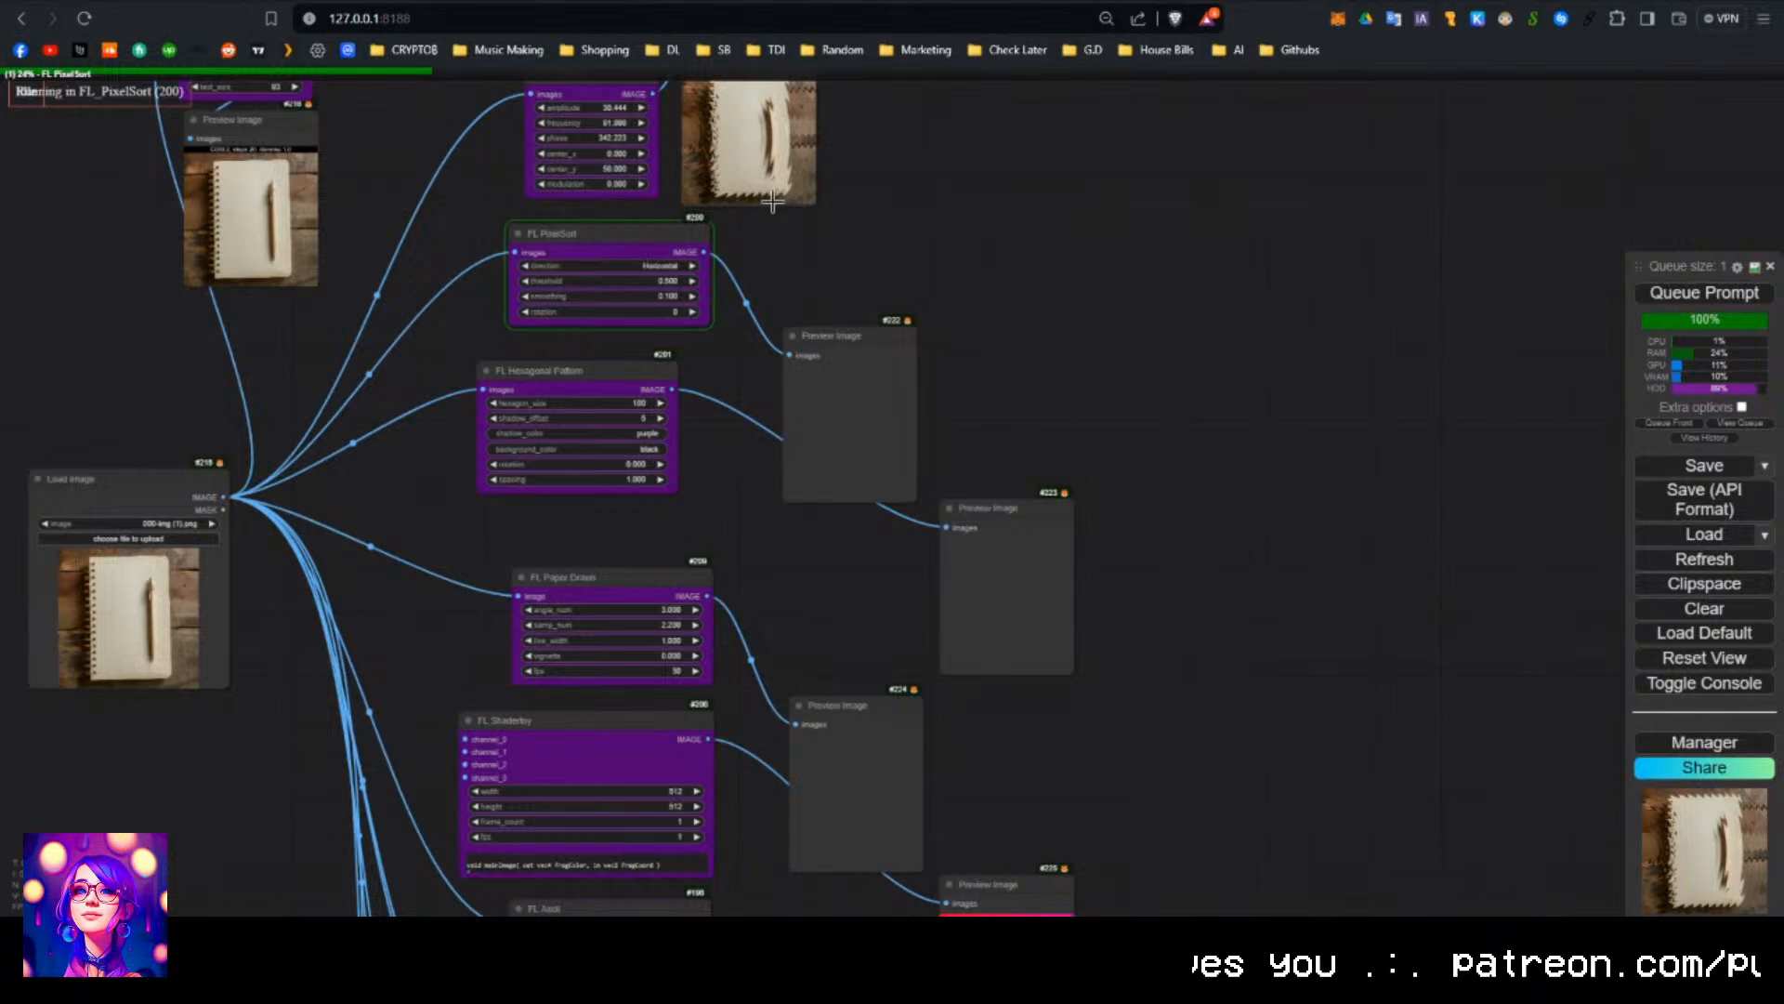
{"action": "scroll", "coordinate": [772, 200], "scroll_direction": "down", "scroll_amount": 5}
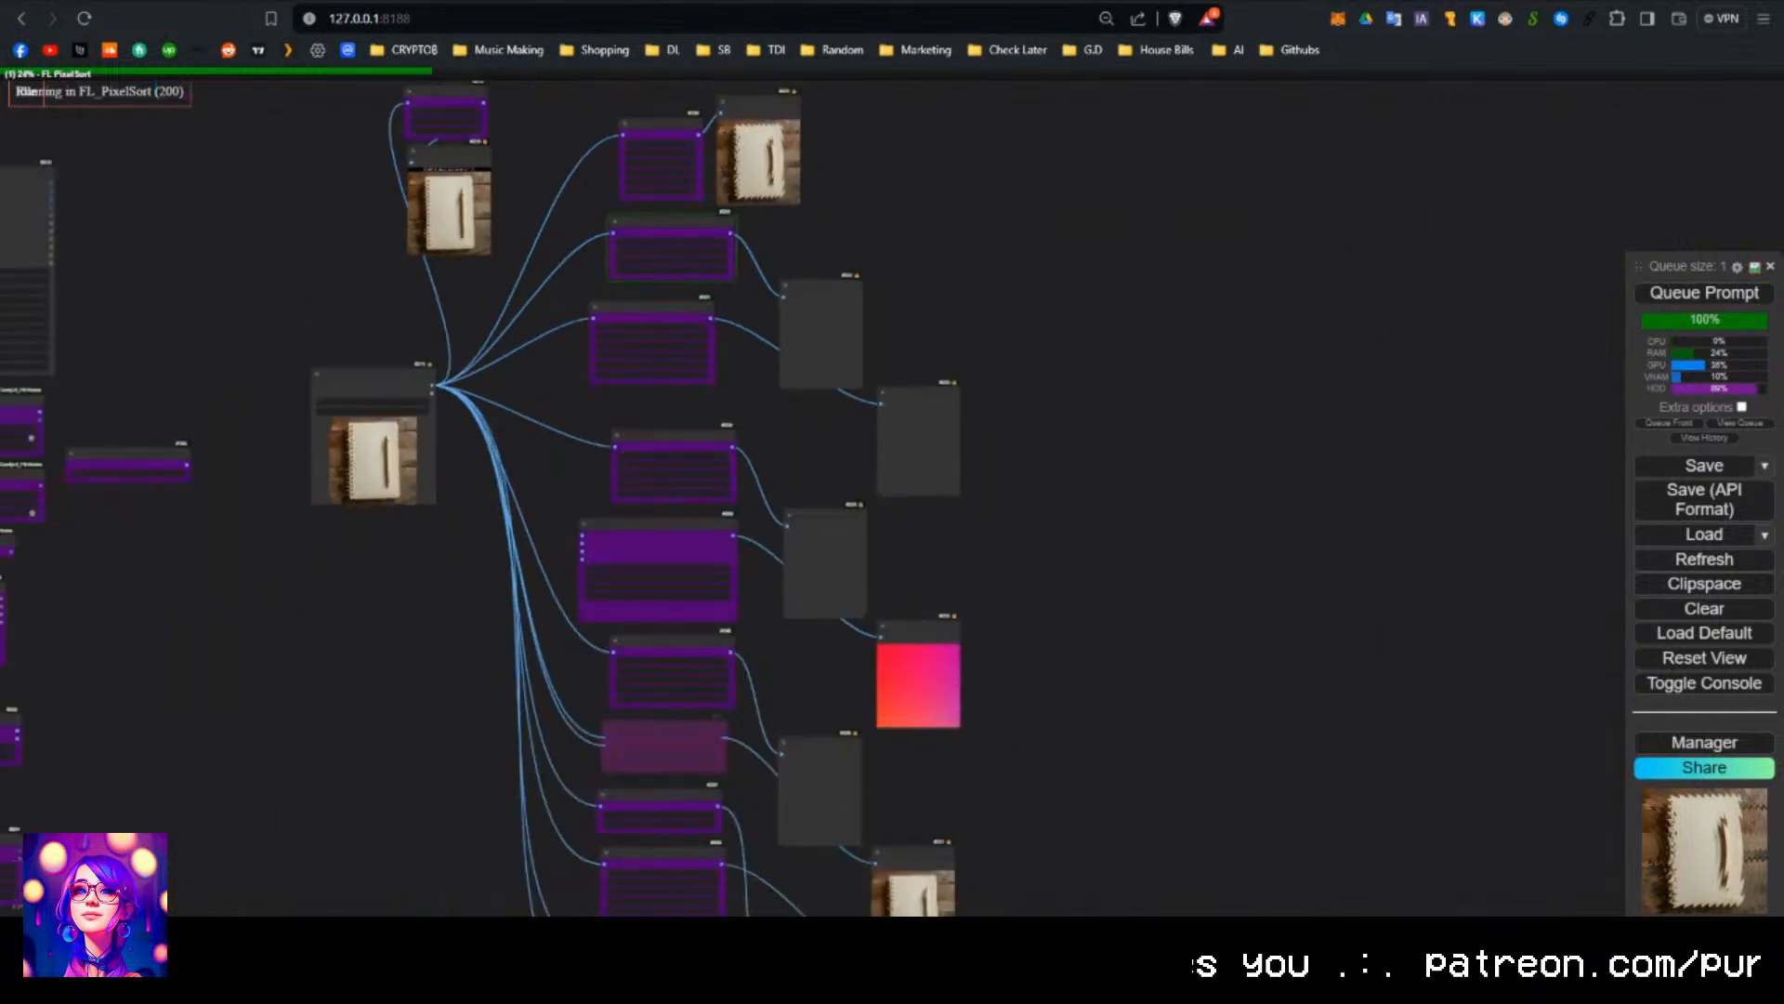
{"action": "scroll", "coordinate": [1239, 534], "scroll_direction": "down", "scroll_amount": 2}
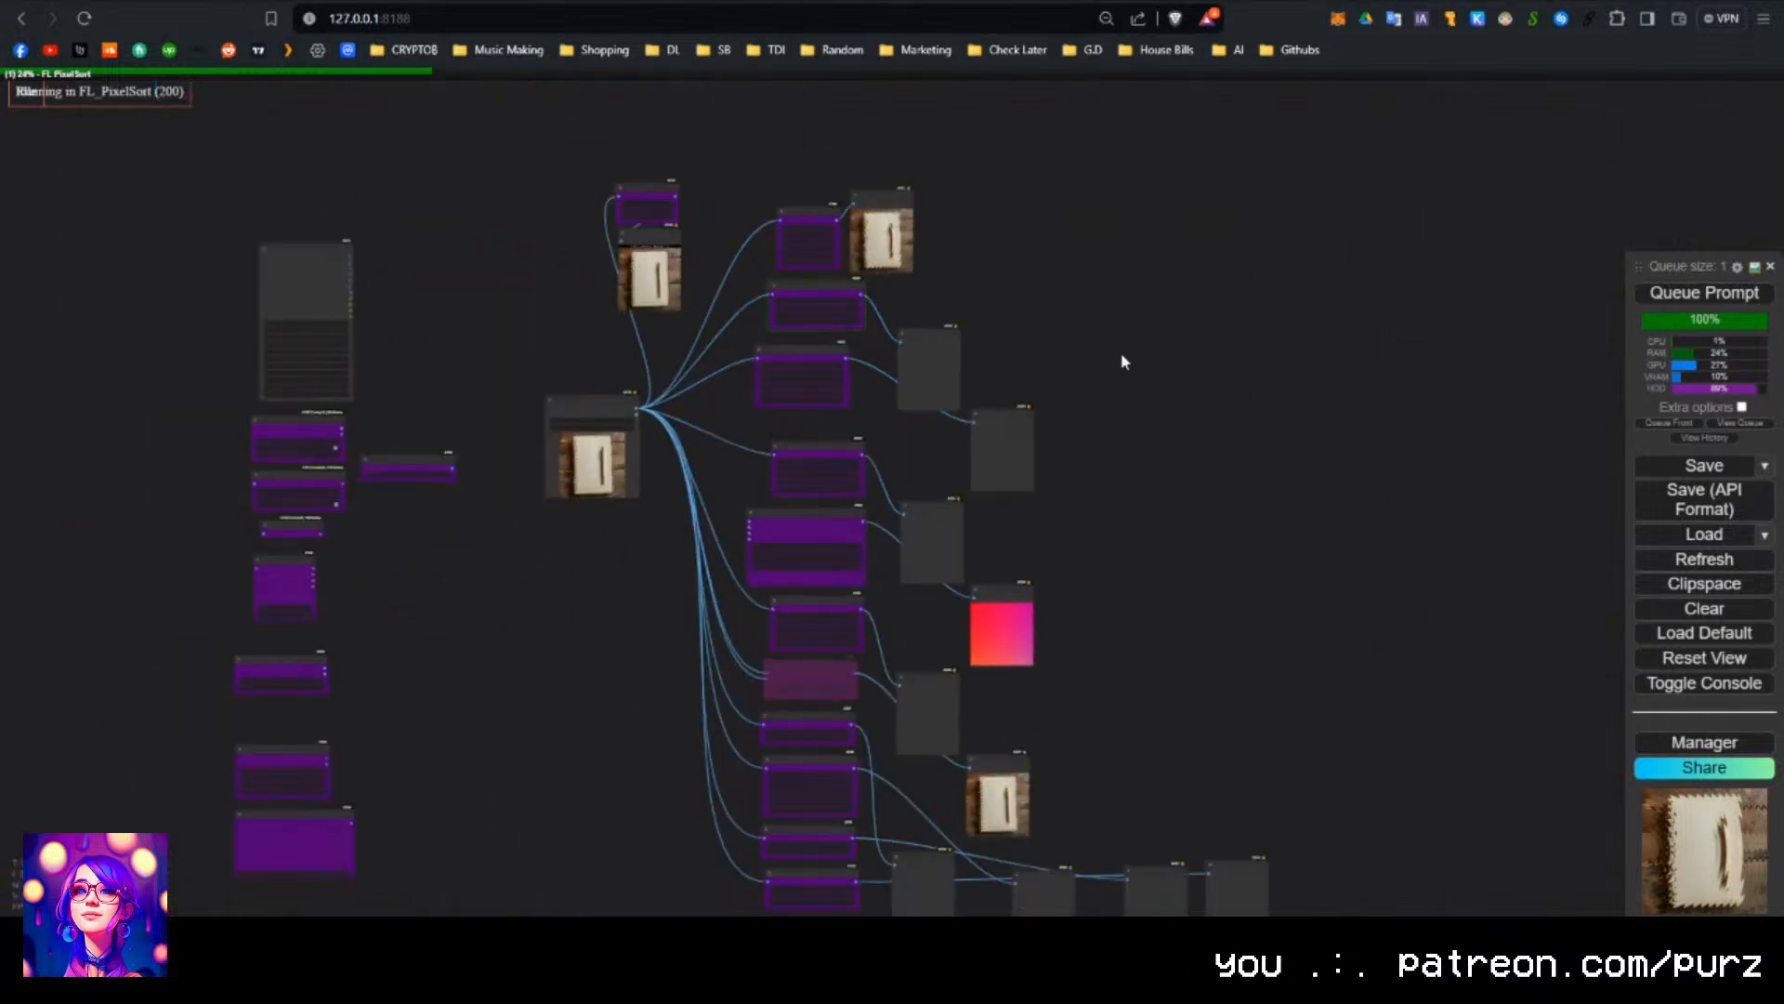
{"action": "scroll", "coordinate": [924, 233], "scroll_direction": "up", "scroll_amount": 4}
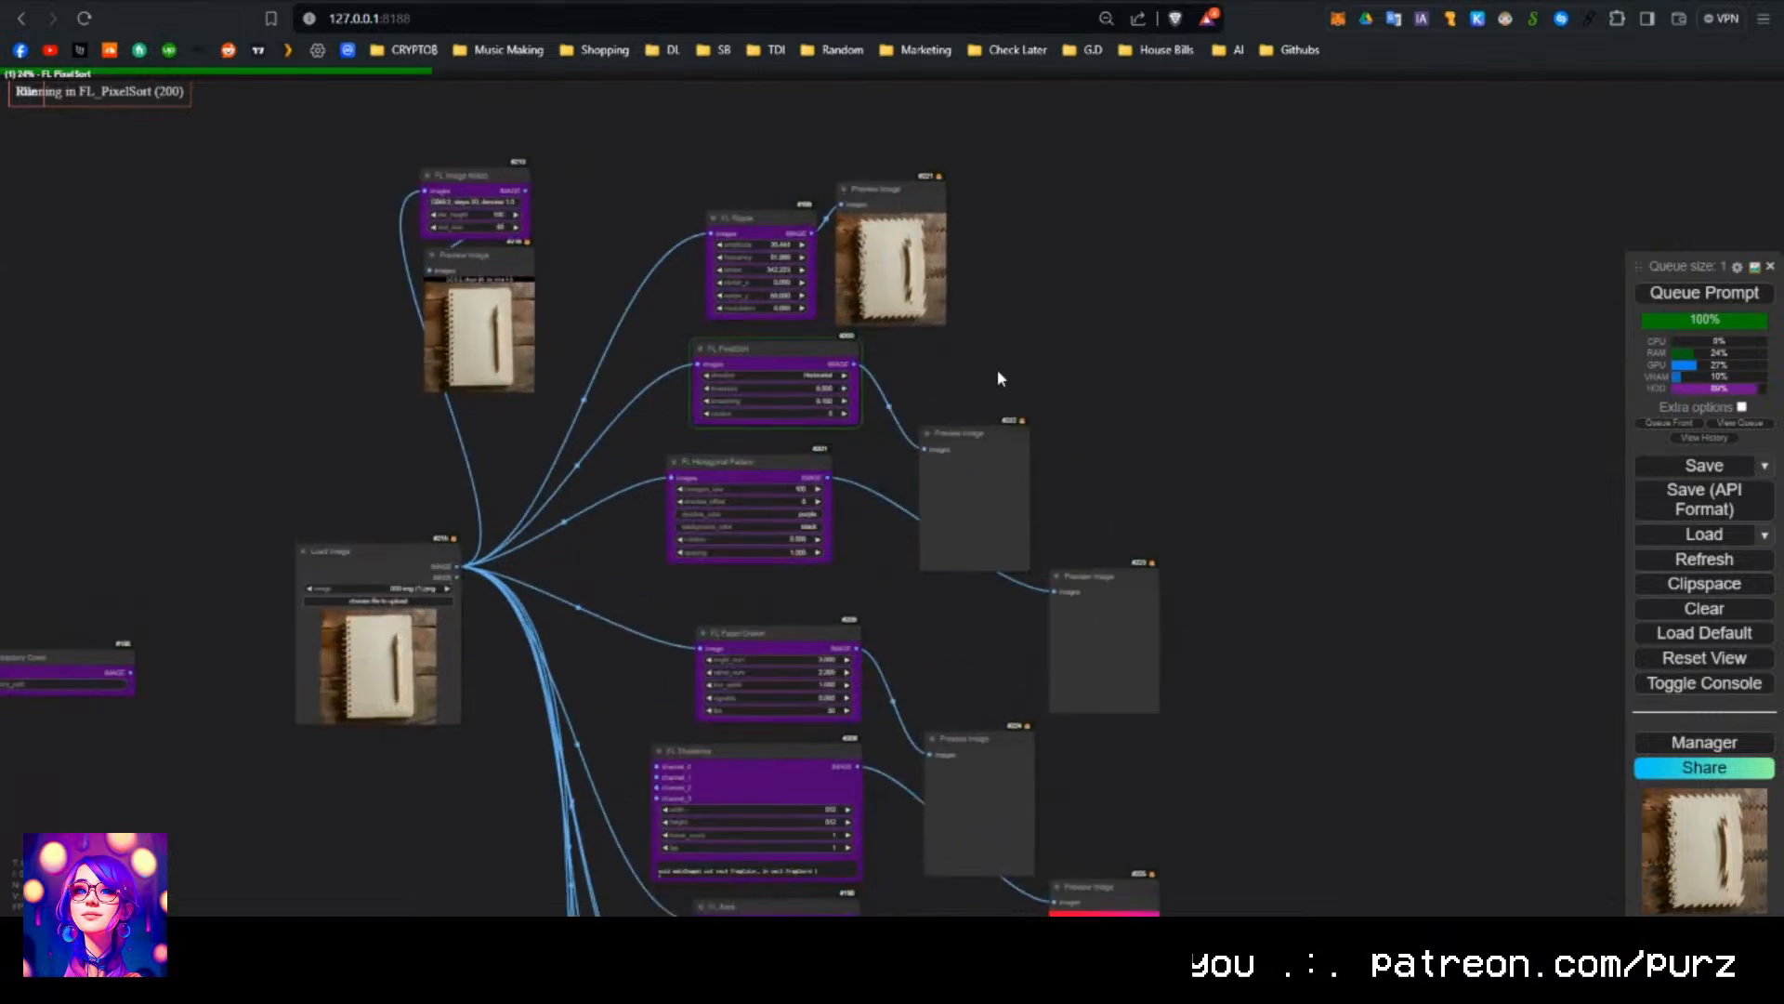
Examine the FL PixelSort result in its Preview Image node, from close up and together with its settings.
{"action": "scroll", "coordinate": [996, 377], "scroll_direction": "up", "scroll_amount": 5}
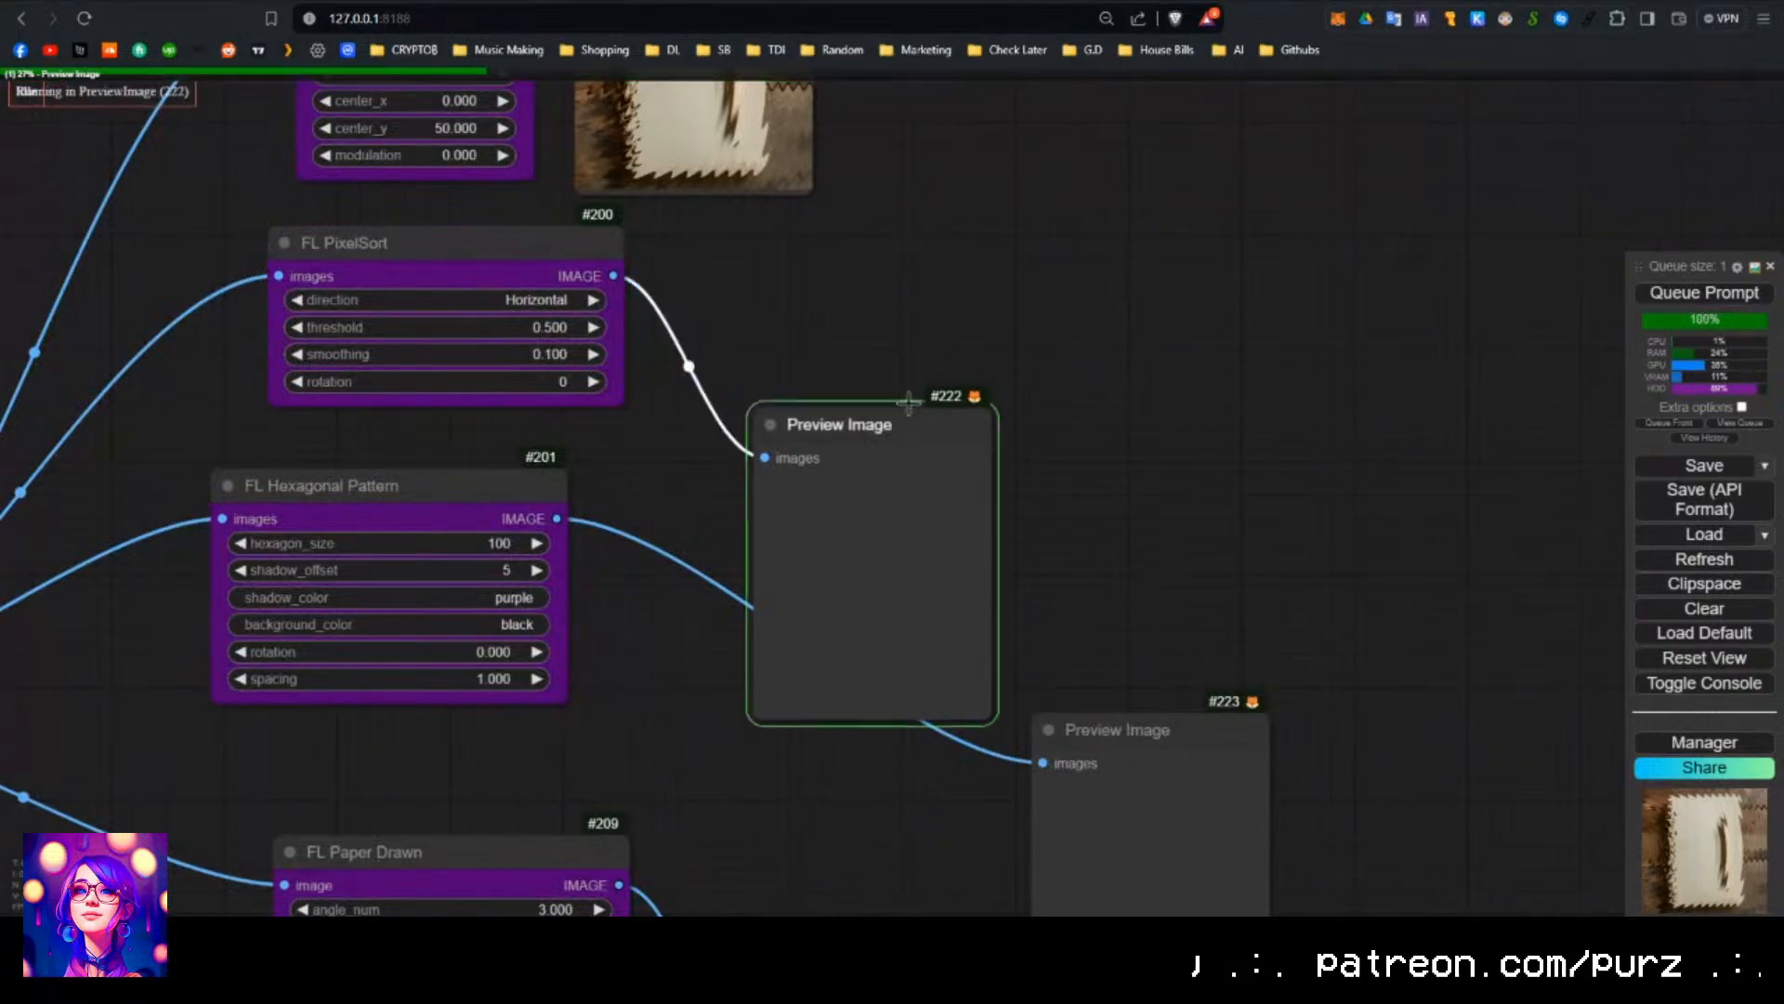
{"action": "scroll", "coordinate": [950, 345], "scroll_direction": "up", "scroll_amount": 3}
{"action": "scroll", "coordinate": [950, 346], "scroll_direction": "up", "scroll_amount": 6}
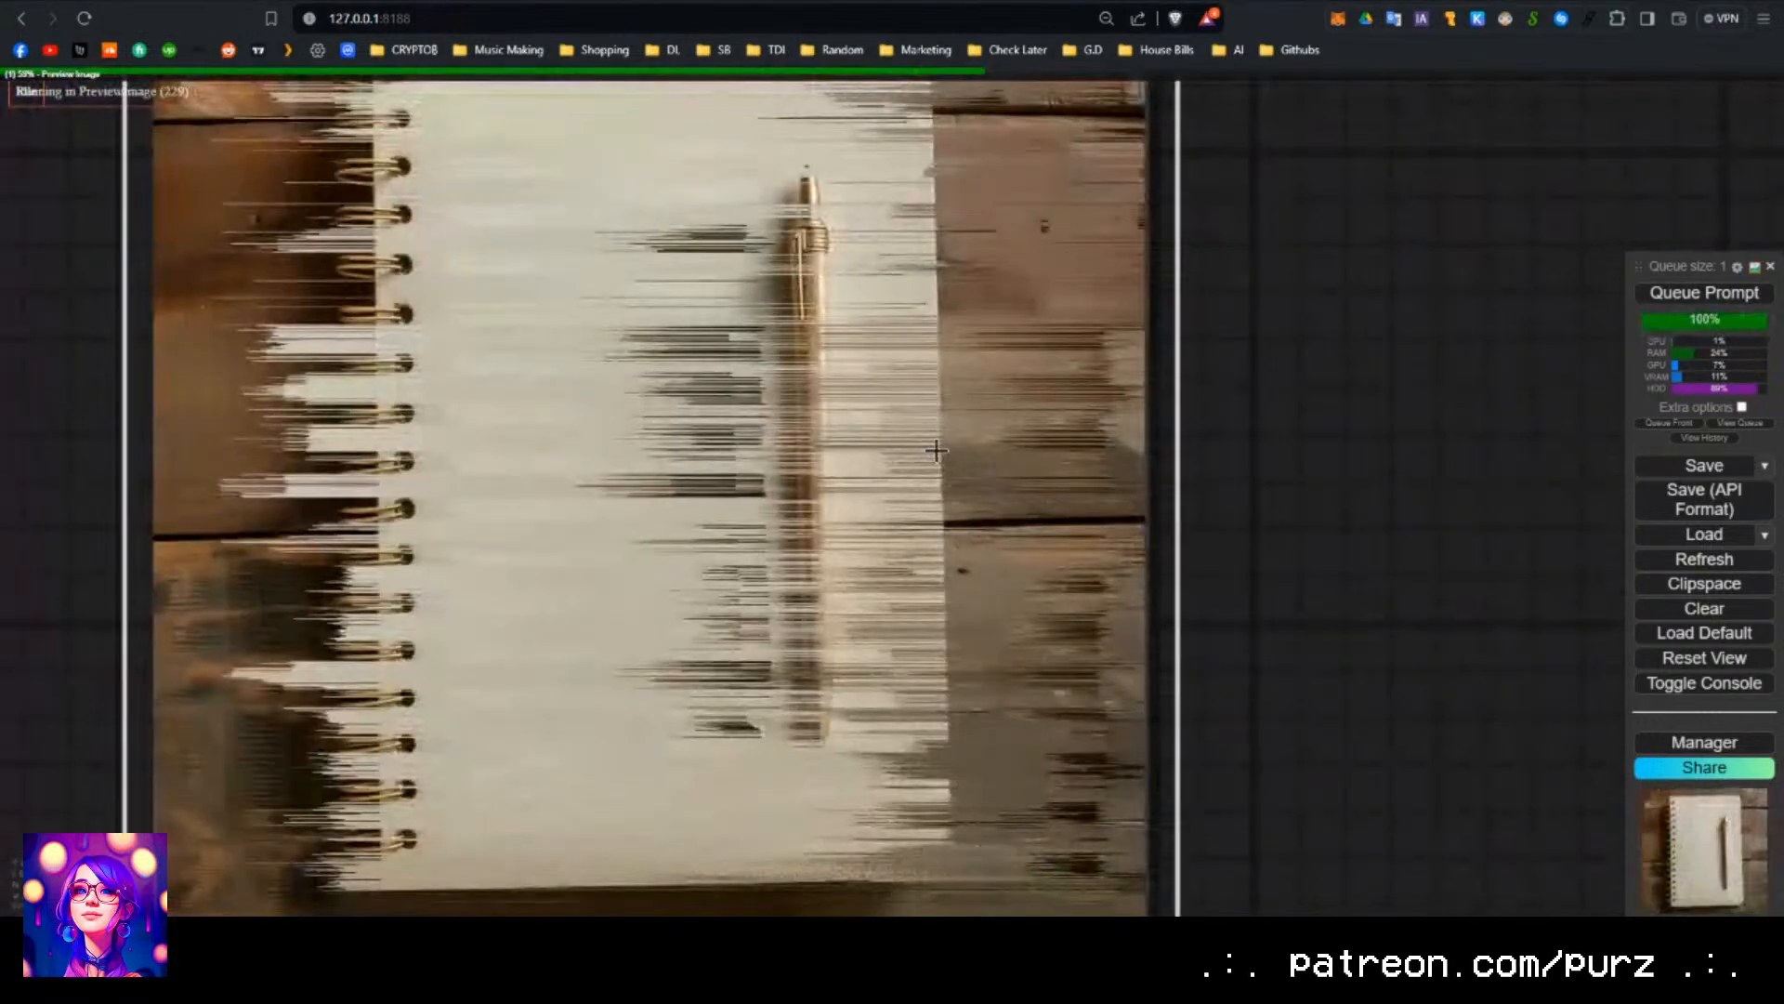
{"action": "scroll", "coordinate": [1022, 472], "scroll_direction": "down", "scroll_amount": 10}
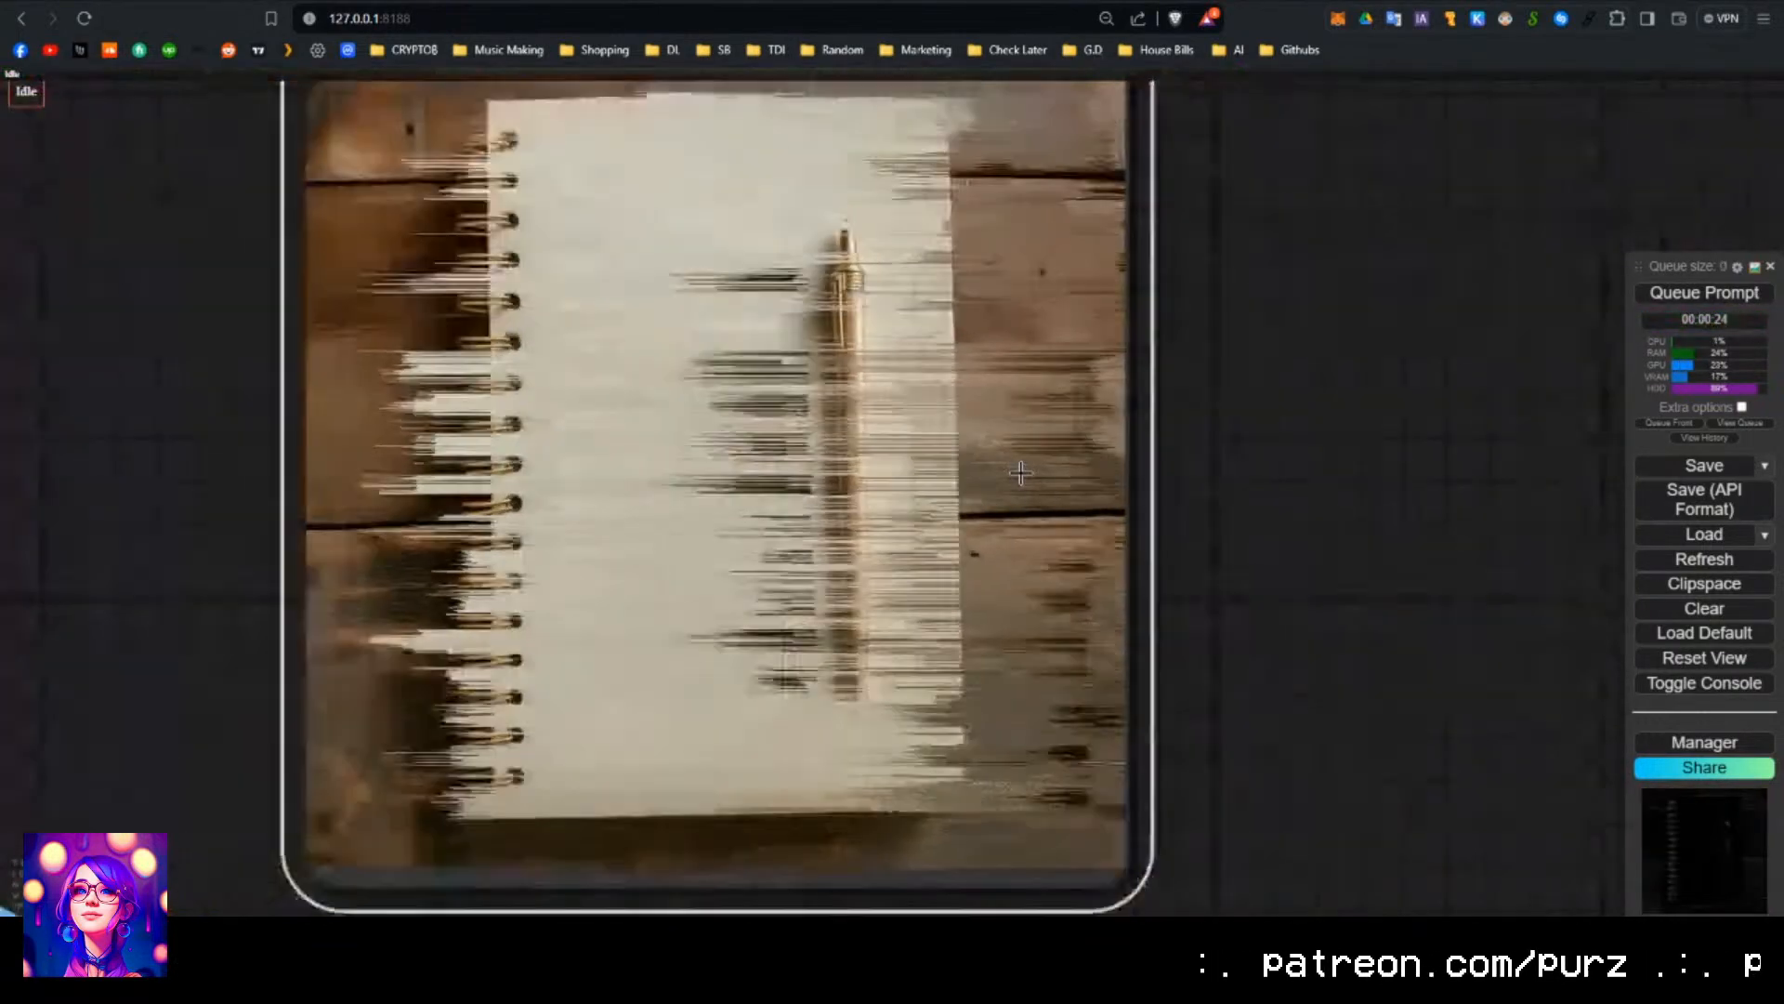
{"action": "scroll", "coordinate": [1020, 473], "scroll_direction": "down", "scroll_amount": 4}
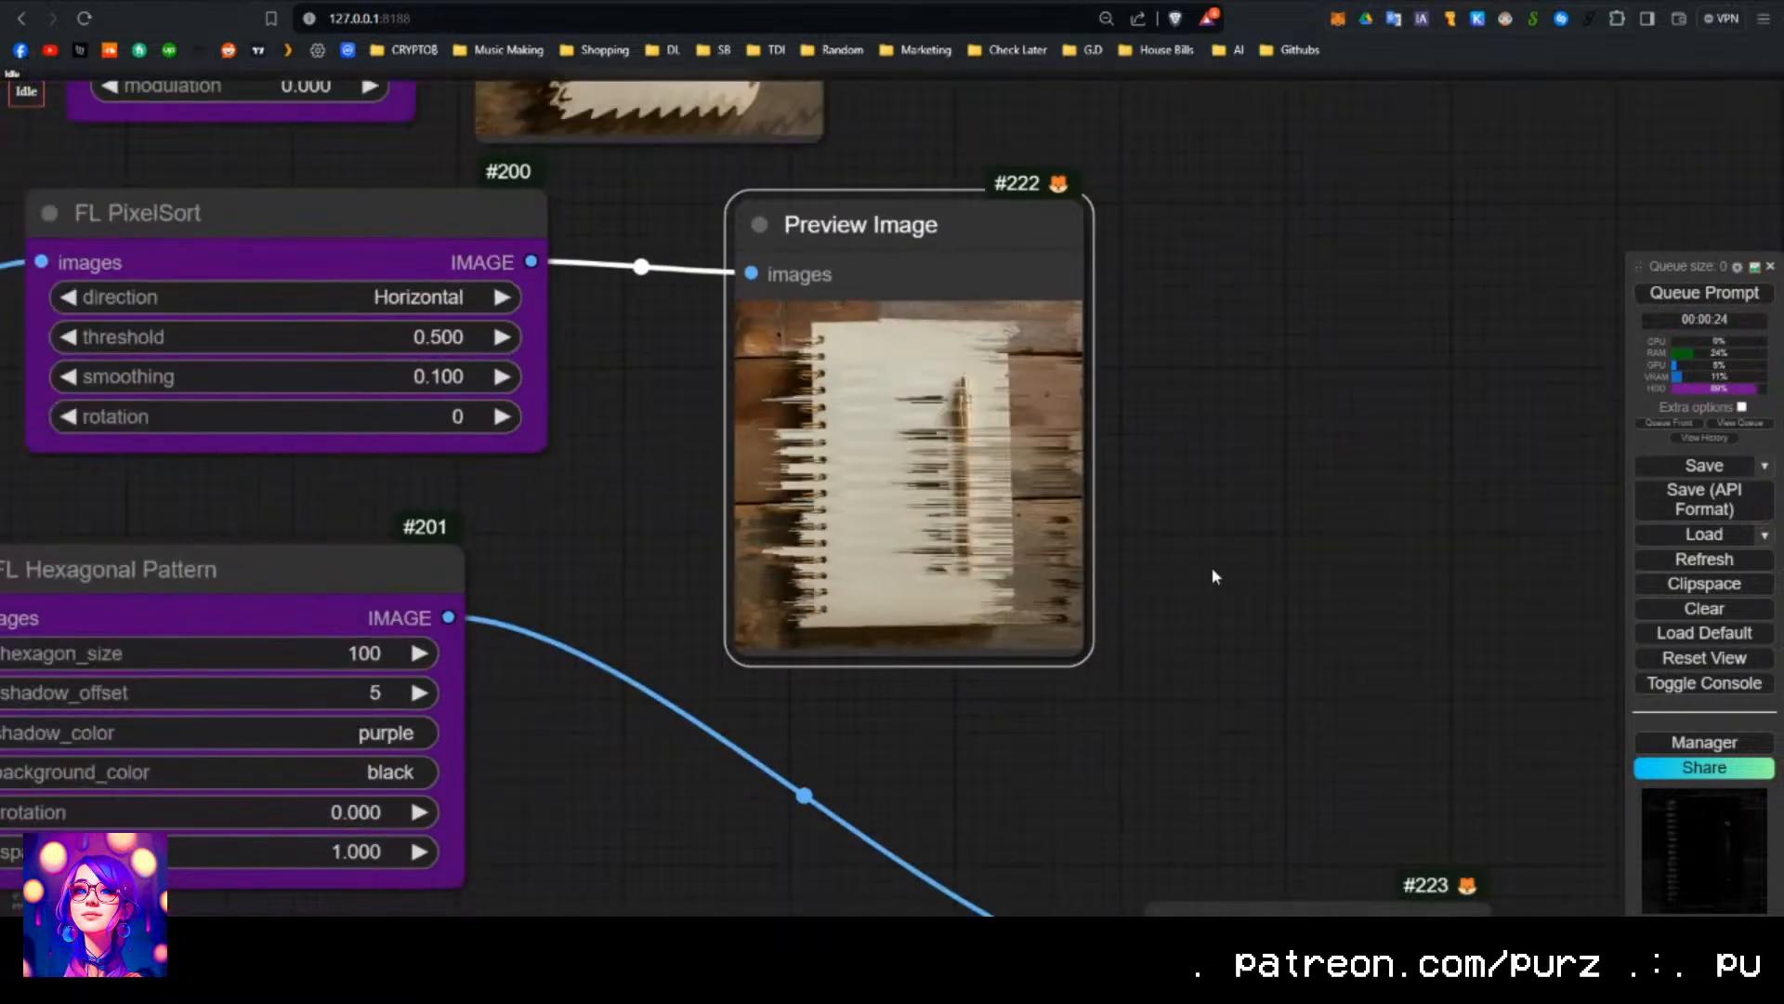
{"action": "left_click_drag", "start_coordinate": [1212, 576], "coordinate": [1179, 649]}
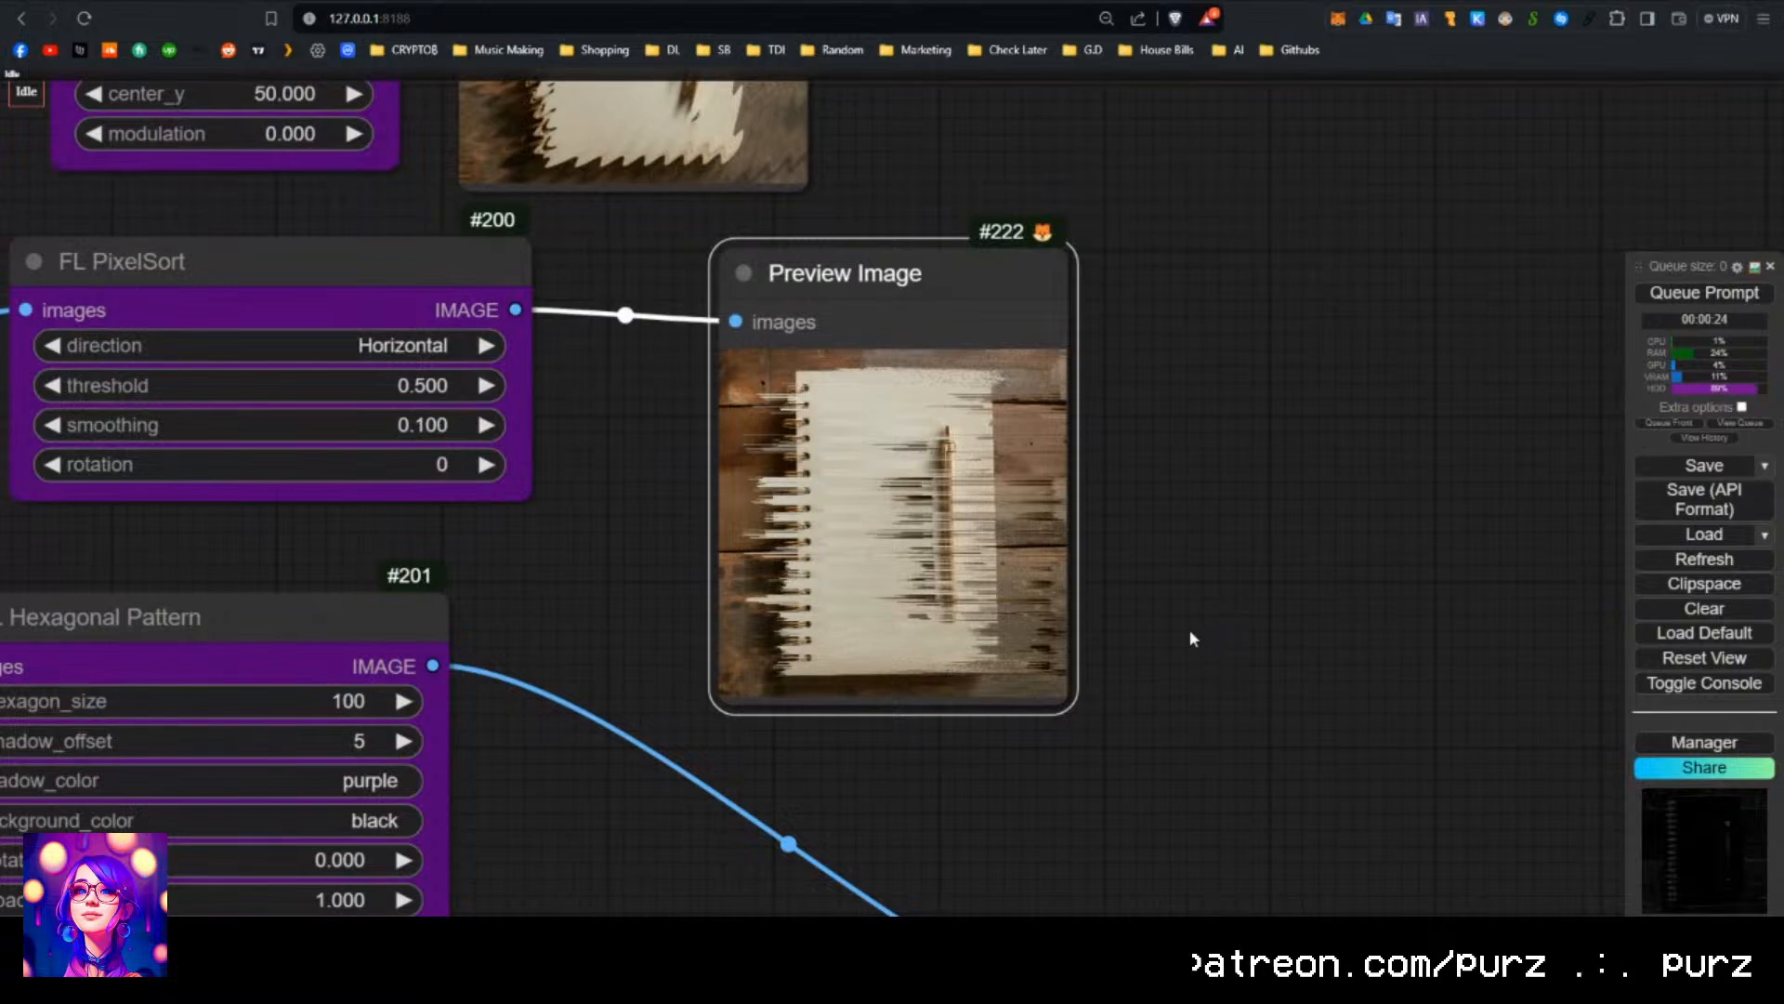
{"action": "scroll", "coordinate": [1132, 565], "scroll_direction": "up", "scroll_amount": 15}
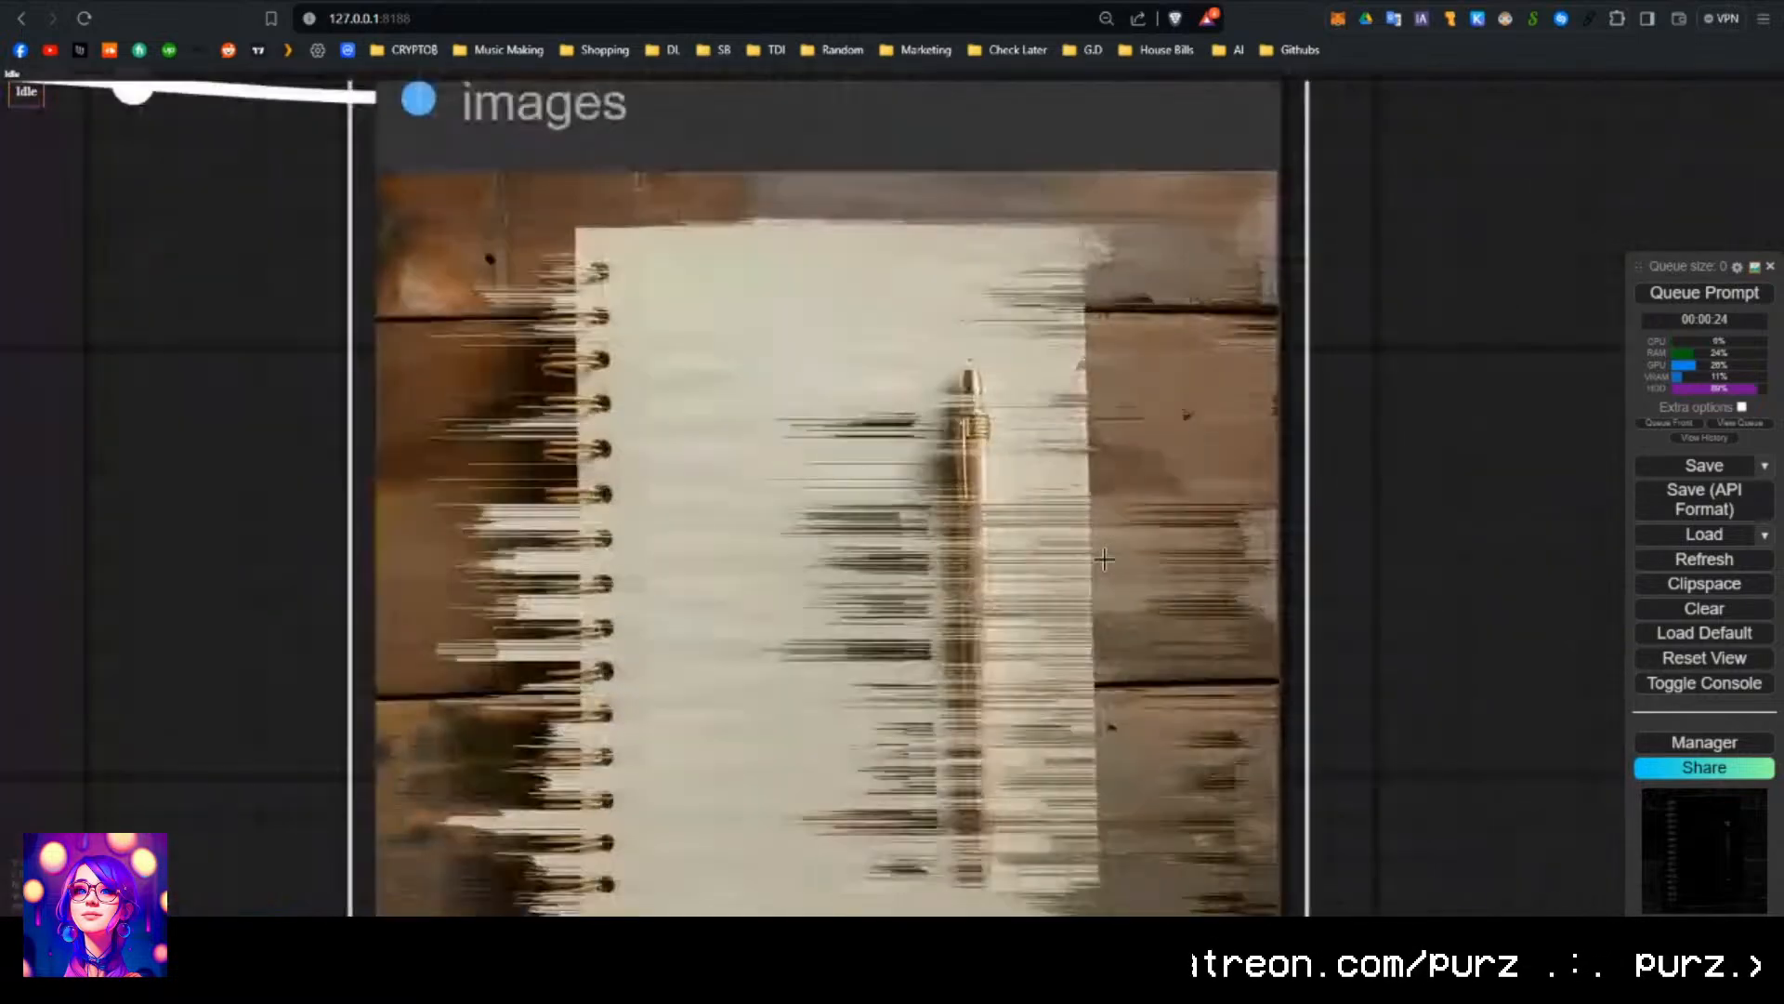
{"action": "scroll", "coordinate": [950, 565], "scroll_direction": "up", "scroll_amount": 2}
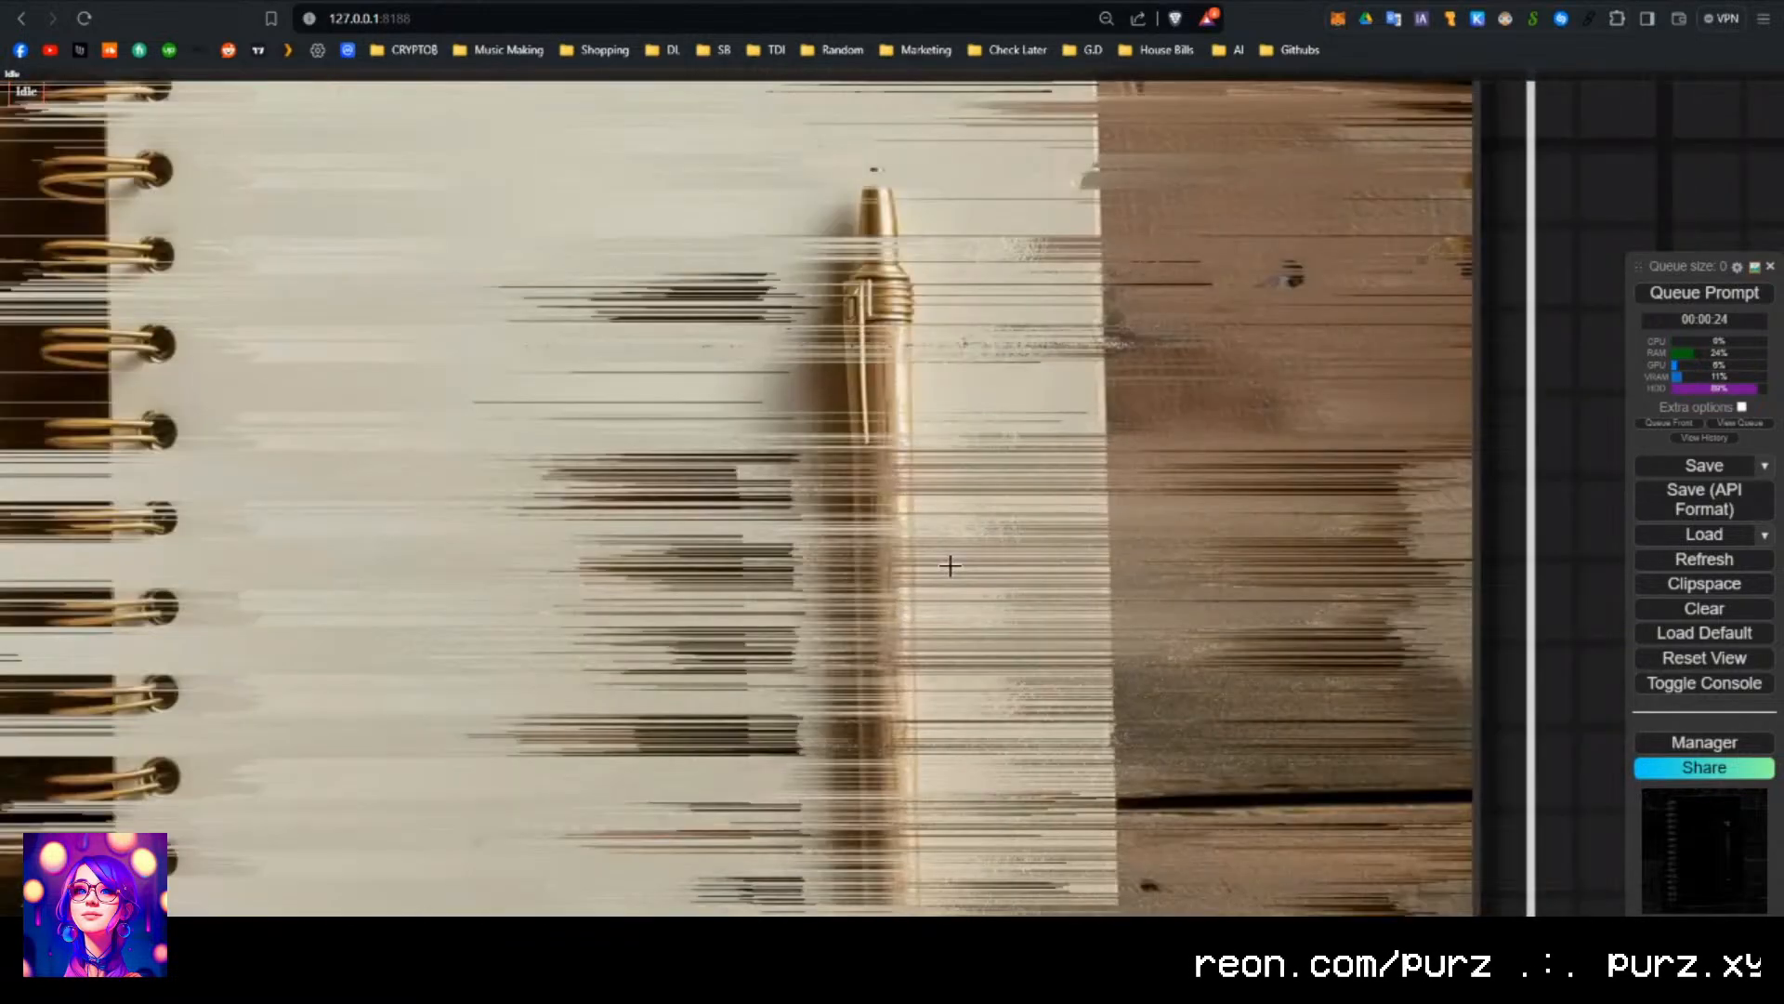
{"action": "scroll", "coordinate": [950, 565], "scroll_direction": "down", "scroll_amount": 10}
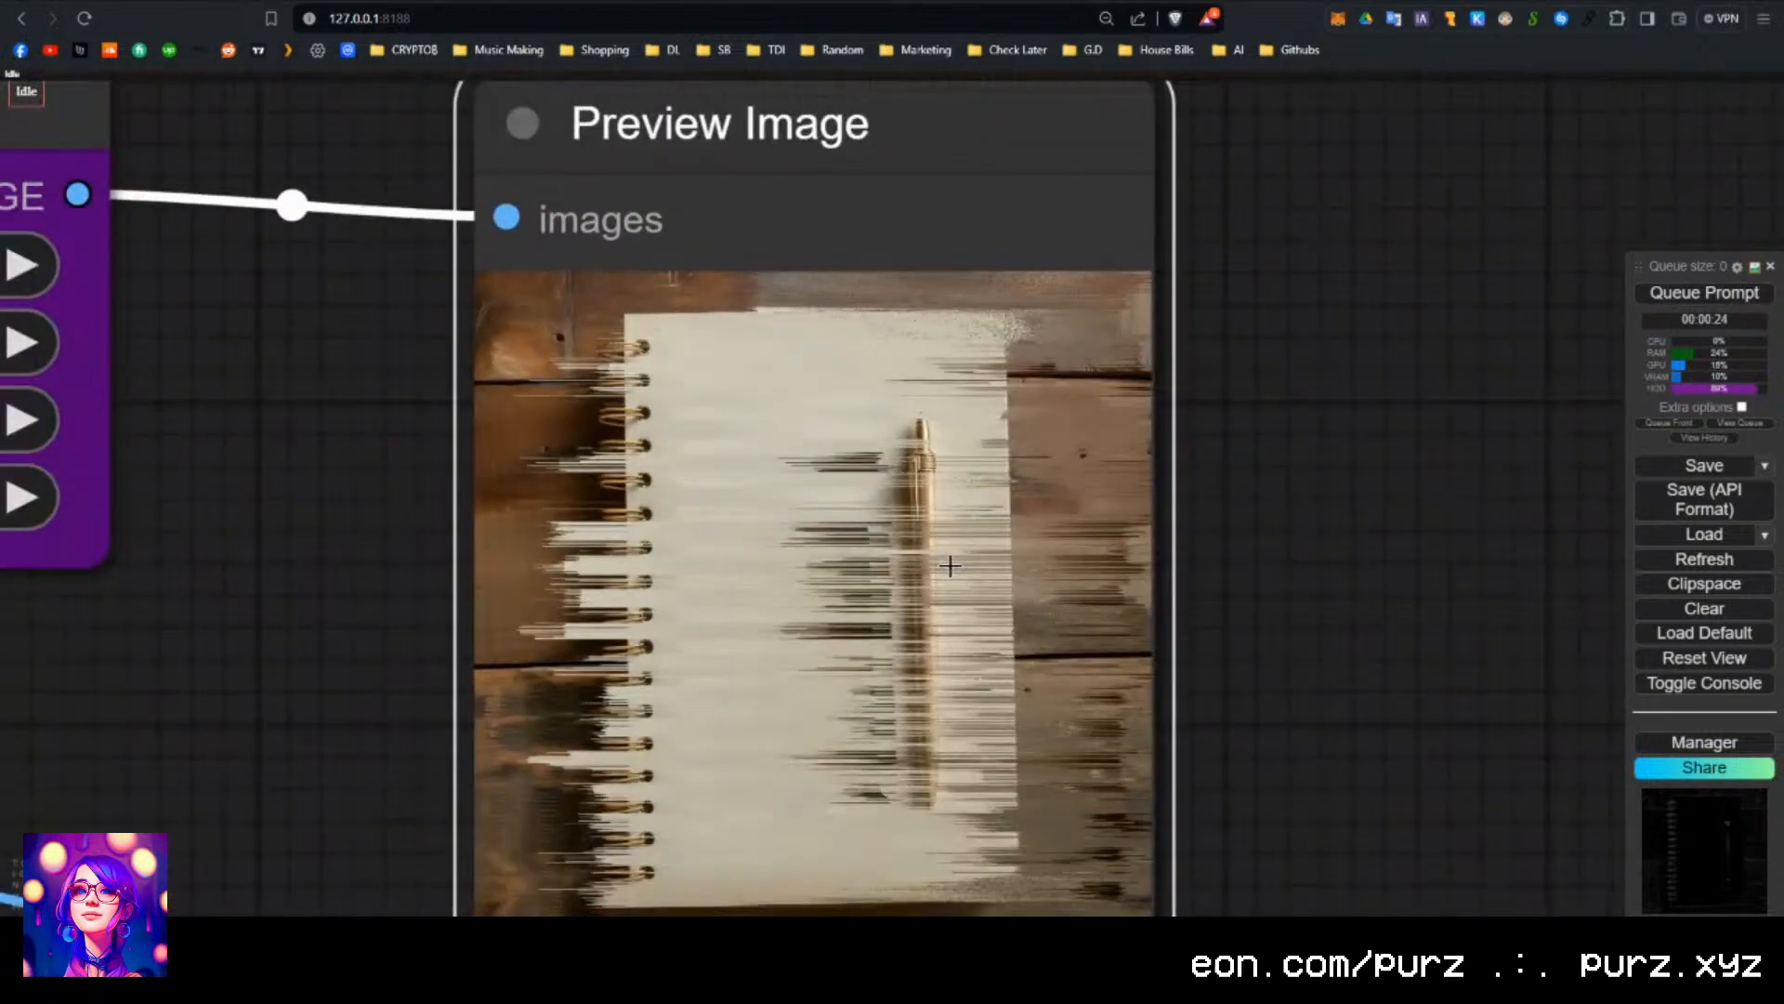
{"action": "scroll", "coordinate": [949, 565], "scroll_direction": "down", "scroll_amount": 5}
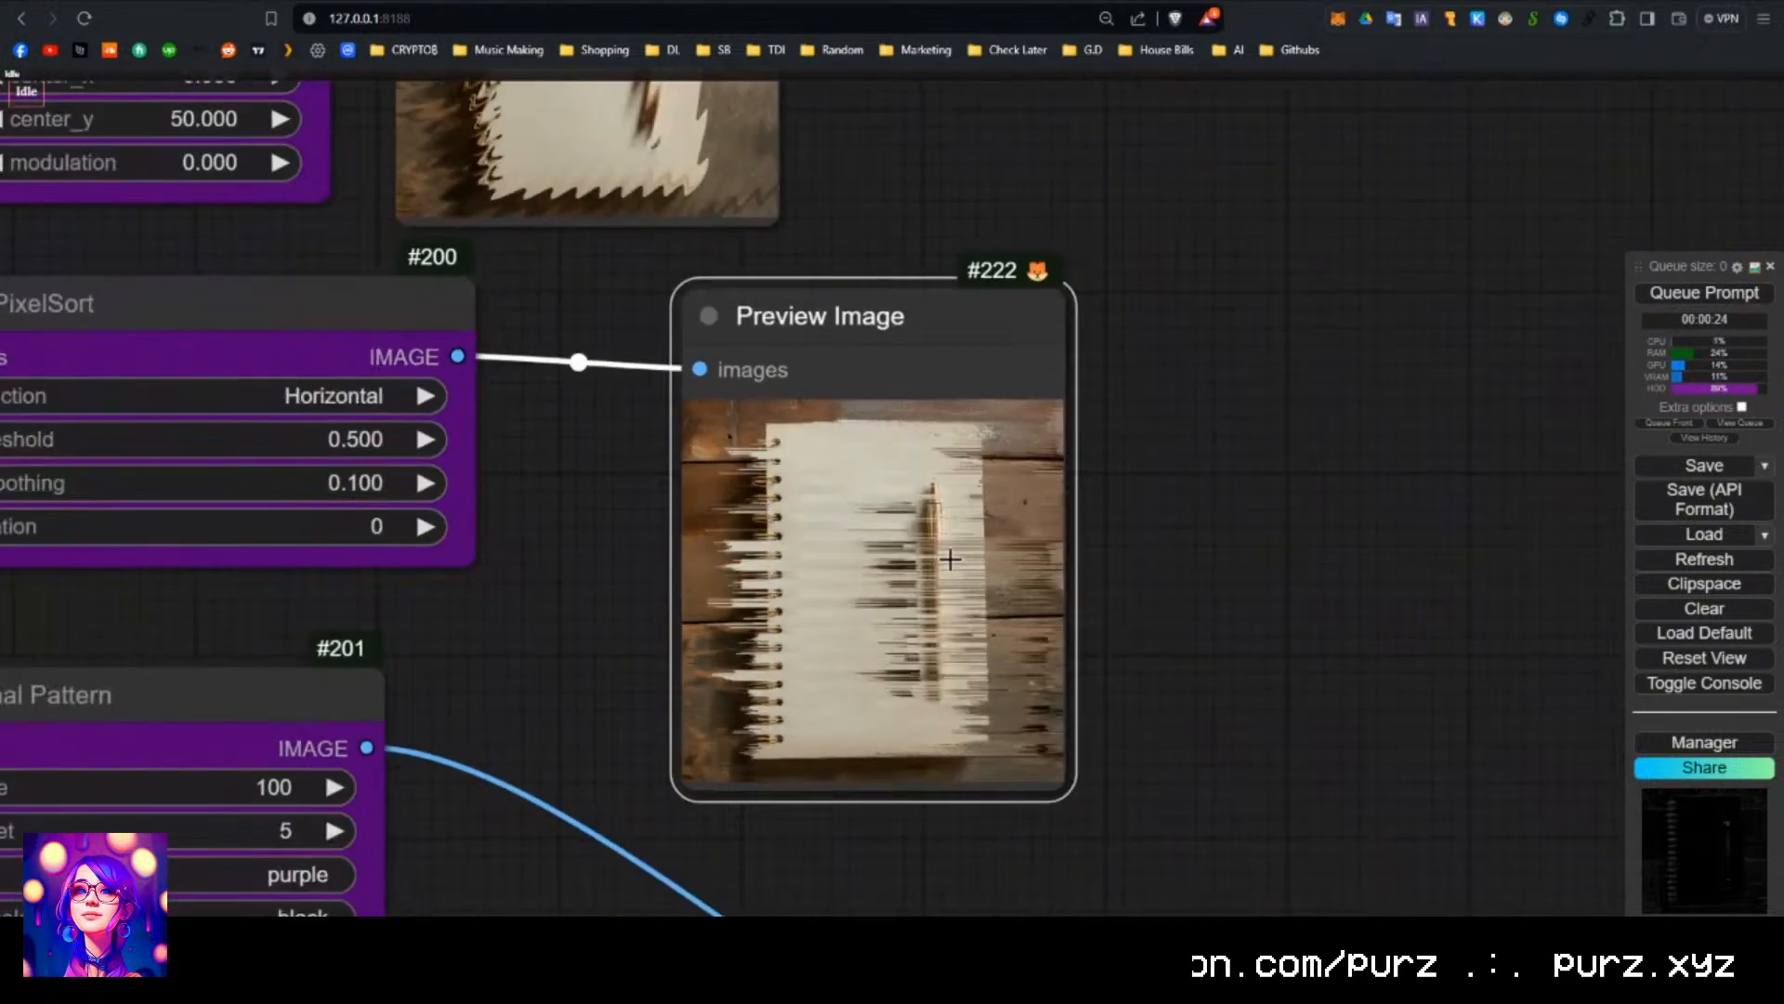
{"action": "scroll", "coordinate": [762, 556], "scroll_direction": "down", "scroll_amount": 5}
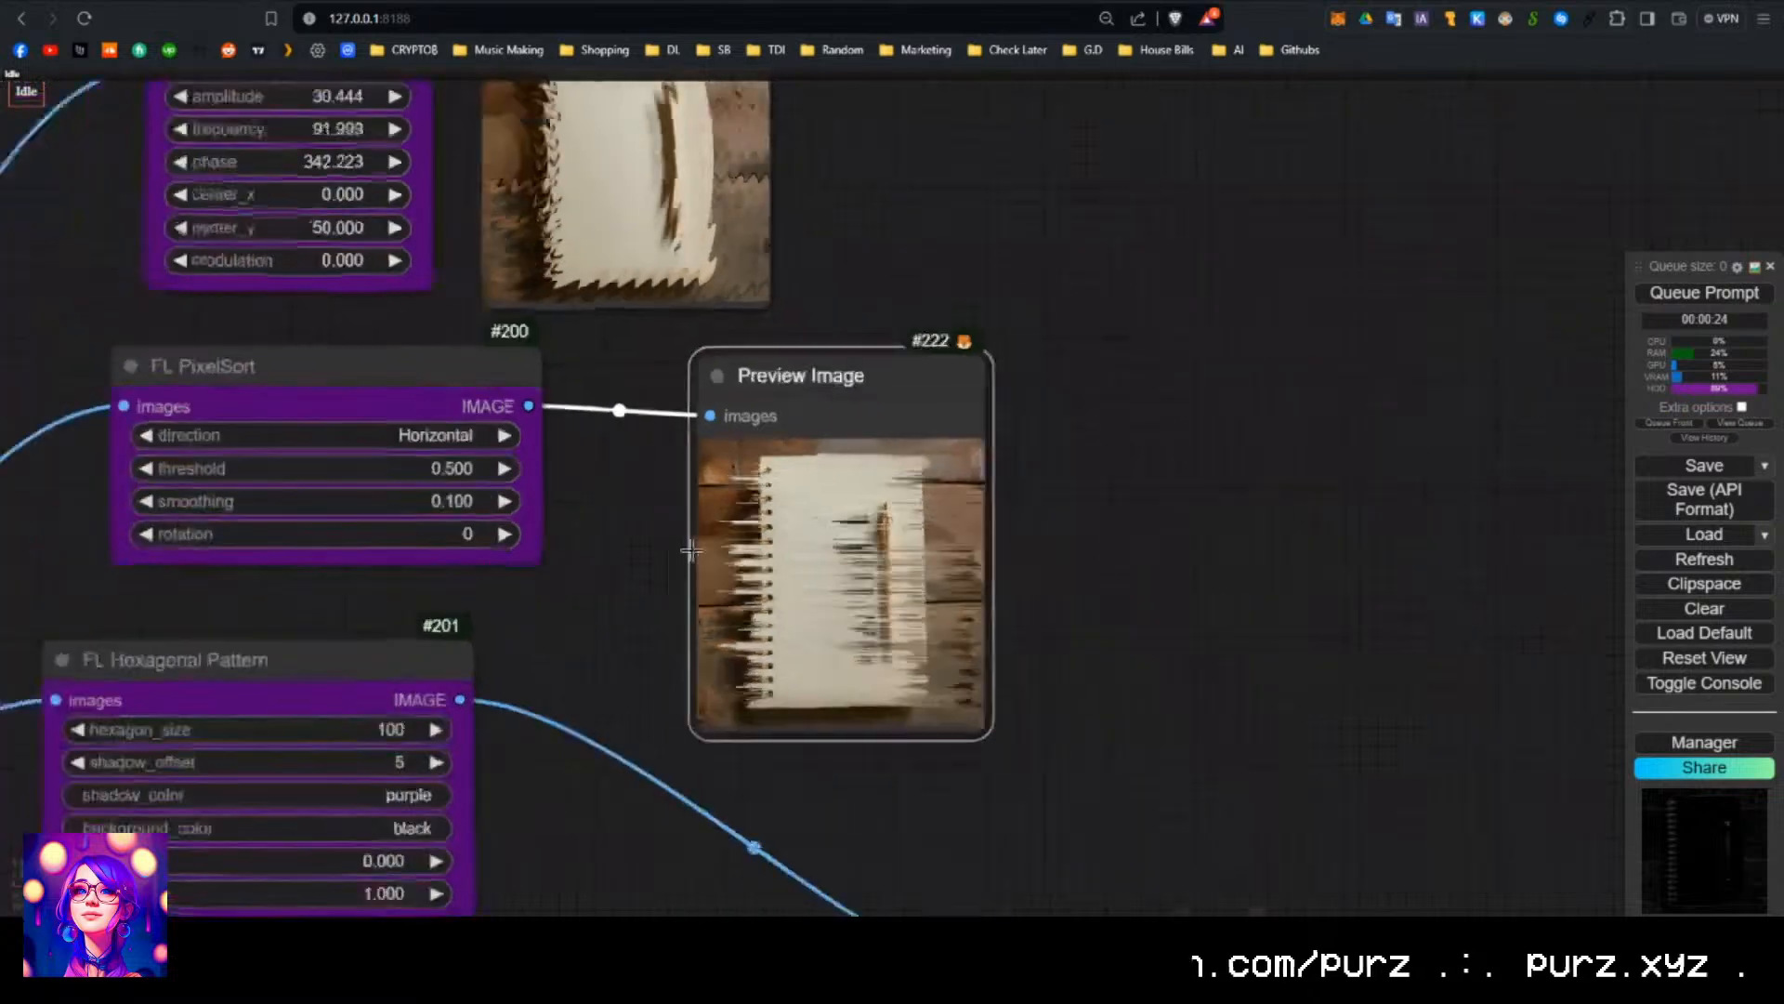
Move the FL PixelSort preview farther up and away from its node, and place the FL Hexagonal Pattern preview beside its own node.
{"action": "left_click_drag", "start_coordinate": [641, 494], "coordinate": [696, 366]}
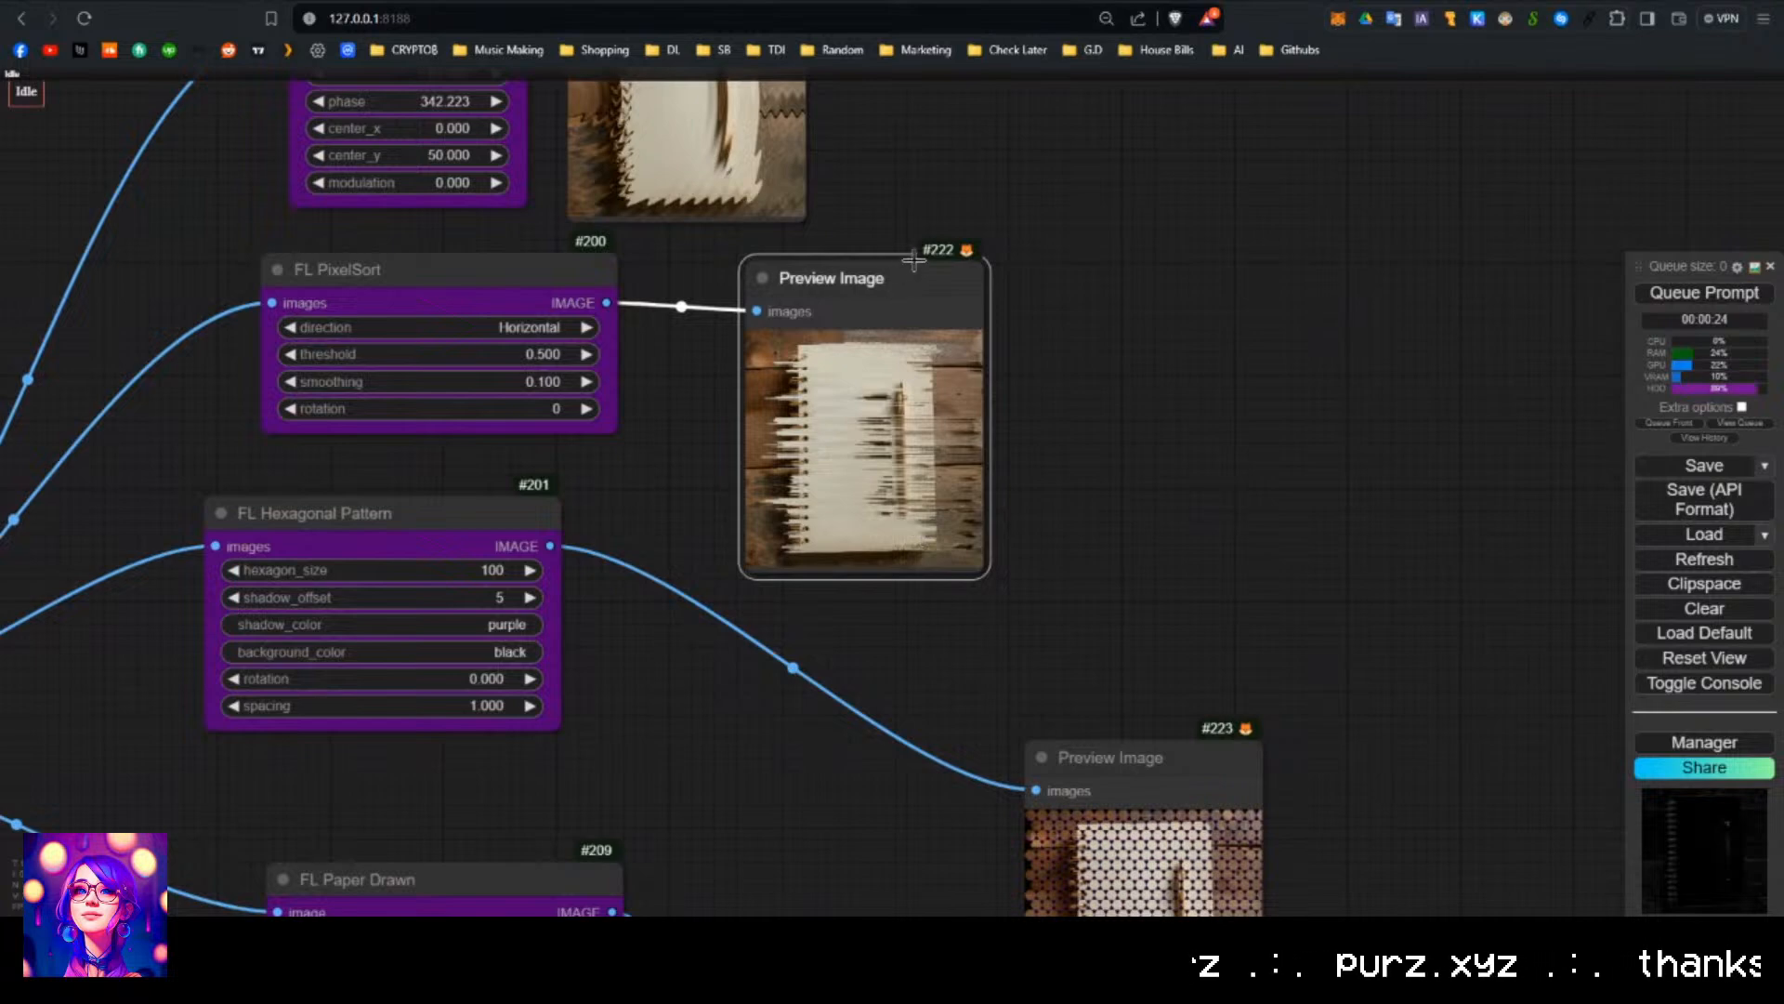
{"action": "left_click_drag", "start_coordinate": [915, 261], "coordinate": [1005, 206]}
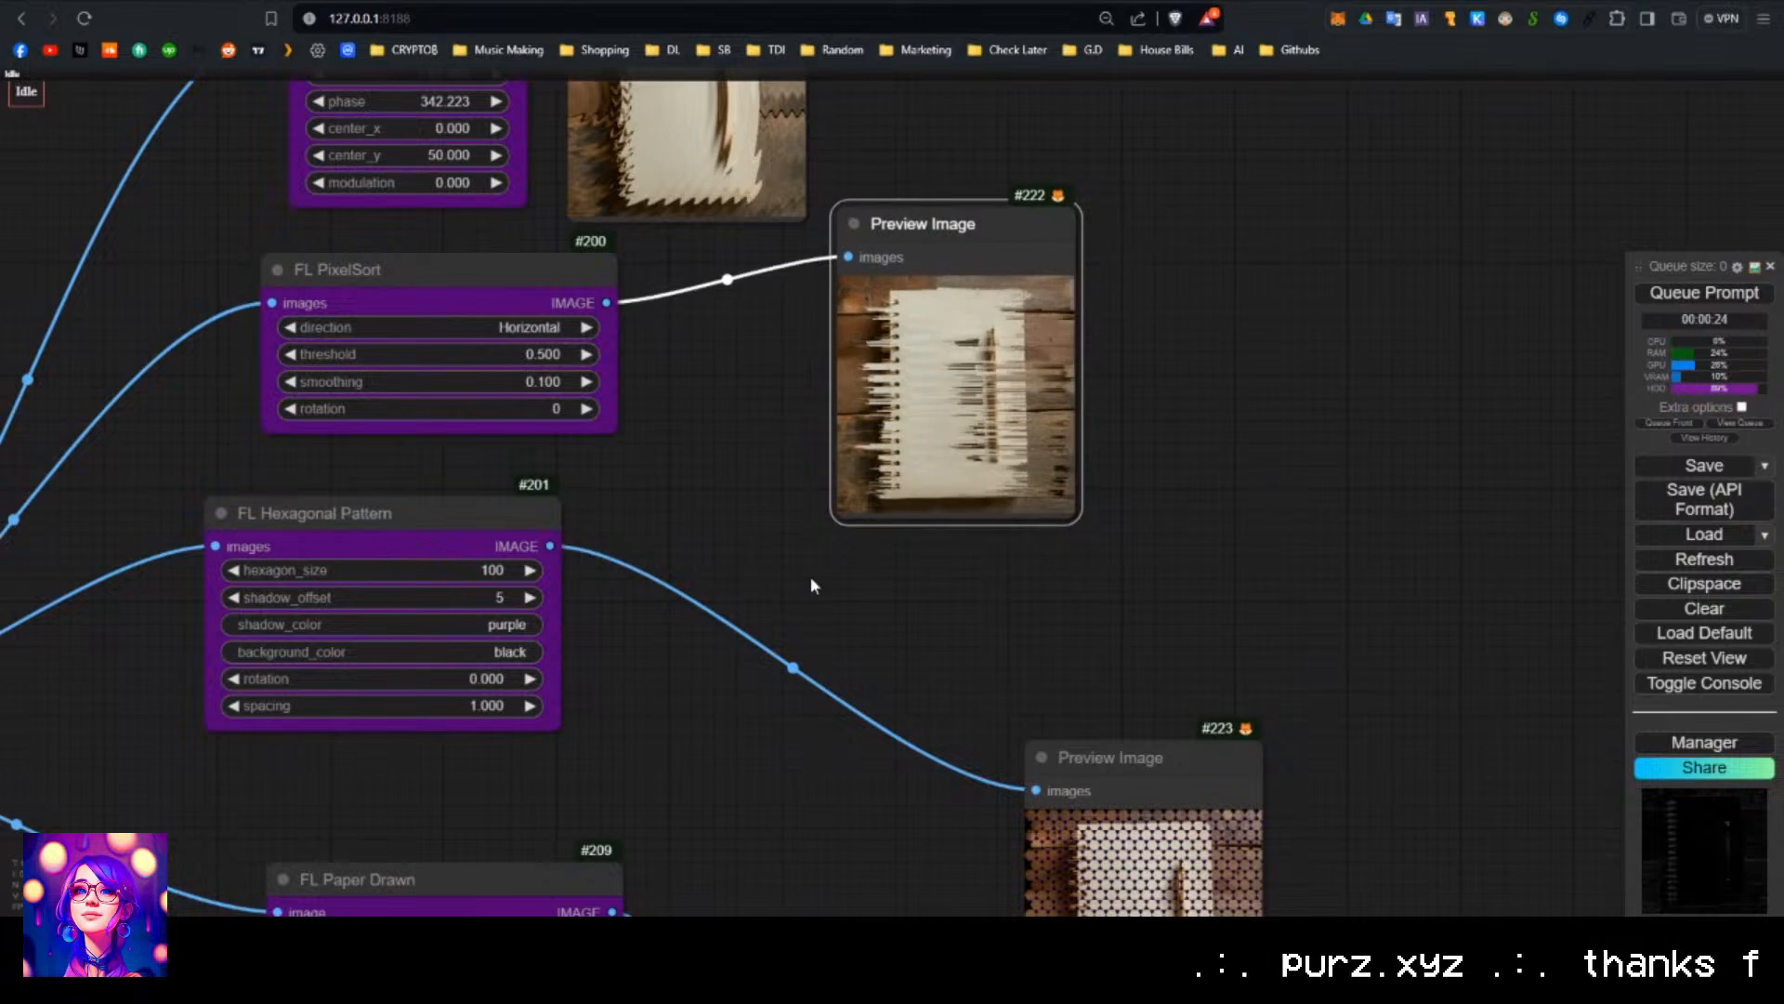
{"action": "left_click_drag", "start_coordinate": [772, 582], "coordinate": [810, 550]}
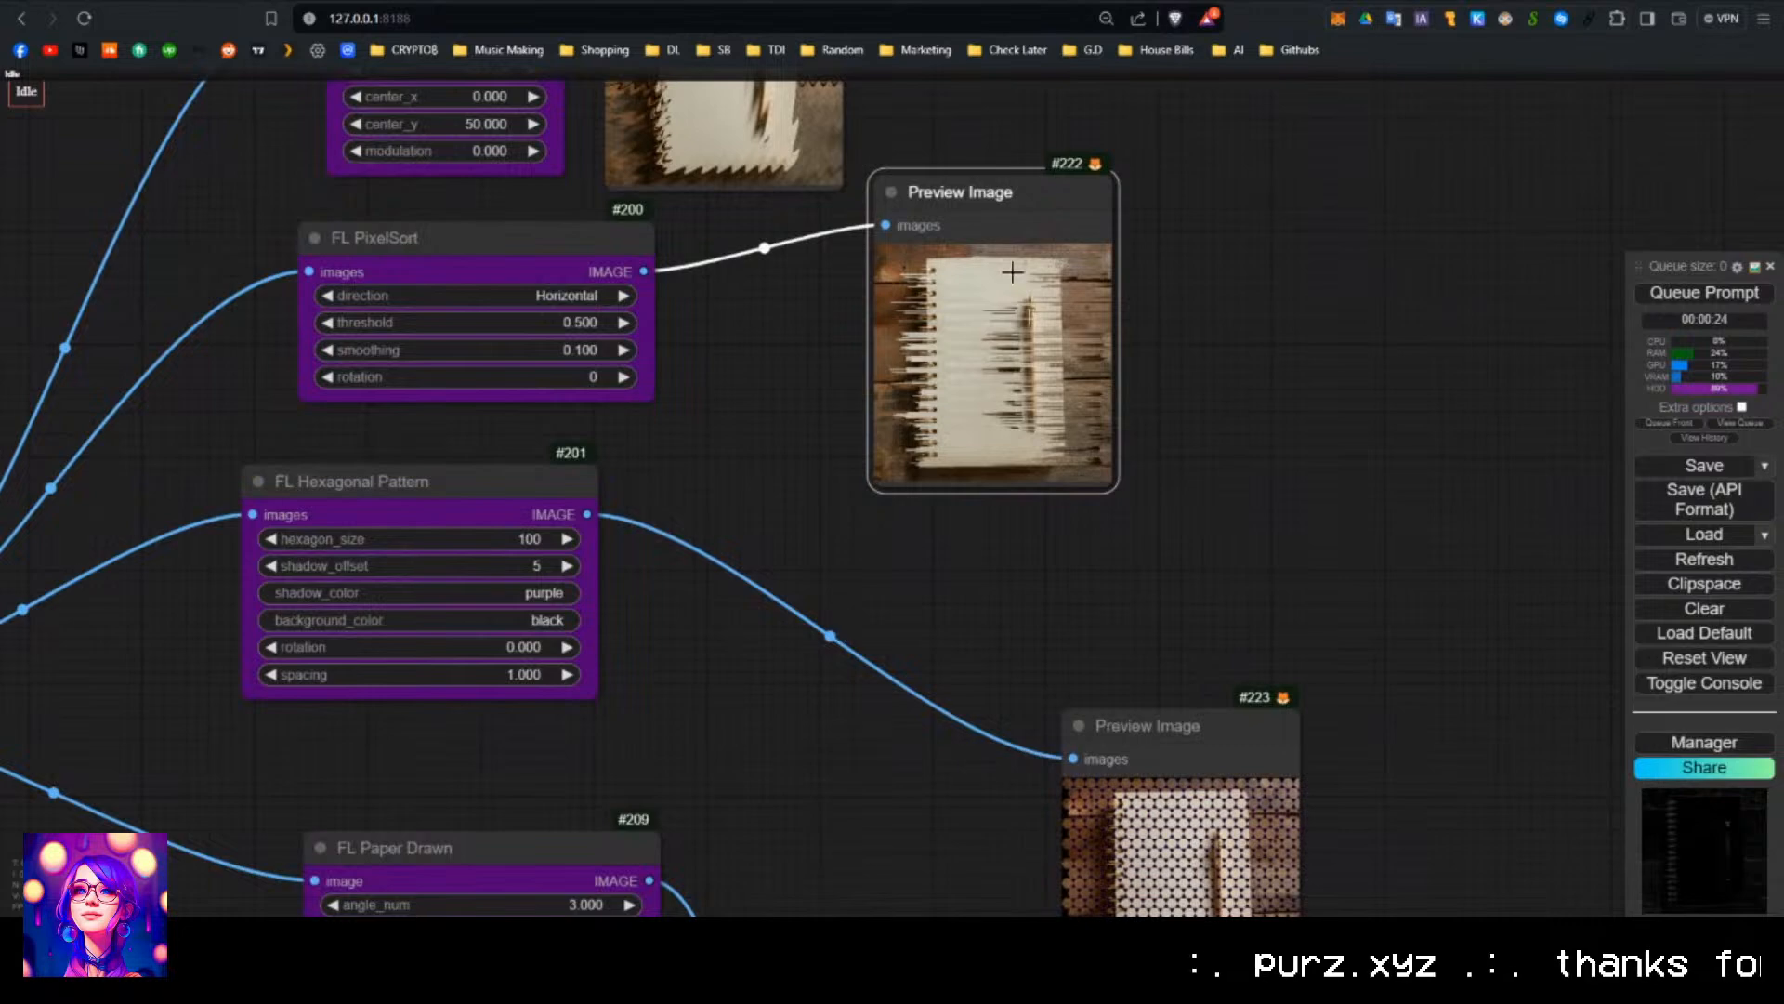
{"action": "left_click_drag", "start_coordinate": [1013, 272], "coordinate": [1118, 173]}
{"action": "left_click_drag", "start_coordinate": [1152, 734], "coordinate": [771, 430]}
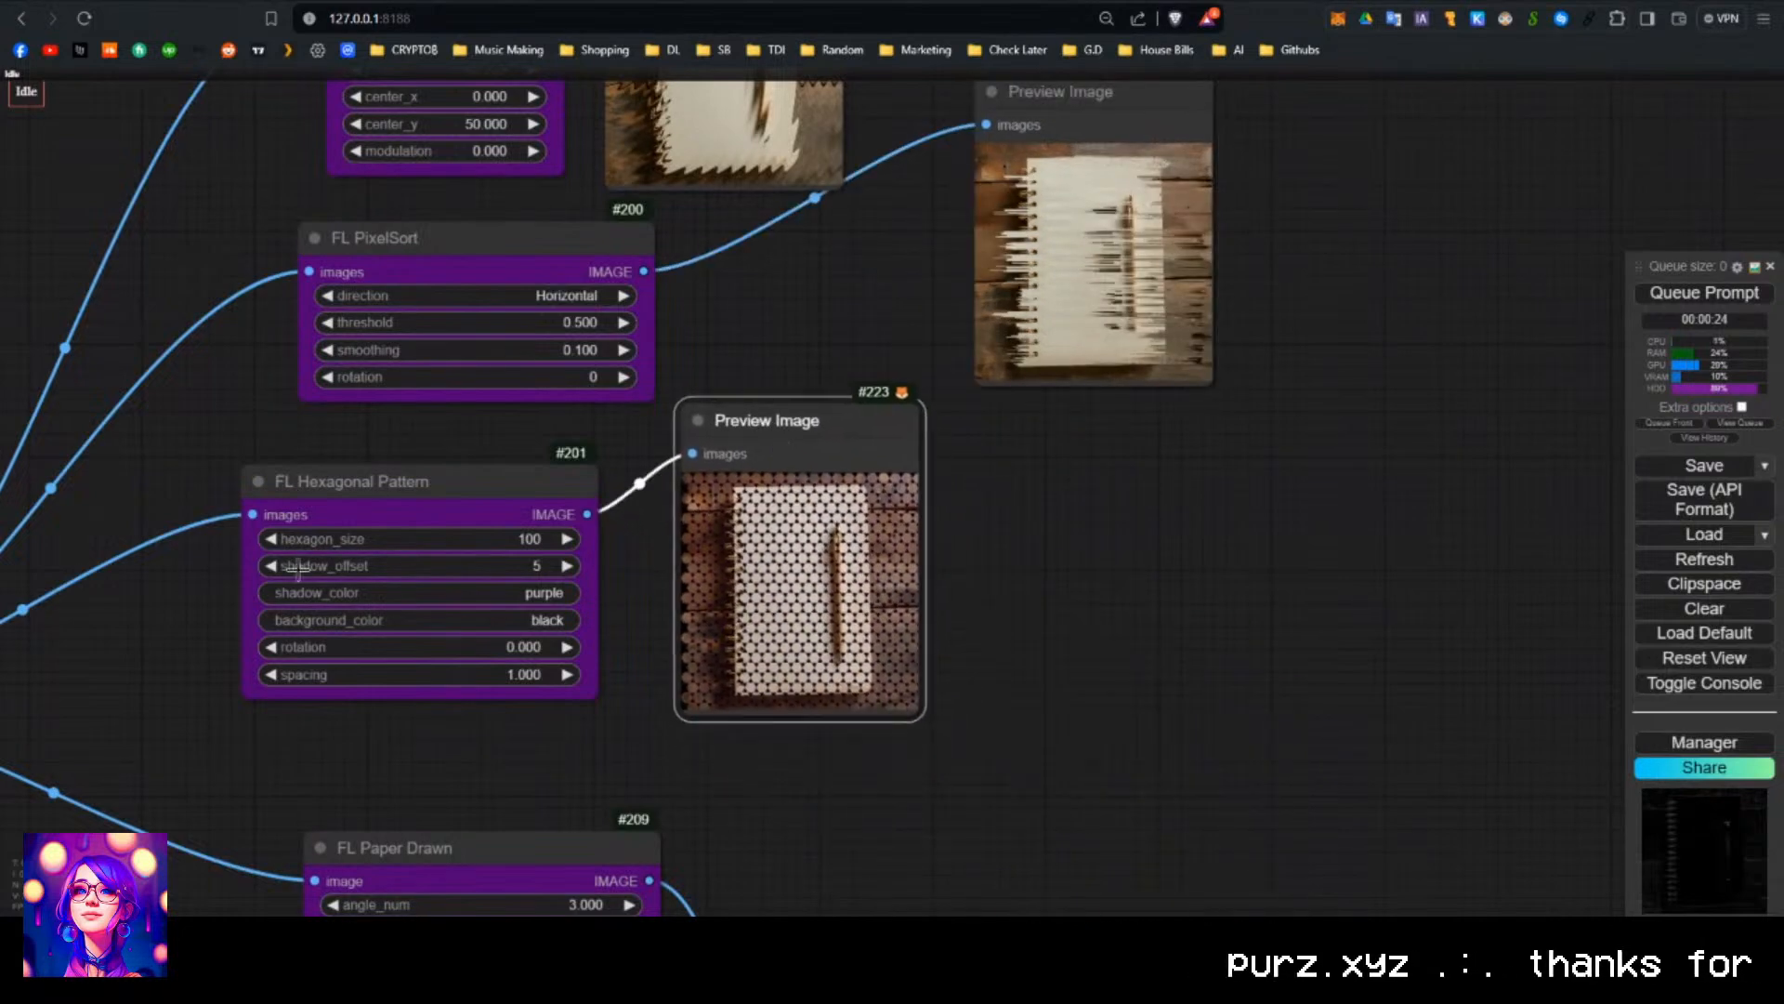
Inspect the FL Hexagonal Pattern preview, set the node's hexagon_size to 270 and queue the workflow.
{"action": "scroll", "coordinate": [298, 567], "scroll_direction": "up", "scroll_amount": 4}
{"action": "scroll", "coordinate": [787, 722], "scroll_direction": "up", "scroll_amount": 2}
{"action": "left_click_drag", "start_coordinate": [788, 679], "coordinate": [699, 656]}
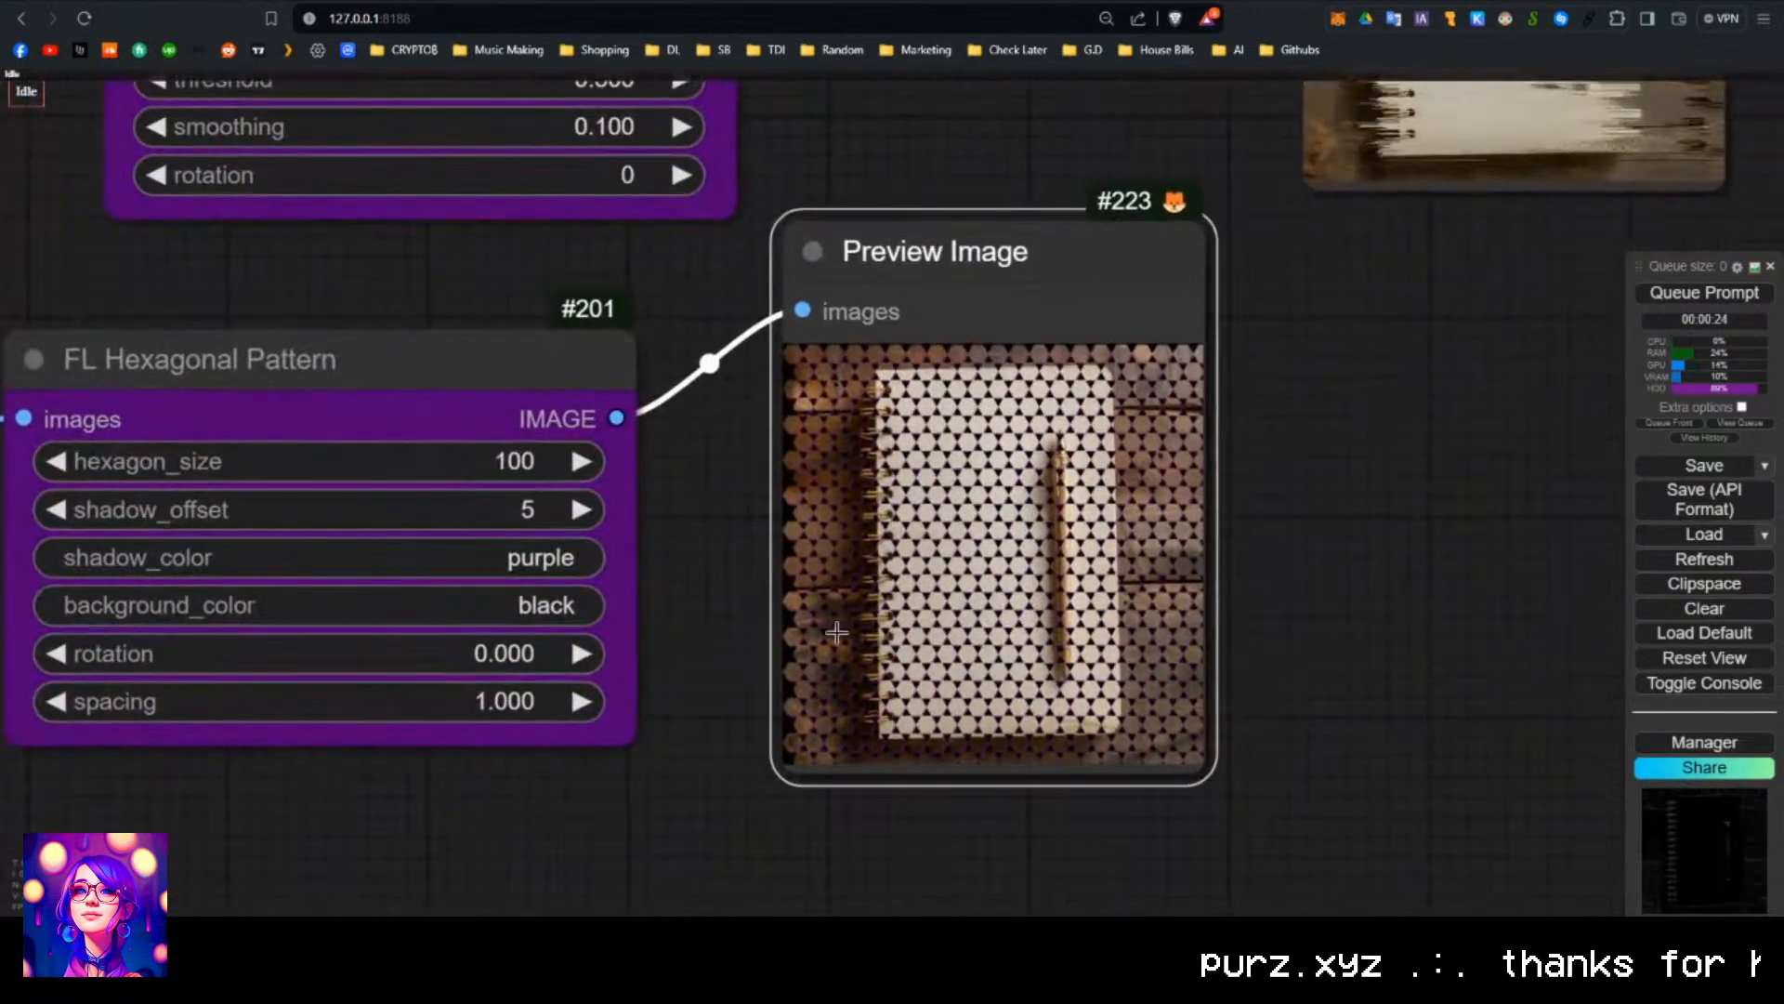
{"action": "scroll", "coordinate": [873, 425], "scroll_direction": "up", "scroll_amount": 1}
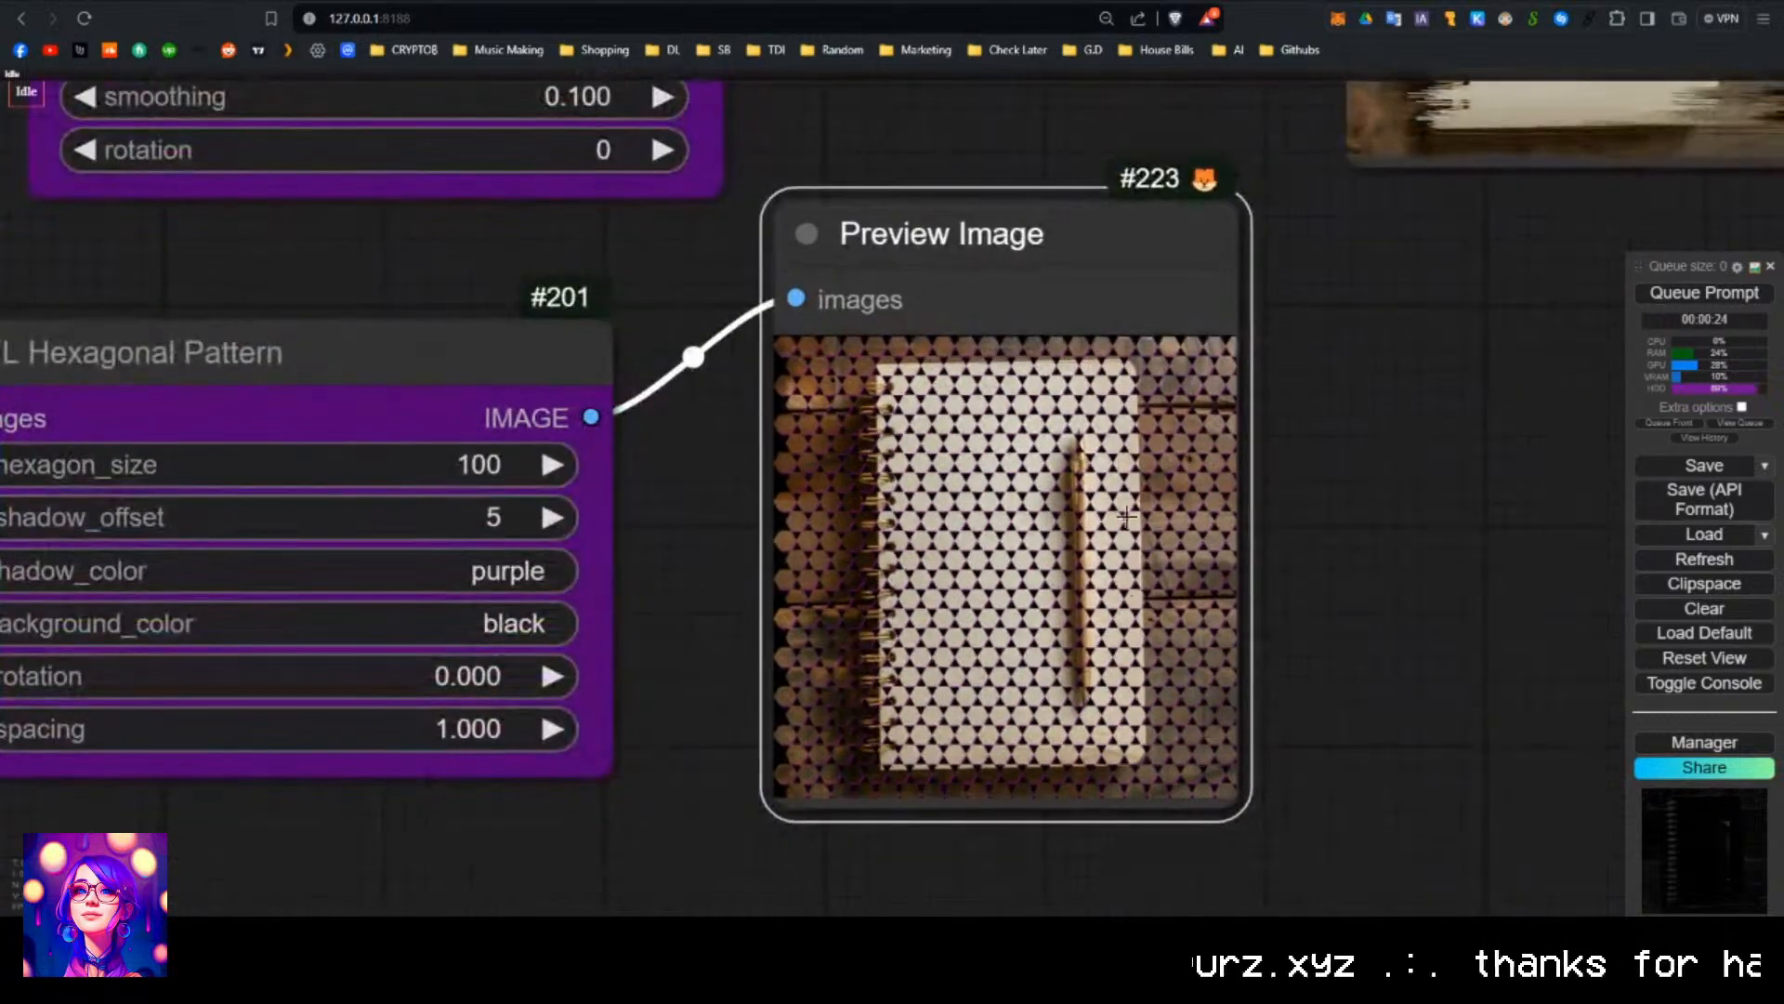
{"action": "scroll", "coordinate": [663, 529], "scroll_direction": "down", "scroll_amount": 1}
{"action": "left_click_drag", "start_coordinate": [664, 528], "coordinate": [753, 497]}
{"action": "left_click_drag", "start_coordinate": [509, 456], "coordinate": [631, 459]}
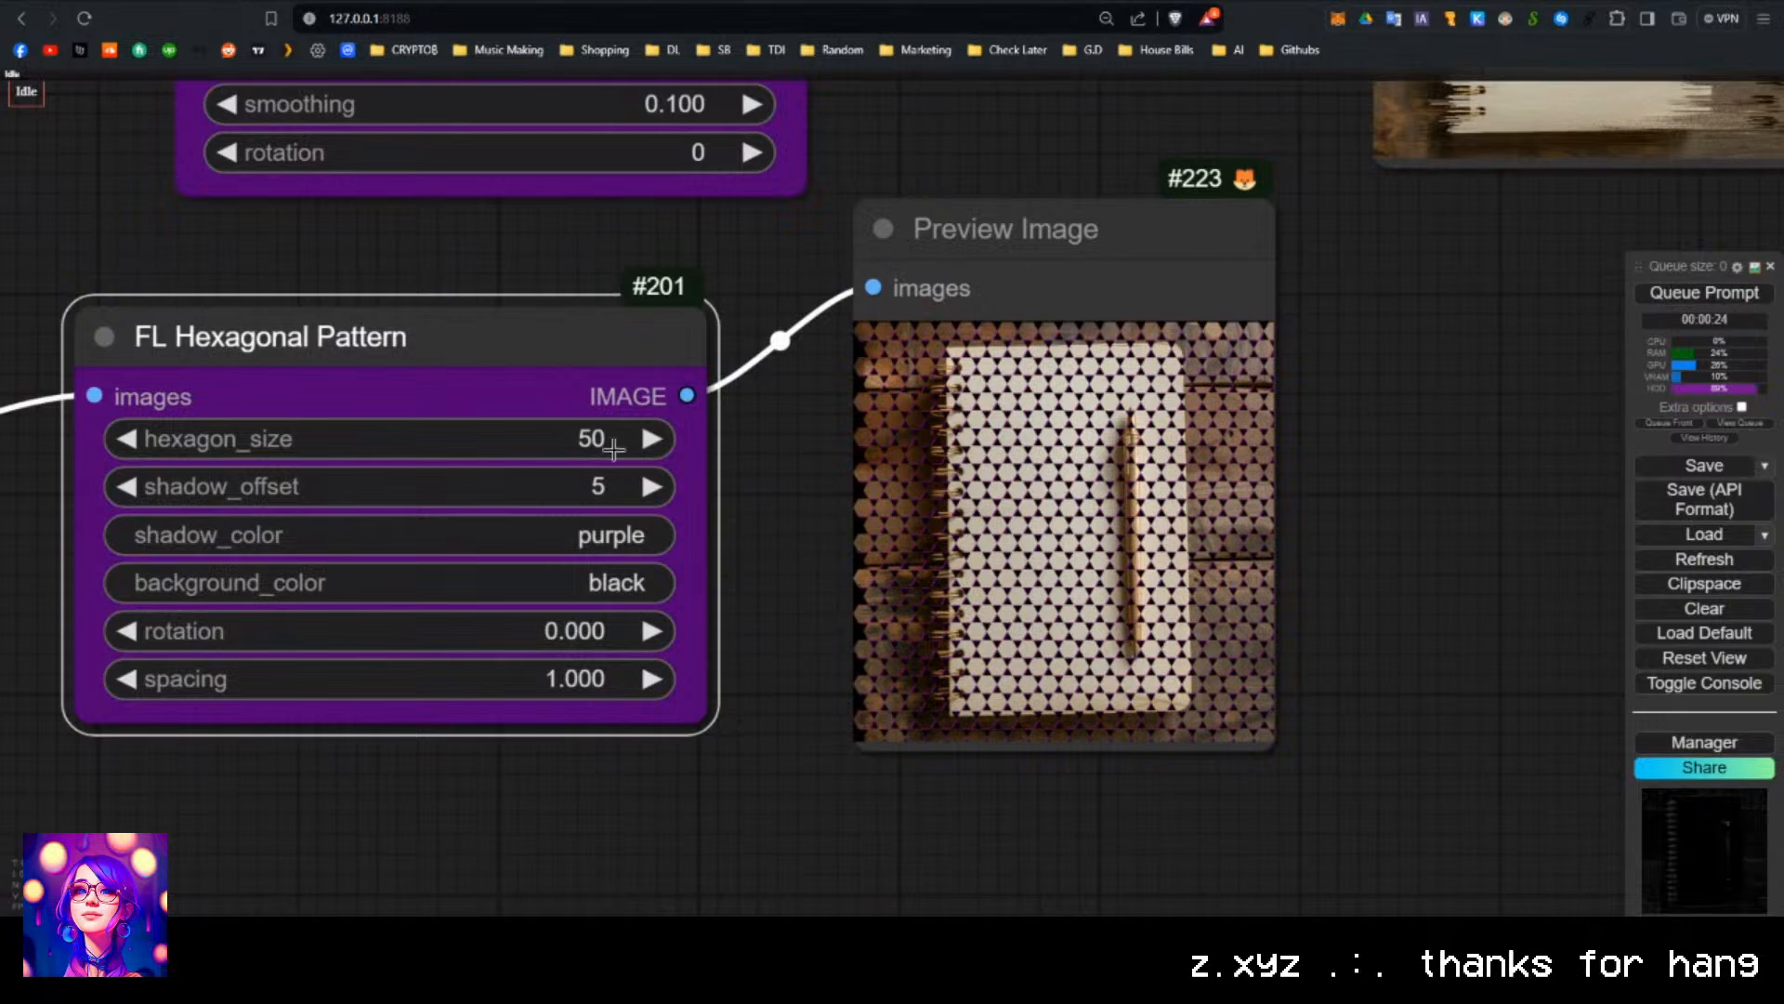
{"action": "left_click", "coordinate": [1700, 295]}
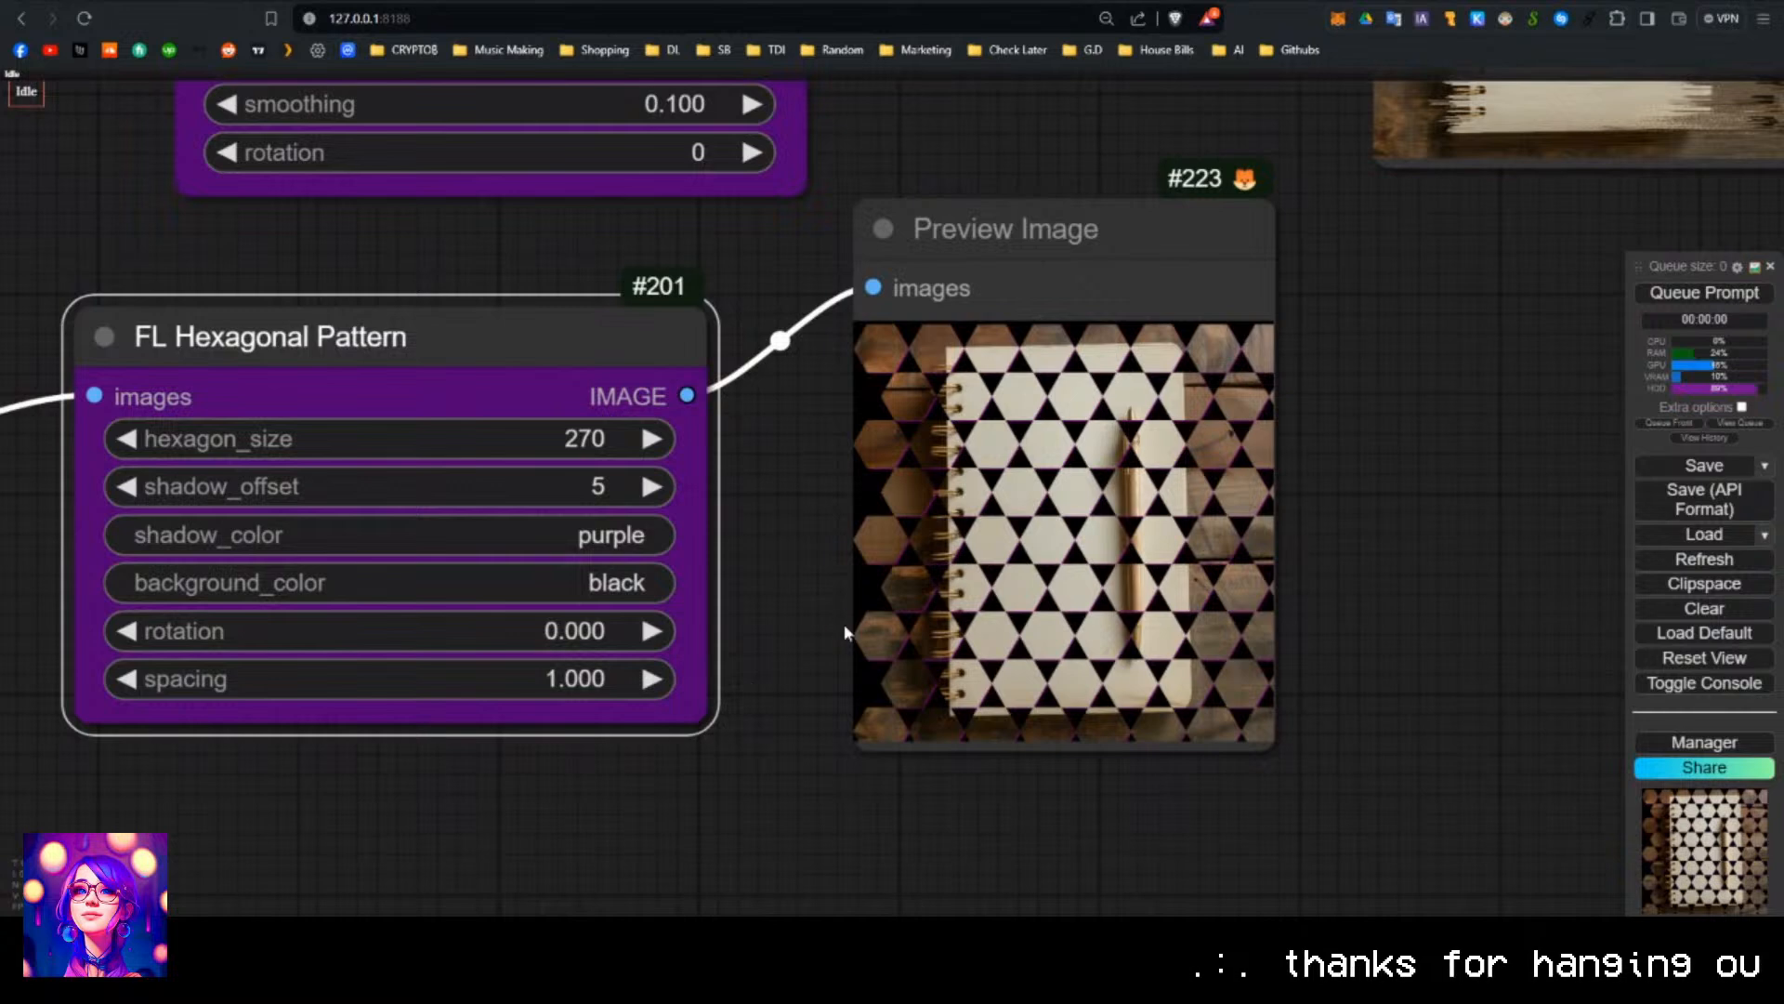
Test the FL Hexagonal Pattern rotation at 52.217, about 84 and 131.1, queuing the workflow after each change.
{"action": "left_click_drag", "start_coordinate": [767, 550], "coordinate": [698, 507]}
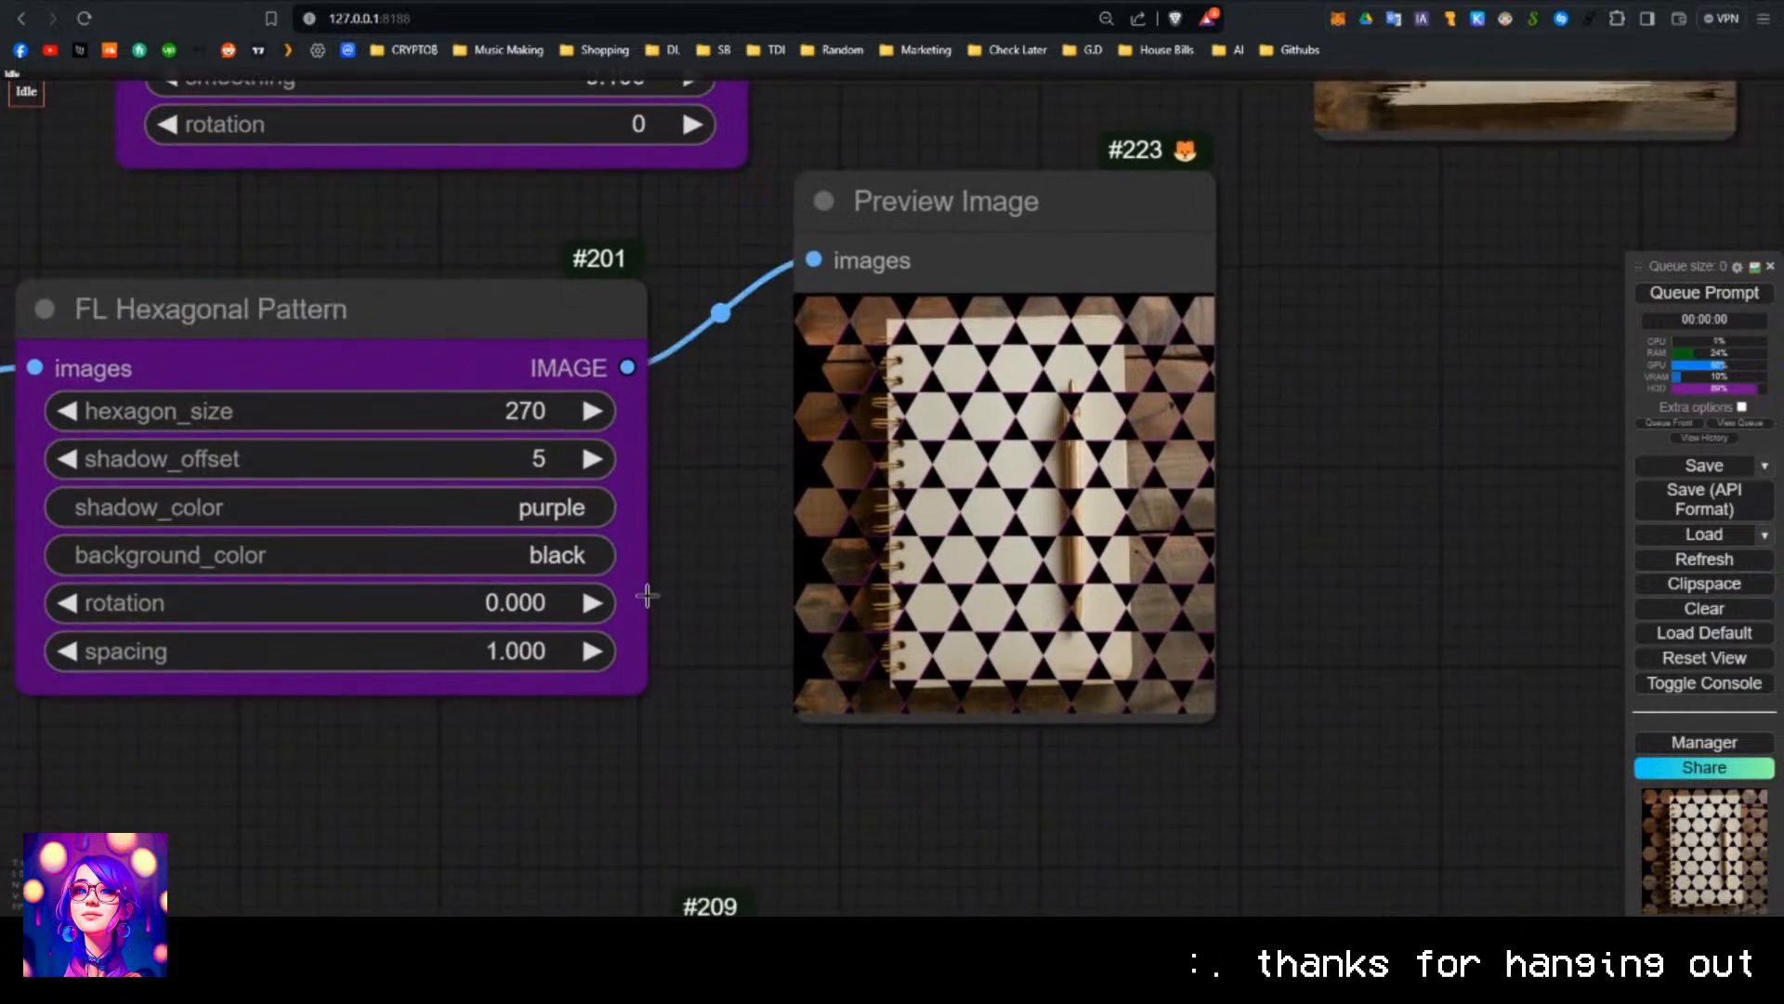
{"action": "left_click_drag", "start_coordinate": [371, 611], "coordinate": [390, 614]}
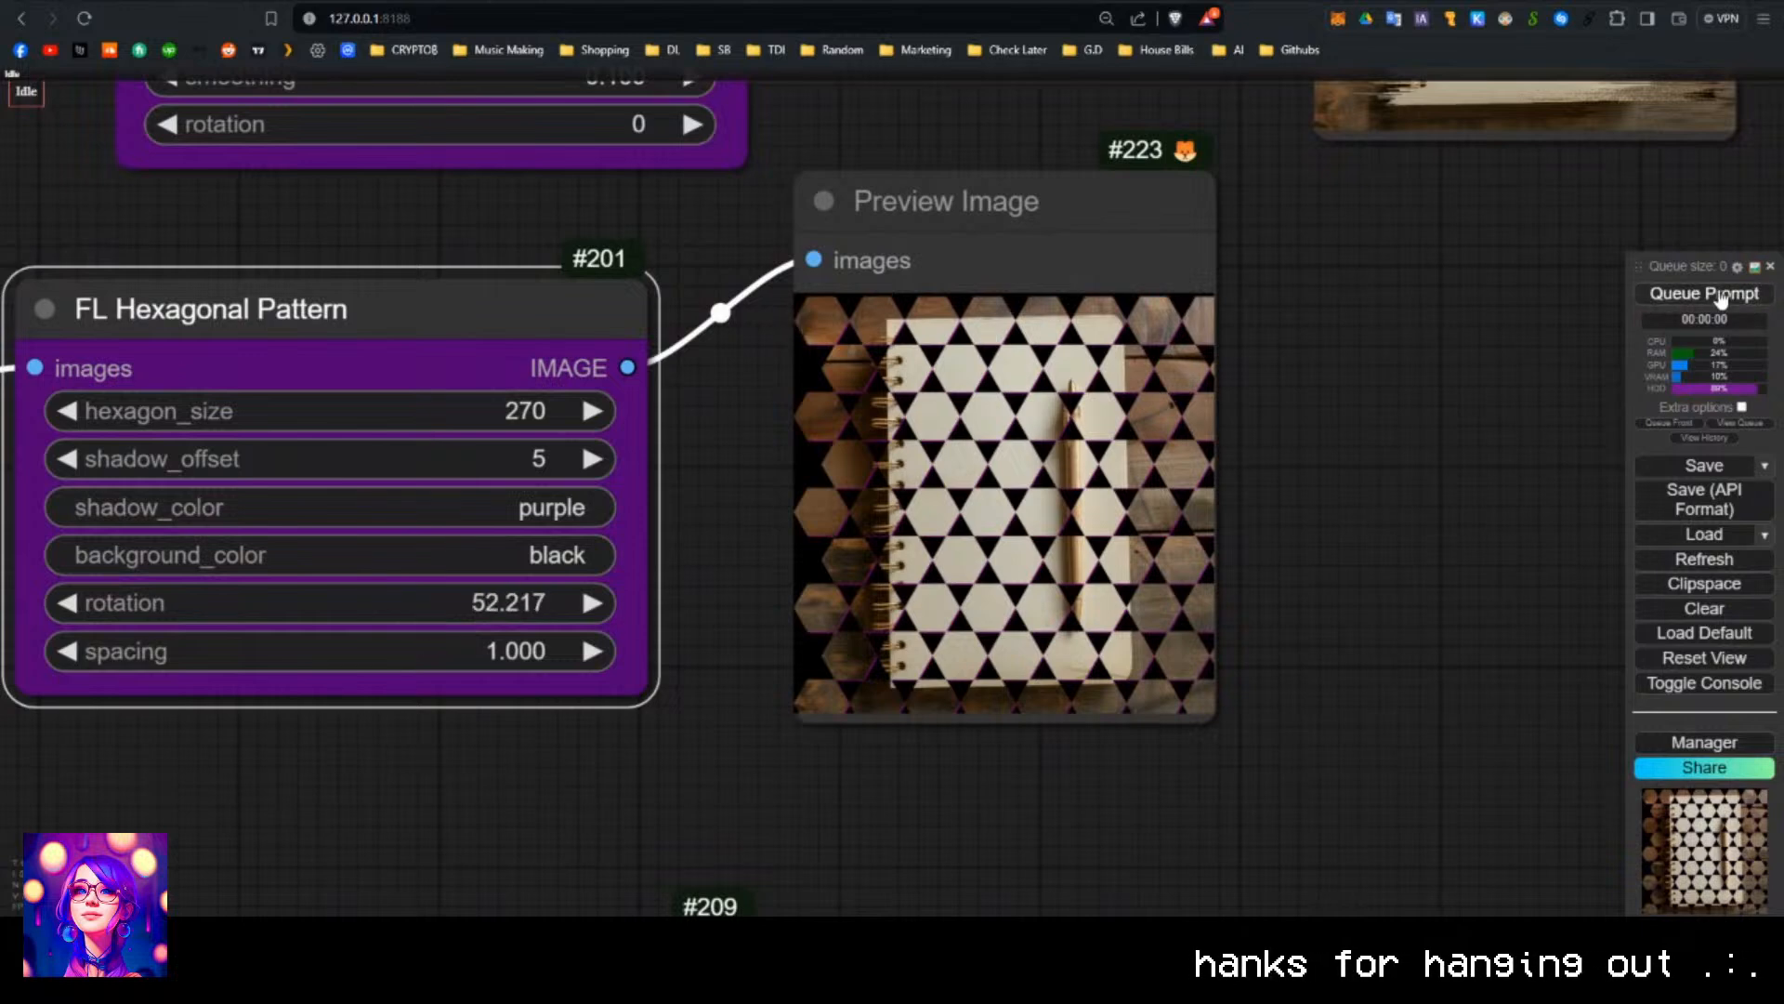
{"action": "left_click", "coordinate": [1720, 295]}
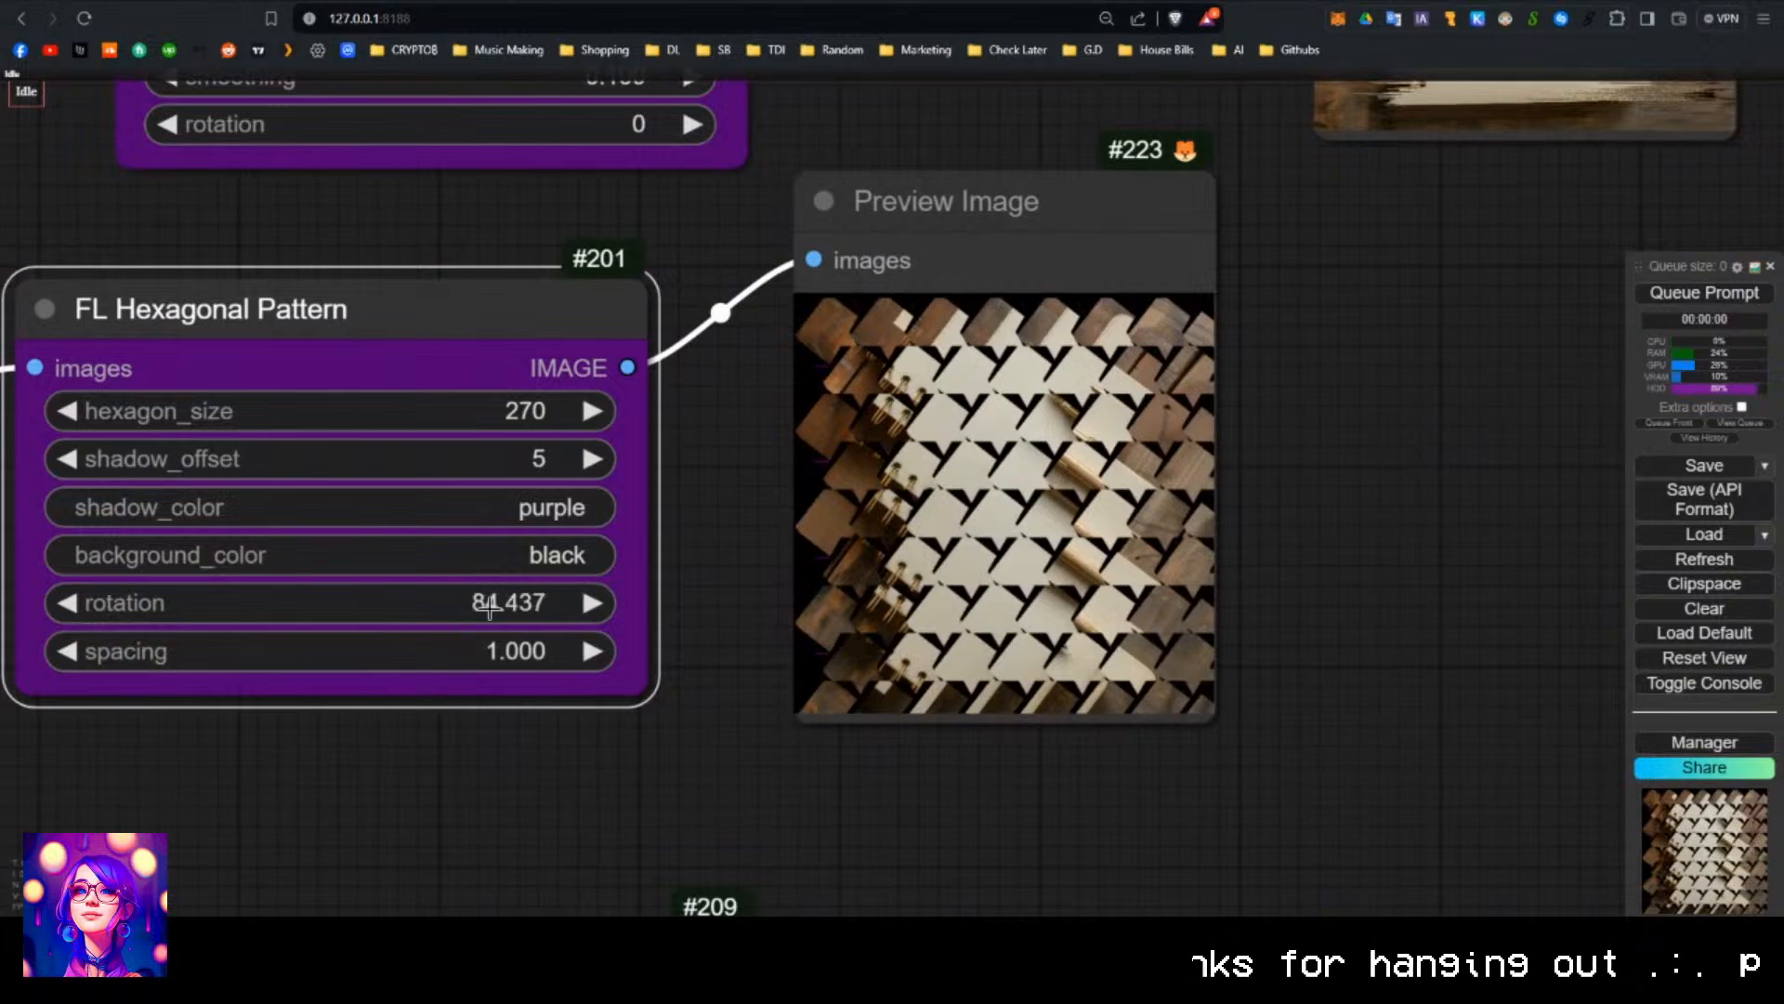
{"action": "left_click", "coordinate": [1674, 296]}
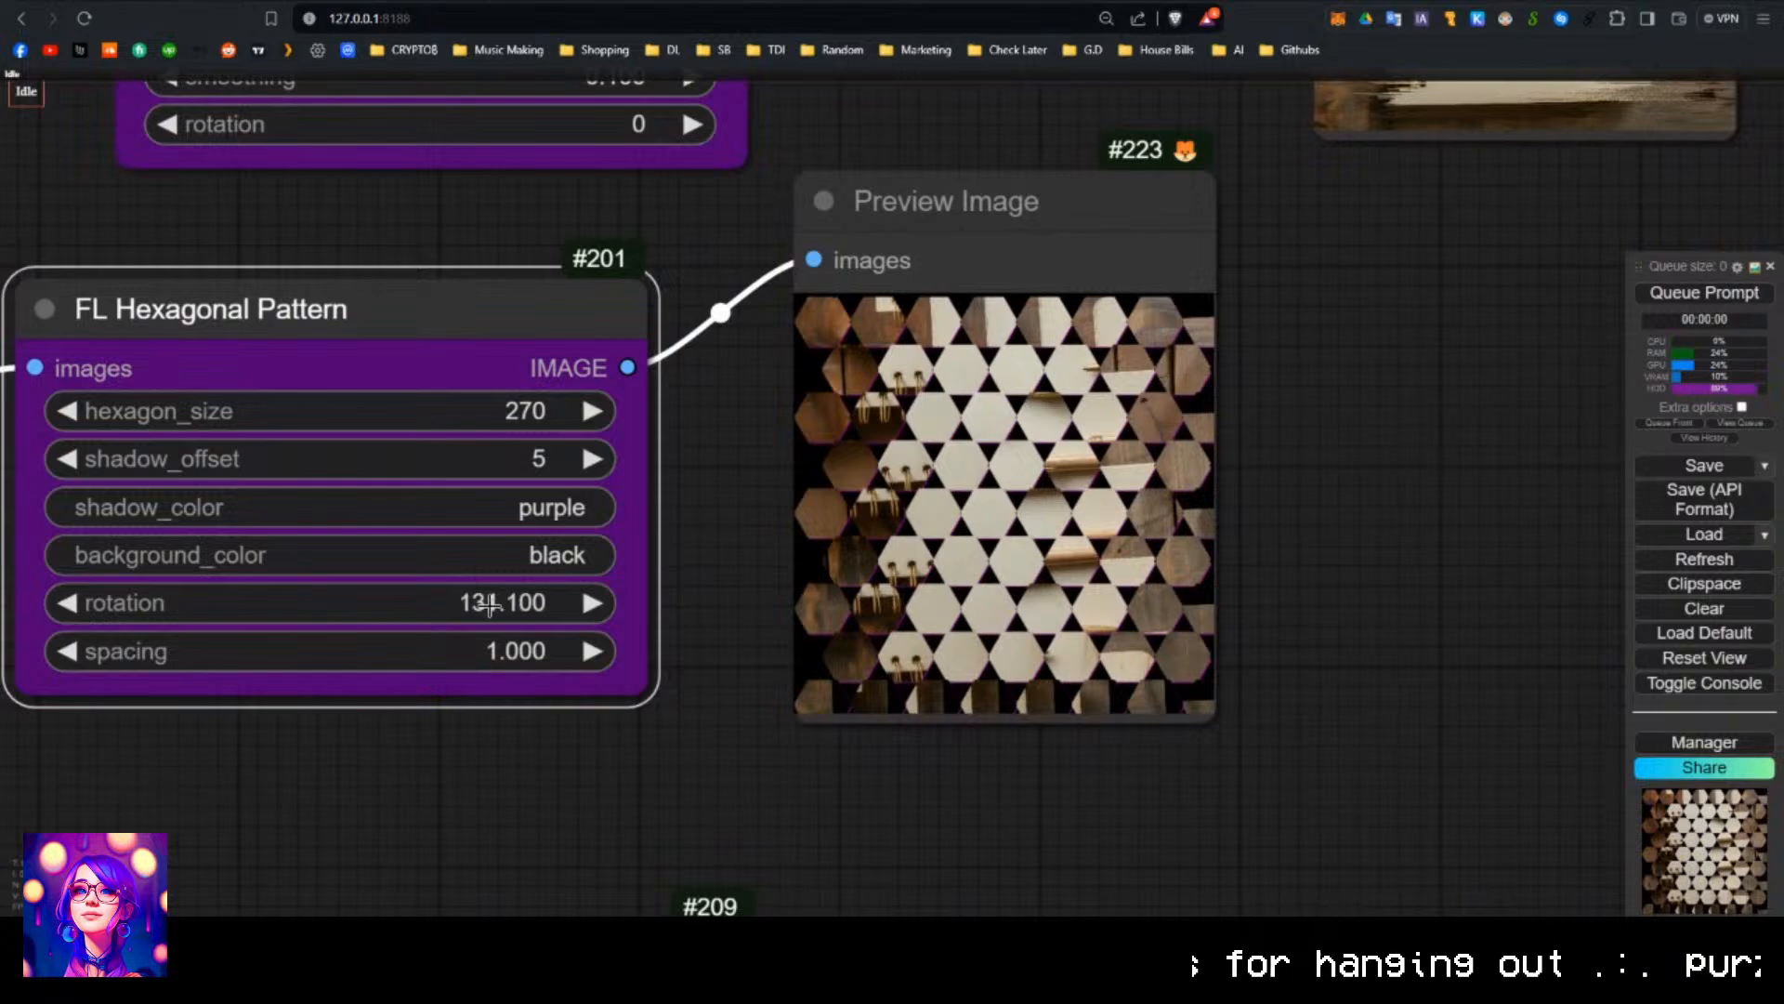
{"action": "left_click", "coordinate": [1739, 301]}
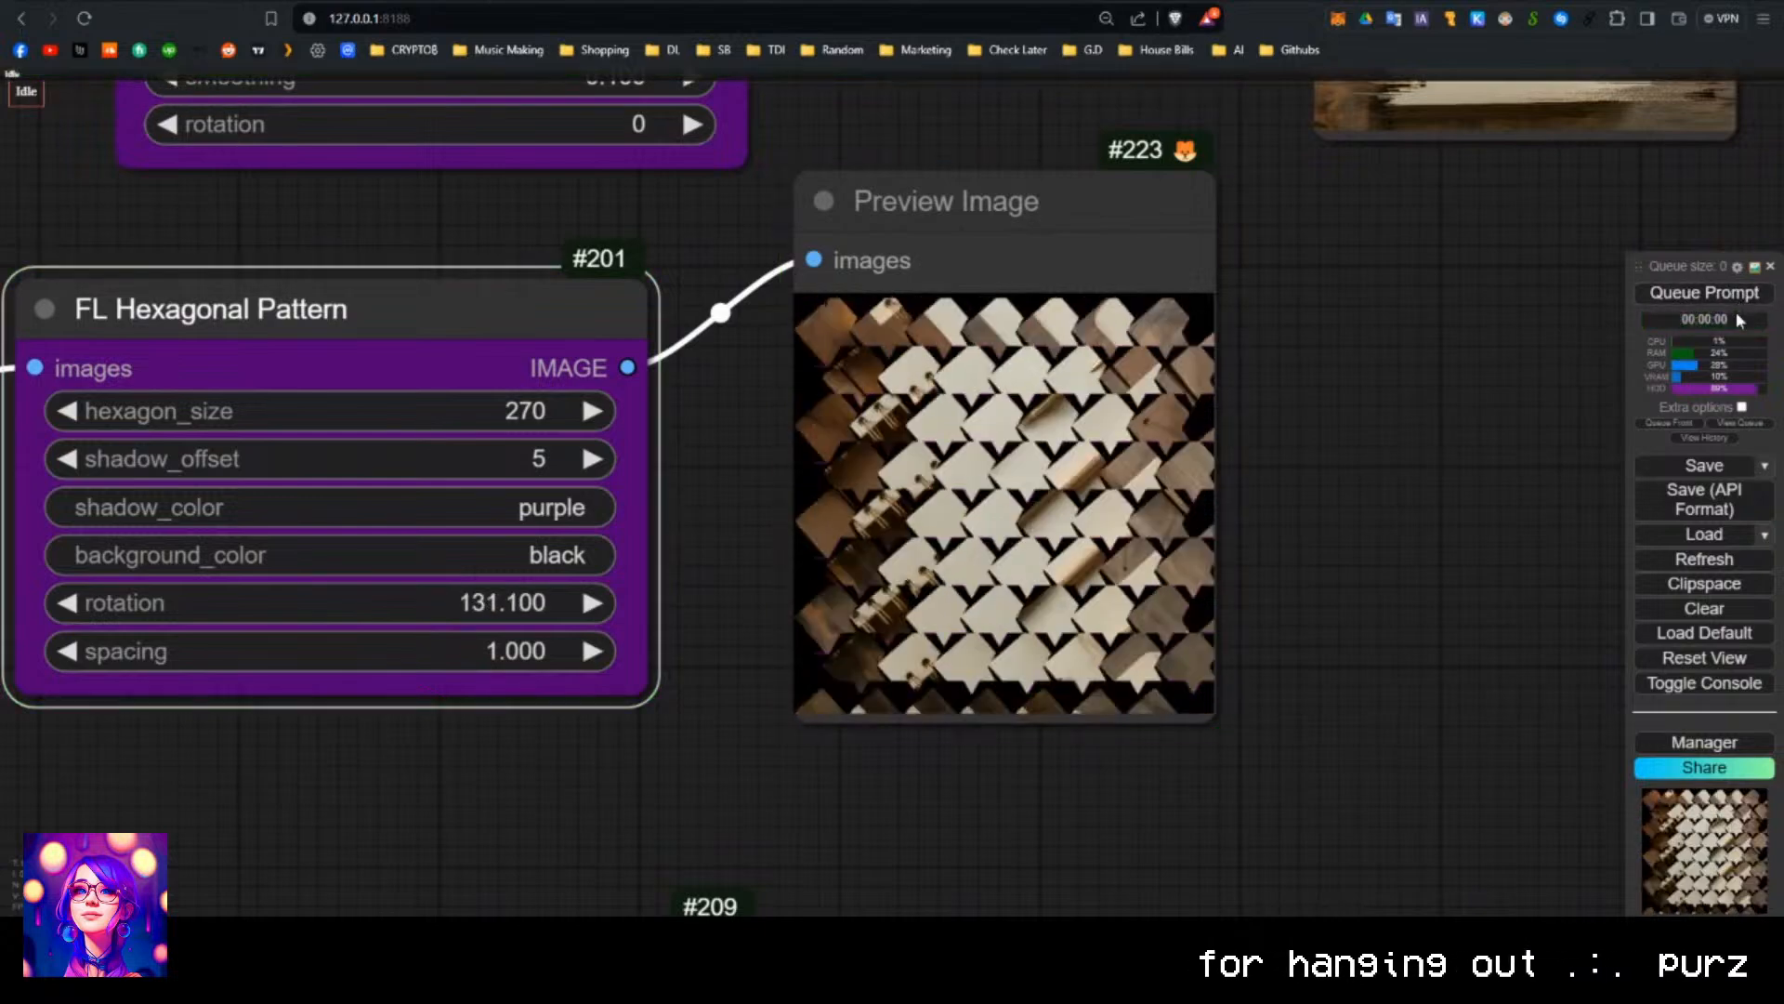
Find and add a VHS Load Video (Upload) node, and place it just above and beside the Load Image node.
{"action": "scroll", "coordinate": [565, 564], "scroll_direction": "down", "scroll_amount": 10}
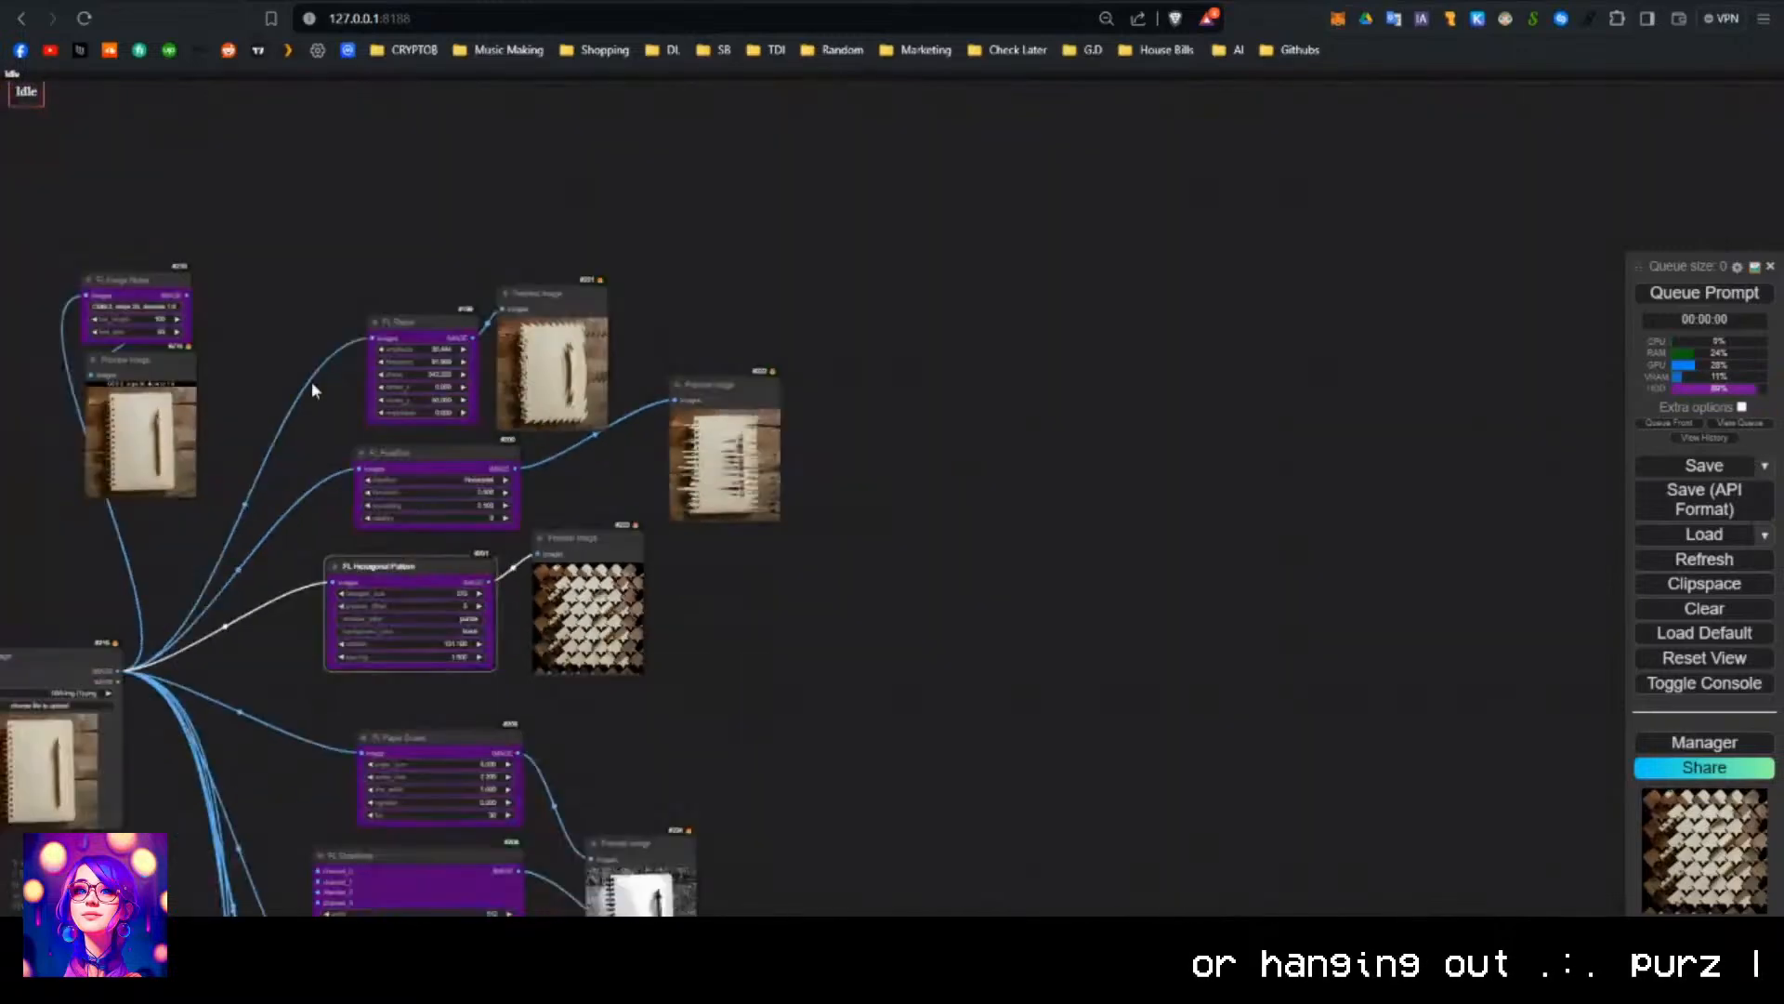
{"action": "scroll", "coordinate": [535, 600], "scroll_direction": "down", "scroll_amount": 1}
{"action": "left_click_drag", "start_coordinate": [535, 599], "coordinate": [695, 478]}
{"action": "scroll", "coordinate": [683, 479], "scroll_direction": "up", "scroll_amount": 3}
{"action": "left_click_drag", "start_coordinate": [463, 423], "coordinate": [405, 236]}
{"action": "scroll", "coordinate": [405, 236], "scroll_direction": "up", "scroll_amount": 1}
{"action": "scroll", "coordinate": [585, 353], "scroll_direction": "down", "scroll_amount": 3}
{"action": "scroll", "coordinate": [586, 348], "scroll_direction": "up", "scroll_amount": 2}
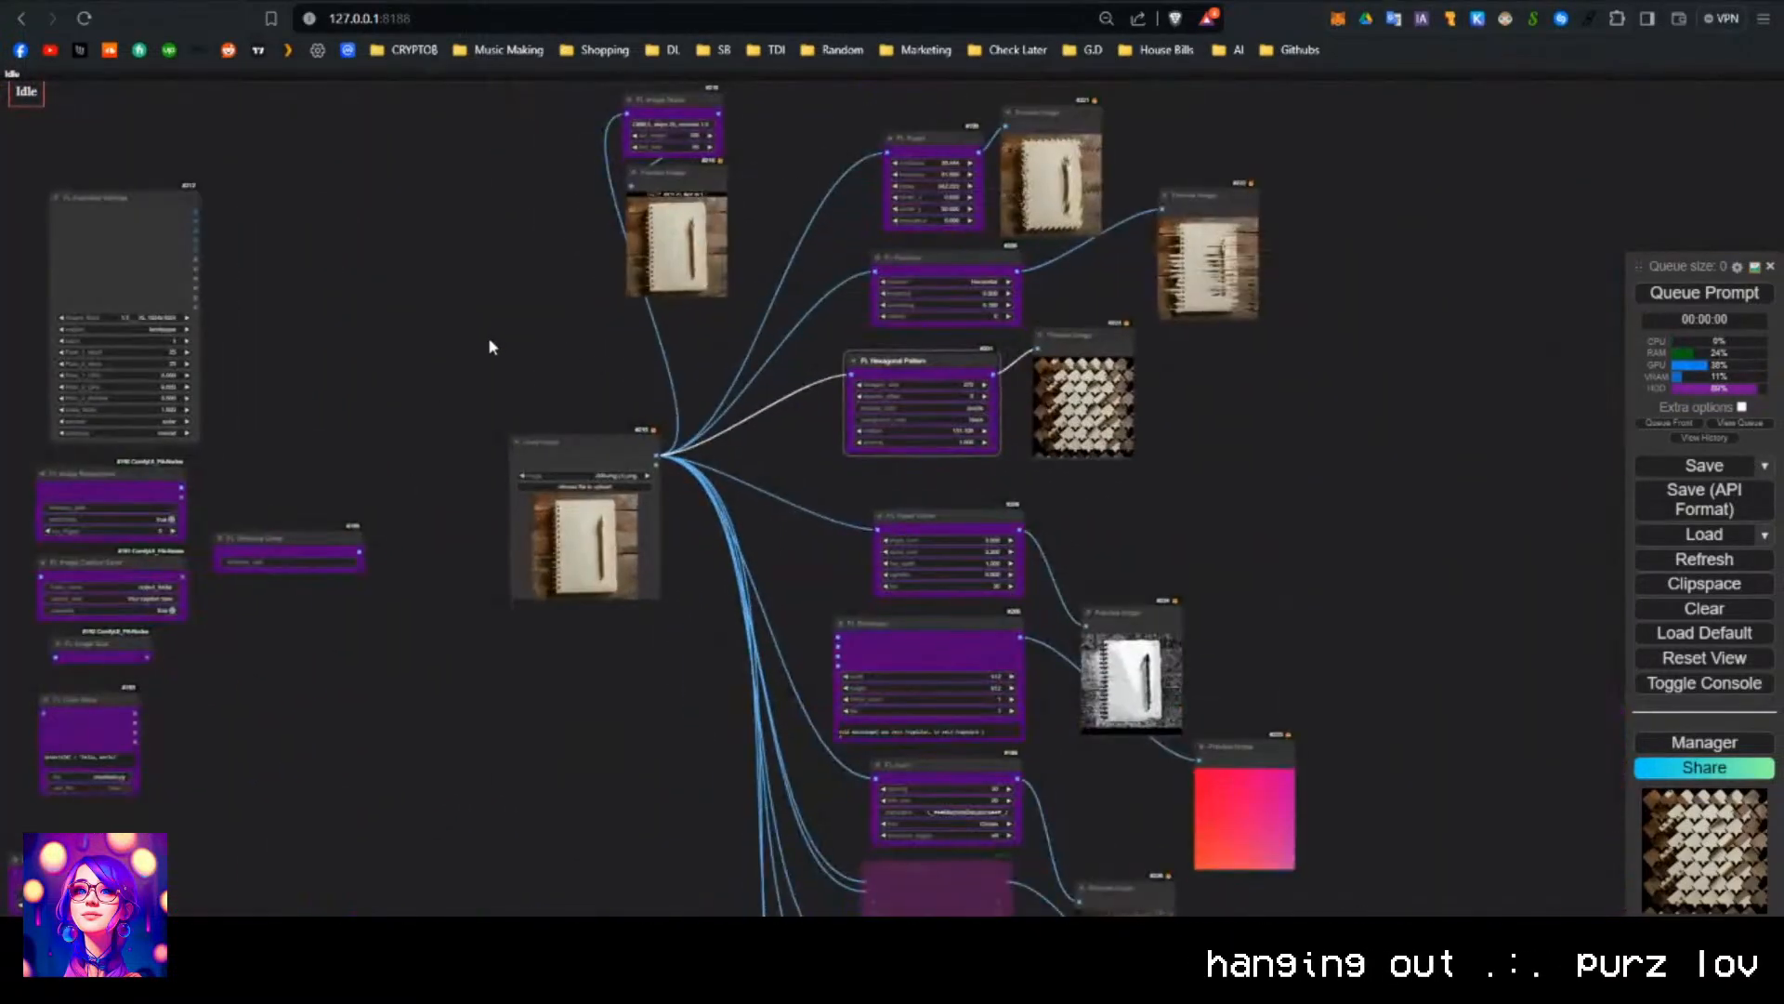
{"action": "double_click", "coordinate": [490, 345]}
{"action": "type", "text": "vhs"}
{"action": "left_click", "coordinate": [585, 413]}
{"action": "left_click_drag", "start_coordinate": [564, 454], "coordinate": [483, 356]}
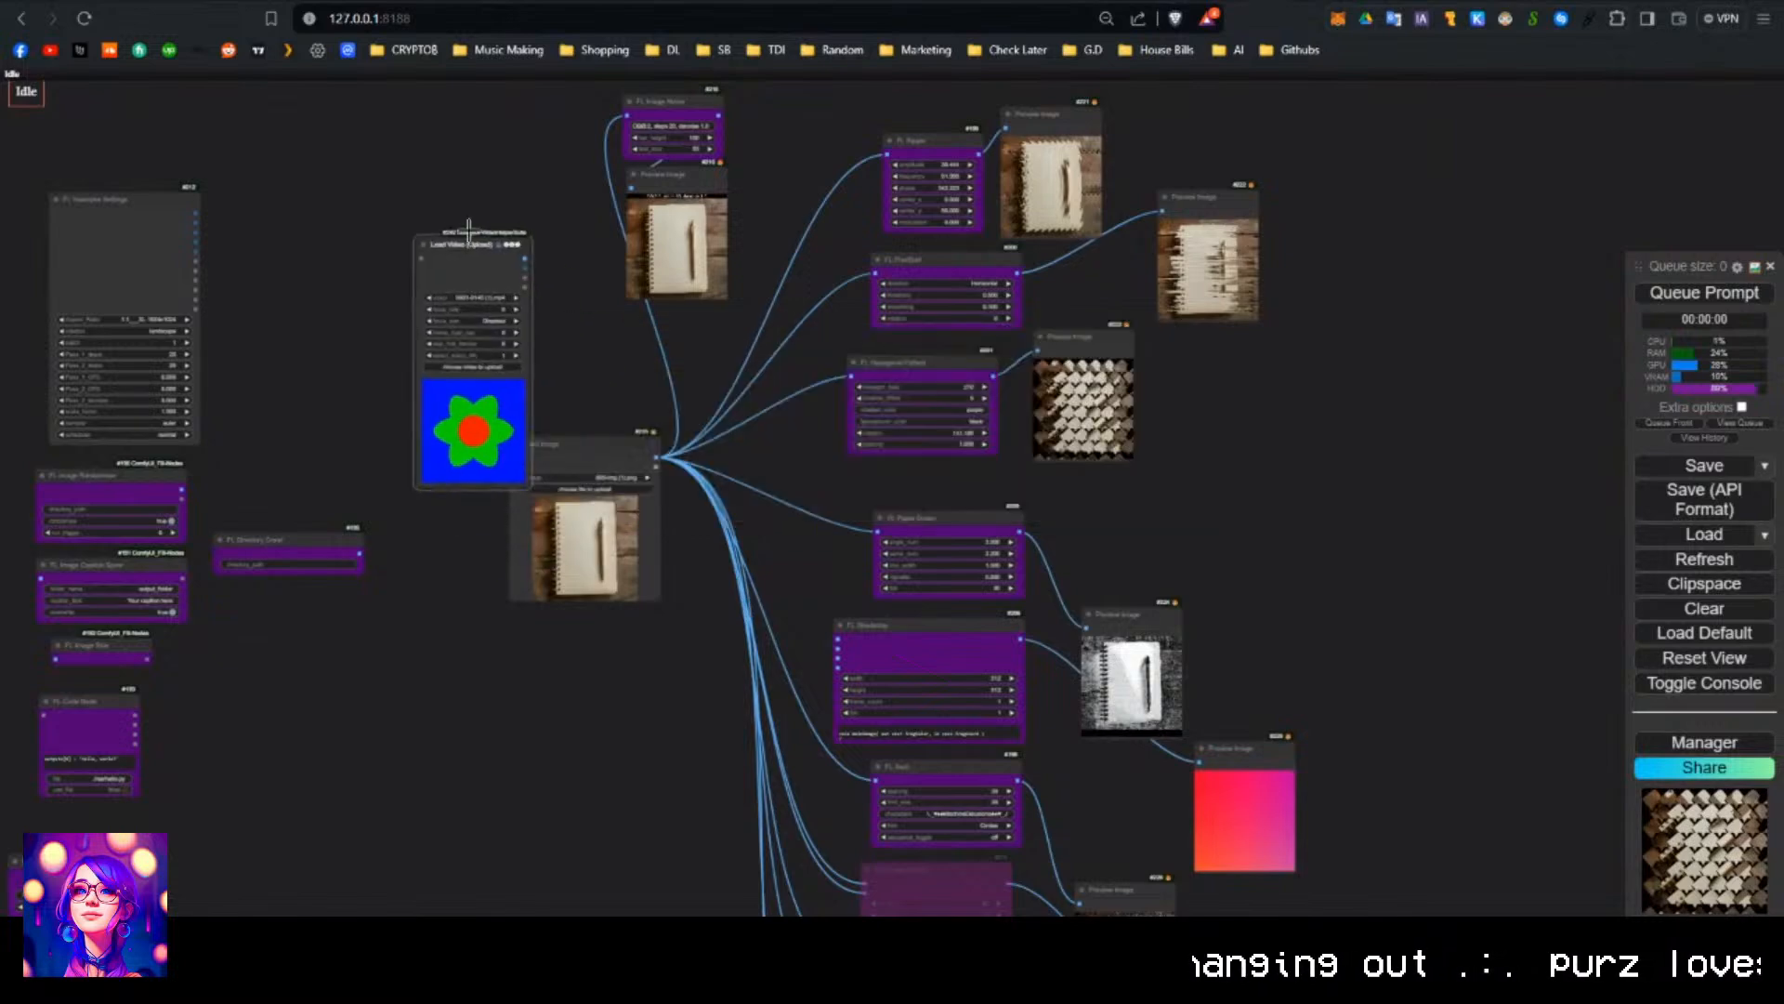
Load the ezgif.com-optimize GIF from Downloads into the Load Video (Upload) node and move the node below Load Image.
{"action": "left_click", "coordinate": [483, 356]}
{"action": "scroll", "coordinate": [675, 589], "scroll_direction": "down", "scroll_amount": 5}
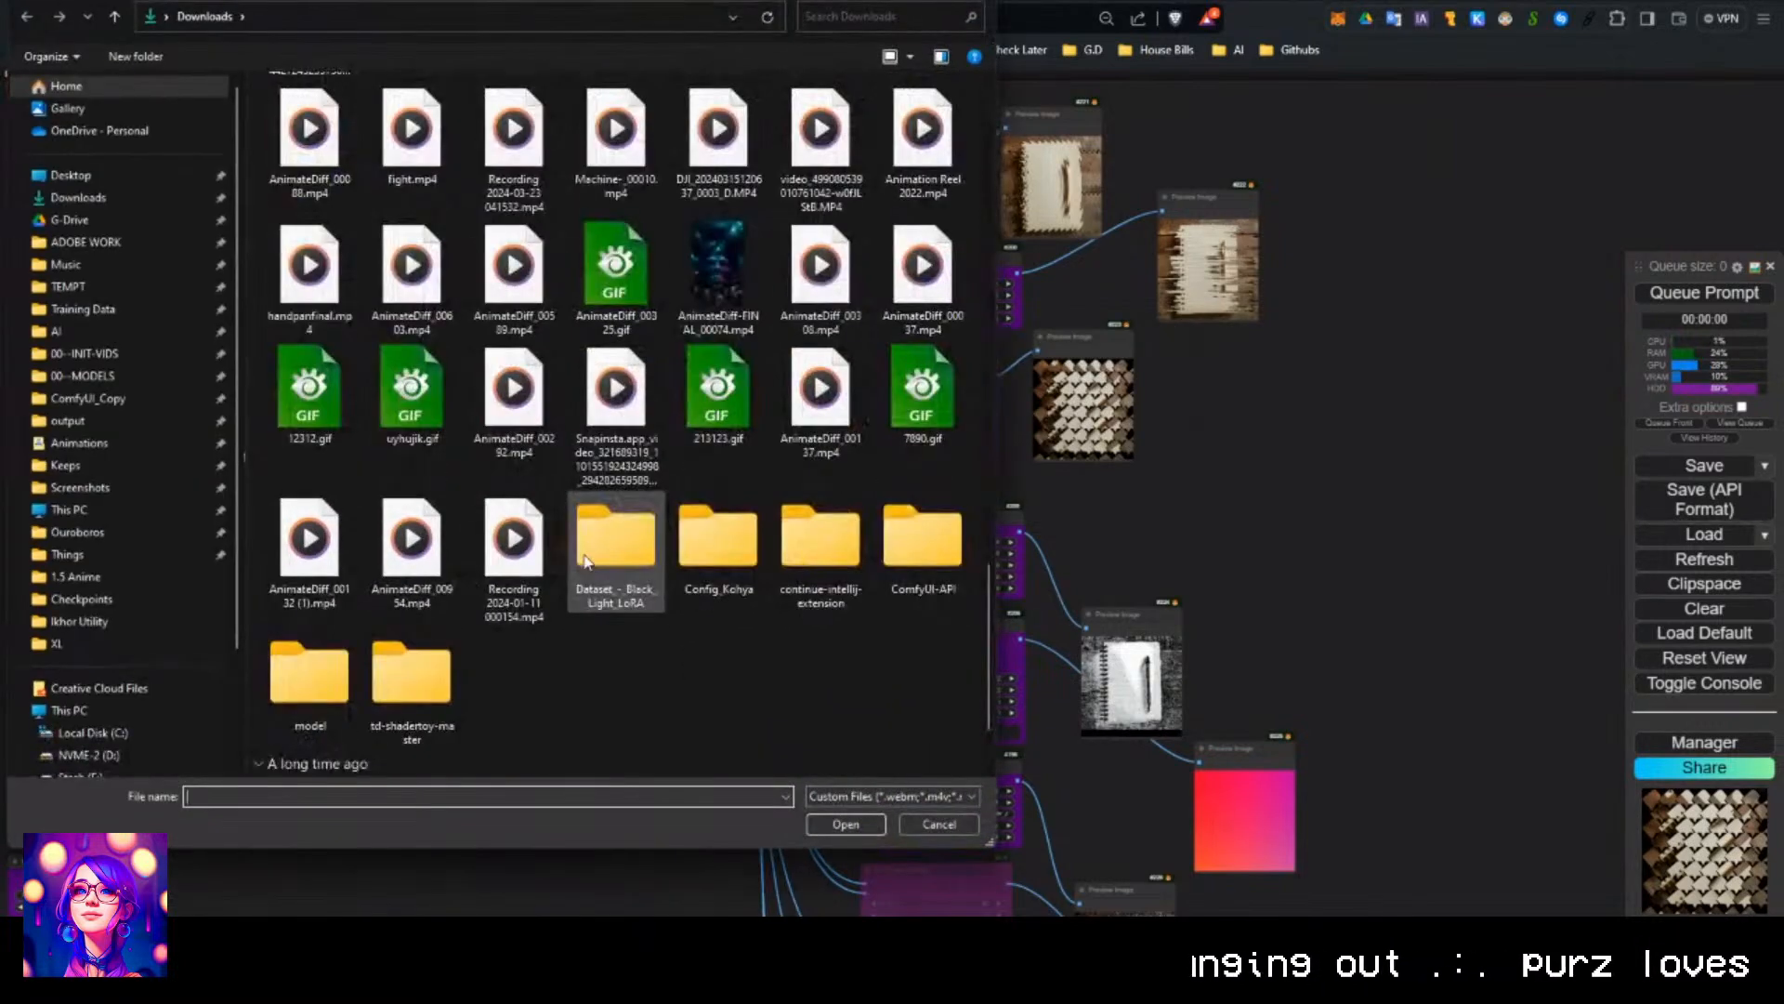
{"action": "scroll", "coordinate": [674, 589], "scroll_direction": "up", "scroll_amount": 5}
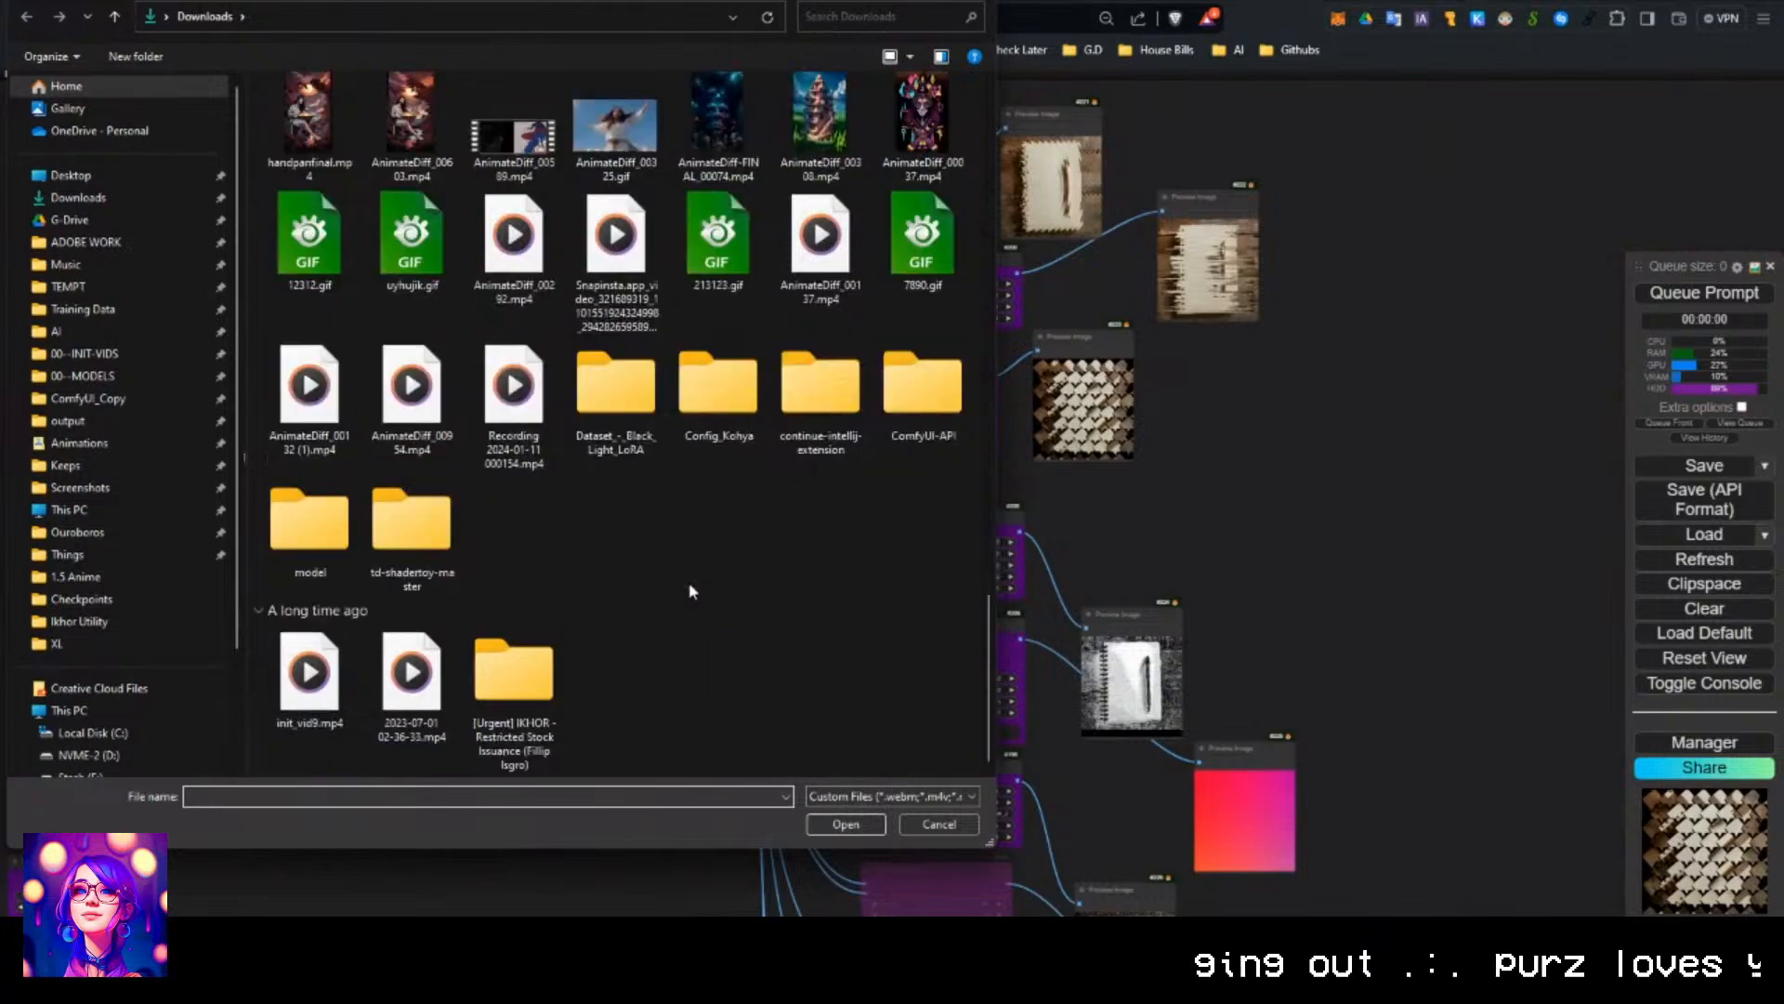
{"action": "double_click", "coordinate": [519, 530]}
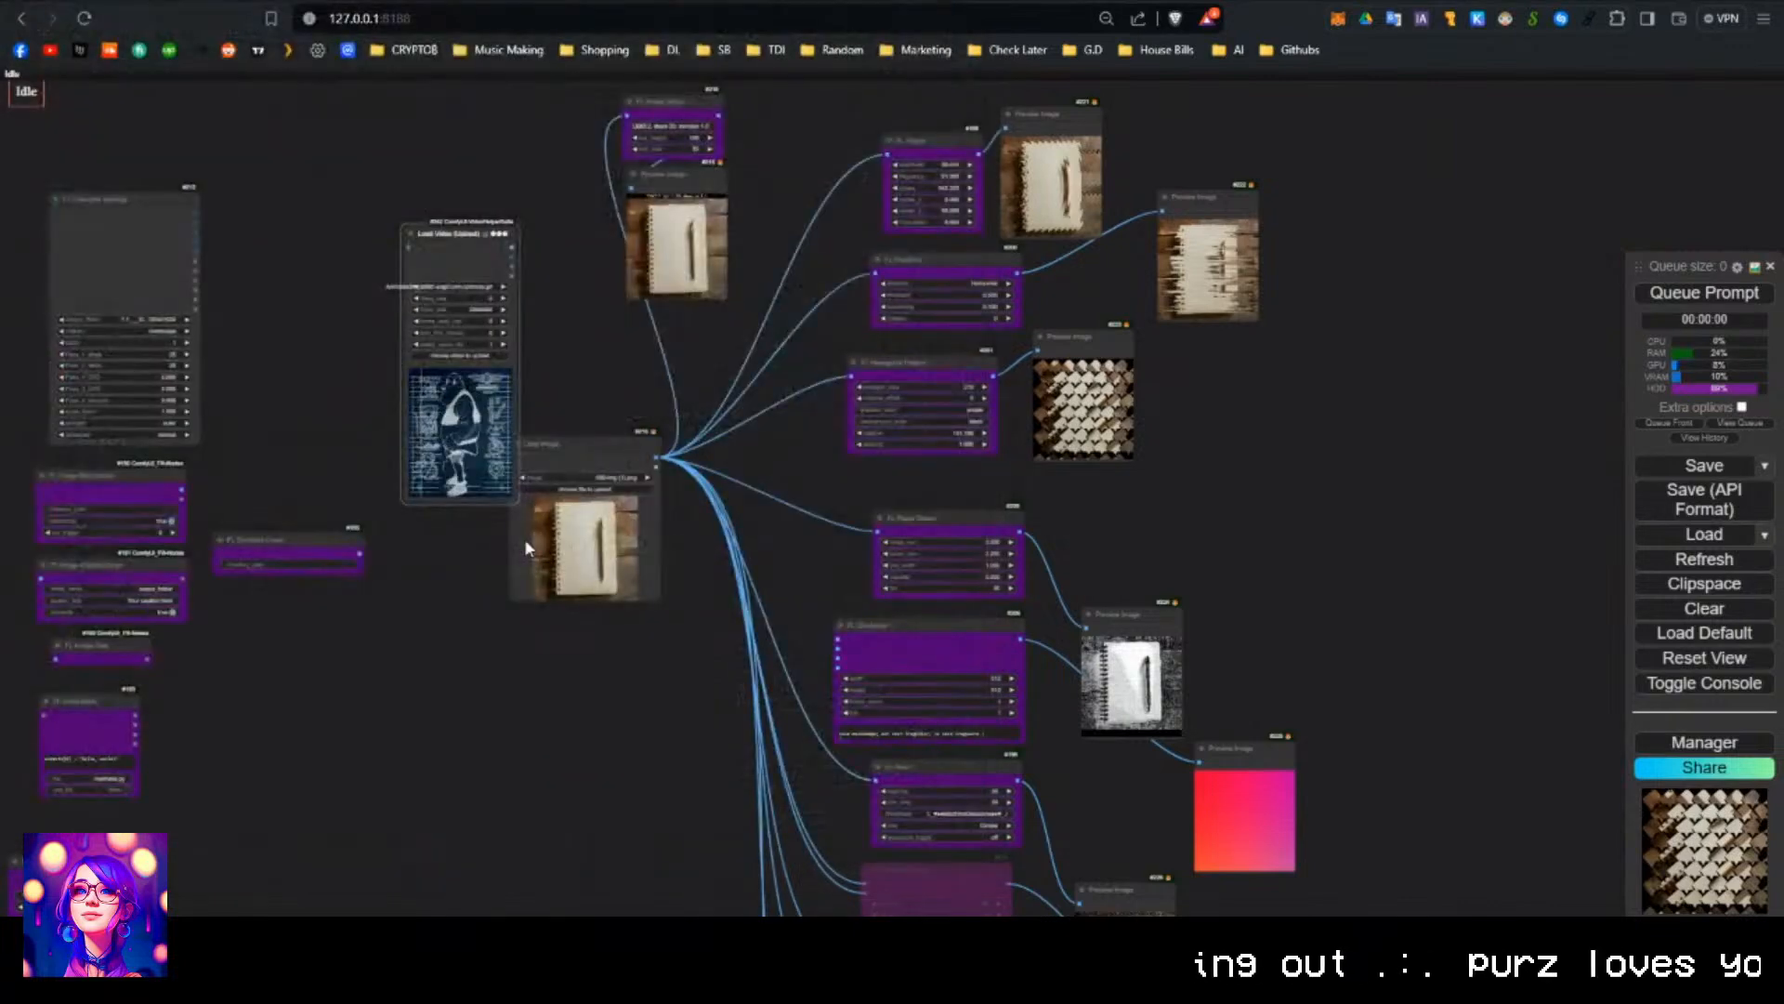
{"action": "left_click_drag", "start_coordinate": [488, 244], "coordinate": [693, 646]}
{"action": "scroll", "coordinate": [692, 660], "scroll_direction": "up", "scroll_amount": 5}
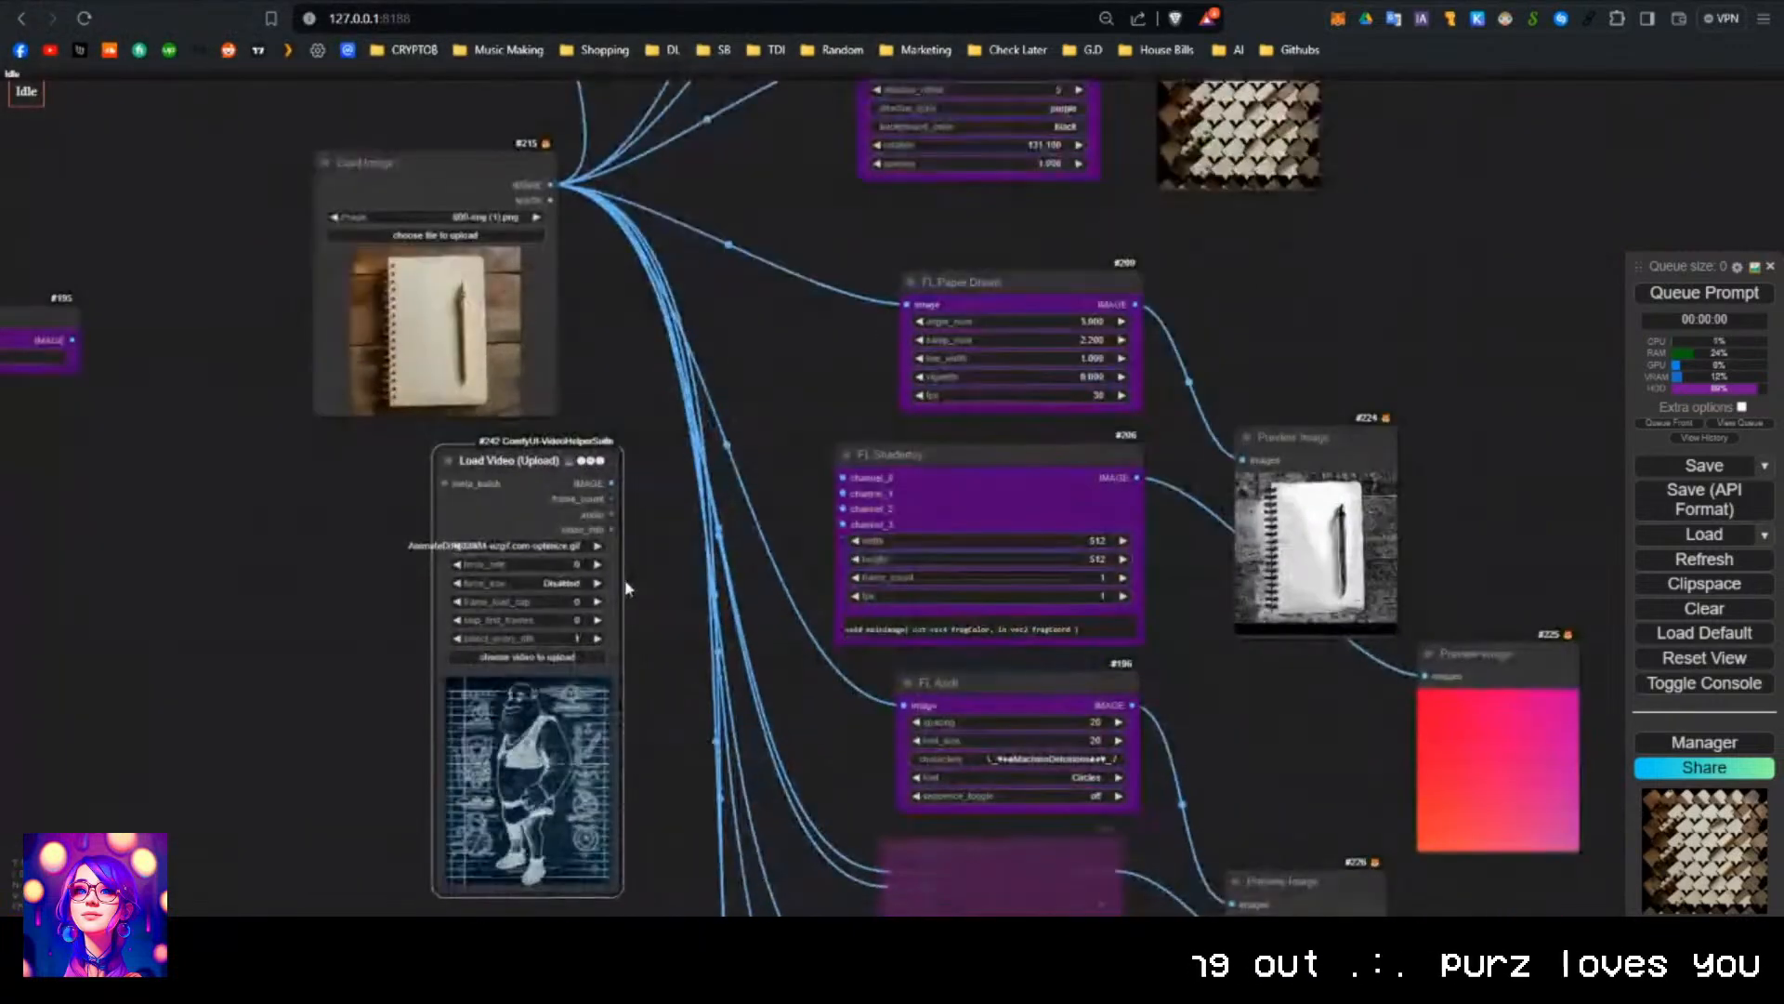
Set the Load Video node's frame_load_cap to 10.
{"action": "left_click", "coordinate": [583, 565]}
{"action": "type", "text": "1"}
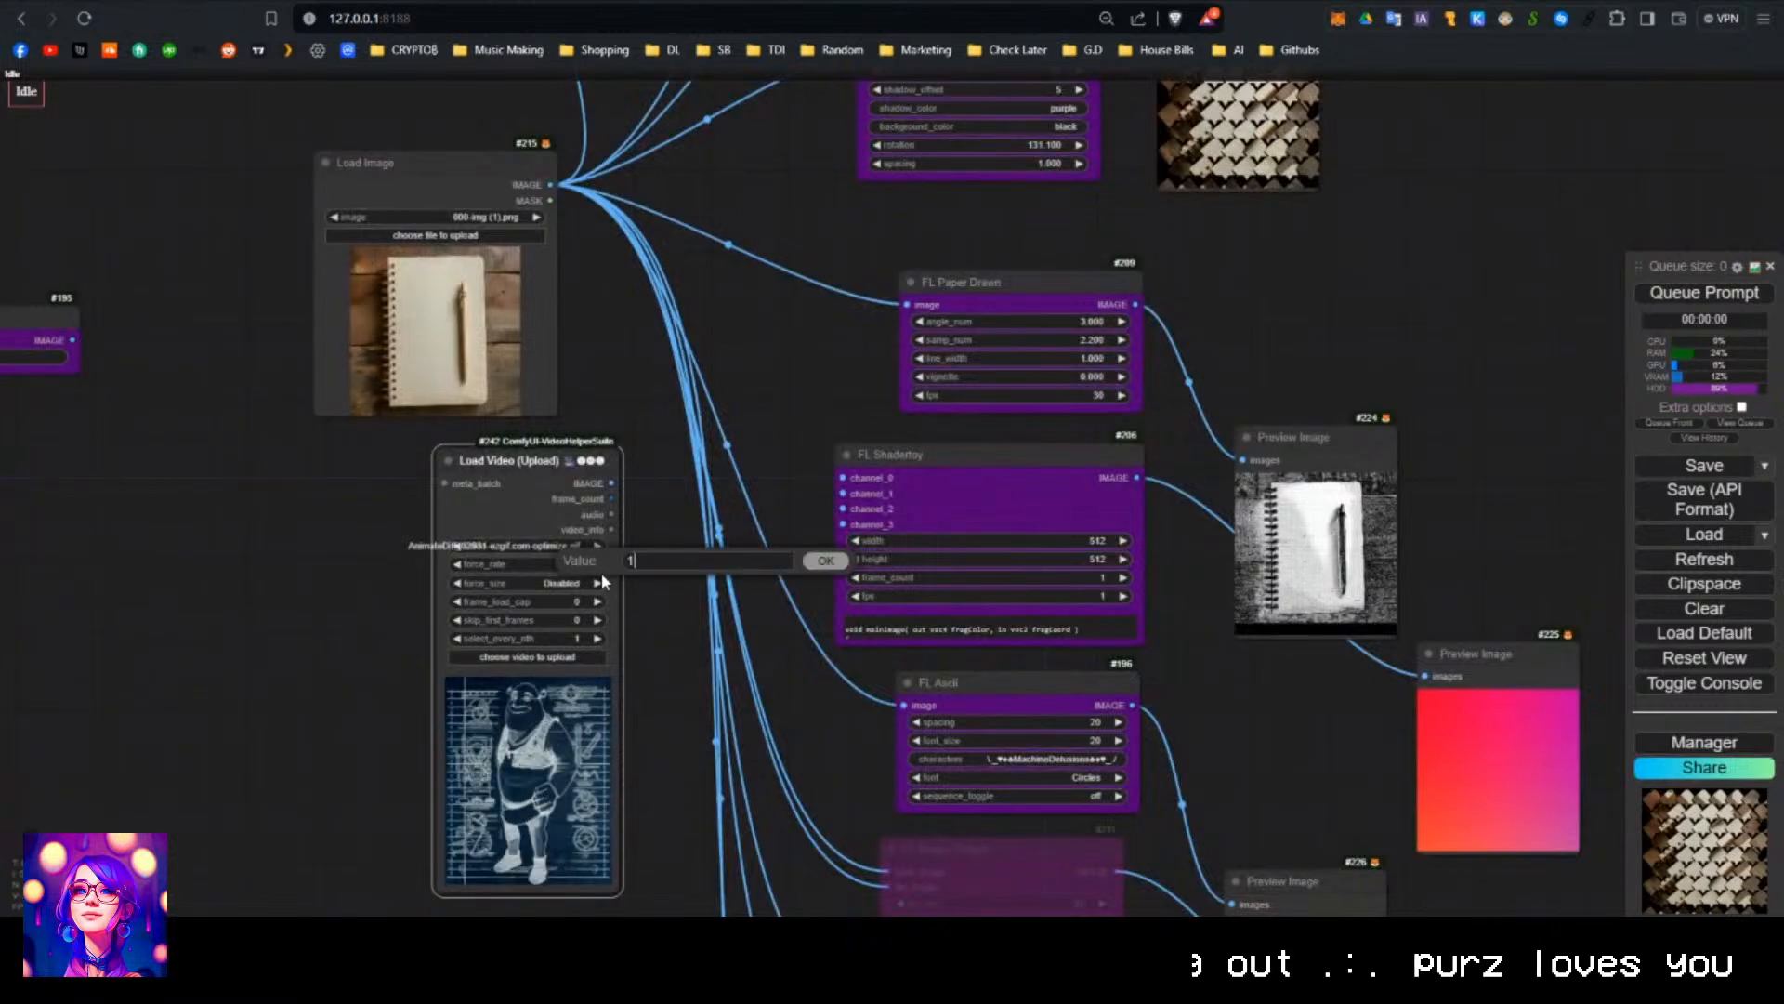
{"action": "key", "text": "Escape"}
{"action": "left_click", "coordinate": [568, 602]}
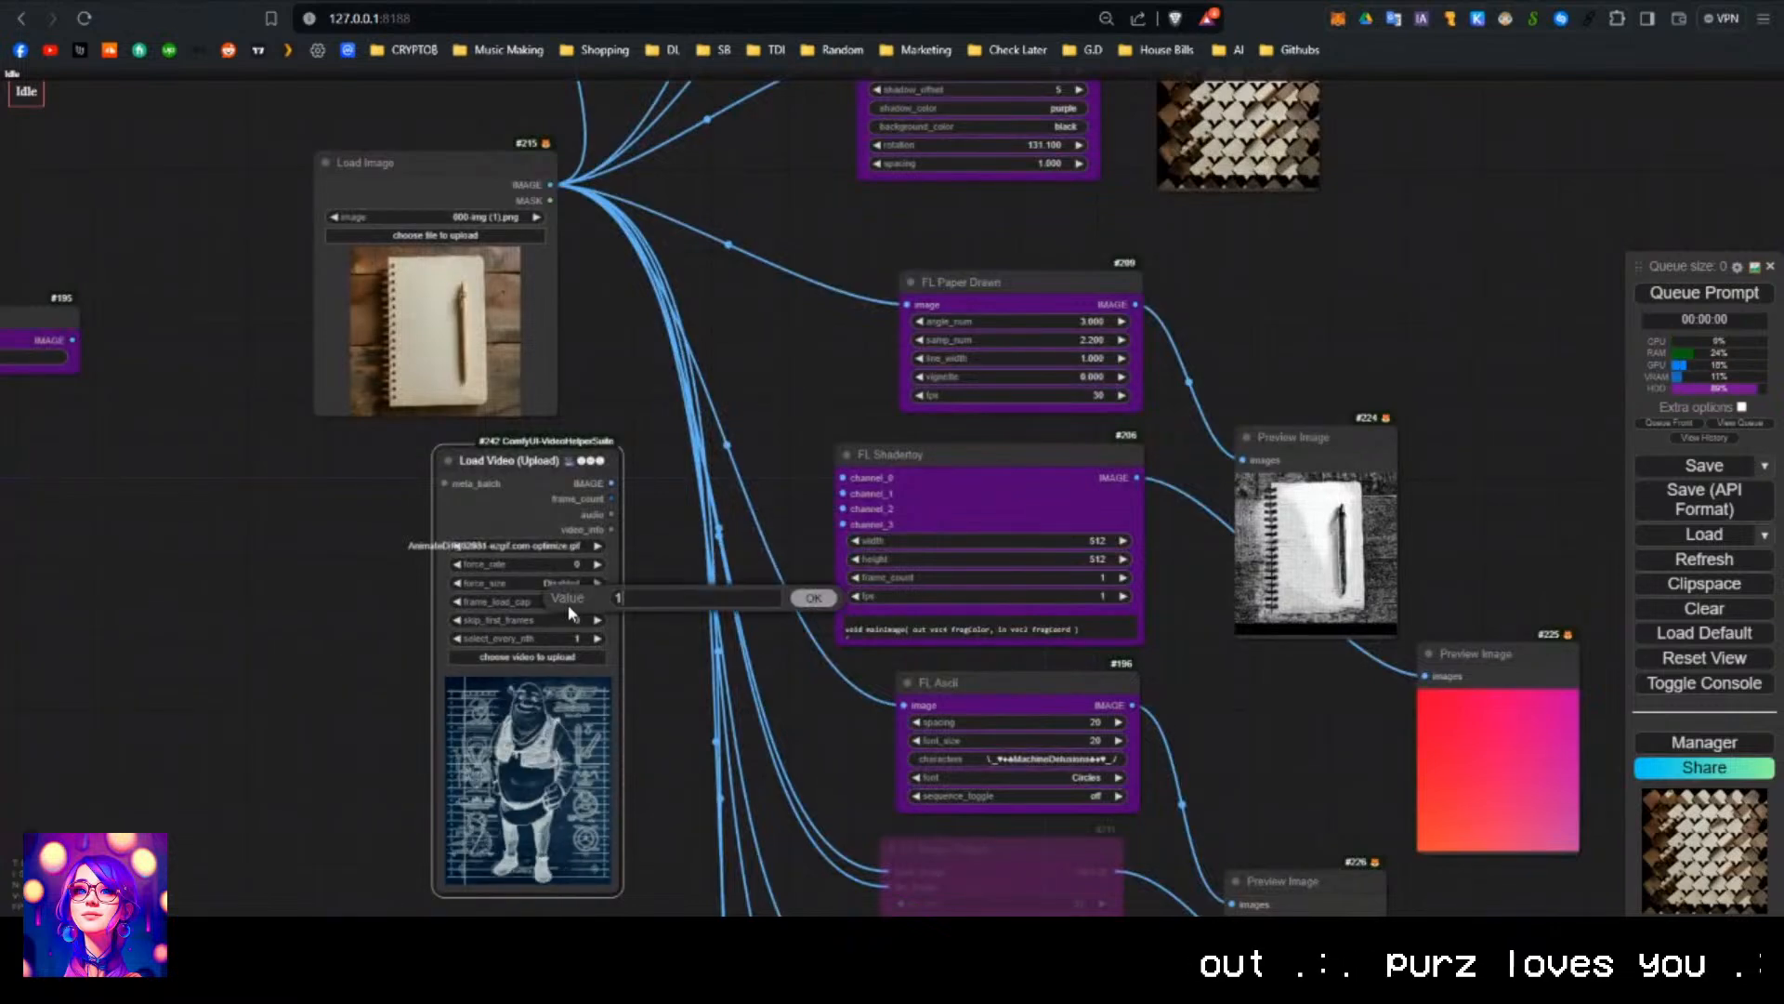
{"action": "type", "text": "10"}
{"action": "key", "text": "Return"}
Find the VHS nodes and add a Video Combine node in the empty space beyond the image previews.
{"action": "left_click_drag", "start_coordinate": [643, 446], "coordinate": [399, 455]}
{"action": "double_click", "coordinate": [1122, 355]}
{"action": "type", "text": "vhs"}
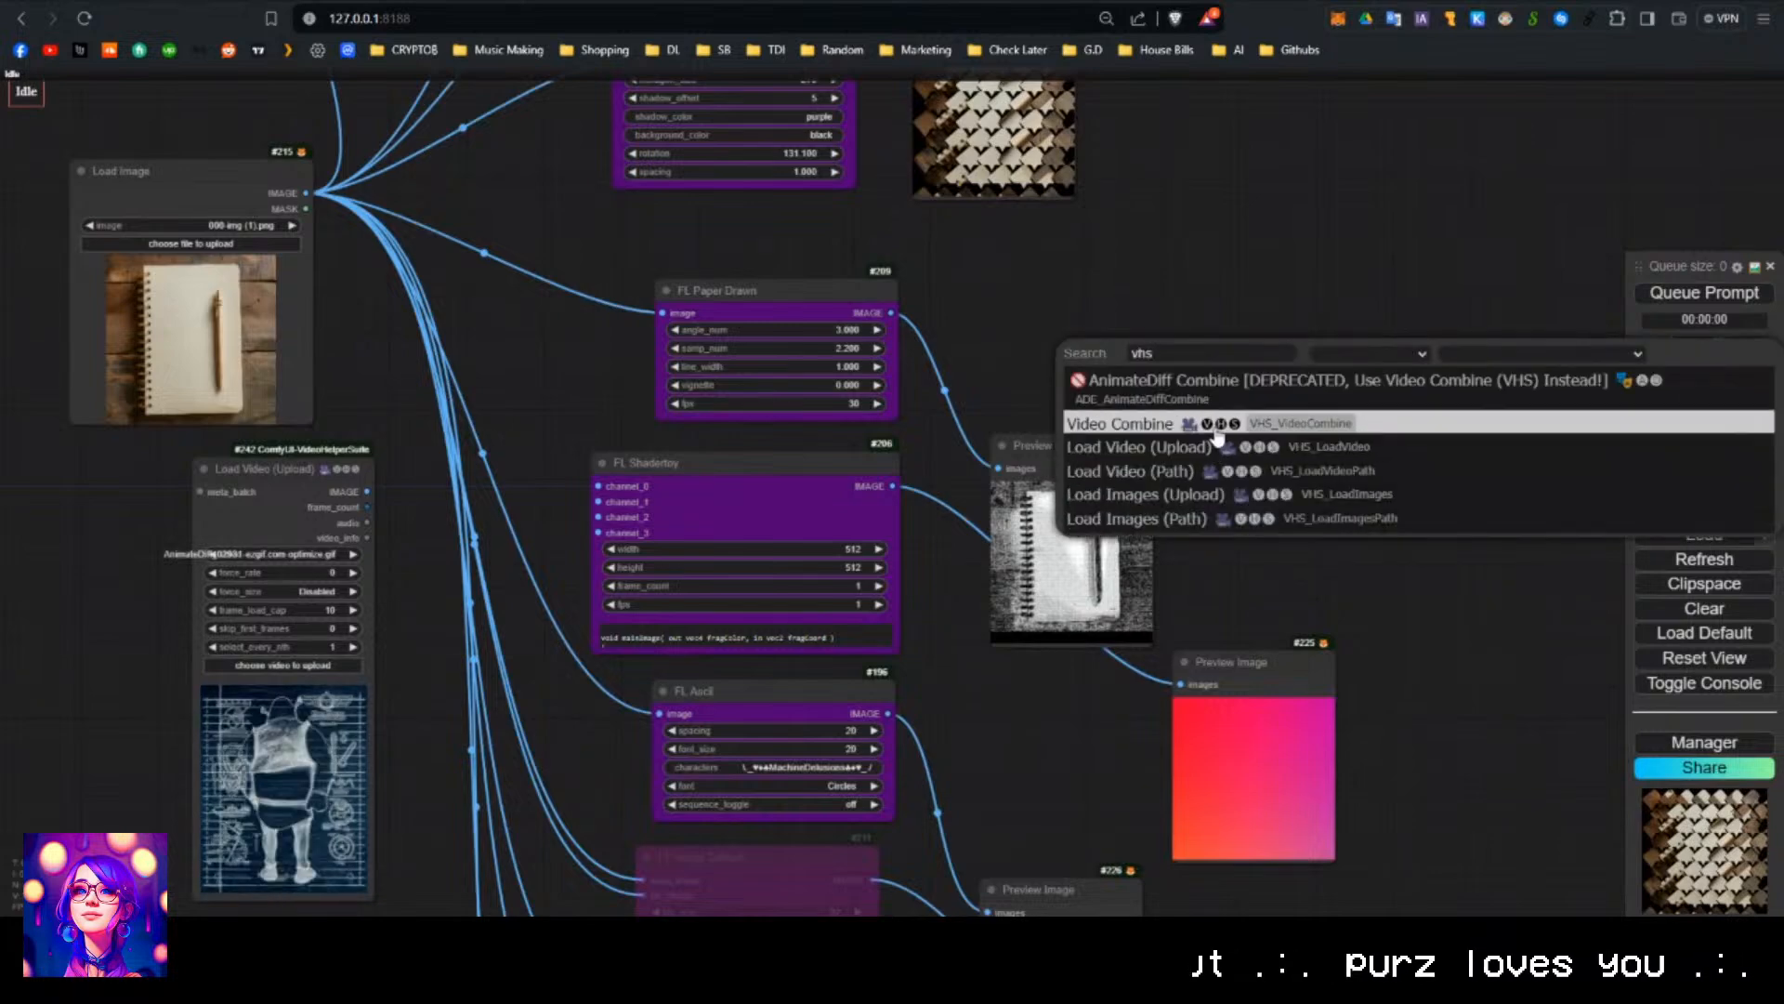
{"action": "left_click", "coordinate": [1216, 423]}
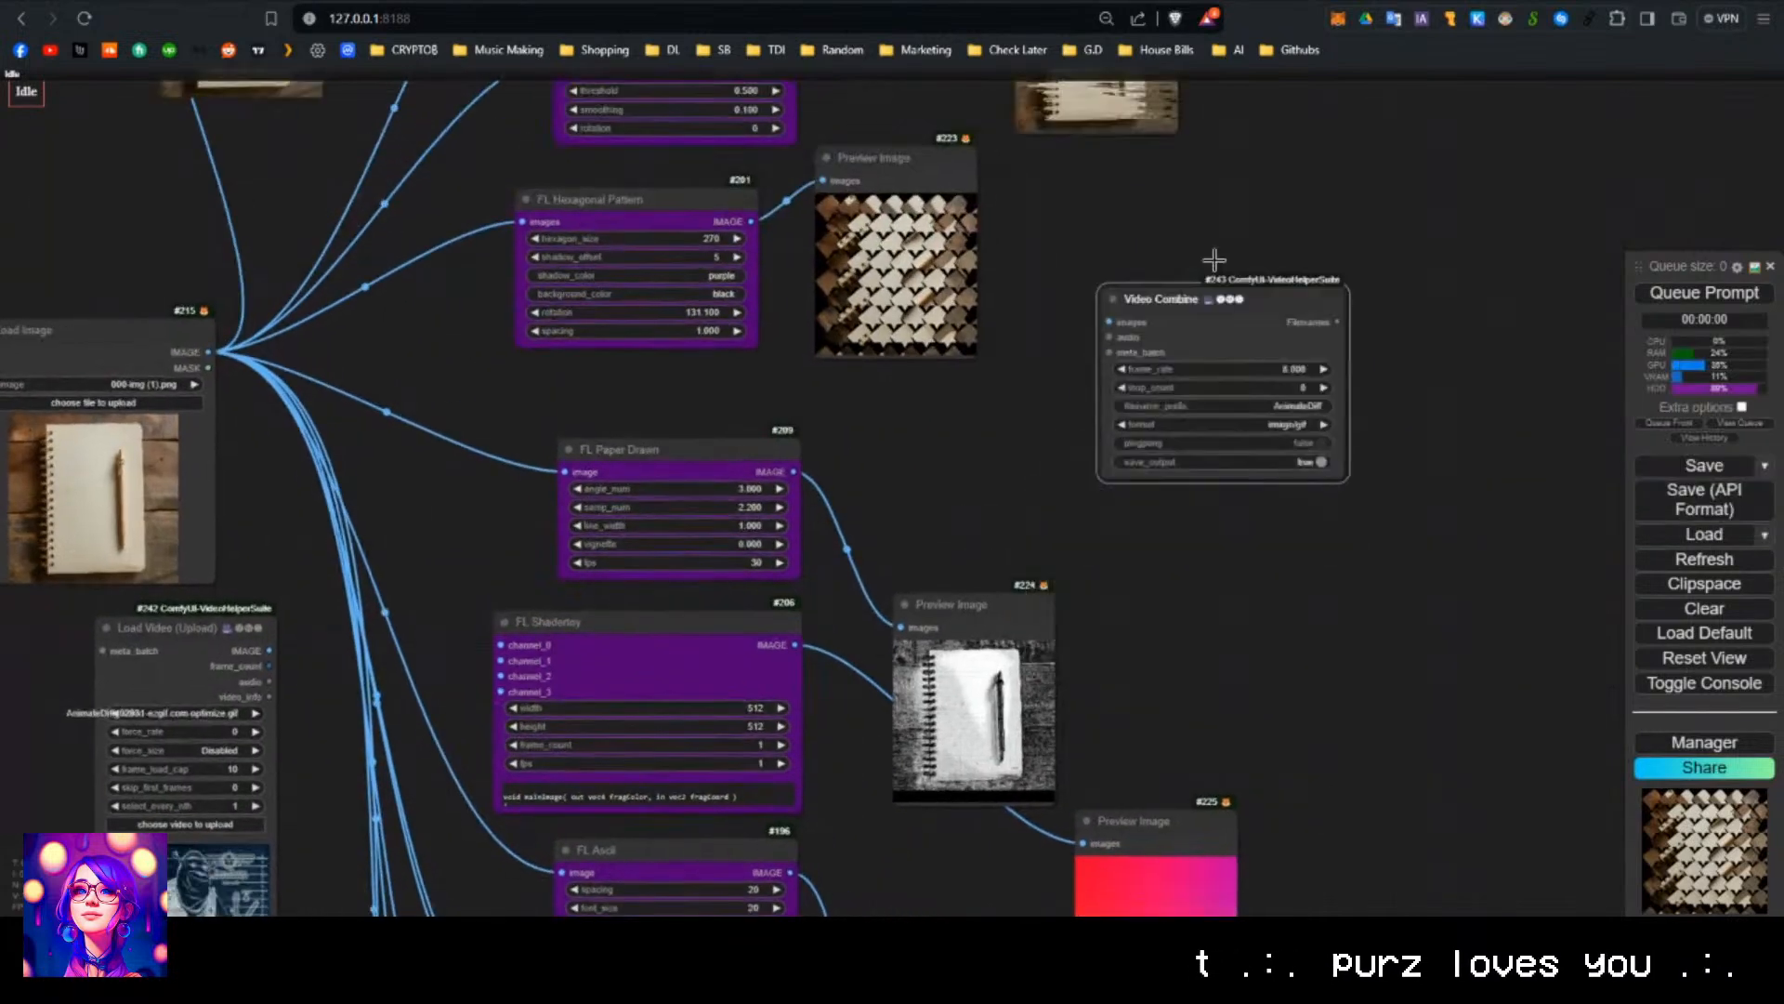
Route the loaded video through FL Hexagonal Pattern into Video Combine, and bypass the pattern's Preview Image node.
{"action": "left_click_drag", "start_coordinate": [223, 628], "coordinate": [392, 194]}
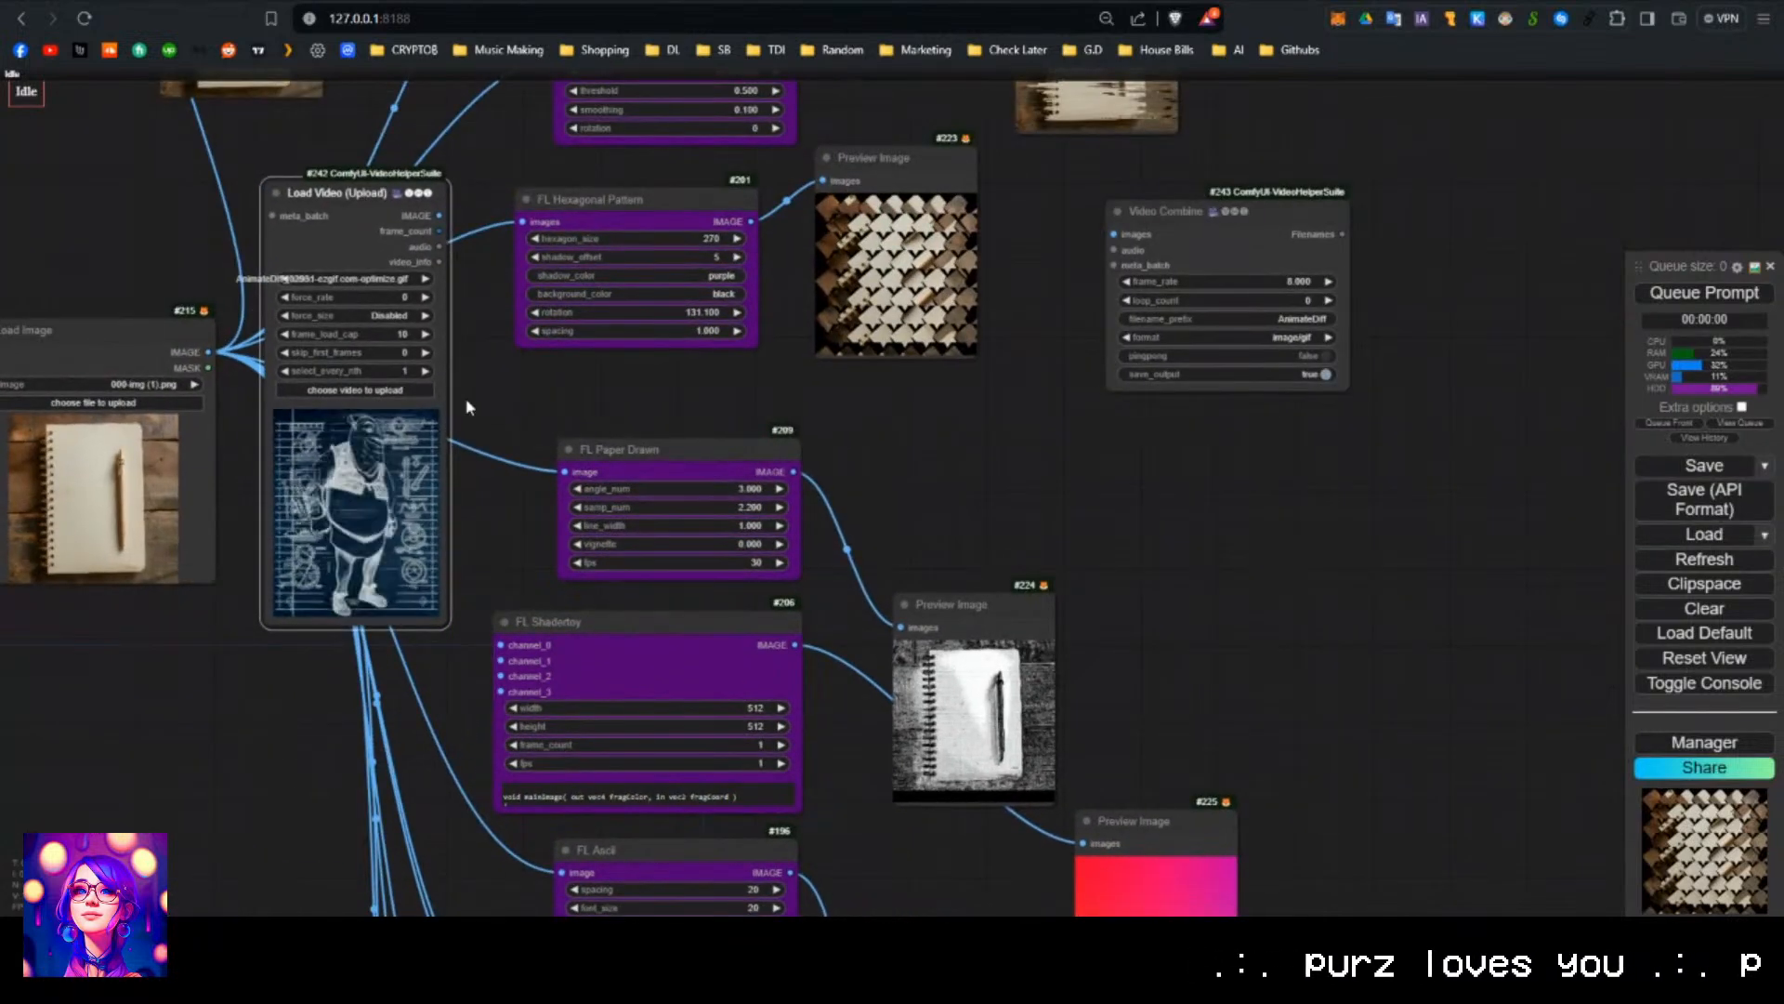
{"action": "left_click_drag", "start_coordinate": [474, 396], "coordinate": [435, 525]}
{"action": "left_click_drag", "start_coordinate": [394, 346], "coordinate": [476, 353]}
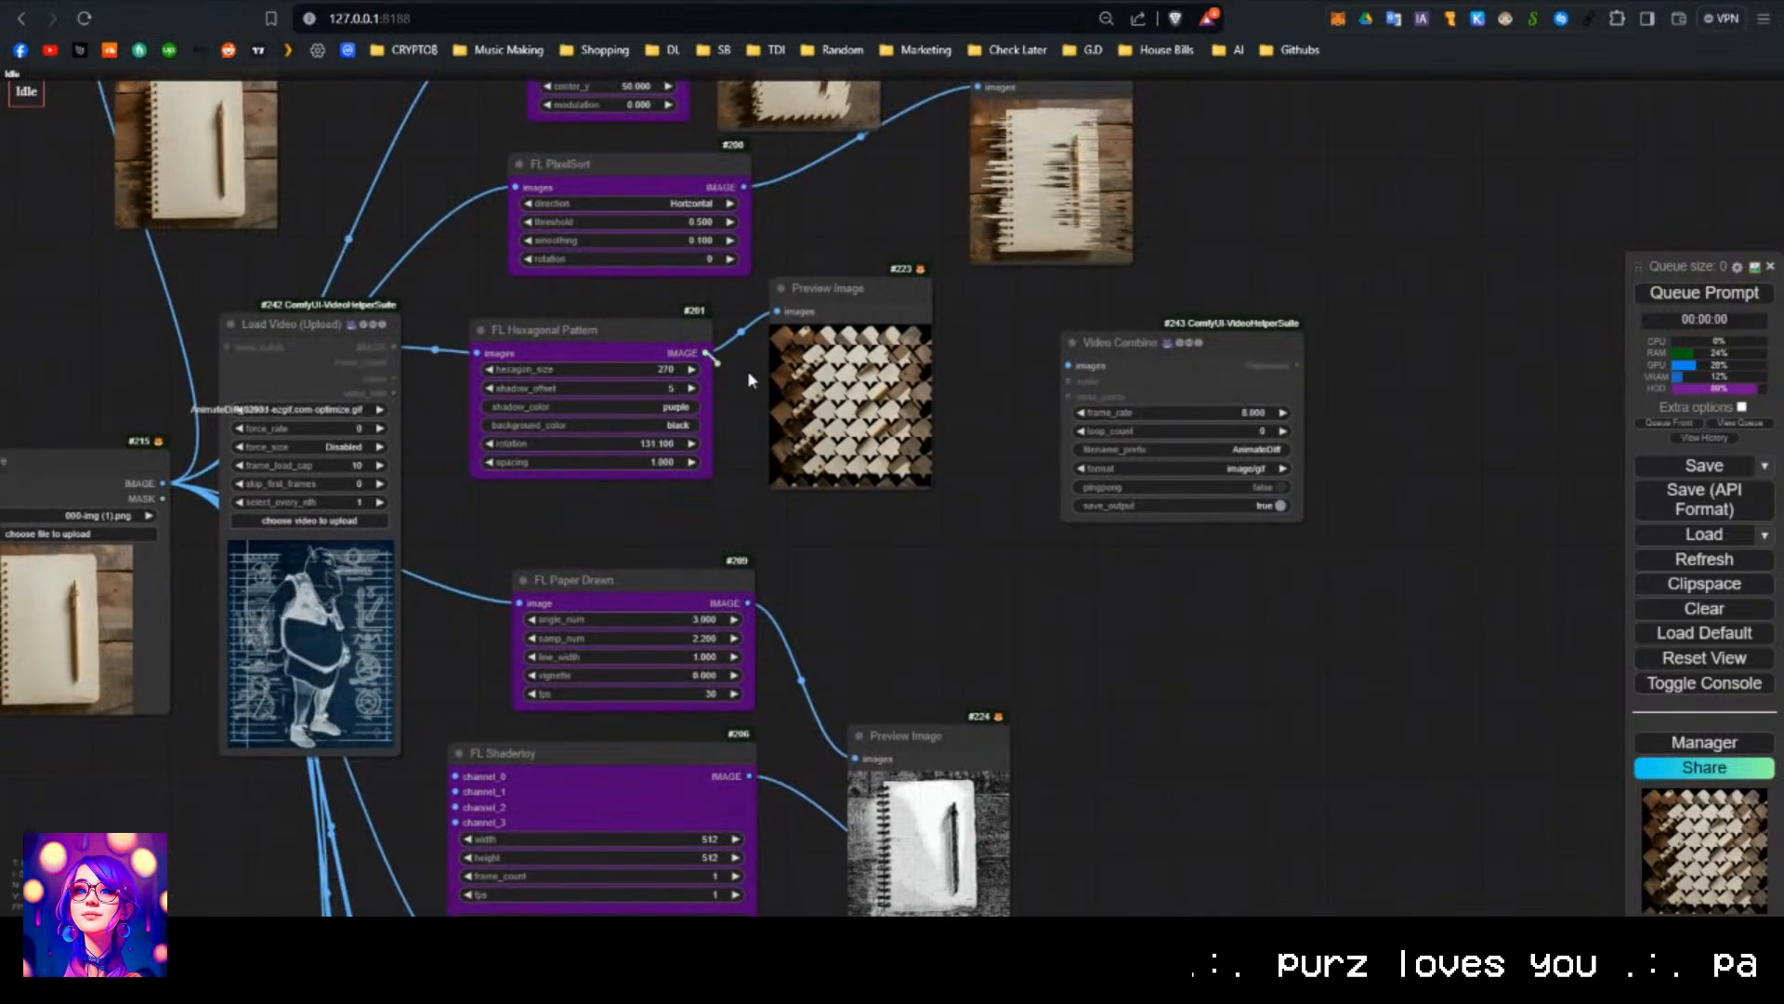
{"action": "left_click_drag", "start_coordinate": [705, 353], "coordinate": [1066, 365]}
{"action": "left_click", "coordinate": [859, 318]}
{"action": "key", "text": "ctrl+b"}
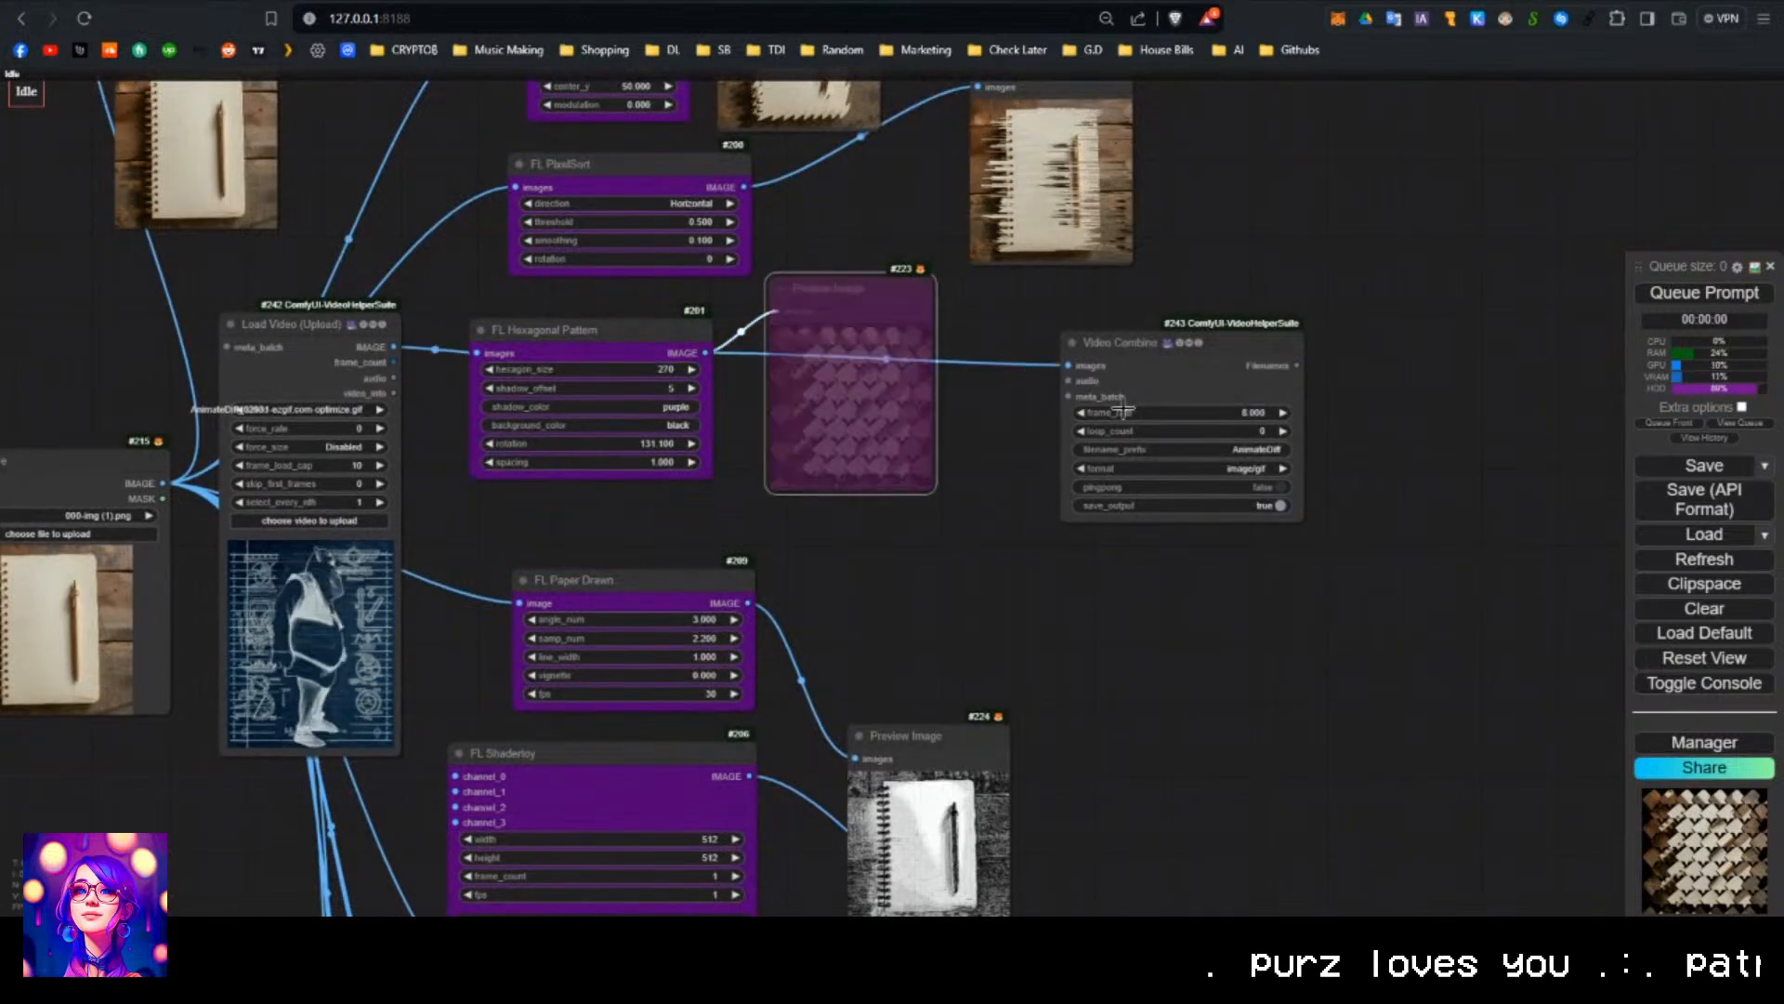
Set the Video Combine format to video/h264-mp4 and queue the workflow.
{"action": "left_click_drag", "start_coordinate": [1186, 359], "coordinate": [1175, 359]}
{"action": "scroll", "coordinate": [1108, 397], "scroll_direction": "up", "scroll_amount": 2}
{"action": "left_click", "coordinate": [1153, 458]}
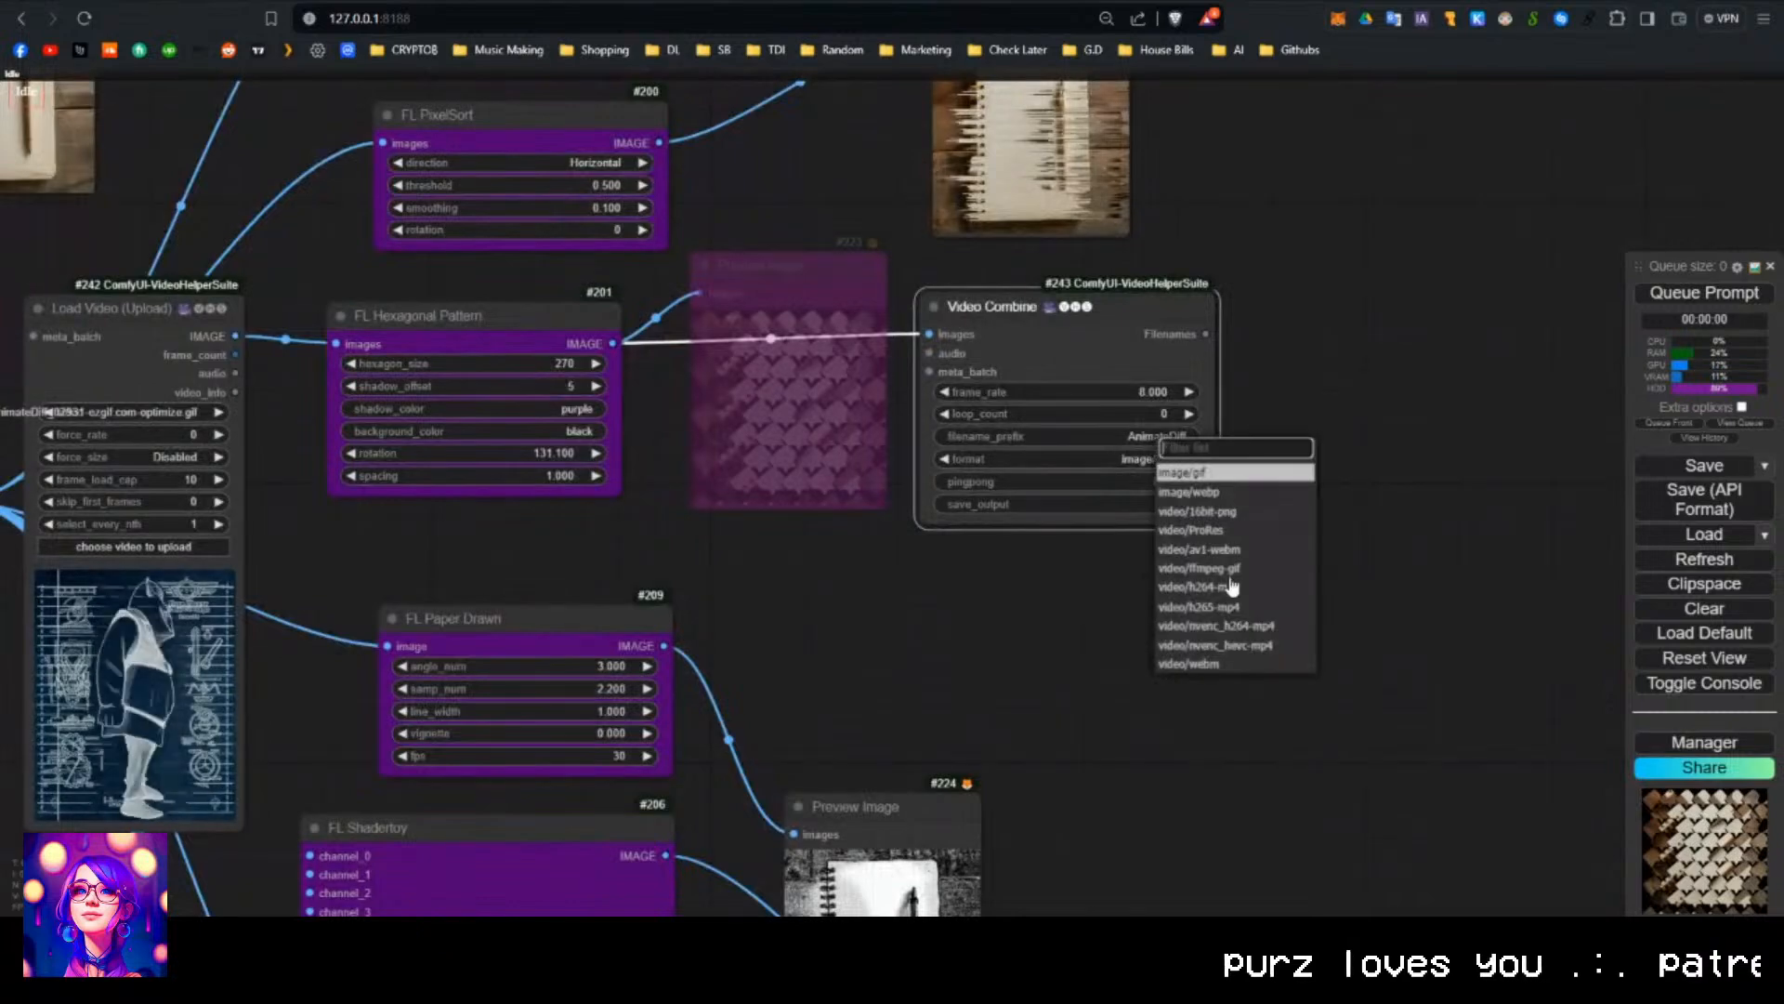
{"action": "left_click", "coordinate": [1244, 581]}
{"action": "left_click", "coordinate": [1678, 299]}
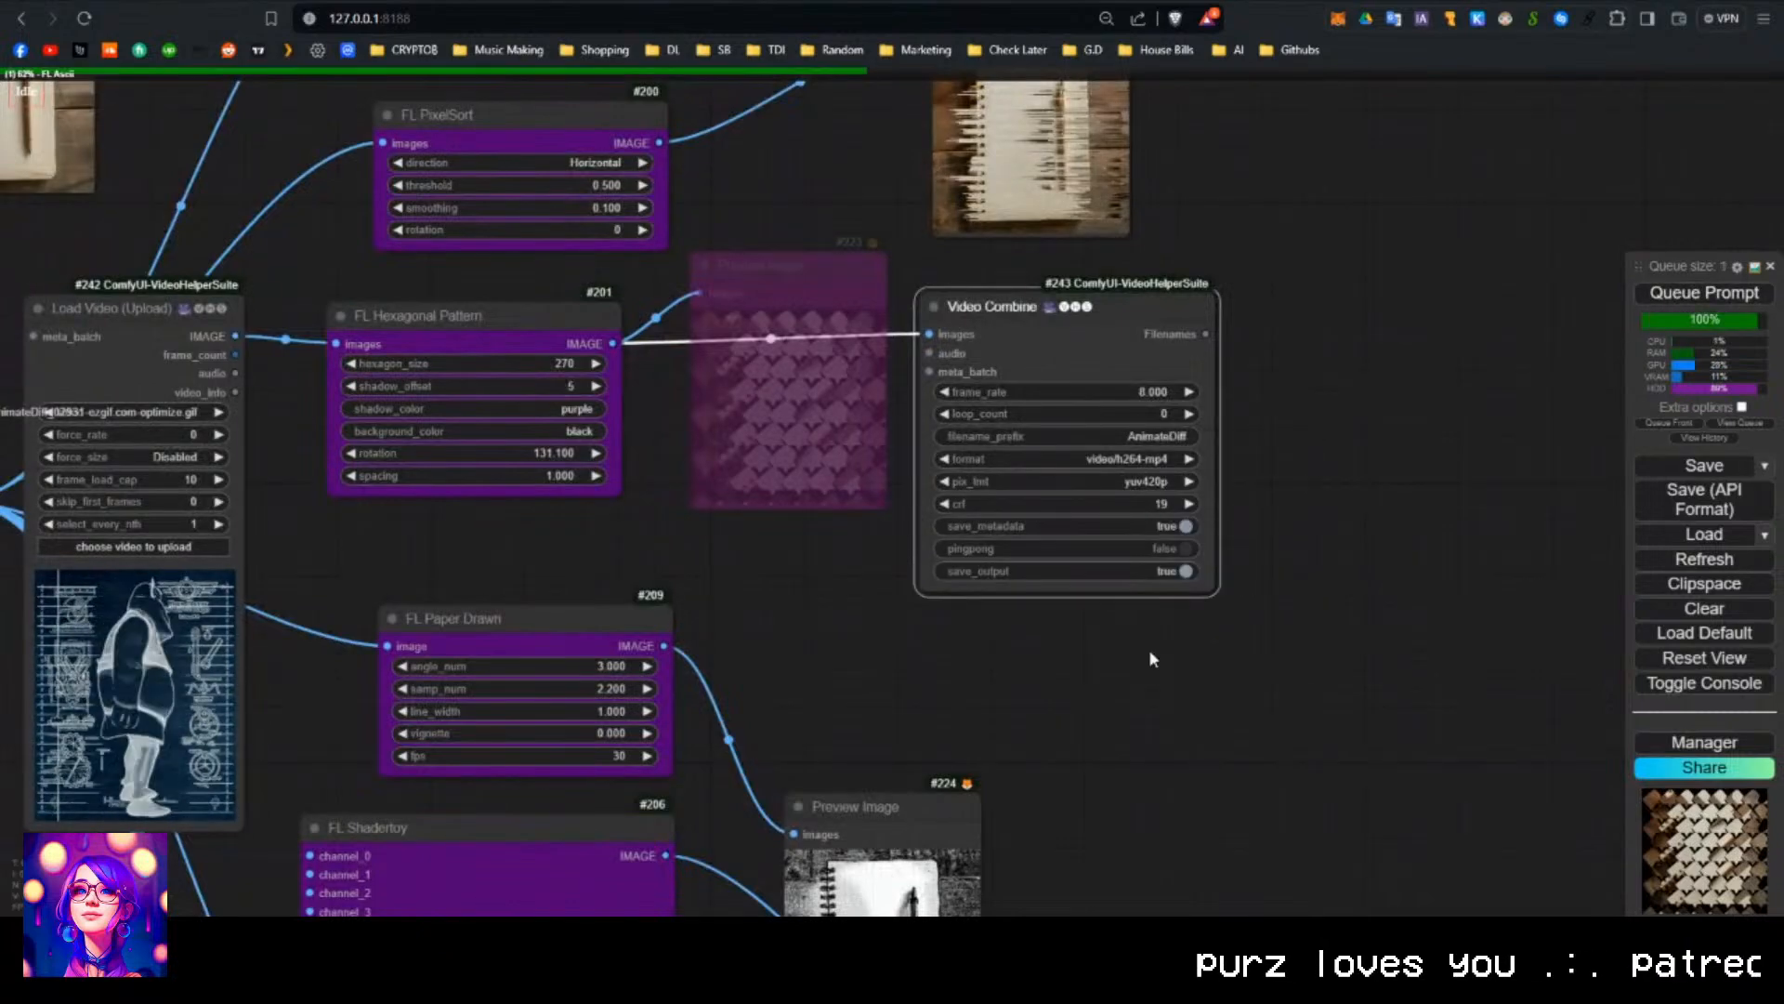
{"action": "left_click_drag", "start_coordinate": [1151, 689], "coordinate": [1027, 549]}
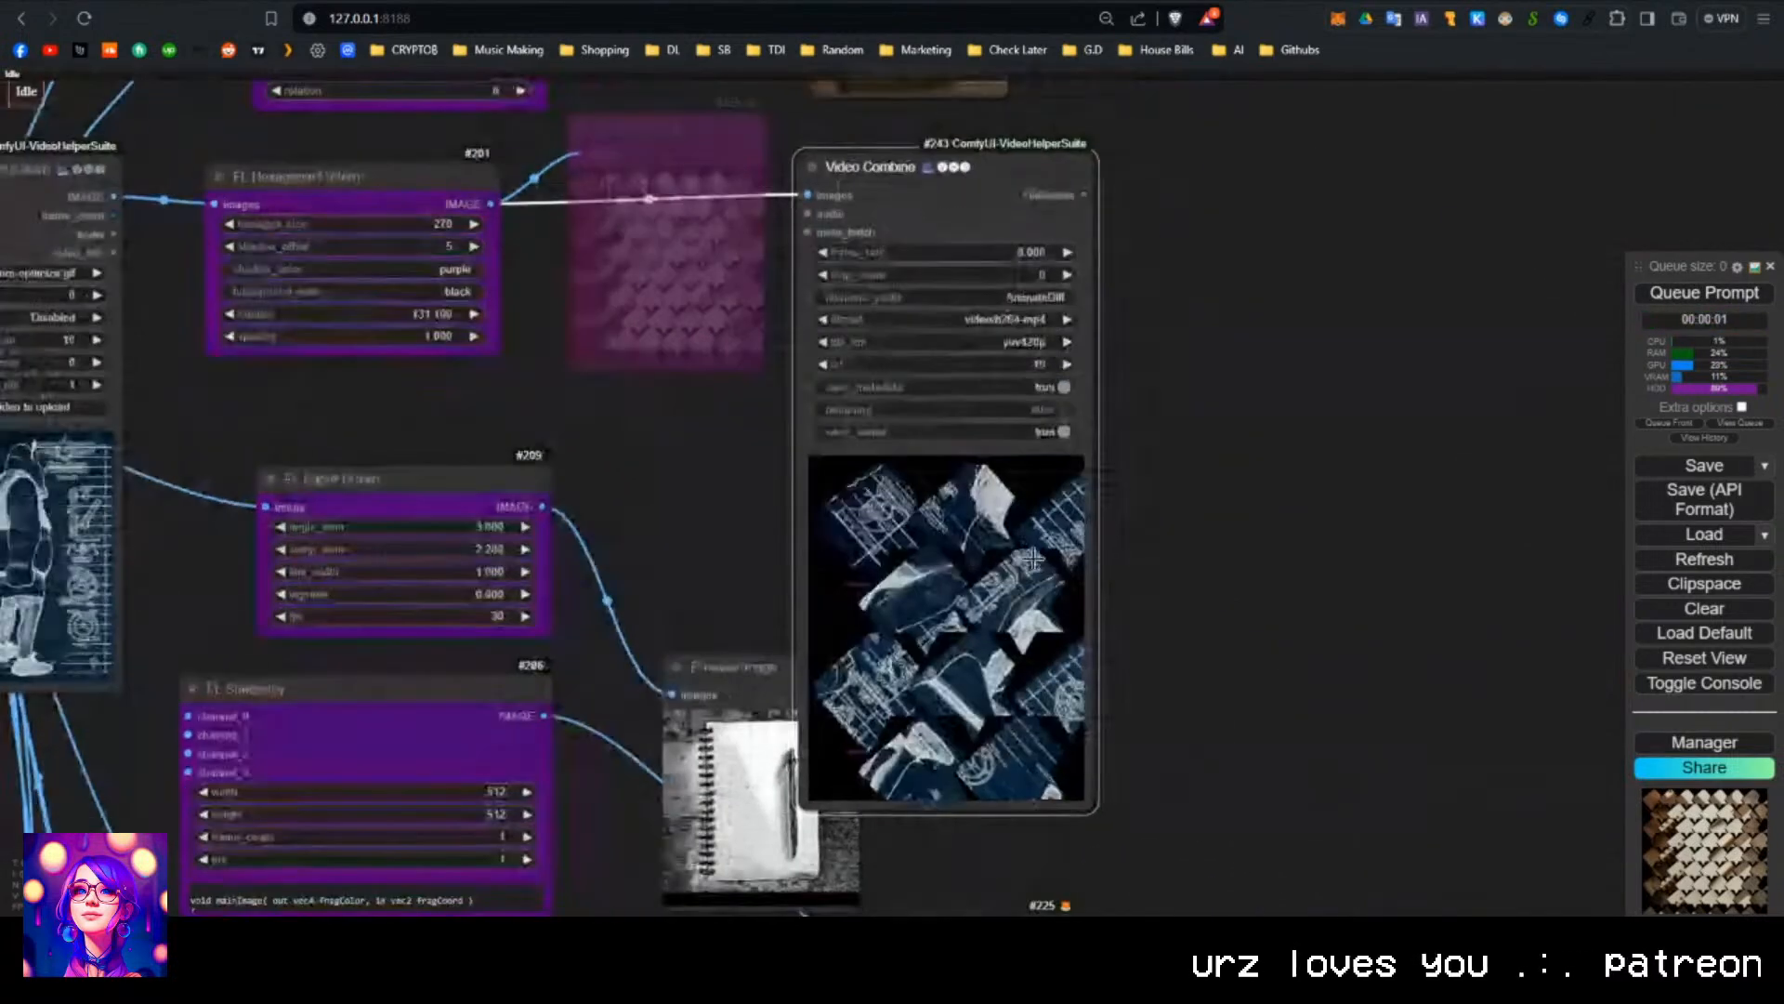
Move Video Combine farther from the bypassed preview, then set FL Hexagonal Pattern's hexagon_size to 70 and queue the workflow.
{"action": "left_click_drag", "start_coordinate": [989, 213], "coordinate": [1187, 145]}
{"action": "left_click_drag", "start_coordinate": [895, 387], "coordinate": [876, 434]}
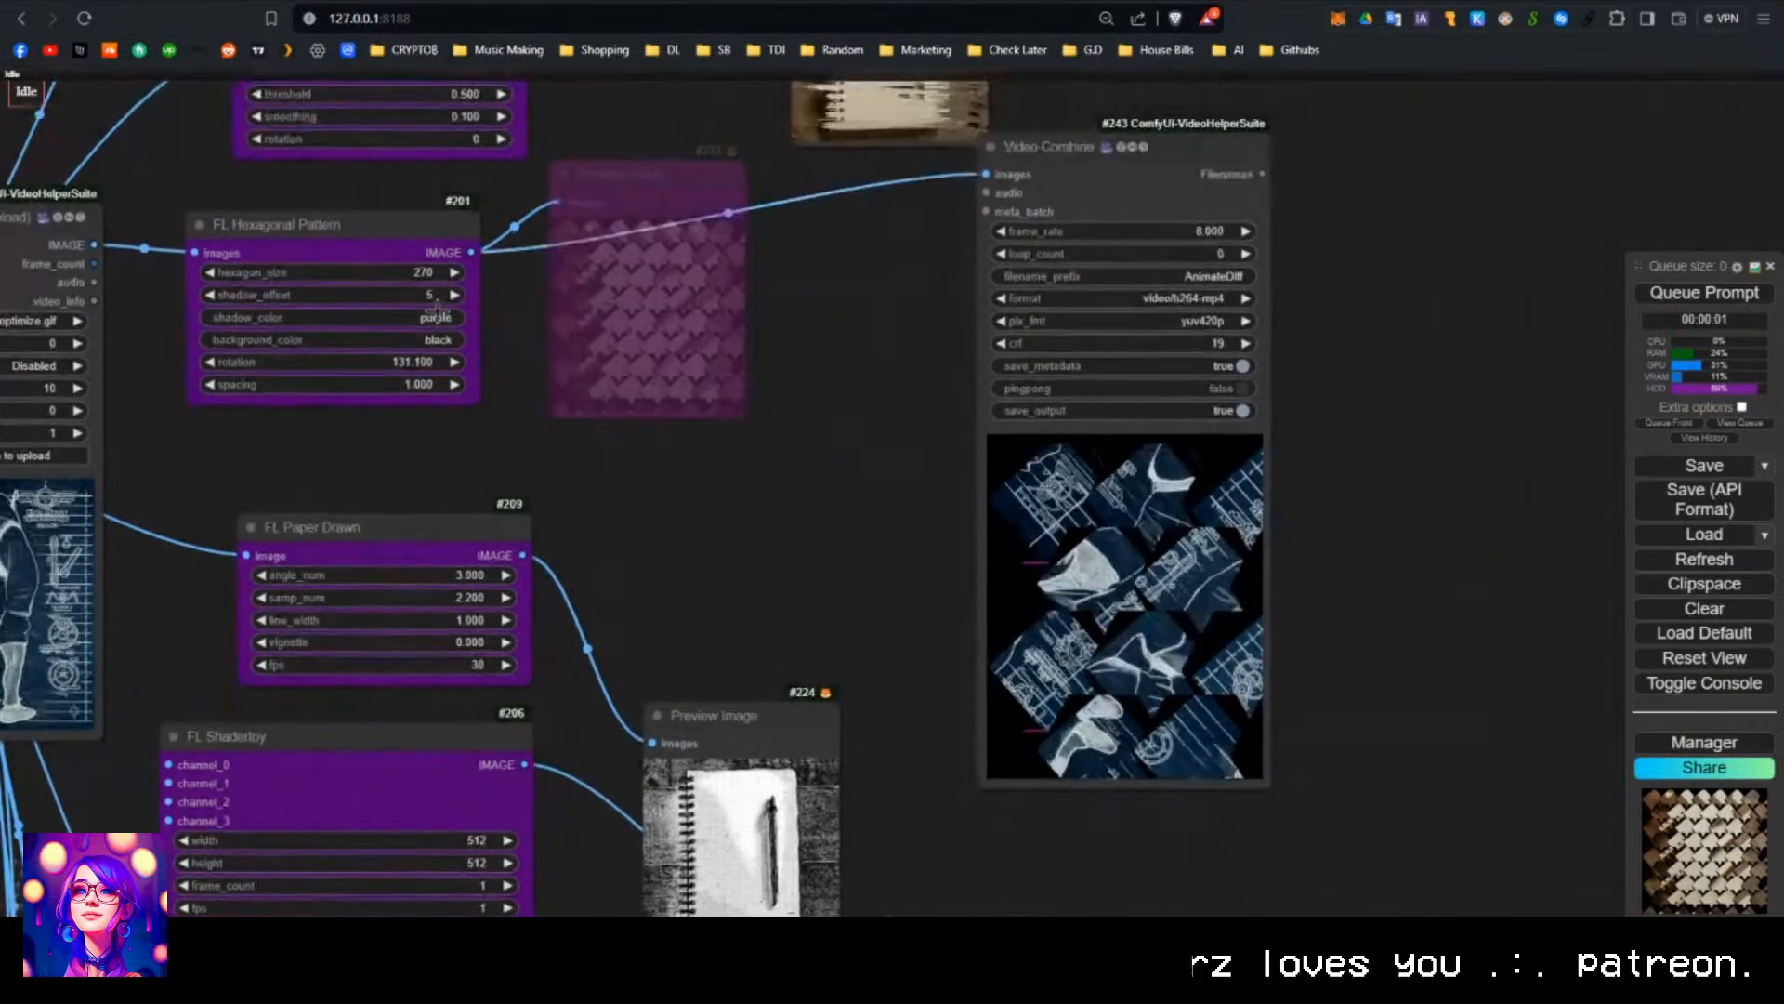
{"action": "left_click_drag", "start_coordinate": [438, 276], "coordinate": [288, 276]}
{"action": "left_click", "coordinate": [1673, 293]}
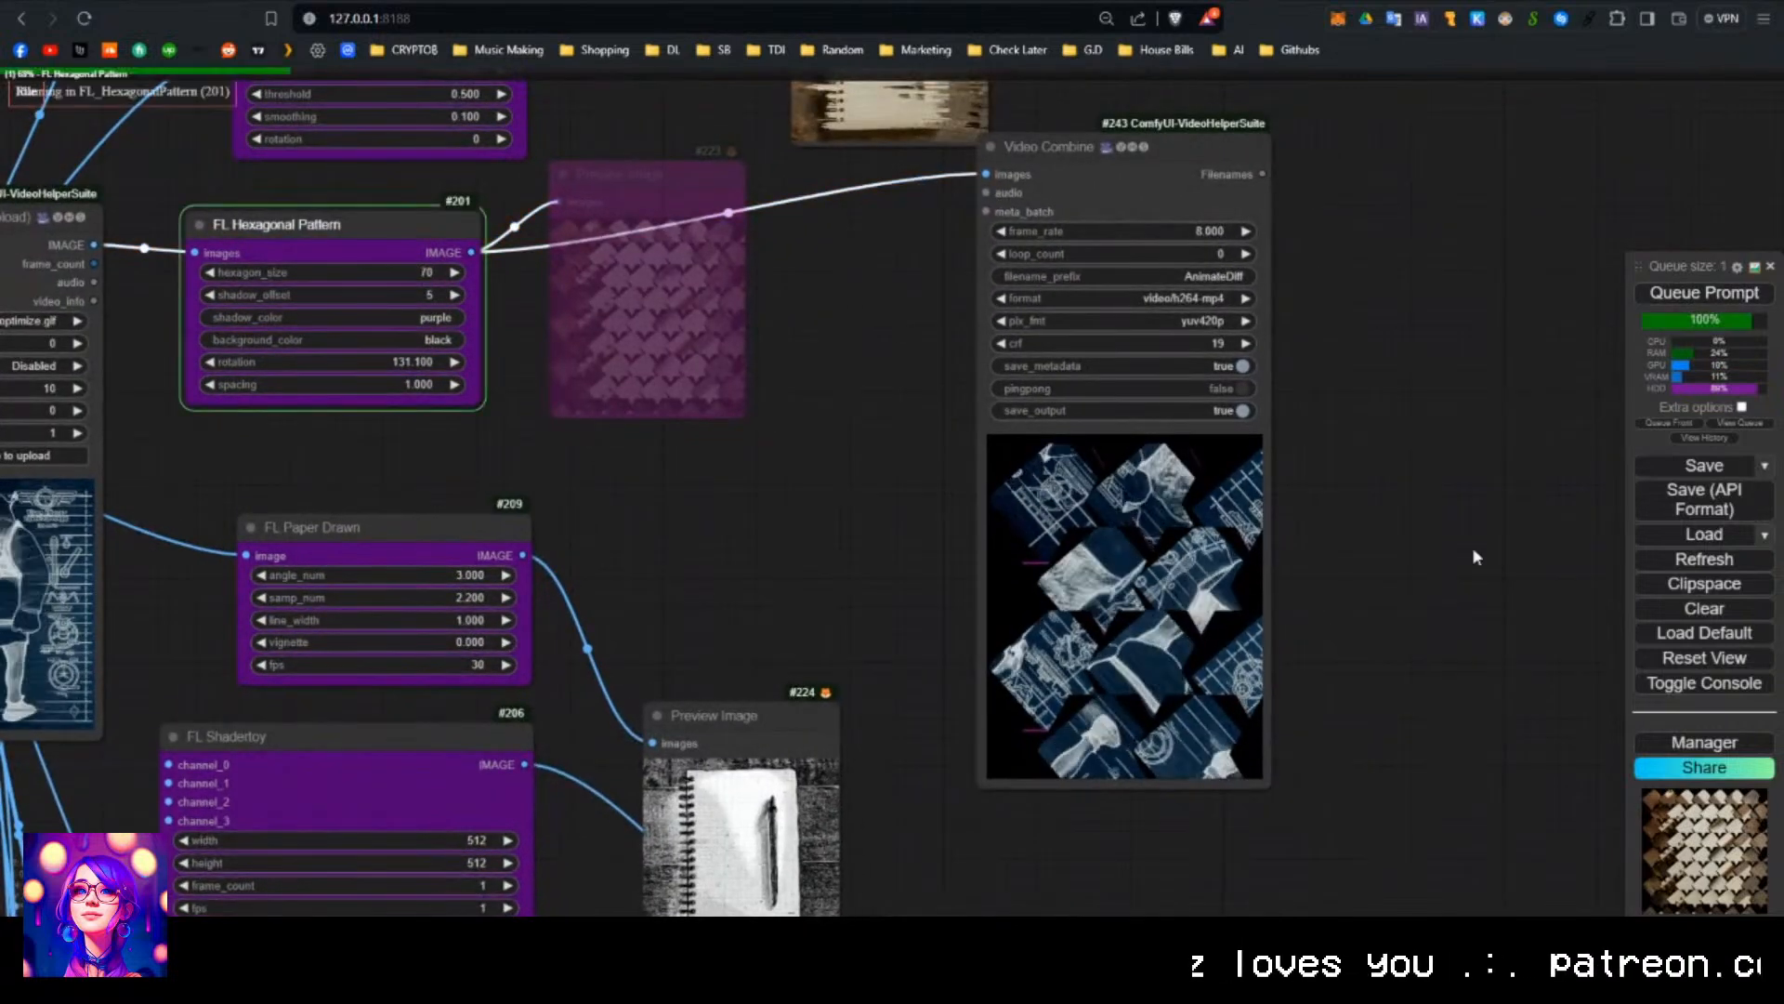
Examine the hexagonal pattern video closely in the Video Combine preview.
{"action": "scroll", "coordinate": [1316, 660], "scroll_direction": "up", "scroll_amount": 6}
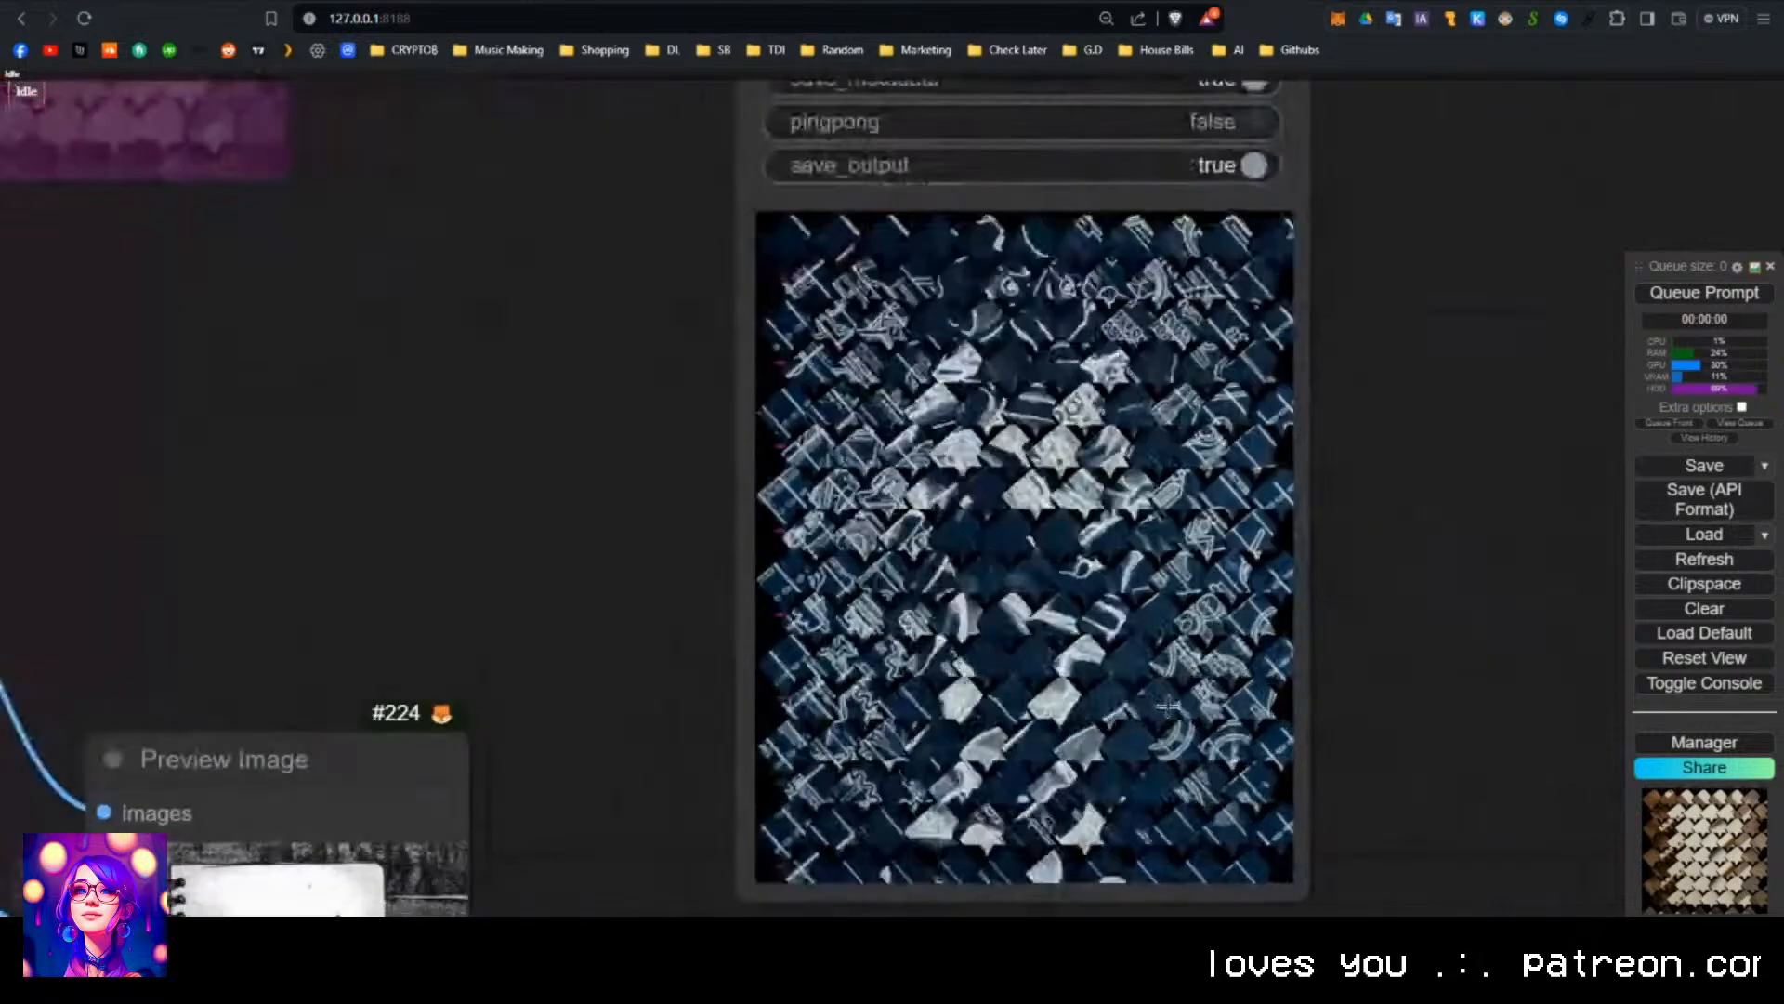
{"action": "scroll", "coordinate": [1229, 695], "scroll_direction": "up", "scroll_amount": 3}
{"action": "scroll", "coordinate": [1245, 706], "scroll_direction": "down", "scroll_amount": 3}
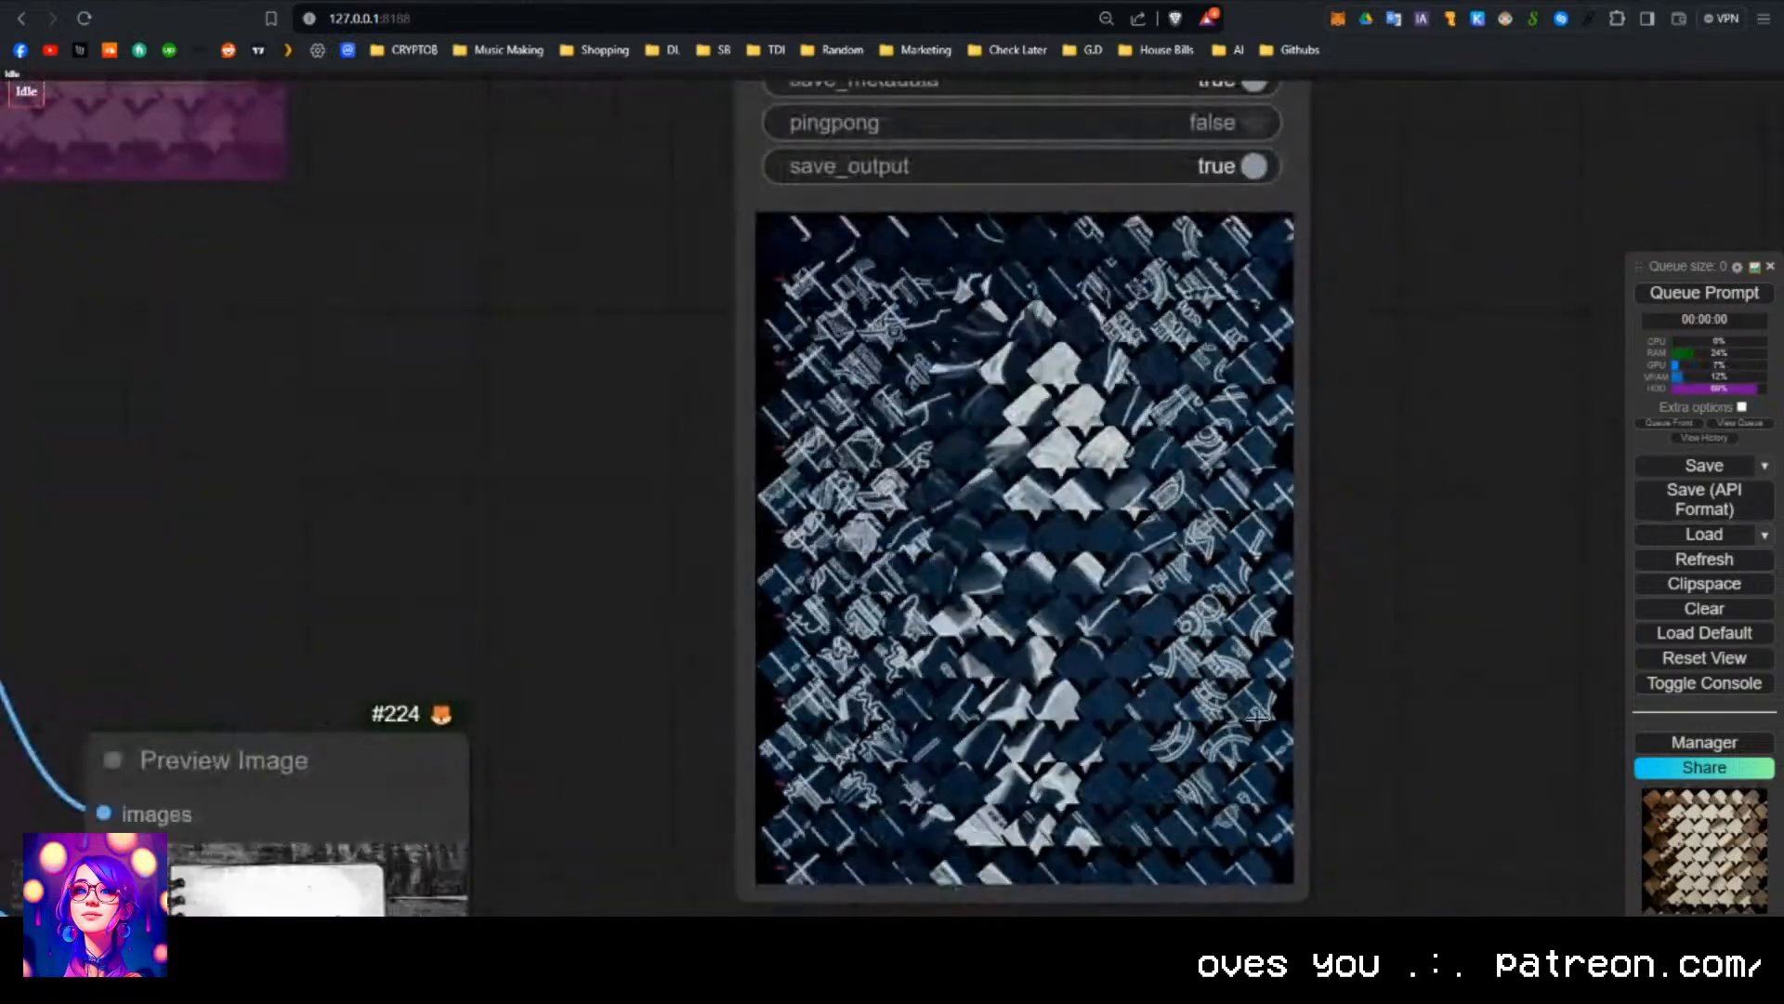
{"action": "scroll", "coordinate": [1250, 697], "scroll_direction": "down", "scroll_amount": 3}
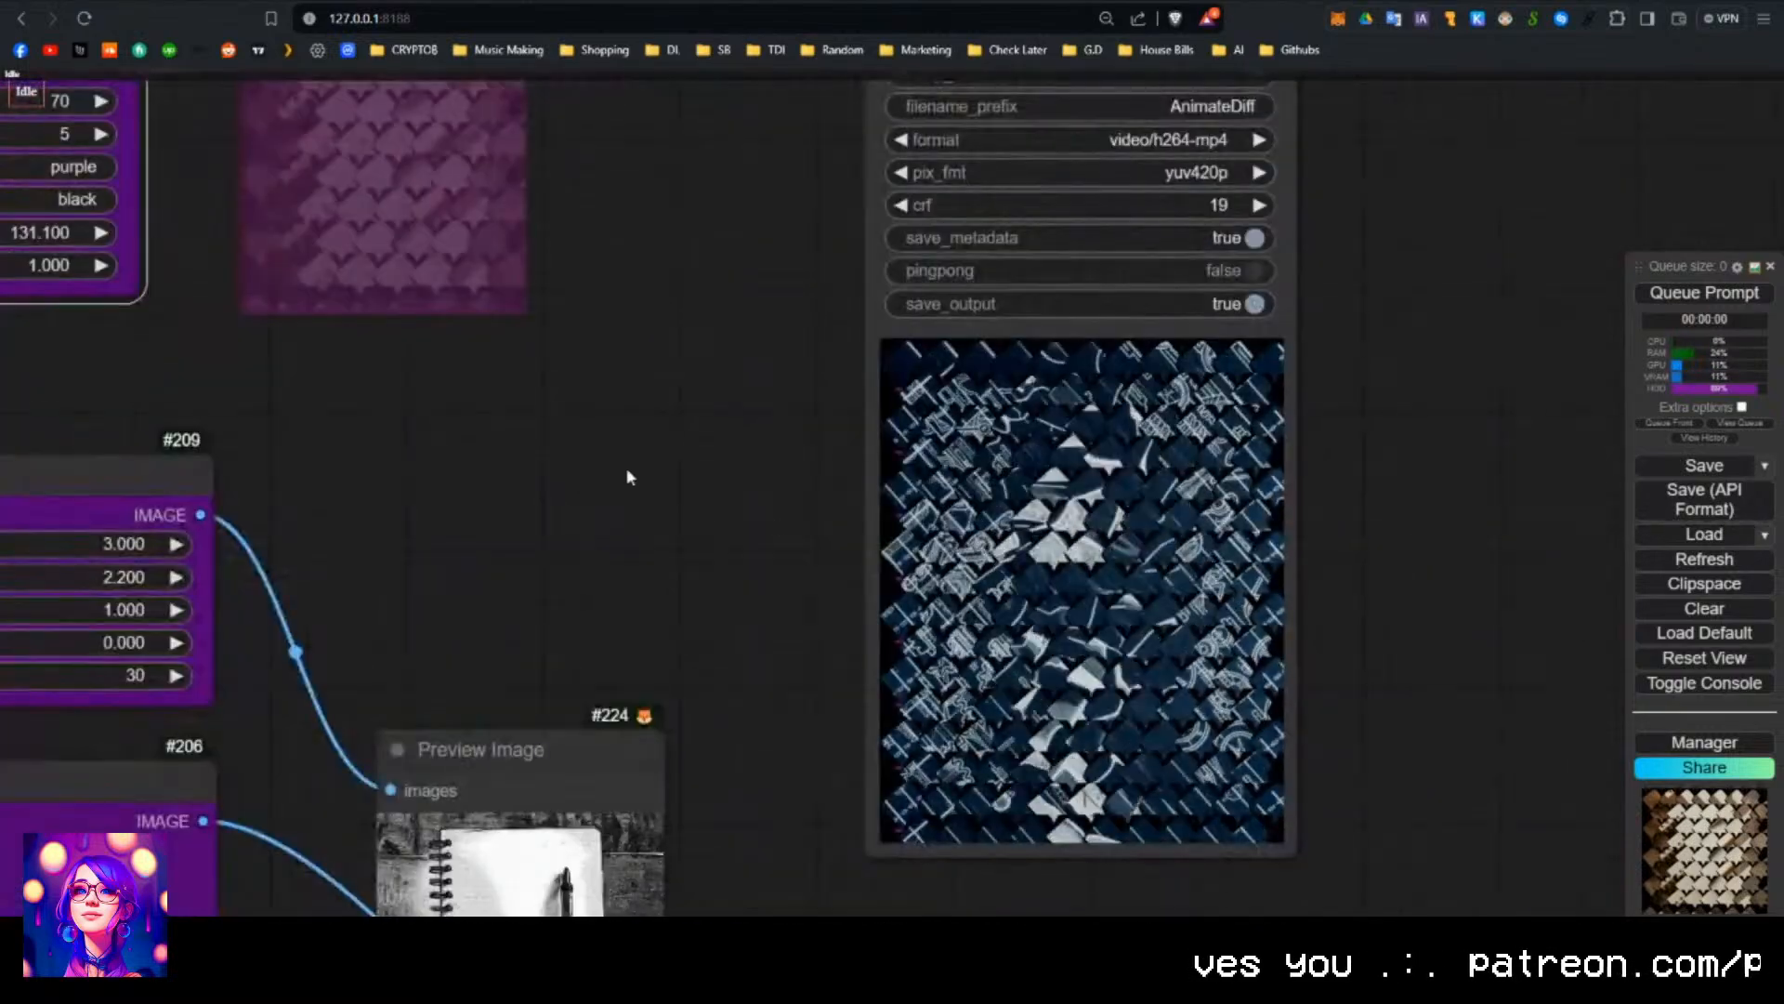
{"action": "scroll", "coordinate": [625, 474], "scroll_direction": "down", "scroll_amount": 4}
{"action": "left_click_drag", "start_coordinate": [657, 478], "coordinate": [780, 549]}
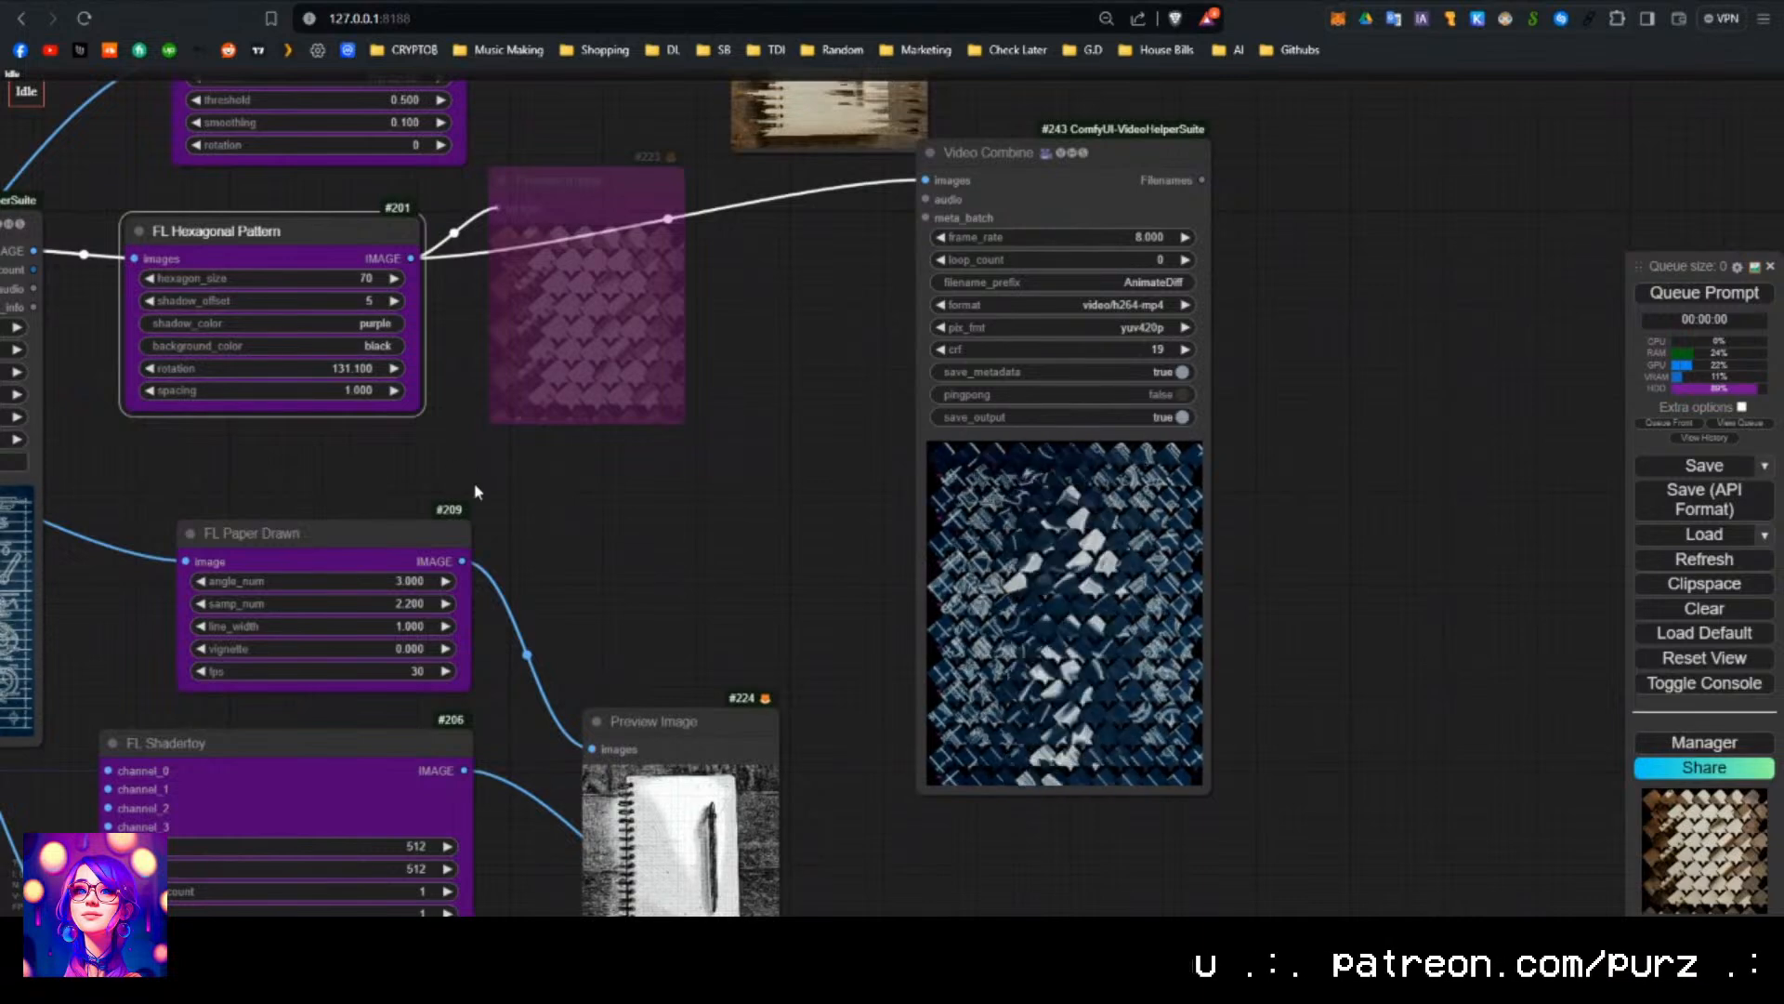
{"action": "scroll", "coordinate": [574, 510], "scroll_direction": "down", "scroll_amount": 2}
{"action": "scroll", "coordinate": [1081, 610], "scroll_direction": "up", "scroll_amount": 3}
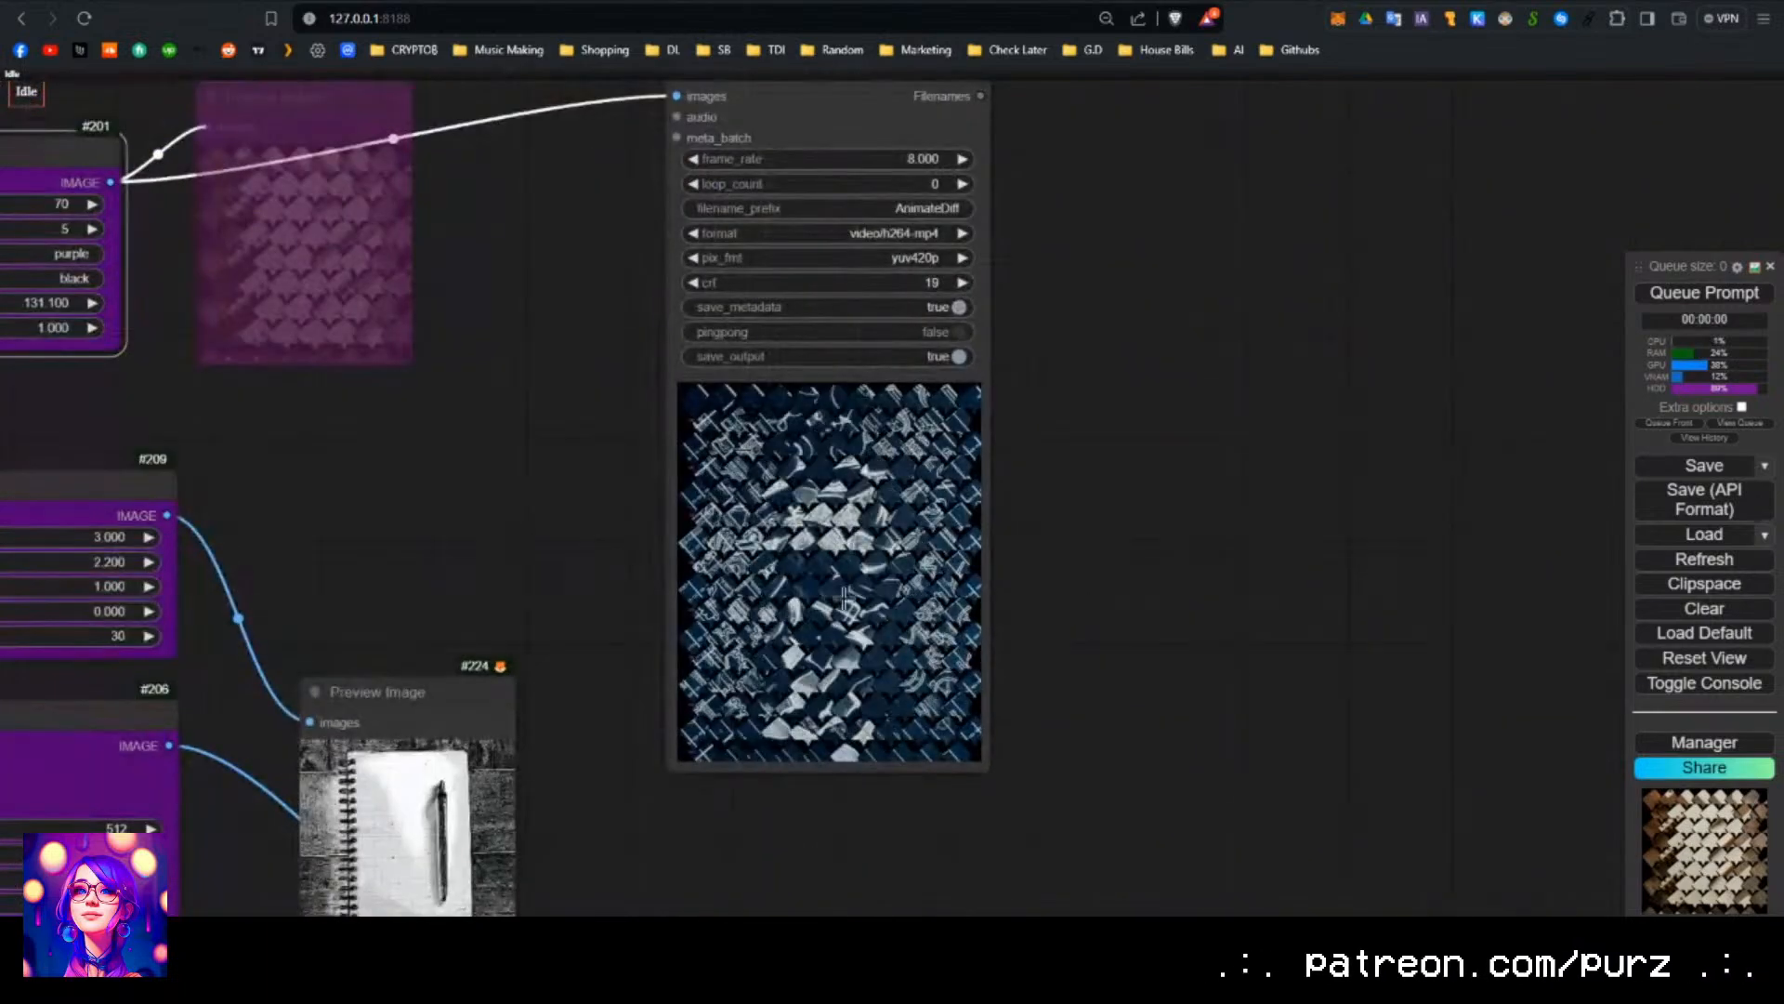
{"action": "scroll", "coordinate": [493, 492], "scroll_direction": "down", "scroll_amount": 2}
{"action": "scroll", "coordinate": [806, 583], "scroll_direction": "up", "scroll_amount": 4}
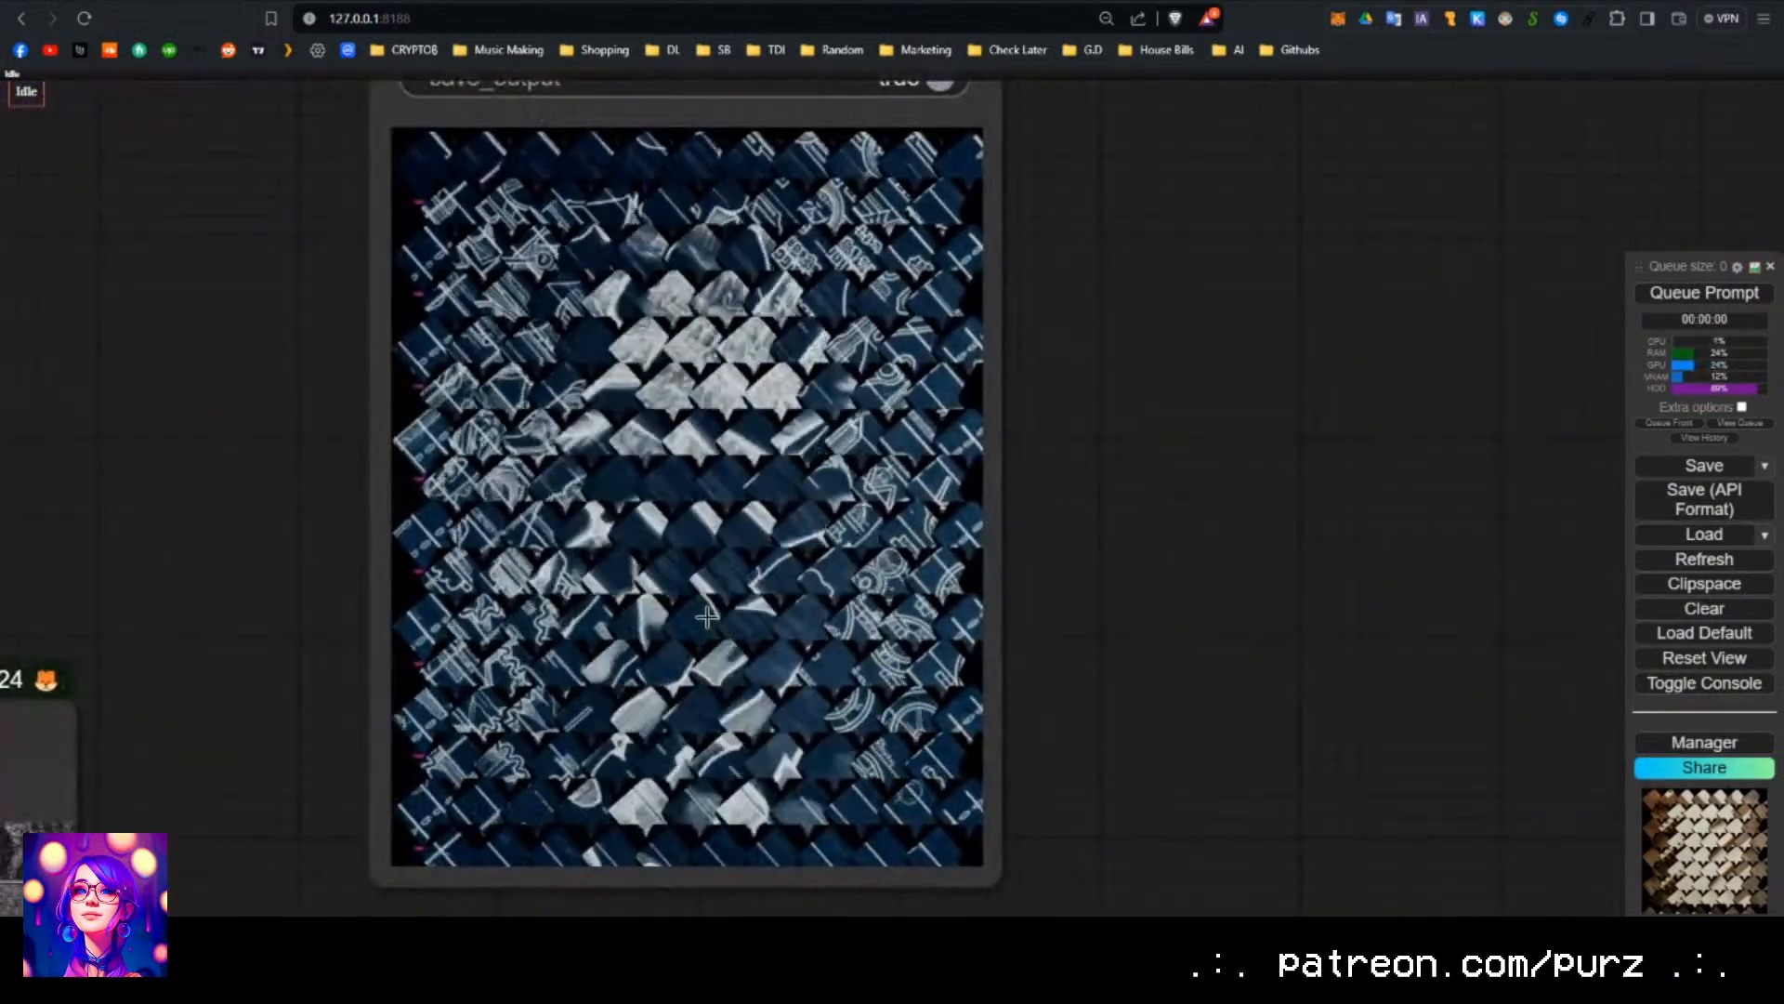
{"action": "scroll", "coordinate": [532, 549], "scroll_direction": "down", "scroll_amount": 7}
{"action": "left_click_drag", "start_coordinate": [131, 387], "coordinate": [1214, 789]}
{"action": "scroll", "coordinate": [1031, 720], "scroll_direction": "down", "scroll_amount": 5}
{"action": "scroll", "coordinate": [976, 721], "scroll_direction": "up", "scroll_amount": 6}
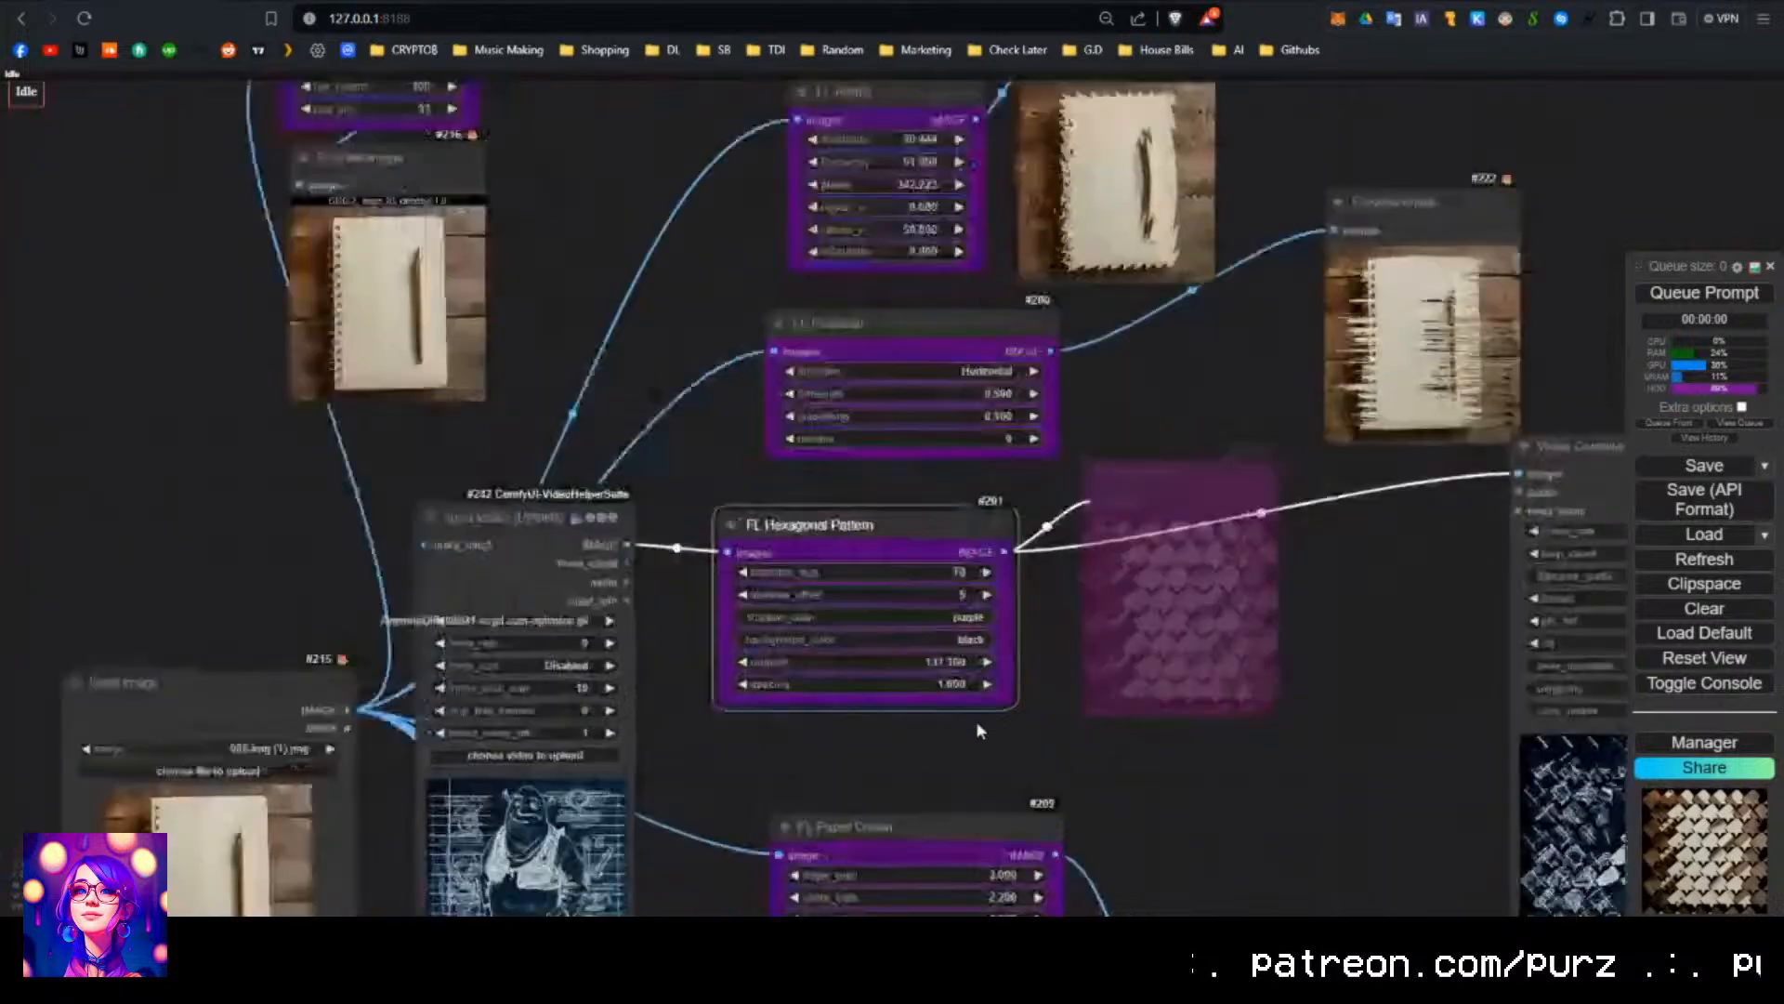
{"action": "right_click", "coordinate": [807, 650]}
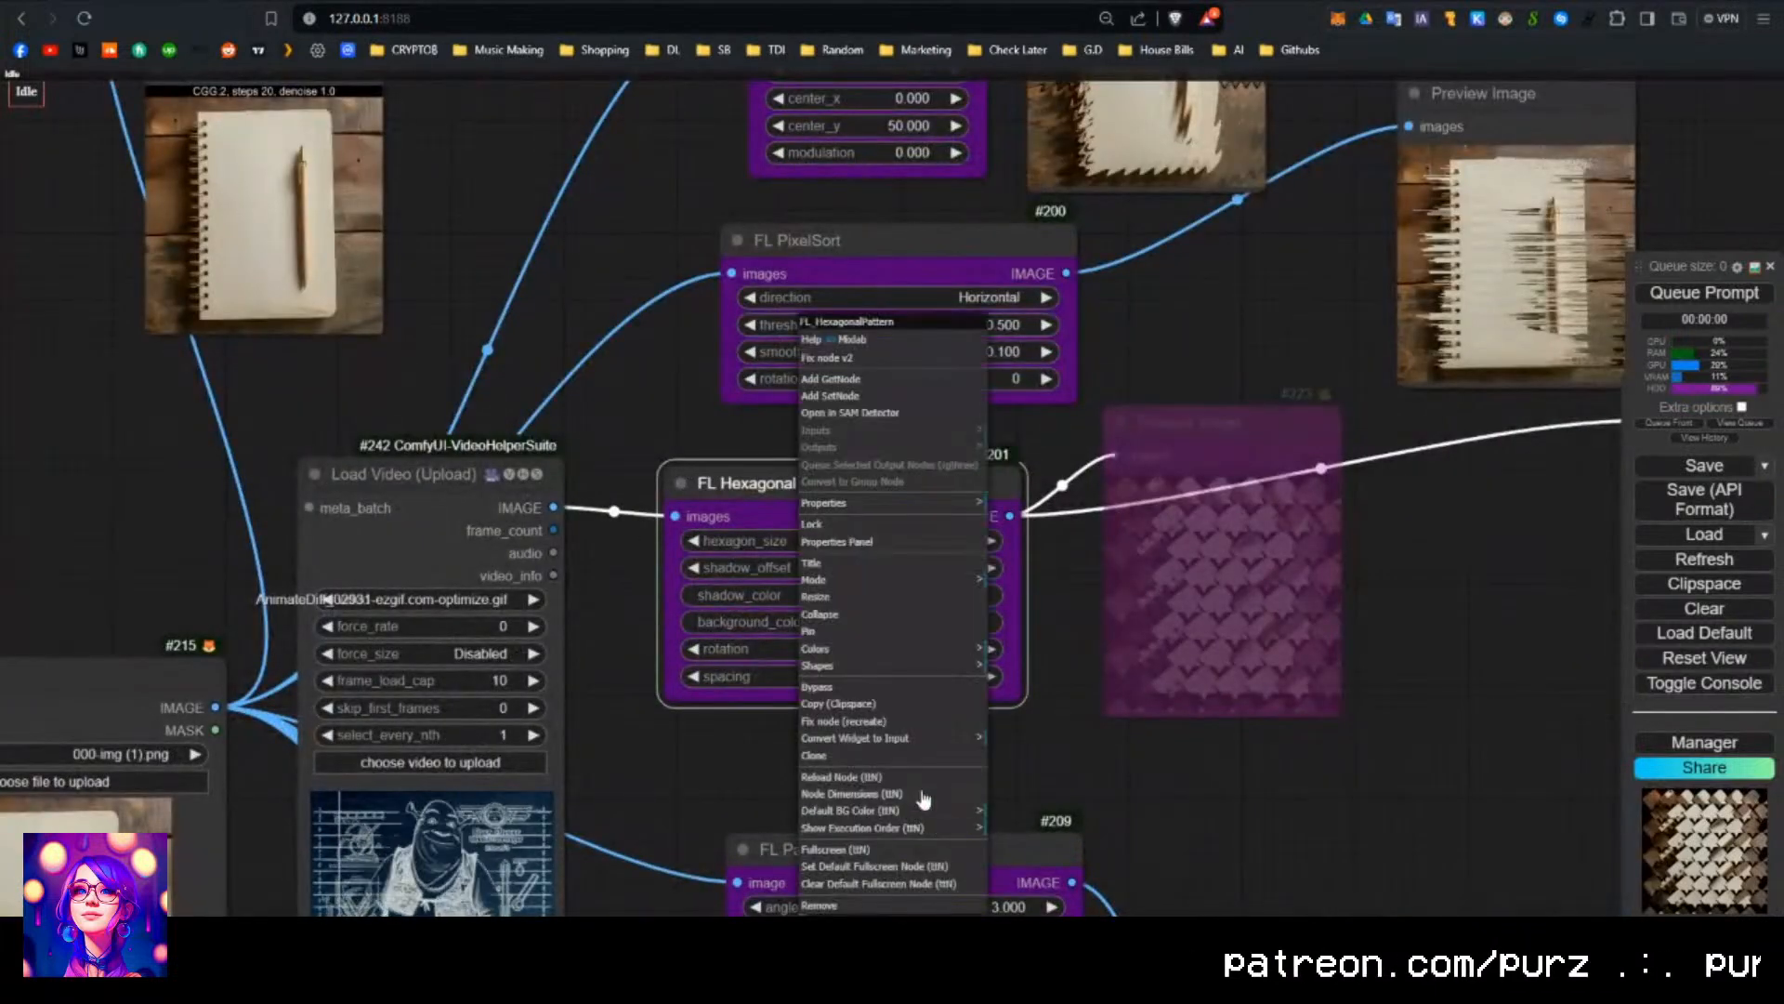
{"action": "left_click", "coordinate": [1025, 731]}
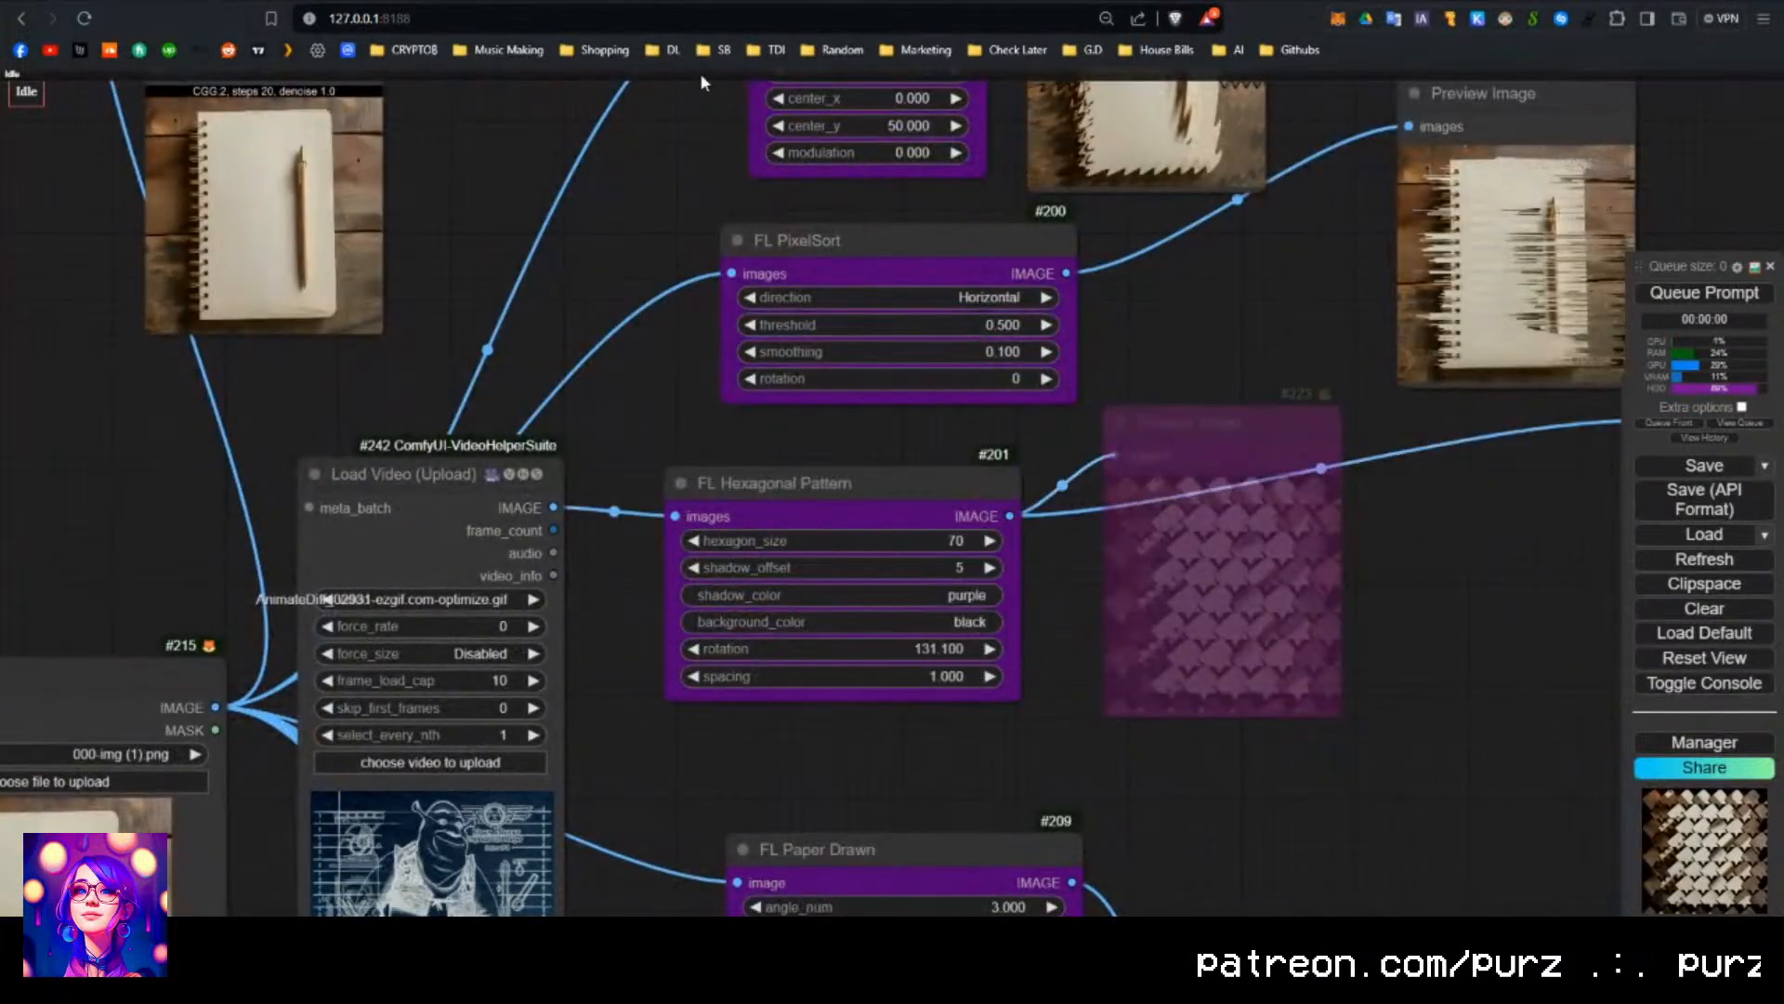
Delete the Video Combine node connected to FL Hexagonal Pattern.
{"action": "left_click_drag", "start_coordinate": [1263, 833], "coordinate": [712, 553]}
{"action": "scroll", "coordinate": [712, 552], "scroll_direction": "down", "scroll_amount": 3}
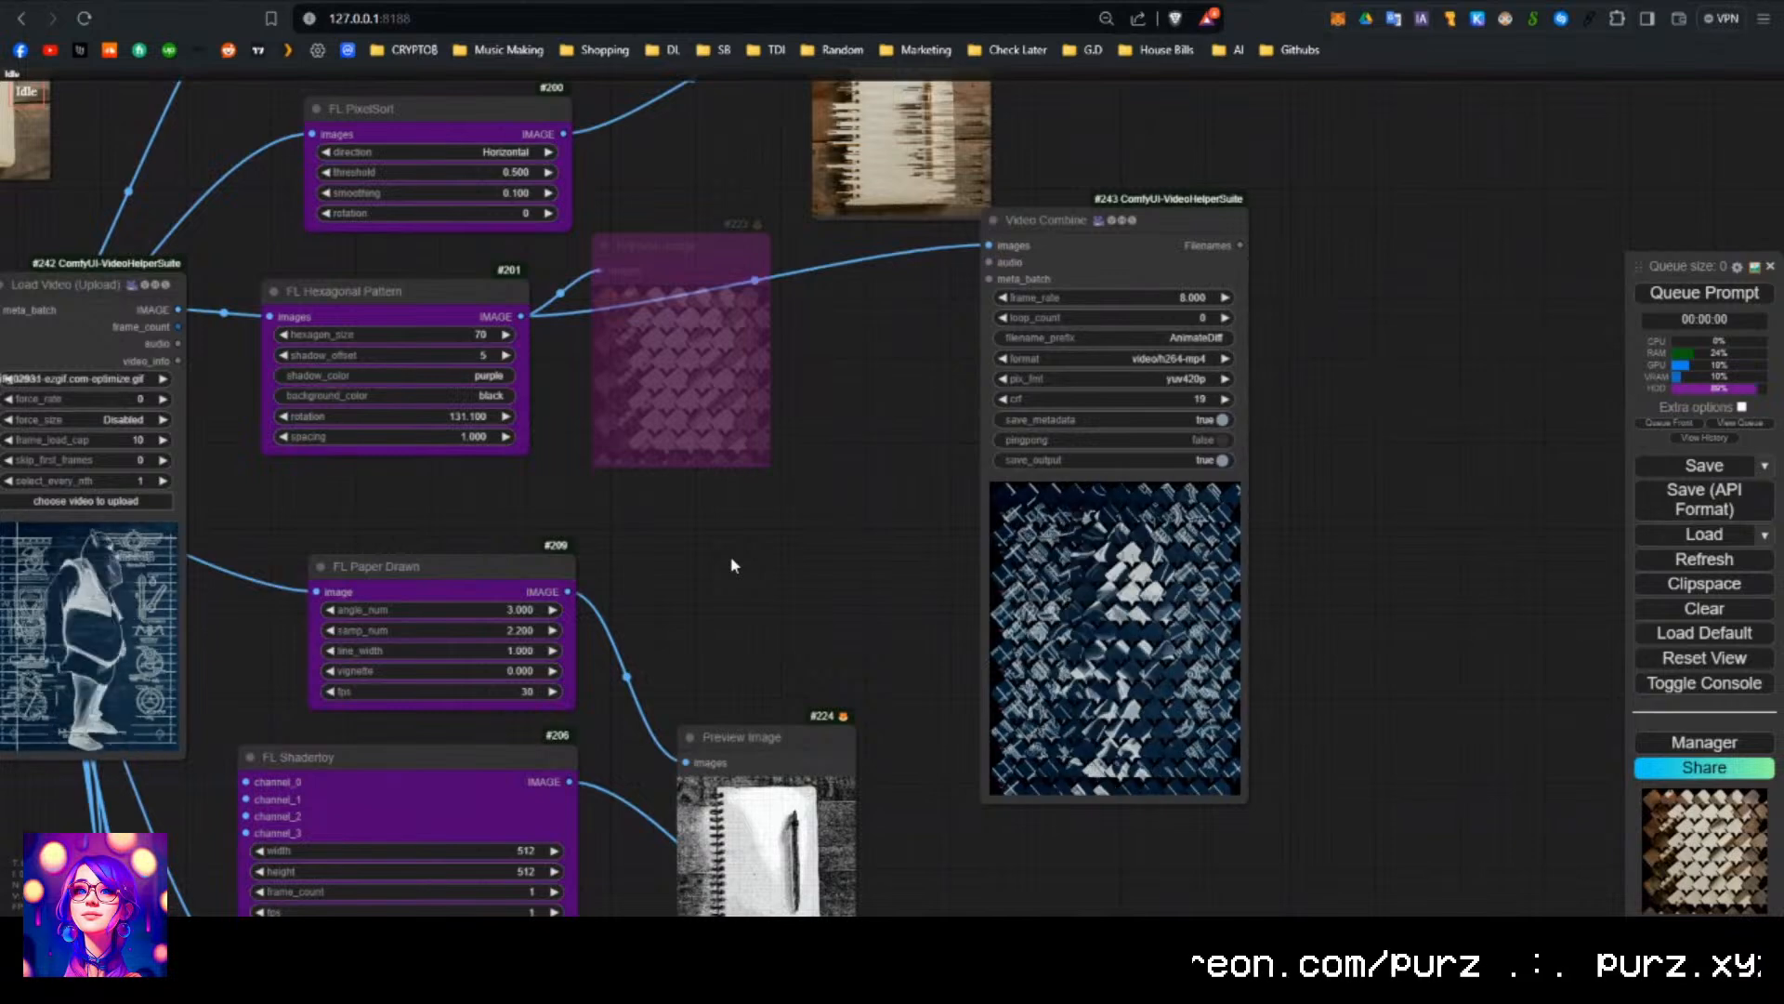
{"action": "left_click", "coordinate": [1199, 227]}
{"action": "key", "text": "Delete"}
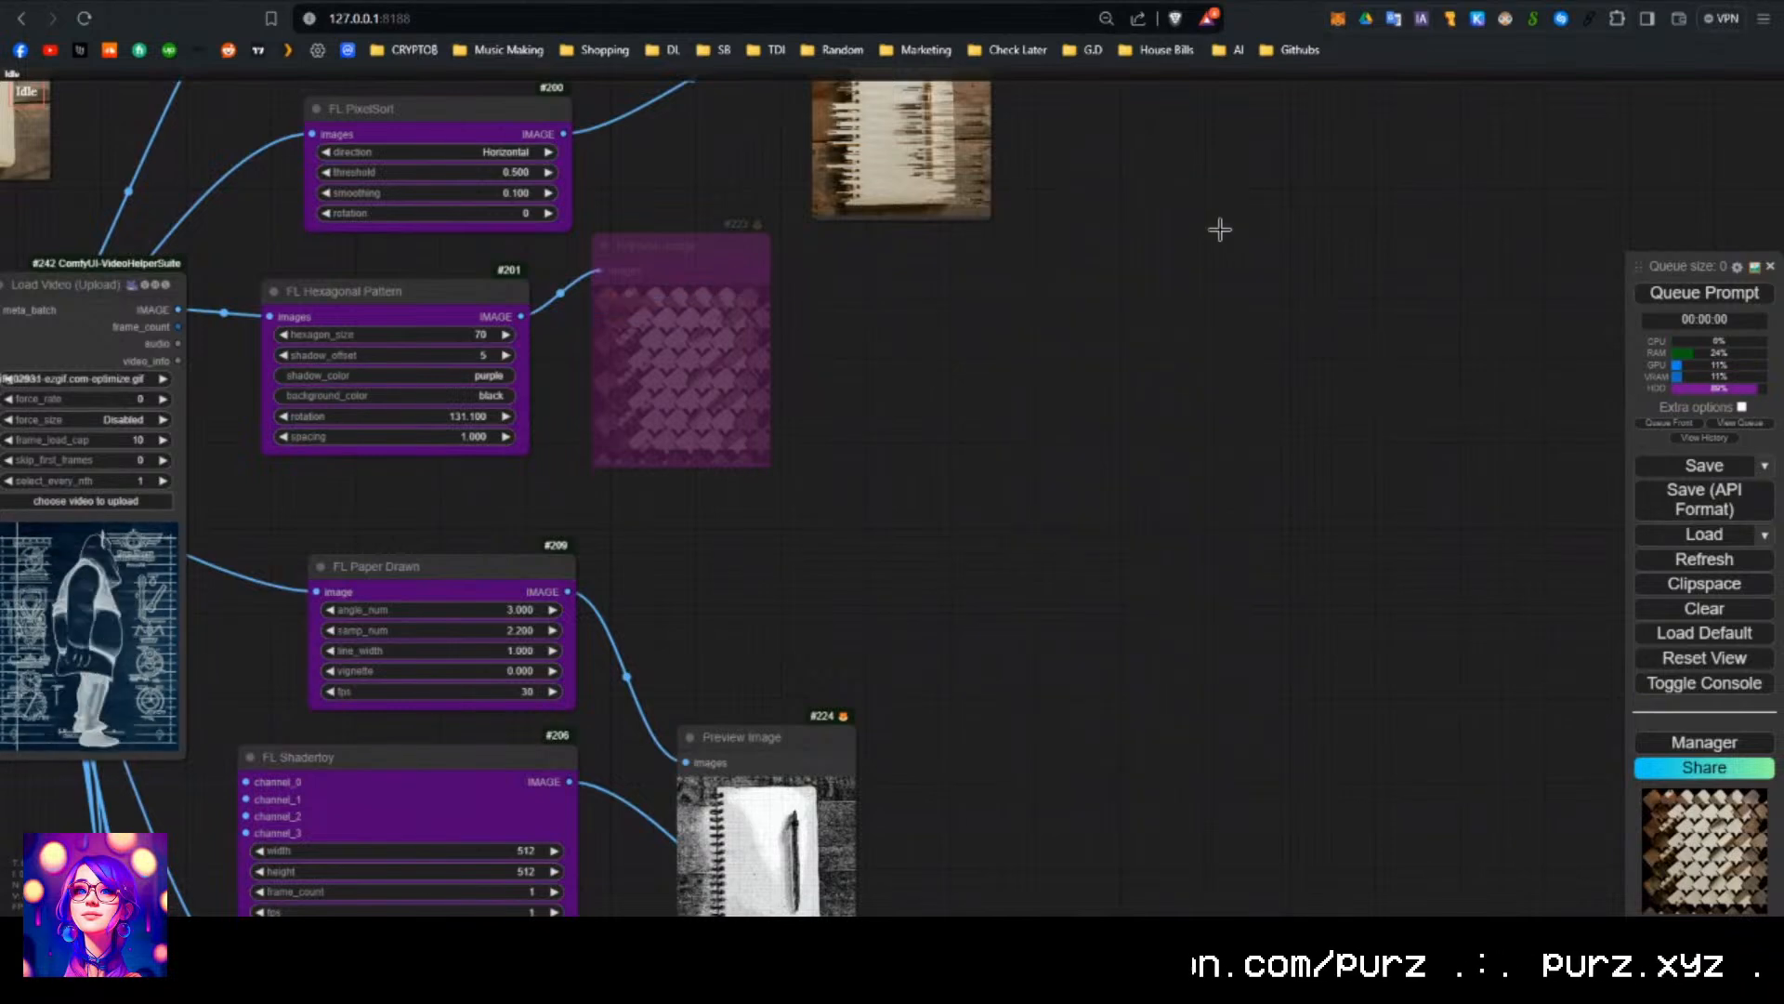
{"action": "scroll", "coordinate": [1062, 320], "scroll_direction": "down", "scroll_amount": 1}
{"action": "left_click_drag", "start_coordinate": [984, 467], "coordinate": [978, 282]}
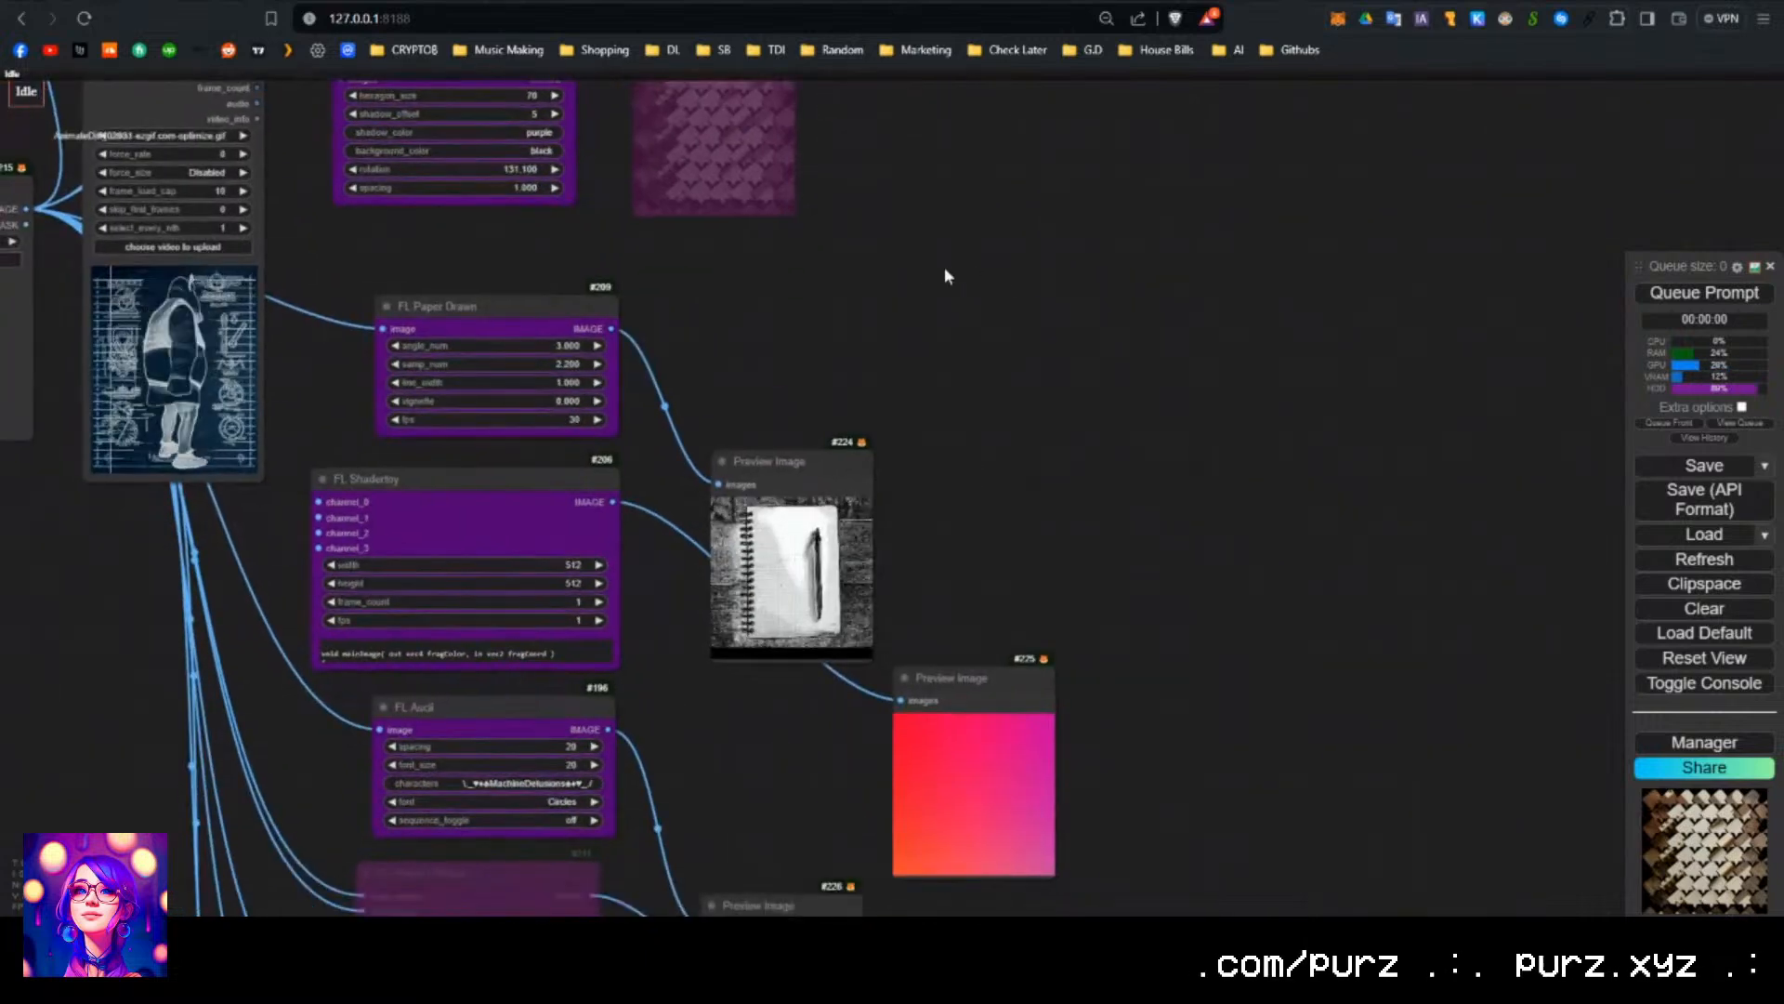
Move the preview node of FL Paper Drawn up beside it and inspect its image.
{"action": "mouse_move", "coordinate": [795, 482]}
{"action": "left_mouse_down"}
{"action": "mouse_move", "coordinate": [776, 290]}
{"action": "mouse_move", "coordinate": [758, 296]}
{"action": "left_mouse_up"}
{"action": "scroll", "coordinate": [744, 344], "scroll_direction": "up", "scroll_amount": 9}
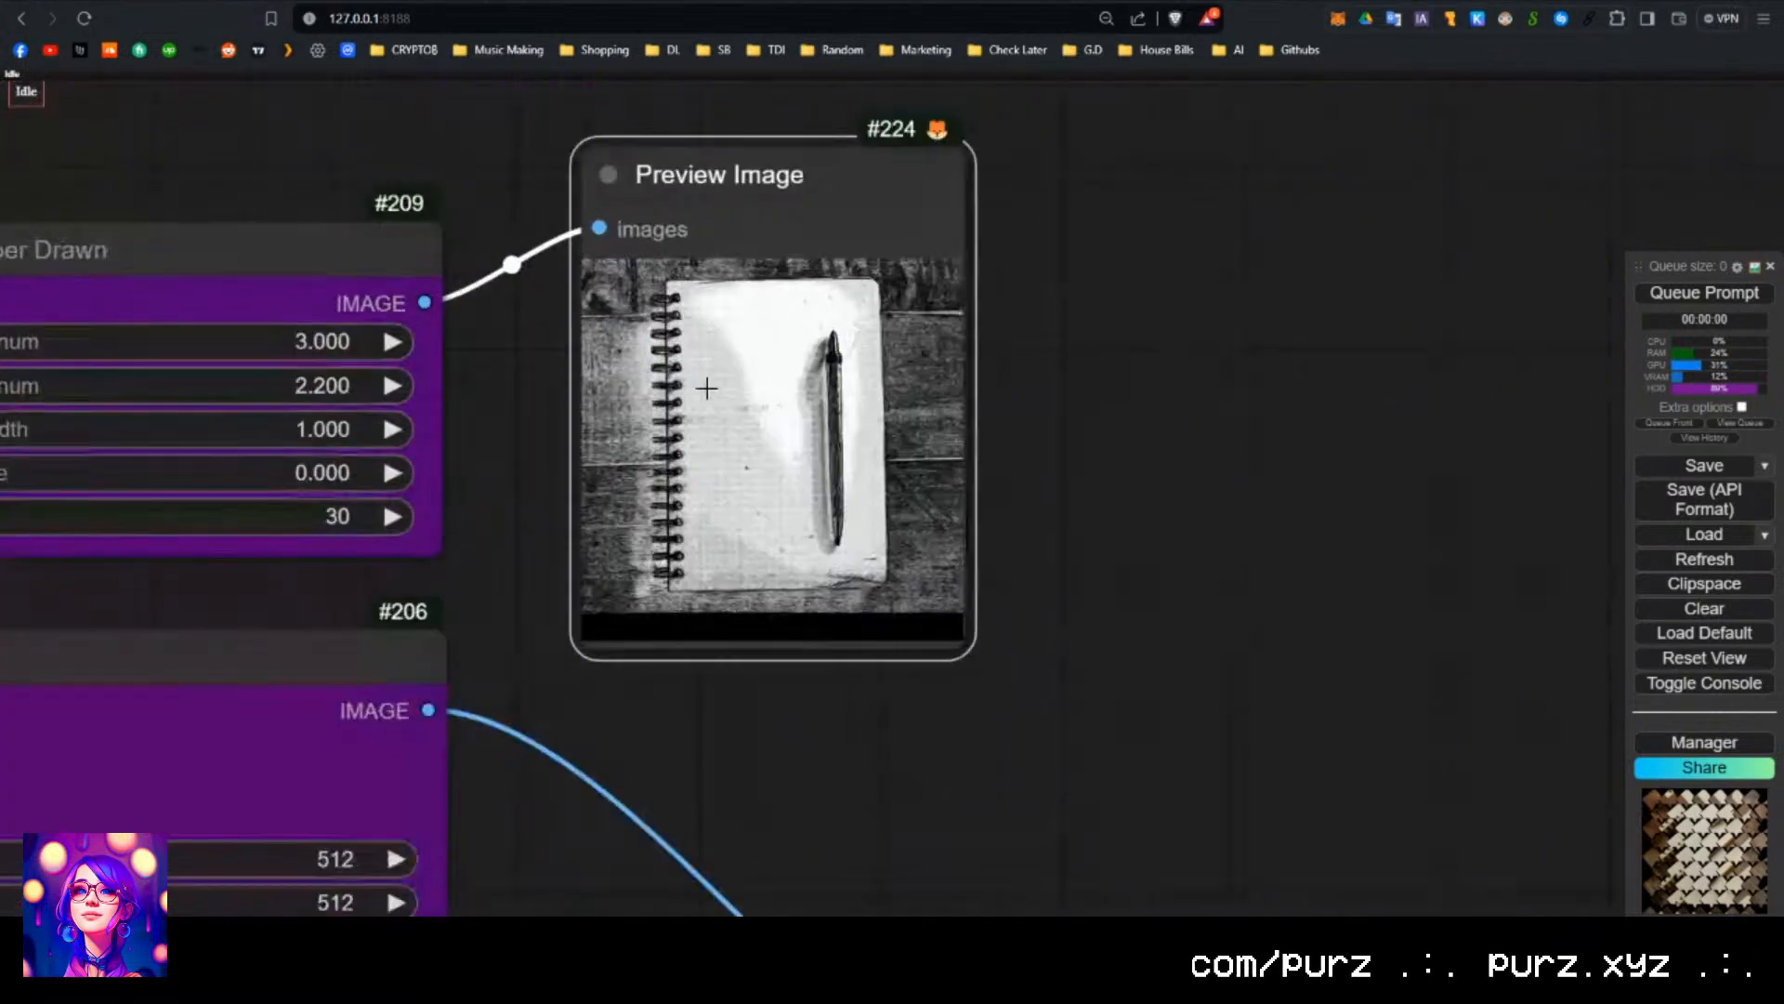
{"action": "scroll", "coordinate": [883, 381], "scroll_direction": "down", "scroll_amount": 6}
{"action": "left_click_drag", "start_coordinate": [1027, 315], "coordinate": [1112, 383]}
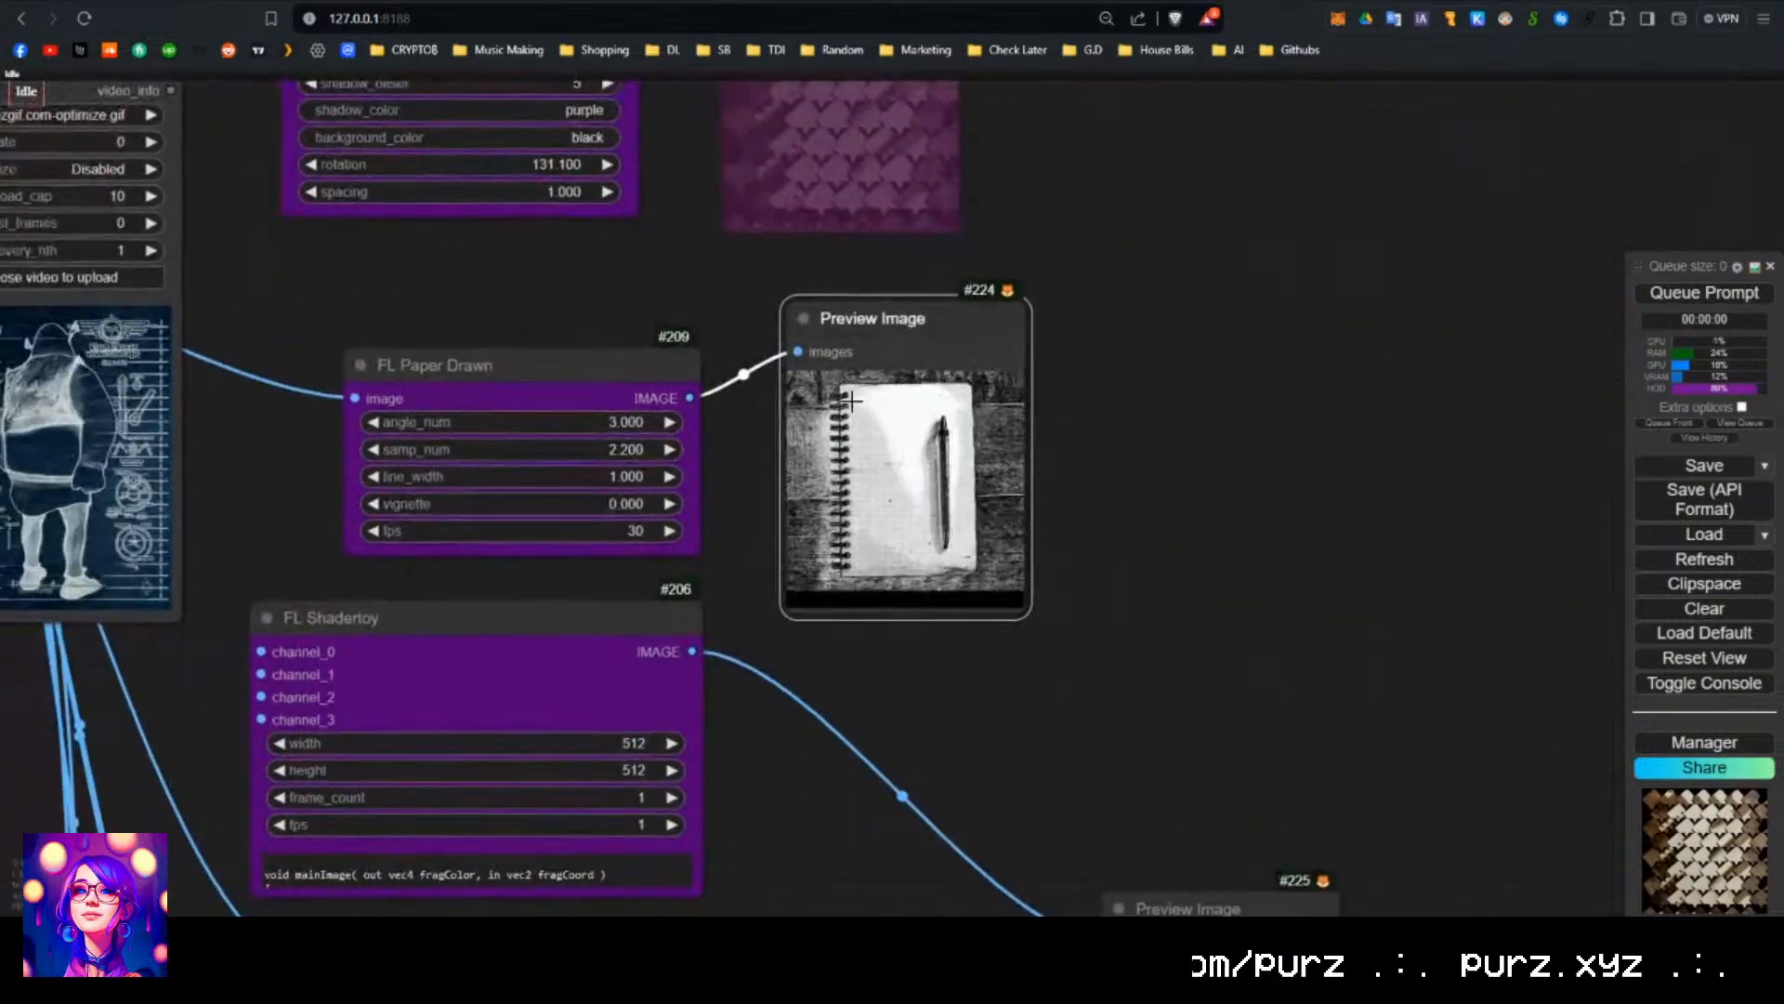
Shift the Load Image node to the left, farther from the Load Video node.
{"action": "scroll", "coordinate": [605, 334], "scroll_direction": "down", "scroll_amount": 1}
{"action": "left_click_drag", "start_coordinate": [528, 279], "coordinate": [1164, 449]}
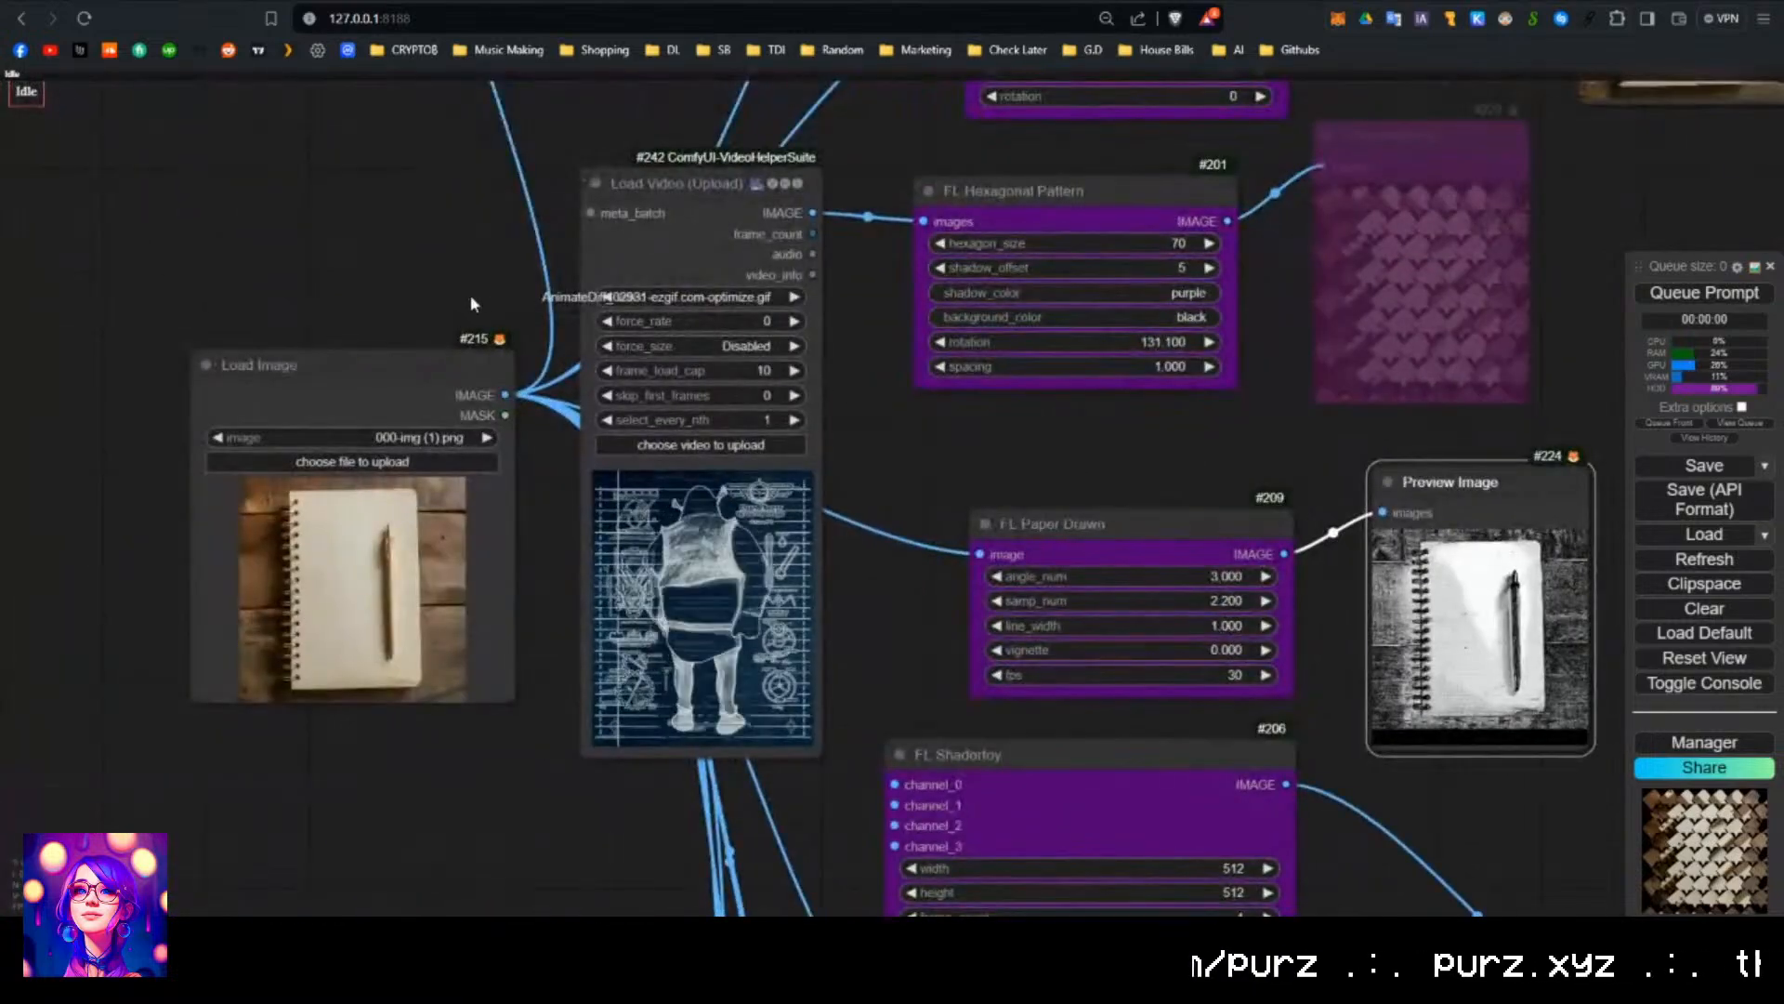
{"action": "left_click_drag", "start_coordinate": [279, 364], "coordinate": [182, 362]}
{"action": "left_click_drag", "start_coordinate": [884, 415], "coordinate": [665, 336]}
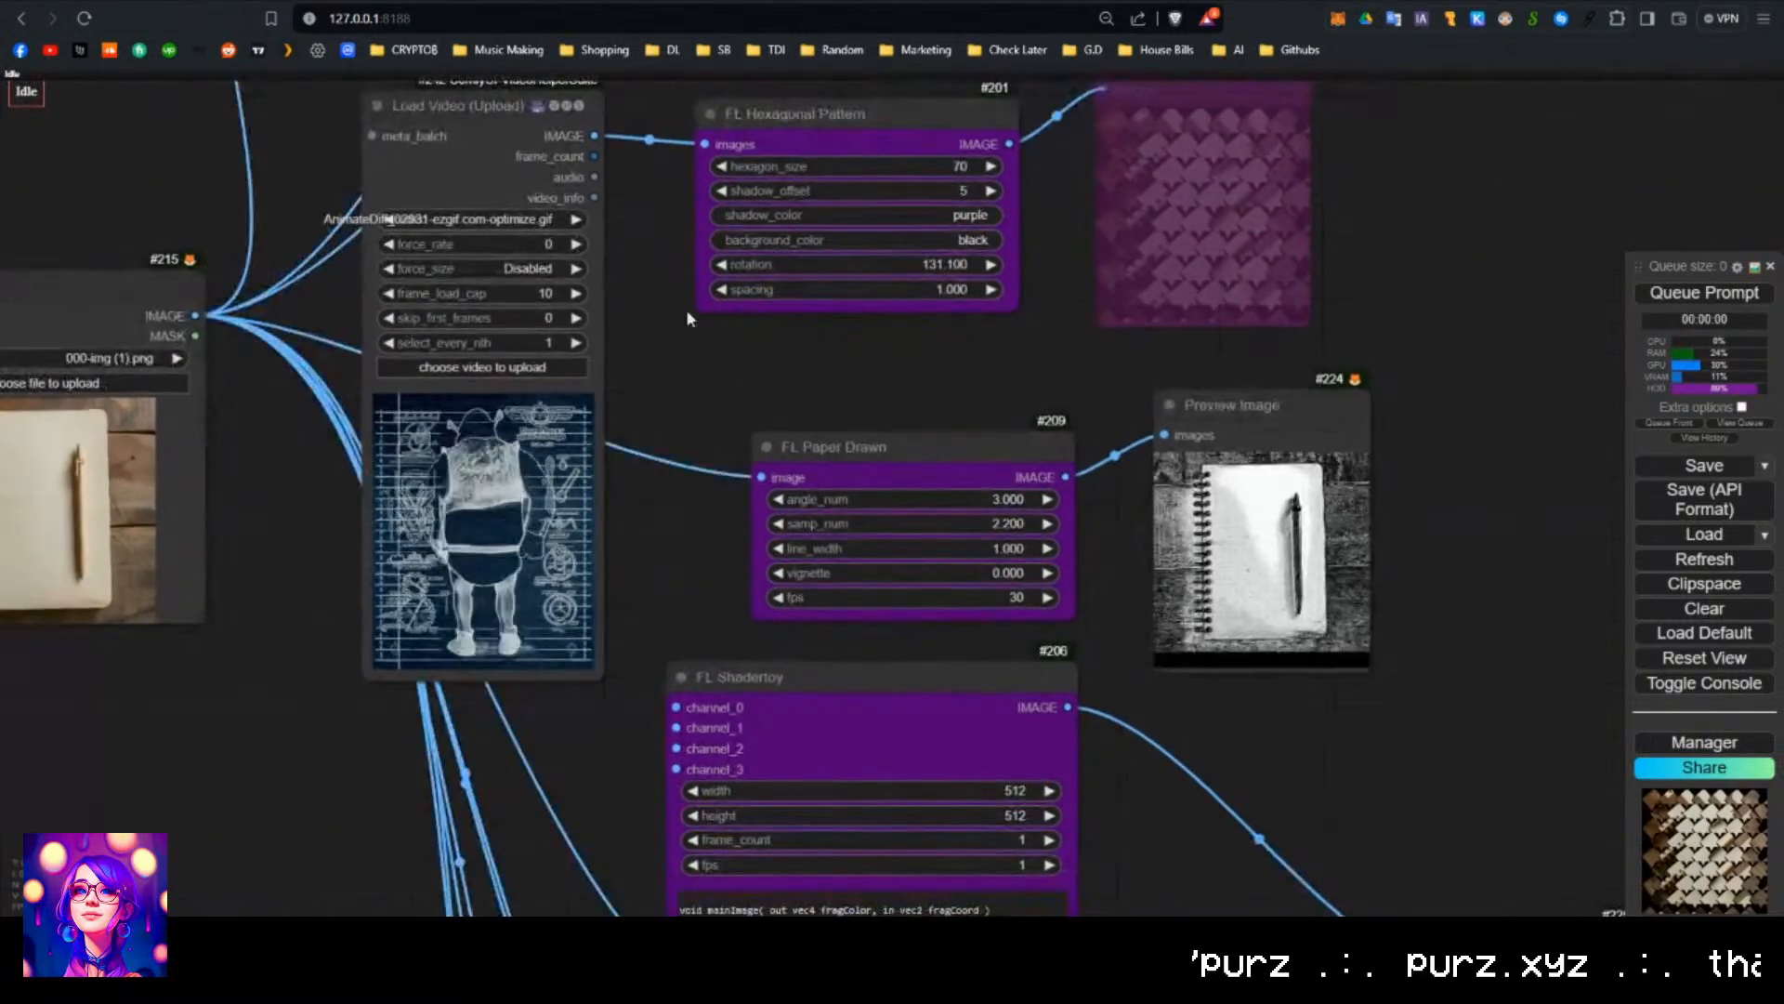
Switch the Load Image node to the deep sea creatures sticker sheet picture and queue the workflow.
{"action": "left_click_drag", "start_coordinate": [193, 186], "coordinate": [639, 209]}
{"action": "left_click", "coordinate": [621, 380]}
{"action": "left_click", "coordinate": [620, 380]}
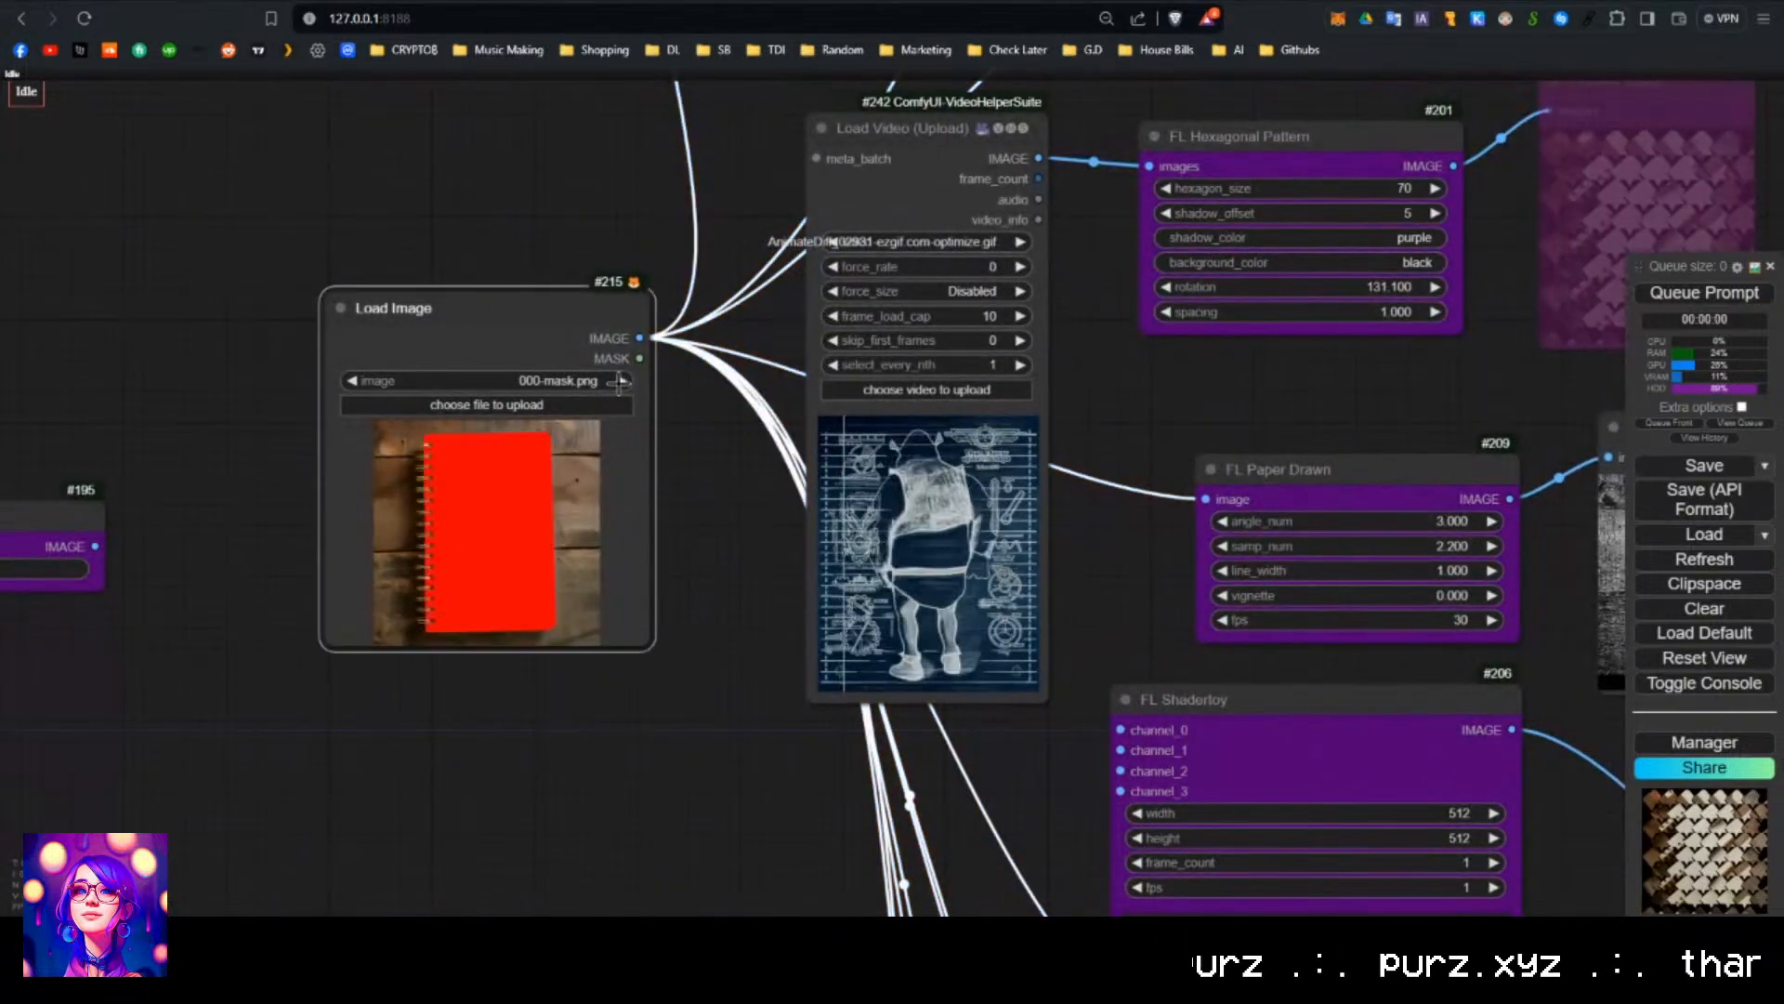
{"action": "left_click", "coordinate": [621, 380]}
{"action": "left_click", "coordinate": [620, 380]}
{"action": "key", "text": "ctrl+Return"}
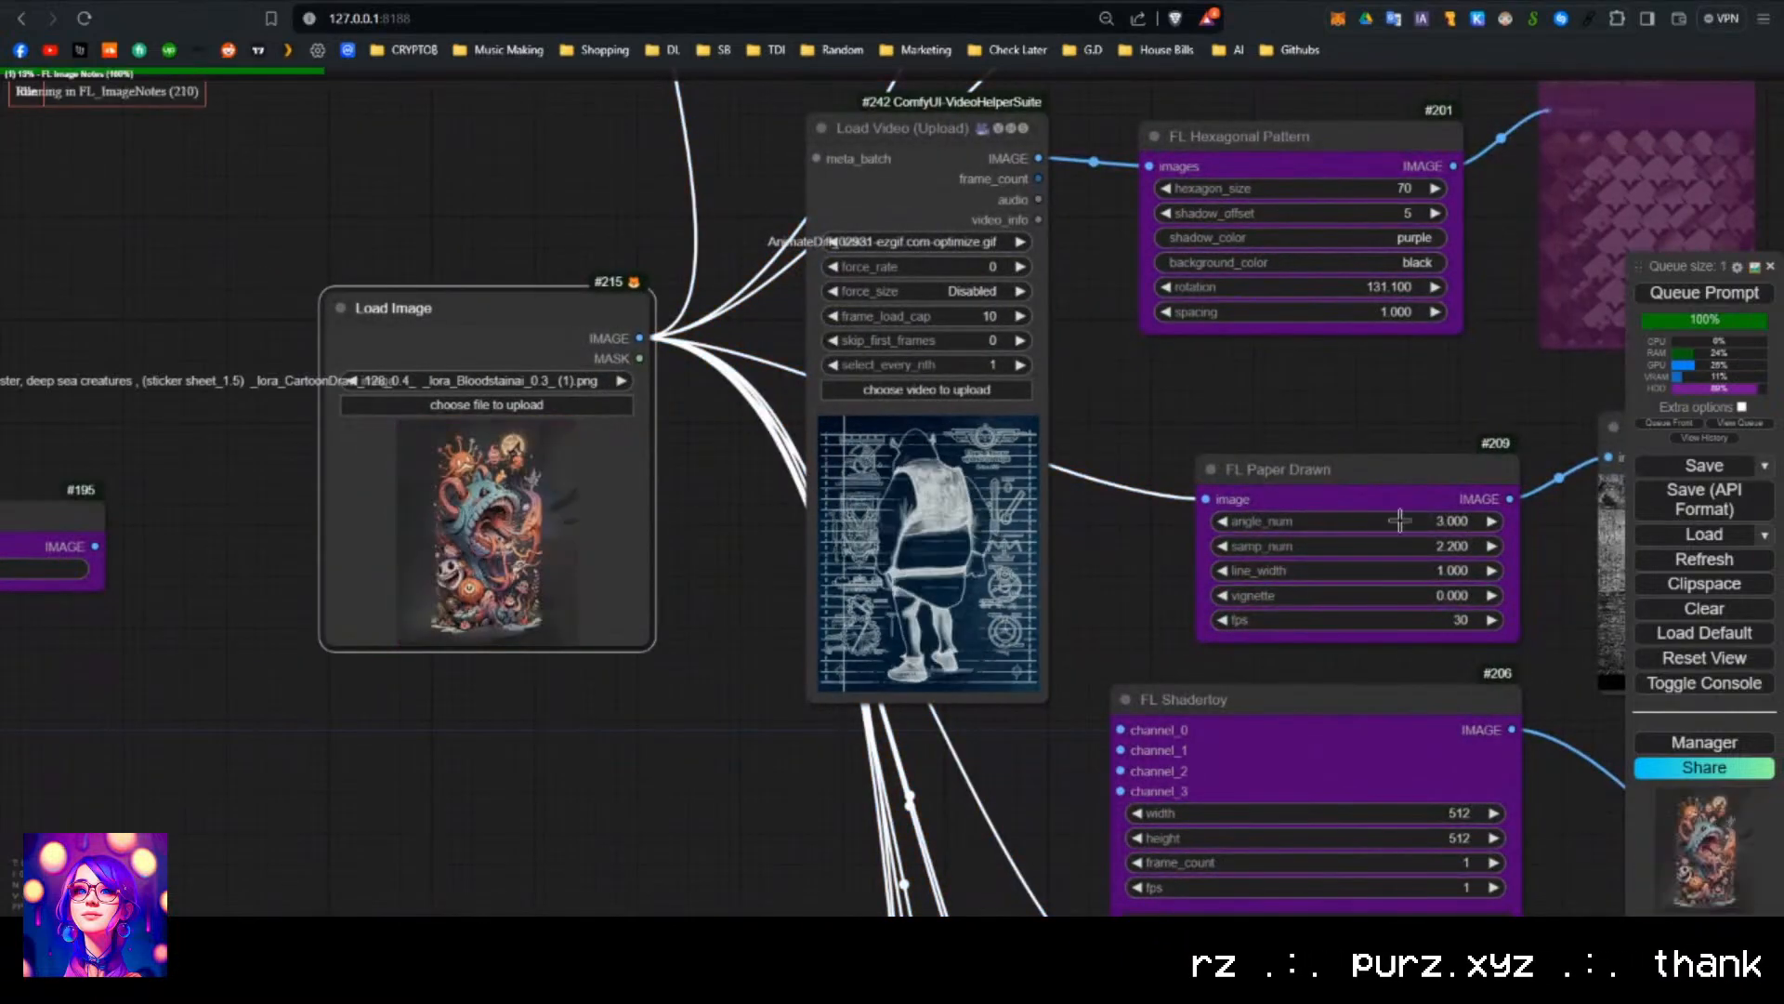
Examine the preview images of the FL effect nodes as the queued run renders, including the Paper Drawn result.
{"action": "left_click_drag", "start_coordinate": [1385, 378], "coordinate": [952, 379]}
{"action": "scroll", "coordinate": [986, 383], "scroll_direction": "down", "scroll_amount": 6}
{"action": "left_click_drag", "start_coordinate": [1262, 351], "coordinate": [1088, 667]}
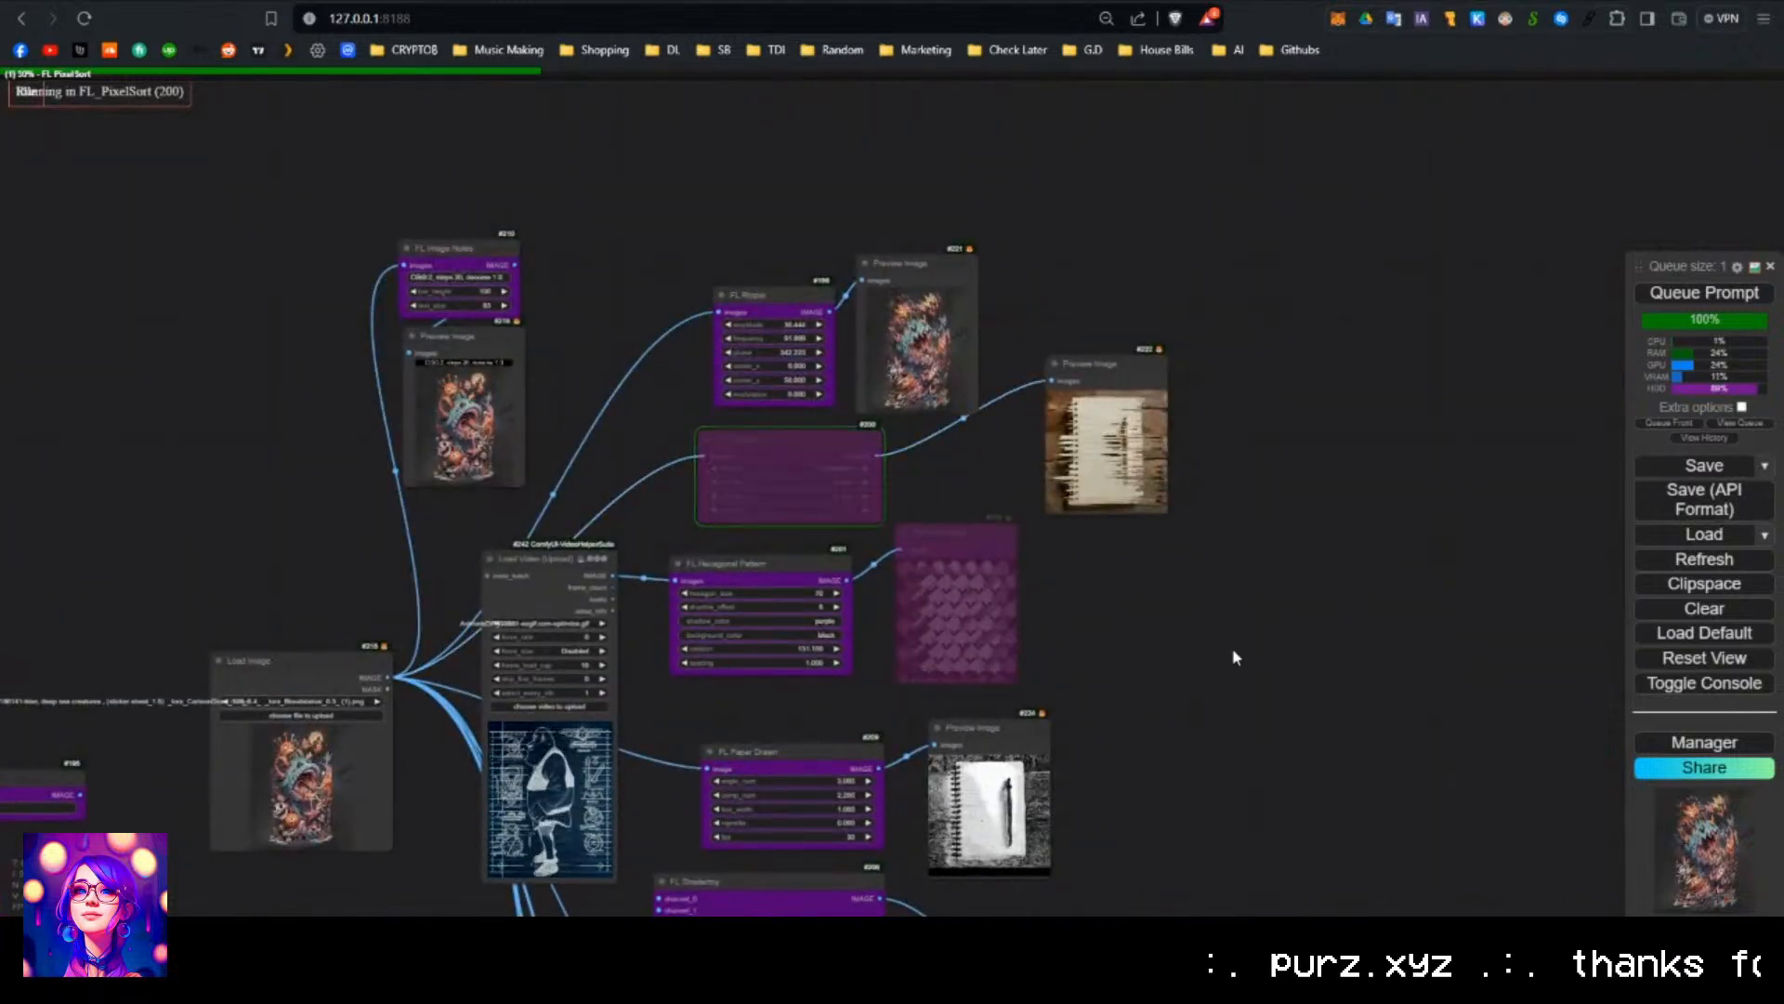
{"action": "left_click_drag", "start_coordinate": [1233, 651], "coordinate": [1131, 695]}
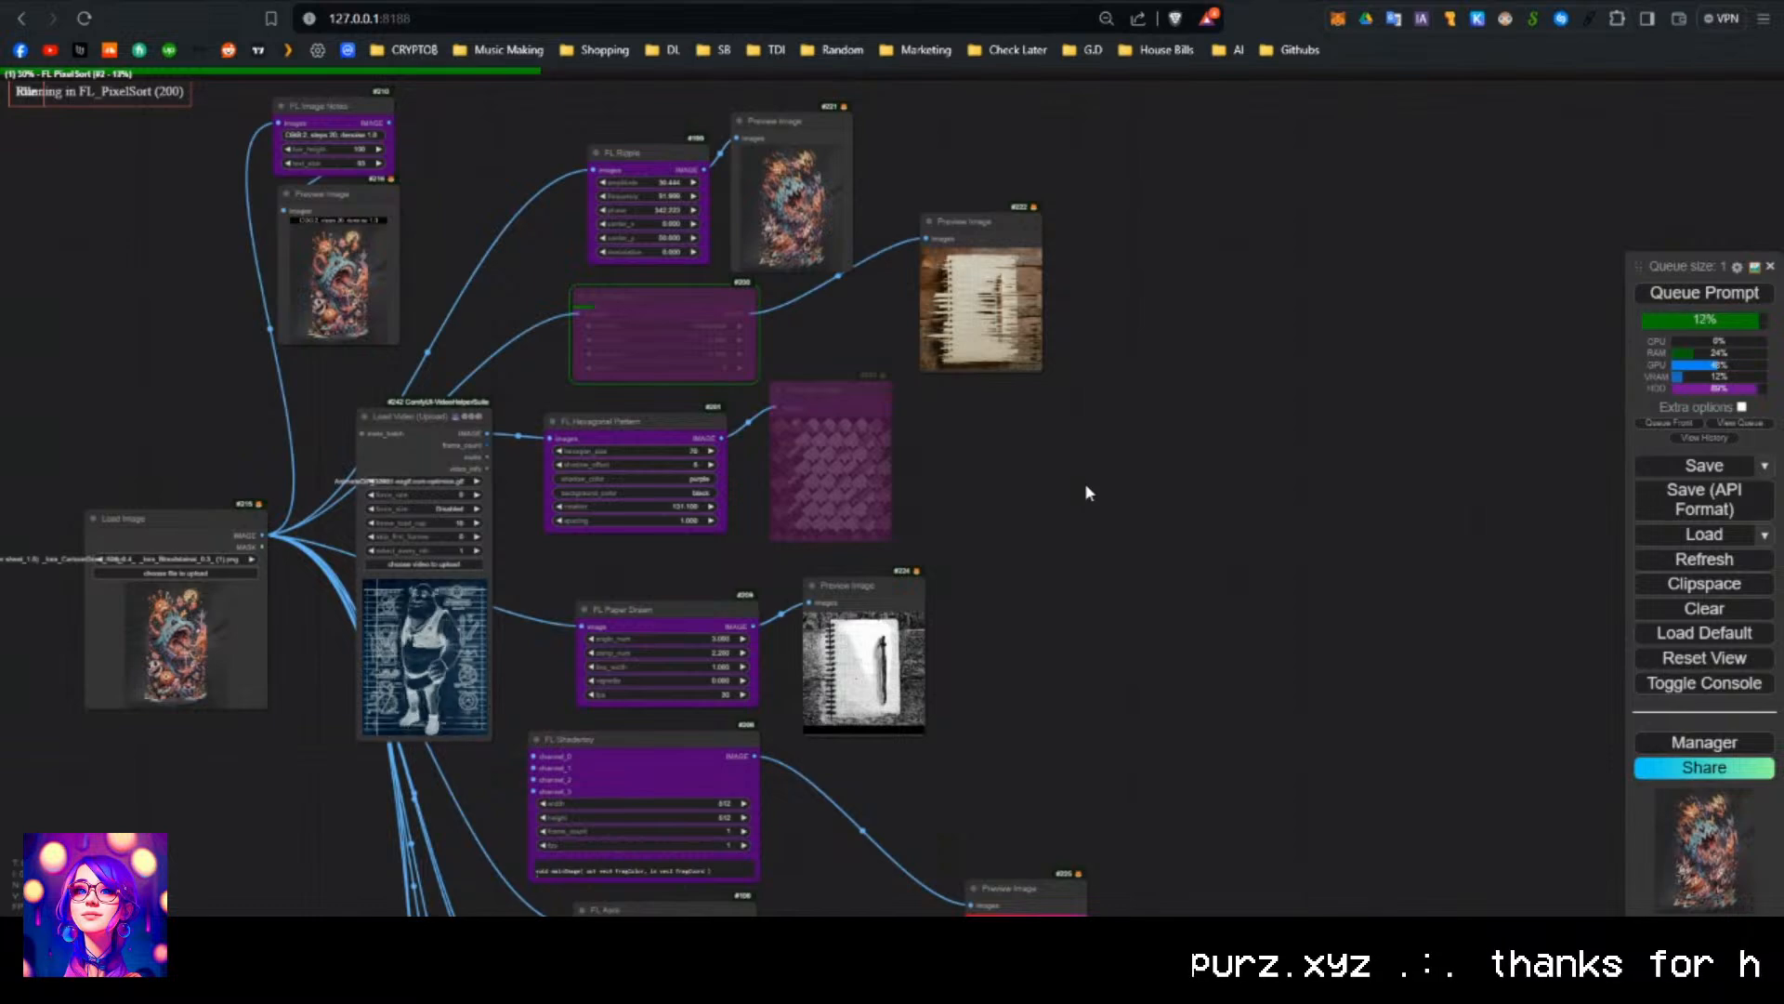
{"action": "scroll", "coordinate": [978, 484], "scroll_direction": "up", "scroll_amount": 1}
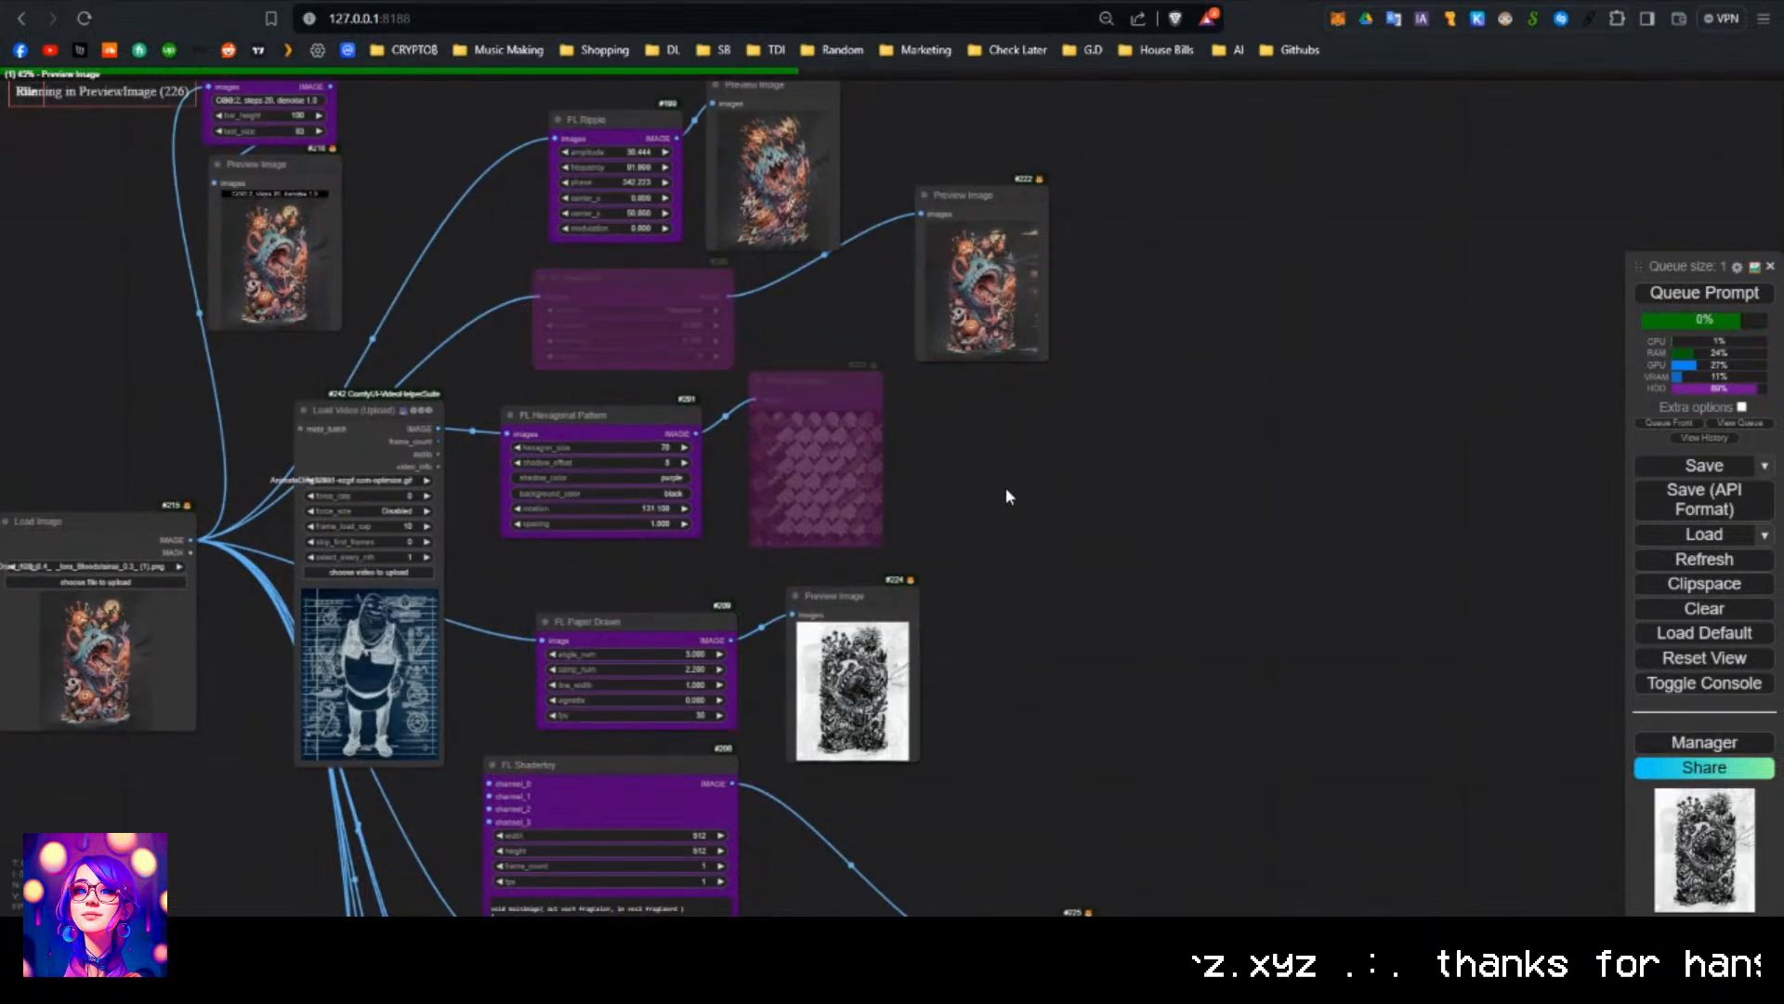
{"action": "scroll", "coordinate": [1013, 419], "scroll_direction": "down", "scroll_amount": 7}
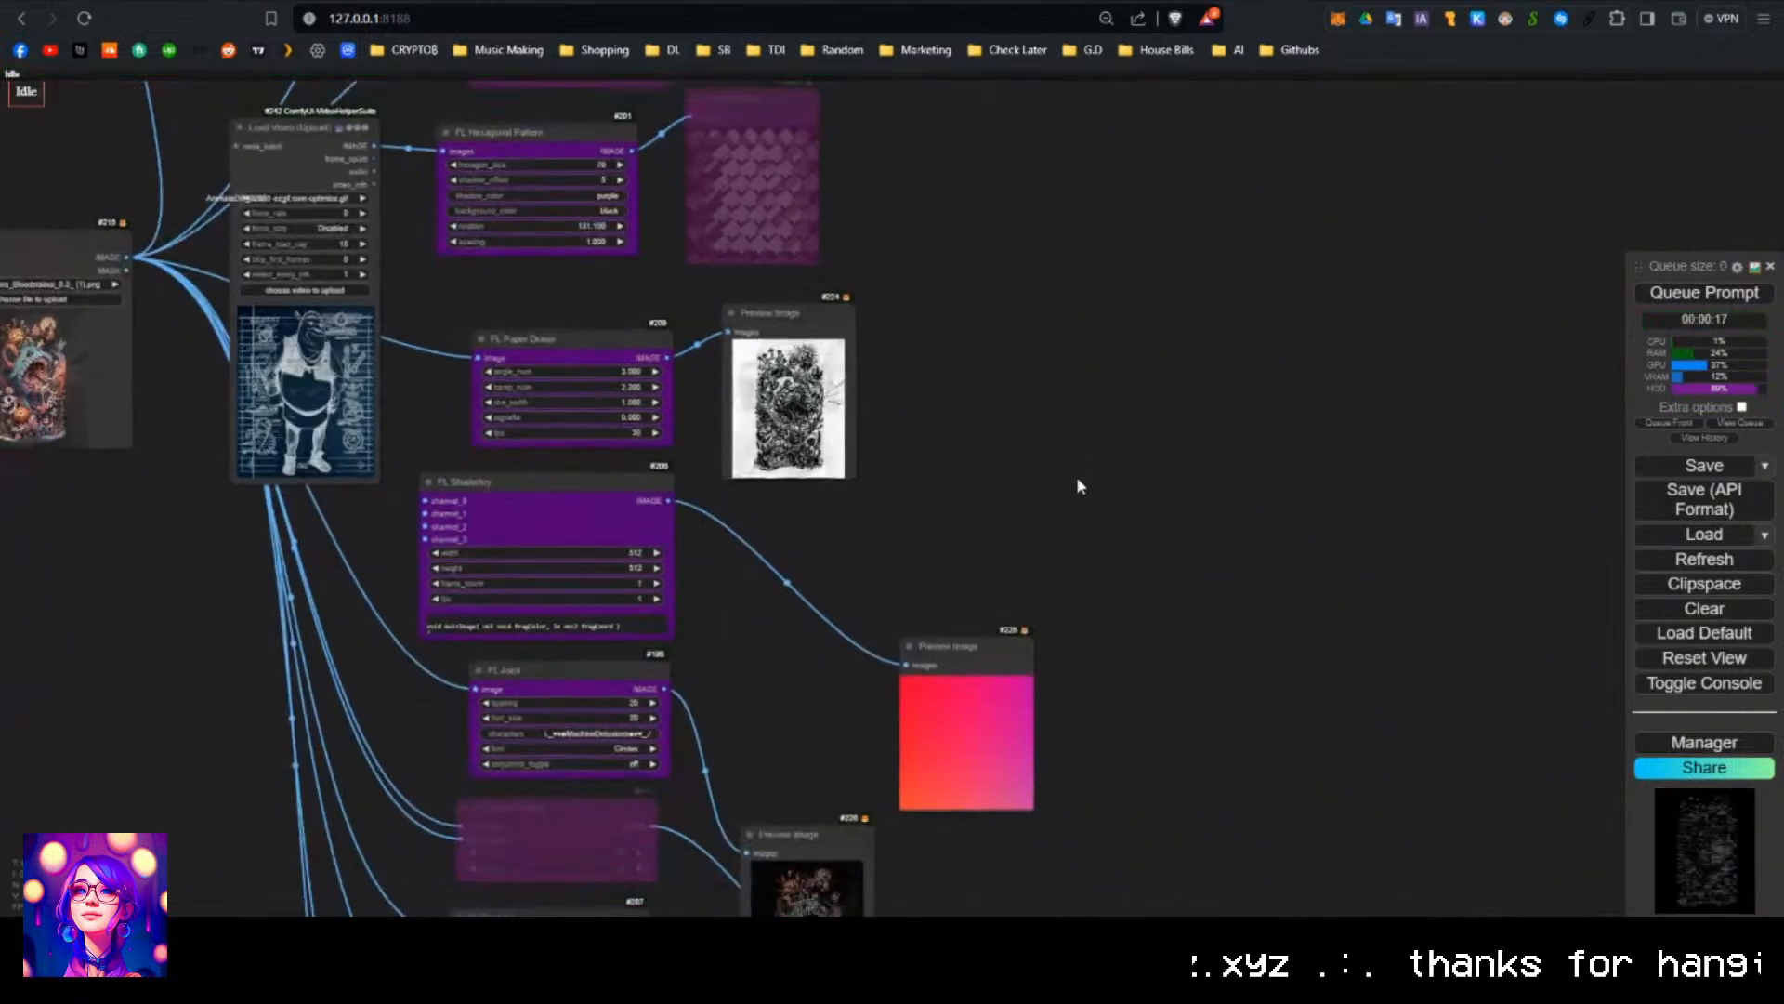
{"action": "scroll", "coordinate": [1155, 379], "scroll_direction": "down", "scroll_amount": 4}
{"action": "left_click_drag", "start_coordinate": [1134, 262], "coordinate": [1113, 646]}
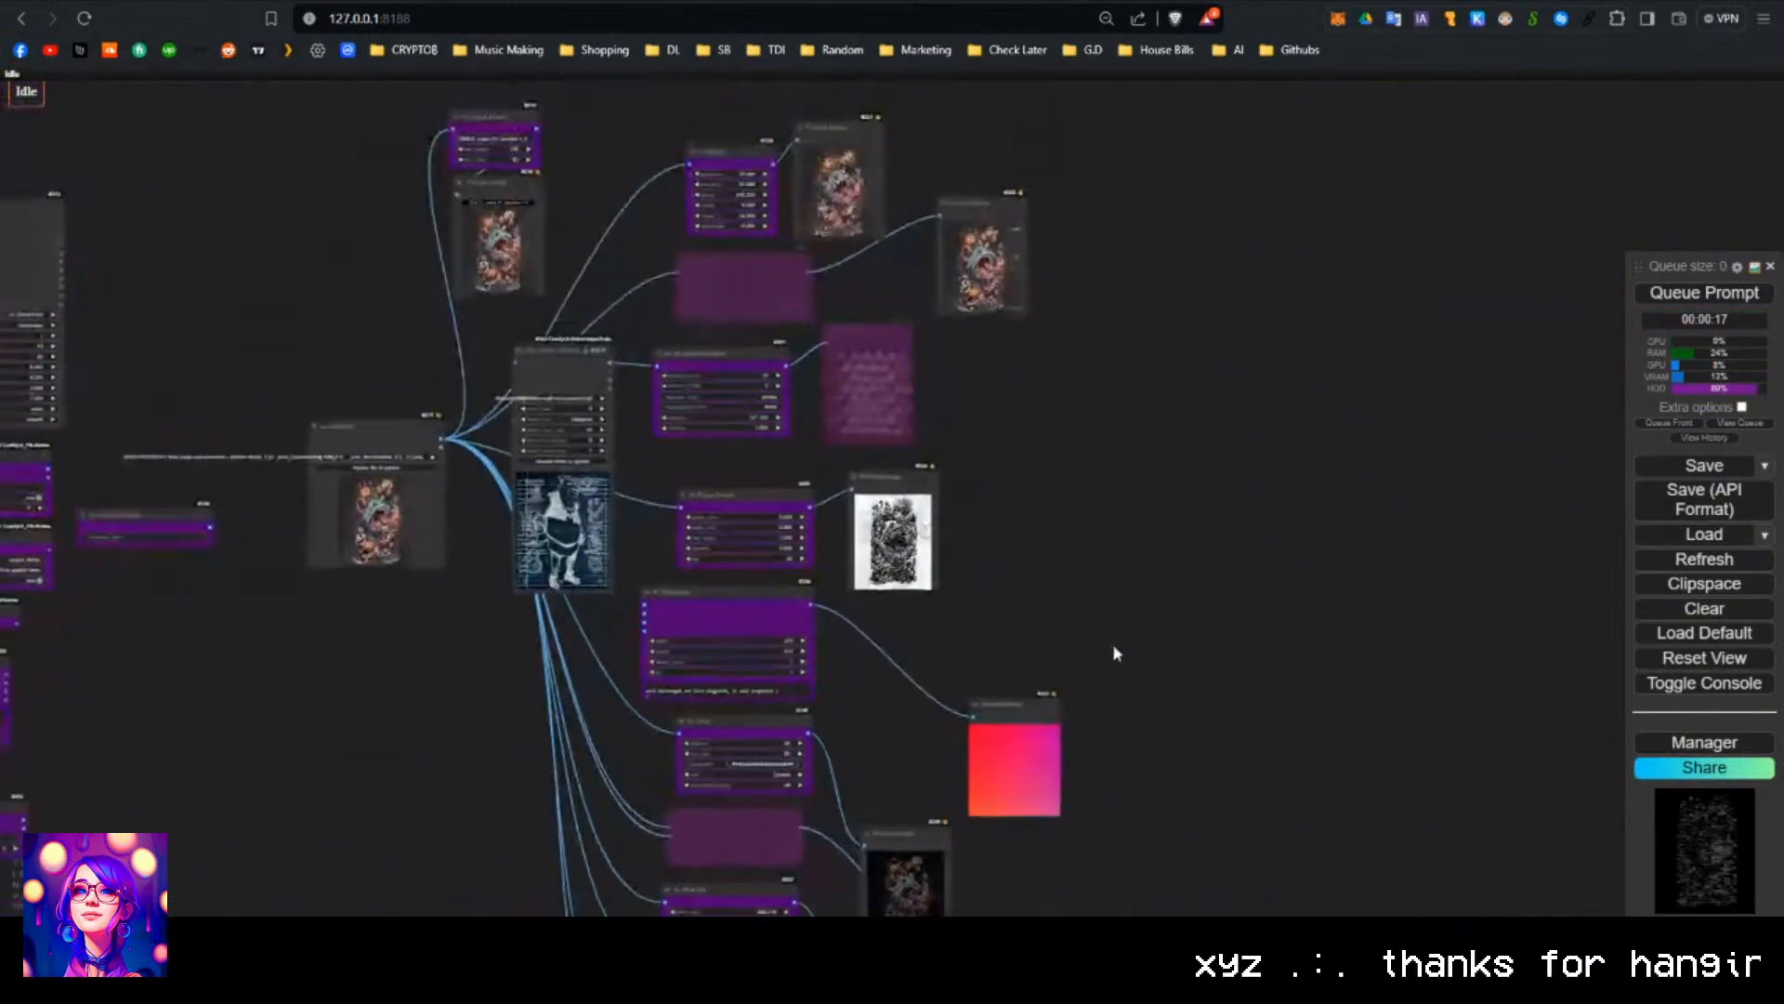
{"action": "scroll", "coordinate": [827, 528], "scroll_direction": "up", "scroll_amount": 6}
{"action": "scroll", "coordinate": [850, 539], "scroll_direction": "up", "scroll_amount": 2}
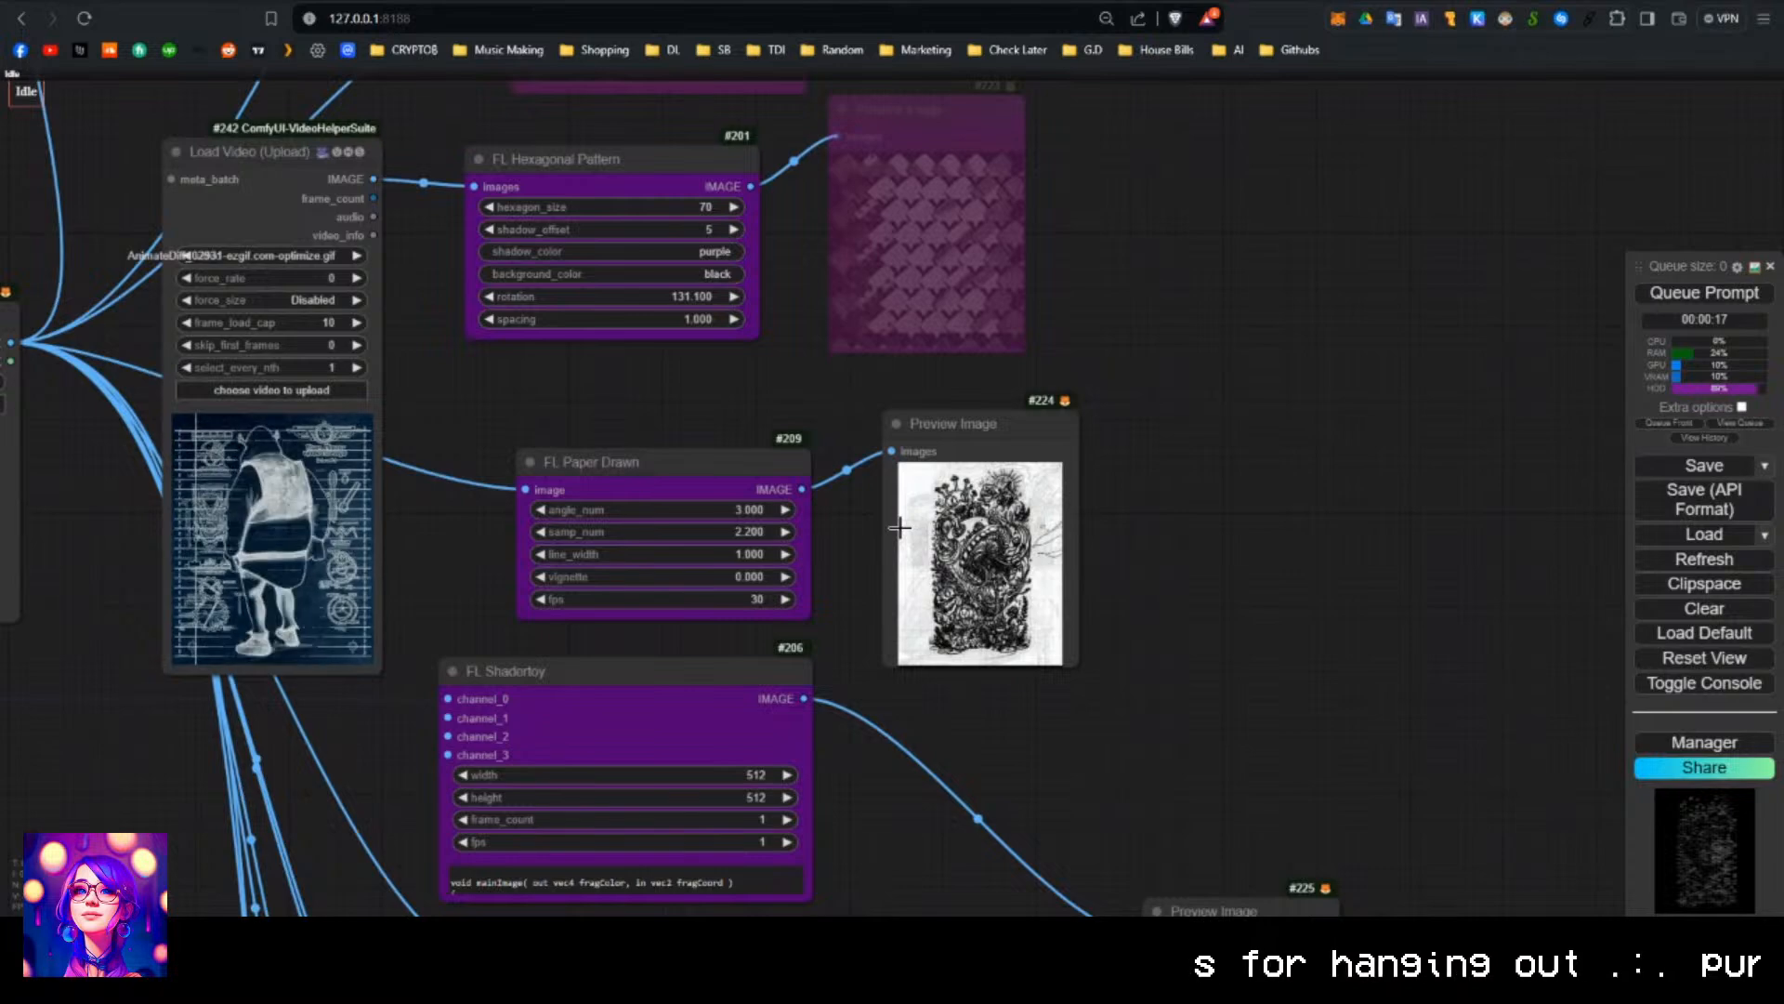
{"action": "scroll", "coordinate": [1235, 604], "scroll_direction": "down", "scroll_amount": 8}
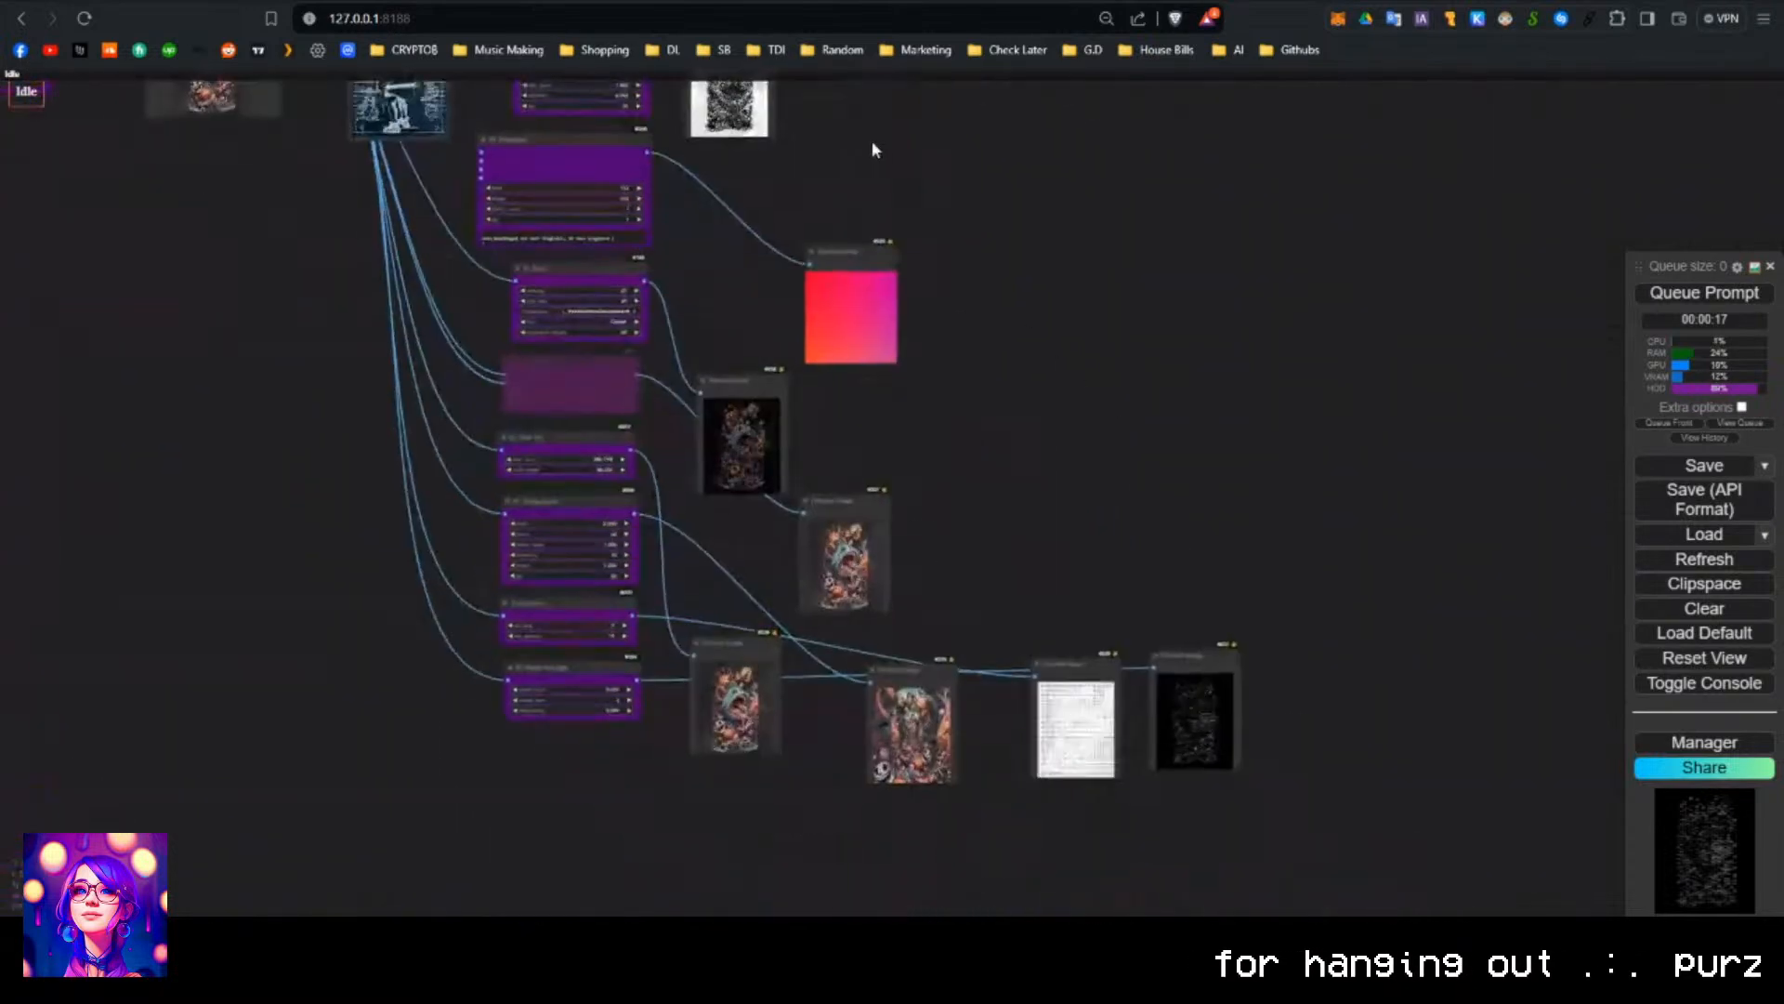
{"action": "left_click_drag", "start_coordinate": [872, 148], "coordinate": [1143, 641]}
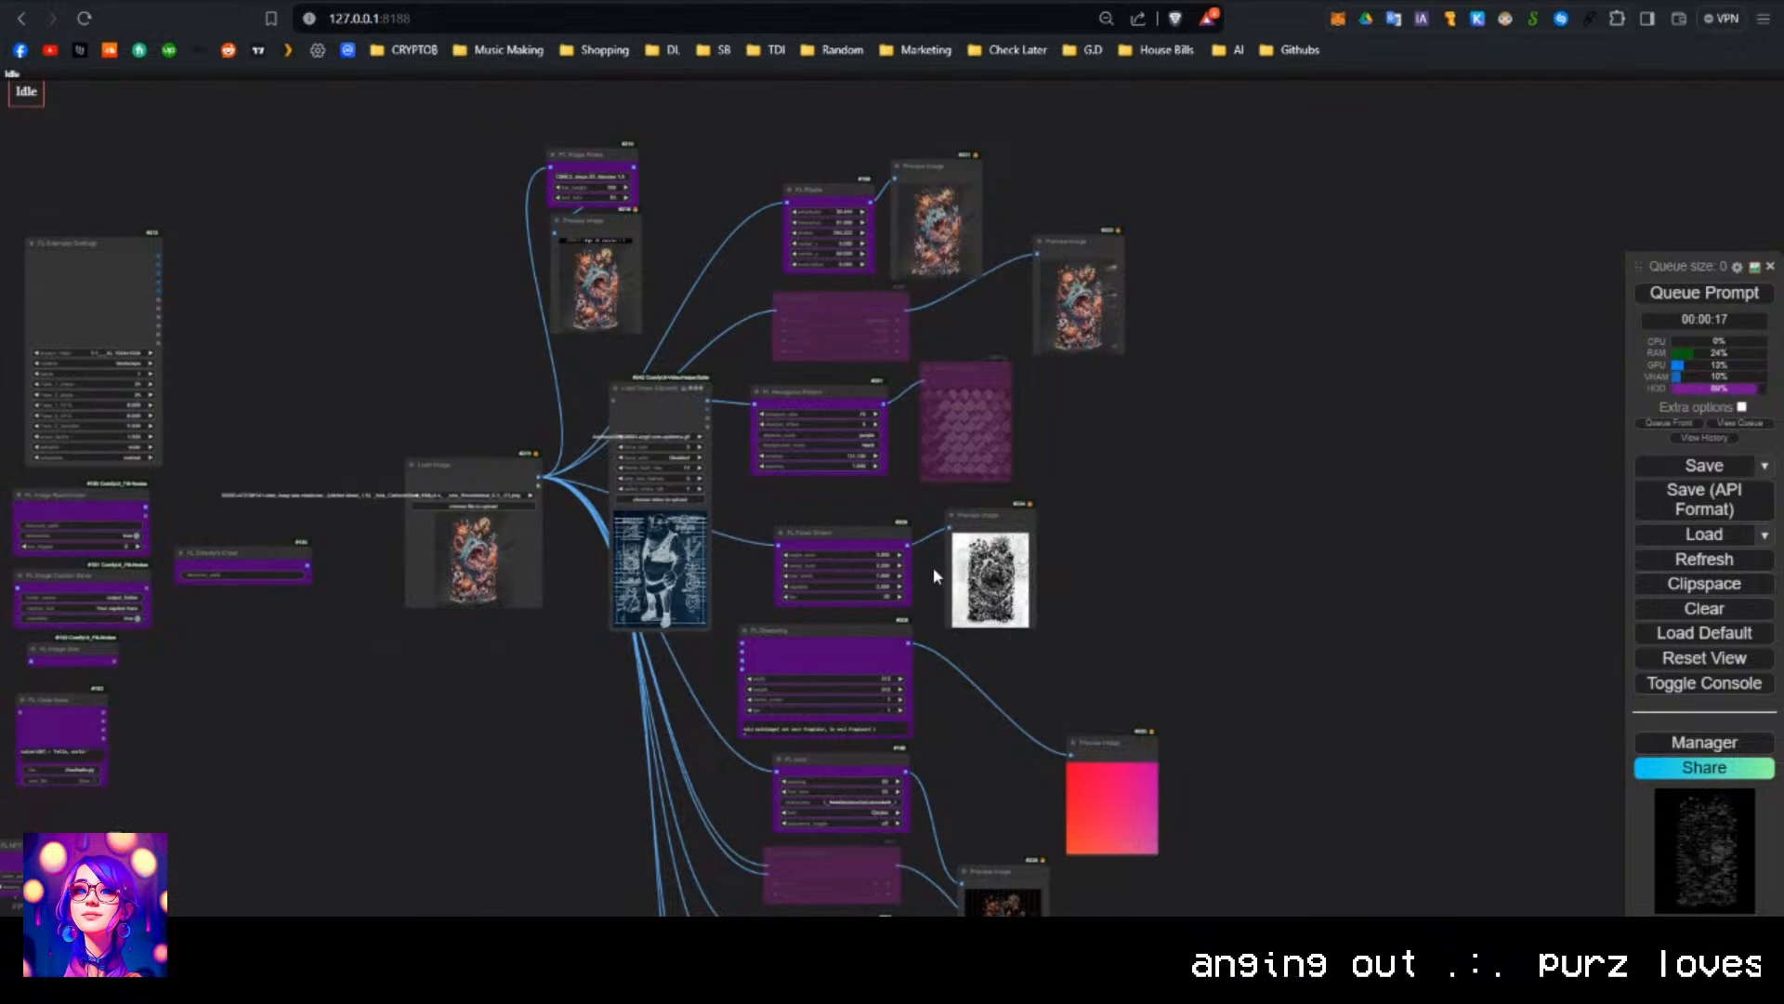
{"action": "scroll", "coordinate": [940, 576], "scroll_direction": "up", "scroll_amount": 20}
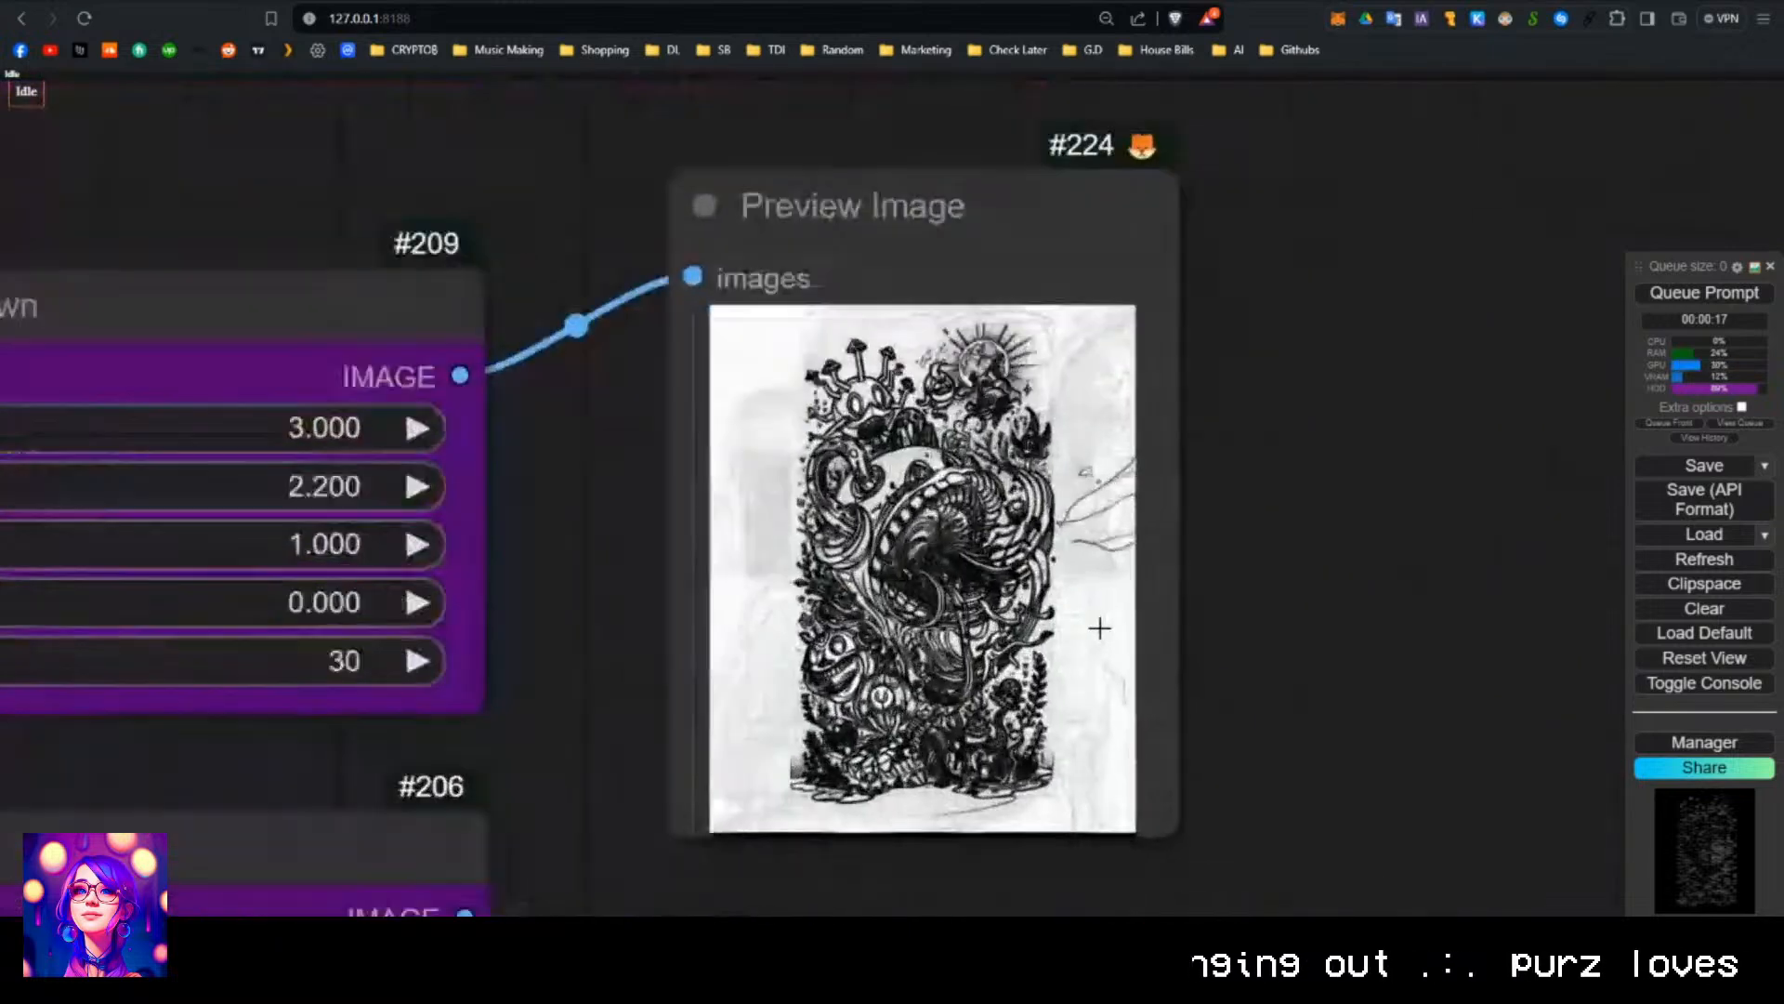
{"action": "scroll", "coordinate": [1099, 628], "scroll_direction": "down", "scroll_amount": 15}
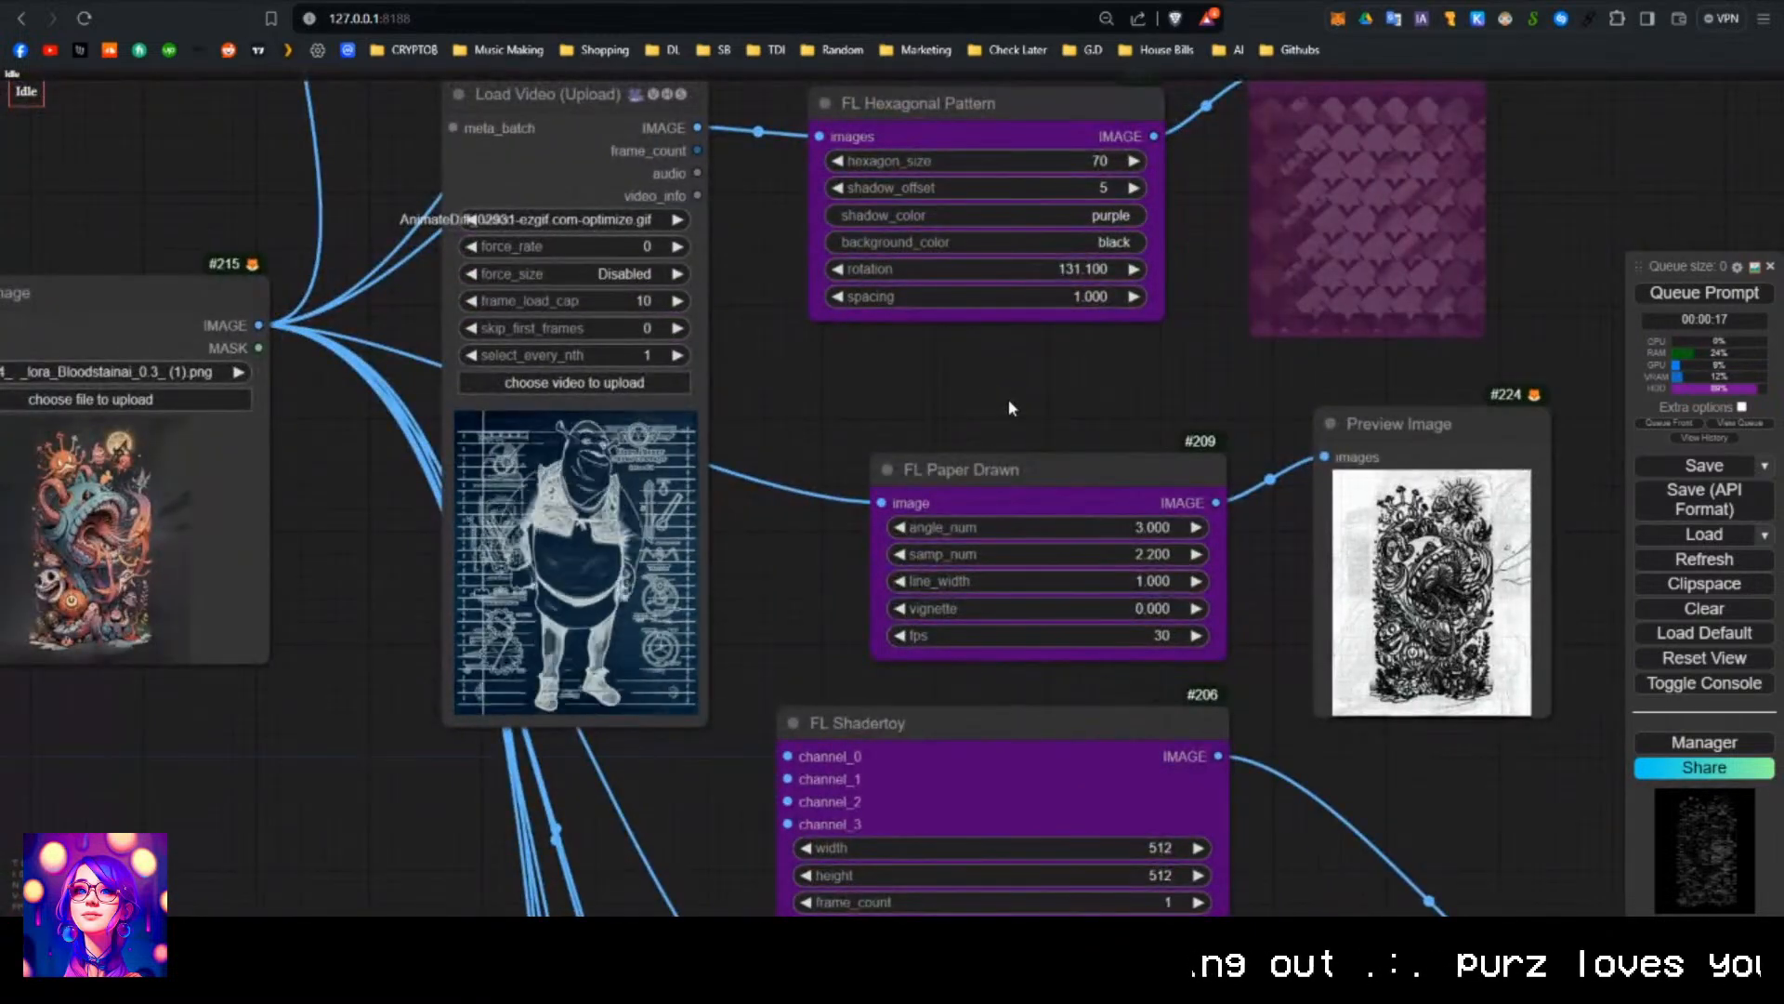
Move the FL Paper Drawn node slightly up, away from the FL Shadertoy node.
{"action": "mouse_move", "coordinate": [1010, 407]}
{"action": "left_mouse_down"}
{"action": "mouse_move", "coordinate": [534, 302]}
{"action": "mouse_move", "coordinate": [1391, 501]}
{"action": "mouse_move", "coordinate": [630, 410]}
{"action": "left_mouse_up"}
{"action": "scroll", "coordinate": [750, 586], "scroll_direction": "up", "scroll_amount": 2}
{"action": "scroll", "coordinate": [1437, 453], "scroll_direction": "down", "scroll_amount": 1}
{"action": "scroll", "coordinate": [854, 434], "scroll_direction": "up", "scroll_amount": 3}
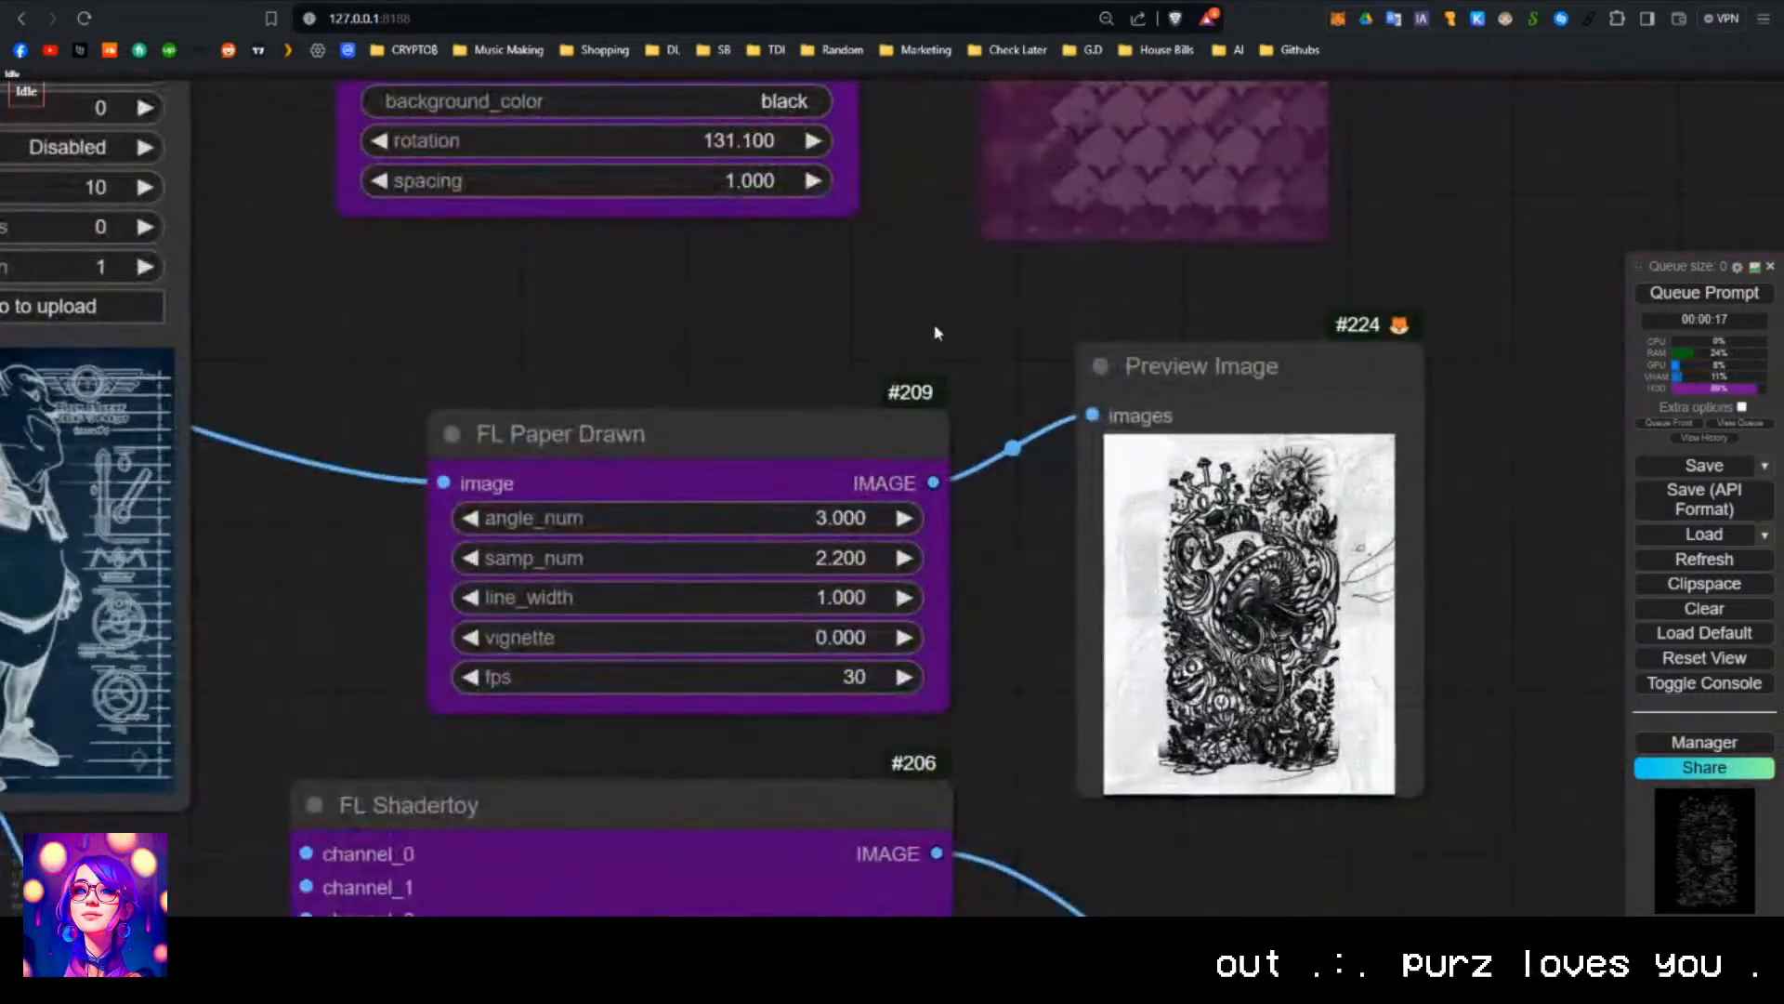
{"action": "left_click_drag", "start_coordinate": [1086, 609], "coordinate": [761, 526]}
{"action": "mouse_move", "coordinate": [420, 364]}
{"action": "left_mouse_down"}
{"action": "mouse_move", "coordinate": [458, 343]}
{"action": "mouse_move", "coordinate": [434, 255]}
{"action": "left_mouse_up"}
Examine the line work and paper texture in the Paper Drawn preview at high magnification.
{"action": "scroll", "coordinate": [1076, 578], "scroll_direction": "up", "scroll_amount": 6}
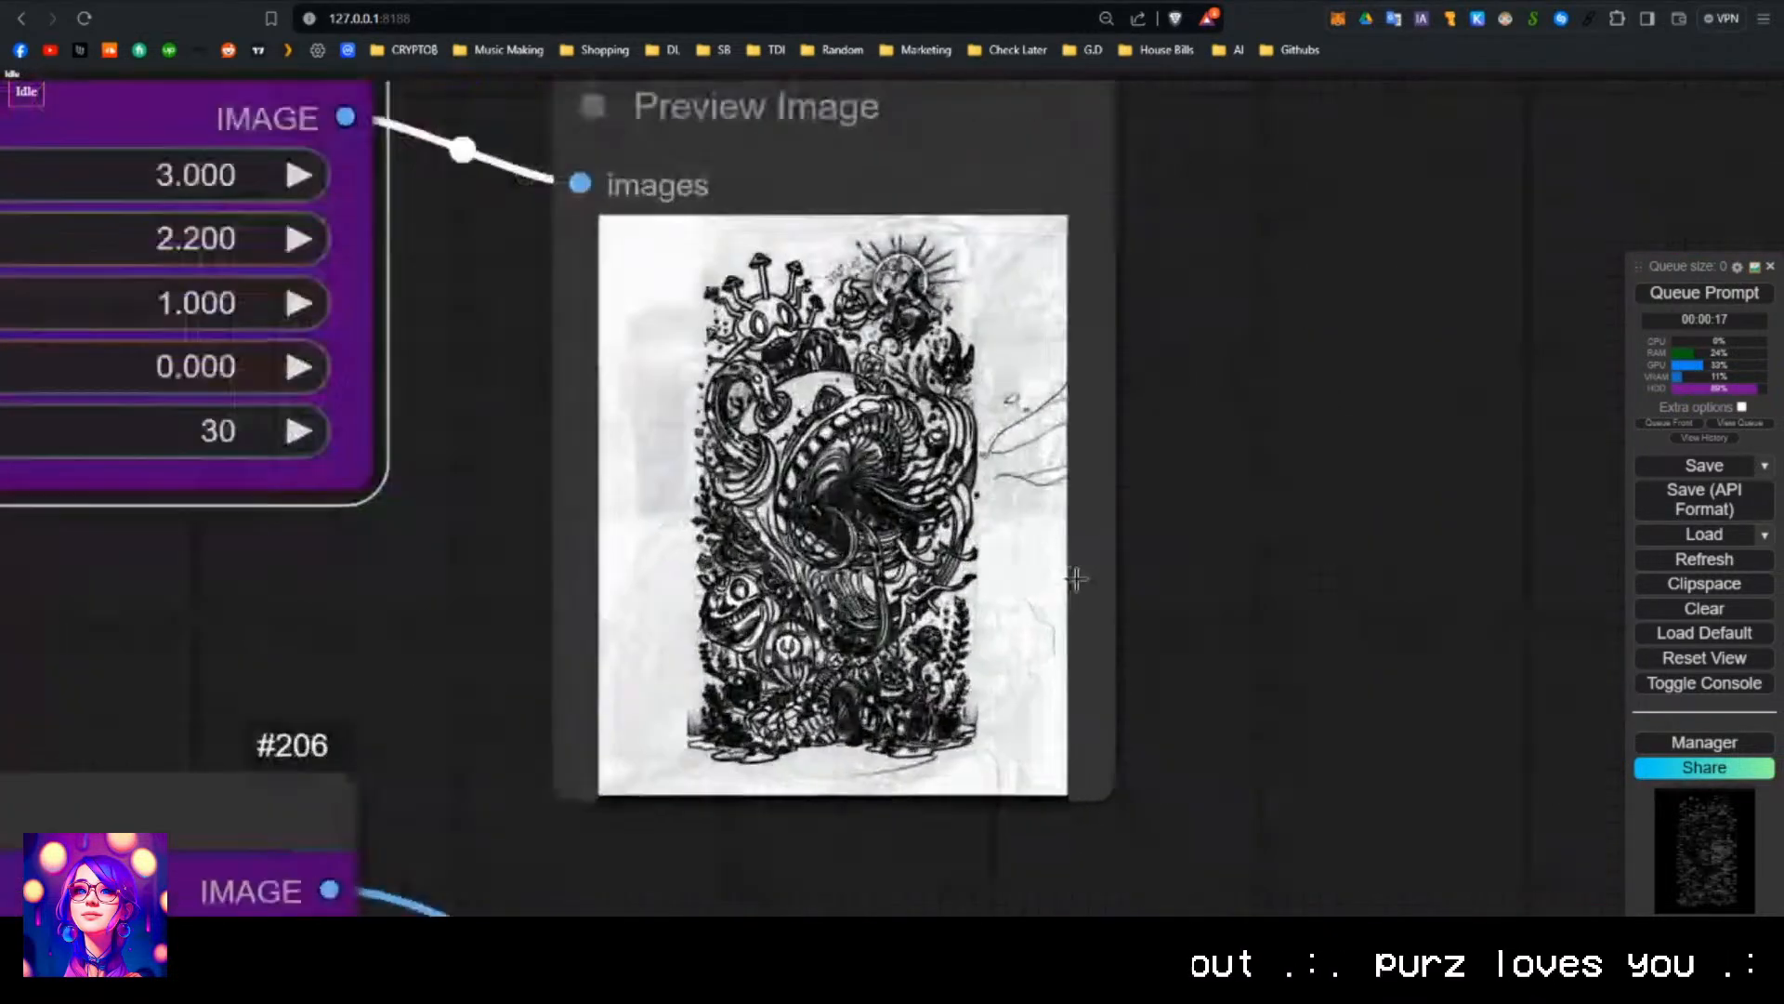
{"action": "scroll", "coordinate": [1076, 578], "scroll_direction": "up", "scroll_amount": 3}
{"action": "scroll", "coordinate": [1226, 425], "scroll_direction": "down", "scroll_amount": 1}
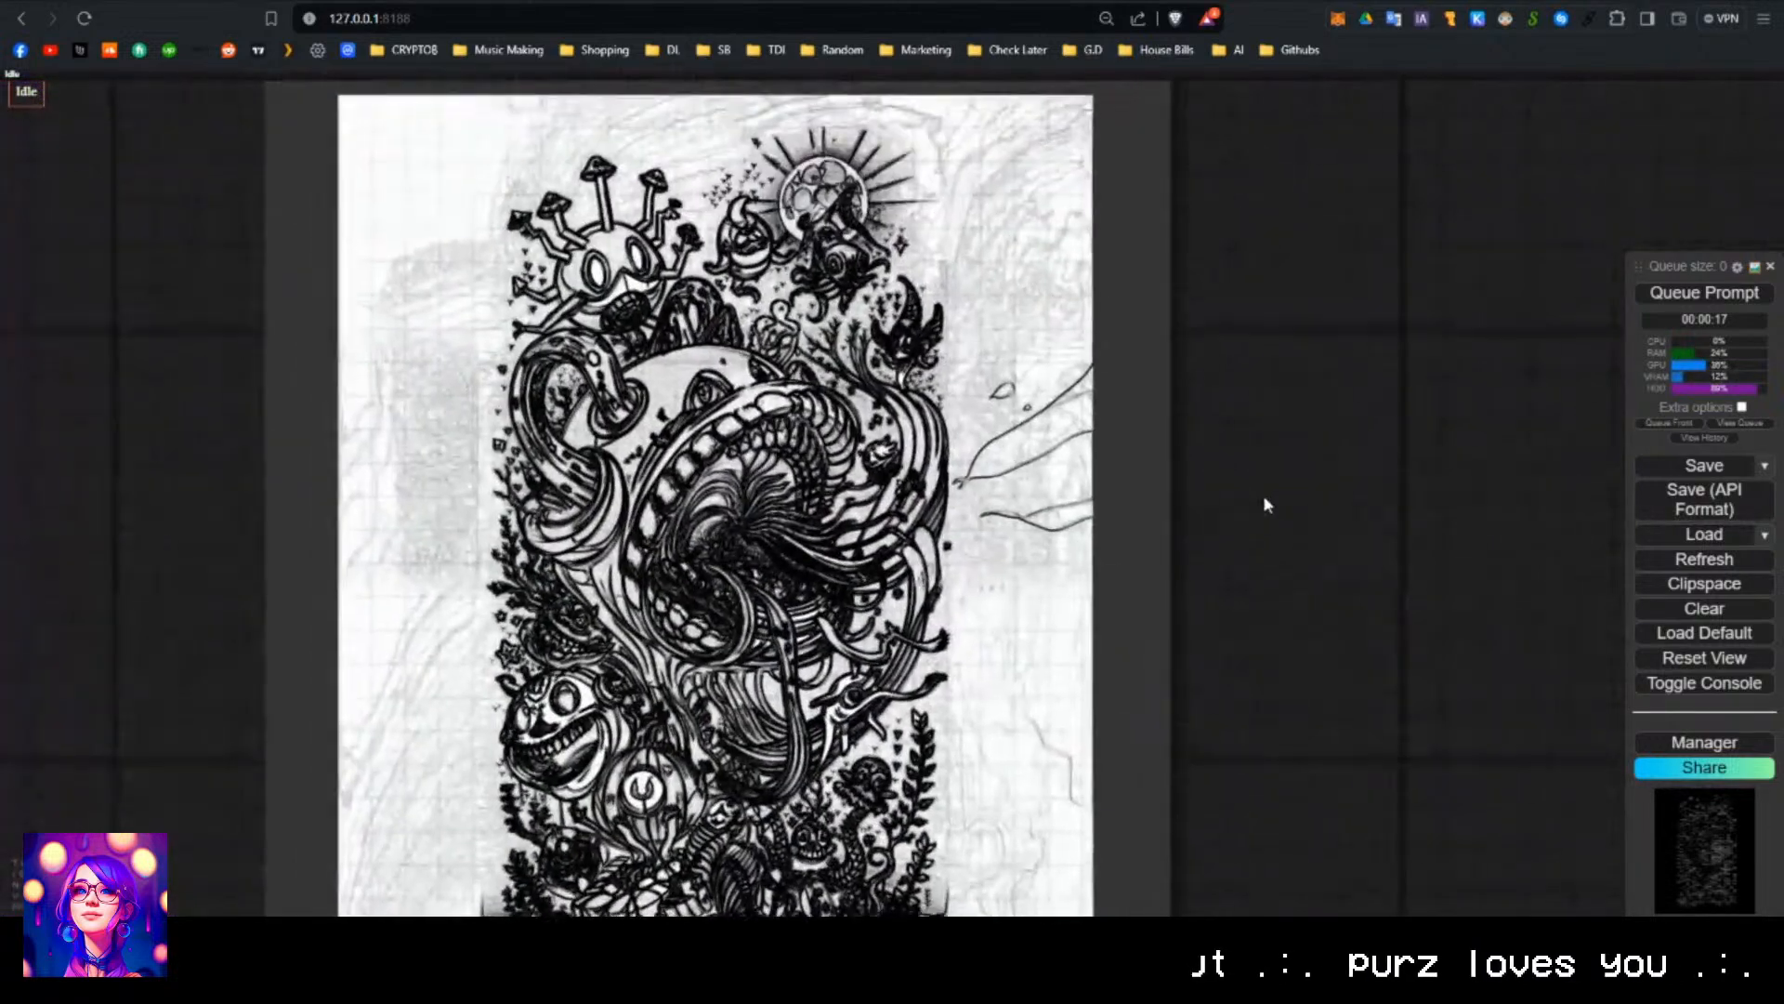
{"action": "scroll", "coordinate": [1264, 499], "scroll_direction": "down", "scroll_amount": 2}
{"action": "left_click_drag", "start_coordinate": [1236, 503], "coordinate": [1169, 417]}
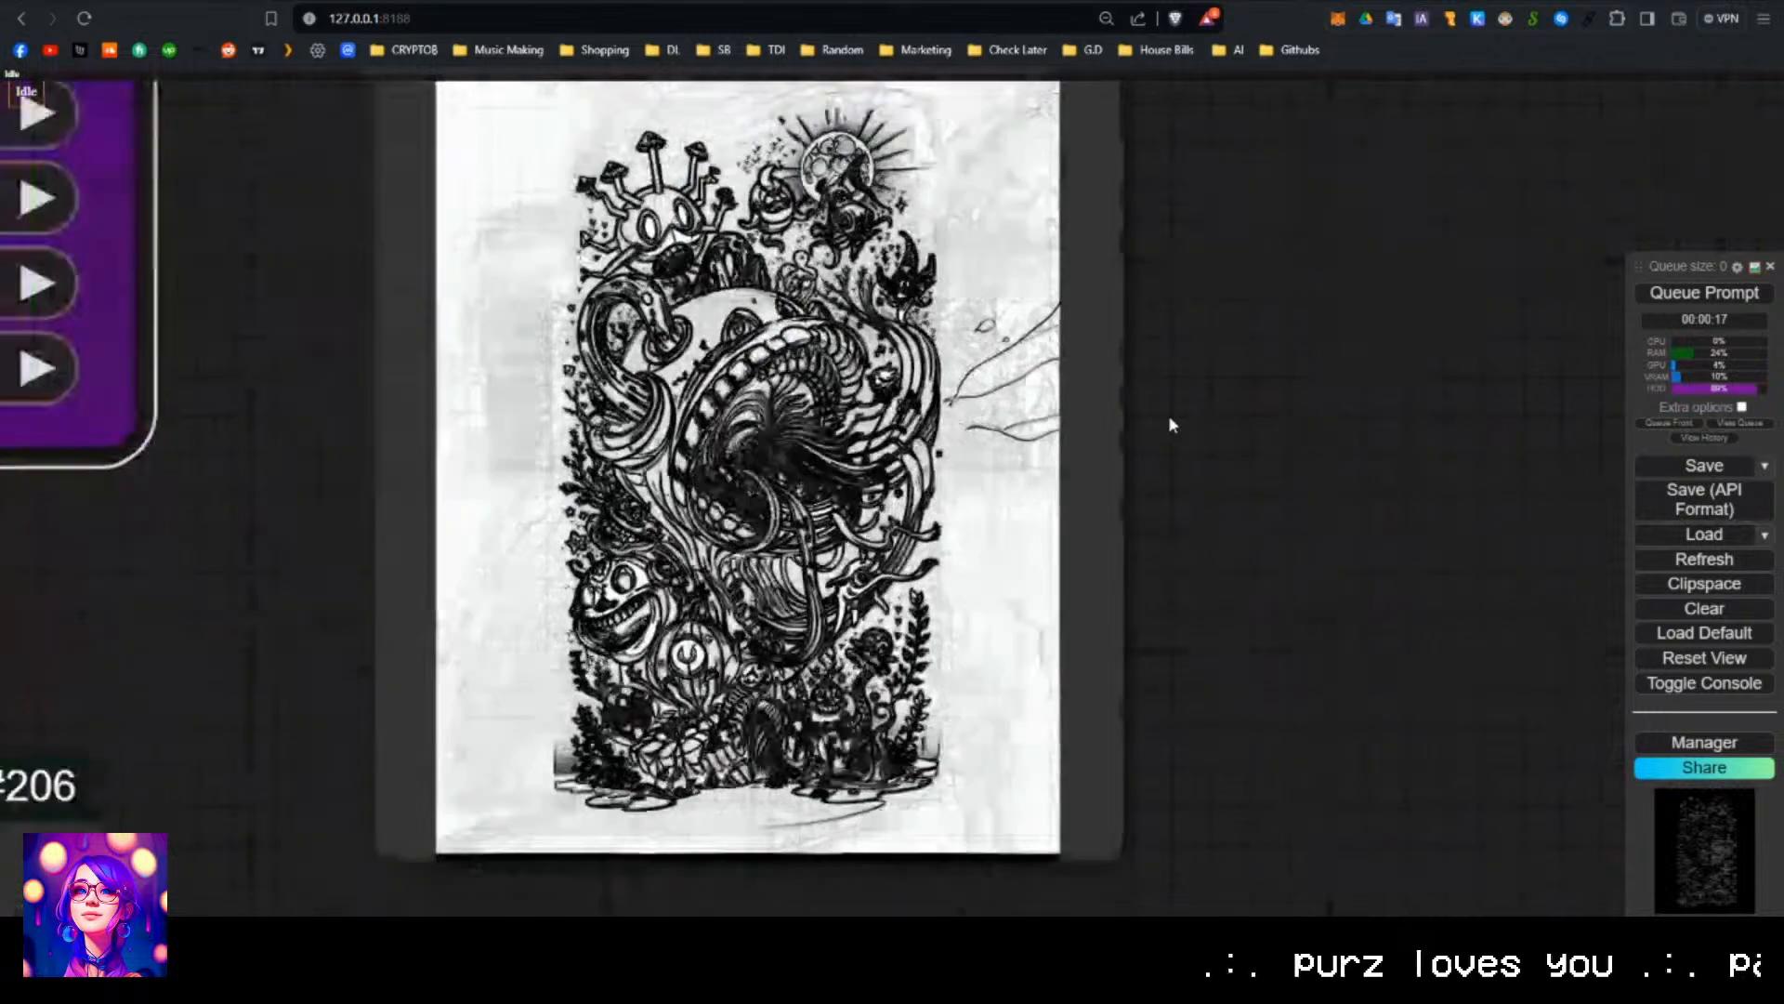
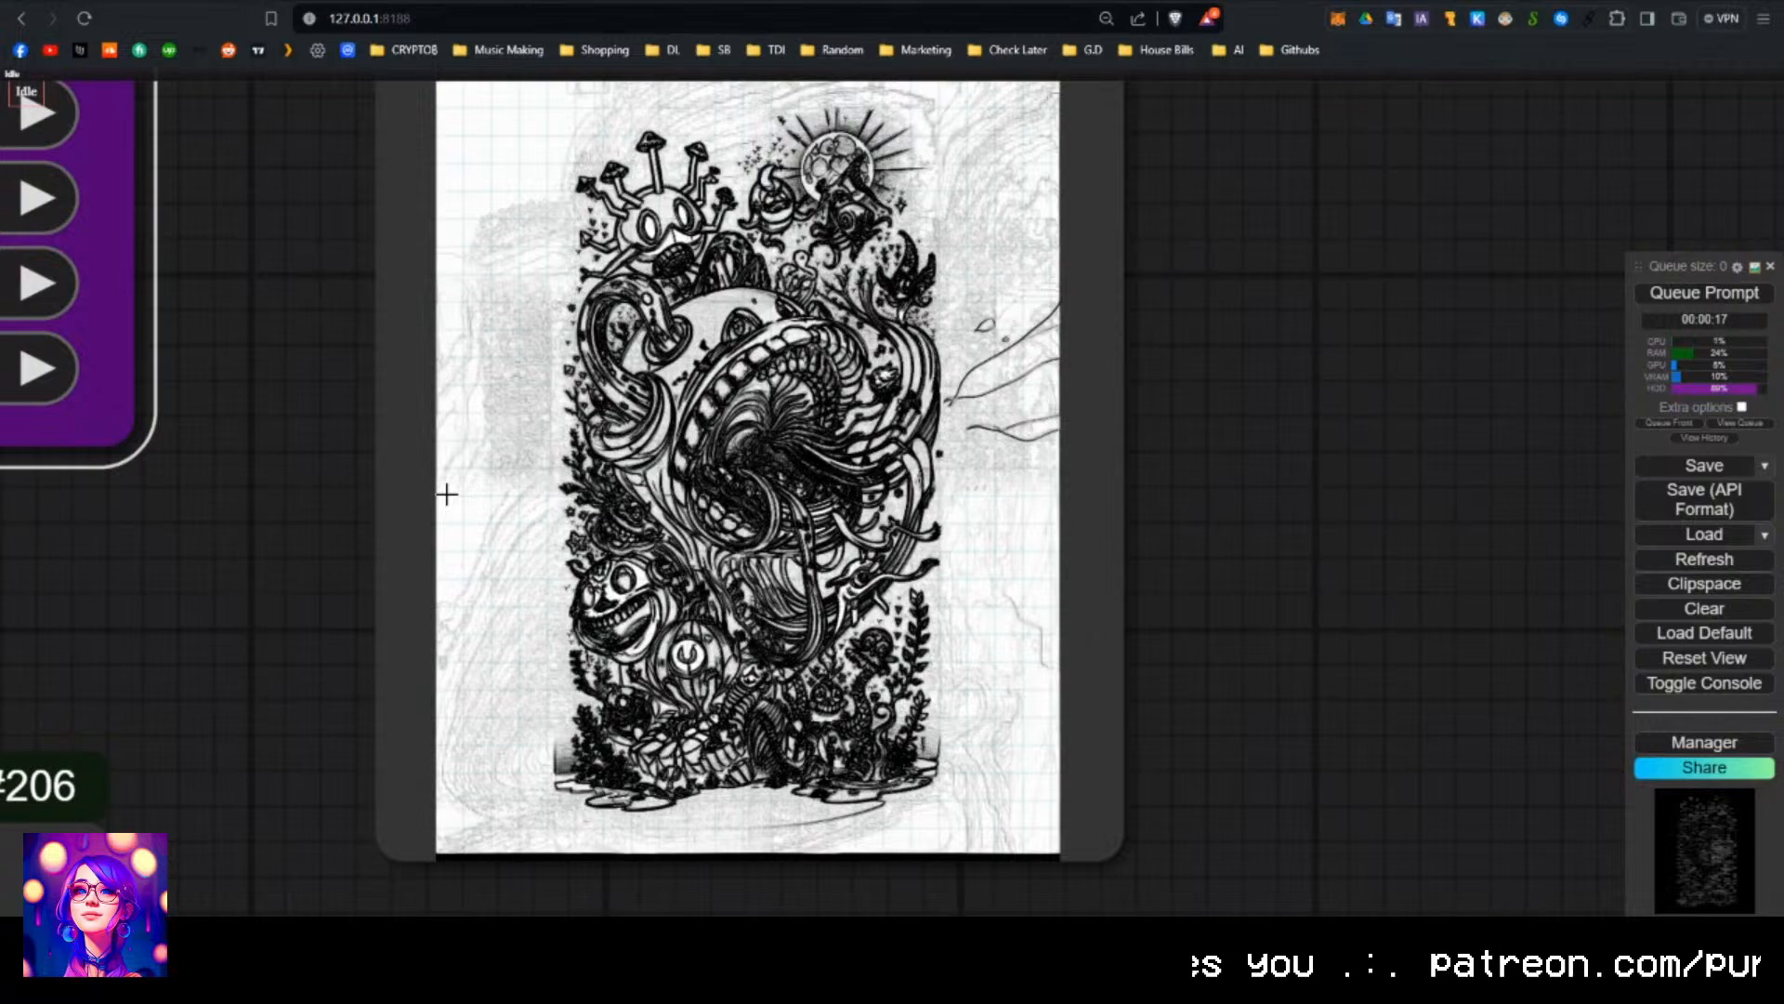
Narrow the FL Paper Drawn node and align its Preview Image node level with it.
{"action": "scroll", "coordinate": [285, 522], "scroll_direction": "down", "scroll_amount": 6}
{"action": "mouse_move", "coordinate": [333, 524]}
{"action": "left_mouse_down"}
{"action": "mouse_move", "coordinate": [537, 615]}
{"action": "mouse_move", "coordinate": [714, 602]}
{"action": "left_mouse_up"}
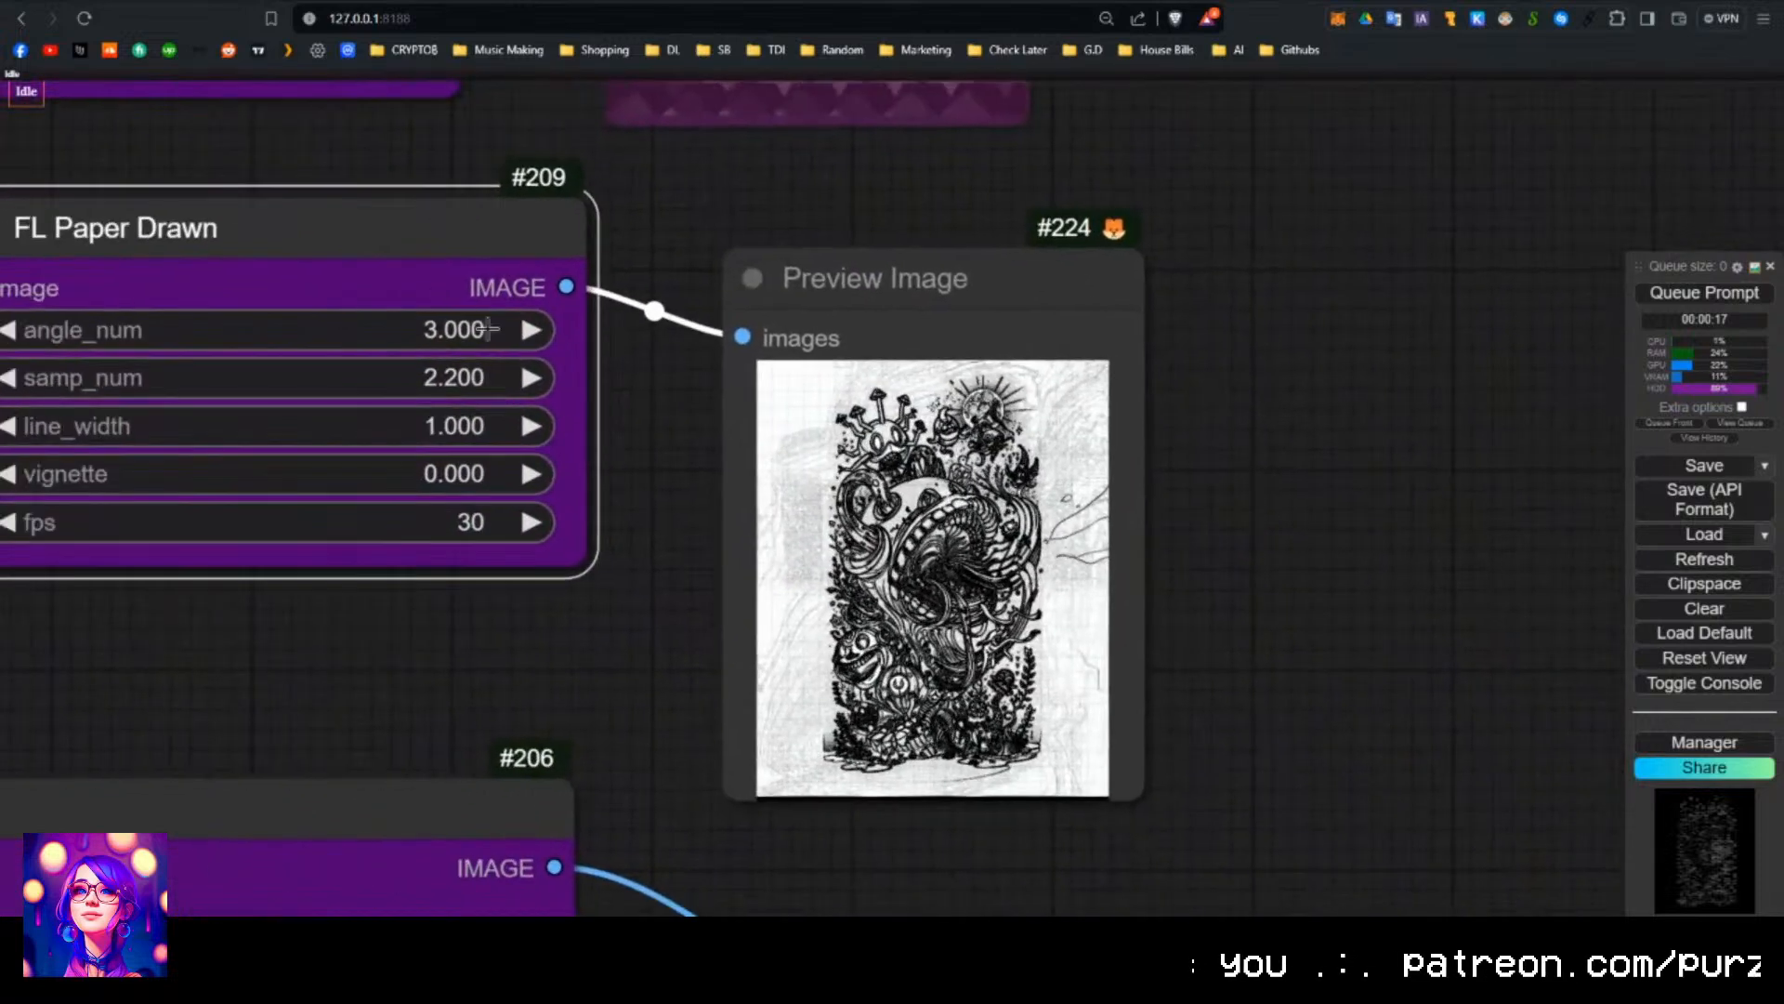
{"action": "left_click_drag", "start_coordinate": [576, 548], "coordinate": [259, 521]}
{"action": "left_click_drag", "start_coordinate": [825, 295], "coordinate": [906, 229]}
{"action": "scroll", "coordinate": [711, 279], "scroll_direction": "down", "scroll_amount": 5}
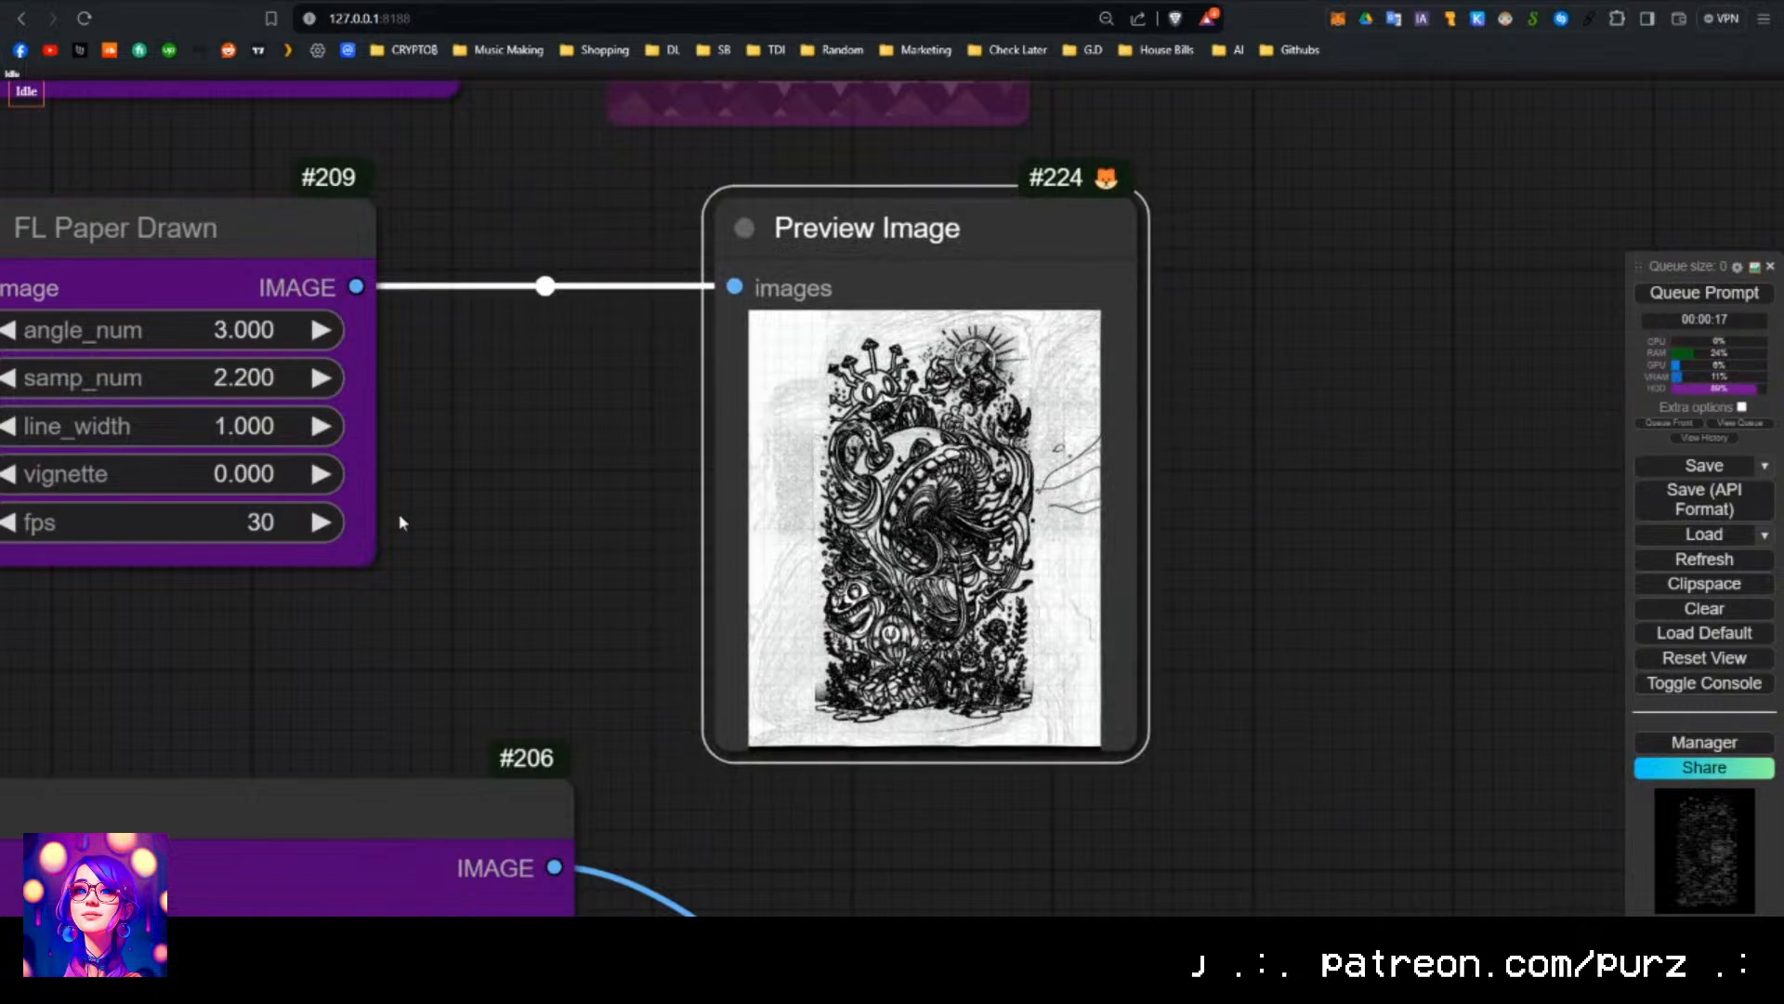
{"action": "left_click_drag", "start_coordinate": [490, 517], "coordinate": [605, 546]}
{"action": "left_click_drag", "start_coordinate": [835, 334], "coordinate": [865, 323]}
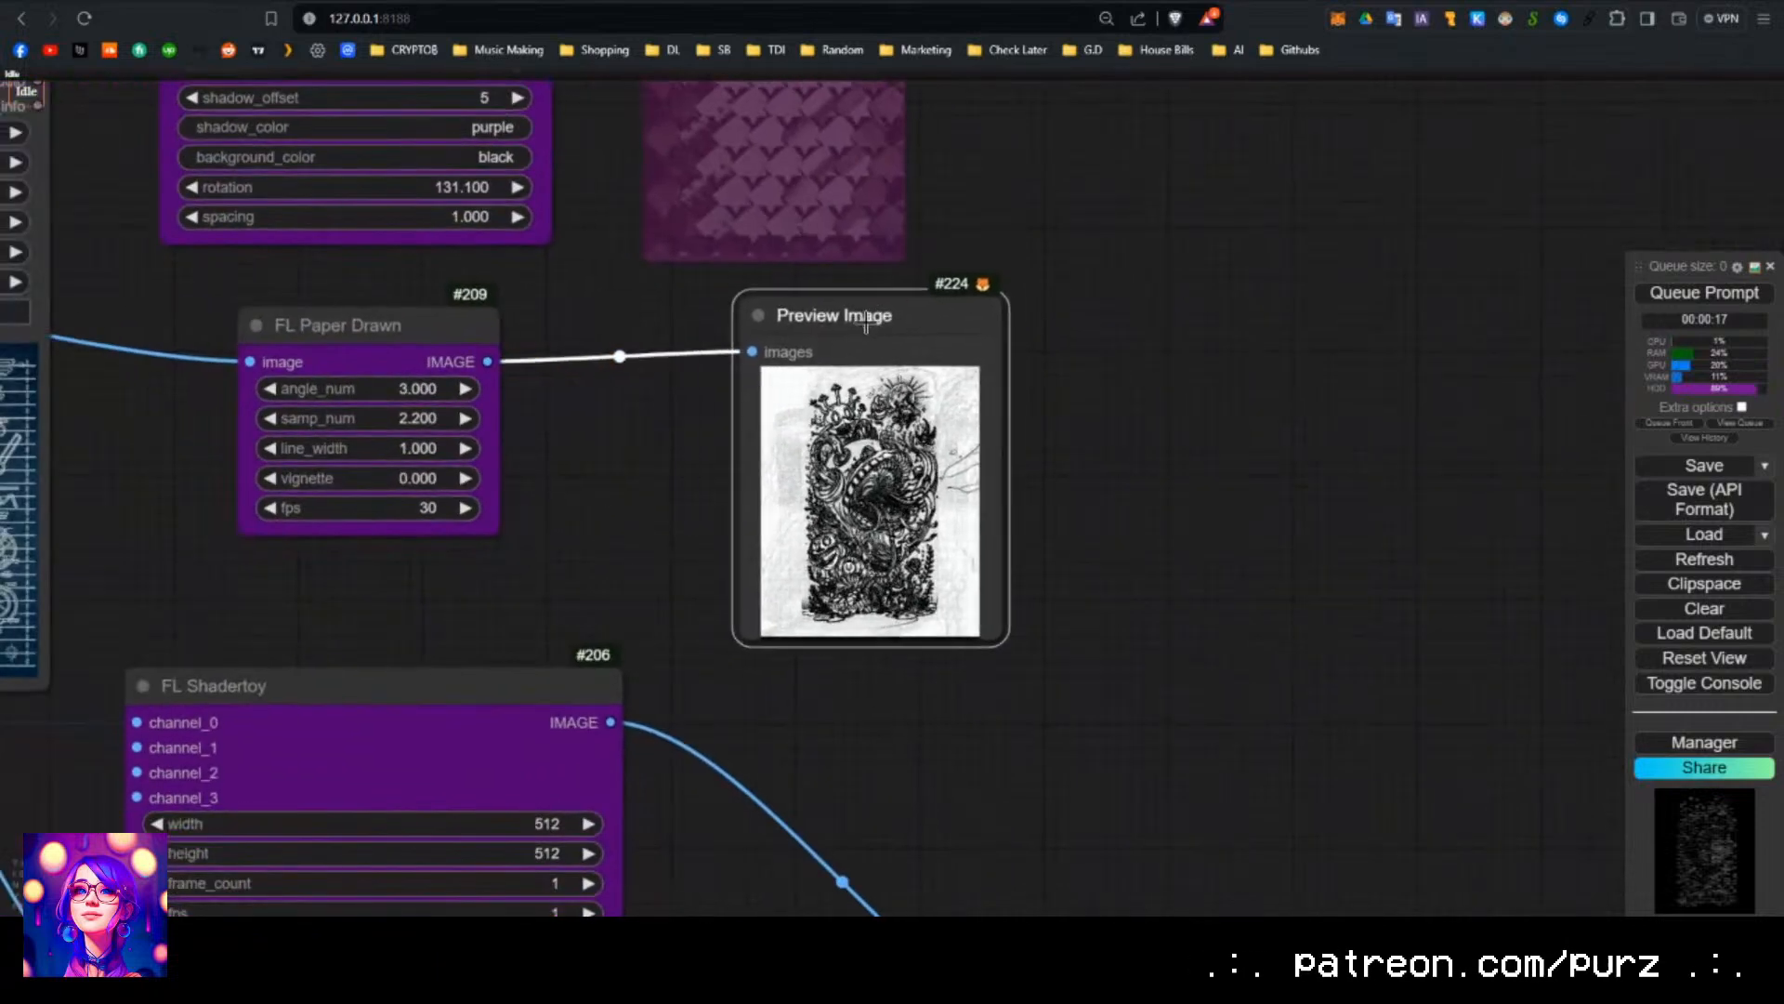
Add a VHS Video Combine node in the empty canvas beyond the FL Shadertoy preview.
{"action": "scroll", "coordinate": [645, 466], "scroll_direction": "down", "scroll_amount": 1}
{"action": "left_click_drag", "start_coordinate": [575, 460], "coordinate": [855, 278]}
{"action": "scroll", "coordinate": [875, 423], "scroll_direction": "down", "scroll_amount": 1}
{"action": "scroll", "coordinate": [876, 423], "scroll_direction": "down", "scroll_amount": 3}
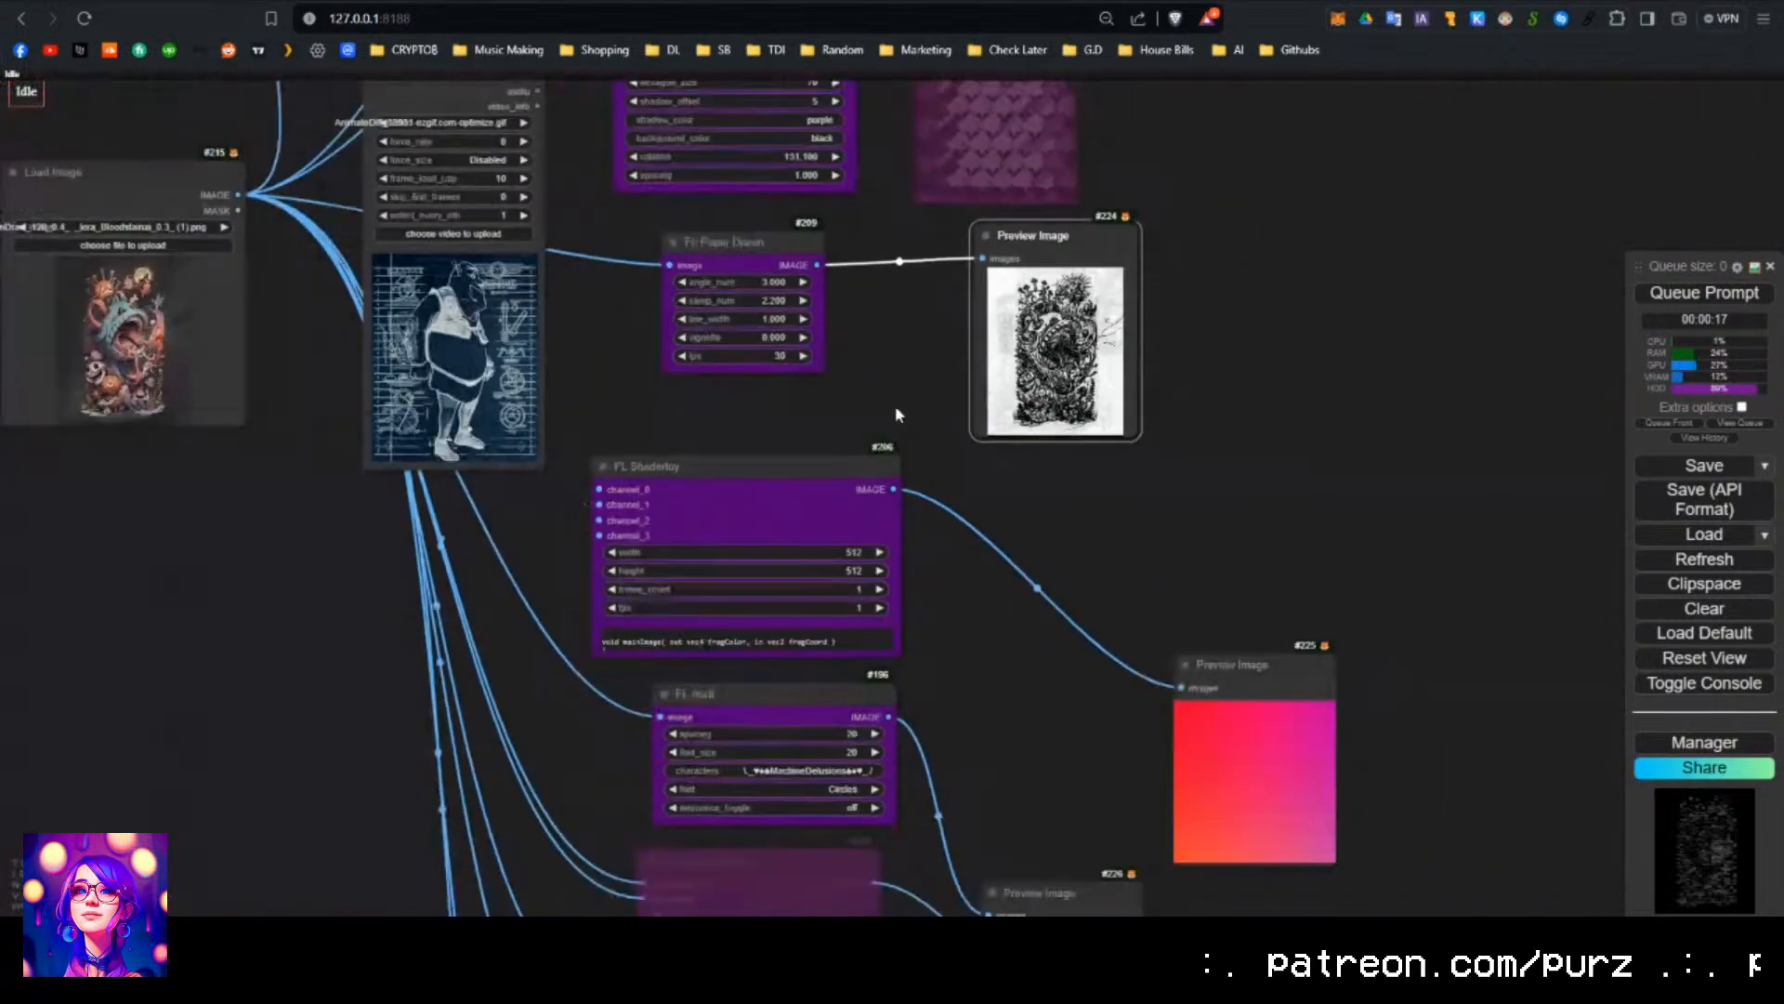
{"action": "left_click_drag", "start_coordinate": [1111, 627], "coordinate": [1006, 503]}
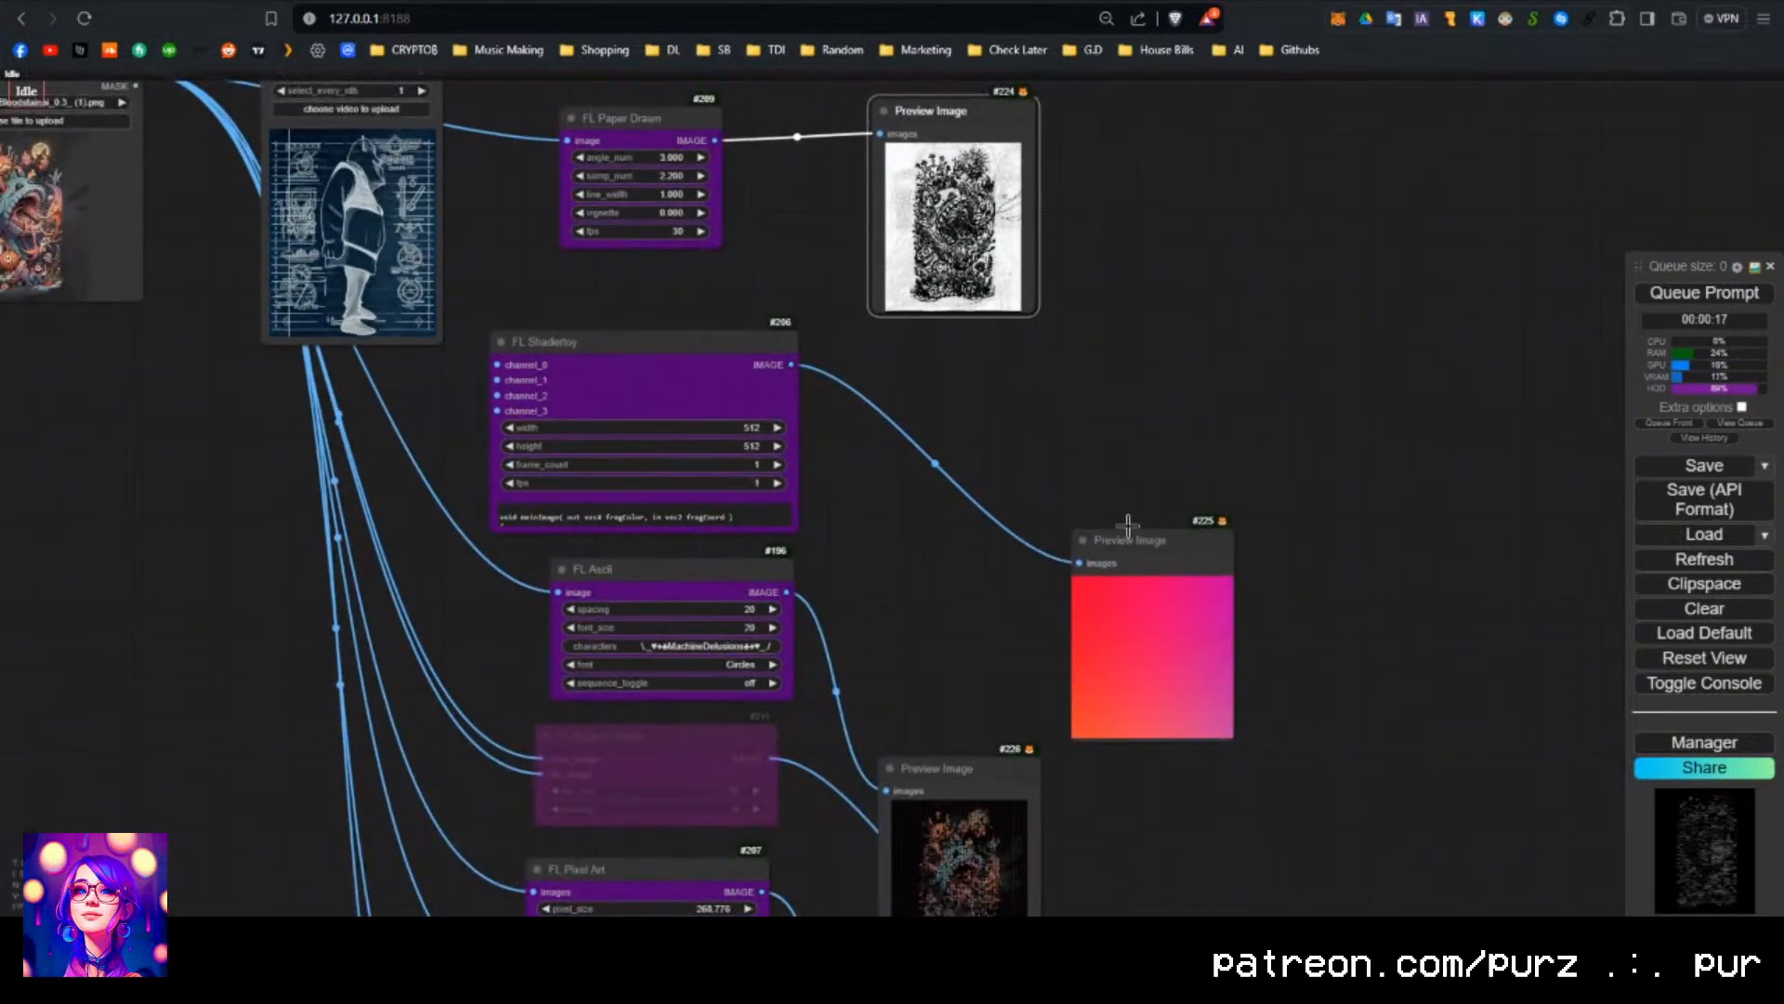
{"action": "left_click_drag", "start_coordinate": [1017, 398], "coordinate": [872, 482]}
{"action": "scroll", "coordinate": [806, 458], "scroll_direction": "down", "scroll_amount": 2}
{"action": "double_click", "coordinate": [874, 478]}
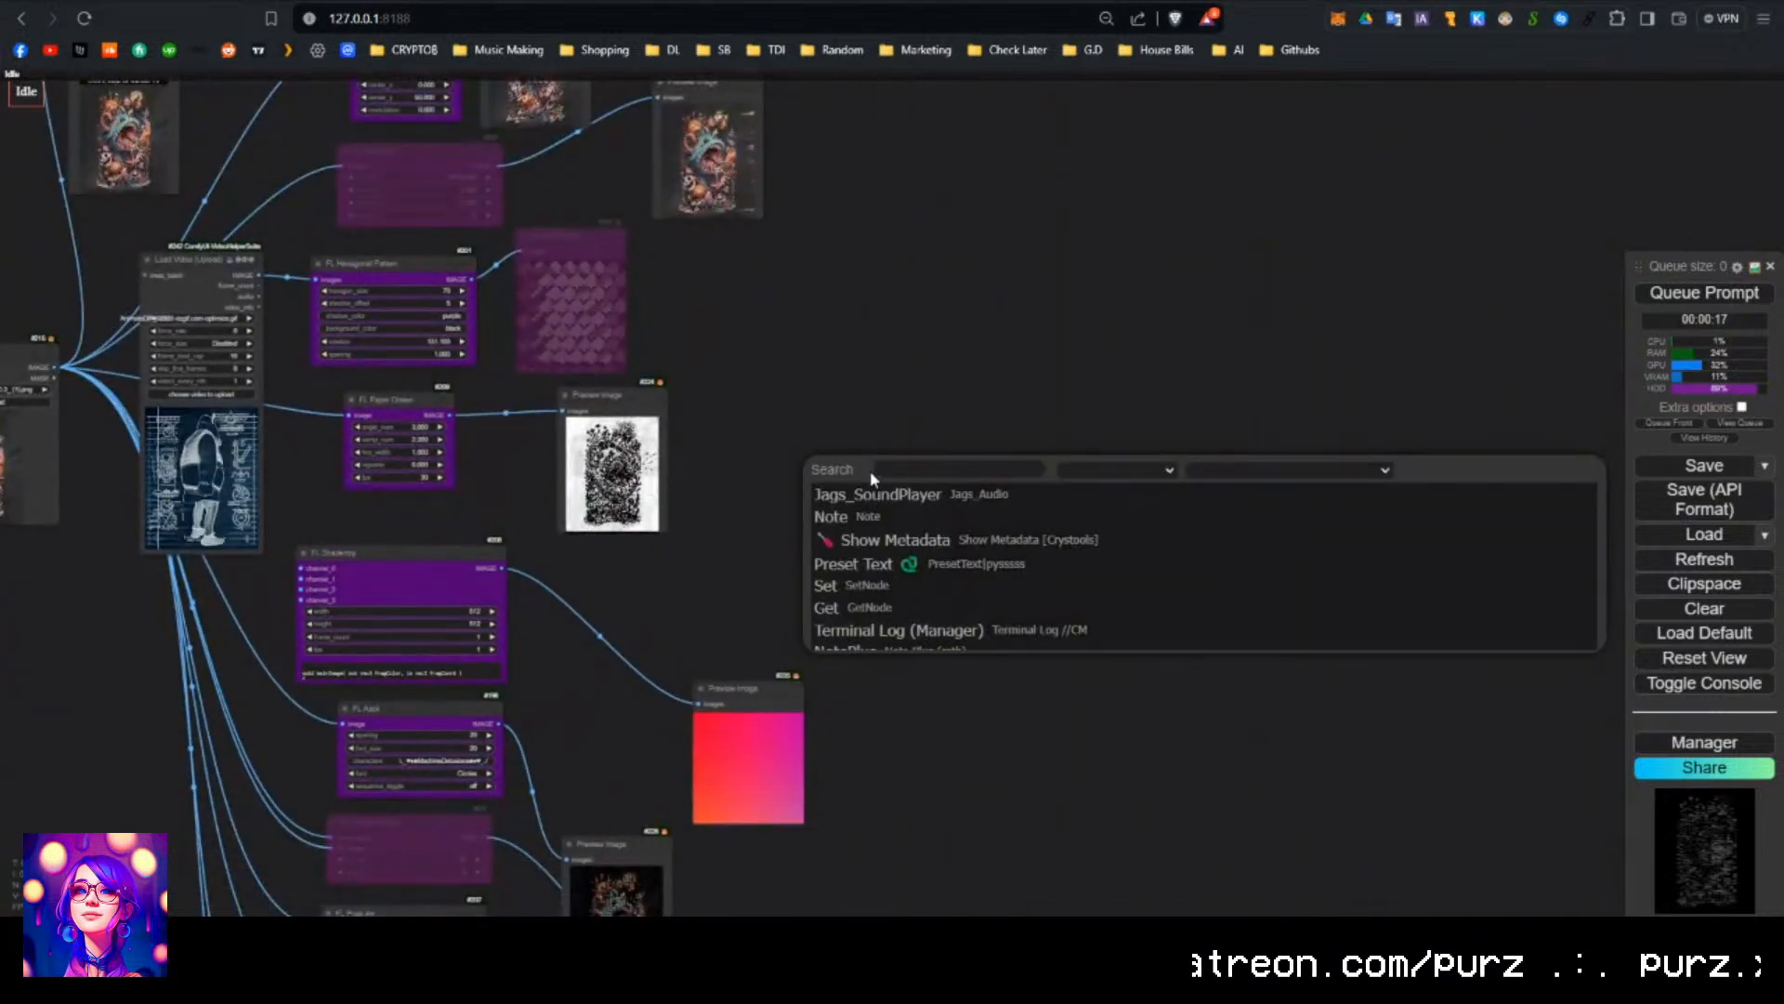
{"action": "type", "text": "vhs"}
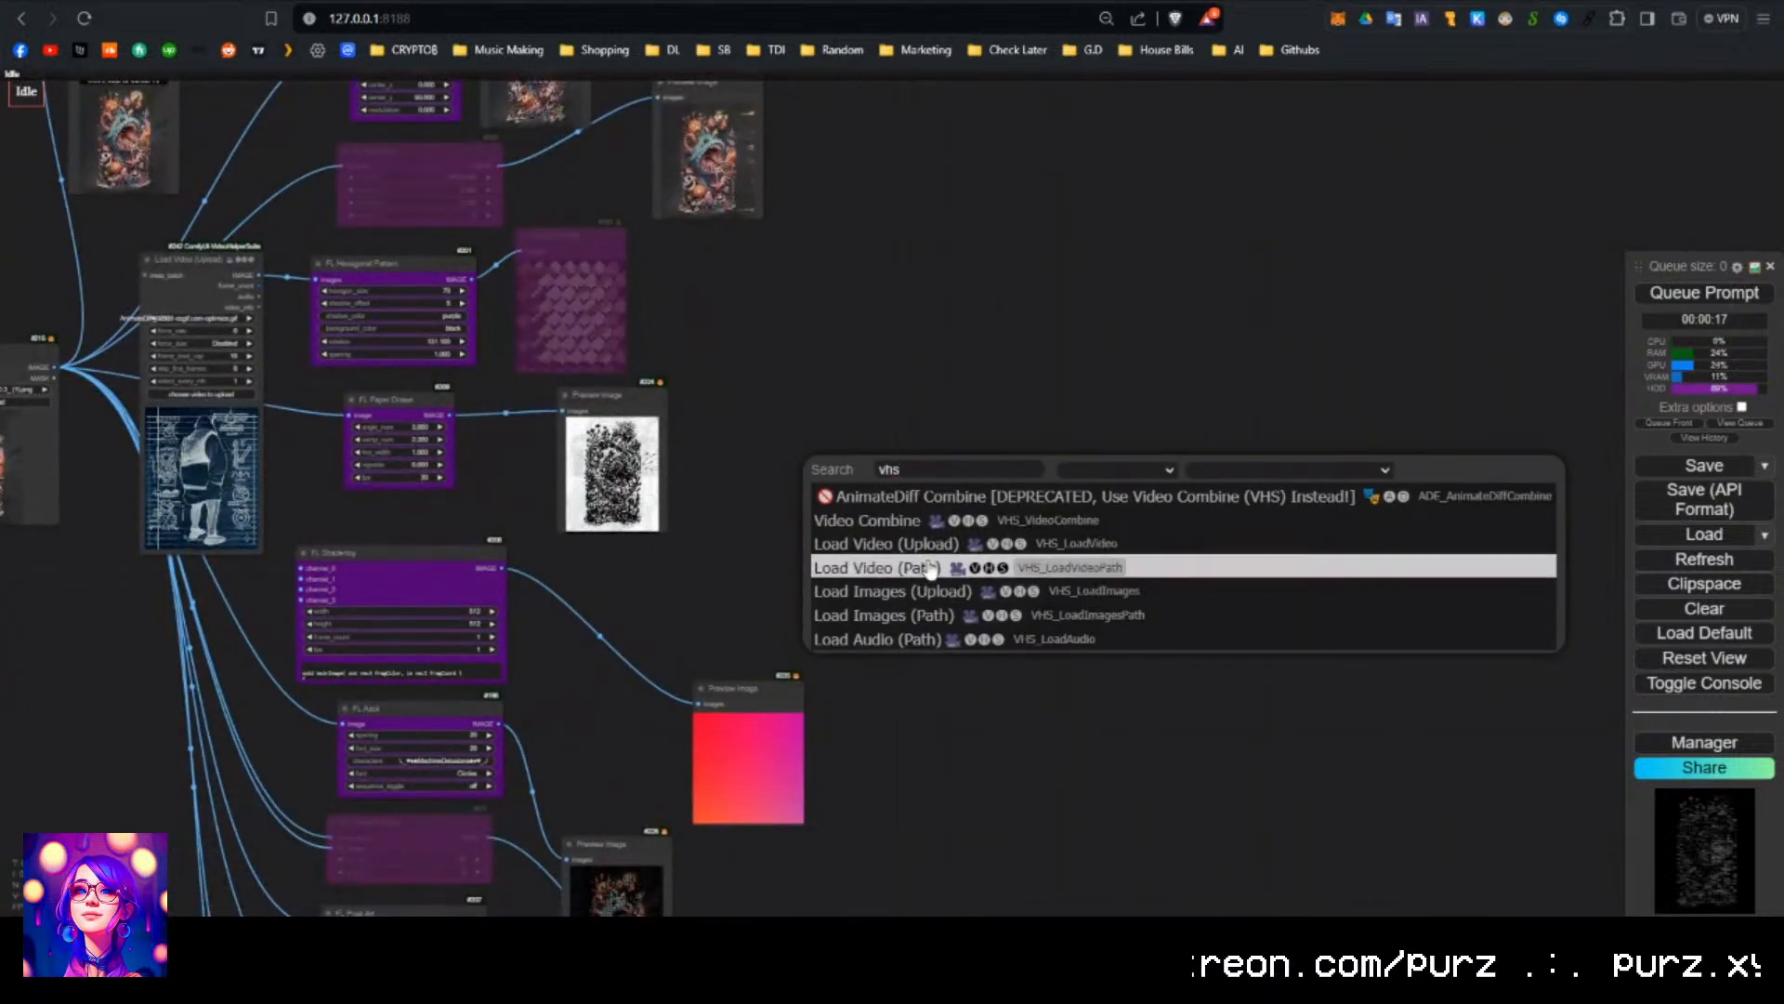
{"action": "left_click", "coordinate": [923, 520]}
Delete the Preview Image node attached to FL Shadertoy and move the Video Combine node closer.
{"action": "left_click", "coordinate": [750, 694]}
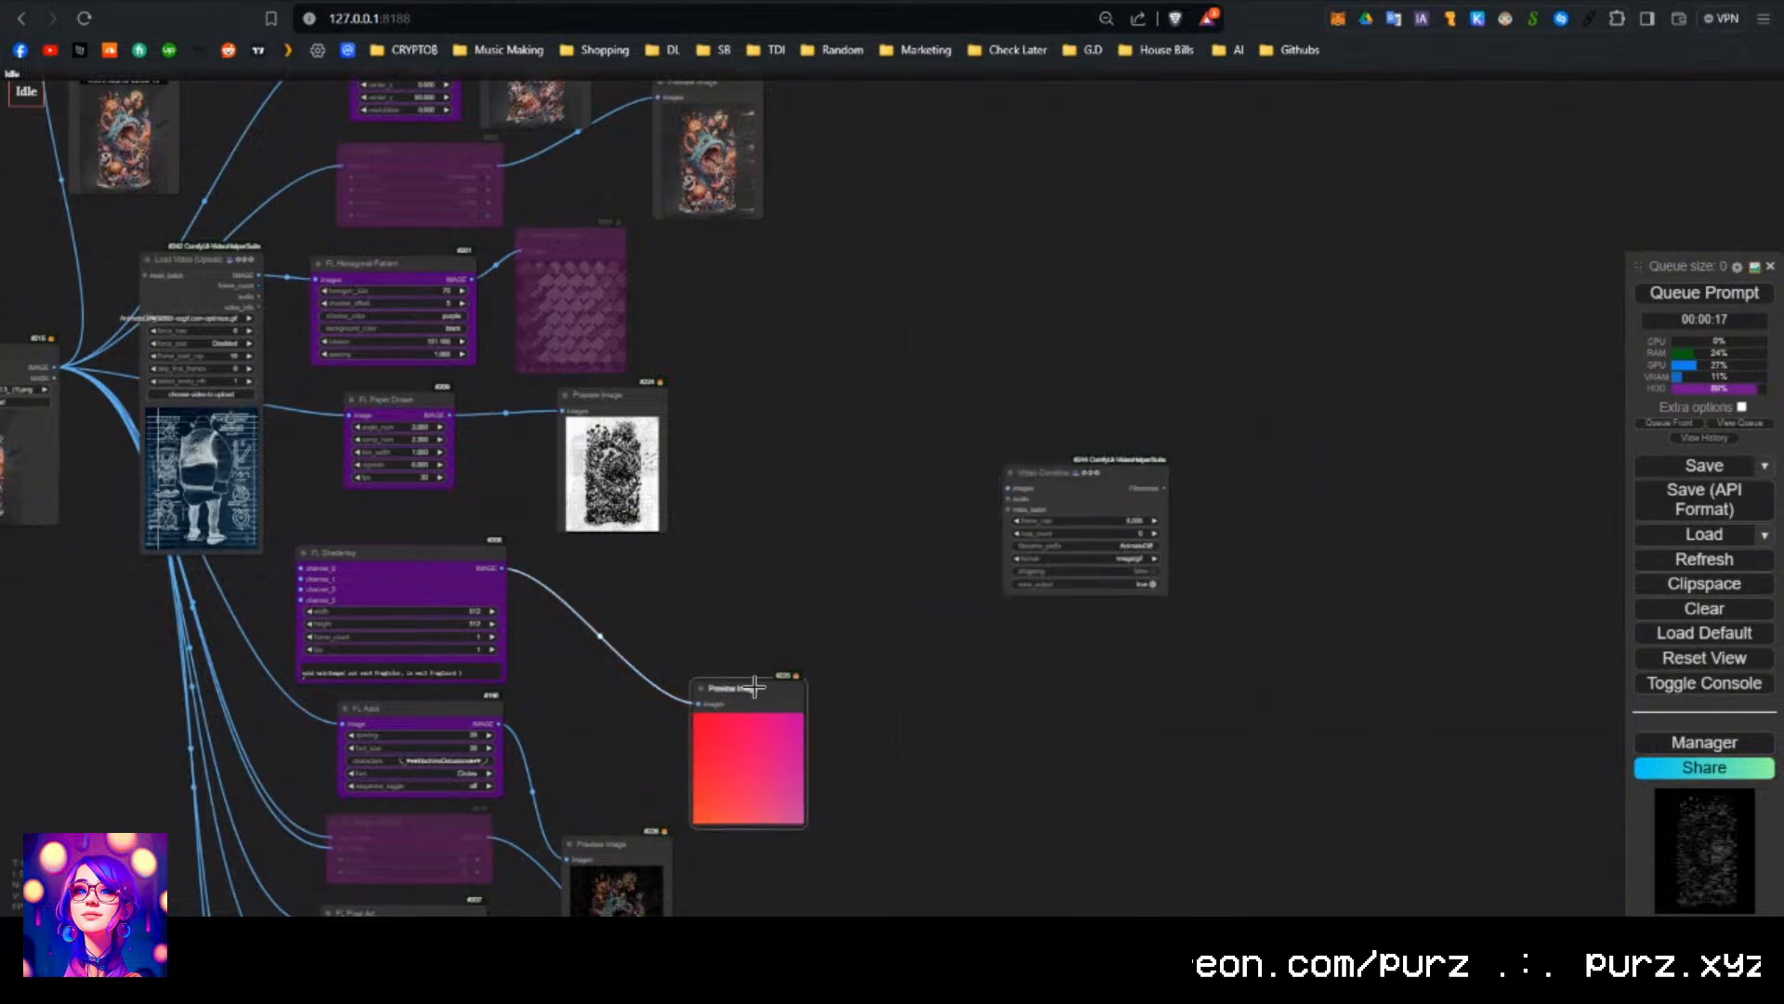
{"action": "key", "text": "Delete"}
{"action": "left_click", "coordinate": [1059, 477]}
{"action": "left_click_drag", "start_coordinate": [1059, 477], "coordinate": [944, 513]}
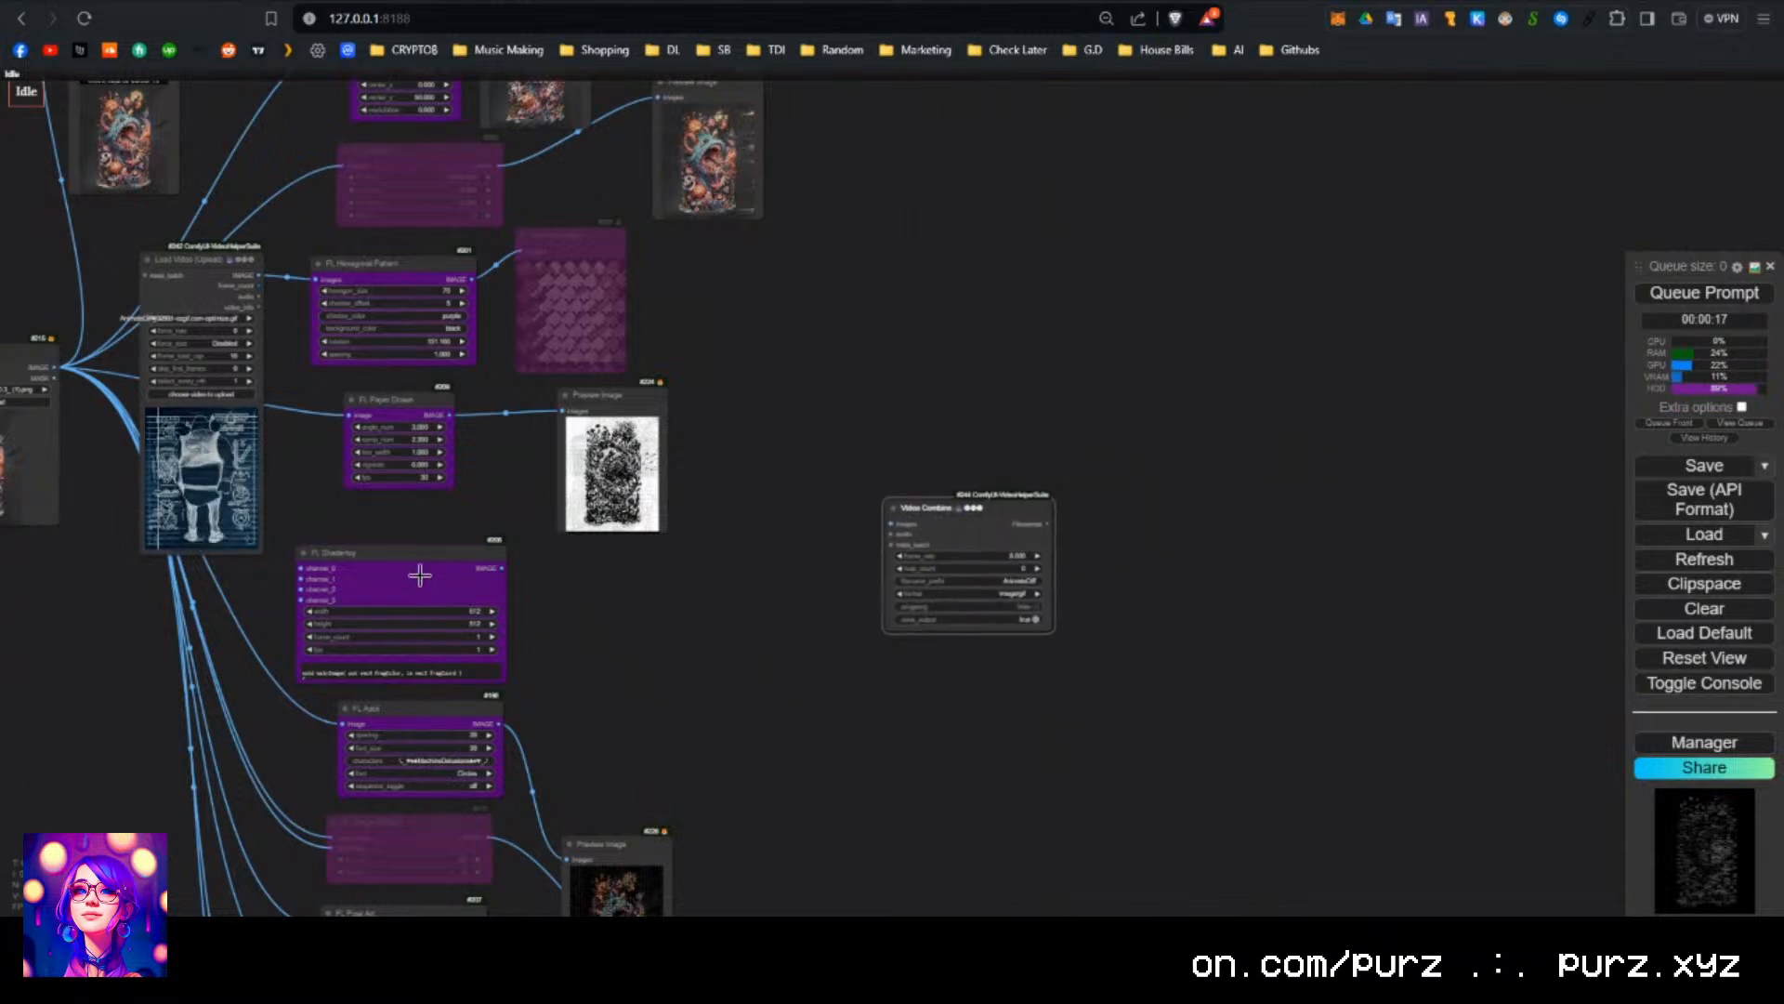
Move FL Shadertoy and Video Combine to open canvas and enlarge FL Shadertoy so its full shader code fits.
{"action": "left_click_drag", "start_coordinate": [418, 573], "coordinate": [893, 314]}
{"action": "left_click_drag", "start_coordinate": [949, 513], "coordinate": [1212, 270]}
{"action": "scroll", "coordinate": [983, 312], "scroll_direction": "up", "scroll_amount": 3}
{"action": "scroll", "coordinate": [996, 340], "scroll_direction": "up", "scroll_amount": 2}
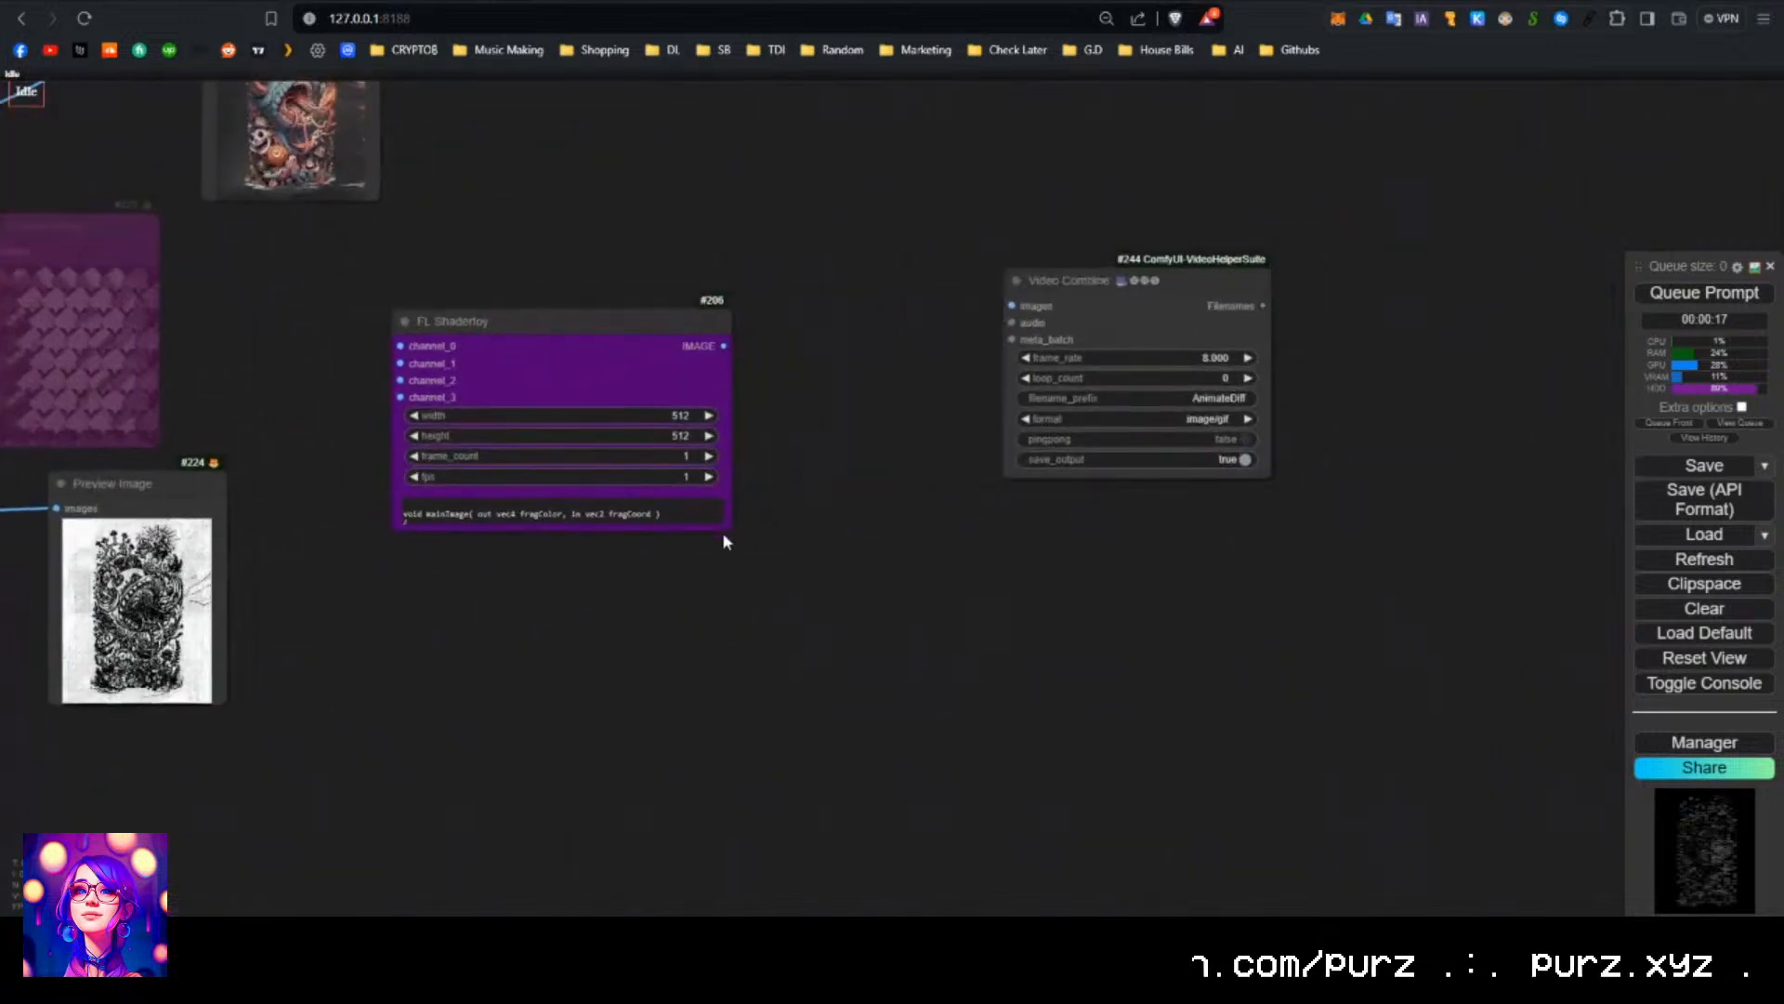
{"action": "left_click_drag", "start_coordinate": [726, 537], "coordinate": [769, 795]}
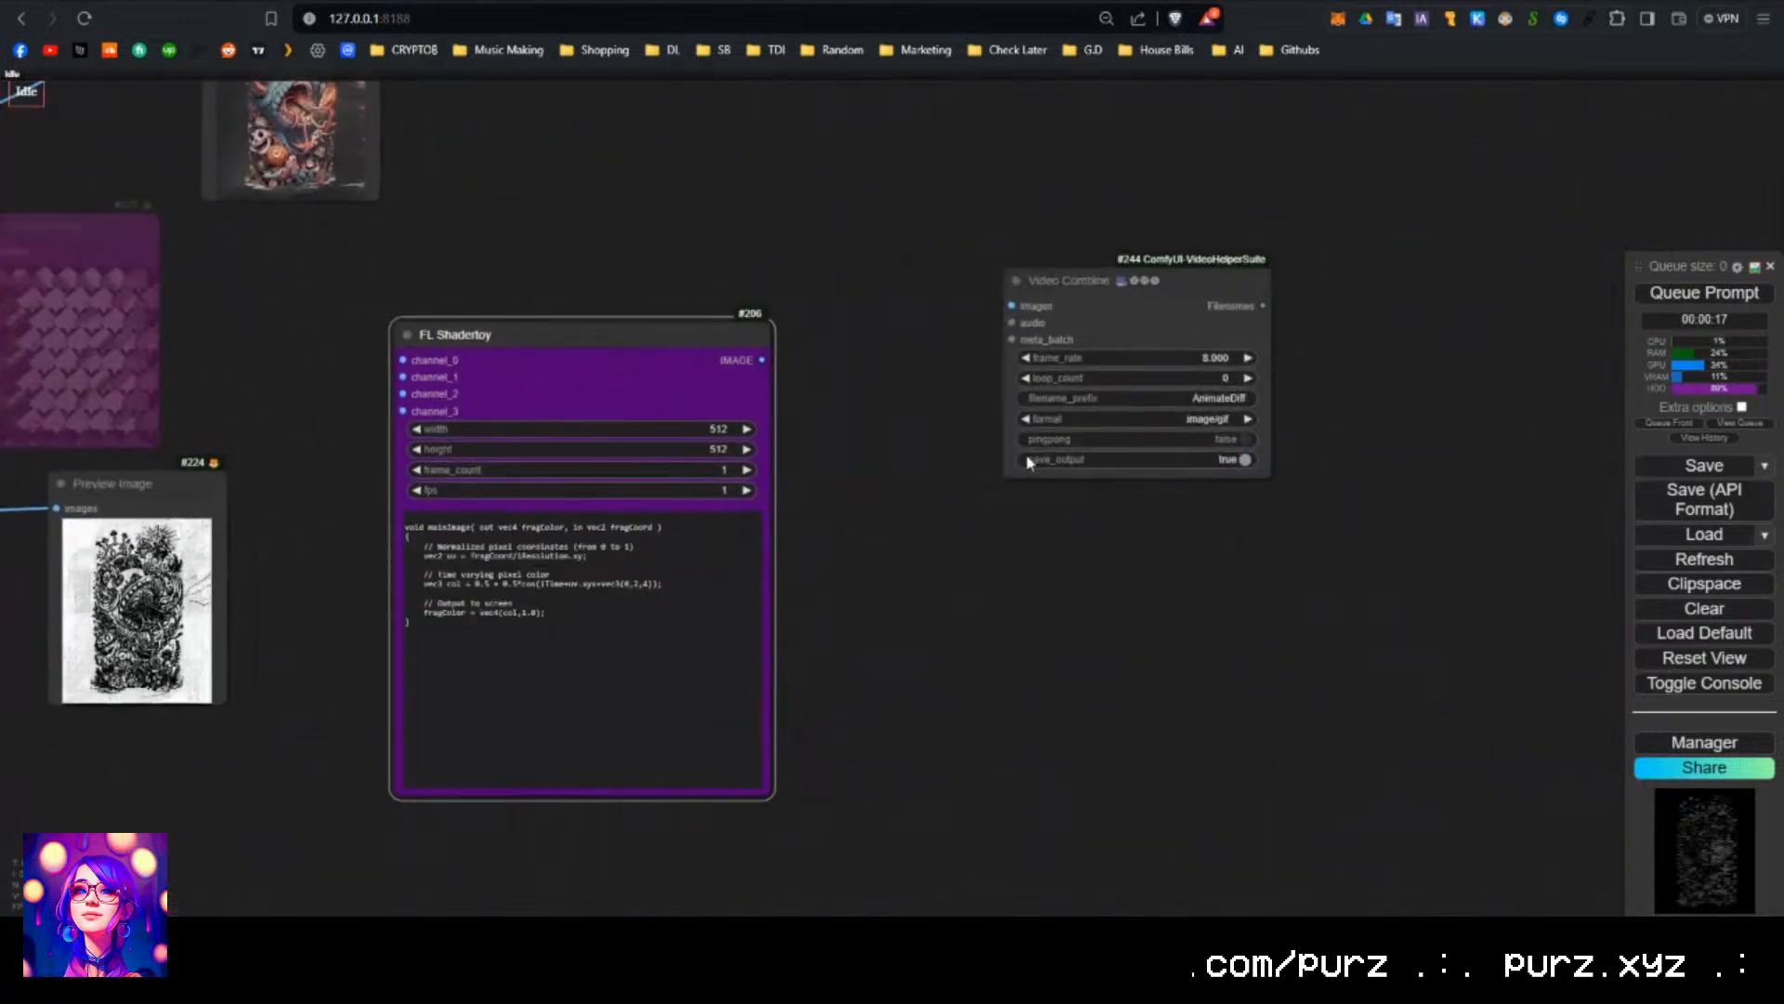
Connect FL Shadertoy's IMAGE output to the images input of Video Combine and place that node alongside.
{"action": "left_click_drag", "start_coordinate": [1069, 320], "coordinate": [1015, 447]}
{"action": "left_click_drag", "start_coordinate": [762, 360], "coordinate": [1149, 482]}
{"action": "left_click_drag", "start_coordinate": [1145, 420], "coordinate": [1098, 340]}
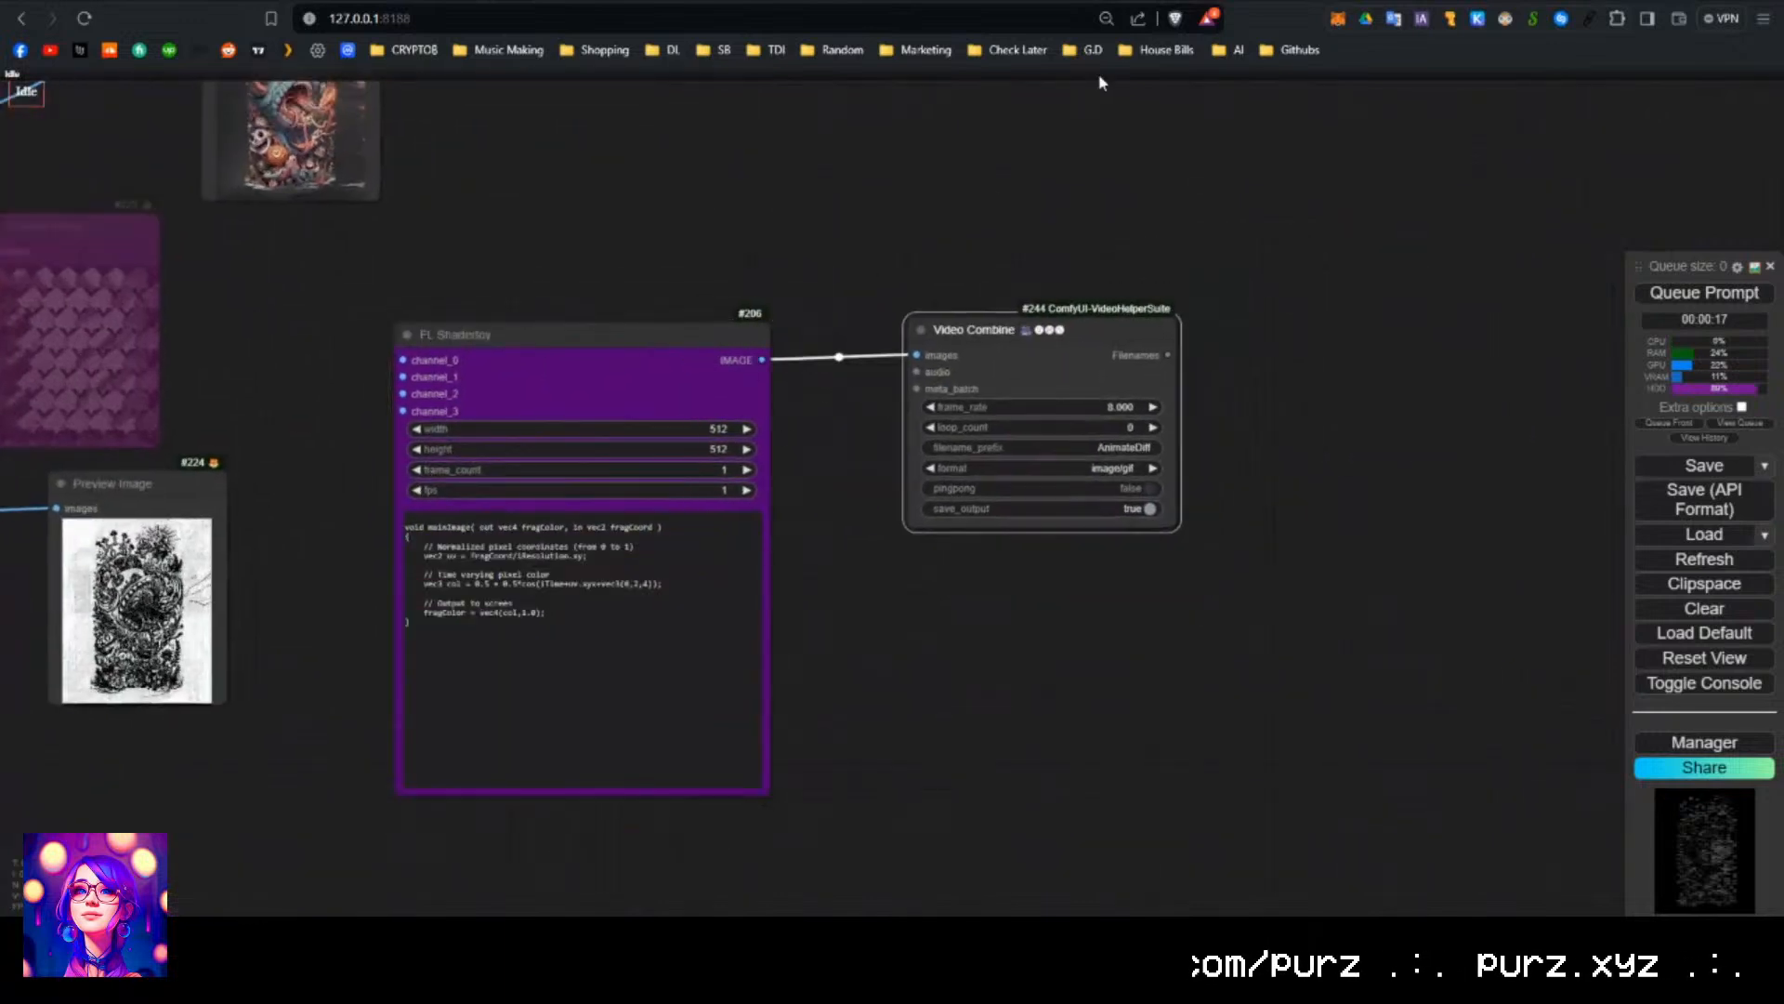
Search Windows for "edge" and switch to the Microsoft Edge browser.
{"action": "left_click", "coordinate": [318, 937]}
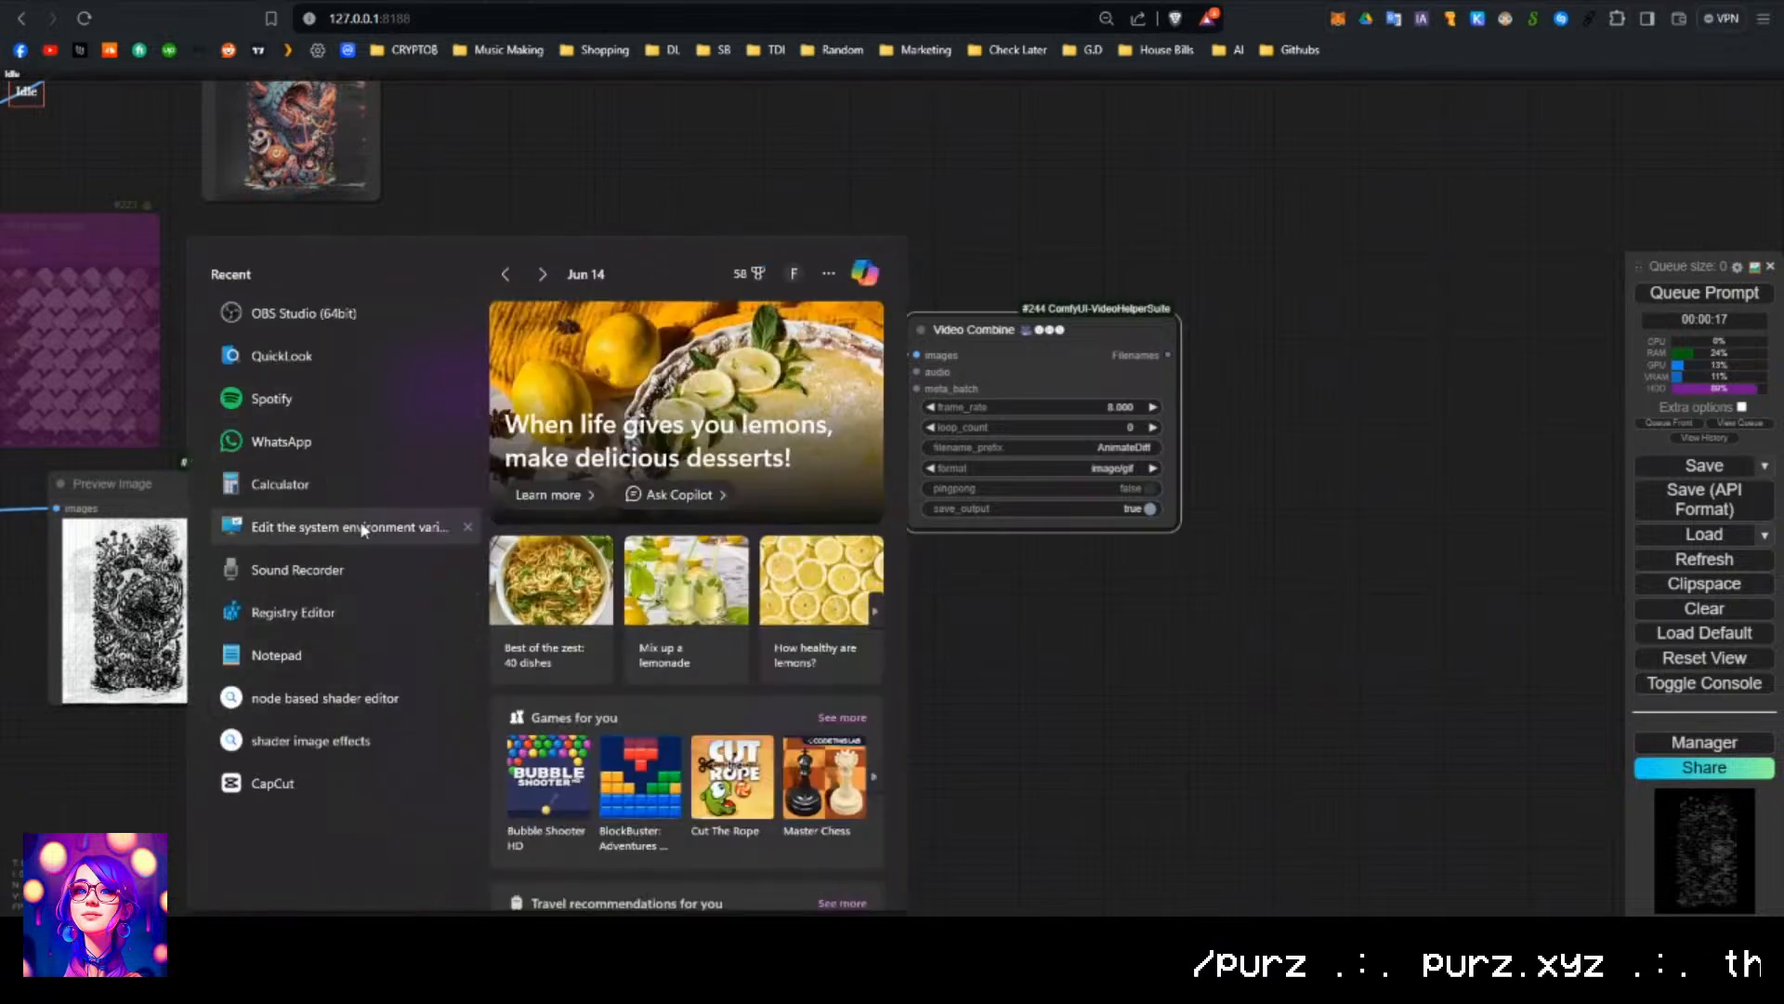
{"action": "type", "text": "edge"}
{"action": "left_click", "coordinate": [314, 375]}
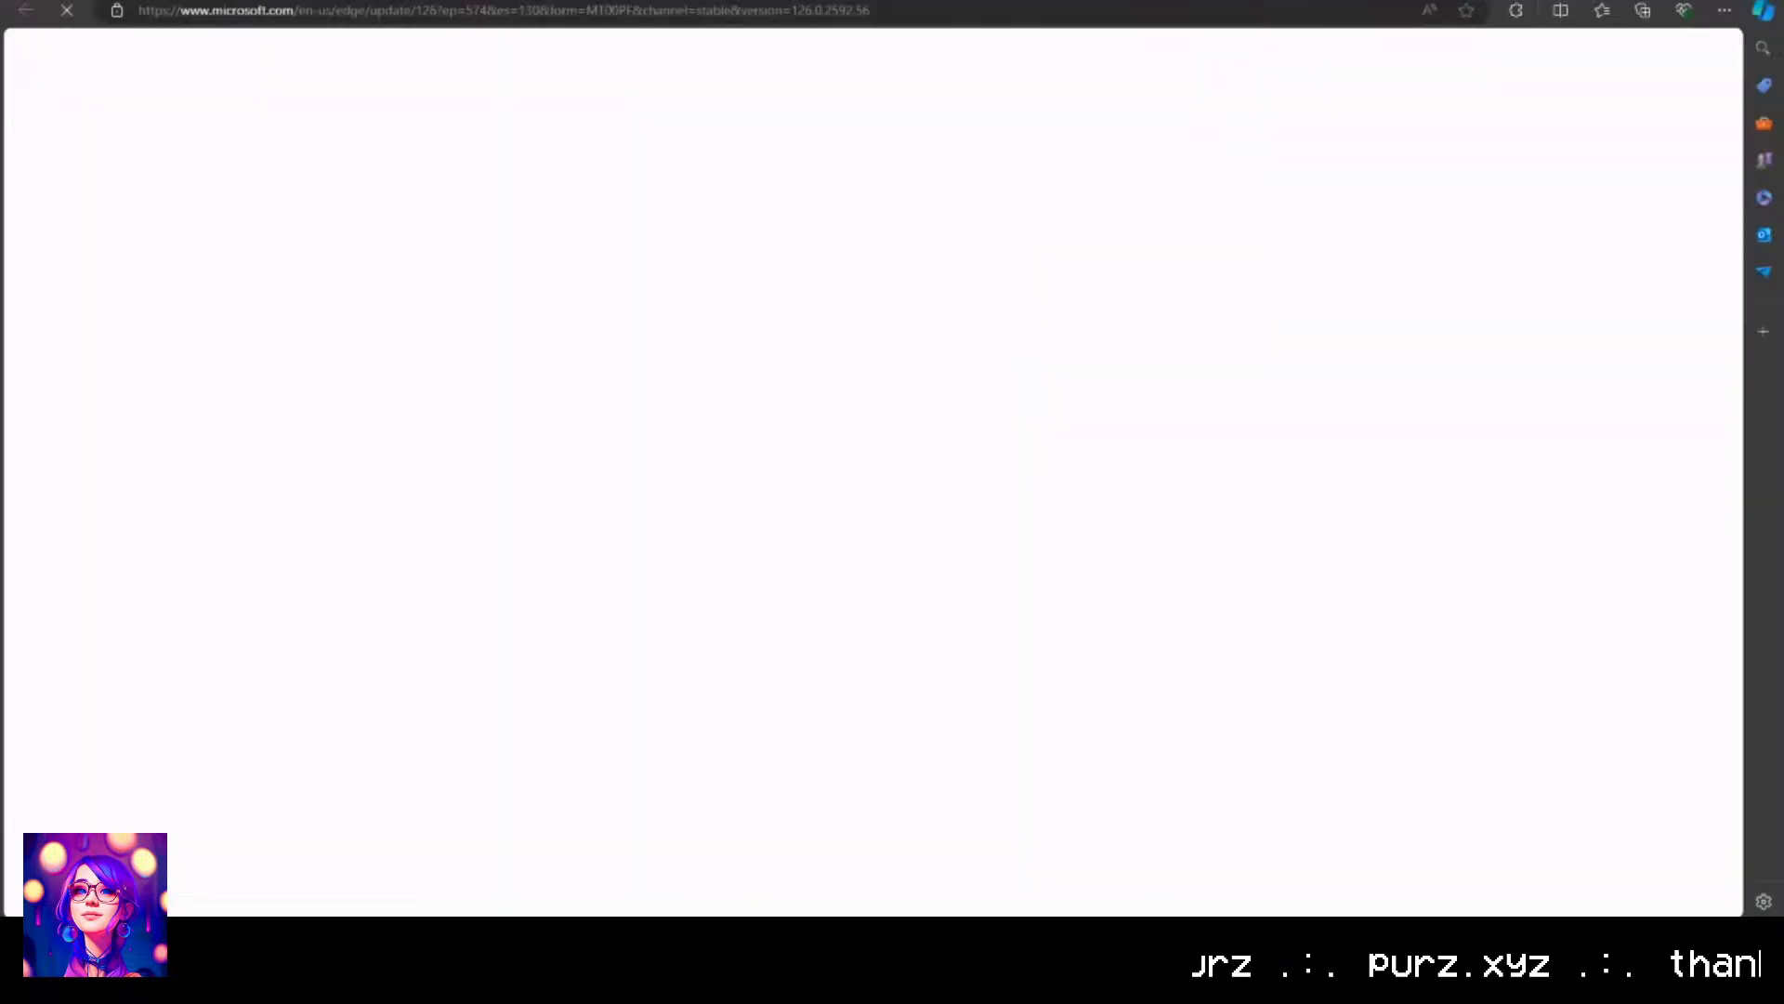
{"action": "key", "text": "alt+Tab"}
{"action": "scroll", "coordinate": [729, 217], "scroll_direction": "down", "scroll_amount": 5}
{"action": "left_click_drag", "start_coordinate": [654, 186], "coordinate": [927, 155]}
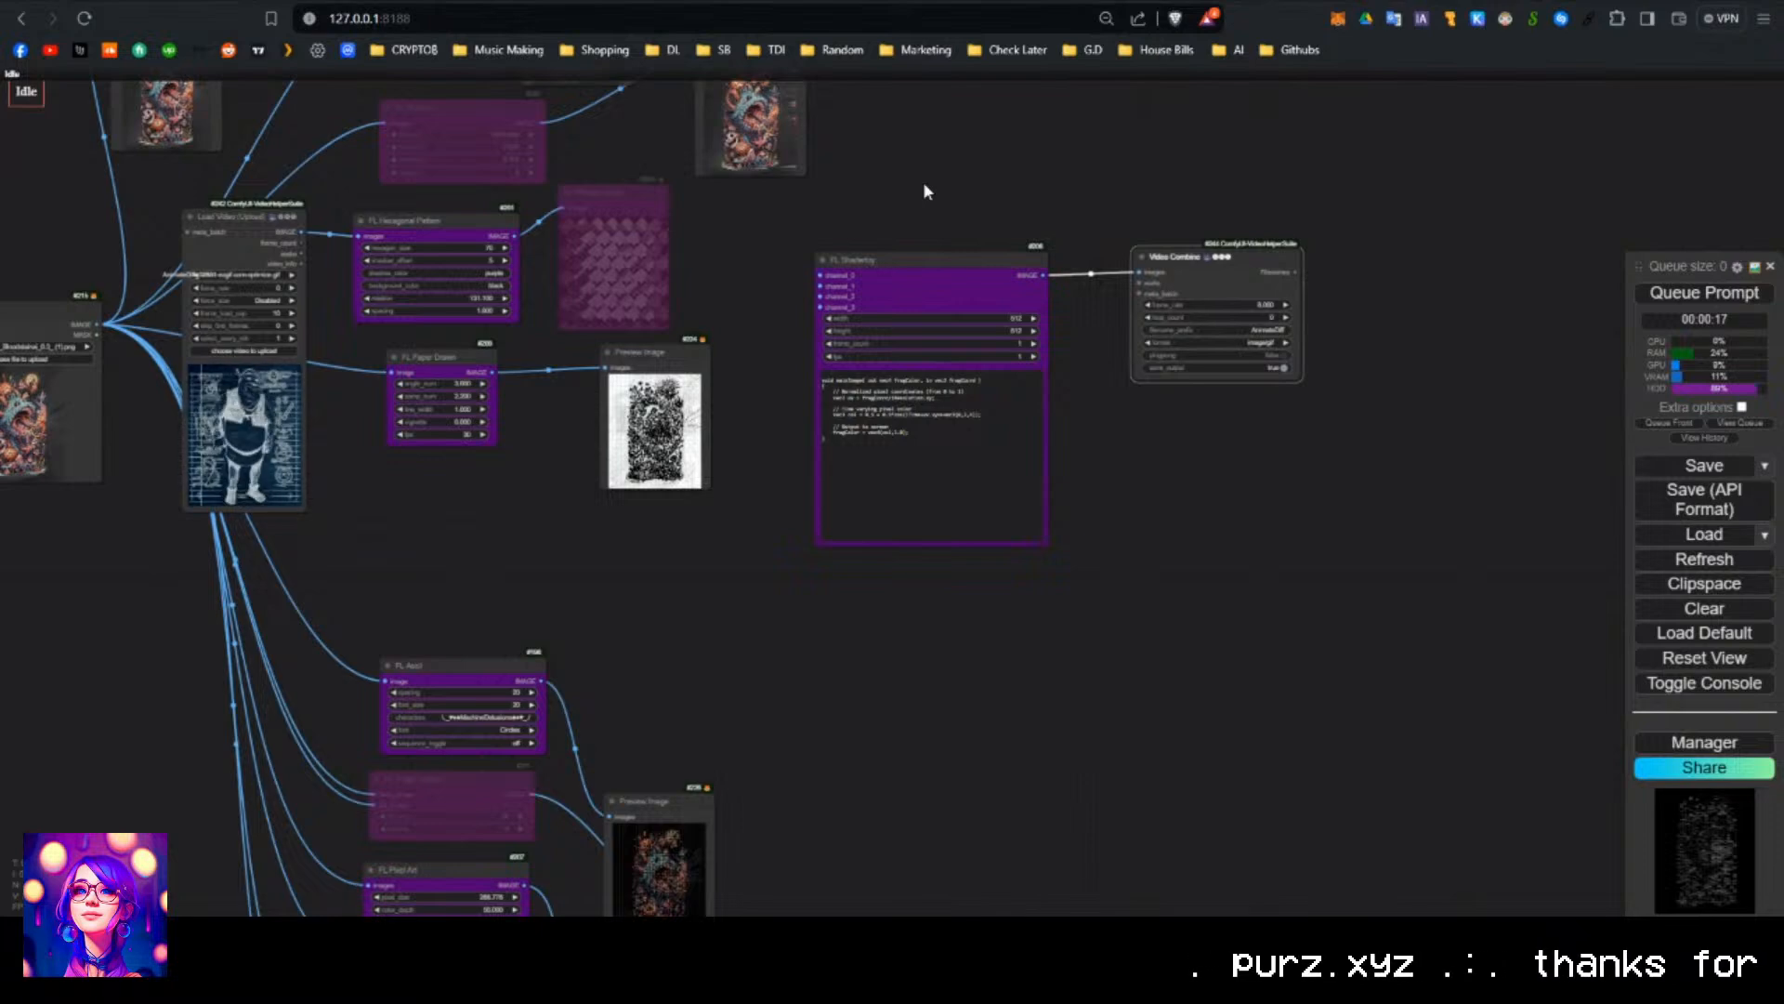
{"action": "left_click", "coordinate": [1245, 2]}
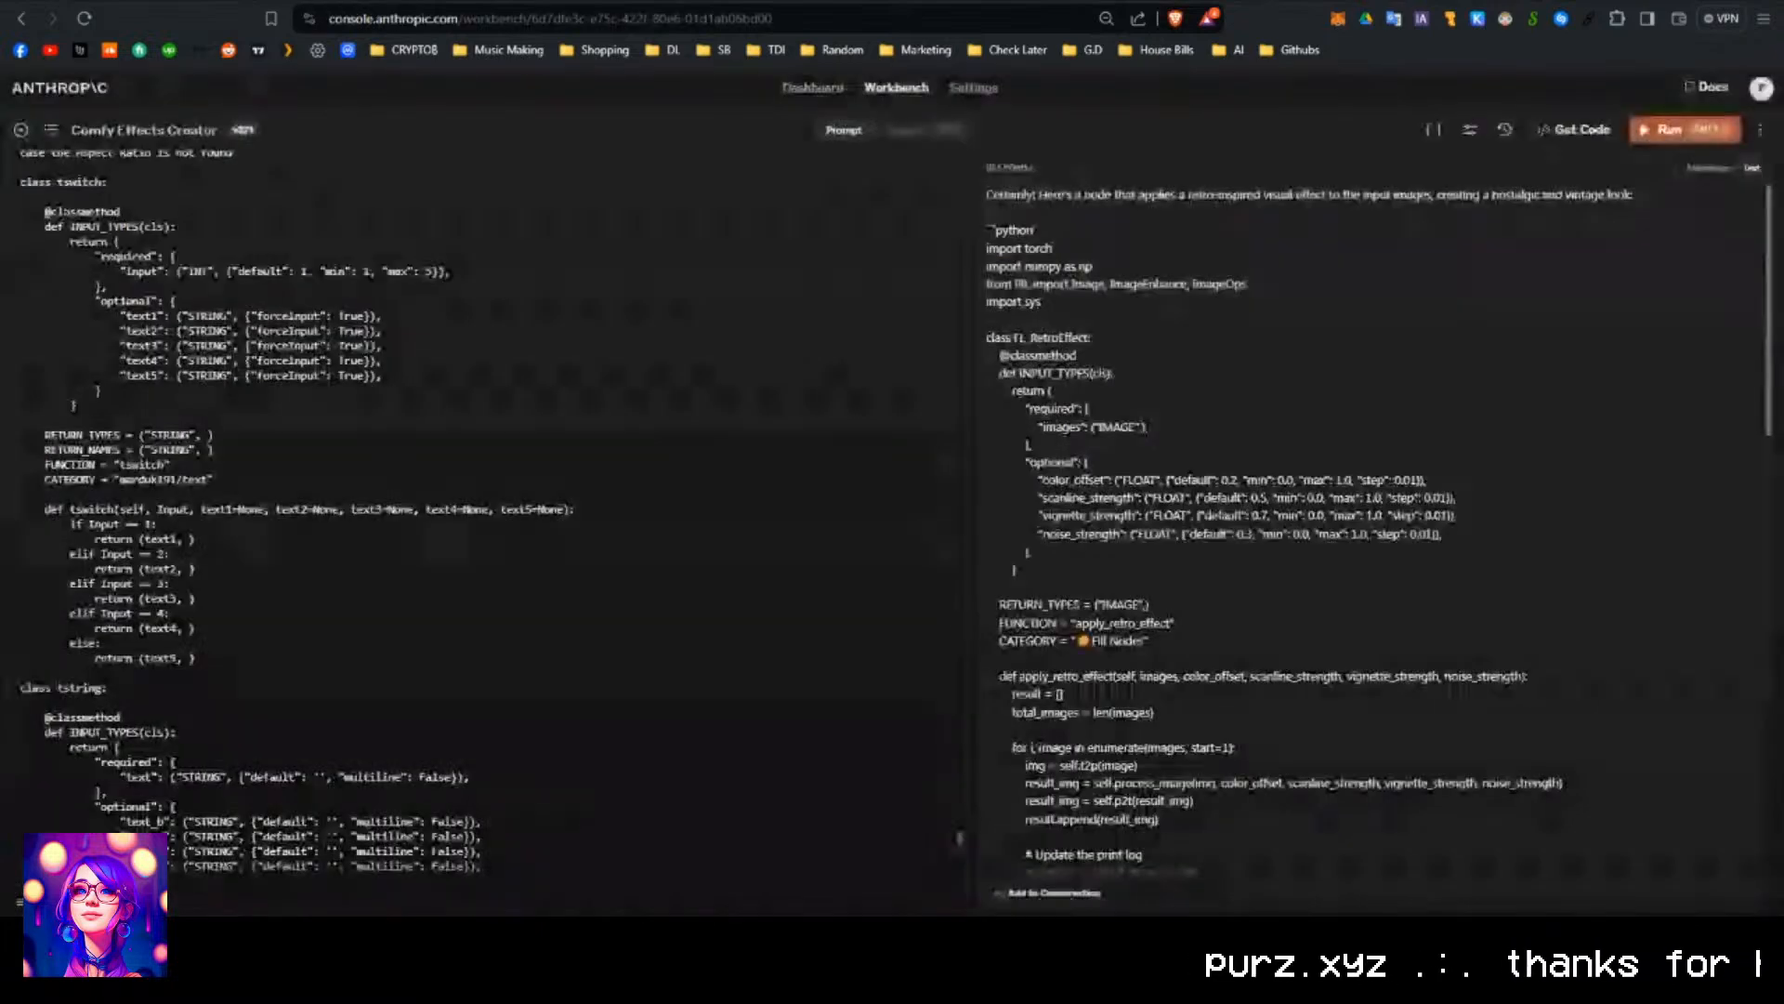
{"action": "left_click", "coordinate": [1764, 2]}
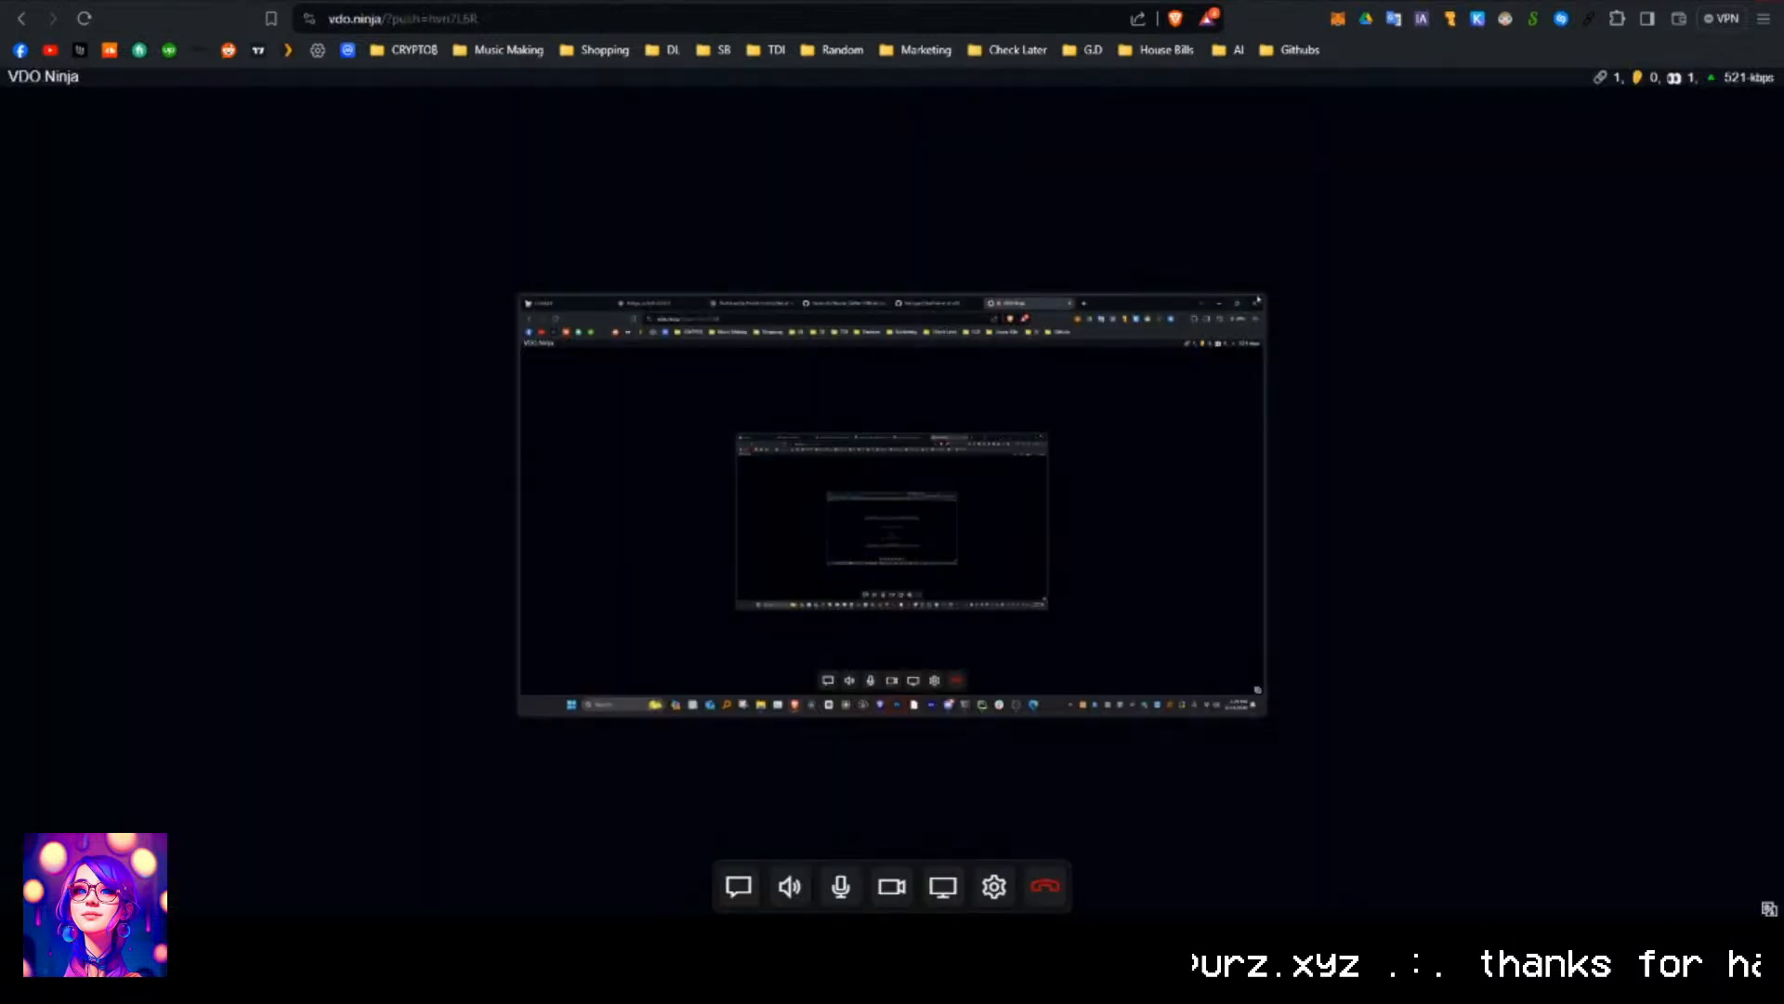
{"action": "left_click", "coordinate": [1673, 2]}
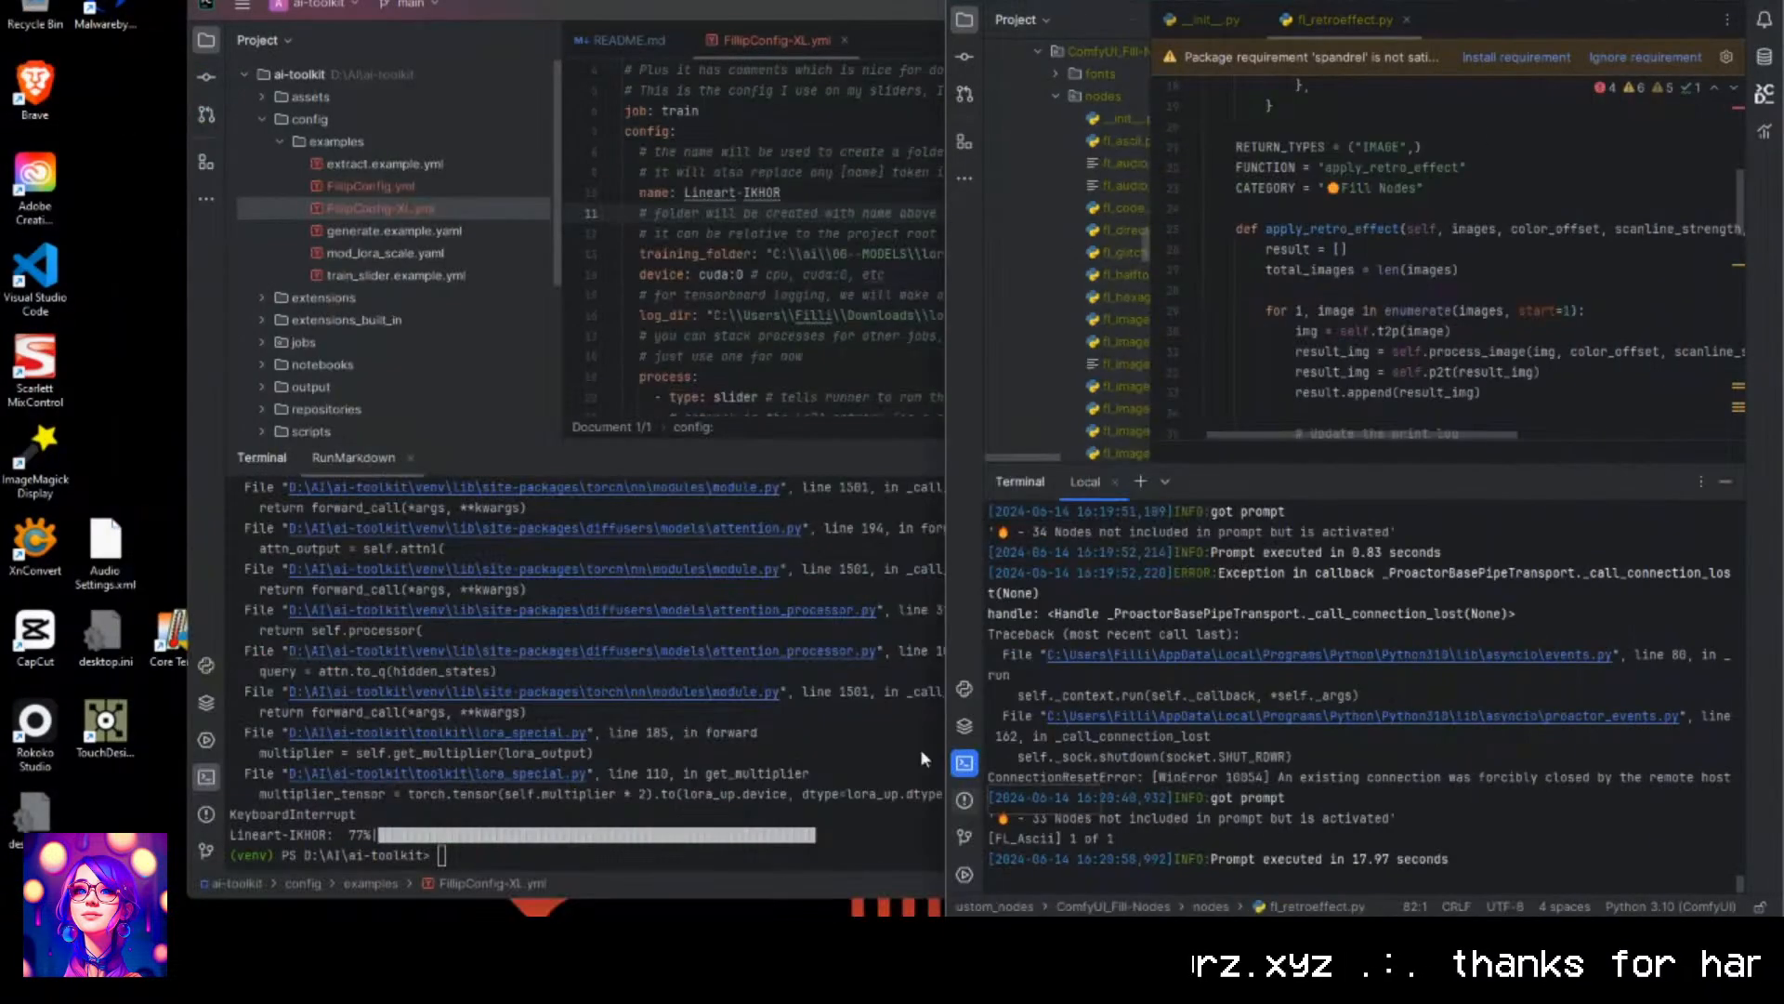
{"action": "key", "text": "alt+Tab"}
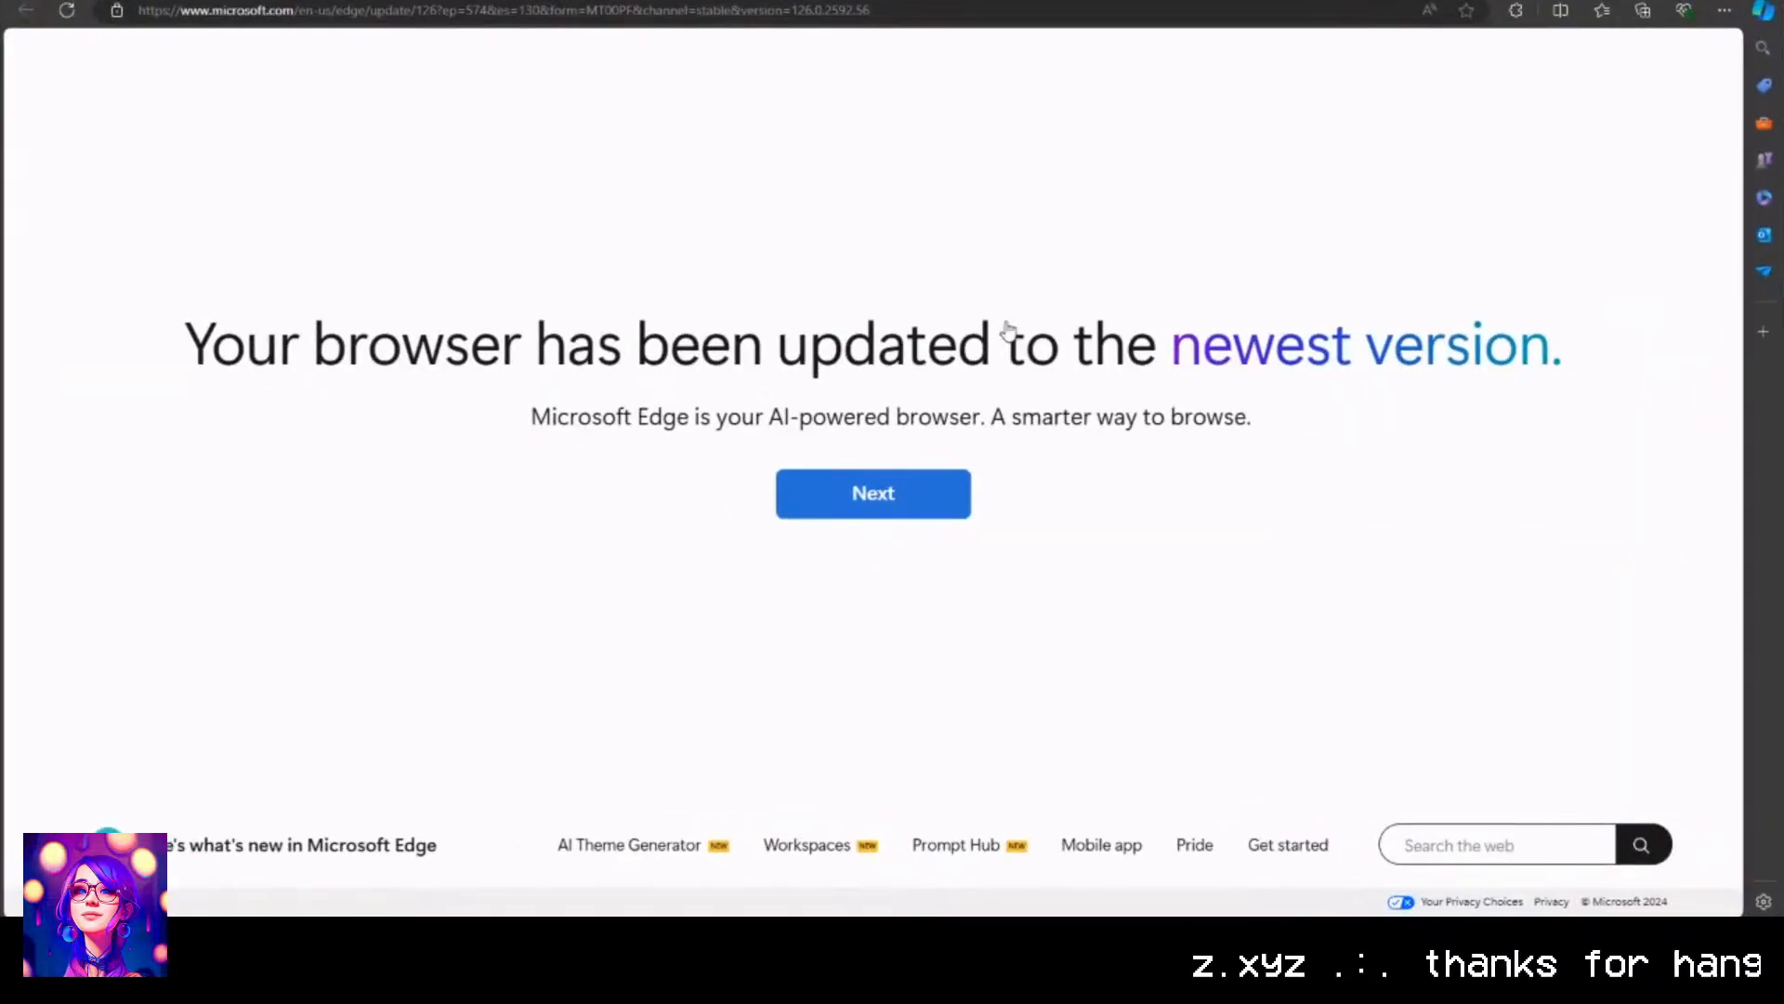
Go to the Shadertoy website, open the "go to the eye of end" shader and copy its entire code.
{"action": "left_click", "coordinate": [247, 10]}
{"action": "type", "text": "shgad"}
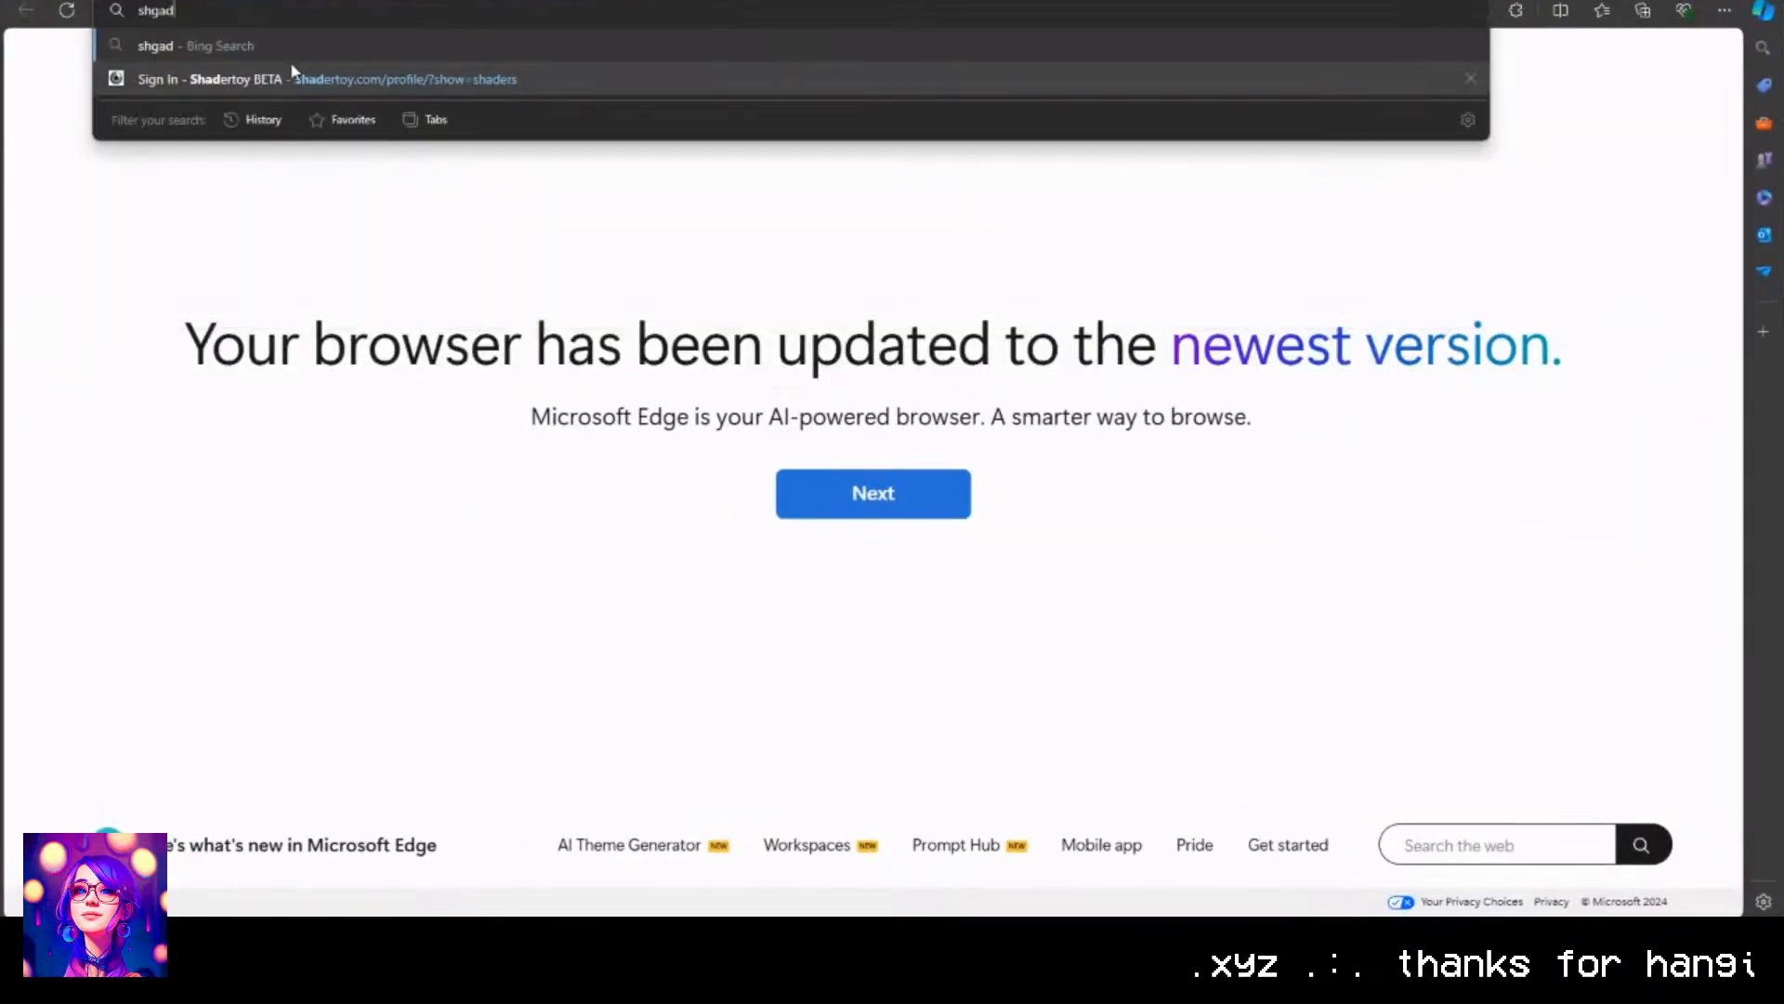
{"action": "key", "text": "BackSpace"}
{"action": "key", "text": "BackSpace"}
{"action": "type", "text": "aders"}
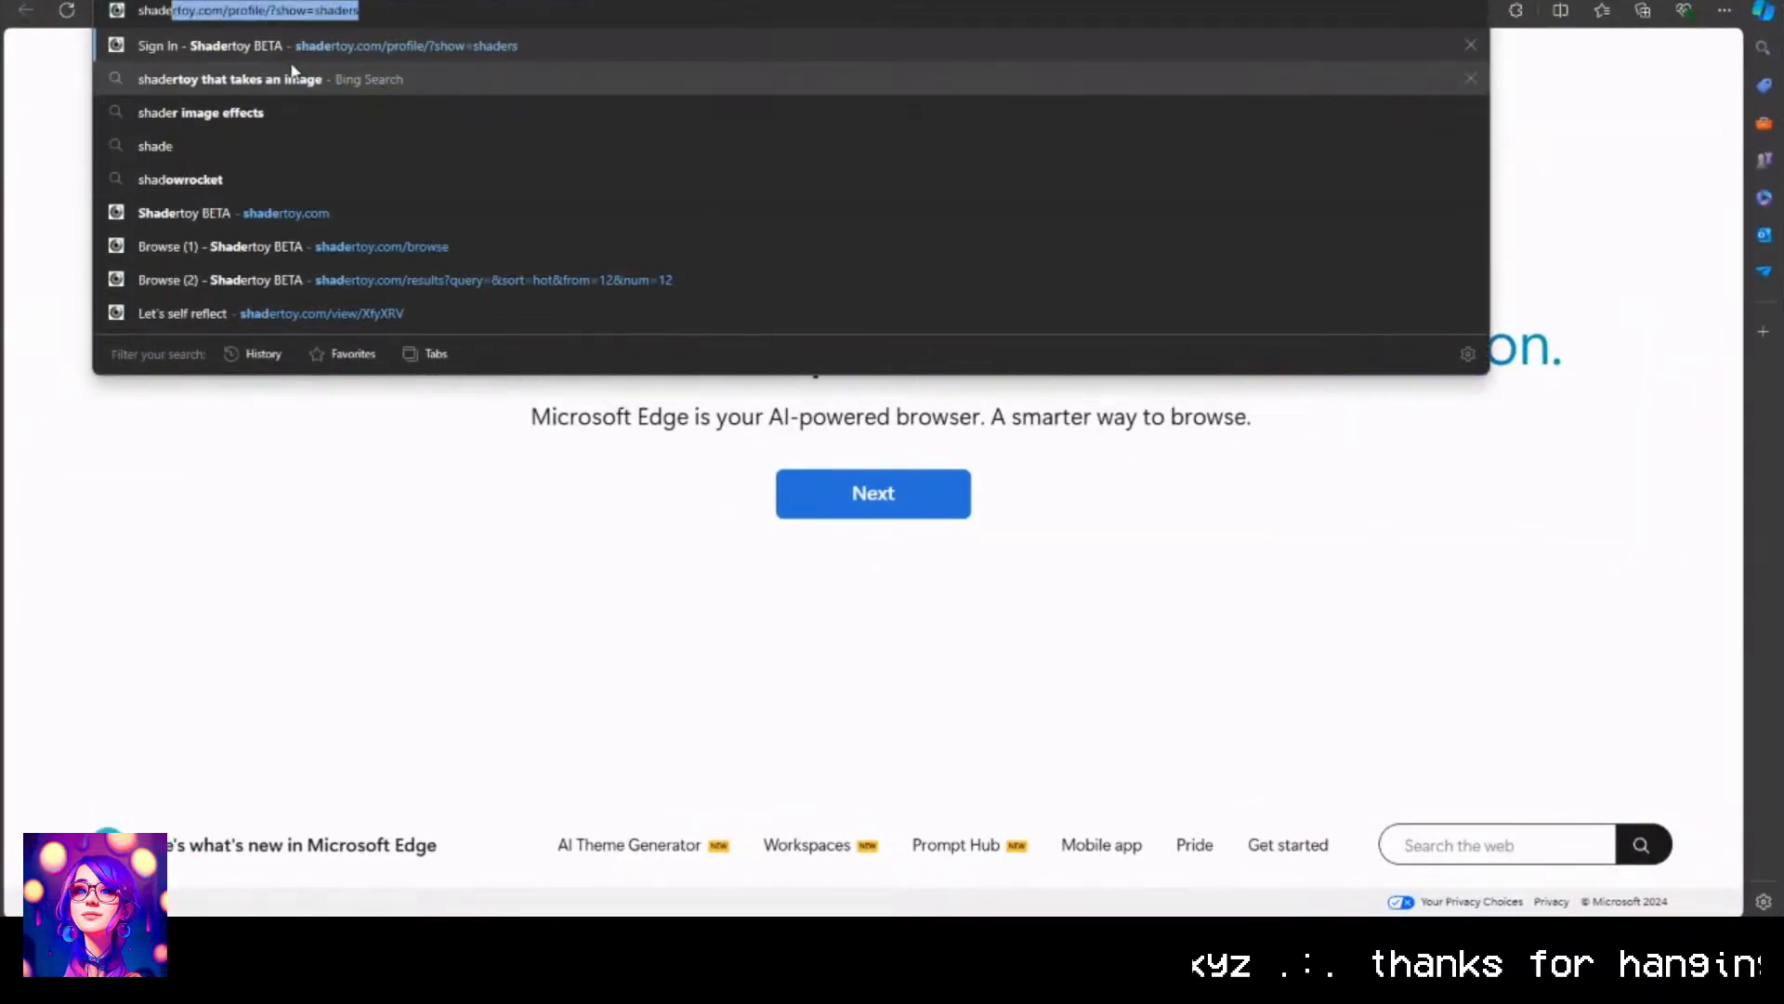
{"action": "key", "text": "Return"}
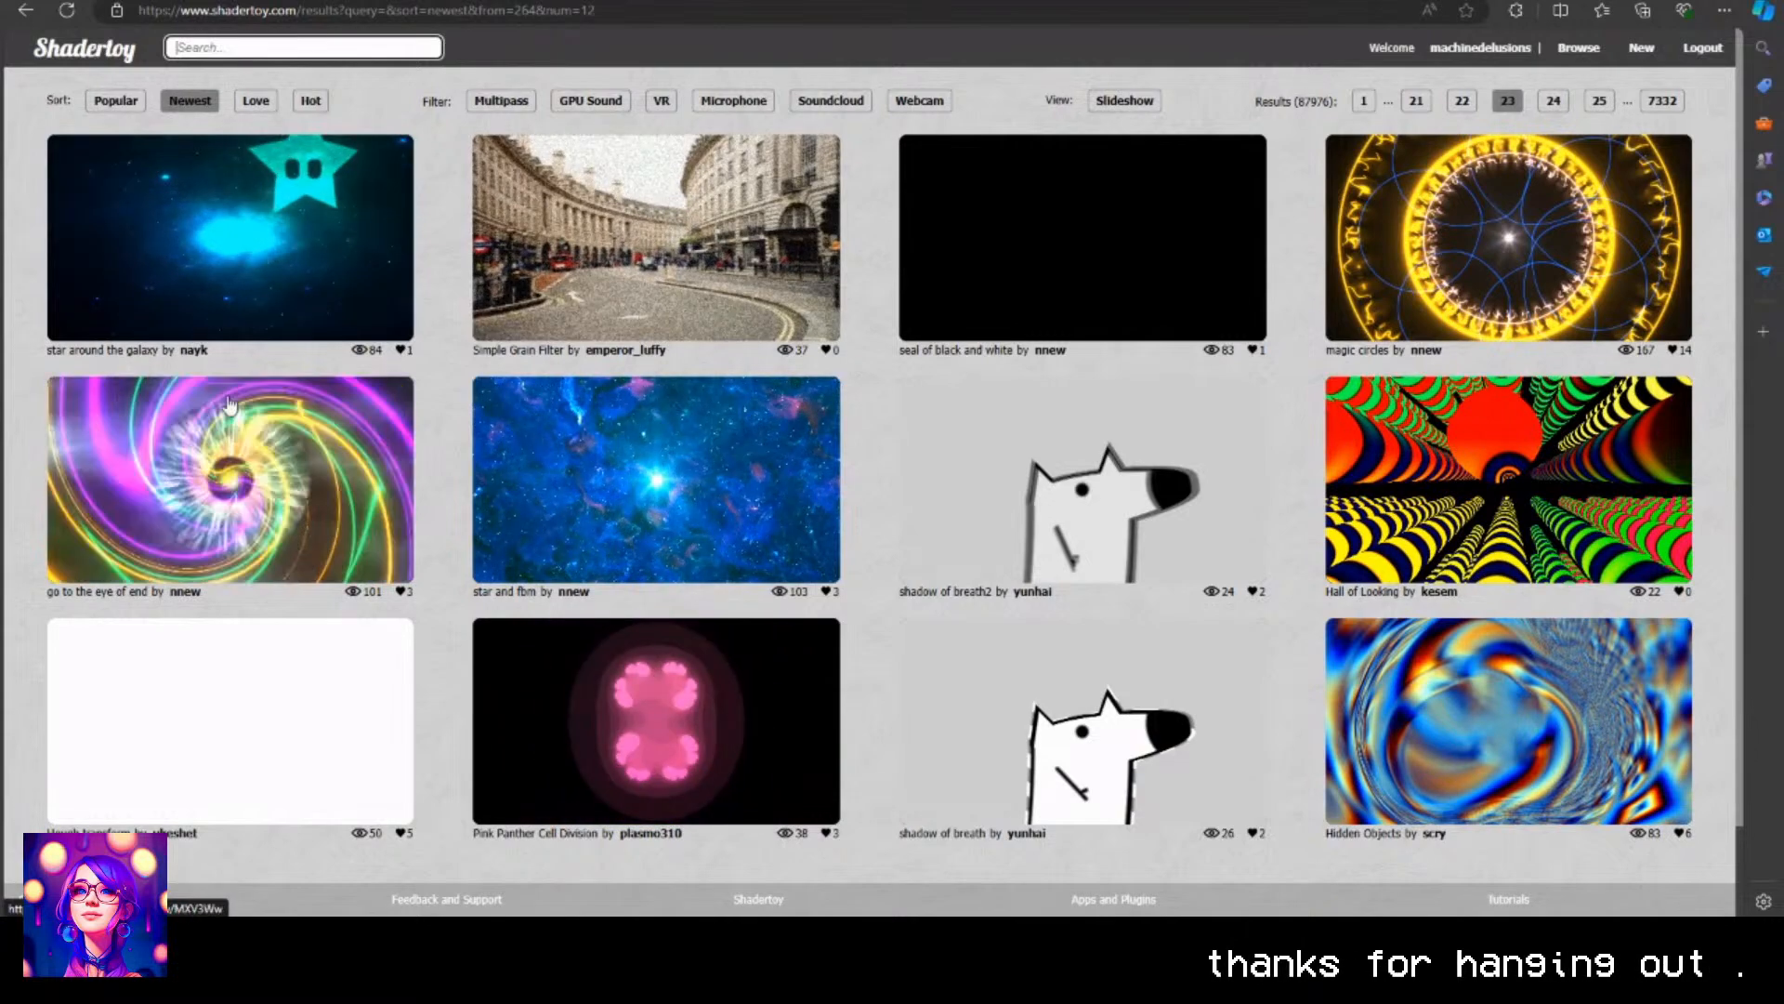
{"action": "left_click", "coordinate": [353, 474]}
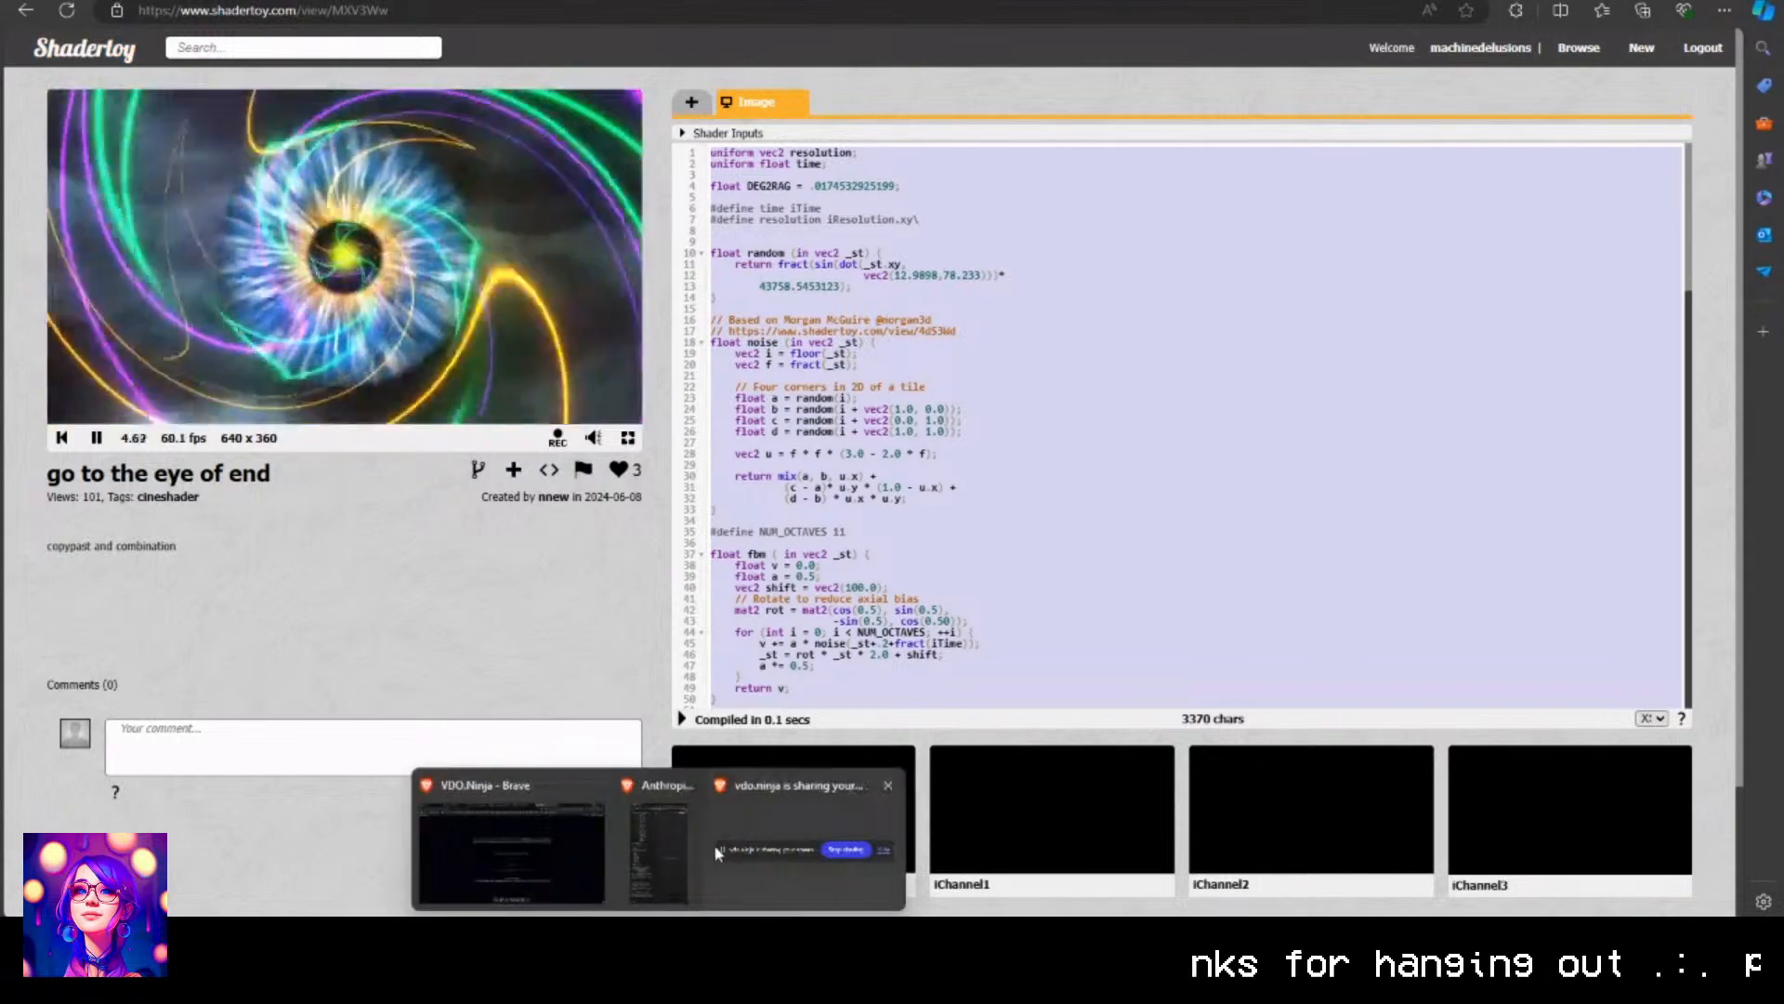
Switch back to ComfyUI in Brave and set FL Shadertoy's frame_count to 30 and fps to 30.
{"action": "left_click", "coordinate": [568, 842]}
{"action": "left_click", "coordinate": [151, 2]}
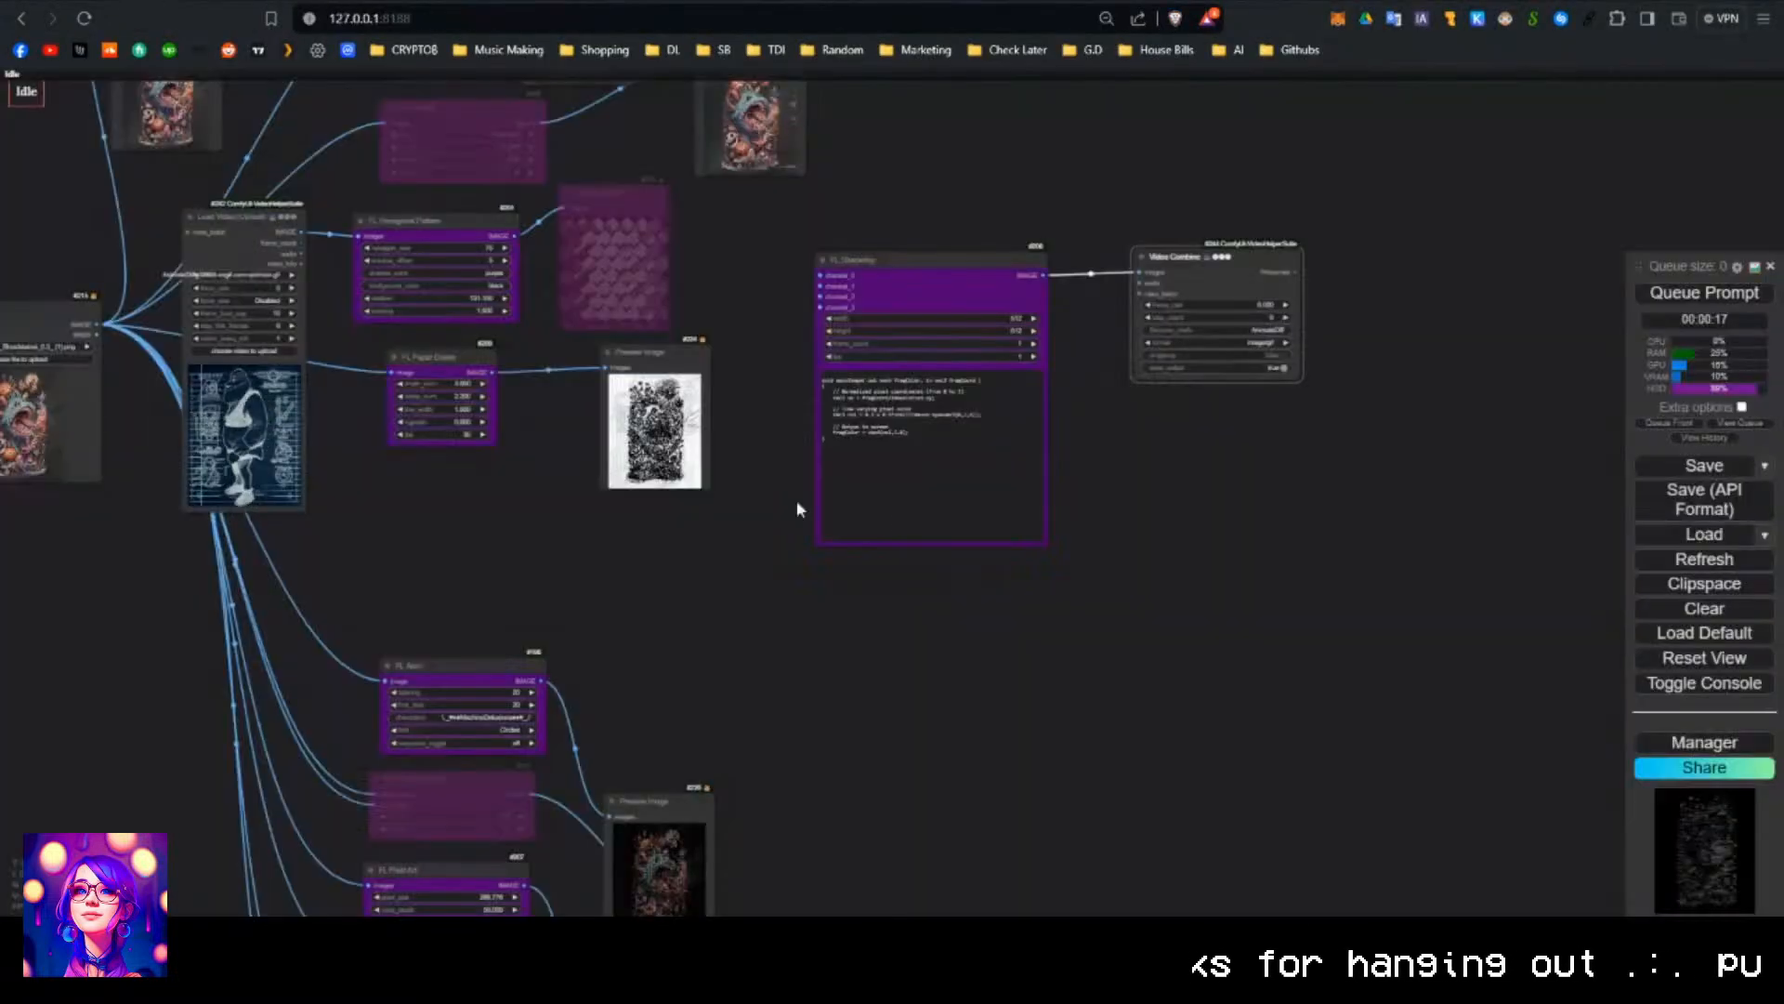
{"action": "scroll", "coordinate": [1130, 424], "scroll_direction": "up", "scroll_amount": 7}
{"action": "left_click_drag", "start_coordinate": [1105, 457], "coordinate": [883, 652]}
{"action": "left_click", "coordinate": [633, 457]}
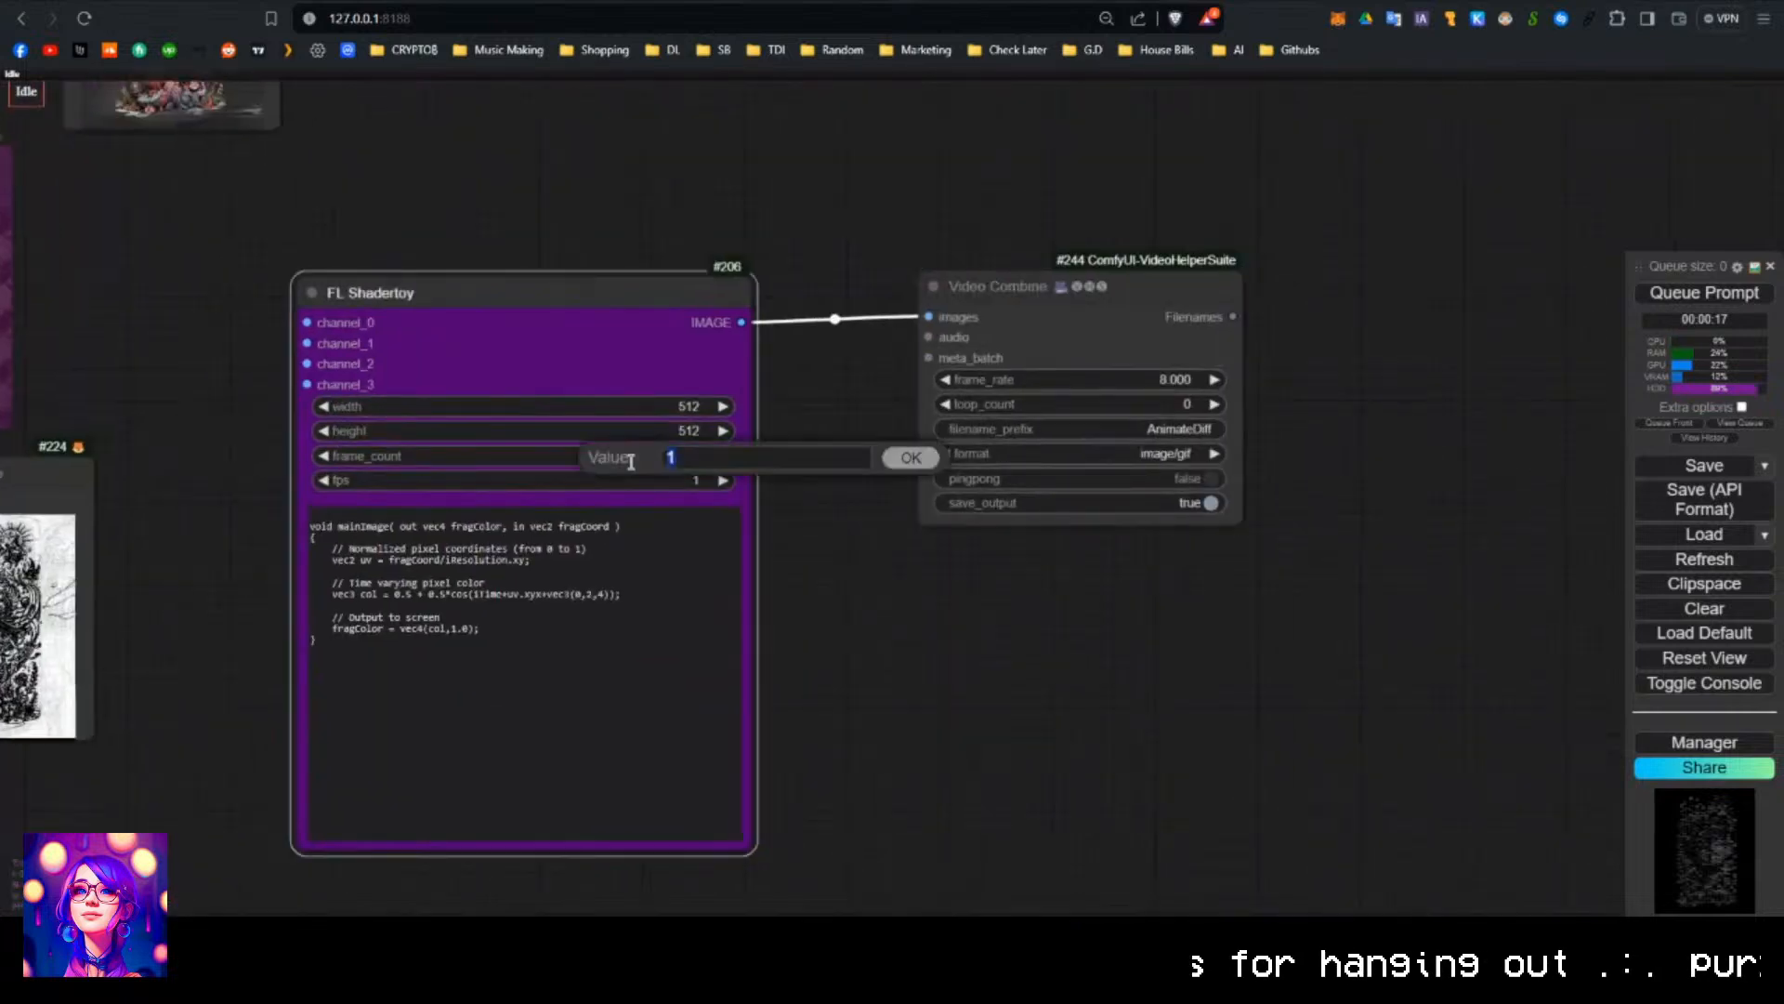
{"action": "type", "text": "30"}
{"action": "key", "text": "Return"}
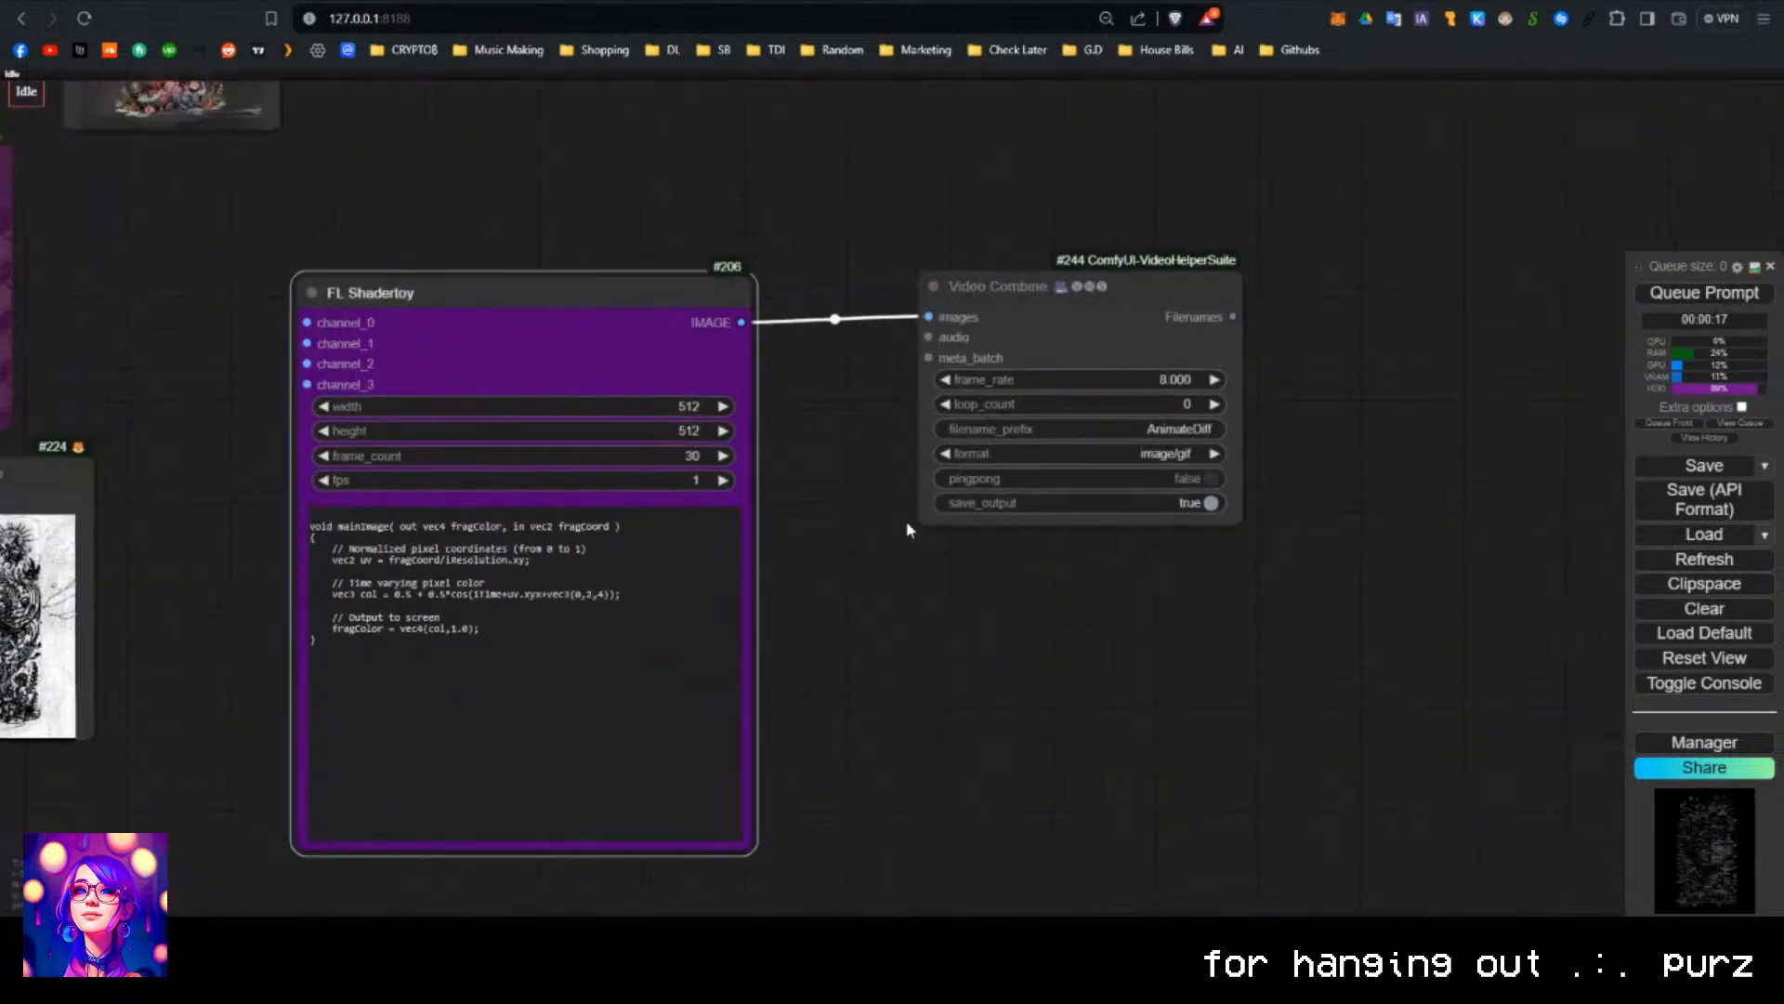
{"action": "left_click", "coordinate": [669, 480]}
{"action": "type", "text": "30"}
{"action": "key", "text": "Return"}
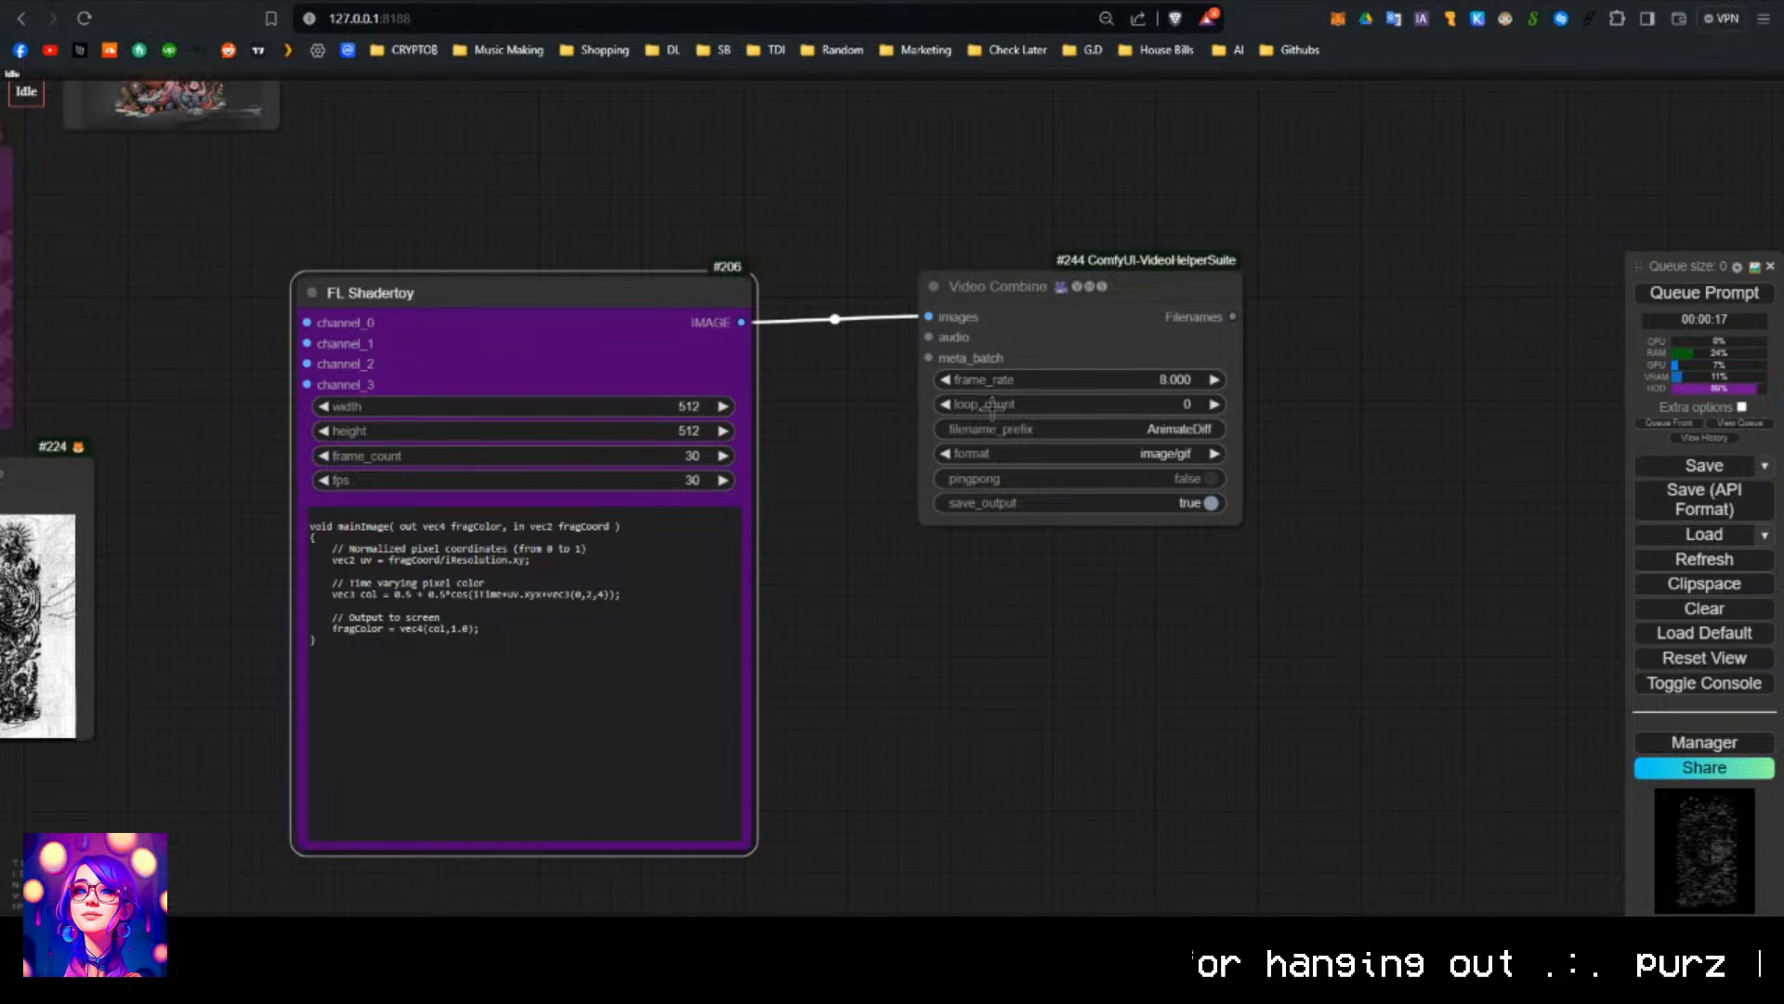
Set Video Combine's frame_rate to 30 and format to video/h264-mp4, turn off save_output, and make the node taller.
{"action": "left_click", "coordinate": [1153, 380]}
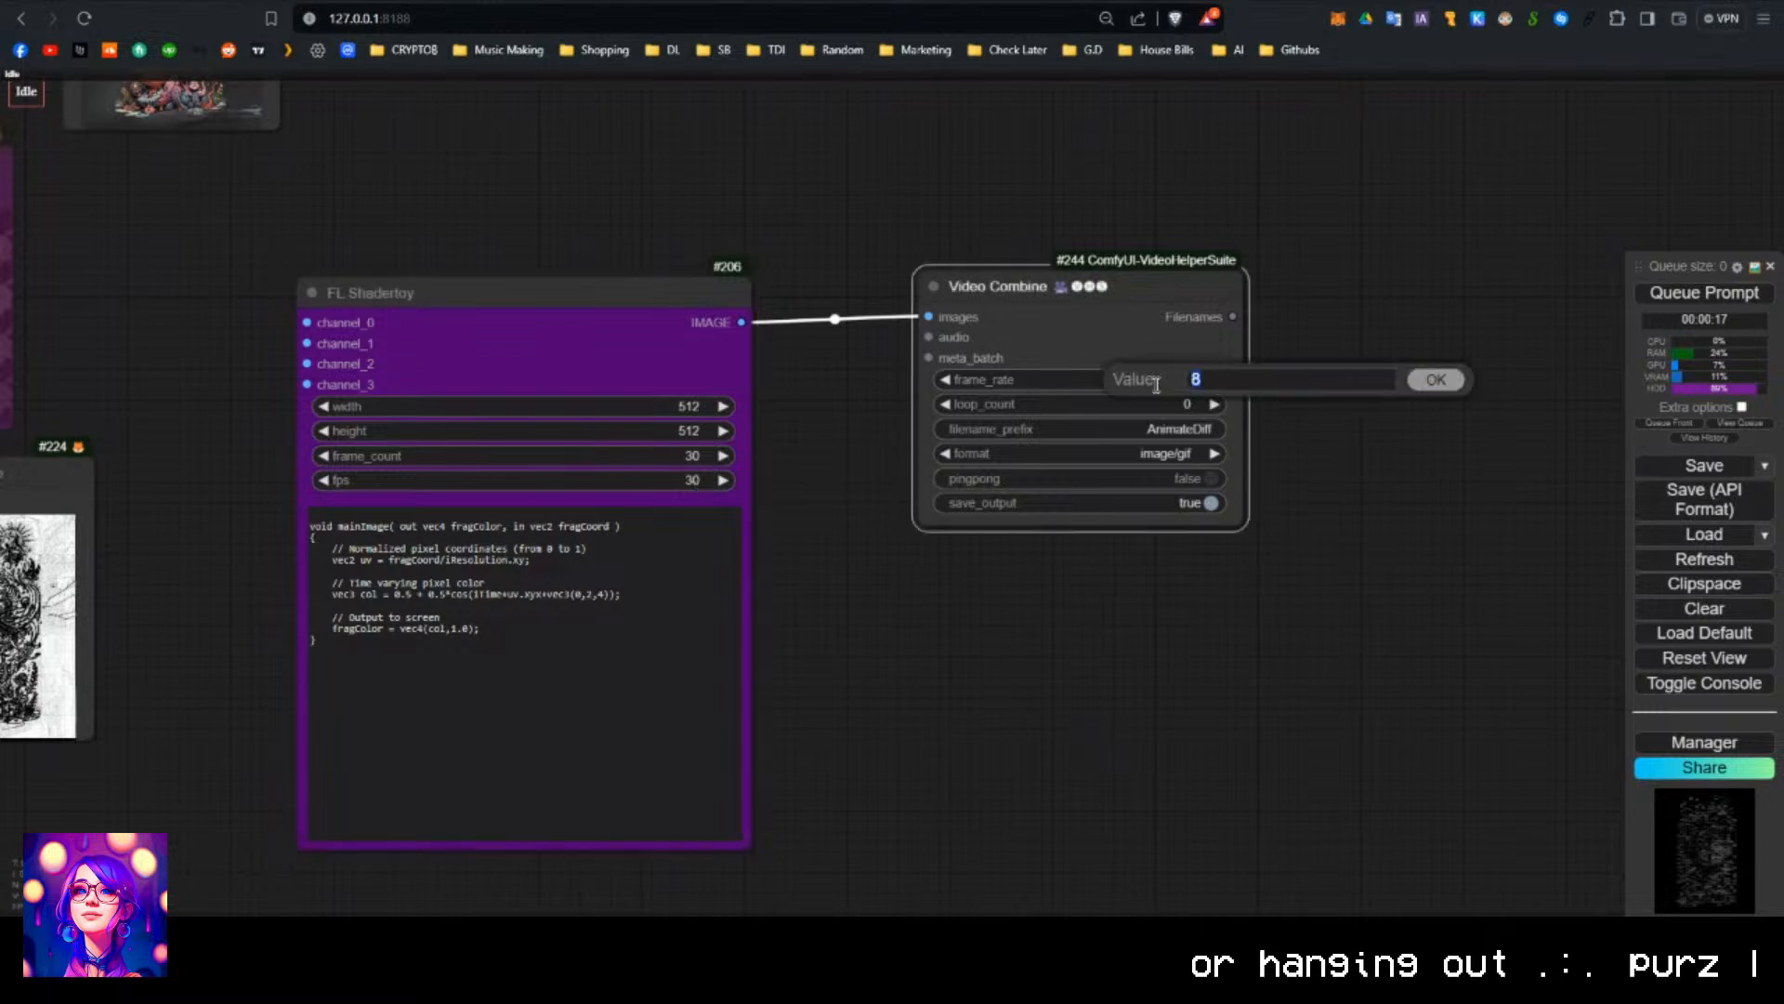
{"action": "left_click", "coordinate": [1193, 453]}
{"action": "left_click", "coordinate": [1301, 632]}
{"action": "left_click_drag", "start_coordinate": [1245, 602], "coordinate": [1246, 744]}
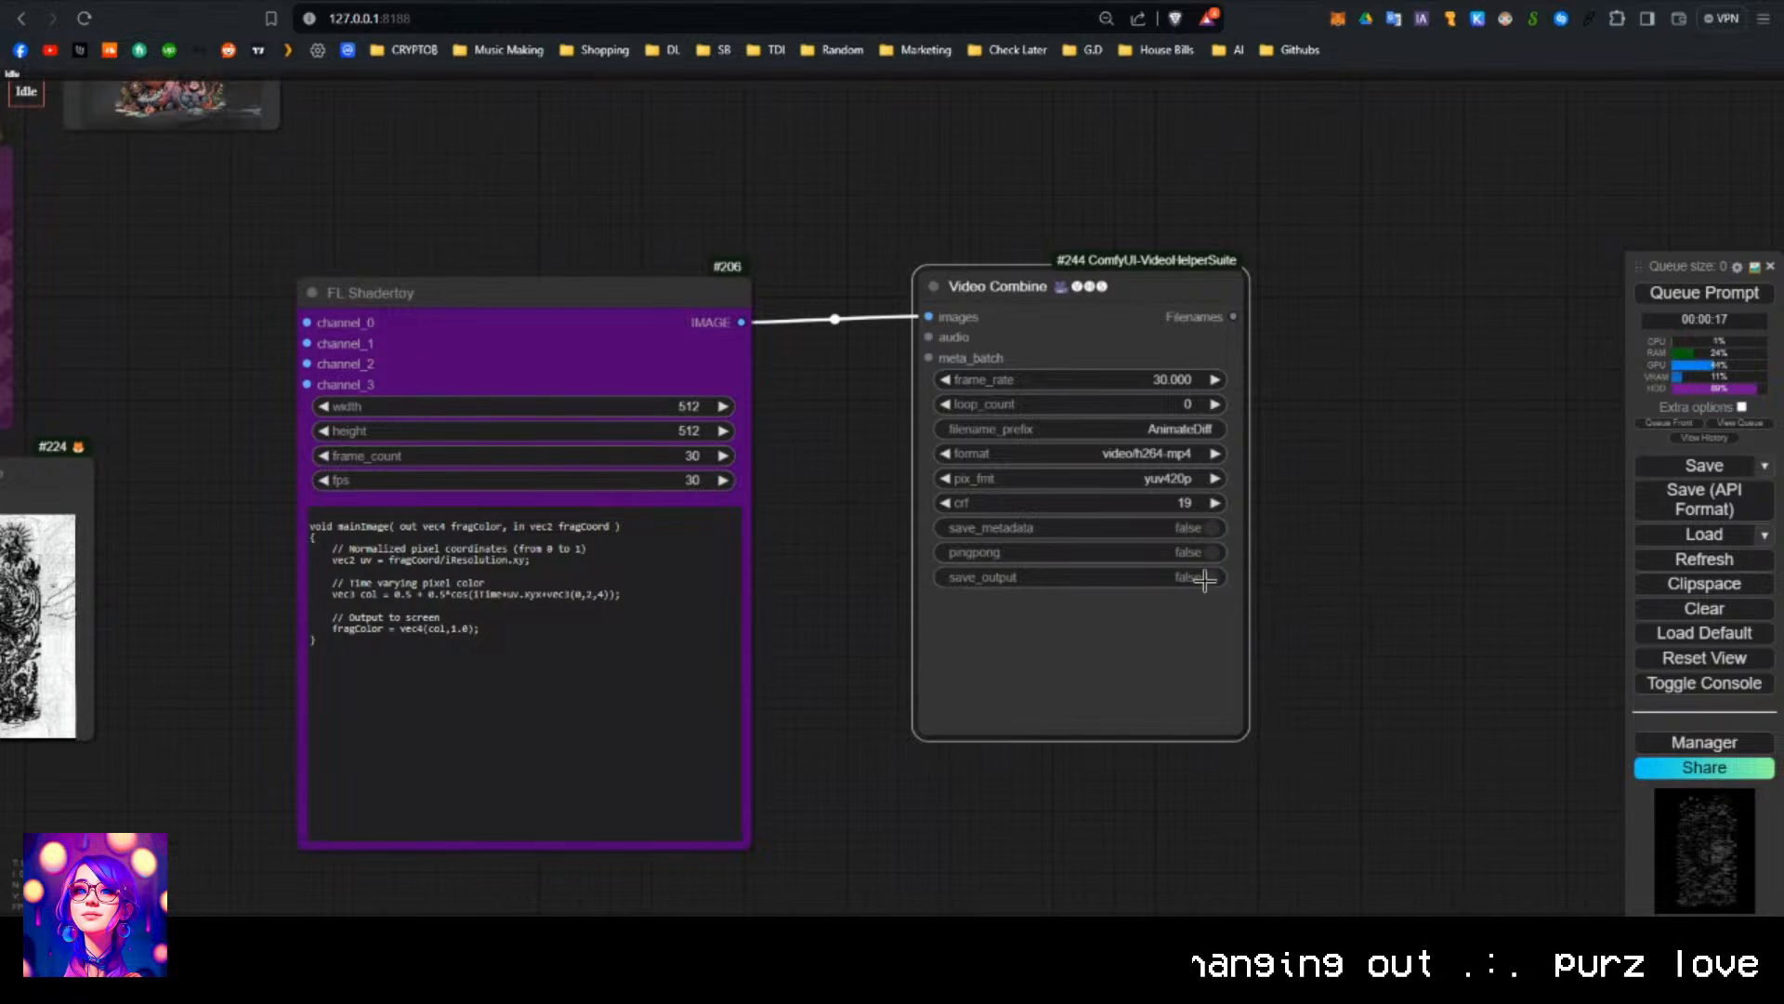
Replace FL Shadertoy's code with the copied shader code and queue the workflow to render the video.
{"action": "left_click", "coordinate": [462, 717]}
{"action": "key", "text": "ctrl+a"}
{"action": "key", "text": "ctrl+v"}
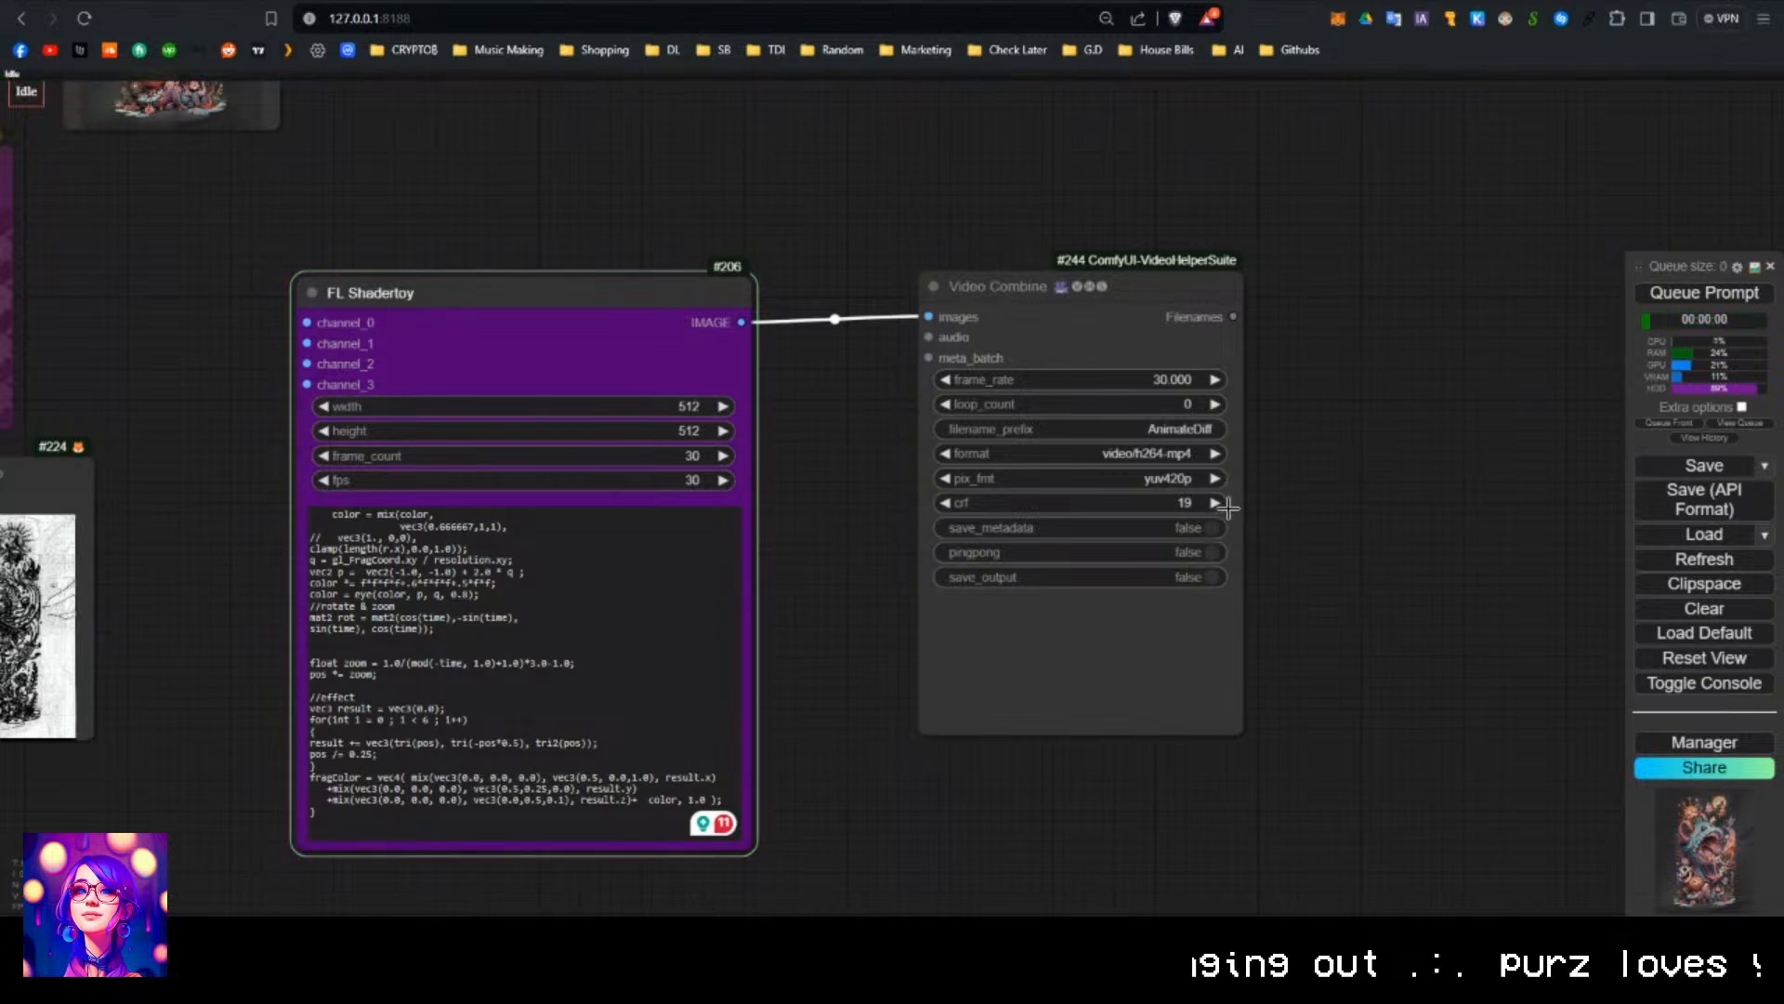
{"action": "left_click_drag", "start_coordinate": [1373, 595], "coordinate": [1279, 417]}
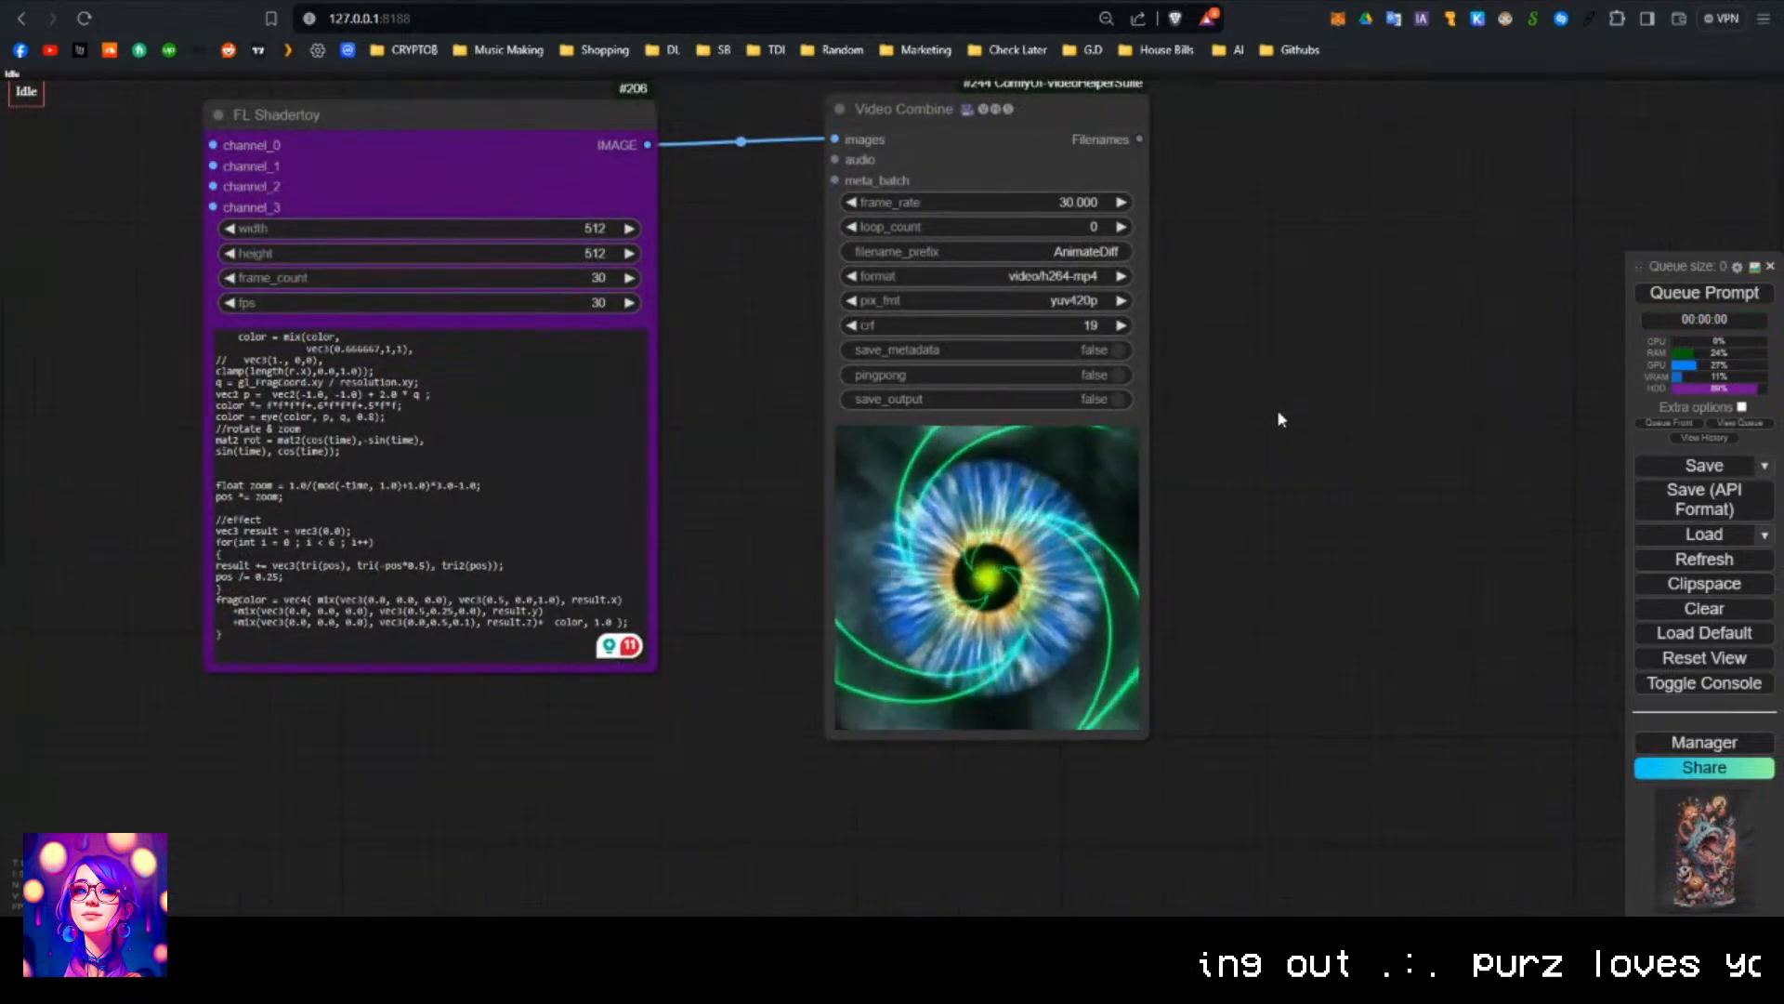
Enlarge FL Shadertoy to show more of its shader code and move Video Combine aside to make room.
{"action": "left_click_drag", "start_coordinate": [662, 670], "coordinate": [744, 872]}
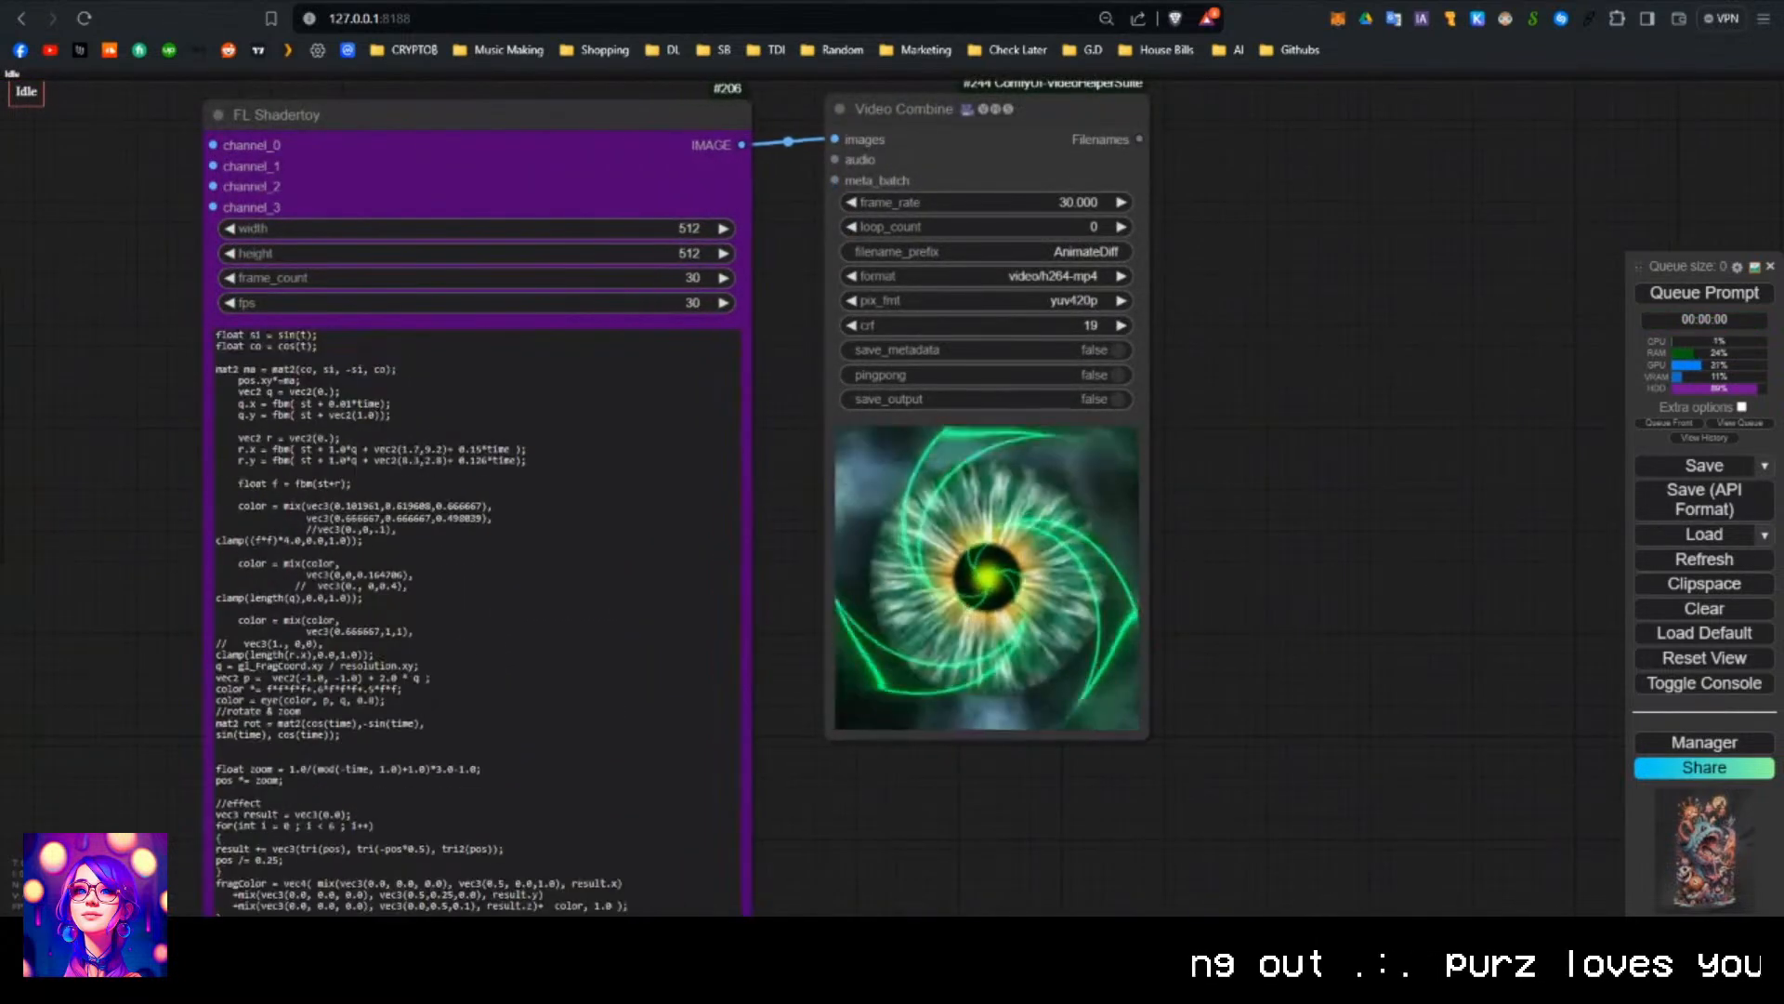
{"action": "scroll", "coordinate": [772, 670], "scroll_direction": "down", "scroll_amount": 3}
{"action": "left_click_drag", "start_coordinate": [806, 535], "coordinate": [800, 381]}
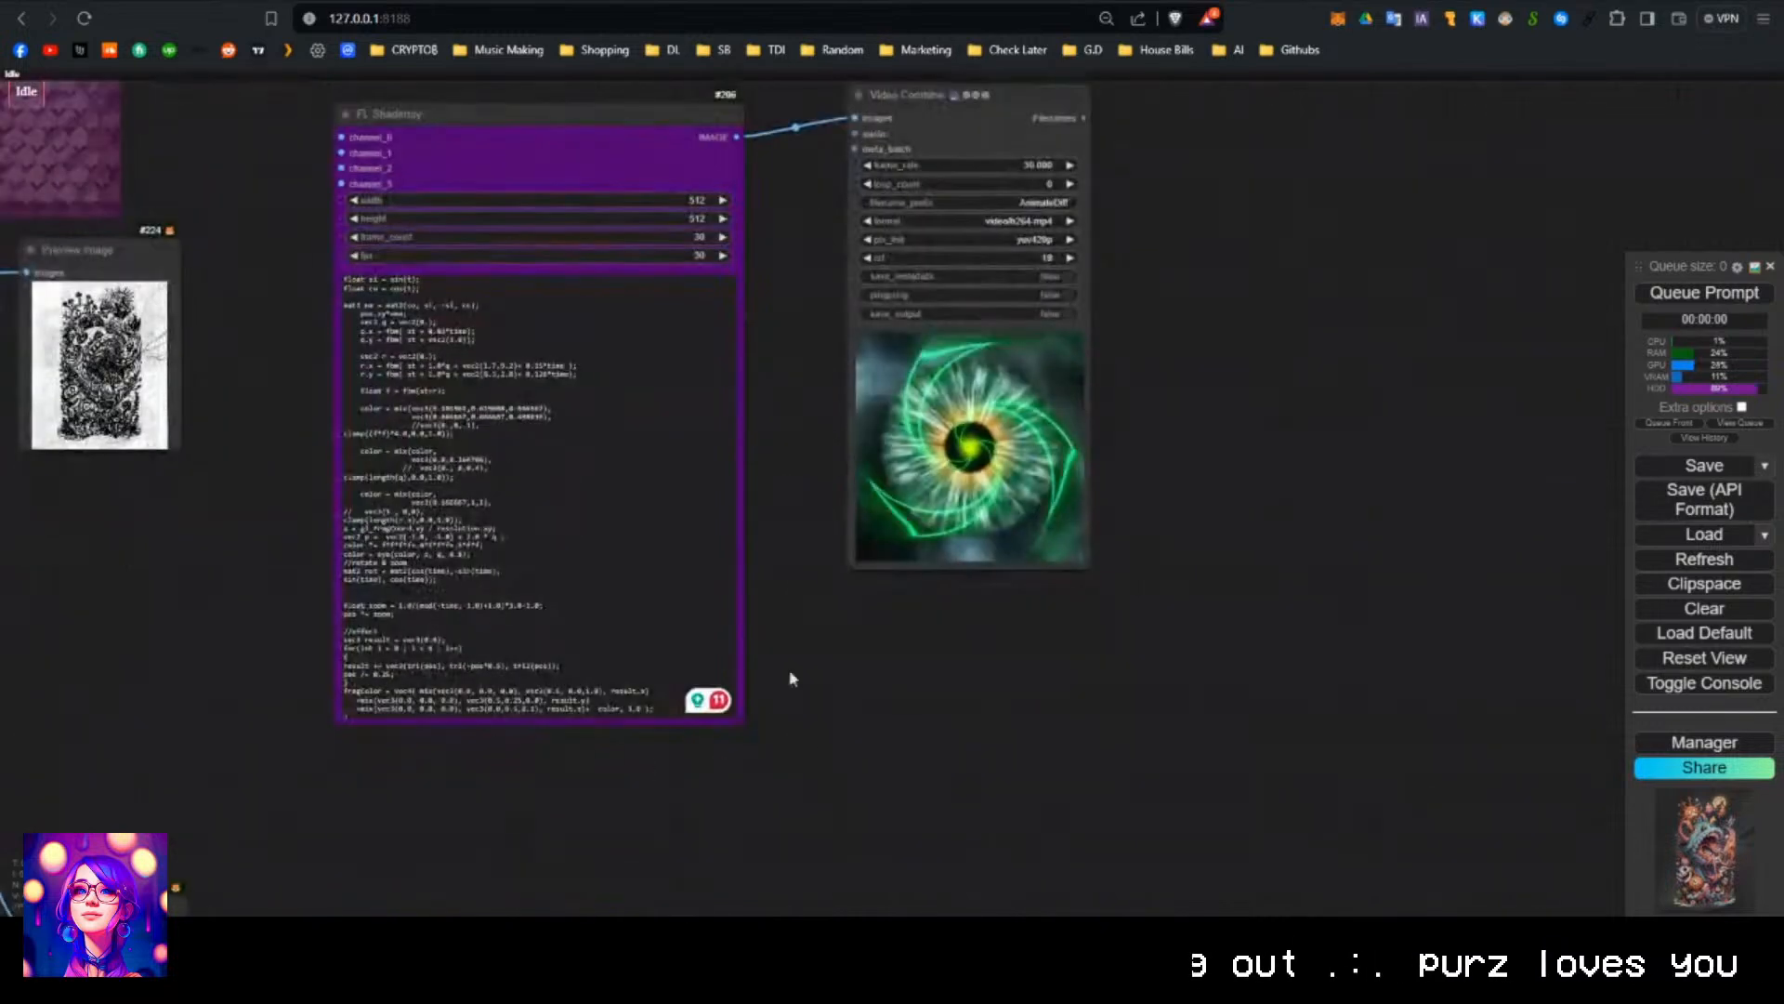
{"action": "left_click_drag", "start_coordinate": [741, 729], "coordinate": [805, 871]}
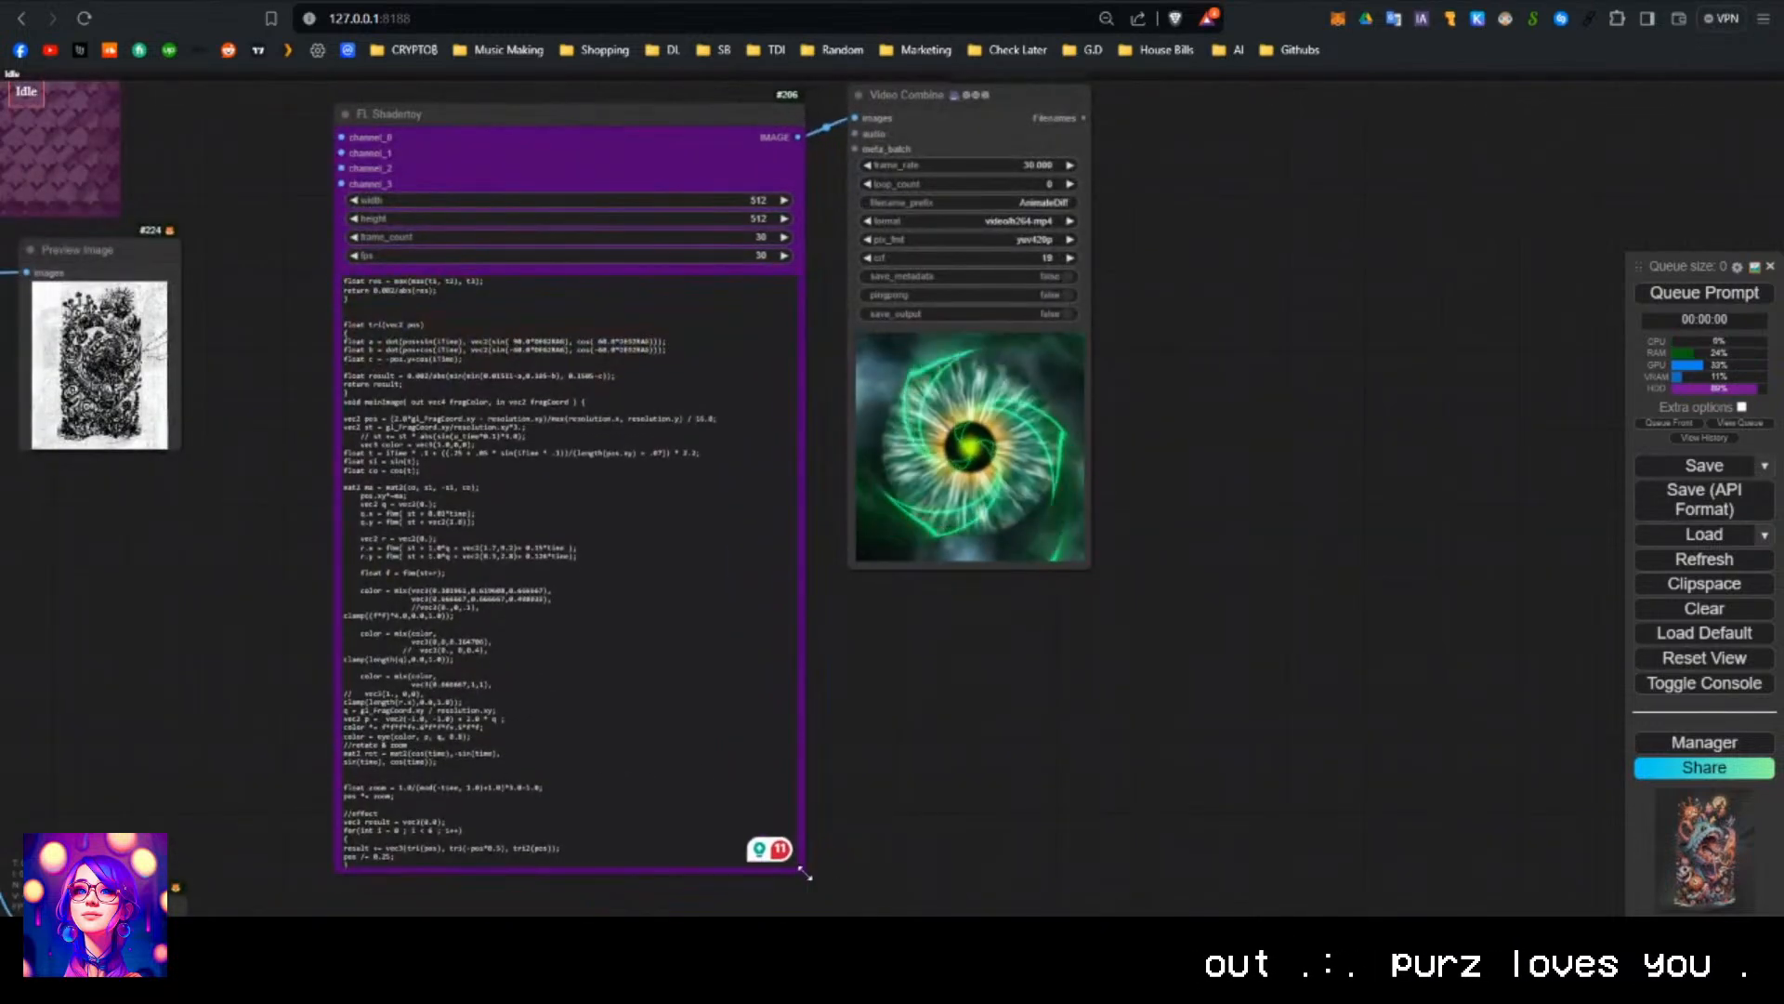
{"action": "scroll", "coordinate": [817, 755], "scroll_direction": "down", "scroll_amount": 4}
{"action": "left_click_drag", "start_coordinate": [896, 722], "coordinate": [788, 605]}
{"action": "left_click_drag", "start_coordinate": [806, 301], "coordinate": [950, 300]}
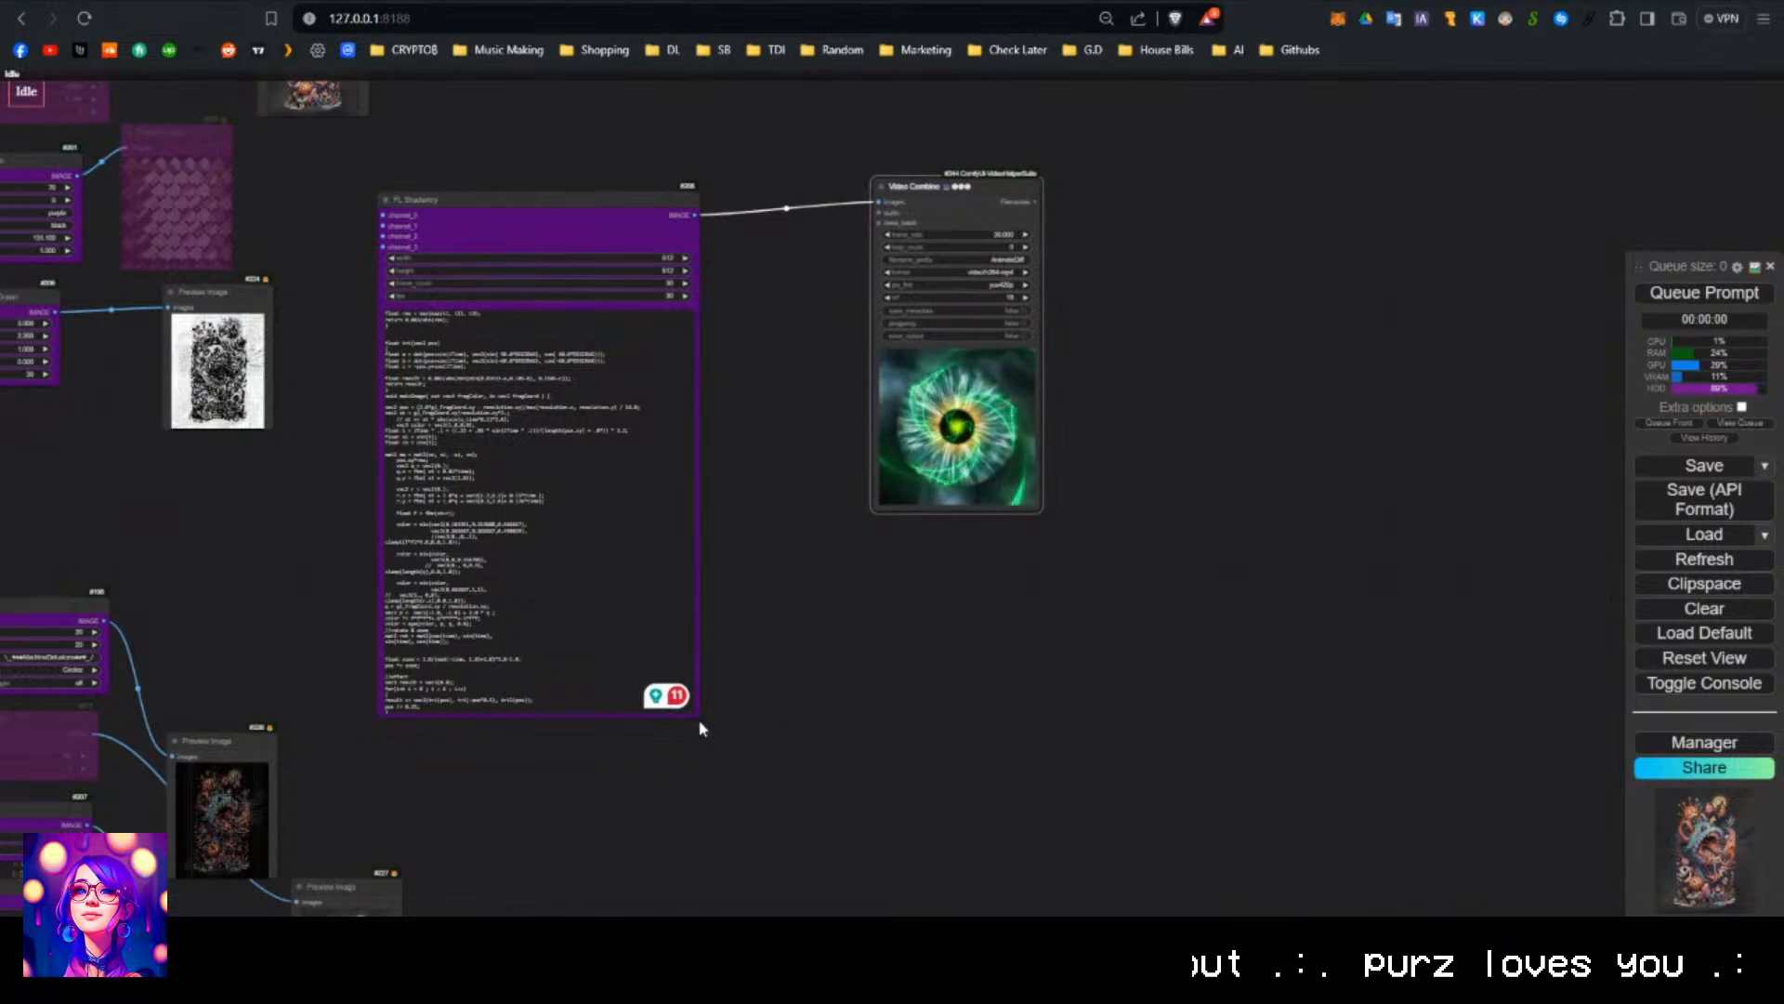
{"action": "left_click_drag", "start_coordinate": [700, 722], "coordinate": [756, 938]}
Move FL Shadertoy up and stretch it much taller for the full code, then align Video Combine with its top.
{"action": "scroll", "coordinate": [766, 692], "scroll_direction": "down", "scroll_amount": 5}
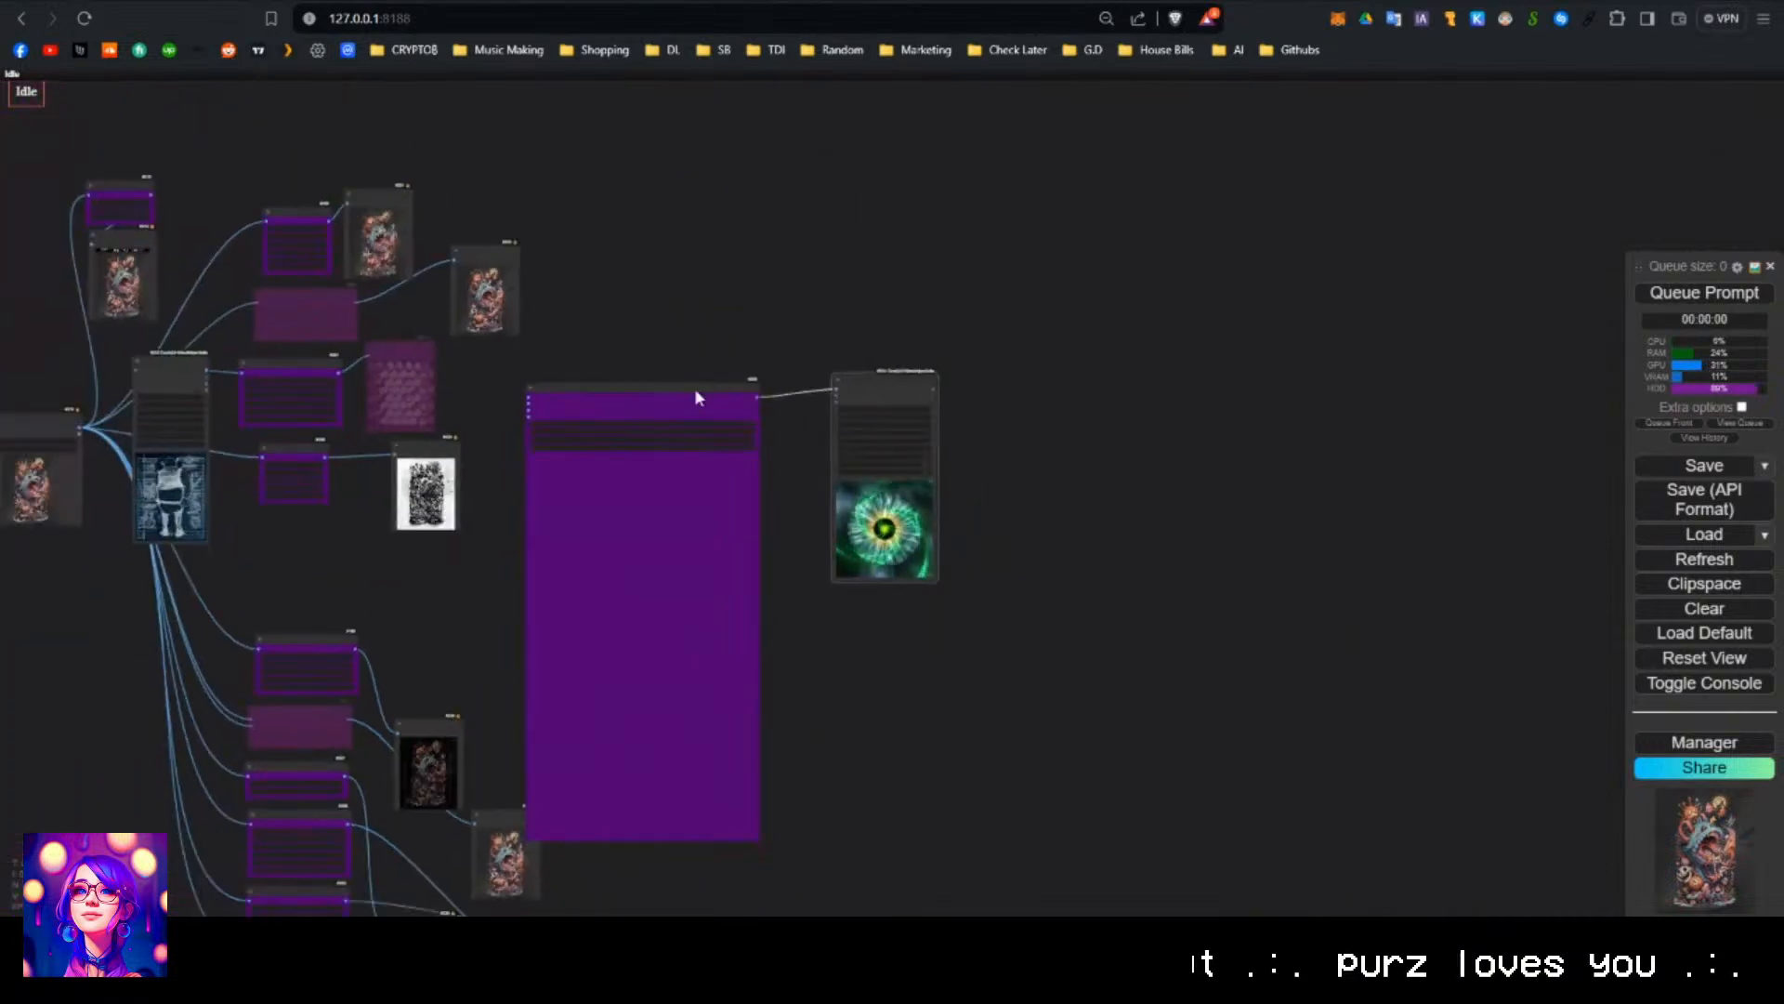
{"action": "left_click_drag", "start_coordinate": [697, 397], "coordinate": [729, 190]}
{"action": "scroll", "coordinate": [800, 671], "scroll_direction": "up", "scroll_amount": 2}
{"action": "left_click_drag", "start_coordinate": [485, 471], "coordinate": [806, 943]}
{"action": "scroll", "coordinate": [732, 683], "scroll_direction": "up", "scroll_amount": 3}
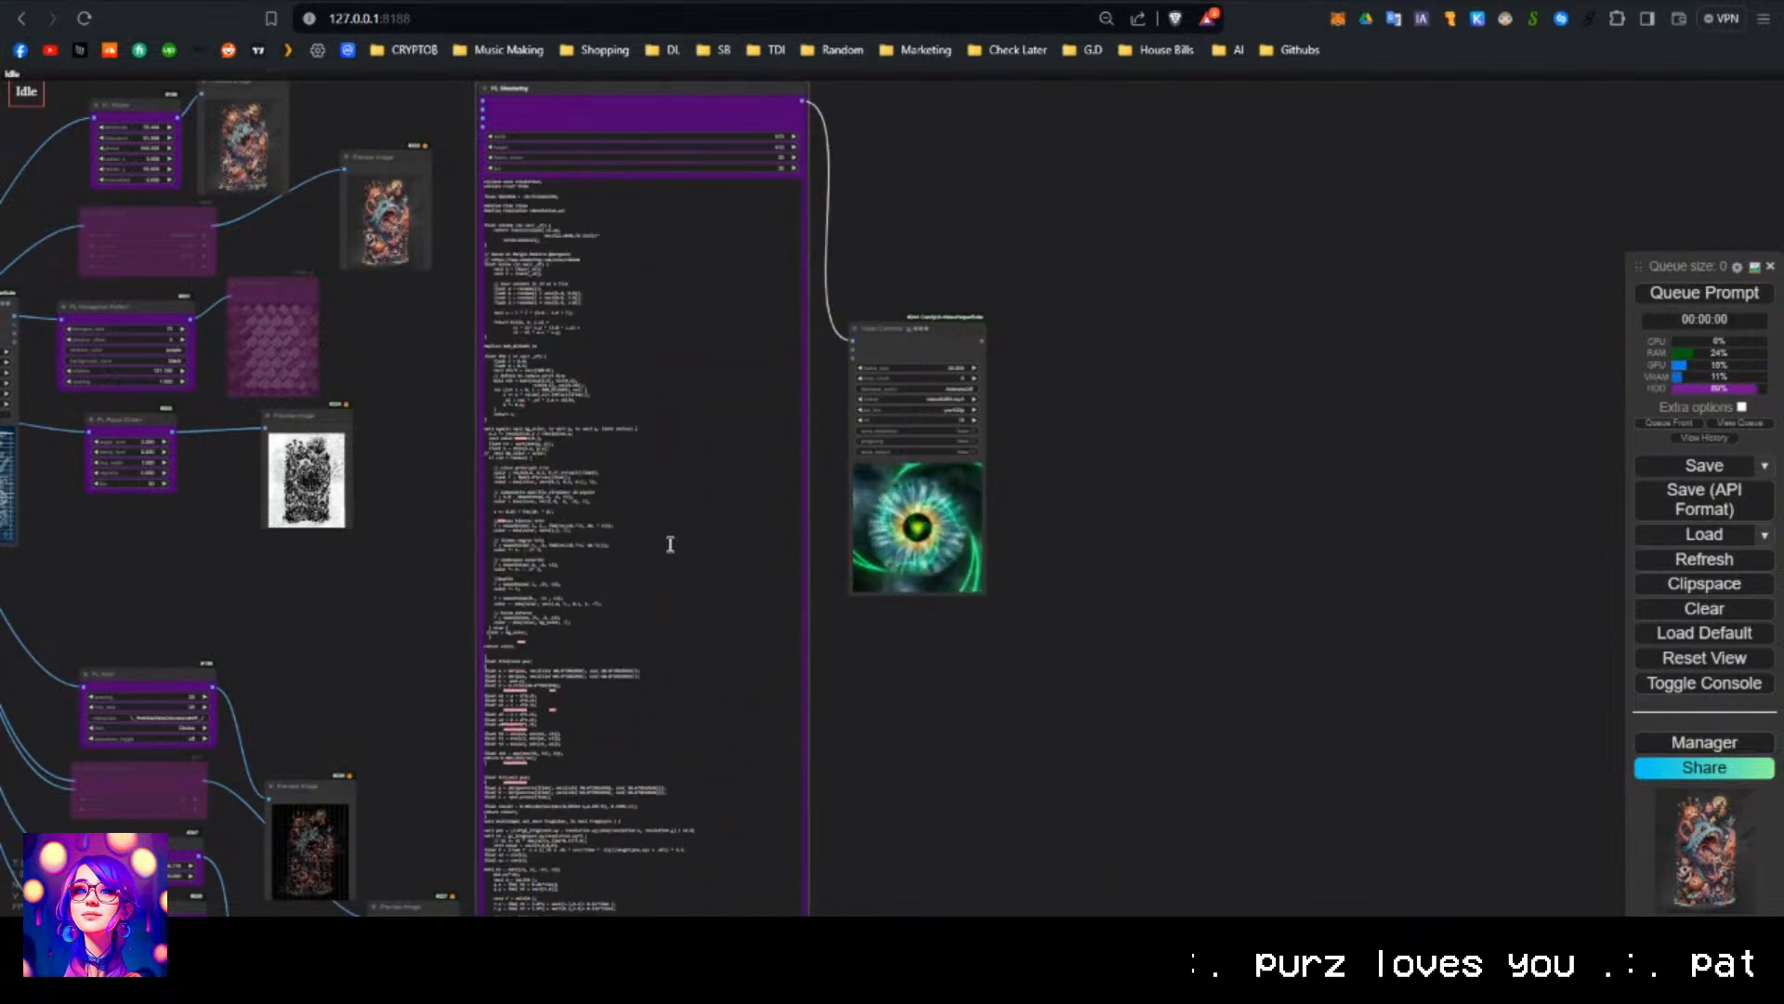
{"action": "scroll", "coordinate": [670, 544], "scroll_direction": "down", "scroll_amount": 3}
{"action": "left_click_drag", "start_coordinate": [948, 261], "coordinate": [950, 403]}
{"action": "left_click_drag", "start_coordinate": [903, 472], "coordinate": [901, 245]}
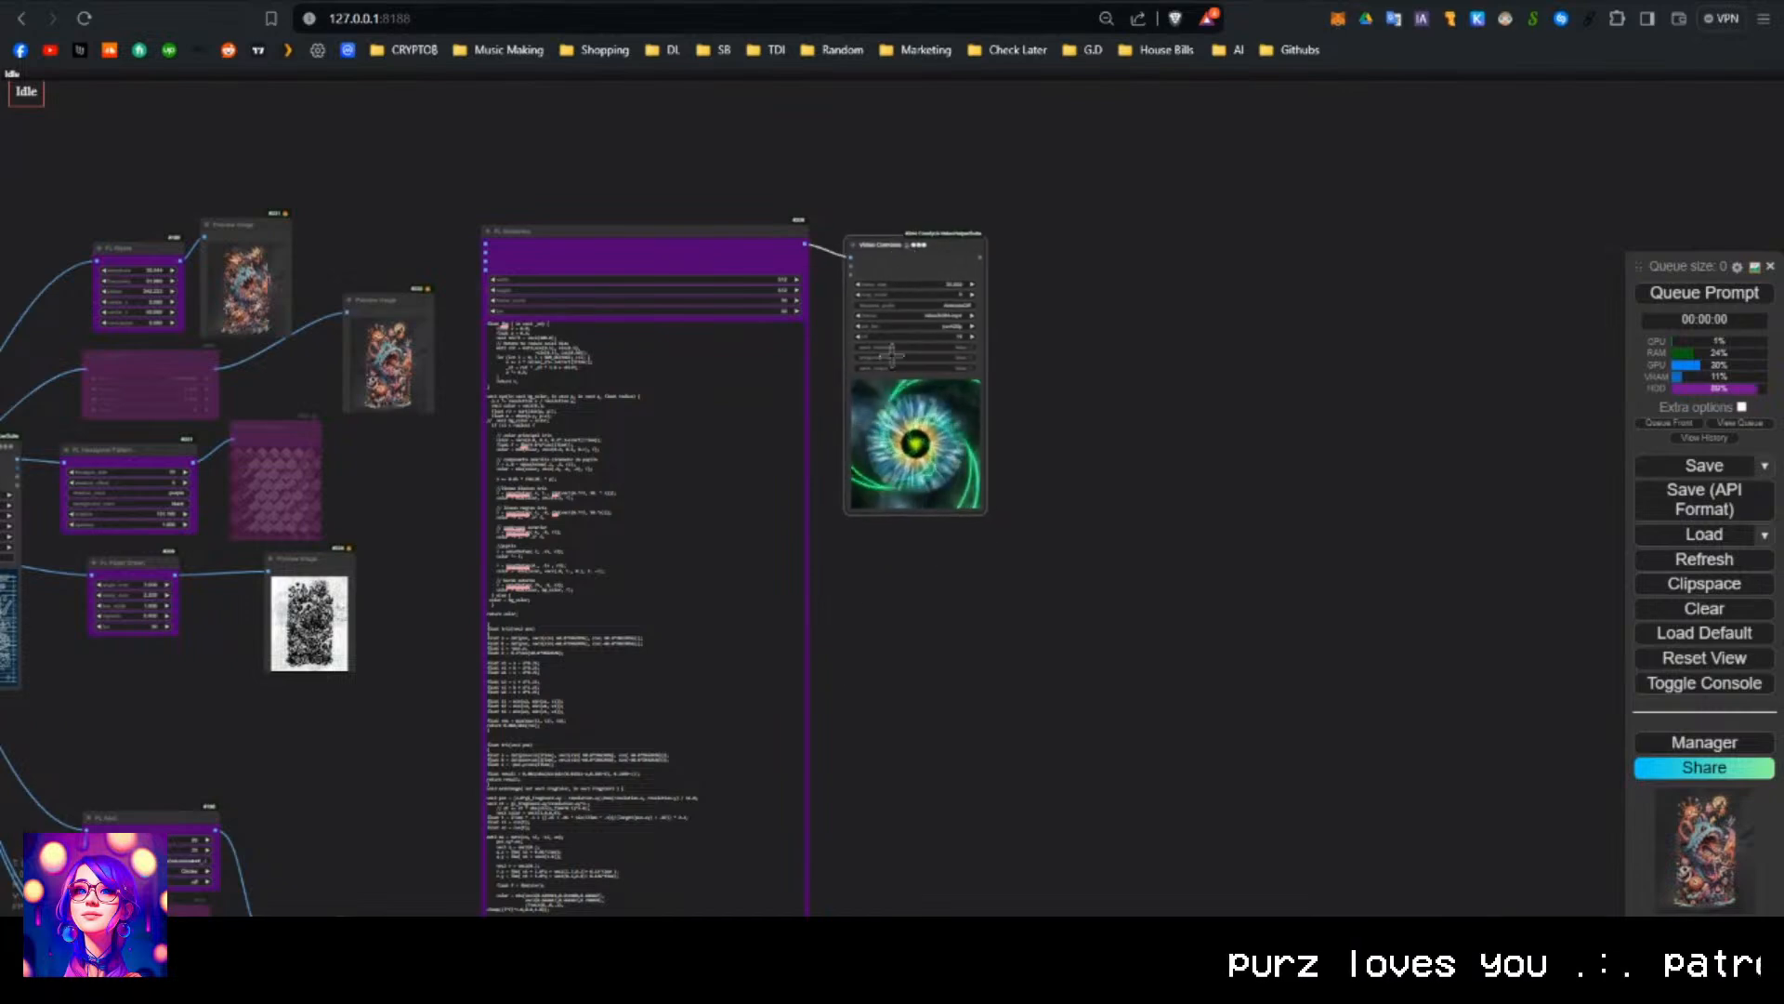
Shrink FL Shadertoy back to a compact height and shift Video Combine slightly up beside it.
{"action": "scroll", "coordinate": [834, 662], "scroll_direction": "down", "scroll_amount": 3}
{"action": "left_click_drag", "start_coordinate": [835, 661], "coordinate": [771, 404]}
{"action": "scroll", "coordinate": [771, 404], "scroll_direction": "up", "scroll_amount": 4}
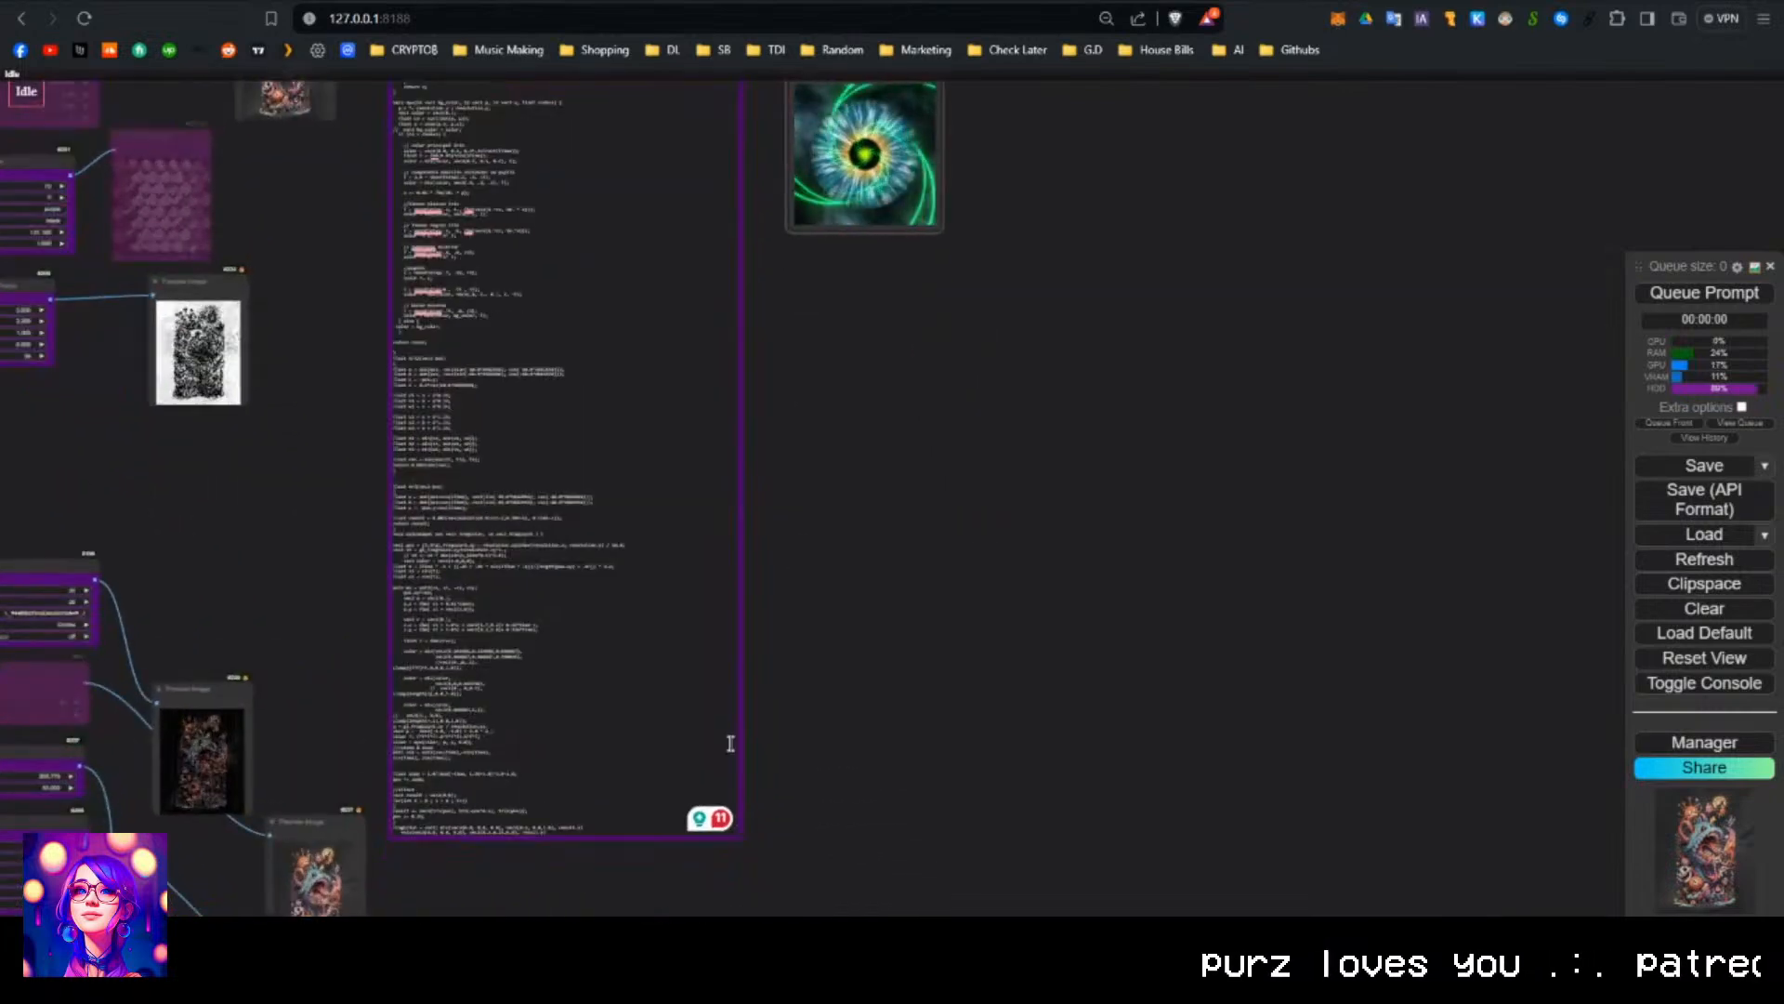
{"action": "left_click_drag", "start_coordinate": [741, 836], "coordinate": [692, 182]}
{"action": "left_click_drag", "start_coordinate": [702, 335], "coordinate": [694, 708]}
{"action": "scroll", "coordinate": [743, 453], "scroll_direction": "up", "scroll_amount": 4}
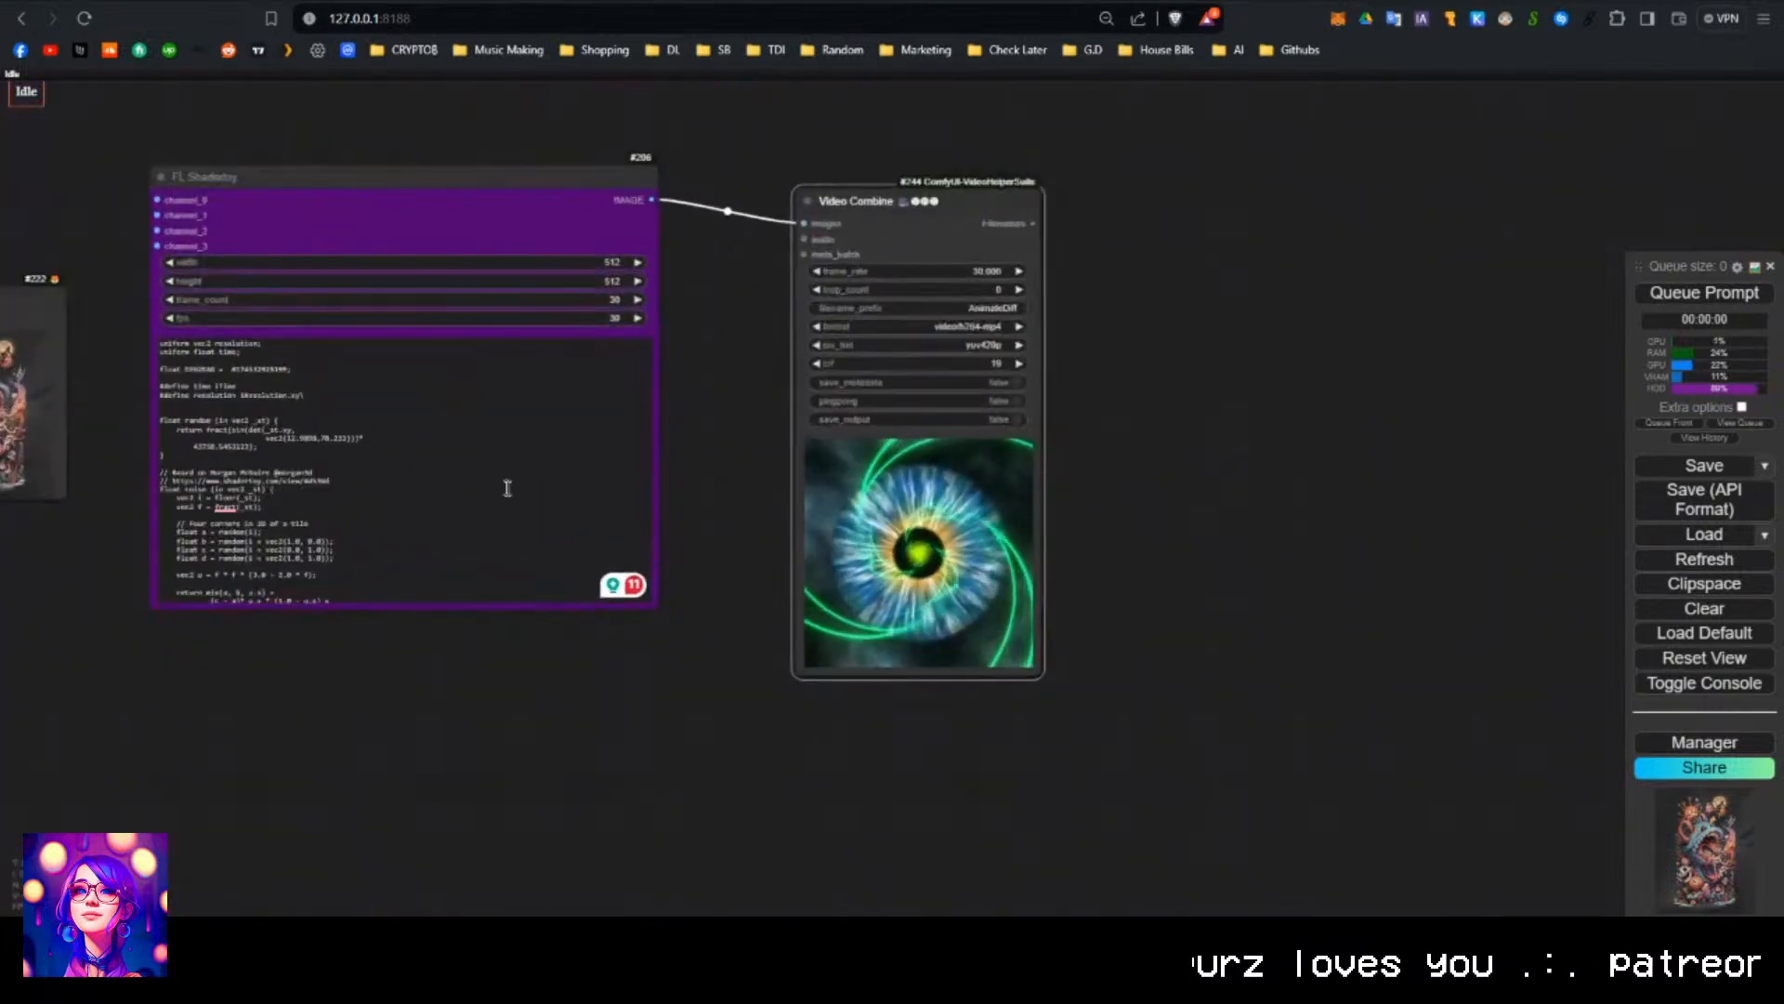
{"action": "left_click_drag", "start_coordinate": [869, 201], "coordinate": [827, 134]}
{"action": "scroll", "coordinate": [779, 369], "scroll_direction": "up", "scroll_amount": 3}
{"action": "left_click_drag", "start_coordinate": [699, 438], "coordinate": [872, 487]}
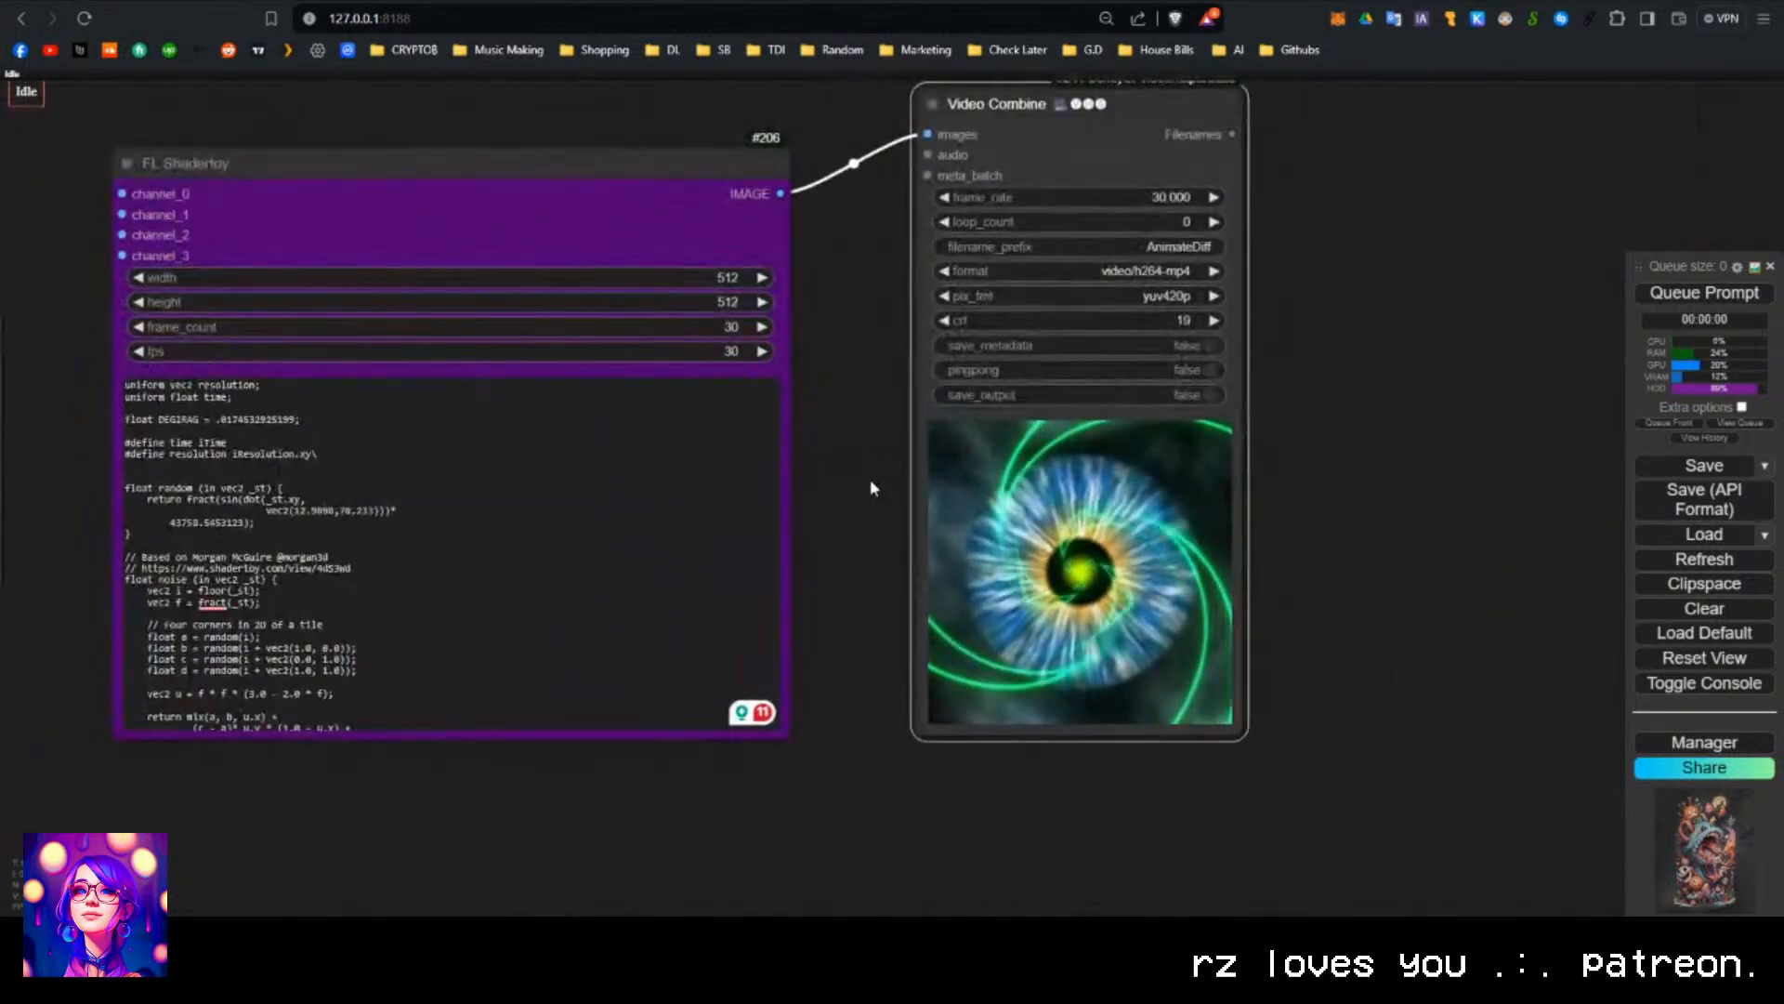
Set FL Shadertoy's width and height to 1024 and queue the workflow again.
{"action": "scroll", "coordinate": [814, 491], "scroll_direction": "down", "scroll_amount": 1}
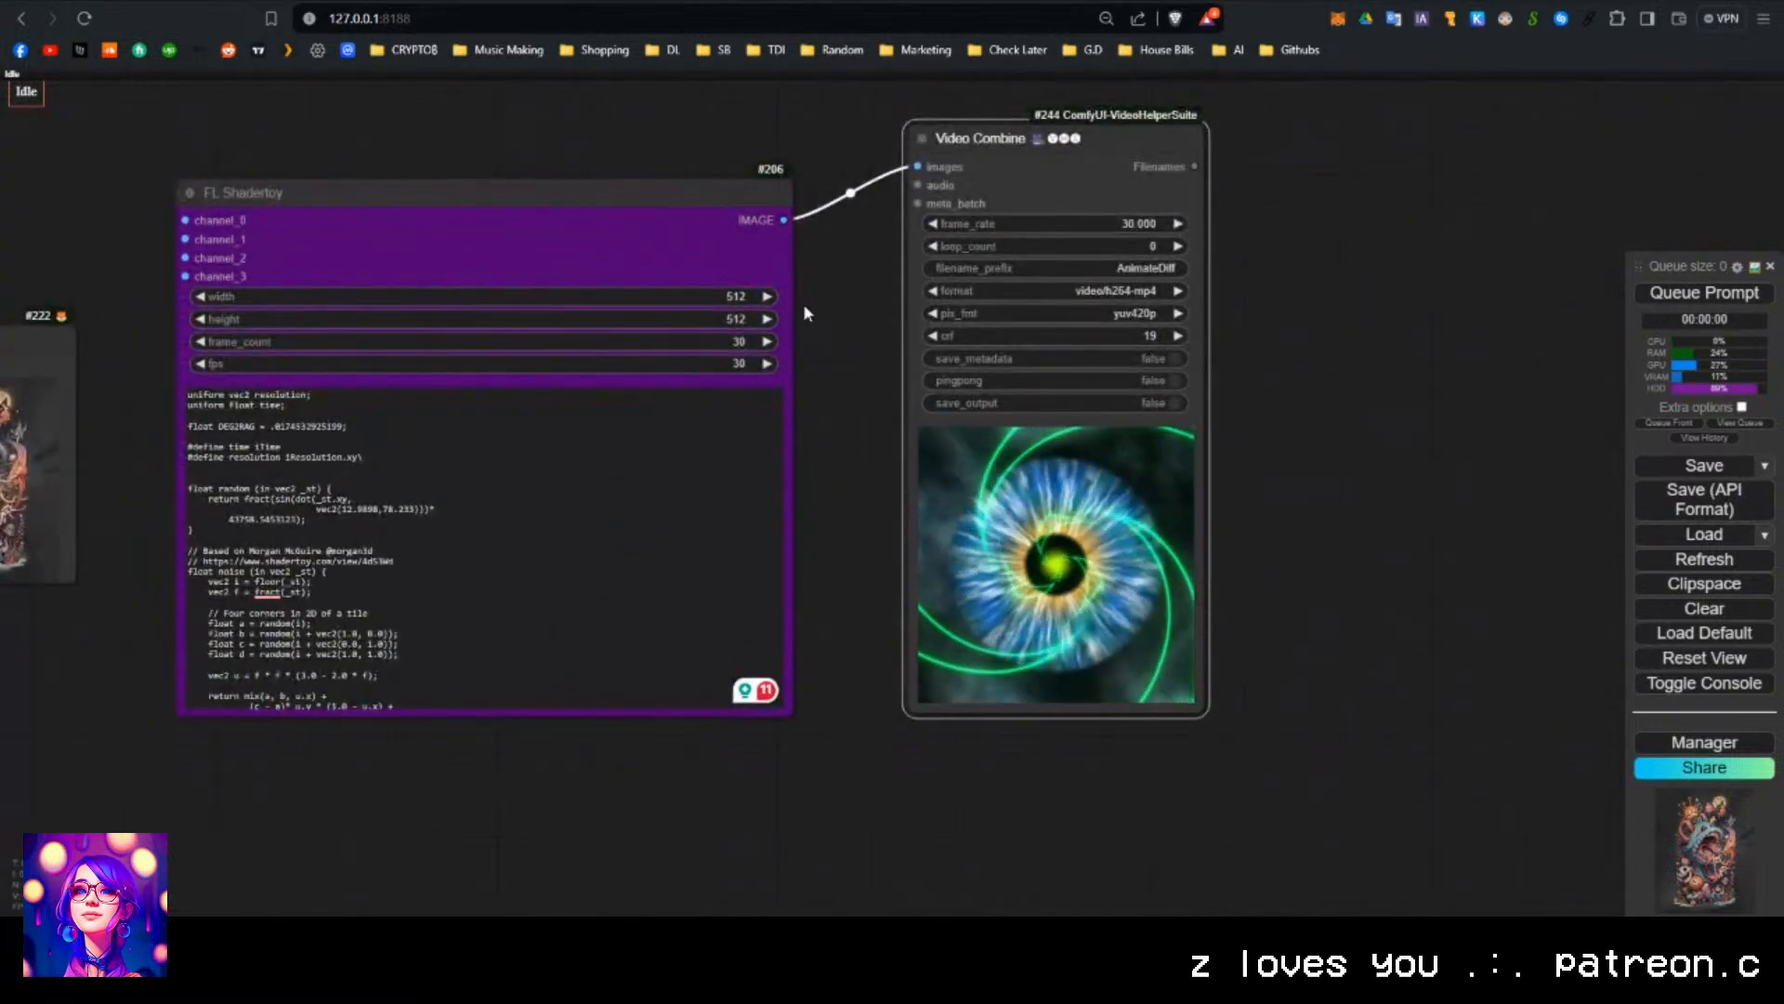
{"action": "left_click", "coordinate": [721, 297]}
{"action": "type", "text": "1024"}
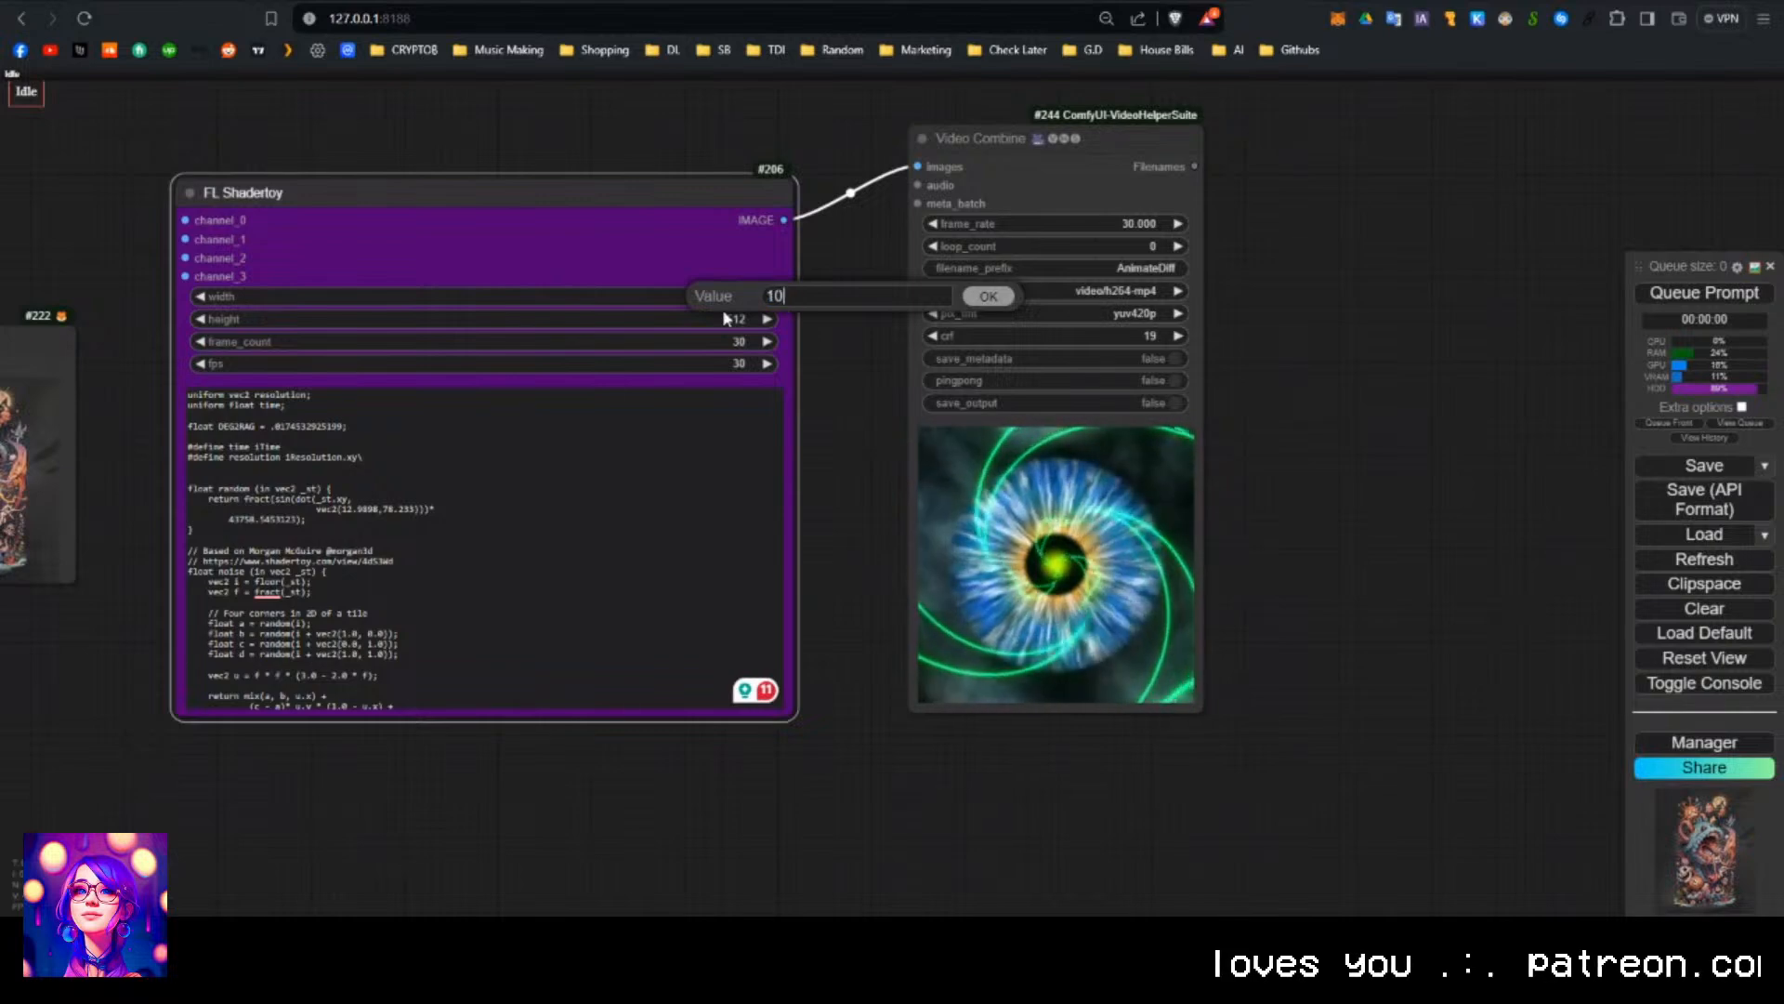
{"action": "key", "text": "Return"}
{"action": "left_click", "coordinate": [714, 319]}
{"action": "type", "text": "102"}
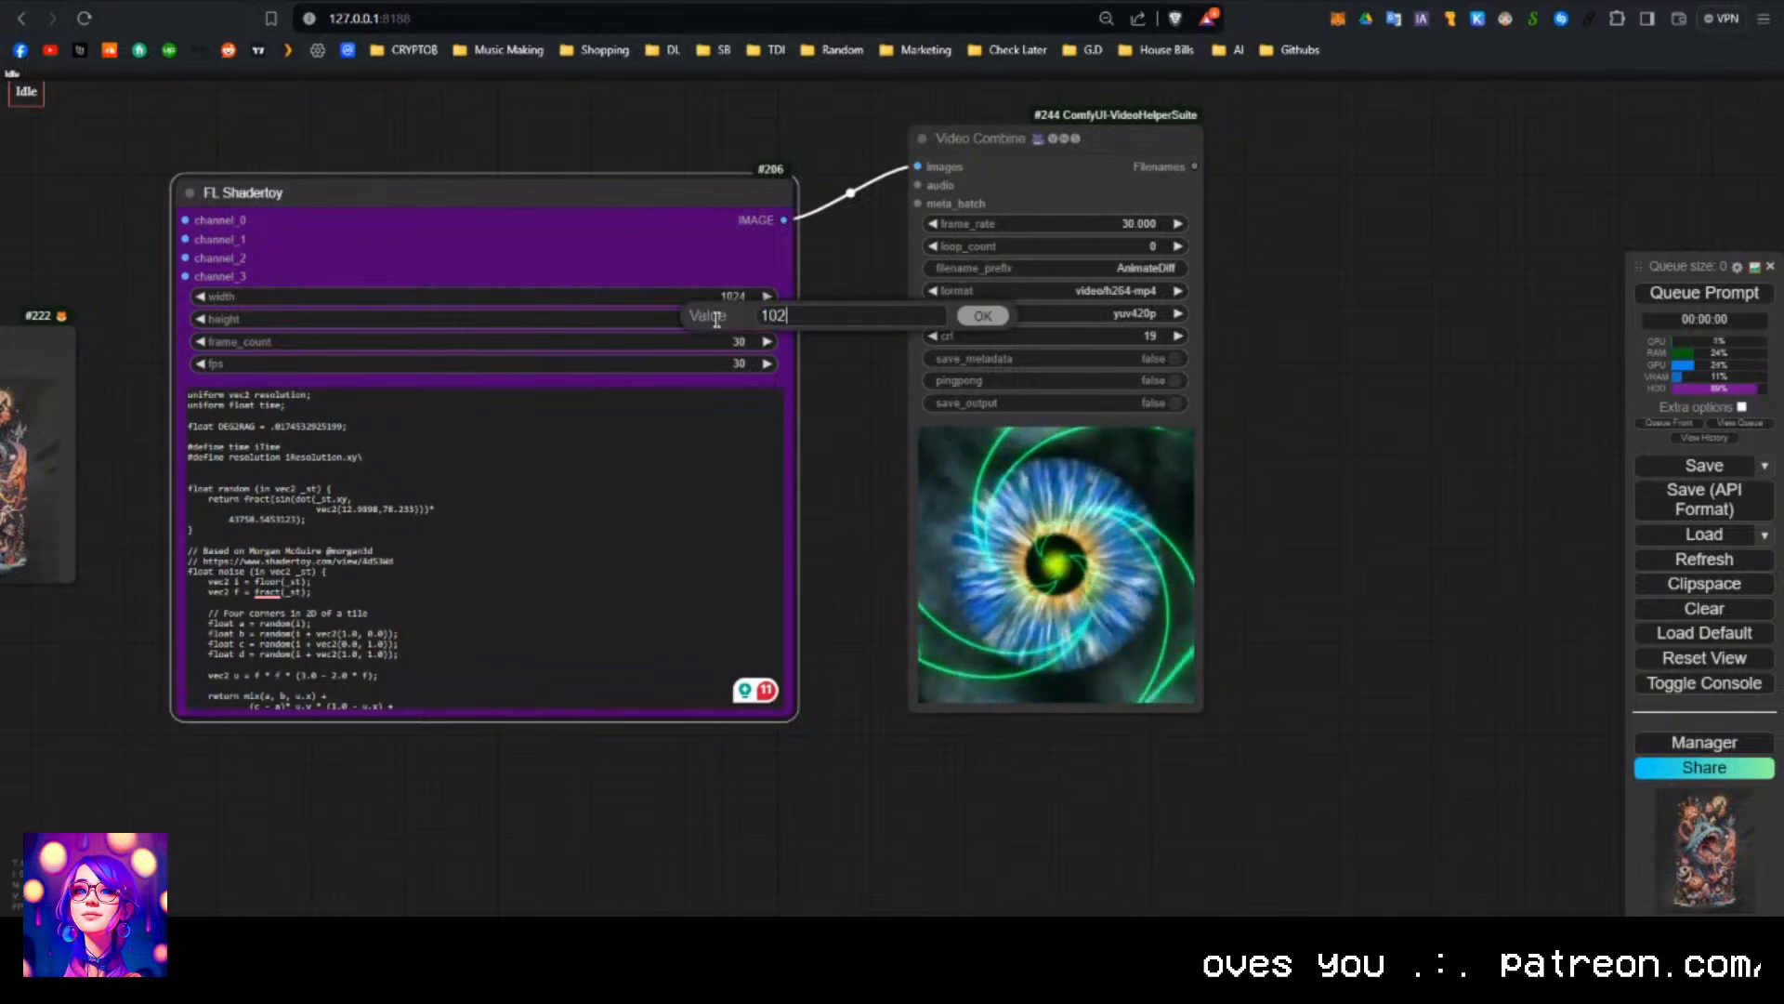
{"action": "type", "text": "4"}
{"action": "key", "text": "Return"}
{"action": "key", "text": "ctrl+Return"}
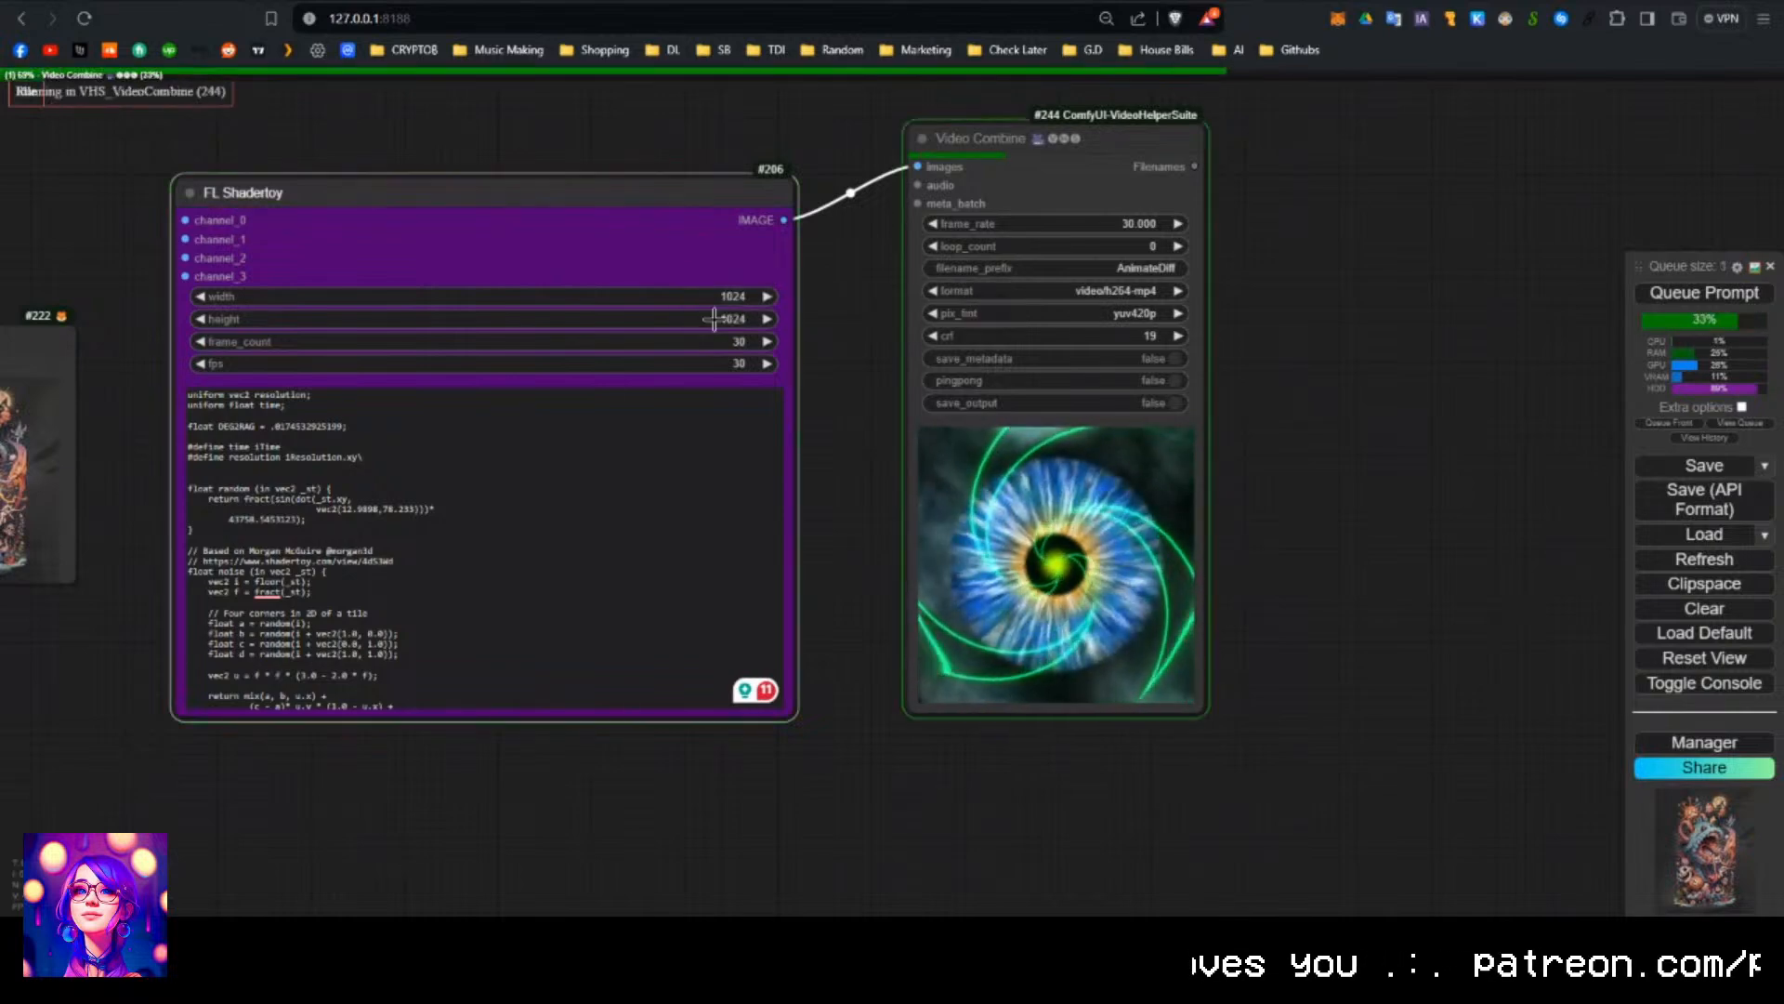
Experiment with the shader code by changing DEG2RAG to 10.0174532925199 and editing v in the fbm function, rendering the video again.
{"action": "scroll", "coordinate": [249, 480], "scroll_direction": "up", "scroll_amount": 2}
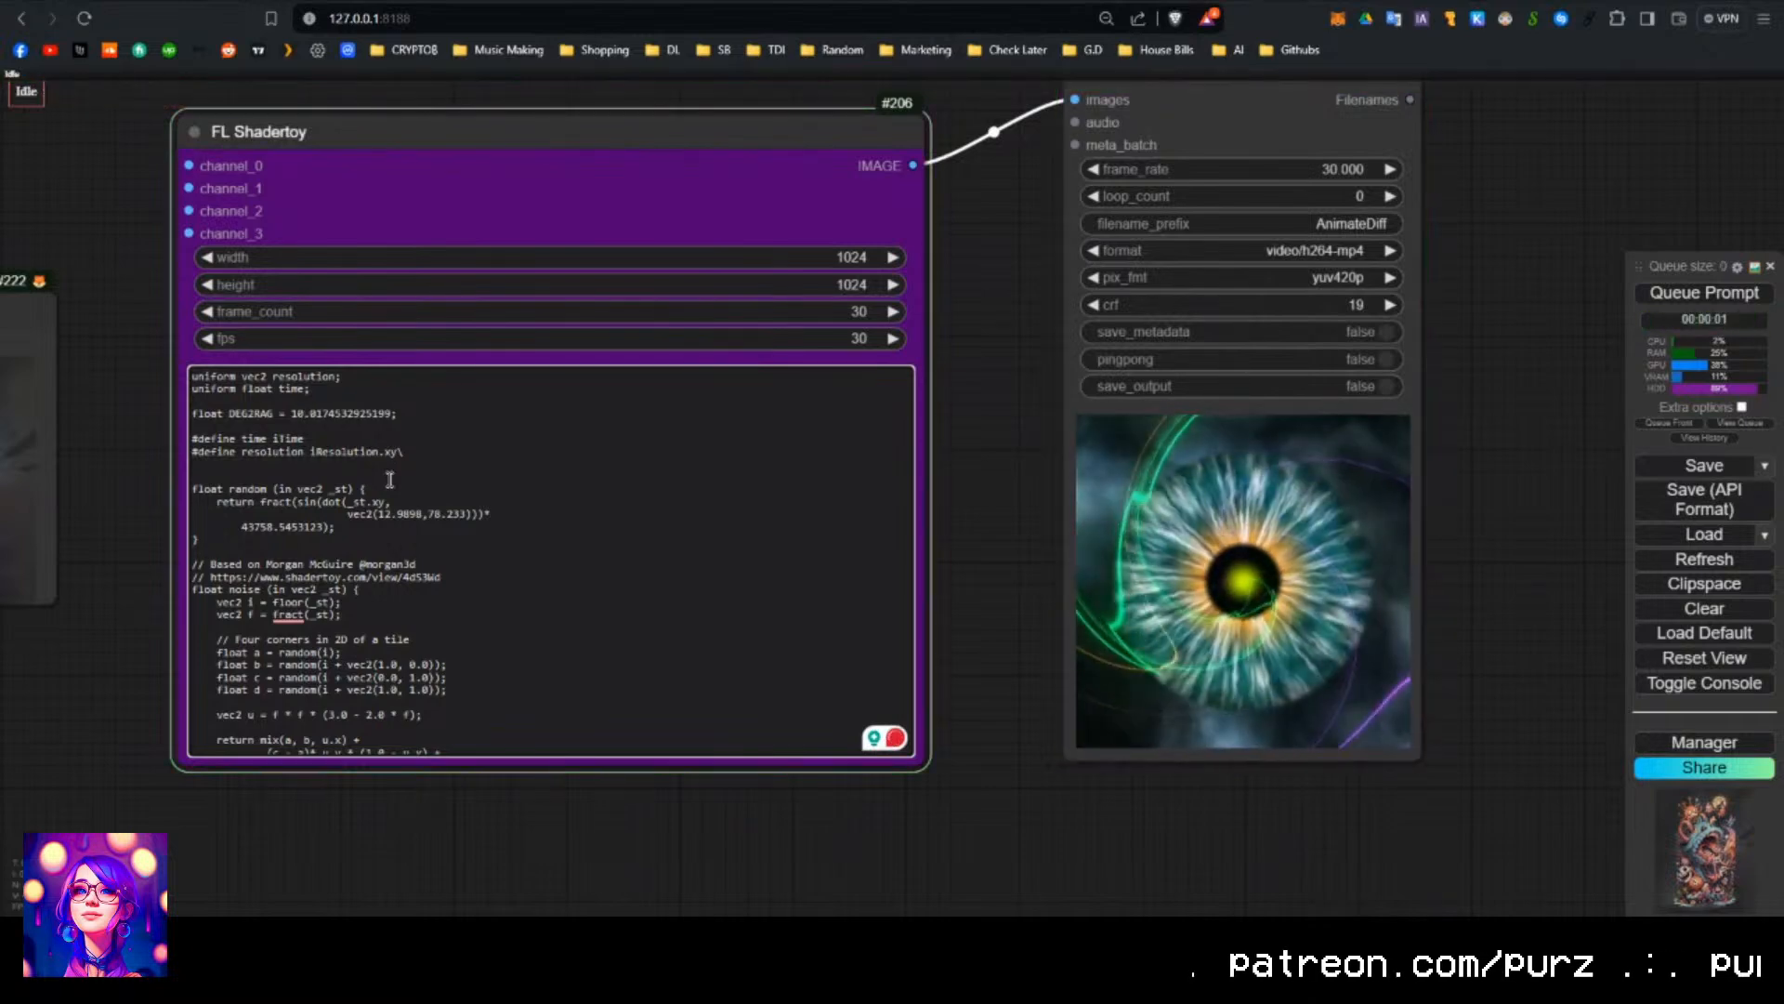
{"action": "scroll", "coordinate": [390, 479], "scroll_direction": "down", "scroll_amount": 10}
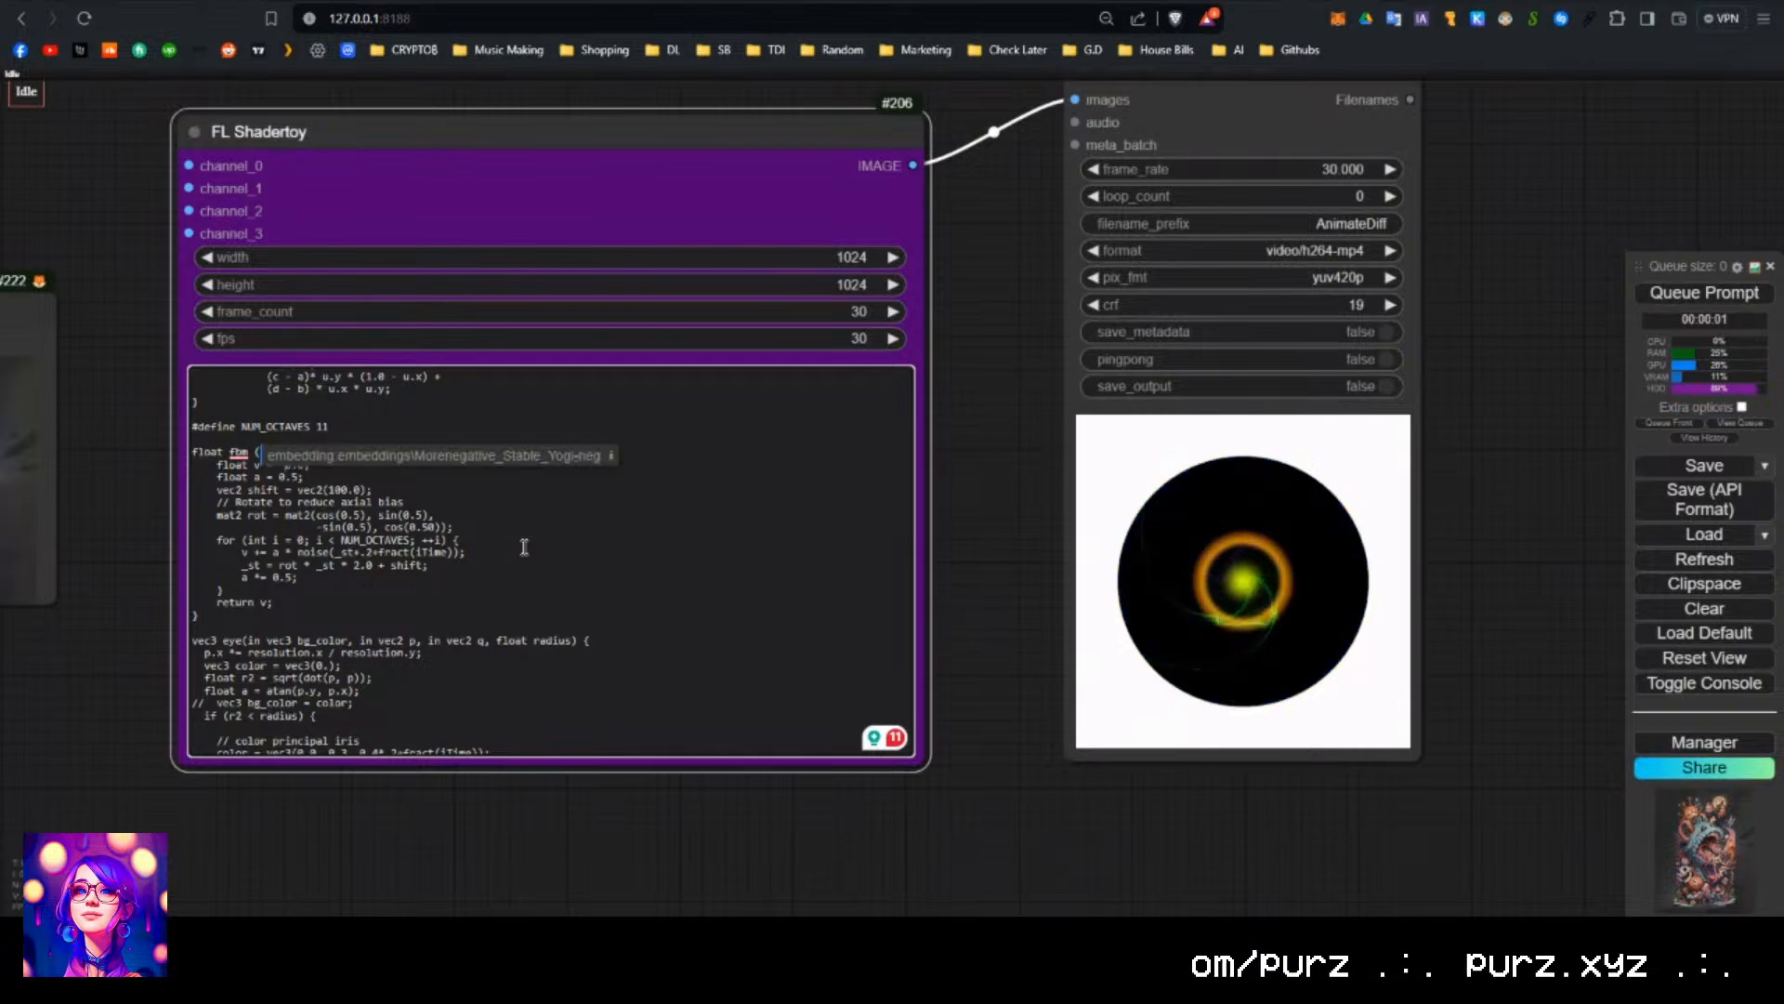
{"action": "key", "text": "ctrl+Return"}
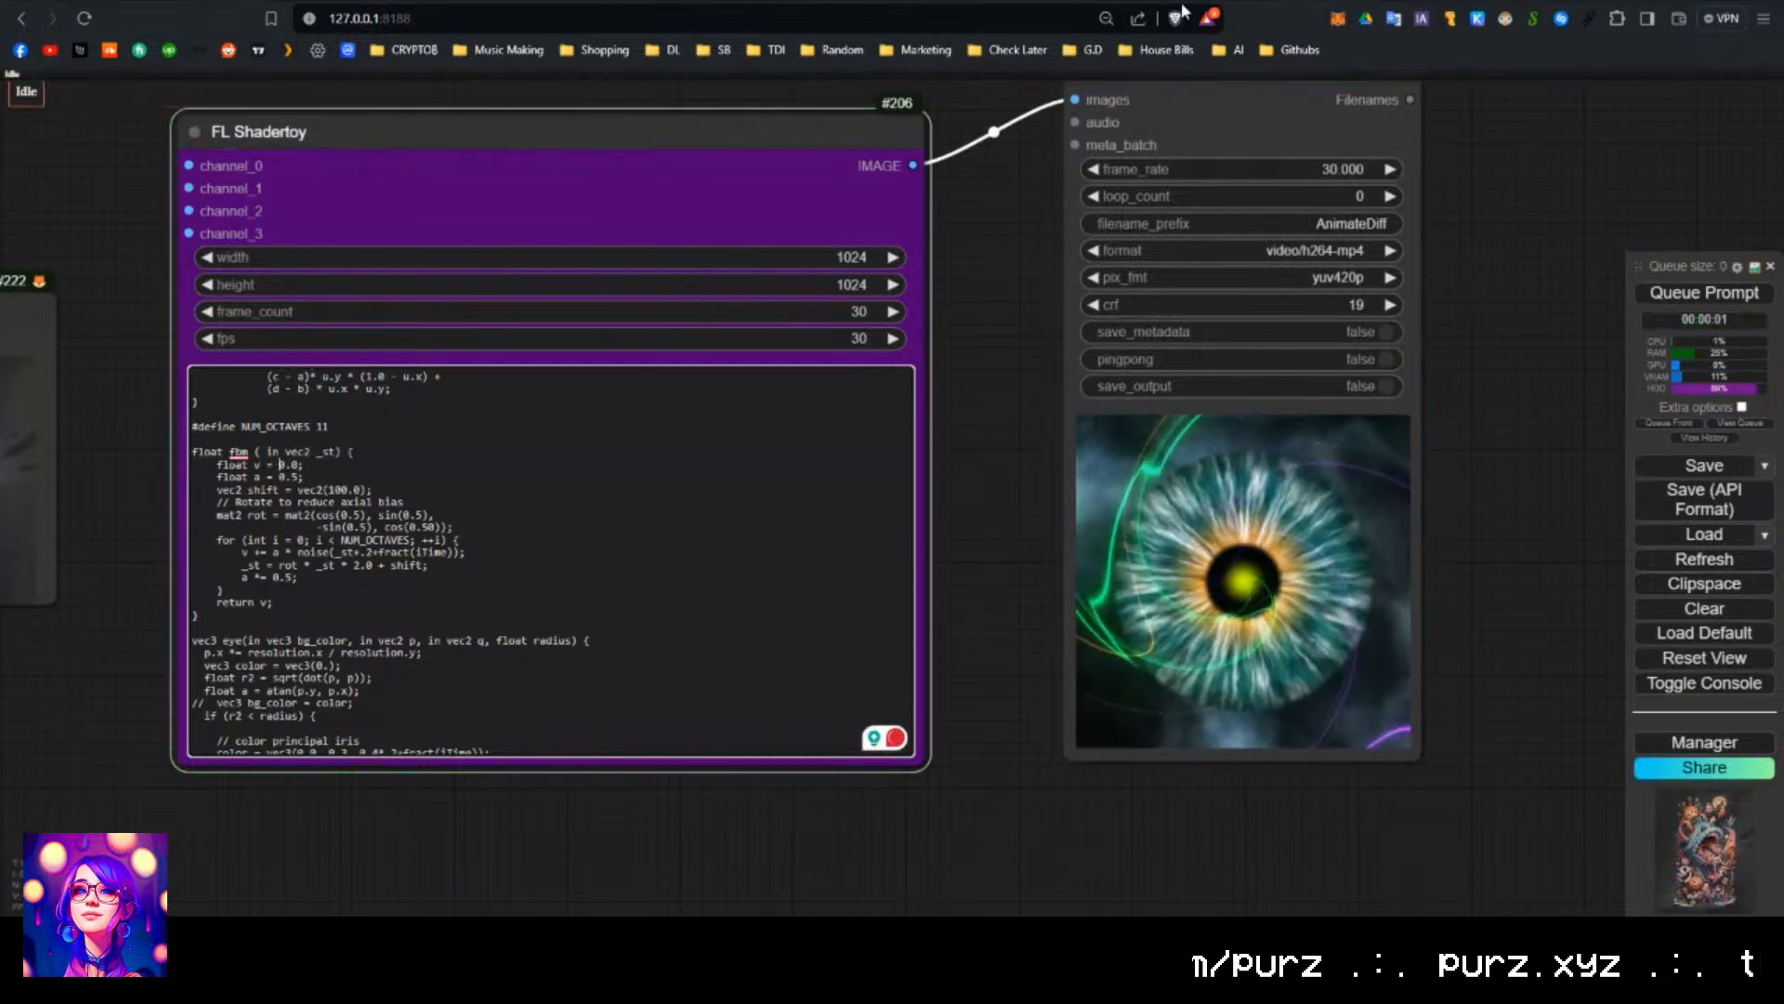
Switch to the Shadertoy site, open the Hall of Looking shader from the newest results and copy its entire code.
{"action": "mouse_move", "coordinate": [1230, 936]}
{"action": "left_click", "coordinate": [1219, 845]}
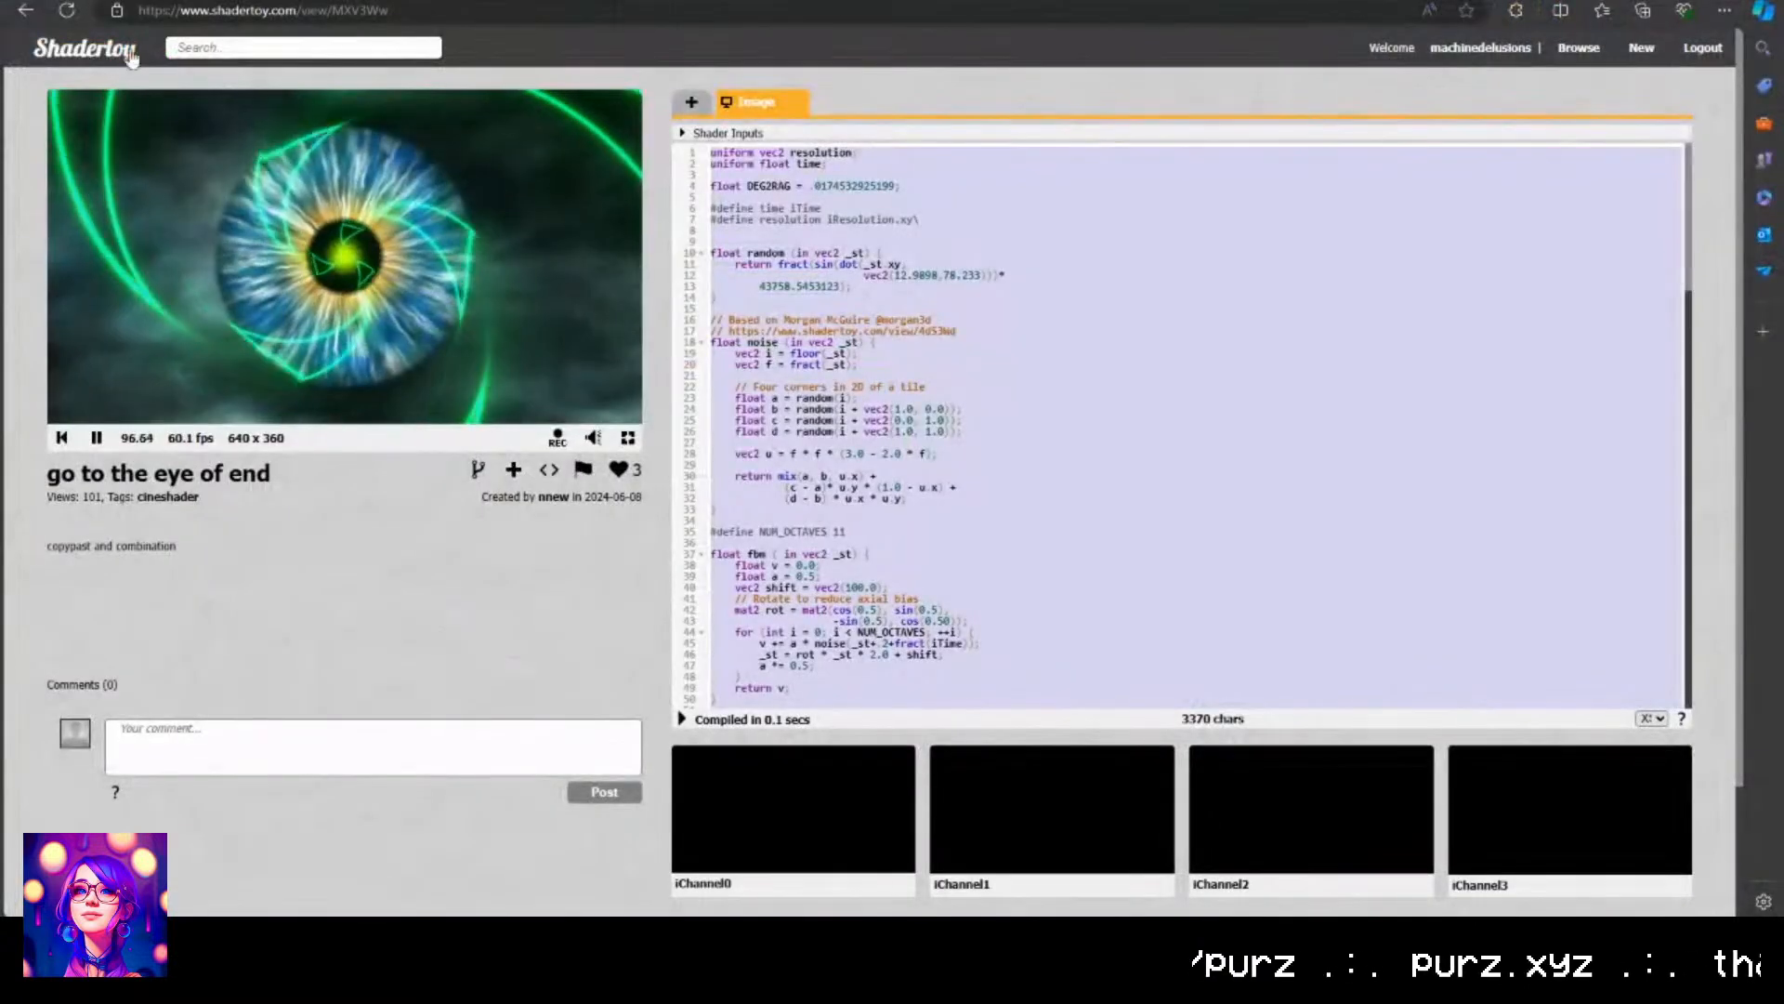
{"action": "left_click", "coordinate": [23, 10]}
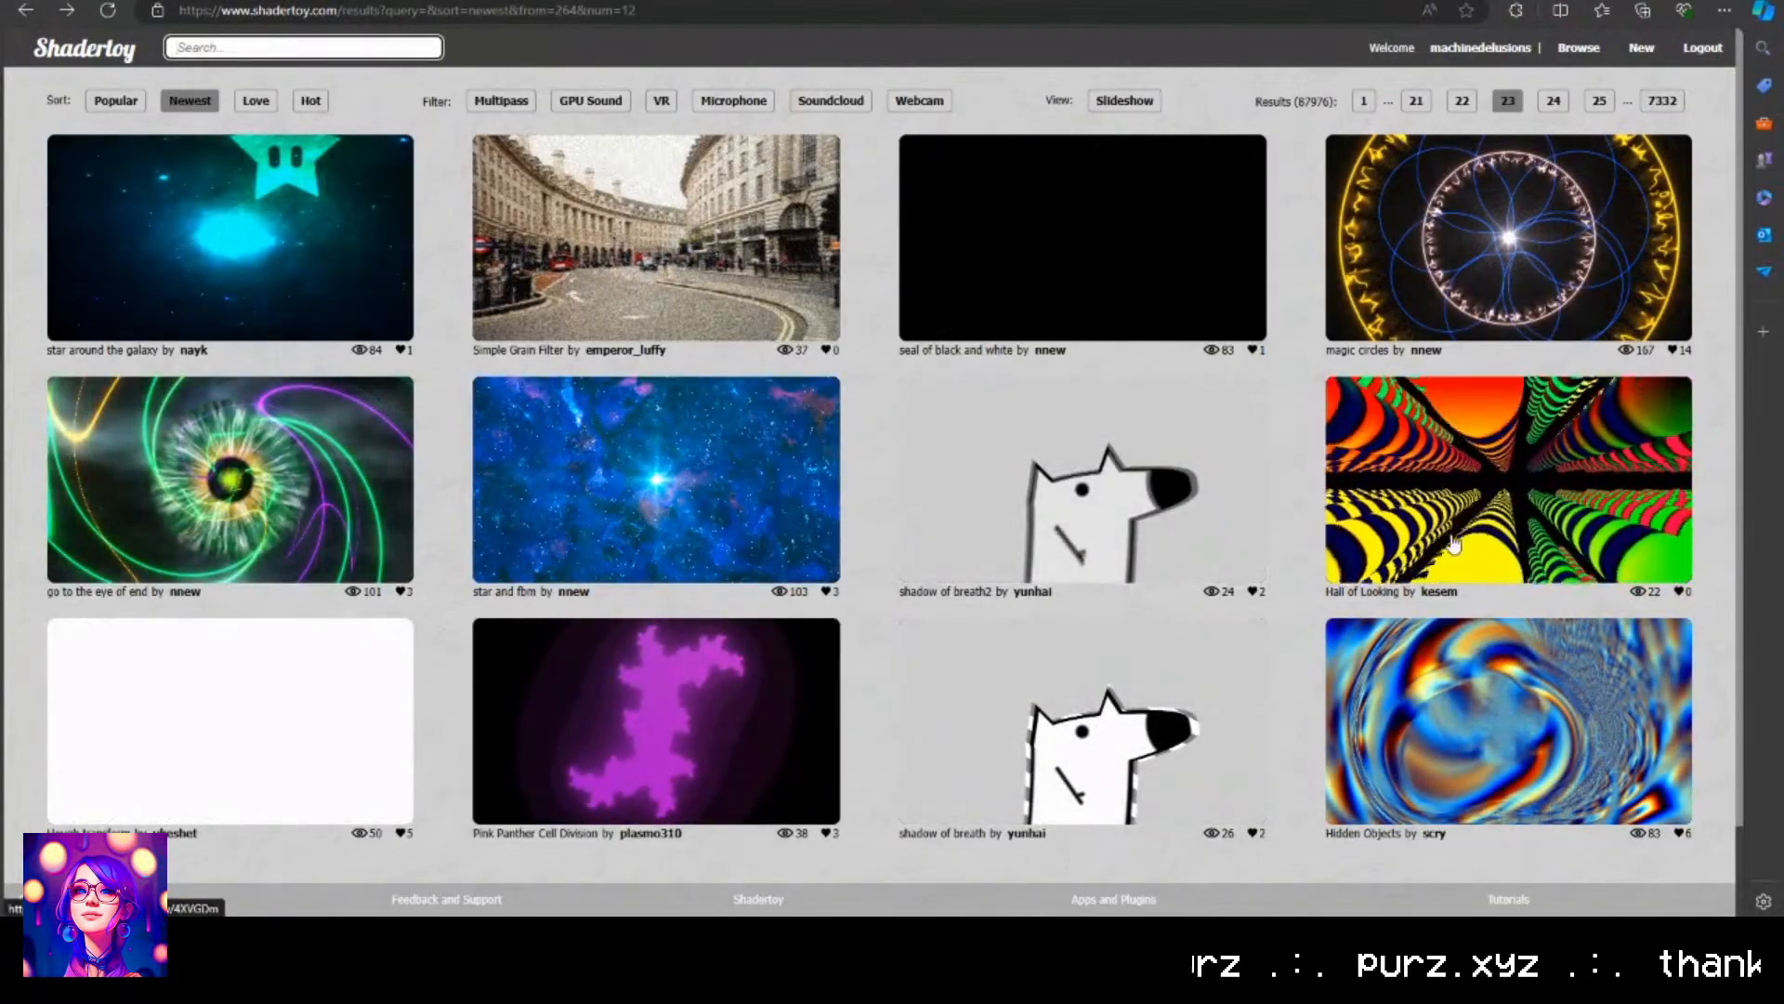
{"action": "left_click", "coordinate": [1545, 482]}
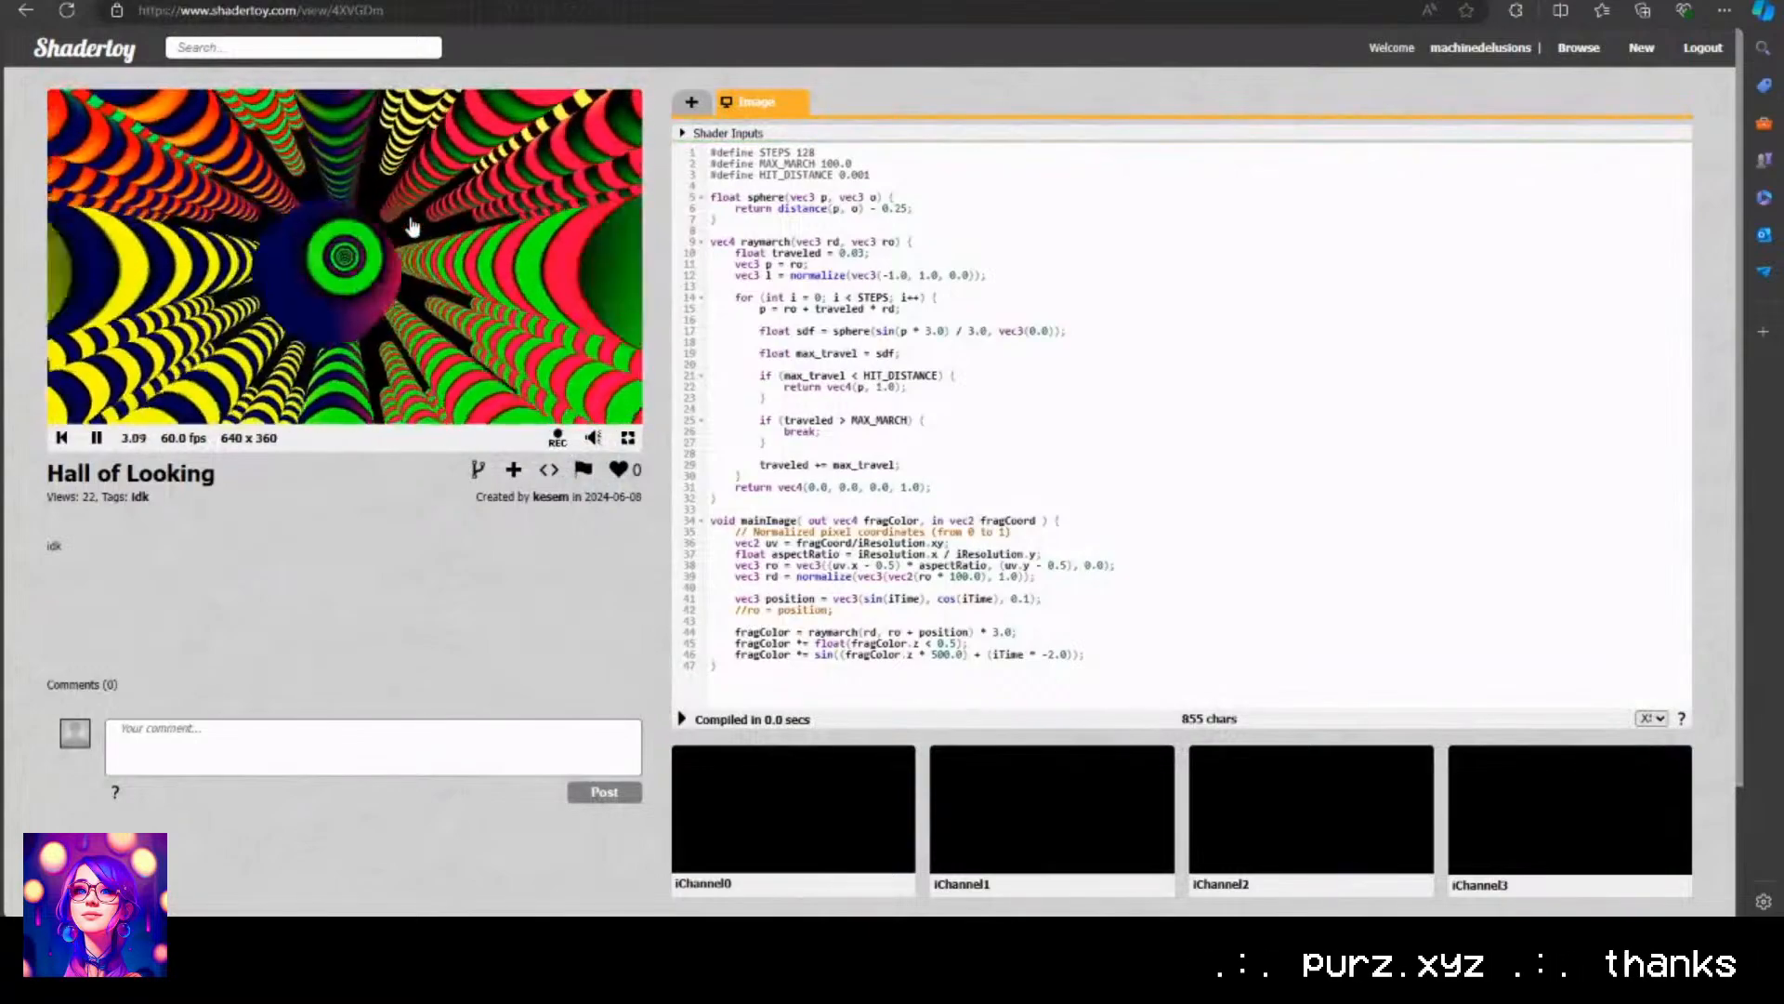
{"action": "key", "text": "ctrl+a"}
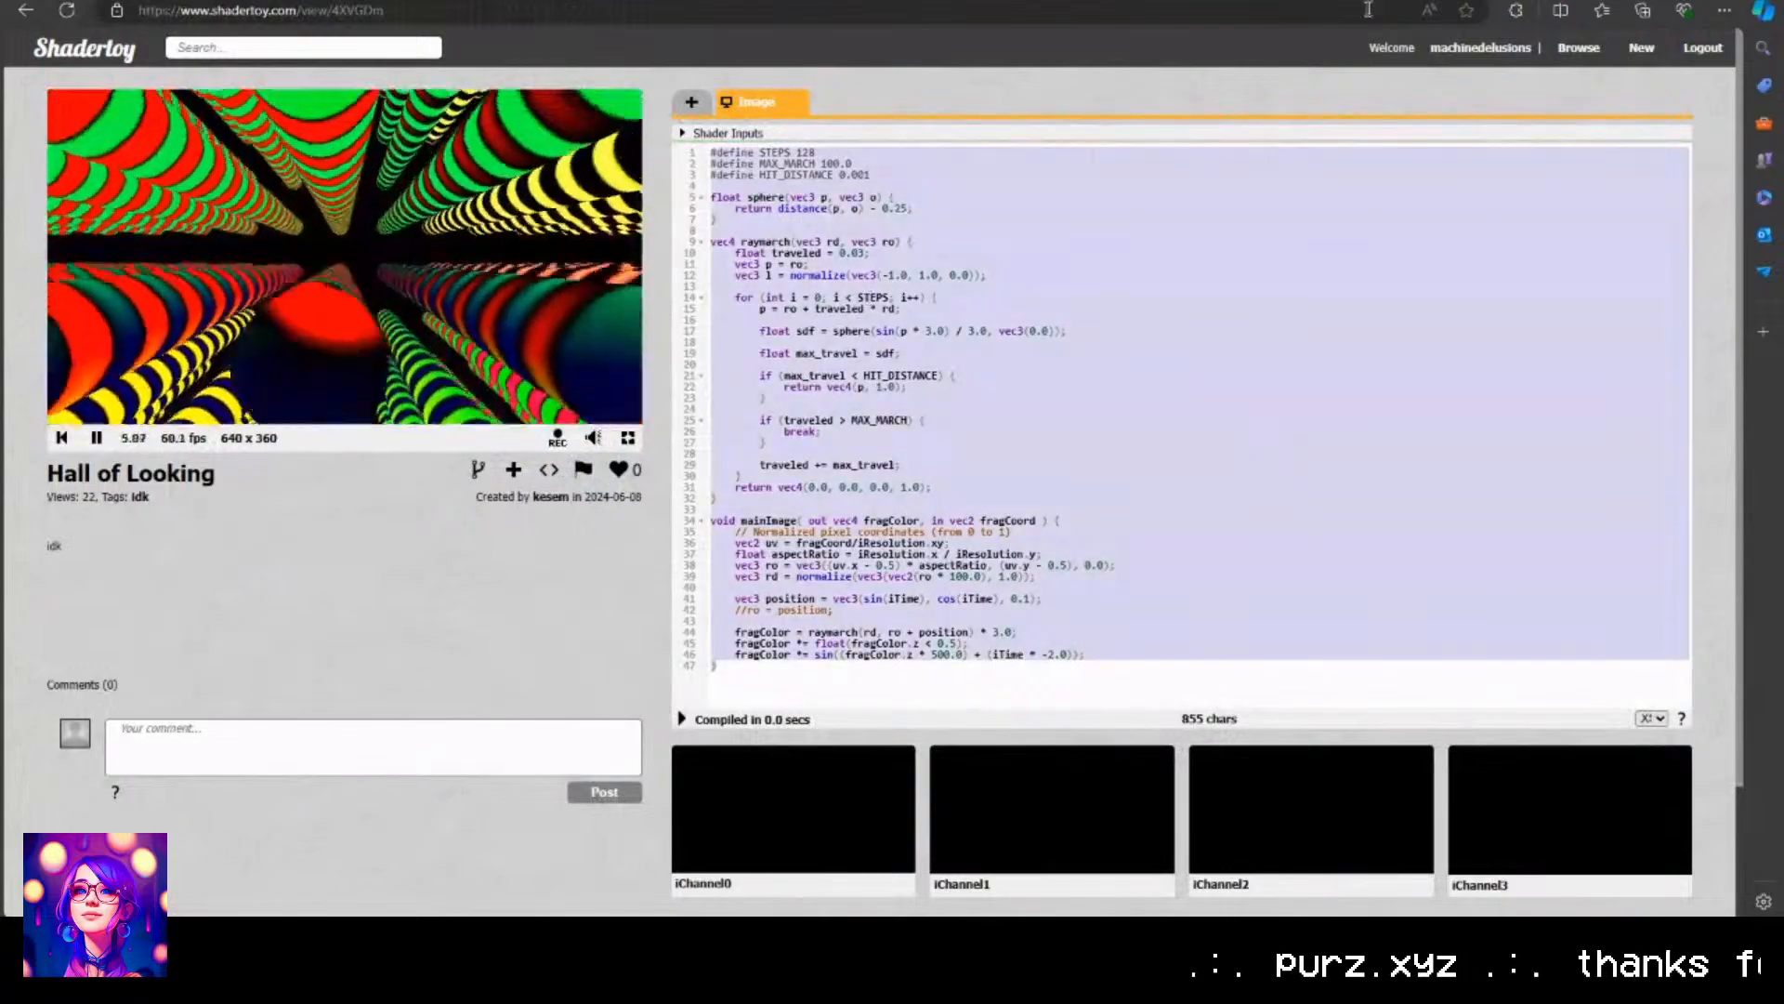
Return to ComfyUI, replace the FL Shadertoy code with the copied Hall of Looking shader and queue the workflow.
{"action": "key", "text": "alt+Tab"}
{"action": "key", "text": "ctrl+v"}
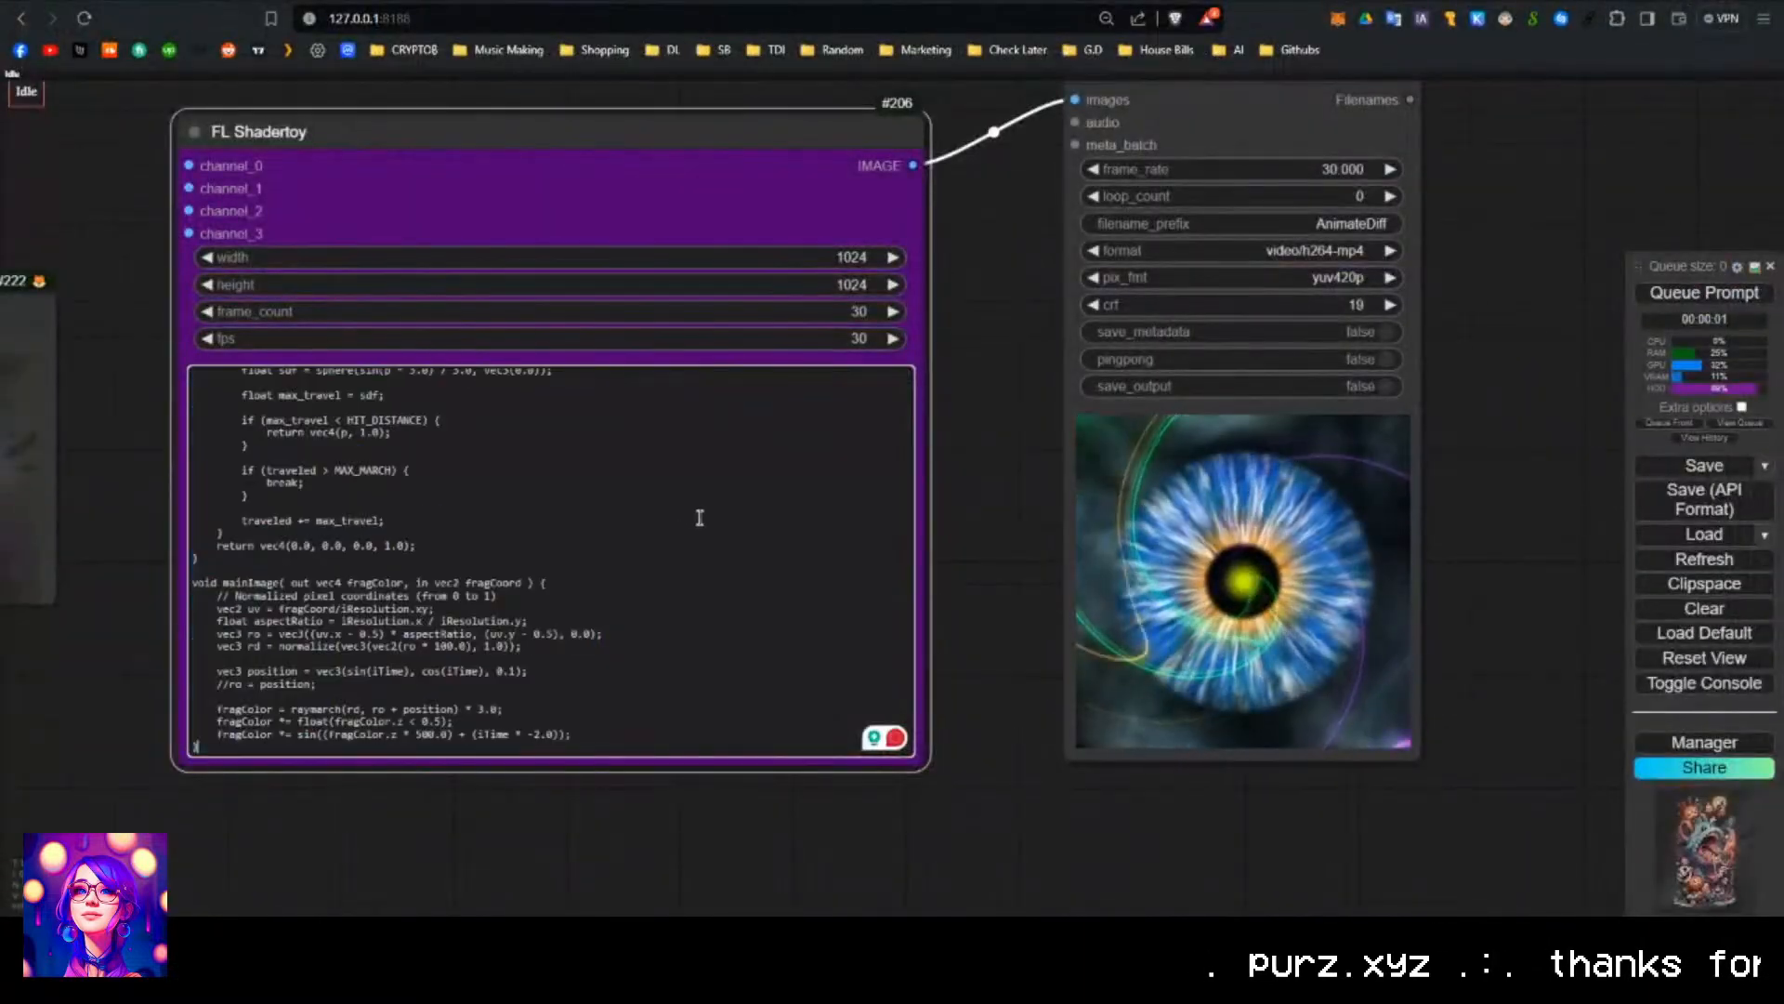
{"action": "key", "text": "ctrl+Return"}
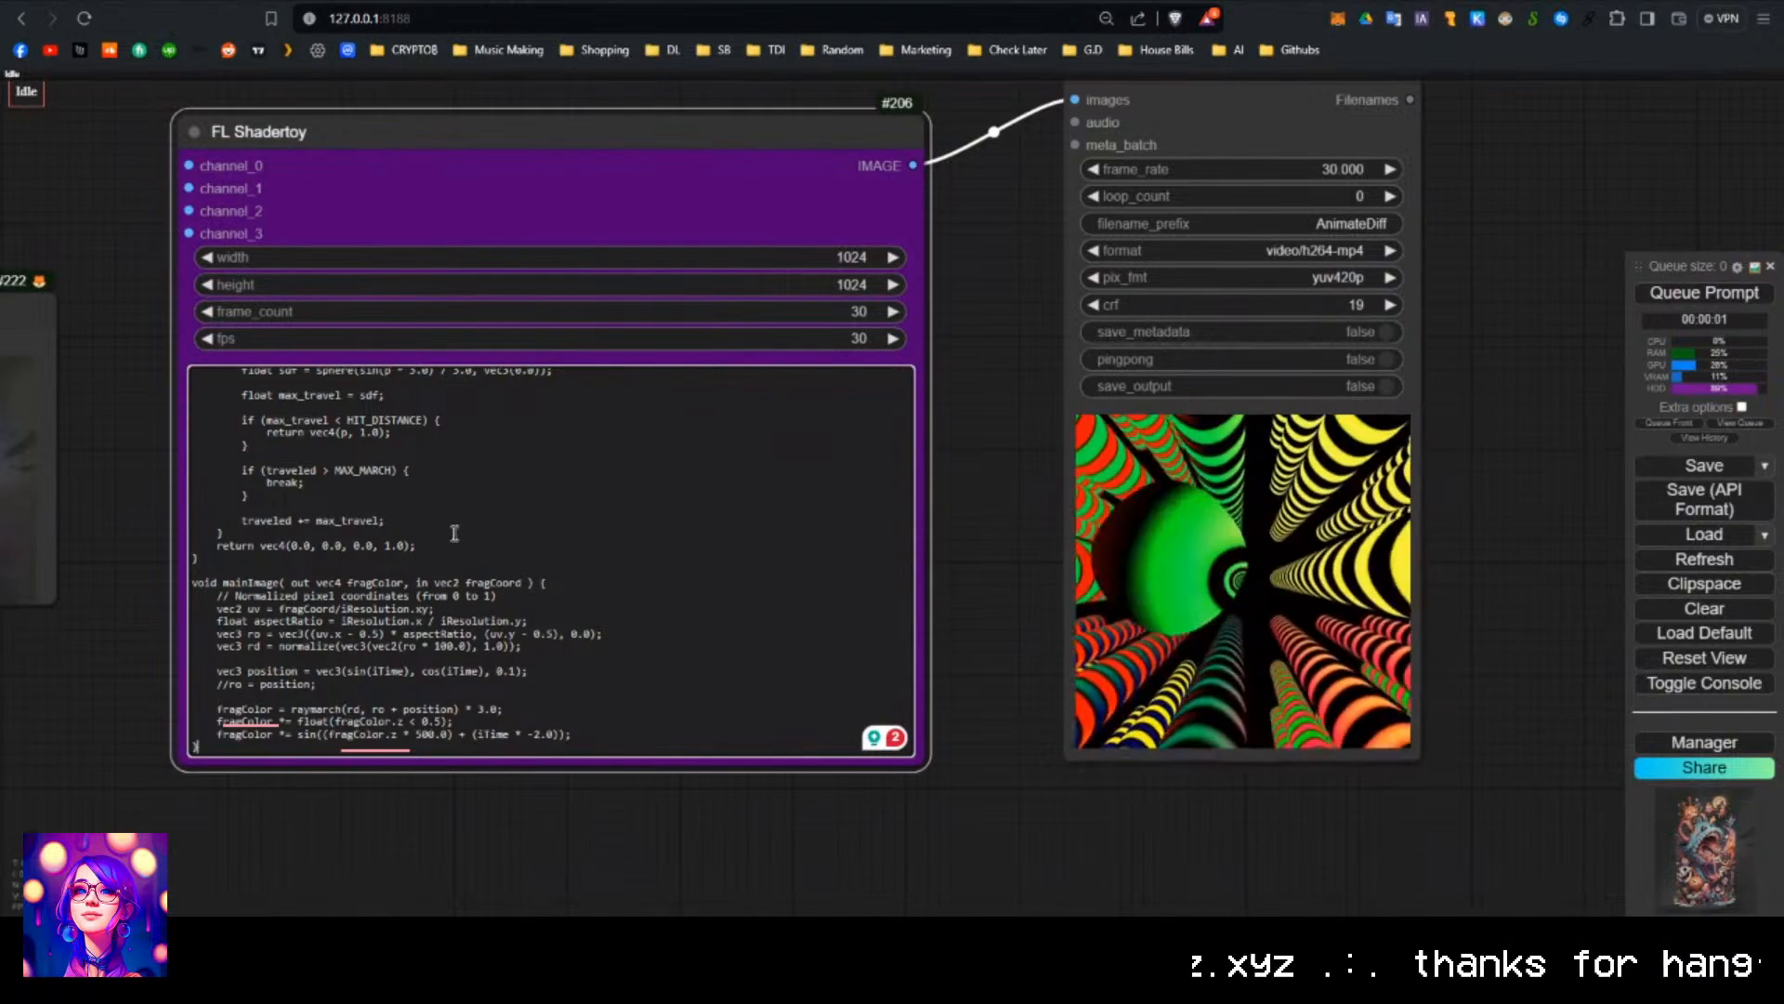
Stretch FL Shadertoy taller so its text area fits the complete Hall of Looking code.
{"action": "scroll", "coordinate": [521, 638], "scroll_direction": "up", "scroll_amount": 3}
{"action": "scroll", "coordinate": [523, 646], "scroll_direction": "down", "scroll_amount": 3}
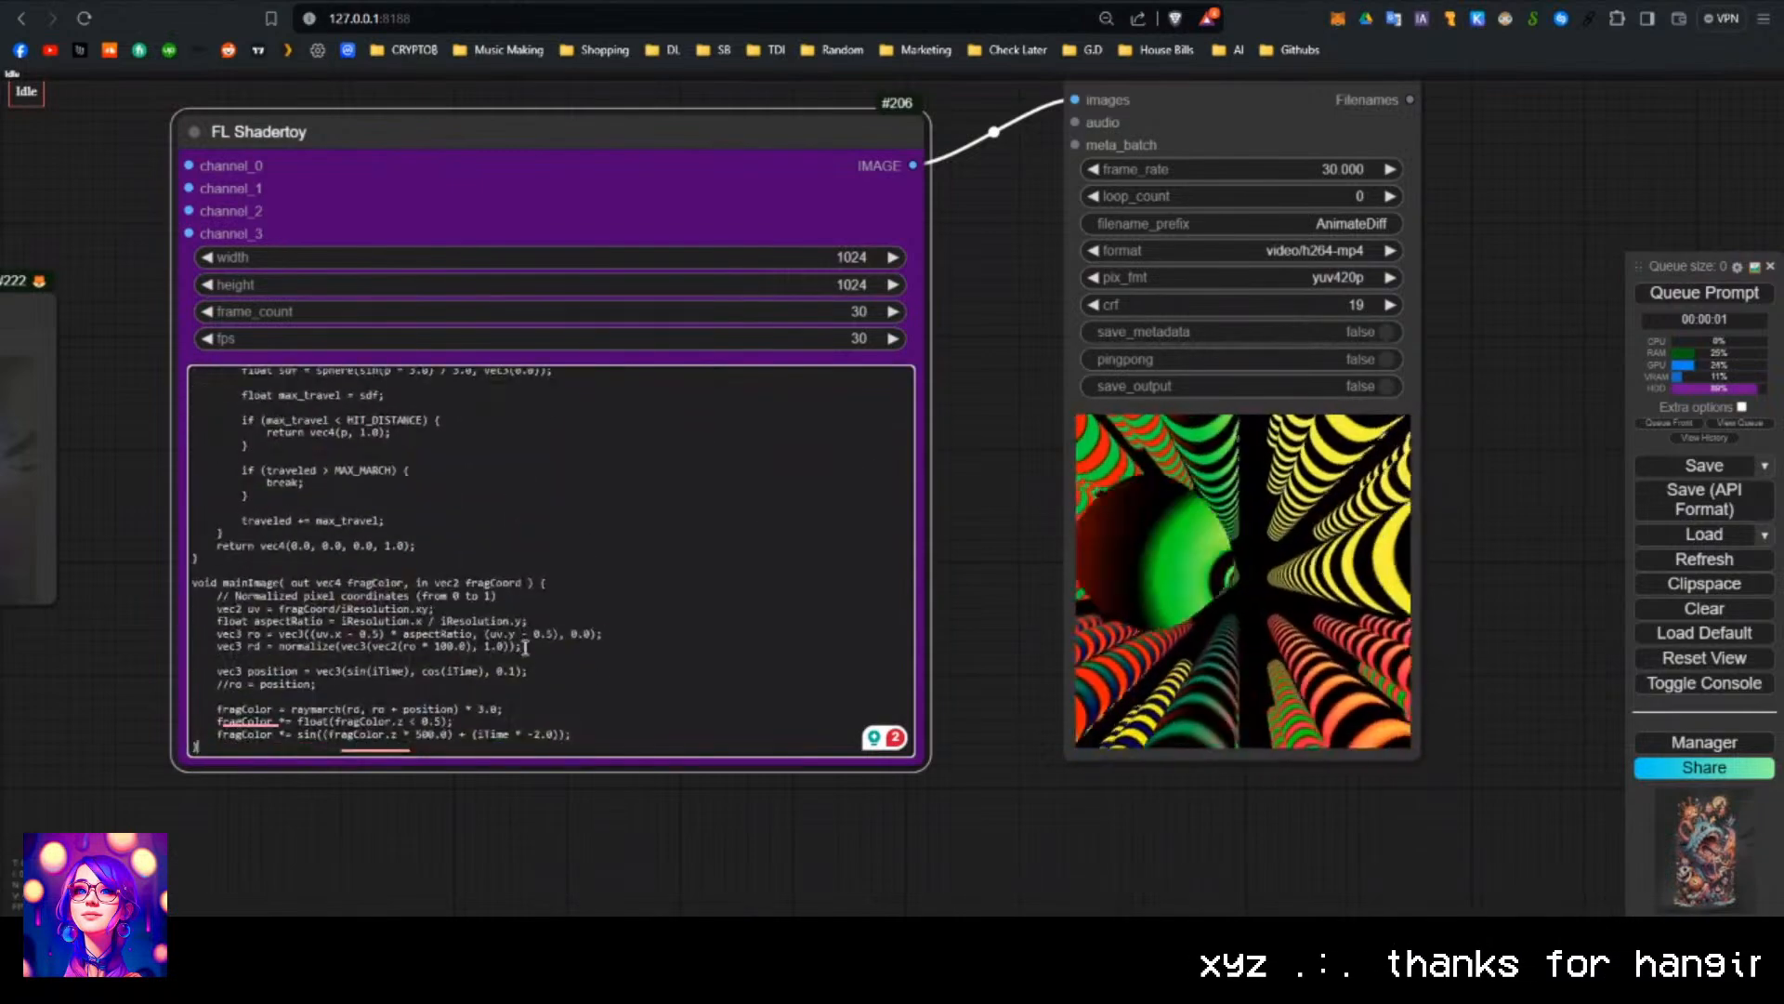
{"action": "scroll", "coordinate": [521, 641], "scroll_direction": "up", "scroll_amount": 5}
{"action": "scroll", "coordinate": [989, 797], "scroll_direction": "down", "scroll_amount": 4}
{"action": "left_click_drag", "start_coordinate": [989, 795], "coordinate": [914, 638]}
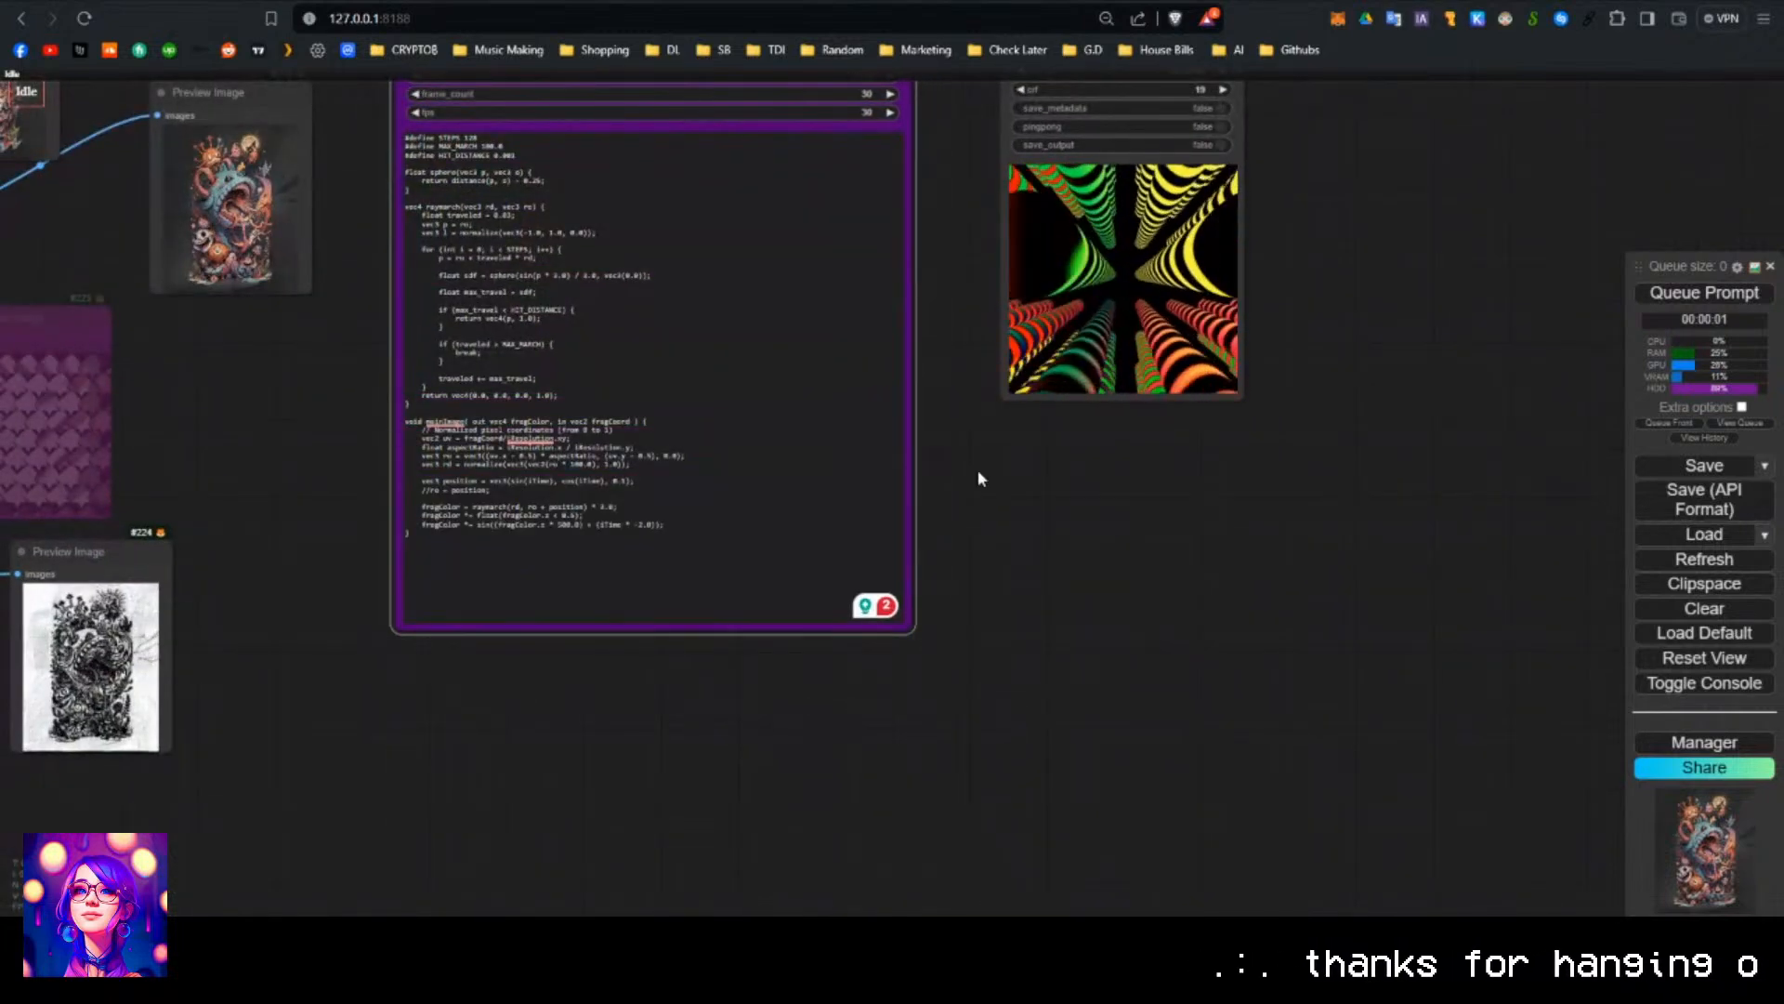
{"action": "left_click_drag", "start_coordinate": [967, 459], "coordinate": [952, 622]}
{"action": "scroll", "coordinate": [952, 621], "scroll_direction": "up", "scroll_amount": 1}
Highlight the whole shader code in FL Shadertoy to point it out, then clear the selection.
{"action": "left_click_drag", "start_coordinate": [744, 722], "coordinate": [345, 262]}
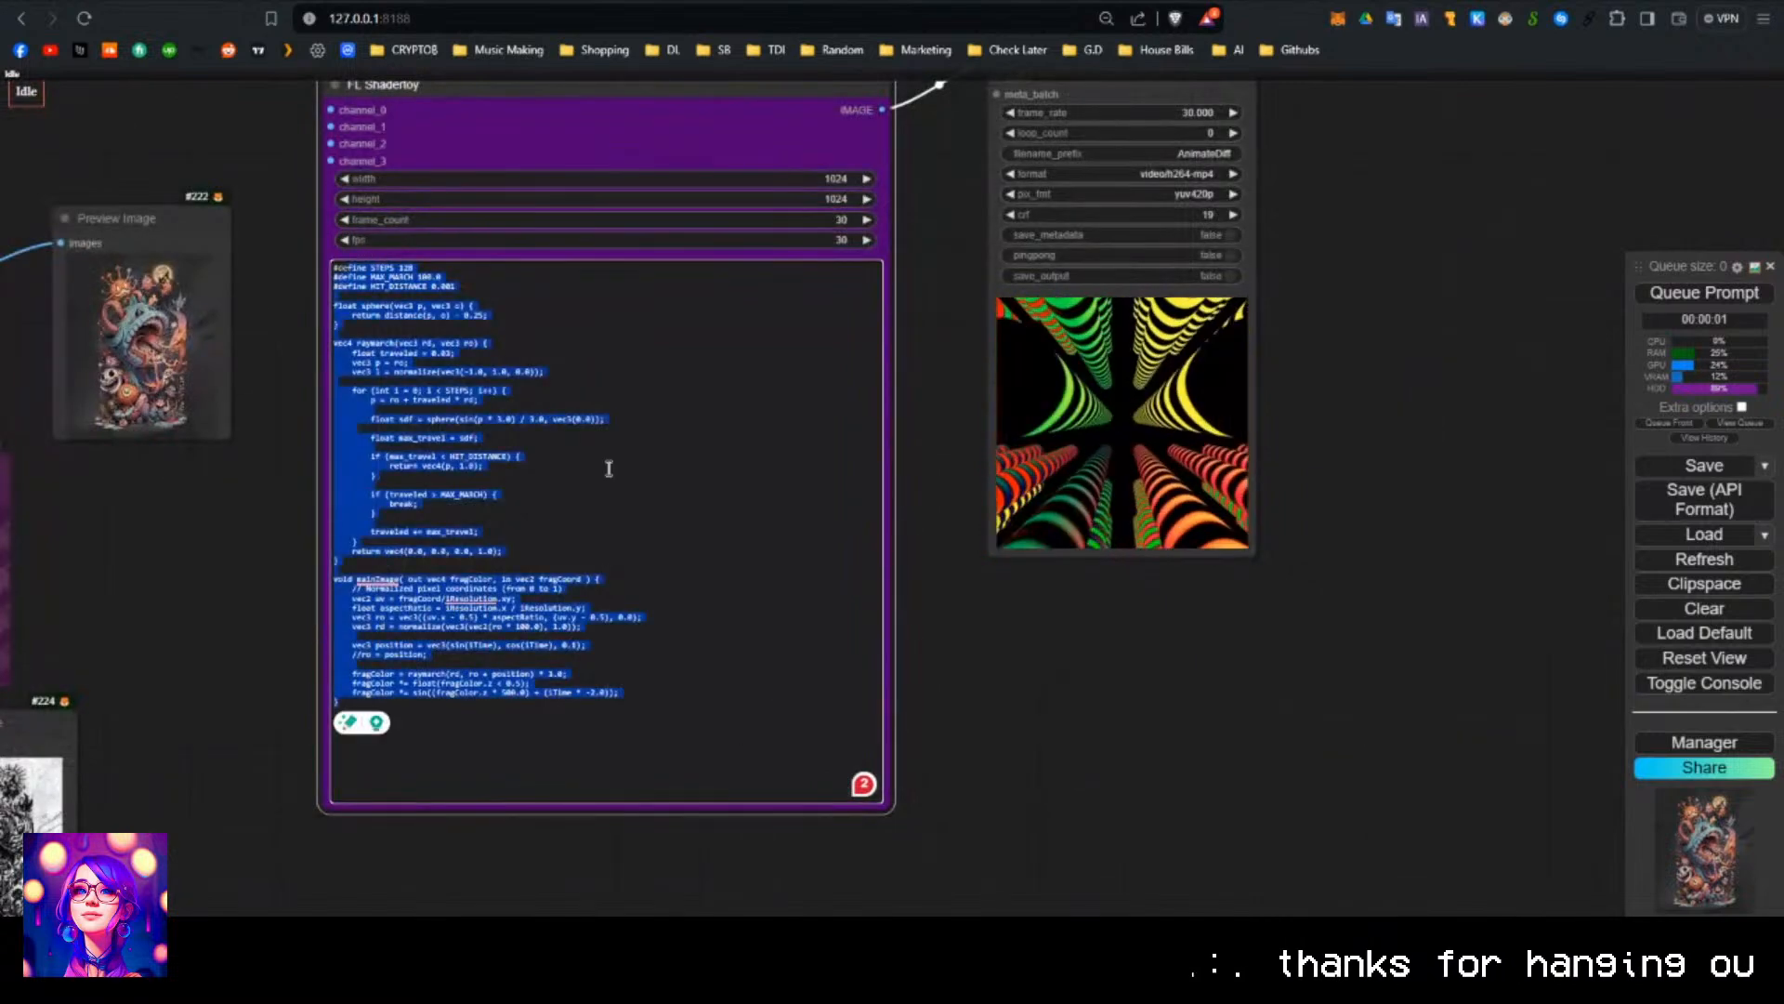
{"action": "left_click_drag", "start_coordinate": [749, 703], "coordinate": [299, 248]}
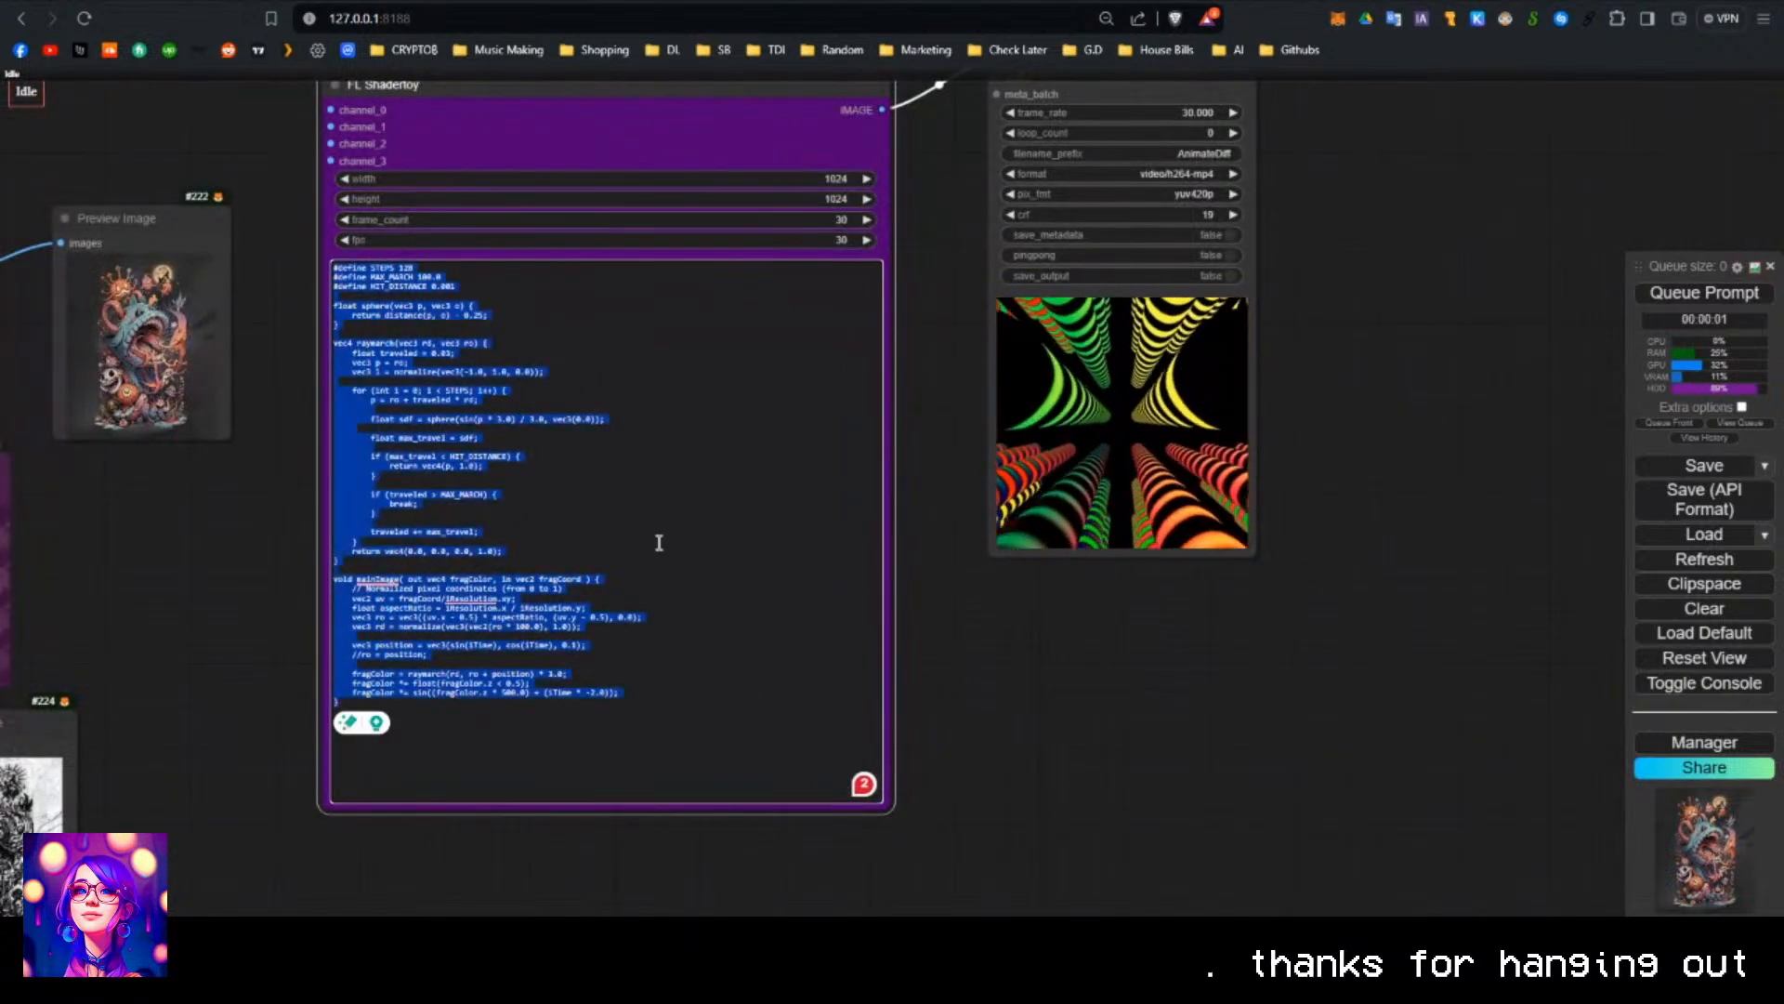
{"action": "left_click_drag", "start_coordinate": [721, 698], "coordinate": [342, 257]}
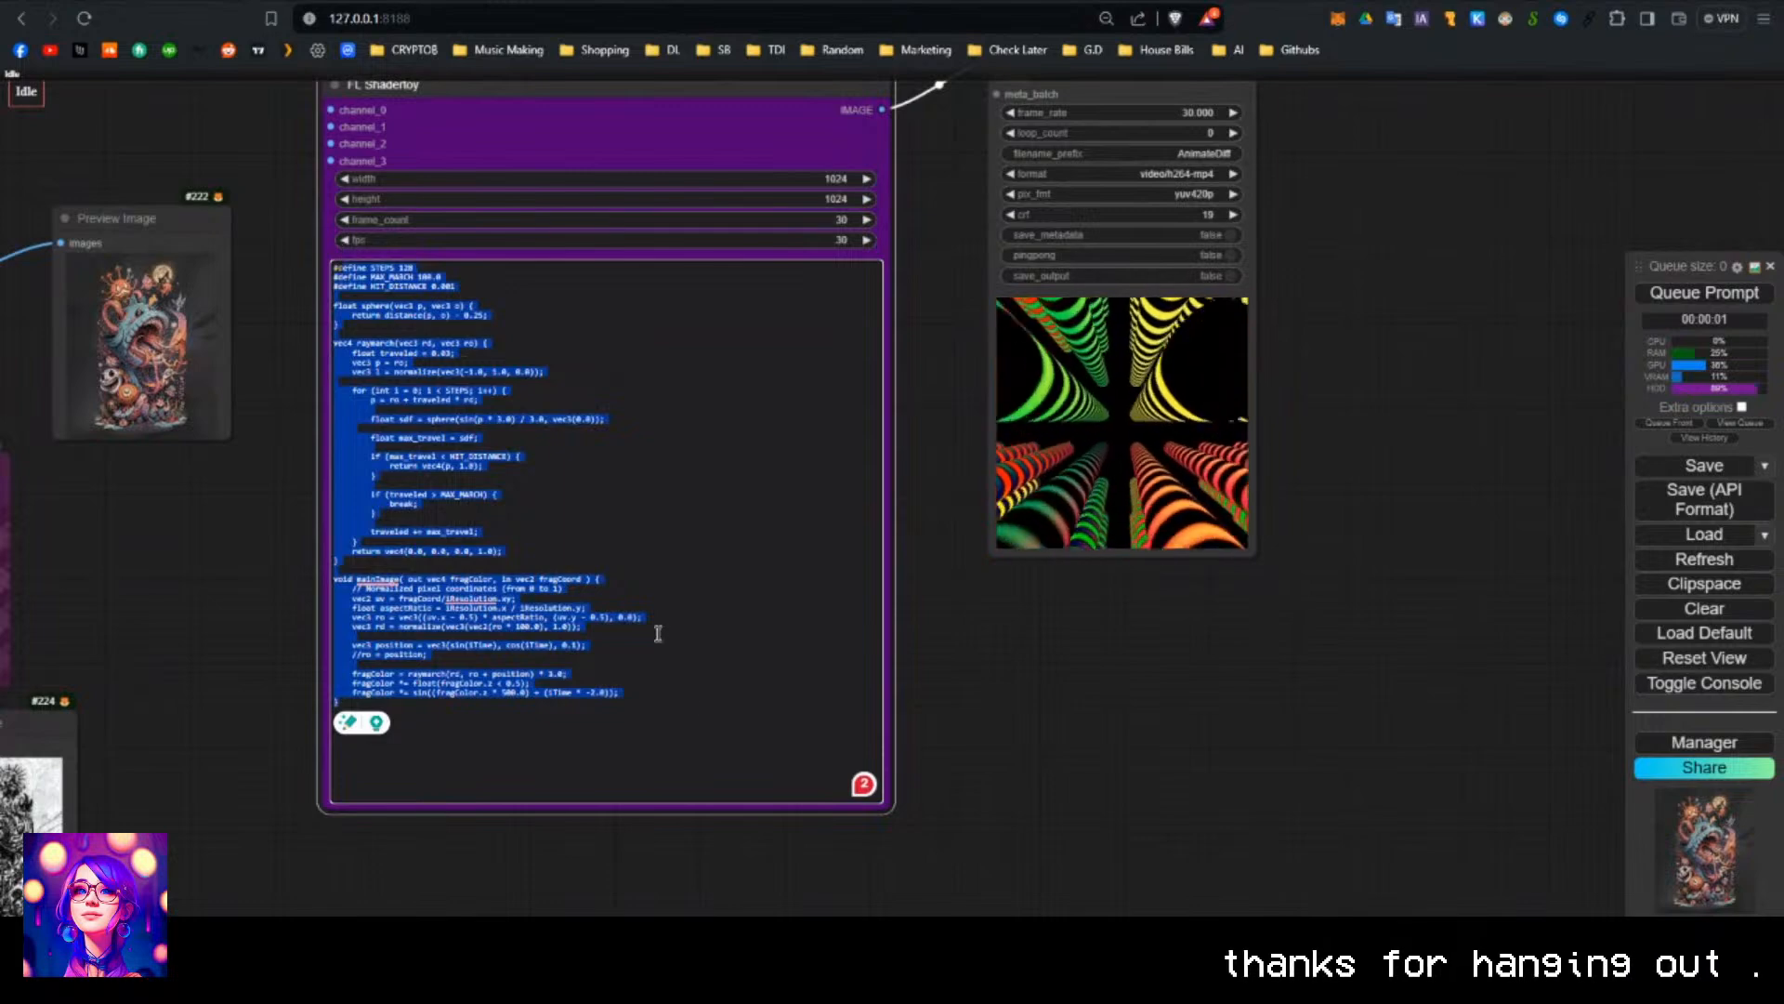
{"action": "left_click_drag", "start_coordinate": [693, 729], "coordinate": [297, 232]}
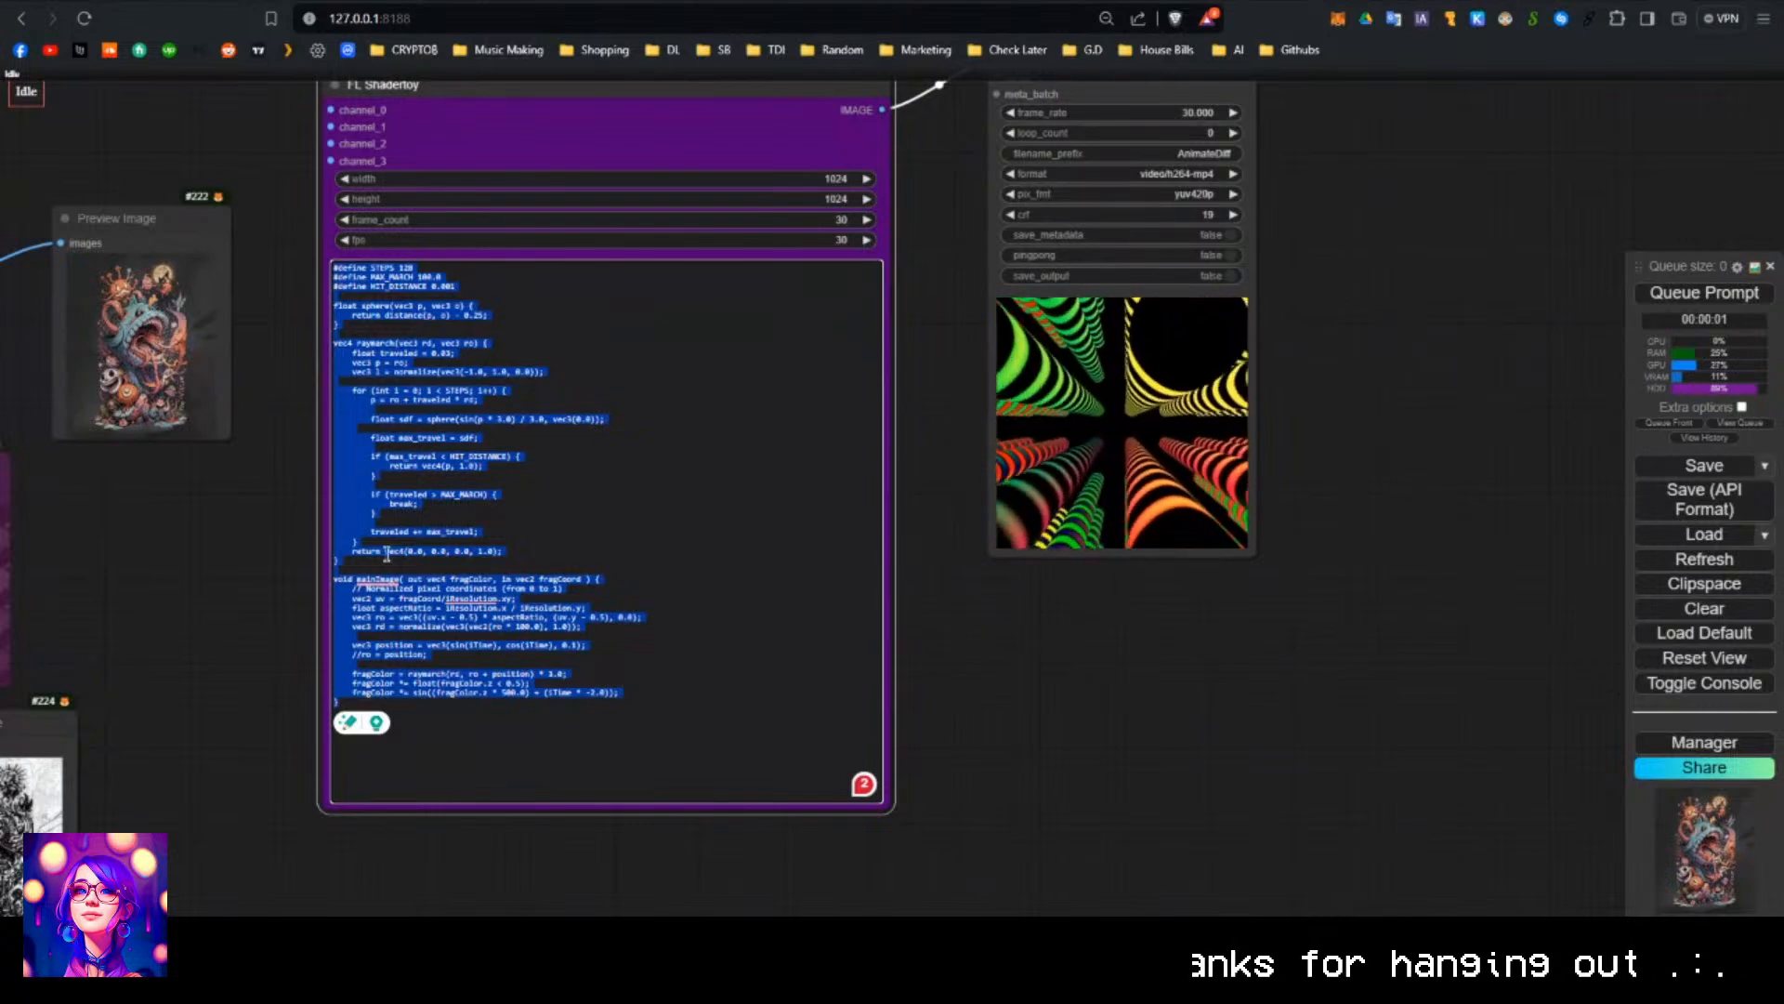
{"action": "left_click", "coordinate": [1039, 734]}
Move FL Shadertoy higher on the canvas and shift Video Combine slightly away from it, leaving the channel_0 input unconnected.
{"action": "scroll", "coordinate": [1029, 711], "scroll_direction": "down", "scroll_amount": 4}
{"action": "scroll", "coordinate": [757, 278], "scroll_direction": "up", "scroll_amount": 3}
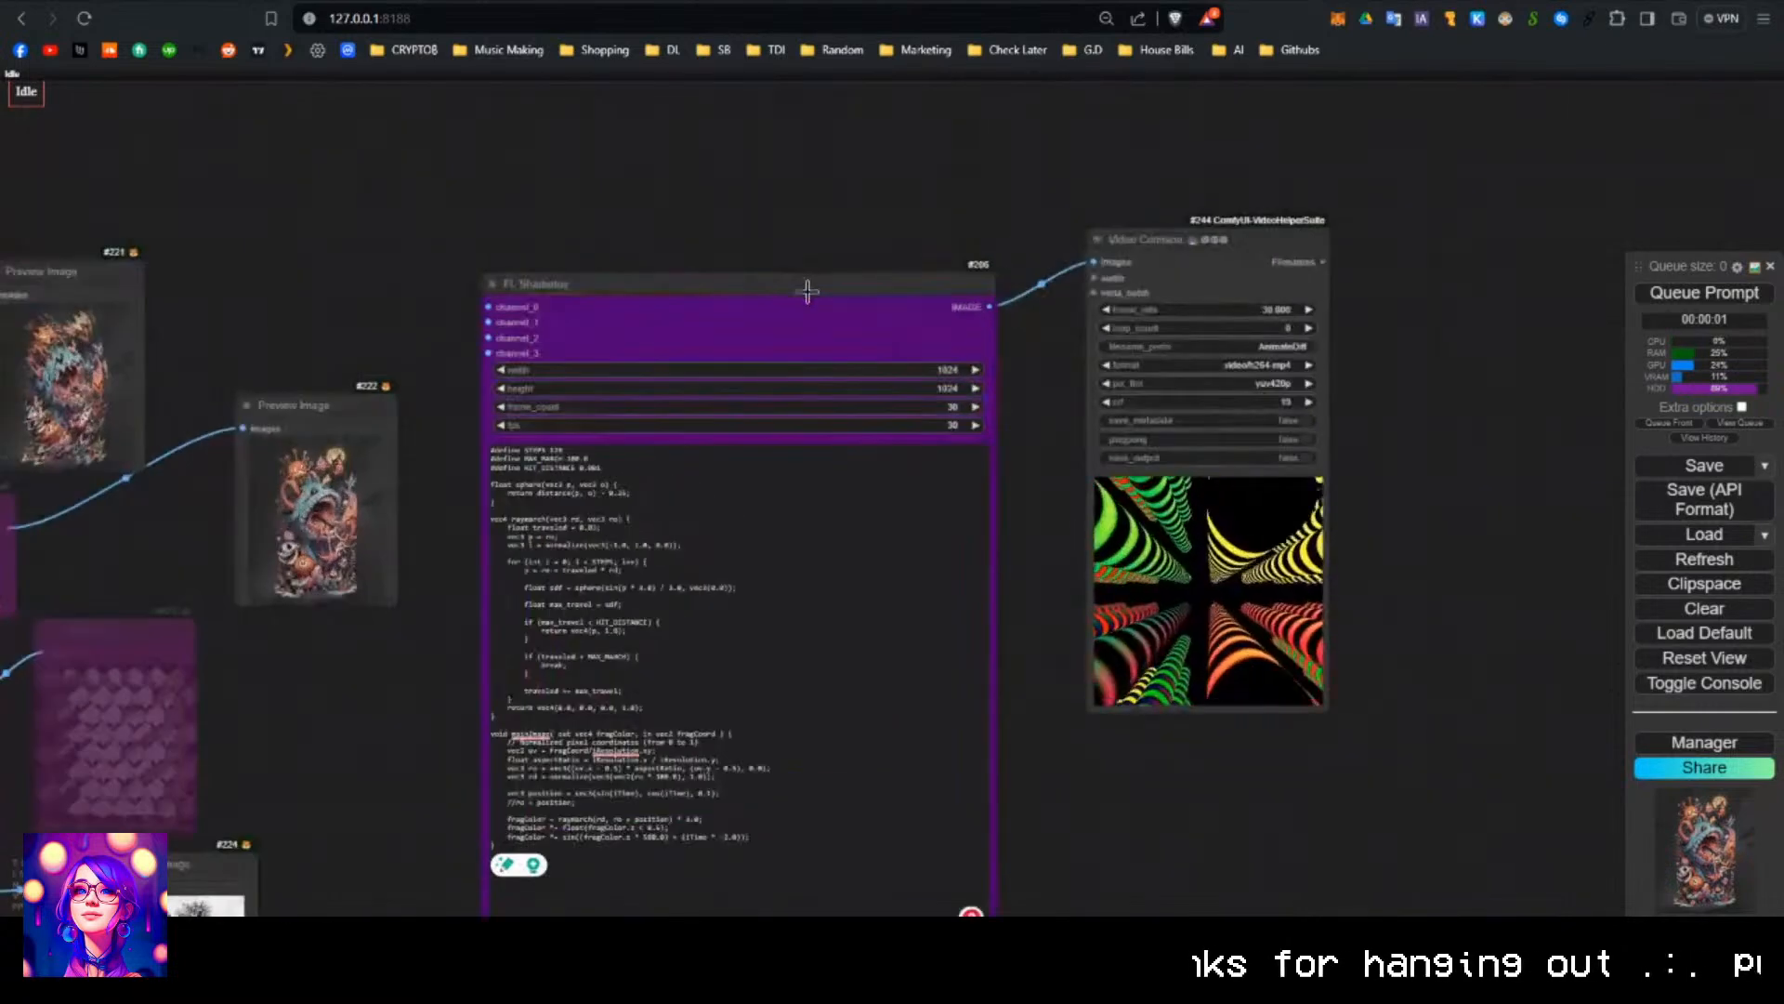
{"action": "left_click_drag", "start_coordinate": [808, 299], "coordinate": [848, 171]}
{"action": "left_click_drag", "start_coordinate": [1206, 243], "coordinate": [1255, 214]}
{"action": "scroll", "coordinate": [580, 125], "scroll_direction": "up", "scroll_amount": 3}
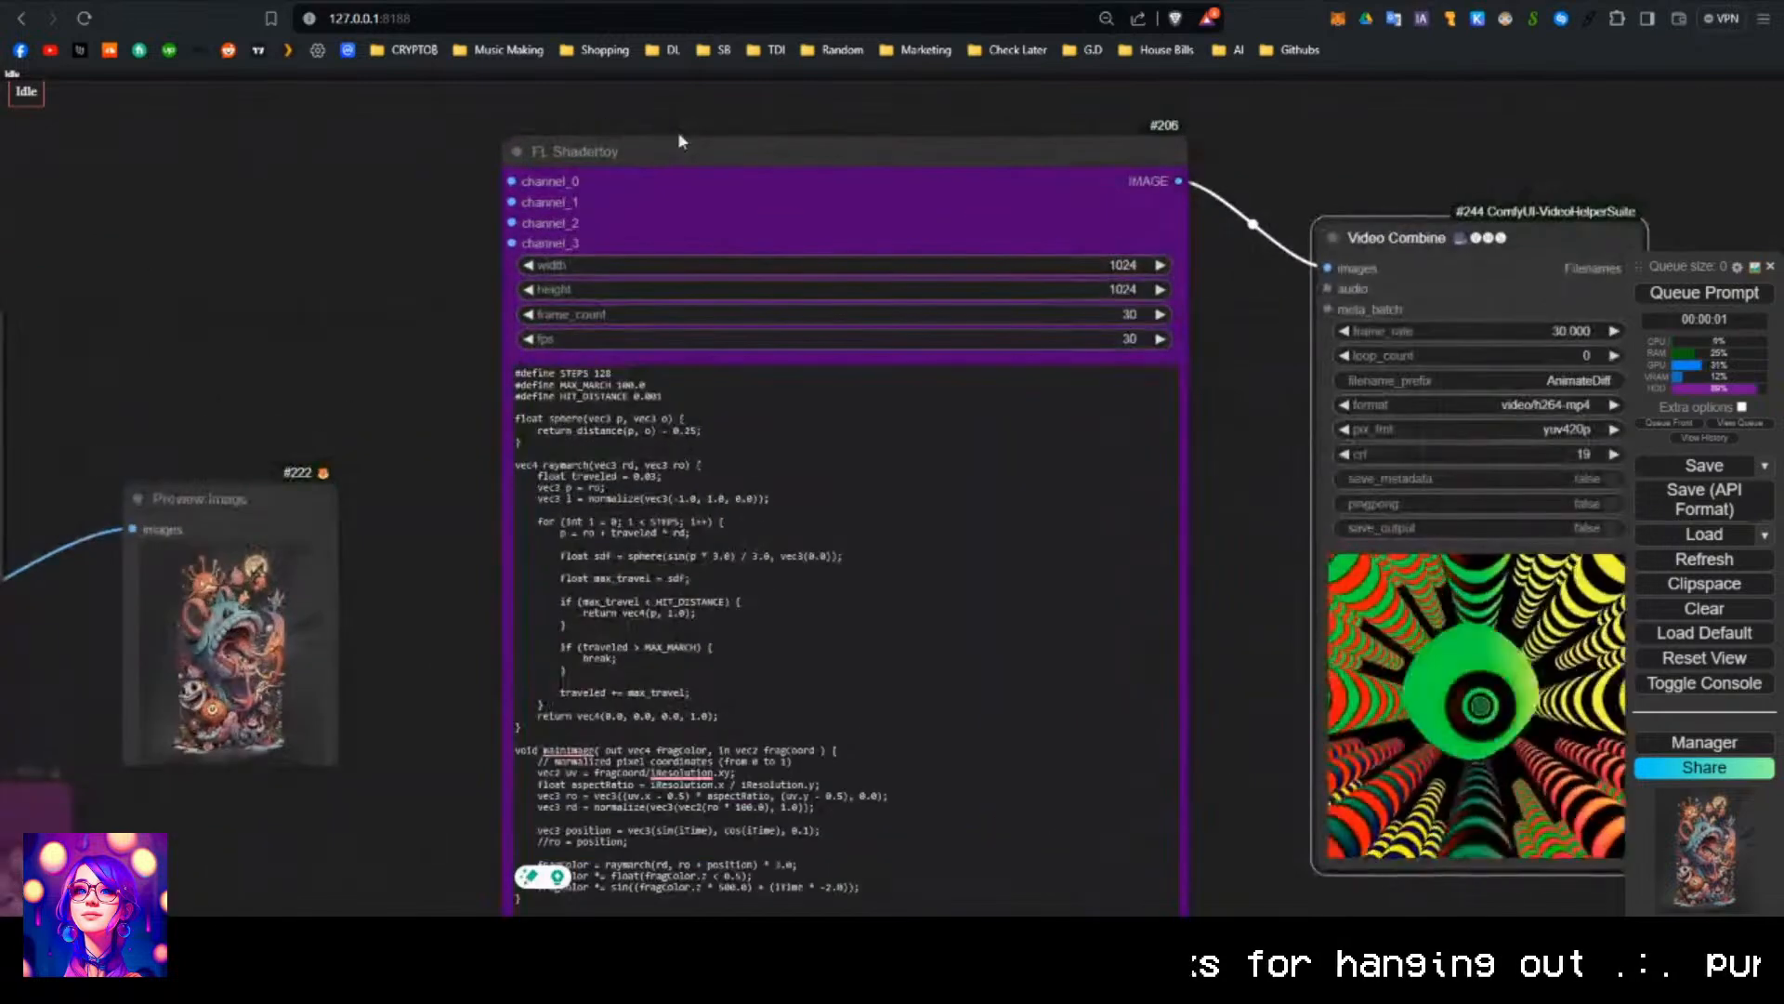
{"action": "left_click_drag", "start_coordinate": [512, 181], "coordinate": [428, 244]}
{"action": "left_click", "coordinate": [403, 239]}
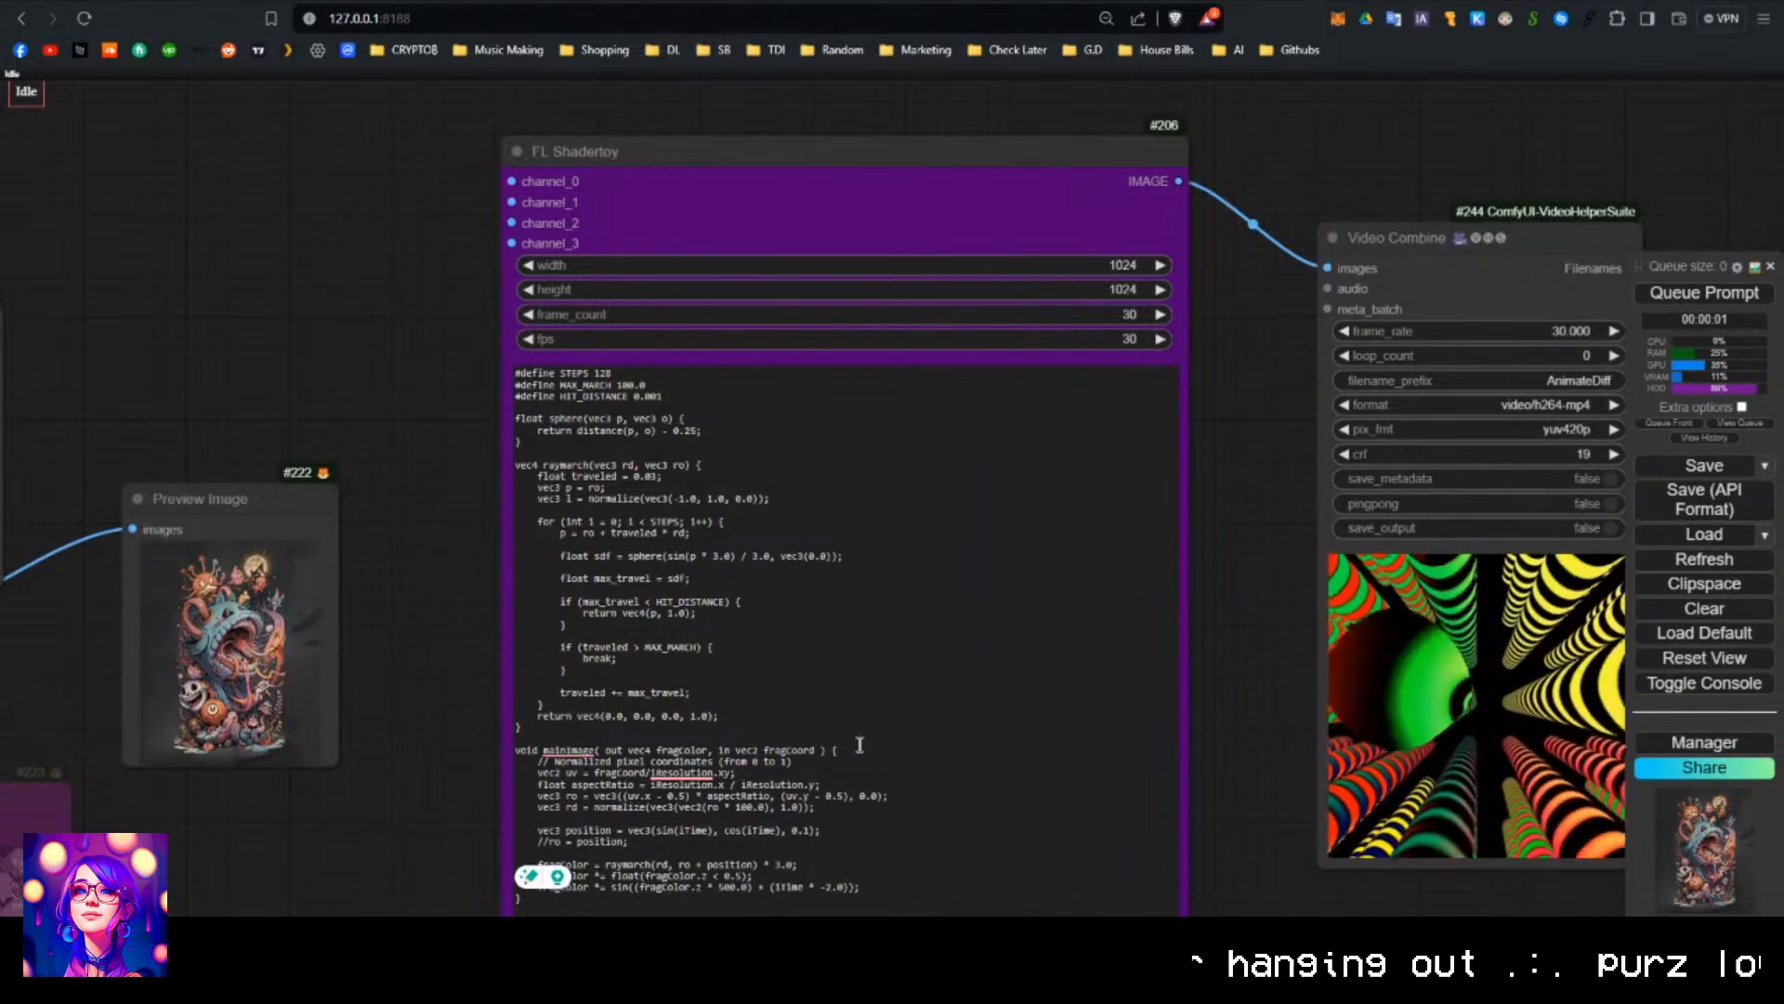
Arrange FL Paper Drawn and its Preview Image side by side, closing the gap between them.
{"action": "scroll", "coordinate": [195, 835], "scroll_direction": "down", "scroll_amount": 4}
{"action": "left_click_drag", "start_coordinate": [207, 836], "coordinate": [1175, 344]}
{"action": "scroll", "coordinate": [789, 761], "scroll_direction": "up", "scroll_amount": 9}
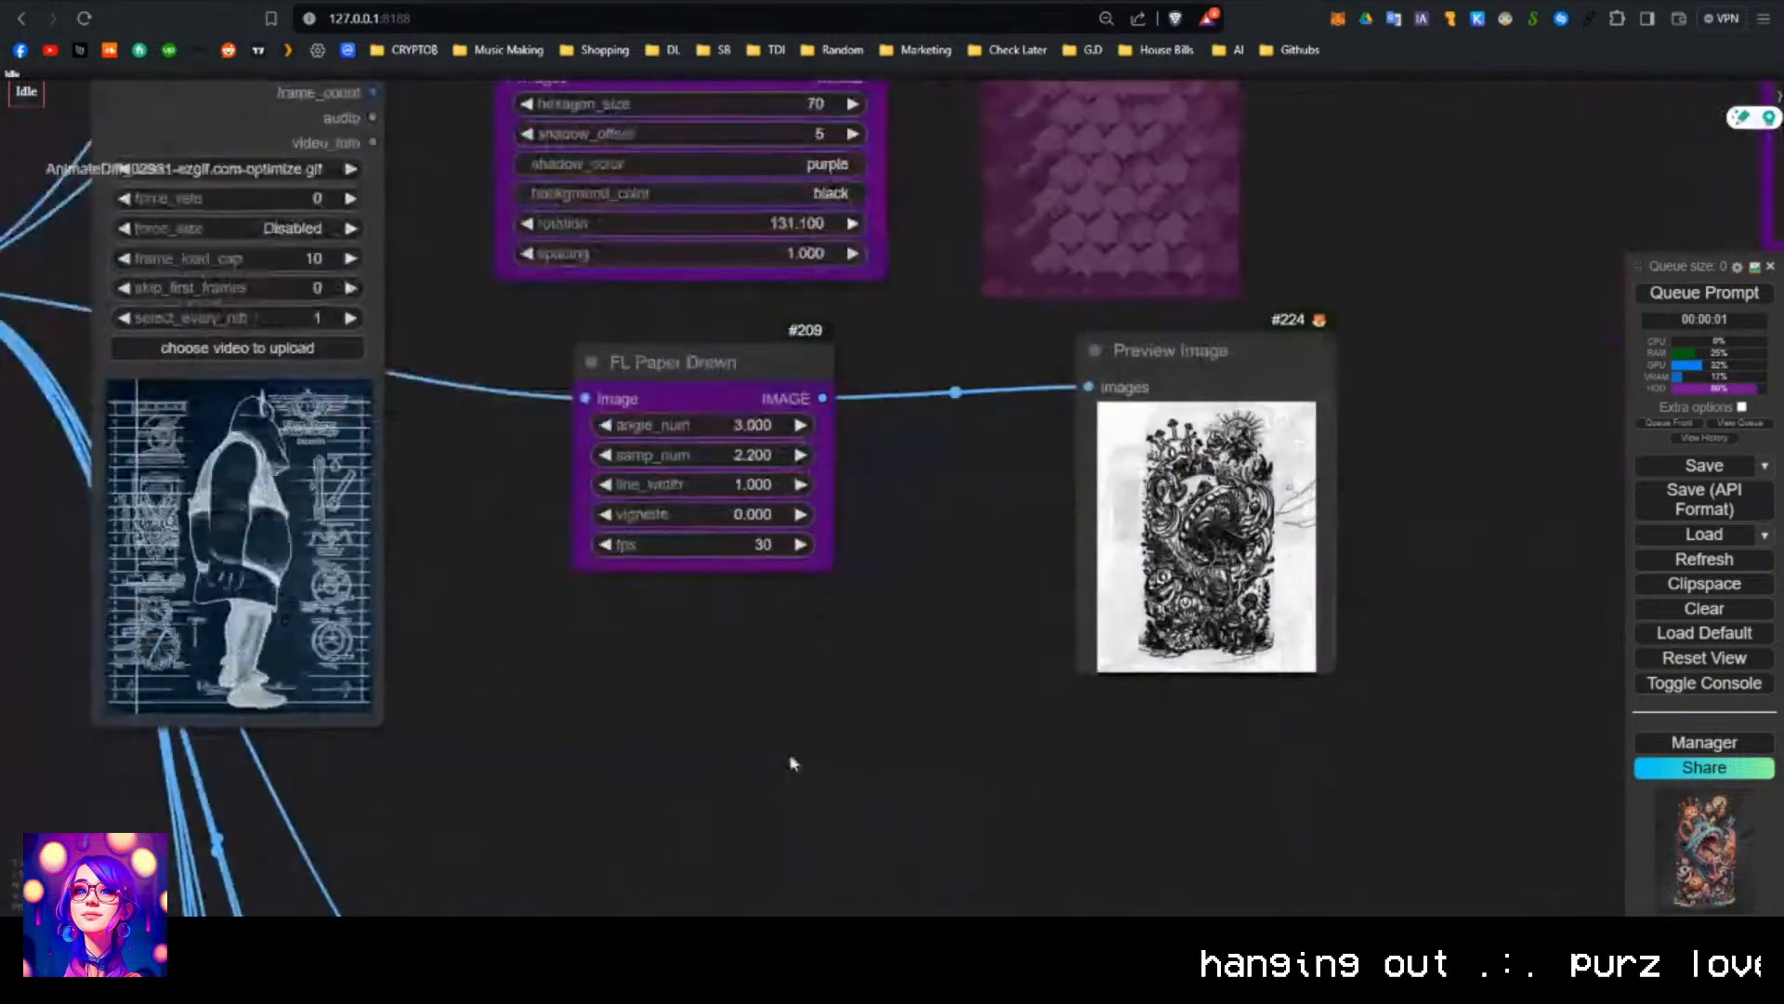
{"action": "mouse_move", "coordinate": [698, 307]}
{"action": "left_mouse_down"}
{"action": "mouse_move", "coordinate": [733, 359]}
{"action": "mouse_move", "coordinate": [781, 342]}
{"action": "left_mouse_up"}
{"action": "left_click_drag", "start_coordinate": [1384, 285], "coordinate": [1355, 340]}
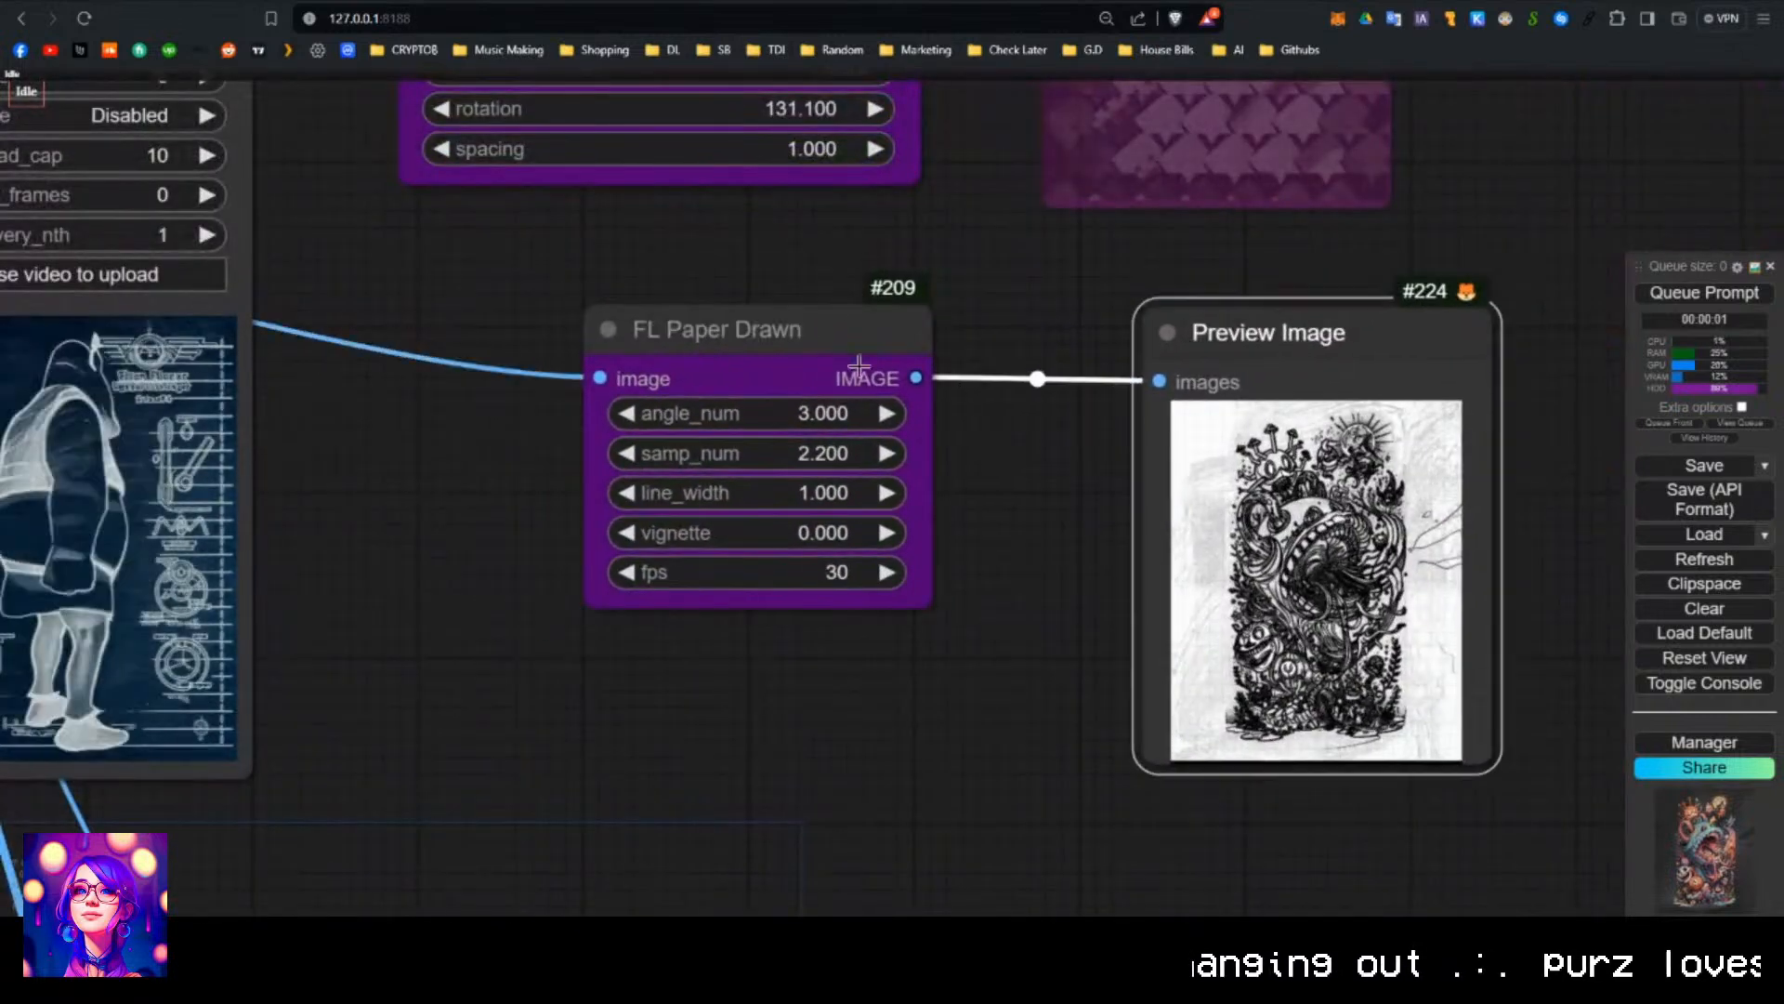
{"action": "mouse_move", "coordinate": [767, 318]}
{"action": "left_mouse_down"}
{"action": "mouse_move", "coordinate": [780, 299]}
{"action": "mouse_move", "coordinate": [834, 319]}
{"action": "left_mouse_up"}
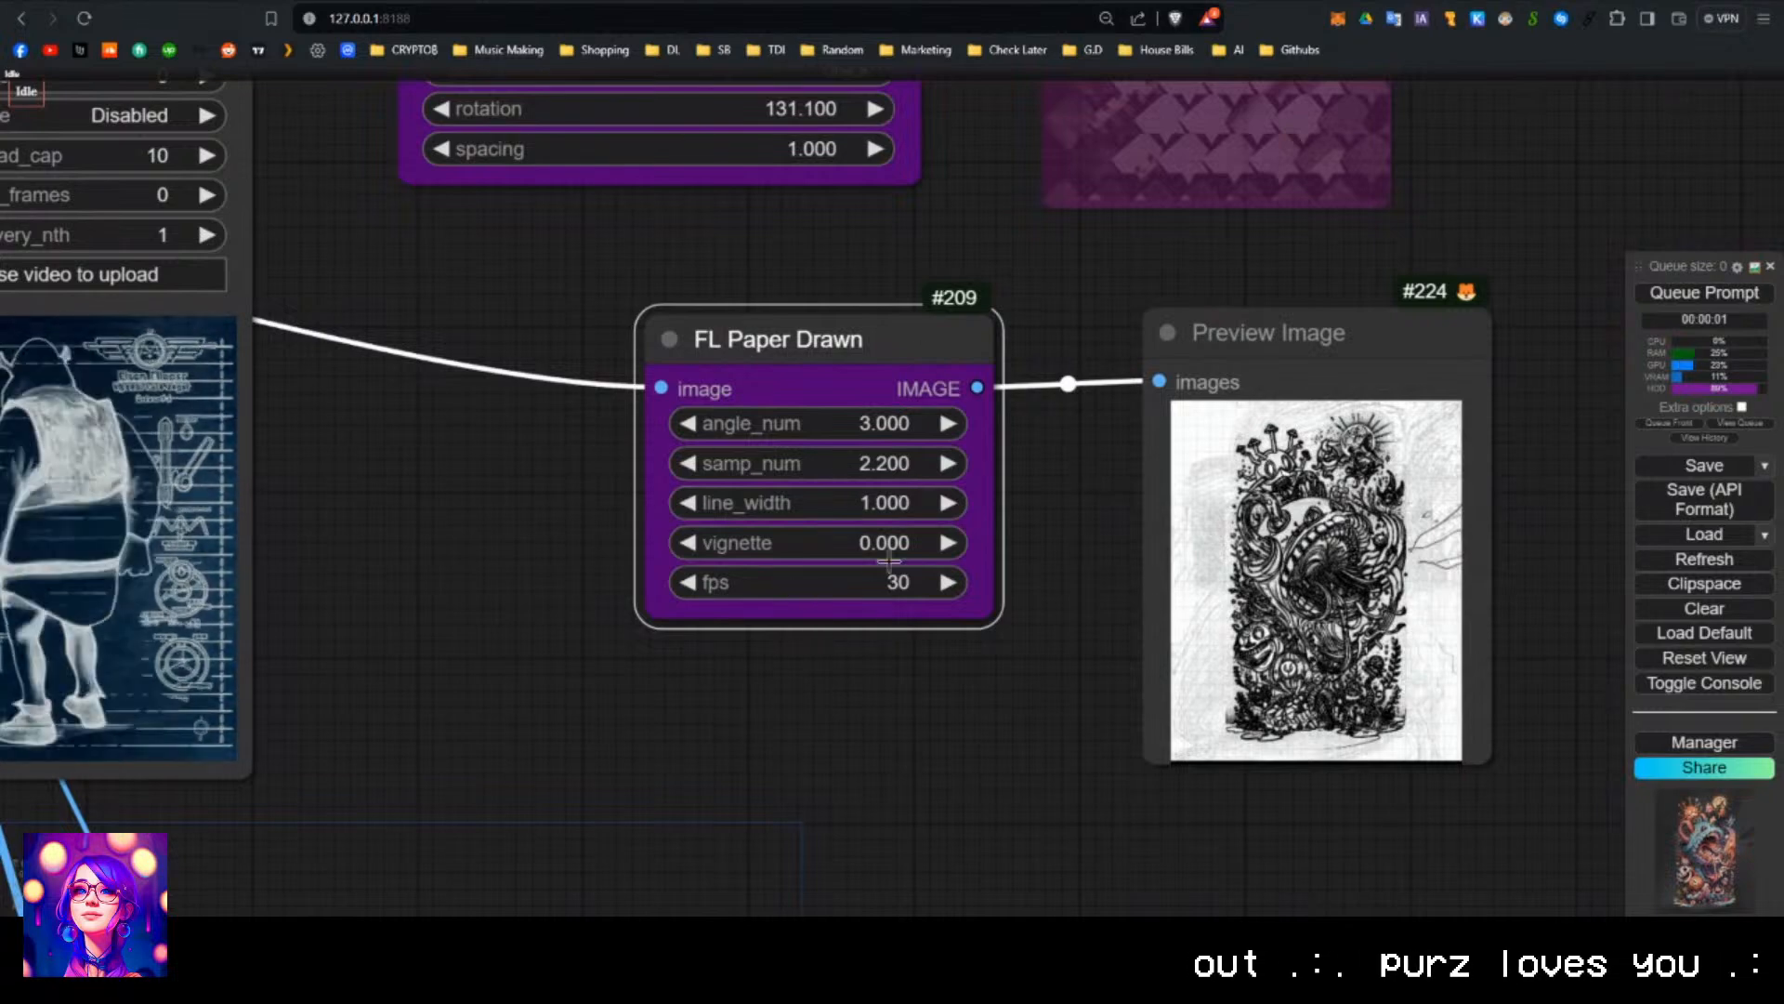
Move FL Ascii up beneath FL Paper Drawn and place its Preview Image directly beside it.
{"action": "scroll", "coordinate": [1058, 703], "scroll_direction": "down", "scroll_amount": 5}
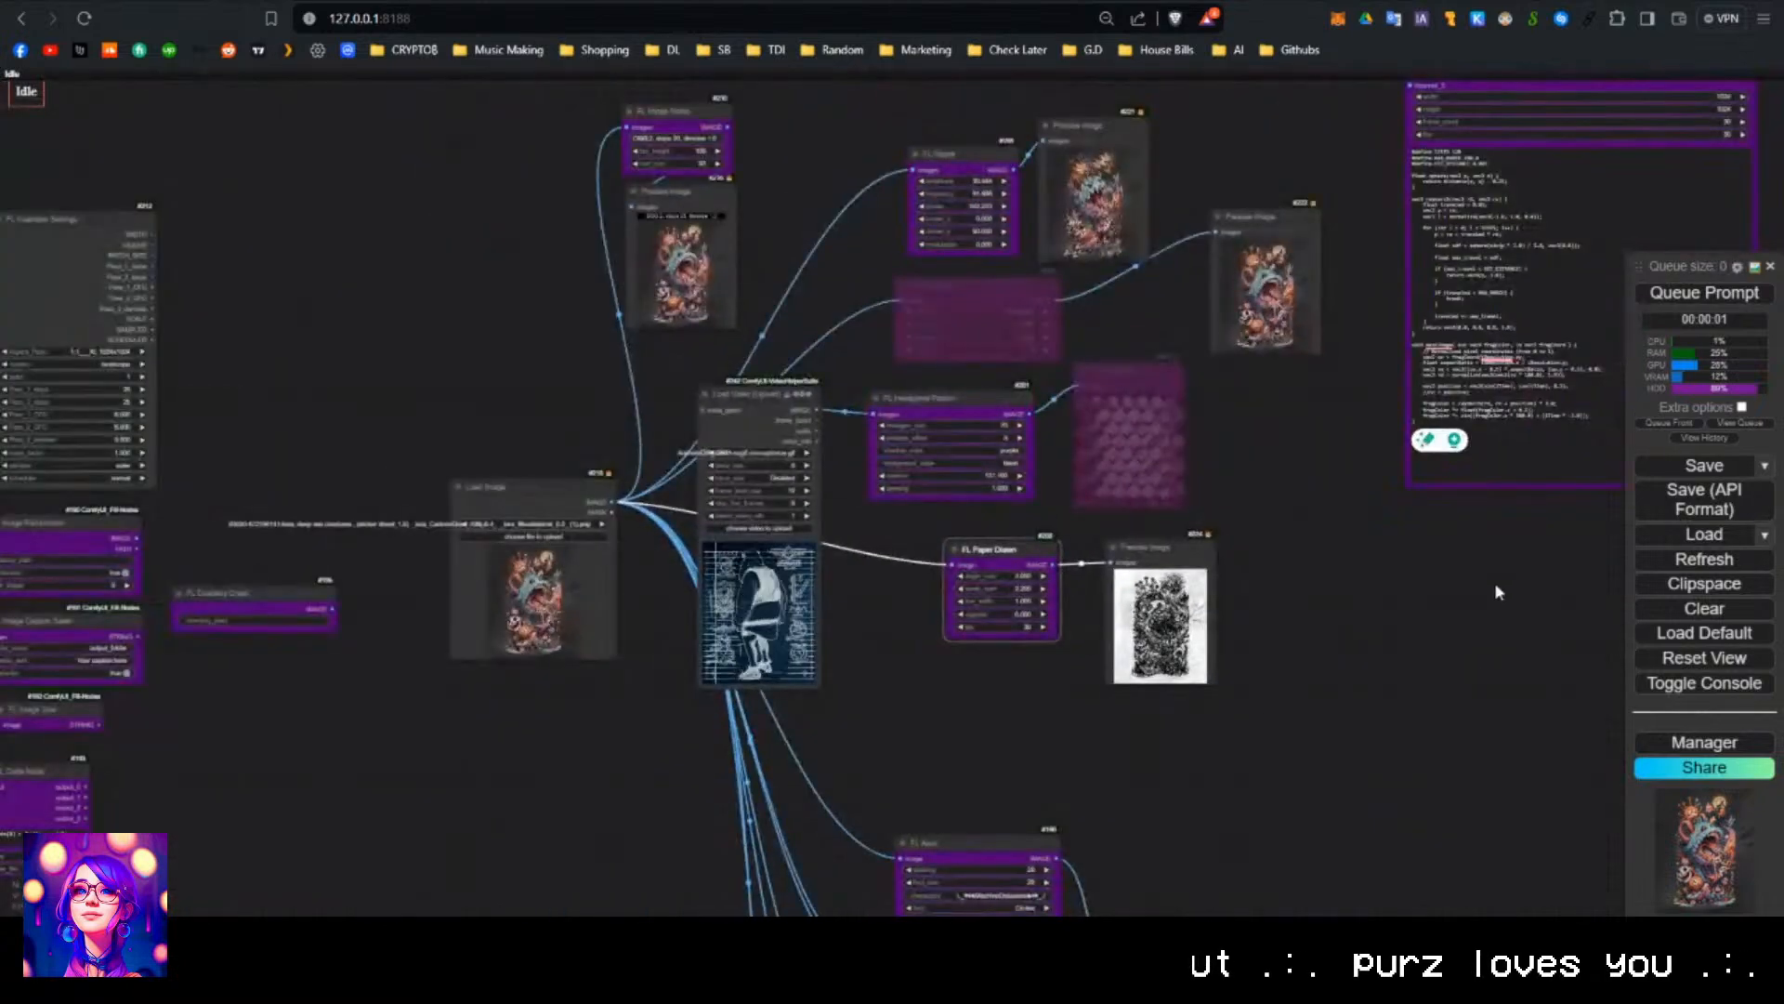
{"action": "scroll", "coordinate": [1493, 586], "scroll_direction": "down", "scroll_amount": 4}
{"action": "left_click_drag", "start_coordinate": [1385, 545], "coordinate": [1012, 394]}
{"action": "scroll", "coordinate": [948, 586], "scroll_direction": "up", "scroll_amount": 5}
{"action": "left_click_drag", "start_coordinate": [942, 650], "coordinate": [972, 305]}
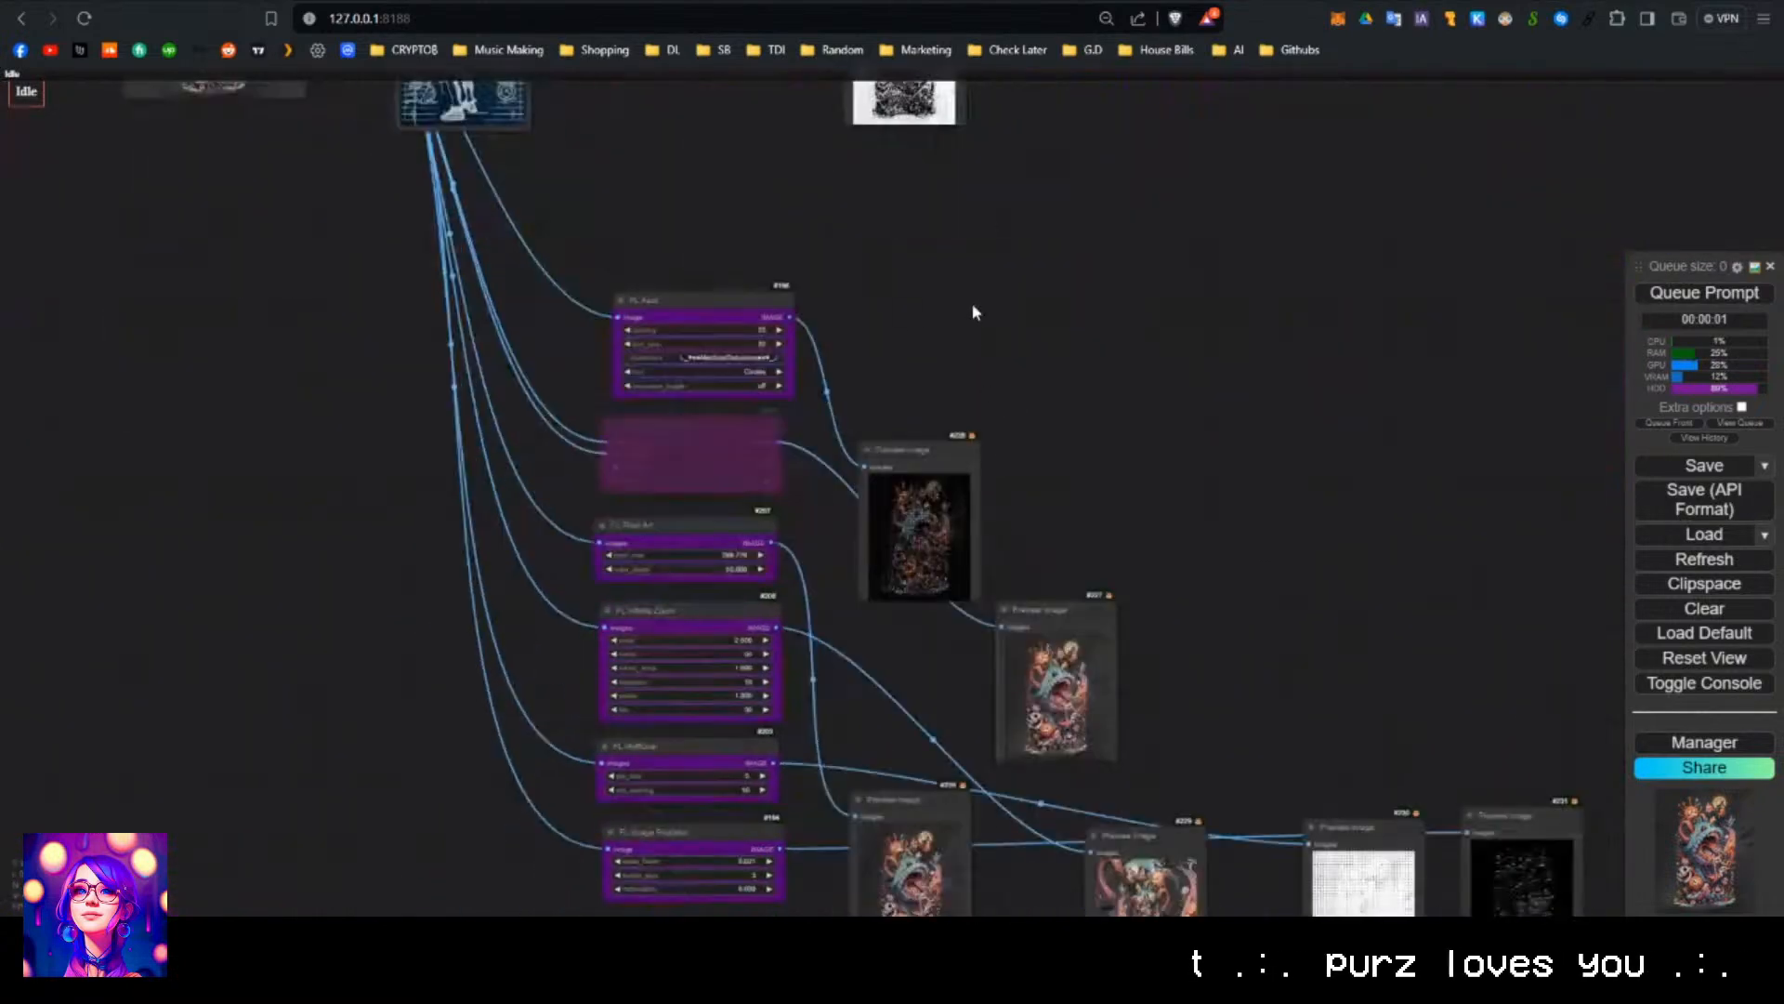
{"action": "scroll", "coordinate": [972, 312], "scroll_direction": "up", "scroll_amount": 2}
{"action": "left_click_drag", "start_coordinate": [994, 509], "coordinate": [1011, 162]}
{"action": "left_click_drag", "start_coordinate": [678, 300], "coordinate": [678, 163]}
{"action": "left_click_drag", "start_coordinate": [1162, 245], "coordinate": [1223, 541]}
{"action": "scroll", "coordinate": [860, 448], "scroll_direction": "up", "scroll_amount": 6}
{"action": "left_click_drag", "start_coordinate": [1127, 458], "coordinate": [980, 349]}
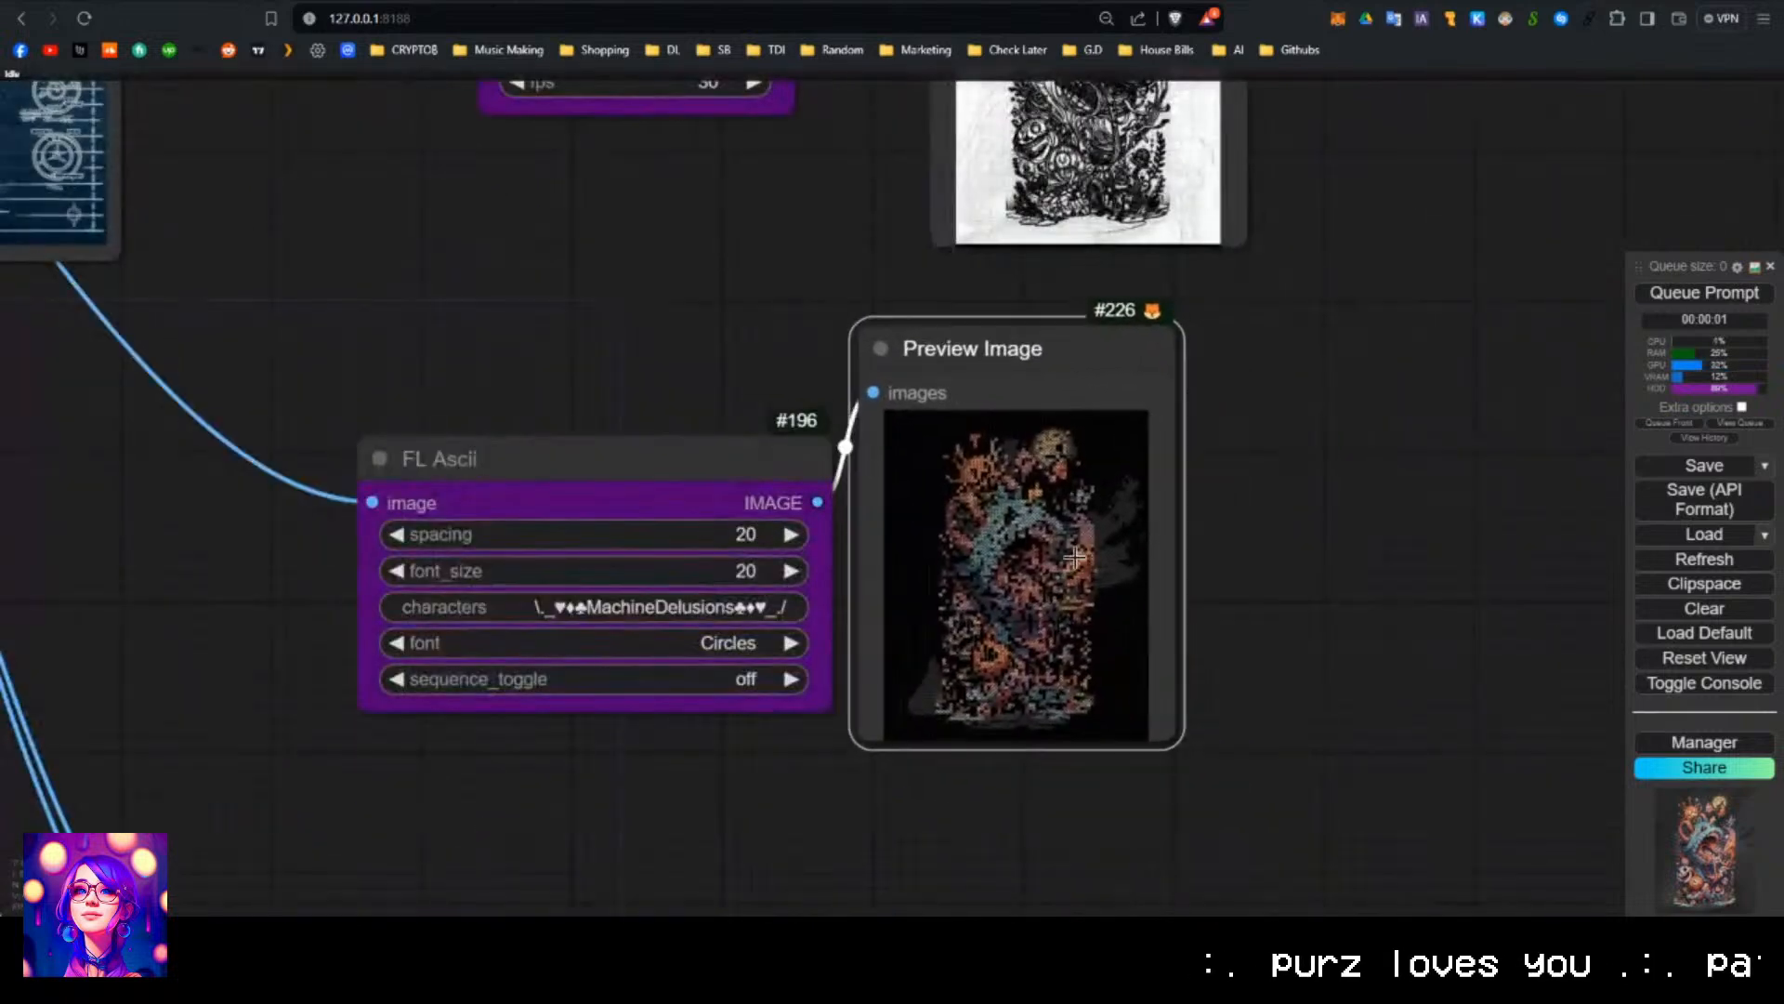
Inspect the FL Ascii output, then set its characters to FILL and queue the workflow.
{"action": "scroll", "coordinate": [1089, 567], "scroll_direction": "up", "scroll_amount": 9}
{"action": "scroll", "coordinate": [1067, 615], "scroll_direction": "down", "scroll_amount": 6}
{"action": "left_click_drag", "start_coordinate": [620, 801], "coordinate": [929, 617]}
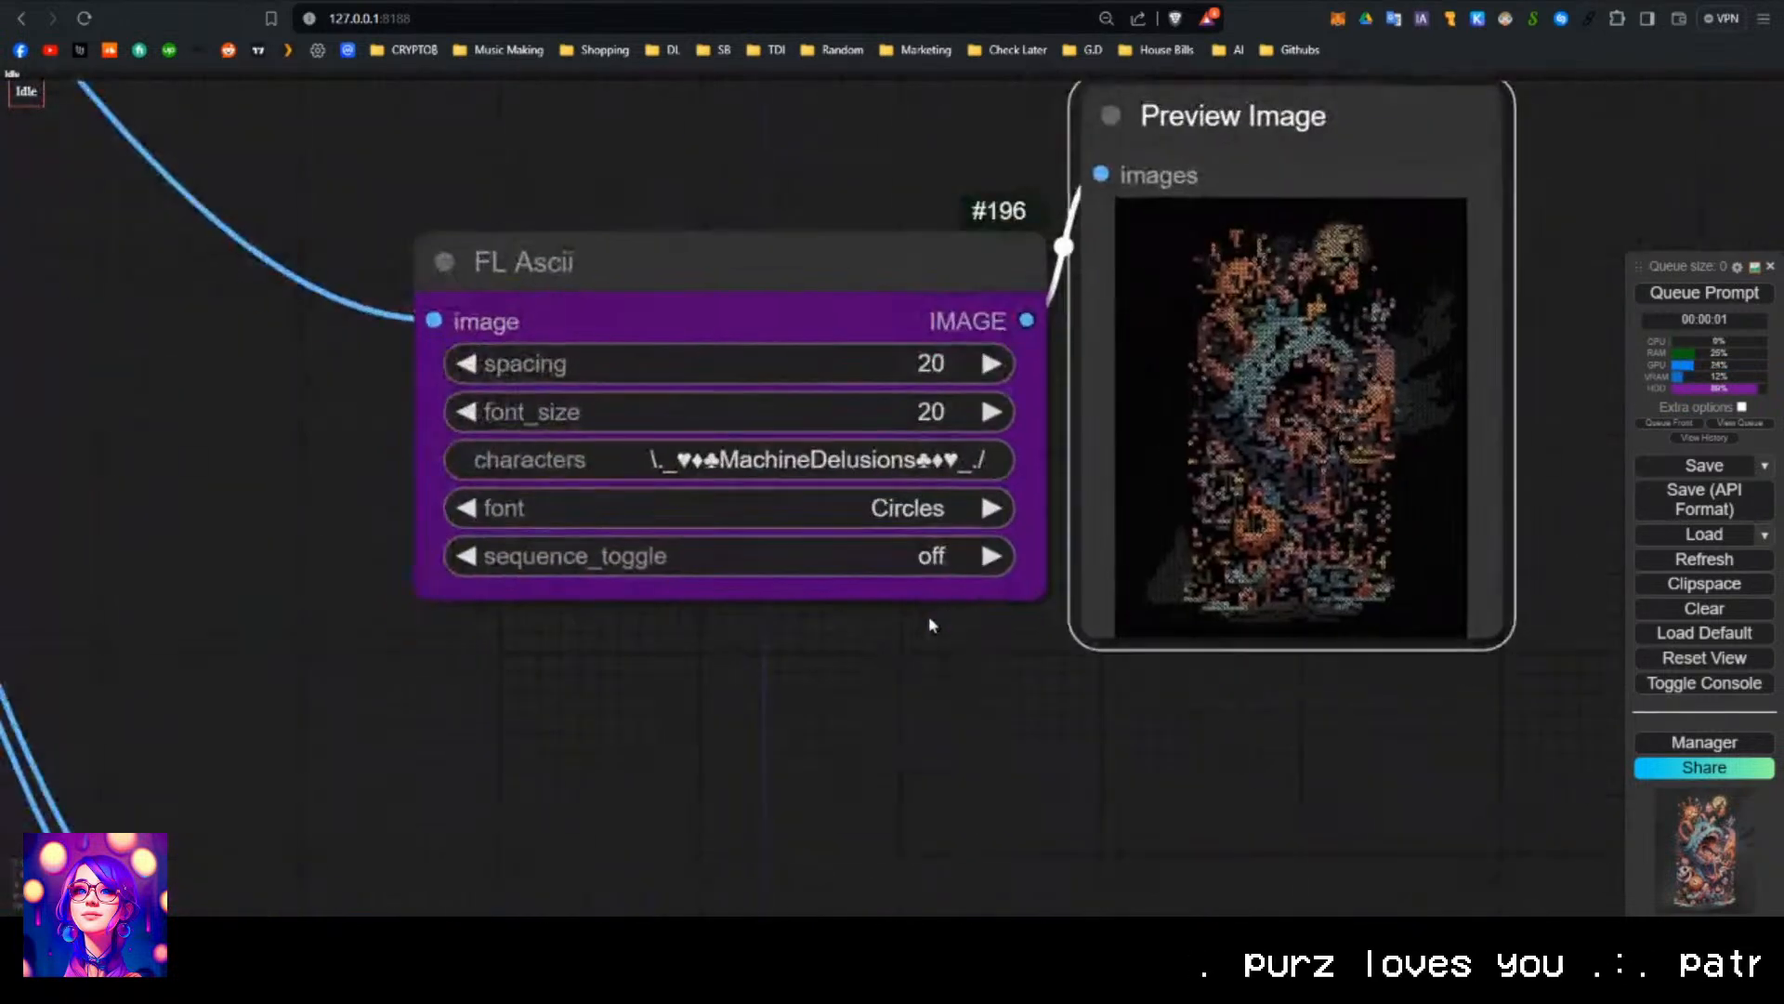
{"action": "left_click", "coordinate": [915, 470]}
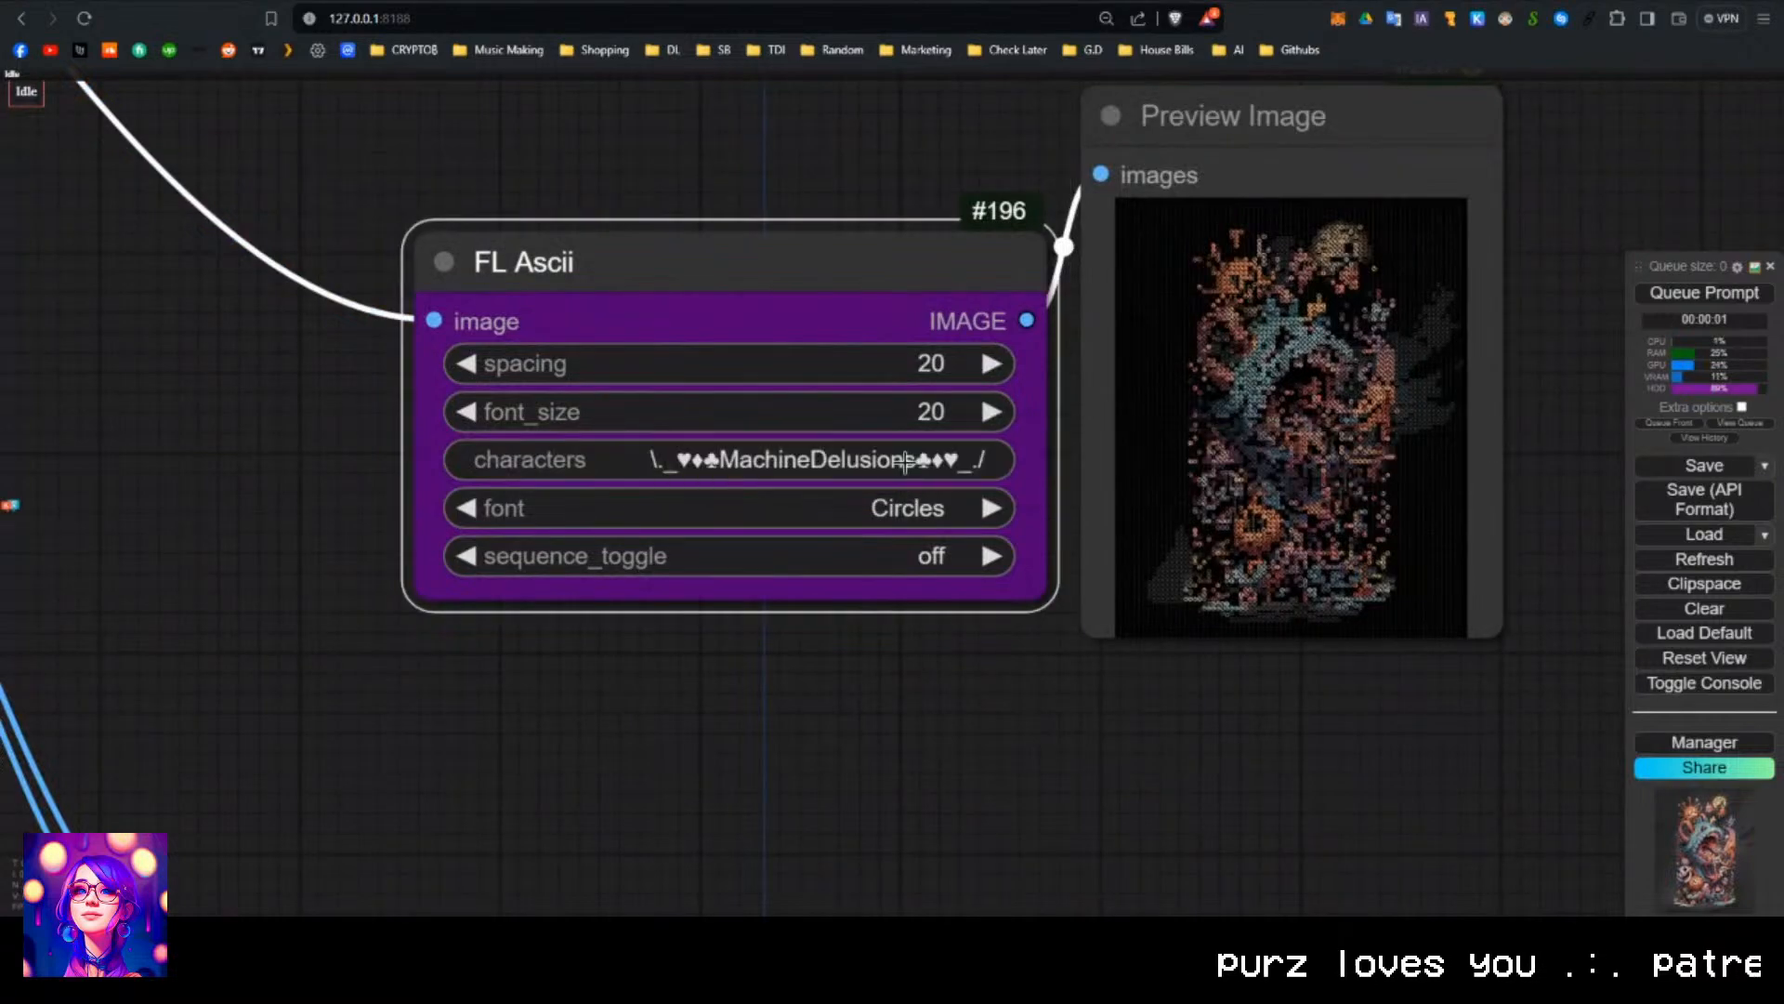
{"action": "left_click", "coordinate": [934, 467]}
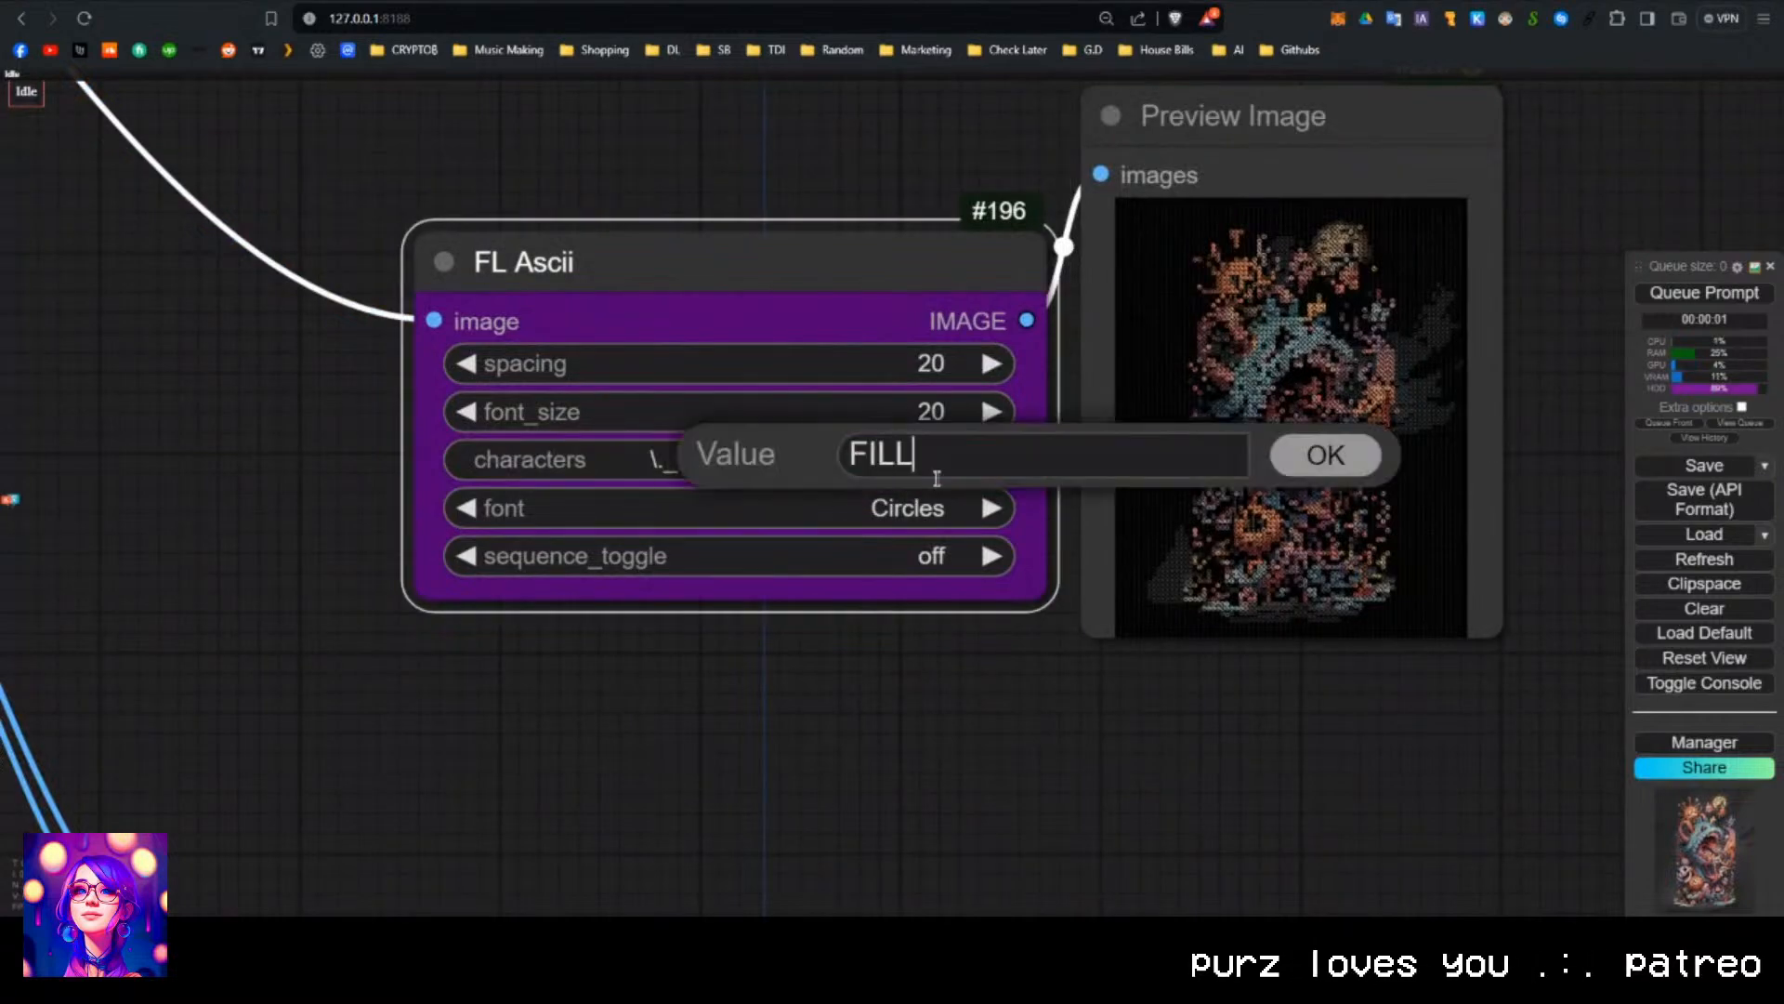
{"action": "key", "text": "Return"}
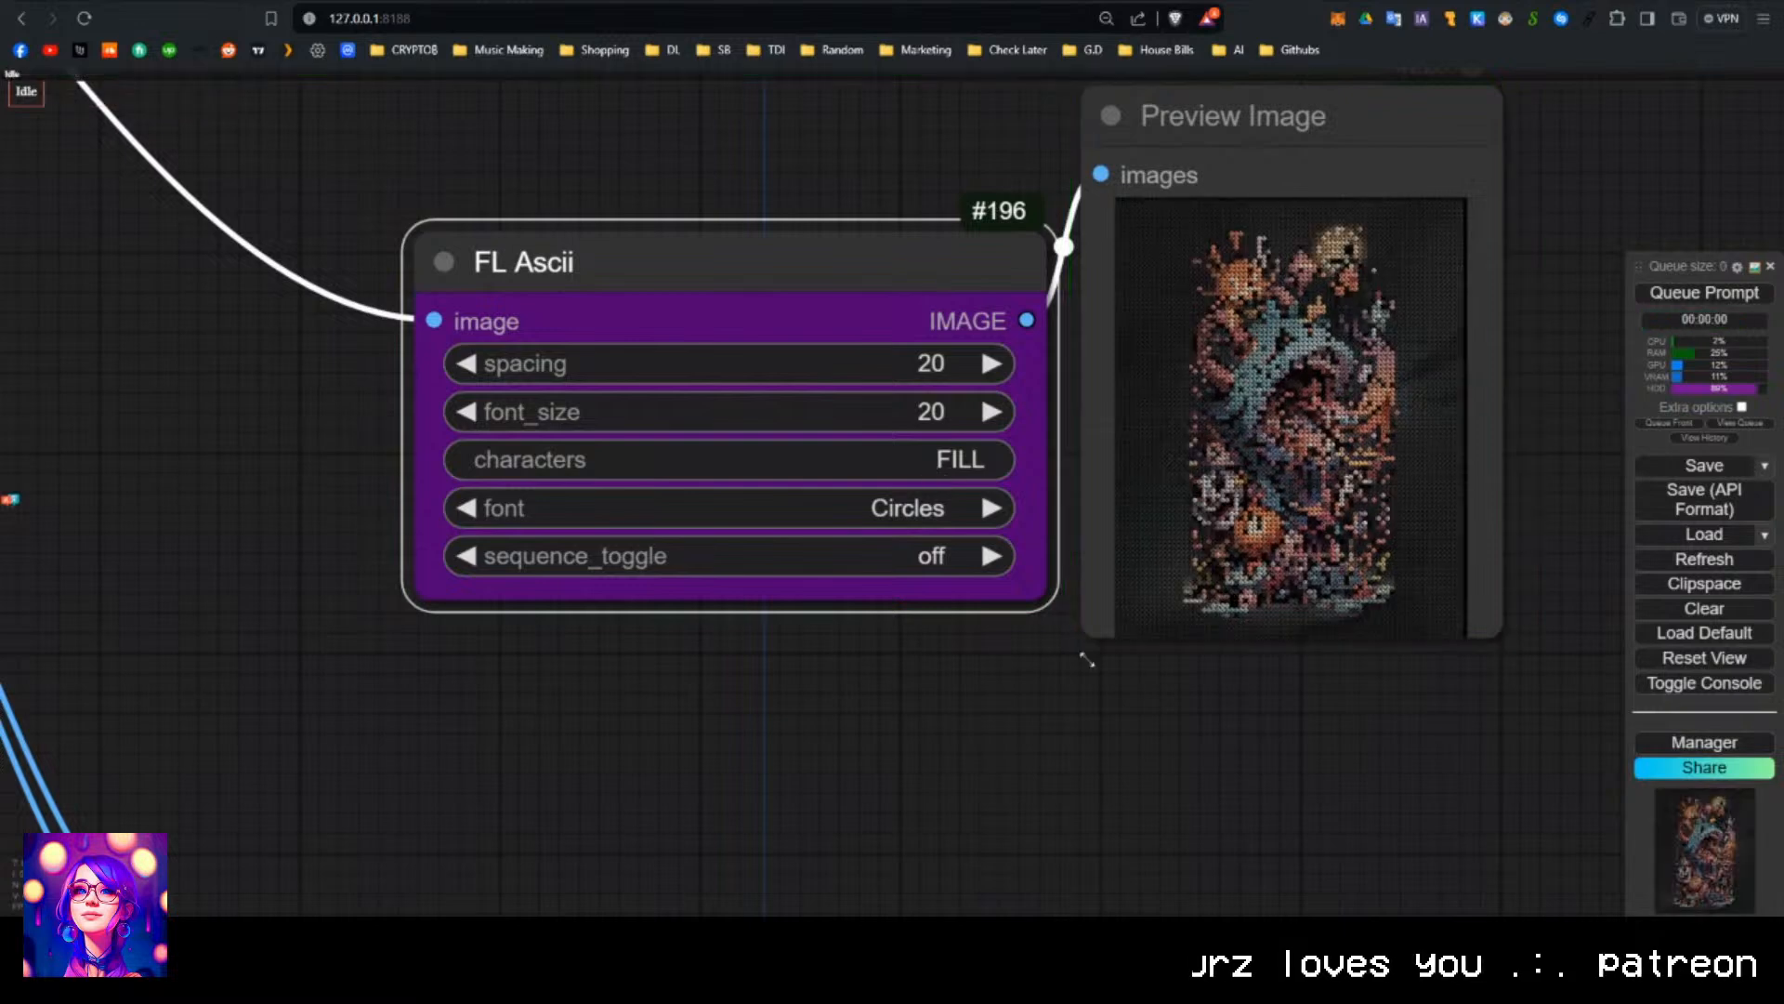
Set FL Ascii's font to arial, render again and examine the letters in the preview up close.
{"action": "left_click_drag", "start_coordinate": [982, 654], "coordinate": [886, 730]}
{"action": "scroll", "coordinate": [612, 827], "scroll_direction": "up", "scroll_amount": 1}
{"action": "left_click", "coordinate": [806, 587]}
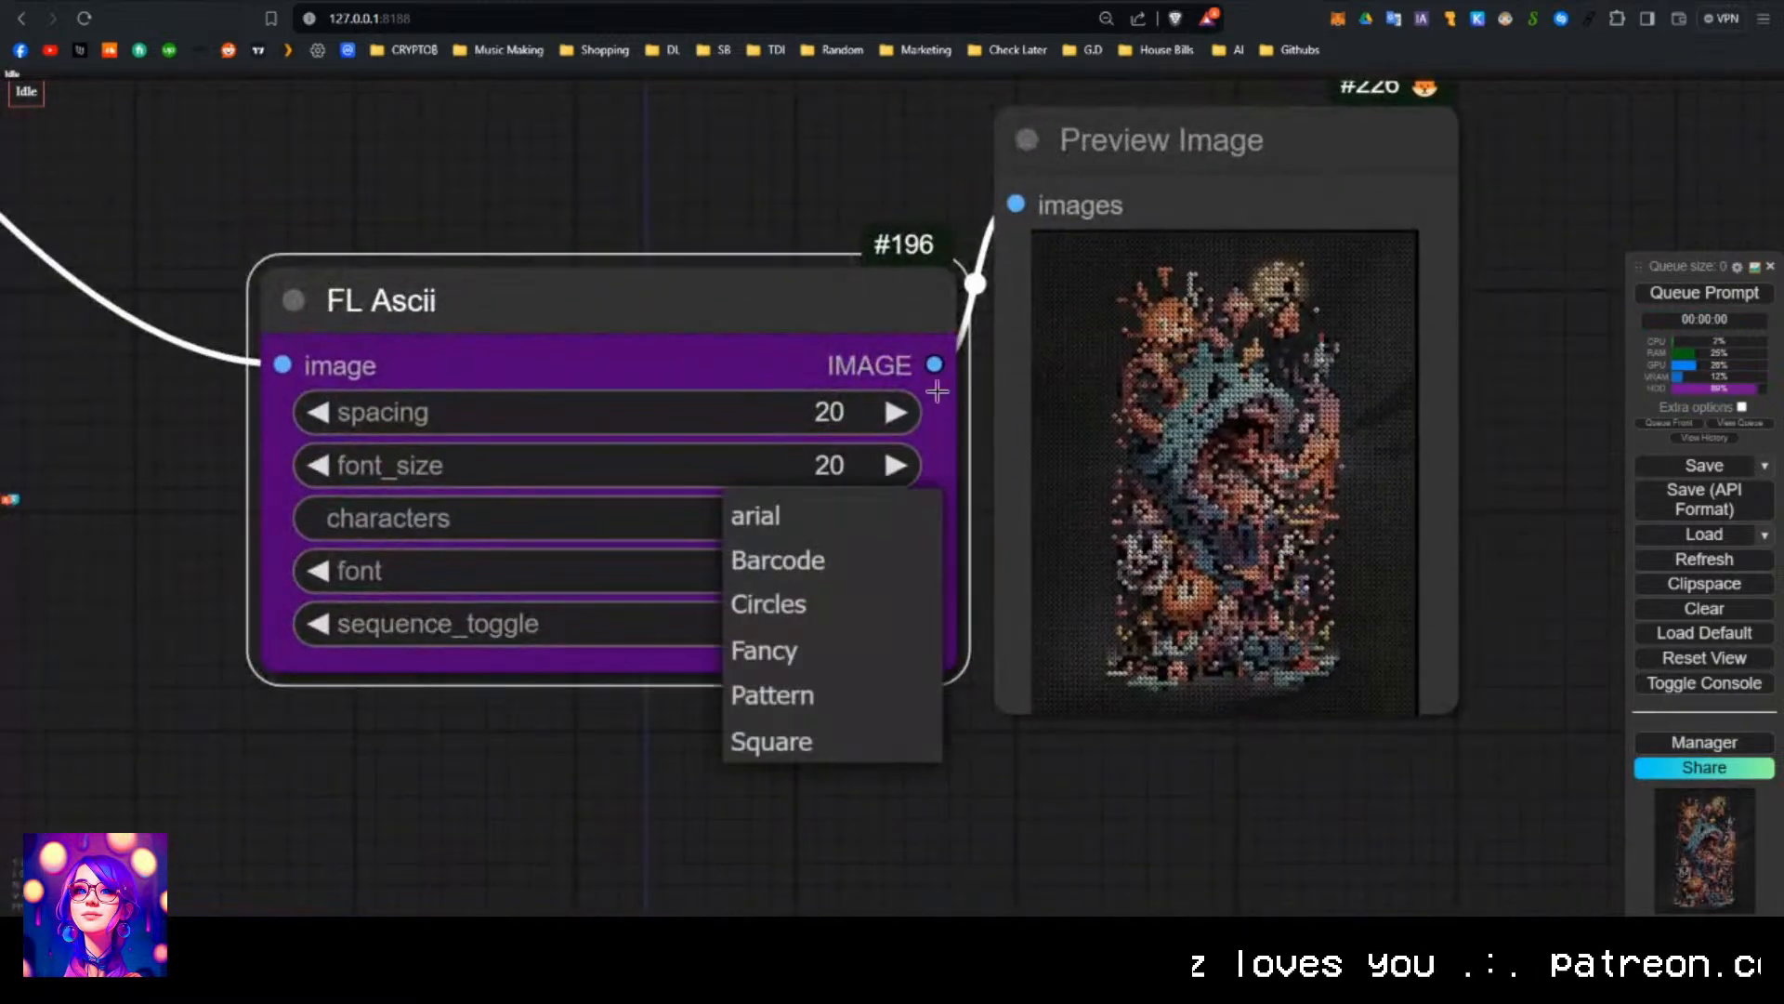
{"action": "left_click", "coordinate": [846, 516]}
{"action": "scroll", "coordinate": [1329, 460], "scroll_direction": "up", "scroll_amount": 10}
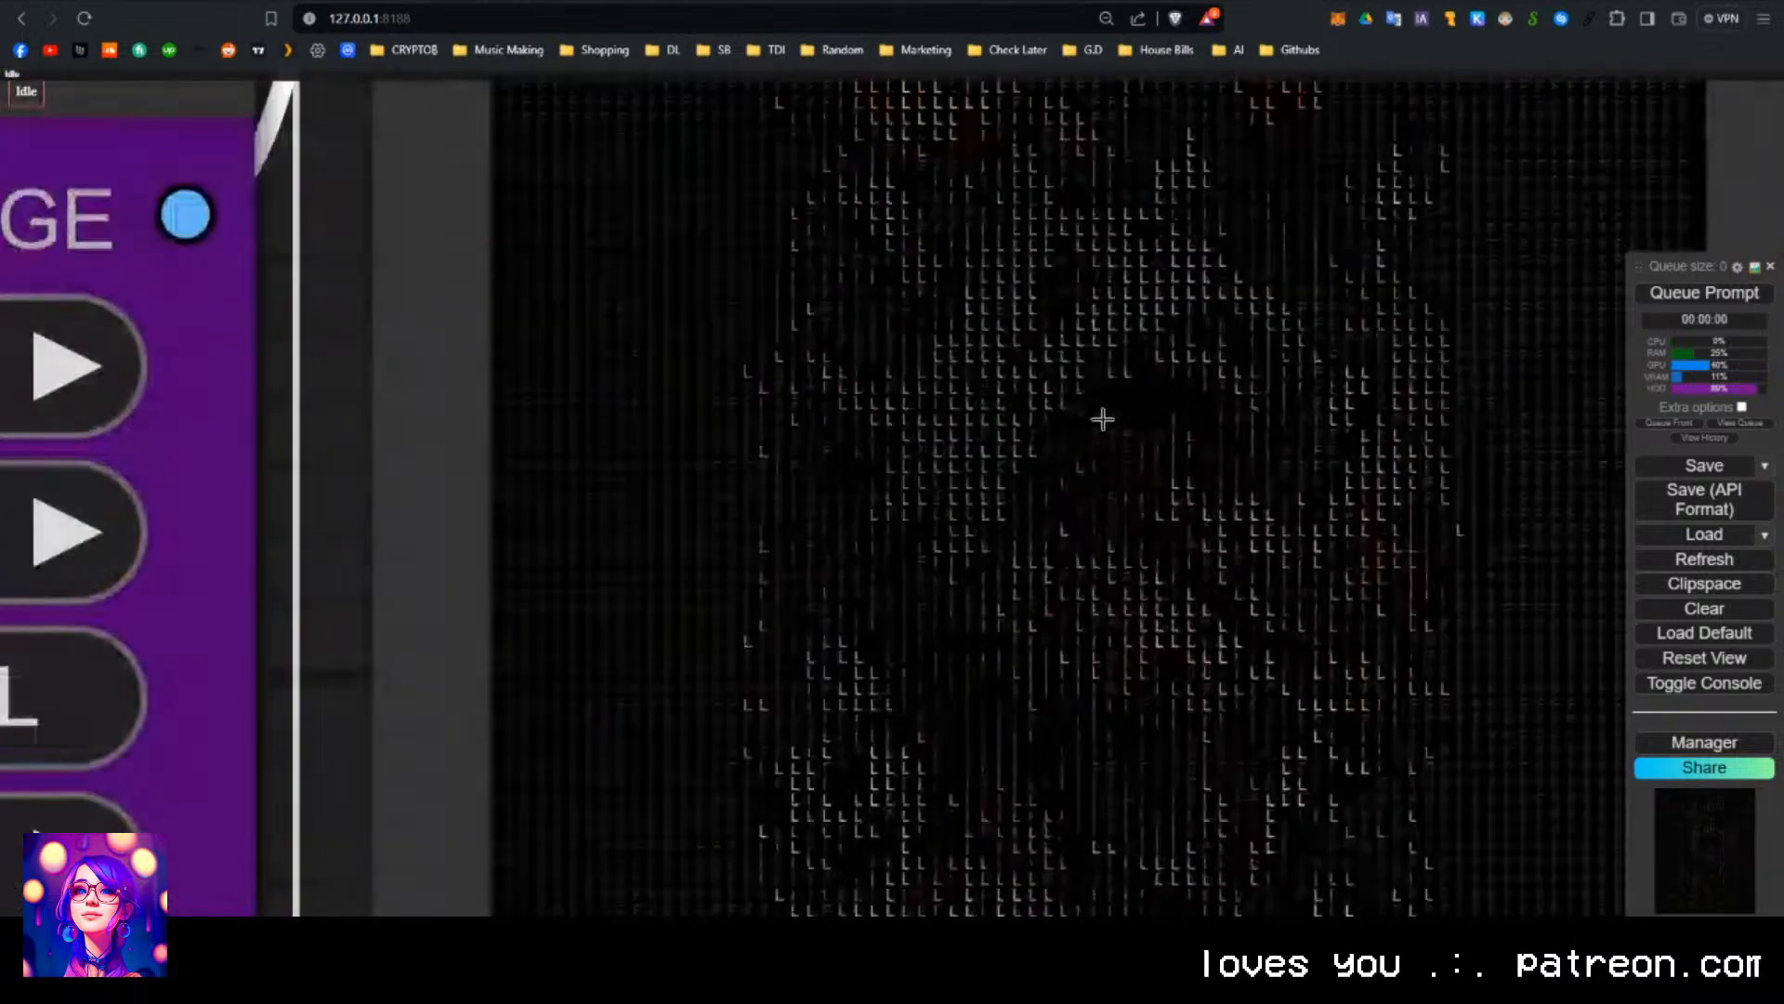
{"action": "left_click_drag", "start_coordinate": [1053, 248], "coordinate": [866, 73]}
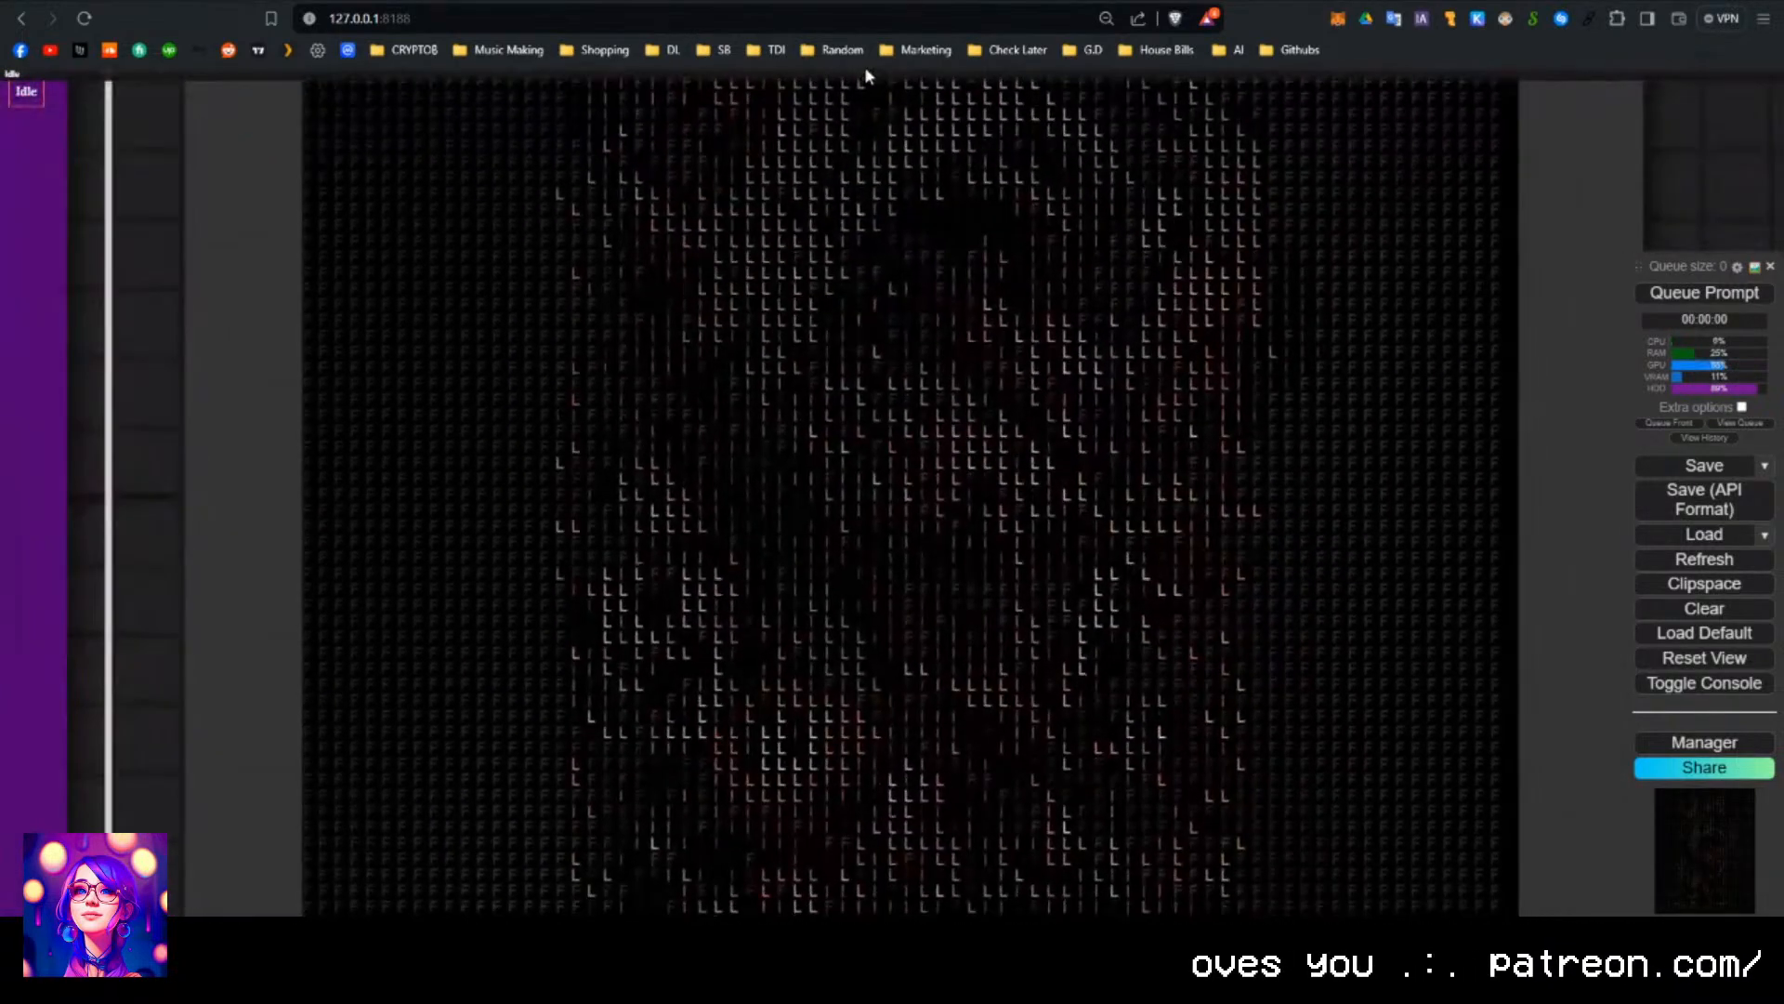
{"action": "left_click_drag", "start_coordinate": [982, 570], "coordinate": [788, 494]}
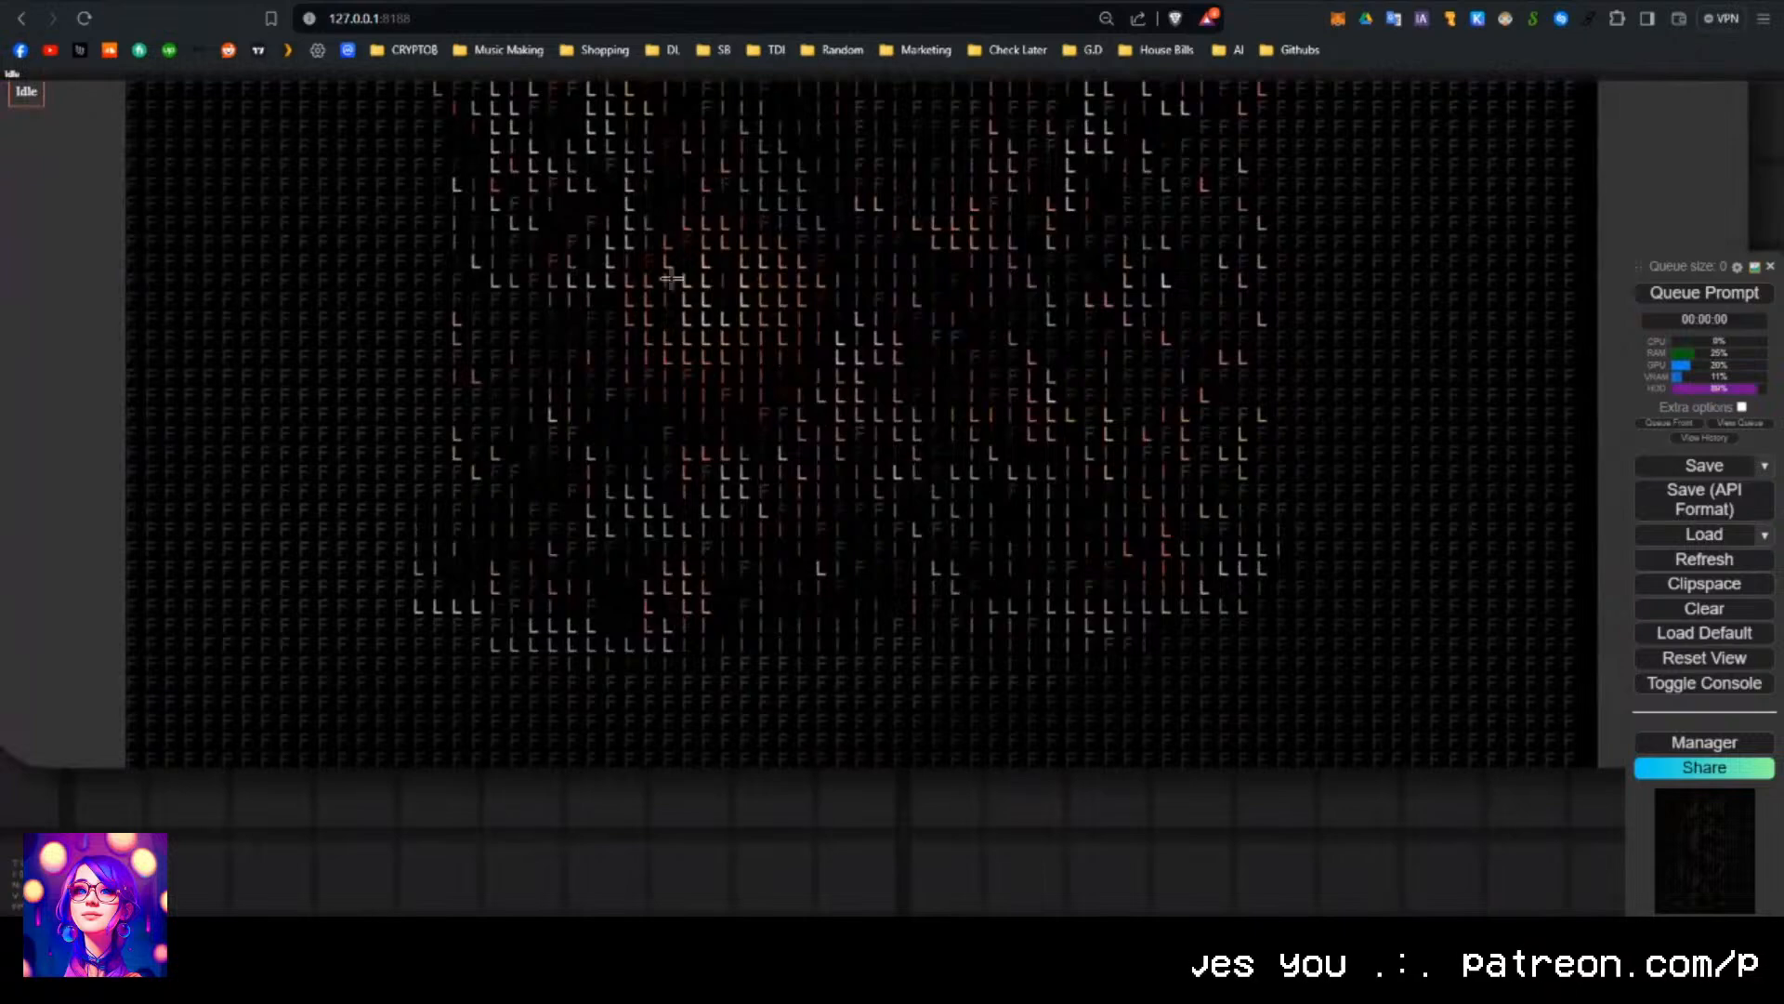
{"action": "scroll", "coordinate": [1202, 409], "scroll_direction": "down", "scroll_amount": 11}
Turn FL Ascii's sequence_toggle on, queue the workflow and inspect the letter order in the preview.
{"action": "left_click_drag", "start_coordinate": [973, 316], "coordinate": [1332, 554]}
{"action": "left_click_drag", "start_coordinate": [952, 824], "coordinate": [986, 596]}
{"action": "left_click", "coordinate": [948, 450]}
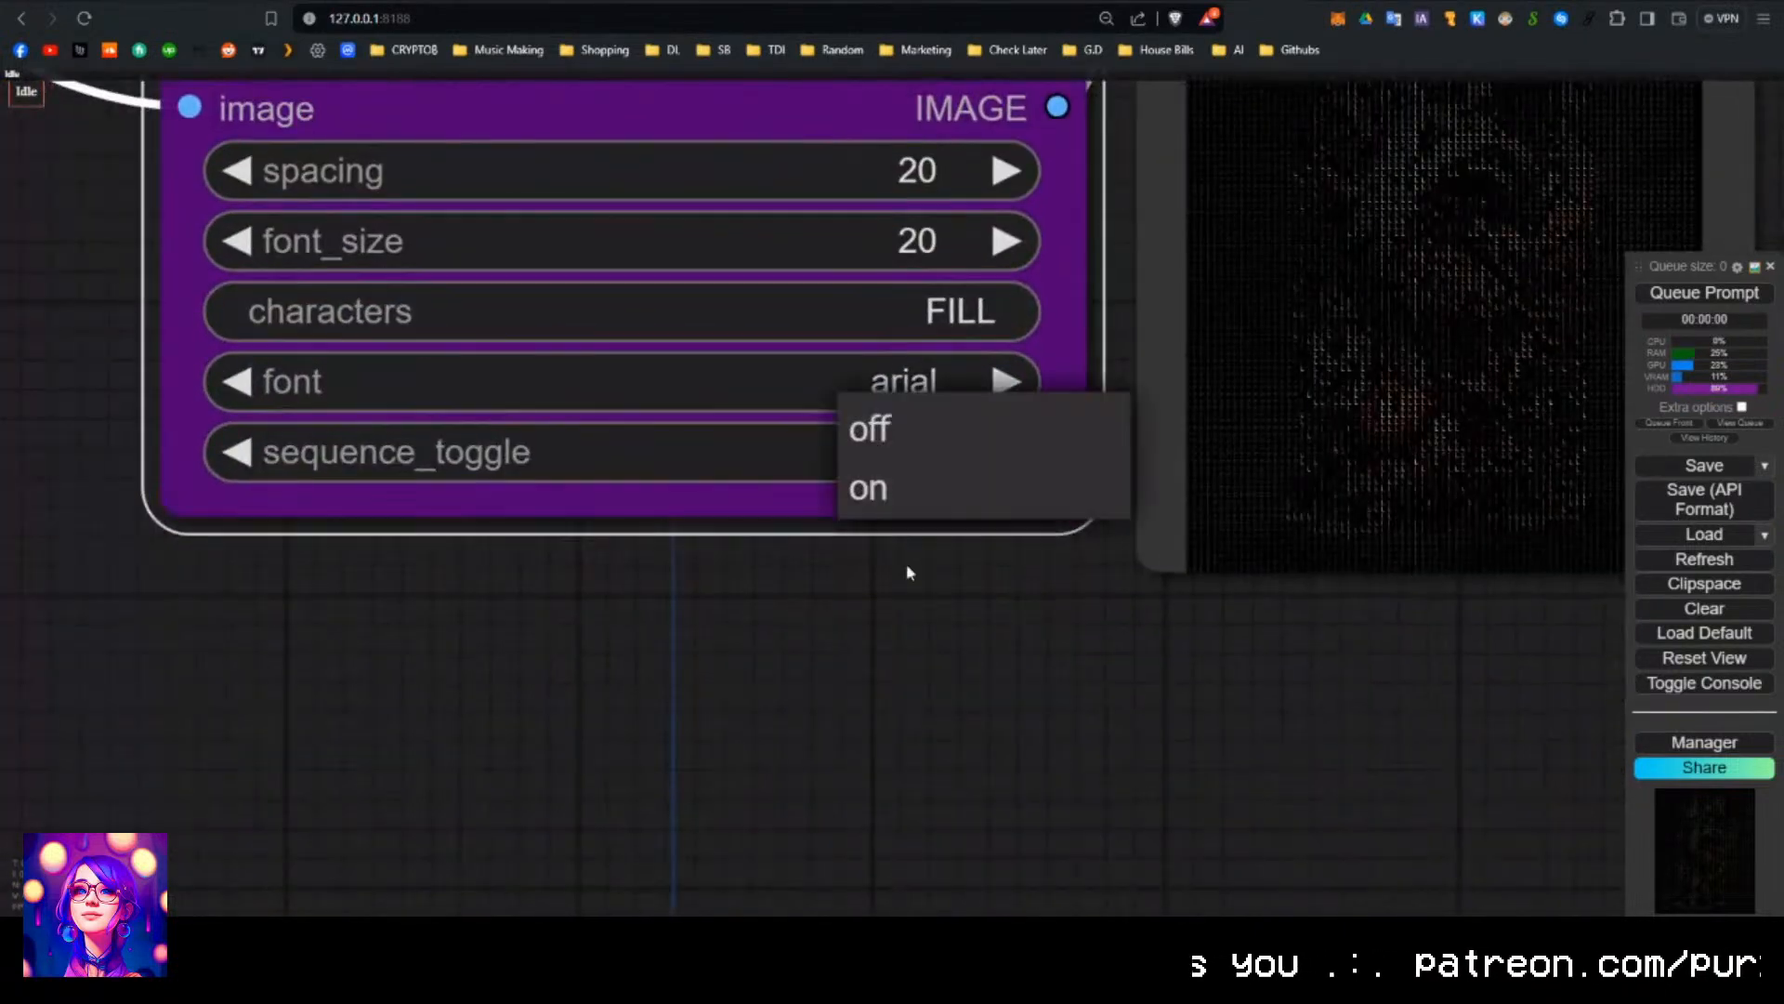
{"action": "left_click", "coordinate": [942, 506]}
{"action": "left_click_drag", "start_coordinate": [1144, 625], "coordinate": [885, 699]}
{"action": "key", "text": "ctrl+Return"}
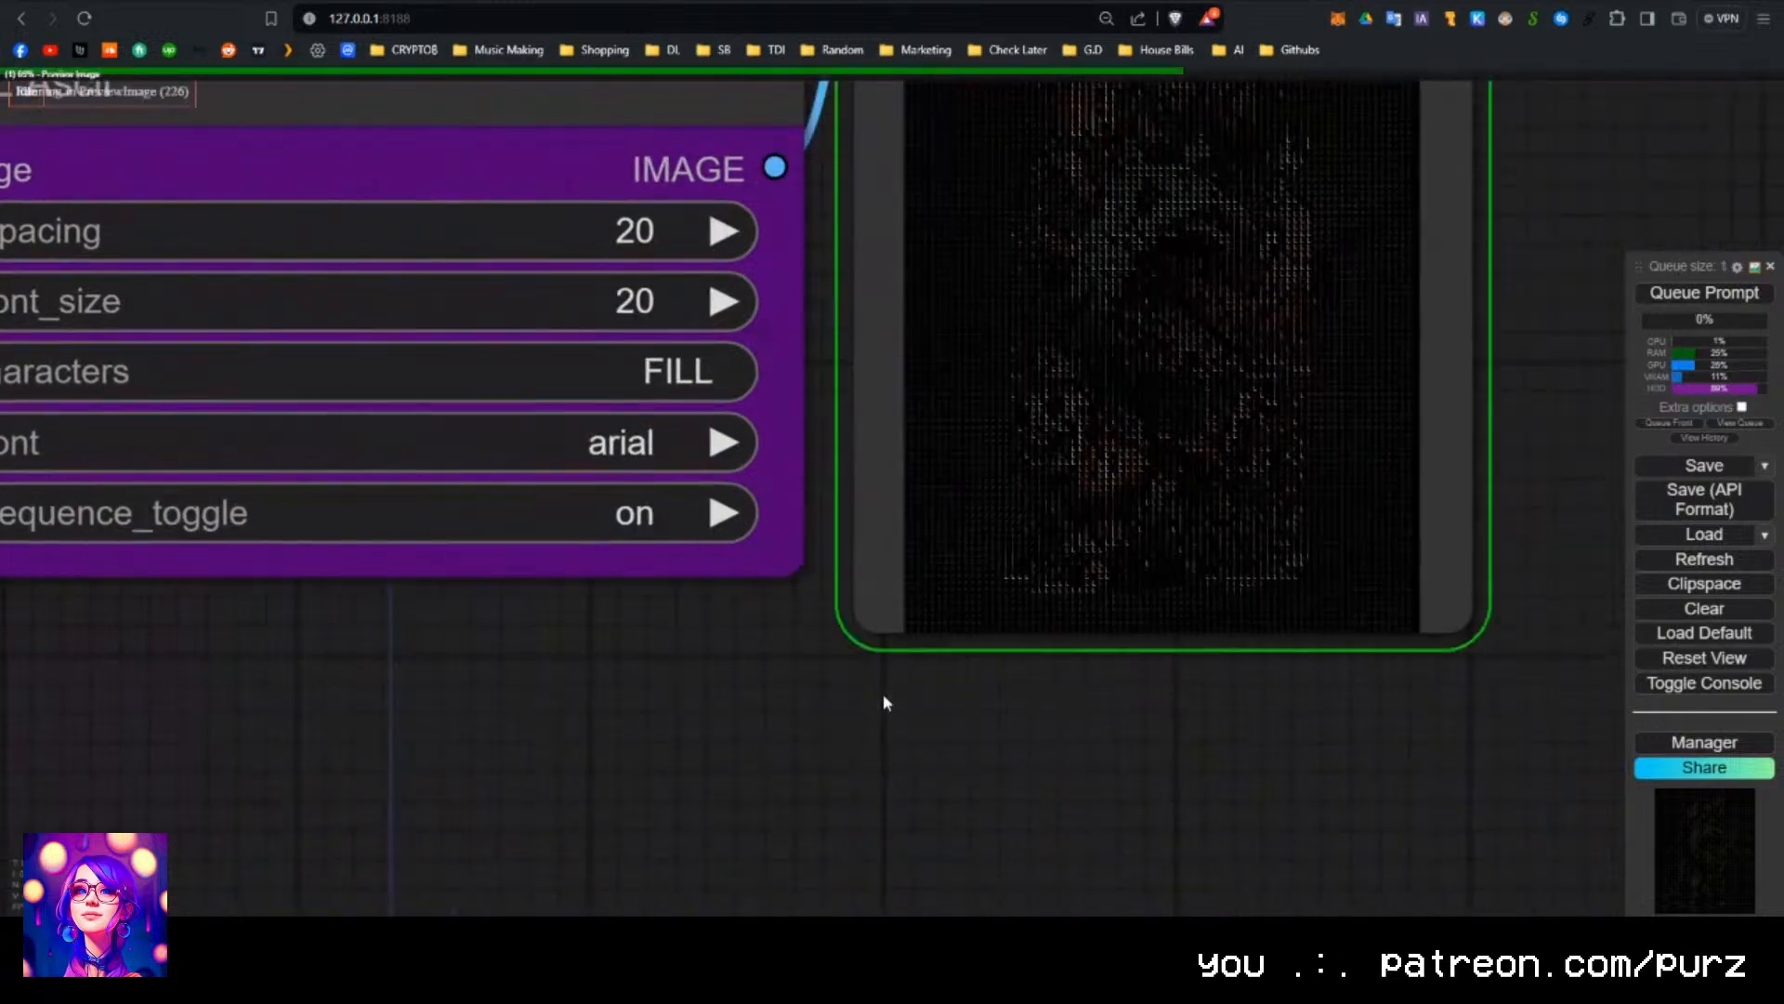
{"action": "scroll", "coordinate": [657, 267], "scroll_direction": "up", "scroll_amount": 5}
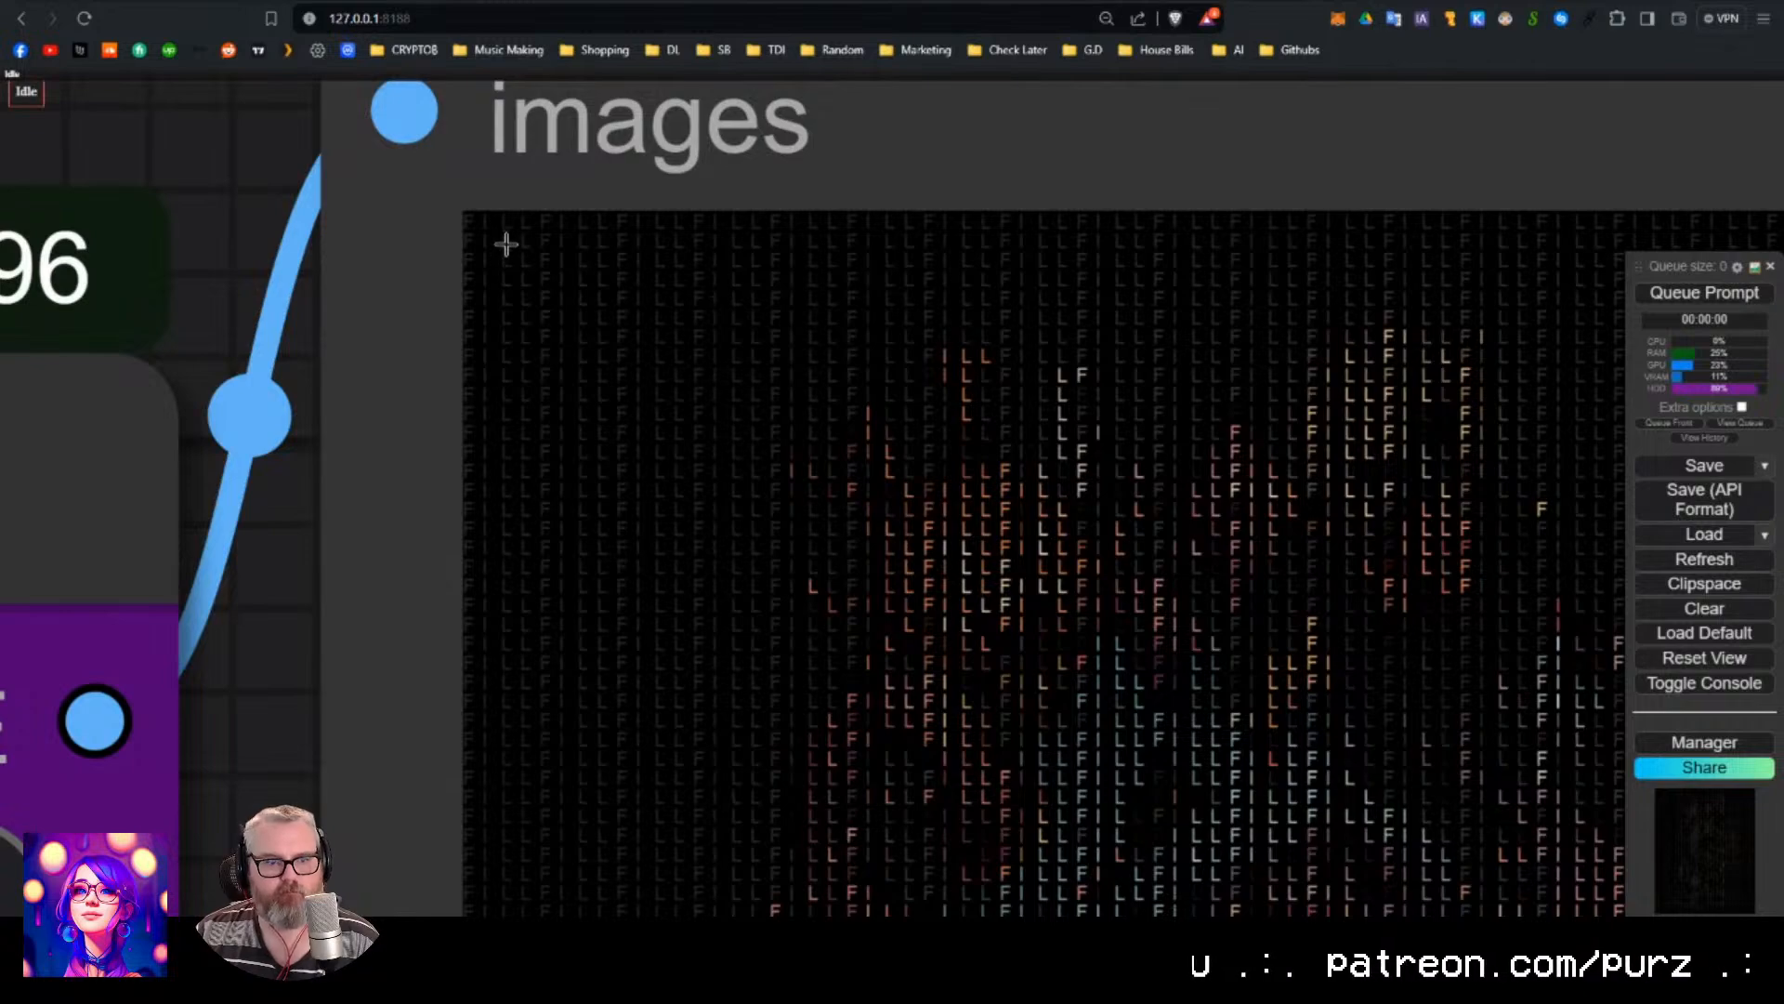
{"action": "scroll", "coordinate": [1028, 582], "scroll_direction": "down", "scroll_amount": 5}
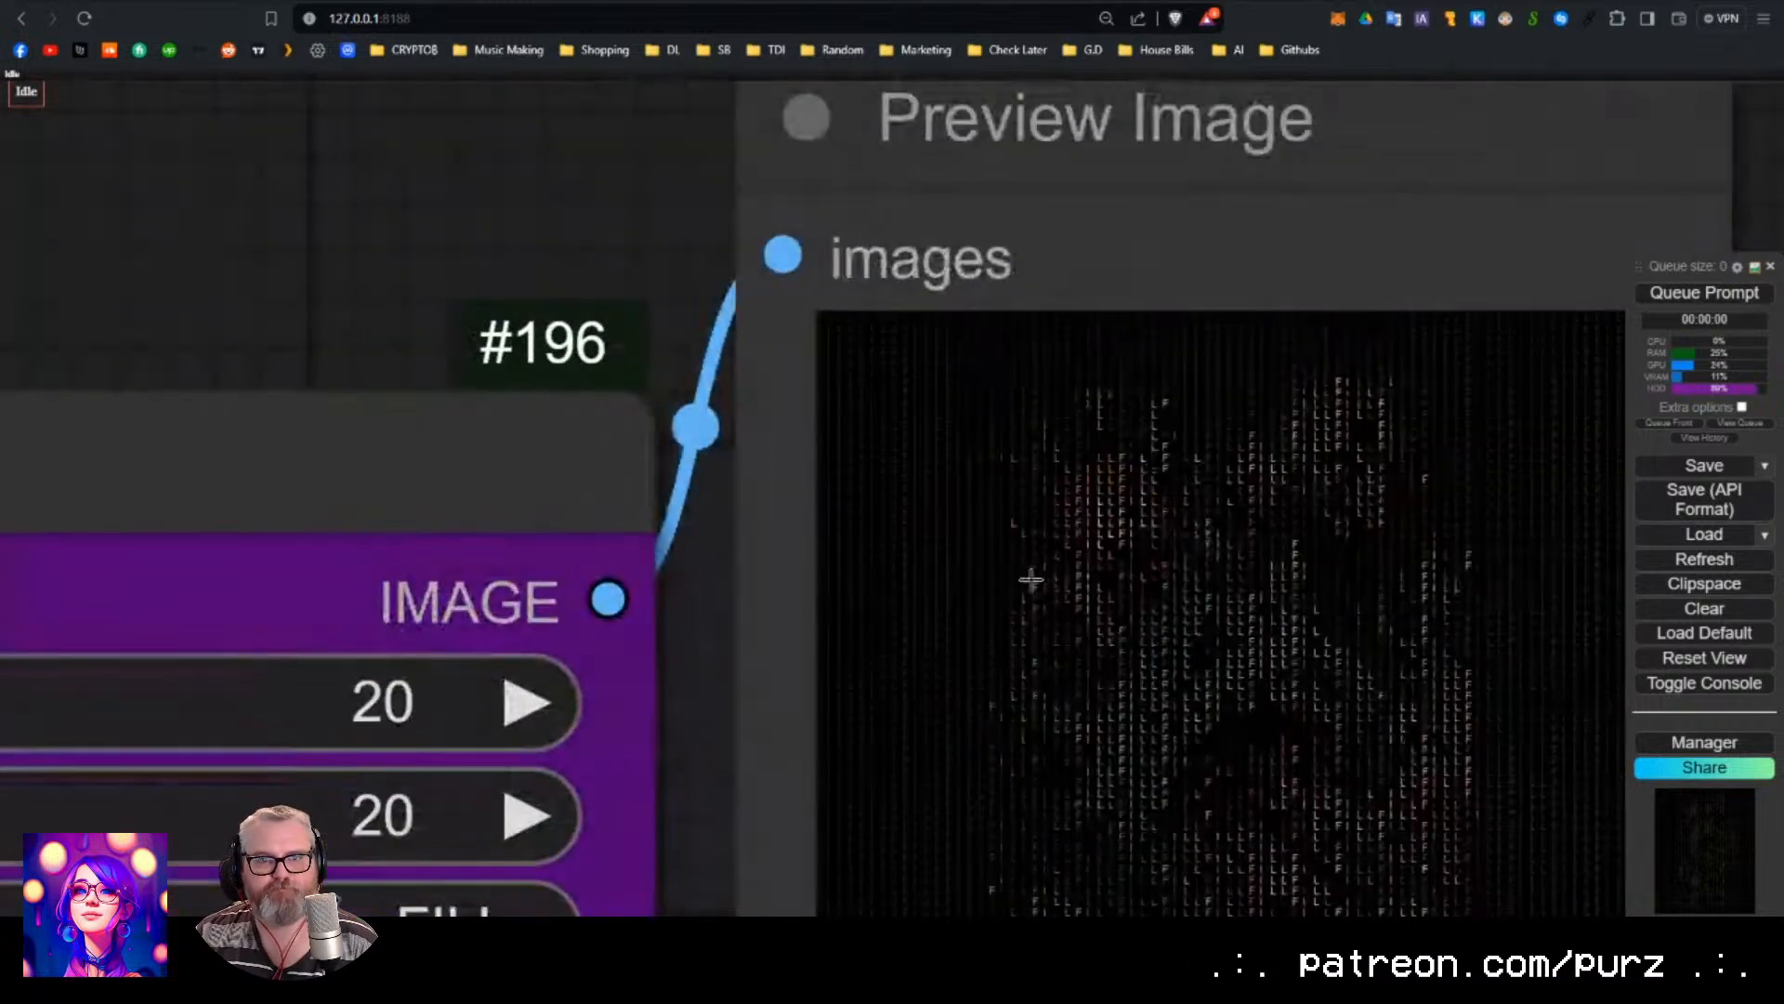
Set FL Ascii's spacing and font_size to 29, render again and examine the larger letters.
{"action": "scroll", "coordinate": [905, 450], "scroll_direction": "up", "scroll_amount": 6}
{"action": "left_click_drag", "start_coordinate": [980, 192], "coordinate": [1008, 197]}
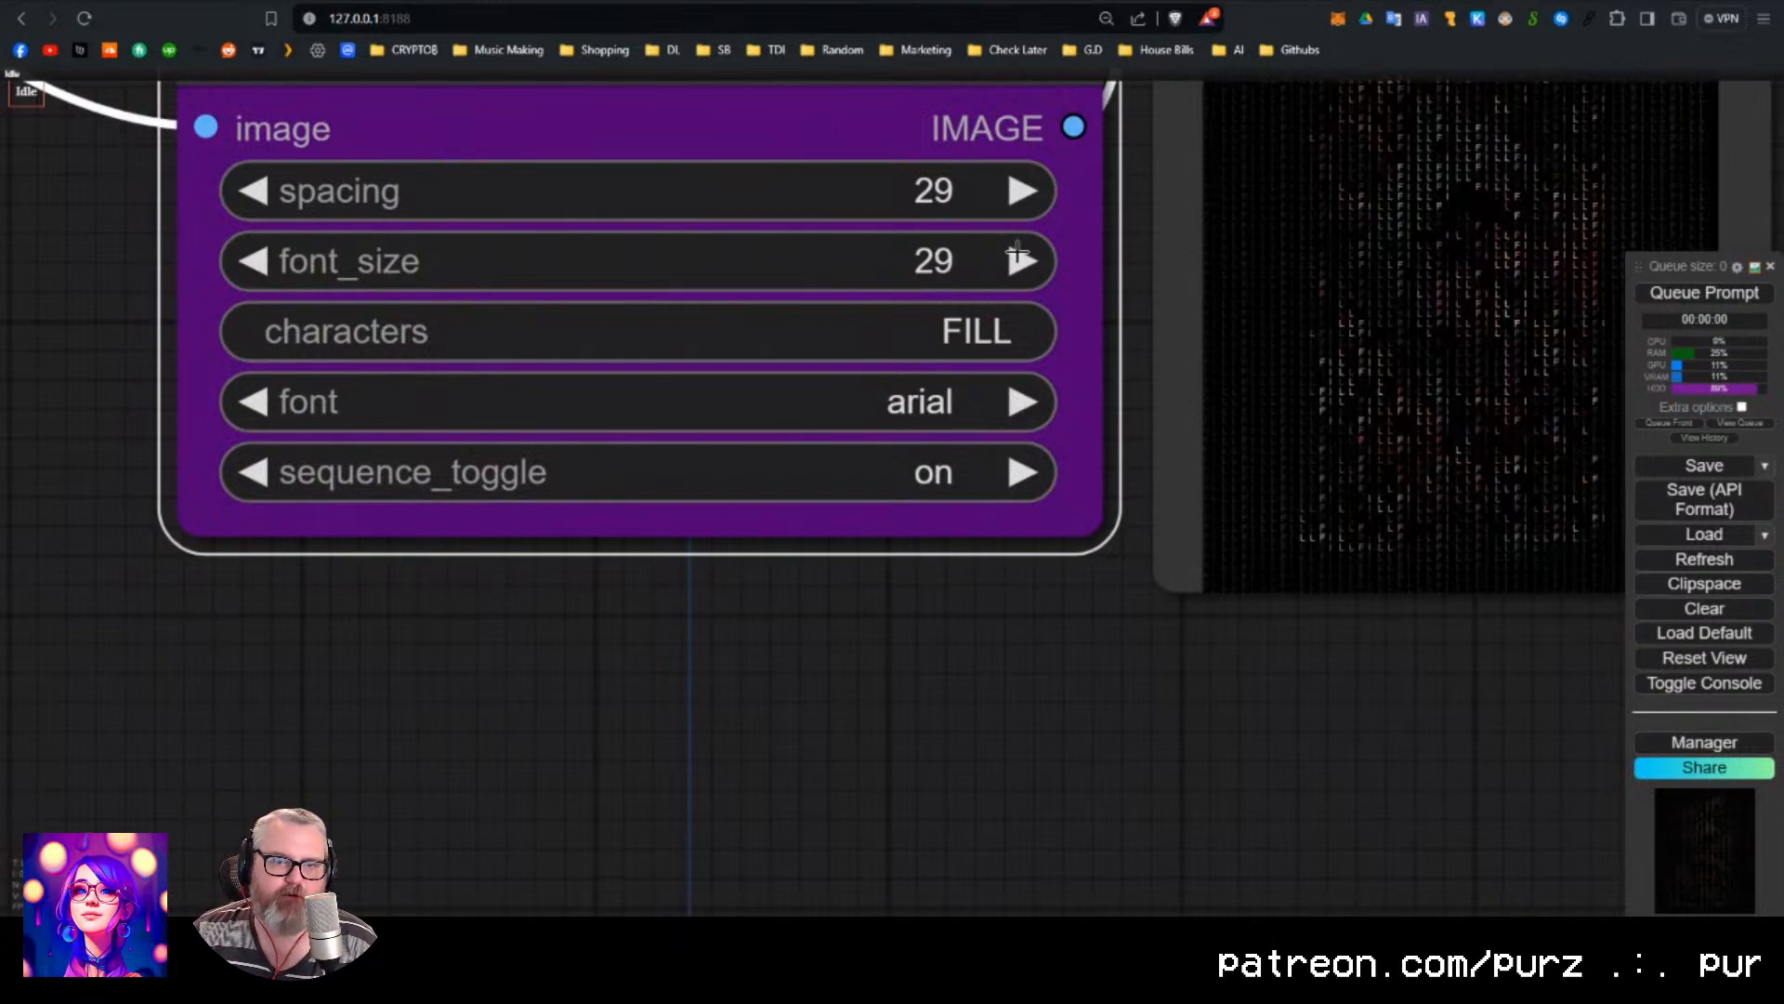
{"action": "scroll", "coordinate": [1055, 620], "scroll_direction": "down", "scroll_amount": 4}
{"action": "scroll", "coordinate": [1169, 406], "scroll_direction": "up", "scroll_amount": 6}
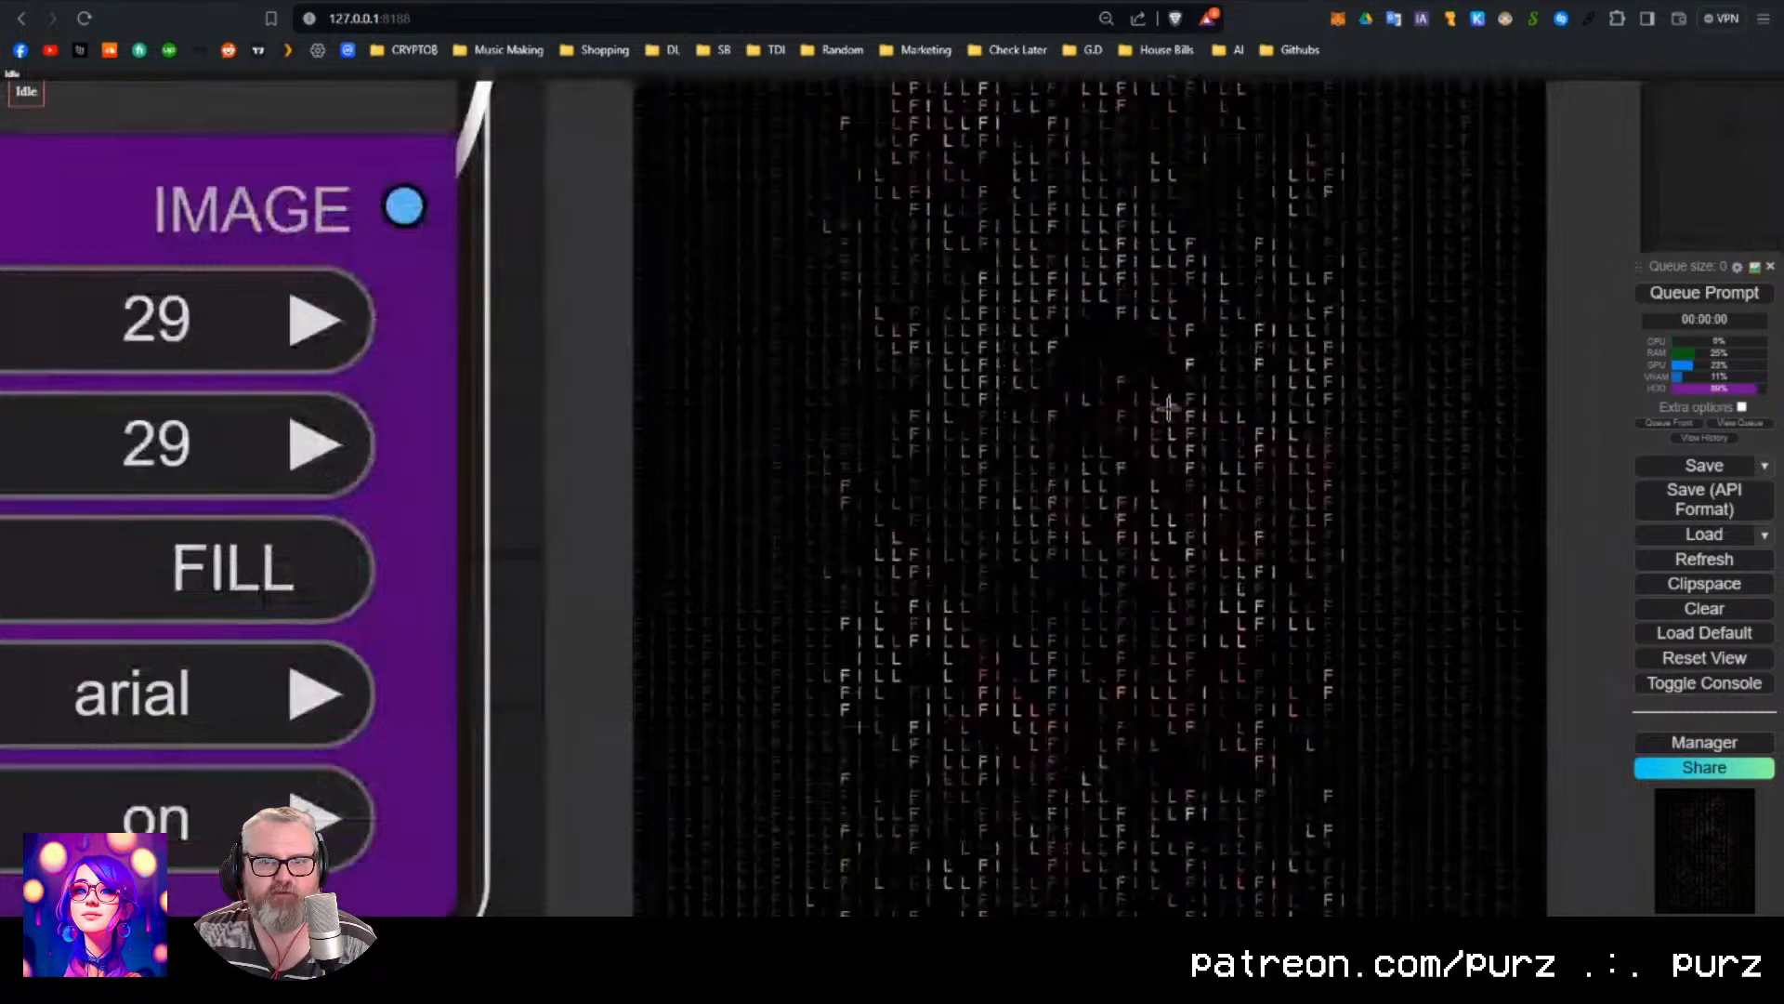
Turn FL Ascii's sequence_toggle off and render the workflow again.
{"action": "scroll", "coordinate": [1168, 406], "scroll_direction": "down", "scroll_amount": 6}
{"action": "left_click_drag", "start_coordinate": [671, 781], "coordinate": [873, 670]}
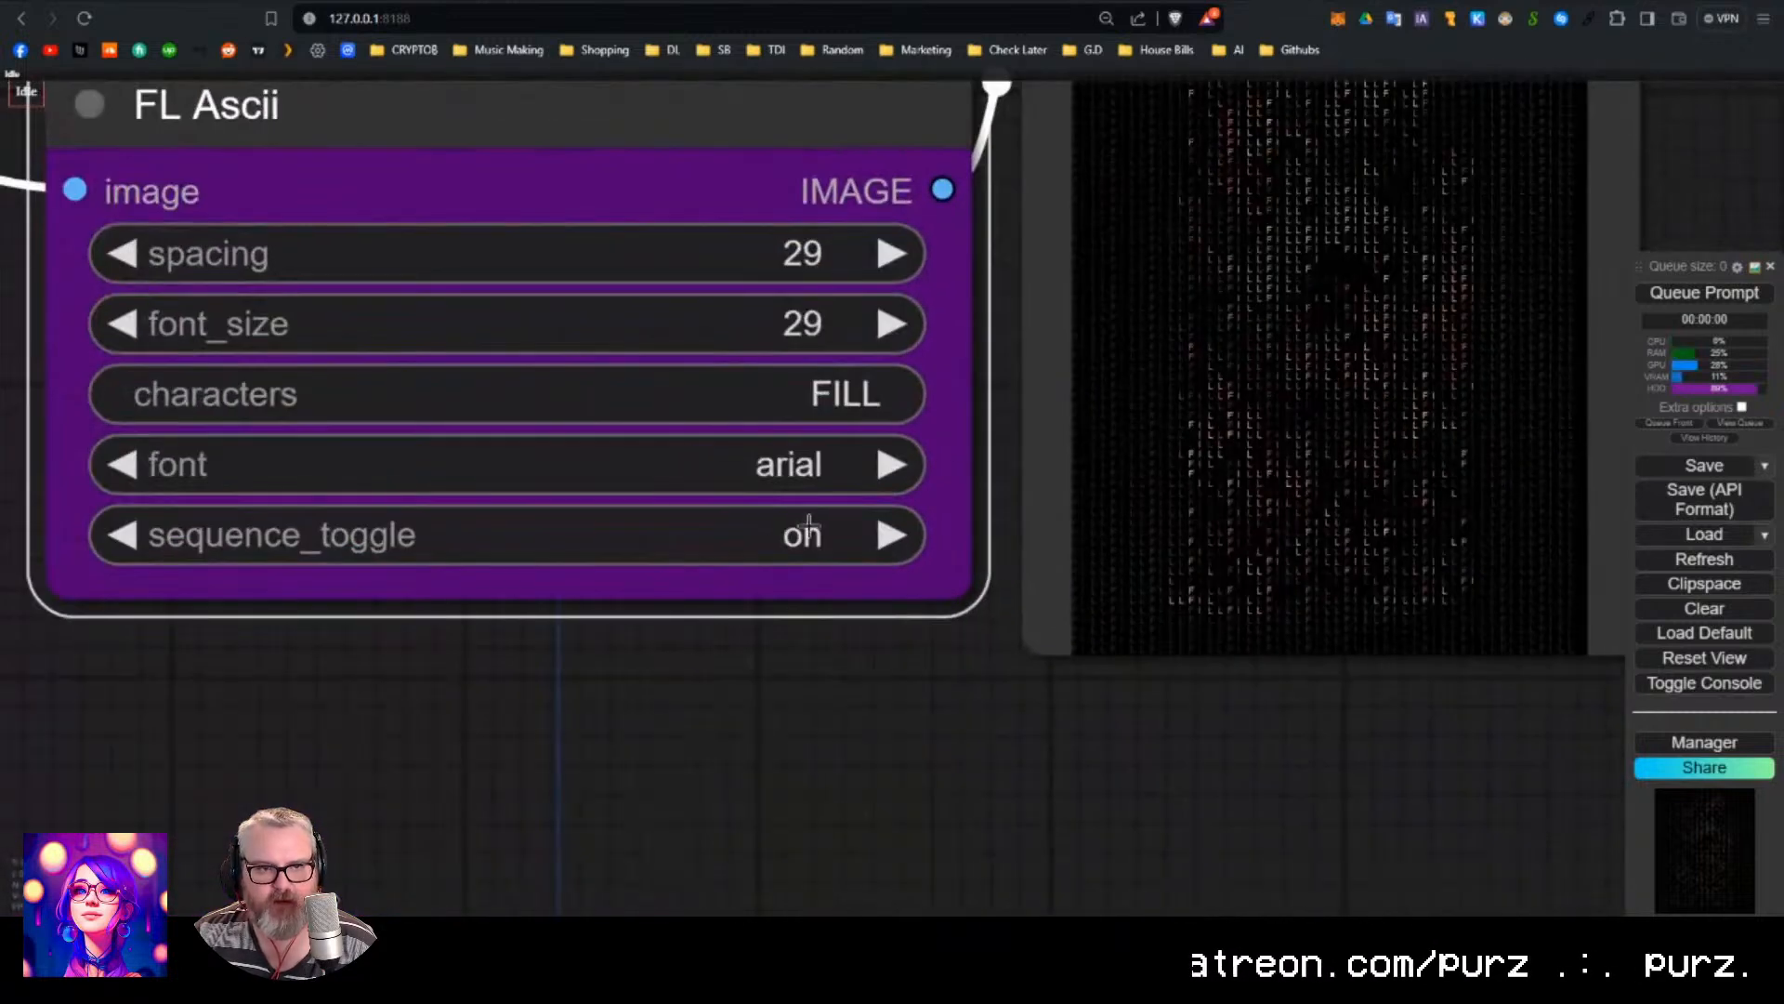
{"action": "left_click", "coordinate": [809, 532]}
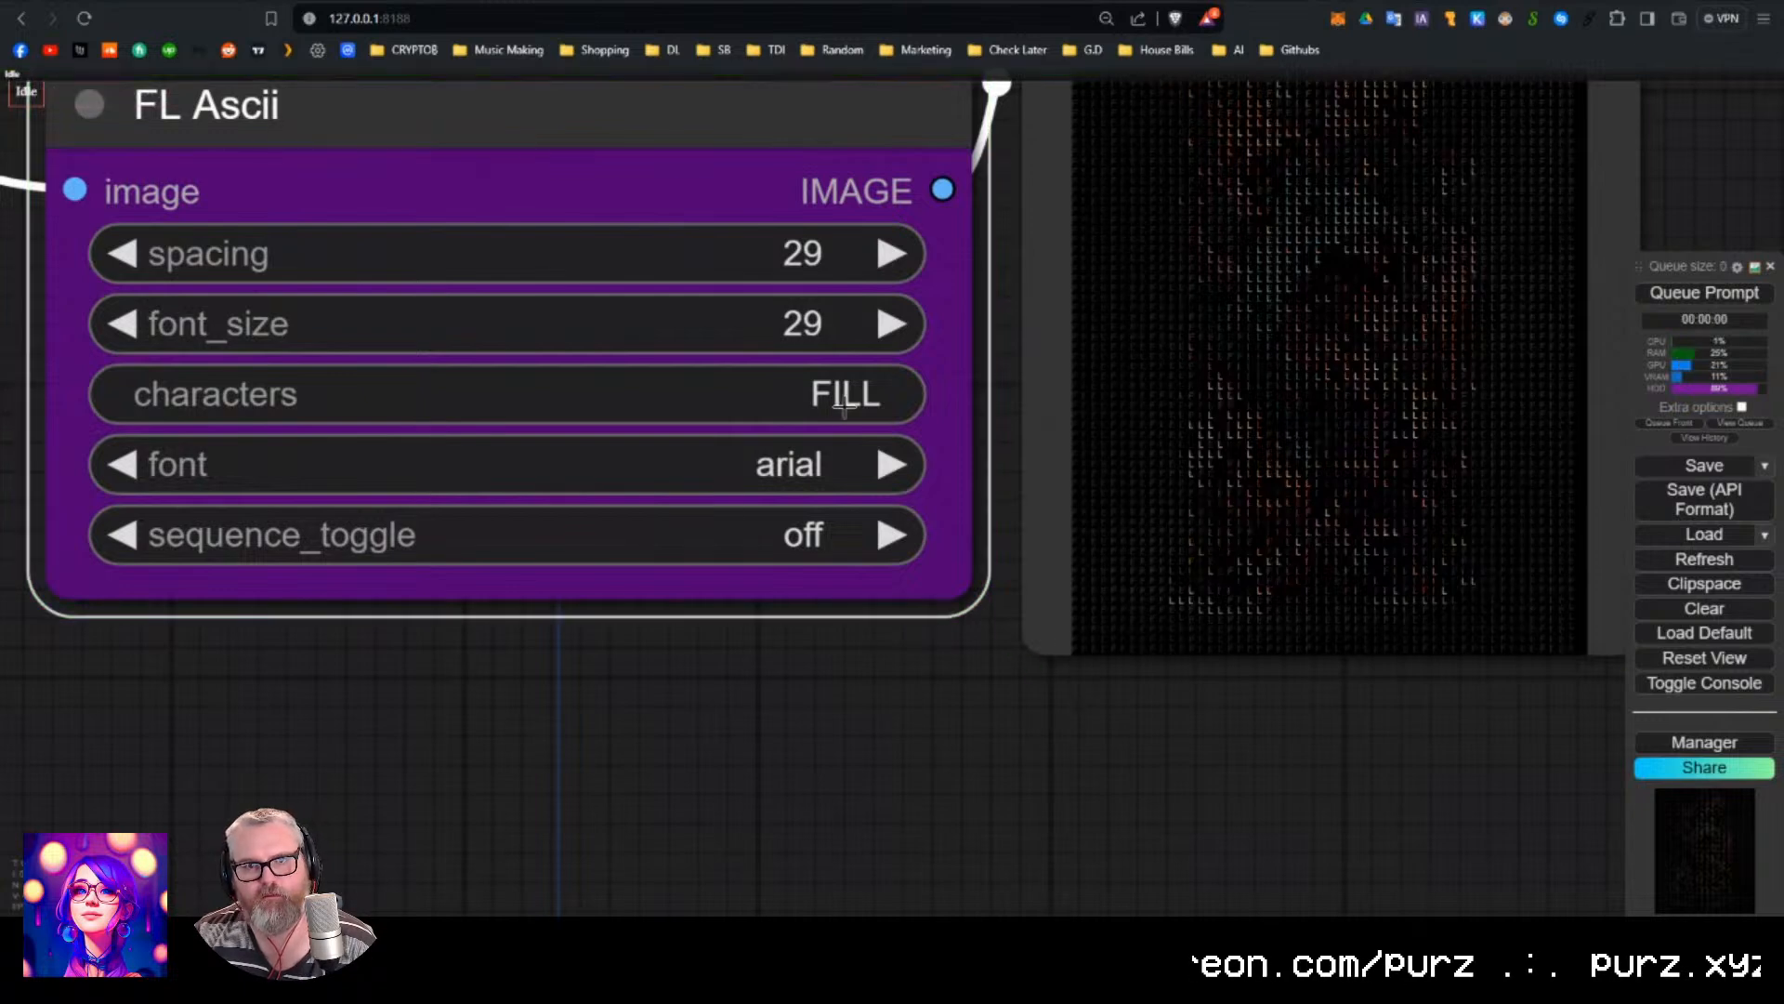
Add a trailing space after FILL in FL Ascii's characters and examine the preview up close.
{"action": "left_click", "coordinate": [885, 394]}
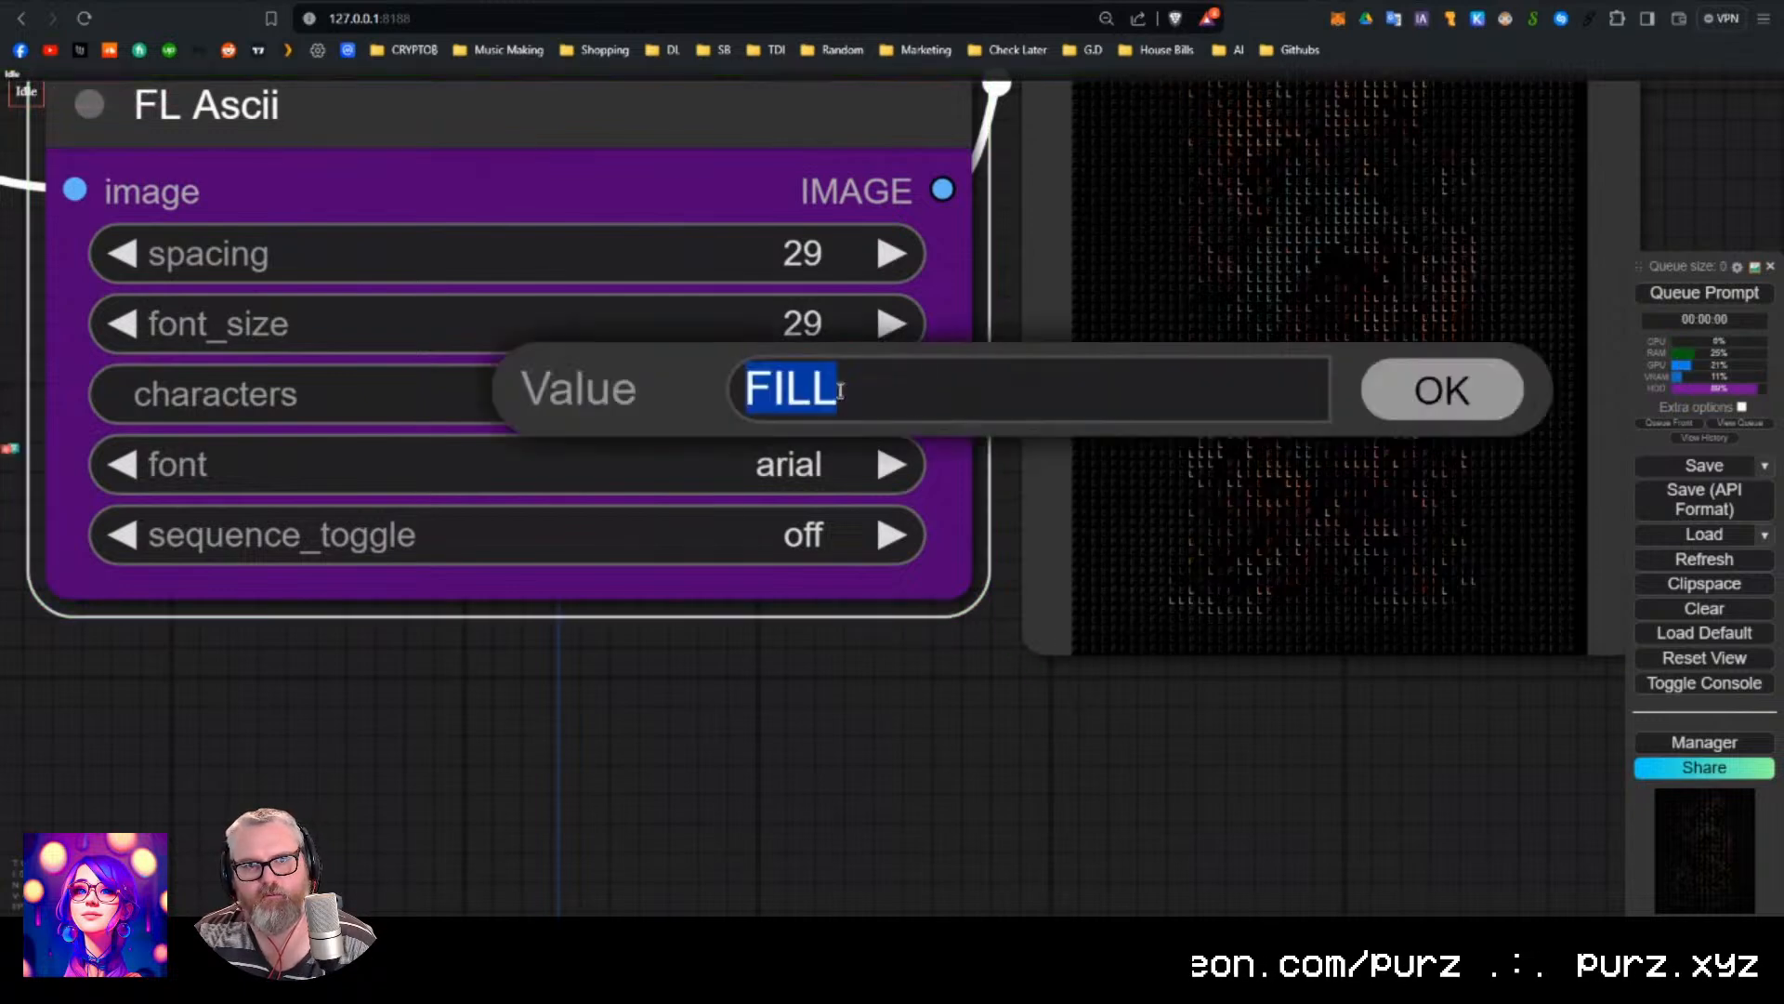
{"action": "left_click", "coordinate": [1413, 398]}
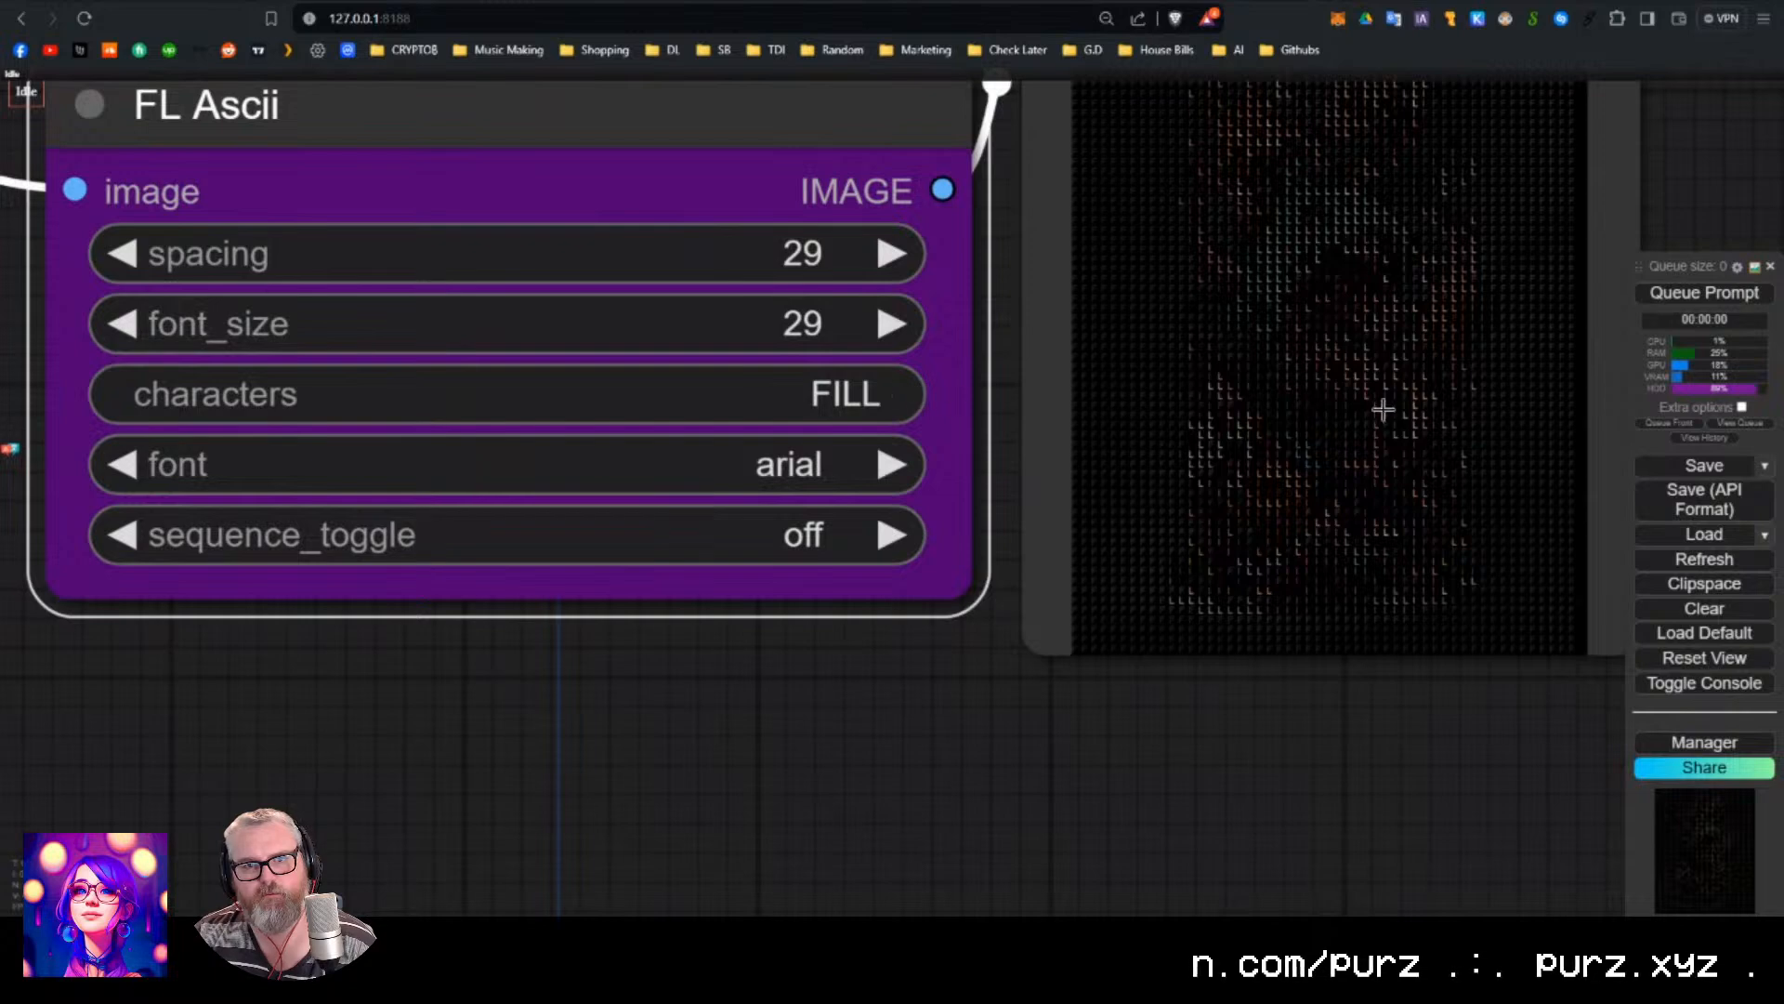
{"action": "left_click", "coordinate": [899, 393]}
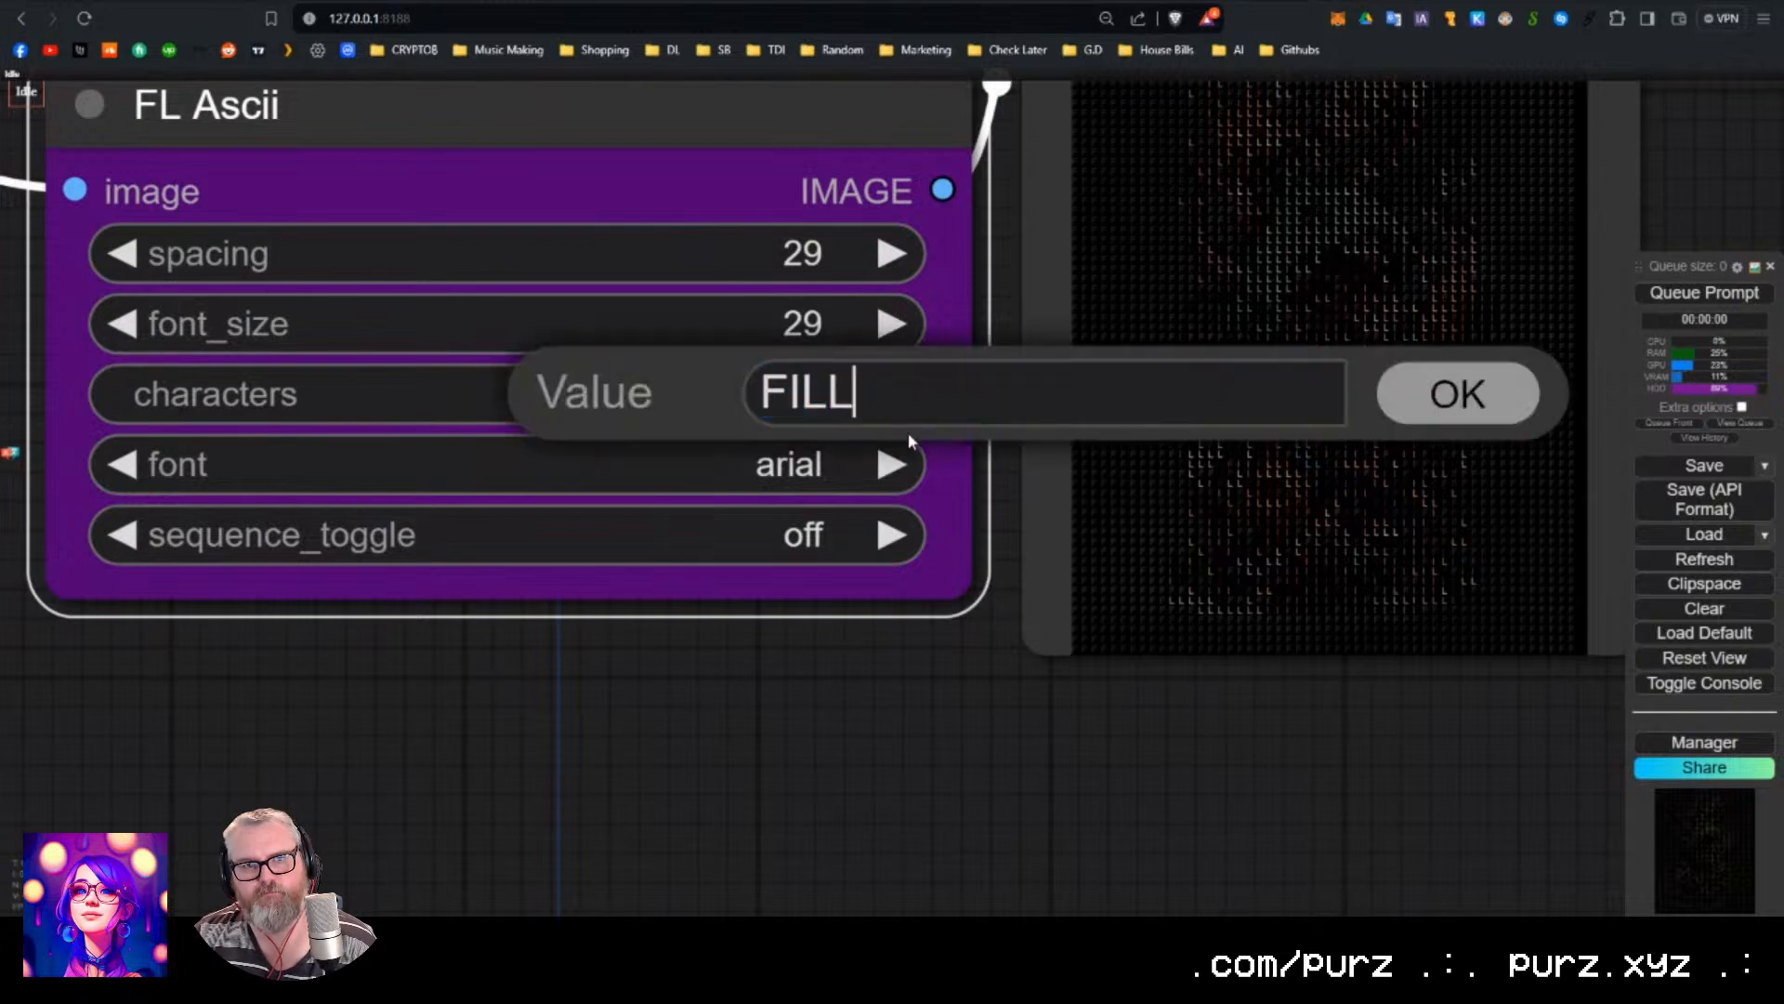
{"action": "left_click", "coordinate": [1485, 420]}
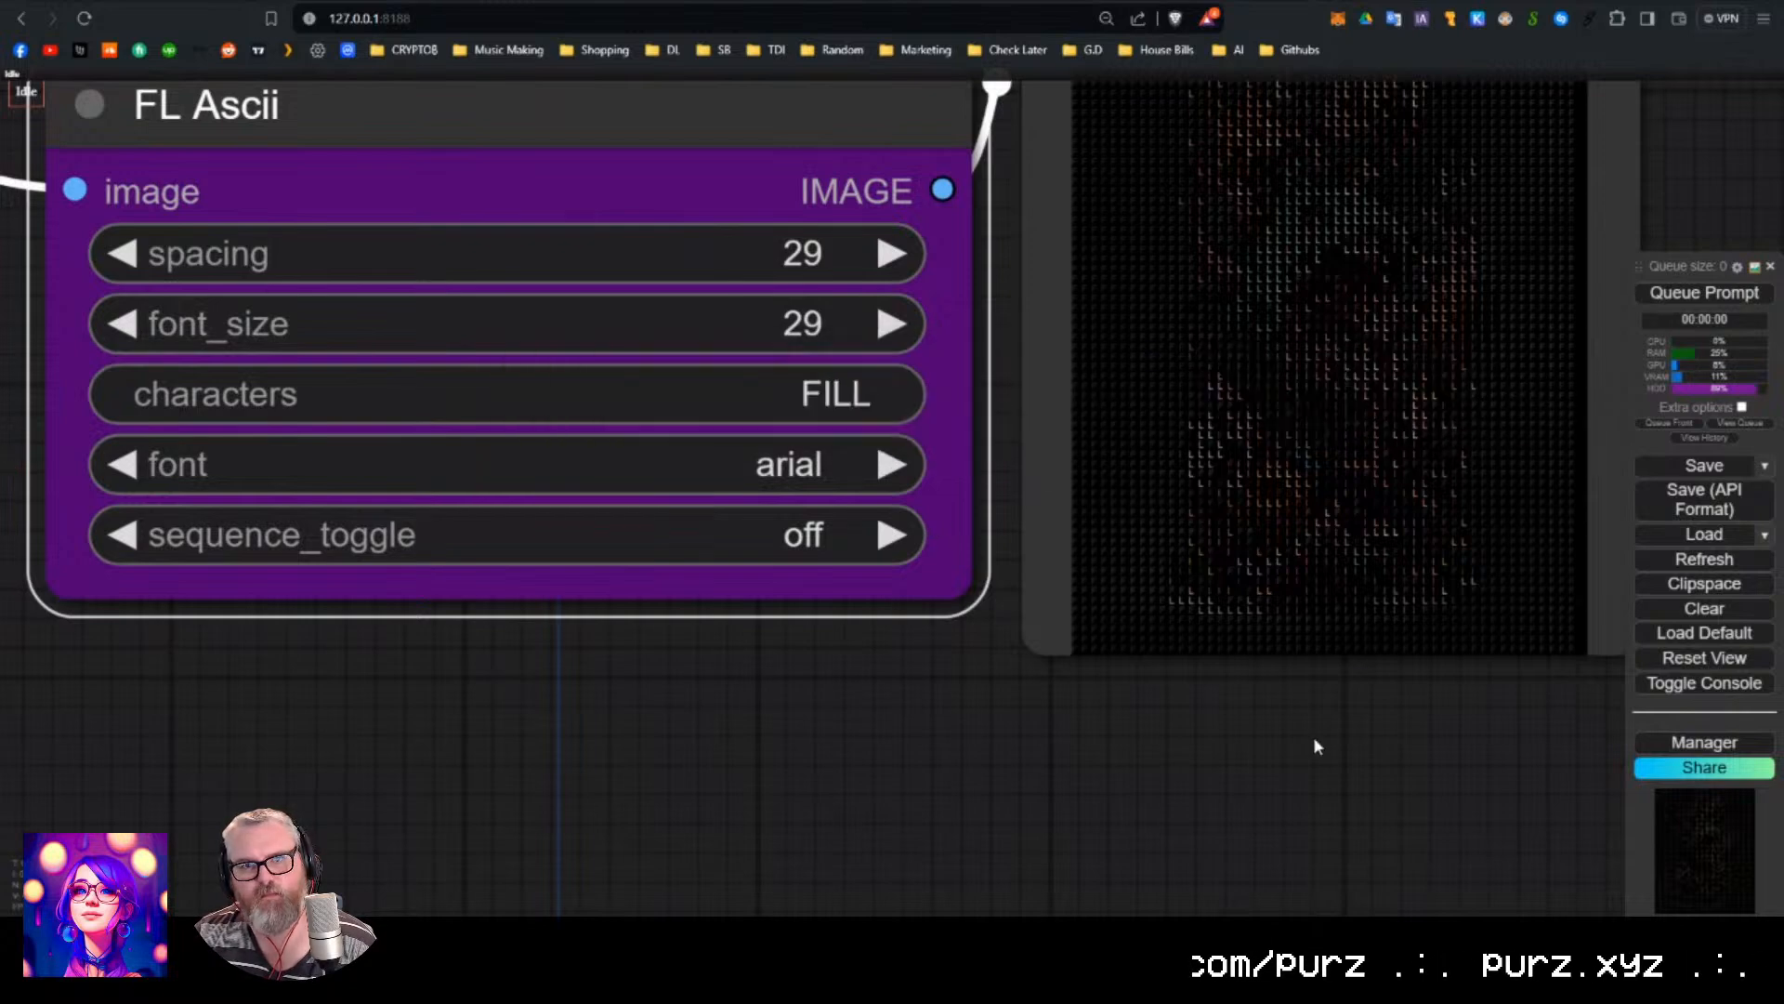
{"action": "left_click_drag", "start_coordinate": [1313, 736], "coordinate": [915, 786]}
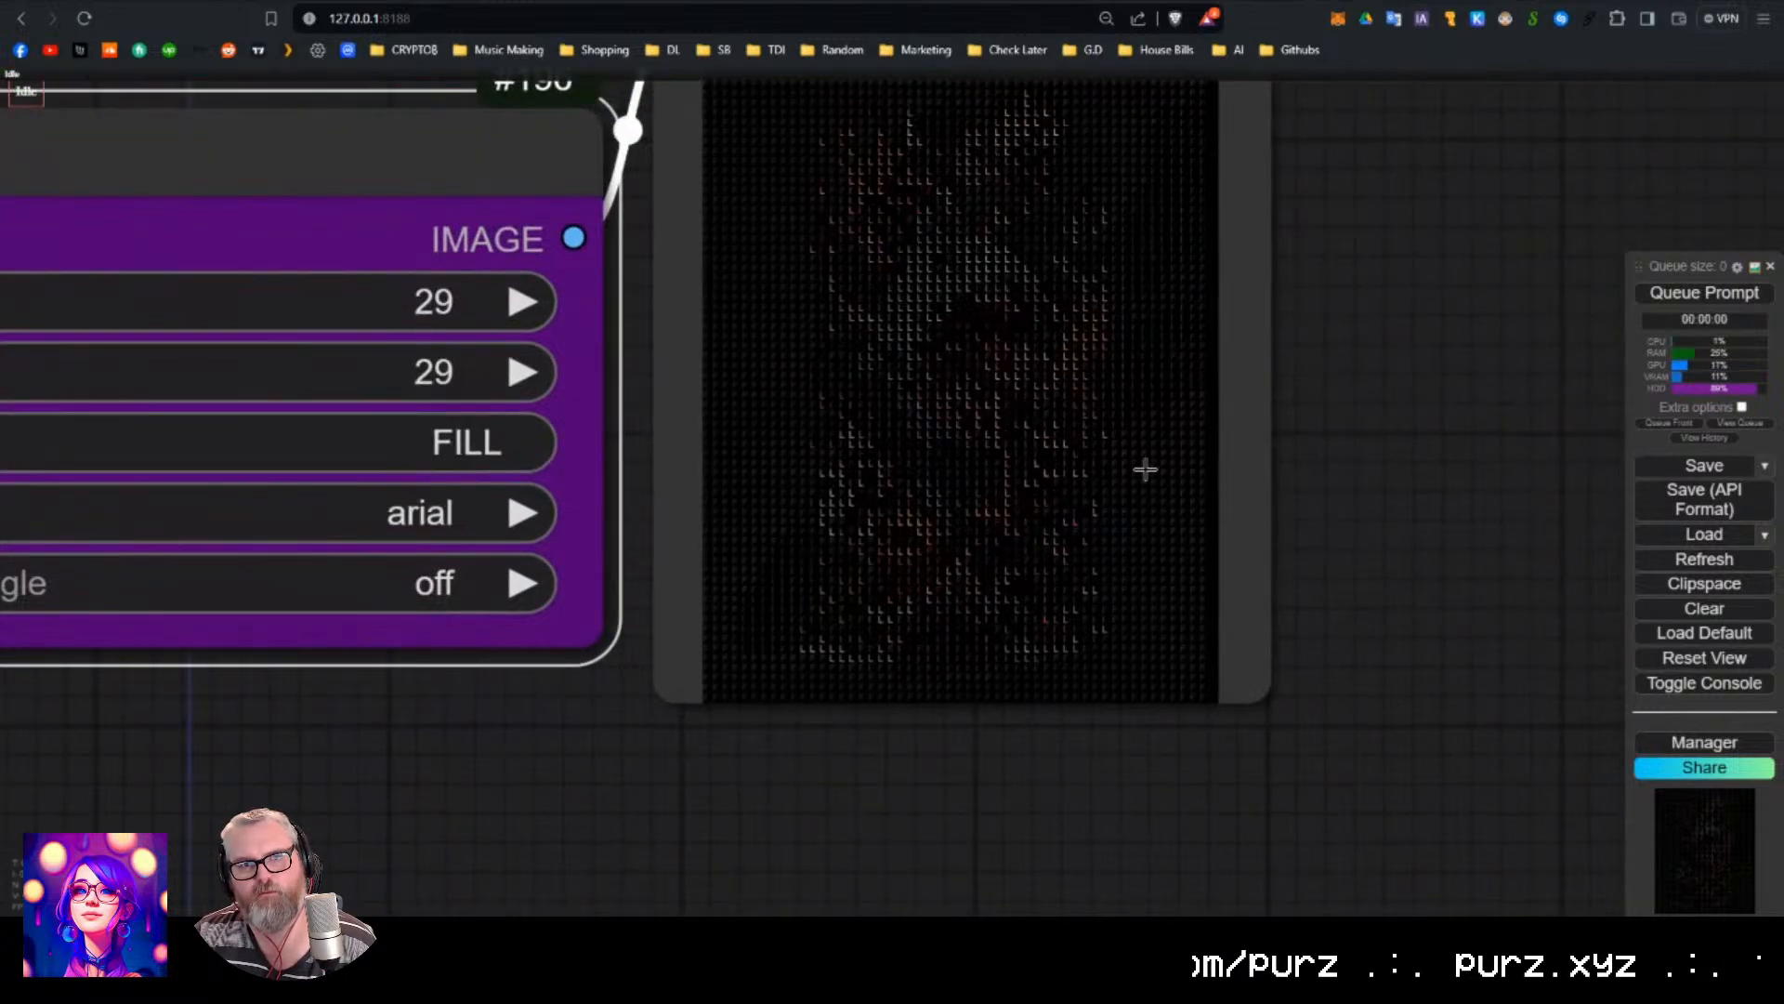
{"action": "scroll", "coordinate": [865, 567], "scroll_direction": "up", "scroll_amount": 6}
{"action": "scroll", "coordinate": [809, 577], "scroll_direction": "down", "scroll_amount": 5}
Add one more trailing space to FL Ascii's characters, render again and inspect the letters in the preview.
{"action": "left_click", "coordinate": [489, 442]}
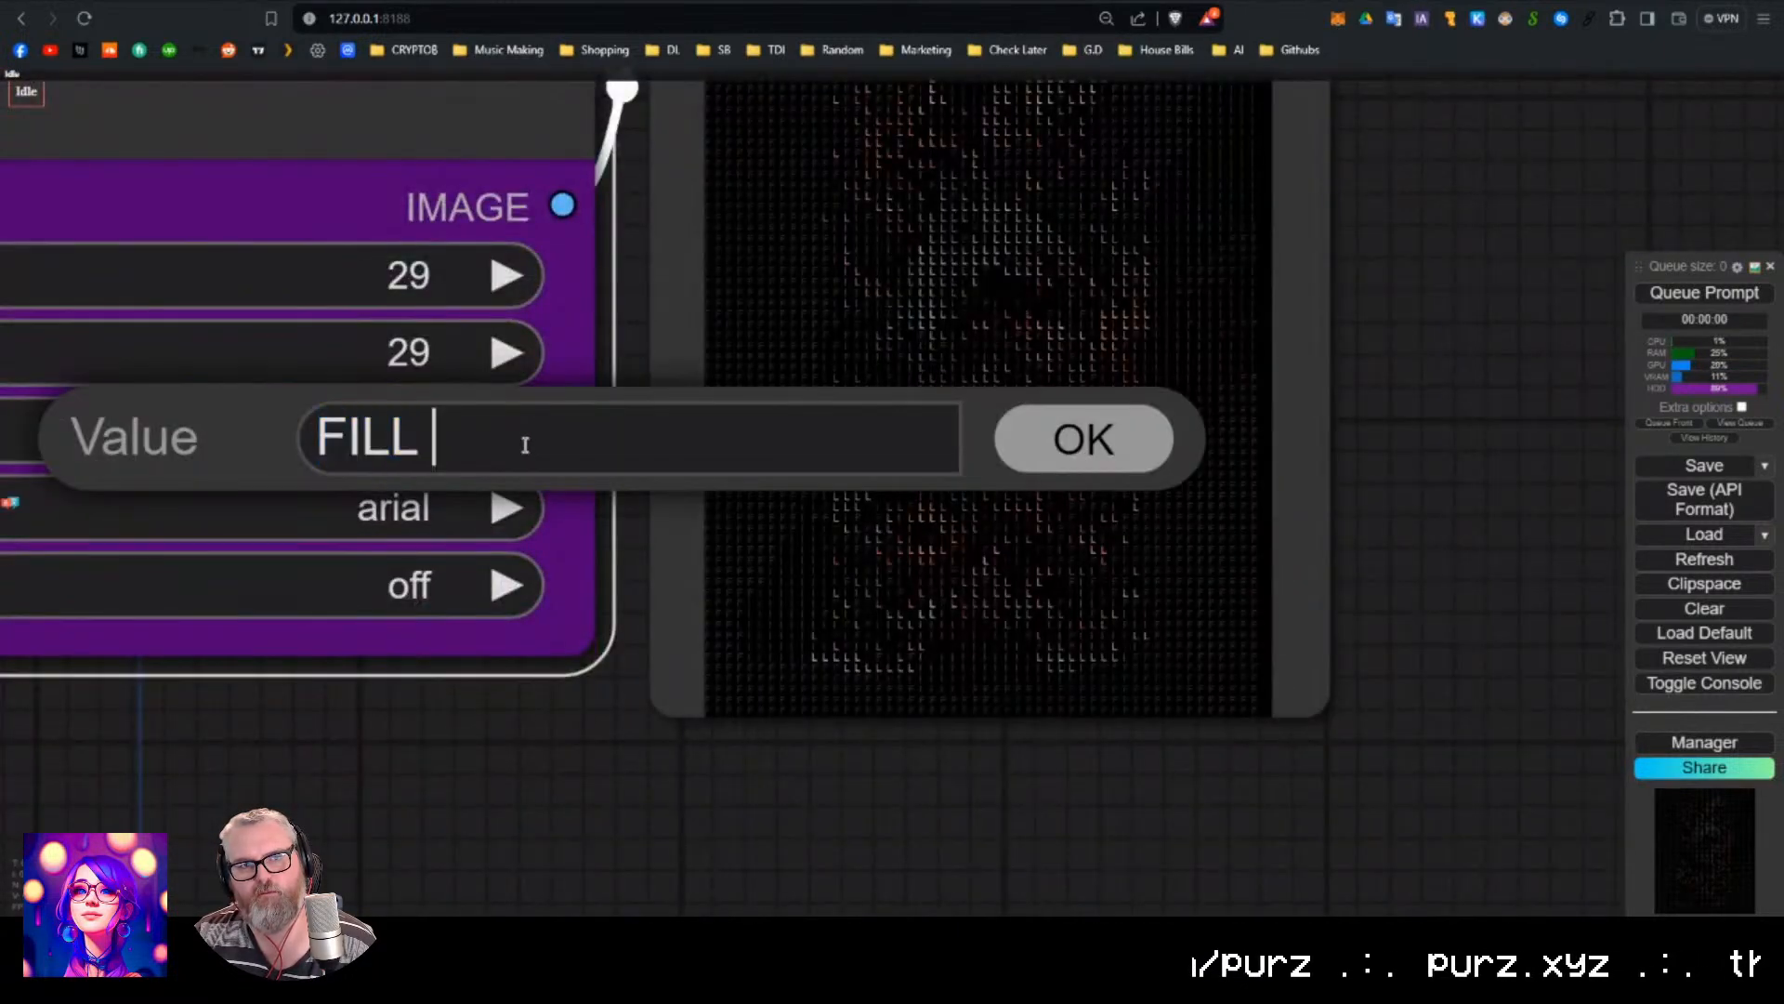
{"action": "left_click", "coordinate": [1119, 450]}
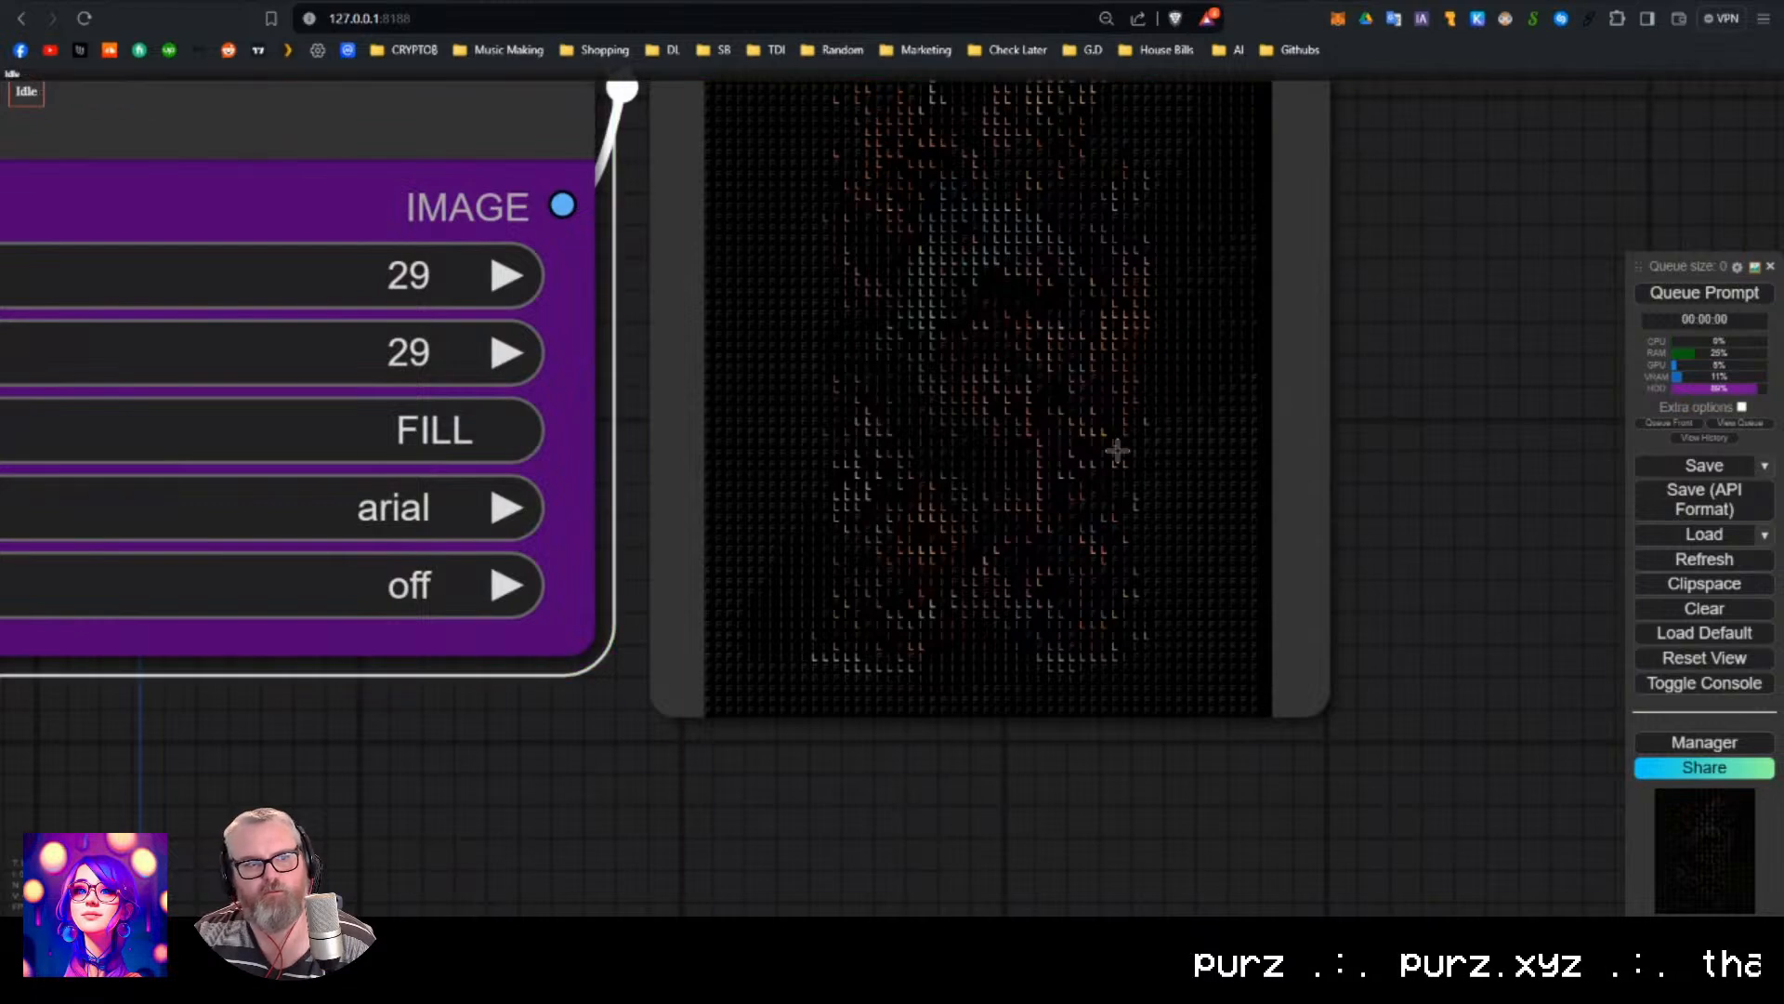
{"action": "left_click_drag", "start_coordinate": [847, 576], "coordinate": [802, 701]}
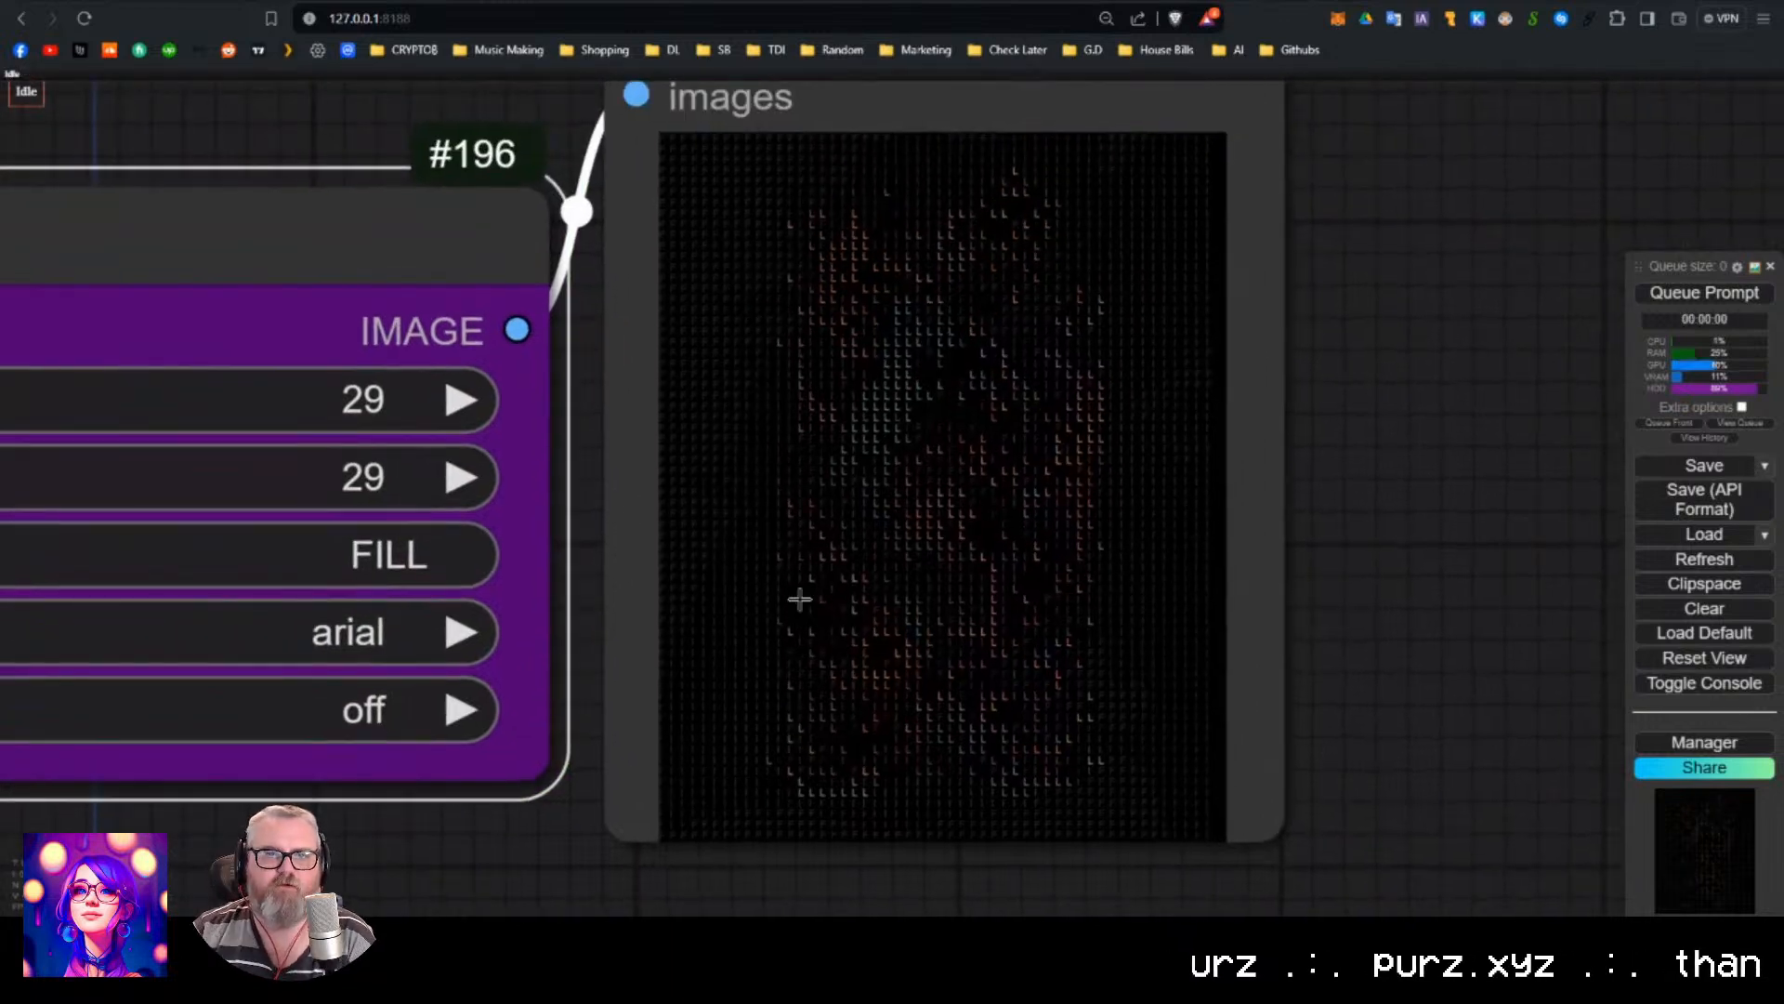
{"action": "scroll", "coordinate": [800, 600], "scroll_direction": "up", "scroll_amount": 6}
{"action": "scroll", "coordinate": [878, 216], "scroll_direction": "down", "scroll_amount": 7}
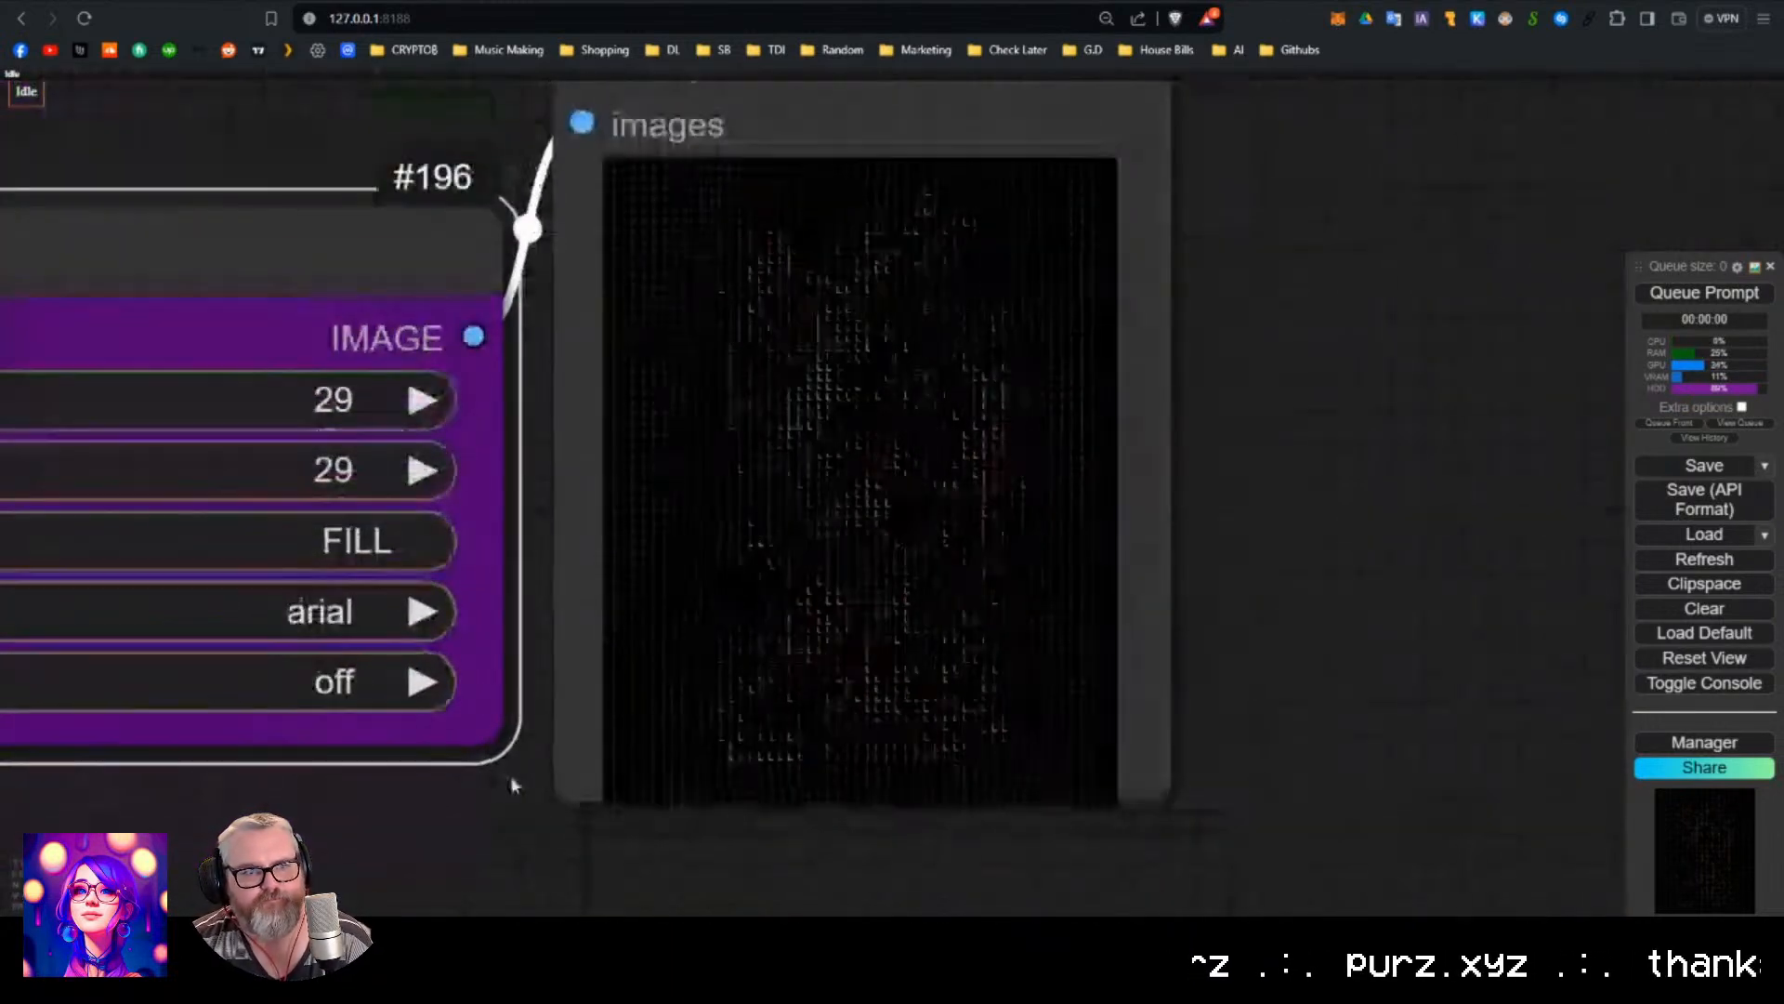
Set FL Ascii's characters to "0.", queue the workflow and examine the resulting pattern up close.
{"action": "left_click_drag", "start_coordinate": [510, 780], "coordinate": [892, 666]}
{"action": "left_click", "coordinate": [732, 429]}
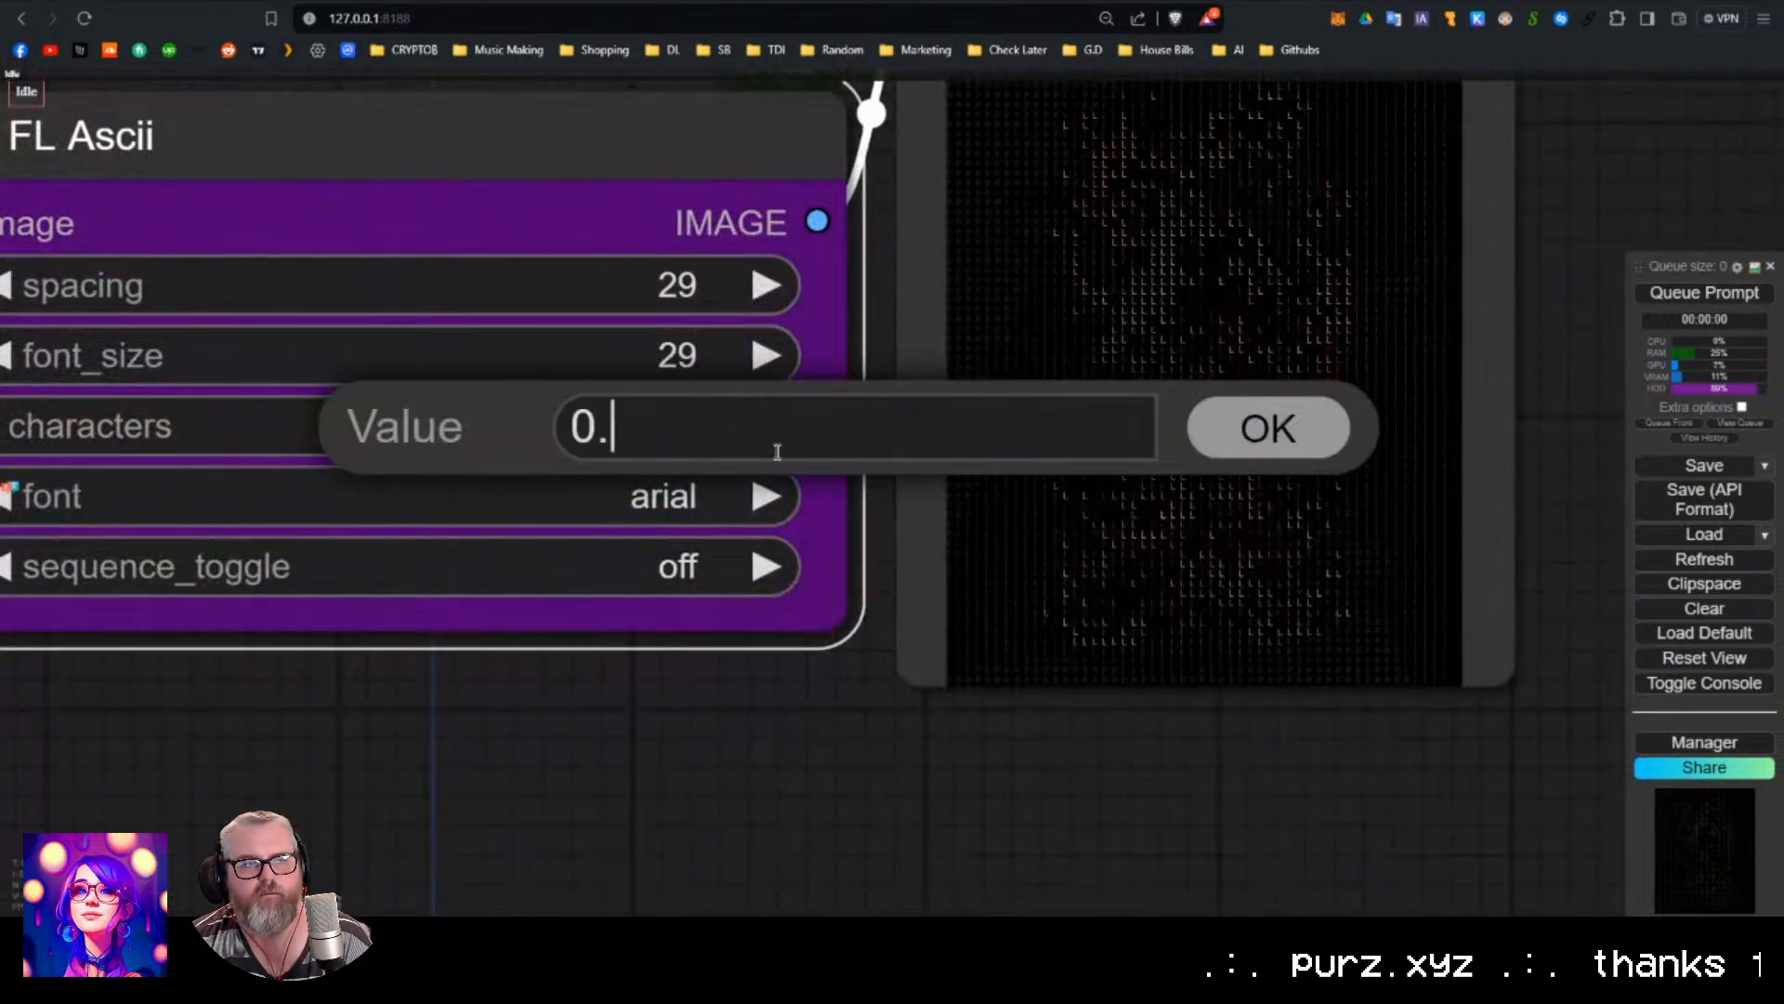
{"action": "key", "text": "Return"}
{"action": "key", "text": "ctrl+Return"}
{"action": "left_click_drag", "start_coordinate": [1267, 293], "coordinate": [1150, 391]}
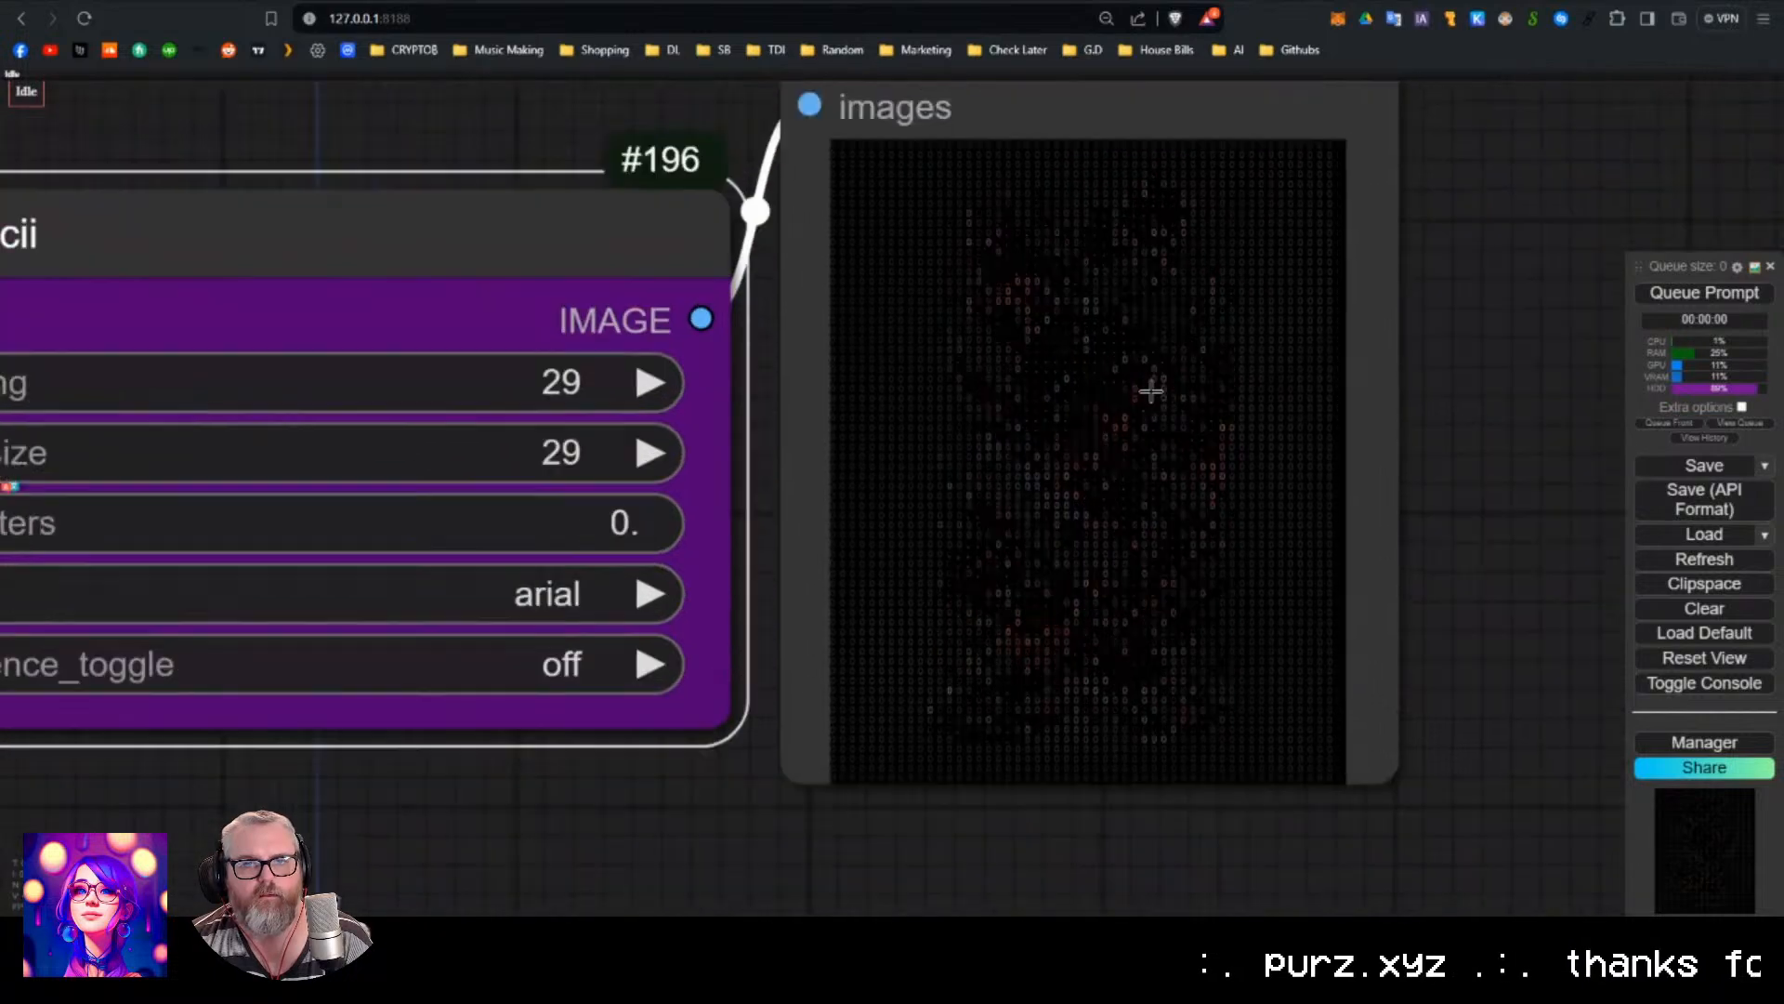
{"action": "scroll", "coordinate": [1150, 391], "scroll_direction": "up", "scroll_amount": 7}
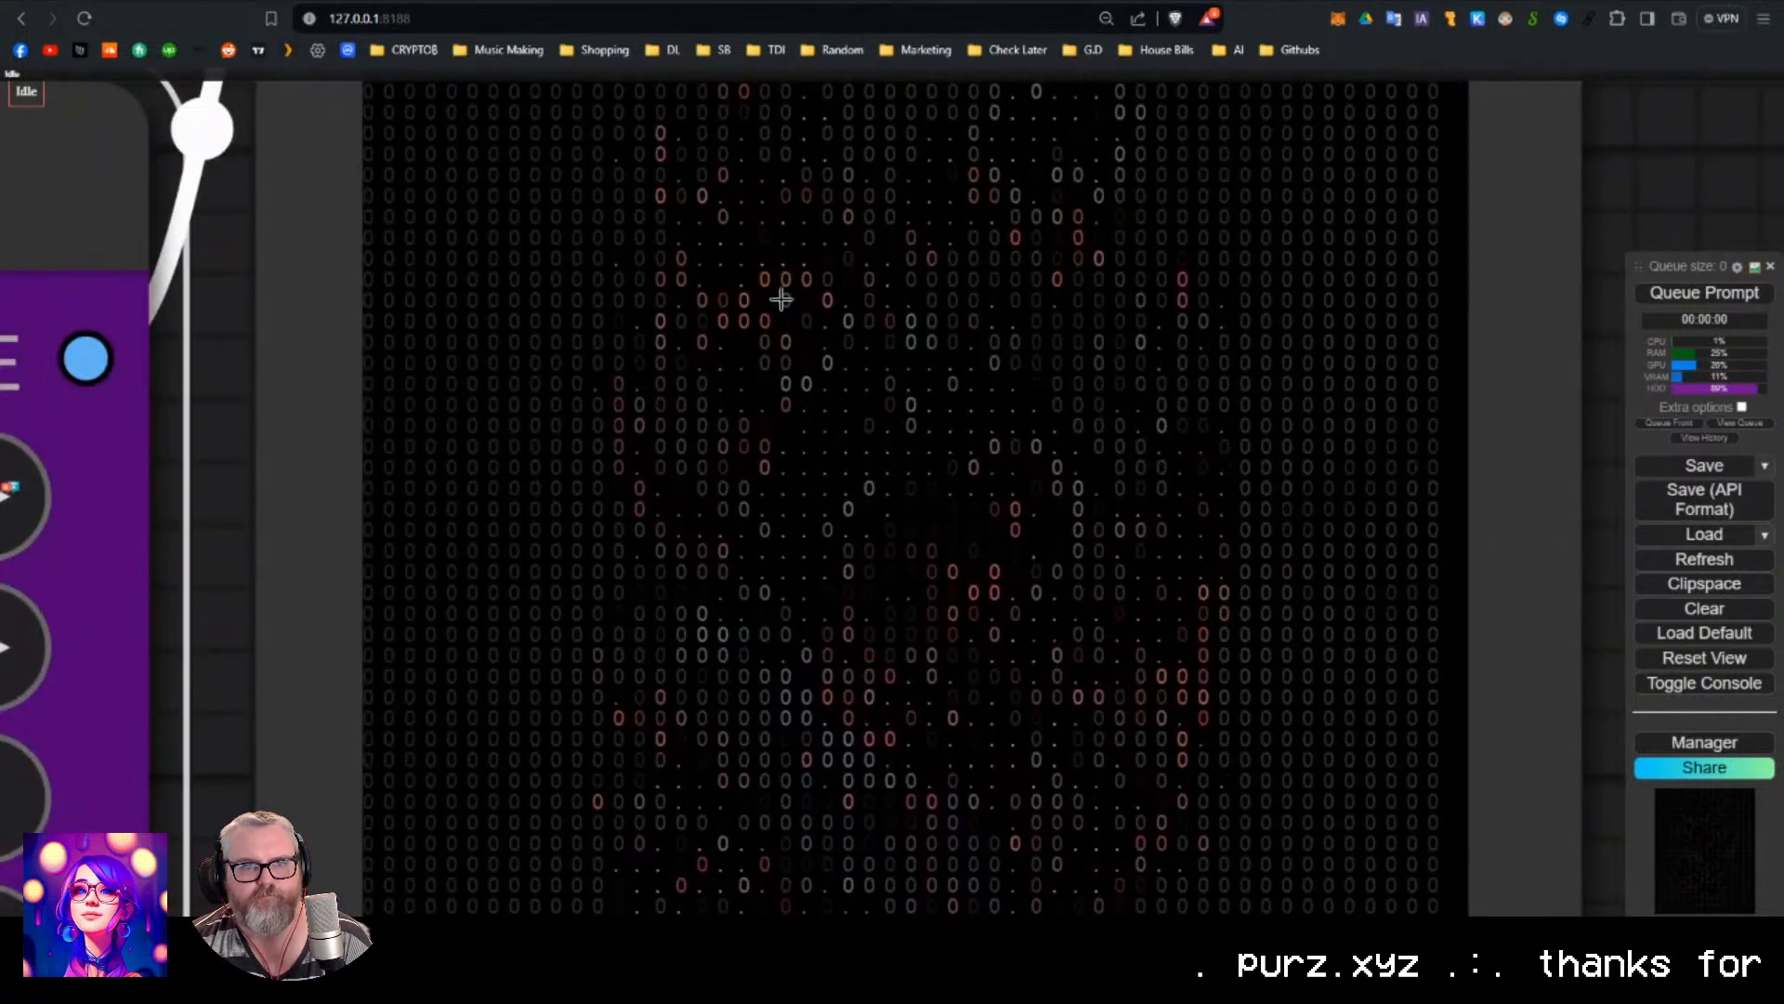
{"action": "scroll", "coordinate": [1001, 800], "scroll_direction": "down", "scroll_amount": 9}
Turn FL Ascii's sequence_toggle on, set its font to Barcode and inspect the new render.
{"action": "left_click_drag", "start_coordinate": [856, 707], "coordinate": [1177, 415]}
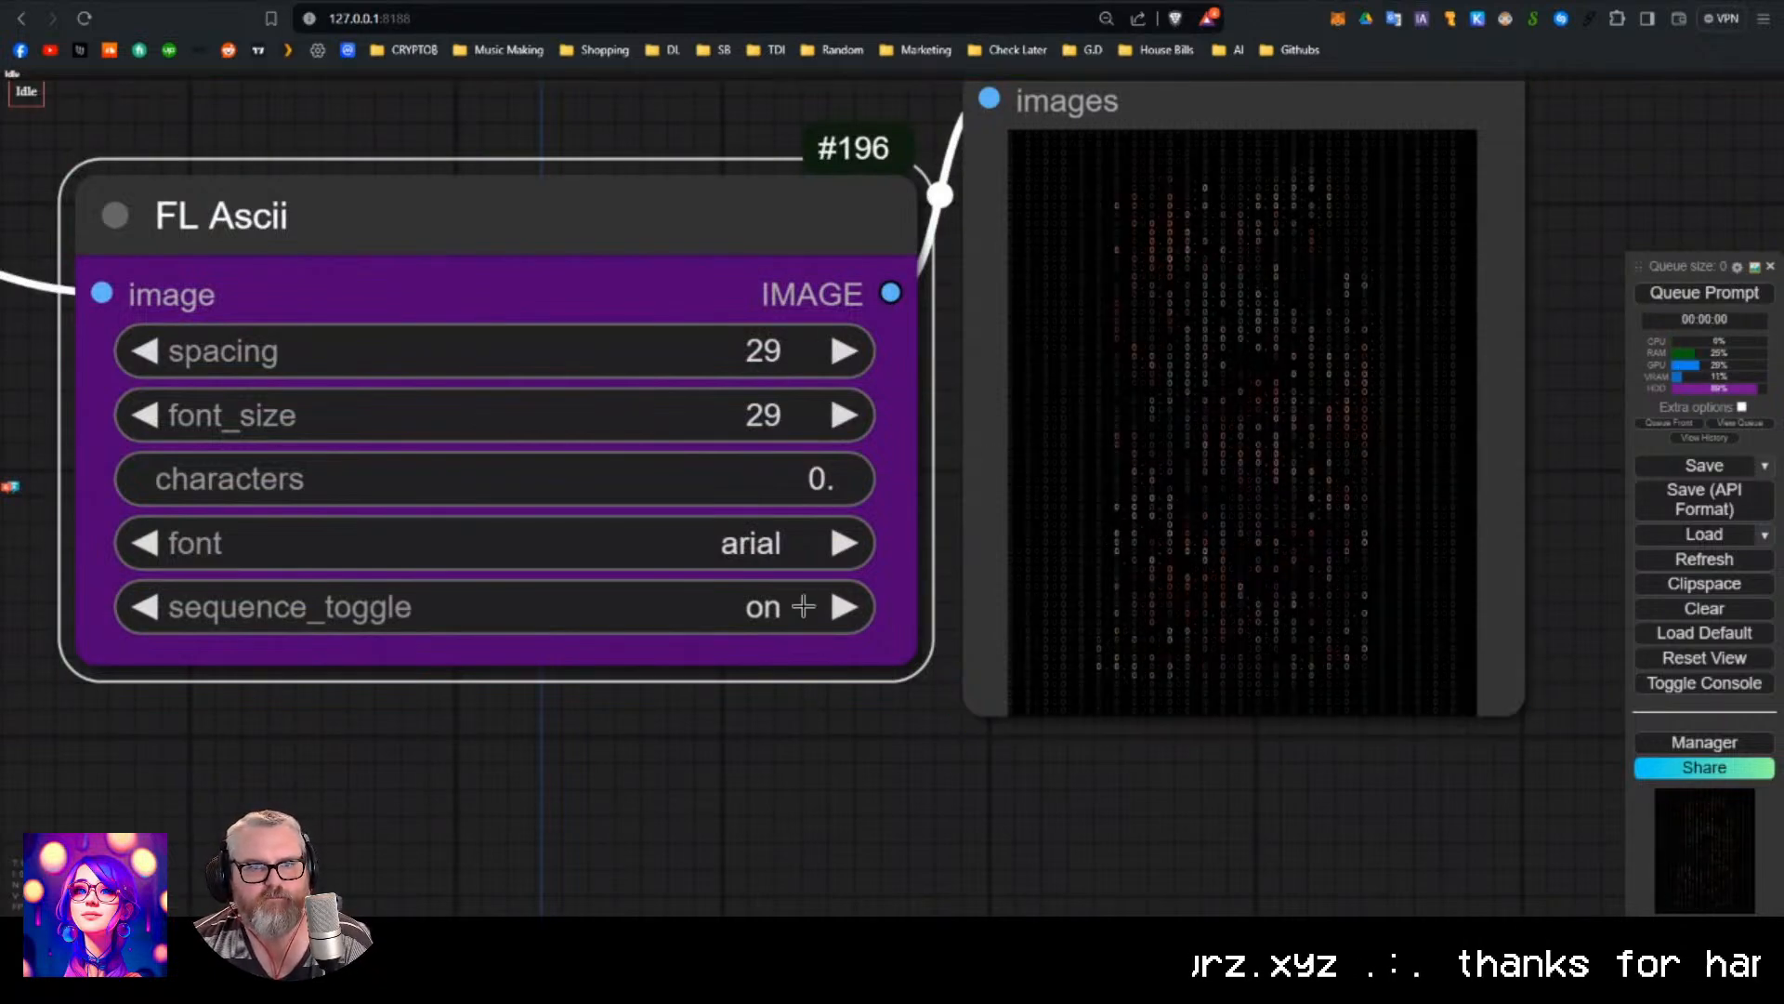
{"action": "left_click", "coordinate": [760, 558]}
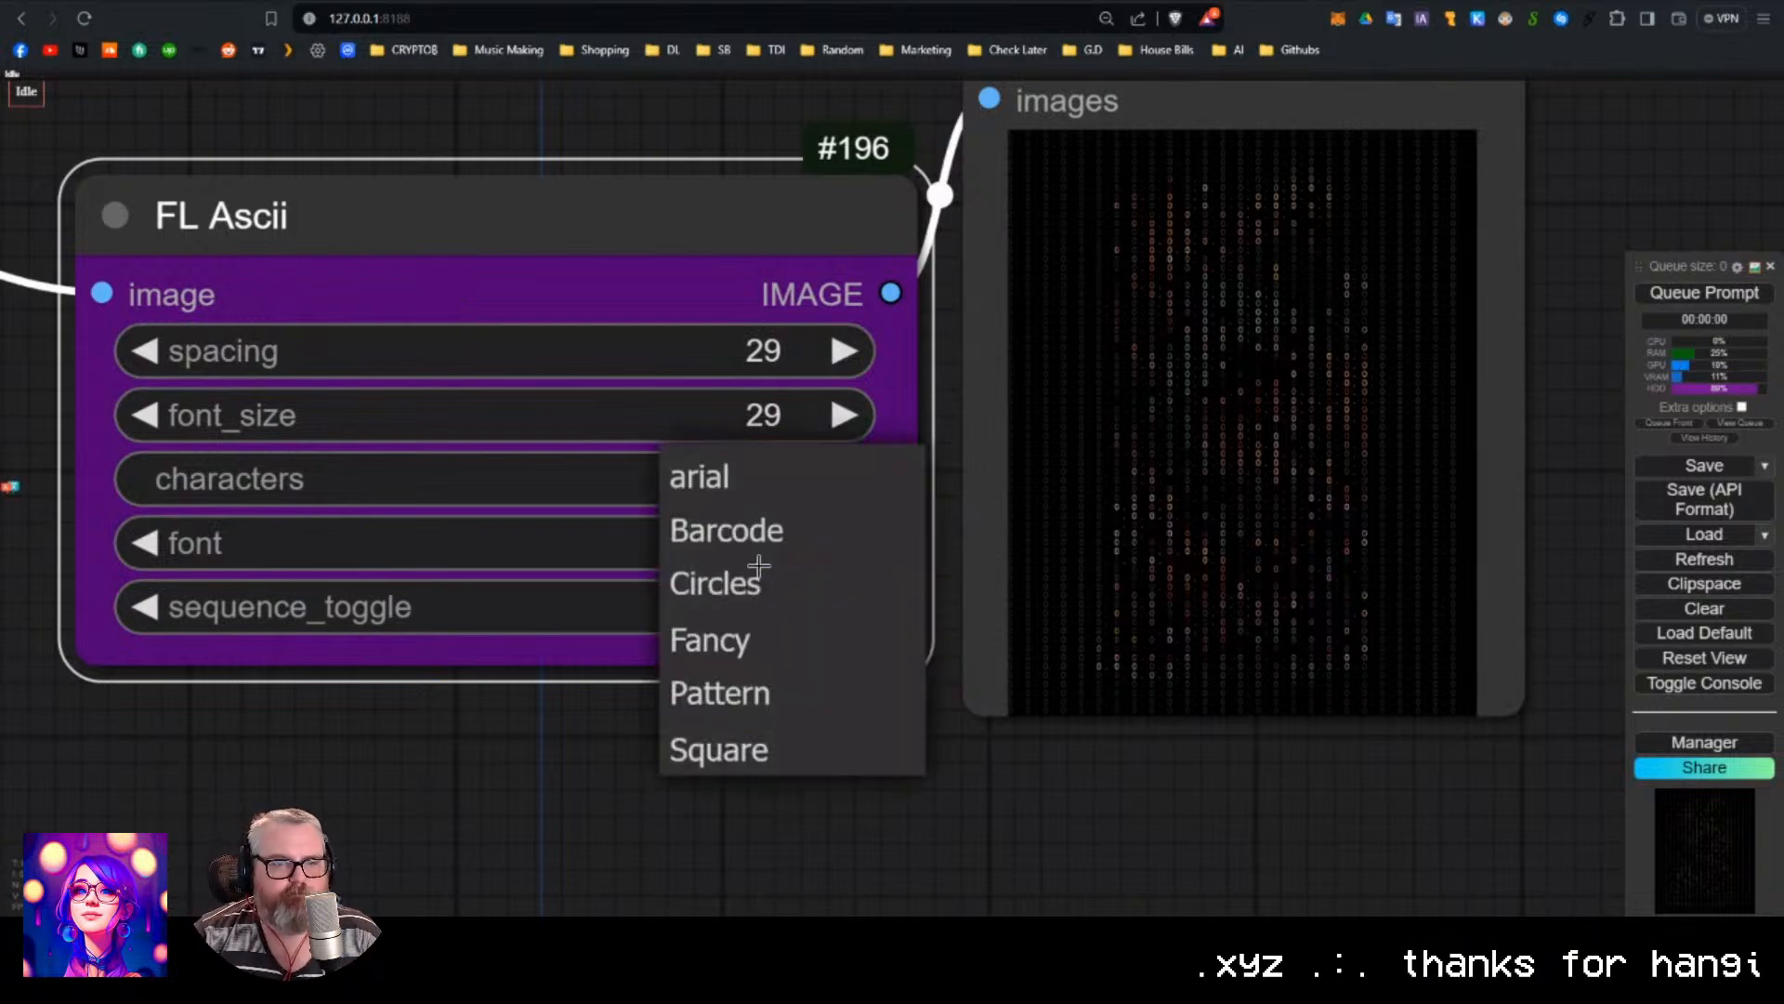
{"action": "left_click", "coordinate": [767, 531]}
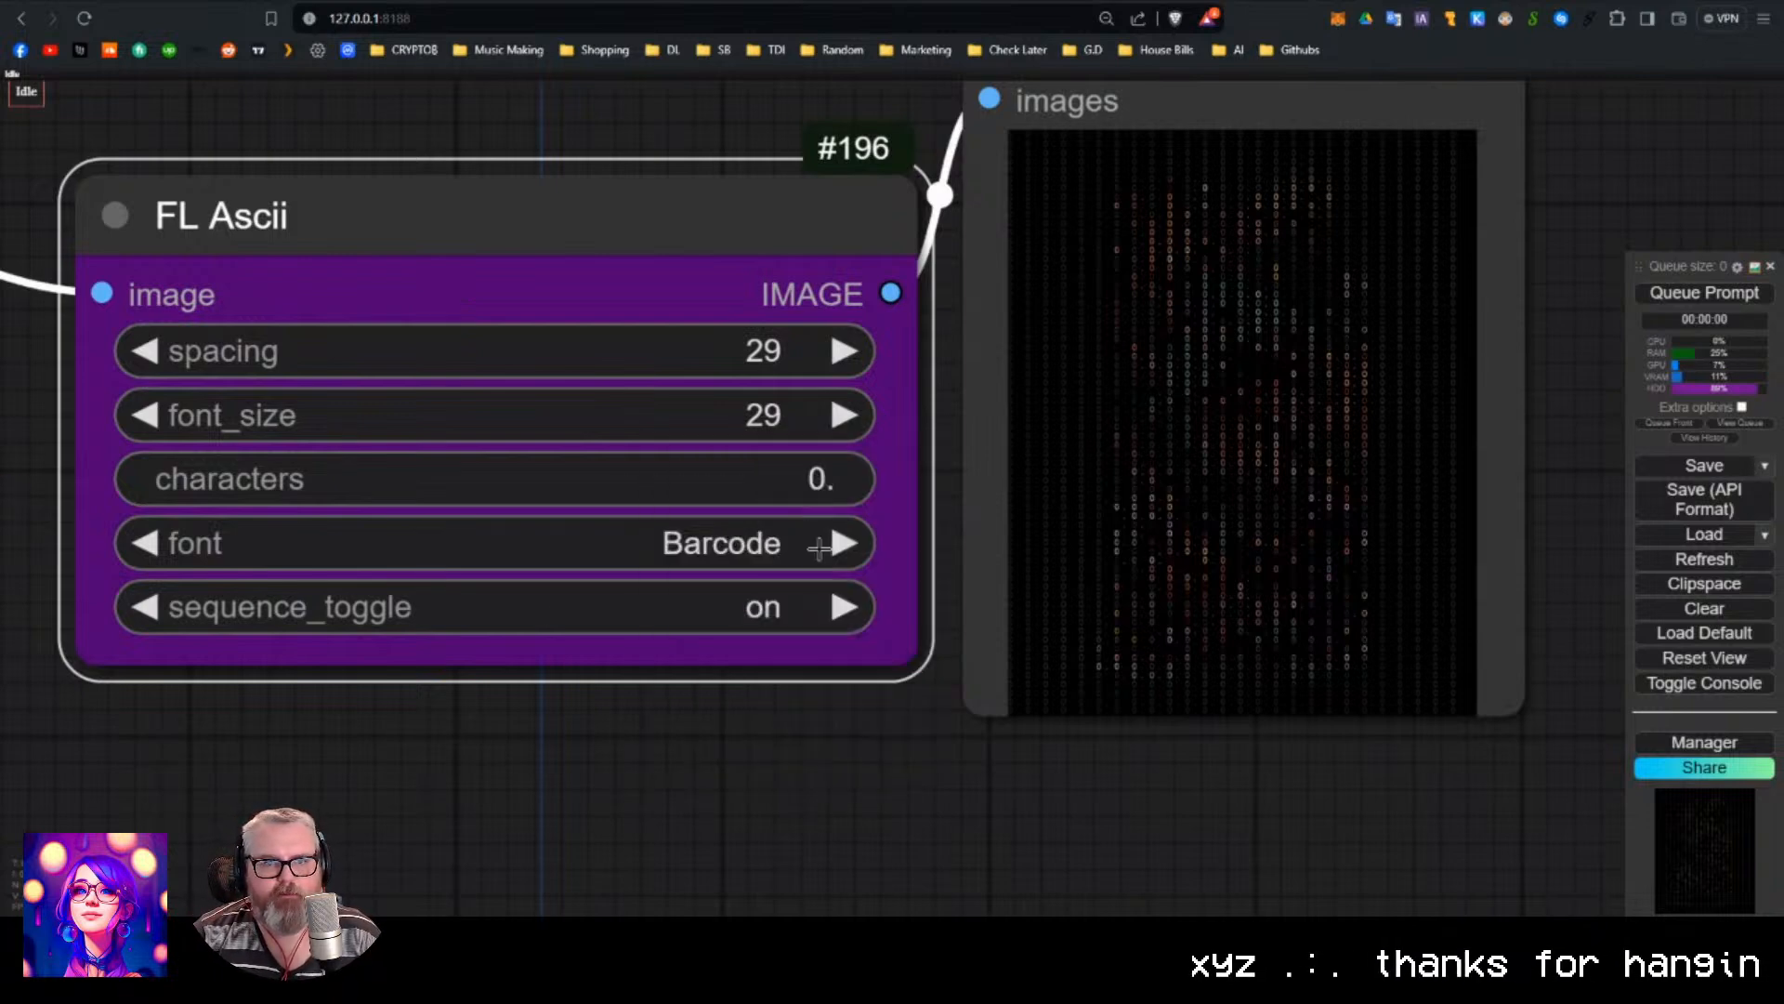
{"action": "scroll", "coordinate": [1522, 296], "scroll_direction": "up", "scroll_amount": 10}
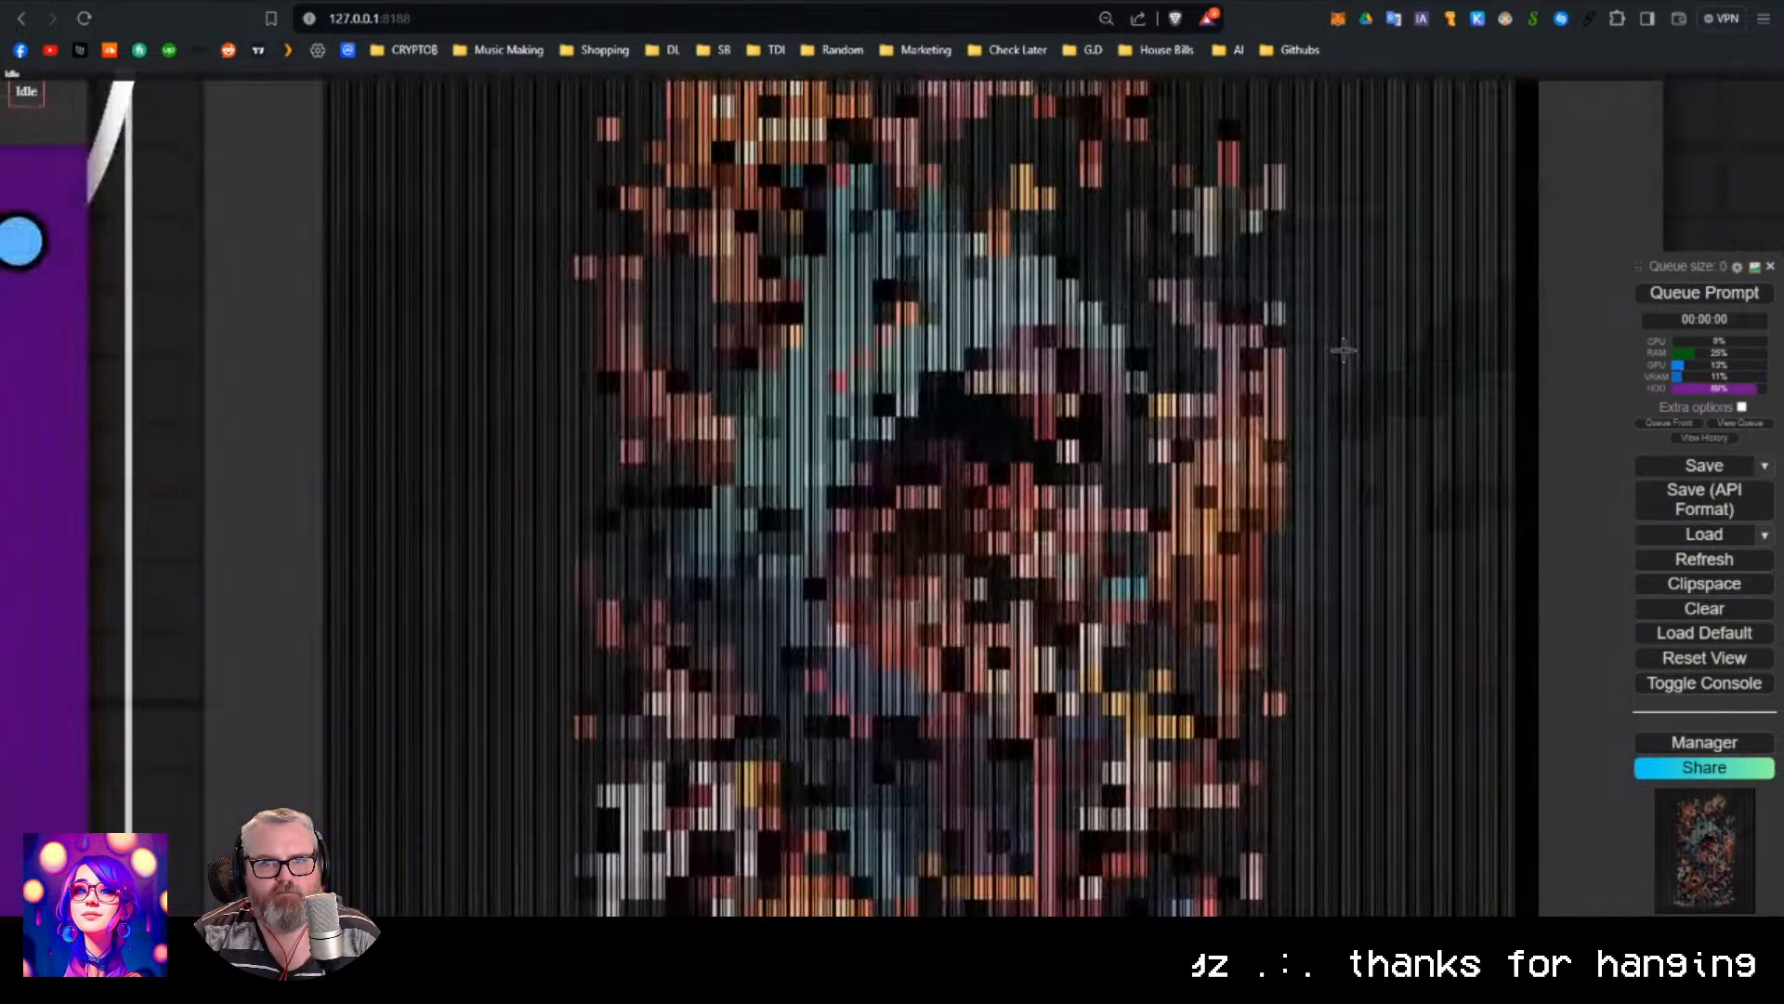
Set FL Ascii's font to Circles and render the workflow again.
{"action": "scroll", "coordinate": [1341, 350], "scroll_direction": "down", "scroll_amount": 8}
{"action": "left_click", "coordinate": [625, 611]}
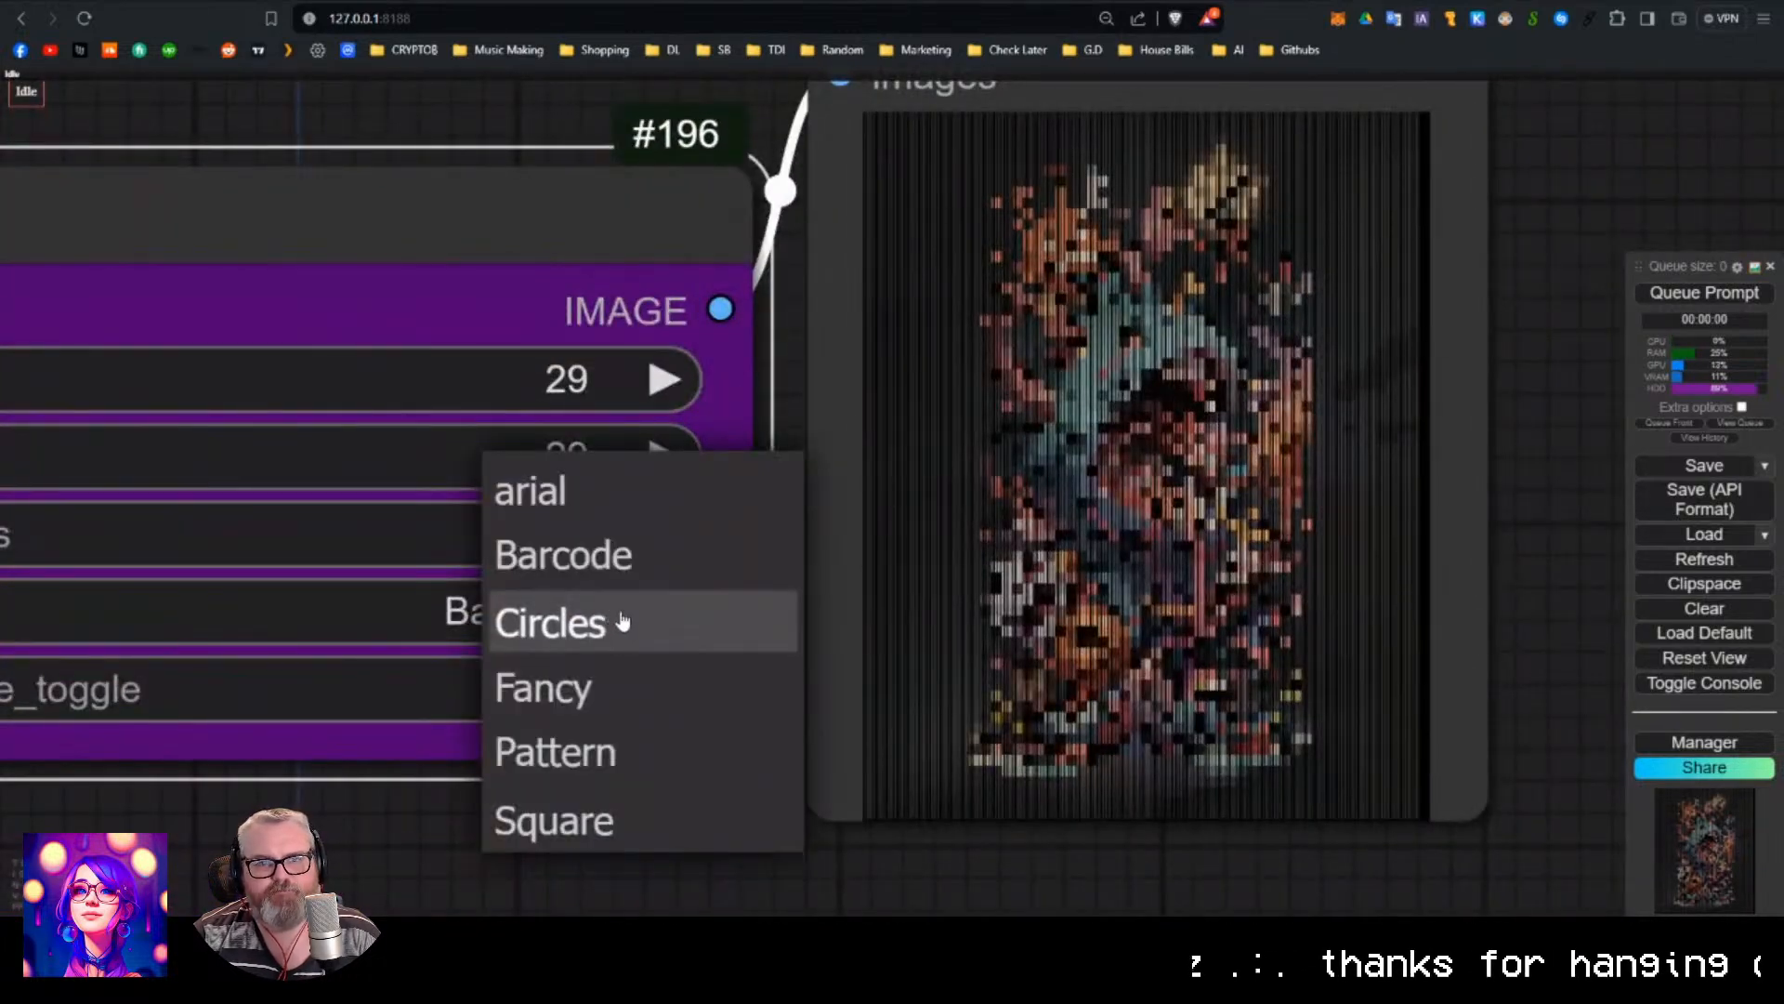
{"action": "left_click", "coordinate": [629, 621]}
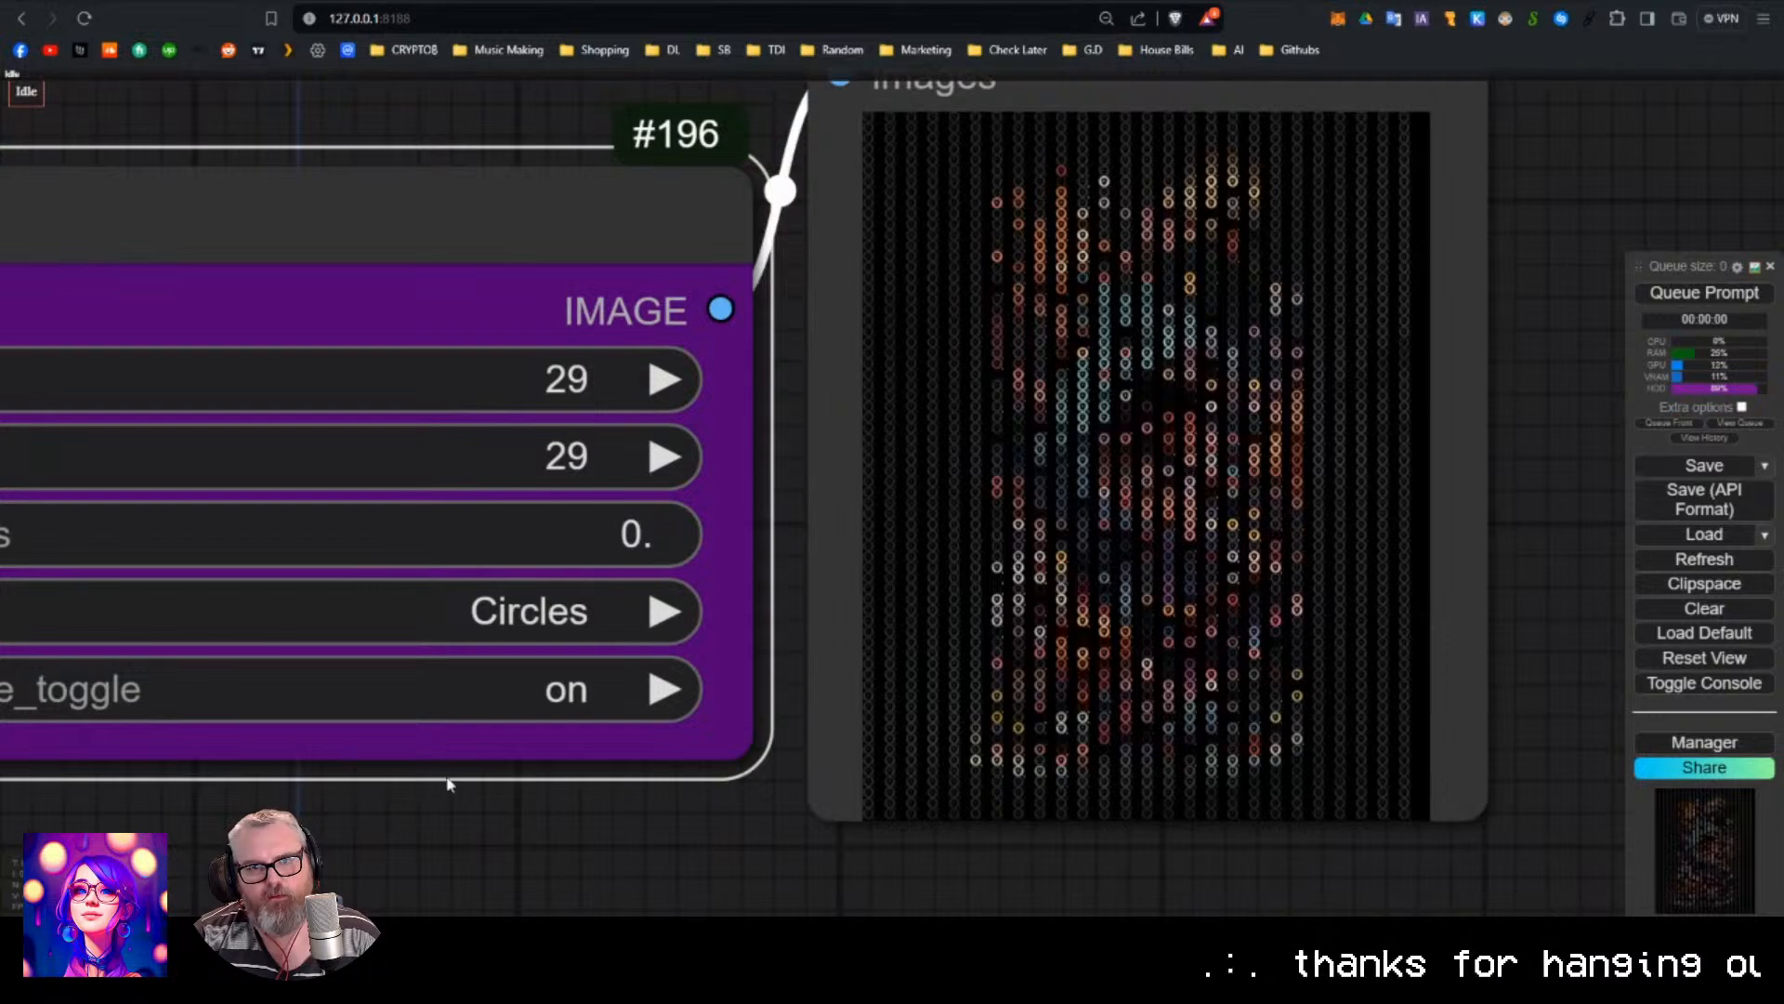
Set FL Ascii's characters to HELL YEAH, queue the workflow and examine the circled letters in the preview.
{"action": "left_click_drag", "start_coordinate": [447, 783], "coordinate": [678, 781]}
{"action": "left_click", "coordinate": [769, 497]}
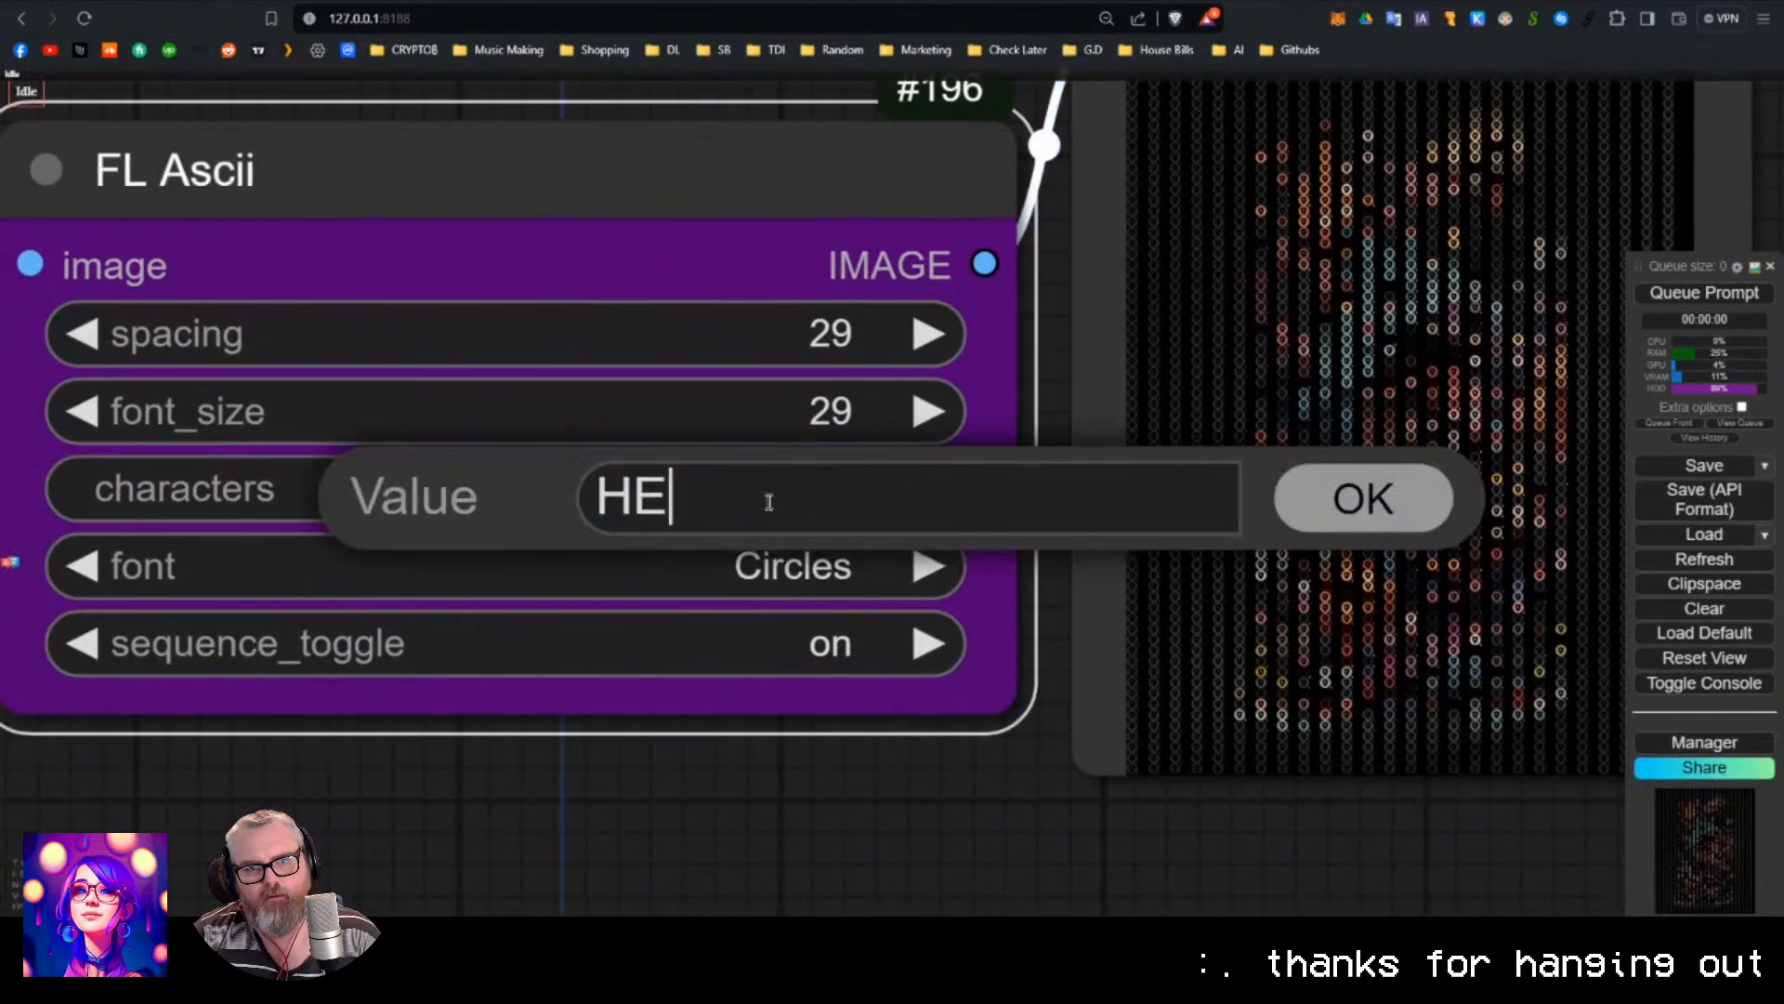
{"action": "key", "text": "Return"}
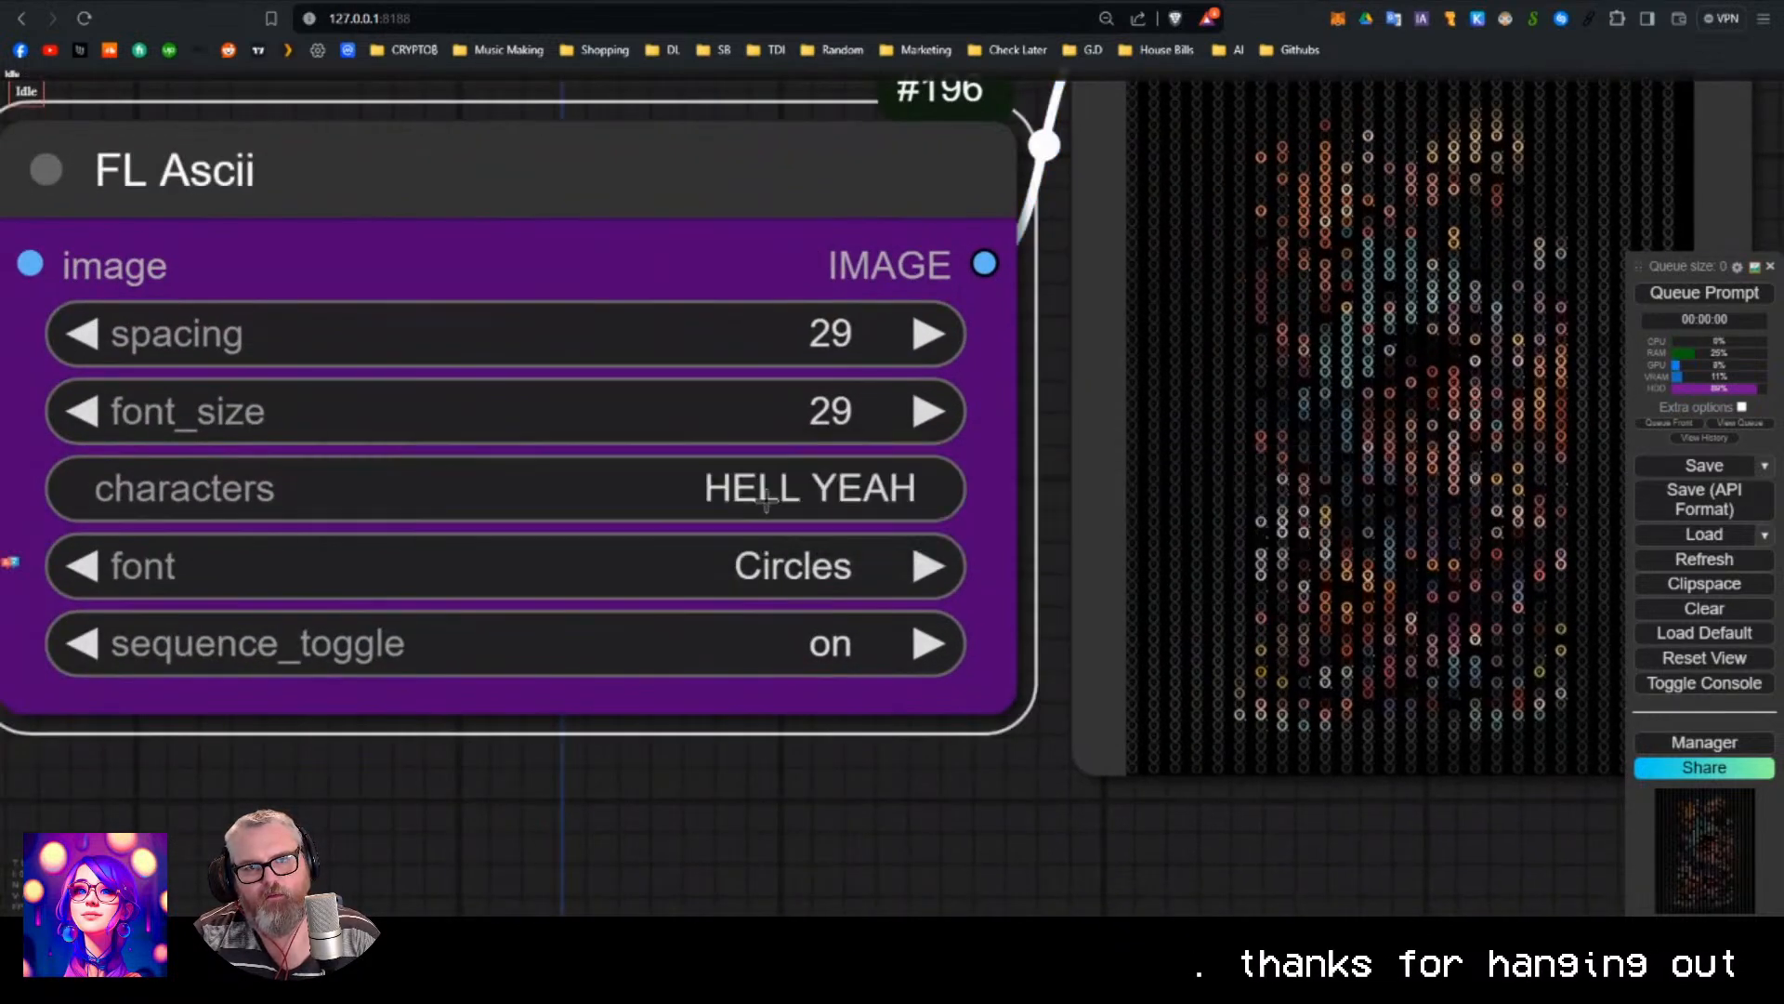
{"action": "key", "text": "ctrl+Return"}
{"action": "left_click_drag", "start_coordinate": [1546, 243], "coordinate": [1453, 356]}
{"action": "scroll", "coordinate": [439, 360], "scroll_direction": "up", "scroll_amount": 6}
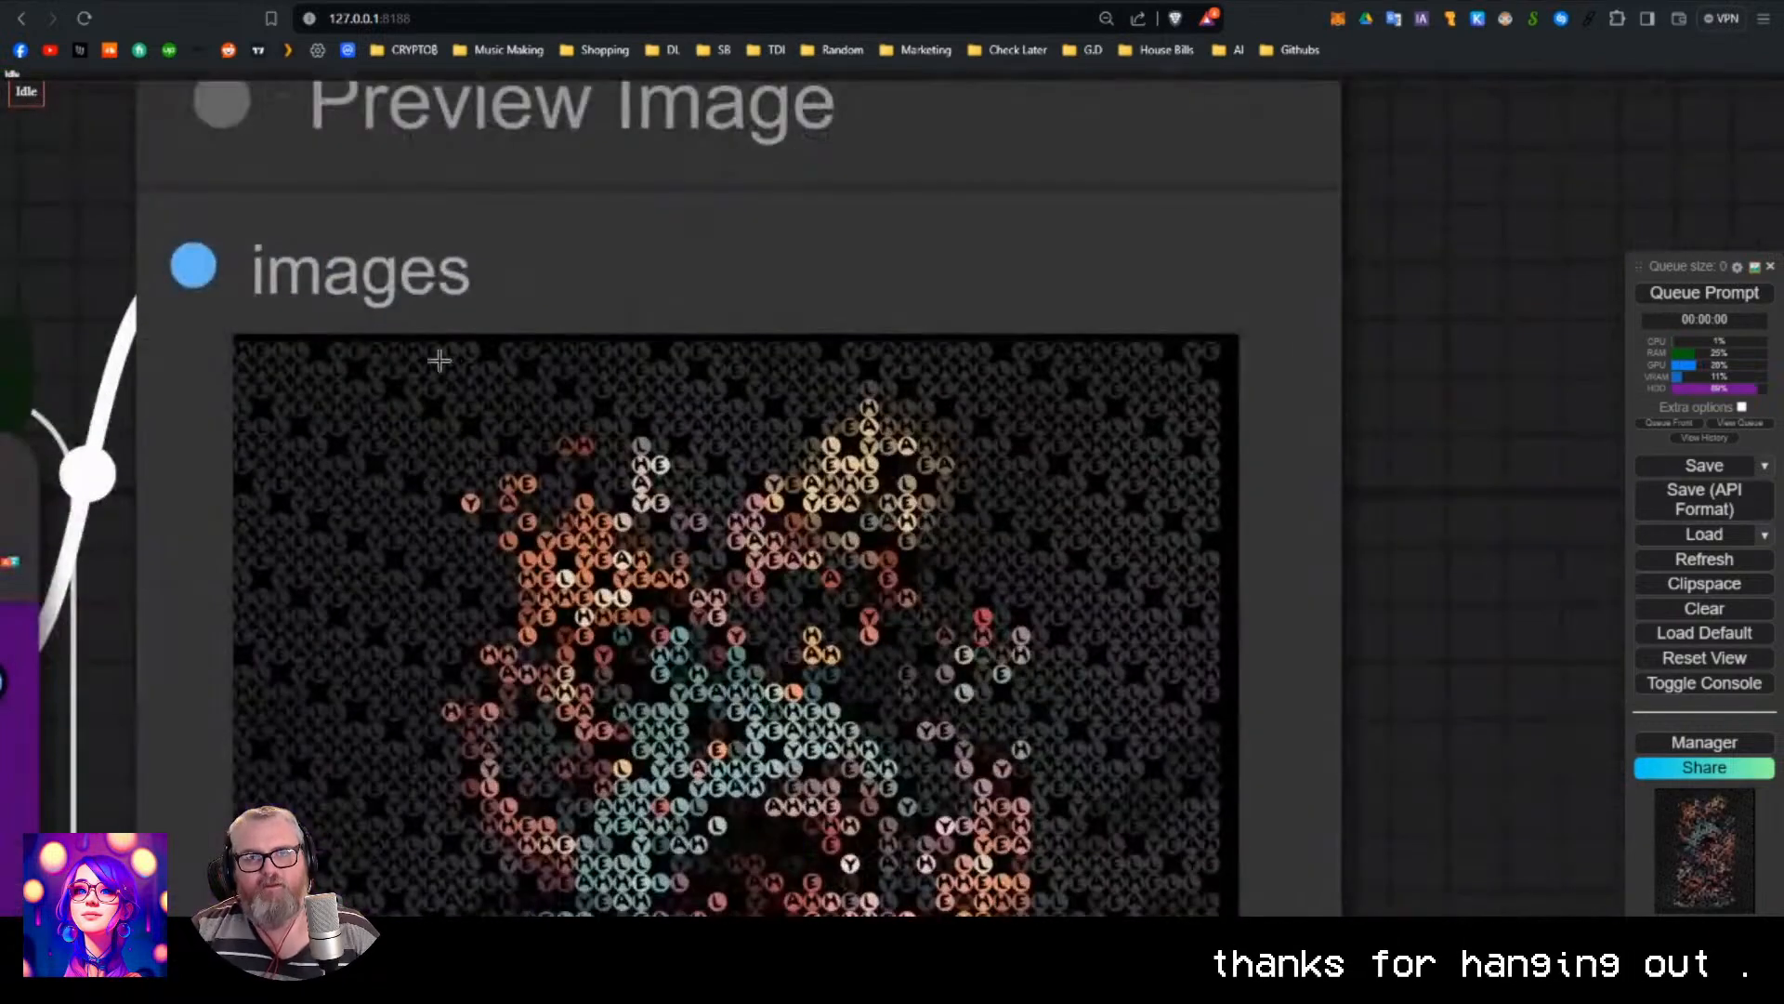
{"action": "scroll", "coordinate": [839, 589], "scroll_direction": "down", "scroll_amount": 4}
{"action": "left_click_drag", "start_coordinate": [778, 705], "coordinate": [919, 287]}
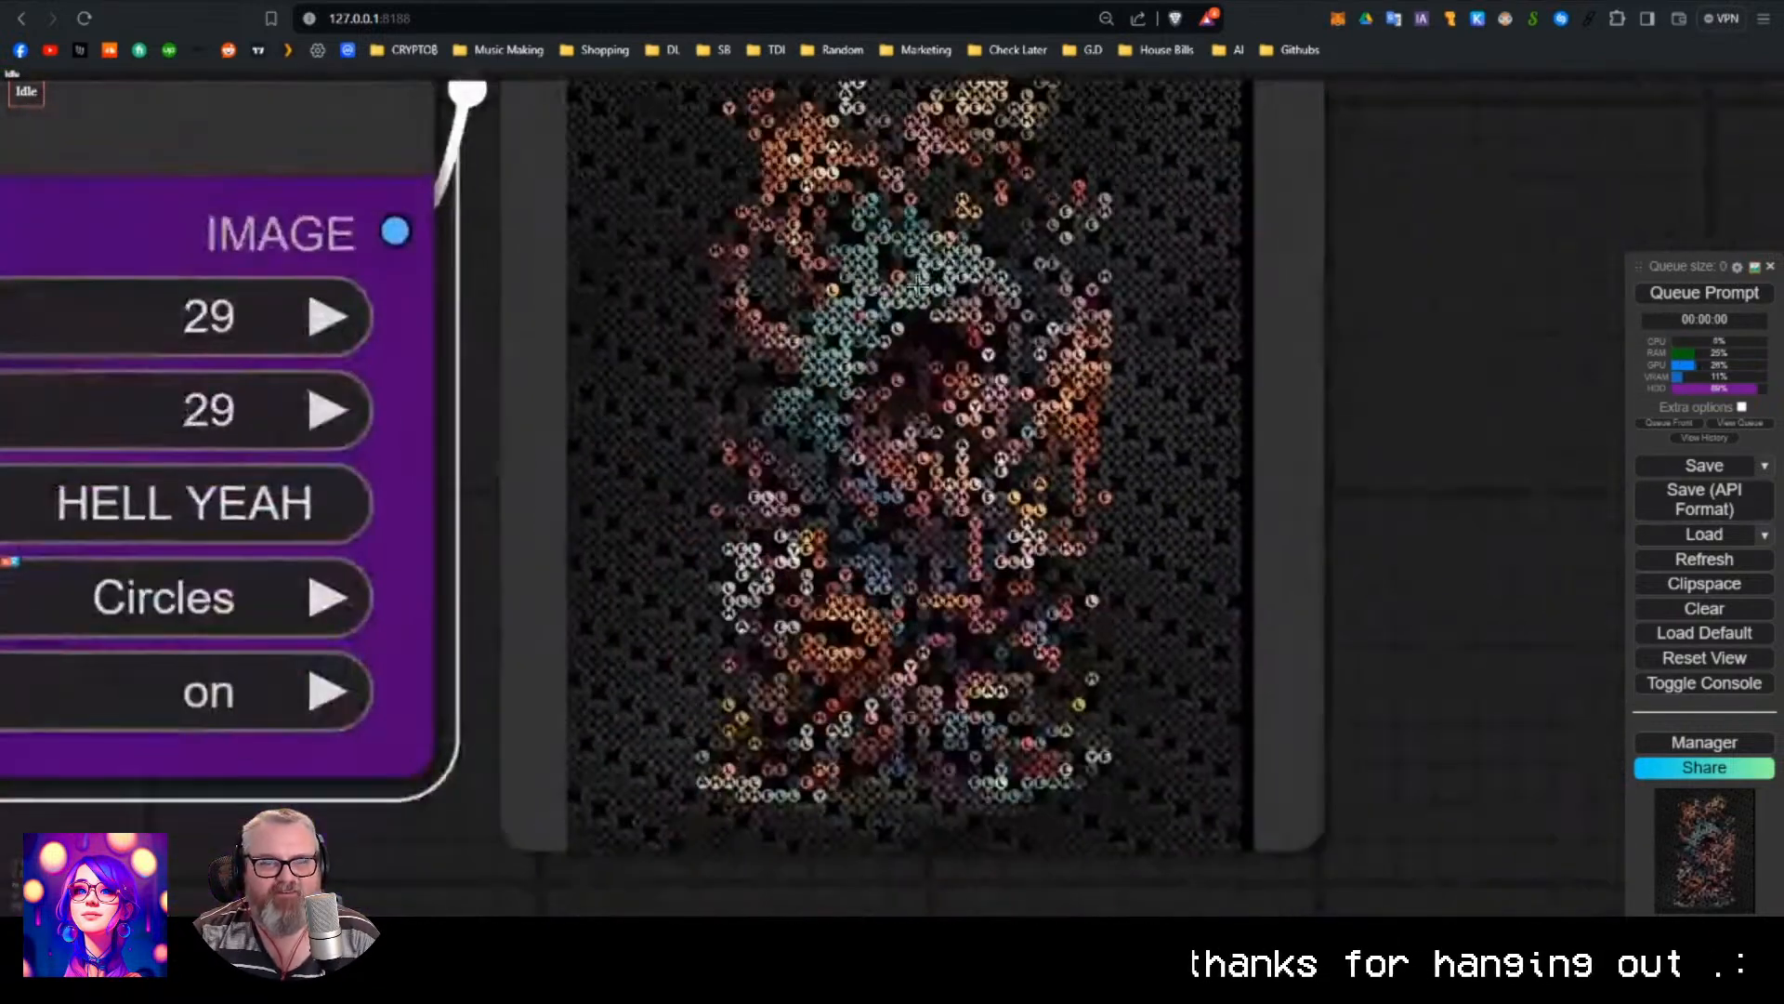
Set FL Ascii's font to Fancy, render again and examine the lettering up close.
{"action": "left_click_drag", "start_coordinate": [792, 577], "coordinate": [1270, 400]}
{"action": "left_click", "coordinate": [651, 418]}
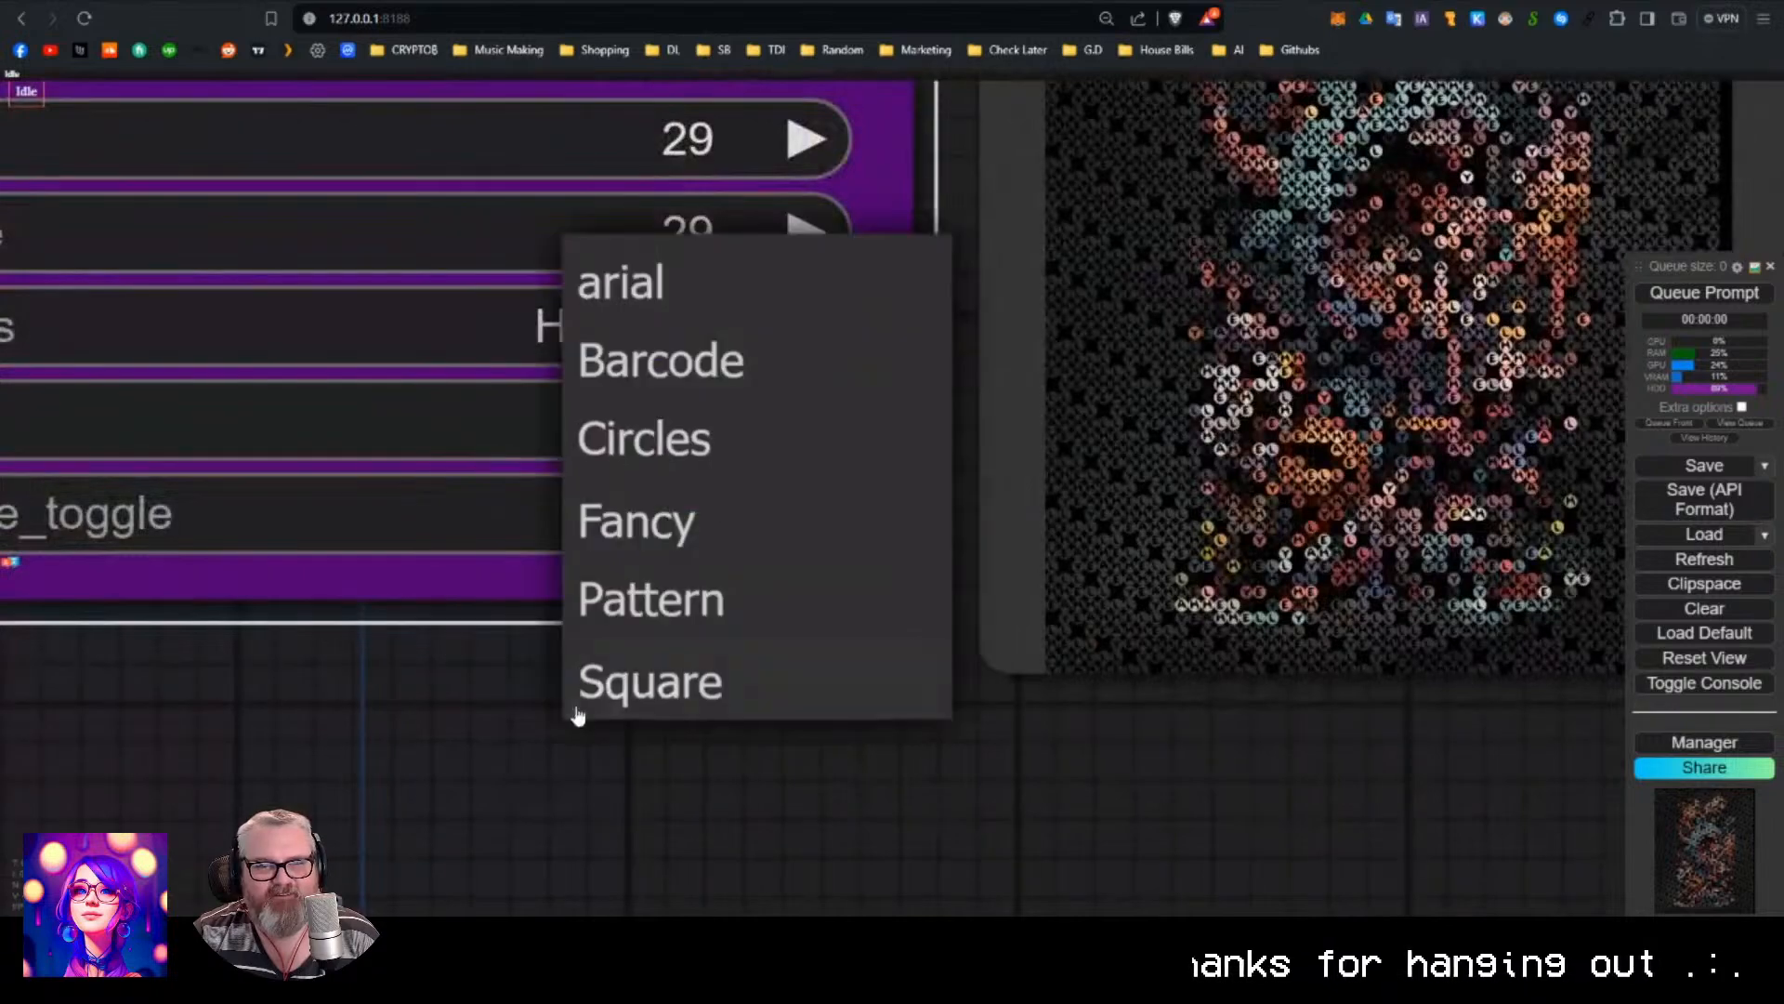
{"action": "left_click", "coordinate": [658, 544]}
{"action": "scroll", "coordinate": [1385, 349], "scroll_direction": "up", "scroll_amount": 8}
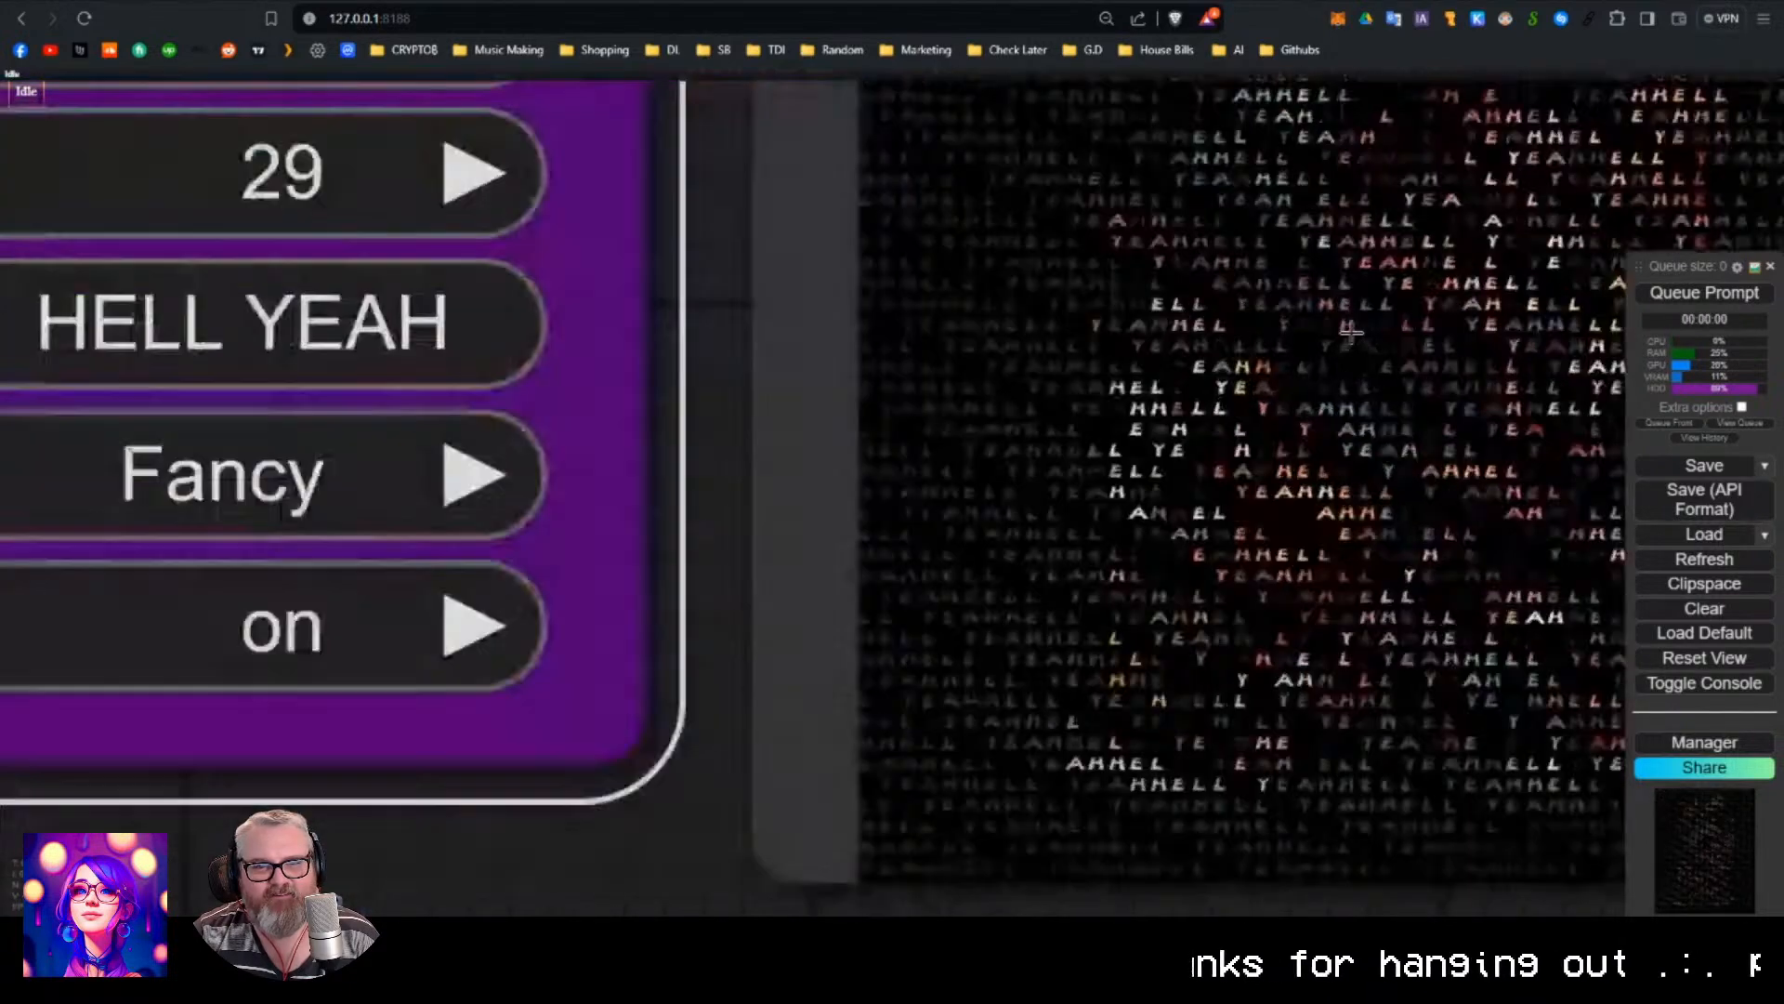
{"action": "scroll", "coordinate": [1218, 450], "scroll_direction": "down", "scroll_amount": 6}
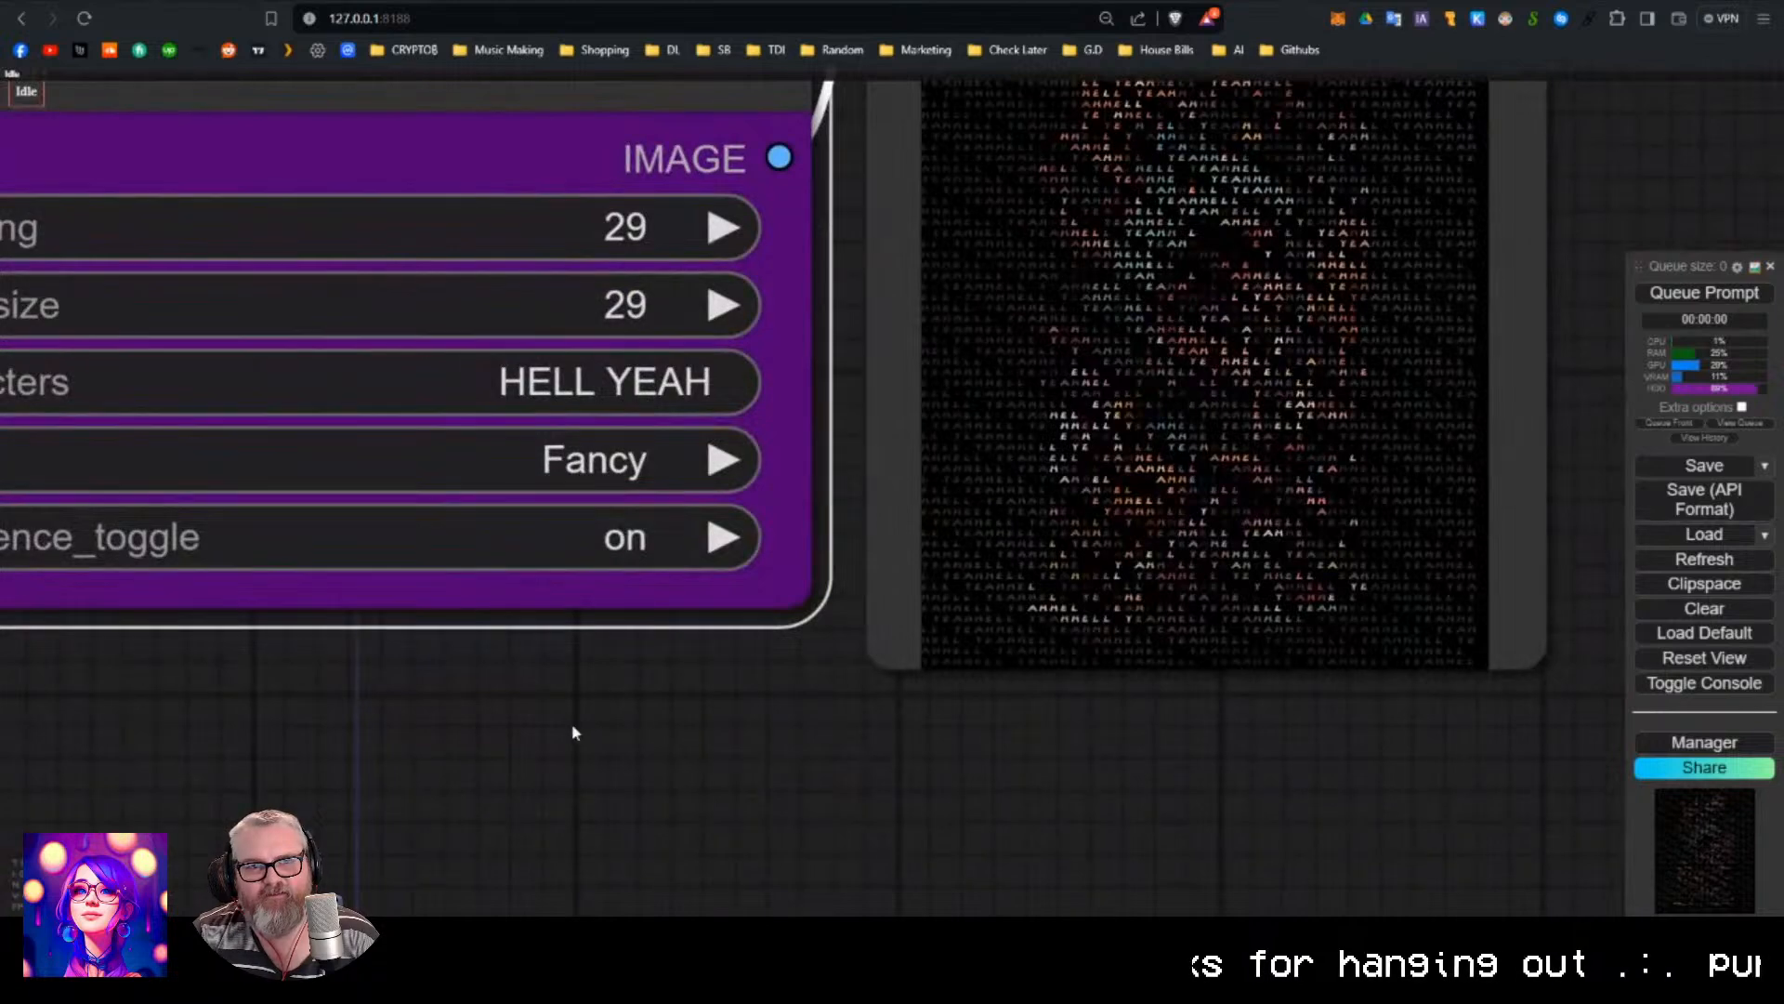
Set FL Ascii's font to Pattern, queue the workflow and examine the line pattern in the preview at several zoom levels.
{"action": "left_click_drag", "start_coordinate": [571, 733], "coordinate": [732, 736]}
{"action": "left_click", "coordinate": [725, 474]}
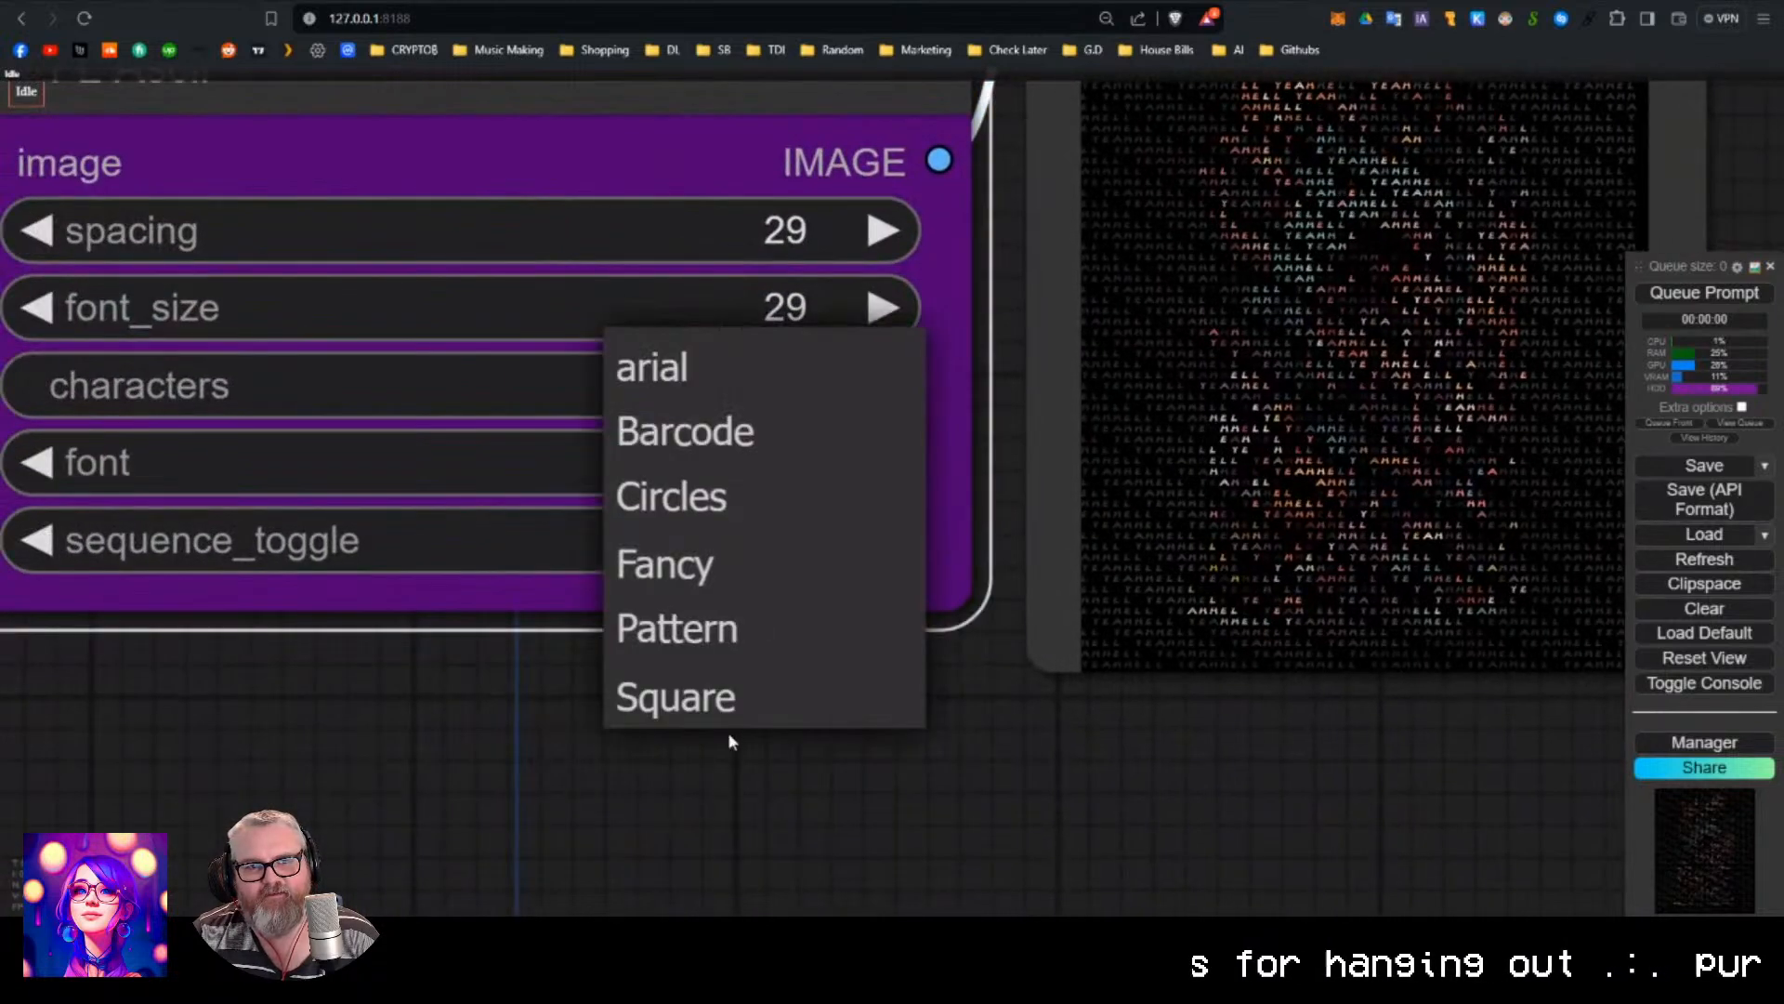
{"action": "left_click", "coordinate": [730, 630]}
{"action": "key", "text": "ctrl+Return"}
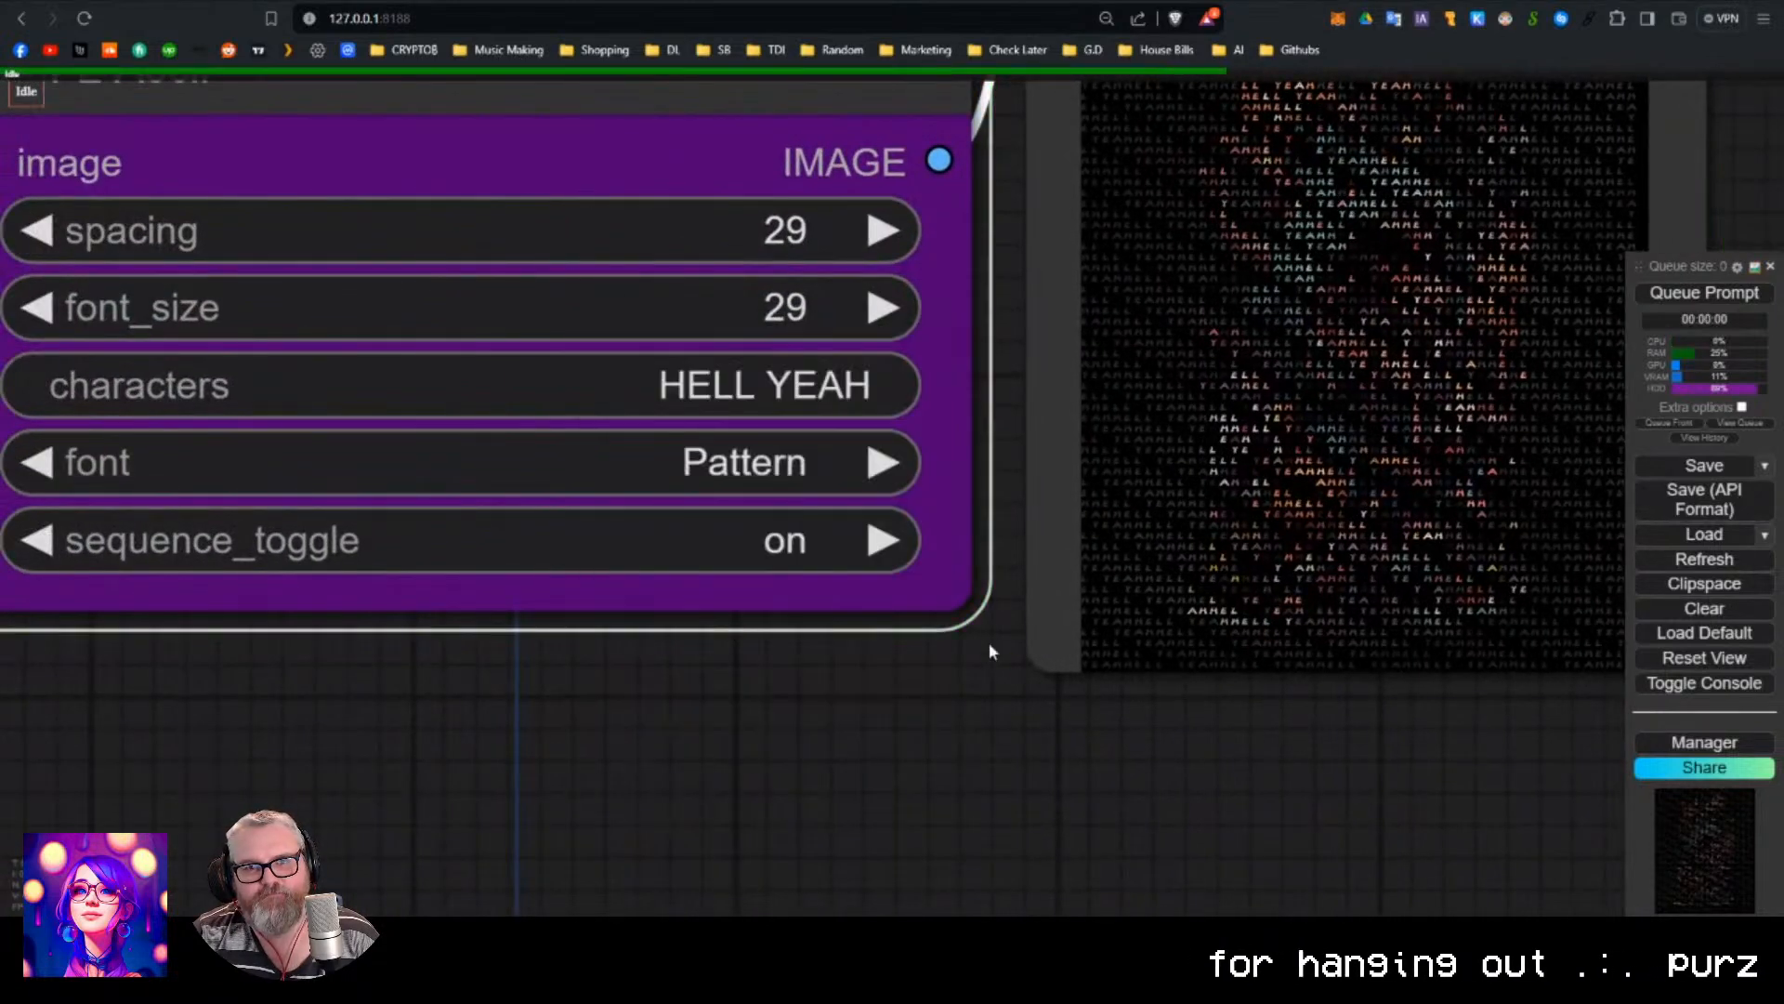
{"action": "left_click_drag", "start_coordinate": [945, 725], "coordinate": [534, 864]}
{"action": "scroll", "coordinate": [1030, 462], "scroll_direction": "up", "scroll_amount": 5}
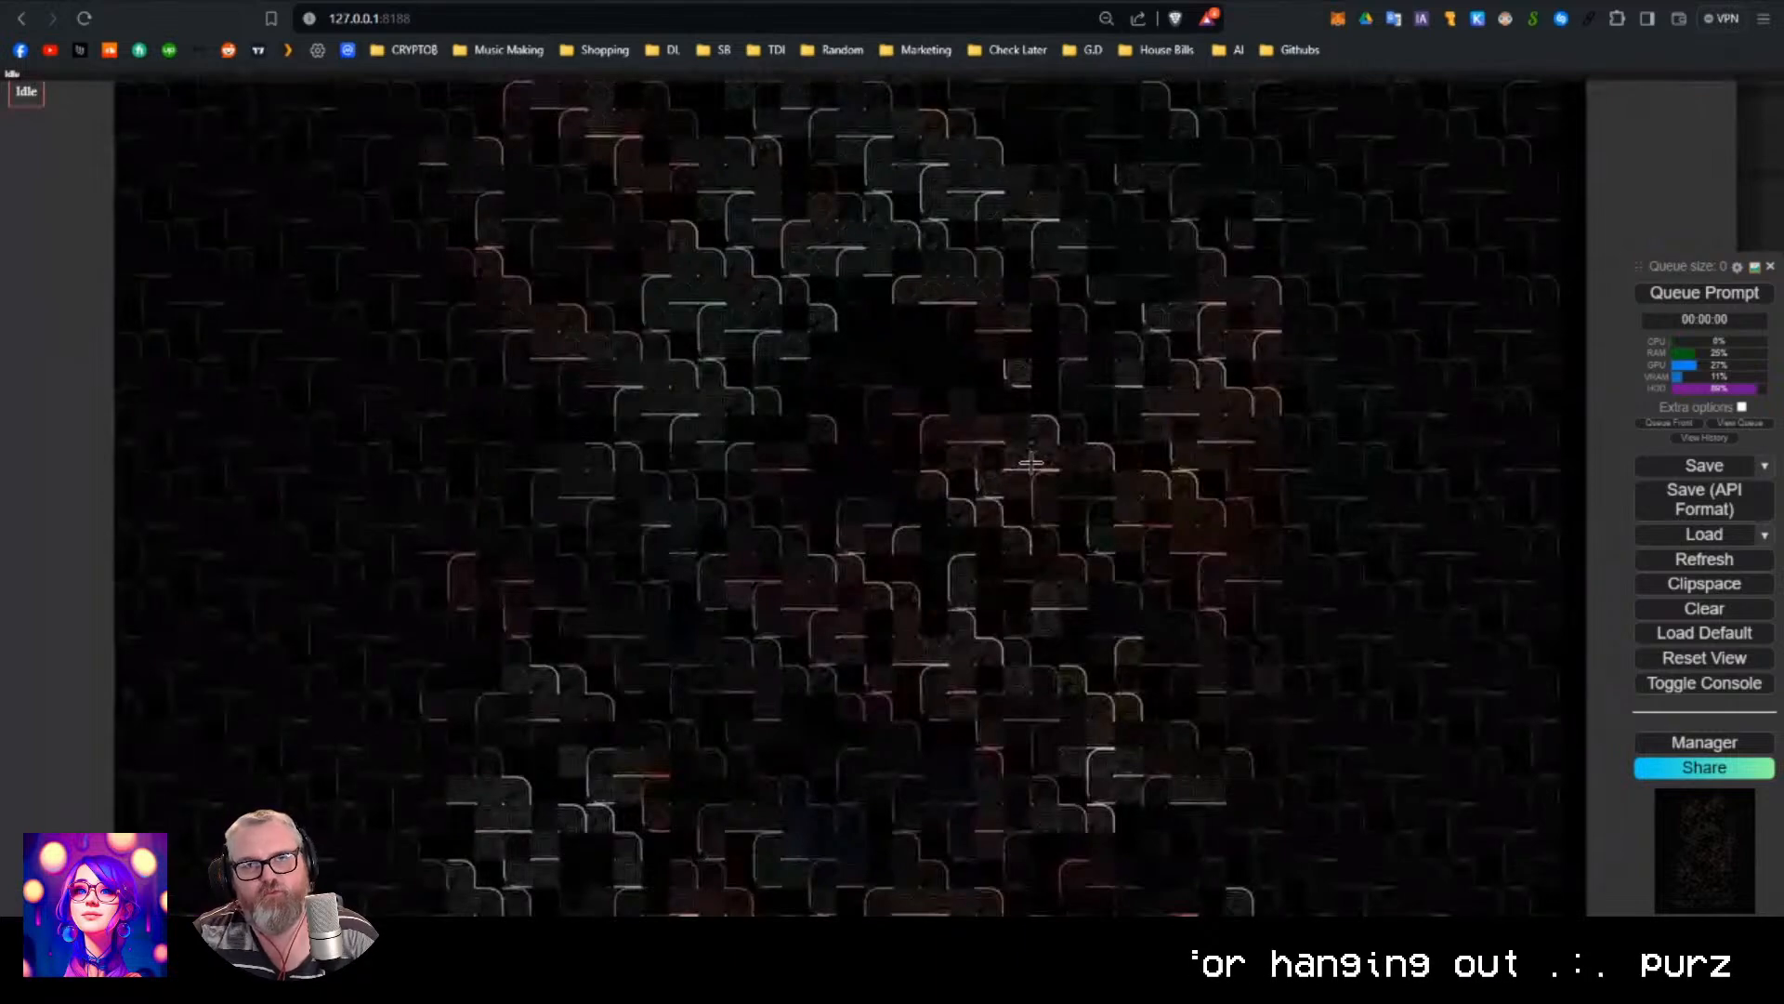
{"action": "scroll", "coordinate": [1029, 463], "scroll_direction": "down", "scroll_amount": 3}
{"action": "left_click_drag", "start_coordinate": [958, 288], "coordinate": [913, 162]}
{"action": "scroll", "coordinate": [981, 428], "scroll_direction": "up", "scroll_amount": 6}
{"action": "scroll", "coordinate": [1003, 424], "scroll_direction": "down", "scroll_amount": 3}
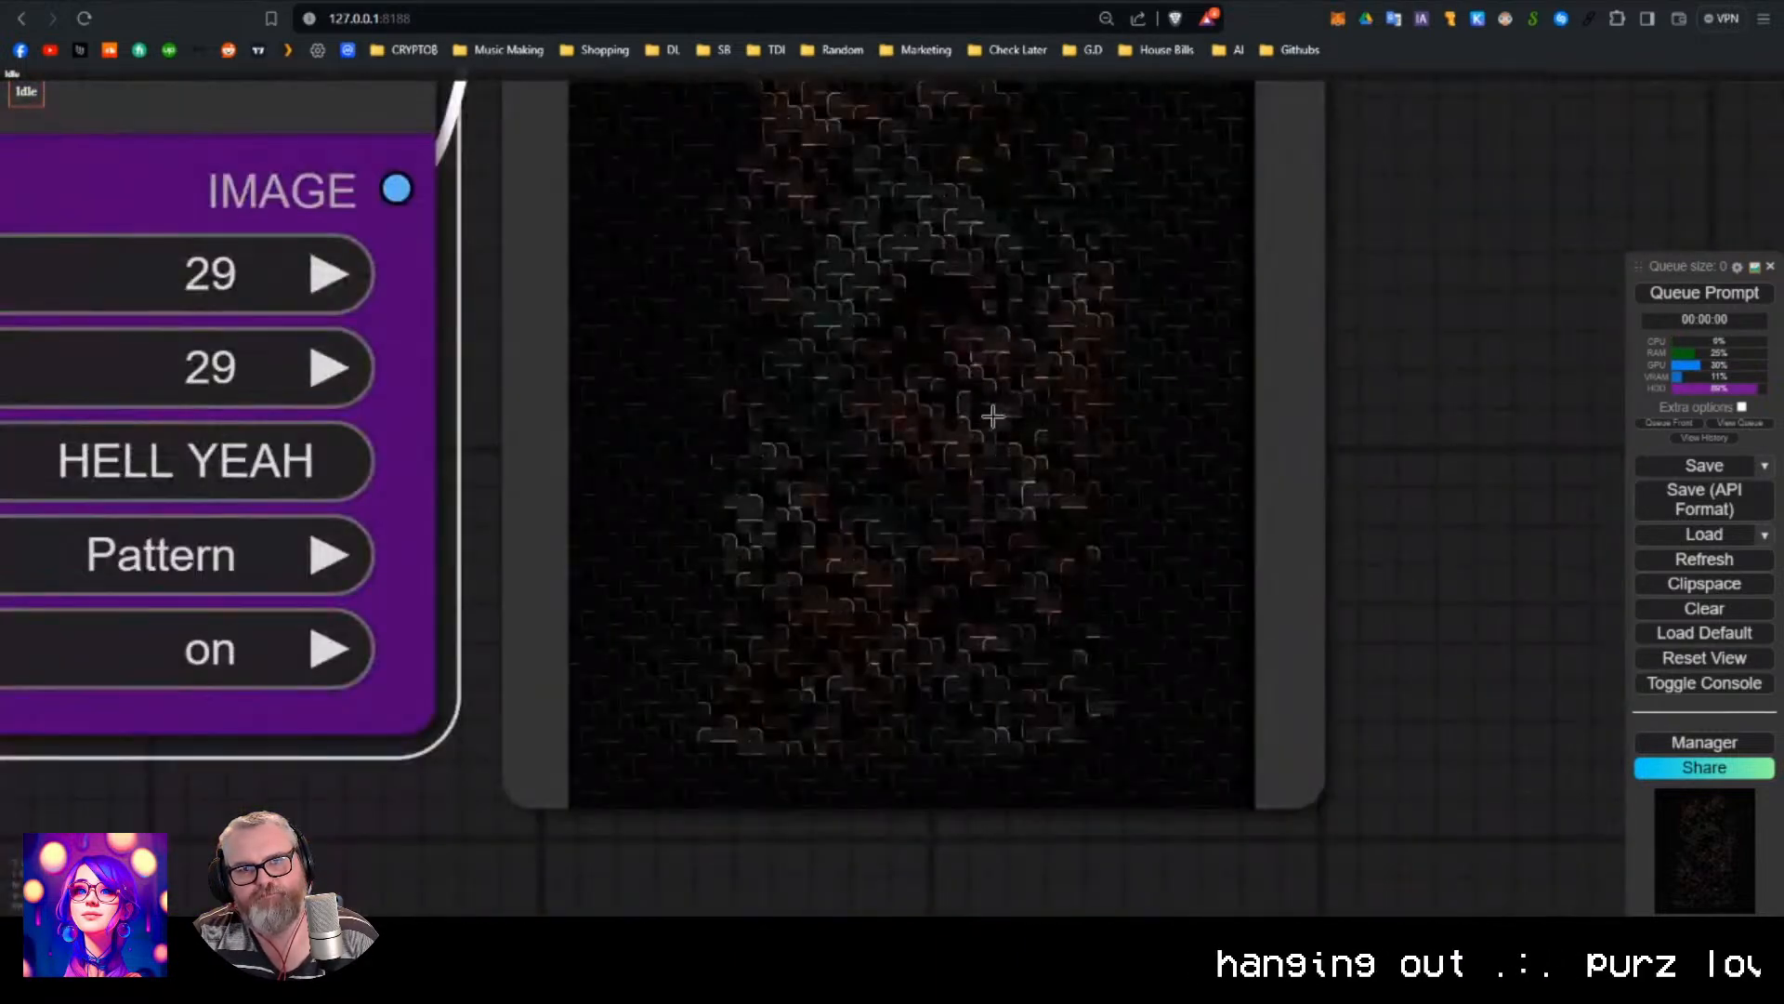
{"action": "scroll", "coordinate": [991, 415], "scroll_direction": "up", "scroll_amount": 3}
{"action": "scroll", "coordinate": [929, 558], "scroll_direction": "down", "scroll_amount": 3}
{"action": "scroll", "coordinate": [1048, 331], "scroll_direction": "up", "scroll_amount": 4}
{"action": "scroll", "coordinate": [1021, 480], "scroll_direction": "down", "scroll_amount": 5}
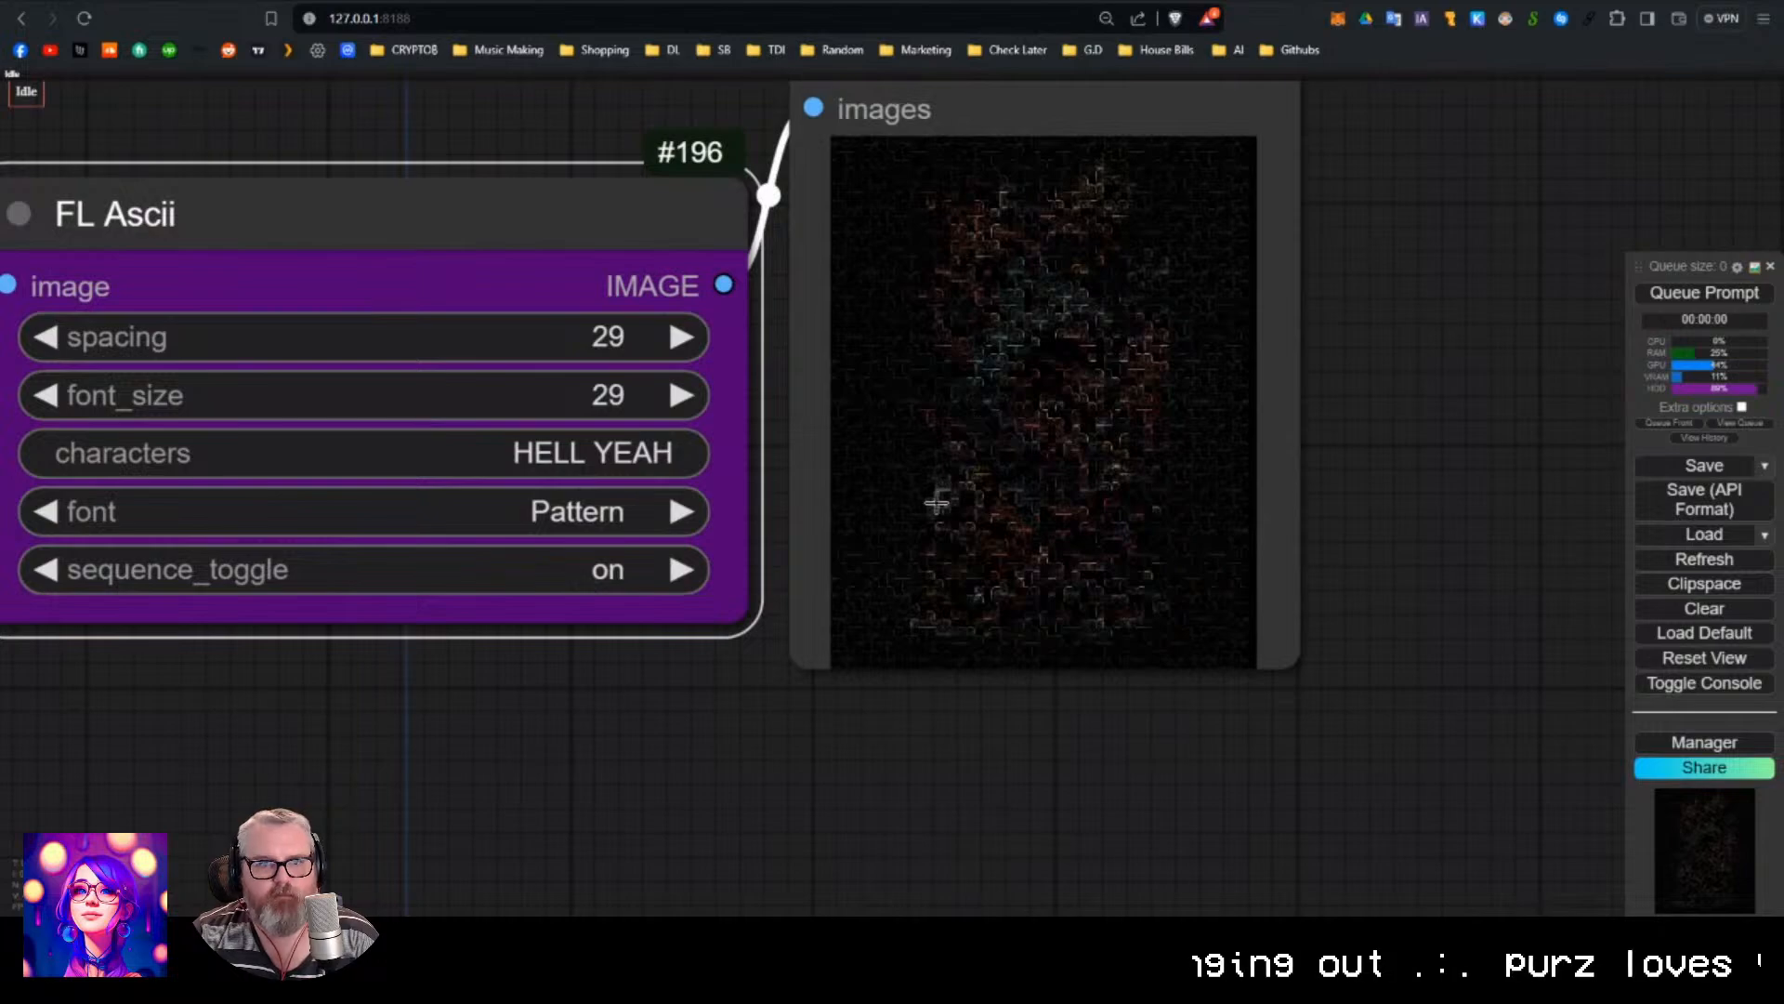
Move the Load Video (Upload) node down so it sits between the source image and the FL Paper Drawn and FL Ascii nodes.
{"action": "scroll", "coordinate": [1041, 385], "scroll_direction": "down", "scroll_amount": 10}
{"action": "left_click_drag", "start_coordinate": [699, 581], "coordinate": [765, 768]}
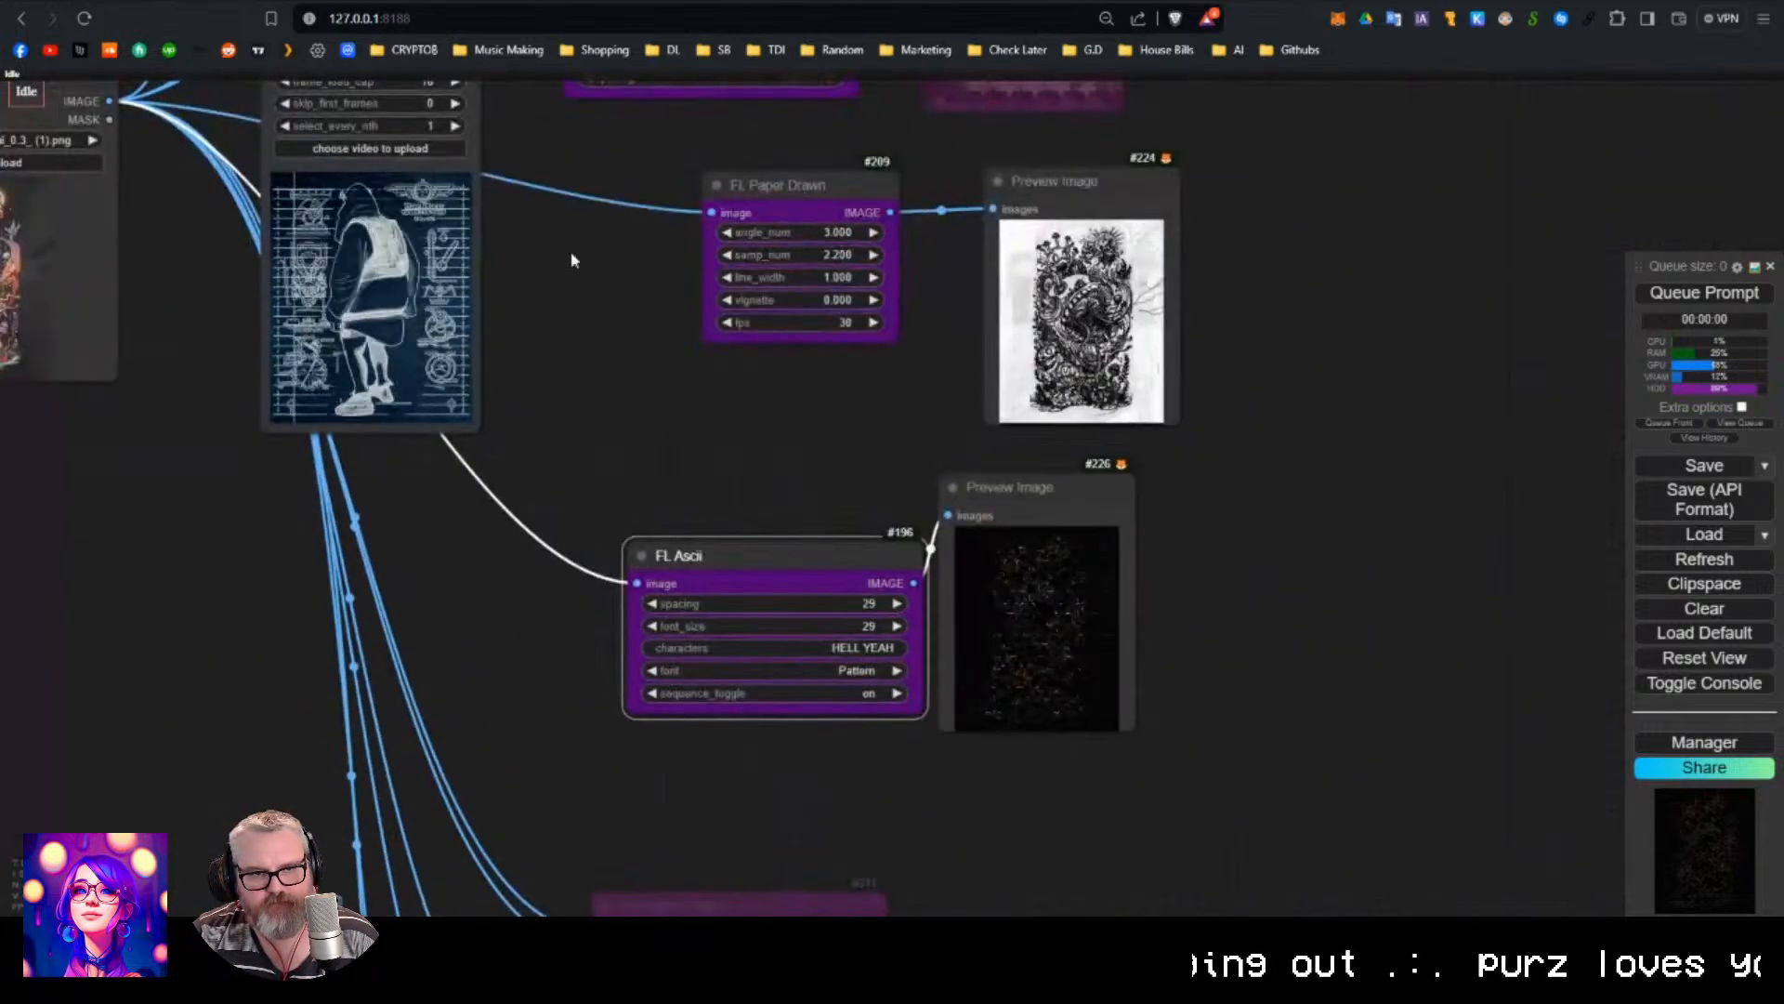
{"action": "left_click_drag", "start_coordinate": [518, 144], "coordinate": [533, 273]}
{"action": "left_click_drag", "start_coordinate": [426, 118], "coordinate": [443, 433]}
{"action": "left_click_drag", "start_coordinate": [653, 467], "coordinate": [519, 448]}
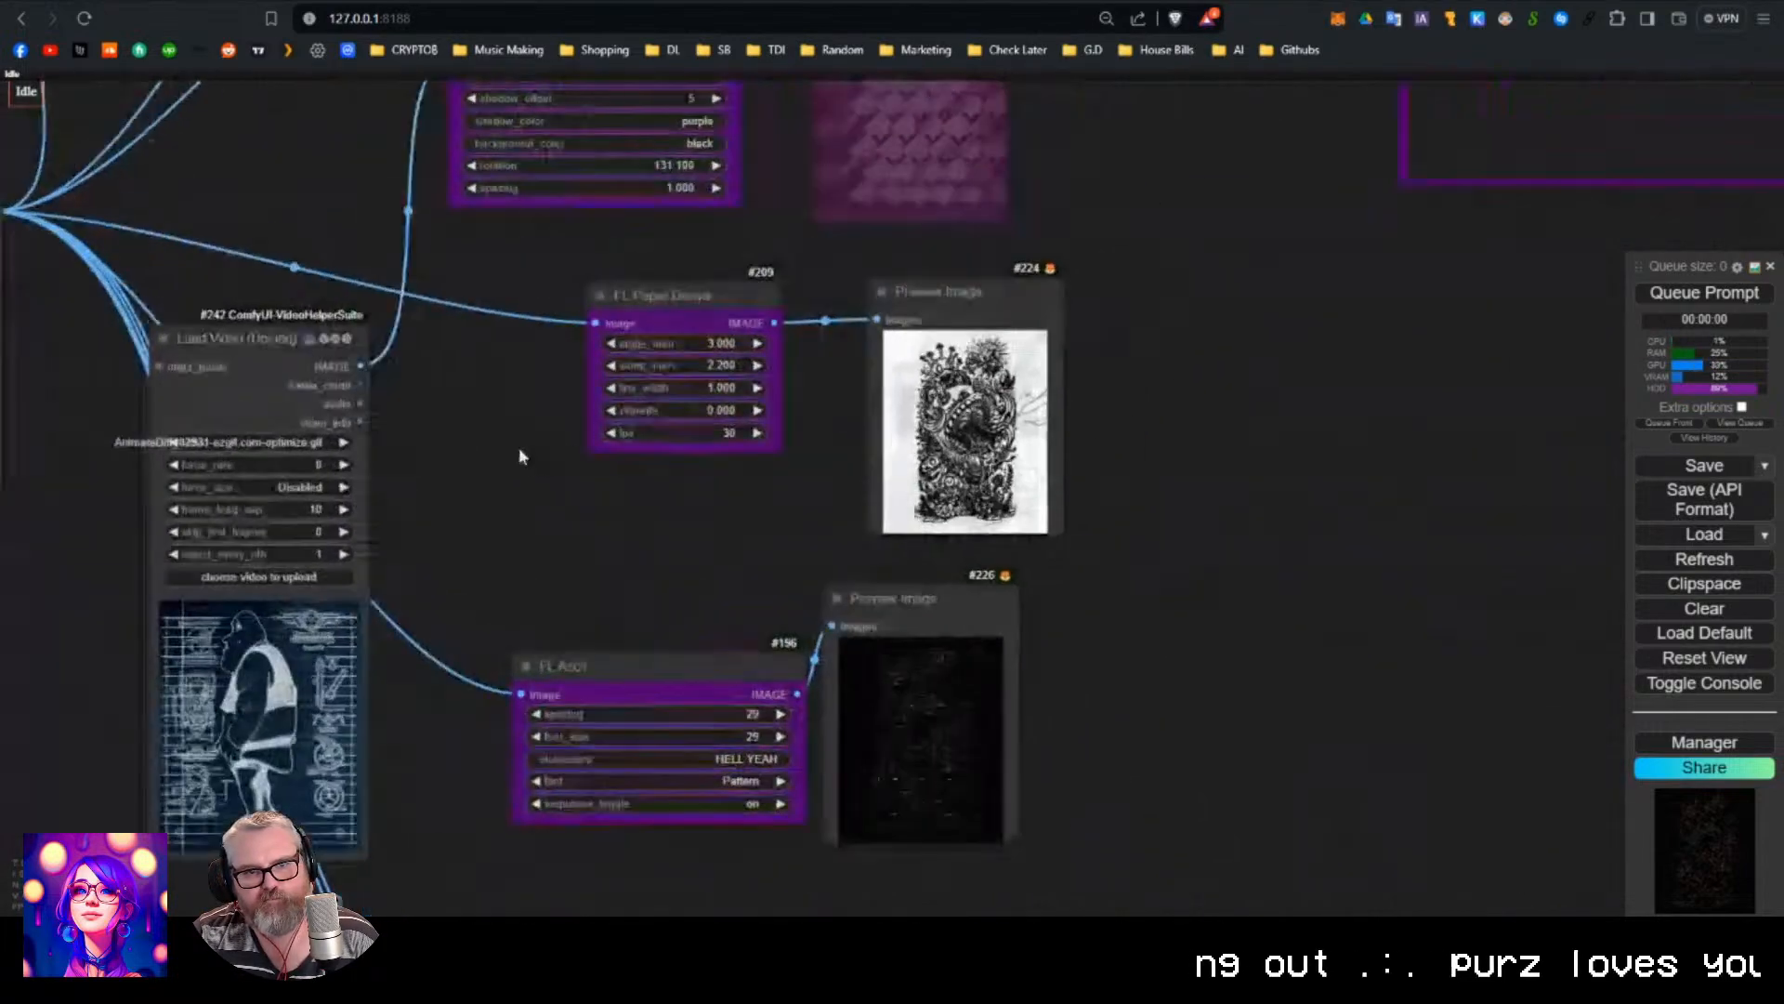
{"action": "scroll", "coordinate": [807, 418], "scroll_direction": "down", "scroll_amount": 8}
{"action": "scroll", "coordinate": [1037, 371], "scroll_direction": "down", "scroll_amount": 1}
{"action": "left_click_drag", "start_coordinate": [983, 281], "coordinate": [893, 330]}
{"action": "left_click_drag", "start_coordinate": [1283, 446], "coordinate": [1274, 520]}
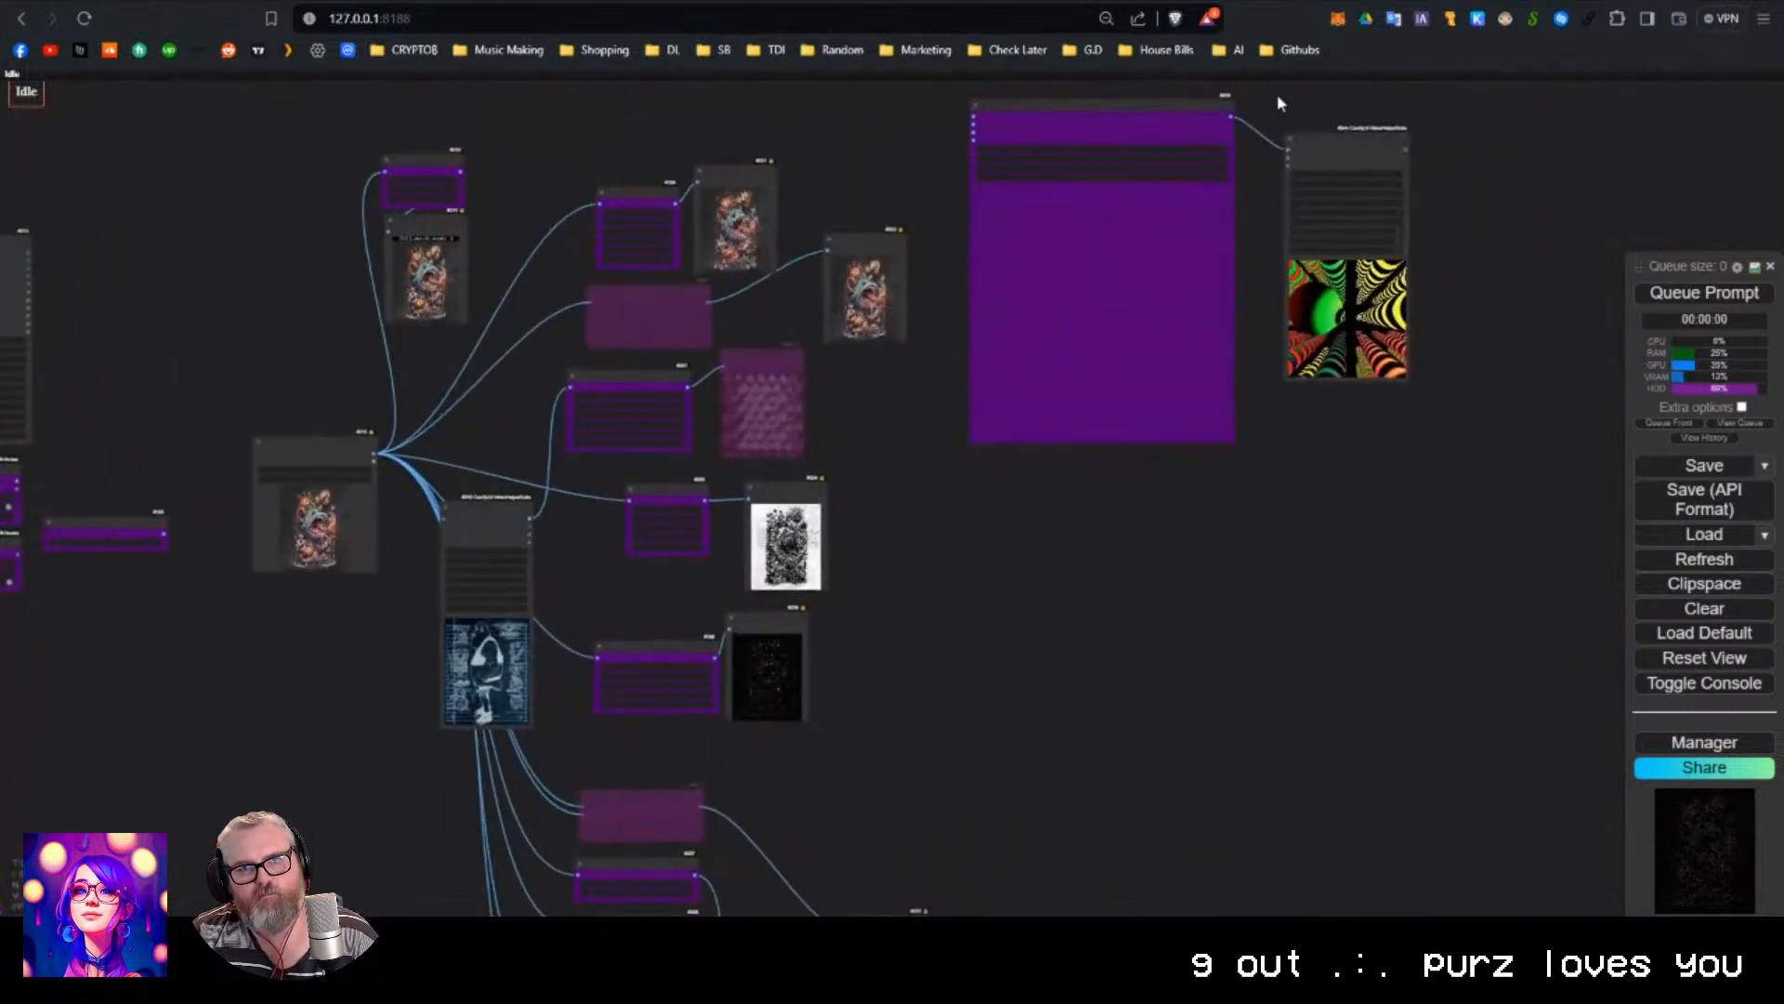
Move the Video Combine node beside FL Ascii's preview, feed it FL Ascii's image output and queue the workflow.
{"action": "left_click_drag", "start_coordinate": [1293, 139], "coordinate": [850, 644]}
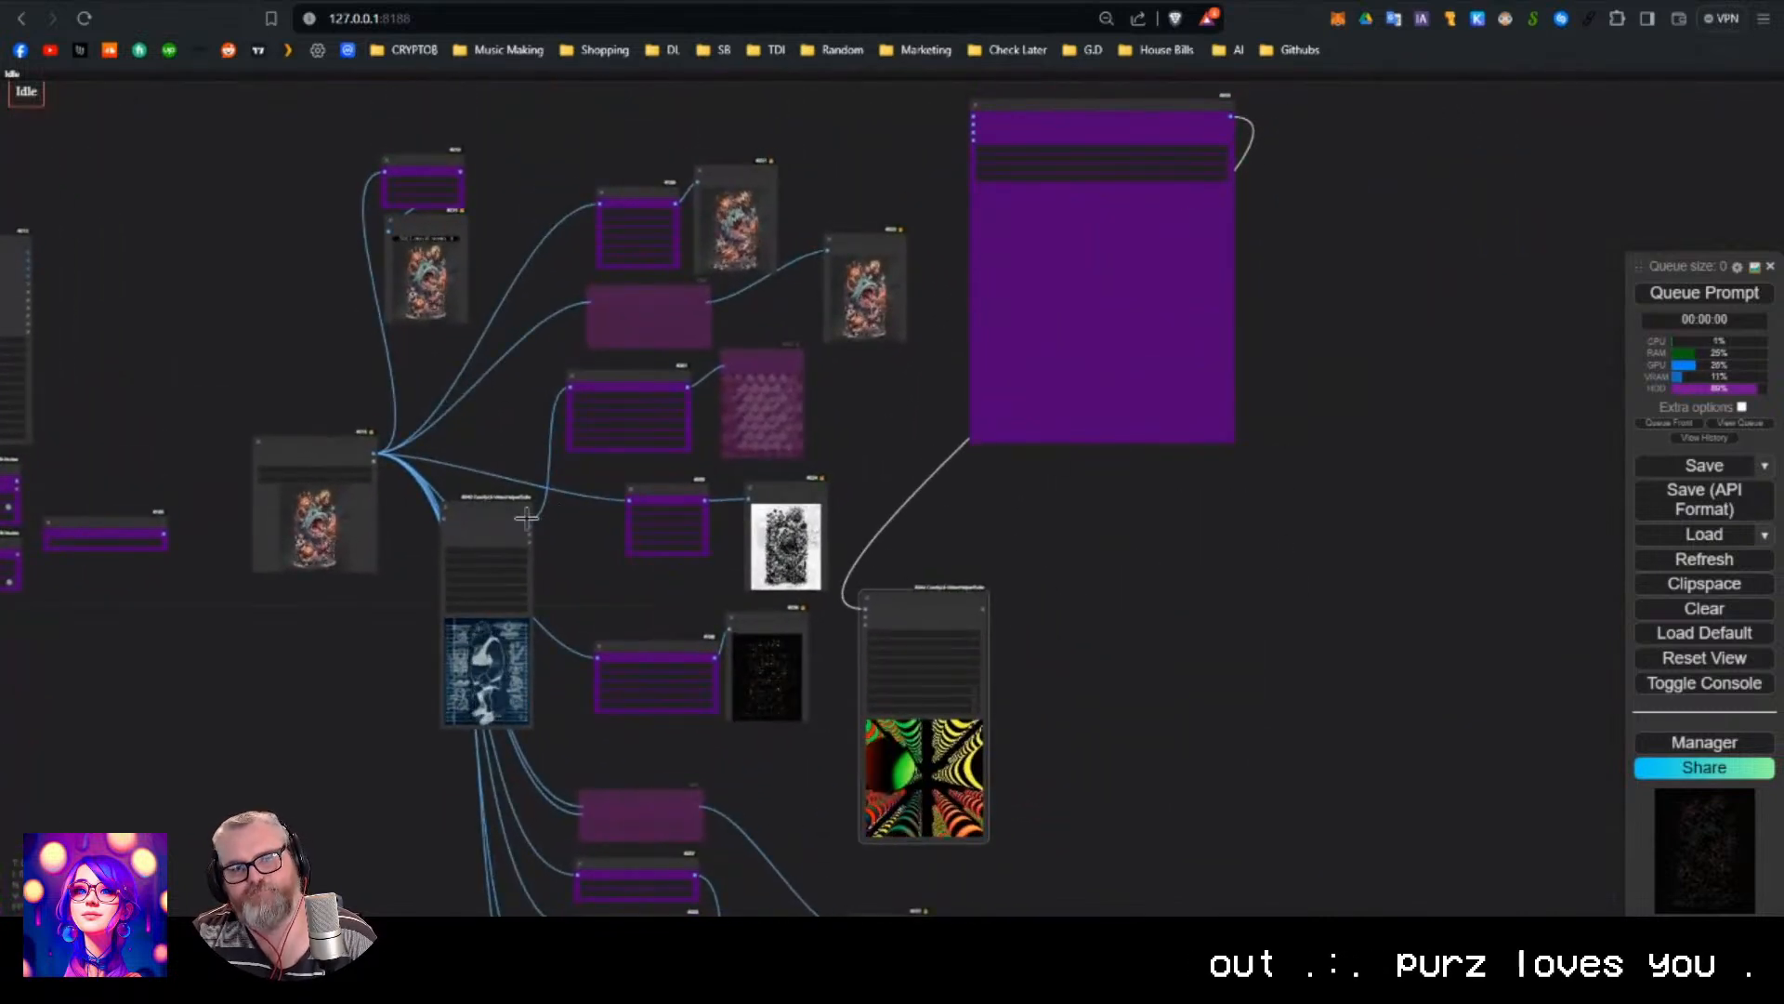
{"action": "left_click_drag", "start_coordinate": [807, 623], "coordinate": [865, 609]}
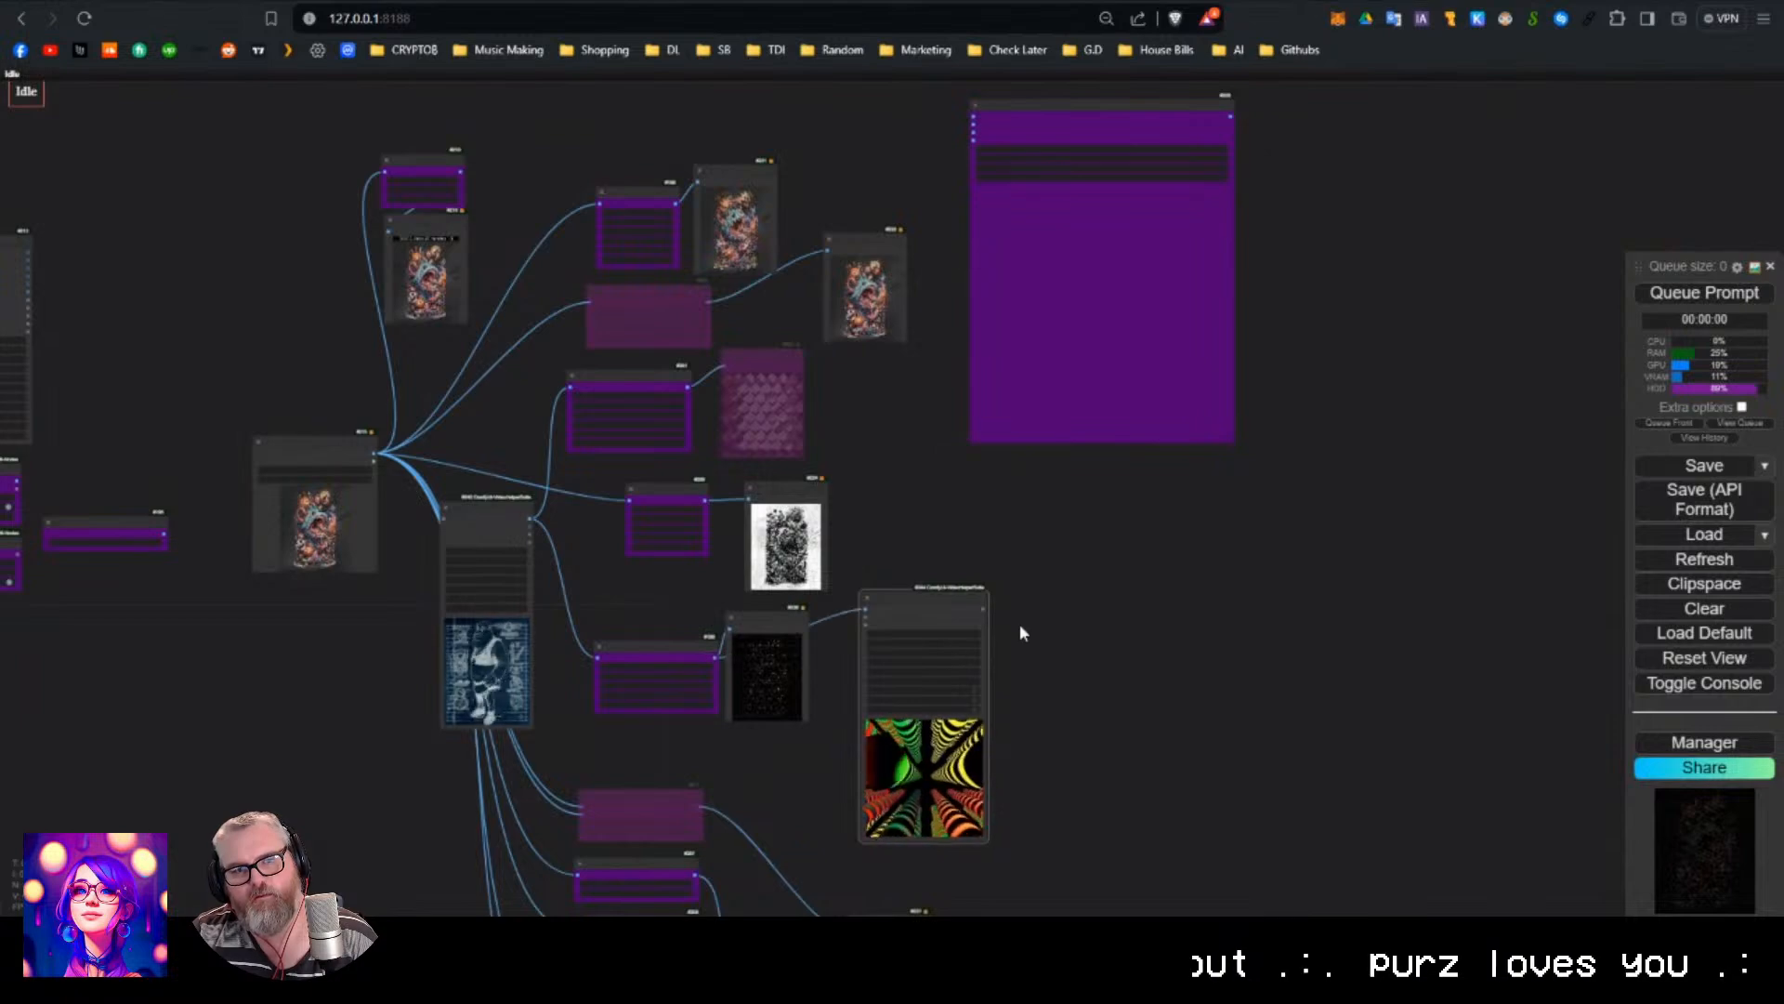
{"action": "key", "text": "ctrl+Return"}
{"action": "scroll", "coordinate": [1032, 651], "scroll_direction": "up", "scroll_amount": 4}
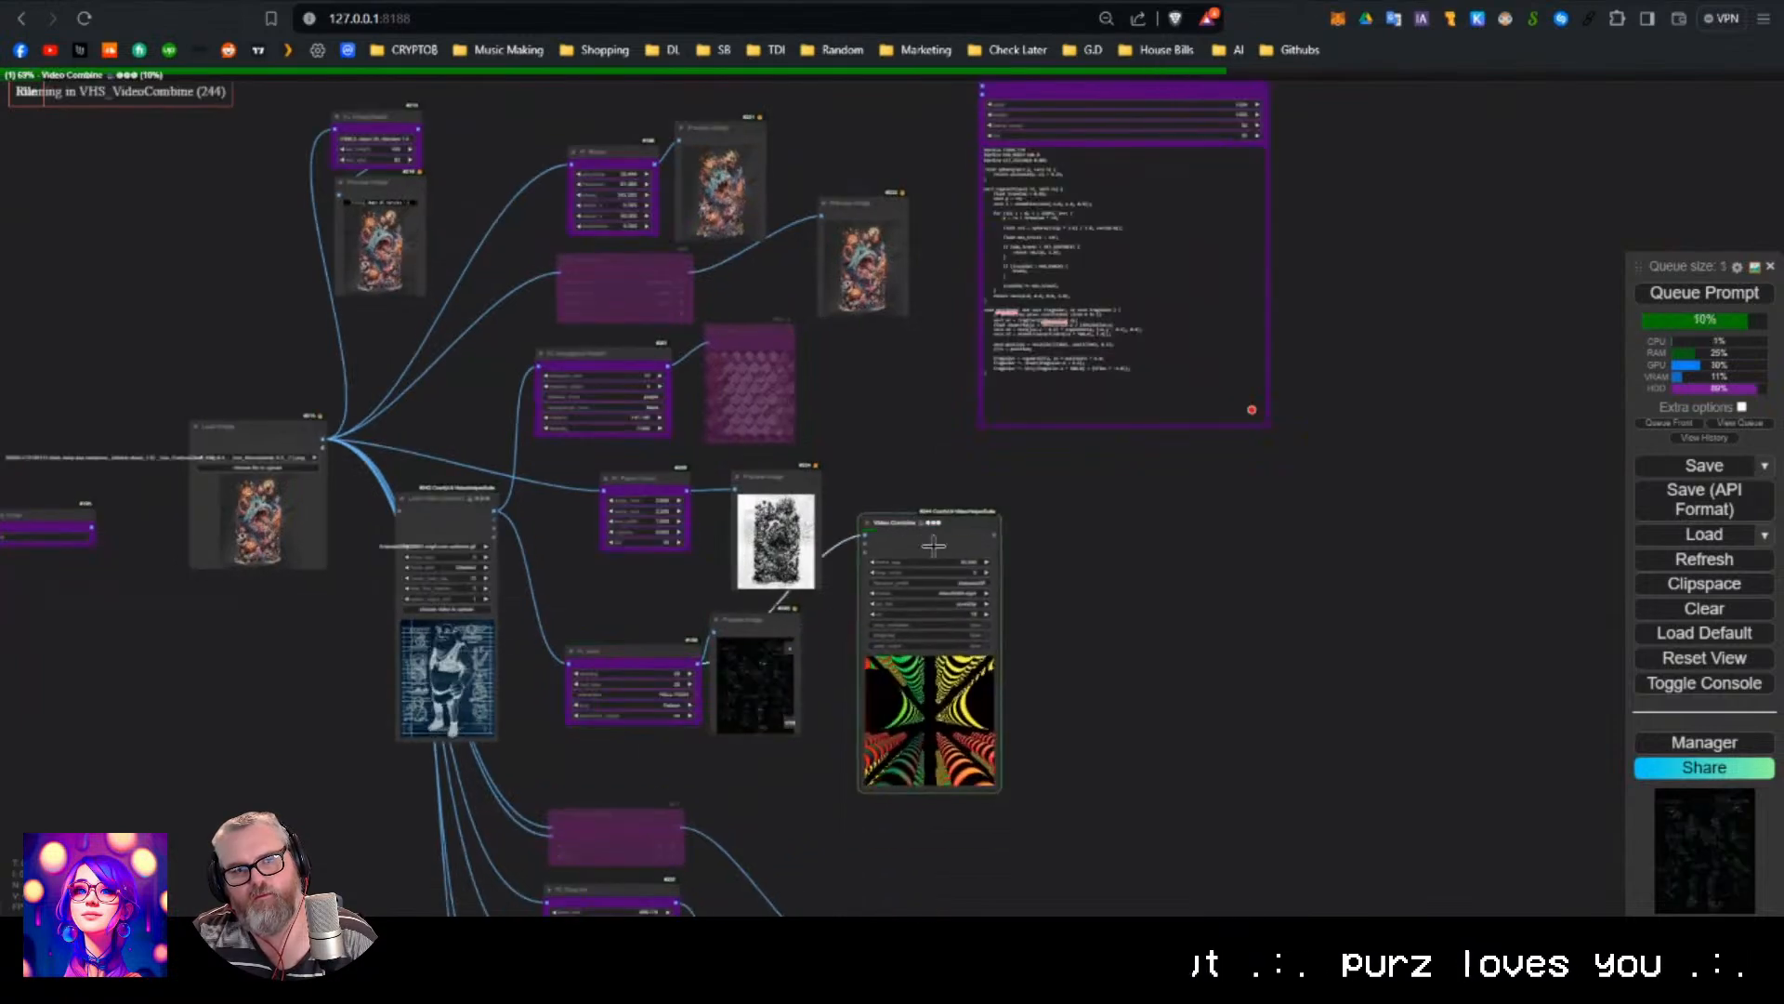
{"action": "scroll", "coordinate": [1017, 565], "scroll_direction": "up", "scroll_amount": 1}
{"action": "scroll", "coordinate": [957, 632], "scroll_direction": "up", "scroll_amount": 2}
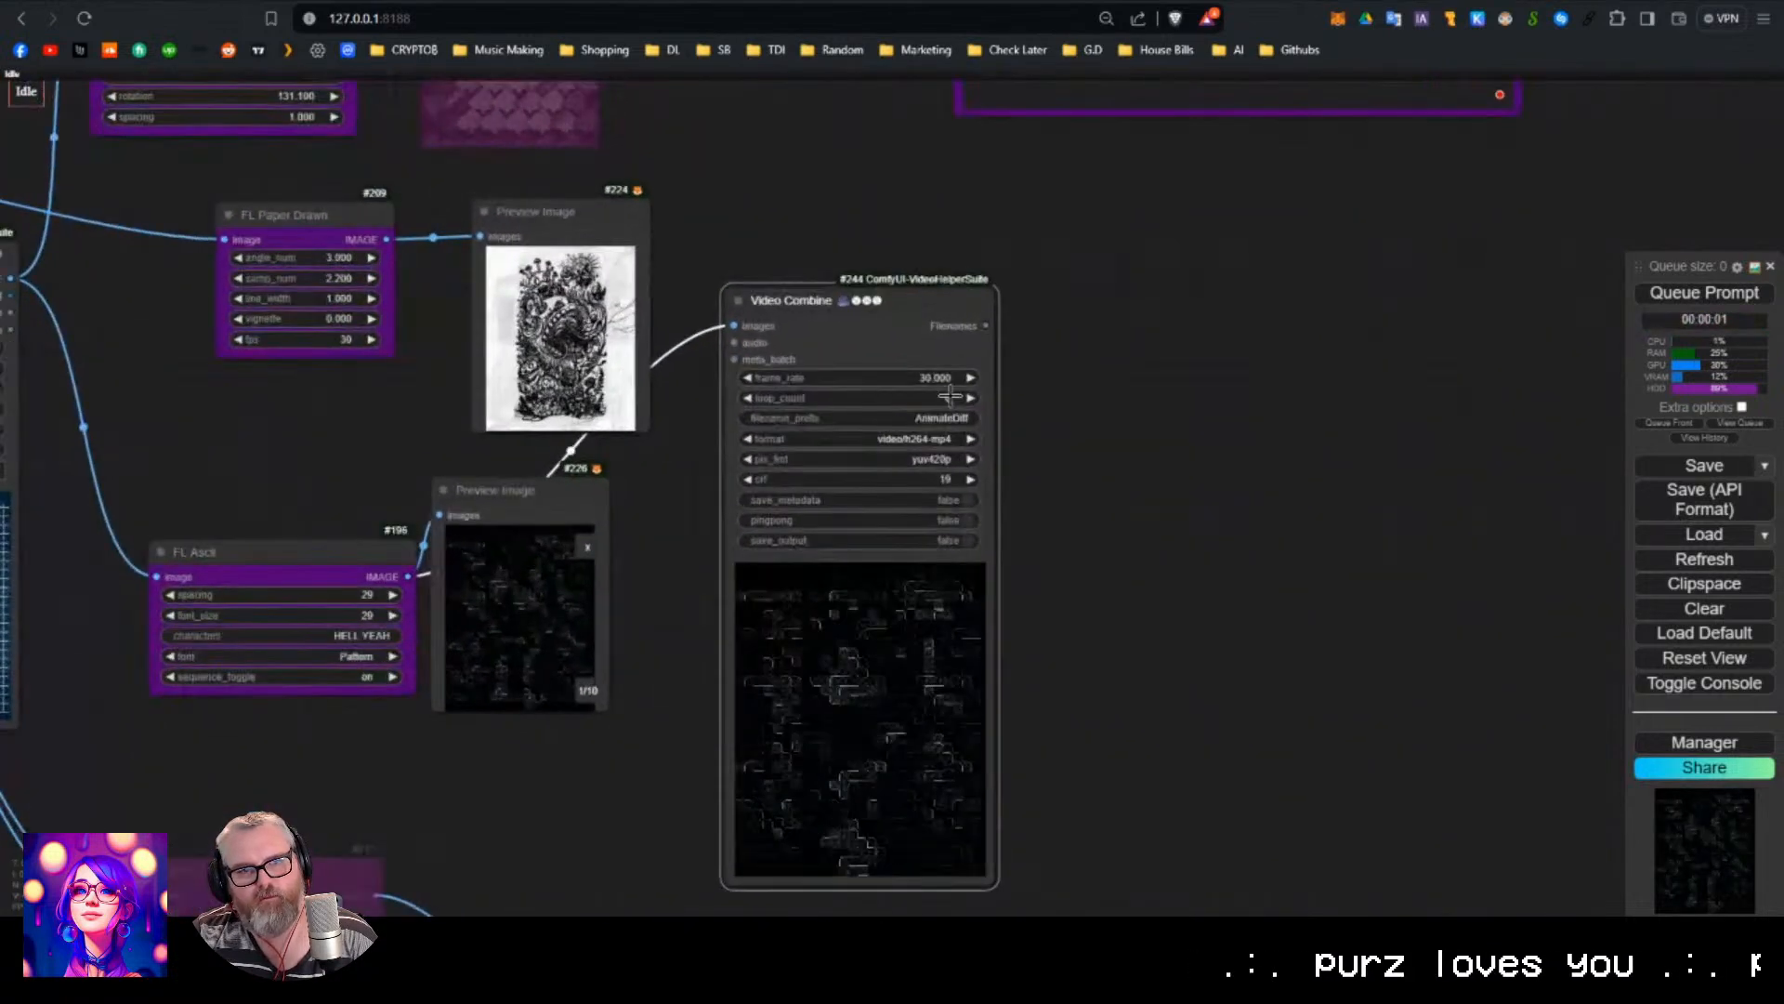
Set Video Combine's frame rate to 8 and render the video again.
{"action": "left_click", "coordinate": [938, 380]}
{"action": "type", "text": "8"}
{"action": "key", "text": "Return"}
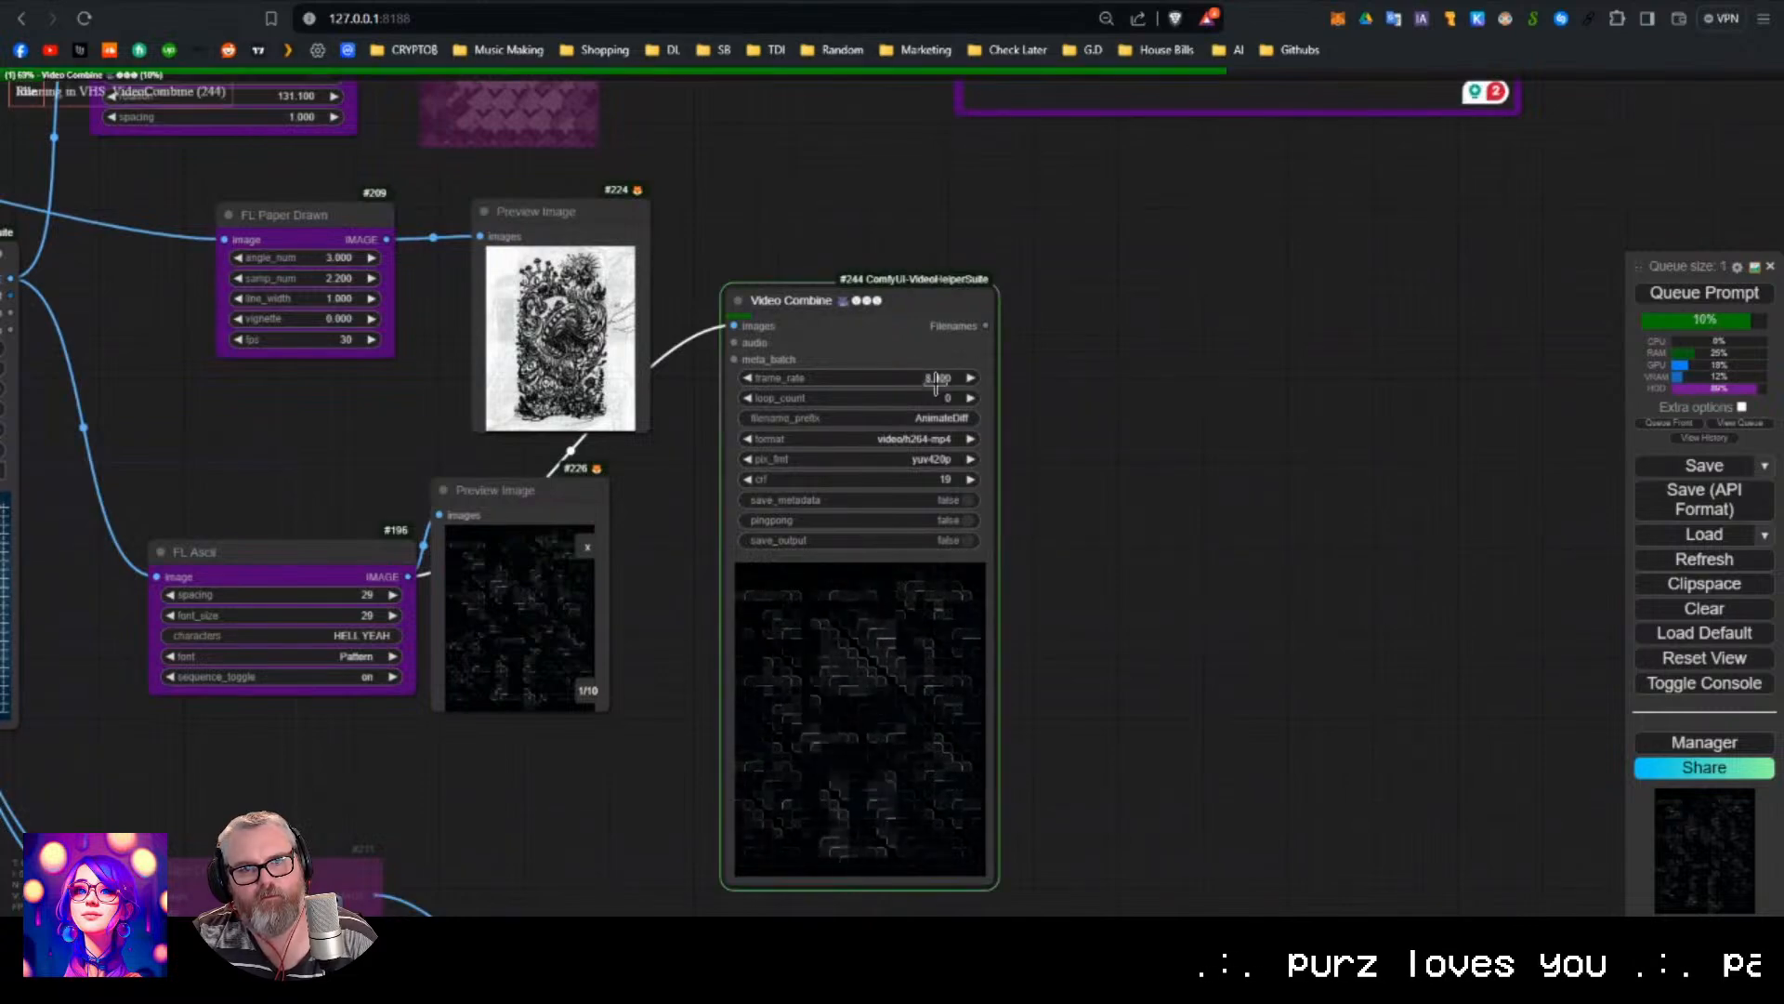
Set FL Ascii's font to arial and queue the workflow.
{"action": "left_click_drag", "start_coordinate": [1130, 531], "coordinate": [1276, 316]}
{"action": "scroll", "coordinate": [609, 422], "scroll_direction": "up", "scroll_amount": 2}
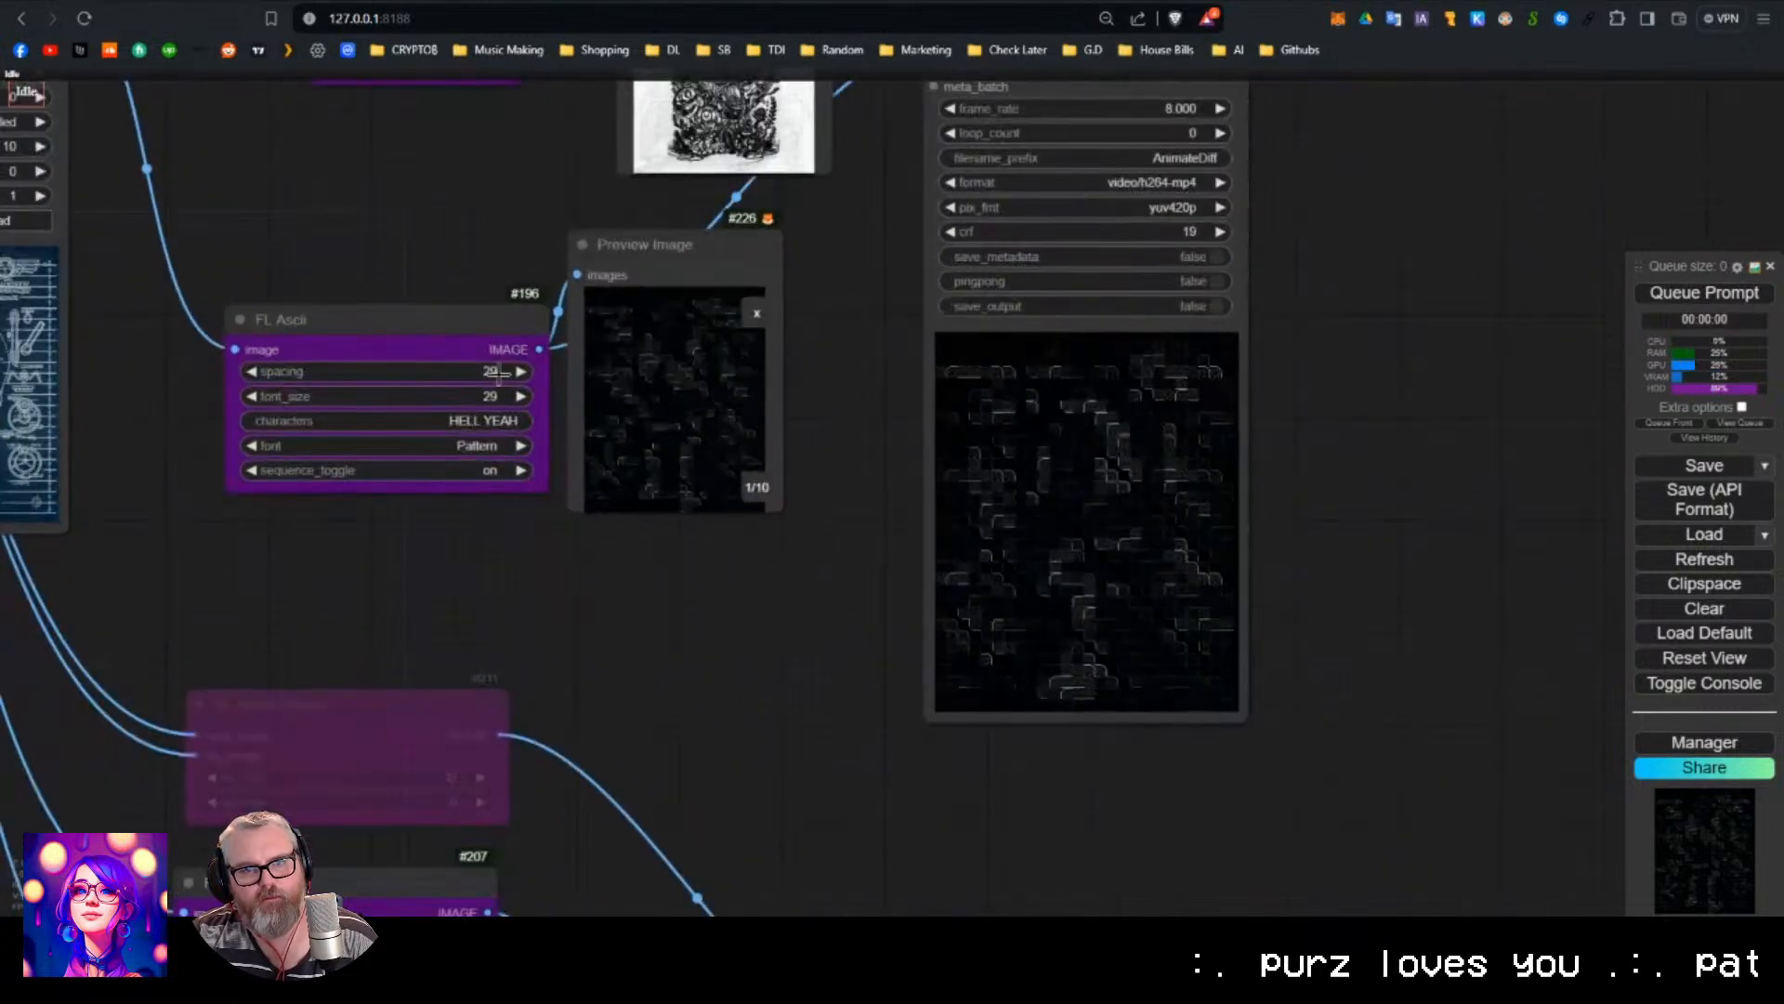
{"action": "left_click", "coordinate": [482, 444]}
{"action": "left_click", "coordinate": [534, 449]}
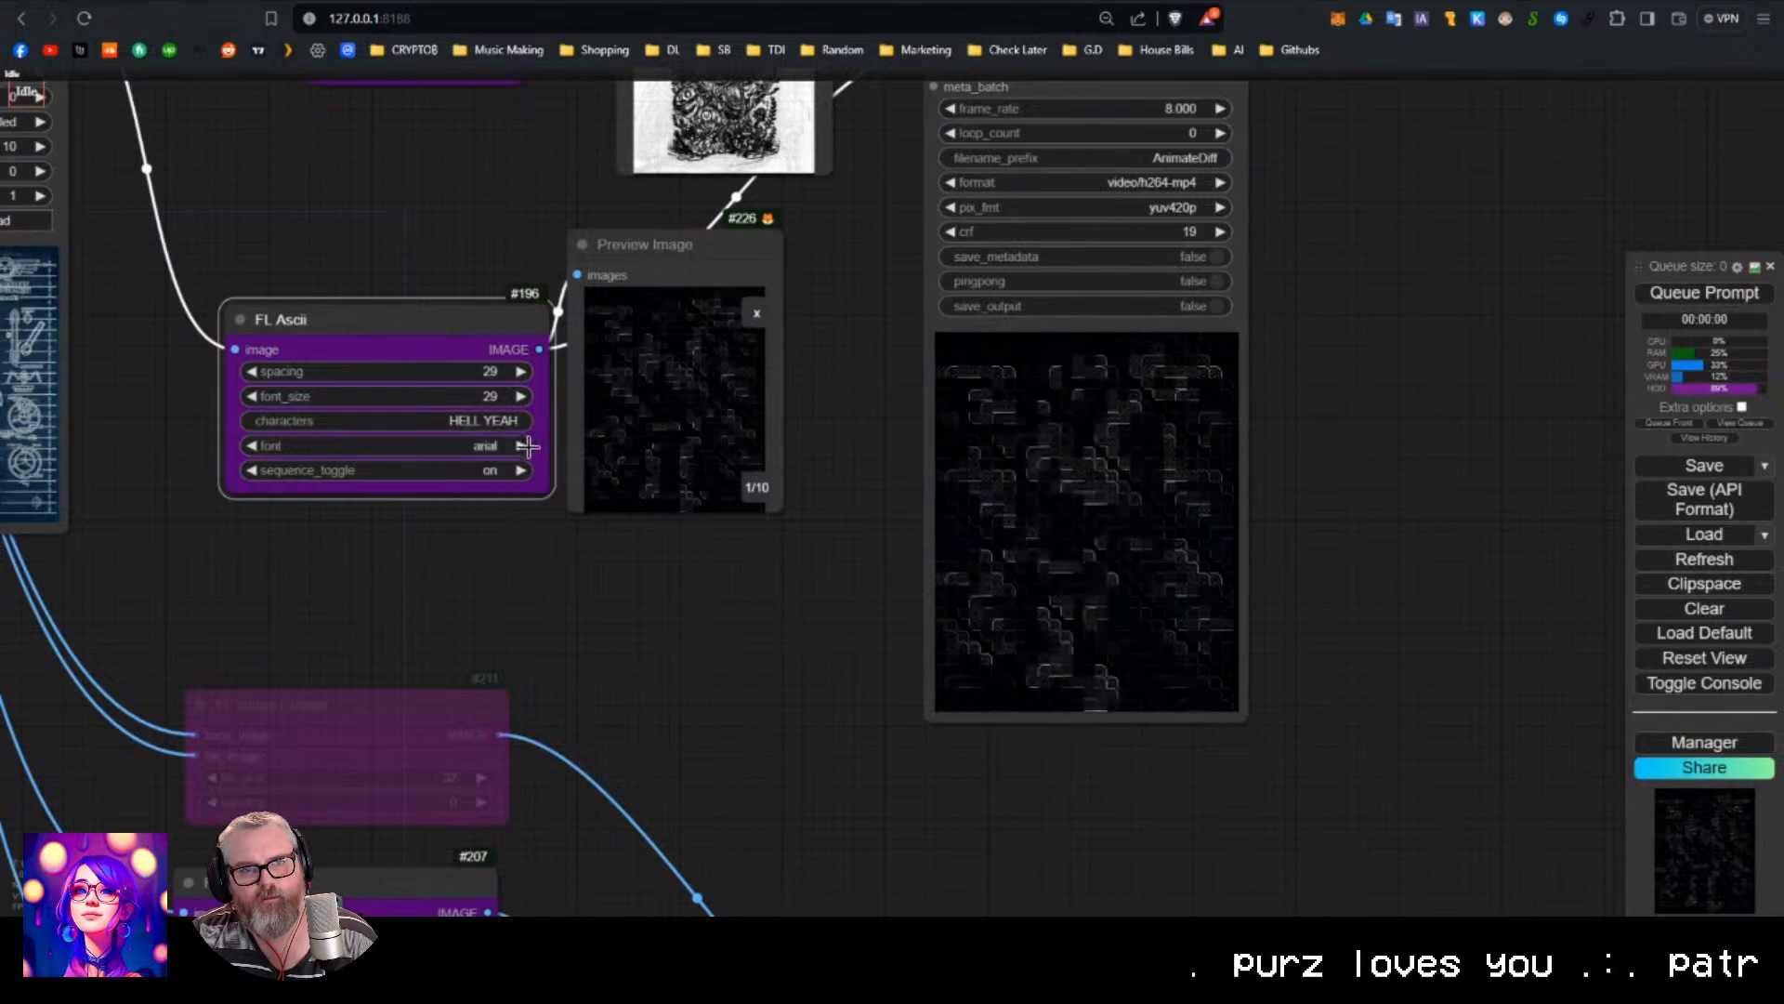
{"action": "key", "text": "ctrl+Return"}
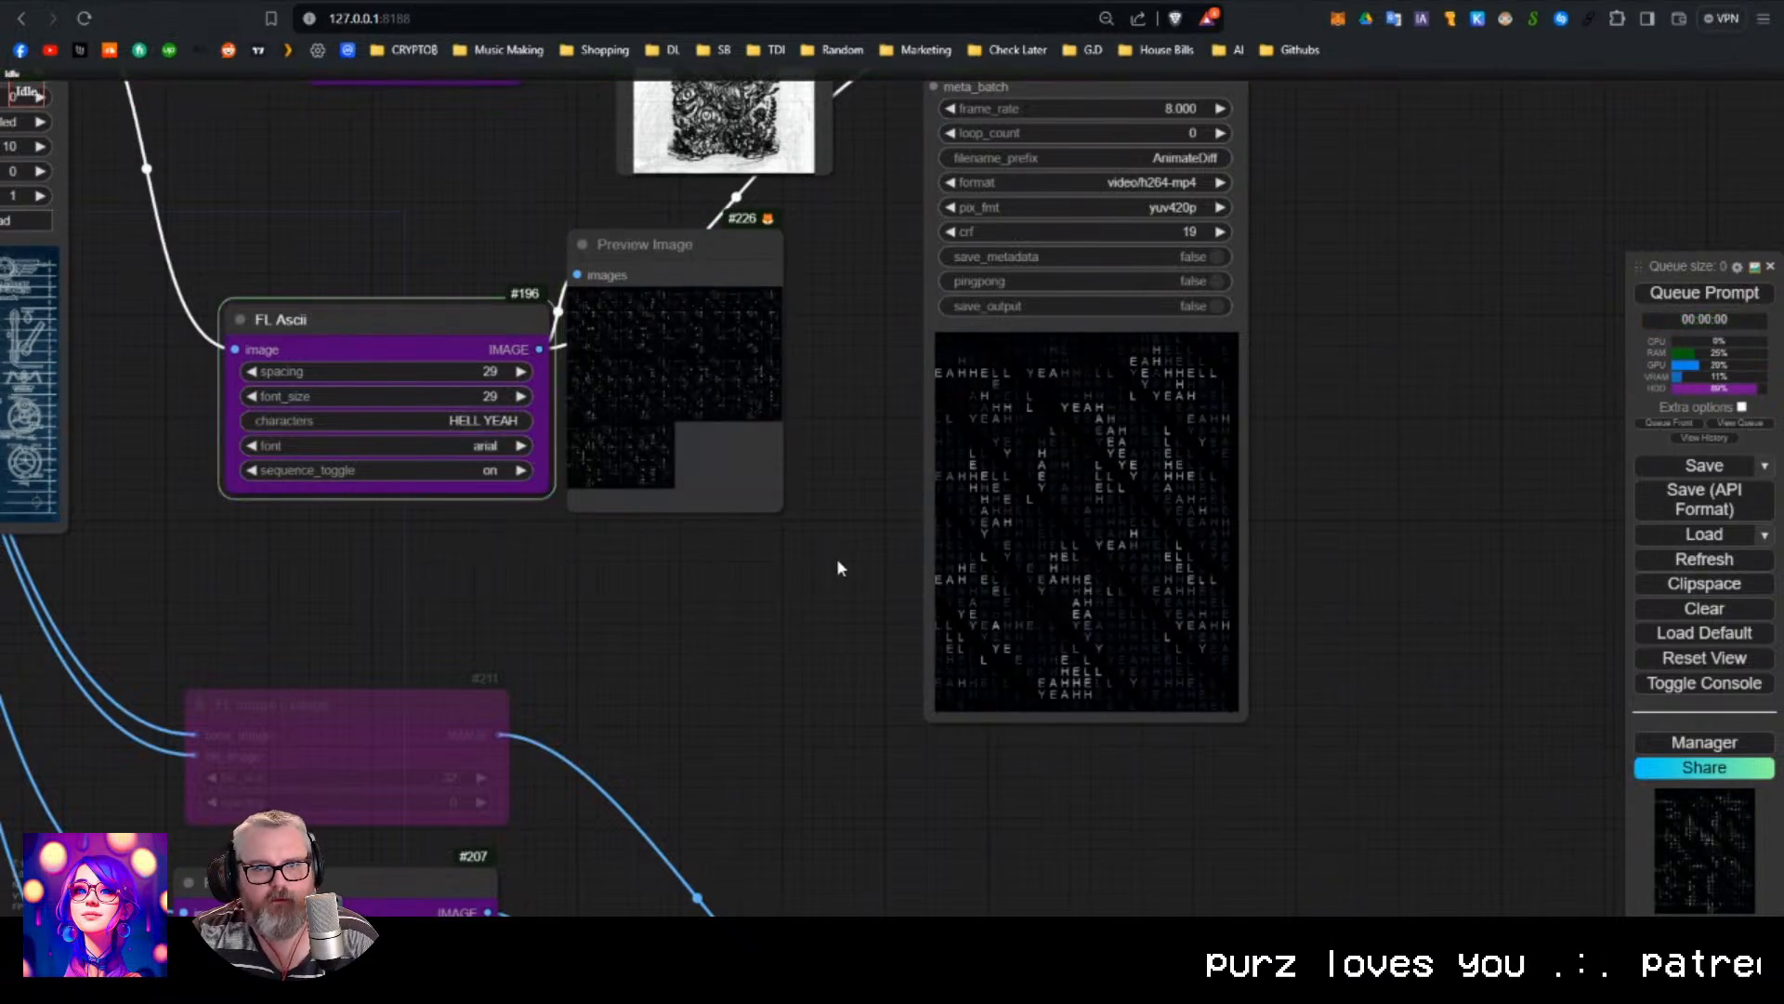
Set FL Ascii's spacing and font size to 10, render again and examine the lettering in the combined video.
{"action": "left_click", "coordinate": [484, 372]}
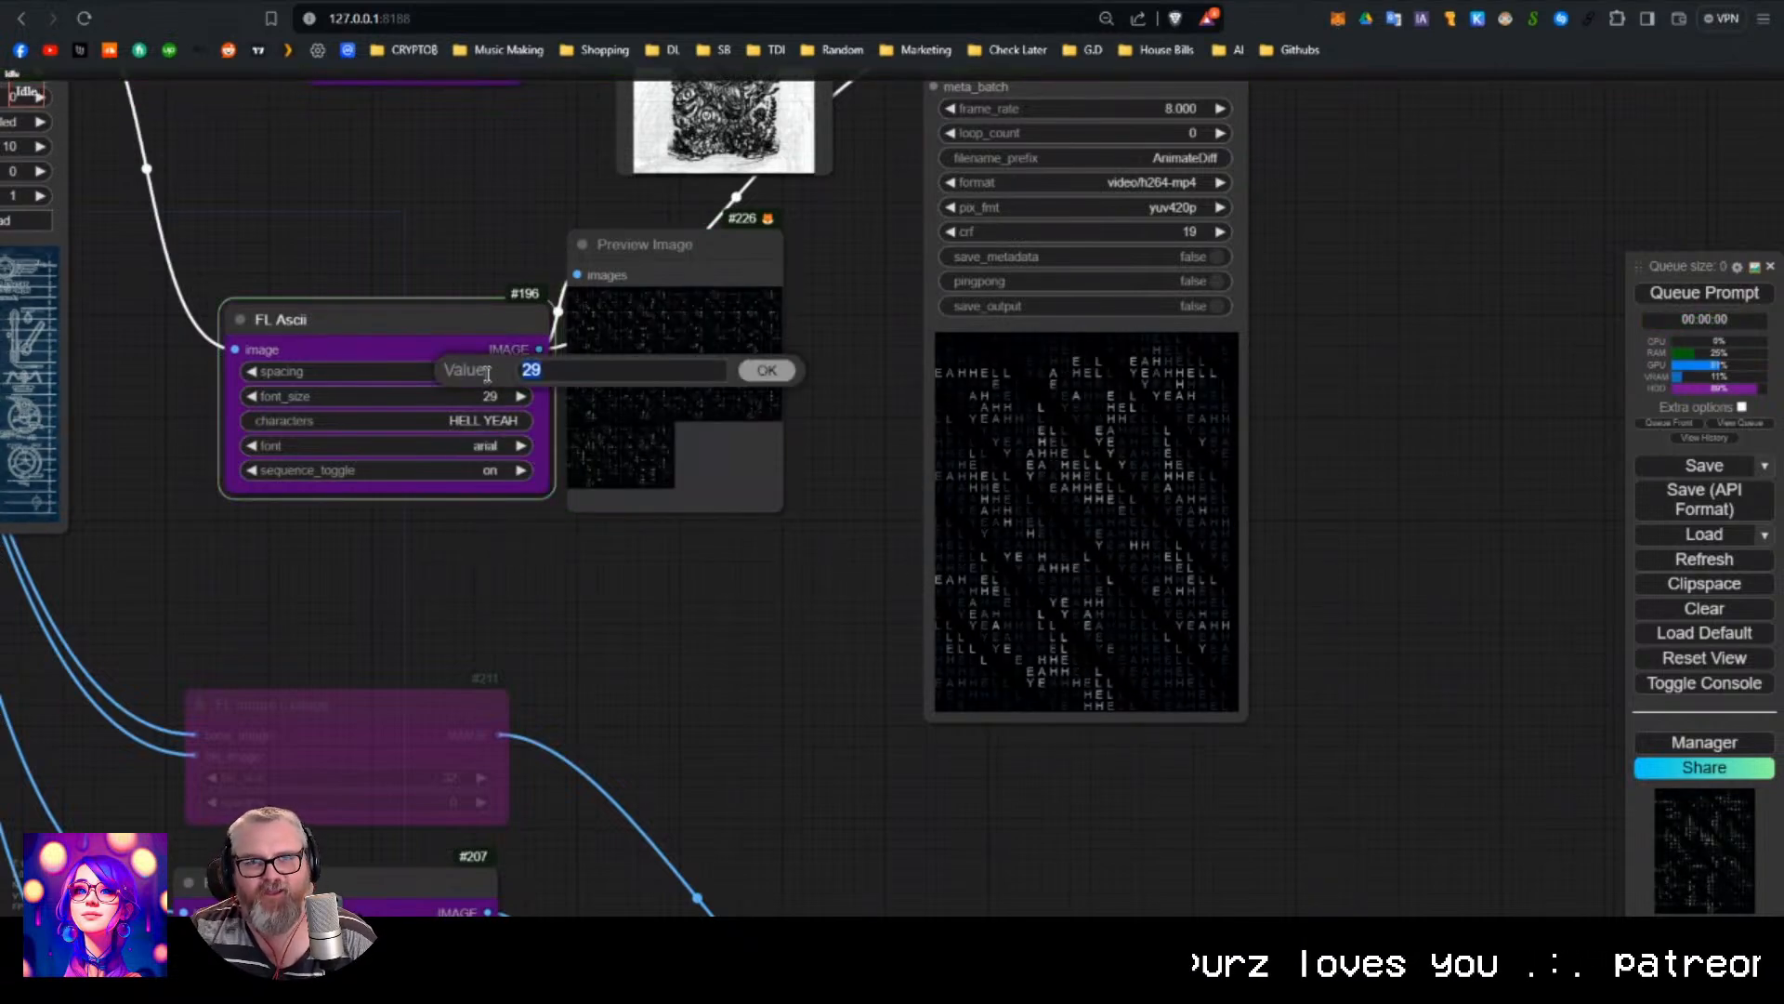
{"action": "type", "text": "10"}
{"action": "key", "text": "Return"}
{"action": "left_click", "coordinate": [474, 394]}
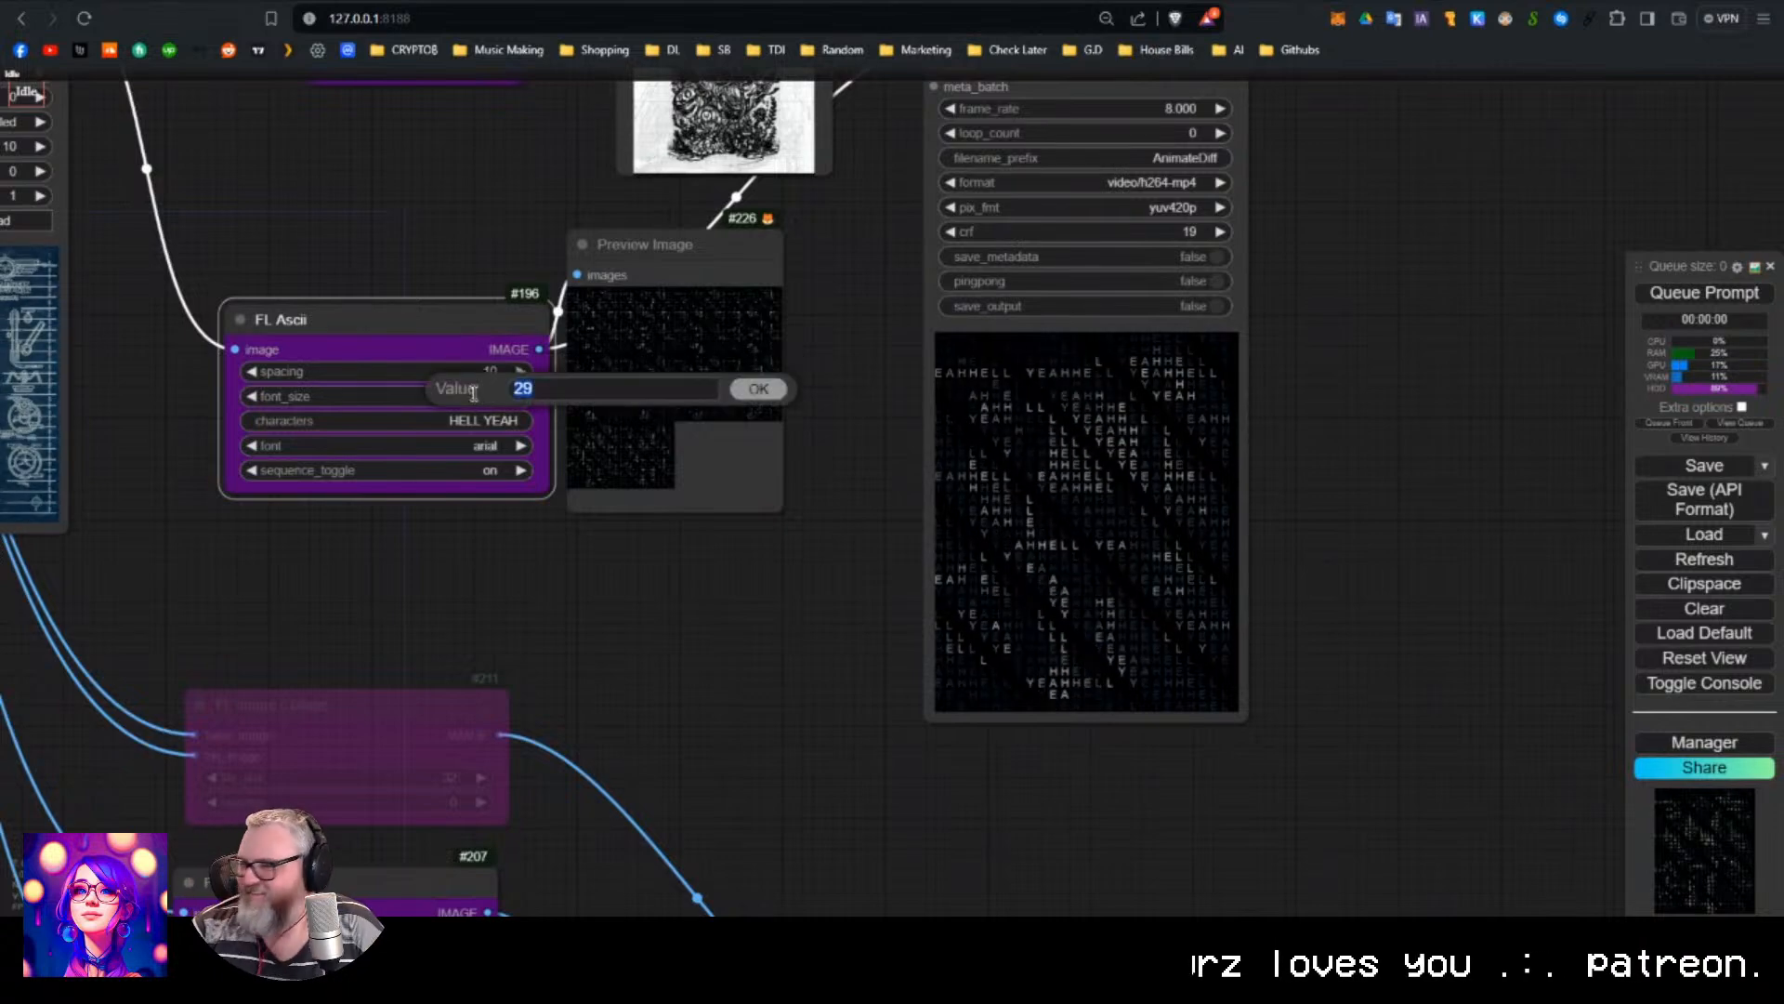
{"action": "type", "text": "10"}
{"action": "key", "text": "Return"}
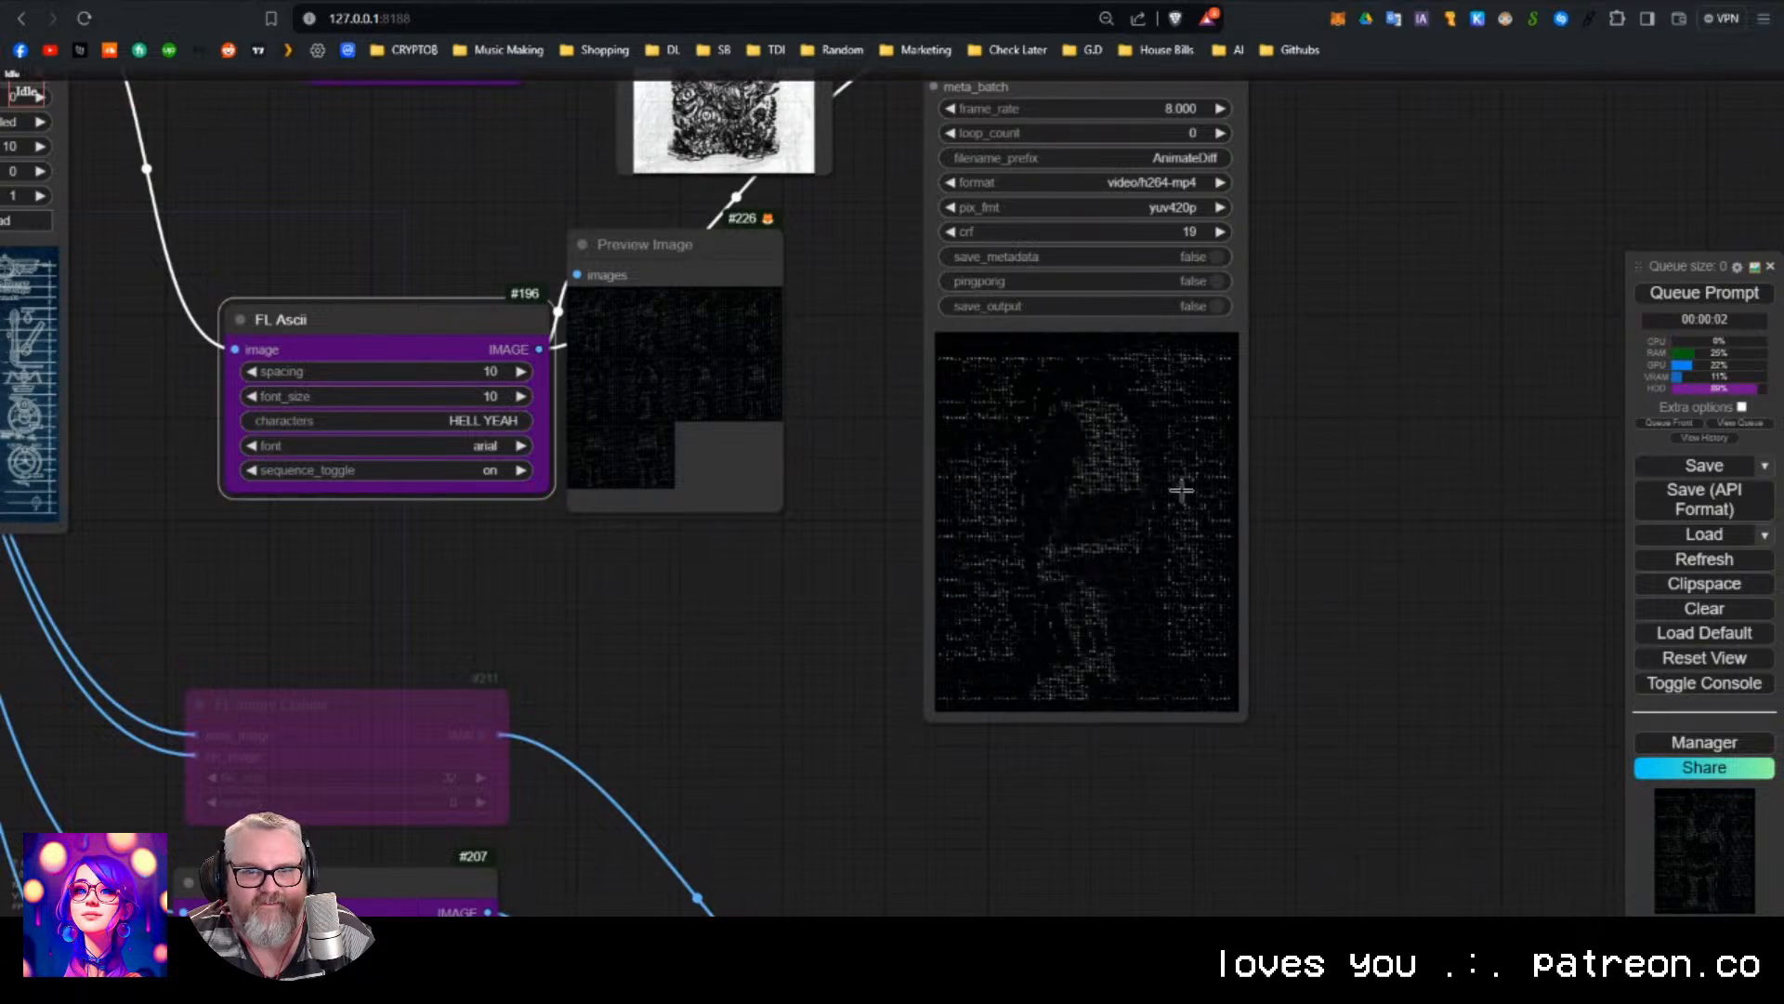
{"action": "scroll", "coordinate": [1181, 492], "scroll_direction": "up", "scroll_amount": 6}
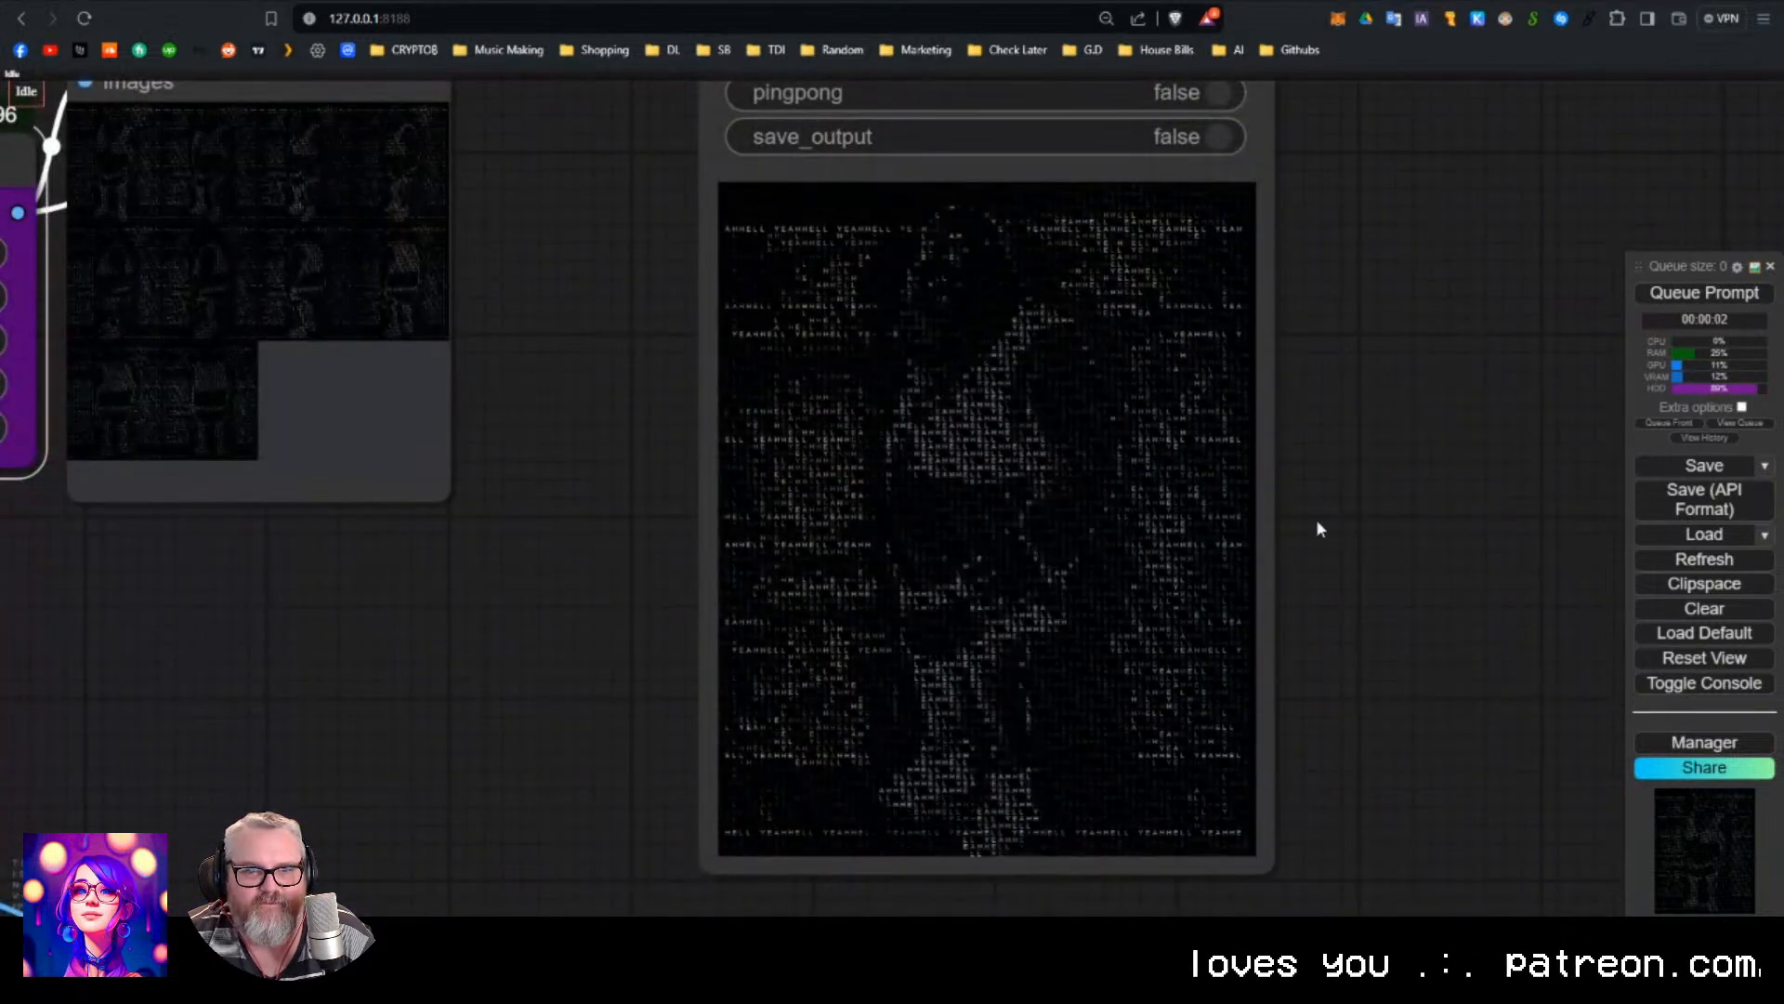
{"action": "scroll", "coordinate": [1345, 518], "scroll_direction": "down", "scroll_amount": 1}
{"action": "scroll", "coordinate": [1347, 519], "scroll_direction": "down", "scroll_amount": 2}
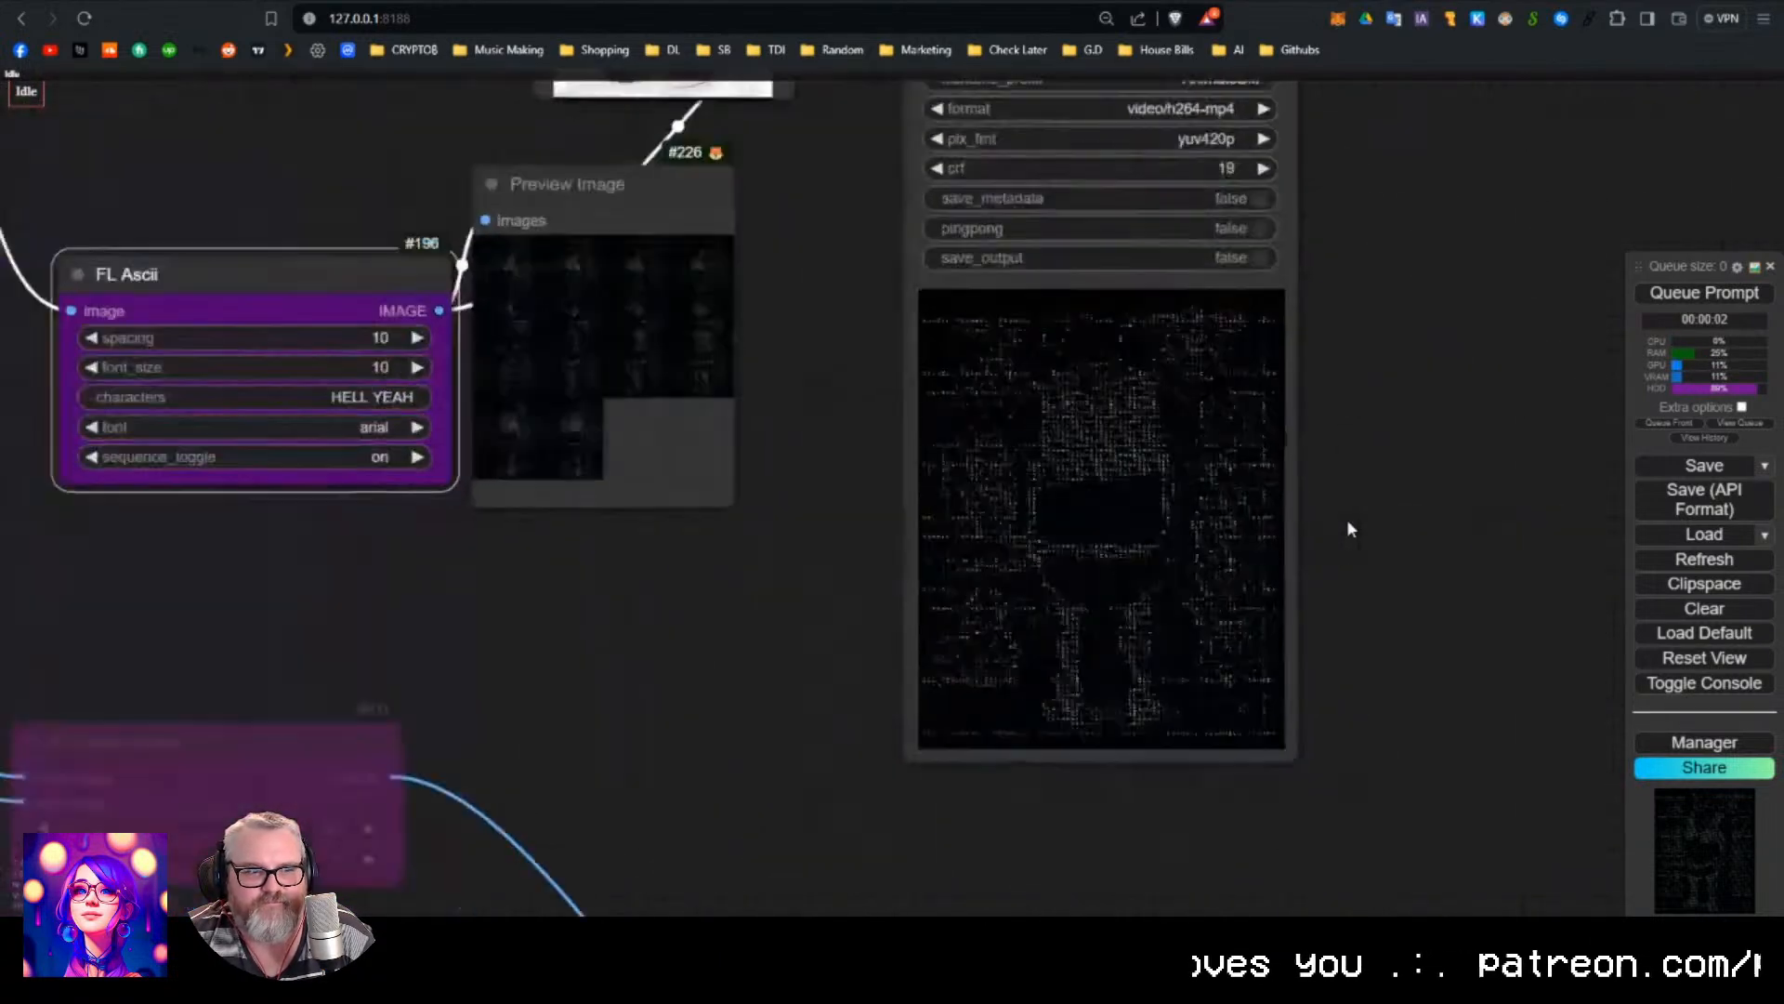
Enable the bypassed FL Image Collage node, place its Preview Image node beside it and try to run the workflow.
{"action": "scroll", "coordinate": [1347, 519], "scroll_direction": "down", "scroll_amount": 4}
{"action": "scroll", "coordinate": [920, 602], "scroll_direction": "down", "scroll_amount": 7}
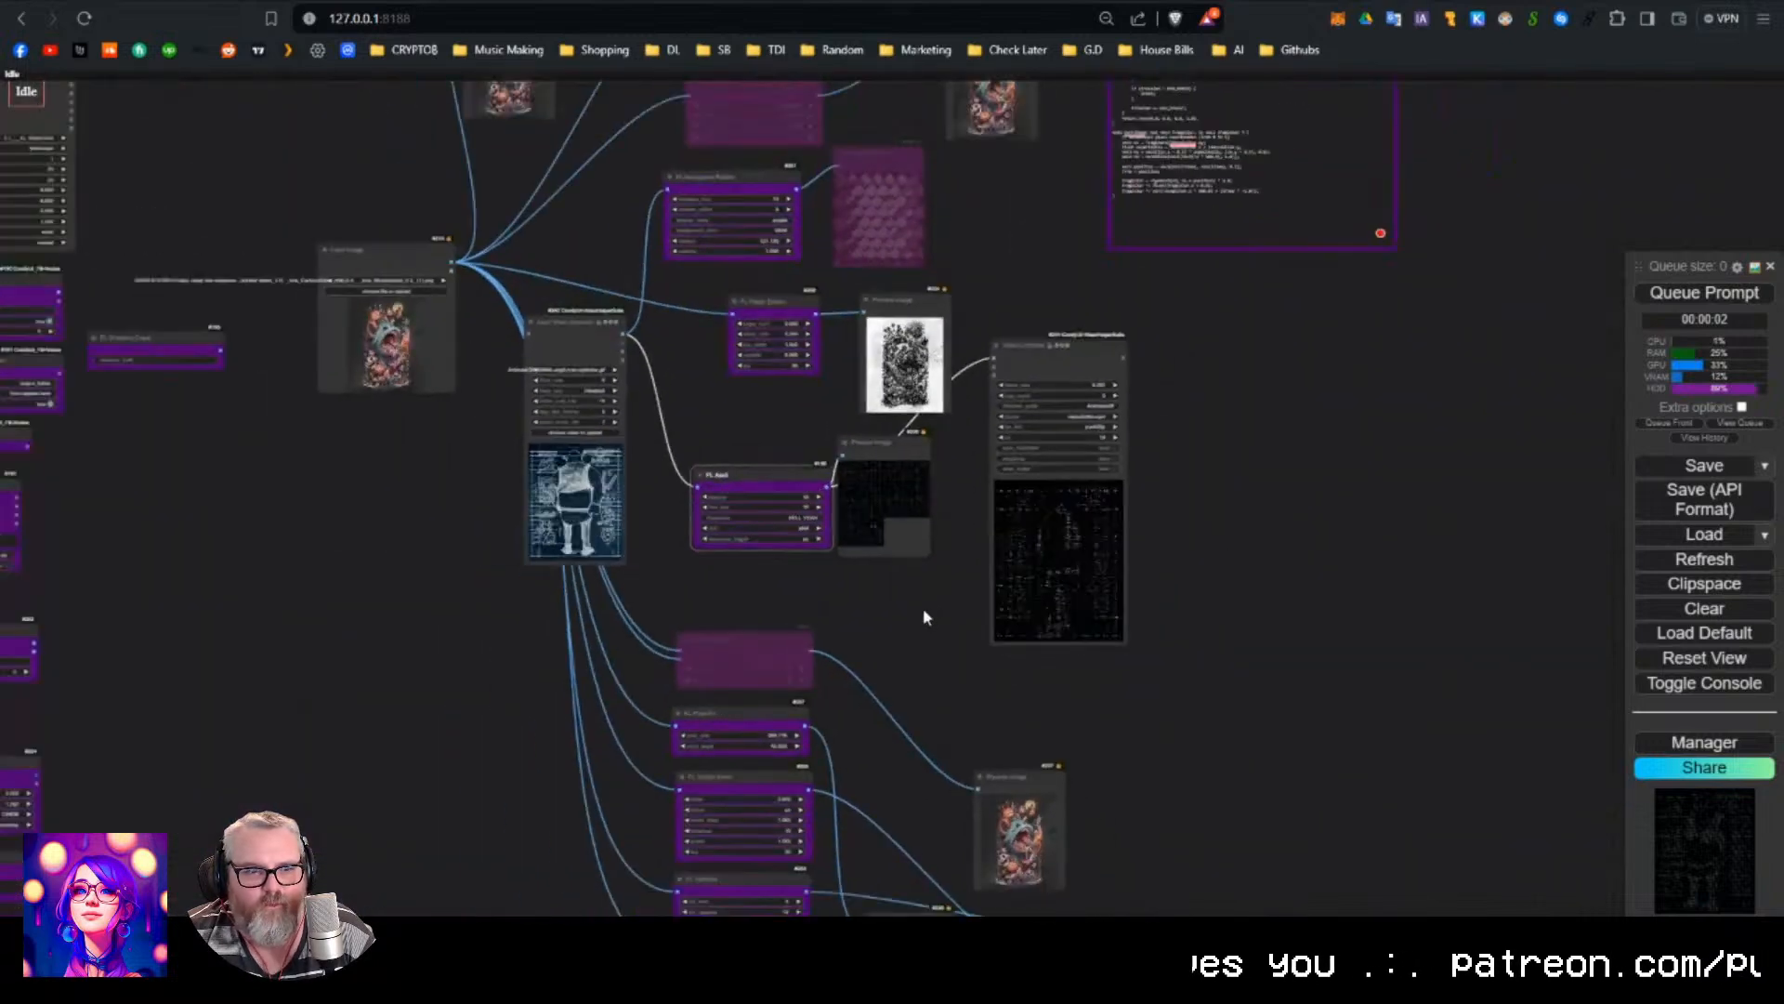
{"action": "left_click_drag", "start_coordinate": [793, 626], "coordinate": [716, 242]}
{"action": "scroll", "coordinate": [716, 241], "scroll_direction": "up", "scroll_amount": 4}
{"action": "left_click_drag", "start_coordinate": [877, 258], "coordinate": [741, 412]}
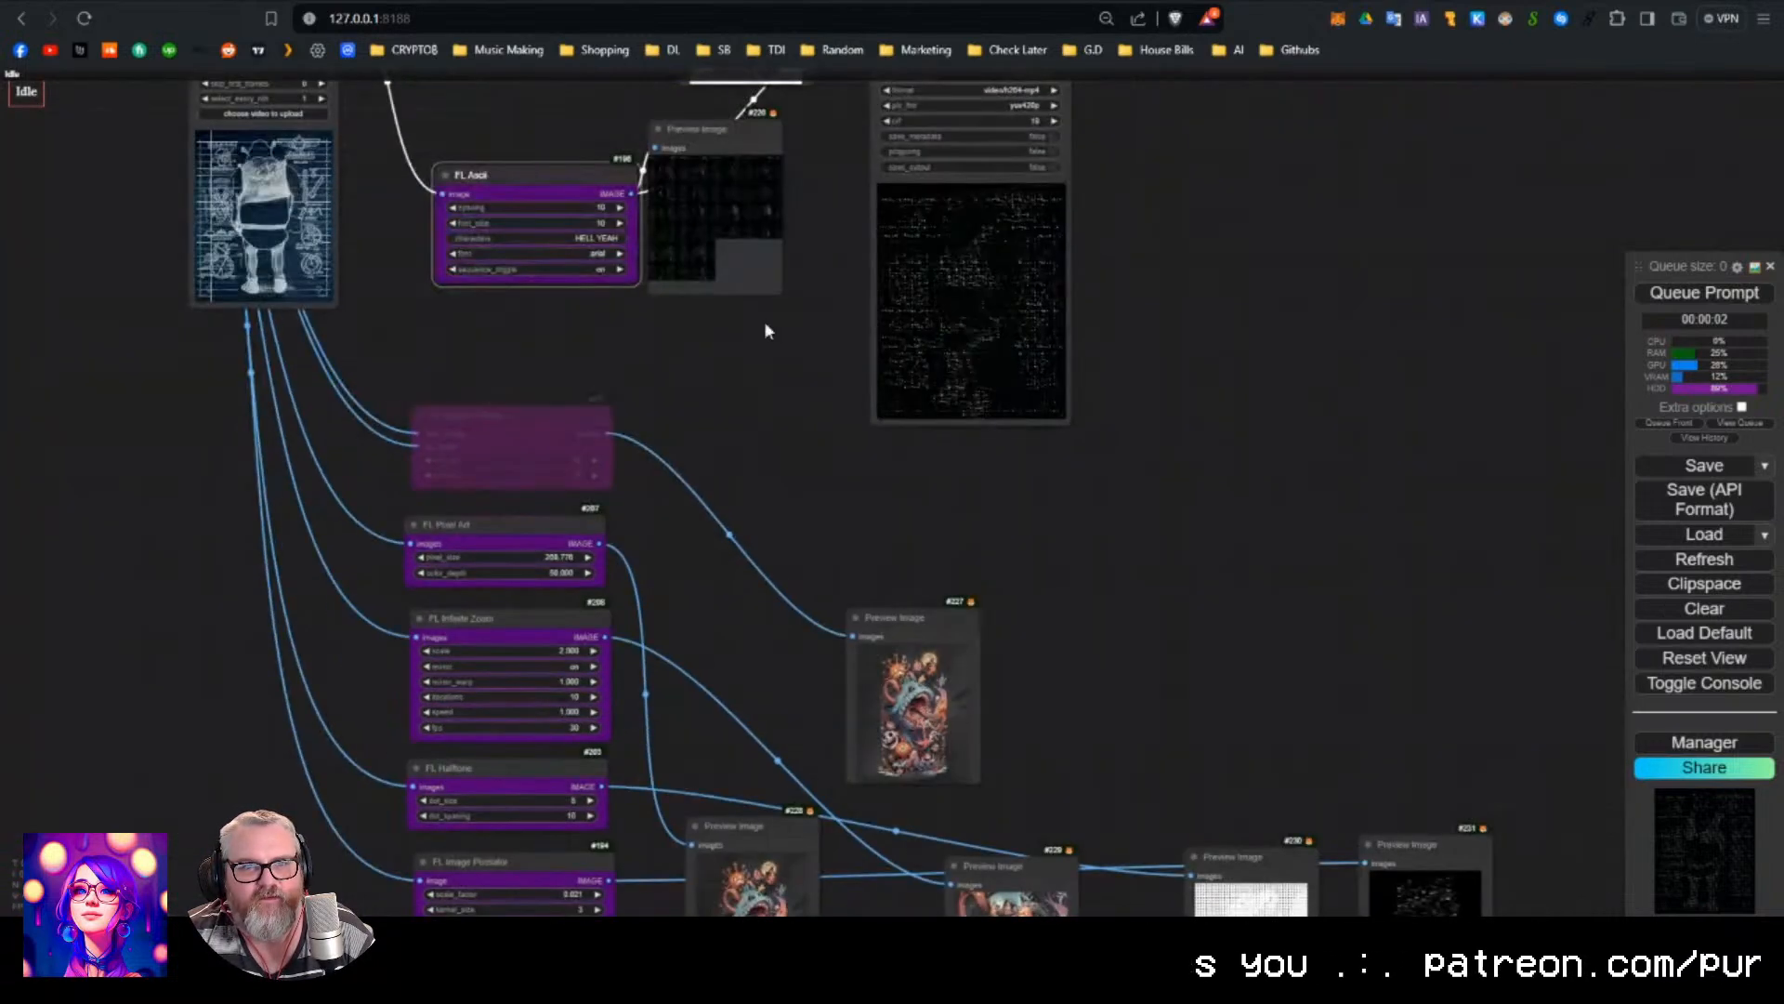
{"action": "left_click_drag", "start_coordinate": [764, 324], "coordinate": [1054, 174]}
{"action": "scroll", "coordinate": [831, 269], "scroll_direction": "up", "scroll_amount": 3}
{"action": "scroll", "coordinate": [781, 370], "scroll_direction": "up", "scroll_amount": 5}
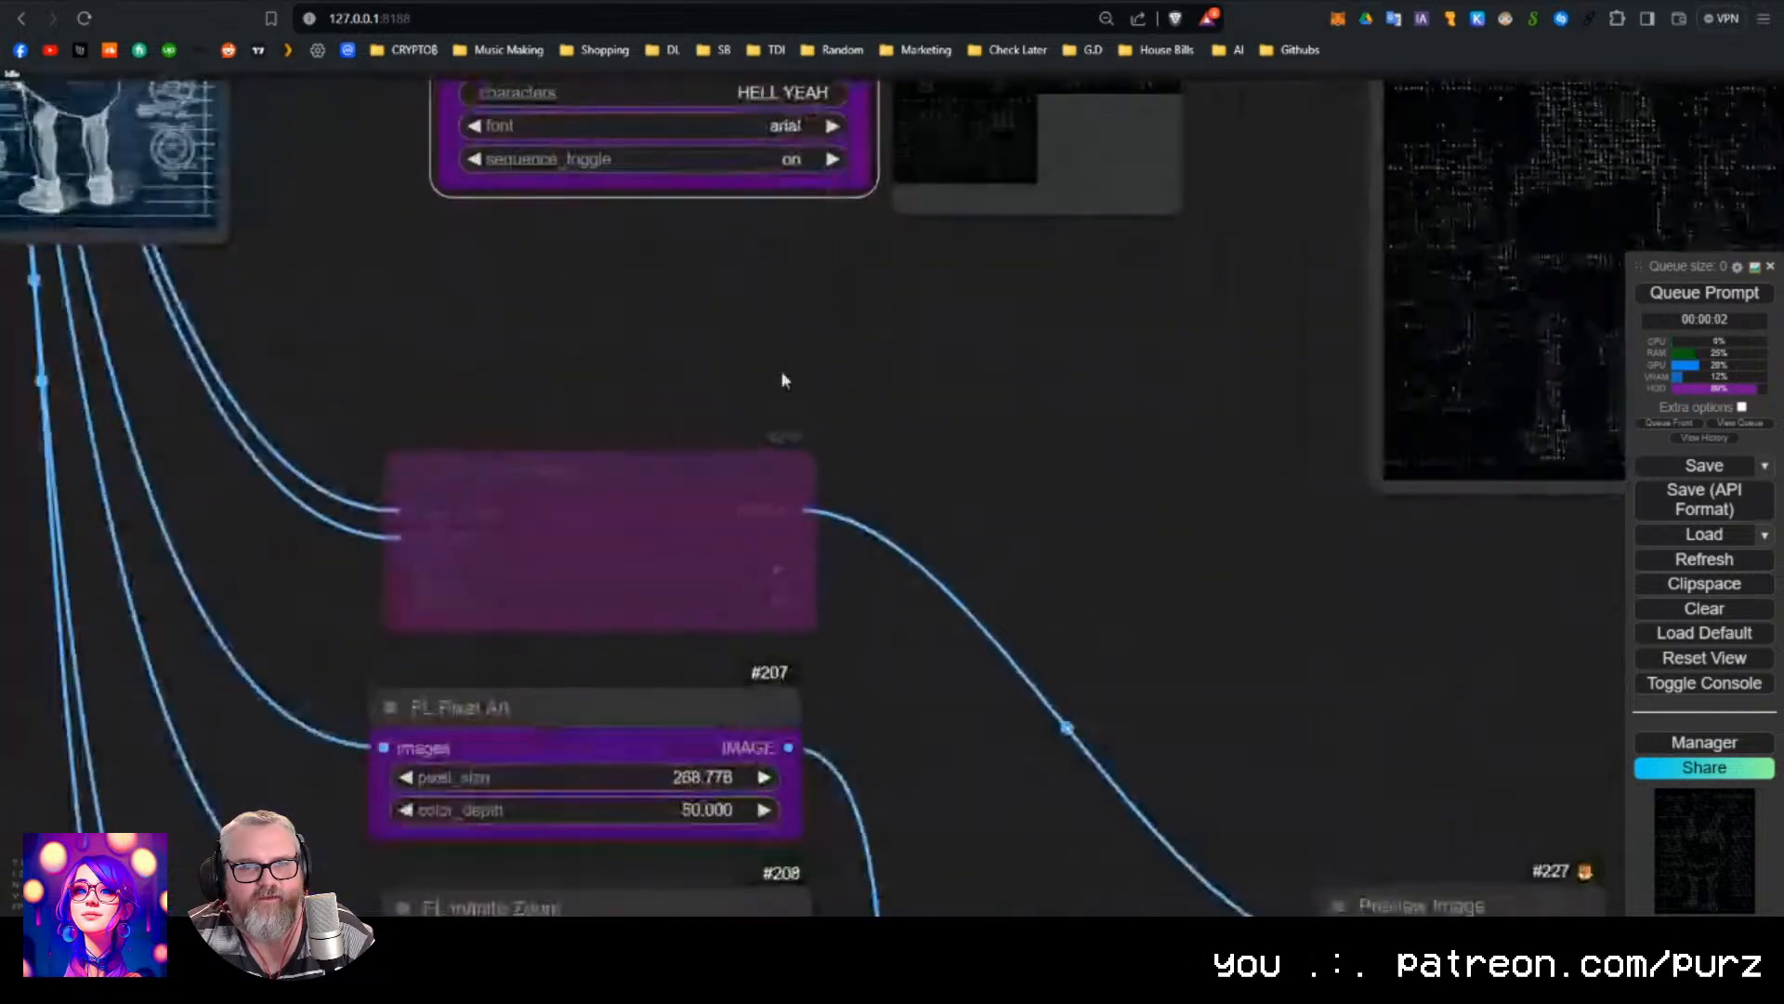
{"action": "scroll", "coordinate": [884, 451], "scroll_direction": "down", "scroll_amount": 5}
{"action": "left_click_drag", "start_coordinate": [962, 444], "coordinate": [761, 427]}
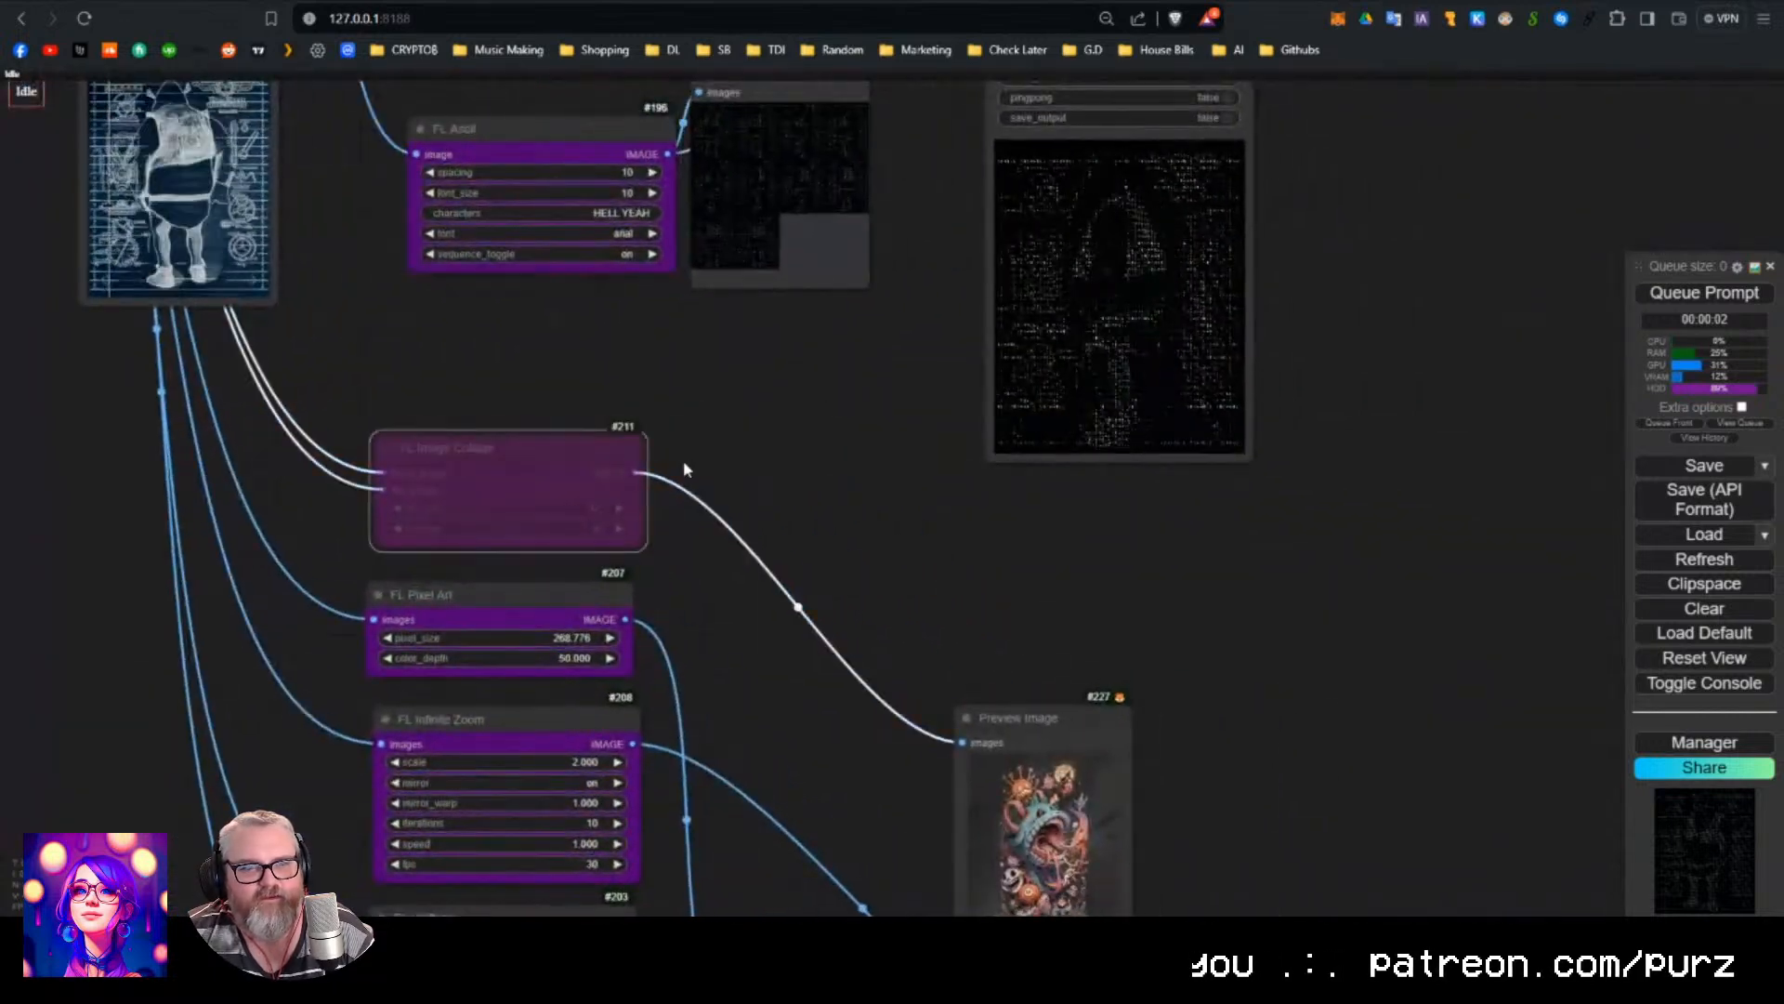
{"action": "left_click_drag", "start_coordinate": [1044, 741], "coordinate": [822, 409]}
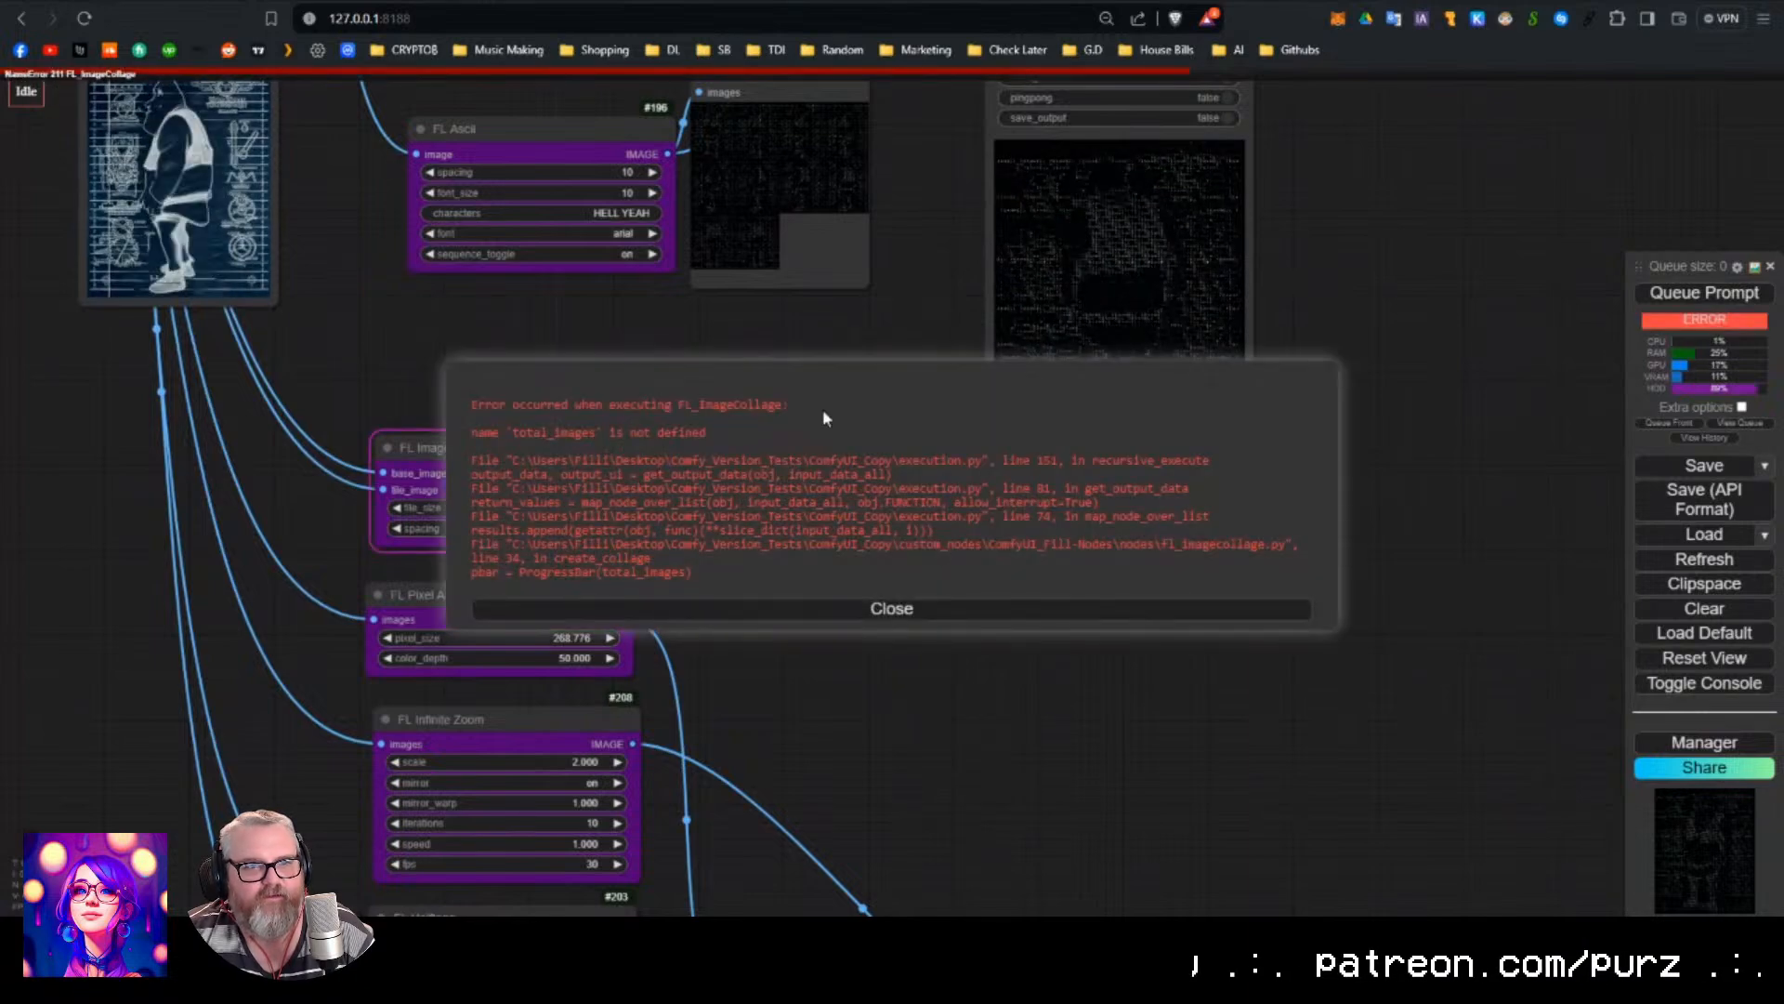
{"action": "left_click", "coordinate": [665, 611]}
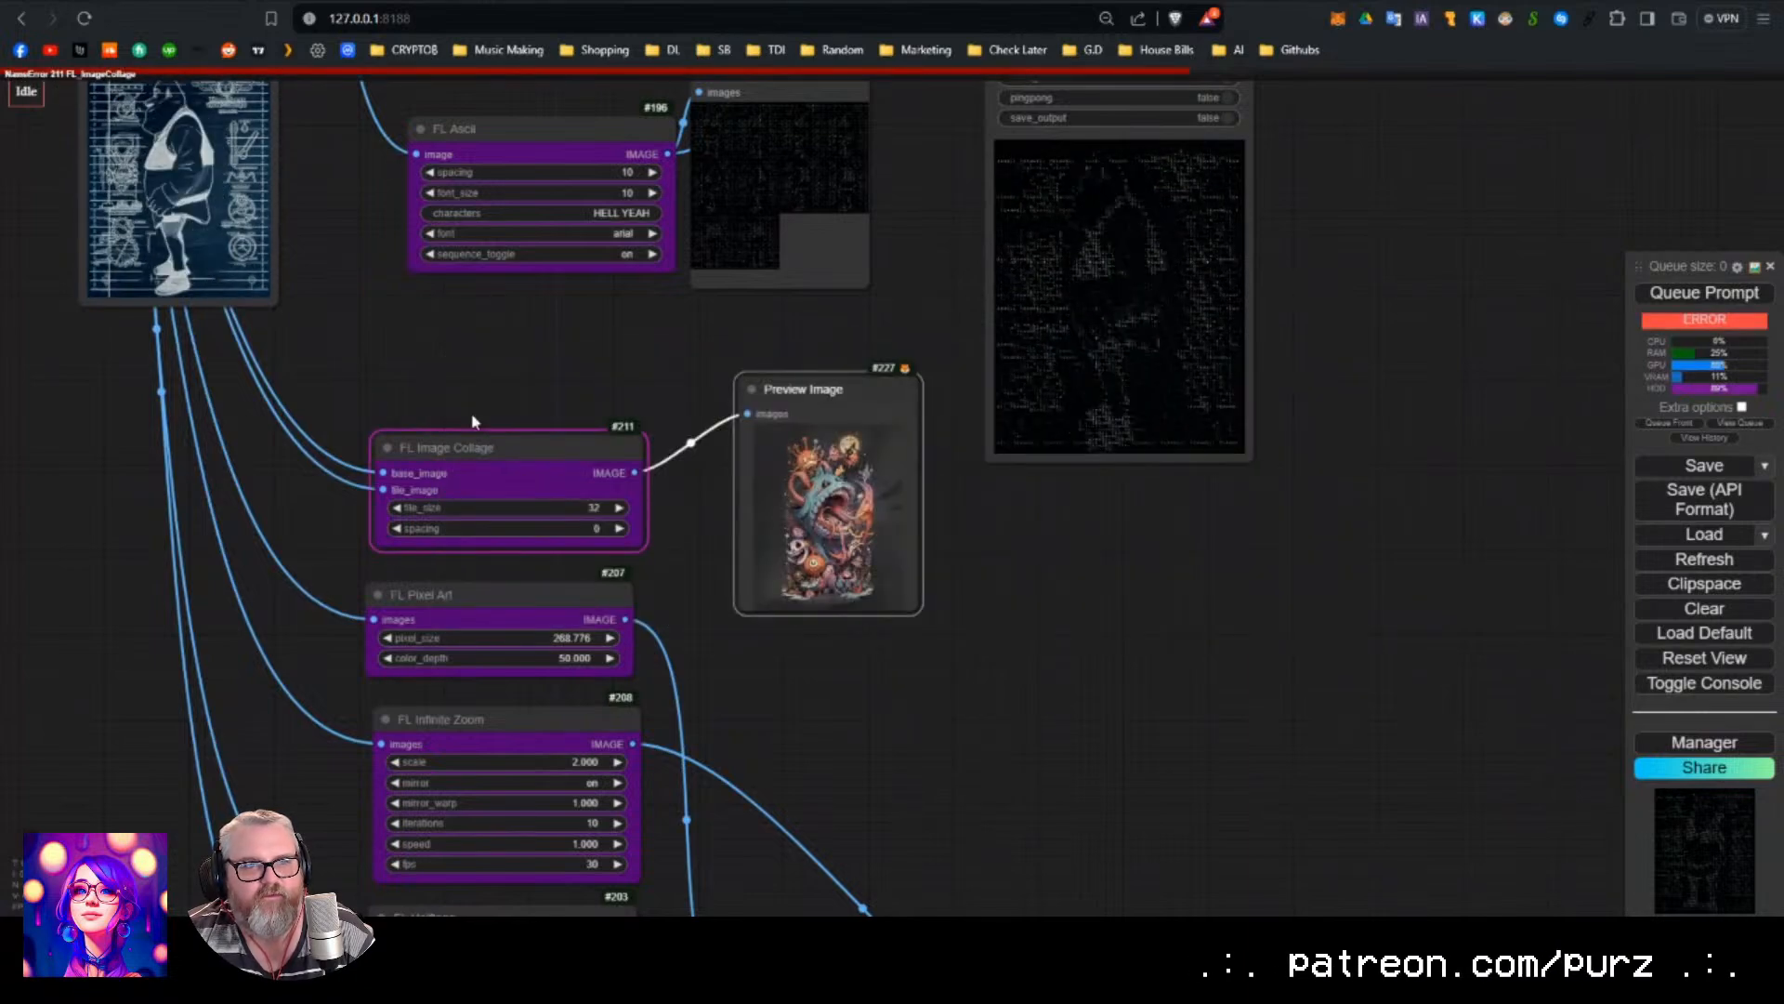
Move the Load Image node down in front of FL Image Collage and try running the workflow again.
{"action": "left_click_drag", "start_coordinate": [549, 421], "coordinate": [858, 487]}
{"action": "scroll", "coordinate": [814, 551], "scroll_direction": "up", "scroll_amount": 4}
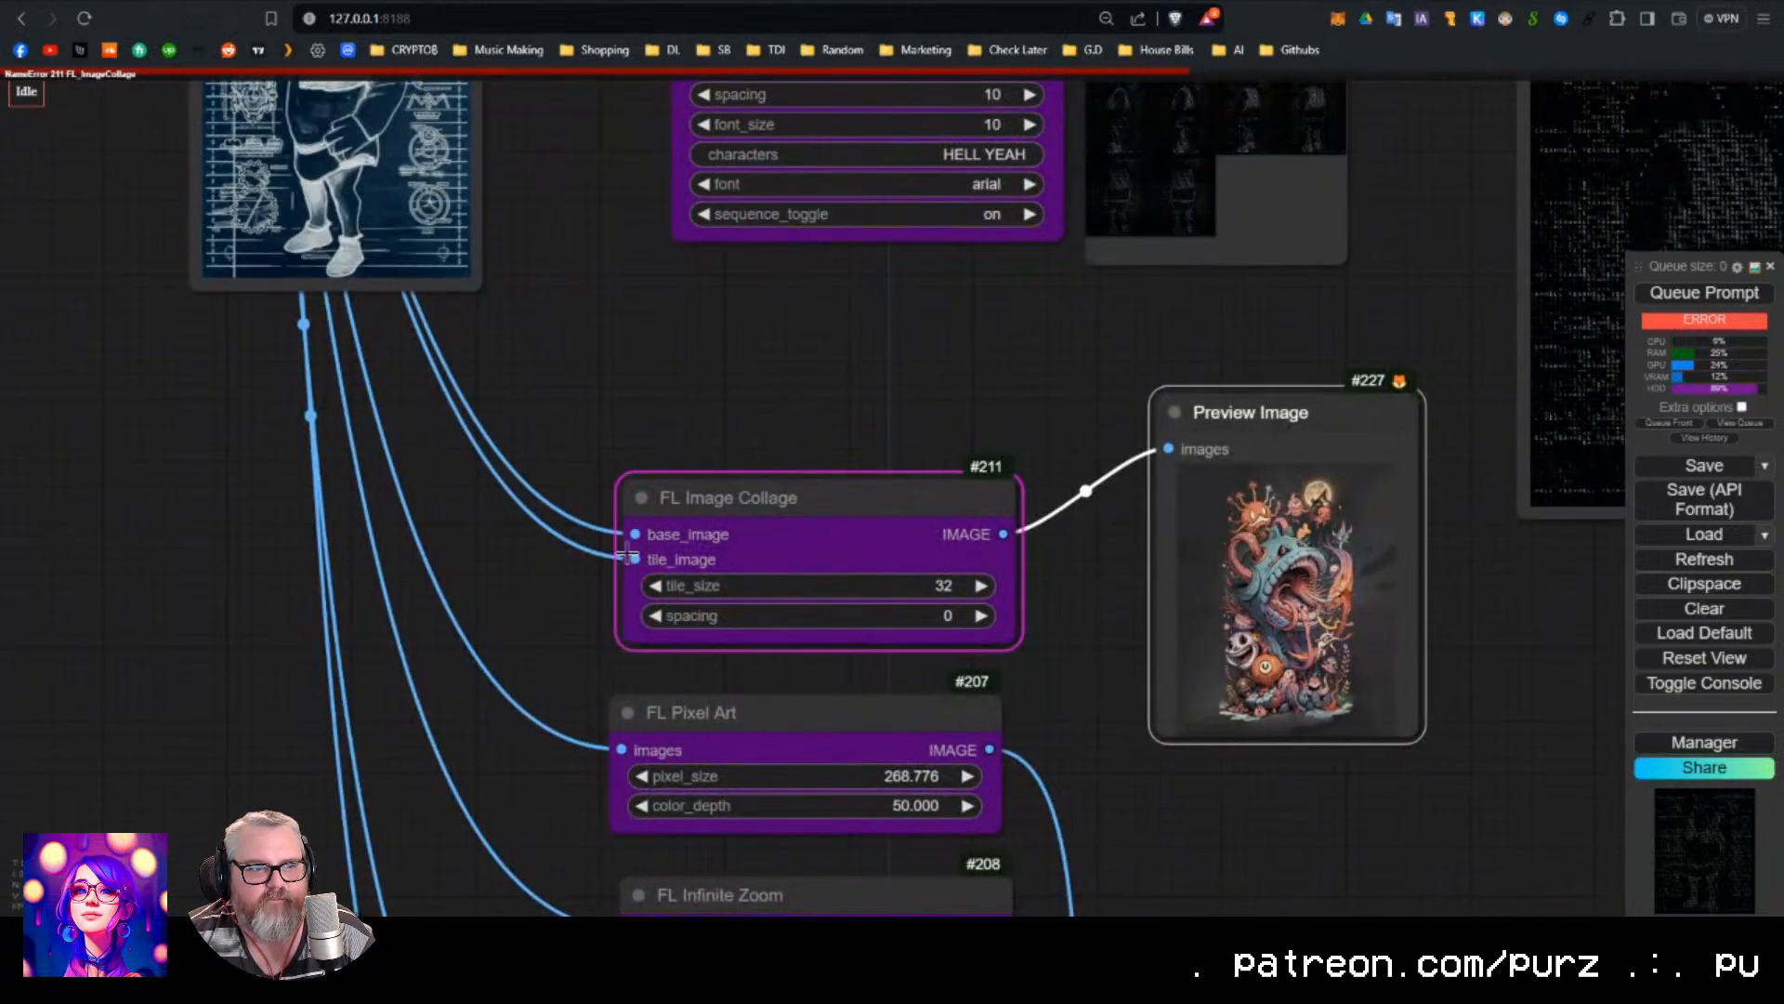
{"action": "scroll", "coordinate": [595, 437], "scroll_direction": "down", "scroll_amount": 8}
{"action": "left_click_drag", "start_coordinate": [328, 145], "coordinate": [488, 370]}
{"action": "left_click_drag", "start_coordinate": [425, 183], "coordinate": [558, 680]}
{"action": "left_click_drag", "start_coordinate": [968, 751], "coordinate": [776, 561]}
{"action": "scroll", "coordinate": [773, 559], "scroll_direction": "up", "scroll_amount": 5}
{"action": "left_click", "coordinate": [731, 556]}
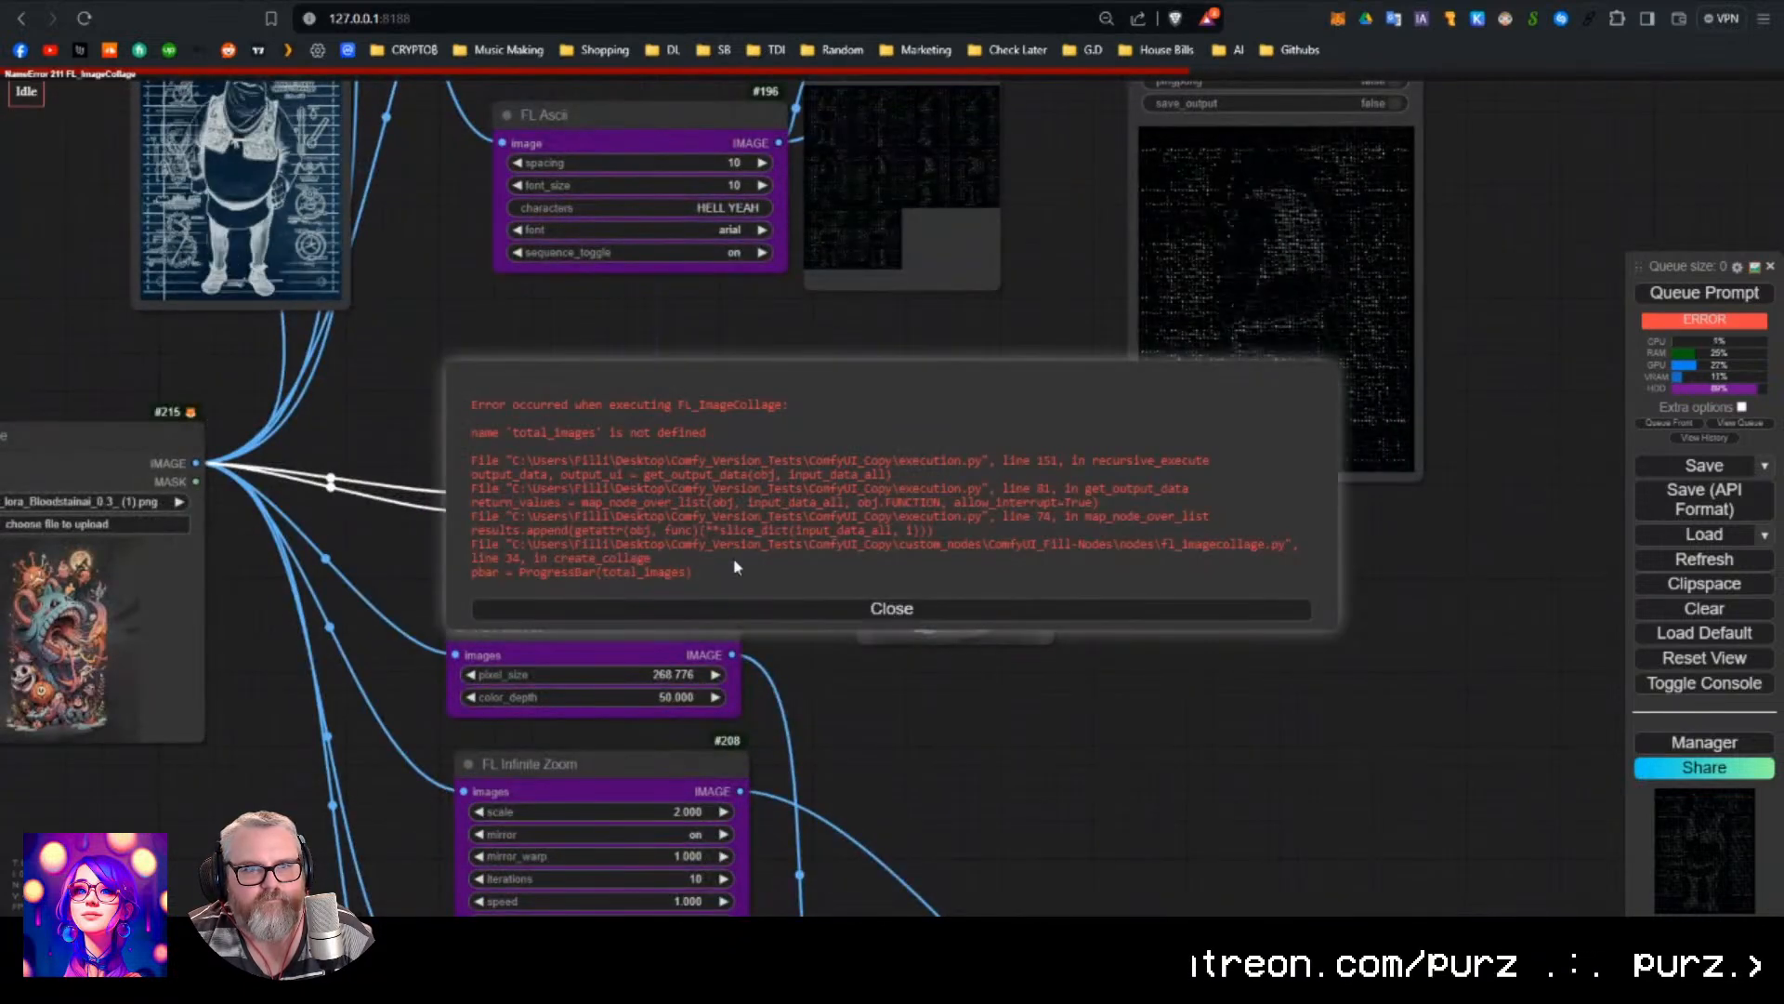
{"action": "left_click", "coordinate": [734, 608]}
Set FL Image Collage's tile size to 8 and try running the workflow once more.
{"action": "scroll", "coordinate": [606, 534], "scroll_direction": "up", "scroll_amount": 3}
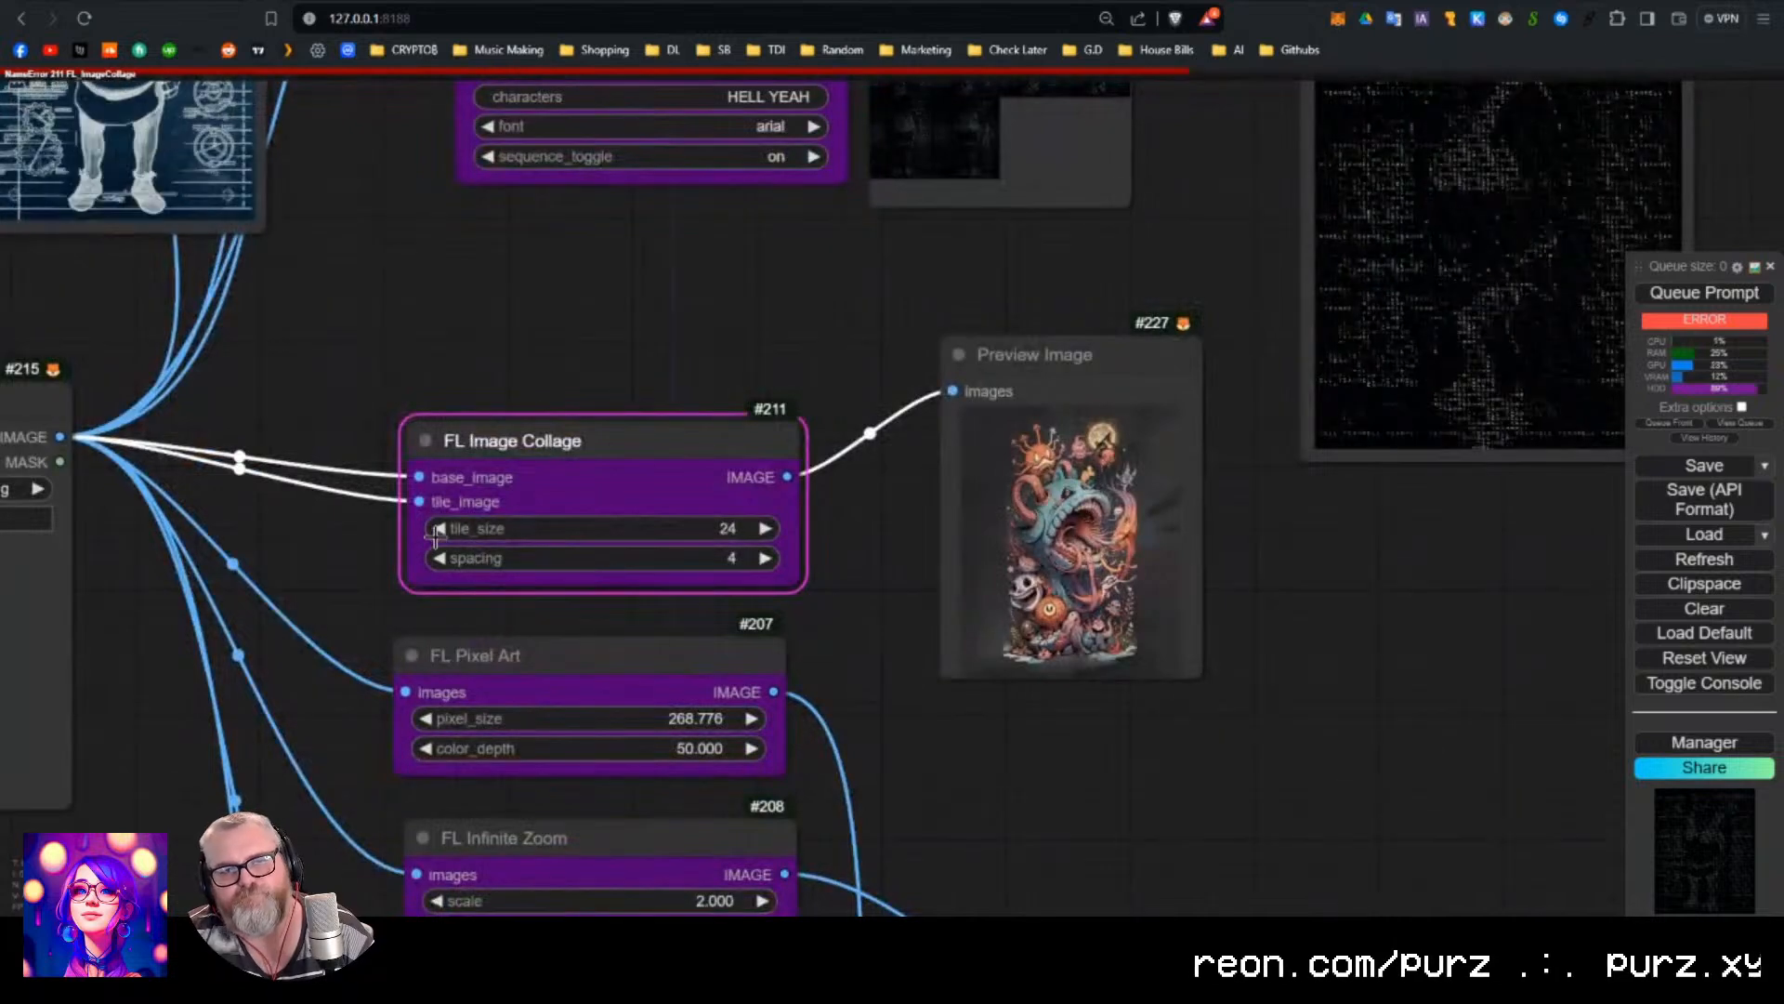
{"action": "key", "text": "ctrl+Return"}
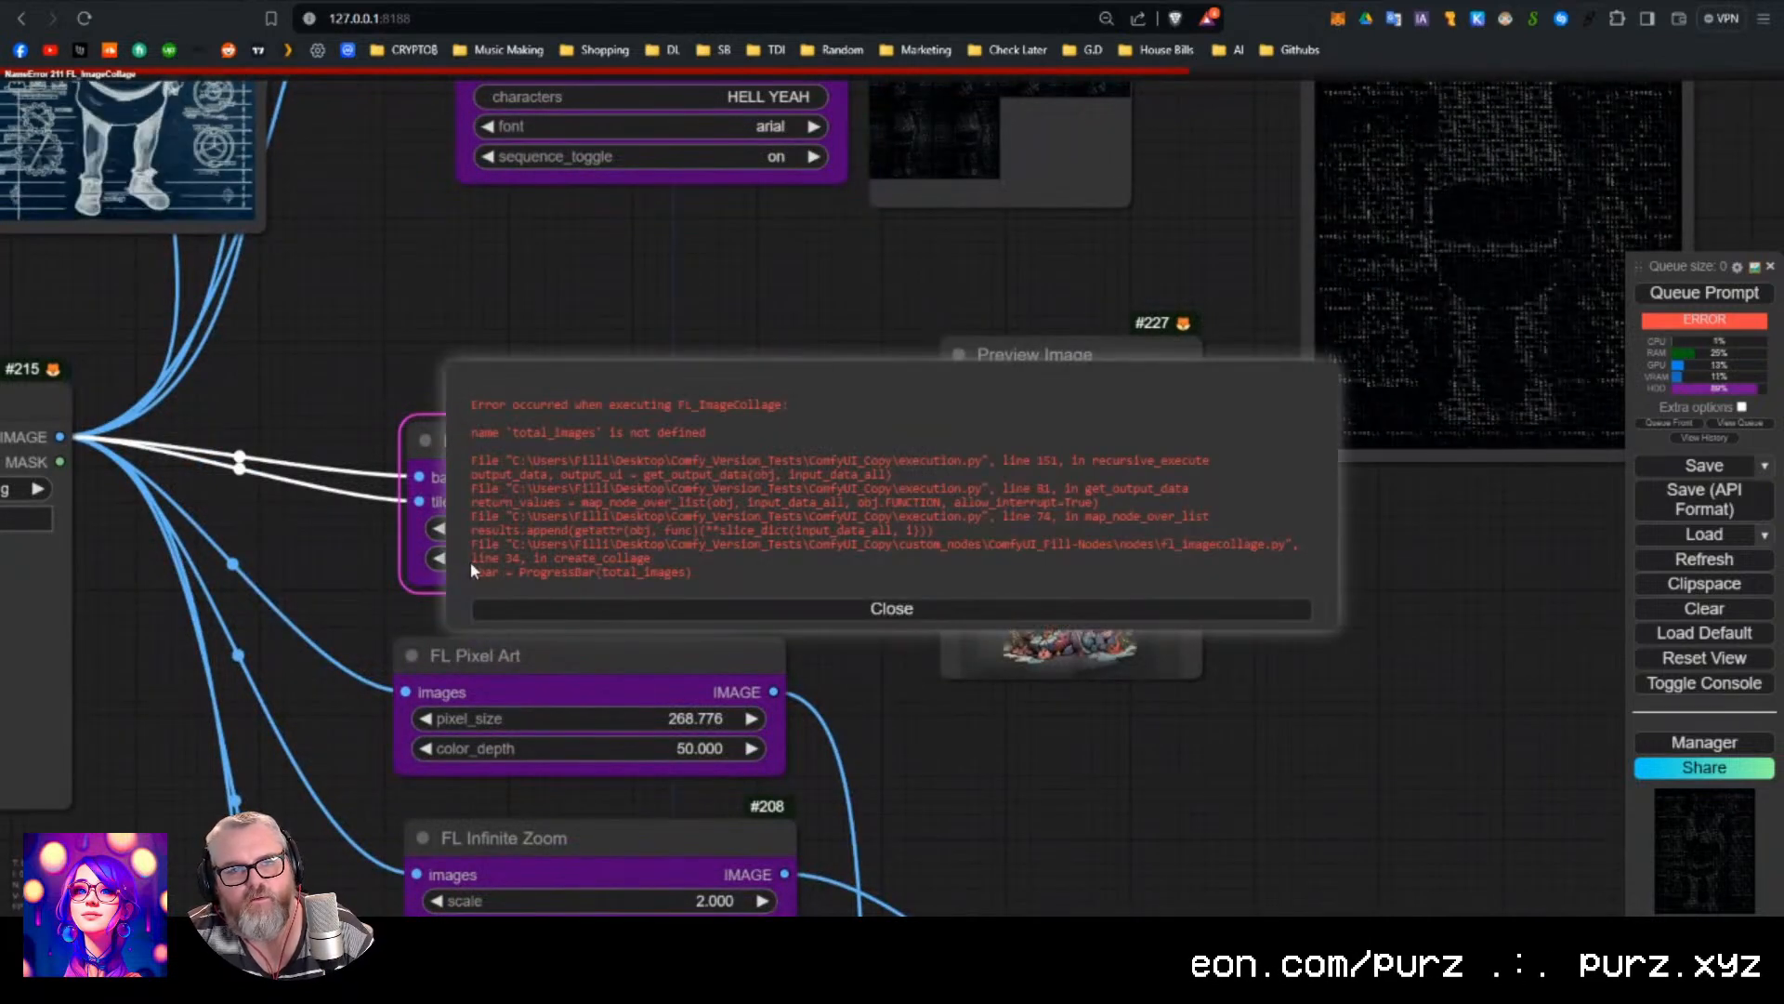
{"action": "left_click", "coordinate": [558, 609]}
Shift the FL Image Collage node slightly toward the Load Image node and bypass it.
{"action": "left_click_drag", "start_coordinate": [557, 441], "coordinate": [501, 395]}
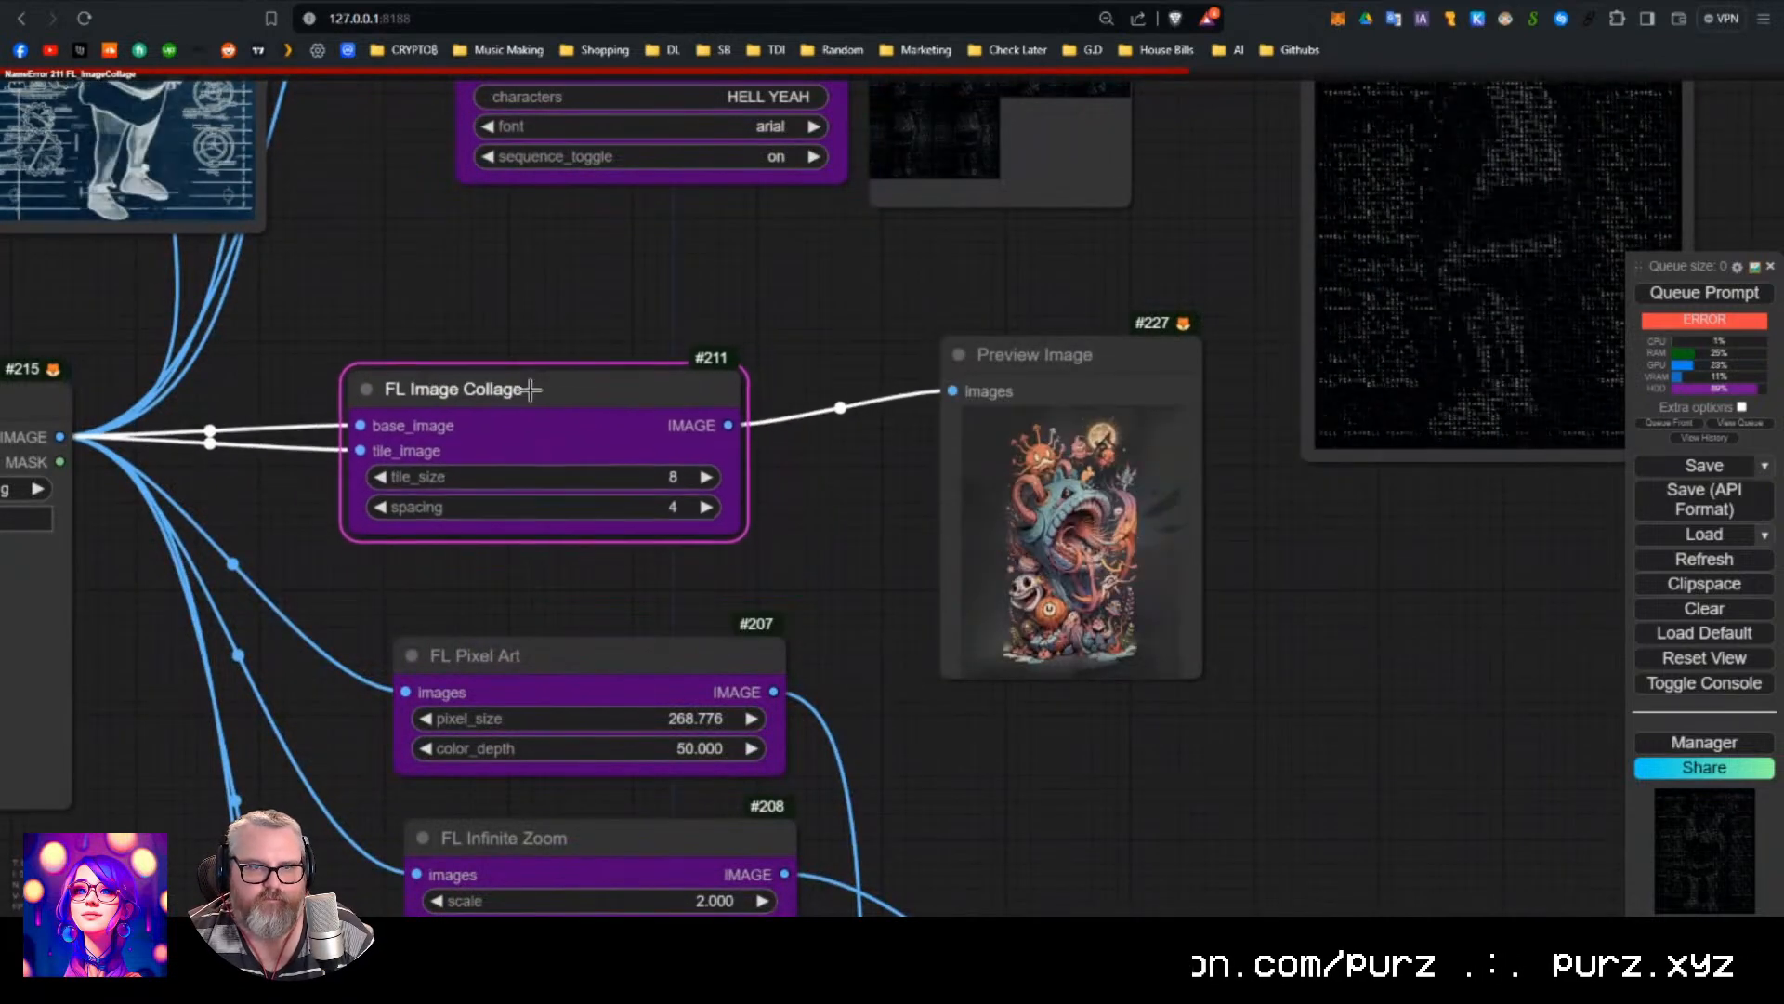
{"action": "scroll", "coordinate": [570, 330], "scroll_direction": "down", "scroll_amount": 5}
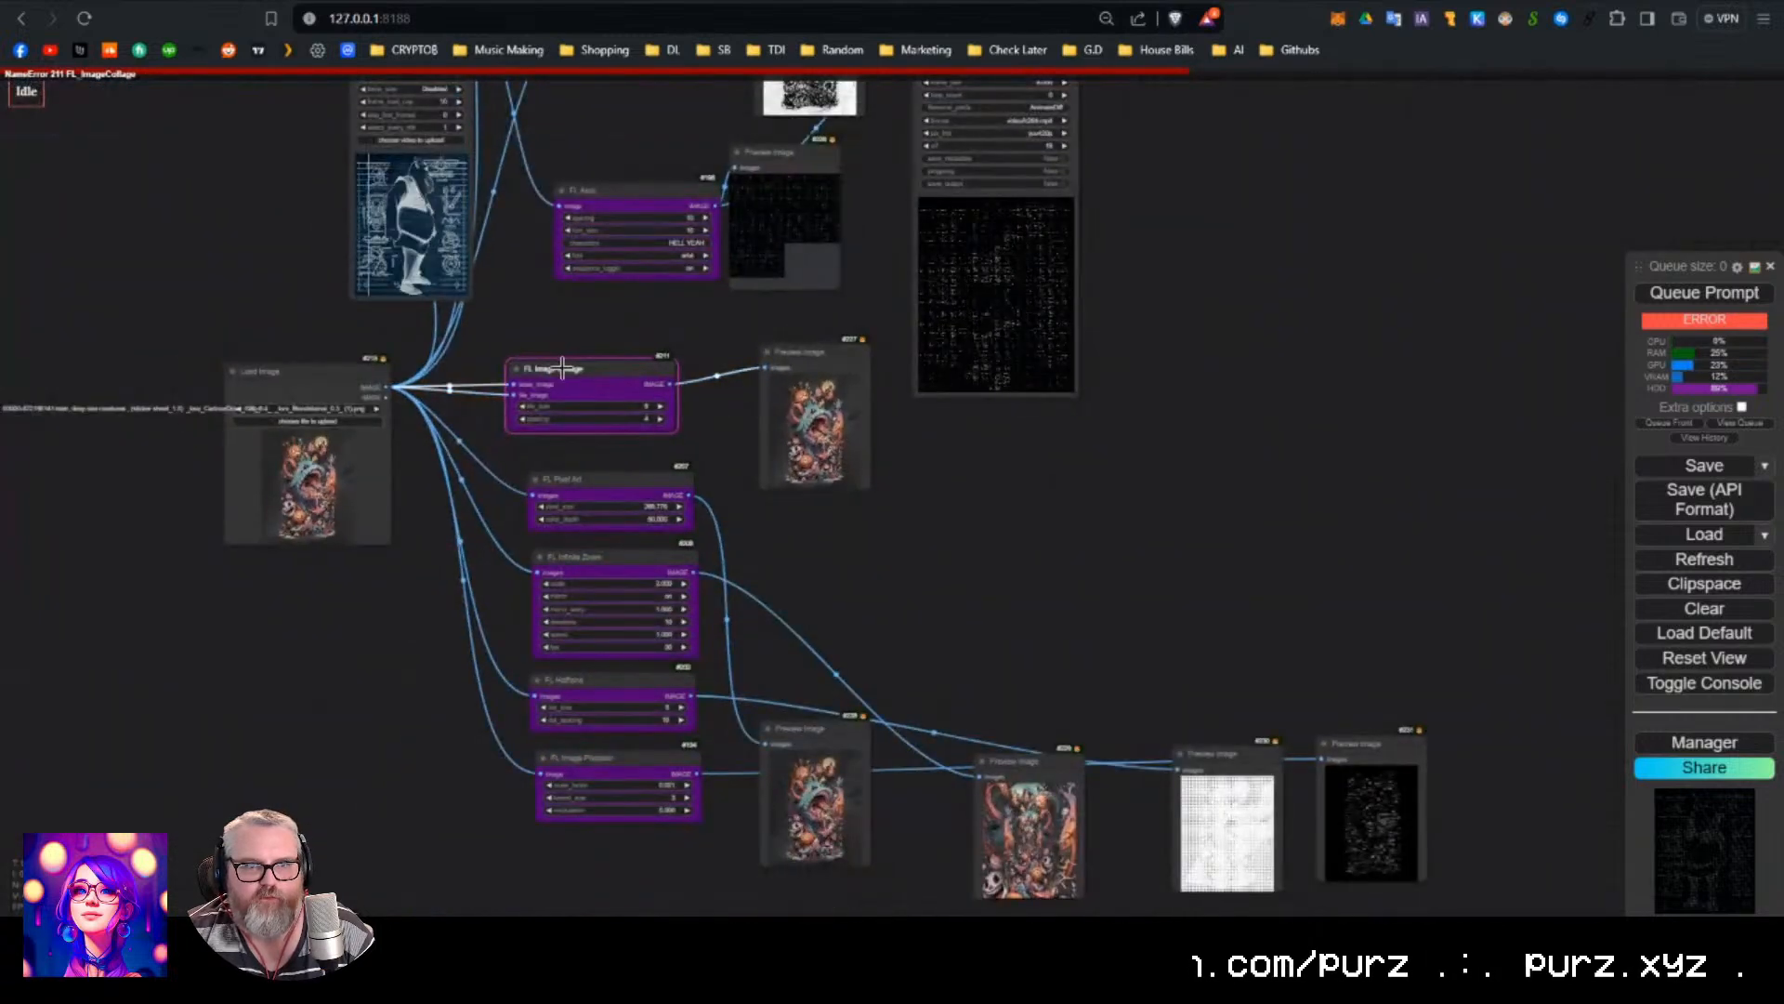
{"action": "key", "text": "ctrl+b"}
Move FL Pixel Art's Preview Image node up beside the FL Pixel Art node.
{"action": "scroll", "coordinate": [790, 521], "scroll_direction": "up", "scroll_amount": 3}
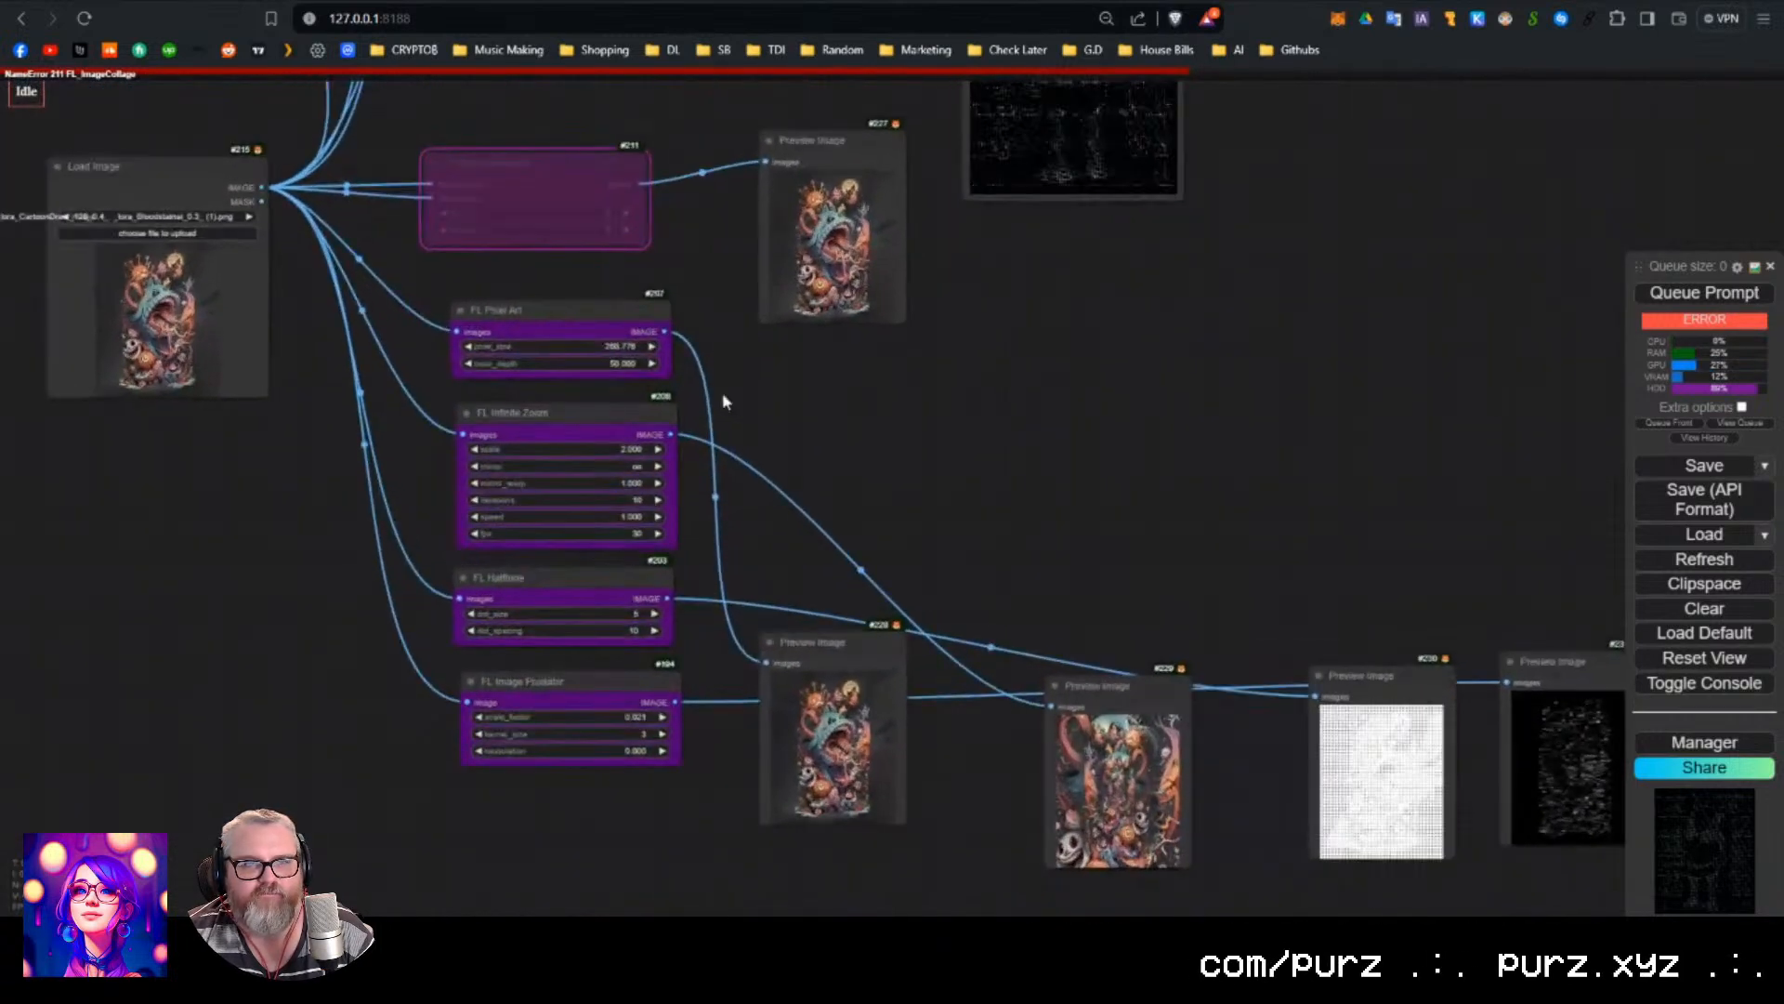
{"action": "left_click_drag", "start_coordinate": [809, 642], "coordinate": [764, 422]}
{"action": "scroll", "coordinate": [727, 362], "scroll_direction": "up", "scroll_amount": 3}
{"action": "scroll", "coordinate": [830, 394], "scroll_direction": "up", "scroll_amount": 6}
{"action": "scroll", "coordinate": [739, 435], "scroll_direction": "up", "scroll_amount": 3}
{"action": "scroll", "coordinate": [950, 426], "scroll_direction": "down", "scroll_amount": 3}
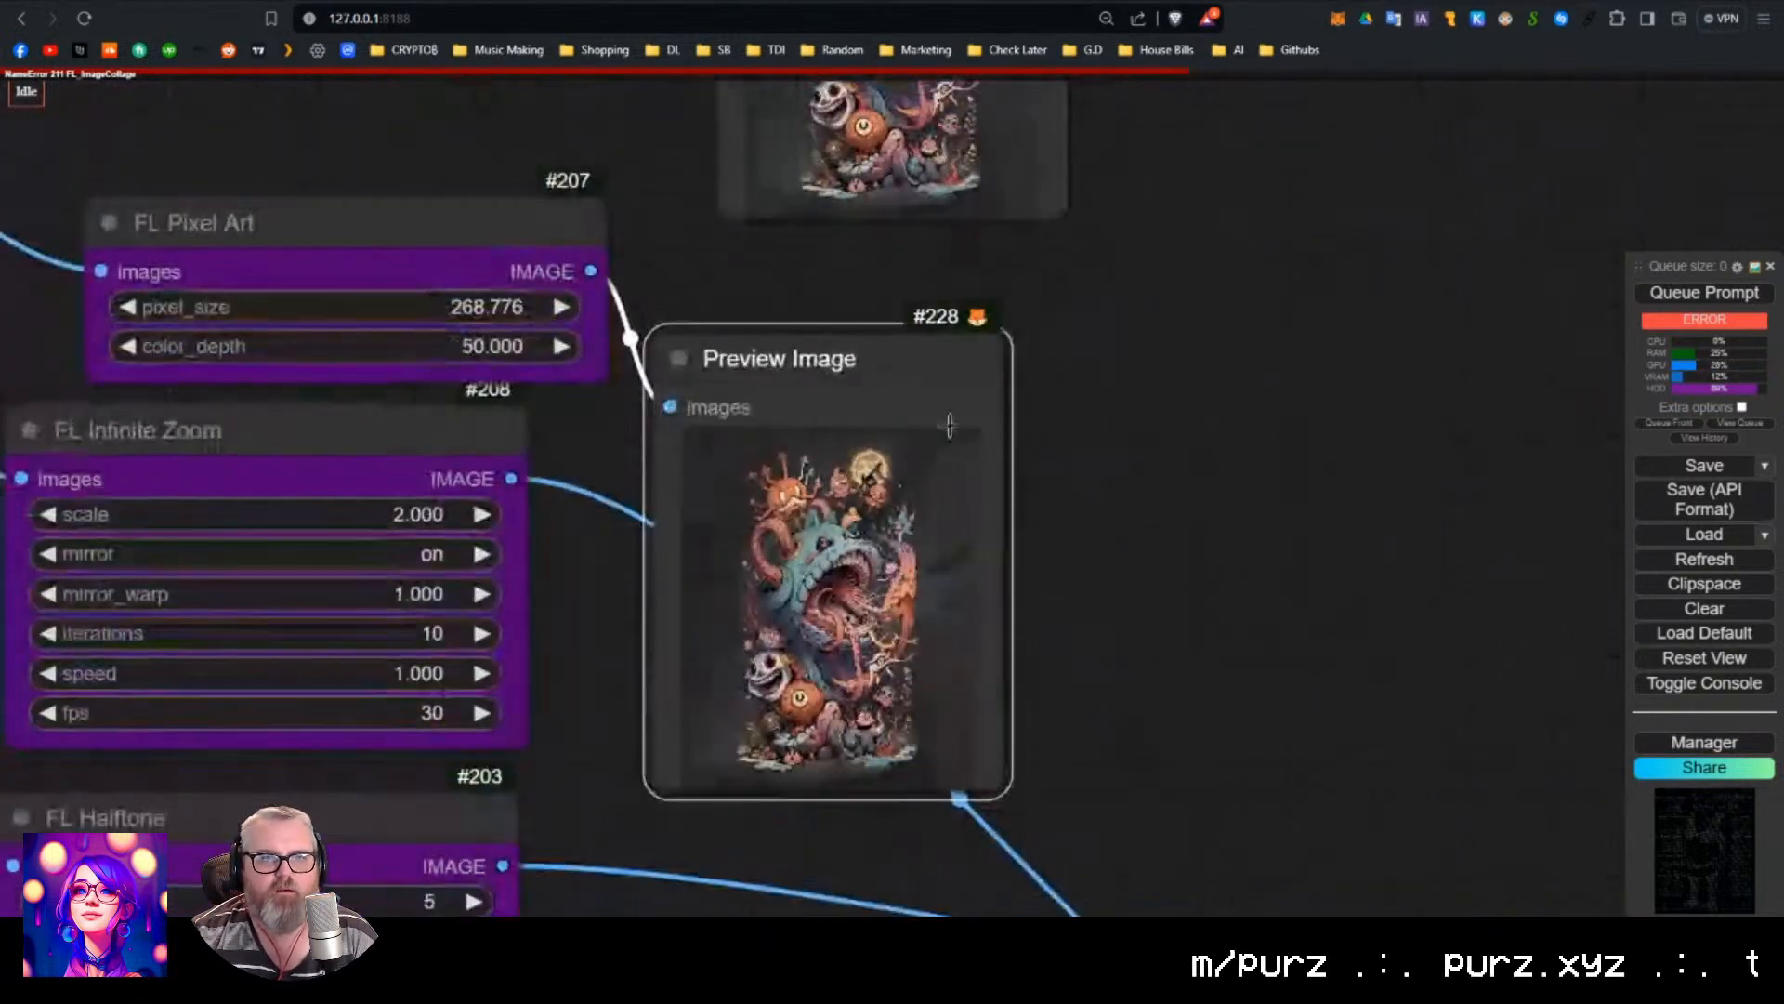
Set FL Pixel Art's pixel size to 53.222, queue the workflow and examine the pixelated preview up close.
{"action": "left_click_drag", "start_coordinate": [497, 316], "coordinate": [449, 322]}
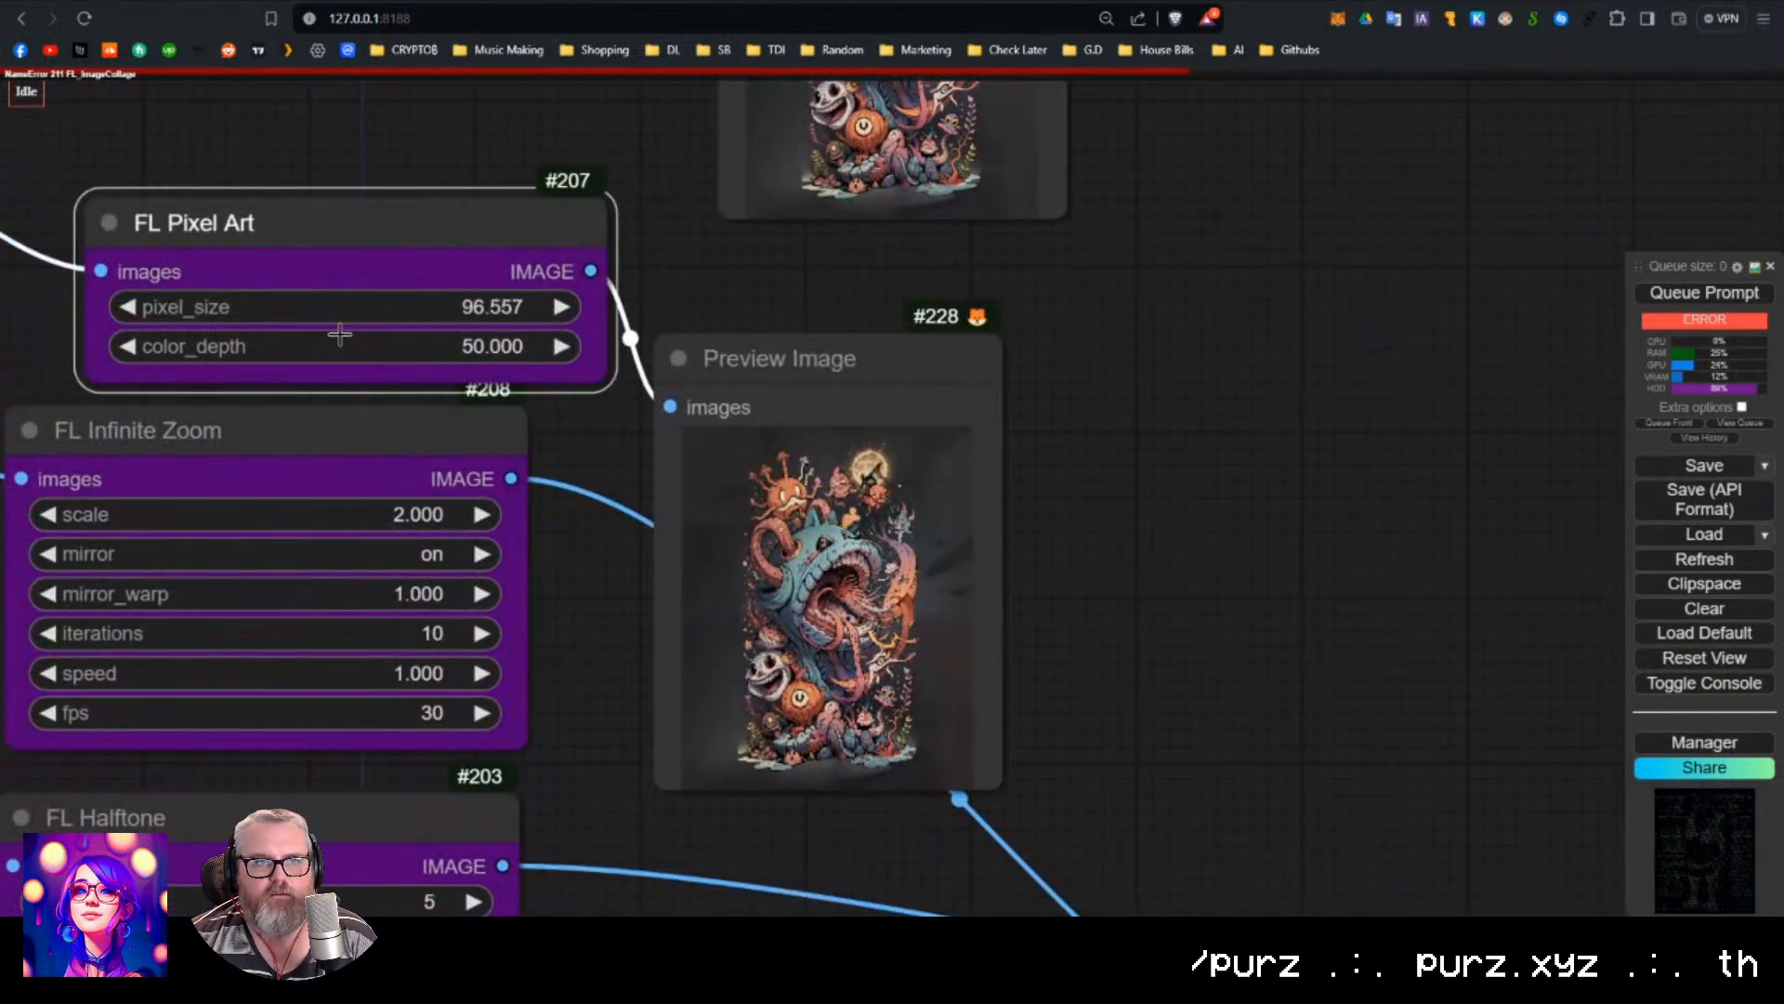
{"action": "key", "text": "ctrl+Return"}
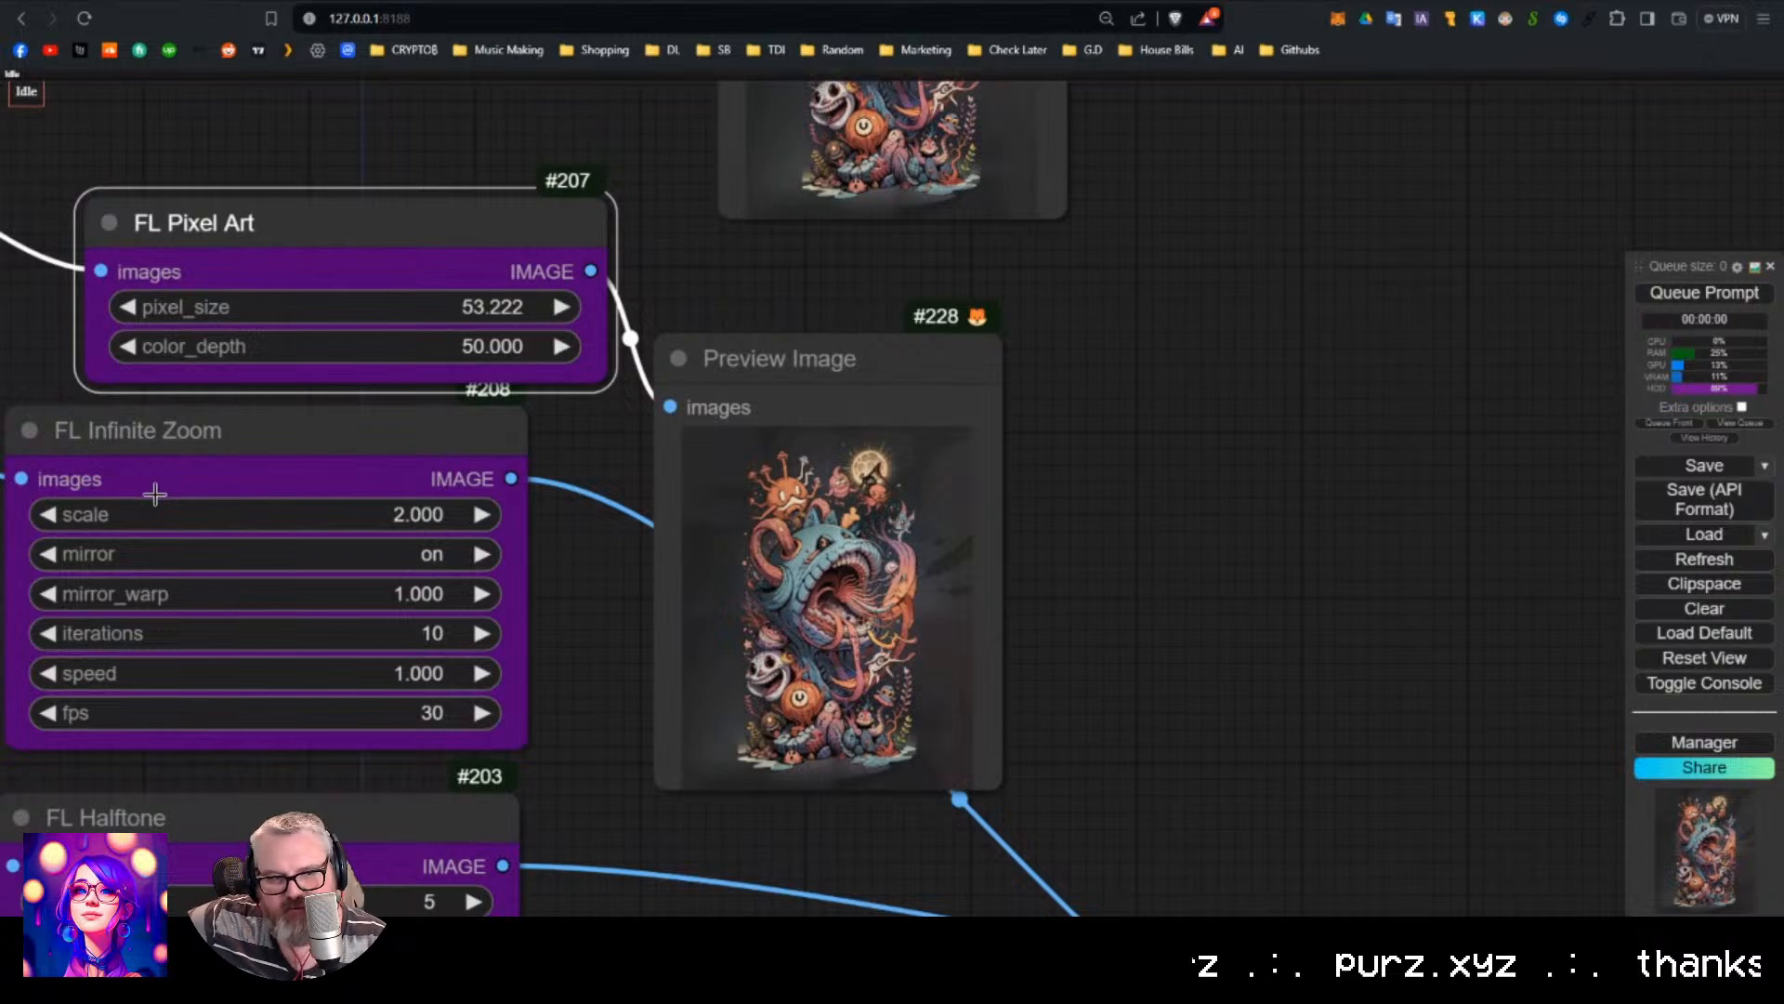
{"action": "key", "text": "ctrl+Return"}
{"action": "scroll", "coordinate": [1053, 659], "scroll_direction": "up", "scroll_amount": 1}
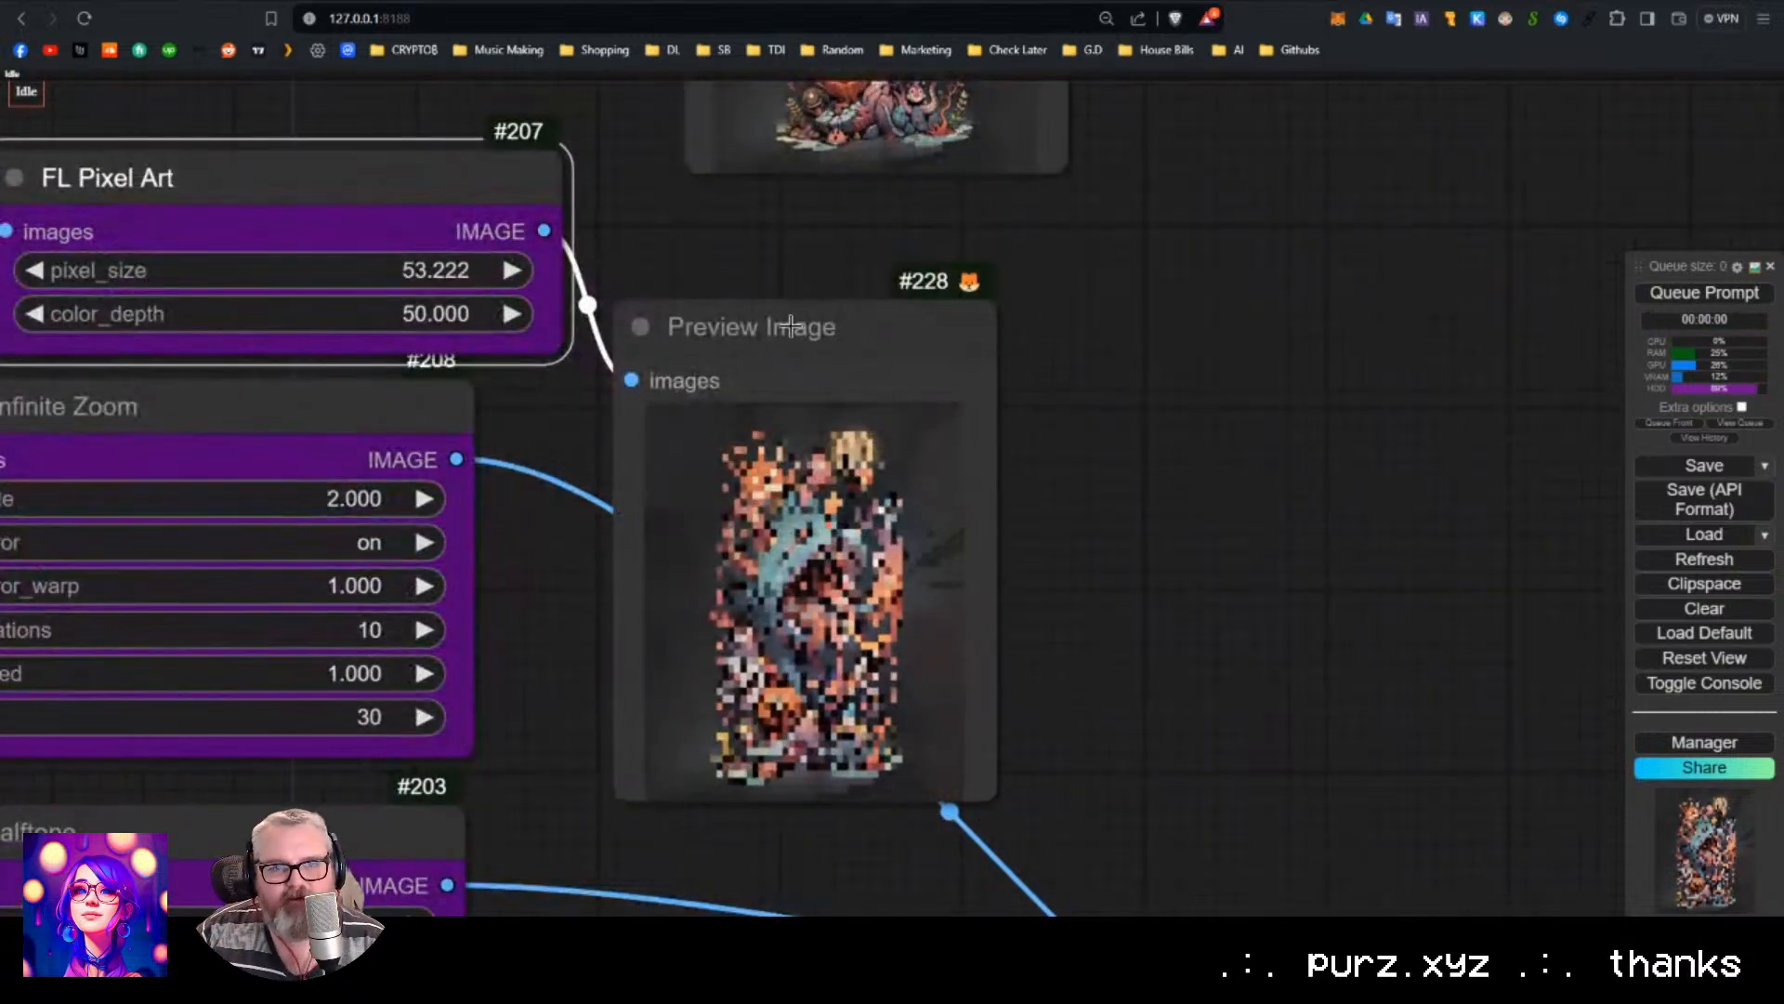
{"action": "left_click_drag", "start_coordinate": [791, 326], "coordinate": [853, 257]}
{"action": "scroll", "coordinate": [941, 483], "scroll_direction": "up", "scroll_amount": 1}
{"action": "scroll", "coordinate": [961, 465], "scroll_direction": "down", "scroll_amount": 2}
{"action": "scroll", "coordinate": [915, 484], "scroll_direction": "up", "scroll_amount": 8}
{"action": "scroll", "coordinate": [855, 295], "scroll_direction": "down", "scroll_amount": 8}
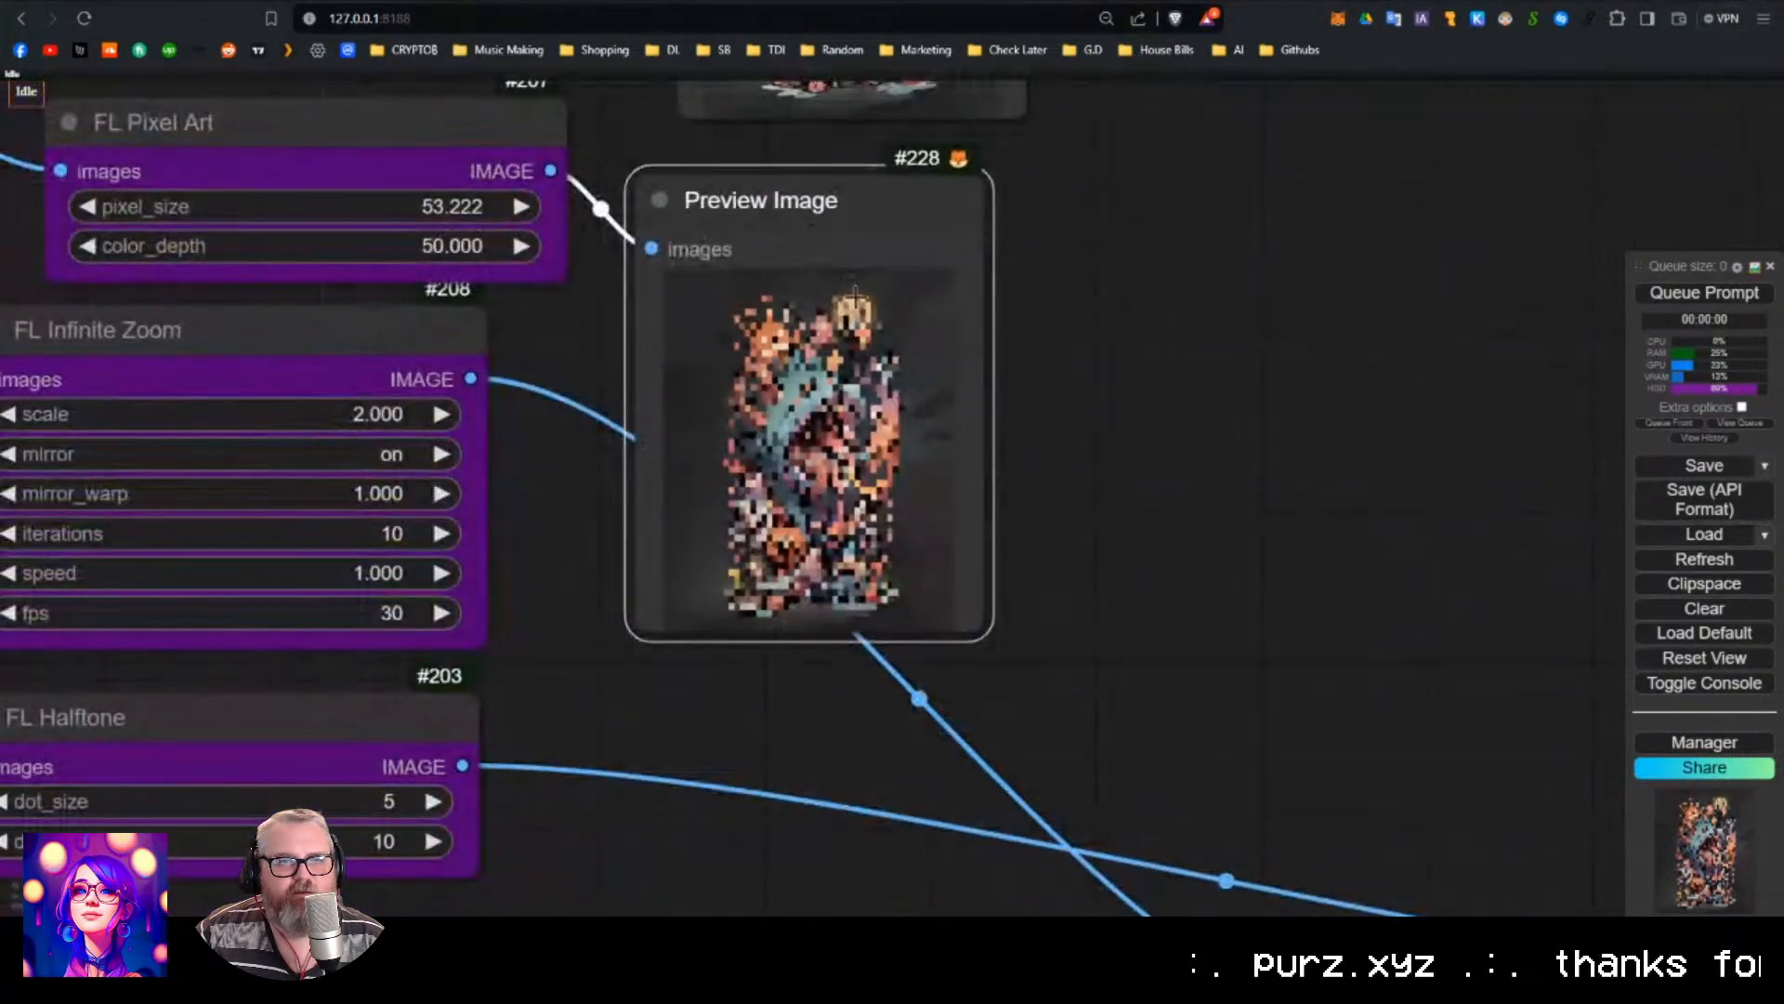
Move the Load Image node away from the effects and place Load Video (Upload) in front of FL Pixel Art.
{"action": "scroll", "coordinate": [1054, 338], "scroll_direction": "down", "scroll_amount": 8}
{"action": "left_click_drag", "start_coordinate": [1039, 477], "coordinate": [845, 967]}
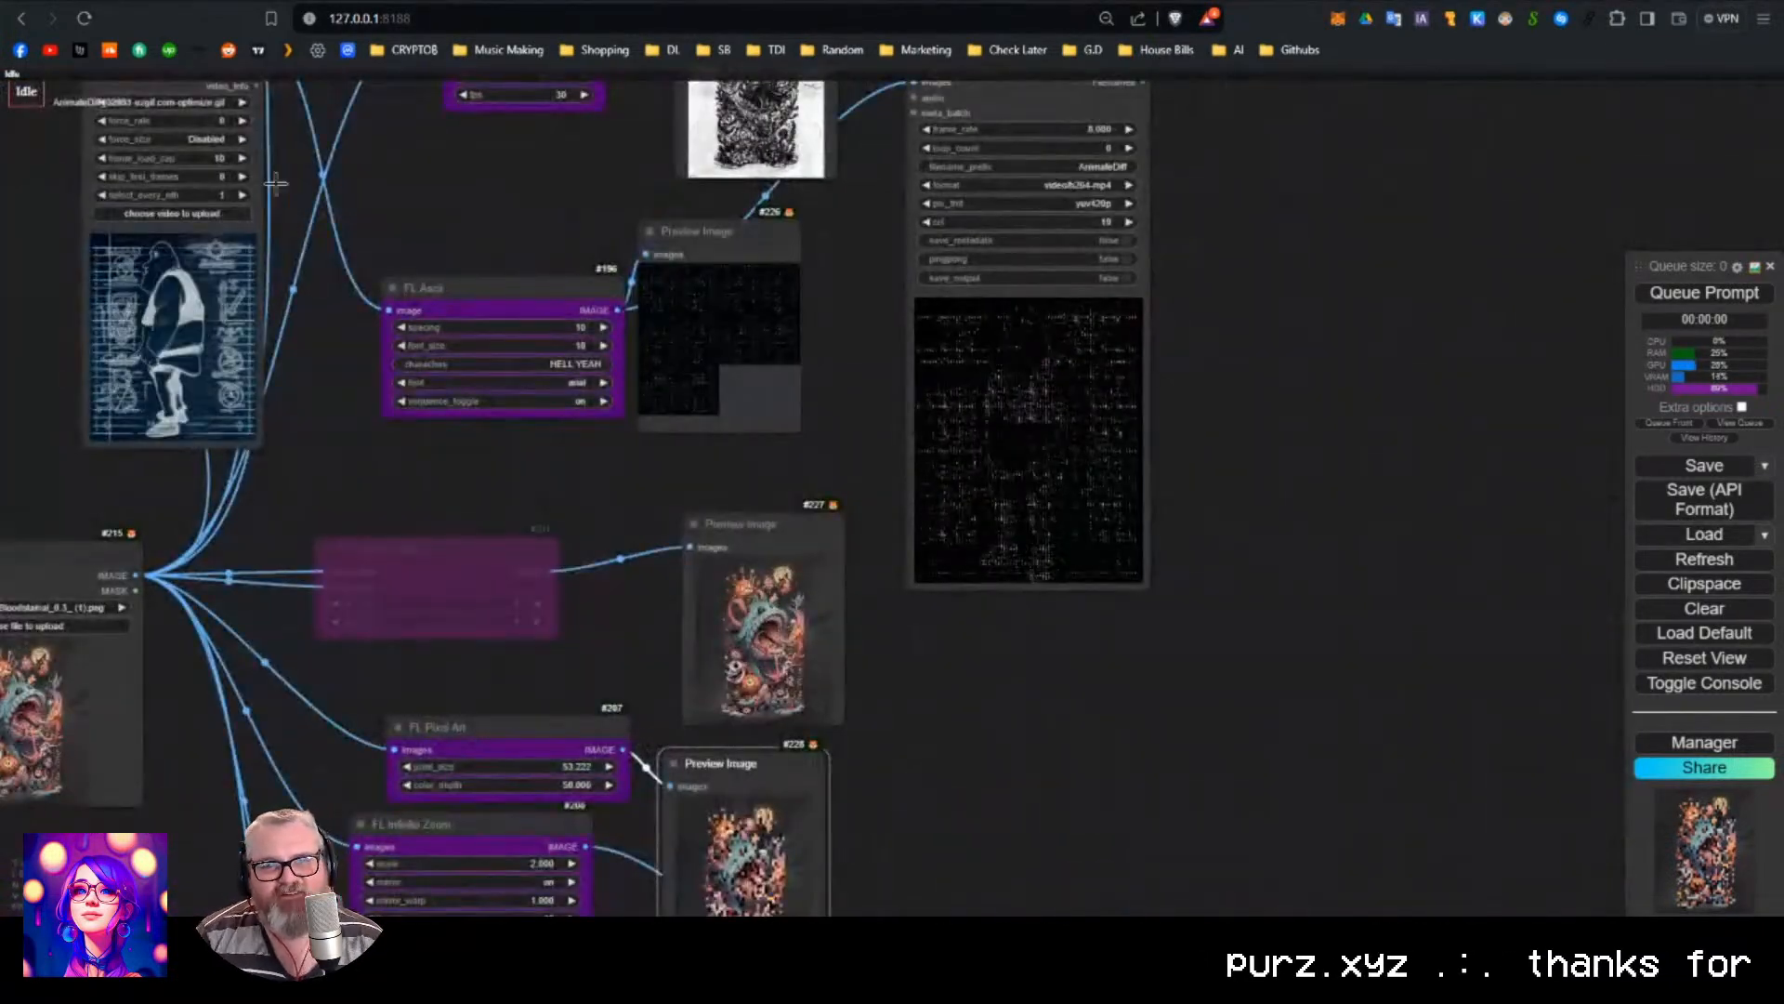
{"action": "scroll", "coordinate": [317, 175], "scroll_direction": "down", "scroll_amount": 1}
{"action": "left_click_drag", "start_coordinate": [319, 176], "coordinate": [665, 273]}
{"action": "left_click", "coordinate": [396, 620]}
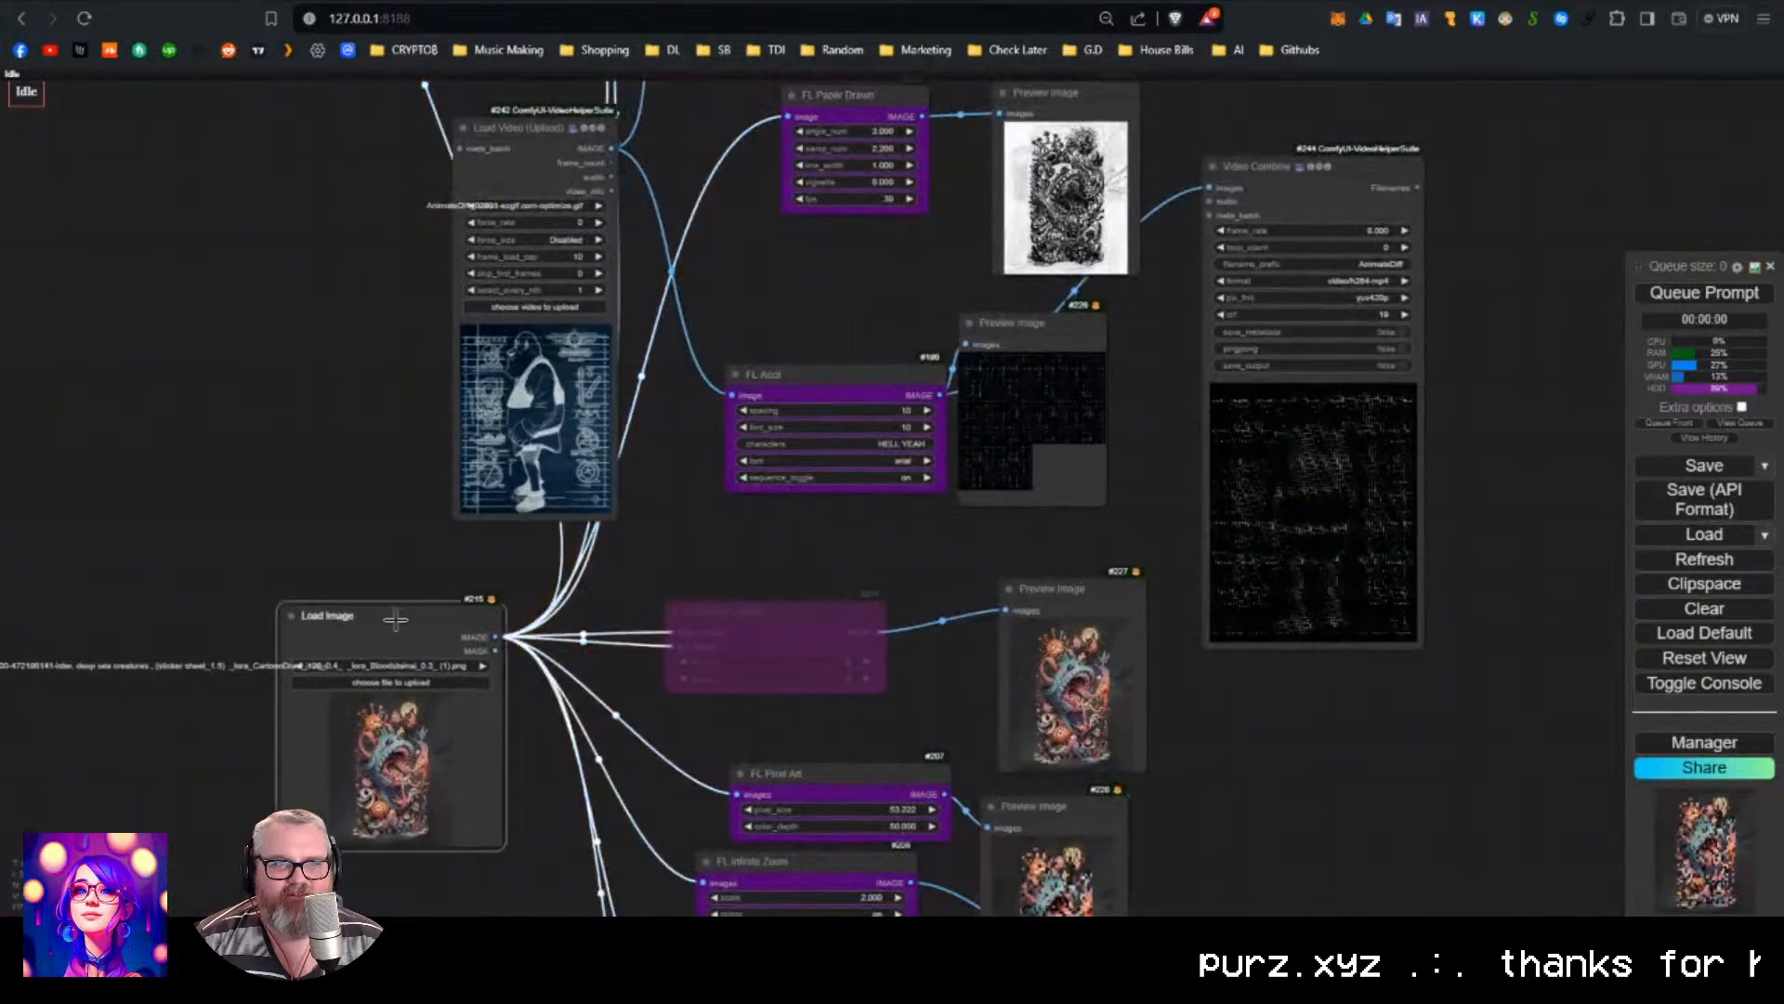
{"action": "left_click_drag", "start_coordinate": [396, 620], "coordinate": [205, 491]}
{"action": "left_click_drag", "start_coordinate": [518, 164], "coordinate": [486, 562]}
Connect Load Video's image output to FL Pixel Art and feed FL Pixel Art's output to Video Combine.
{"action": "left_click_drag", "start_coordinate": [637, 592], "coordinate": [534, 502]}
{"action": "scroll", "coordinate": [437, 305], "scroll_direction": "up", "scroll_amount": 1}
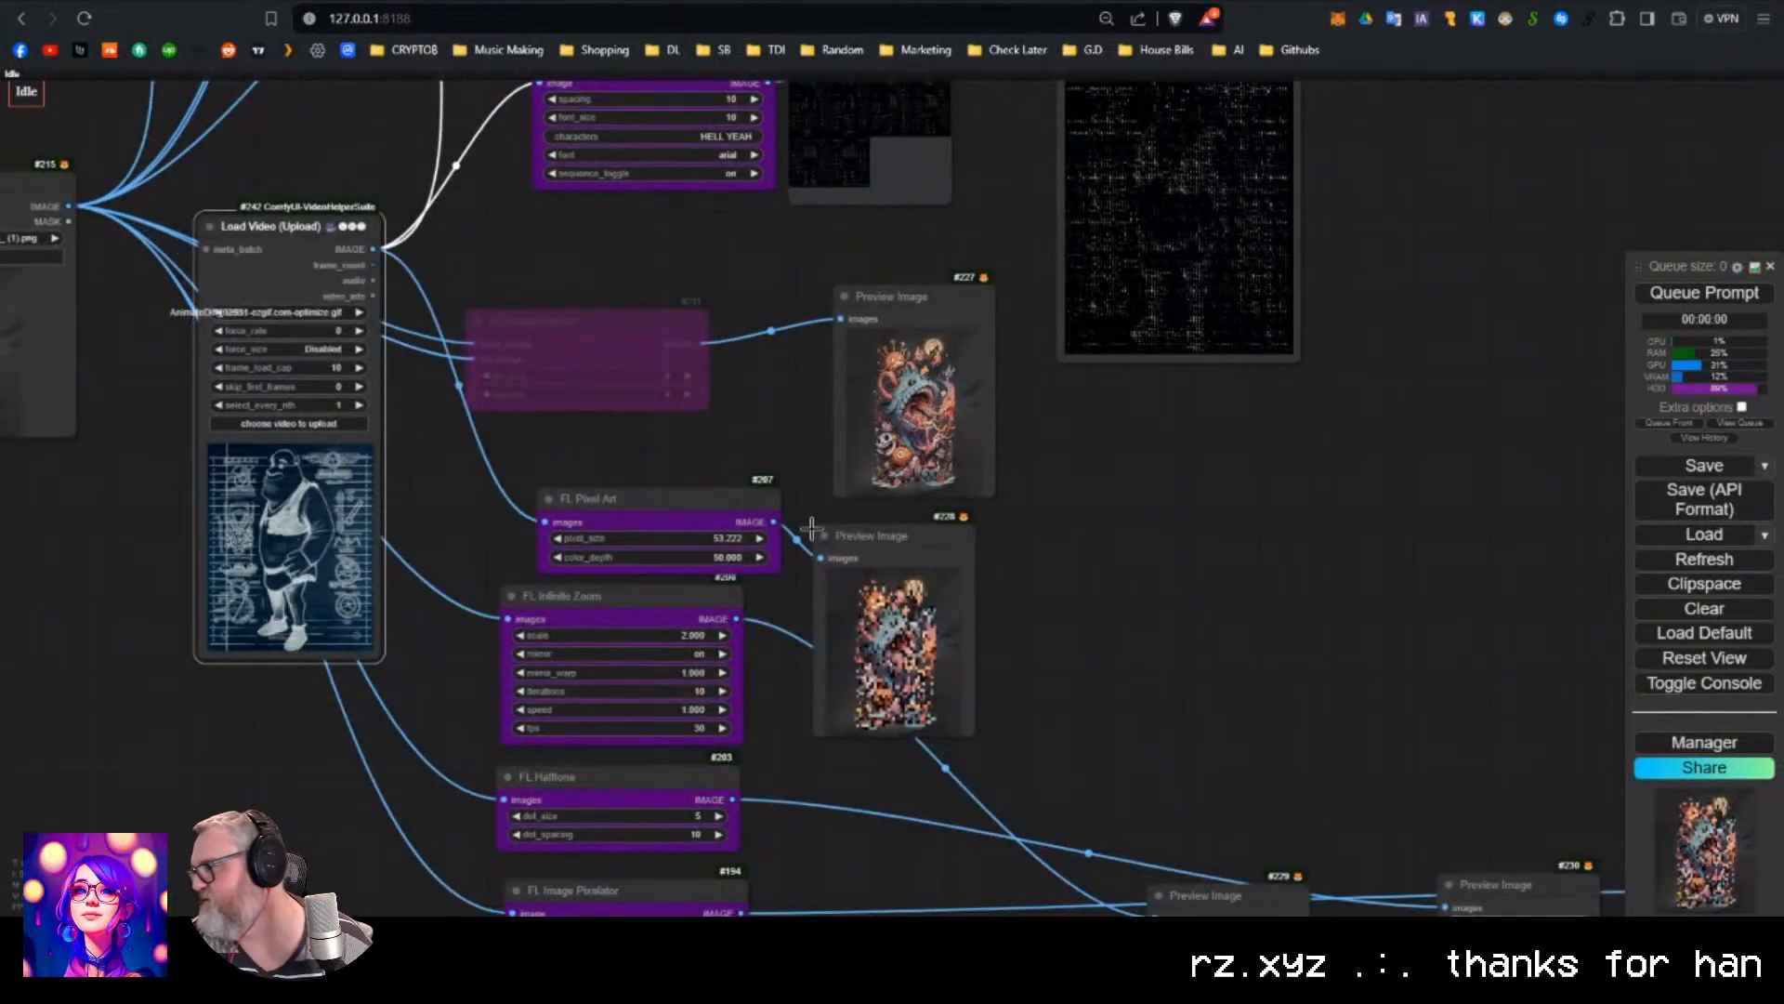
{"action": "scroll", "coordinate": [1355, 241], "scroll_direction": "down", "scroll_amount": 1}
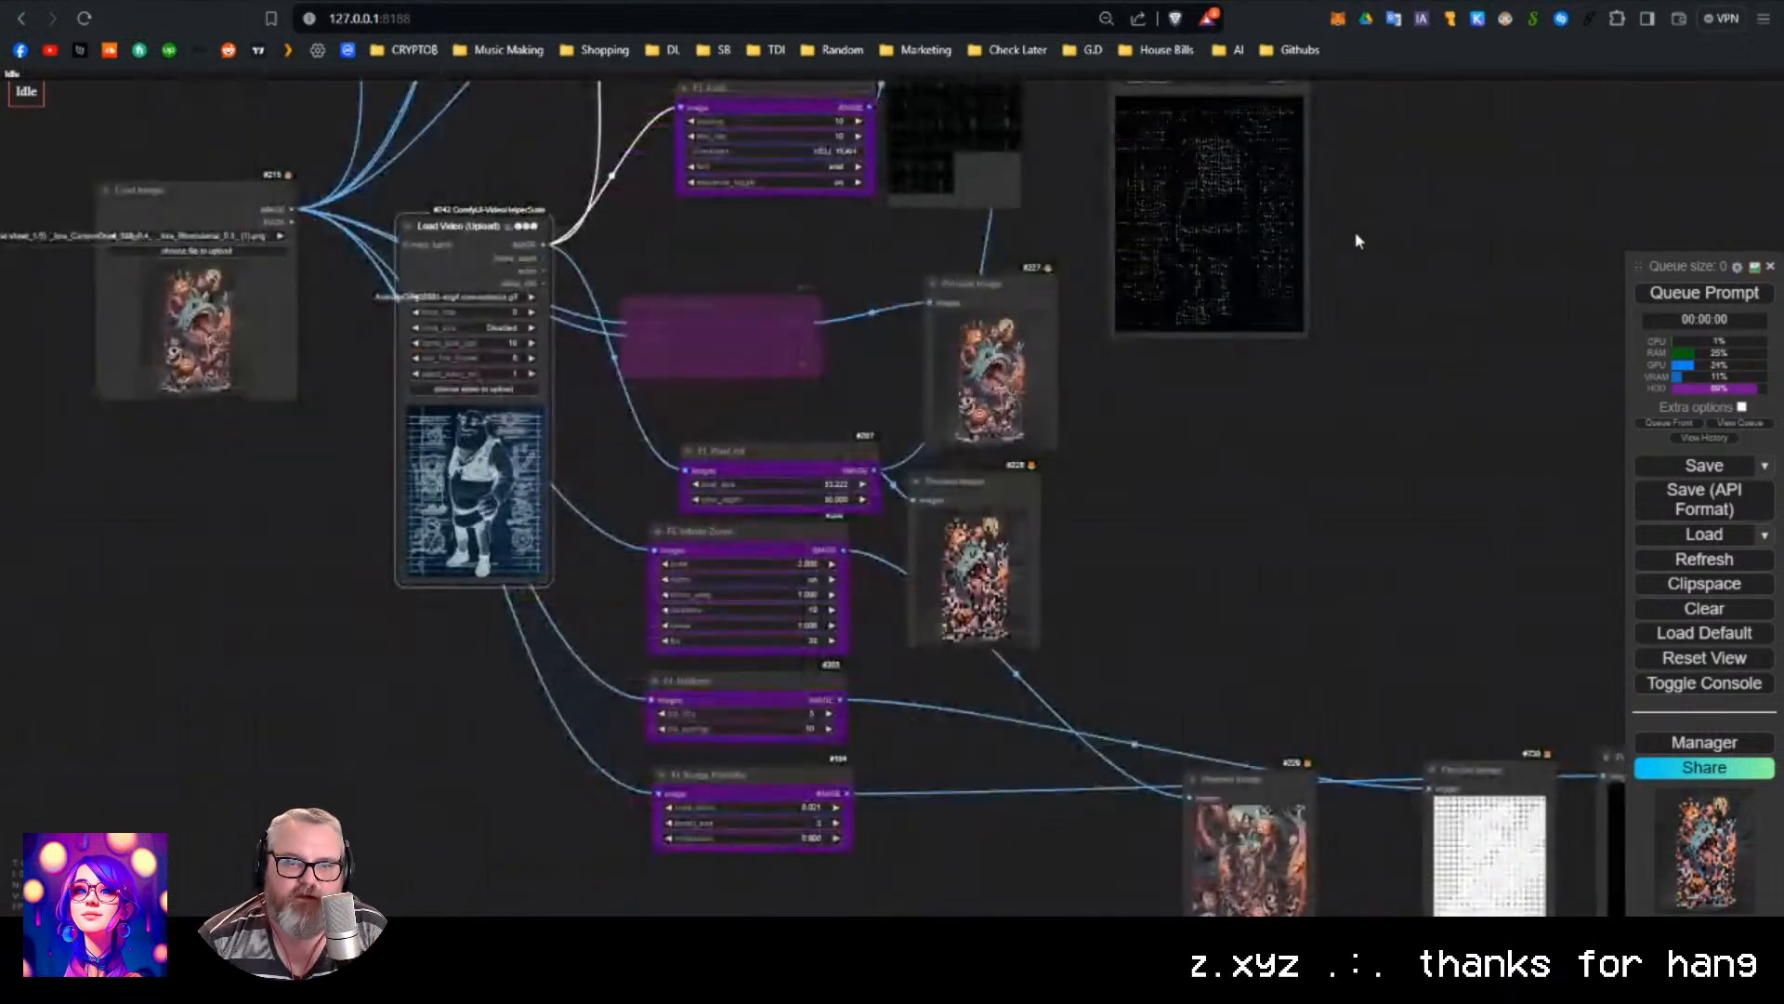
Shrink the Video Combine node and place it next to the Preview Image nodes beside FL Pixel Art.
{"action": "left_click_drag", "start_coordinate": [1355, 234], "coordinate": [1051, 517]}
{"action": "left_click_drag", "start_coordinate": [935, 218], "coordinate": [951, 283]}
{"action": "left_click_drag", "start_coordinate": [1083, 371], "coordinate": [1052, 222]}
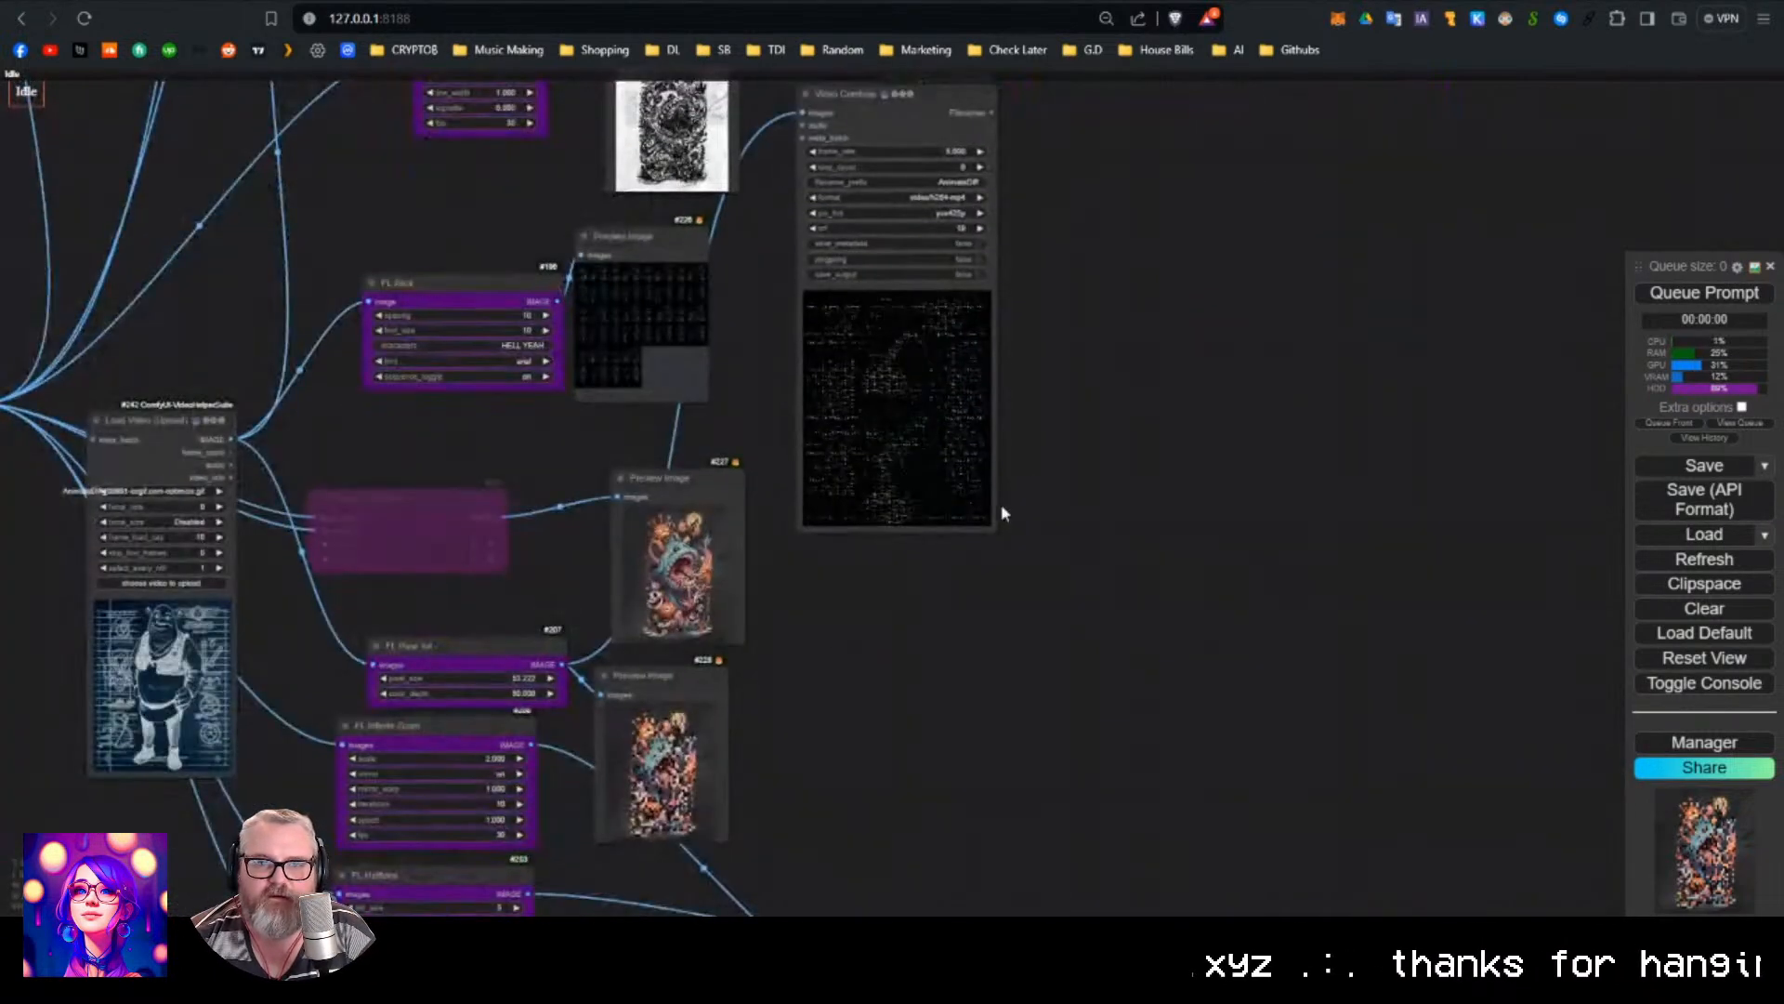
{"action": "left_click_drag", "start_coordinate": [992, 527], "coordinate": [839, 121]}
{"action": "left_click_drag", "start_coordinate": [862, 453], "coordinate": [838, 481]}
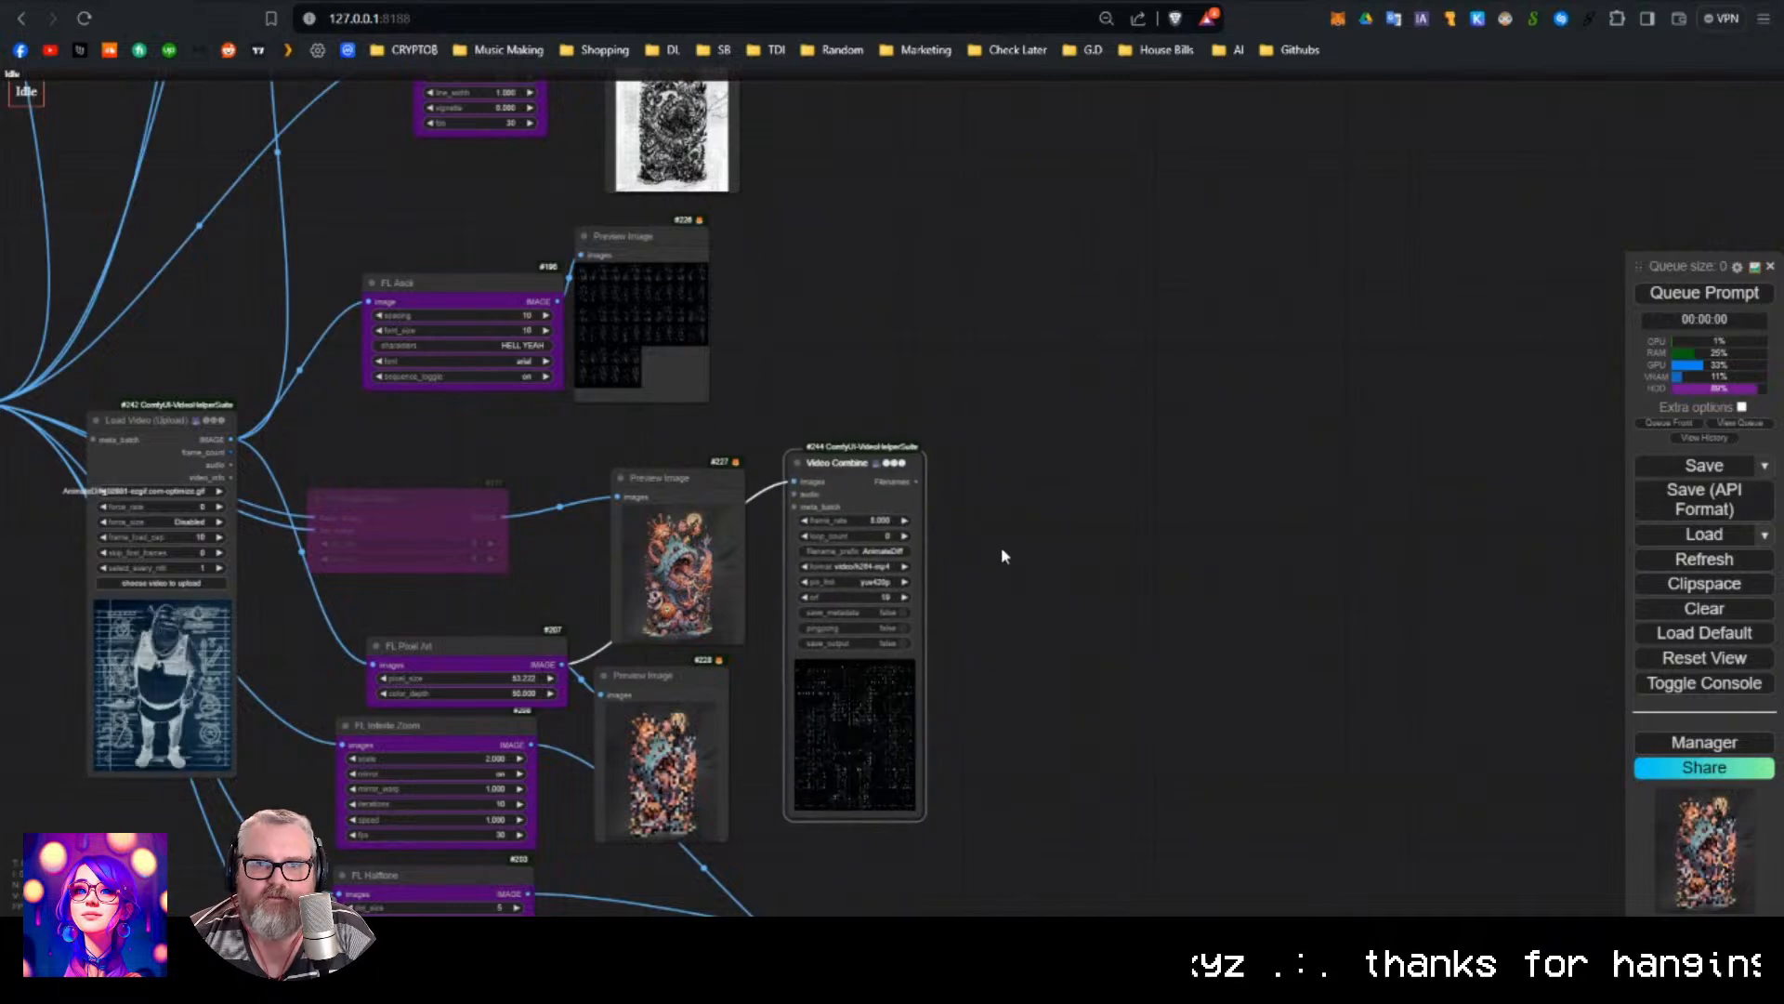
Delete FL Pixel Art's Preview Image, move the neighbouring Preview Image out of the way and bring Video Combine closer to FL Pixel Art.
{"action": "left_click_drag", "start_coordinate": [1001, 547], "coordinate": [975, 386]}
{"action": "scroll", "coordinate": [696, 498], "scroll_direction": "up", "scroll_amount": 2}
{"action": "left_click", "coordinate": [646, 534]}
{"action": "key", "text": "Delete"}
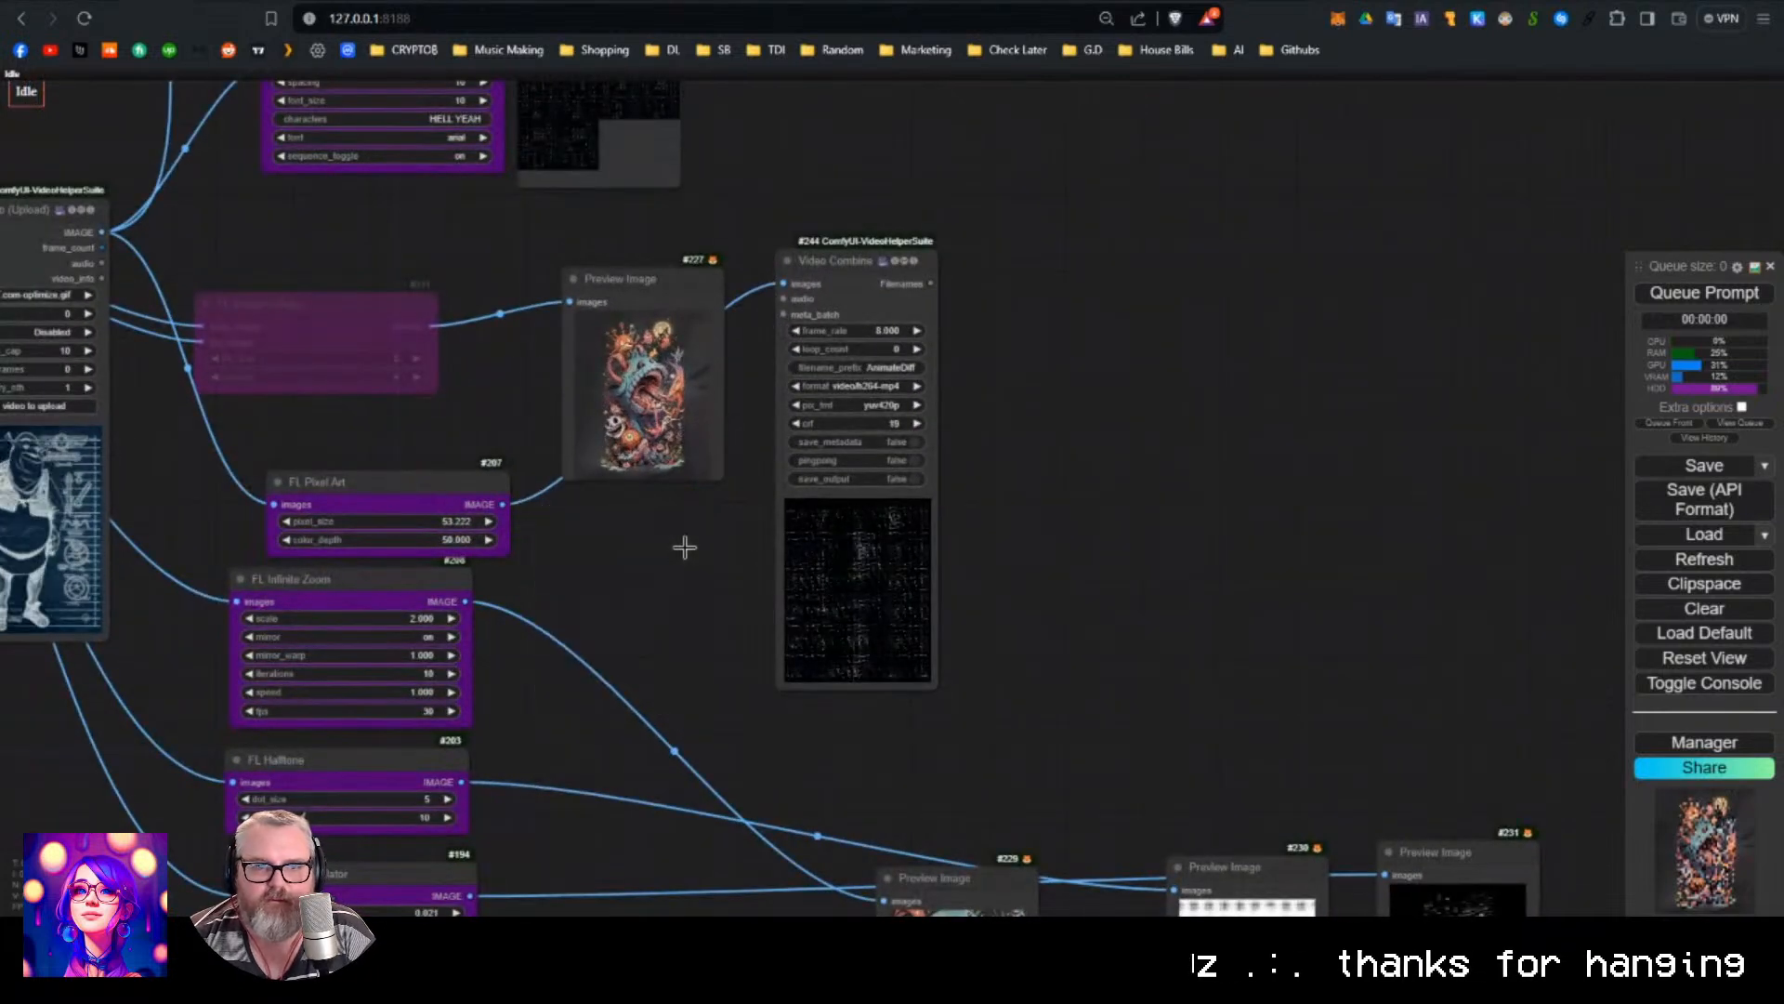
{"action": "left_click_drag", "start_coordinate": [716, 275], "coordinate": [1271, 84]}
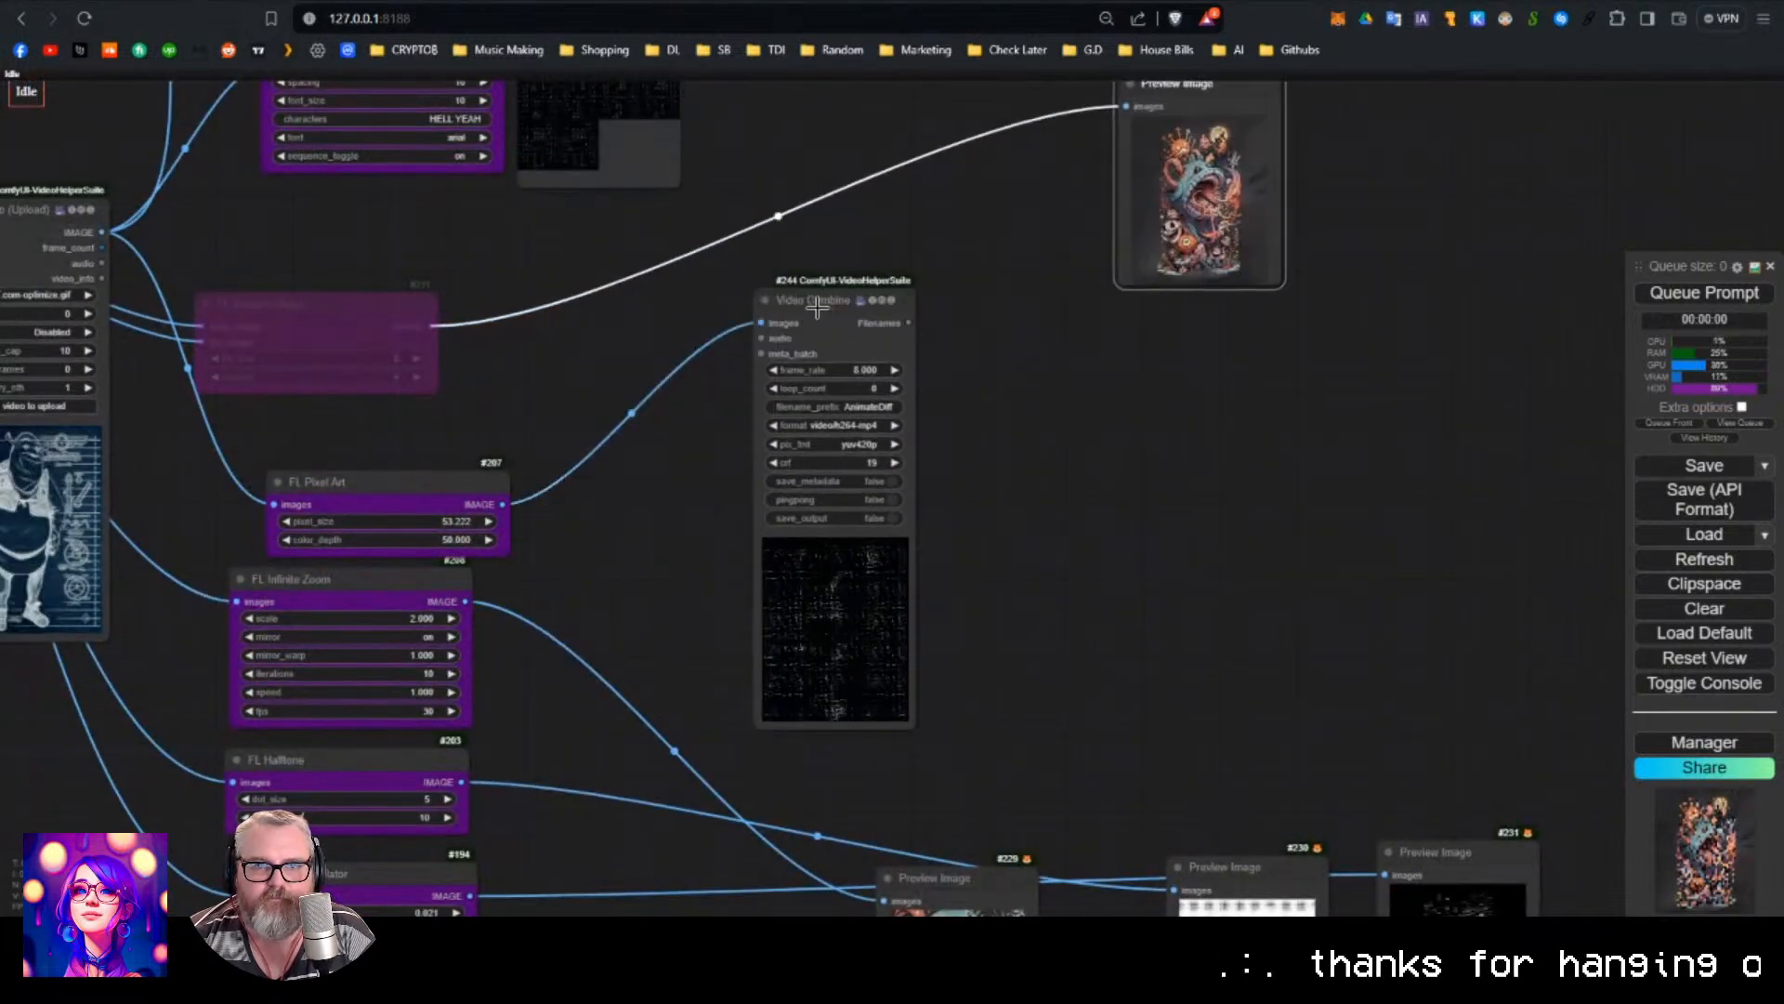
{"action": "left_click_drag", "start_coordinate": [842, 265], "coordinate": [616, 302]}
Queue the workflow and examine FL Pixel Art's video output in Video Combine up close.
{"action": "scroll", "coordinate": [749, 494], "scroll_direction": "up", "scroll_amount": 2}
{"action": "left_click_drag", "start_coordinate": [749, 494], "coordinate": [1213, 414]}
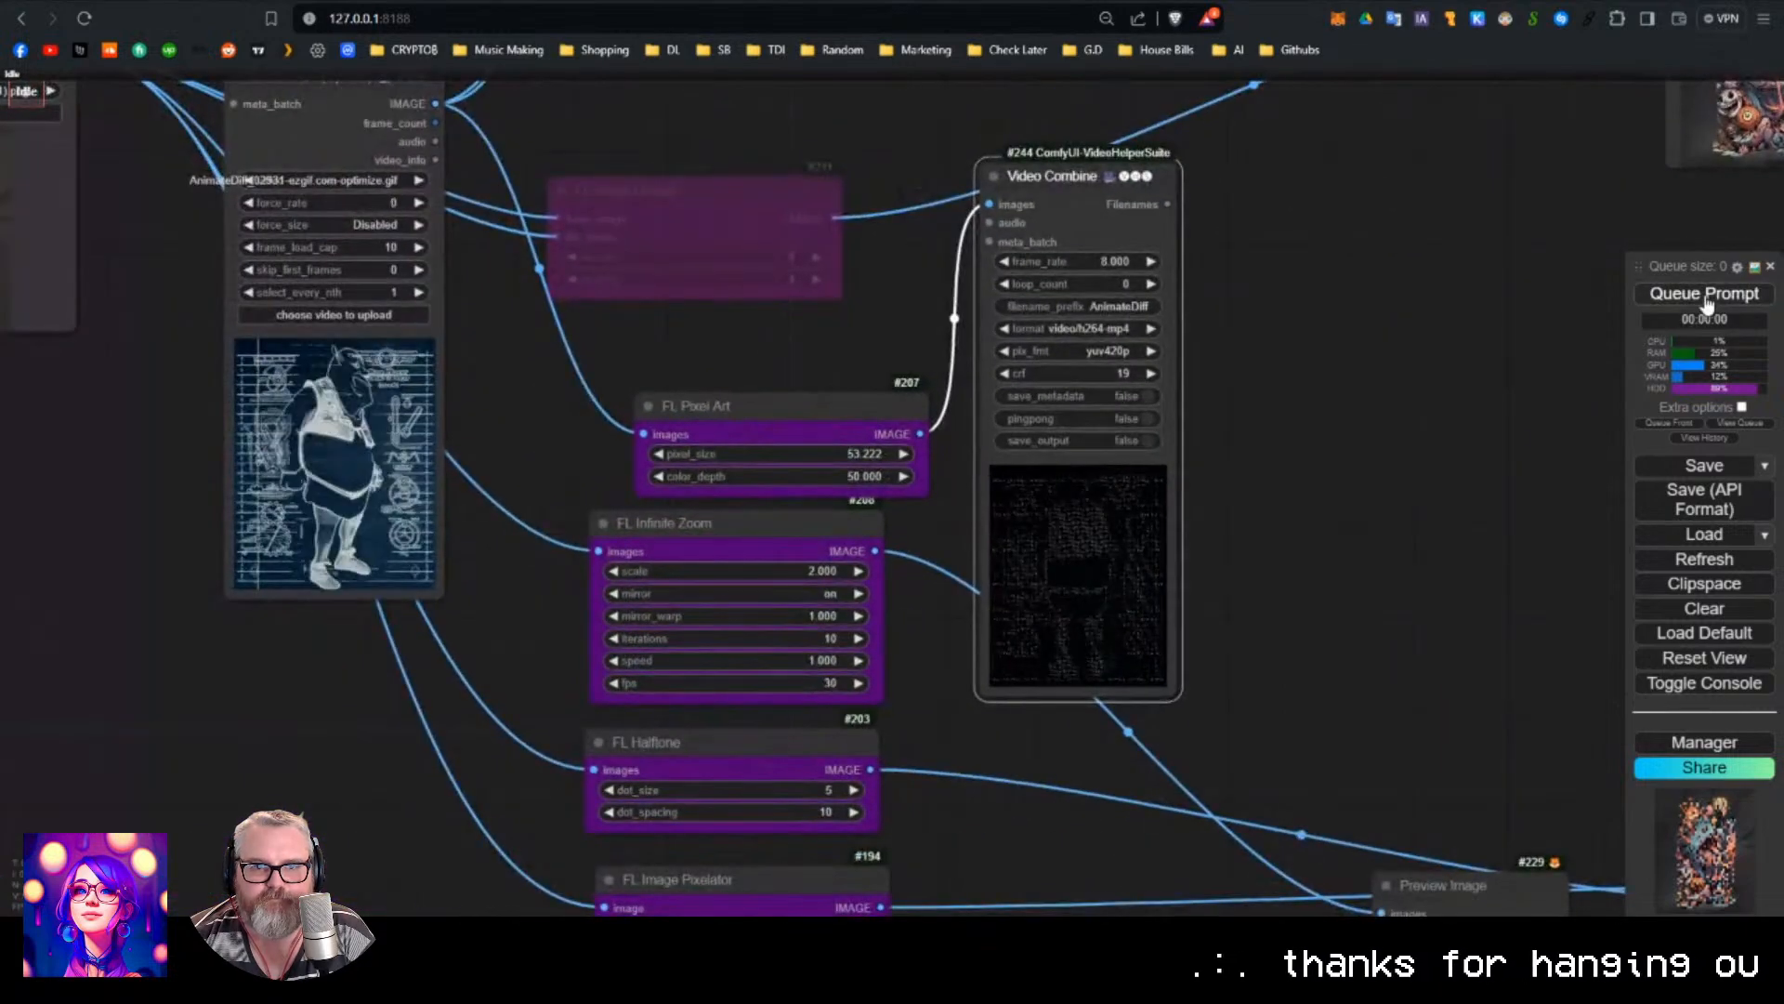
{"action": "scroll", "coordinate": [1219, 544], "scroll_direction": "up", "scroll_amount": 8}
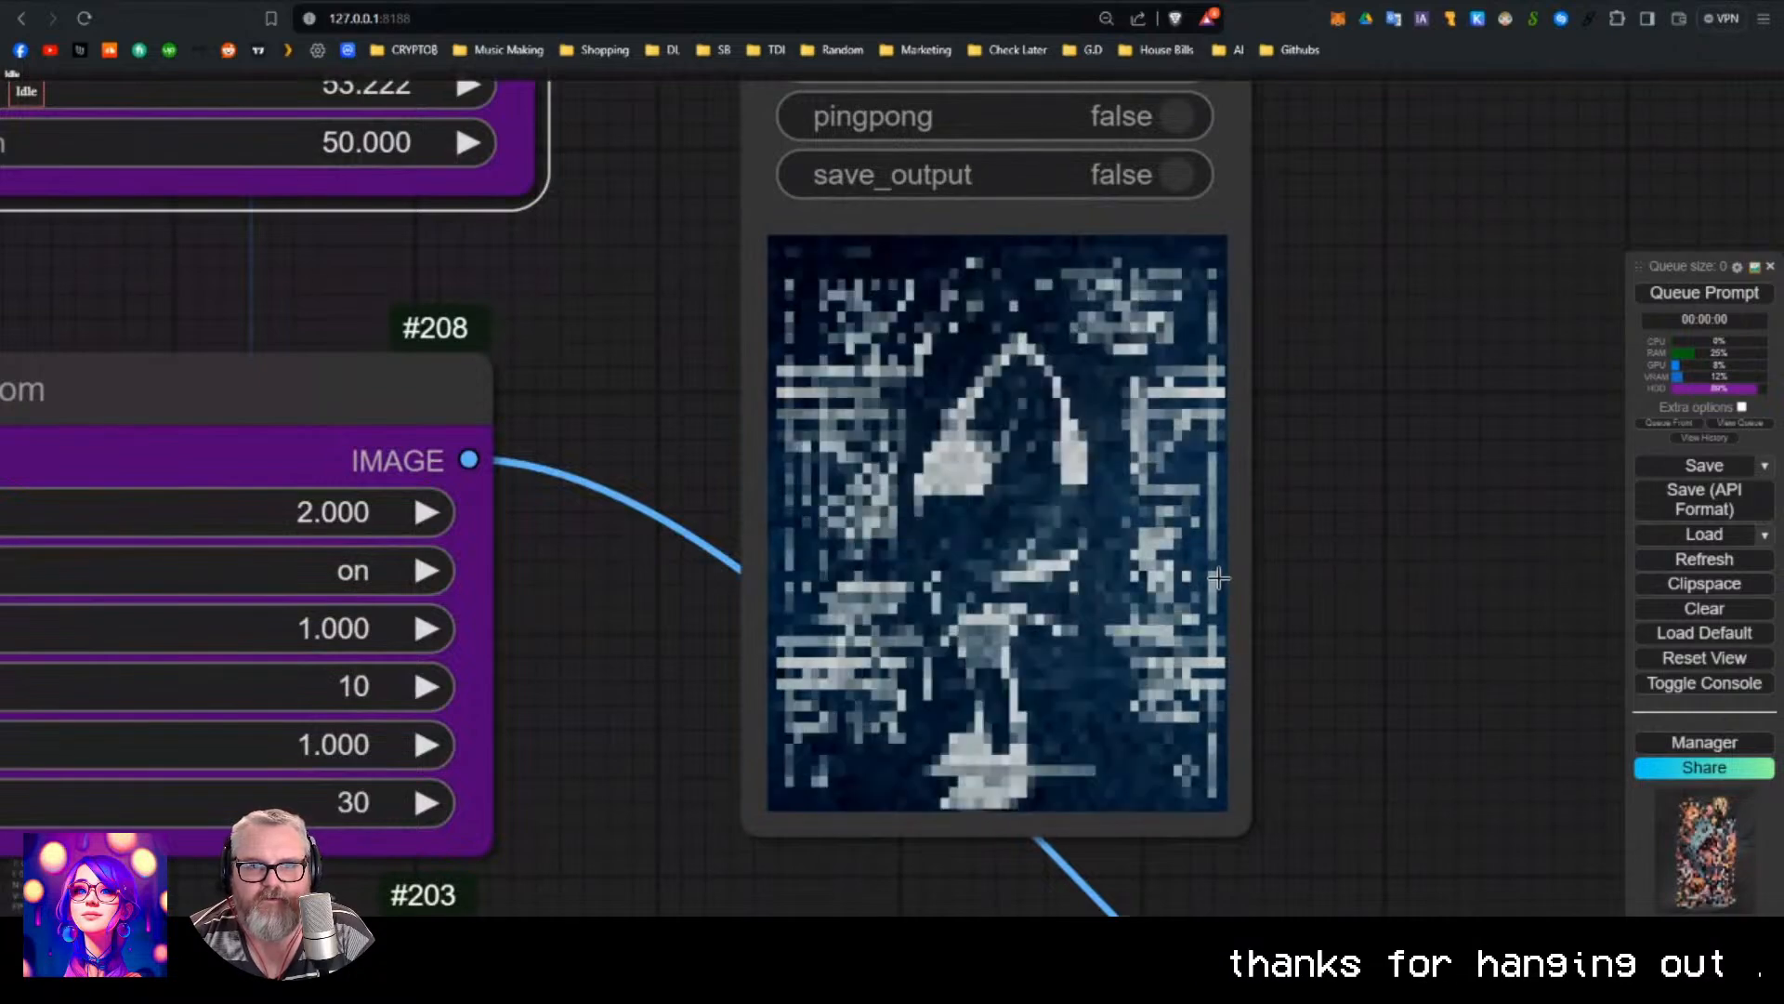
{"action": "scroll", "coordinate": [1227, 558], "scroll_direction": "down", "scroll_amount": 8}
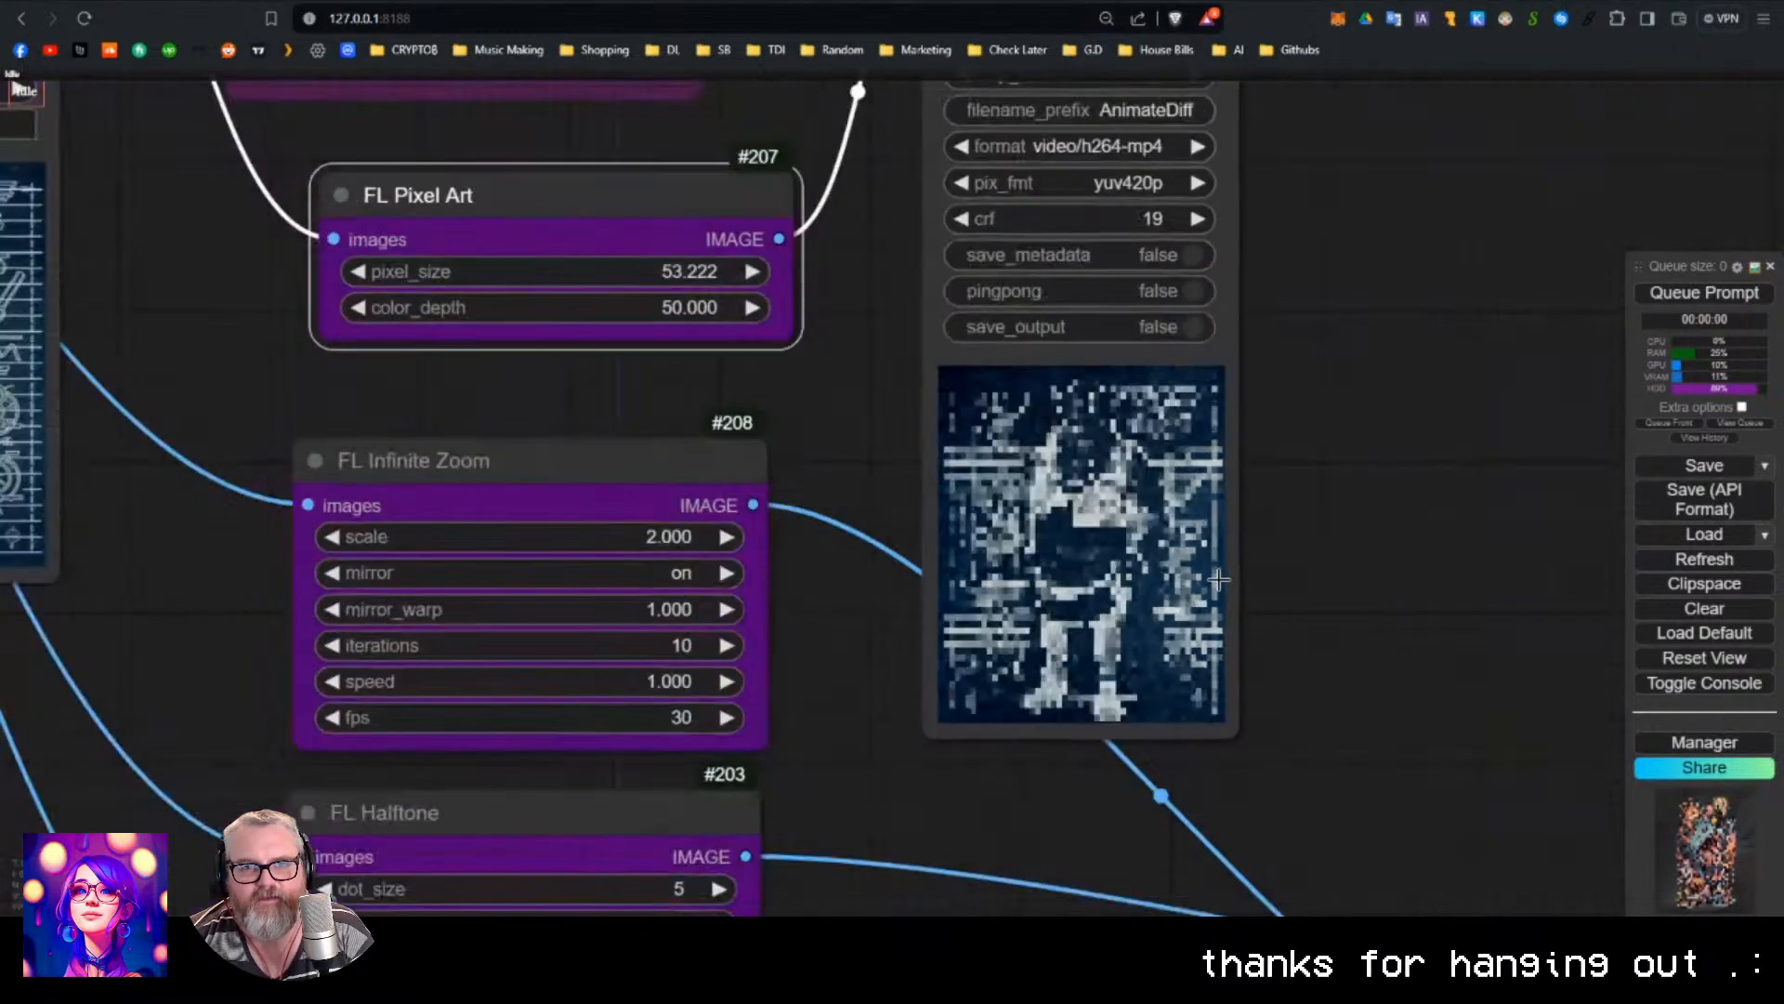
Try FL Pixel Art with a color depth of 1 and then 6, queueing the workflow each time and examining the video.
{"action": "left_click_drag", "start_coordinate": [866, 396], "coordinate": [765, 411]}
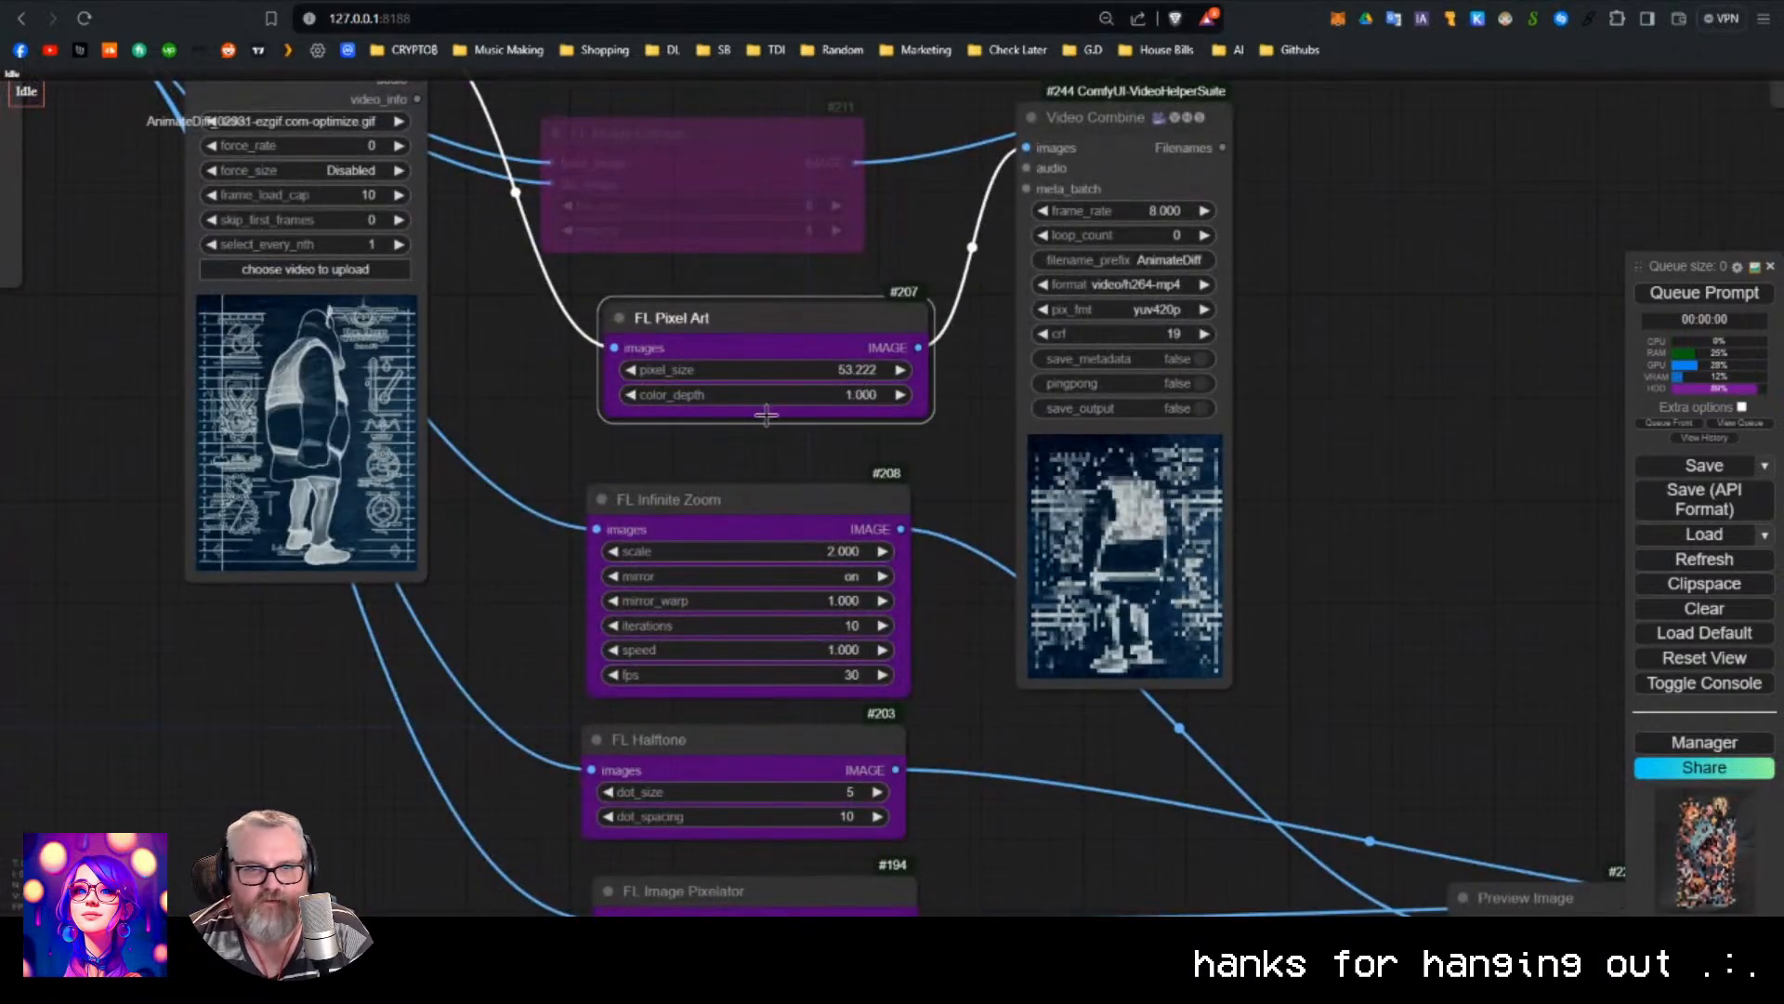
{"action": "left_click", "coordinate": [1748, 298]}
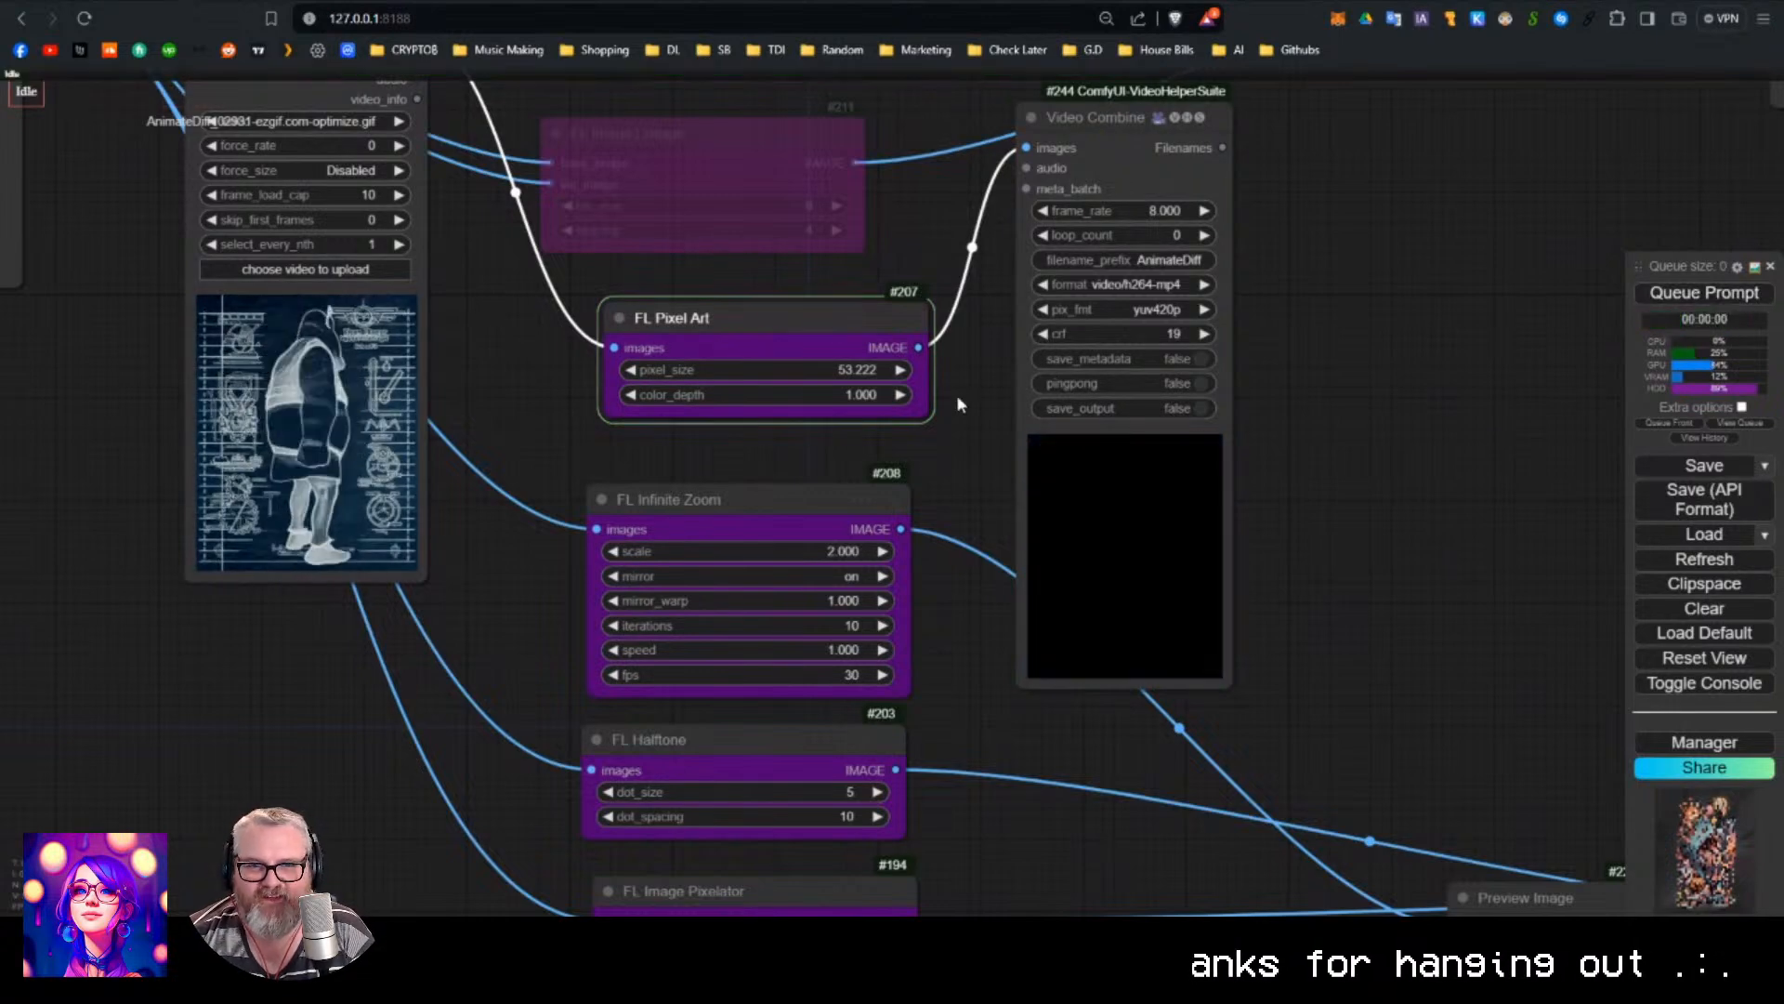
{"action": "left_click", "coordinate": [897, 394]}
{"action": "left_click", "coordinate": [898, 394]}
{"action": "left_click", "coordinate": [899, 394]}
{"action": "left_click", "coordinate": [1716, 295]}
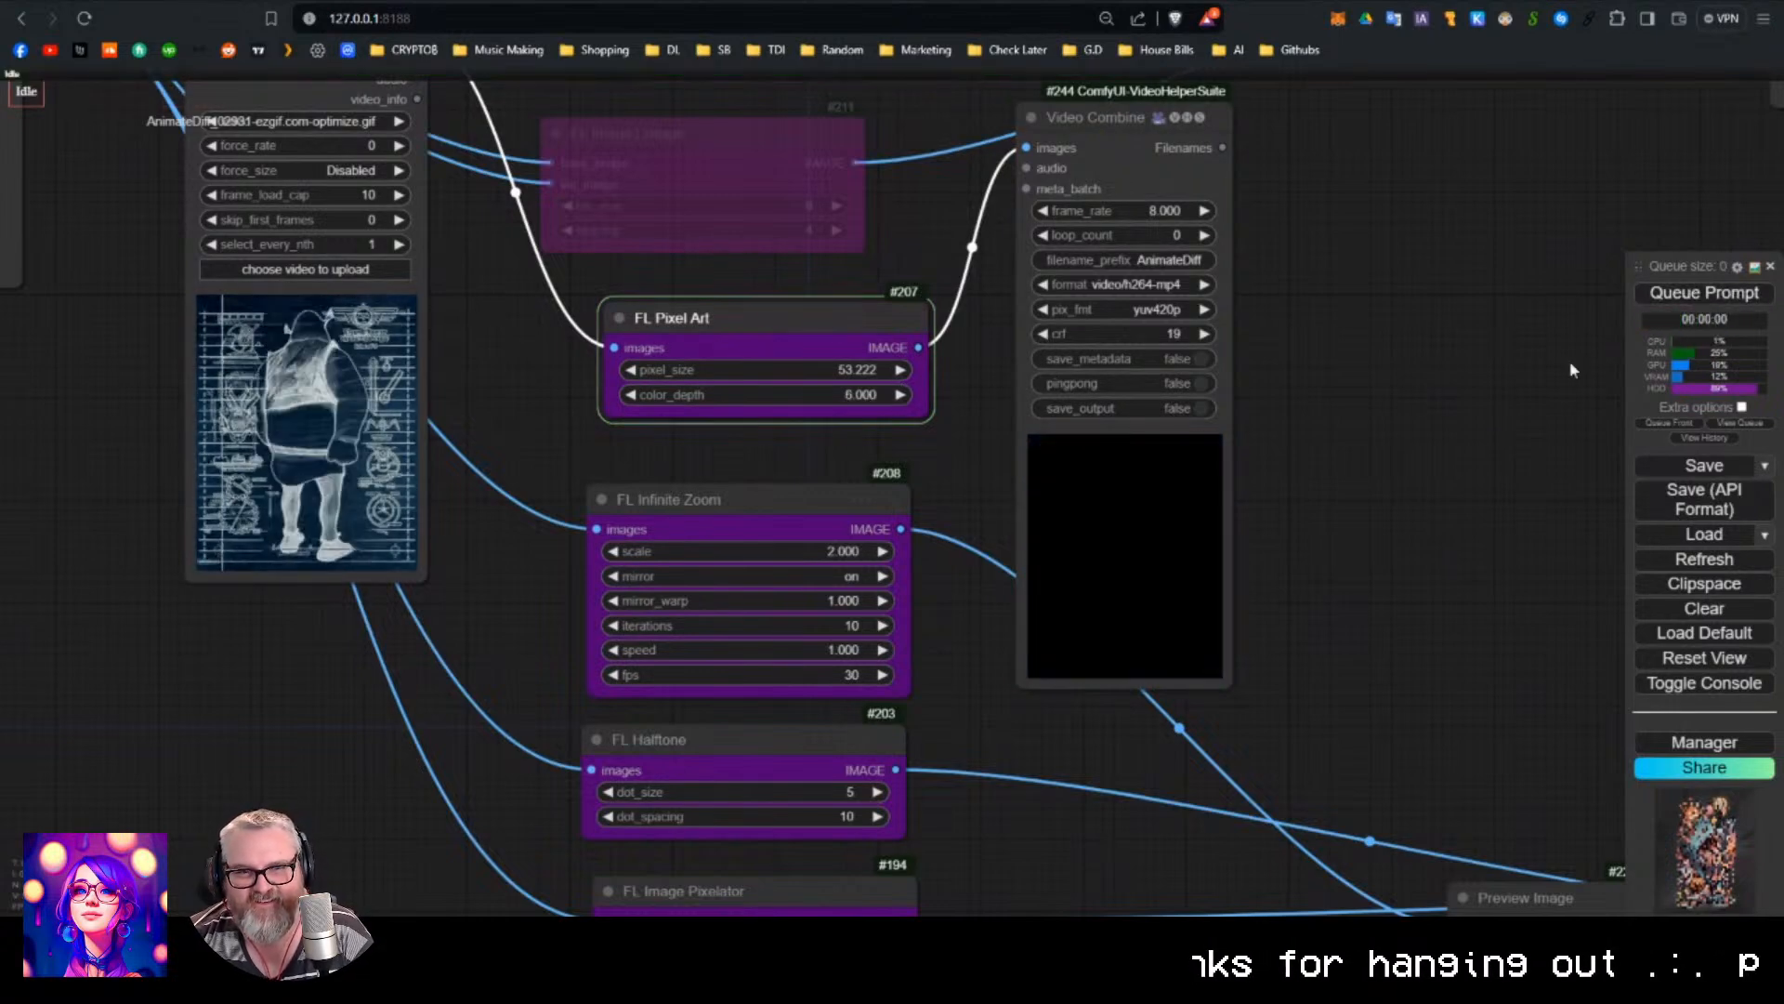
{"action": "scroll", "coordinate": [1260, 548], "scroll_direction": "up", "scroll_amount": 5}
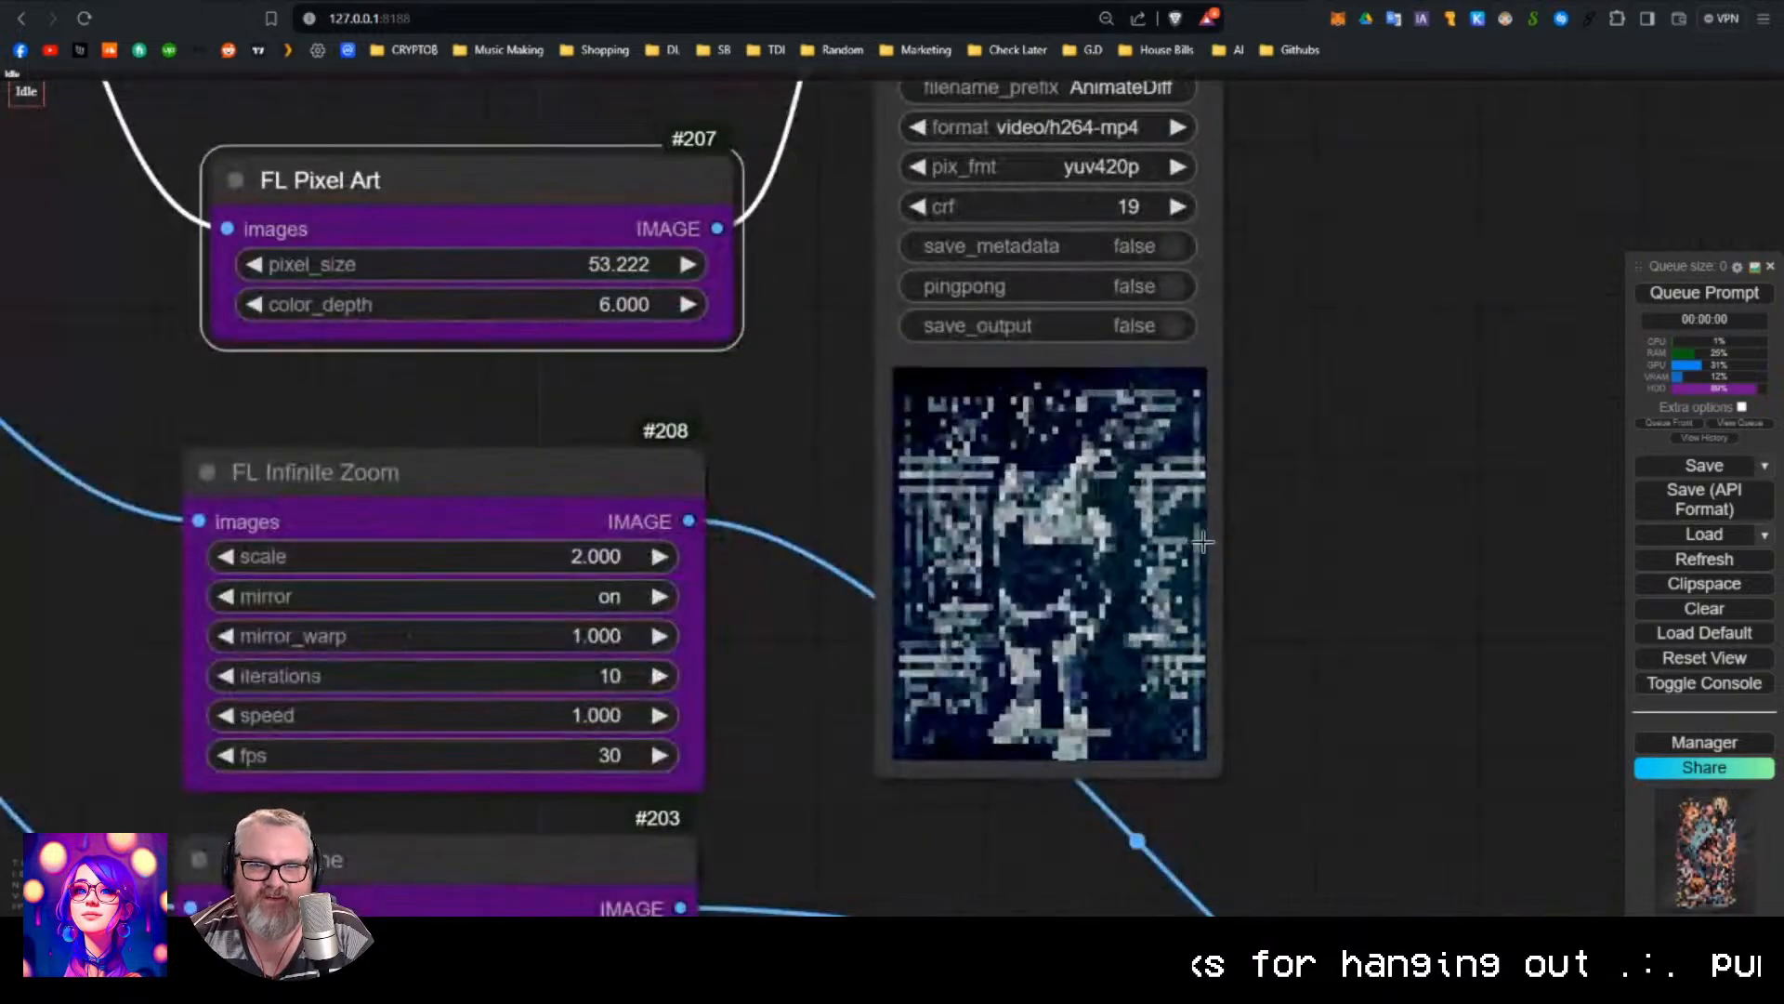
Set FL Pixel Art's color depth to 255, queue it at pixel sizes 99.895 and 1000, and compare the videos up close.
{"action": "left_click", "coordinate": [1685, 303]}
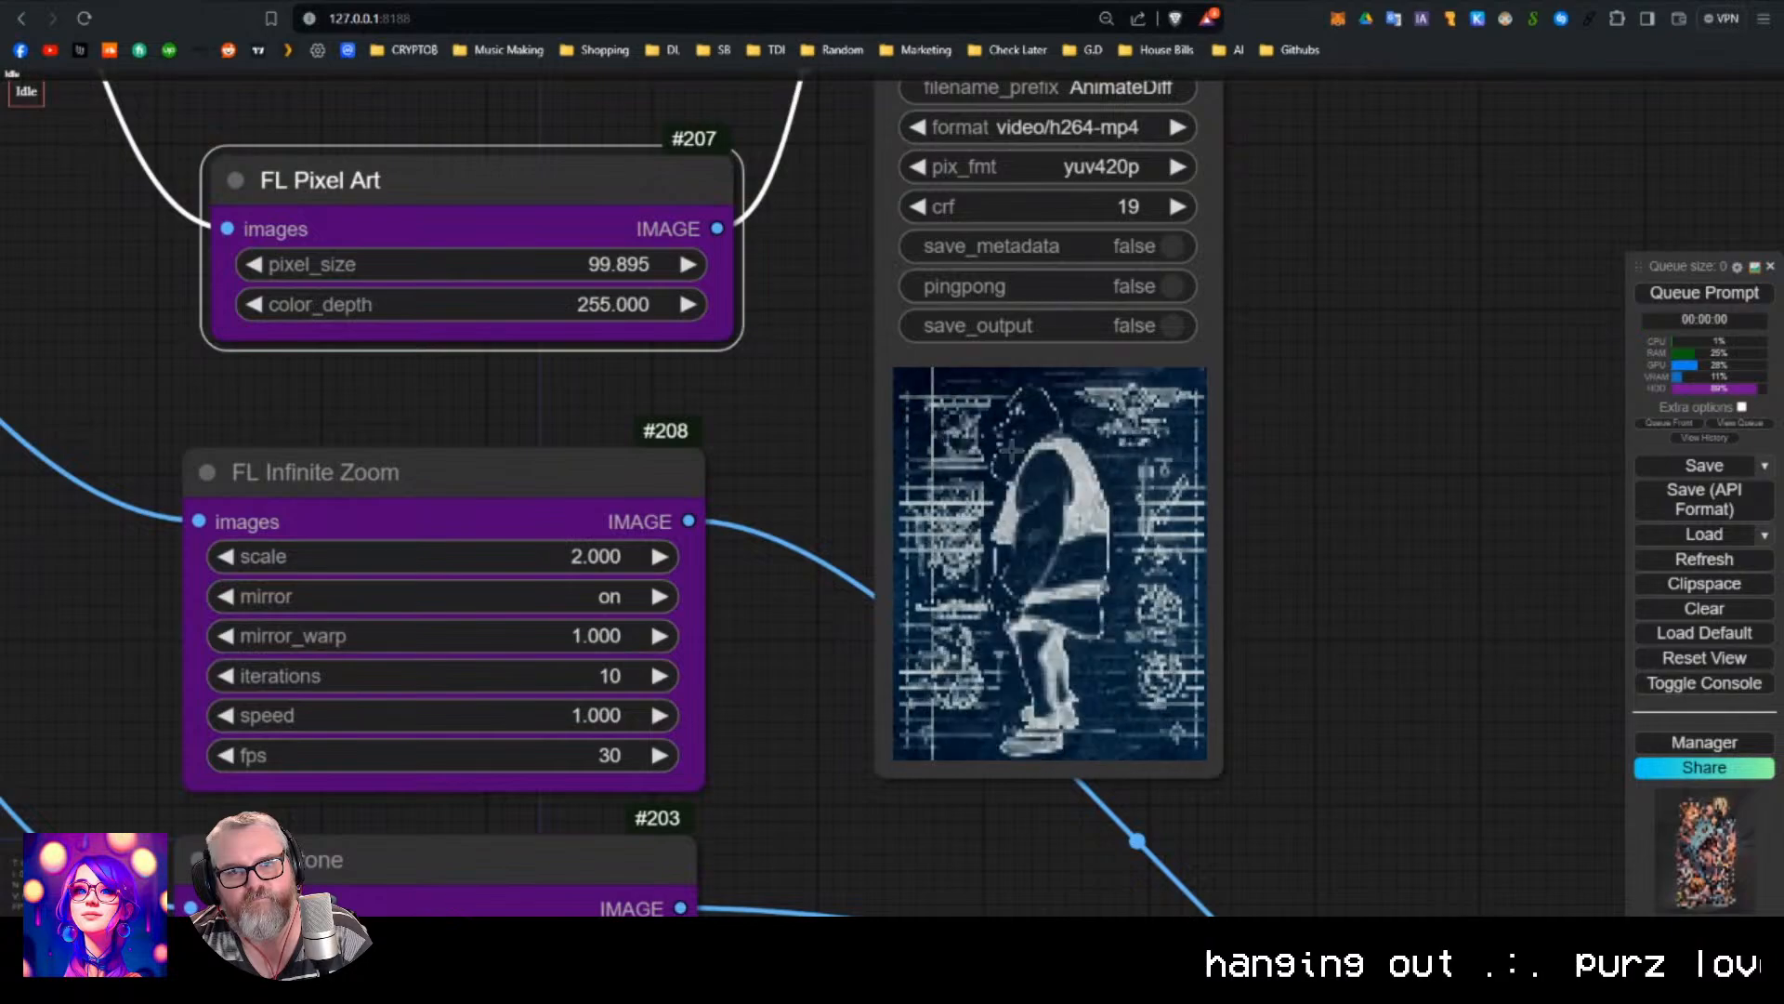
{"action": "scroll", "coordinate": [1106, 437], "scroll_direction": "up", "scroll_amount": 7}
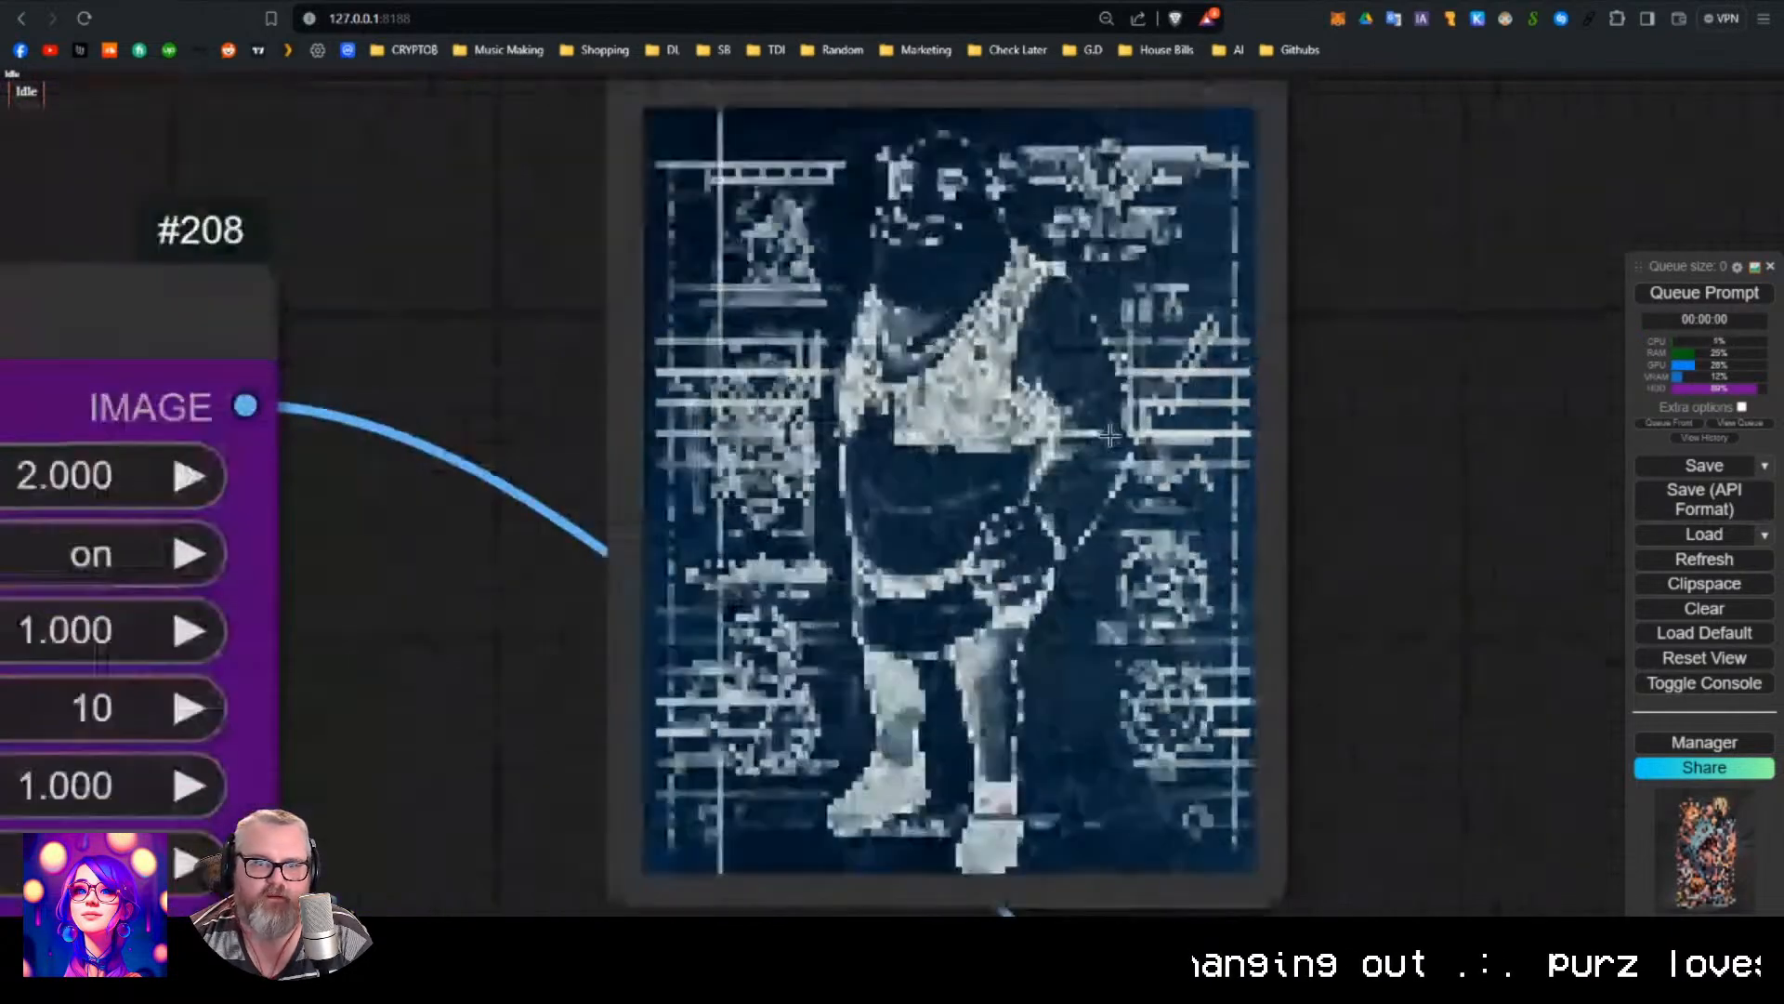
{"action": "scroll", "coordinate": [790, 377], "scroll_direction": "down", "scroll_amount": 10}
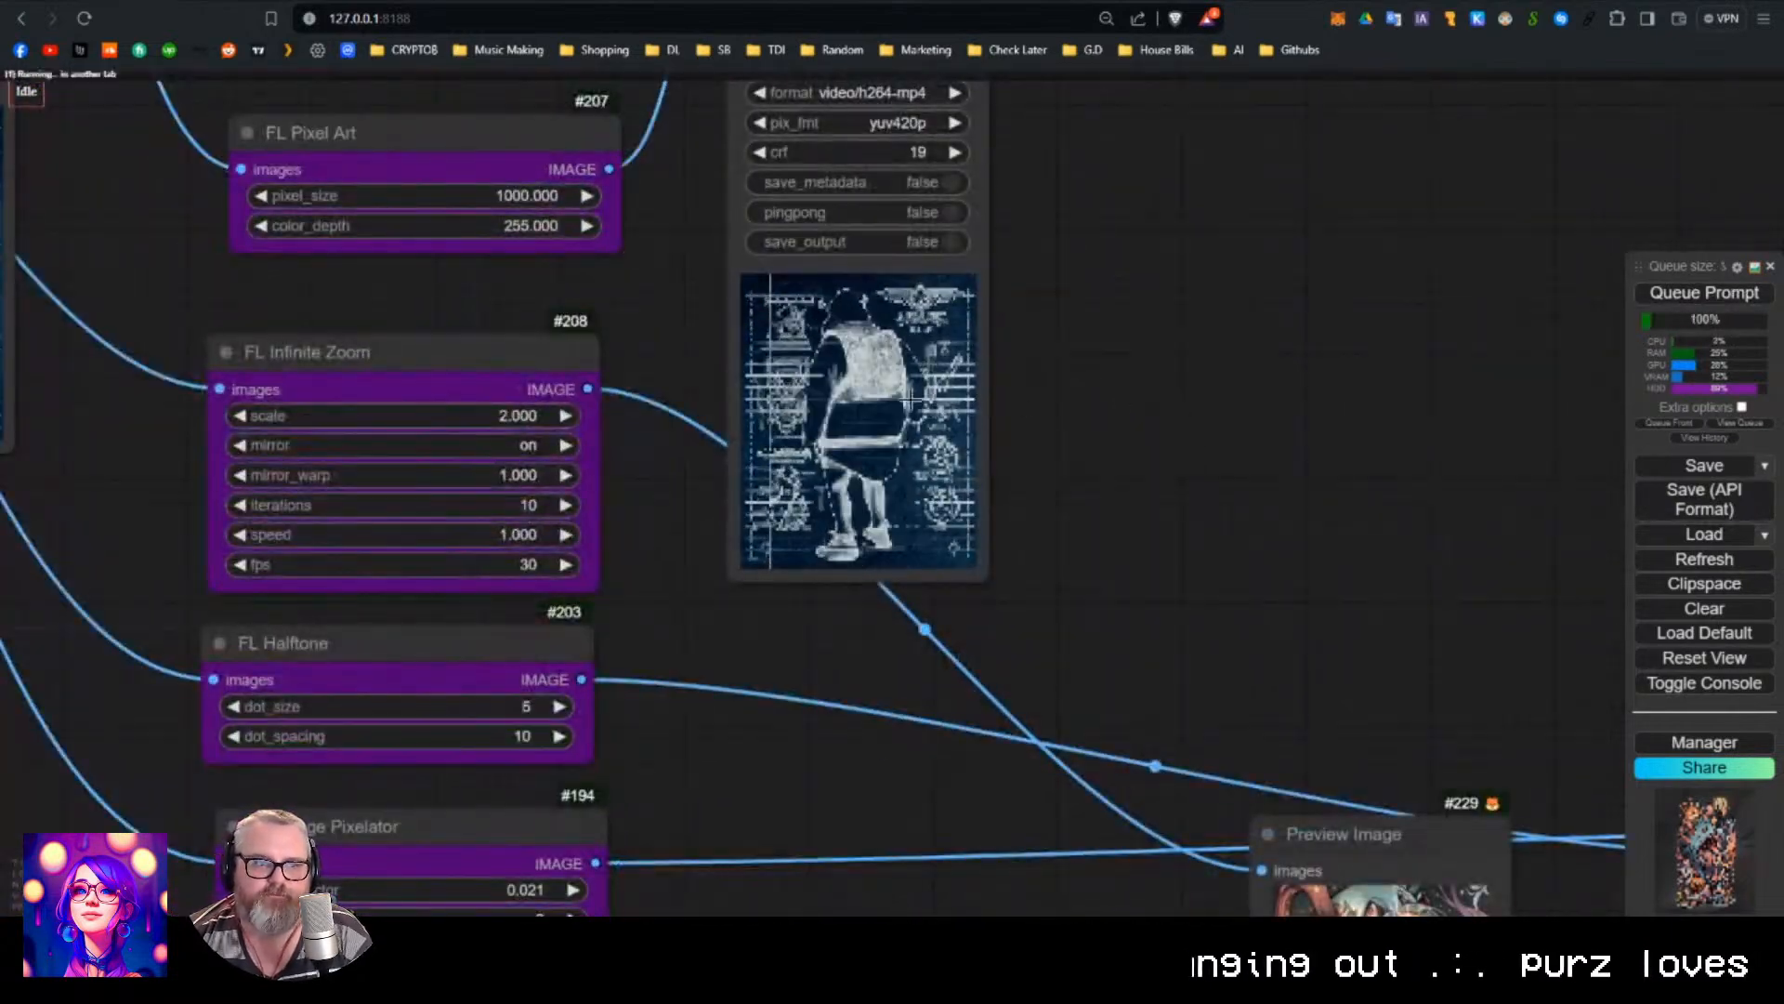
{"action": "scroll", "coordinate": [914, 398], "scroll_direction": "up", "scroll_amount": 10}
{"action": "scroll", "coordinate": [744, 426], "scroll_direction": "down", "scroll_amount": 6}
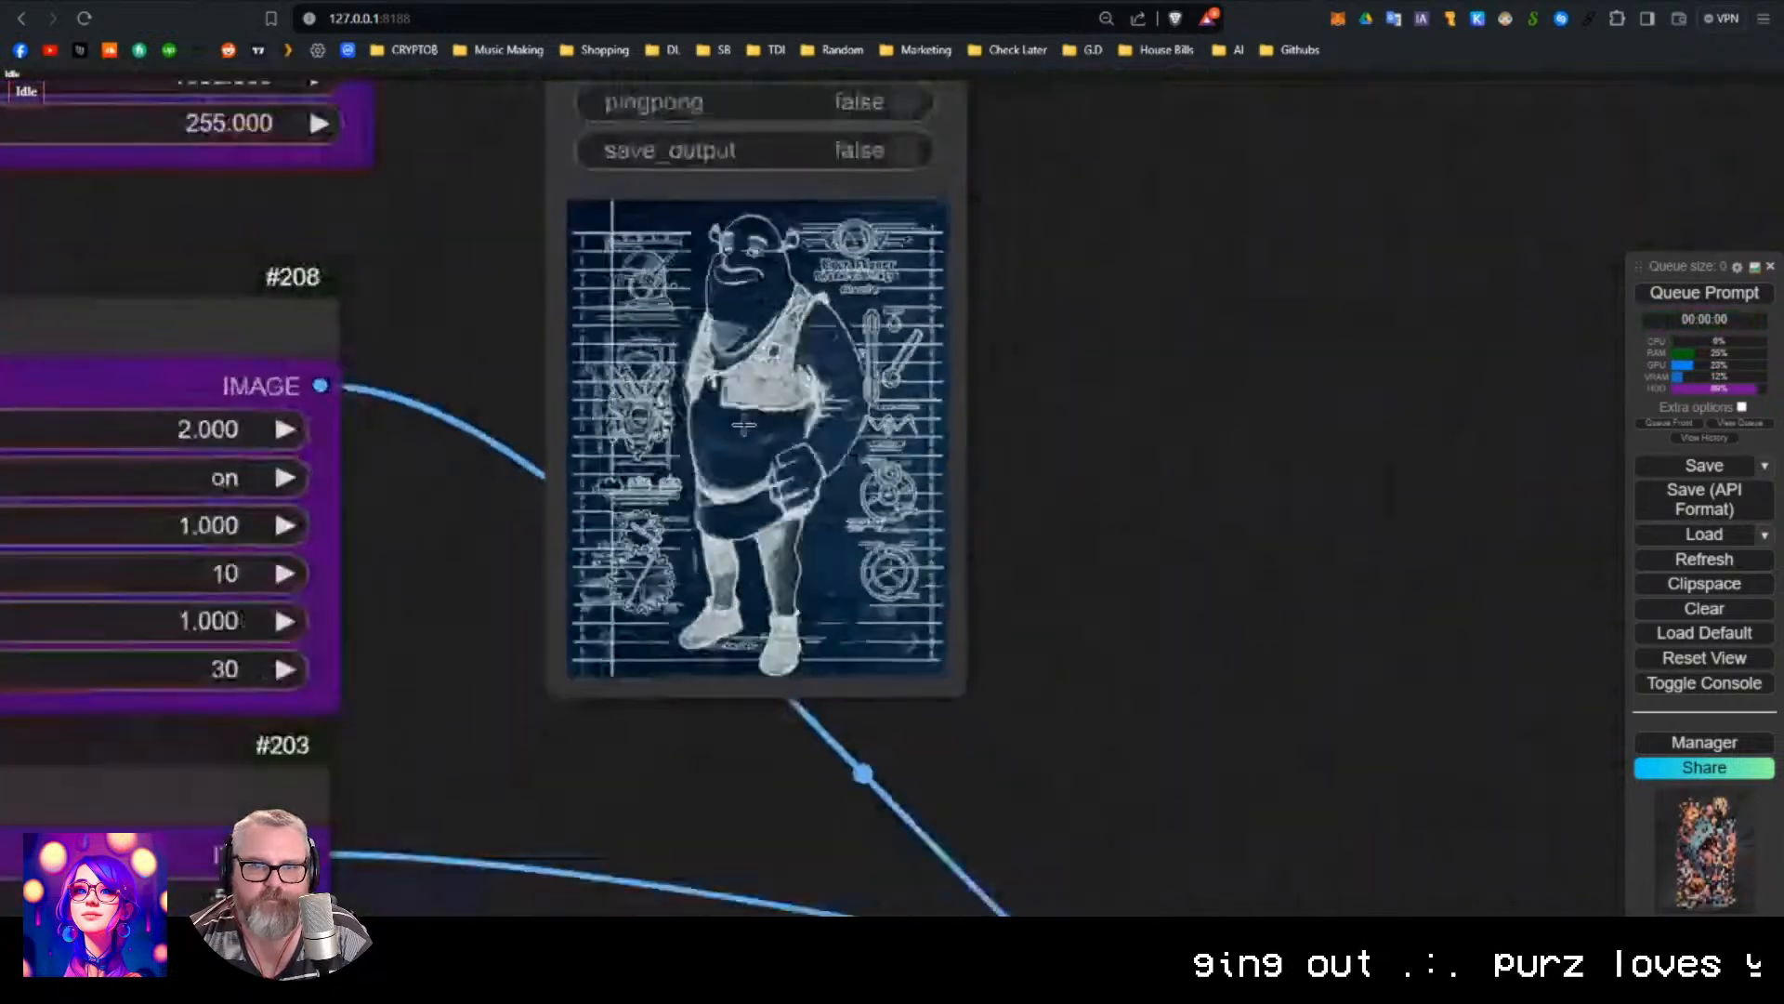
Lower FL Pixel Art's pixel size in stages to 733.334, 392.223 and 280.001, queueing the workflow to check the pixelation.
{"action": "scroll", "coordinate": [743, 426], "scroll_direction": "down", "scroll_amount": 4}
{"action": "left_click_drag", "start_coordinate": [546, 406], "coordinate": [615, 520]}
{"action": "left_click_drag", "start_coordinate": [438, 317], "coordinate": [253, 347]}
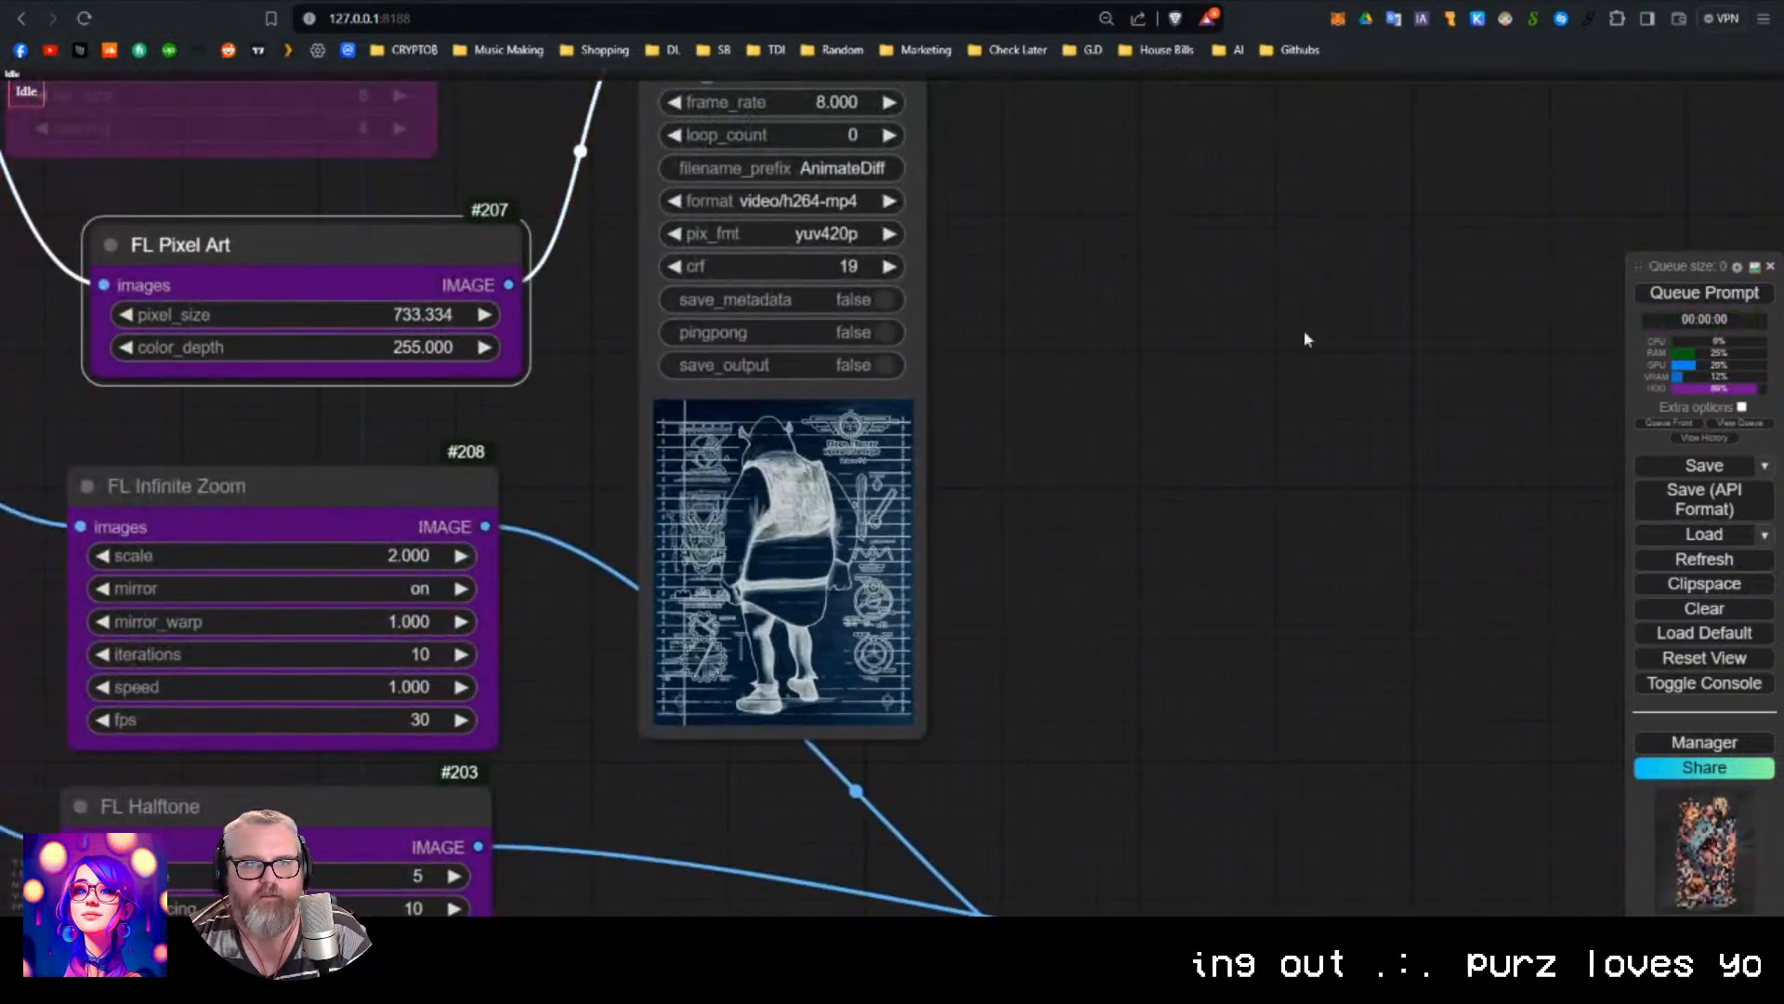
{"action": "left_click_drag", "start_coordinate": [392, 325], "coordinate": [307, 317]}
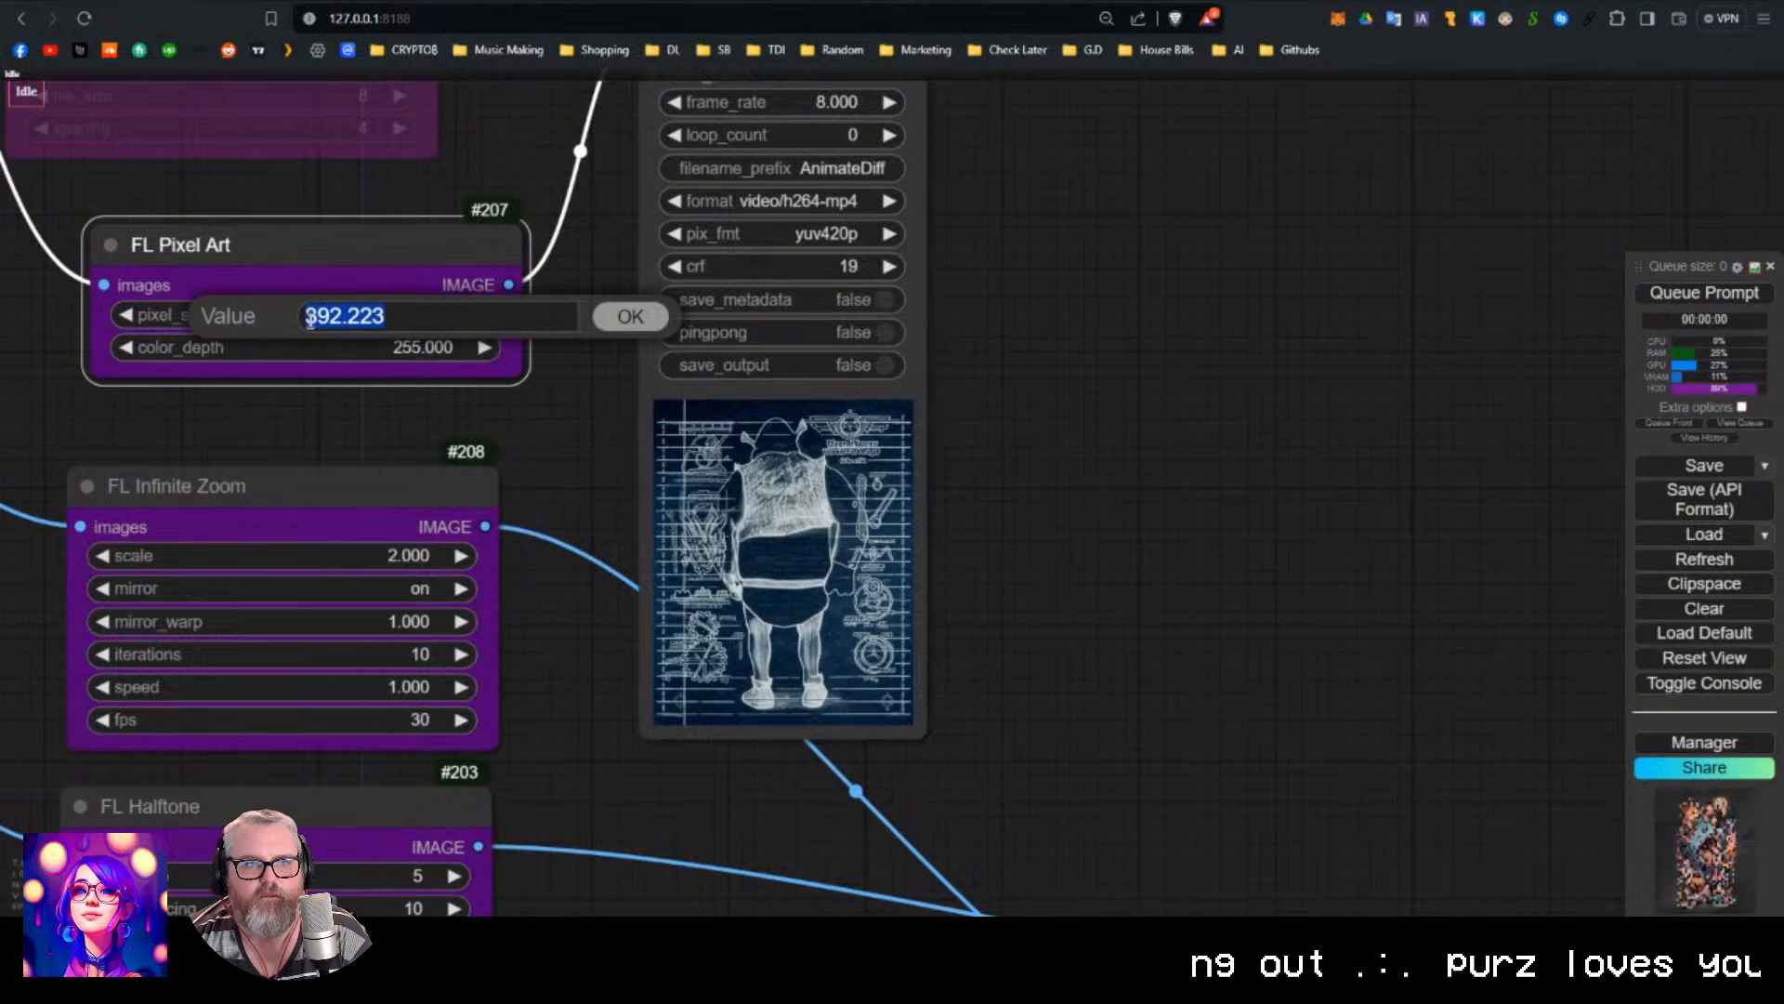
{"action": "left_click", "coordinate": [1690, 296]}
{"action": "left_click_drag", "start_coordinate": [1229, 530], "coordinate": [1215, 533]}
{"action": "left_click", "coordinate": [630, 317]}
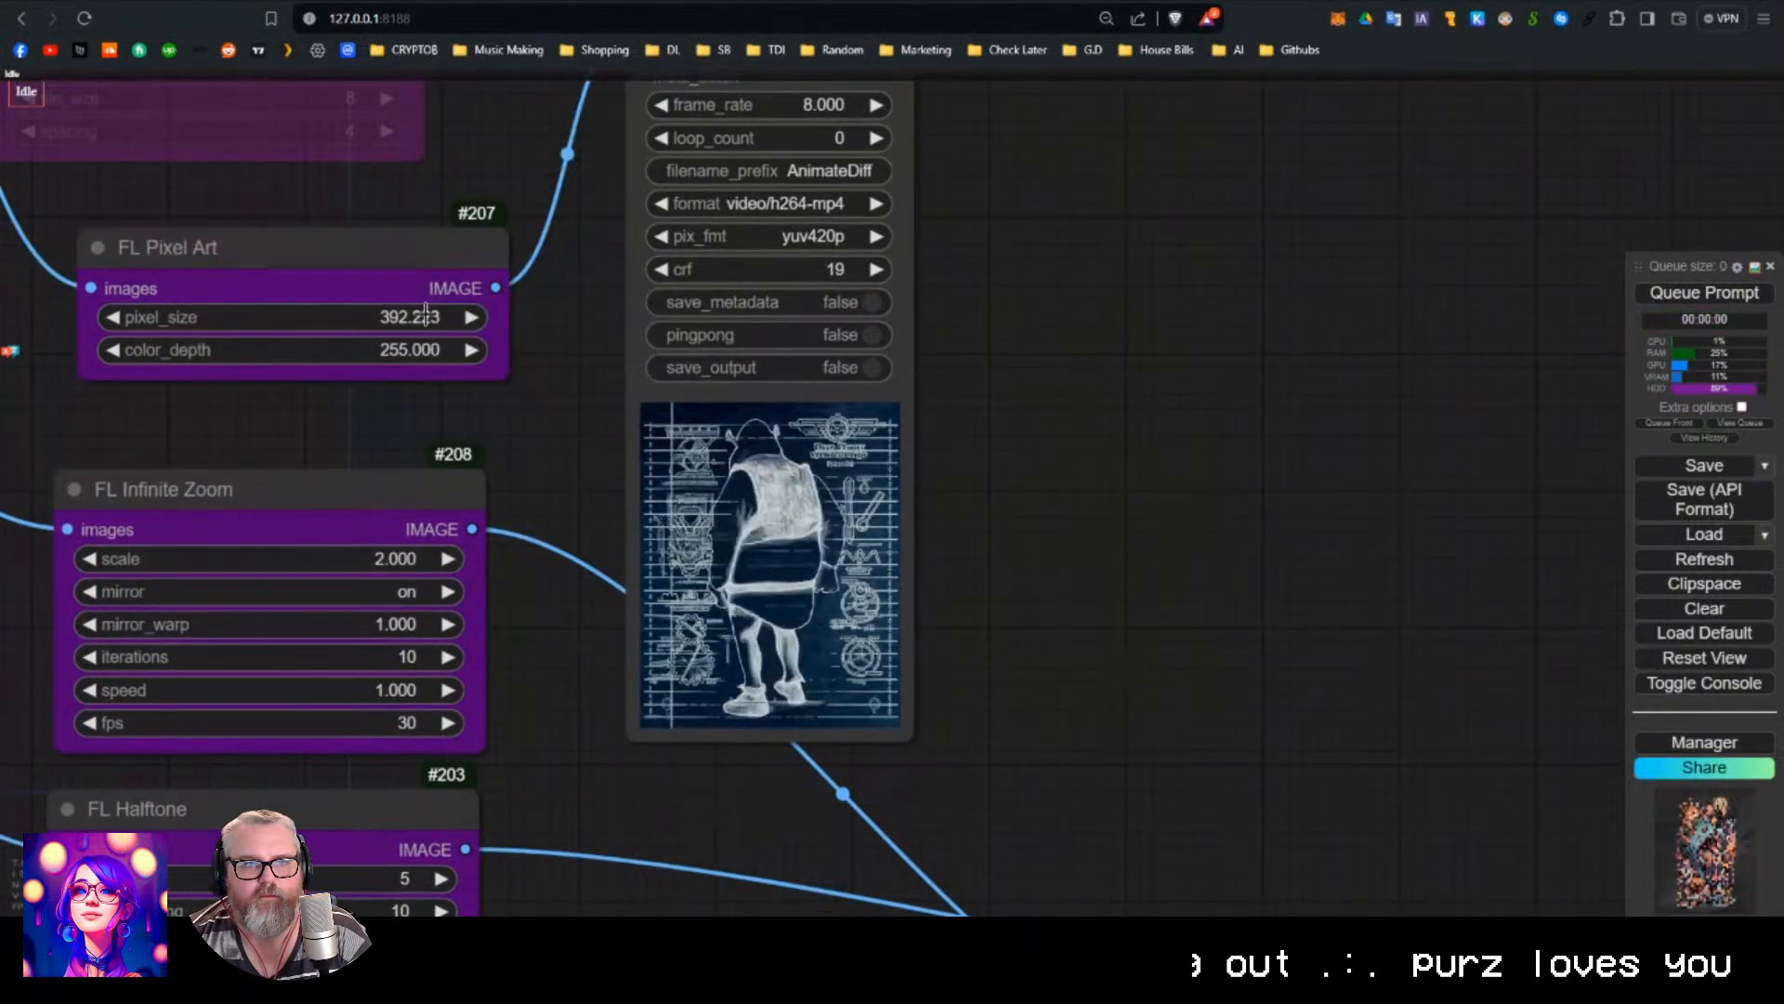
{"action": "left_click_drag", "start_coordinate": [426, 312], "coordinate": [356, 339]}
{"action": "left_click", "coordinate": [1693, 296]}
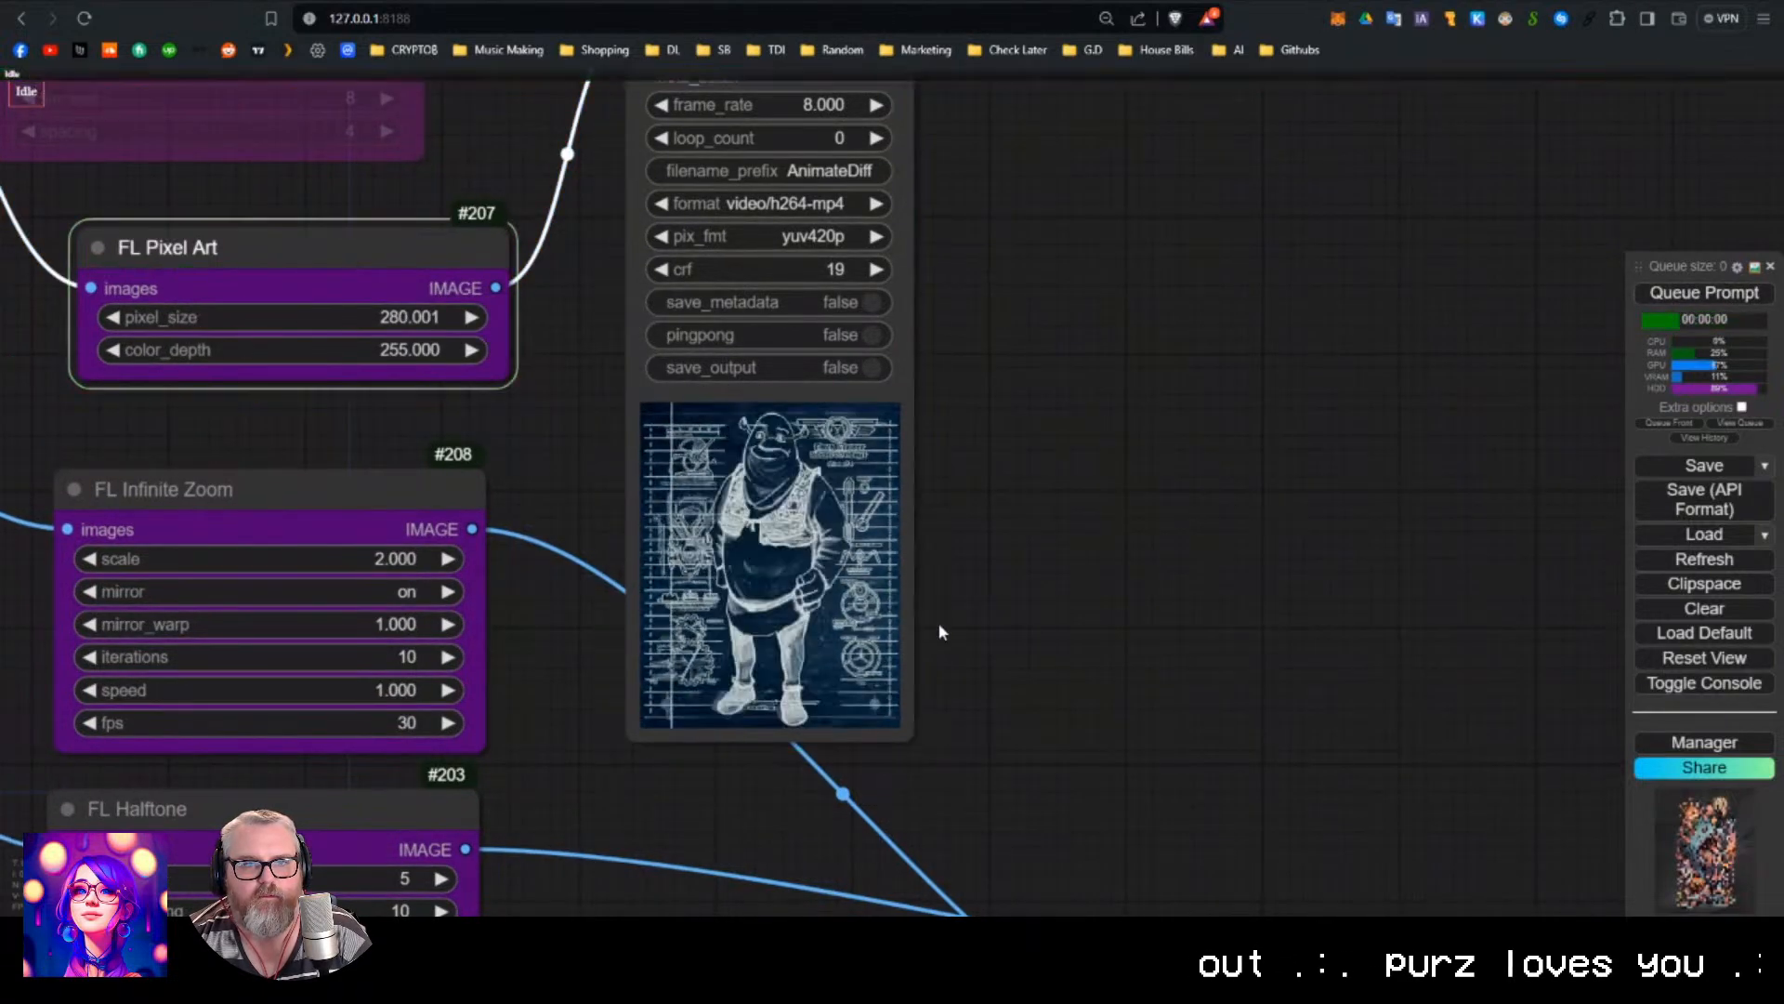
Set FL Pixel Art's pixel size to 107.778, queue the workflow and examine the resulting video up close.
{"action": "left_click_drag", "start_coordinate": [334, 326], "coordinate": [258, 327]}
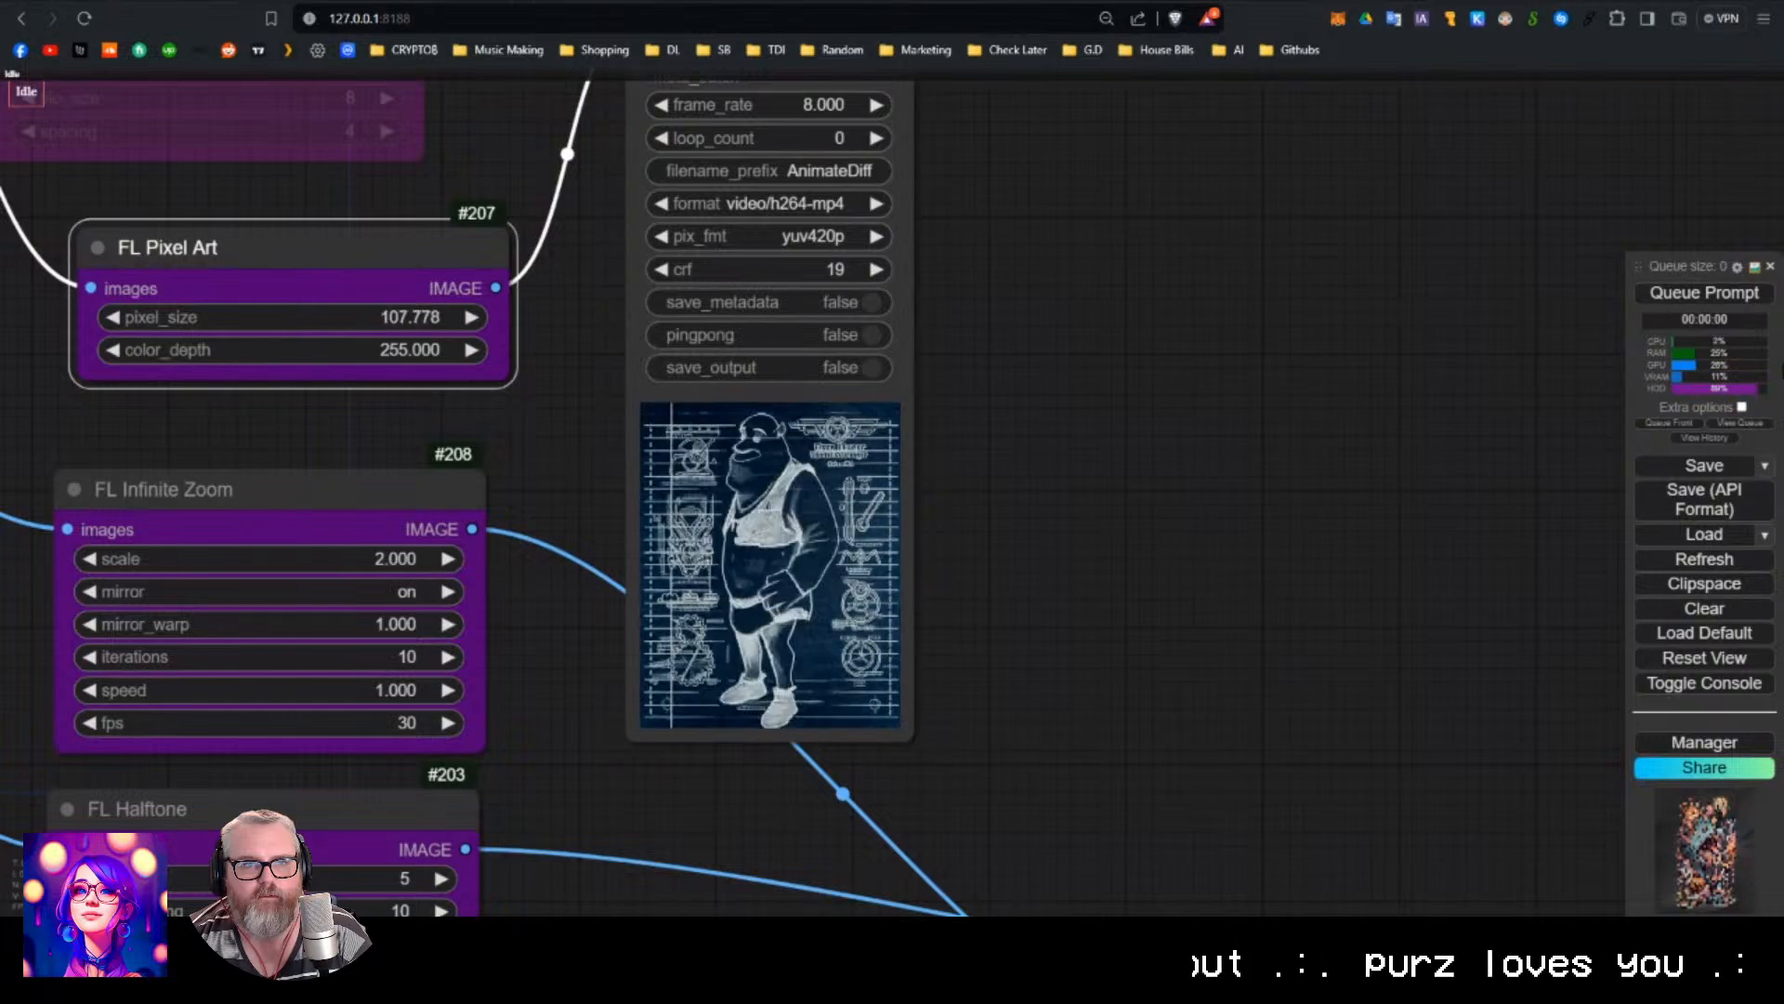
{"action": "left_click", "coordinate": [1710, 297]}
{"action": "scroll", "coordinate": [784, 642], "scroll_direction": "up", "scroll_amount": 5}
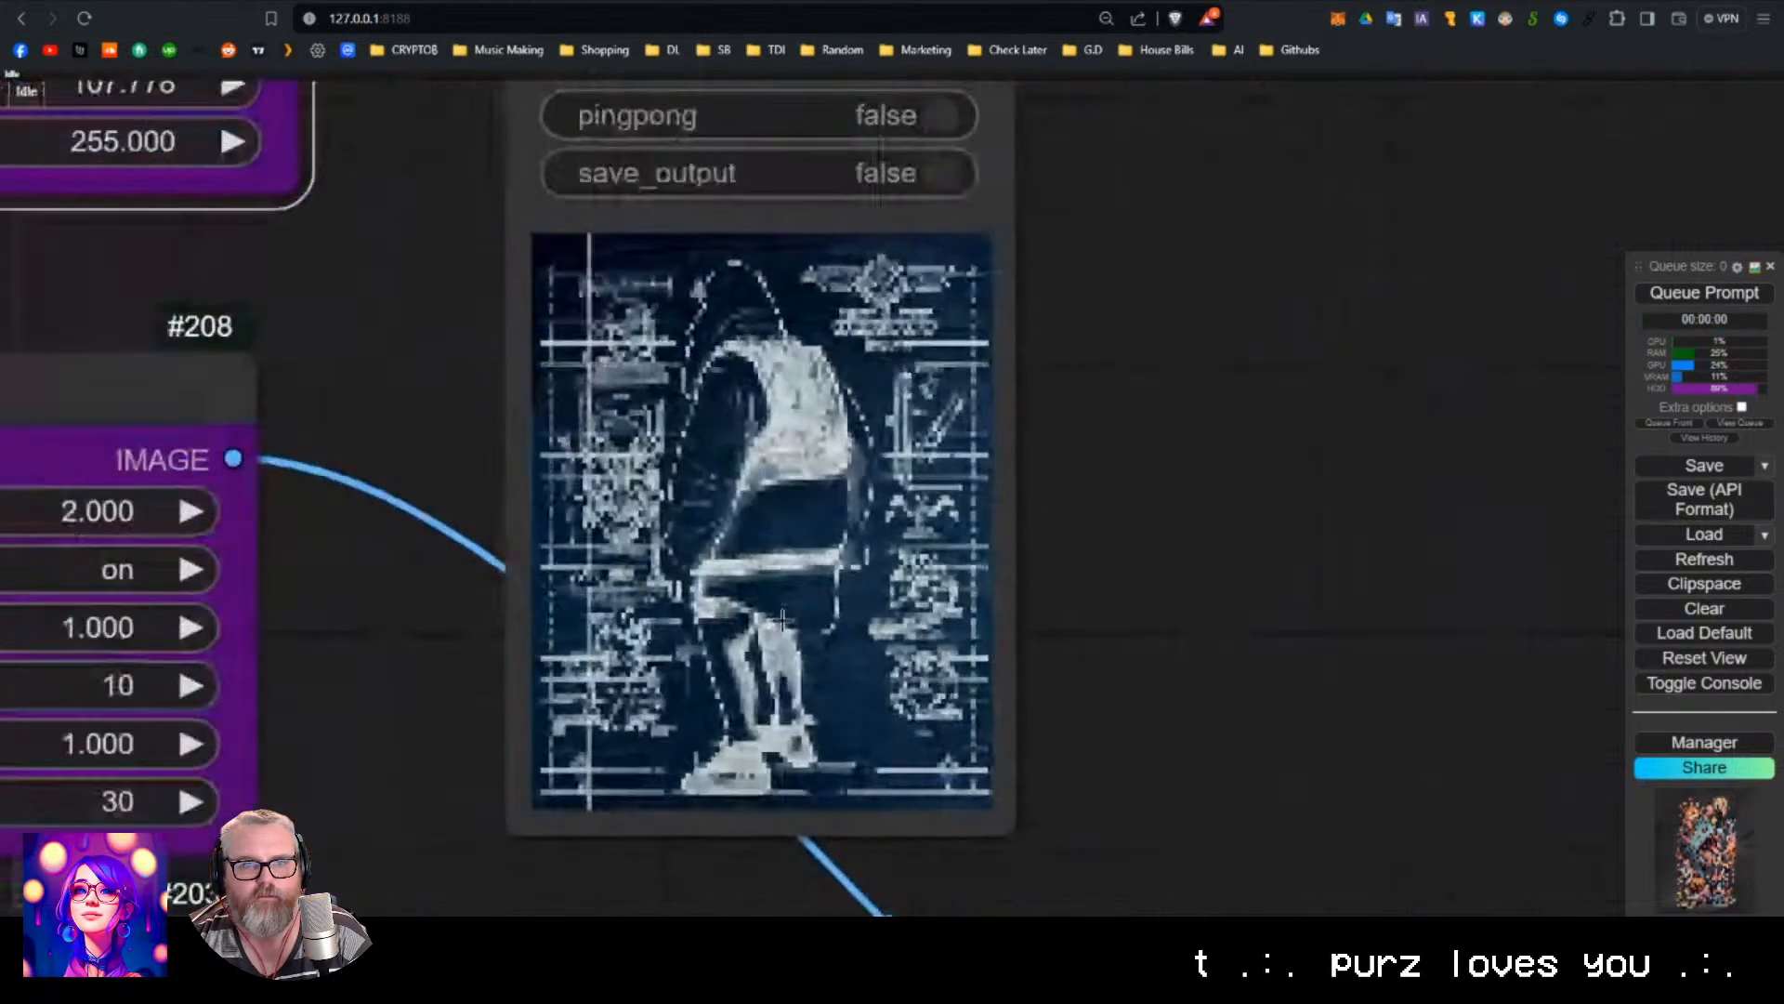
{"action": "scroll", "coordinate": [1063, 494], "scroll_direction": "down", "scroll_amount": 8}
{"action": "scroll", "coordinate": [877, 476], "scroll_direction": "up", "scroll_amount": 2}
{"action": "scroll", "coordinate": [924, 506], "scroll_direction": "down", "scroll_amount": 6}
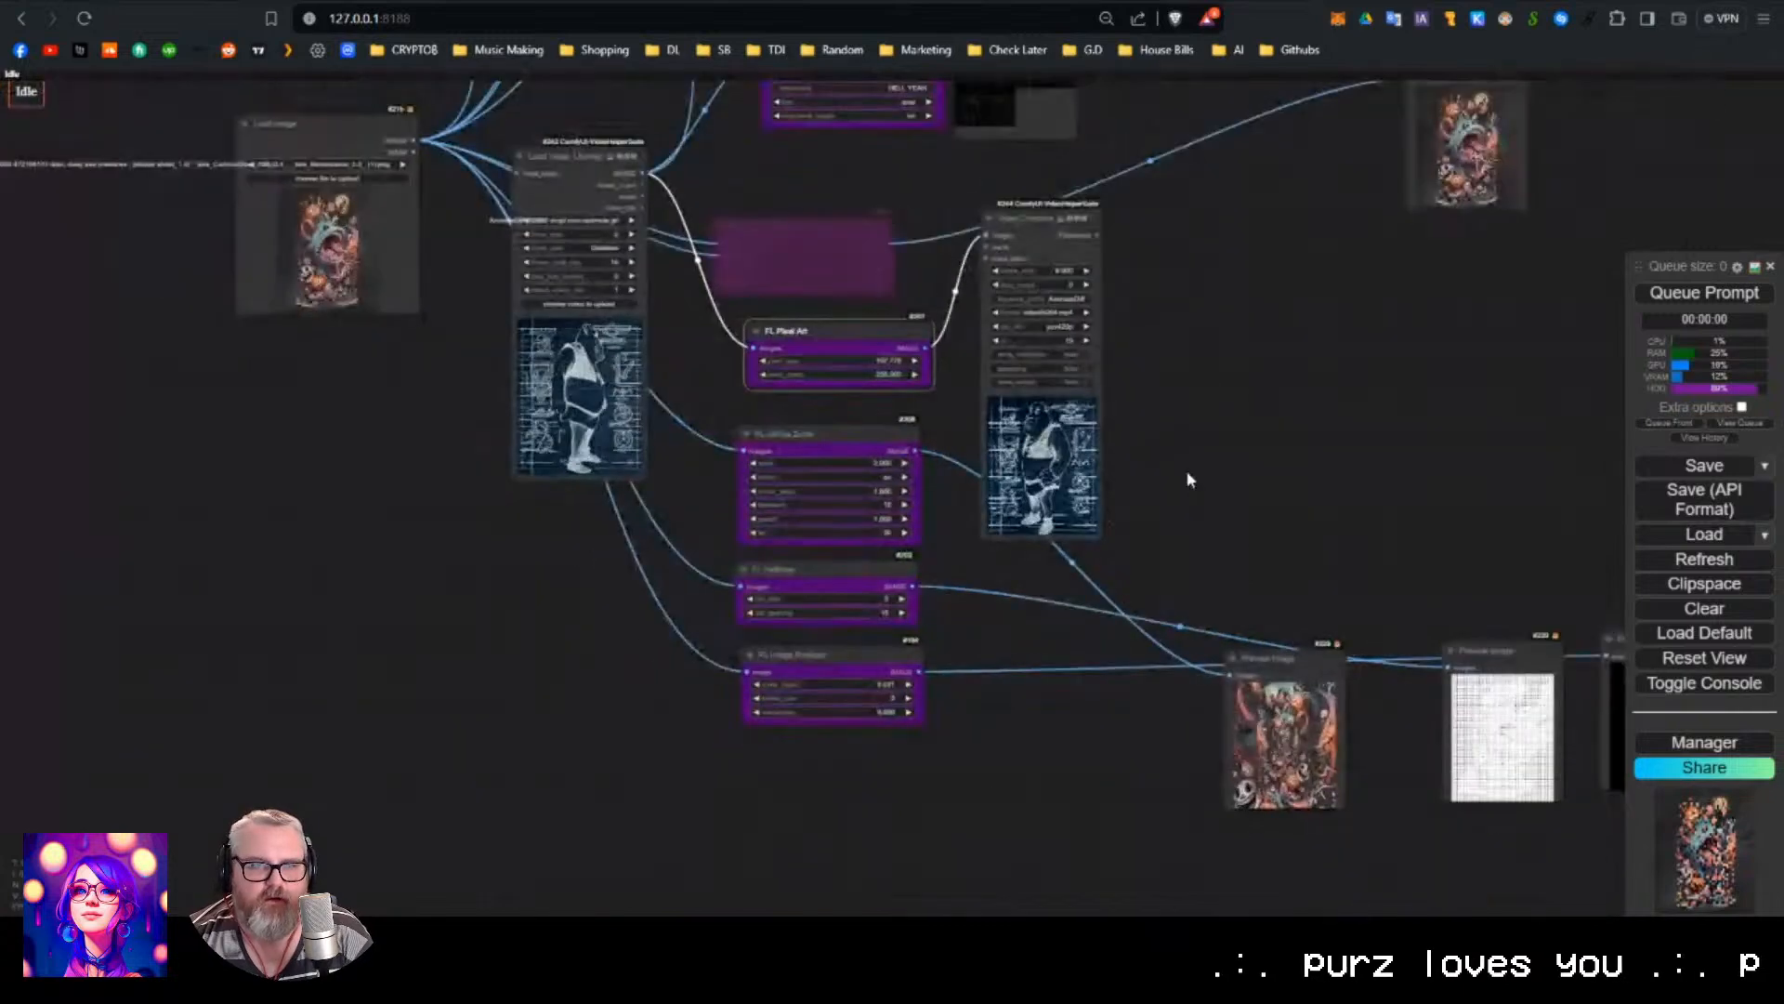
Replace FL Infinite Zoom's Preview Image with the Video Combine node, placed beside it and fed from its image output.
{"action": "left_click_drag", "start_coordinate": [1250, 532], "coordinate": [991, 566]}
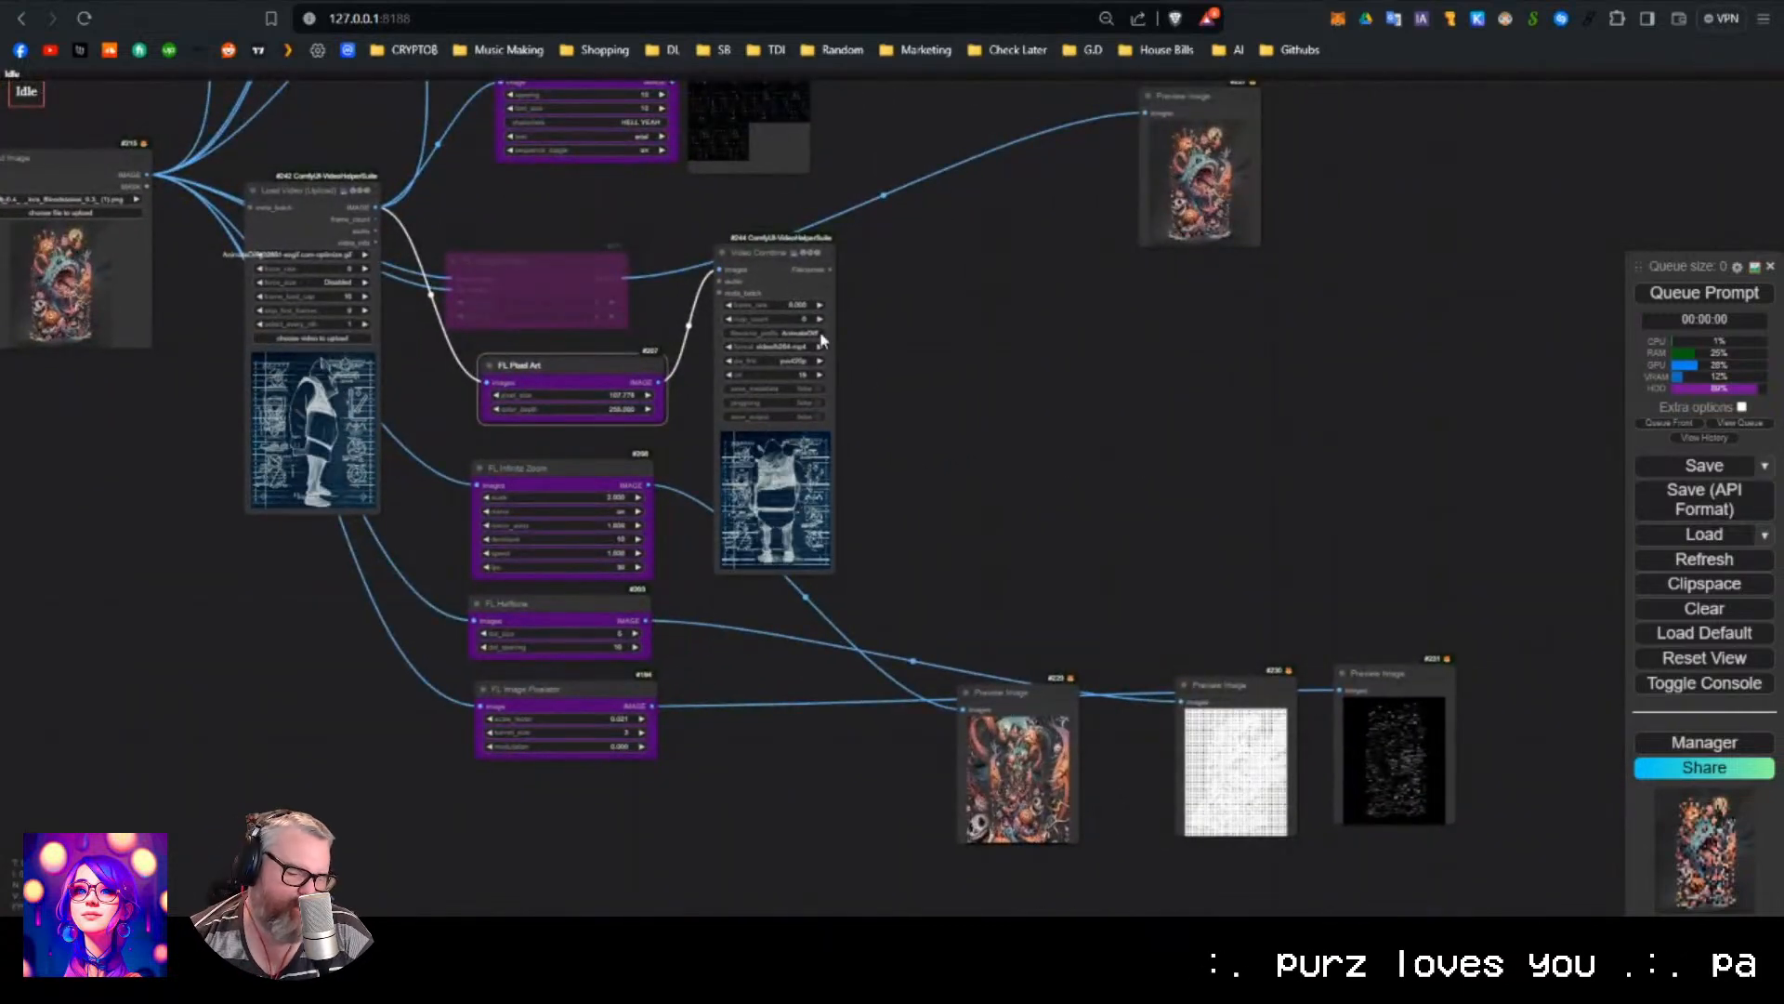
{"action": "left_click_drag", "start_coordinate": [790, 275], "coordinate": [809, 500]}
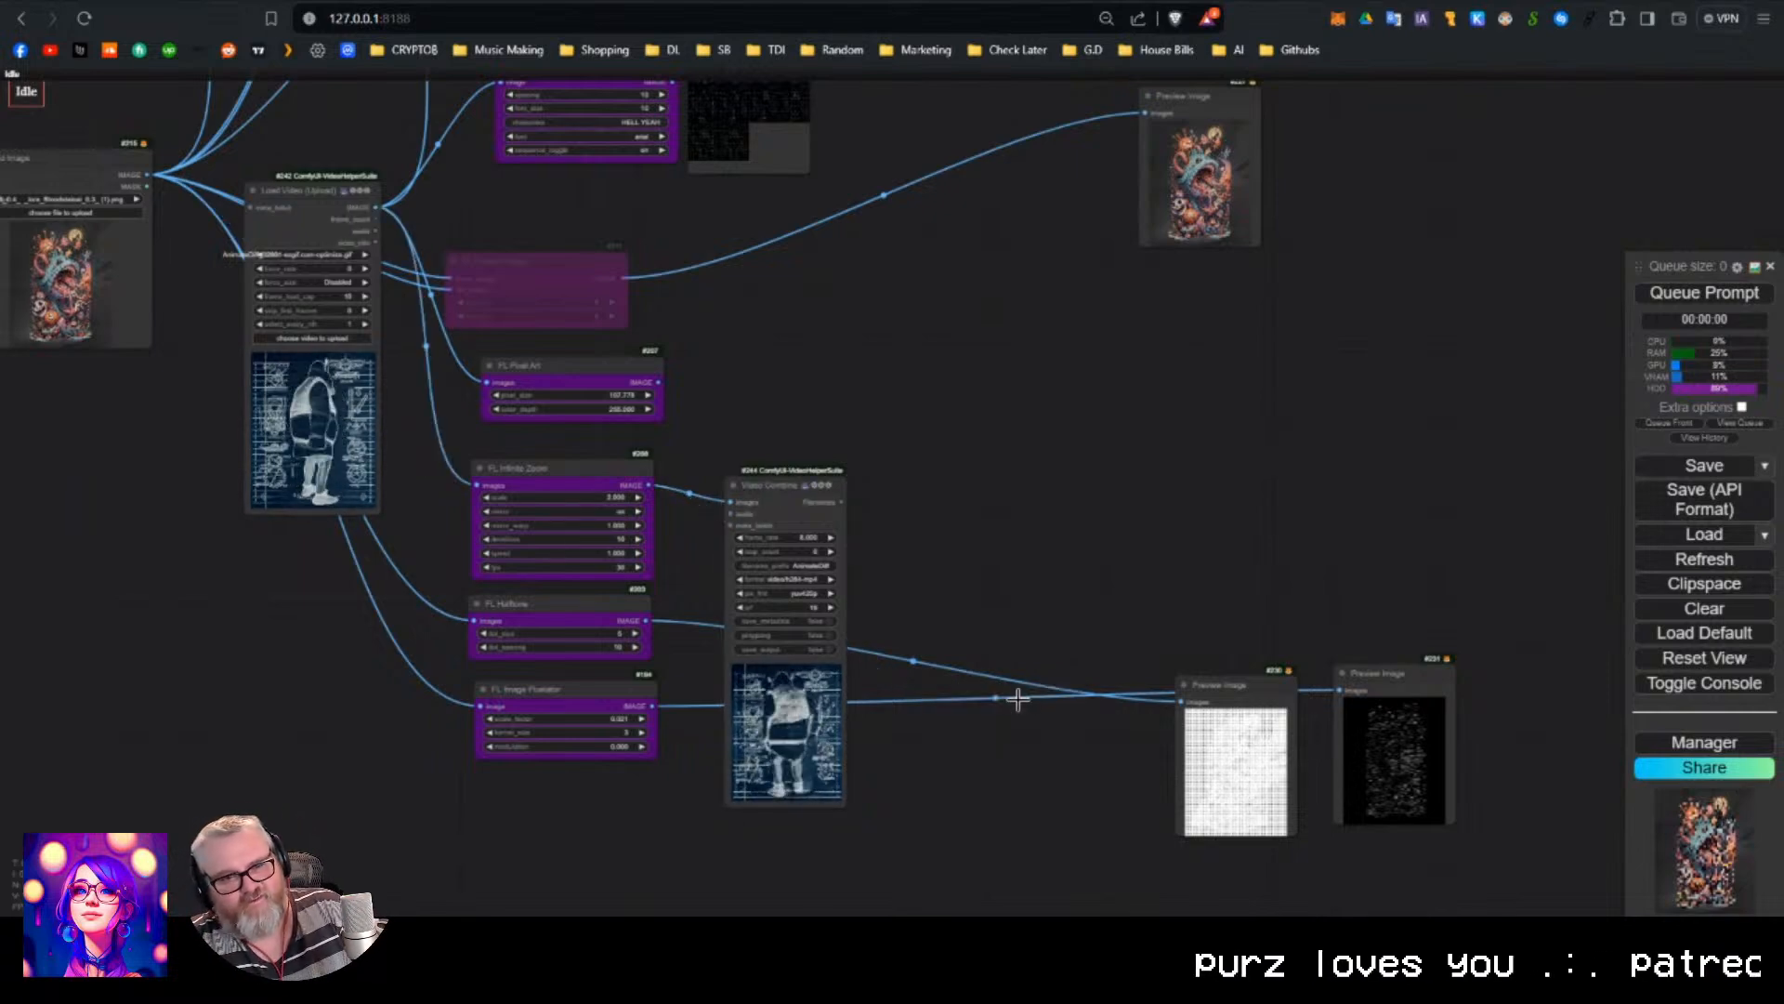
{"action": "scroll", "coordinate": [708, 523], "scroll_direction": "up", "scroll_amount": 6}
{"action": "left_click_drag", "start_coordinate": [857, 475], "coordinate": [857, 162]}
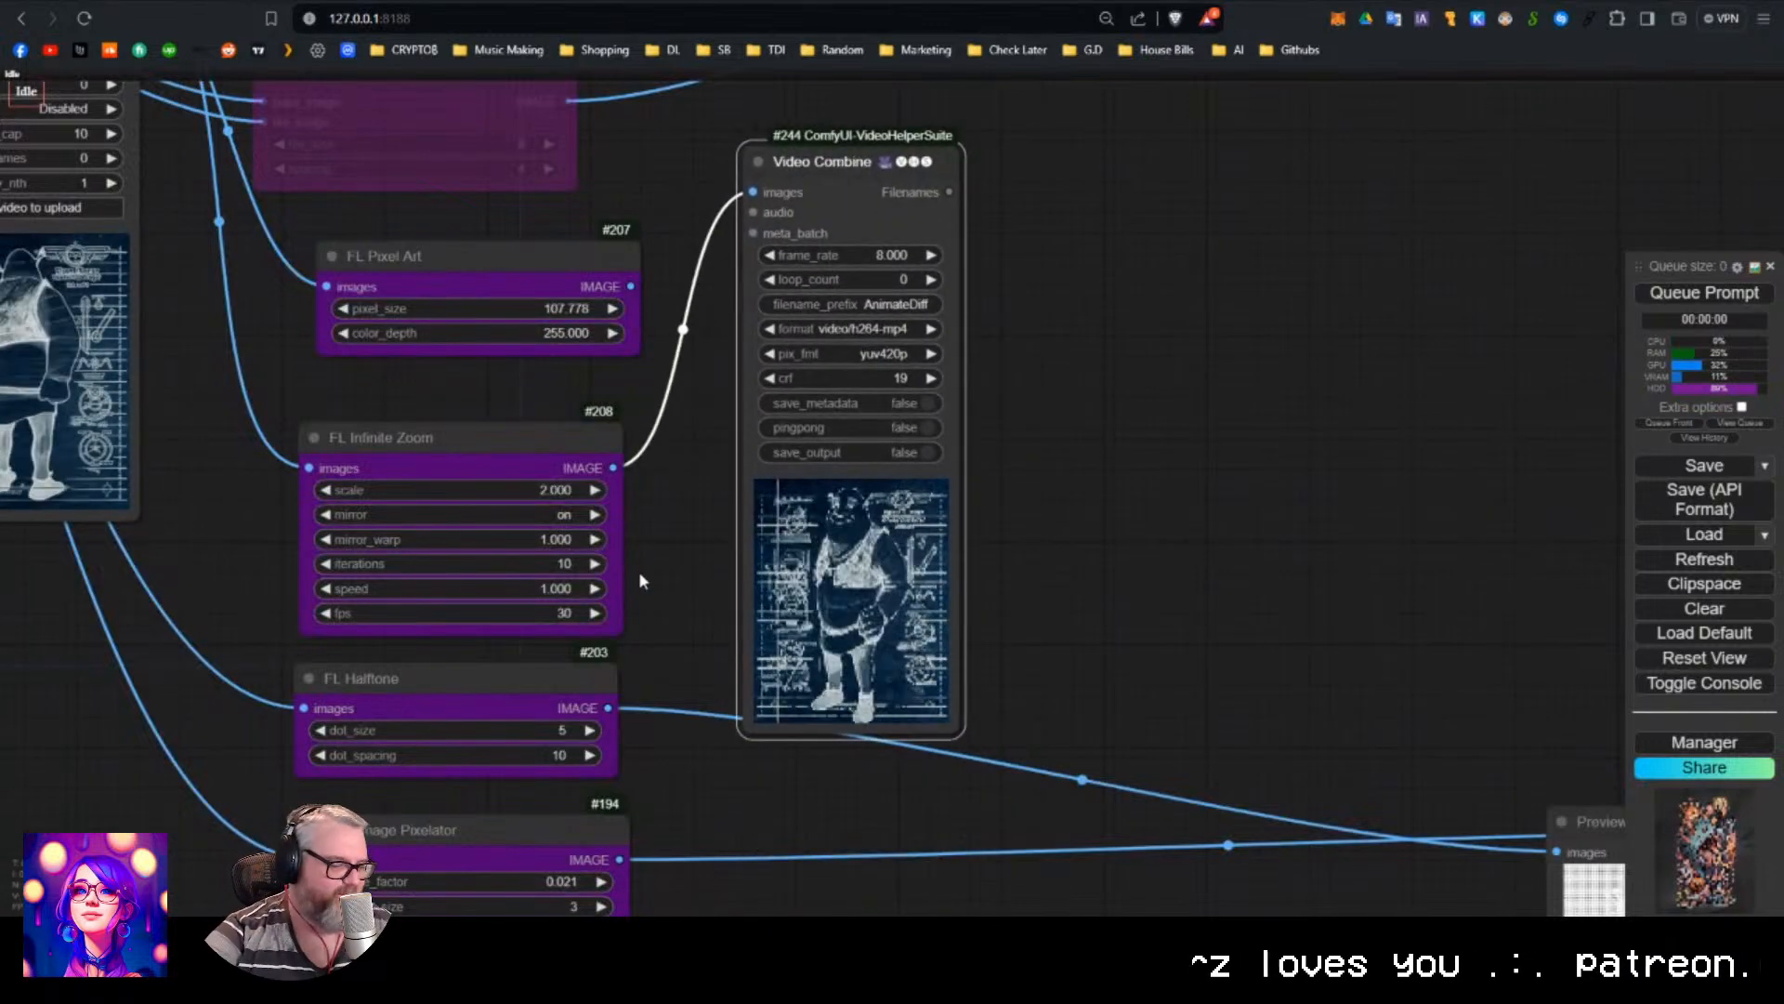
Set FL Infinite Zoom's fps to 8, queue the workflow and examine the zooming video up close.
{"action": "left_click", "coordinate": [548, 612]}
{"action": "type", "text": "8"}
{"action": "key", "text": "Return"}
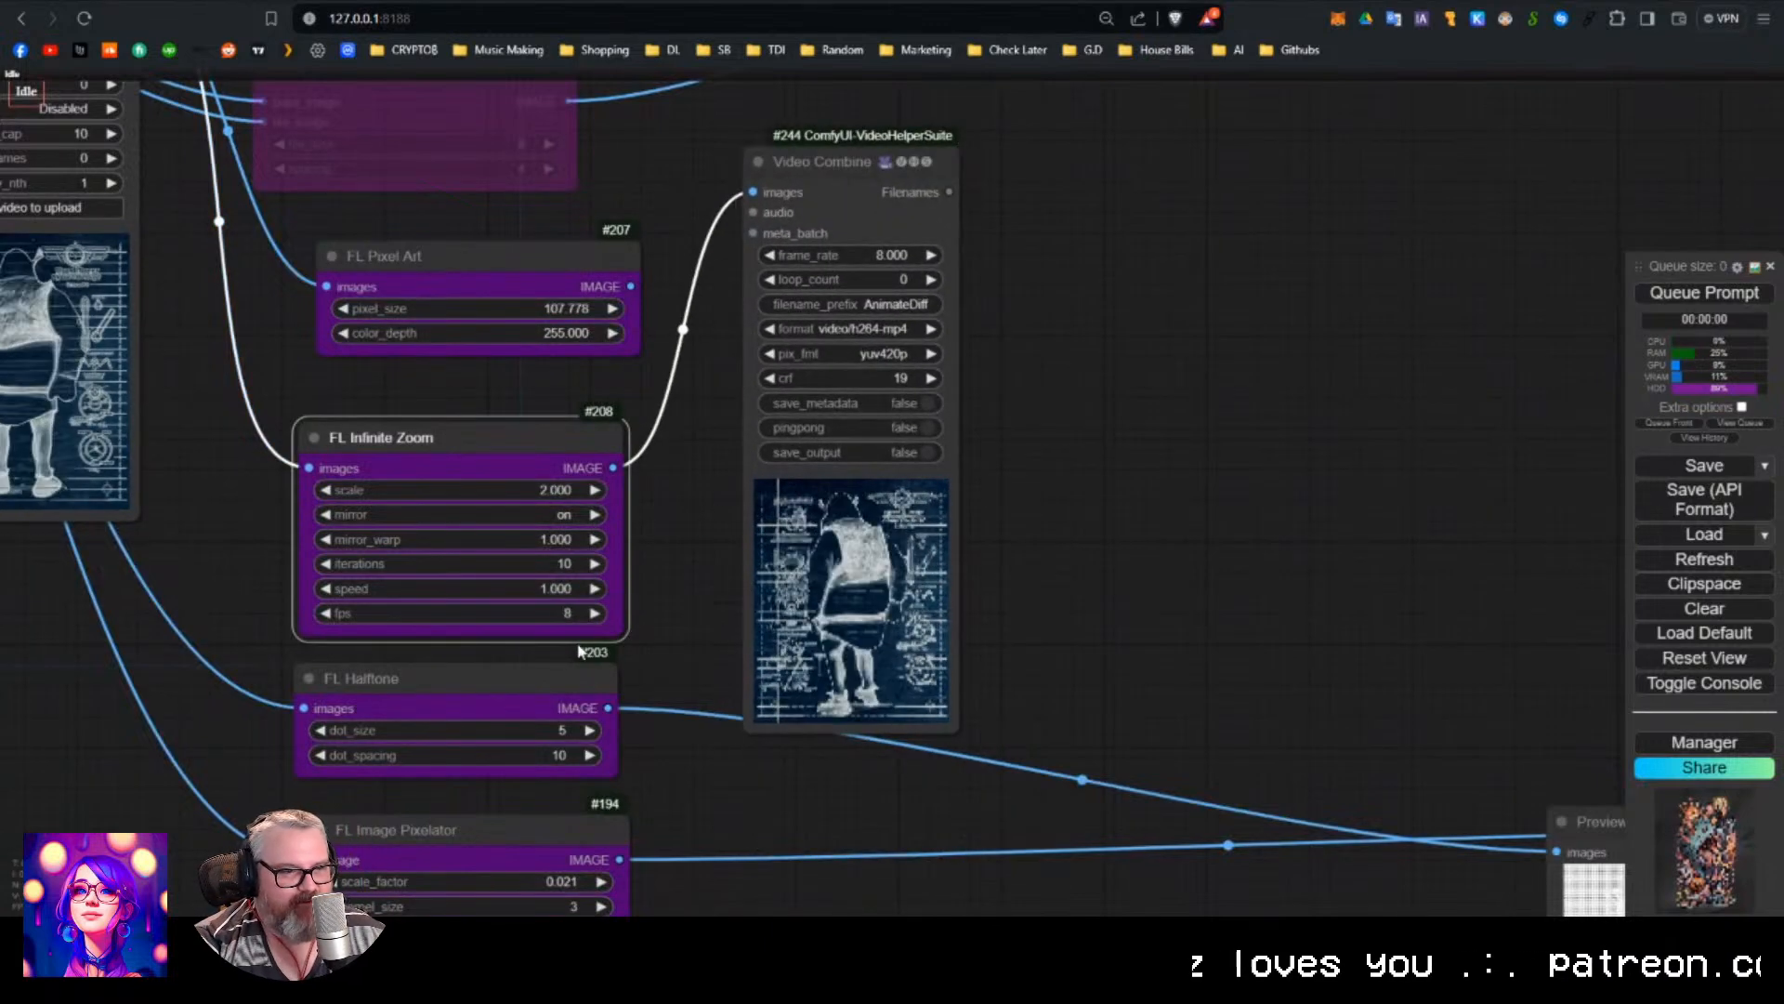
{"action": "left_click_drag", "start_coordinate": [684, 533], "coordinate": [721, 521]}
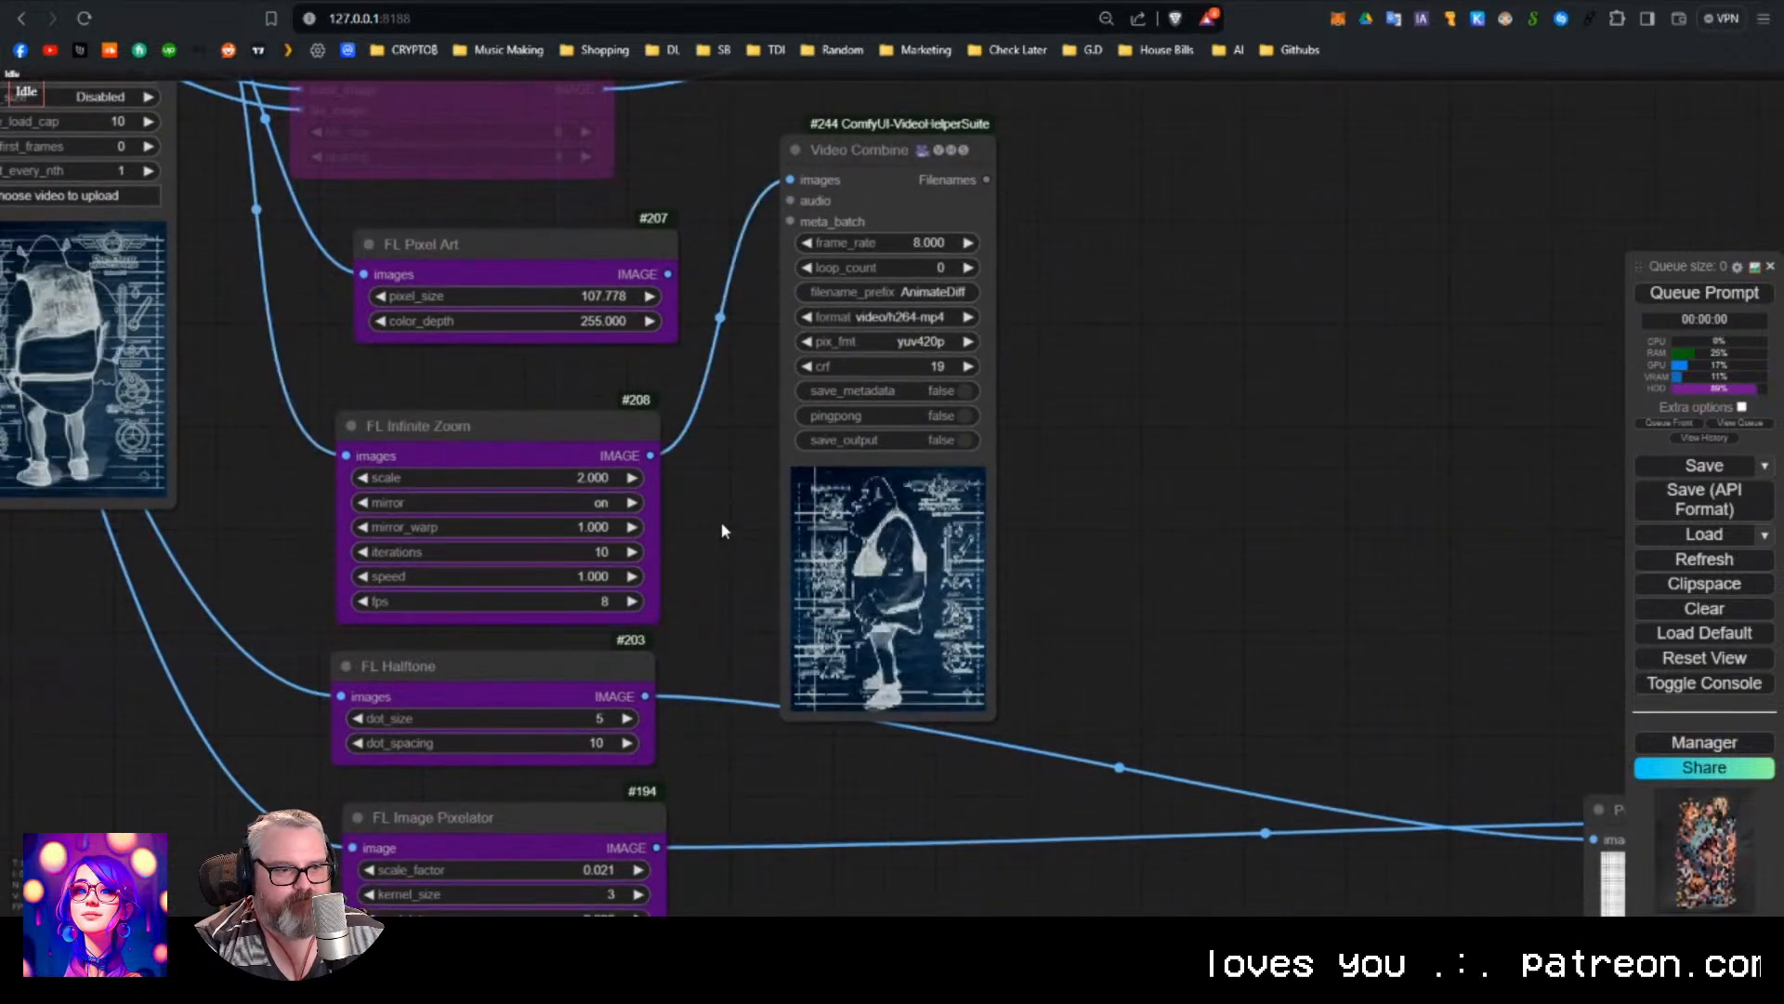
{"action": "key", "text": "ctrl+Return"}
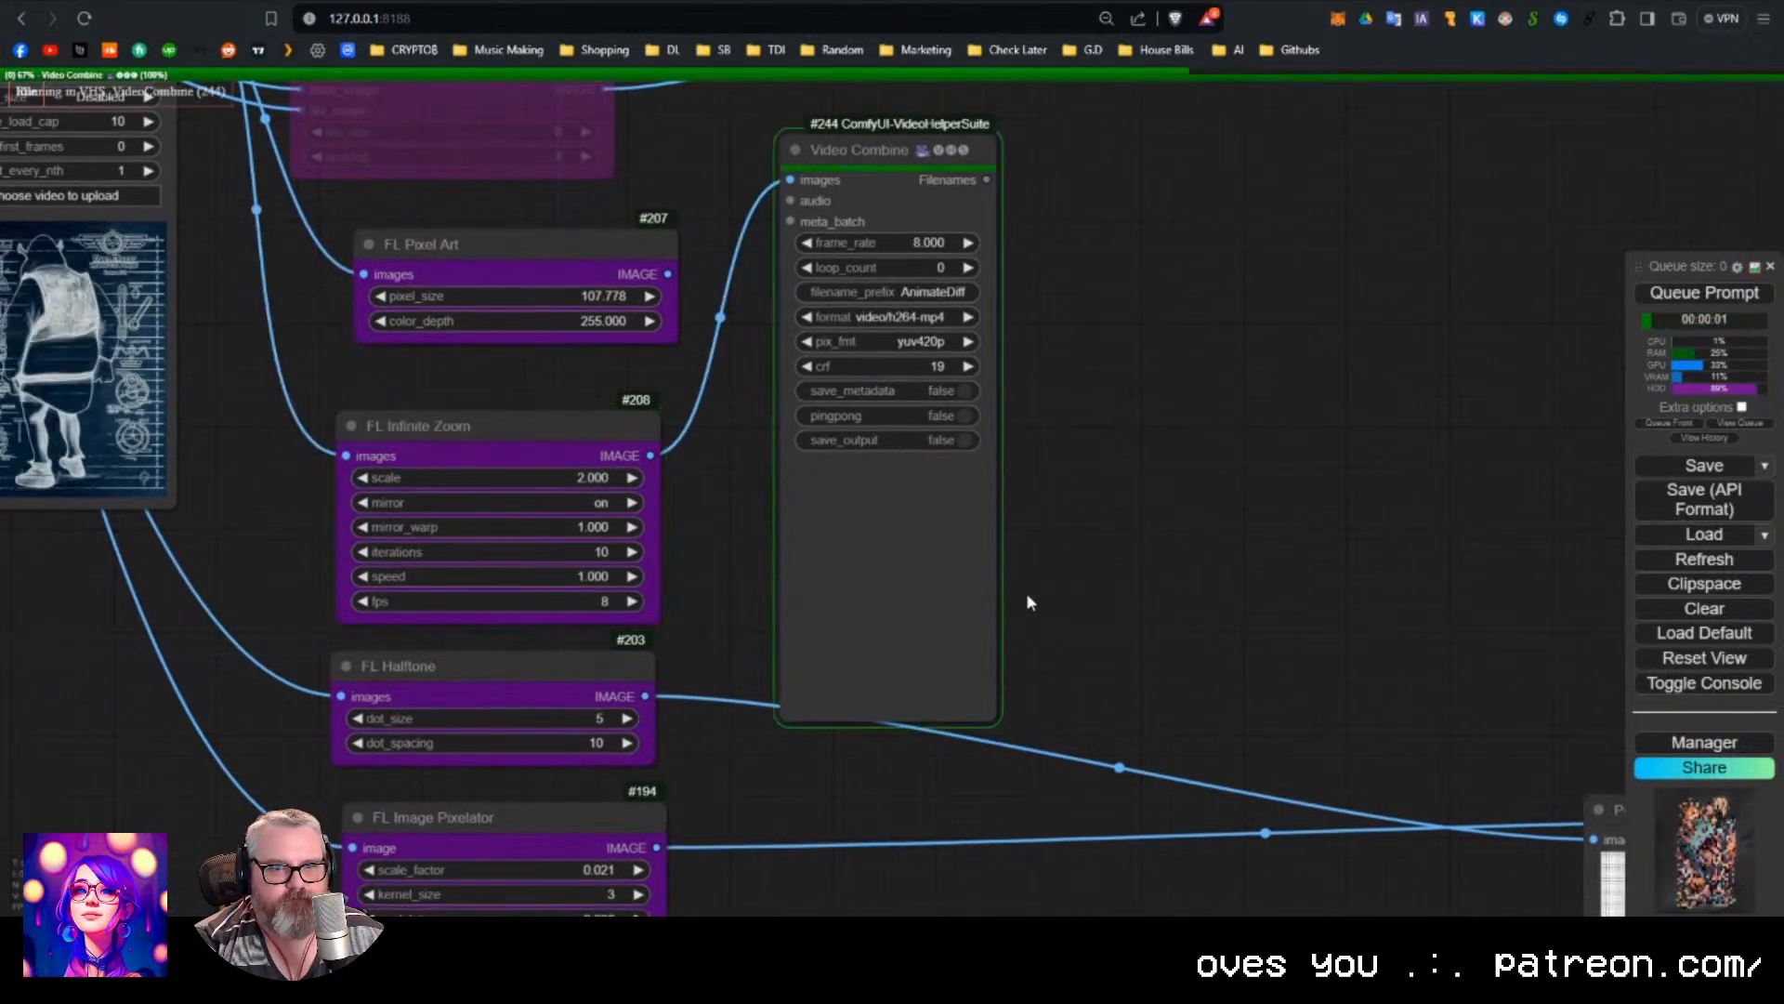
{"action": "scroll", "coordinate": [911, 593], "scroll_direction": "up", "scroll_amount": 9}
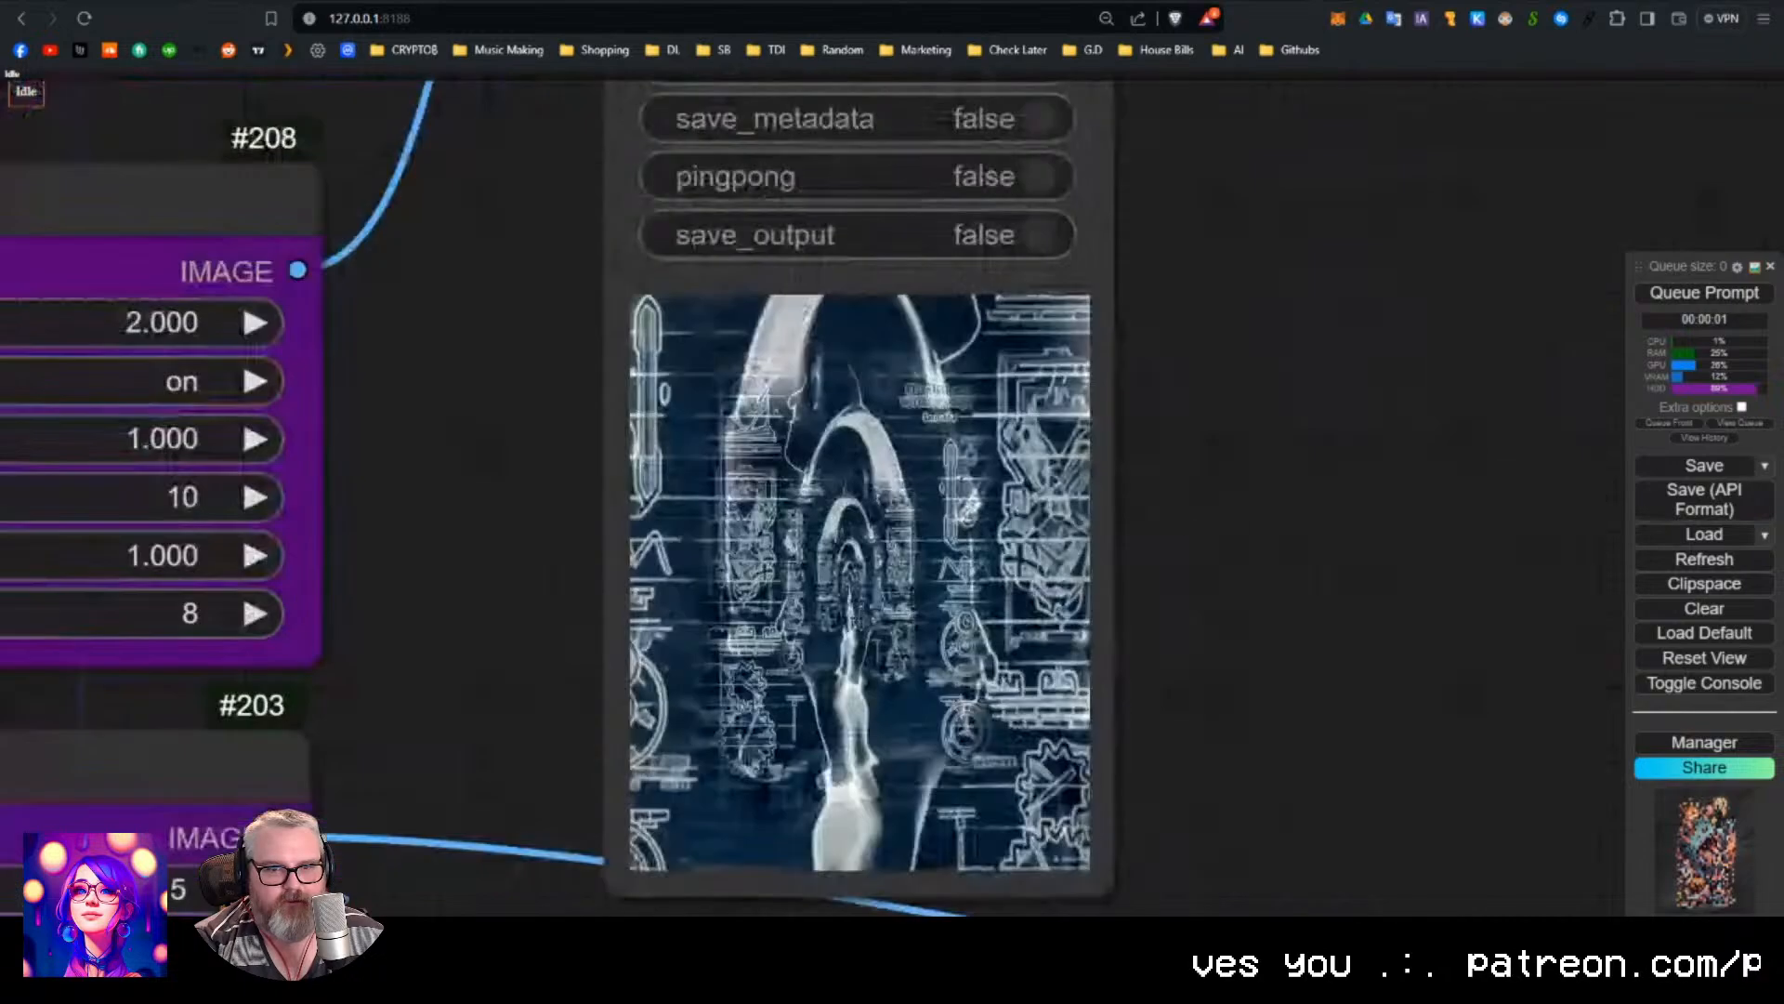
{"action": "scroll", "coordinate": [920, 623], "scroll_direction": "down", "scroll_amount": 6}
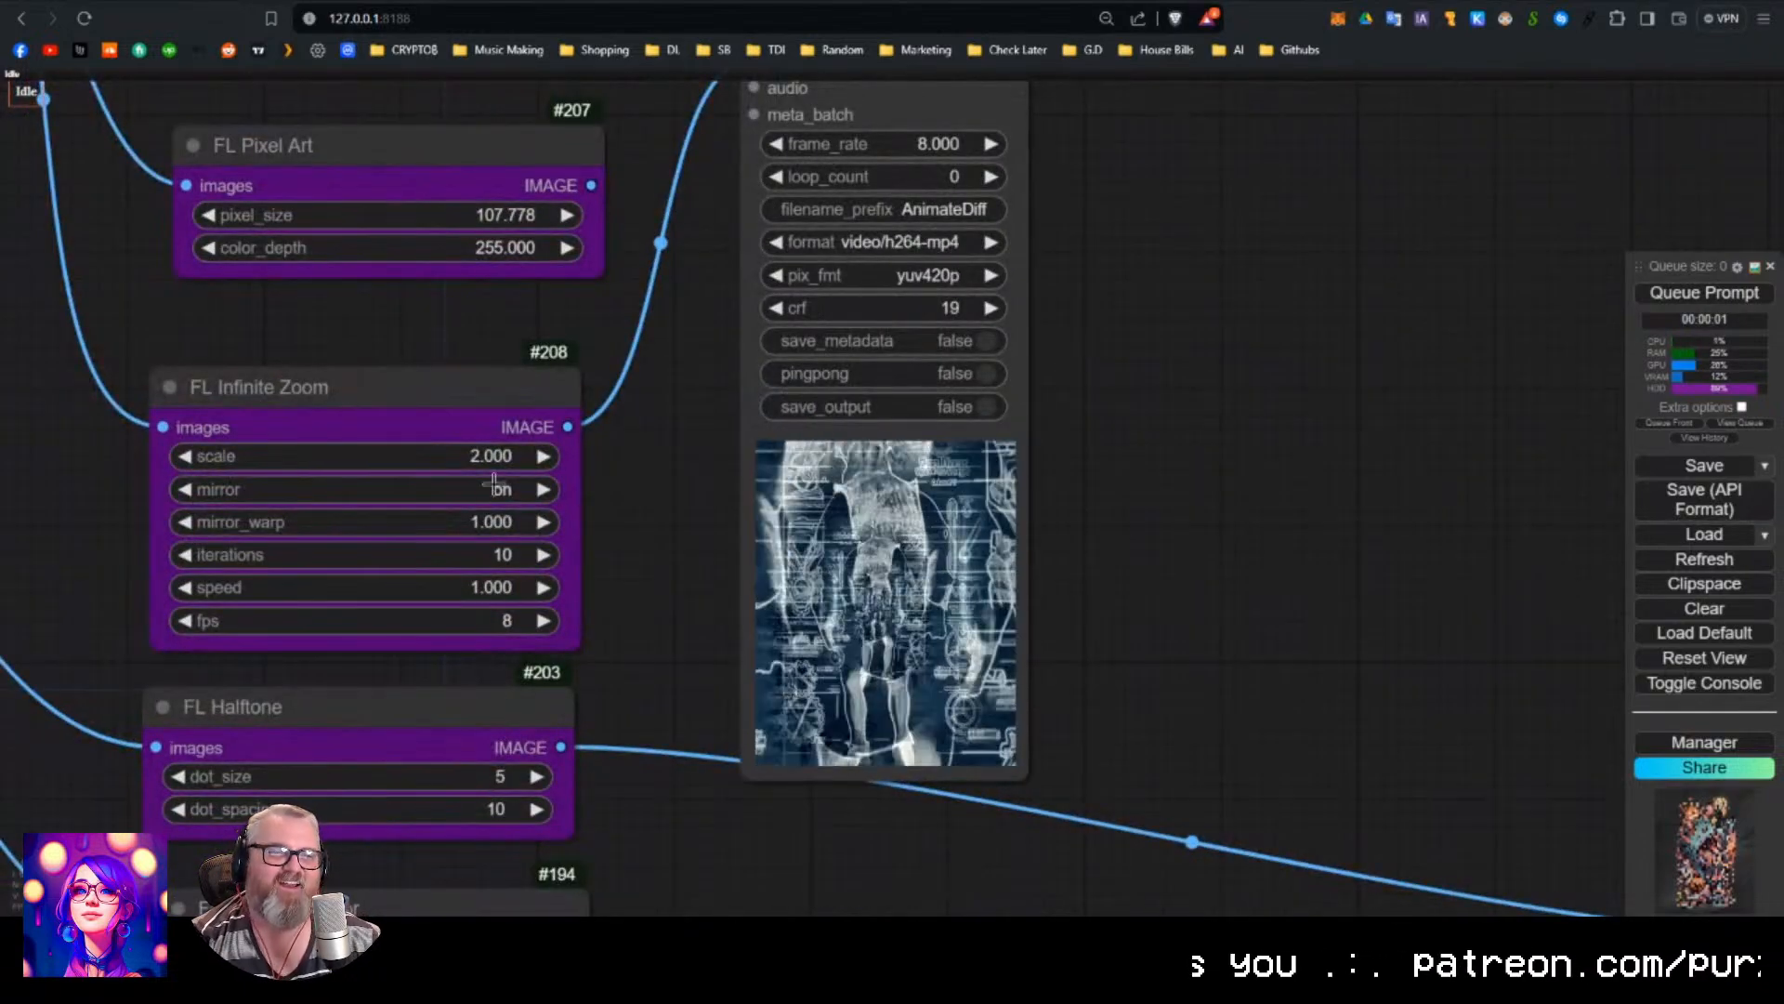
Set FL Infinite Zoom's fps to 30 and queue the workflow.
{"action": "left_click", "coordinate": [390, 620]}
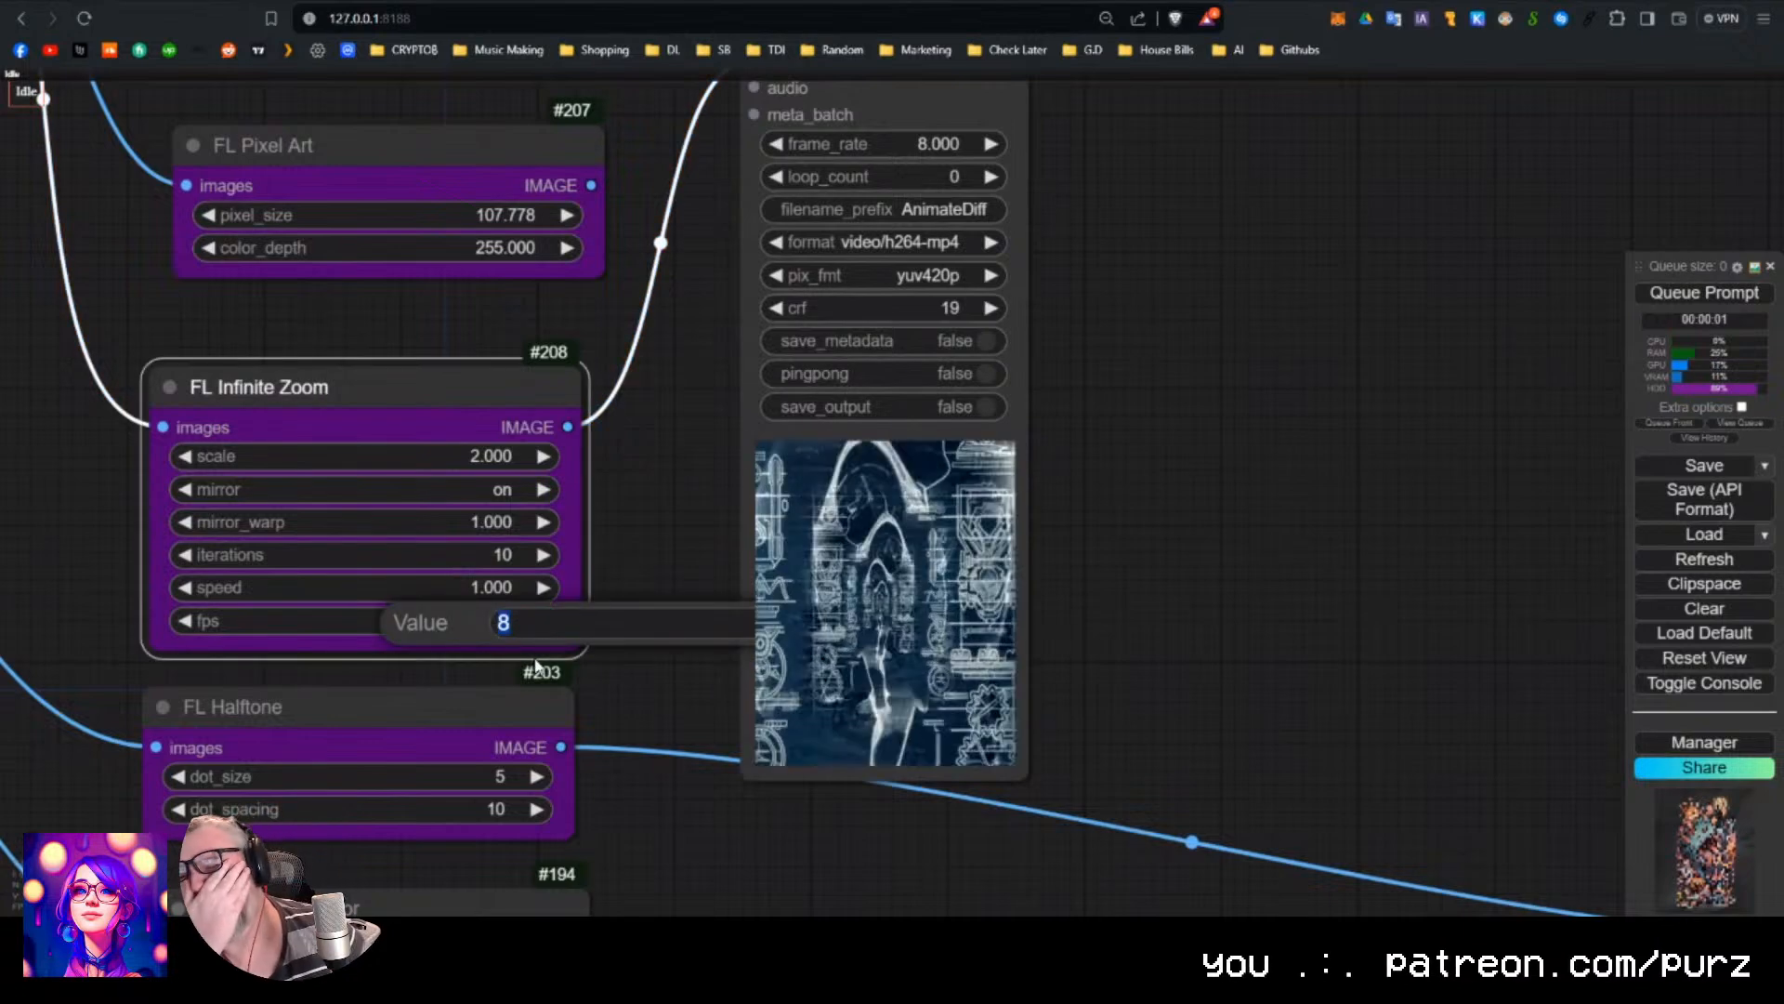
{"action": "type", "text": "60"}
{"action": "key", "text": "BackSpace"}
{"action": "key", "text": "BackSpace"}
{"action": "type", "text": "30"}
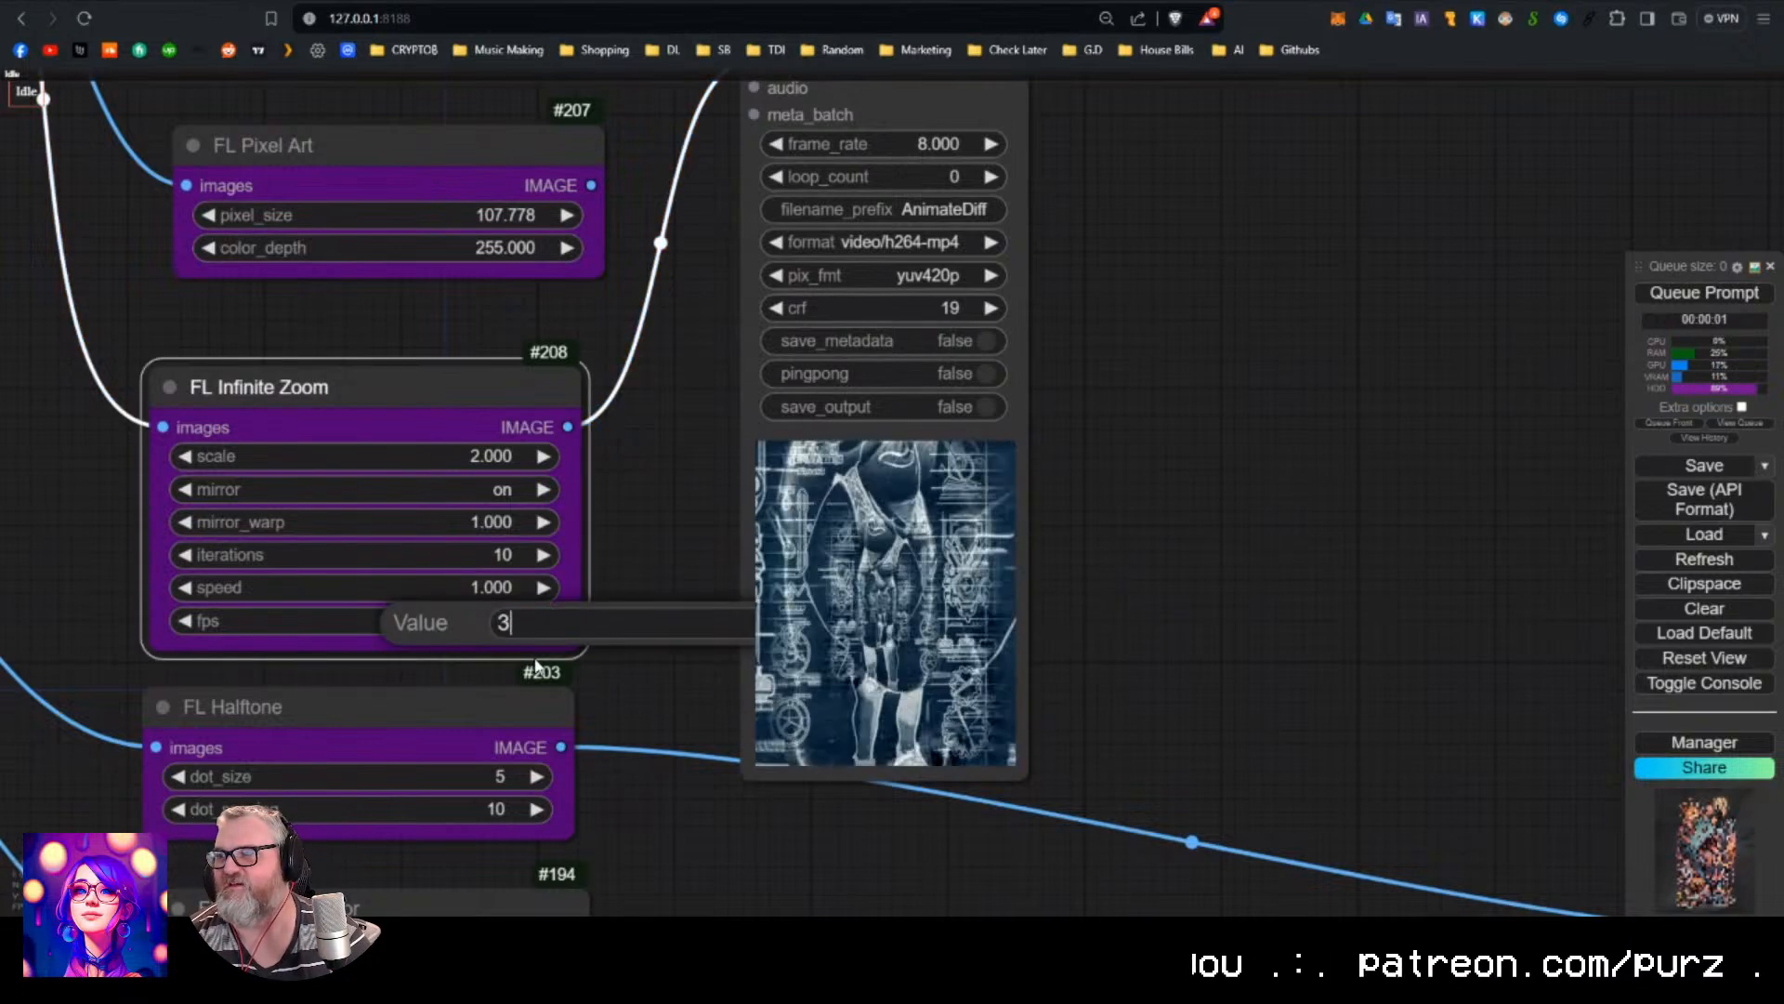
{"action": "key", "text": "Return"}
{"action": "key", "text": "ctrl+Return"}
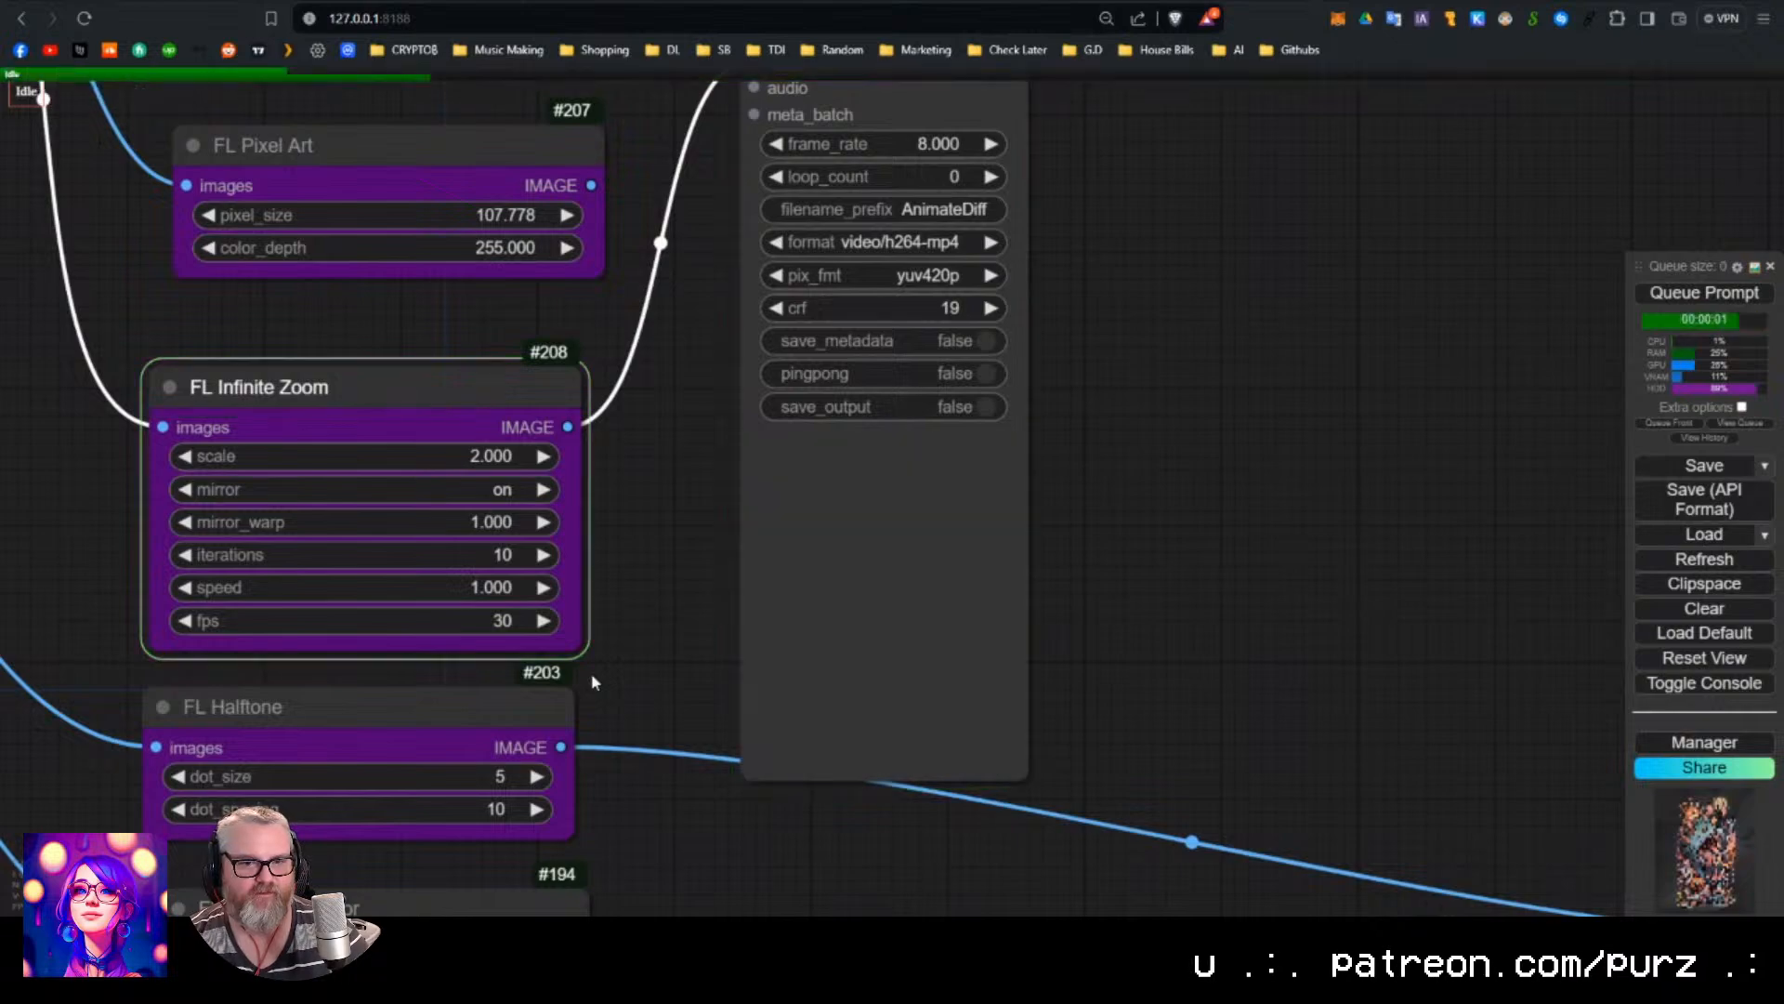
Set Video Combine's frame rate to 30 and queue the workflow again.
{"action": "left_click", "coordinate": [967, 143]}
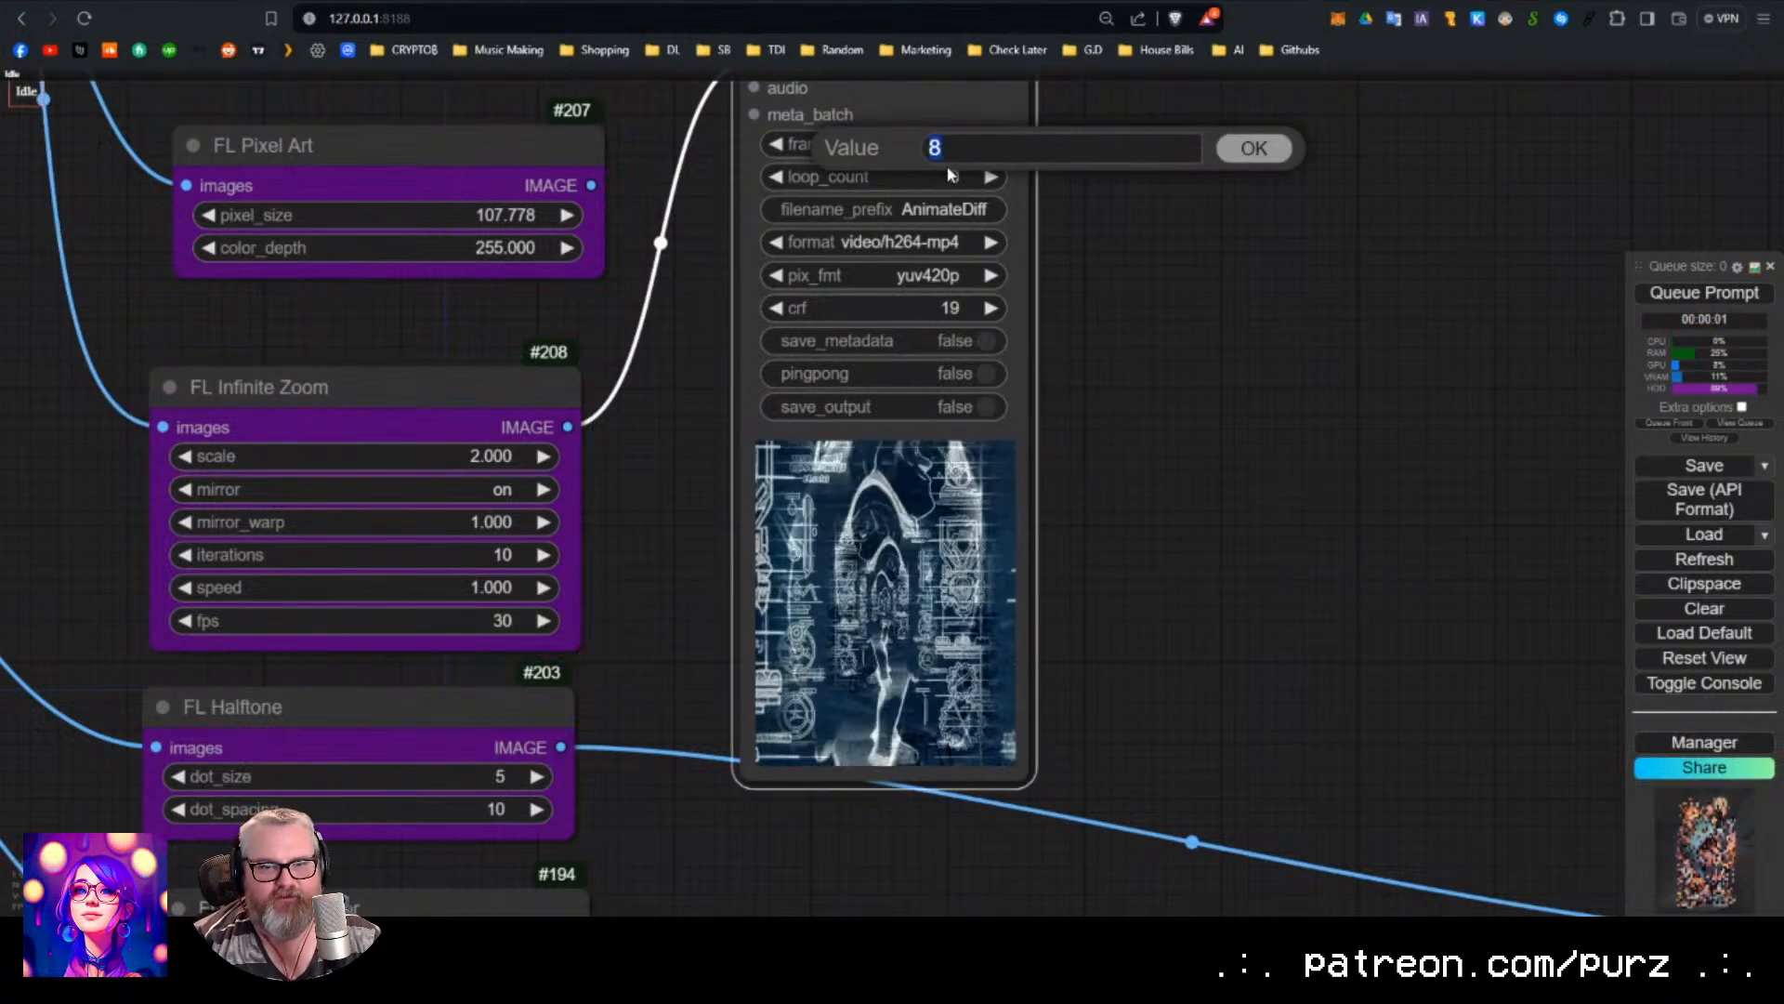
{"action": "type", "text": "30"}
{"action": "key", "text": "Return"}
{"action": "key", "text": "ctrl+Return"}
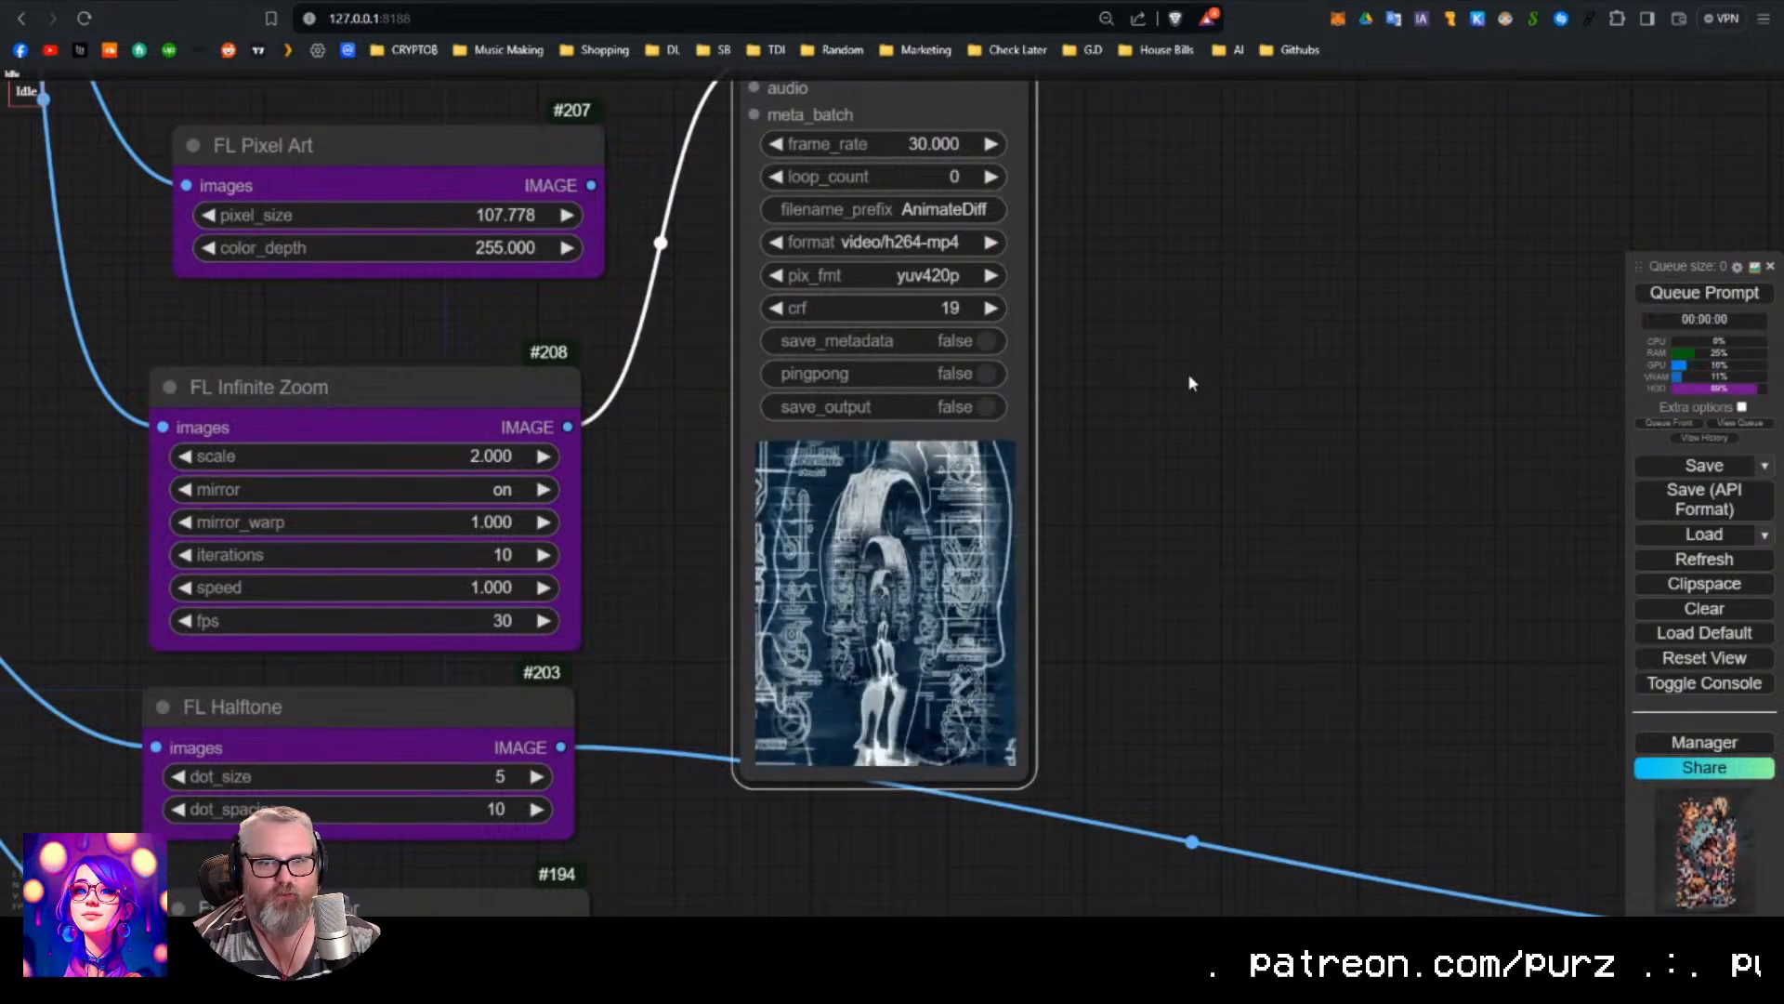
Load the video AnimateDiff_00341.mp4 into the Load Video node and check its preview.
{"action": "scroll", "coordinate": [1012, 618], "scroll_direction": "up", "scroll_amount": 7}
{"action": "scroll", "coordinate": [706, 581], "scroll_direction": "down", "scroll_amount": 11}
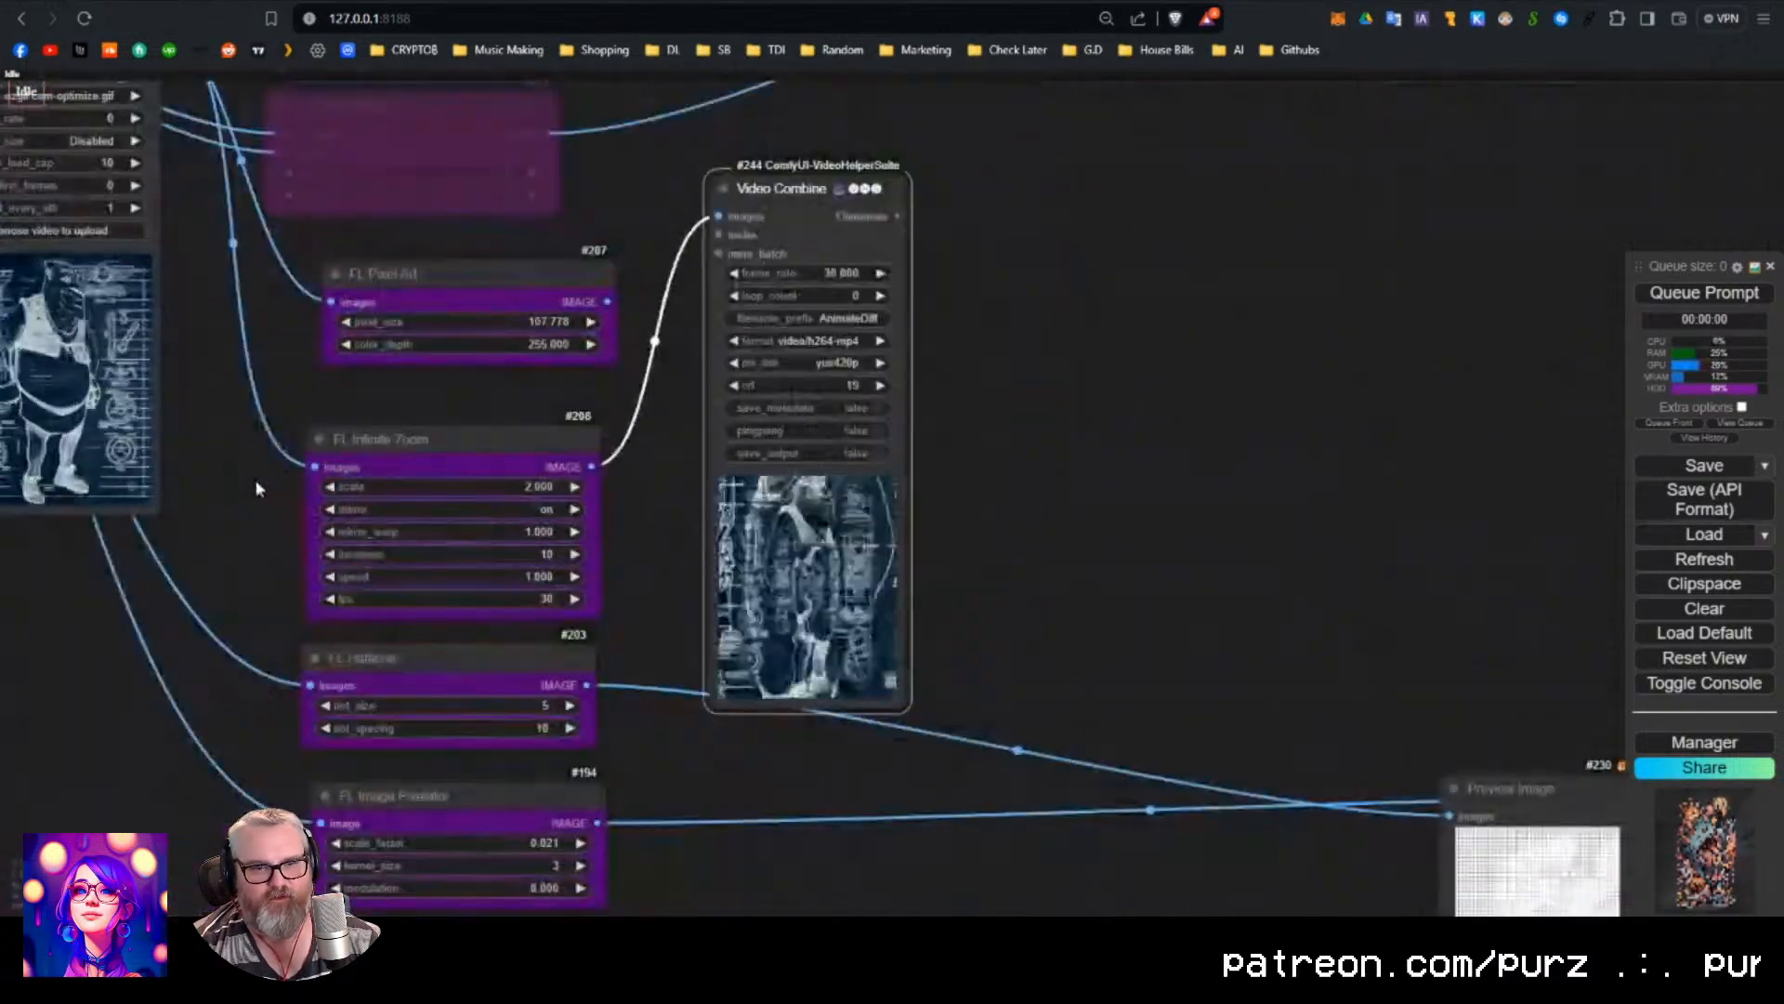
{"action": "left_click_drag", "start_coordinate": [259, 489], "coordinate": [657, 633]}
{"action": "scroll", "coordinate": [366, 402], "scroll_direction": "up", "scroll_amount": 1}
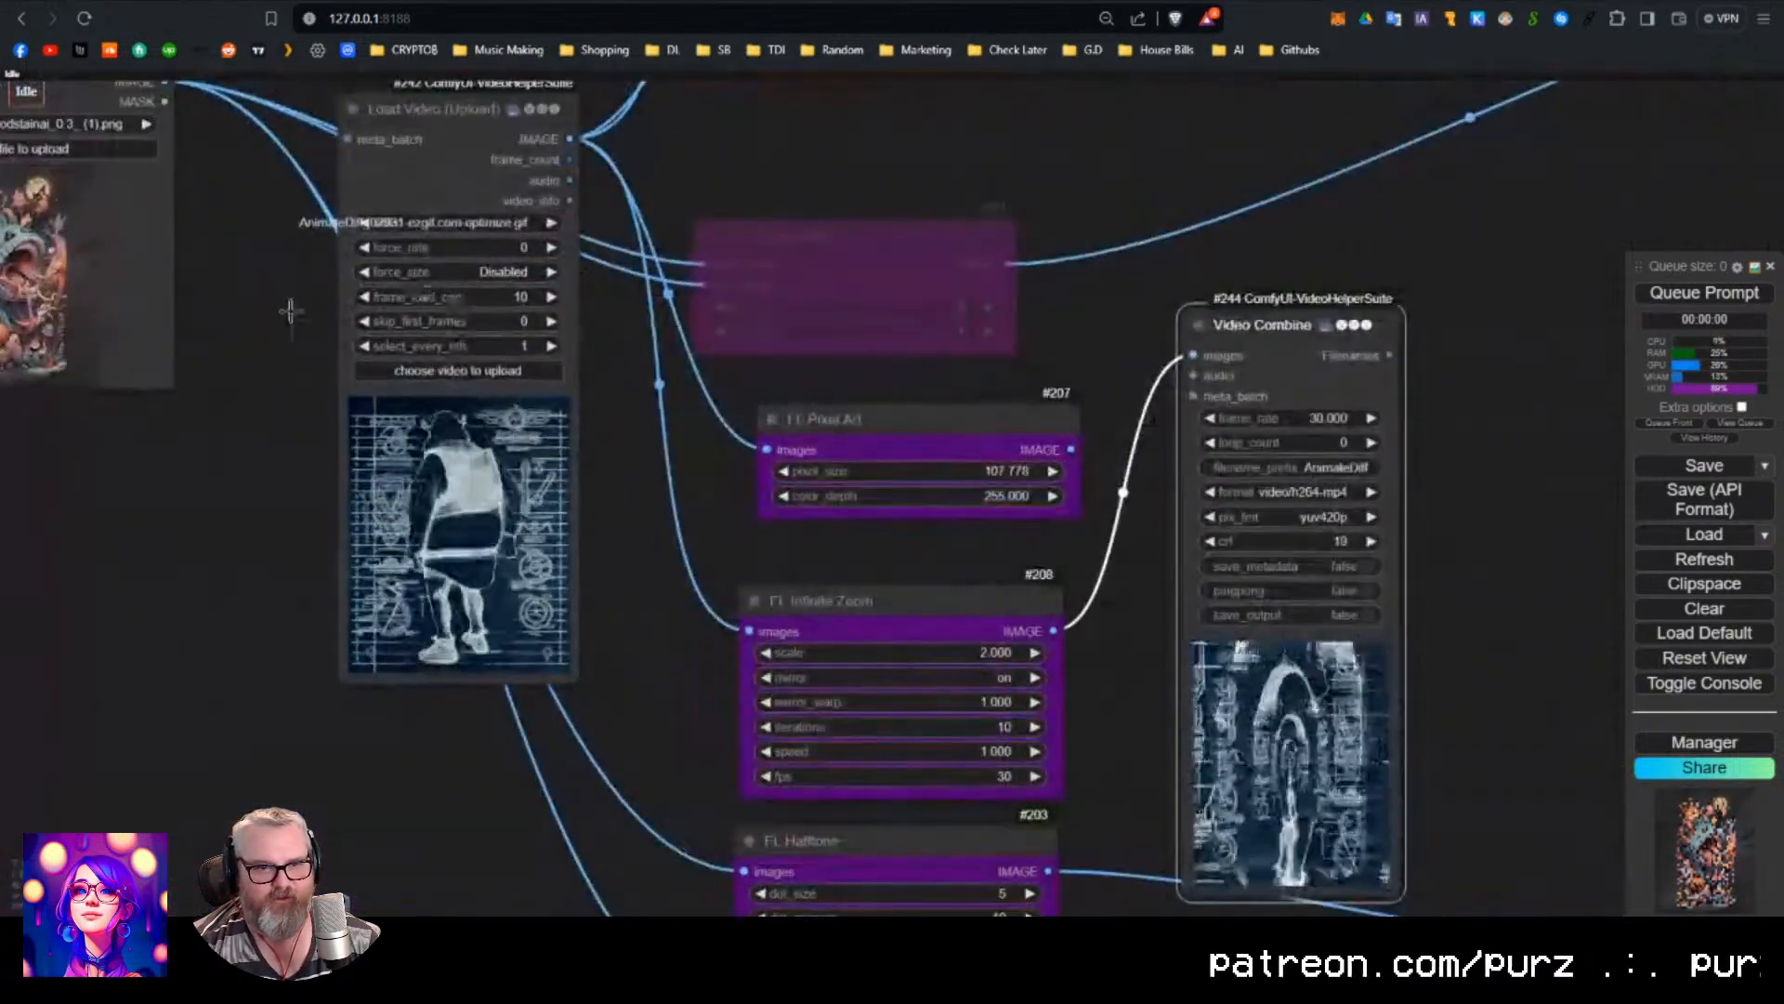
{"action": "left_click", "coordinate": [504, 370]}
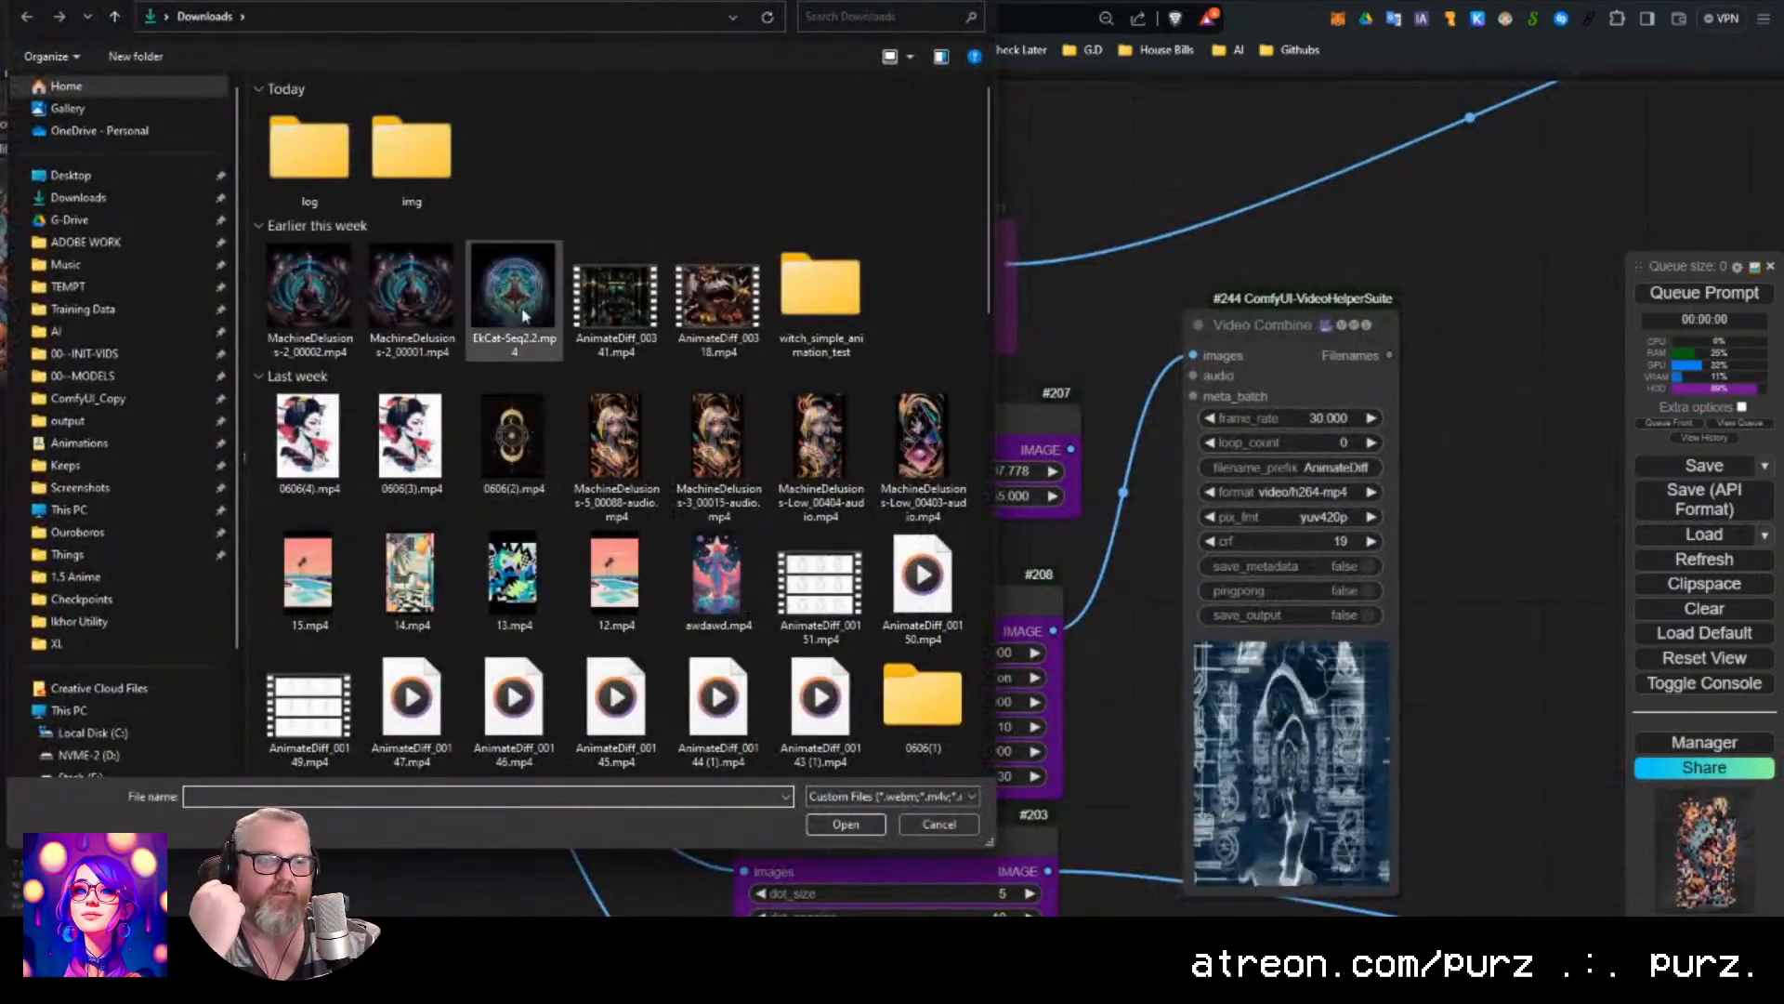
{"action": "left_click", "coordinate": [615, 298]}
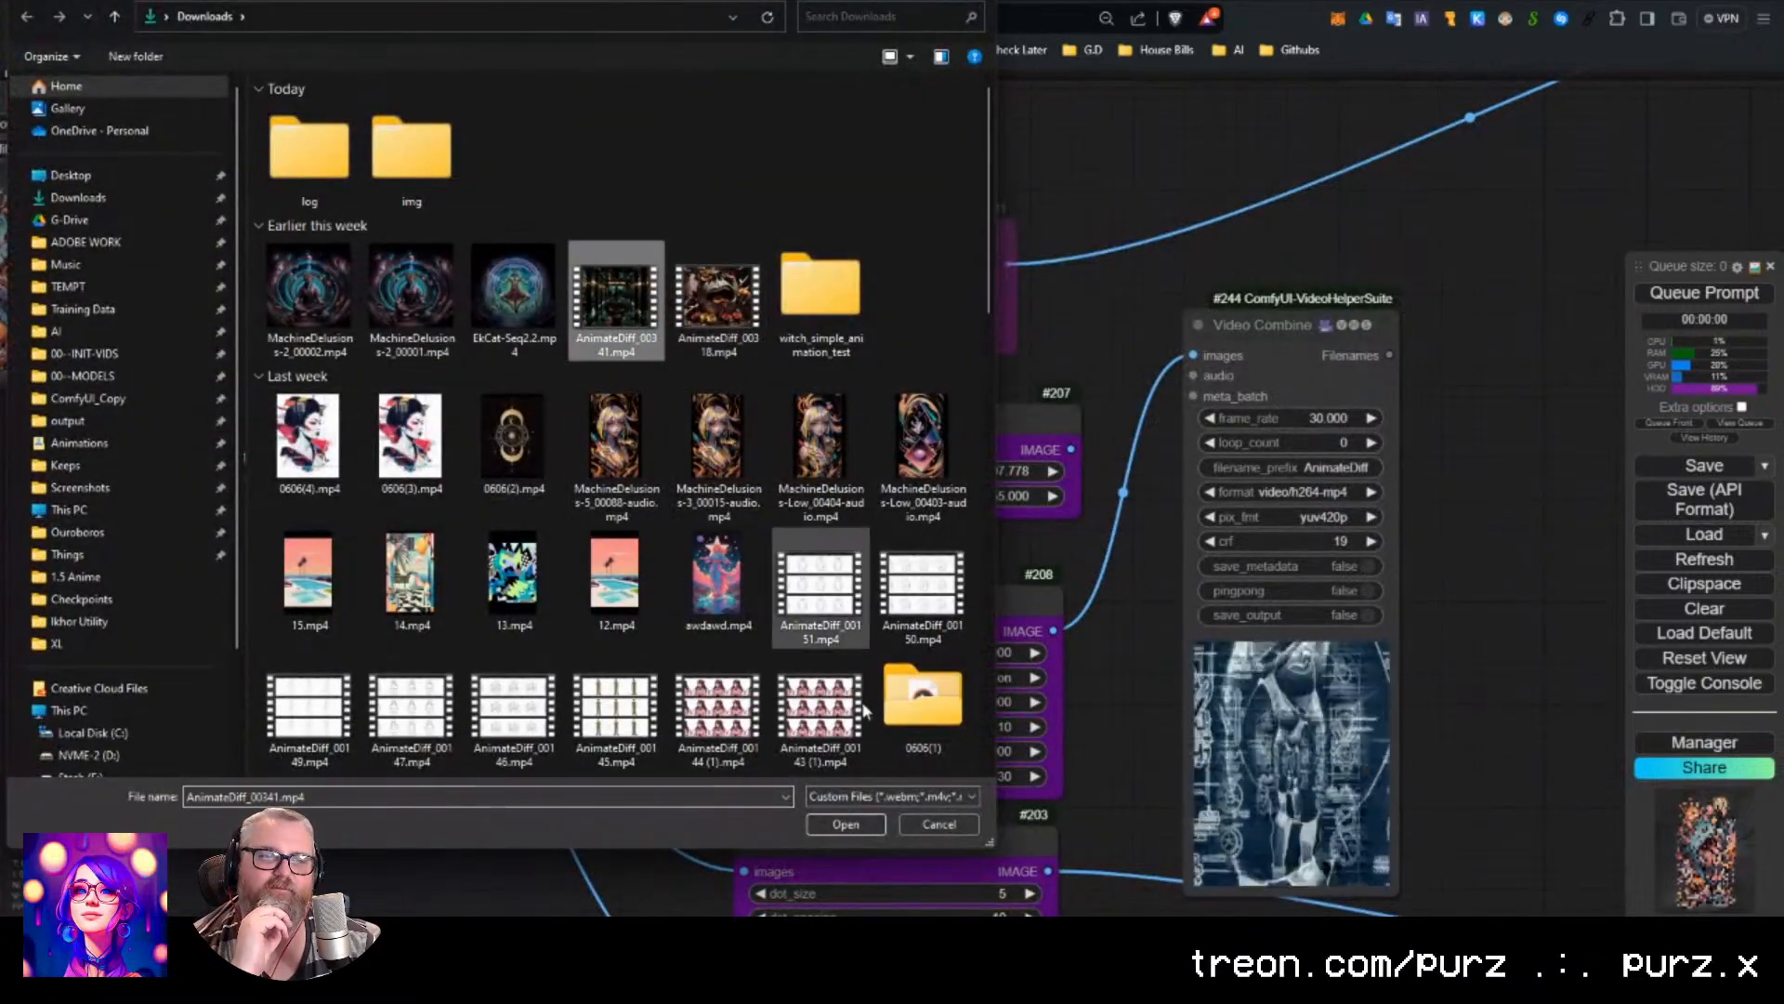
{"action": "left_click", "coordinate": [846, 825]}
{"action": "scroll", "coordinate": [476, 493], "scroll_direction": "up", "scroll_amount": 5}
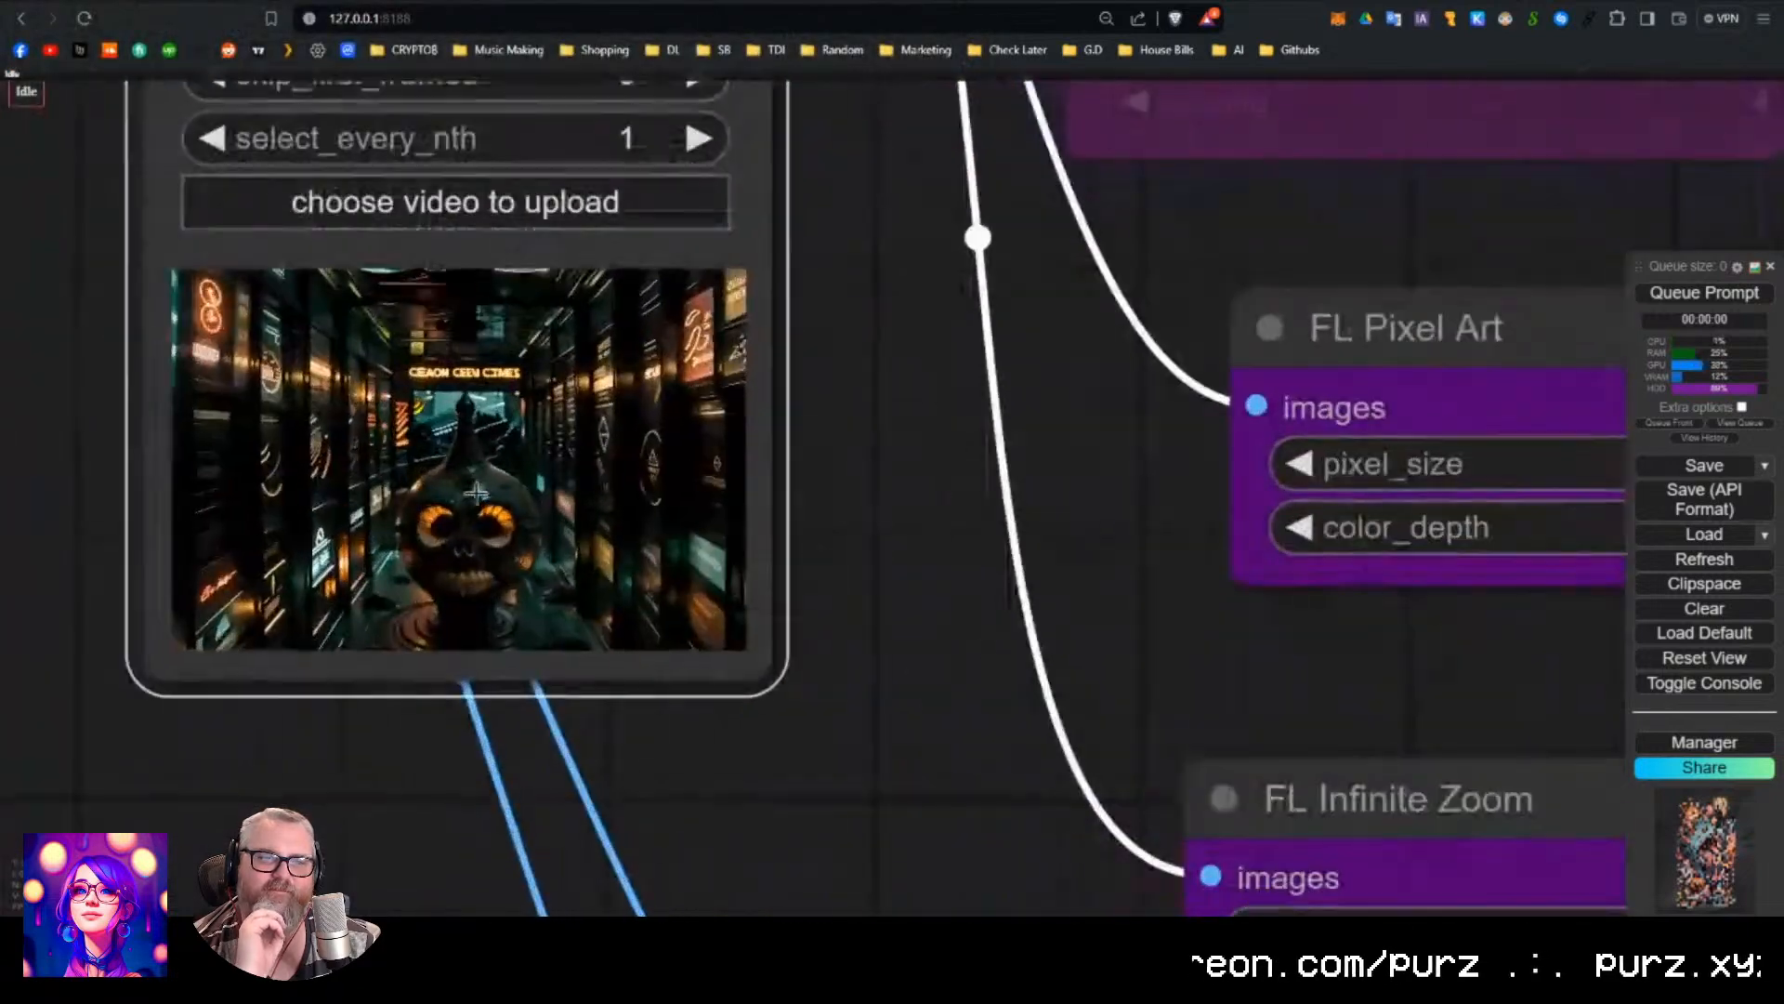
{"action": "scroll", "coordinate": [595, 513], "scroll_direction": "down", "scroll_amount": 10}
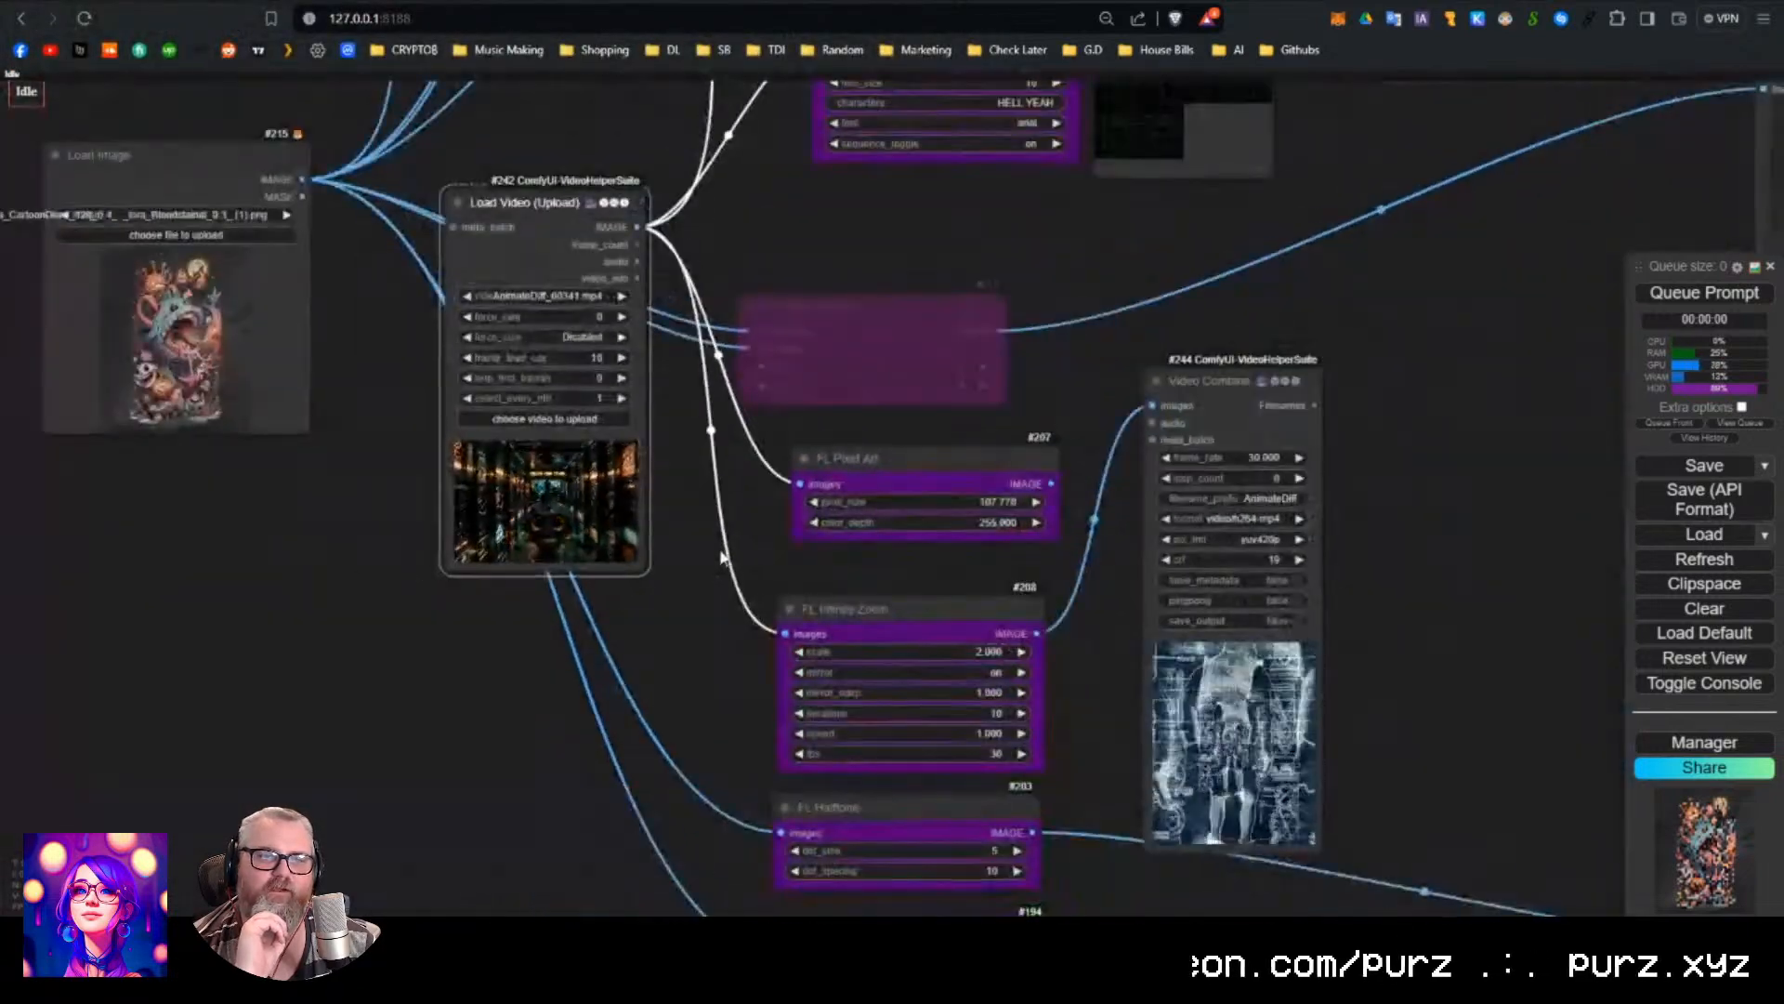
Set Load Video's frame_load_cap to 0 and queue the workflow.
{"action": "left_click_drag", "start_coordinate": [722, 555], "coordinate": [558, 483]}
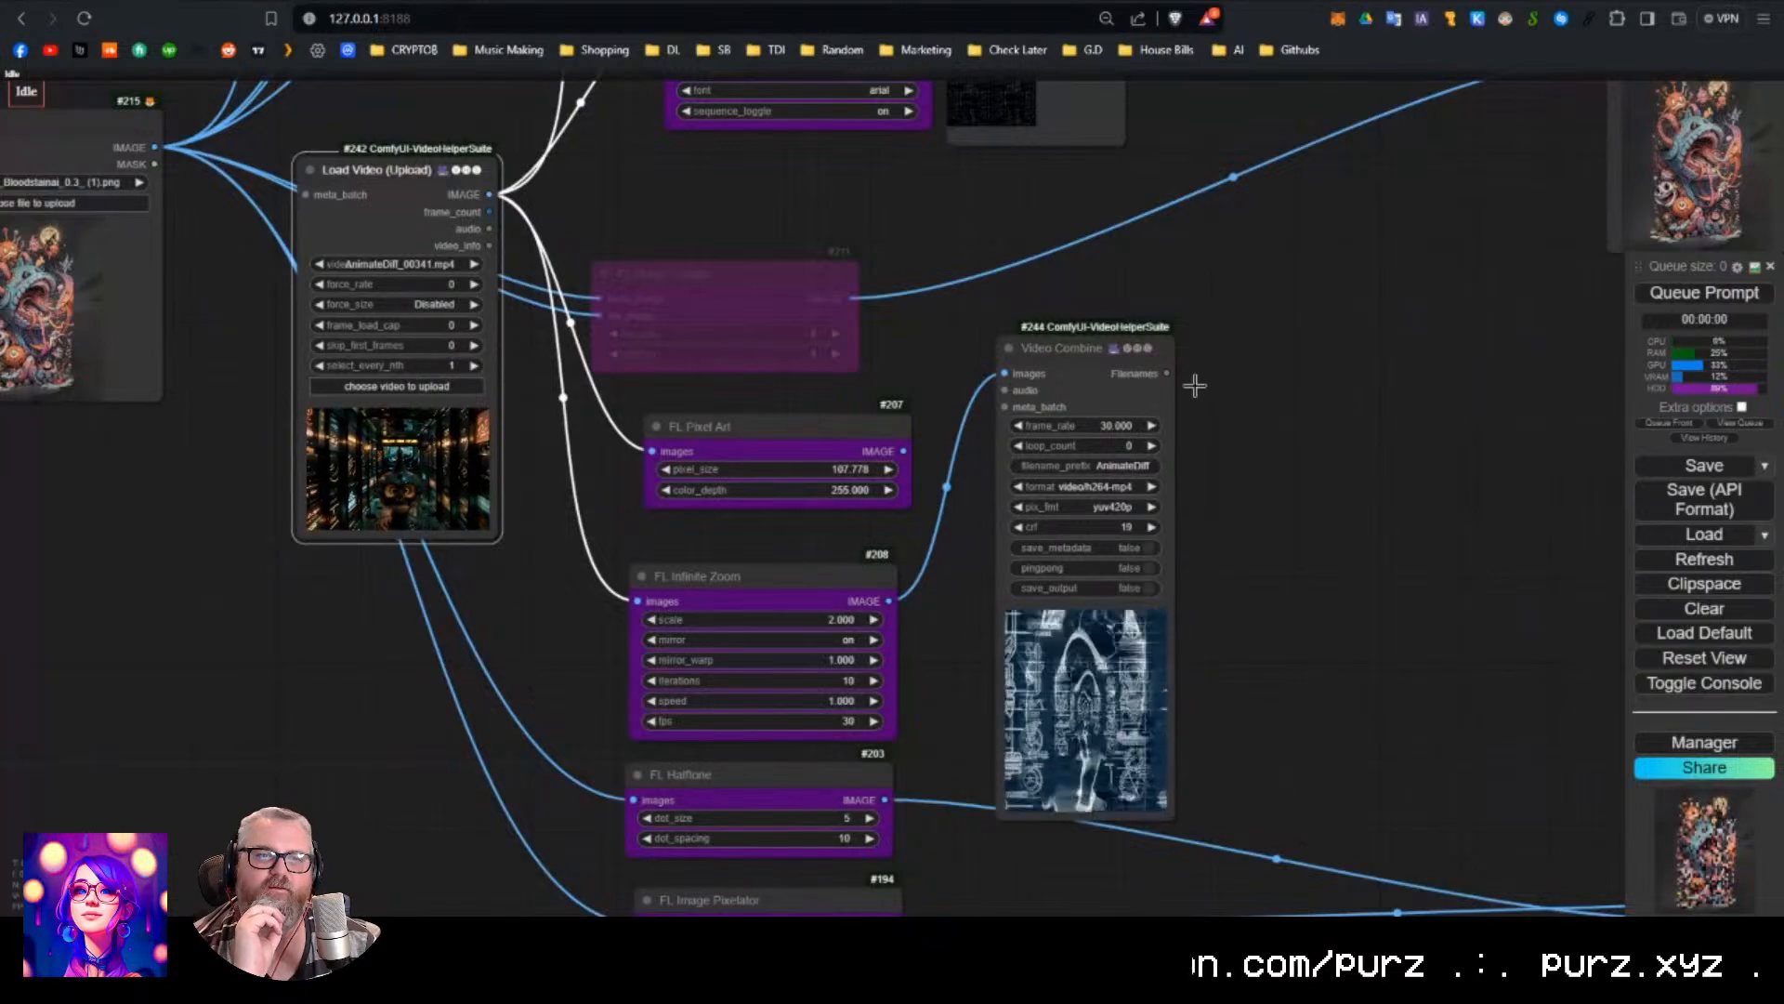
{"action": "double_click", "coordinate": [1241, 500]}
{"action": "left_click_drag", "start_coordinate": [1241, 500], "coordinate": [1050, 359]}
{"action": "scroll", "coordinate": [734, 385], "scroll_direction": "up", "scroll_amount": 3}
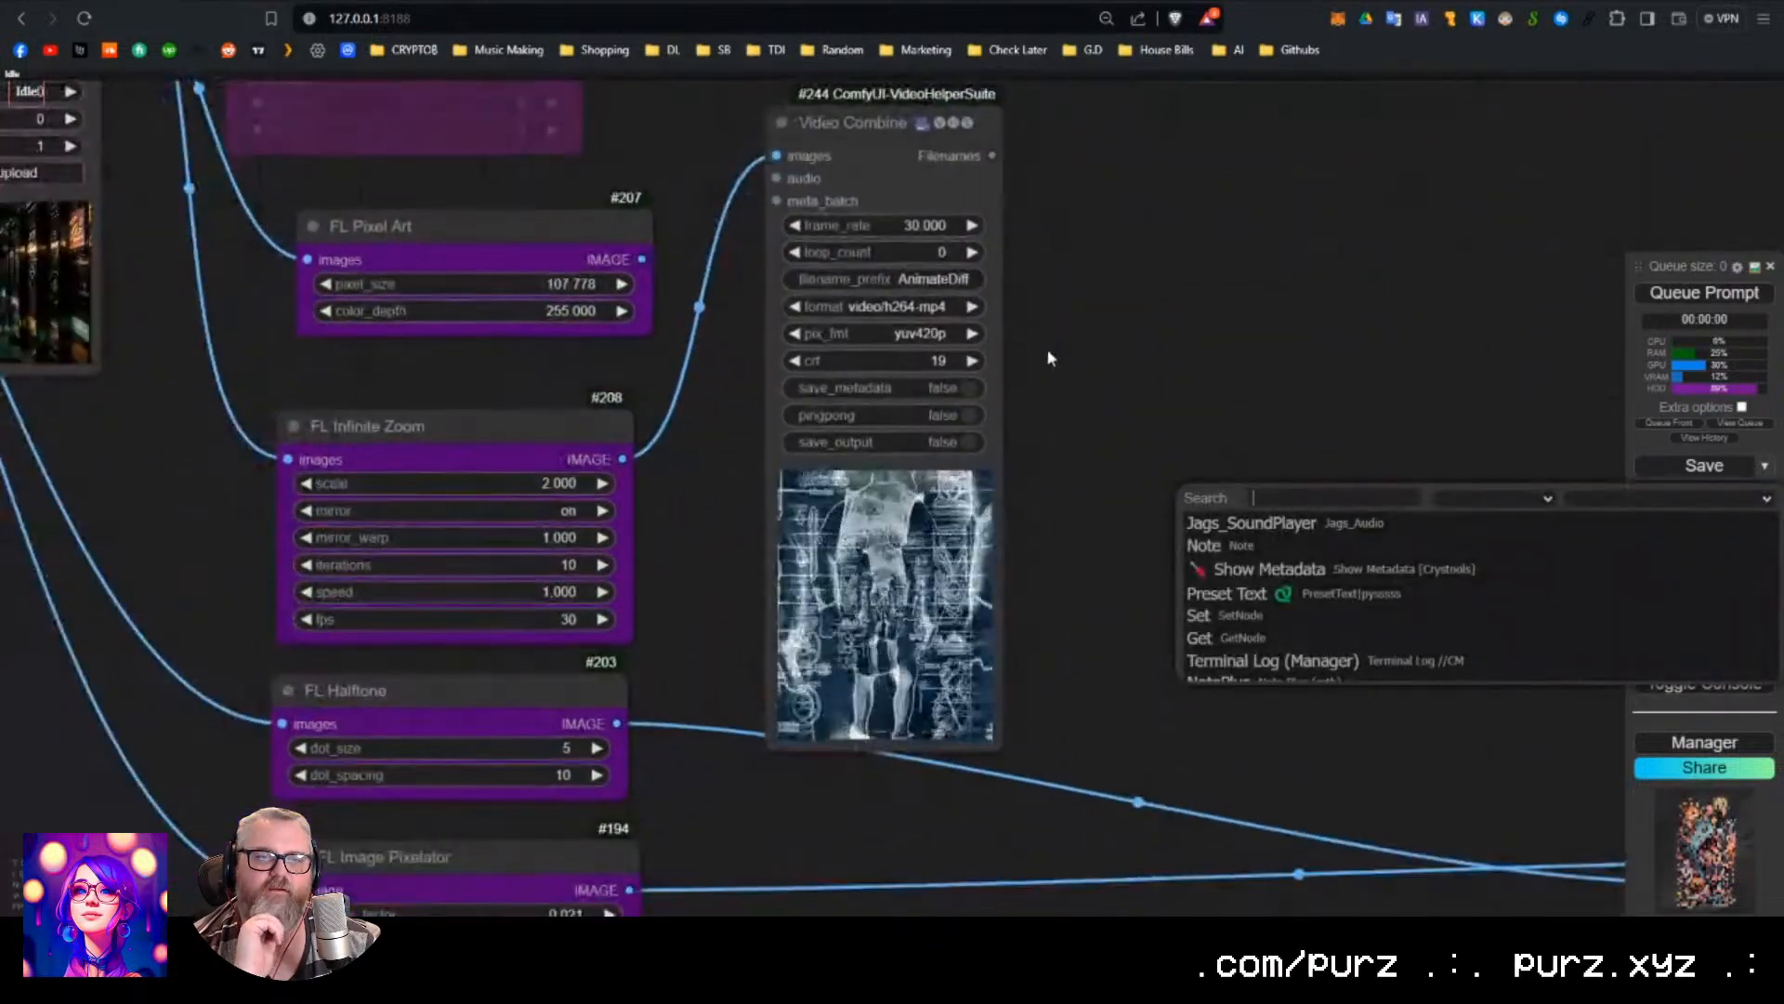
{"action": "left_click", "coordinate": [695, 638]}
{"action": "key", "text": "ctrl+Return"}
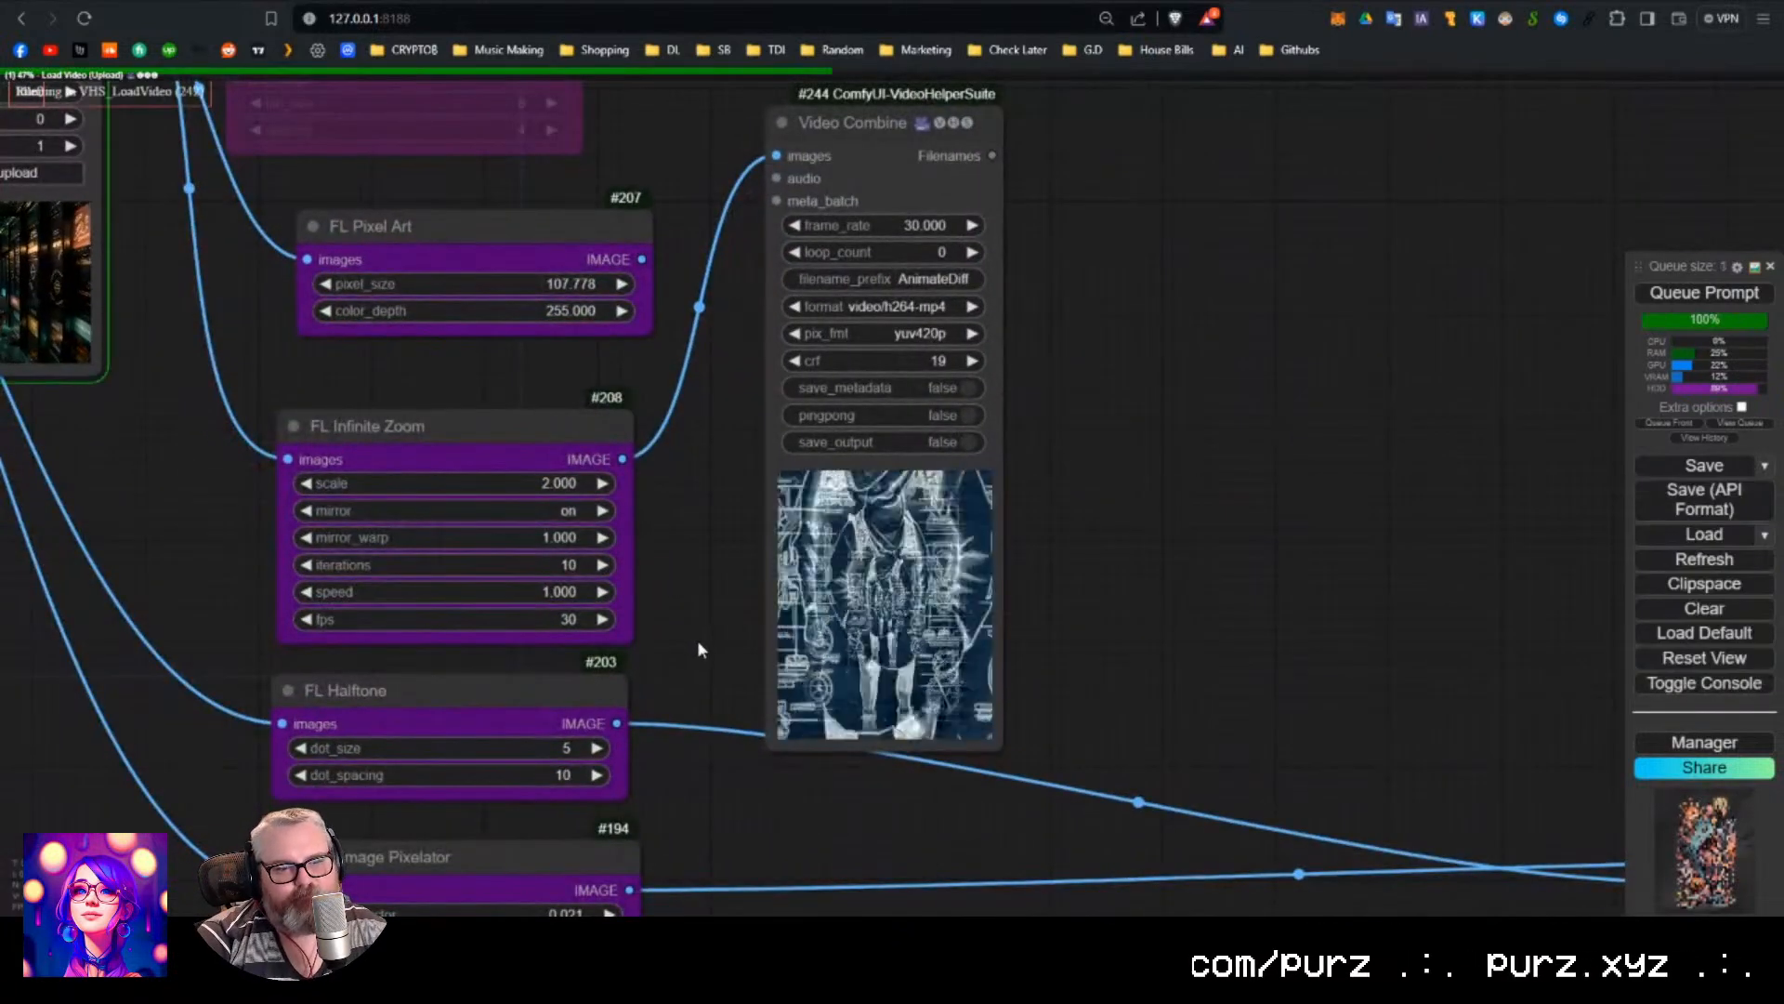
Look over the graph for the node being processed, then open the queue list and stop the running job.
{"action": "left_click_drag", "start_coordinate": [271, 538], "coordinate": [483, 730]}
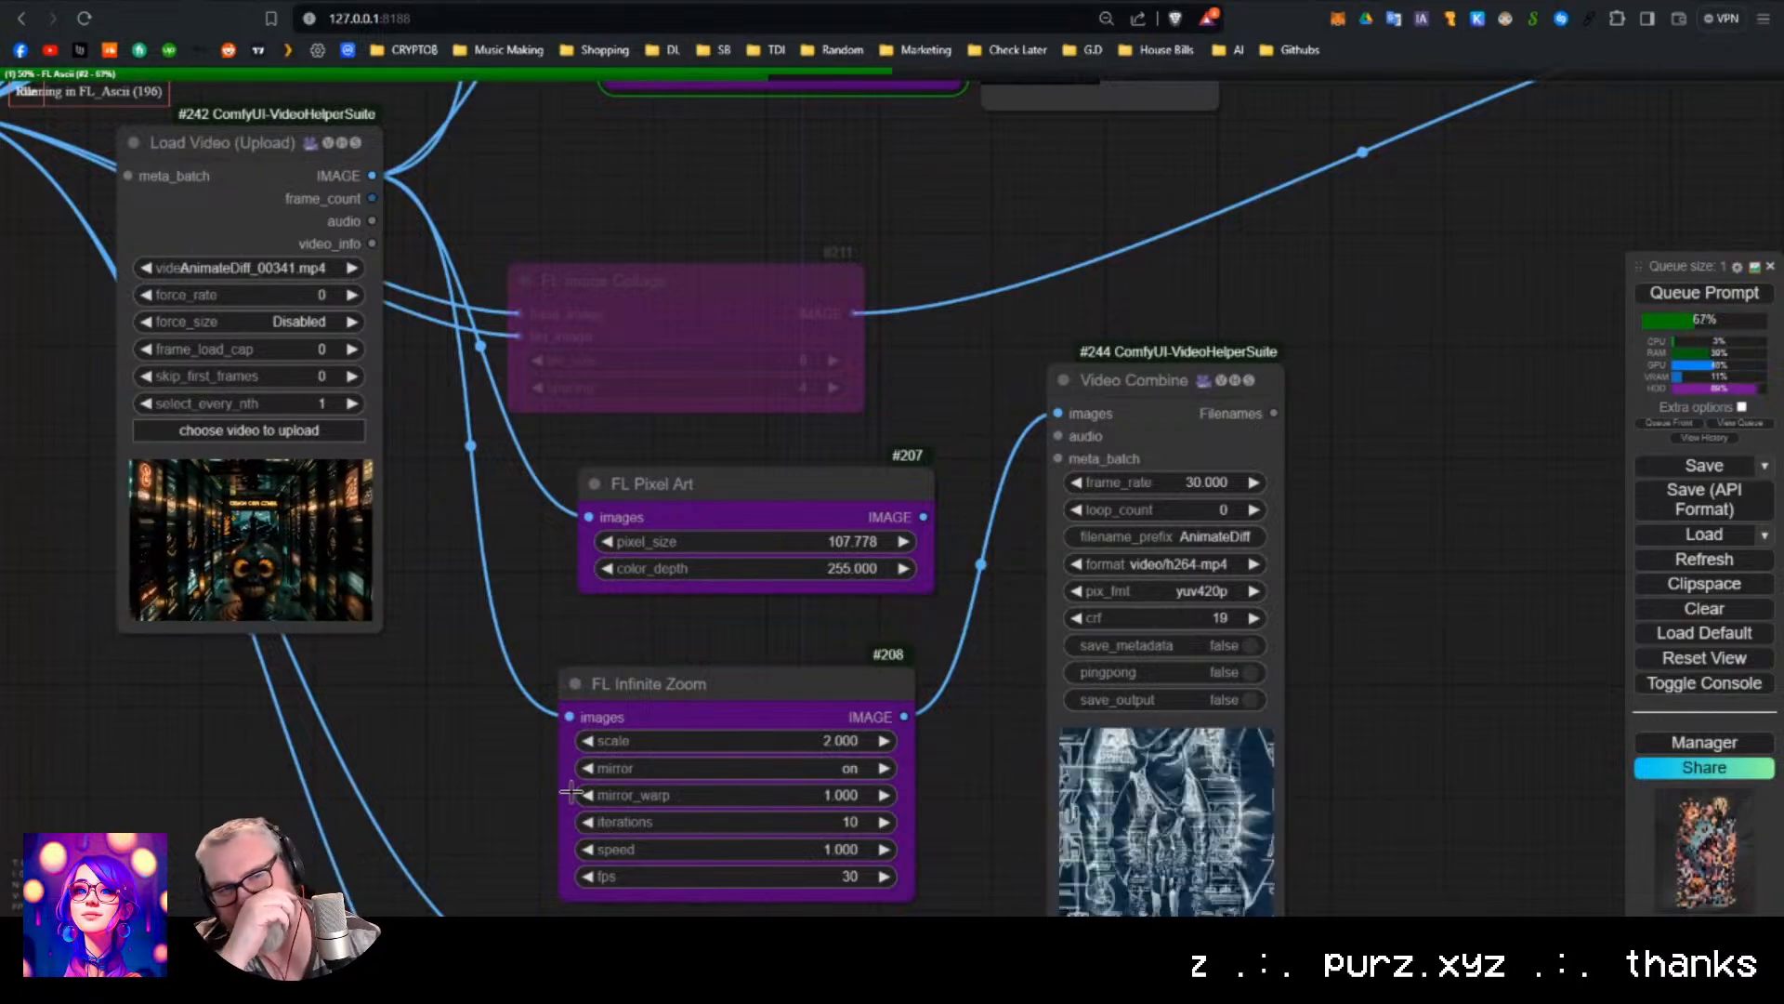
{"action": "scroll", "coordinate": [1036, 323], "scroll_direction": "down", "scroll_amount": 4}
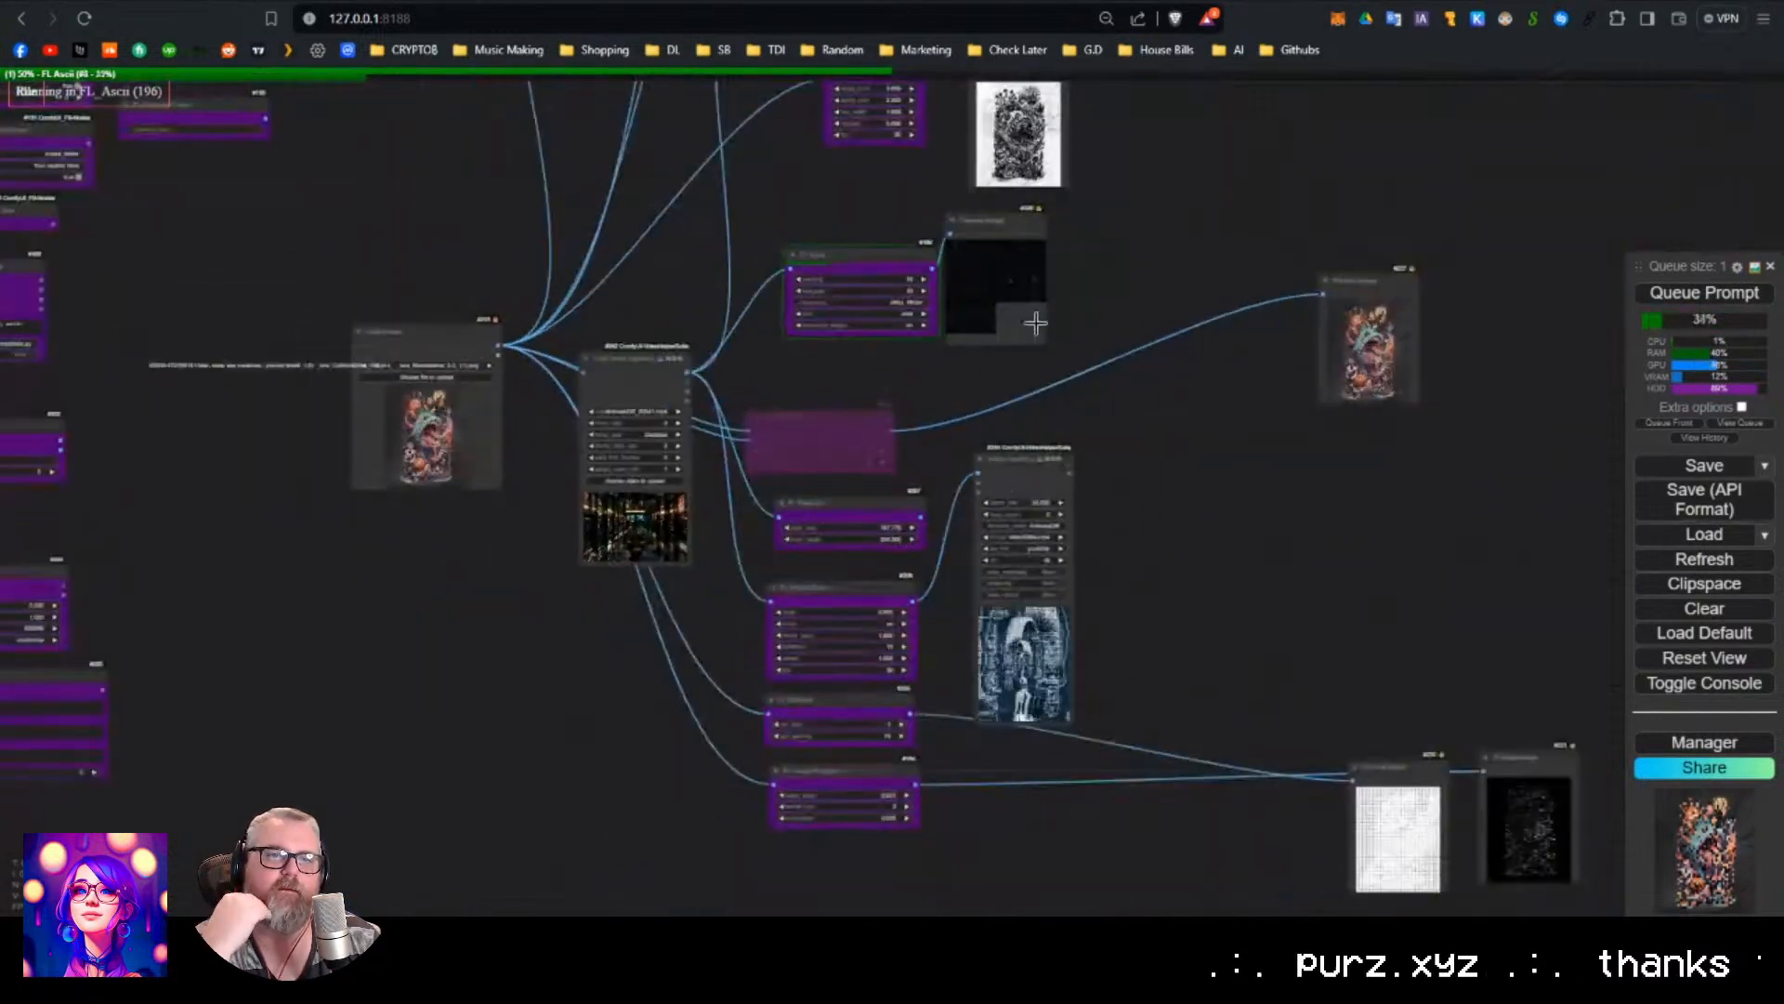
{"action": "scroll", "coordinate": [1016, 319], "scroll_direction": "up", "scroll_amount": 5}
{"action": "scroll", "coordinate": [1026, 327], "scroll_direction": "down", "scroll_amount": 5}
{"action": "left_click_drag", "start_coordinate": [1124, 242], "coordinate": [943, 570]}
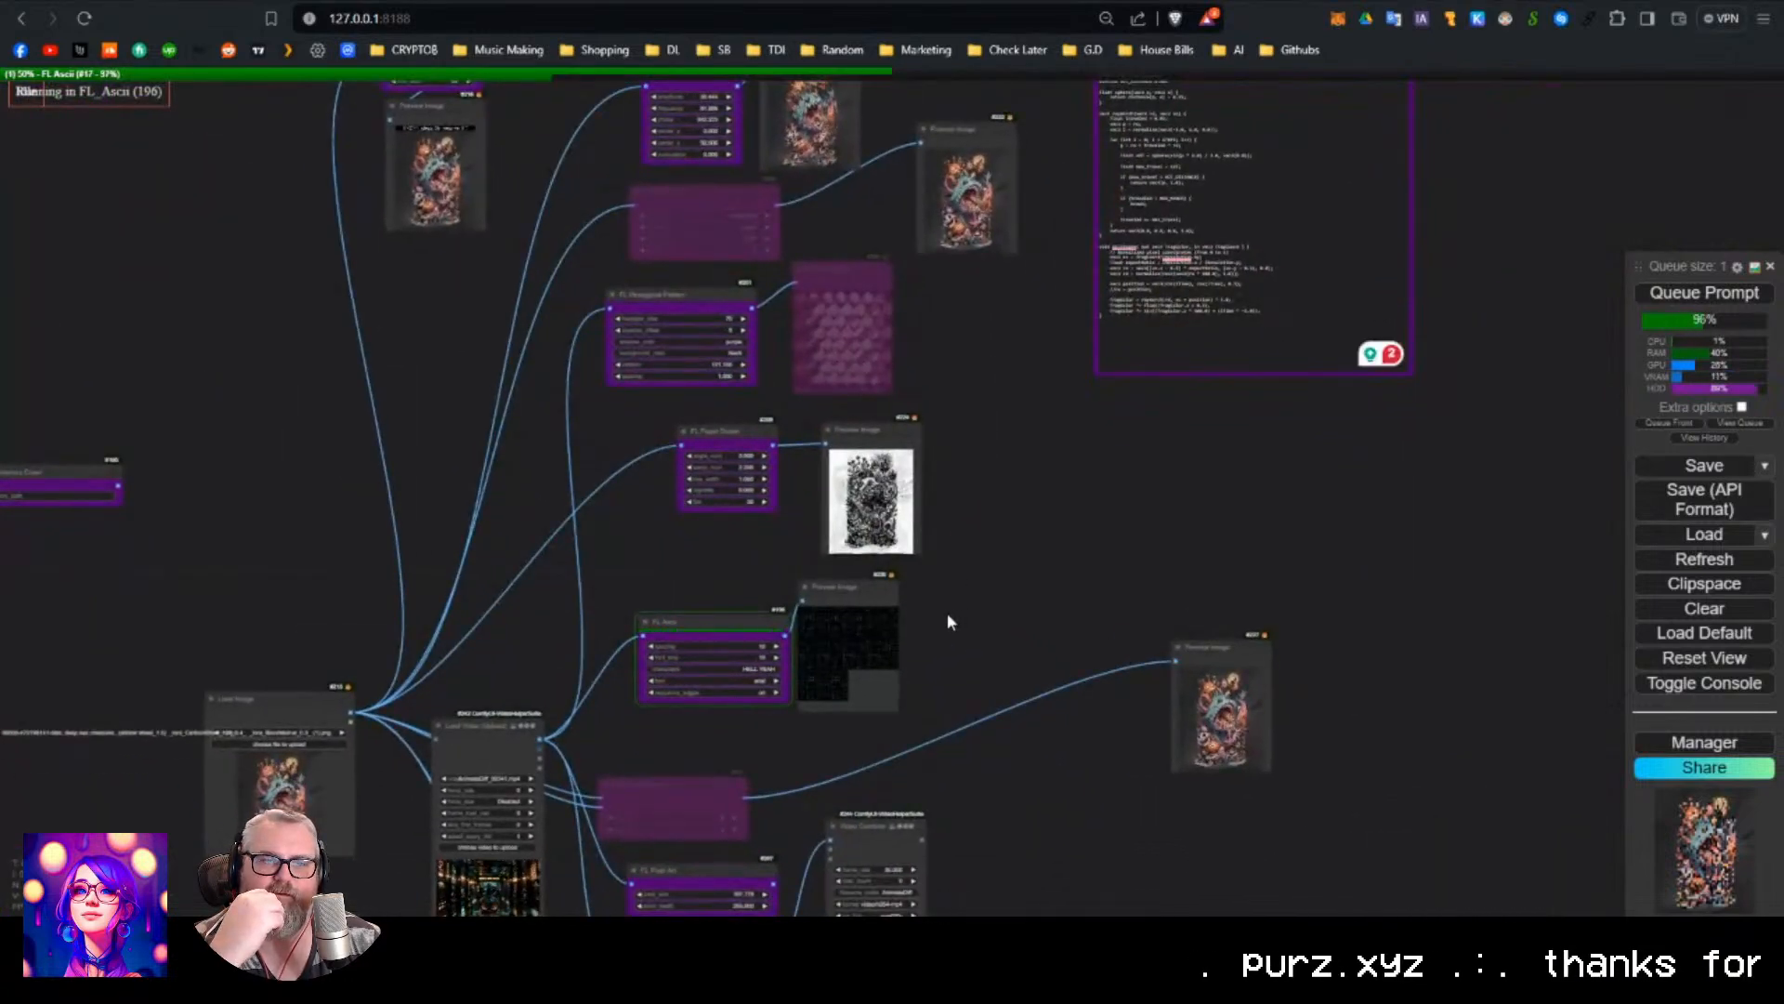
{"action": "scroll", "coordinate": [947, 613], "scroll_direction": "down", "scroll_amount": 3}
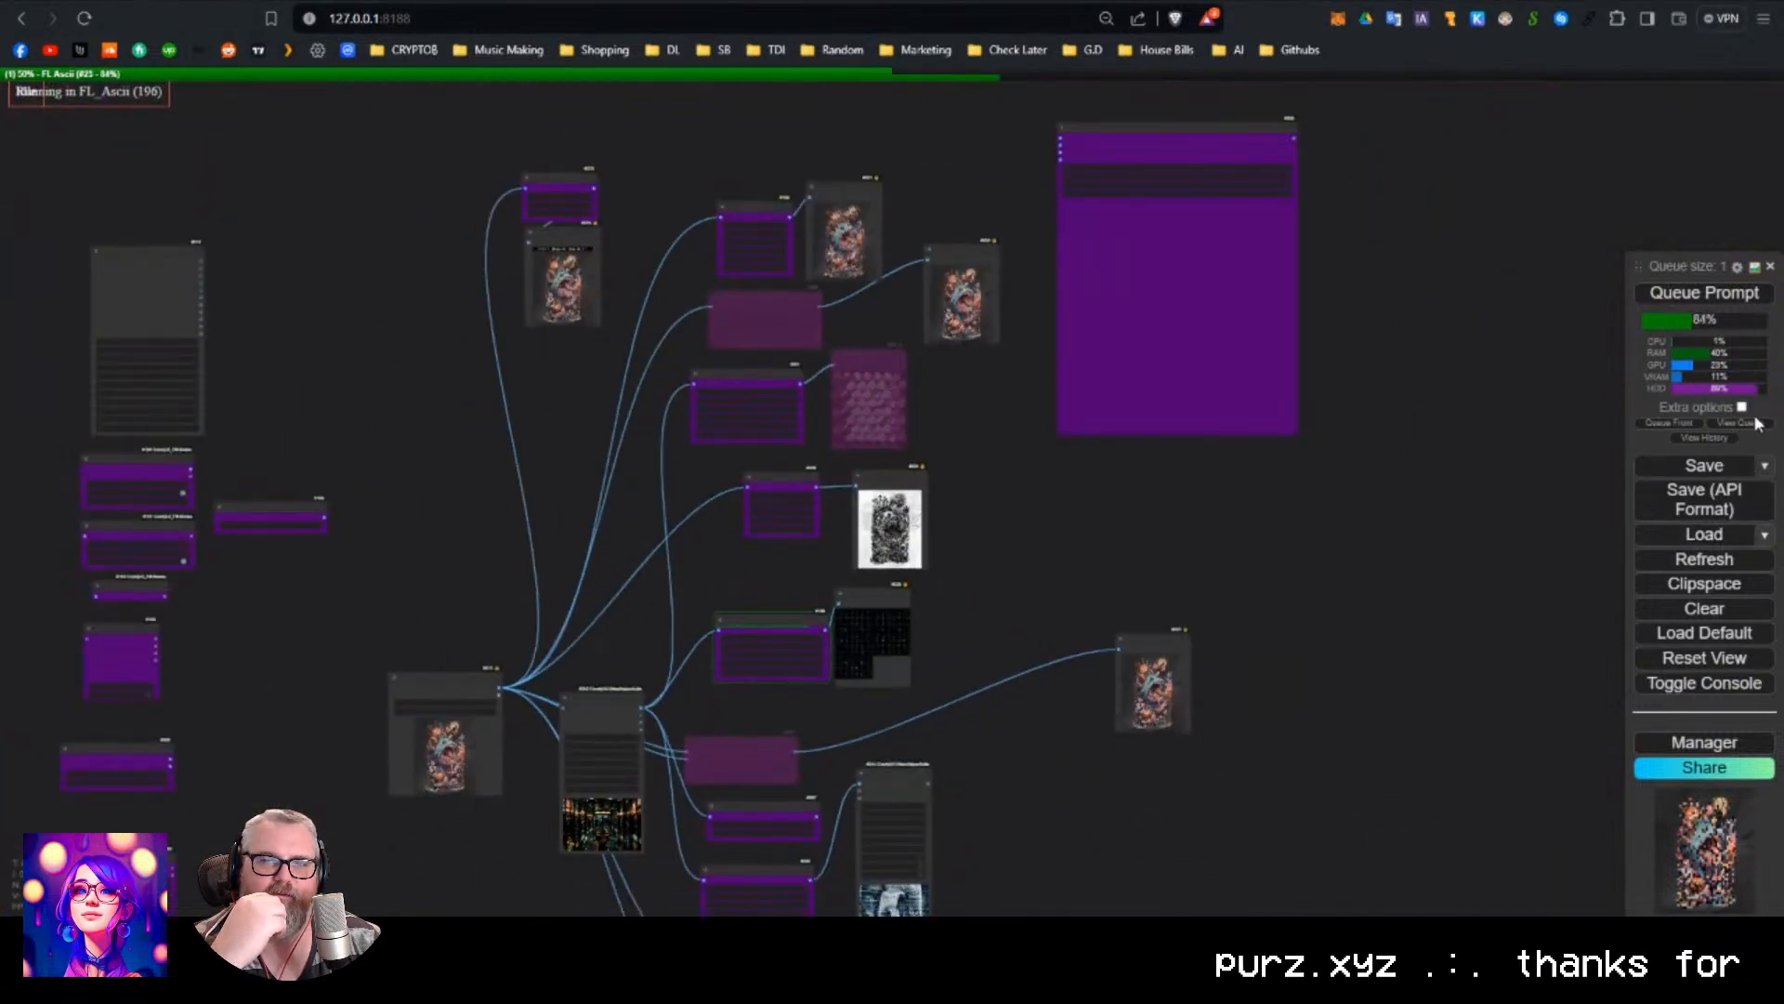
{"action": "left_click", "coordinate": [1742, 424]}
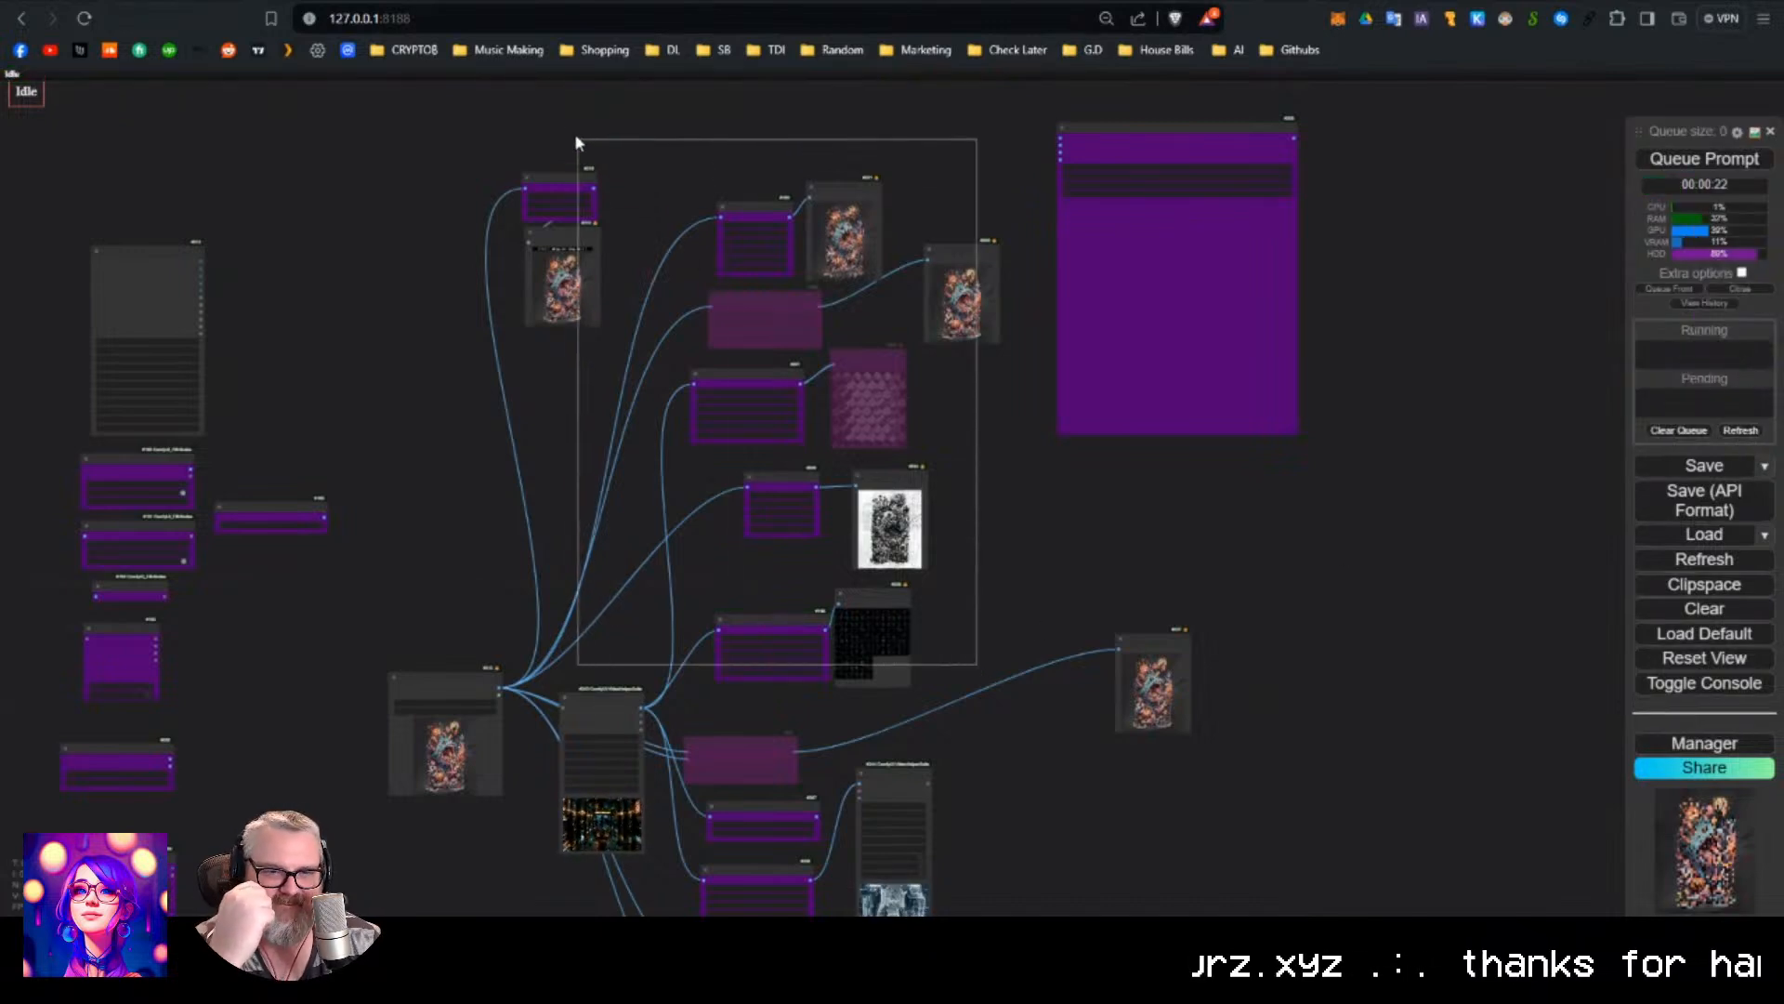
Delete the upper group of FL effect nodes, including FL Ascii, with their preview nodes, and queue the workflow.
{"action": "left_click_drag", "start_coordinate": [575, 139], "coordinate": [554, 159]}
{"action": "key", "text": "Delete"}
{"action": "scroll", "coordinate": [544, 284], "scroll_direction": "down", "scroll_amount": 1}
{"action": "left_click_drag", "start_coordinate": [701, 472], "coordinate": [656, 177]}
{"action": "scroll", "coordinate": [828, 420], "scroll_direction": "up", "scroll_amount": 6}
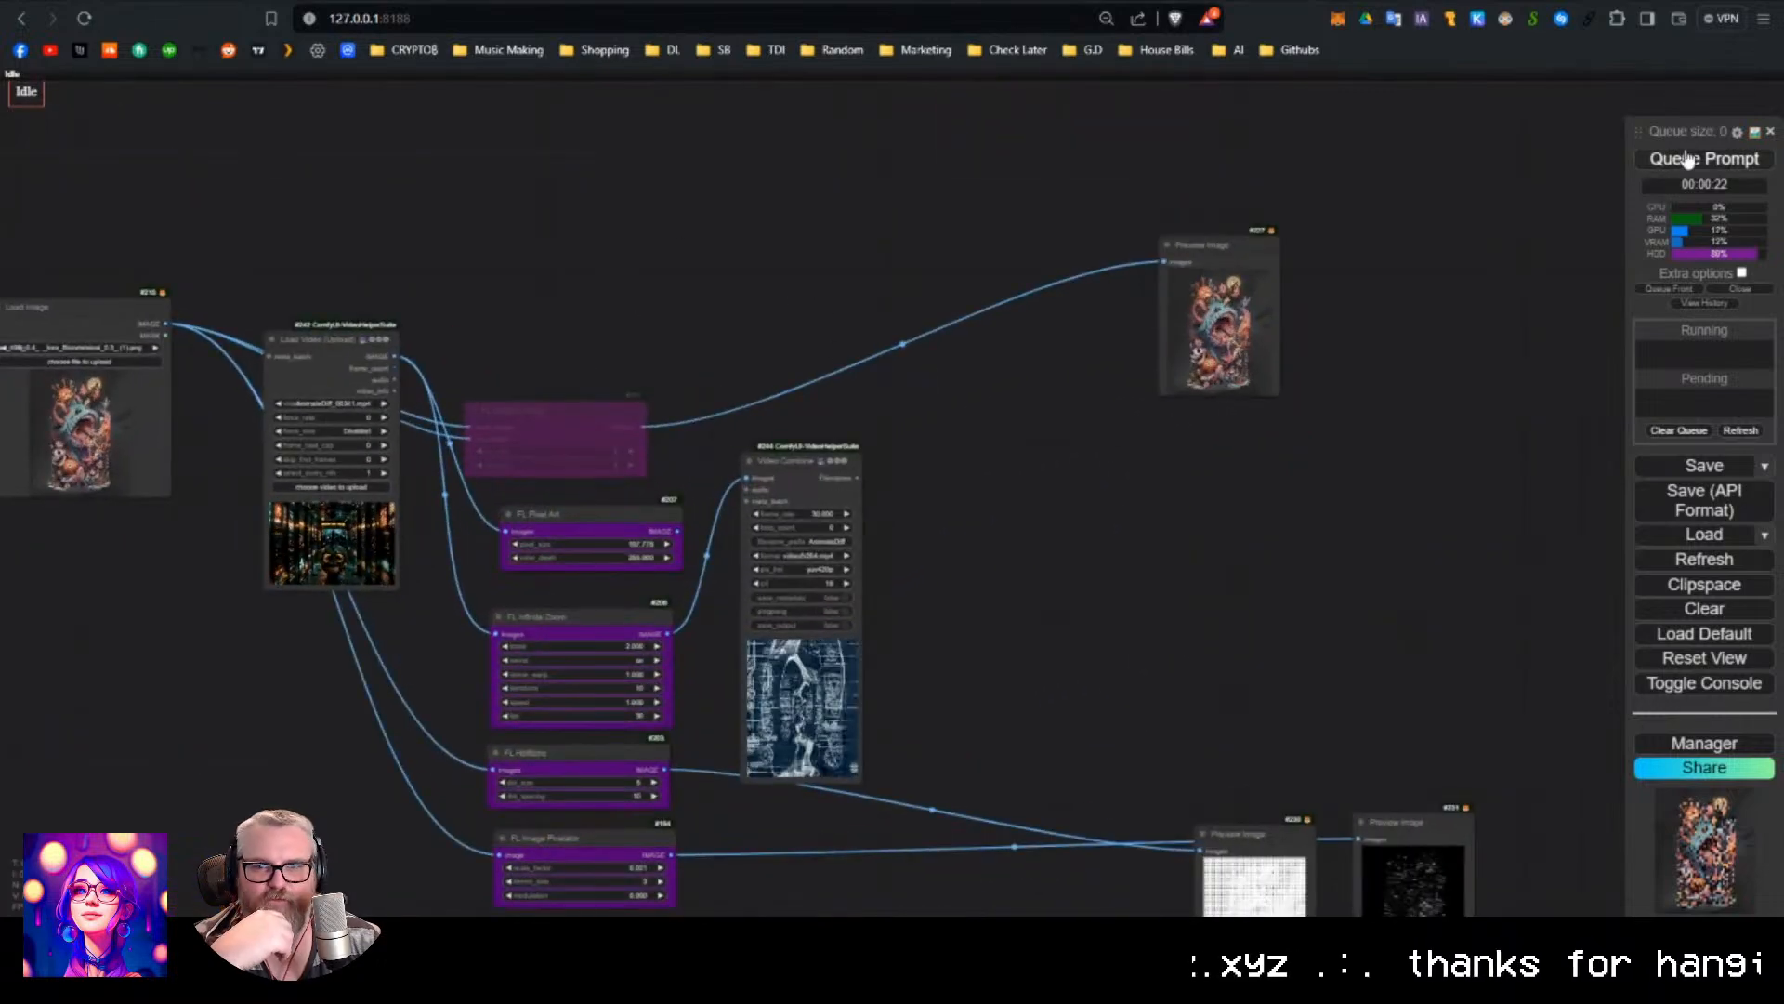
{"action": "left_click", "coordinate": [1688, 160]}
{"action": "scroll", "coordinate": [995, 507], "scroll_direction": "up", "scroll_amount": 2}
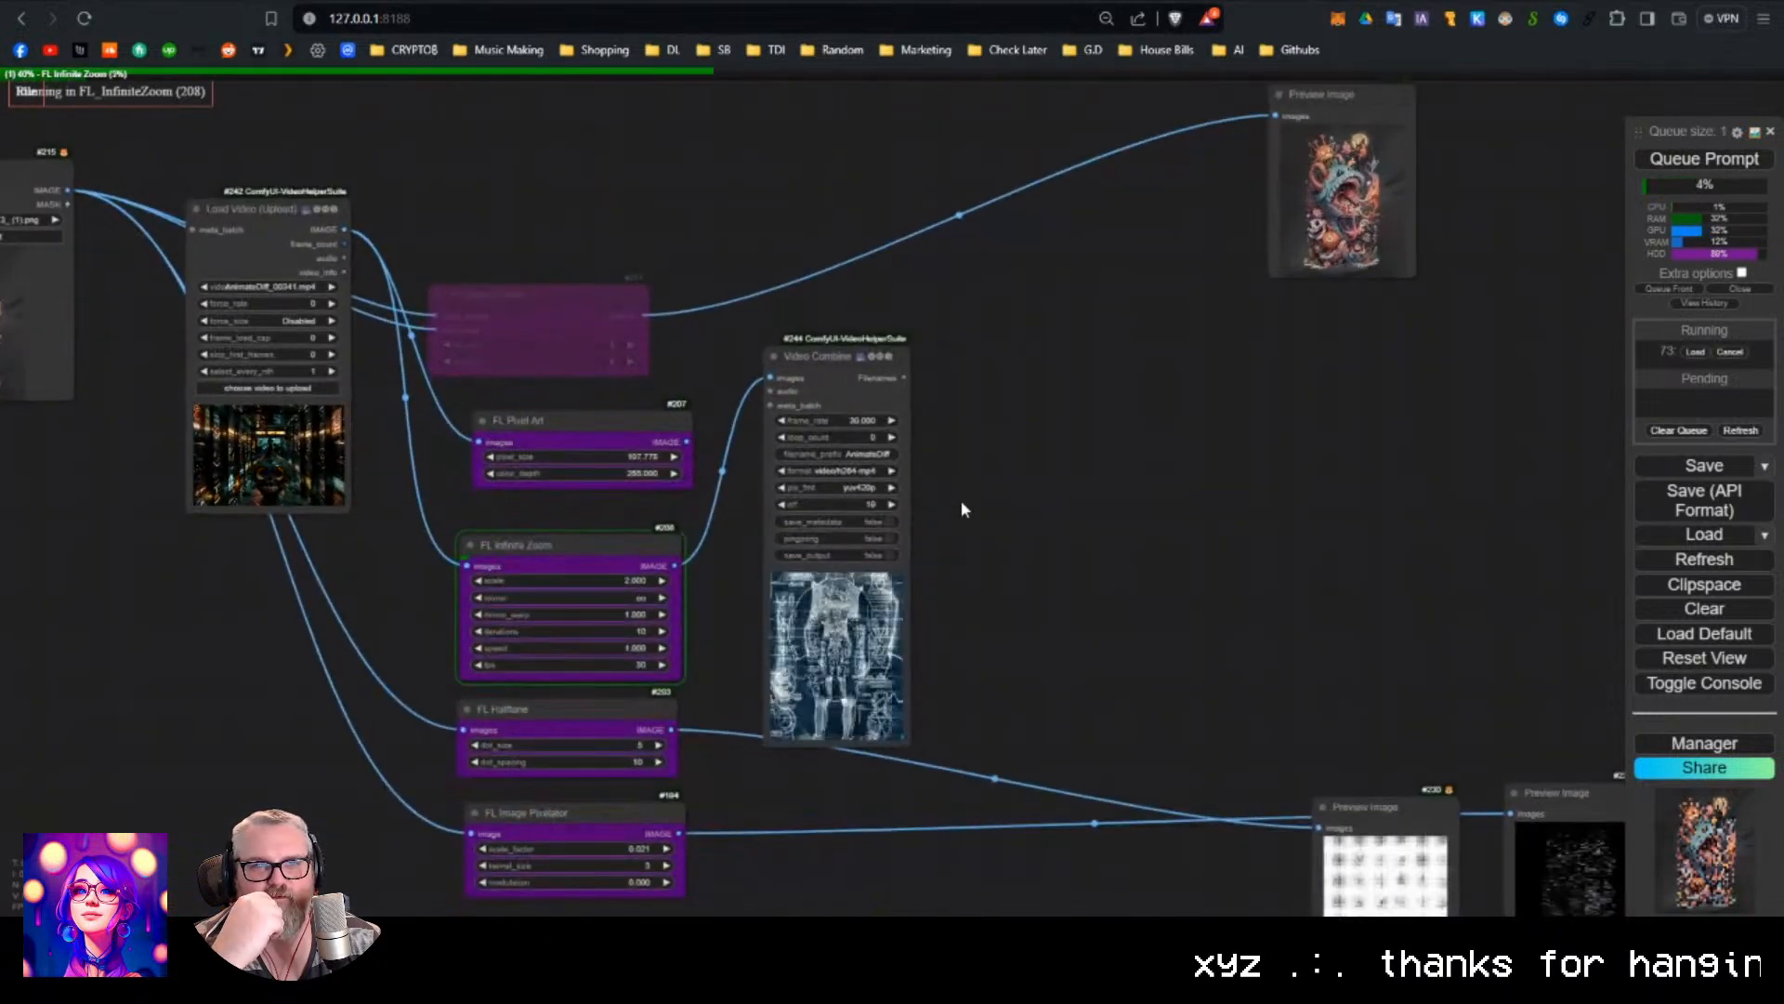
Reposition the Video Combine node beside FL Infinite Zoom and examine its zooming video up close.
{"action": "left_click_drag", "start_coordinate": [961, 509], "coordinate": [1107, 434]}
{"action": "left_click_drag", "start_coordinate": [986, 345], "coordinate": [958, 257]}
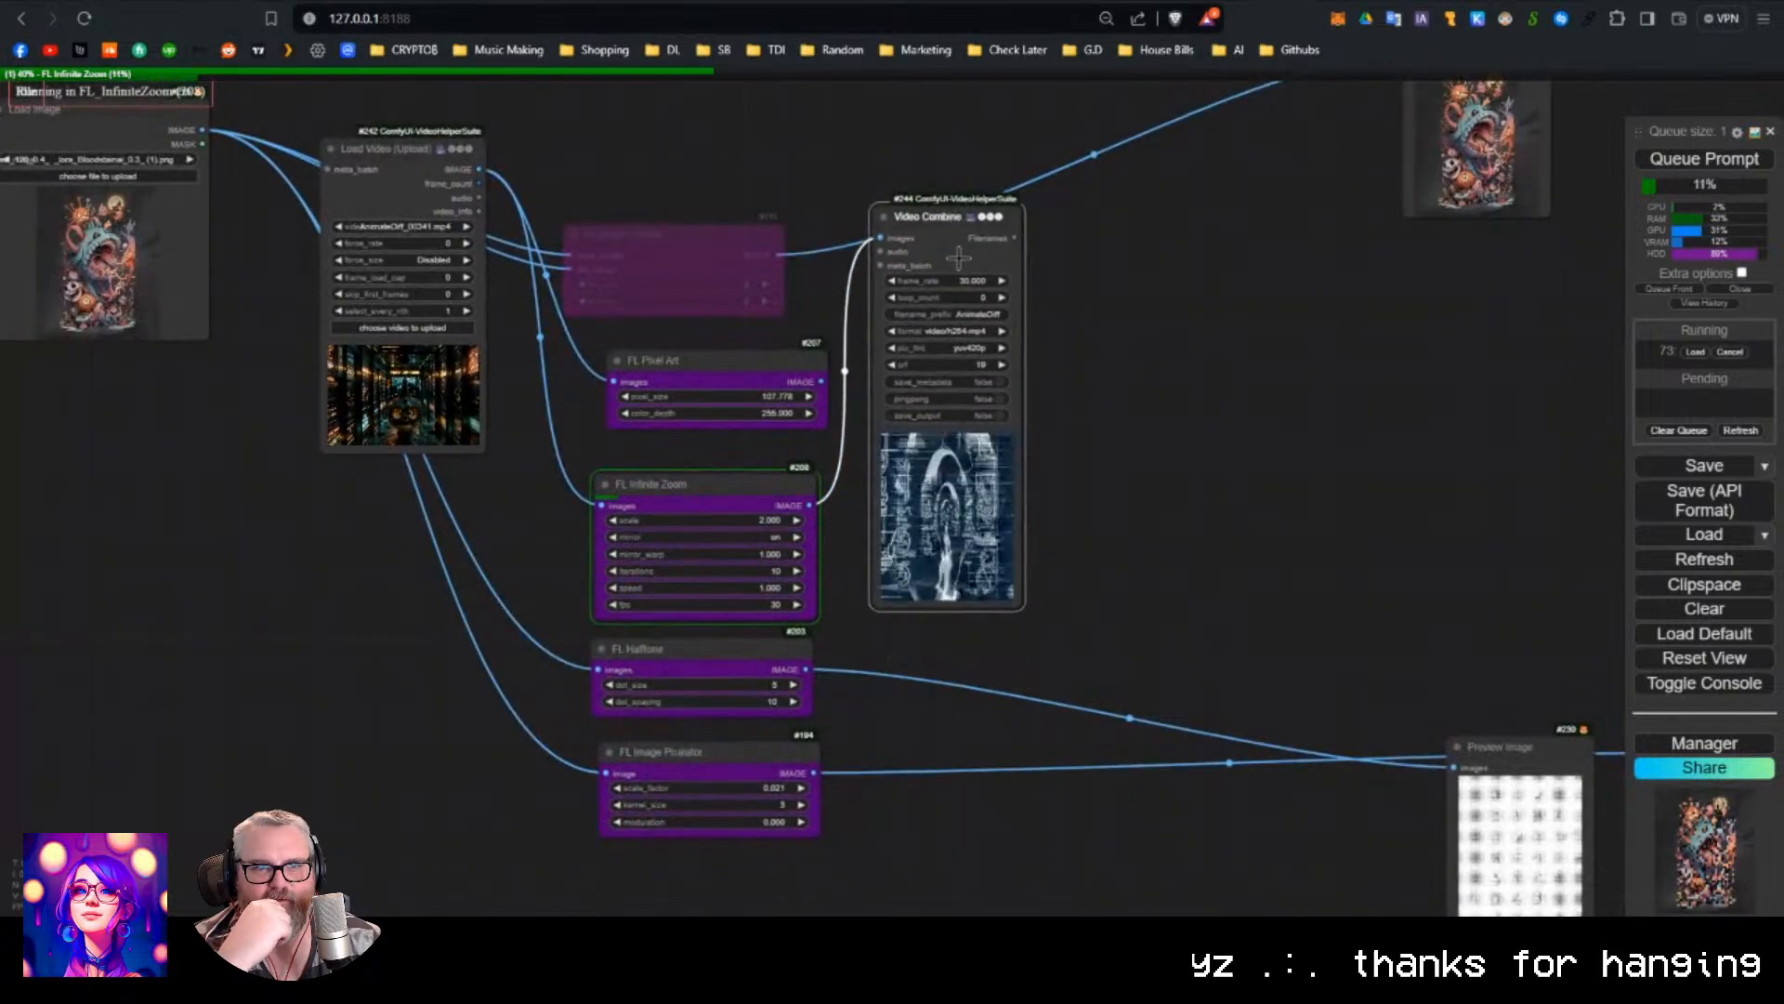
{"action": "scroll", "coordinate": [853, 511], "scroll_direction": "up", "scroll_amount": 1}
{"action": "scroll", "coordinate": [1151, 553], "scroll_direction": "up", "scroll_amount": 2}
{"action": "left_click_drag", "start_coordinate": [922, 128], "coordinate": [921, 148]}
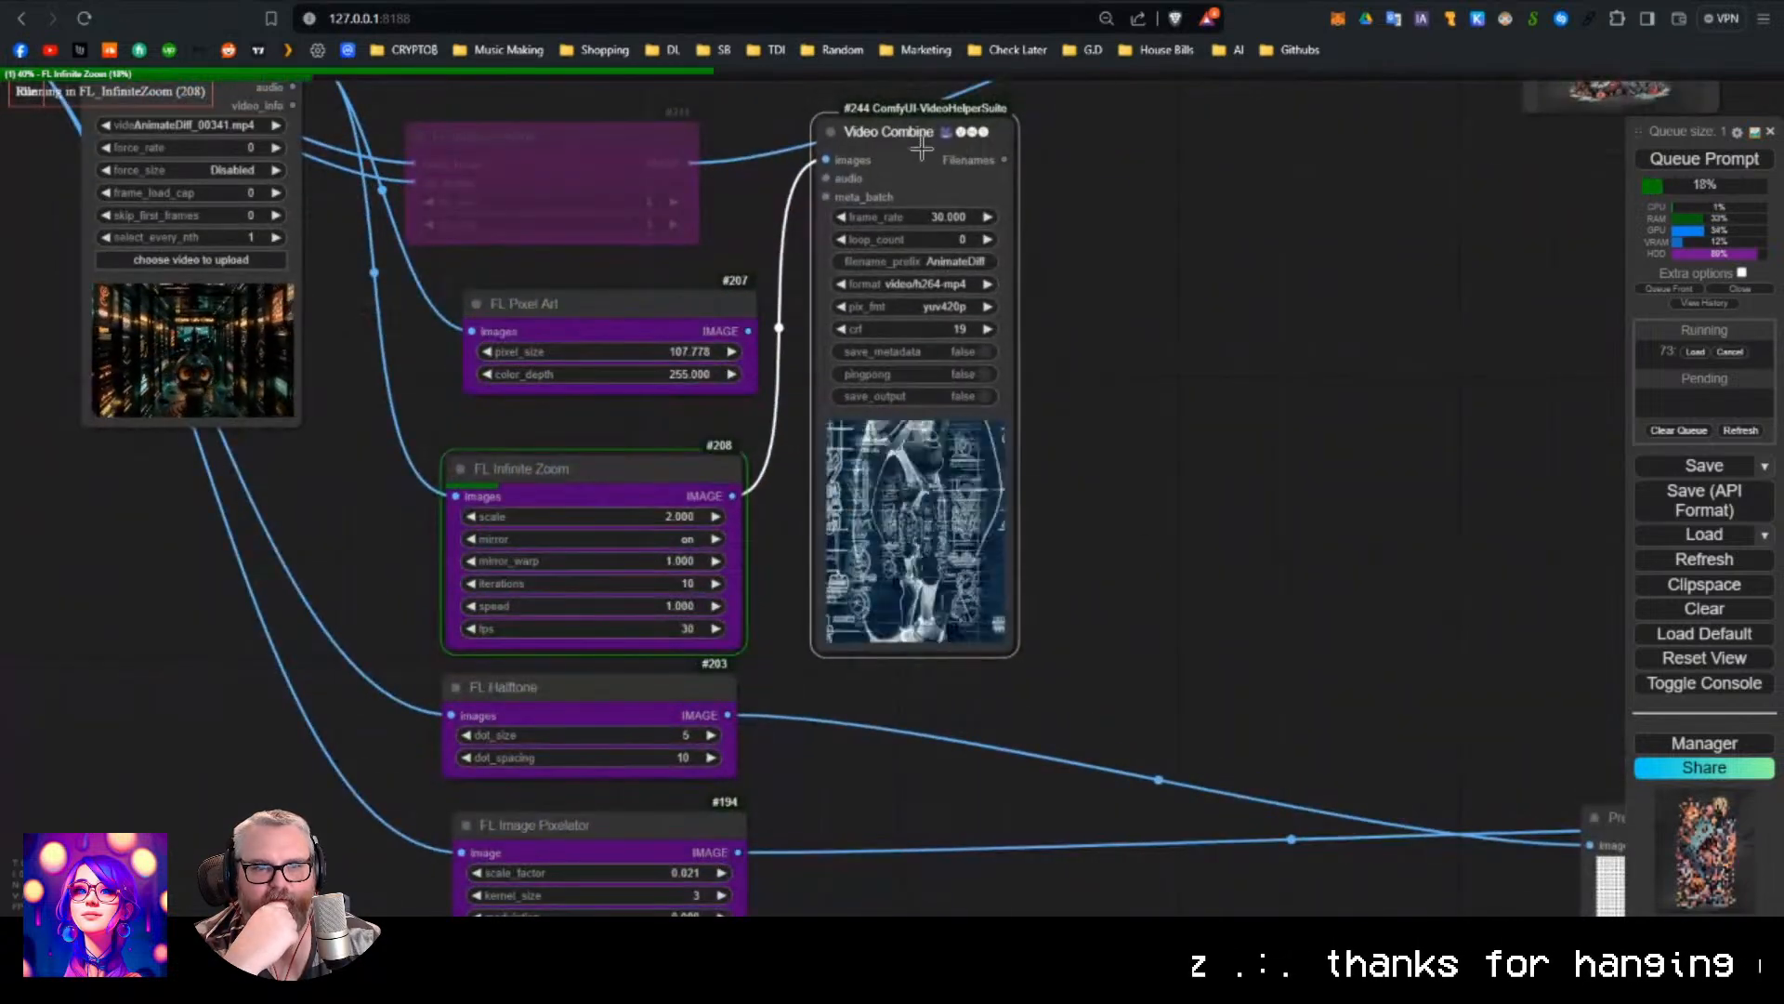
{"action": "left_click_drag", "start_coordinate": [1089, 344], "coordinate": [1132, 387]}
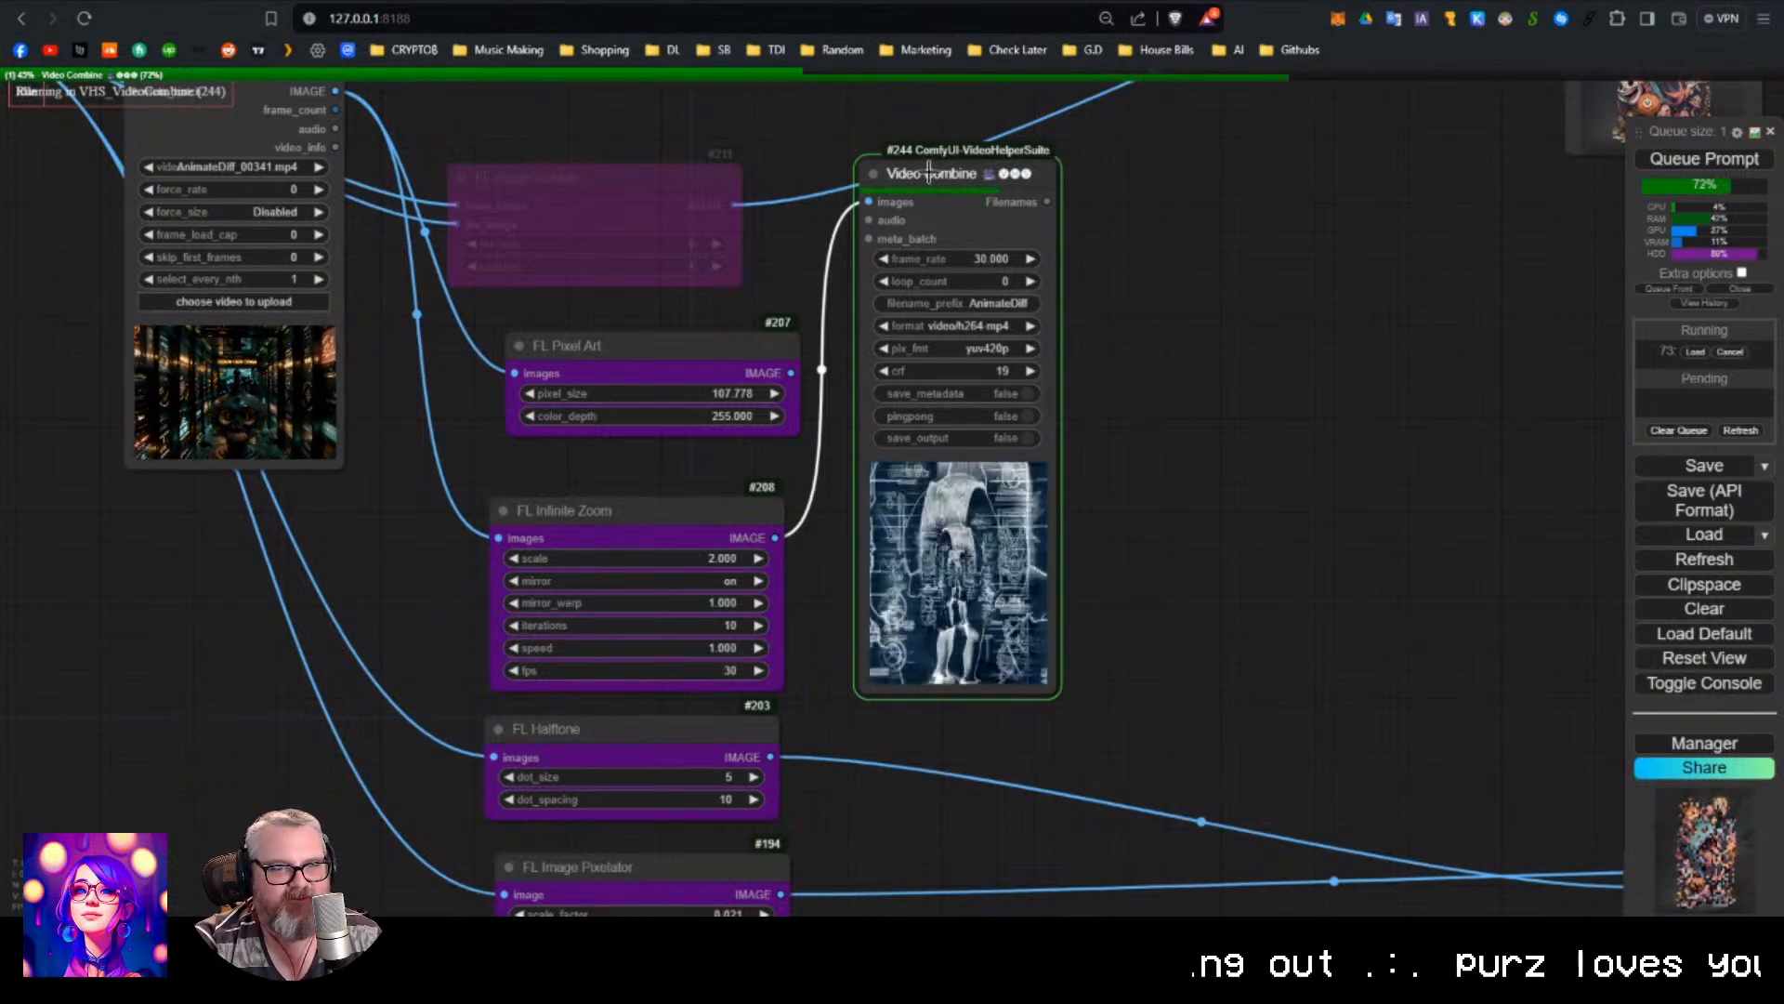
{"action": "left_click_drag", "start_coordinate": [929, 172], "coordinate": [890, 155]}
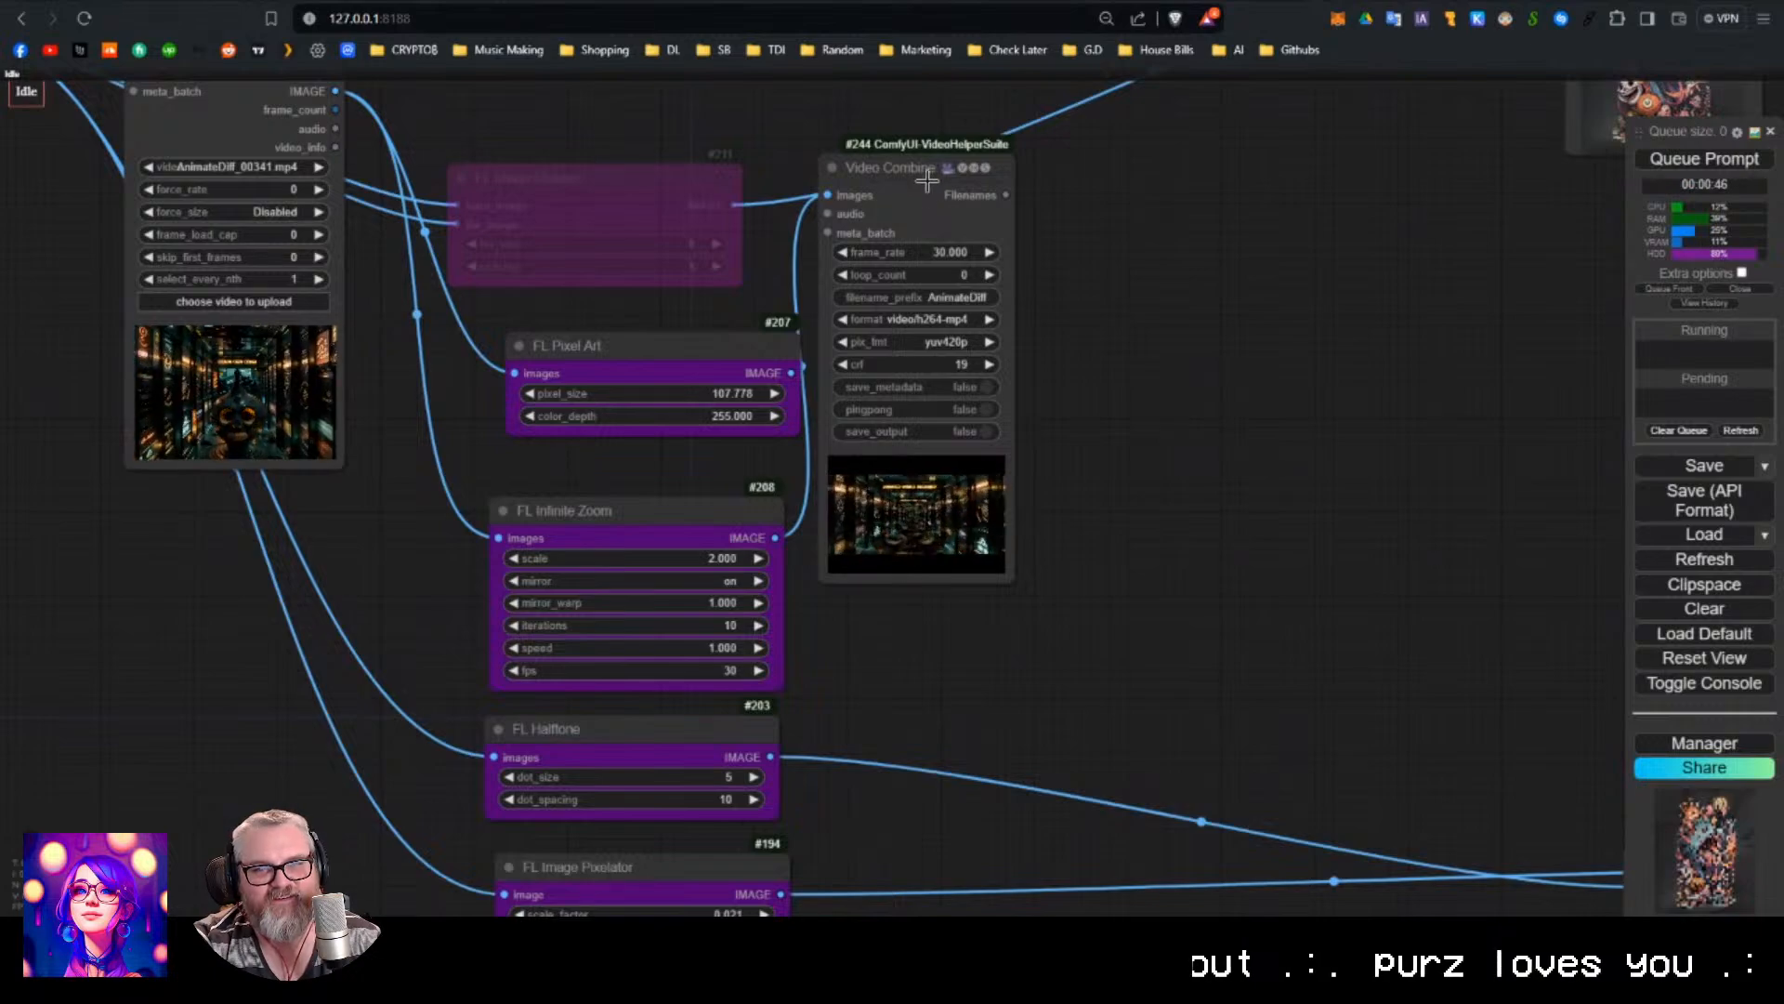
{"action": "left_click_drag", "start_coordinate": [927, 175], "coordinate": [1045, 475]}
{"action": "scroll", "coordinate": [1044, 475], "scroll_direction": "up", "scroll_amount": 15}
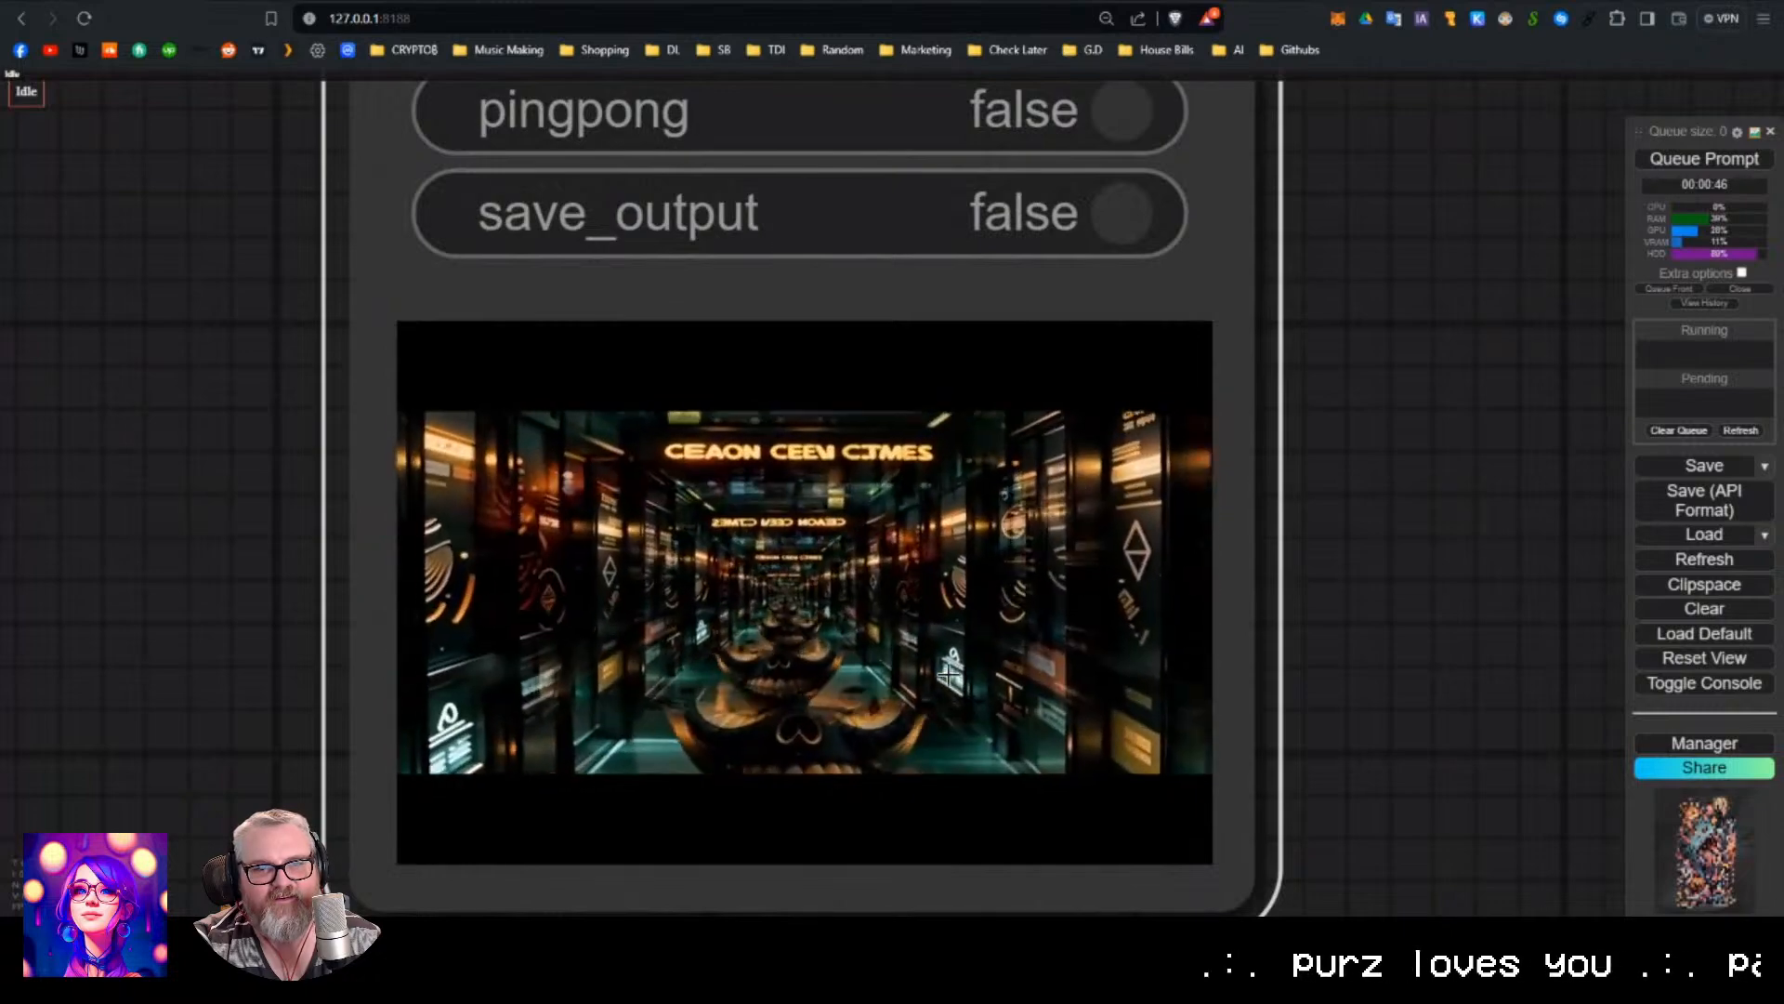
{"action": "scroll", "coordinate": [948, 676], "scroll_direction": "down", "scroll_amount": 10}
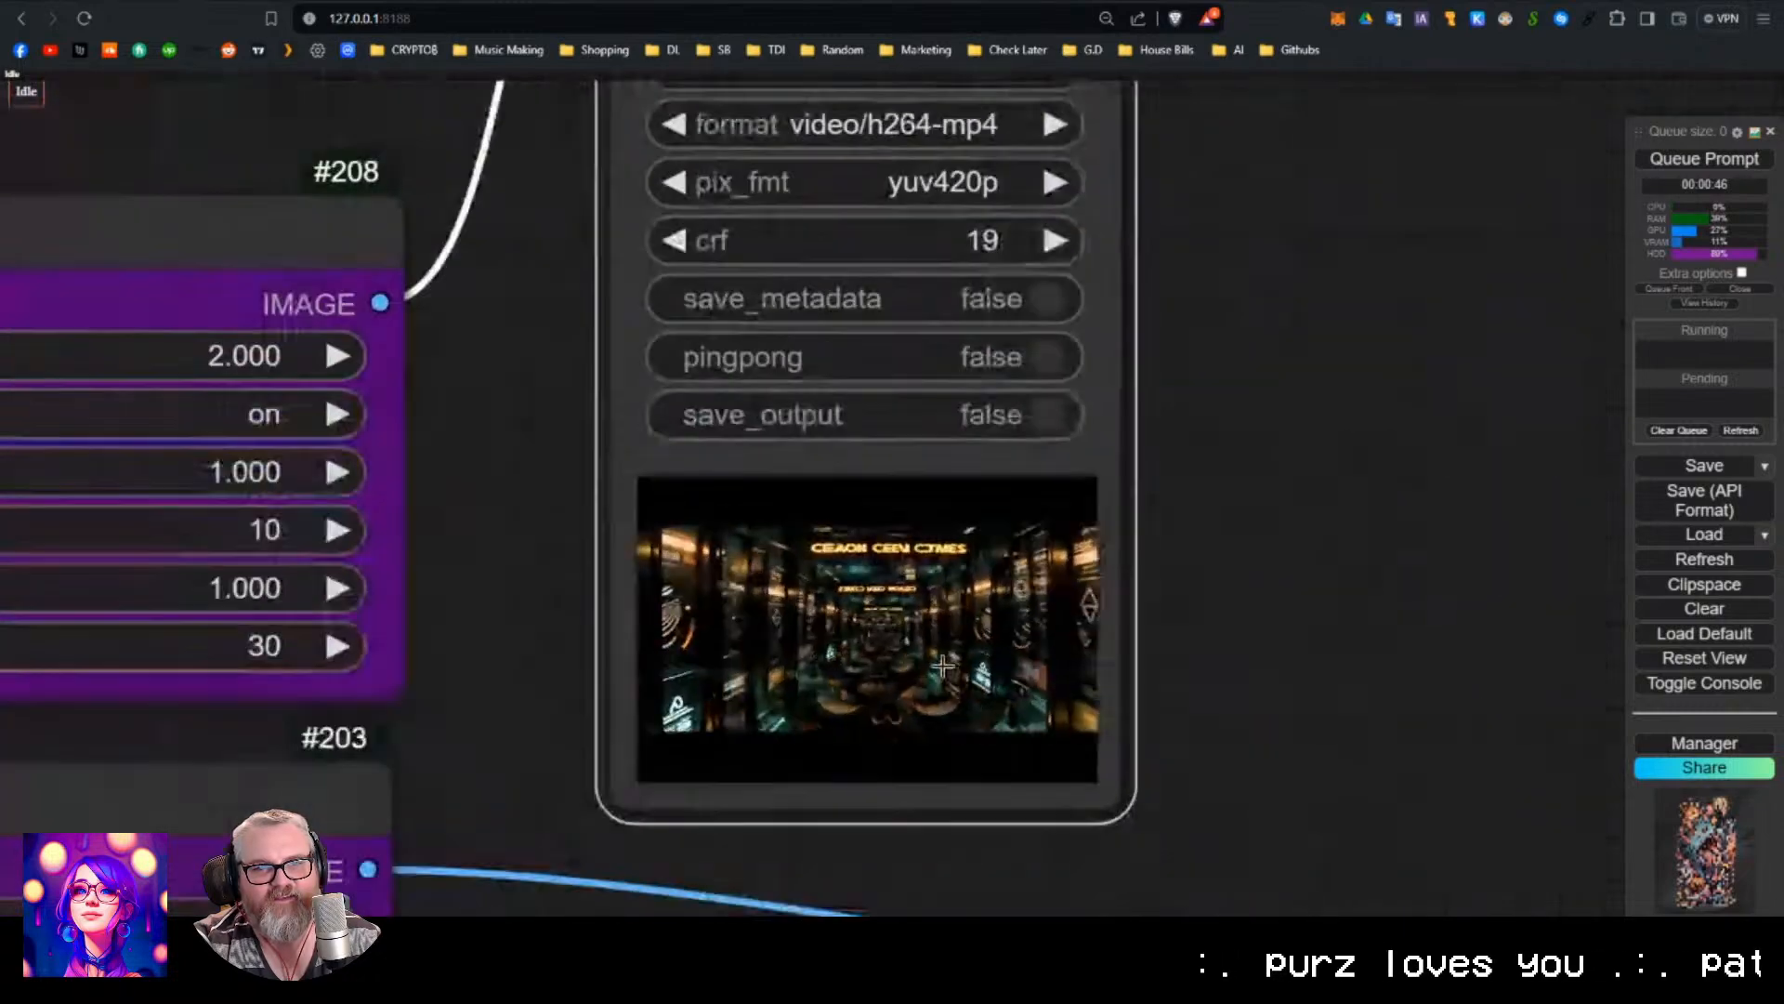
{"action": "scroll", "coordinate": [1022, 655], "scroll_direction": "down", "scroll_amount": 3}
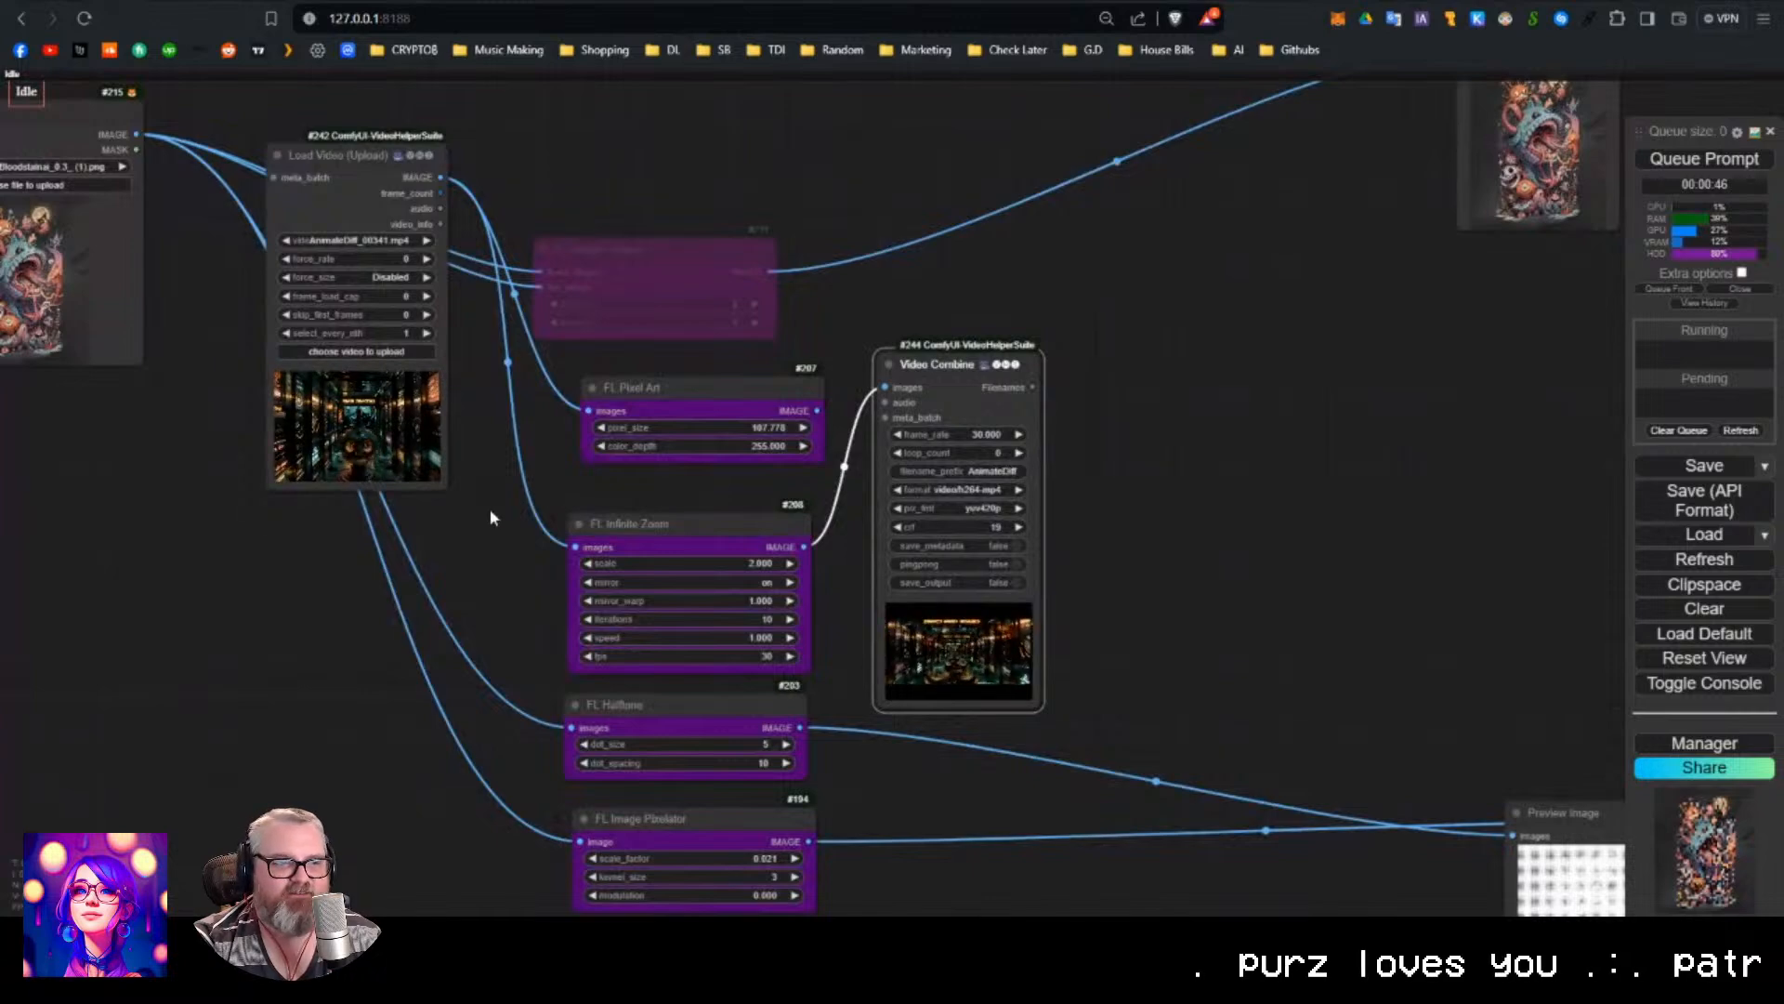
Set Load Video's force_size to Custom Width with a custom_width of 768 and queue the workflow.
{"action": "left_click_drag", "start_coordinate": [490, 511], "coordinate": [520, 533]}
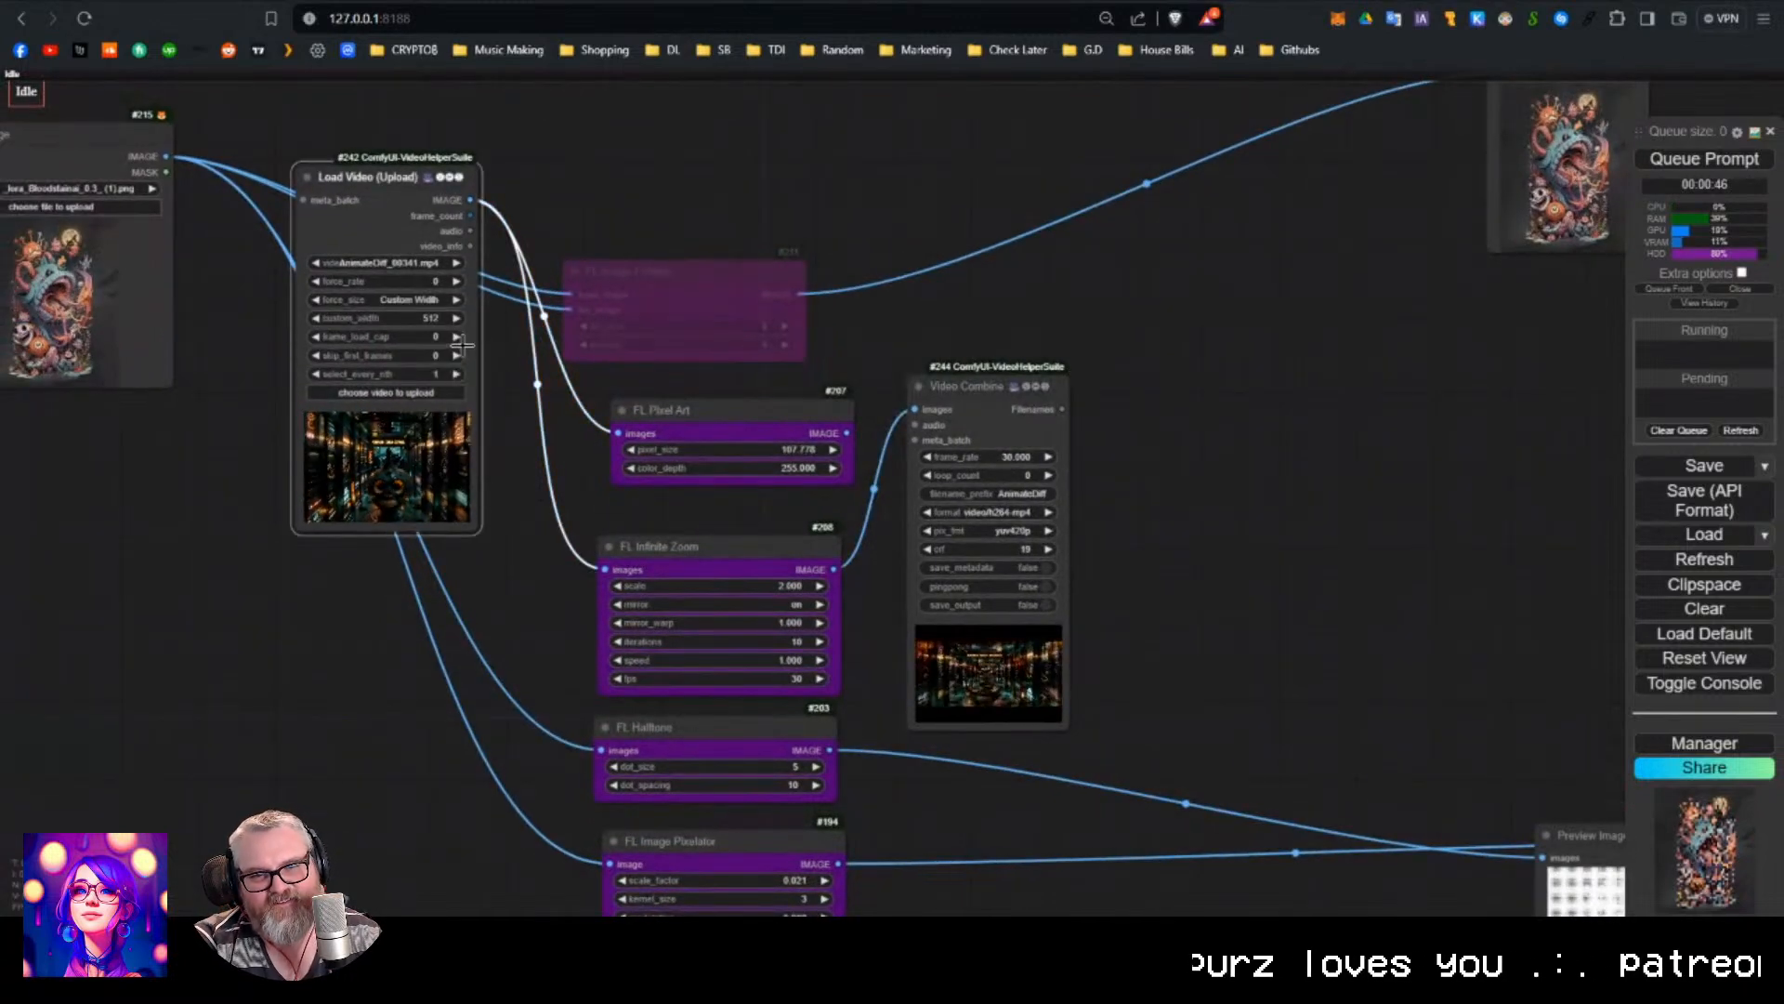
{"action": "type", "text": "768"}
{"action": "key", "text": "Return"}
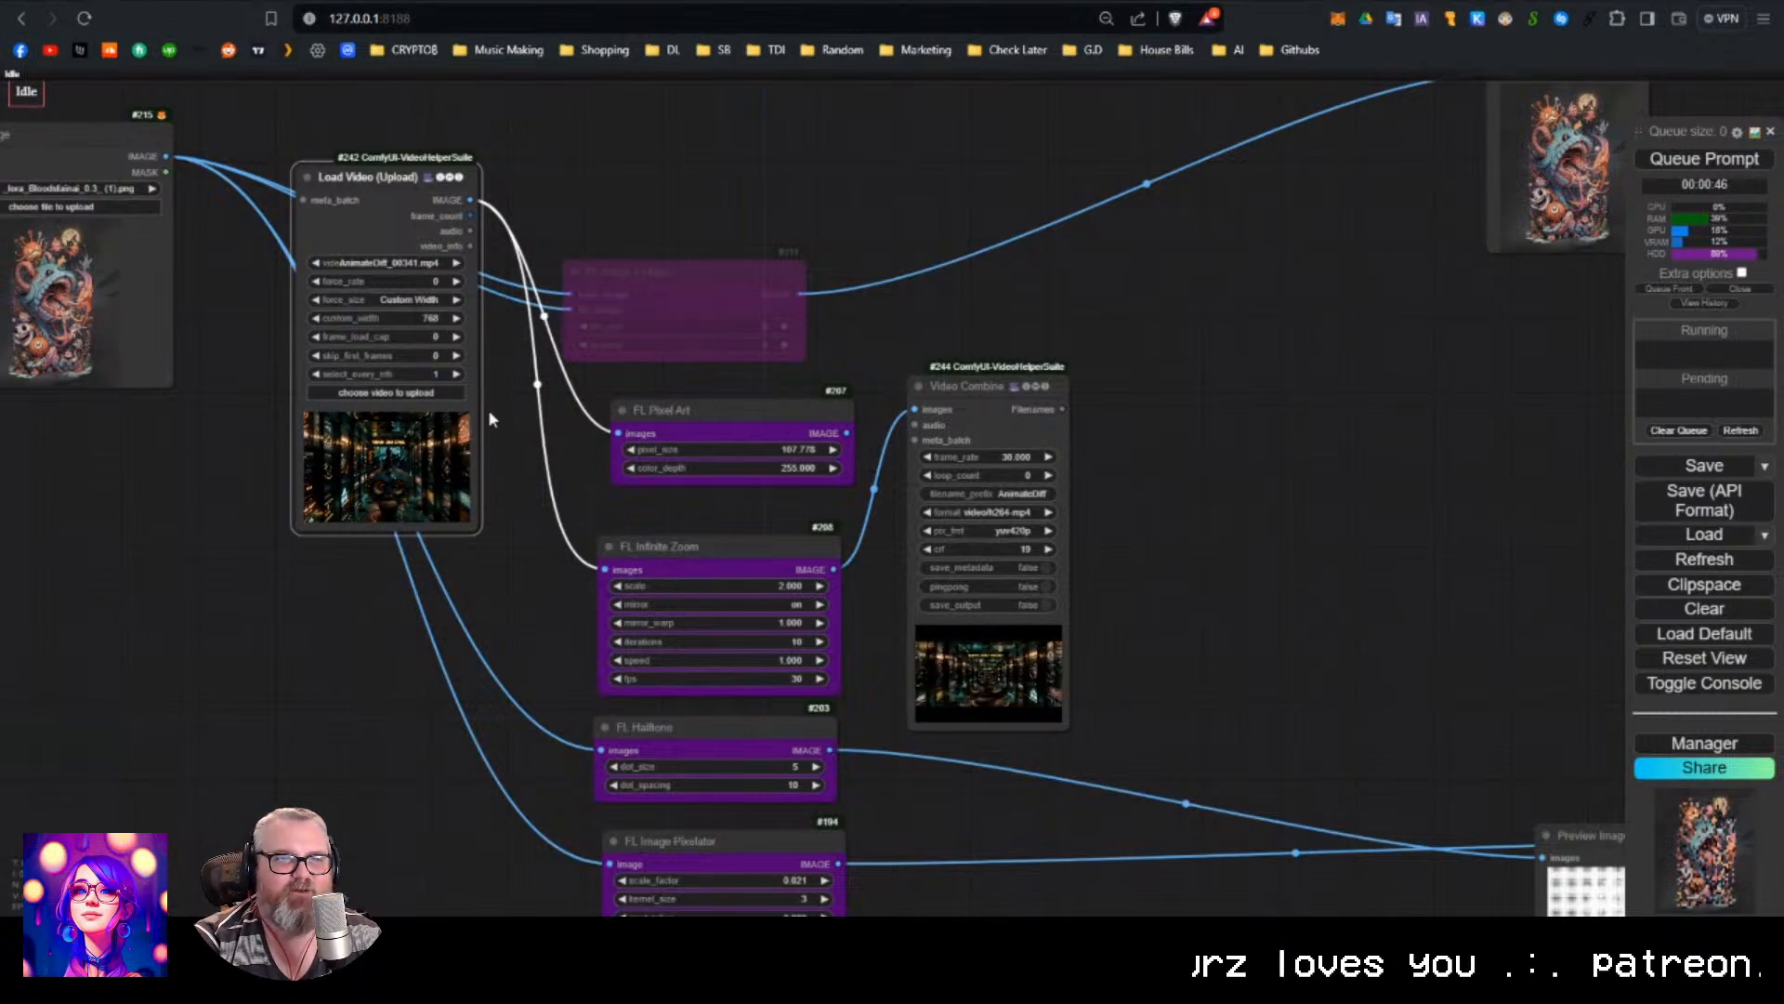
{"action": "key", "text": "ctrl+Return"}
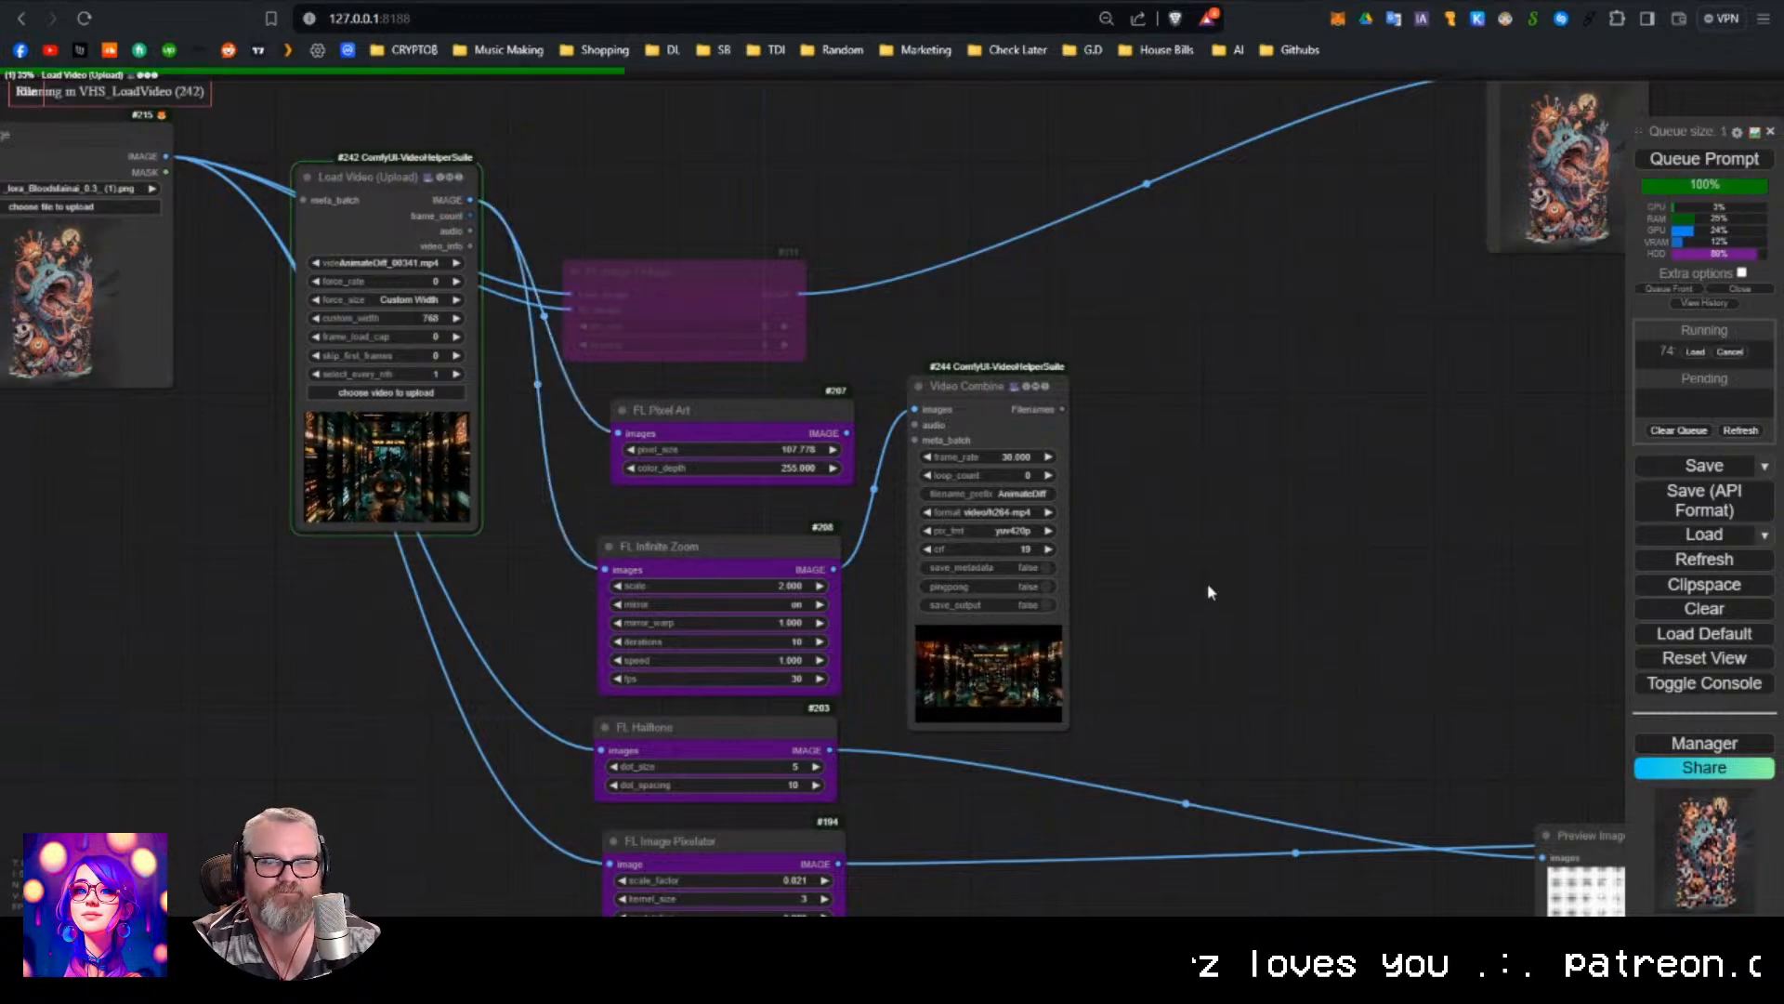
Nudge the Video Combine, FL Infinite Zoom and FL Pixel Art nodes into a tidier arrangement.
{"action": "left_click_drag", "start_coordinate": [977, 393], "coordinate": [973, 383]}
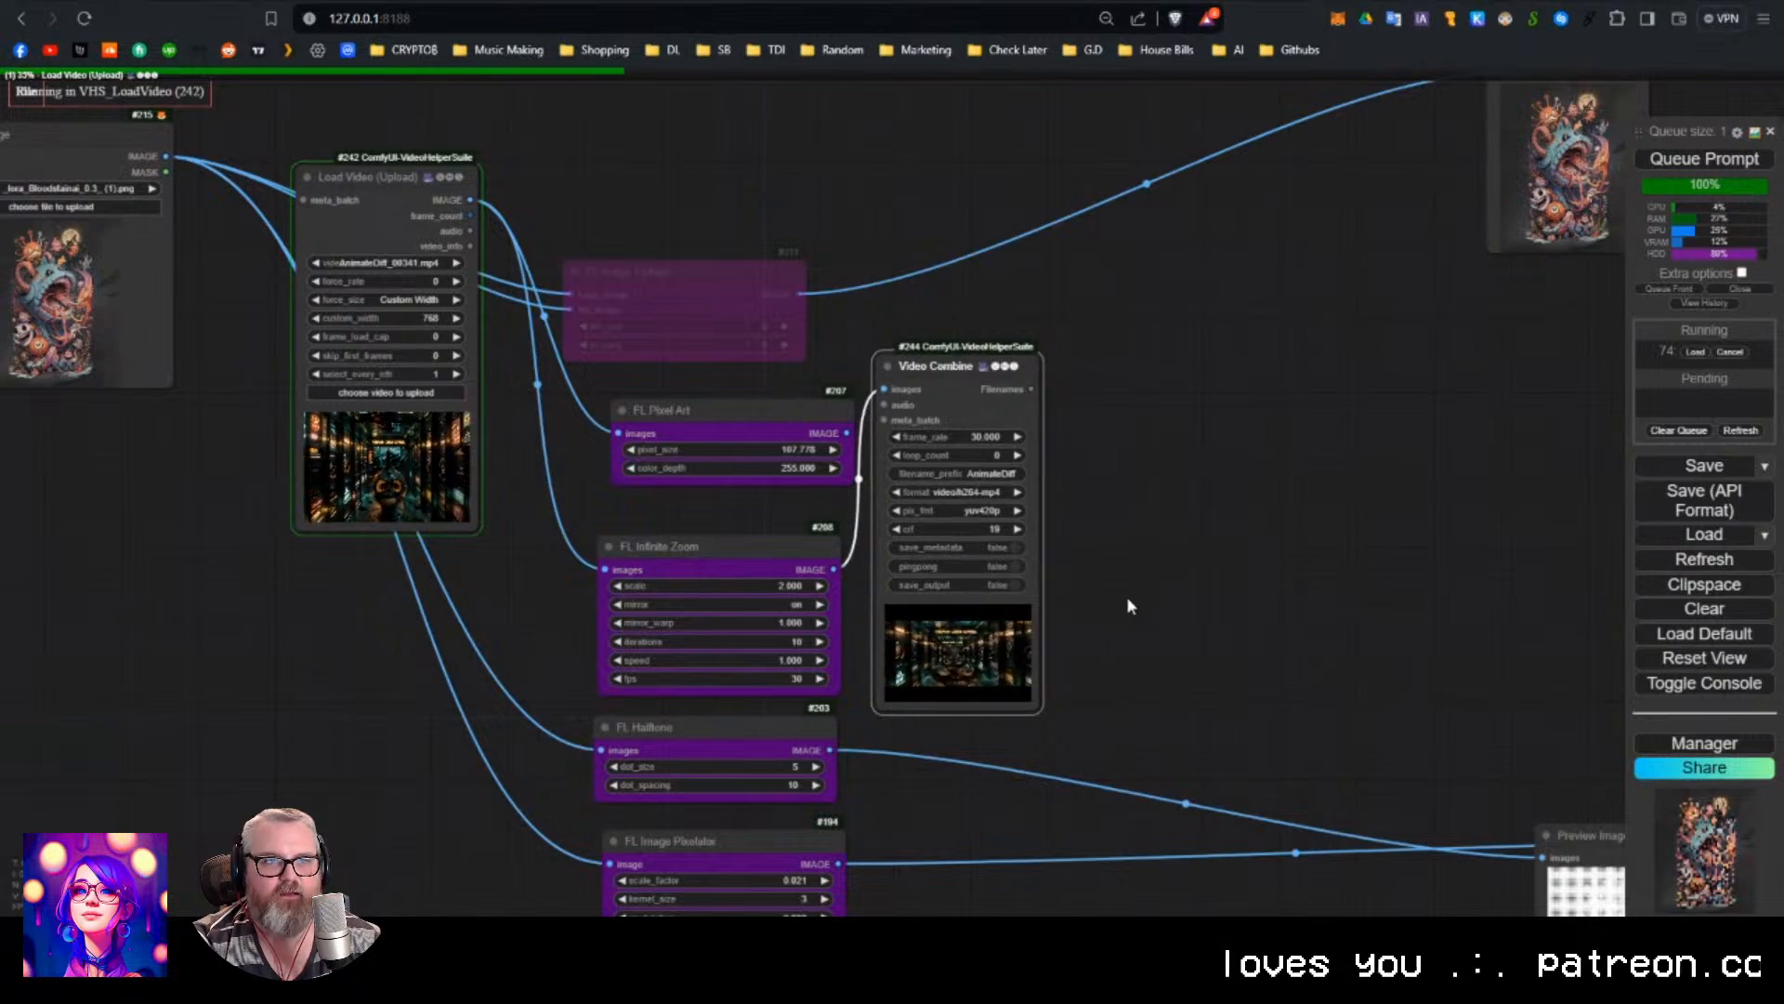
{"action": "left_click_drag", "start_coordinate": [759, 558], "coordinate": [764, 550]}
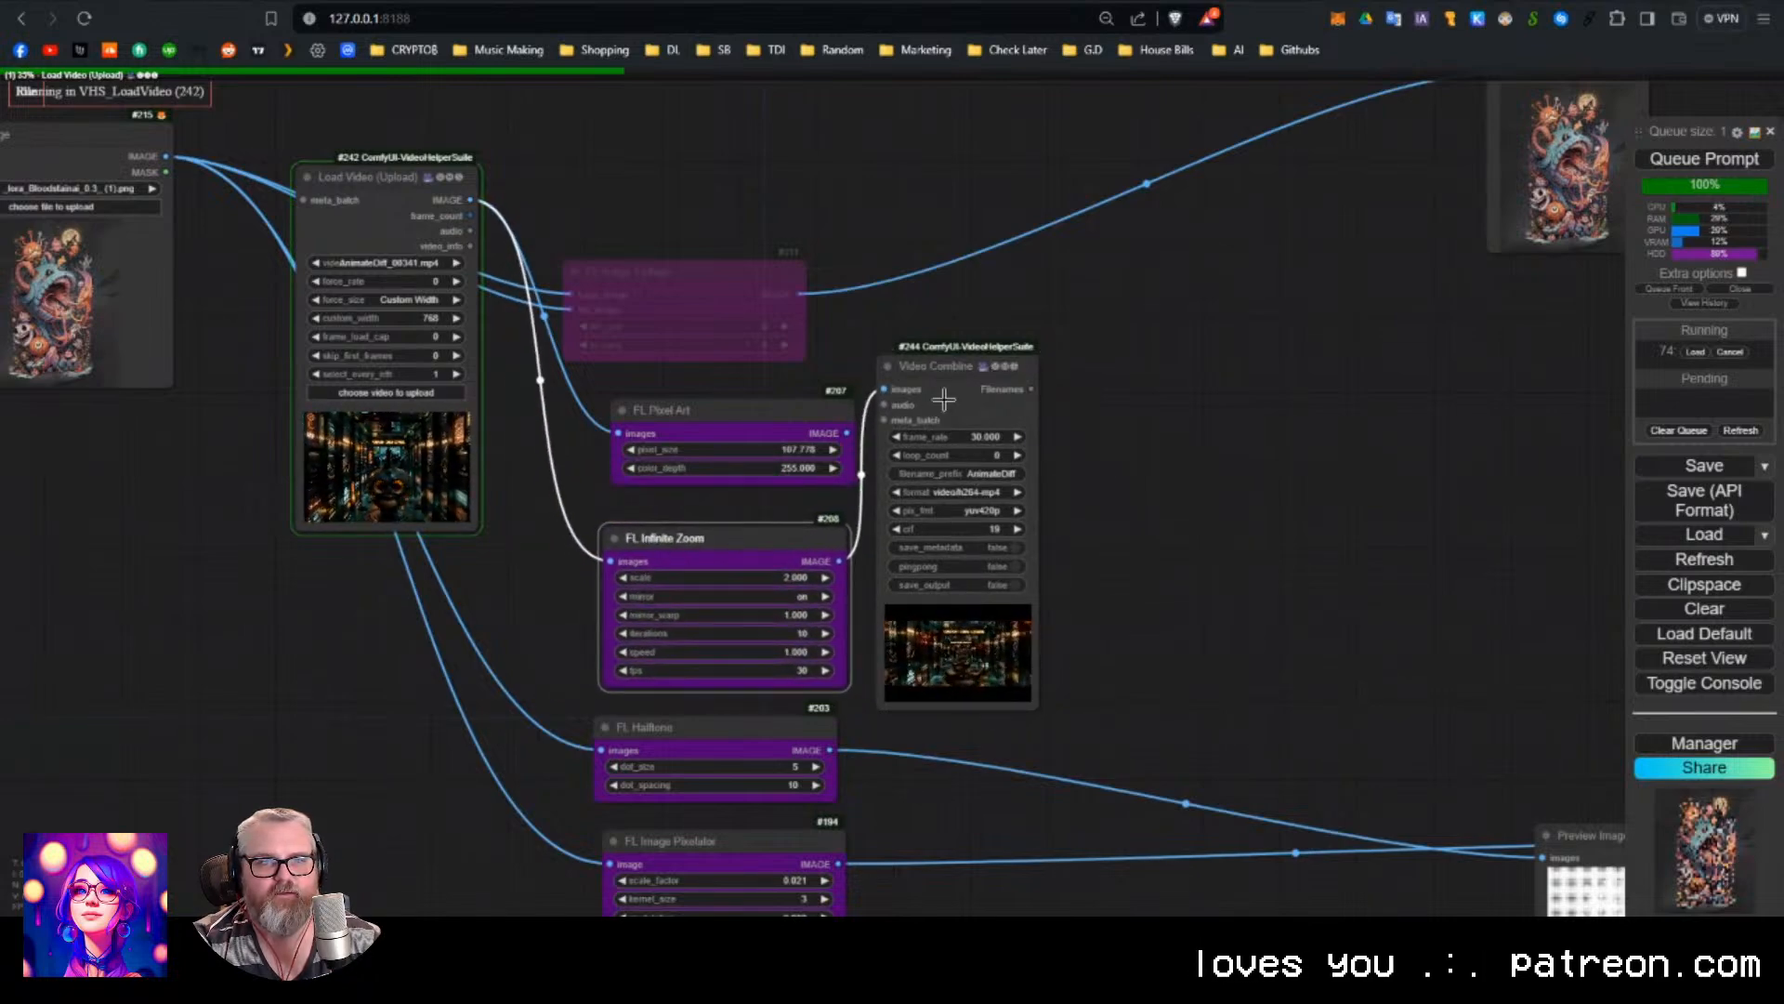
{"action": "left_click_drag", "start_coordinate": [944, 400], "coordinate": [940, 386]}
{"action": "left_click_drag", "start_coordinate": [782, 425], "coordinate": [762, 426]}
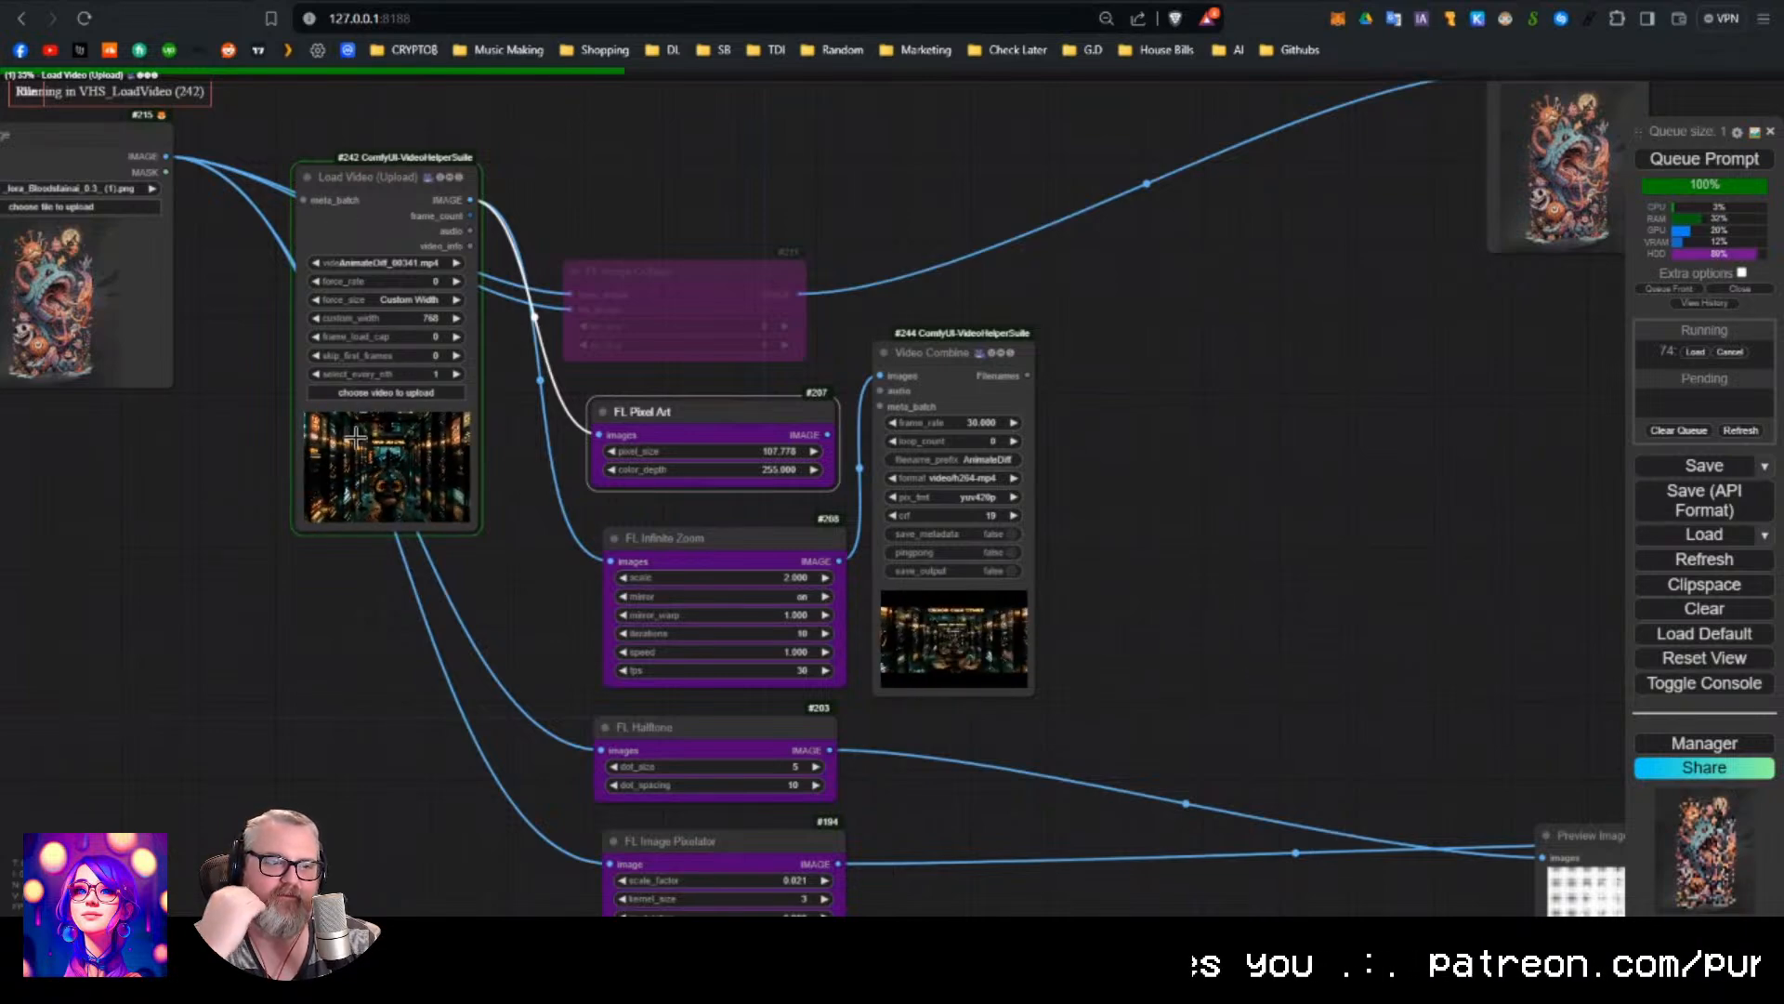
Examine the source video's preview in the Load Video node up close and return to the node graph.
{"action": "scroll", "coordinate": [533, 436], "scroll_direction": "up", "scroll_amount": 10}
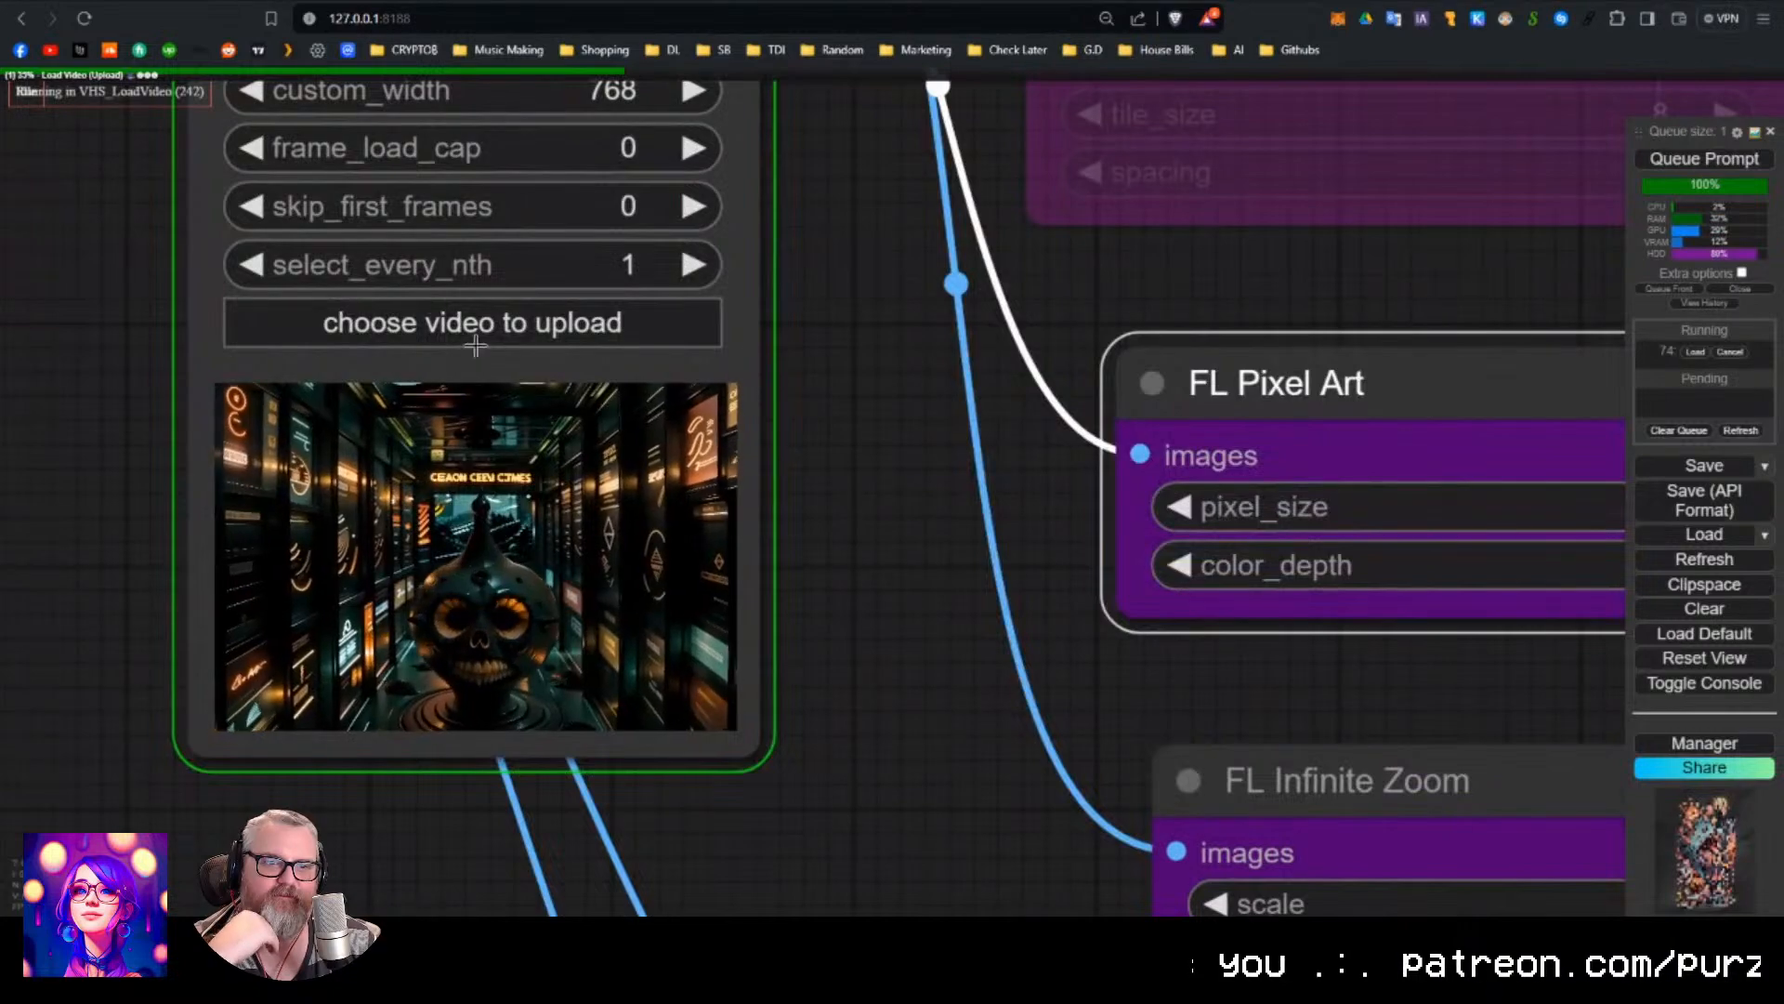
{"action": "scroll", "coordinate": [865, 607], "scroll_direction": "down", "scroll_amount": 5}
{"action": "scroll", "coordinate": [865, 606], "scroll_direction": "down", "scroll_amount": 3}
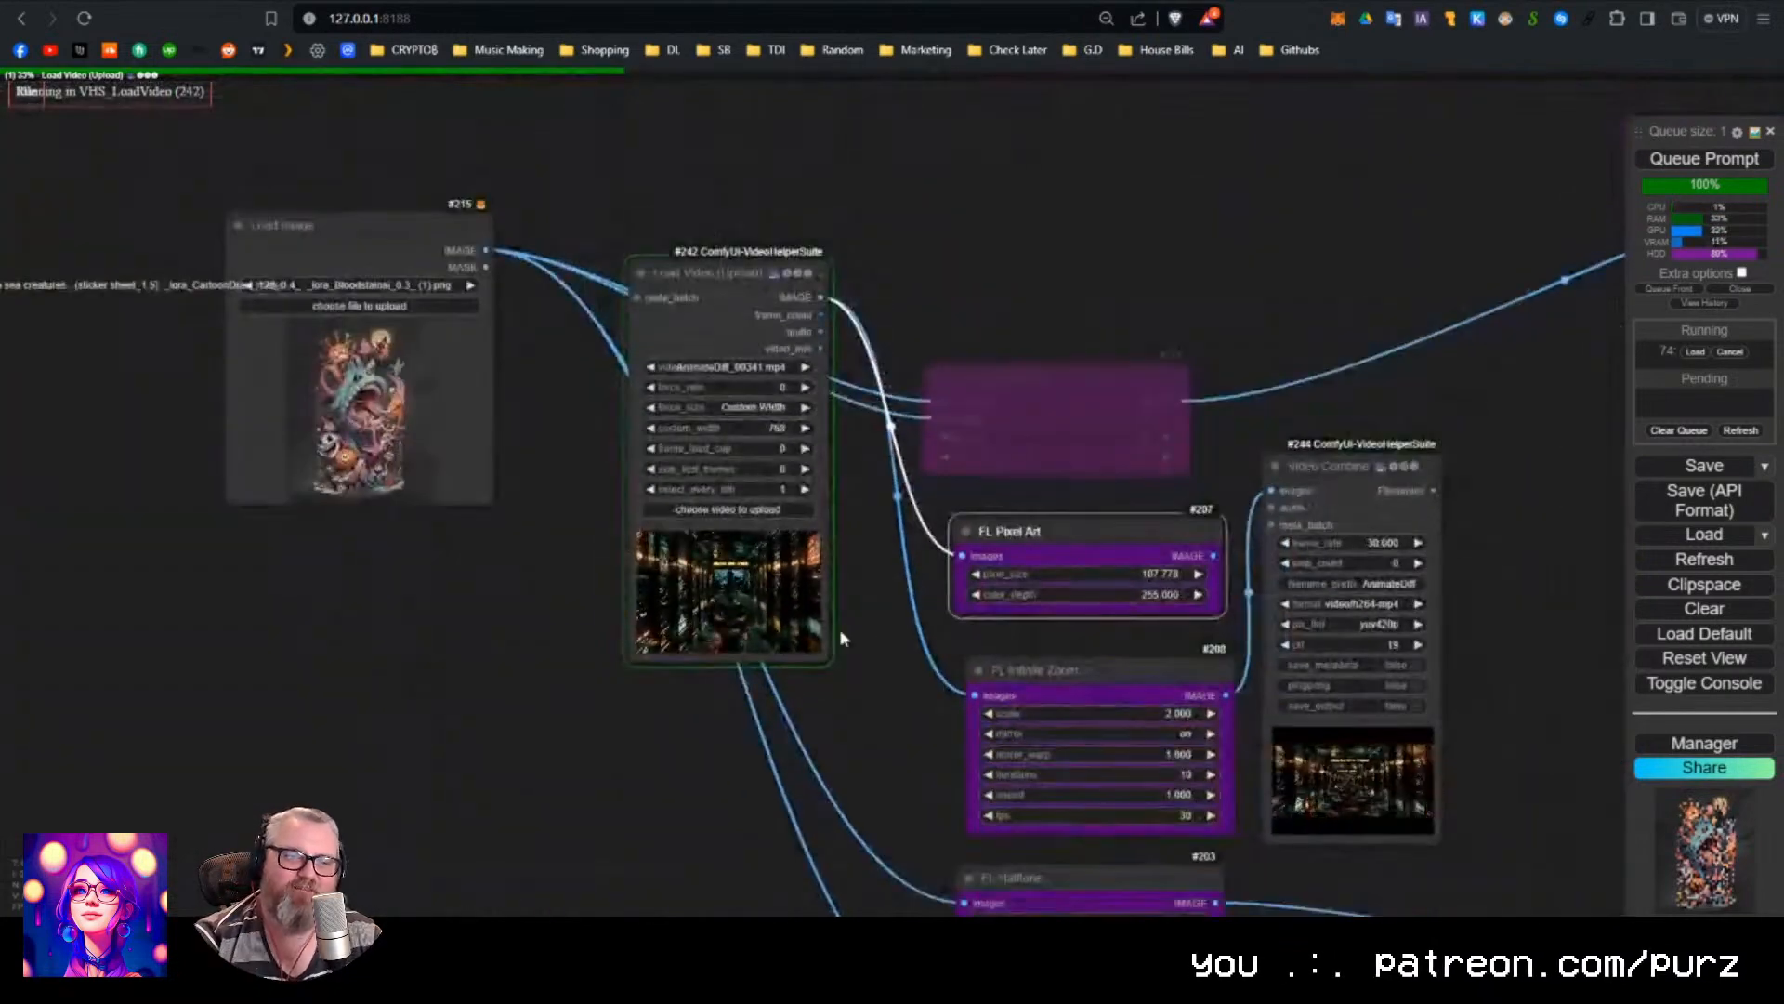
{"action": "left_click_drag", "start_coordinate": [837, 638], "coordinate": [518, 551]}
{"action": "scroll", "coordinate": [351, 547], "scroll_direction": "up", "scroll_amount": 15}
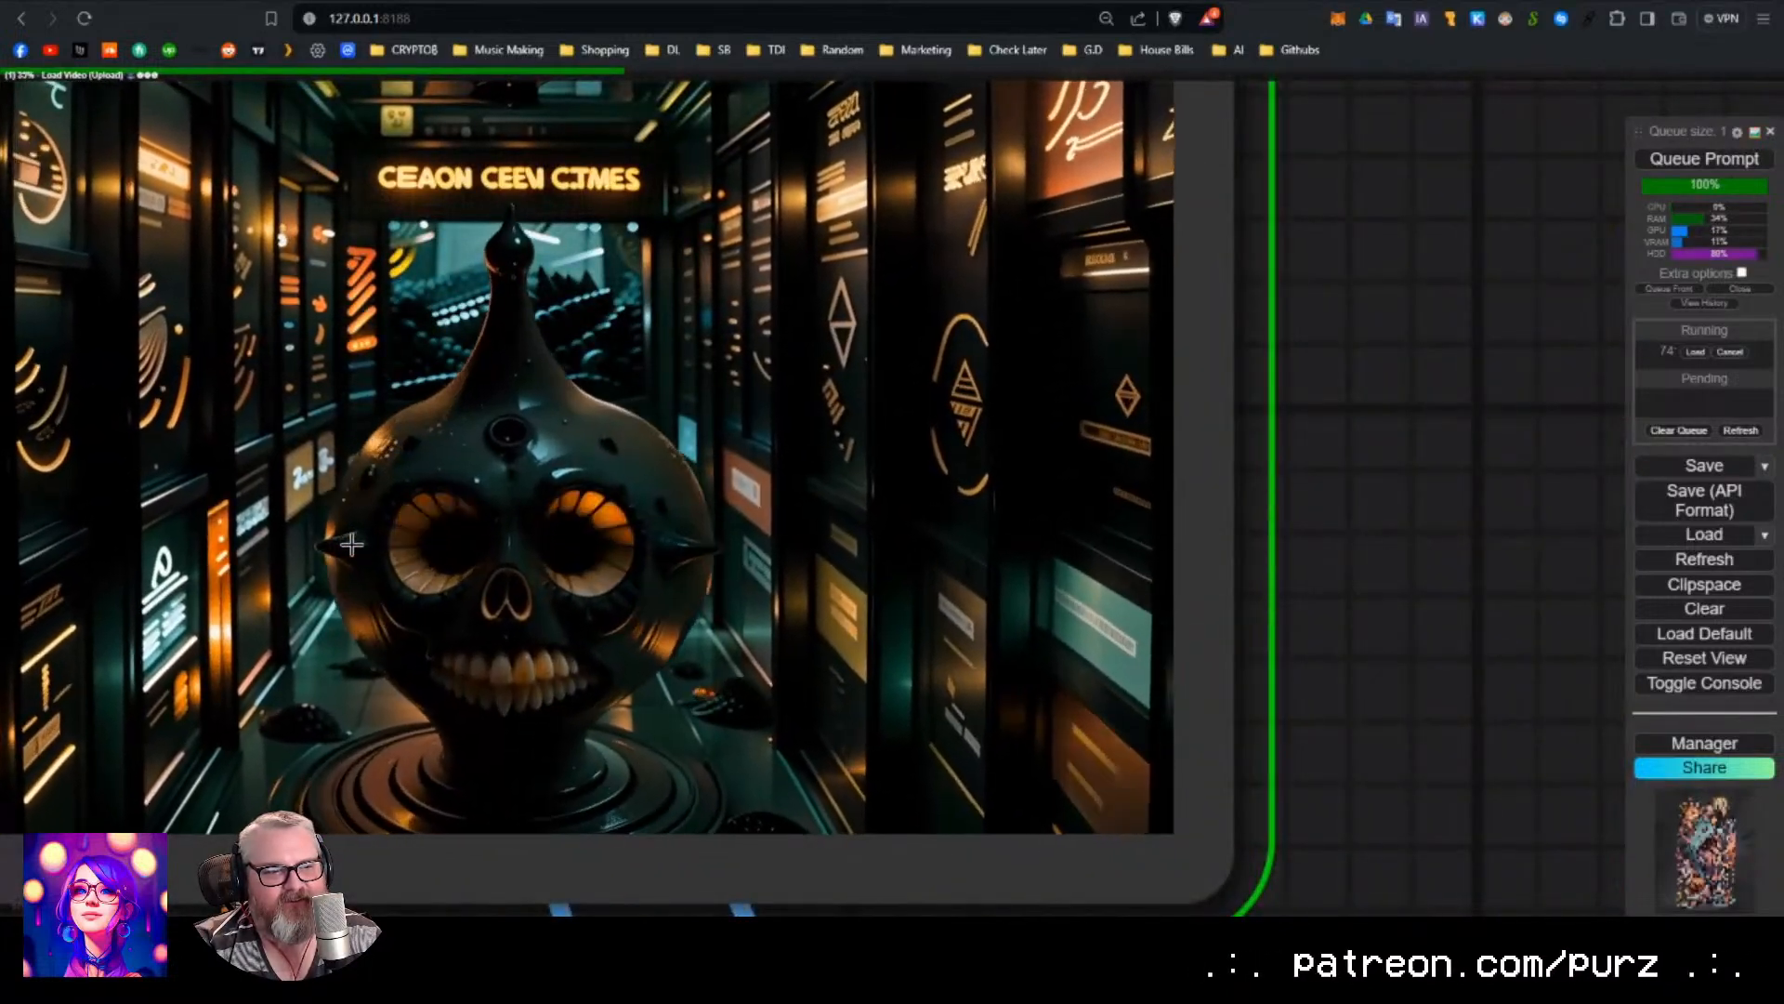
{"action": "scroll", "coordinate": [776, 651], "scroll_direction": "down", "scroll_amount": 10}
{"action": "left_click_drag", "start_coordinate": [944, 689], "coordinate": [438, 510]}
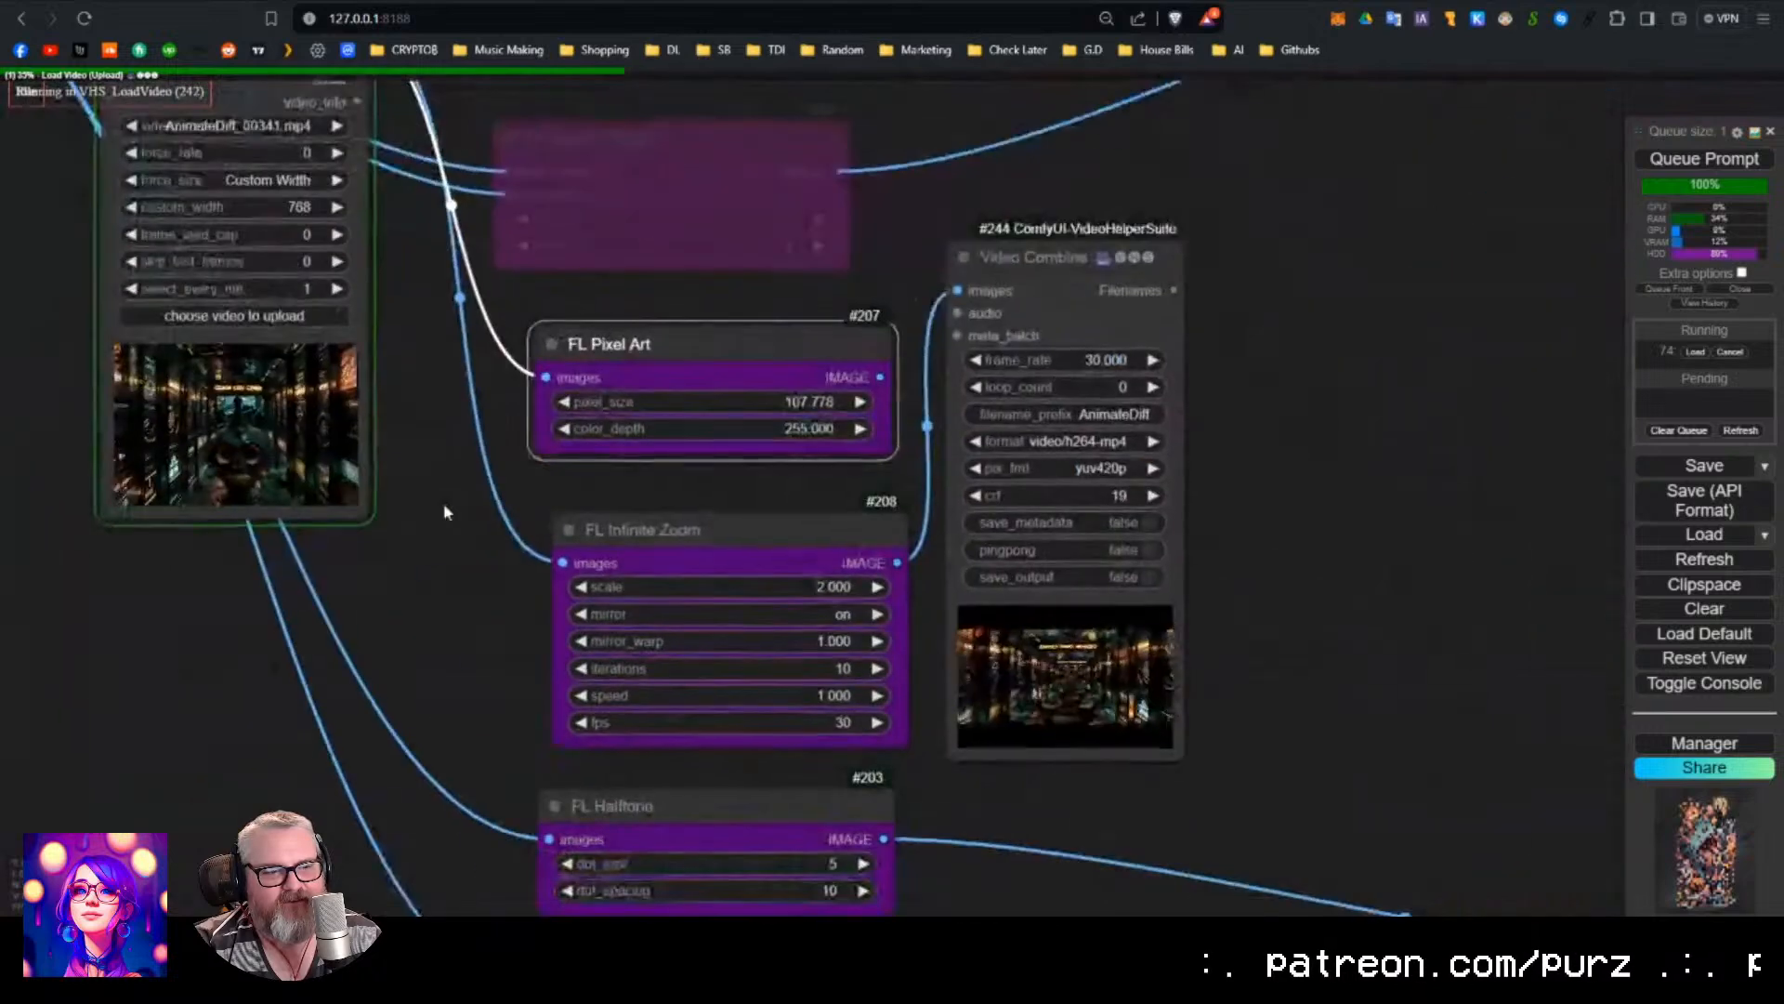
{"action": "scroll", "coordinate": [1263, 668], "scroll_direction": "down", "scroll_amount": 4}
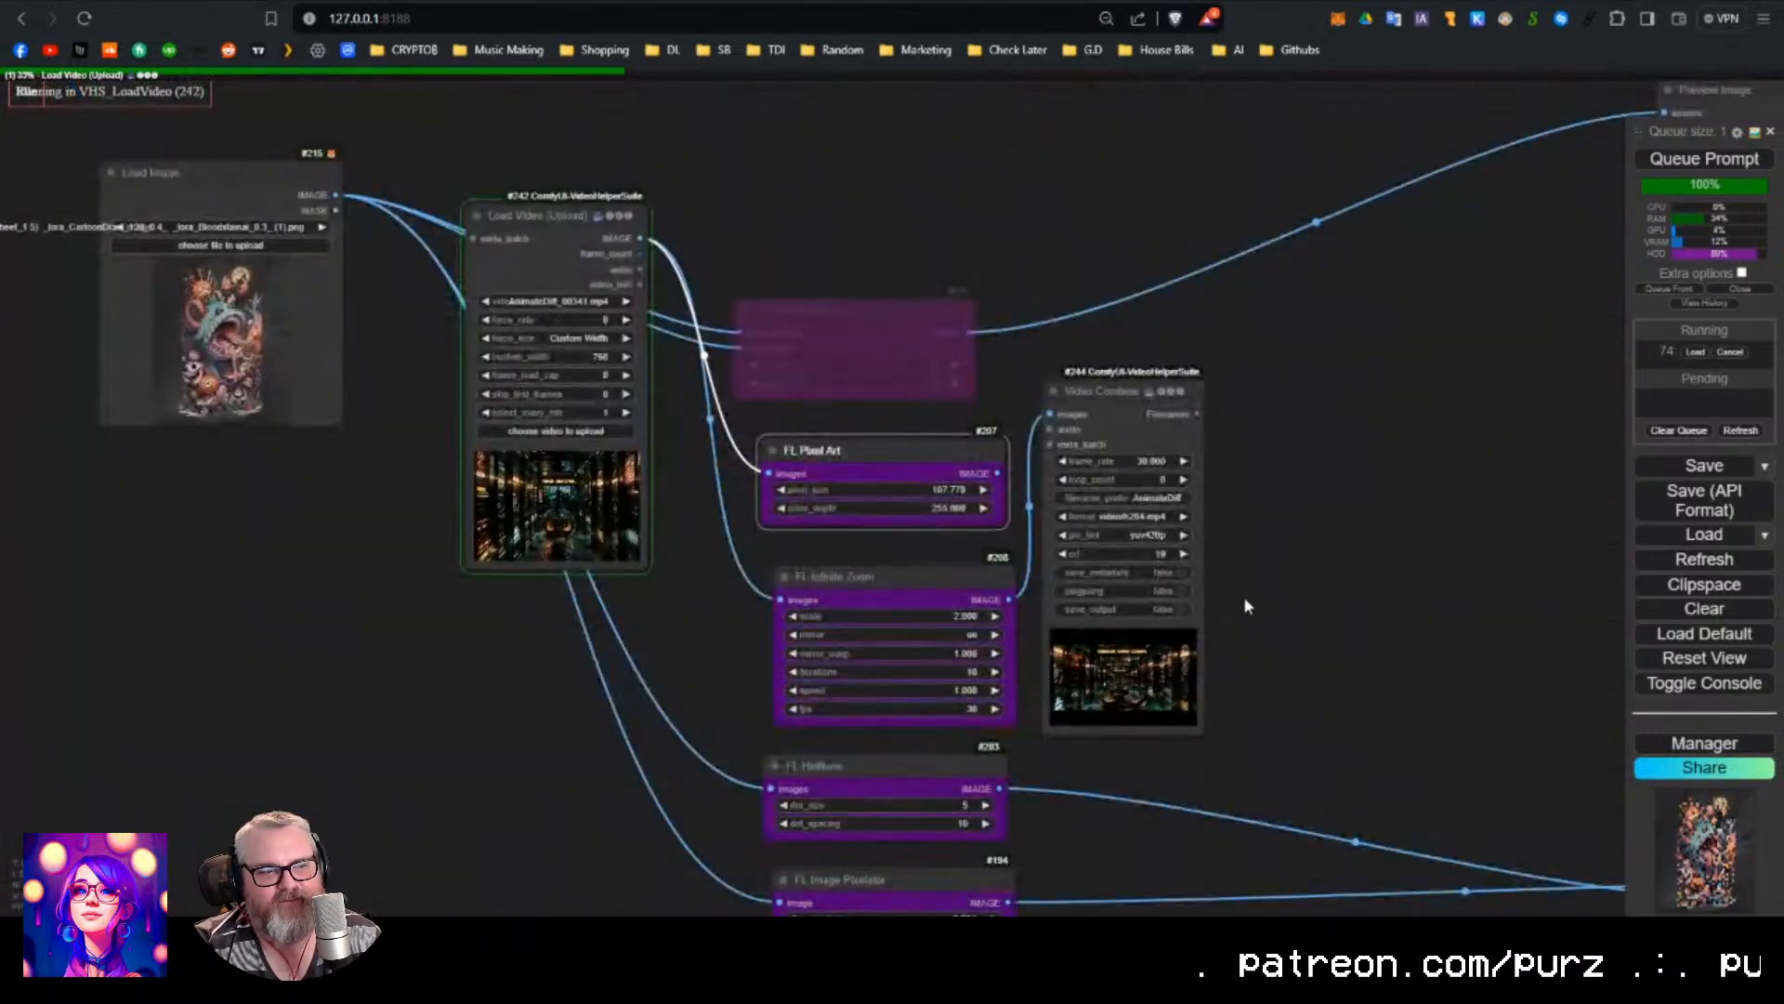
{"action": "left_click", "coordinate": [1244, 598]}
{"action": "left_click_drag", "start_coordinate": [1245, 597], "coordinate": [1096, 584]}
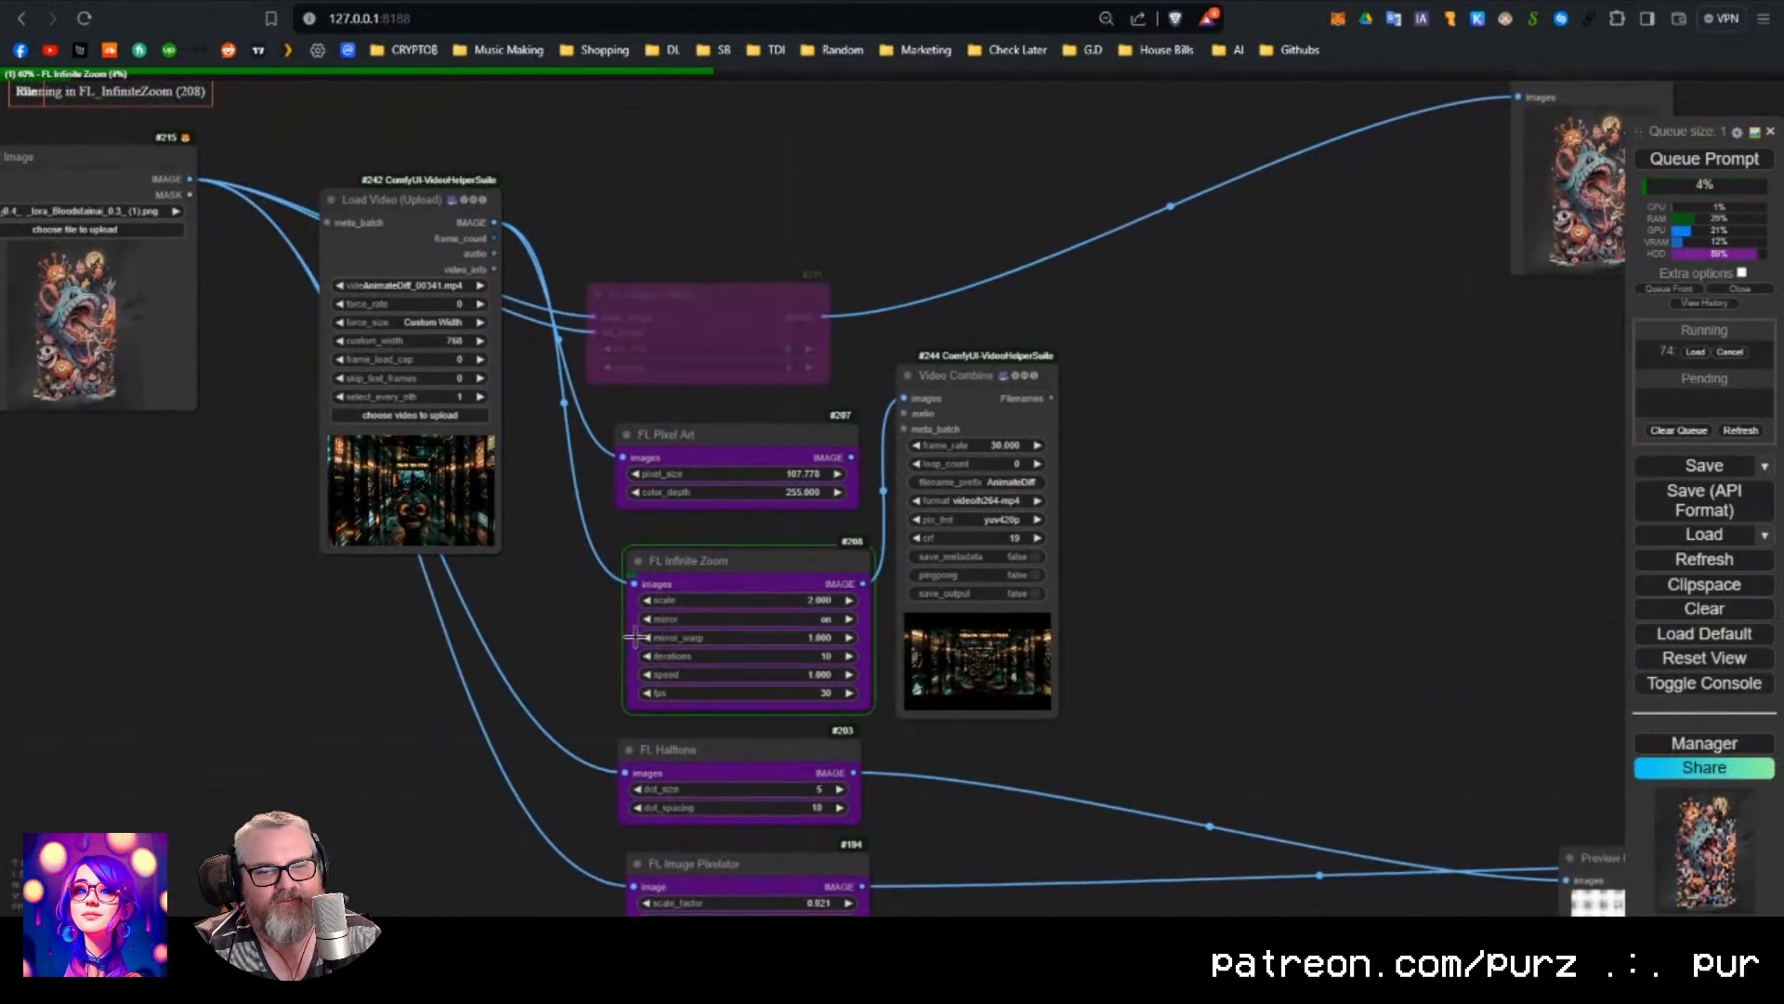
Examine the FL Infinite Zoom settings and the rendered video in Video Combine up close.
{"action": "scroll", "coordinate": [1115, 688], "scroll_direction": "up", "scroll_amount": 5}
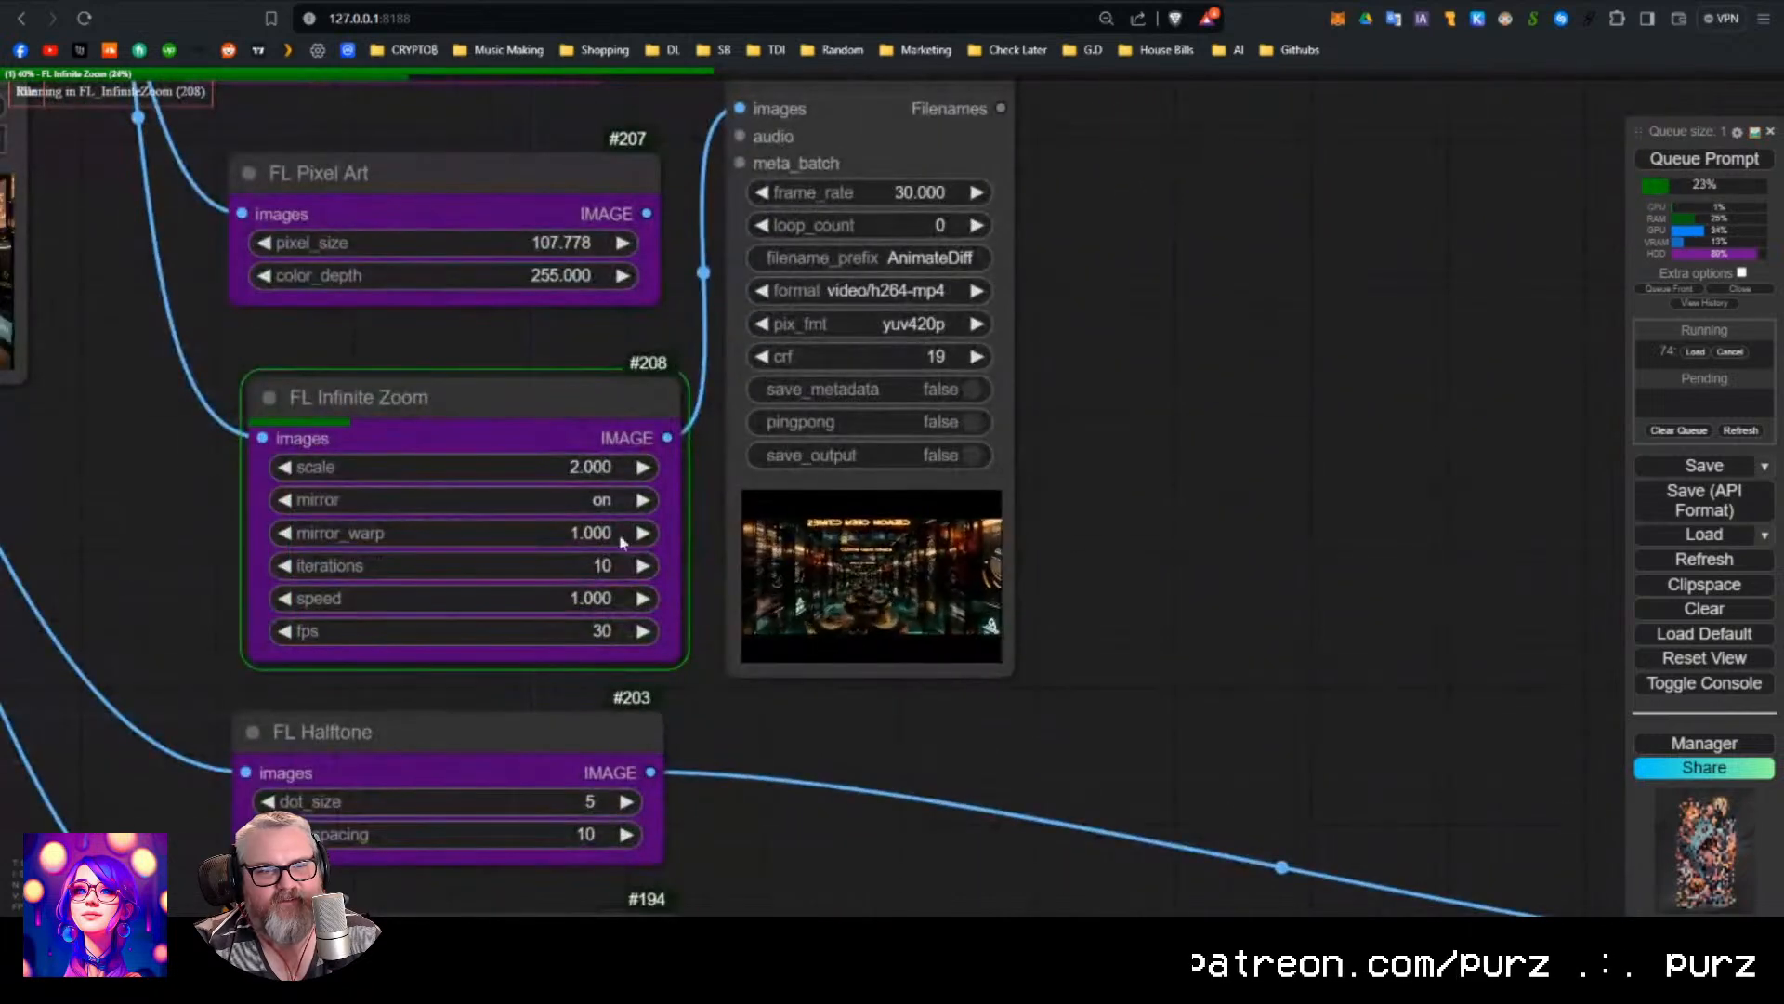
{"action": "scroll", "coordinate": [526, 506], "scroll_direction": "up", "scroll_amount": 4}
{"action": "scroll", "coordinate": [465, 359], "scroll_direction": "down", "scroll_amount": 4}
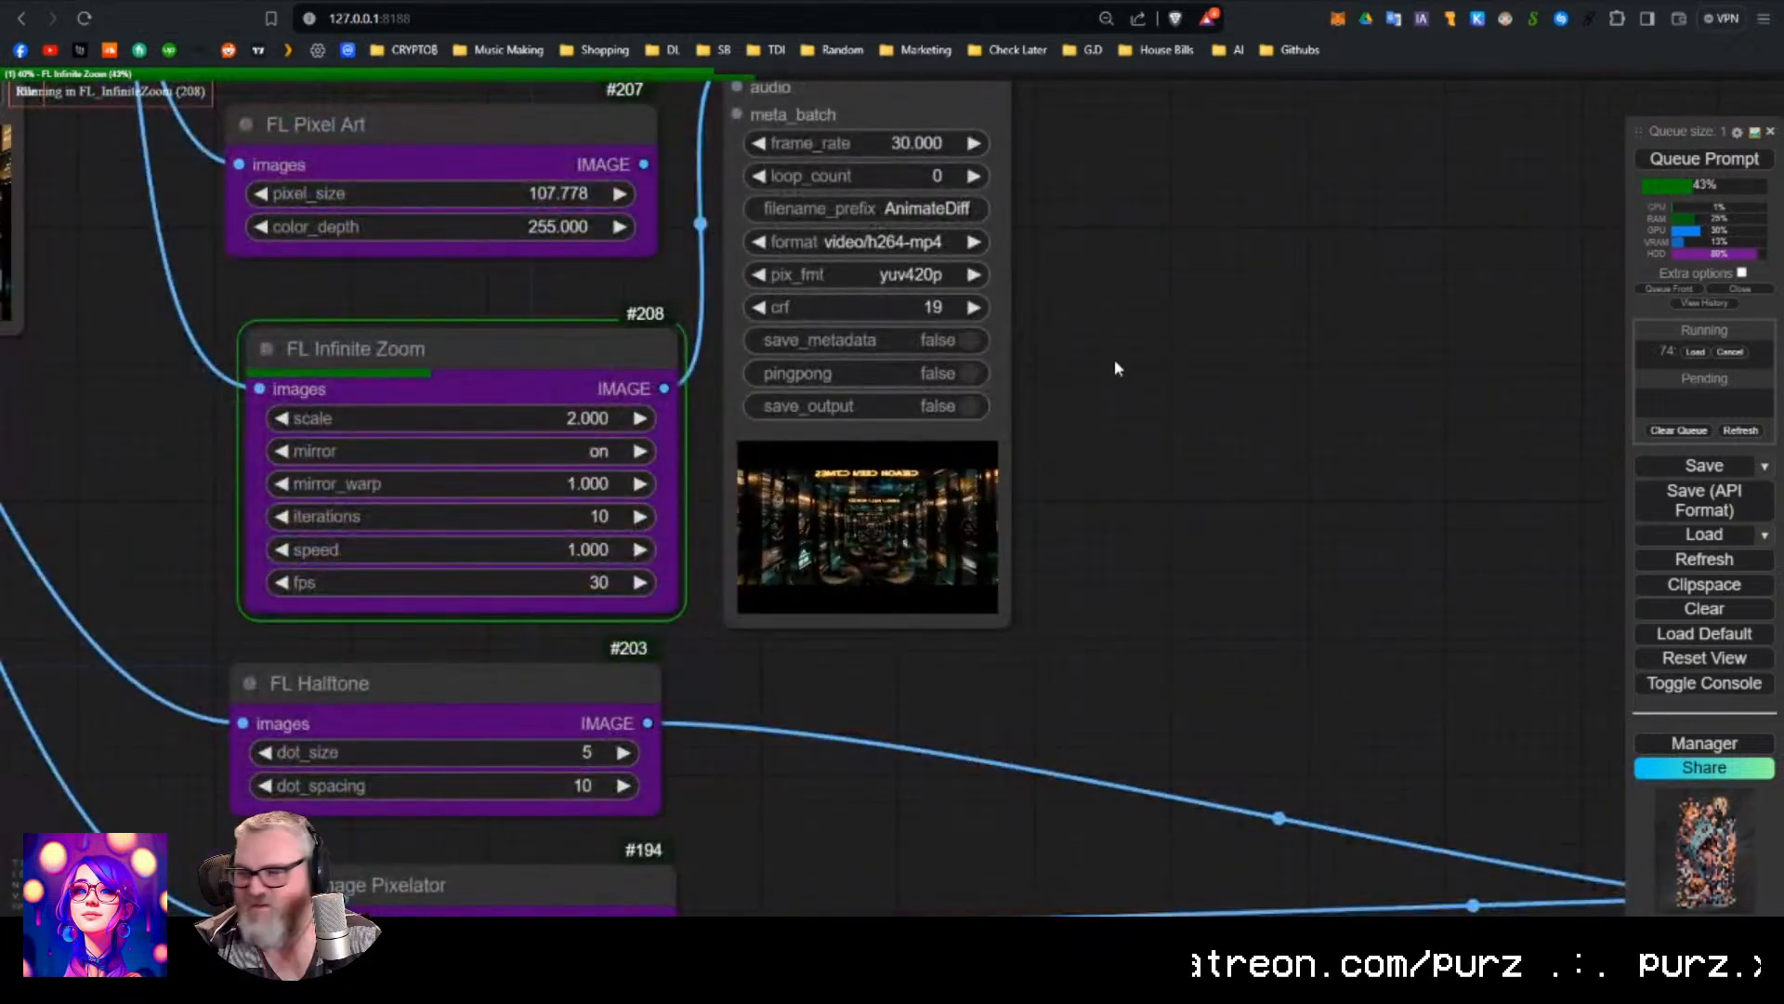
{"action": "scroll", "coordinate": [1018, 470], "scroll_direction": "up", "scroll_amount": 2}
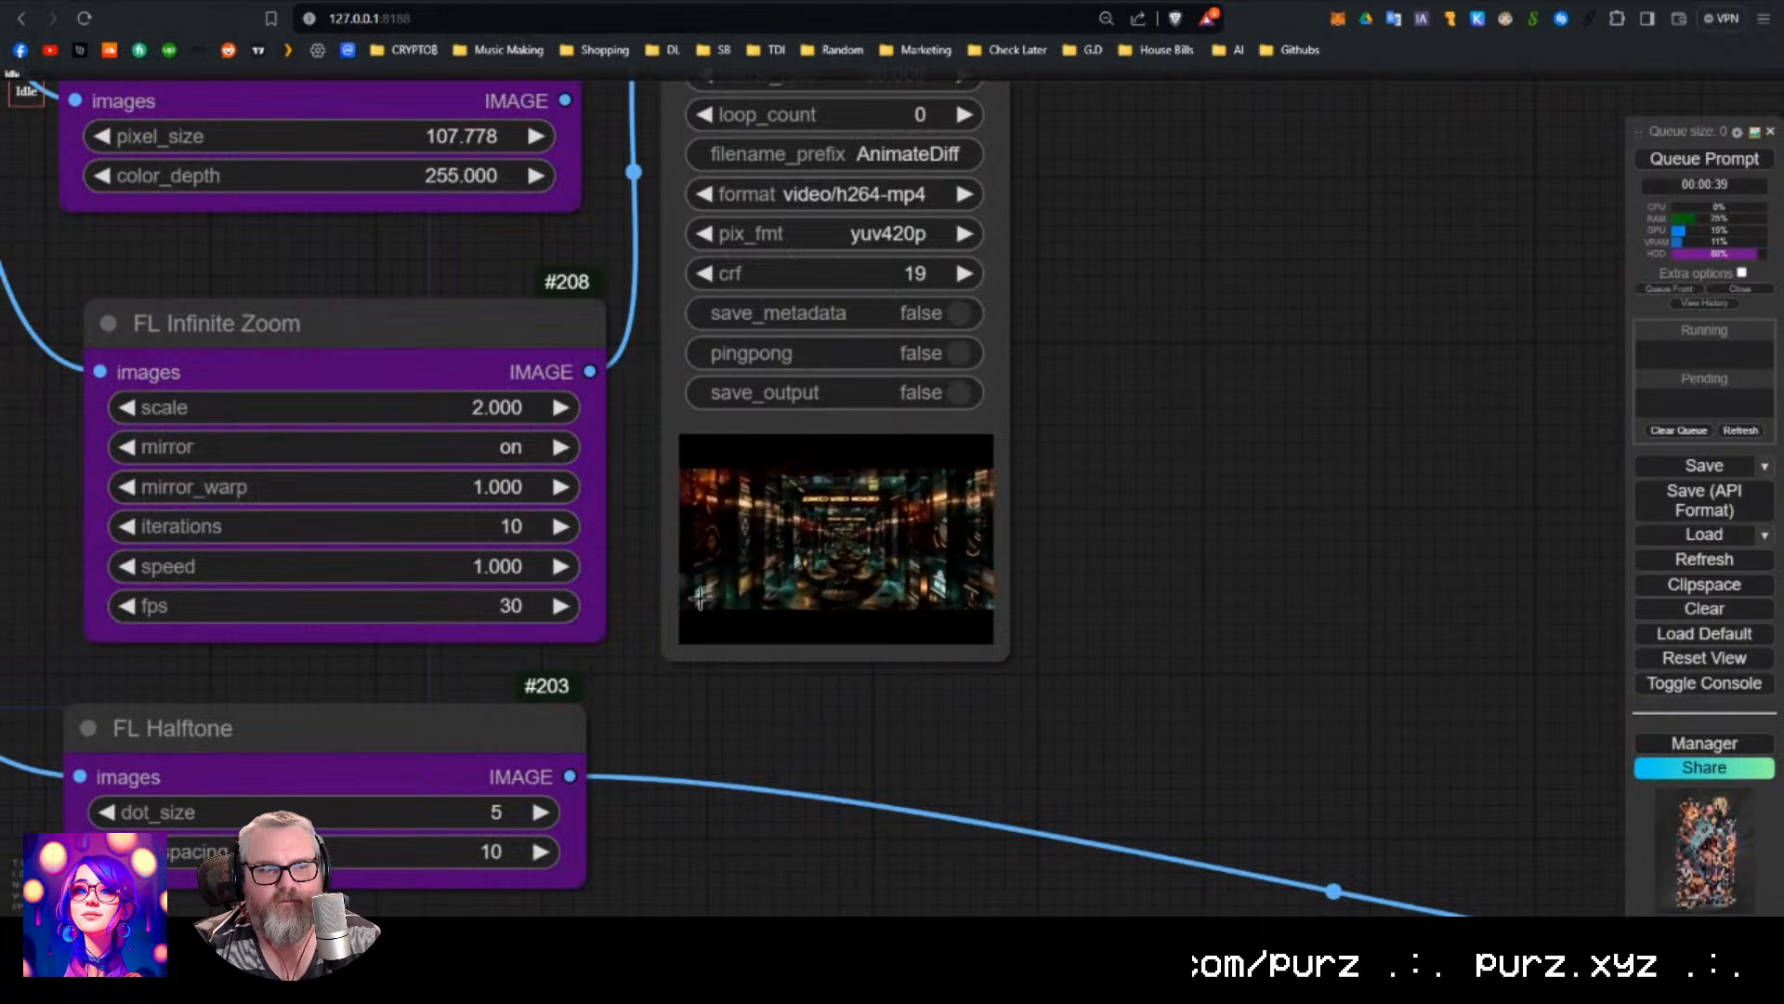
{"action": "scroll", "coordinate": [856, 597], "scroll_direction": "up", "scroll_amount": 1}
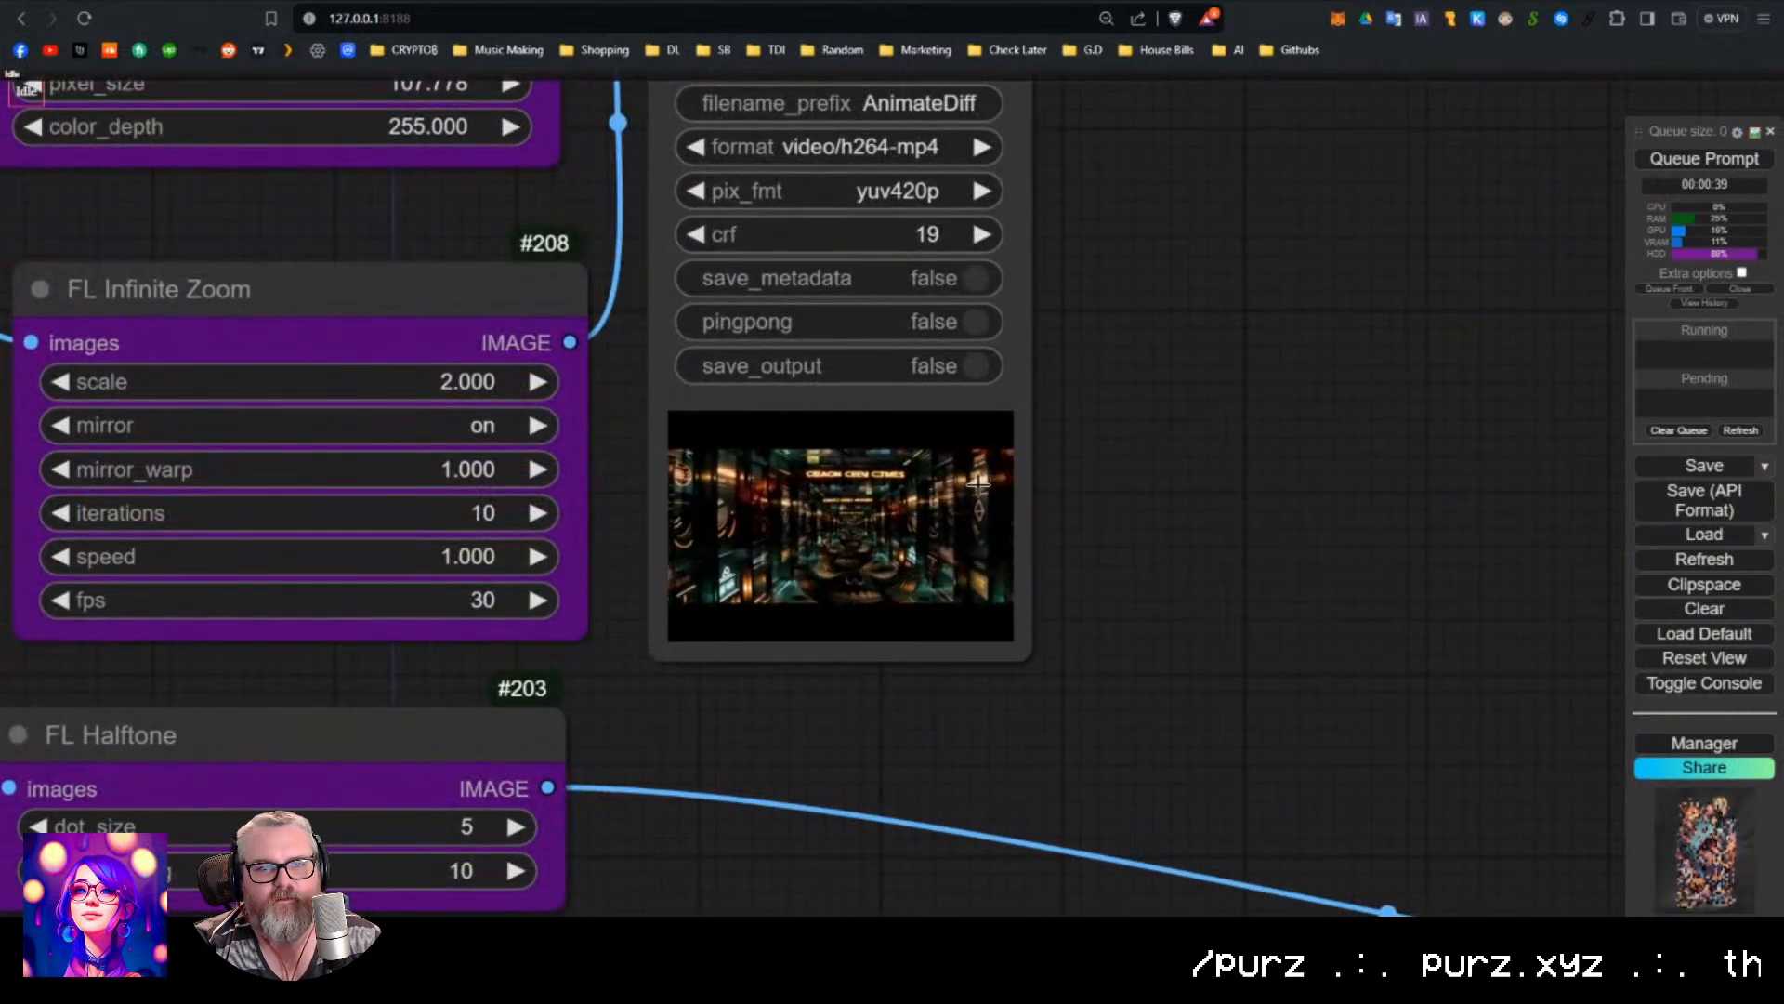
{"action": "scroll", "coordinate": [1048, 591], "scroll_direction": "down", "scroll_amount": 6}
{"action": "scroll", "coordinate": [1059, 613], "scroll_direction": "down", "scroll_amount": 3}
Move FL Halftone's Preview Image next to the node, just below Video Combine, and check its picture up close.
{"action": "left_click_drag", "start_coordinate": [1073, 656], "coordinate": [624, 545]}
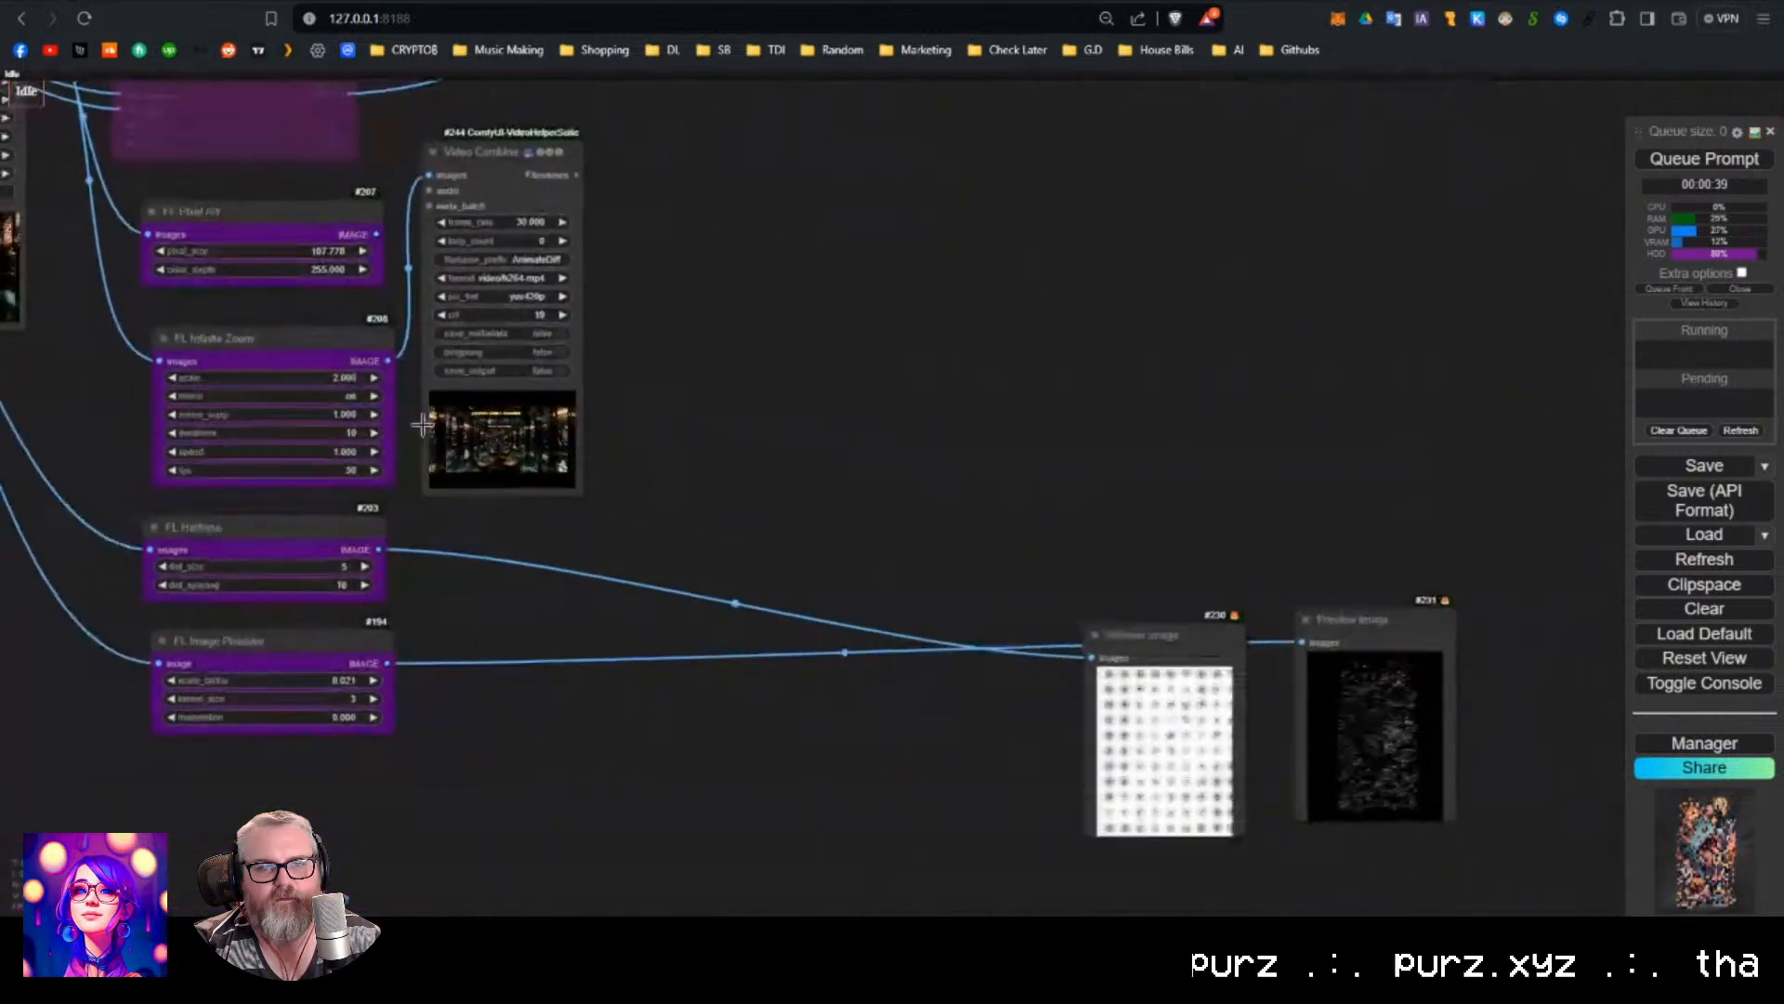
{"action": "left_click_drag", "start_coordinate": [1115, 601], "coordinate": [704, 470]}
{"action": "scroll", "coordinate": [697, 637], "scroll_direction": "up", "scroll_amount": 8}
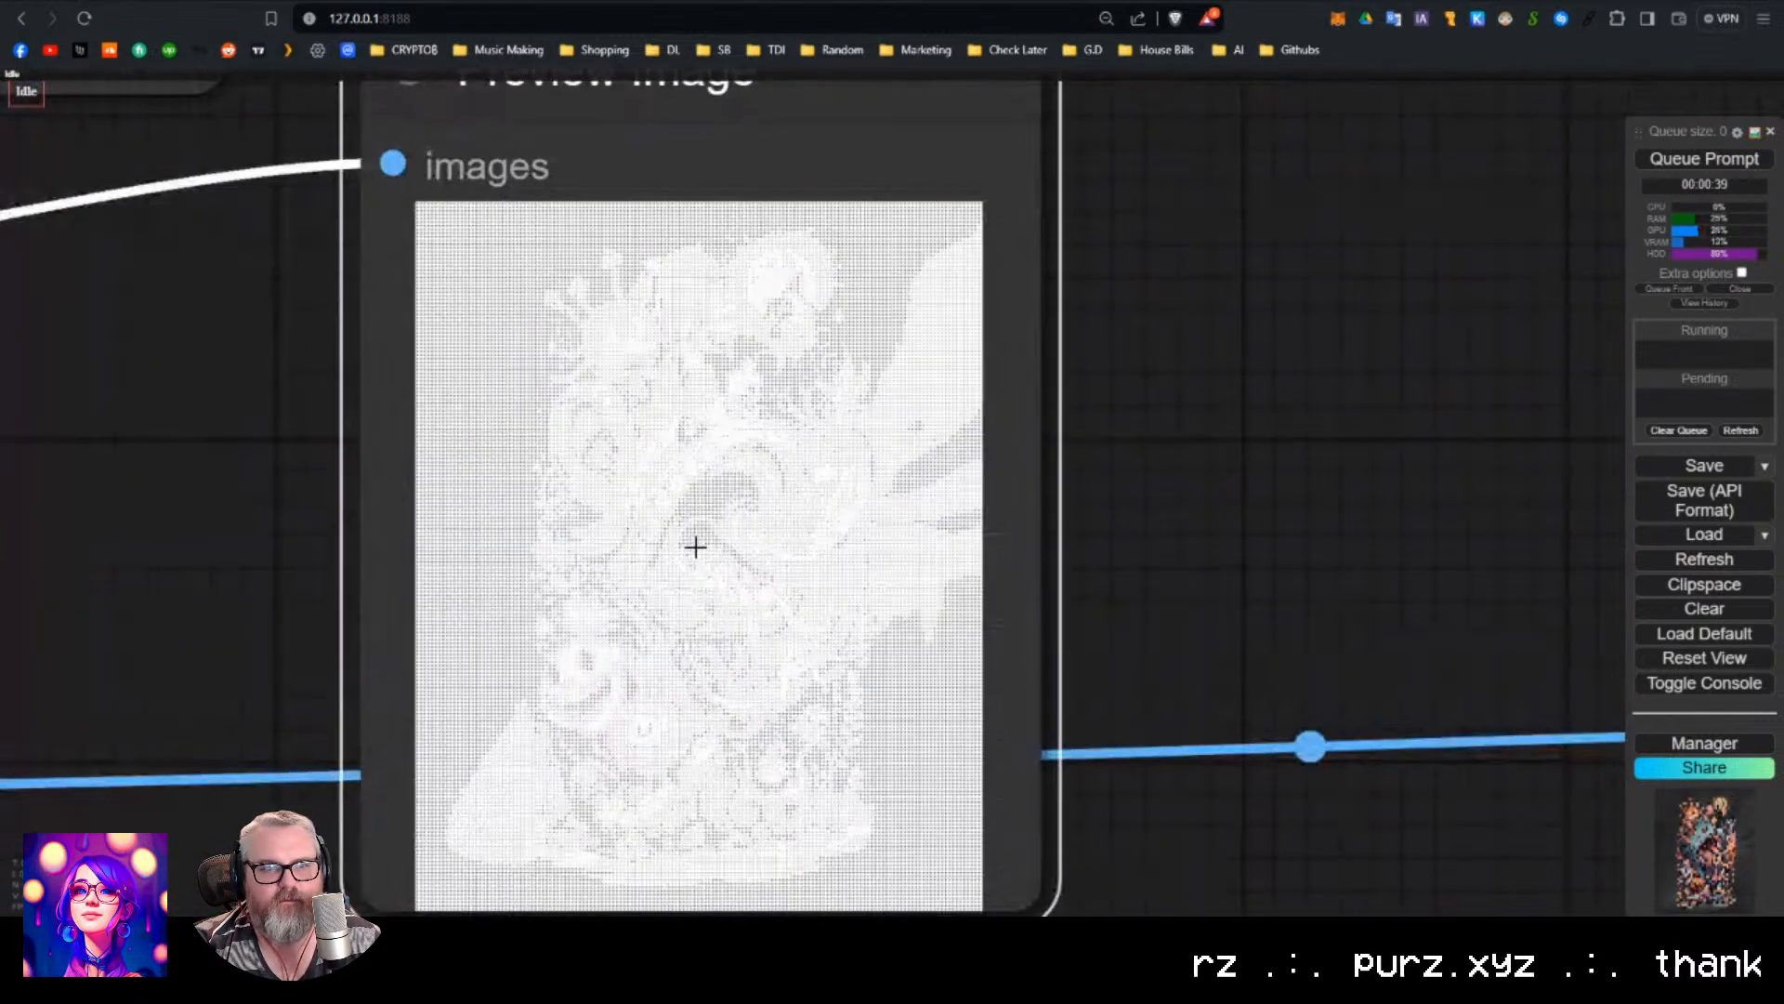
{"action": "scroll", "coordinate": [695, 546], "scroll_direction": "down", "scroll_amount": 9}
{"action": "left_click_drag", "start_coordinate": [409, 526], "coordinate": [892, 520]}
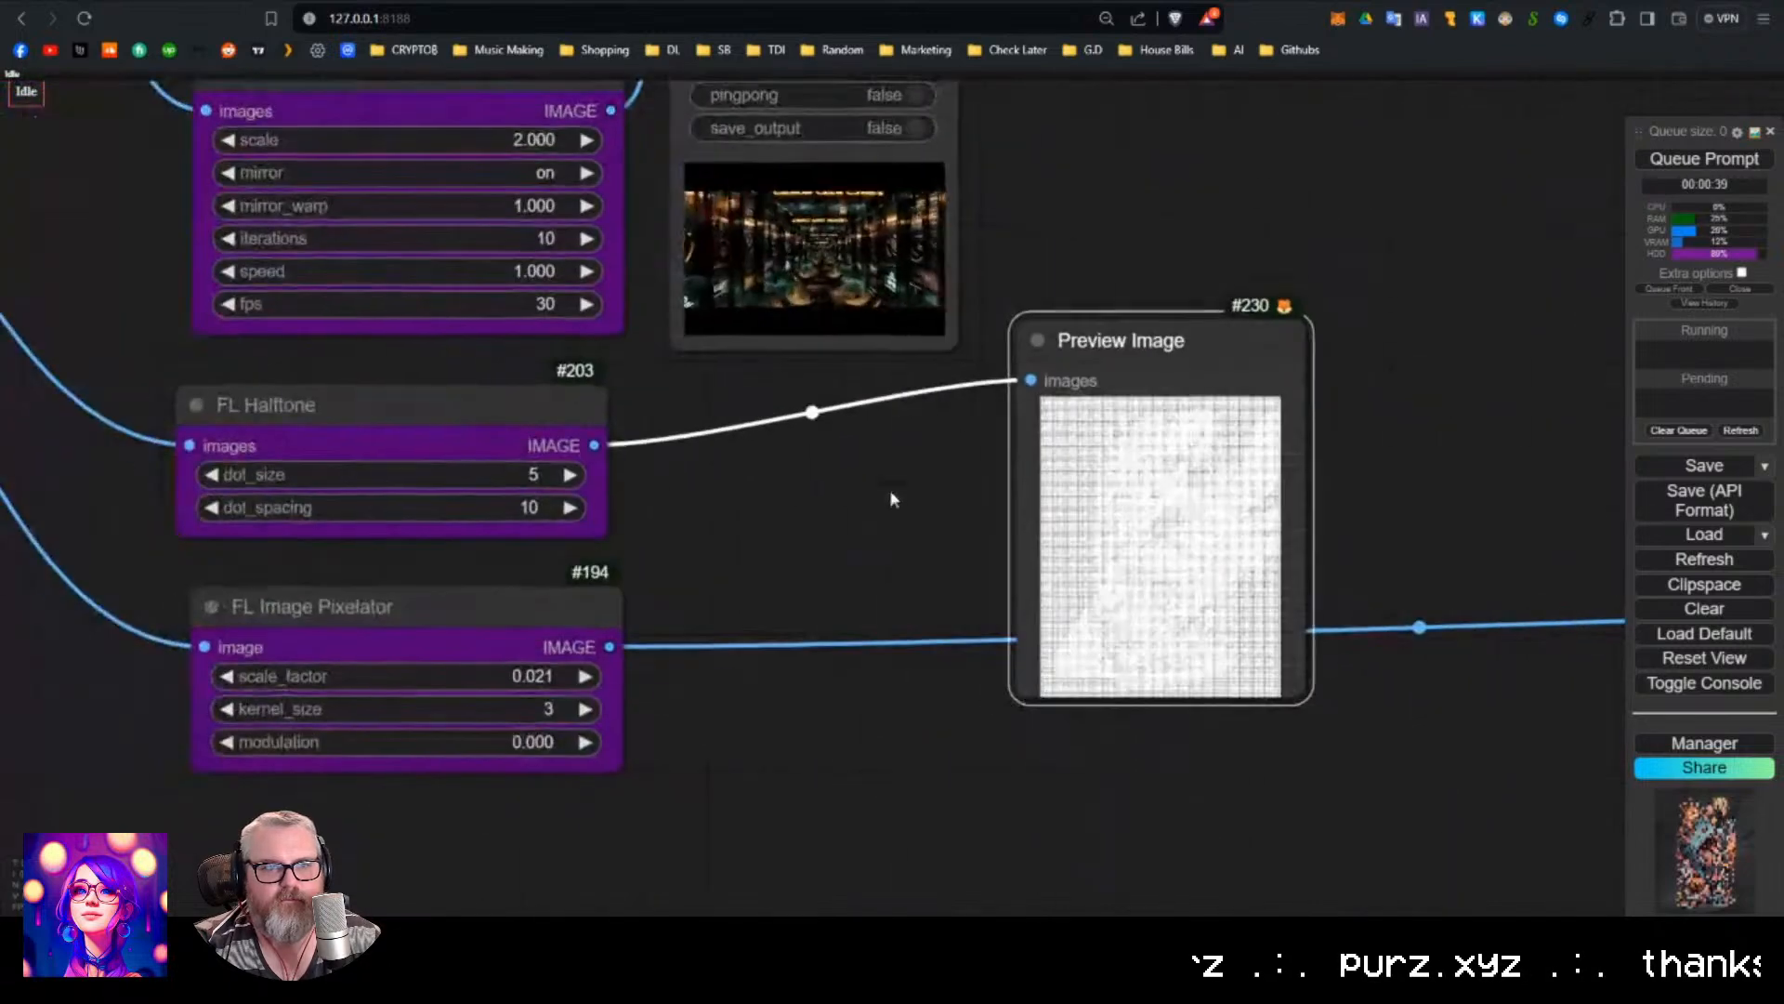
{"action": "left_click_drag", "start_coordinate": [1078, 360], "coordinate": [734, 504]}
Delete the bypassed node together with FL Pixel Art, FL Infinite Zoom and Video Combine.
{"action": "scroll", "coordinate": [748, 505], "scroll_direction": "down", "scroll_amount": 6}
{"action": "scroll", "coordinate": [940, 362], "scroll_direction": "down", "scroll_amount": 4}
{"action": "scroll", "coordinate": [839, 704], "scroll_direction": "up", "scroll_amount": 2}
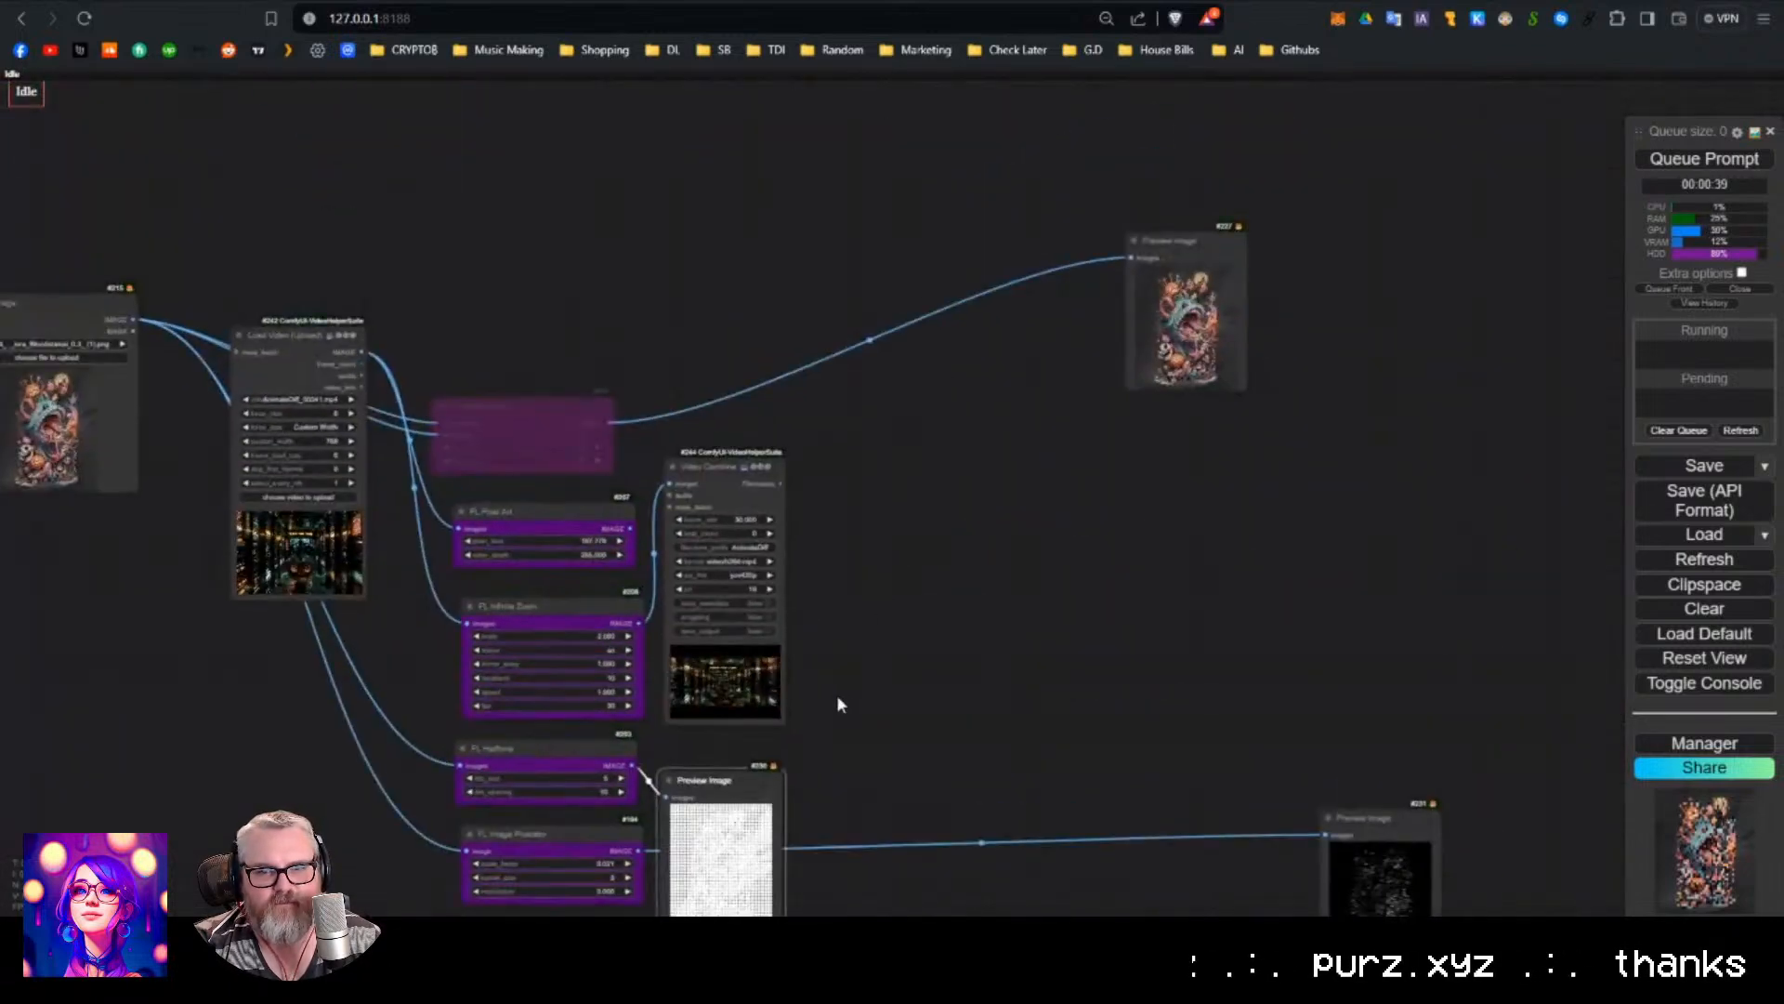
{"action": "left_click_drag", "start_coordinate": [387, 274], "coordinate": [444, 260]}
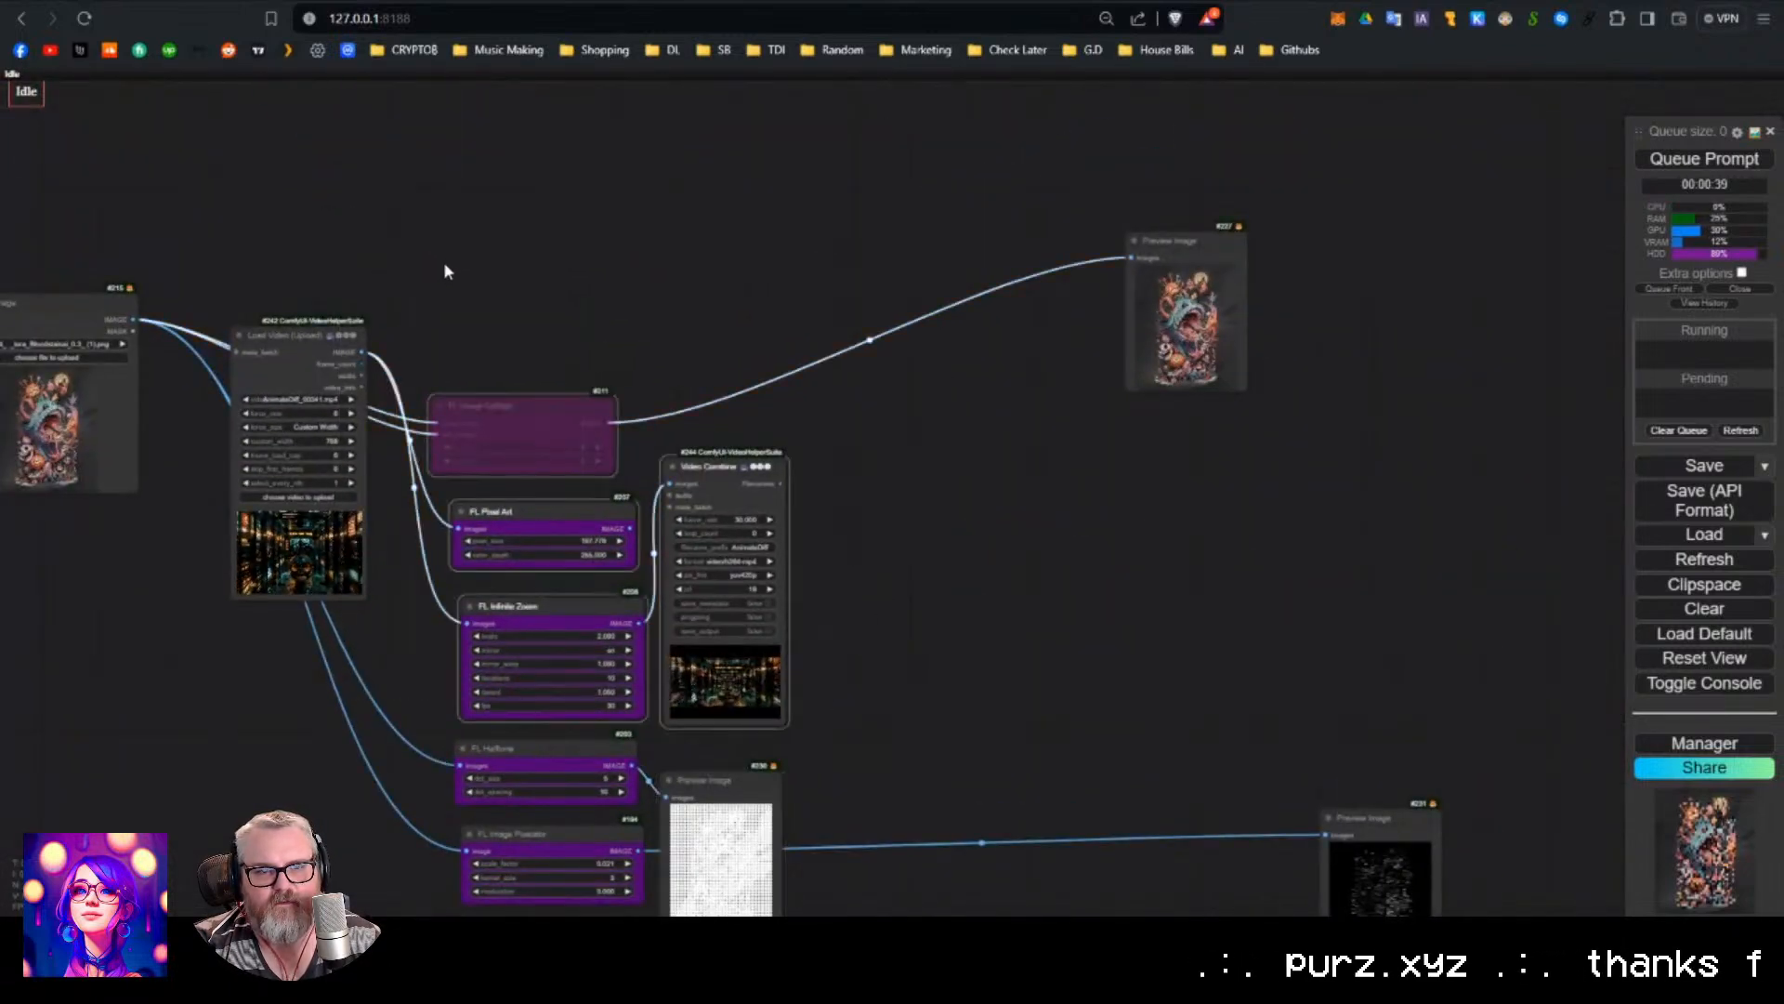
{"action": "key", "text": "Delete"}
Move Load Image beside FL Halftone, then set FL Halftone's dot_spacing to 5 and queue the workflow.
{"action": "left_click_drag", "start_coordinate": [97, 250], "coordinate": [399, 536]}
{"action": "scroll", "coordinate": [803, 692], "scroll_direction": "up", "scroll_amount": 7}
{"action": "left_click_drag", "start_coordinate": [786, 483], "coordinate": [822, 437]}
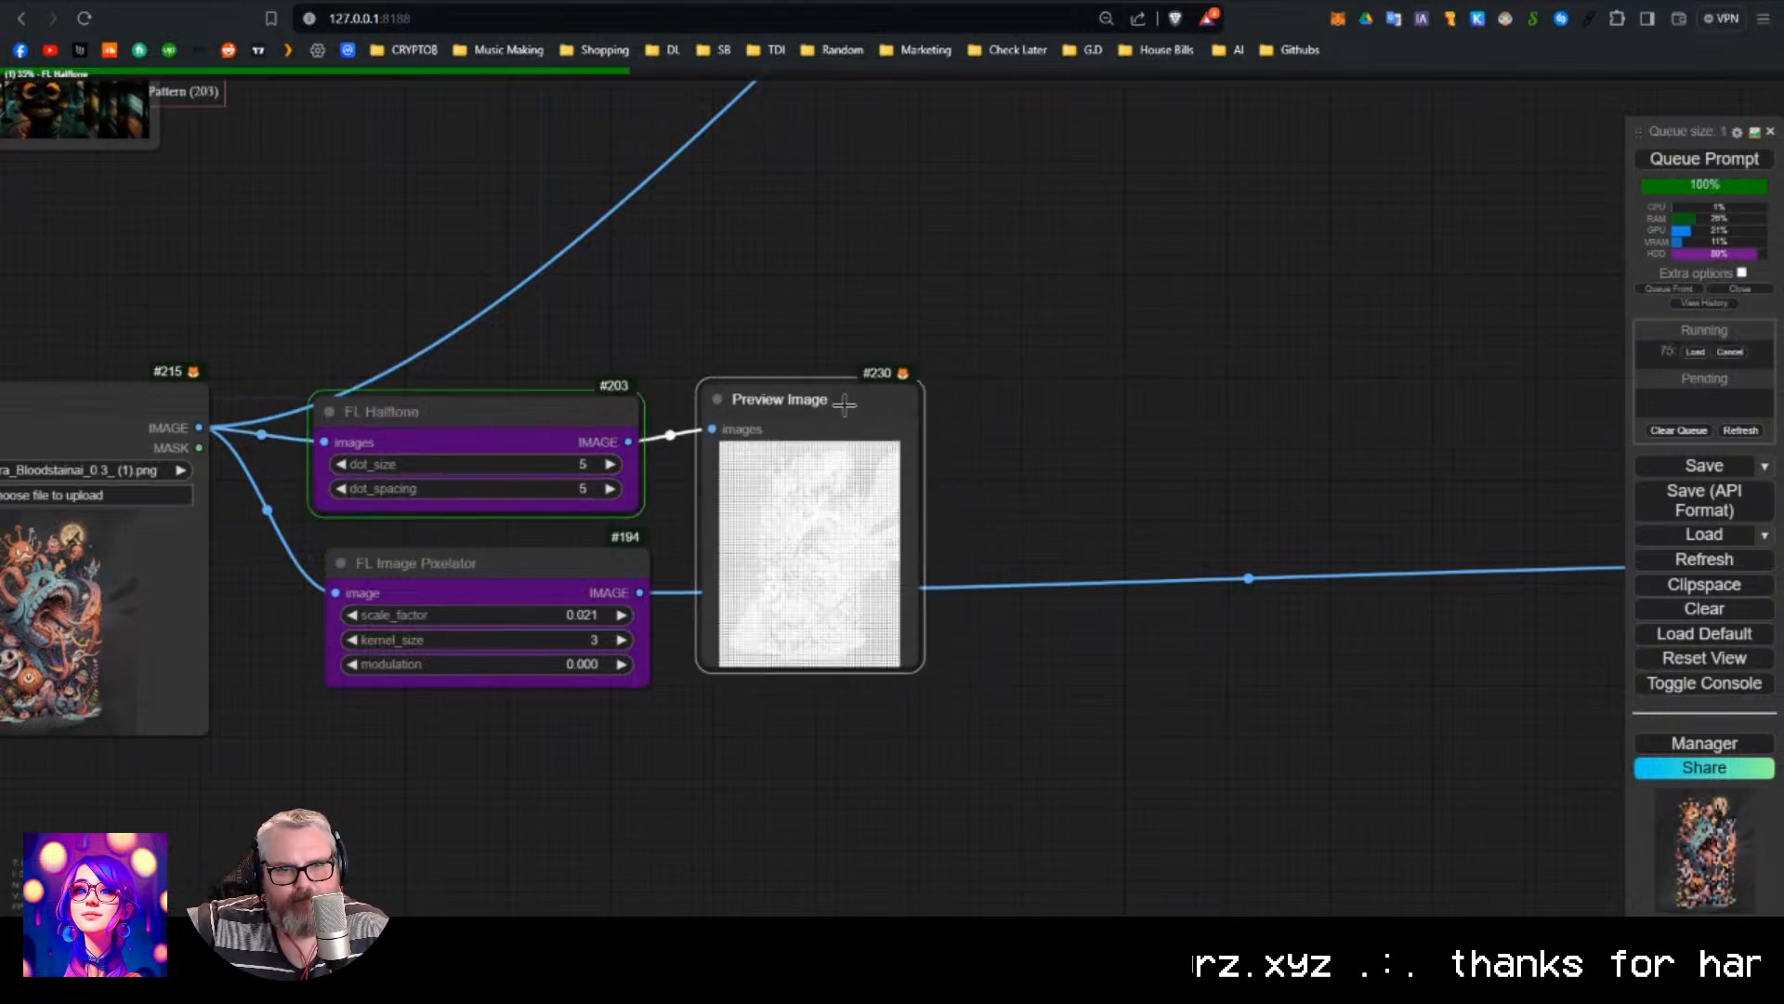
Examine the dot pattern and fine detail of the halftone result in Preview Image.
{"action": "scroll", "coordinate": [554, 566], "scroll_direction": "up", "scroll_amount": 2}
{"action": "scroll", "coordinate": [920, 543], "scroll_direction": "up", "scroll_amount": 3}
{"action": "scroll", "coordinate": [920, 544], "scroll_direction": "up", "scroll_amount": 8}
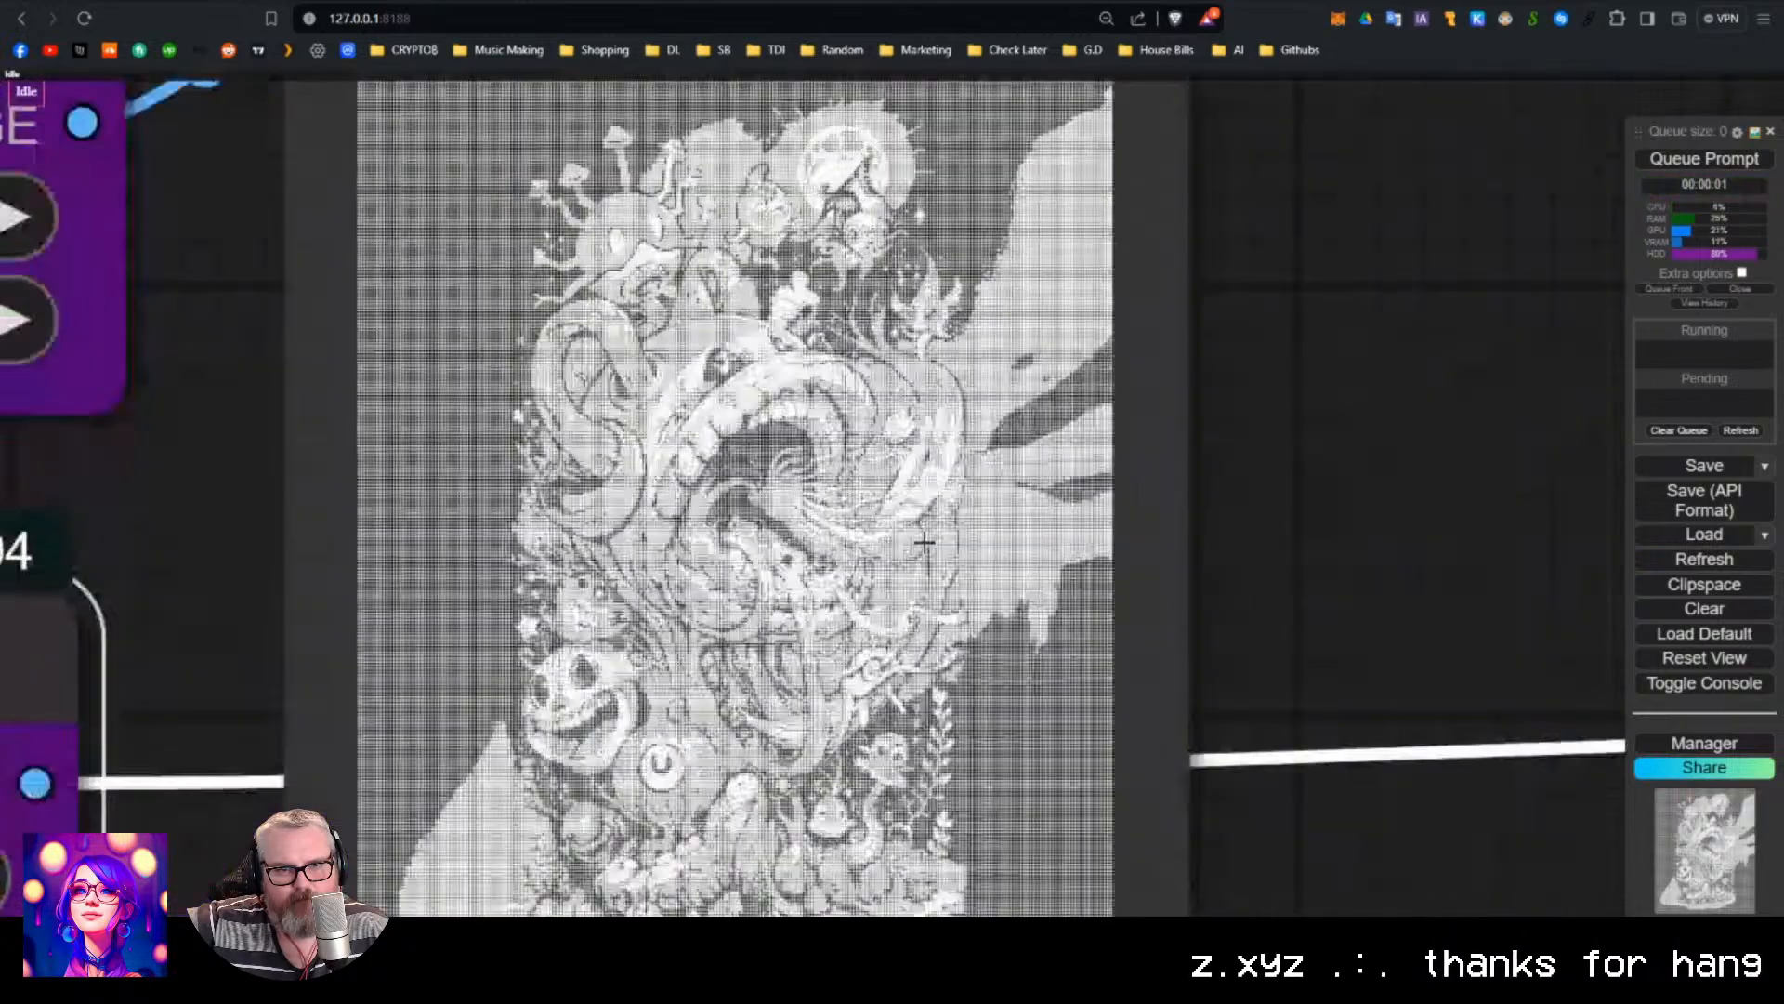
{"action": "scroll", "coordinate": [766, 525], "scroll_direction": "down", "scroll_amount": 3}
{"action": "left_click_drag", "start_coordinate": [766, 525], "coordinate": [767, 242]}
{"action": "scroll", "coordinate": [772, 650], "scroll_direction": "up", "scroll_amount": 5}
{"action": "left_click_drag", "start_coordinate": [720, 370], "coordinate": [774, 856]}
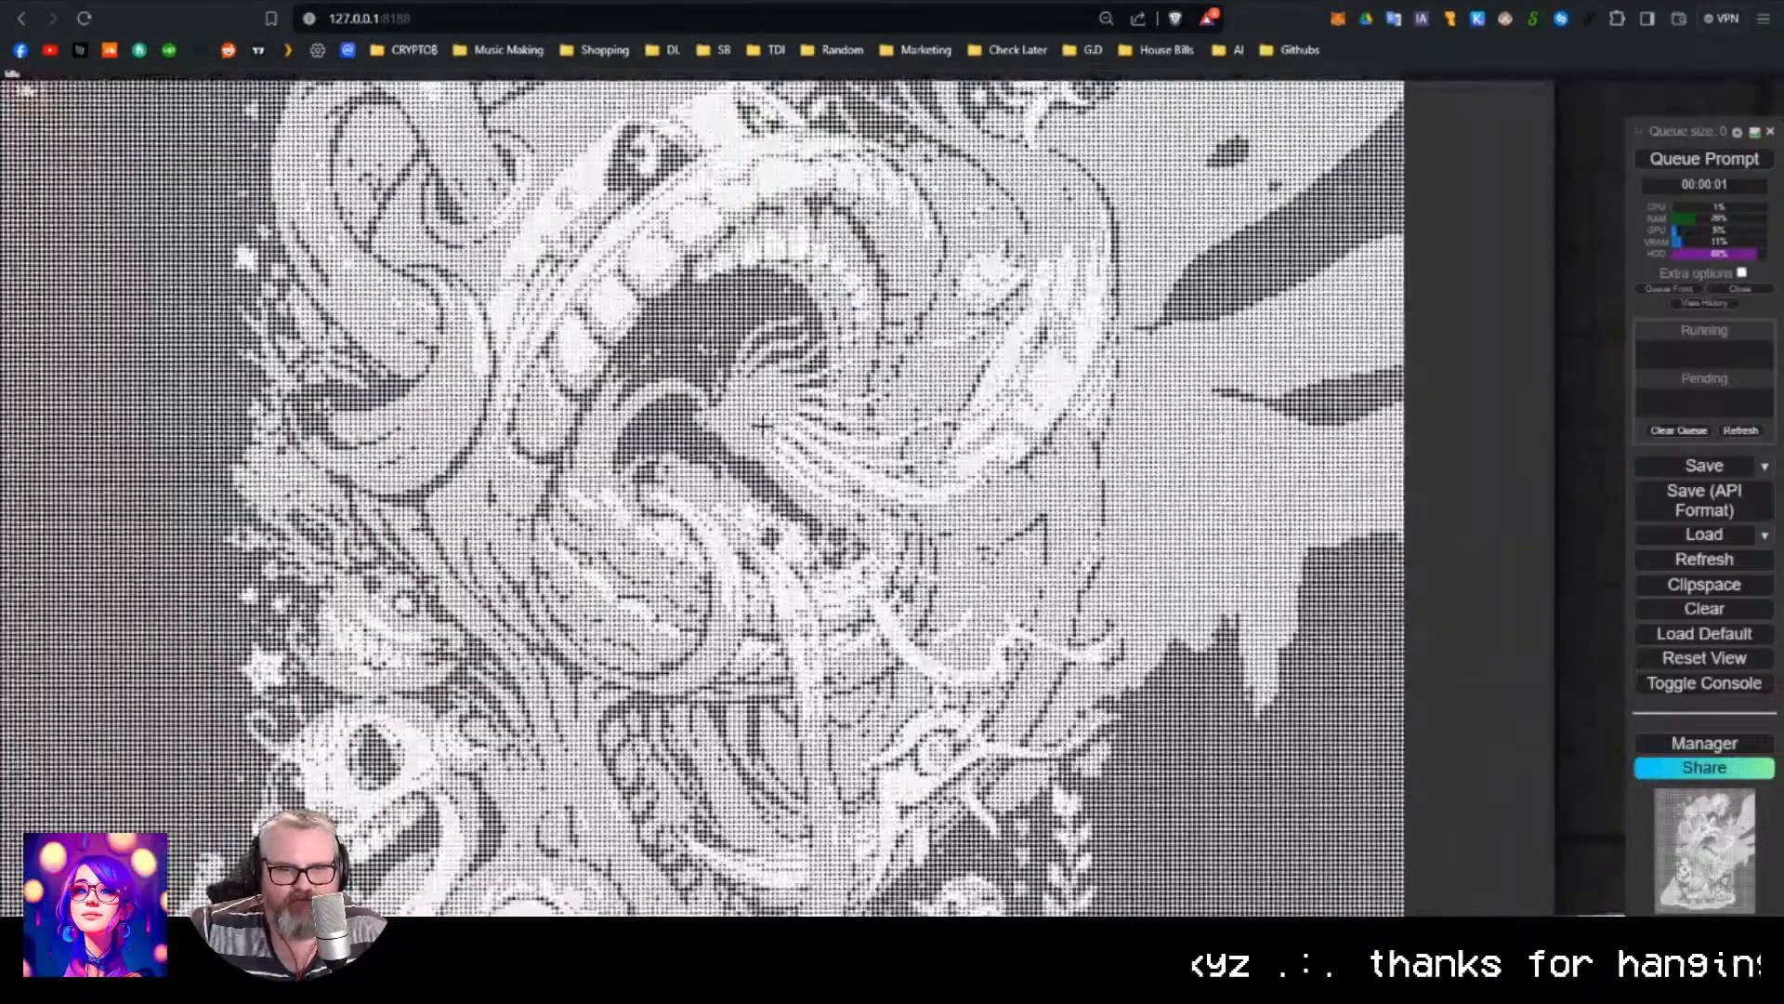
{"action": "scroll", "coordinate": [793, 477], "scroll_direction": "down", "scroll_amount": 14}
{"action": "scroll", "coordinate": [794, 476], "scroll_direction": "up", "scroll_amount": 3}
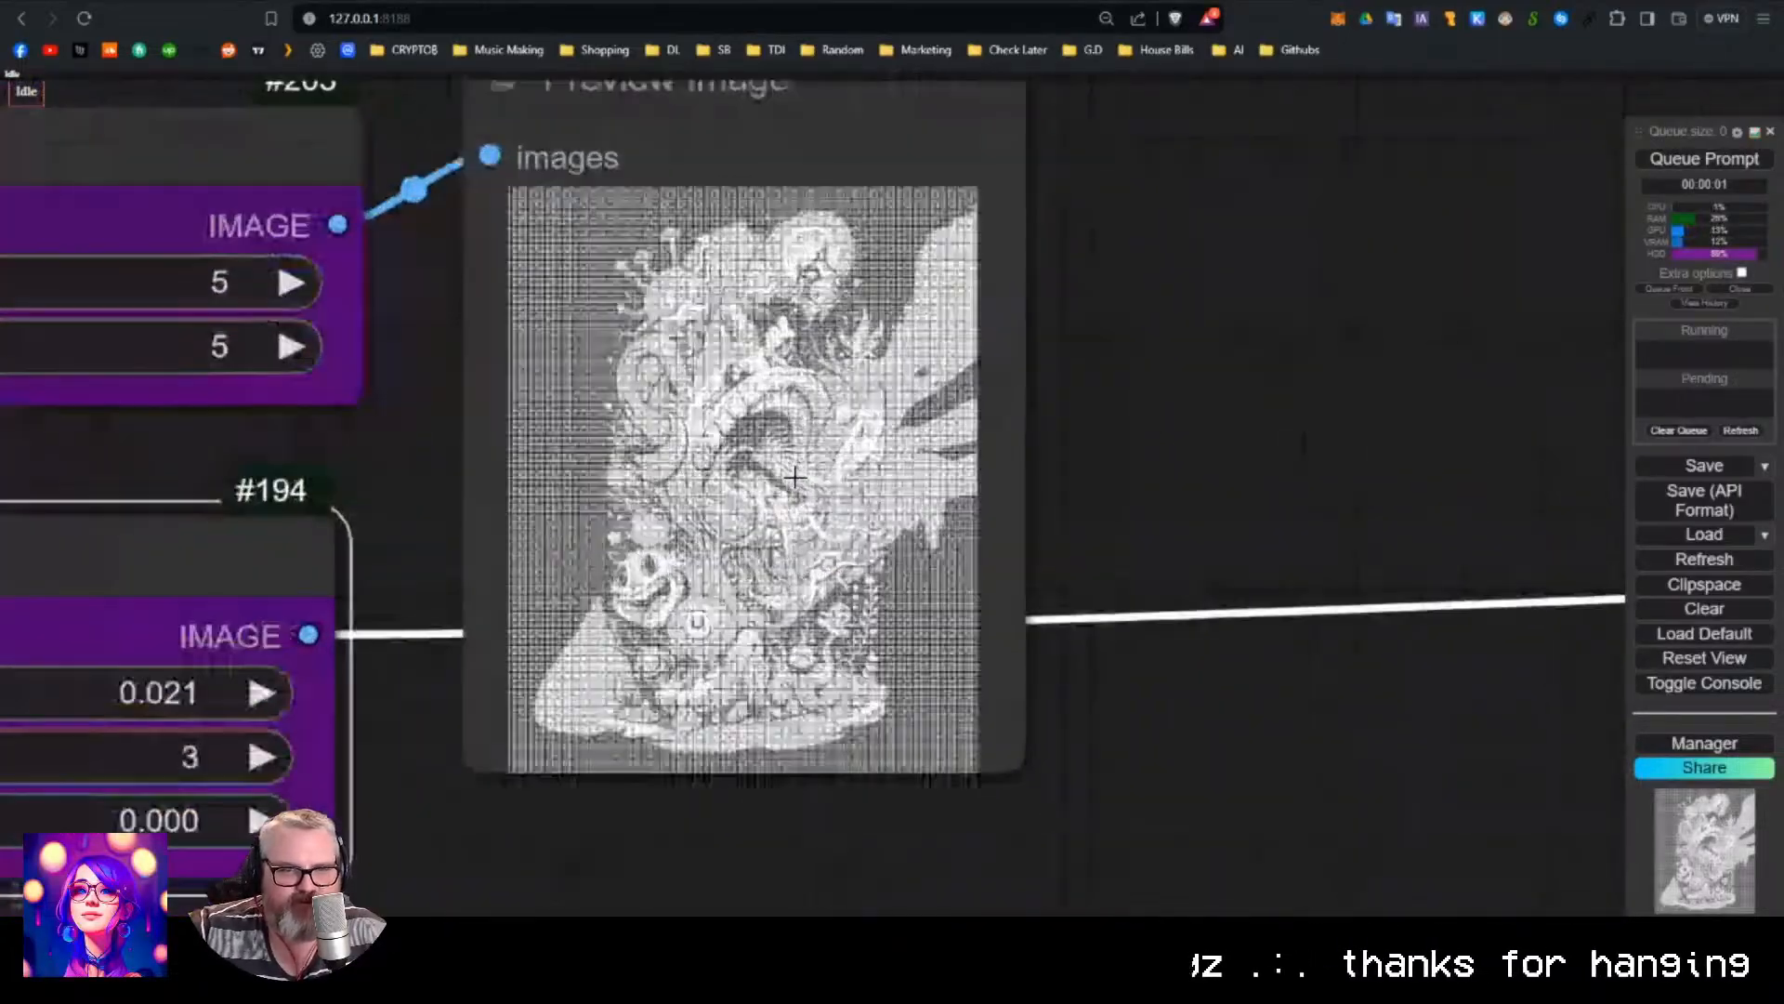
{"action": "scroll", "coordinate": [779, 428], "scroll_direction": "up", "scroll_amount": 12}
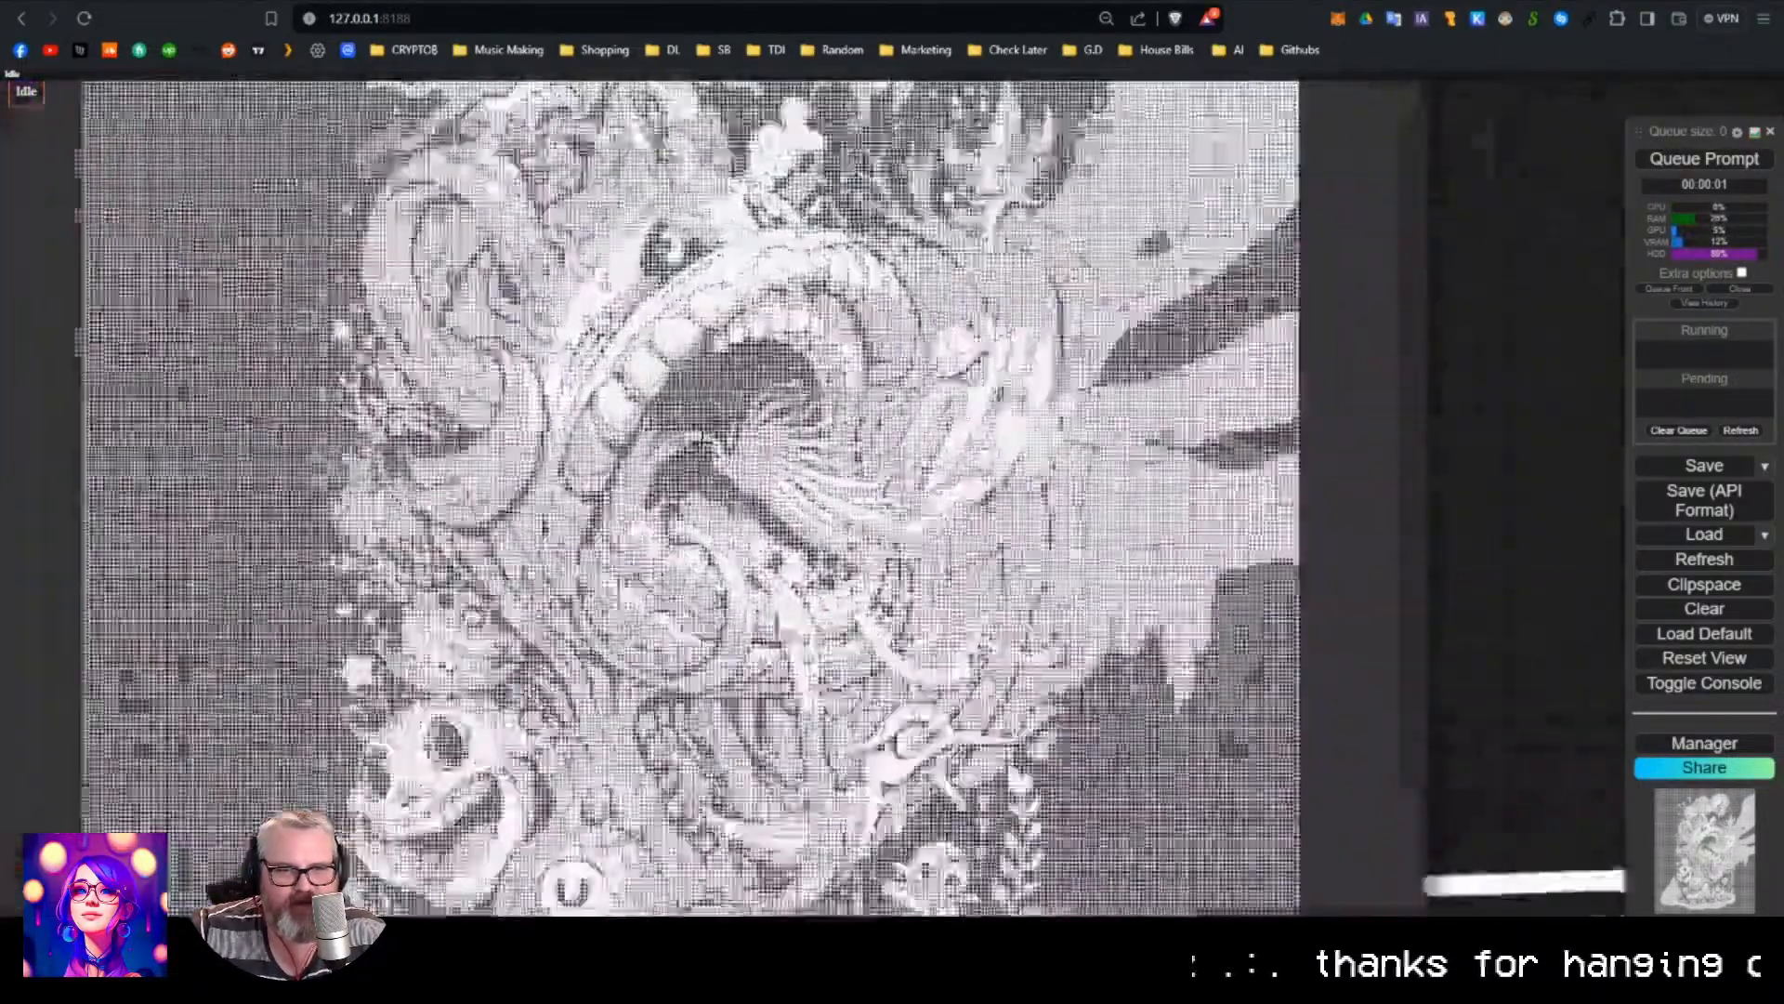
{"action": "left_click_drag", "start_coordinate": [775, 421], "coordinate": [722, 734]}
{"action": "scroll", "coordinate": [722, 734], "scroll_direction": "down", "scroll_amount": 3}
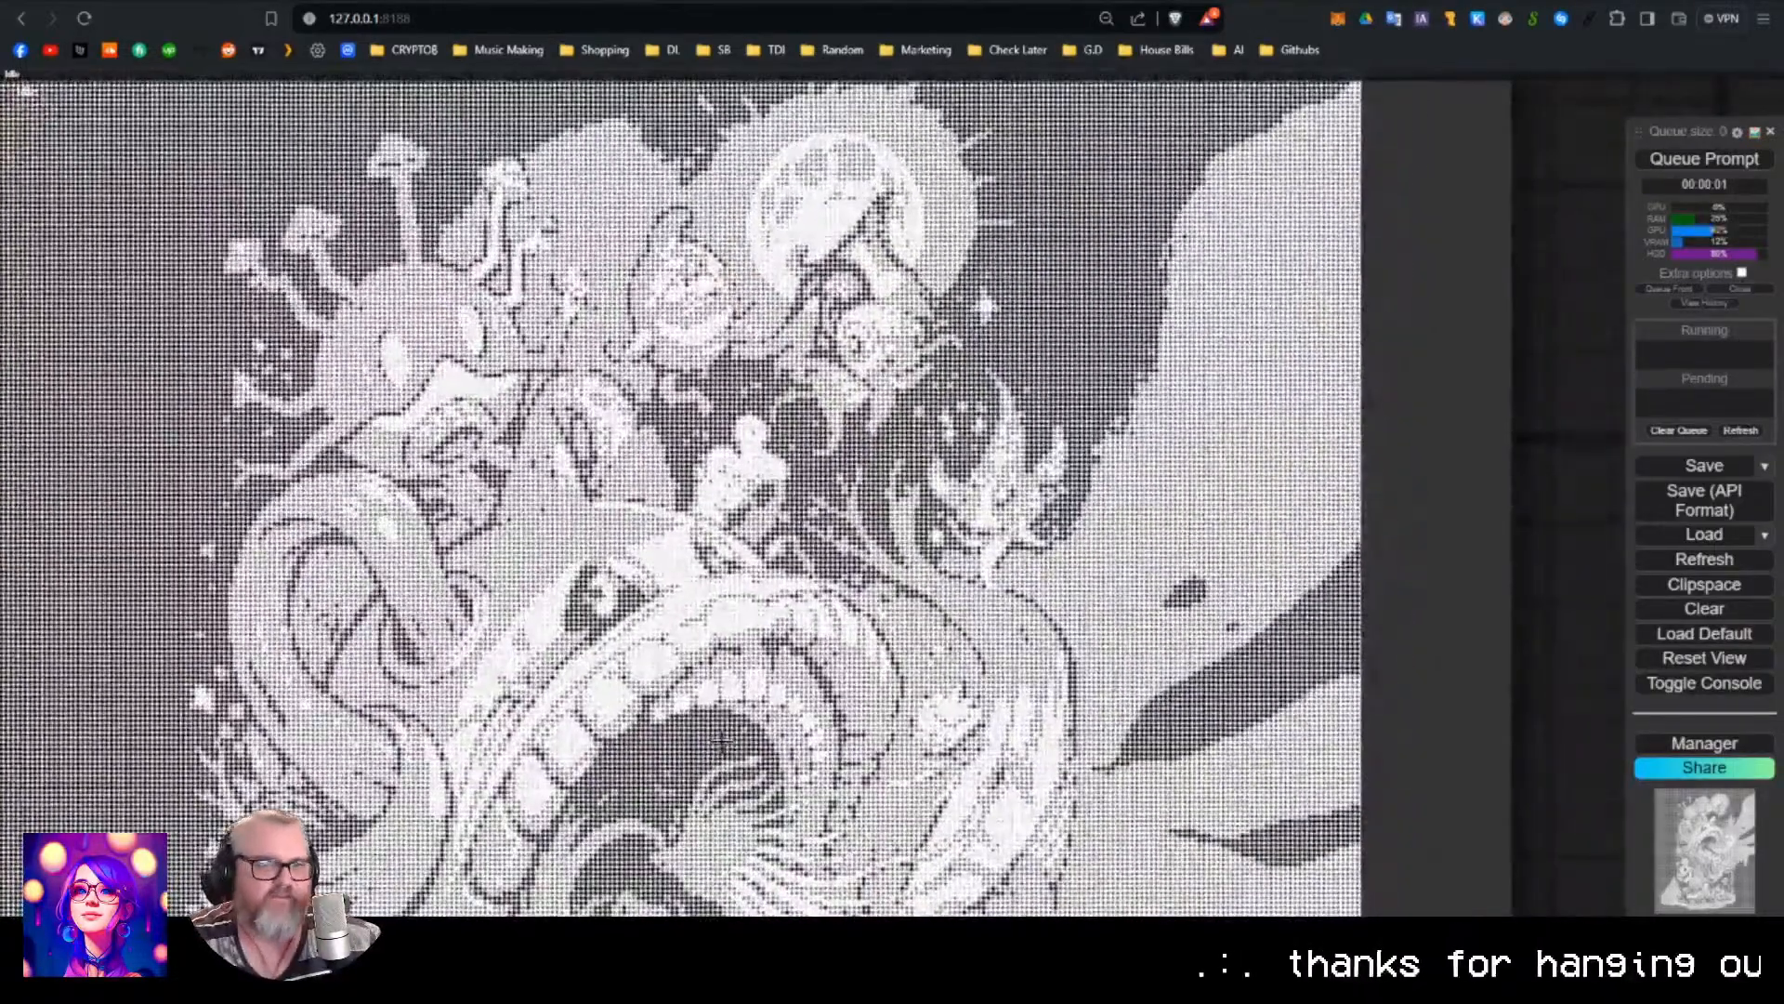
{"action": "scroll", "coordinate": [793, 523], "scroll_direction": "down", "scroll_amount": 8}
Set FL Halftone's dot_size to 10, queue the workflow and inspect the new halftone image up close.
{"action": "left_click", "coordinate": [512, 461]}
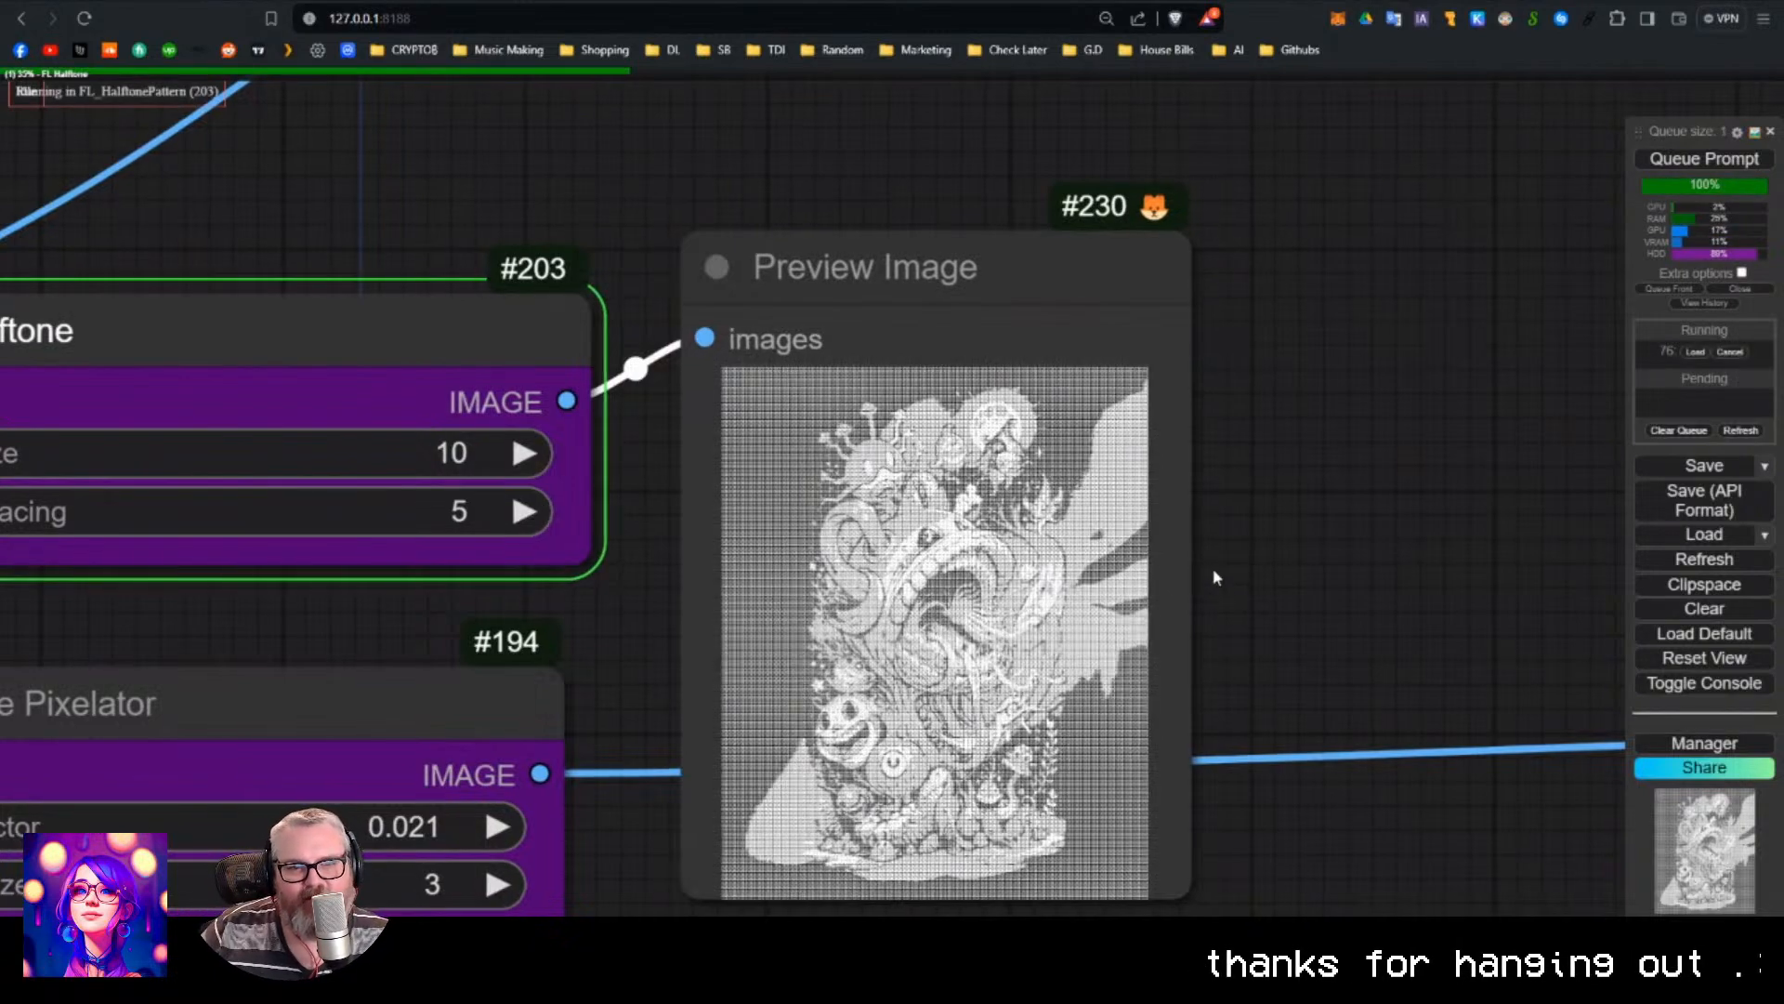
{"action": "left_click_drag", "start_coordinate": [1213, 567], "coordinate": [1135, 505]}
{"action": "scroll", "coordinate": [1068, 563], "scroll_direction": "up", "scroll_amount": 6}
{"action": "scroll", "coordinate": [899, 600], "scroll_direction": "up", "scroll_amount": 3}
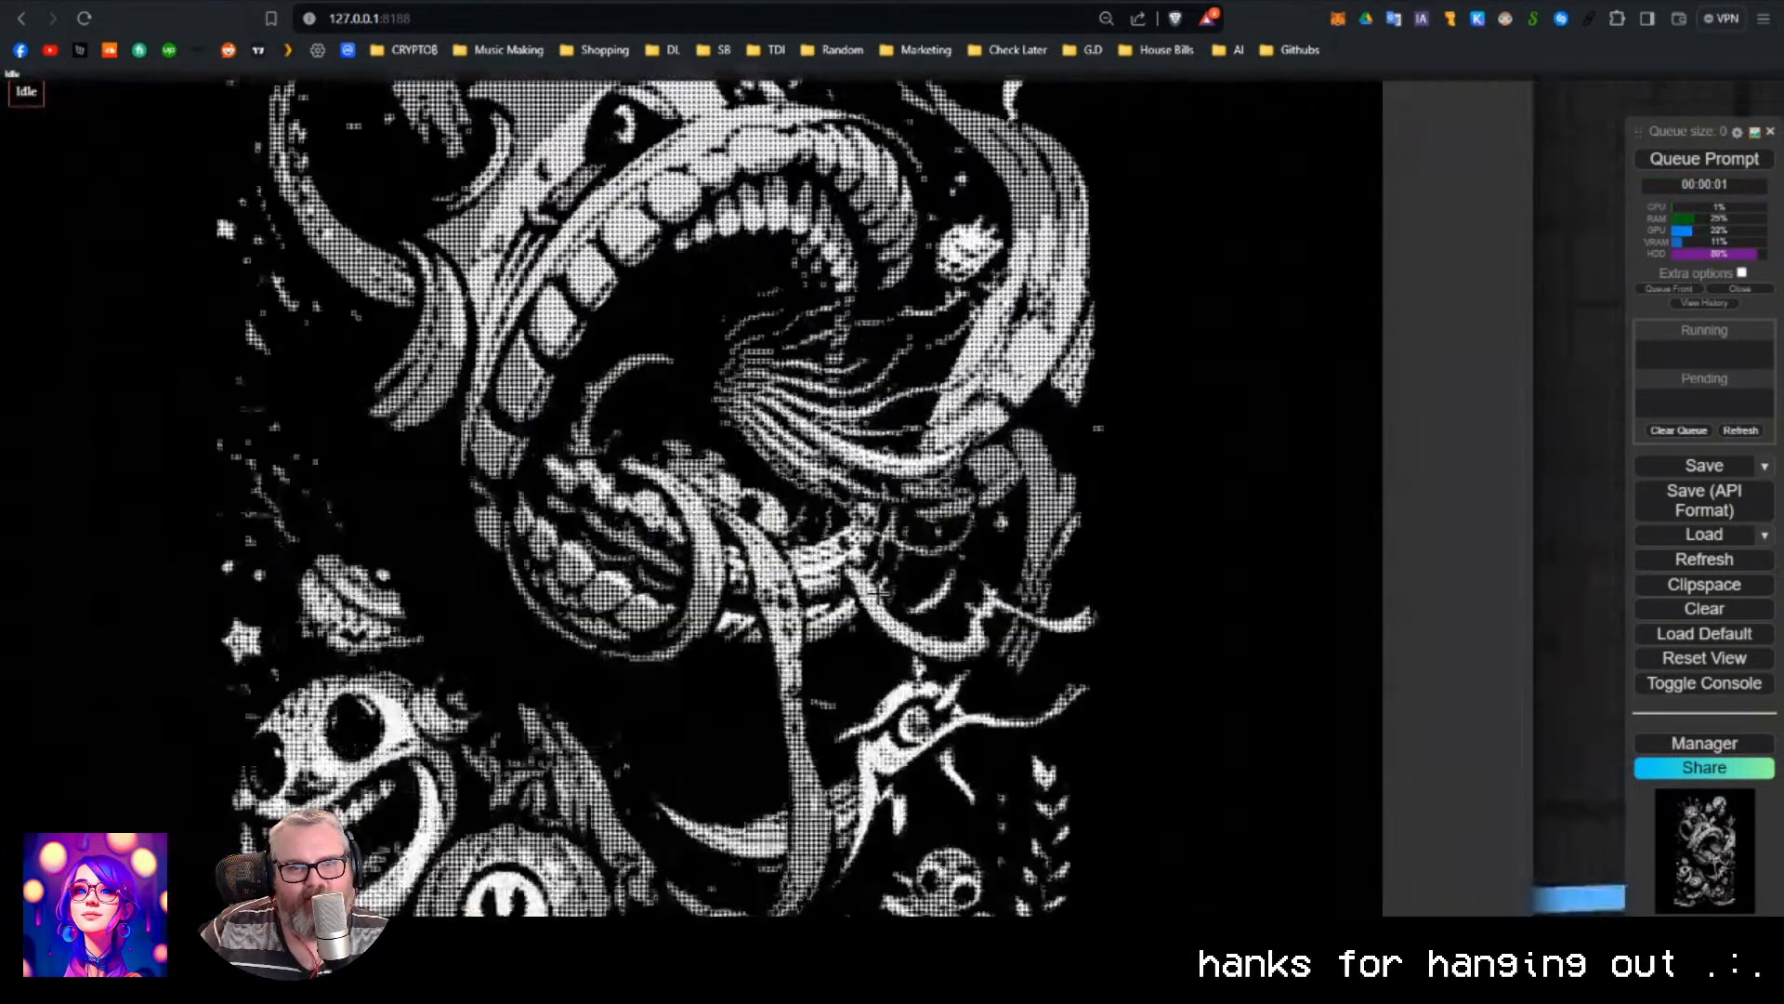
{"action": "left_click_drag", "start_coordinate": [859, 381], "coordinate": [873, 718]}
{"action": "left_click_drag", "start_coordinate": [866, 878], "coordinate": [892, 580]}
{"action": "scroll", "coordinate": [905, 311], "scroll_direction": "down", "scroll_amount": 6}
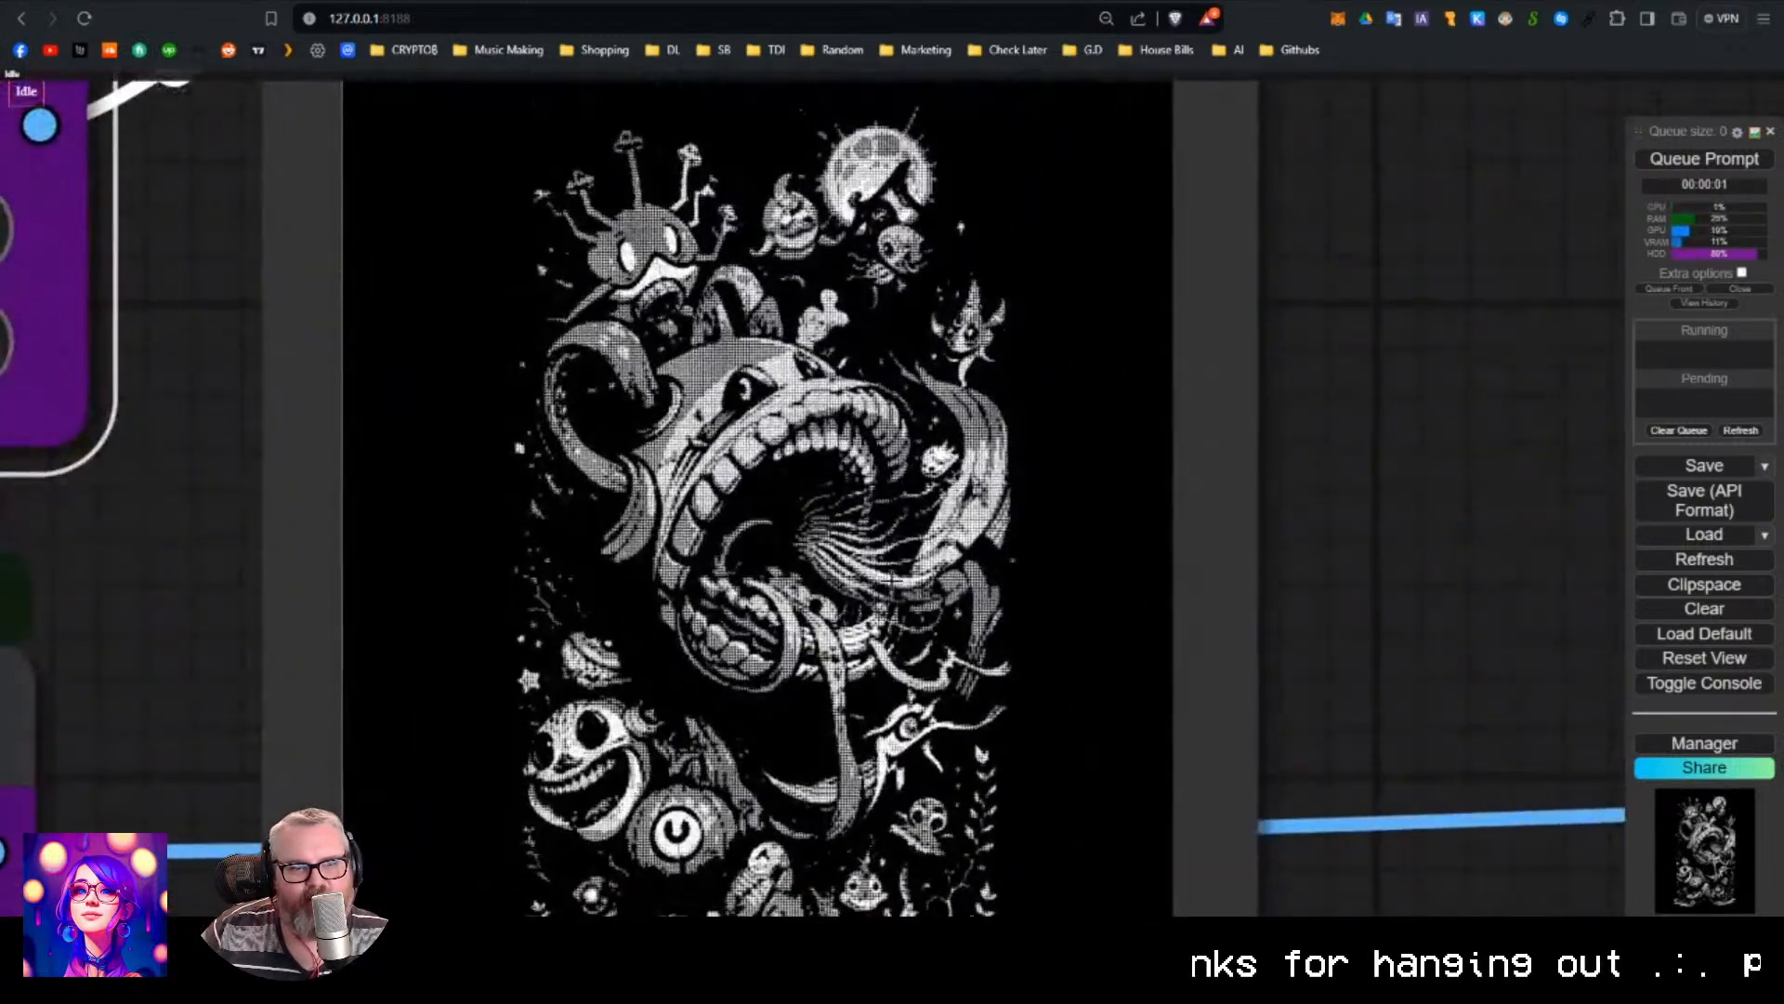
{"action": "left_click_drag", "start_coordinate": [830, 488], "coordinate": [897, 295]}
{"action": "scroll", "coordinate": [920, 342], "scroll_direction": "down", "scroll_amount": 12}
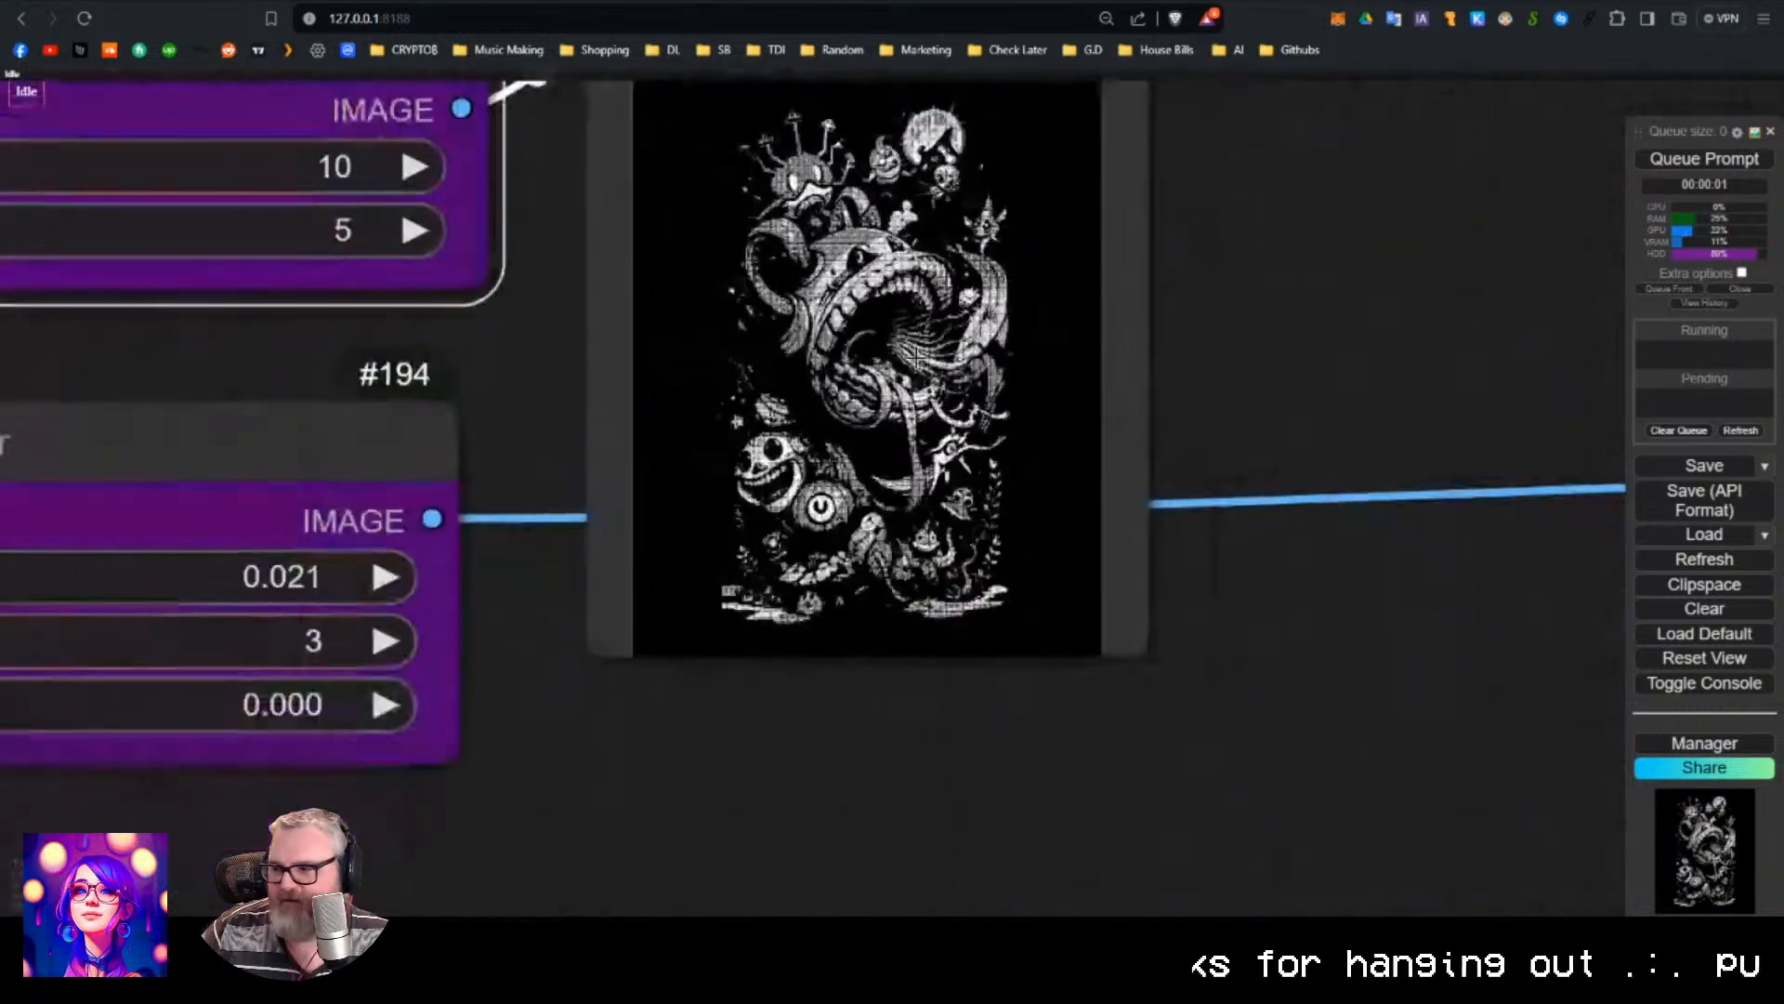
{"action": "scroll", "coordinate": [1091, 256], "scroll_direction": "down", "scroll_amount": 4}
Move the halftone Preview Image above FL Halftone and bring the other Preview Image over to FL Image Pixelator.
{"action": "left_click_drag", "start_coordinate": [1115, 275], "coordinate": [1127, 541]}
{"action": "left_click_drag", "start_coordinate": [971, 445], "coordinate": [999, 149]}
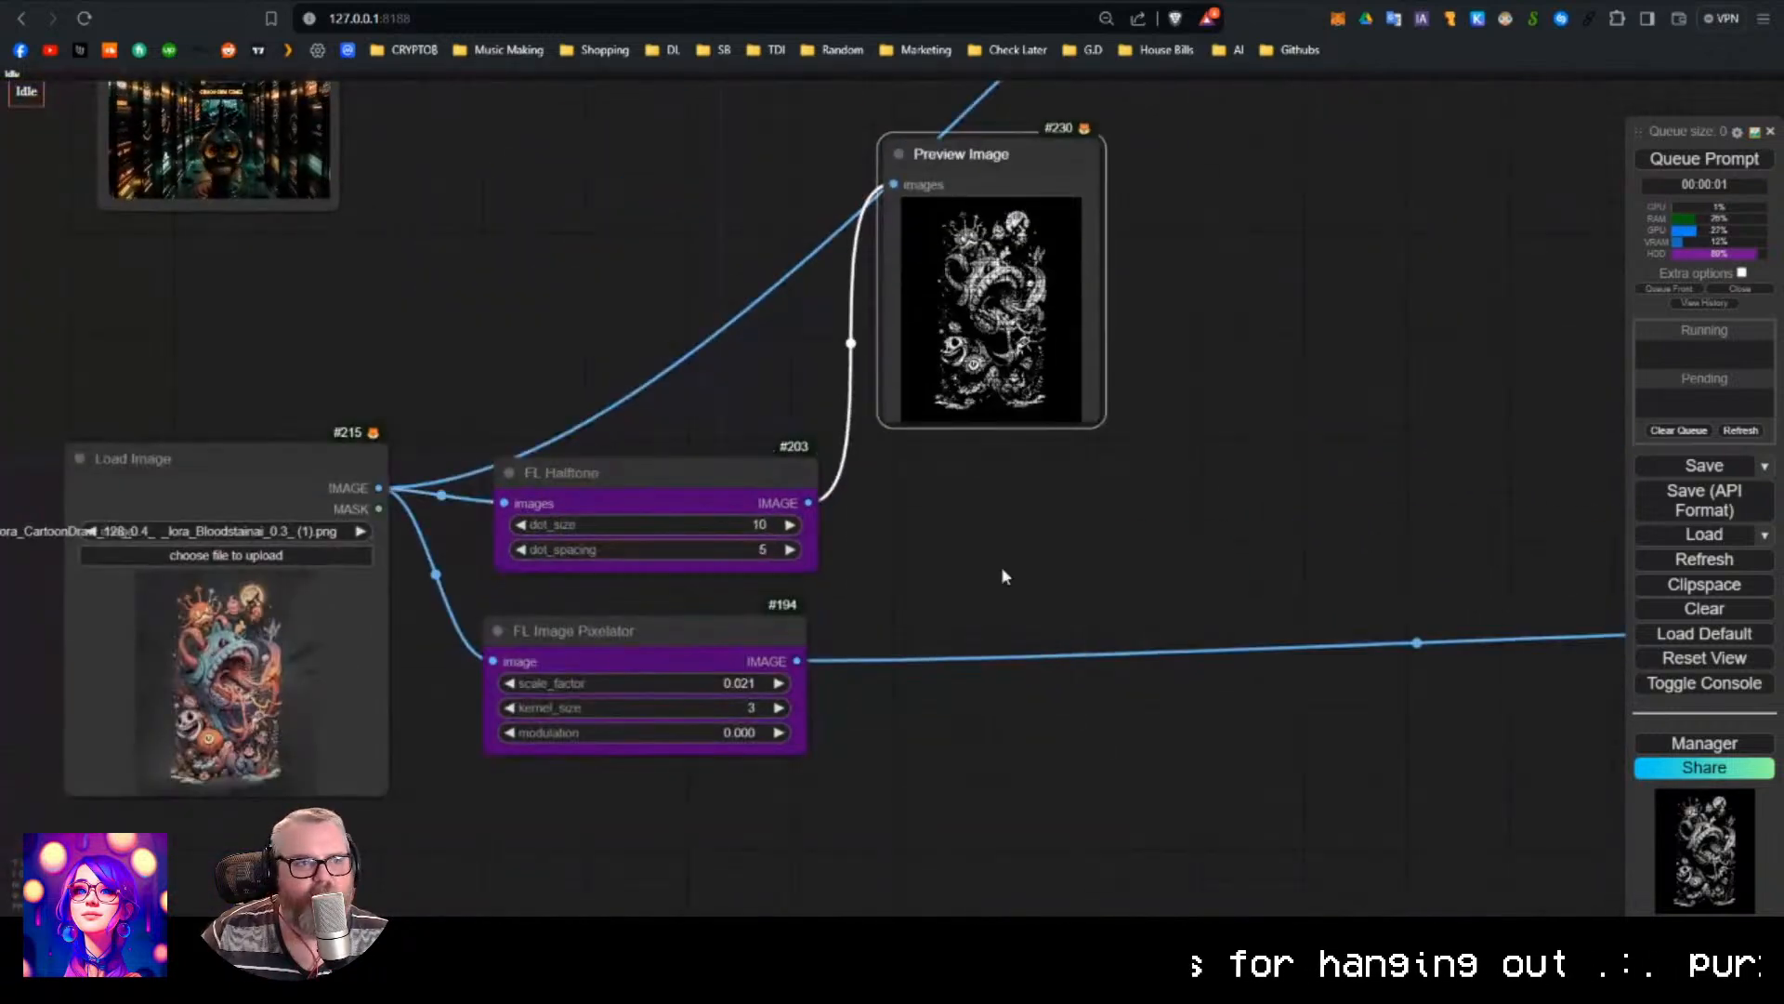
{"action": "scroll", "coordinate": [1104, 668], "scroll_direction": "down", "scroll_amount": 2}
{"action": "left_click_drag", "start_coordinate": [1438, 731], "coordinate": [957, 578]}
{"action": "left_click_drag", "start_coordinate": [1459, 473], "coordinate": [511, 505]}
{"action": "scroll", "coordinate": [439, 578], "scroll_direction": "up", "scroll_amount": 5}
{"action": "scroll", "coordinate": [418, 631], "scroll_direction": "up", "scroll_amount": 7}
Line up FL Image Pixelator and its Preview Image side by side below FL Halftone.
{"action": "left_click_drag", "start_coordinate": [673, 396], "coordinate": [916, 416]}
{"action": "left_click_drag", "start_coordinate": [844, 242], "coordinate": [584, 94]}
{"action": "scroll", "coordinate": [360, 474], "scroll_direction": "down", "scroll_amount": 3}
{"action": "left_click_drag", "start_coordinate": [362, 537], "coordinate": [497, 599]}
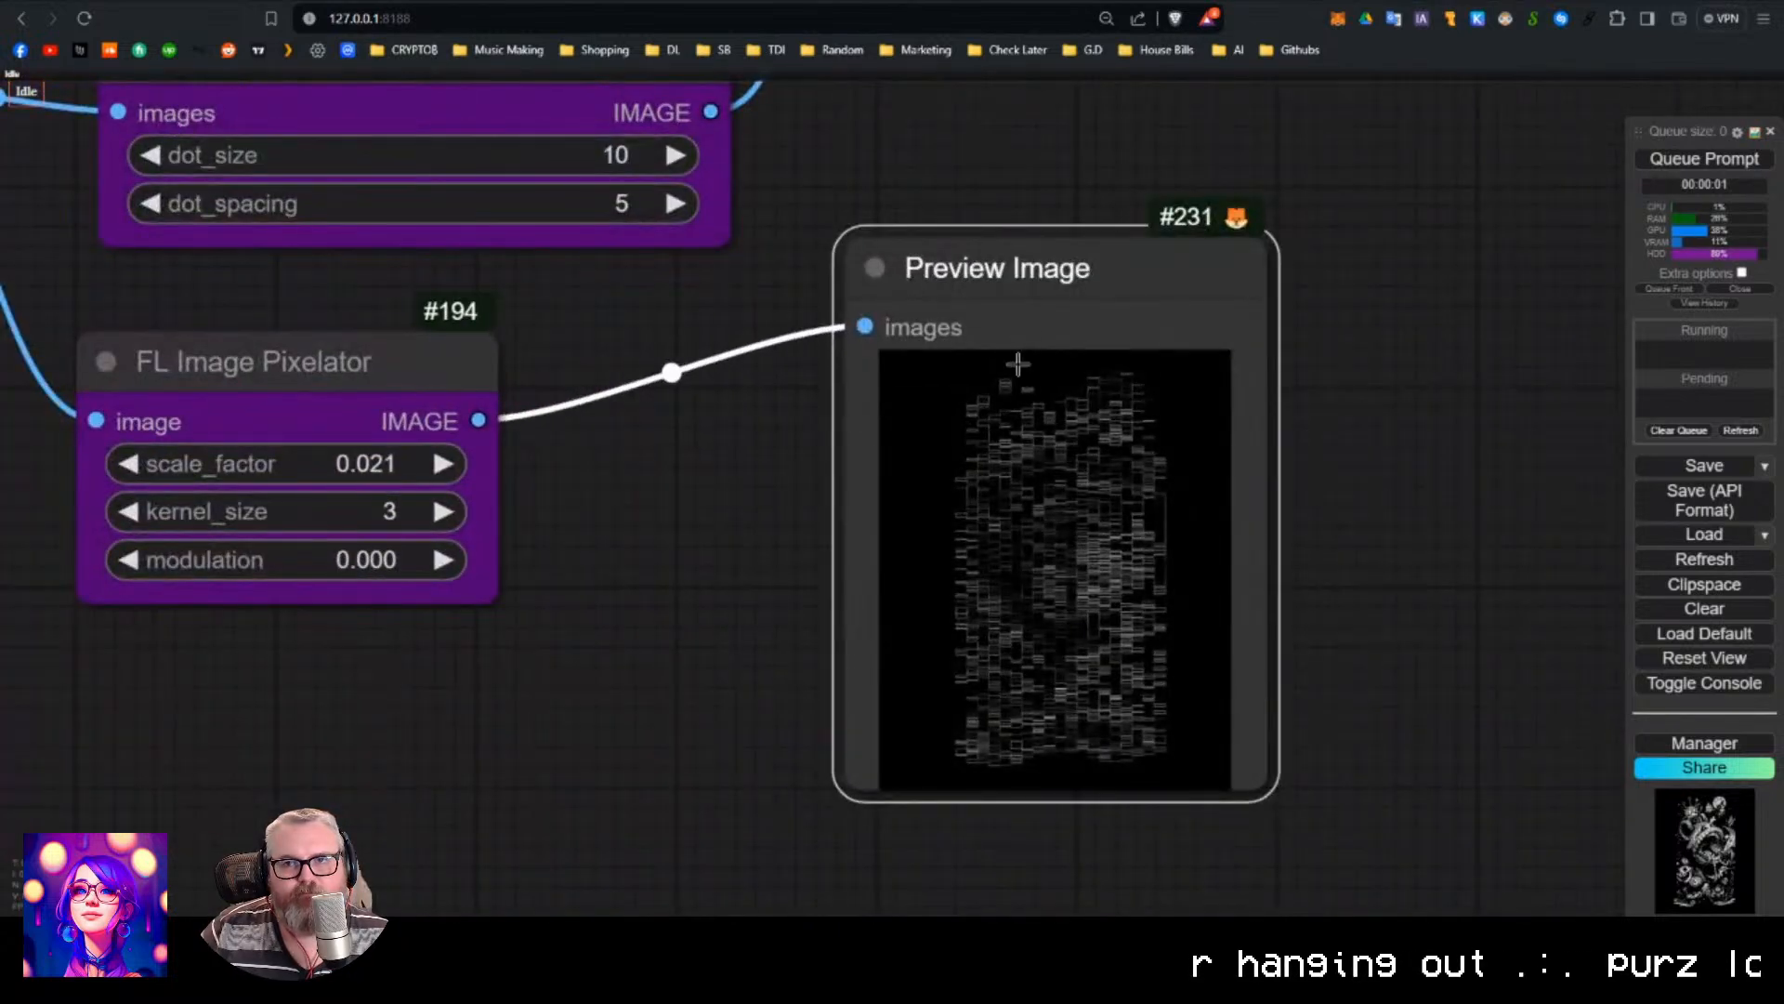
{"action": "left_click_drag", "start_coordinate": [1015, 329], "coordinate": [733, 451]}
{"action": "left_click_drag", "start_coordinate": [604, 360], "coordinate": [743, 270]}
{"action": "left_click_drag", "start_coordinate": [494, 301], "coordinate": [477, 355]}
{"action": "left_click_drag", "start_coordinate": [883, 329], "coordinate": [857, 284]}
{"action": "scroll", "coordinate": [469, 493], "scroll_direction": "up", "scroll_amount": 2}
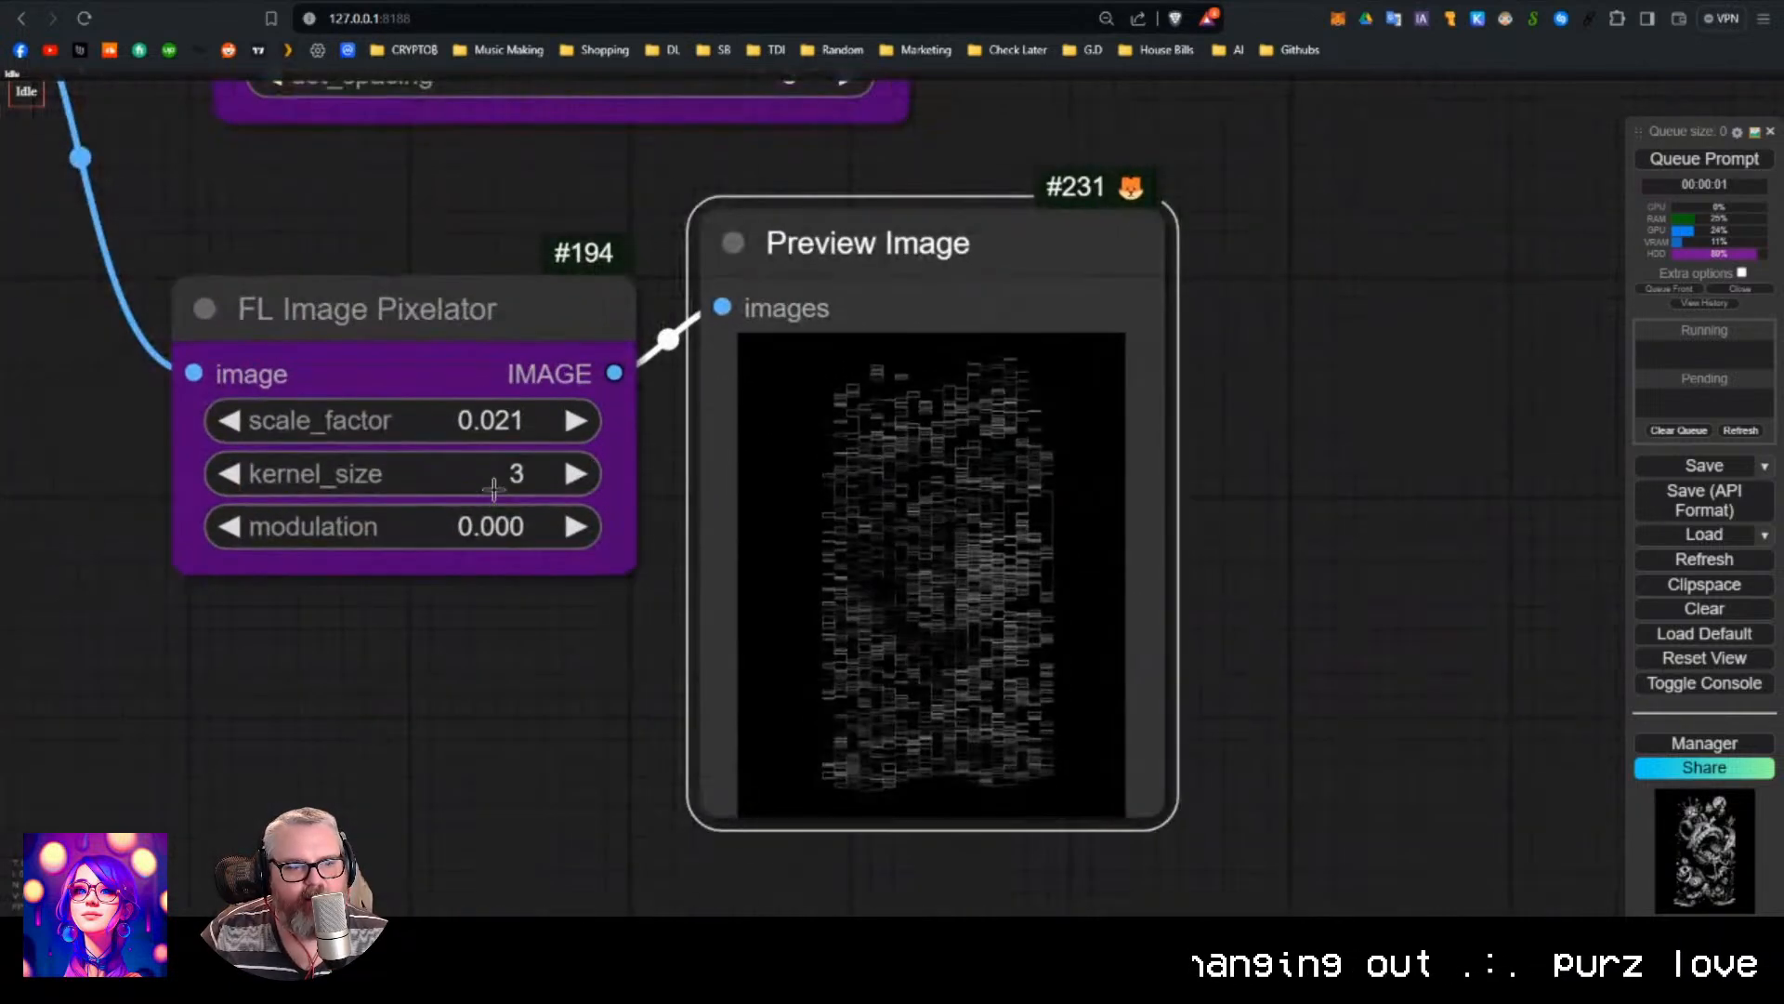
Set FL Image Pixelator's scale_factor to 0.164 and adjust the position of its Preview Image.
{"action": "left_click_drag", "start_coordinate": [450, 430], "coordinate": [456, 429]}
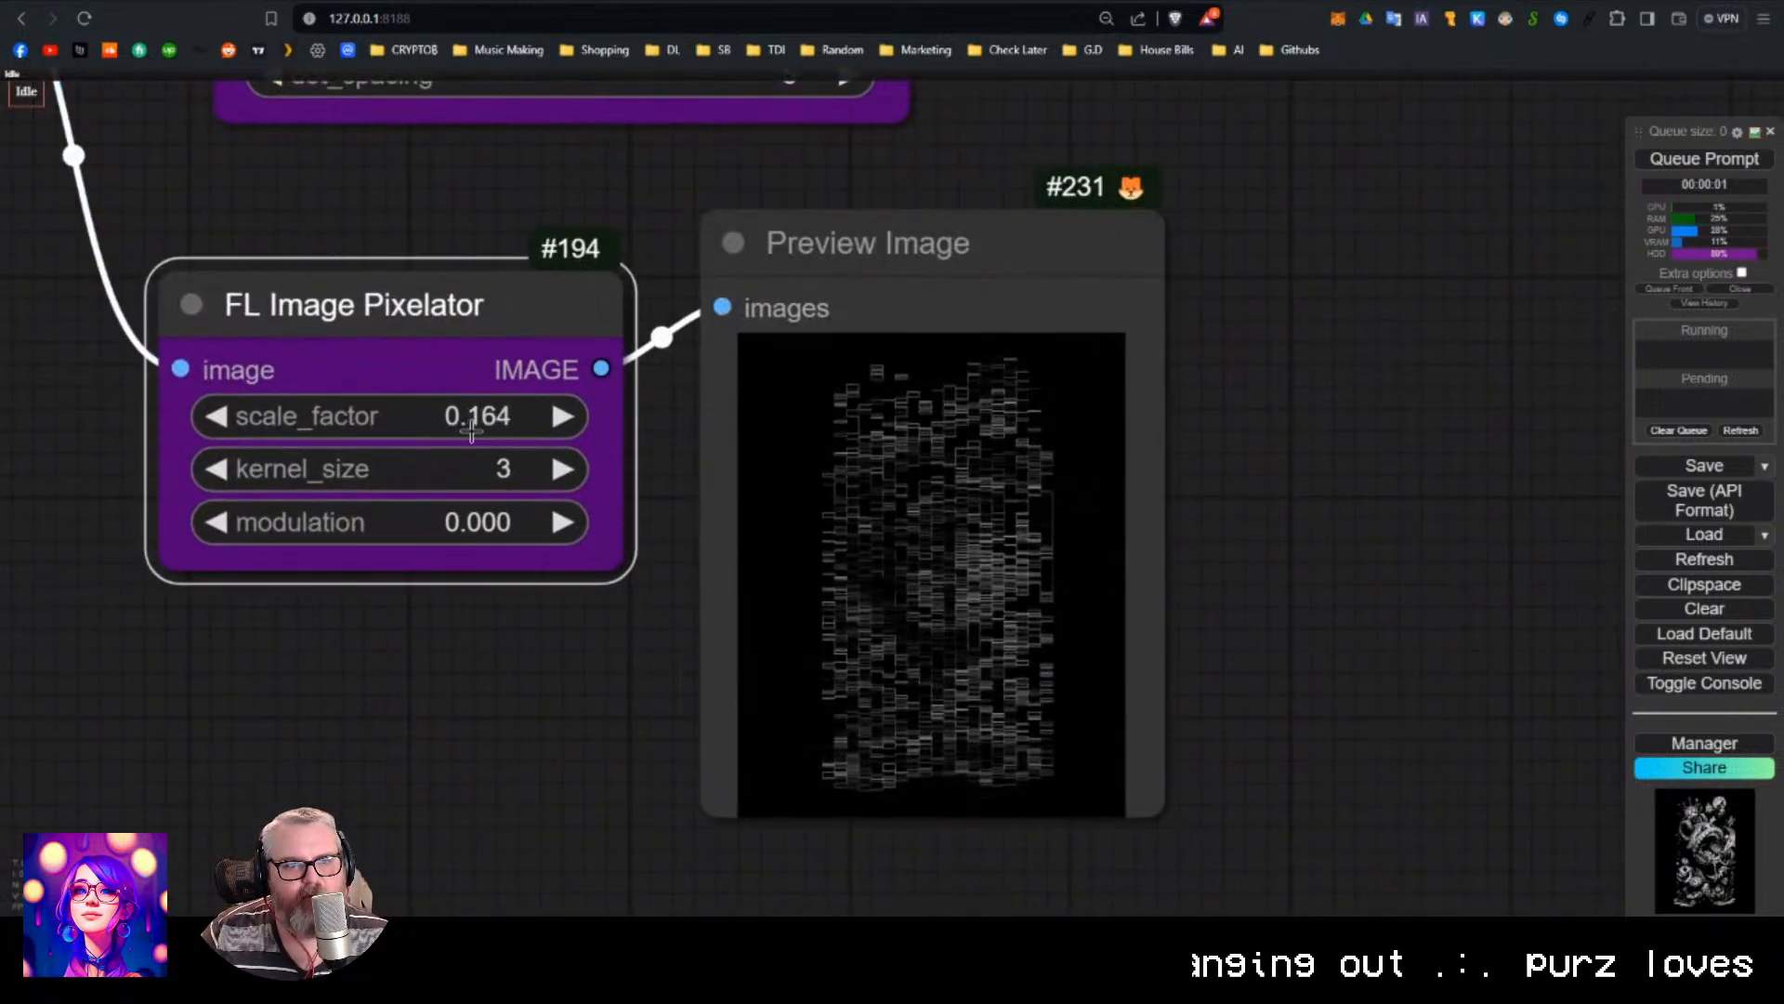
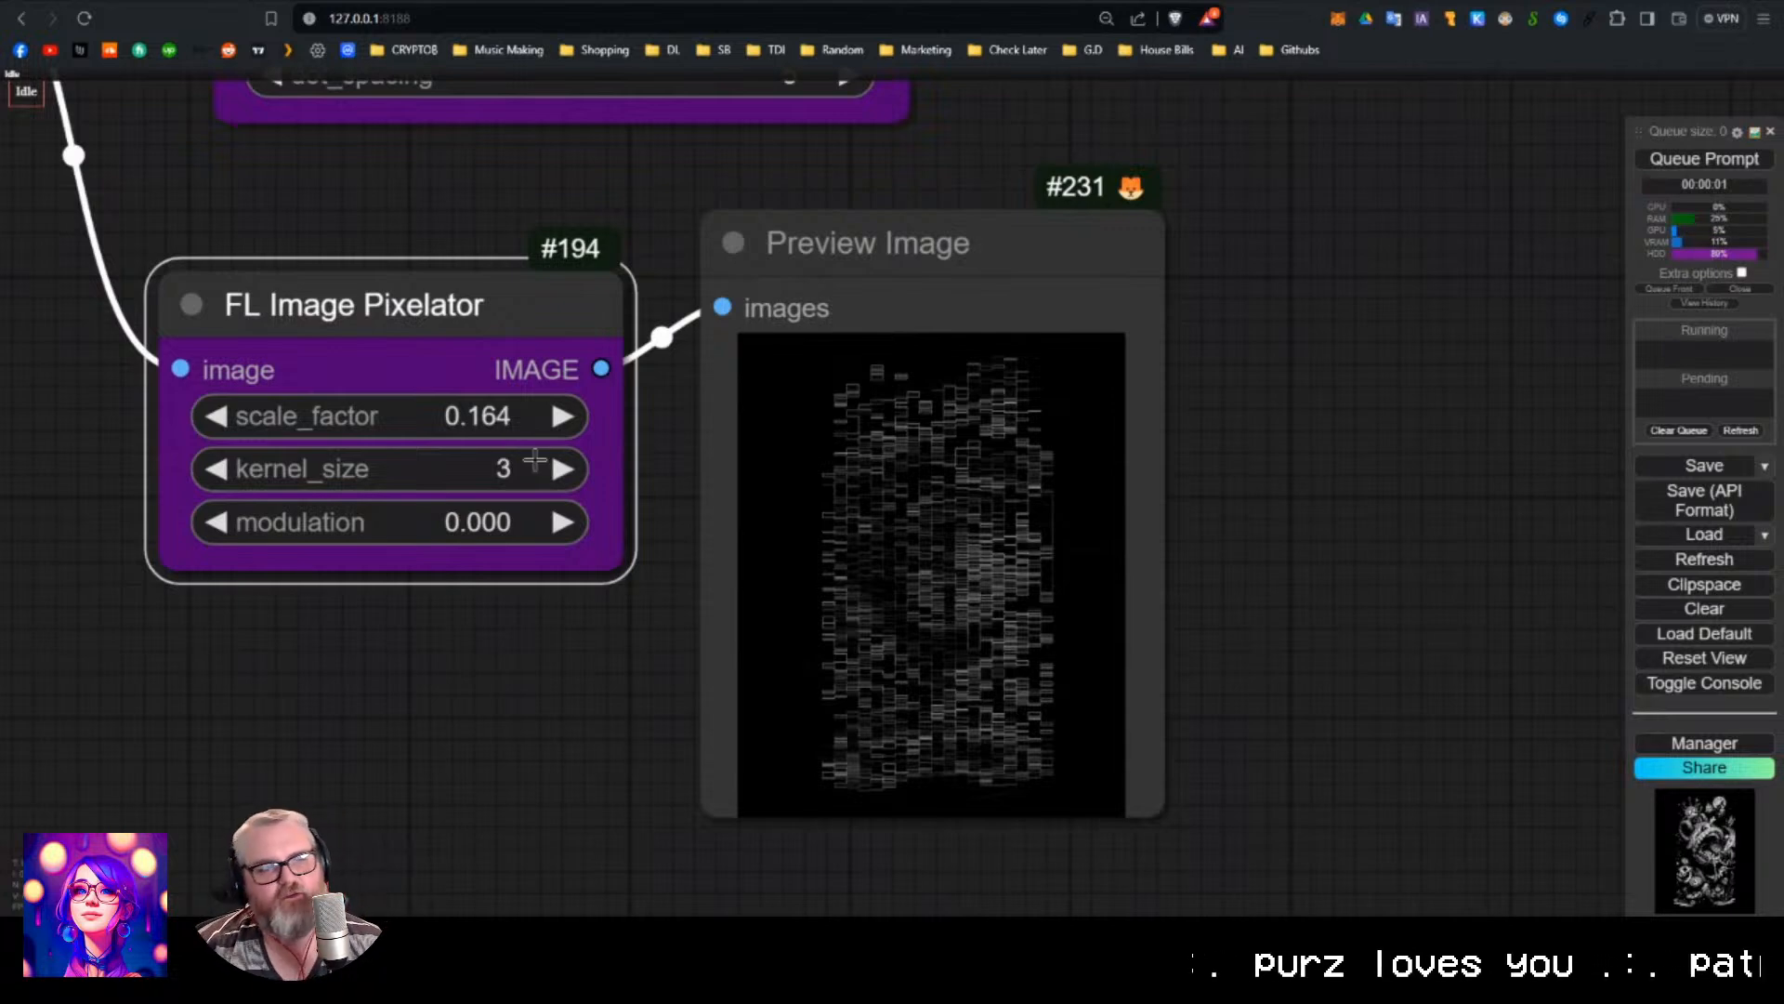
{"action": "left_click_drag", "start_coordinate": [840, 264], "coordinate": [830, 296]}
{"action": "scroll", "coordinate": [845, 298], "scroll_direction": "down", "scroll_amount": 10}
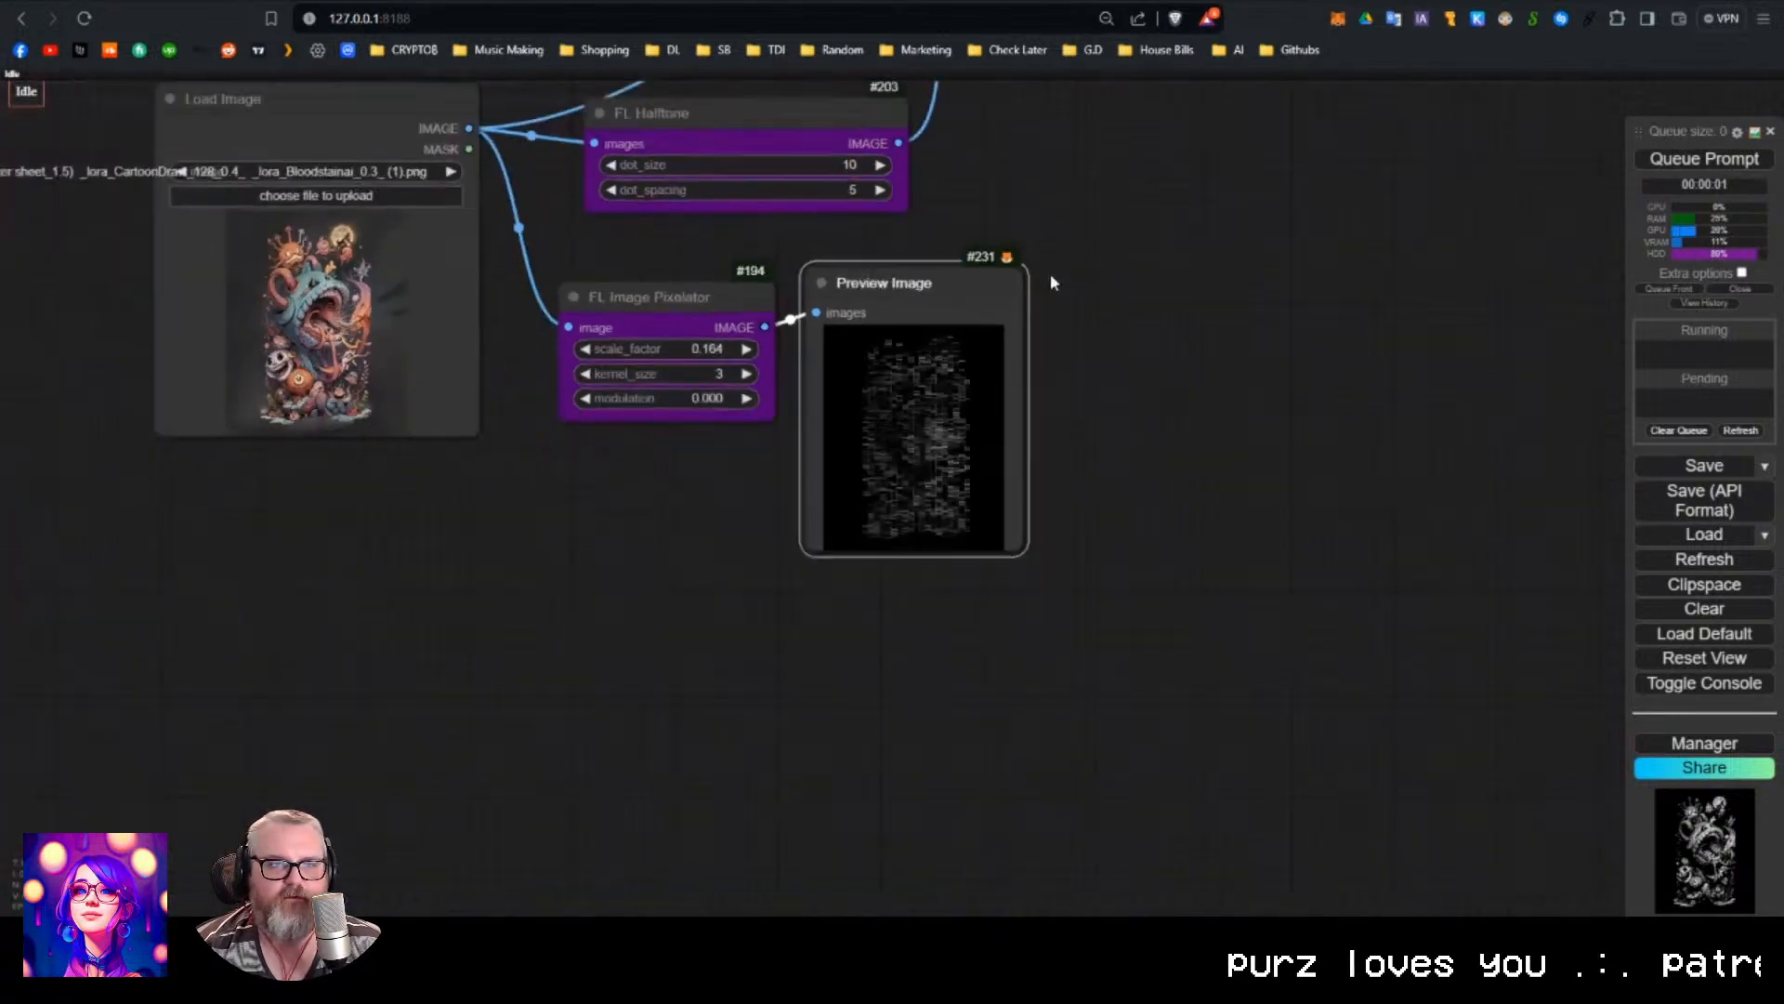
{"action": "left_click_drag", "start_coordinate": [1106, 277], "coordinate": [1013, 270]}
{"action": "scroll", "coordinate": [781, 398], "scroll_direction": "up", "scroll_amount": 6}
{"action": "left_click_drag", "start_coordinate": [567, 557], "coordinate": [498, 832]}
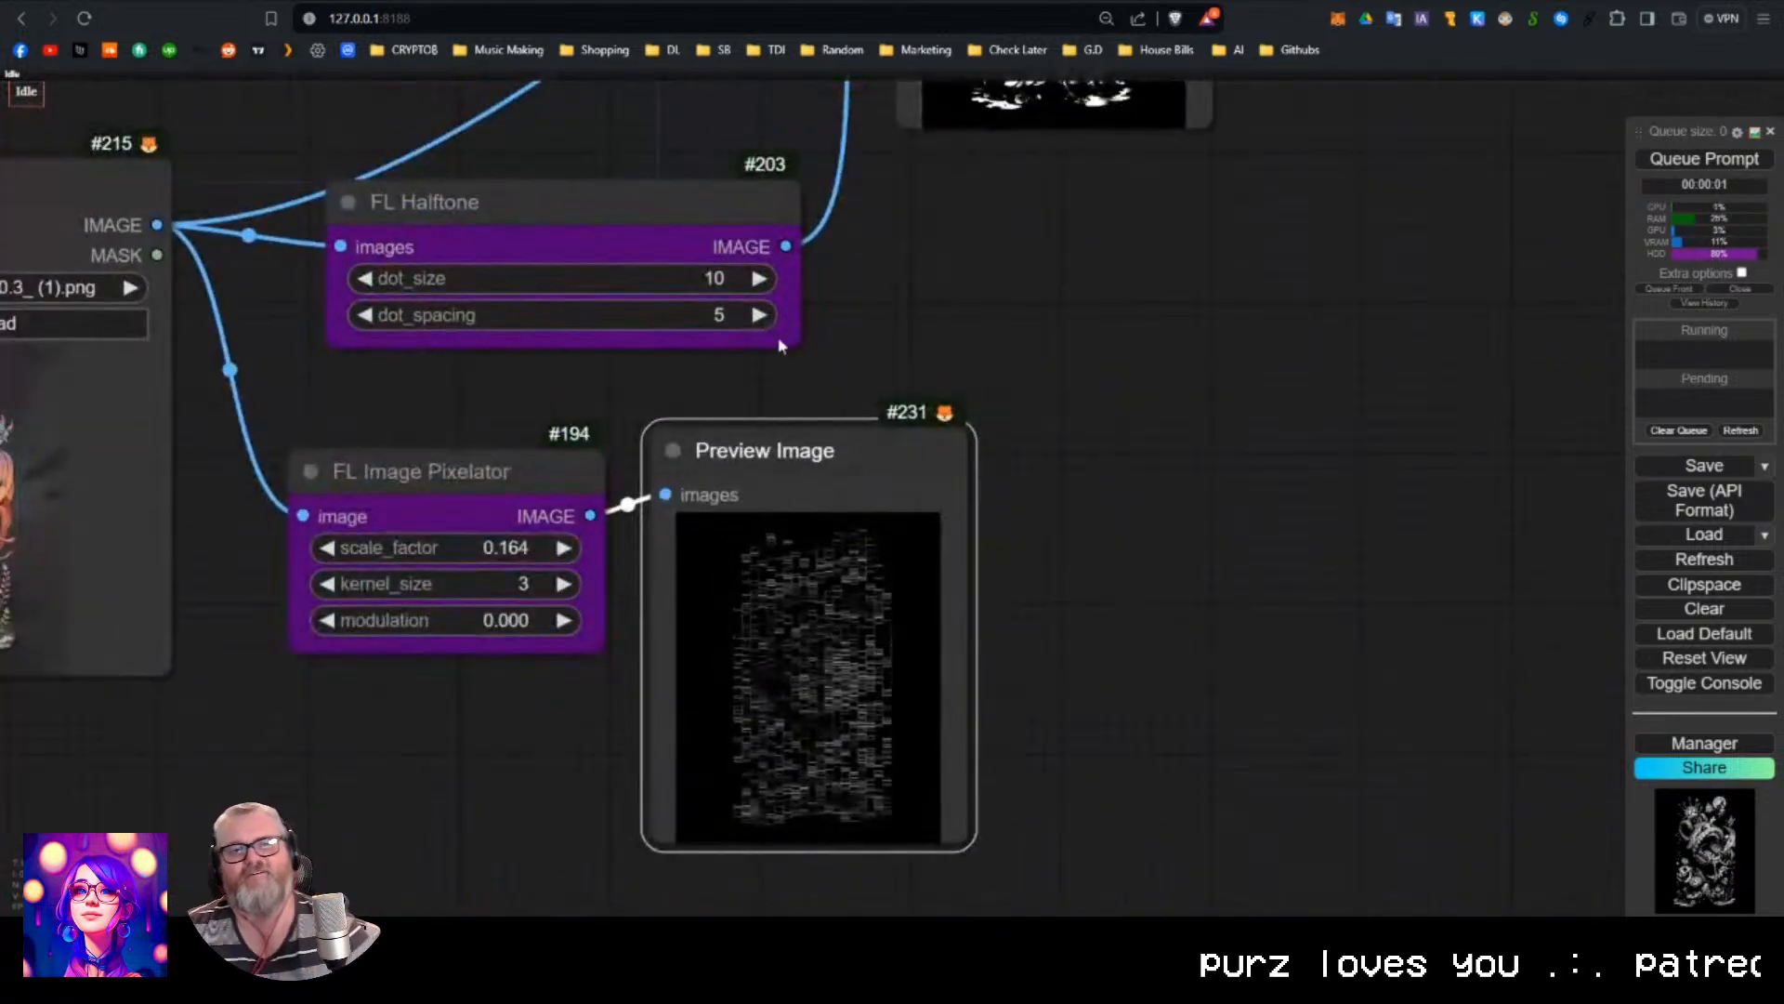
{"action": "scroll", "coordinate": [773, 768], "scroll_direction": "up", "scroll_amount": 1}
{"action": "left_click_drag", "start_coordinate": [928, 292], "coordinate": [1125, 69]}
{"action": "scroll", "coordinate": [885, 367], "scroll_direction": "up", "scroll_amount": 5}
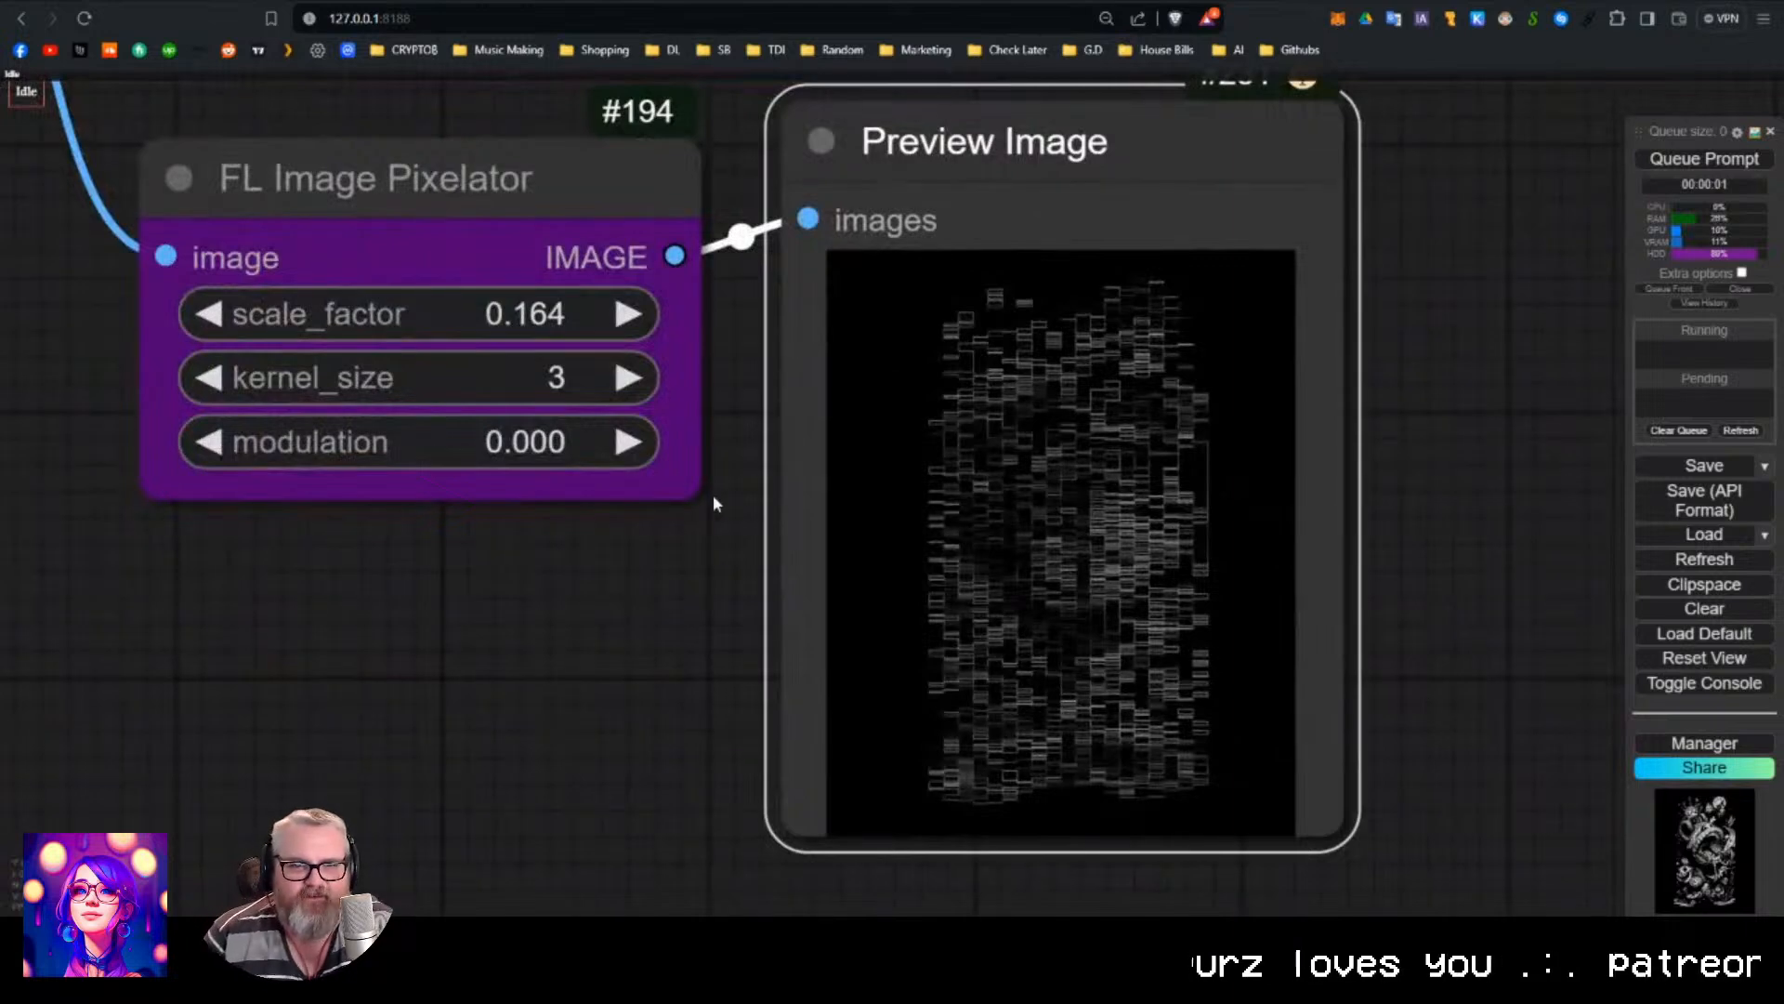
{"action": "scroll", "coordinate": [666, 524], "scroll_direction": "down", "scroll_amount": 5}
Fine-tune the spacing between FL Image Pixelator and its Preview Image and queue the workflow.
{"action": "left_click_drag", "start_coordinate": [567, 295], "coordinate": [502, 294]}
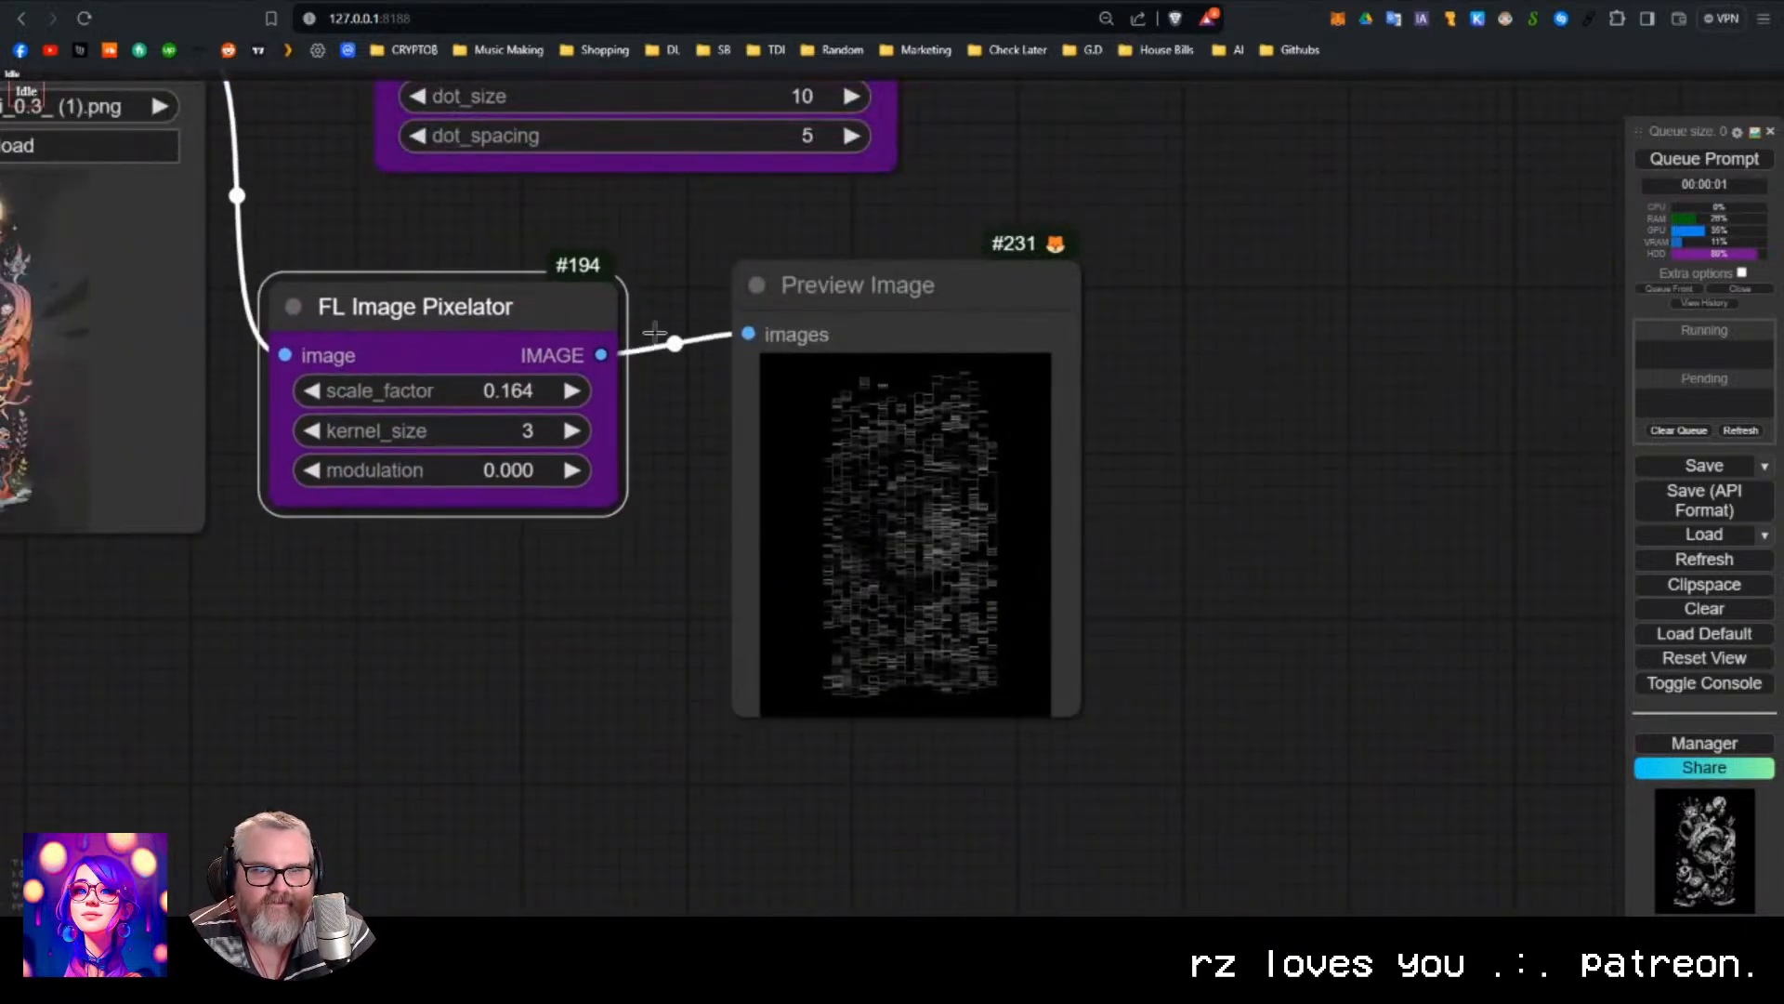
{"action": "left_click_drag", "start_coordinate": [807, 300], "coordinate": [749, 327]}
{"action": "scroll", "coordinate": [602, 242], "scroll_direction": "up", "scroll_amount": 3}
{"action": "mouse_move", "coordinate": [624, 247]}
{"action": "left_mouse_down"}
{"action": "mouse_move", "coordinate": [696, 145]}
{"action": "mouse_move", "coordinate": [626, 255]}
{"action": "left_mouse_up"}
{"action": "left_click_drag", "start_coordinate": [904, 245], "coordinate": [905, 238]}
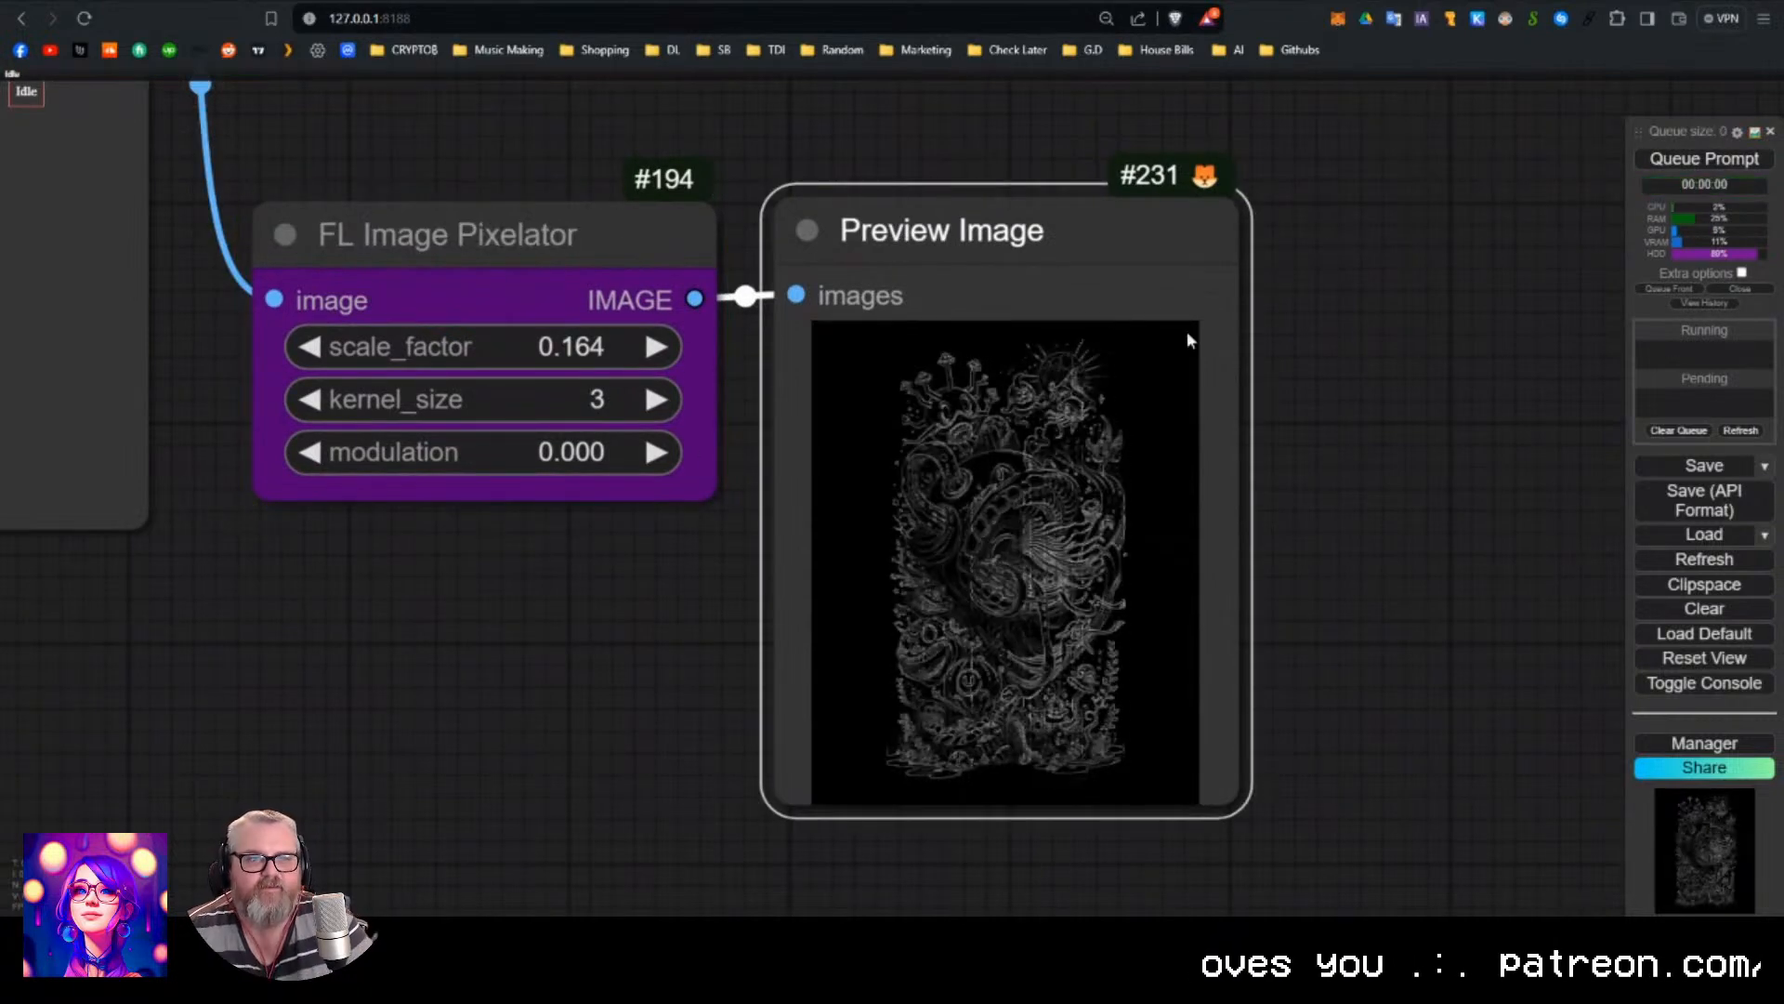
Examine the pixelated line-art result in FL Image Pixelator's Preview Image up close.
{"action": "left_click_drag", "start_coordinate": [1067, 251], "coordinate": [1064, 195]}
{"action": "scroll", "coordinate": [1036, 432], "scroll_direction": "up", "scroll_amount": 6}
{"action": "scroll", "coordinate": [1056, 474], "scroll_direction": "up", "scroll_amount": 3}
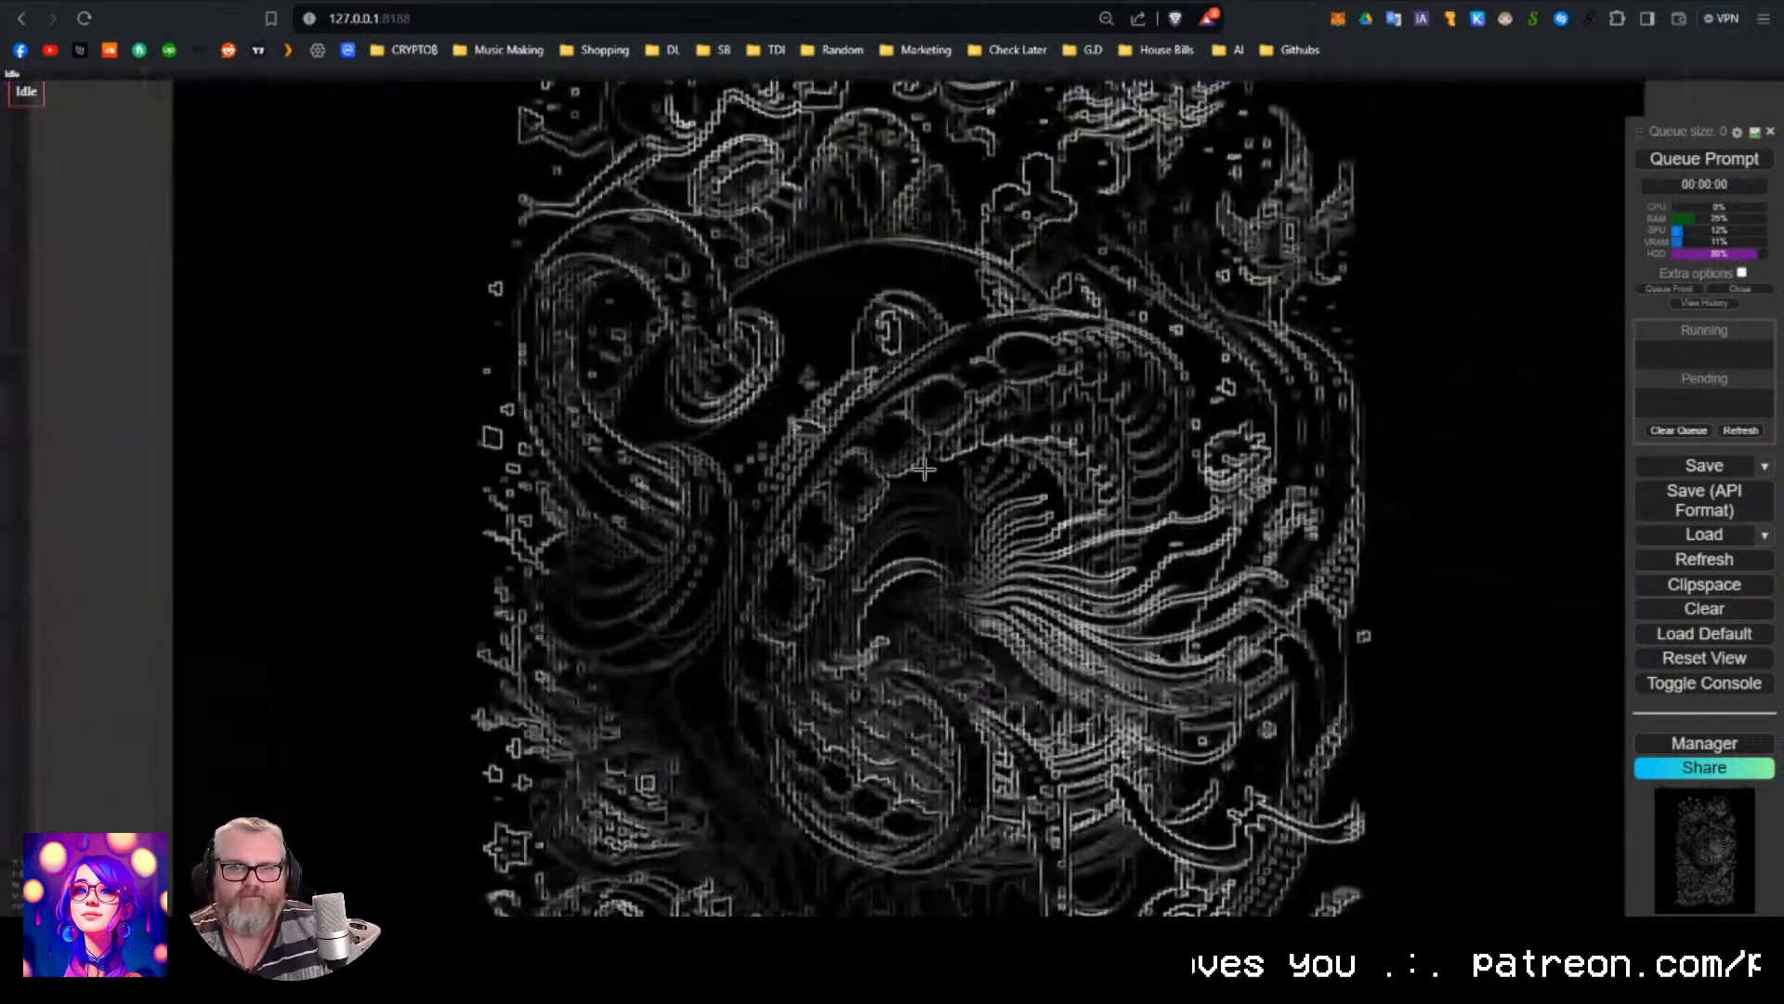
{"action": "scroll", "coordinate": [764, 556], "scroll_direction": "down", "scroll_amount": 6}
{"action": "scroll", "coordinate": [764, 555], "scroll_direction": "down", "scroll_amount": 2}
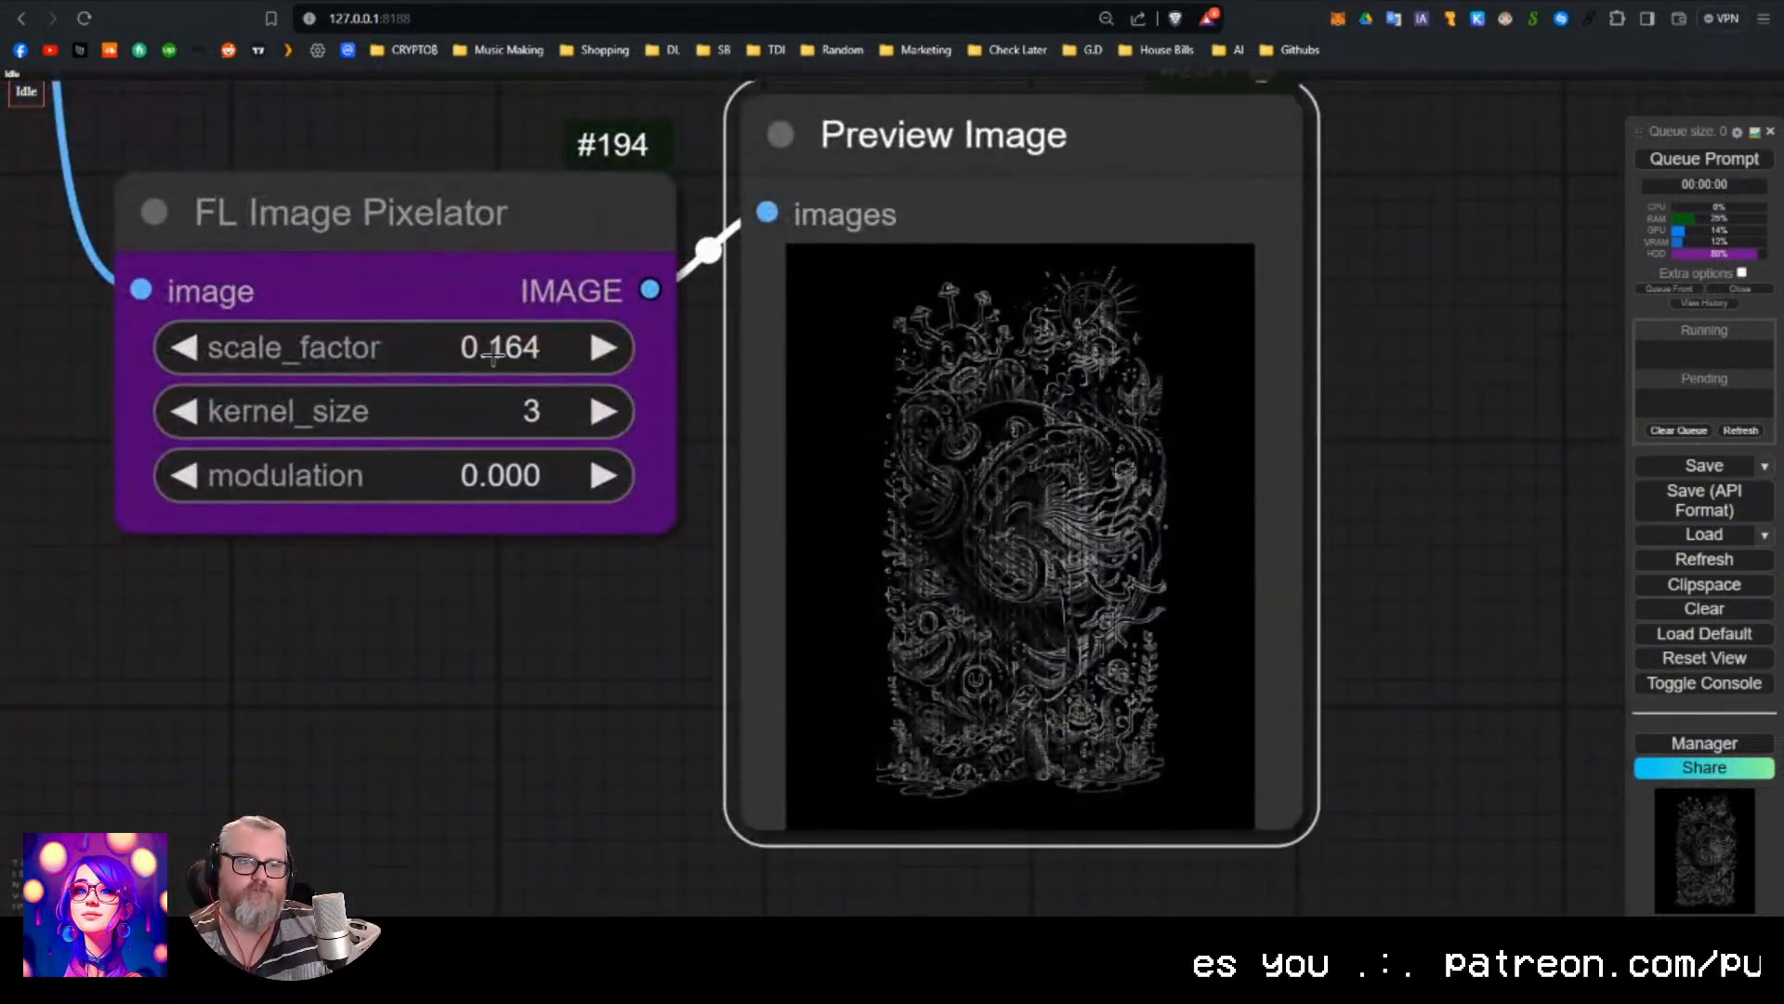
Queue the workflow with FL Image Pixelator's scale_factor set to 0.200, 0.010 and finally 0.060 to compare results.
{"action": "left_click_drag", "start_coordinate": [494, 356], "coordinate": [502, 354]}
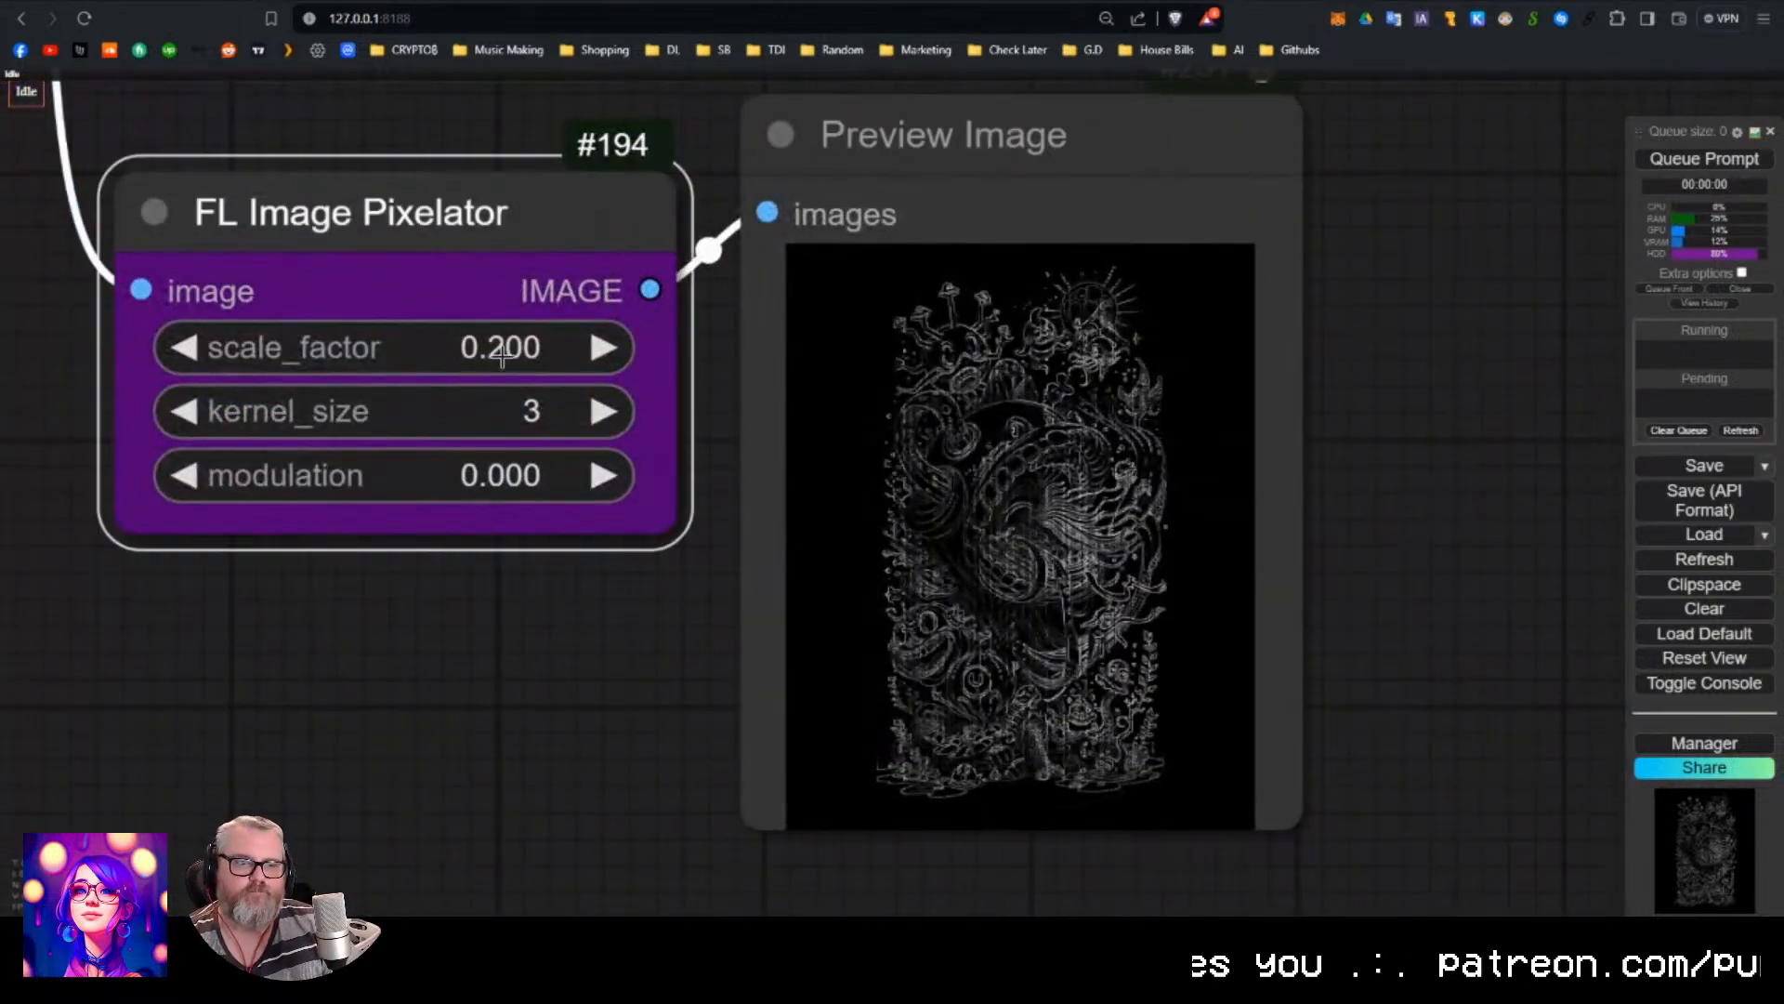
{"action": "left_click", "coordinate": [1704, 160]}
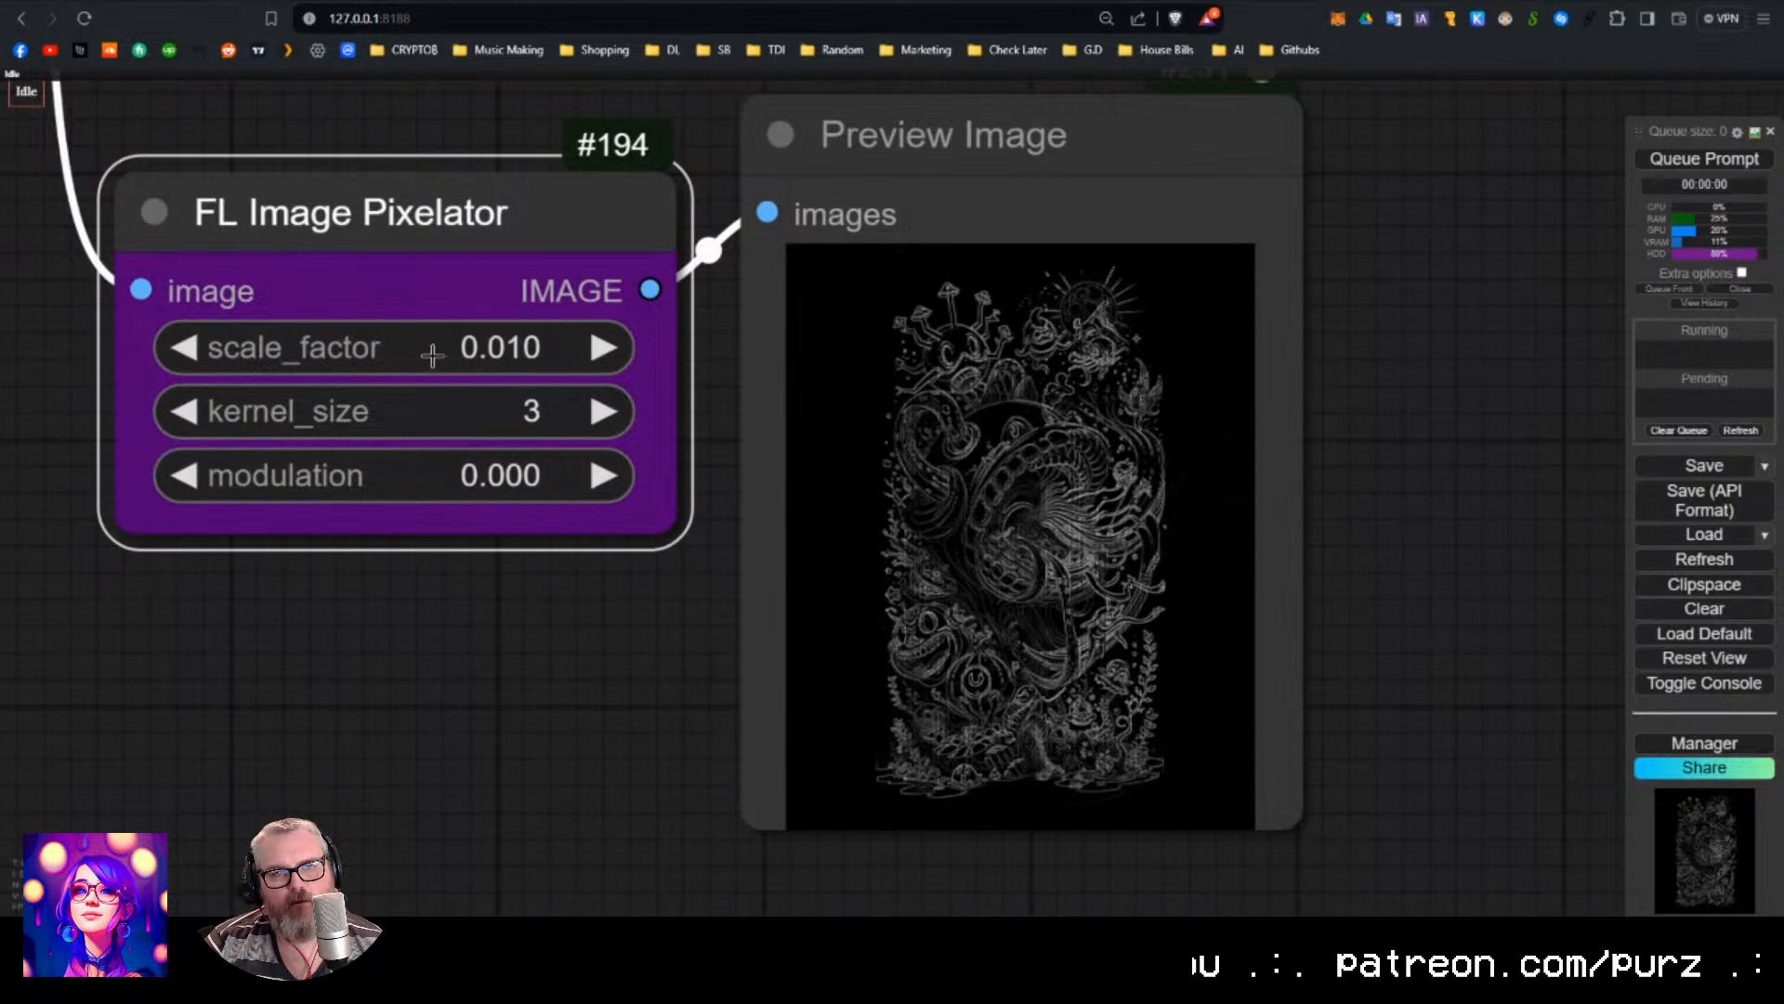
{"action": "left_click", "coordinate": [1706, 162]}
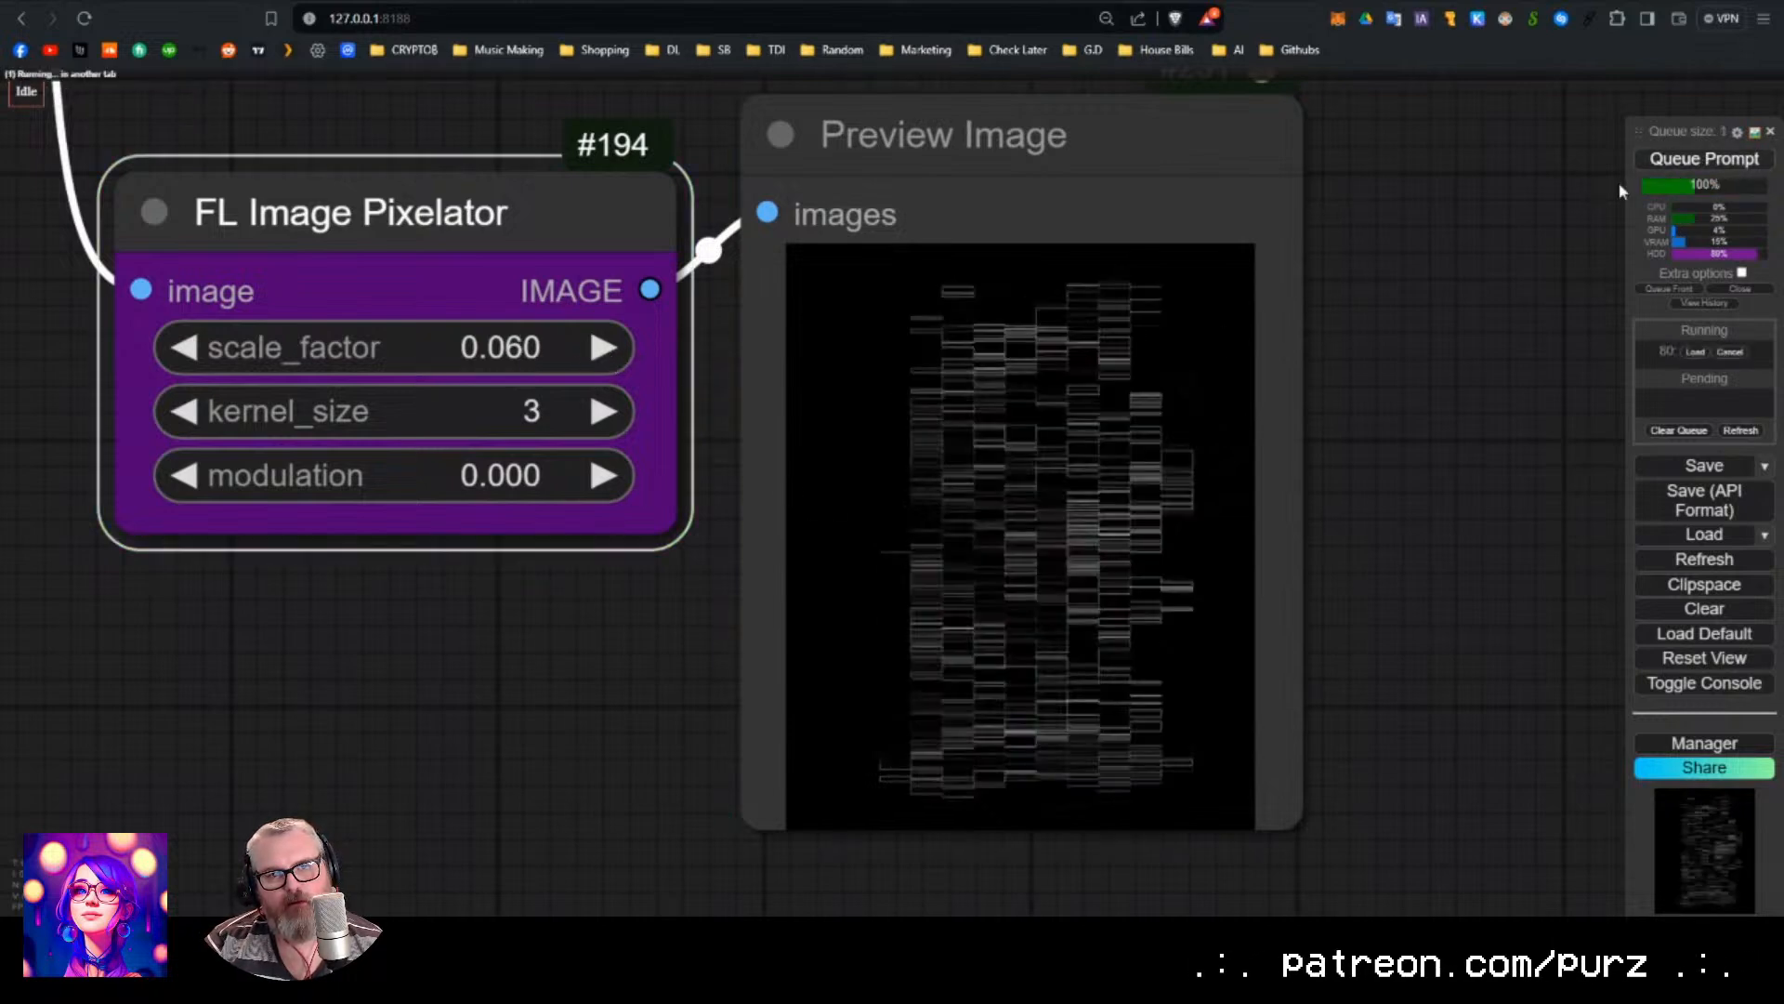
{"action": "scroll", "coordinate": [546, 589], "scroll_direction": "down", "scroll_amount": 15}
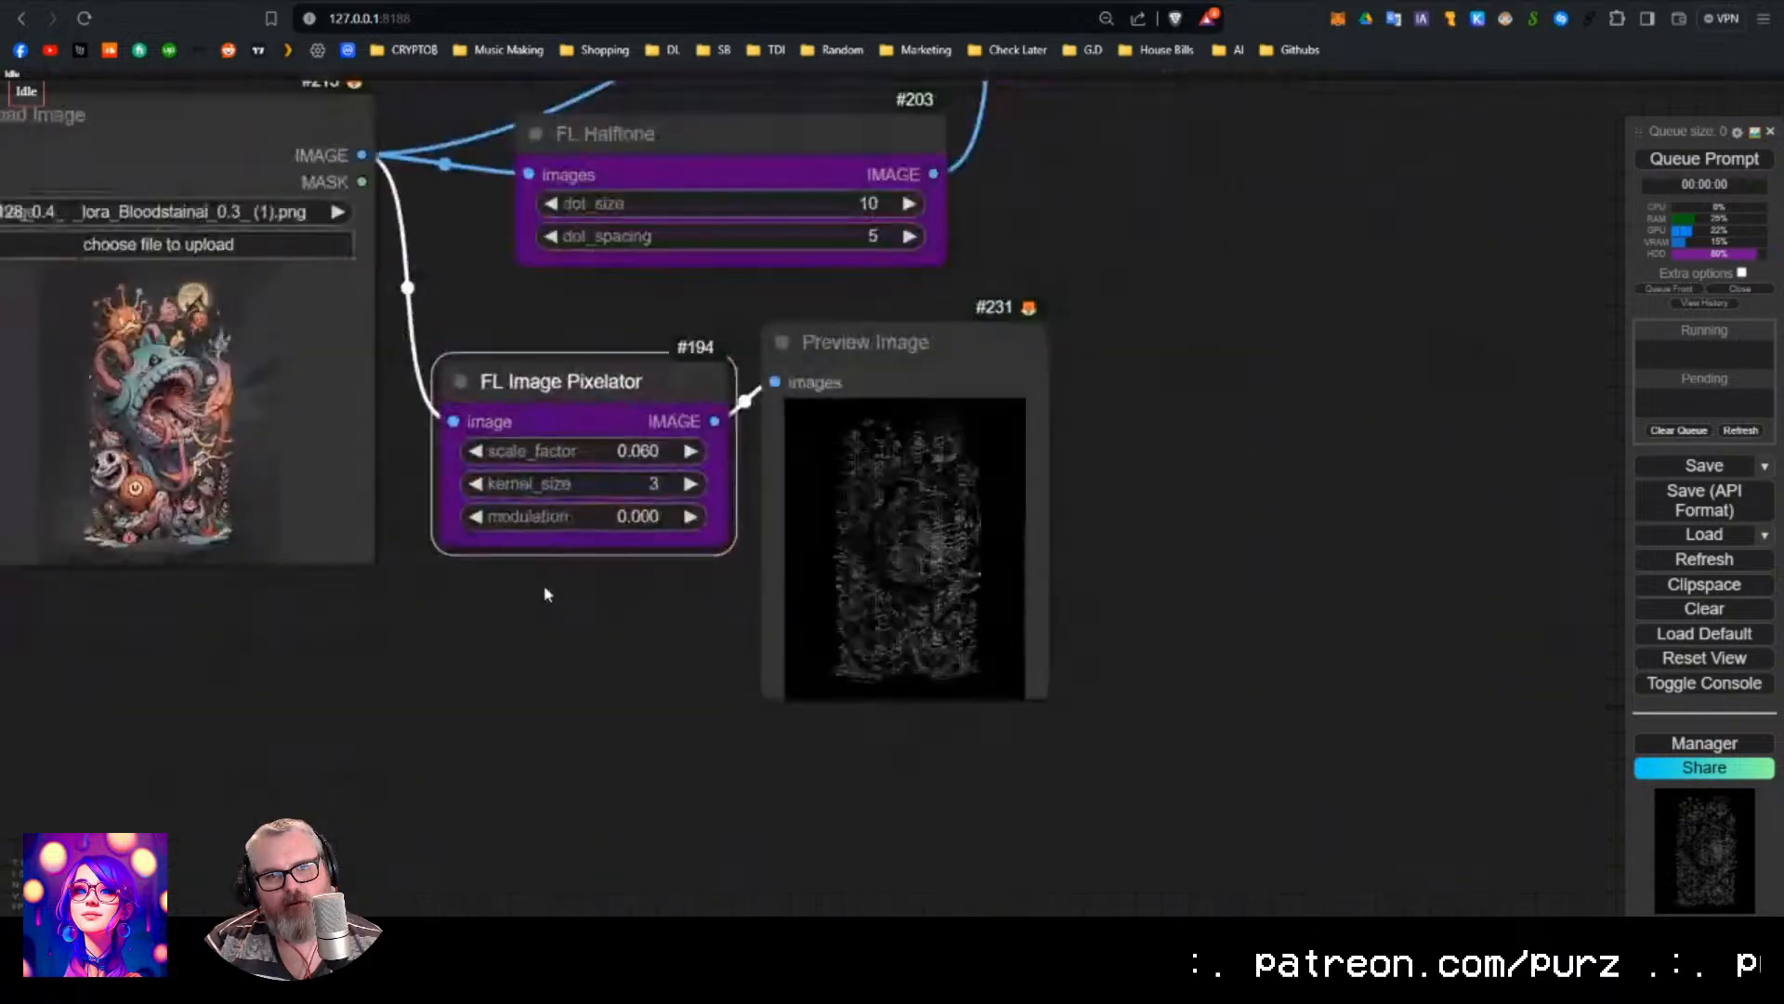
Move the old Load Video (Upload) node down beside FL Image Pixelator and delete it from the workflow.
{"action": "left_click_drag", "start_coordinate": [779, 456], "coordinate": [863, 384]}
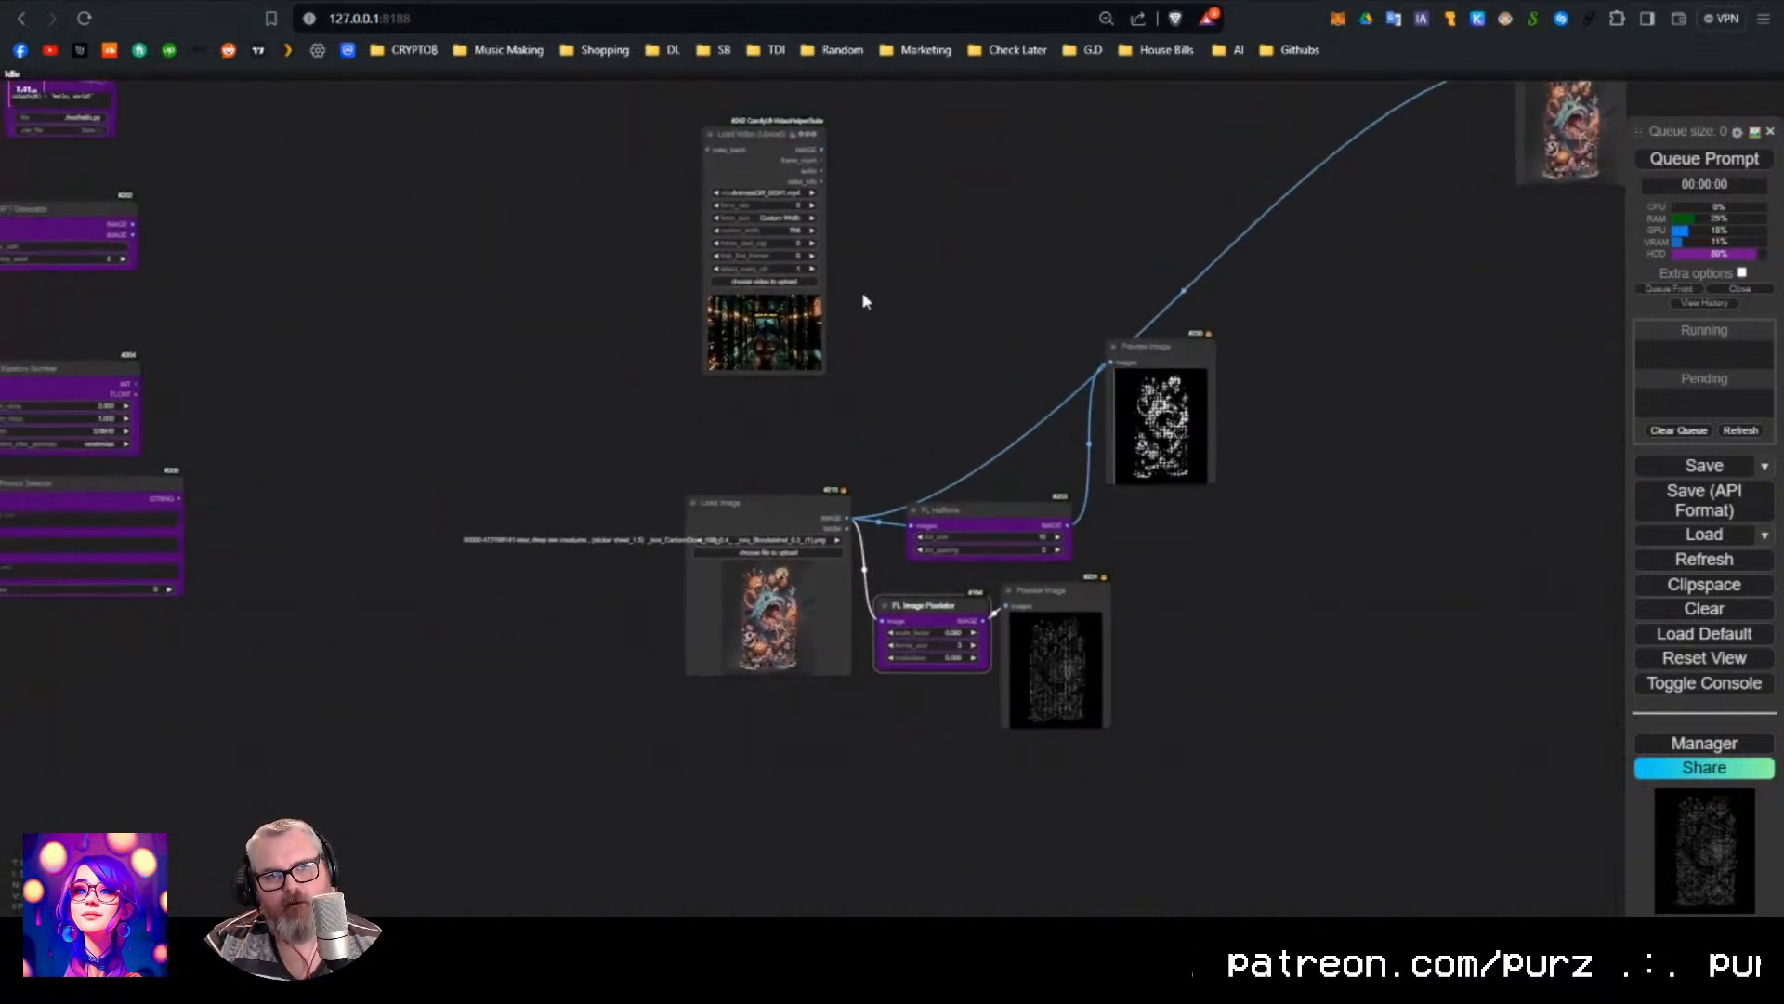
{"action": "left_click_drag", "start_coordinate": [757, 176], "coordinate": [798, 760]}
{"action": "scroll", "coordinate": [934, 762], "scroll_direction": "up", "scroll_amount": 3}
{"action": "scroll", "coordinate": [934, 763], "scroll_direction": "up", "scroll_amount": 1}
{"action": "left_click_drag", "start_coordinate": [934, 763], "coordinate": [906, 670]}
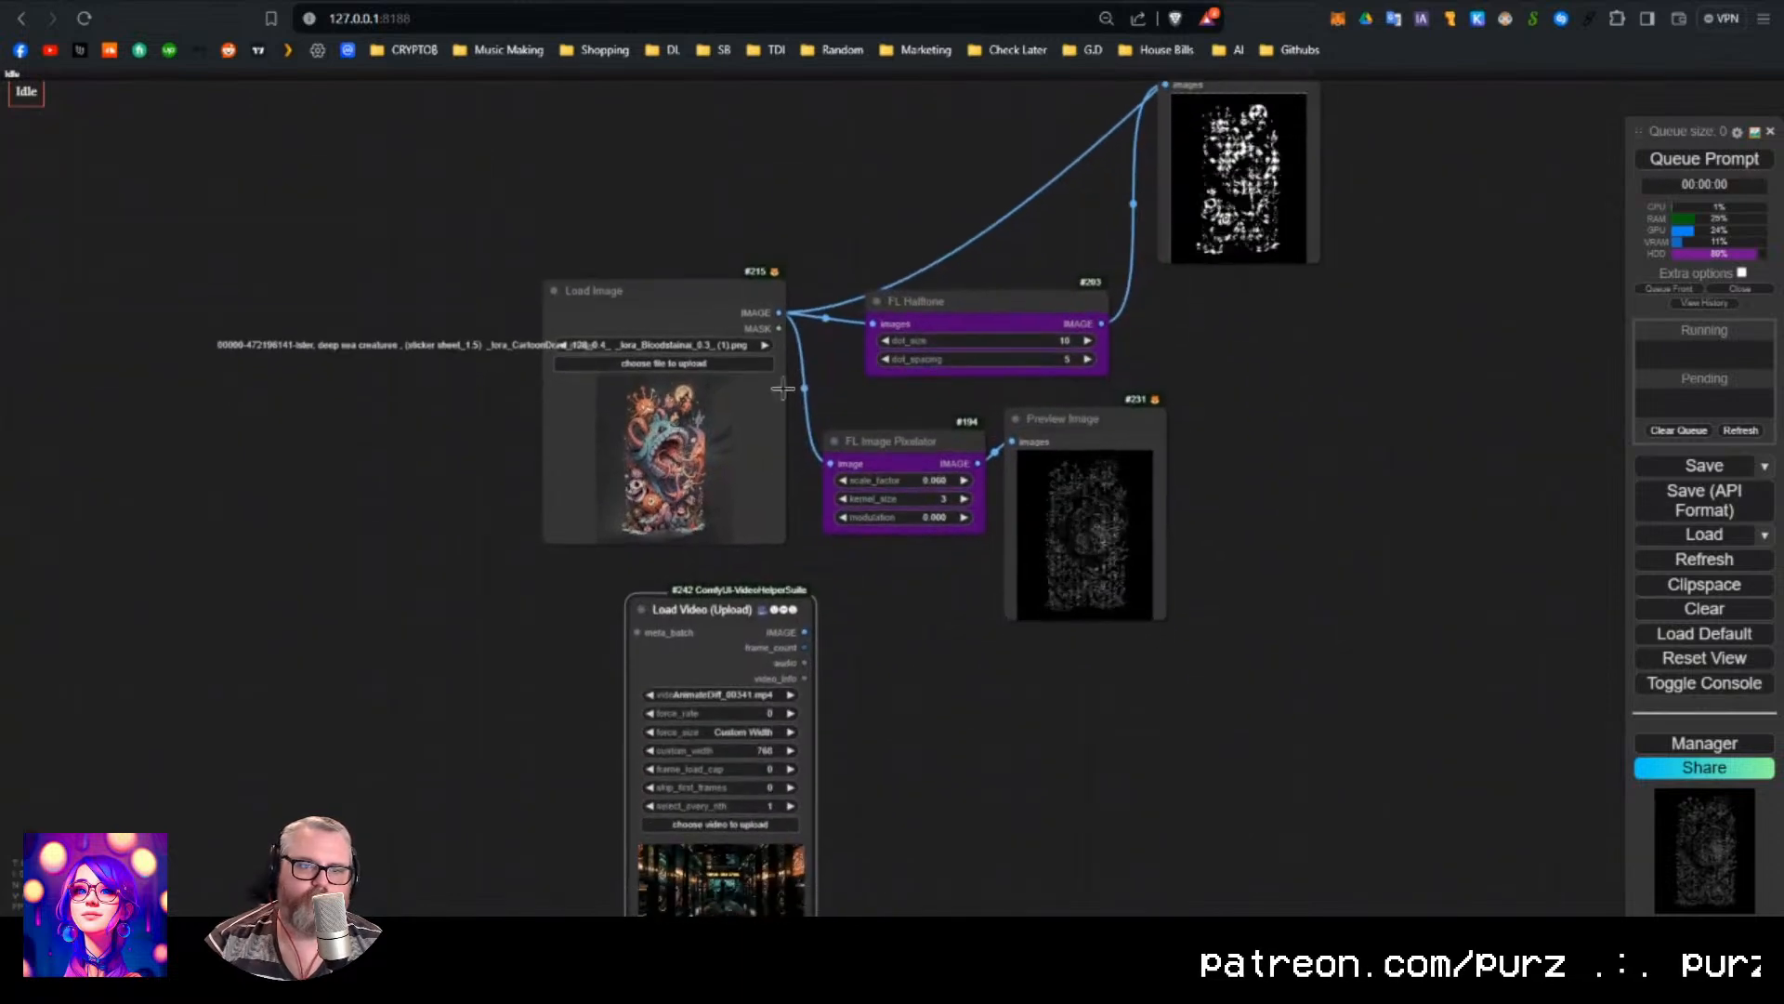
{"action": "left_click_drag", "start_coordinate": [752, 454], "coordinate": [725, 189]}
{"action": "left_click_drag", "start_coordinate": [744, 639], "coordinate": [640, 399]}
{"action": "scroll", "coordinate": [681, 539], "scroll_direction": "up", "scroll_amount": 3}
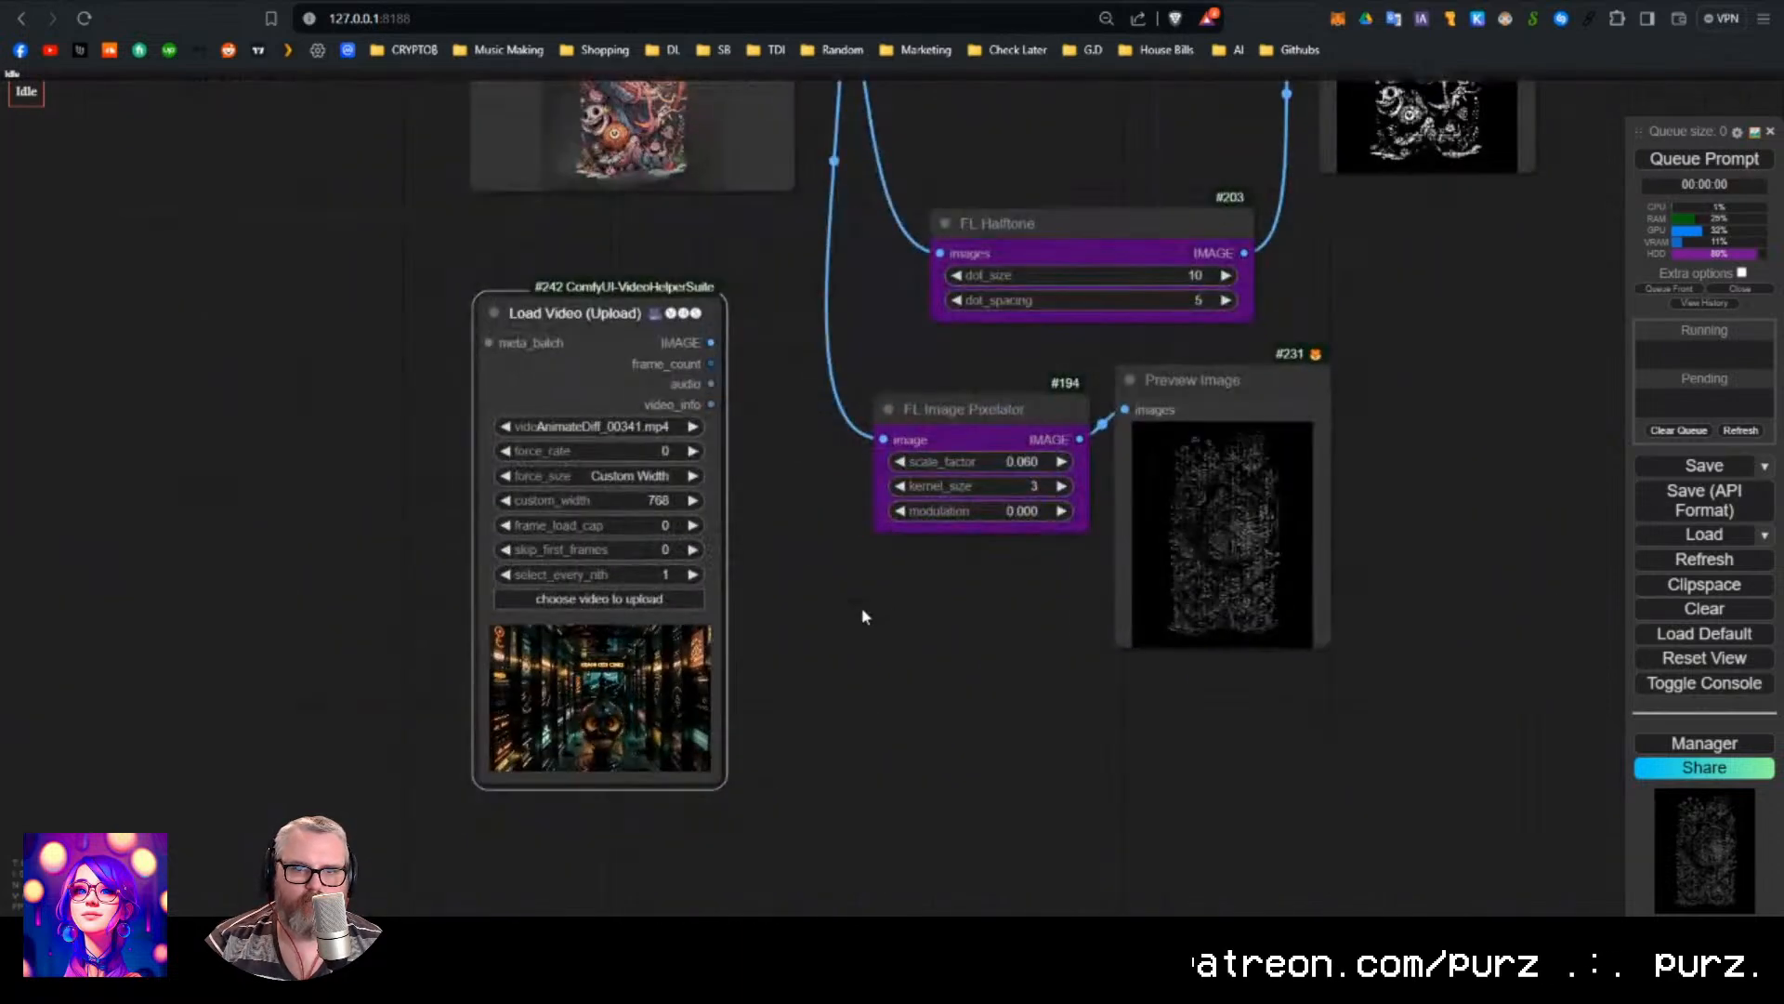
{"action": "left_click_drag", "start_coordinate": [862, 606], "coordinate": [722, 639]}
{"action": "left_click", "coordinate": [481, 353]}
{"action": "key", "text": "Delete"}
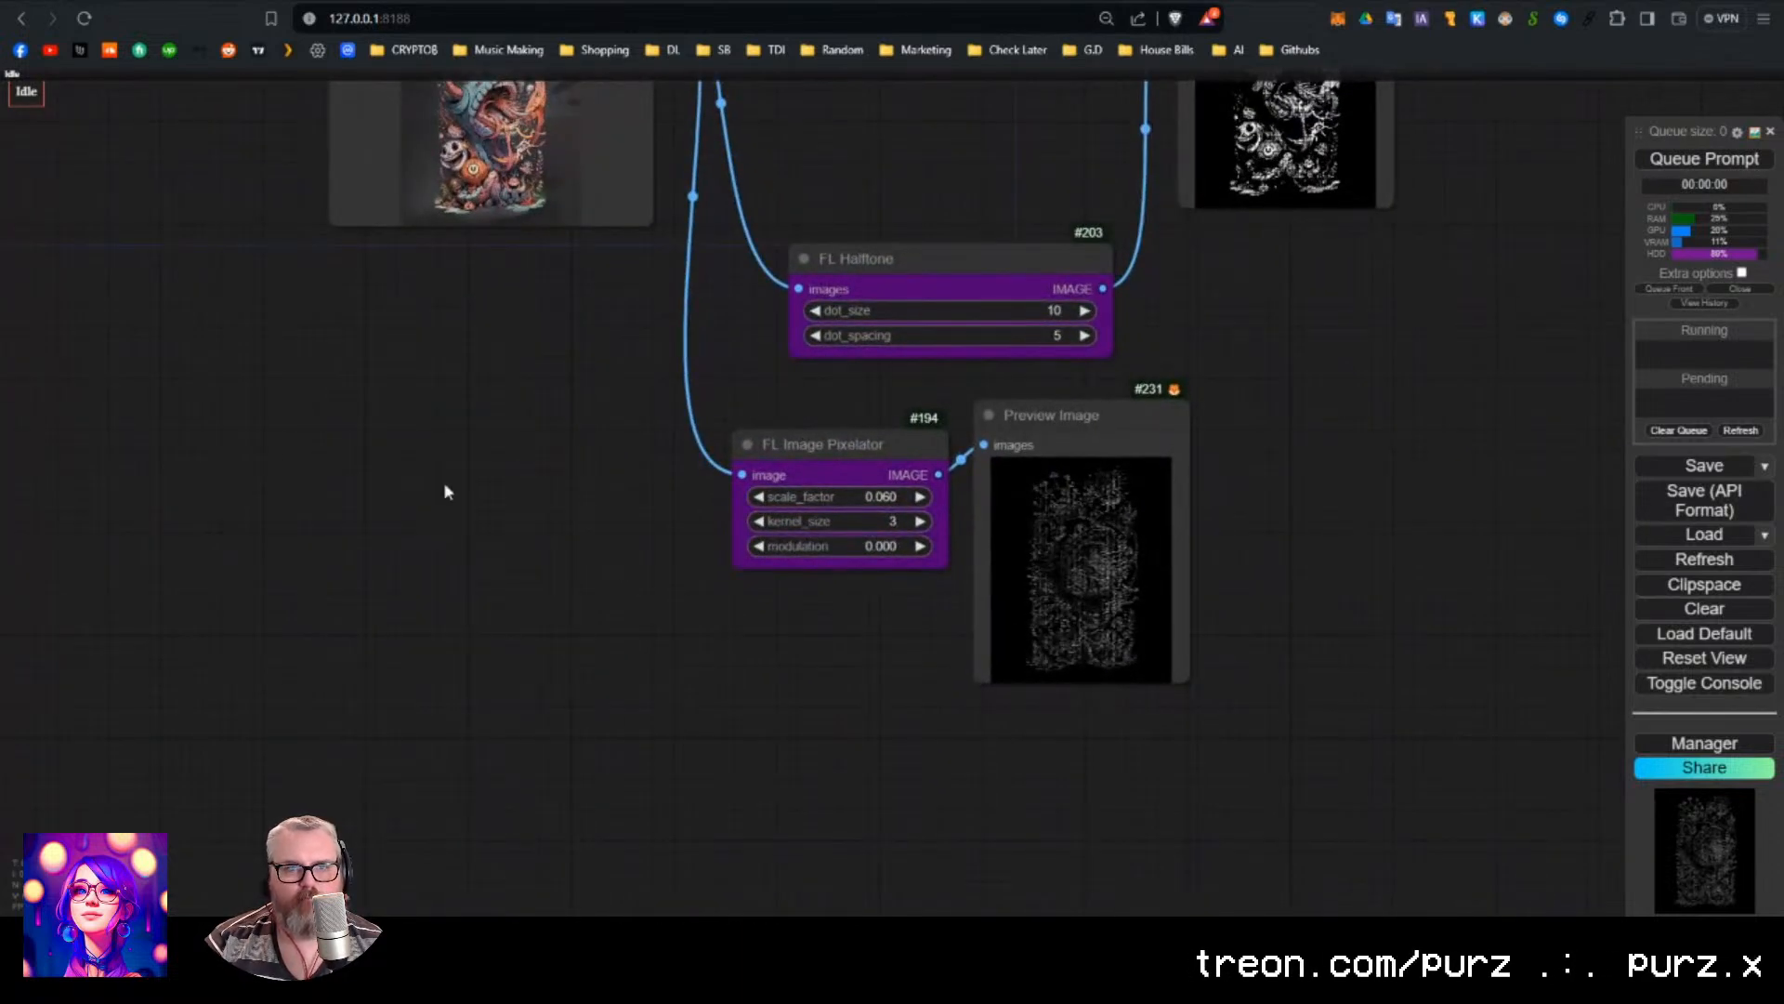
Add a new Load Video (Upload) node beside FL Image Pixelator and load the blueprint-style Shrek GIF from Downloads.
{"action": "double_click", "coordinate": [443, 481]}
{"action": "type", "text": "vhs"}
{"action": "left_click", "coordinate": [459, 565]}
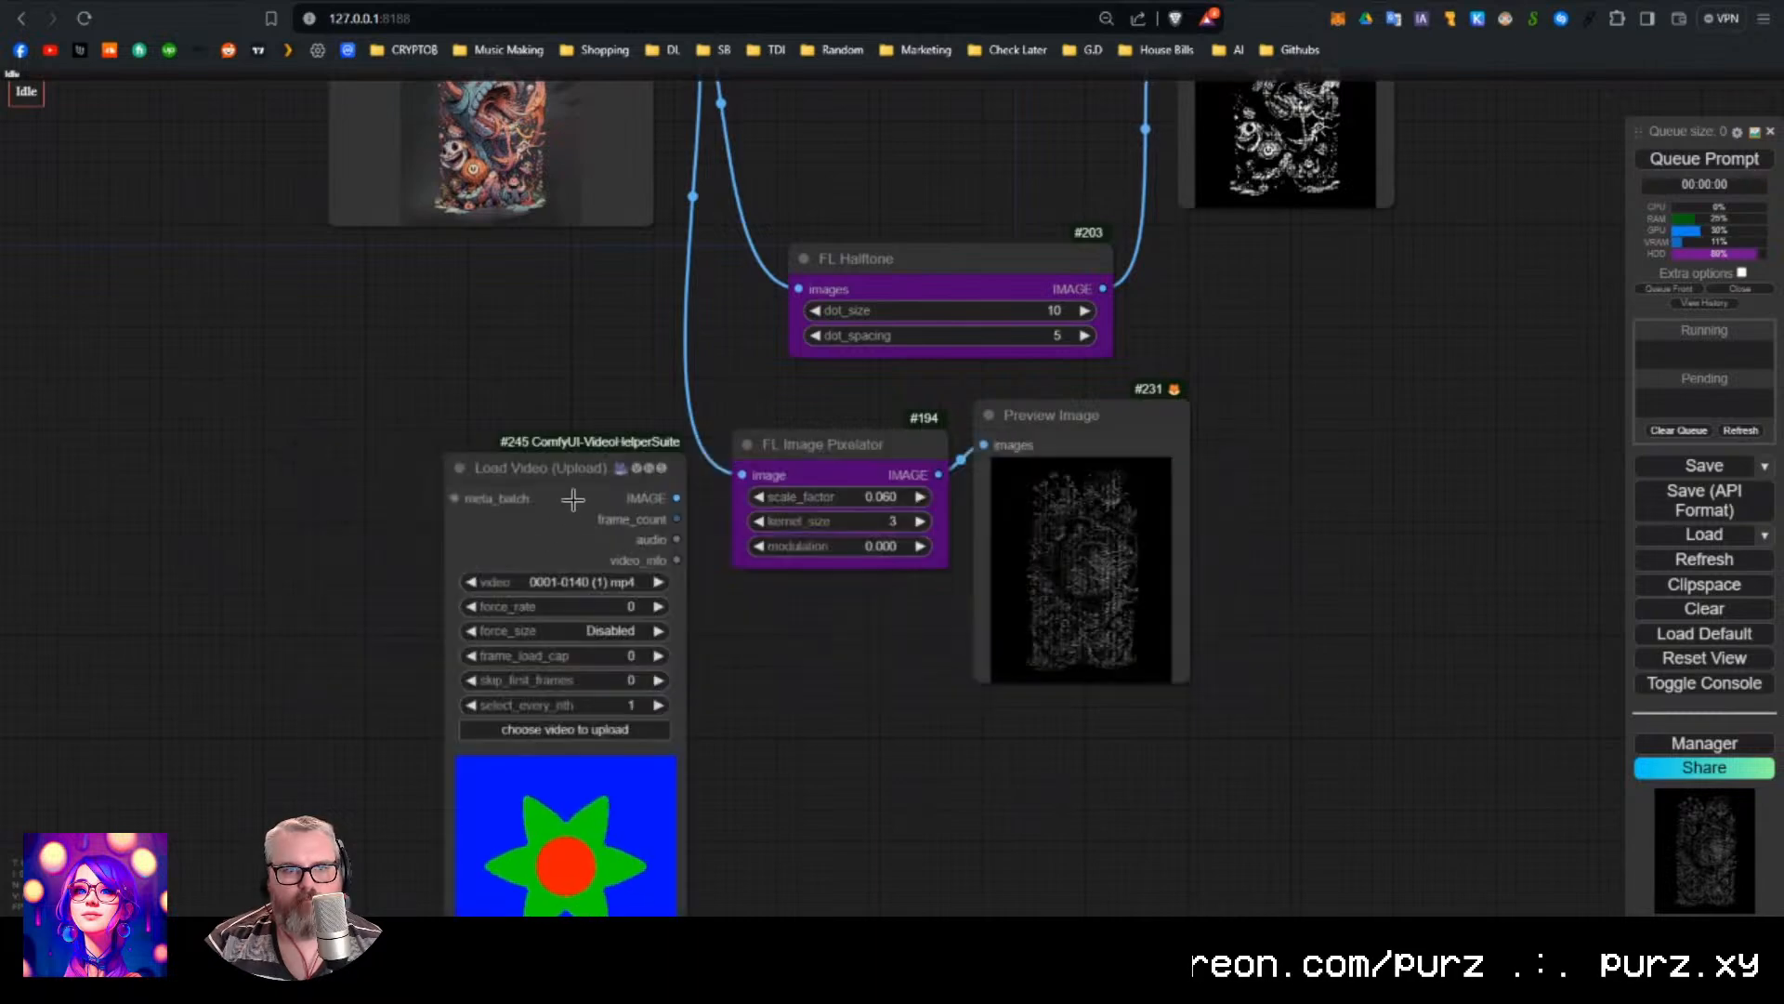
{"action": "left_click_drag", "start_coordinate": [520, 486], "coordinate": [381, 334]}
{"action": "left_click", "coordinate": [404, 590]}
{"action": "scroll", "coordinate": [502, 578], "scroll_direction": "down", "scroll_amount": 15}
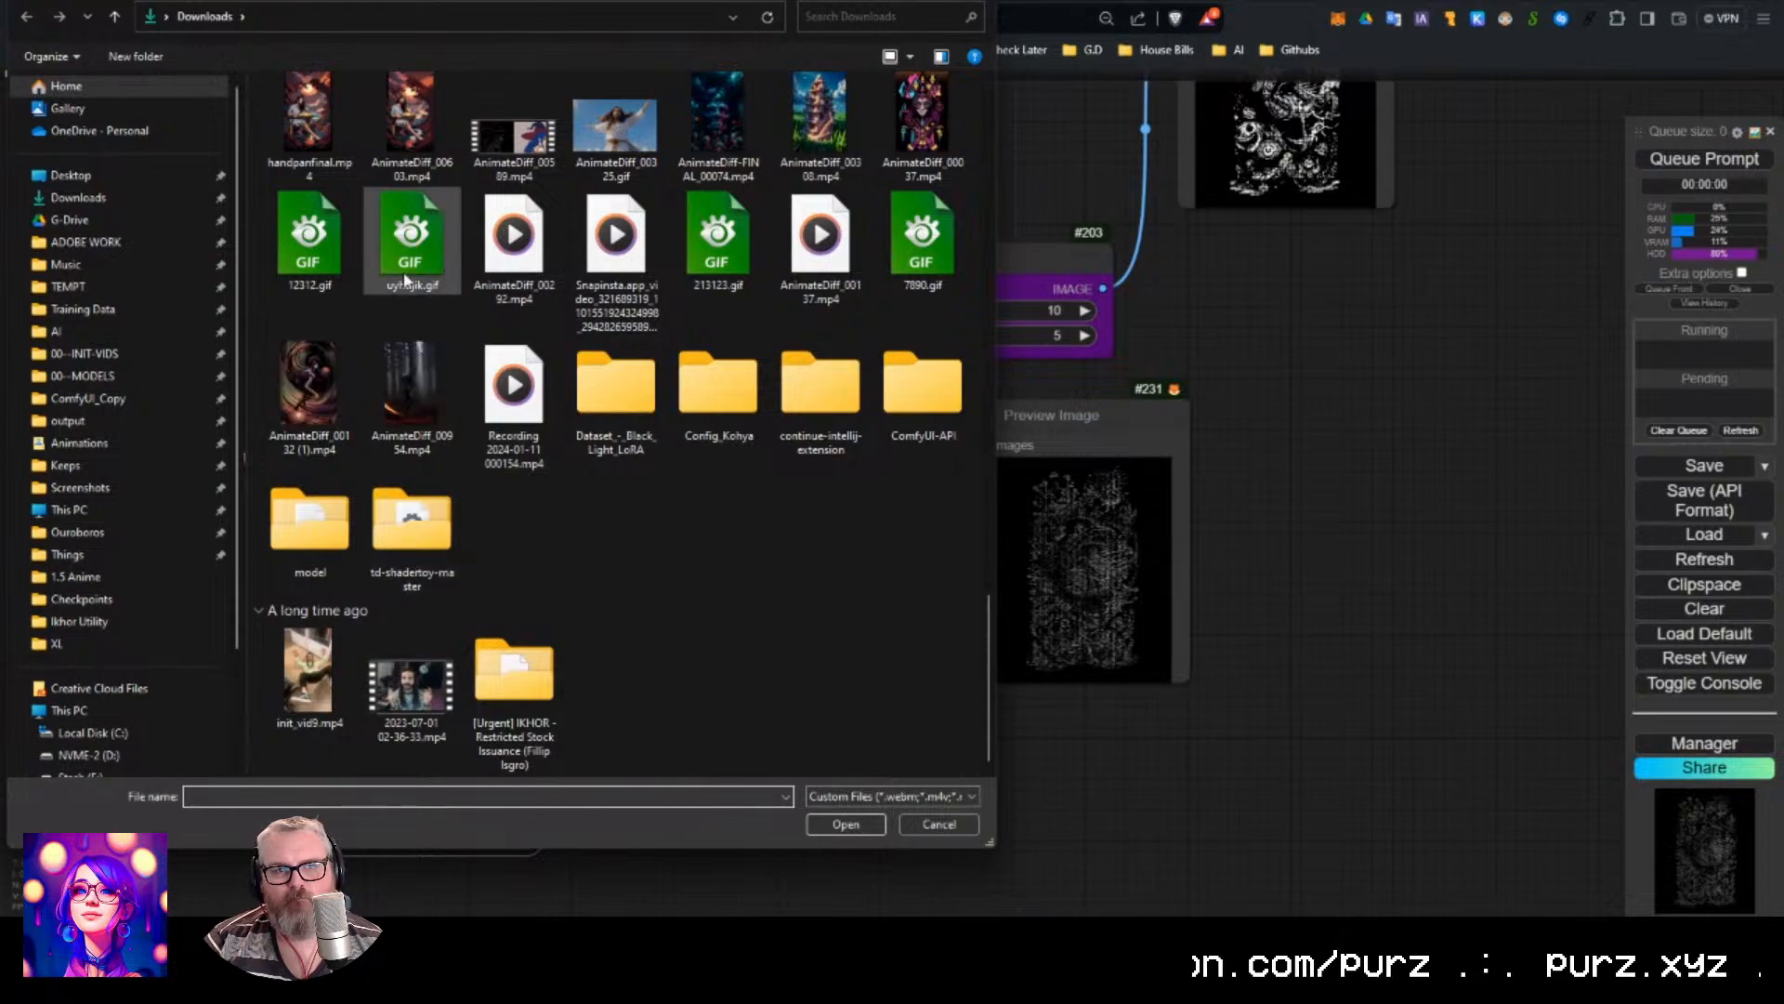
{"action": "scroll", "coordinate": [485, 413], "scroll_direction": "up", "scroll_amount": 3}
{"action": "scroll", "coordinate": [538, 515], "scroll_direction": "up", "scroll_amount": 8}
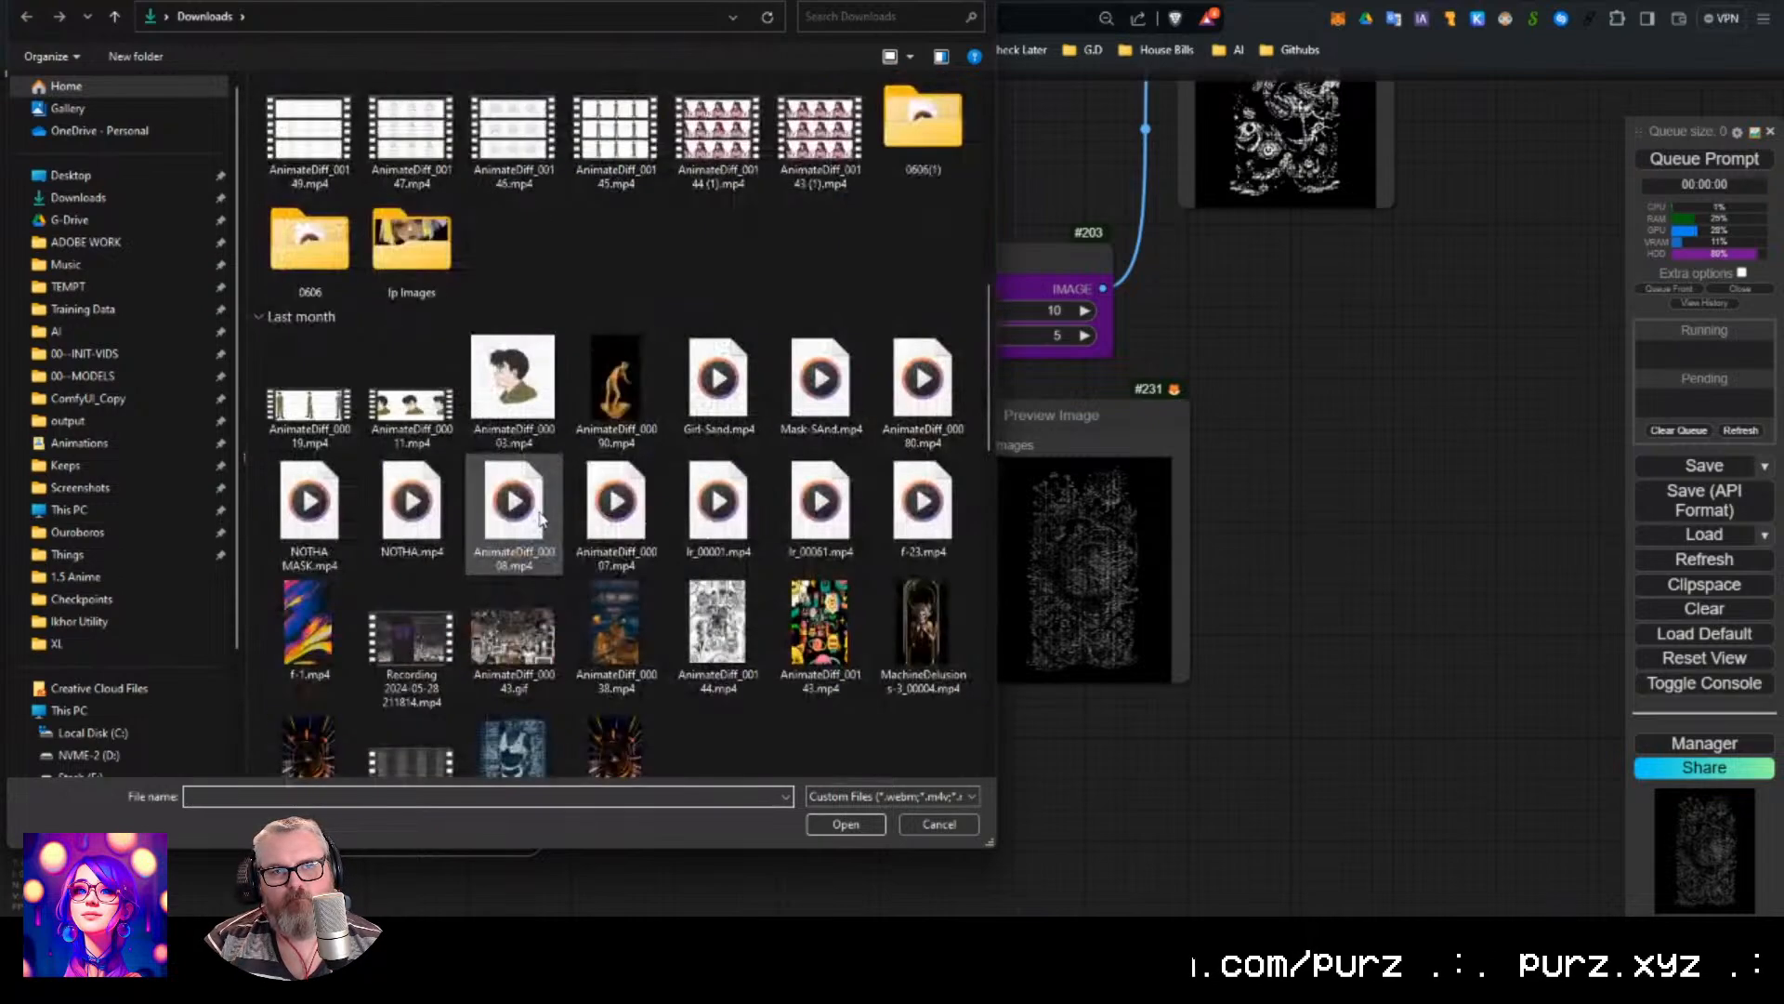
{"action": "double_click", "coordinate": [514, 725]}
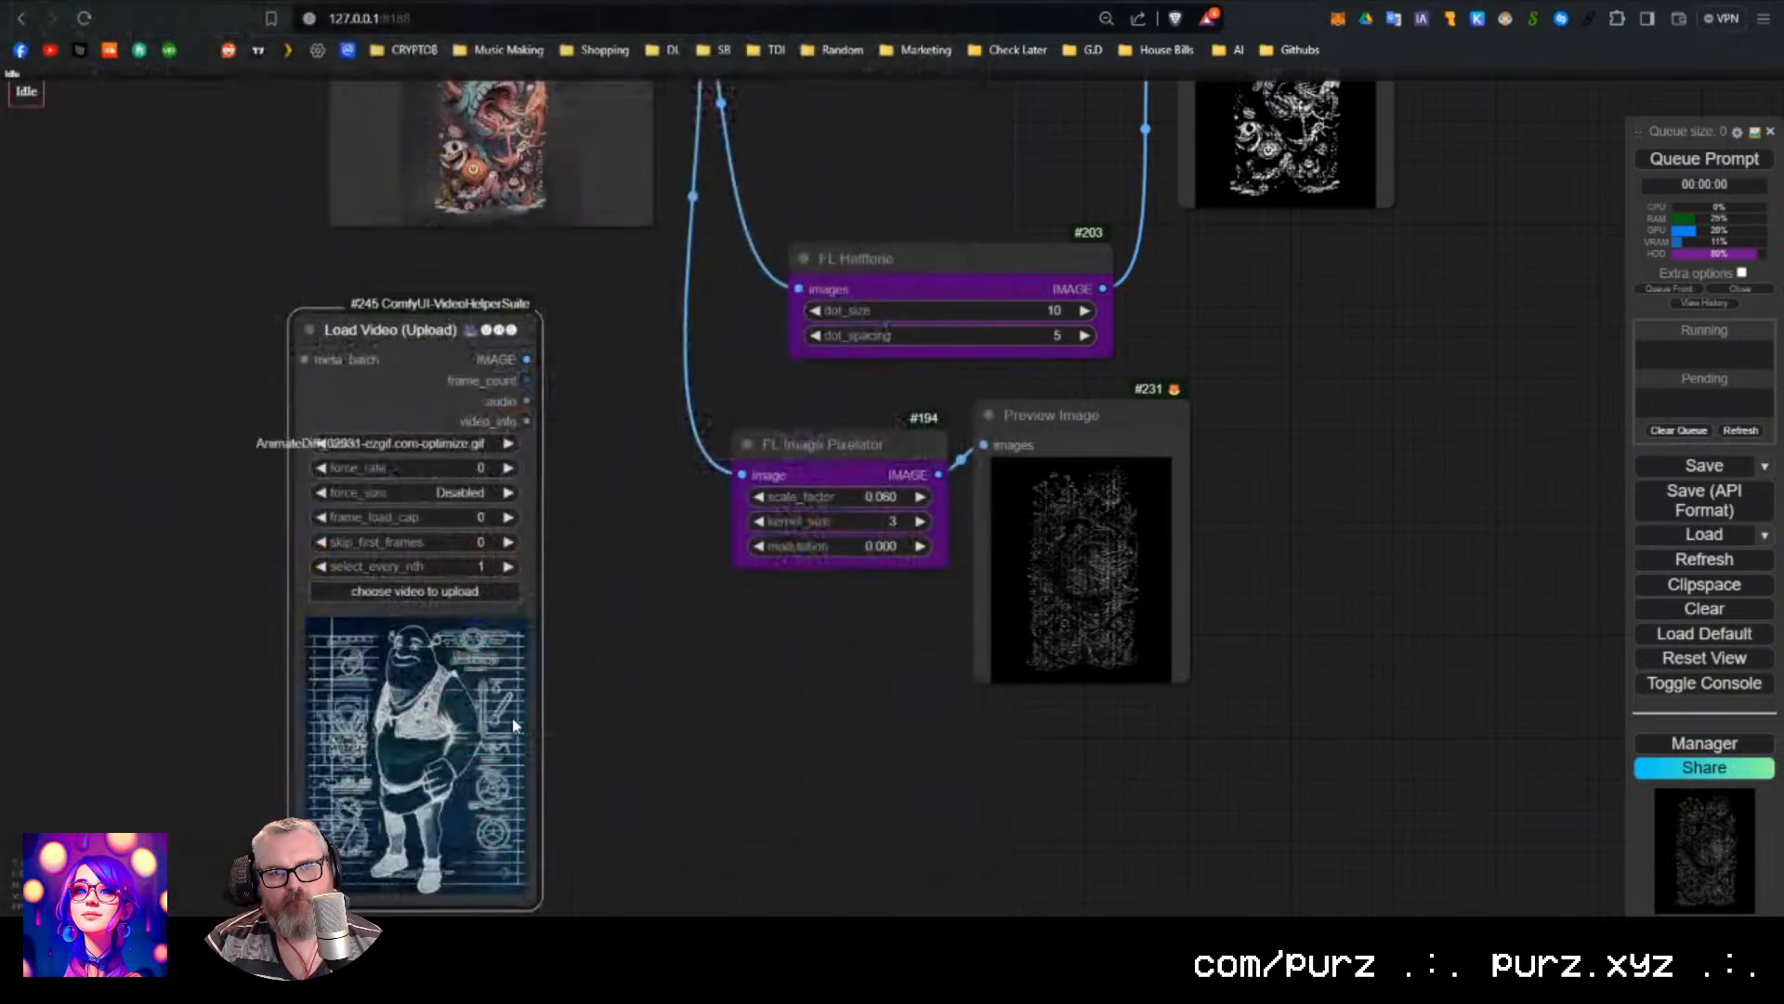
Add a Video Combine node fed by FL Image Pixelator and connect Load Video's IMAGE output to the pixelator's image input.
{"action": "left_click_drag", "start_coordinate": [759, 697], "coordinate": [1252, 466]}
{"action": "double_click", "coordinate": [689, 593]}
{"action": "type", "text": "vhs"}
{"action": "left_click", "coordinate": [728, 647]}
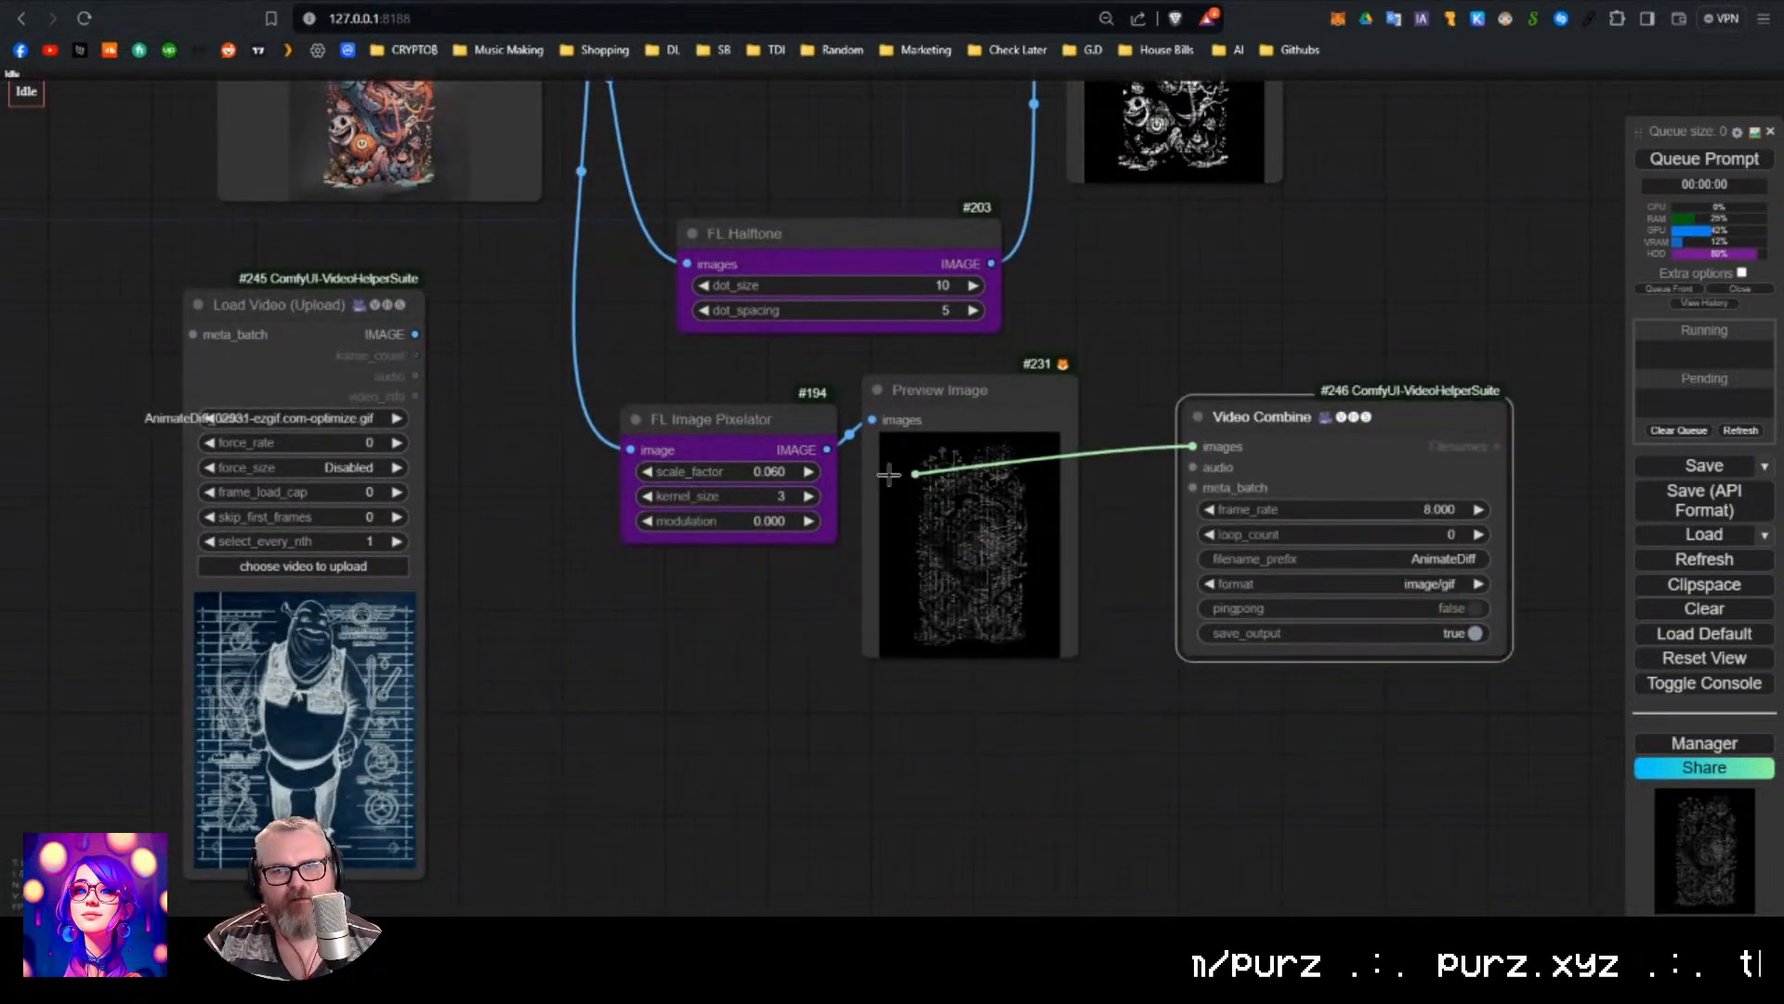
{"action": "left_click_drag", "start_coordinate": [416, 334], "coordinate": [632, 422]}
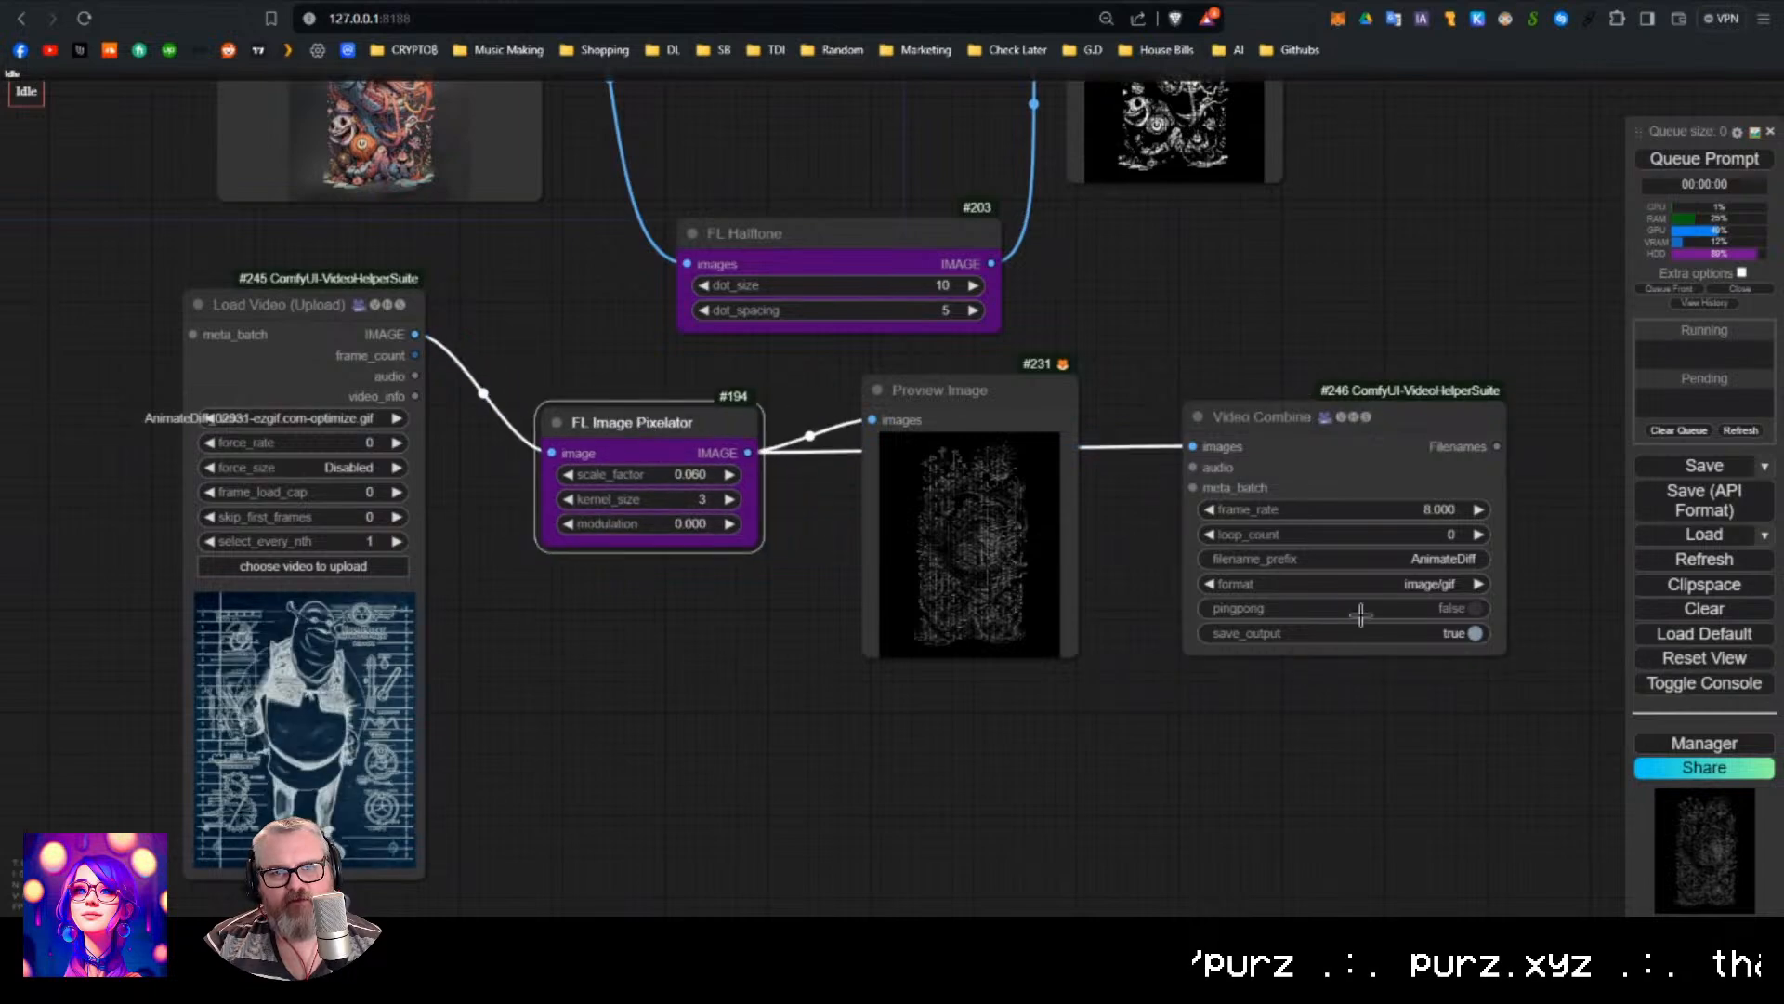
Turn off save_output in Video Combine, set its format to video/h264-mp4, and queue the workflow.
{"action": "left_click", "coordinate": [1467, 633]}
{"action": "left_click", "coordinate": [1429, 584]}
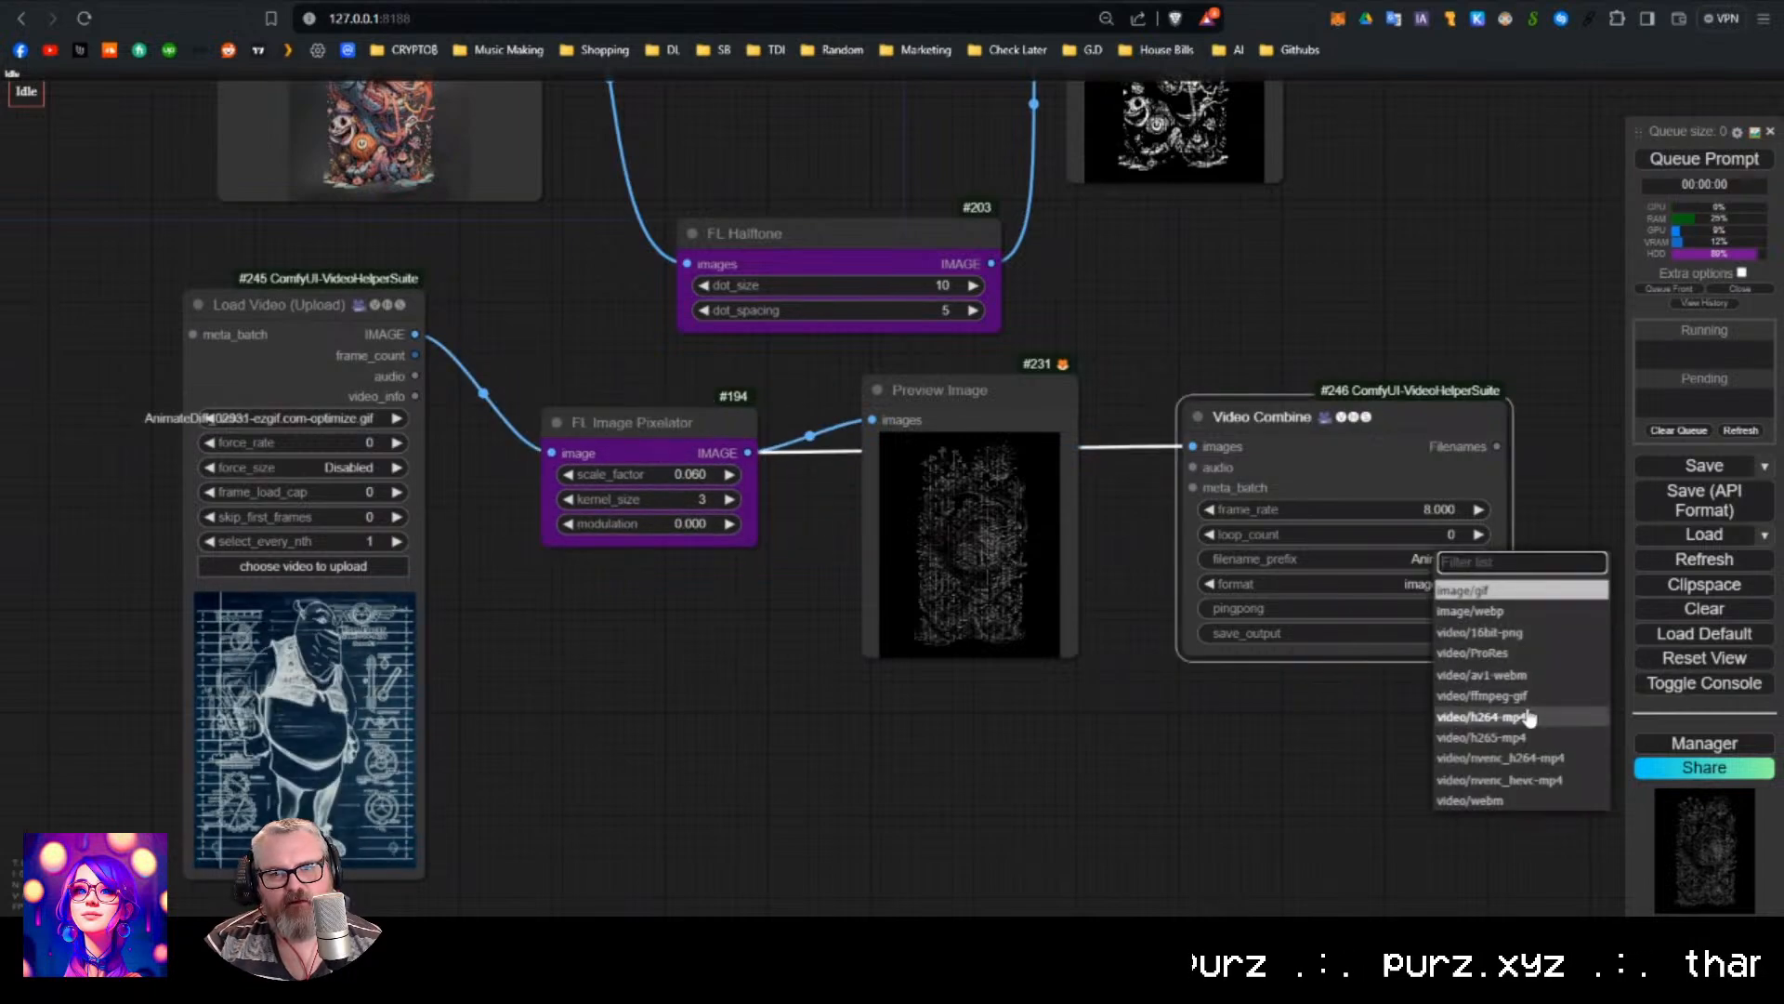
{"action": "left_click", "coordinate": [1486, 717]}
{"action": "left_click_drag", "start_coordinate": [1301, 416], "coordinate": [1273, 361]}
{"action": "left_click", "coordinate": [1736, 164]}
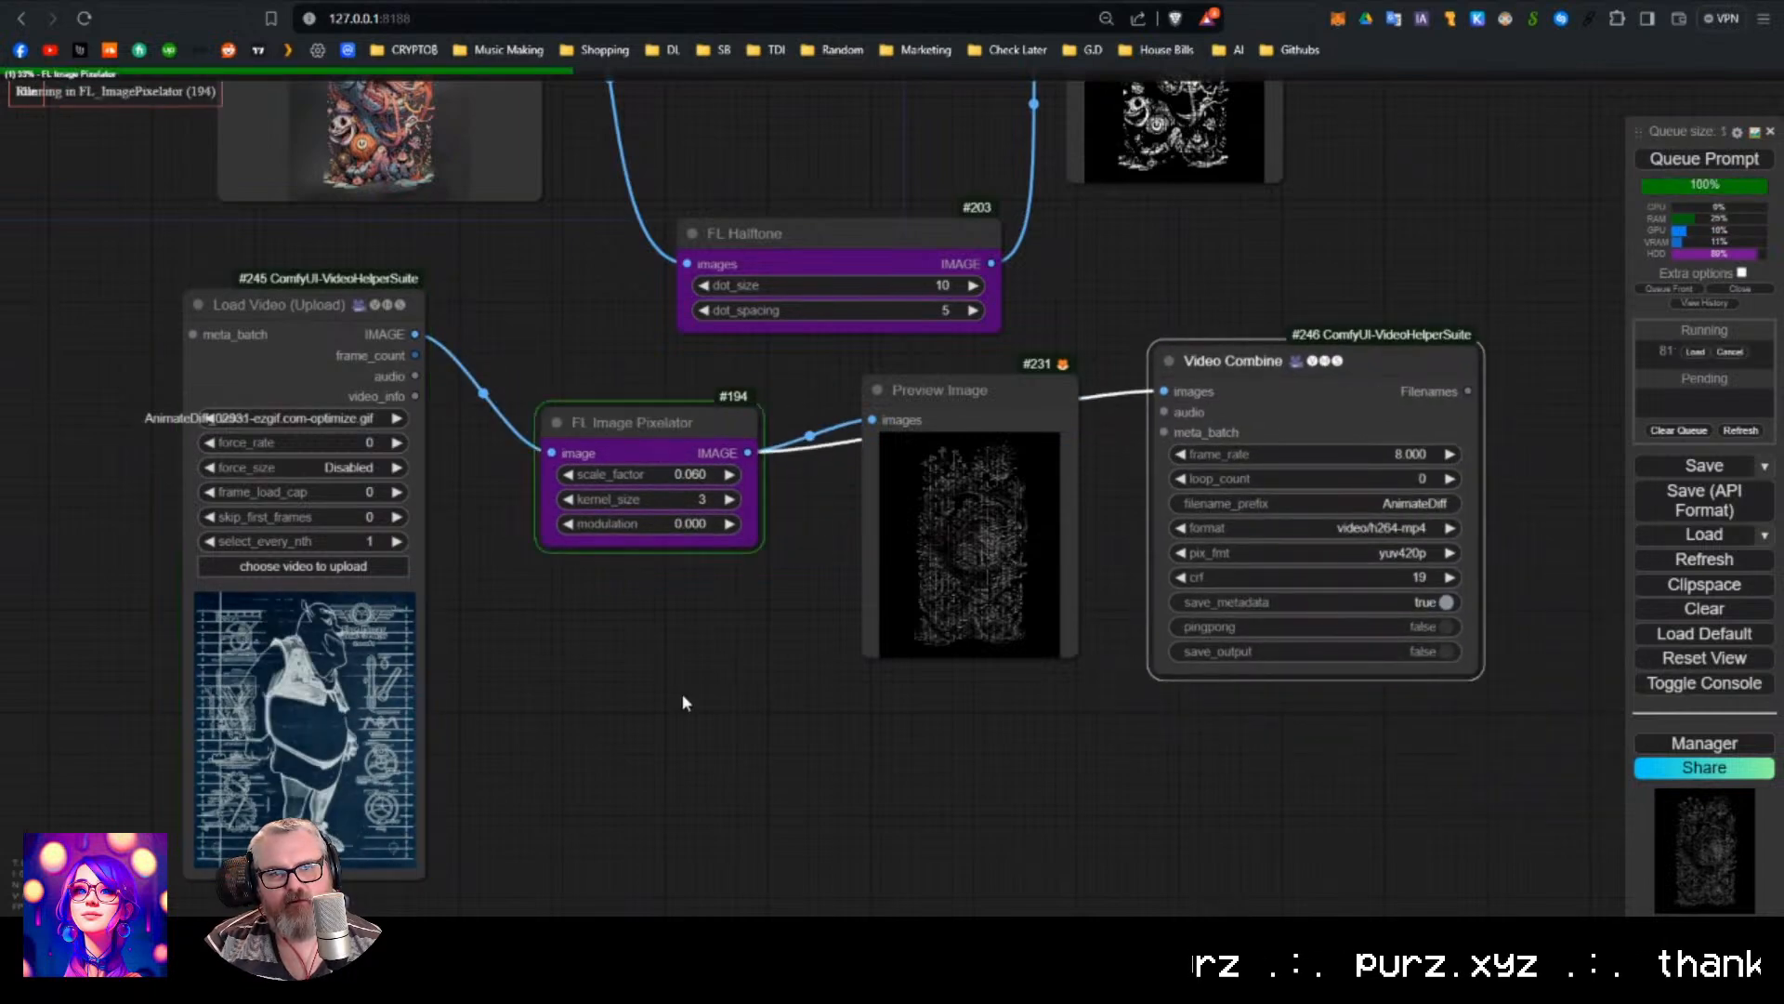
Move the Video Combine node higher and inspect its pixelated video preview up close.
{"action": "left_click_drag", "start_coordinate": [661, 701], "coordinate": [651, 700]}
{"action": "left_click_drag", "start_coordinate": [649, 638], "coordinate": [334, 613]}
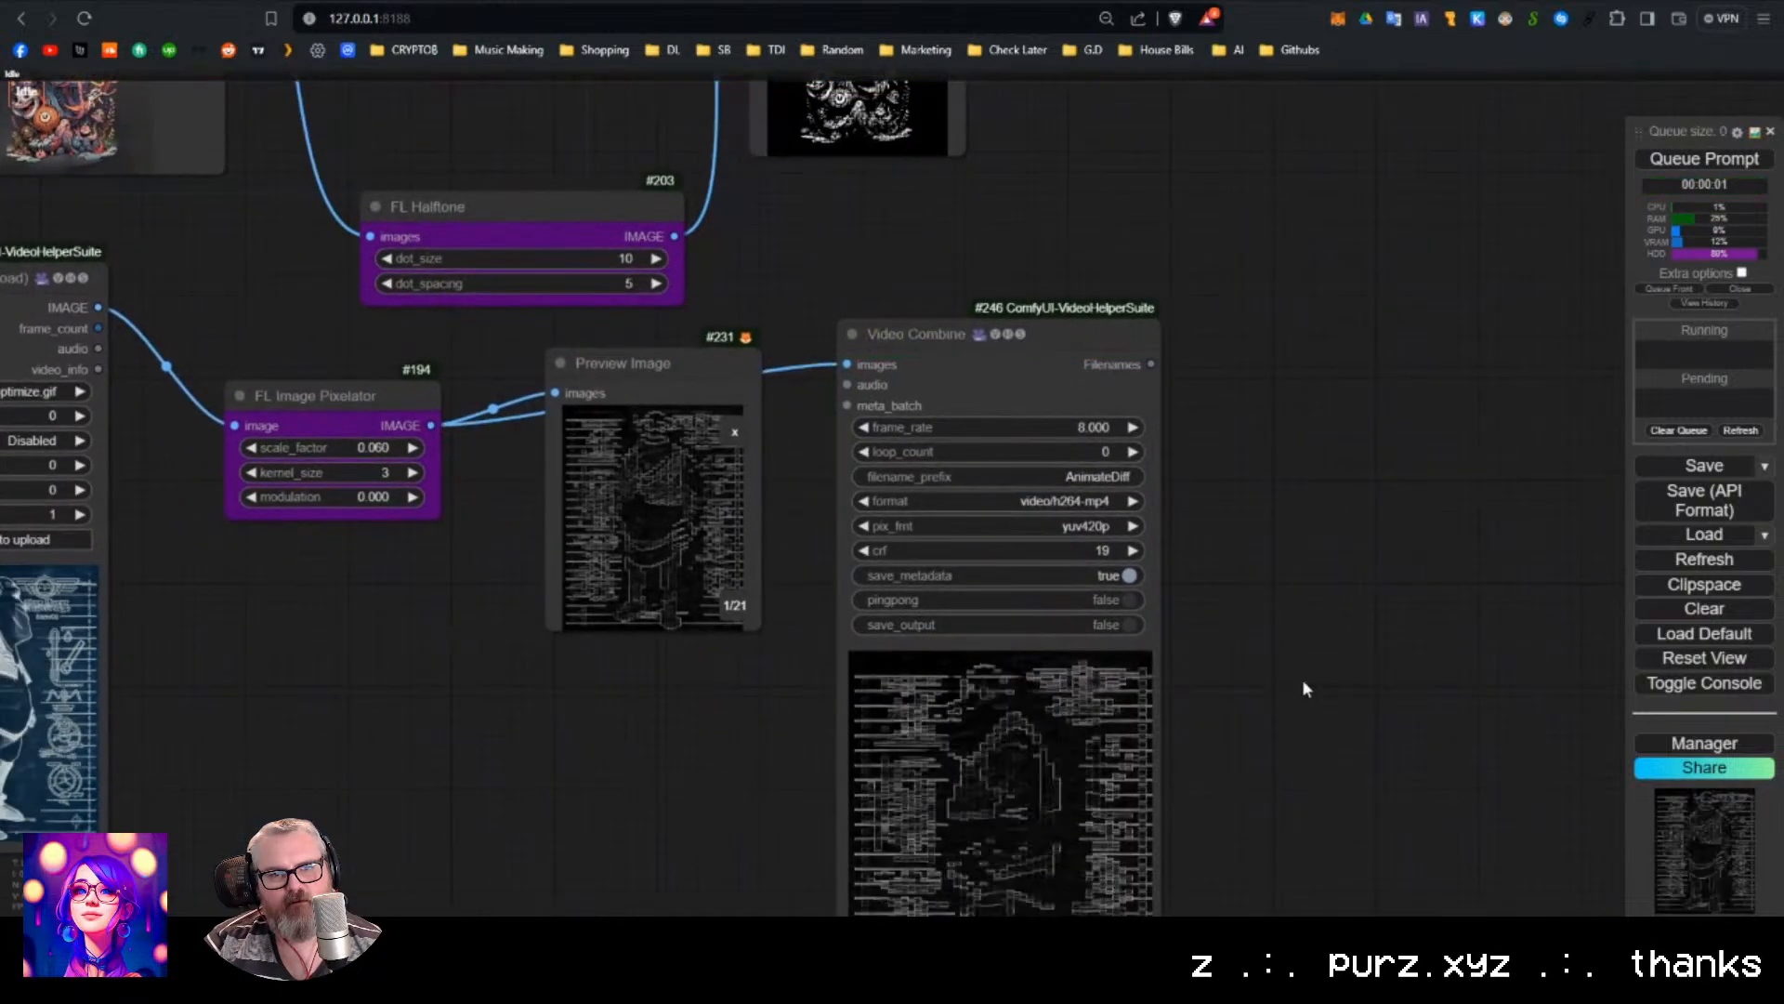
{"action": "left_click_drag", "start_coordinate": [1307, 688], "coordinate": [1113, 466]}
{"action": "scroll", "coordinate": [830, 587], "scroll_direction": "up", "scroll_amount": 6}
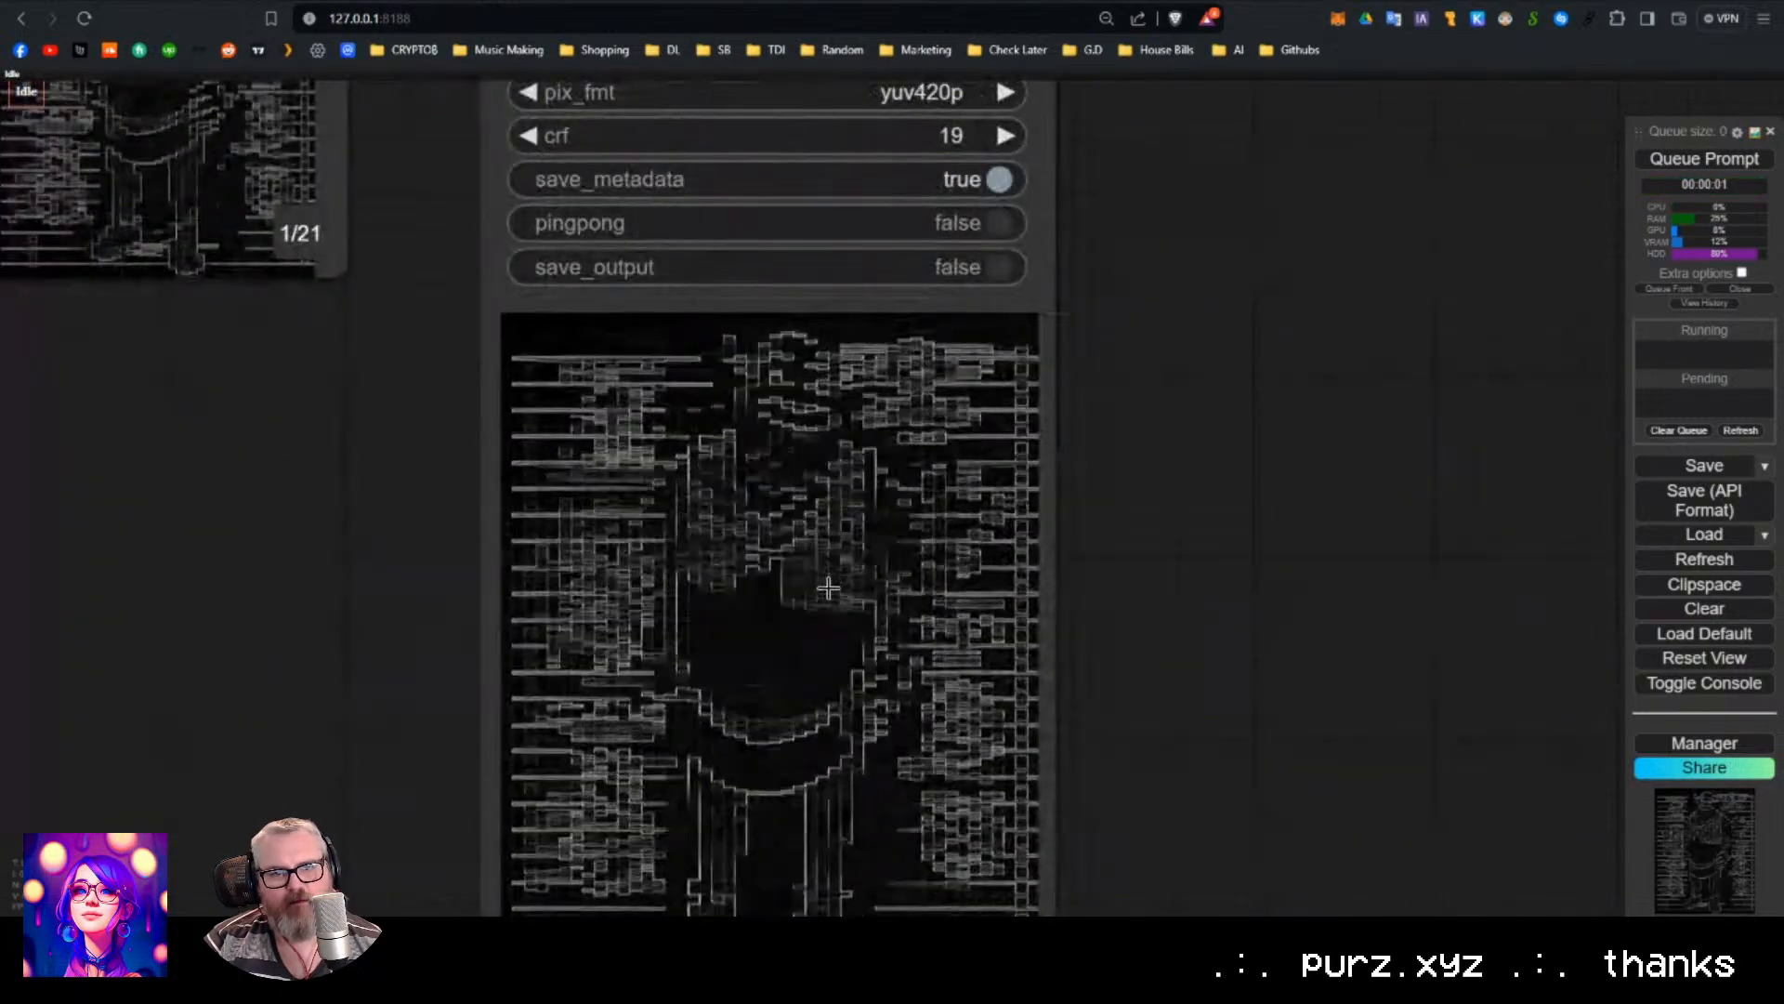
{"action": "scroll", "coordinate": [828, 586], "scroll_direction": "down", "scroll_amount": 7}
{"action": "left_click_drag", "start_coordinate": [1046, 406], "coordinate": [1064, 513]}
{"action": "left_click_drag", "start_coordinate": [859, 316], "coordinate": [901, 173]}
{"action": "scroll", "coordinate": [748, 589], "scroll_direction": "up", "scroll_amount": 5}
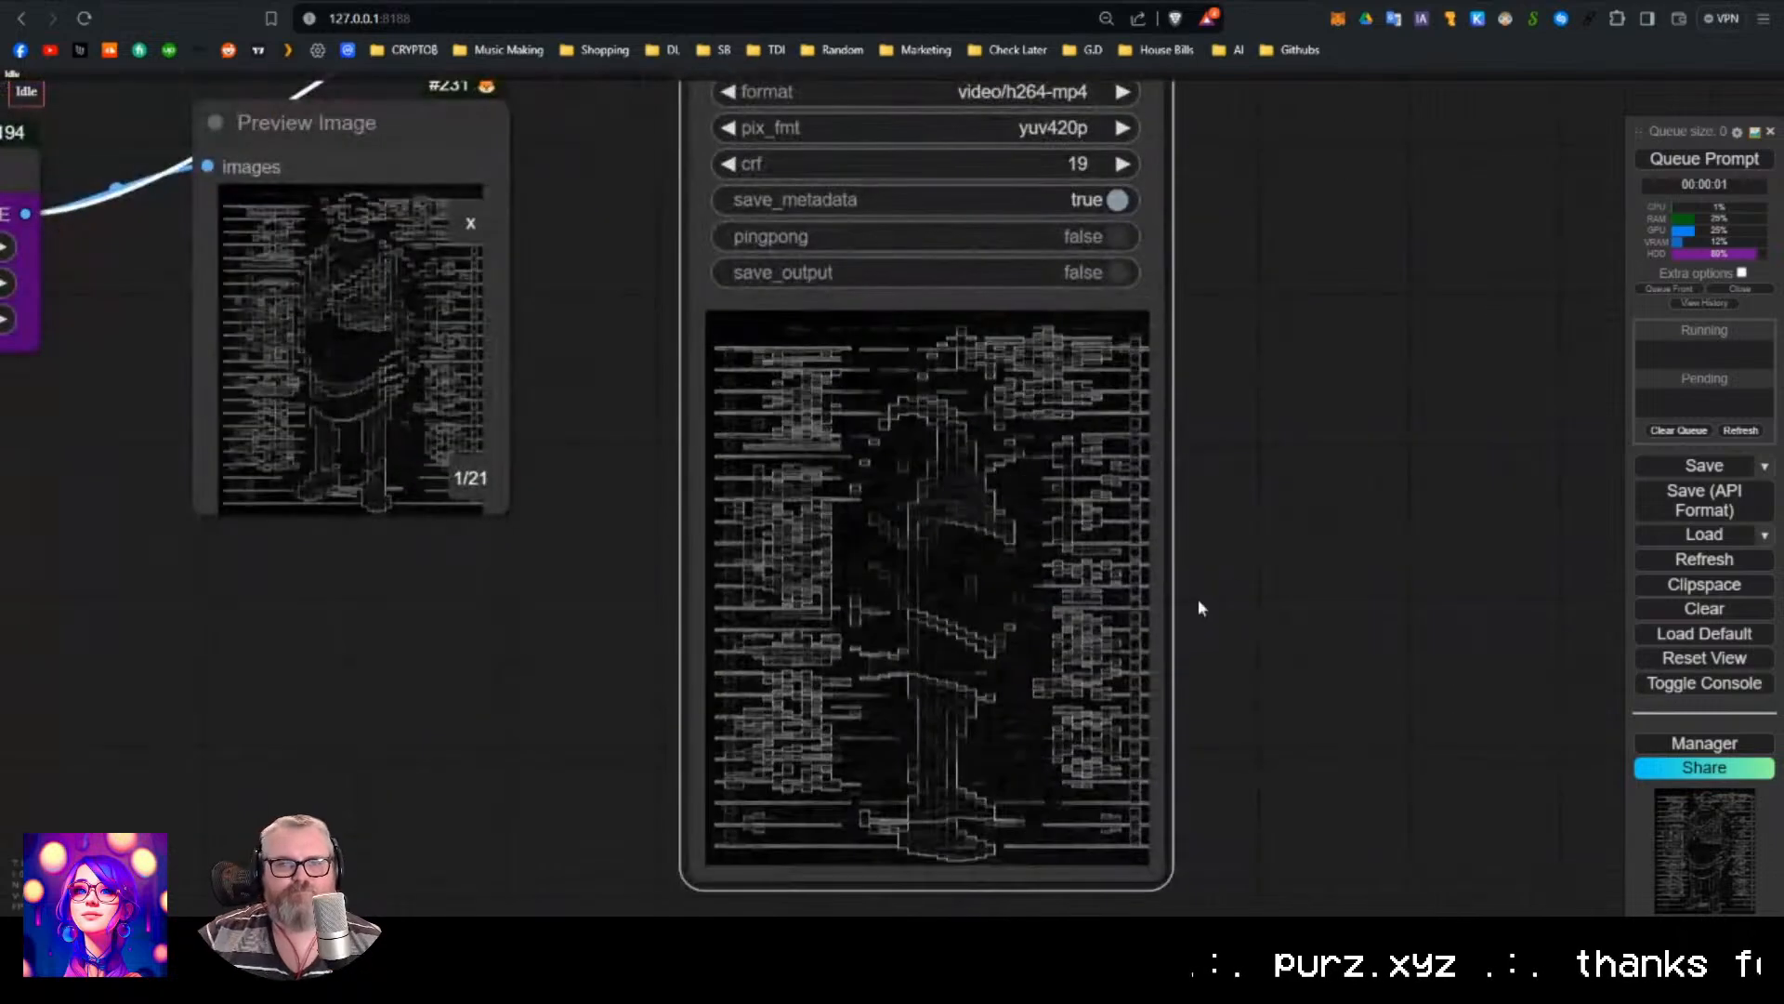
{"action": "scroll", "coordinate": [472, 641], "scroll_direction": "down", "scroll_amount": 1}
{"action": "left_click_drag", "start_coordinate": [466, 643], "coordinate": [719, 671]}
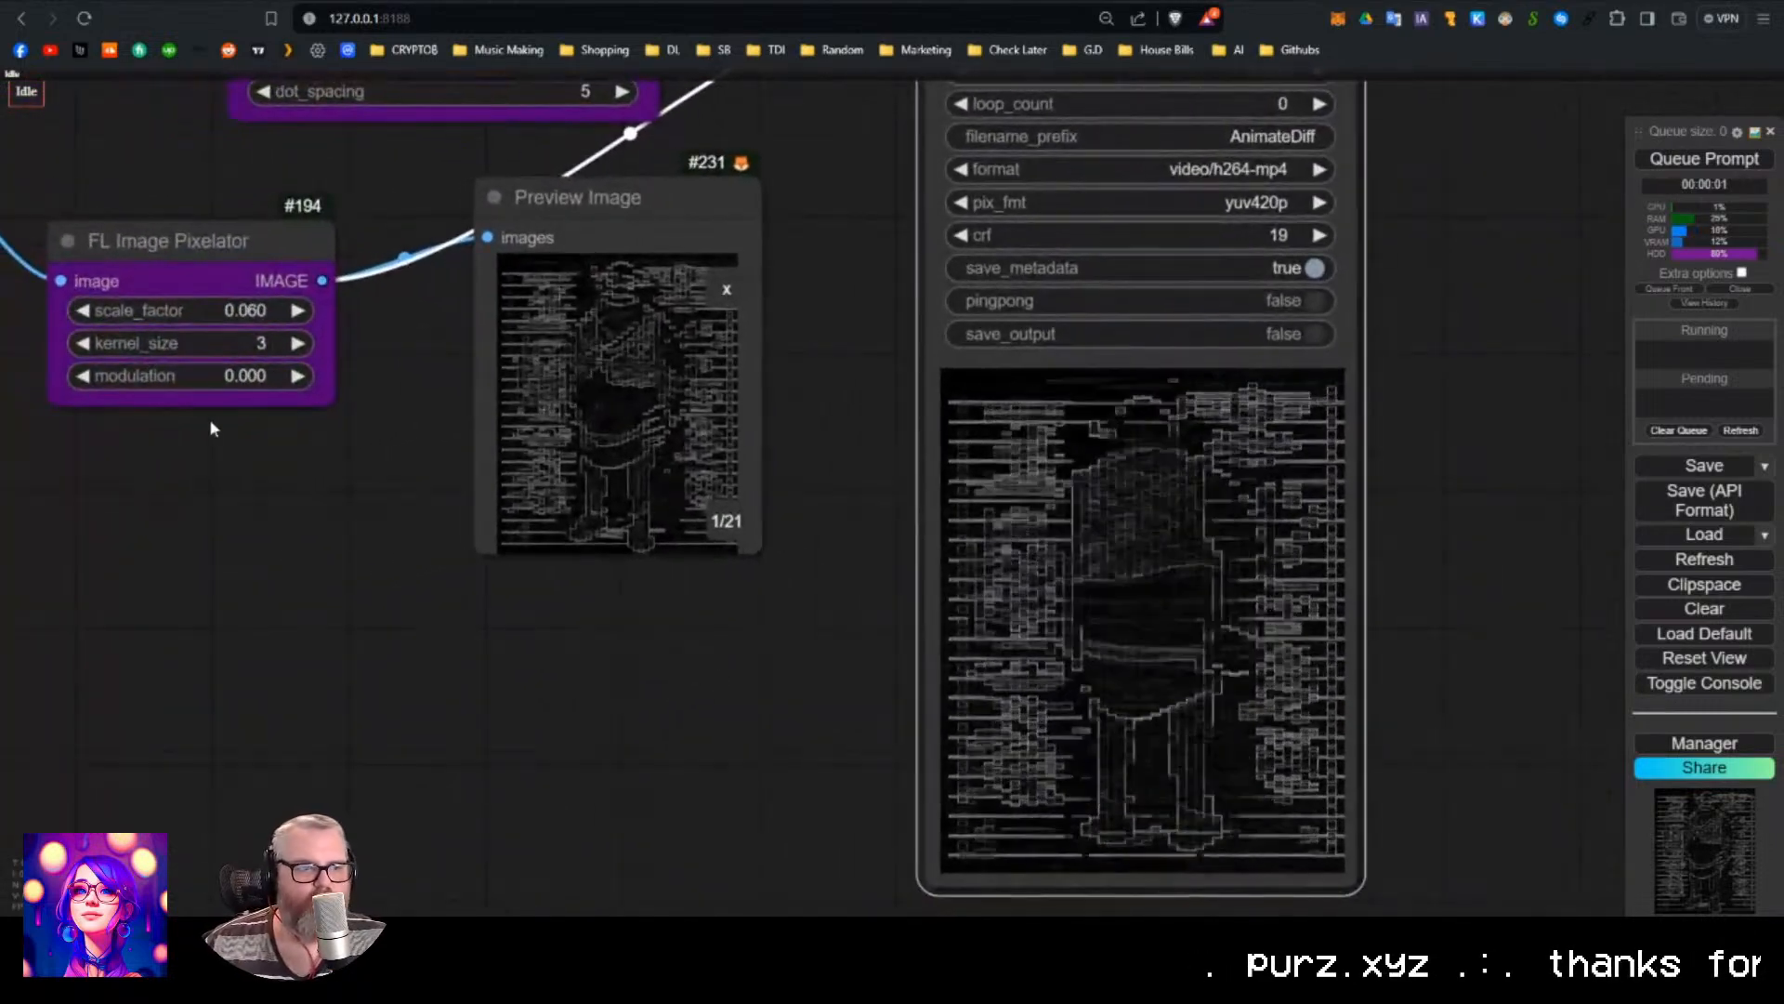
Set FL Image Pixelator's scale_factor to 0.080 and queue the workflow.
{"action": "left_click", "coordinate": [91, 316]}
{"action": "left_click", "coordinate": [91, 316]}
{"action": "left_click", "coordinate": [294, 312]}
{"action": "left_click", "coordinate": [294, 313]}
{"action": "left_click", "coordinate": [293, 313]}
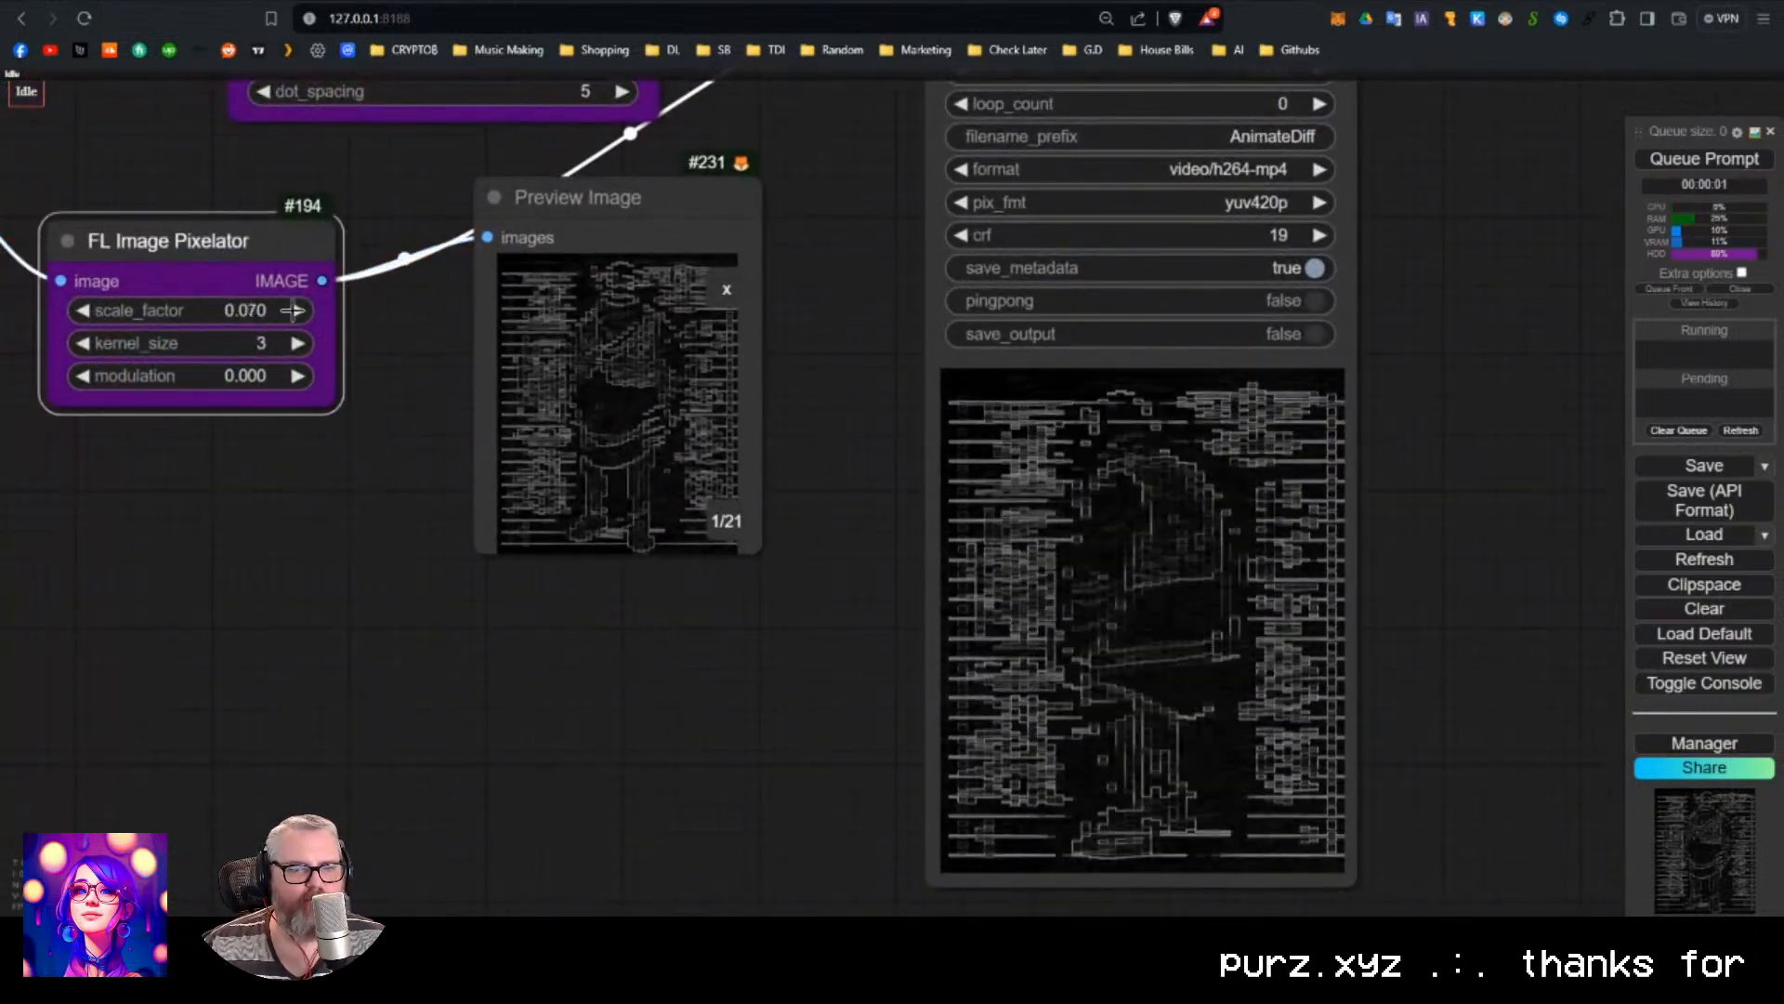
{"action": "left_click", "coordinate": [297, 312]}
{"action": "left_click", "coordinate": [1704, 159]}
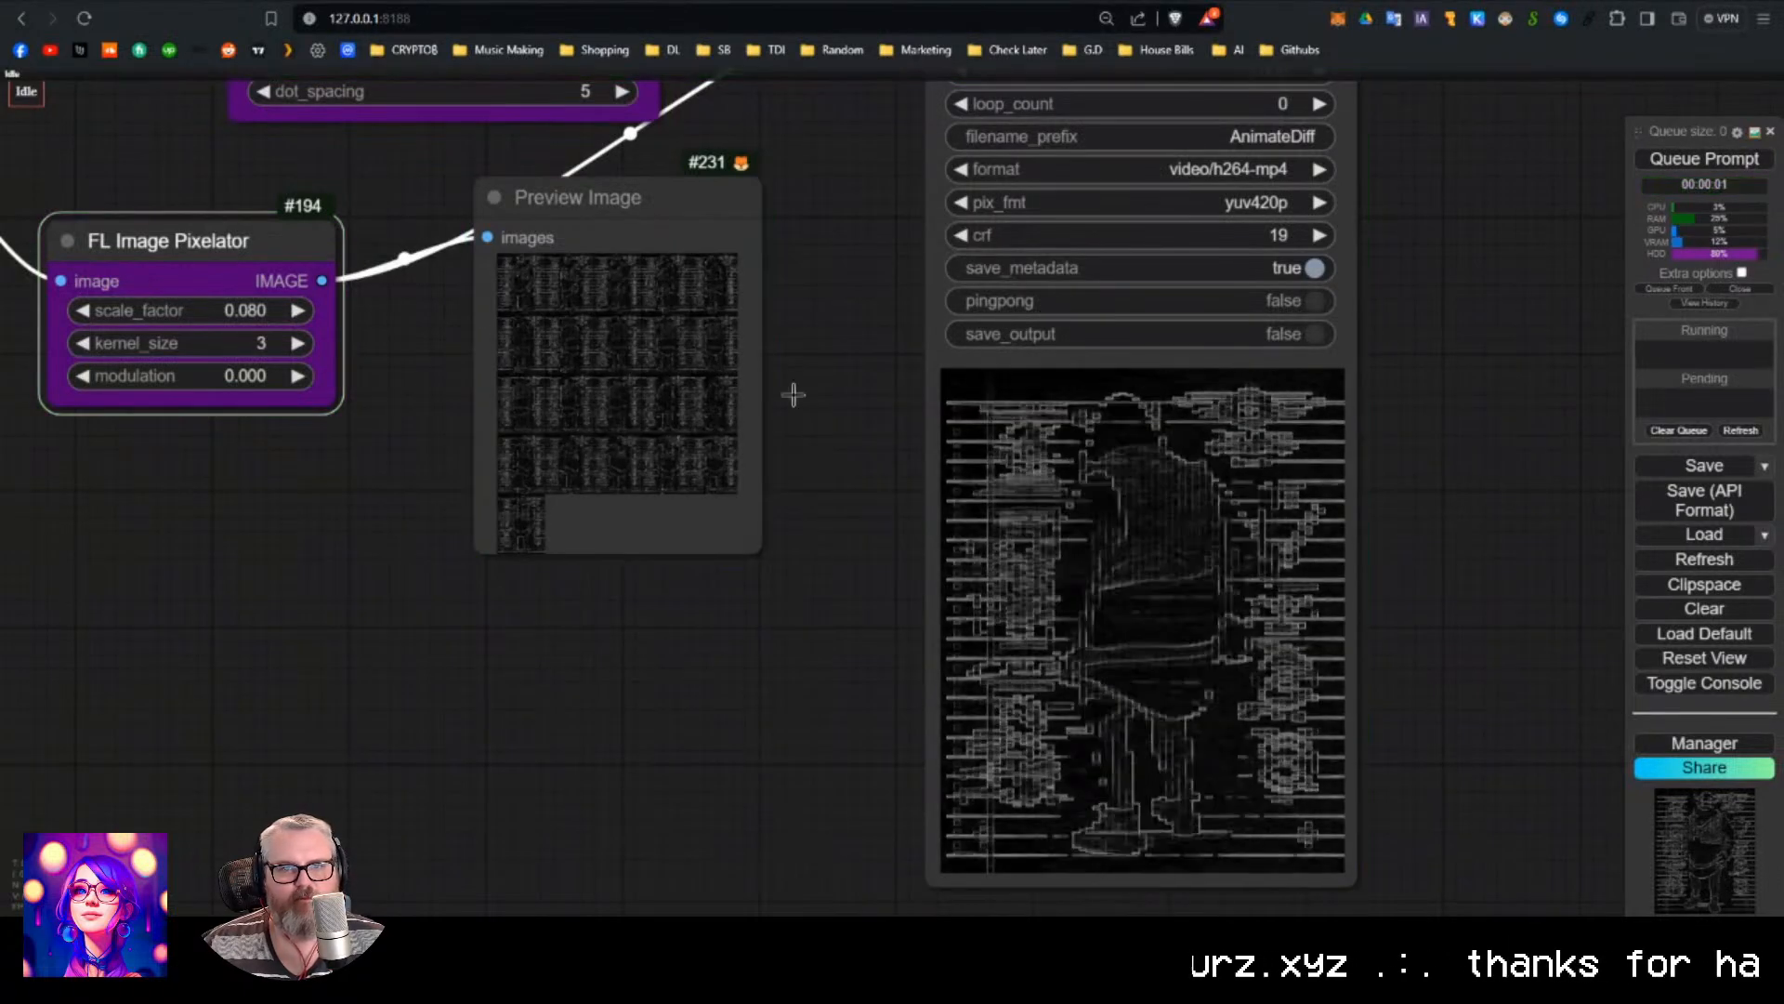
Raise FL Image Pixelator's scale_factor to 0.150 and queue the workflow again.
{"action": "left_click", "coordinate": [299, 310]}
{"action": "left_click", "coordinate": [298, 310]}
{"action": "left_click", "coordinate": [298, 310]}
{"action": "left_click", "coordinate": [298, 311]}
{"action": "left_click", "coordinate": [302, 308]}
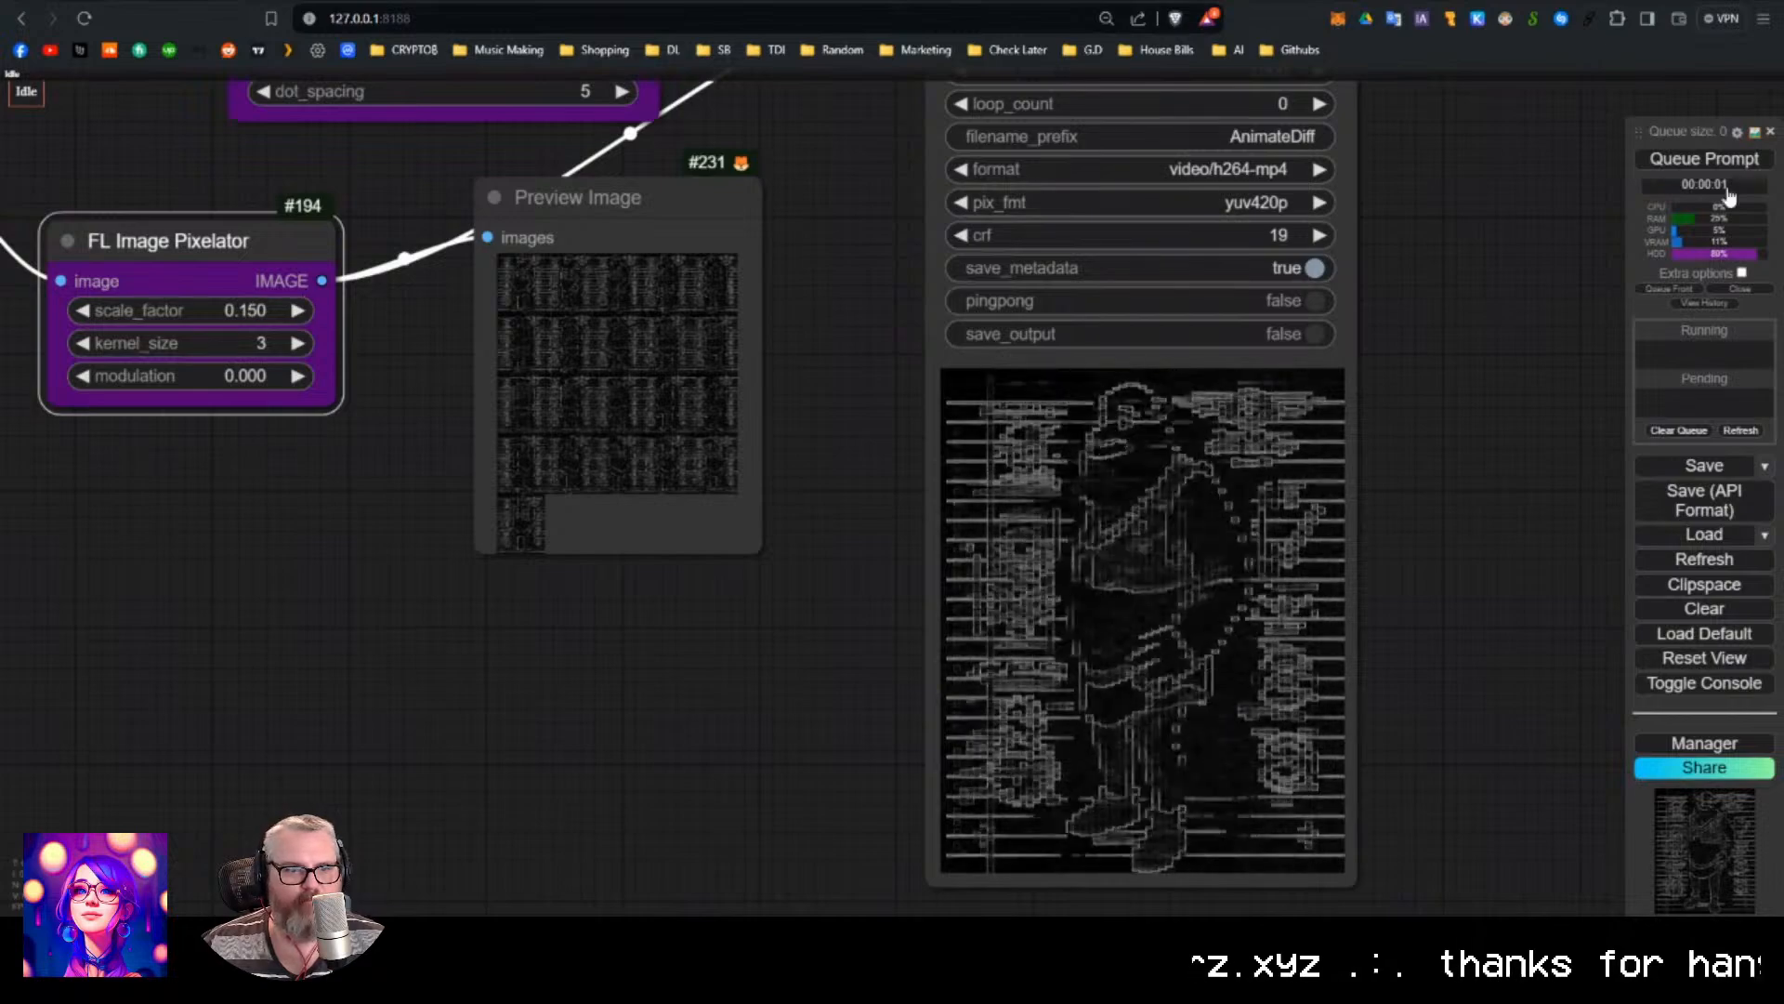
{"action": "key", "text": "ctrl+Return"}
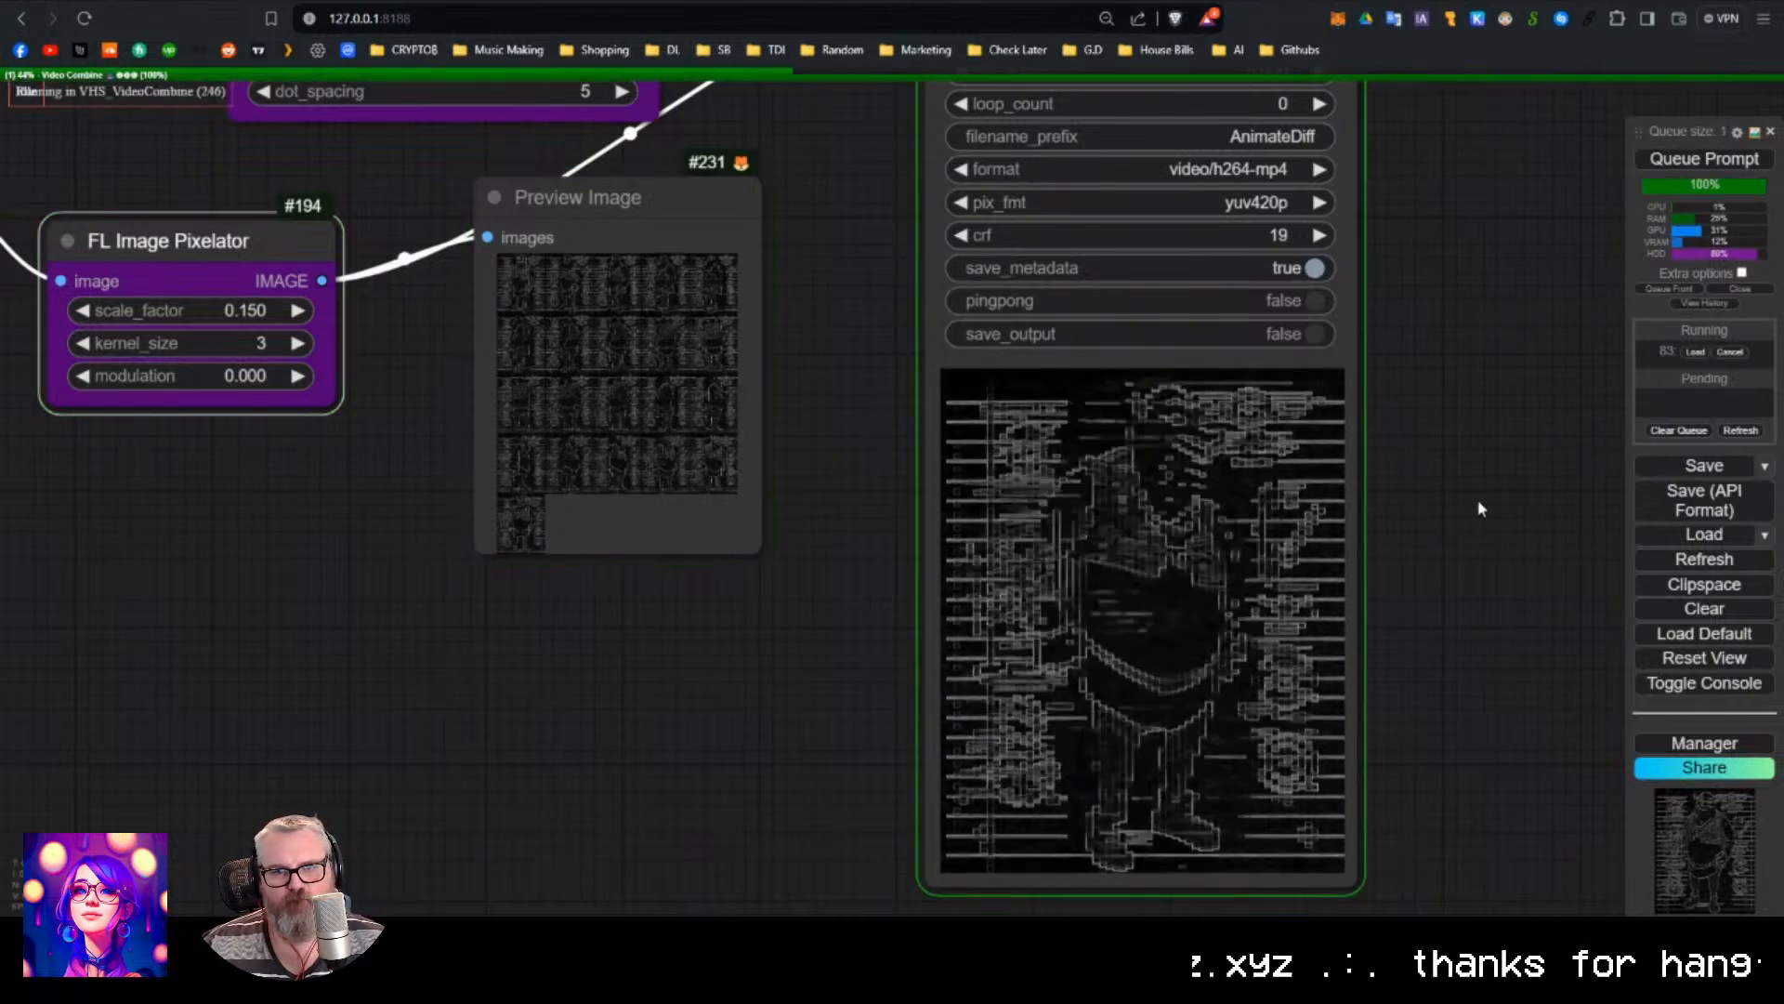
Set FL Image Pixelator's modulation to 0.616 and scale_factor to 0.100, and queue the workflow.
{"action": "left_click_drag", "start_coordinate": [1480, 508], "coordinate": [1420, 487]}
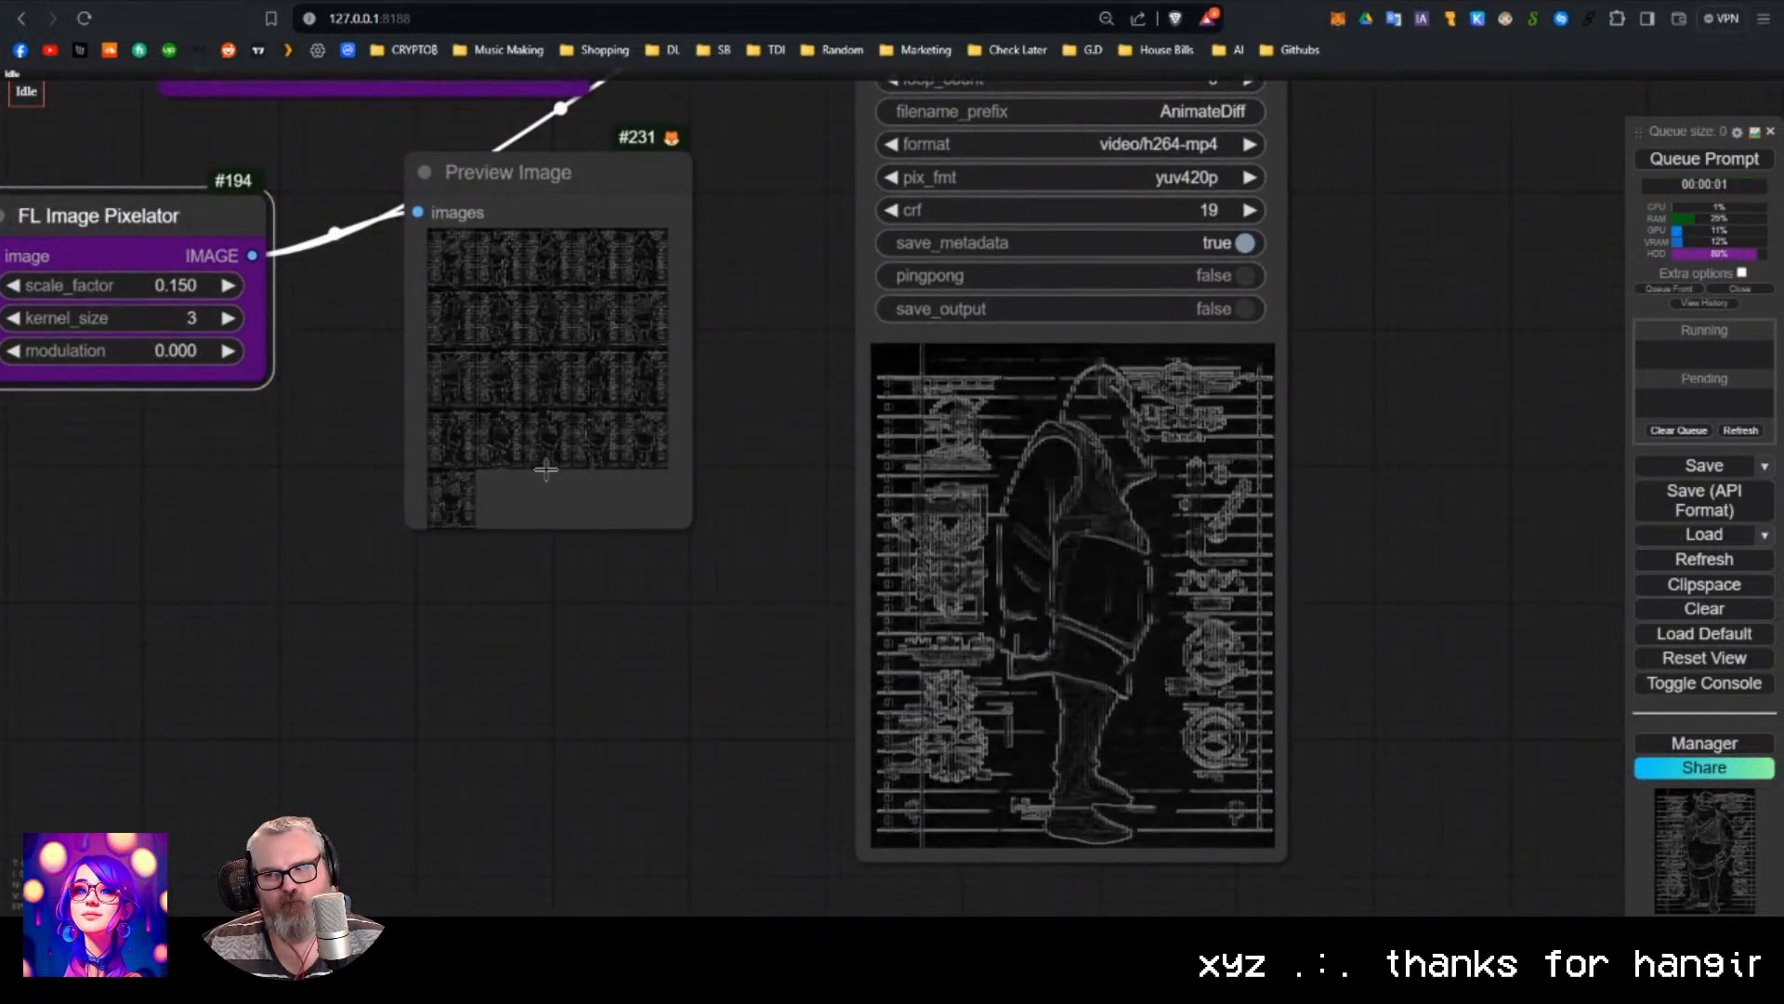
{"action": "left_click_drag", "start_coordinate": [233, 571], "coordinate": [332, 589]}
{"action": "left_click_drag", "start_coordinate": [215, 378], "coordinate": [297, 371]}
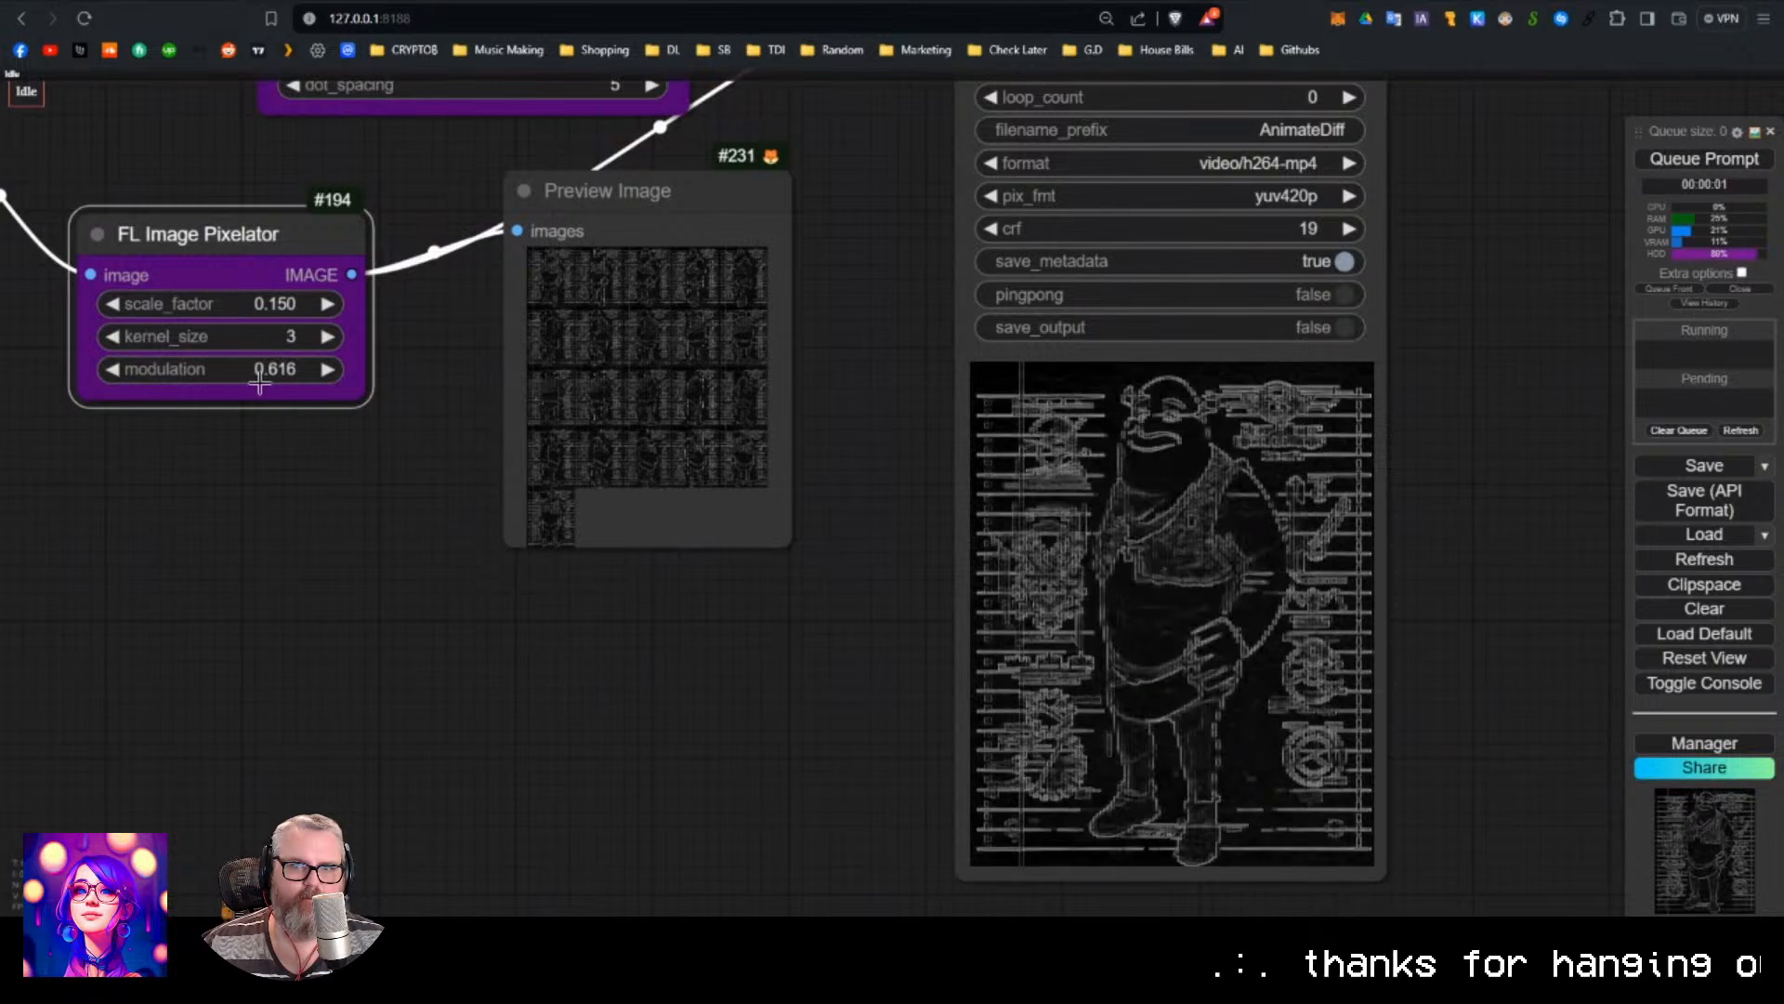
{"action": "left_click", "coordinate": [111, 304]}
{"action": "left_click", "coordinate": [111, 304]}
{"action": "left_click", "coordinate": [111, 304]}
{"action": "left_click", "coordinate": [110, 304]}
{"action": "left_click", "coordinate": [111, 304]}
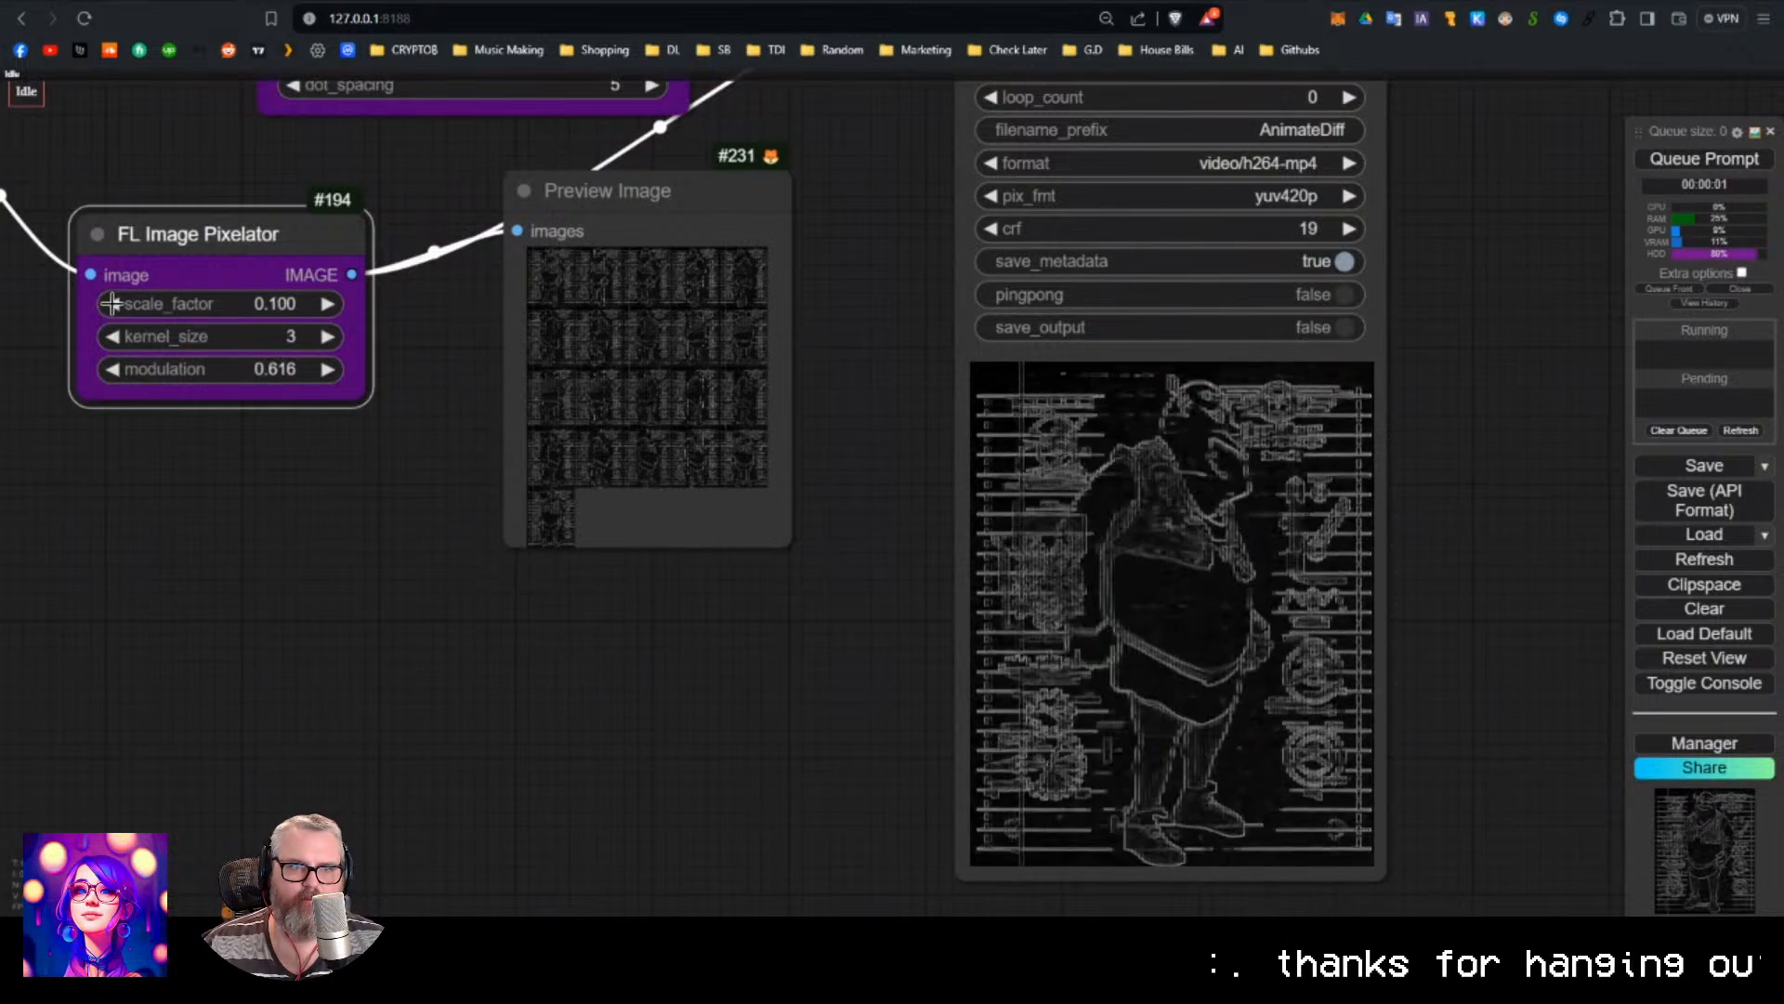
{"action": "left_click", "coordinate": [1677, 160]}
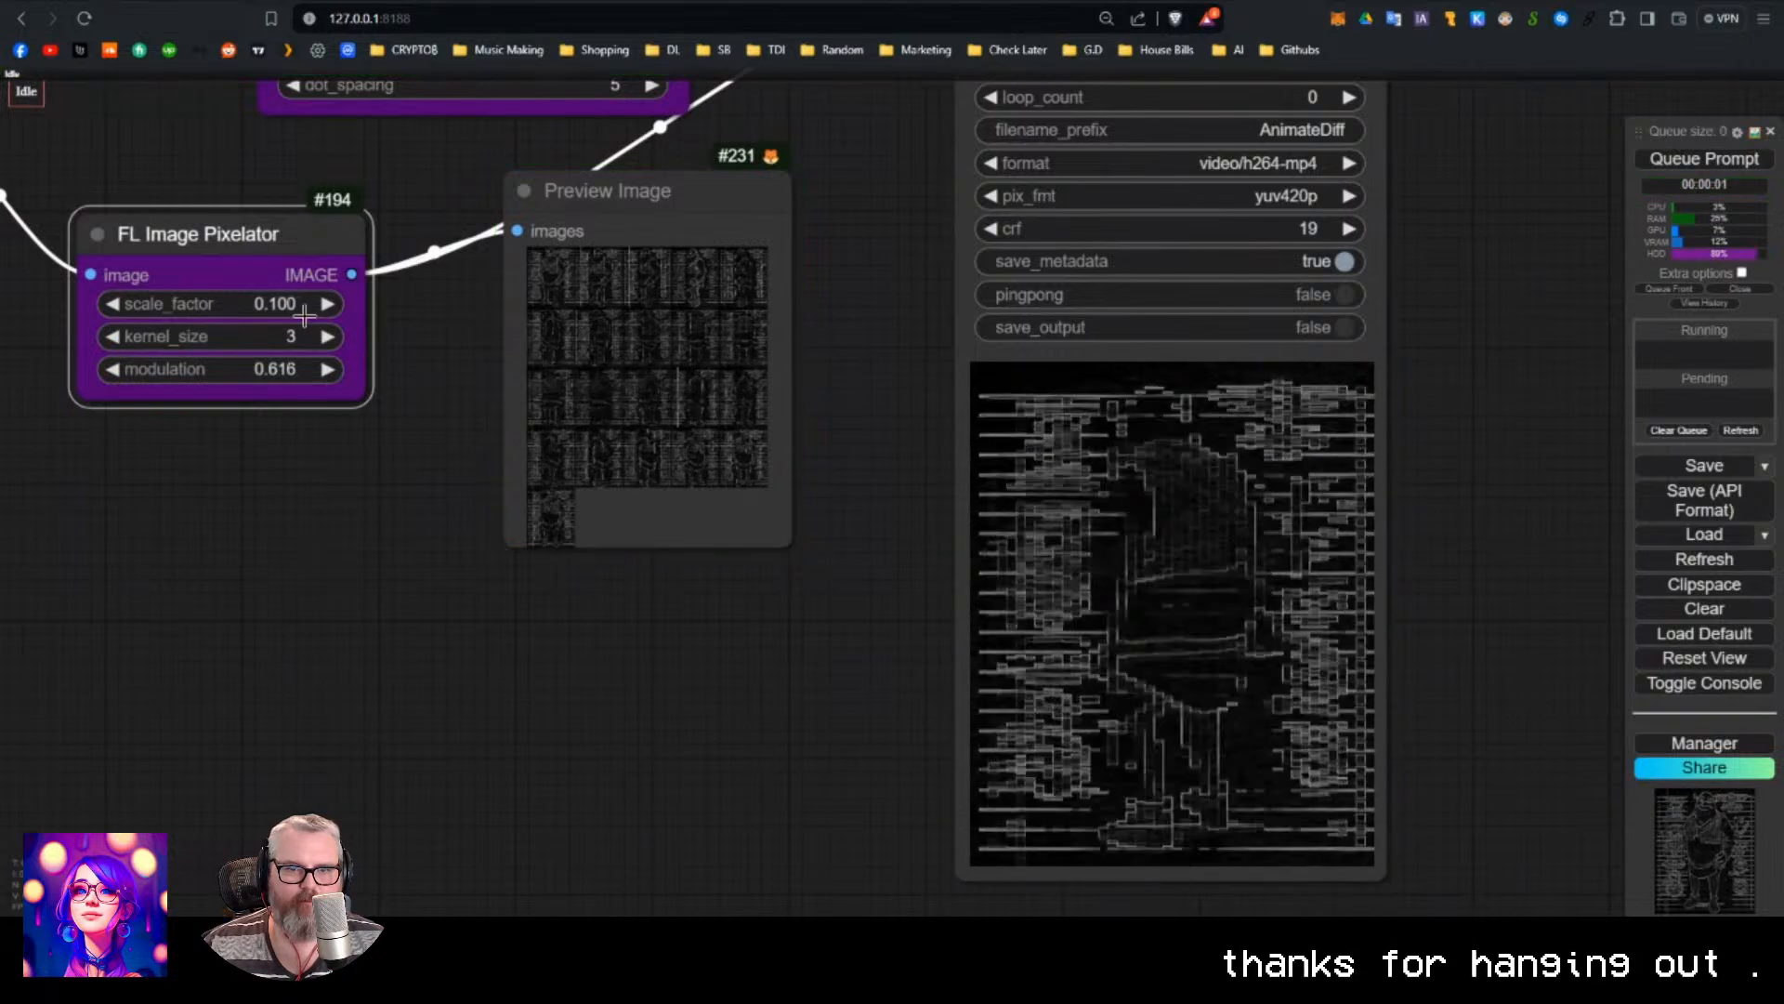
Increase Video Combine's frame_rate, queue the workflow, and inspect the modulated pixelated video up close.
{"action": "scroll", "coordinate": [1408, 641], "scroll_direction": "up", "scroll_amount": 2}
{"action": "left_click_drag", "start_coordinate": [1422, 637], "coordinate": [1095, 564]}
{"action": "scroll", "coordinate": [1059, 571], "scroll_direction": "up", "scroll_amount": 1}
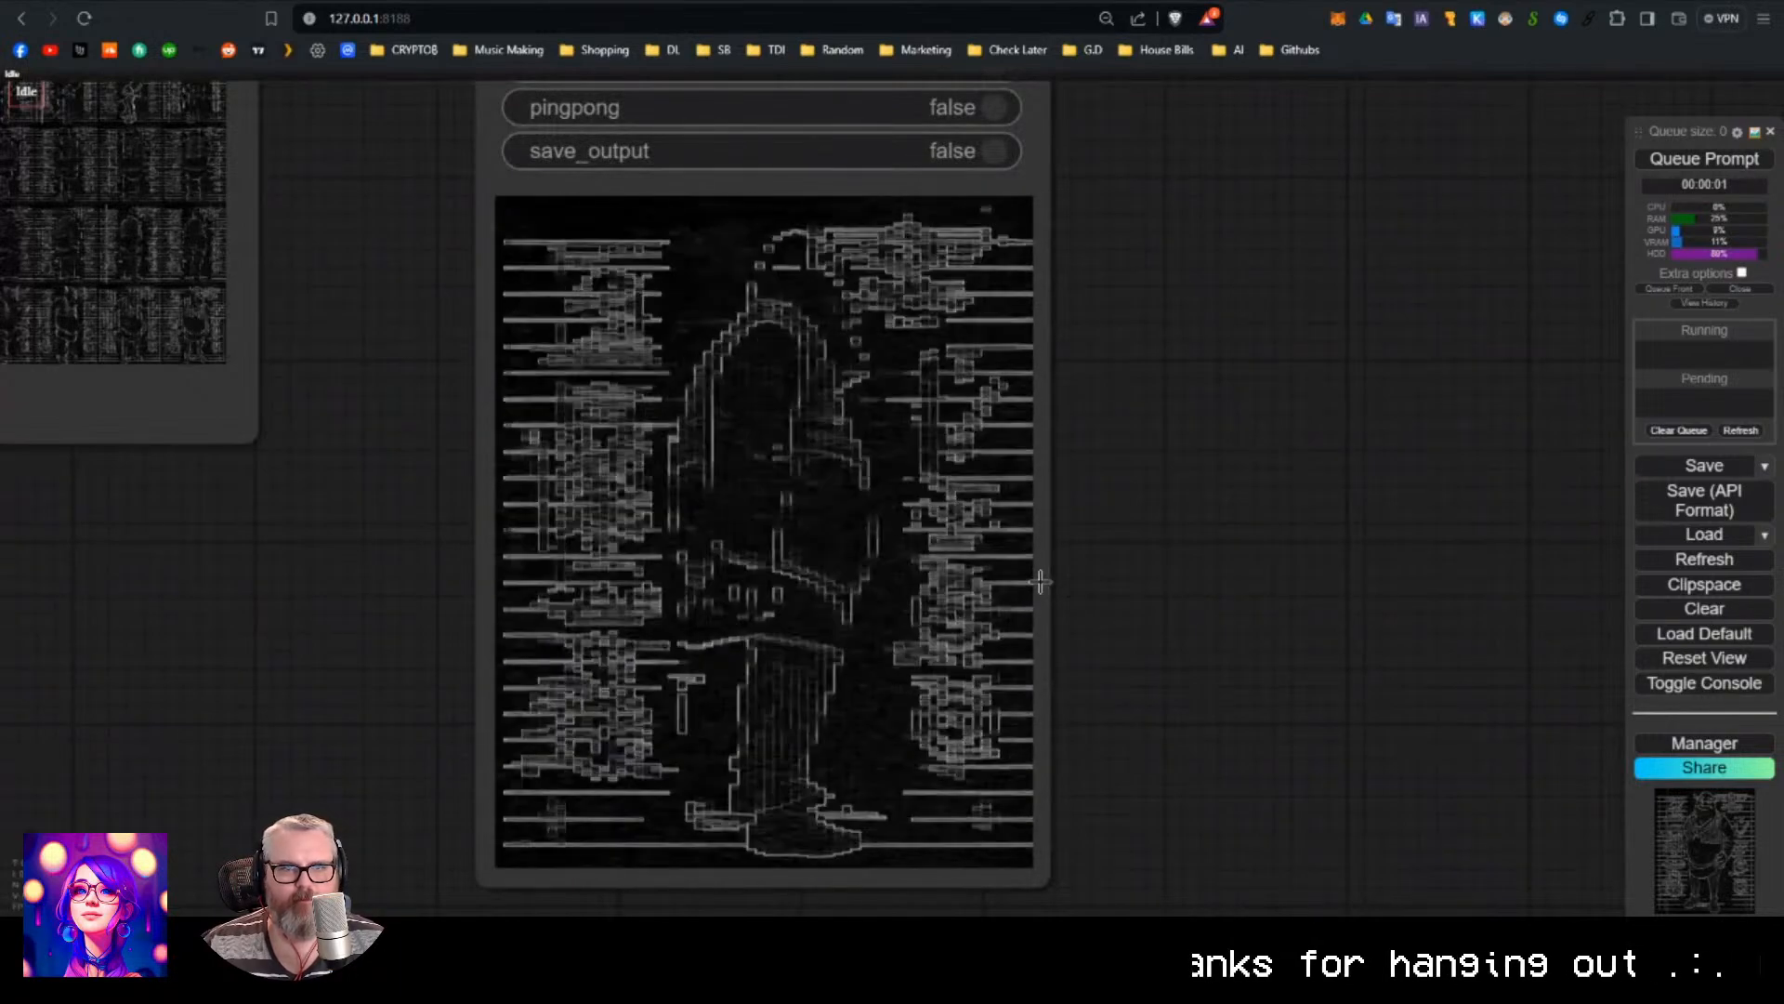
{"action": "scroll", "coordinate": [1041, 581], "scroll_direction": "down", "scroll_amount": 4}
{"action": "scroll", "coordinate": [993, 294], "scroll_direction": "up", "scroll_amount": 1}
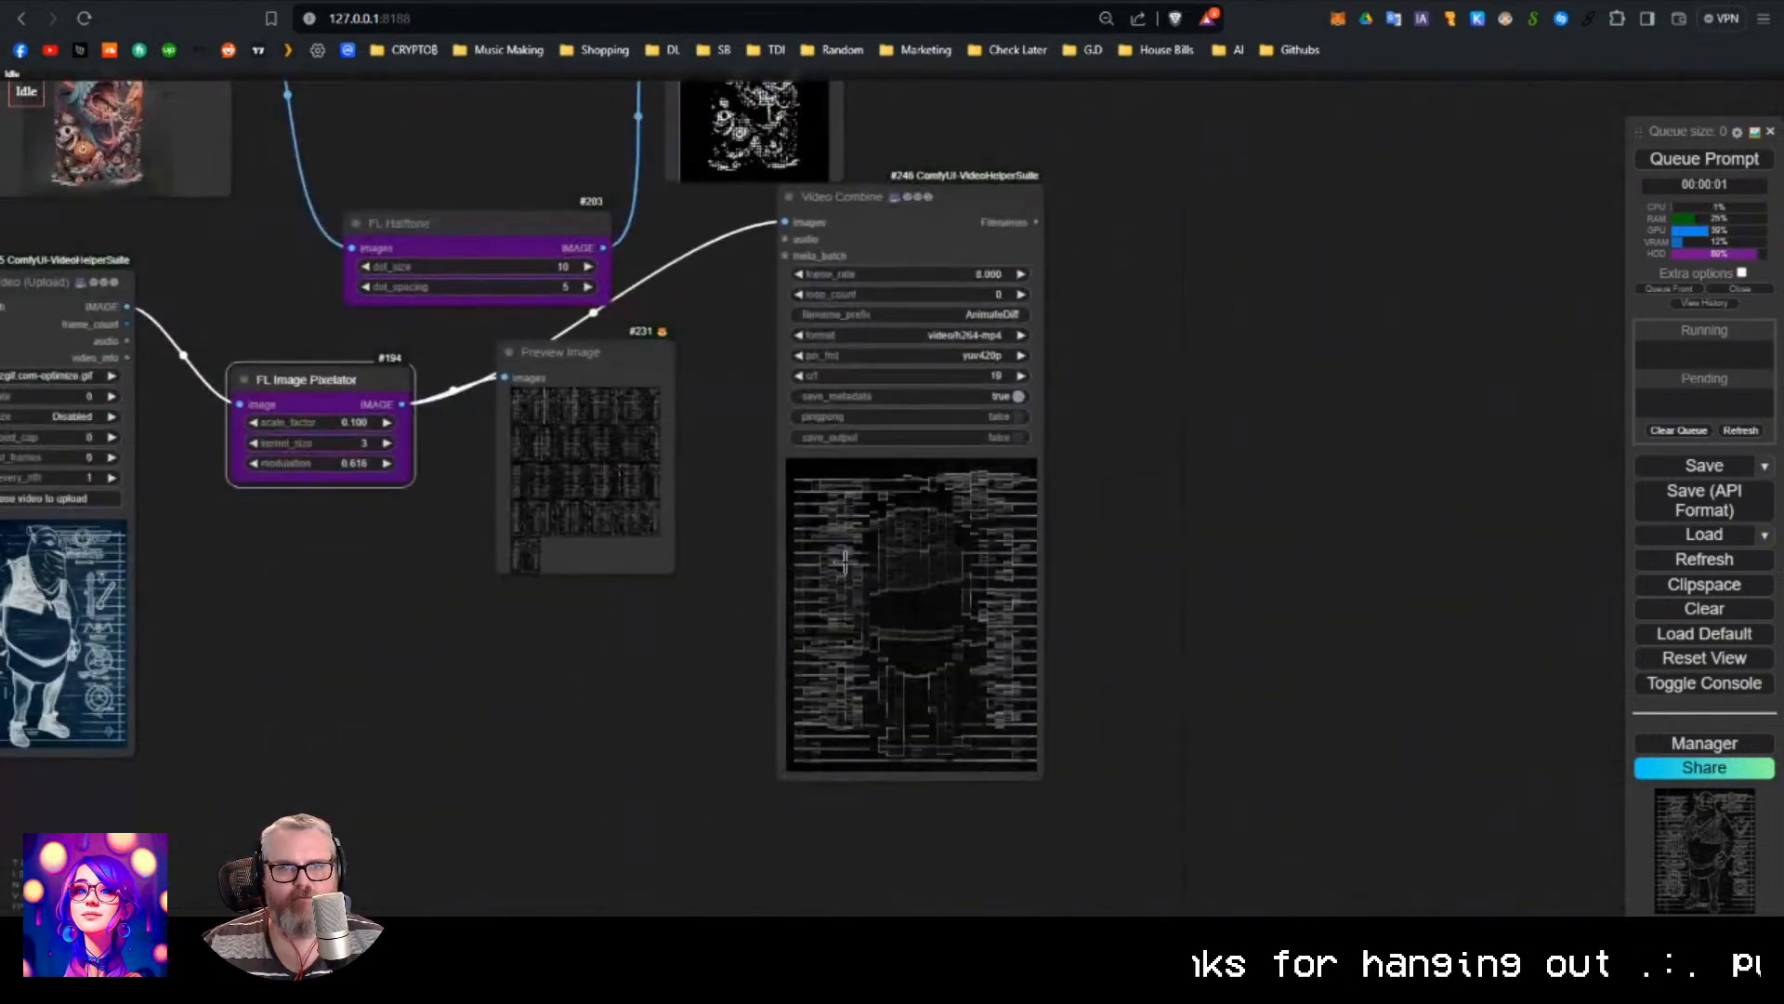
{"action": "left_click_drag", "start_coordinate": [166, 619], "coordinate": [387, 617]}
{"action": "left_click", "coordinate": [1241, 272]}
{"action": "left_click", "coordinate": [1241, 271]}
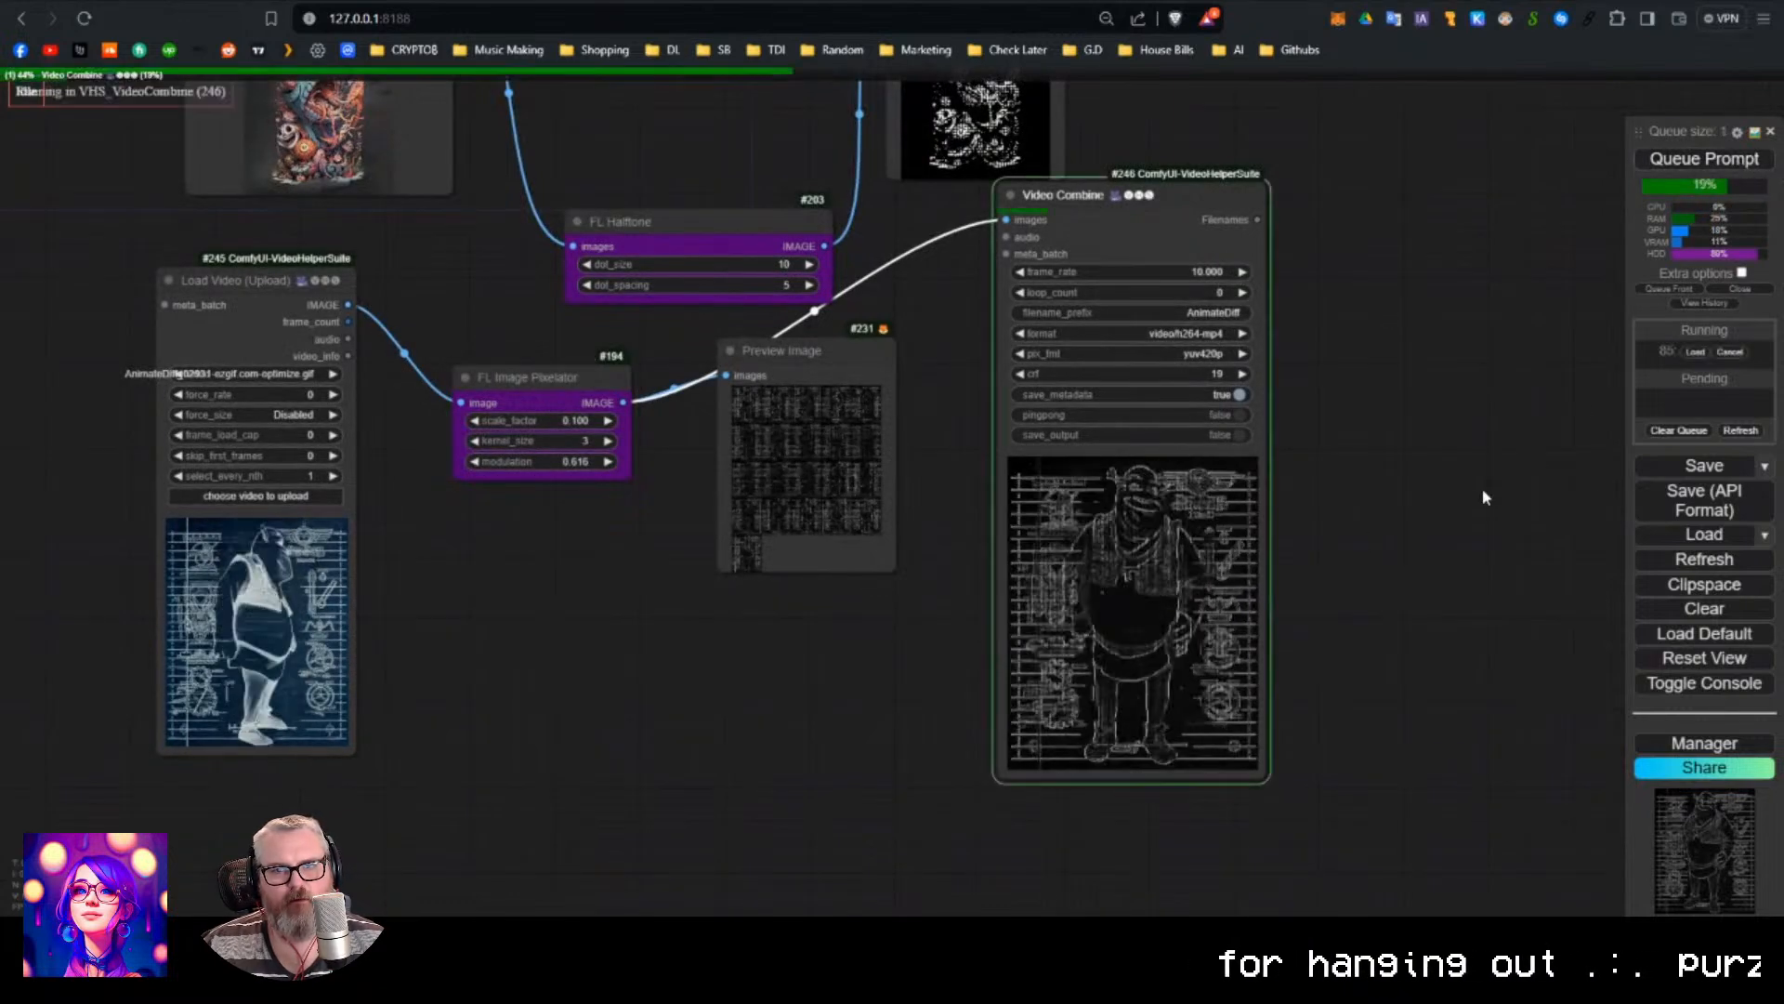
{"action": "scroll", "coordinate": [1273, 657], "scroll_direction": "up", "scroll_amount": 7}
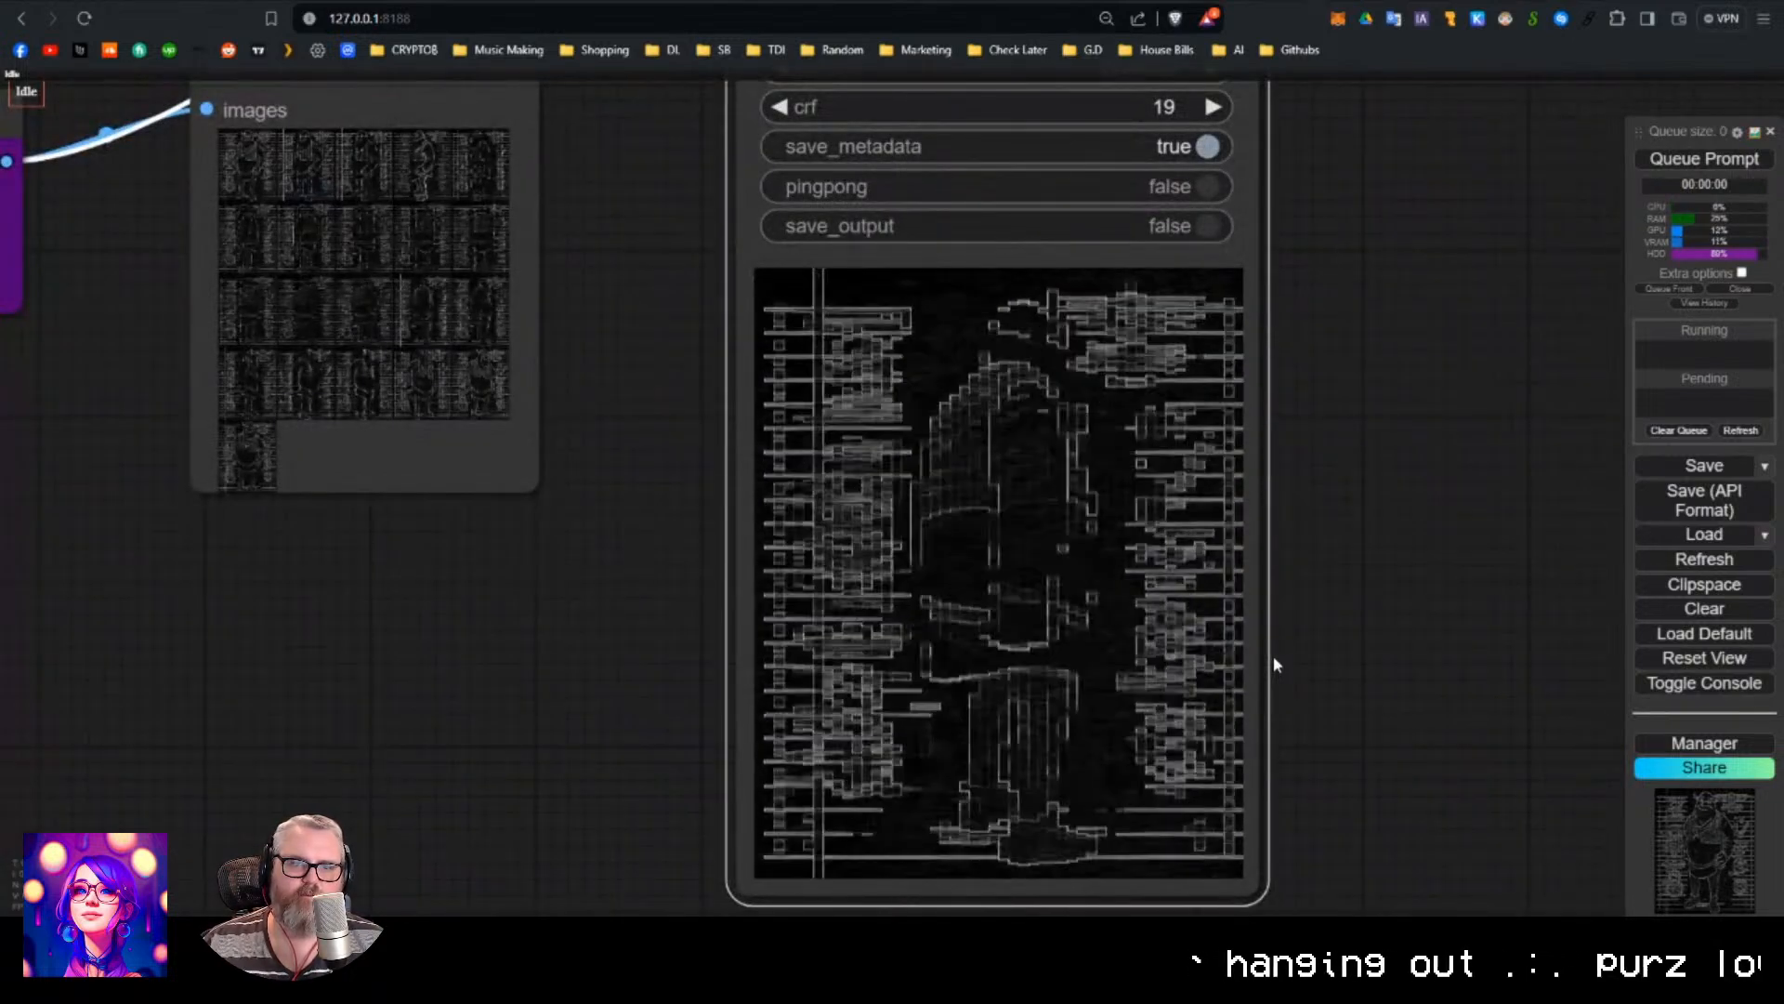
Bypass the FL Halftone and FL Image Pixelator demo nodes and delete the large purple node above them.
{"action": "scroll", "coordinate": [1274, 656], "scroll_direction": "down", "scroll_amount": 8}
{"action": "scroll", "coordinate": [992, 601], "scroll_direction": "down", "scroll_amount": 5}
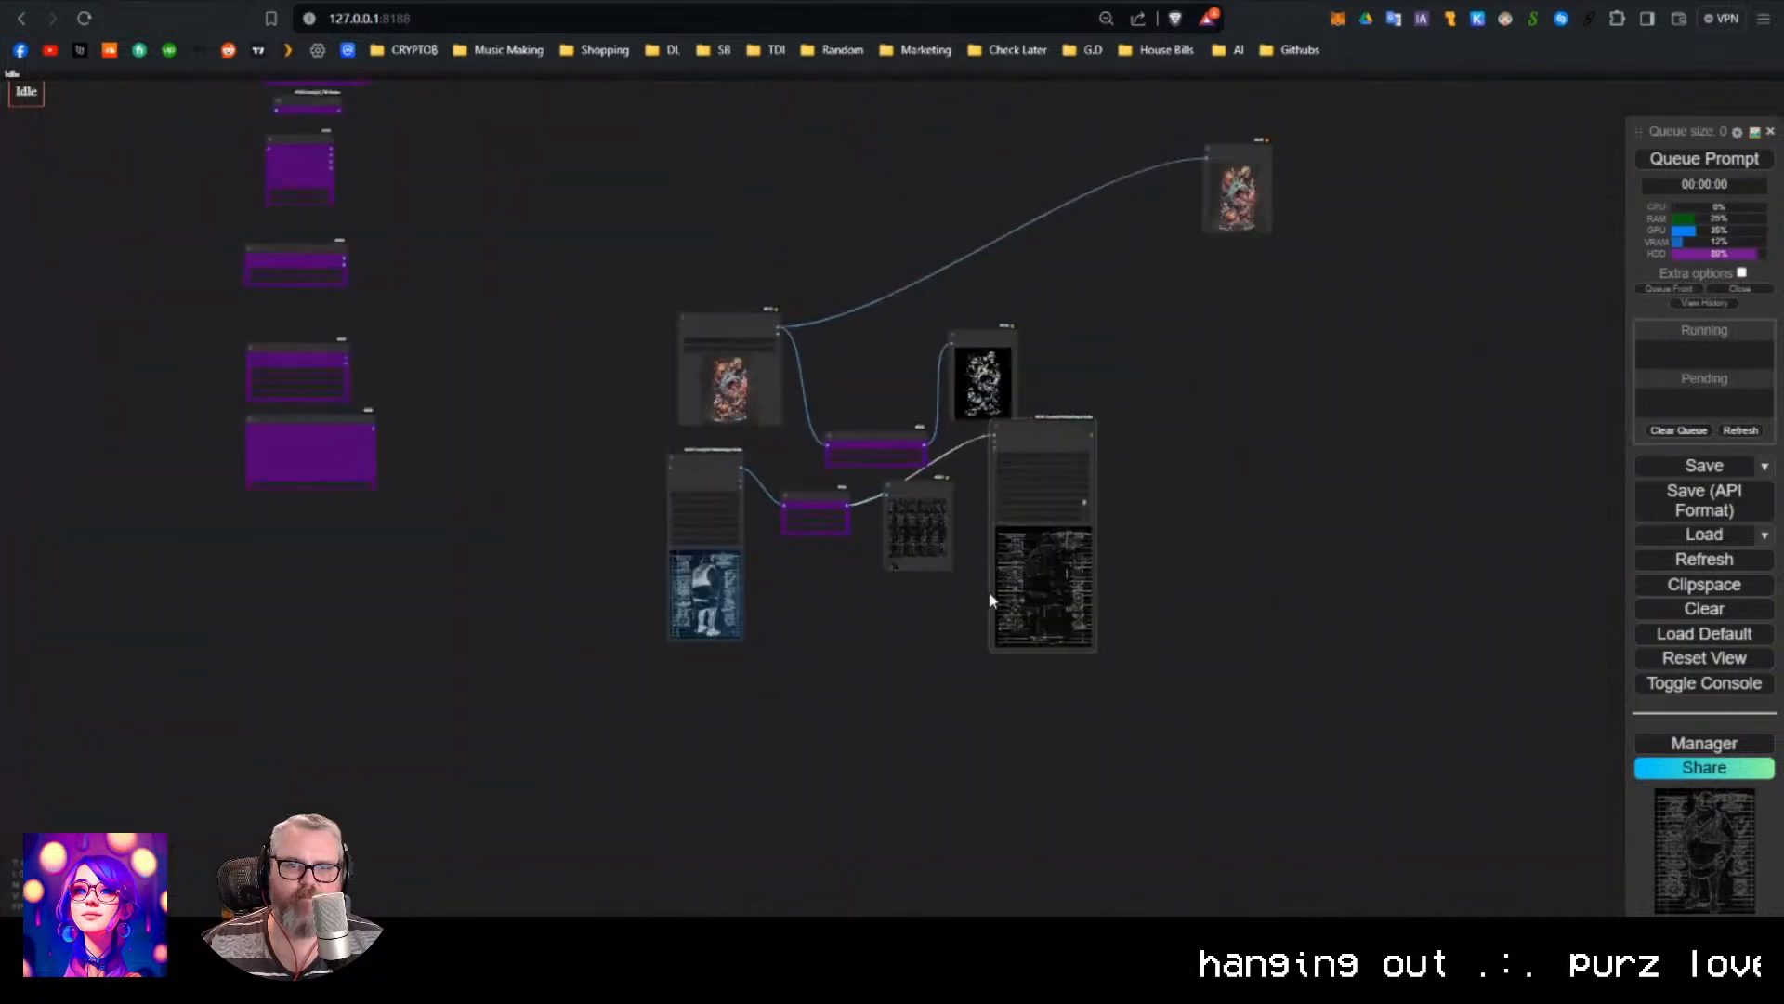
{"action": "scroll", "coordinate": [1228, 548], "scroll_direction": "down", "scroll_amount": 1}
{"action": "left_click_drag", "start_coordinate": [1232, 549], "coordinate": [973, 673]}
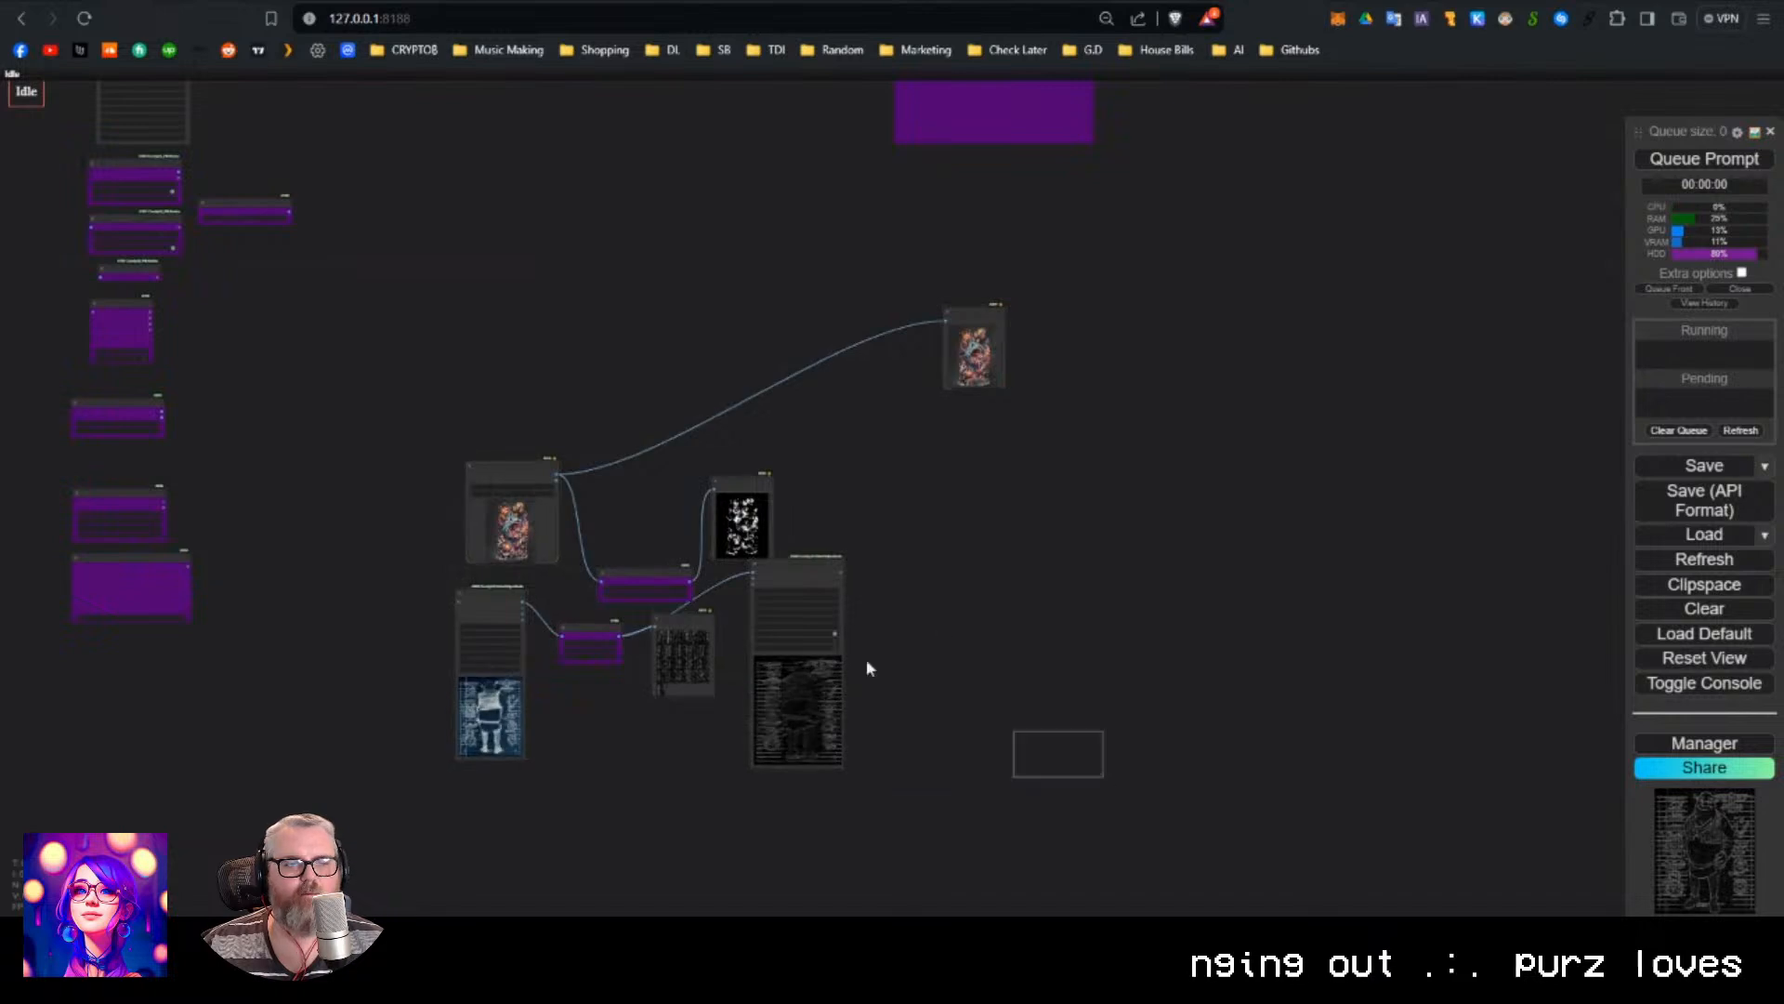
{"action": "left_click_drag", "start_coordinate": [502, 232], "coordinate": [620, 660]}
{"action": "left_click", "coordinate": [1061, 379]}
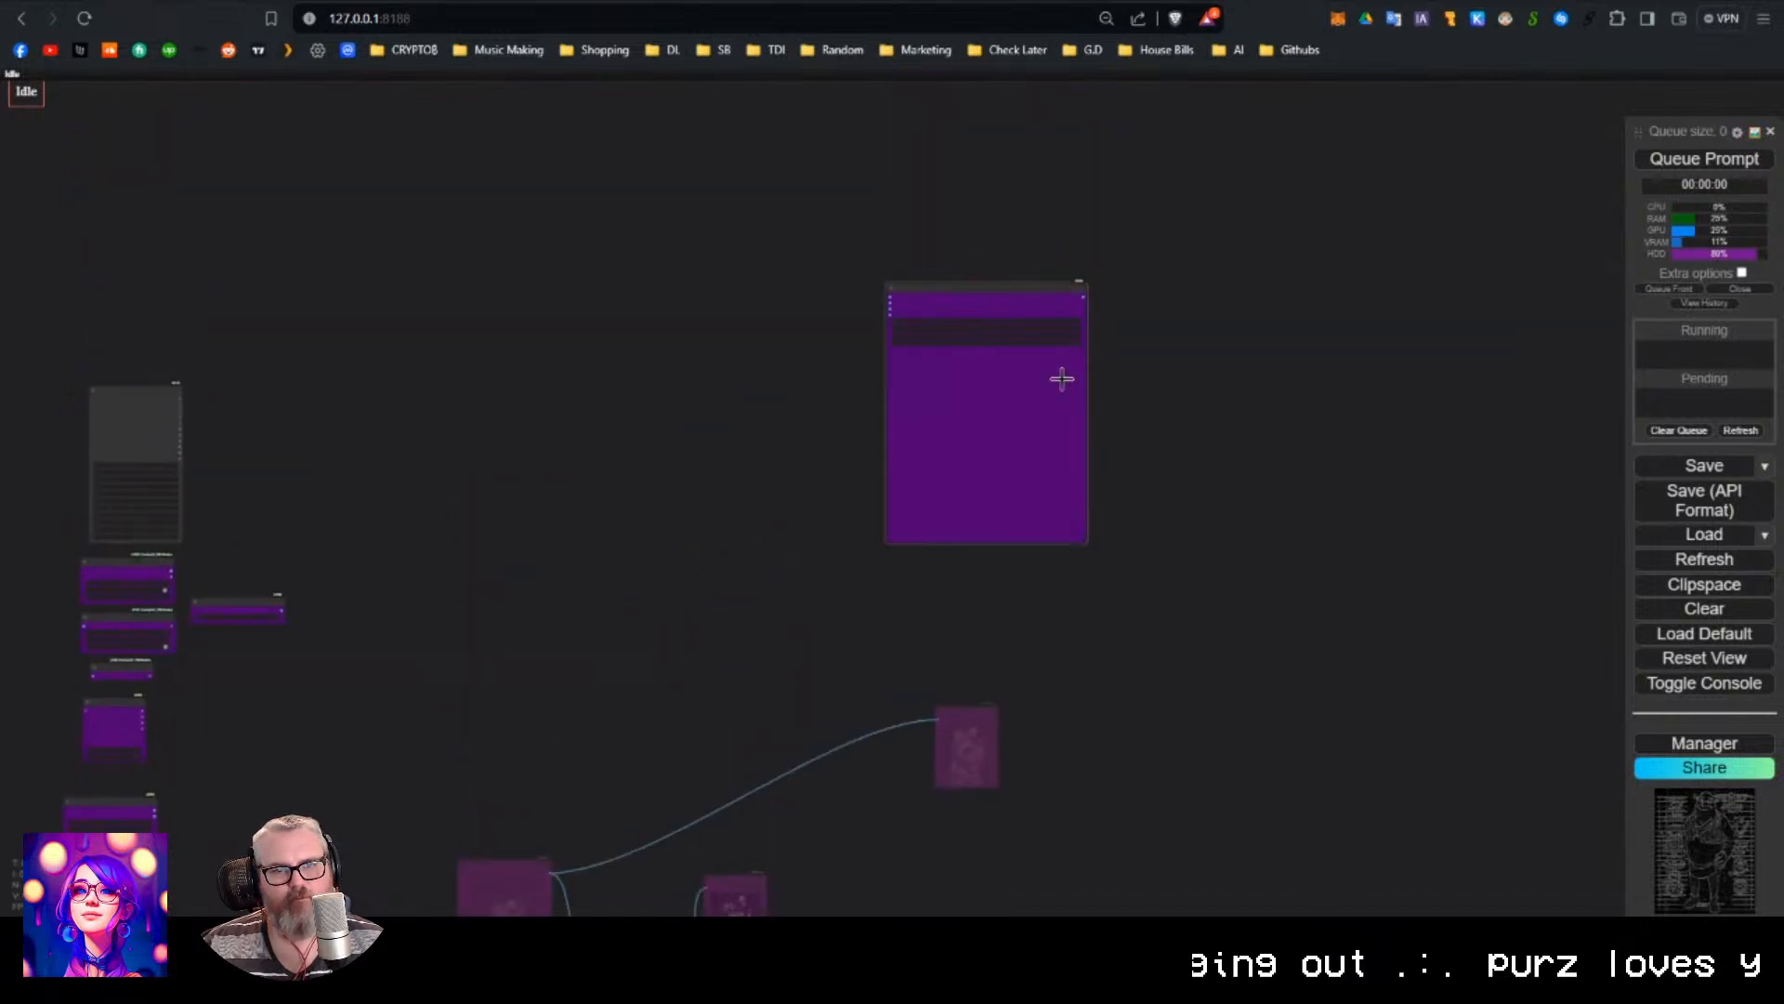
{"action": "key", "text": "Delete"}
Move the FL Image Randomizer node out of the node column into open canvas space below FL Directory Crawl.
{"action": "left_click_drag", "start_coordinate": [371, 556], "coordinate": [749, 329]}
{"action": "scroll", "coordinate": [554, 350], "scroll_direction": "up", "scroll_amount": 5}
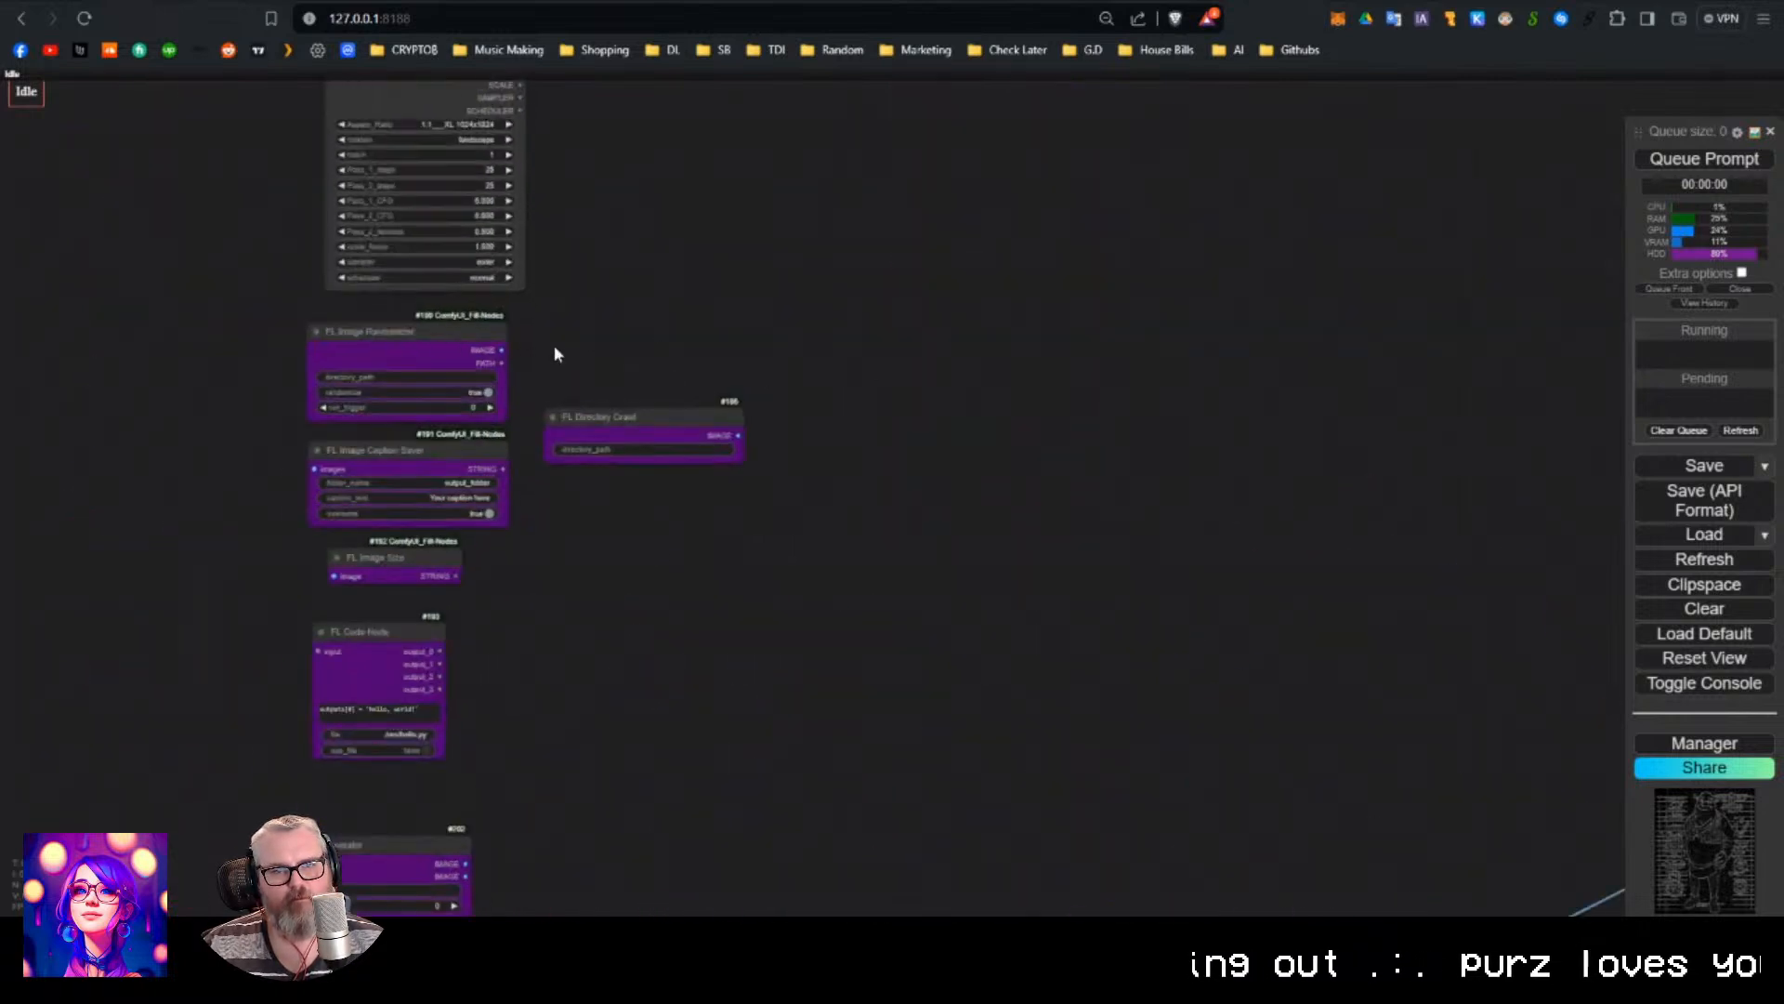
{"action": "scroll", "coordinate": [708, 608], "scroll_direction": "down", "scroll_amount": 2}
{"action": "left_click_drag", "start_coordinate": [708, 608], "coordinate": [574, 462]}
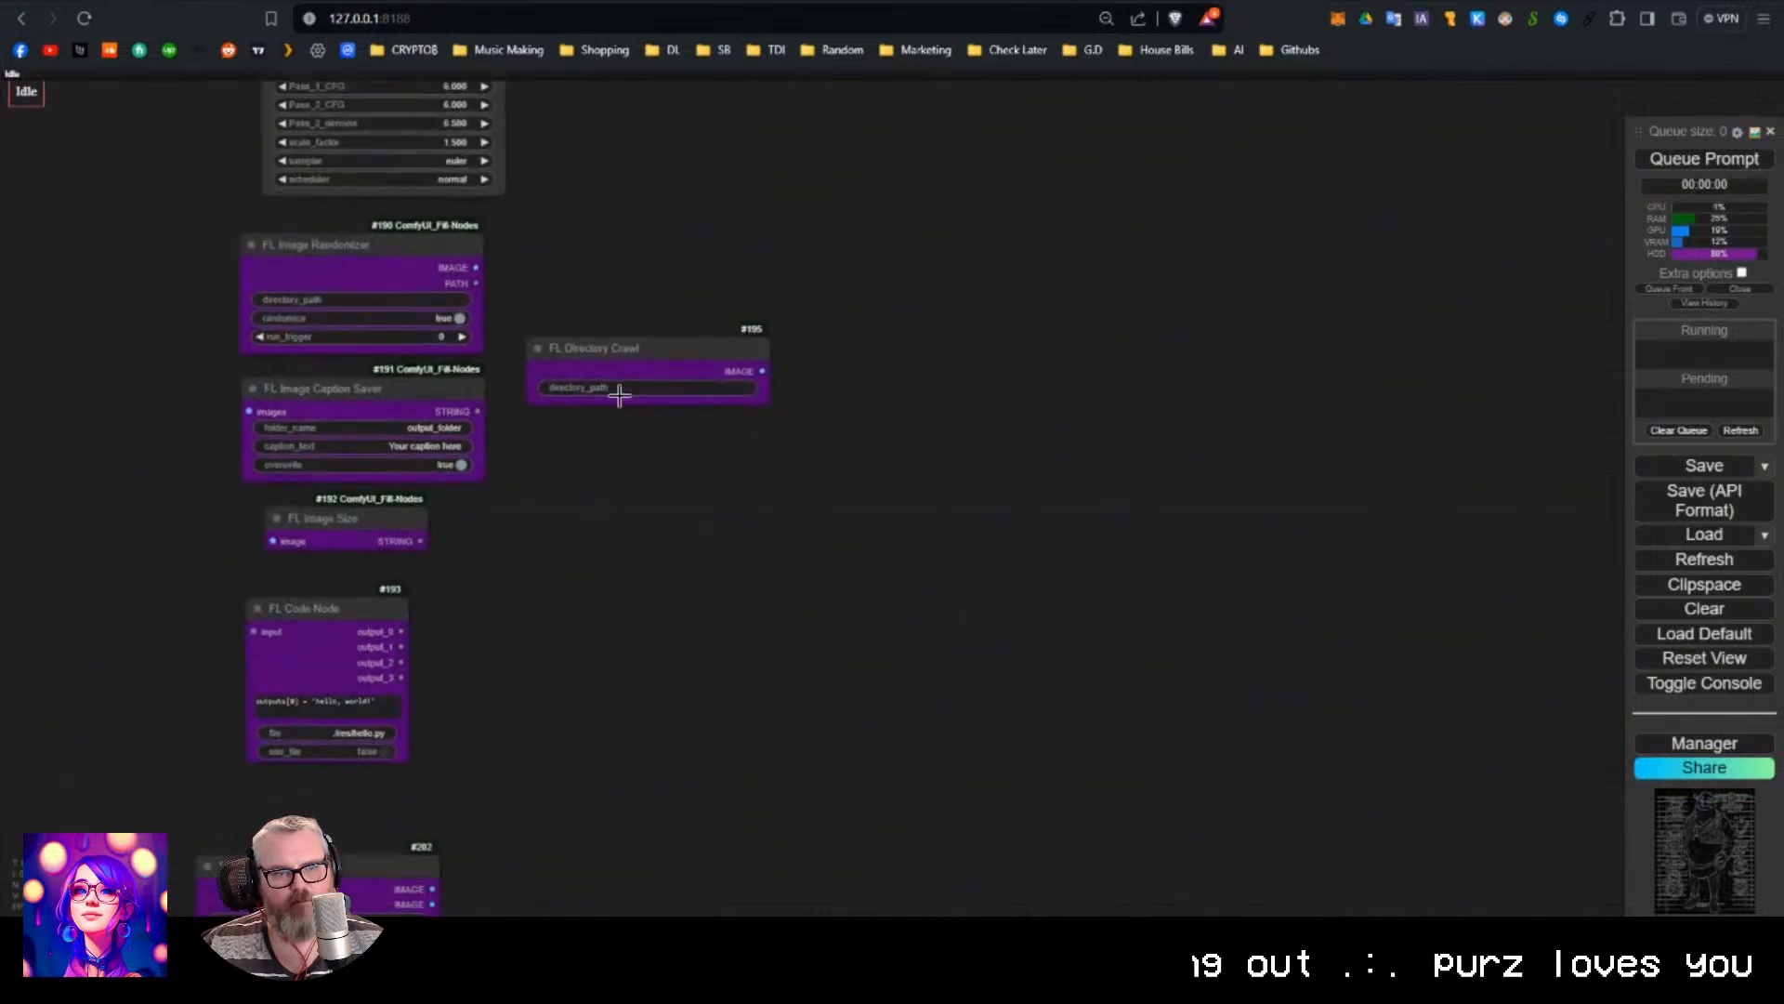
{"action": "left_click_drag", "start_coordinate": [378, 260], "coordinate": [835, 585]}
{"action": "left_click_drag", "start_coordinate": [924, 502], "coordinate": [581, 330]}
{"action": "scroll", "coordinate": [582, 330], "scroll_direction": "up", "scroll_amount": 3}
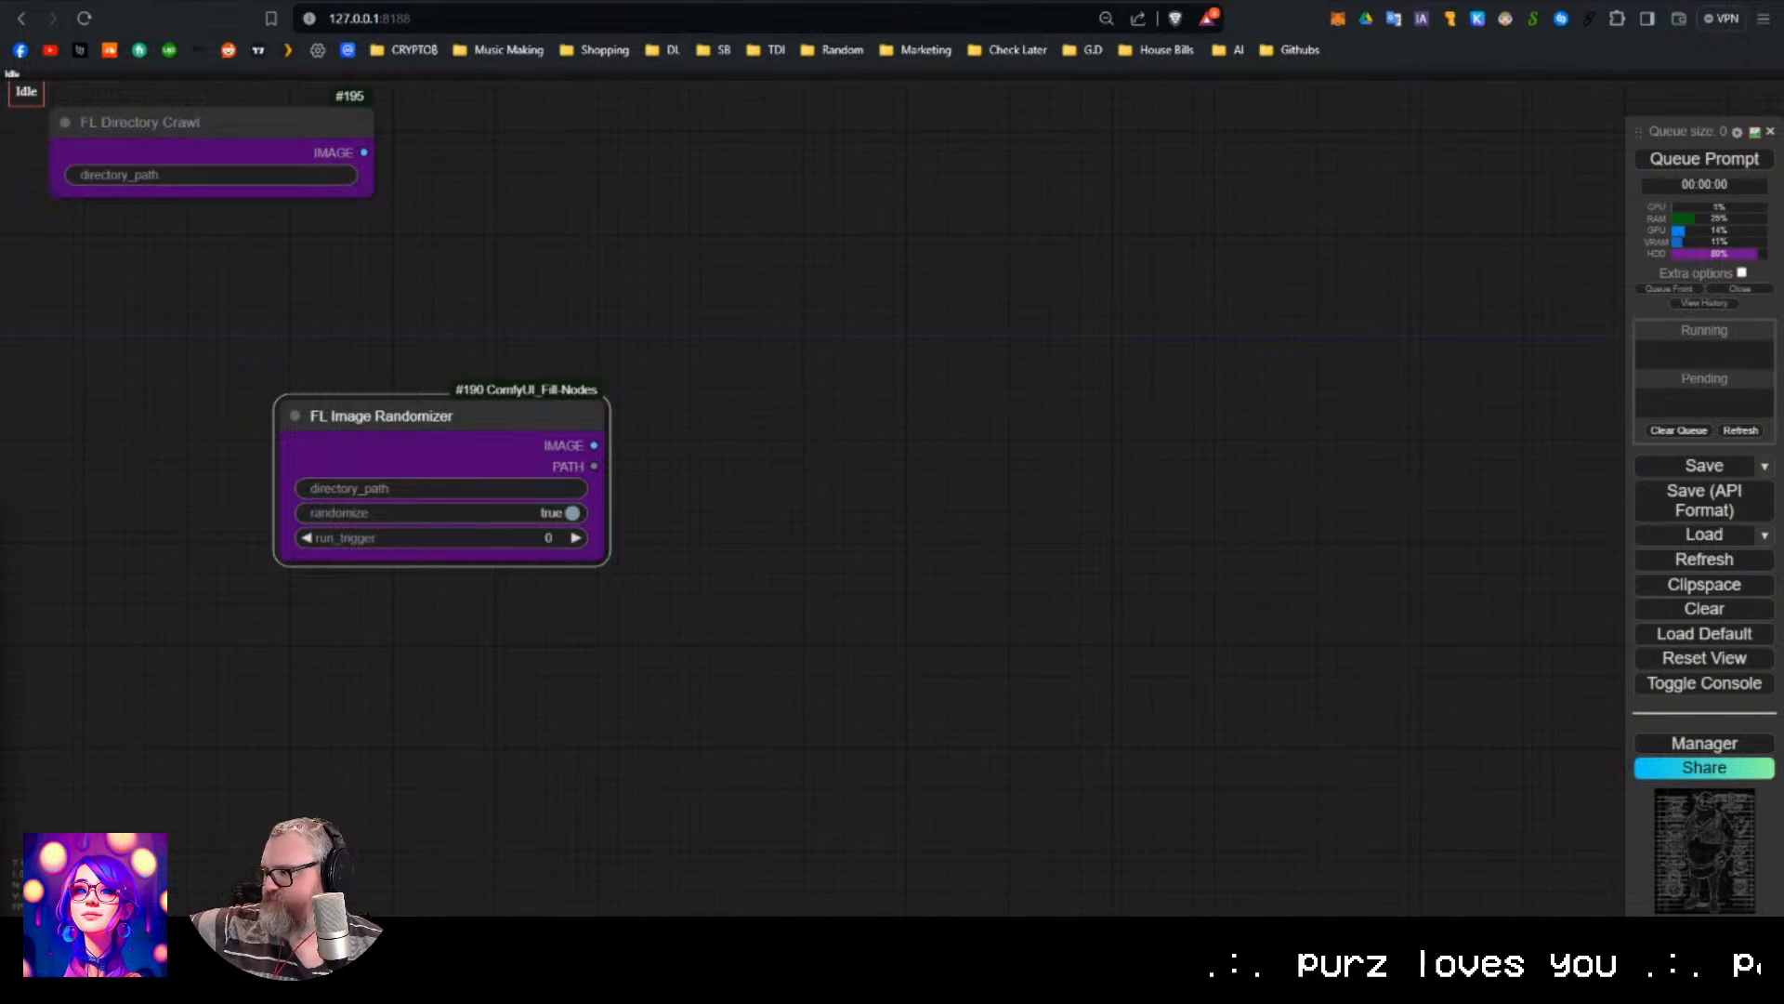
Set FL Image Randomizer's directory_path to F:\G-Drive\AI\AI Archive\Keeps.
{"action": "left_click", "coordinate": [454, 493]}
{"action": "type", "text": "F:\\G-Drive\\AI\\AI Archive\\Keeps"}
{"action": "key", "text": "Return"}
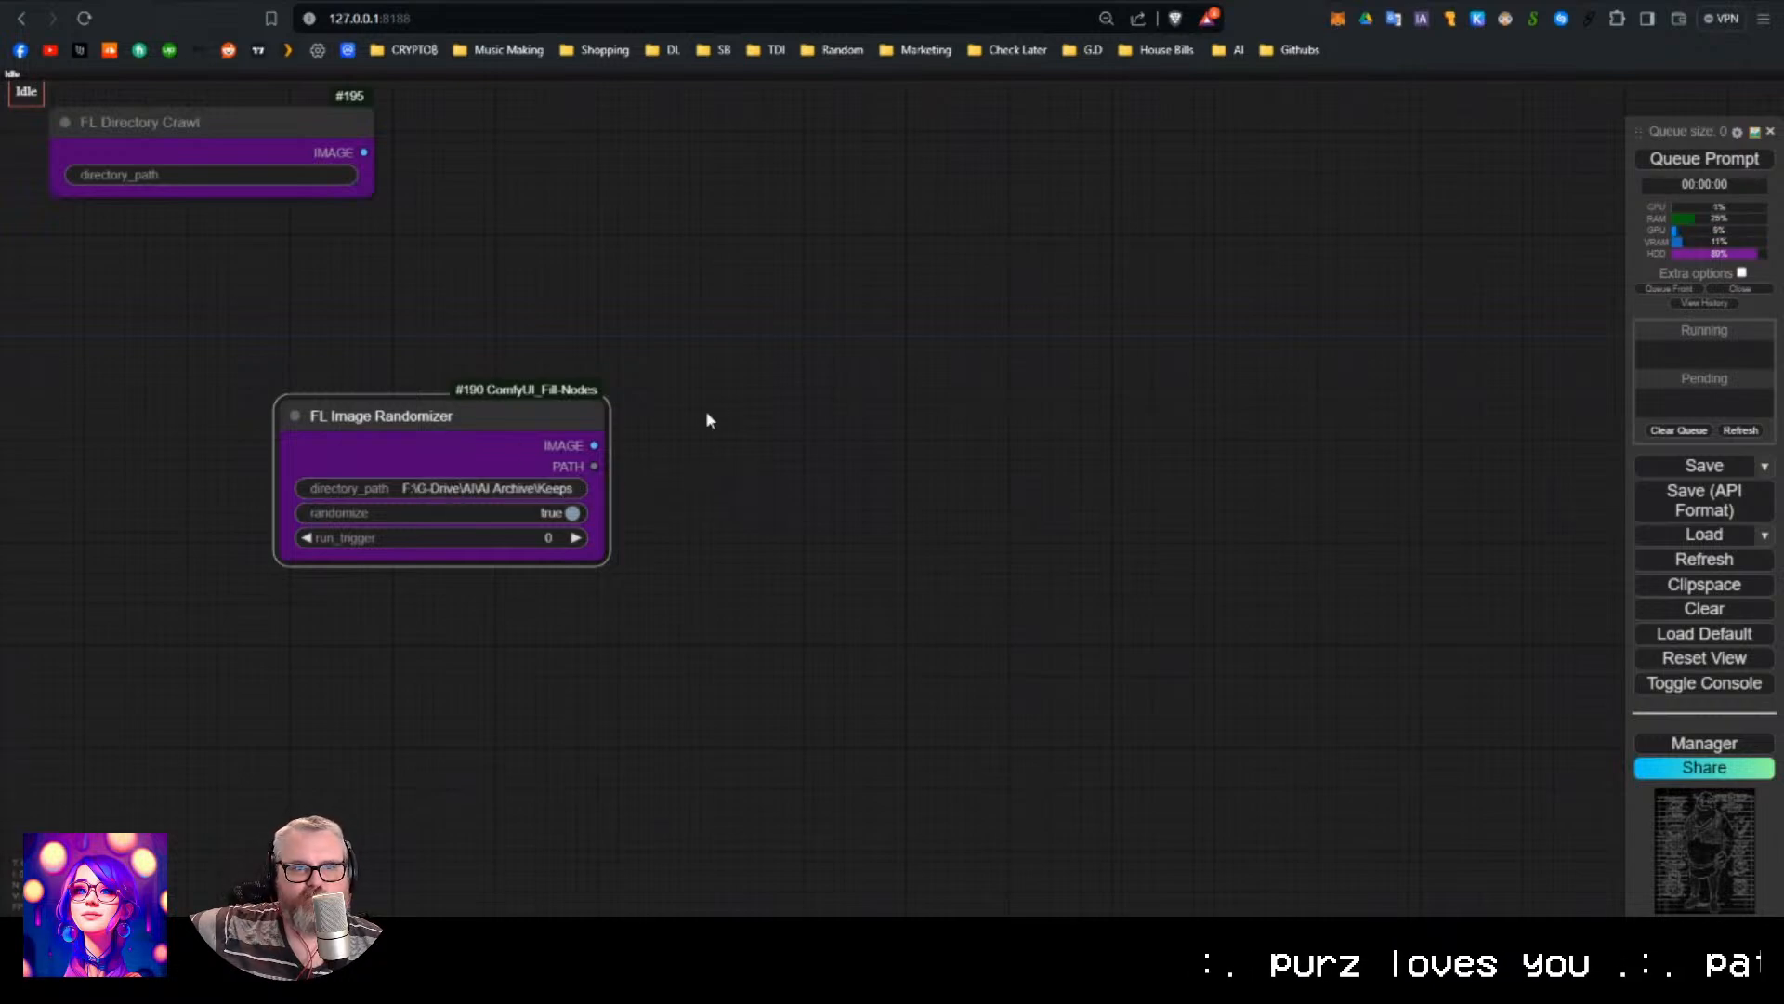
Connect a new Preview Image node to FL Image Randomizer's IMAGE output and place it slightly above and beside the node.
{"action": "left_click_drag", "start_coordinate": [595, 446], "coordinate": [780, 448]}
{"action": "left_click", "coordinate": [818, 141]}
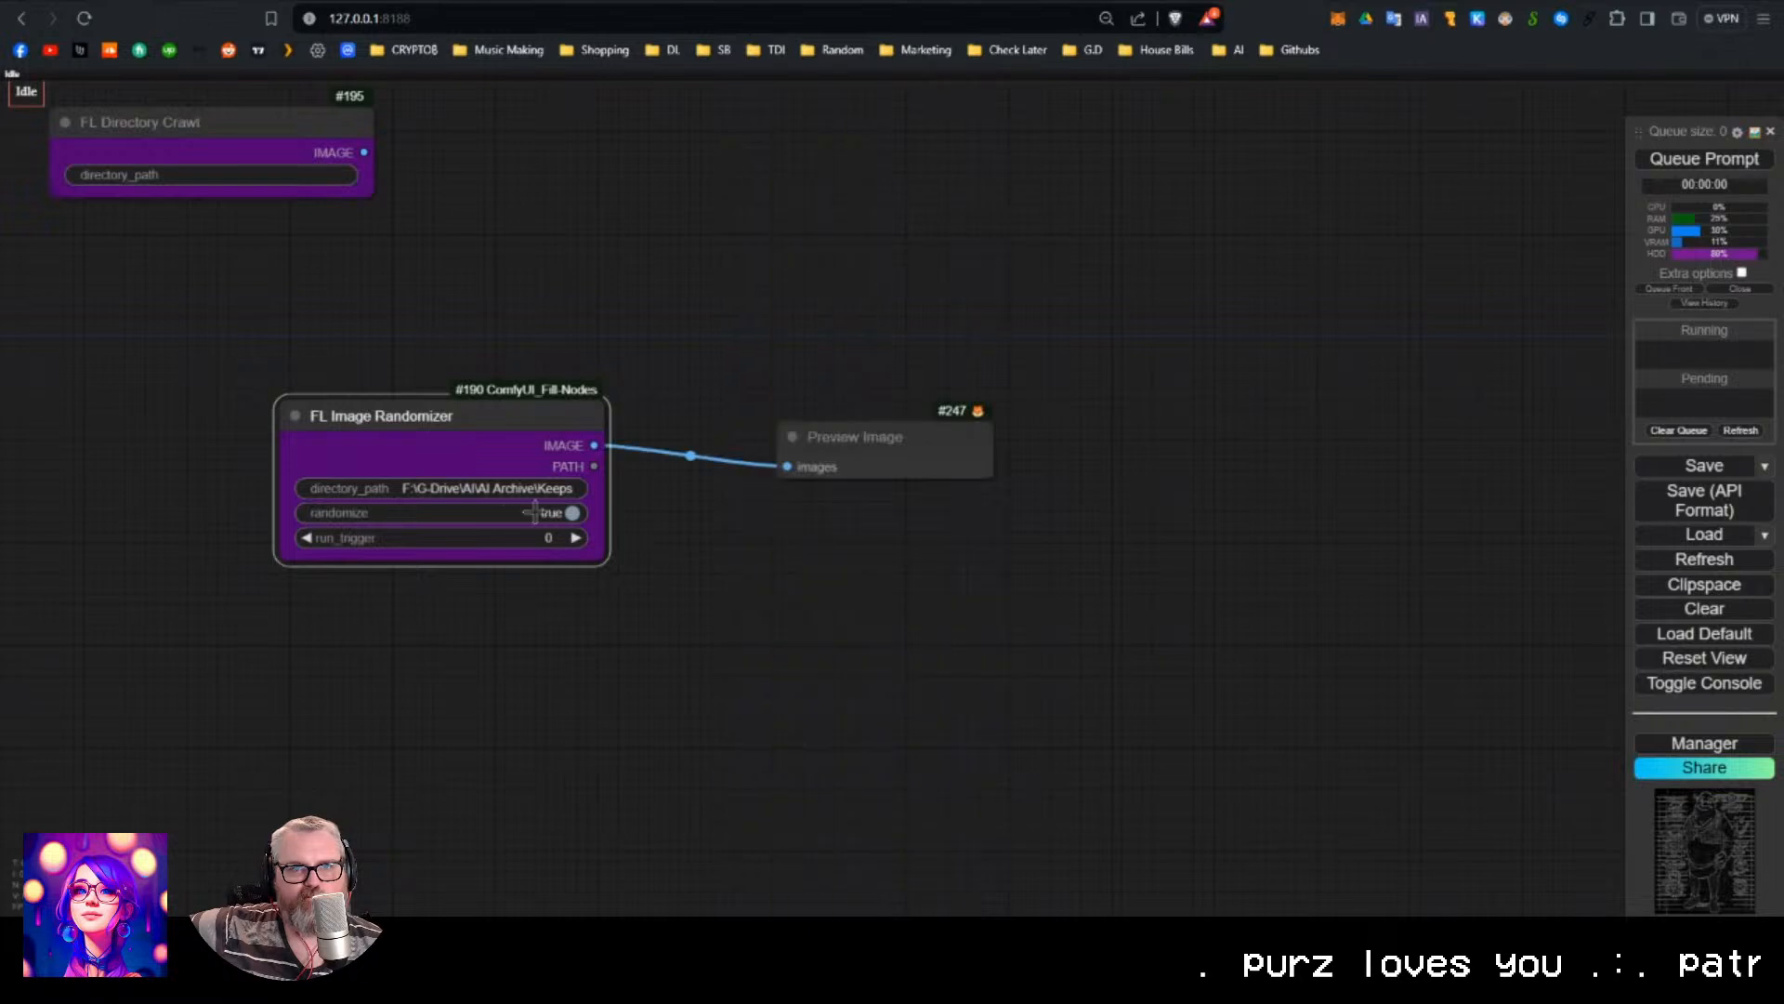
{"action": "left_click_drag", "start_coordinate": [903, 429], "coordinate": [877, 340]}
{"action": "scroll", "coordinate": [856, 503], "scroll_direction": "down", "scroll_amount": 3}
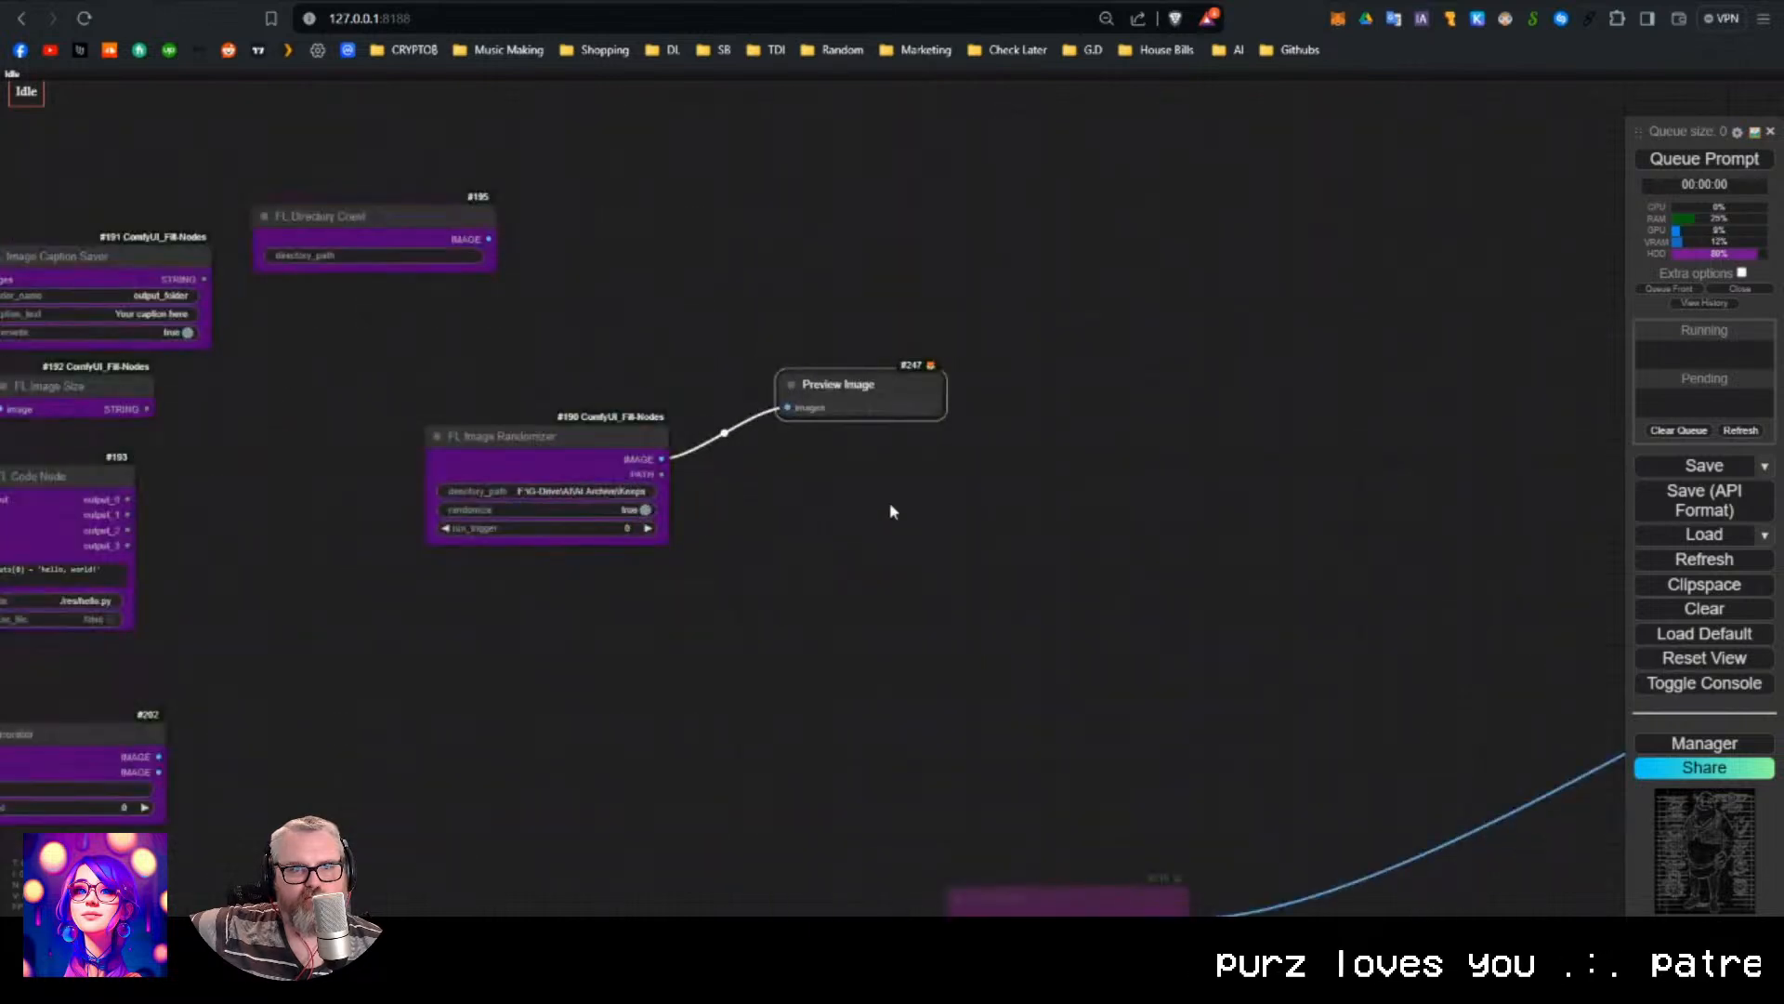
{"action": "left_click_drag", "start_coordinate": [883, 507], "coordinate": [671, 528]}
Convert FL Image Randomizer's run_trigger to an input and feed it from a new Seed Generator node placed below.
{"action": "scroll", "coordinate": [671, 534], "scroll_direction": "up", "scroll_amount": 1}
{"action": "right_click", "coordinate": [339, 437]}
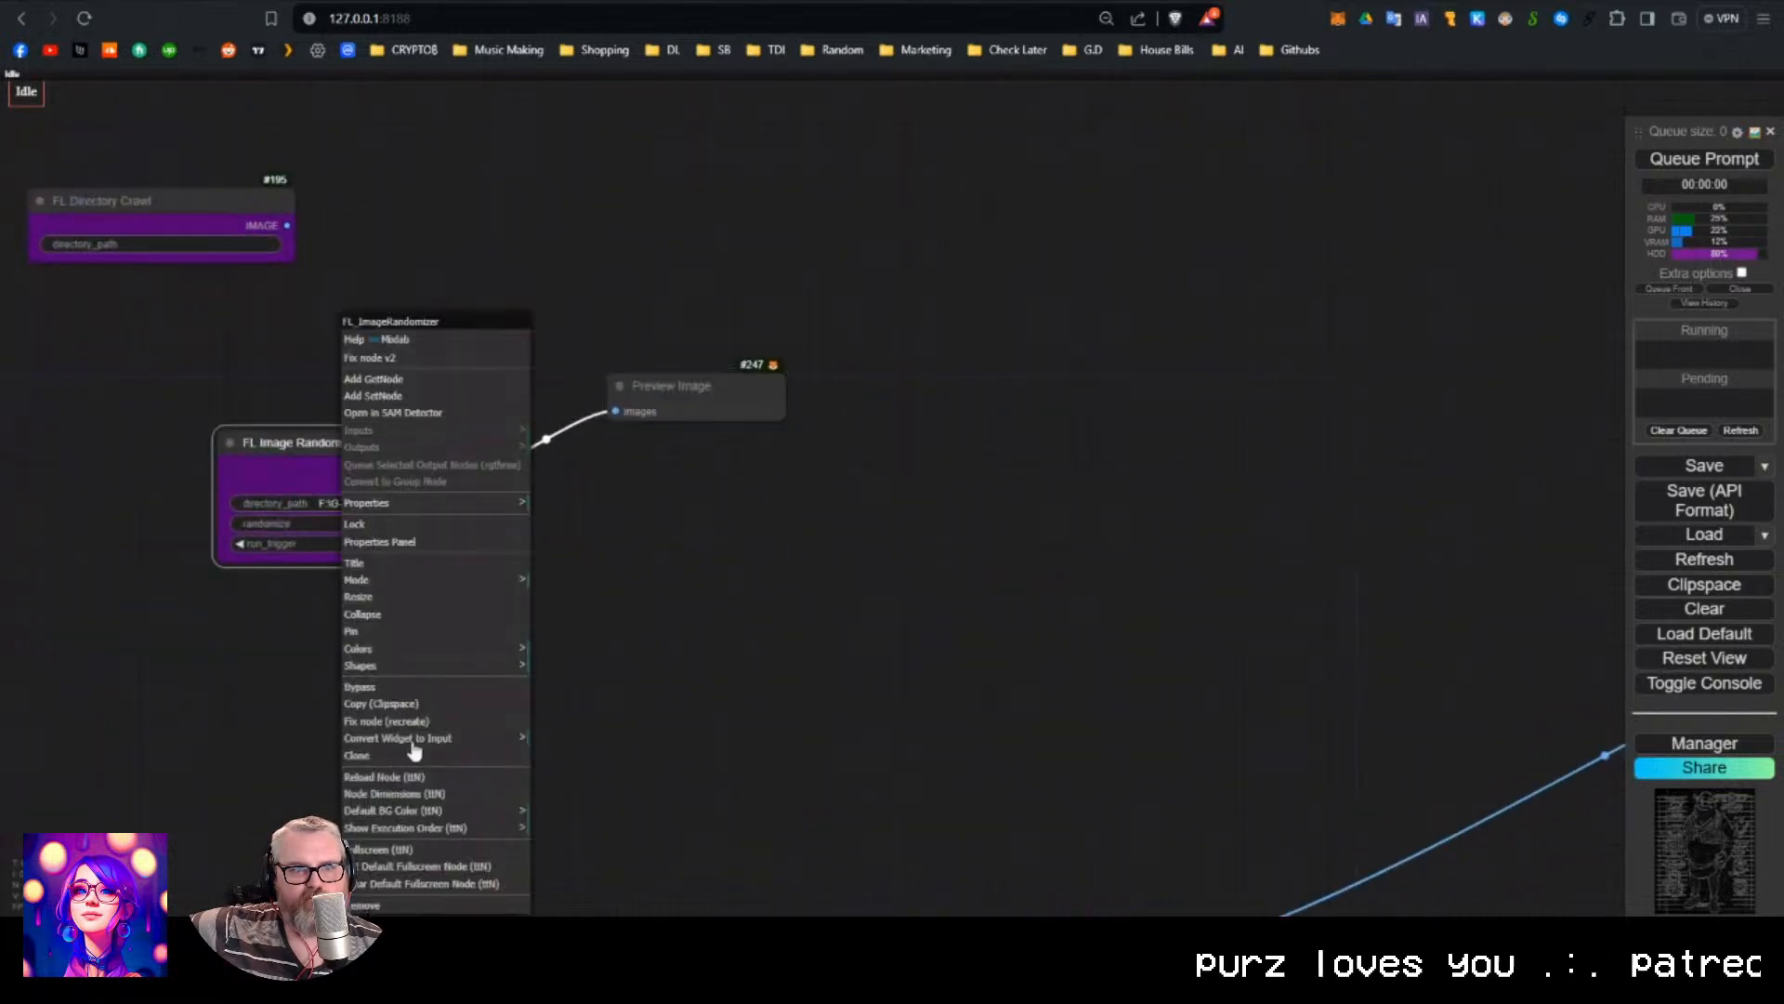
{"action": "left_click", "coordinate": [462, 741]}
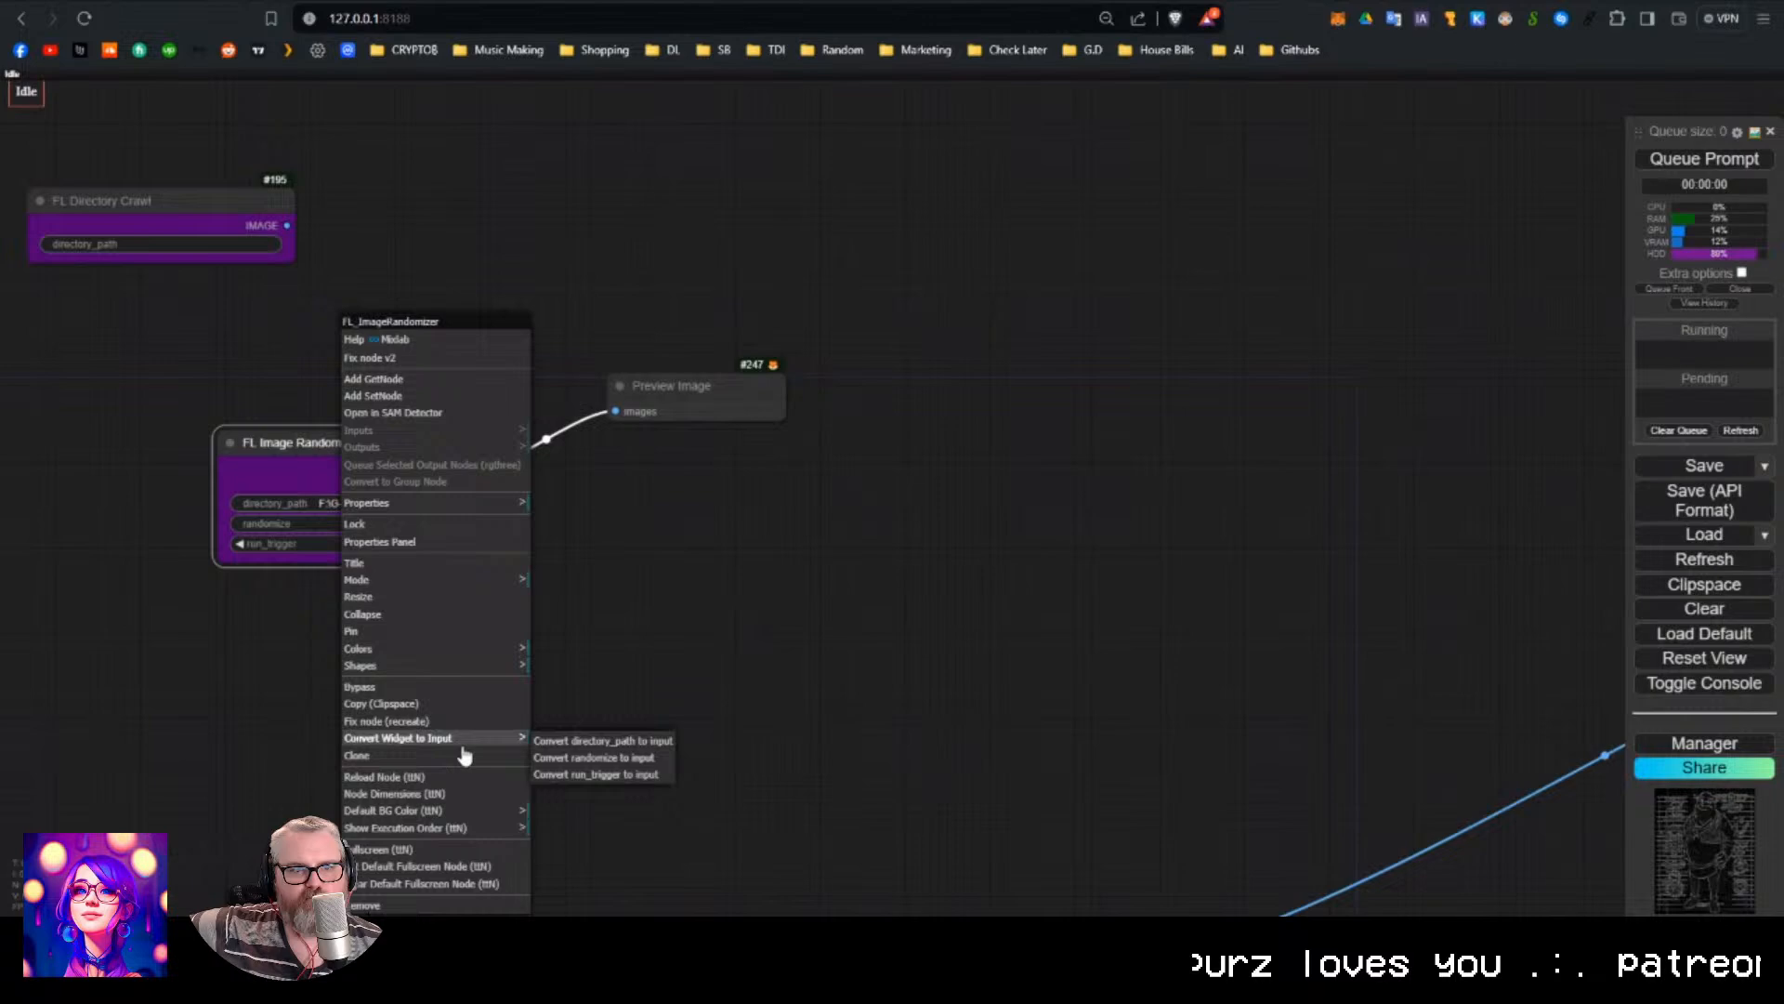
{"action": "left_click", "coordinate": [592, 778]}
{"action": "left_click_drag", "start_coordinate": [437, 615], "coordinate": [612, 619]}
{"action": "left_click_drag", "start_coordinate": [402, 472], "coordinate": [323, 536]}
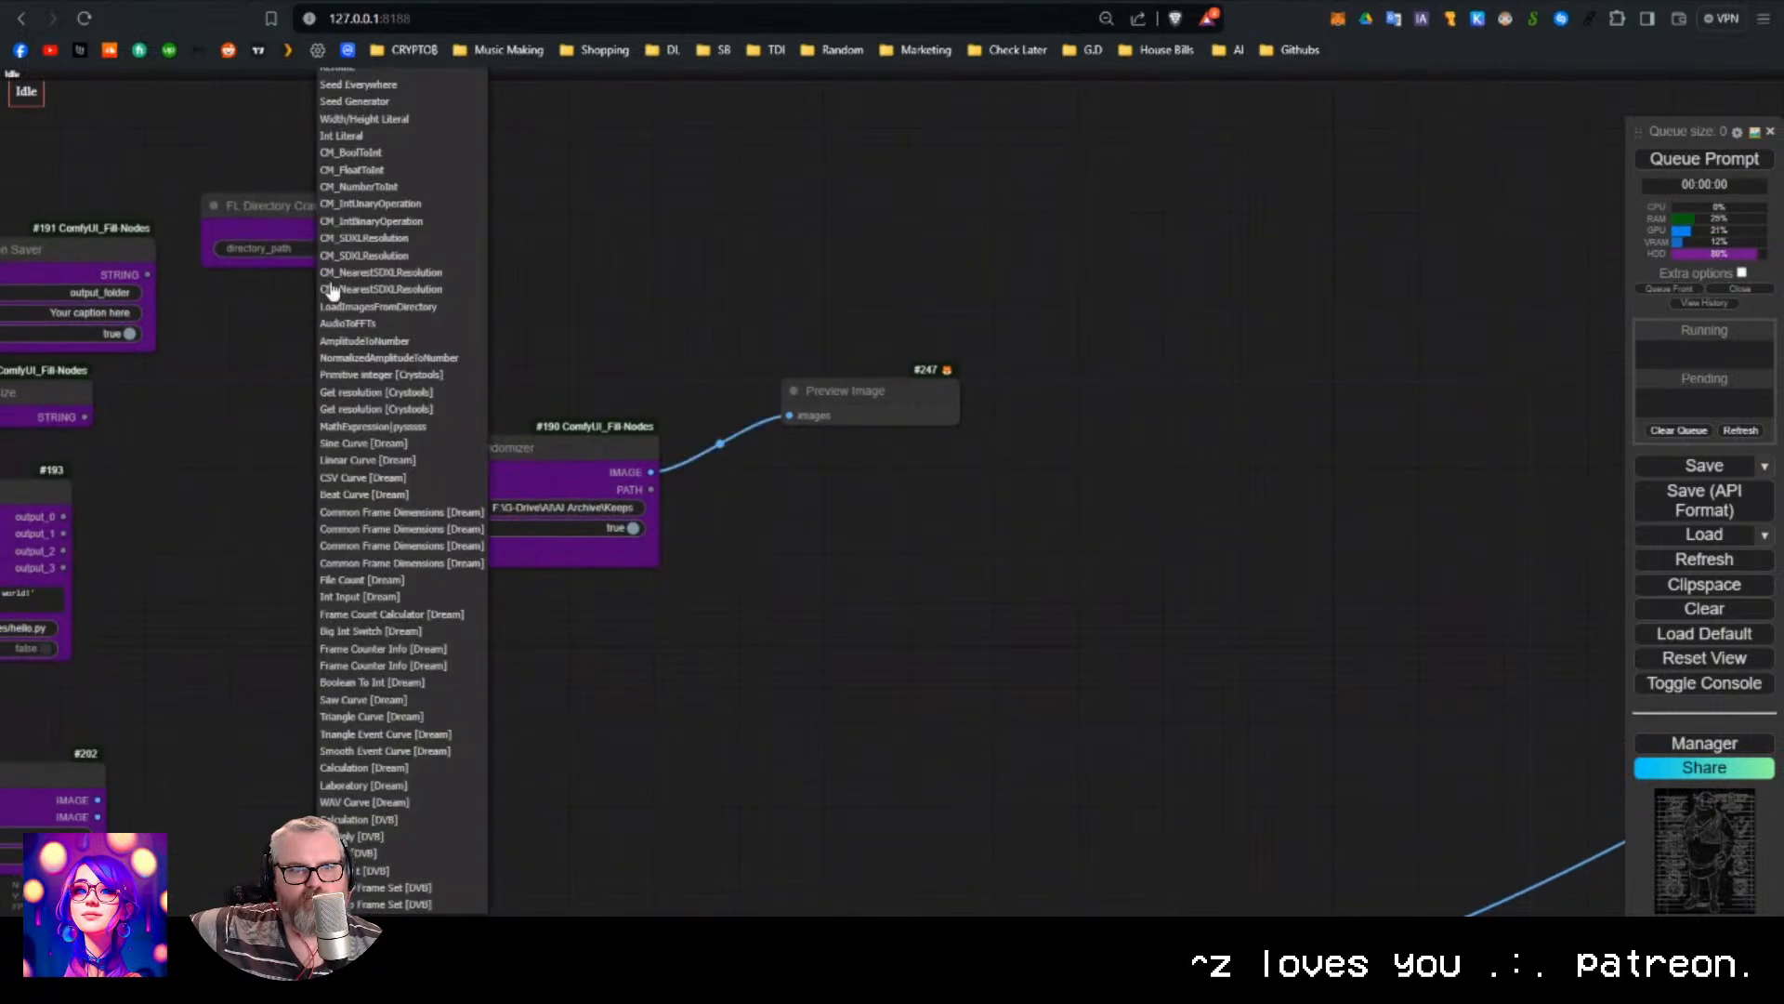
{"action": "left_click", "coordinate": [371, 106]}
{"action": "left_click_drag", "start_coordinate": [409, 498], "coordinate": [468, 600]}
Arrange Preview Image and Seed Generator compactly around FL Image Randomizer.
{"action": "left_click_drag", "start_coordinate": [902, 467], "coordinate": [817, 443]}
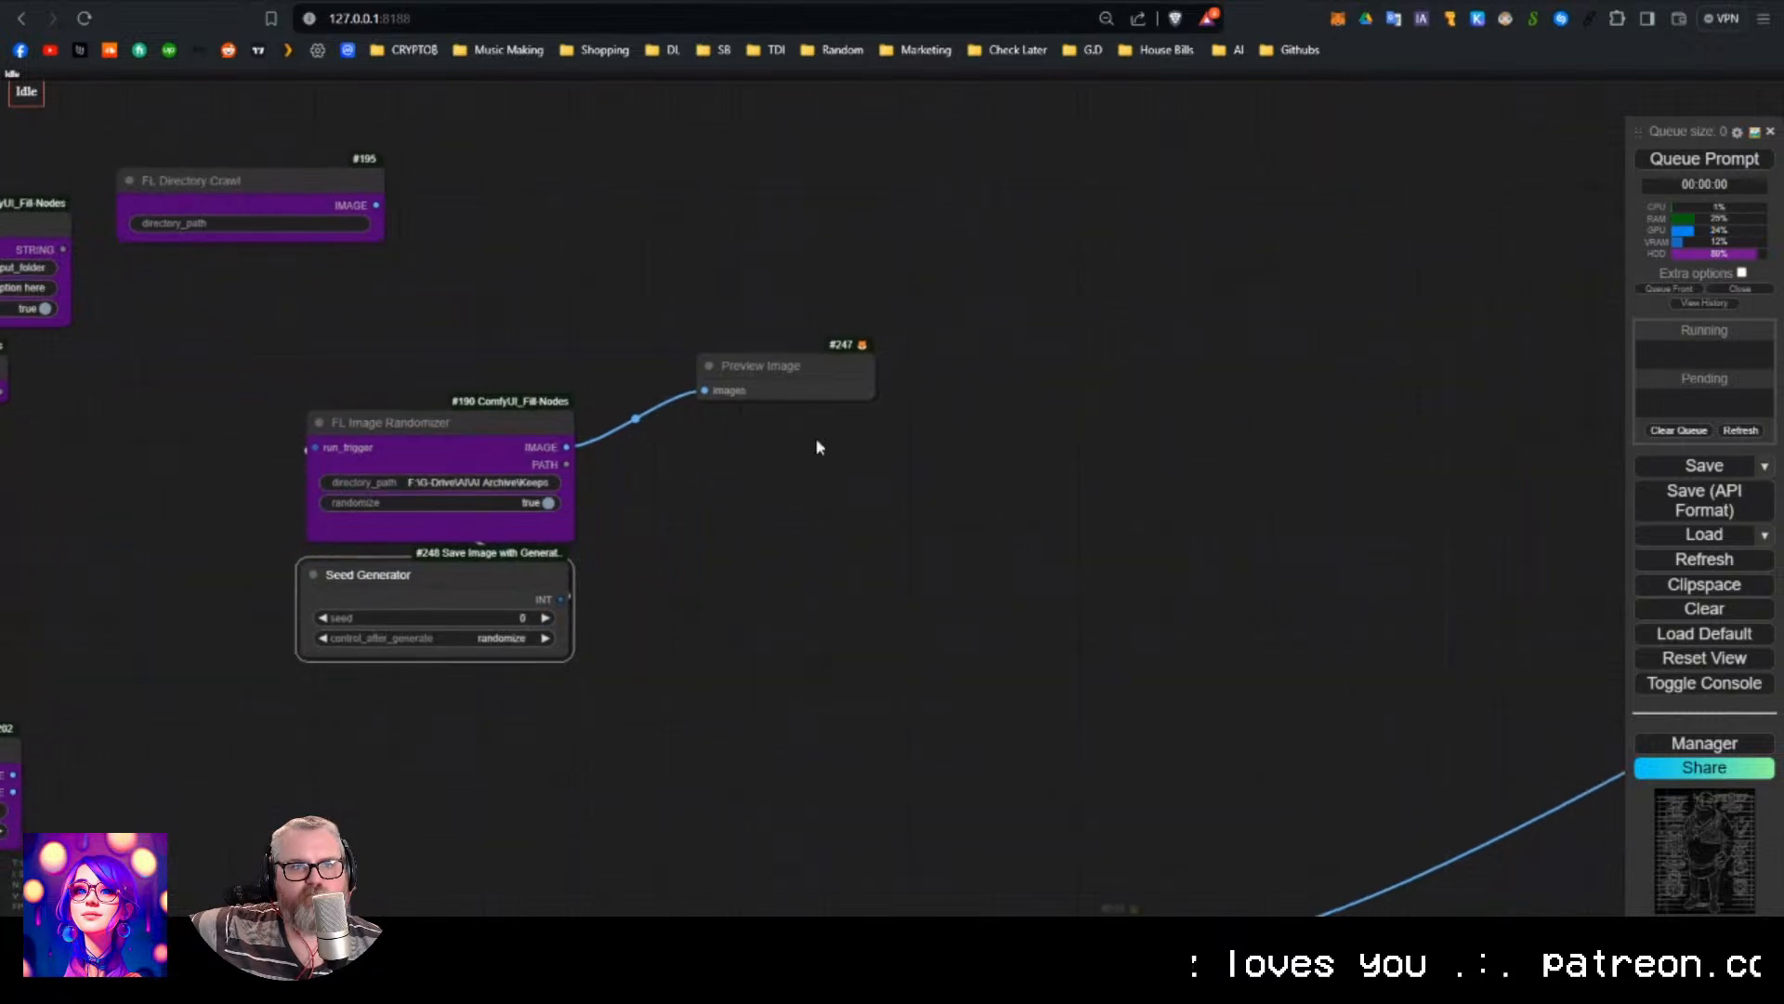
{"action": "left_click_drag", "start_coordinate": [836, 367], "coordinate": [782, 430]}
{"action": "left_click_drag", "start_coordinate": [506, 604], "coordinate": [557, 591]}
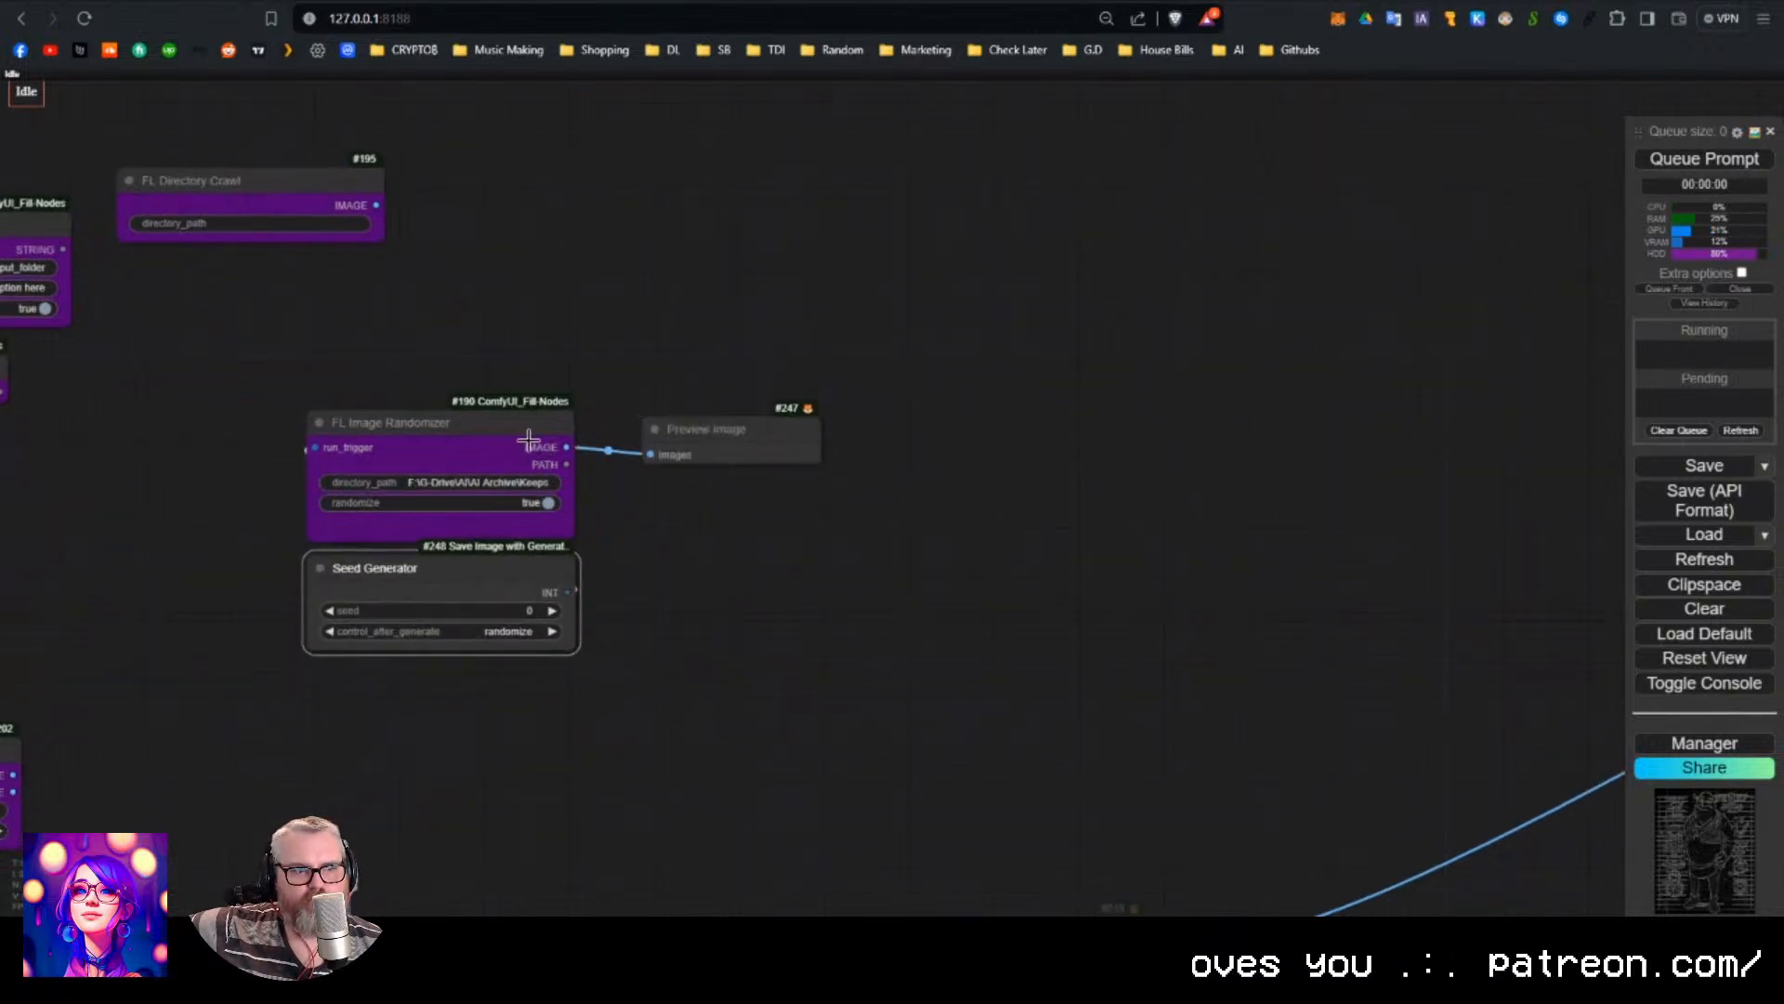
{"action": "left_click_drag", "start_coordinate": [527, 439], "coordinate": [528, 422]}
{"action": "left_click_drag", "start_coordinate": [706, 429], "coordinate": [691, 411]}
Queue the workflow repeatedly to preview random images from the Keeps folder.
{"action": "left_click", "coordinate": [1710, 164]}
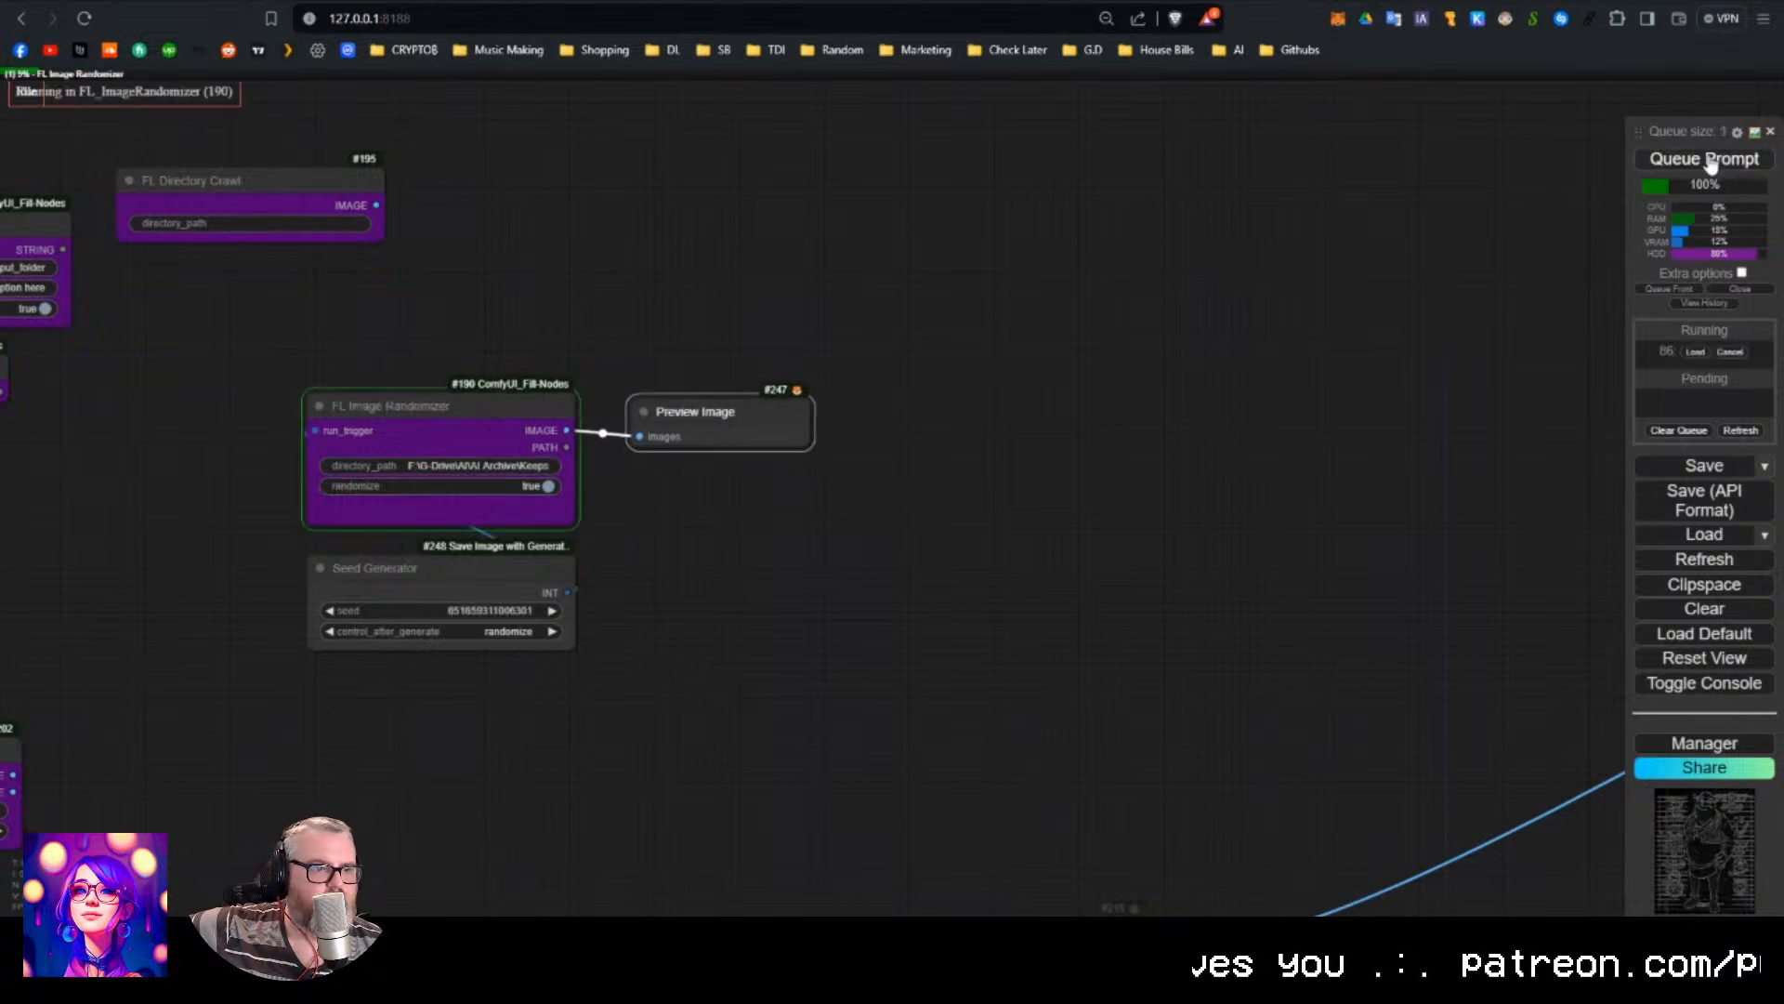
{"action": "left_click", "coordinate": [1711, 165]}
{"action": "left_click", "coordinate": [1711, 164]}
{"action": "left_click", "coordinate": [1711, 164]}
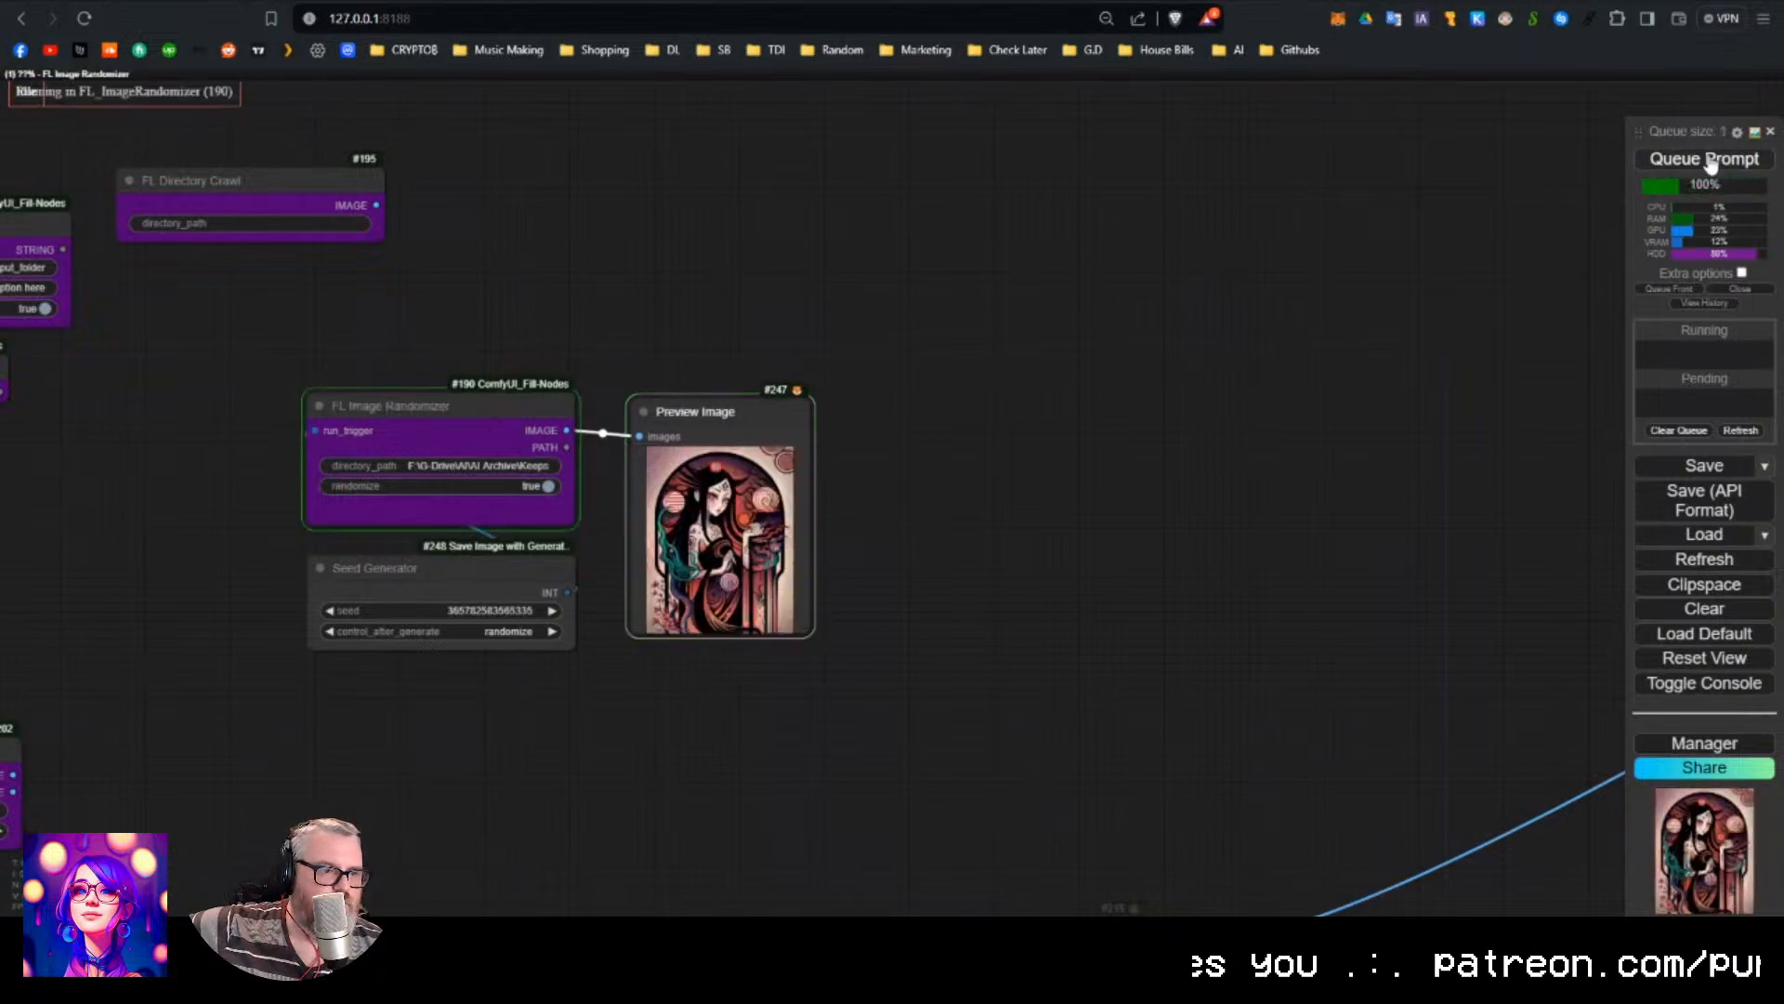
{"action": "left_click", "coordinate": [1711, 164]}
{"action": "left_click", "coordinate": [1710, 164]}
{"action": "left_click", "coordinate": [1710, 165]}
{"action": "left_click", "coordinate": [1711, 165]}
{"action": "left_click", "coordinate": [1711, 165]}
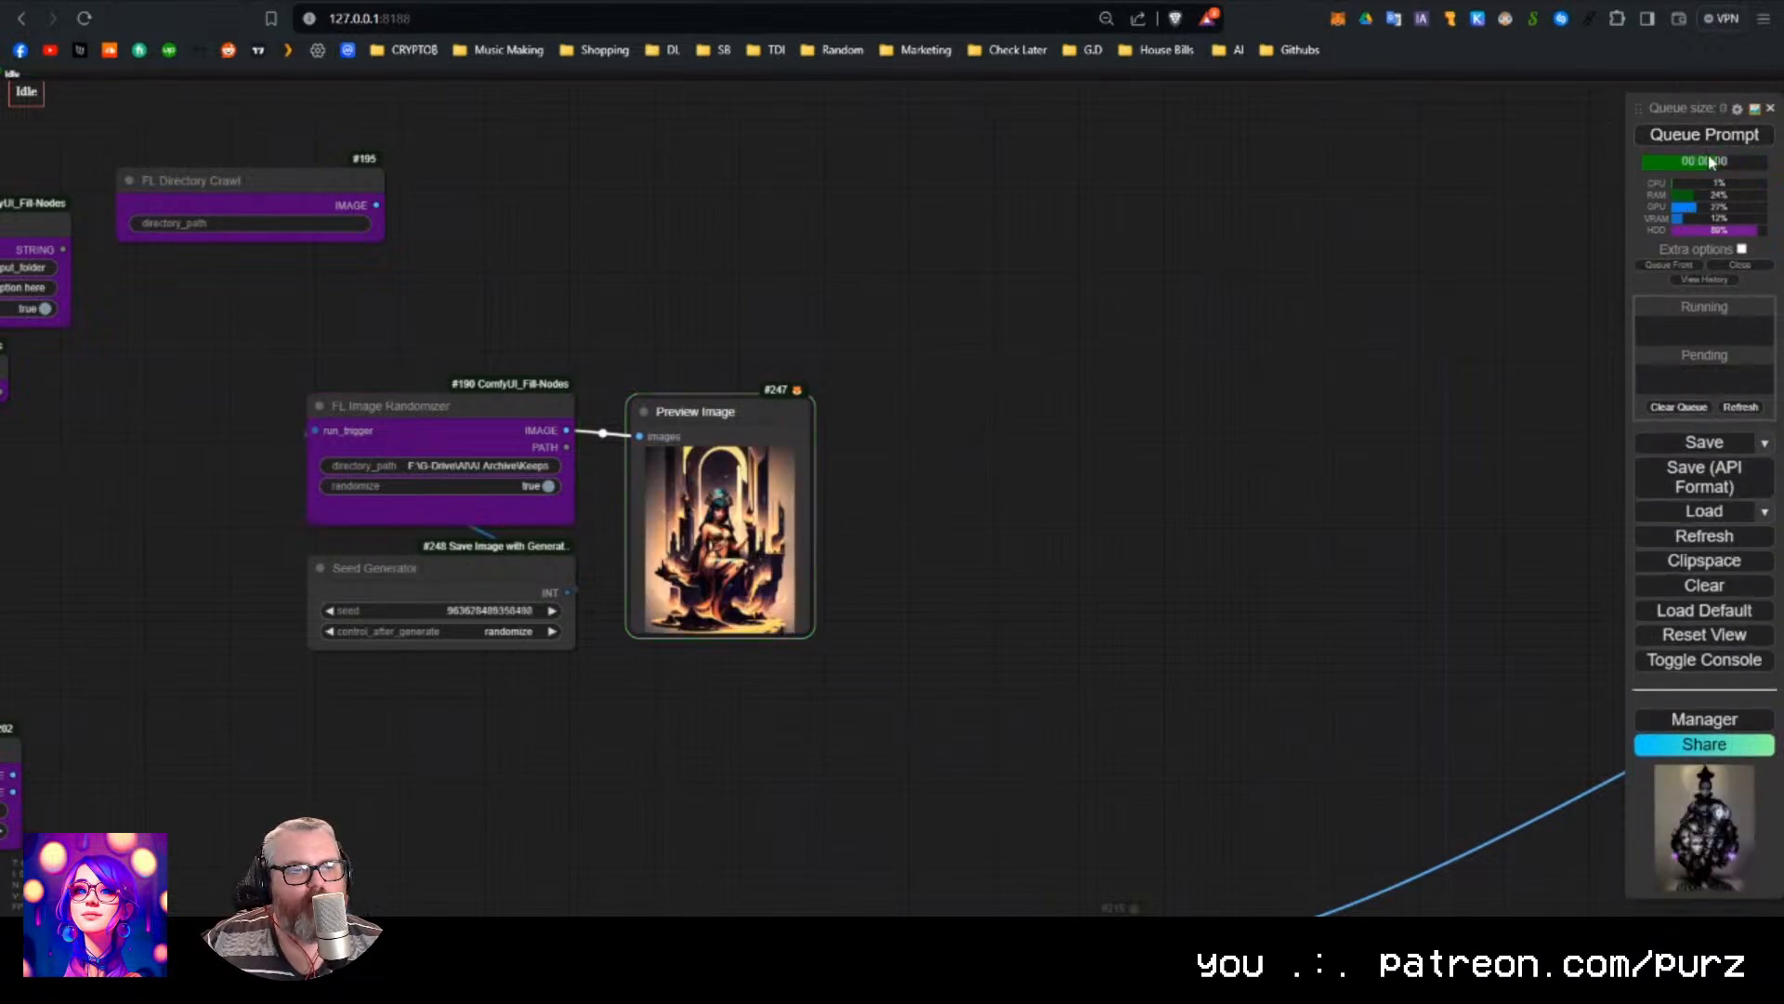
{"action": "left_click", "coordinate": [1704, 153]}
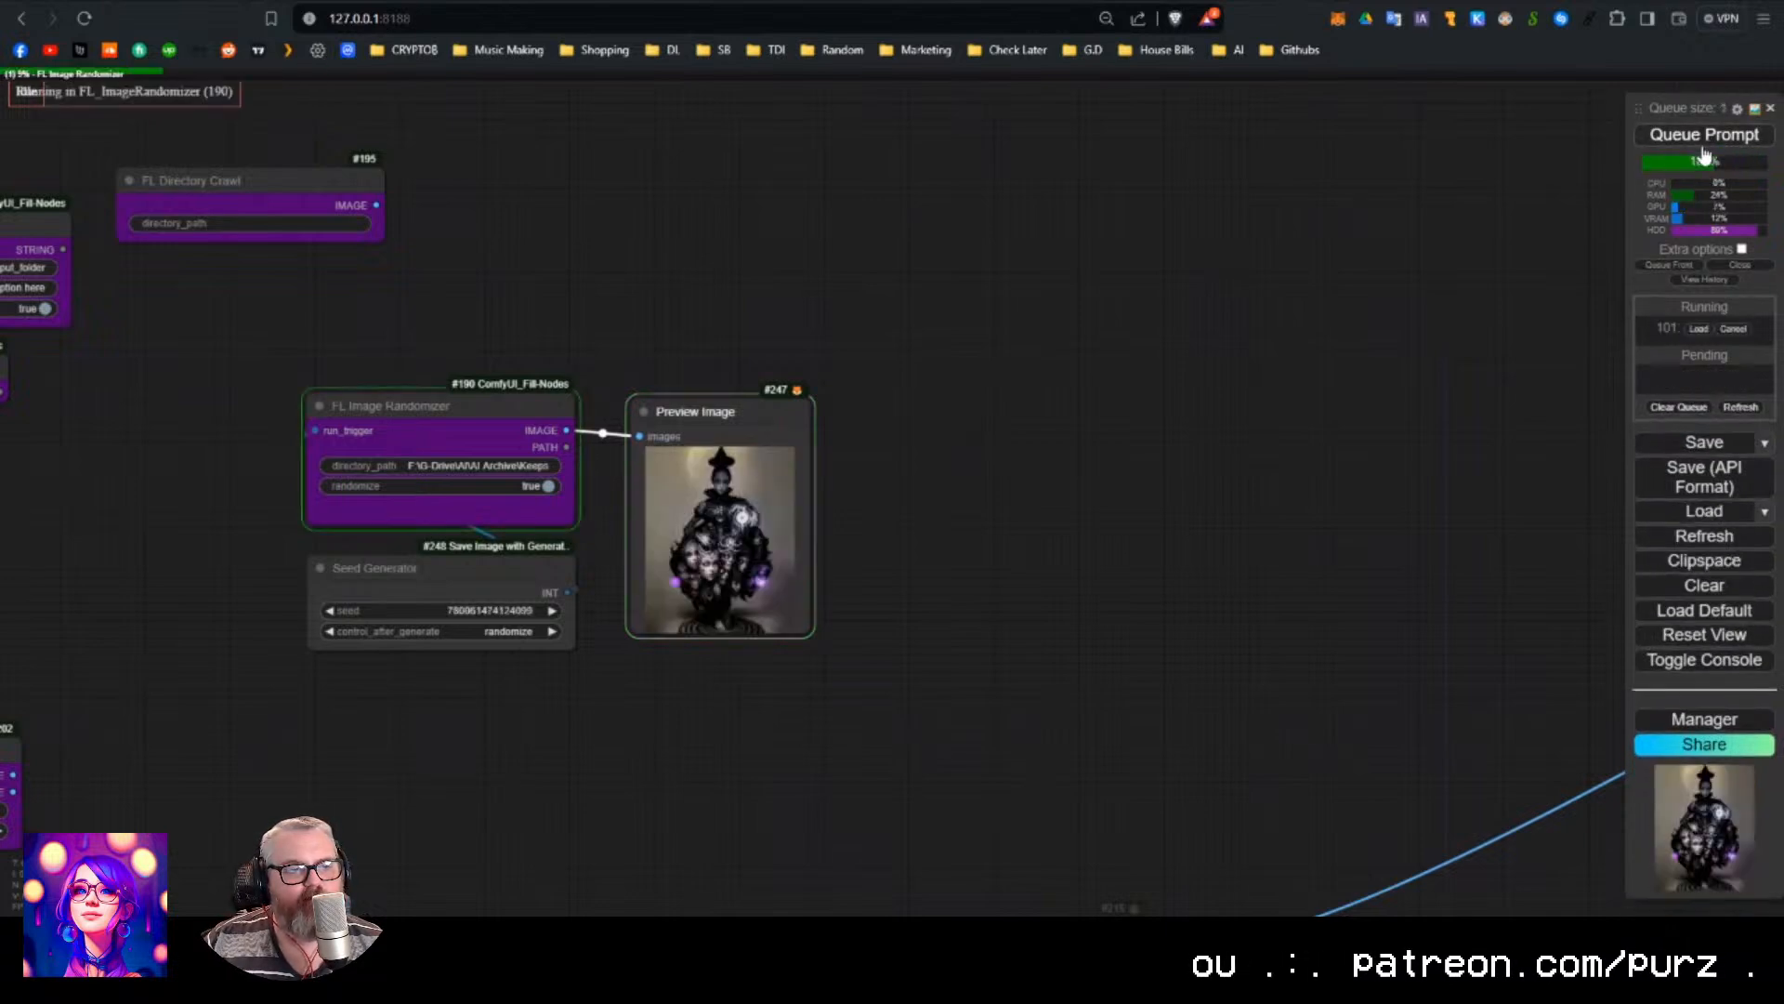
{"action": "left_click", "coordinate": [1704, 144]}
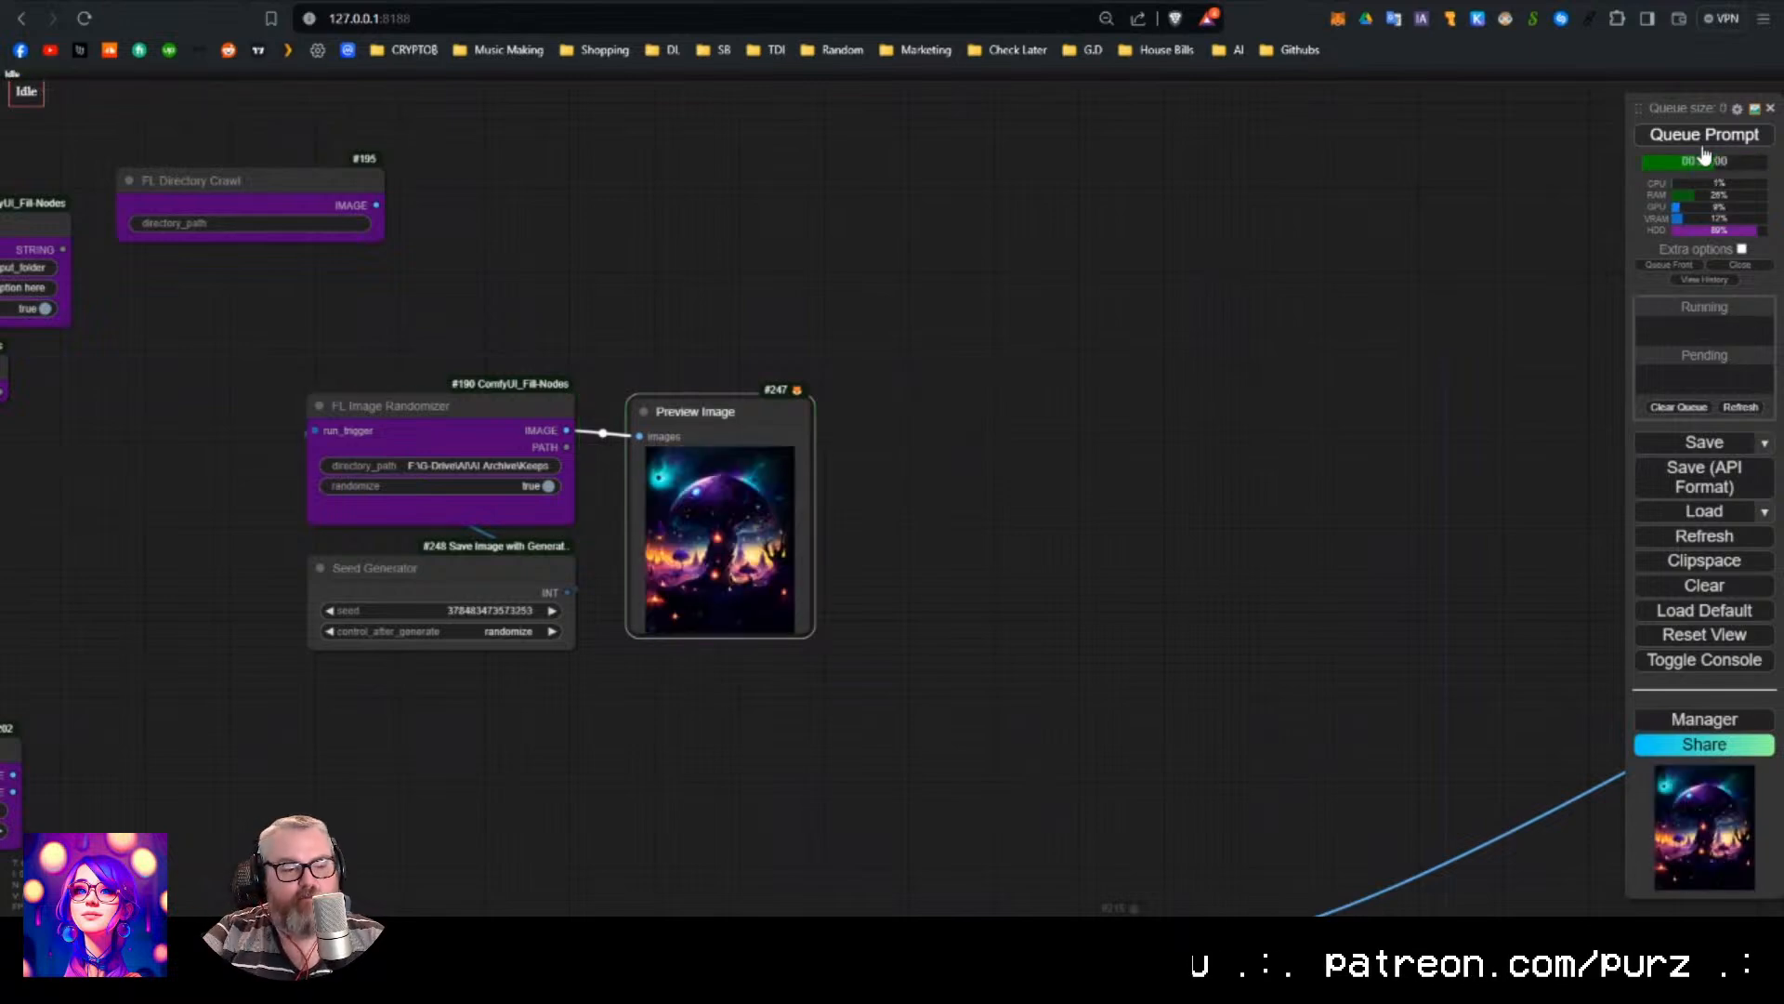
{"action": "left_click", "coordinate": [1703, 145]}
{"action": "left_click", "coordinate": [1703, 145]}
Move Preview Image higher beside FL Image Randomizer and queue many more runs to cycle through further random images.
{"action": "scroll", "coordinate": [580, 610], "scroll_direction": "up", "scroll_amount": 2}
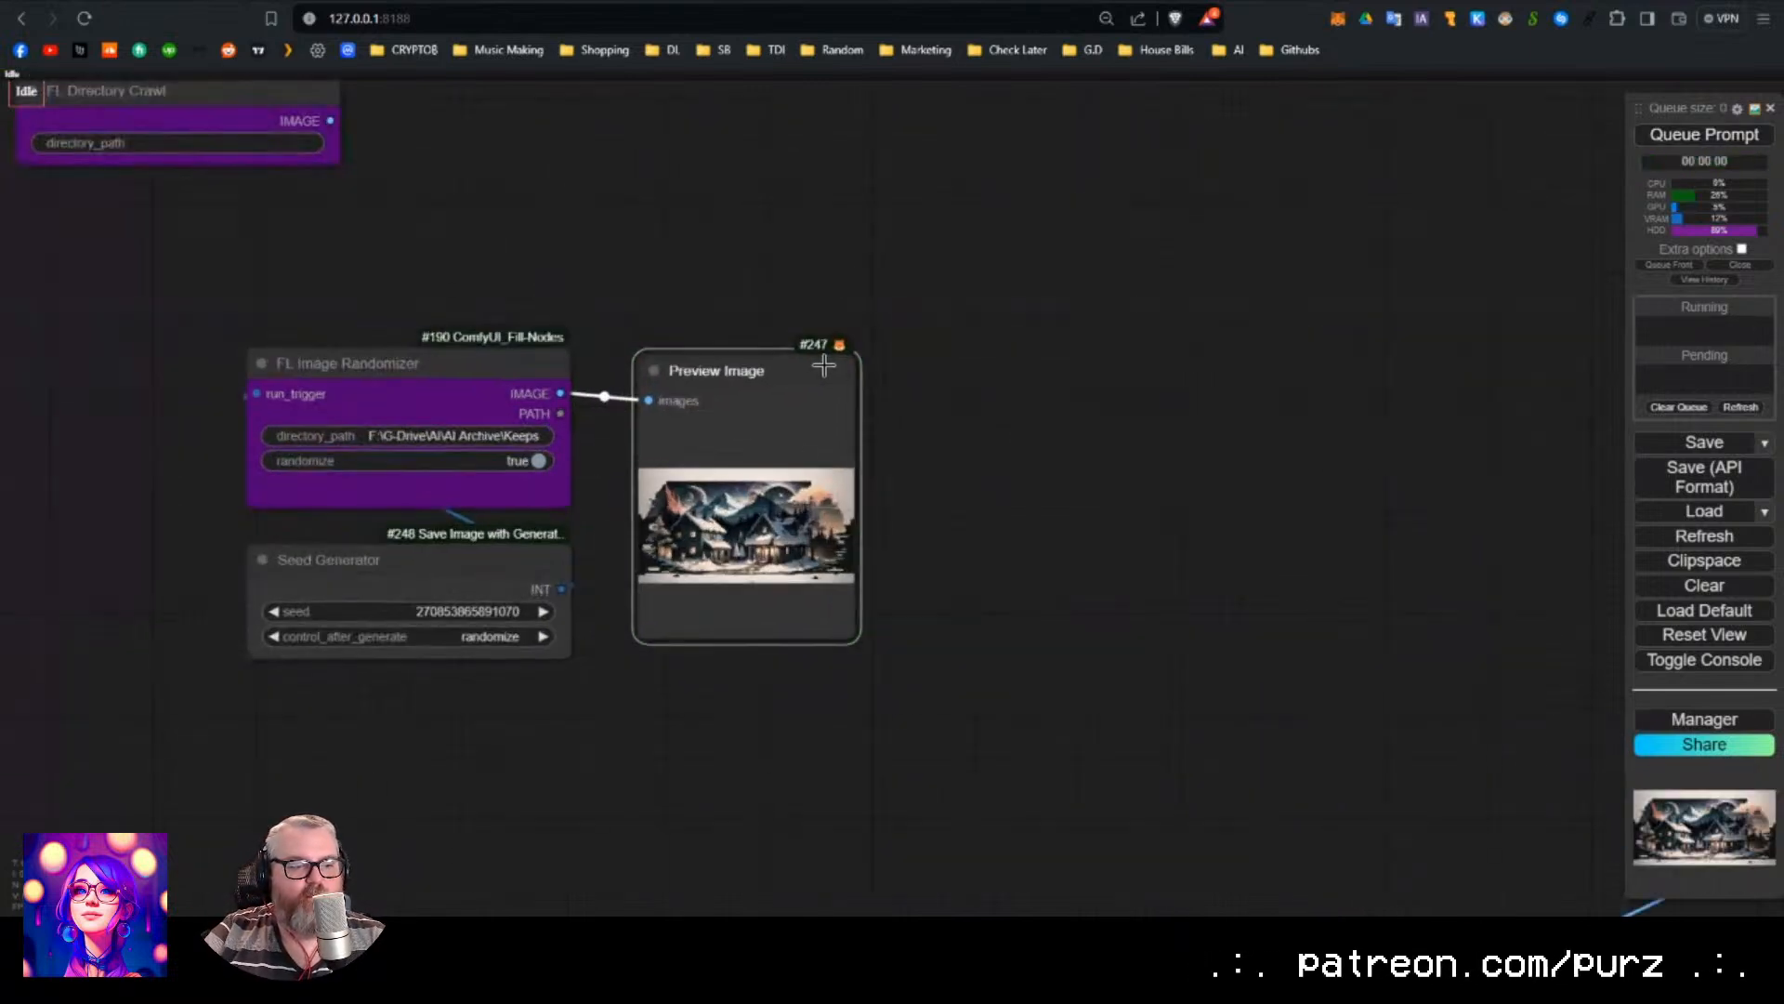
{"action": "left_click_drag", "start_coordinate": [827, 351], "coordinate": [814, 265]}
{"action": "left_click", "coordinate": [1694, 139]}
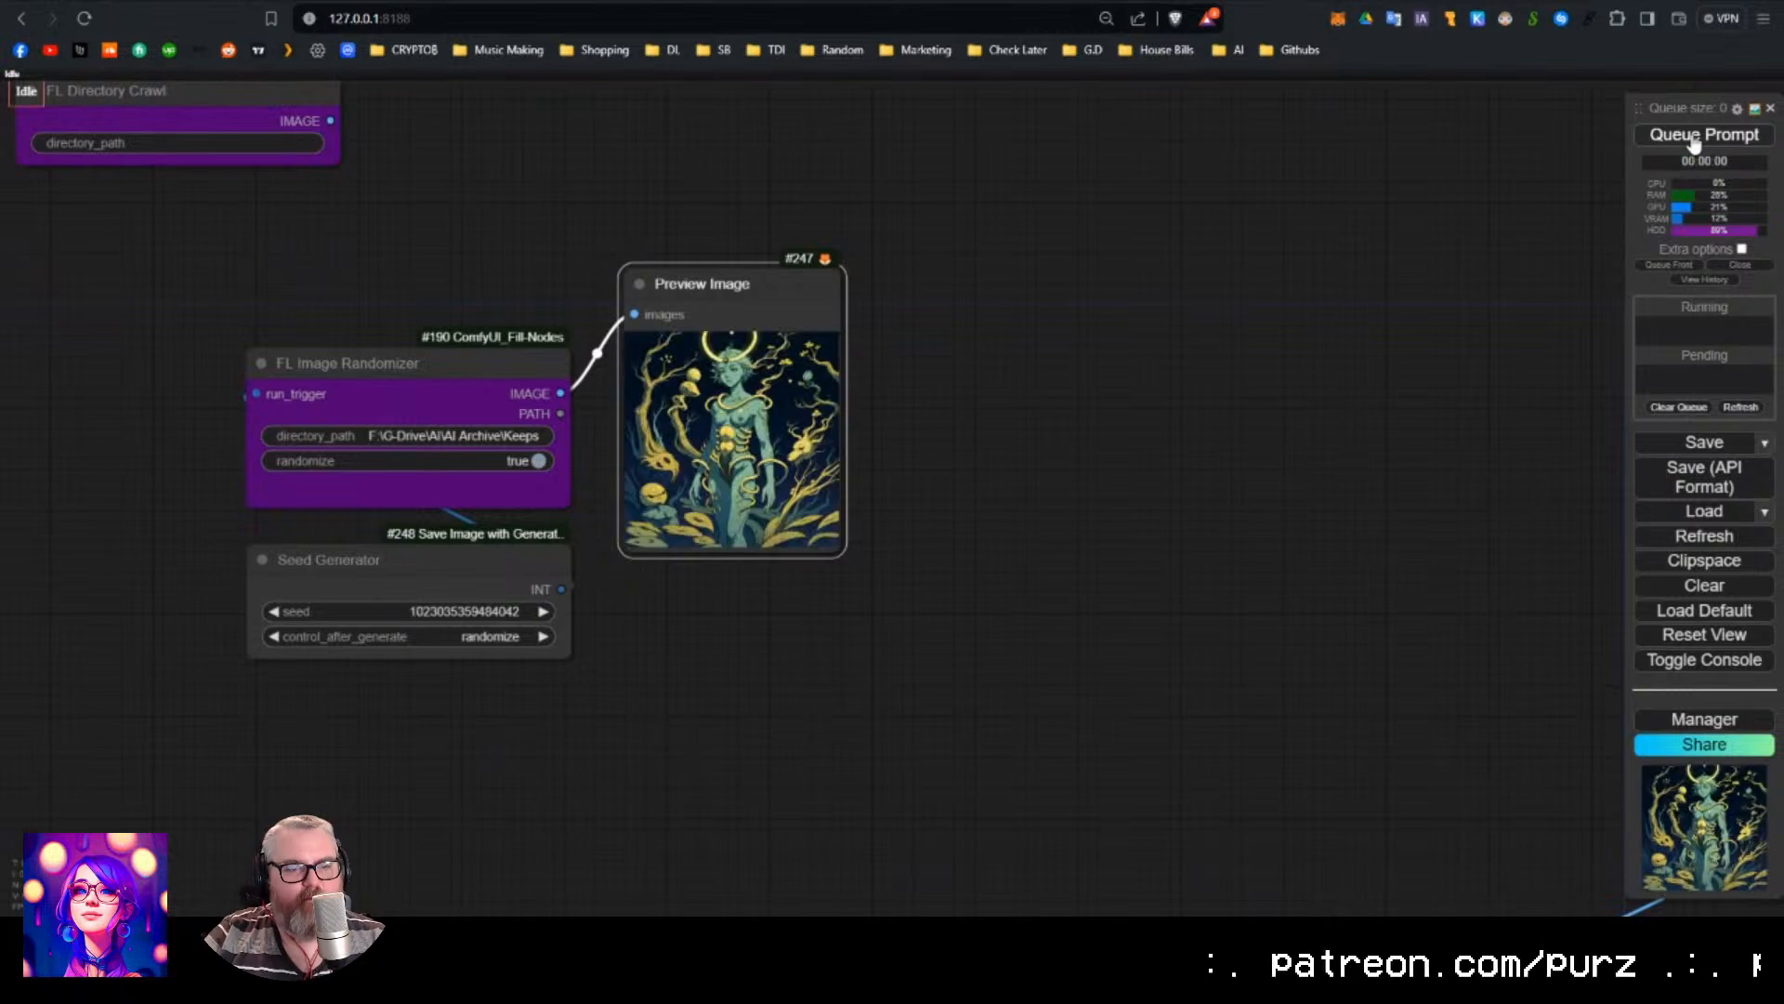
{"action": "left_click", "coordinate": [1694, 139]}
{"action": "left_click", "coordinate": [1694, 139]}
{"action": "left_click", "coordinate": [1694, 140]}
{"action": "left_click", "coordinate": [1694, 139]}
{"action": "left_click", "coordinate": [1694, 139]}
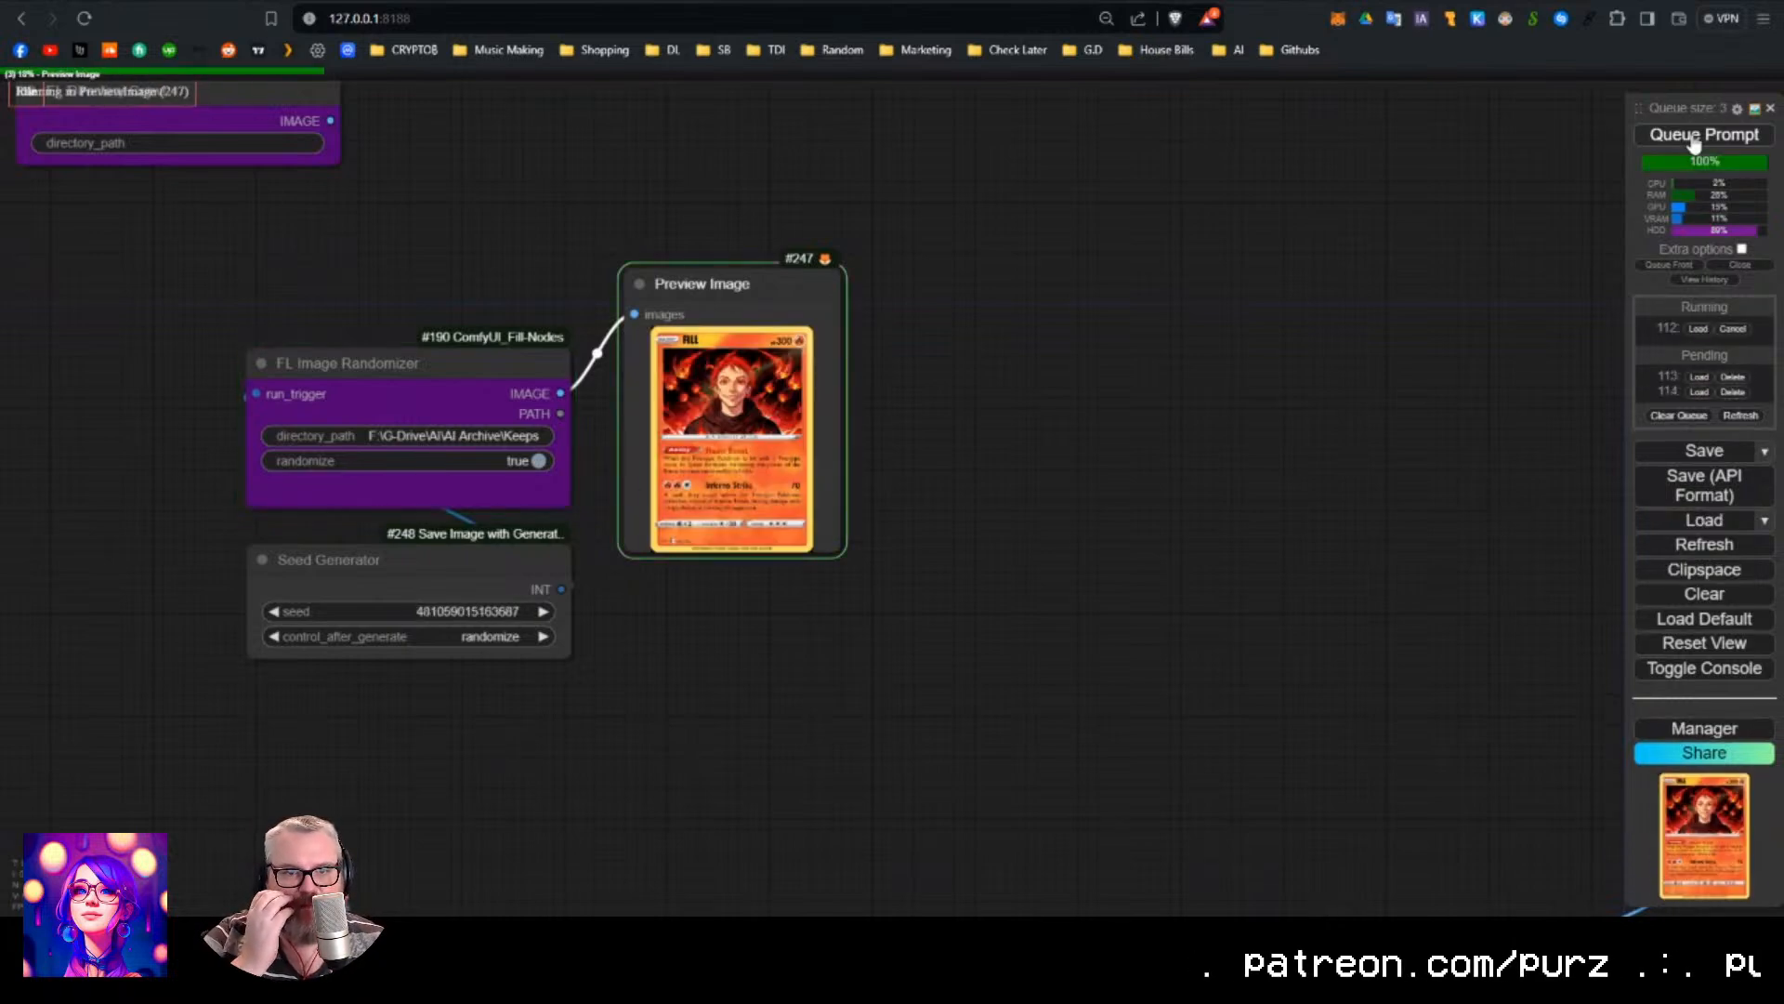
{"action": "left_click", "coordinate": [1695, 140]}
{"action": "left_click", "coordinate": [1694, 139]}
{"action": "left_click", "coordinate": [1694, 139]}
{"action": "left_click", "coordinate": [1694, 139]}
{"action": "left_click", "coordinate": [1694, 140]}
{"action": "left_click", "coordinate": [1694, 140]}
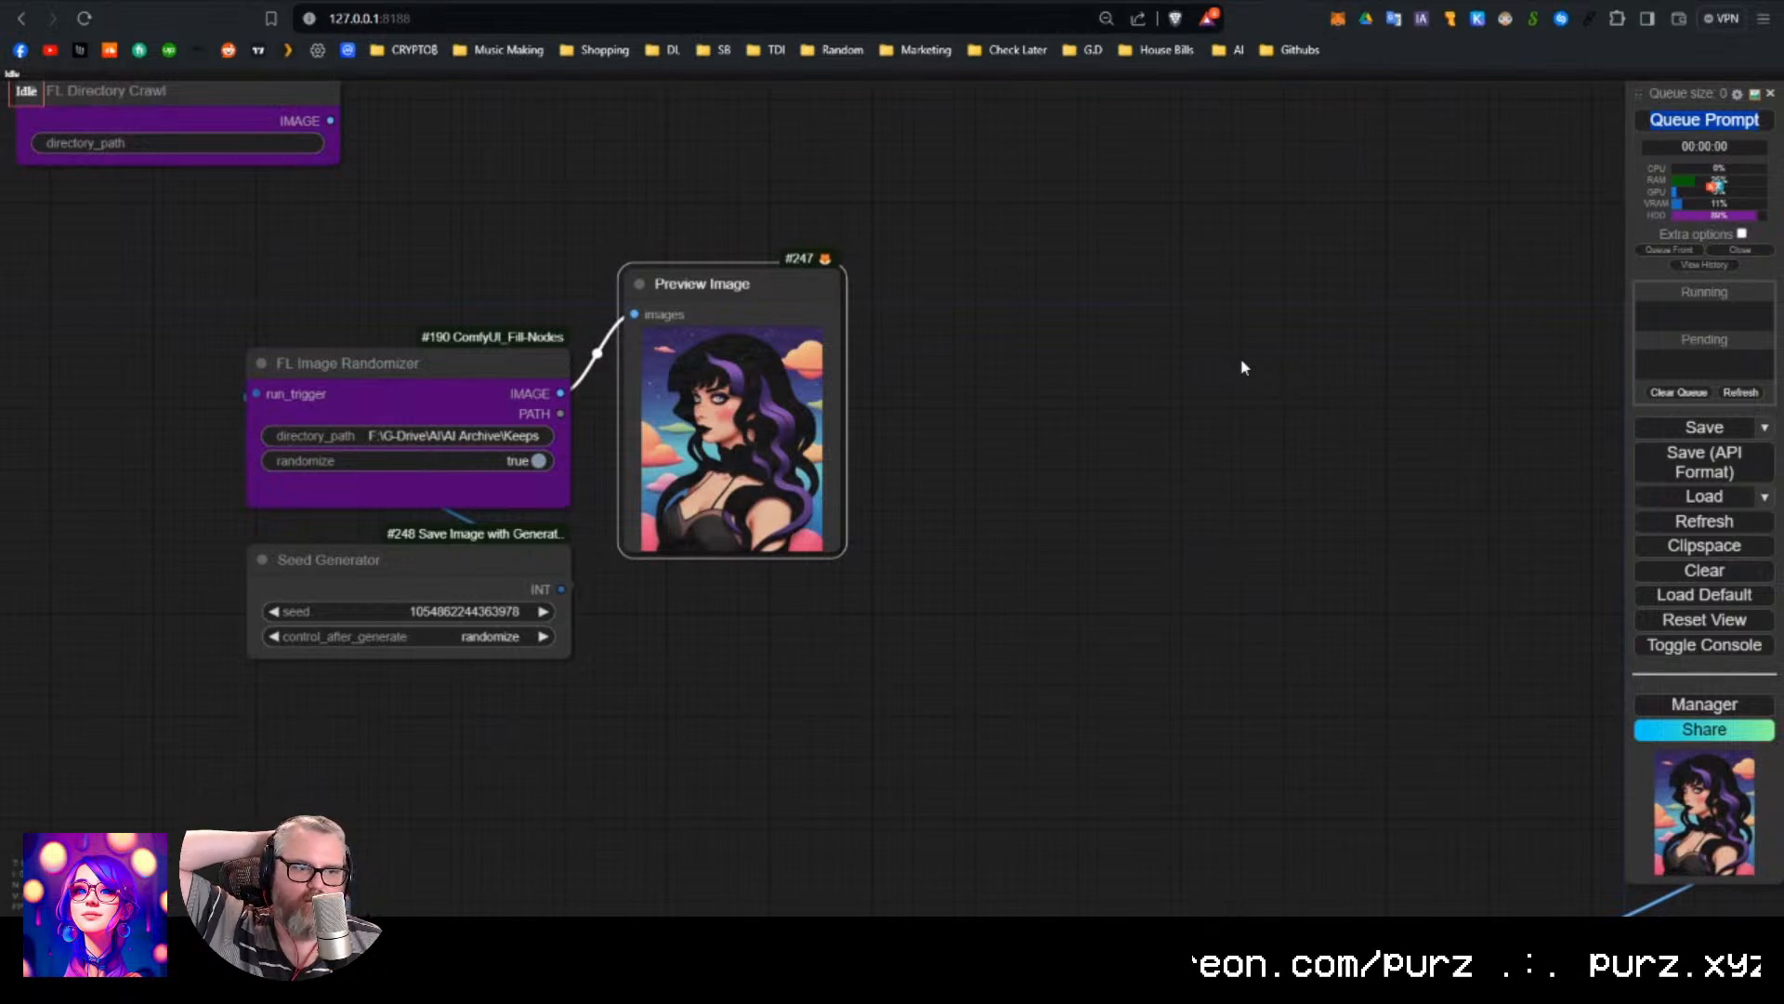
{"action": "left_click", "coordinate": [1715, 128]}
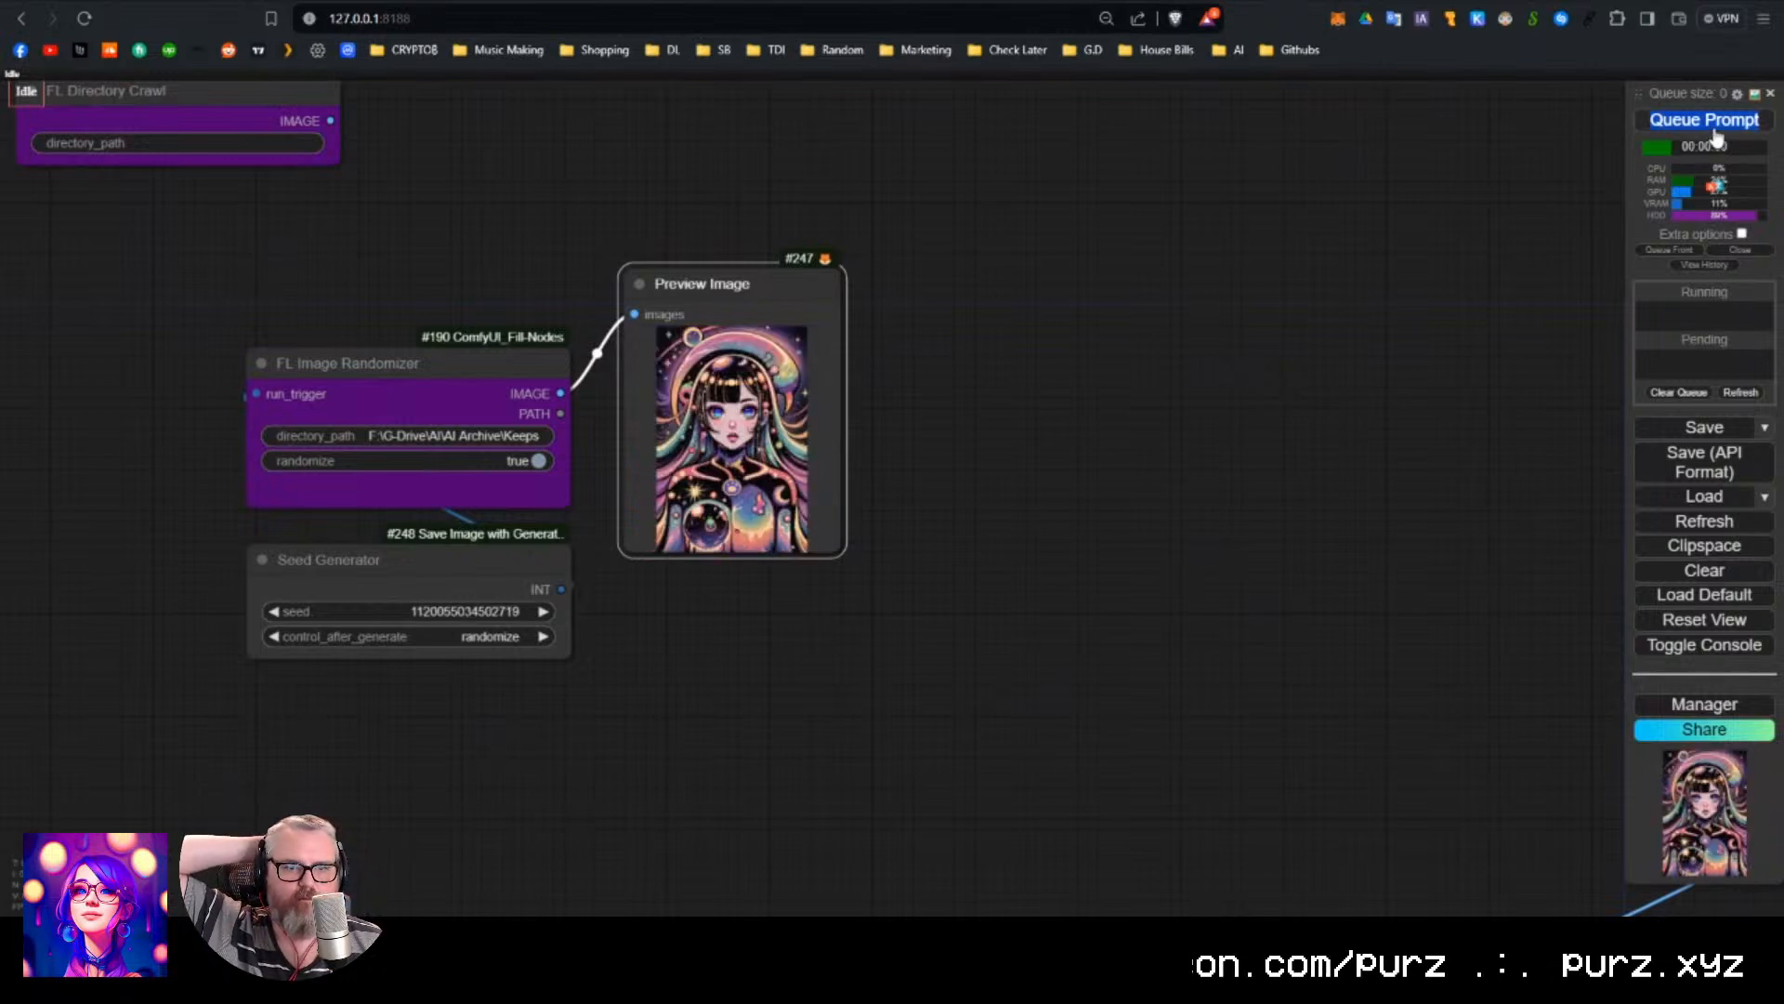
{"action": "left_click", "coordinate": [1714, 128]}
{"action": "left_click", "coordinate": [1715, 129]}
{"action": "left_click", "coordinate": [1714, 128]}
{"action": "left_click", "coordinate": [1715, 128]}
{"action": "left_click", "coordinate": [1714, 128]}
{"action": "left_click", "coordinate": [1715, 129]}
{"action": "left_click", "coordinate": [1714, 128]}
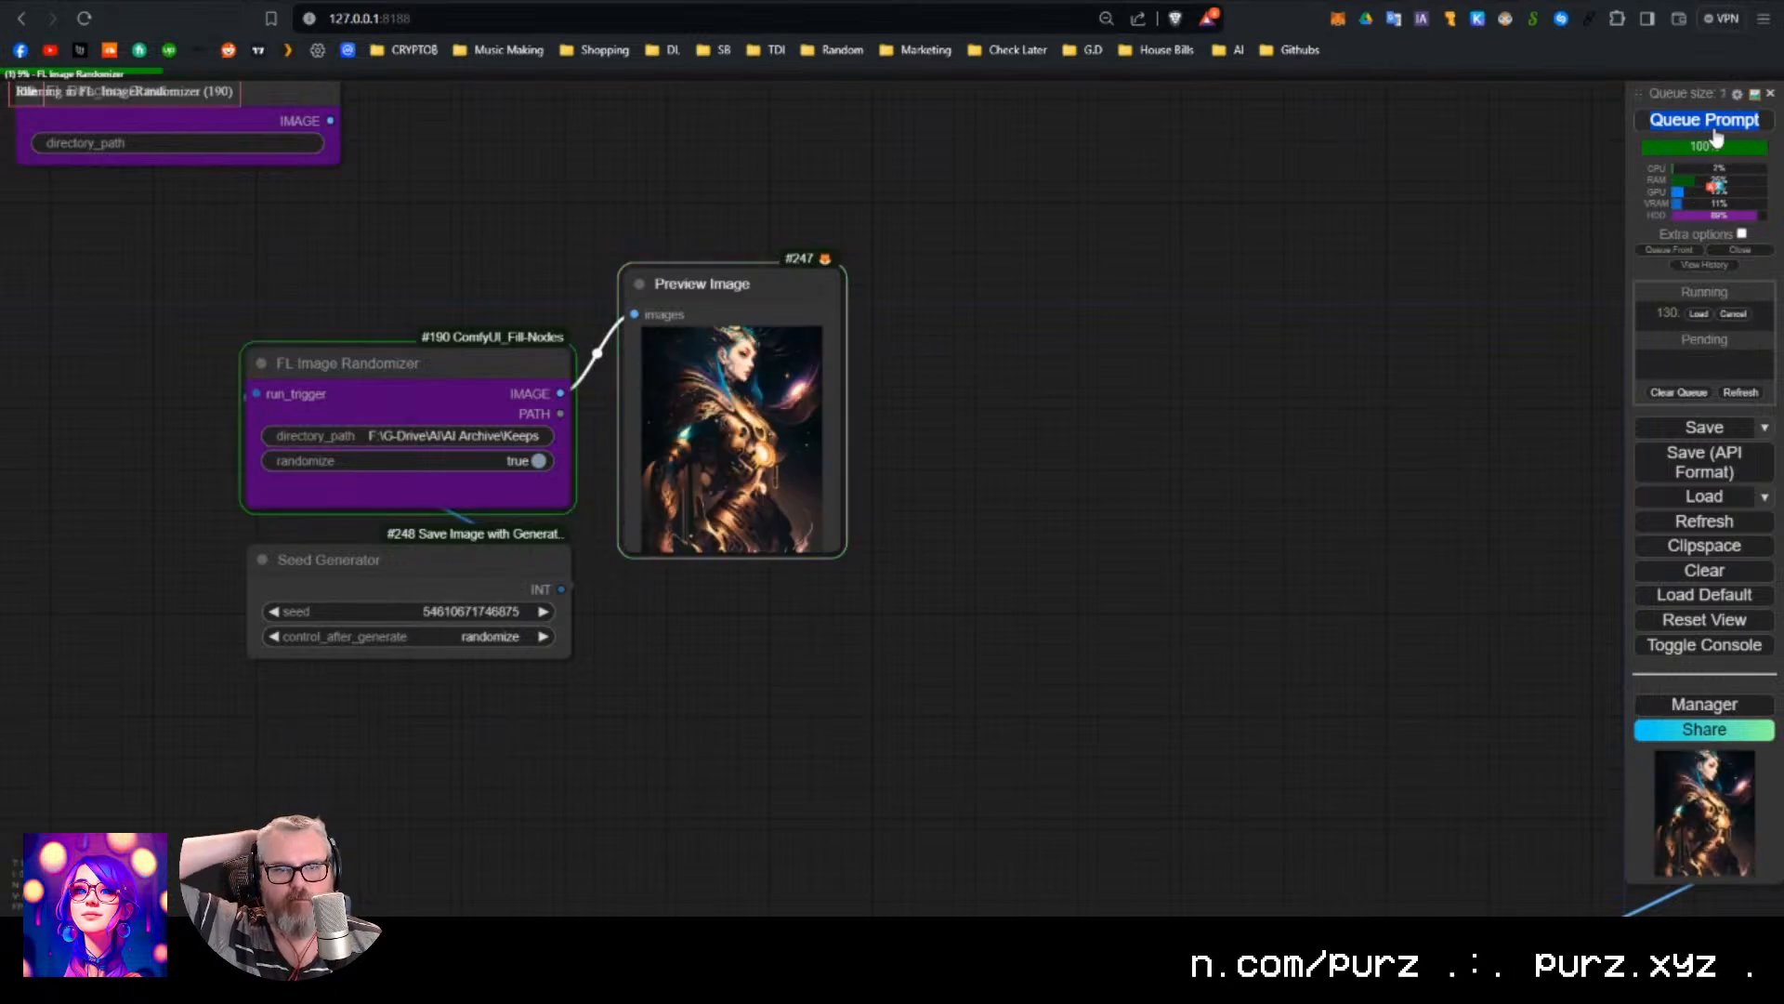
{"action": "left_click", "coordinate": [1715, 128]}
{"action": "left_click", "coordinate": [1714, 128]}
{"action": "left_click", "coordinate": [1714, 128]}
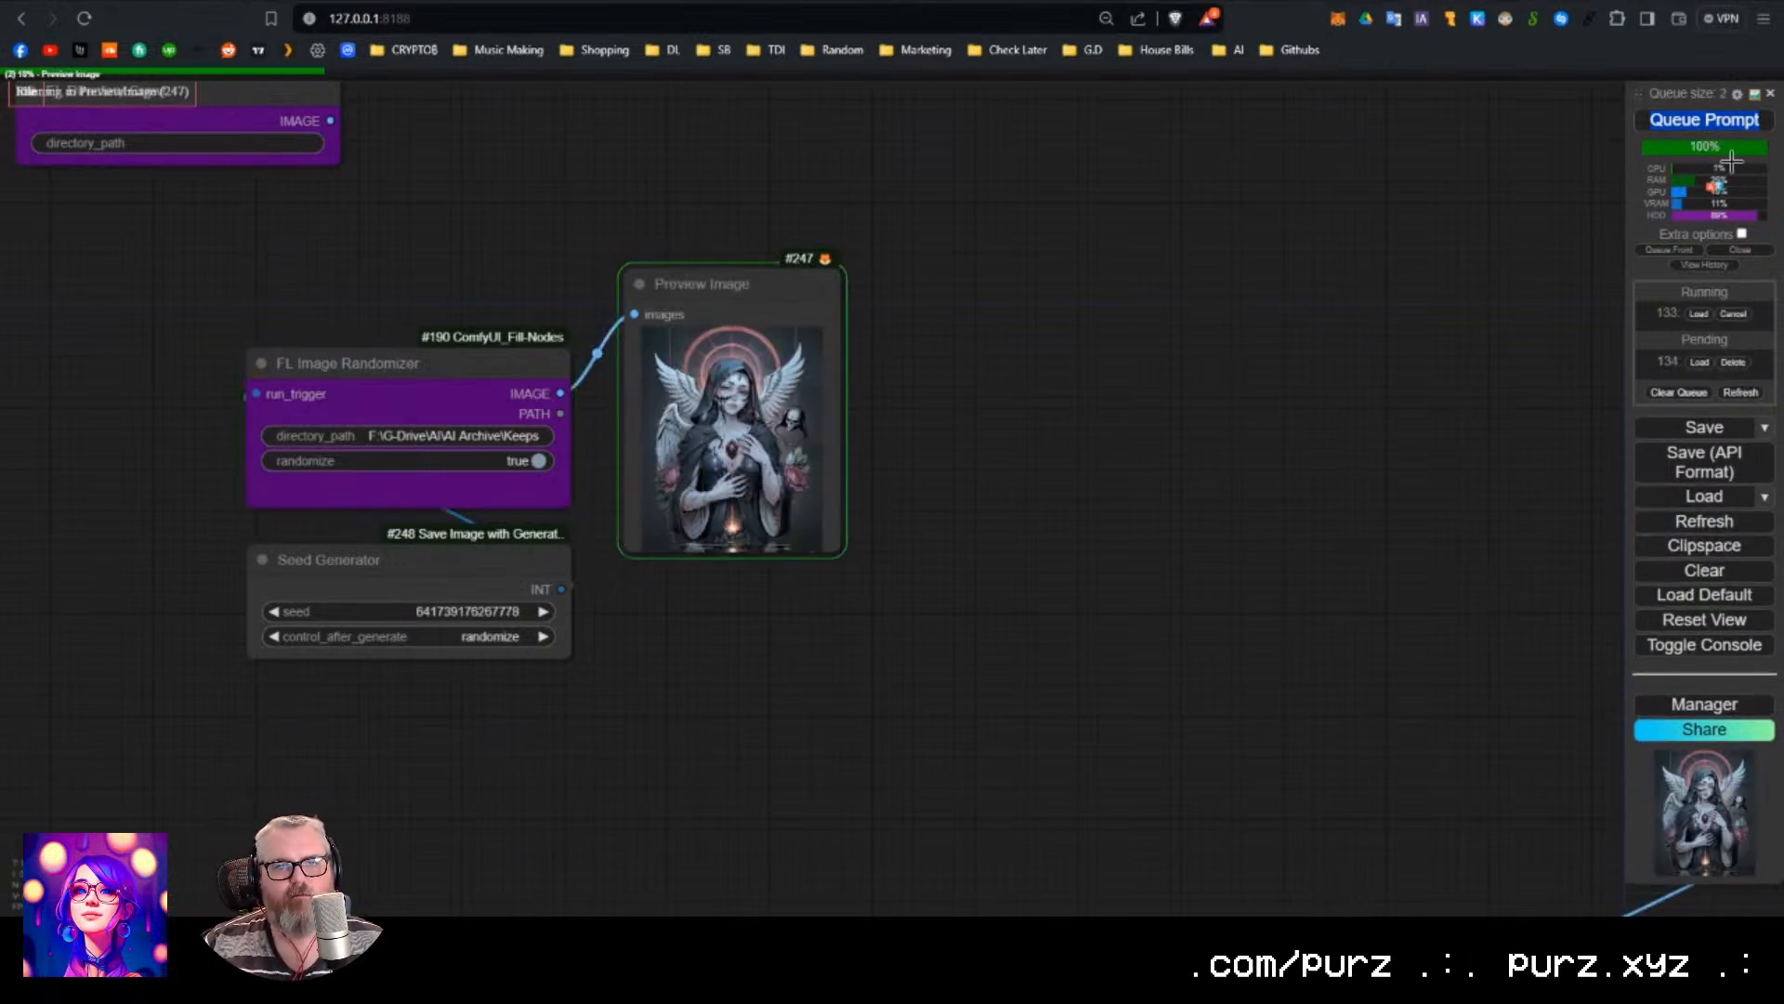
{"action": "left_click", "coordinate": [1764, 129]}
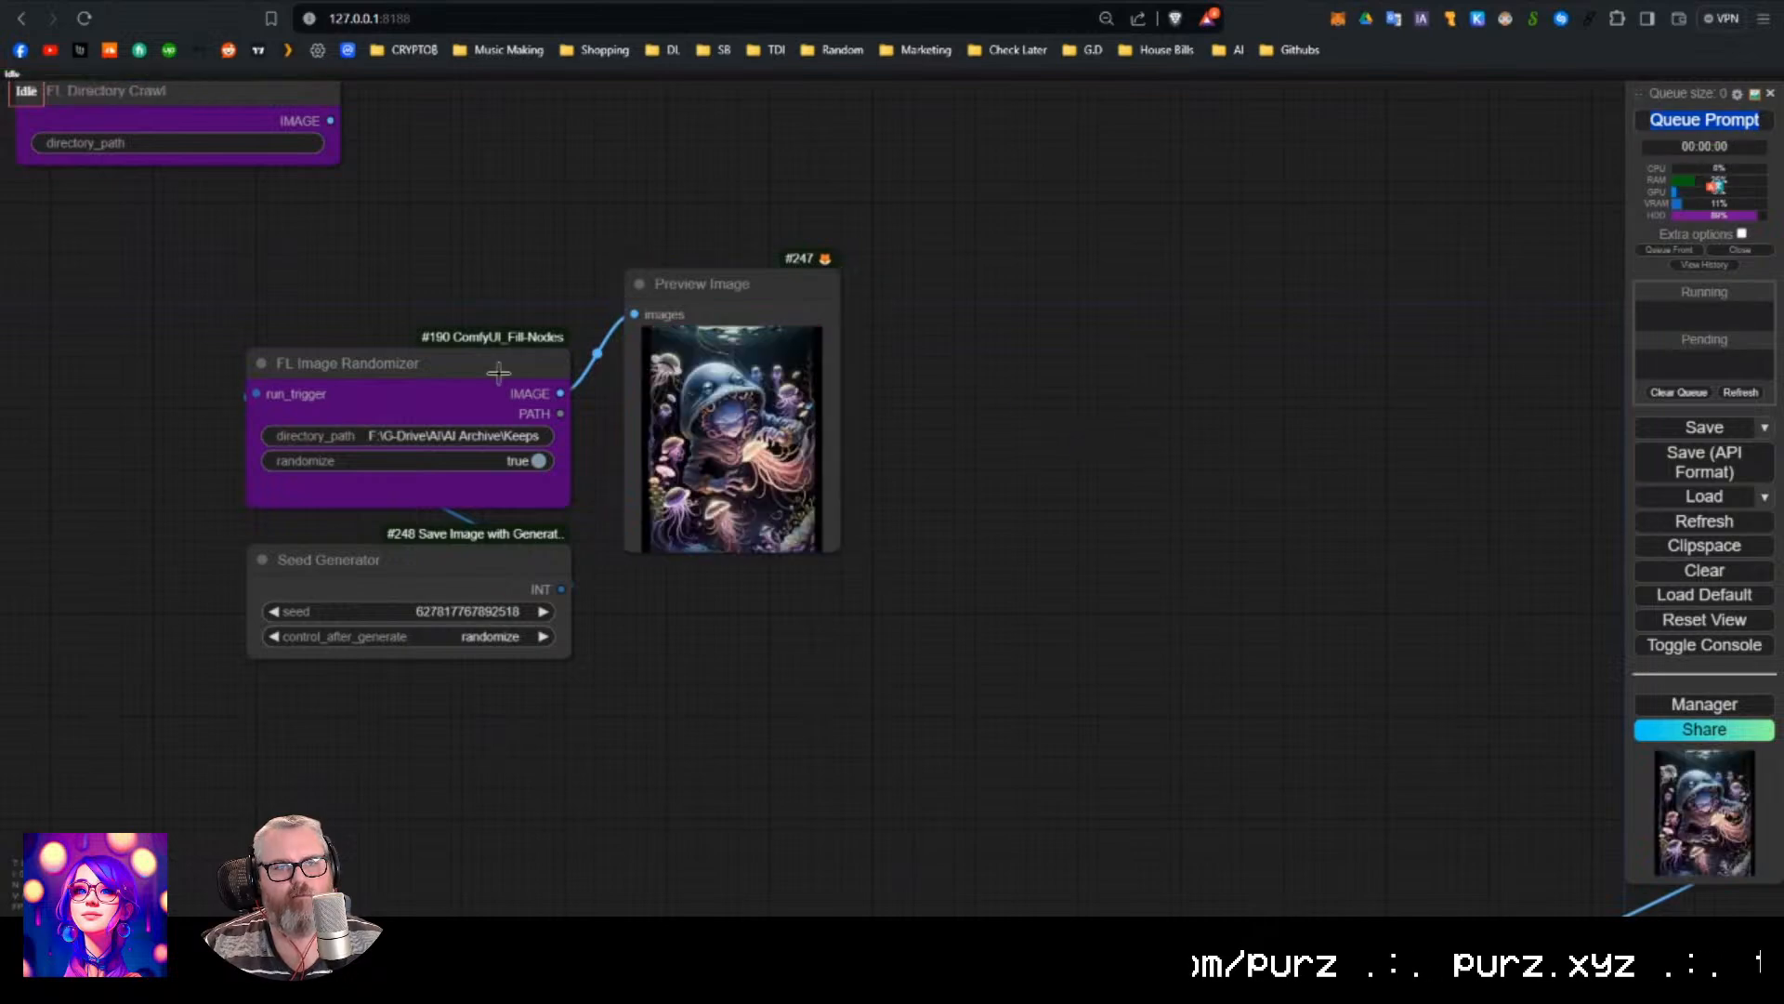
Bypass the FL Image Randomizer, Seed Generator and Preview Image nodes and move them away to the right of FL Directory Crawl.
{"action": "left_click_drag", "start_coordinate": [498, 373], "coordinate": [493, 283]}
{"action": "left_click_drag", "start_coordinate": [734, 289], "coordinate": [748, 296]}
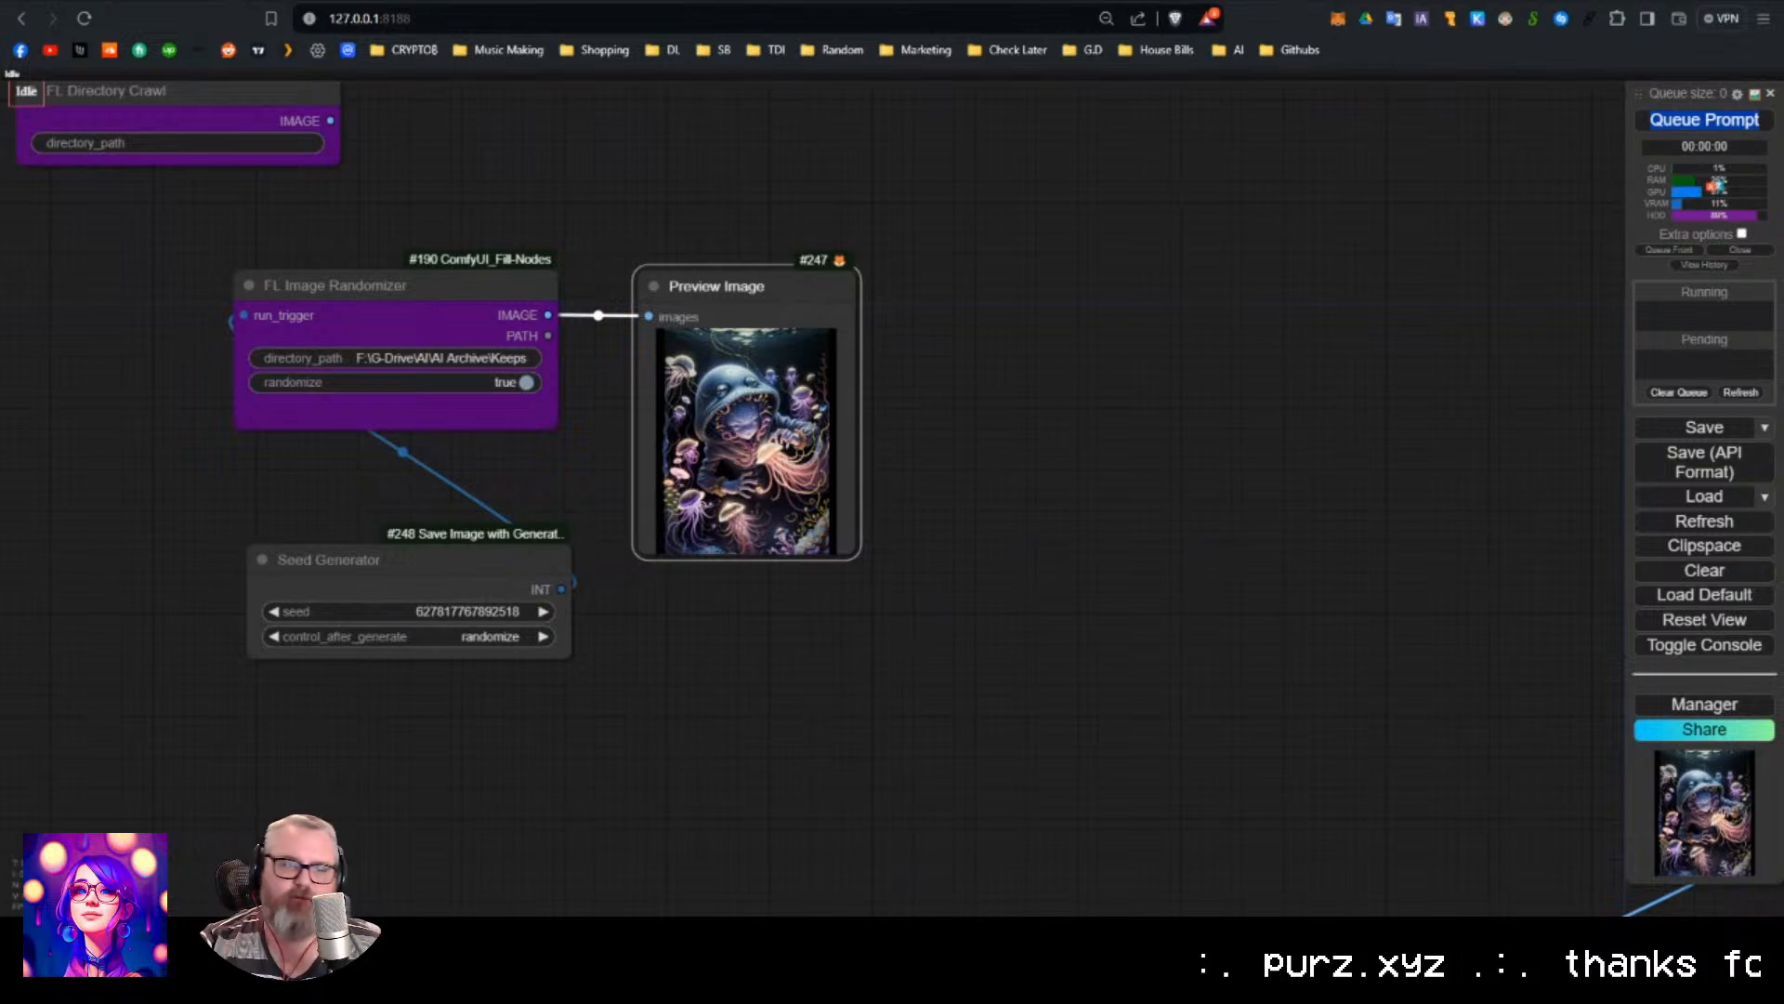
{"action": "scroll", "coordinate": [629, 681], "scroll_direction": "down", "scroll_amount": 6}
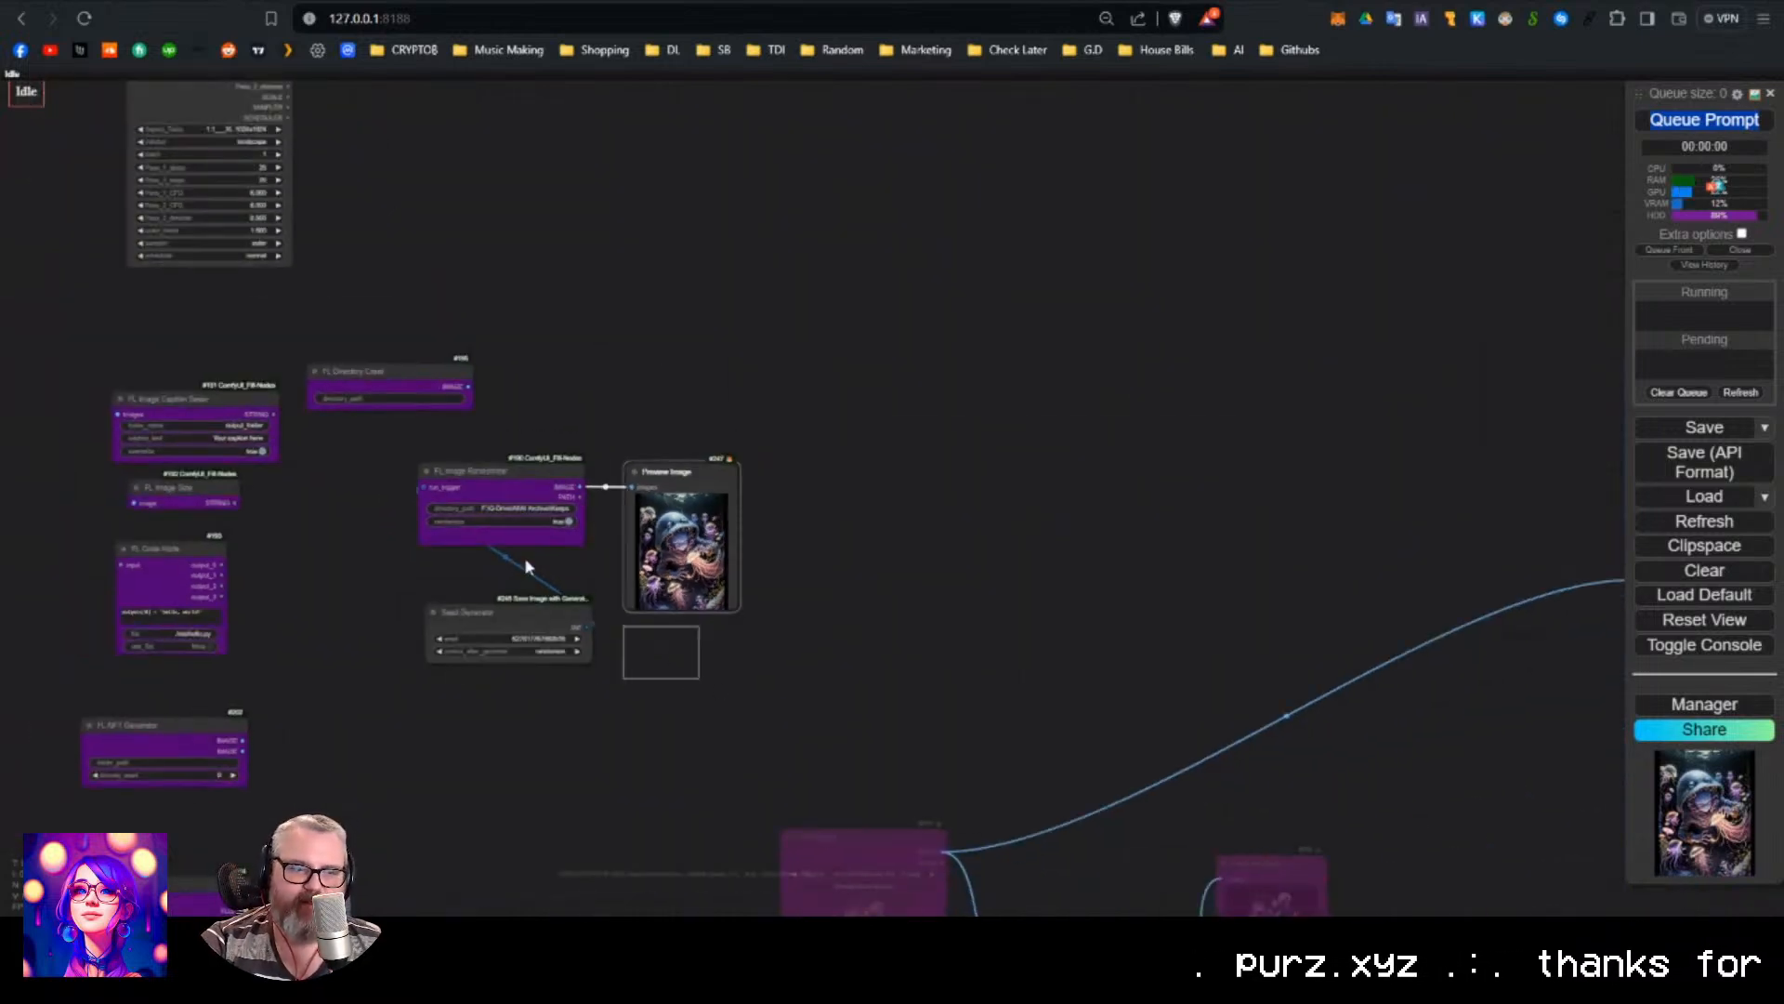
{"action": "key", "text": "ctrl+b"}
{"action": "left_click", "coordinate": [524, 580]}
{"action": "left_click_drag", "start_coordinate": [706, 637], "coordinate": [1070, 478]}
{"action": "left_click", "coordinate": [418, 649]}
{"action": "left_click_drag", "start_coordinate": [420, 649], "coordinate": [708, 494]}
{"action": "left_click_drag", "start_coordinate": [728, 383], "coordinate": [460, 463]}
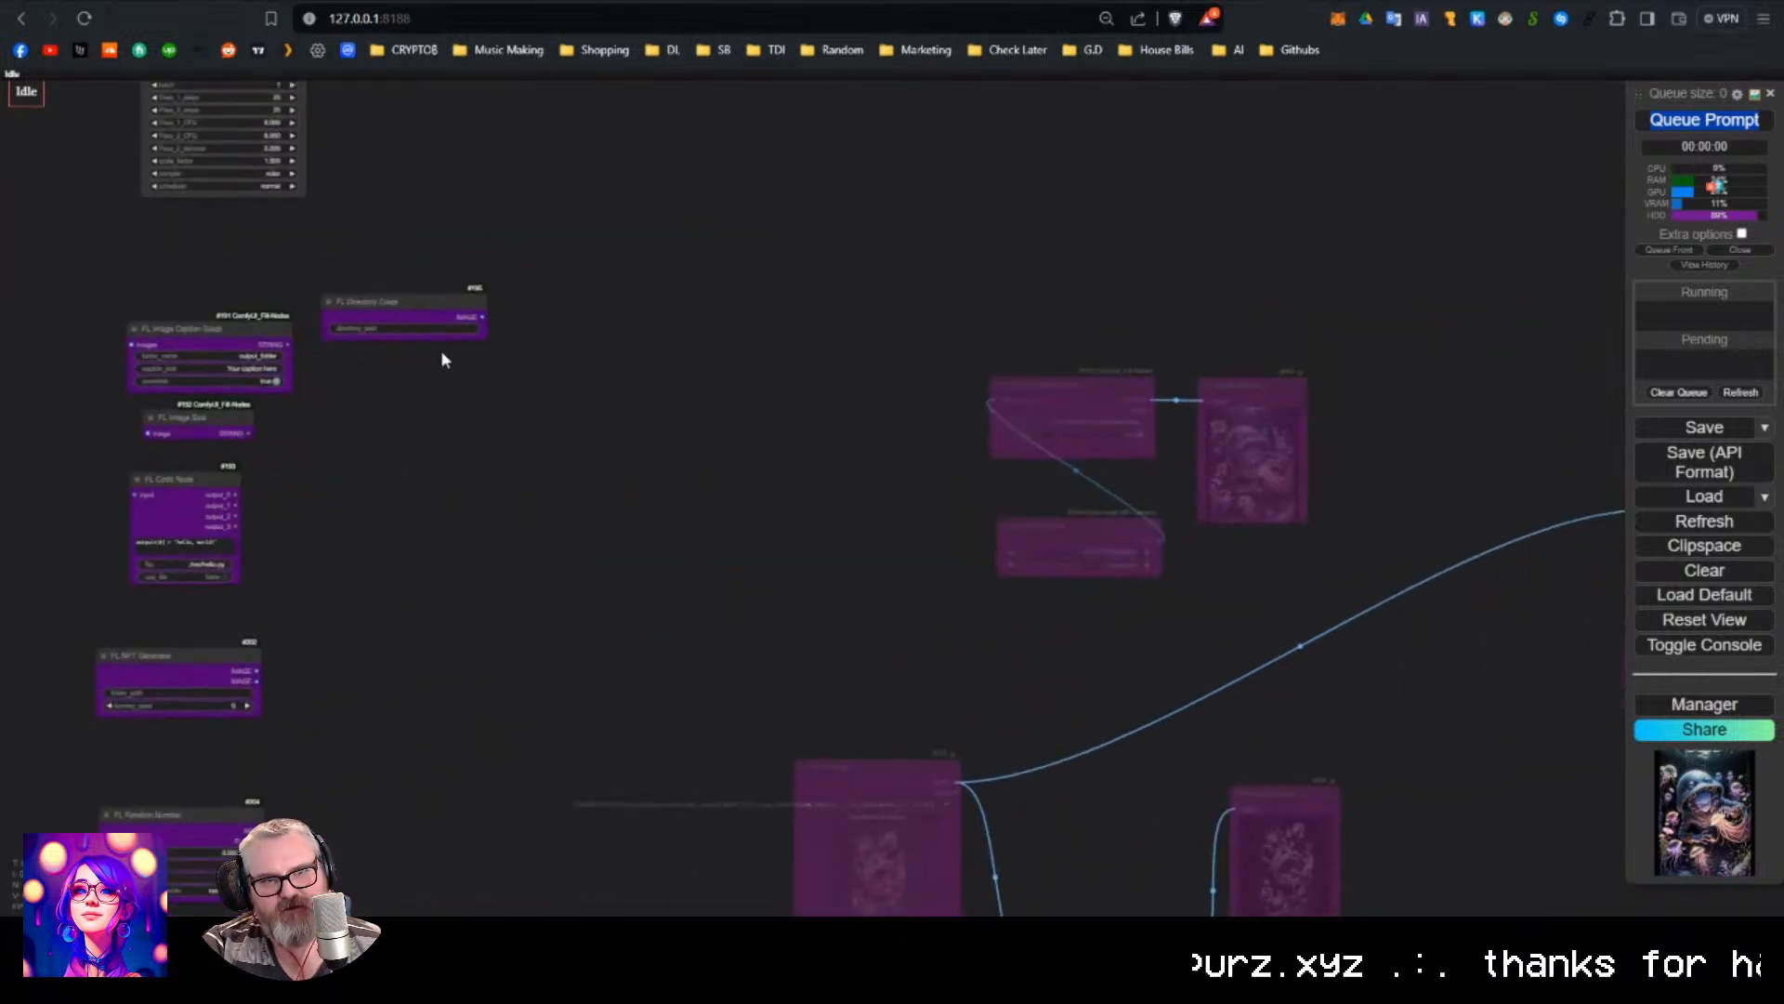
Move FL Directory Crawl into open canvas space and set its directory_path to F:\G-Drive\AI\AI Archive\Keeps\STABLE\TEMPT\Xno.
{"action": "left_click_drag", "start_coordinate": [445, 303], "coordinate": [652, 523]}
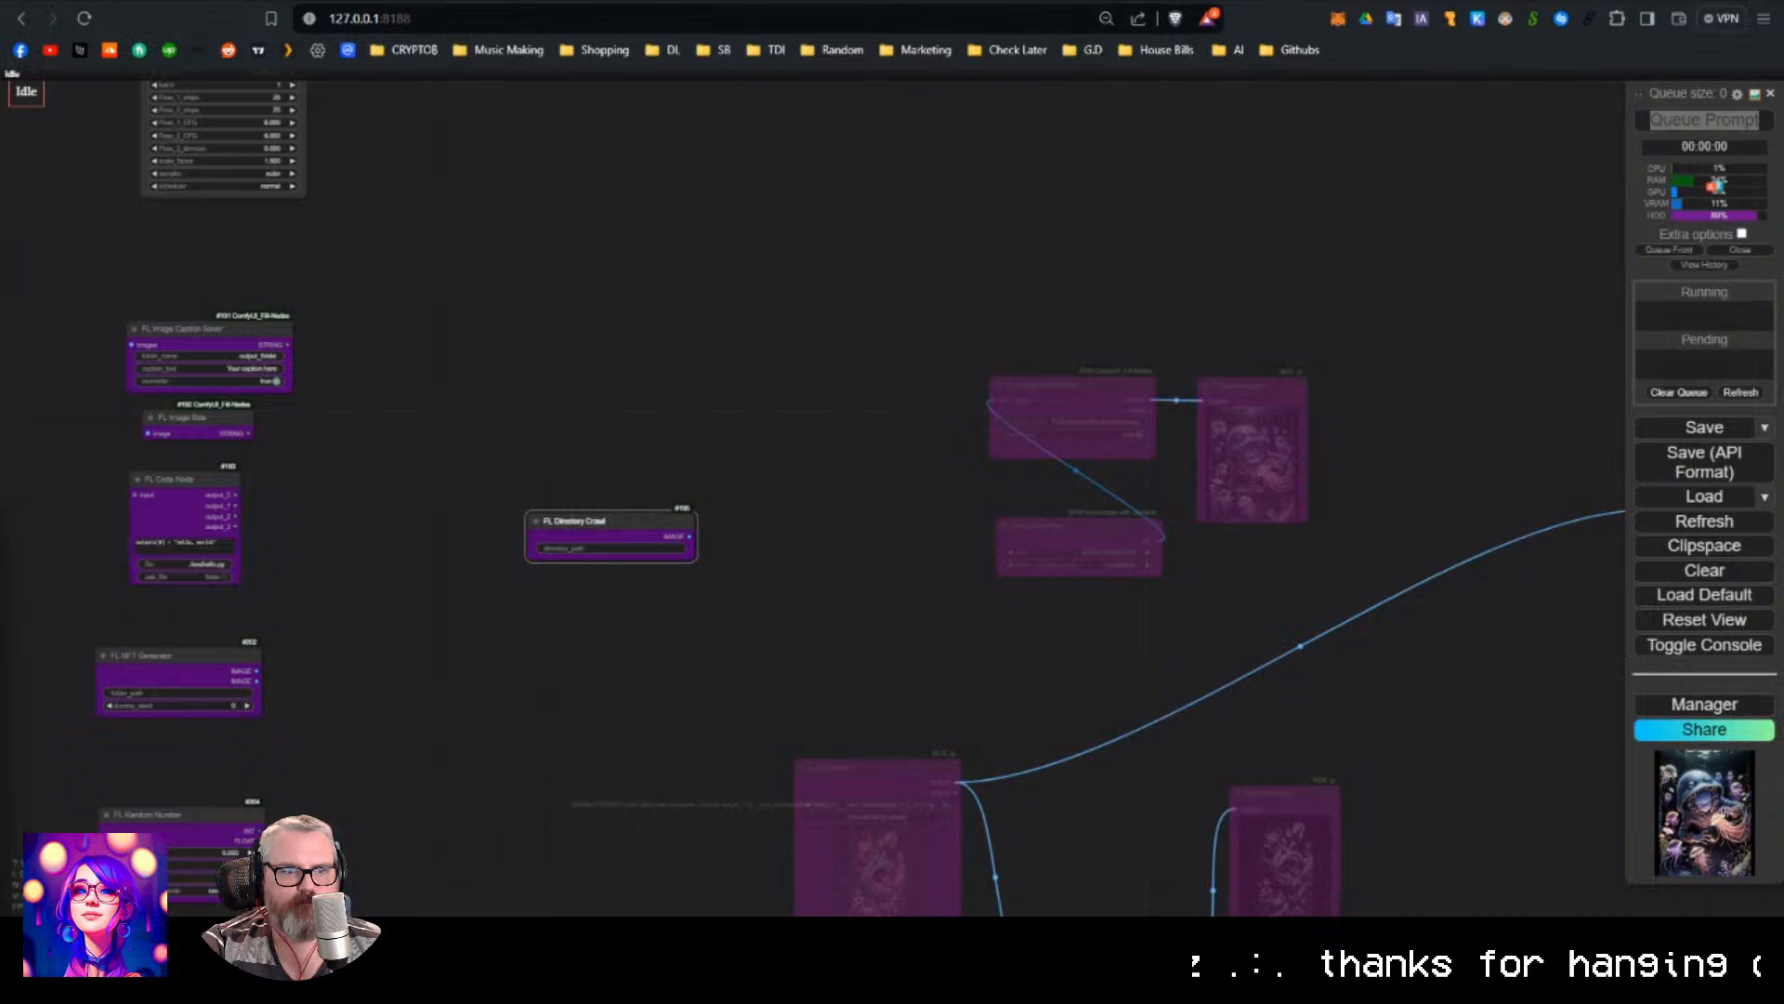
{"action": "left_click", "coordinate": [569, 548]}
{"action": "key", "text": "ctrl+v"}
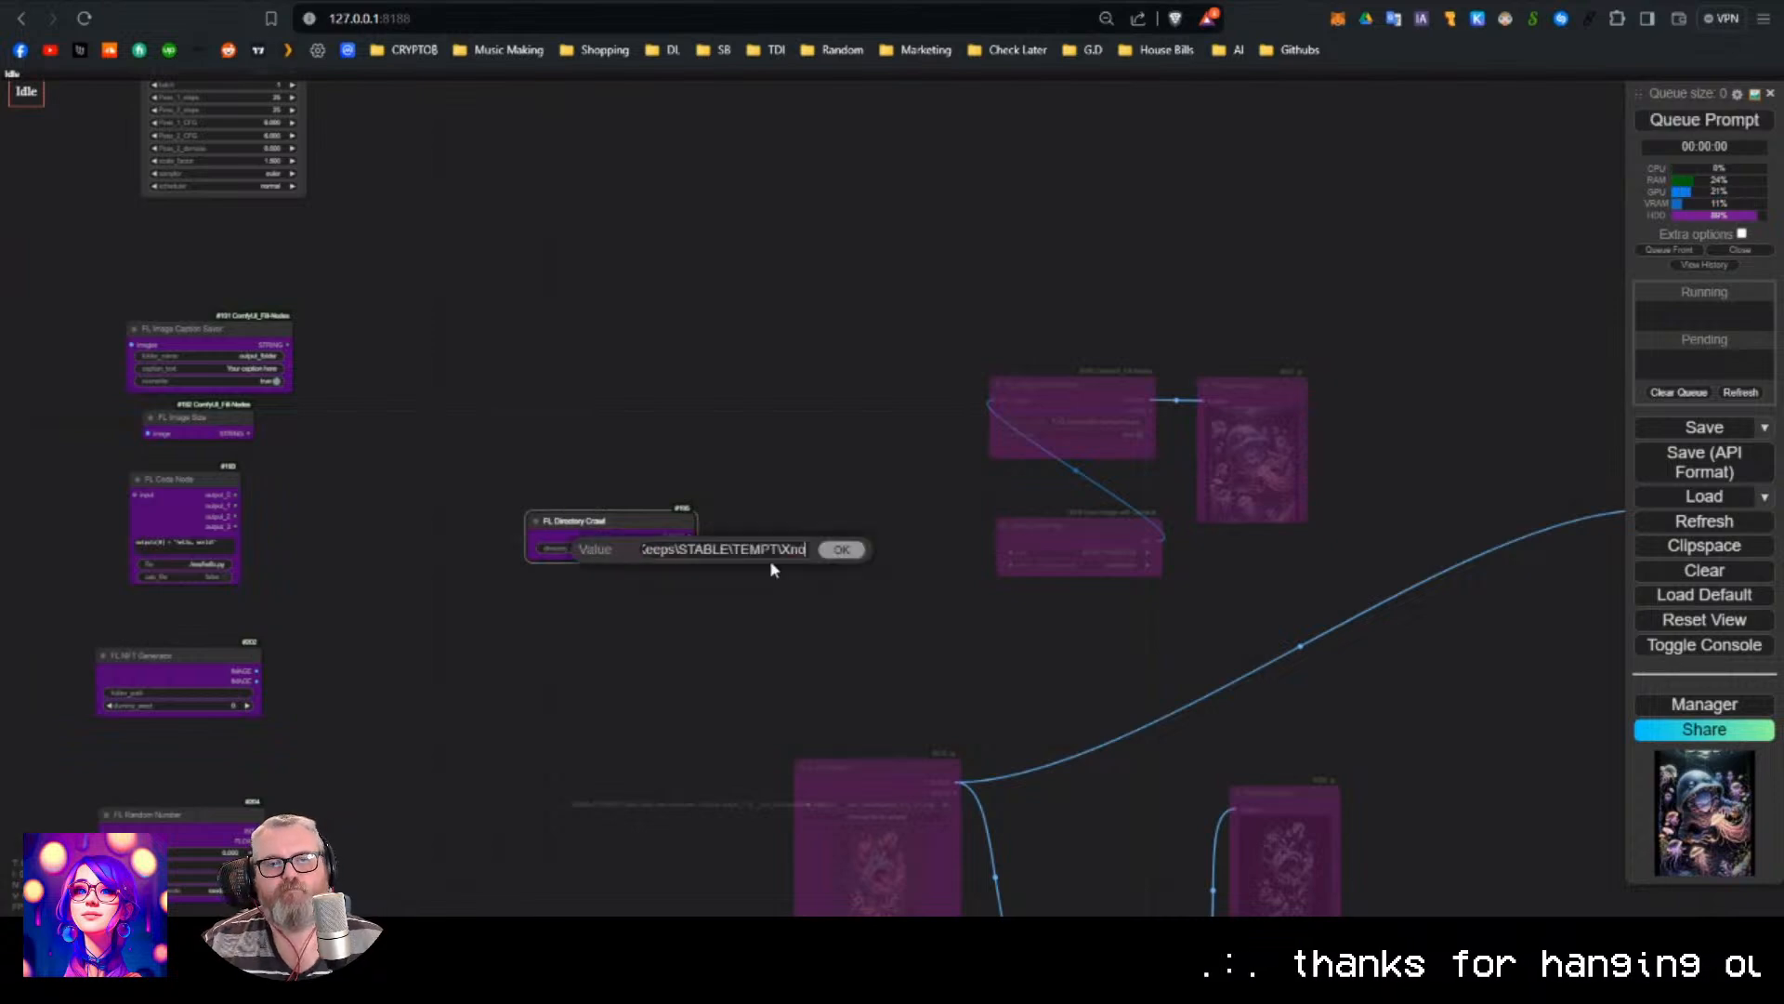
{"action": "key", "text": "Return"}
Connect a new Preview Image node to FL Directory Crawl's IMAGE output and queue the workflow.
{"action": "scroll", "coordinate": [564, 517], "scroll_direction": "up", "scroll_amount": 3}
{"action": "left_click_drag", "start_coordinate": [589, 392], "coordinate": [709, 400]}
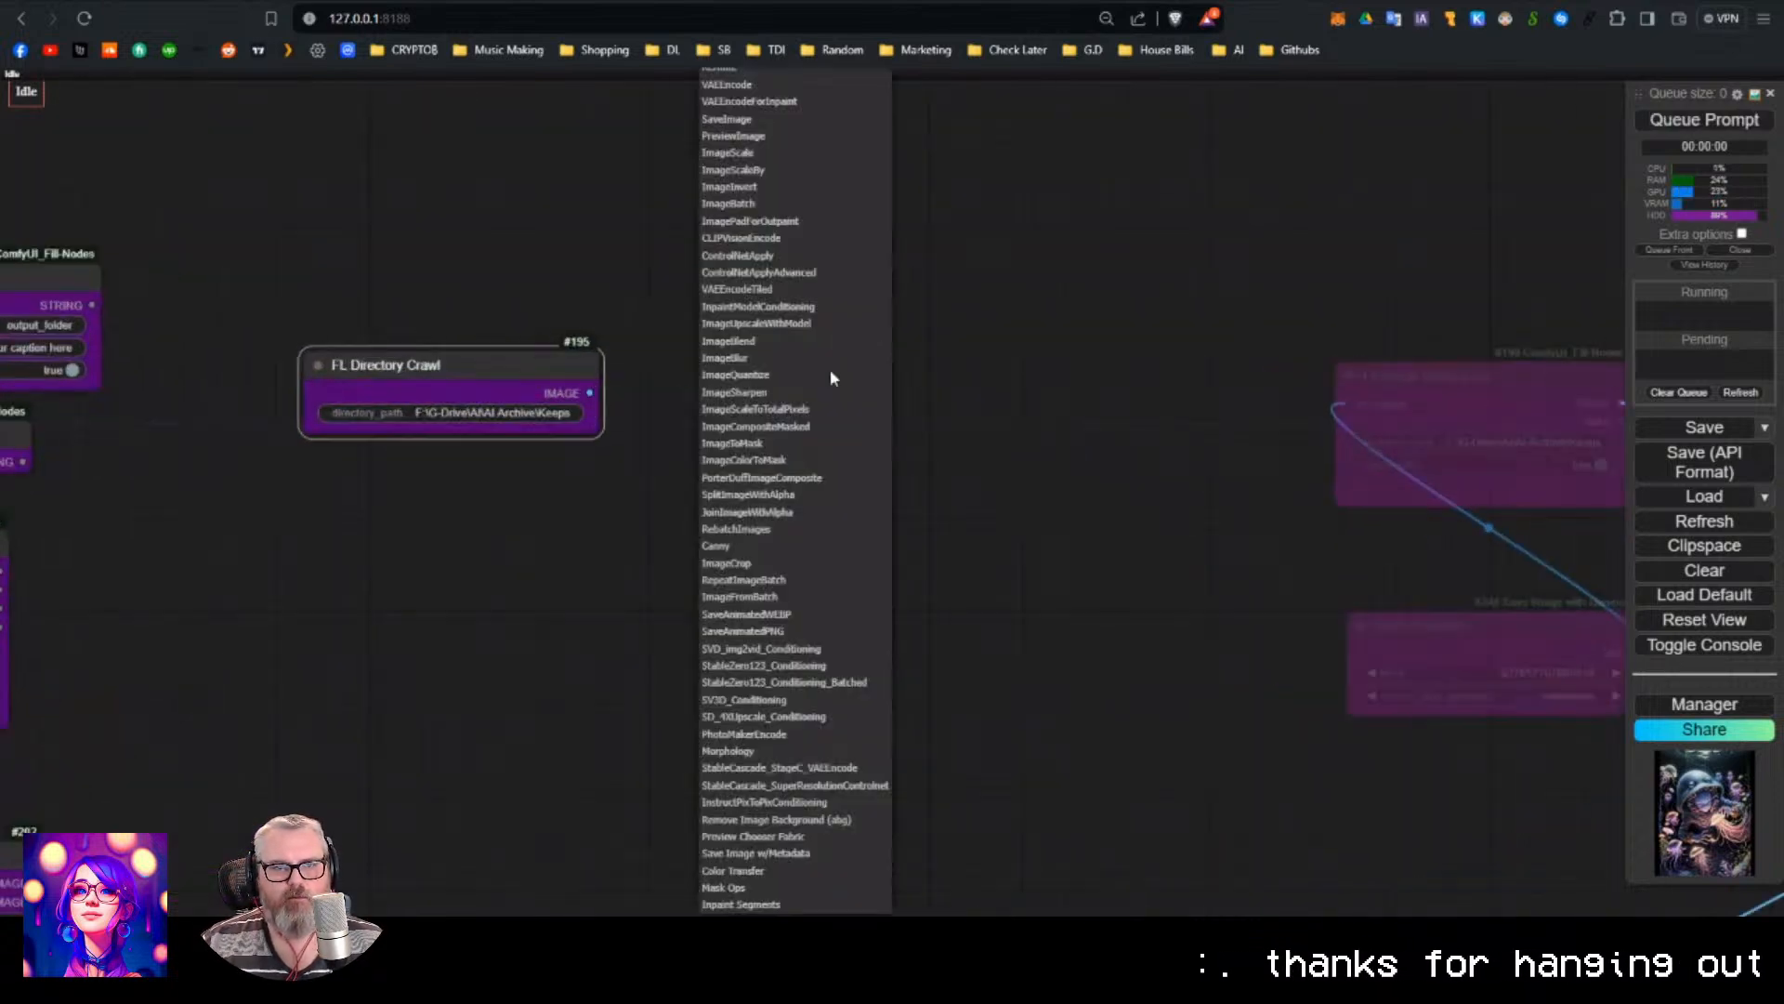
{"action": "left_click", "coordinate": [779, 137]}
{"action": "left_click", "coordinate": [1703, 121]}
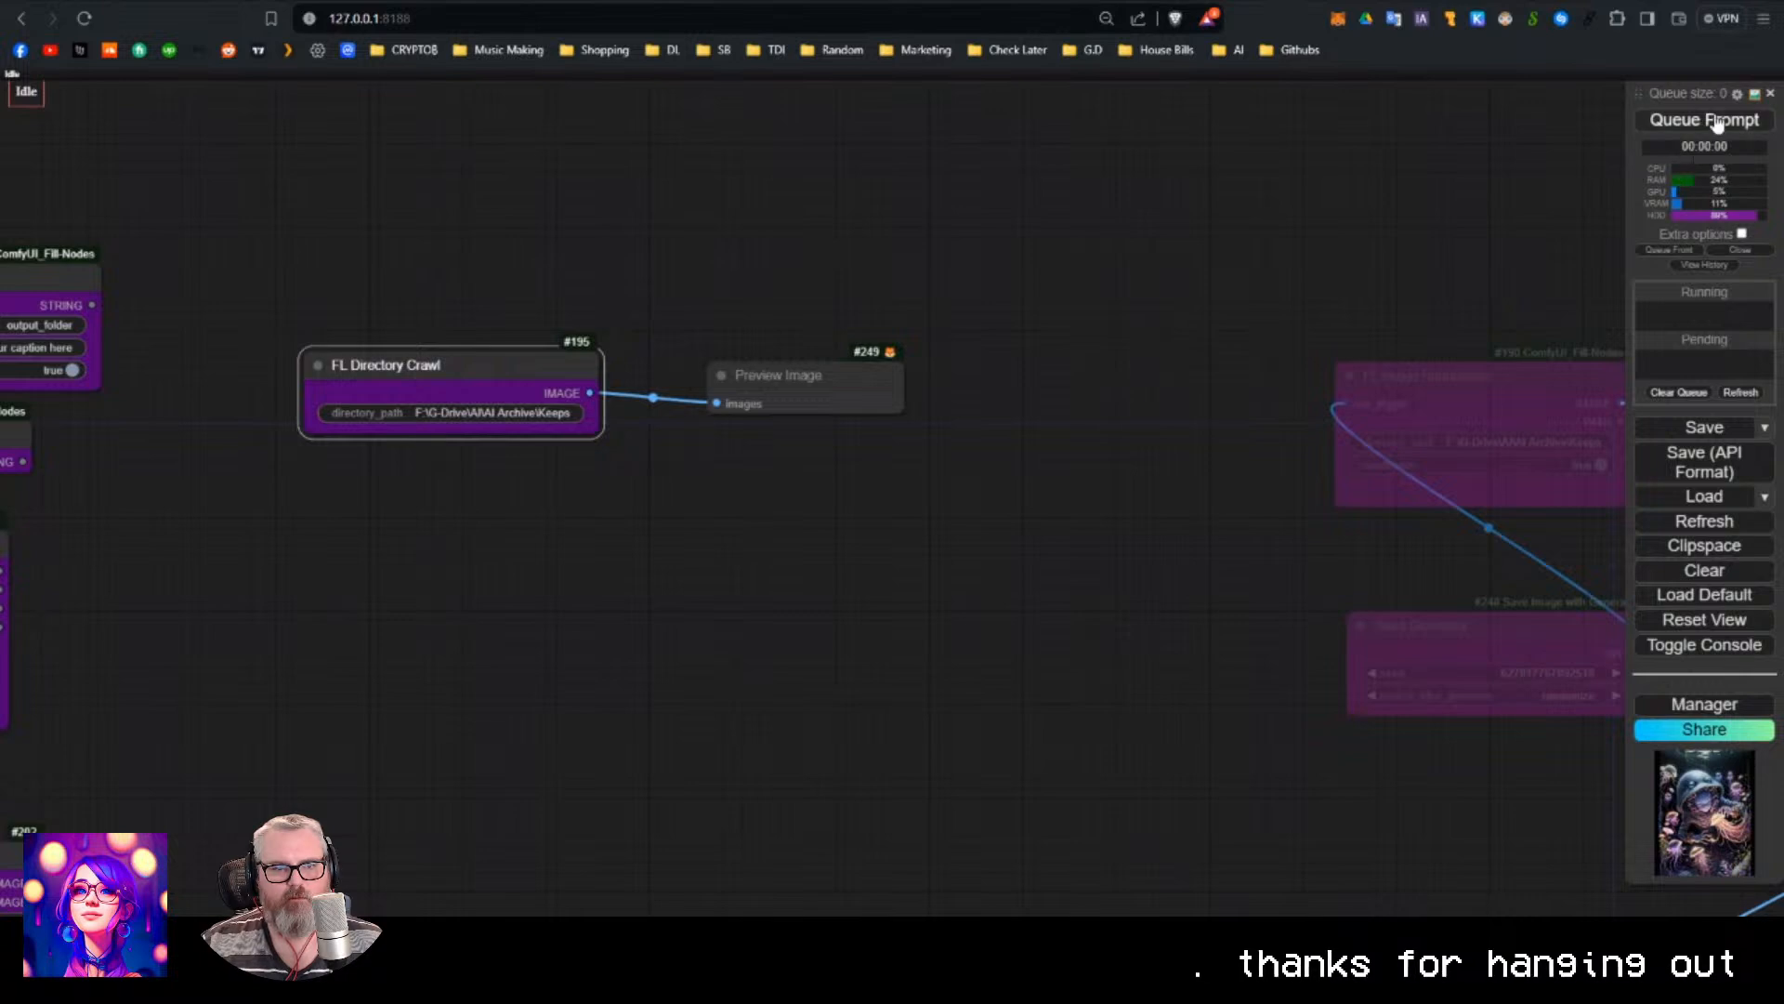
Reposition FL Directory Crawl and its Preview Image, and enlarge the preview node to fit a whole grid of images.
{"action": "left_click_drag", "start_coordinate": [843, 409], "coordinate": [887, 331]}
{"action": "left_click_drag", "start_coordinate": [575, 357], "coordinate": [539, 294]}
{"action": "left_click_drag", "start_coordinate": [861, 308], "coordinate": [759, 263]}
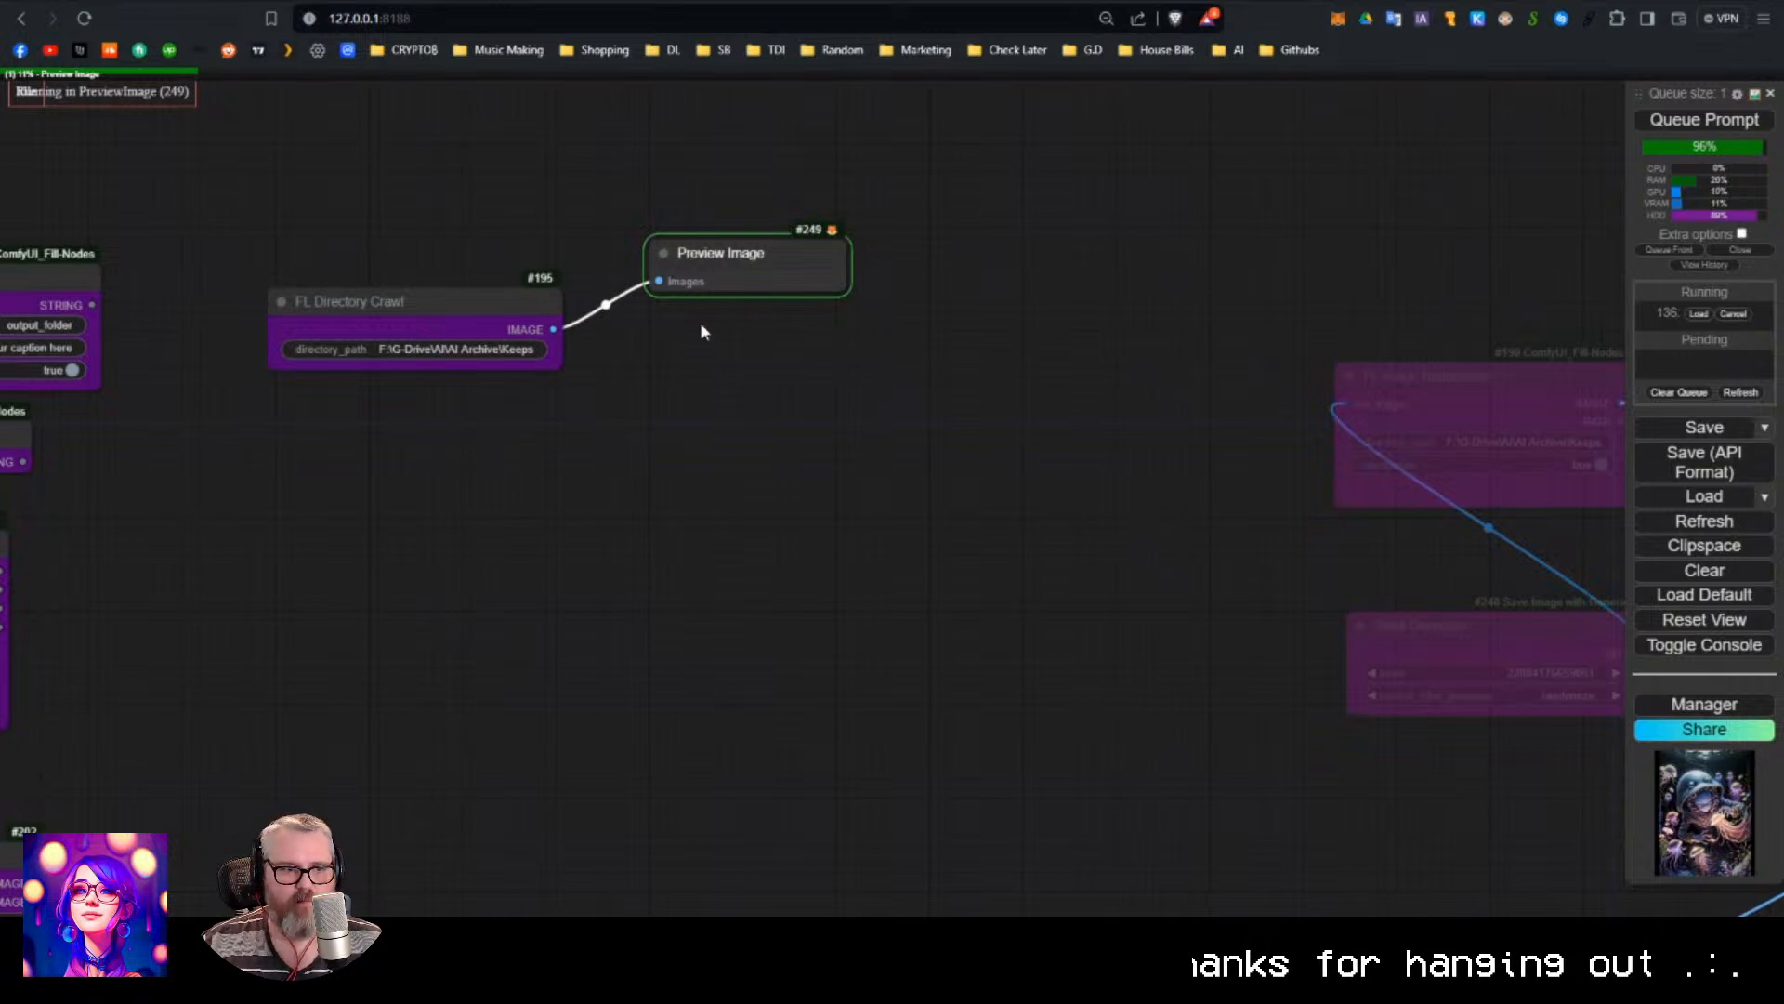
{"action": "scroll", "coordinate": [633, 438], "scroll_direction": "down", "scroll_amount": 4}
{"action": "left_click_drag", "start_coordinate": [756, 316], "coordinate": [858, 555]}
{"action": "left_click_drag", "start_coordinate": [709, 187], "coordinate": [793, 187]}
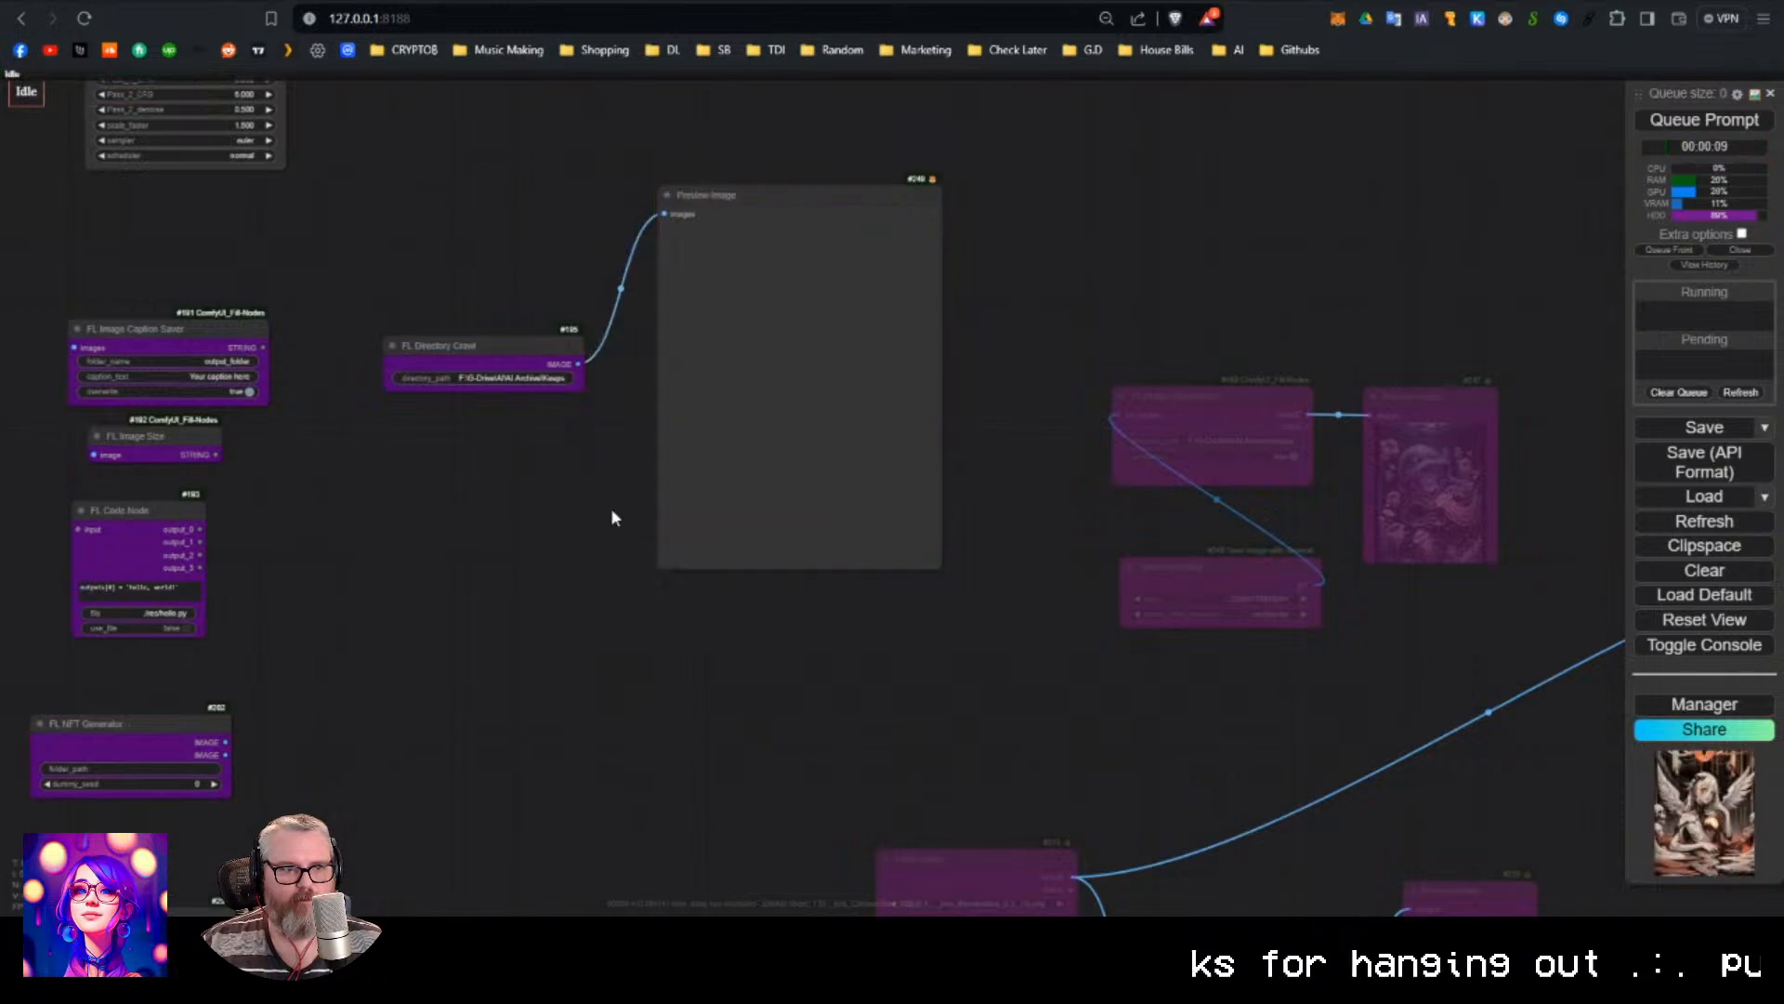
Inspect the crawled image grid up close and place FL Directory Crawl level with the top of Preview Image.
{"action": "left_click_drag", "start_coordinate": [601, 494], "coordinate": [533, 554]}
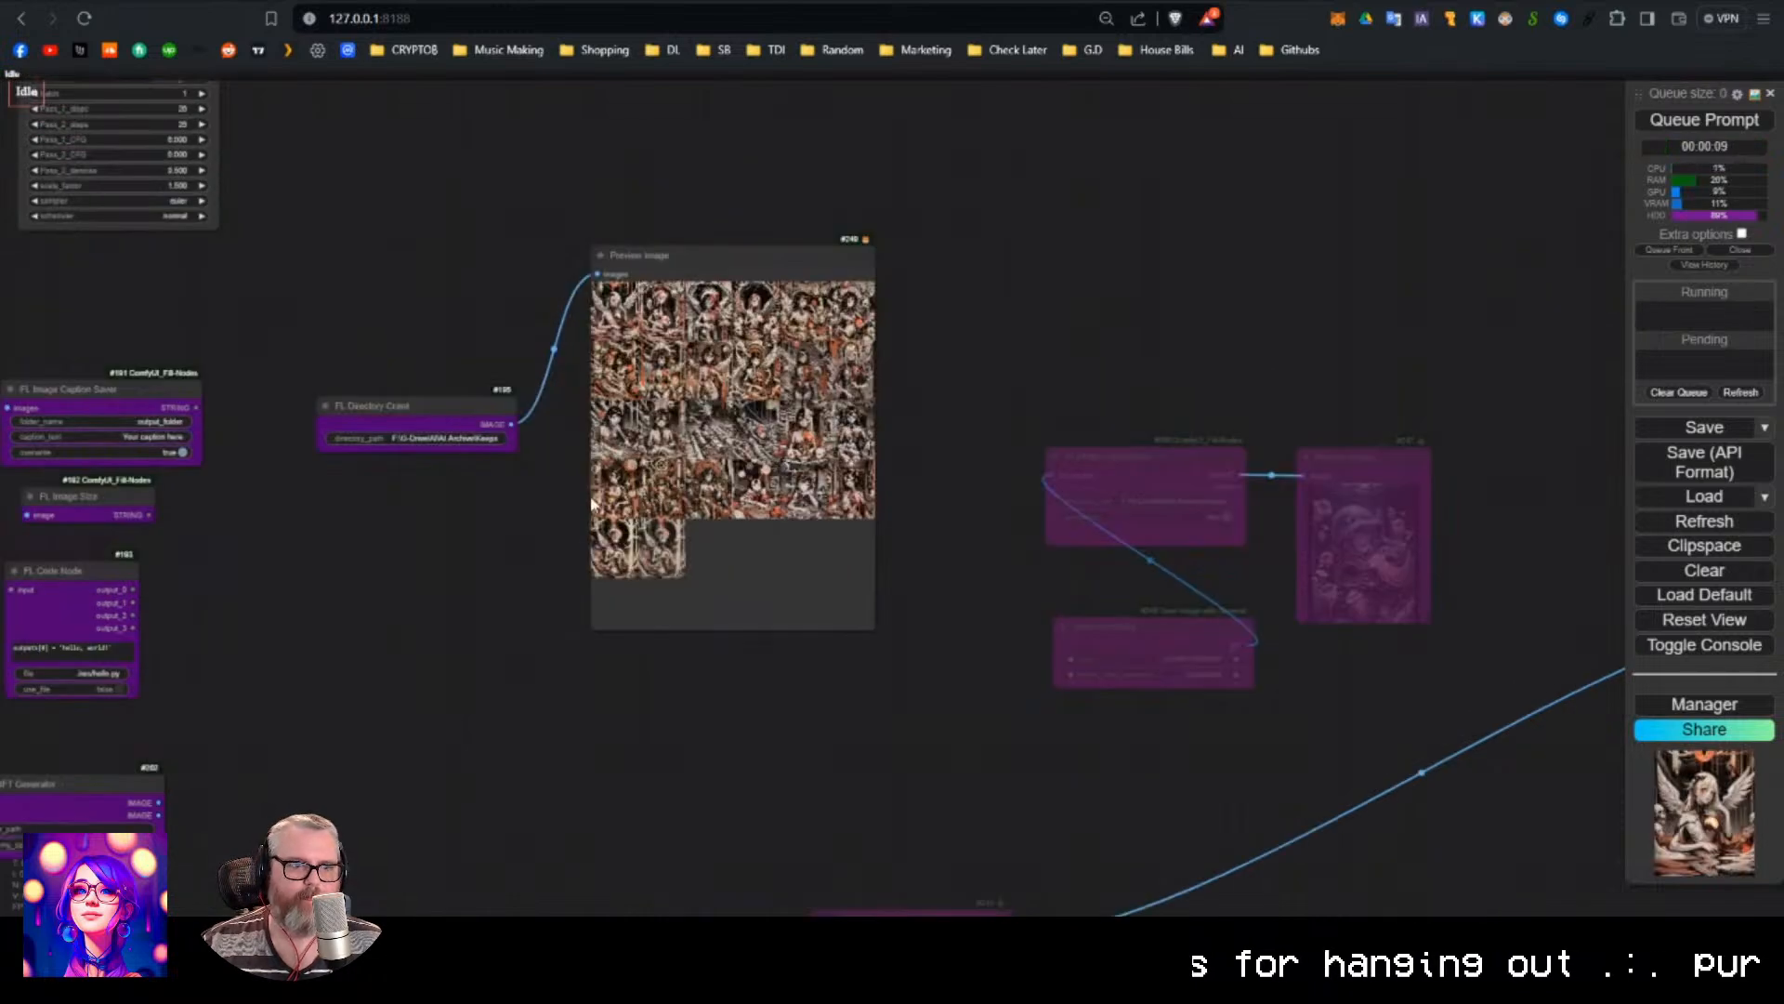
{"action": "scroll", "coordinate": [592, 502], "scroll_direction": "up", "scroll_amount": 5}
{"action": "left_click_drag", "start_coordinate": [538, 465], "coordinate": [539, 585]}
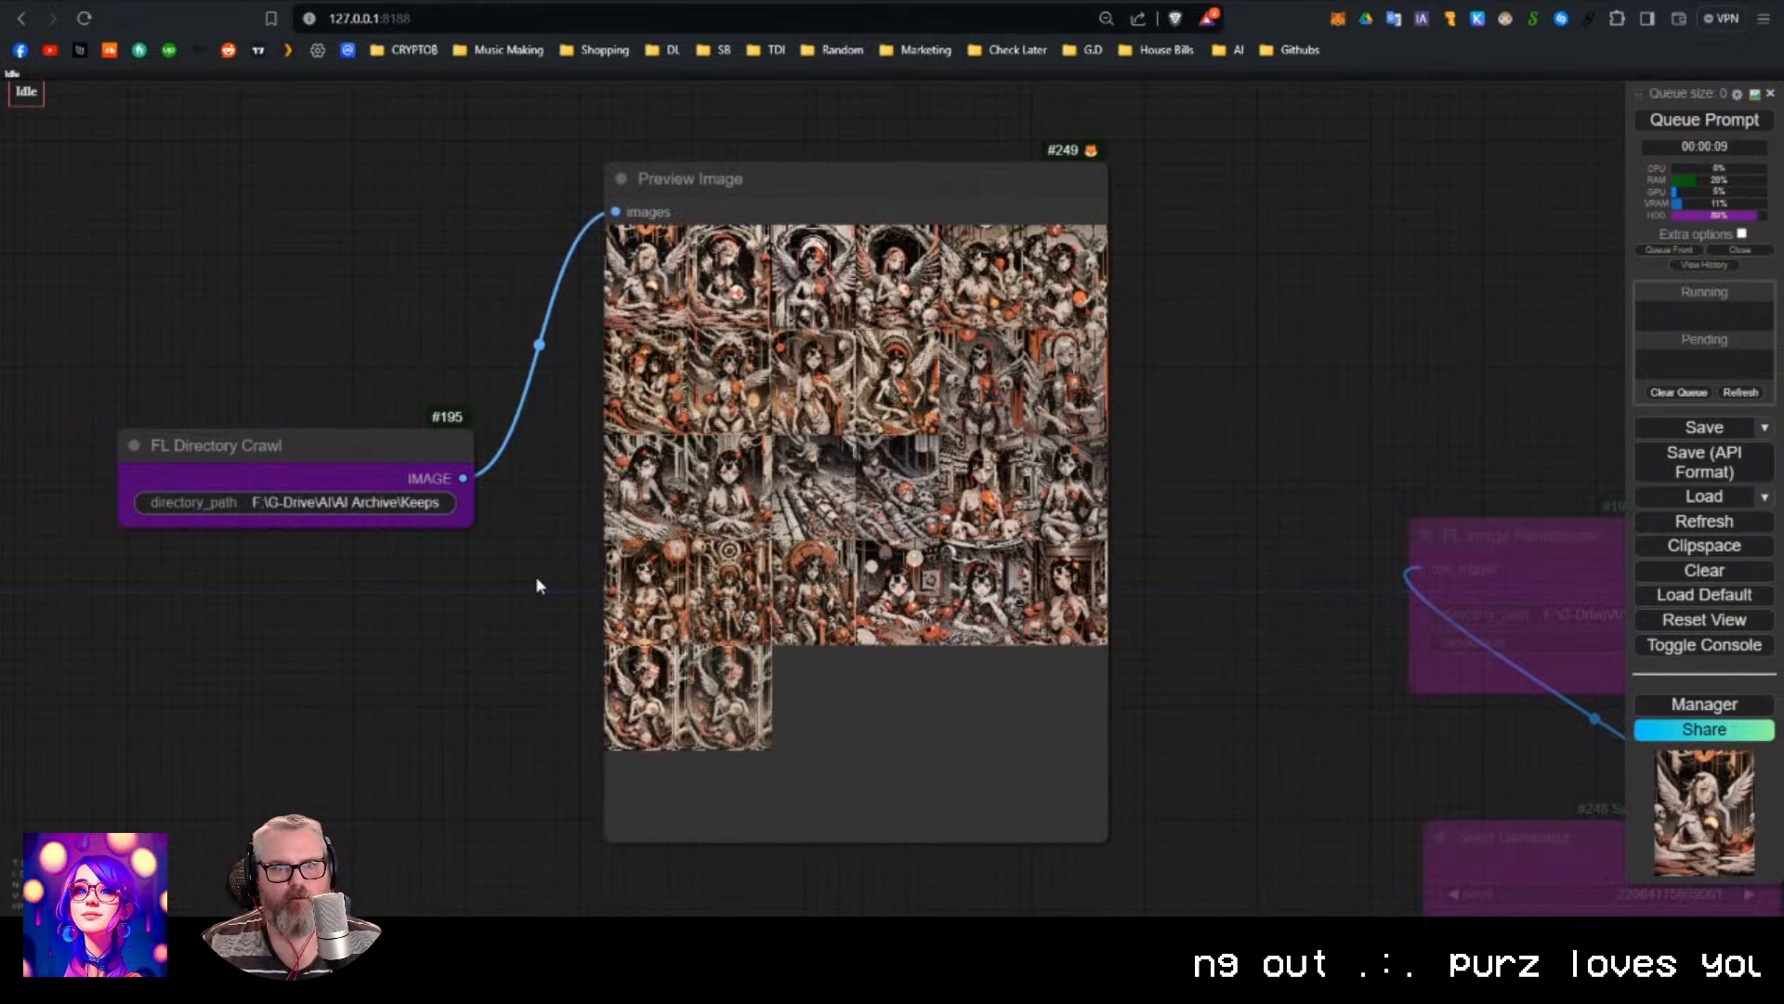
{"action": "left_click_drag", "start_coordinate": [200, 475], "coordinate": [268, 223]}
{"action": "scroll", "coordinate": [301, 513], "scroll_direction": "down", "scroll_amount": 3}
{"action": "scroll", "coordinate": [360, 382], "scroll_direction": "up", "scroll_amount": 2}
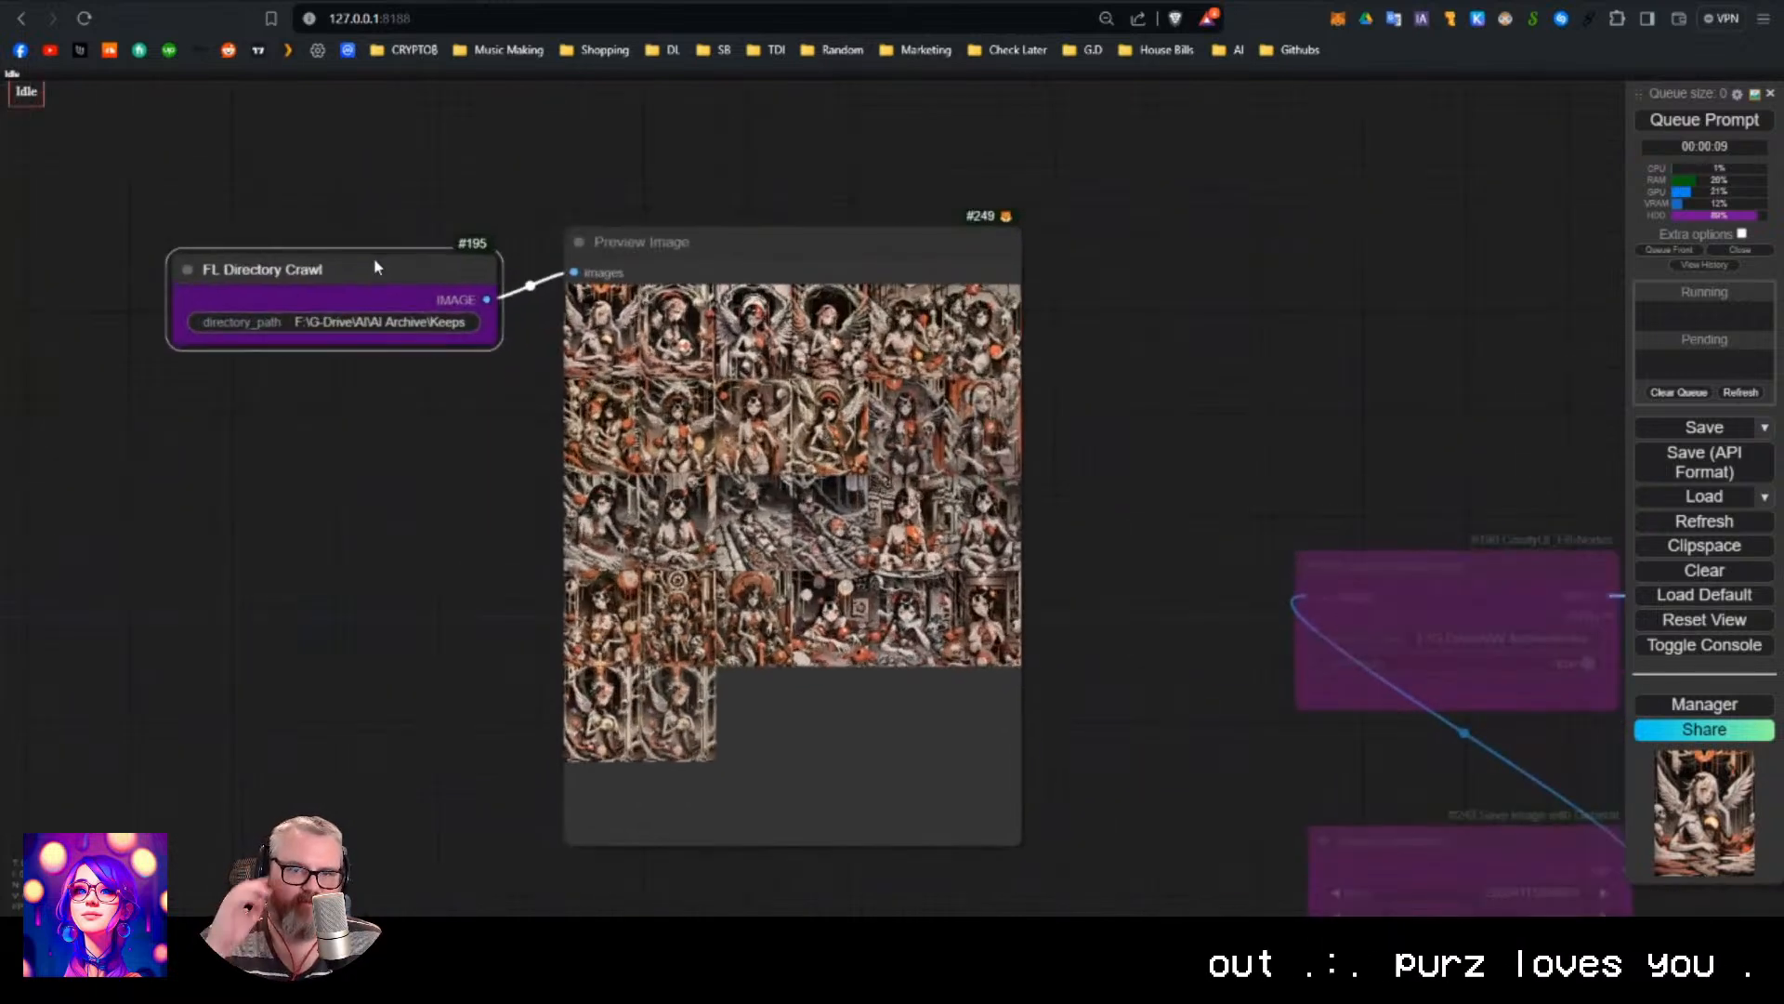
{"action": "scroll", "coordinate": [362, 561], "scroll_direction": "down", "scroll_amount": 1}
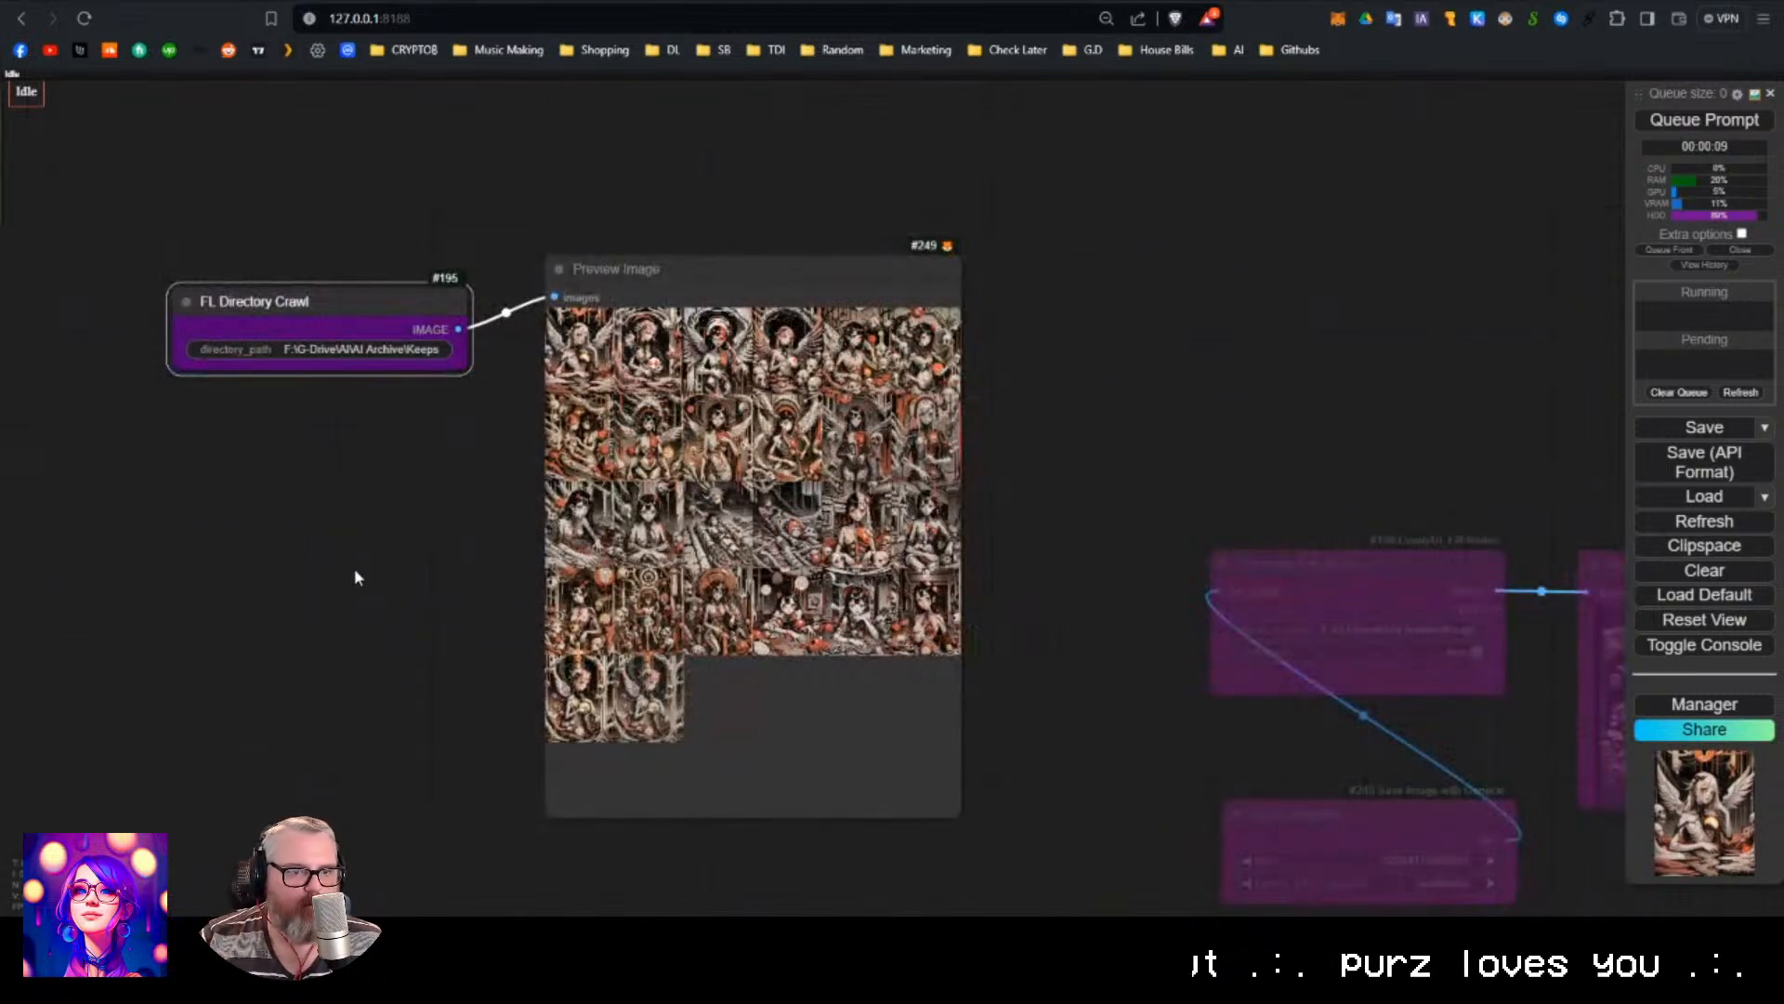
{"action": "scroll", "coordinate": [298, 267], "scroll_direction": "up", "scroll_amount": 3}
{"action": "scroll", "coordinate": [170, 277], "scroll_direction": "up", "scroll_amount": 2}
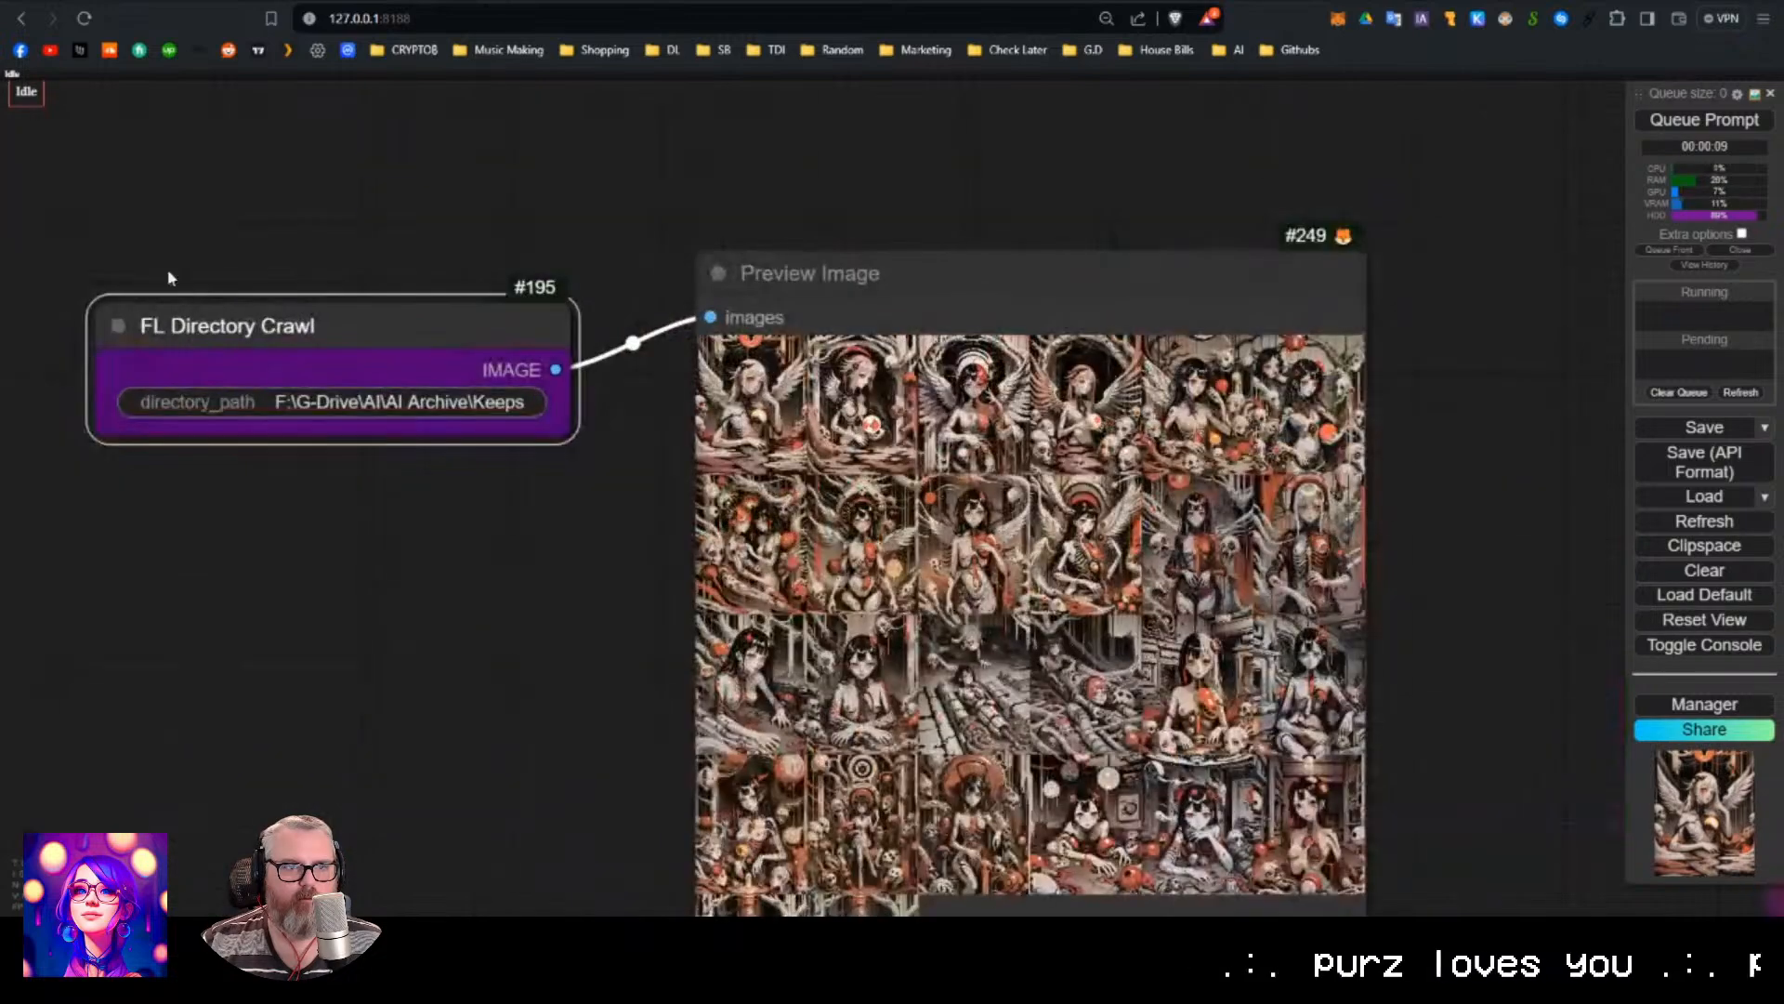
{"action": "scroll", "coordinate": [481, 447], "scroll_direction": "down", "scroll_amount": 3}
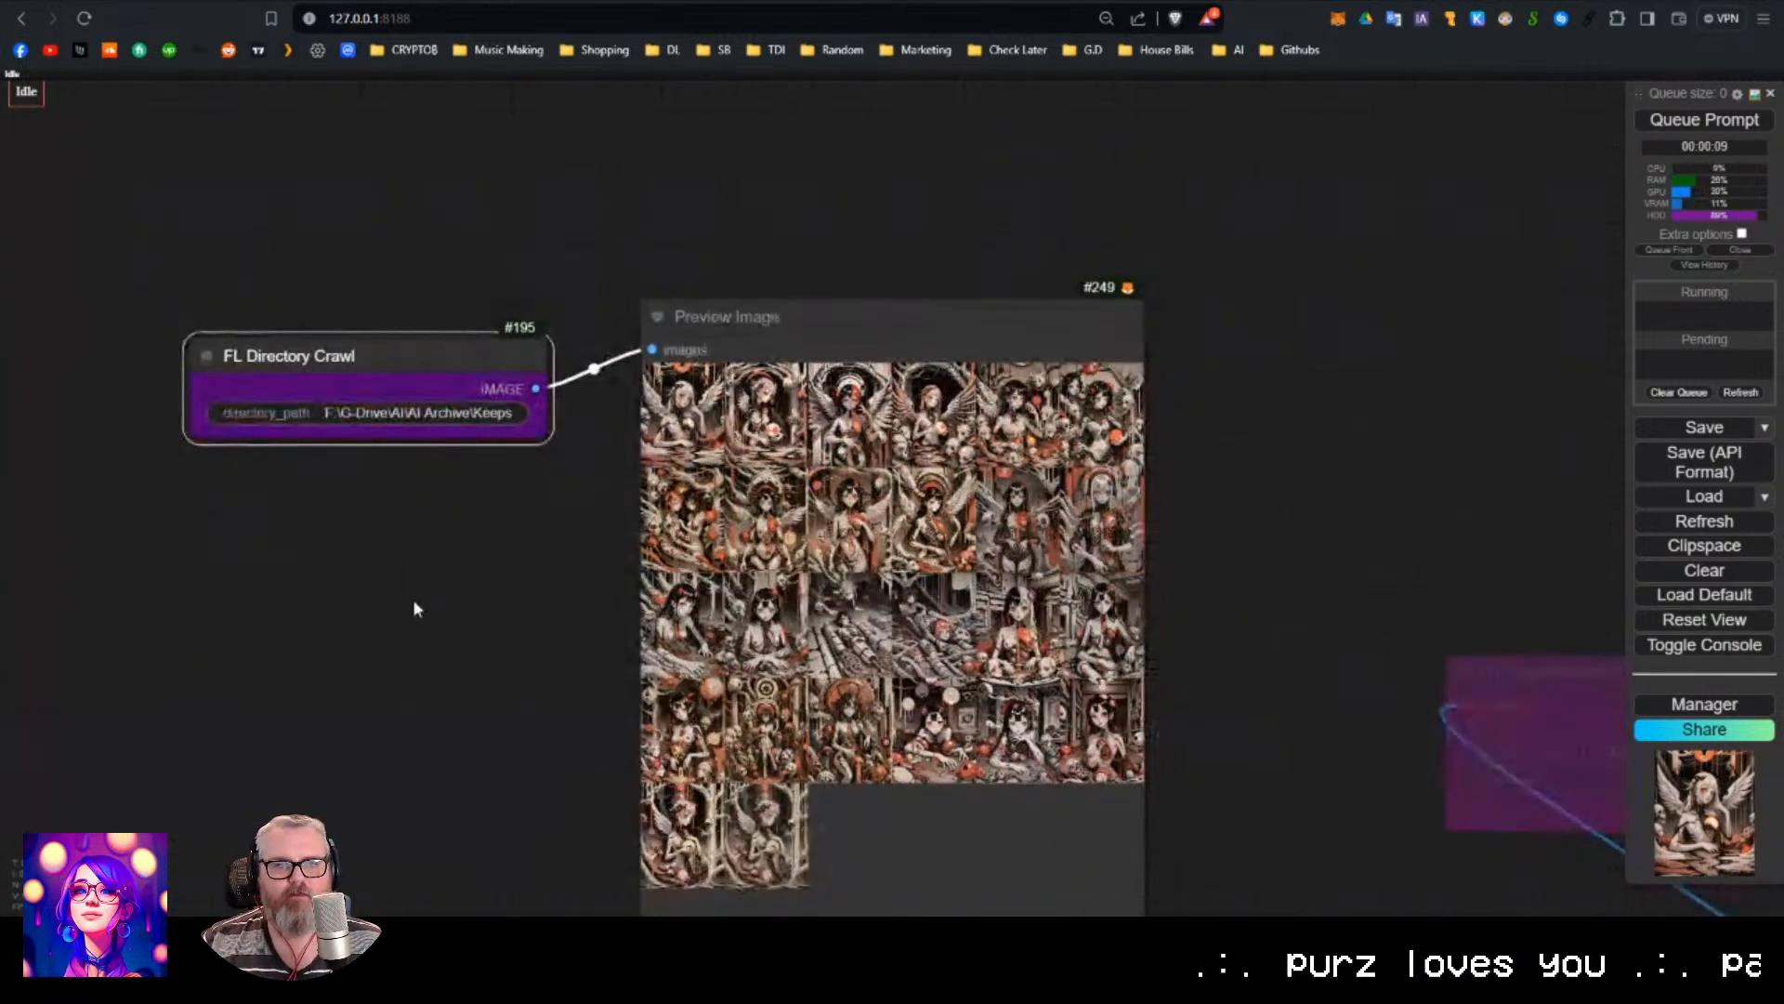
Line up FL Directory Crawl beside its Preview Image and bypass both nodes.
{"action": "scroll", "coordinate": [420, 610], "scroll_direction": "down", "scroll_amount": 3}
{"action": "scroll", "coordinate": [414, 549], "scroll_direction": "up", "scroll_amount": 2}
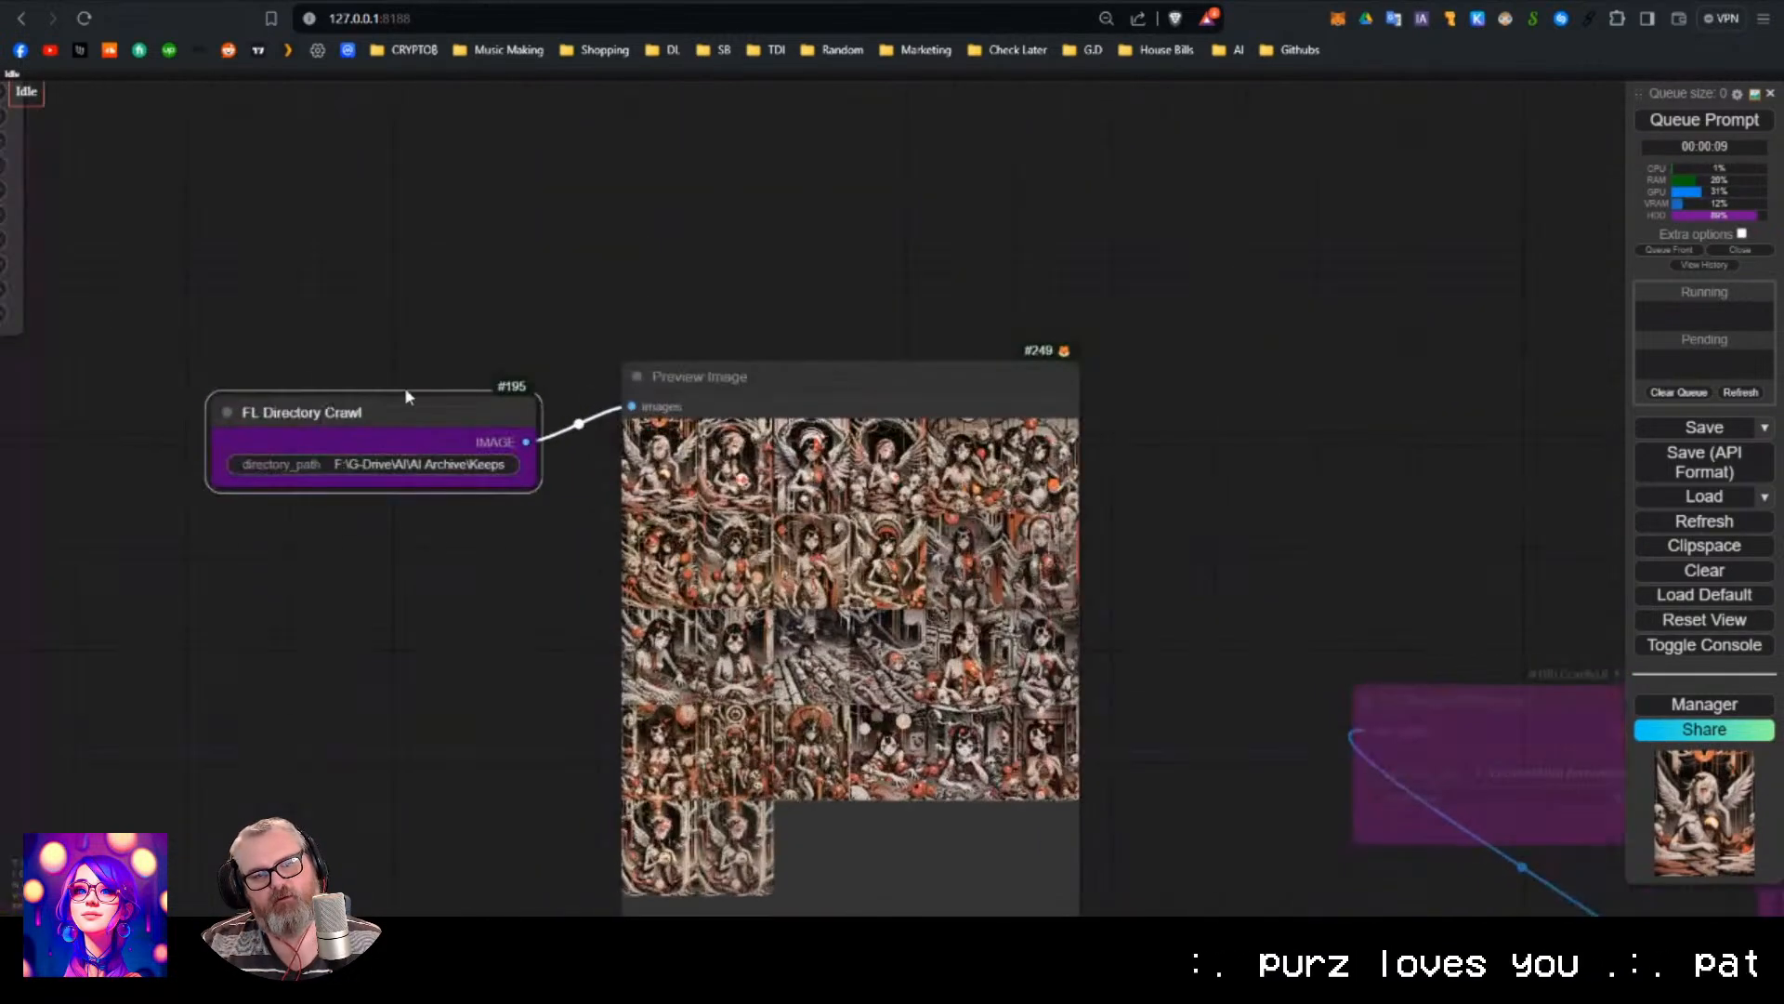
{"action": "left_click_drag", "start_coordinate": [436, 417], "coordinate": [467, 398]}
{"action": "scroll", "coordinate": [446, 548], "scroll_direction": "down", "scroll_amount": 4}
{"action": "left_click_drag", "start_coordinate": [412, 573], "coordinate": [428, 387]}
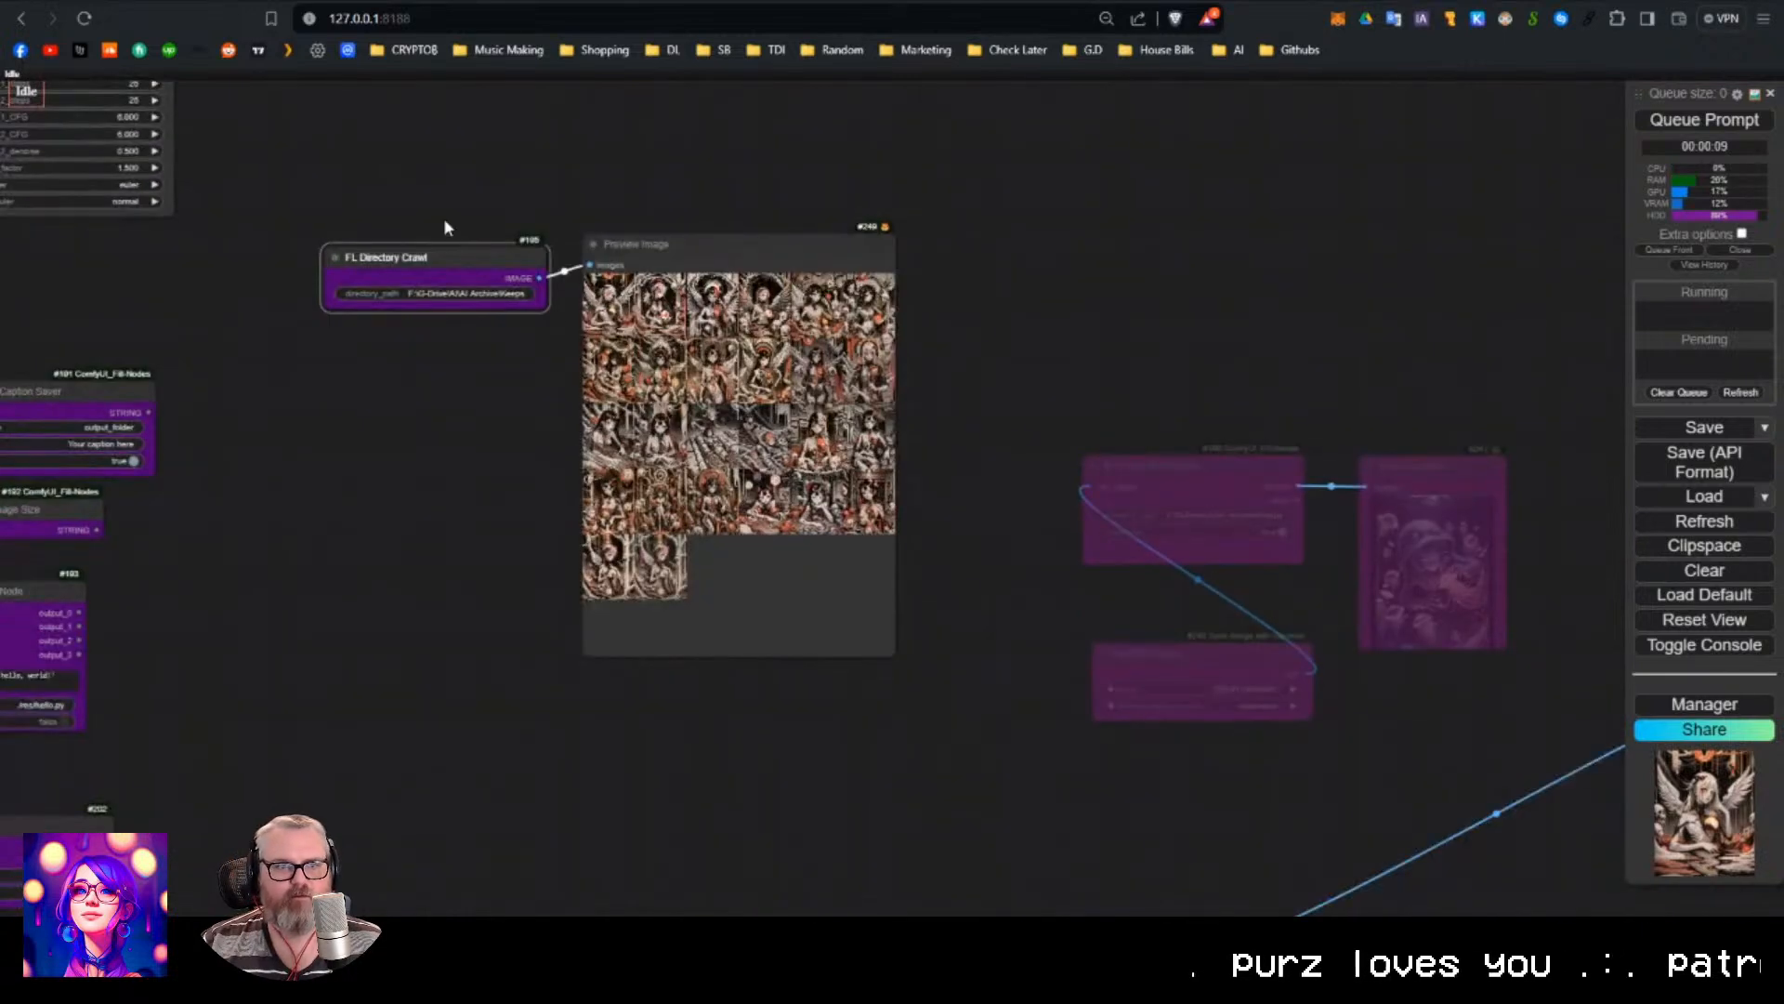
{"action": "left_click_drag", "start_coordinate": [444, 221], "coordinate": [833, 439]}
{"action": "key", "text": "ctrl+b"}
Move FL Image Caption Saver up under the sampler settings node and FL Image Size into open space below FL Directory Crawl.
{"action": "left_click_drag", "start_coordinate": [452, 534], "coordinate": [852, 417]}
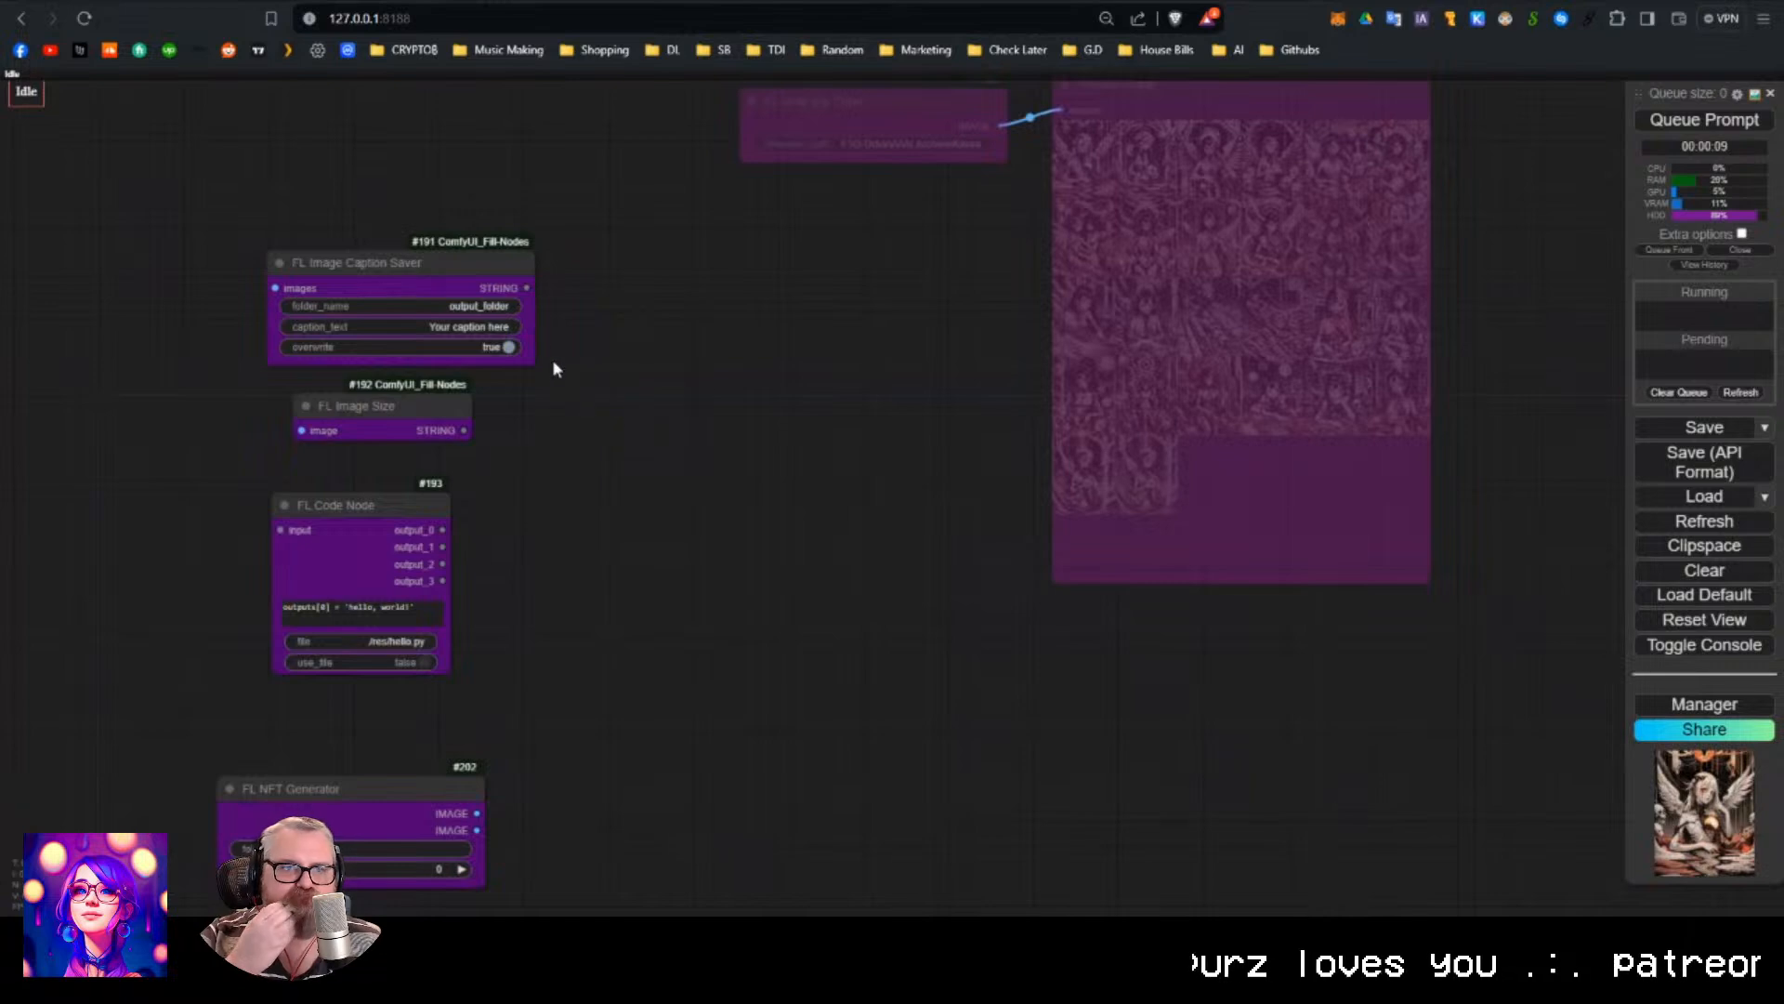
{"action": "left_click_drag", "start_coordinate": [465, 264], "coordinate": [607, 160]}
{"action": "scroll", "coordinate": [547, 186], "scroll_direction": "up", "scroll_amount": 1}
{"action": "left_click_drag", "start_coordinate": [641, 307], "coordinate": [695, 403]}
{"action": "left_click_drag", "start_coordinate": [632, 261], "coordinate": [543, 179]}
{"action": "left_click", "coordinate": [705, 461]}
{"action": "left_click_drag", "start_coordinate": [559, 469], "coordinate": [389, 414]}
{"action": "left_click_drag", "start_coordinate": [269, 466], "coordinate": [694, 453]}
{"action": "scroll", "coordinate": [585, 444], "scroll_direction": "down", "scroll_amount": 3}
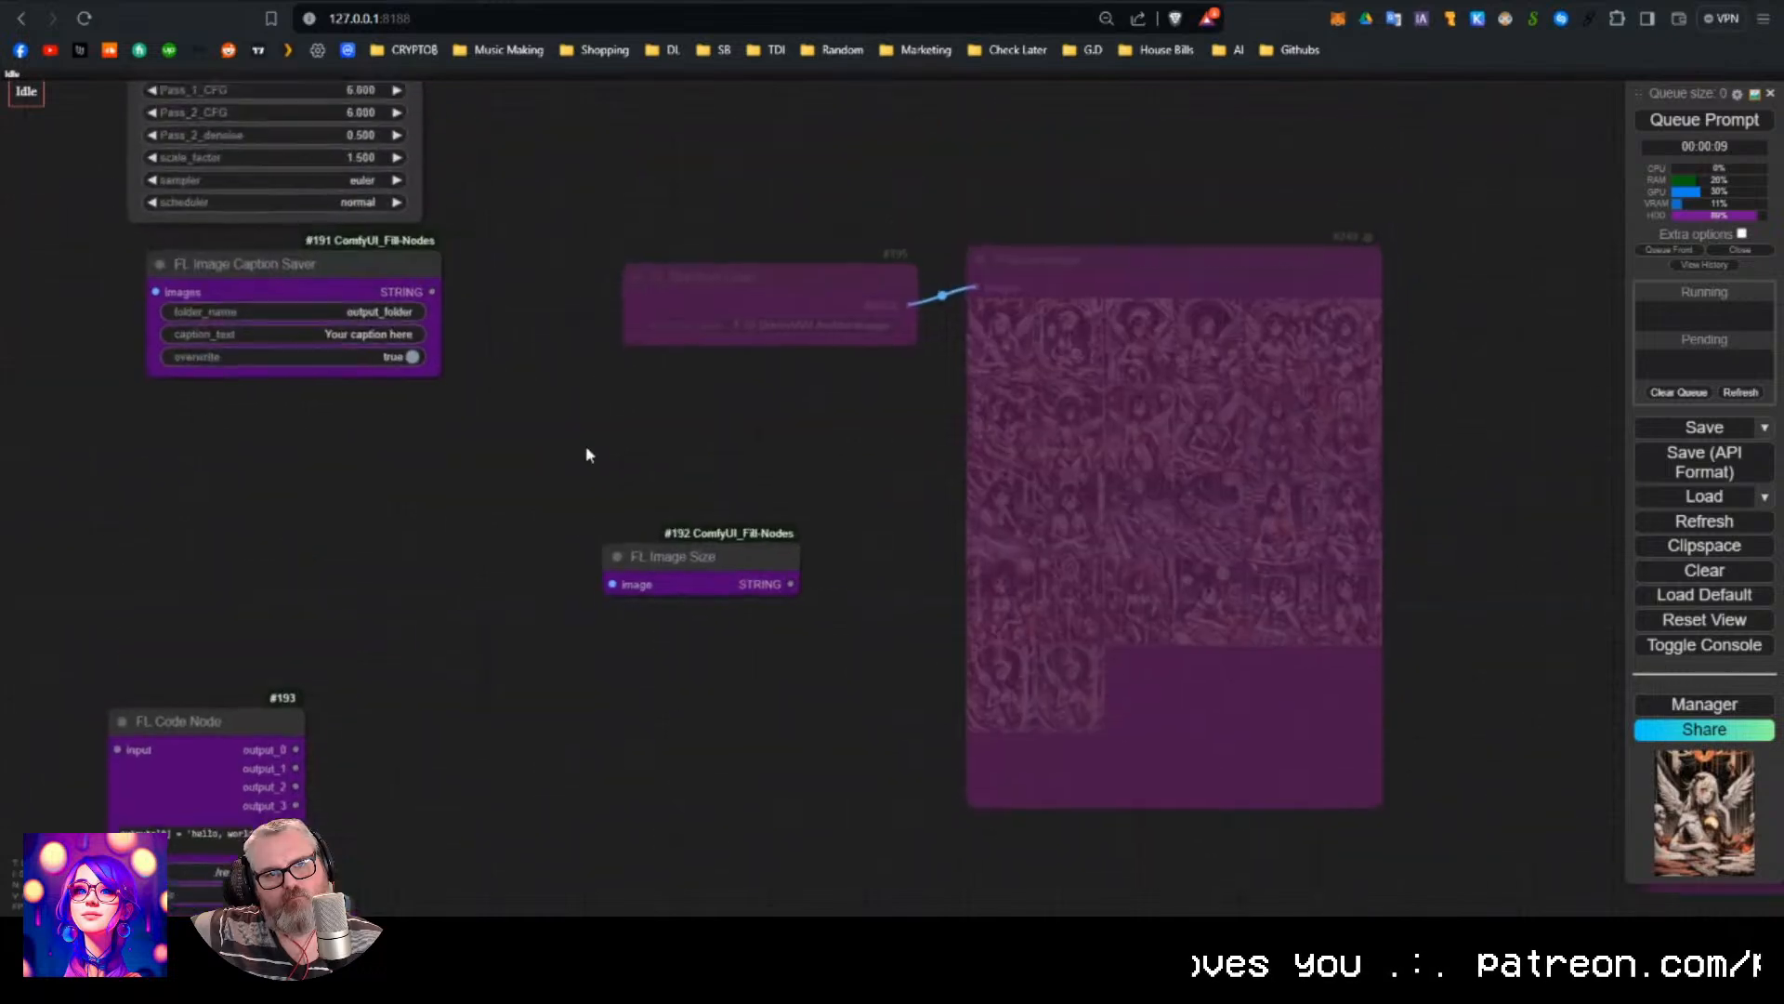
Paste a copy of the bypassed Load Image node, place it below FL Image Size and turn off its bypass.
{"action": "left_click_drag", "start_coordinate": [584, 453], "coordinate": [526, 420]}
{"action": "scroll", "coordinate": [529, 424], "scroll_direction": "up", "scroll_amount": 3}
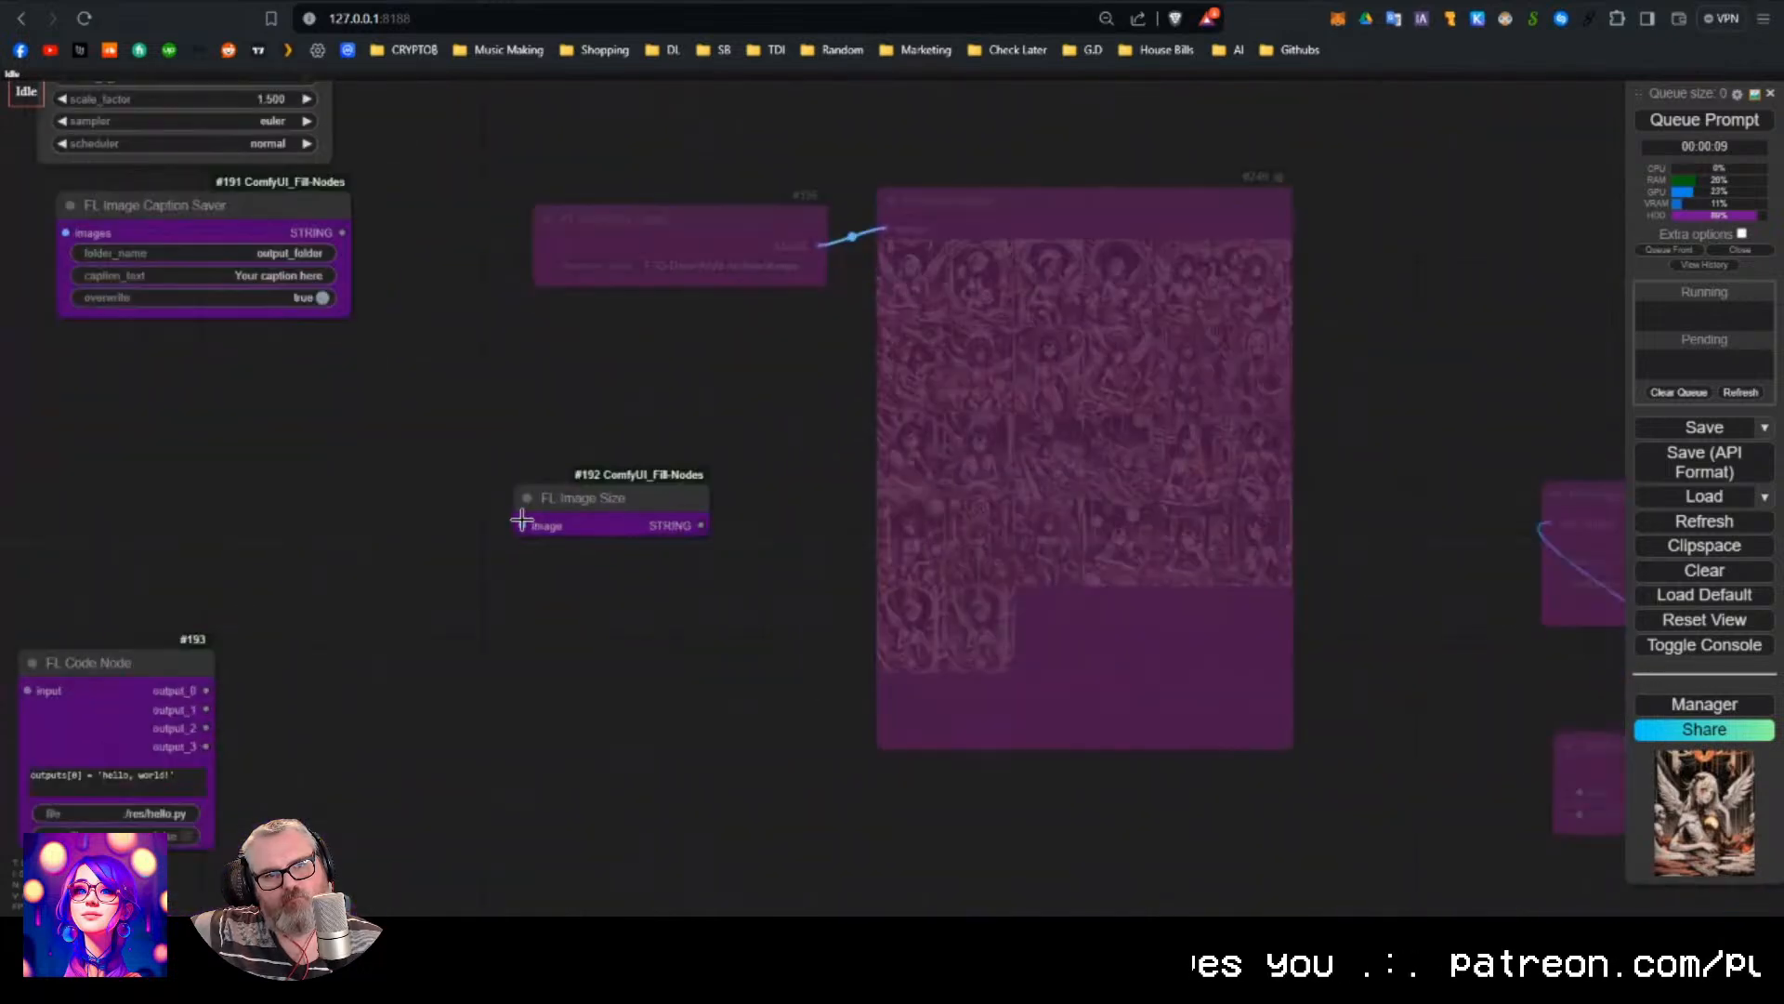
{"action": "left_click_drag", "start_coordinate": [849, 471], "coordinate": [227, 204]}
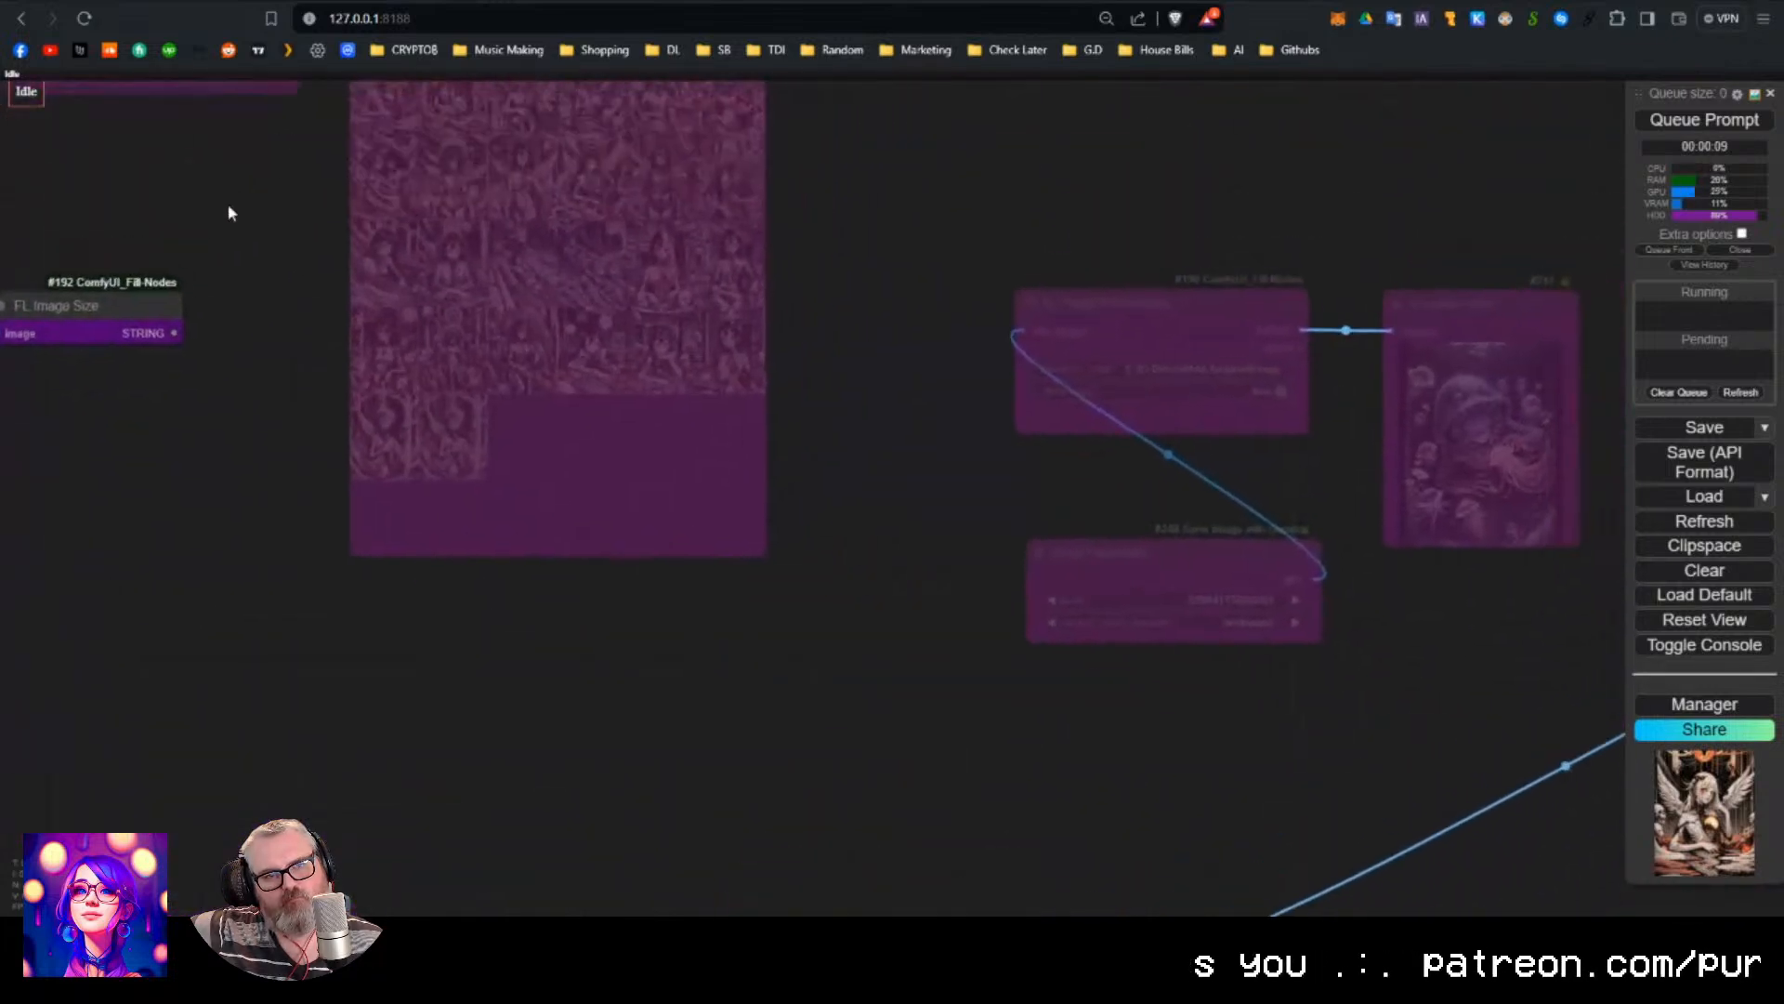
{"action": "scroll", "coordinate": [713, 325], "scroll_direction": "down", "scroll_amount": 4}
{"action": "left_click_drag", "start_coordinate": [747, 549], "coordinate": [1052, 651]}
{"action": "key", "text": "ctrl+v"}
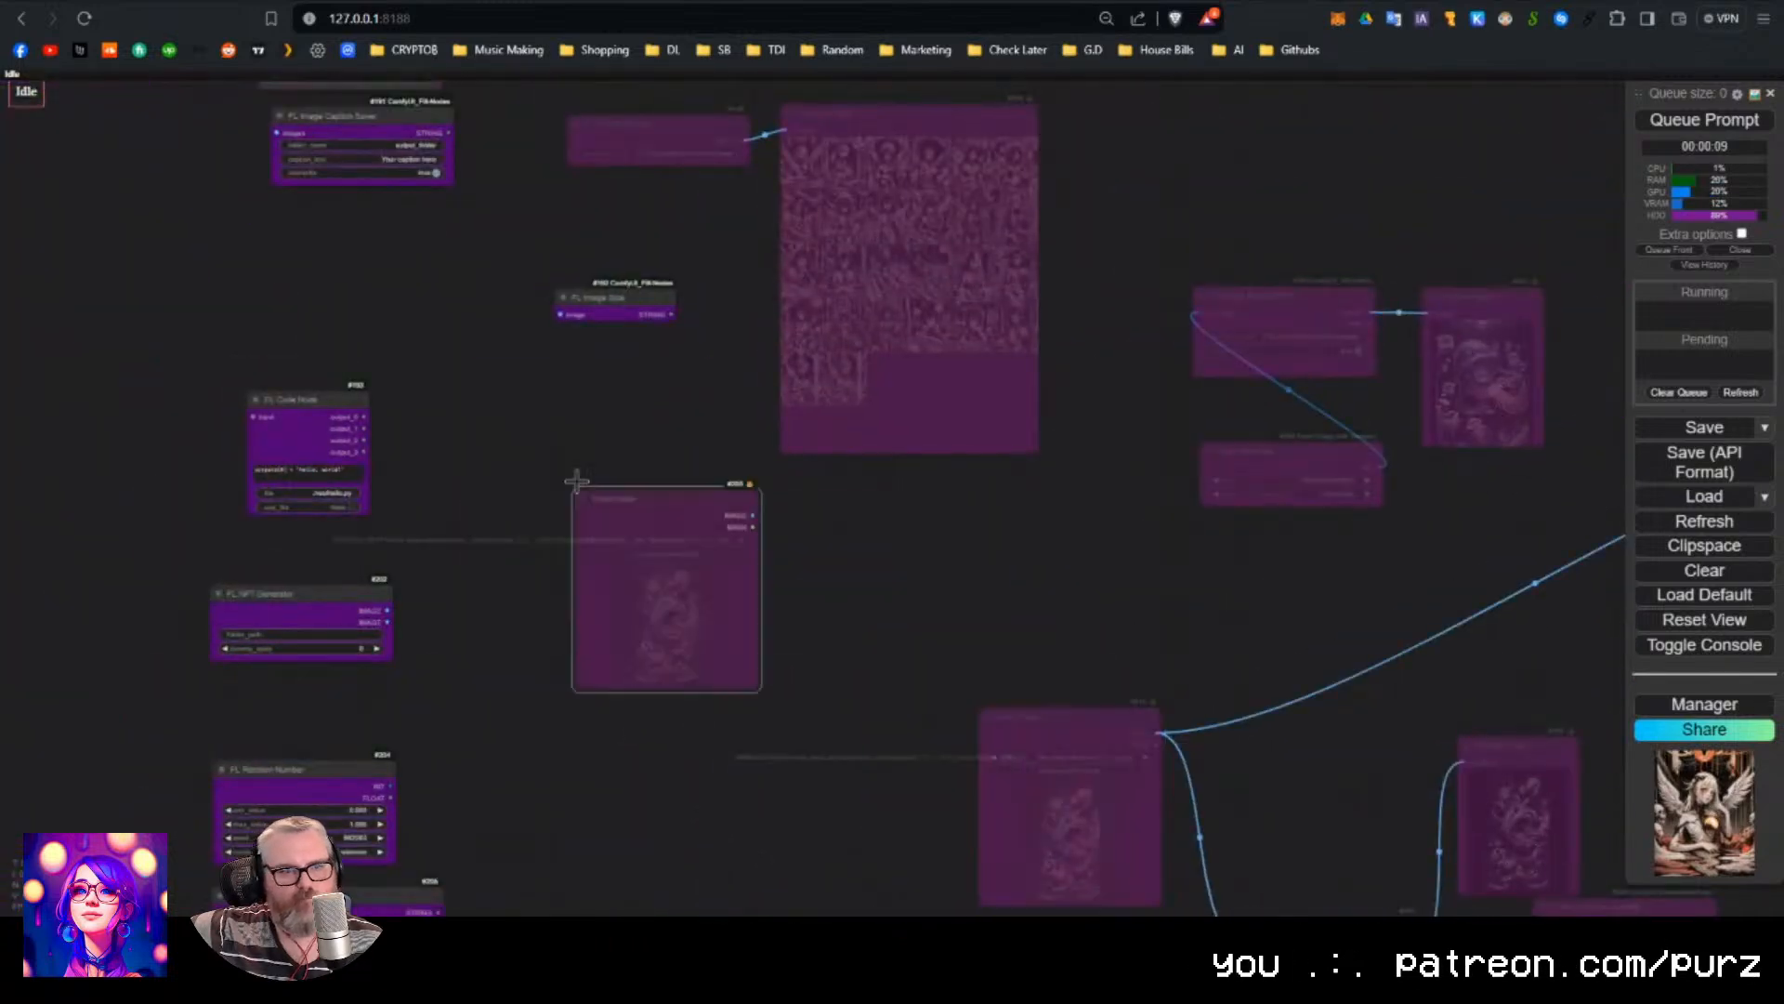
{"action": "left_click_drag", "start_coordinate": [692, 506], "coordinate": [613, 467]}
{"action": "scroll", "coordinate": [615, 468], "scroll_direction": "up", "scroll_amount": 4}
{"action": "key", "text": "ctrl+b"}
Attach a new Show Text node to FL Image Size's STRING output and place it between FL Image Size and Load Image.
{"action": "left_click_drag", "start_coordinate": [688, 244], "coordinate": [648, 314]}
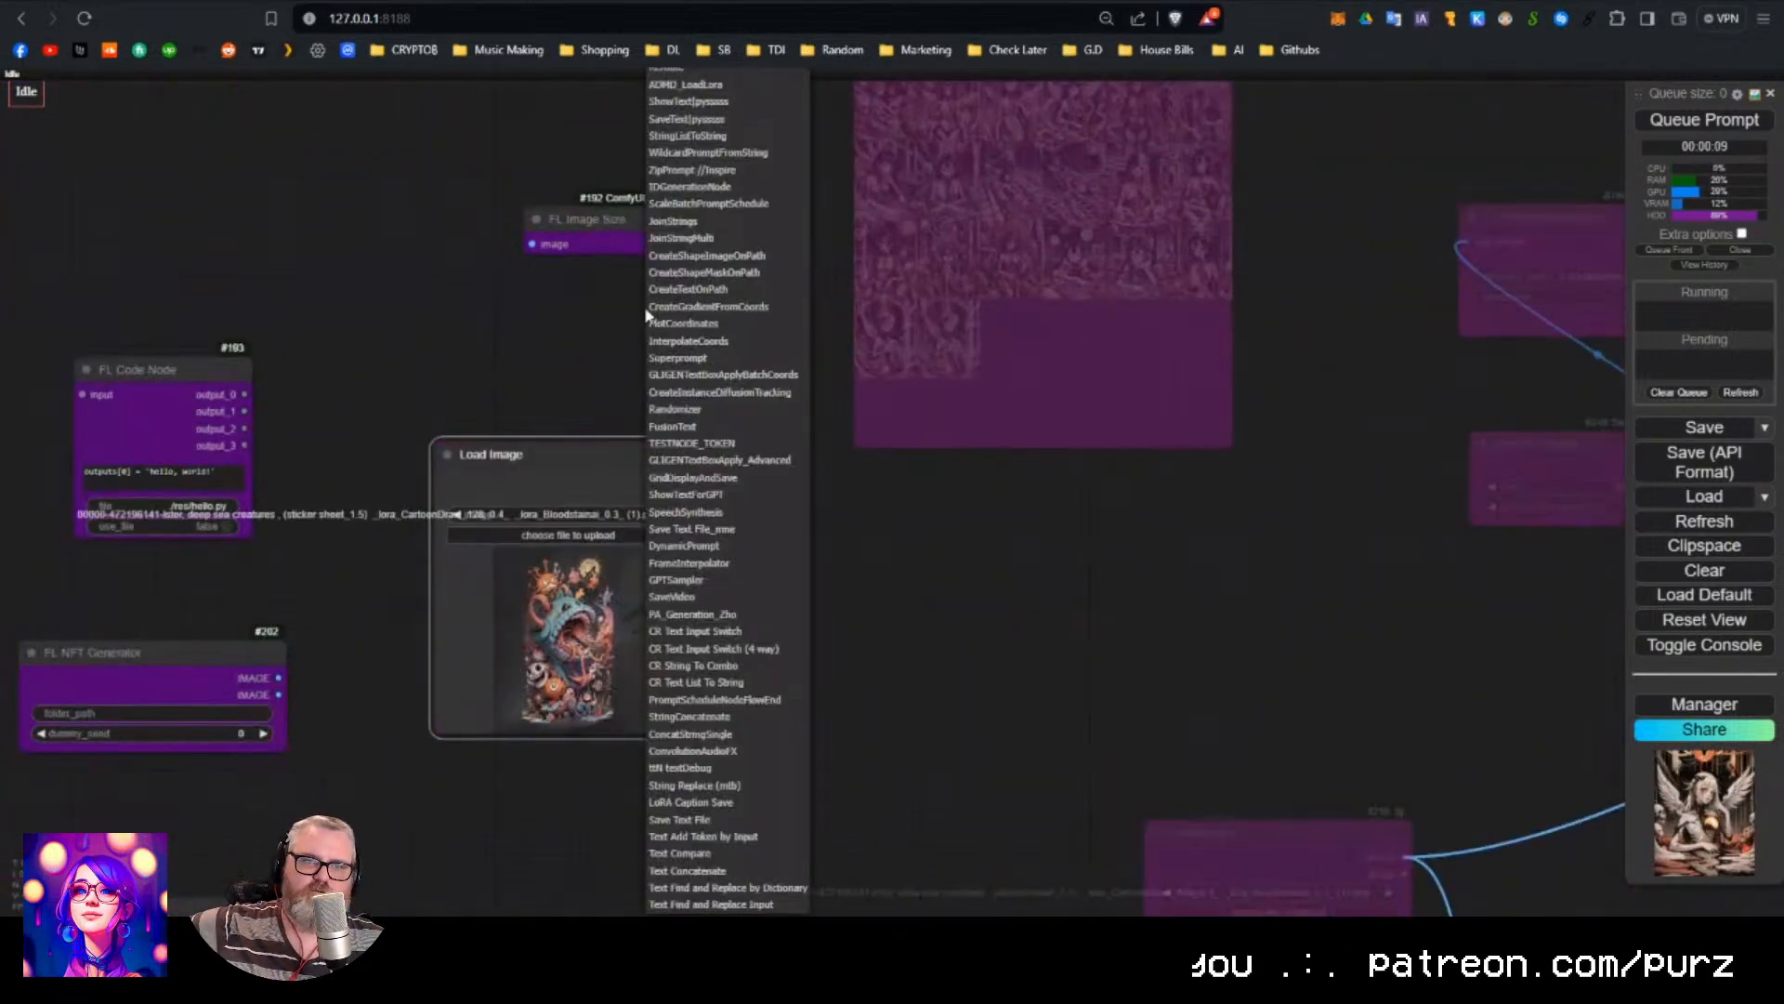
{"action": "left_click_drag", "start_coordinate": [557, 347], "coordinate": [547, 457]}
{"action": "left_click_drag", "start_coordinate": [681, 355], "coordinate": [629, 363]}
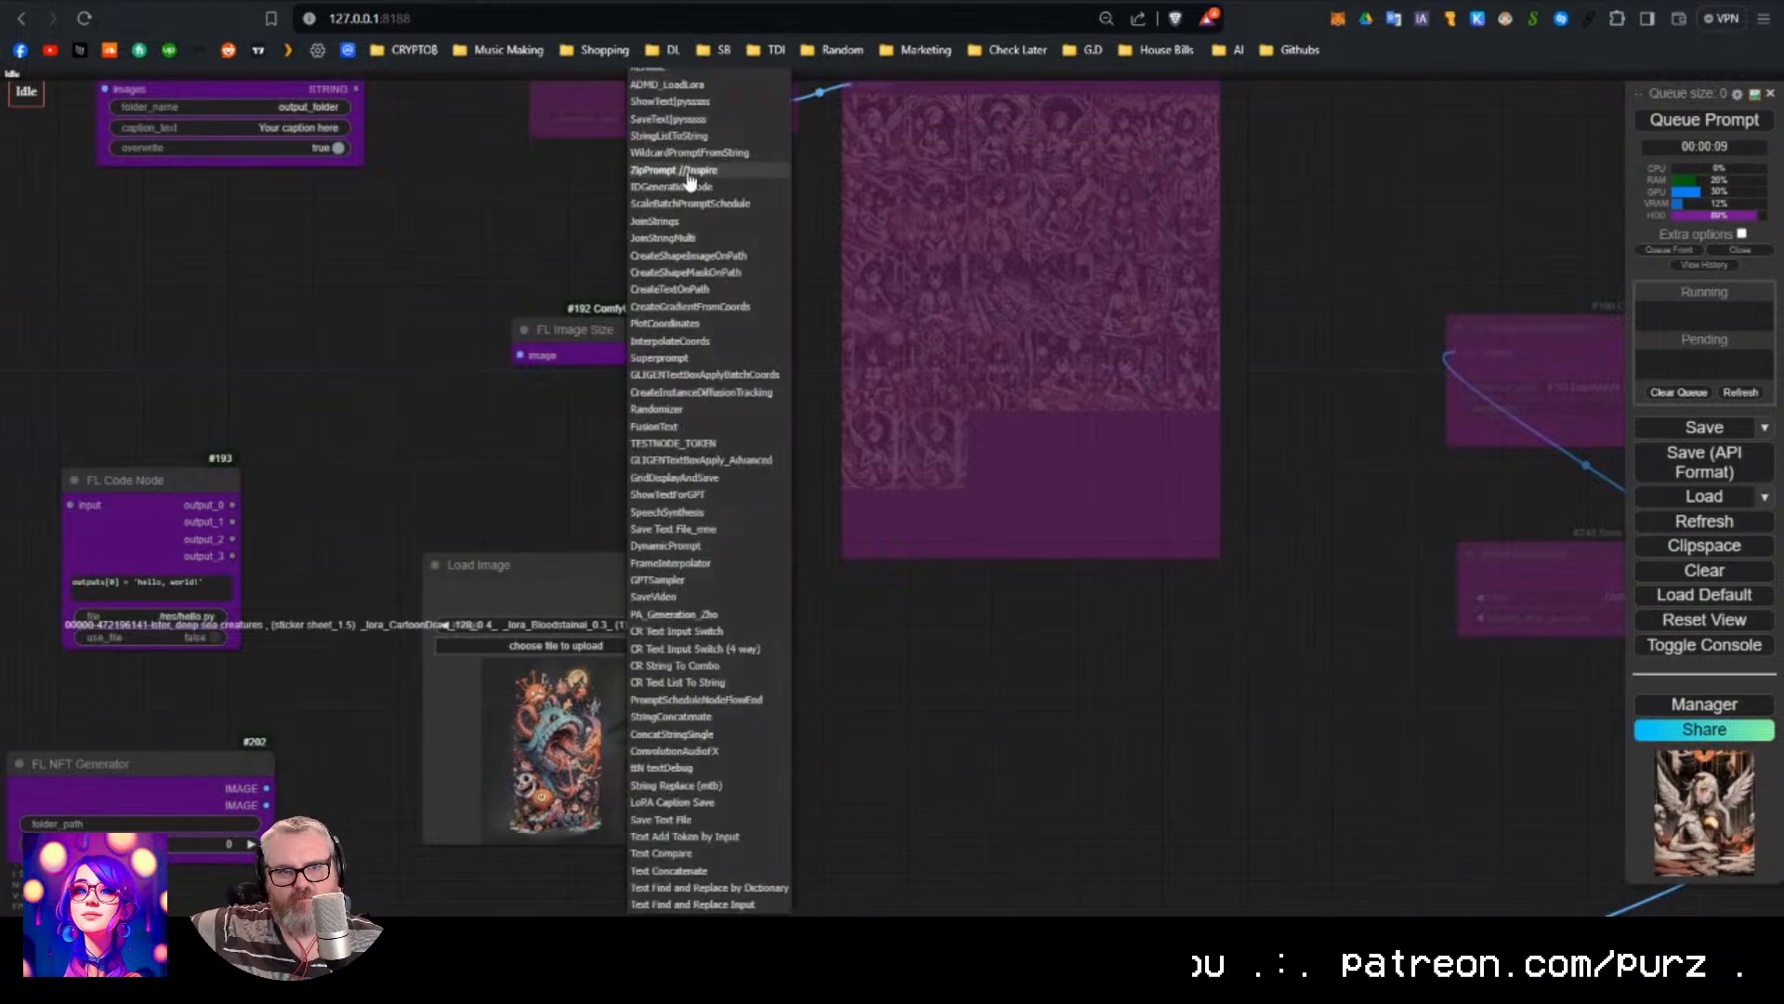
{"action": "scroll", "coordinate": [688, 199], "scroll_direction": "down", "scroll_amount": 1}
{"action": "scroll", "coordinate": [689, 199], "scroll_direction": "up", "scroll_amount": 1}
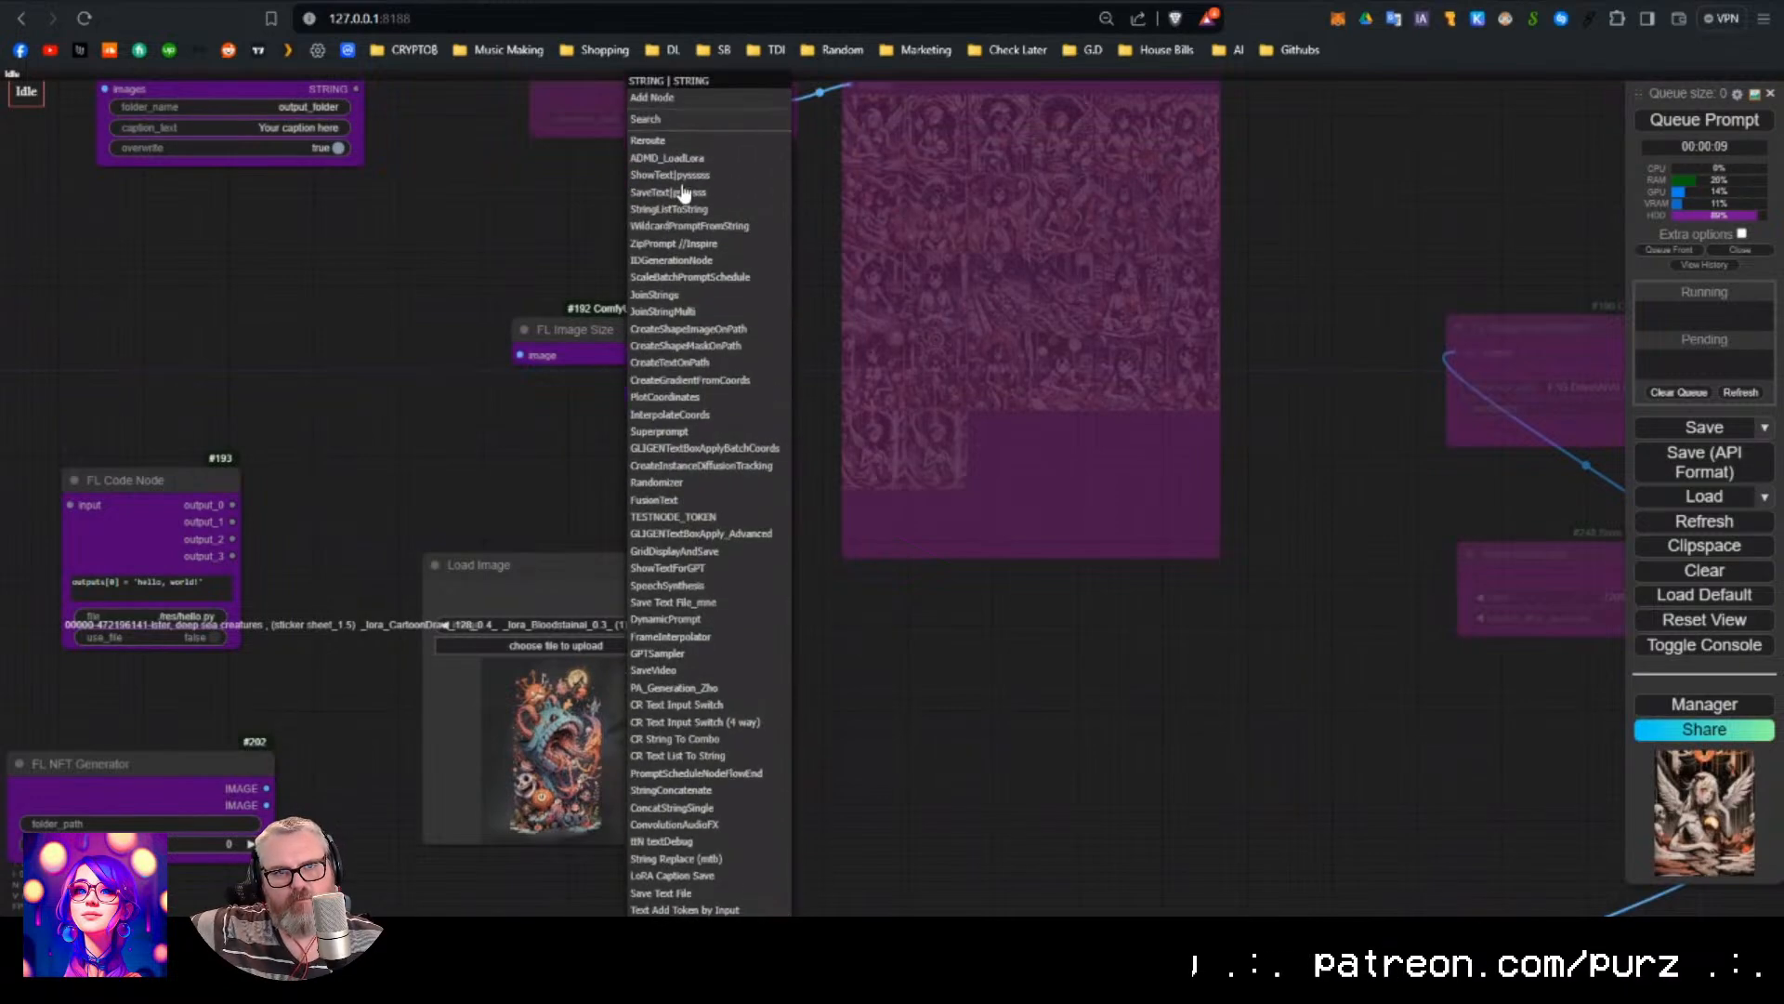
{"action": "left_click", "coordinate": [689, 199]}
{"action": "left_click_drag", "start_coordinate": [767, 404], "coordinate": [583, 403]}
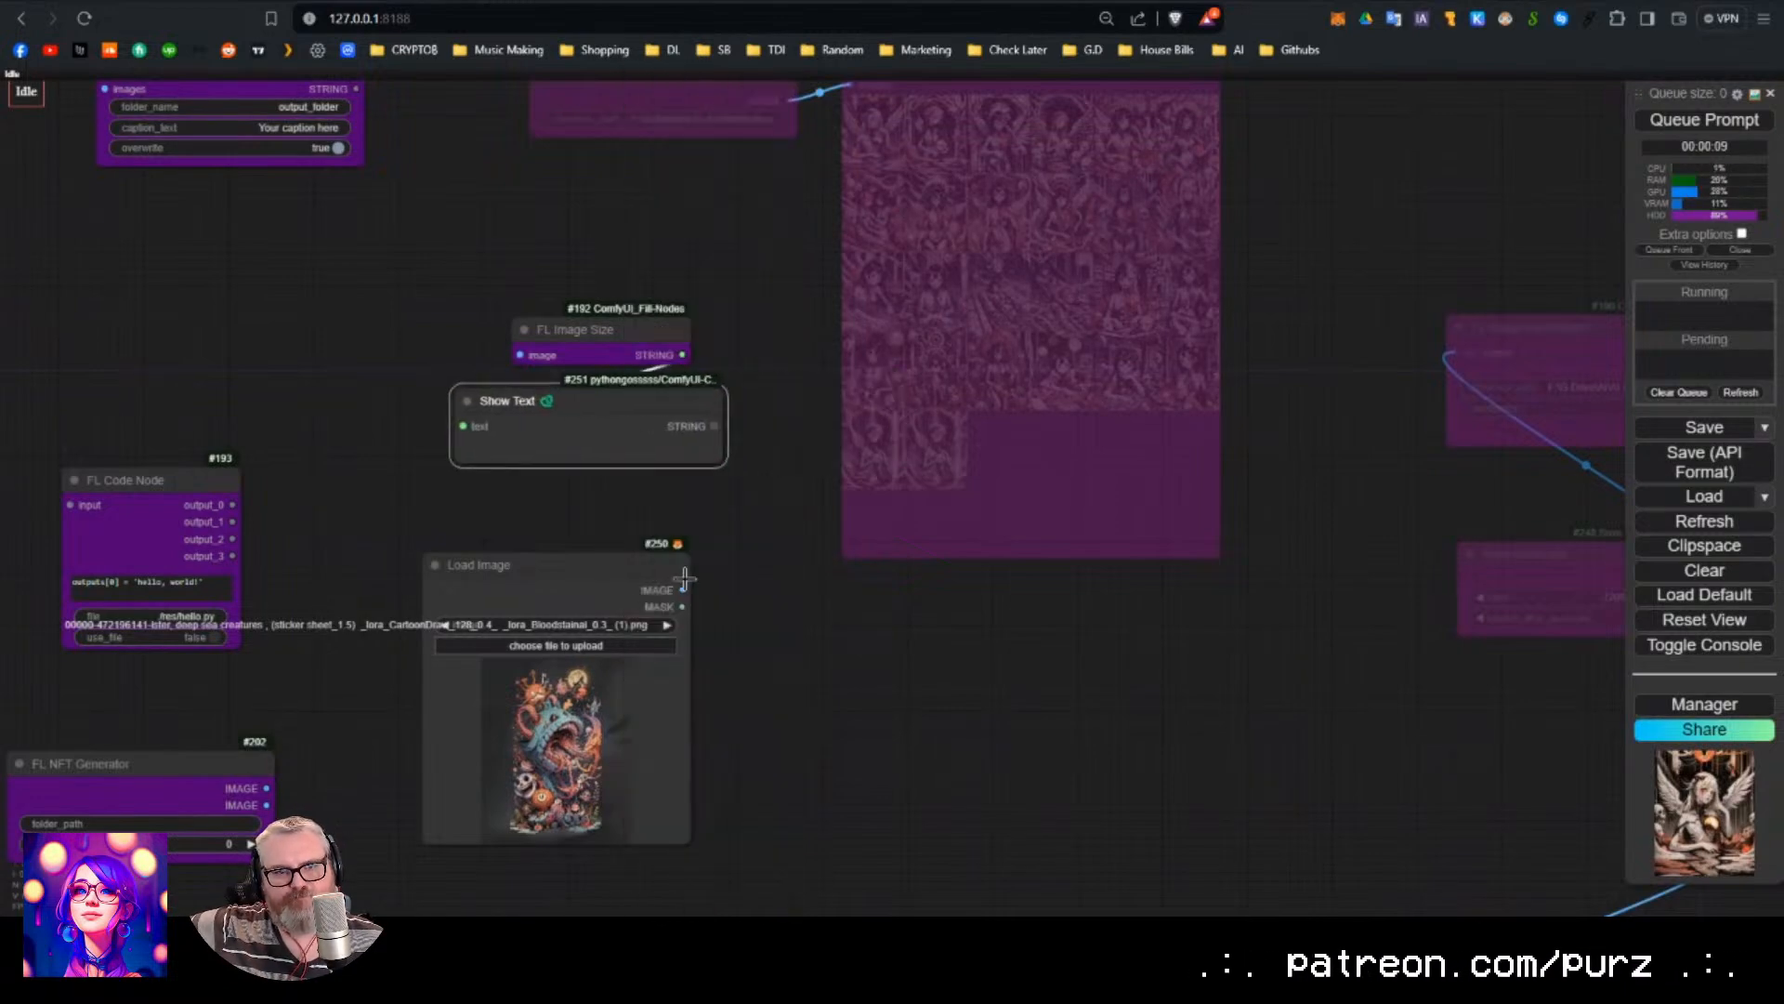
Connect Load Image's IMAGE output to FL Image Size, queue the workflow and examine the dimensions in Show Text.
{"action": "left_click_drag", "start_coordinate": [683, 590], "coordinate": [633, 353]}
{"action": "key", "text": "ctrl+Return"}
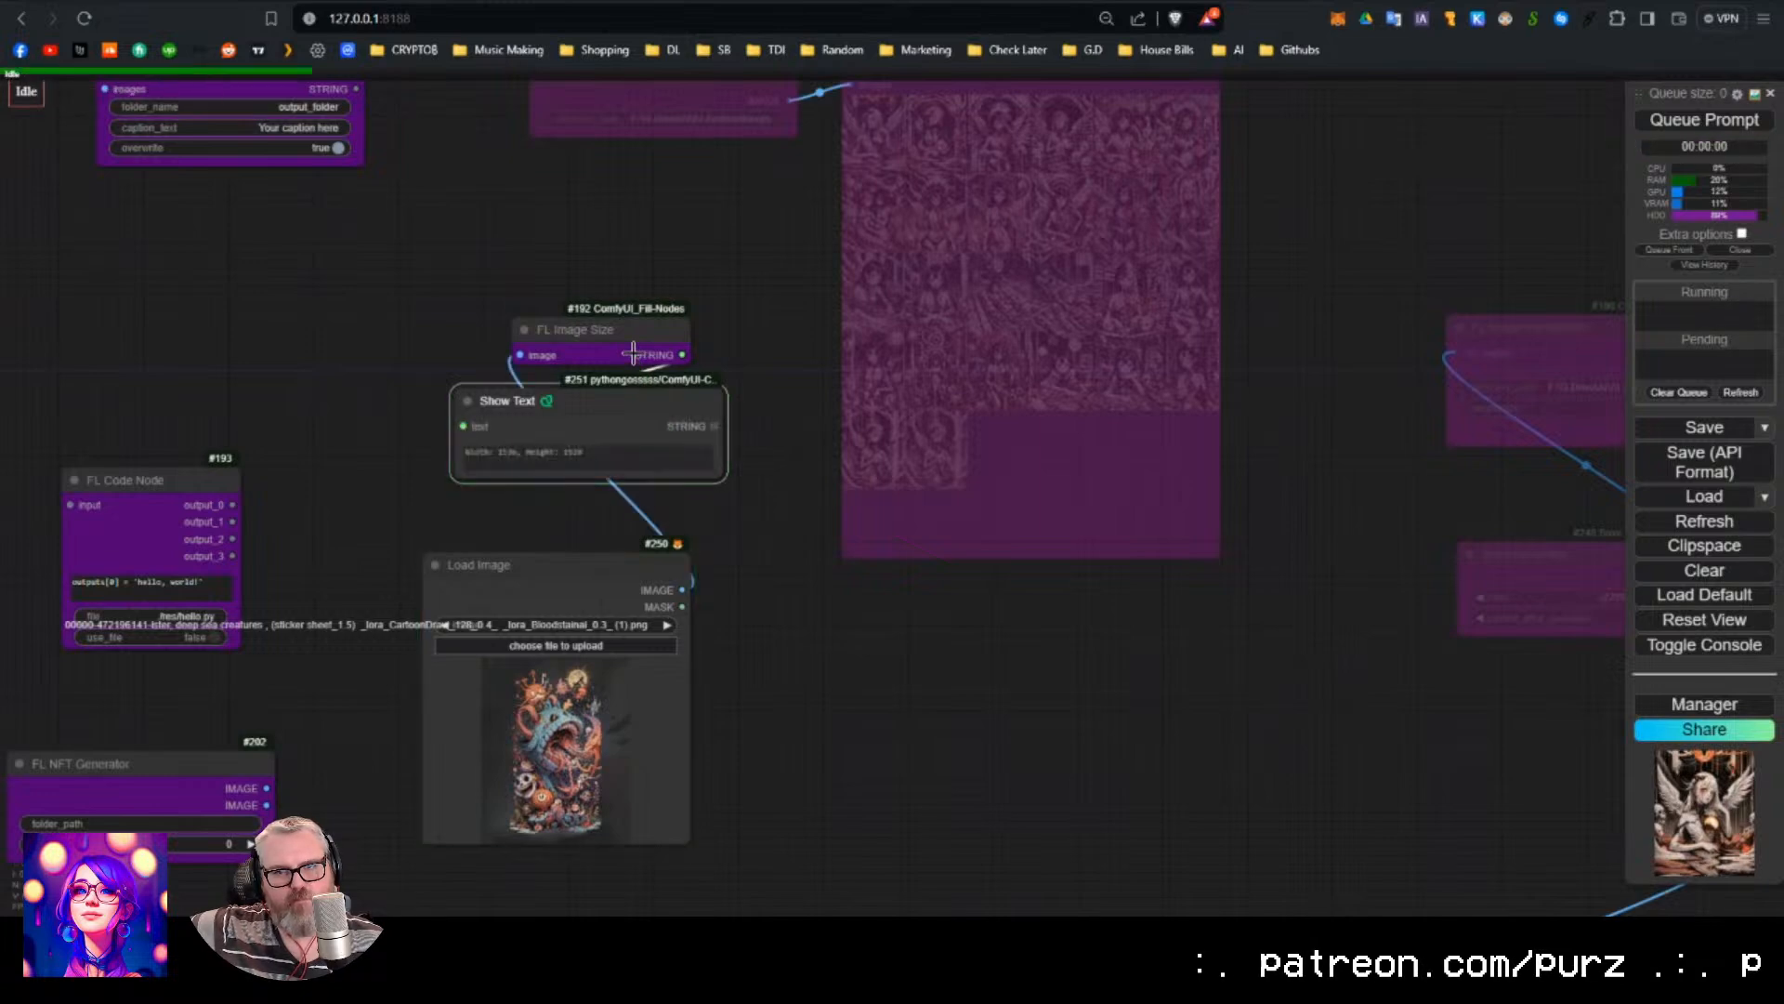
{"action": "scroll", "coordinate": [506, 416], "scroll_direction": "up", "scroll_amount": 8}
{"action": "left_click_drag", "start_coordinate": [430, 502], "coordinate": [991, 520]}
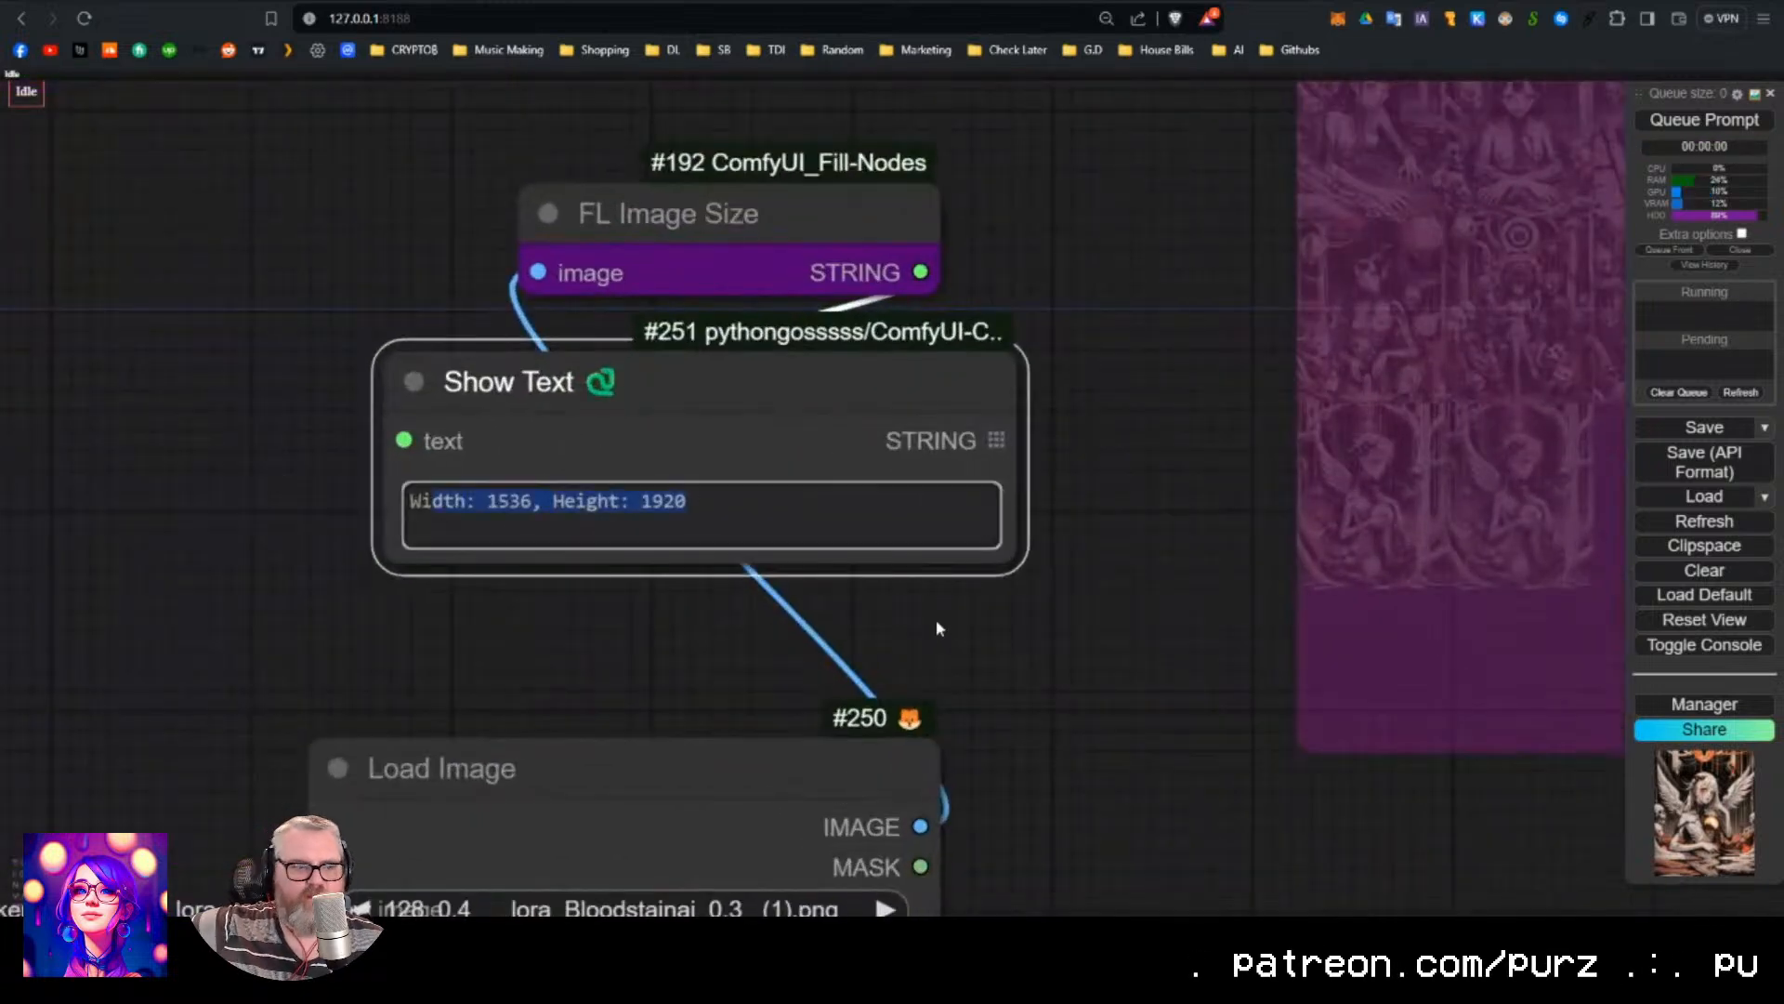
{"action": "scroll", "coordinate": [762, 583], "scroll_direction": "down", "scroll_amount": 10}
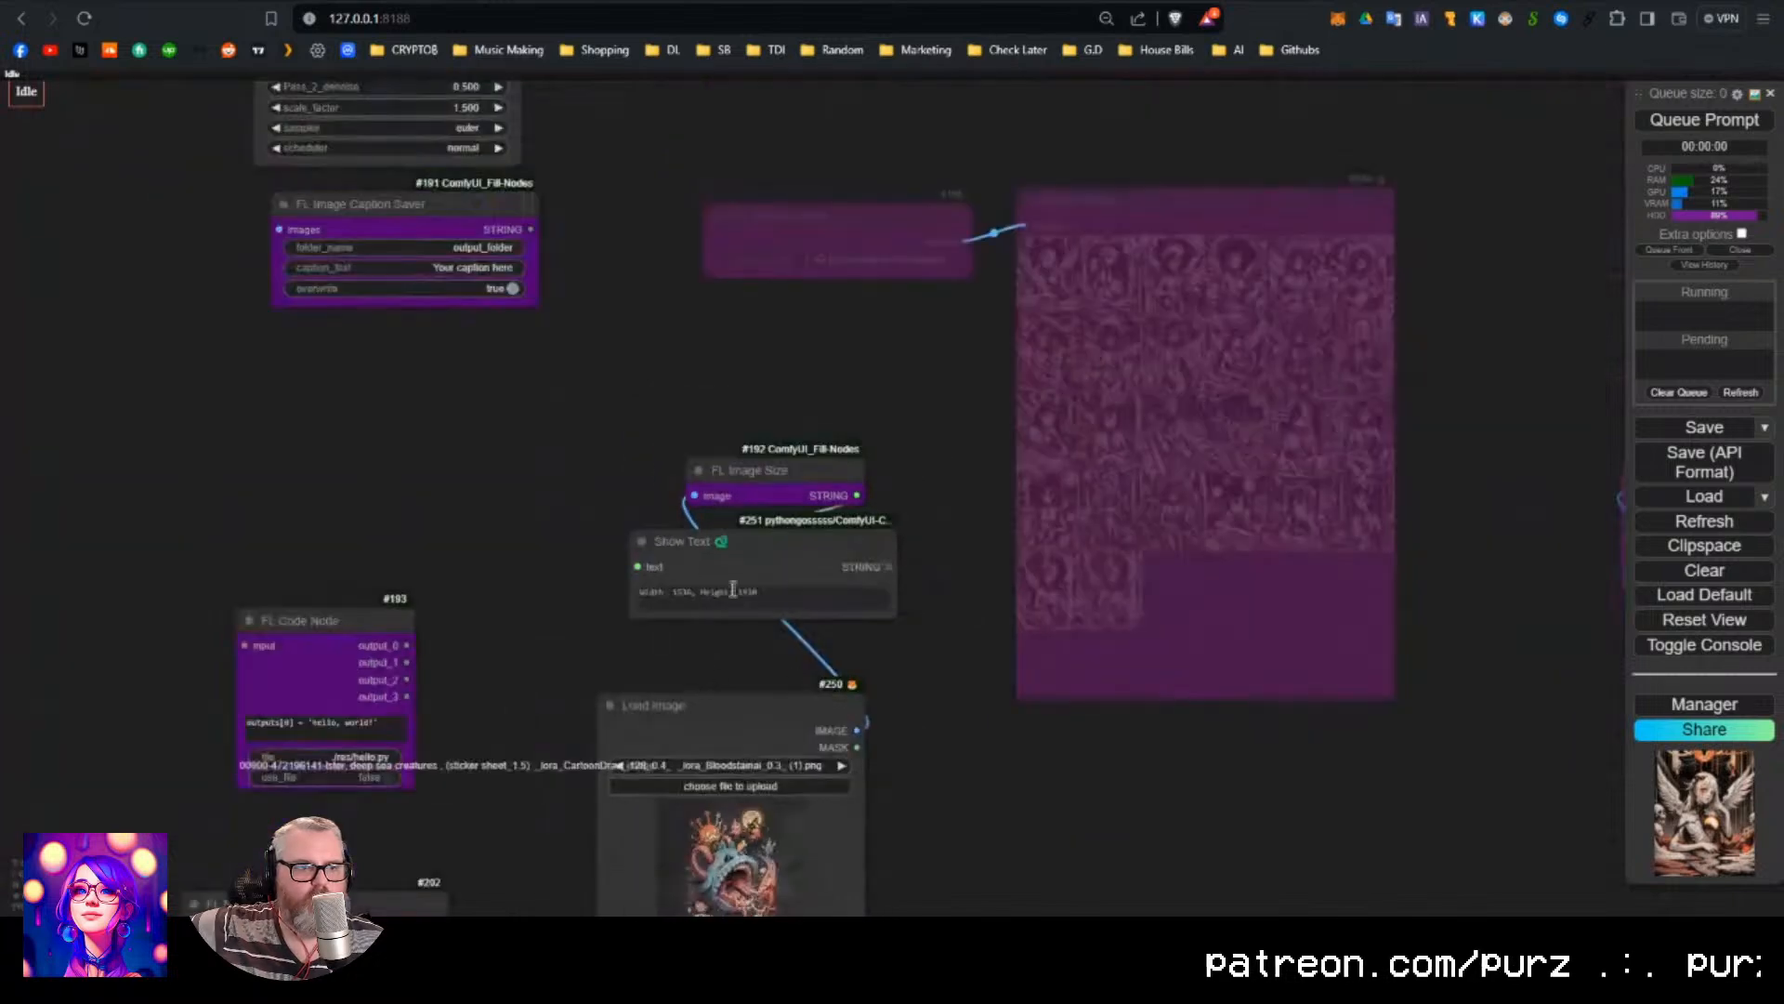
Move FL Code Node into open canvas space away from FL NFT Generator and Load Image.
{"action": "left_click_drag", "start_coordinate": [471, 716], "coordinate": [769, 241]}
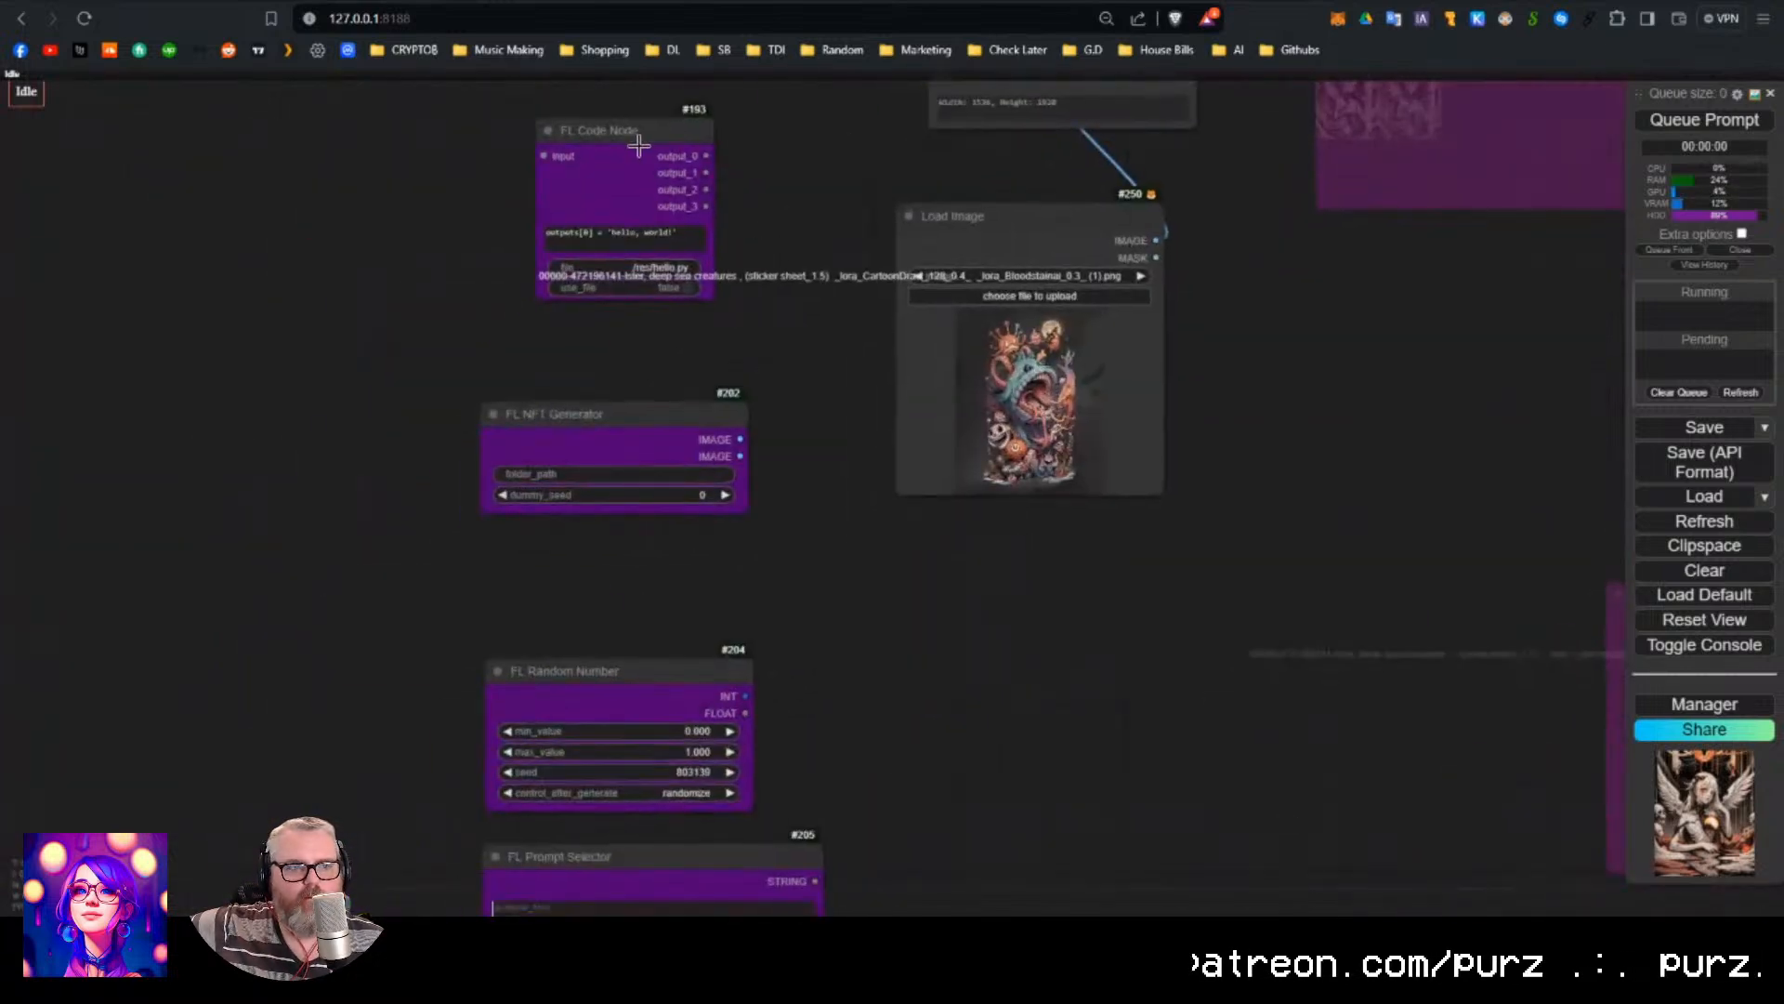
{"action": "left_click_drag", "start_coordinate": [640, 146], "coordinate": [534, 130]}
{"action": "scroll", "coordinate": [618, 184], "scroll_direction": "down", "scroll_amount": 1}
{"action": "left_click_drag", "start_coordinate": [663, 182], "coordinate": [861, 486]}
{"action": "scroll", "coordinate": [710, 434], "scroll_direction": "up", "scroll_amount": 4}
{"action": "left_click_drag", "start_coordinate": [723, 422], "coordinate": [638, 332]}
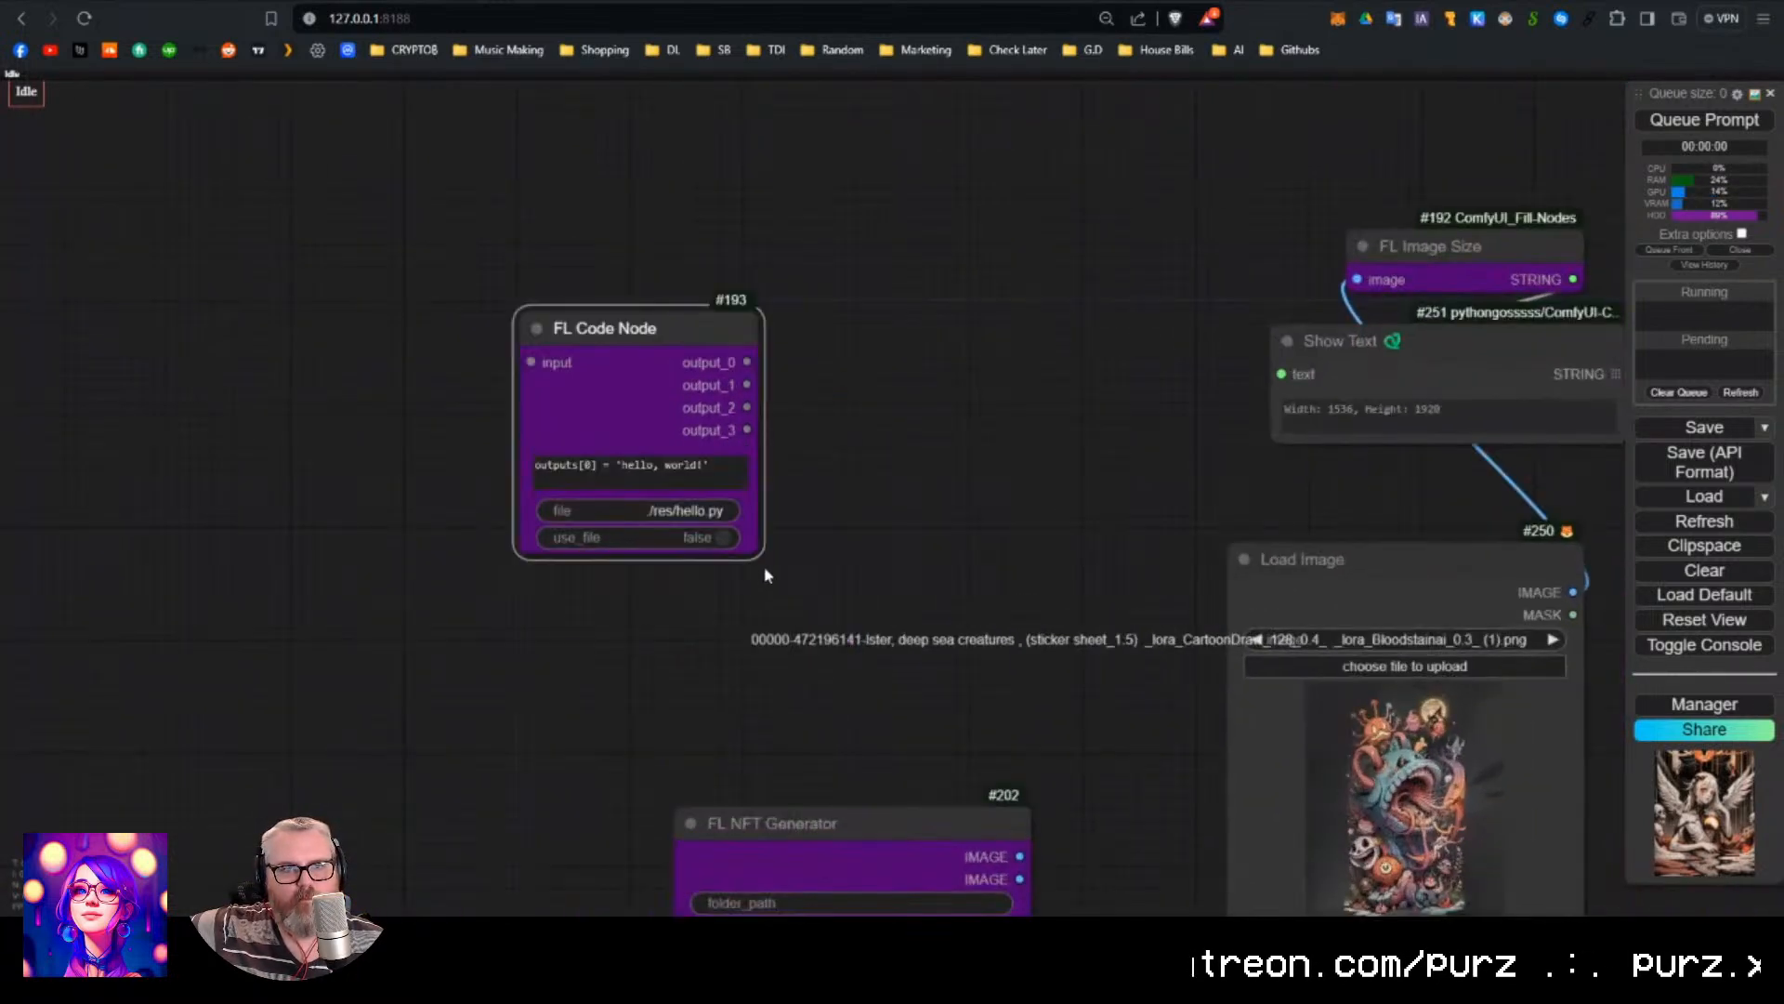
Enlarge FL Code Node to give its code area more room, and shift it up beside FL Image Caption Saver.
{"action": "left_click_drag", "start_coordinate": [754, 555], "coordinate": [876, 796]}
{"action": "left_click_drag", "start_coordinate": [748, 338], "coordinate": [629, 179]}
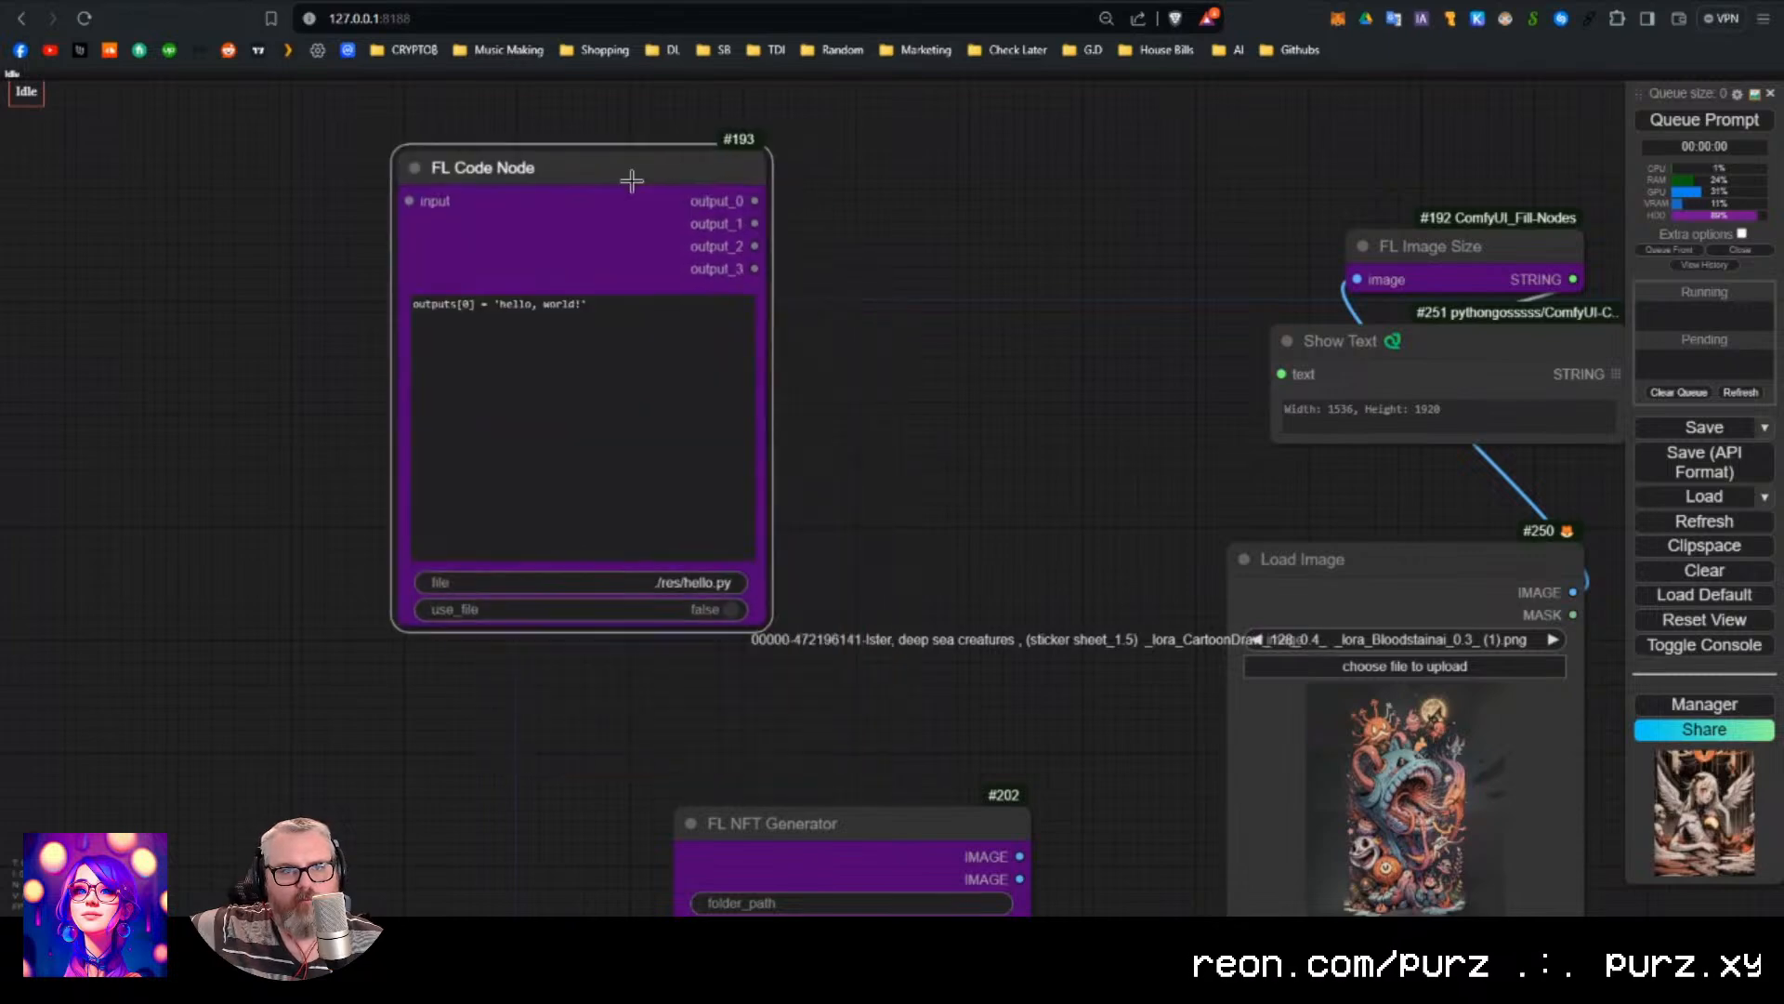
{"action": "left_click_drag", "start_coordinate": [842, 276], "coordinate": [945, 411]}
{"action": "left_click_drag", "start_coordinate": [737, 302], "coordinate": [681, 236]}
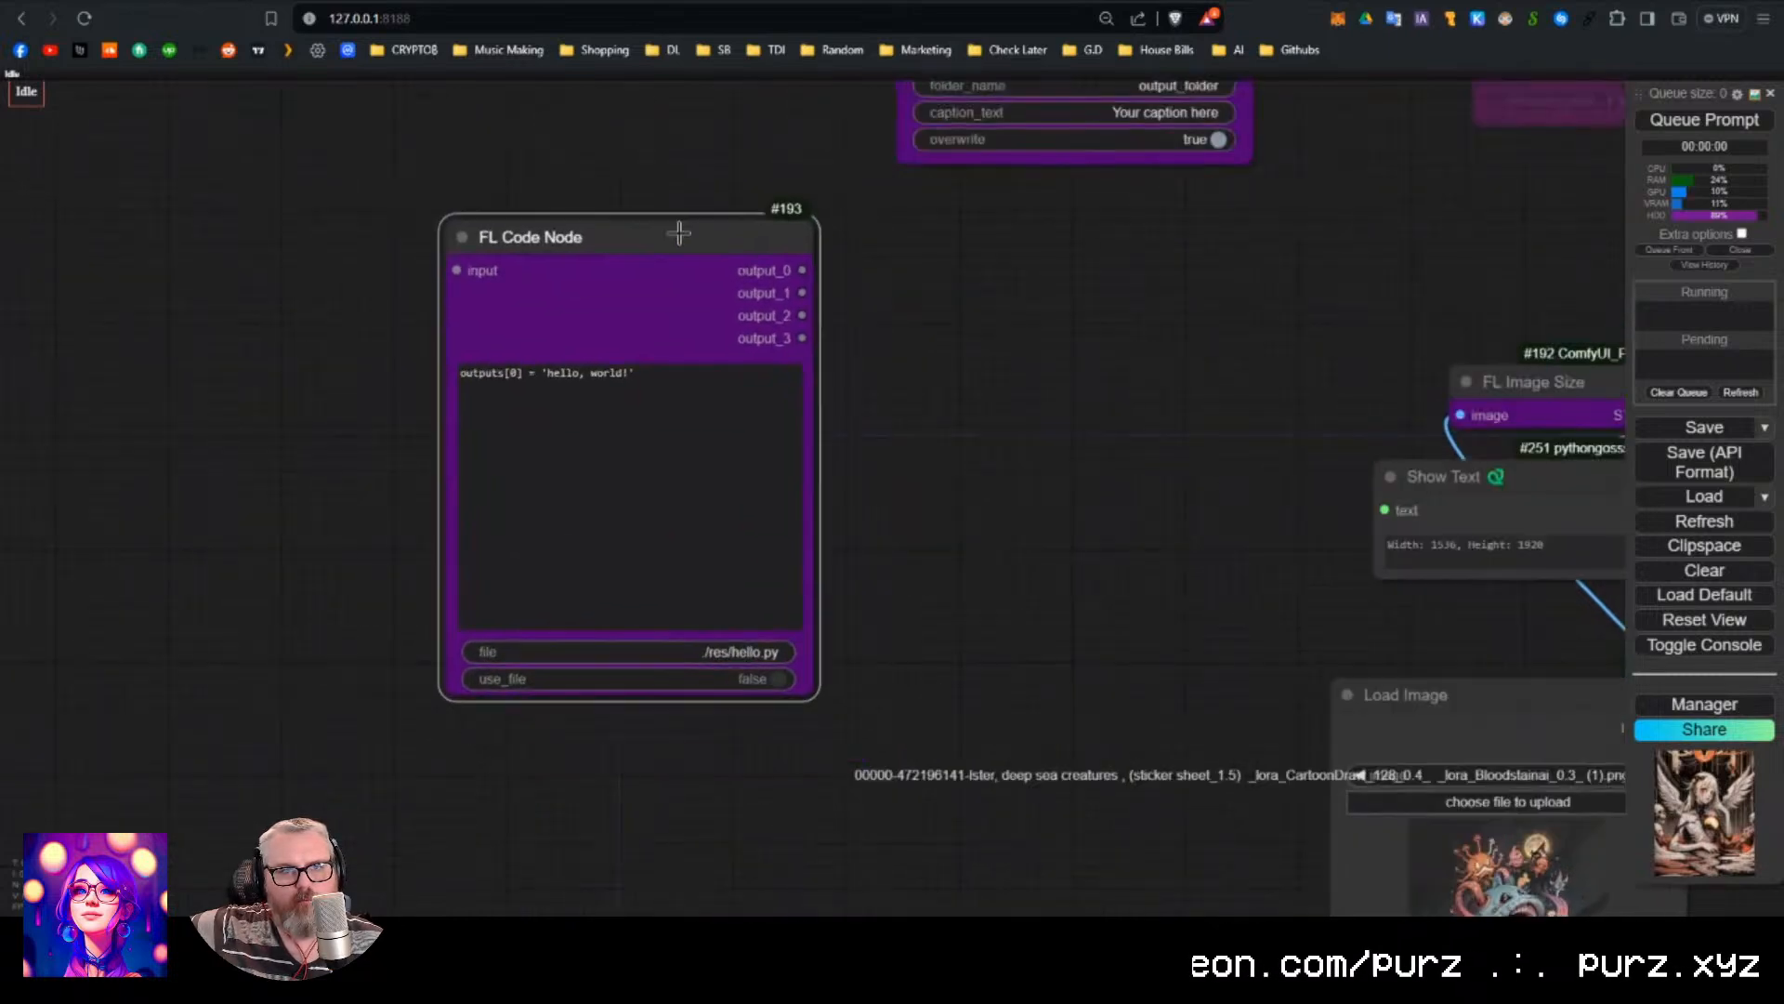
{"action": "left_click_drag", "start_coordinate": [461, 275], "coordinate": [365, 287]}
{"action": "left_click_drag", "start_coordinate": [636, 295], "coordinate": [595, 218]}
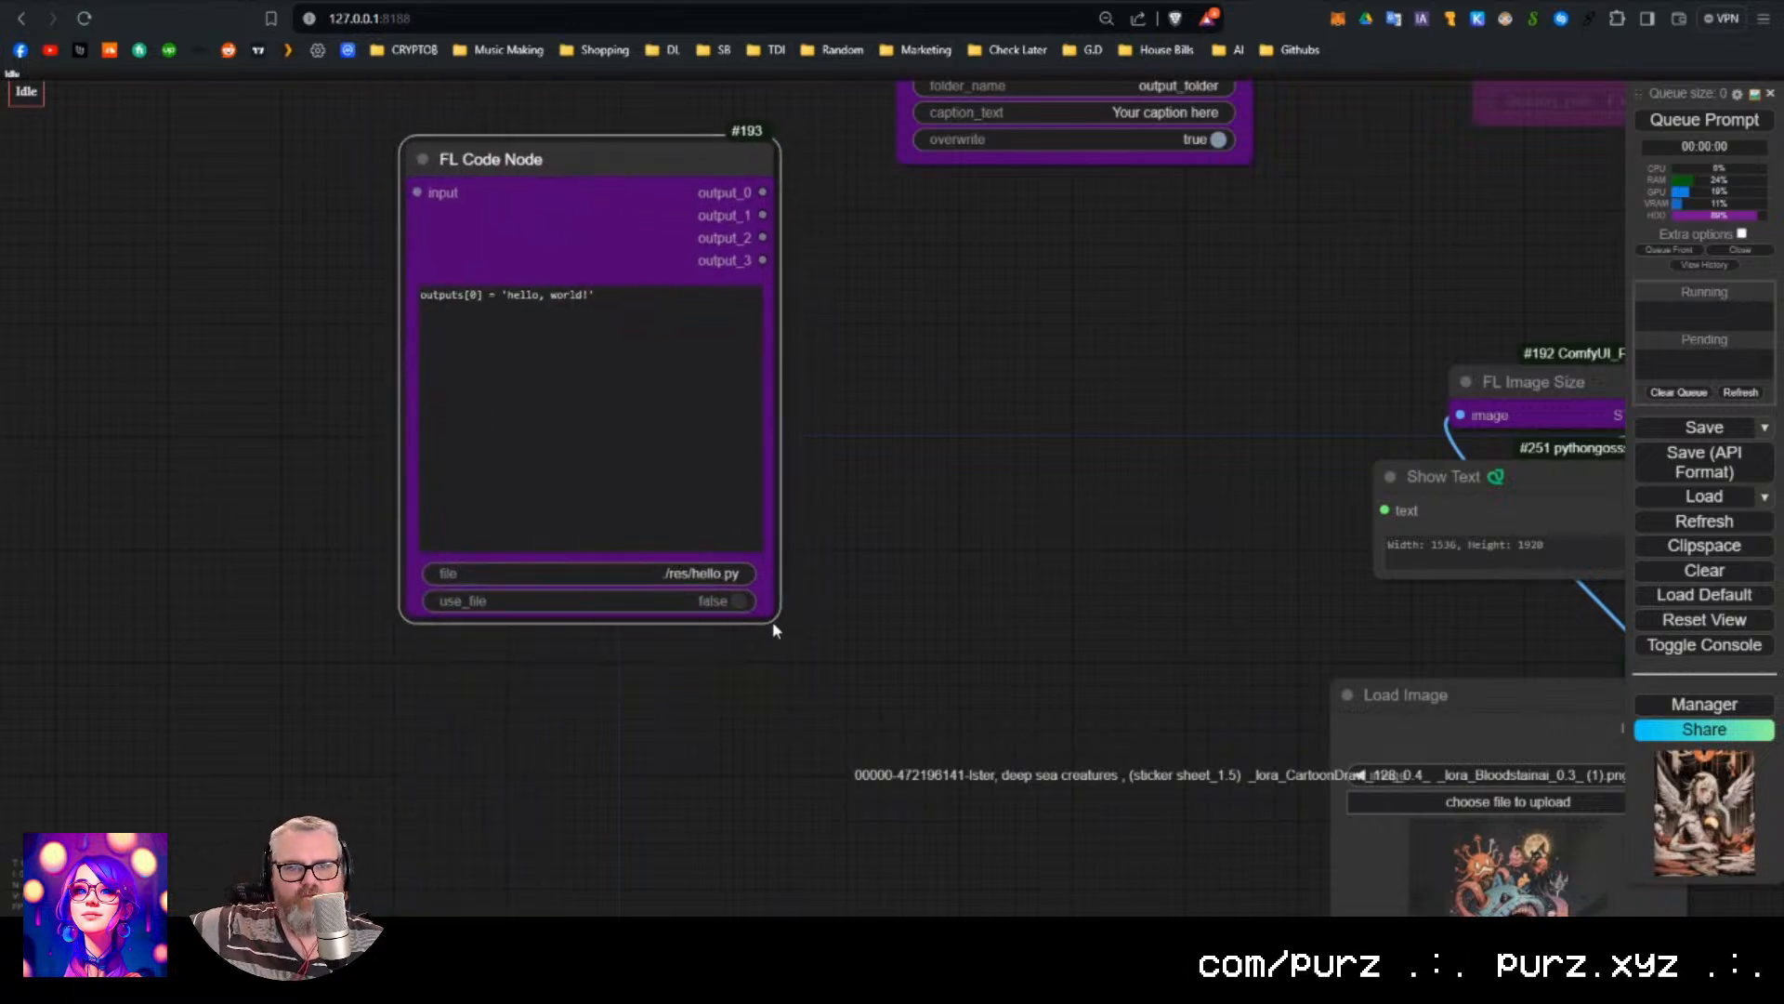
Enlarge FL Code Node further and reposition it so its input, outputs and file settings all fit in view.
{"action": "left_click_drag", "start_coordinate": [772, 629], "coordinate": [909, 850]}
{"action": "left_click_drag", "start_coordinate": [681, 199], "coordinate": [526, 175]}
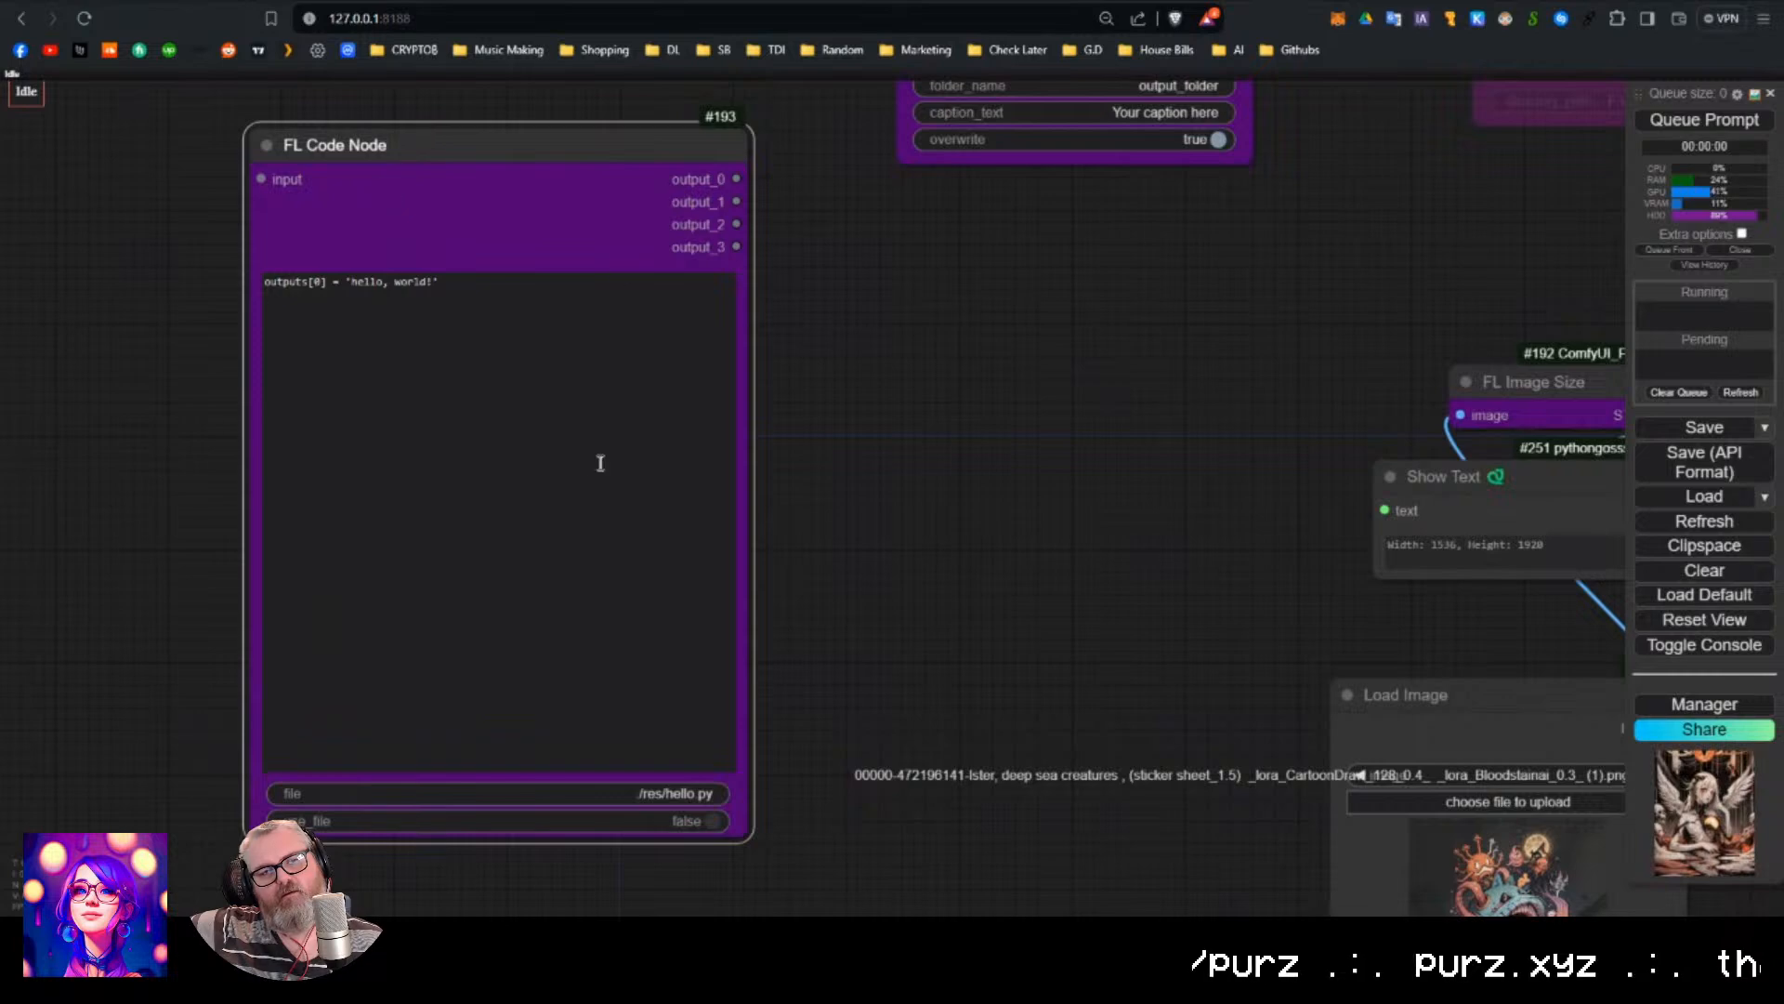
{"action": "left_click_drag", "start_coordinate": [603, 163], "coordinate": [585, 104]}
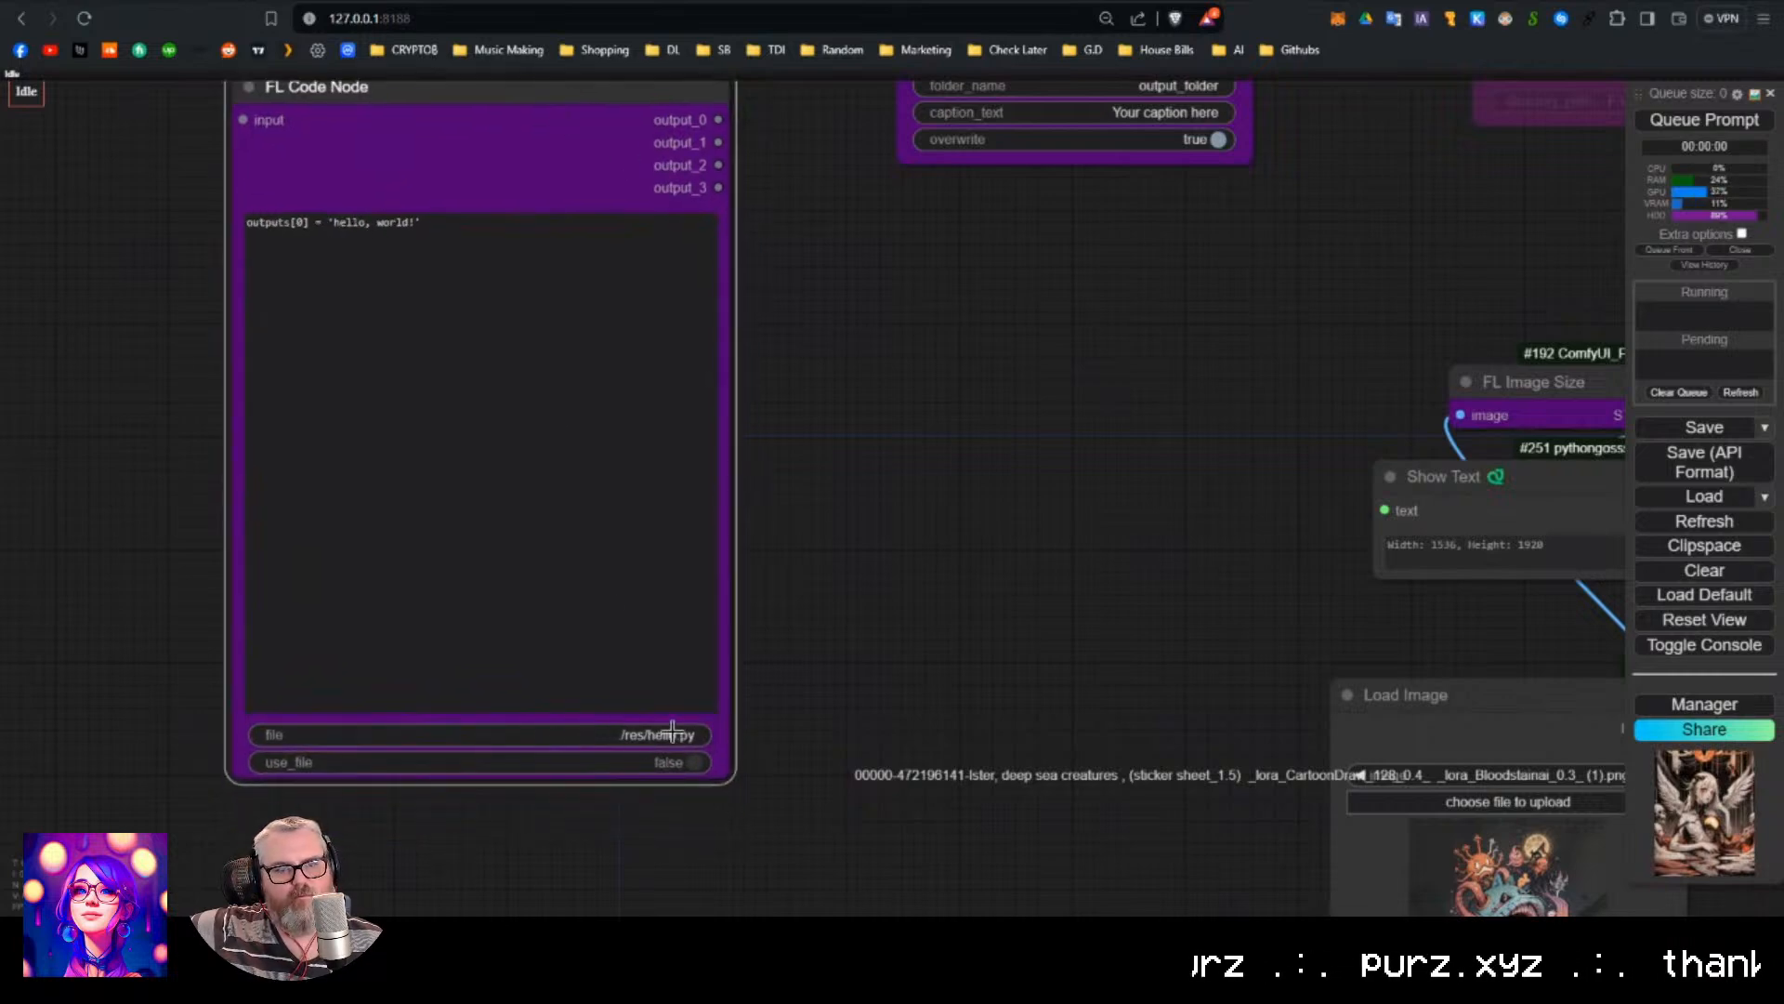
{"action": "left_click_drag", "start_coordinate": [862, 299], "coordinate": [894, 423]}
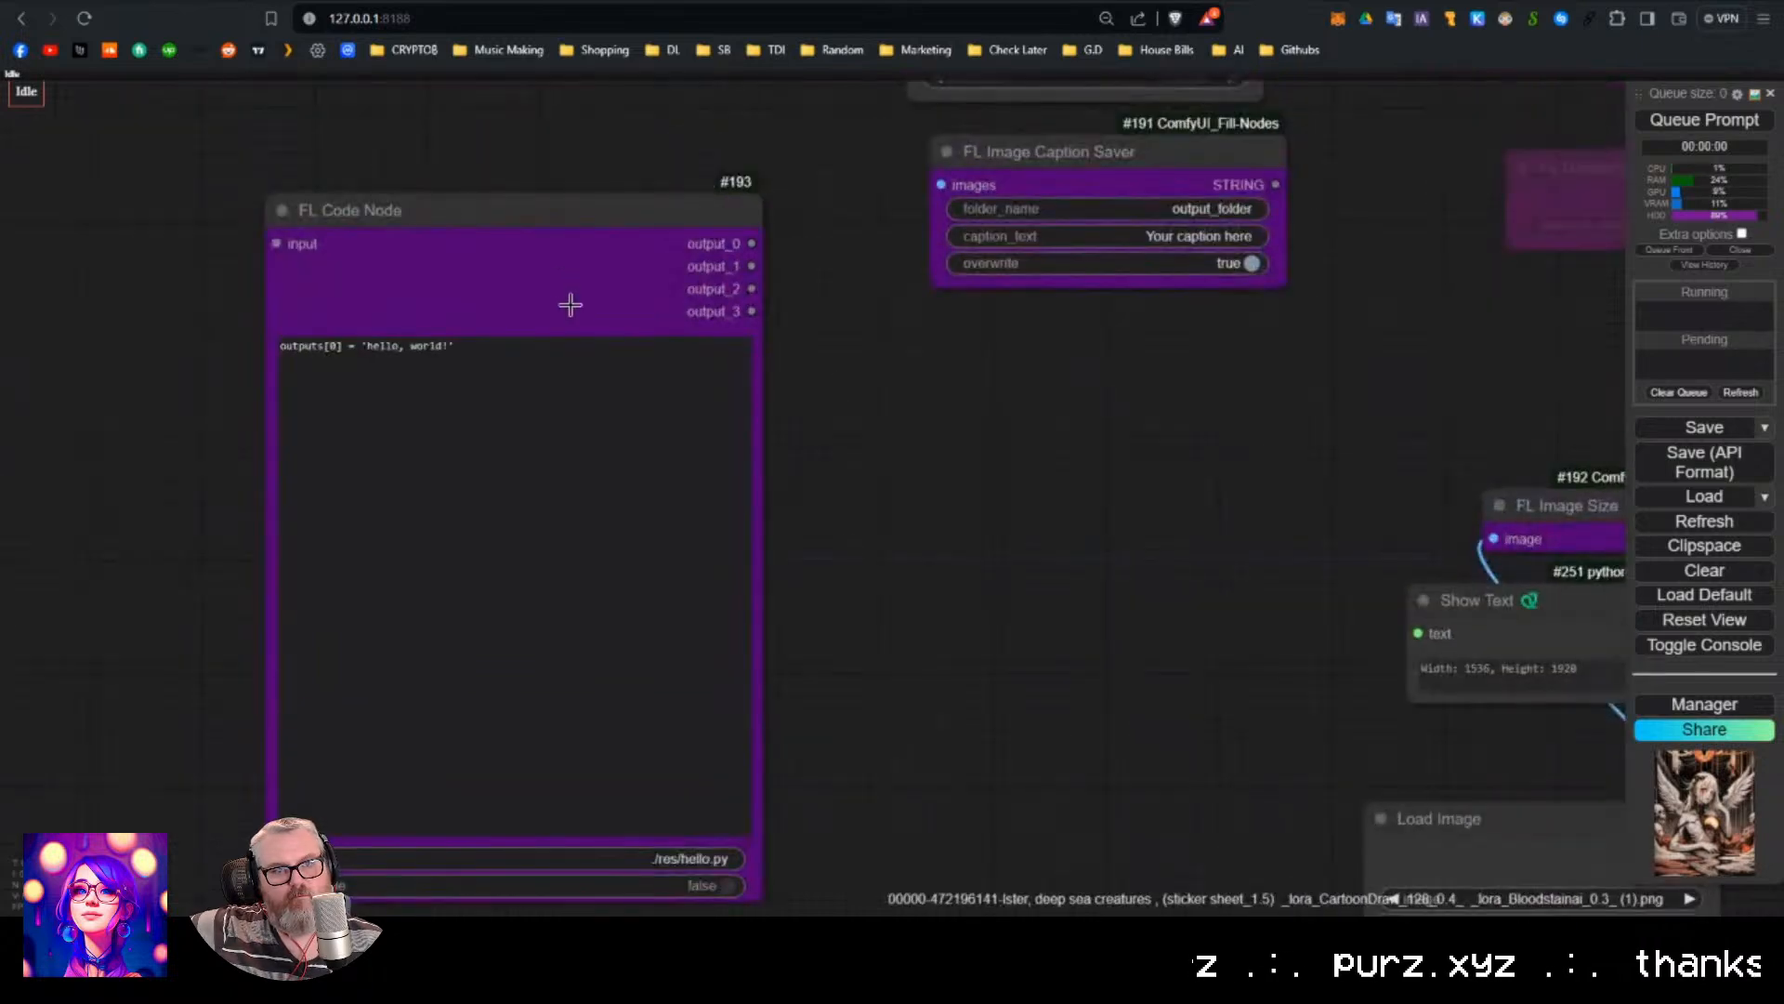
{"action": "left_click_drag", "start_coordinate": [569, 303], "coordinate": [553, 176]}
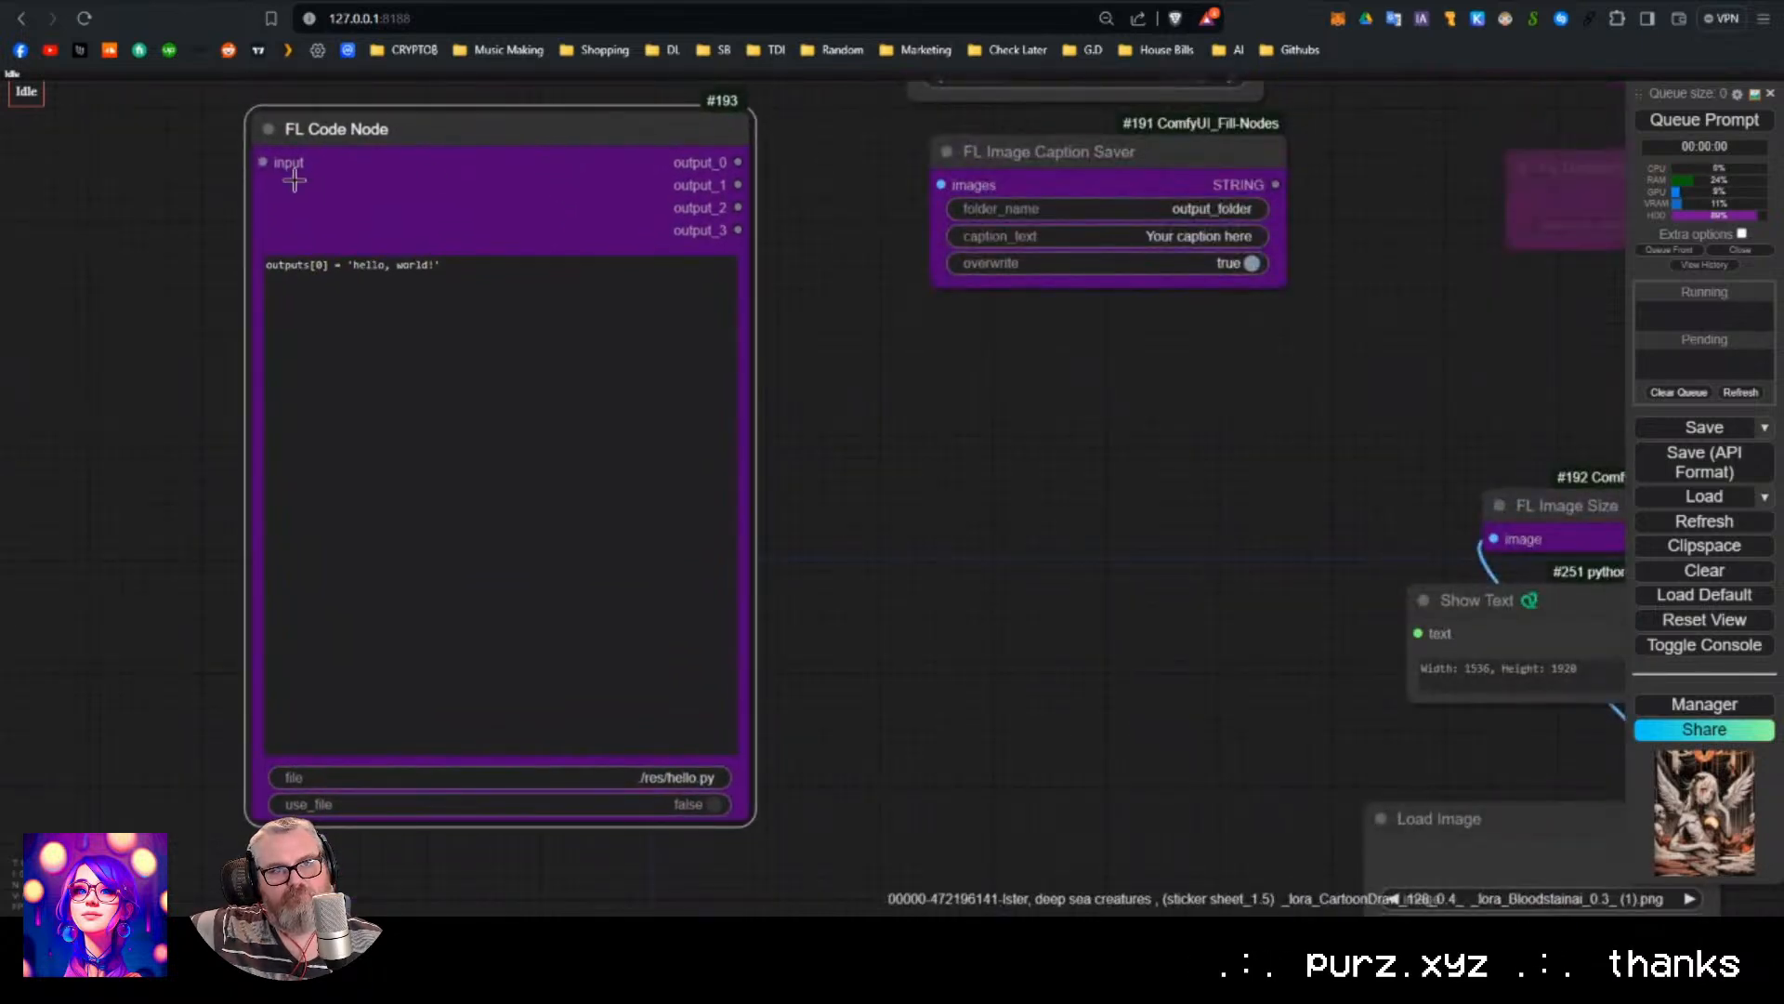
{"action": "left_click_drag", "start_coordinate": [265, 163], "coordinate": [153, 186]}
{"action": "left_click", "coordinate": [106, 171]}
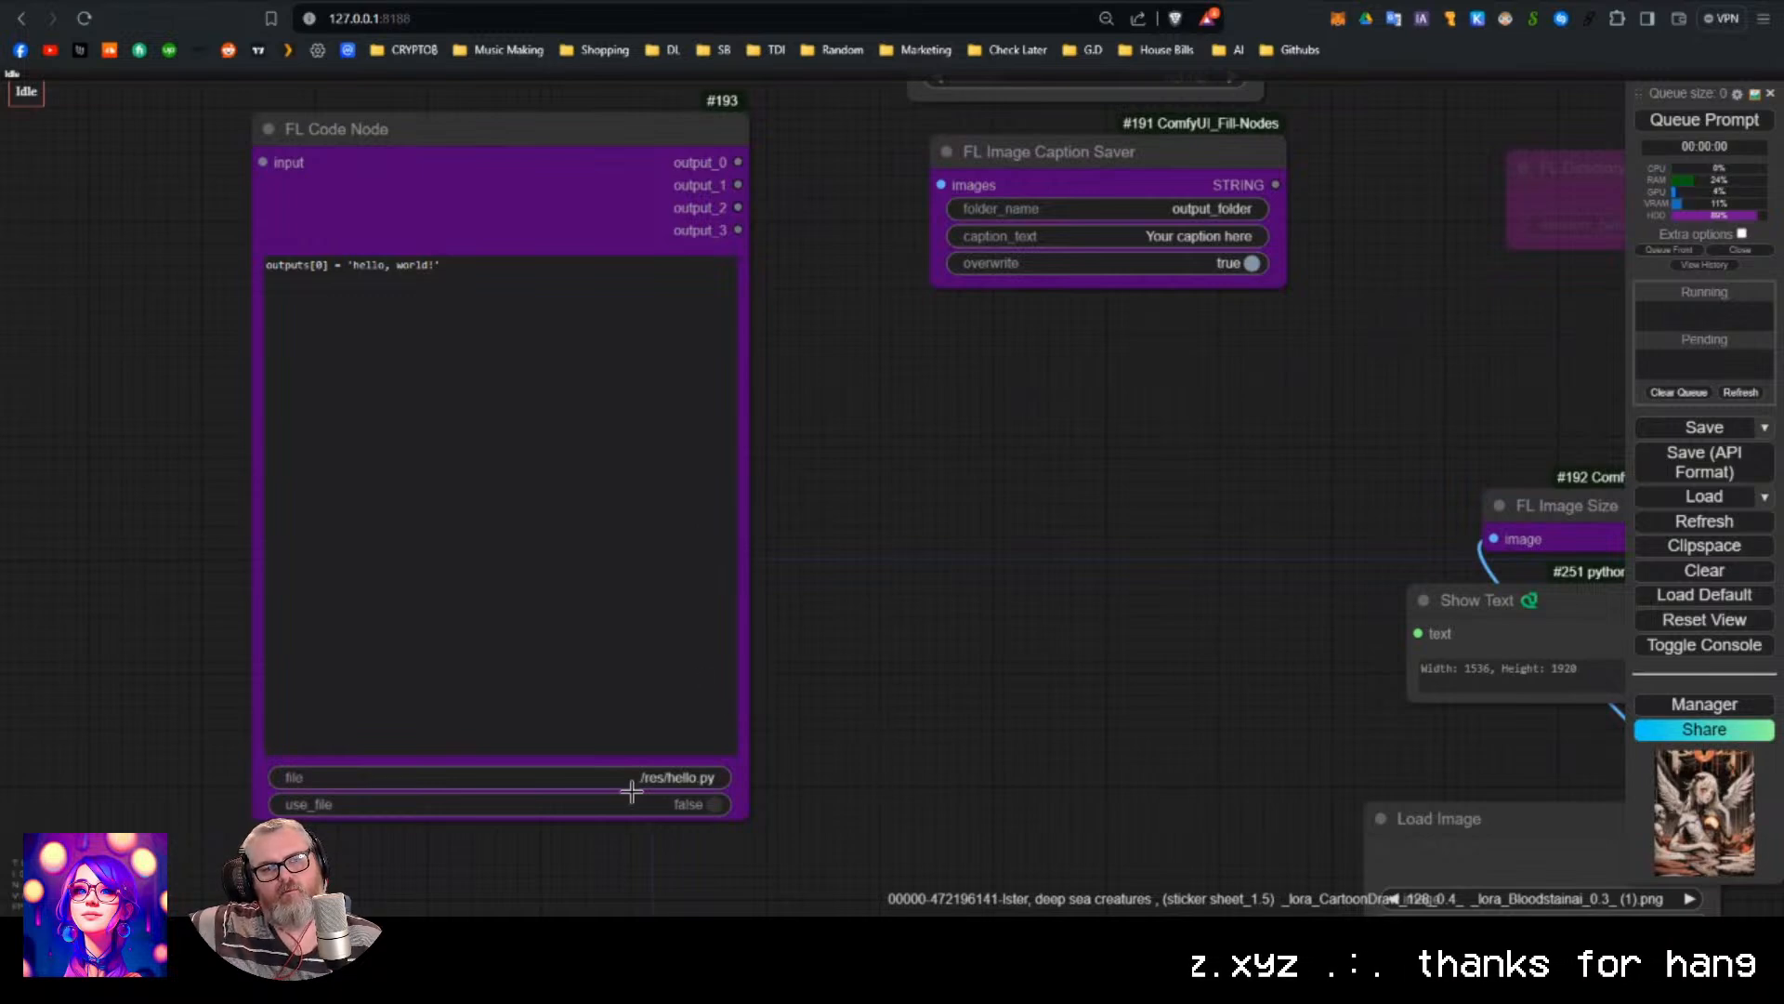
Place a copy of the Show Text node in the empty space beside the FL Code Node.
{"action": "scroll", "coordinate": [639, 785], "scroll_direction": "up", "scroll_amount": 2}
{"action": "scroll", "coordinate": [666, 771], "scroll_direction": "down", "scroll_amount": 3}
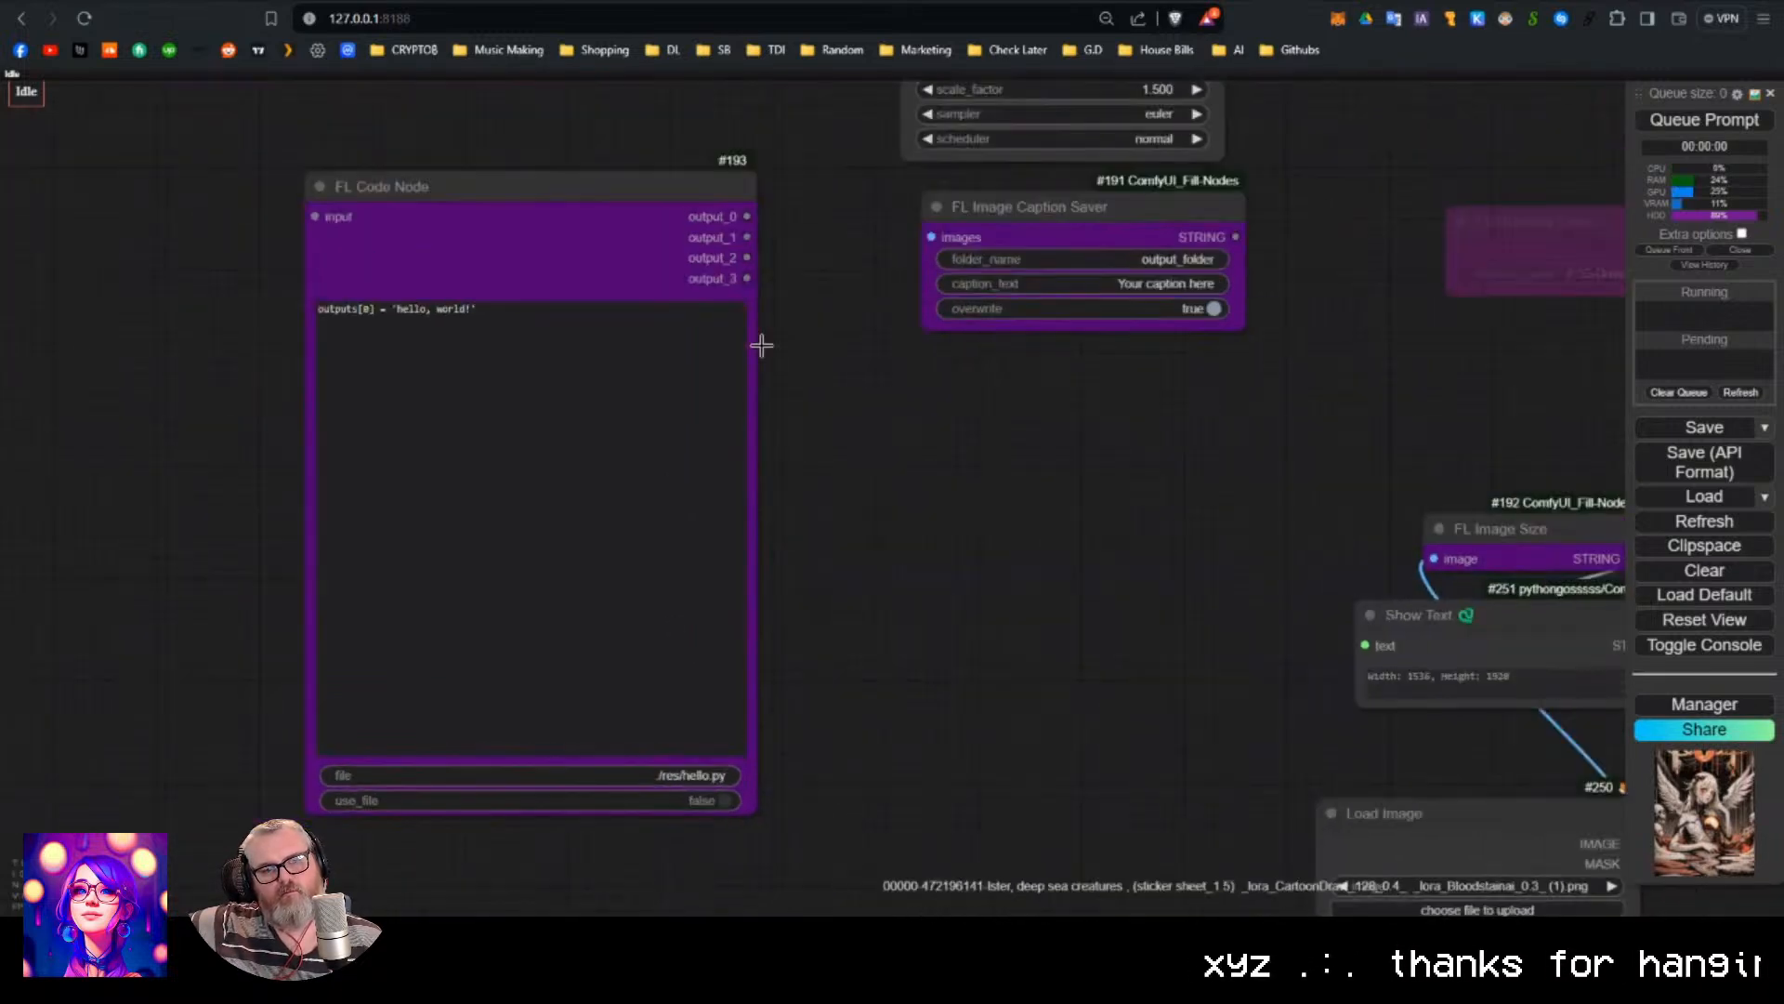
{"action": "left_click_drag", "start_coordinate": [786, 362], "coordinate": [1003, 491]}
{"action": "left_click_drag", "start_coordinate": [868, 346], "coordinate": [512, 280]}
{"action": "scroll", "coordinate": [935, 394], "scroll_direction": "down", "scroll_amount": 4}
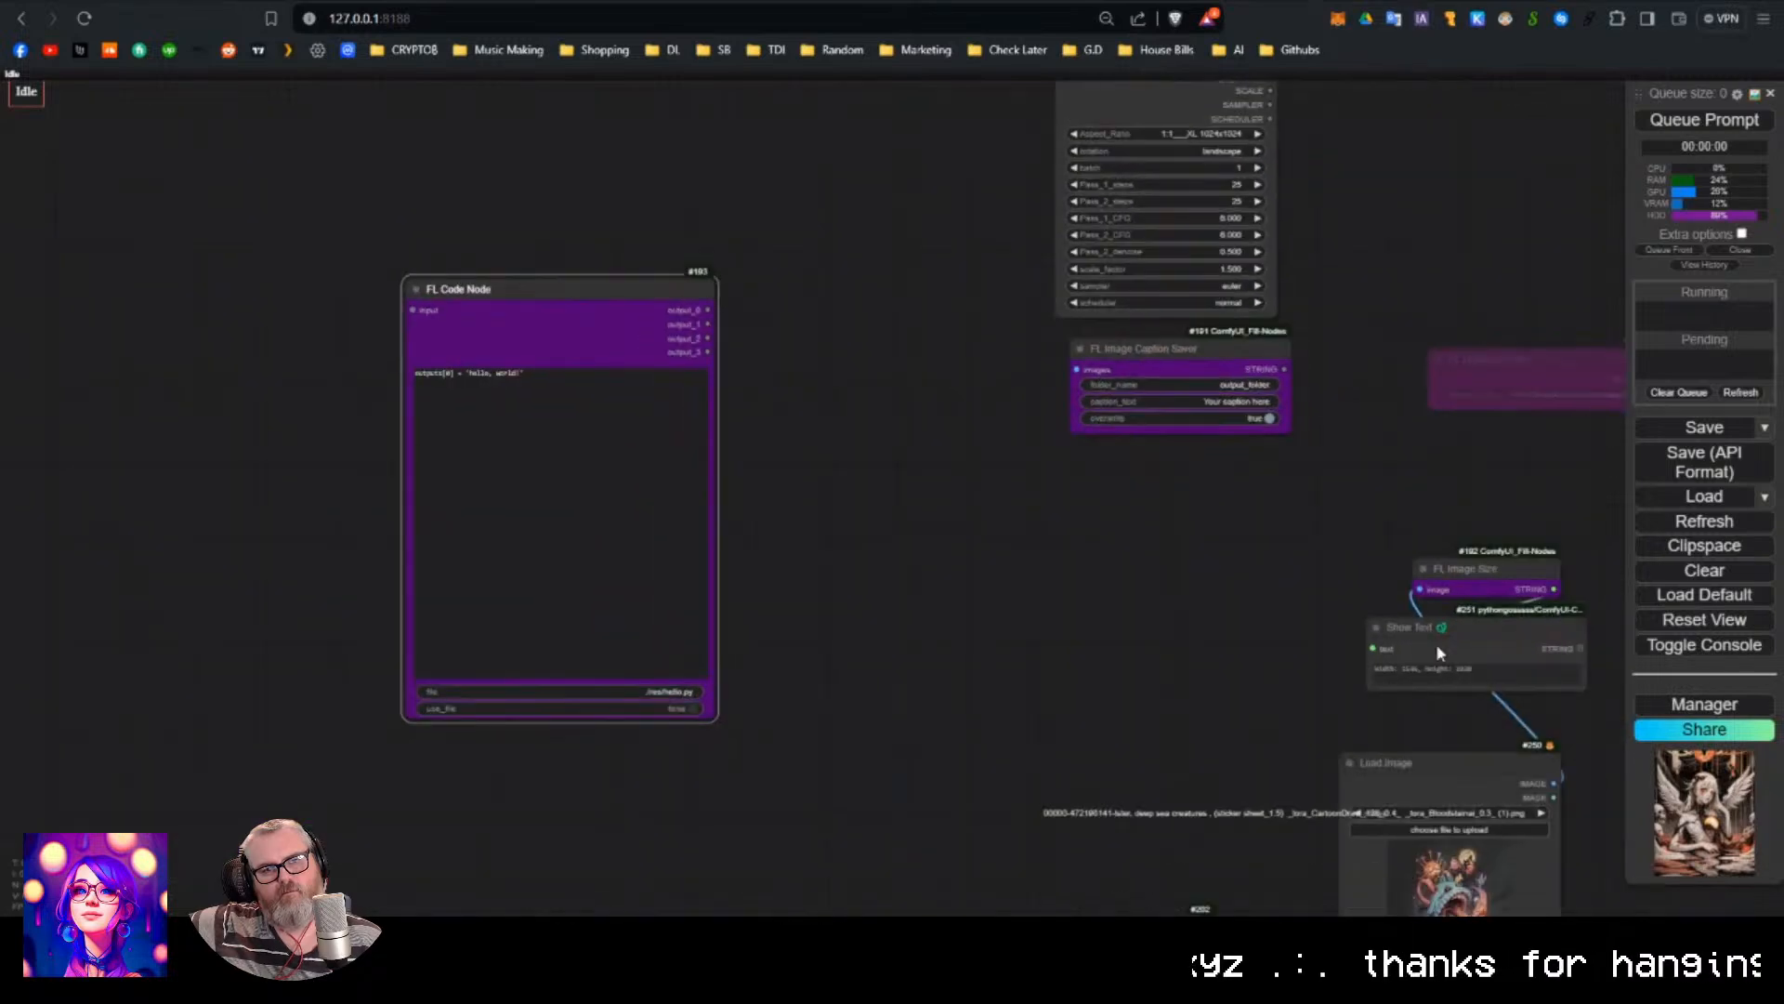
{"action": "scroll", "coordinate": [1436, 646], "scroll_direction": "down", "scroll_amount": 1}
{"action": "left_click_drag", "start_coordinate": [1477, 358], "coordinate": [1461, 424]}
{"action": "left_click_drag", "start_coordinate": [1259, 669], "coordinate": [837, 540]}
{"action": "left_click", "coordinate": [1231, 679]}
{"action": "mouse_move", "coordinate": [1240, 686]}
{"action": "left_mouse_down"}
{"action": "mouse_move", "coordinate": [783, 546]}
{"action": "mouse_move", "coordinate": [711, 406]}
{"action": "left_mouse_up"}
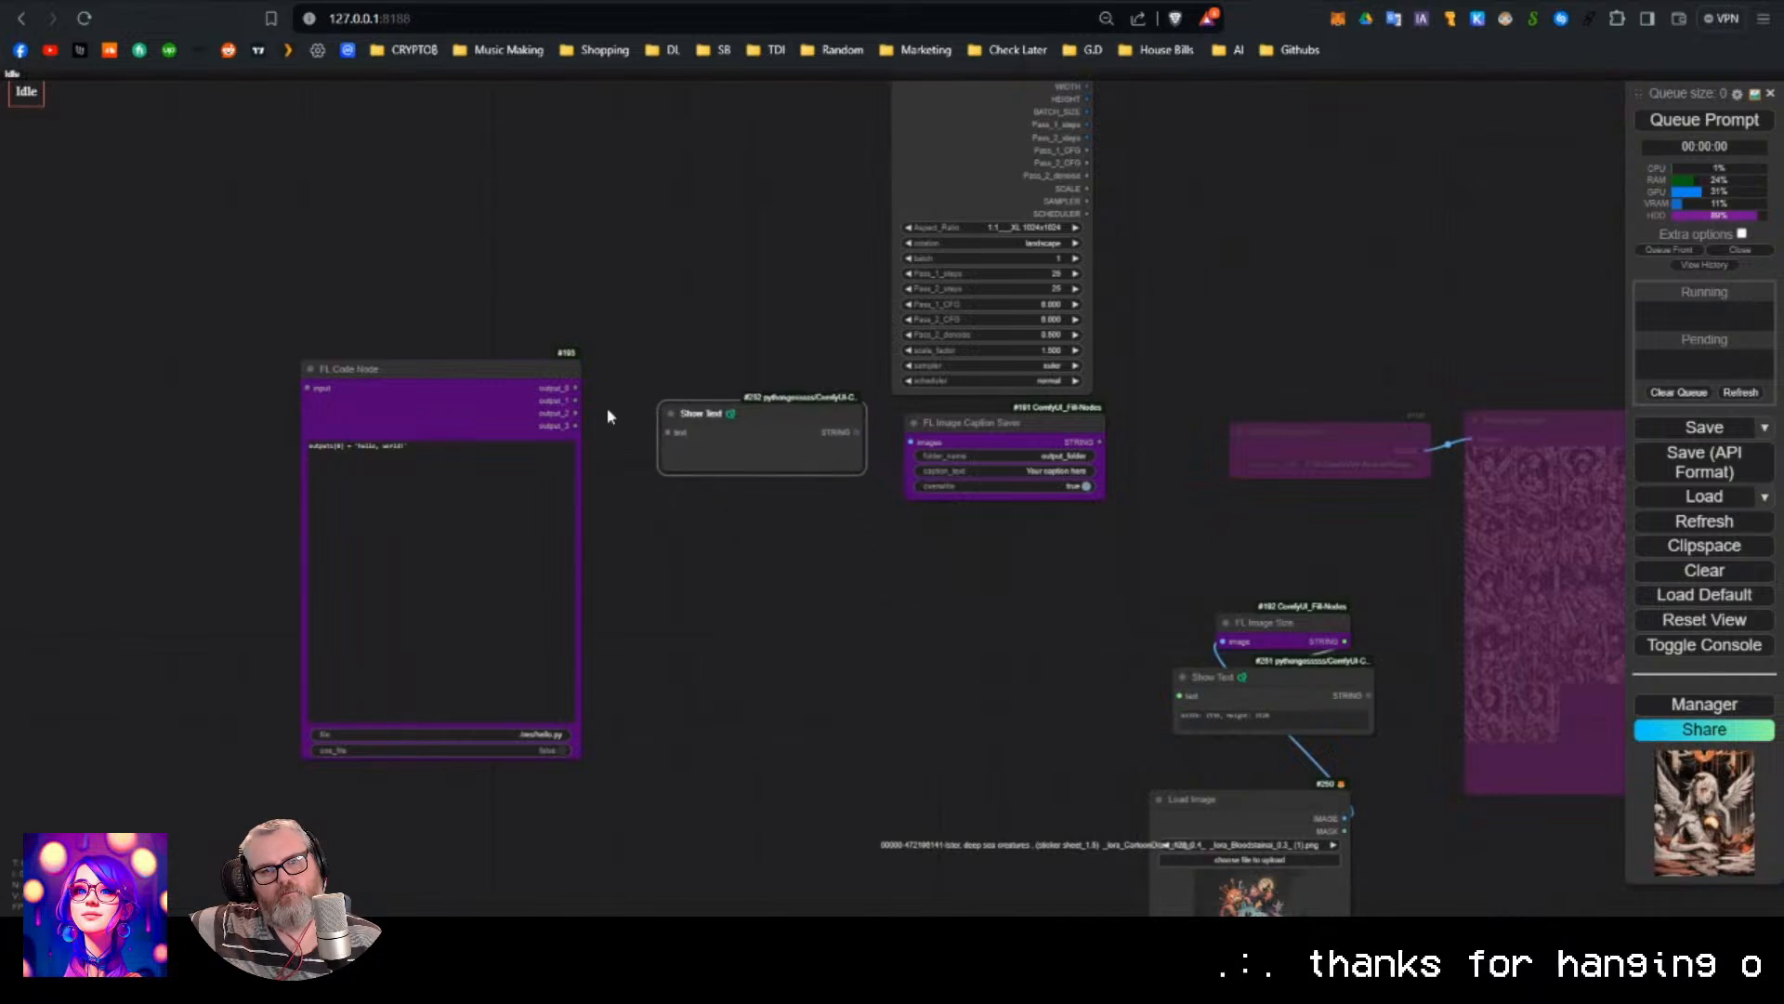
Connect the FL Code Node's output_0 to the new Show Text node's text input and queue the prompt.
{"action": "left_click_drag", "start_coordinate": [576, 390], "coordinate": [741, 470]}
{"action": "scroll", "coordinate": [797, 589], "scroll_direction": "up", "scroll_amount": 3}
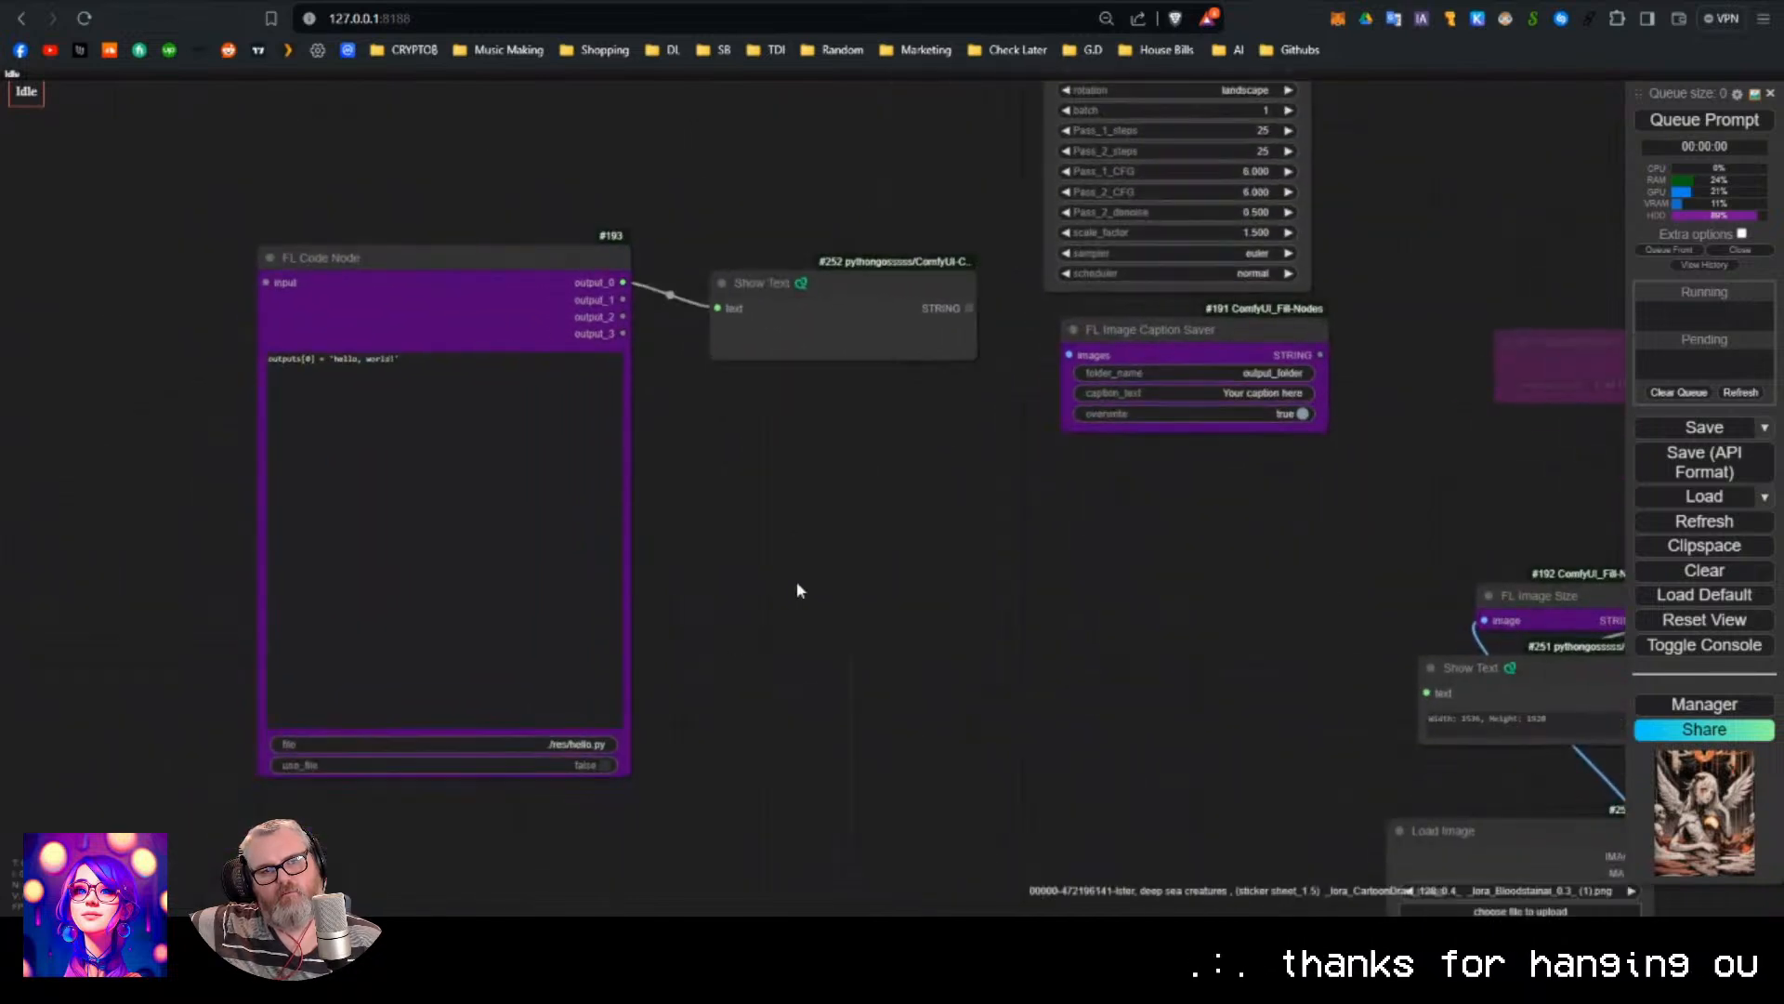
{"action": "left_click", "coordinate": [1705, 119]}
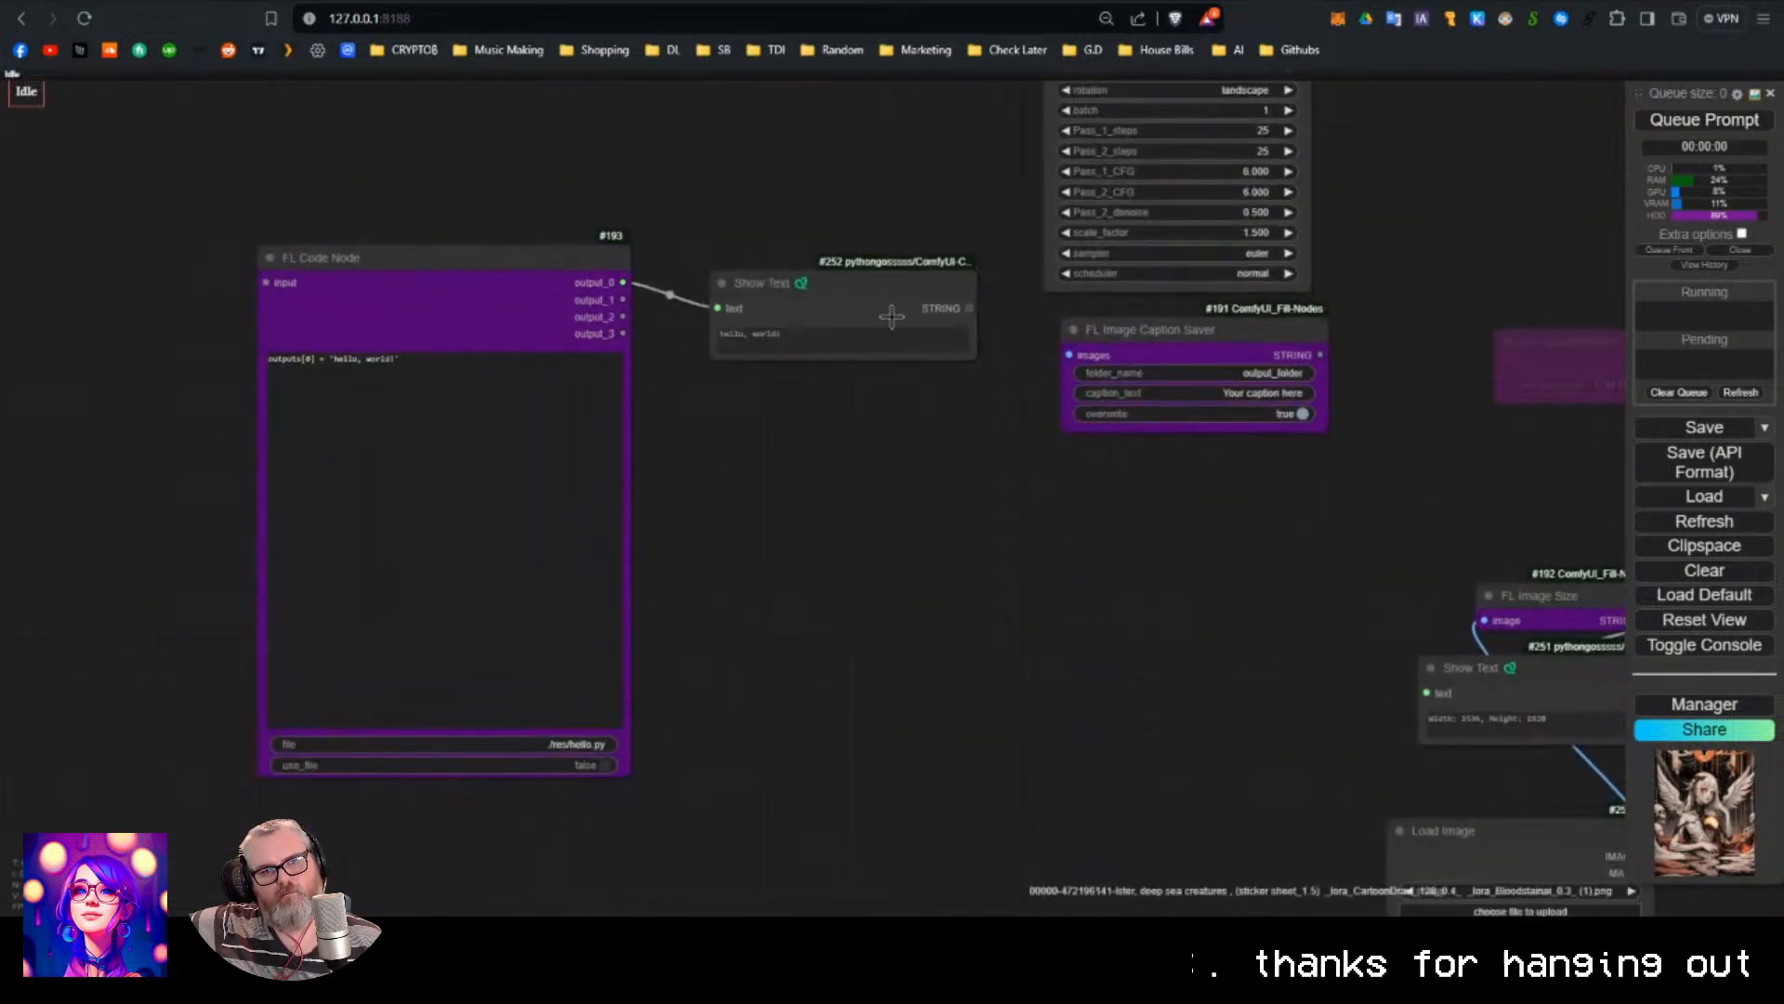
{"action": "left_click_drag", "start_coordinate": [848, 298], "coordinate": [769, 354]}
{"action": "scroll", "coordinate": [256, 360], "scroll_direction": "up", "scroll_amount": 5}
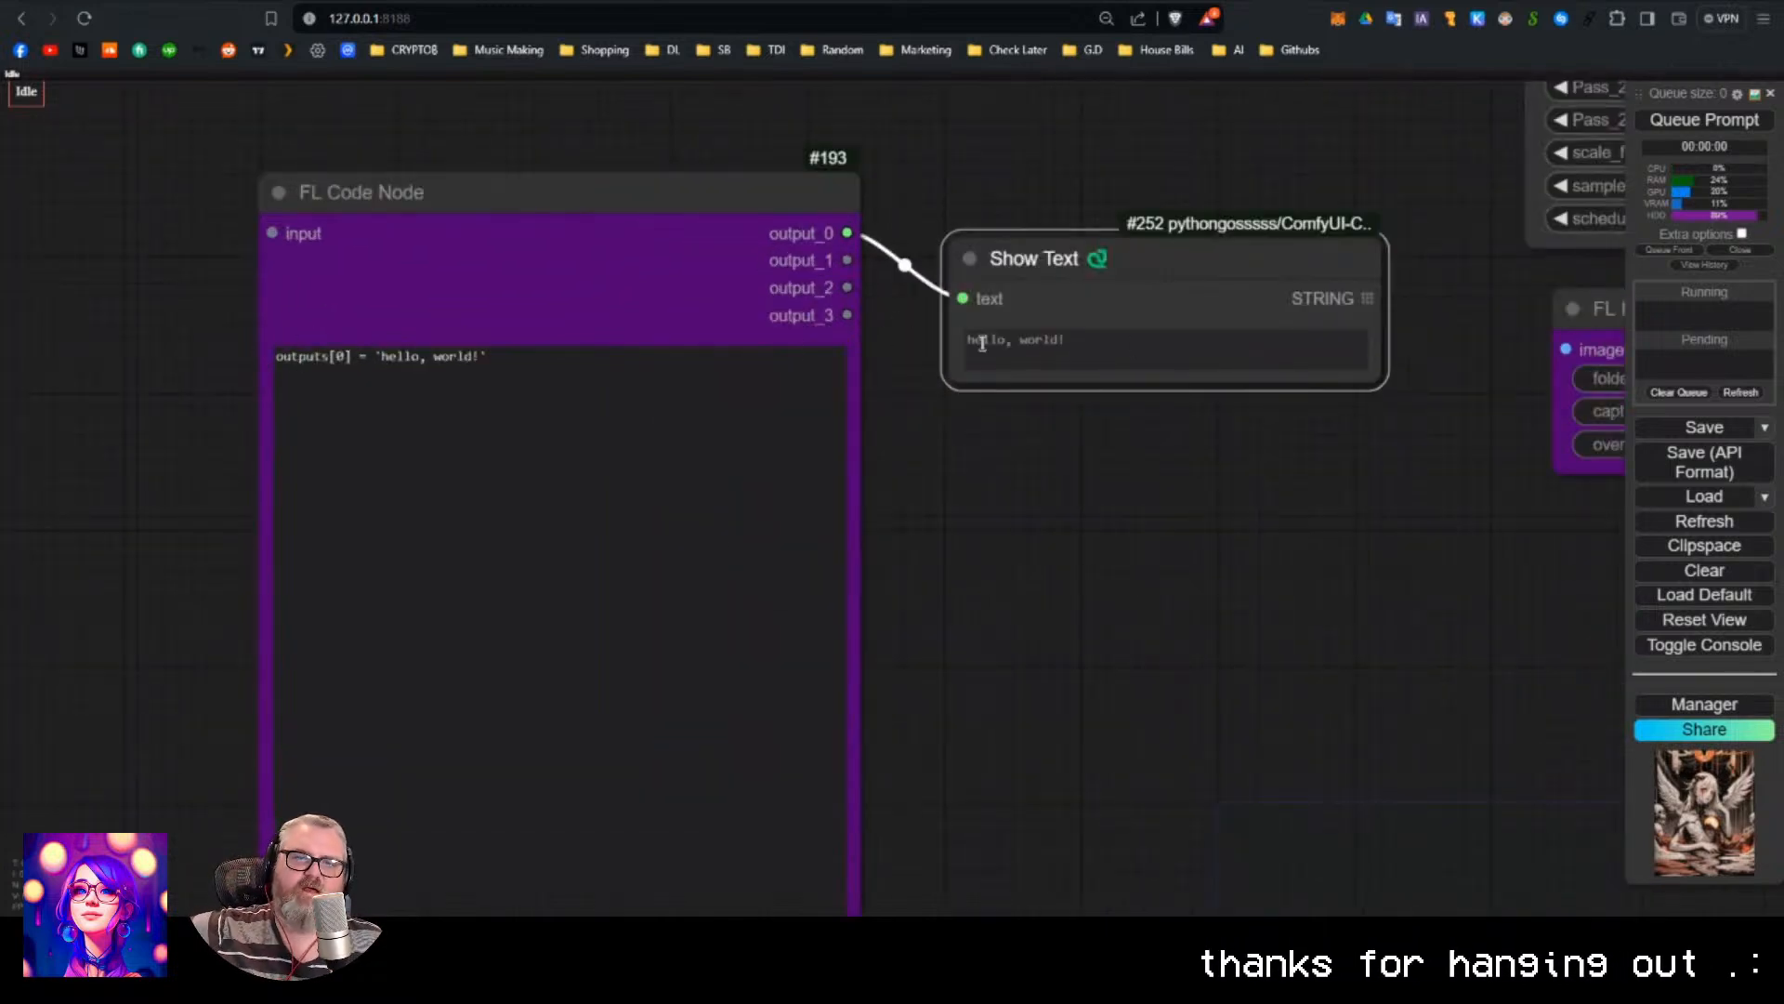
{"action": "scroll", "coordinate": [1079, 593], "scroll_direction": "down", "scroll_amount": 2}
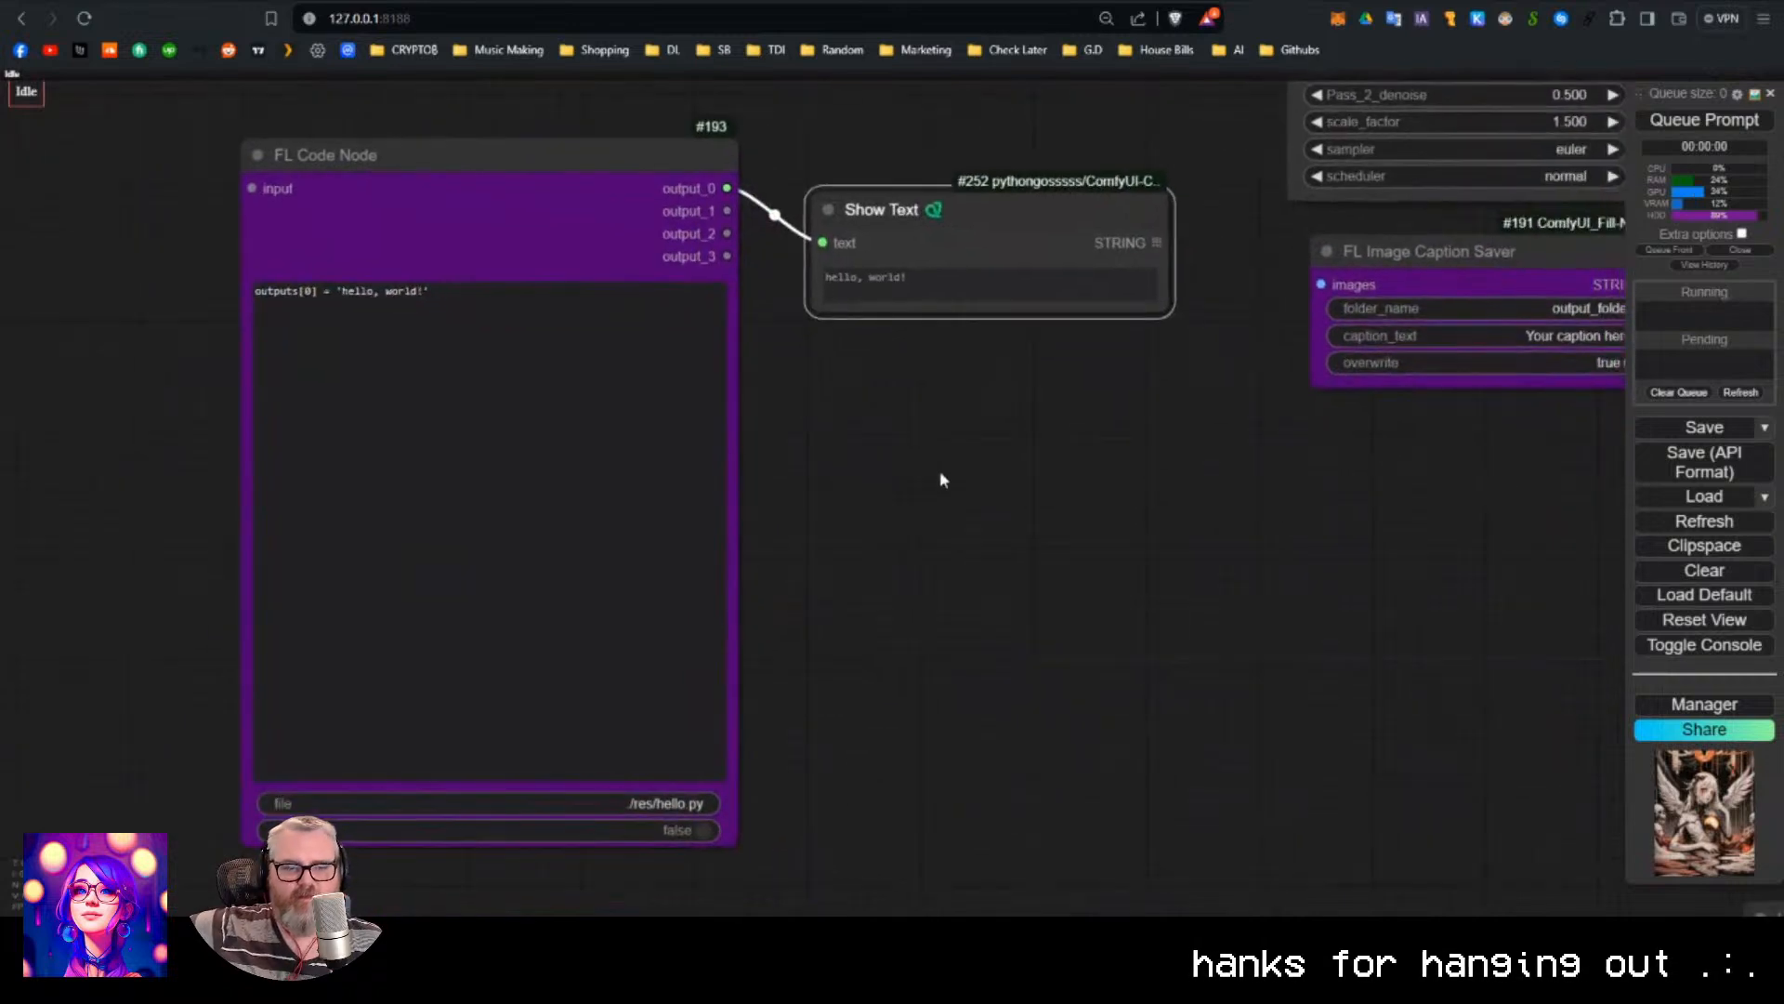
Narrow the Show Text node and reposition it and the FL Code Node close together.
{"action": "left_click_drag", "start_coordinate": [1165, 311], "coordinate": [1046, 310]}
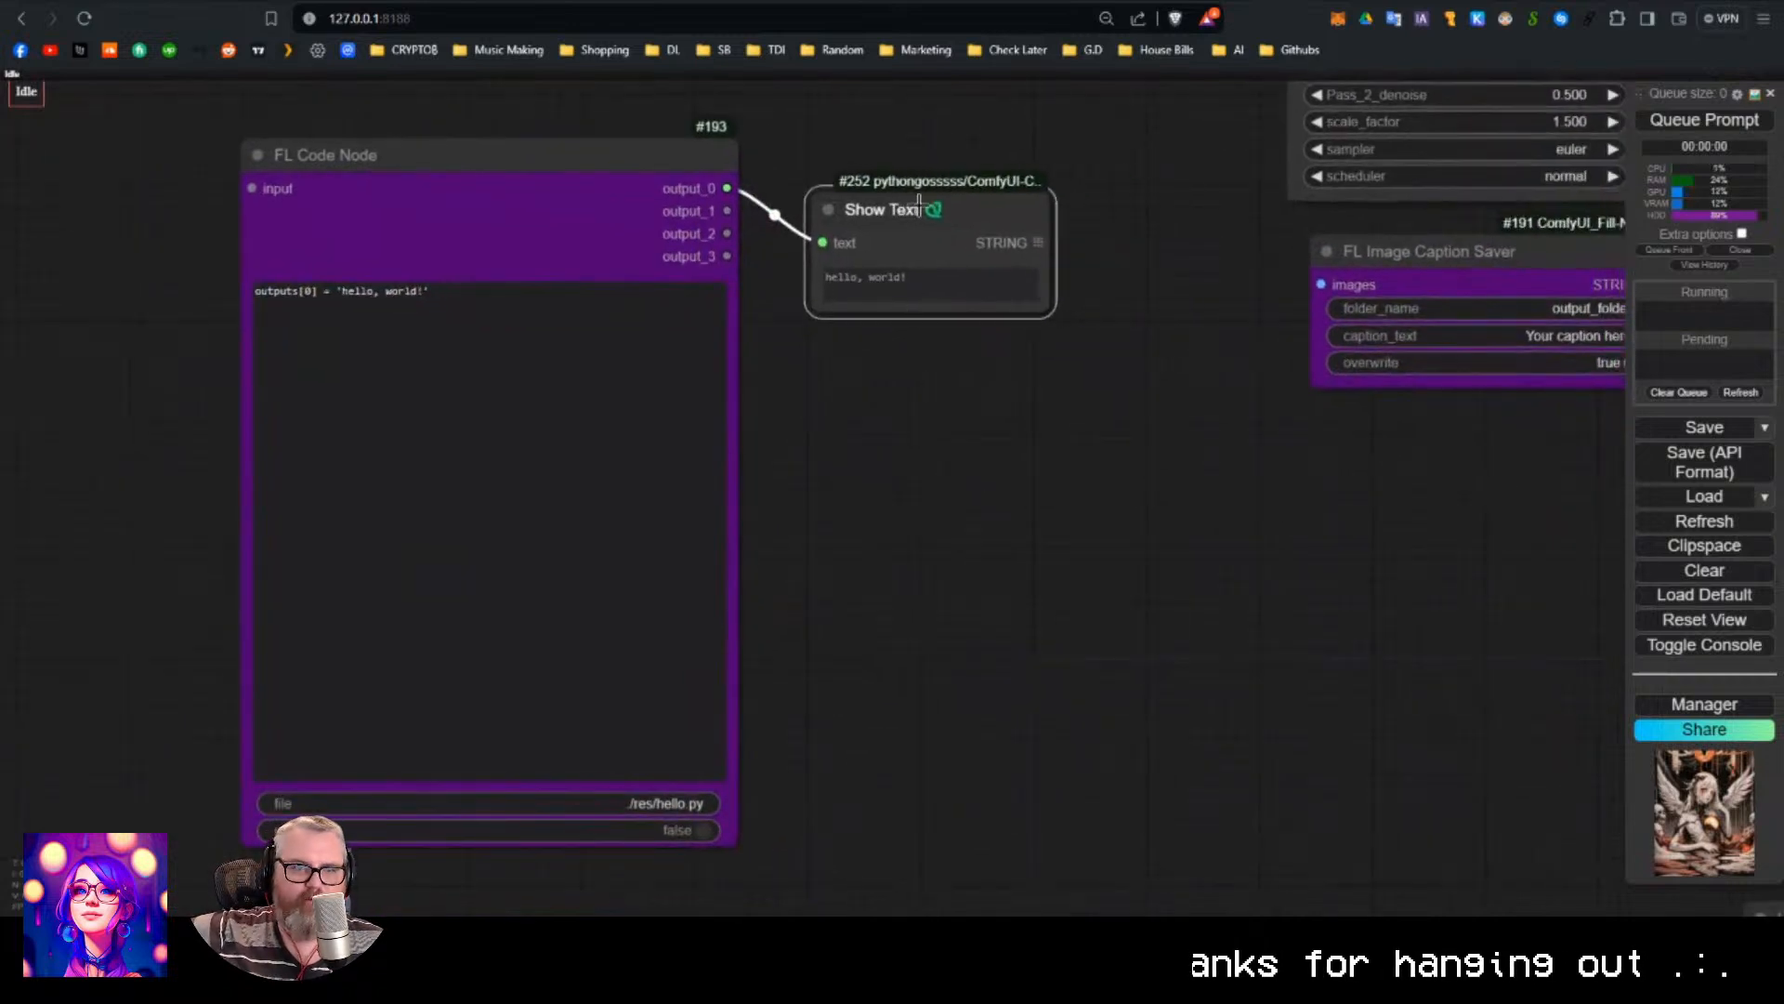
{"action": "left_click_drag", "start_coordinate": [917, 209], "coordinate": [909, 163]}
{"action": "scroll", "coordinate": [865, 333], "scroll_direction": "down", "scroll_amount": 2}
{"action": "left_click_drag", "start_coordinate": [851, 342], "coordinate": [817, 440]}
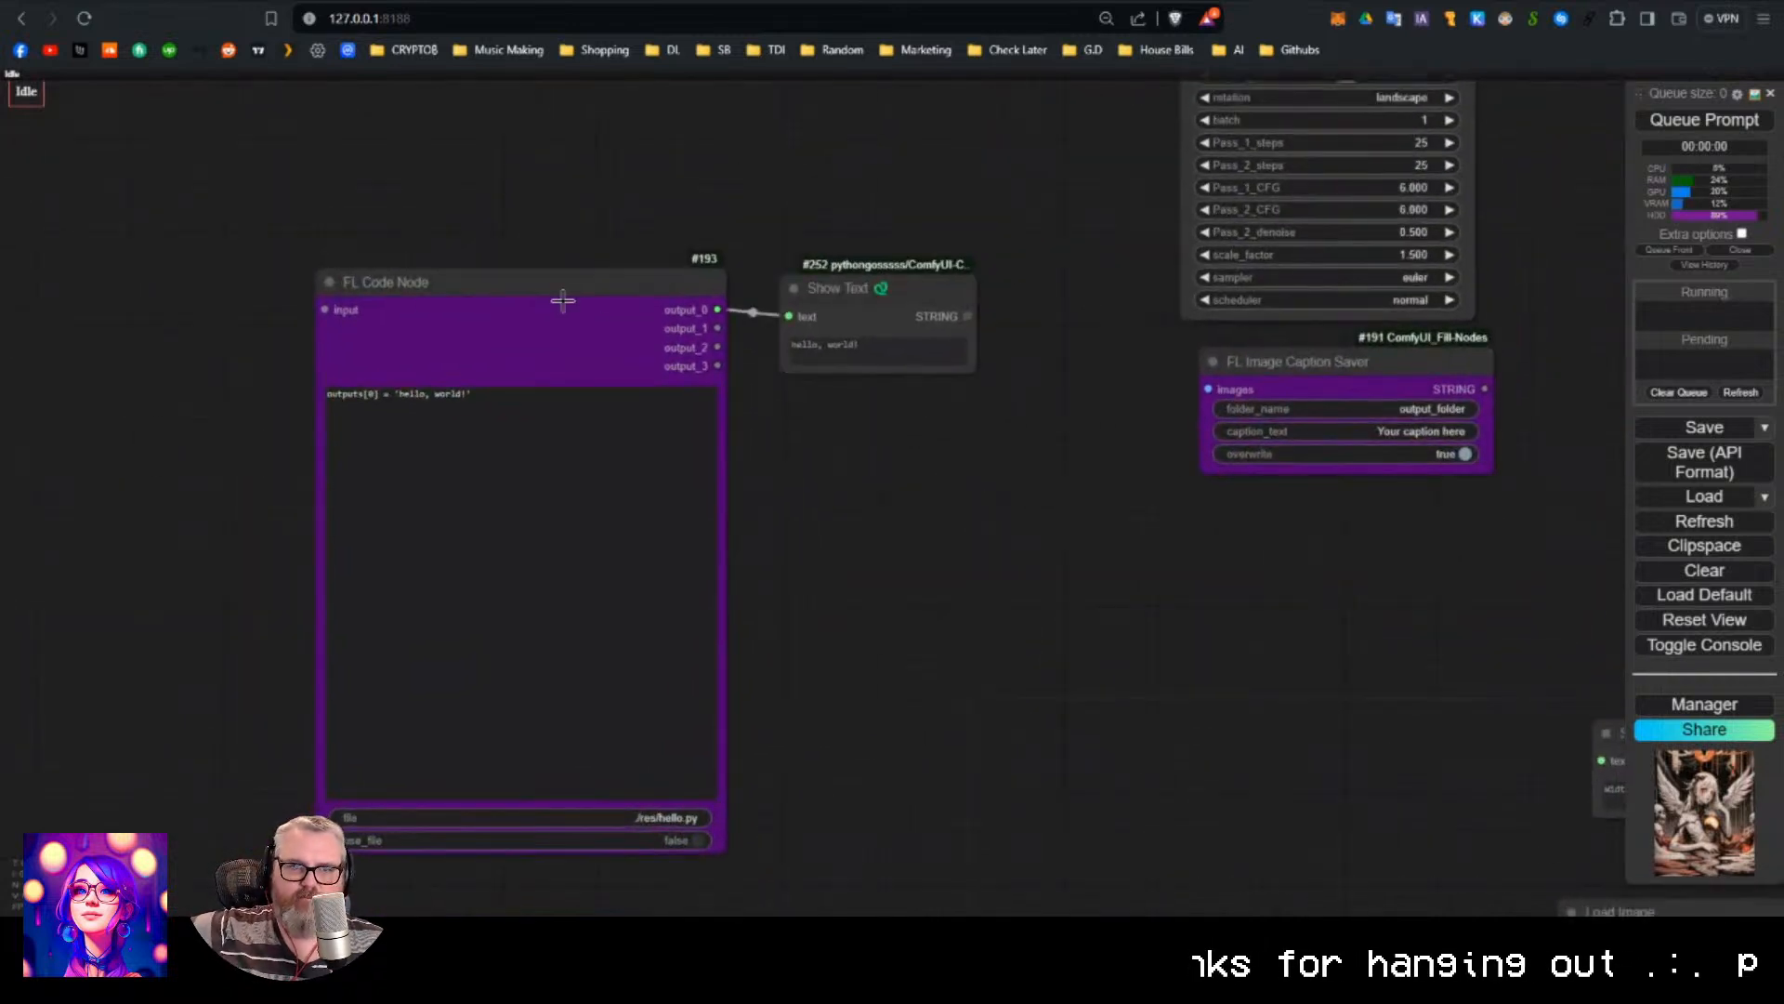
{"action": "left_click_drag", "start_coordinate": [562, 296], "coordinate": [491, 206]}
{"action": "left_click_drag", "start_coordinate": [851, 281], "coordinate": [791, 198]}
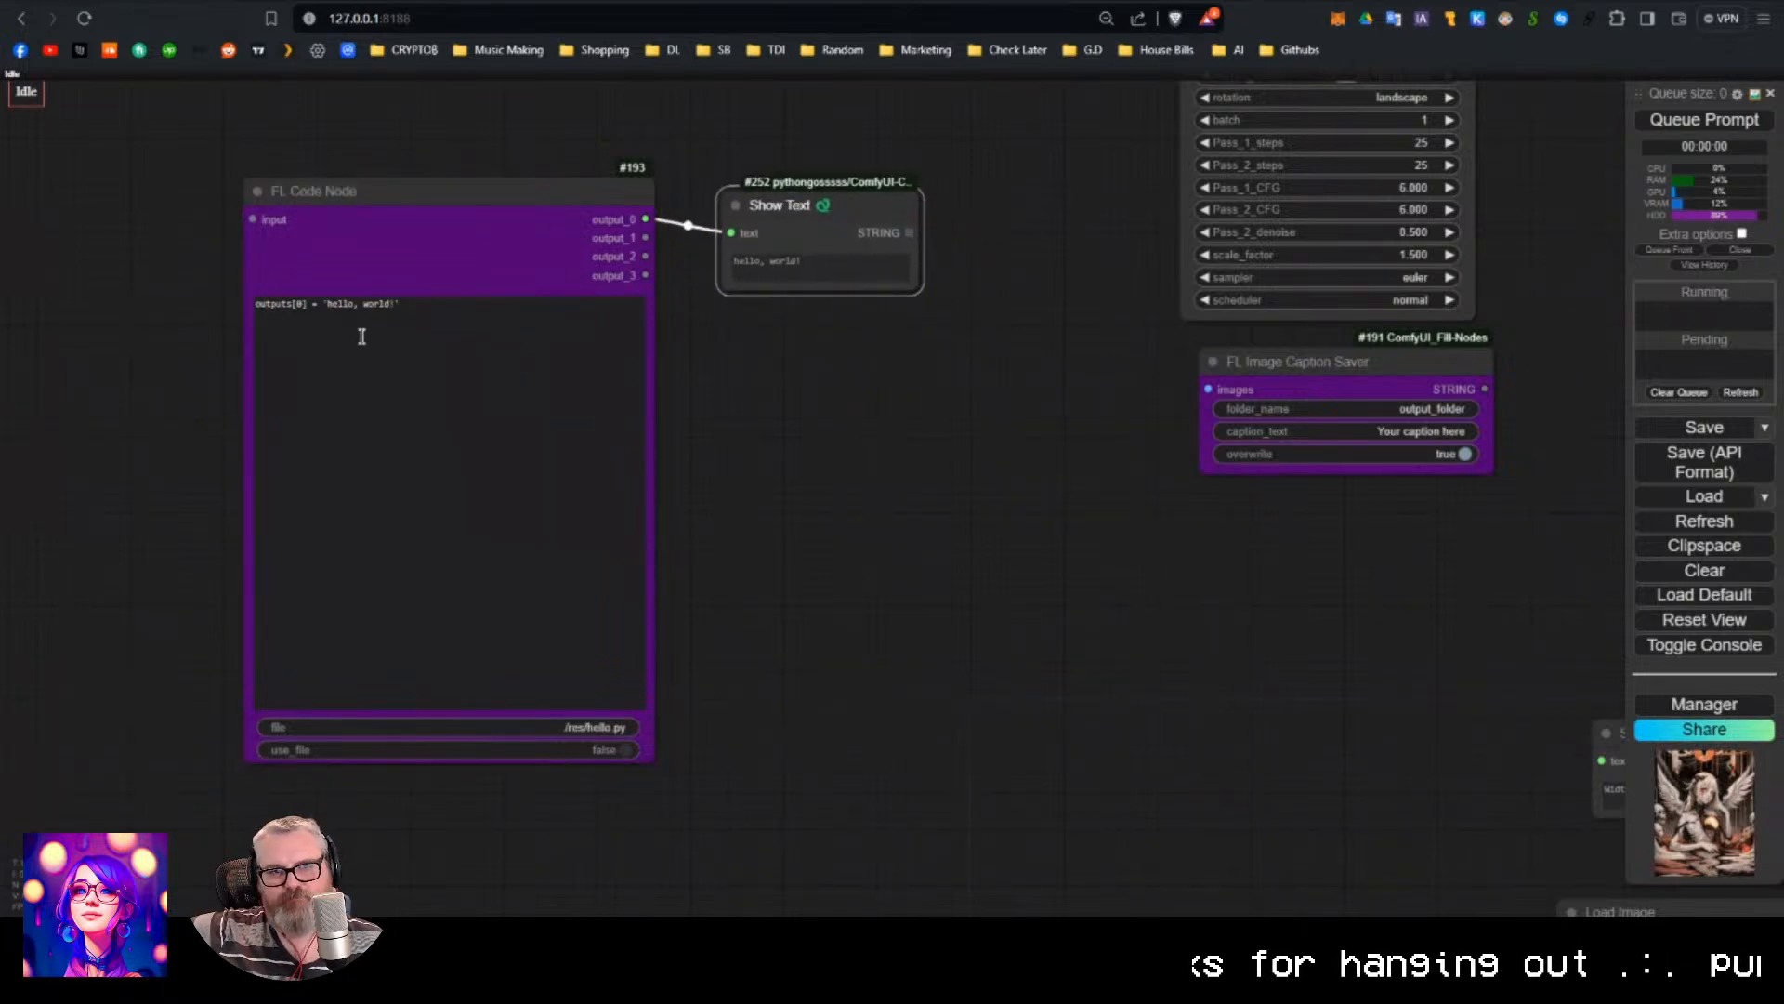
{"action": "left_click_drag", "start_coordinate": [450, 192], "coordinate": [416, 196]}
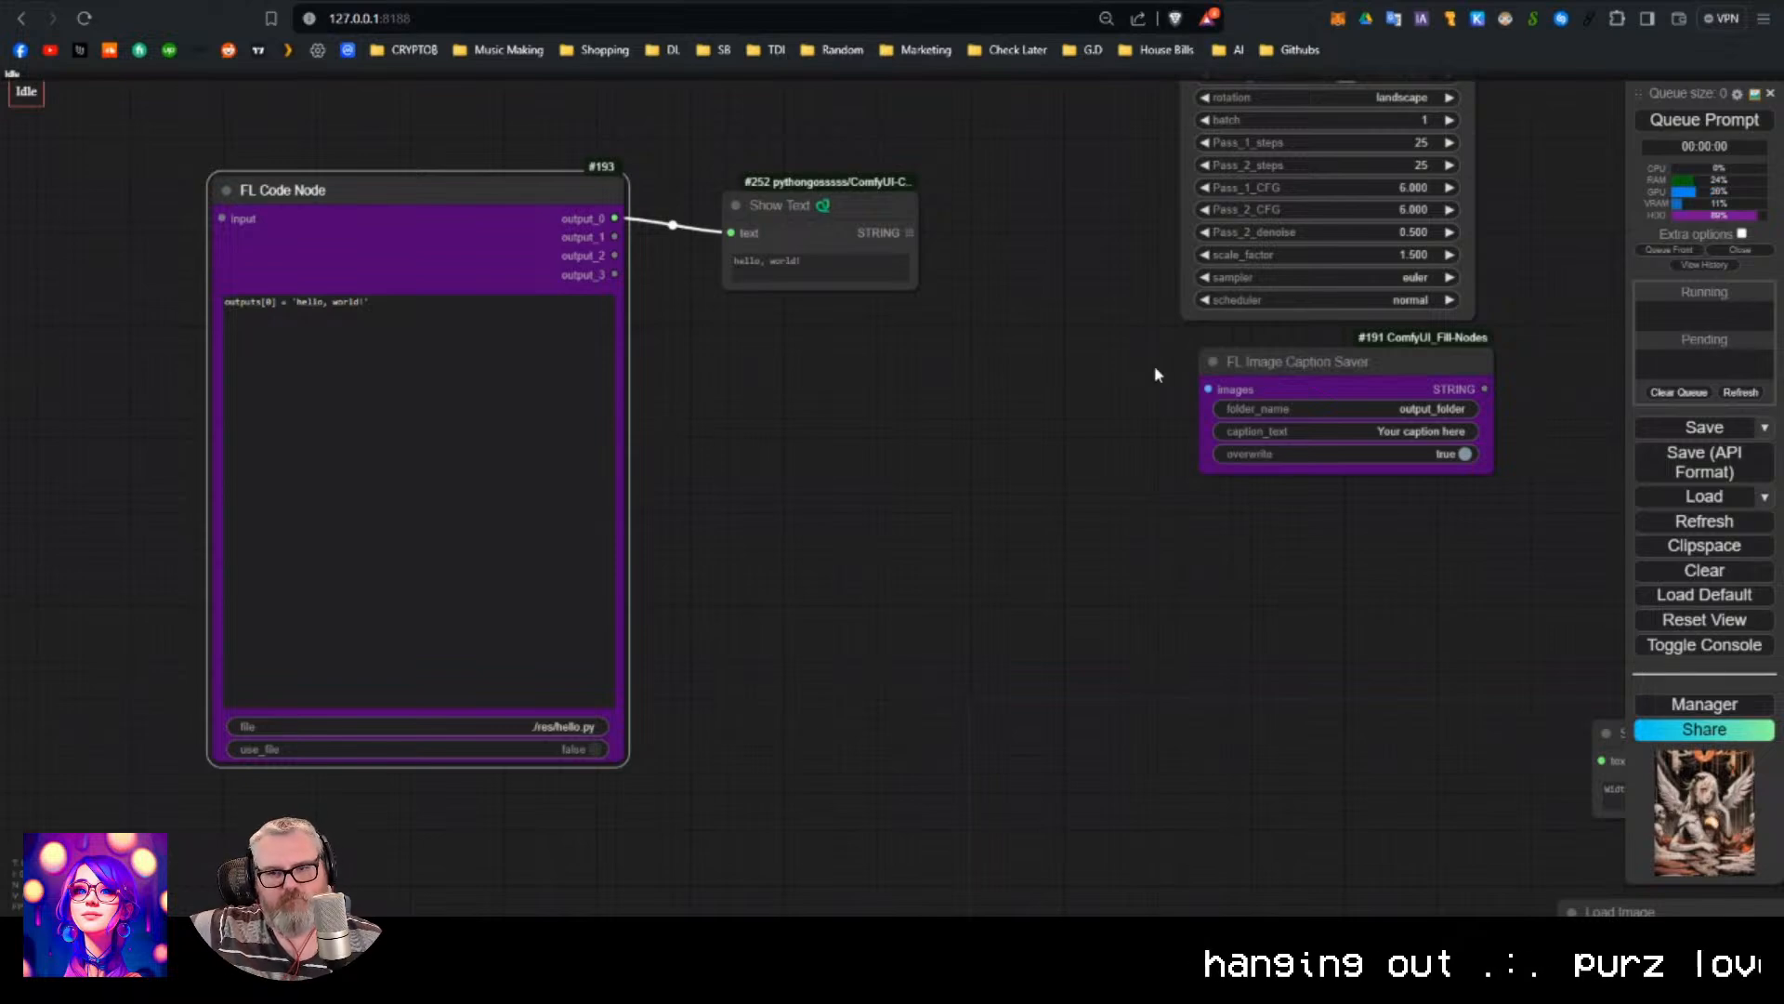
{"action": "left_click_drag", "start_coordinate": [794, 215], "coordinate": [731, 219]}
{"action": "left_click_drag", "start_coordinate": [390, 210], "coordinate": [378, 212]}
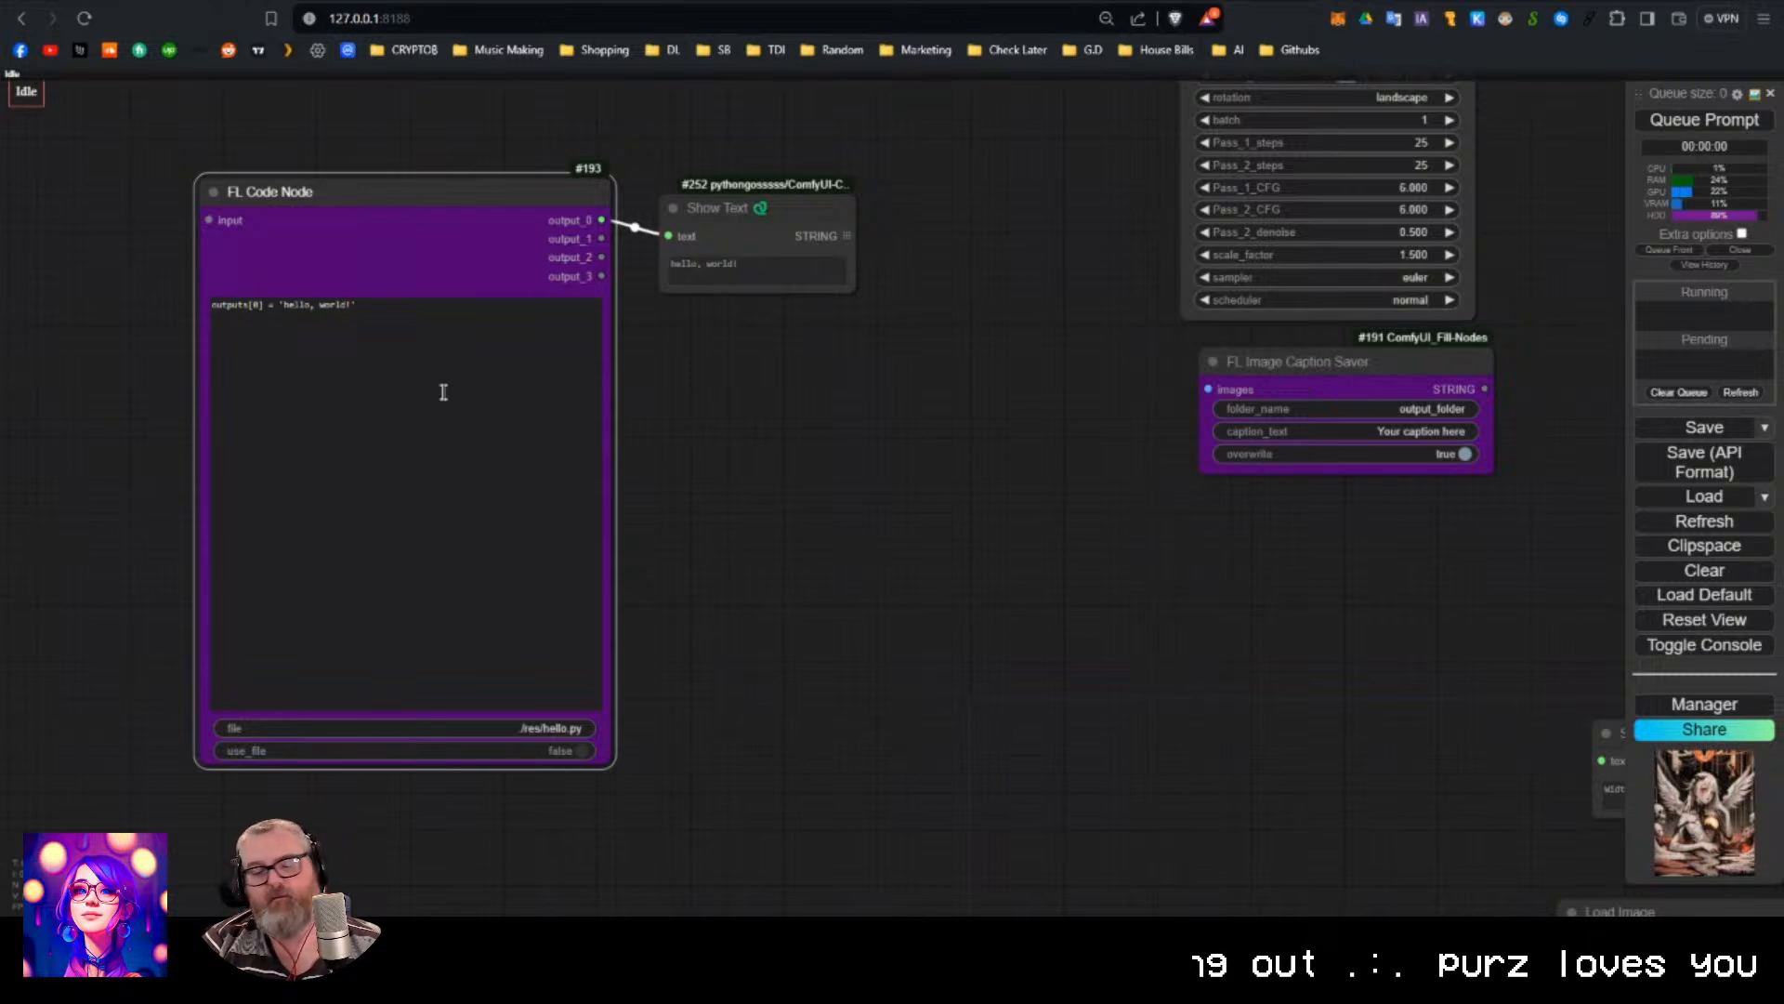
{"action": "mouse_move", "coordinate": [367, 191]}
{"action": "left_mouse_down"}
{"action": "mouse_move", "coordinate": [195, 315]}
{"action": "mouse_move", "coordinate": [335, 146]}
{"action": "mouse_move", "coordinate": [373, 163]}
{"action": "left_mouse_up"}
Delete the FL Code Node together with its connected Show Text node.
{"action": "scroll", "coordinate": [749, 479], "scroll_direction": "down", "scroll_amount": 3}
{"action": "scroll", "coordinate": [749, 489], "scroll_direction": "down", "scroll_amount": 5}
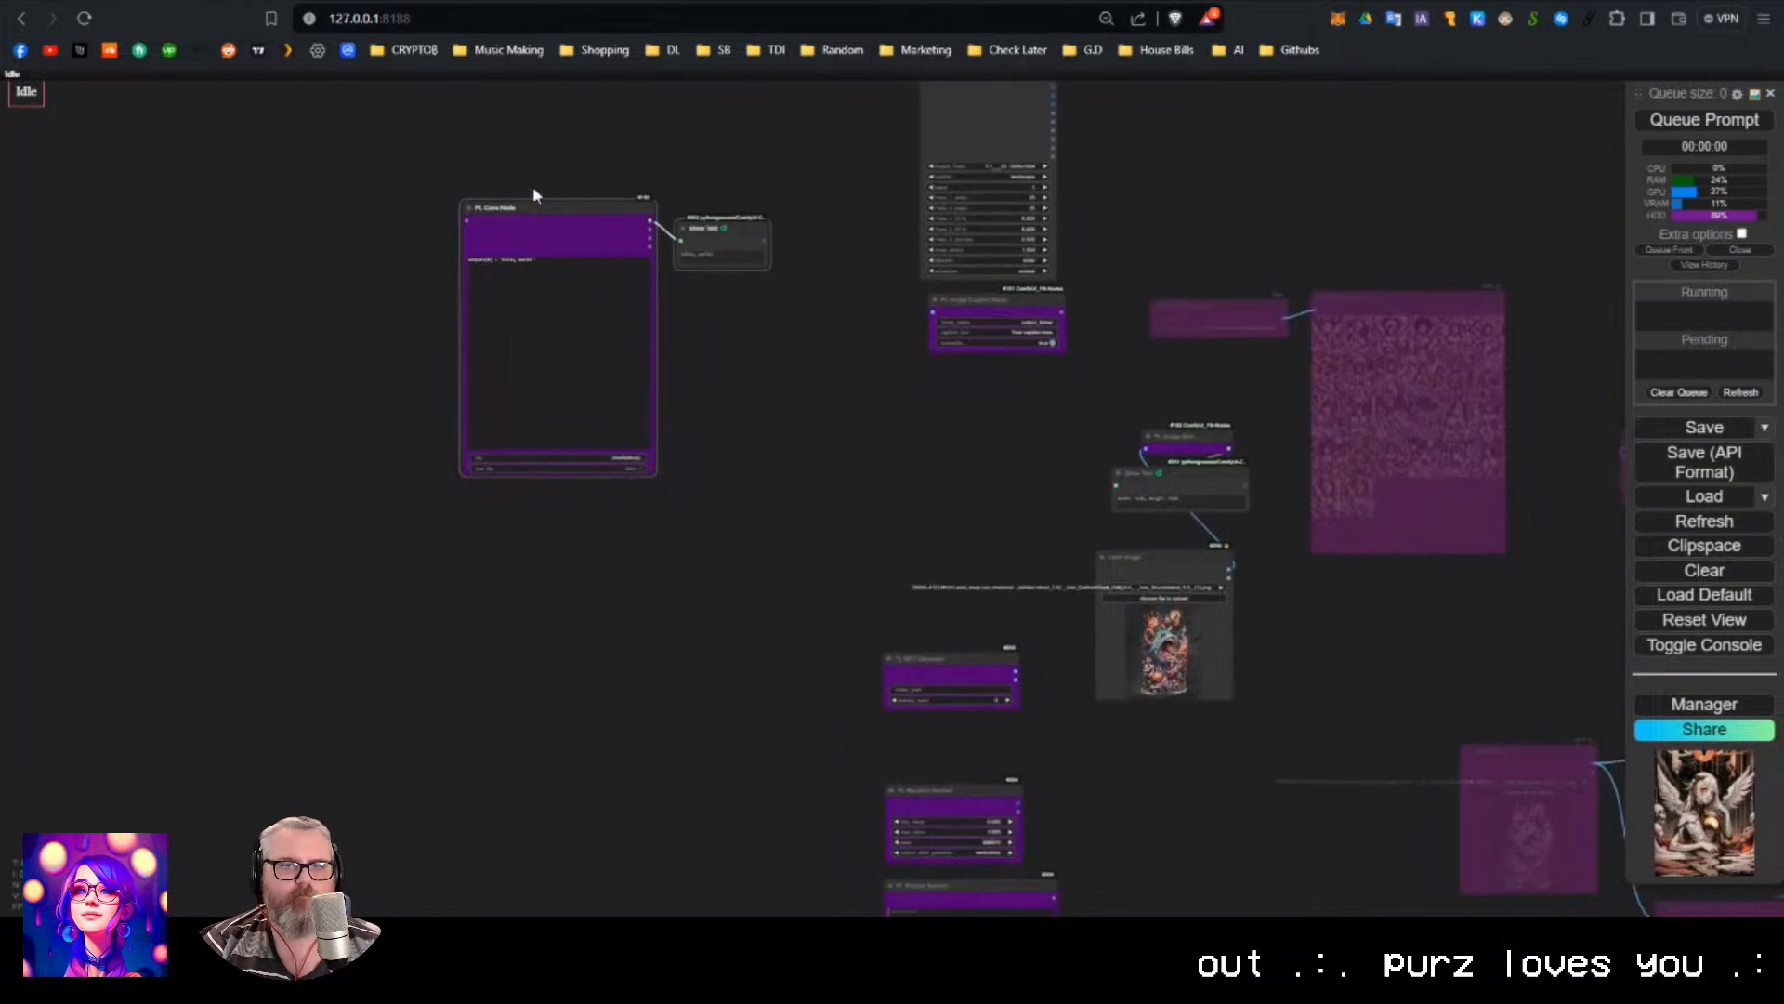
{"action": "key", "text": "Delete"}
Bring up the FL NFT Generator node and delete it from the workflow.
{"action": "left_click_drag", "start_coordinate": [771, 539], "coordinate": [415, 205]}
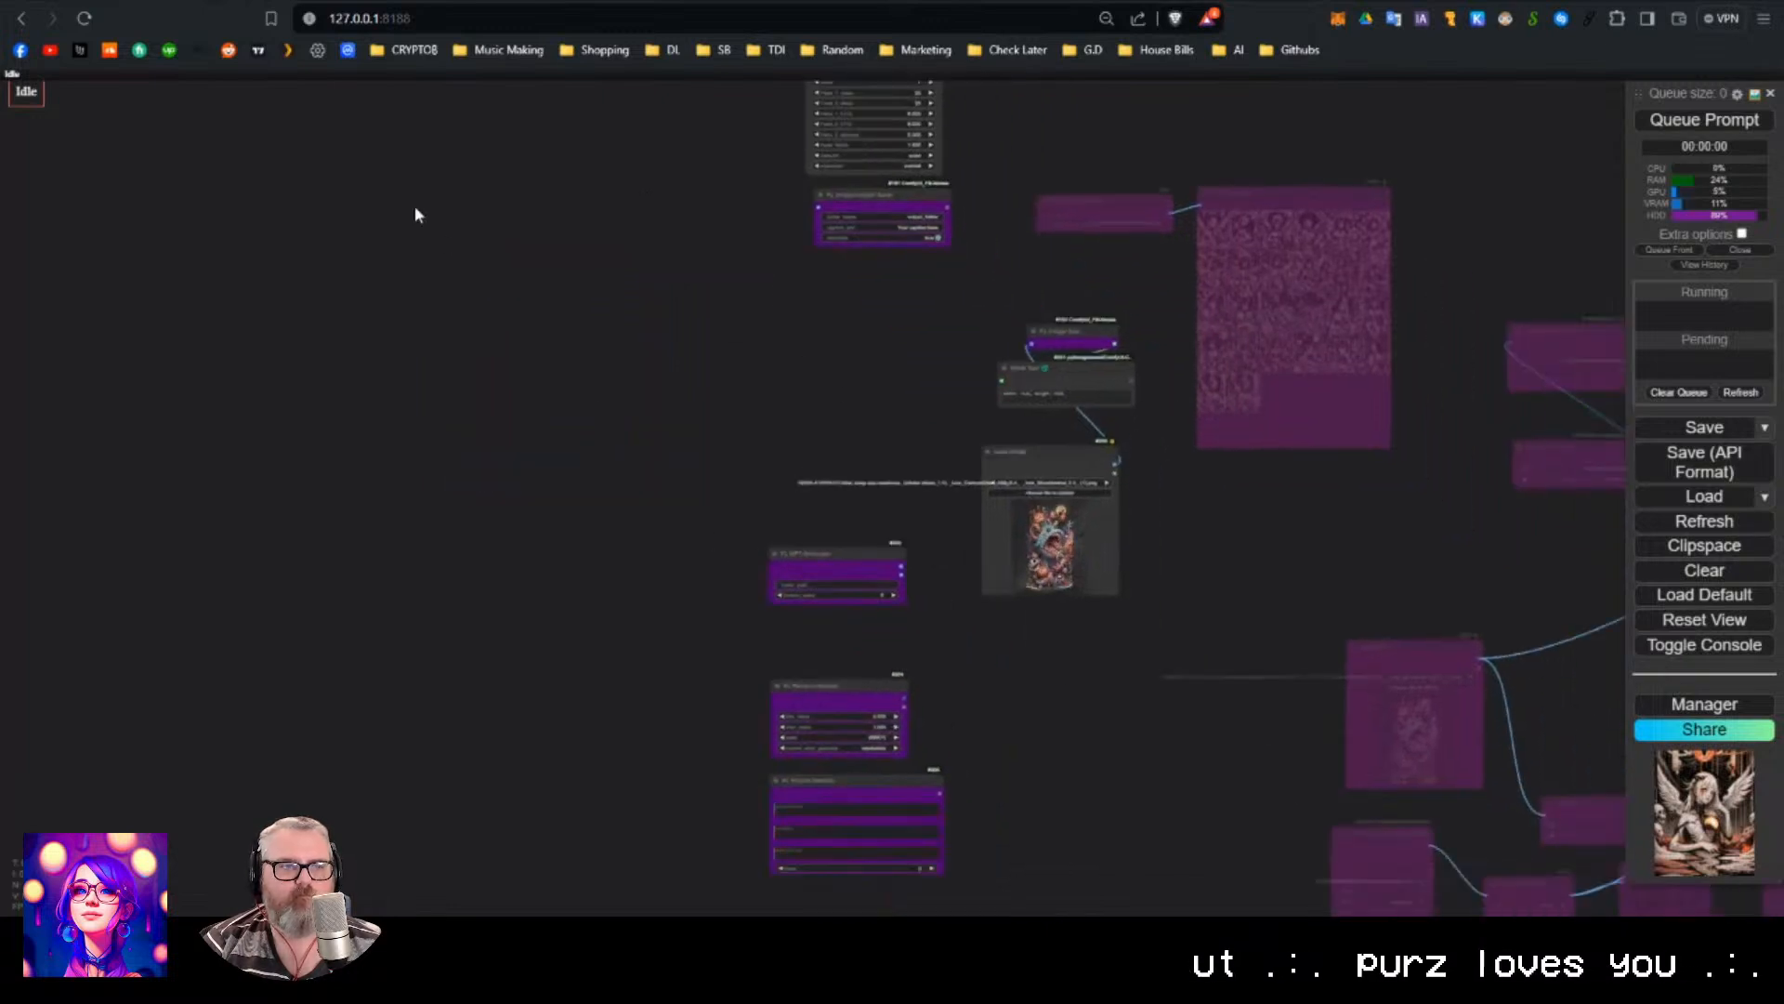
{"action": "scroll", "coordinate": [592, 377], "scroll_direction": "up", "scroll_amount": 3}
{"action": "scroll", "coordinate": [591, 377], "scroll_direction": "up", "scroll_amount": 4}
{"action": "left_click_drag", "start_coordinate": [630, 264], "coordinate": [519, 237]}
{"action": "scroll", "coordinate": [585, 311], "scroll_direction": "up", "scroll_amount": 4}
{"action": "left_click_drag", "start_coordinate": [465, 175], "coordinate": [503, 206]}
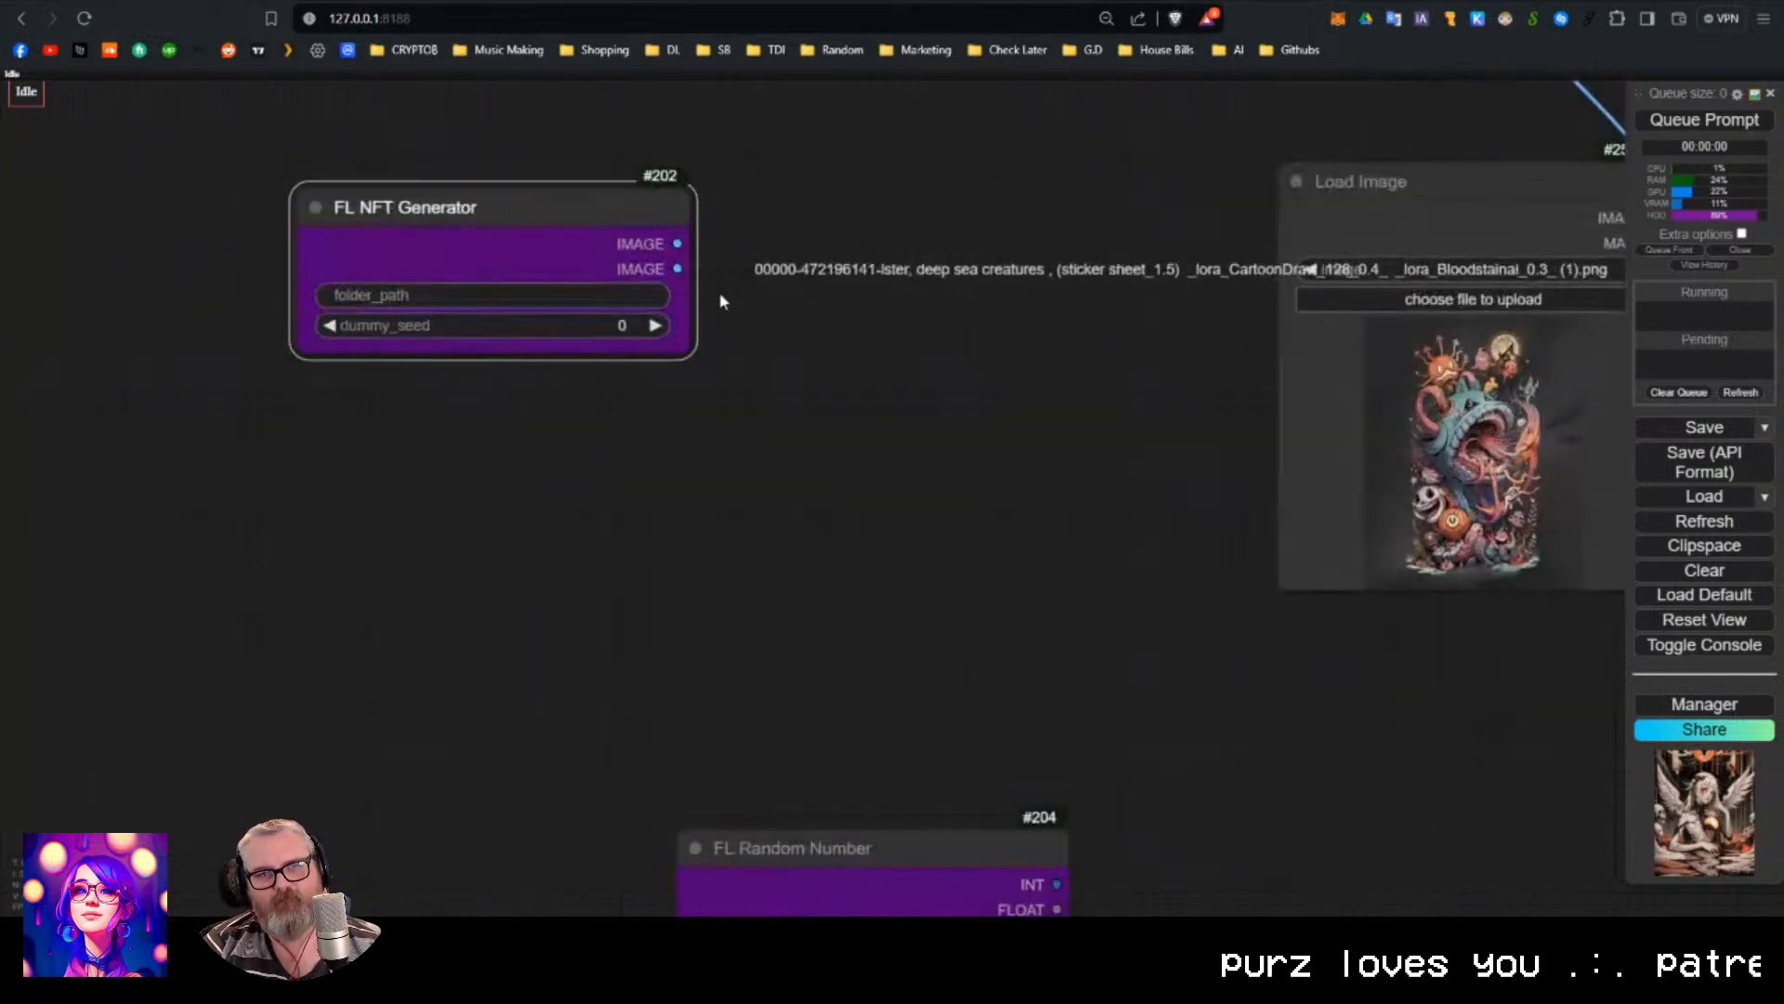
{"action": "scroll", "coordinate": [720, 294], "scroll_direction": "down", "scroll_amount": 3}
{"action": "left_click_drag", "start_coordinate": [733, 275], "coordinate": [770, 428]}
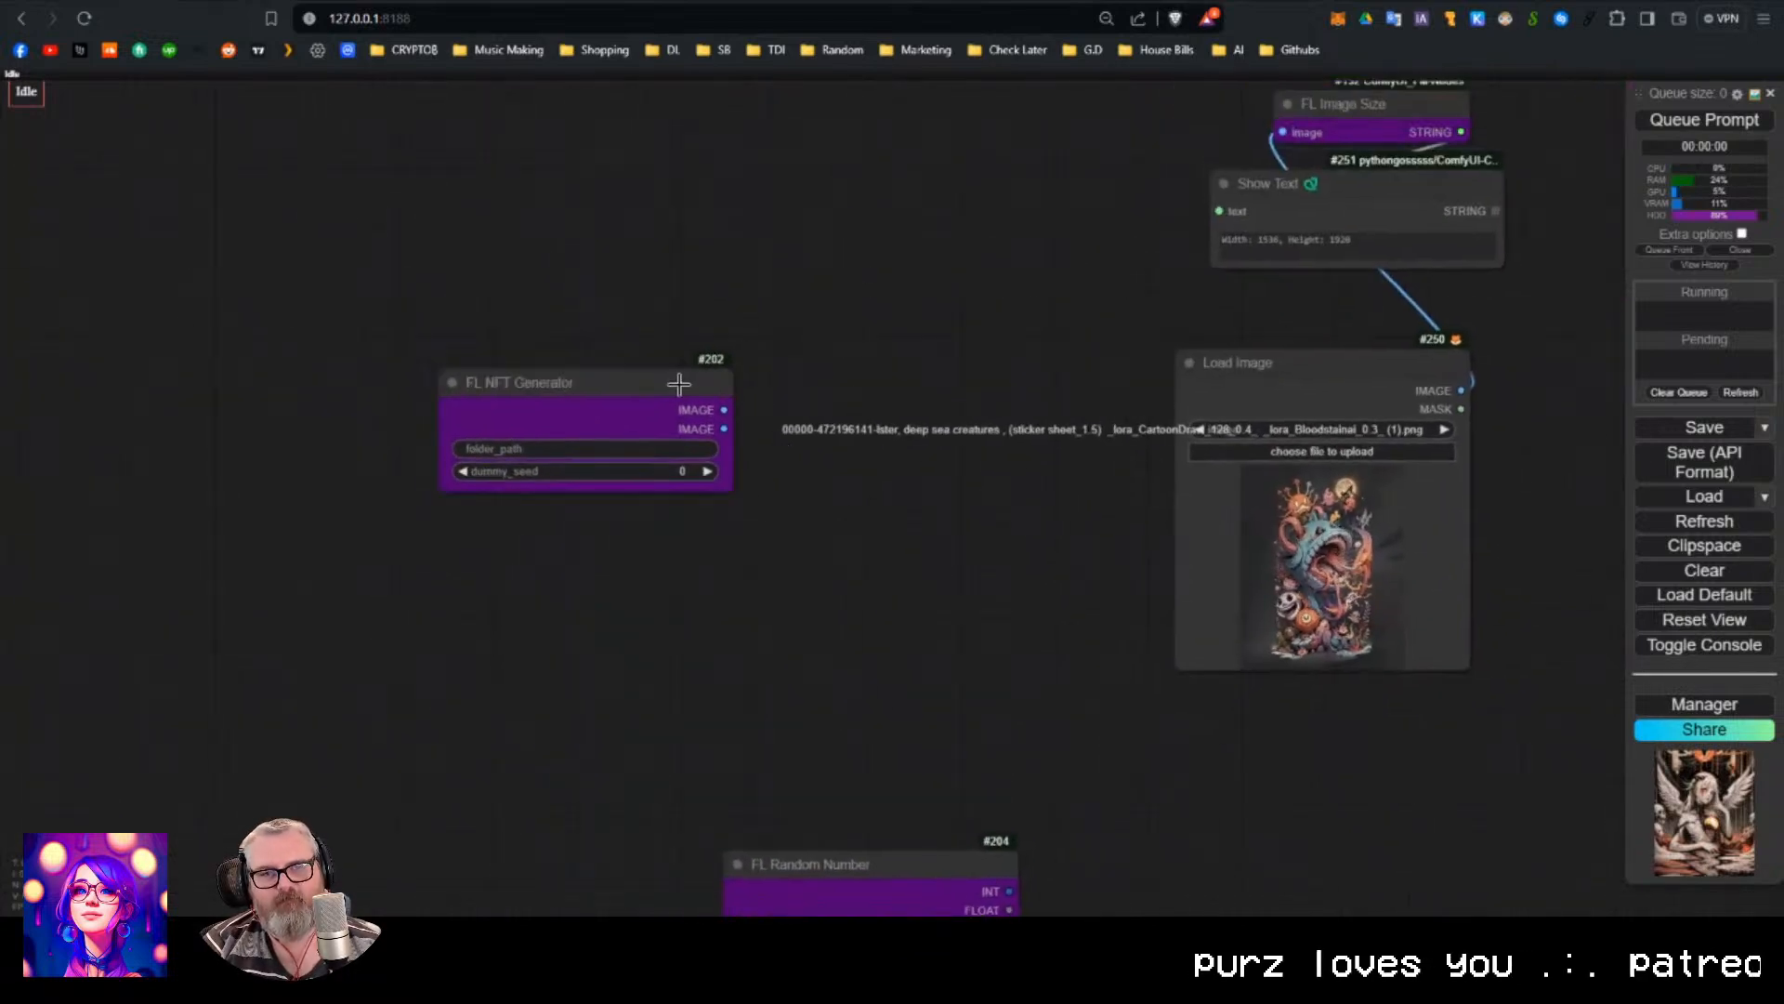
{"action": "left_click_drag", "start_coordinate": [679, 384], "coordinate": [688, 166]}
{"action": "key", "text": "Delete"}
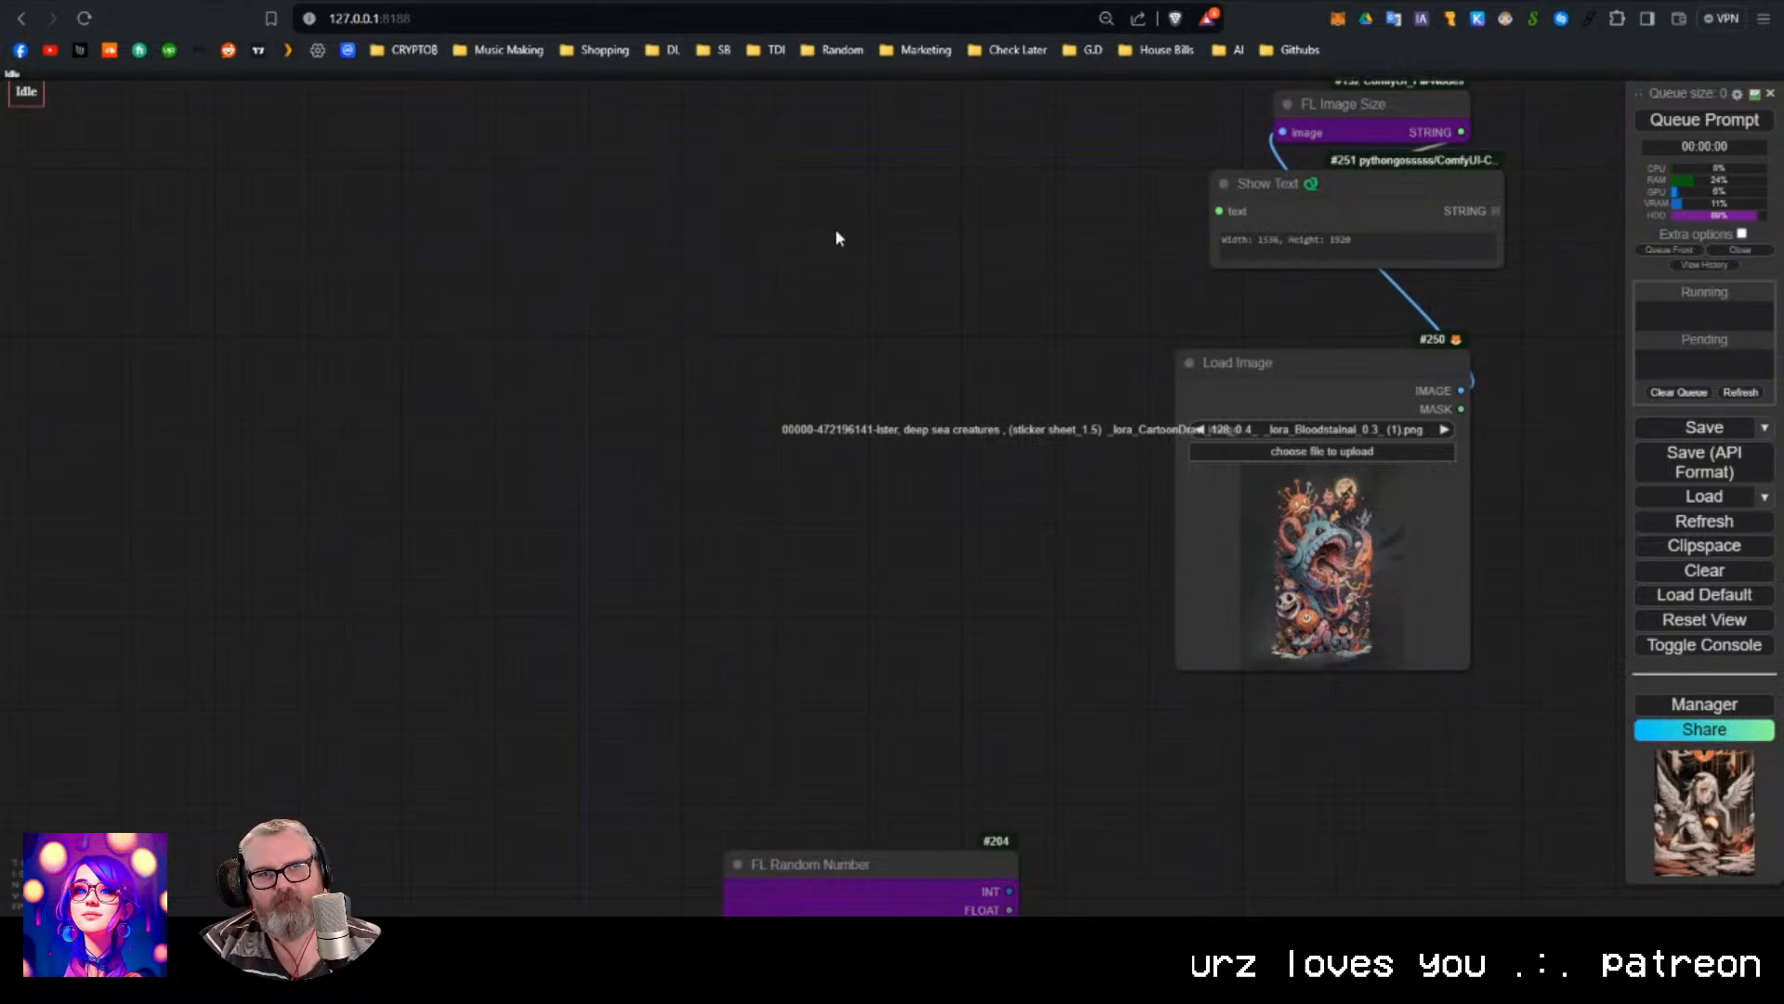
Move the FL Random Number node aside, clear of the space above the FL Prompt Selector.
{"action": "scroll", "coordinate": [847, 637], "scroll_direction": "down", "scroll_amount": 3}
{"action": "left_click_drag", "start_coordinate": [840, 649], "coordinate": [848, 353]}
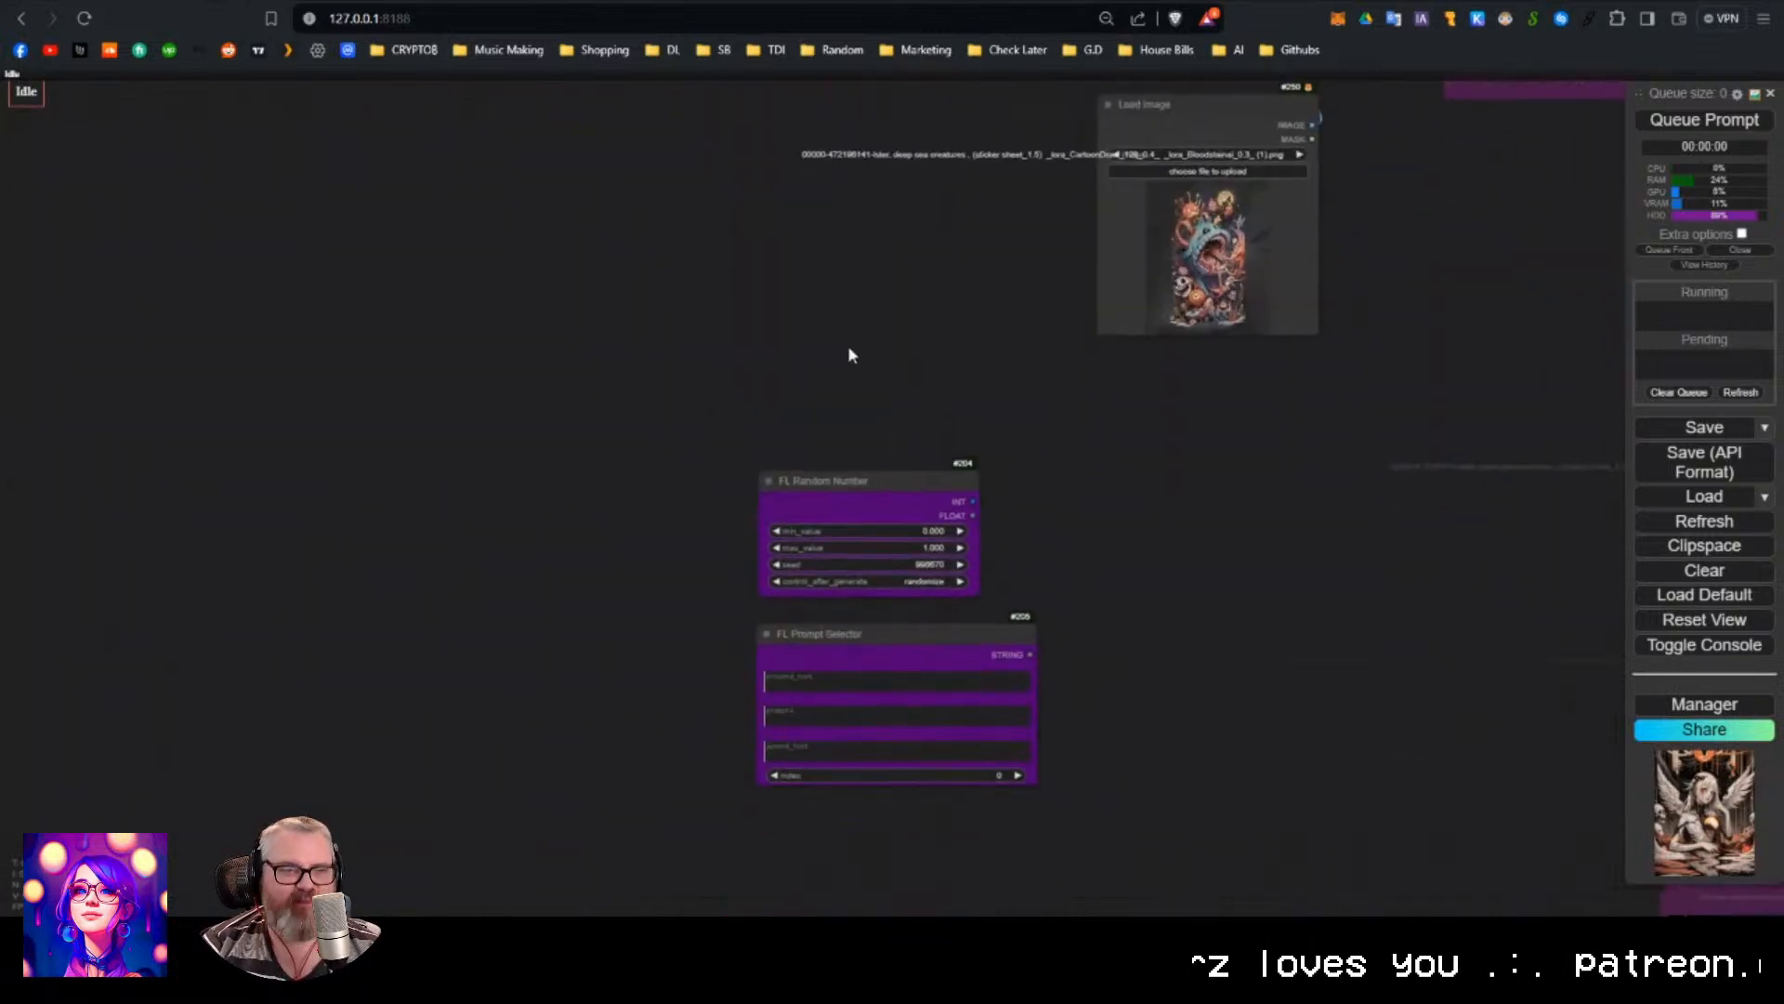
{"action": "scroll", "coordinate": [971, 591], "scroll_direction": "up", "scroll_amount": 6}
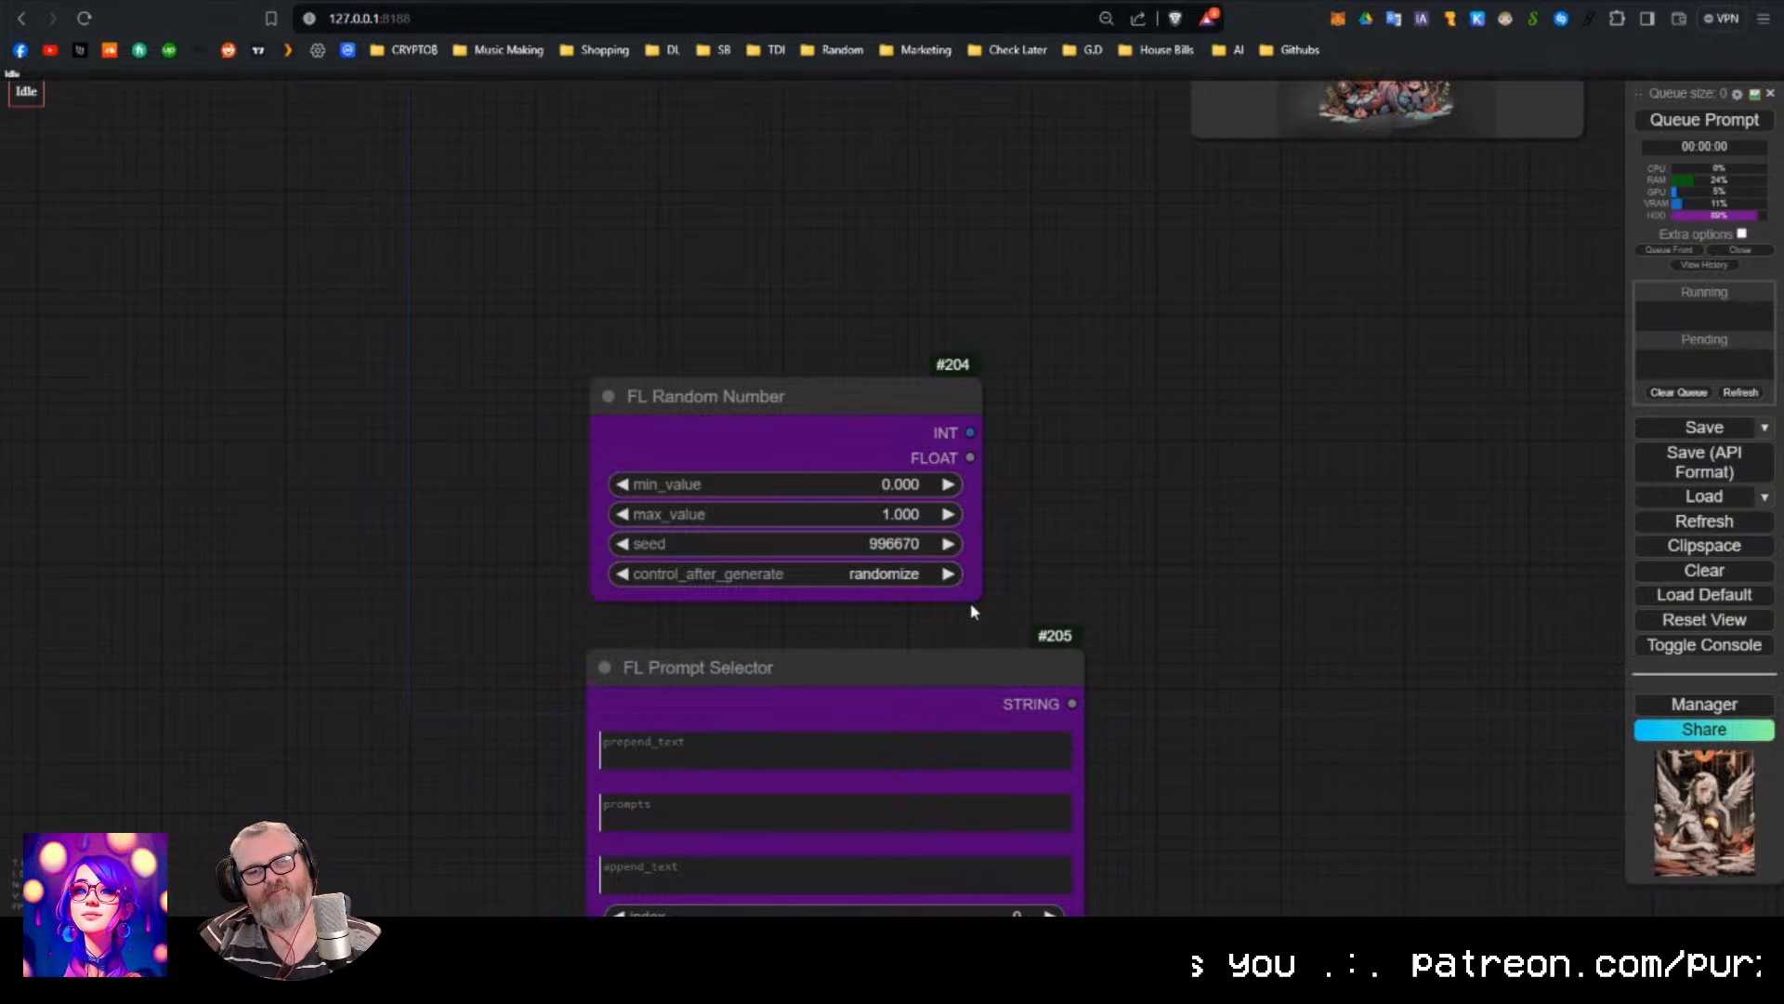
{"action": "scroll", "coordinate": [970, 602], "scroll_direction": "down", "scroll_amount": 1}
{"action": "left_click_drag", "start_coordinate": [876, 443], "coordinate": [1290, 413]}
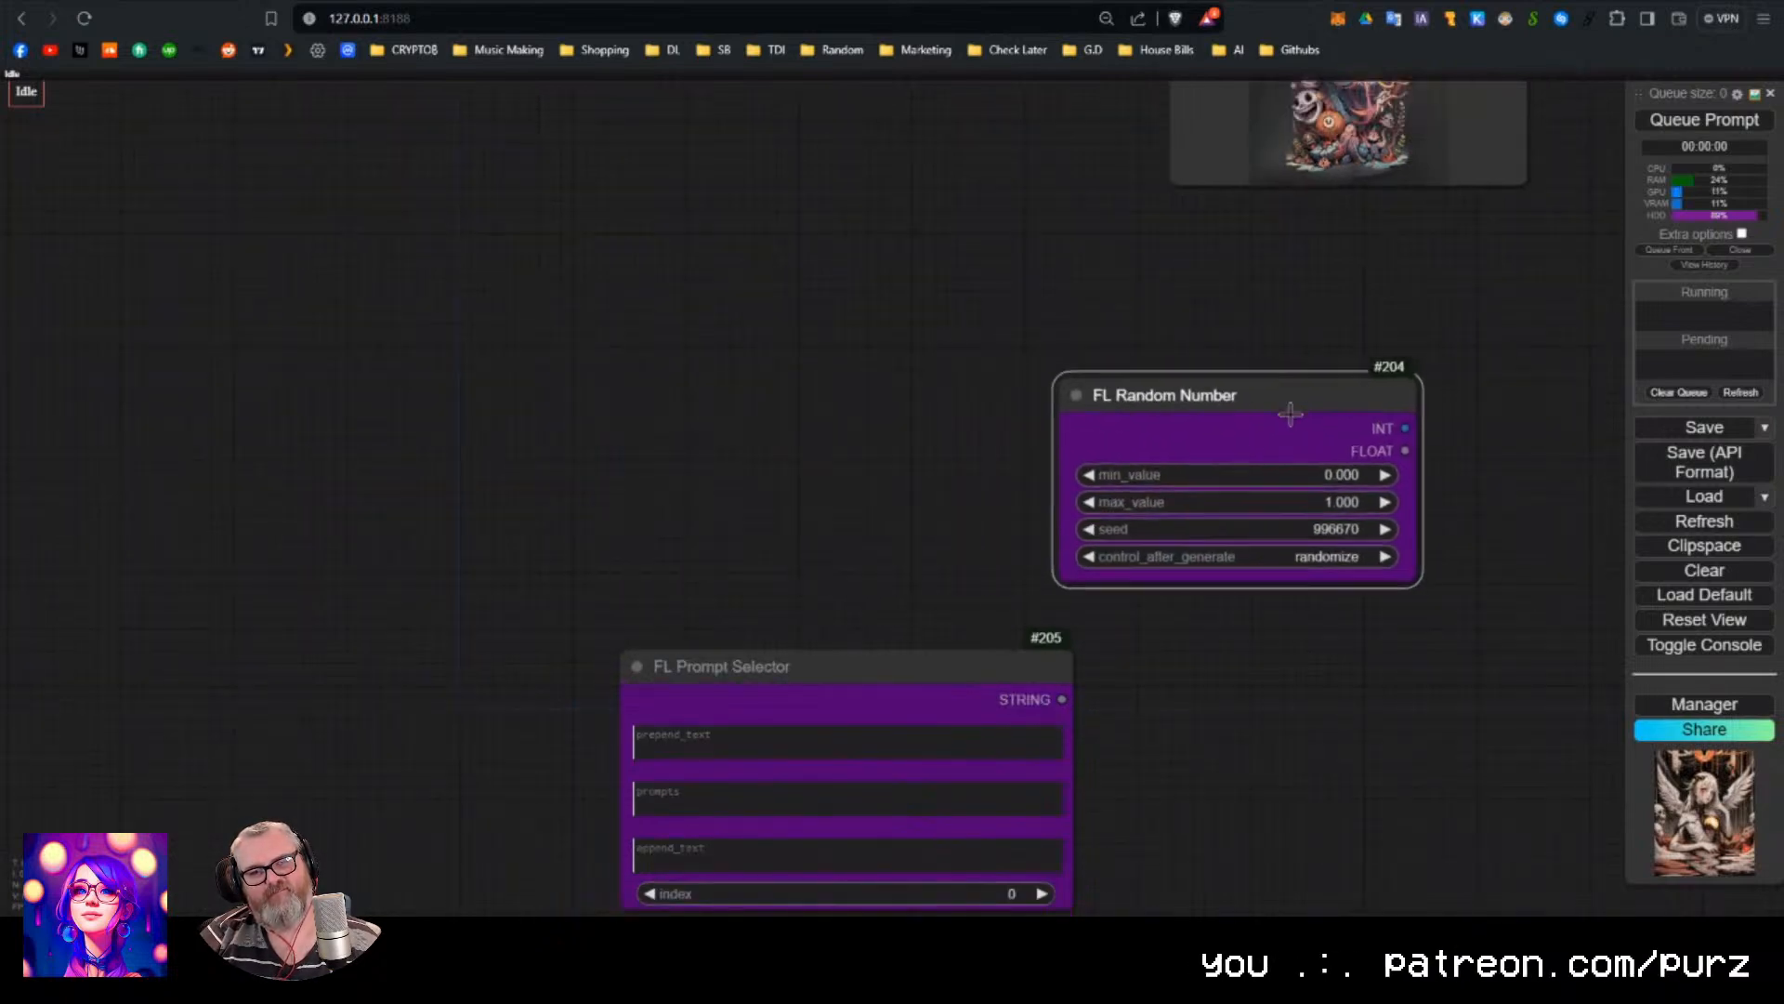
Move the FL Prompt Selector node into open space and make it taller to enlarge its three text boxes.
{"action": "left_click_drag", "start_coordinate": [927, 731], "coordinate": [600, 291]}
{"action": "left_click_drag", "start_coordinate": [749, 464], "coordinate": [739, 779]}
{"action": "left_click_drag", "start_coordinate": [868, 470], "coordinate": [915, 570]}
{"action": "scroll", "coordinate": [915, 570], "scroll_direction": "down", "scroll_amount": 4}
{"action": "scroll", "coordinate": [541, 378], "scroll_direction": "up", "scroll_amount": 4}
{"action": "left_click_drag", "start_coordinate": [541, 379], "coordinate": [588, 289]}
{"action": "left_click_drag", "start_coordinate": [770, 327], "coordinate": [463, 246]}
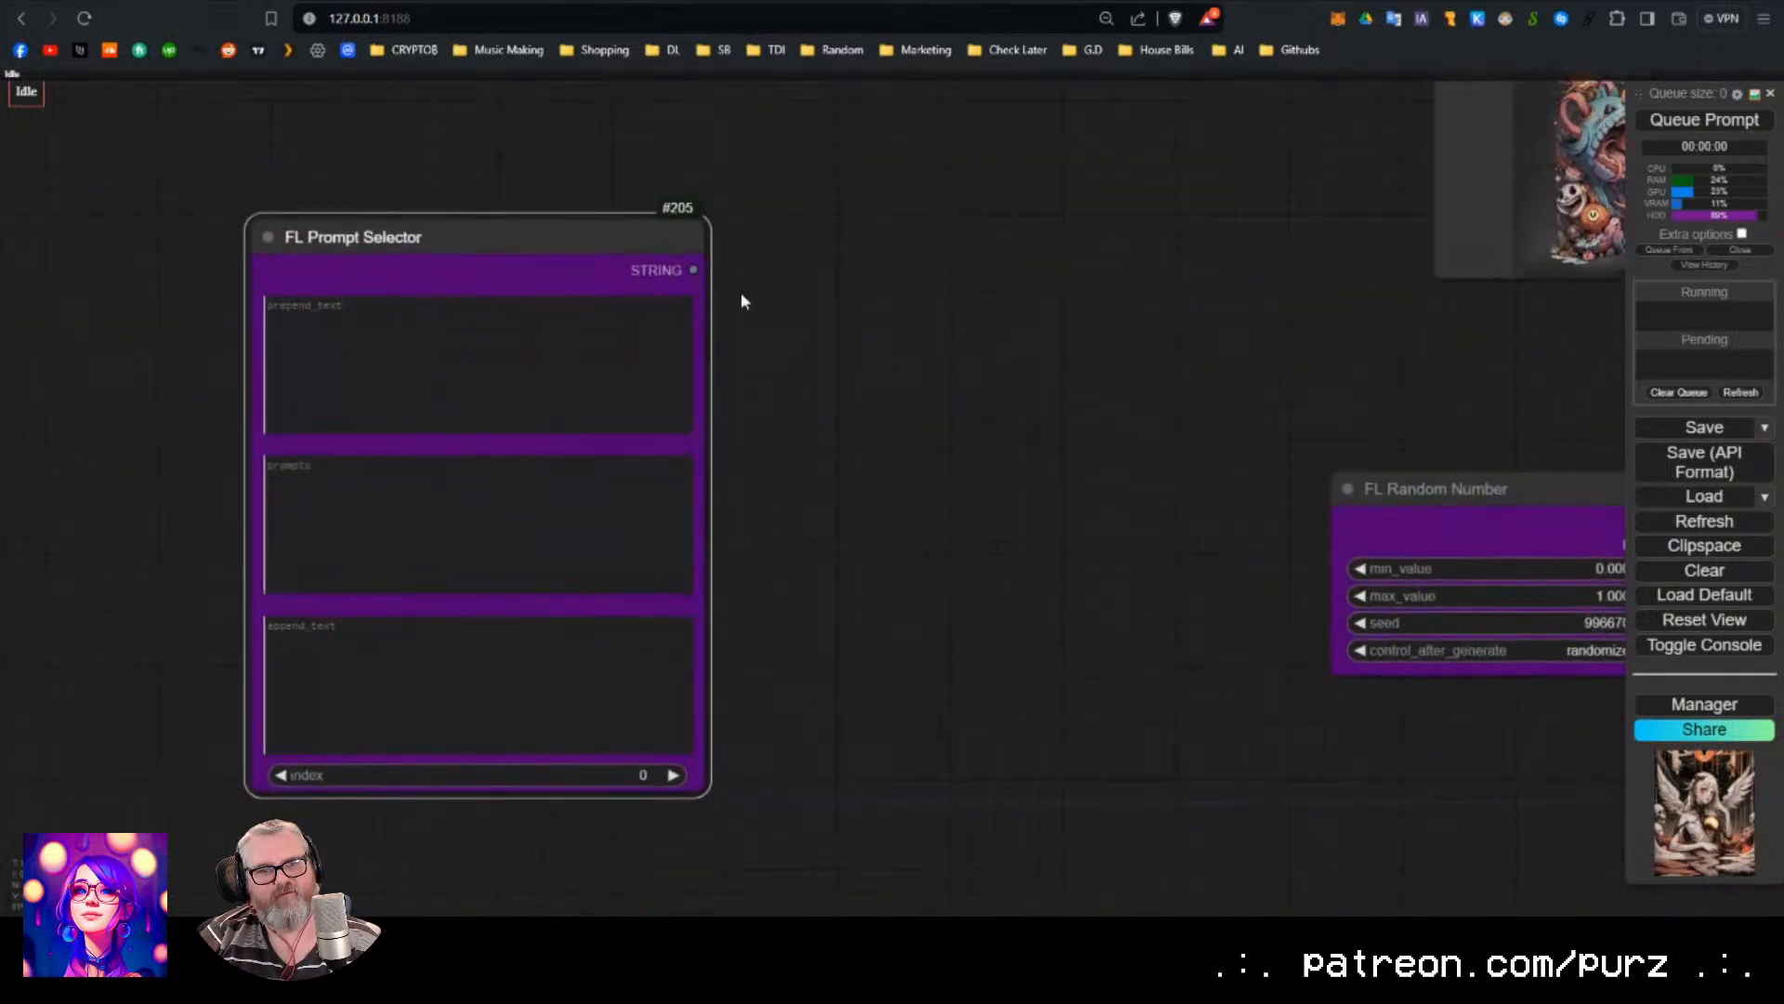
Add a Show Text node fed by the FL Prompt Selector's STRING output, enlarge it, and position it beside the selector.
{"action": "left_click_drag", "start_coordinate": [692, 269], "coordinate": [855, 302]}
{"action": "left_click_drag", "start_coordinate": [1106, 182], "coordinate": [1098, 260]}
{"action": "left_click_drag", "start_coordinate": [686, 348], "coordinate": [891, 327]}
{"action": "left_click", "coordinate": [929, 108]}
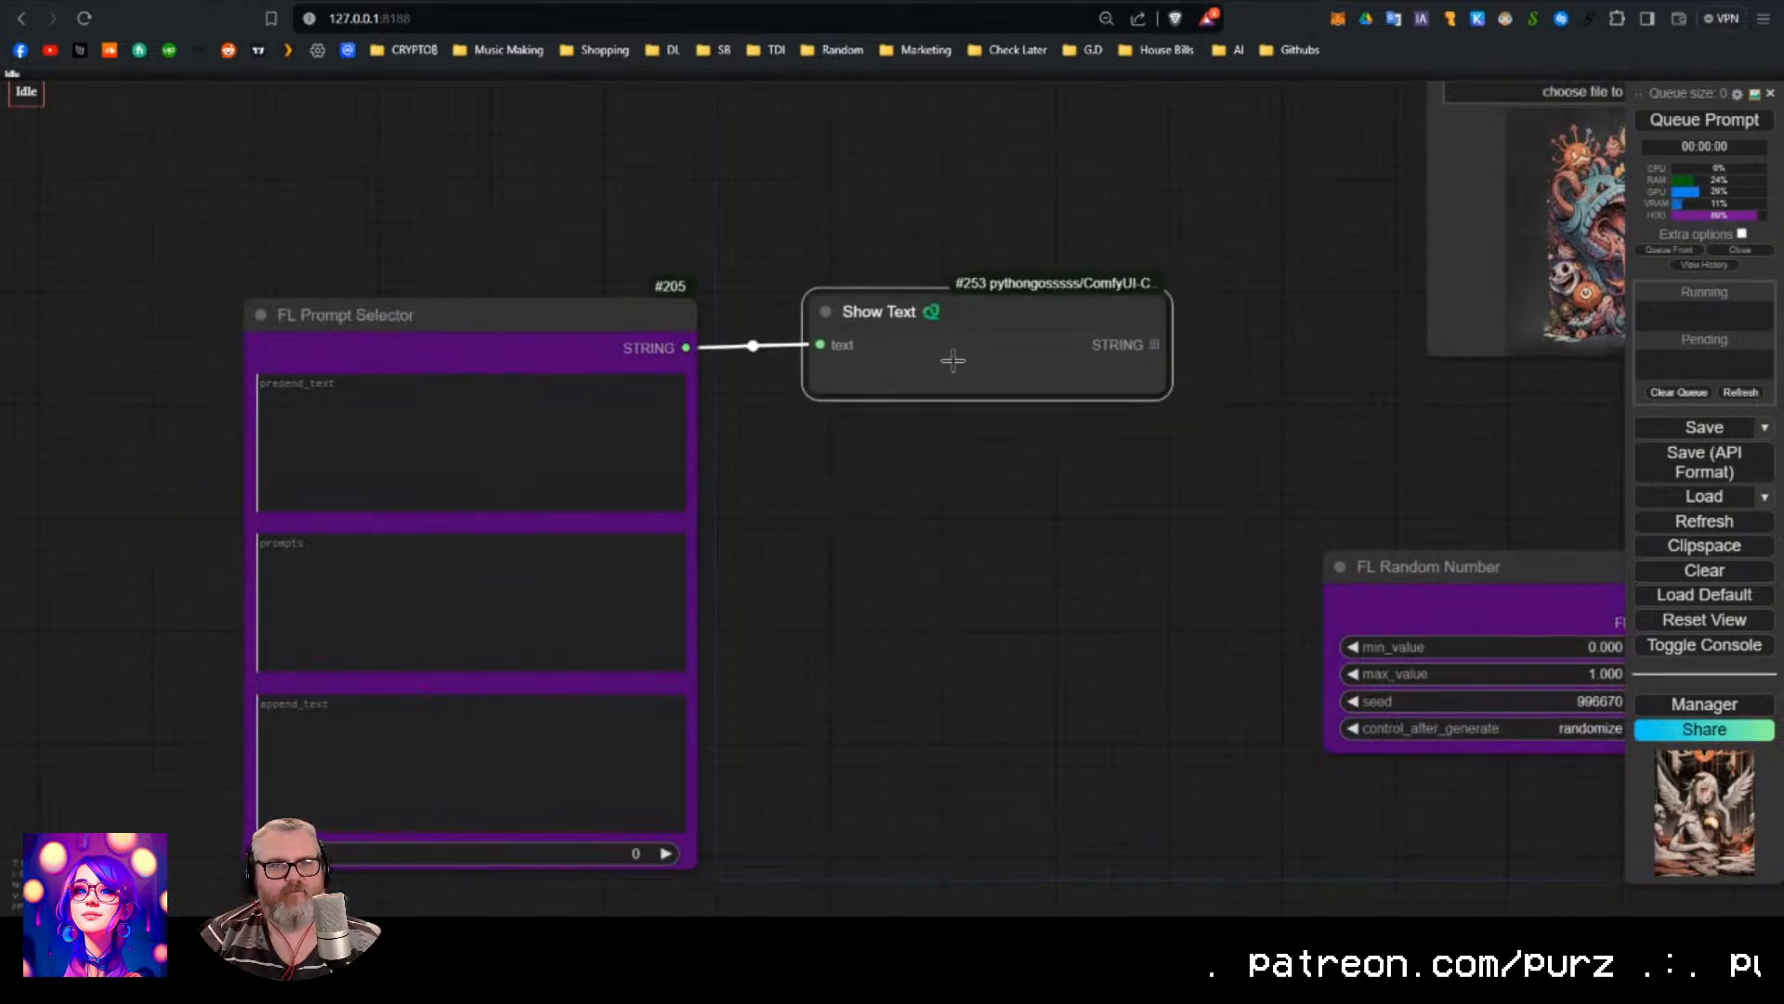
{"action": "left_click_drag", "start_coordinate": [1162, 393], "coordinate": [1233, 620]}
{"action": "left_click_drag", "start_coordinate": [1089, 339], "coordinate": [1031, 352]}
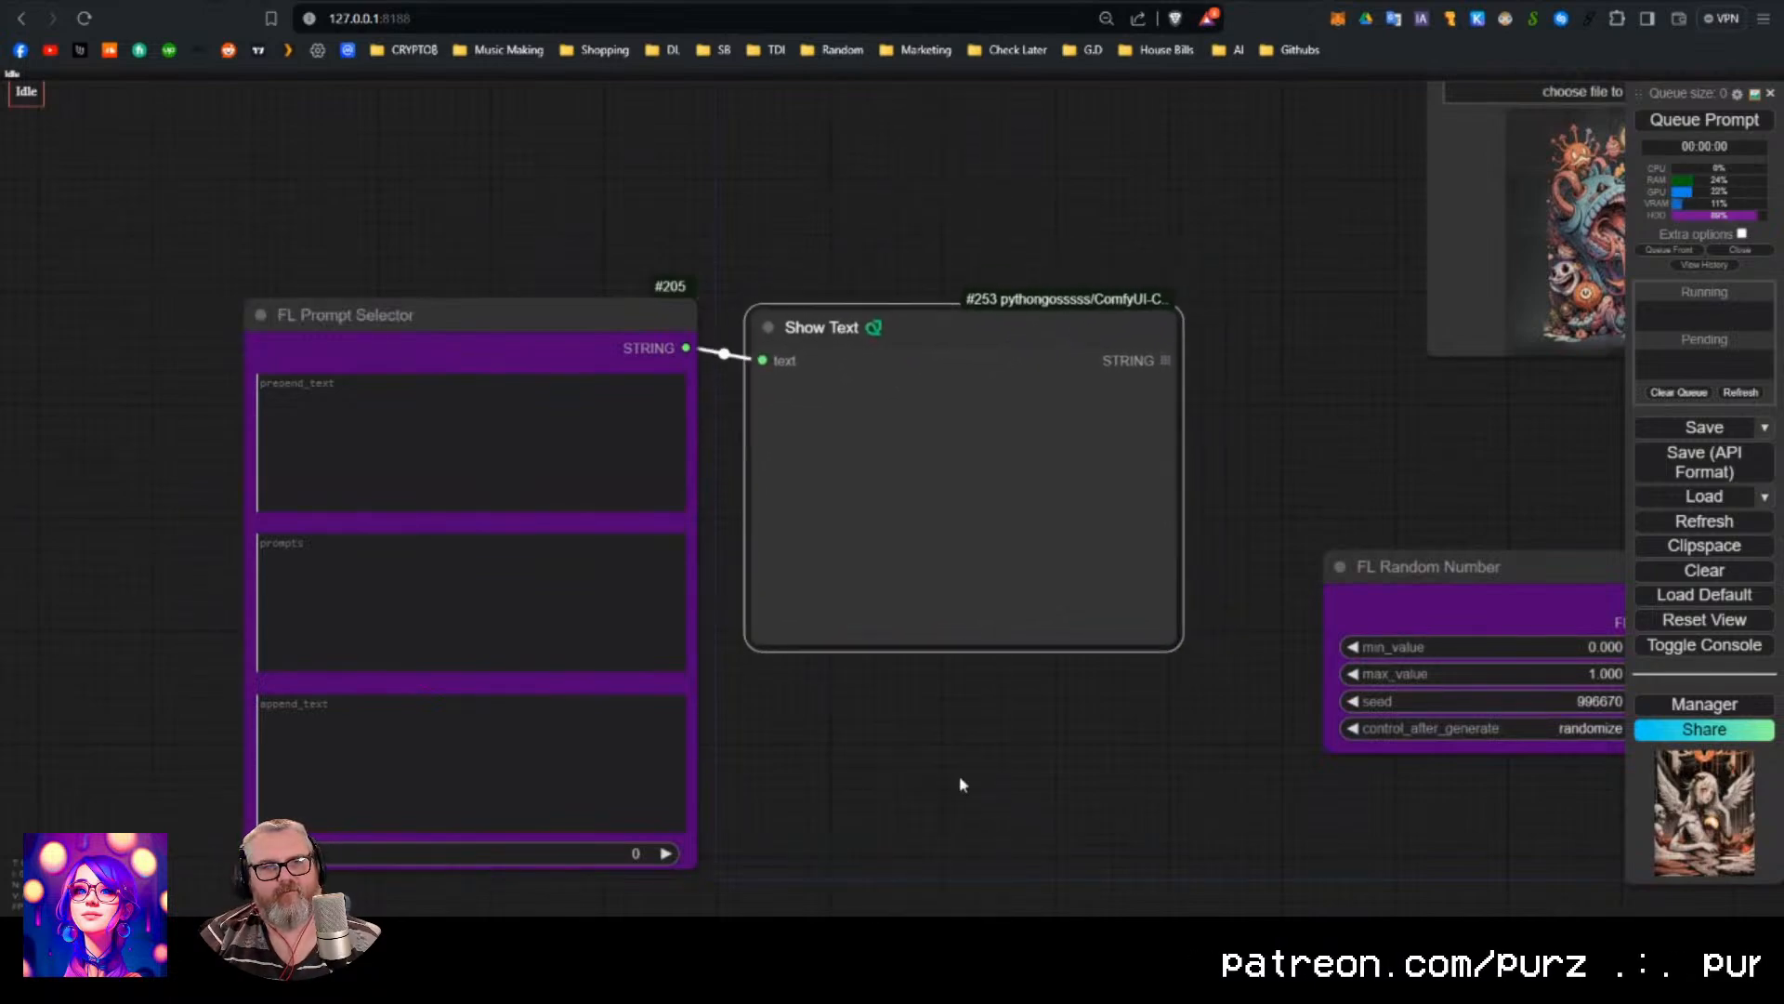
Enter "Trigger words, " as the prepend_text of the FL Prompt Selector.
{"action": "left_click_drag", "start_coordinate": [960, 780], "coordinate": [1097, 701]}
{"action": "left_click", "coordinate": [639, 381]}
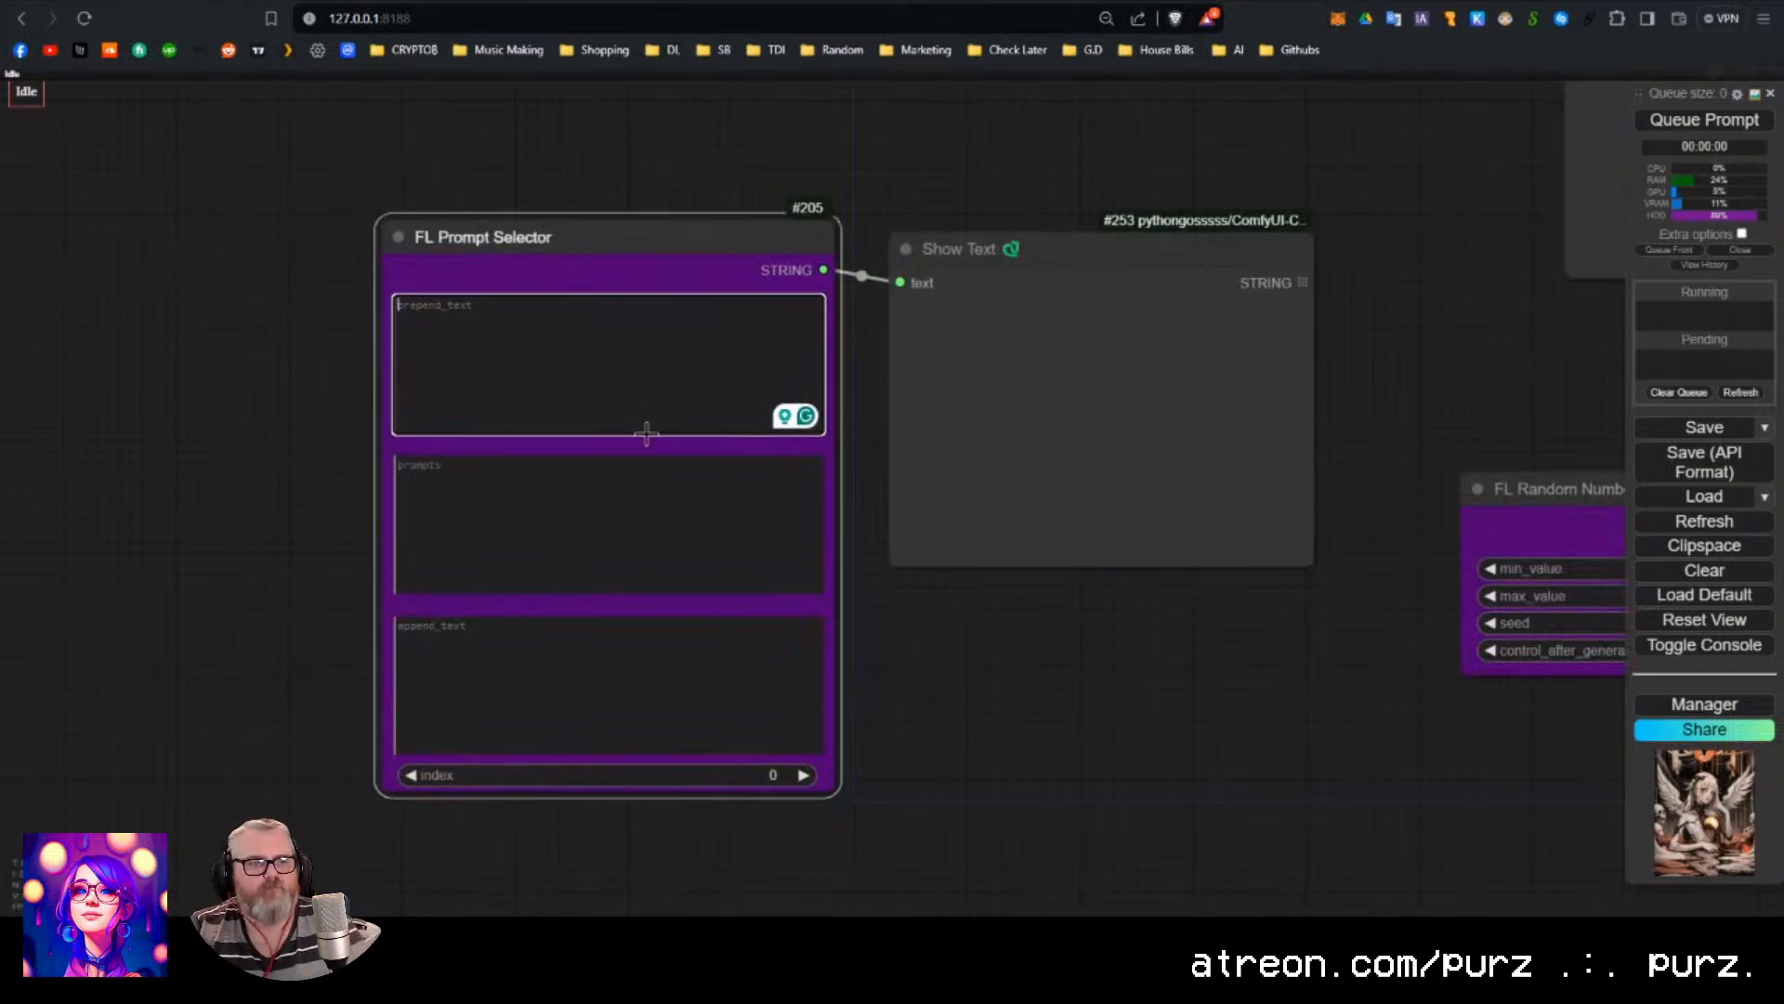
{"action": "type", "text": "Trg"}
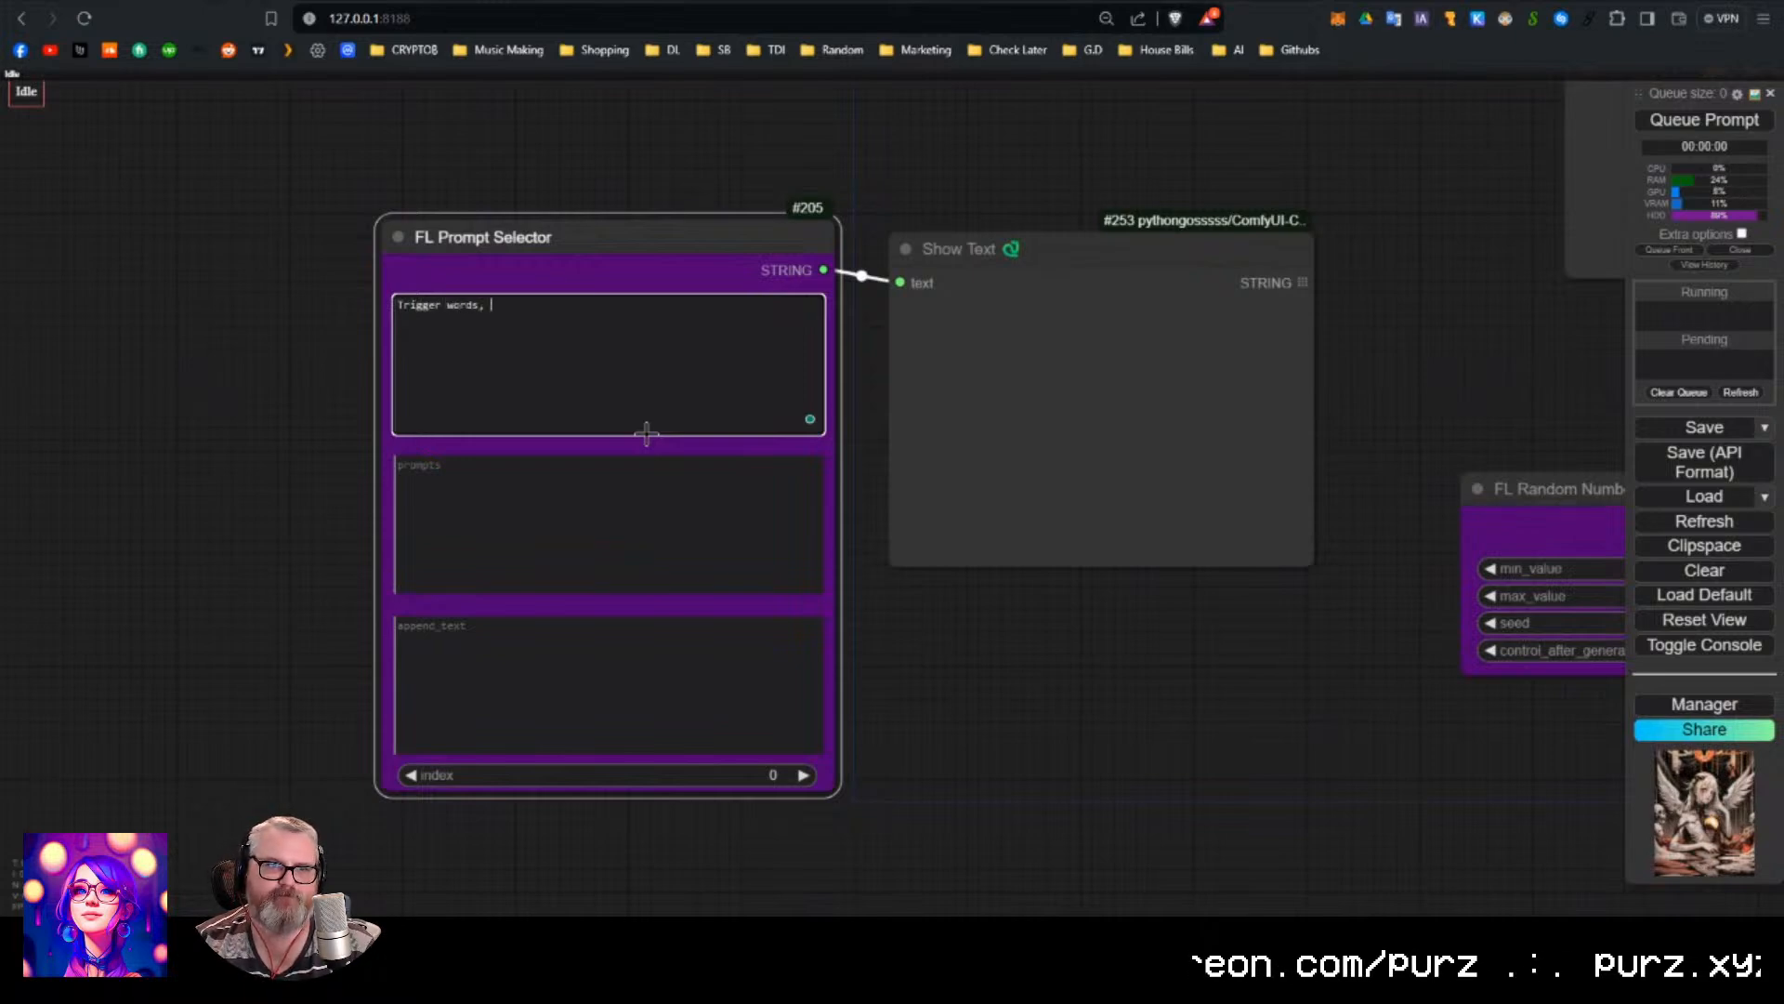
Fill the FL Prompt Selector's prompts with Fire, water, earth and Wind, each on its own line.
{"action": "left_click", "coordinate": [519, 537]}
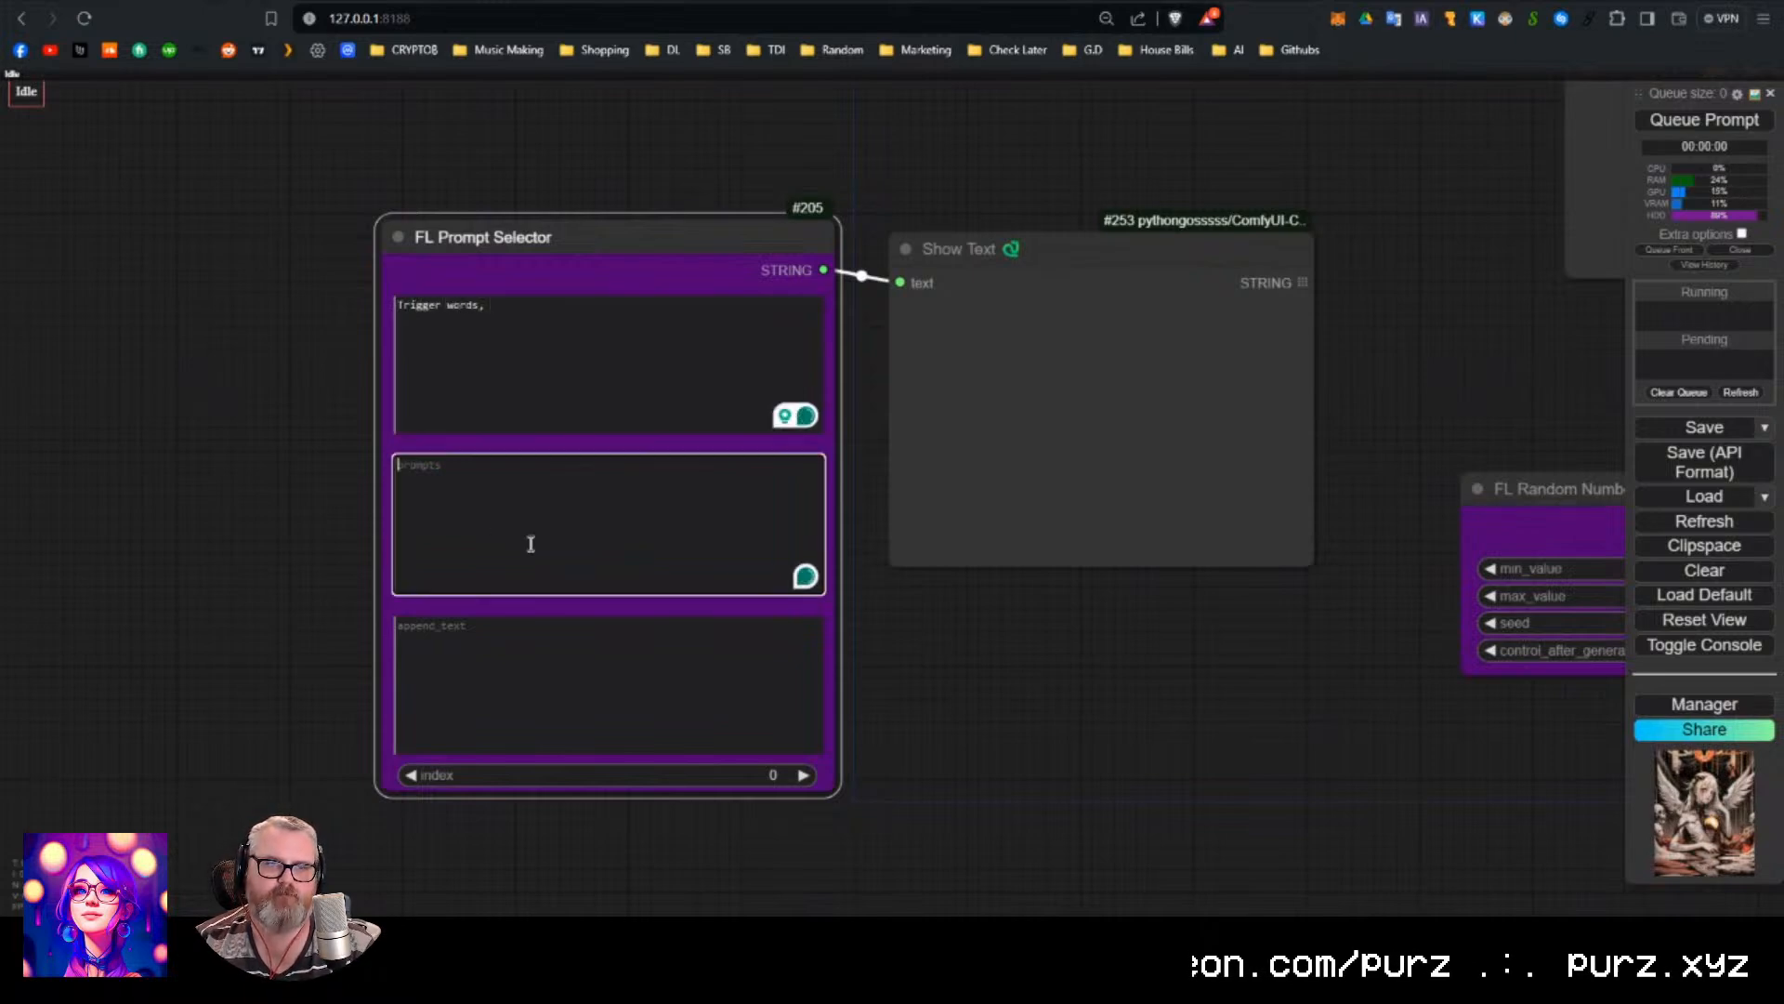
{"action": "type", "text": "Fir"}
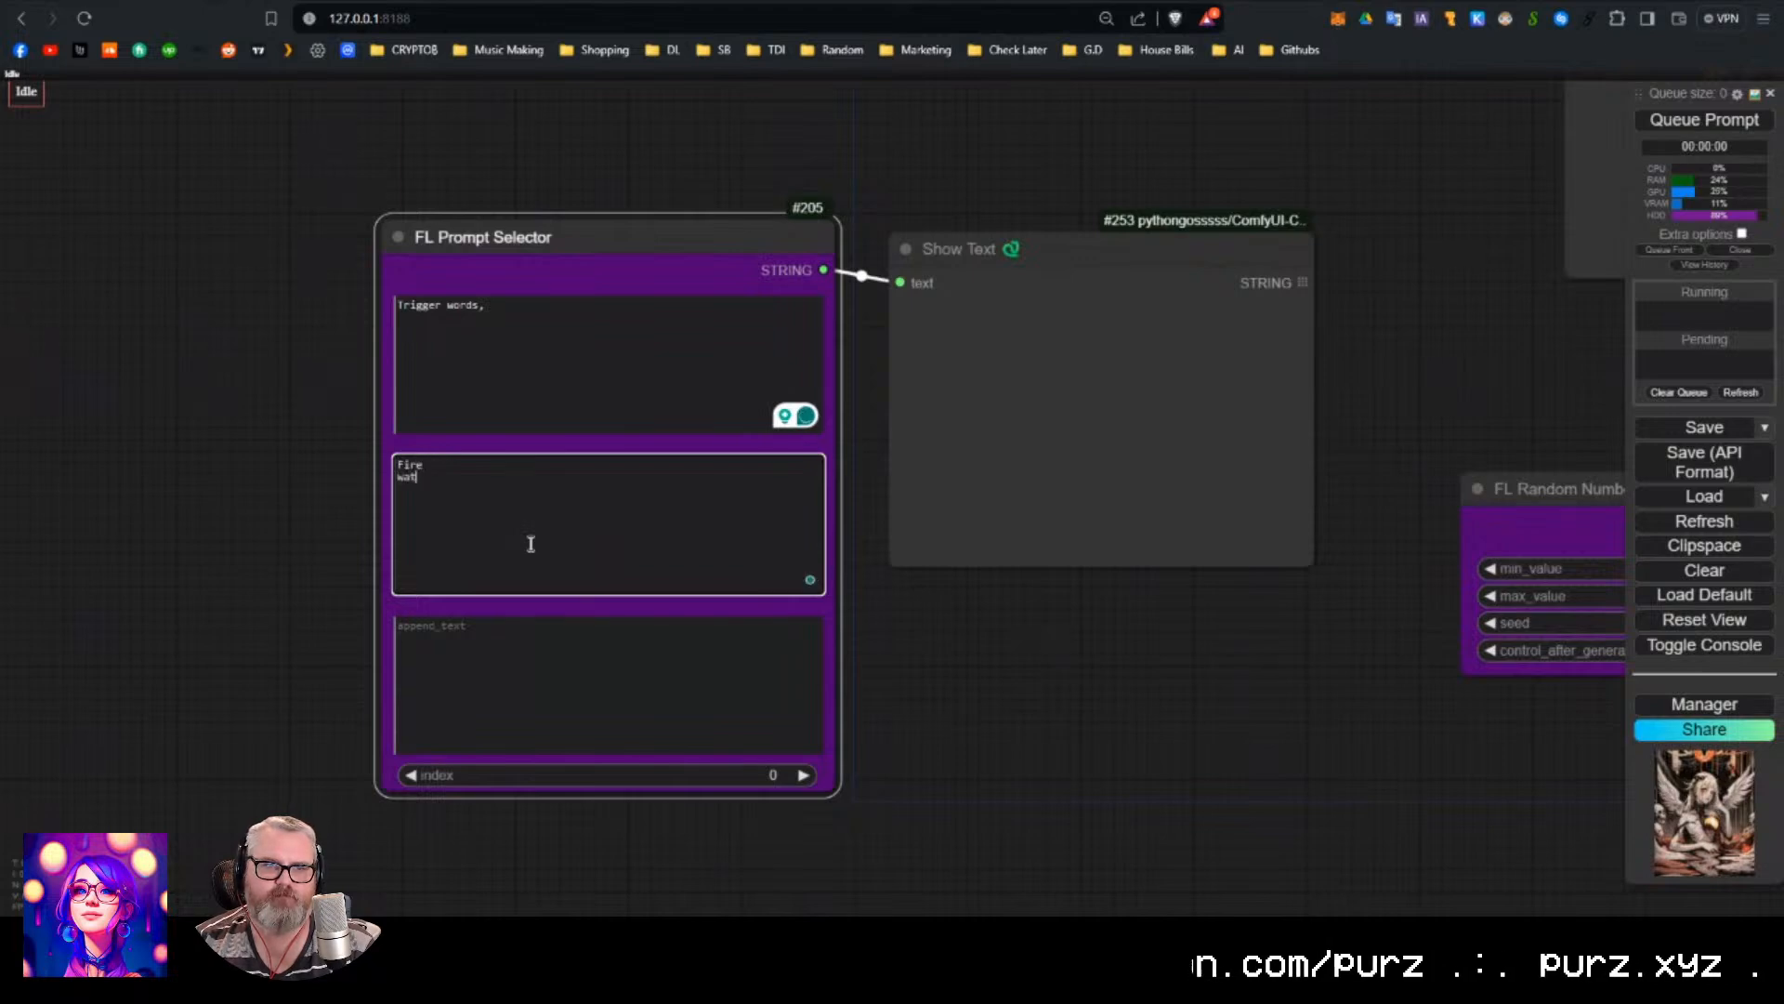
{"action": "type", "text": "e"}
{"action": "key", "text": "Return"}
{"action": "type", "text": "water earth "}
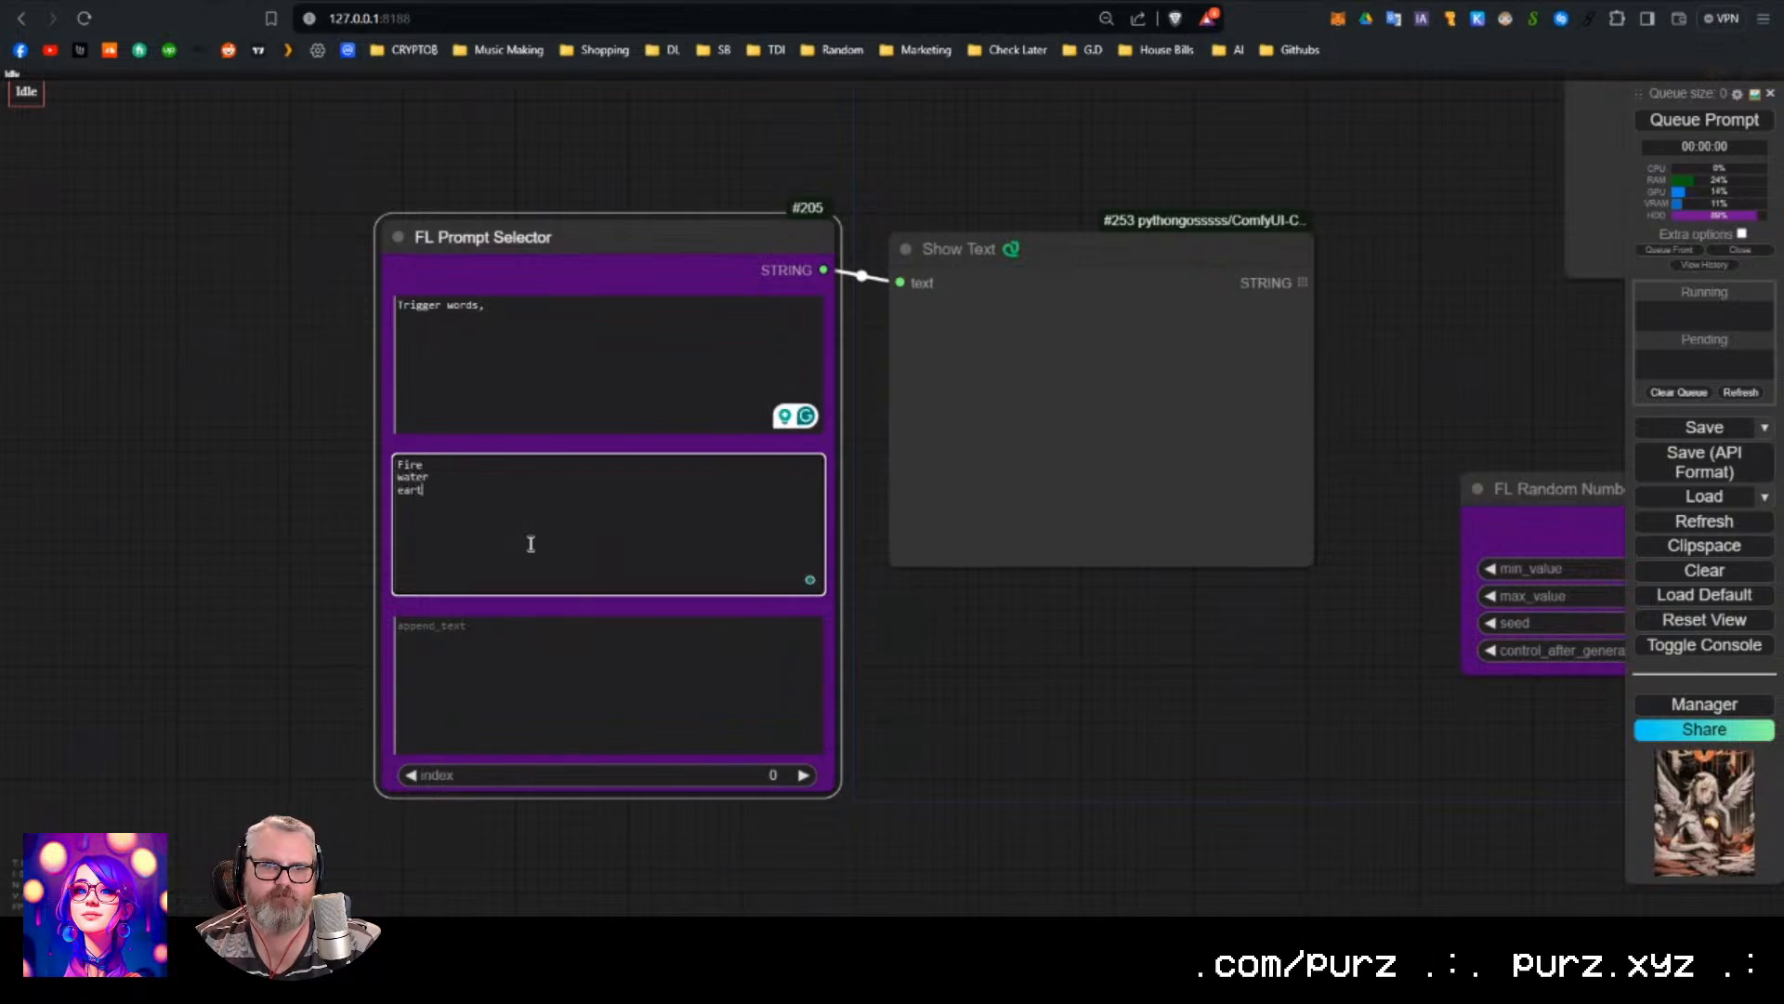
{"action": "type", "text": "W"}
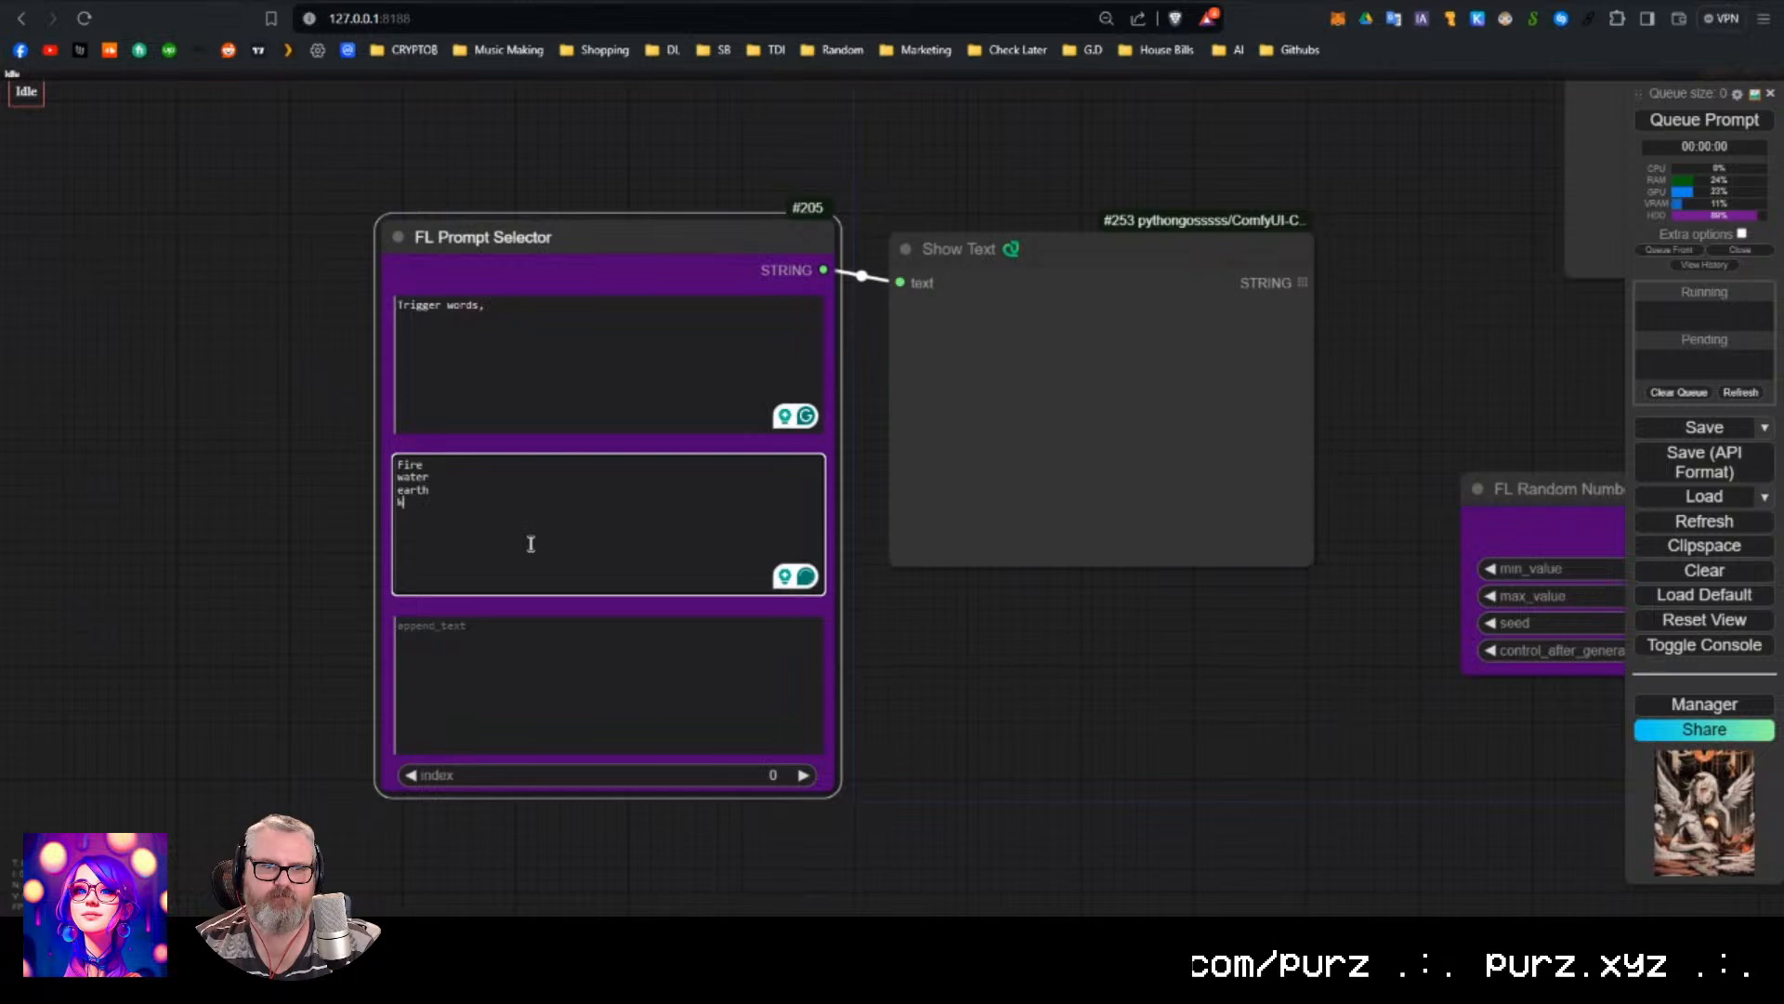
{"action": "type", "text": "ind"}
Enter ", beautiful, colorful" as the append_text of the FL Prompt Selector.
{"action": "left_click", "coordinate": [488, 638]}
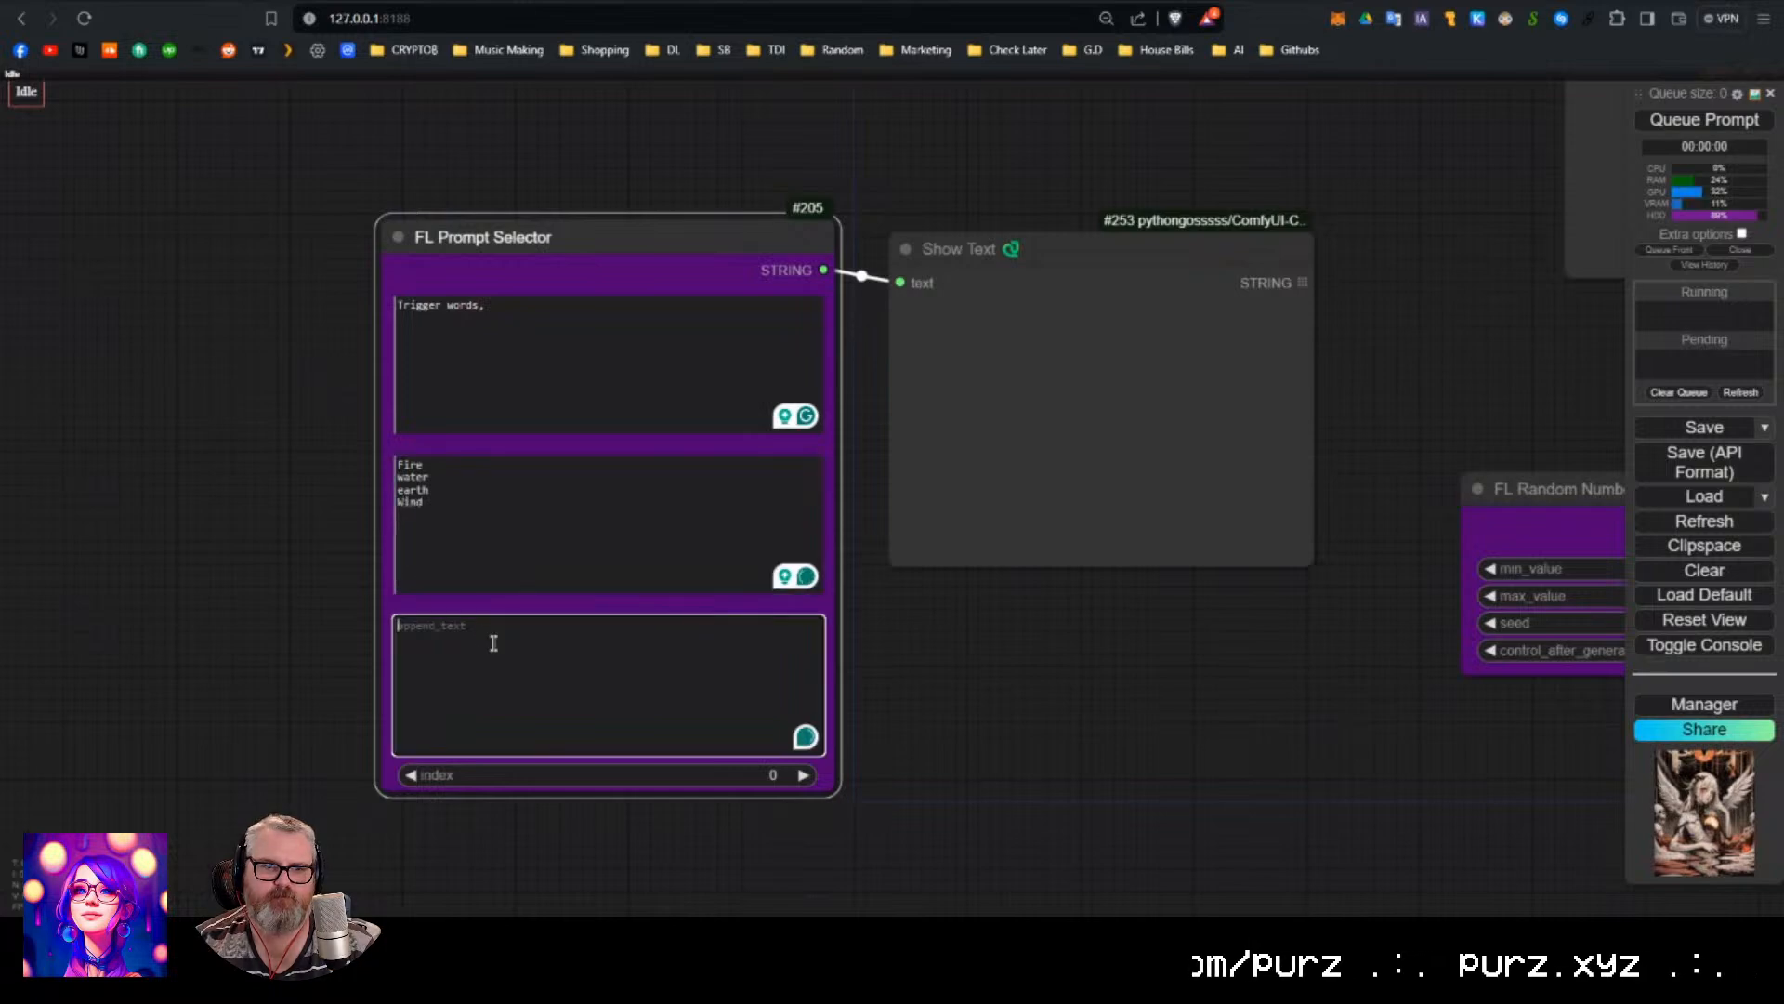
{"action": "type", "text": ", beaut"}
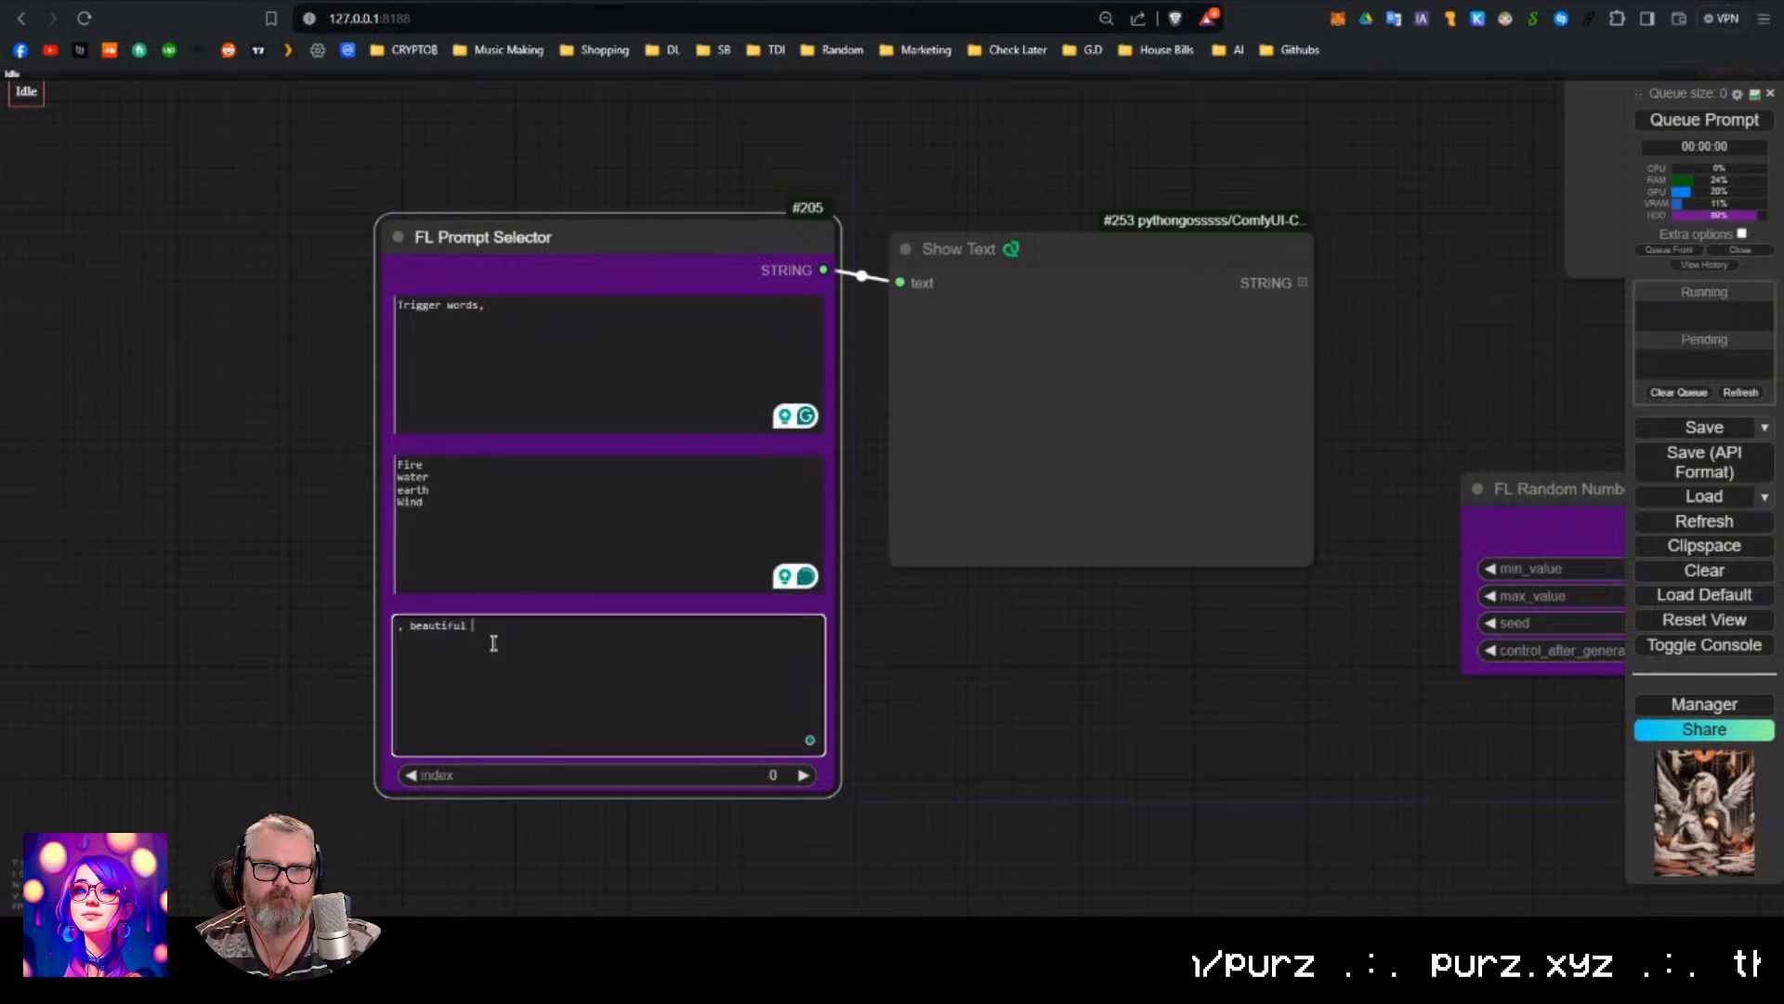
{"action": "type", "text": "iful, colorful"}
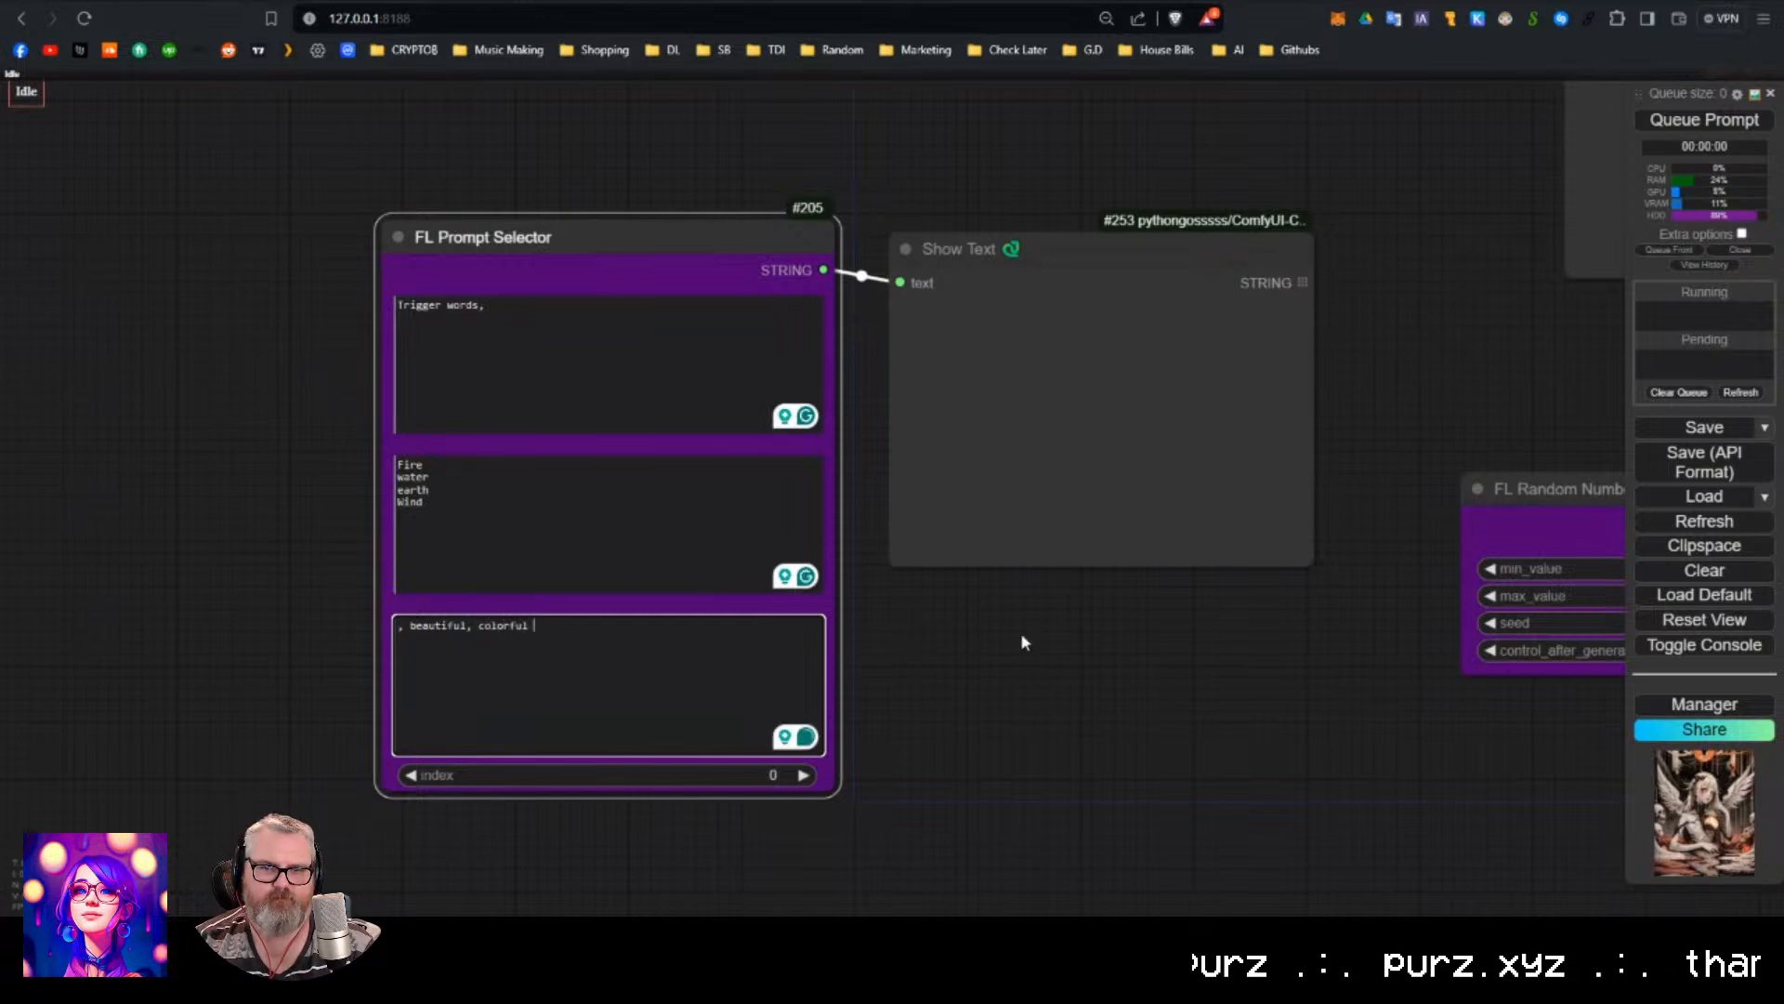
Queue the prompt and highlight the combined text in the Show Text node.
{"action": "left_click_drag", "start_coordinate": [1020, 632], "coordinate": [890, 624]}
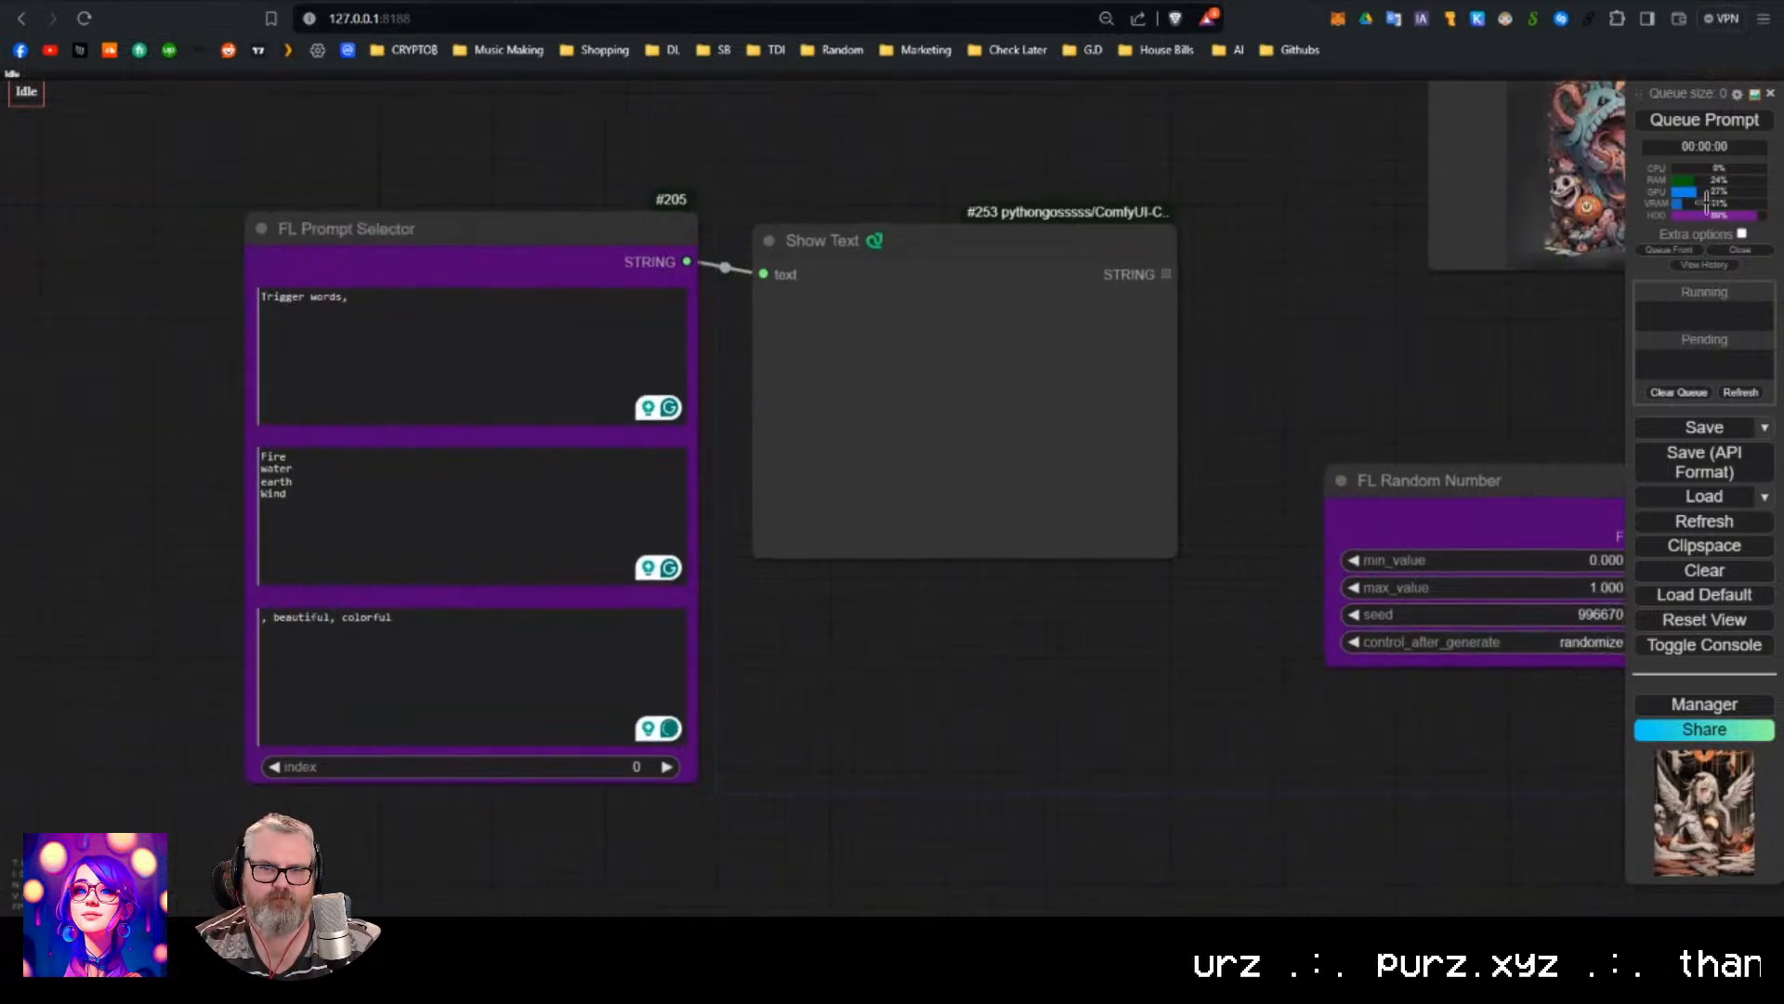
{"action": "left_click", "coordinate": [1725, 130]}
{"action": "left_click", "coordinate": [947, 239]}
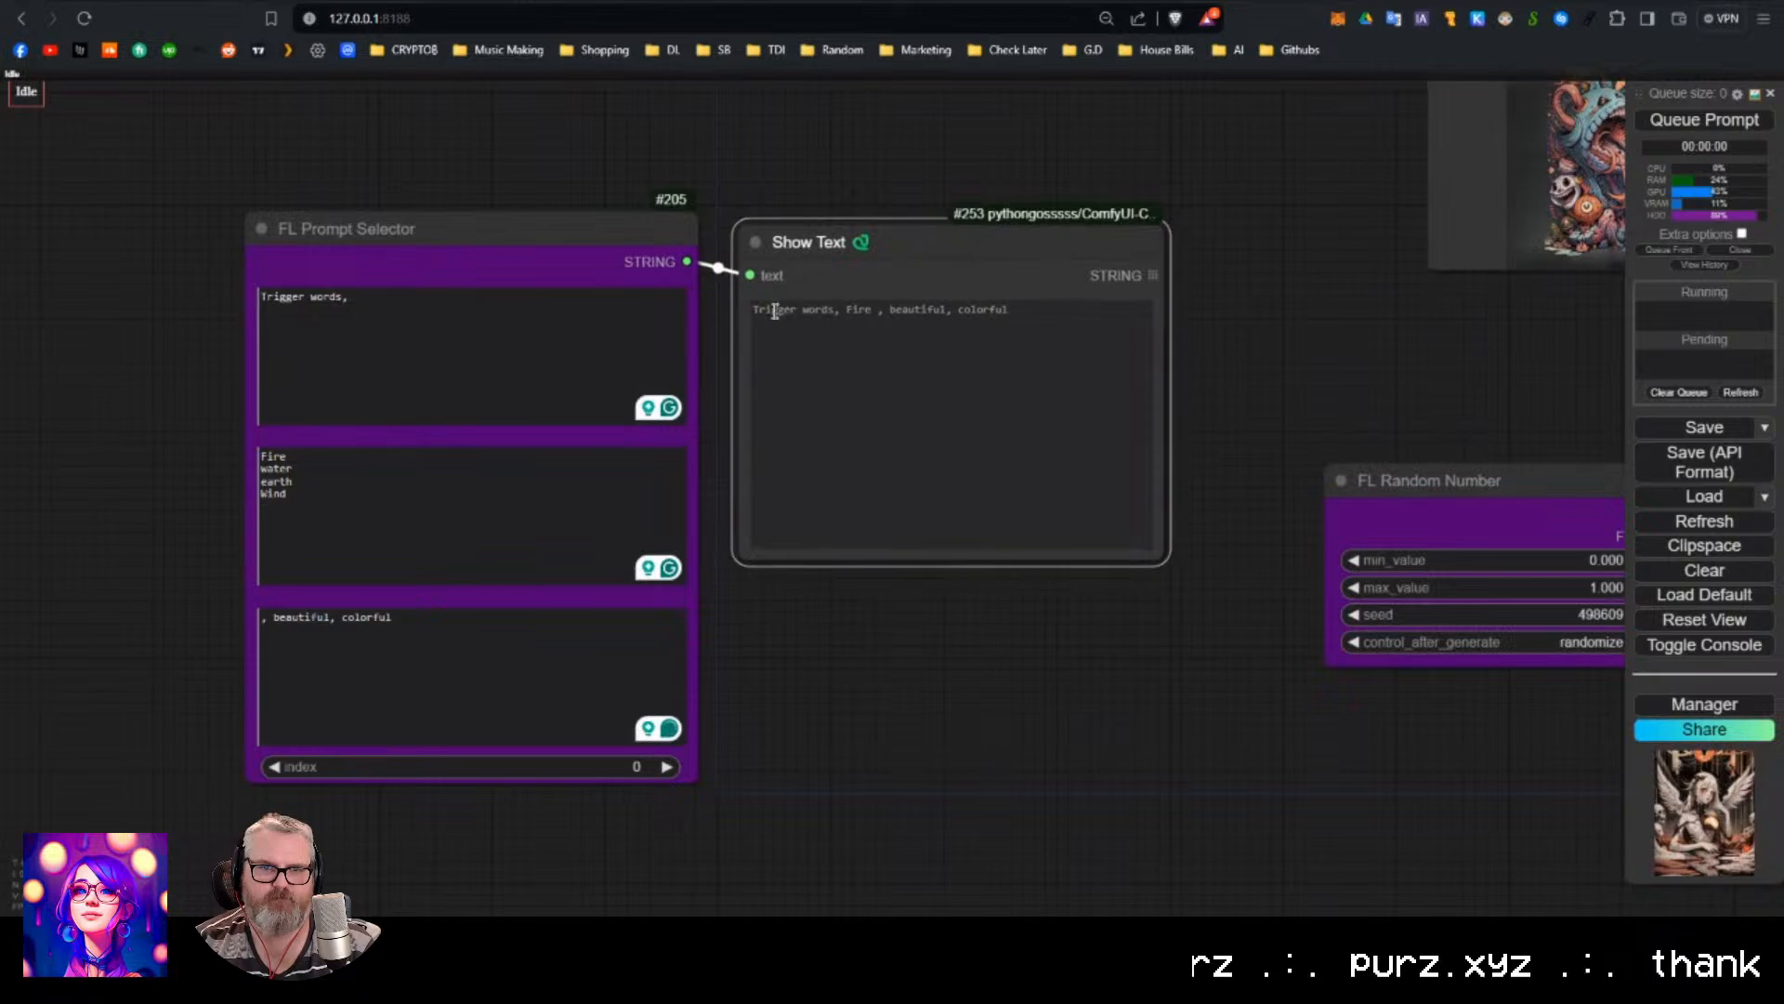
{"action": "left_click_drag", "start_coordinate": [754, 310], "coordinate": [1003, 314]}
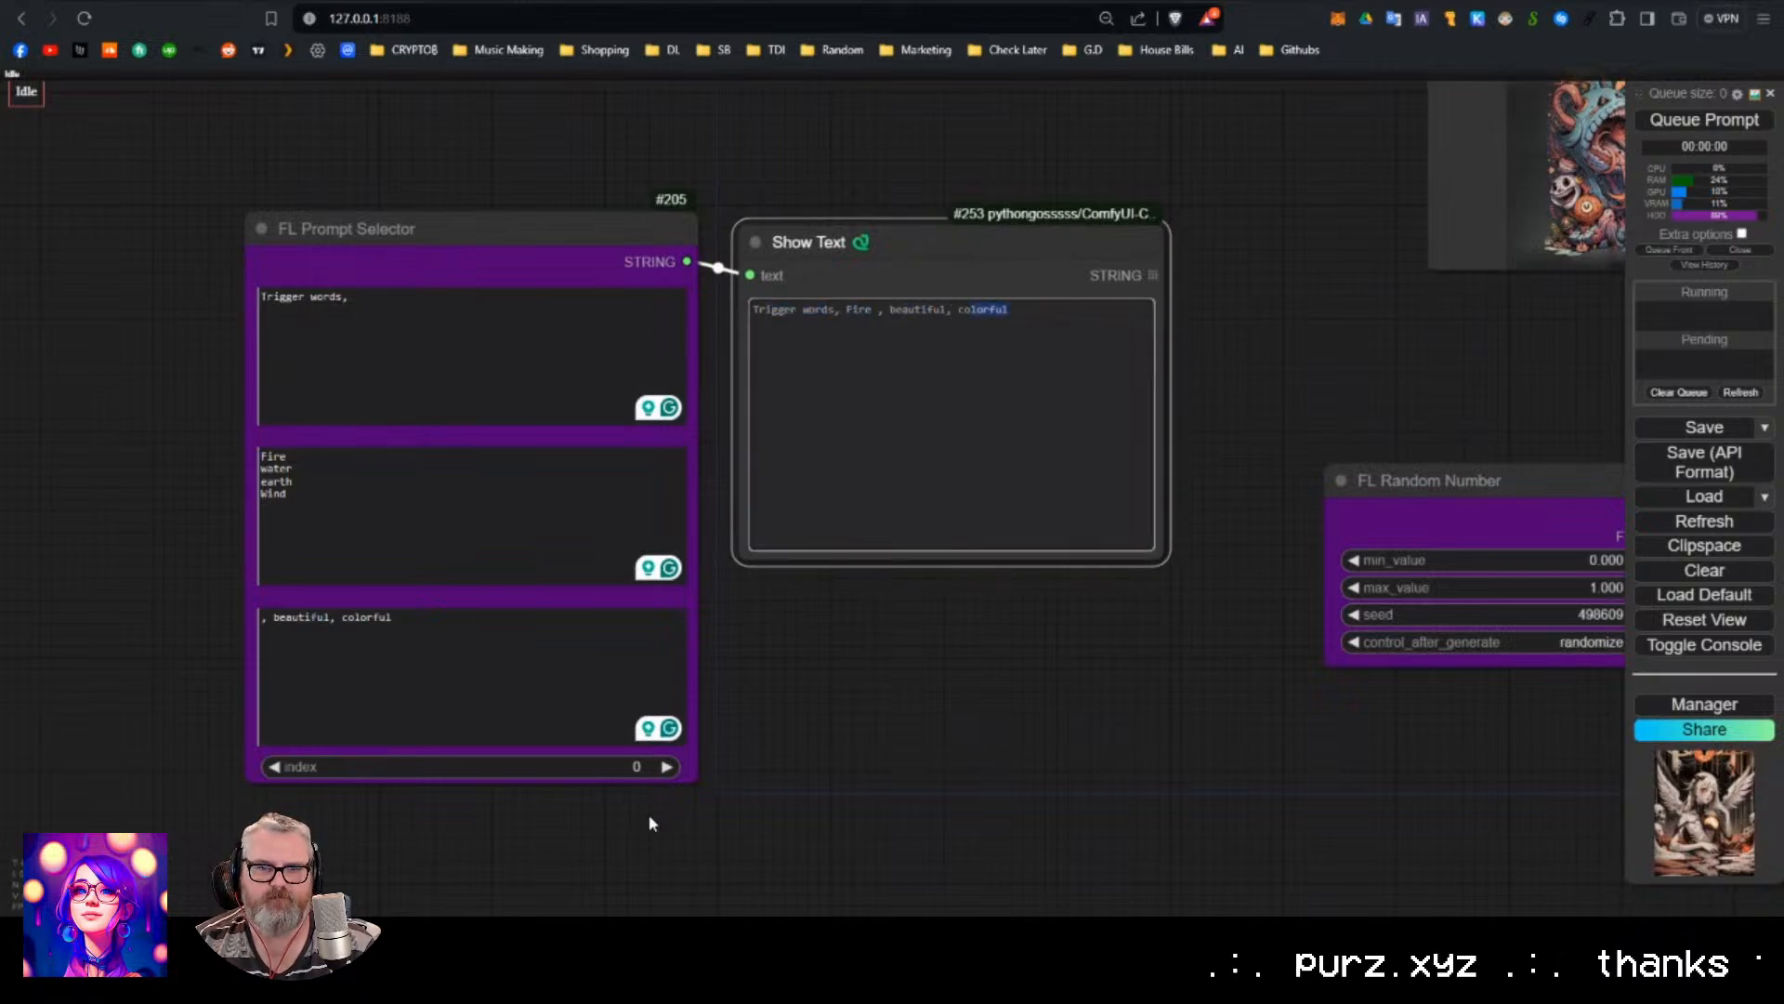
Queue the prompt with the FL Prompt Selector's index set to 1 and again with it set to 2.
{"action": "left_click", "coordinate": [692, 779]}
{"action": "left_click", "coordinate": [668, 766]}
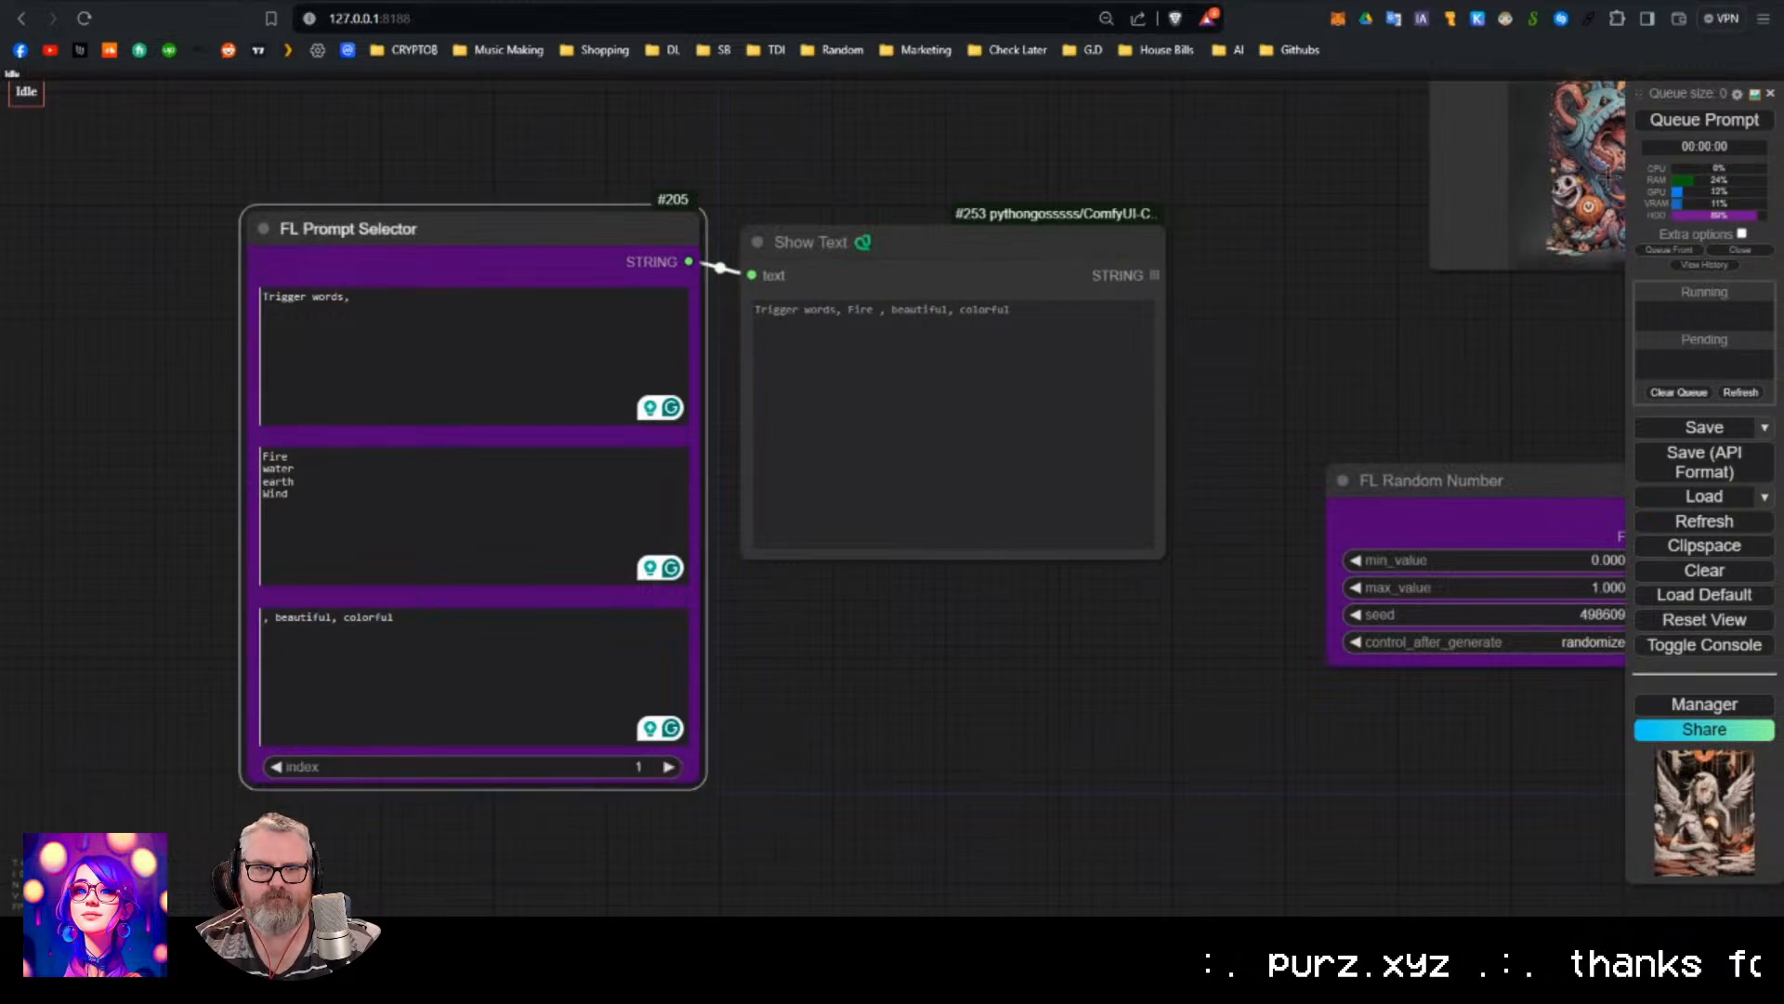
{"action": "key", "text": "ctrl+Return"}
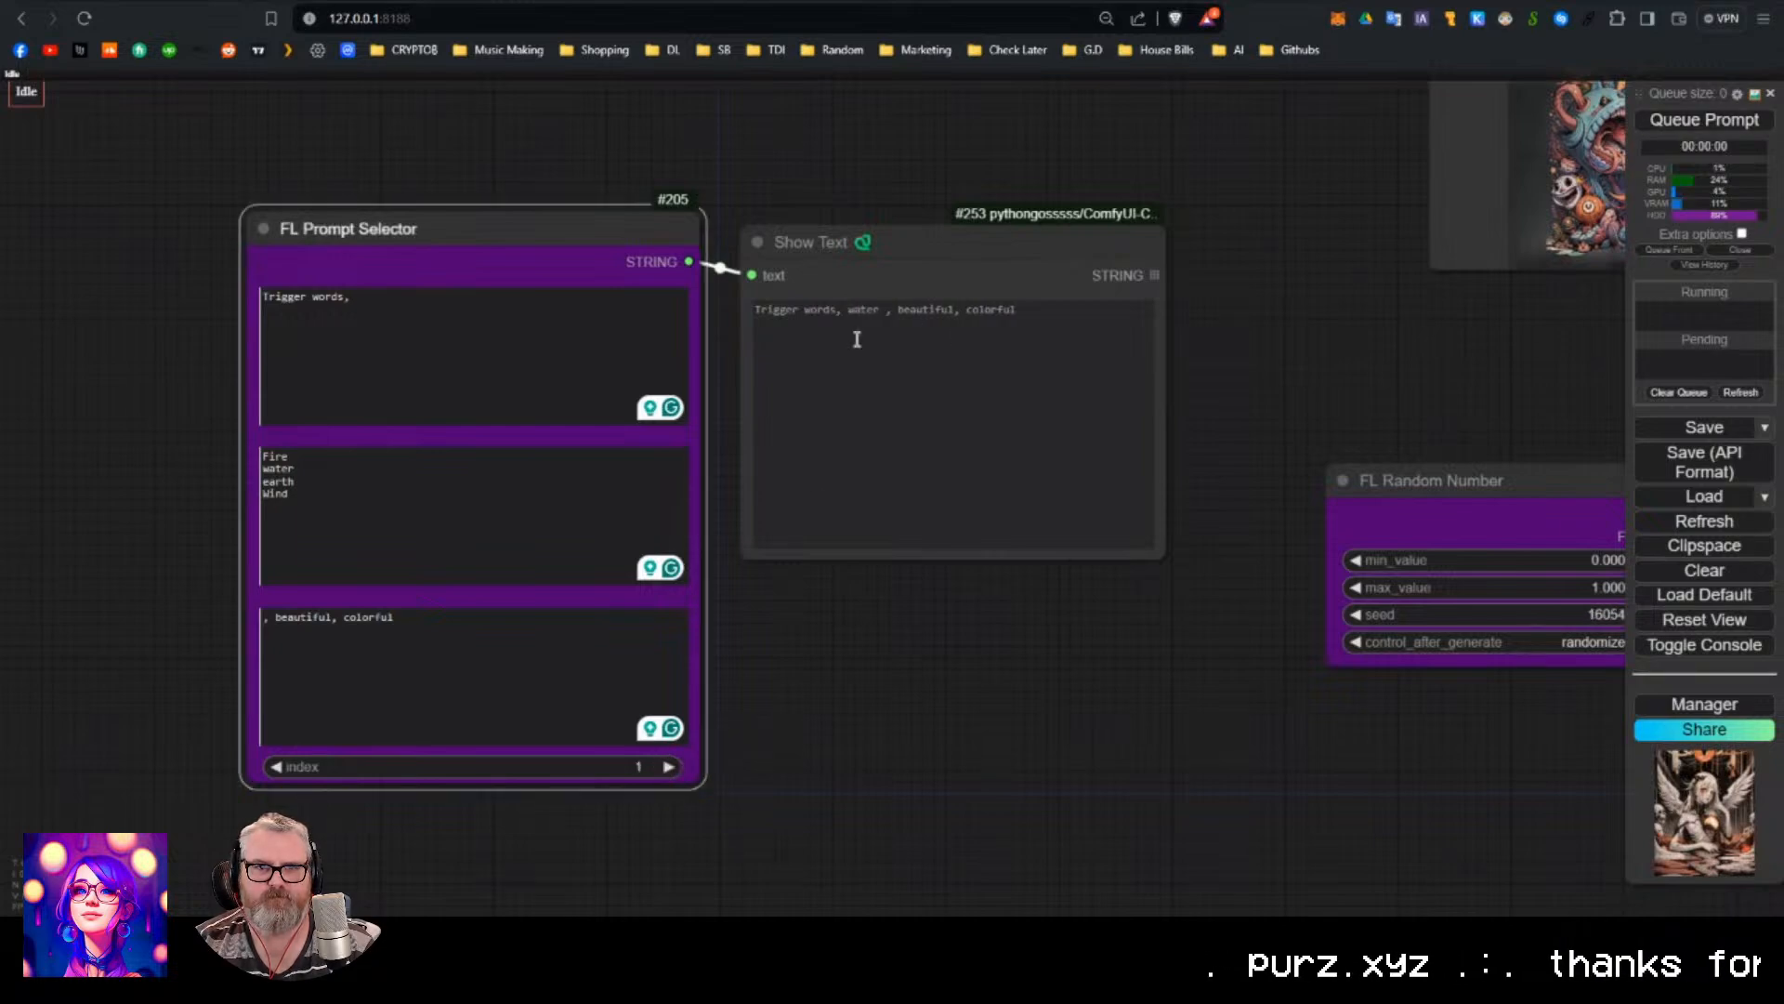
{"action": "left_click", "coordinate": [668, 766]}
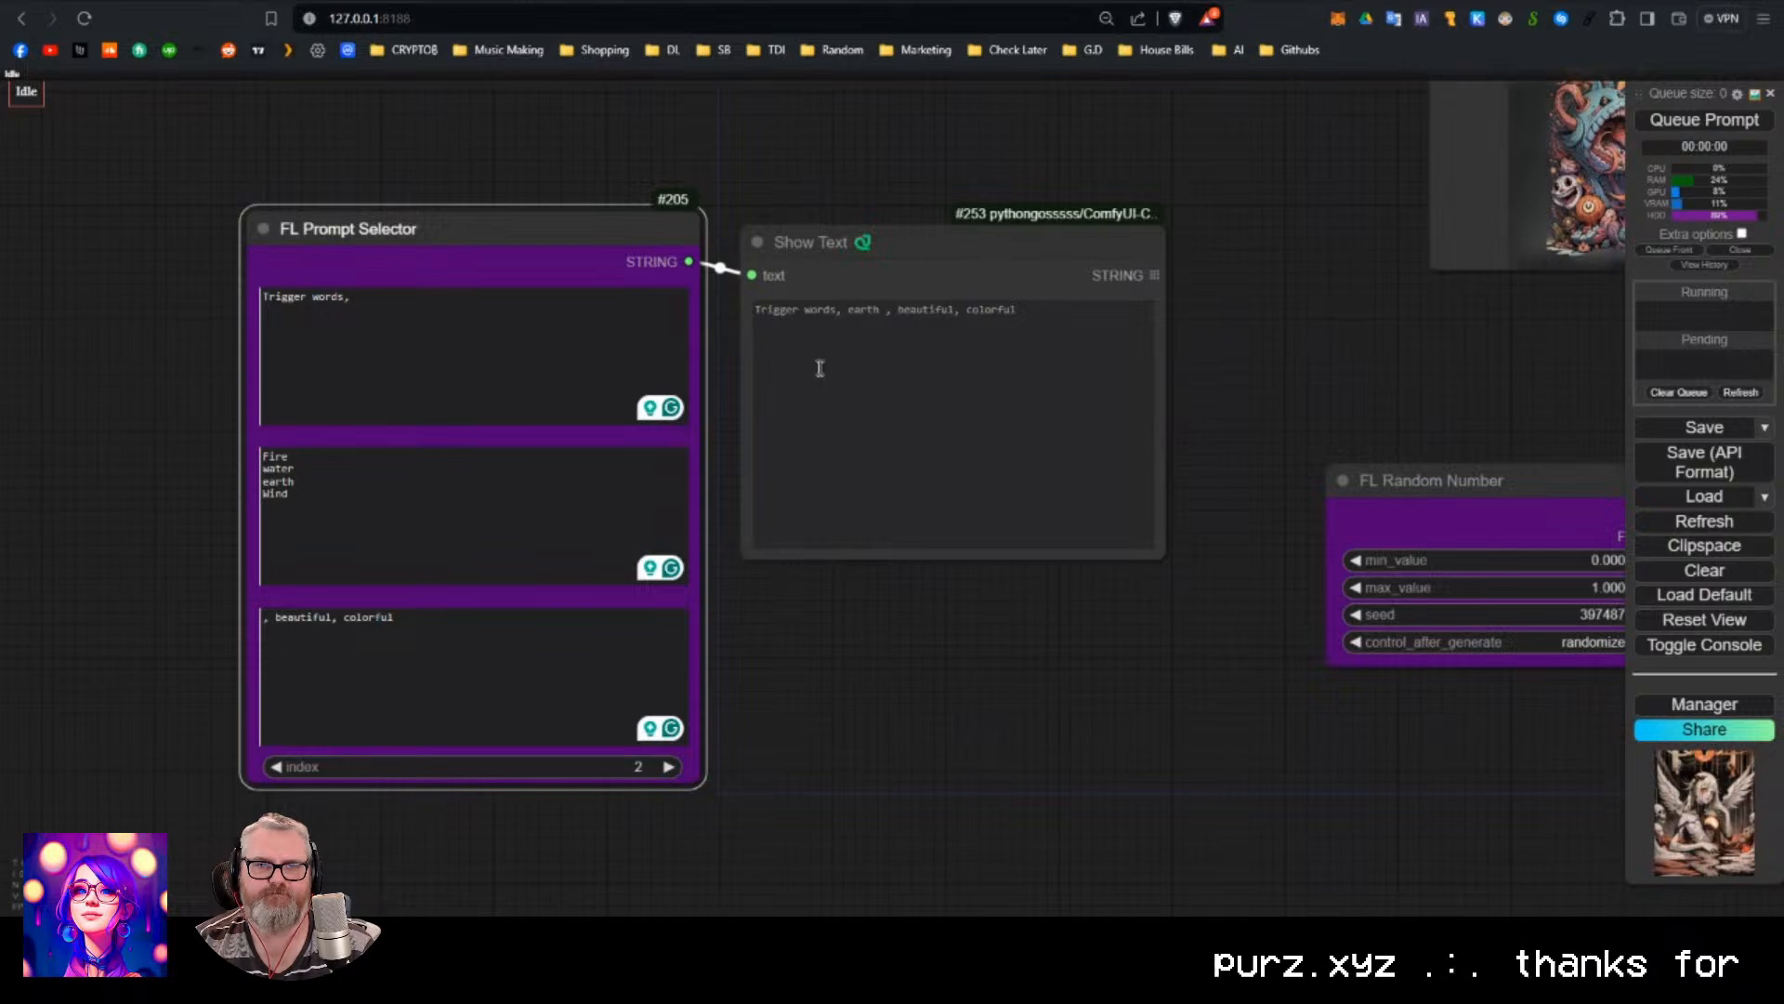
Point out the prompts list and highlight the prepend and append texts in the FL Prompt Selector.
{"action": "left_click", "coordinate": [339, 502]}
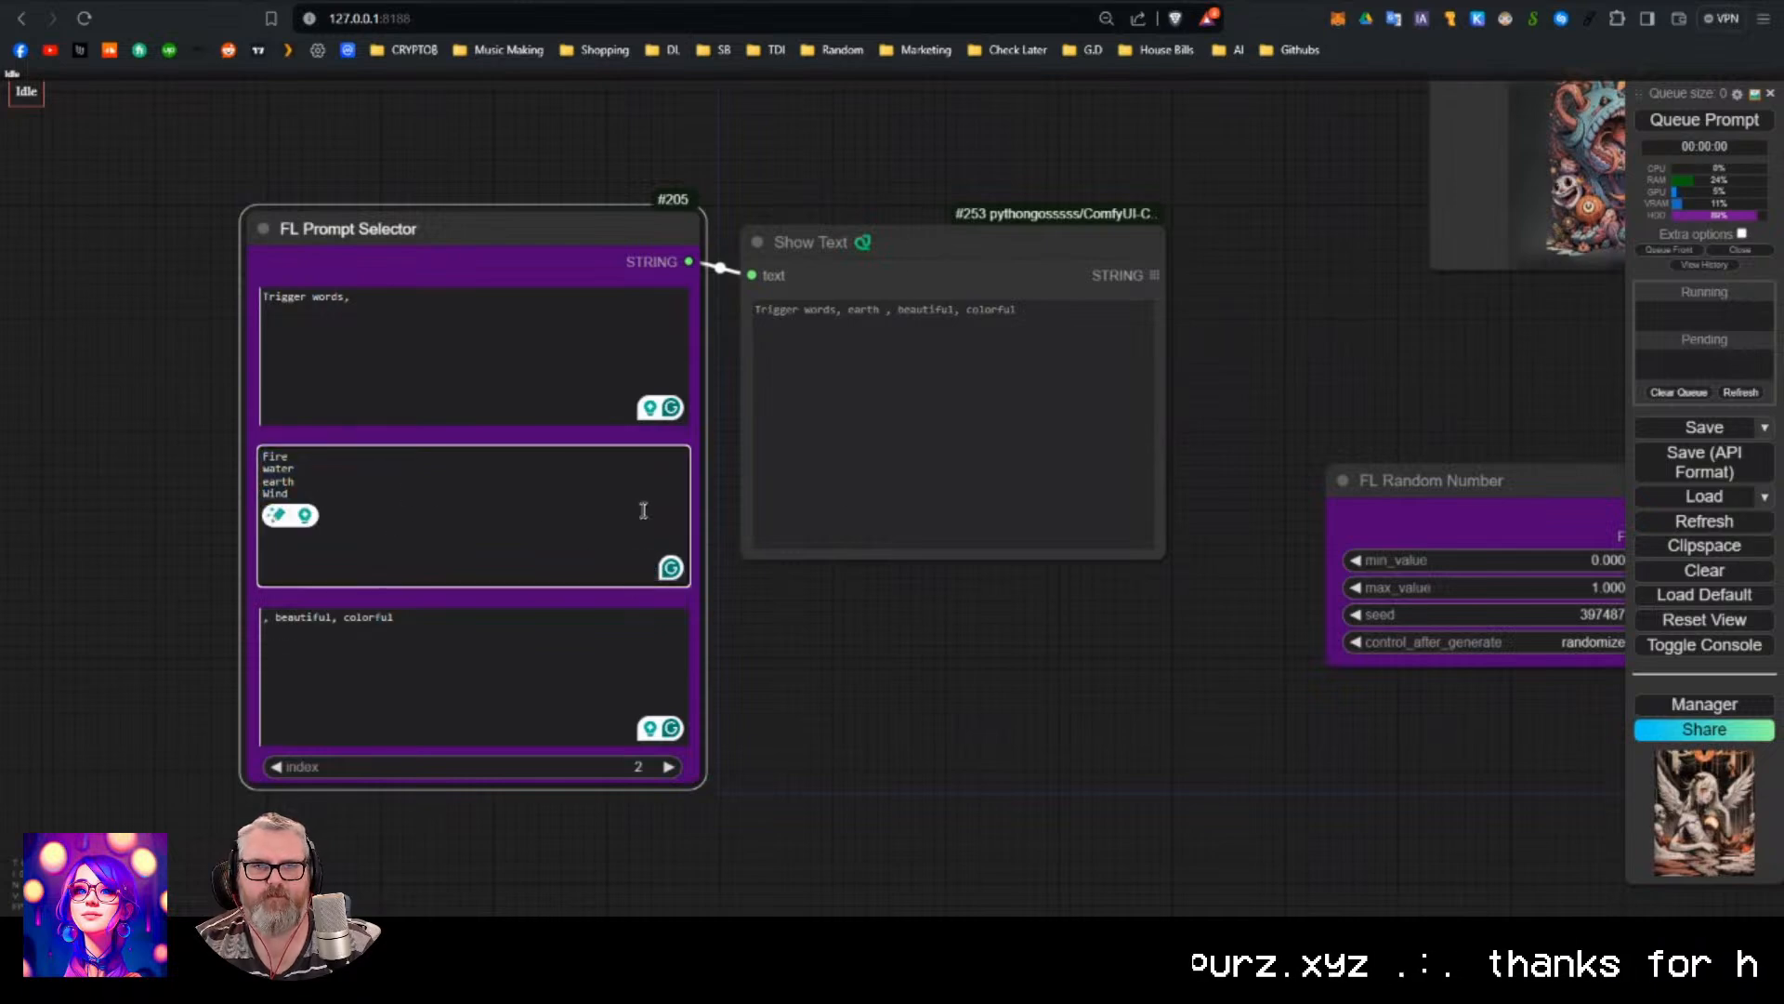
{"action": "left_click_drag", "start_coordinate": [457, 346], "coordinate": [176, 282]}
{"action": "left_click_drag", "start_coordinate": [434, 667], "coordinate": [209, 606]}
{"action": "left_click", "coordinate": [743, 675]}
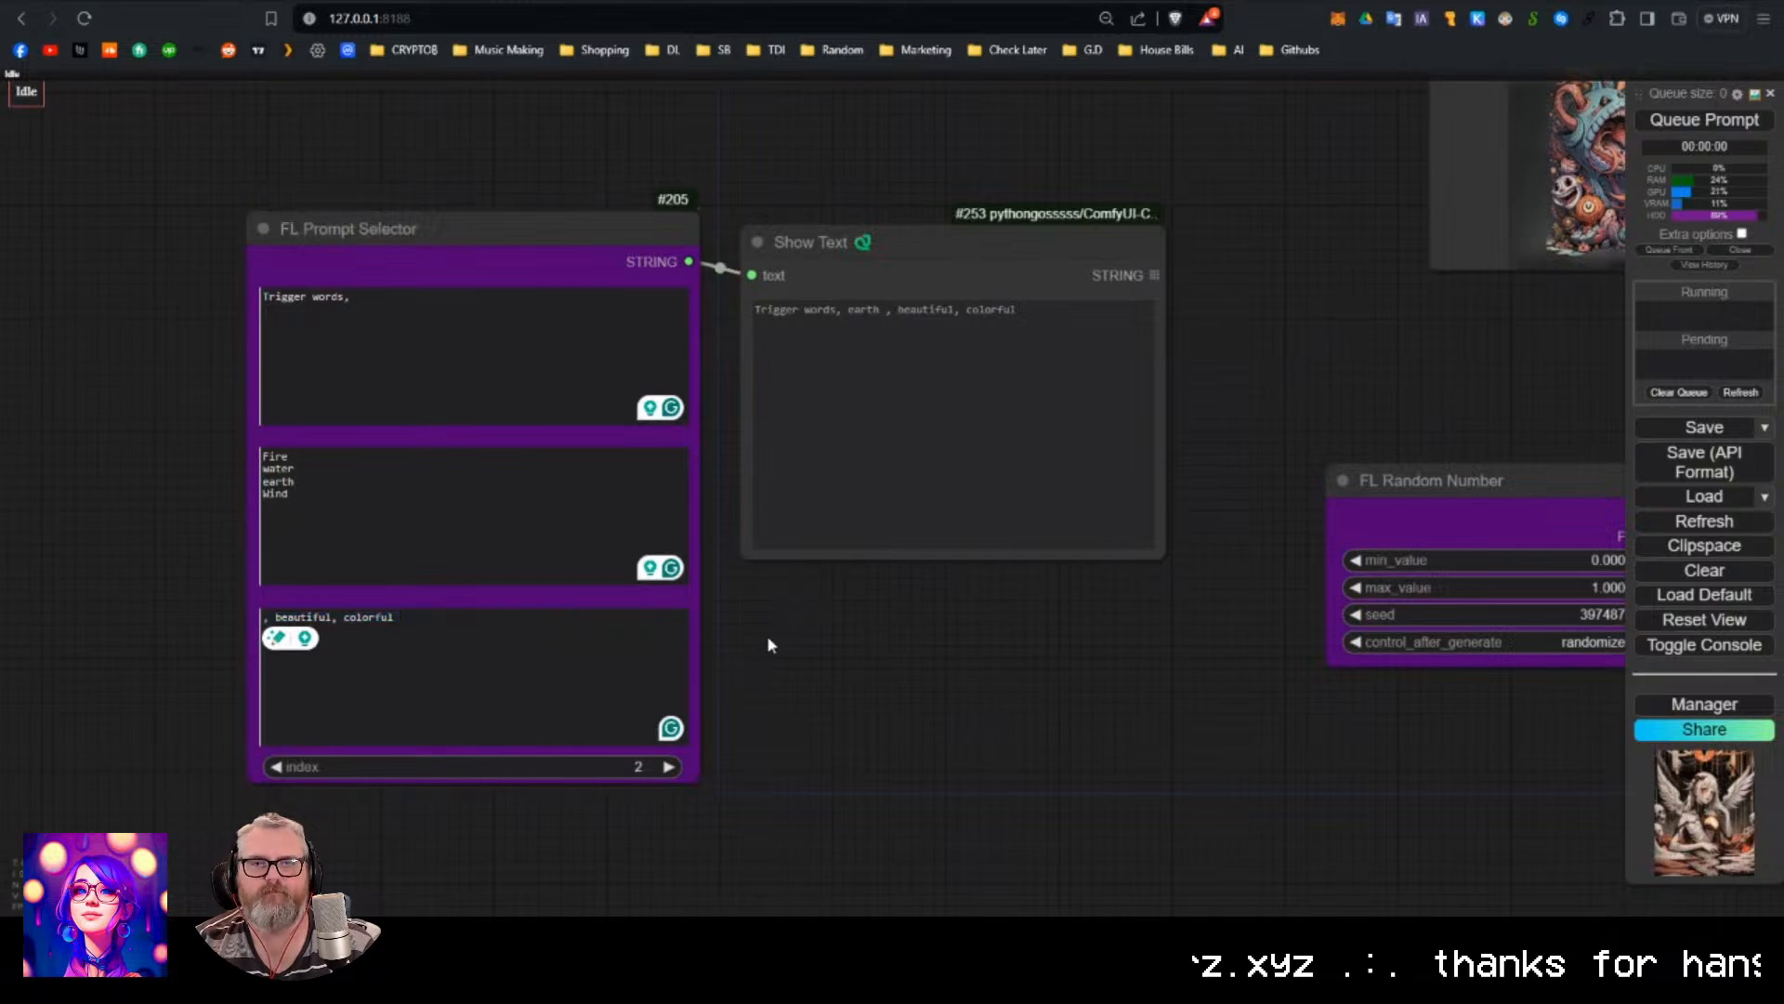
Test the FL Prompt Selector by queueing the prompt with index 3, with index 4 and with index 2.
{"action": "left_click", "coordinate": [667, 767]}
{"action": "left_click", "coordinate": [1715, 130]}
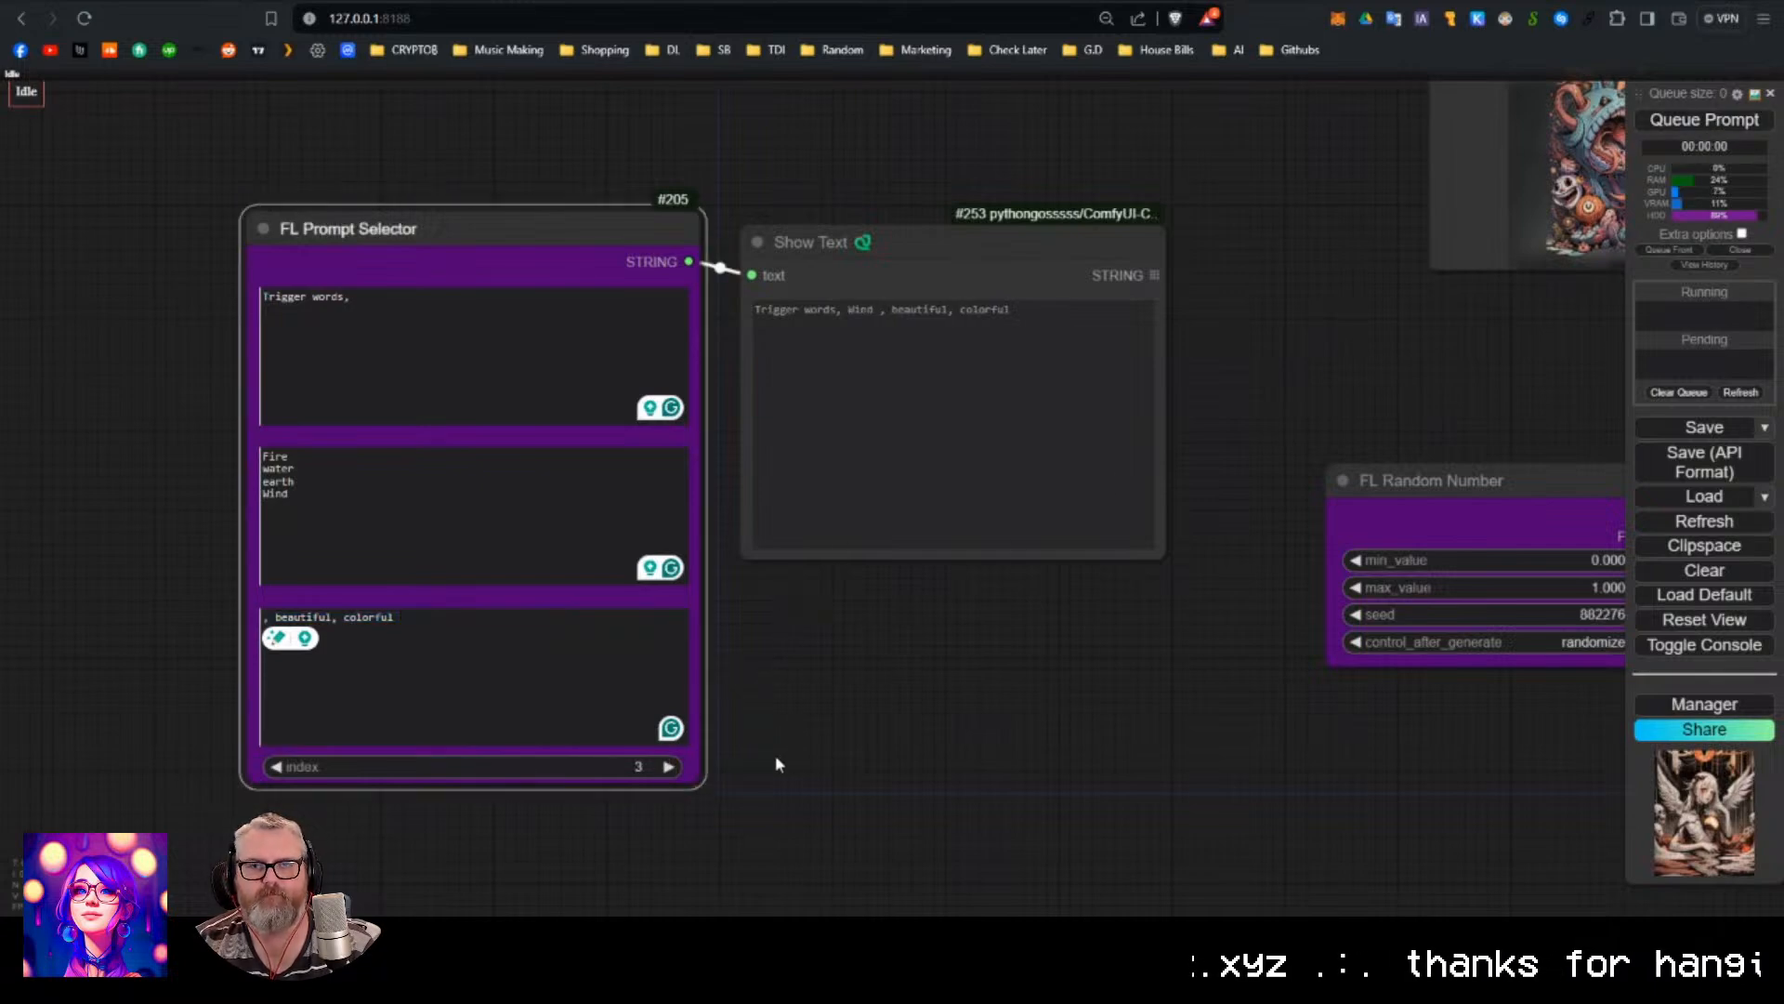
{"action": "left_click", "coordinate": [1710, 119]}
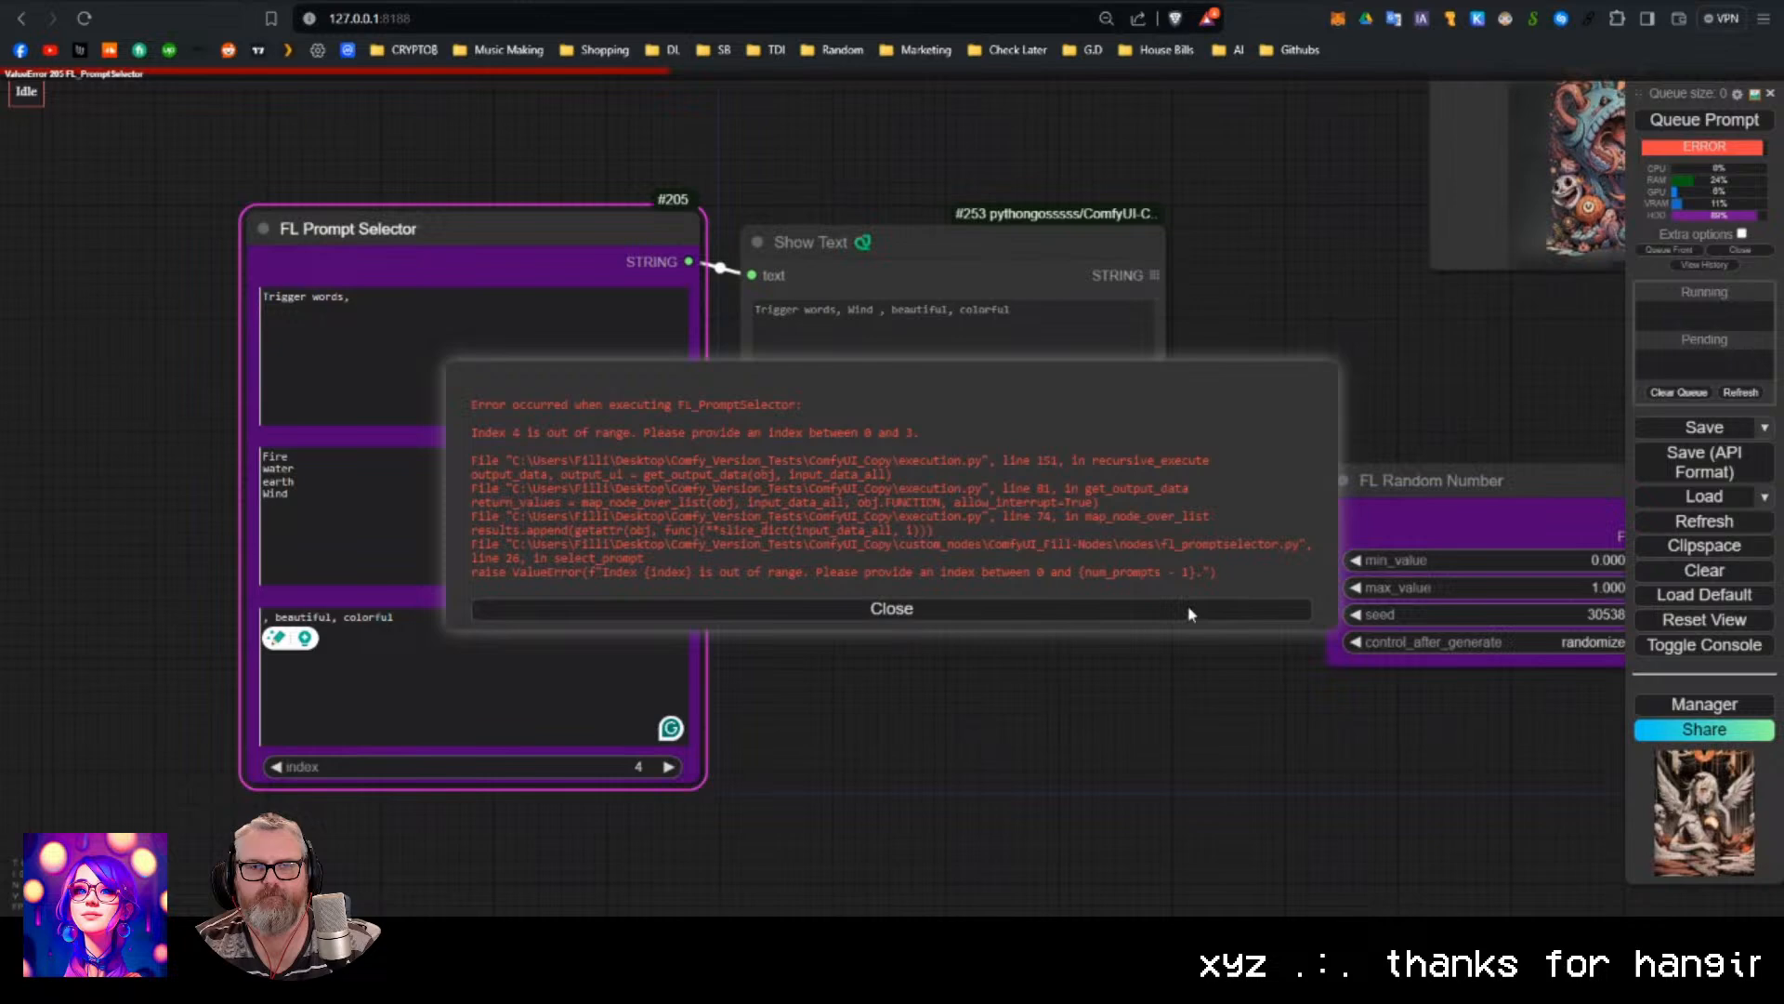
{"action": "left_click", "coordinate": [891, 609]}
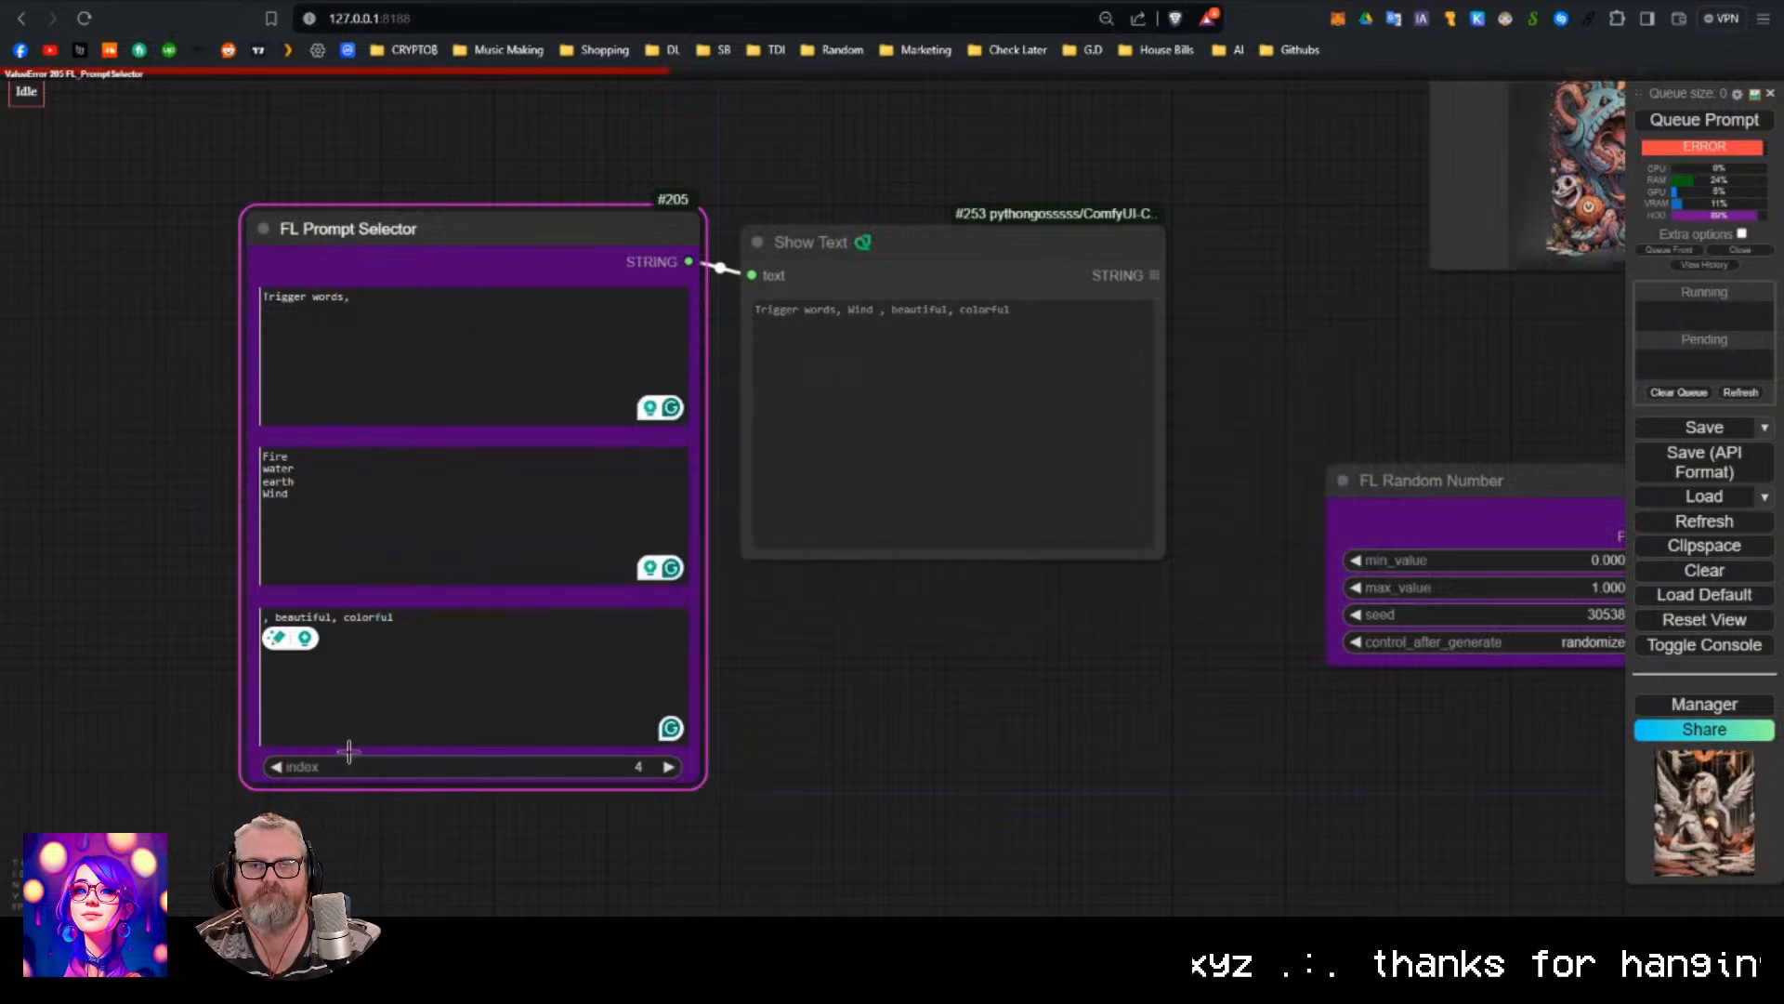
{"action": "left_click", "coordinate": [1747, 119]}
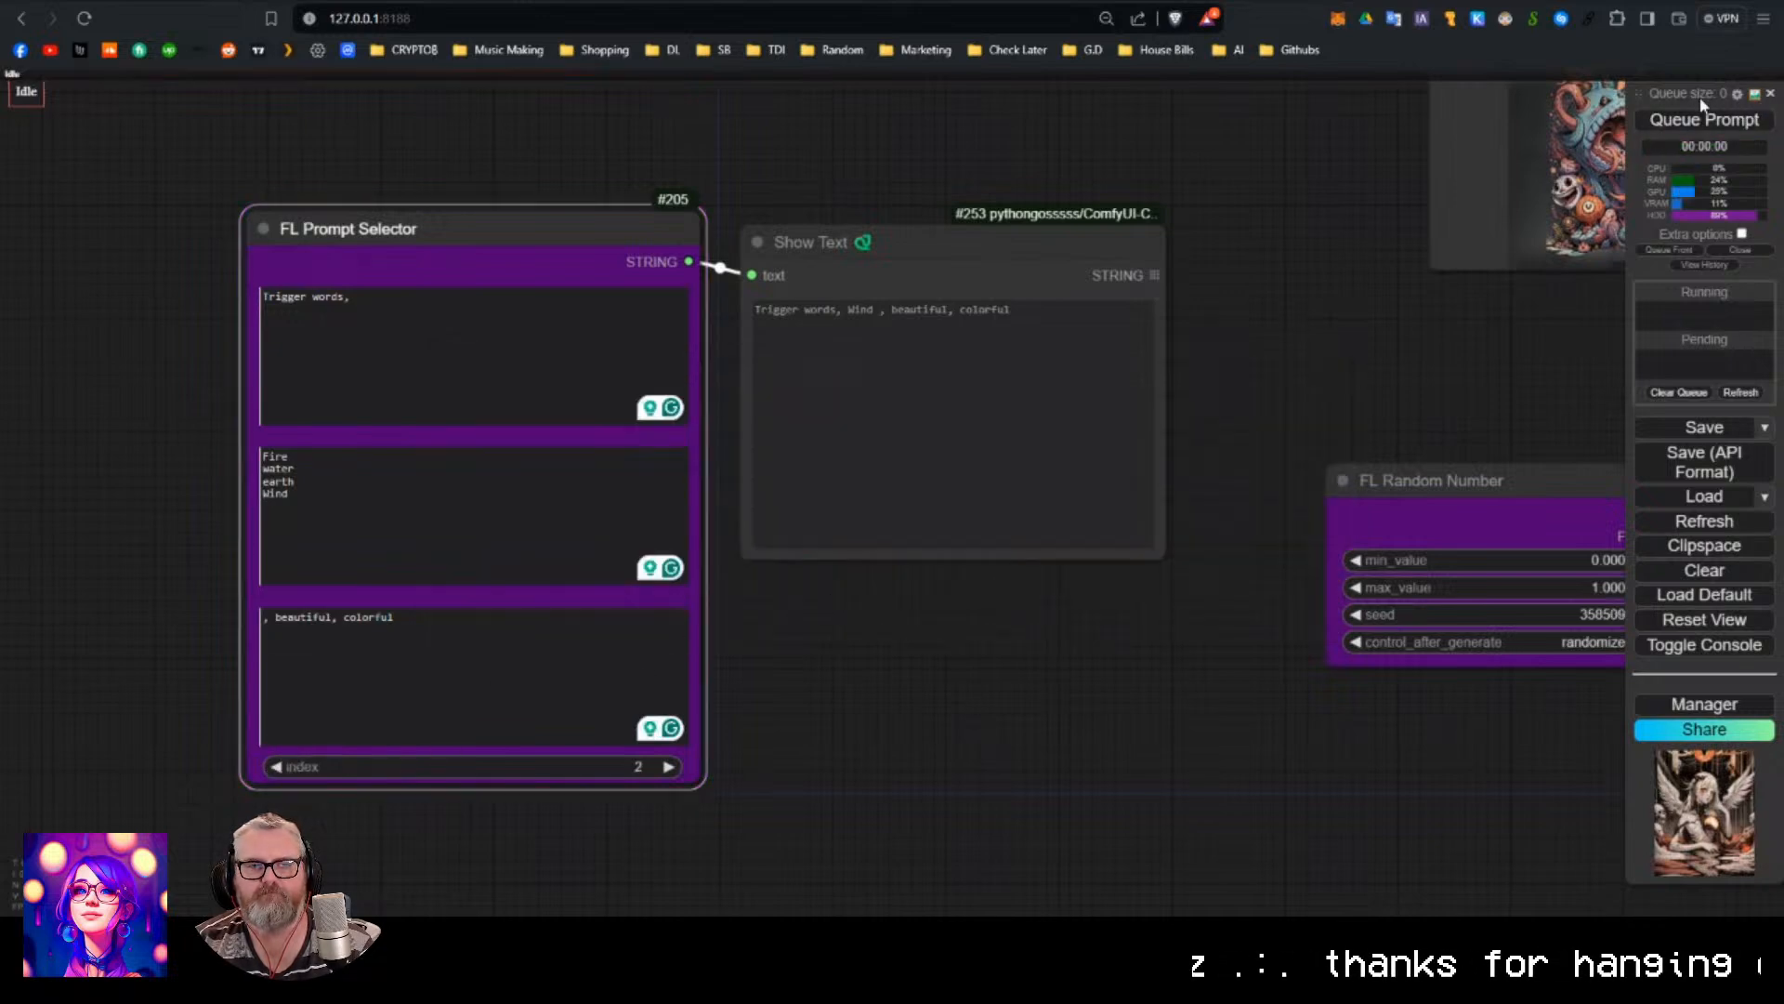
{"action": "left_click", "coordinate": [1686, 125]}
Reposition the Show Text node beside the FL Prompt Selector and bring the FL Random Number node into view.
{"action": "mouse_move", "coordinate": [741, 243]}
{"action": "left_mouse_down"}
{"action": "mouse_move", "coordinate": [748, 187]}
{"action": "mouse_move", "coordinate": [738, 224]}
{"action": "left_mouse_up"}
{"action": "left_click_drag", "start_coordinate": [692, 801], "coordinate": [547, 755]}
{"action": "scroll", "coordinate": [850, 399], "scroll_direction": "down", "scroll_amount": 6}
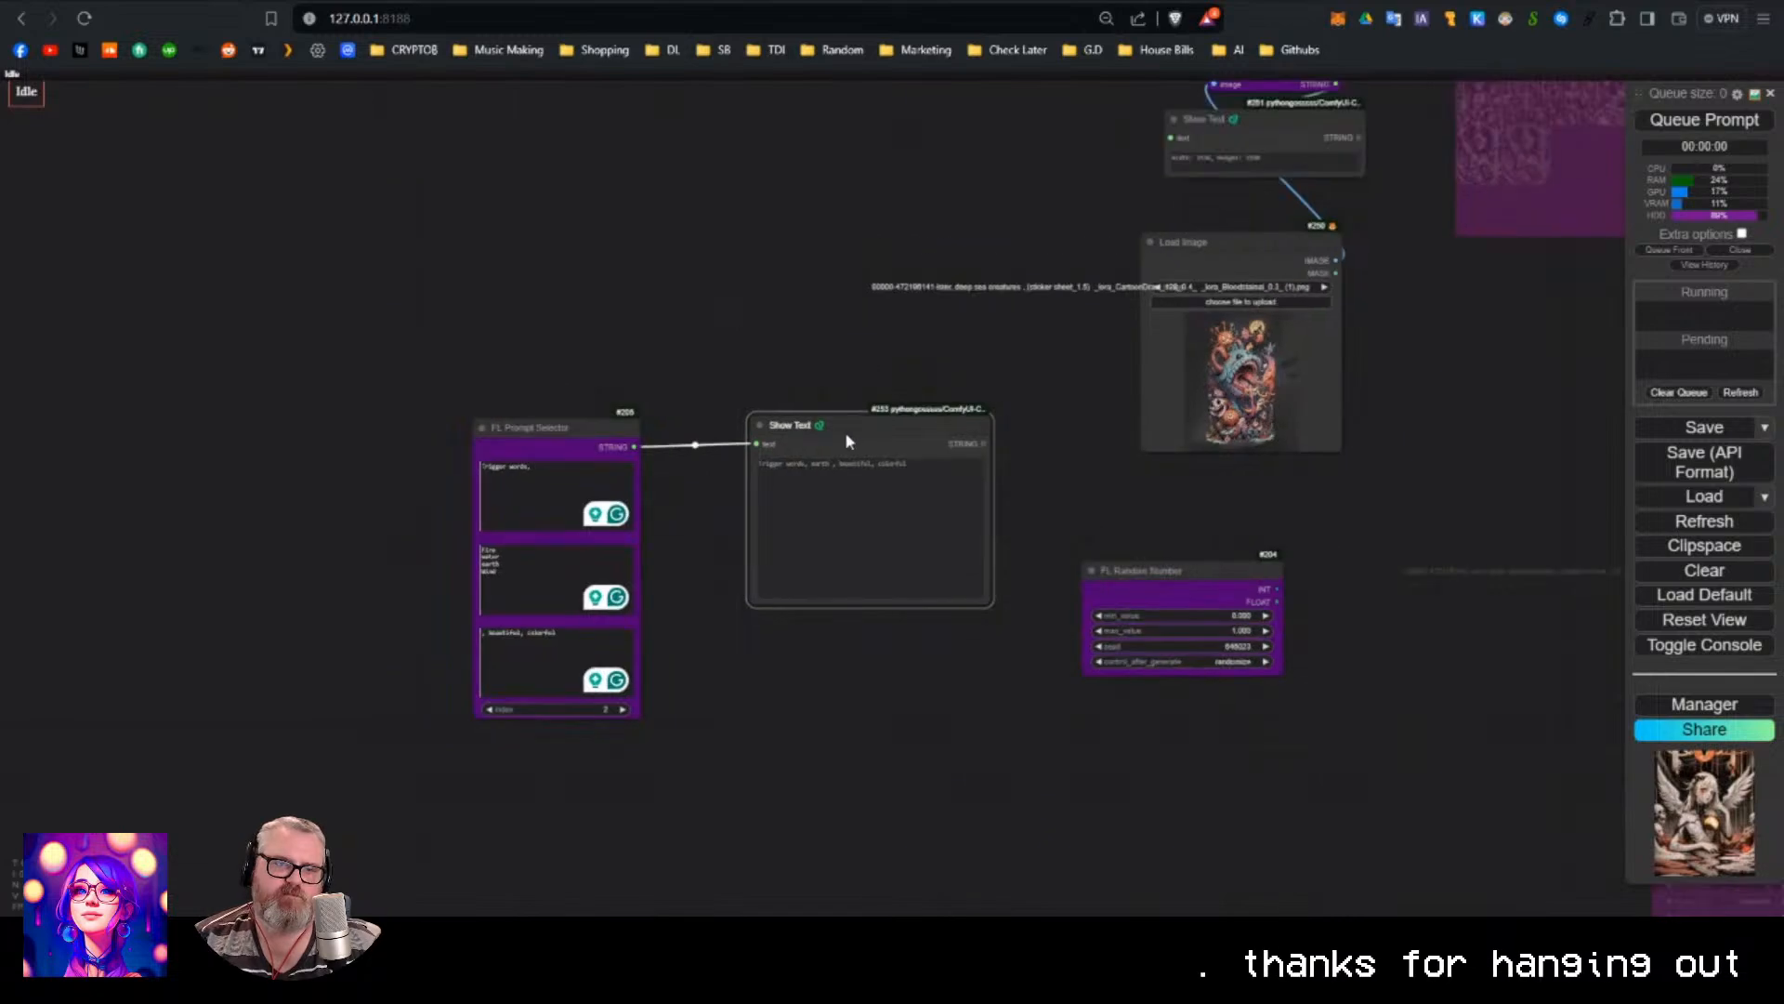
{"action": "scroll", "coordinate": [563, 384], "scroll_direction": "down", "scroll_amount": 3}
{"action": "left_click_drag", "start_coordinate": [801, 725], "coordinate": [622, 655]}
{"action": "scroll", "coordinate": [777, 572], "scroll_direction": "up", "scroll_amount": 4}
{"action": "left_click_drag", "start_coordinate": [736, 713], "coordinate": [1030, 648]}
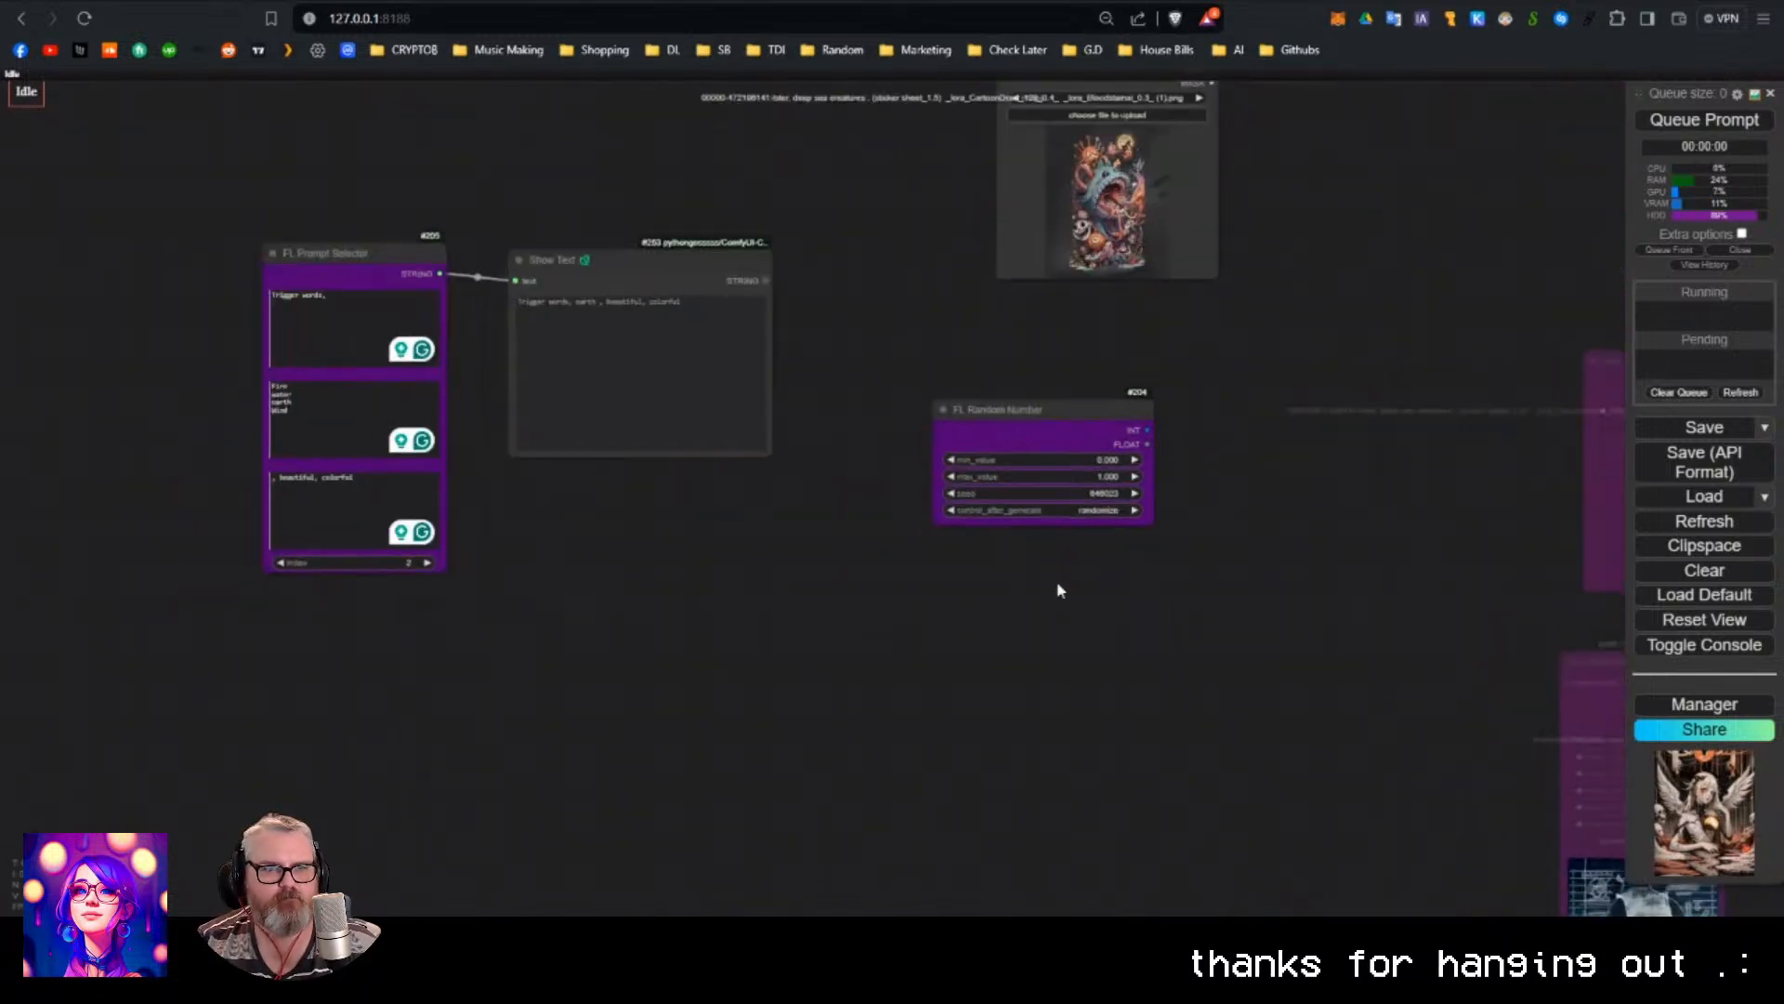
Move the FL Random Number node into the empty area below the FL Prompt Selector, leaving room beside its outputs.
{"action": "left_click_drag", "start_coordinate": [1065, 451], "coordinate": [586, 719]}
{"action": "scroll", "coordinate": [663, 703], "scroll_direction": "up", "scroll_amount": 6}
{"action": "left_click_drag", "start_coordinate": [720, 708], "coordinate": [823, 485]}
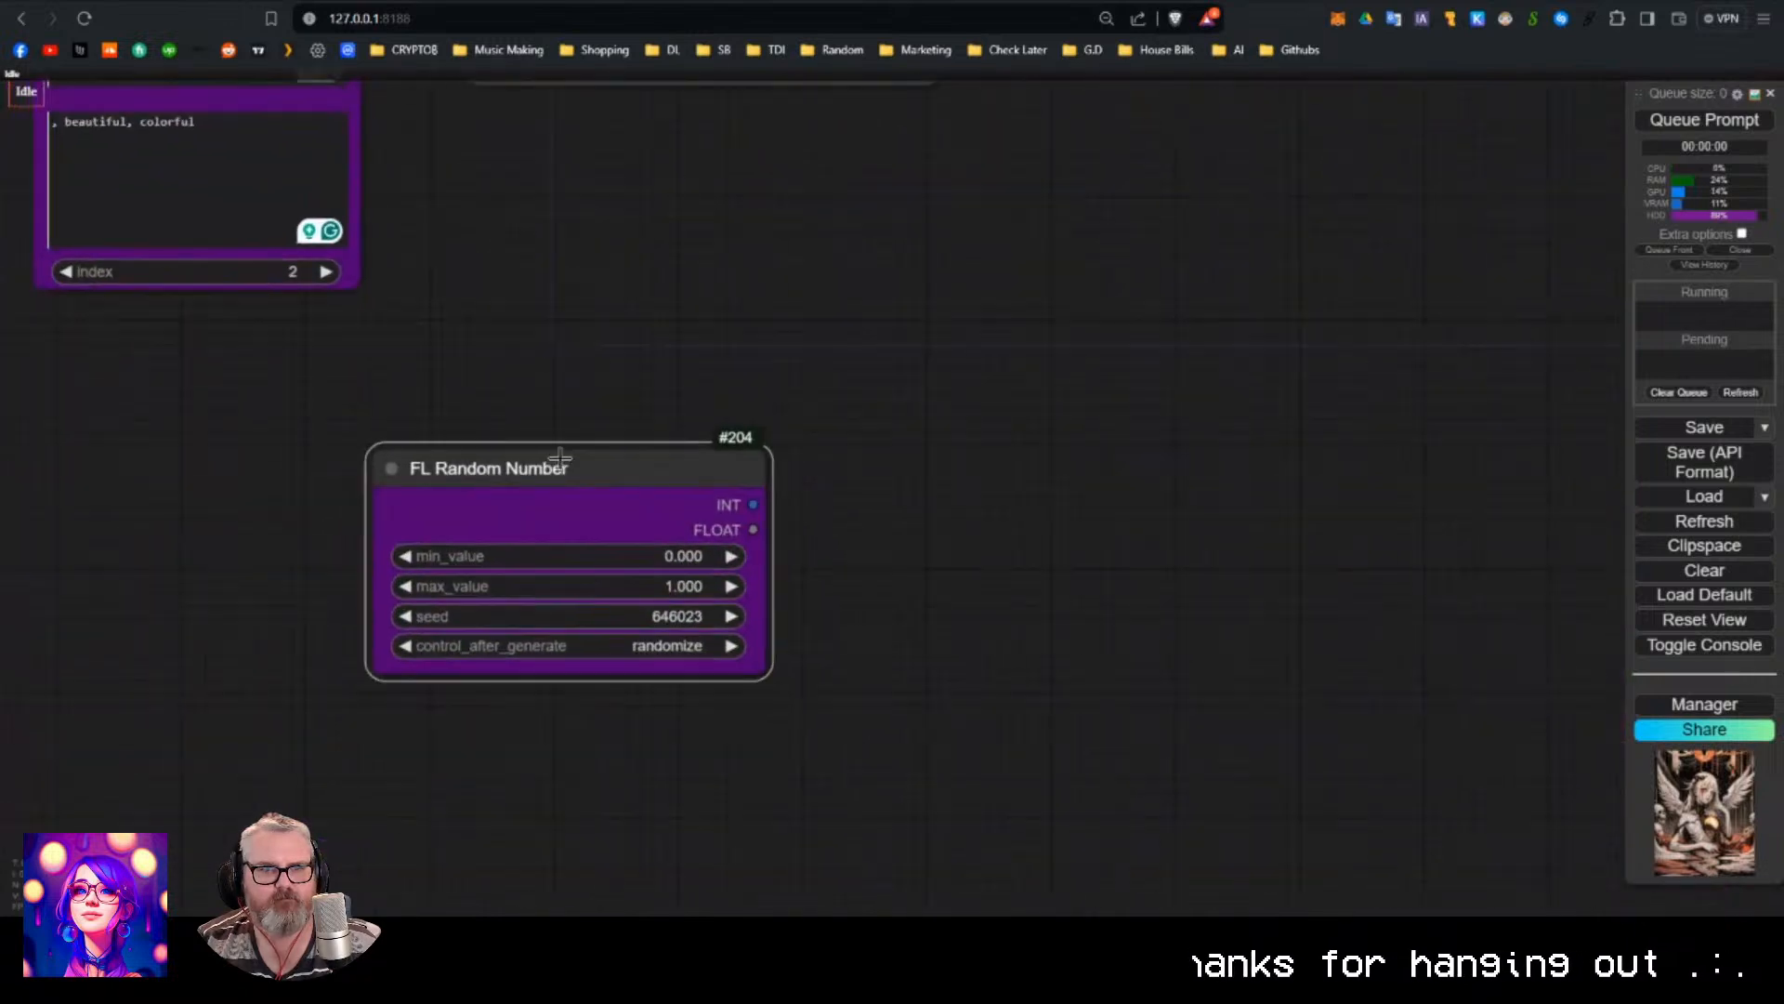
{"action": "left_click_drag", "start_coordinate": [559, 455], "coordinate": [508, 432]}
{"action": "scroll", "coordinate": [798, 503], "scroll_direction": "up", "scroll_amount": 1}
{"action": "left_click_drag", "start_coordinate": [697, 662], "coordinate": [657, 662]}
{"action": "left_click_drag", "start_coordinate": [500, 432], "coordinate": [777, 355]}
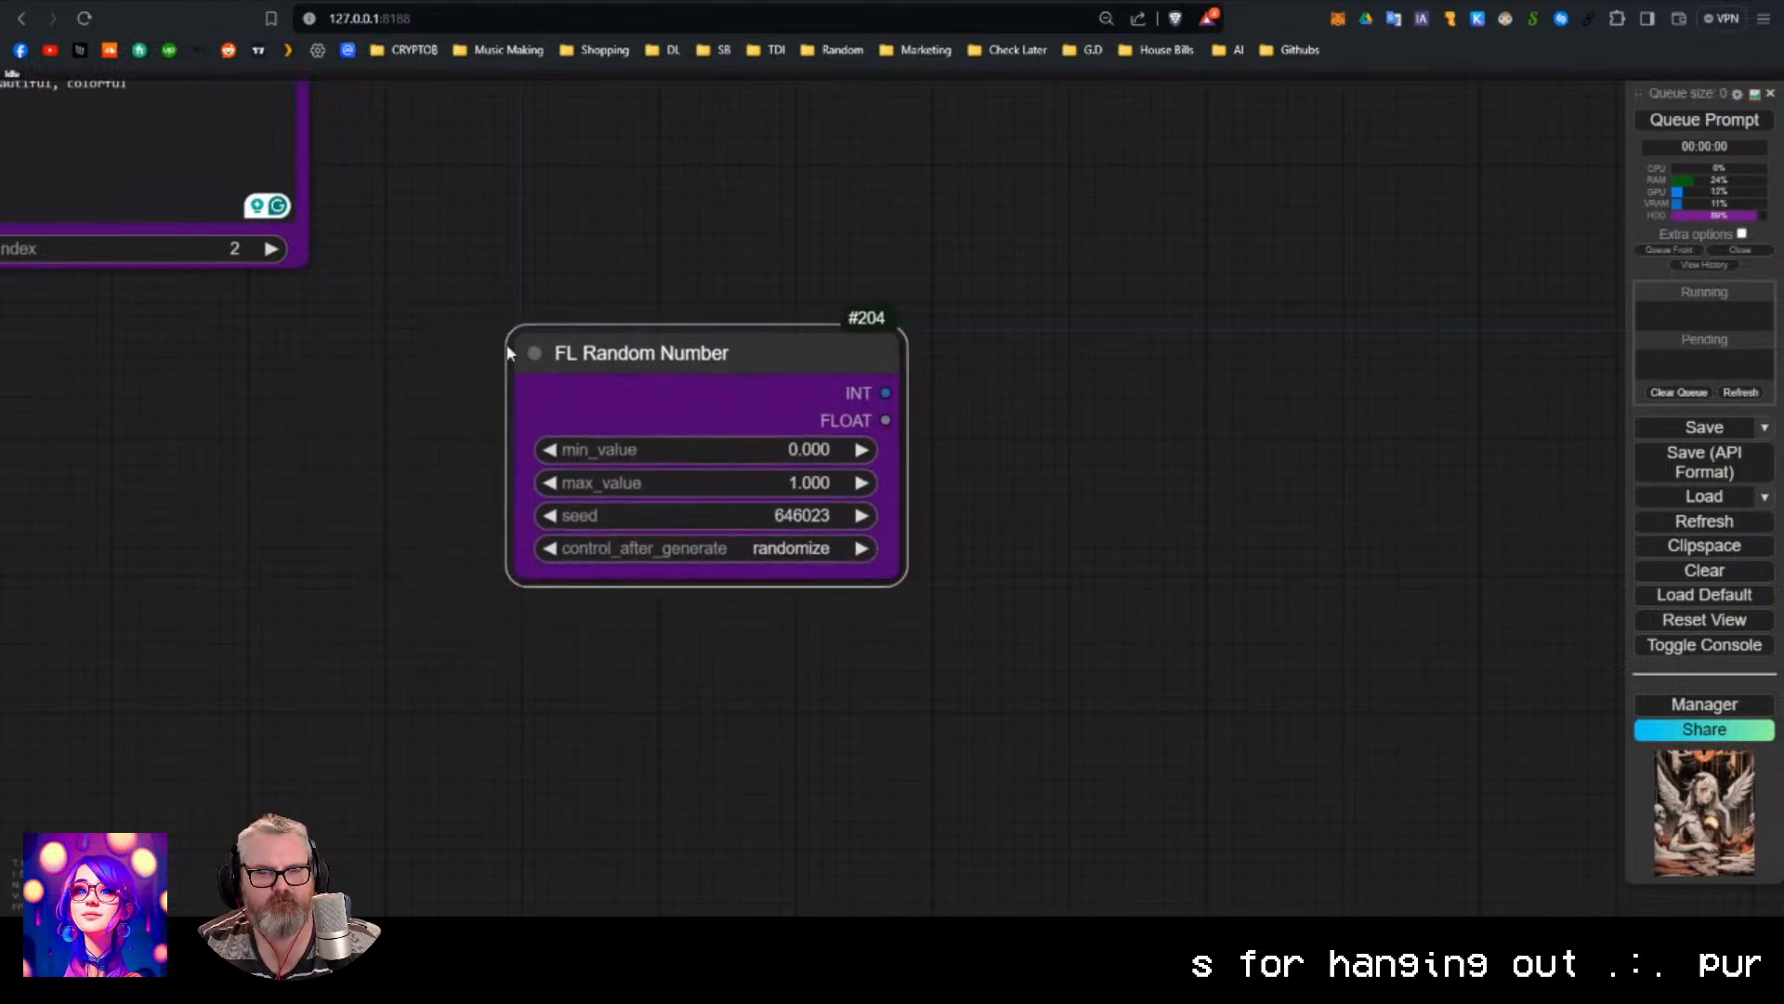
{"action": "left_click_drag", "start_coordinate": [669, 370], "coordinate": [381, 358]}
Search the available nodes for "show int" and "int" to find one that displays an integer.
{"action": "left_click_drag", "start_coordinate": [758, 375], "coordinate": [760, 375]}
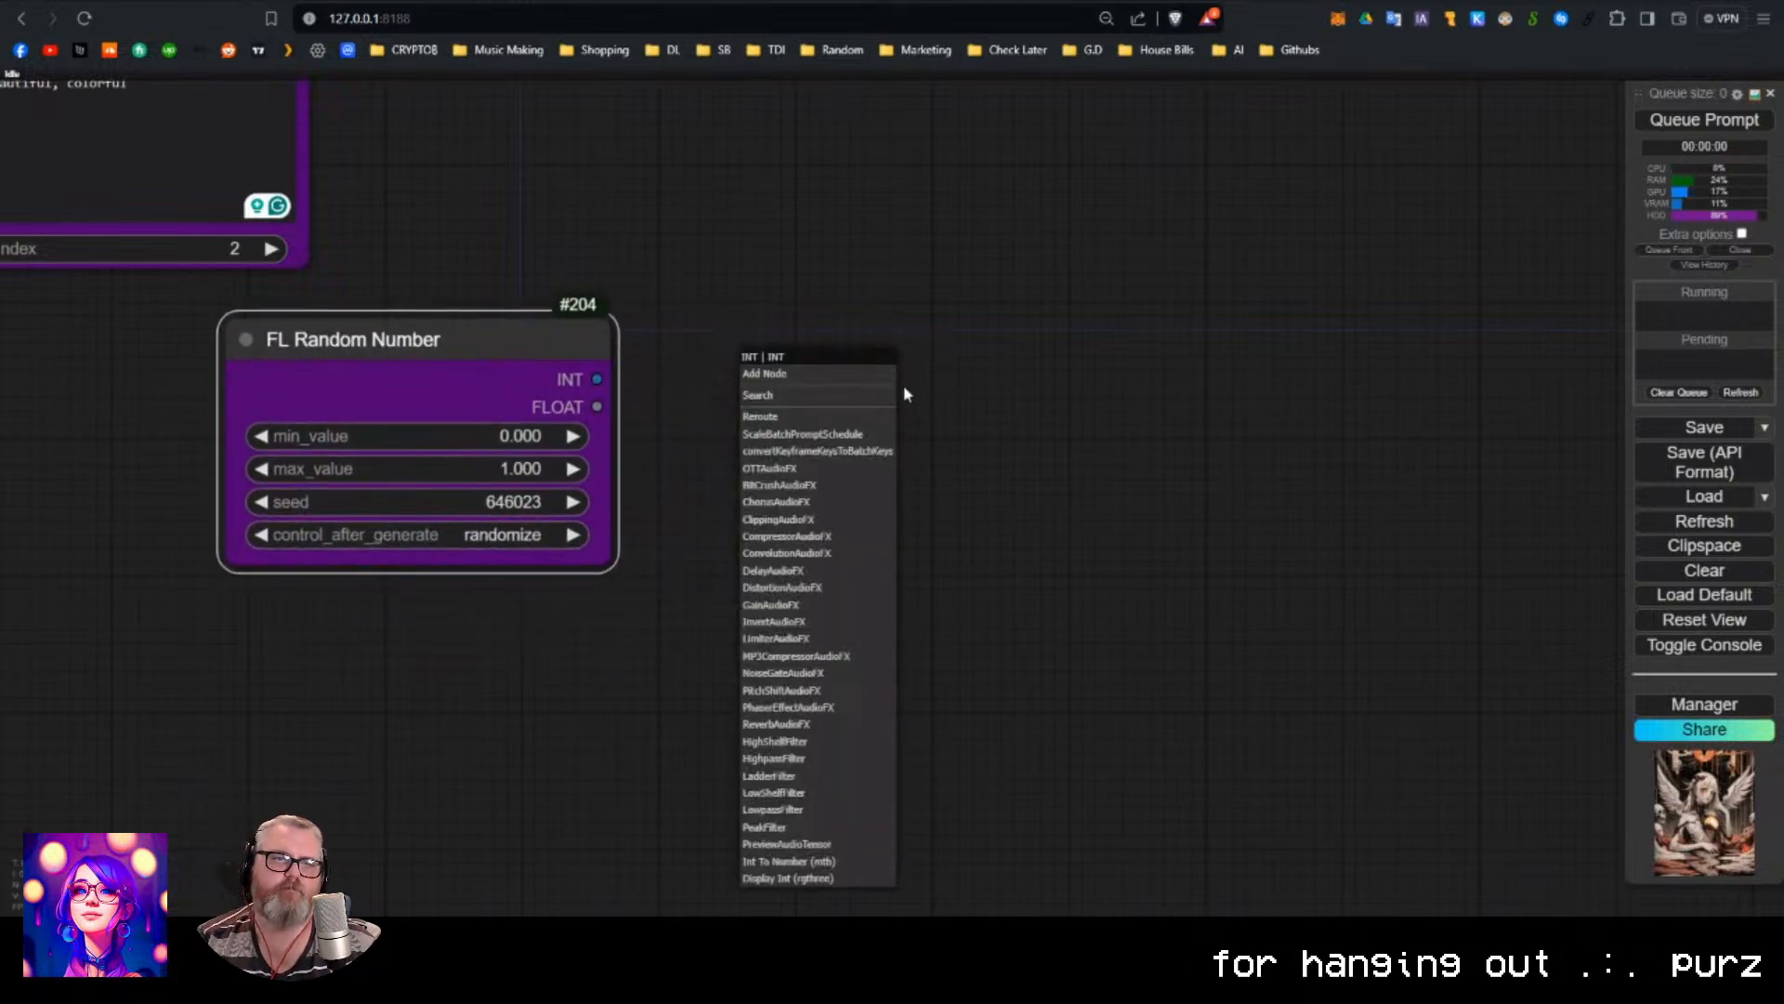
{"action": "left_click", "coordinate": [923, 417]}
{"action": "double_click", "coordinate": [849, 418]}
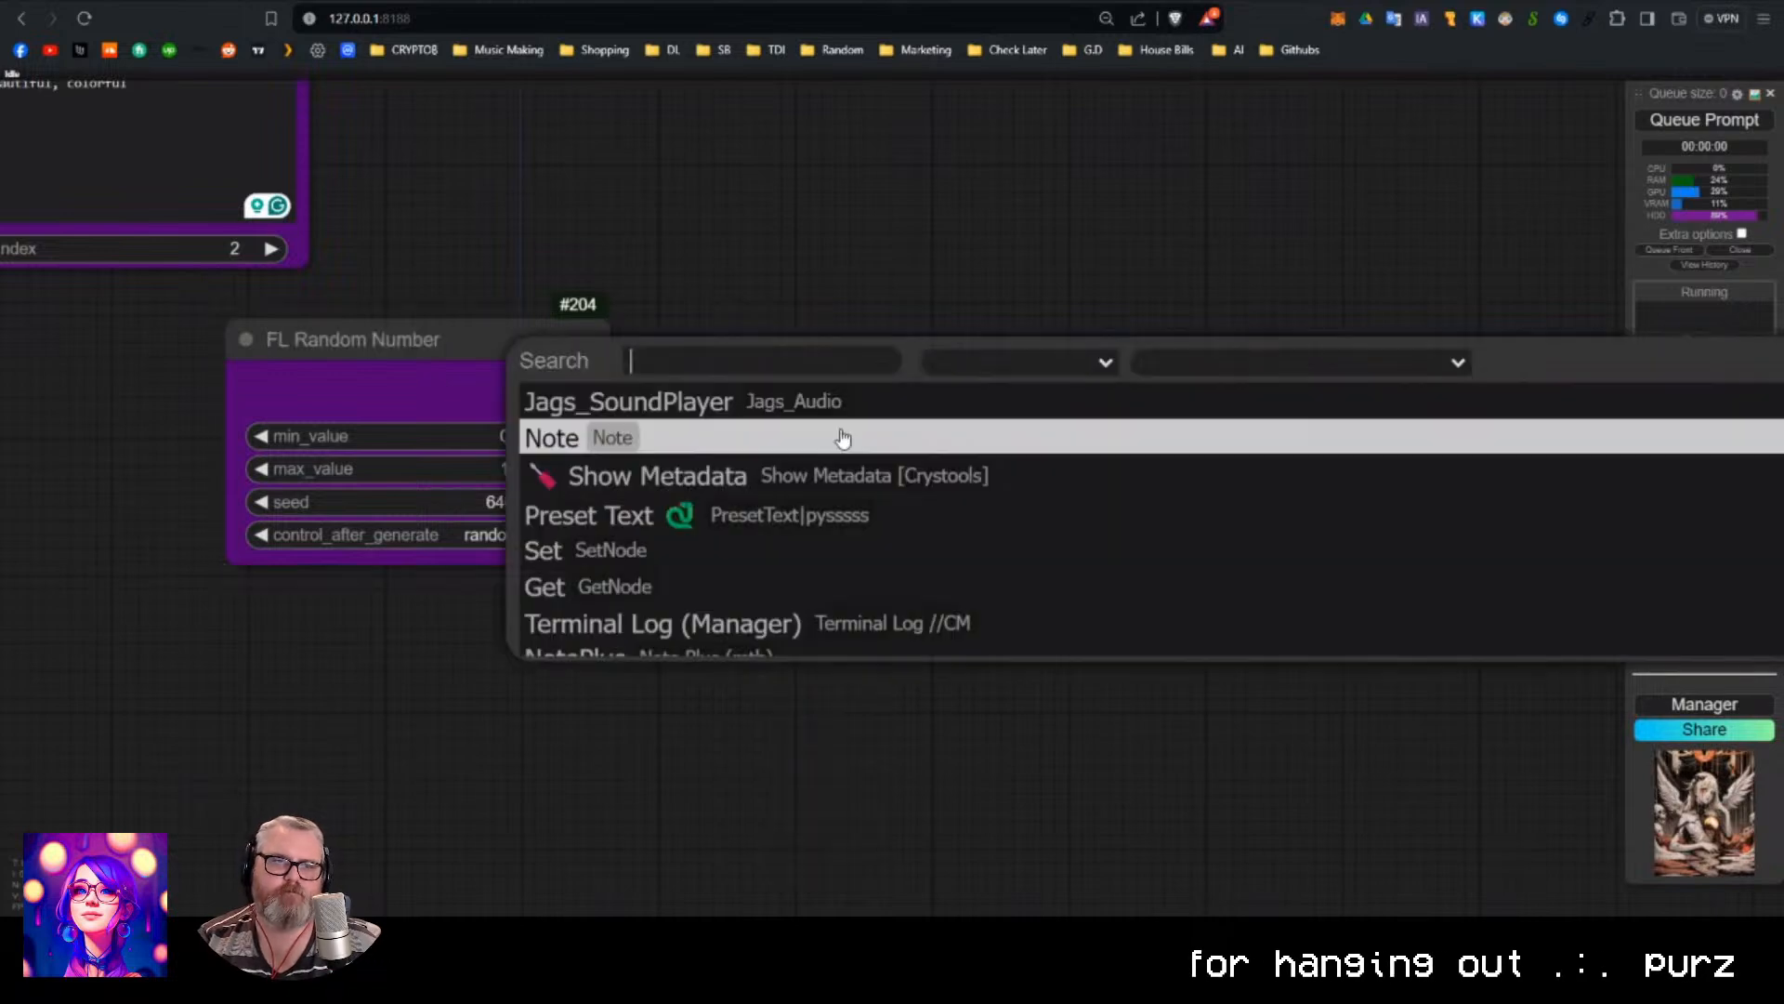
{"action": "type", "text": "show in"}
{"action": "key", "text": "ctrl+a"}
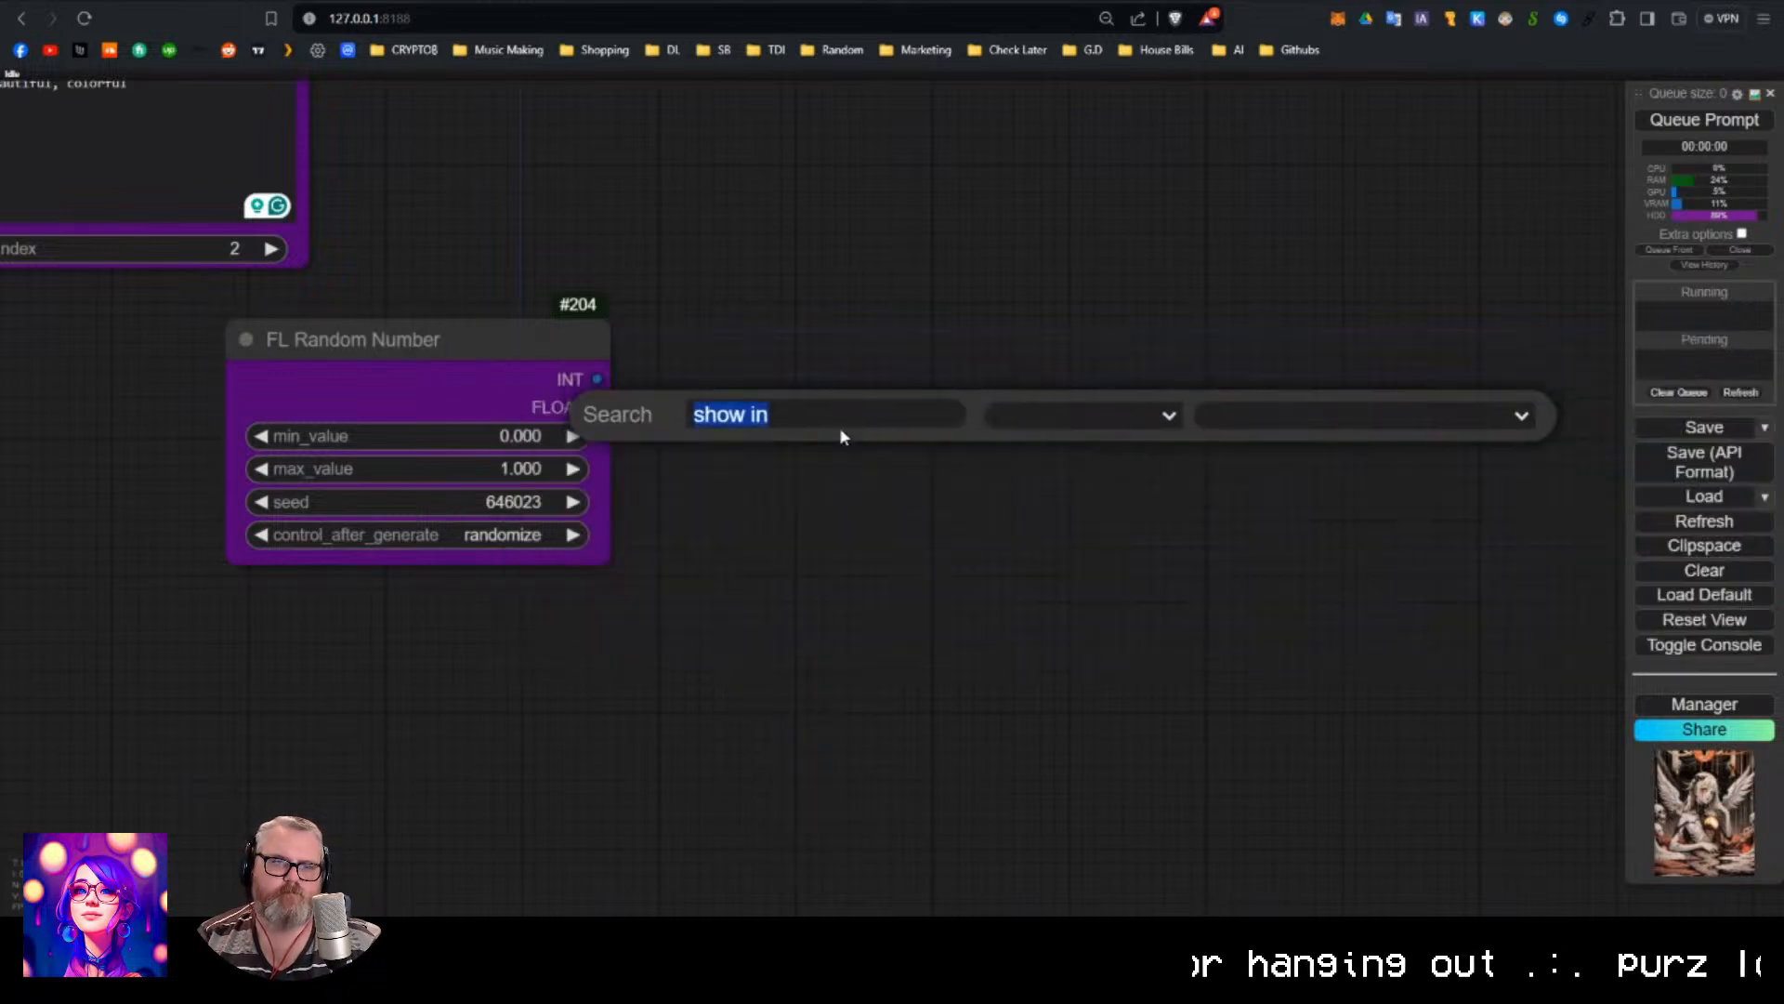
{"action": "type", "text": "int"}
{"action": "key", "text": "ctrl+a"}
{"action": "type", "text": "shown"}
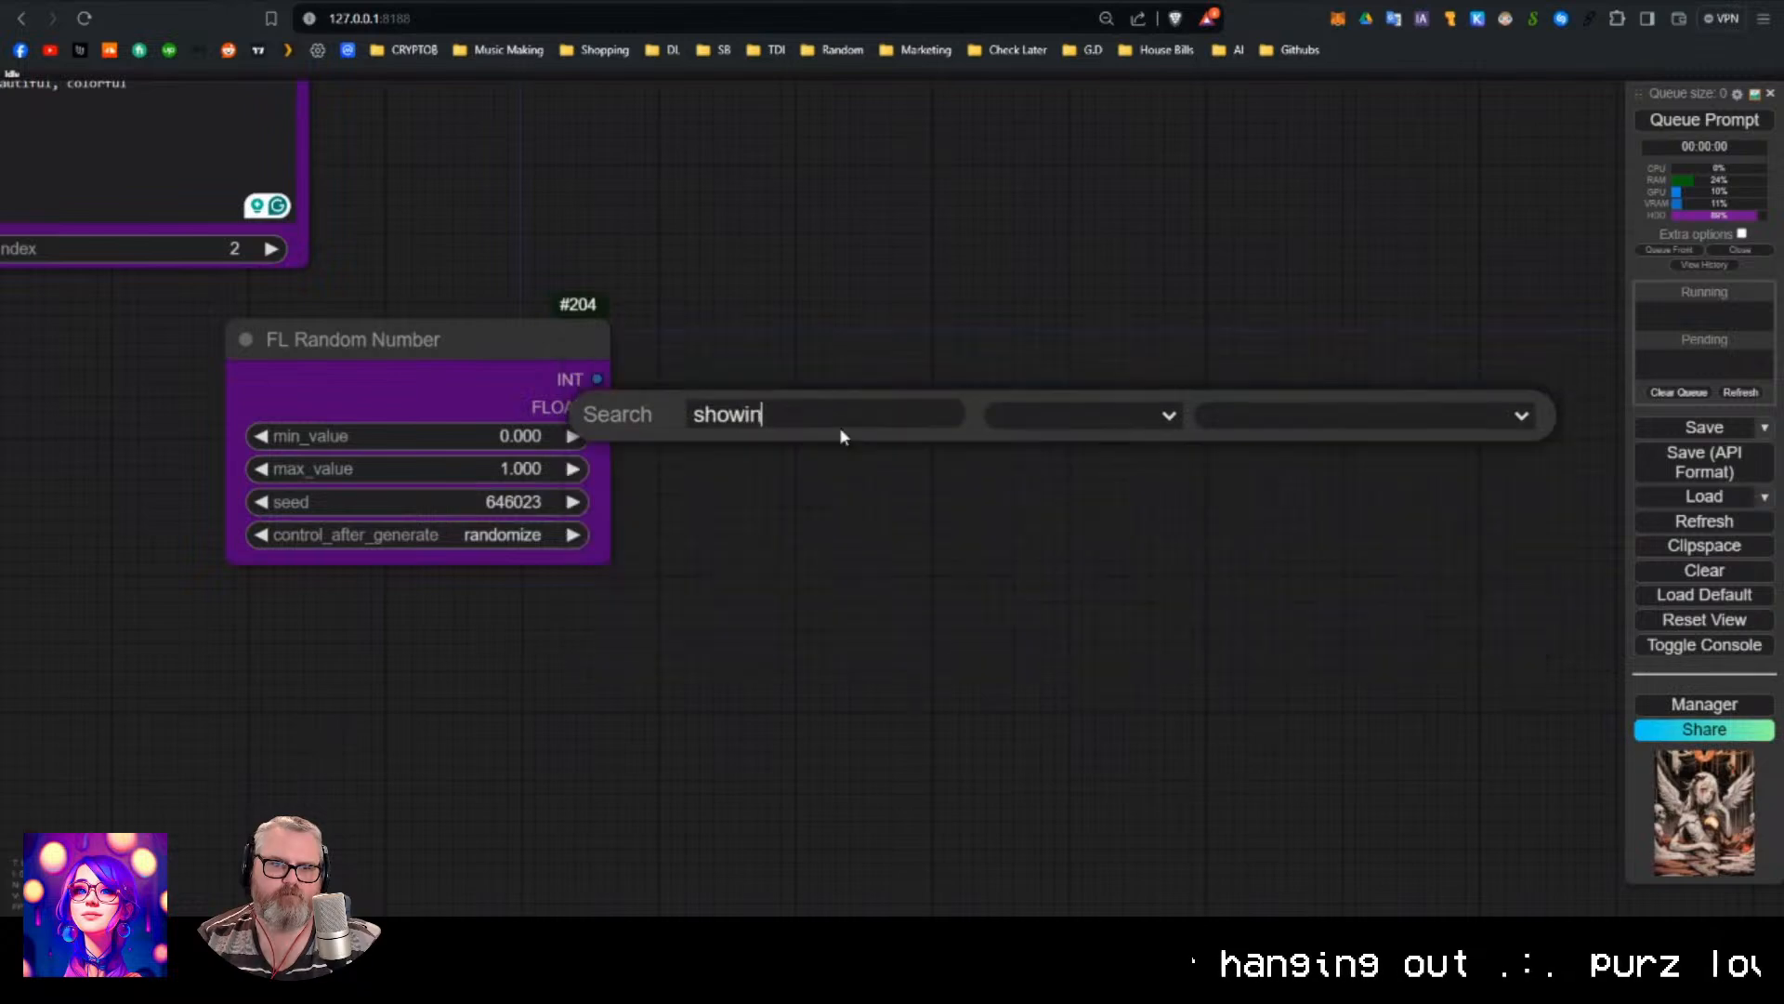
{"action": "key", "text": "BackSpace"}
{"action": "type", "text": "in"}
{"action": "key", "text": "BackSpace"}
{"action": "key", "text": "BackSpace"}
{"action": "key", "text": "BackSpace"}
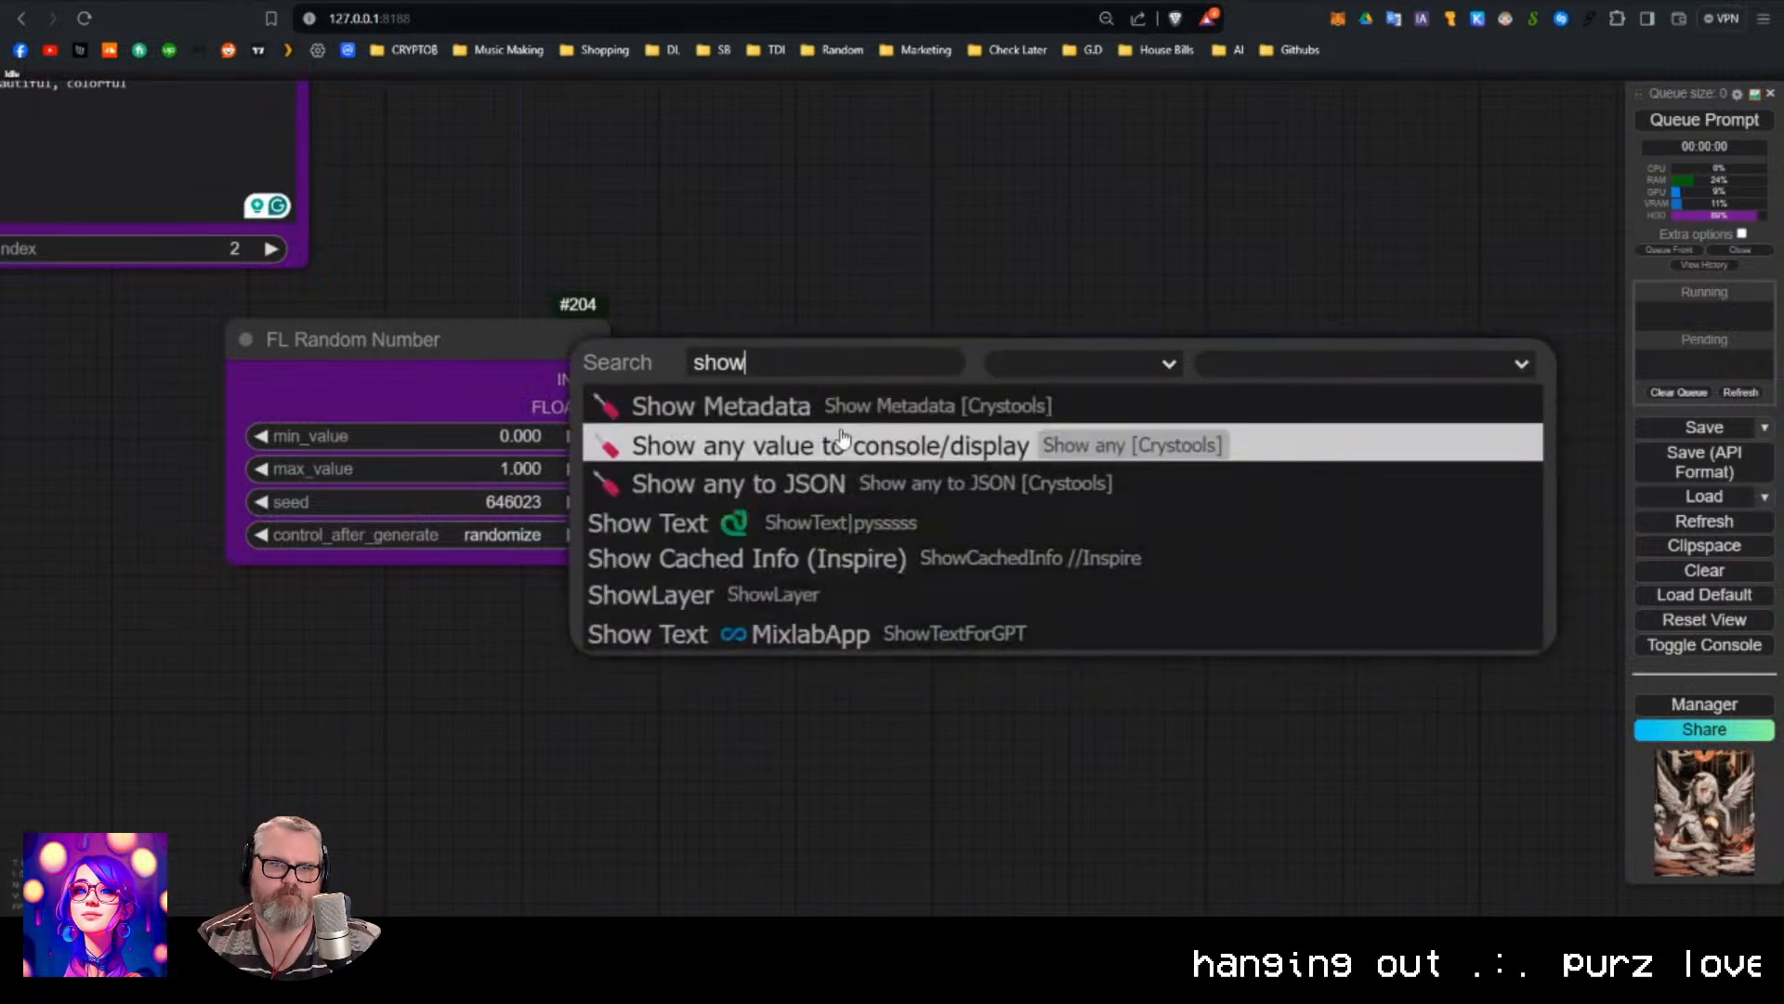
{"action": "type", "text": "int"}
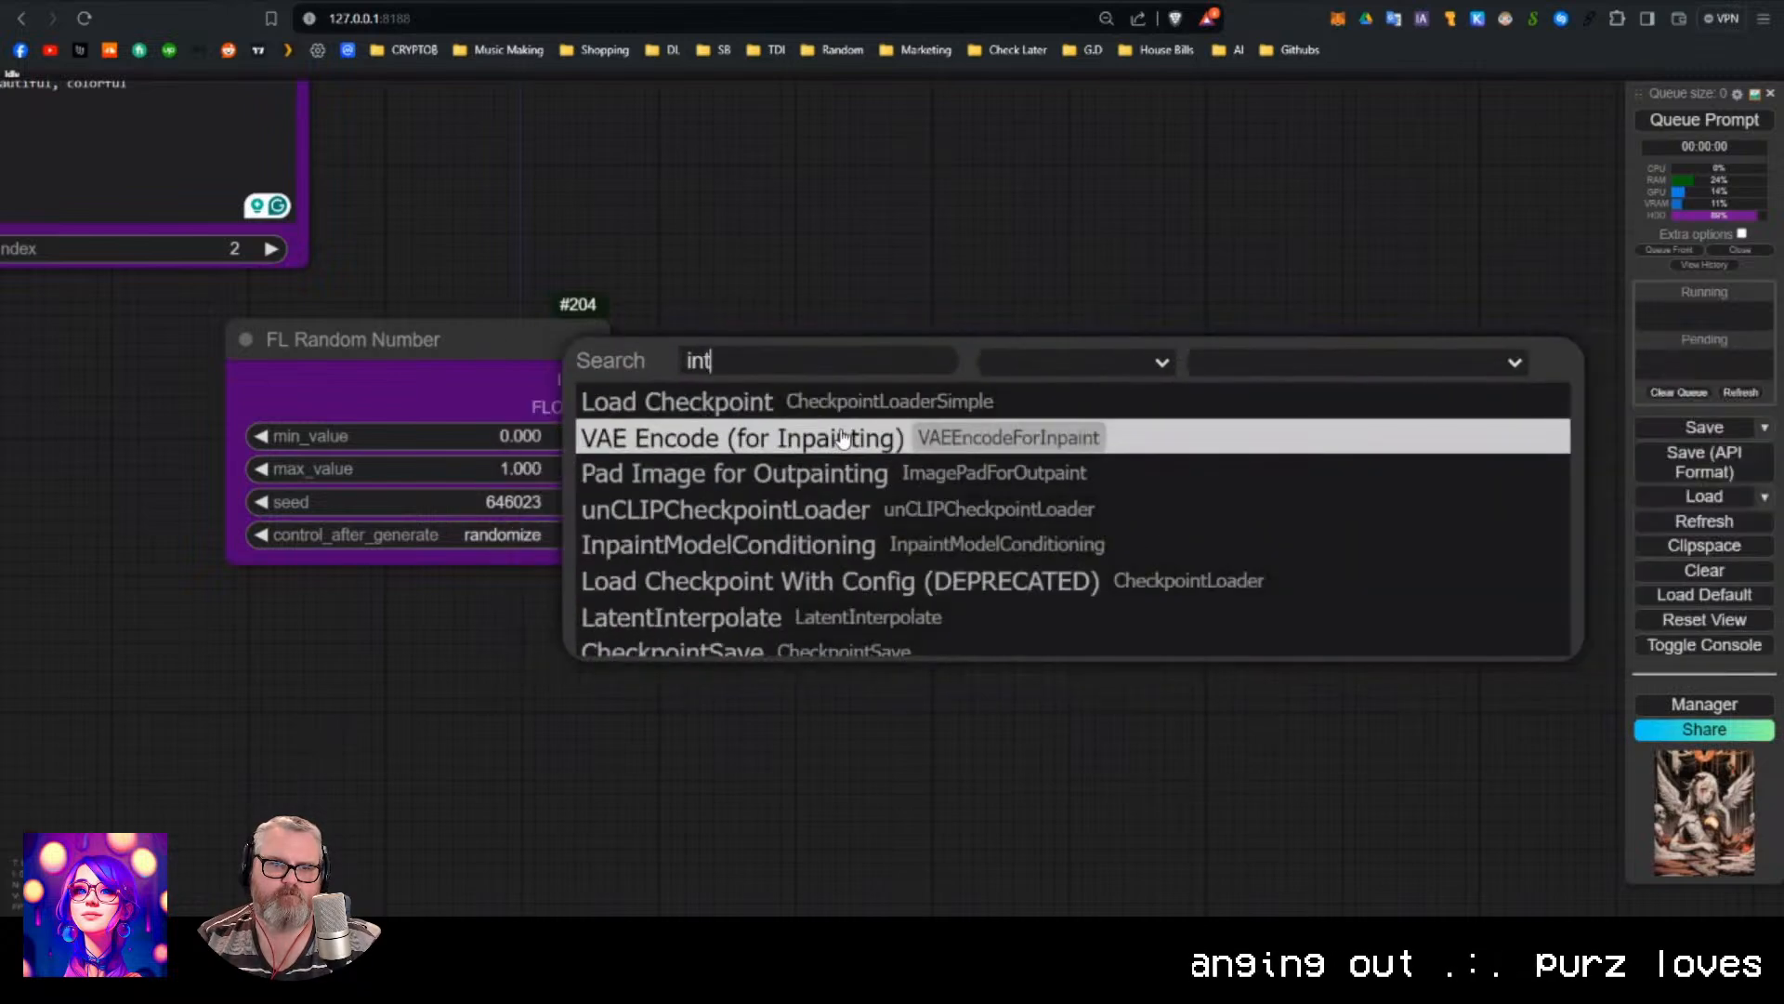
{"action": "scroll", "coordinate": [841, 441], "scroll_direction": "down", "scroll_amount": 3}
Search the nodes for "display in" and add the Display Int (rgthree) node next to FL Random Number.
{"action": "key", "text": "BackSpace"}
{"action": "key", "text": "BackSpace"}
{"action": "key", "text": "BackSpace"}
{"action": "type", "text": "displ"}
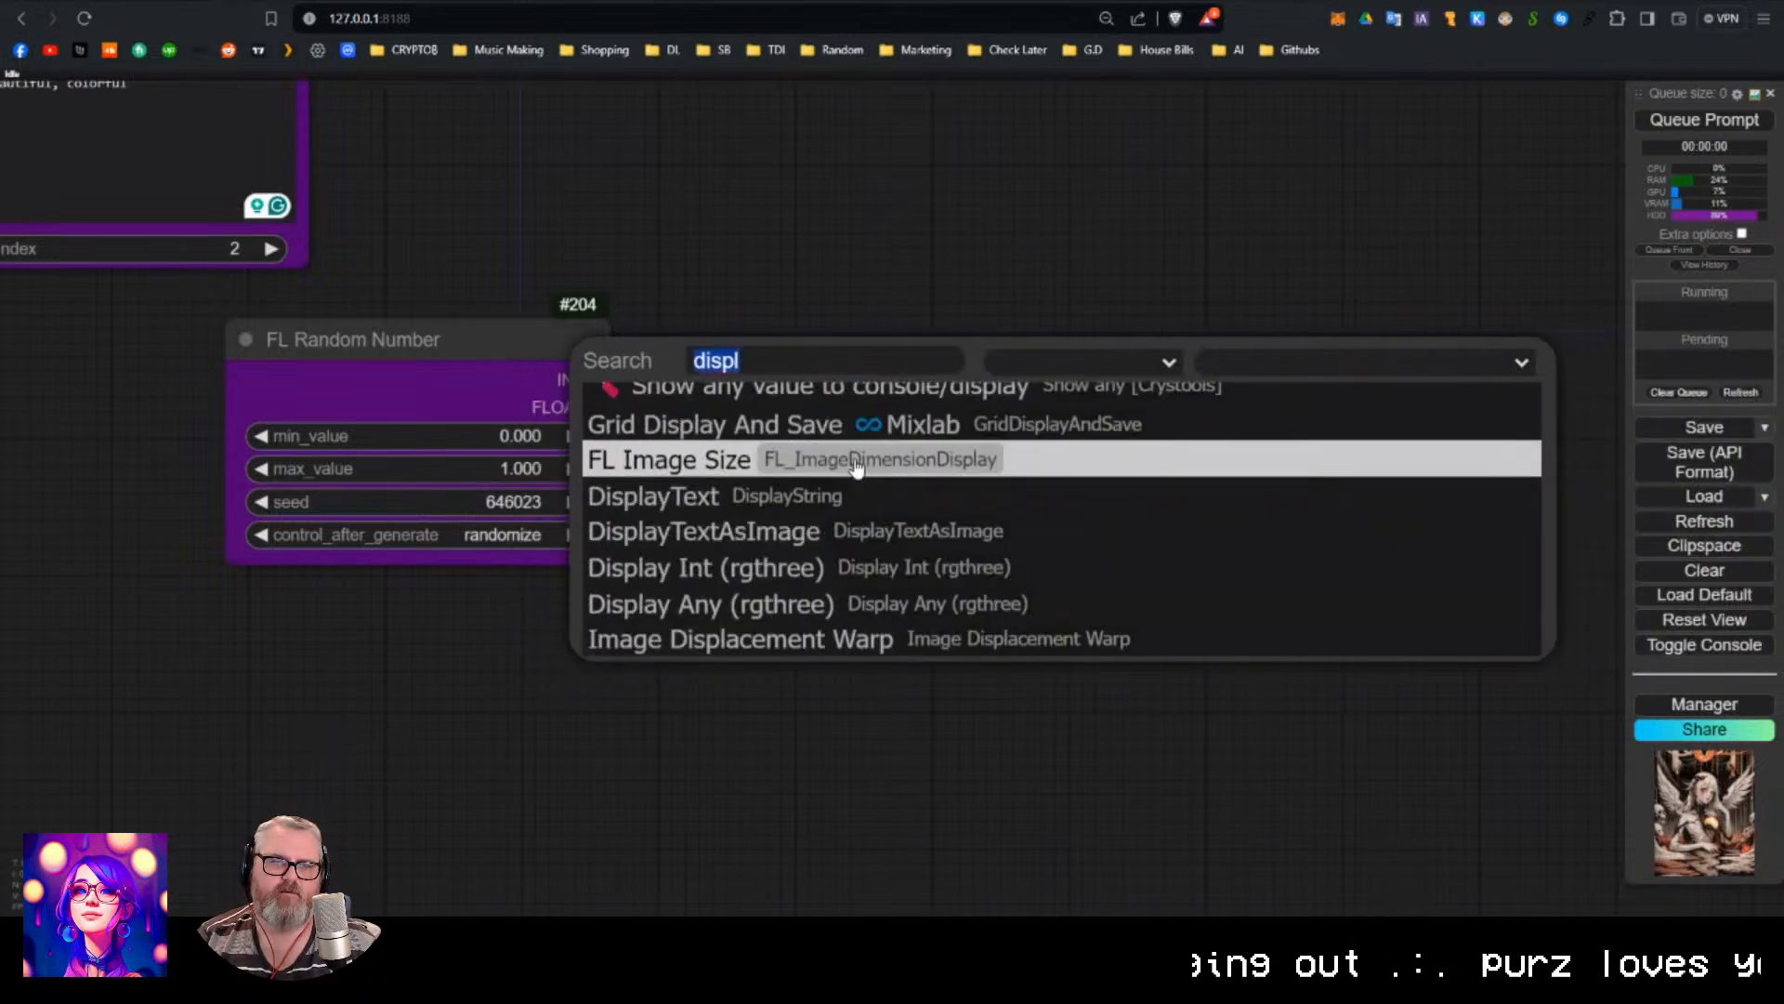
{"action": "type", "text": "show an"}
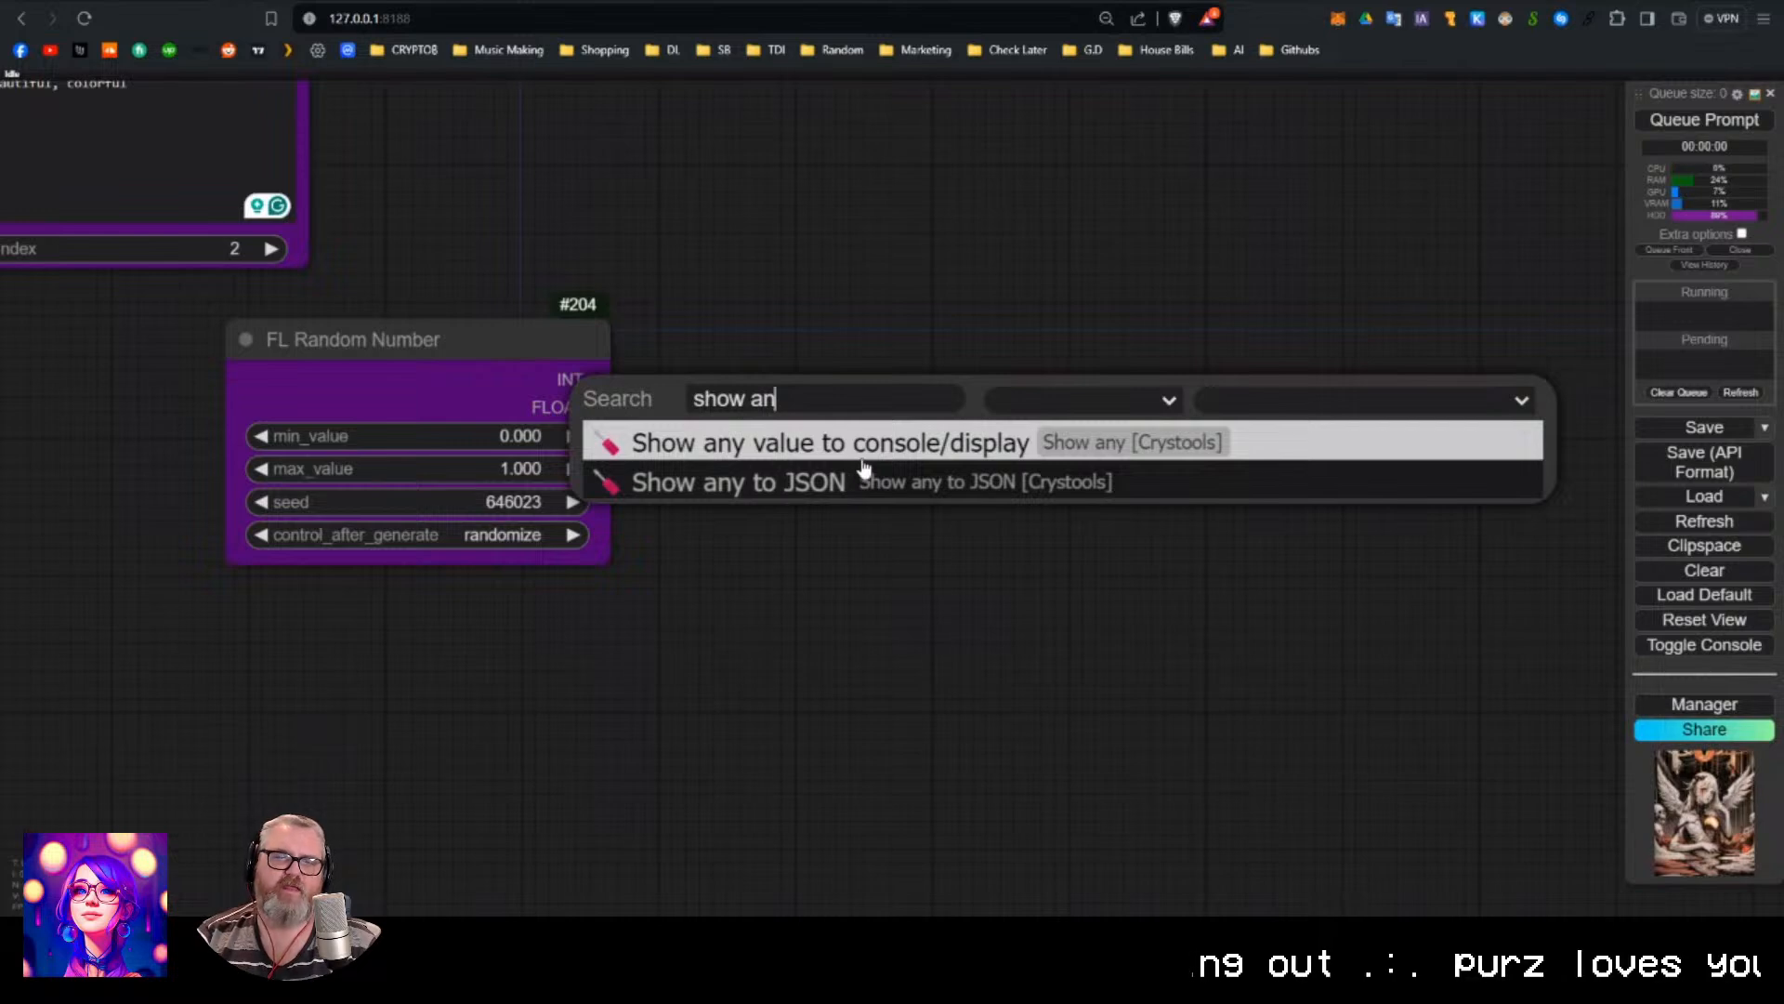
{"action": "type", "text": "display in"}
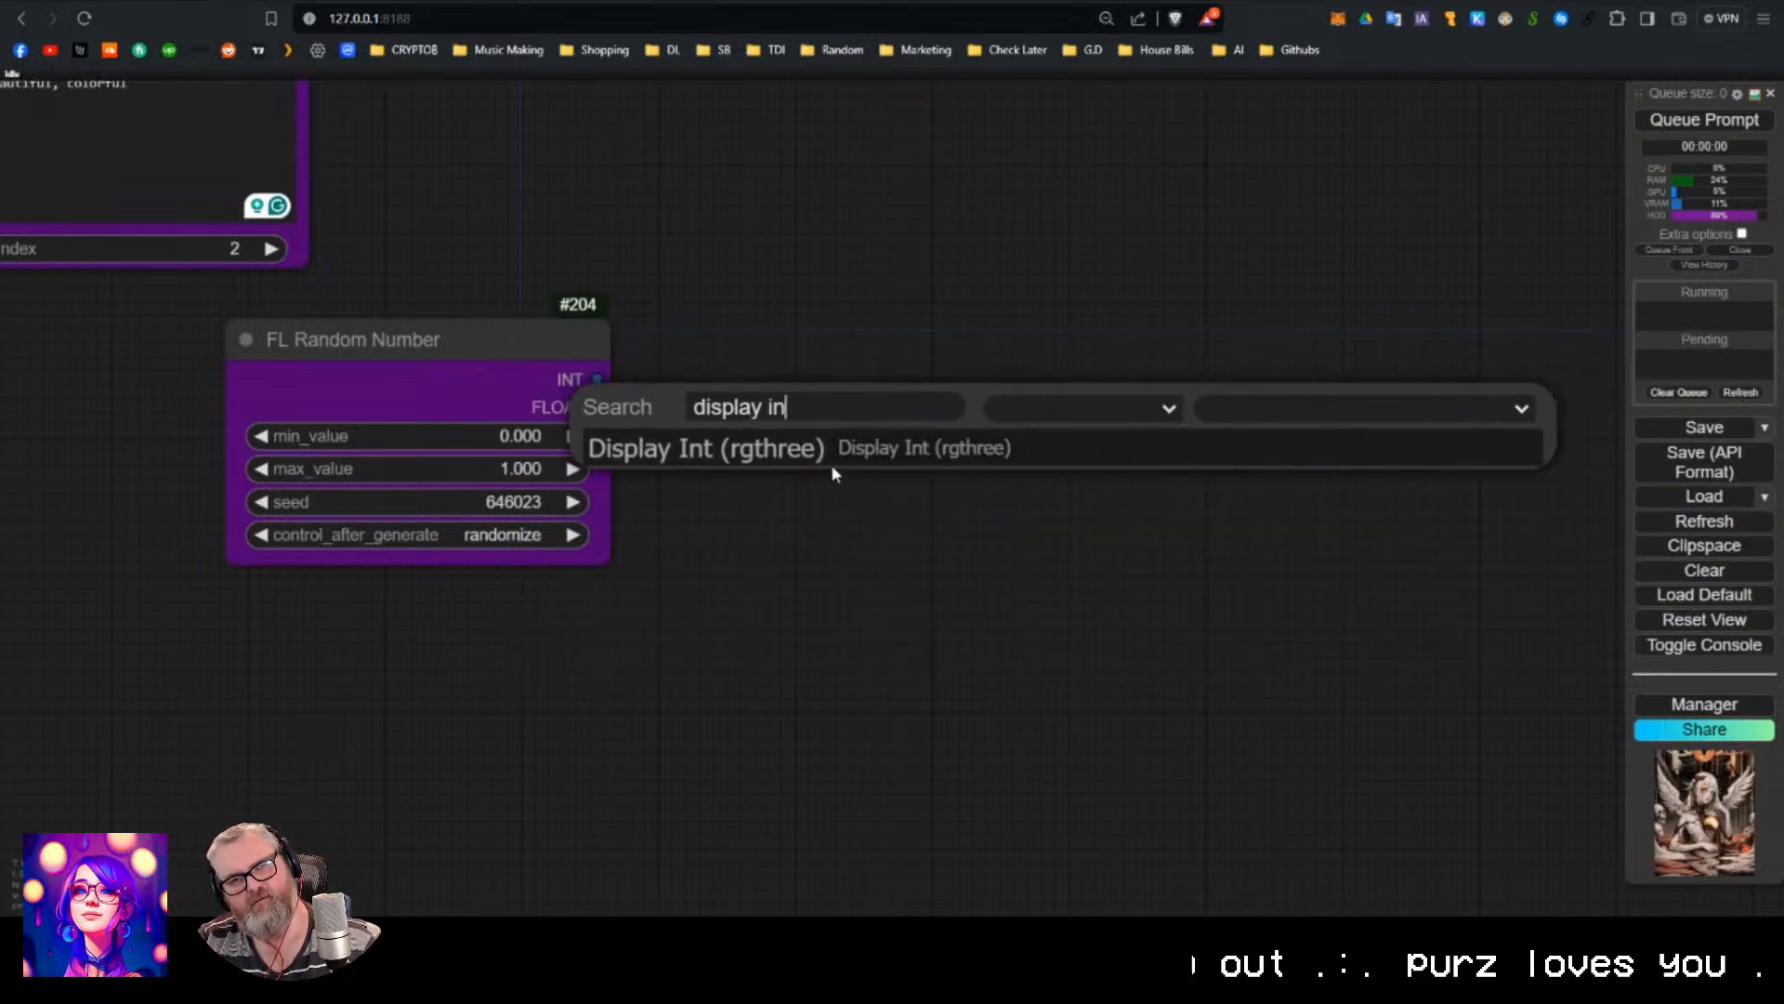
{"action": "left_click", "coordinate": [873, 449]}
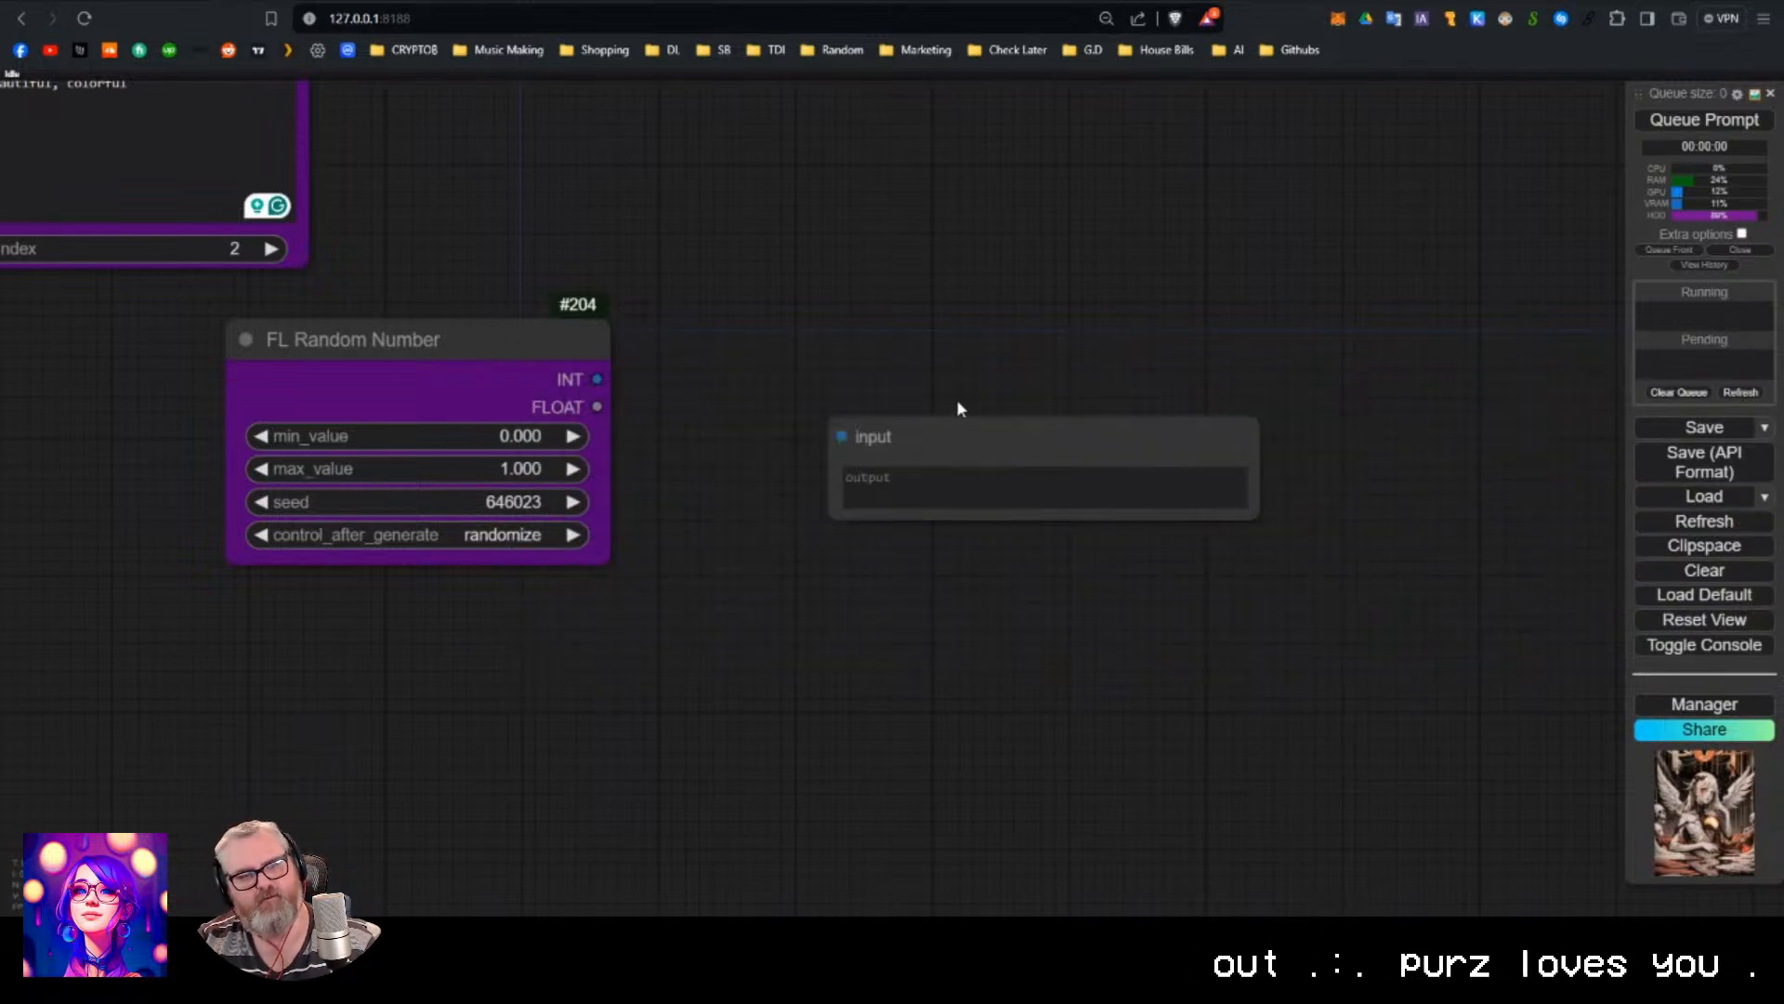
Connect the INT output of FL Random Number to the Display Int node's input and place the nodes close together.
{"action": "left_click_drag", "start_coordinate": [956, 434], "coordinate": [913, 310]}
{"action": "left_click_drag", "start_coordinate": [600, 383], "coordinate": [803, 312]}
{"action": "left_click_drag", "start_coordinate": [953, 327], "coordinate": [895, 343]}
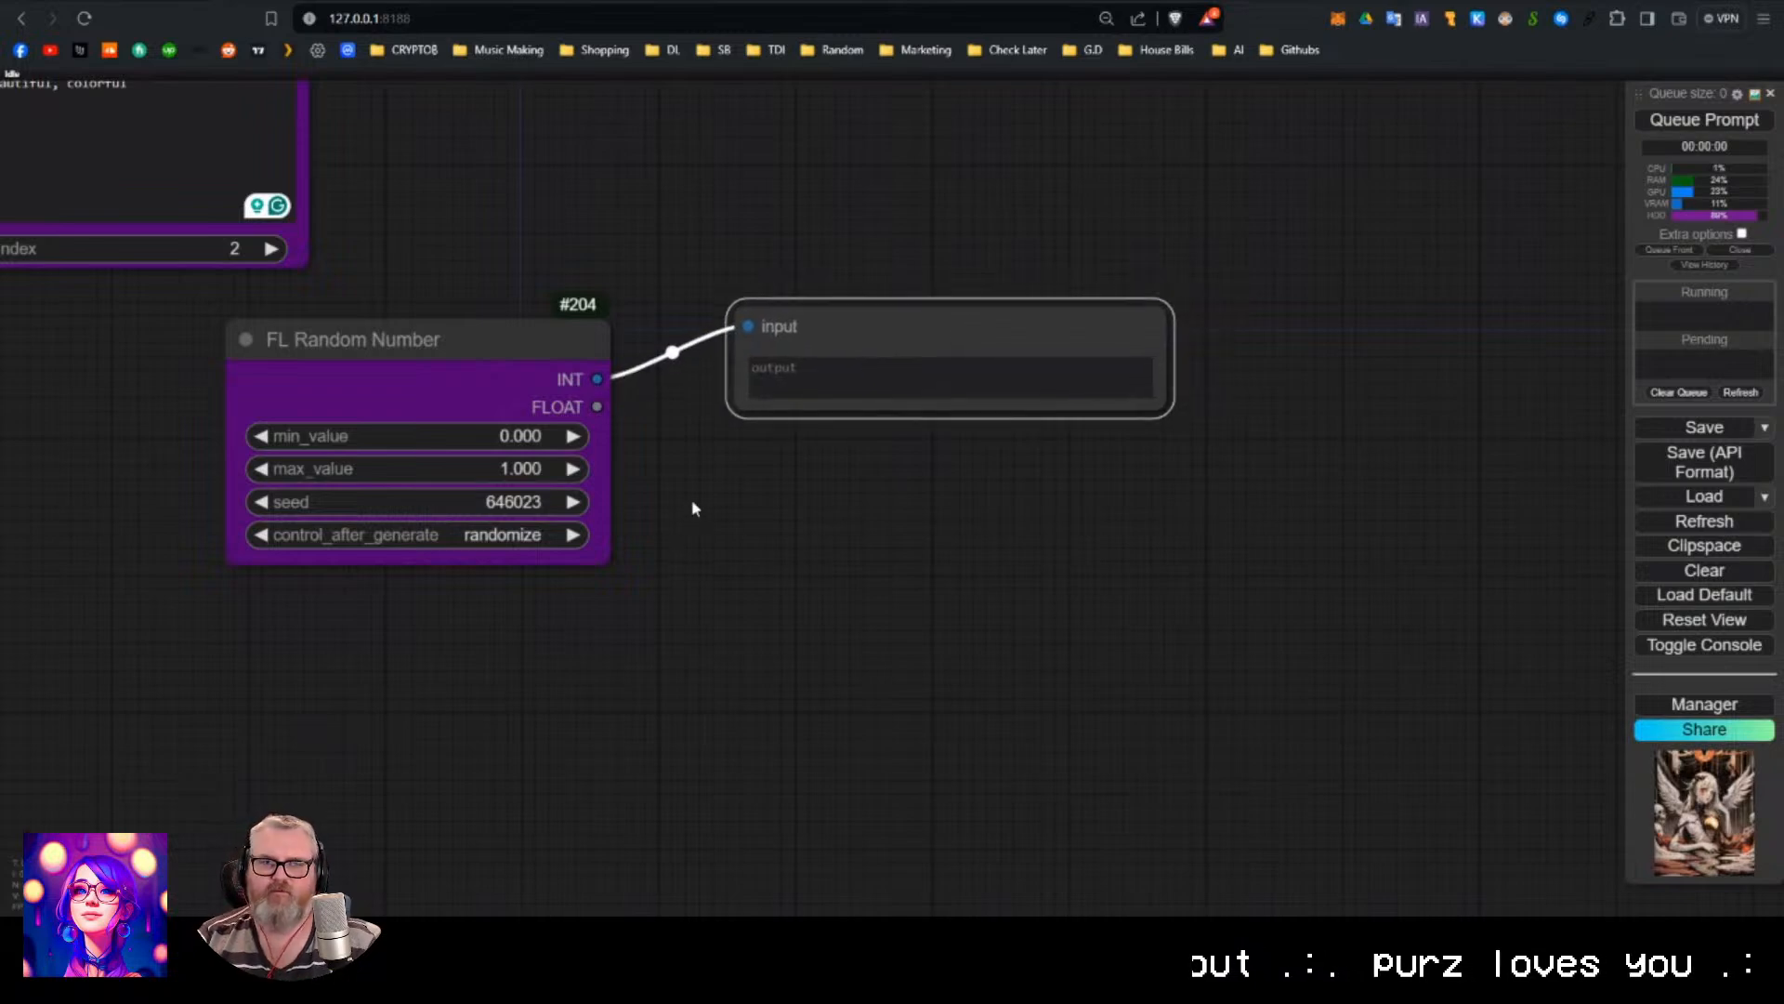
Queue the prompt three times with the default random range and make the Display Int node narrower.
{"action": "left_click_drag", "start_coordinate": [693, 511], "coordinate": [744, 538]}
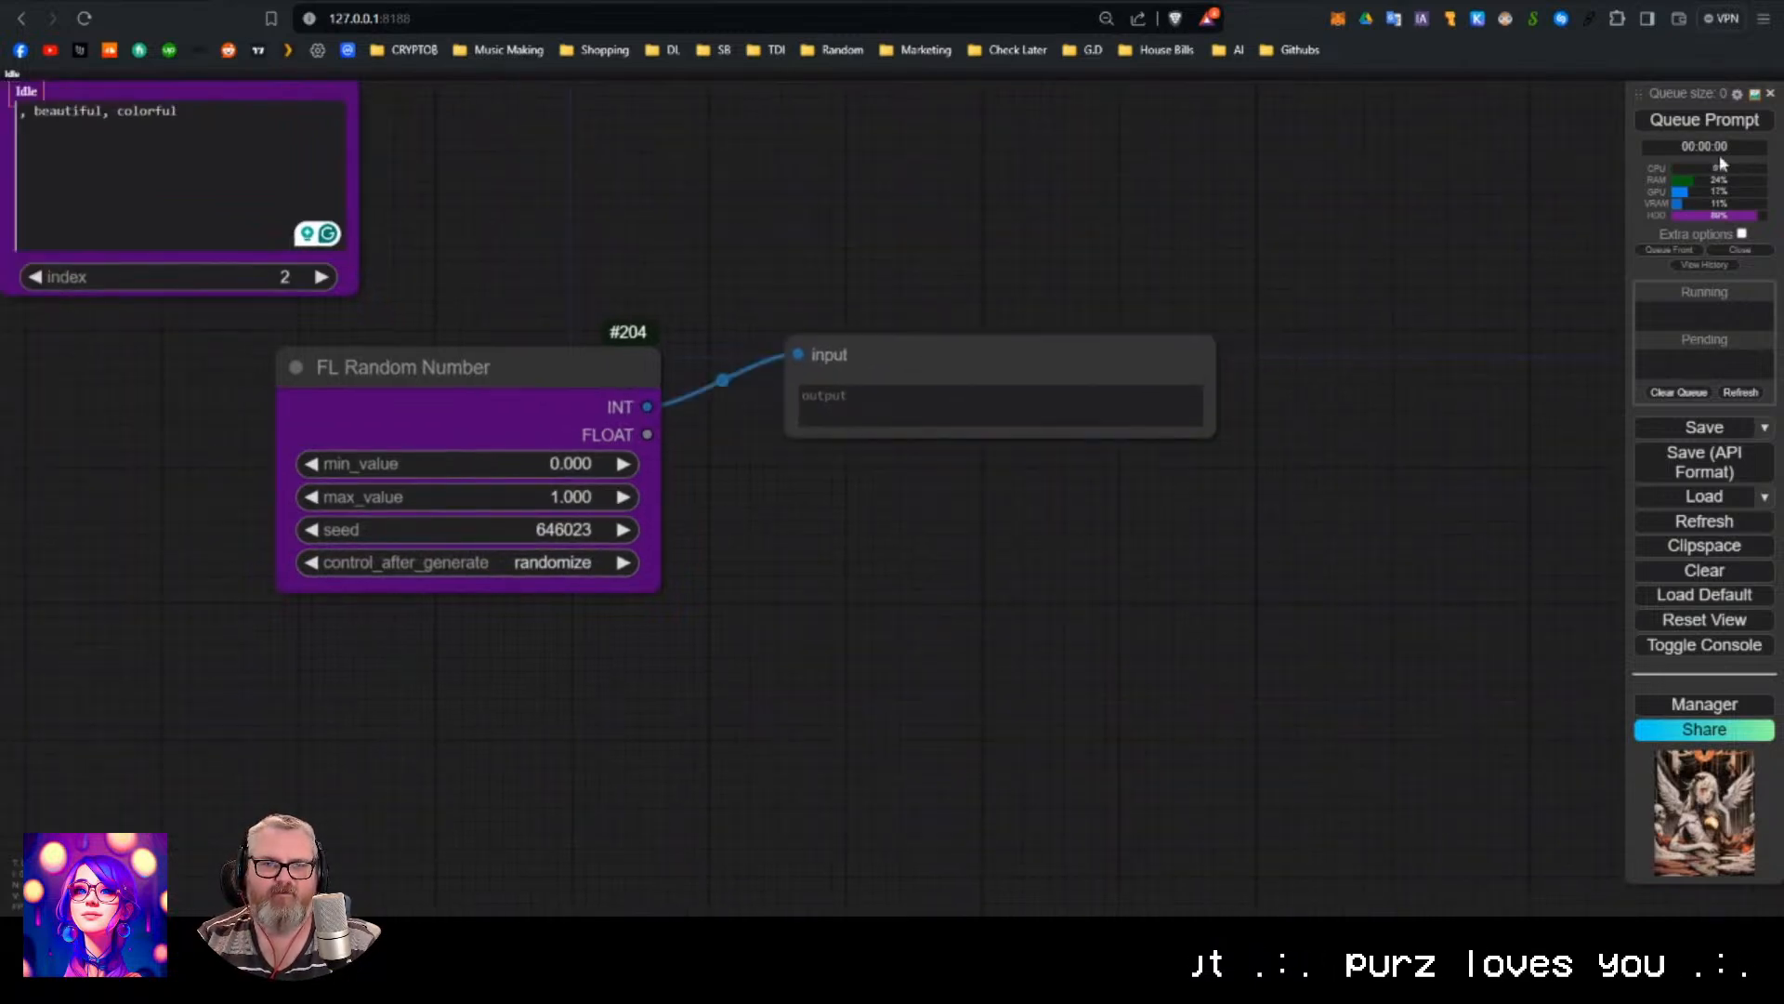
{"action": "left_click", "coordinate": [1708, 120]}
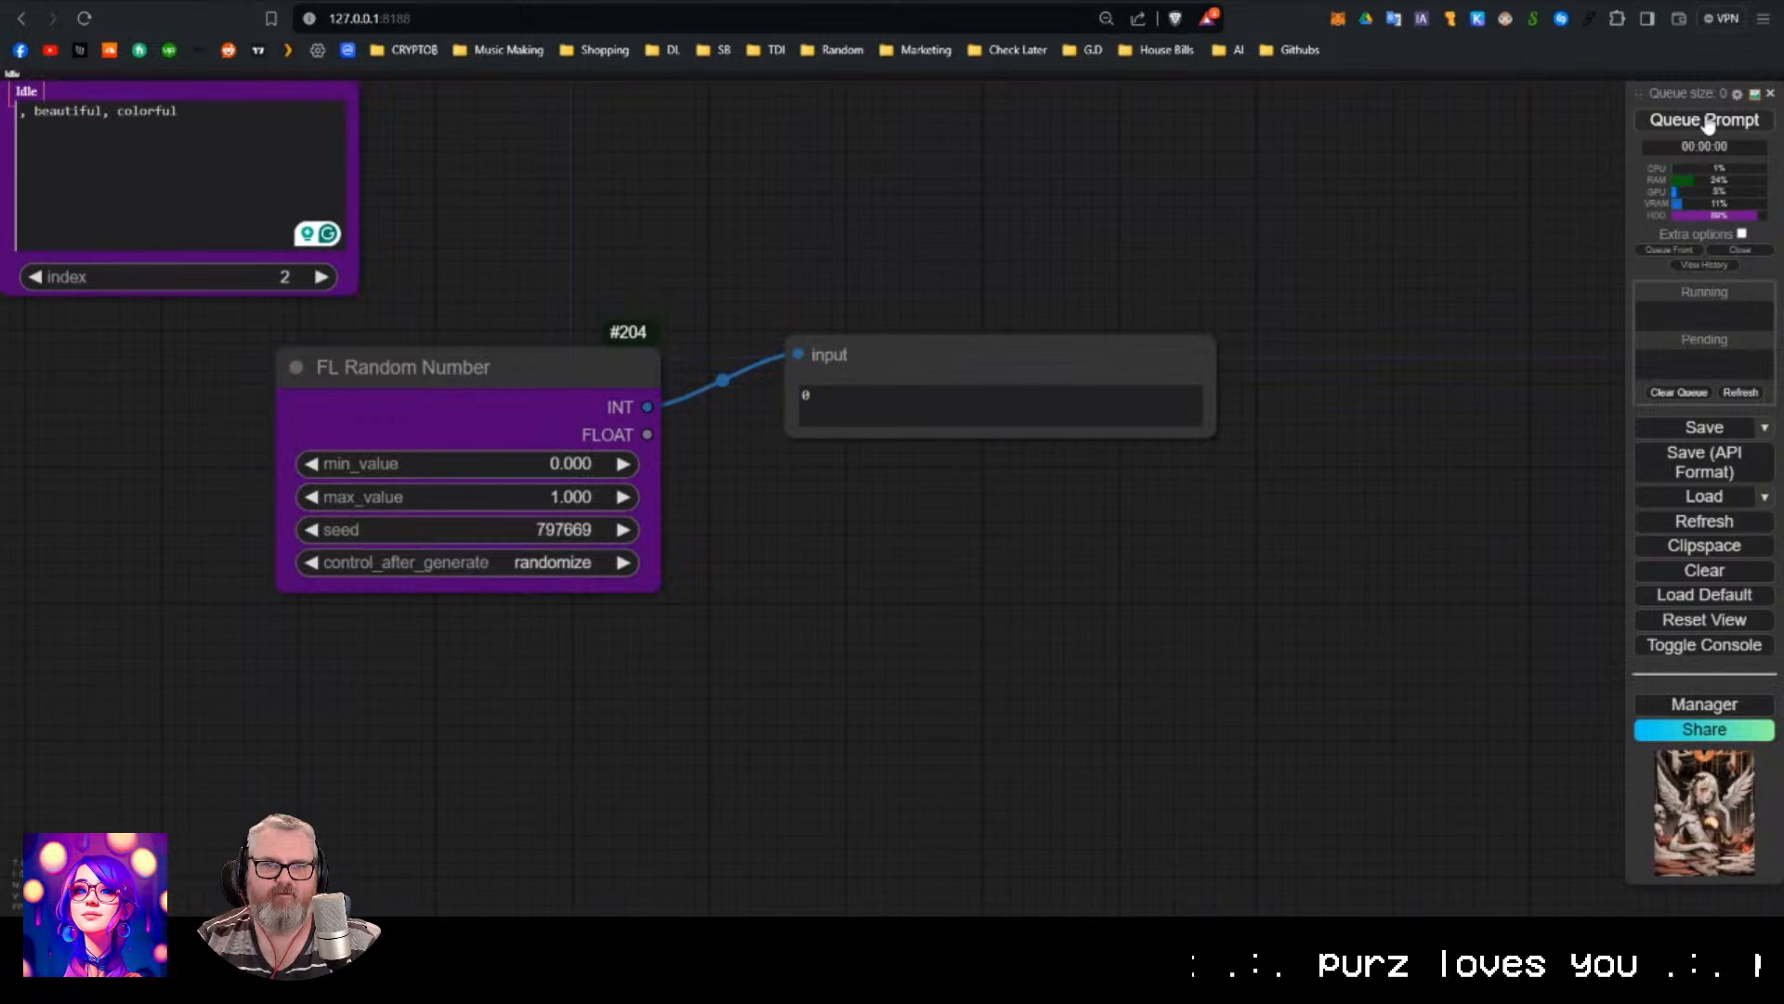
{"action": "left_click", "coordinate": [1708, 122]}
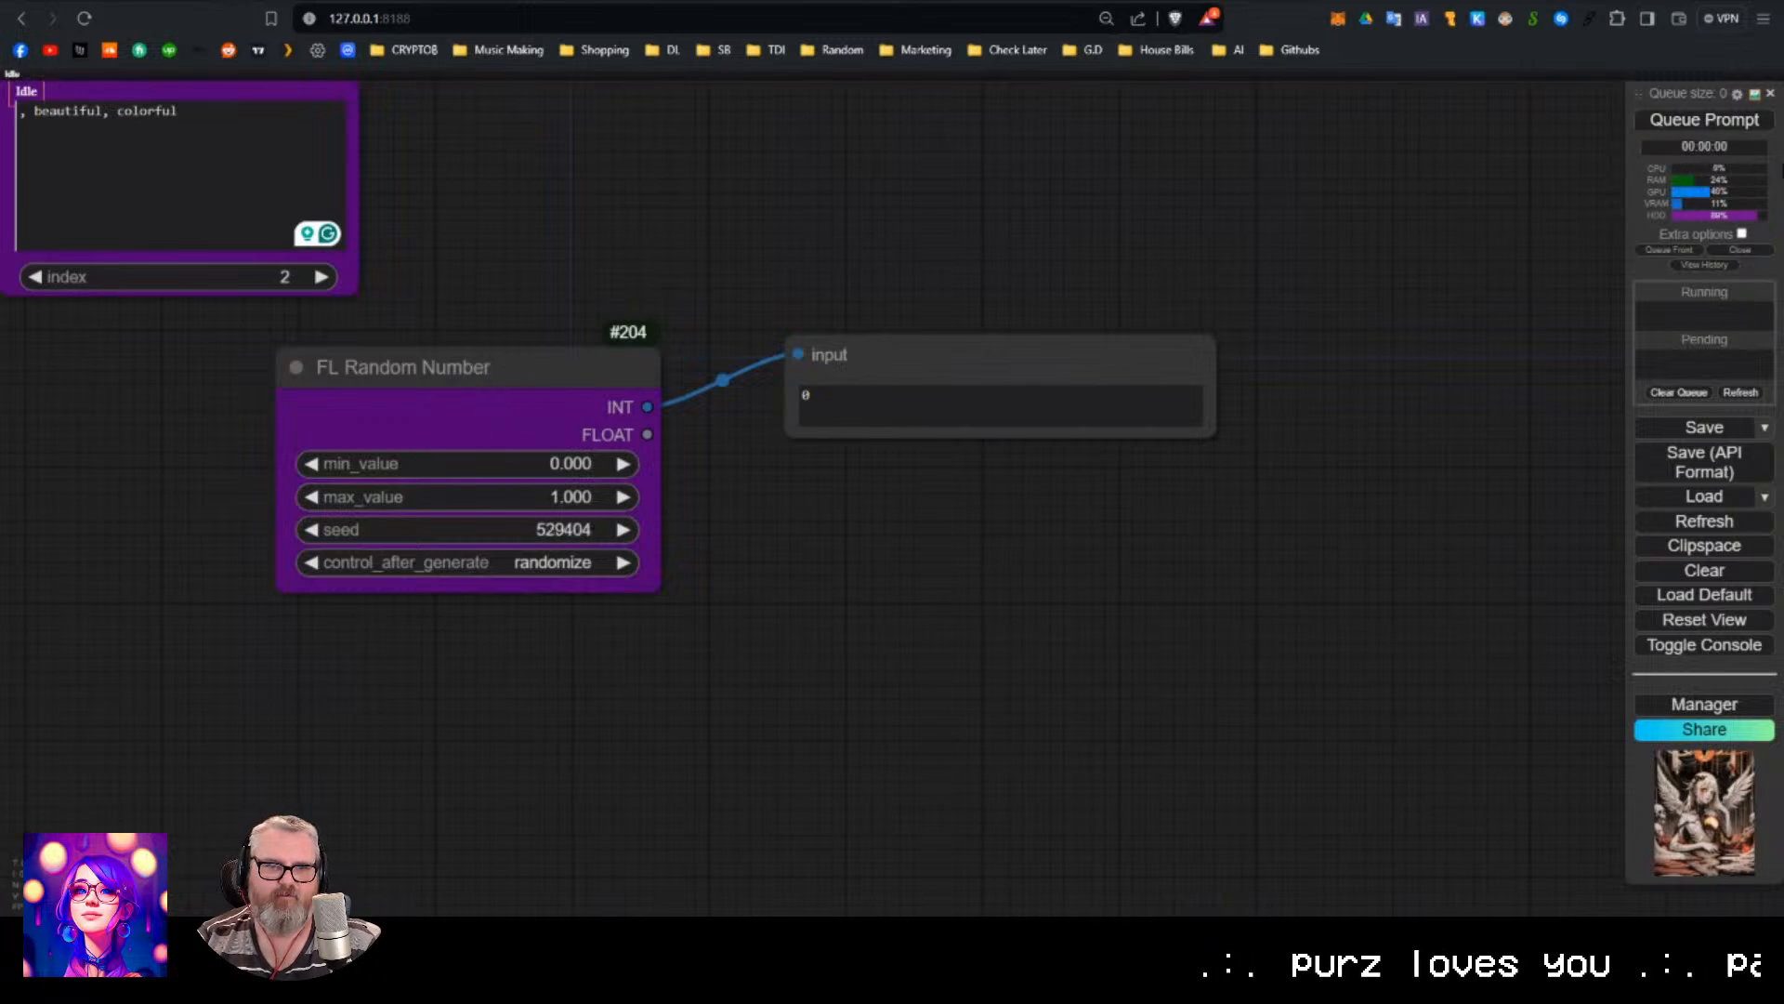
{"action": "left_click", "coordinate": [1699, 121]}
{"action": "left_click_drag", "start_coordinate": [1199, 431], "coordinate": [782, 376]}
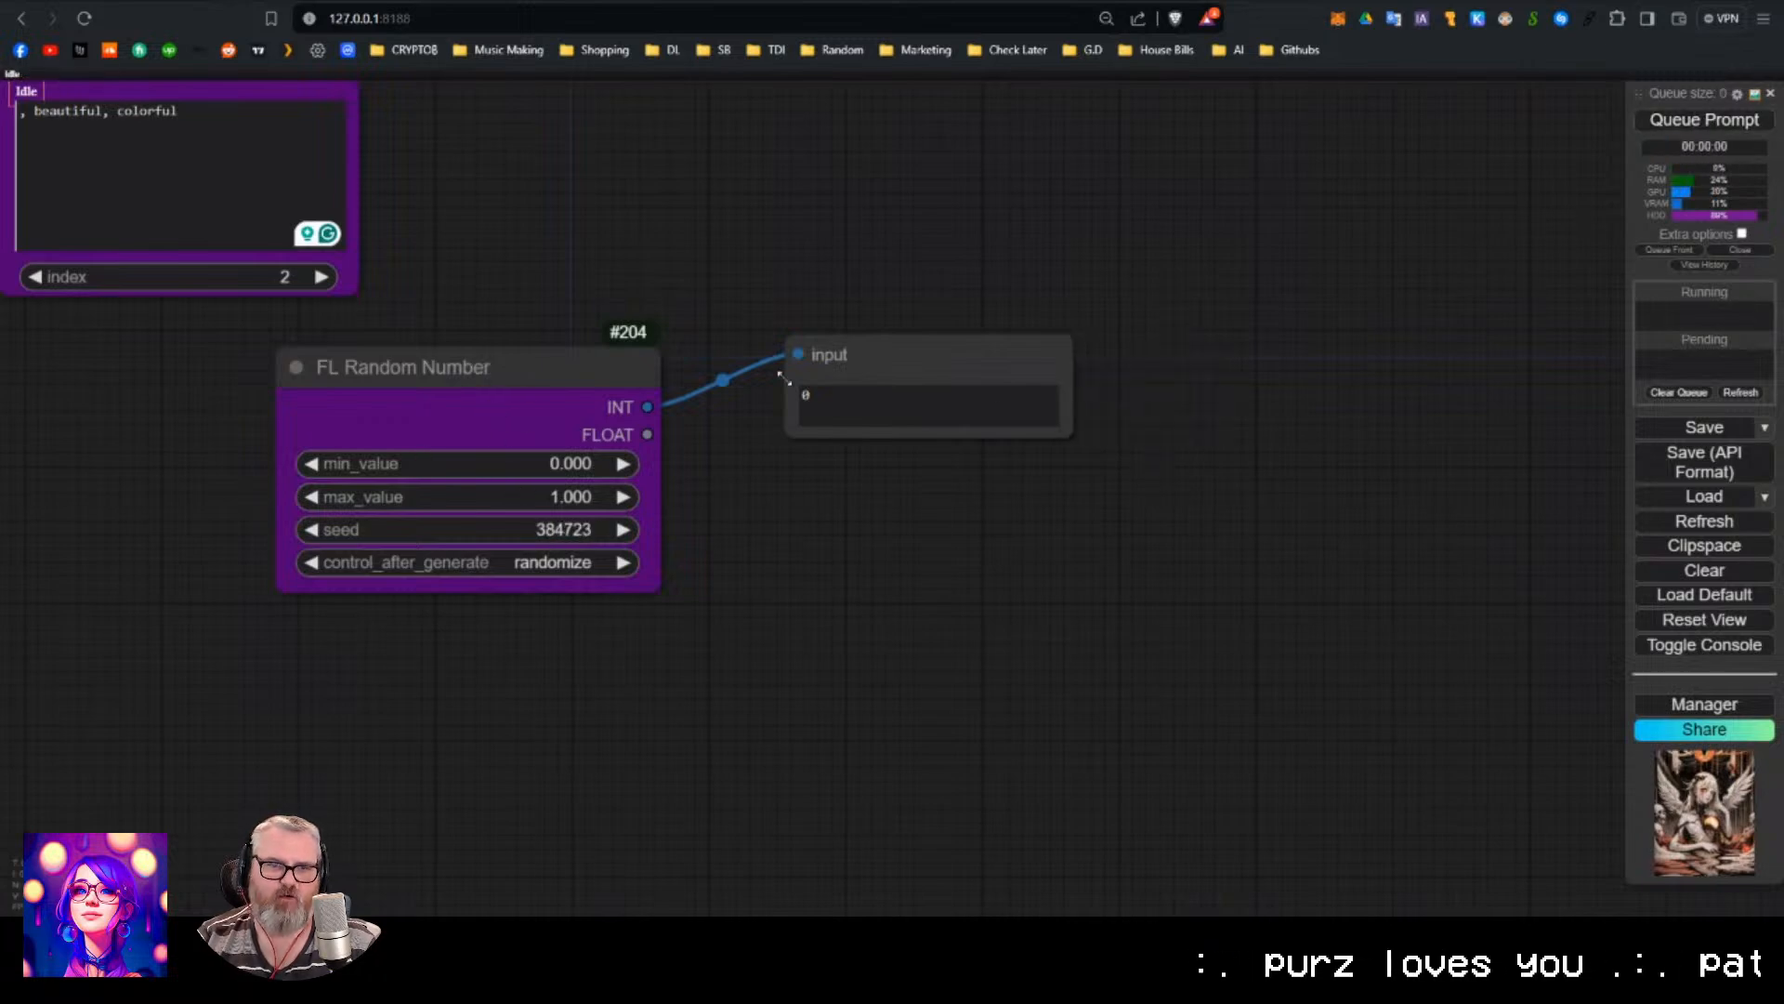
{"action": "left_click", "coordinate": [895, 388]}
Set the FL Random Number's max_value to 31.332 and queue the prompt repeatedly to generate random integers.
{"action": "left_click_drag", "start_coordinate": [578, 498], "coordinate": [825, 508]}
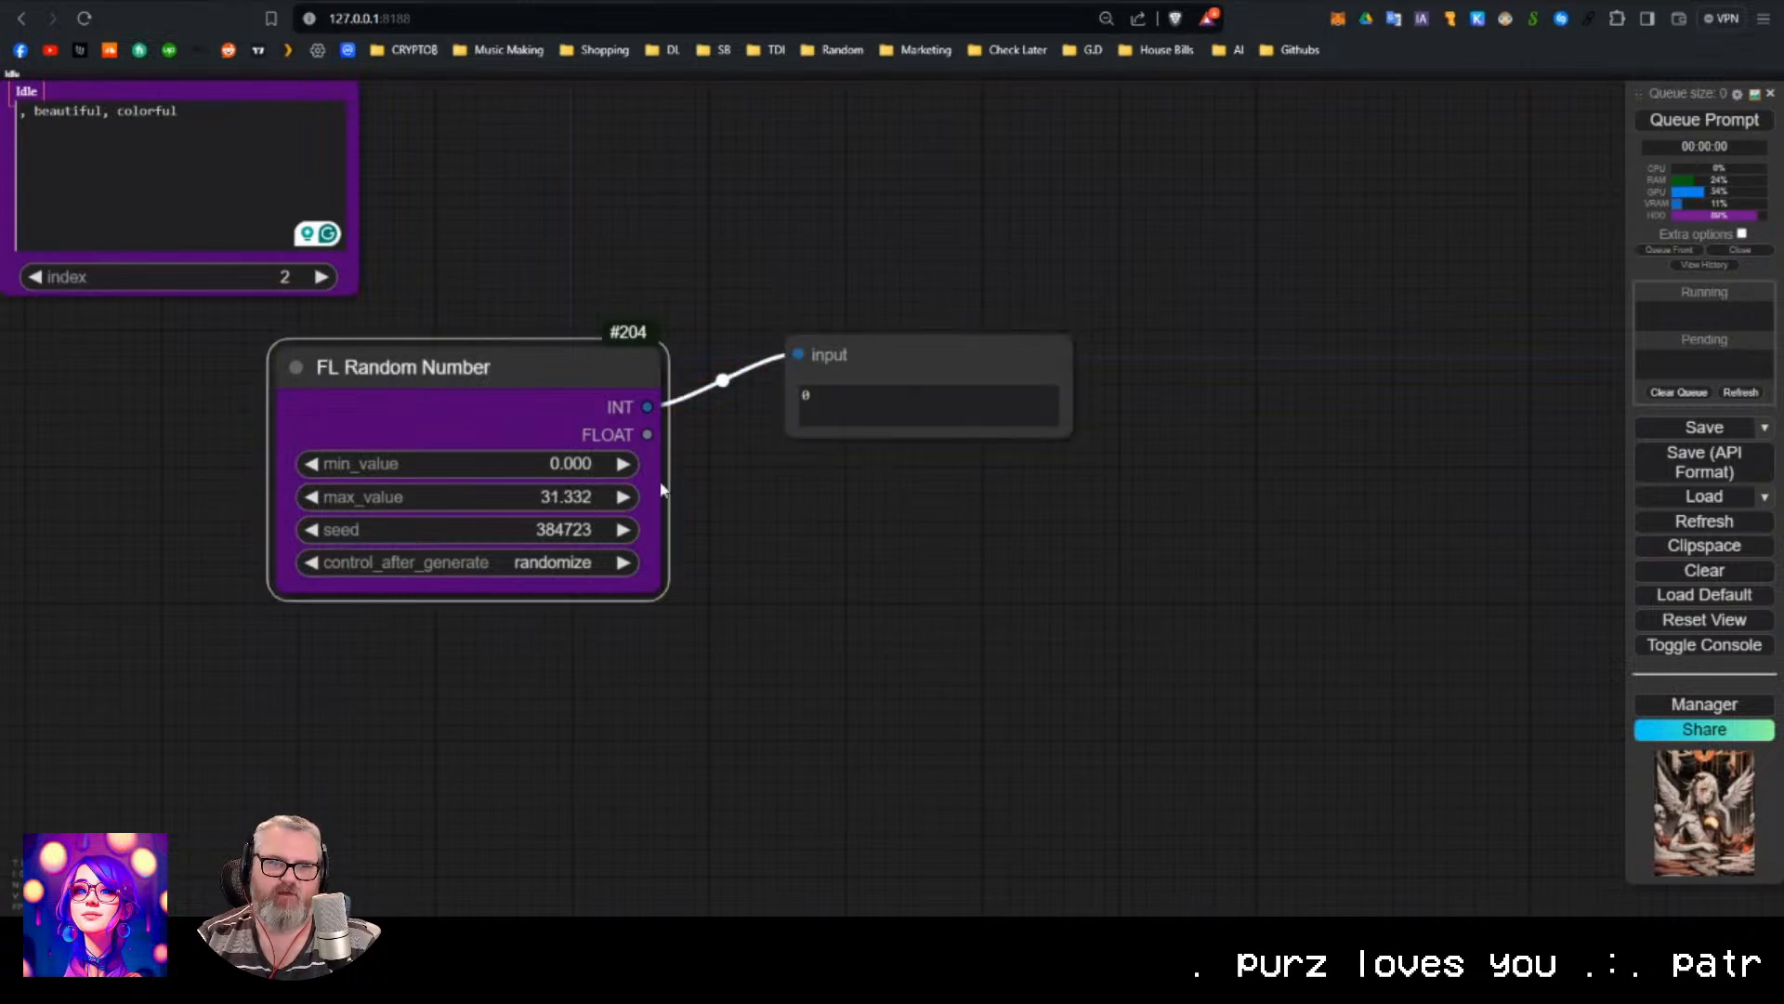
{"action": "left_click", "coordinate": [1648, 126]}
{"action": "left_click", "coordinate": [1648, 125]}
{"action": "left_click", "coordinate": [1648, 126]}
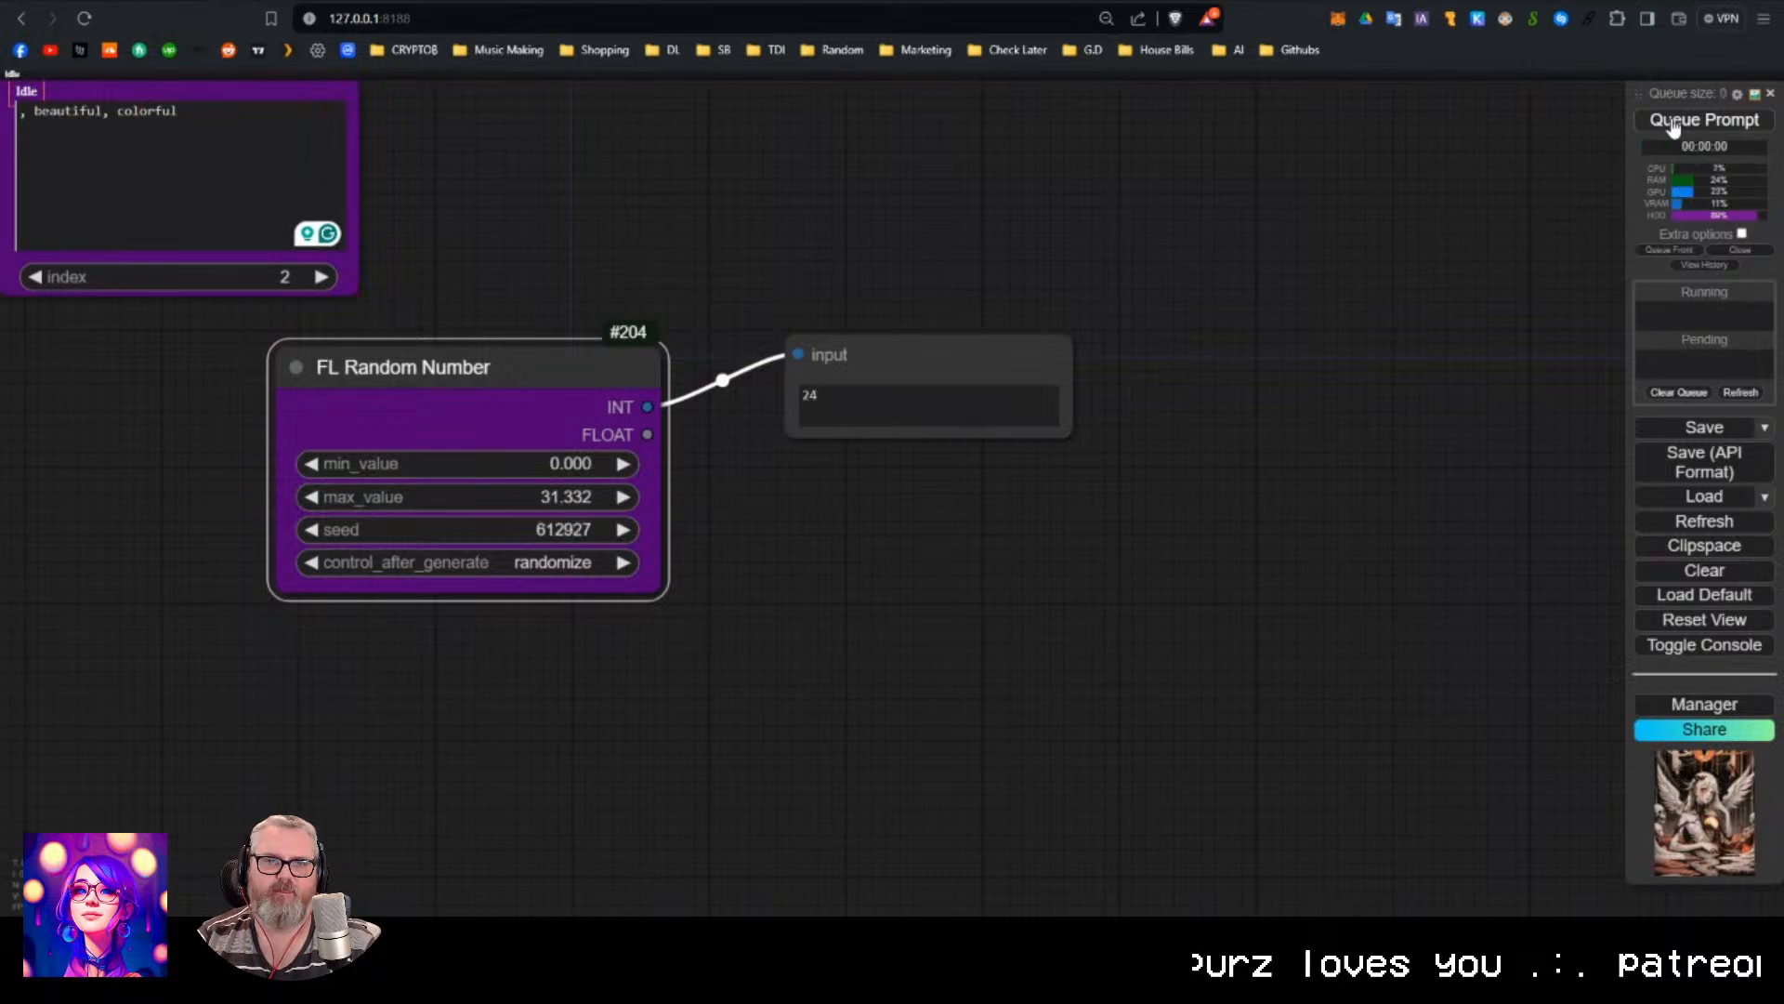
{"action": "left_click", "coordinate": [1647, 126]}
{"action": "left_click", "coordinate": [1673, 125]}
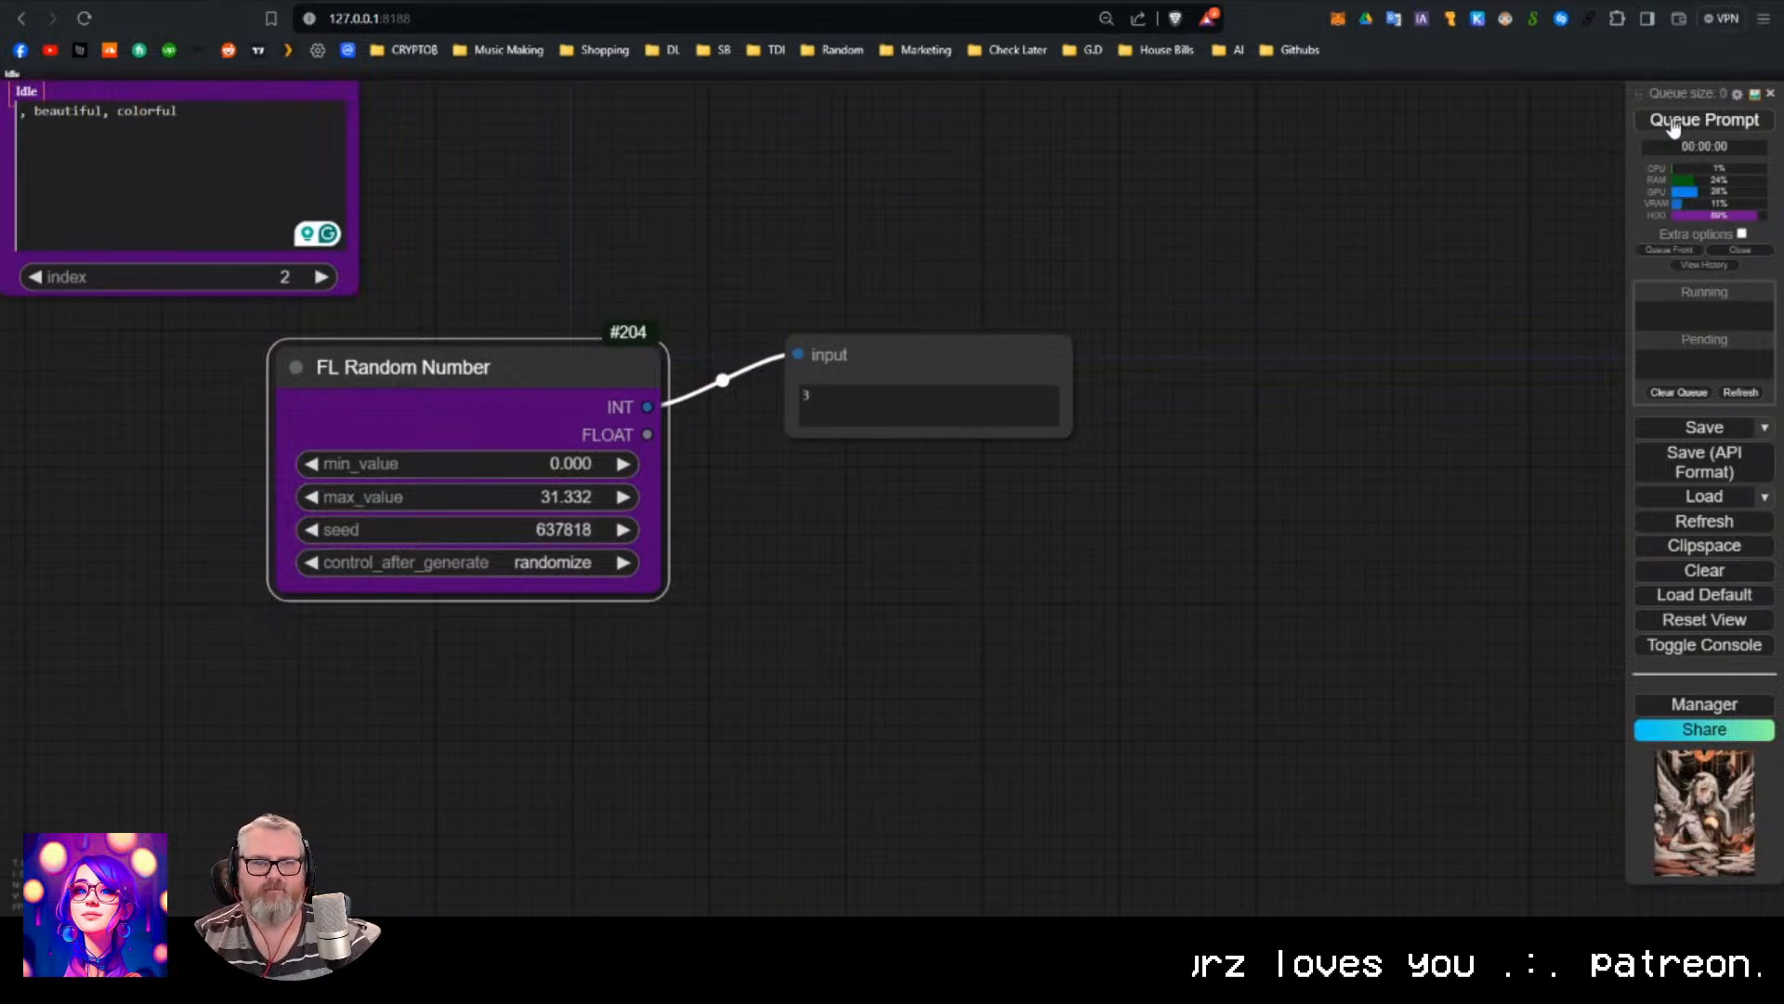
{"action": "left_click", "coordinate": [1673, 126]}
{"action": "left_click", "coordinate": [1673, 126]}
{"action": "left_click", "coordinate": [1673, 125]}
{"action": "left_click", "coordinate": [1672, 126]}
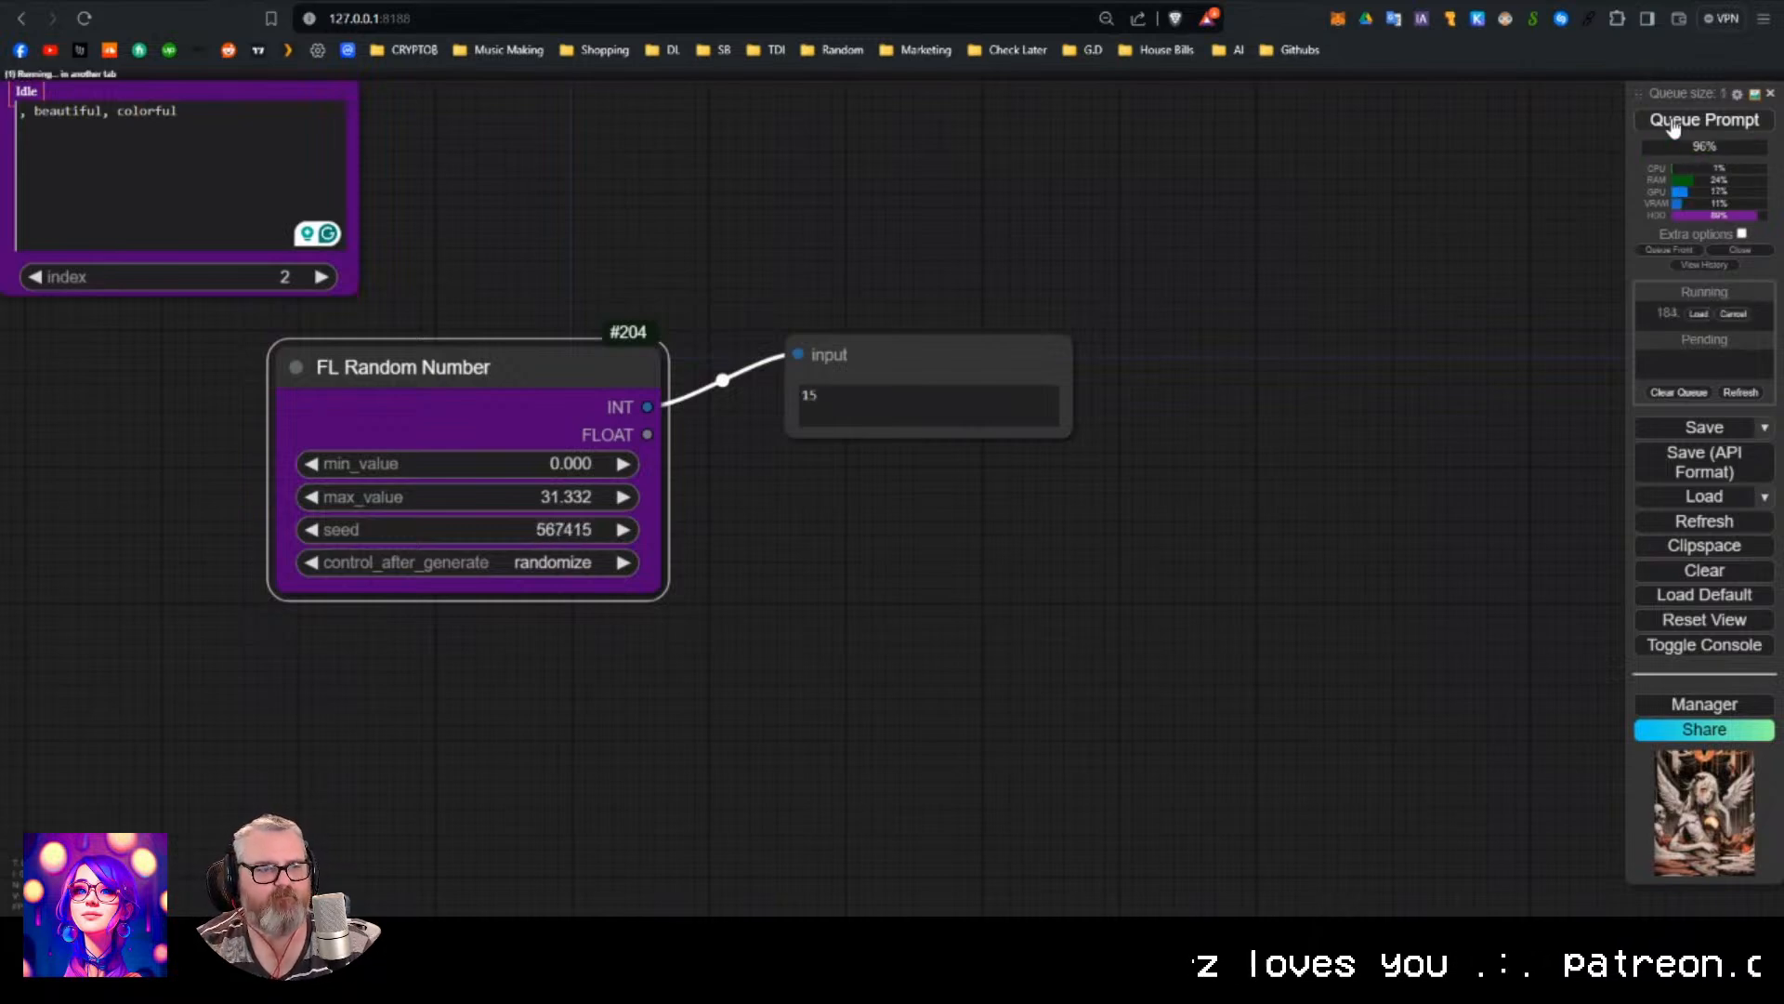
{"action": "left_click", "coordinate": [1673, 125]}
{"action": "left_click", "coordinate": [1673, 125]}
{"action": "left_click", "coordinate": [1673, 125]}
{"action": "left_click", "coordinate": [1672, 125]}
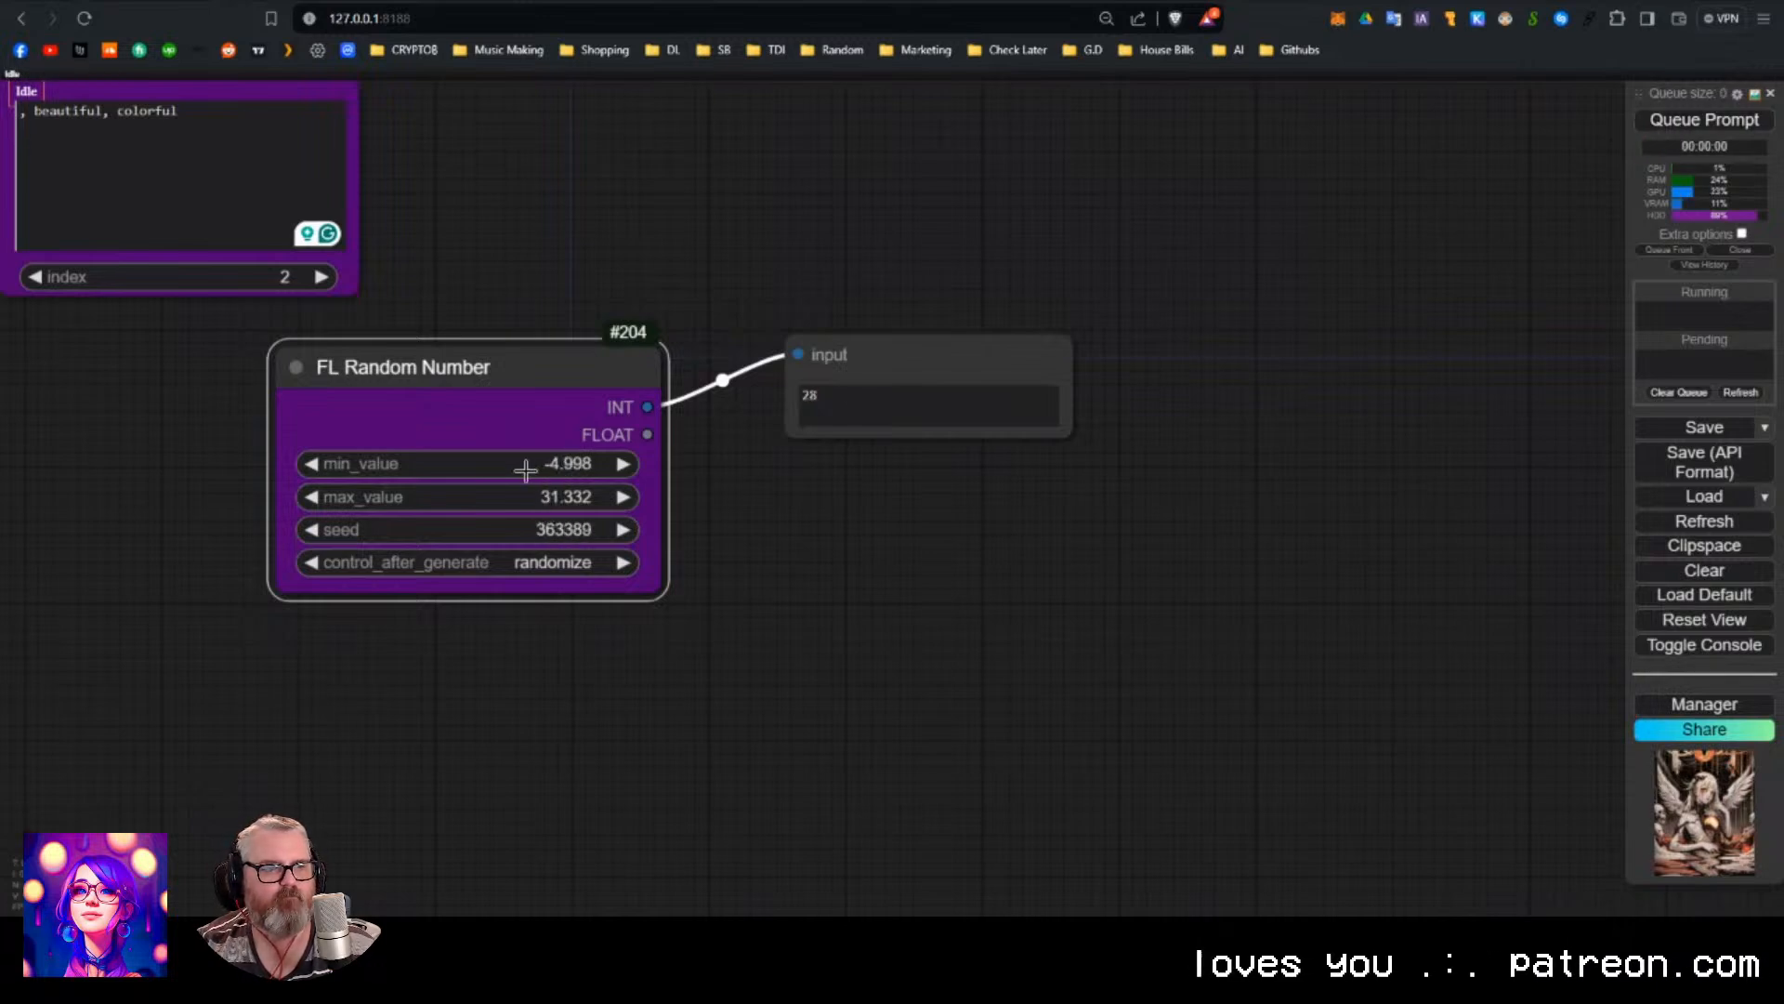
Set the FL Random Number's min_value to 0 and move the Display Int node closer to it.
{"action": "left_click", "coordinate": [587, 465]}
{"action": "type", "text": "0"}
{"action": "key", "text": "Return"}
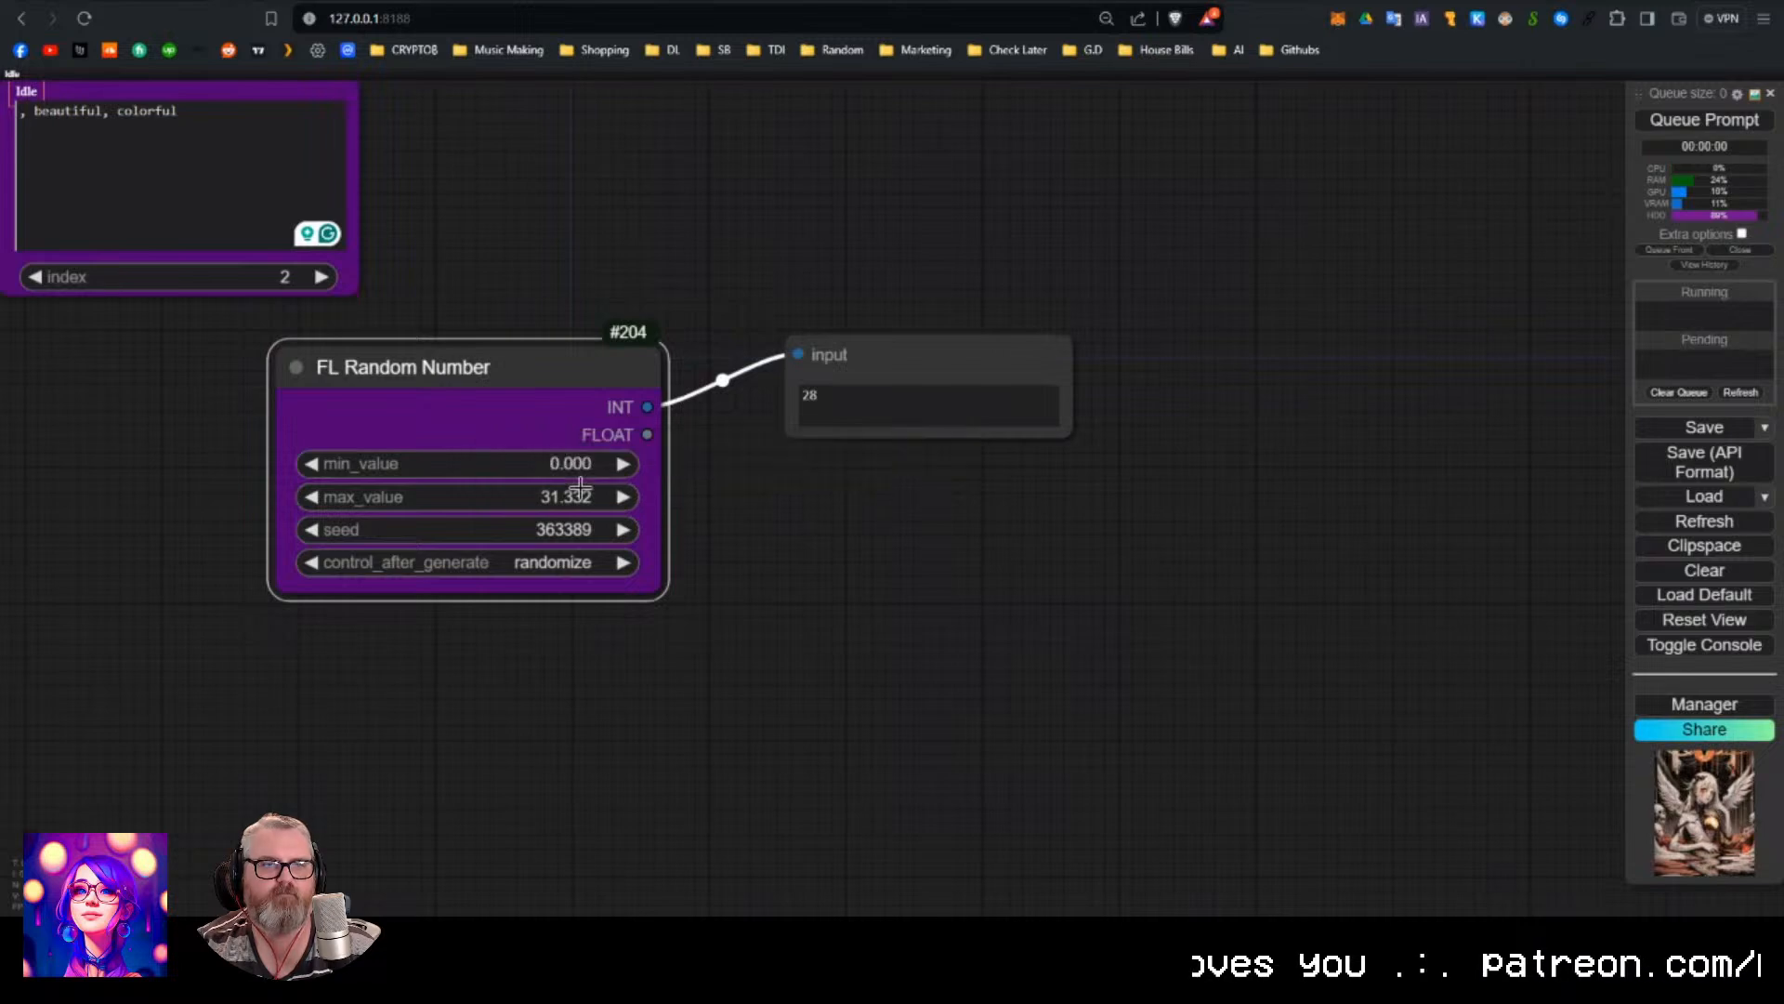
{"action": "left_click_drag", "start_coordinate": [975, 355], "coordinate": [884, 371]}
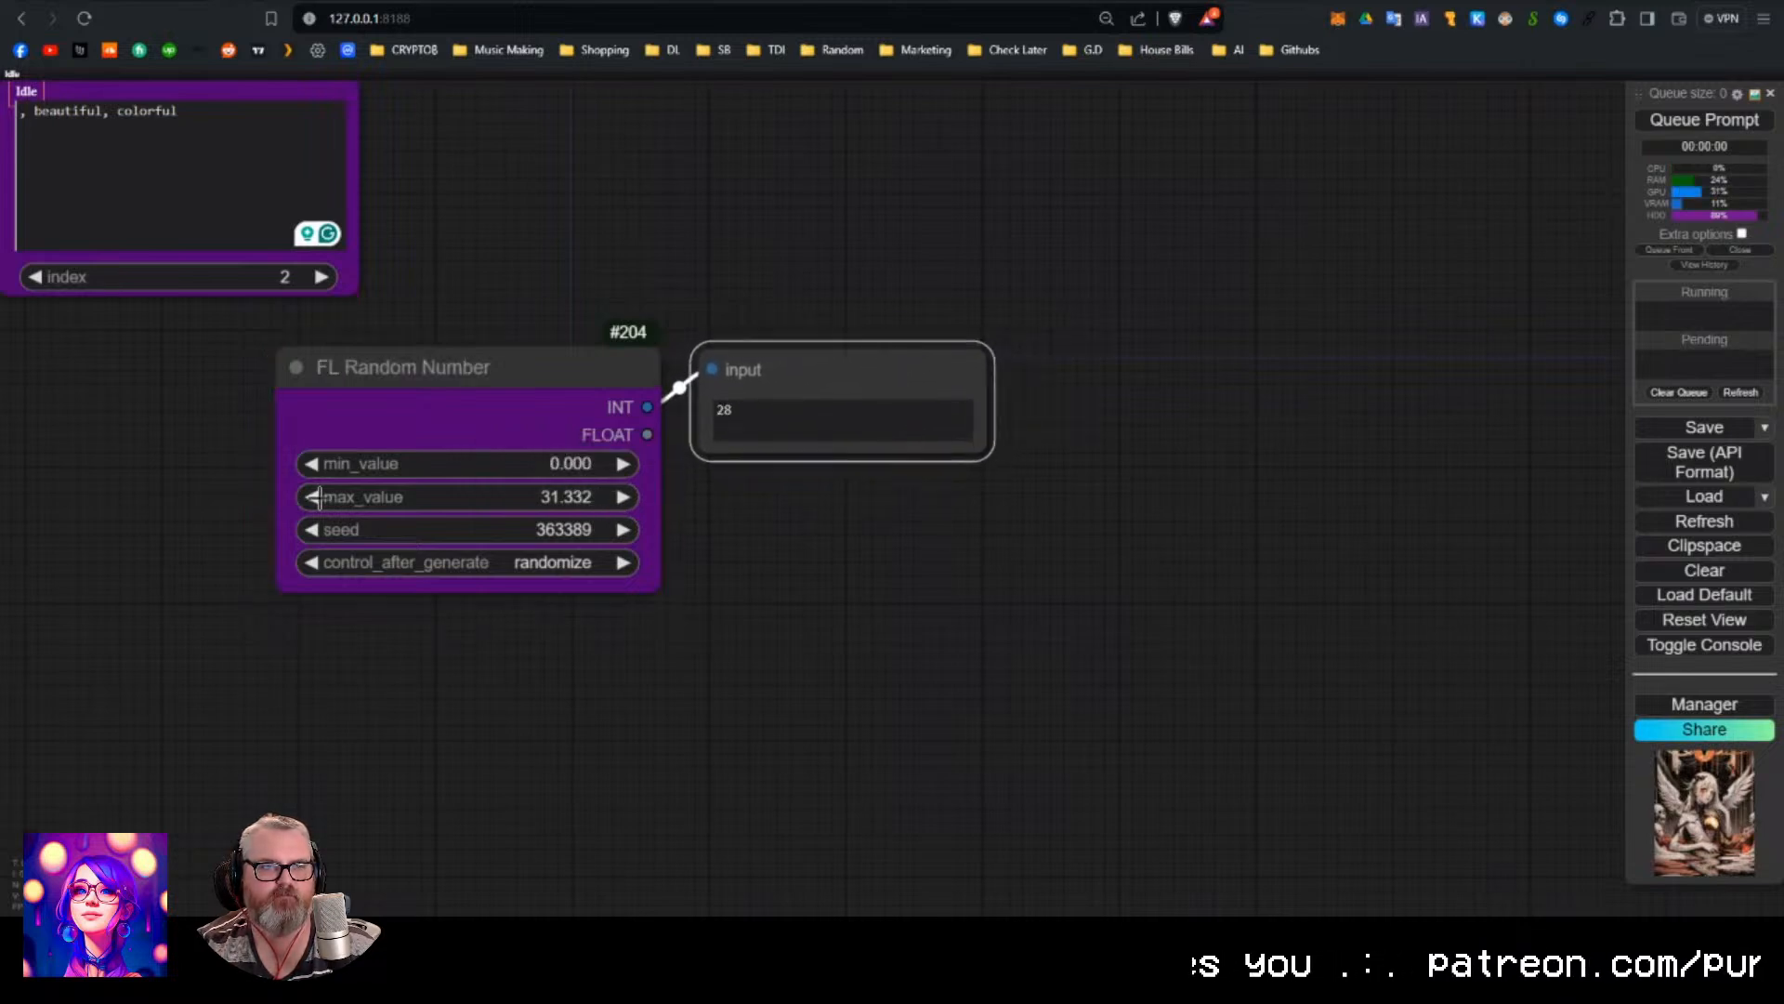
{"action": "left_click", "coordinate": [569, 496]}
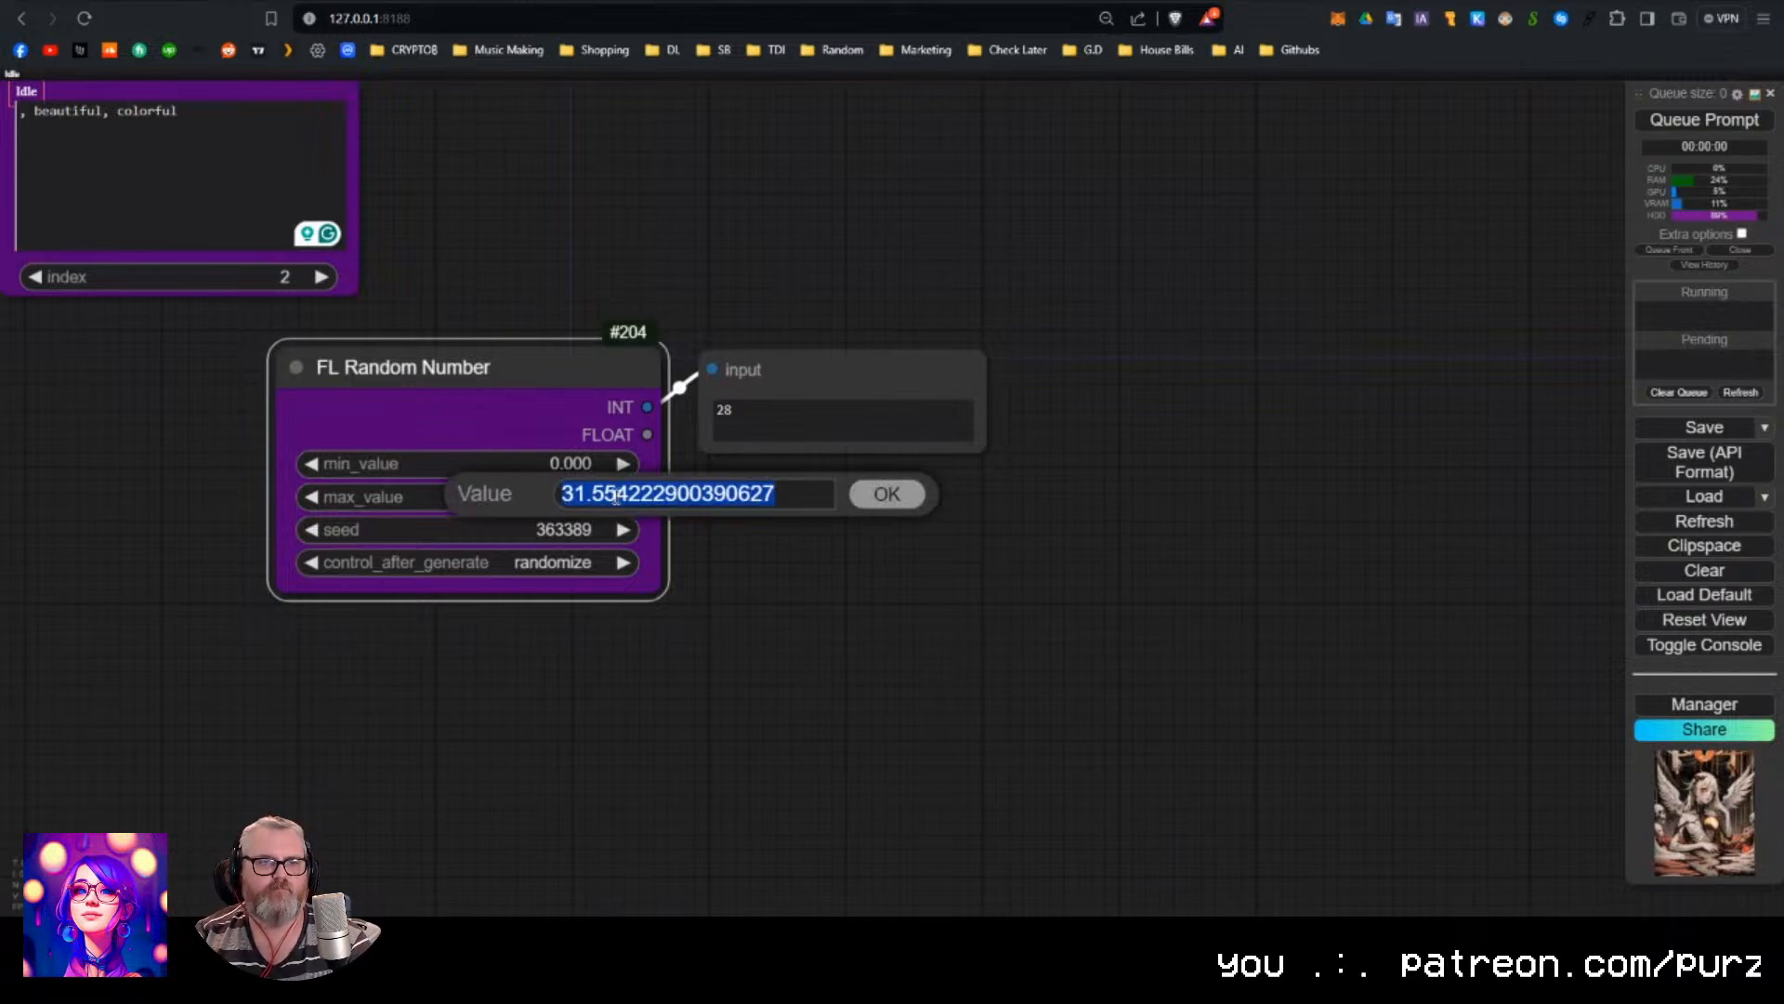
{"action": "key", "text": "Escape"}
{"action": "left_click_drag", "start_coordinate": [558, 497], "coordinate": [1716, 474]}
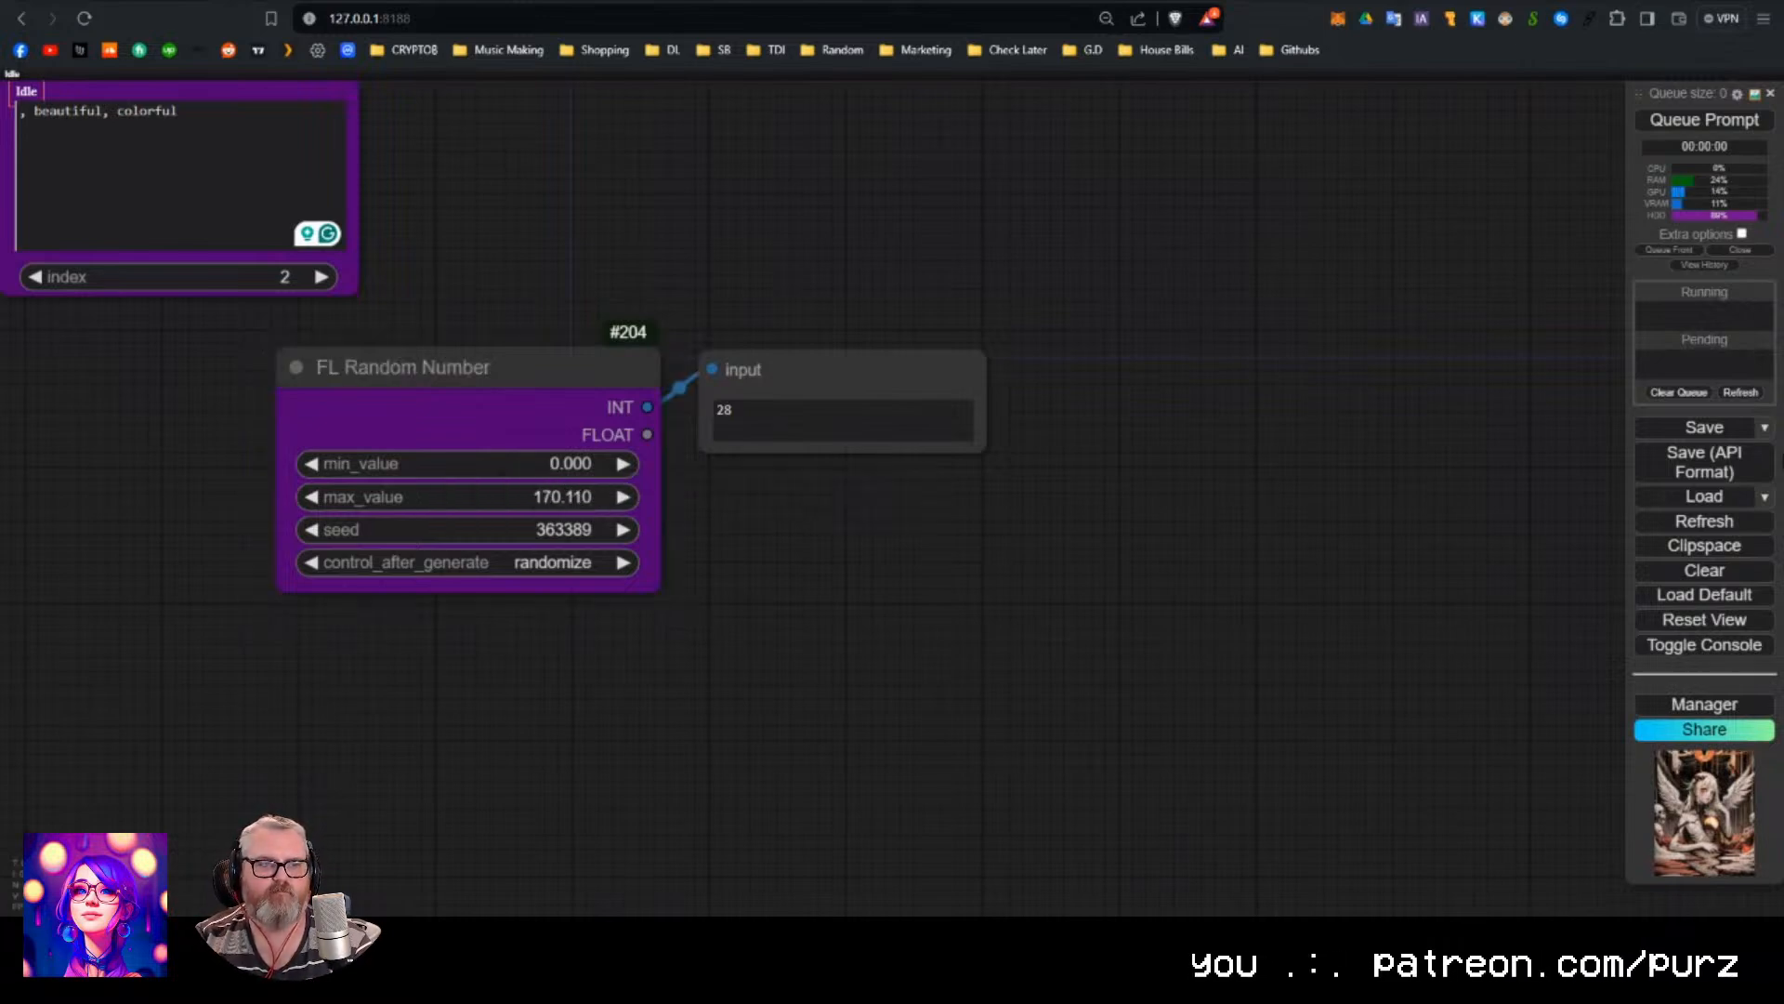
Set the FL Random Number's max_value to 255 and queue the prompt repeatedly to generate random integers.
{"action": "left_click", "coordinate": [556, 494]}
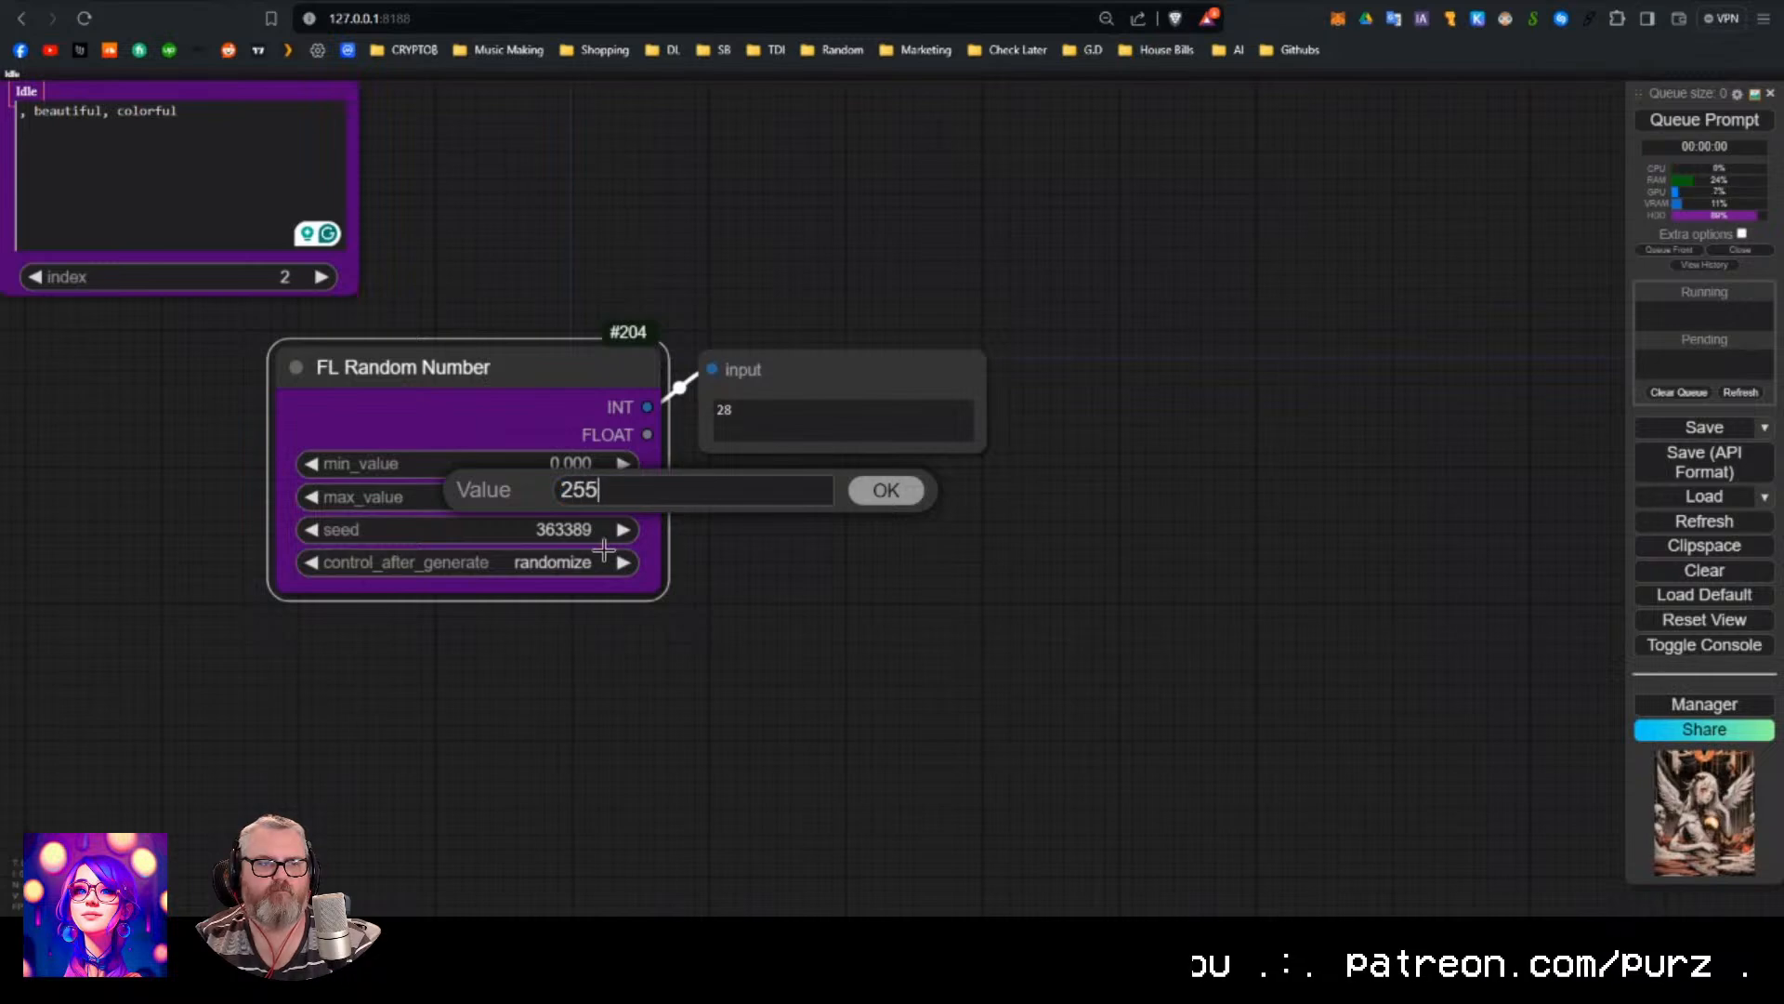
{"action": "key", "text": "Return"}
{"action": "left_click", "coordinate": [1720, 127]}
{"action": "left_click", "coordinate": [1720, 127]}
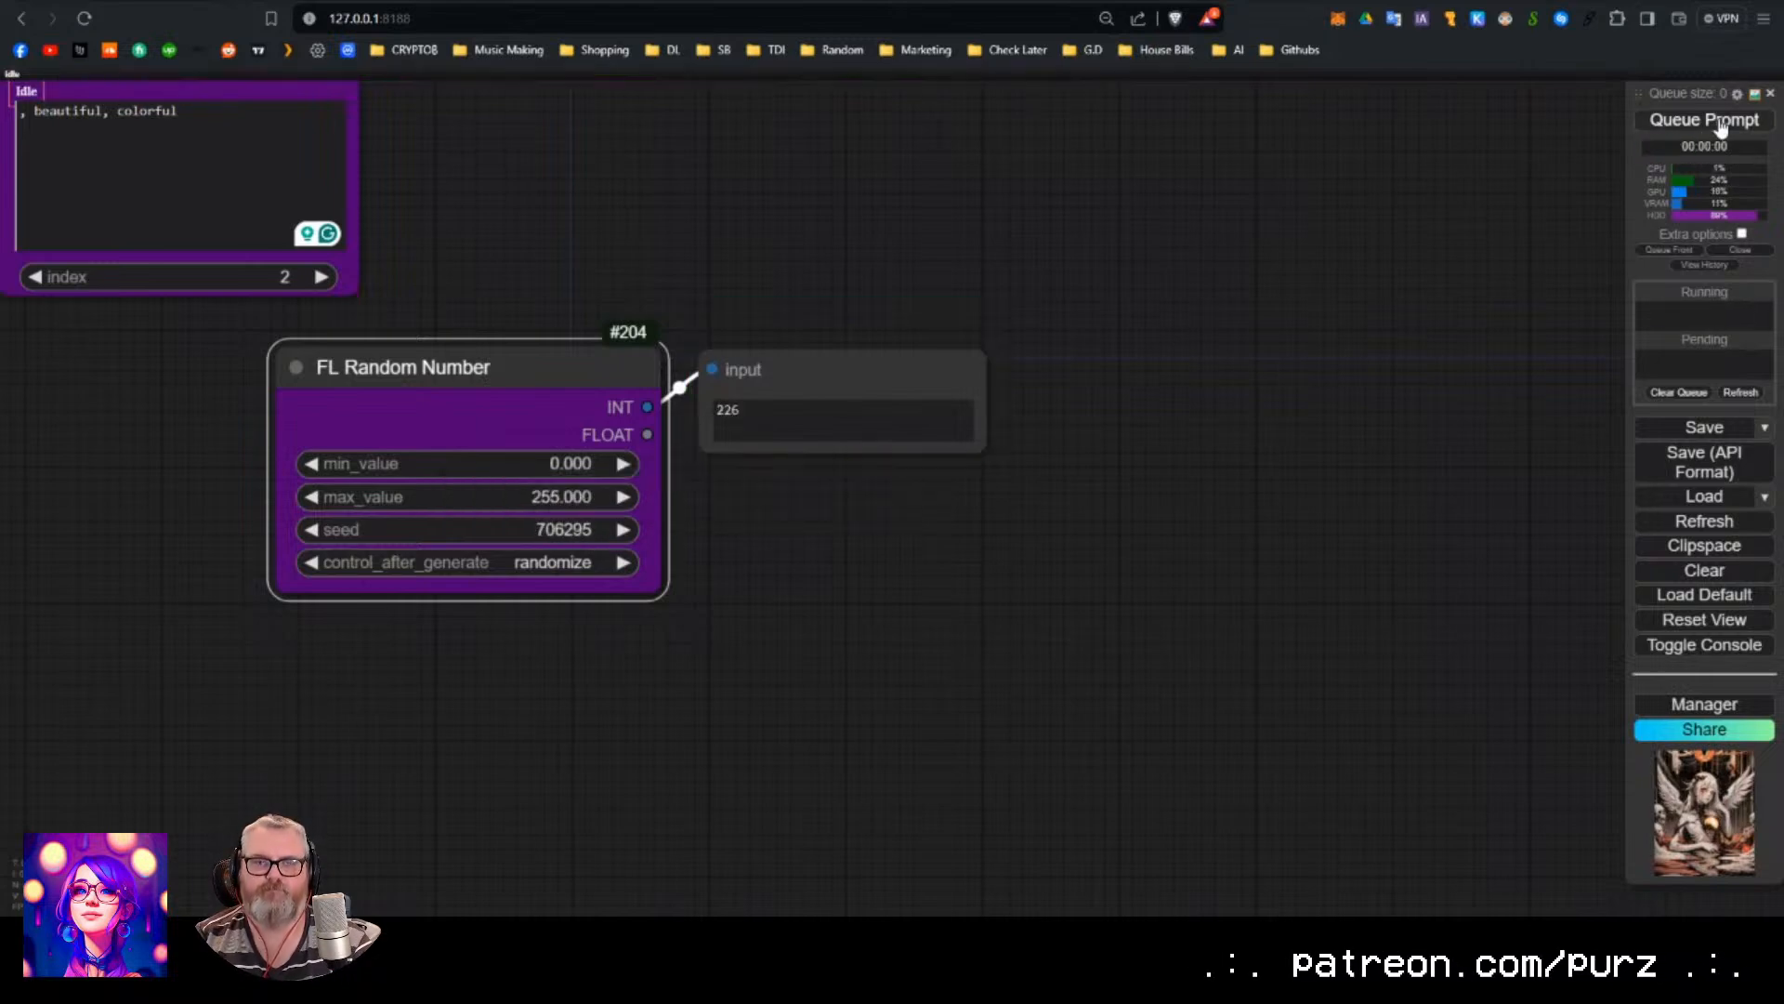
{"action": "left_click", "coordinate": [1720, 127]}
{"action": "left_click", "coordinate": [1720, 127]}
{"action": "left_click", "coordinate": [1720, 128]}
{"action": "left_click", "coordinate": [1720, 127]}
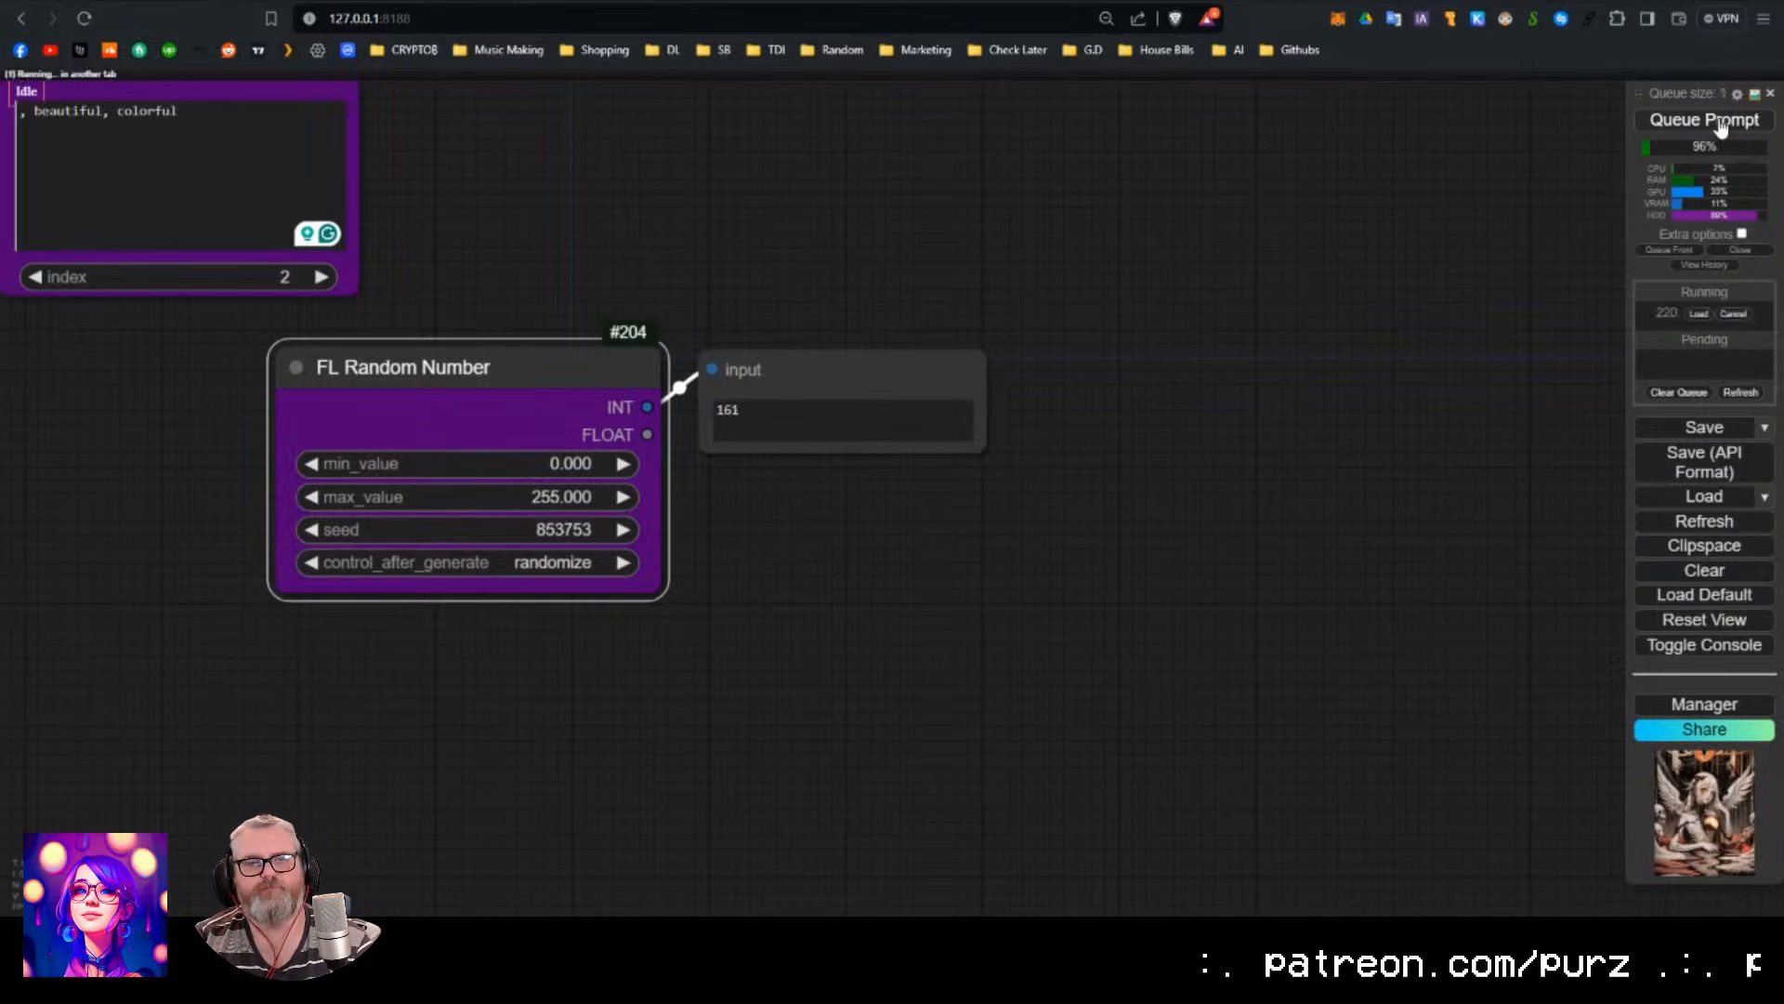
{"action": "left_click", "coordinate": [1720, 127]}
Move the FL Random Number node away from its display node, directly beneath the purple prompt selector node.
{"action": "scroll", "coordinate": [762, 465], "scroll_direction": "down", "scroll_amount": 4}
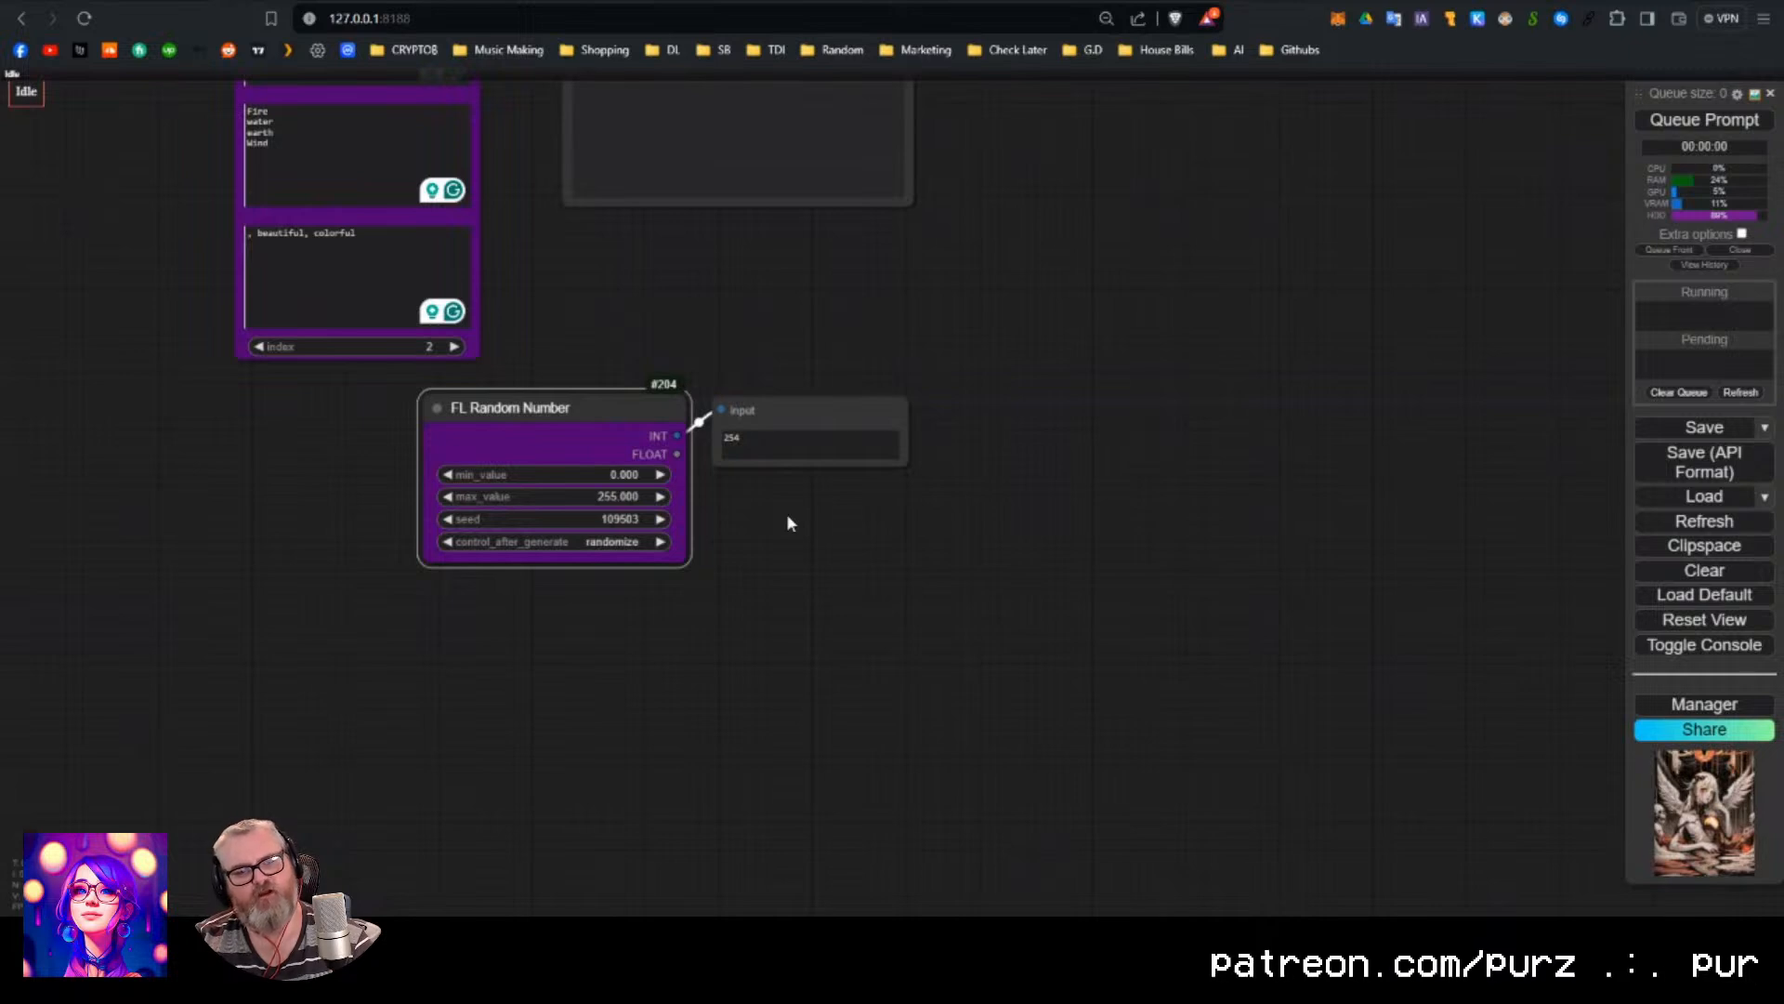
{"action": "left_click_drag", "start_coordinate": [544, 409], "coordinate": [408, 426]}
{"action": "left_click", "coordinate": [623, 315]}
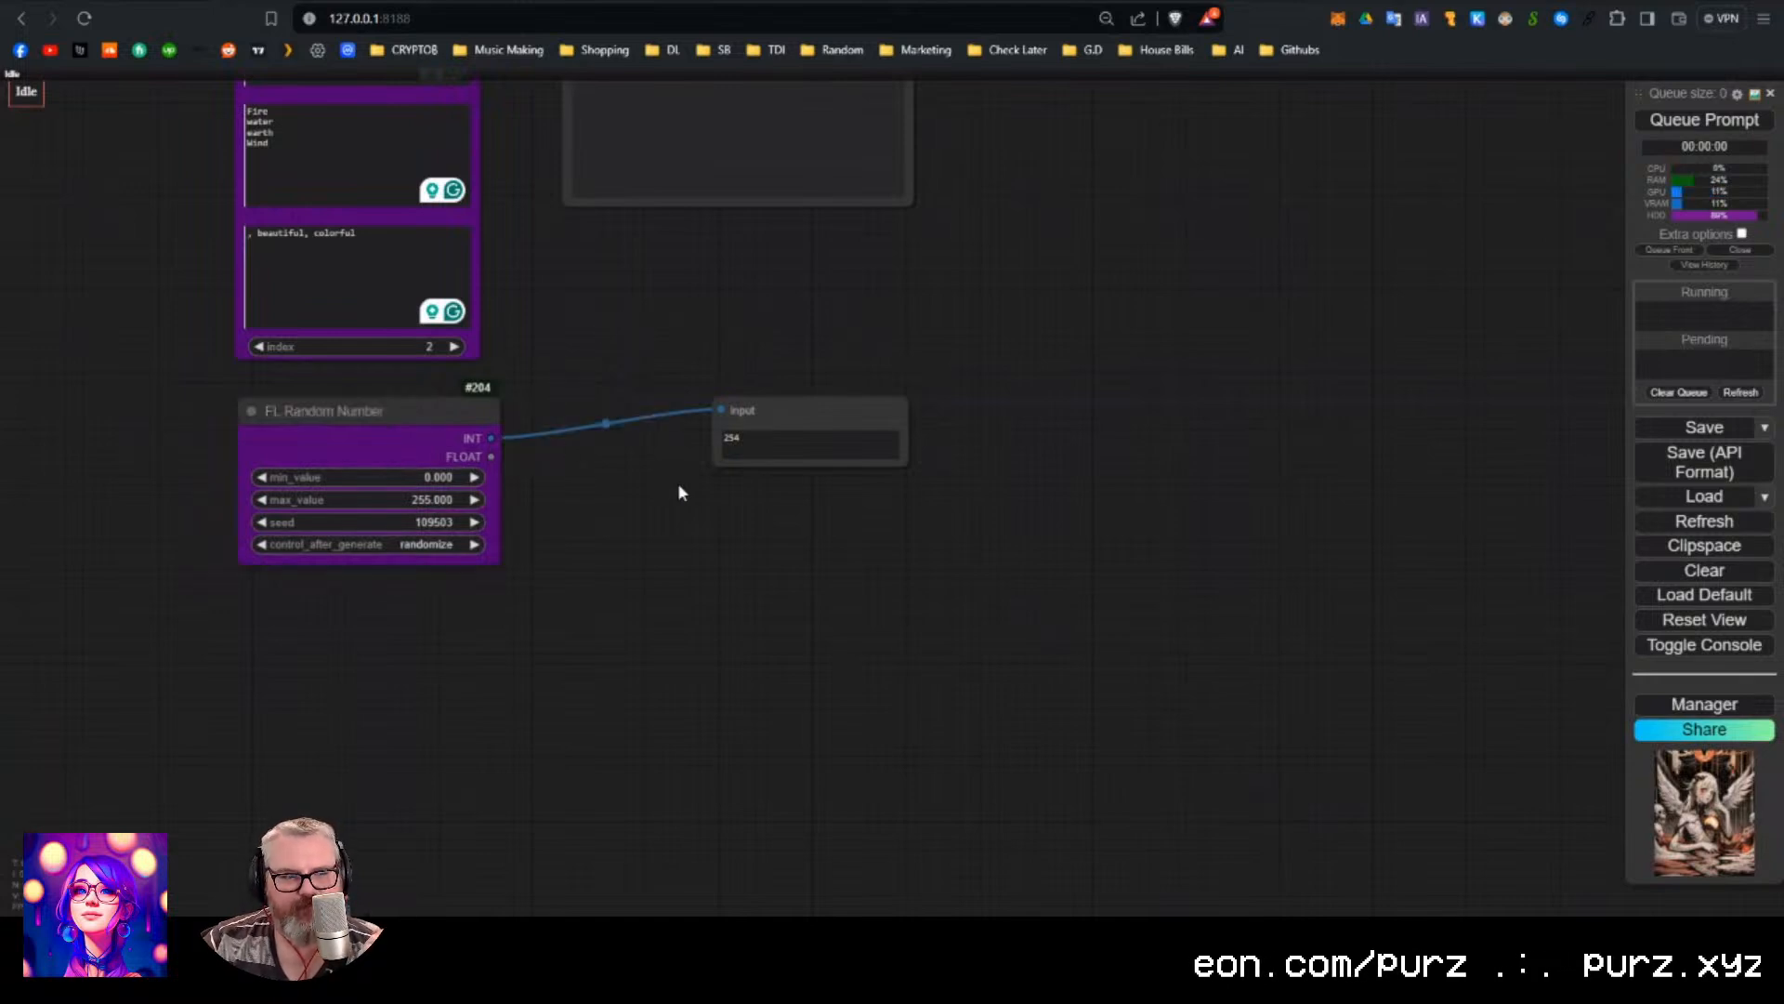
Move the FL Ksampler Settings node out of the upper node cluster to the empty canvas near FL Random Number.
{"action": "scroll", "coordinate": [677, 482], "scroll_direction": "down", "scroll_amount": 6}
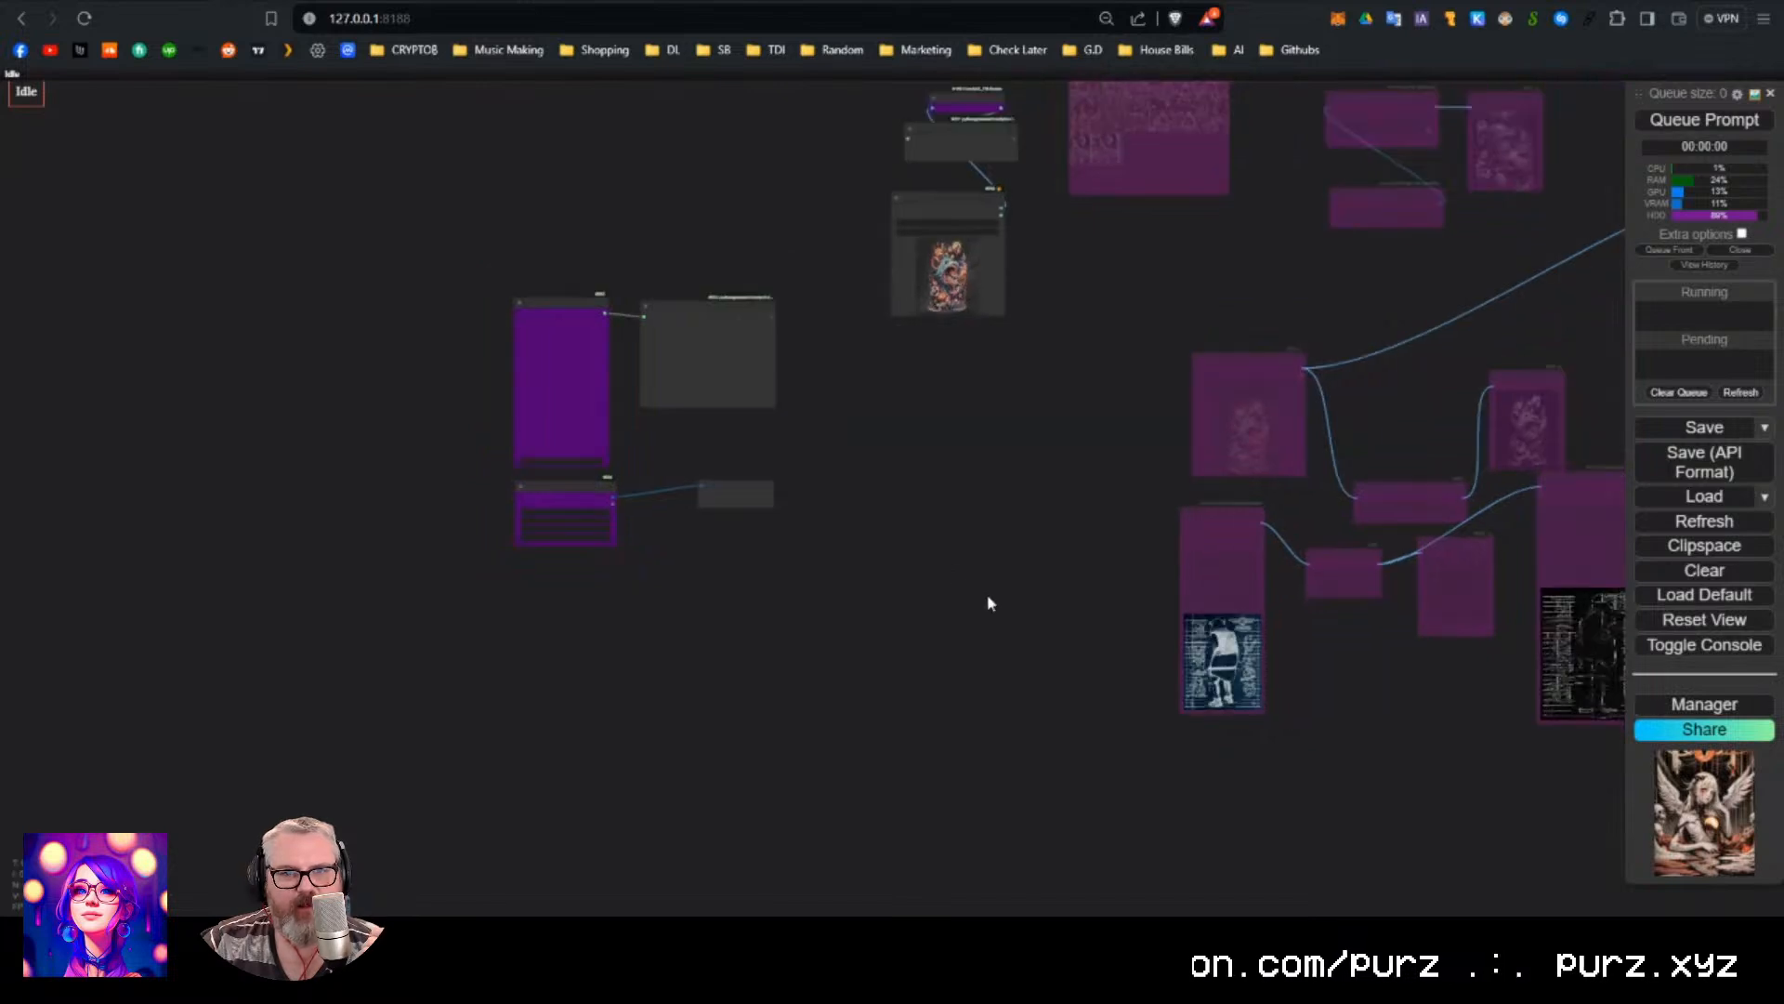
{"action": "scroll", "coordinate": [987, 595], "scroll_direction": "down", "scroll_amount": 5}
{"action": "left_click_drag", "start_coordinate": [983, 555], "coordinate": [646, 704]}
{"action": "scroll", "coordinate": [648, 704], "scroll_direction": "down", "scroll_amount": 1}
{"action": "scroll", "coordinate": [595, 346], "scroll_direction": "up", "scroll_amount": 6}
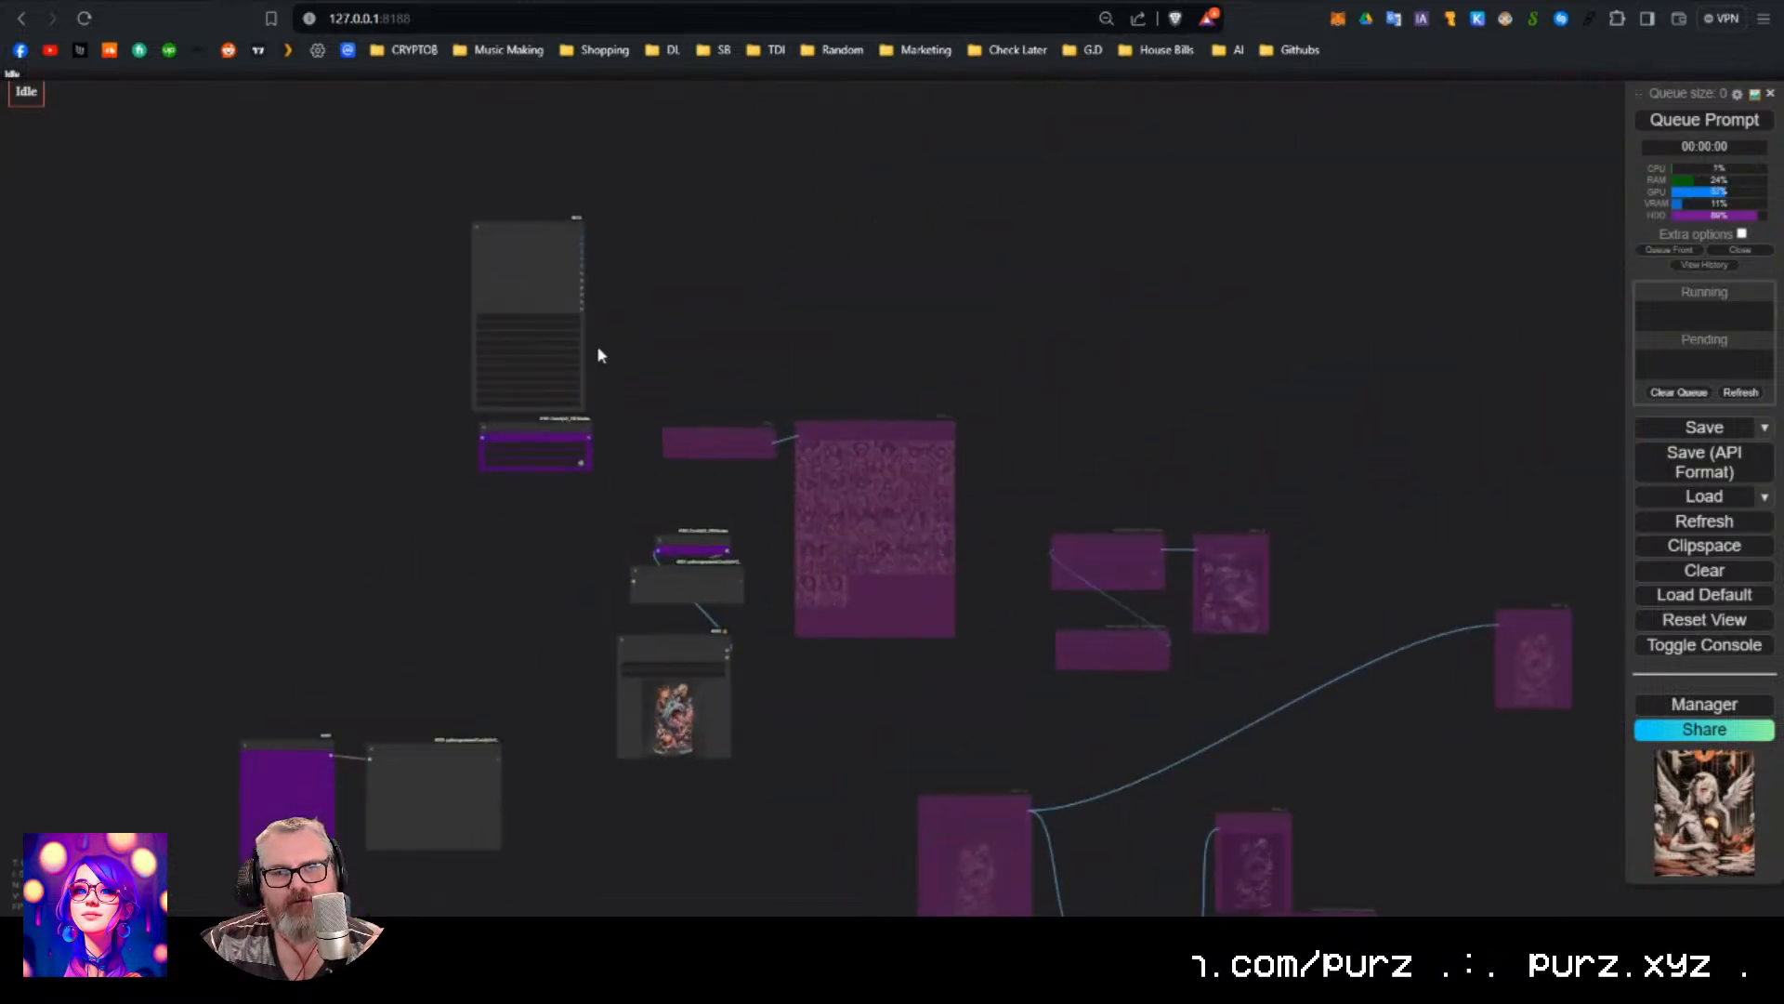
{"action": "left_click_drag", "start_coordinate": [597, 354], "coordinate": [875, 239]}
{"action": "left_click_drag", "start_coordinate": [824, 131], "coordinate": [534, 463]}
{"action": "left_click_drag", "start_coordinate": [748, 565], "coordinate": [875, 230]}
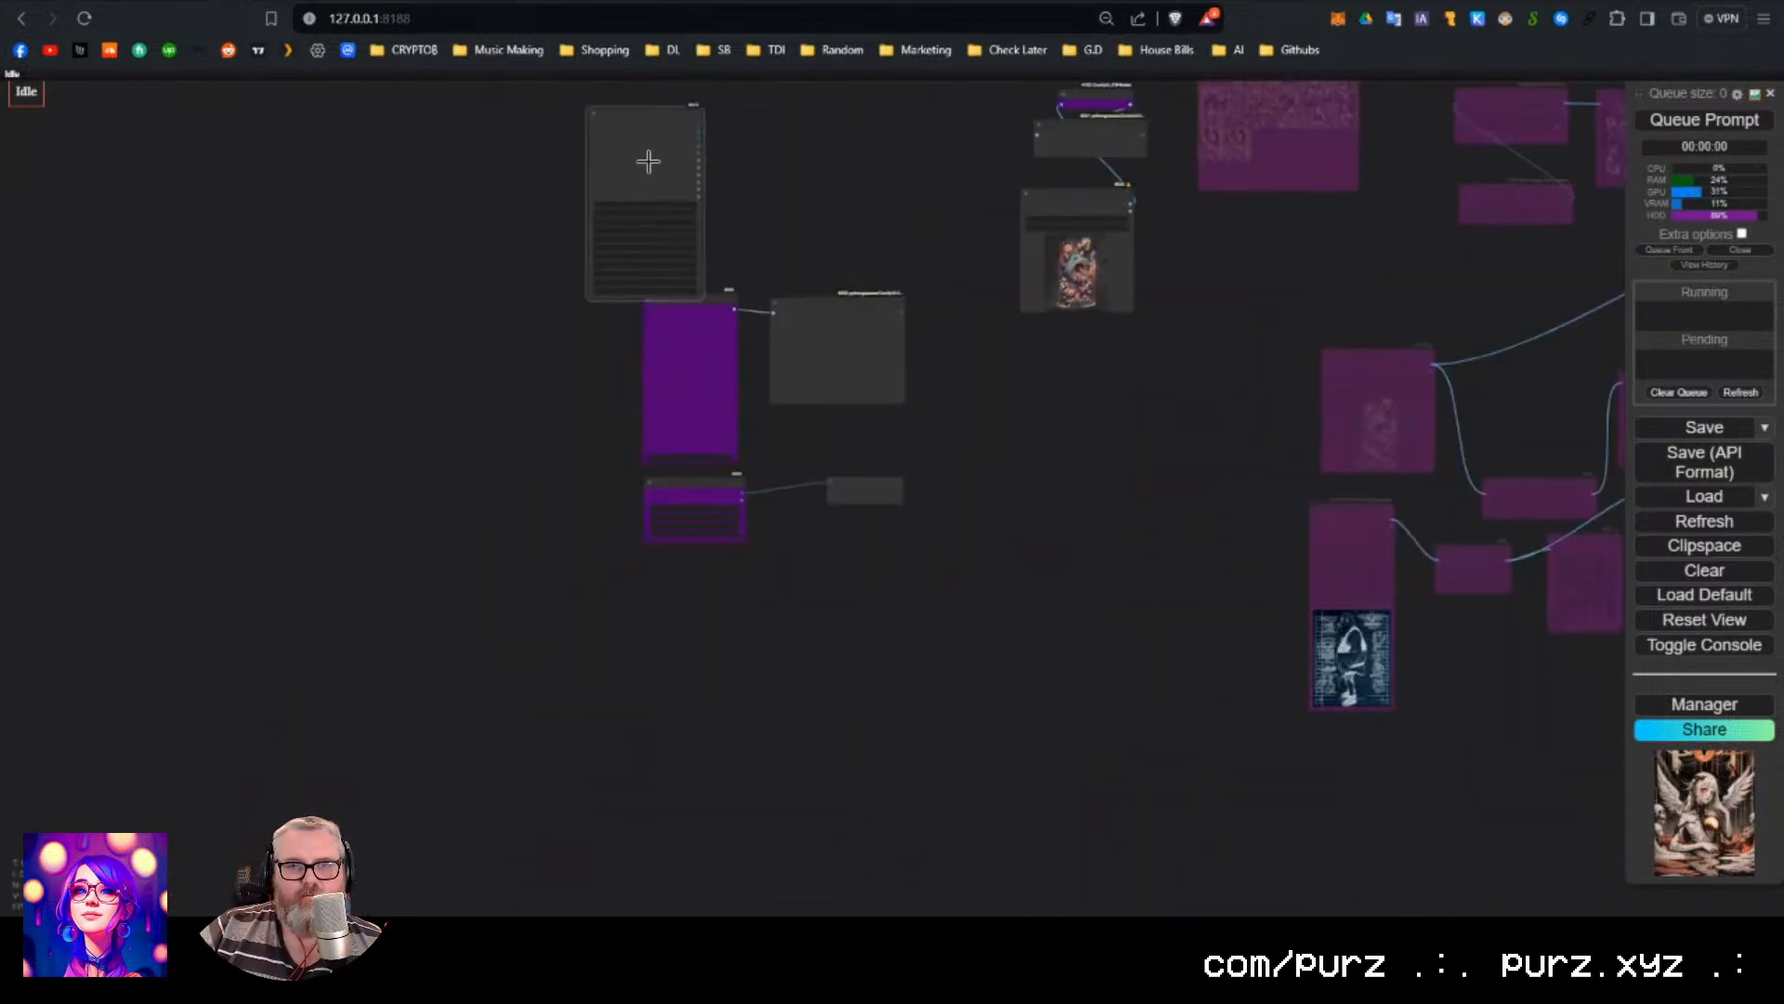
{"action": "left_click_drag", "start_coordinate": [649, 164], "coordinate": [520, 554]}
Adjust the FL Ksampler Settings node's position beside FL Random Number so all its outputs and settings are readable.
{"action": "scroll", "coordinate": [520, 554], "scroll_direction": "up", "scroll_amount": 11}
{"action": "left_click_drag", "start_coordinate": [728, 625], "coordinate": [839, 492]}
{"action": "scroll", "coordinate": [515, 400], "scroll_direction": "up", "scroll_amount": 2}
{"action": "left_click_drag", "start_coordinate": [630, 346], "coordinate": [412, 285]}
{"action": "left_click_drag", "start_coordinate": [652, 334], "coordinate": [721, 369]}
{"action": "left_click_drag", "start_coordinate": [486, 306], "coordinate": [346, 202]}
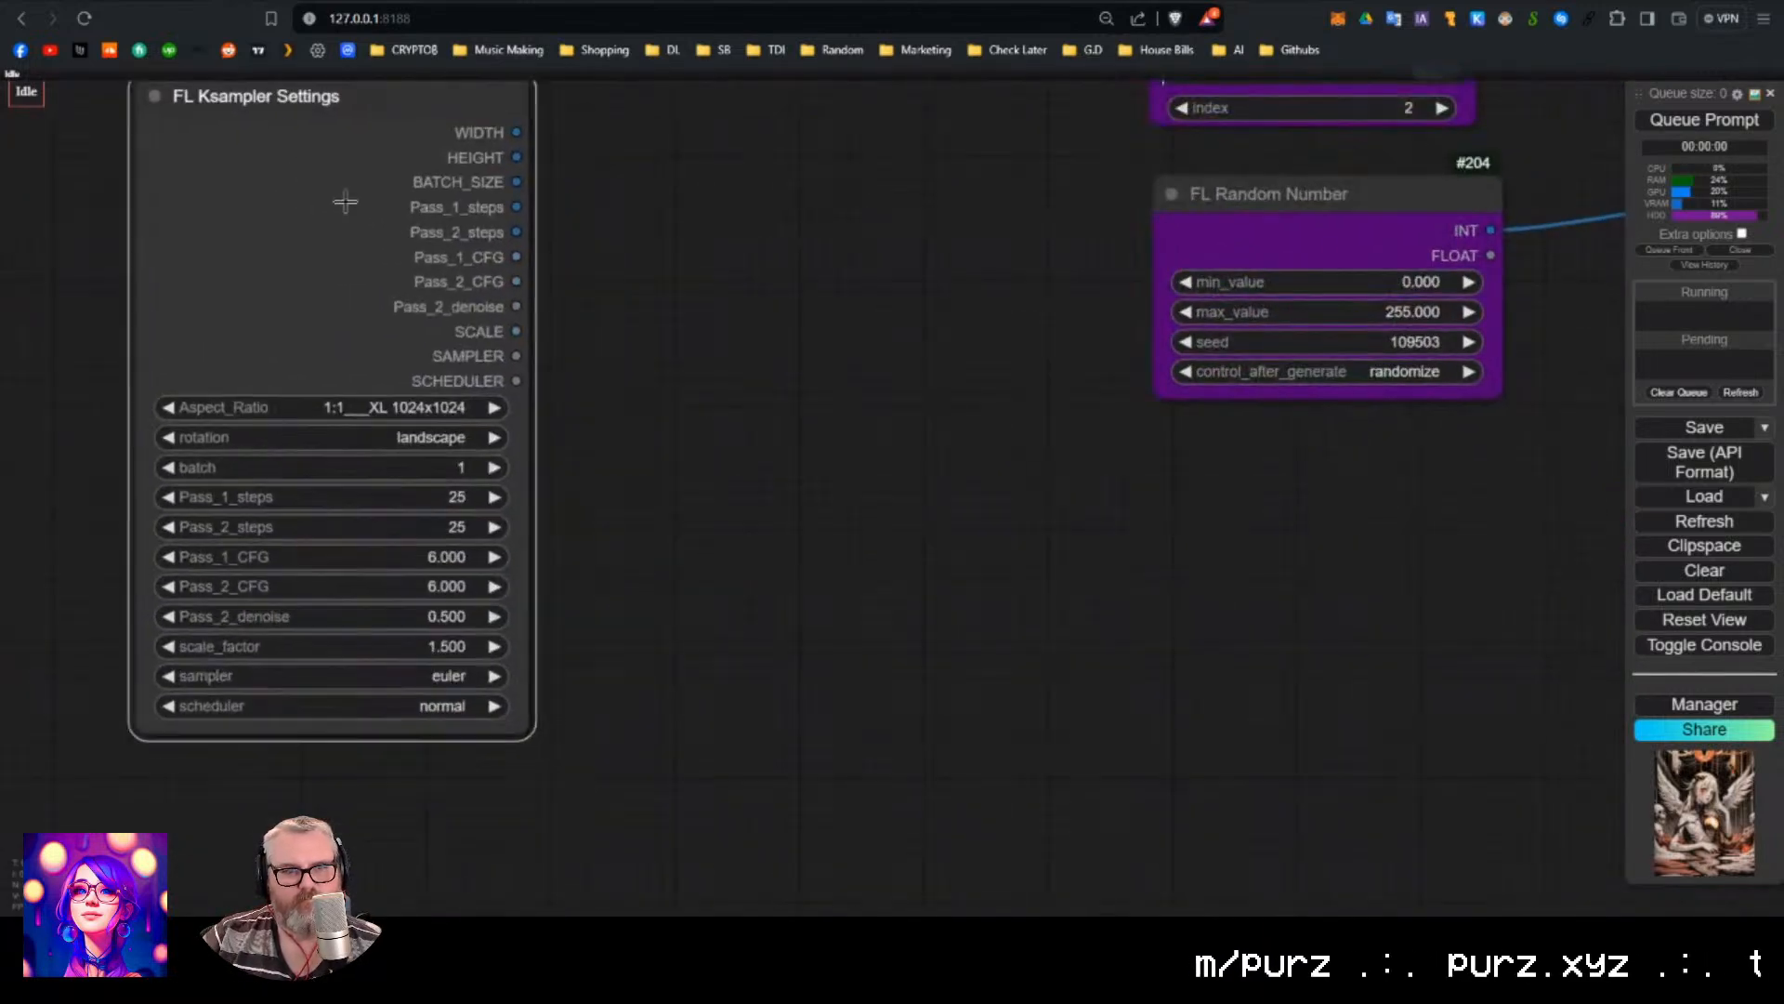
{"action": "left_click_drag", "start_coordinate": [610, 276], "coordinate": [651, 308]}
{"action": "left_click_drag", "start_coordinate": [408, 200], "coordinate": [464, 228]}
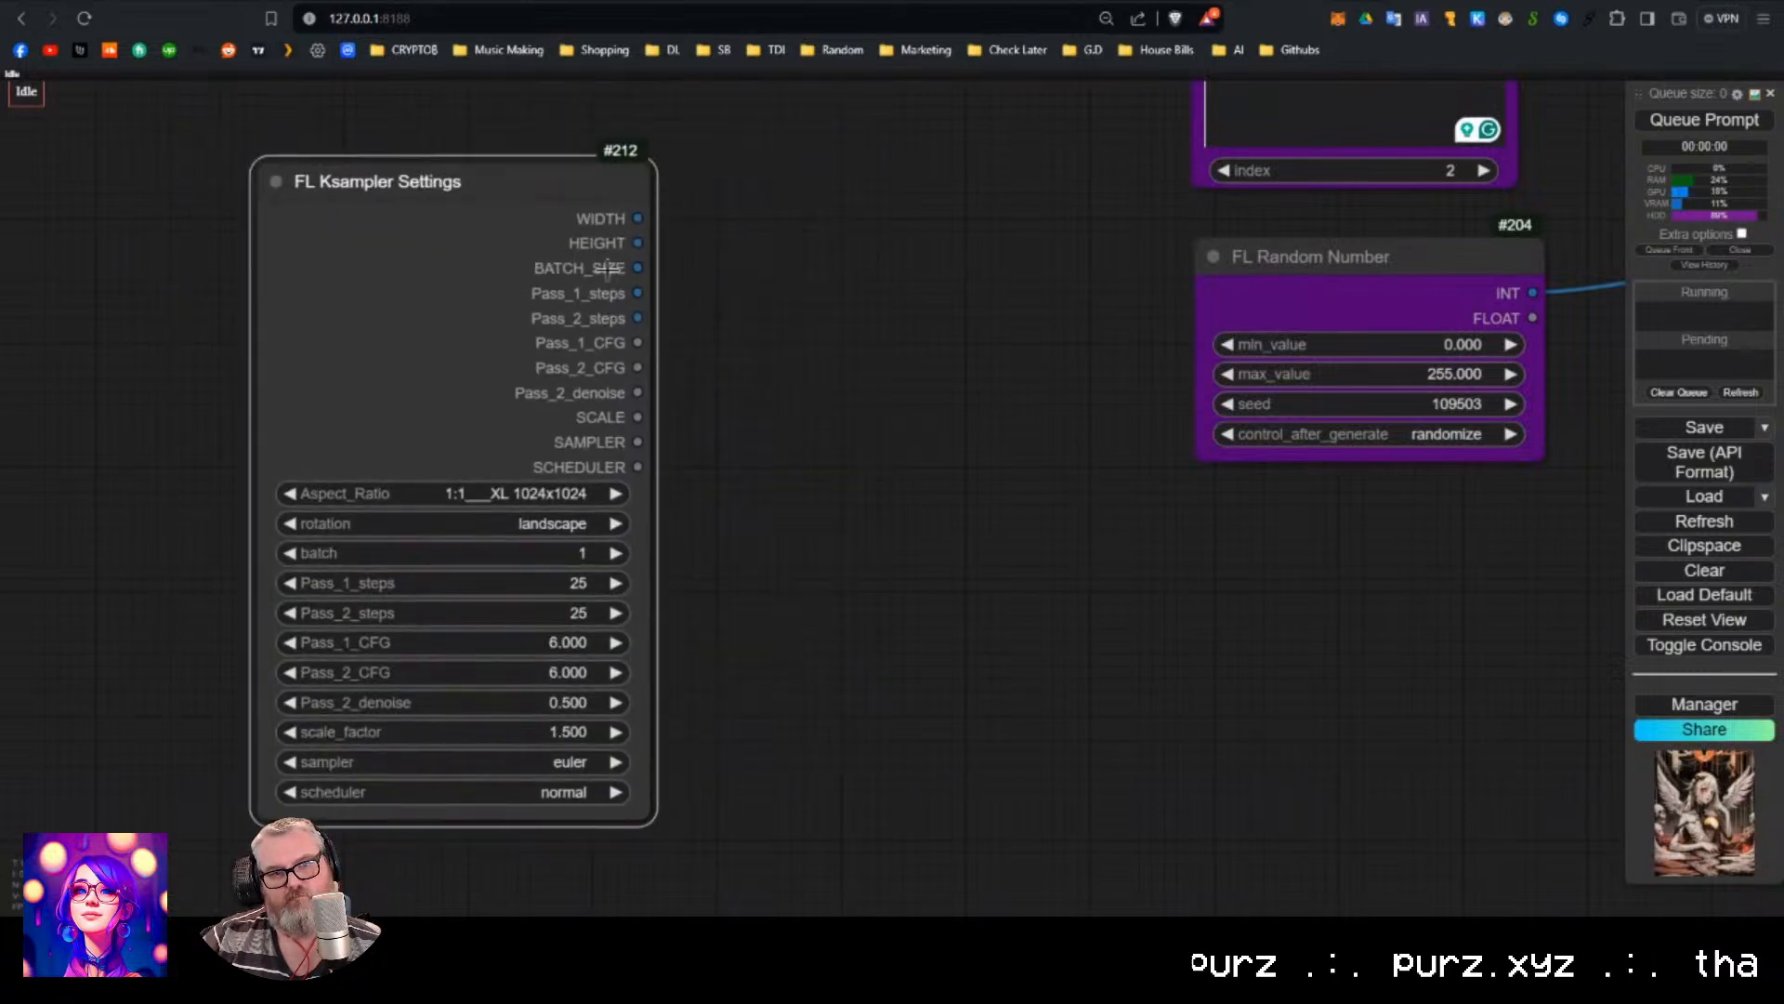
Pull links from the FL Ksampler Settings step, CFG, denoise, scale and sampler outputs to view the nodes they can feed.
{"action": "left_click_drag", "start_coordinate": [637, 293], "coordinate": [782, 269]}
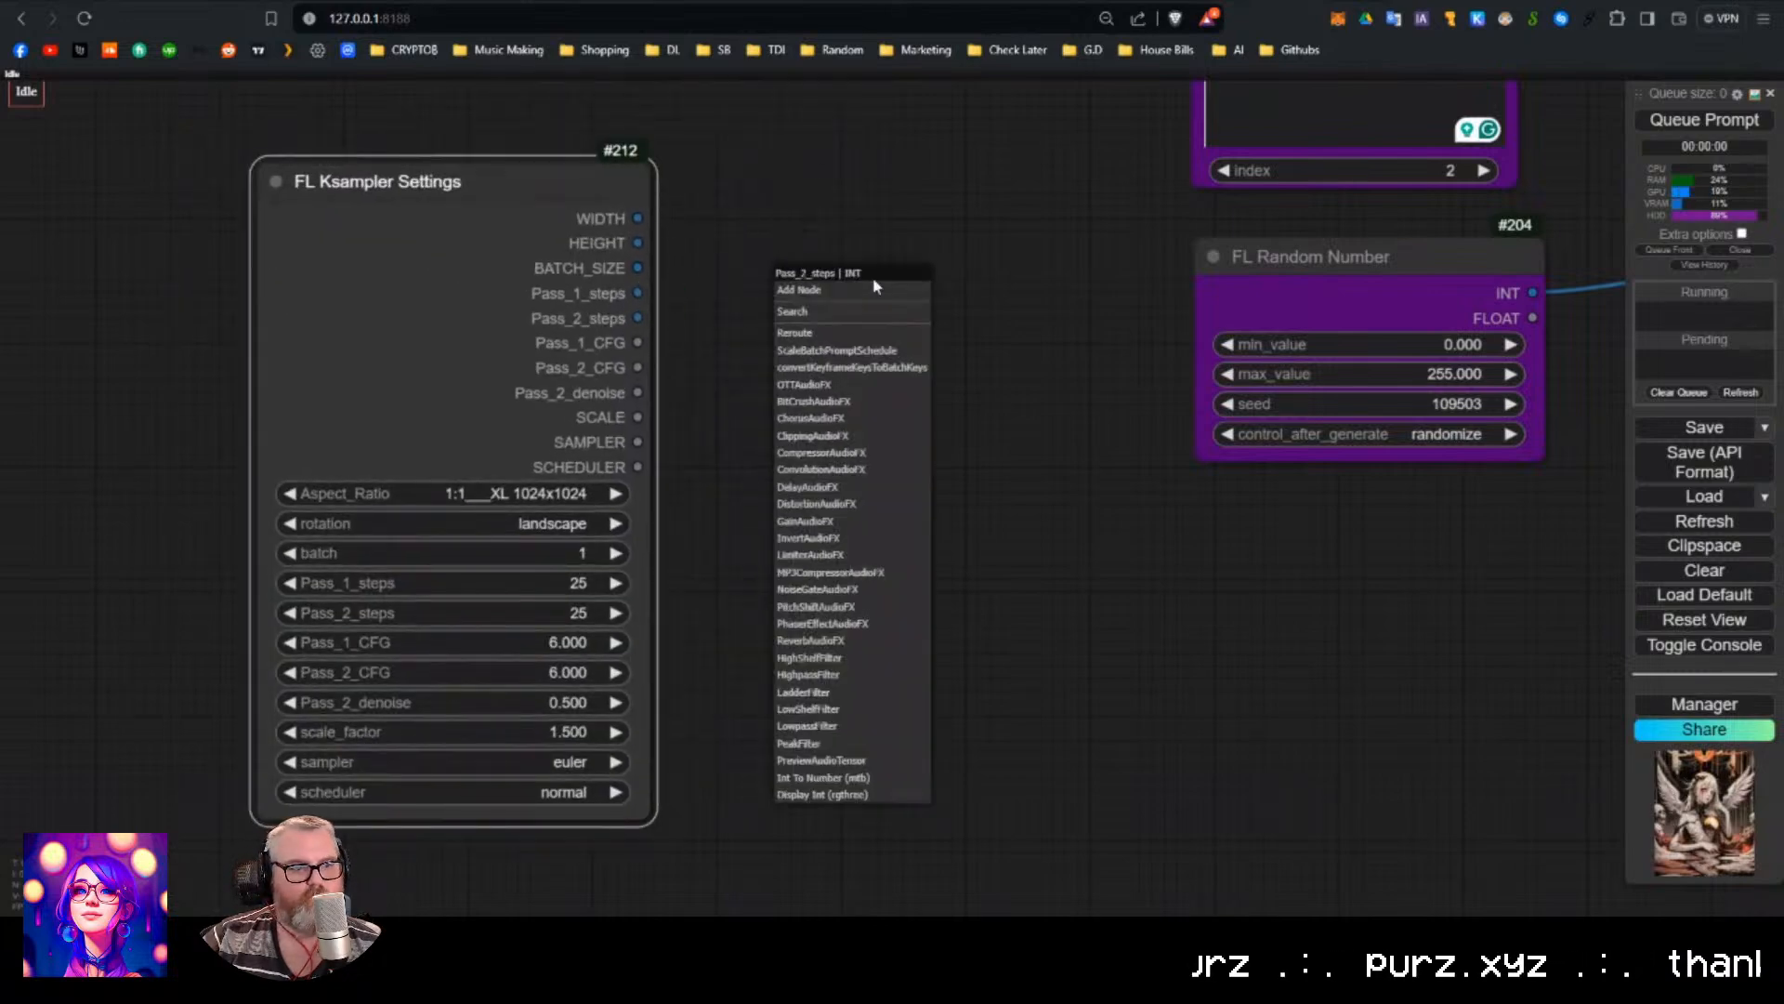
{"action": "left_click_drag", "start_coordinate": [638, 343], "coordinate": [754, 314]}
{"action": "left_click_drag", "start_coordinate": [638, 368], "coordinate": [778, 357]}
{"action": "left_click_drag", "start_coordinate": [638, 393], "coordinate": [777, 428]}
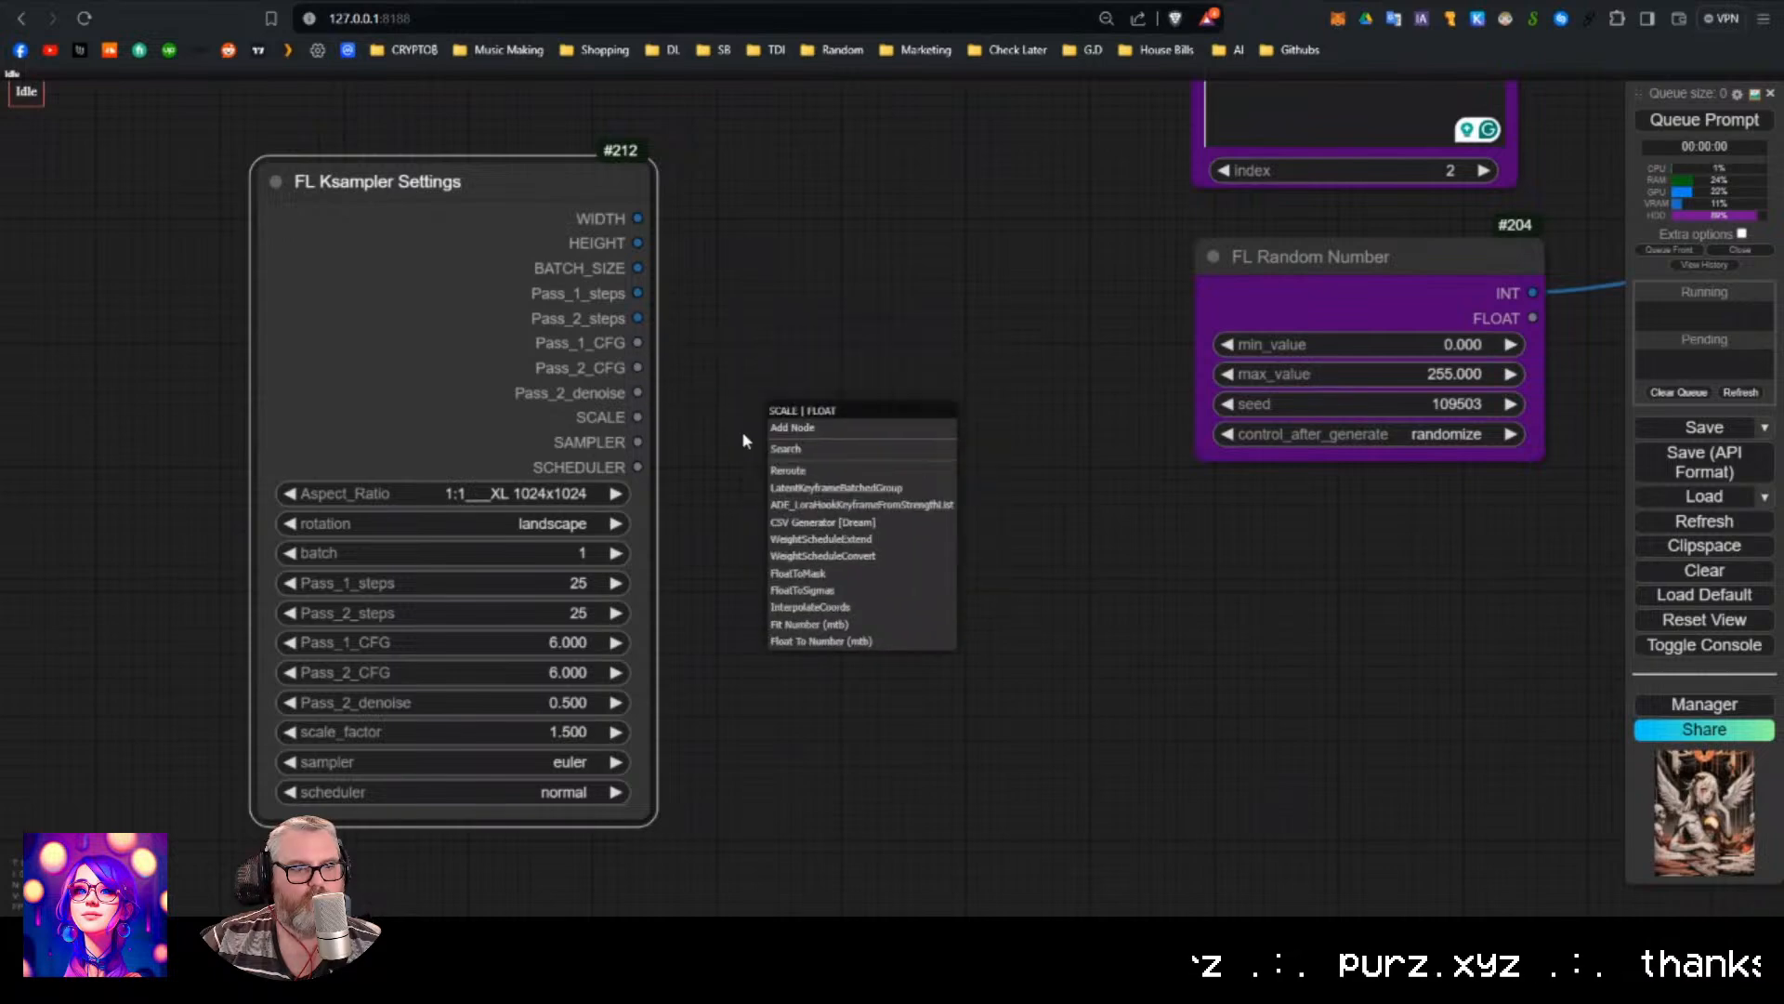
{"action": "left_click_drag", "start_coordinate": [637, 442], "coordinate": [734, 472]}
Shift the FL Ksampler Settings node slightly upward and check its Aspect_Ratio setting.
{"action": "left_click_drag", "start_coordinate": [591, 215], "coordinate": [470, 163]}
{"action": "left_click", "coordinate": [818, 457]}
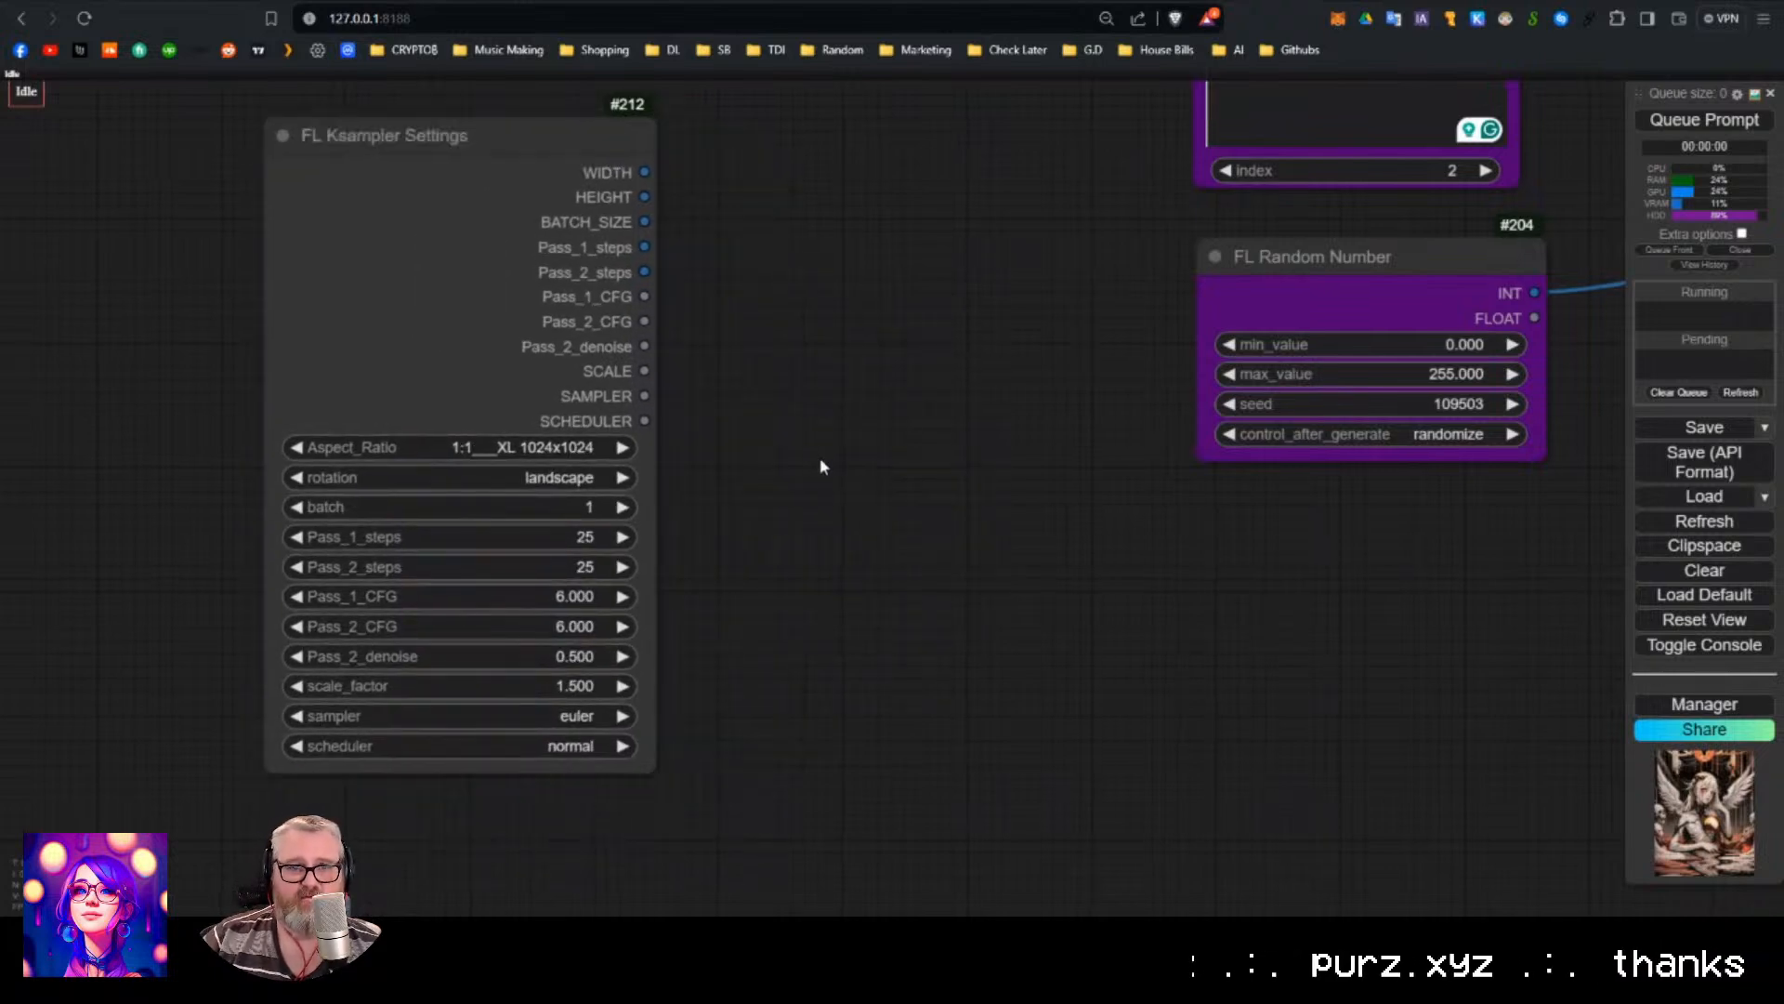
{"action": "left_click", "coordinate": [539, 447]}
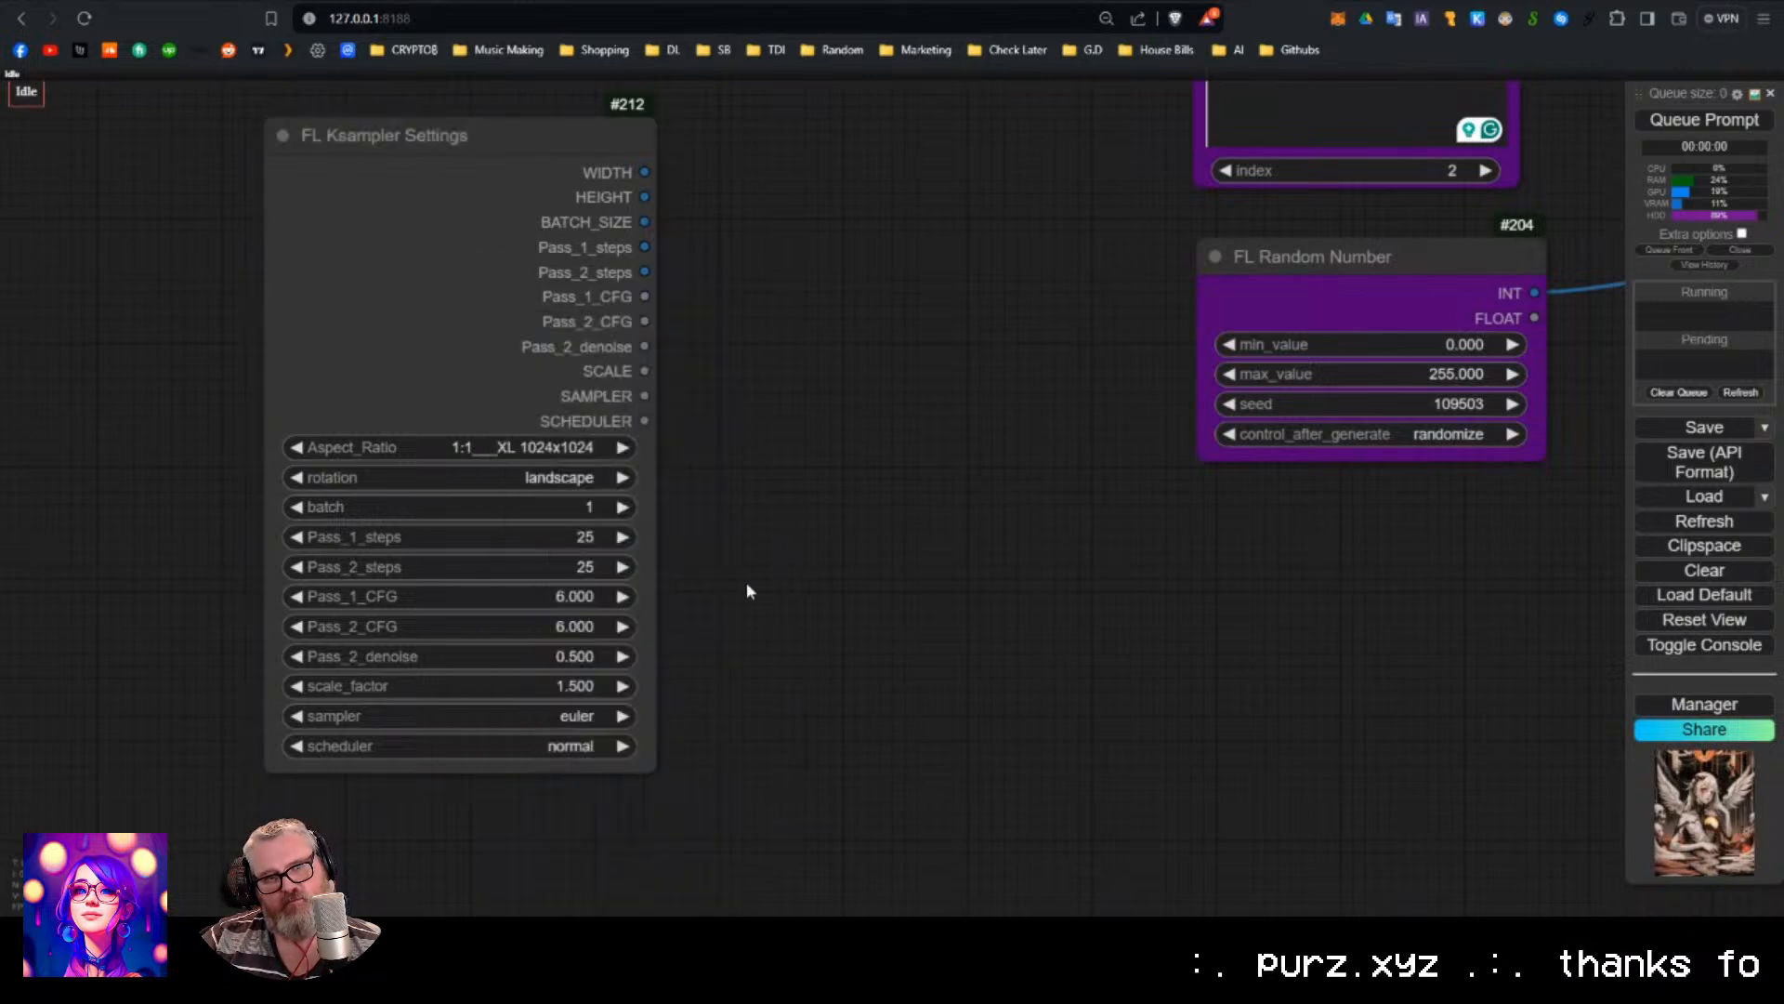
Load the saved workflow Synthetic Data Creator.
{"action": "scroll", "coordinate": [745, 582], "scroll_direction": "down", "scroll_amount": 5}
{"action": "left_click", "coordinate": [1765, 497]}
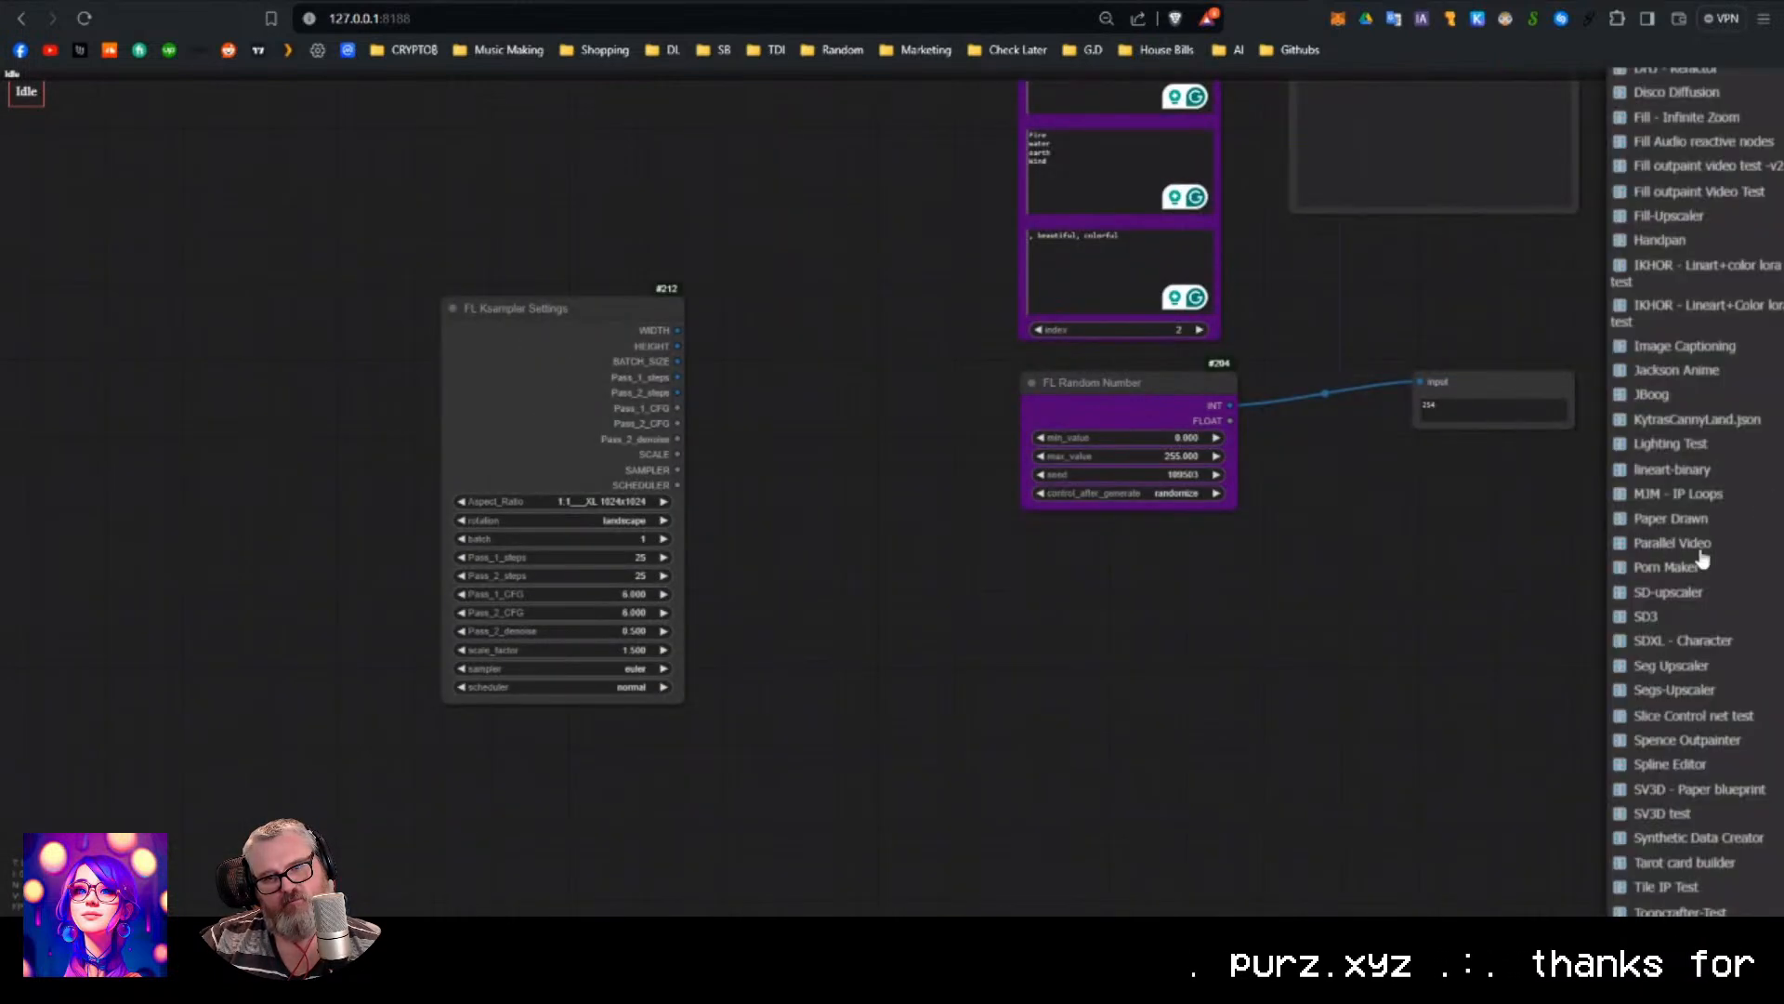
{"action": "scroll", "coordinate": [1700, 883], "scroll_direction": "down", "scroll_amount": 5}
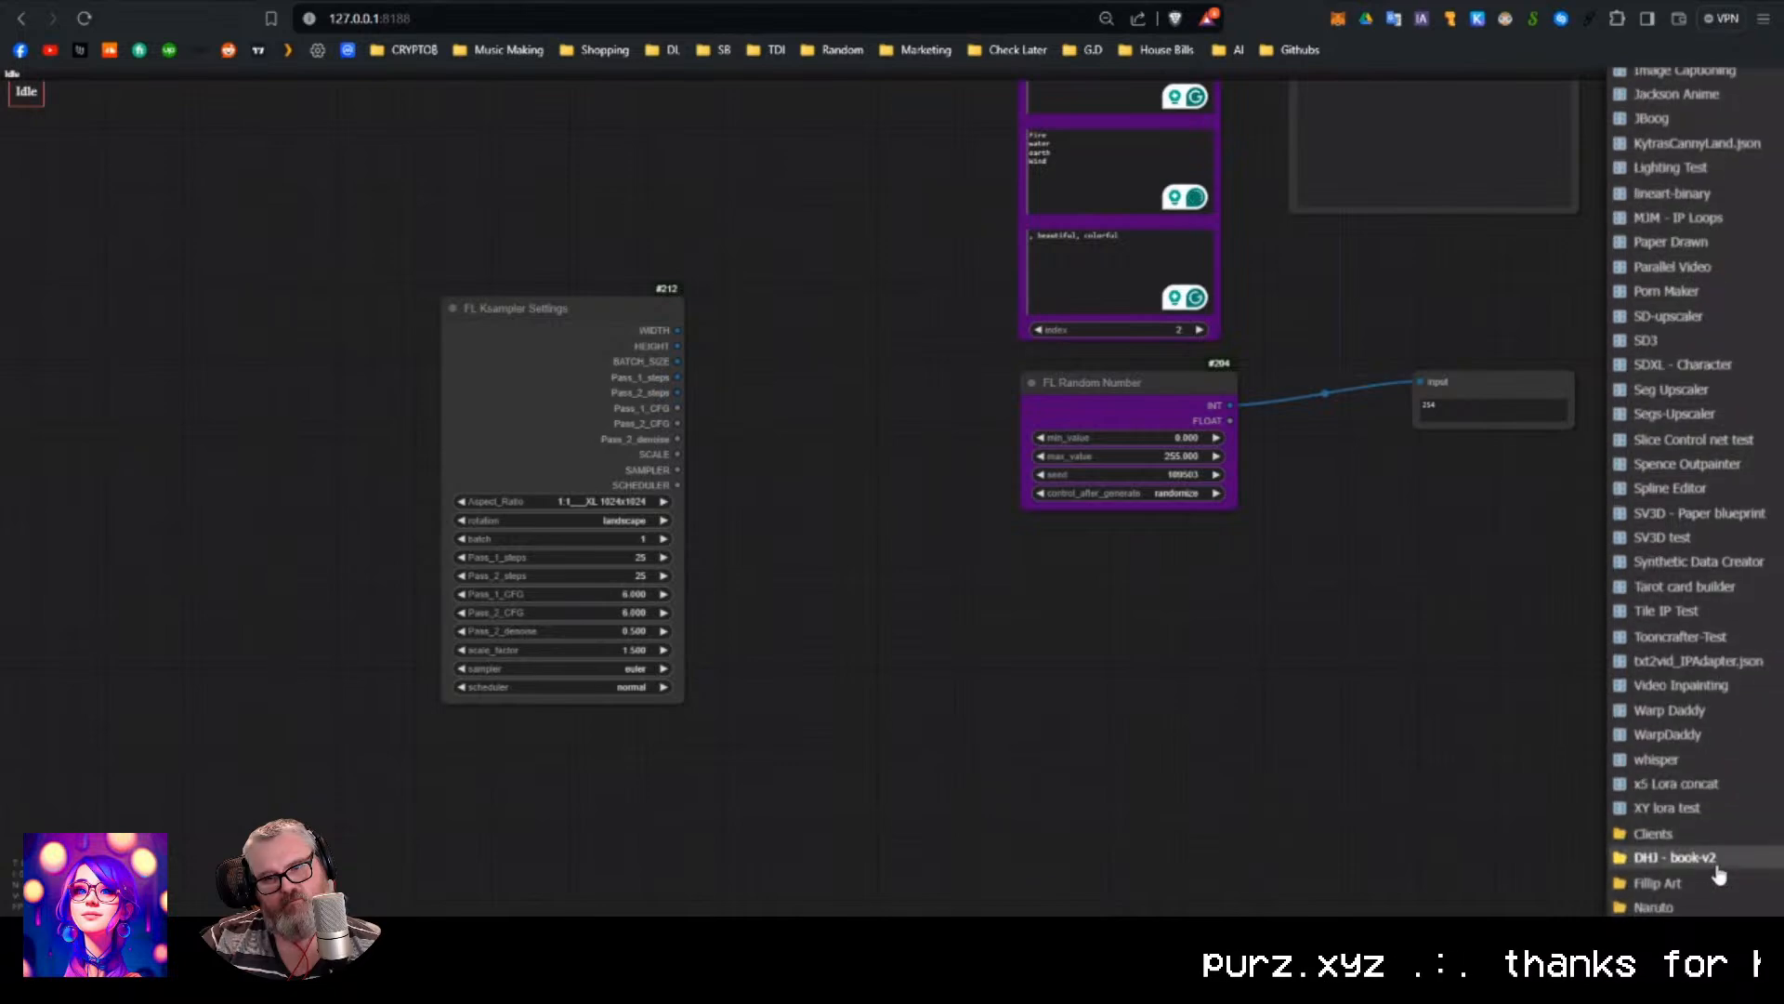
{"action": "left_click", "coordinate": [1710, 566]}
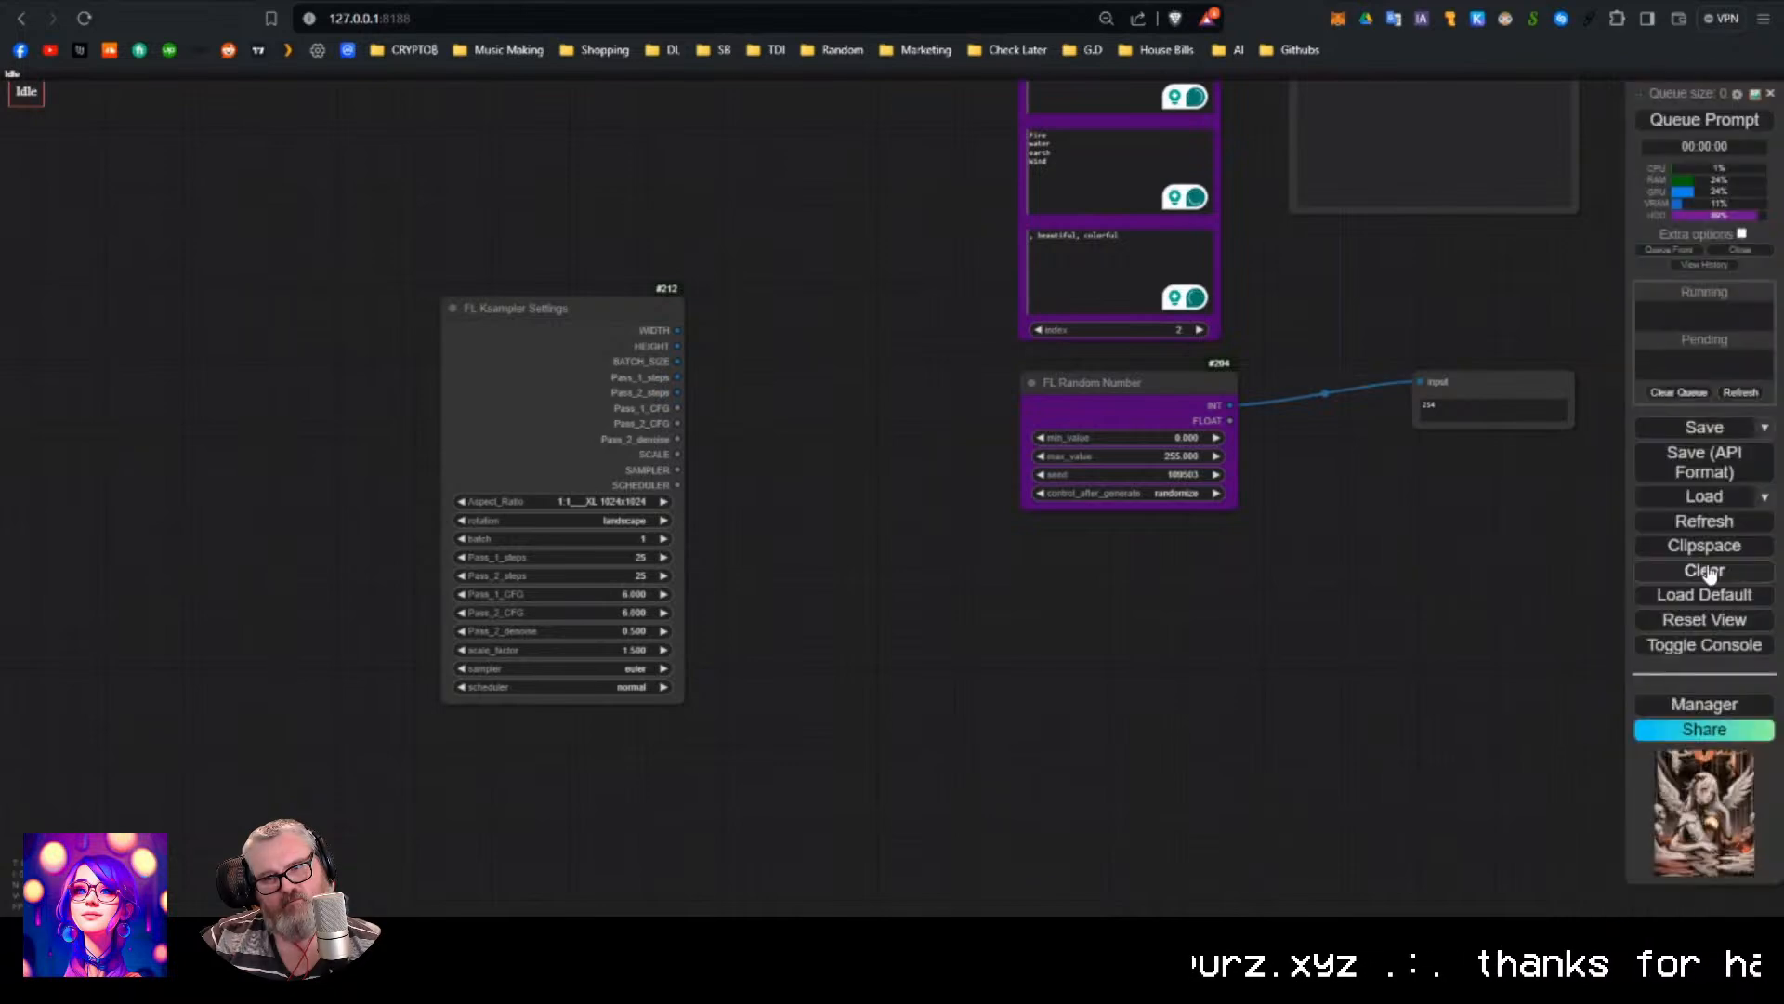
Examine the loaded workflow's layout, including its FL Ksampler Settings, Efficient Loader and LoRA Stacker nodes.
{"action": "scroll", "coordinate": [314, 756], "scroll_direction": "down", "scroll_amount": 8}
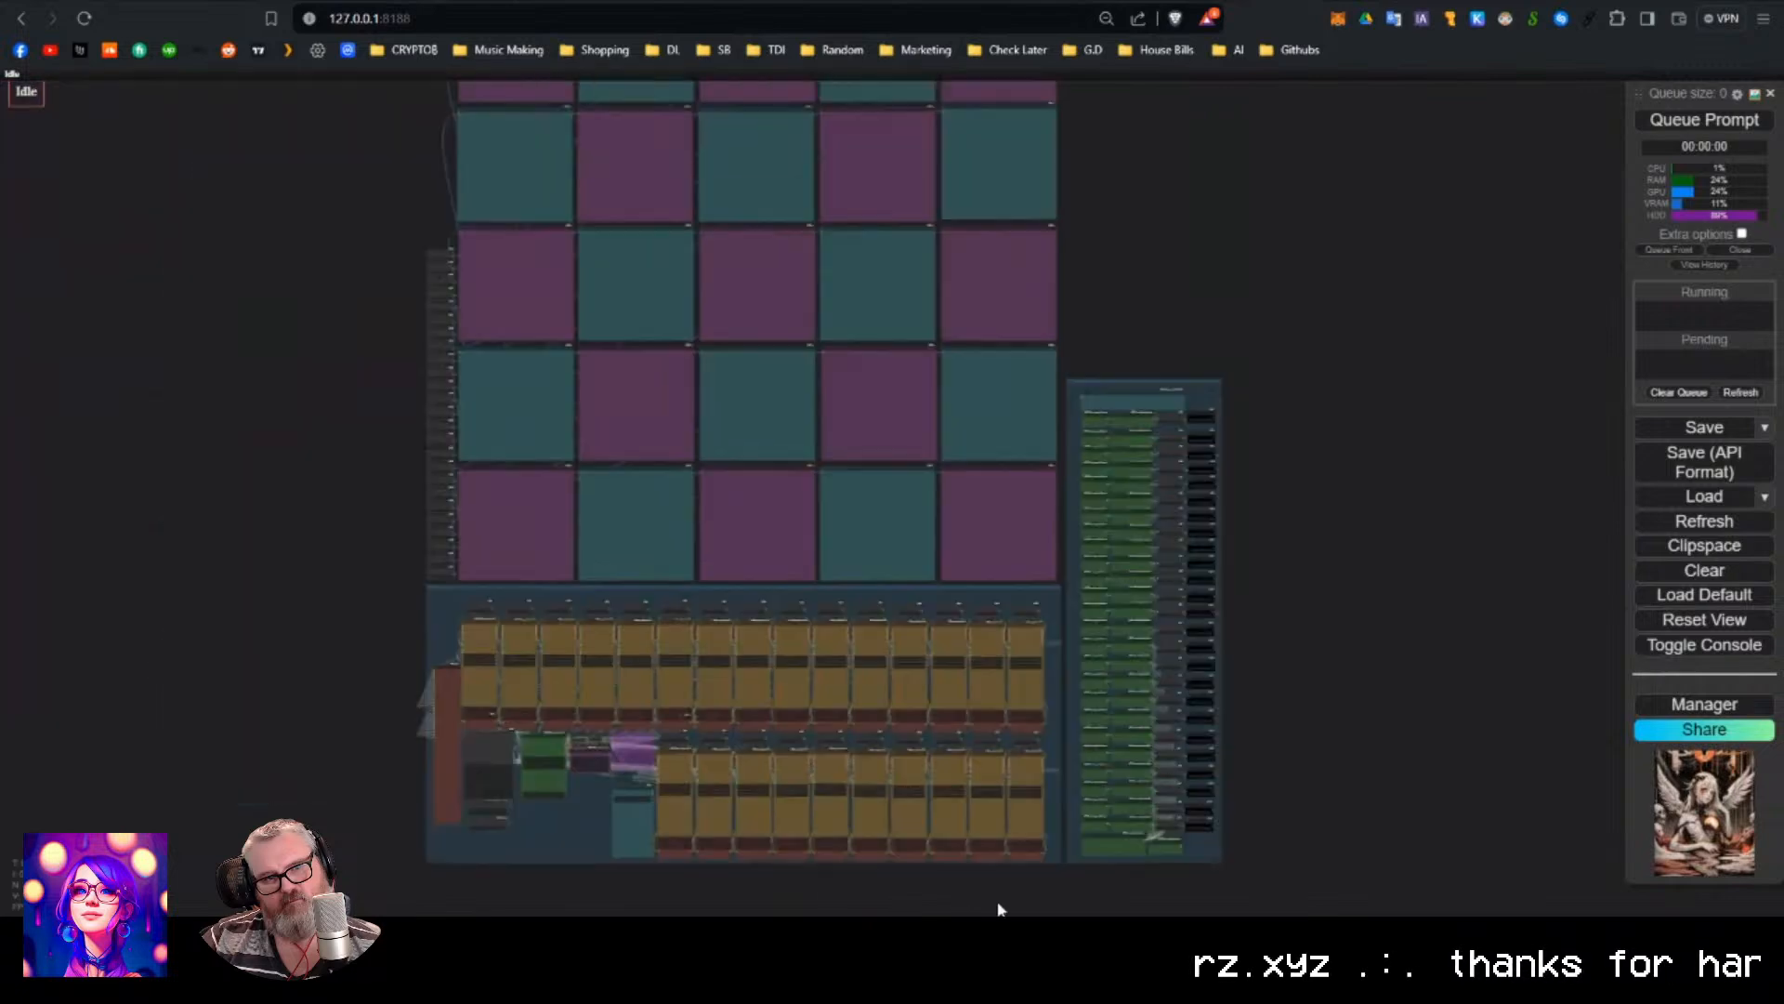
{"action": "scroll", "coordinate": [769, 751], "scroll_direction": "up", "scroll_amount": 5}
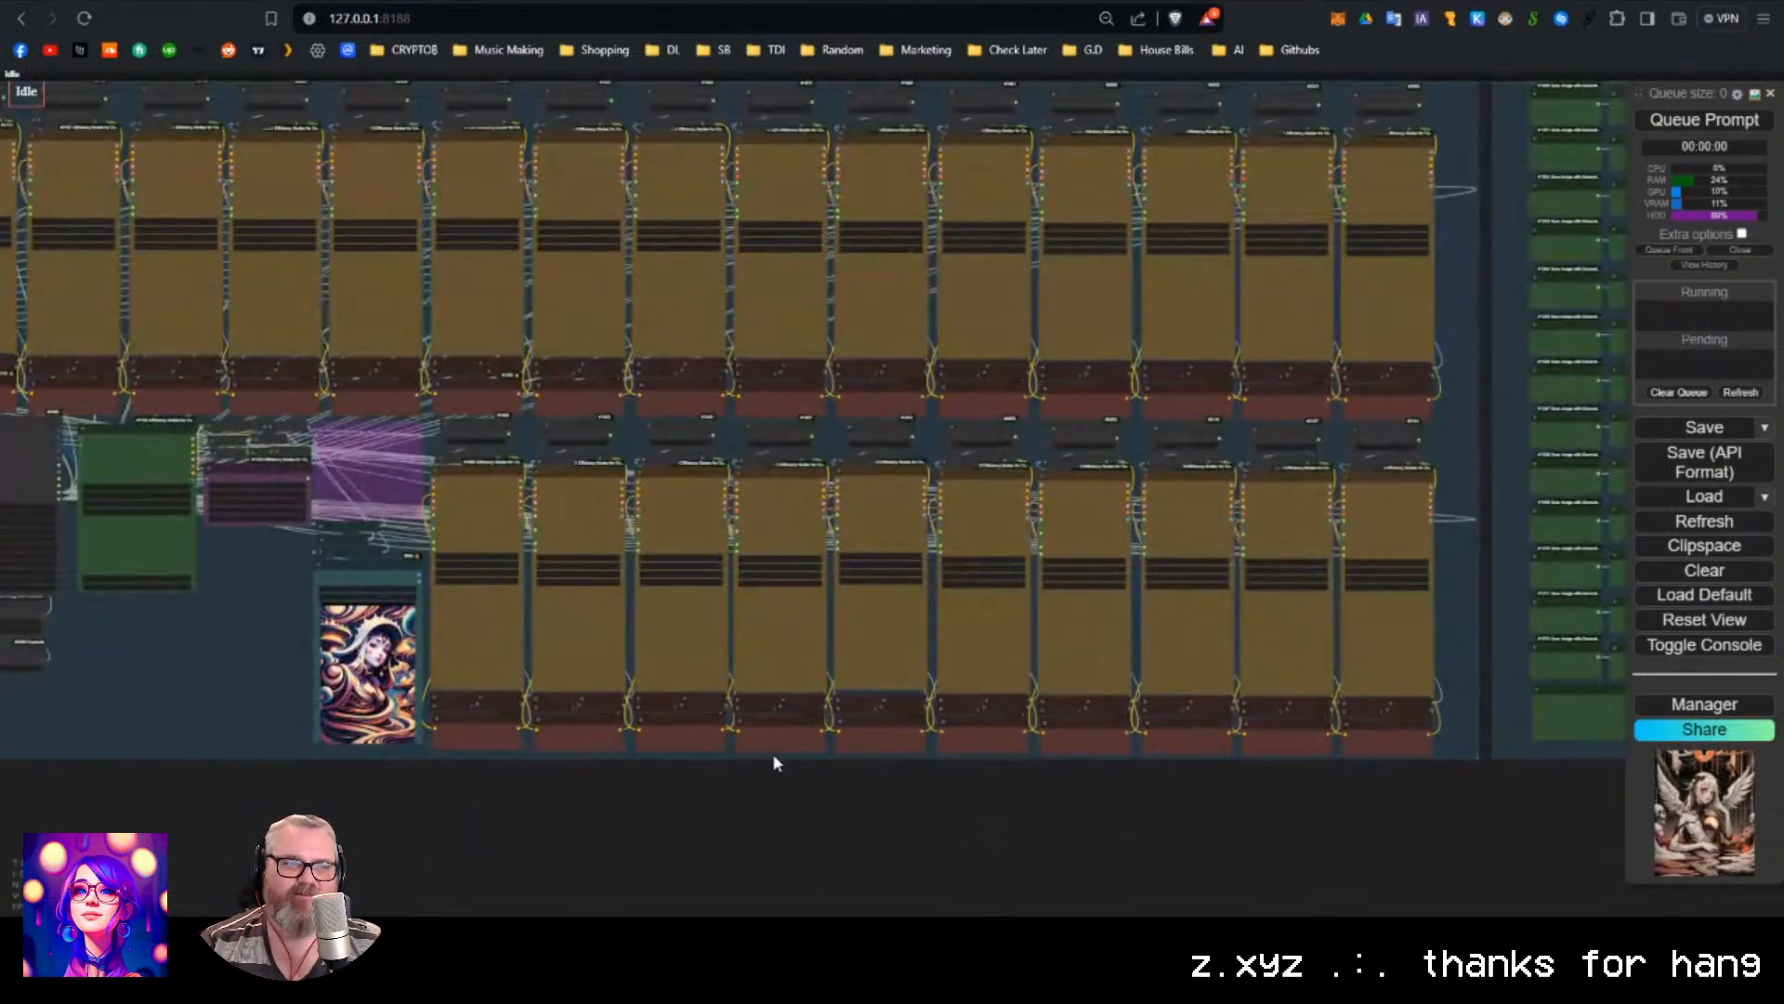
{"action": "scroll", "coordinate": [772, 753], "scroll_direction": "down", "scroll_amount": 2}
{"action": "left_click_drag", "start_coordinate": [770, 757], "coordinate": [992, 700]}
{"action": "scroll", "coordinate": [516, 563], "scroll_direction": "up", "scroll_amount": 7}
{"action": "scroll", "coordinate": [525, 612], "scroll_direction": "up", "scroll_amount": 2}
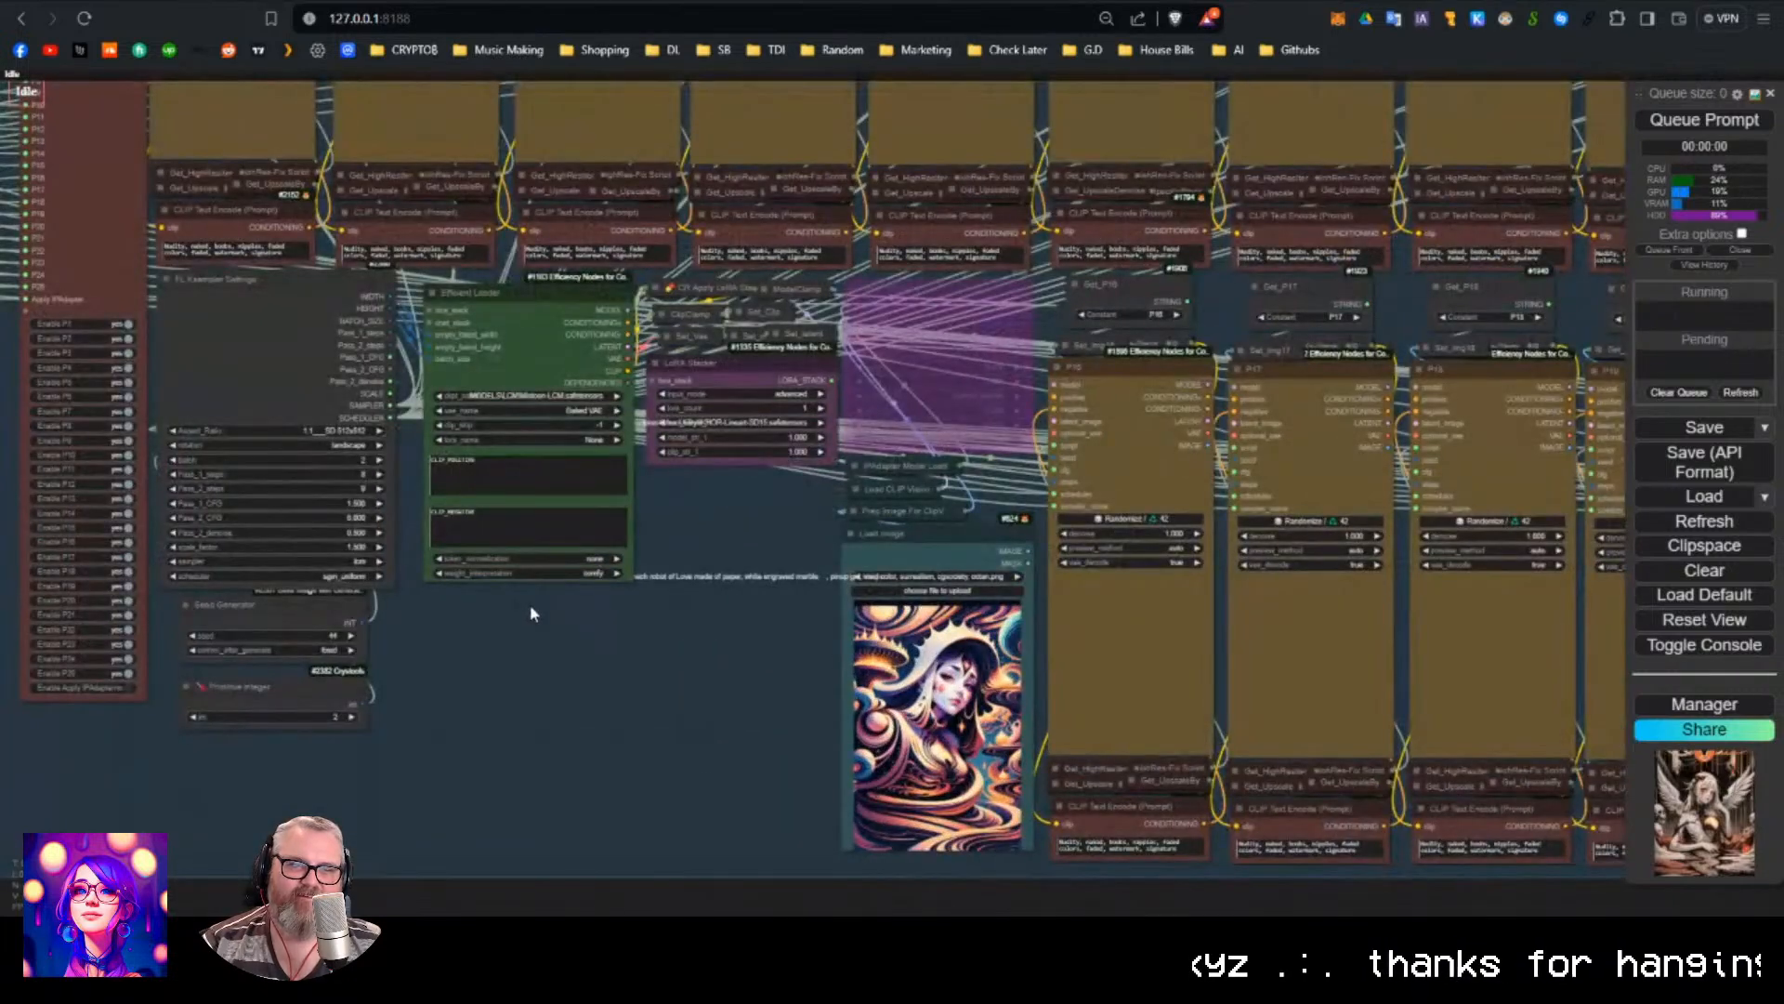
{"action": "left_click_drag", "start_coordinate": [574, 618], "coordinate": [594, 685]}
{"action": "double_click", "coordinate": [745, 555]}
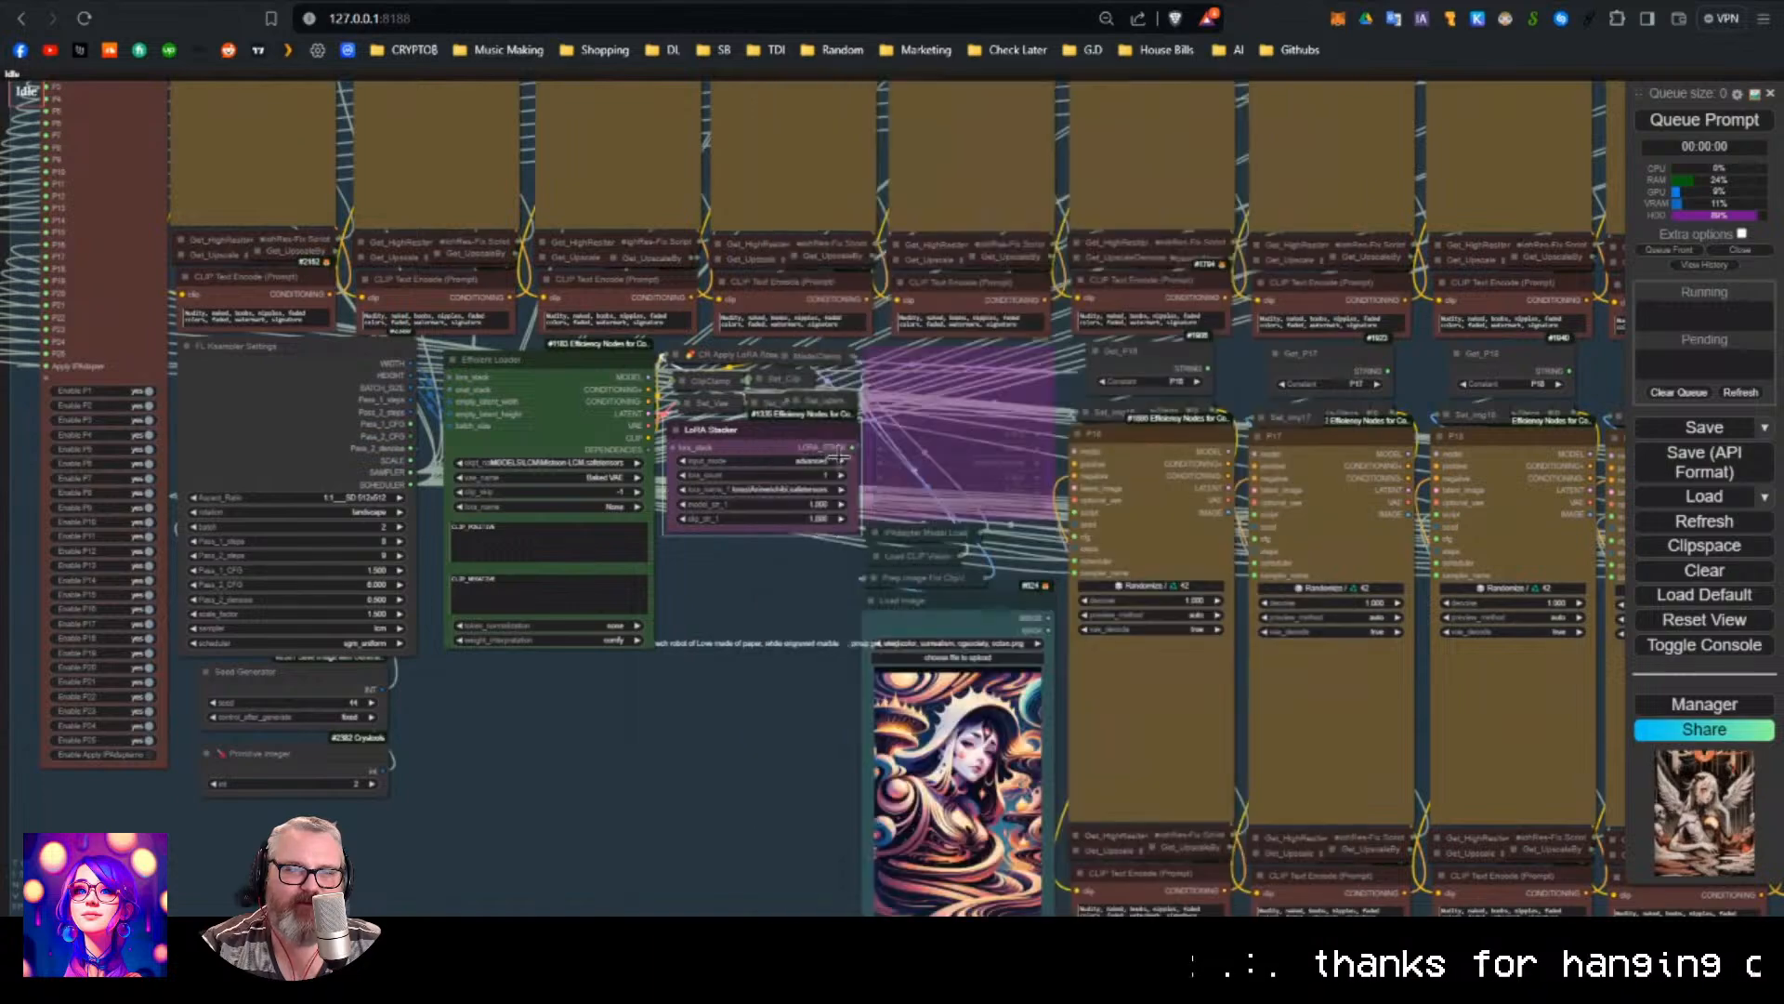
{"action": "scroll", "coordinate": [786, 608], "scroll_direction": "down", "scroll_amount": 3}
{"action": "scroll", "coordinate": [786, 608], "scroll_direction": "down", "scroll_amount": 3}
{"action": "left_click_drag", "start_coordinate": [783, 599], "coordinate": [909, 527]}
{"action": "scroll", "coordinate": [823, 550], "scroll_direction": "down", "scroll_amount": 5}
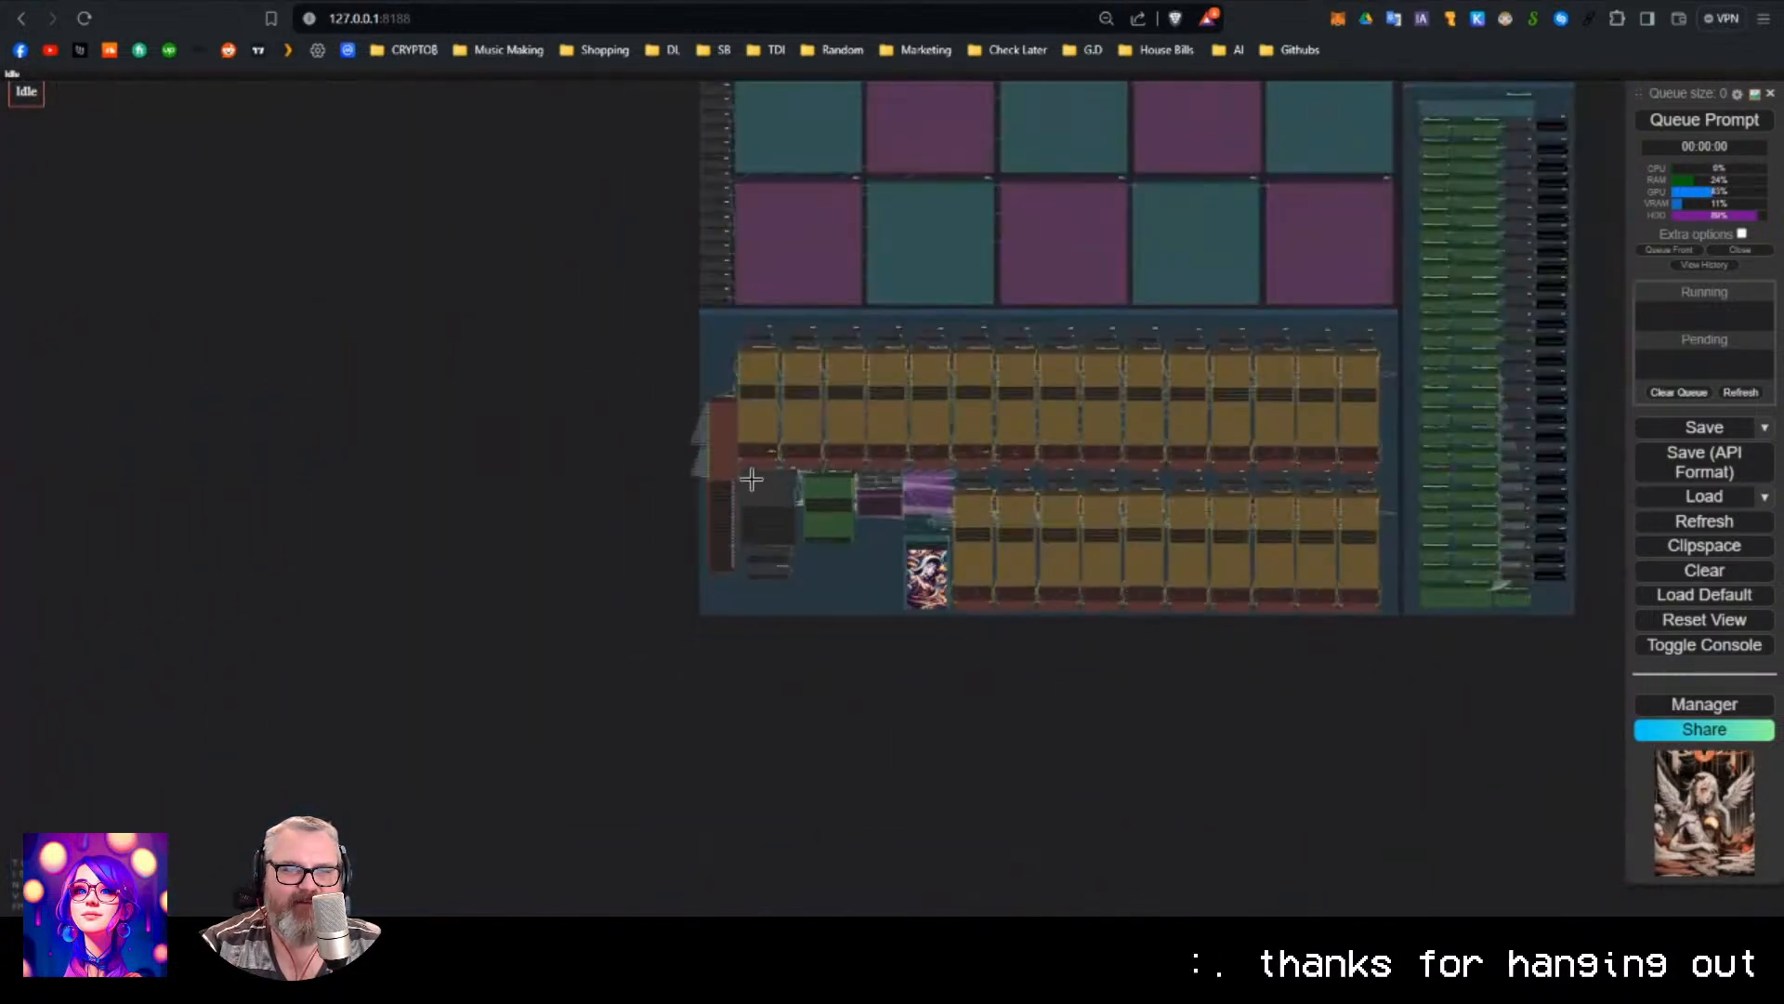
Pull the FL Ksampler Settings node and the red Enable switch node out of the group to expose their links, and put them back.
{"action": "left_click_drag", "start_coordinate": [753, 478], "coordinate": [354, 814]}
{"action": "left_click_drag", "start_coordinate": [725, 447], "coordinate": [476, 897]}
{"action": "scroll", "coordinate": [1062, 772], "scroll_direction": "up", "scroll_amount": 15}
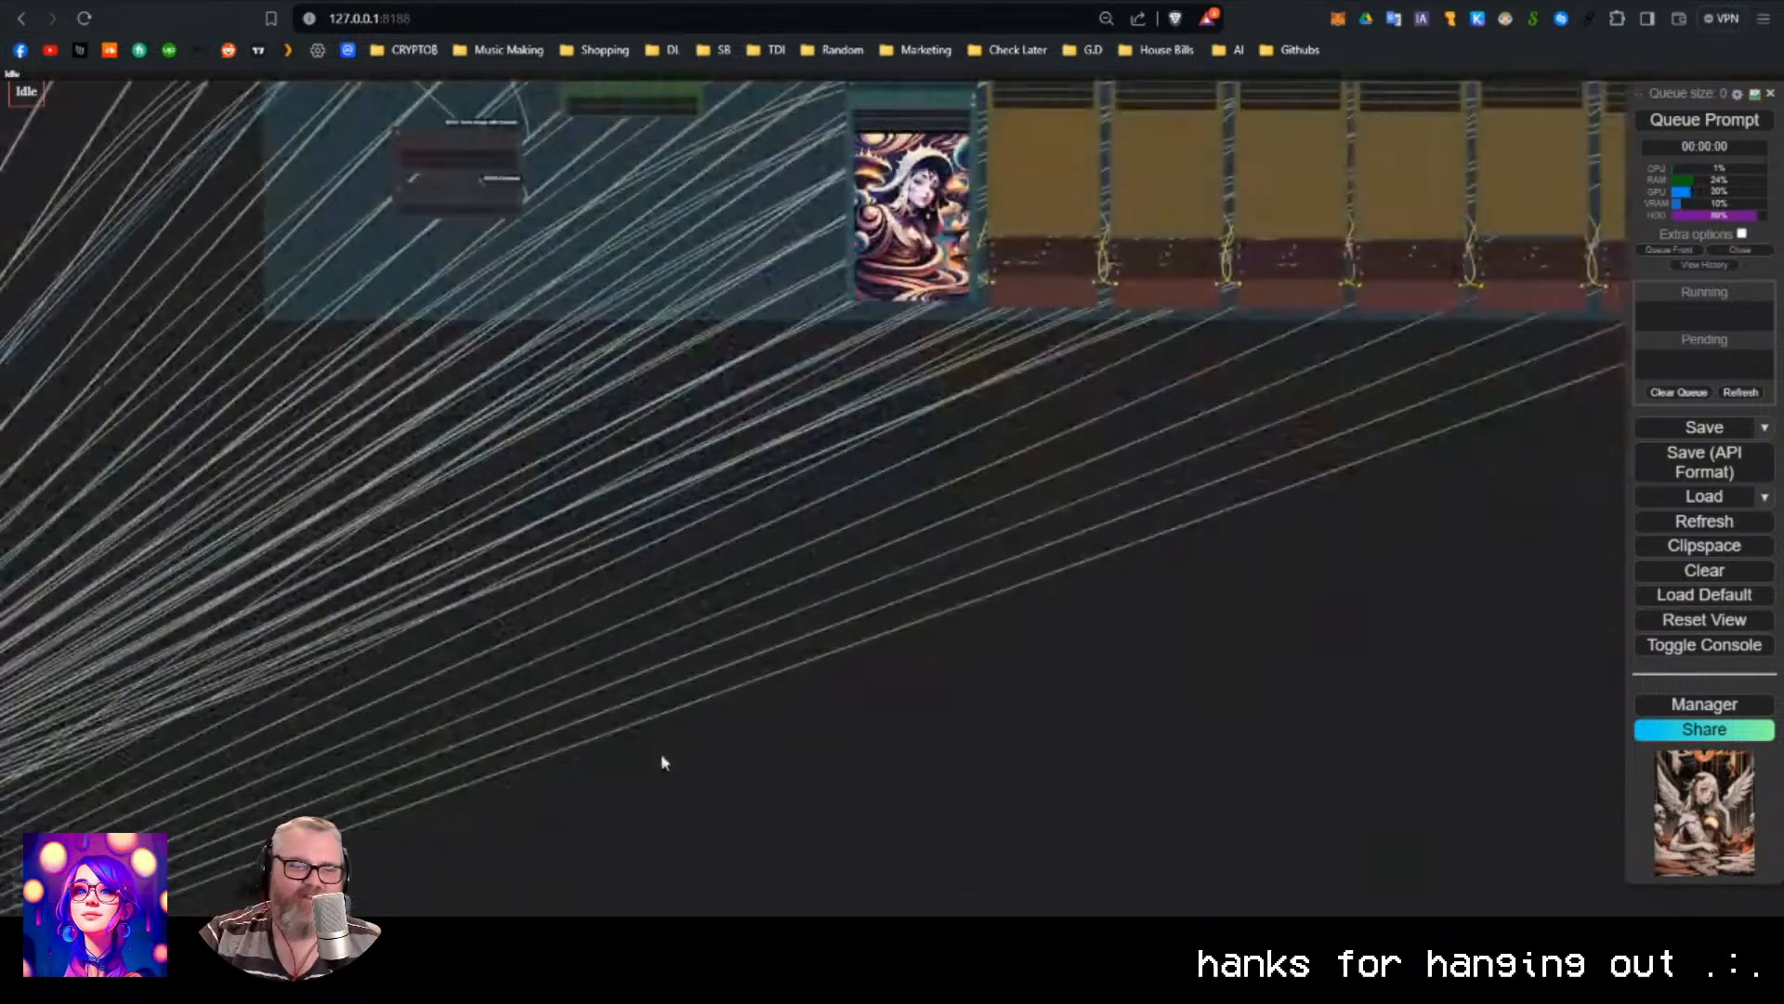
{"action": "scroll", "coordinate": [1112, 456], "scroll_direction": "down", "scroll_amount": 15}
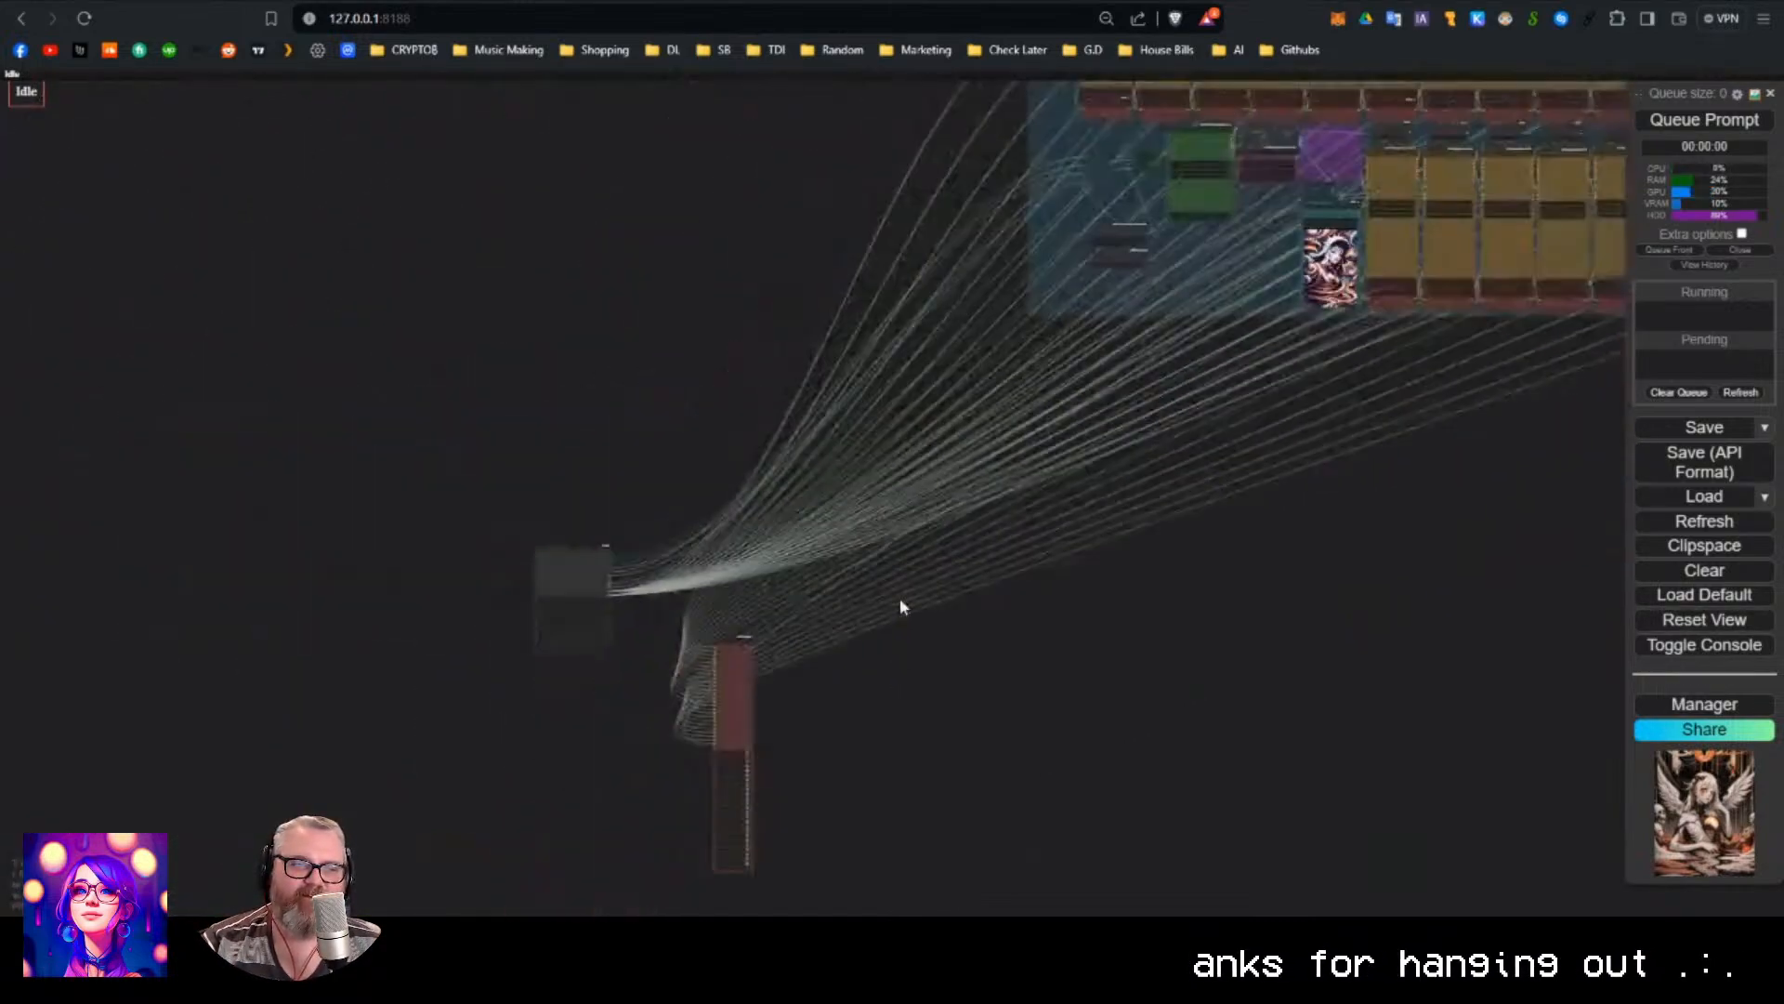
{"action": "left_click_drag", "start_coordinate": [818, 647], "coordinate": [548, 755]}
{"action": "scroll", "coordinate": [548, 755], "scroll_direction": "up", "scroll_amount": 2}
{"action": "left_click_drag", "start_coordinate": [409, 823], "coordinate": [675, 233]}
{"action": "left_click_drag", "start_coordinate": [288, 721], "coordinate": [743, 372]}
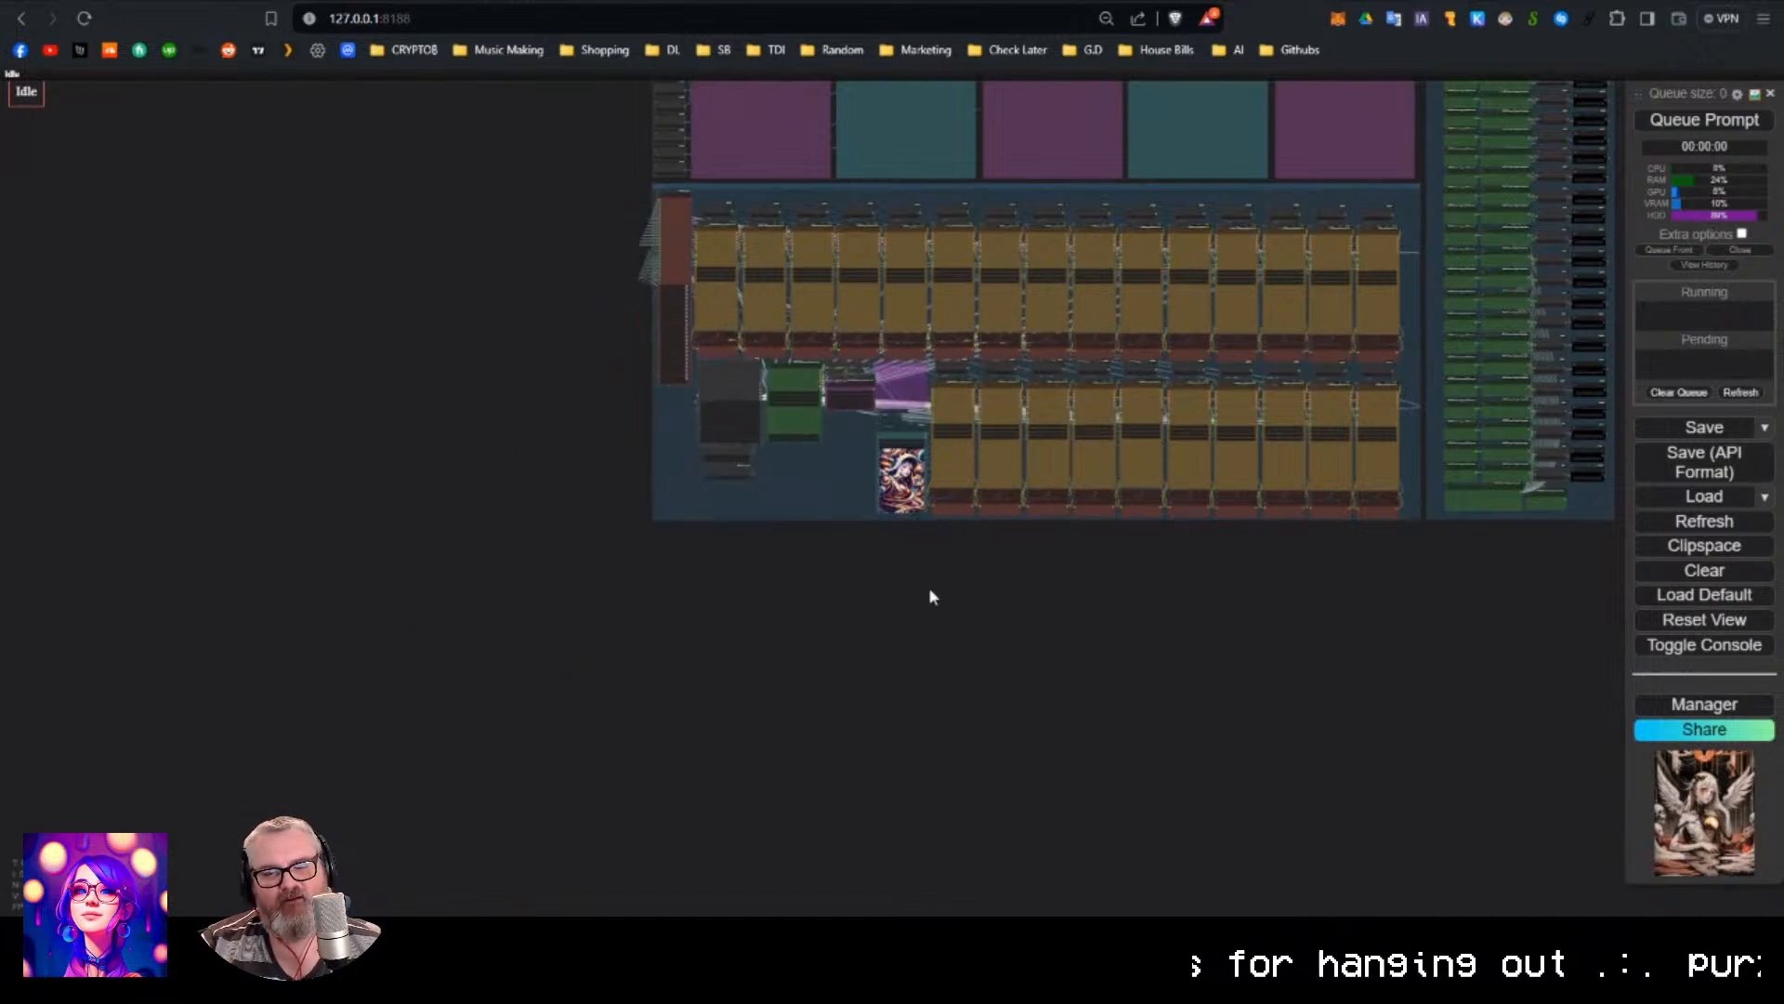
Set the LoRA Stacker's first LoRA to Xno-v6-128.safetensors by filtering the LoRA list for "fill".
{"action": "left_click_drag", "start_coordinate": [928, 593], "coordinate": [599, 843]}
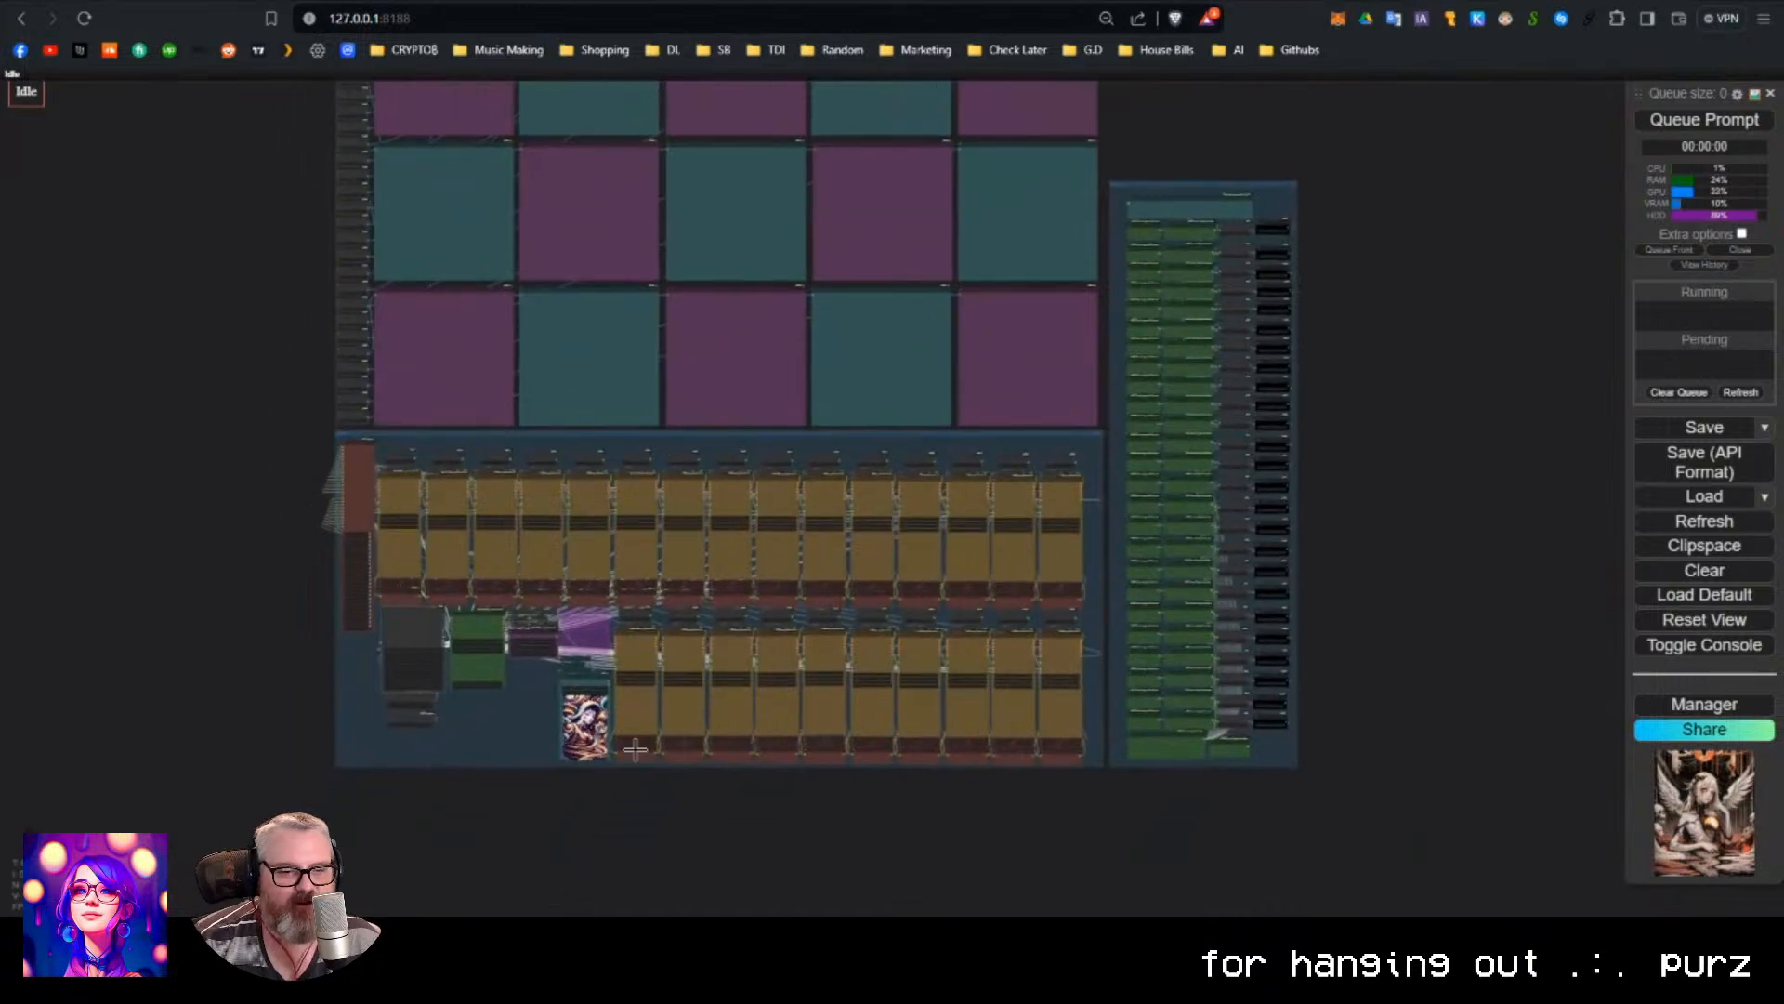
{"action": "scroll", "coordinate": [464, 725], "scroll_direction": "up", "scroll_amount": 15}
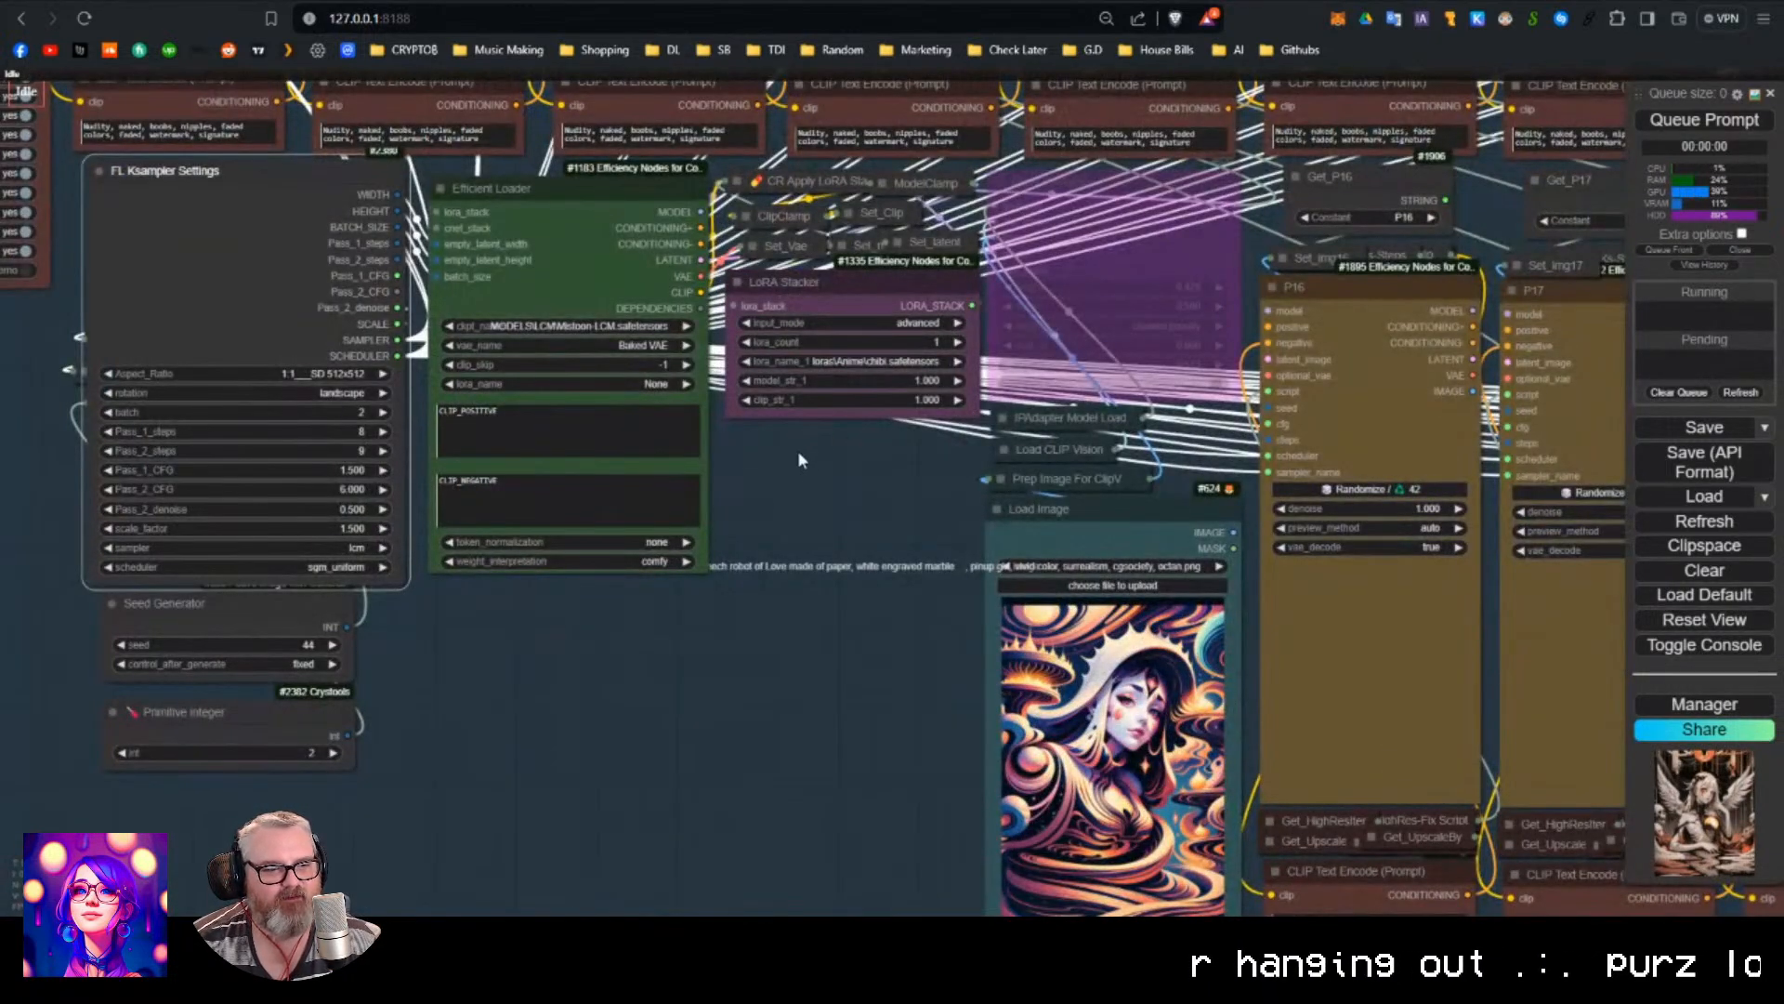
{"action": "scroll", "coordinate": [797, 459], "scroll_direction": "up", "scroll_amount": 5}
{"action": "left_click", "coordinate": [799, 481]}
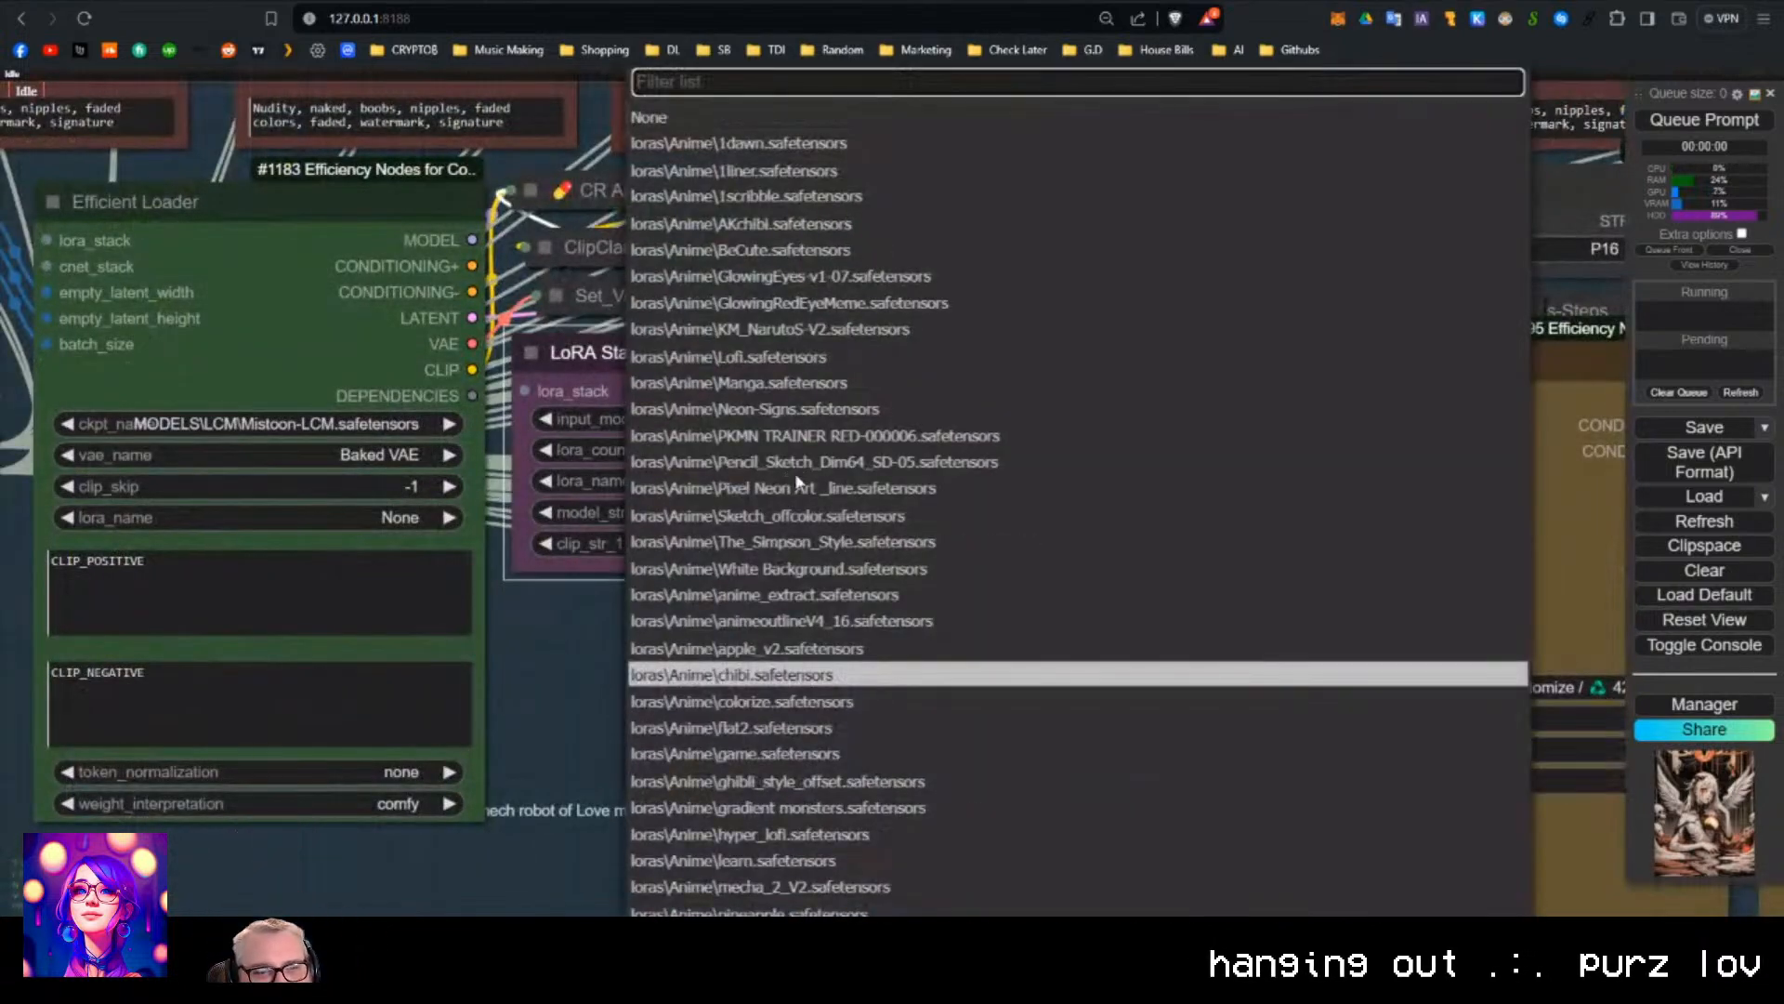
{"action": "scroll", "coordinate": [798, 484], "scroll_direction": "down", "scroll_amount": 5}
{"action": "type", "text": "fil"}
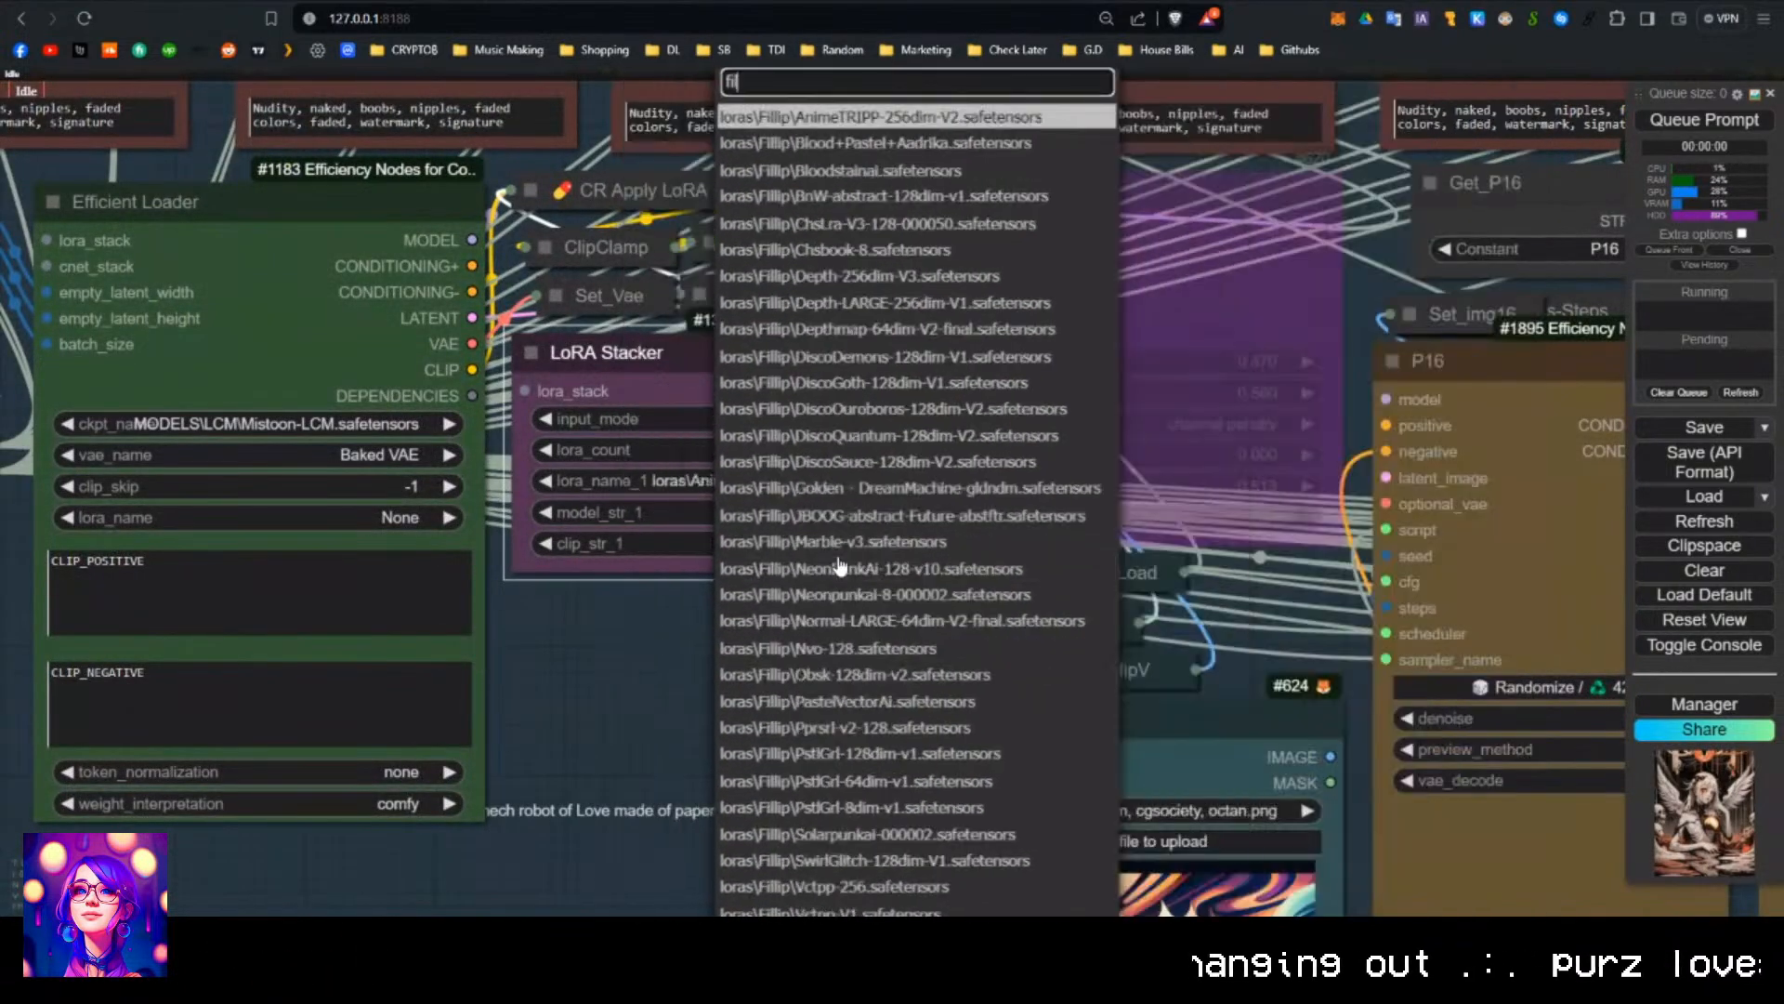
{"action": "type", "text": "l"}
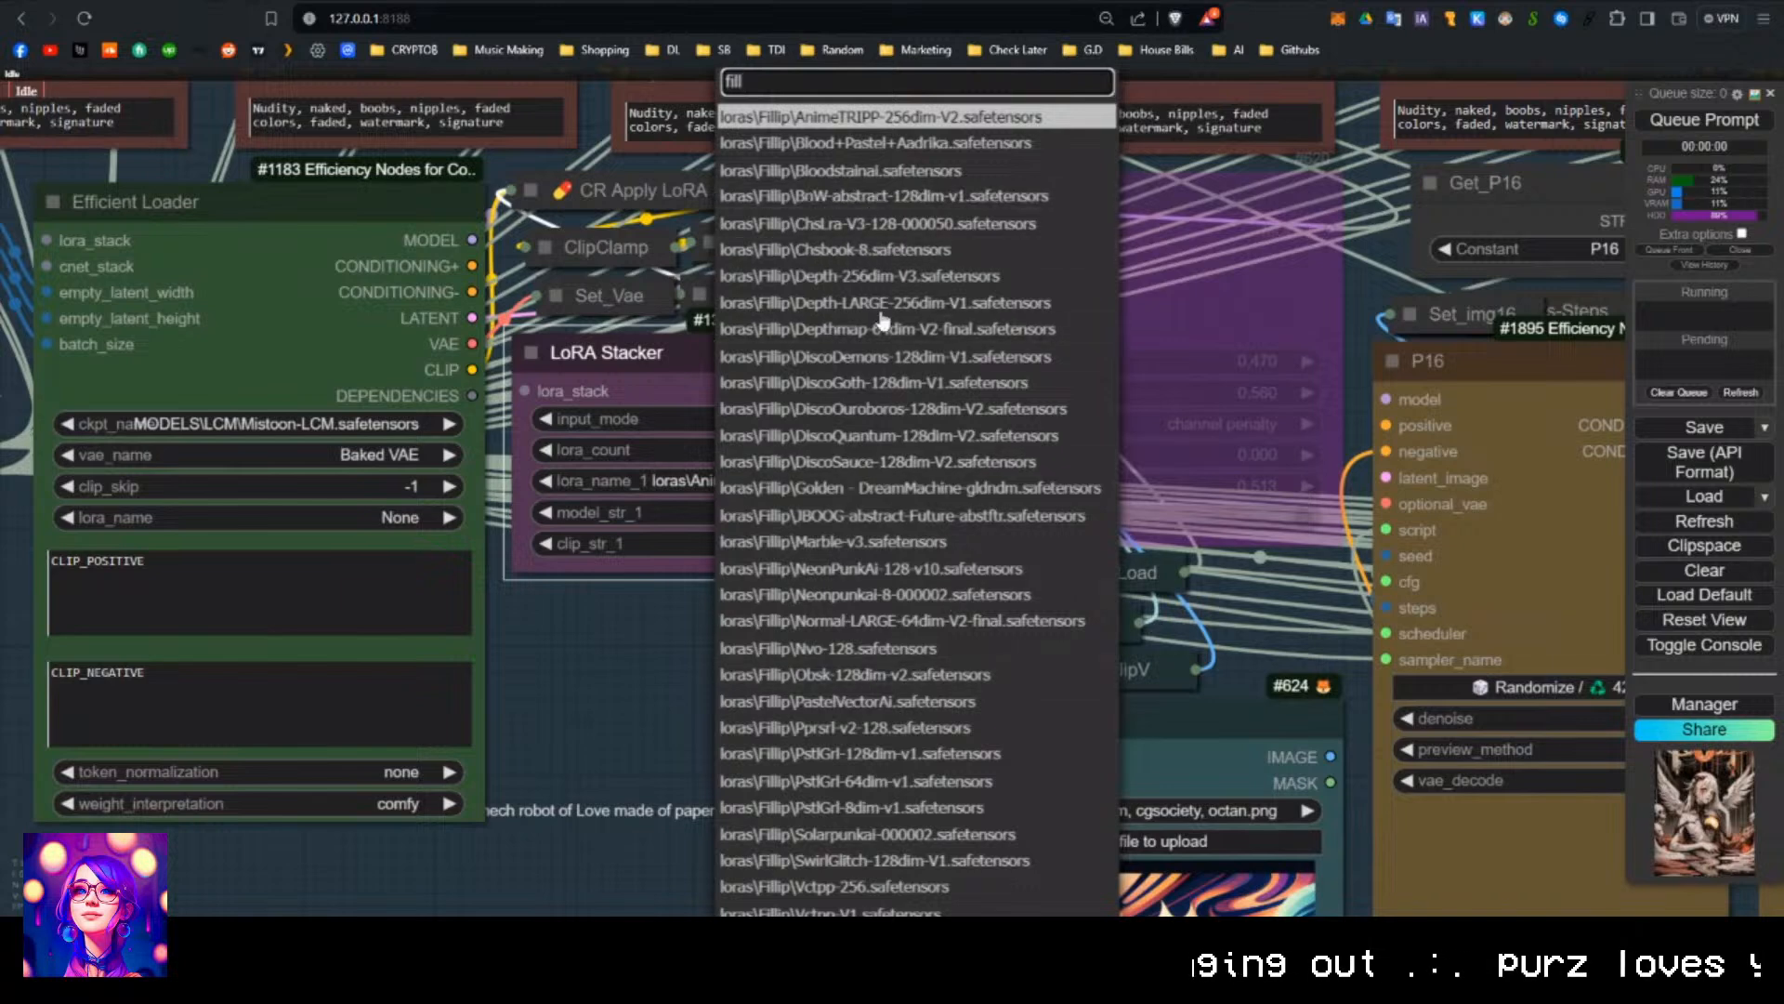
{"action": "scroll", "coordinate": [874, 657], "scroll_direction": "down", "scroll_amount": 5}
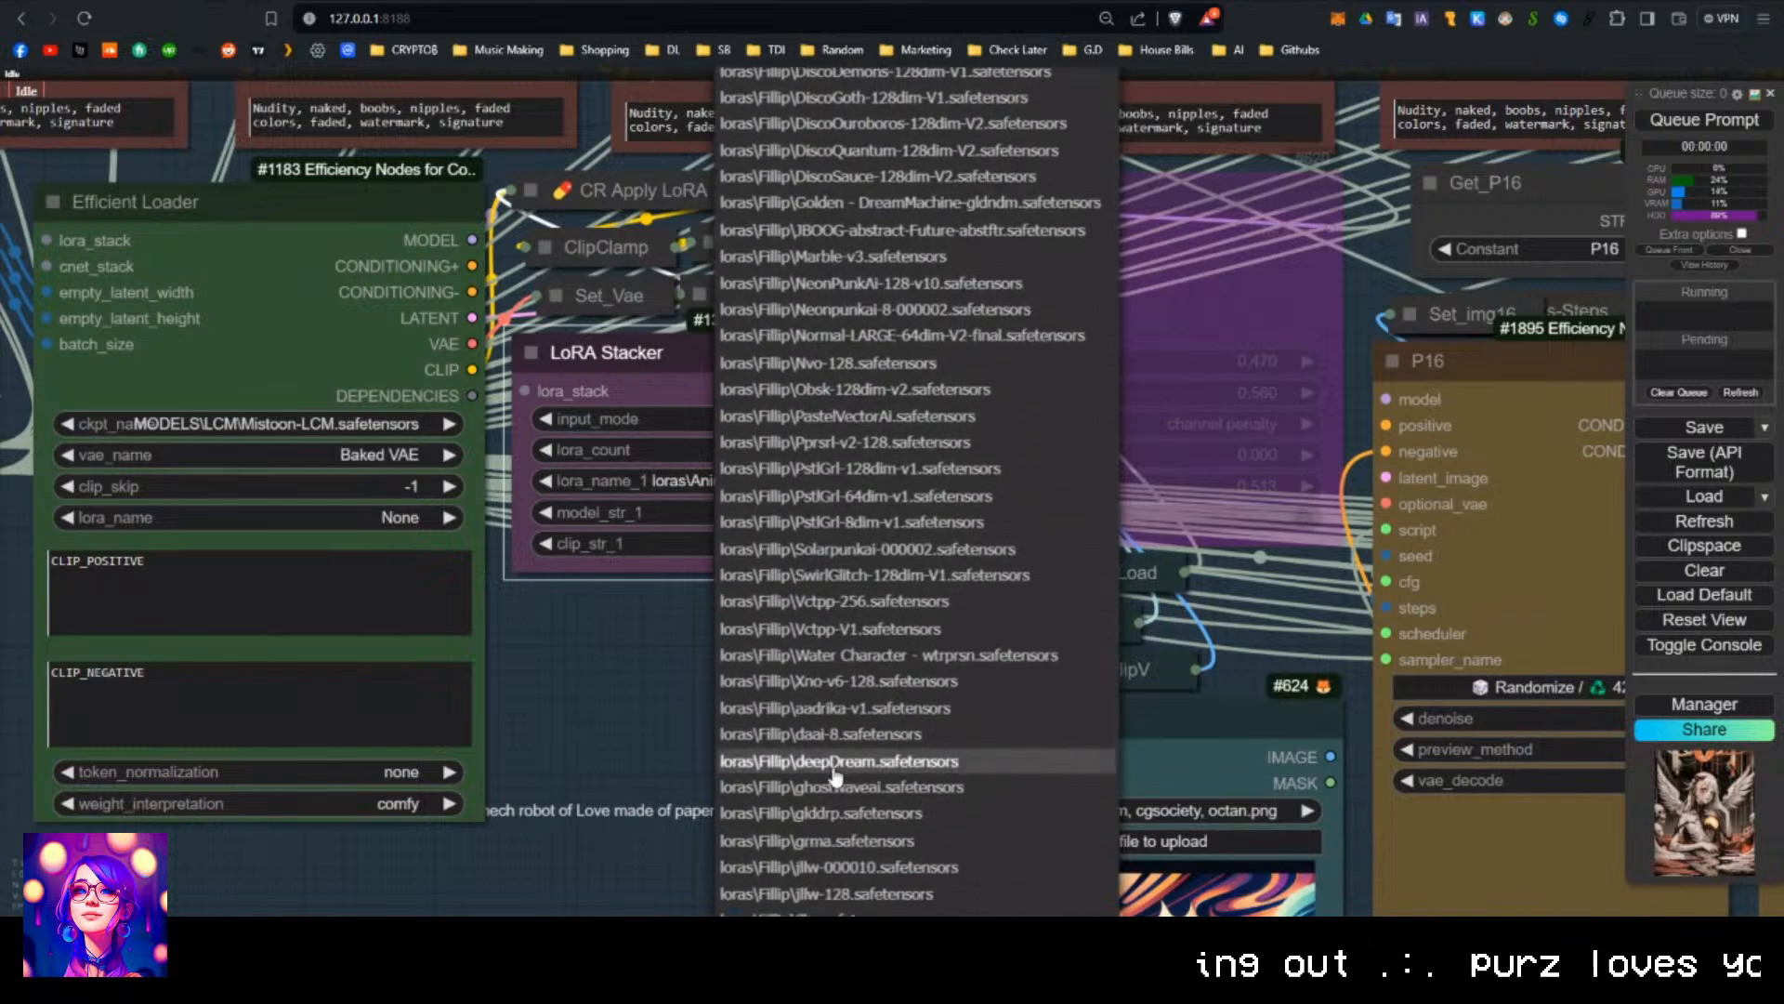
{"action": "scroll", "coordinate": [834, 779], "scroll_direction": "down", "scroll_amount": 1}
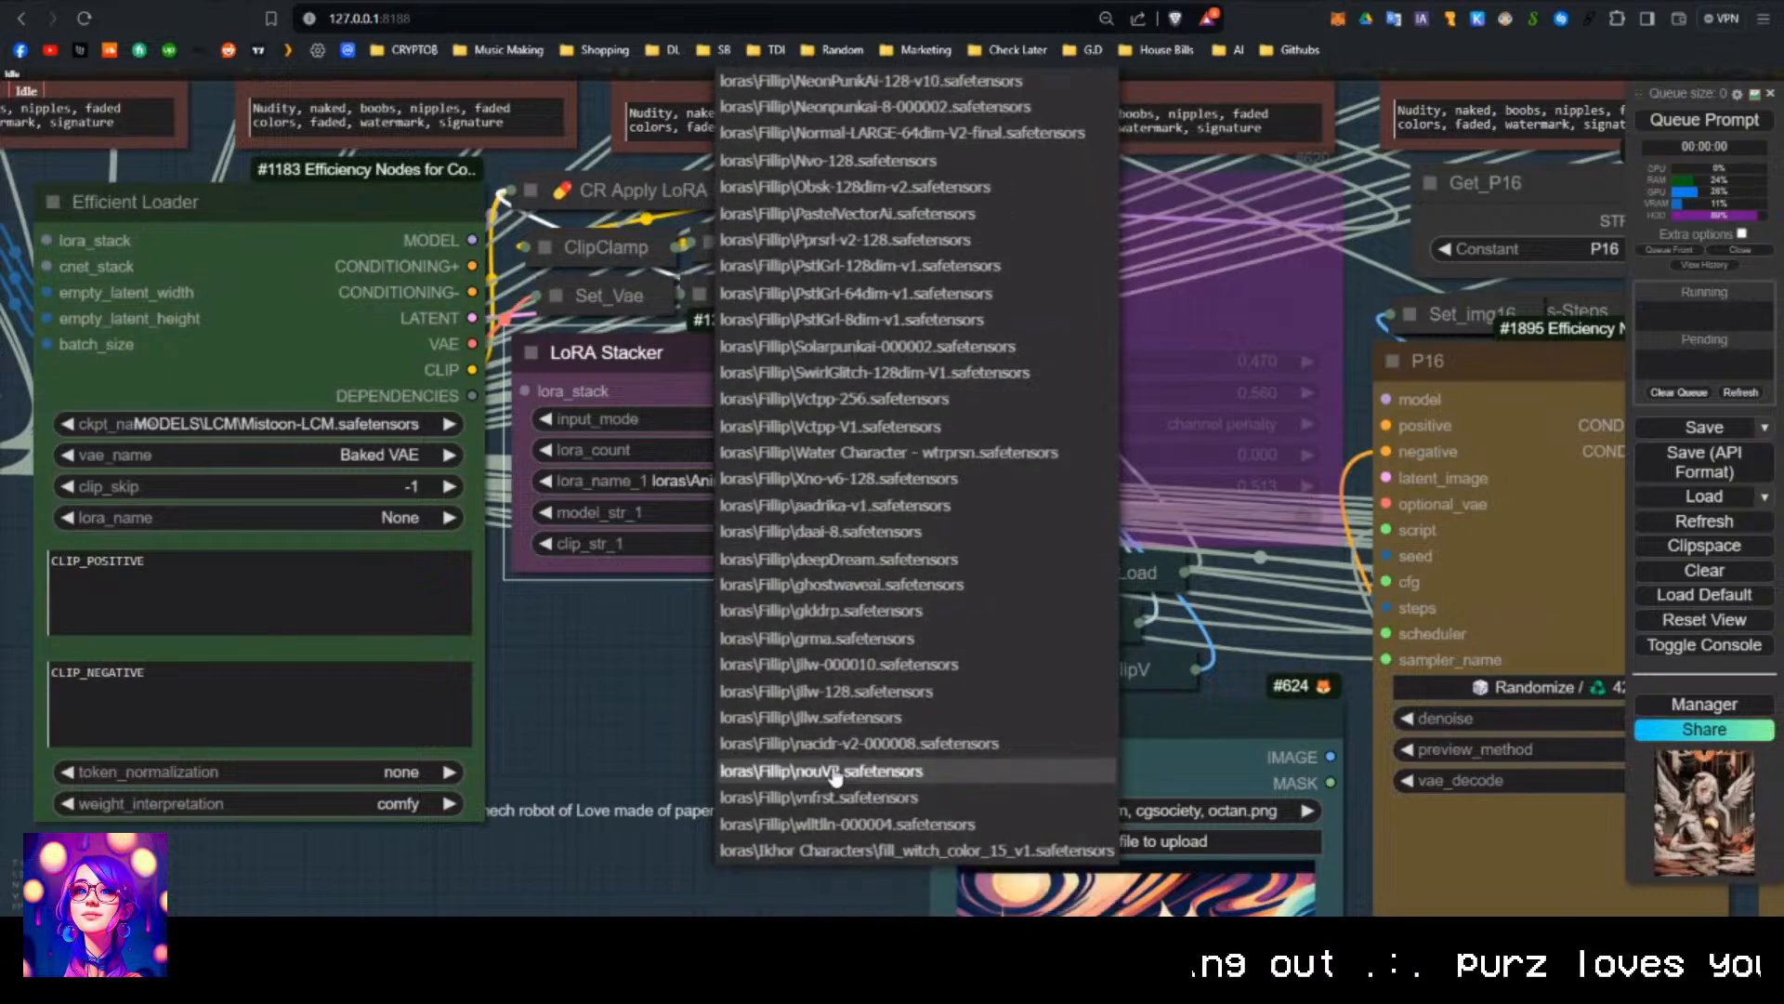
{"action": "left_click", "coordinate": [833, 480]}
Set both model_str_1 and clip_str_1 in the LoRA Stacker to 0.7.
{"action": "left_click", "coordinate": [832, 512]}
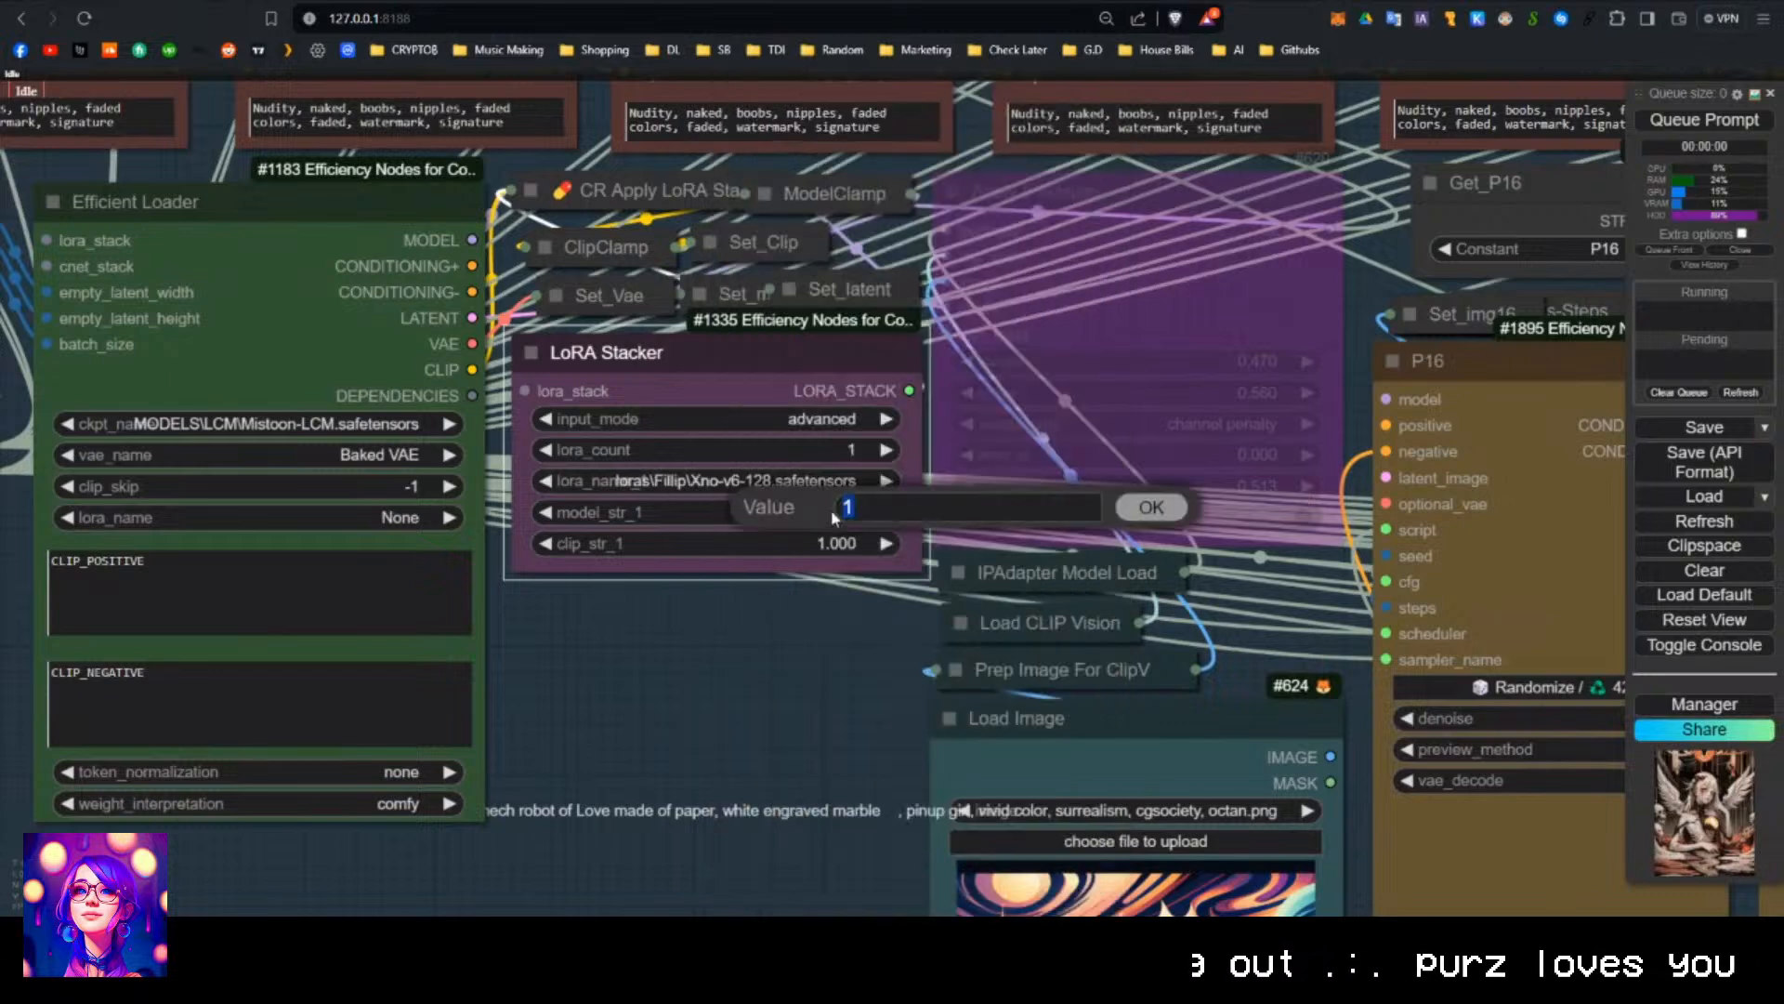
{"action": "key", "text": "Return"}
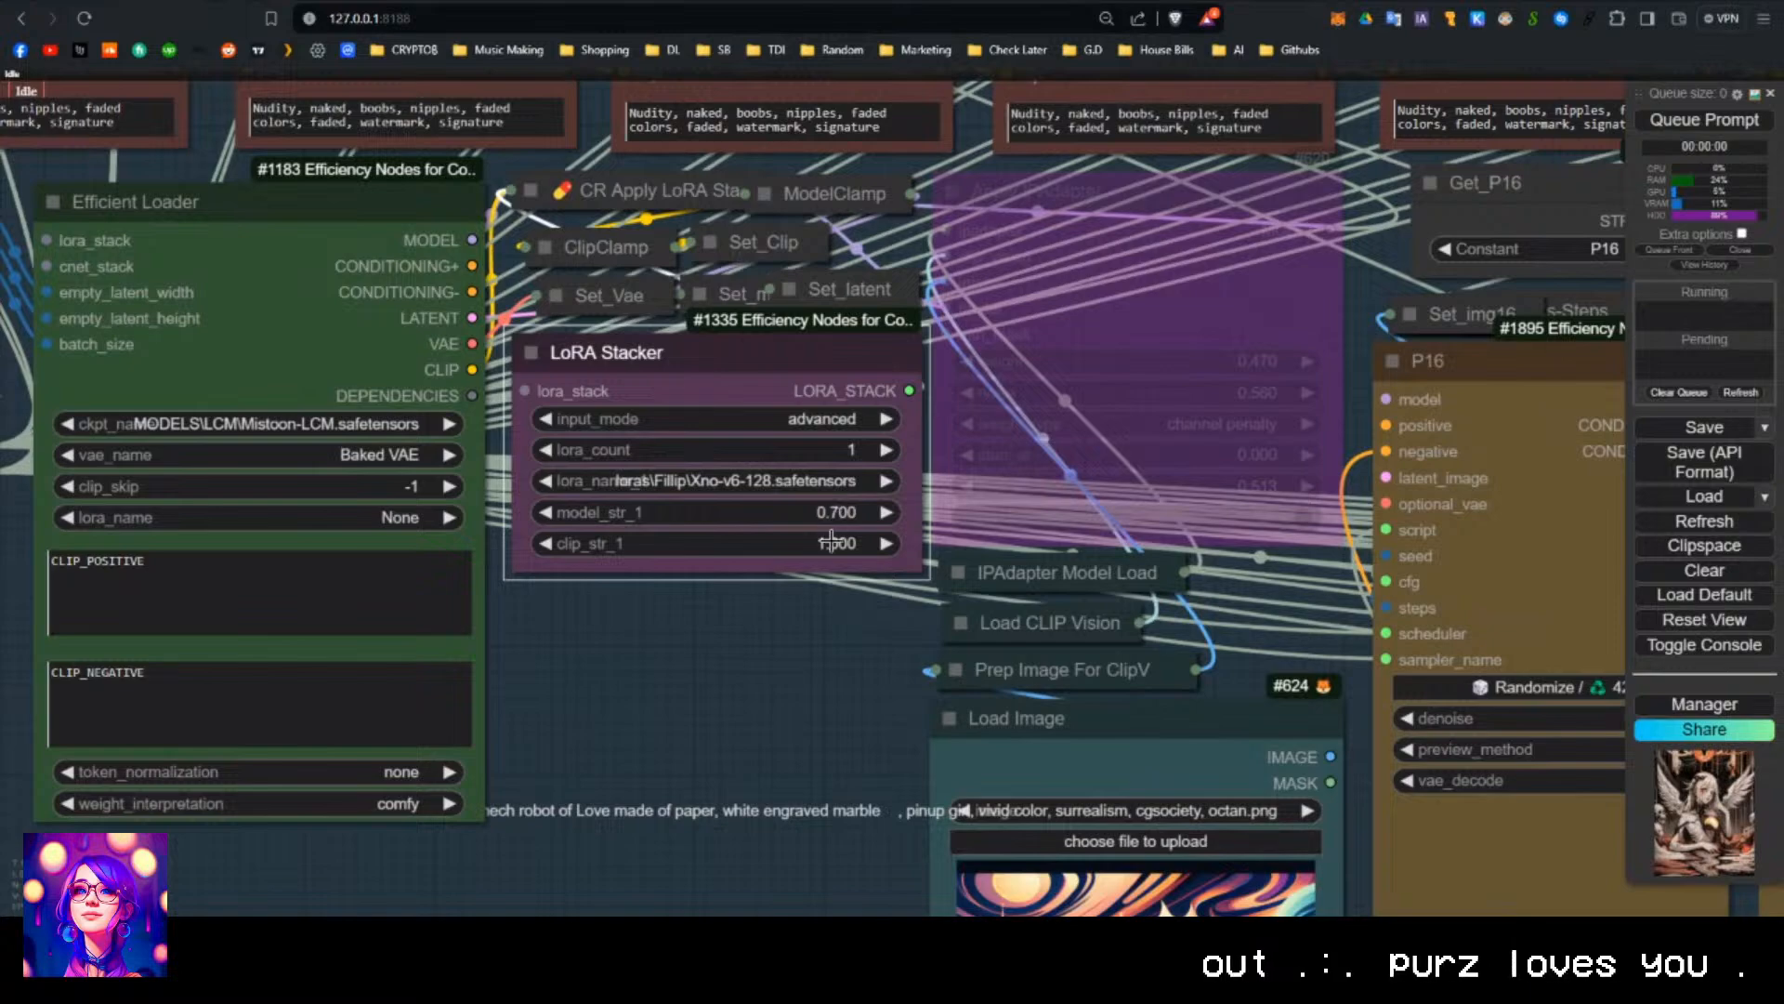
{"action": "left_click", "coordinate": [830, 541]}
{"action": "type", "text": ".7"}
{"action": "key", "text": "Return"}
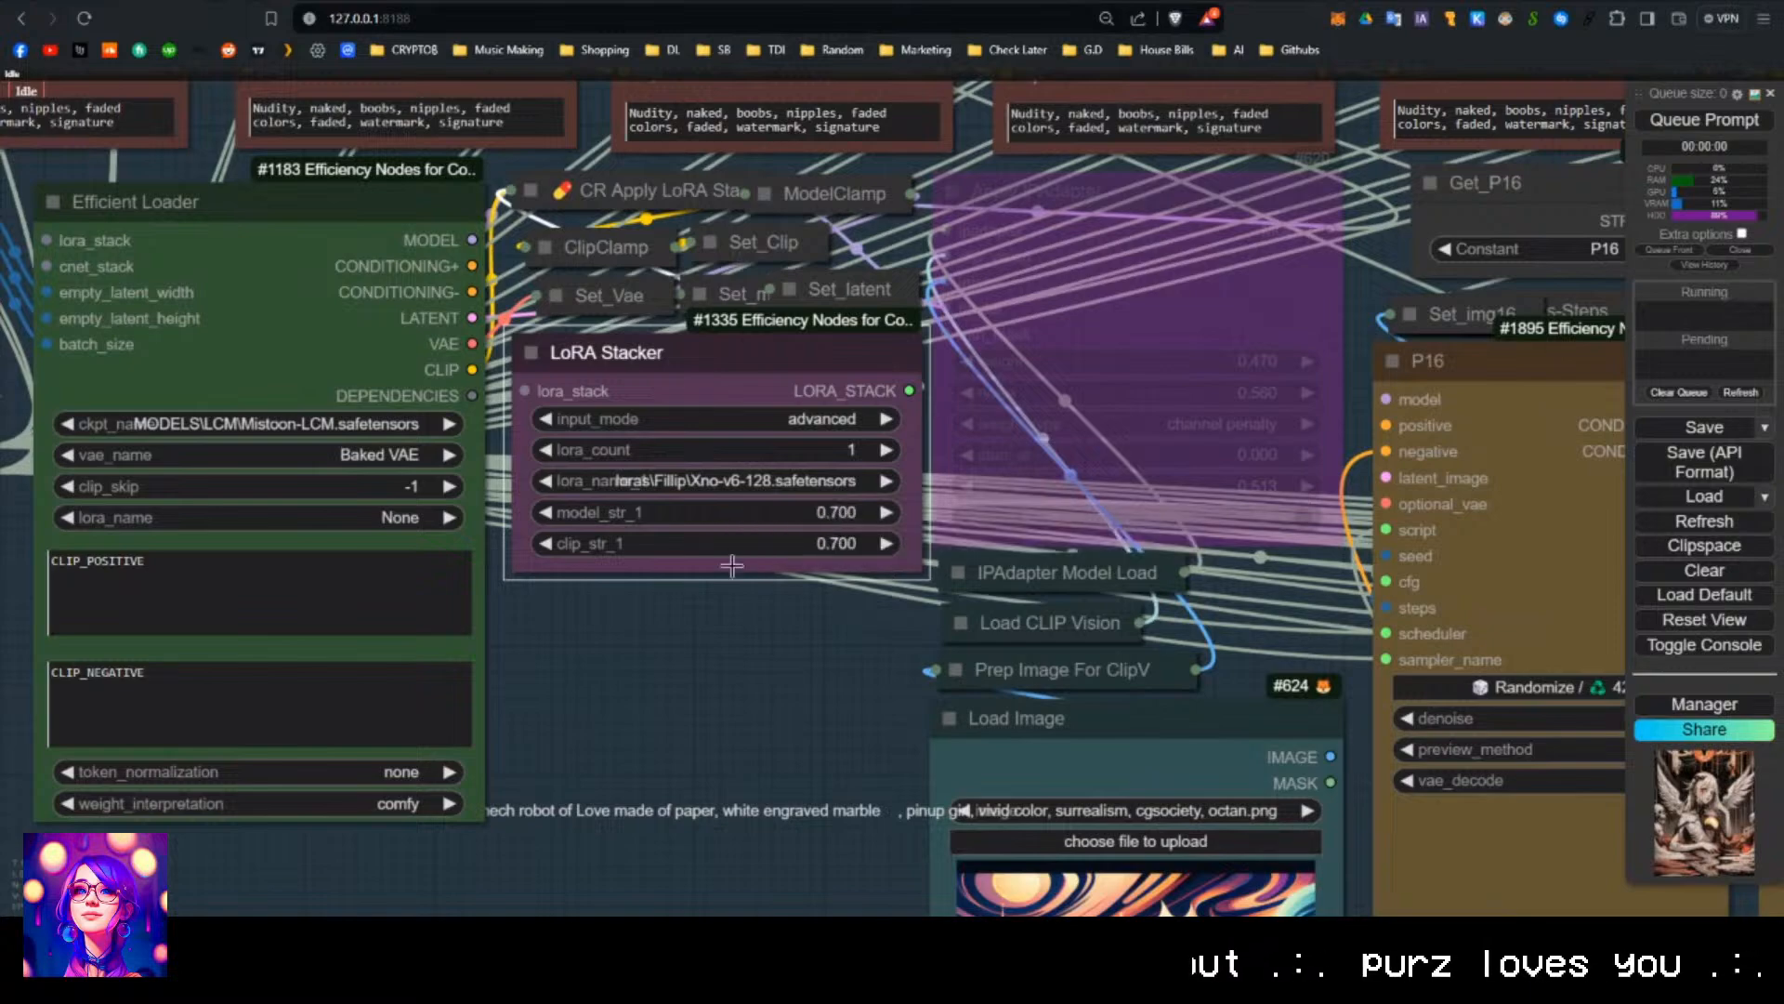
Examine the FL Ksampler Settings, Efficient Loader and LoRA Stacker nodes and how they sit within the sampler group.
{"action": "scroll", "coordinate": [739, 650], "scroll_direction": "down", "scroll_amount": 5}
{"action": "left_click_drag", "start_coordinate": [635, 667], "coordinate": [1086, 608]}
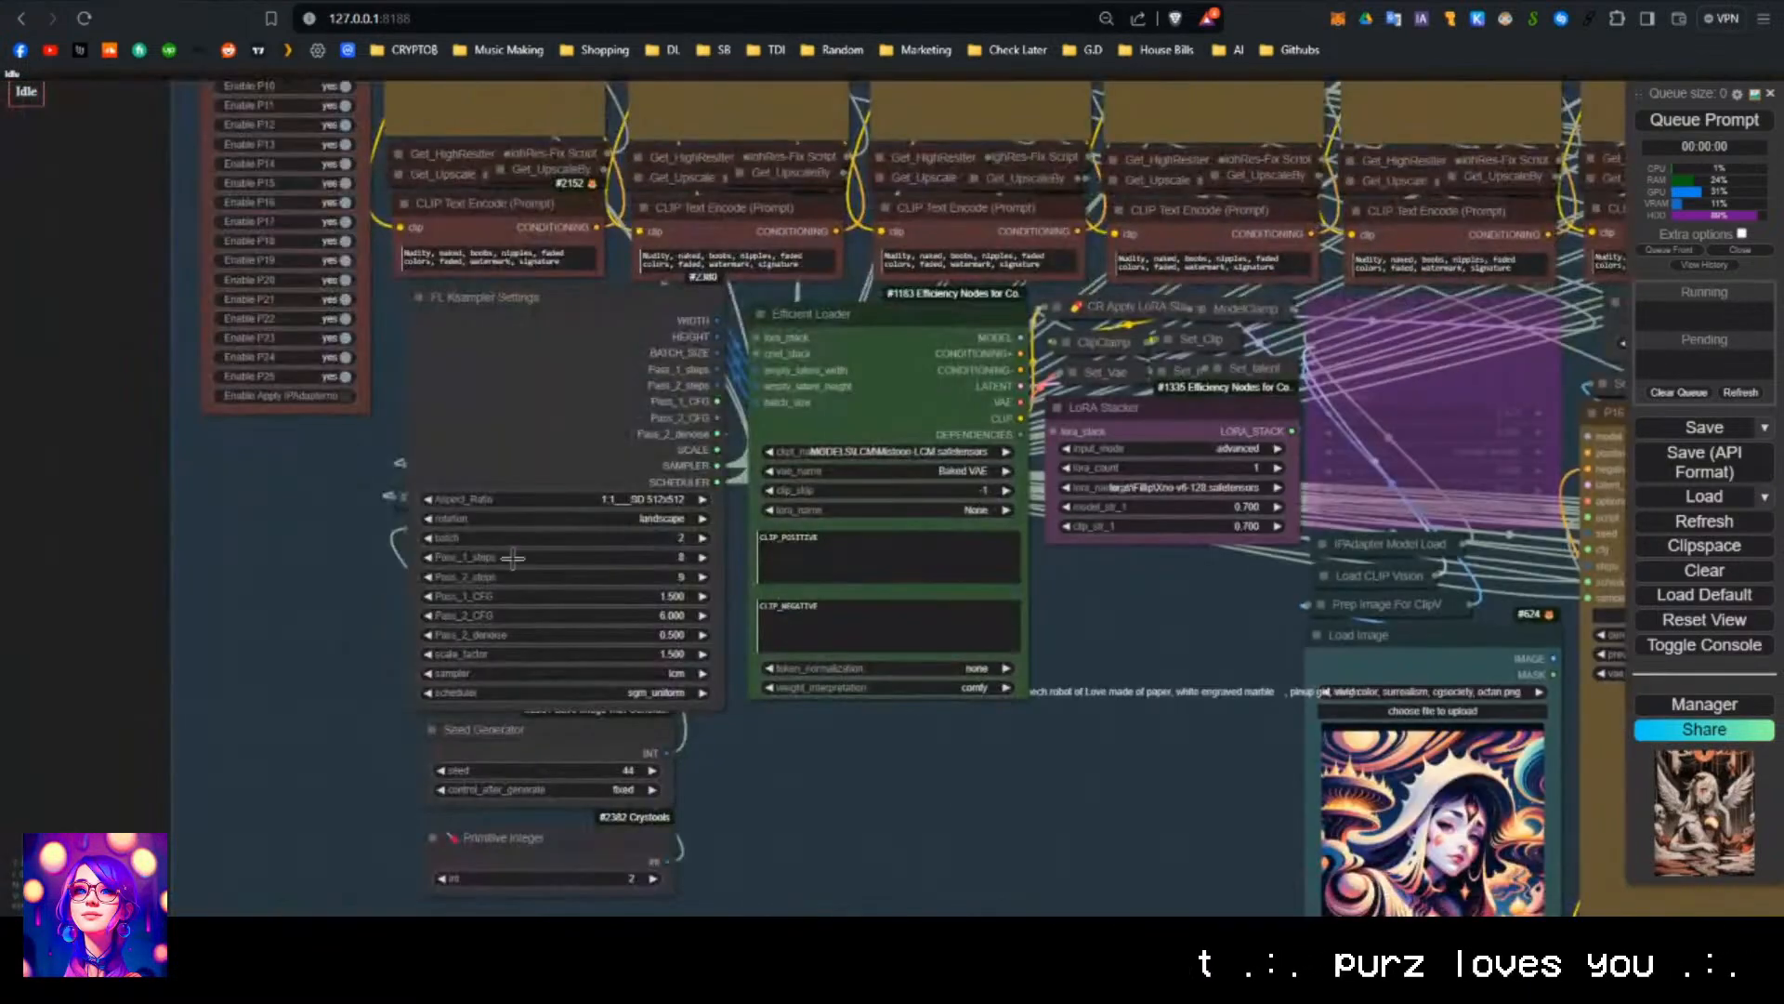
{"action": "scroll", "coordinate": [656, 558], "scroll_direction": "up", "scroll_amount": 2}
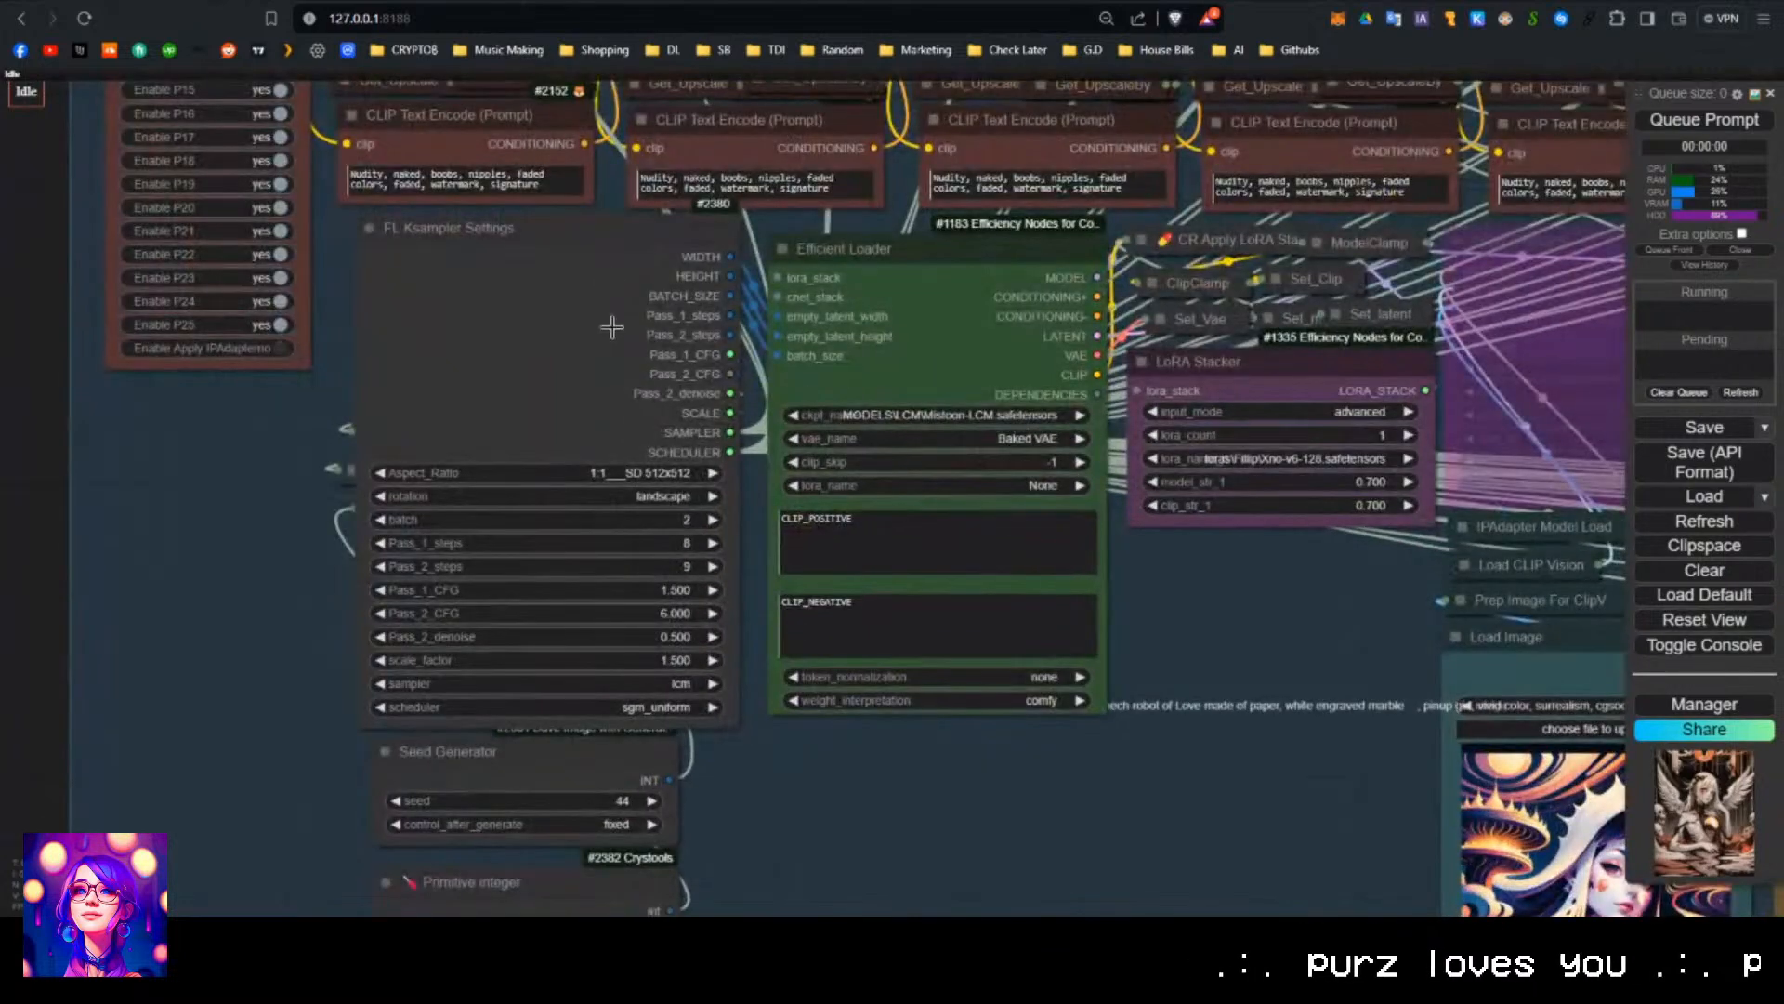
{"action": "scroll", "coordinate": [612, 327], "scroll_direction": "down", "scroll_amount": 10}
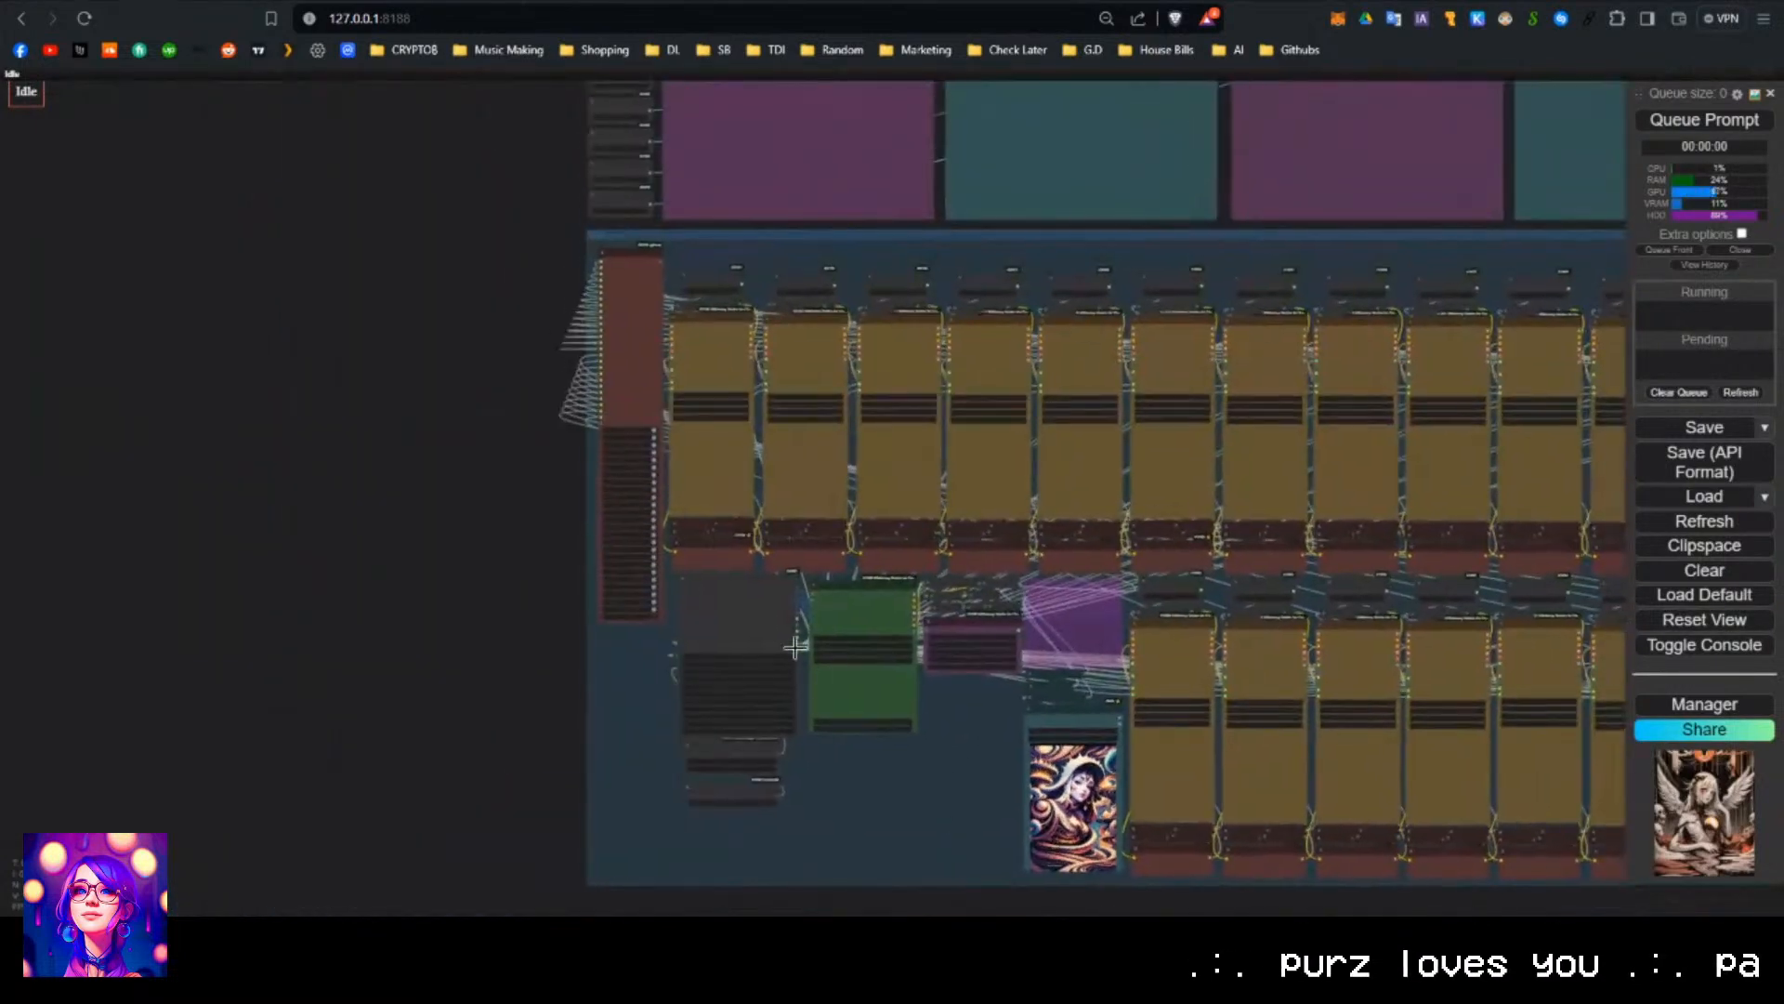
{"action": "left_click_drag", "start_coordinate": [796, 648], "coordinate": [276, 697]}
{"action": "left_click_drag", "start_coordinate": [180, 904], "coordinate": [766, 615]}
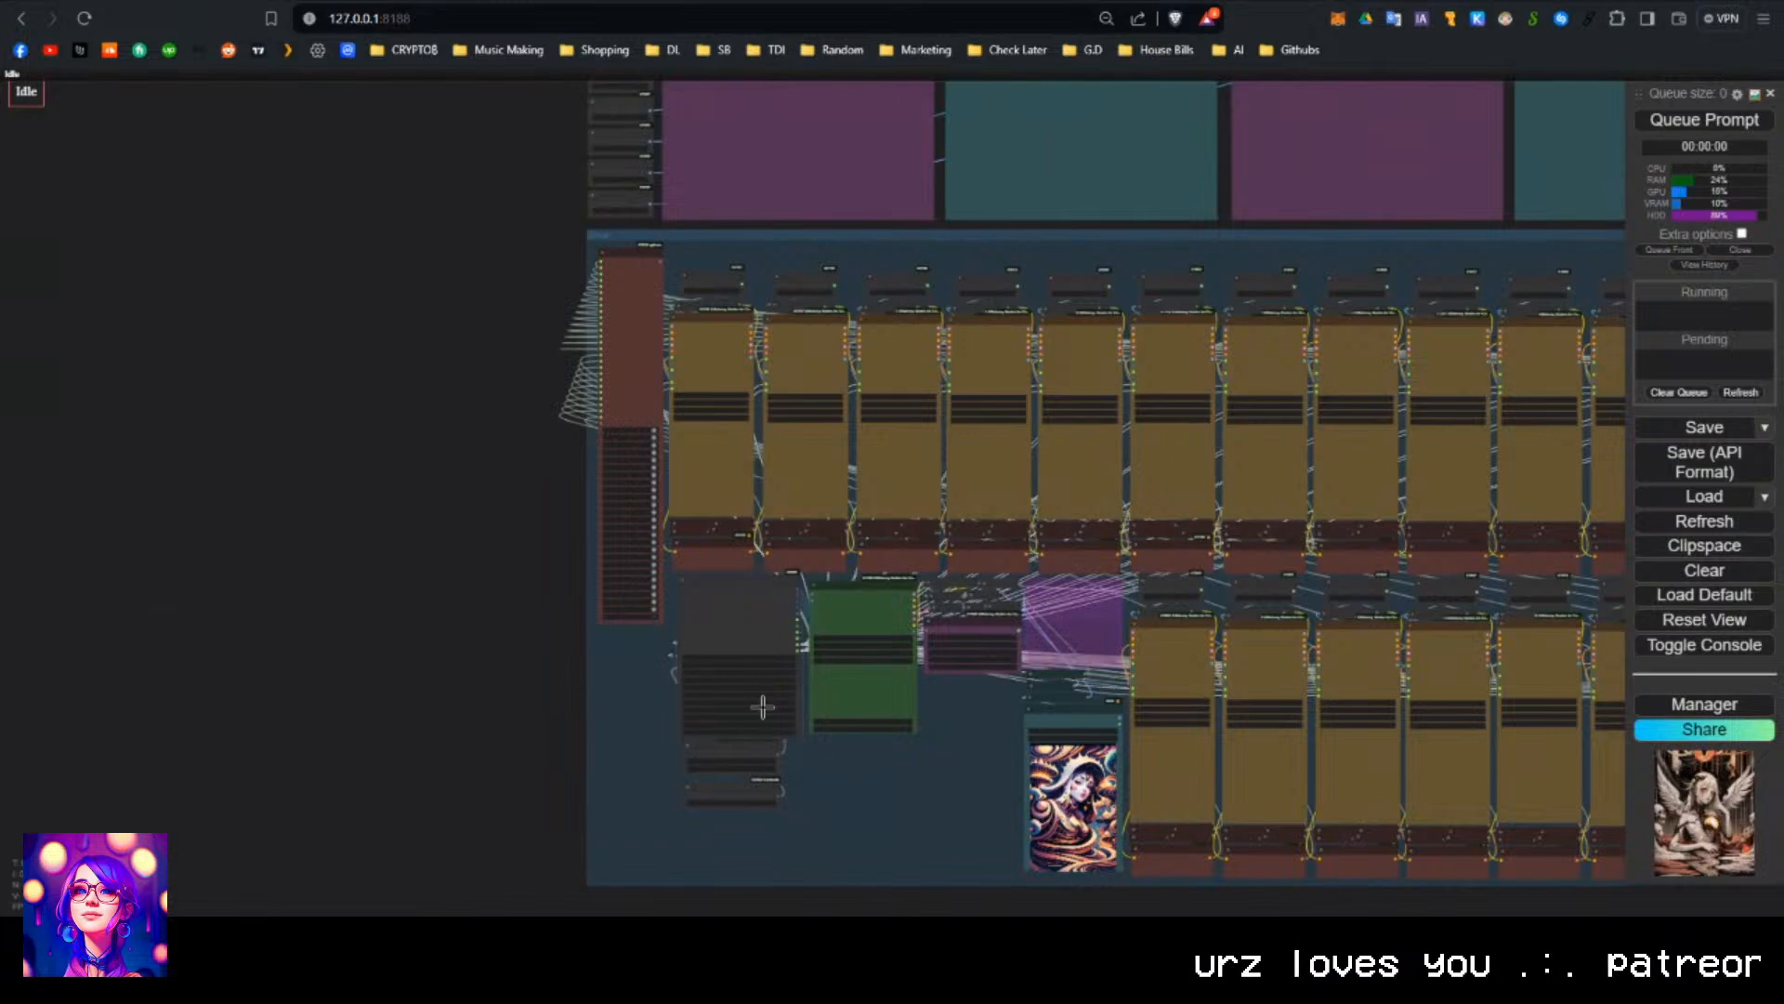
{"action": "scroll", "coordinate": [942, 762], "scroll_direction": "up", "scroll_amount": 5}
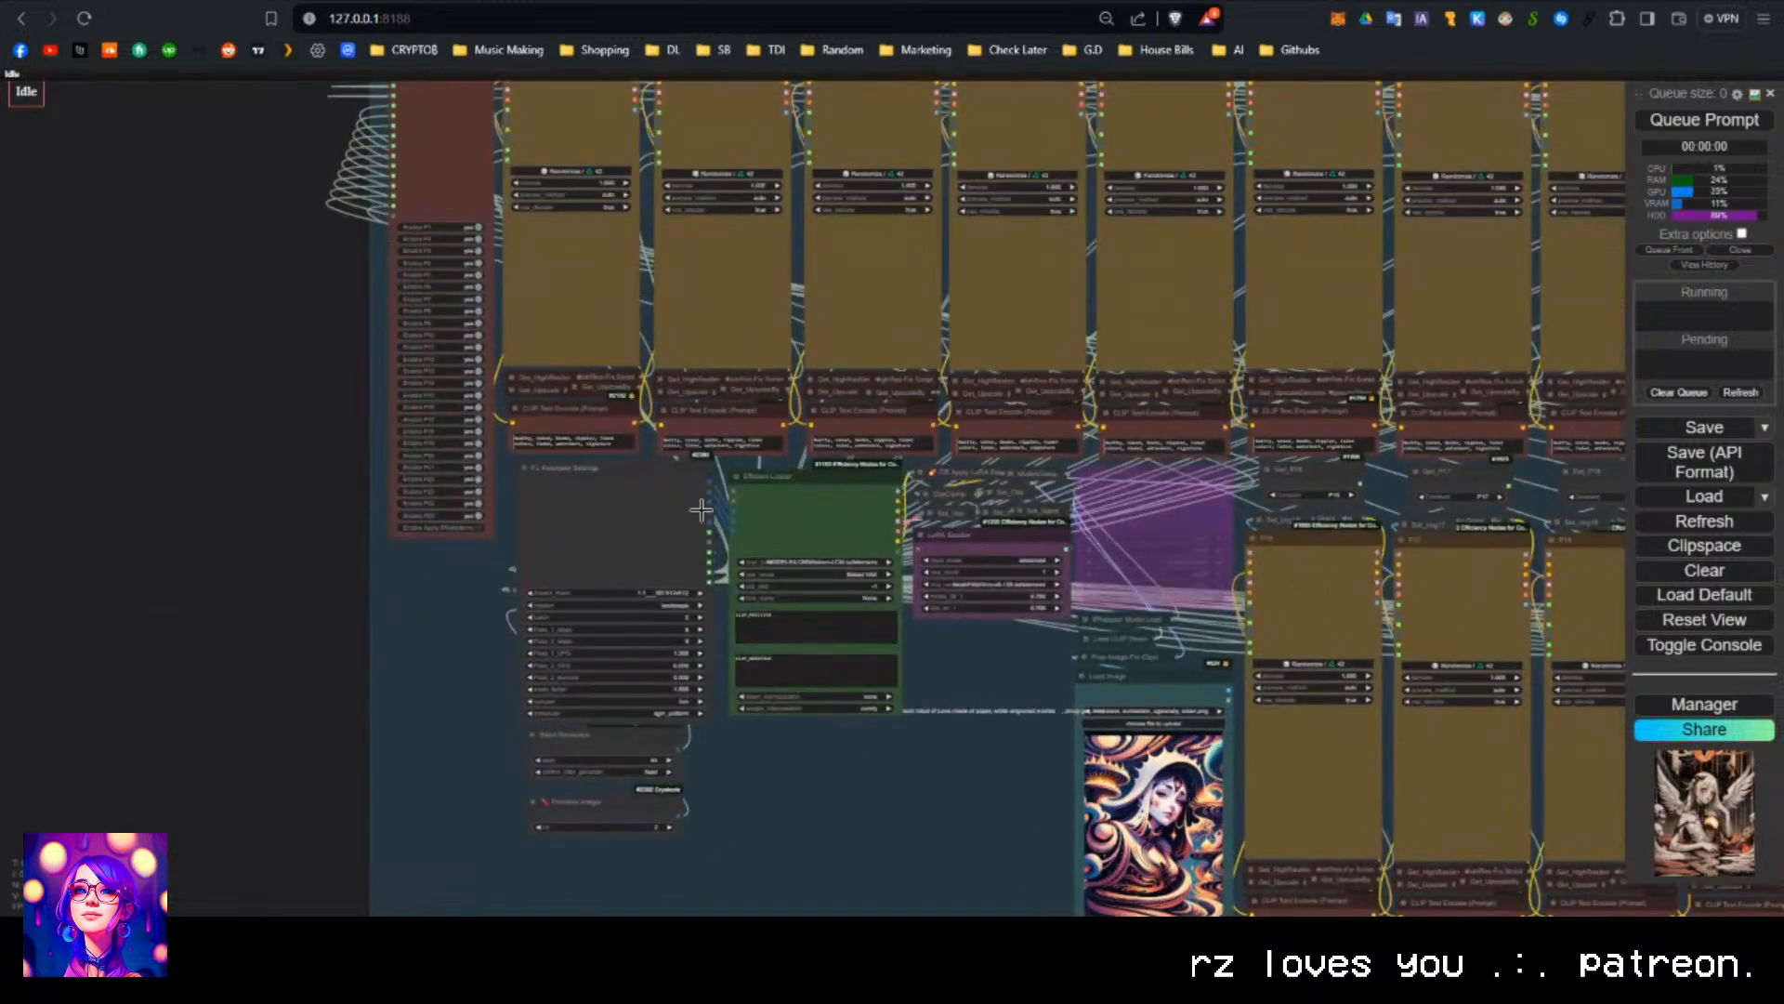
{"action": "scroll", "coordinate": [864, 801], "scroll_direction": "up", "scroll_amount": 4}
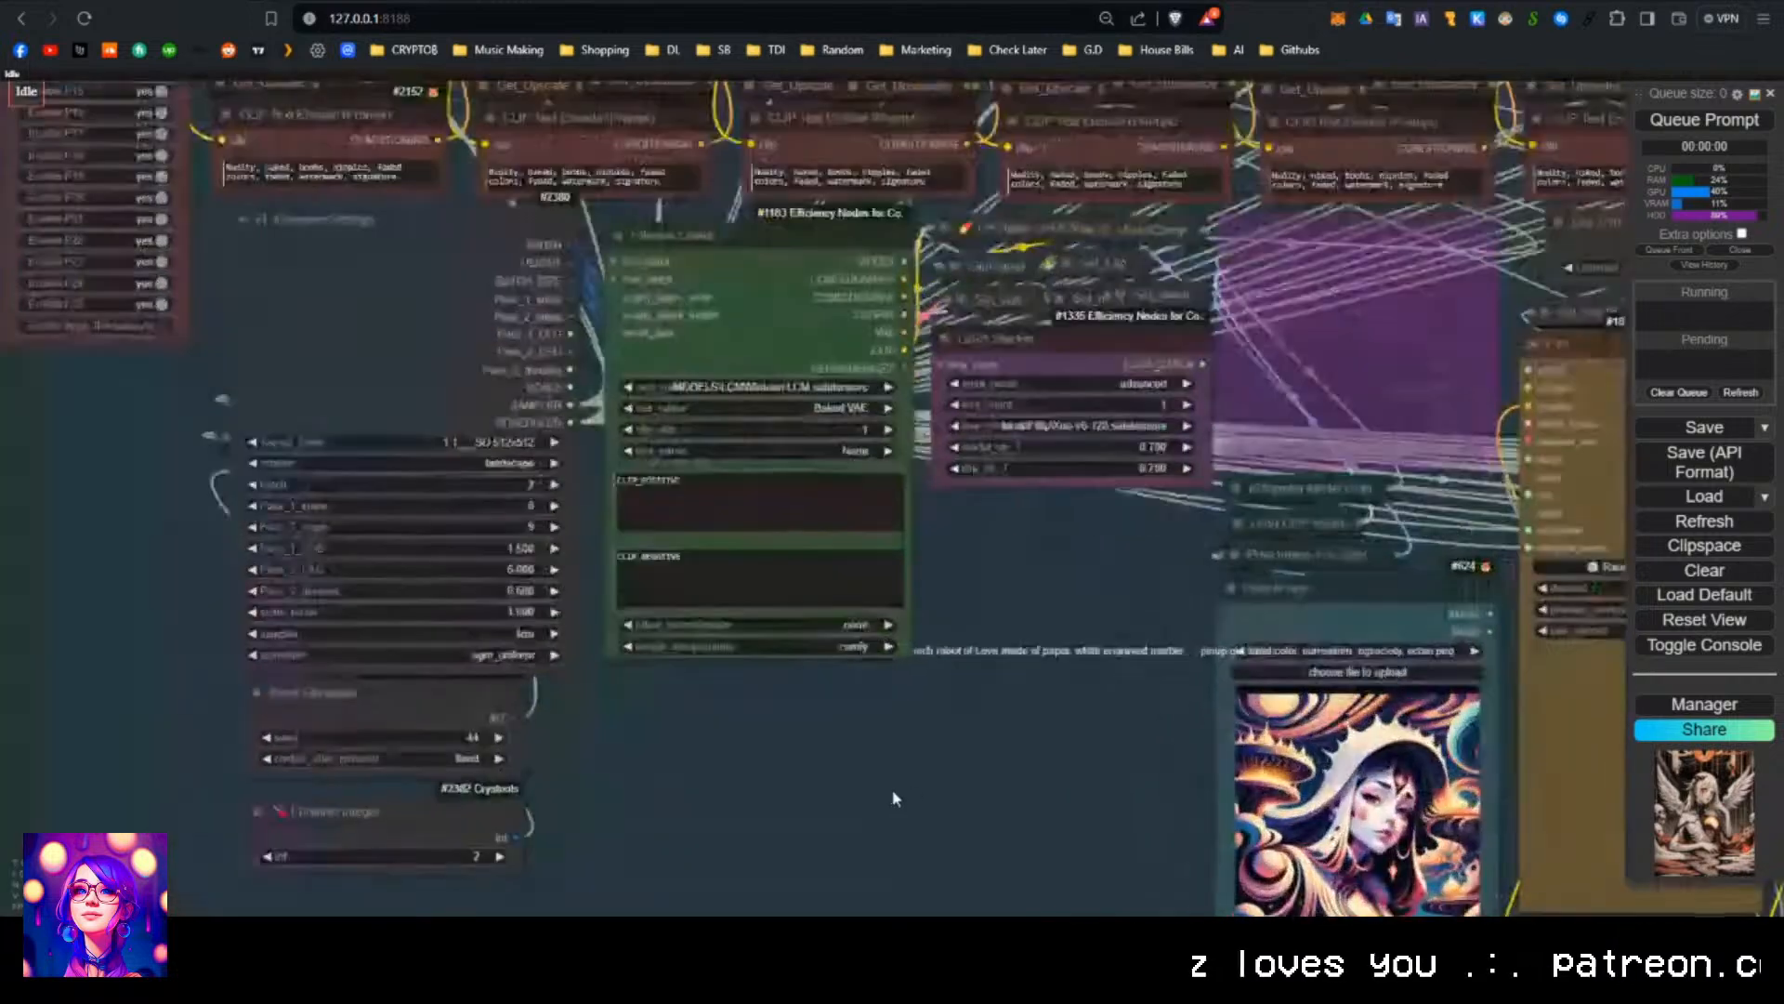
{"action": "left_click_drag", "start_coordinate": [1085, 576], "coordinate": [939, 622]}
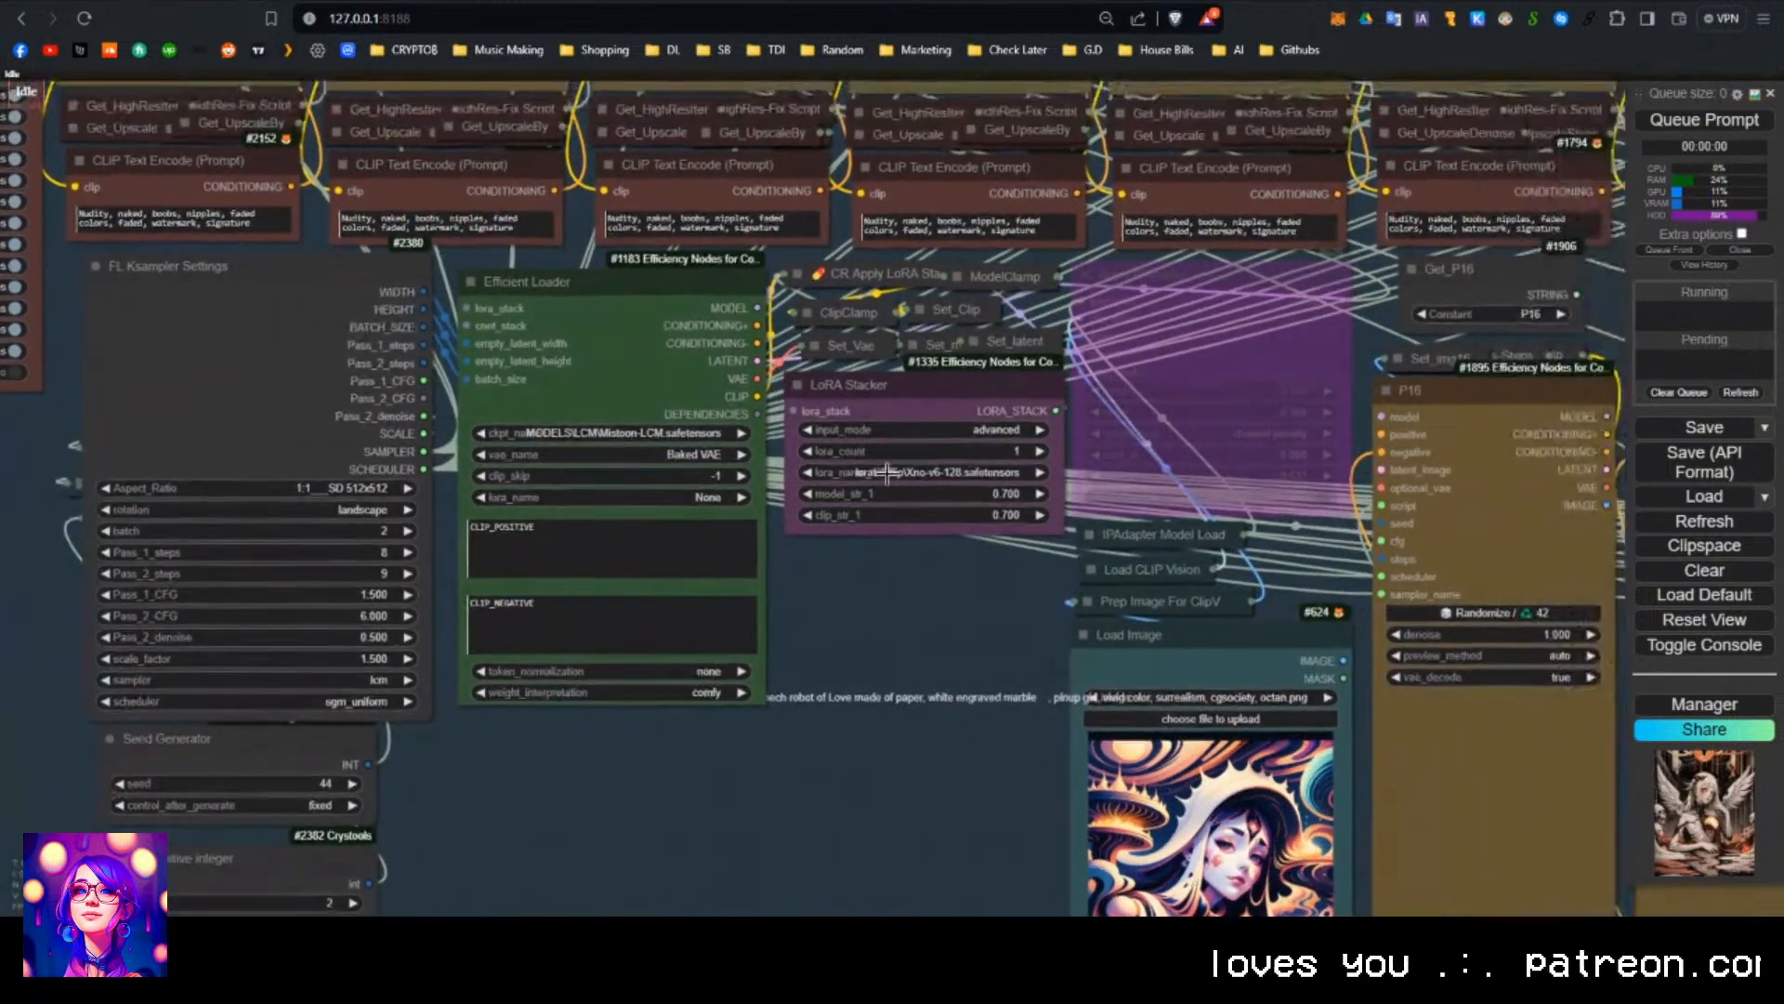
{"action": "left_click_drag", "start_coordinate": [848, 698], "coordinate": [1172, 546]}
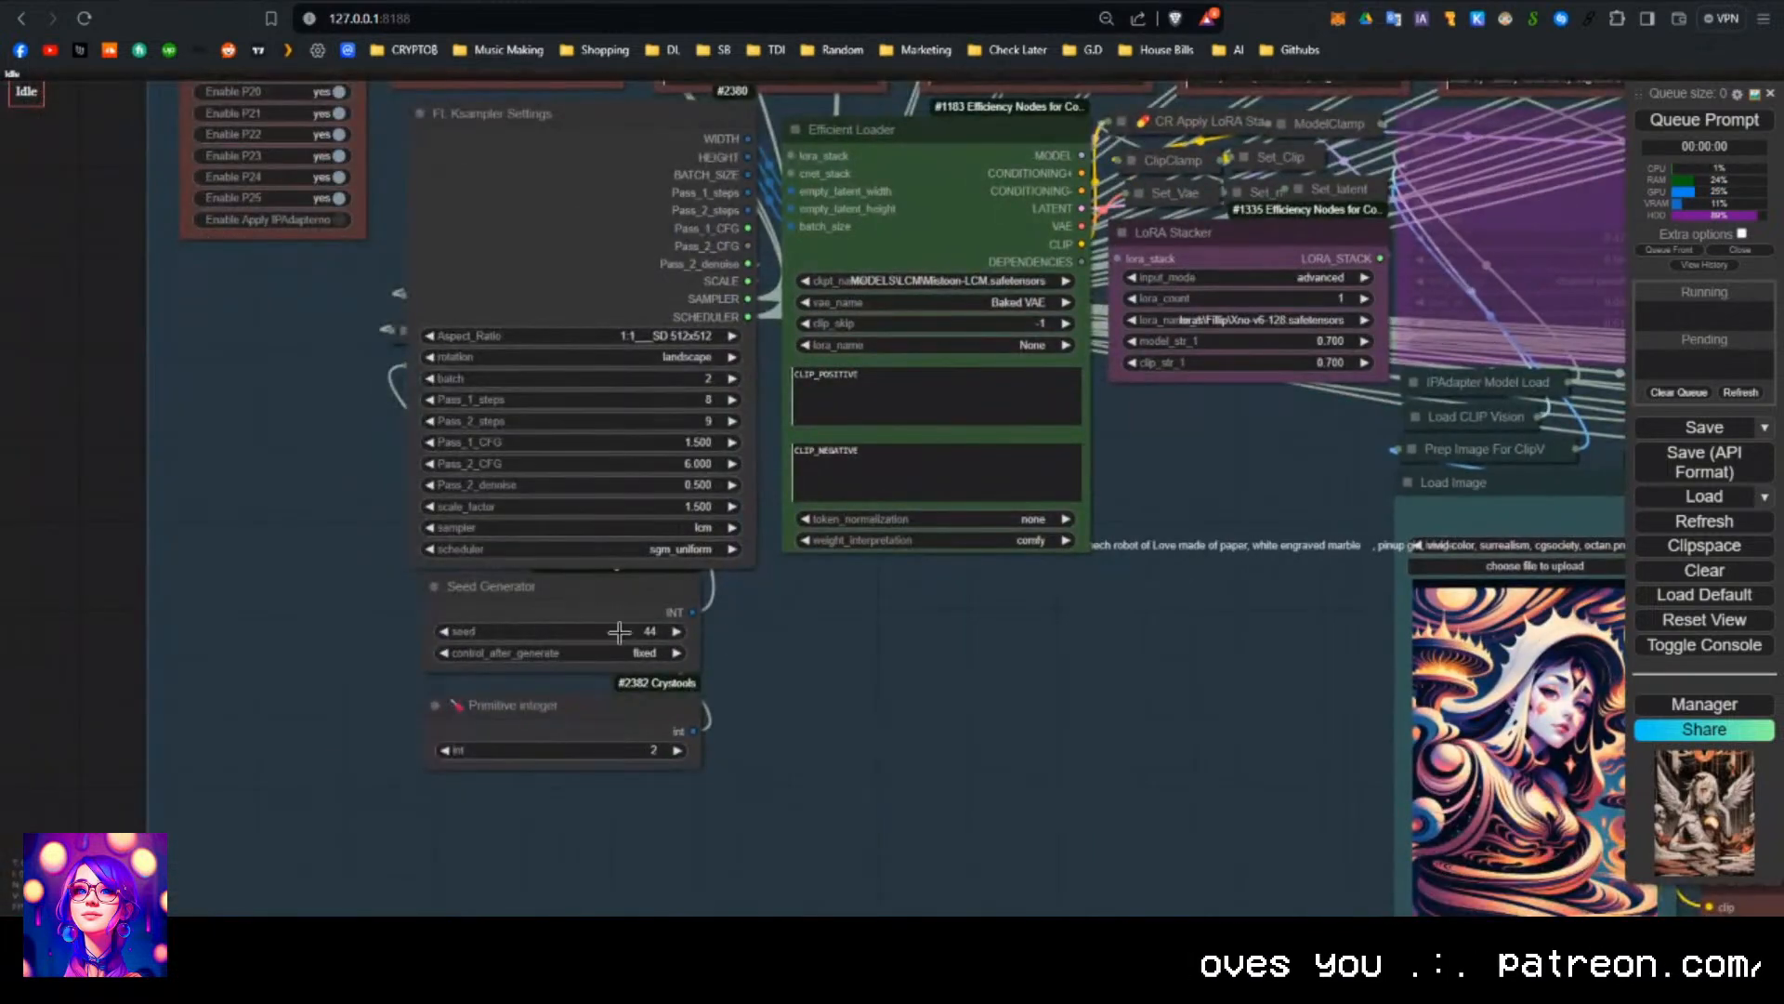
Pull the Primitive integer node out to expose its link to FL Ksampler Settings, and put it back under the Seed Generator.
{"action": "left_click_drag", "start_coordinate": [608, 721], "coordinate": [227, 701]}
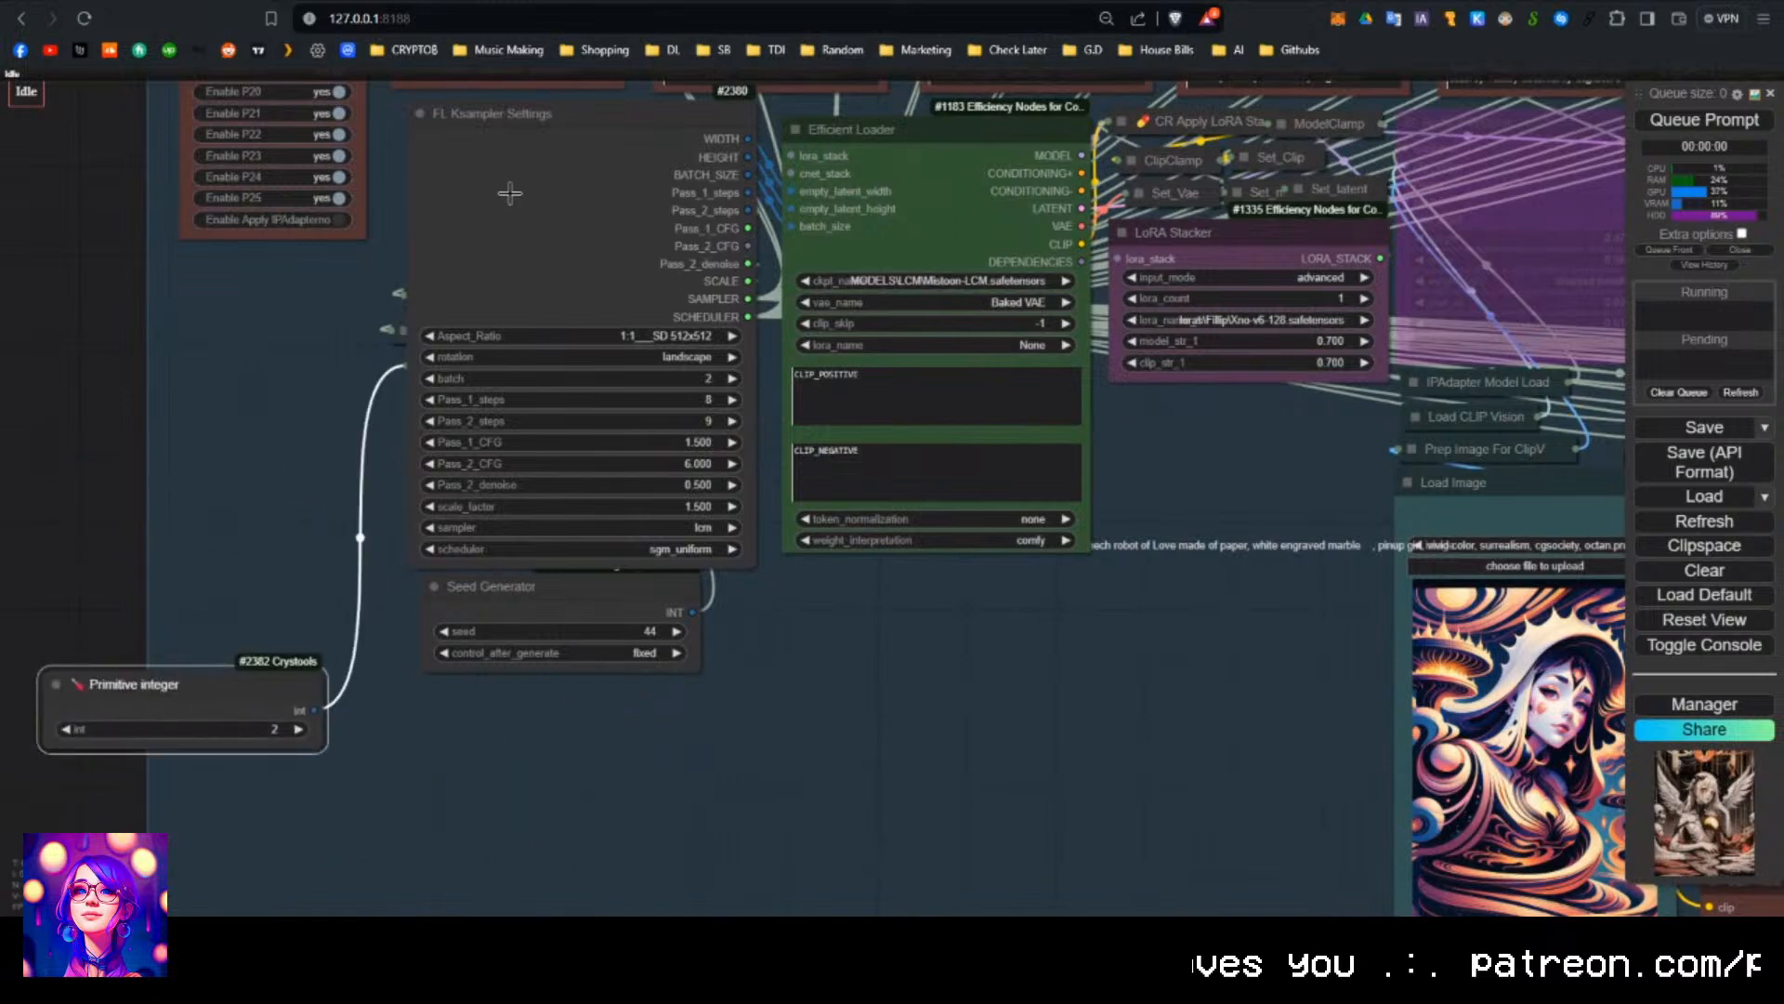
{"action": "mouse_move", "coordinate": [503, 193]}
{"action": "left_mouse_down"}
{"action": "mouse_move", "coordinate": [788, 204]}
{"action": "mouse_move", "coordinate": [531, 199]}
{"action": "mouse_move", "coordinate": [487, 175]}
{"action": "mouse_move", "coordinate": [785, 187]}
{"action": "mouse_move", "coordinate": [481, 173]}
{"action": "left_mouse_up"}
{"action": "left_click_drag", "start_coordinate": [252, 712], "coordinate": [619, 720]}
Examine the whole workflow layout, including the Enable switch node, the image grid, the sampler nodes and the prompt group.
{"action": "scroll", "coordinate": [1006, 714], "scroll_direction": "down", "scroll_amount": 4}
{"action": "left_click_drag", "start_coordinate": [1006, 714], "coordinate": [651, 737]}
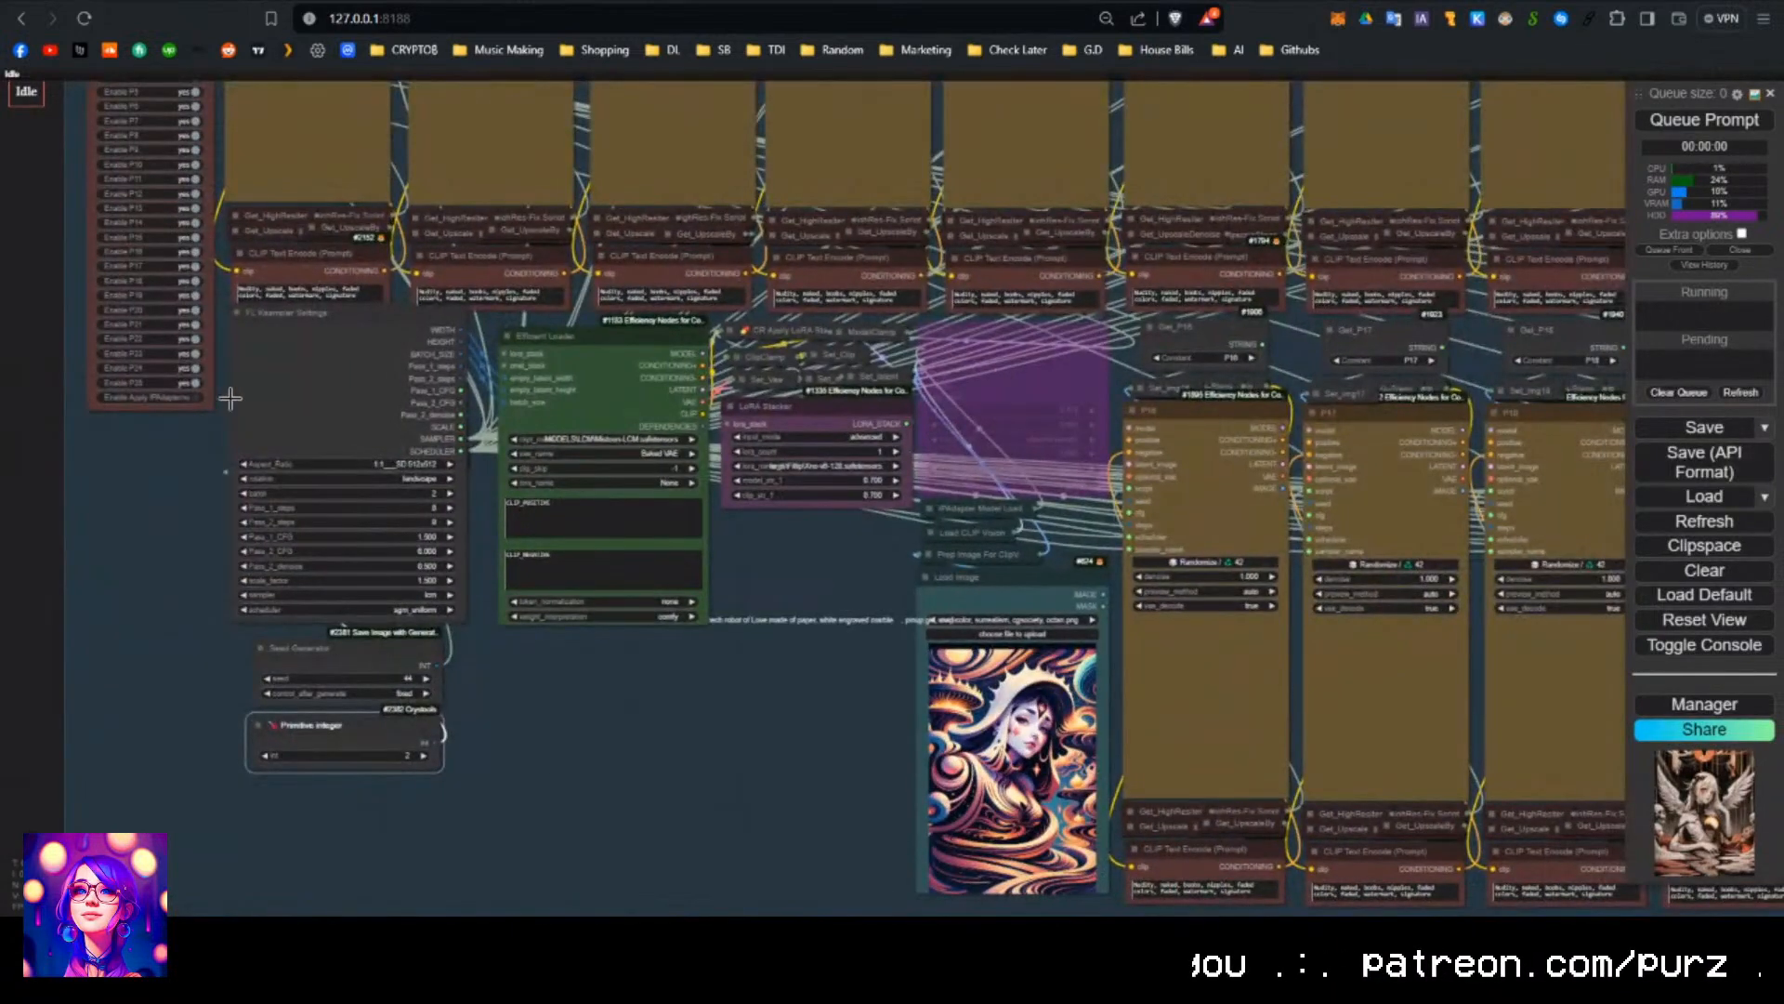
{"action": "left_click", "coordinate": [206, 415]}
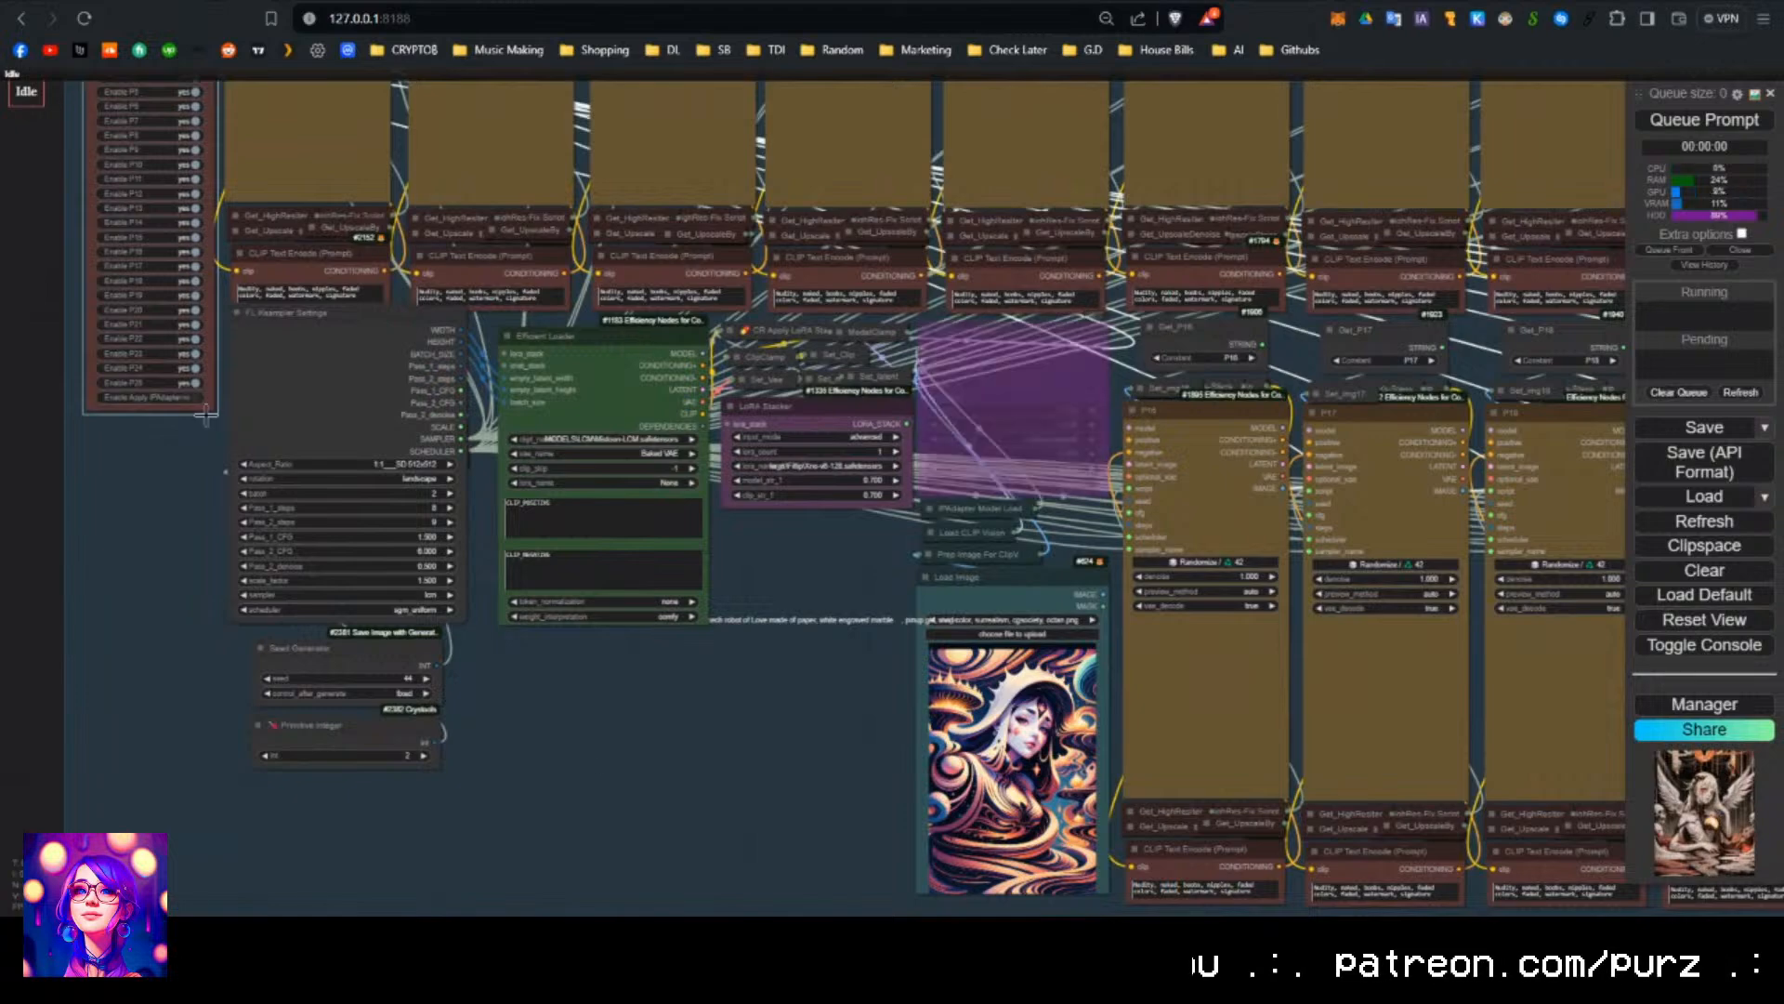
{"action": "scroll", "coordinate": [690, 771], "scroll_direction": "down", "scroll_amount": 6}
{"action": "scroll", "coordinate": [1321, 502], "scroll_direction": "up", "scroll_amount": 1}
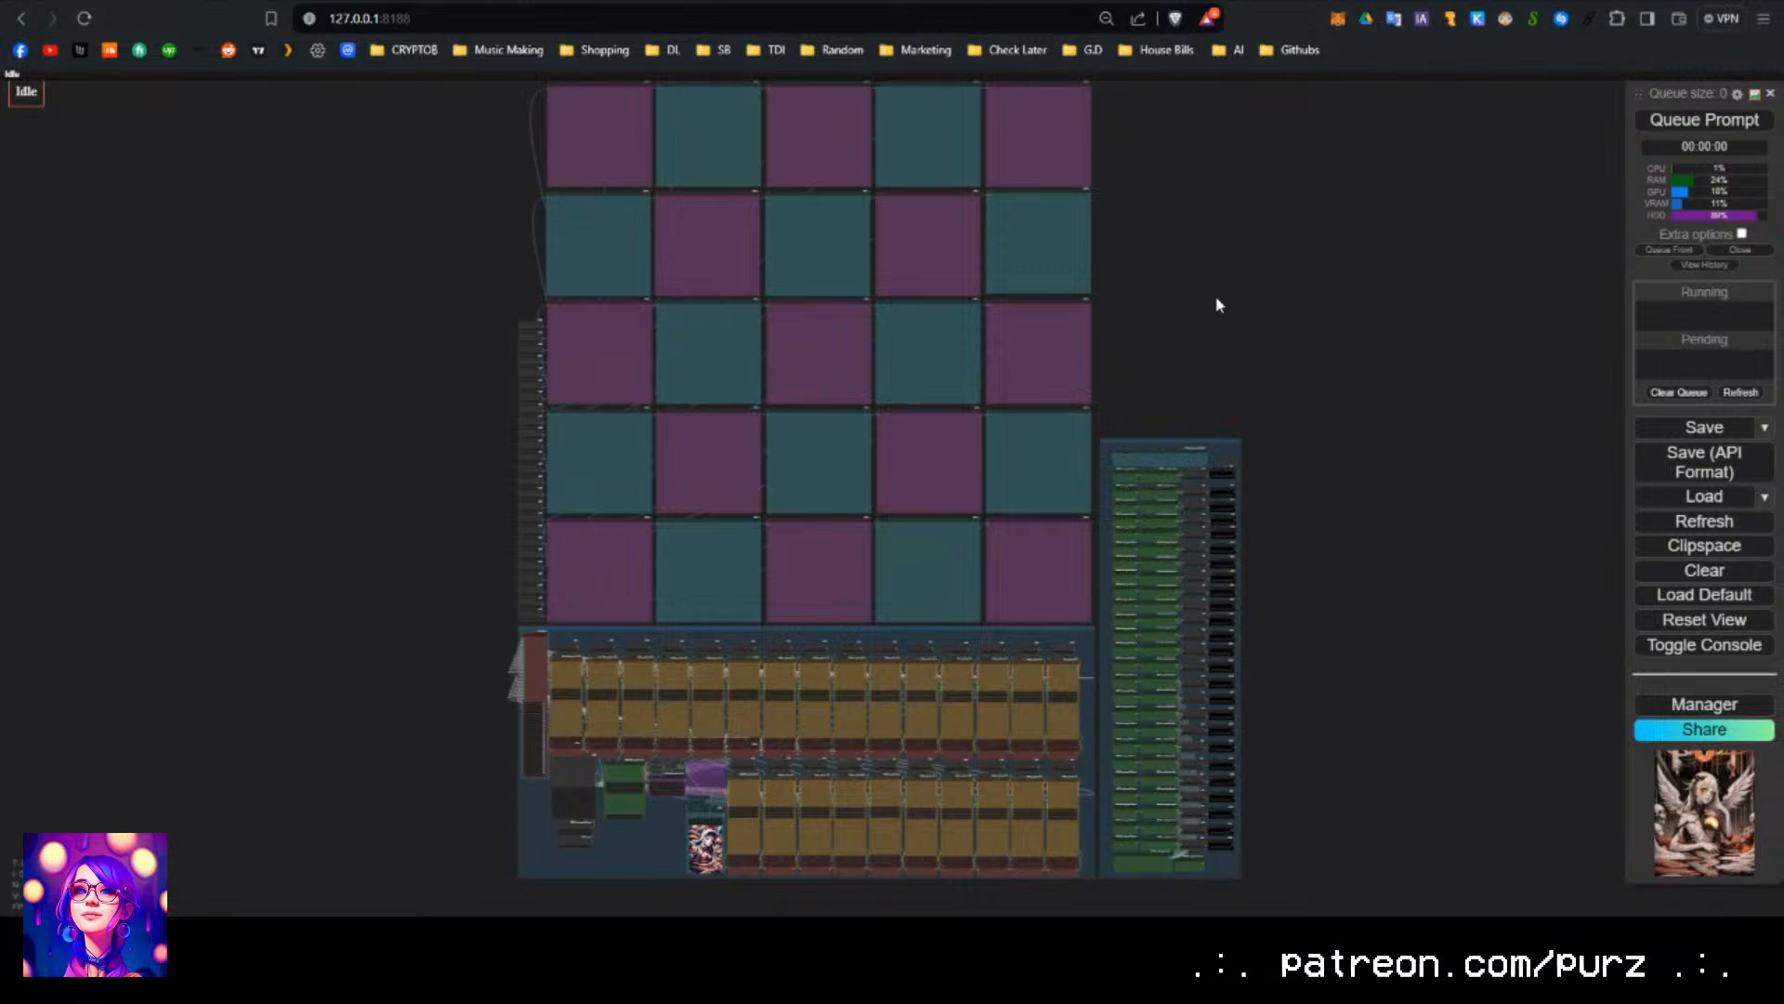
{"action": "left_click_drag", "start_coordinate": [1211, 345], "coordinate": [1210, 380]}
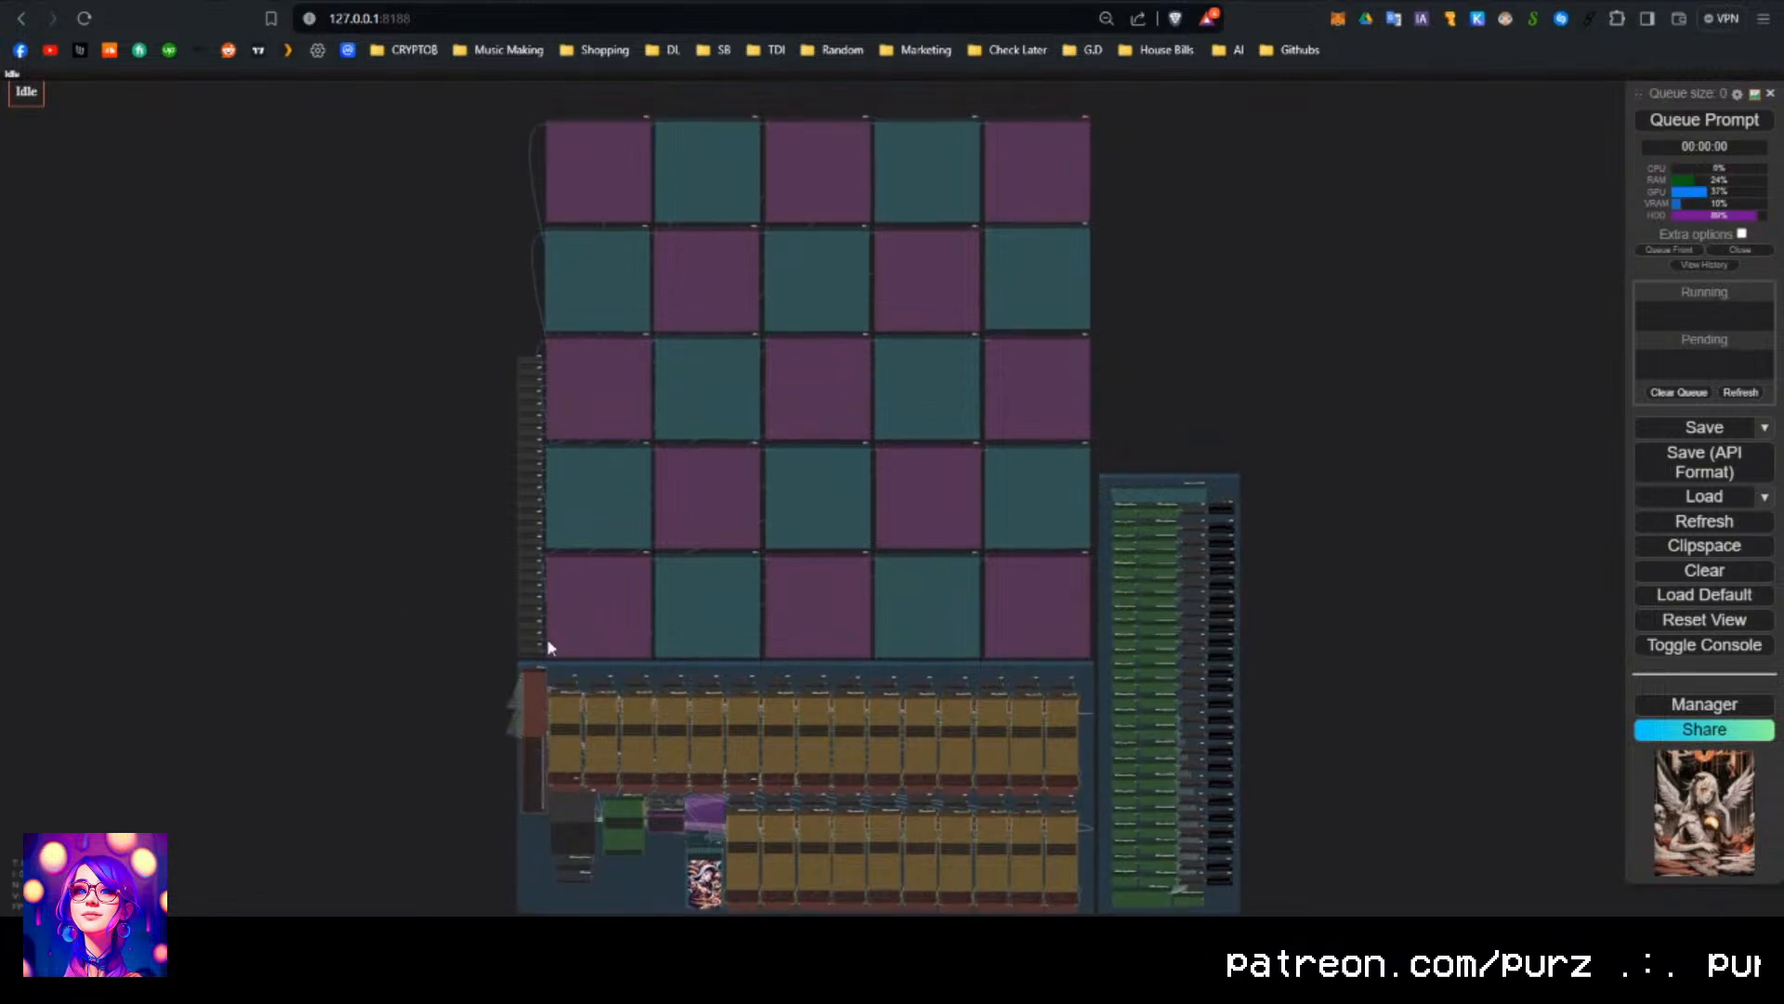
{"action": "left_click_drag", "start_coordinate": [1440, 630], "coordinate": [1379, 473]}
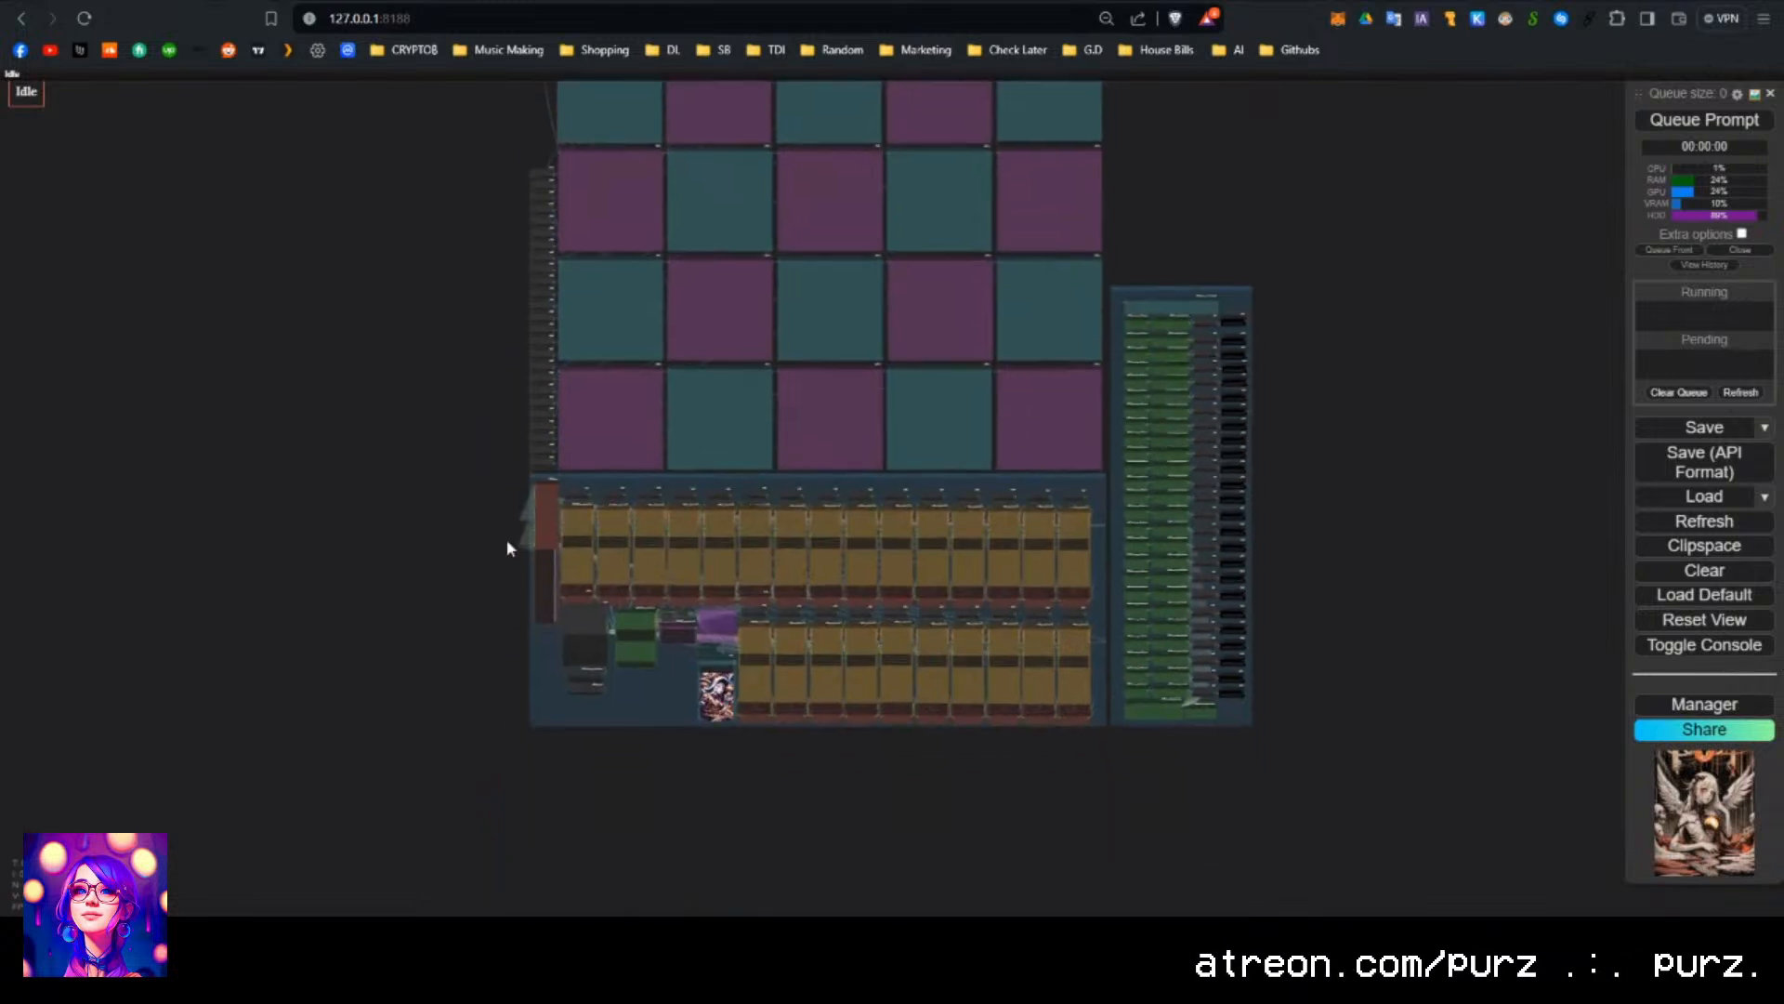
{"action": "left_click_drag", "start_coordinate": [1425, 408], "coordinate": [1416, 546]}
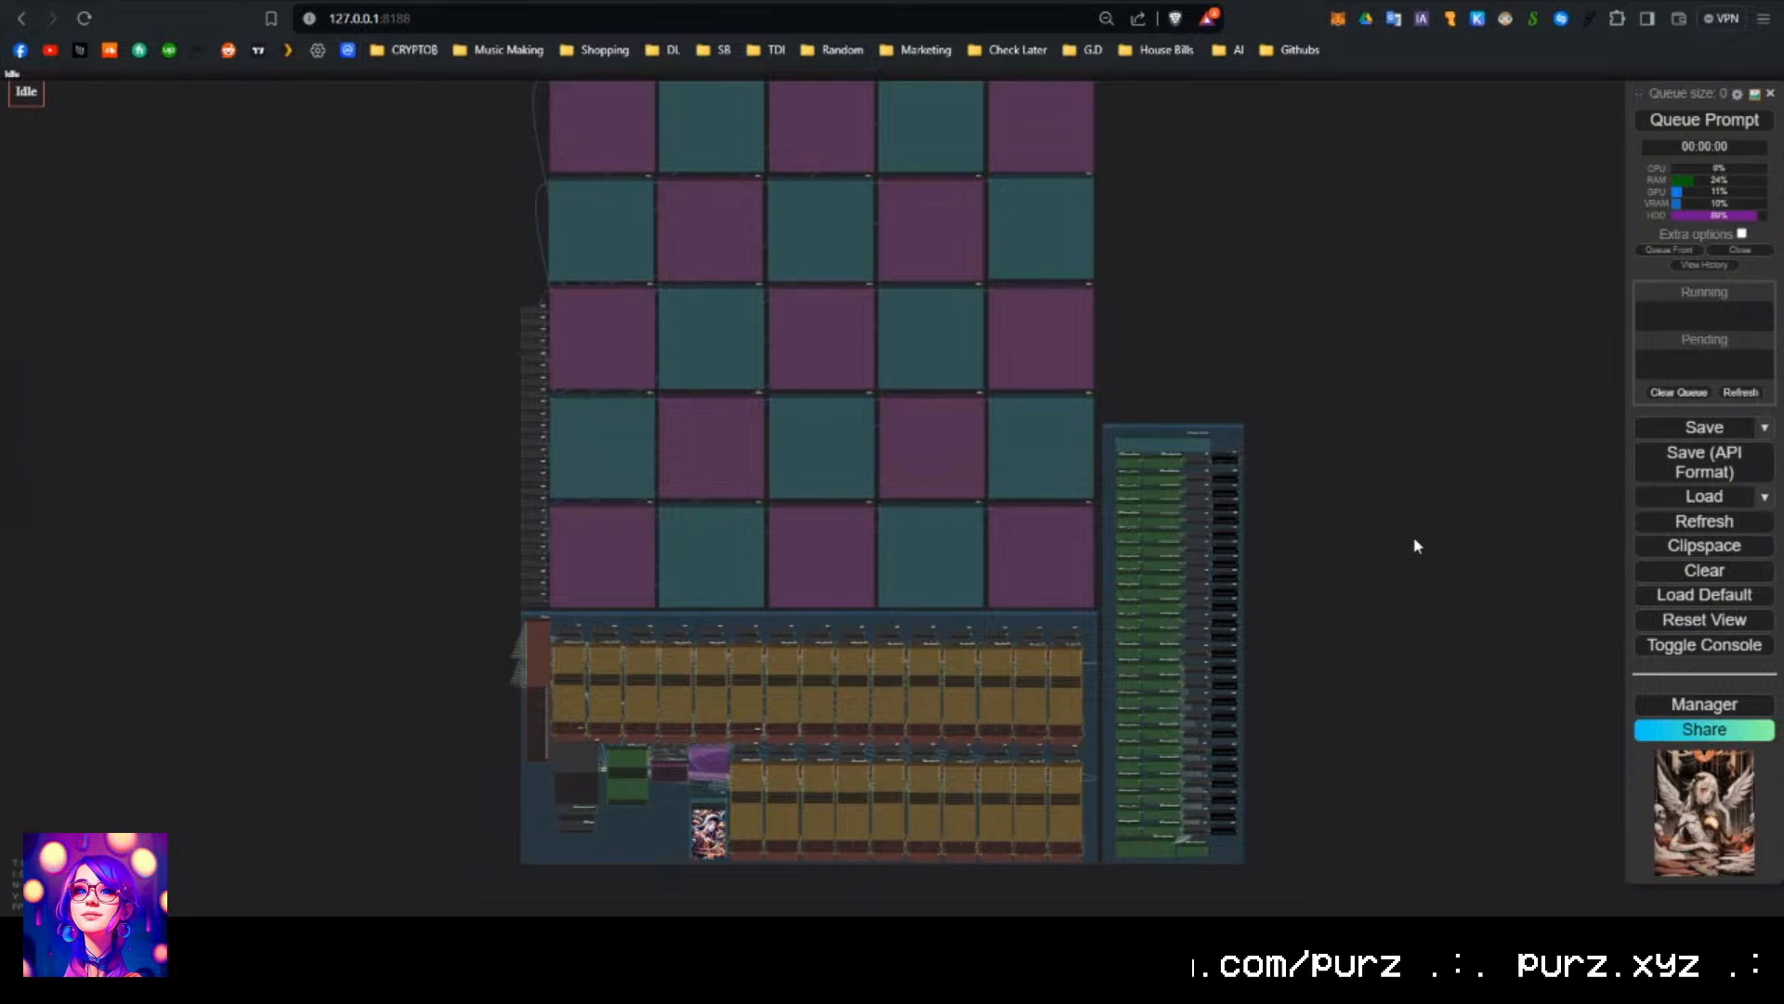
Examine the prompt group's Concept, Middle Prompt, Set and Get rows down to the Append Prompt and trigger word nodes.
{"action": "scroll", "coordinate": [1302, 565], "scroll_direction": "up", "scroll_amount": 10}
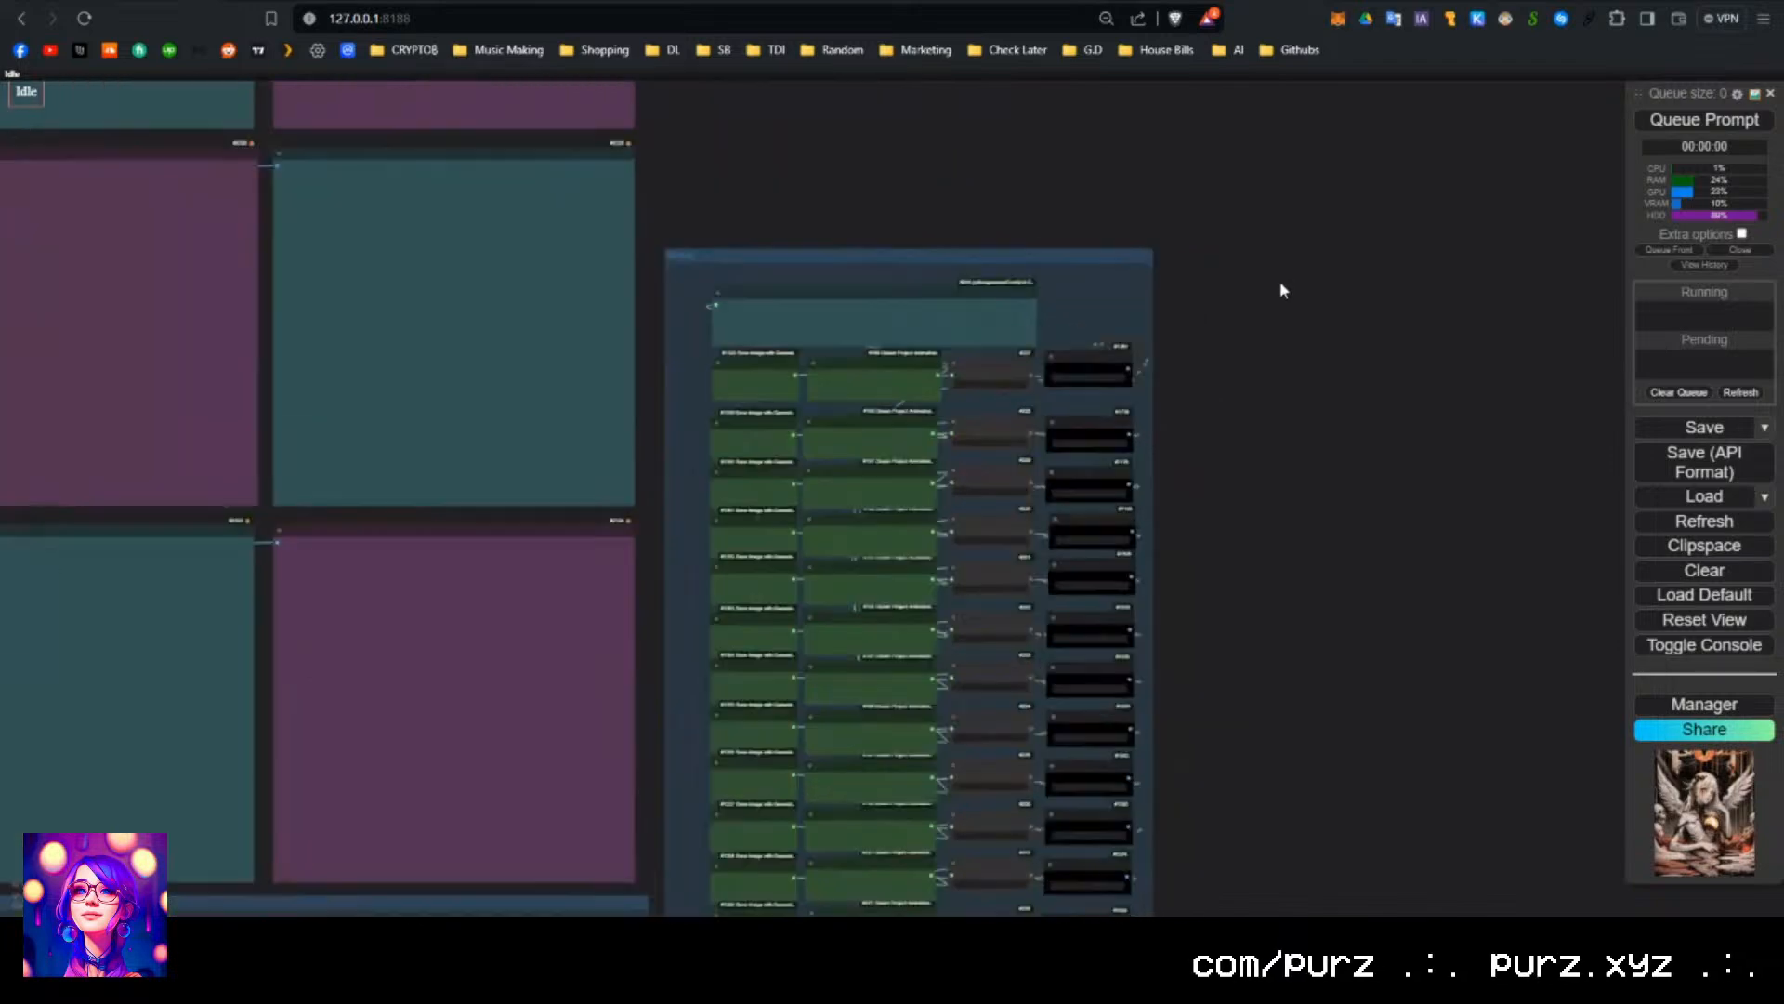
{"action": "scroll", "coordinate": [1267, 386], "scroll_direction": "up", "scroll_amount": 1}
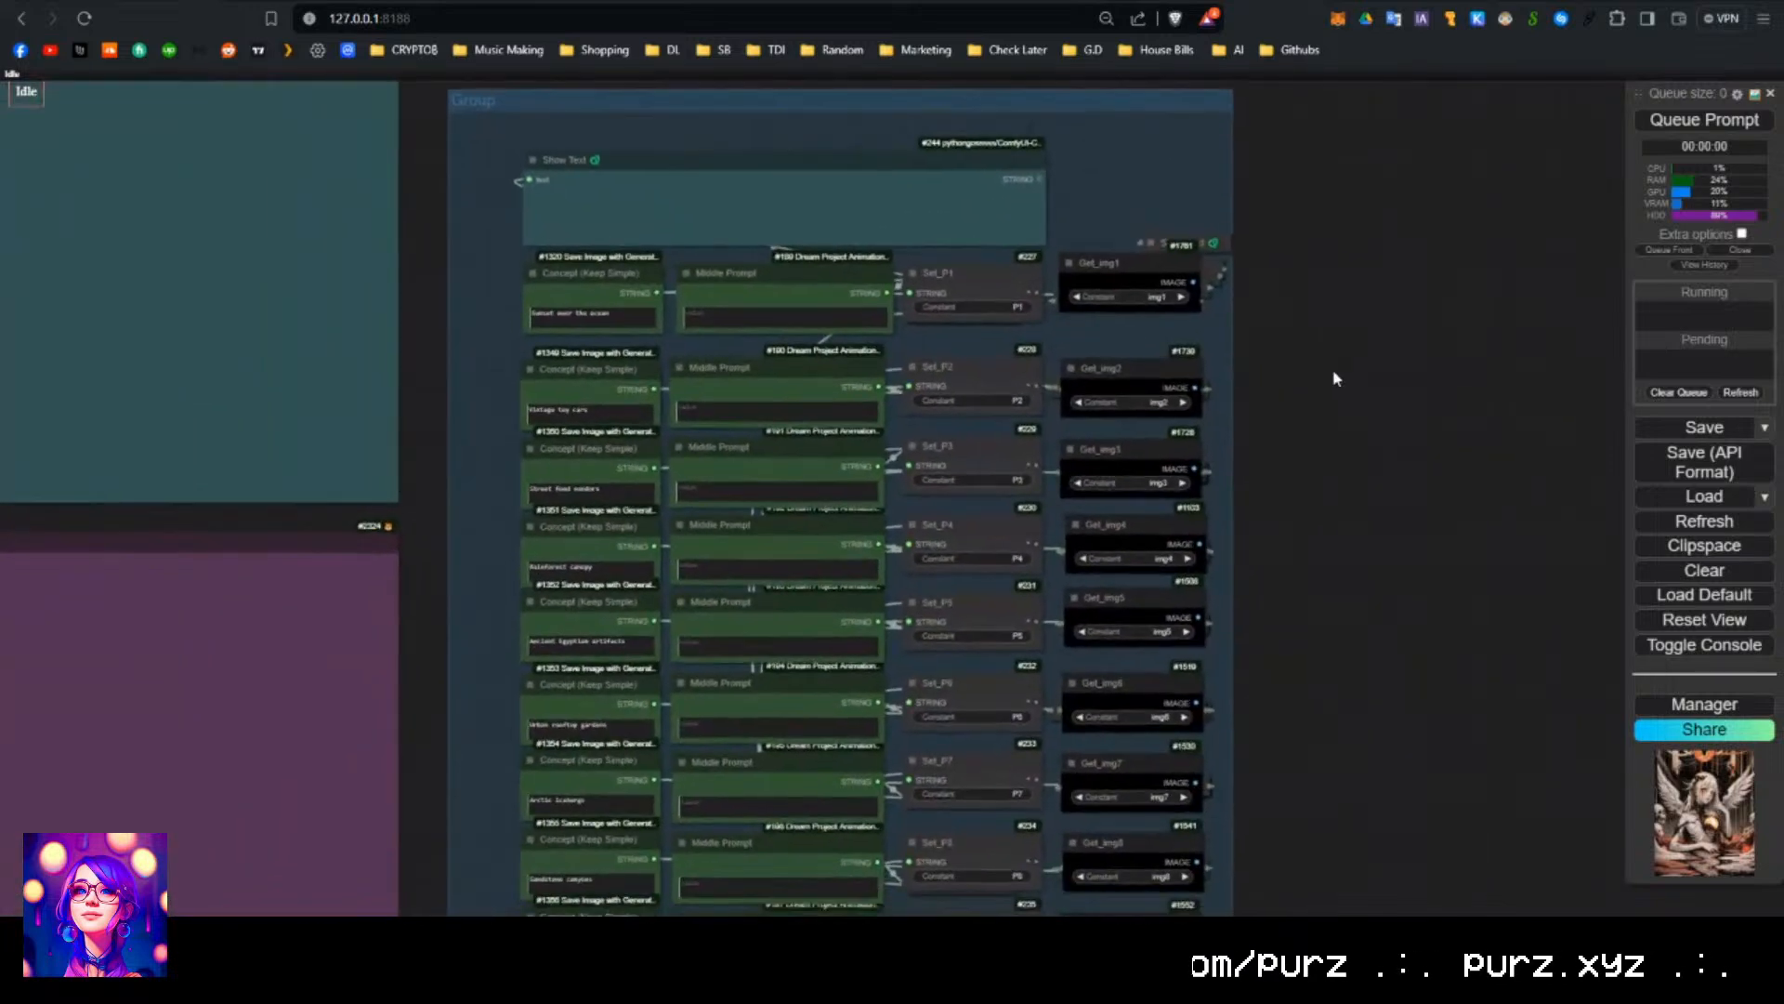
{"action": "scroll", "coordinate": [664, 318], "scroll_direction": "up", "scroll_amount": 2}
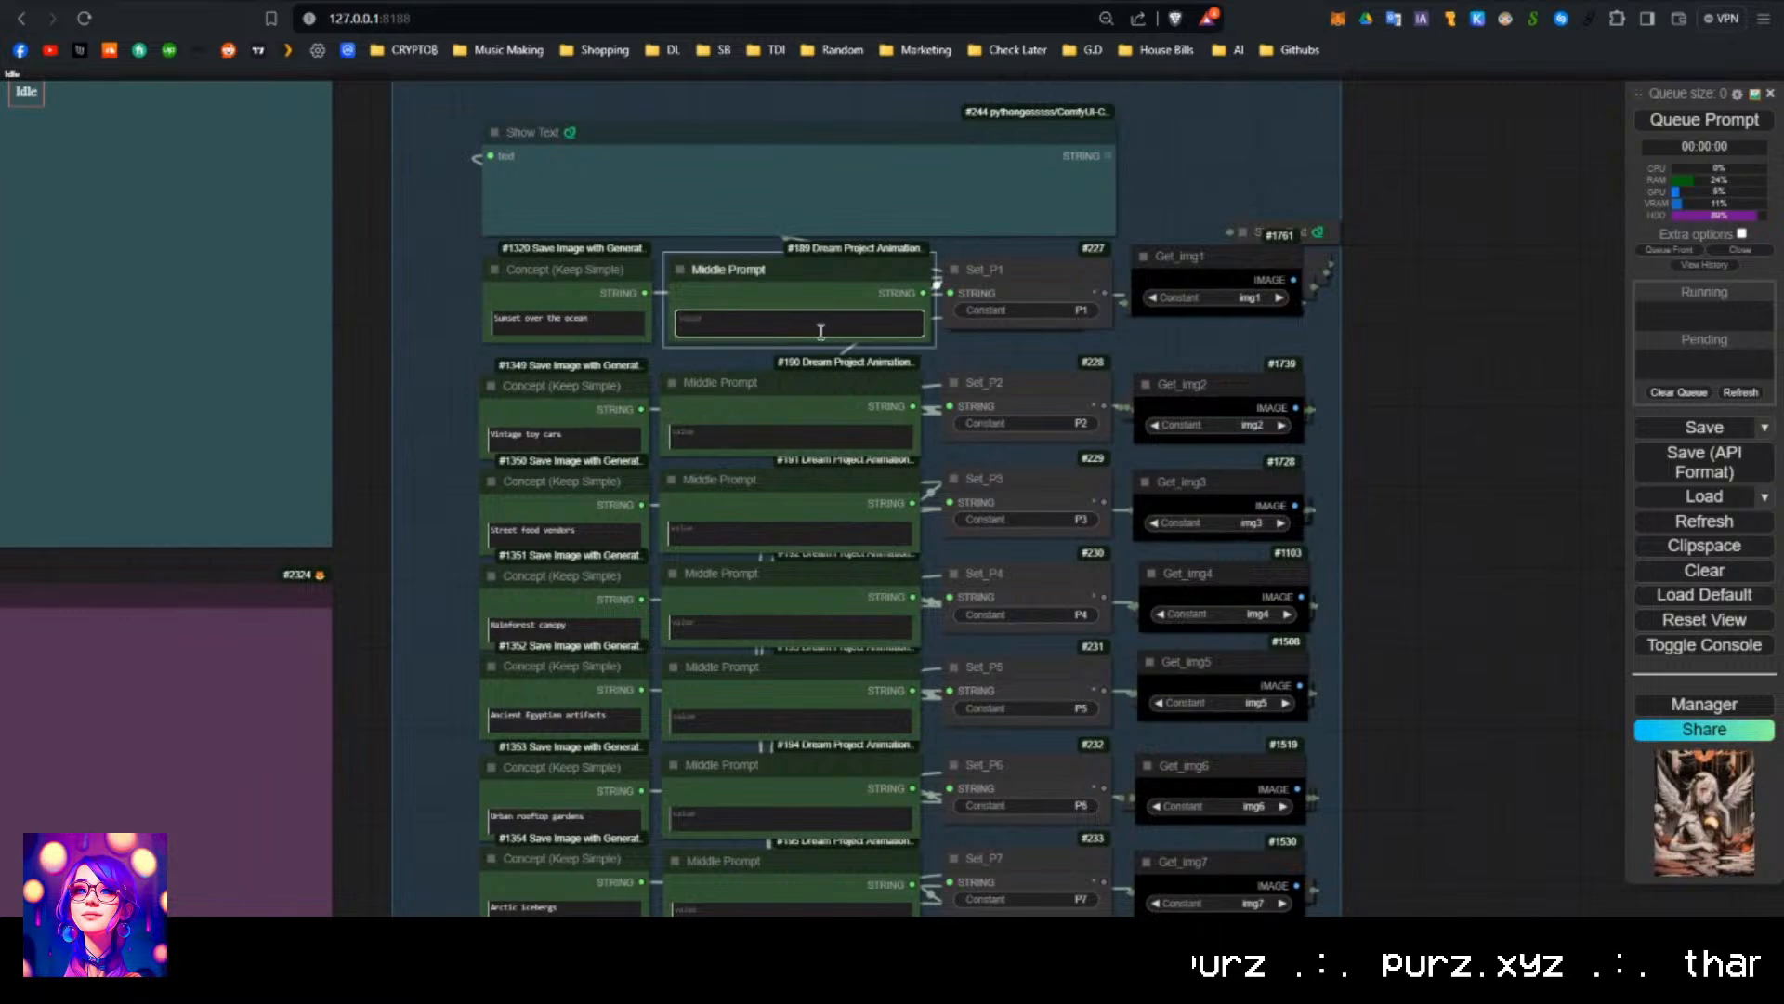
{"action": "scroll", "coordinate": [788, 331], "scroll_direction": "down", "scroll_amount": 1}
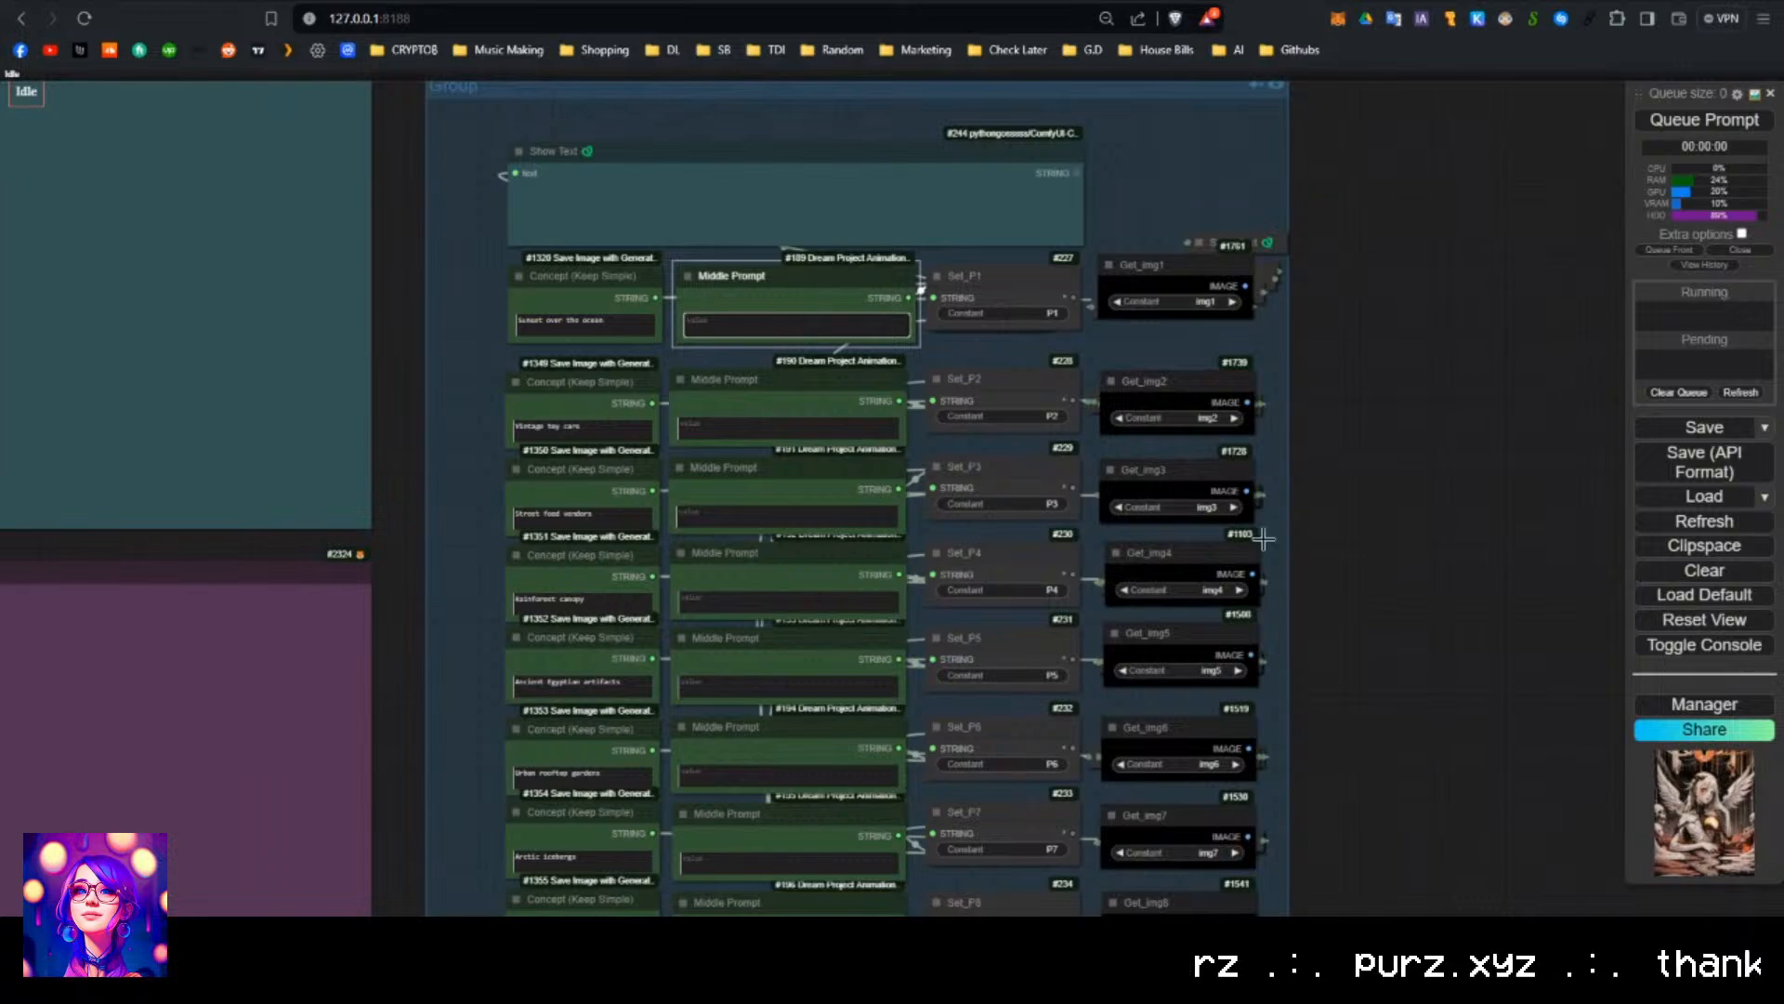
{"action": "left_click_drag", "start_coordinate": [1343, 469], "coordinate": [1295, 120]}
{"action": "left_click_drag", "start_coordinate": [1295, 817], "coordinate": [1307, 446]}
{"action": "left_click_drag", "start_coordinate": [1310, 757], "coordinate": [1426, 214]}
{"action": "left_click_drag", "start_coordinate": [1436, 597], "coordinate": [1428, 426]}
{"action": "scroll", "coordinate": [805, 673], "scroll_direction": "up", "scroll_amount": 2}
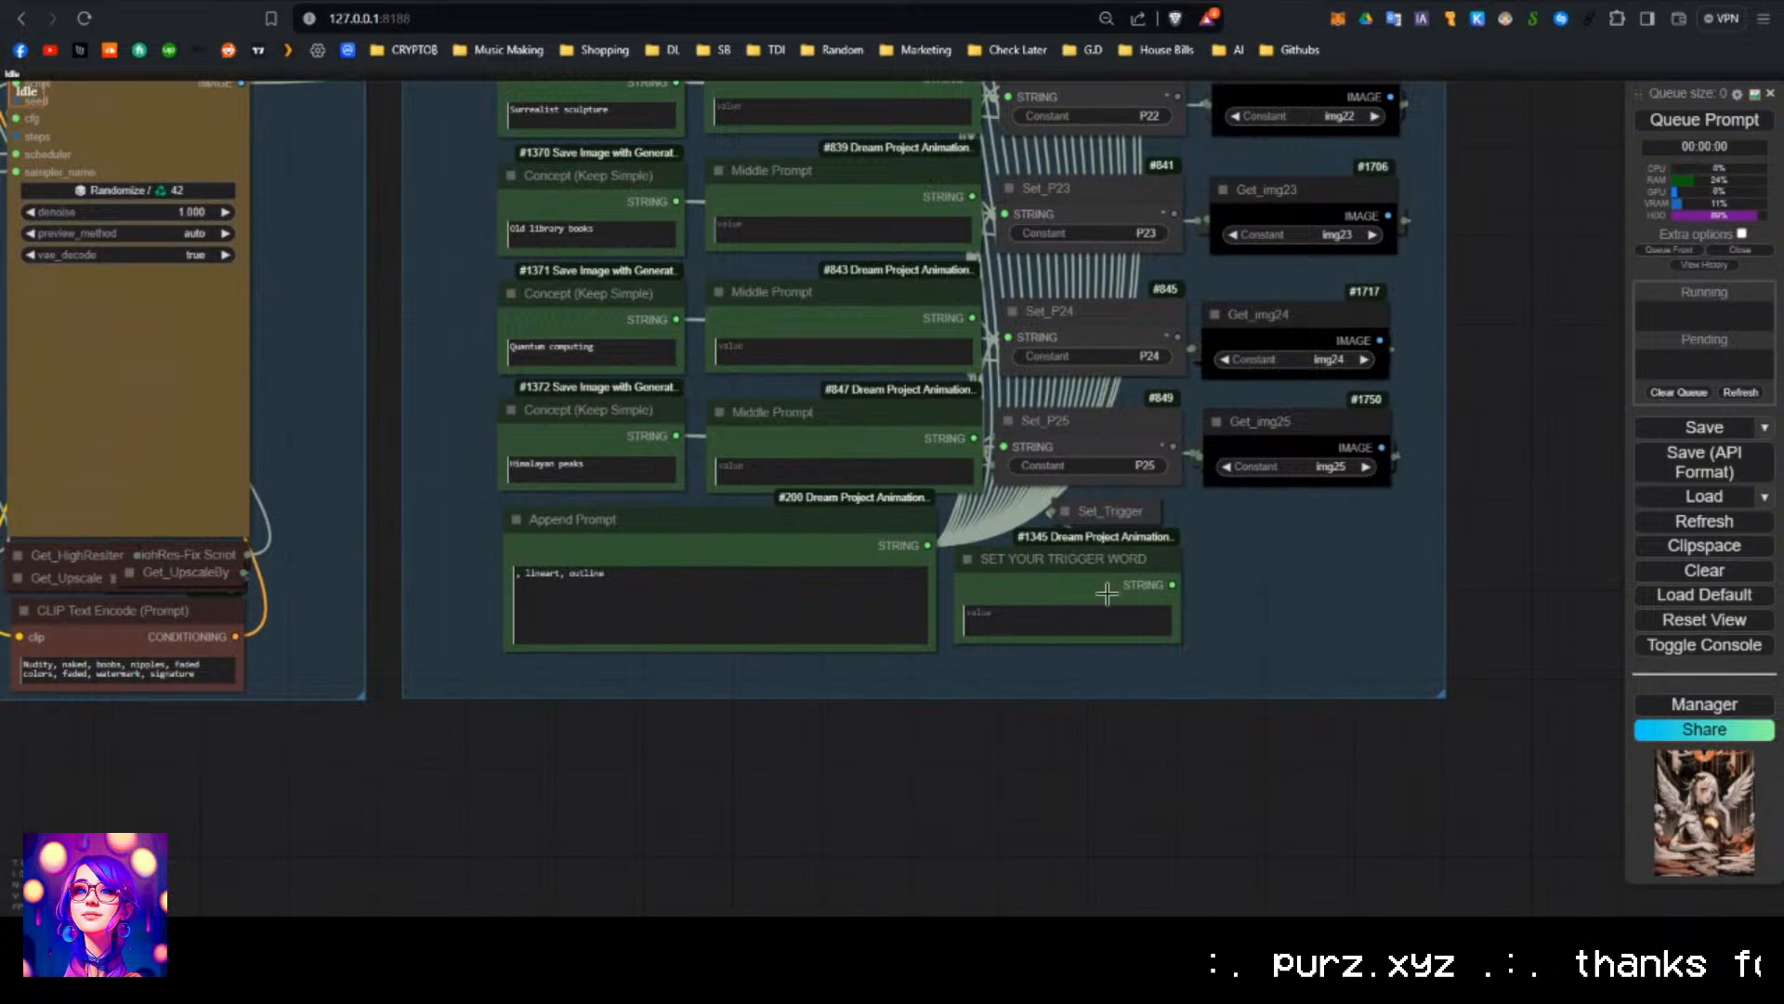
Queue the workflow for generation and check the image grid as it runs.
{"action": "scroll", "coordinate": [706, 629], "scroll_direction": "down", "scroll_amount": 6}
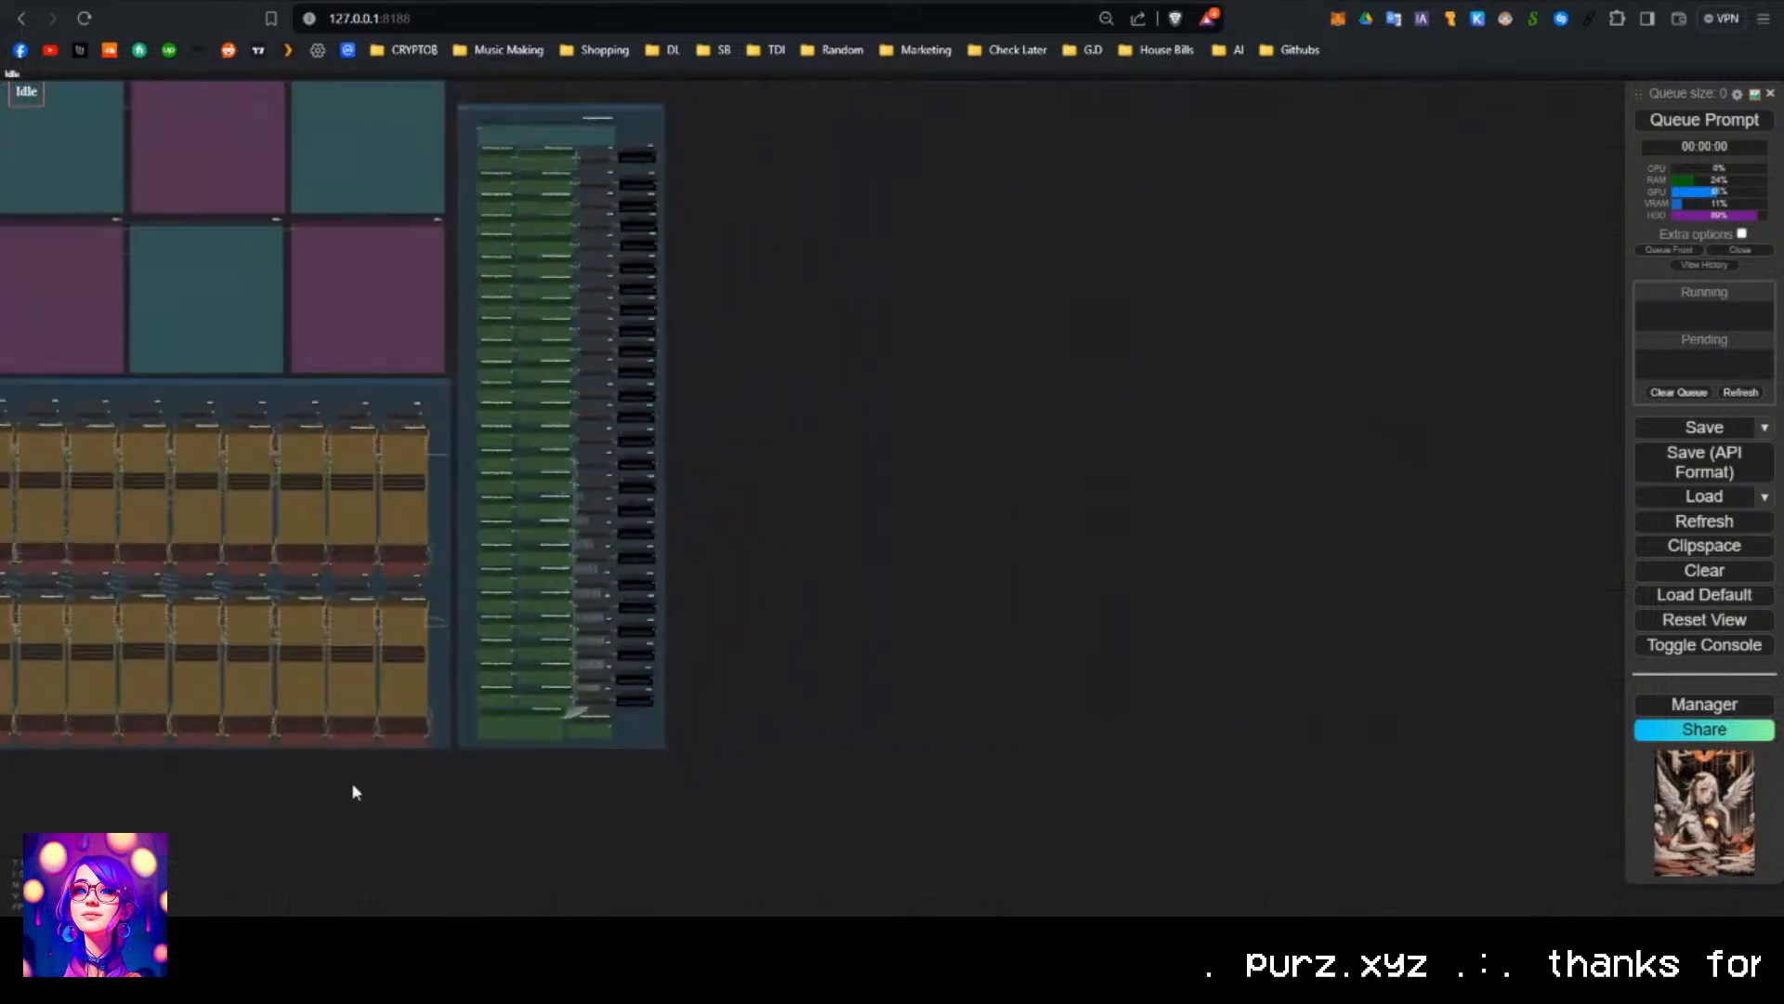
{"action": "scroll", "coordinate": [611, 622], "scroll_direction": "up", "scroll_amount": 6}
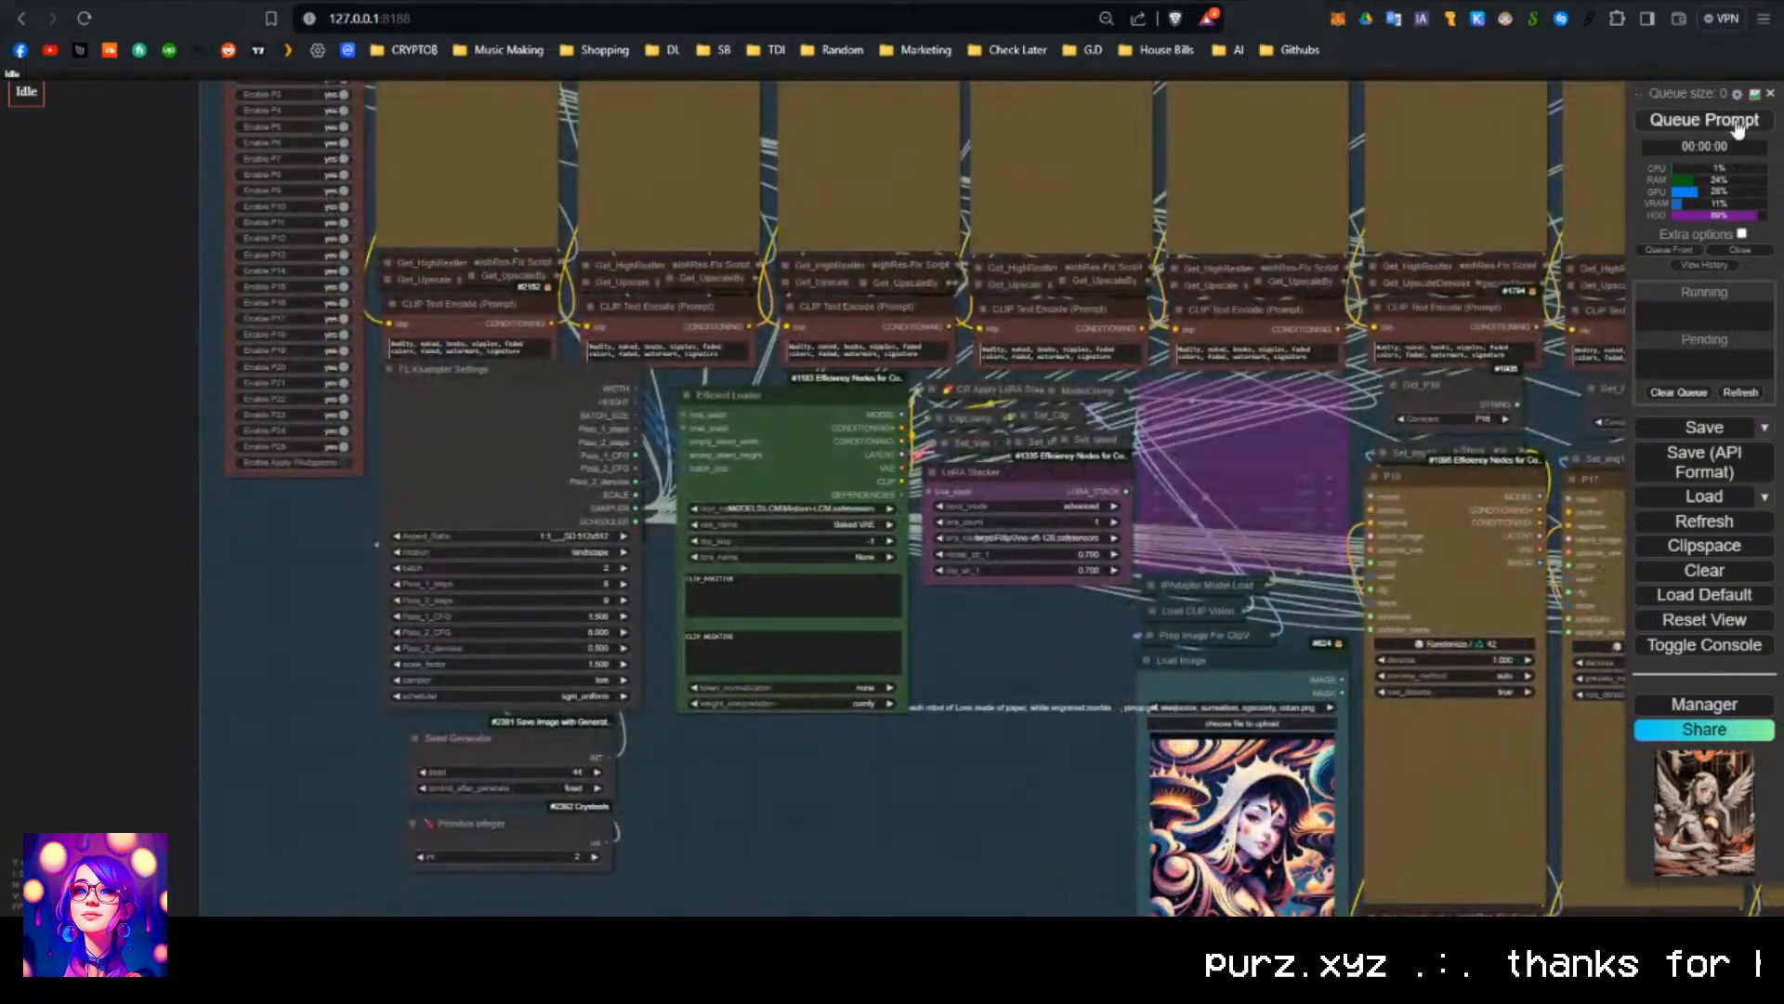
{"action": "left_click", "coordinate": [1737, 129]}
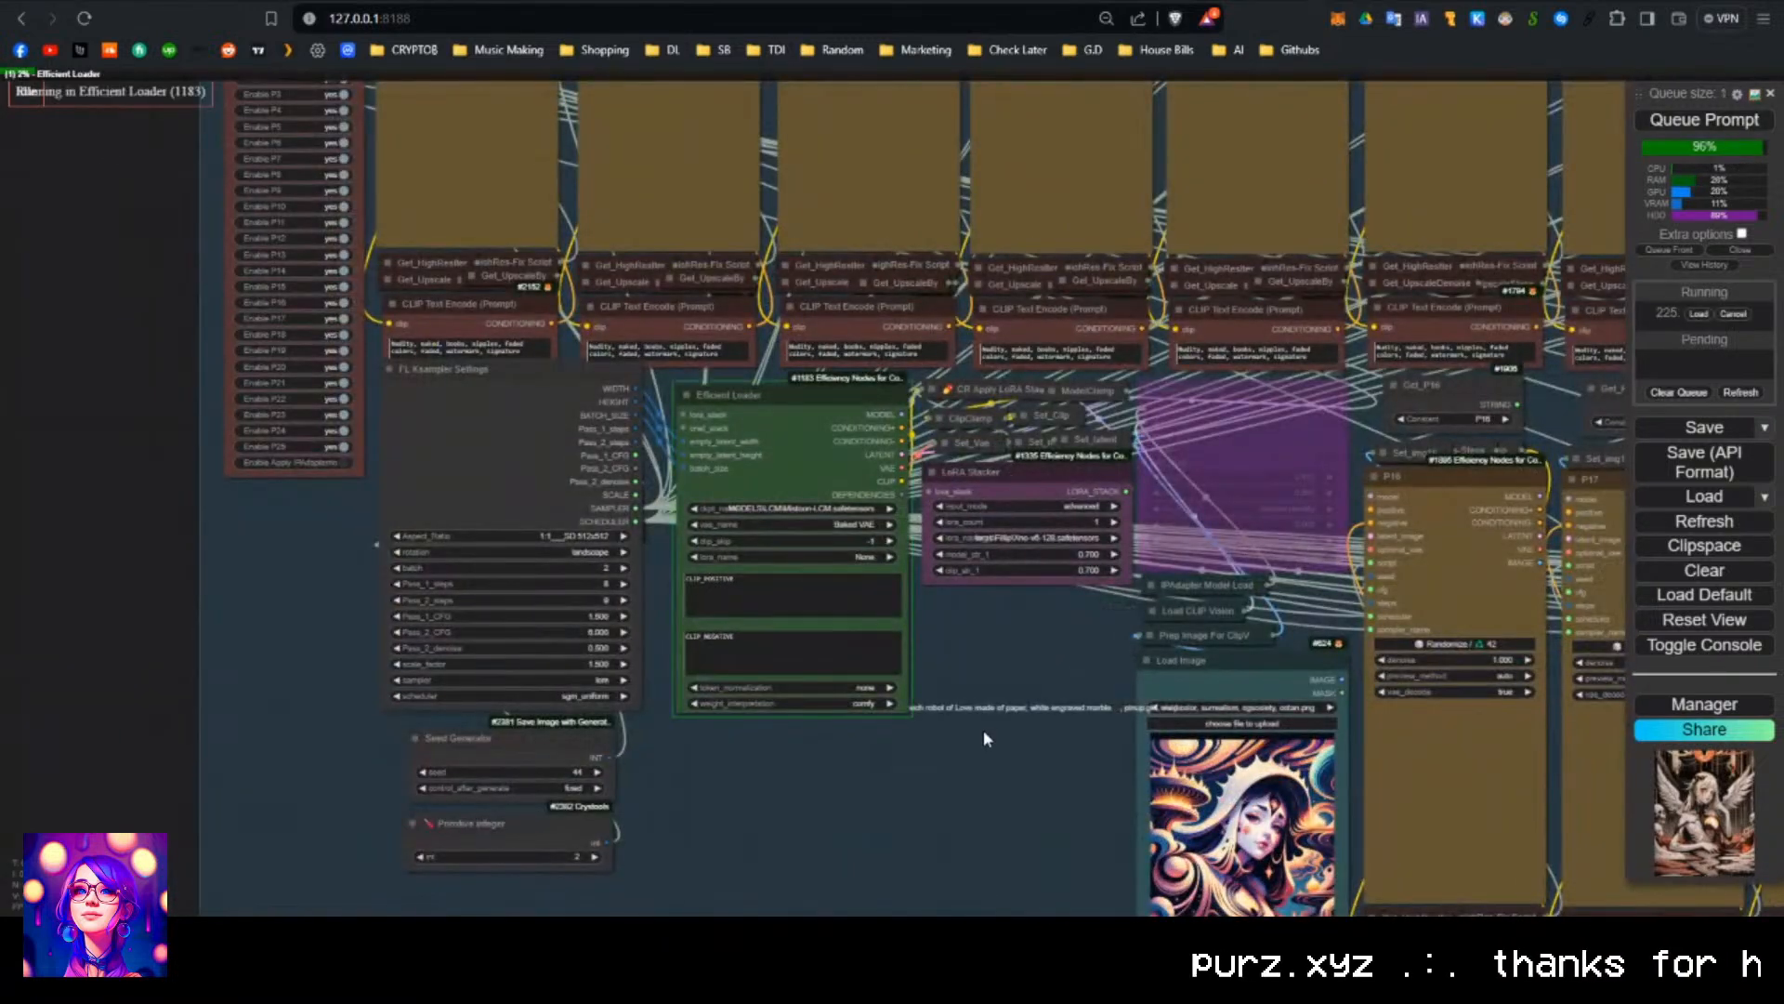
{"action": "scroll", "coordinate": [983, 729], "scroll_direction": "down", "scroll_amount": 8}
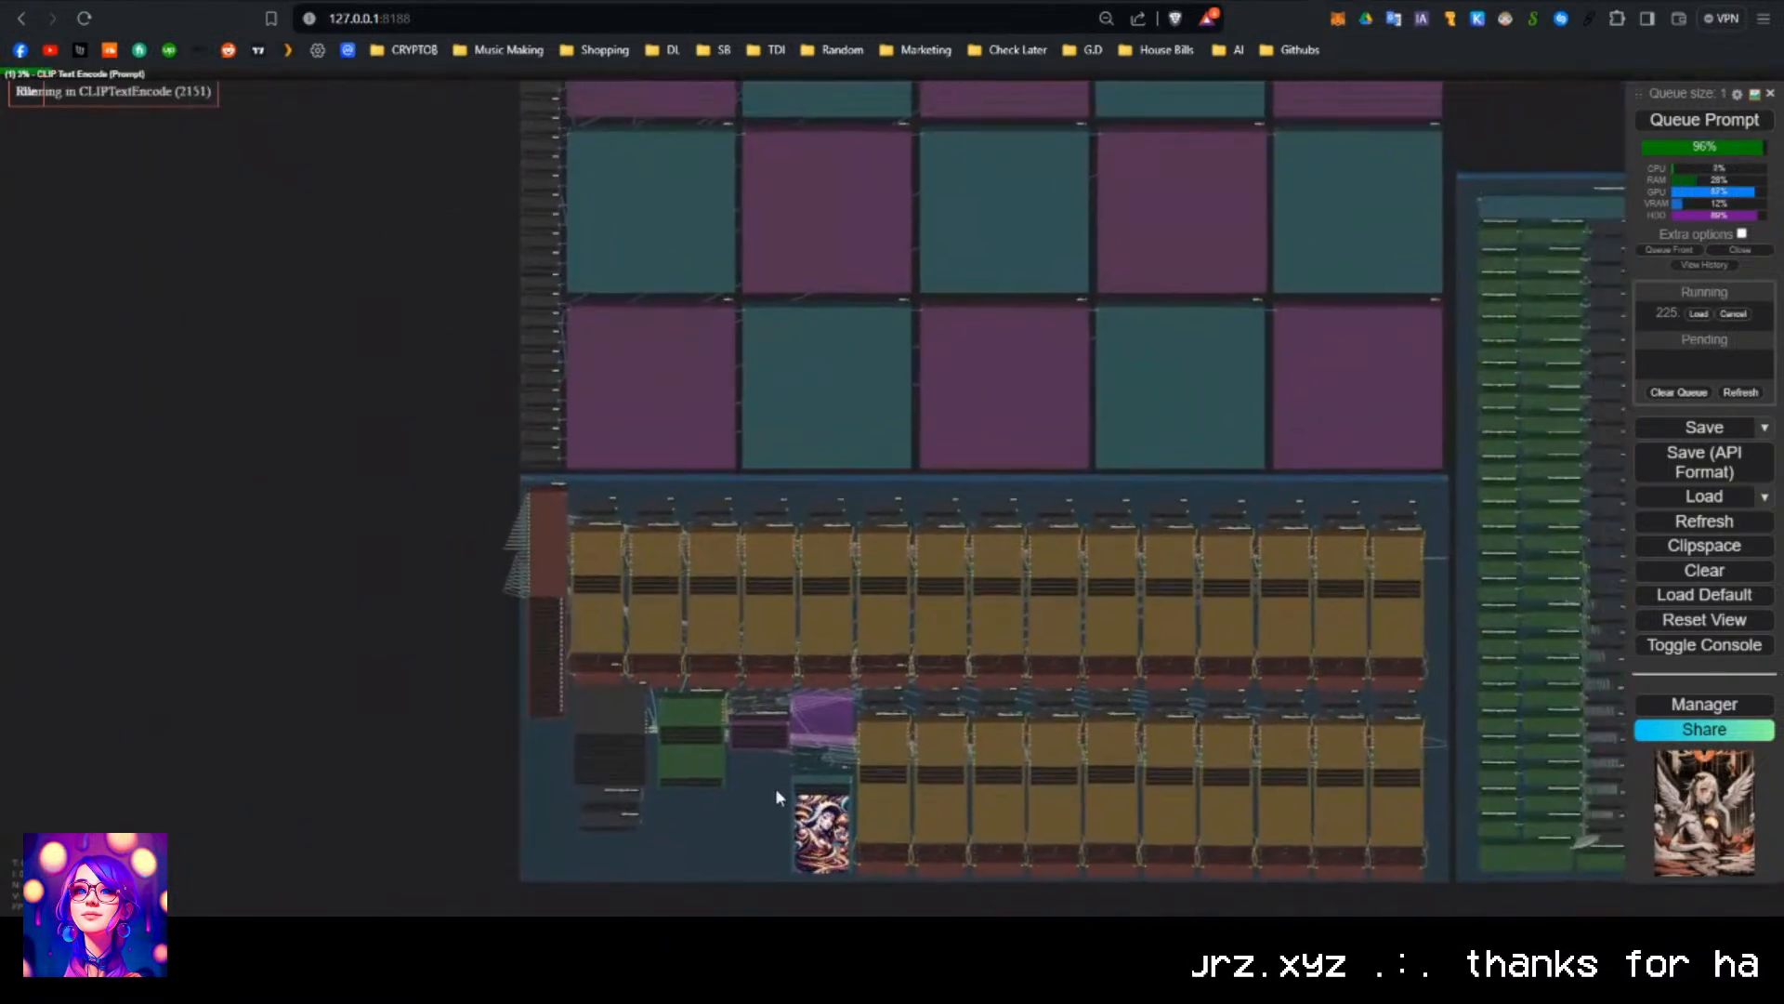
{"action": "scroll", "coordinate": [776, 791], "scroll_direction": "down", "scroll_amount": 2}
{"action": "left_click_drag", "start_coordinate": [428, 517], "coordinate": [290, 731]}
{"action": "scroll", "coordinate": [326, 656], "scroll_direction": "down", "scroll_amount": 1}
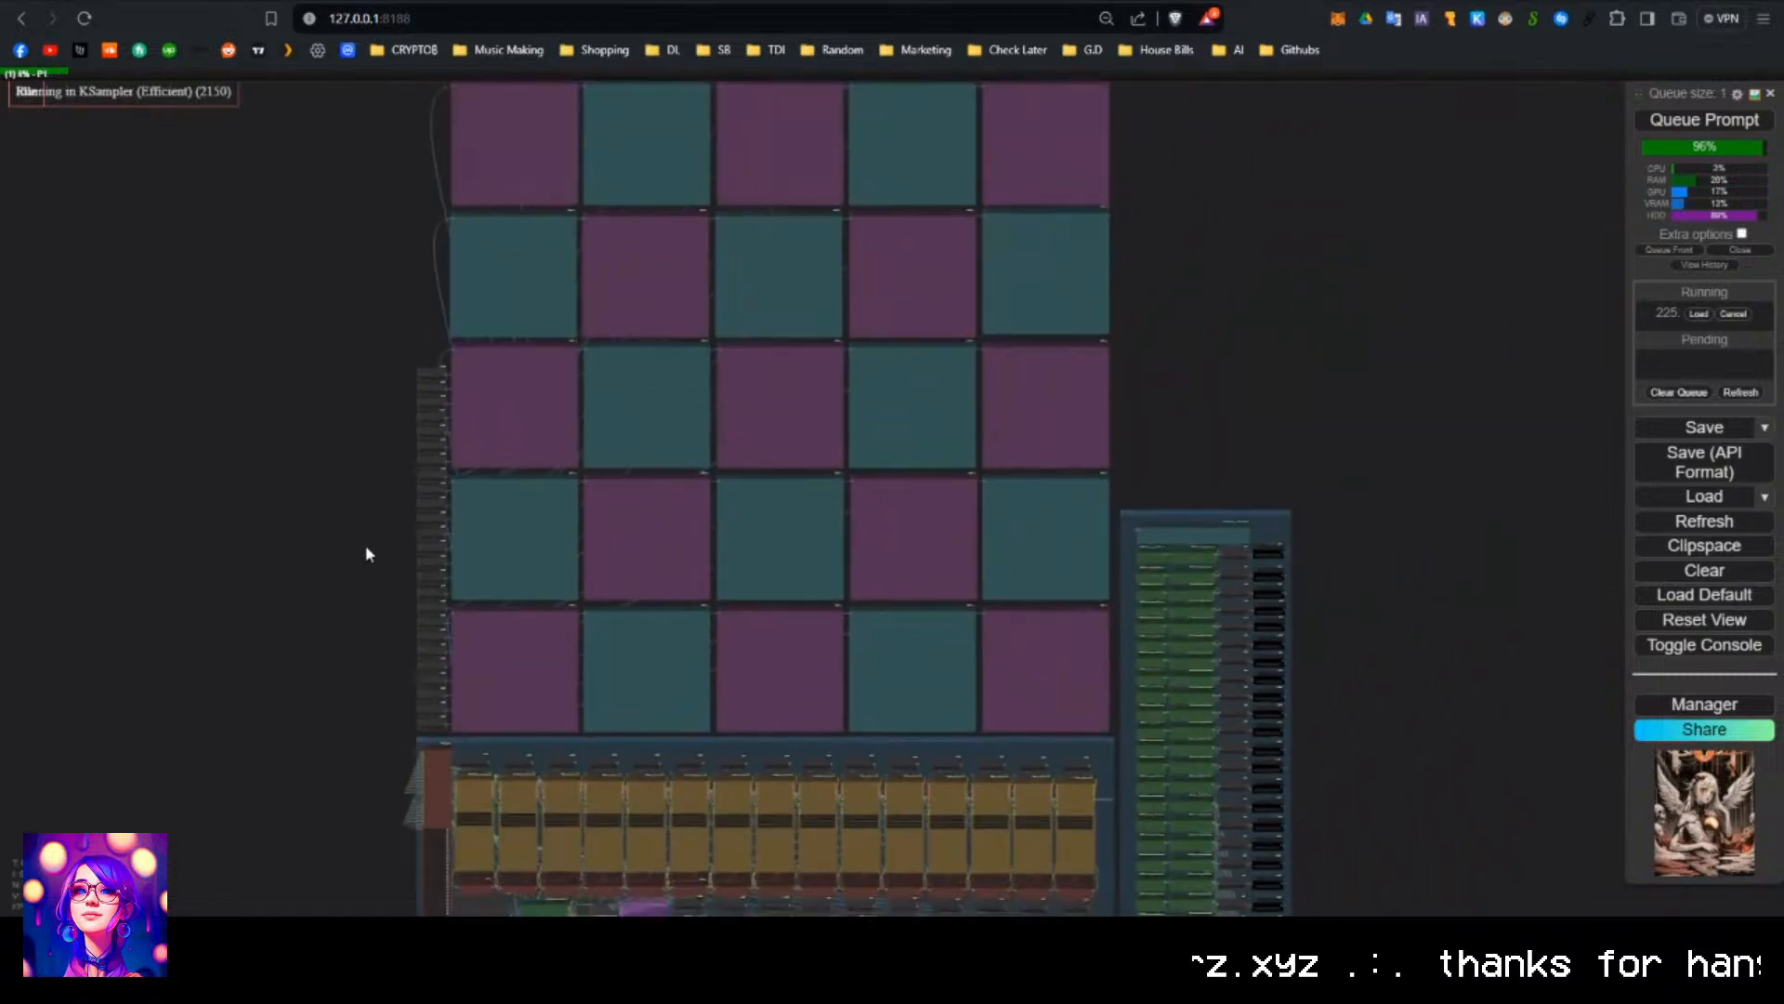
Examine the sampler rows and the settings, loader and reference image nodes while the first images generate.
{"action": "scroll", "coordinate": [368, 548], "scroll_direction": "down", "scroll_amount": 2}
{"action": "left_click_drag", "start_coordinate": [371, 537], "coordinate": [421, 576]}
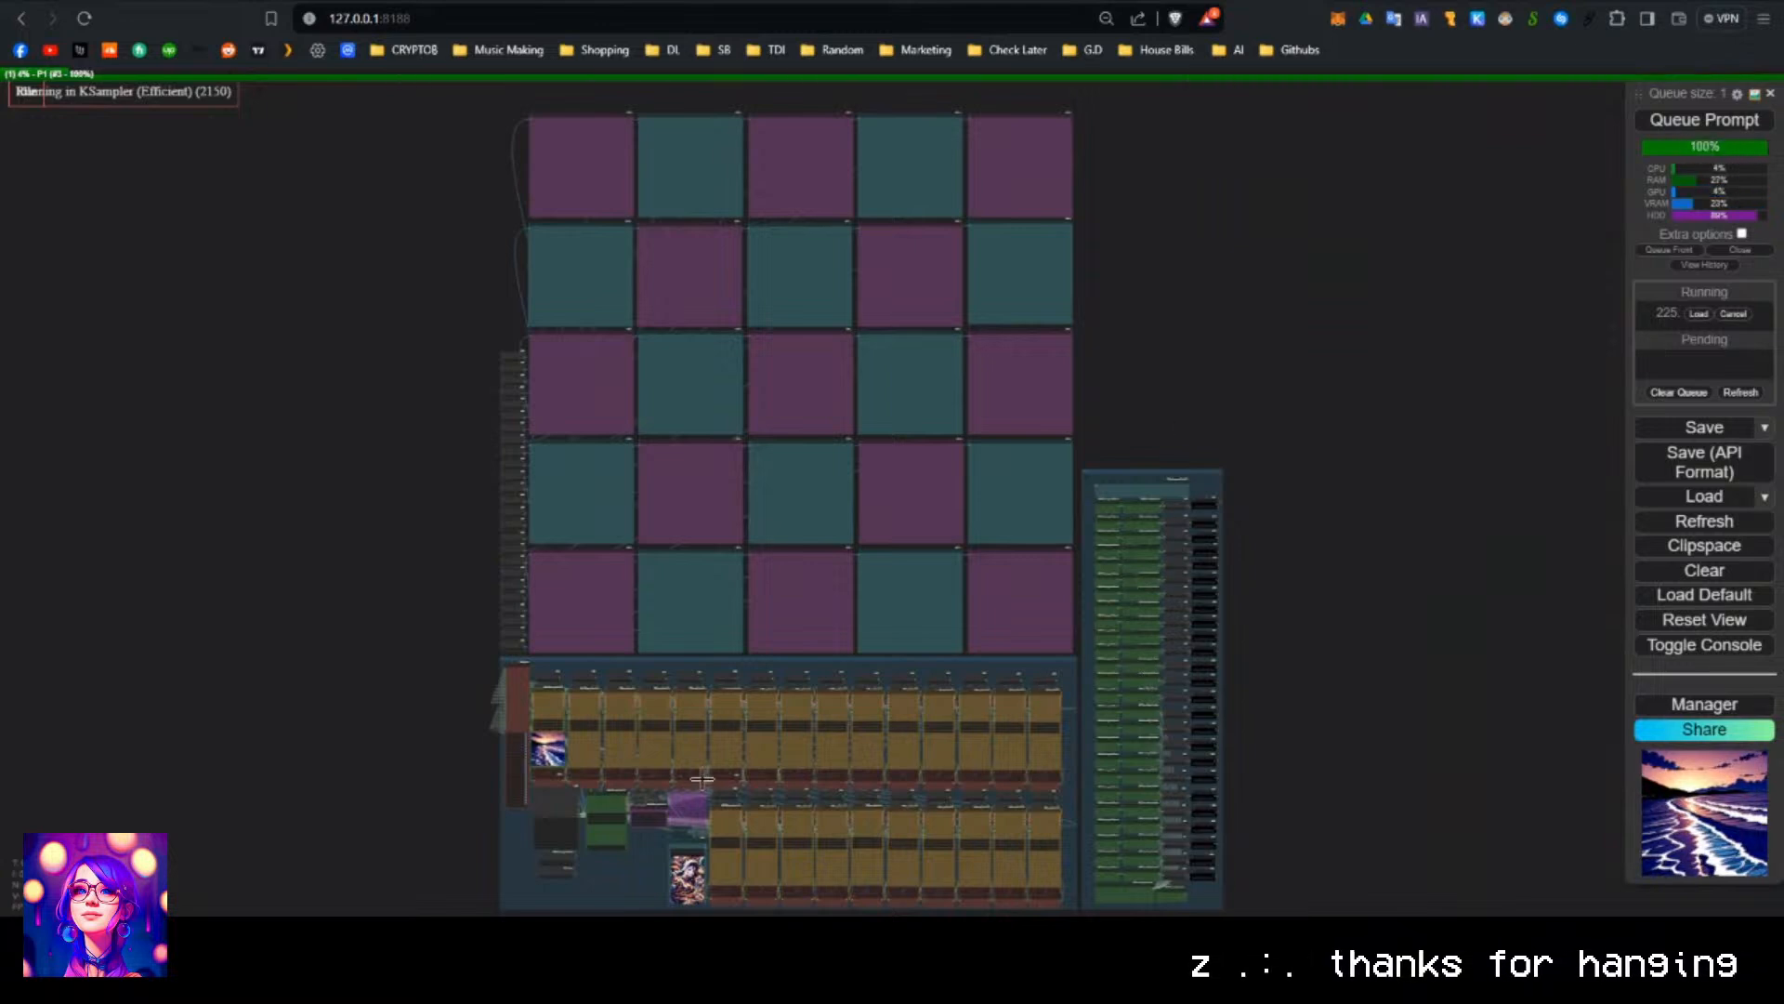
{"action": "scroll", "coordinate": [561, 837], "scroll_direction": "up", "scroll_amount": 10}
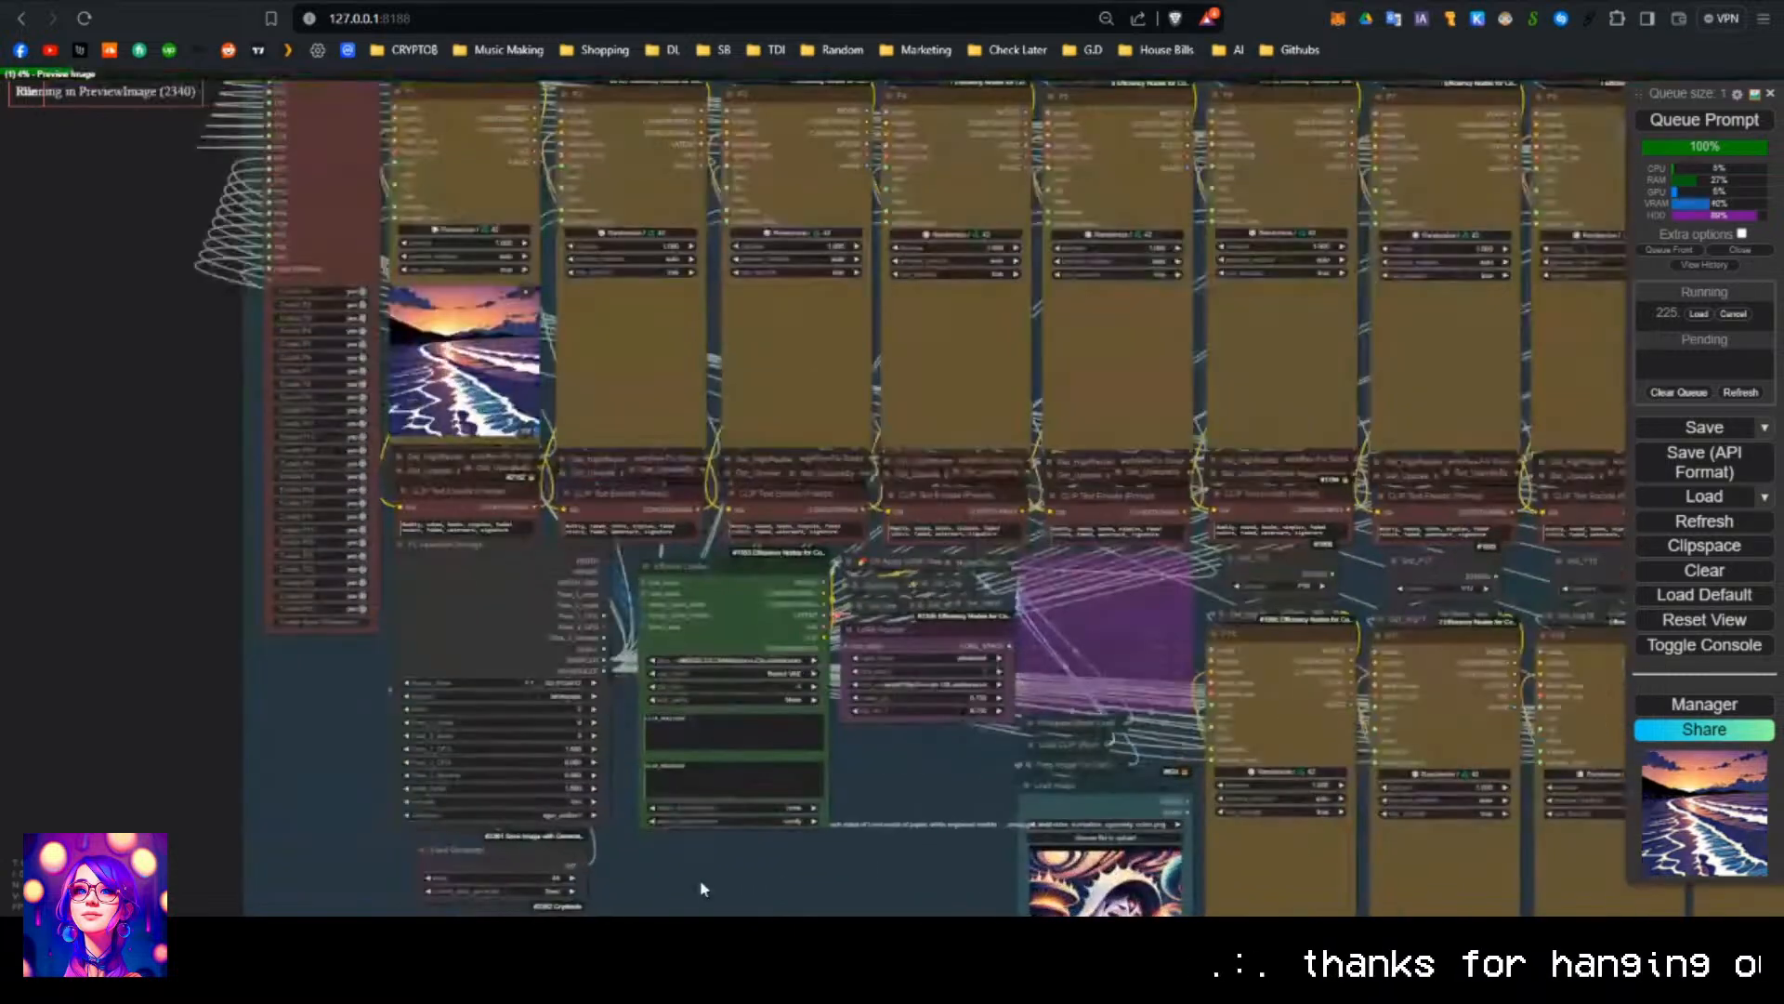
{"action": "left_click_drag", "start_coordinate": [702, 889], "coordinate": [776, 608]}
{"action": "scroll", "coordinate": [776, 608], "scroll_direction": "down", "scroll_amount": 3}
{"action": "scroll", "coordinate": [776, 609], "scroll_direction": "up", "scroll_amount": 3}
{"action": "scroll", "coordinate": [893, 657], "scroll_direction": "down", "scroll_amount": 6}
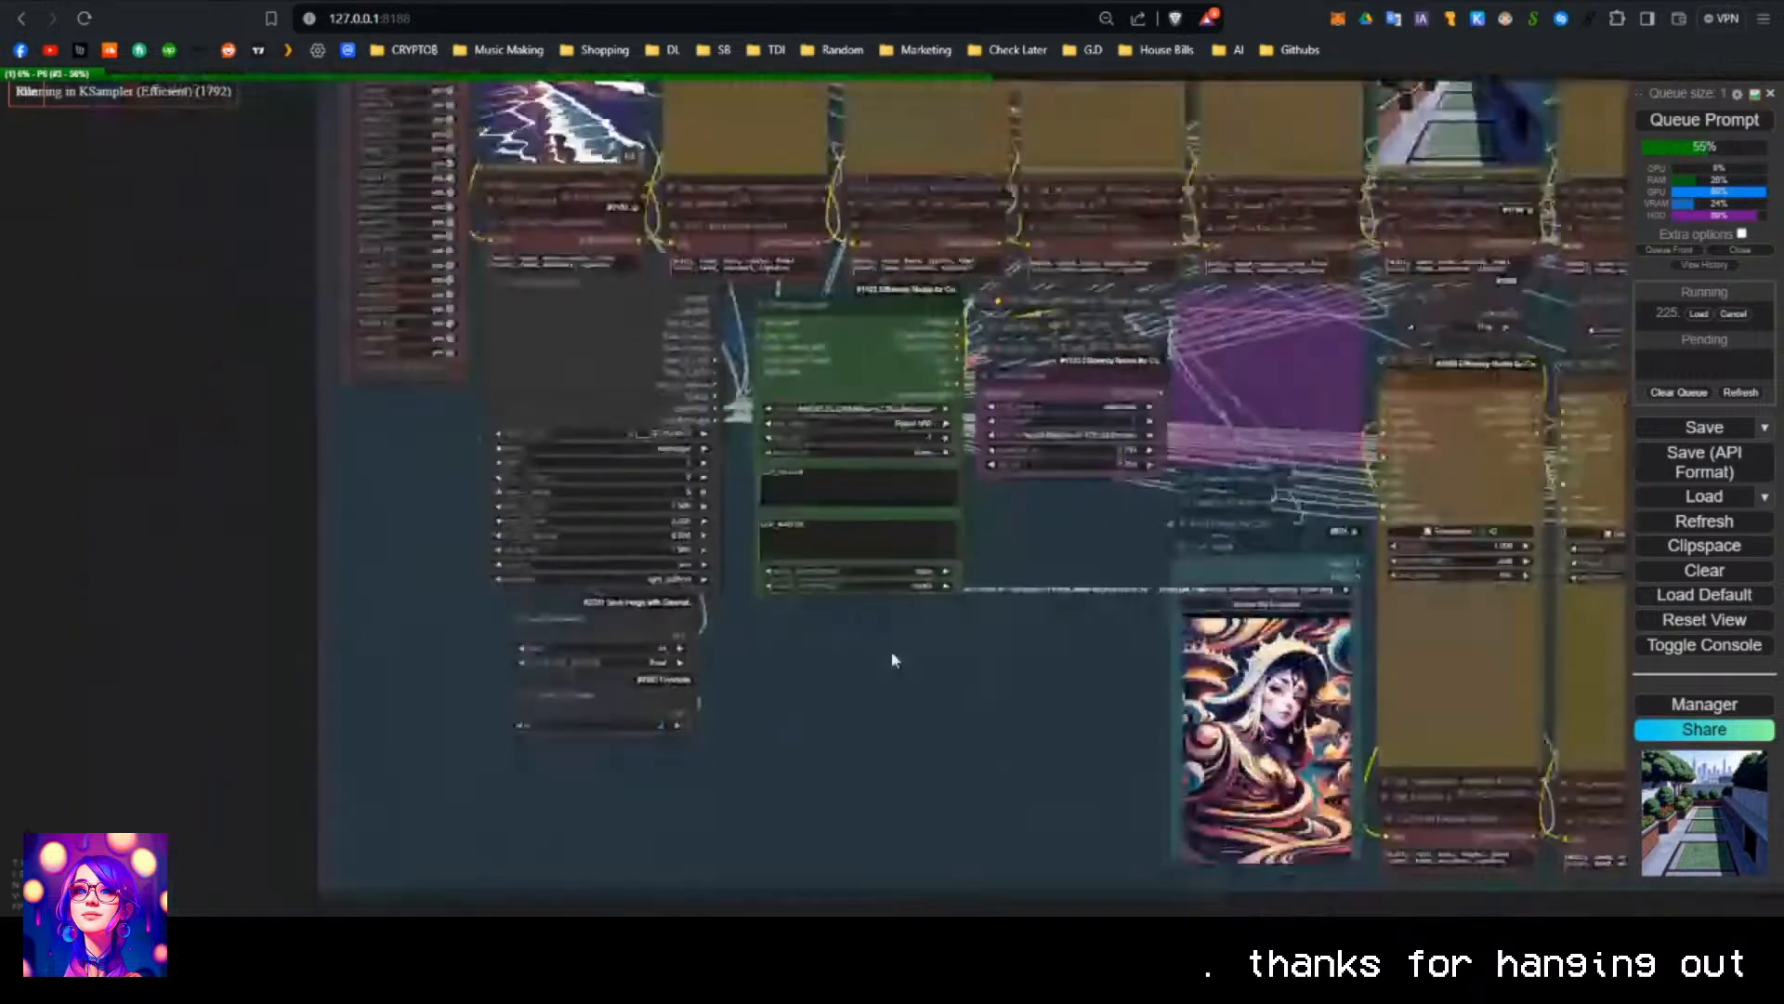
{"action": "scroll", "coordinate": [957, 700], "scroll_direction": "down", "scroll_amount": 3}
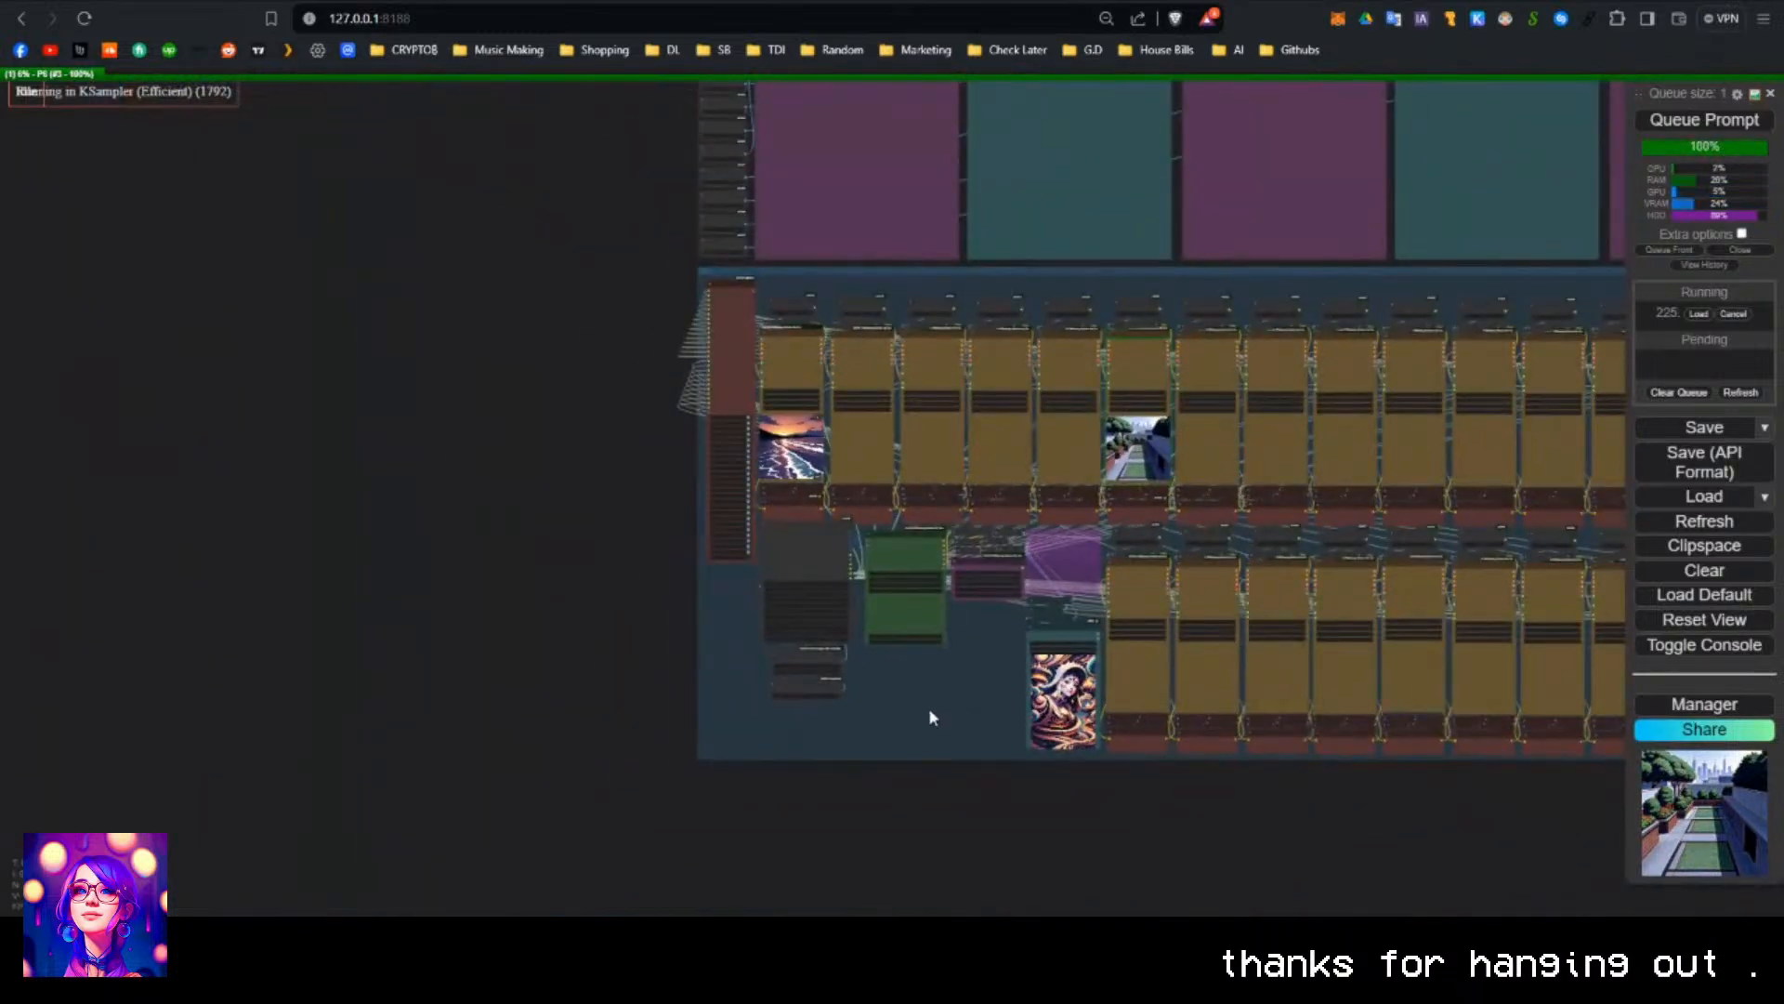
Check the paired images arriving in the Preview Image grid during the running generation.
{"action": "left_click_drag", "start_coordinate": [498, 89], "coordinate": [449, 296]}
{"action": "left_click_drag", "start_coordinate": [472, 93], "coordinate": [485, 639]}
{"action": "left_click_drag", "start_coordinate": [458, 273], "coordinate": [472, 817]}
{"action": "scroll", "coordinate": [847, 651], "scroll_direction": "up", "scroll_amount": 5}
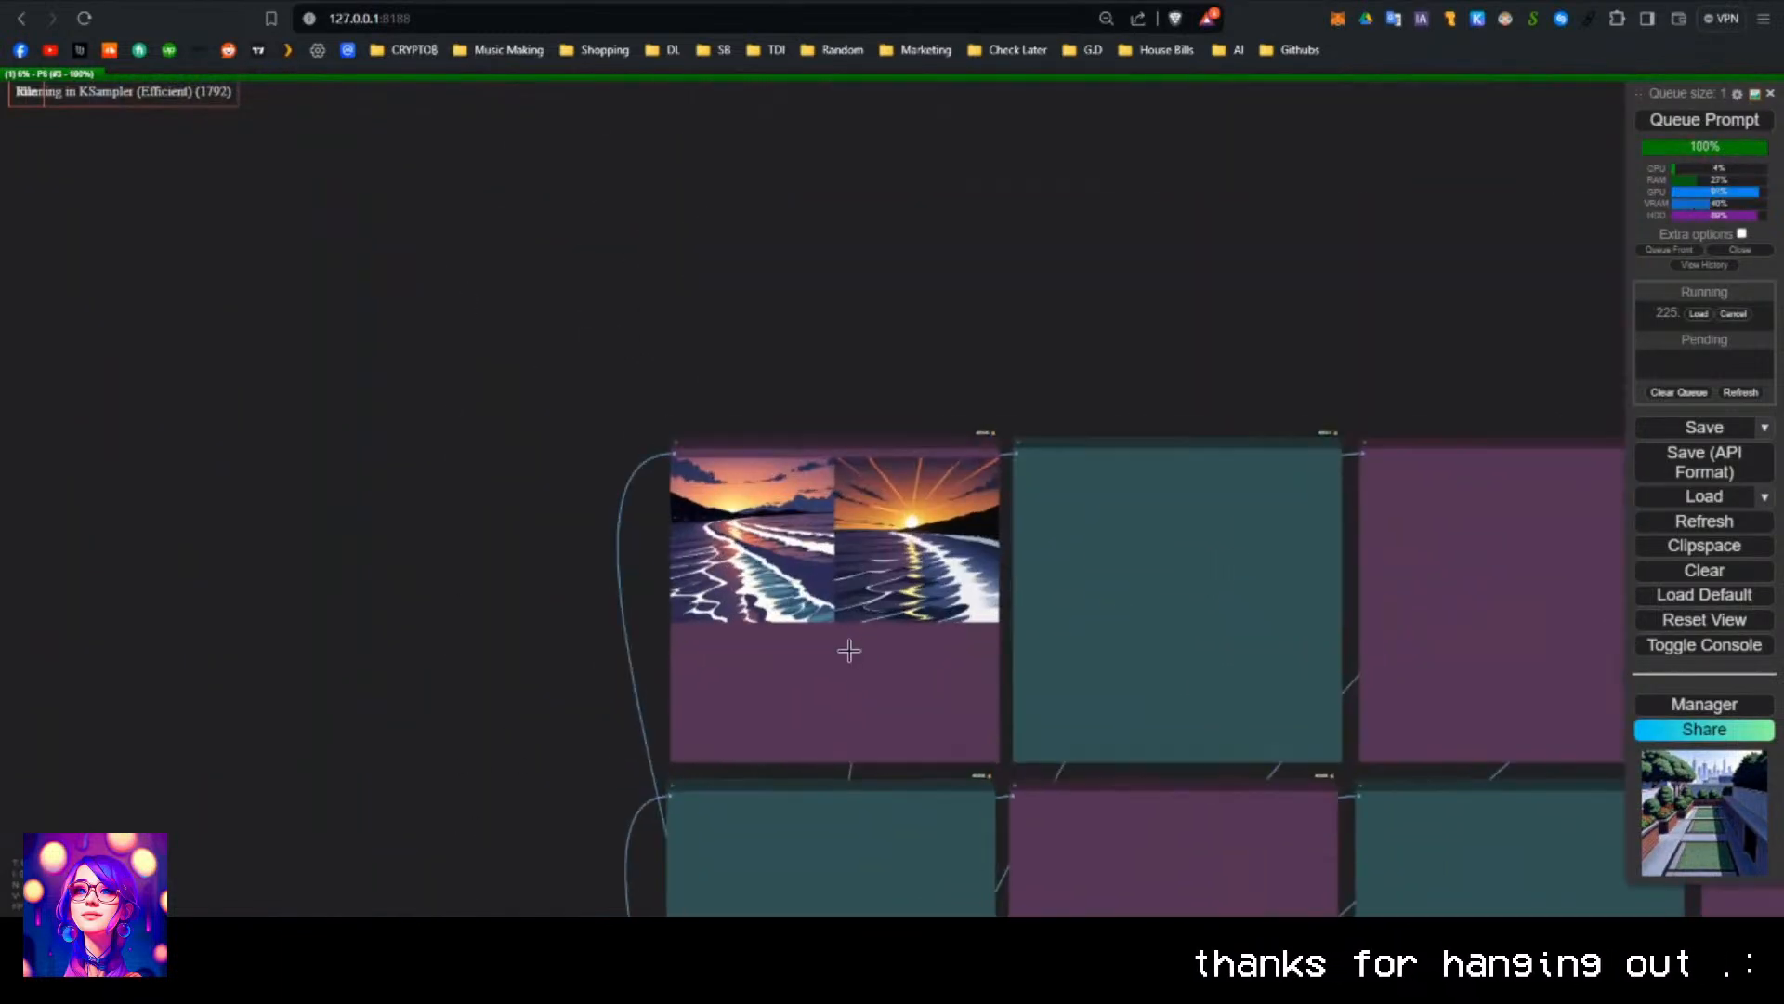
{"action": "scroll", "coordinate": [526, 669], "scroll_direction": "down", "scroll_amount": 12}
{"action": "left_click_drag", "start_coordinate": [449, 646], "coordinate": [417, 273]}
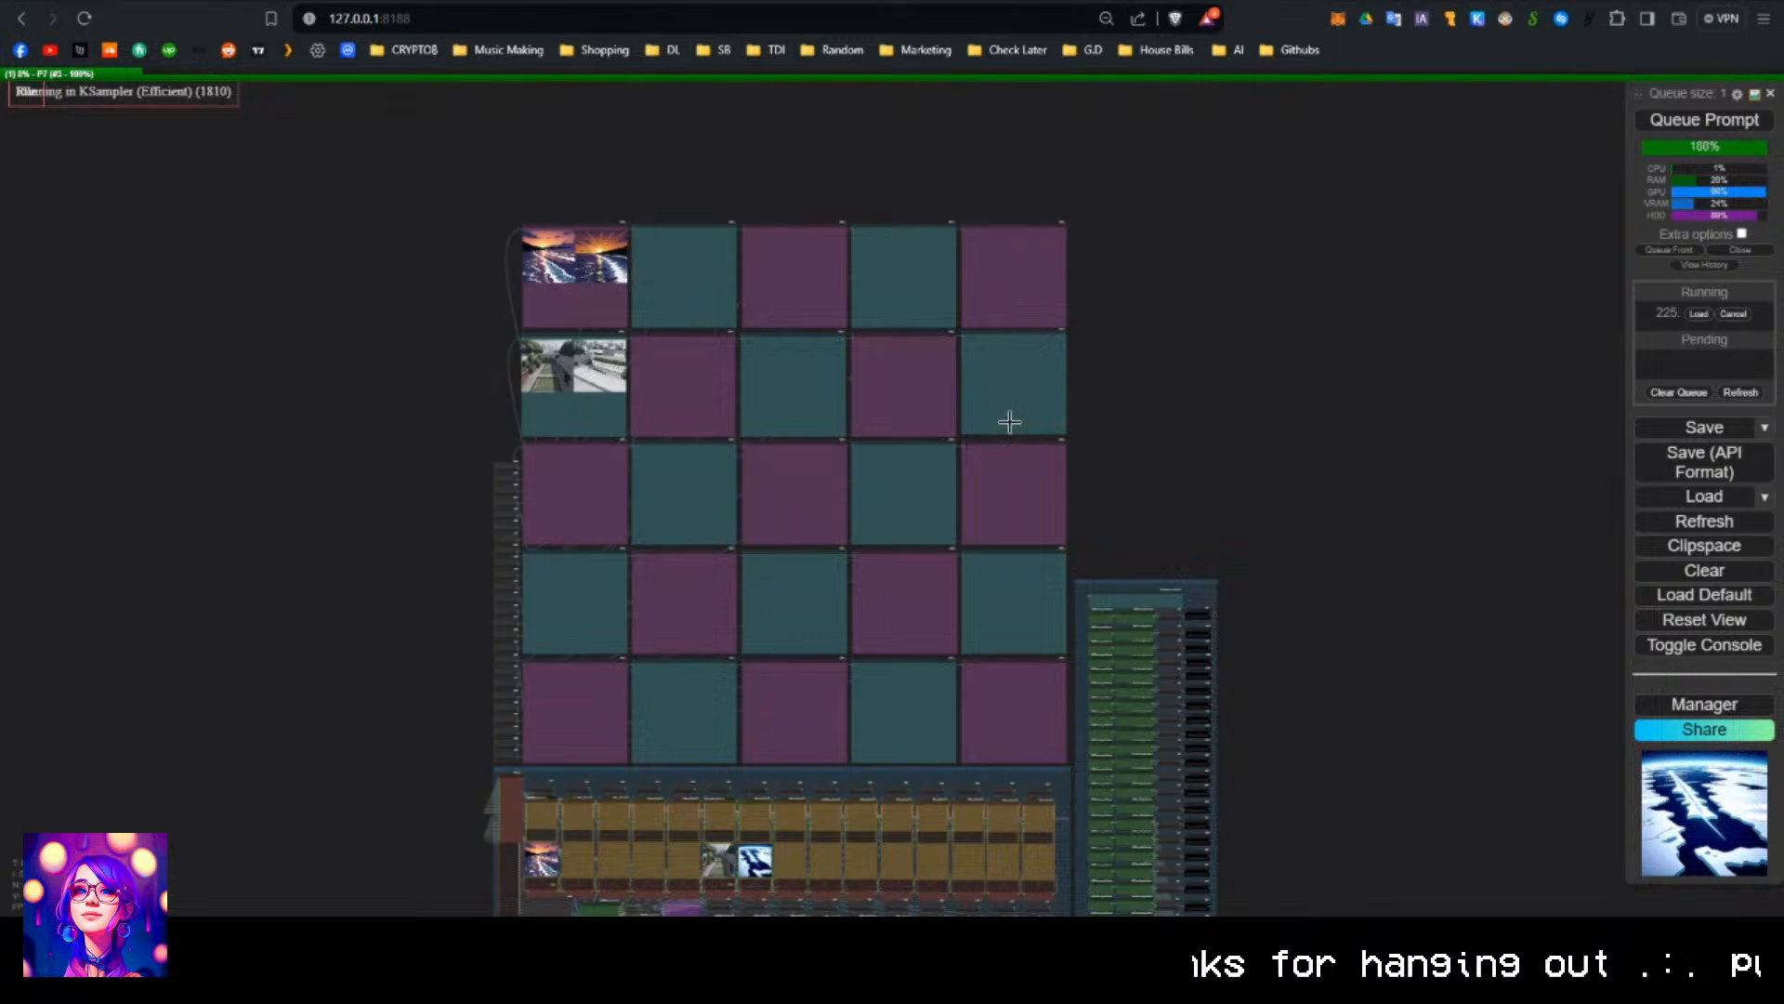
{"action": "left_click_drag", "start_coordinate": [1182, 483], "coordinate": [1118, 414]}
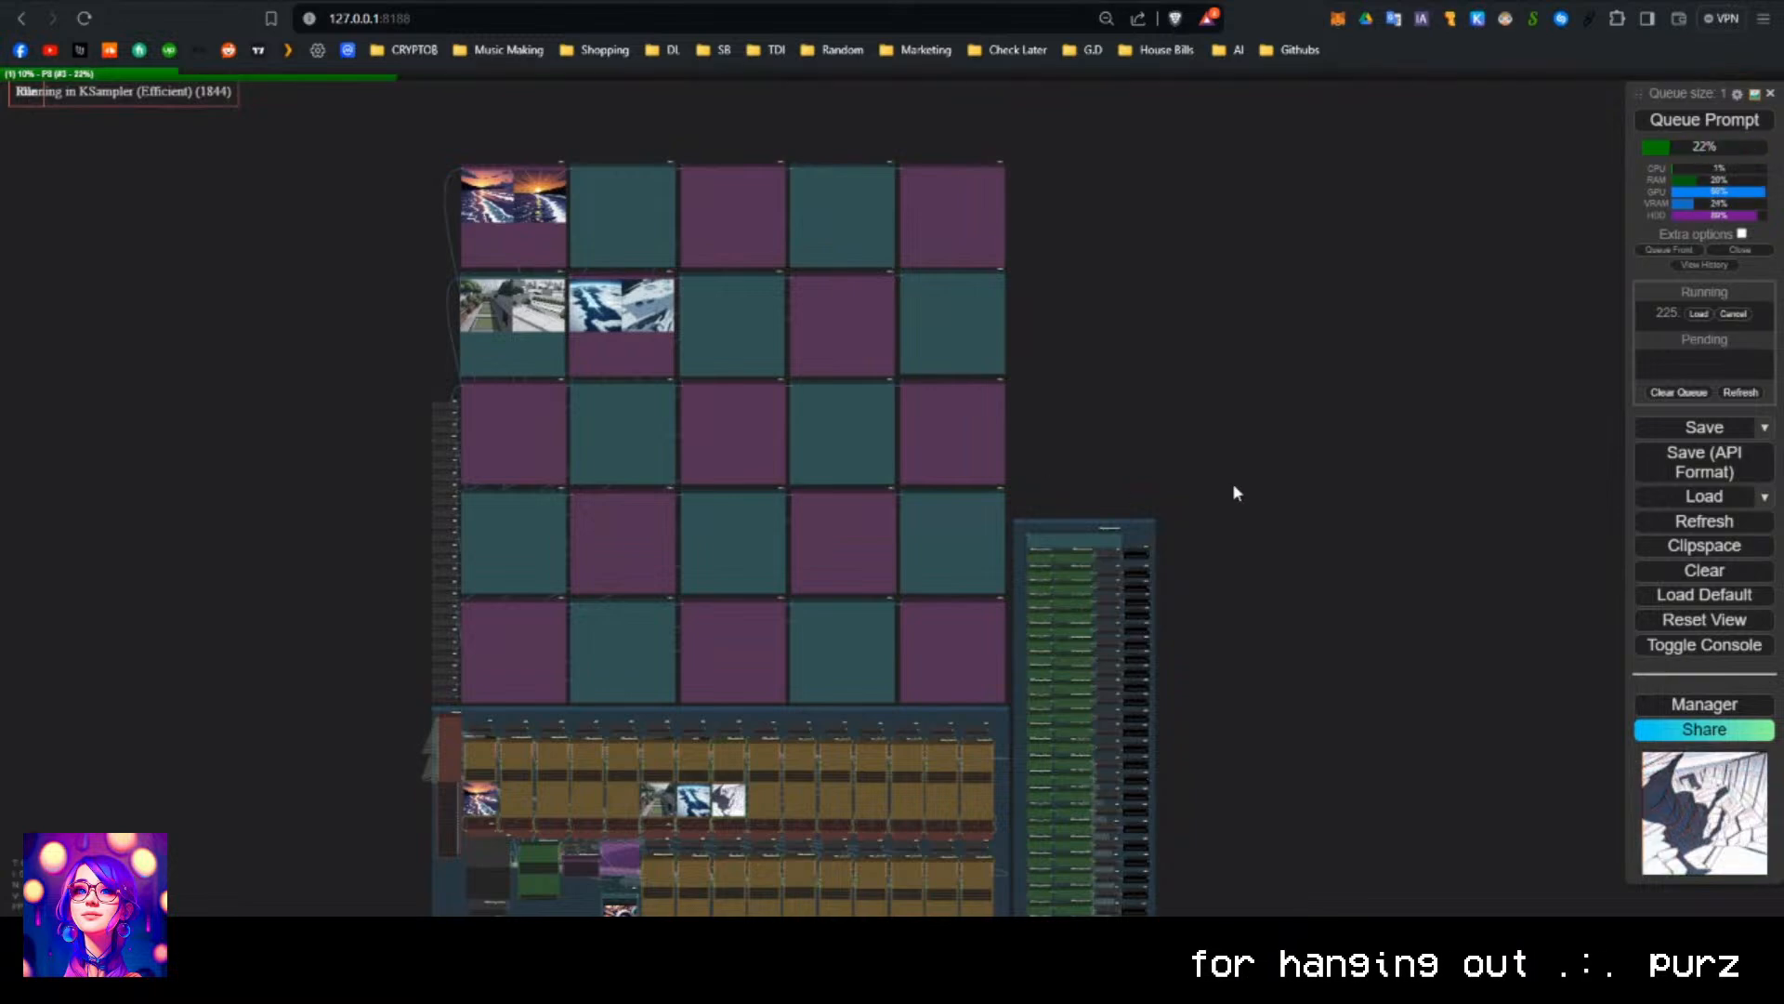
{"action": "left_click_drag", "start_coordinate": [1224, 513], "coordinate": [1243, 463]}
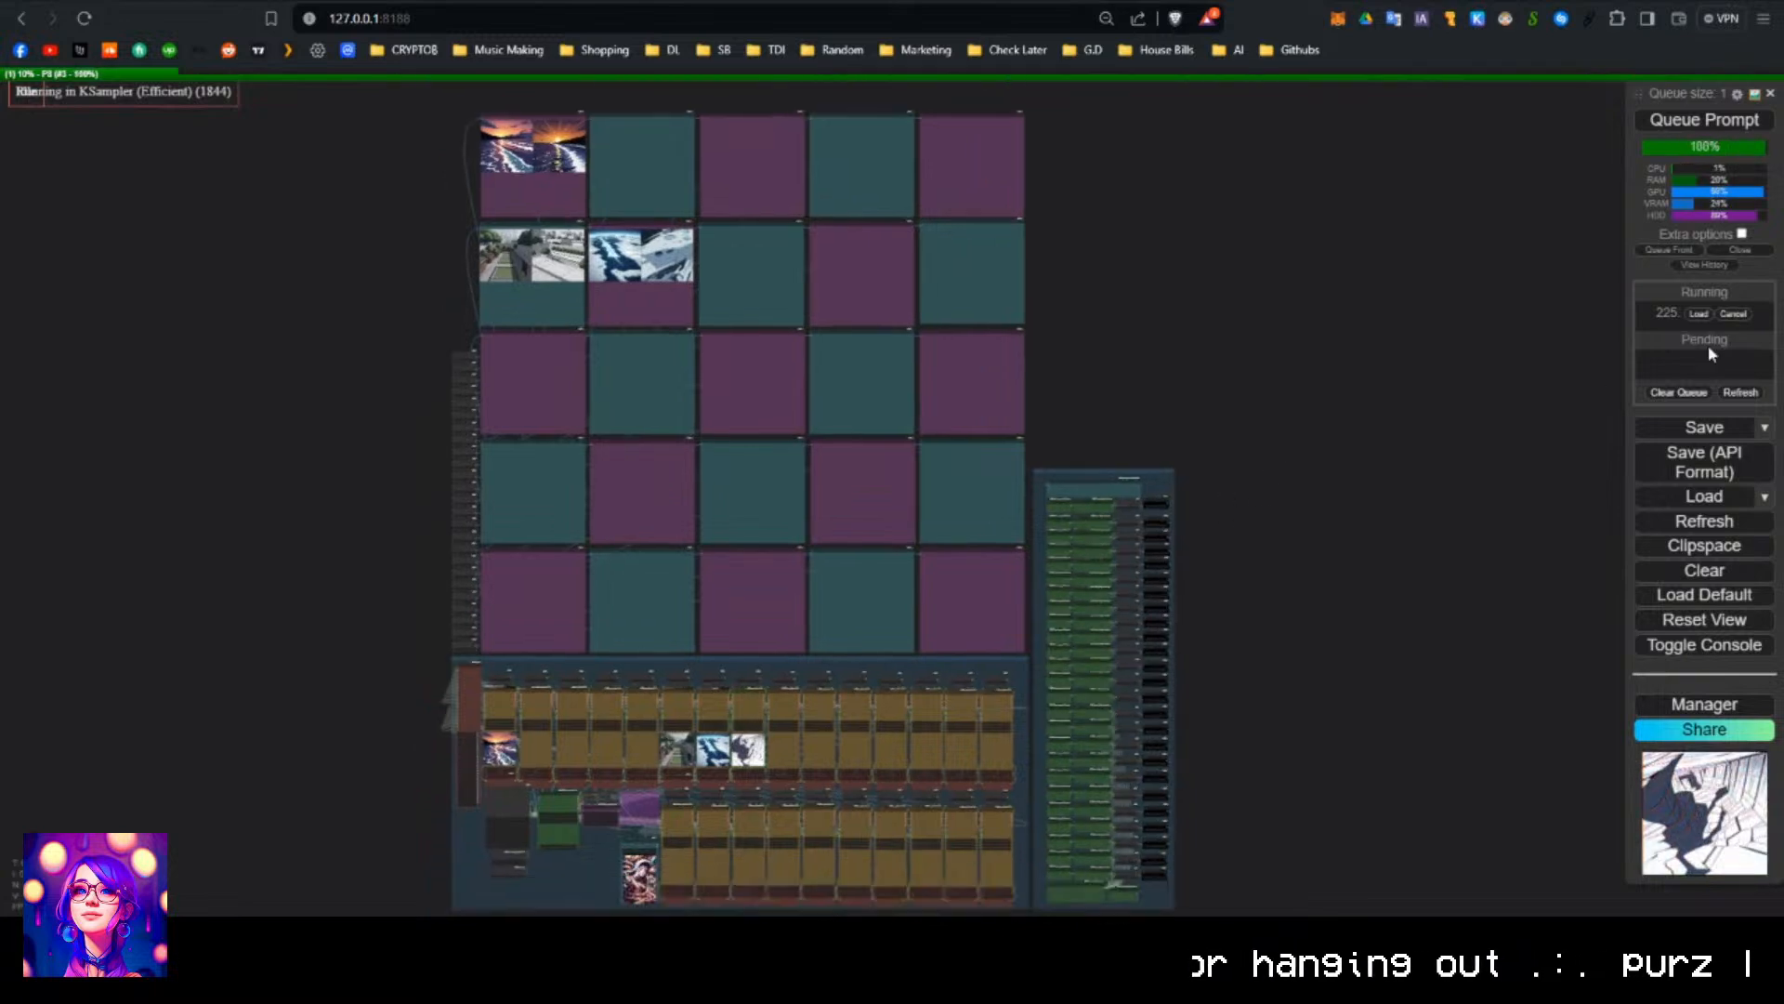
Replace the running generation with a newly queued one that uses a batch of 1 in FL Ksampler Settings.
{"action": "left_click_drag", "start_coordinate": [1282, 613], "coordinate": [1469, 364]}
{"action": "scroll", "coordinate": [706, 744], "scroll_direction": "up", "scroll_amount": 15}
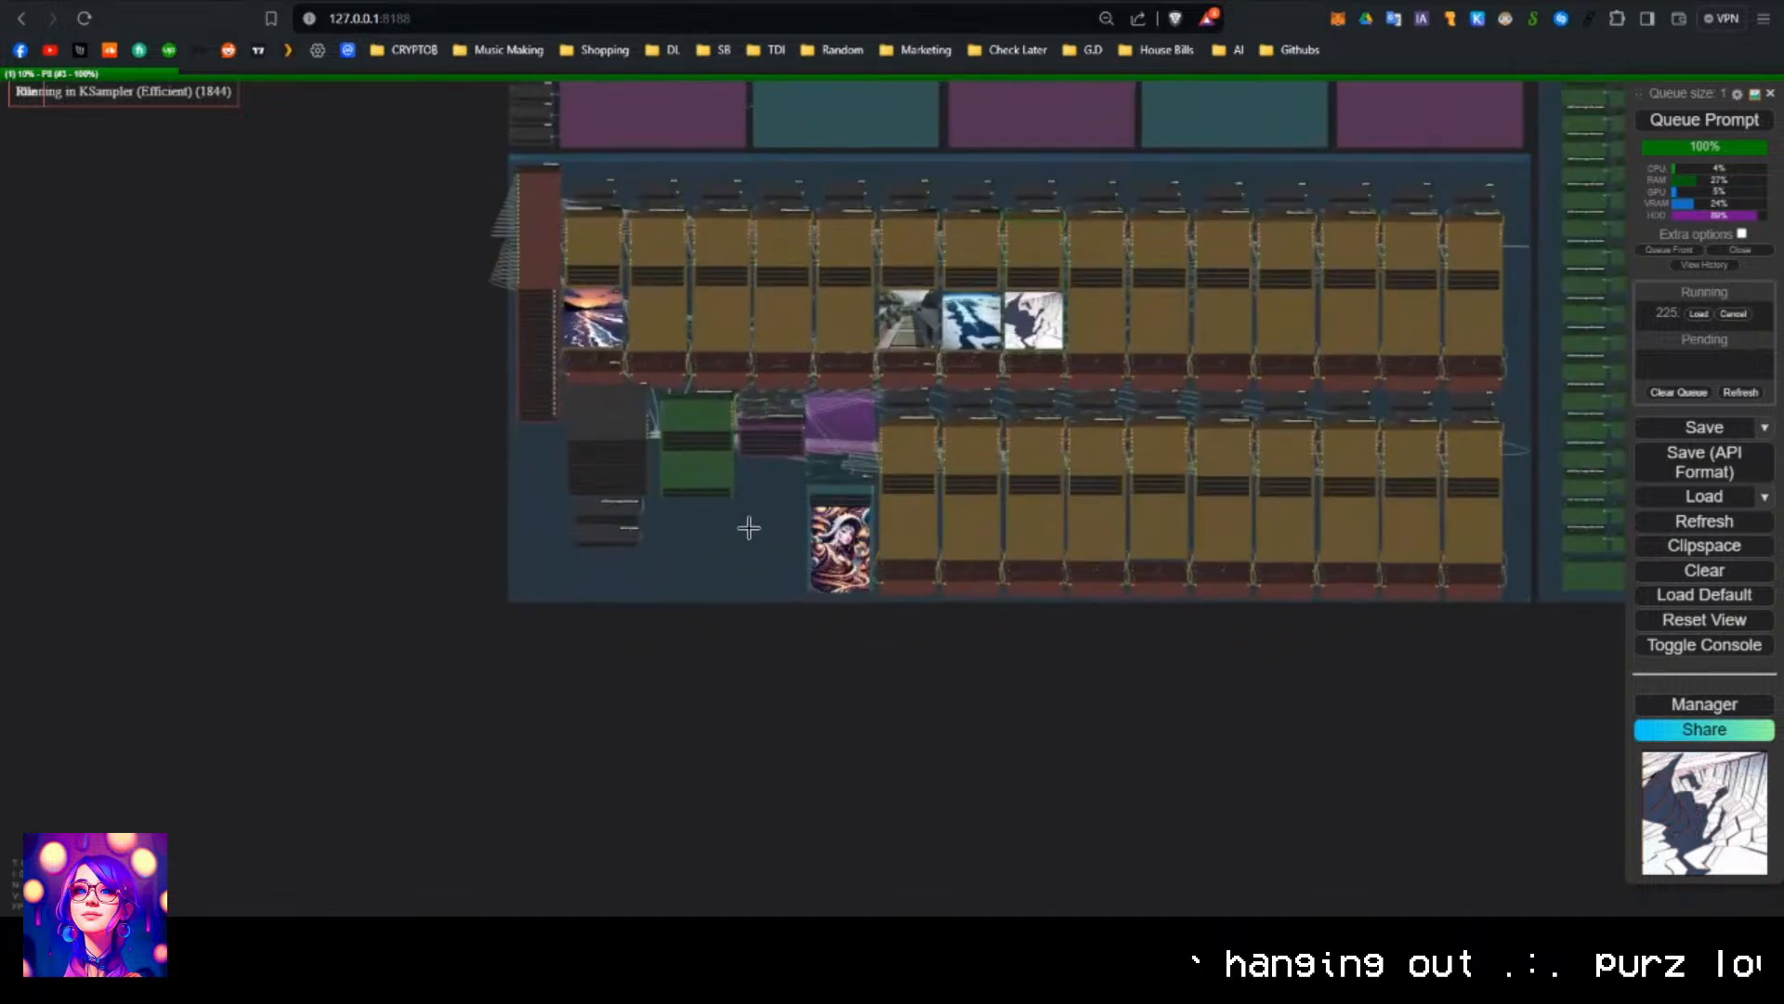
{"action": "left_click_drag", "start_coordinate": [516, 340], "coordinate": [680, 625]}
{"action": "scroll", "coordinate": [680, 625], "scroll_direction": "down", "scroll_amount": 1}
{"action": "scroll", "coordinate": [680, 624], "scroll_direction": "up", "scroll_amount": 4}
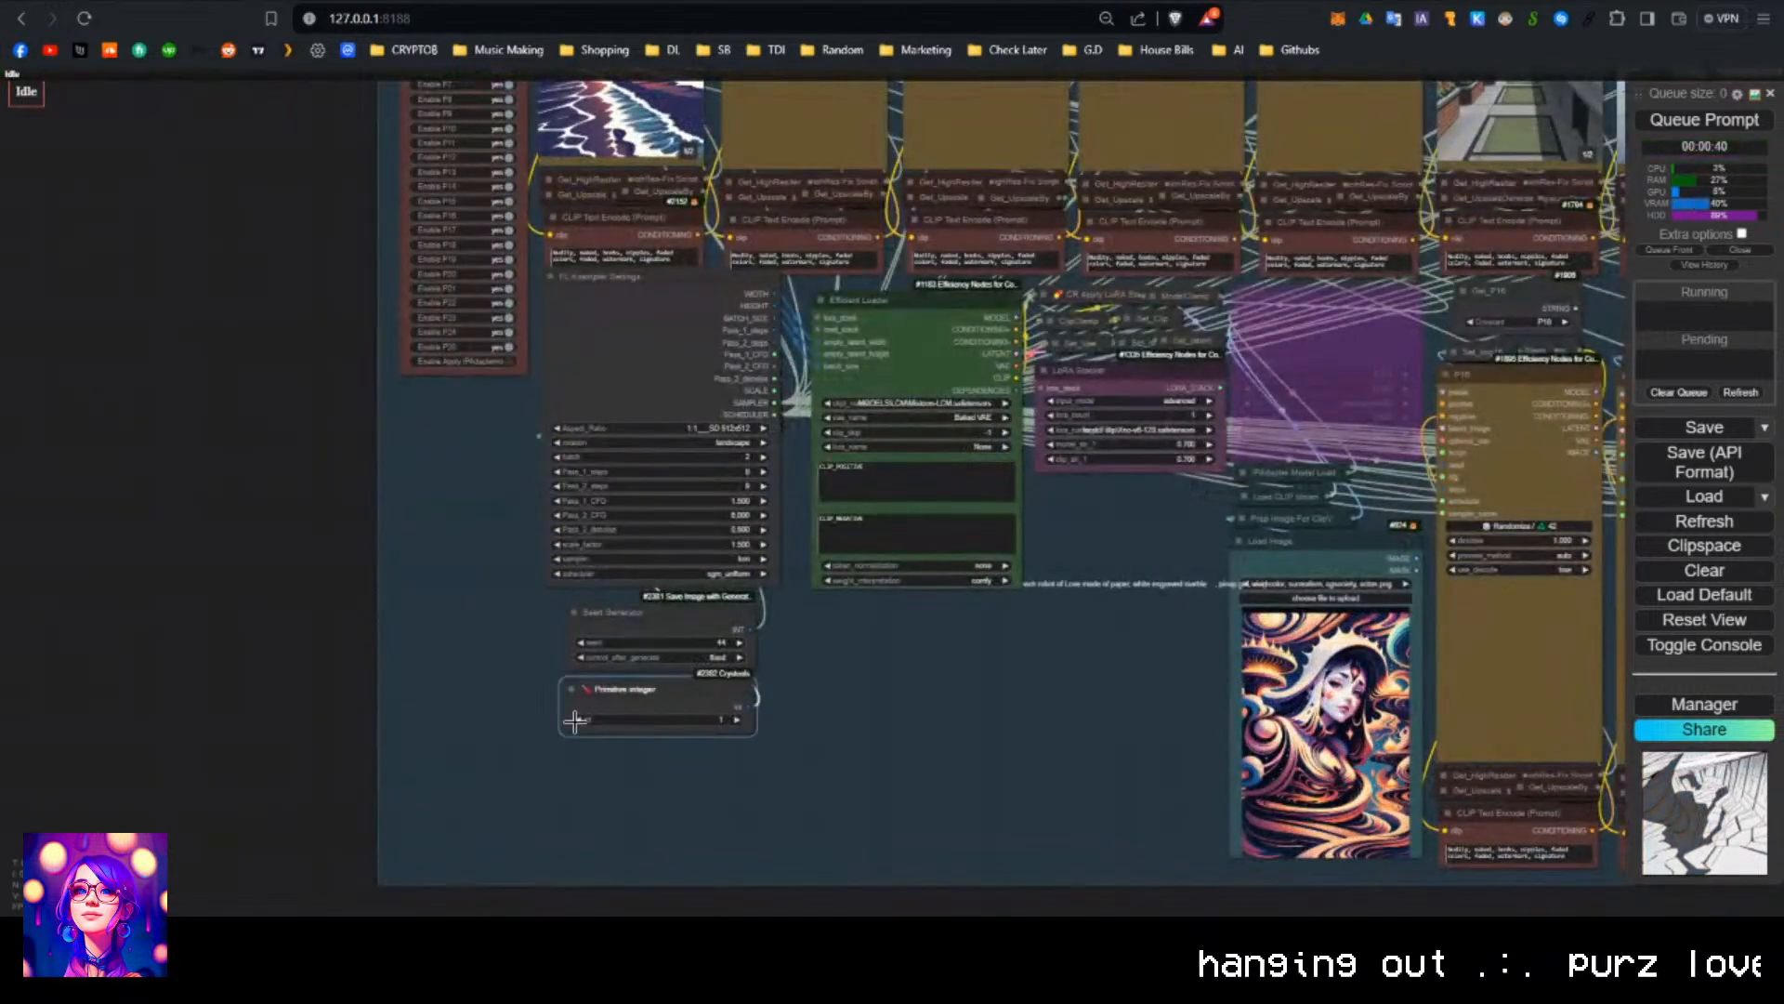
{"action": "left_click_drag", "start_coordinate": [652, 492], "coordinate": [643, 610]}
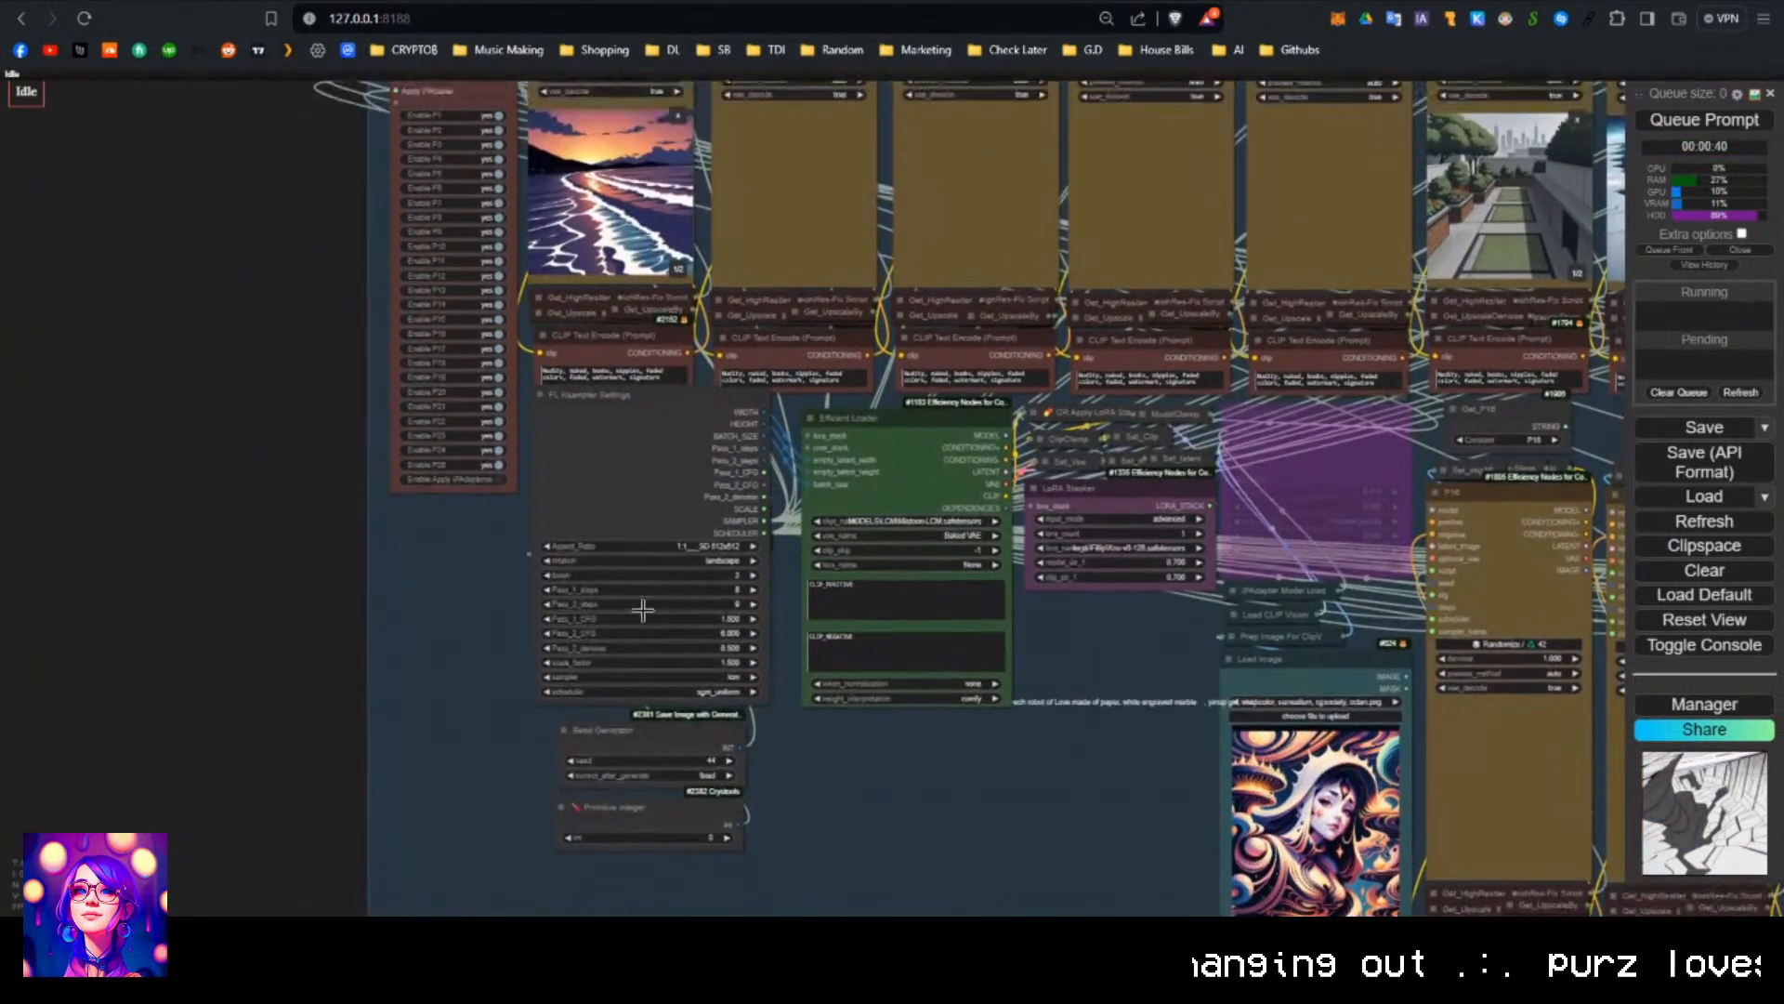
{"action": "left_click", "coordinate": [543, 575]}
{"action": "left_click", "coordinate": [1724, 135]}
Examine the prompt group's Show Text, Concept, Middle Prompt, Set and Get_img nodes while the workflow runs.
{"action": "scroll", "coordinate": [1132, 693], "scroll_direction": "down", "scroll_amount": 8}
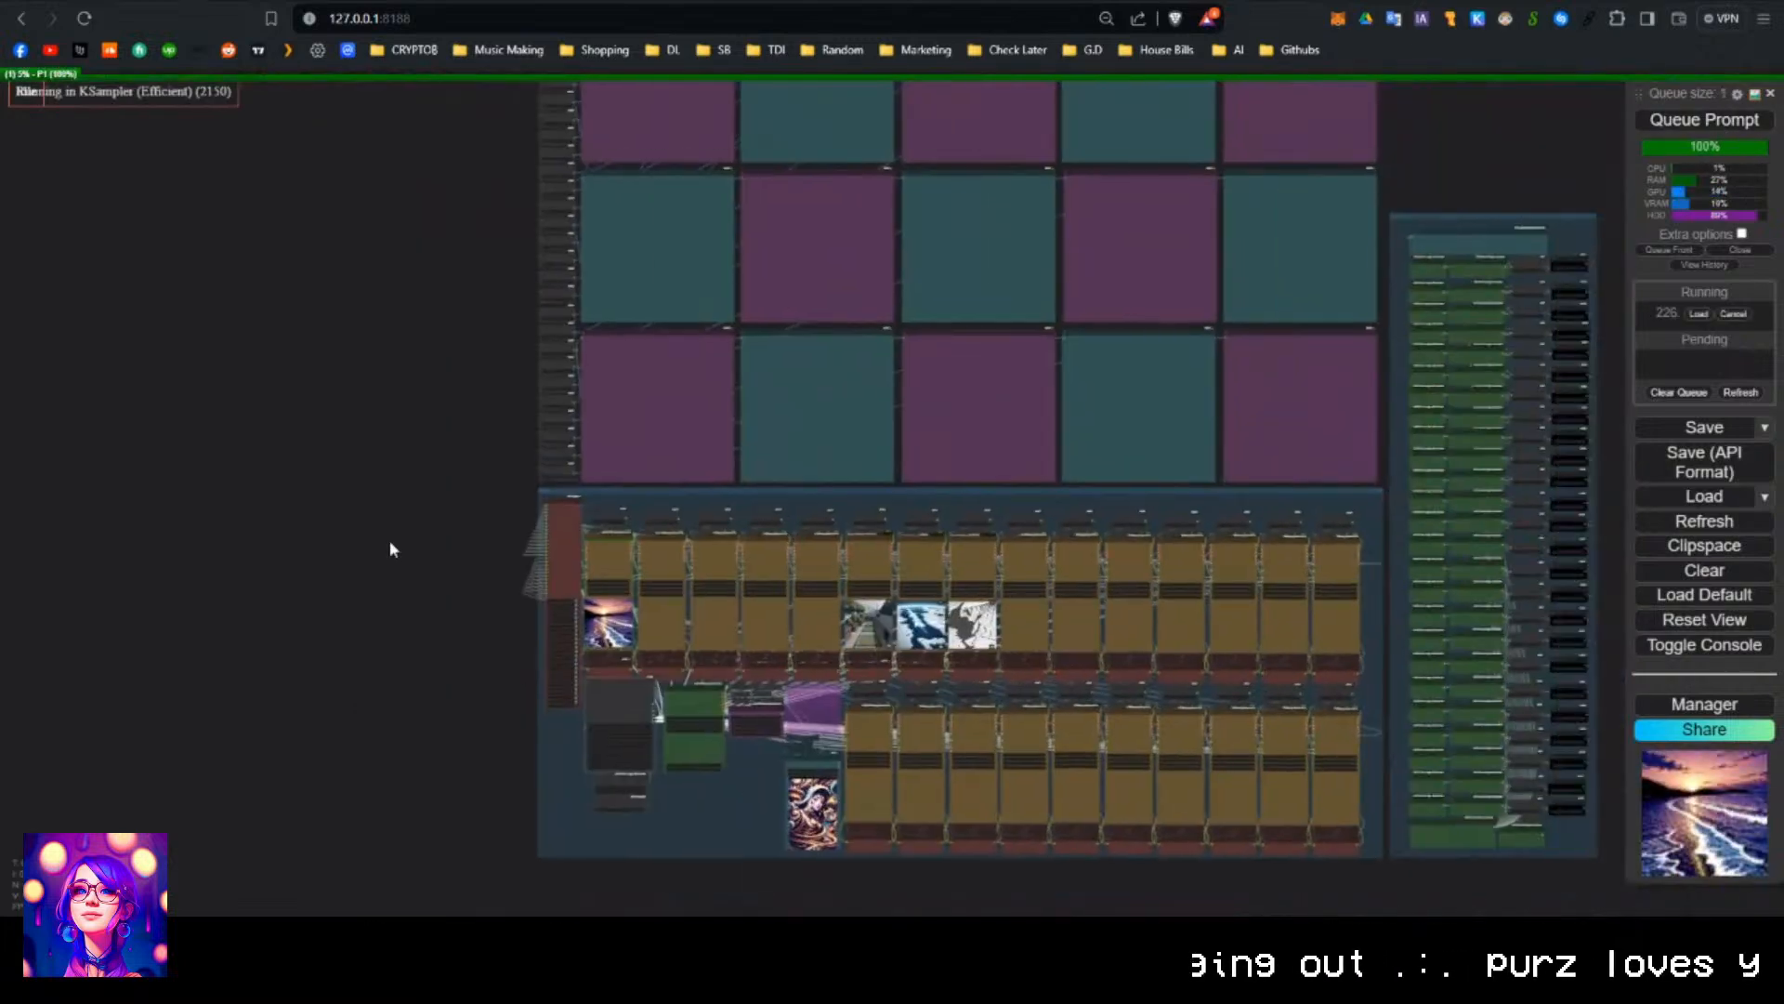
{"action": "left_click_drag", "start_coordinate": [399, 435], "coordinate": [281, 507]}
{"action": "scroll", "coordinate": [281, 508], "scroll_direction": "down", "scroll_amount": 1}
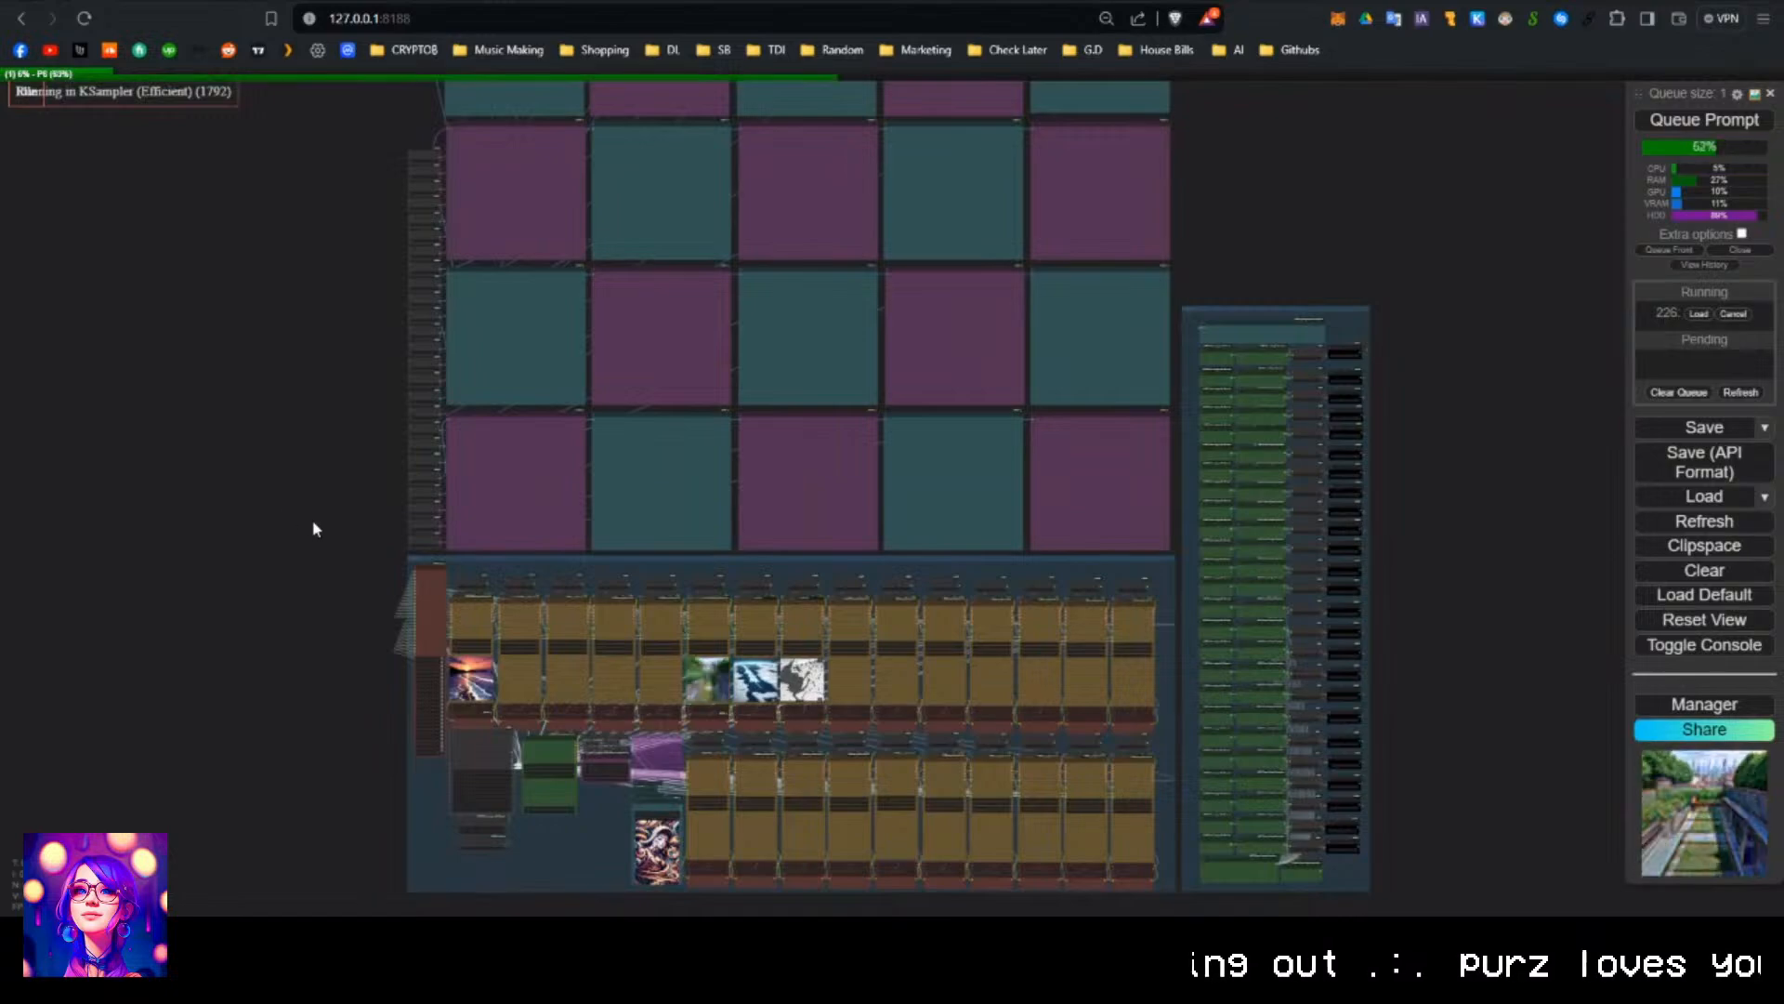
{"action": "scroll", "coordinate": [1438, 625], "scroll_direction": "up", "scroll_amount": 10}
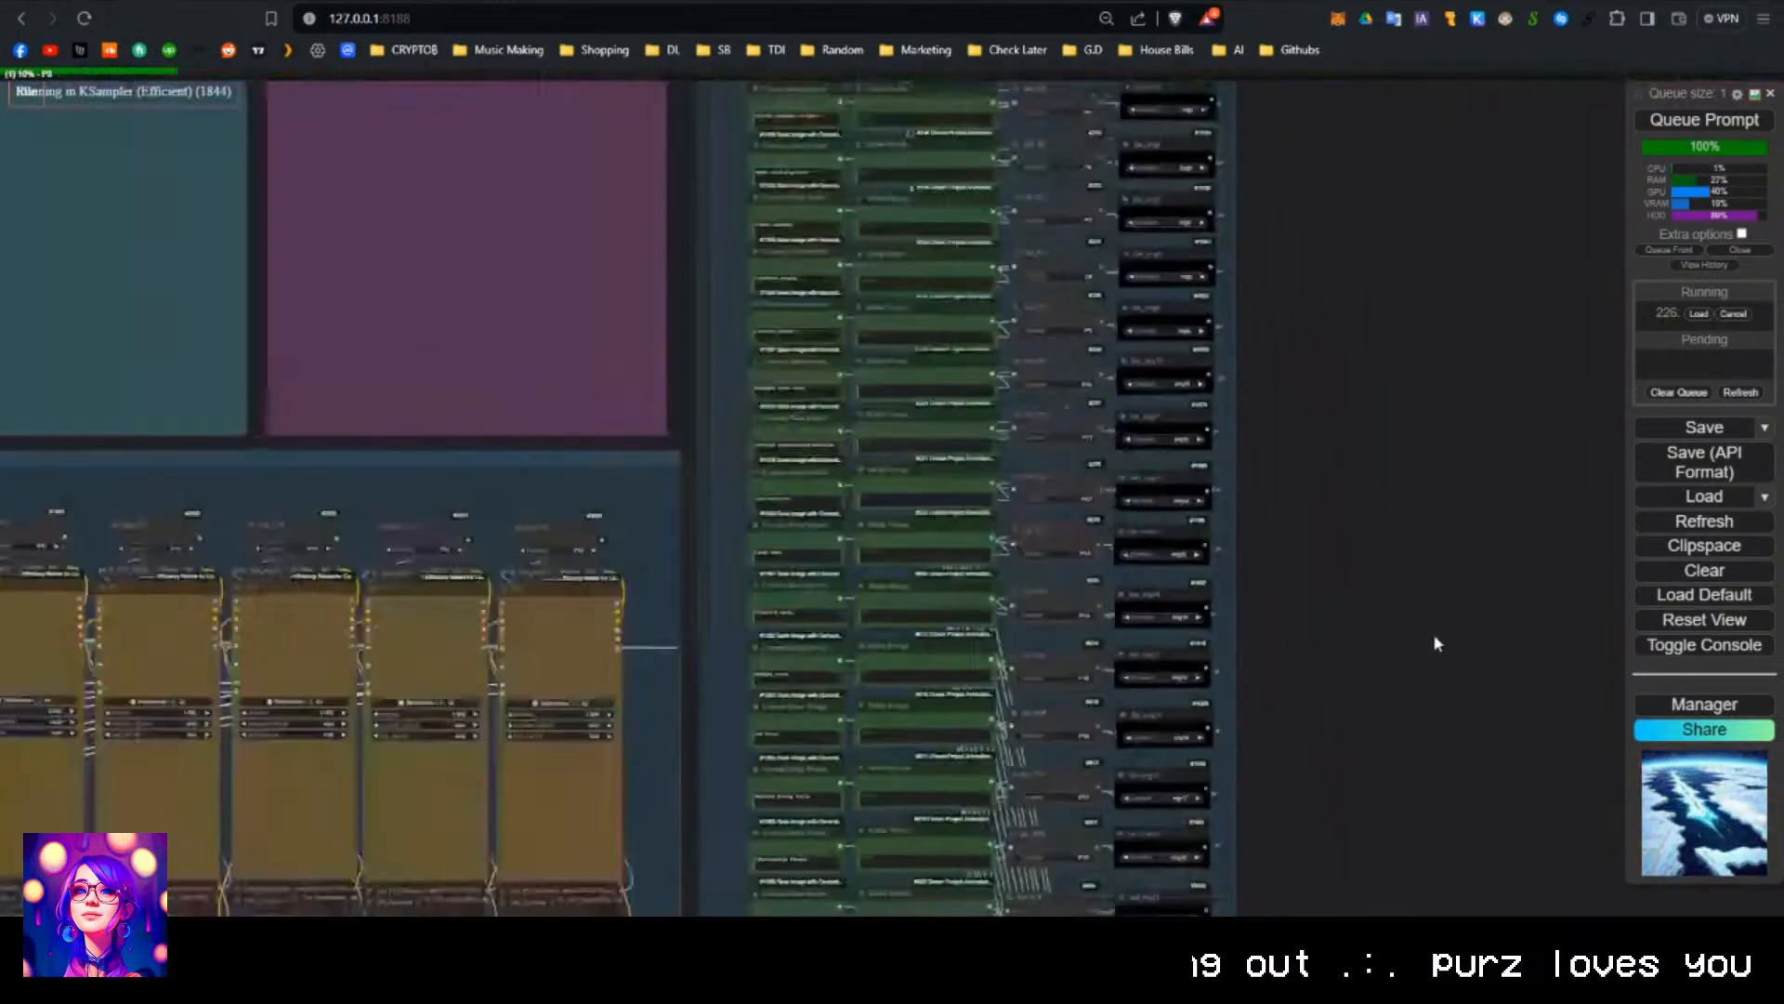
{"action": "scroll", "coordinate": [1434, 637], "scroll_direction": "down", "scroll_amount": 7}
{"action": "scroll", "coordinate": [1299, 336], "scroll_direction": "up", "scroll_amount": 6}
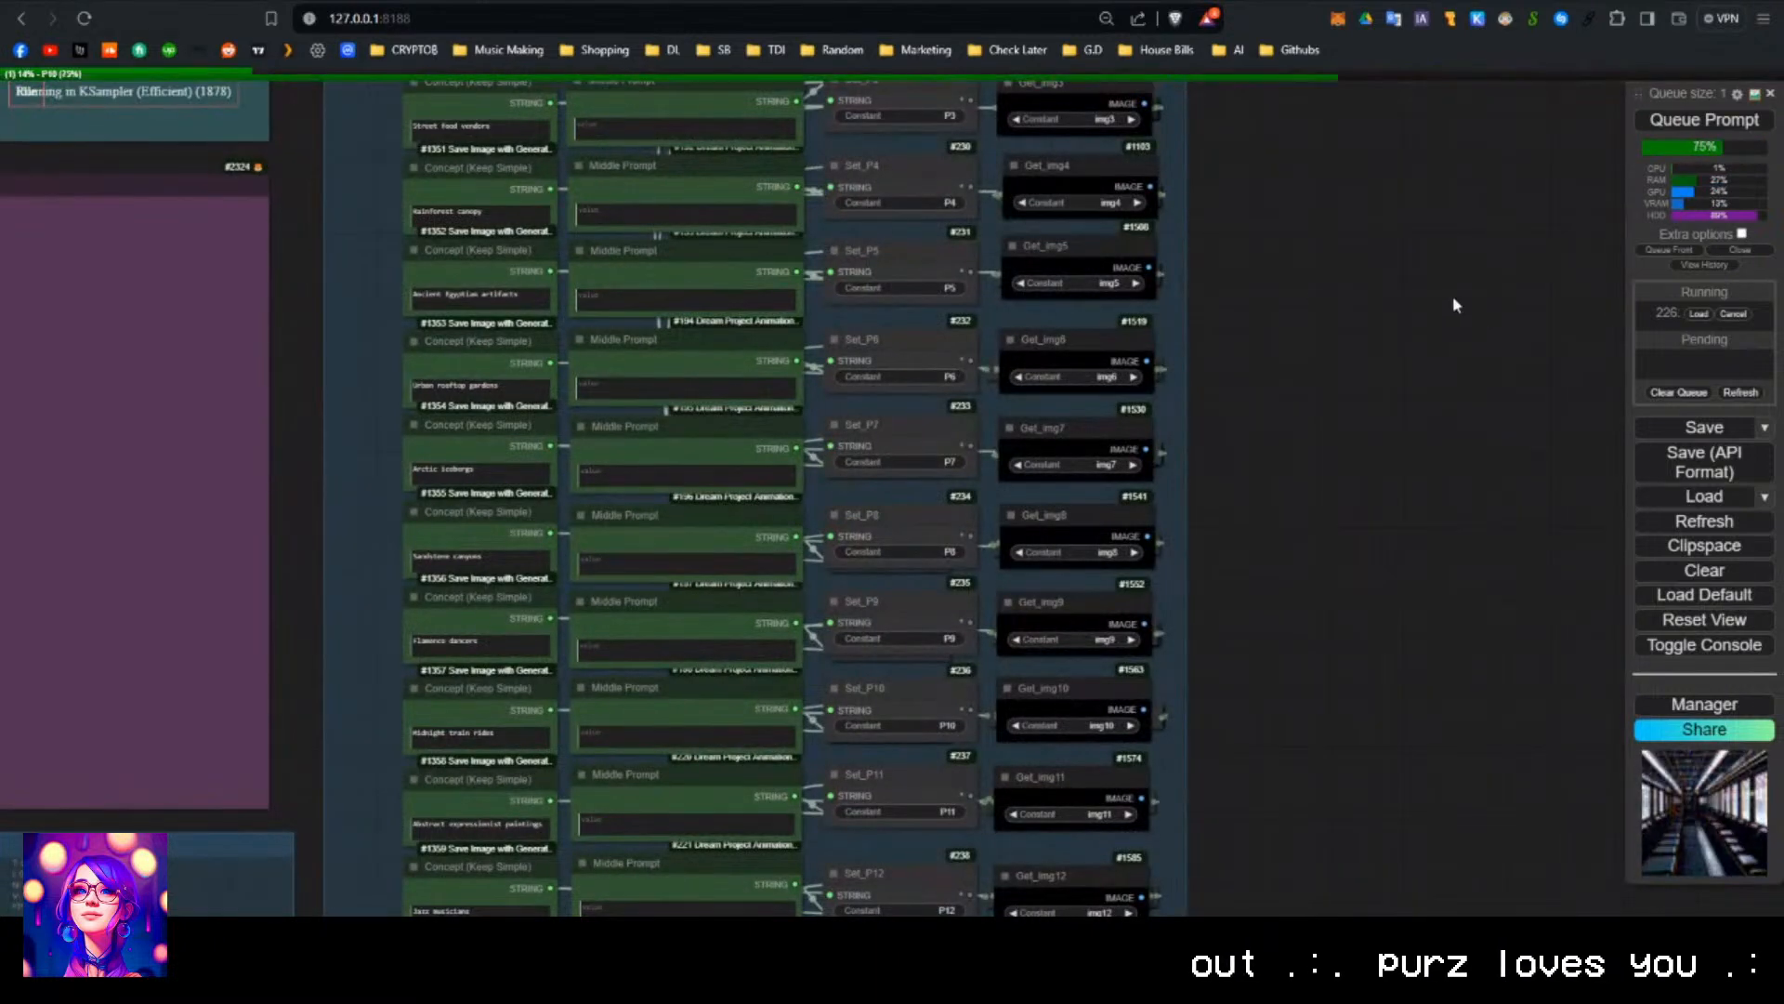
{"action": "left_click_drag", "start_coordinate": [1453, 295], "coordinate": [1257, 688]}
{"action": "scroll", "coordinate": [904, 339], "scroll_direction": "up", "scroll_amount": 2}
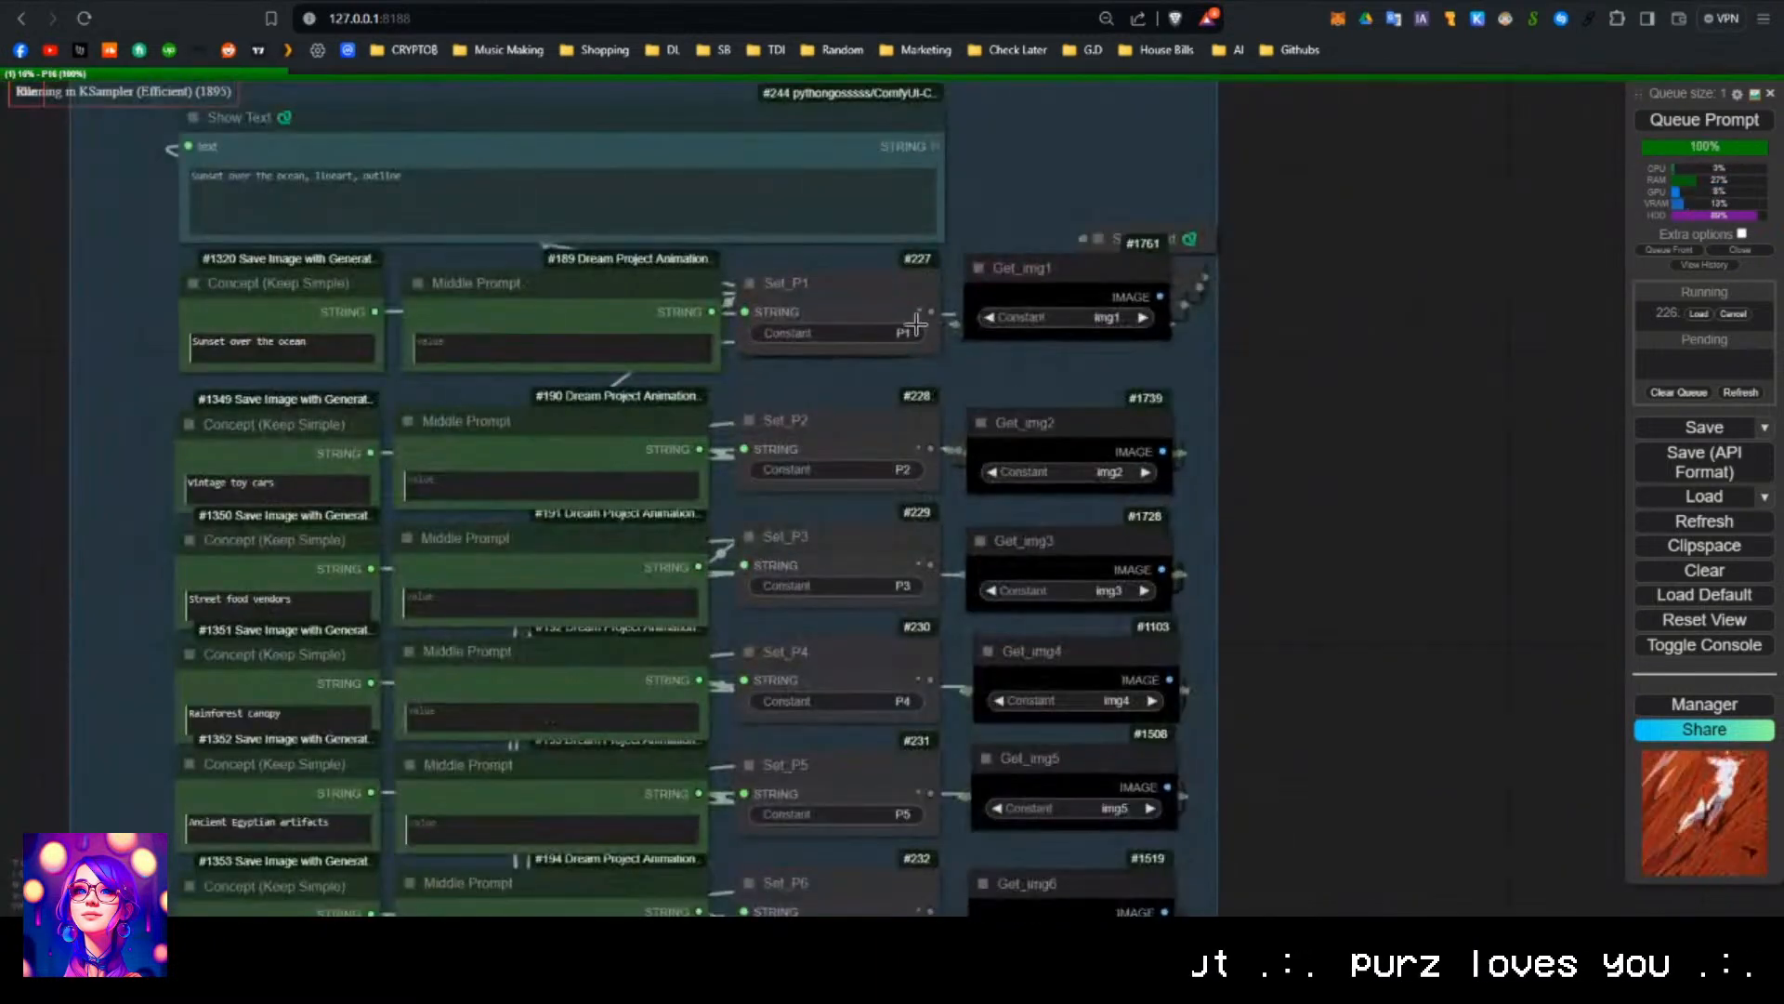
{"action": "scroll", "coordinate": [845, 710], "scroll_direction": "down", "scroll_amount": 7}
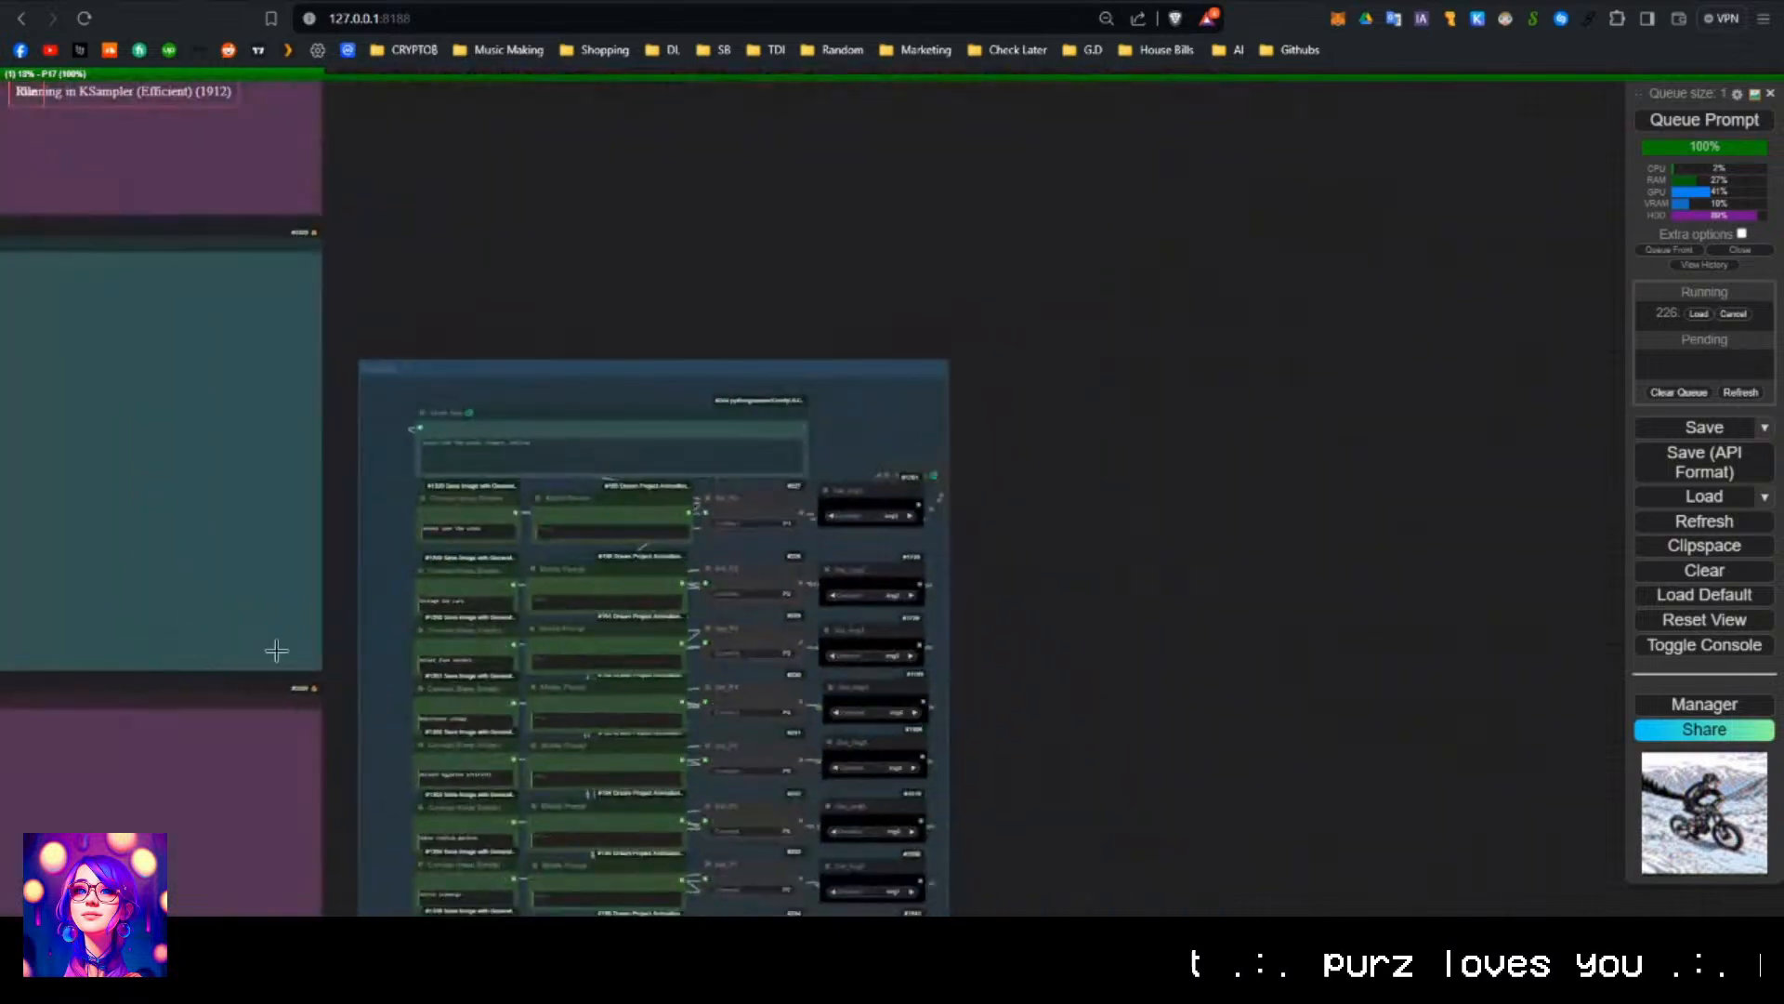
Follow the generated images through the sampler nodes and Get_img list into the Preview Image grid.
{"action": "scroll", "coordinate": [743, 320], "scroll_direction": "down", "scroll_amount": 2}
{"action": "left_click_drag", "start_coordinate": [849, 325], "coordinate": [873, 458]}
{"action": "scroll", "coordinate": [688, 496], "scroll_direction": "up", "scroll_amount": 5}
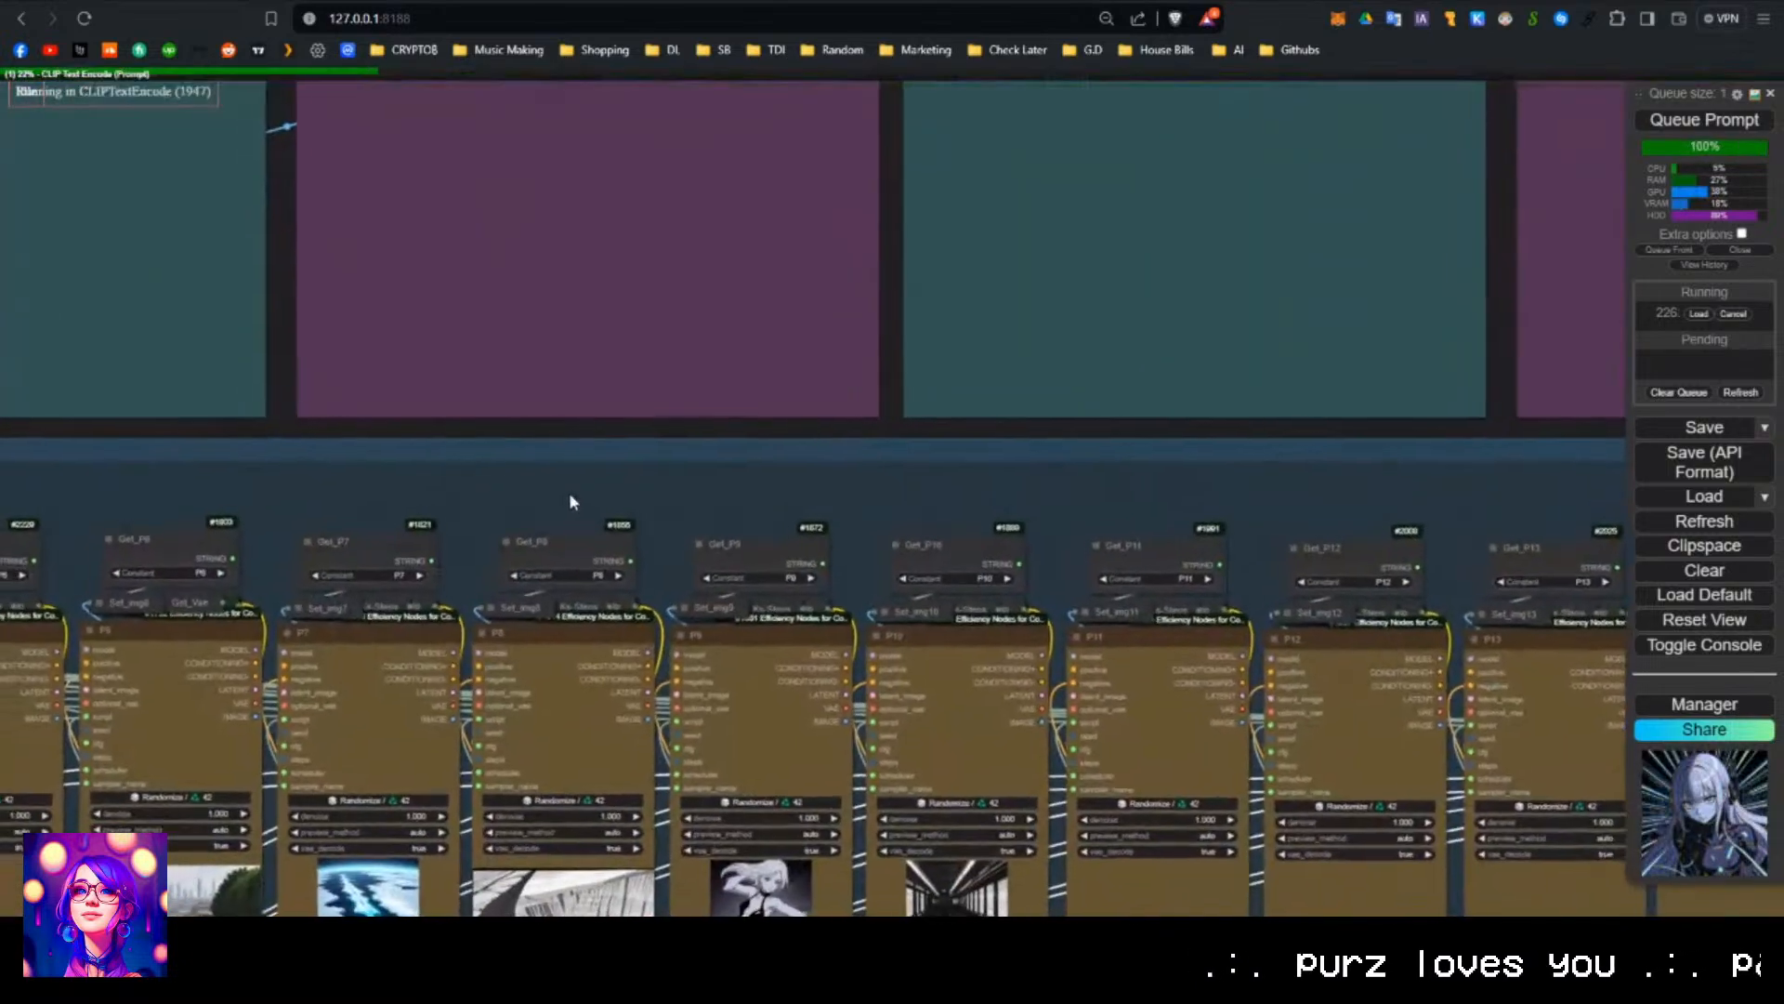
{"action": "left_click_drag", "start_coordinate": [570, 498], "coordinate": [1432, 372]}
{"action": "left_click_drag", "start_coordinate": [671, 351], "coordinate": [1038, 342]}
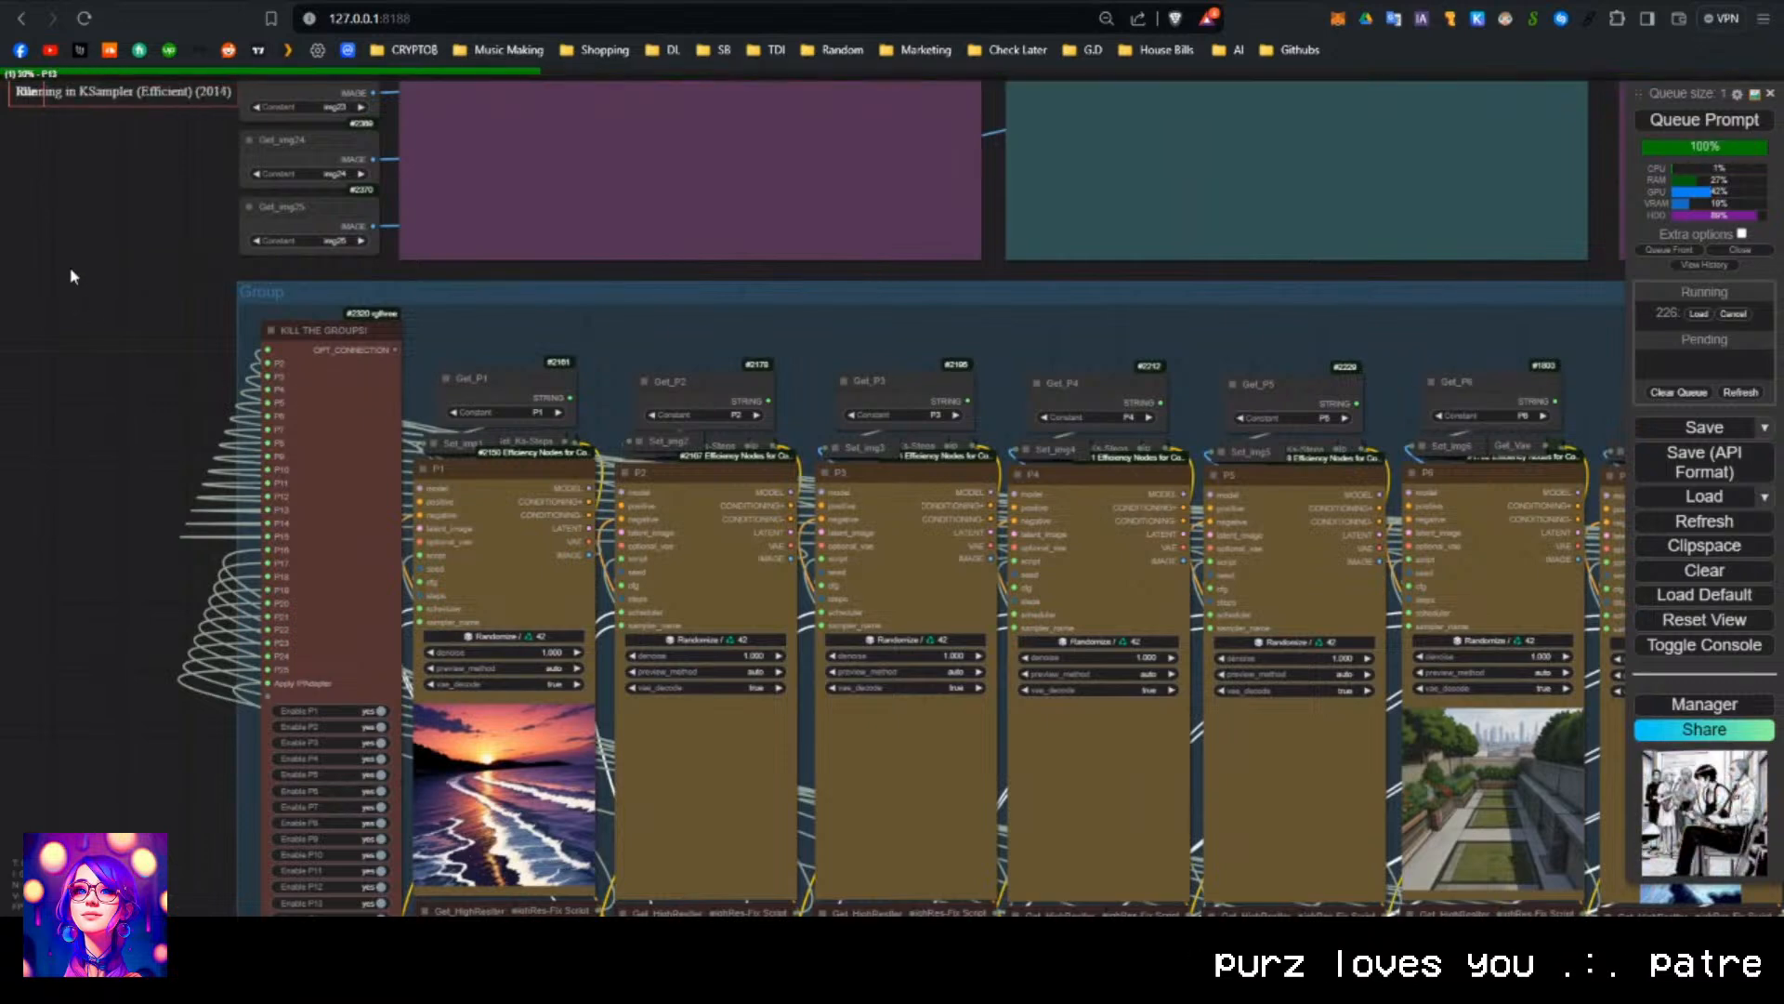
{"action": "scroll", "coordinate": [74, 277], "scroll_direction": "down", "scroll_amount": 3}
{"action": "left_click_drag", "start_coordinate": [82, 279], "coordinate": [278, 868]}
{"action": "scroll", "coordinate": [390, 423], "scroll_direction": "up", "scroll_amount": 6}
{"action": "left_click_drag", "start_coordinate": [227, 219], "coordinate": [299, 720]}
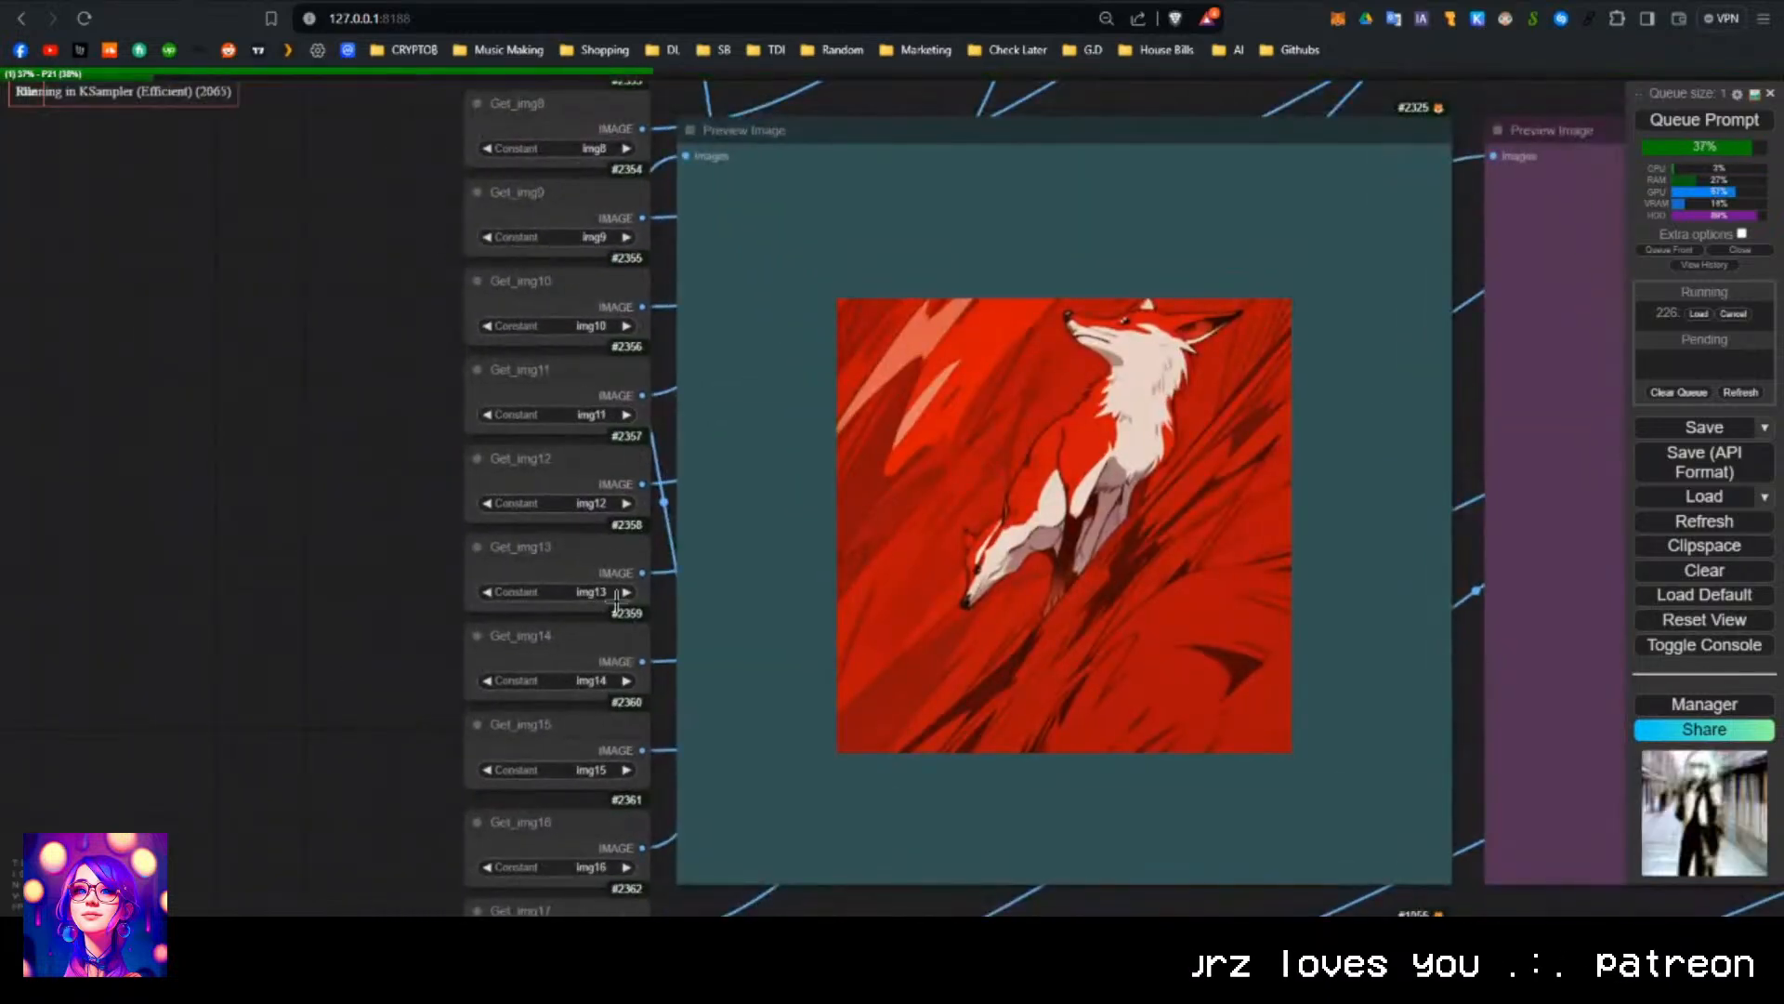
{"action": "scroll", "coordinate": [393, 502], "scroll_direction": "down", "scroll_amount": 15}
{"action": "scroll", "coordinate": [398, 498], "scroll_direction": "up", "scroll_amount": 3}
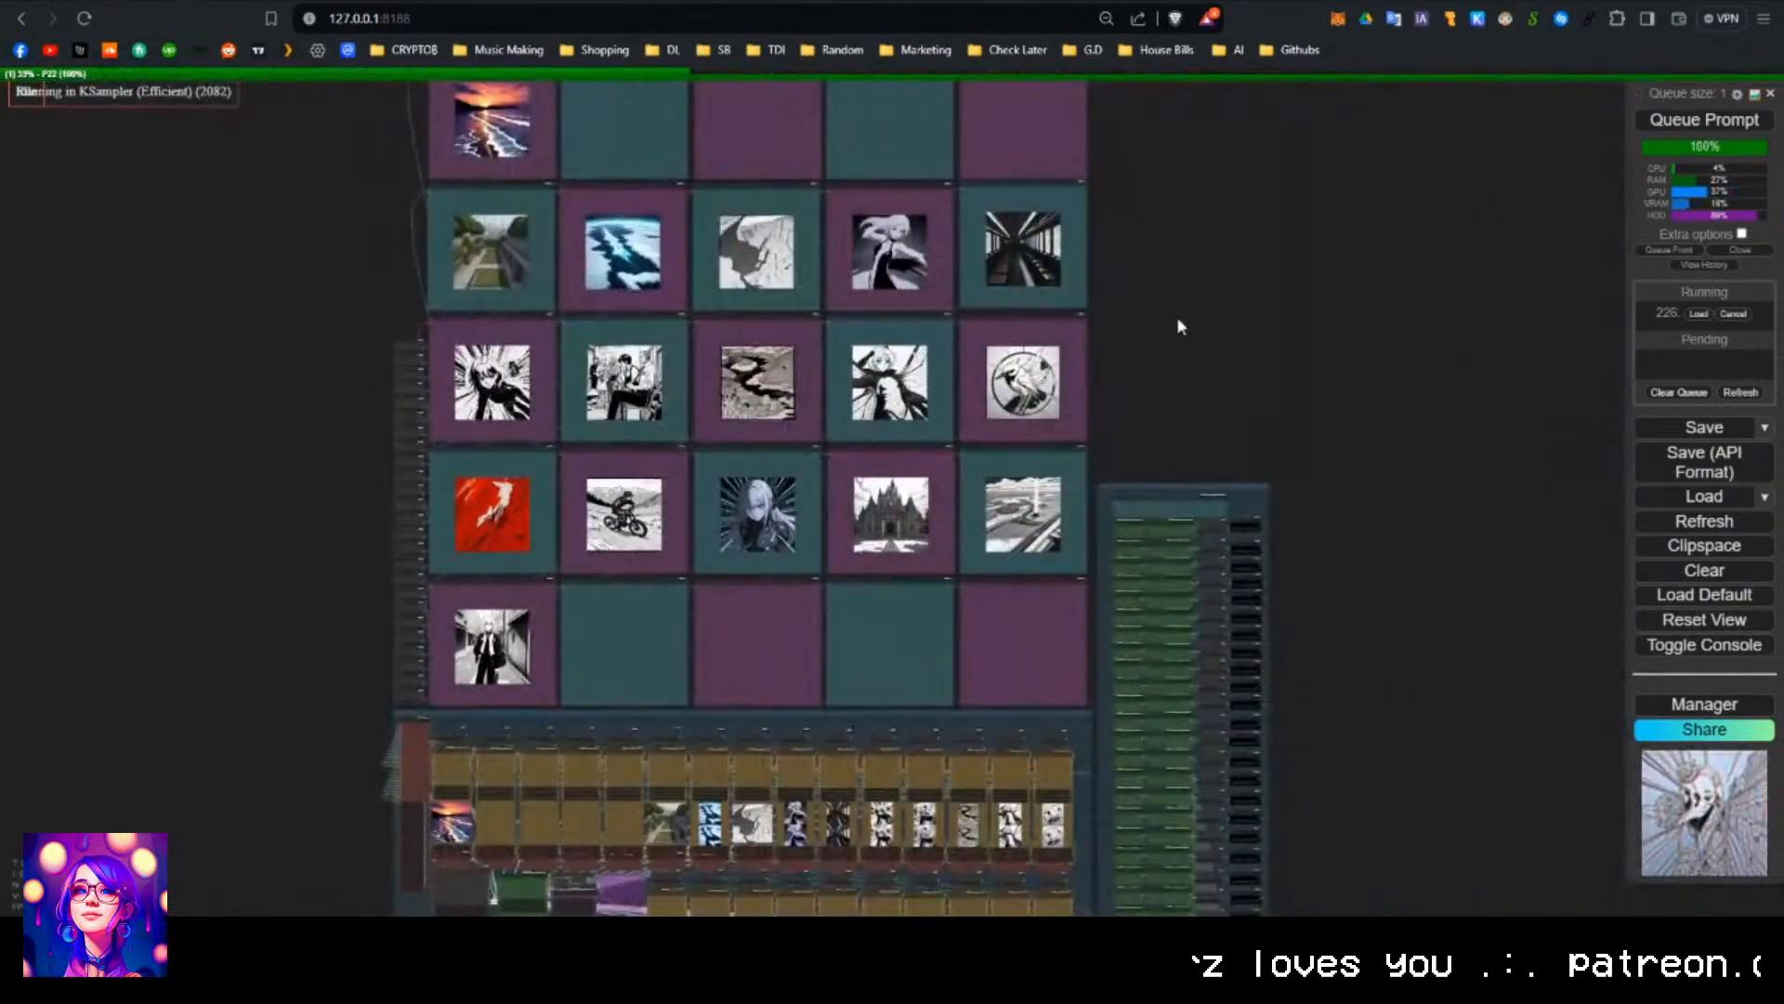
{"action": "left_click_drag", "start_coordinate": [1176, 316], "coordinate": [1192, 465]}
{"action": "scroll", "coordinate": [1199, 449], "scroll_direction": "up", "scroll_amount": 1}
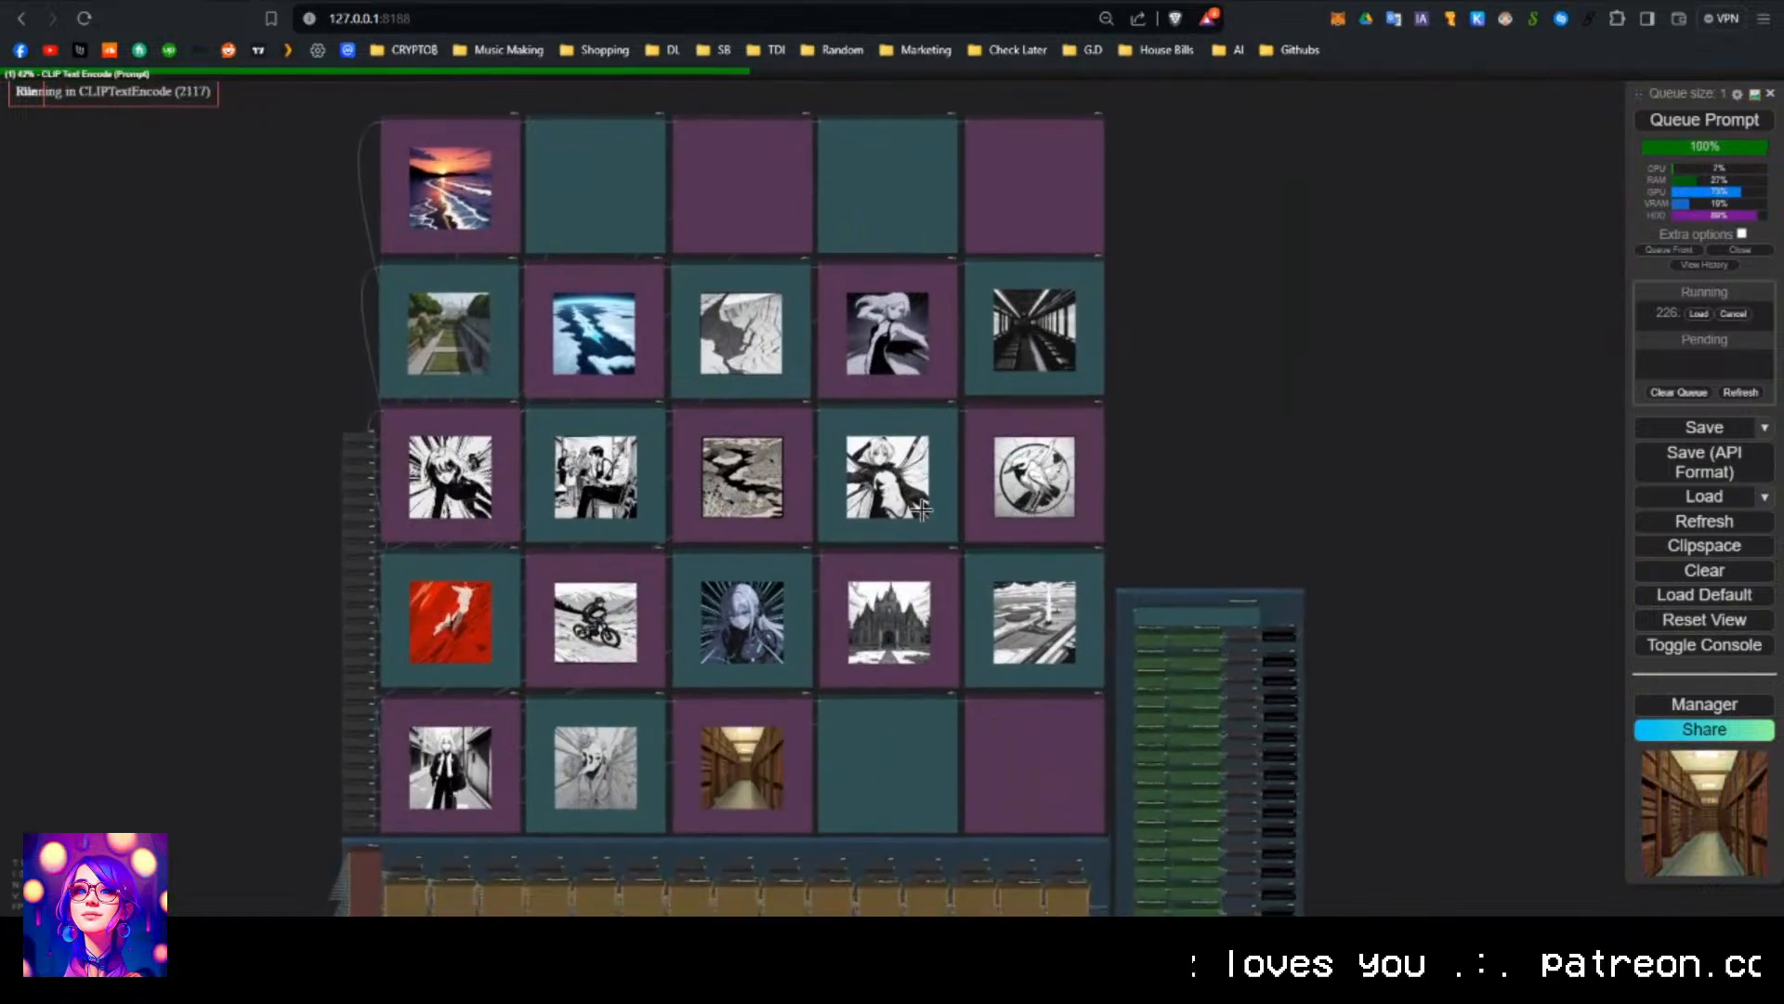
Switch to File Explorer and open the LoraData folder inside the output folder of ComfyUI_Copy.
{"action": "mouse_move", "coordinate": [576, 980]}
{"action": "left_click", "coordinate": [651, 844]}
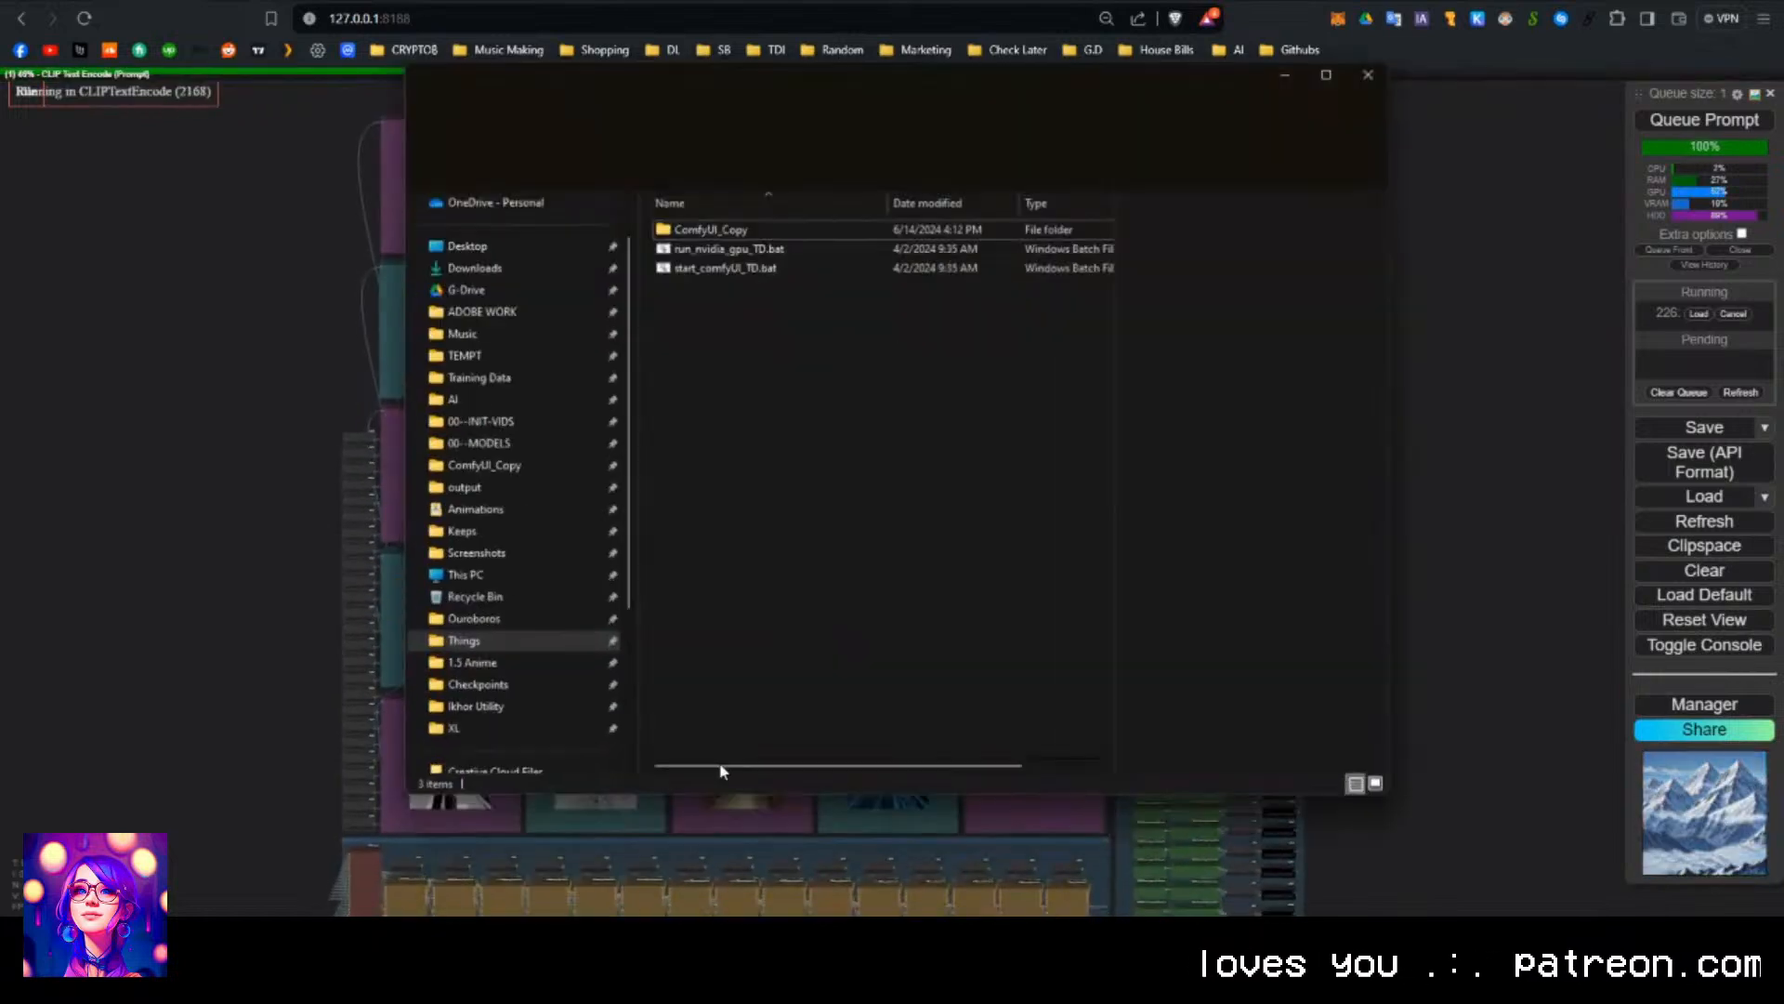
{"action": "double_click", "coordinate": [695, 219]}
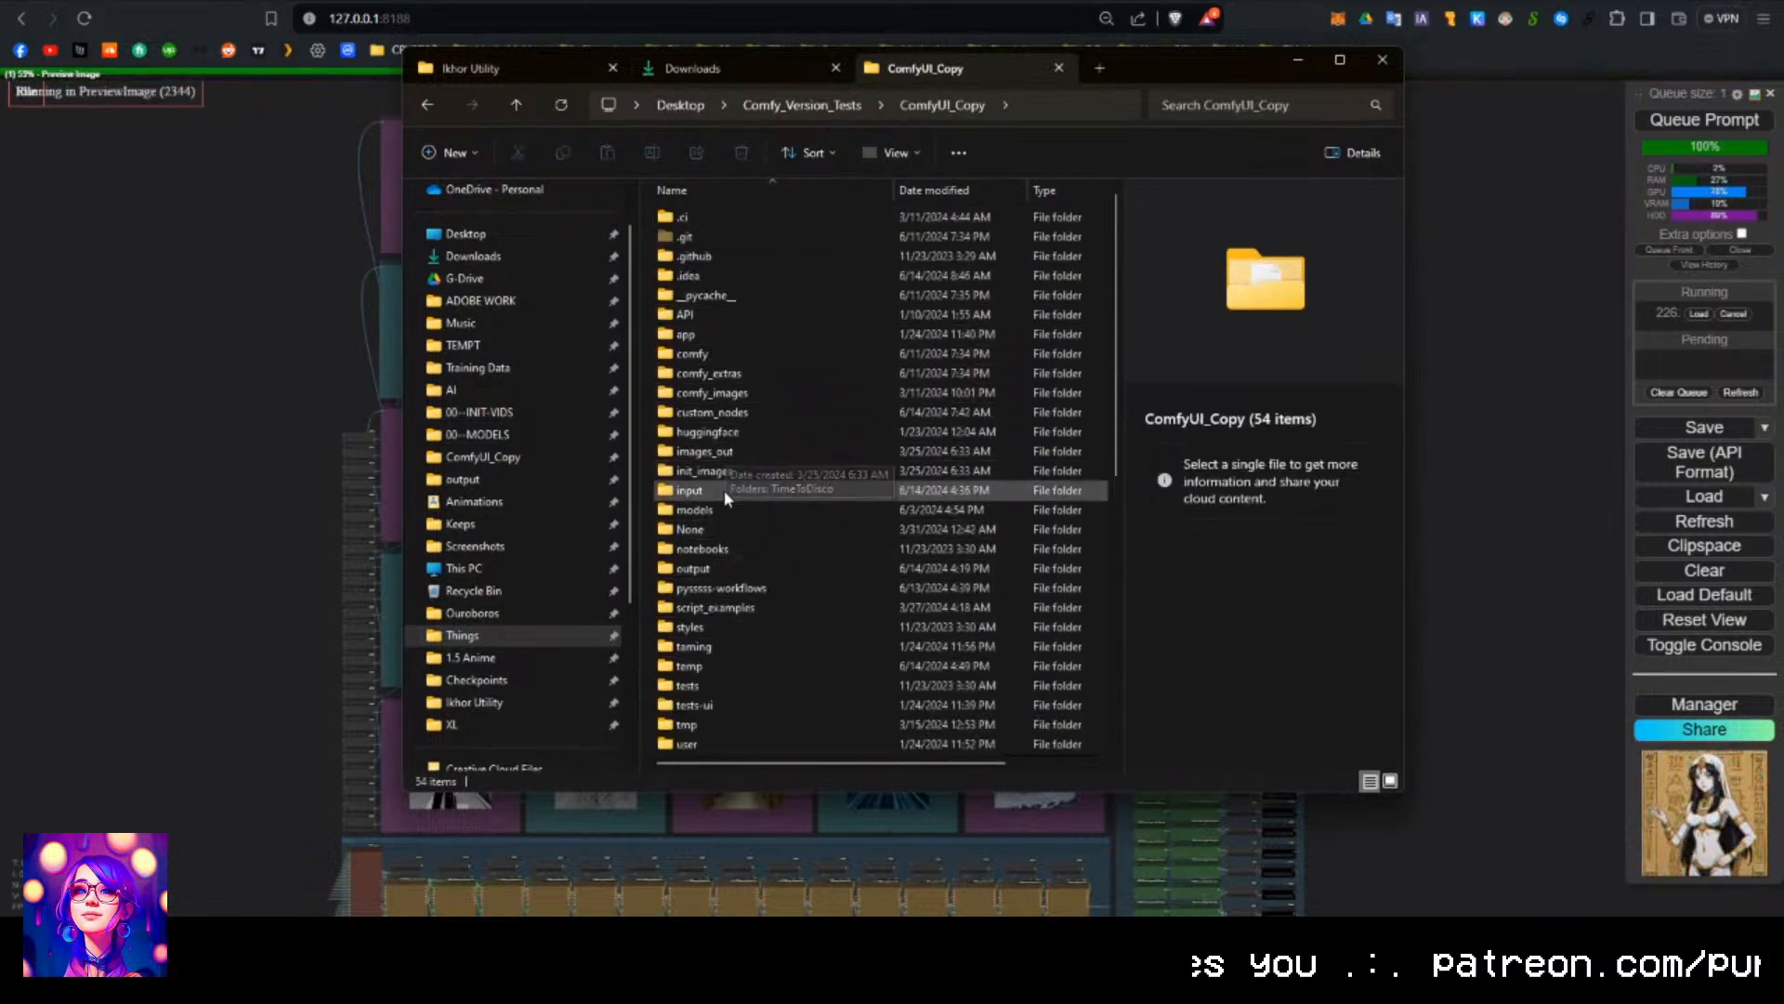
{"action": "double_click", "coordinate": [708, 568]}
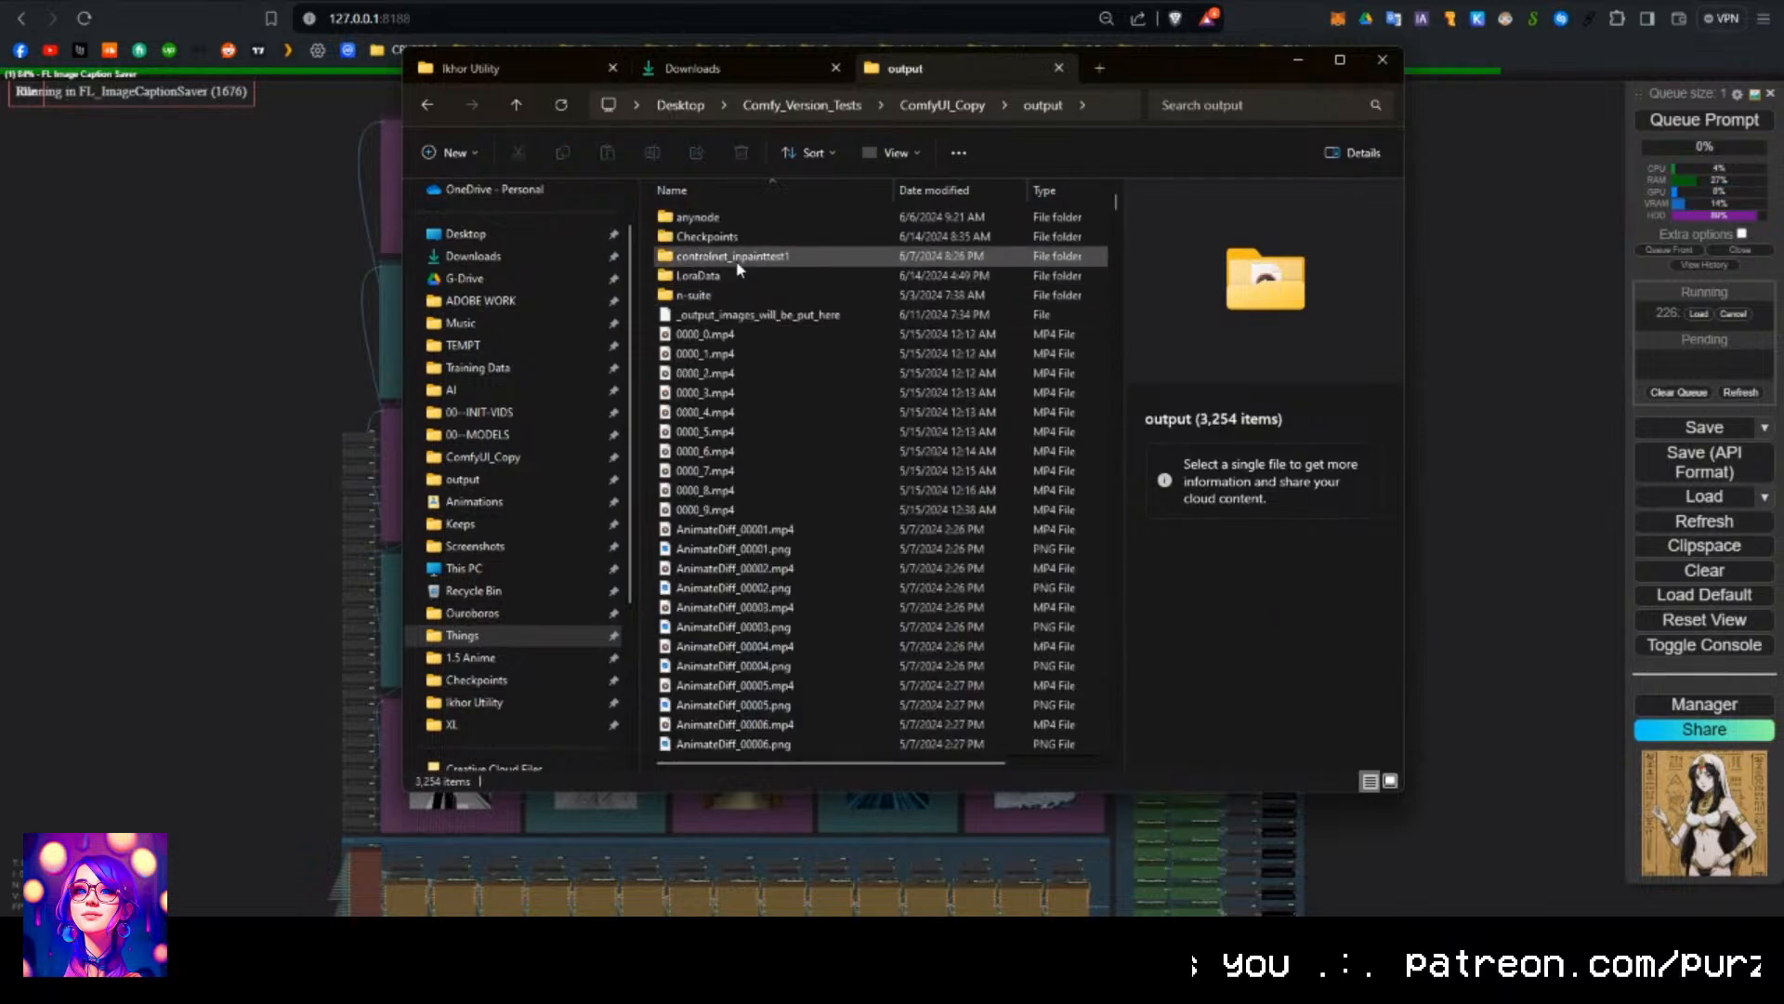
{"action": "double_click", "coordinate": [740, 278]}
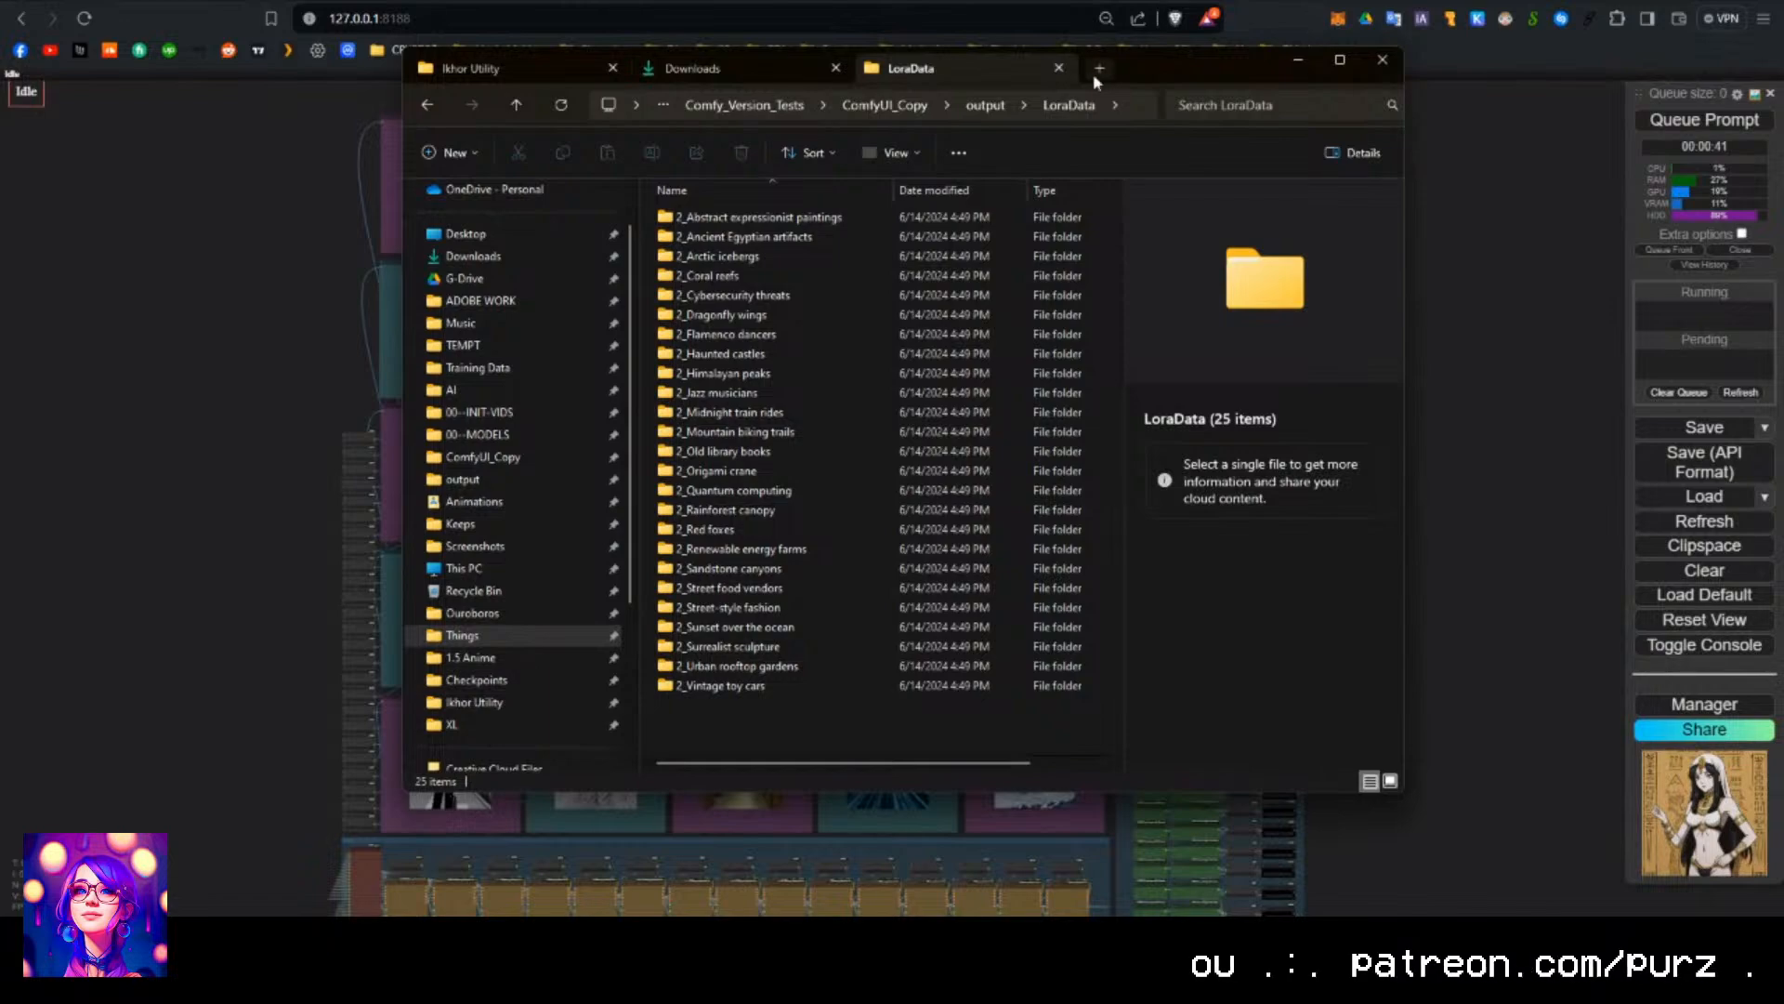
Delete all the generated concept folders from the LoraData folder.
{"action": "left_click_drag", "start_coordinate": [1096, 82], "coordinate": [1149, 149]}
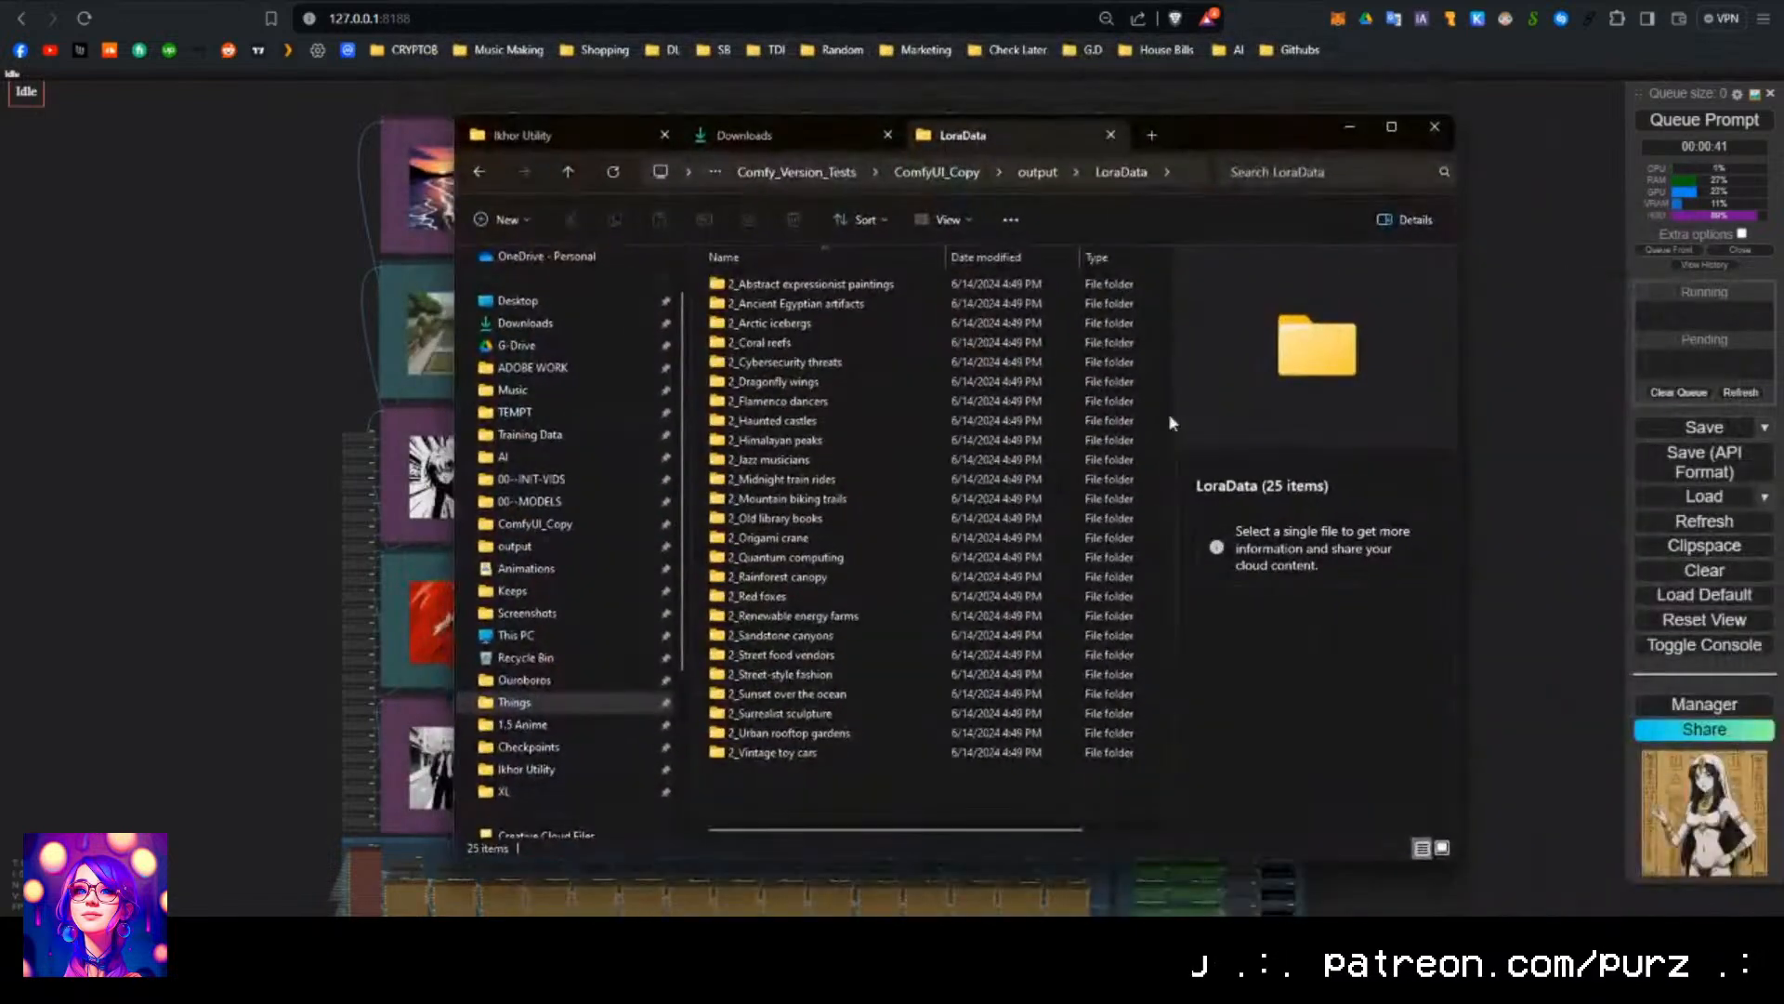
{"action": "left_click_drag", "start_coordinate": [856, 790], "coordinate": [923, 288]}
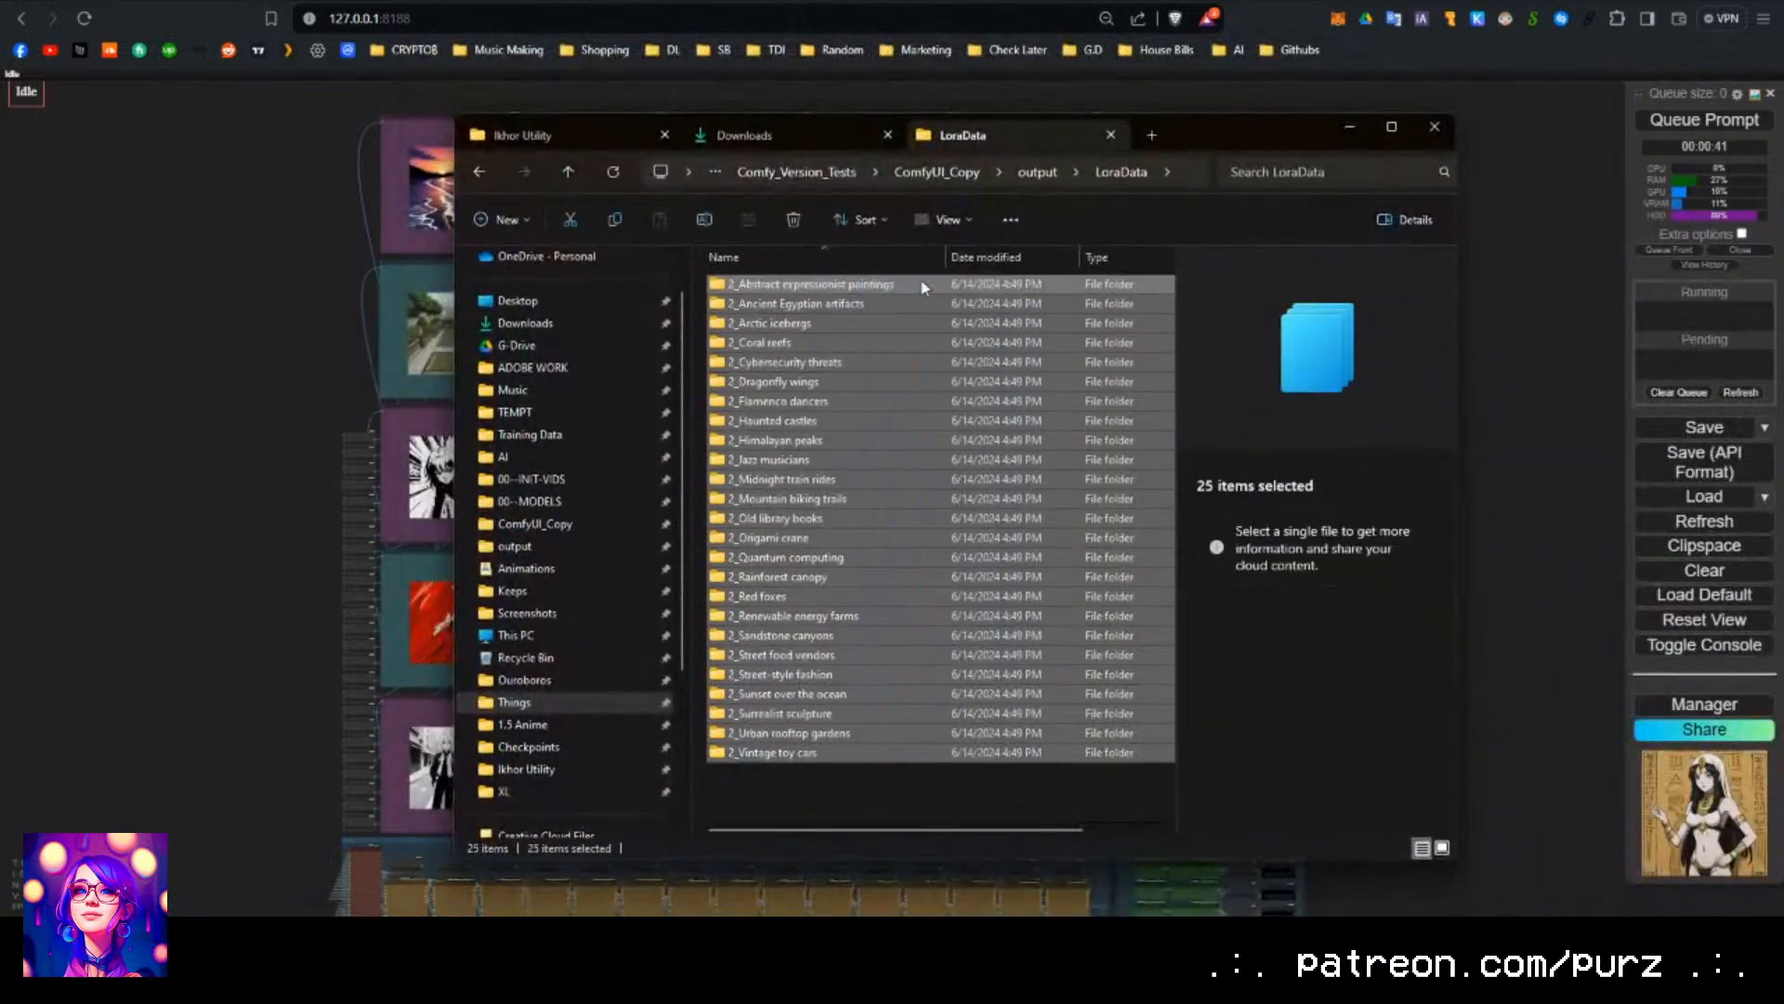
{"action": "key", "text": "Delete"}
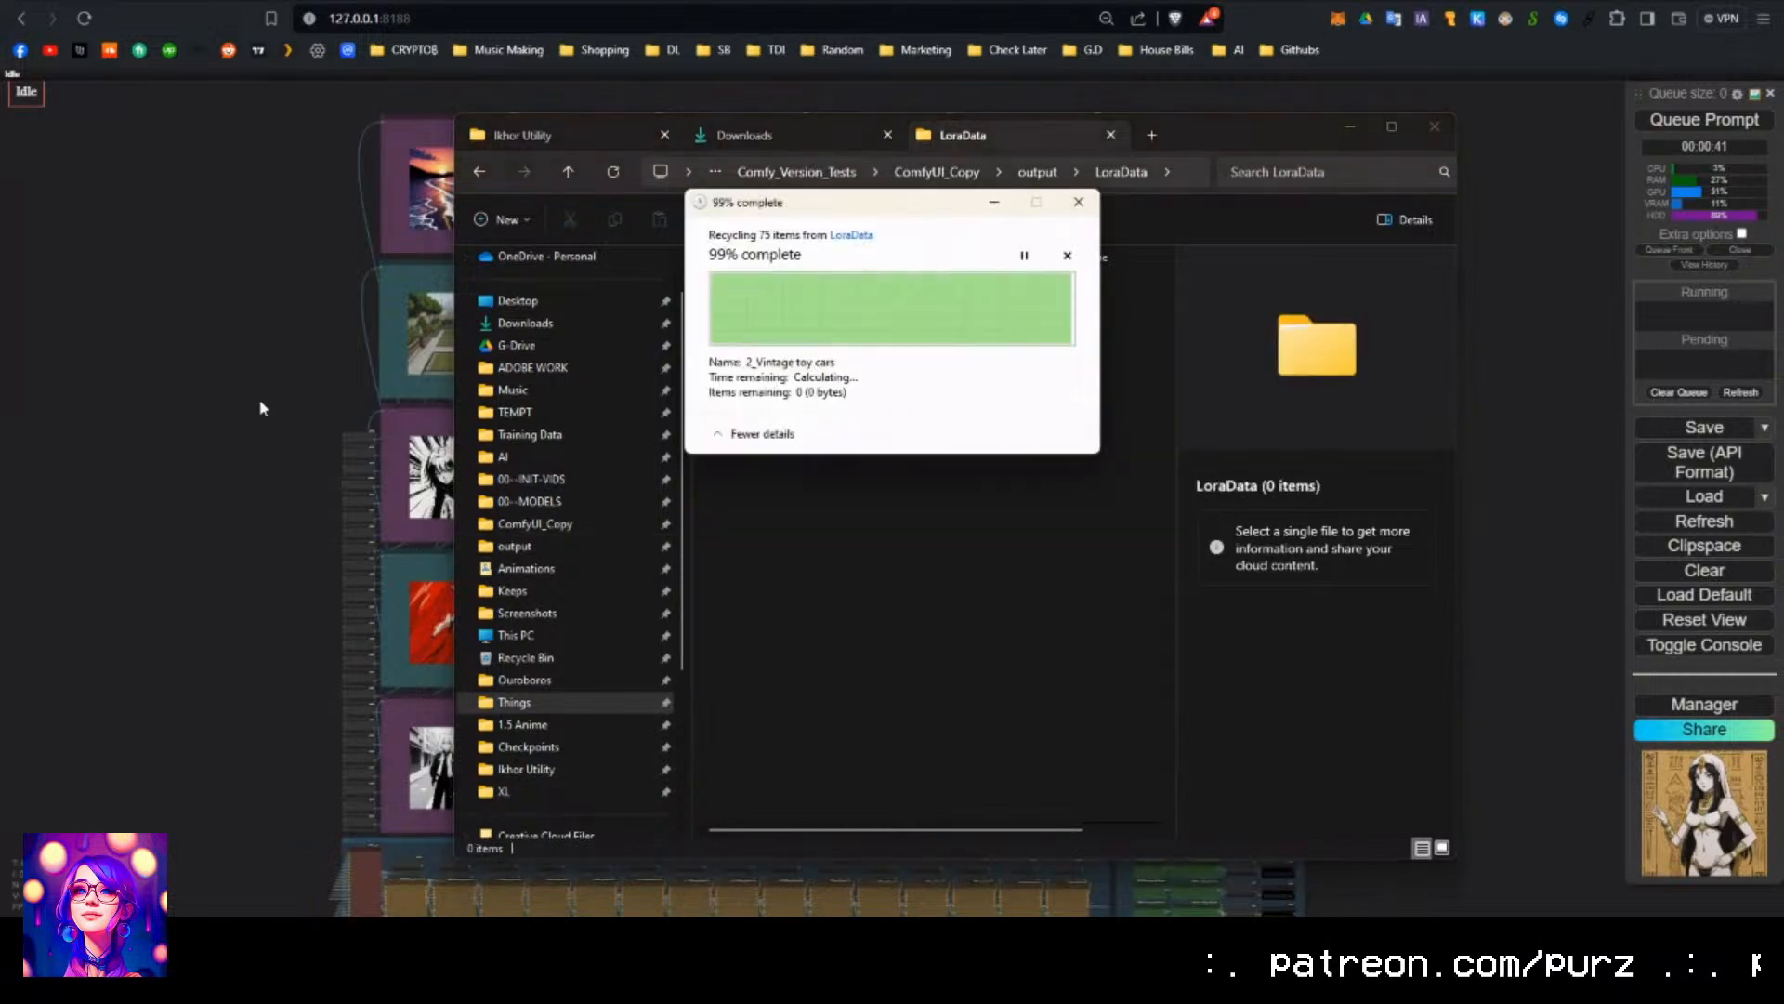
Switch back to ComfyUI, look over the sampler nodes and image grid, and queue the workflow for another run.
{"action": "left_click", "coordinate": [260, 408]}
{"action": "left_click_drag", "start_coordinate": [249, 822], "coordinate": [301, 488]}
{"action": "scroll", "coordinate": [301, 489], "scroll_direction": "up", "scroll_amount": 3}
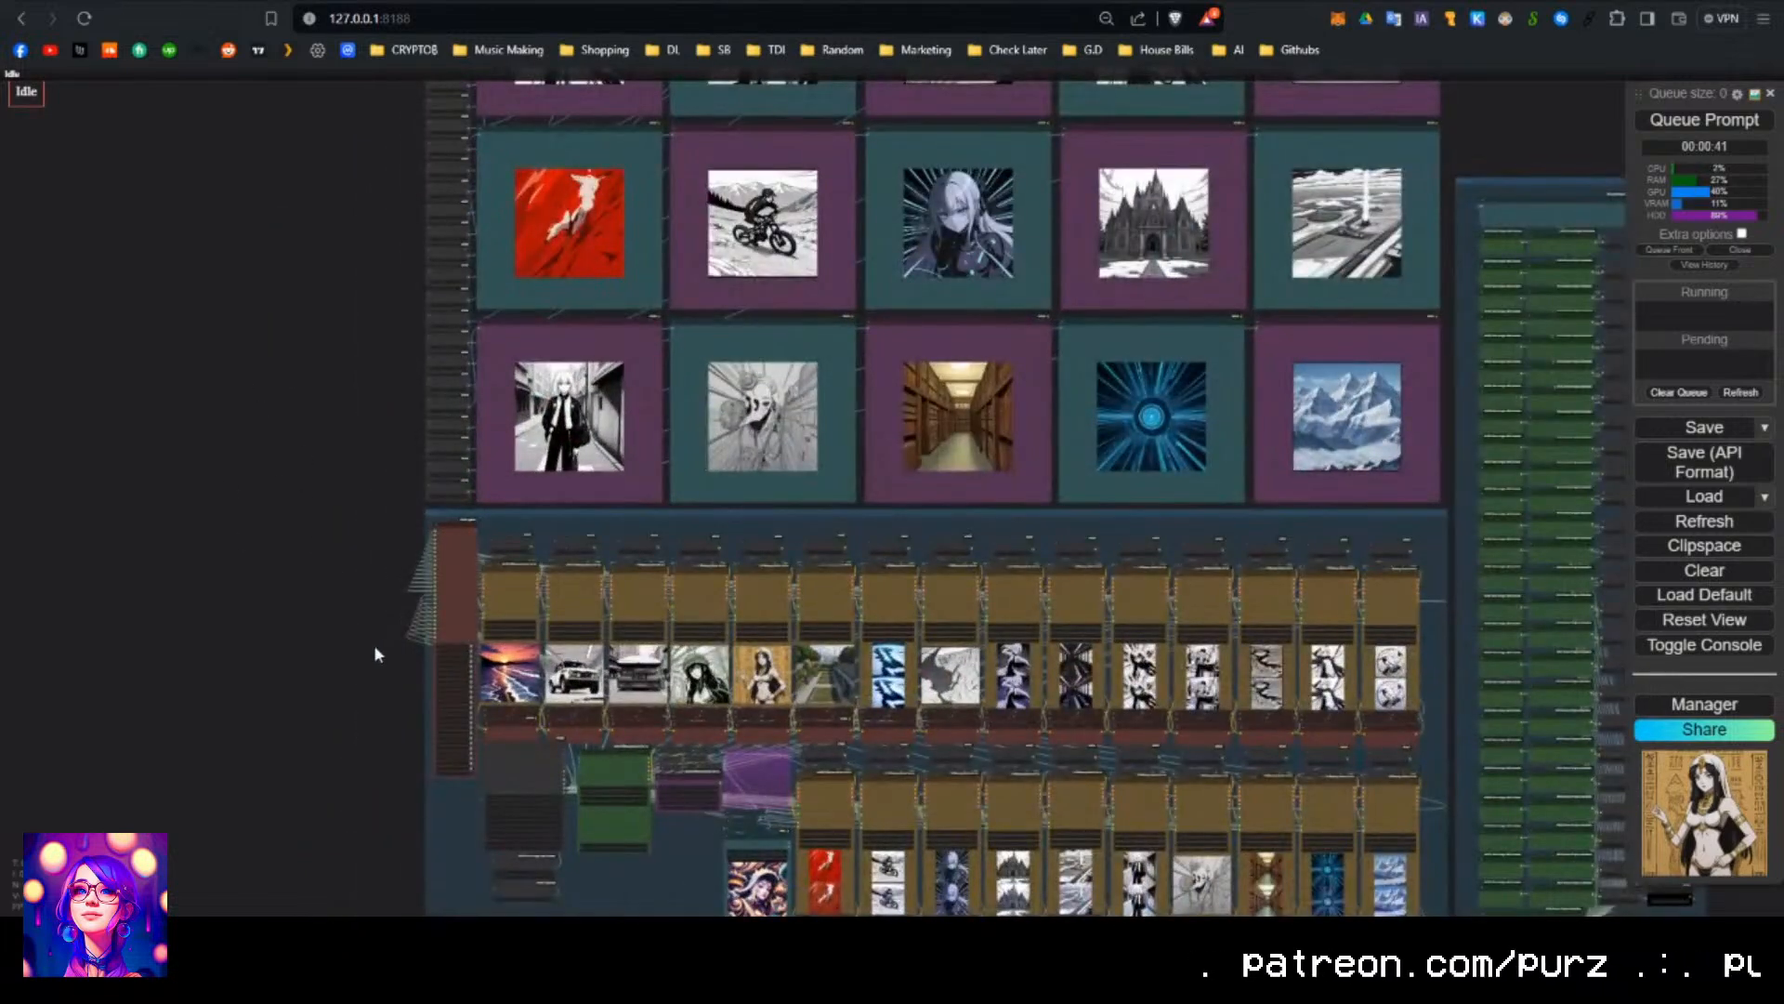
{"action": "scroll", "coordinate": [356, 623], "scroll_direction": "down", "scroll_amount": 2}
{"action": "left_click_drag", "start_coordinate": [303, 608], "coordinate": [315, 411]}
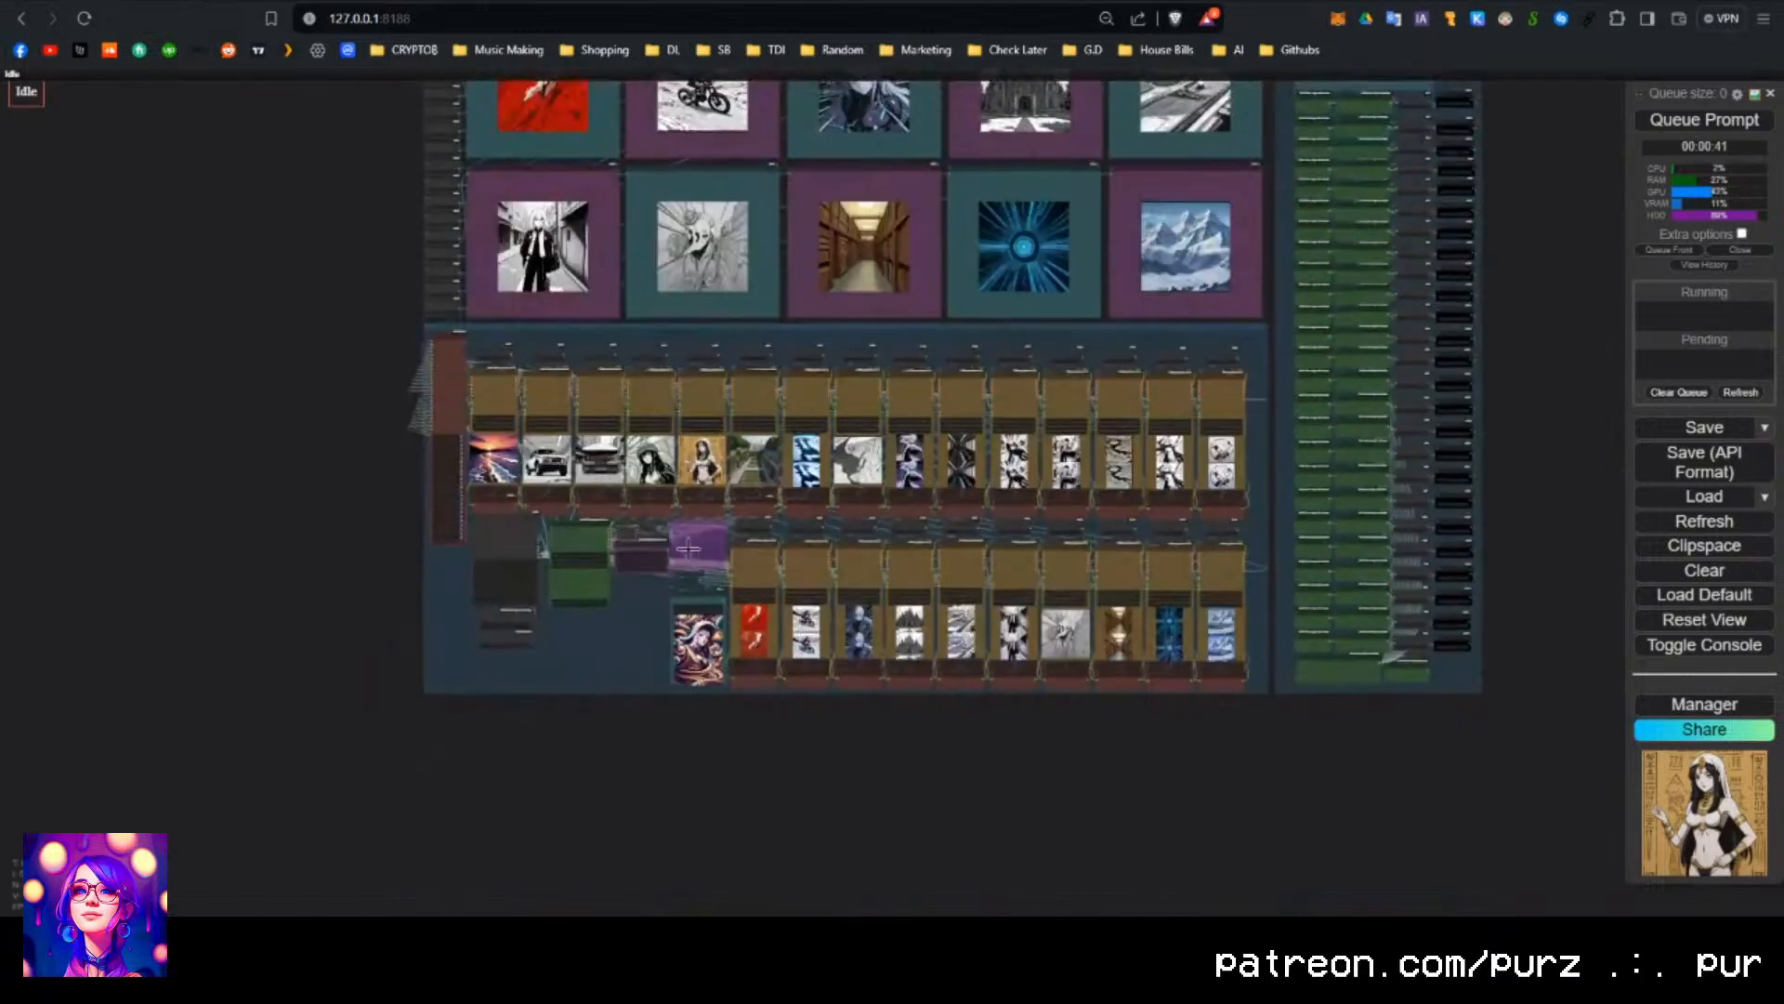
{"action": "scroll", "coordinate": [544, 513], "scroll_direction": "up", "scroll_amount": 15}
{"action": "scroll", "coordinate": [771, 751], "scroll_direction": "down", "scroll_amount": 6}
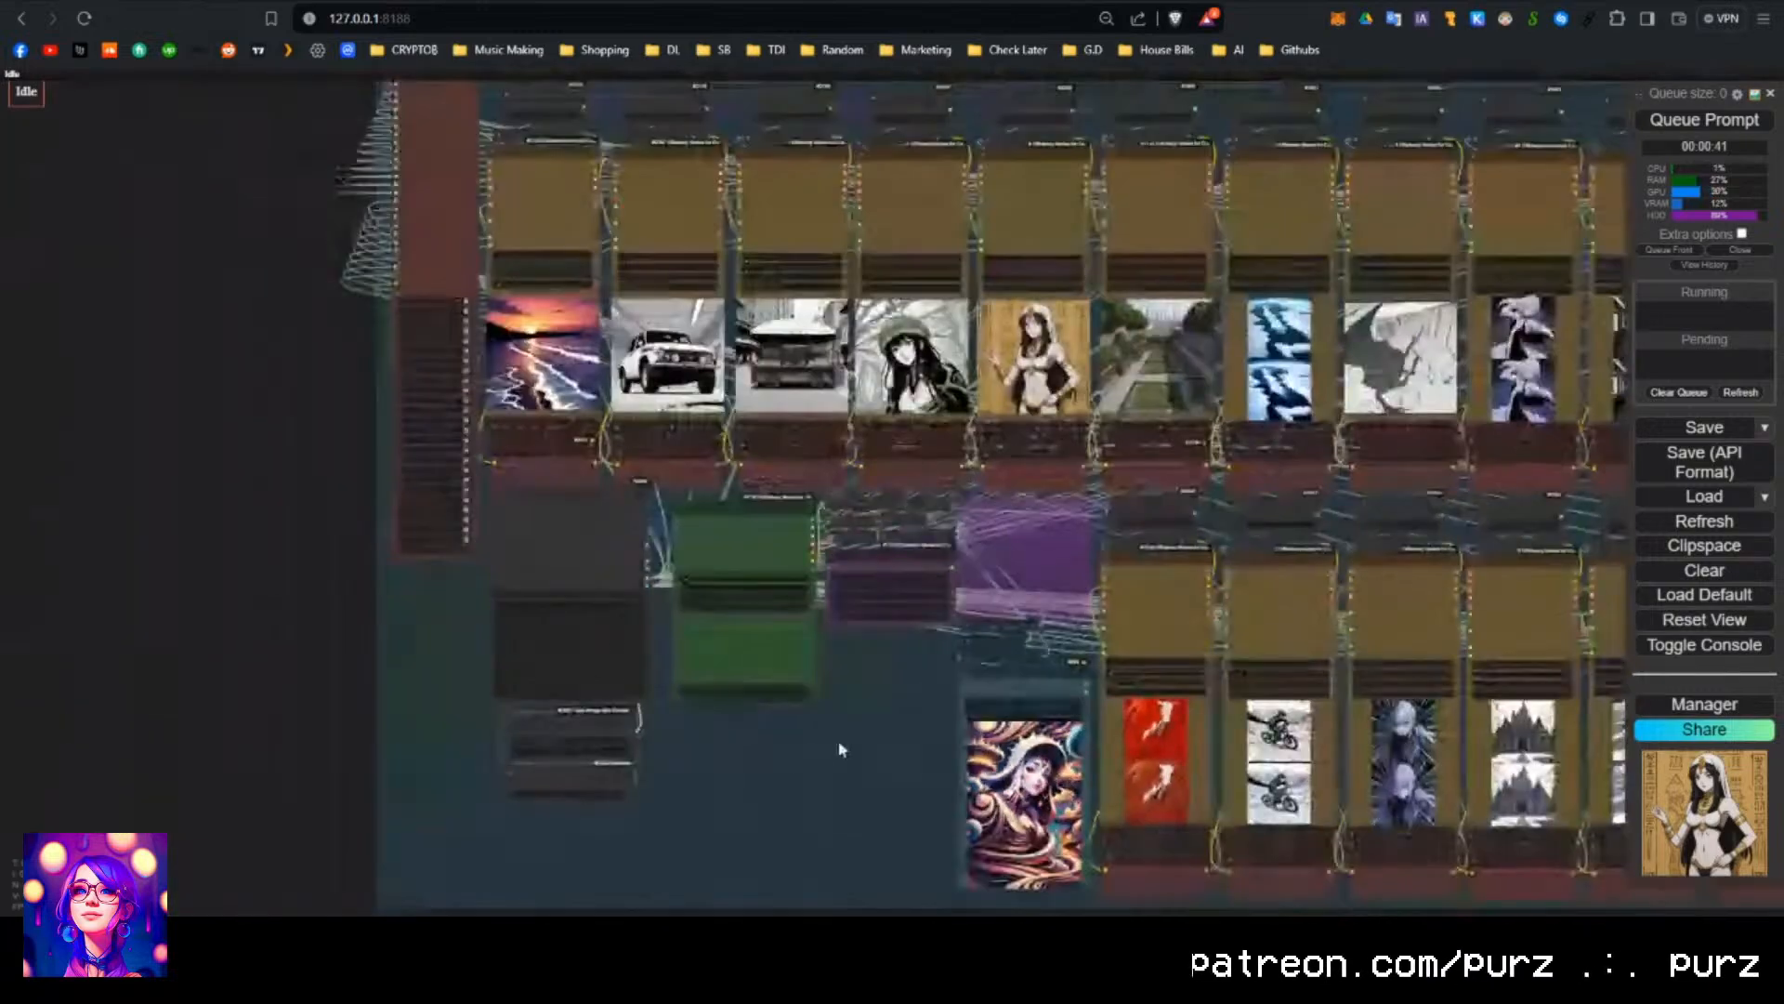
{"action": "scroll", "coordinate": [841, 749], "scroll_direction": "down", "scroll_amount": 12}
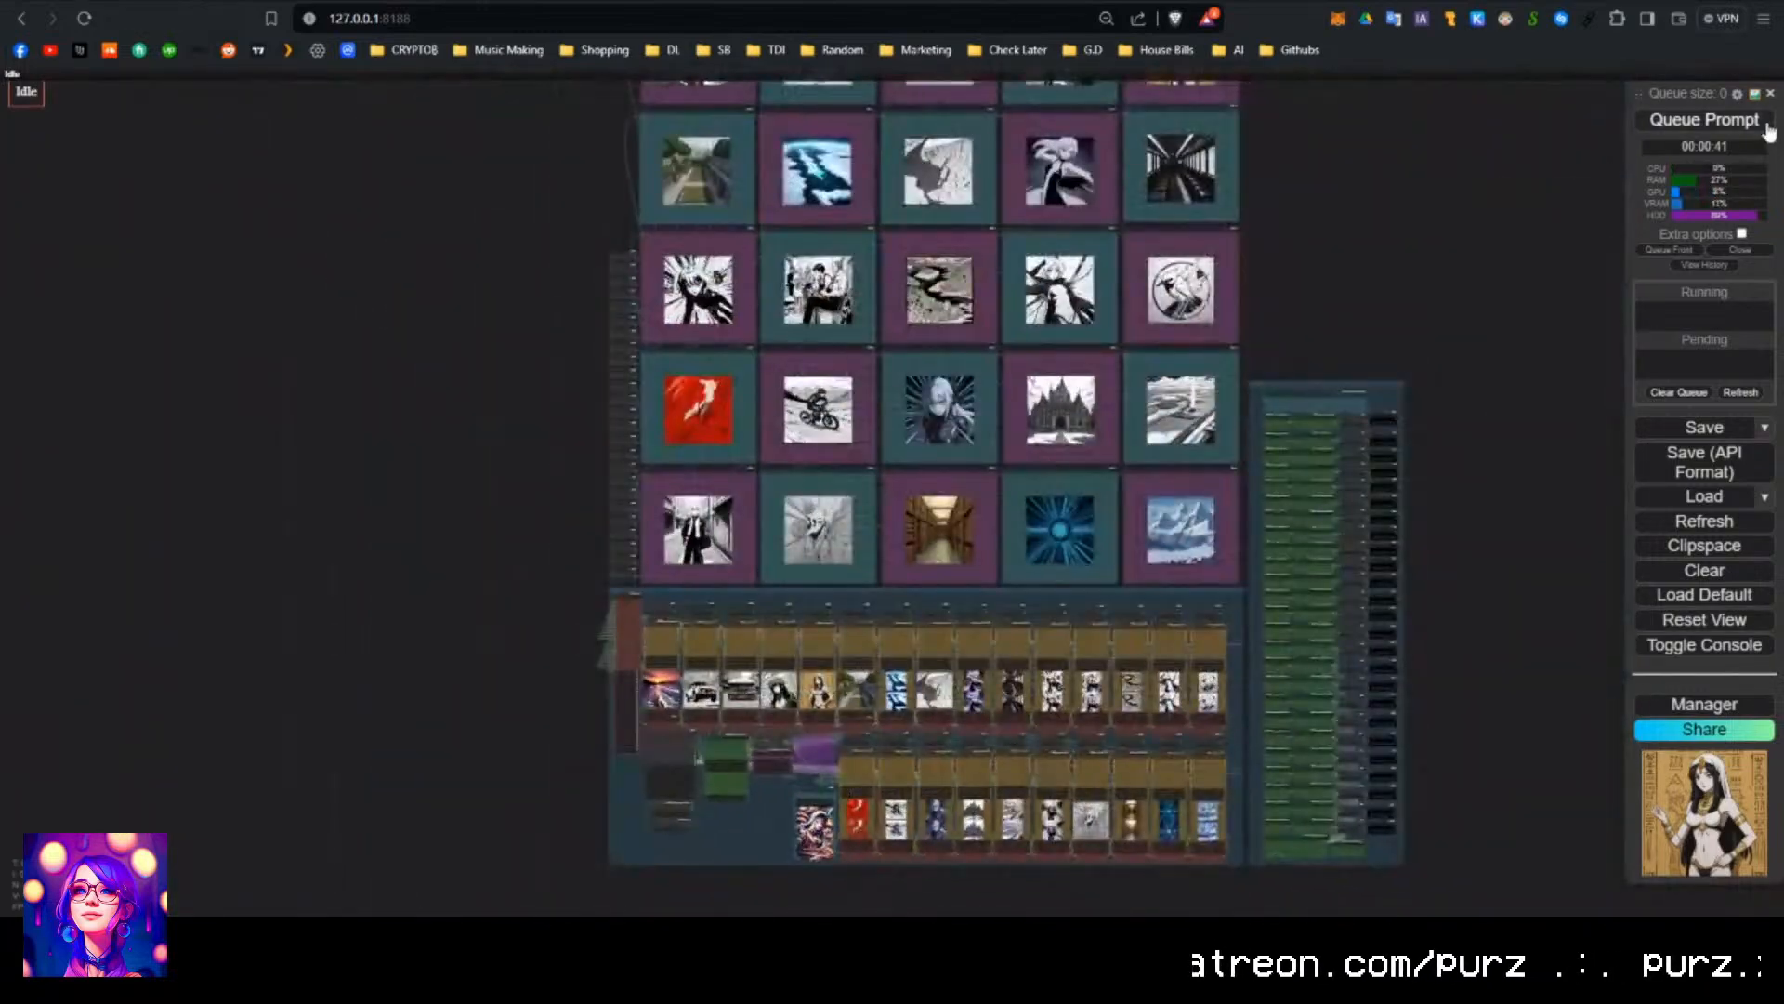
{"action": "left_click", "coordinate": [1765, 125]}
{"action": "left_click_drag", "start_coordinate": [1402, 216], "coordinate": [1180, 277]}
{"action": "scroll", "coordinate": [1236, 420], "scroll_direction": "down", "scroll_amount": 1}
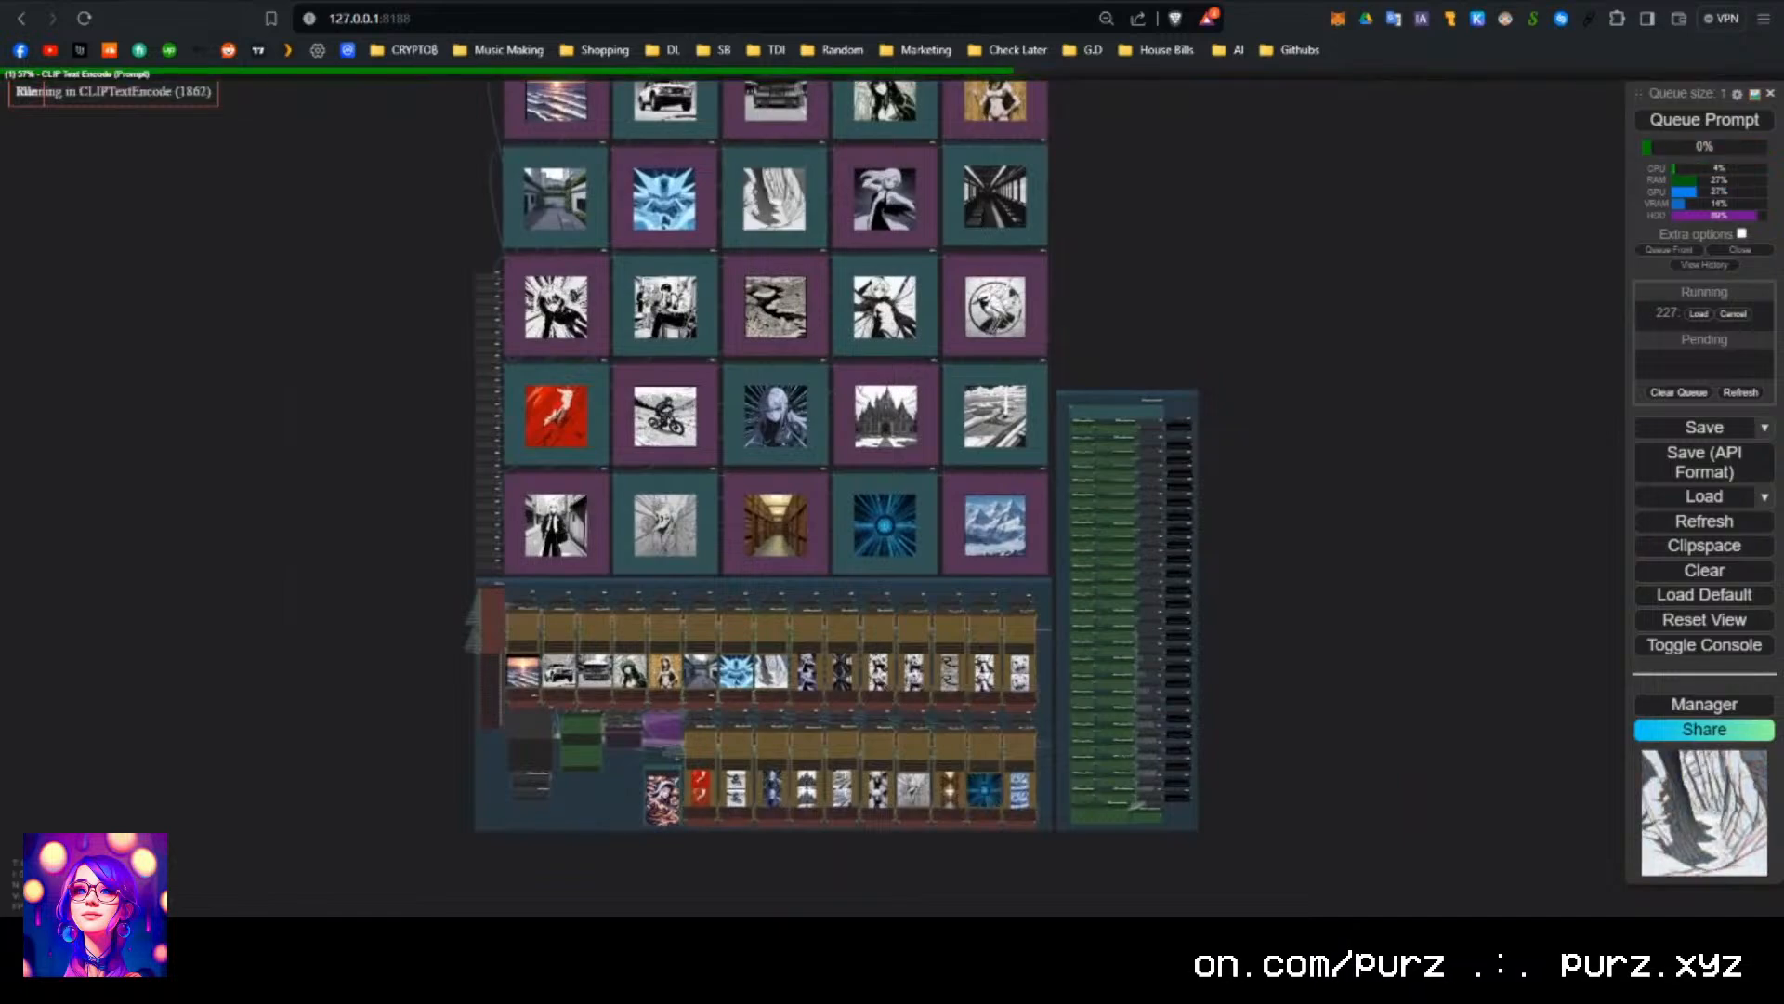
Place ComfyUI side by side with the LoraData folder window so the image grid and the saved folders show together.
{"action": "key", "text": "super+Left"}
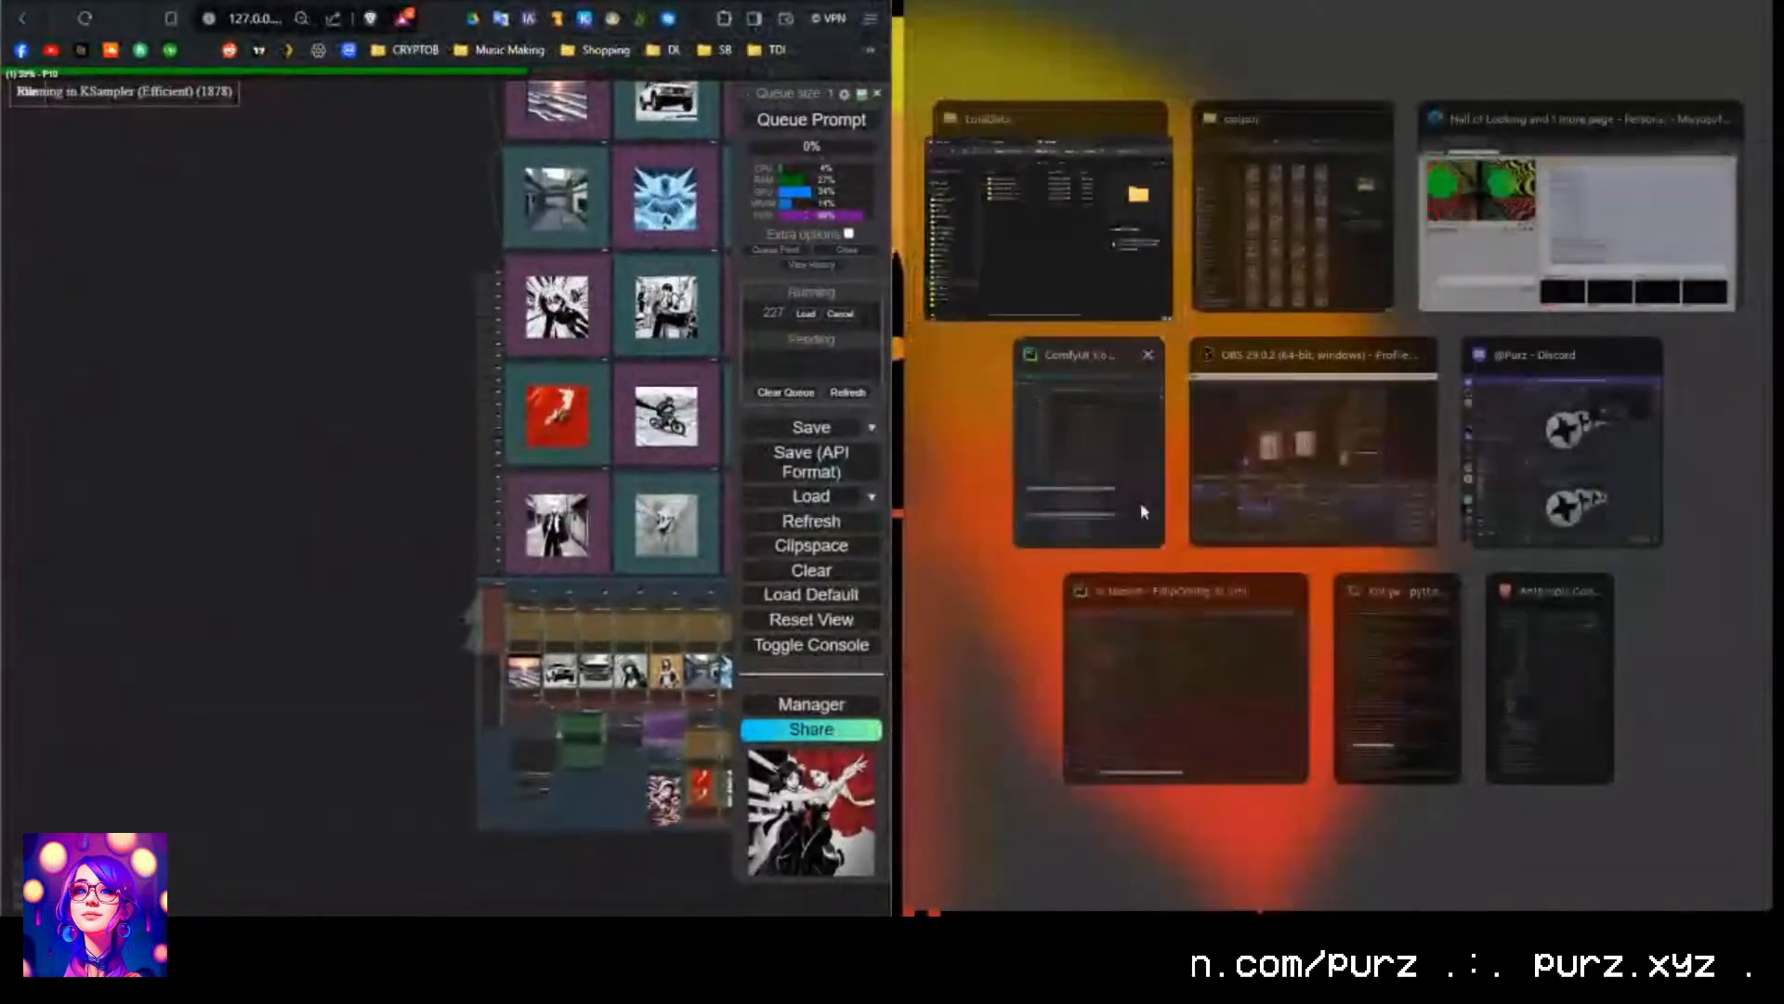
{"action": "left_click", "coordinate": [1158, 272]}
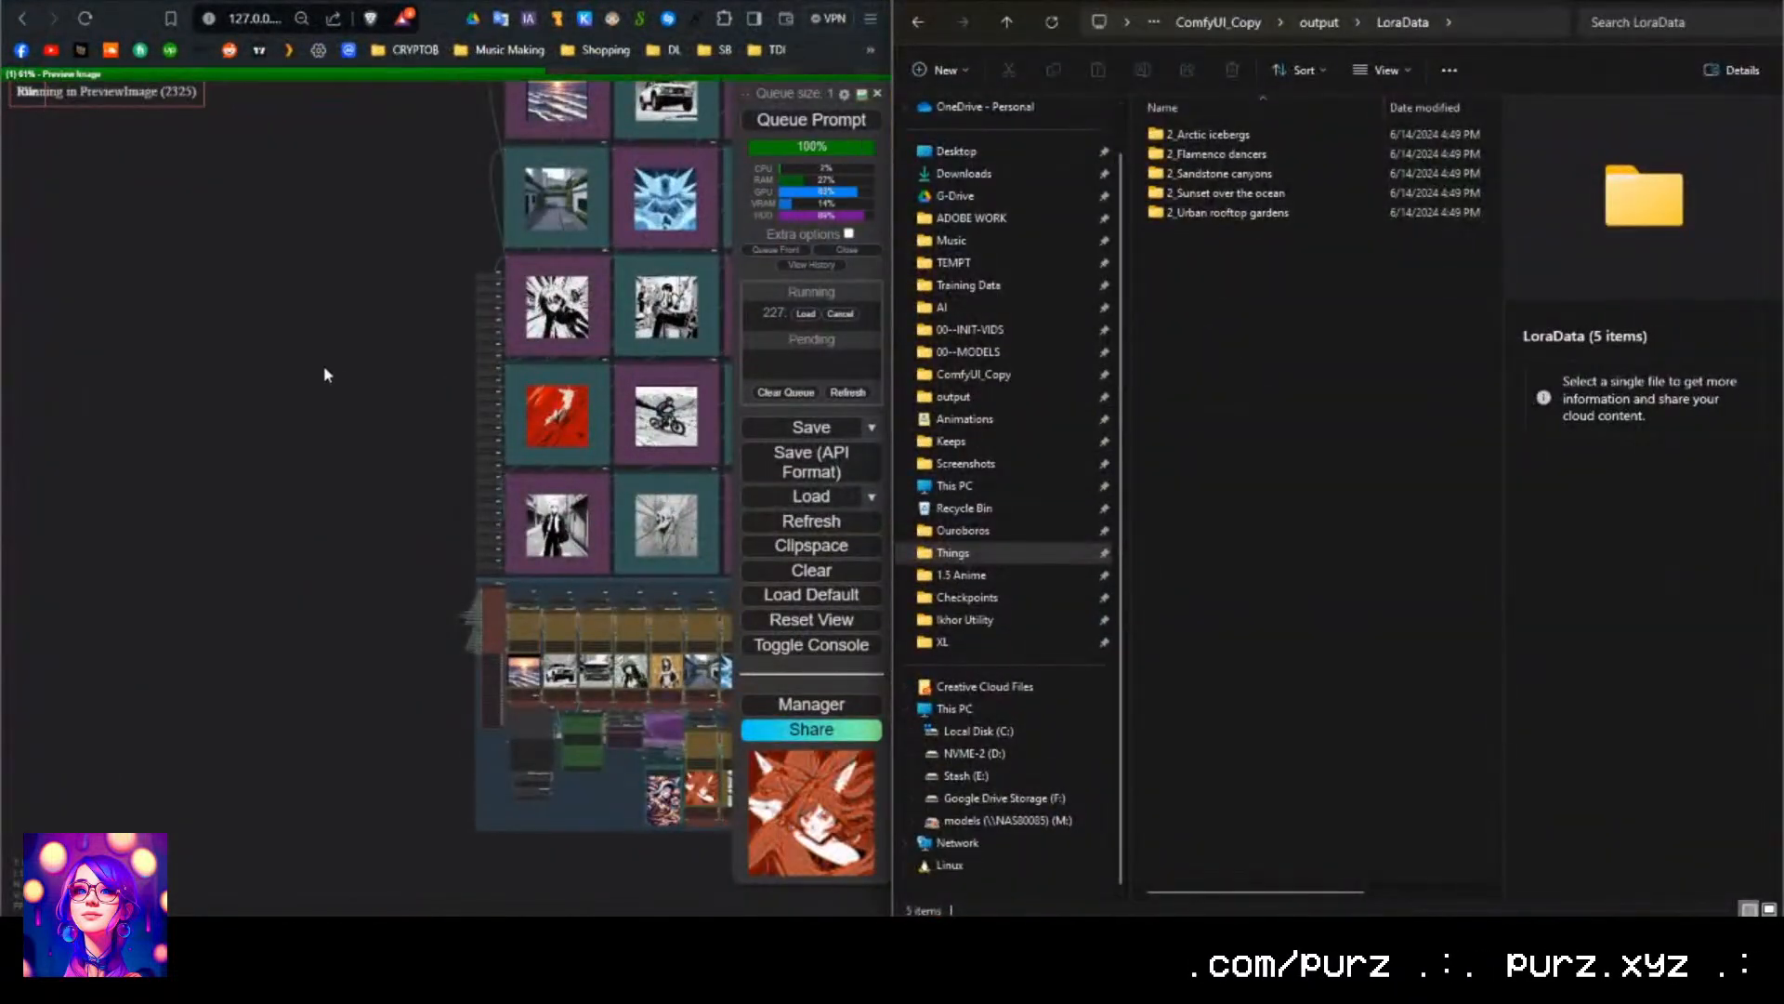
{"action": "left_click_drag", "start_coordinate": [80, 399], "coordinate": [48, 409]}
{"action": "left_click_drag", "start_coordinate": [160, 353], "coordinate": [16, 351]}
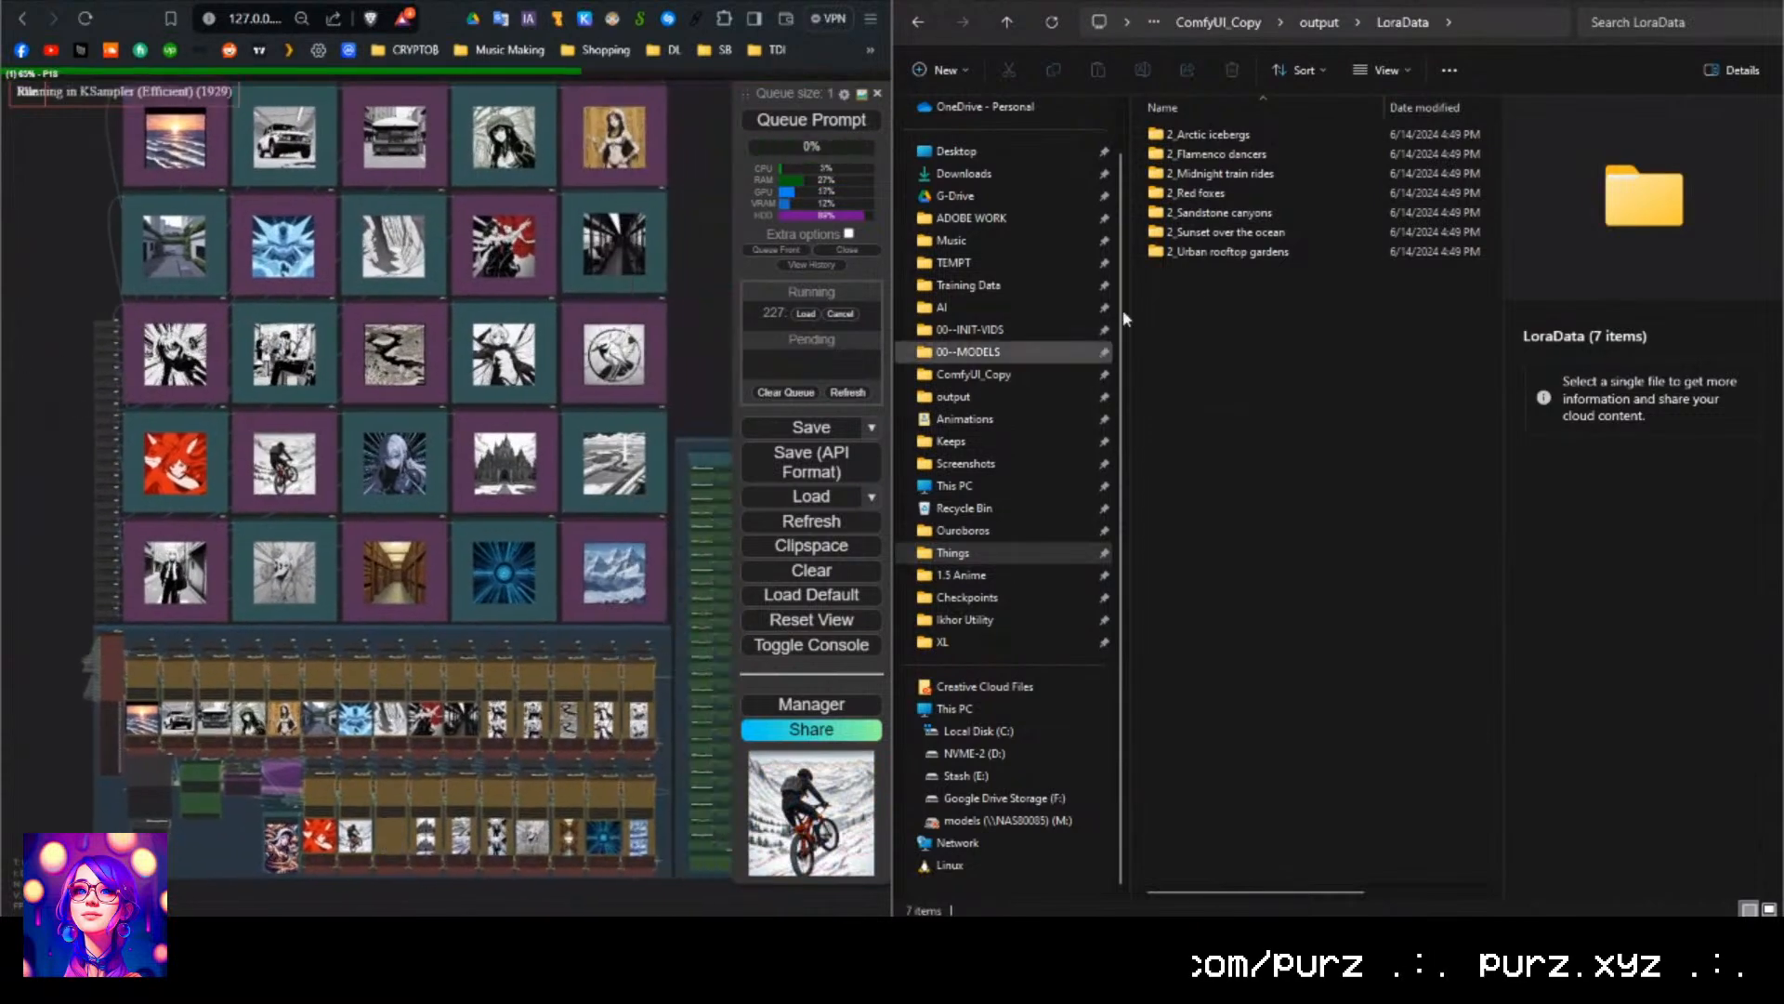
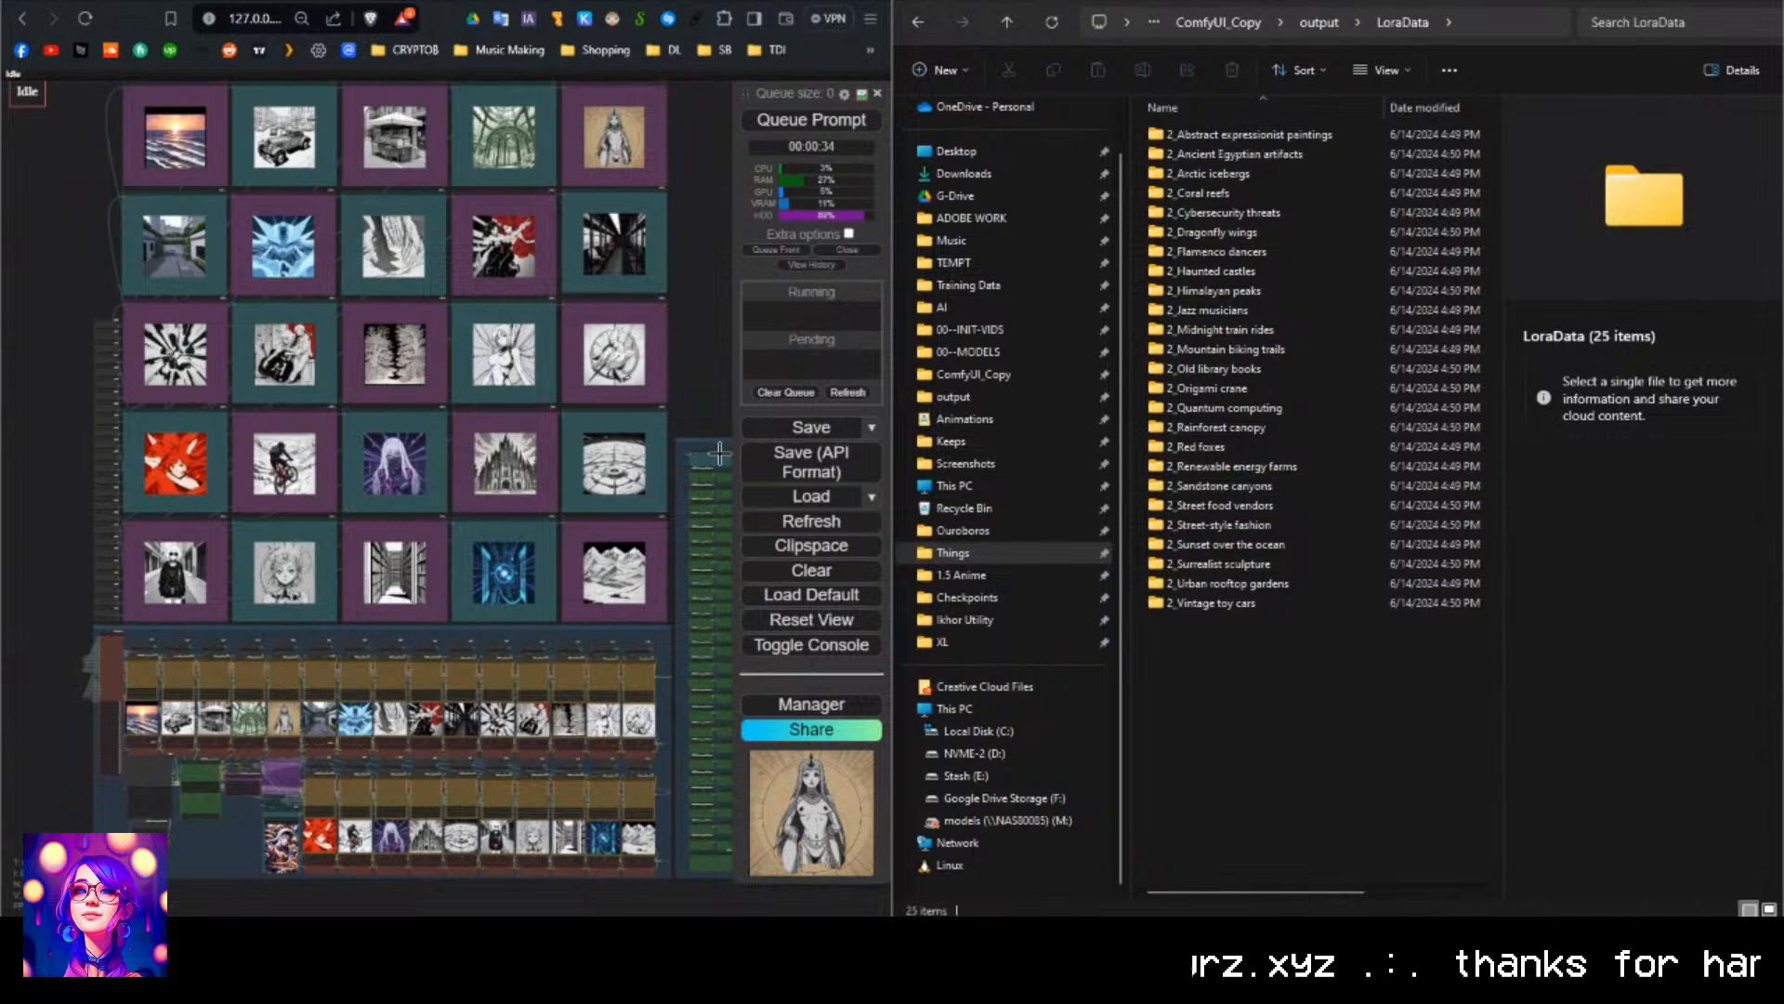
Open the 2_Origami crane folder and preview its image_0.png and the caption in image_0.txt.
{"action": "double_click", "coordinate": [1206, 390]}
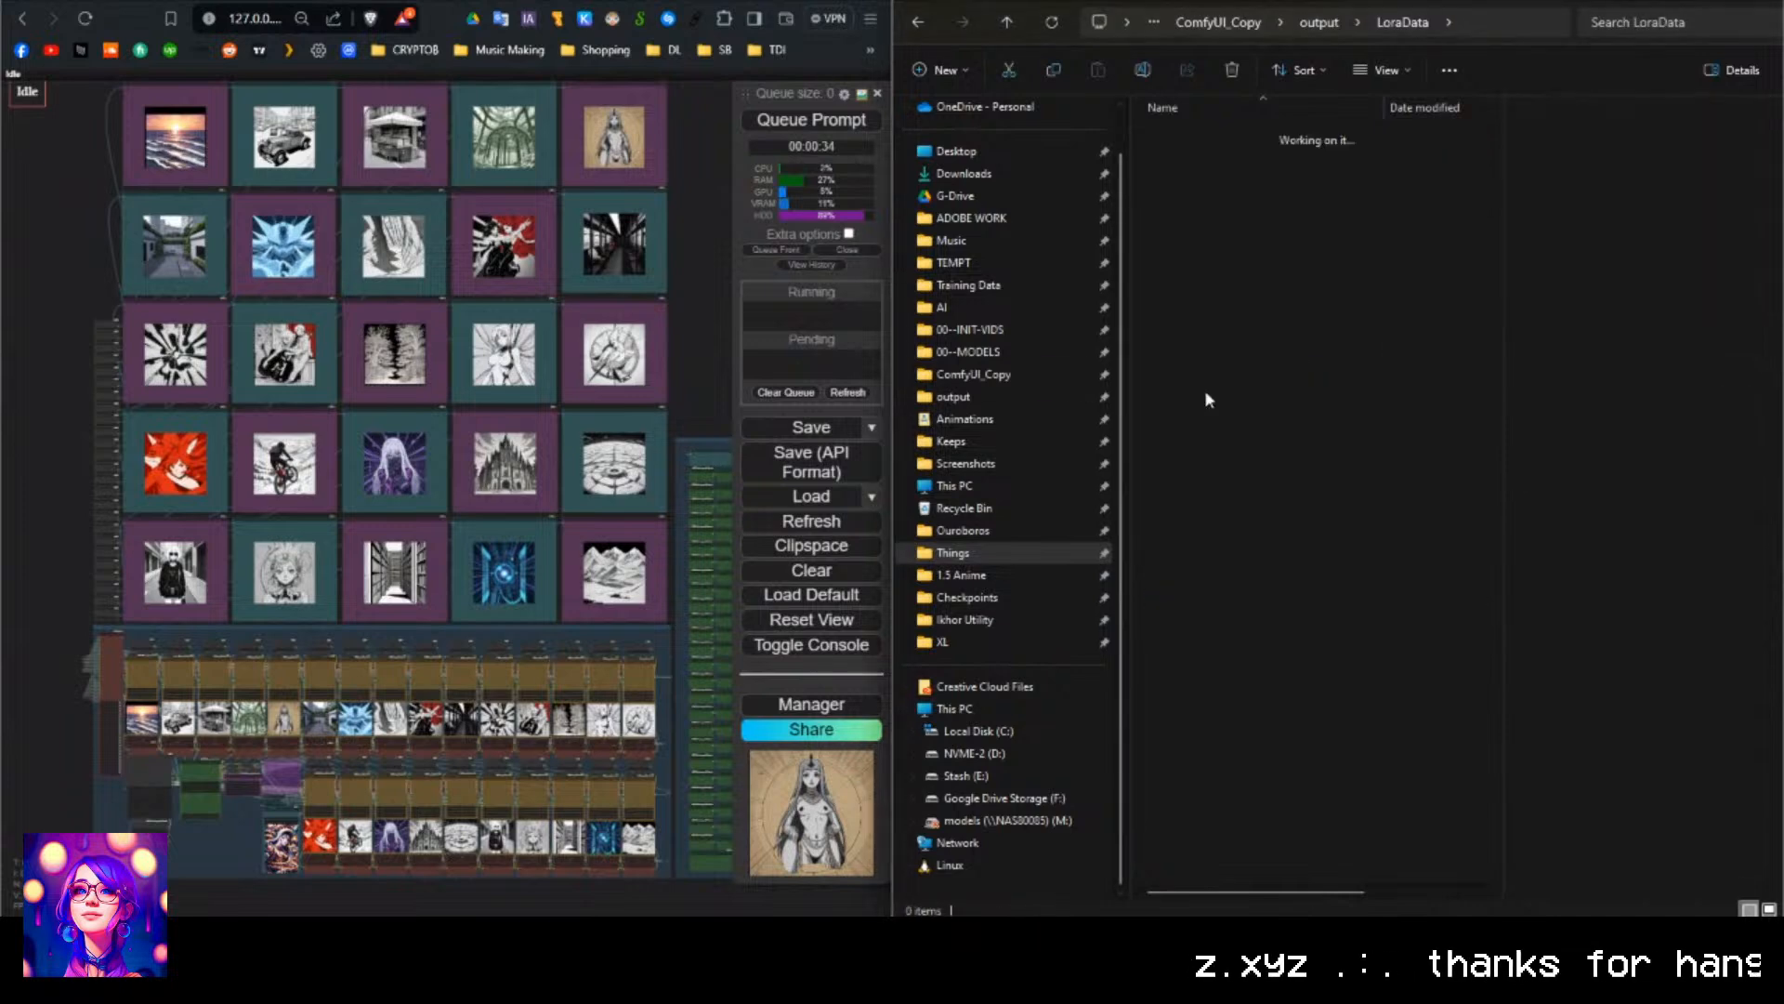
{"action": "left_click", "coordinate": [1211, 193]}
{"action": "key", "text": "space"}
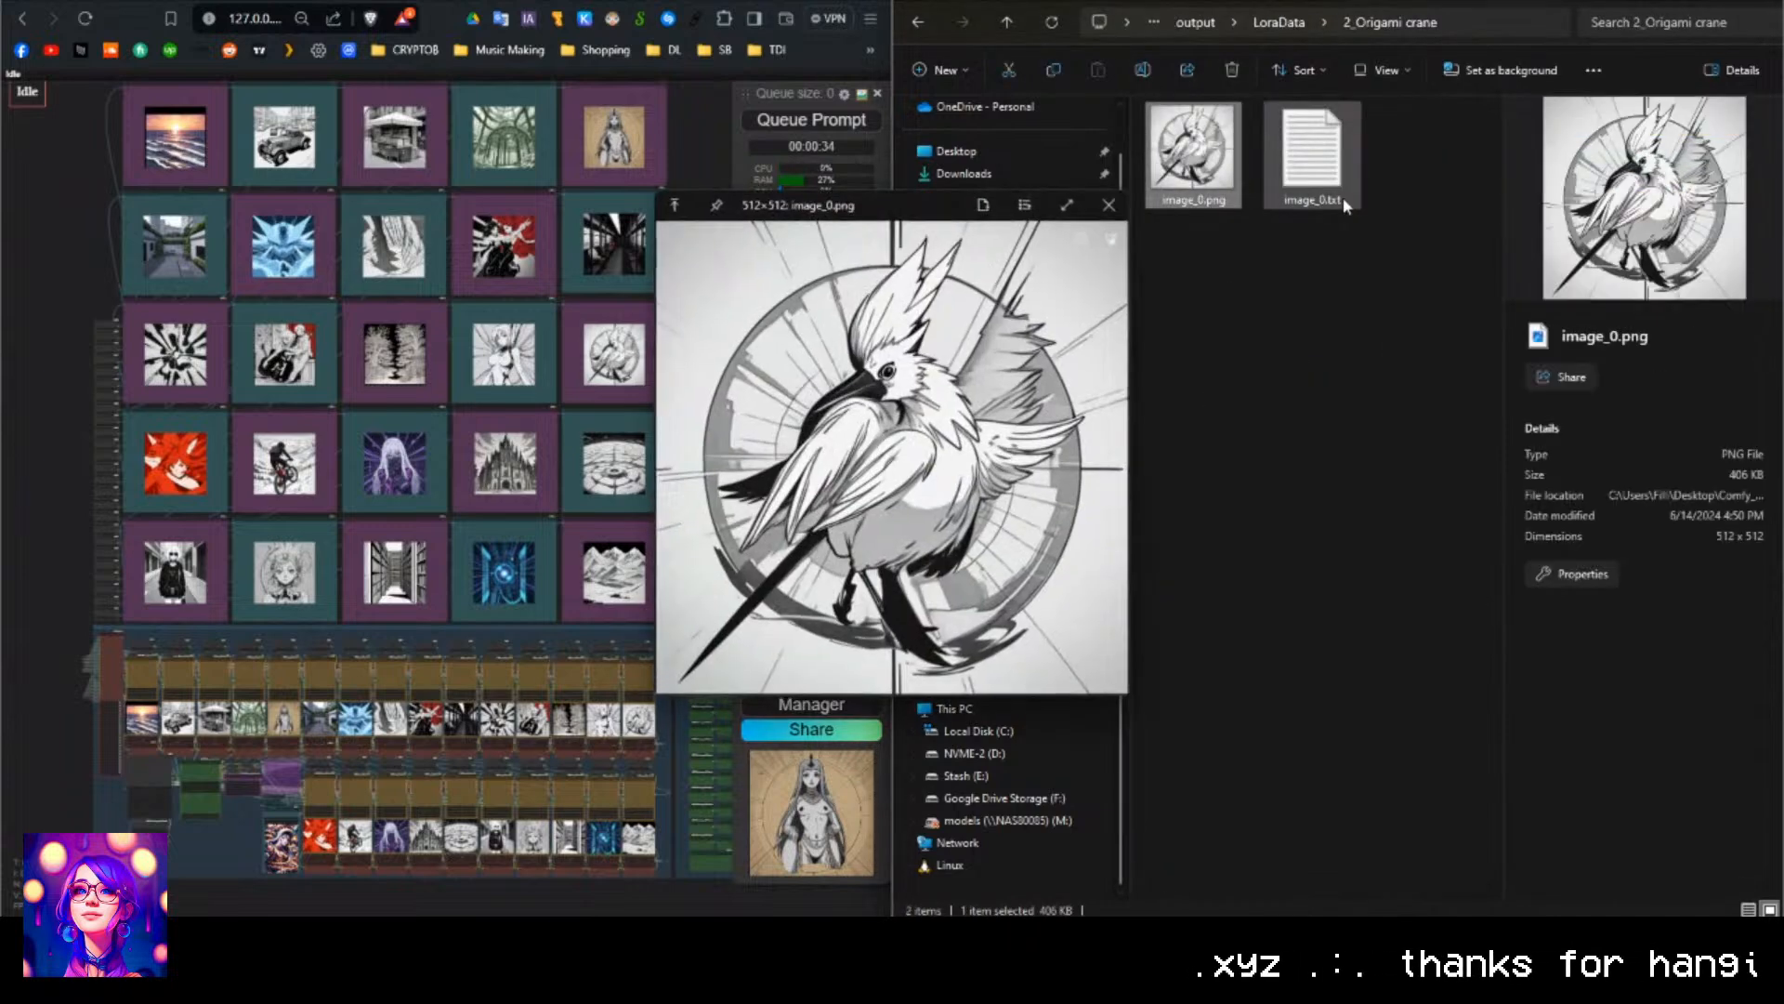
{"action": "key", "text": "space"}
{"action": "left_click", "coordinate": [1327, 200]}
{"action": "key", "text": "space"}
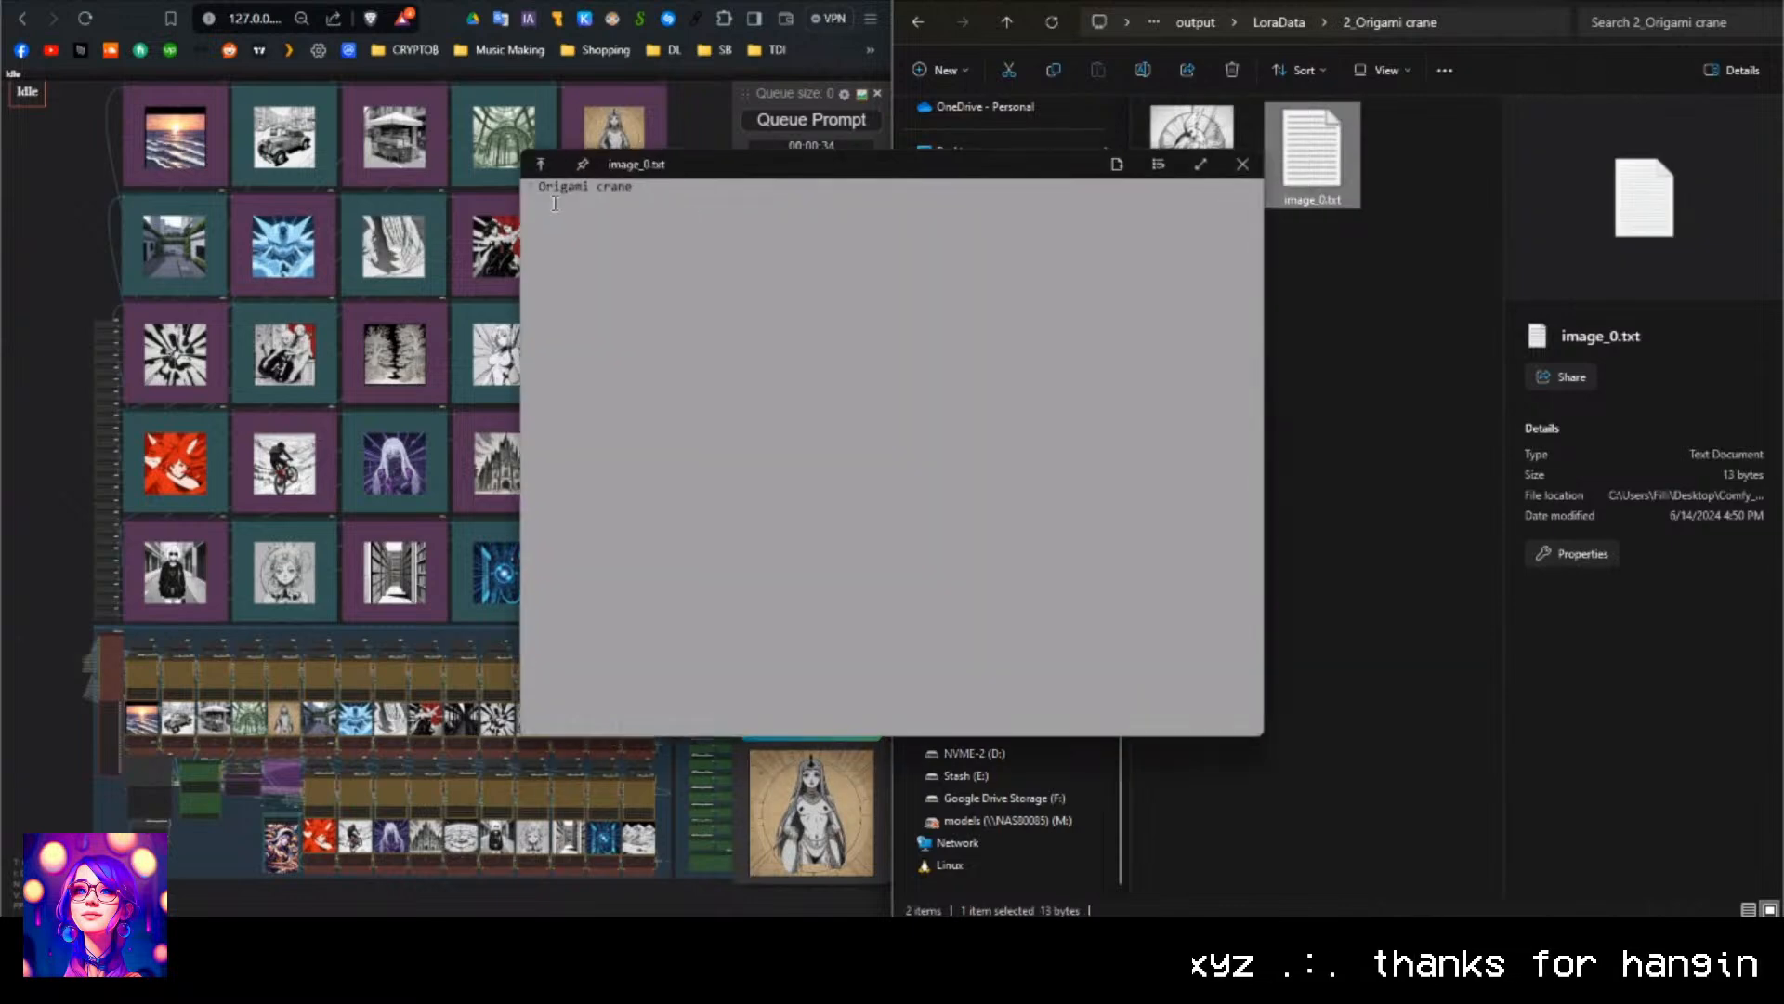
{"action": "mouse_move", "coordinate": [542, 188]}
{"action": "left_mouse_down"}
{"action": "mouse_move", "coordinate": [667, 190]}
{"action": "mouse_move", "coordinate": [693, 228]}
{"action": "mouse_move", "coordinate": [539, 193]}
{"action": "left_mouse_up"}
{"action": "left_click", "coordinate": [1243, 165]}
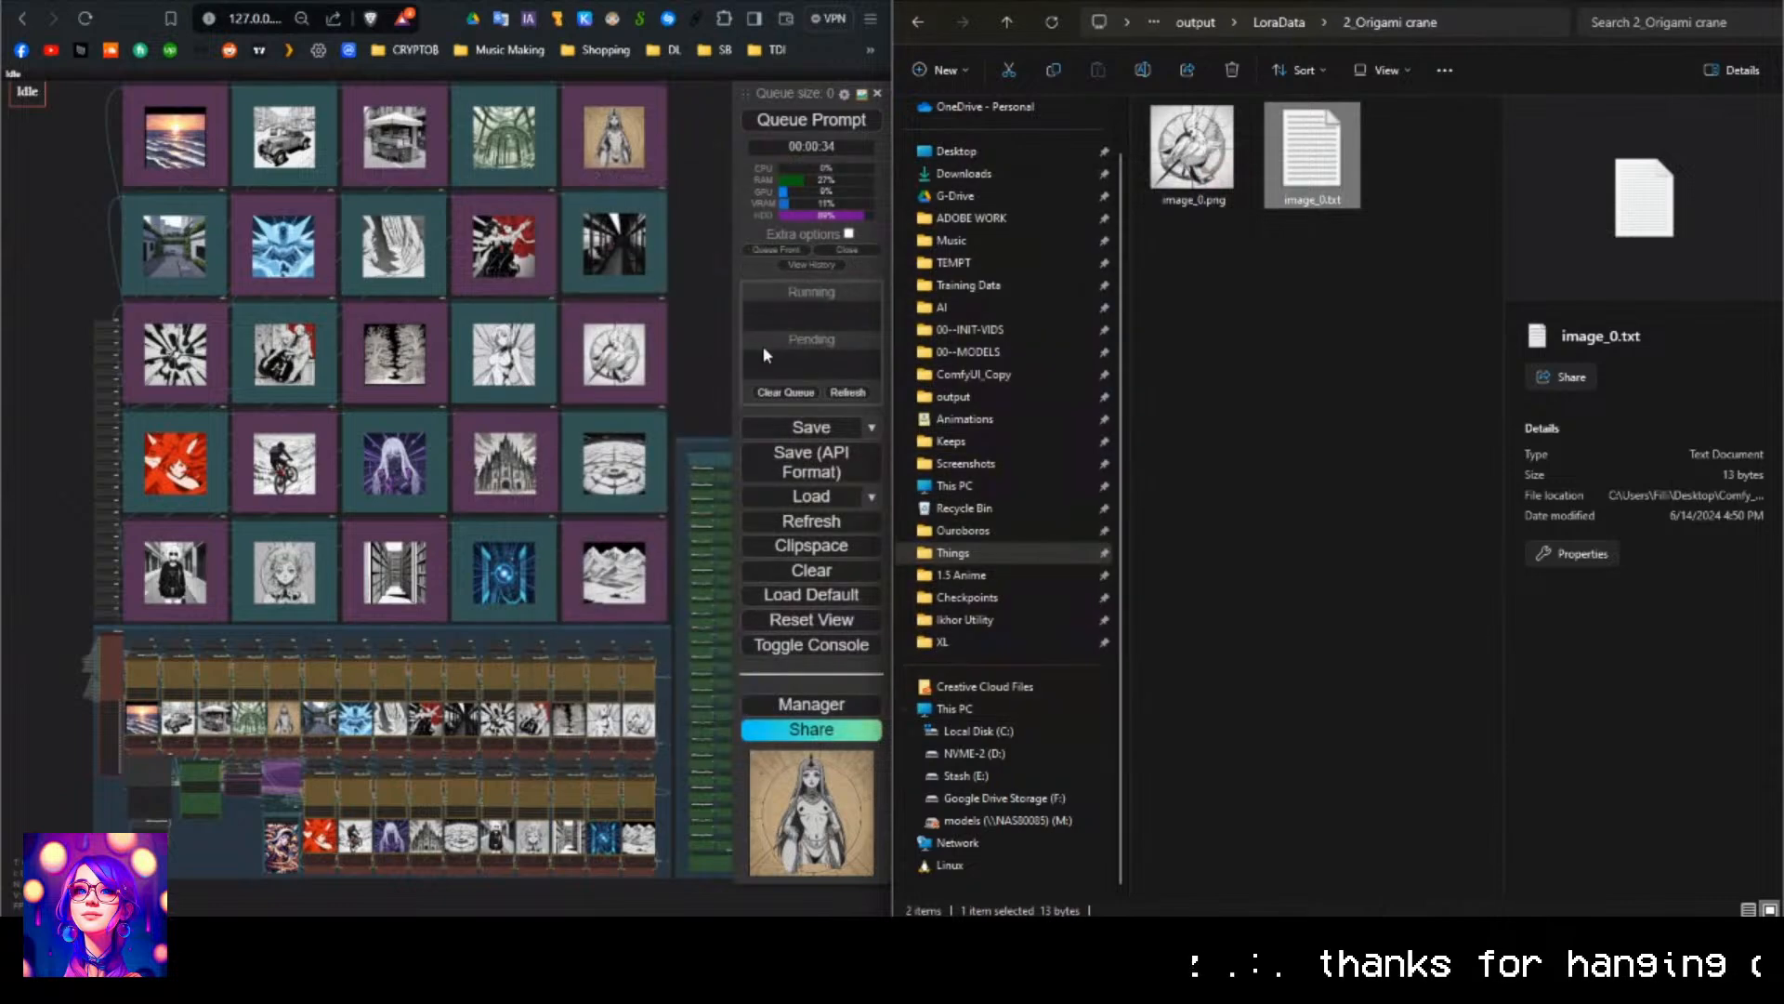
{"action": "key", "text": "space"}
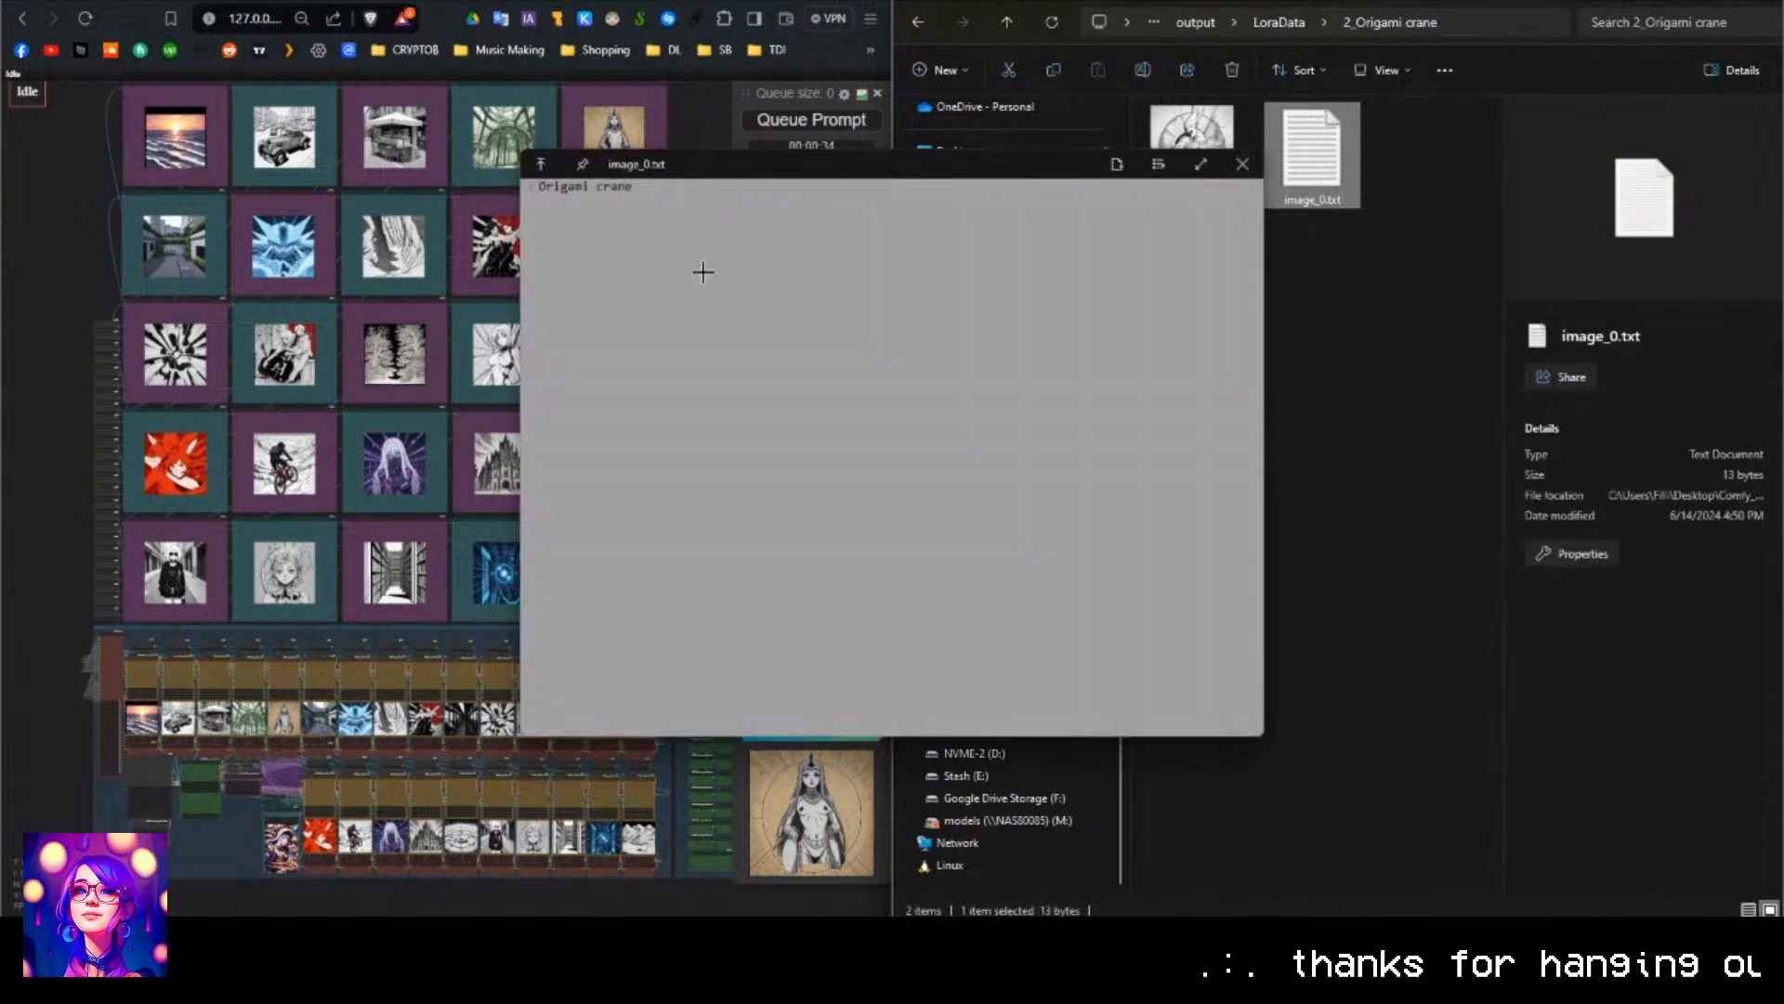
{"action": "key", "text": "space"}
Enter "Purz," as the trigger word in the SET YOUR TRIGGER WORD node below the concept prompts.
{"action": "left_click_drag", "start_coordinate": [664, 315], "coordinate": [493, 149]}
{"action": "scroll", "coordinate": [595, 771], "scroll_direction": "up", "scroll_amount": 6}
{"action": "scroll", "coordinate": [595, 777], "scroll_direction": "up", "scroll_amount": 6}
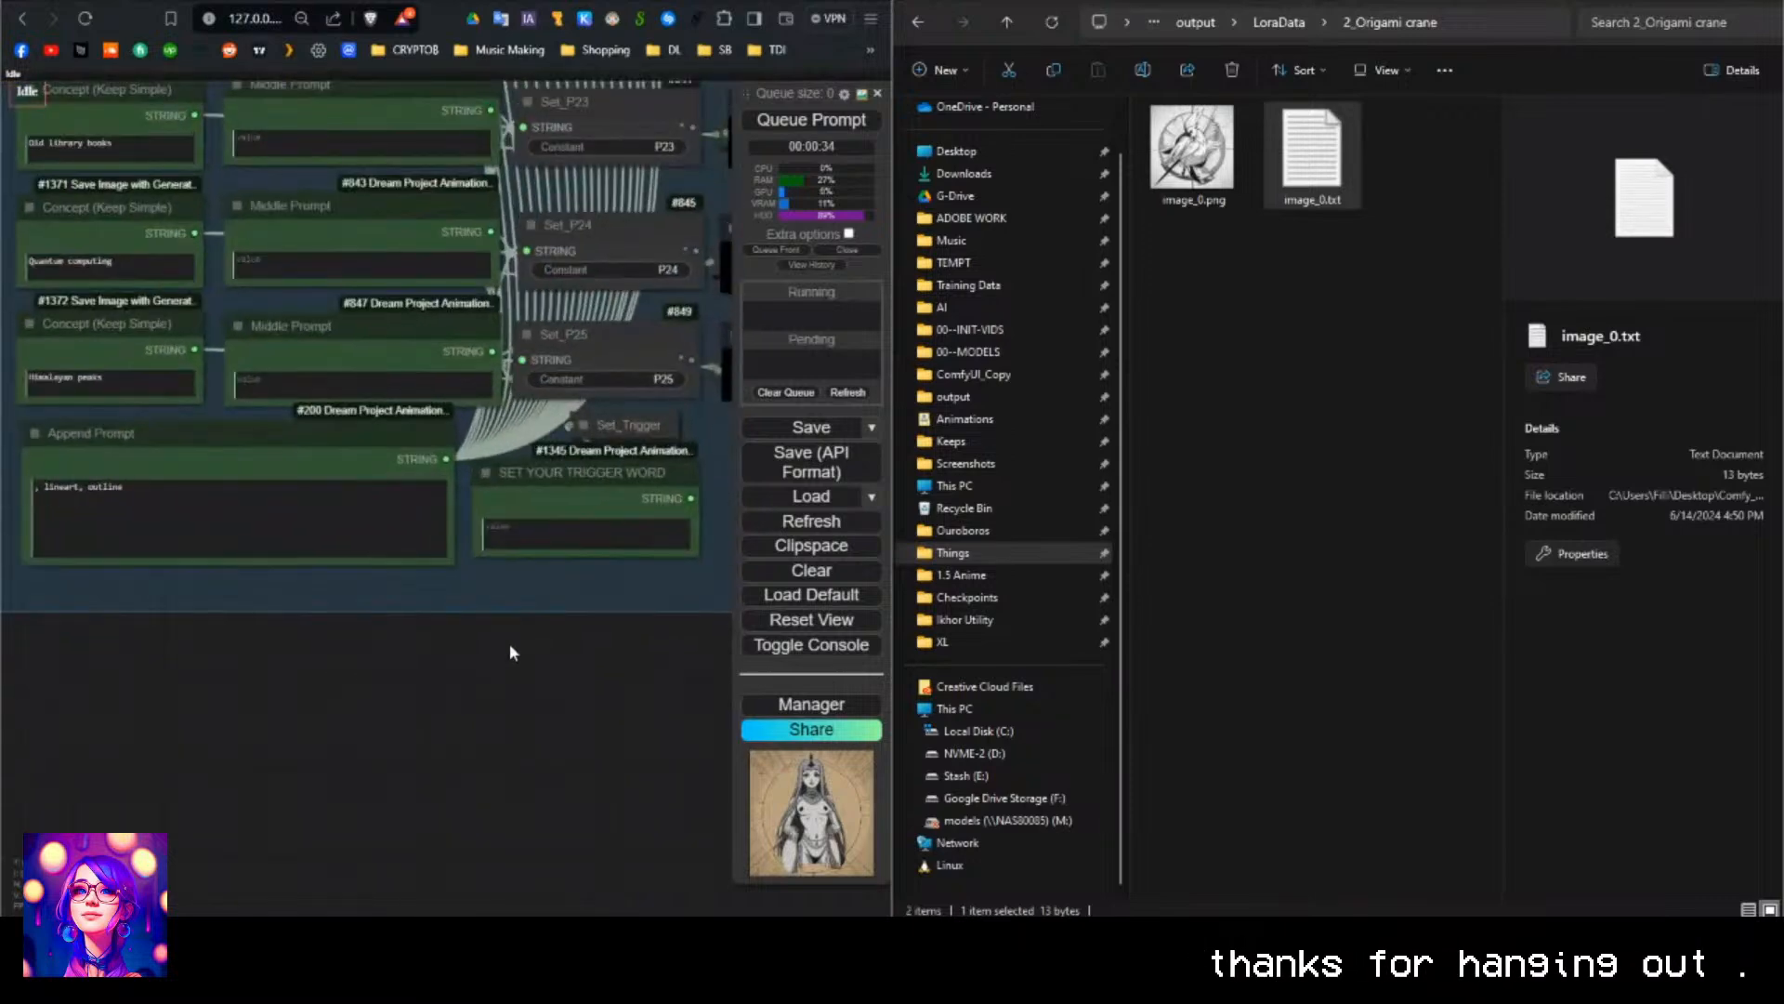
{"action": "left_click", "coordinate": [539, 536]}
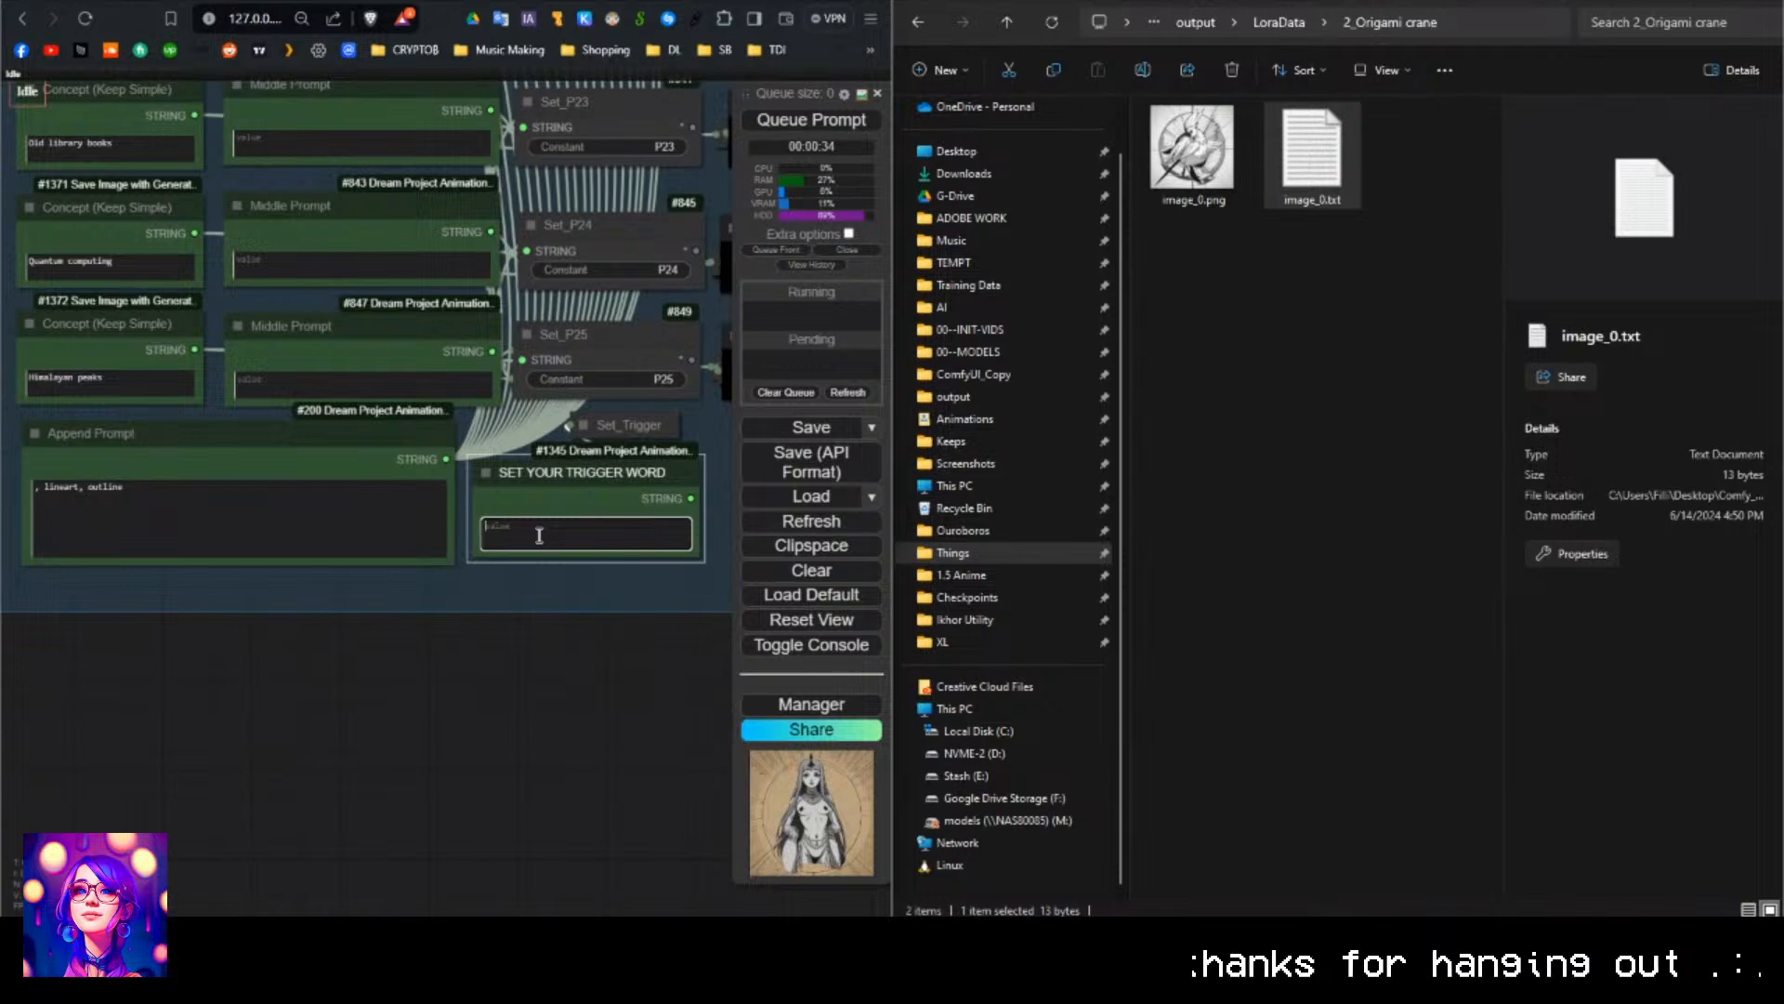
{"action": "type", "text": "Purz,"}
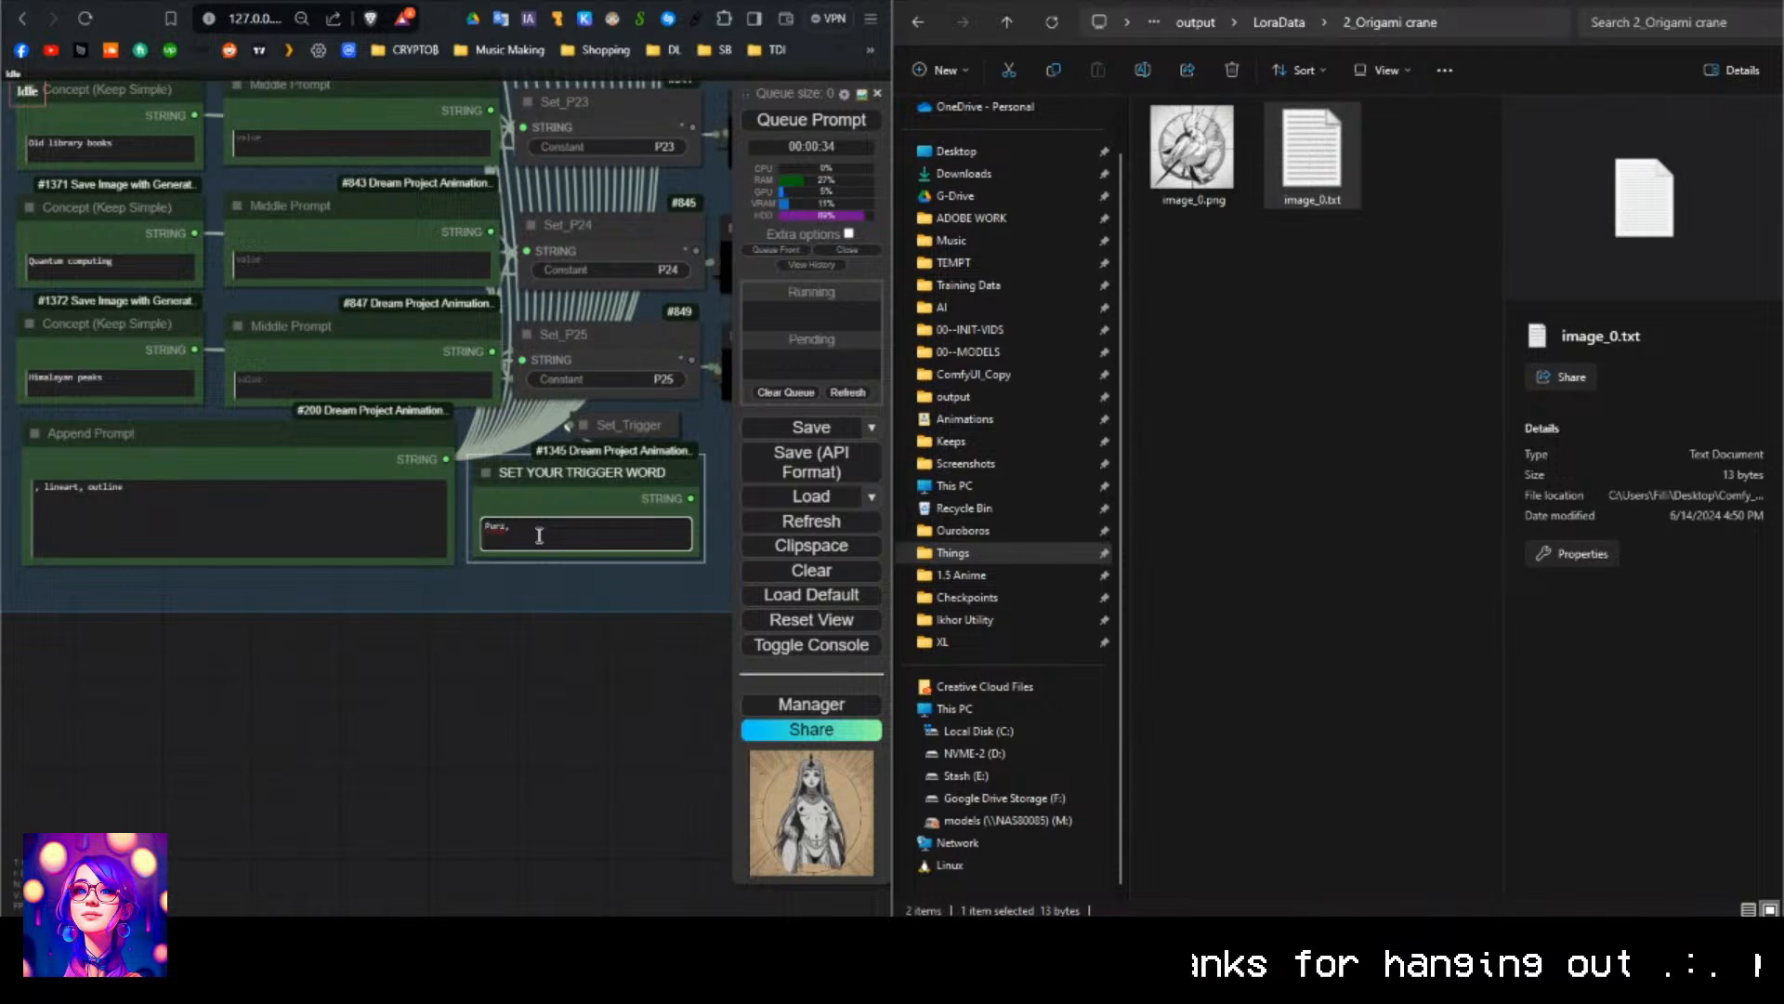
{"action": "left_click", "coordinate": [526, 631]}
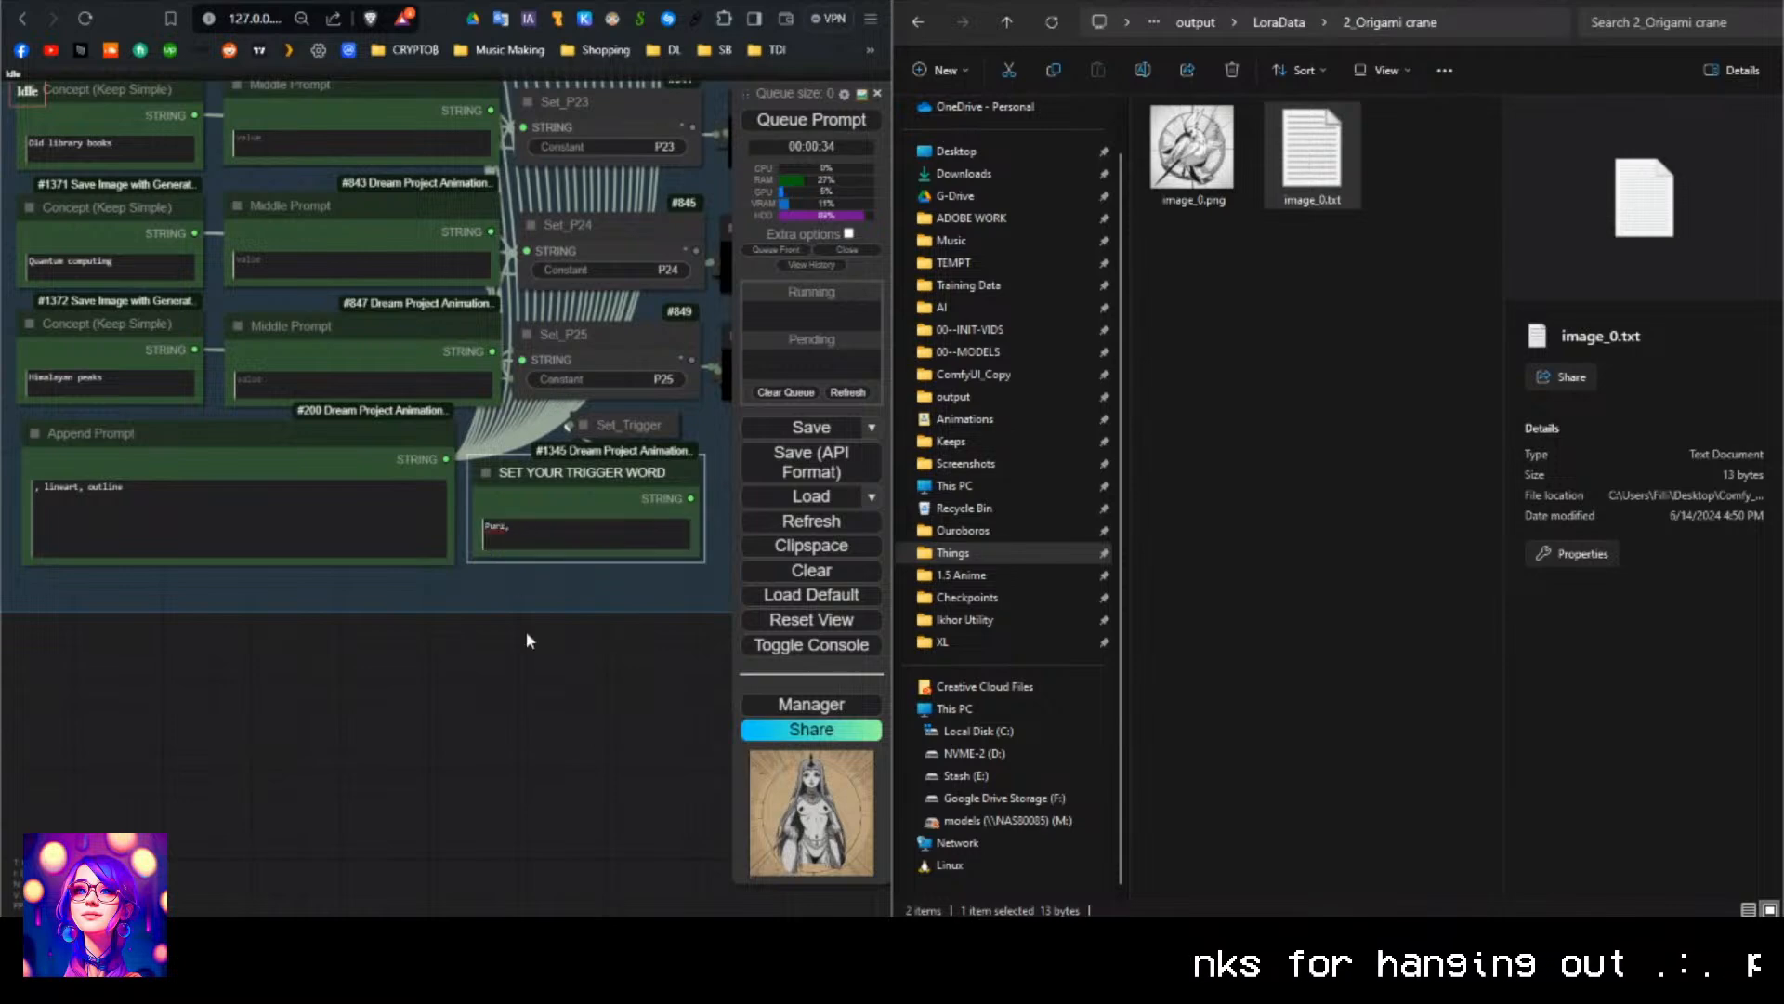
Queue the workflow to regenerate the dataset captions with the trigger word.
{"action": "scroll", "coordinate": [488, 665], "scroll_direction": "down", "scroll_amount": 2}
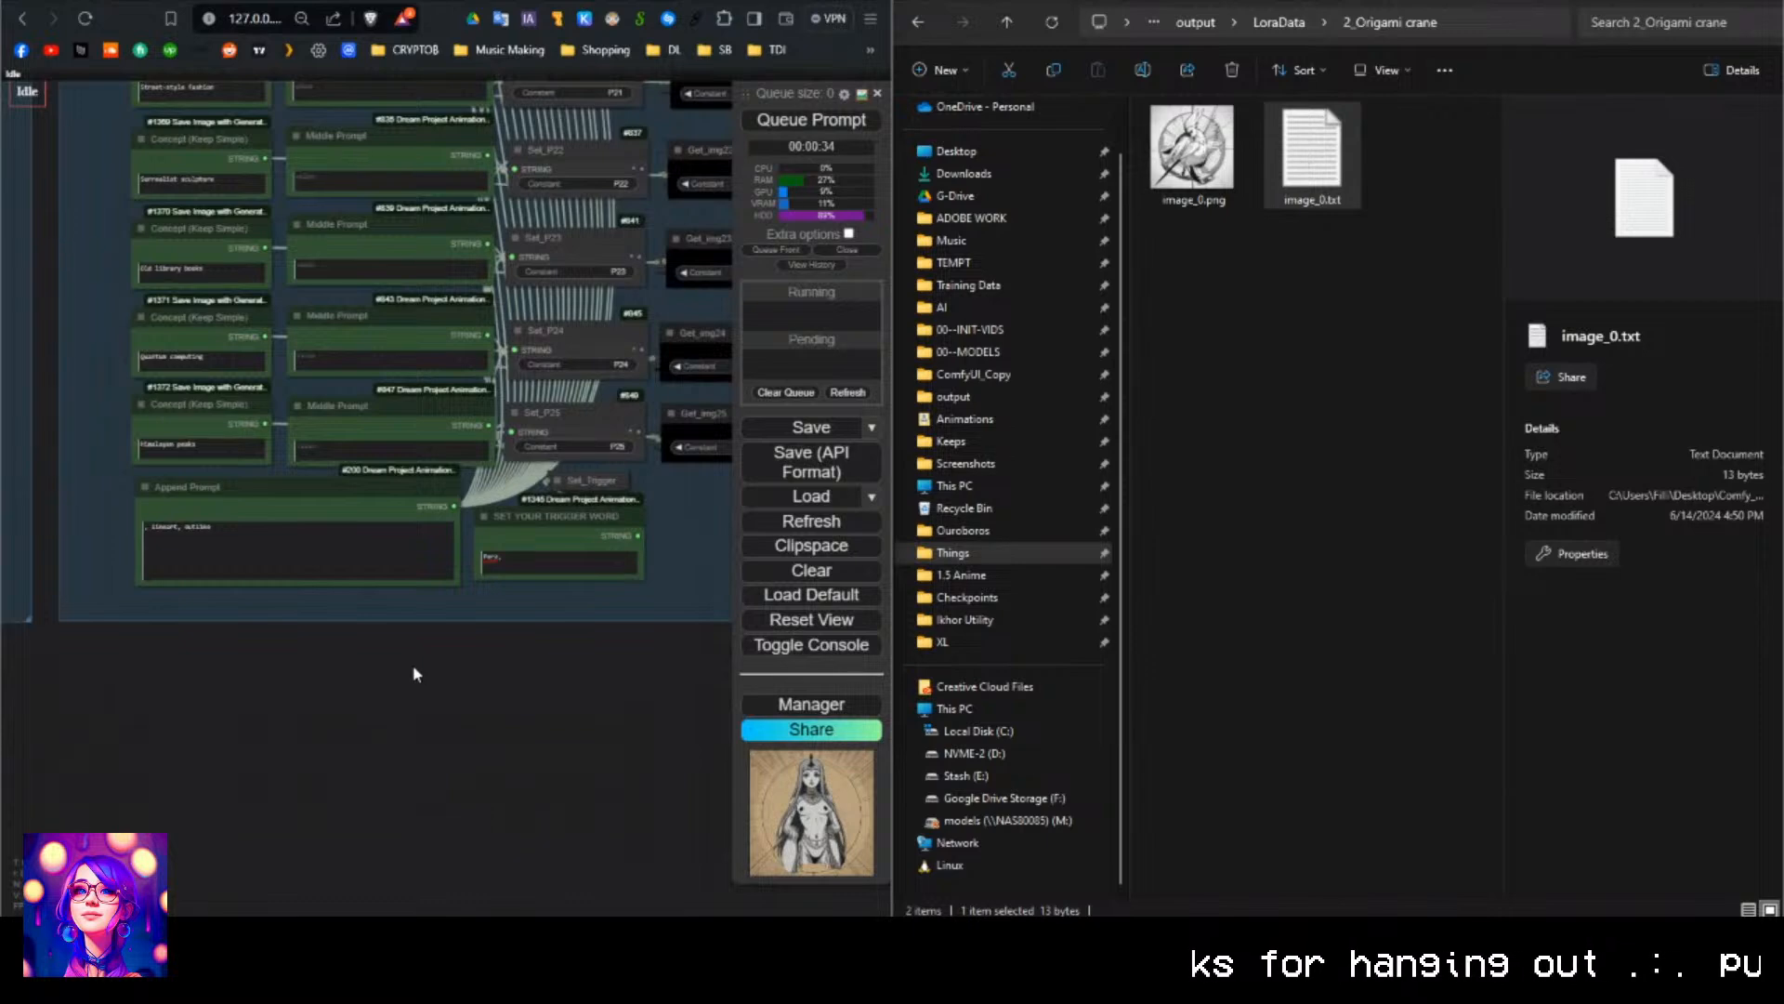
{"action": "scroll", "coordinate": [394, 666], "scroll_direction": "down", "scroll_amount": 13}
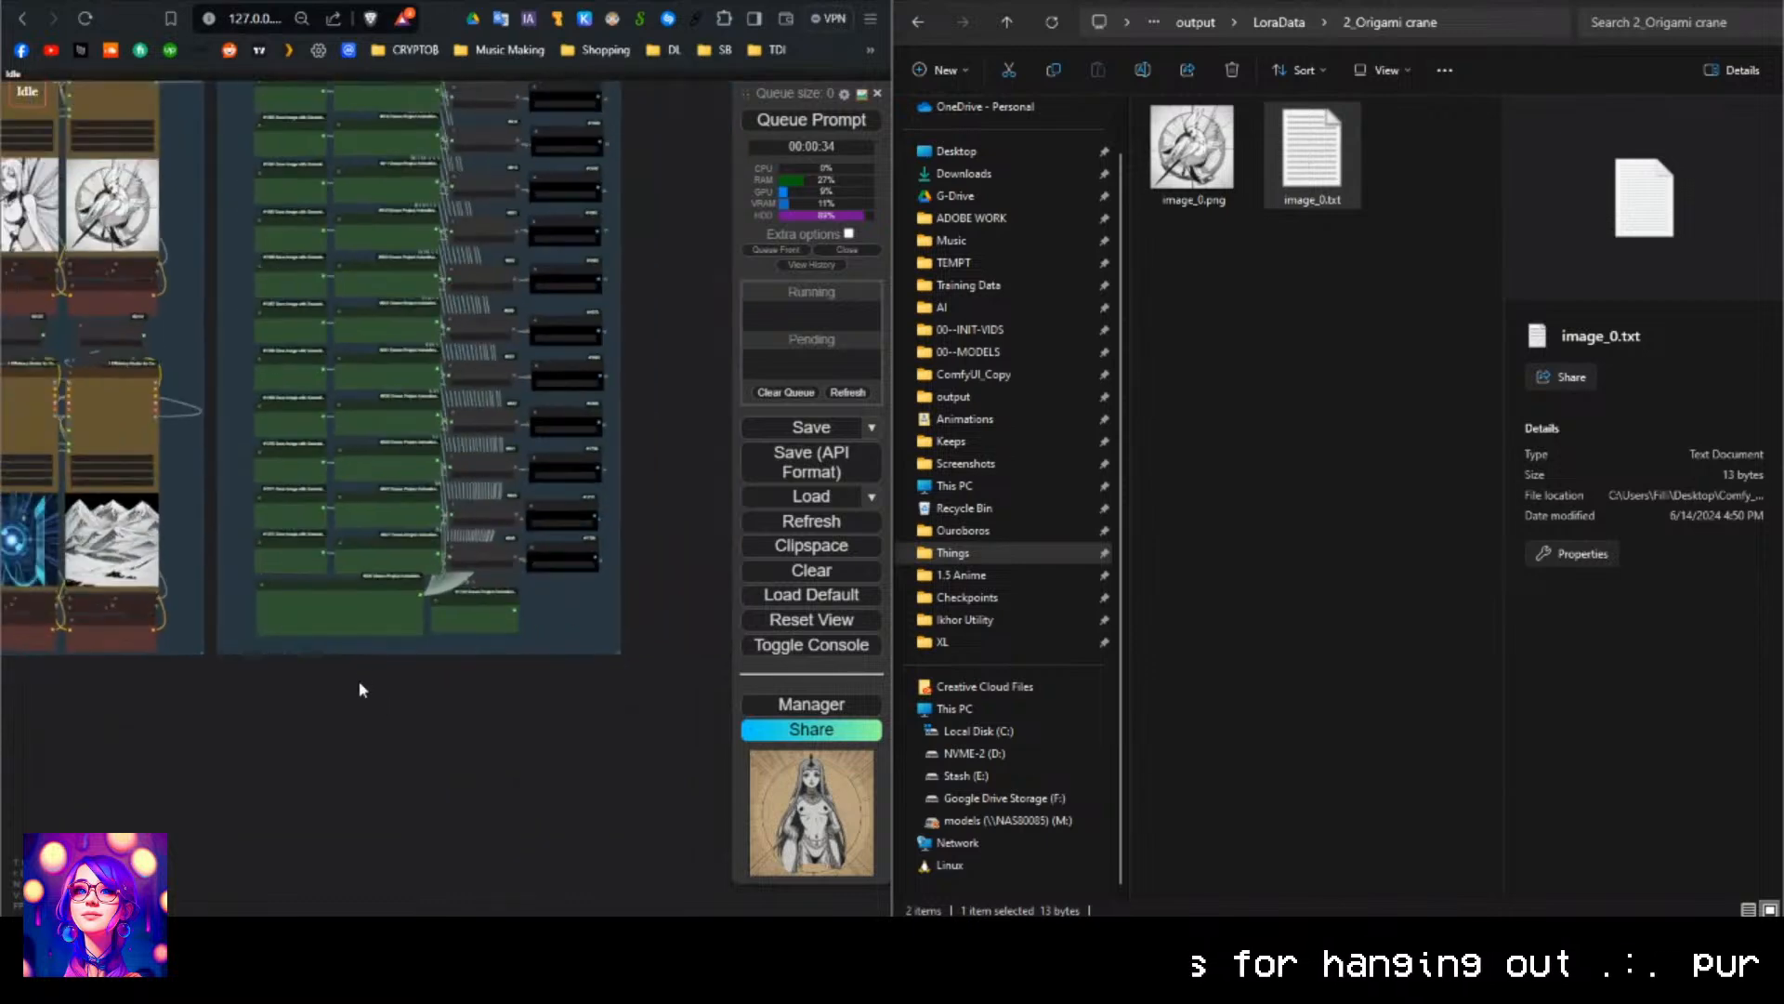
{"action": "left_click_drag", "start_coordinate": [561, 459], "coordinate": [542, 714]}
{"action": "scroll", "coordinate": [400, 302], "scroll_direction": "up", "scroll_amount": 6}
{"action": "scroll", "coordinate": [401, 308], "scroll_direction": "up", "scroll_amount": 2}
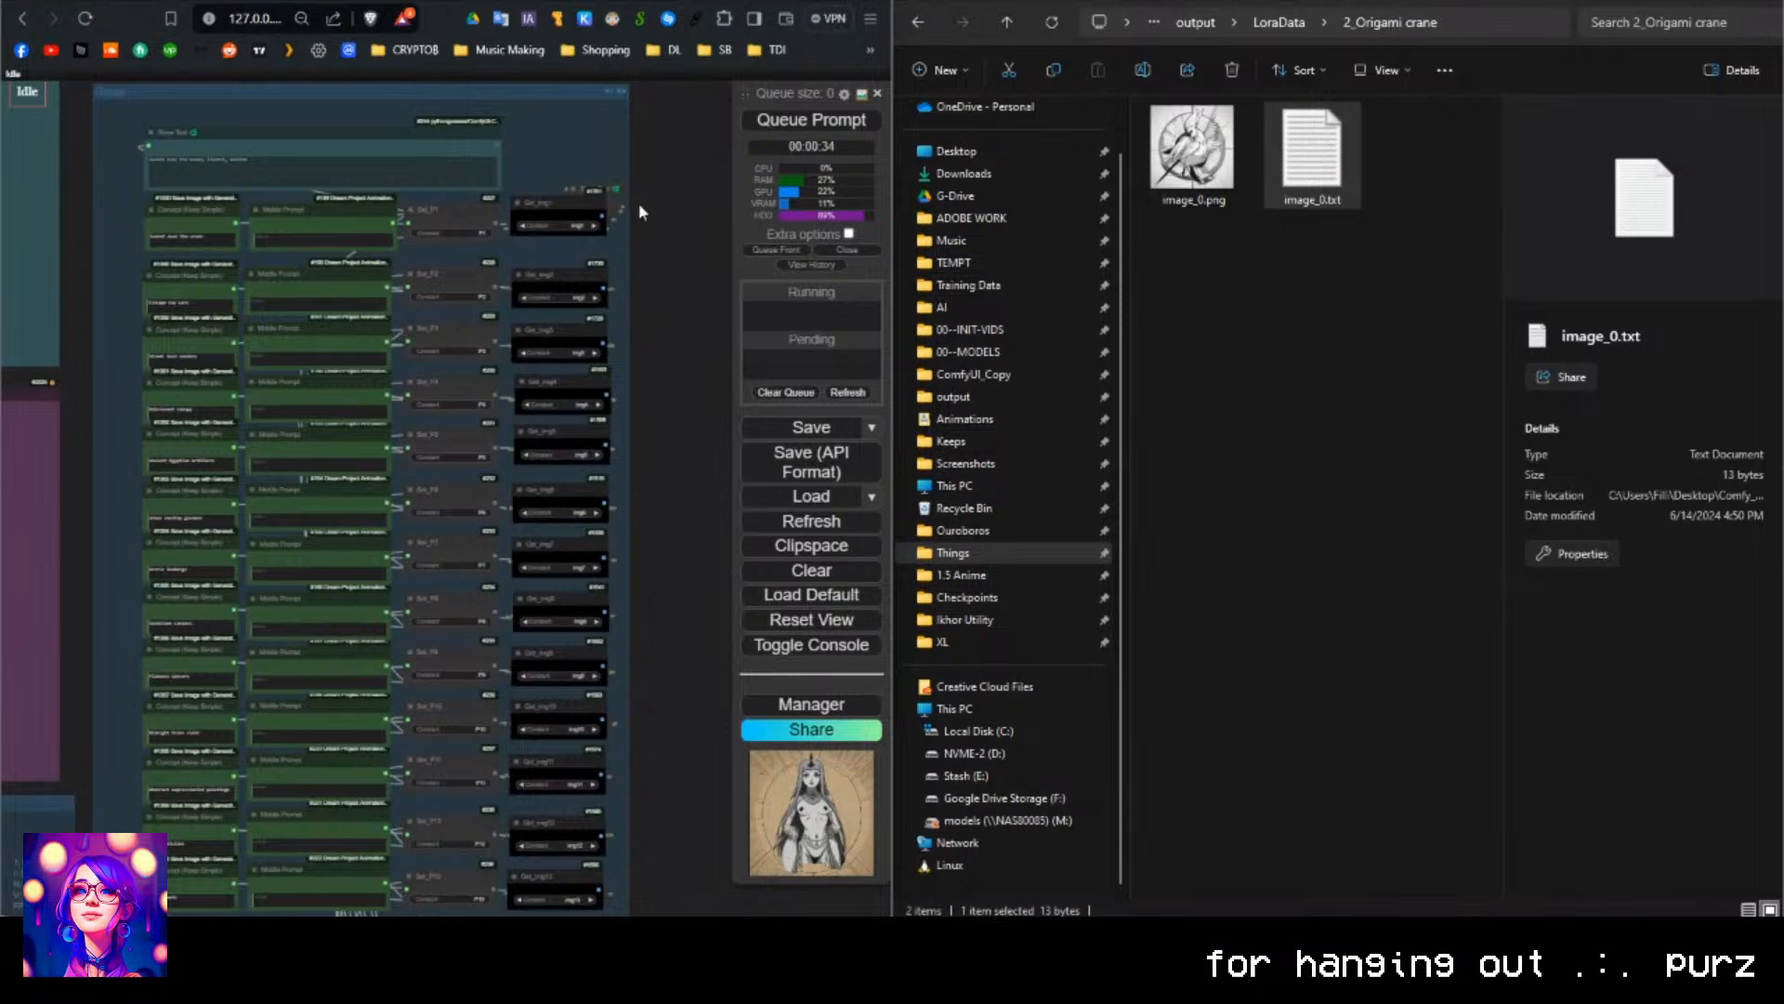
{"action": "scroll", "coordinate": [665, 306], "scroll_direction": "down", "scroll_amount": 8}
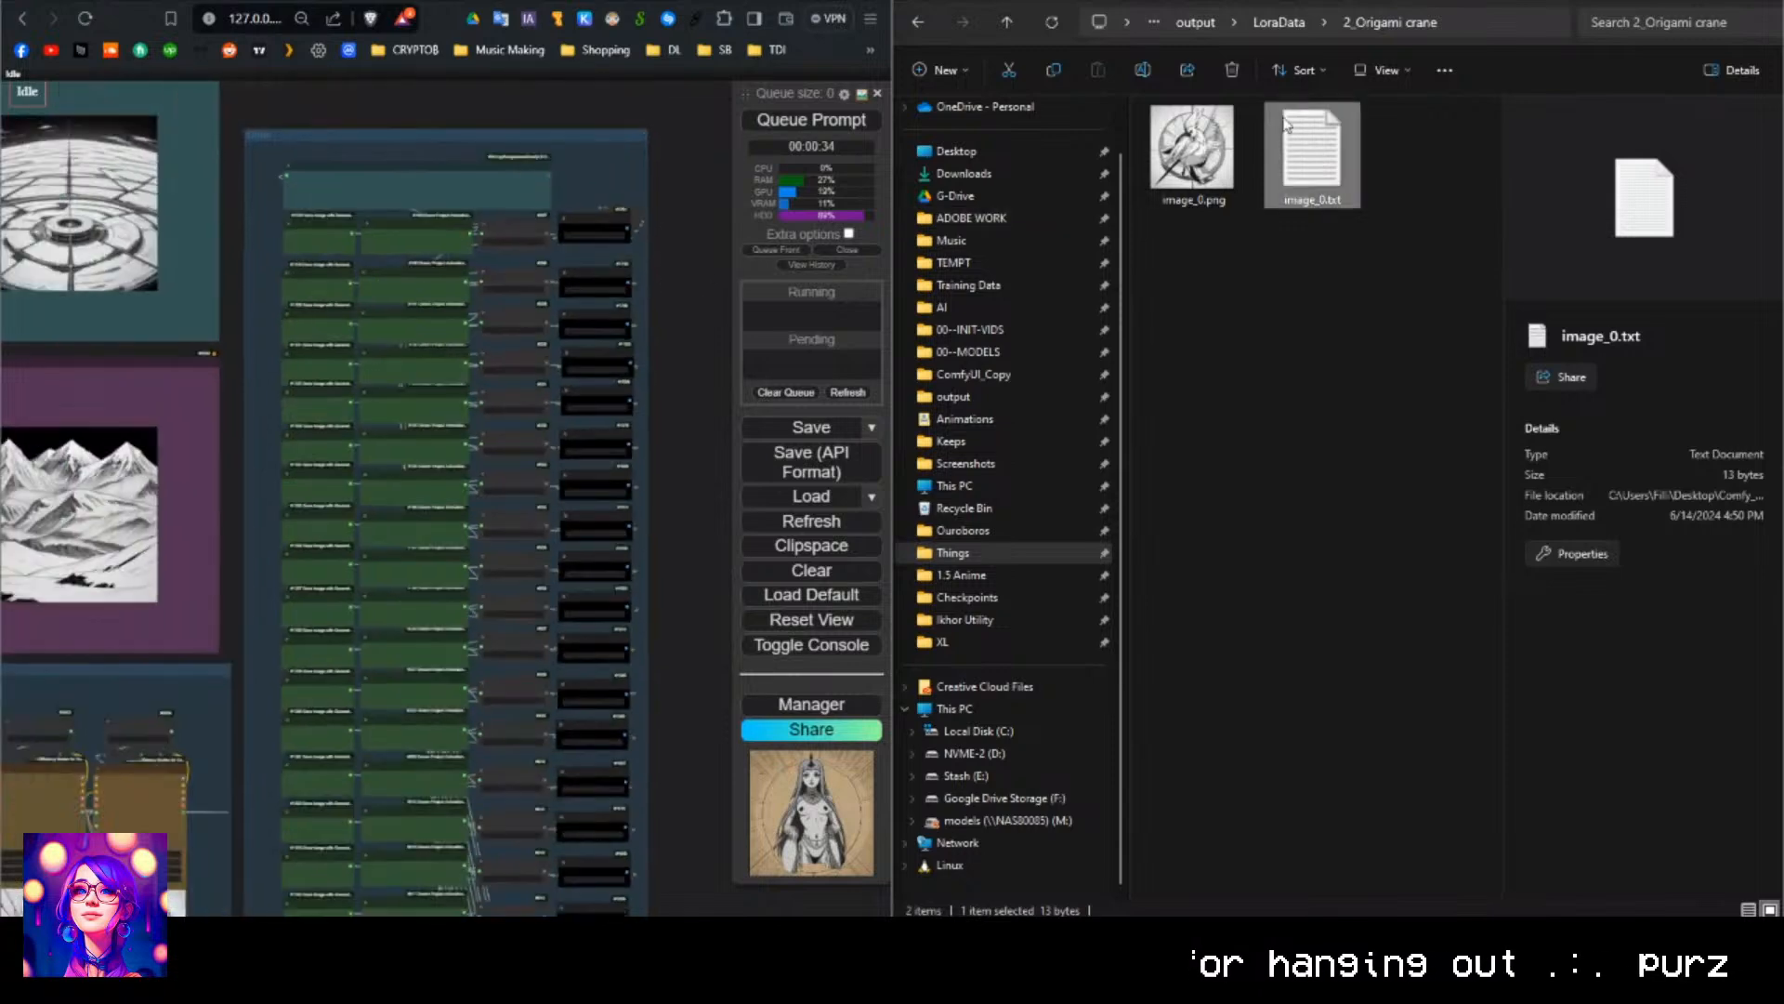
{"action": "key", "text": "ctrl+Return"}
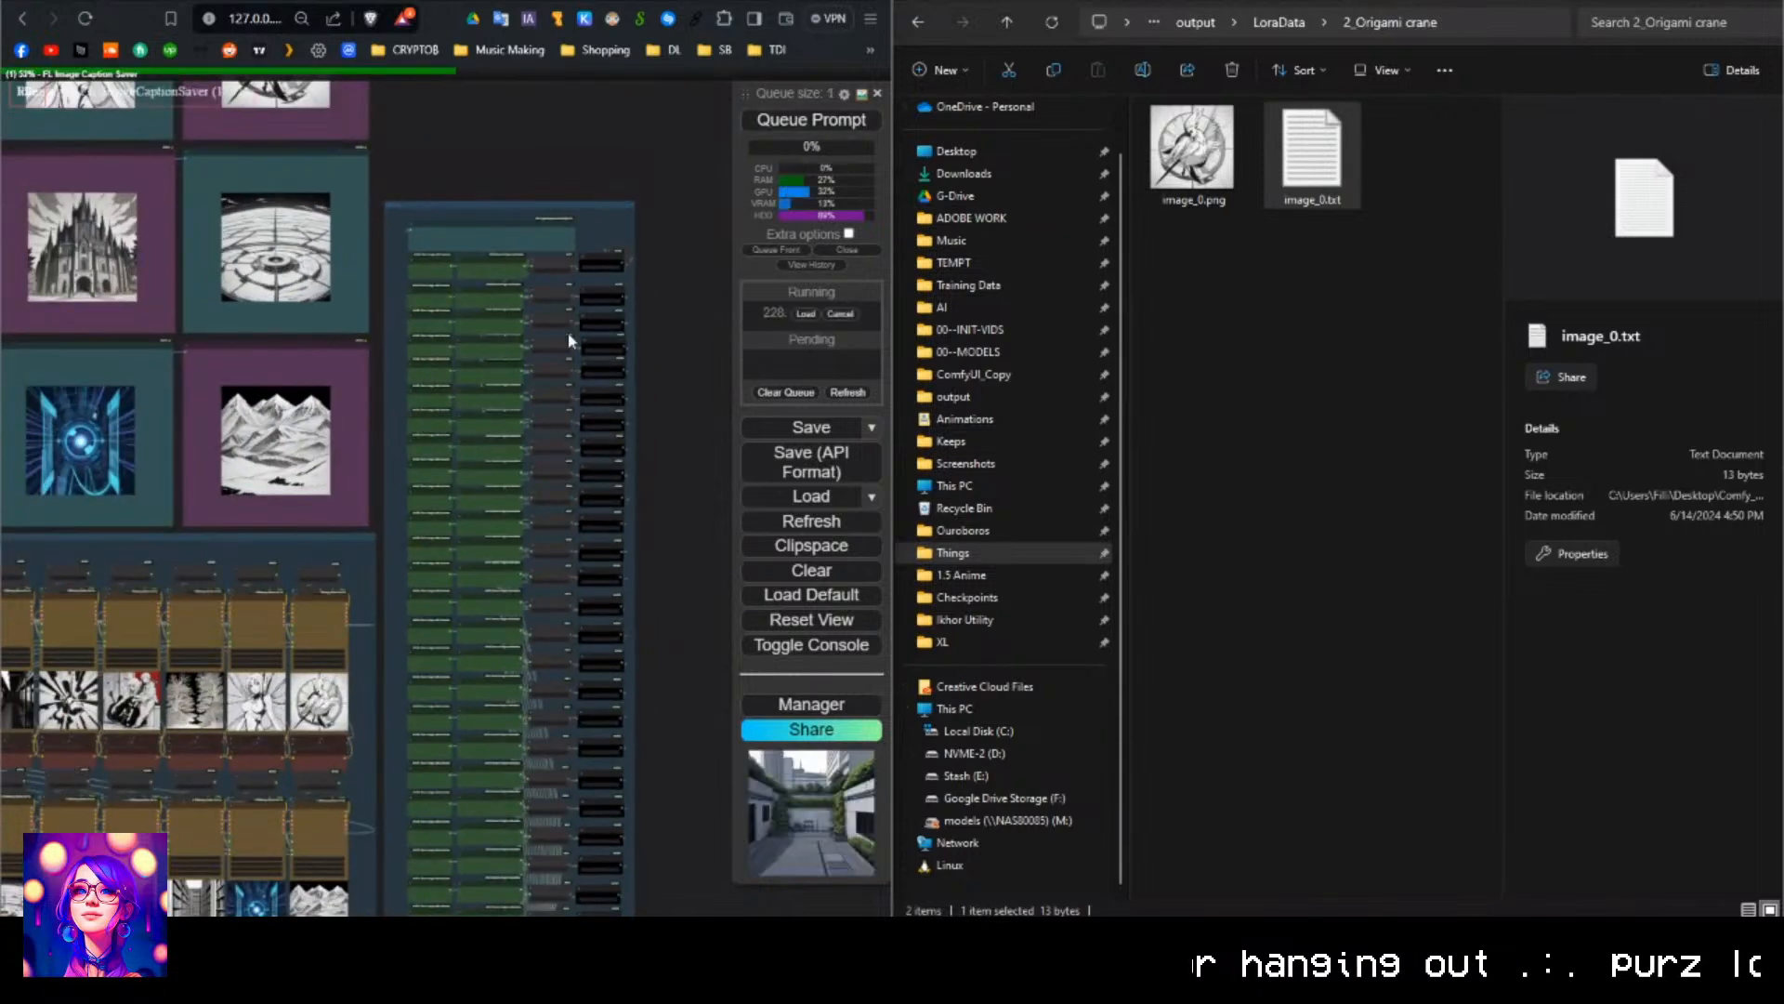
{"action": "scroll", "coordinate": [613, 314], "scroll_direction": "down", "scroll_amount": 4}
{"action": "scroll", "coordinate": [583, 186], "scroll_direction": "down", "scroll_amount": 2}
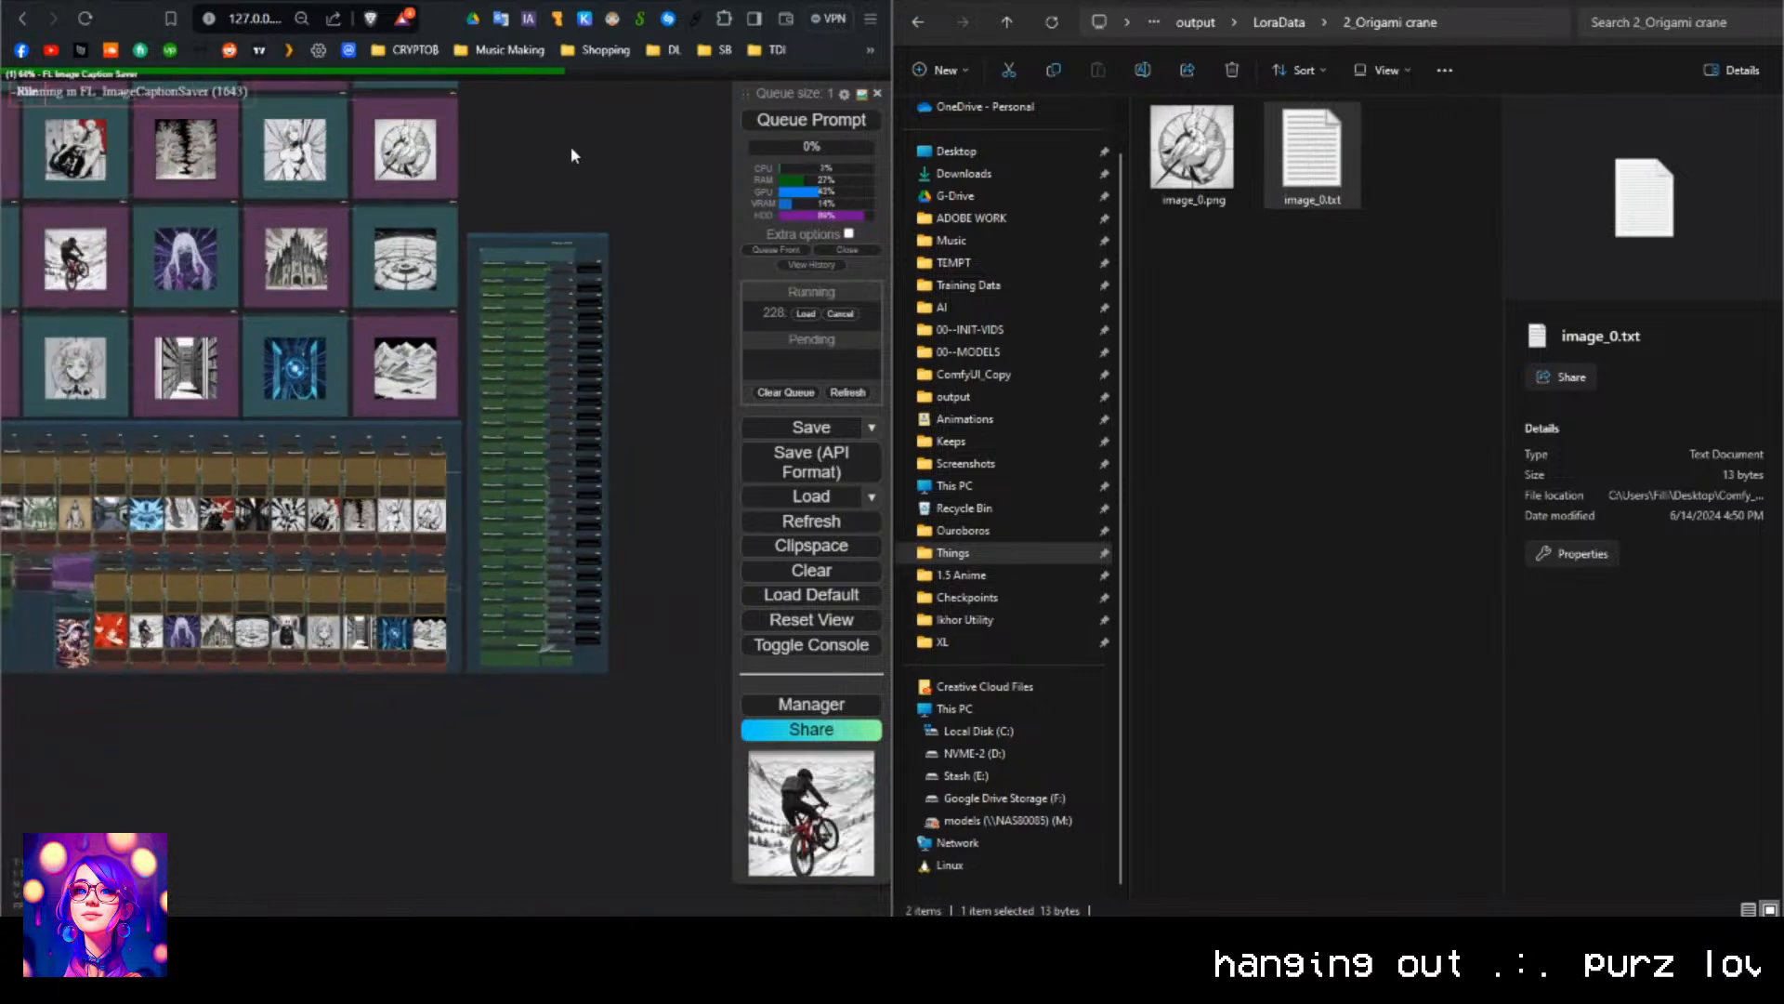
{"action": "left_click_drag", "start_coordinate": [566, 170], "coordinate": [613, 263]}
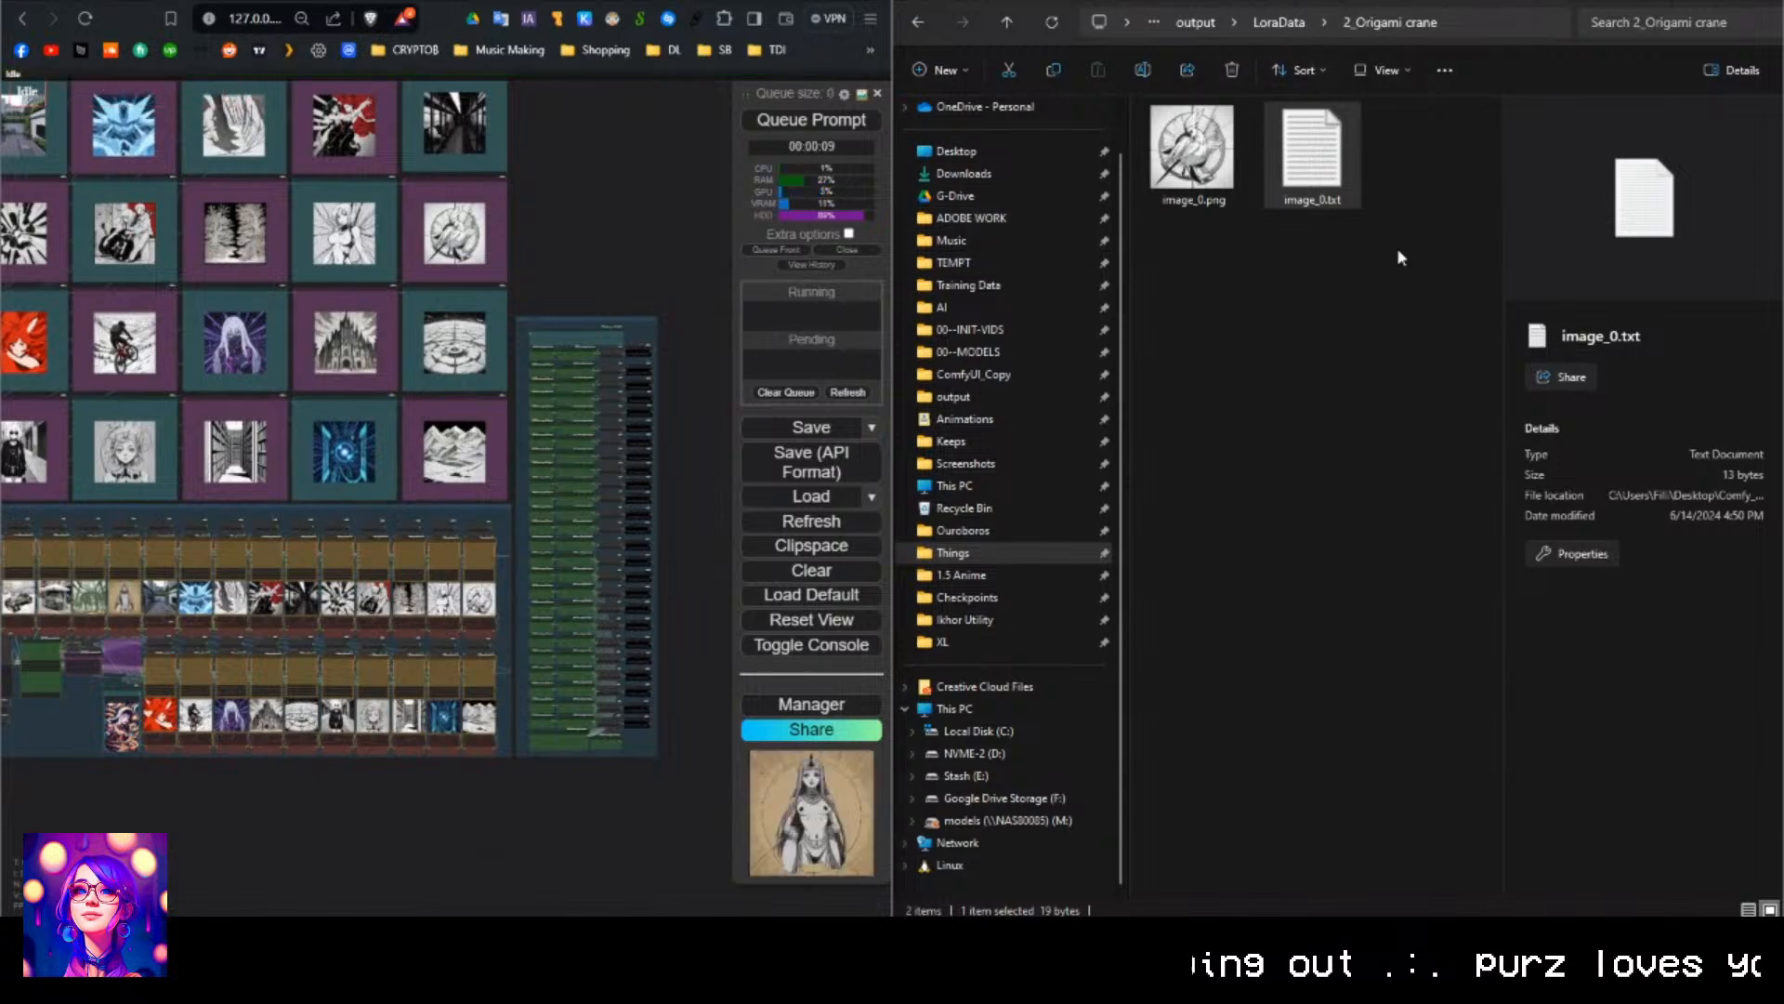
Preview the regenerated image_0.txt caption in 2_Origami crane and compare it with the Concept and Middle Prompt nodes.
{"action": "left_click", "coordinate": [1377, 318]}
{"action": "double_click", "coordinate": [1312, 150]}
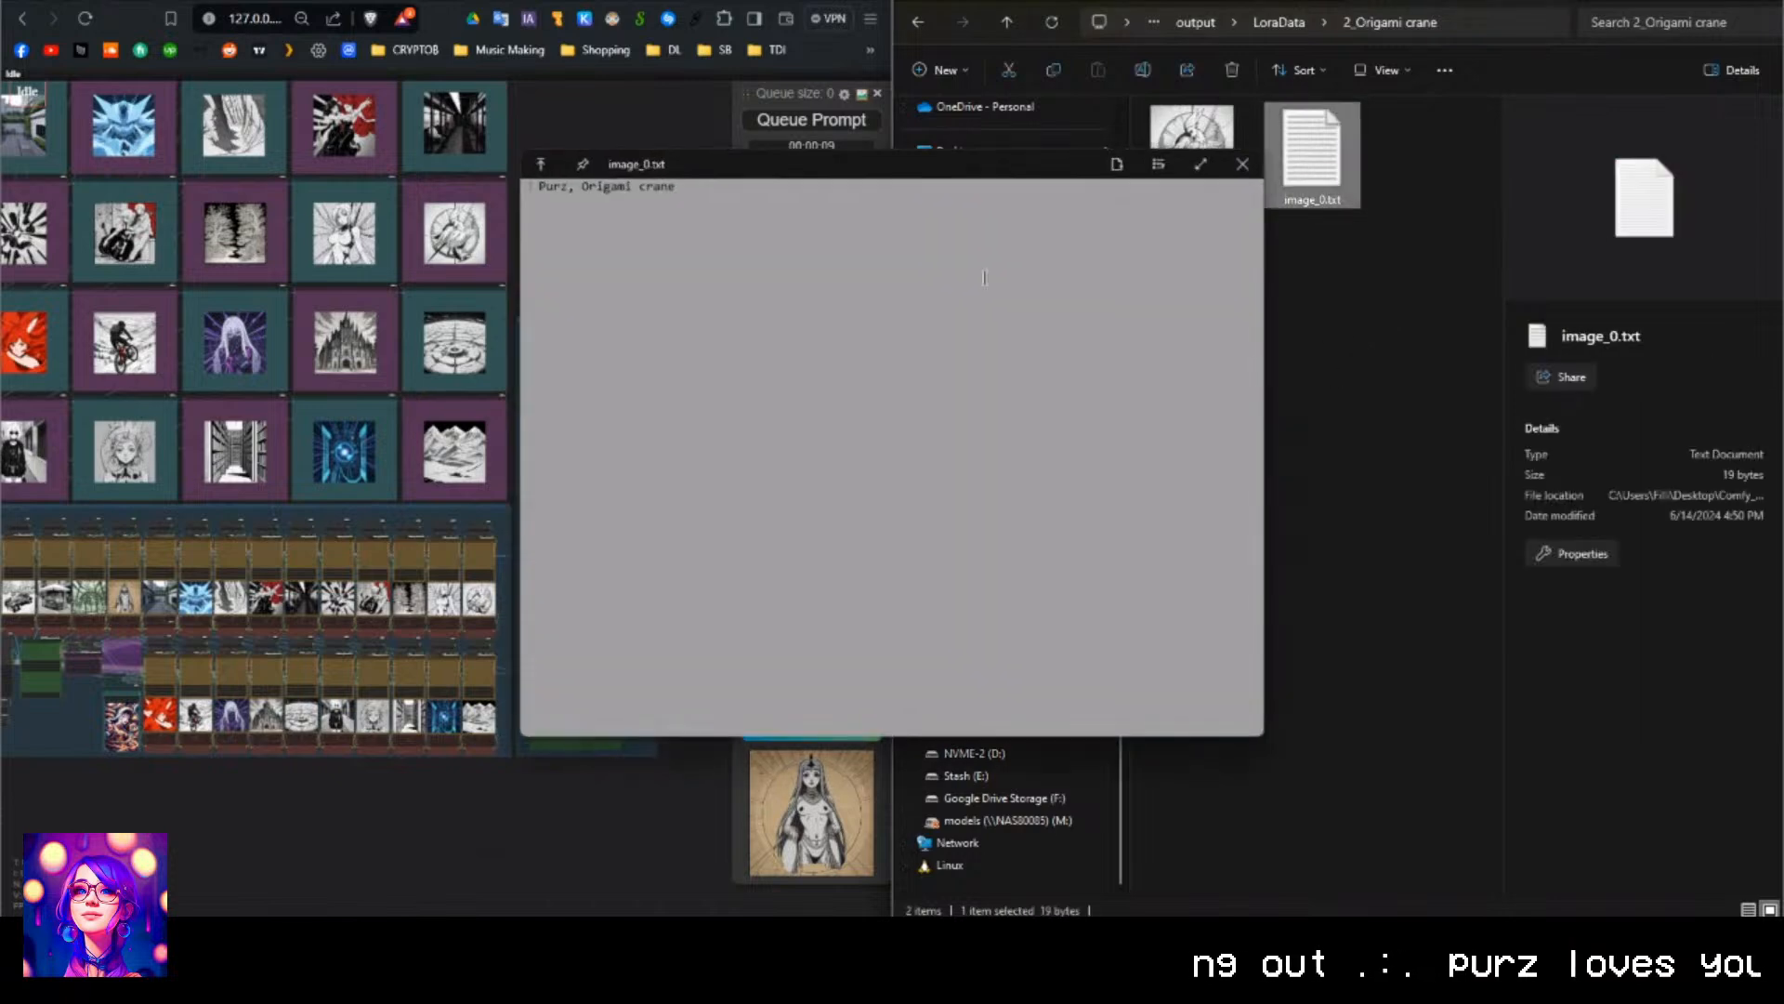
{"action": "left_click_drag", "start_coordinate": [539, 187], "coordinate": [694, 184]}
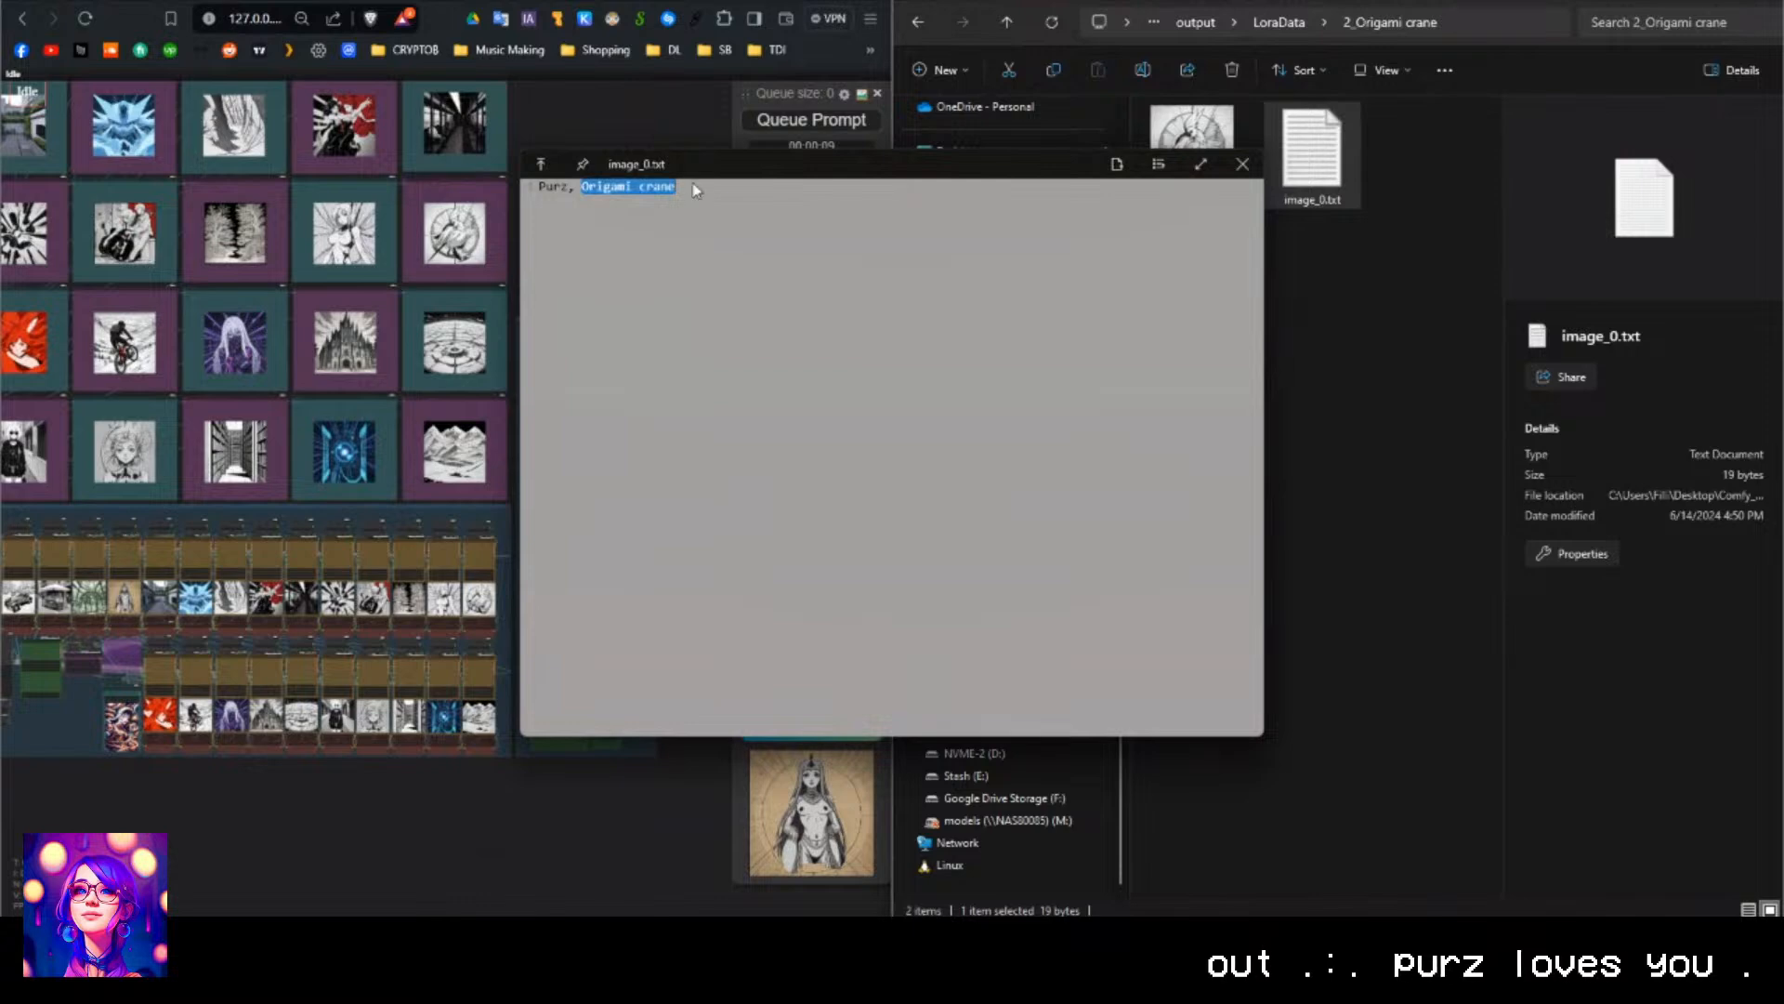
{"action": "left_click", "coordinate": [651, 122]}
{"action": "scroll", "coordinate": [593, 353], "scroll_direction": "up", "scroll_amount": 7}
{"action": "scroll", "coordinate": [573, 369], "scroll_direction": "up", "scroll_amount": 6}
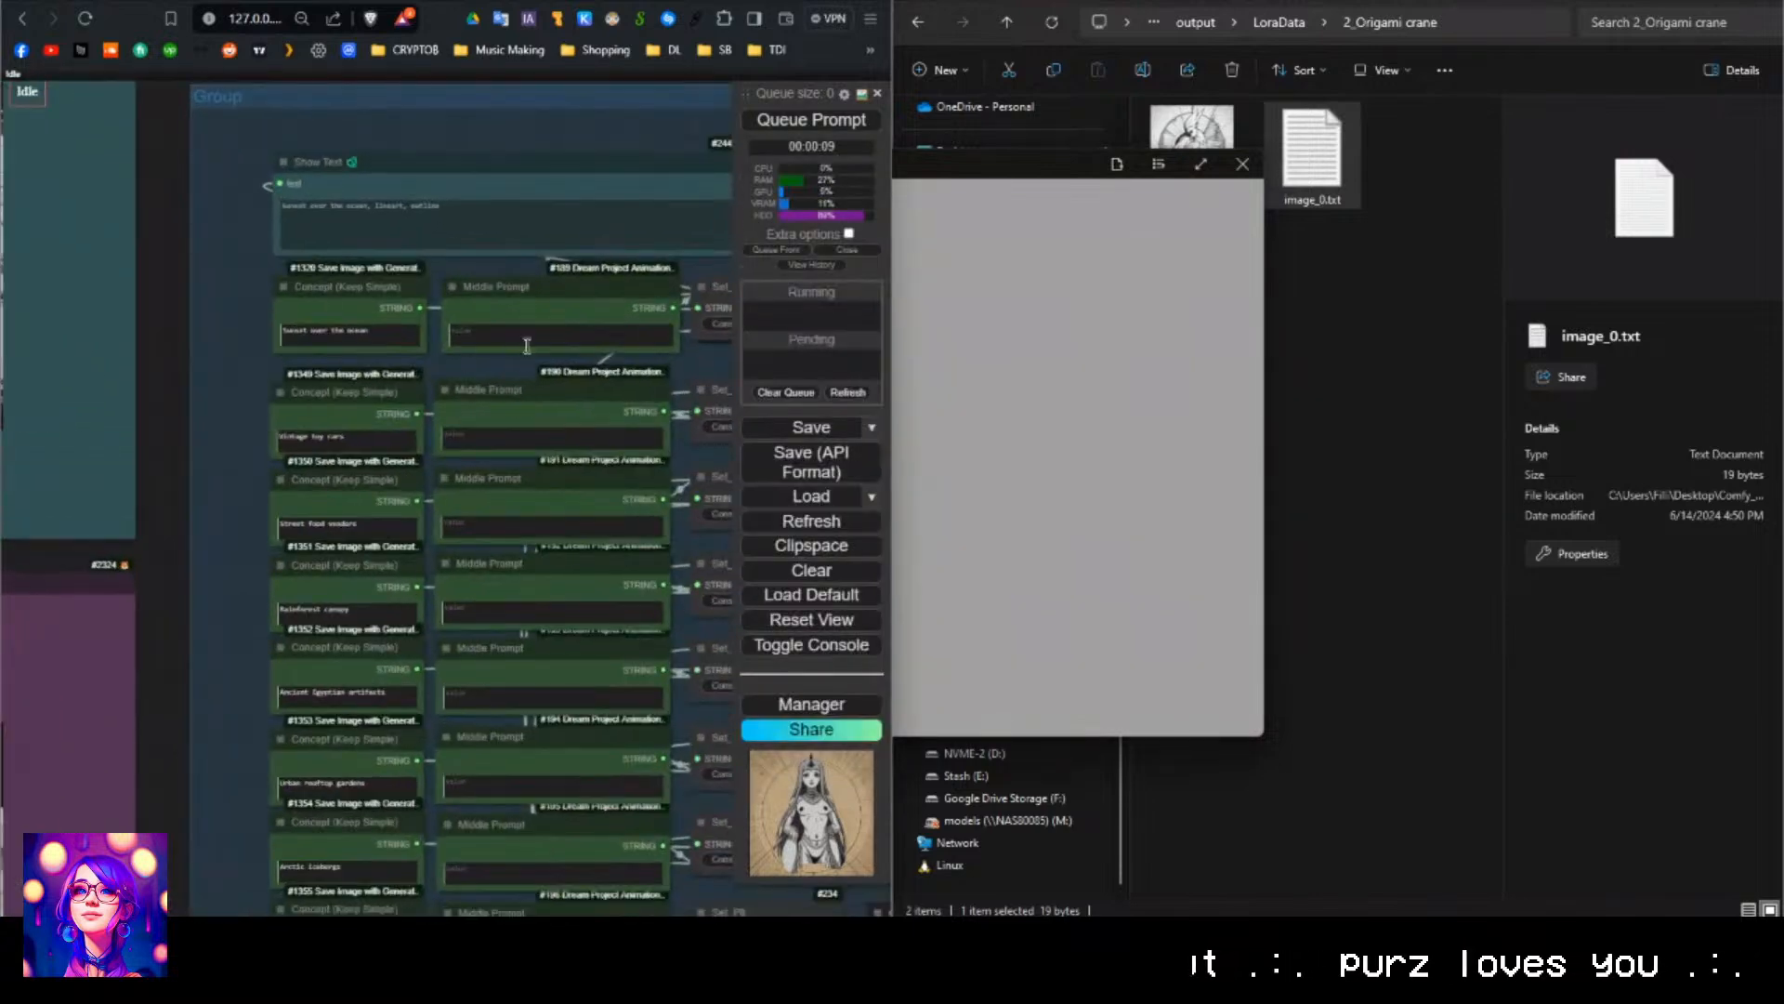
Preview image_0.txt again, examine the trigger word and concept in its caption, and close the preview.
{"action": "left_click", "coordinate": [1430, 282]}
{"action": "left_click", "coordinate": [1340, 177]}
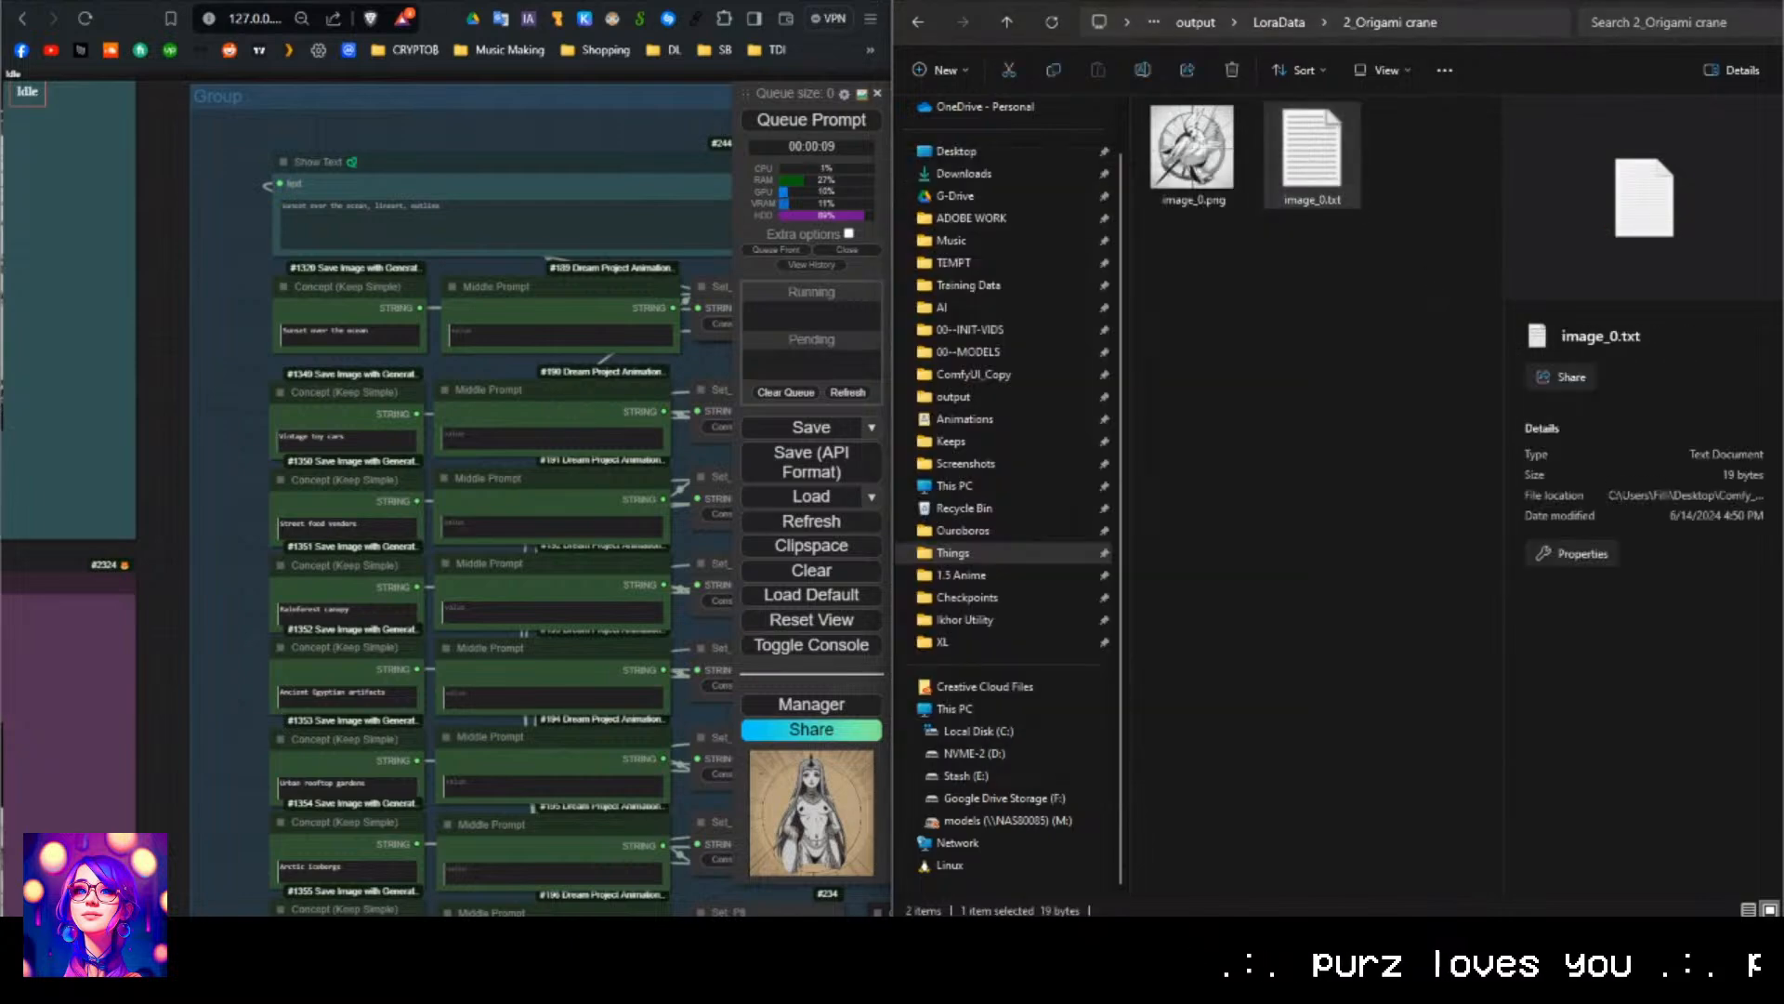
{"action": "left_click", "coordinate": [1318, 143]}
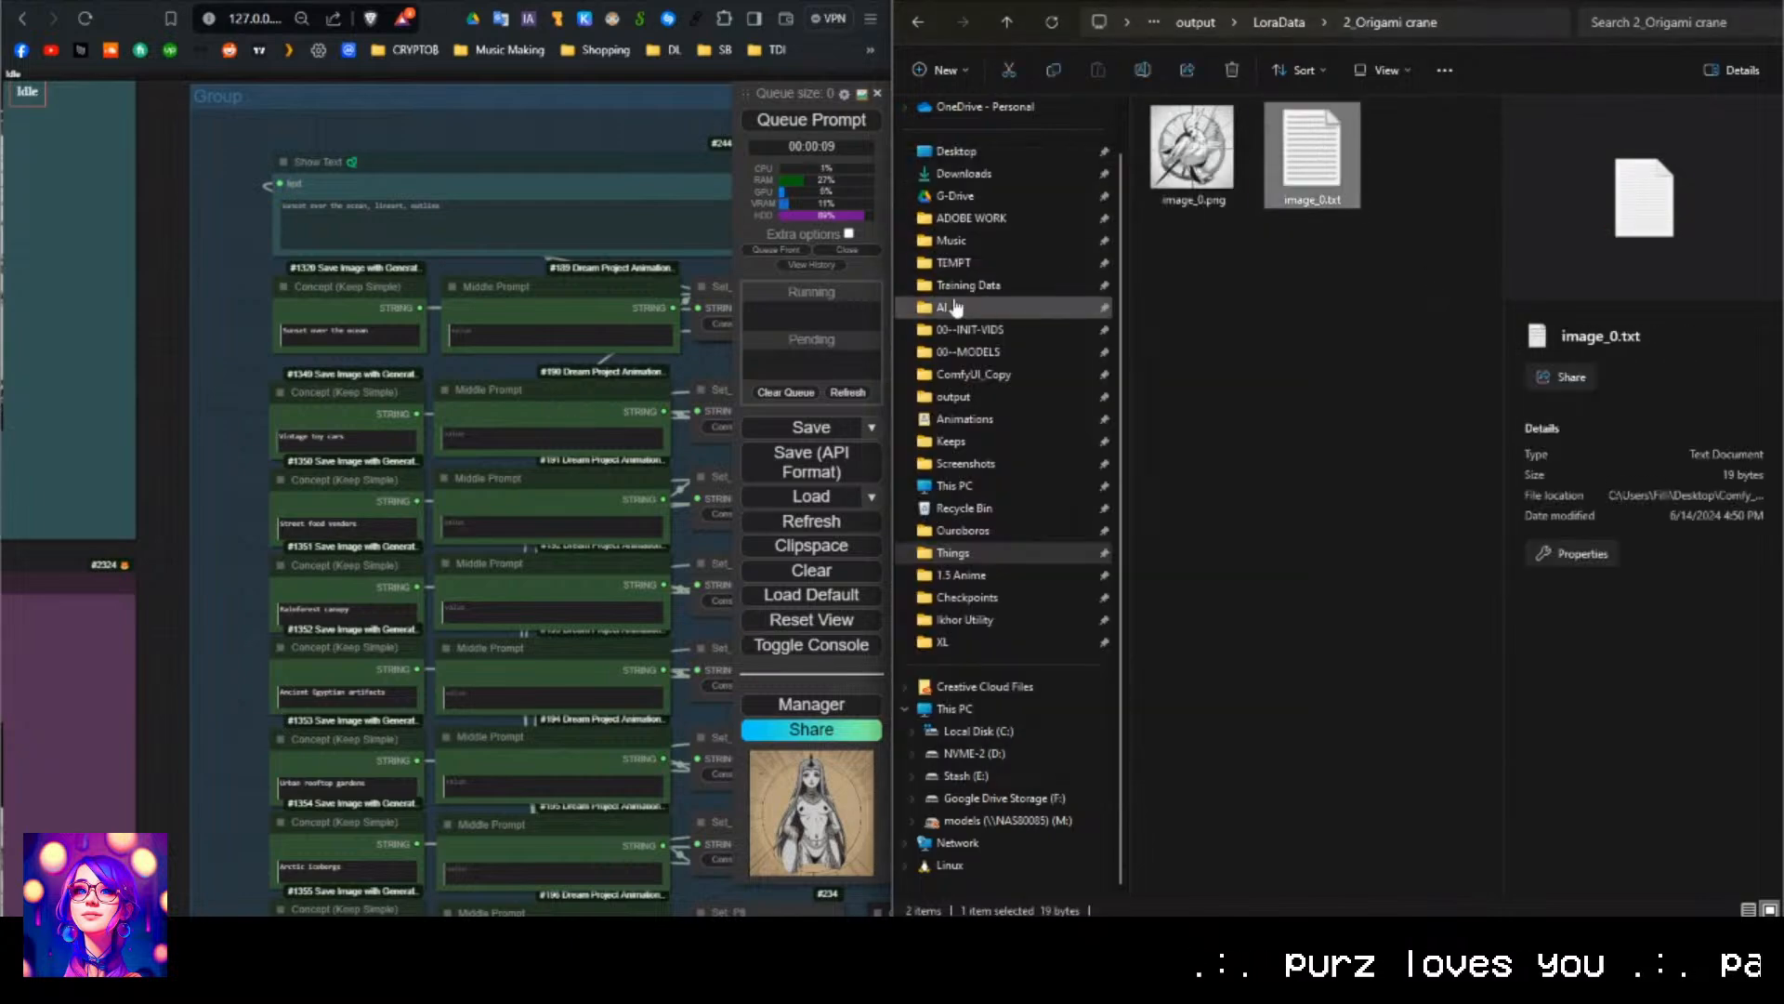
{"action": "key", "text": "space"}
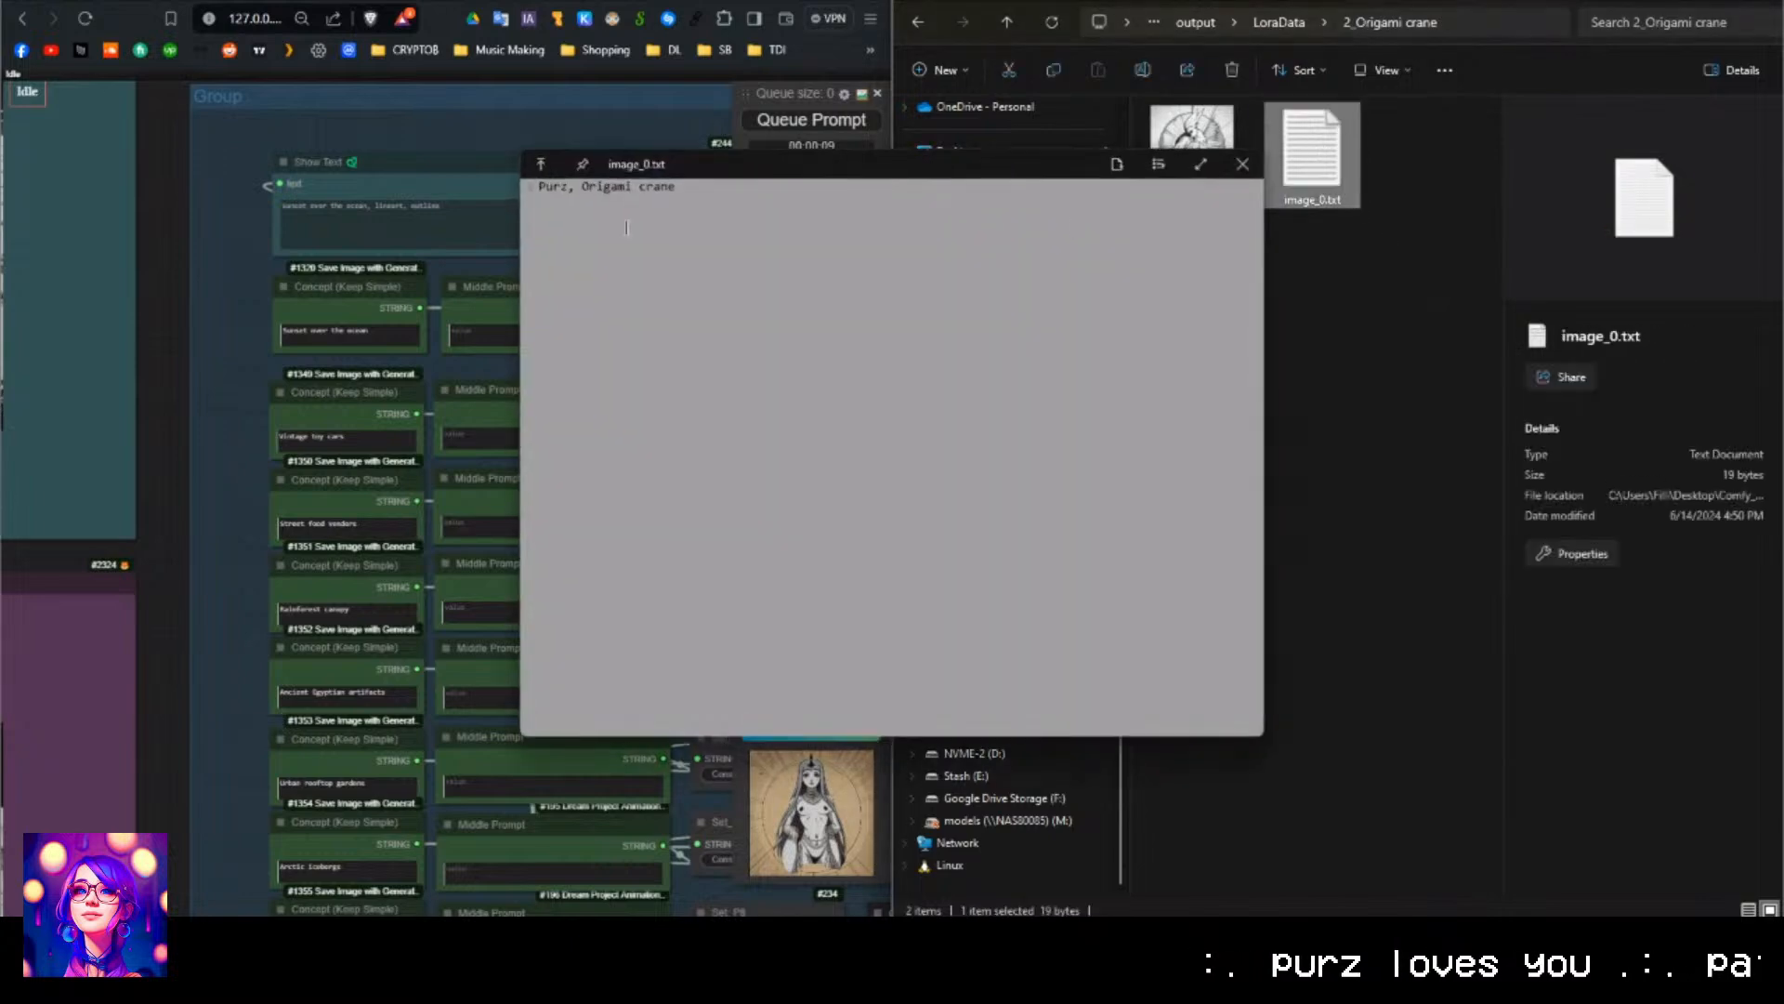
{"action": "left_click_drag", "start_coordinate": [539, 187], "coordinate": [681, 195]}
{"action": "left_click", "coordinate": [582, 189]}
{"action": "left_click", "coordinate": [700, 192]}
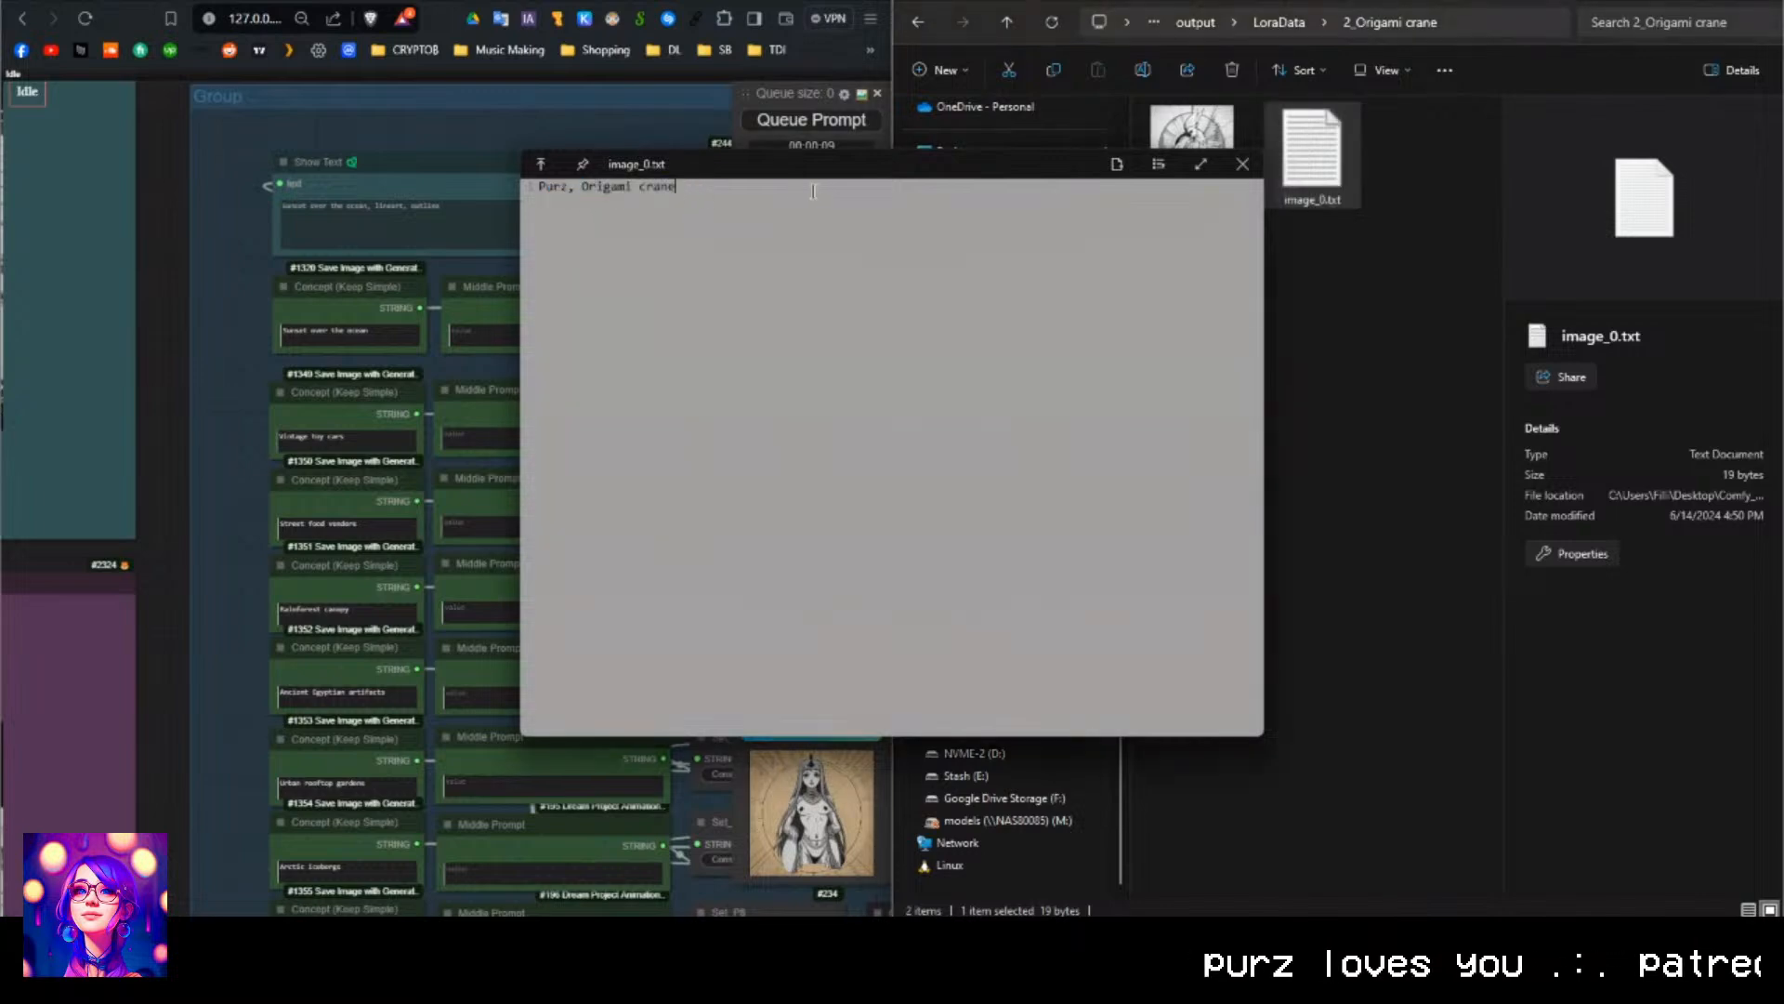
{"action": "left_click", "coordinate": [1243, 163]}
Return to the LoraData folder and select all the generated concept folders beside the workflow overview.
{"action": "scroll", "coordinate": [257, 271], "scroll_direction": "down", "scroll_amount": 14}
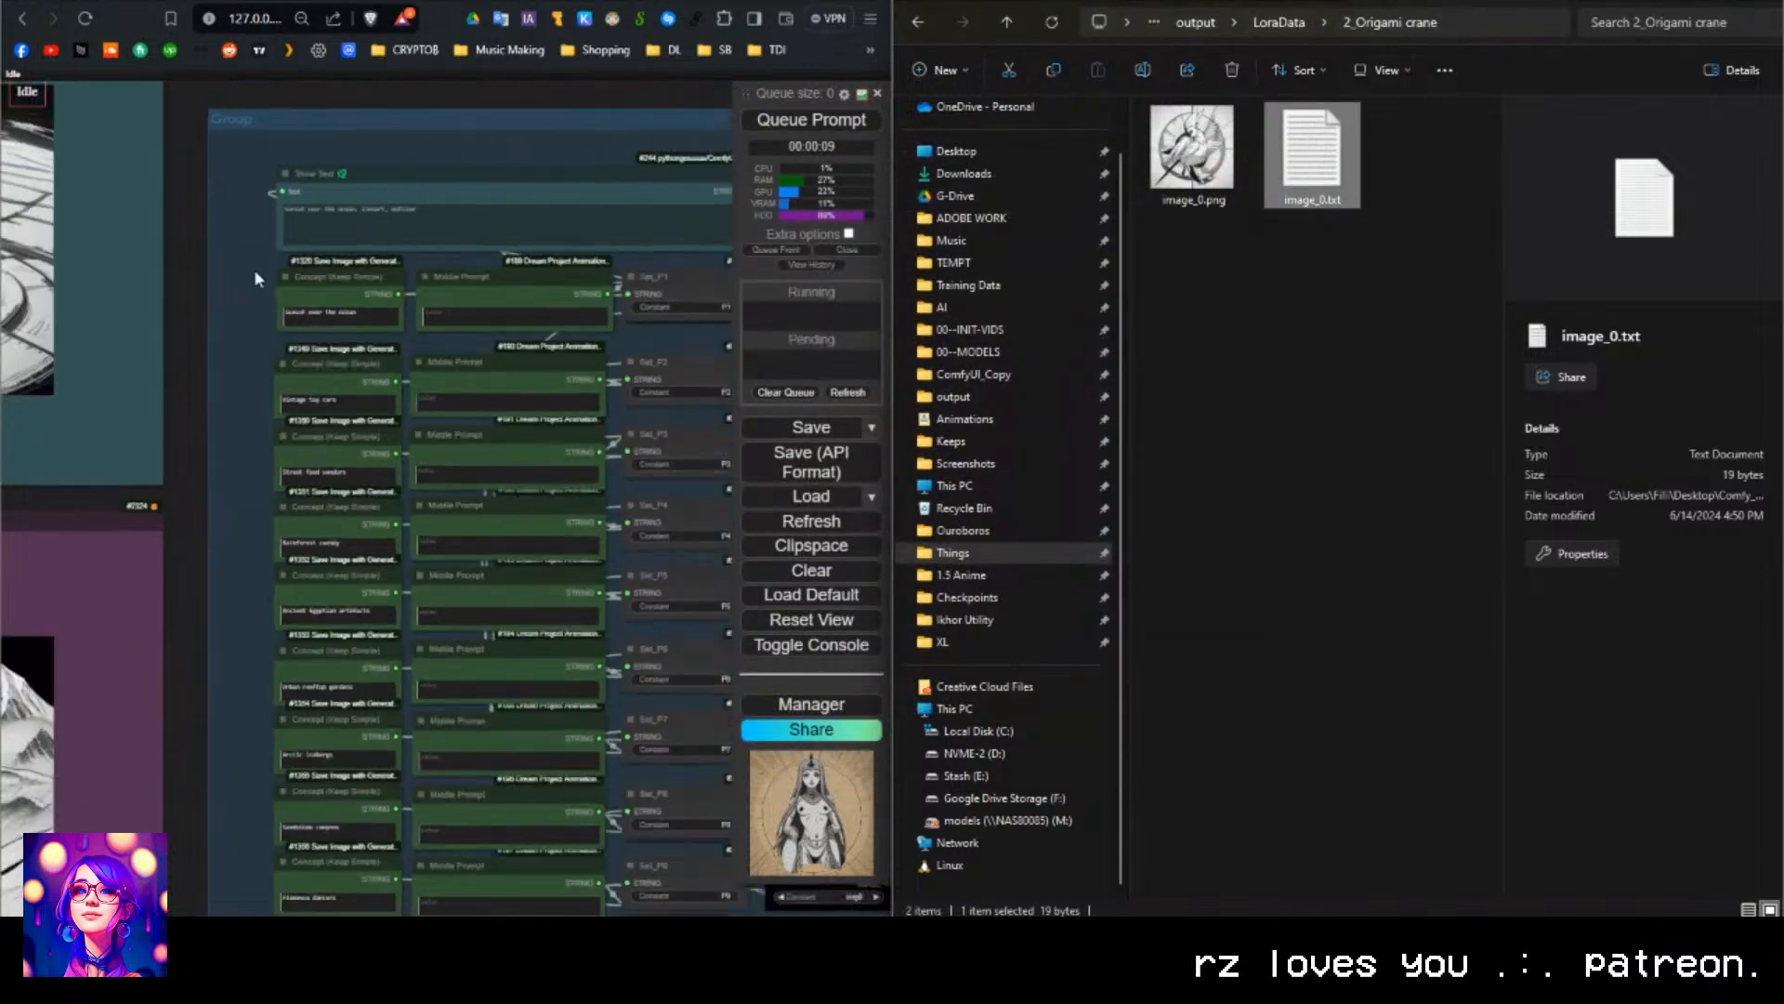
{"action": "left_click_drag", "start_coordinate": [259, 382], "coordinate": [560, 279]}
{"action": "scroll", "coordinate": [181, 555], "scroll_direction": "down", "scroll_amount": 3}
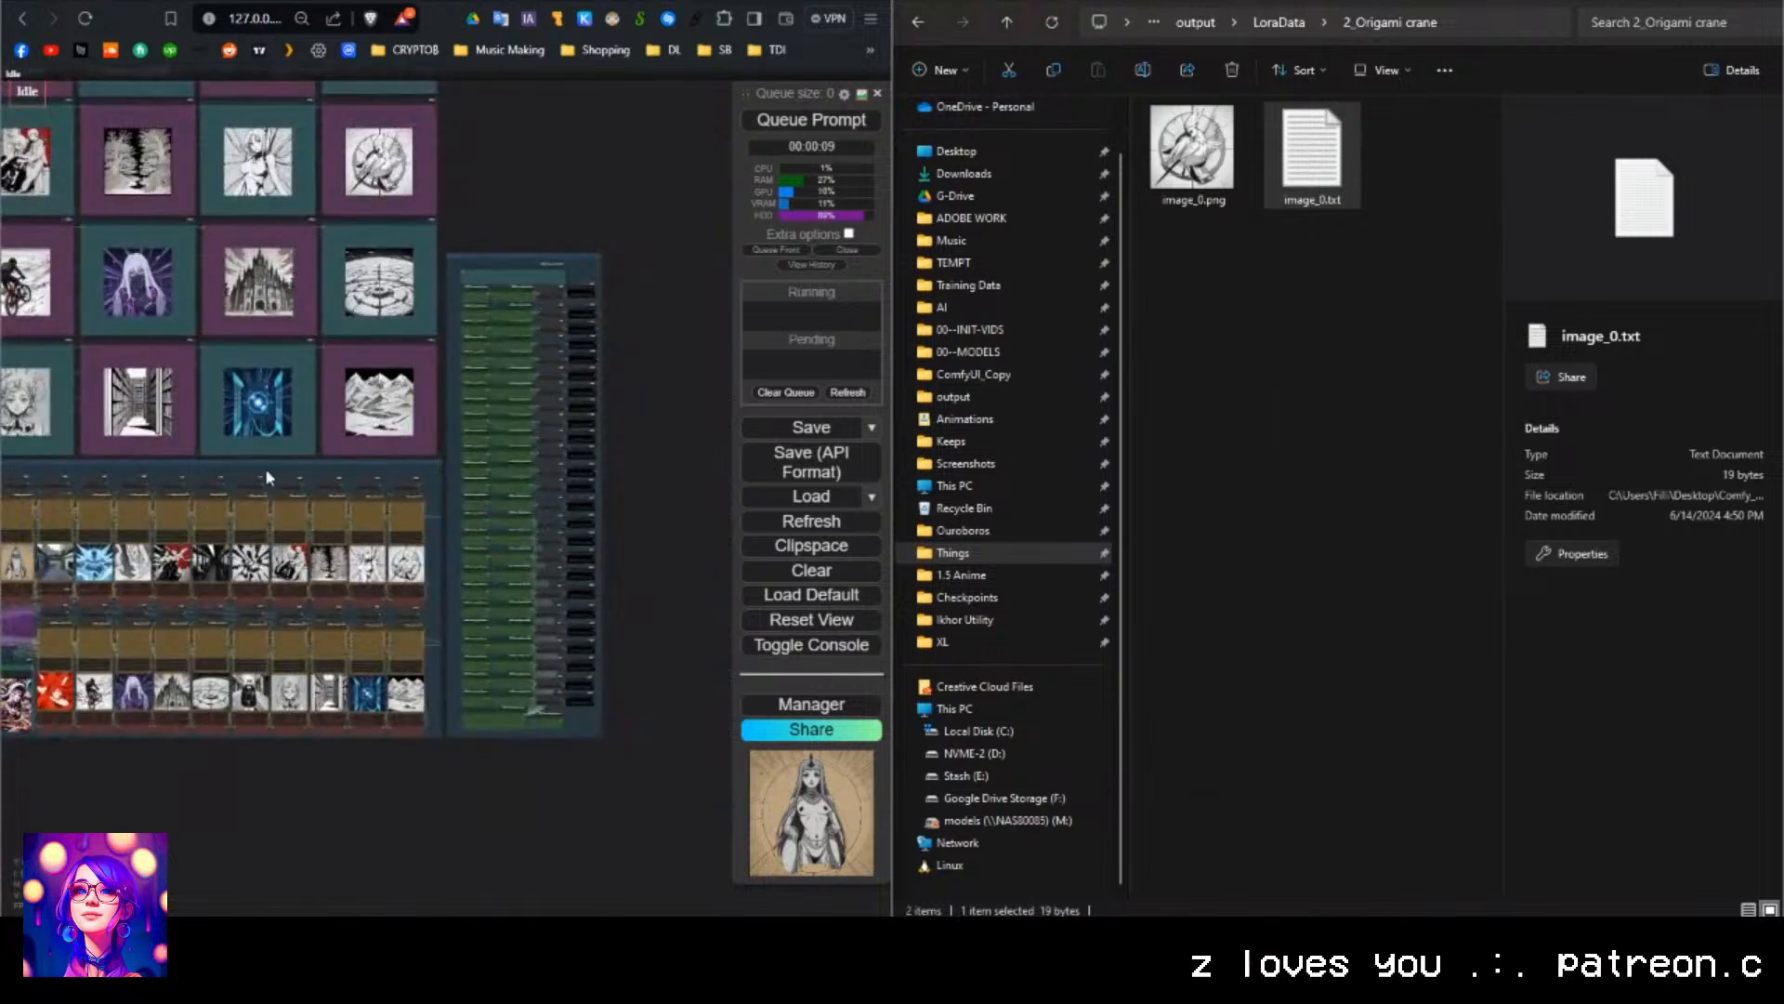
{"action": "left_click_drag", "start_coordinate": [266, 475], "coordinate": [549, 678]}
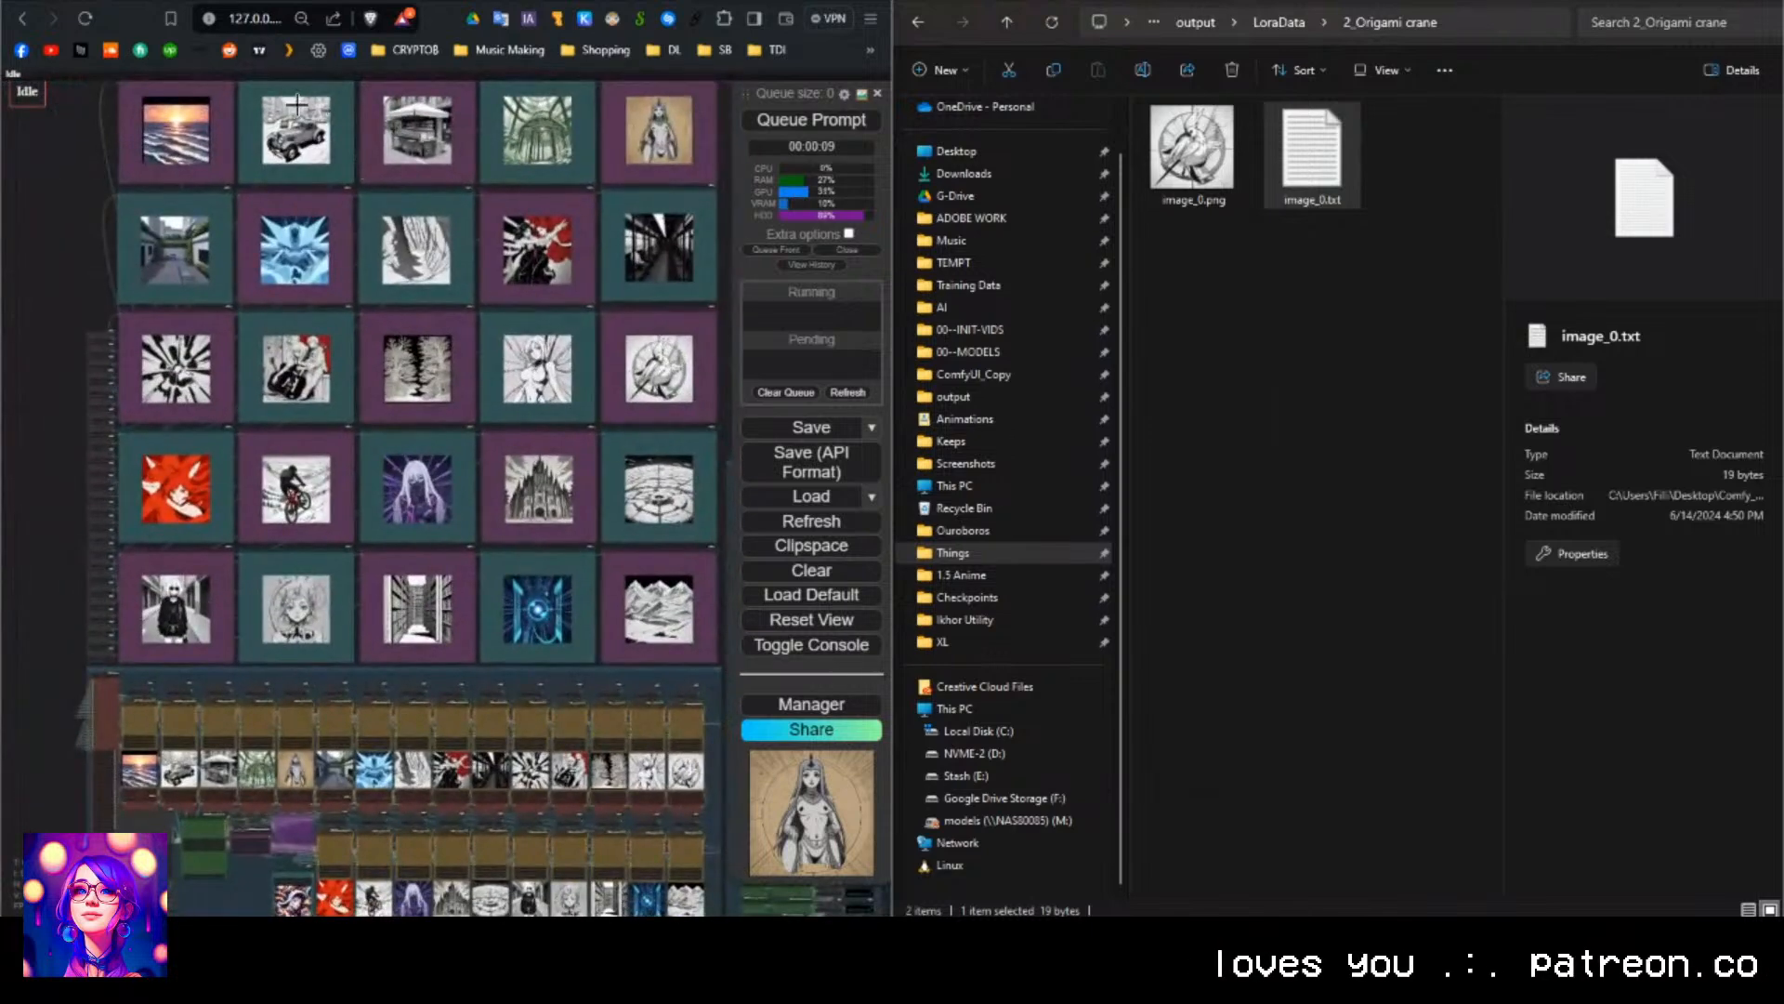
{"action": "scroll", "coordinate": [324, 690], "scroll_direction": "down", "scroll_amount": 4}
{"action": "left_click_drag", "start_coordinate": [606, 533], "coordinate": [566, 338]}
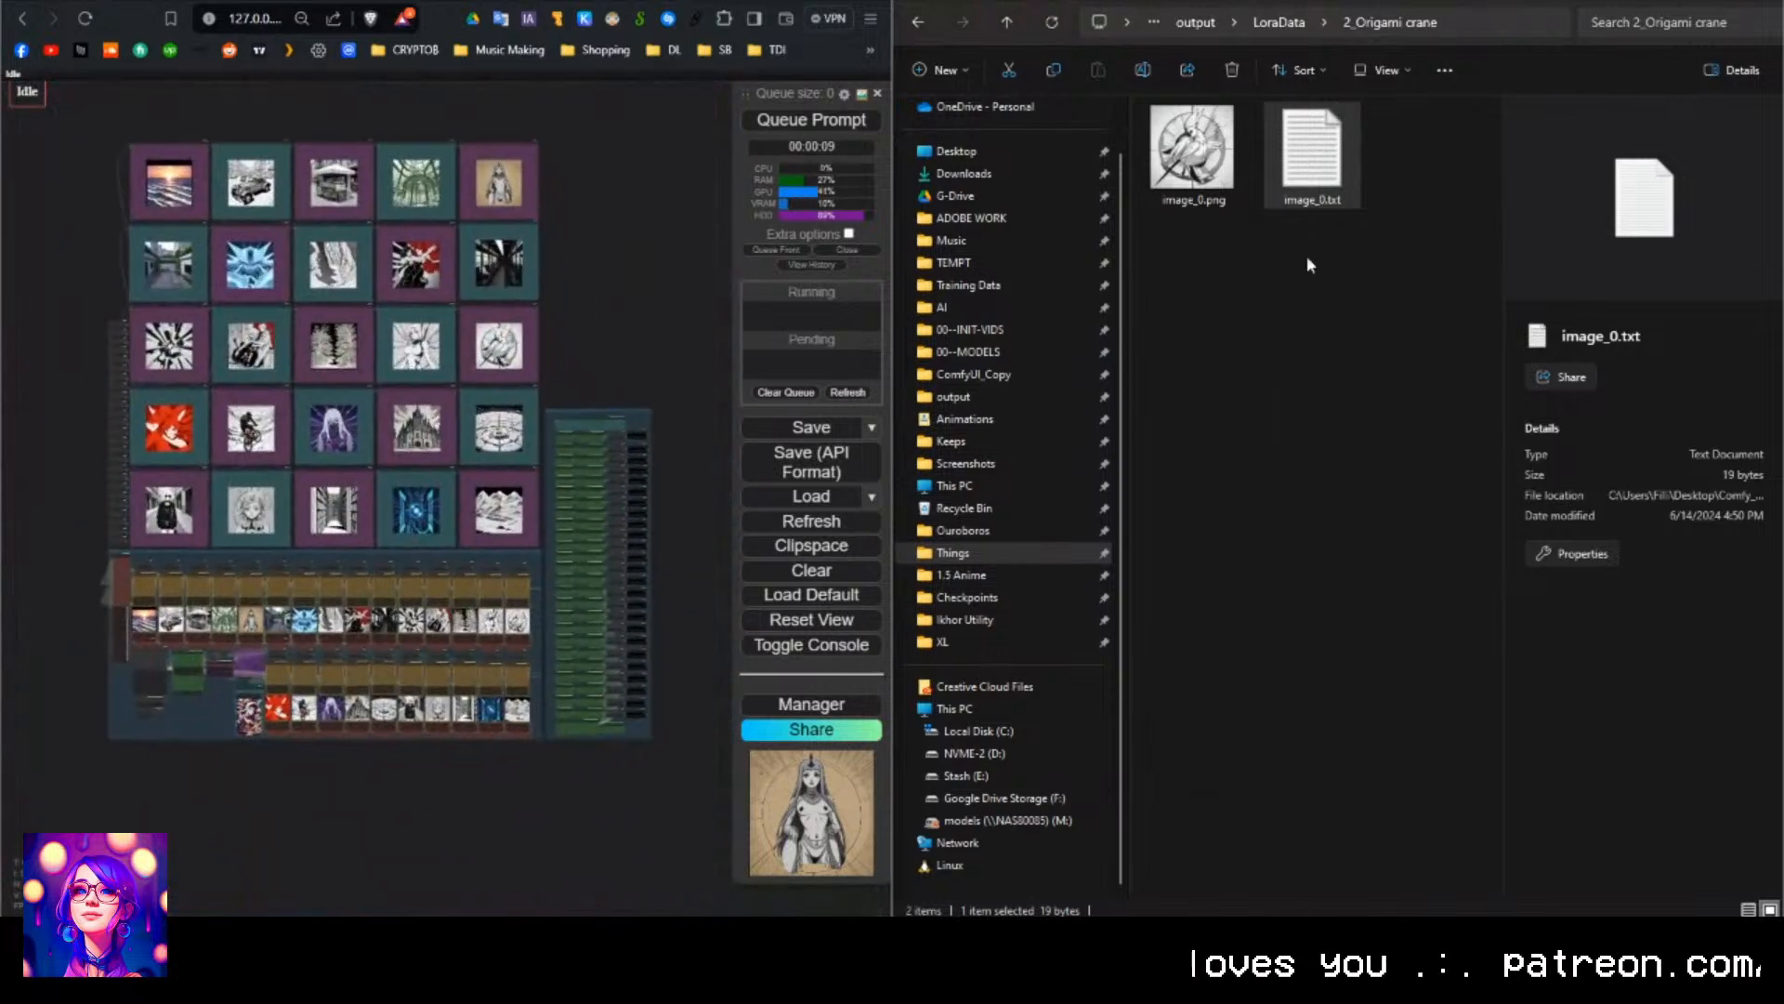
{"action": "left_click", "coordinate": [1279, 21]}
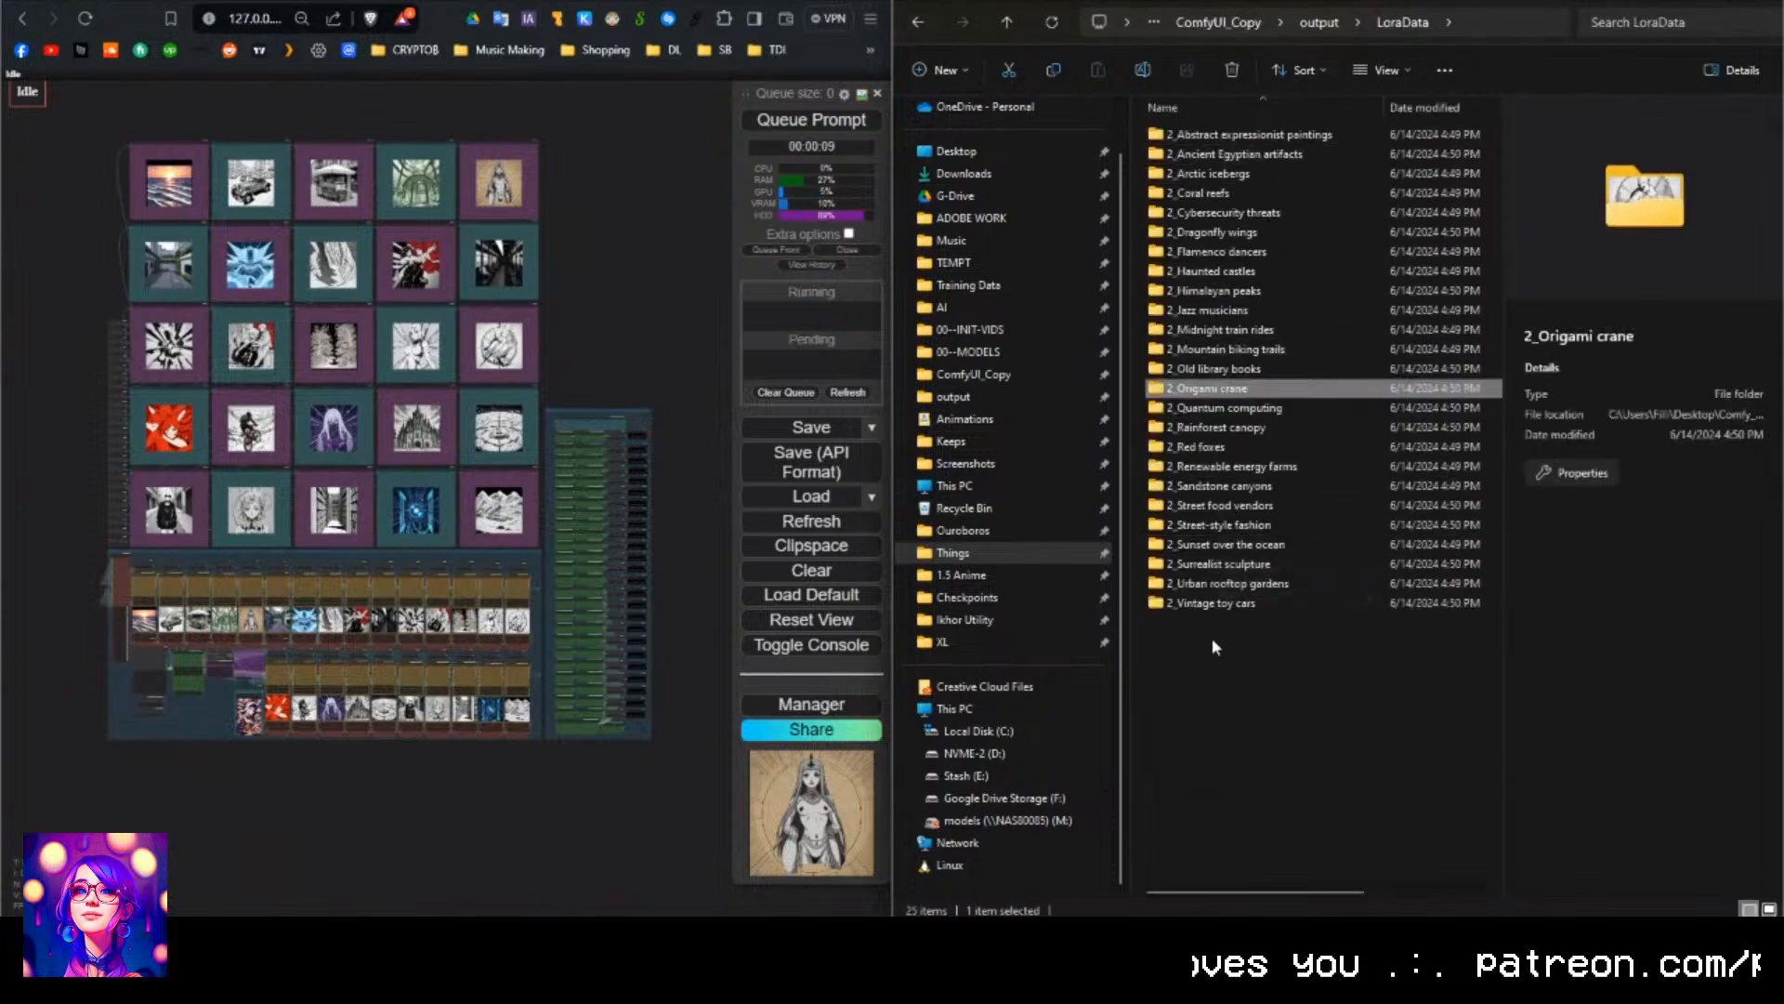
{"action": "left_click_drag", "start_coordinate": [1228, 671], "coordinate": [1316, 130]}
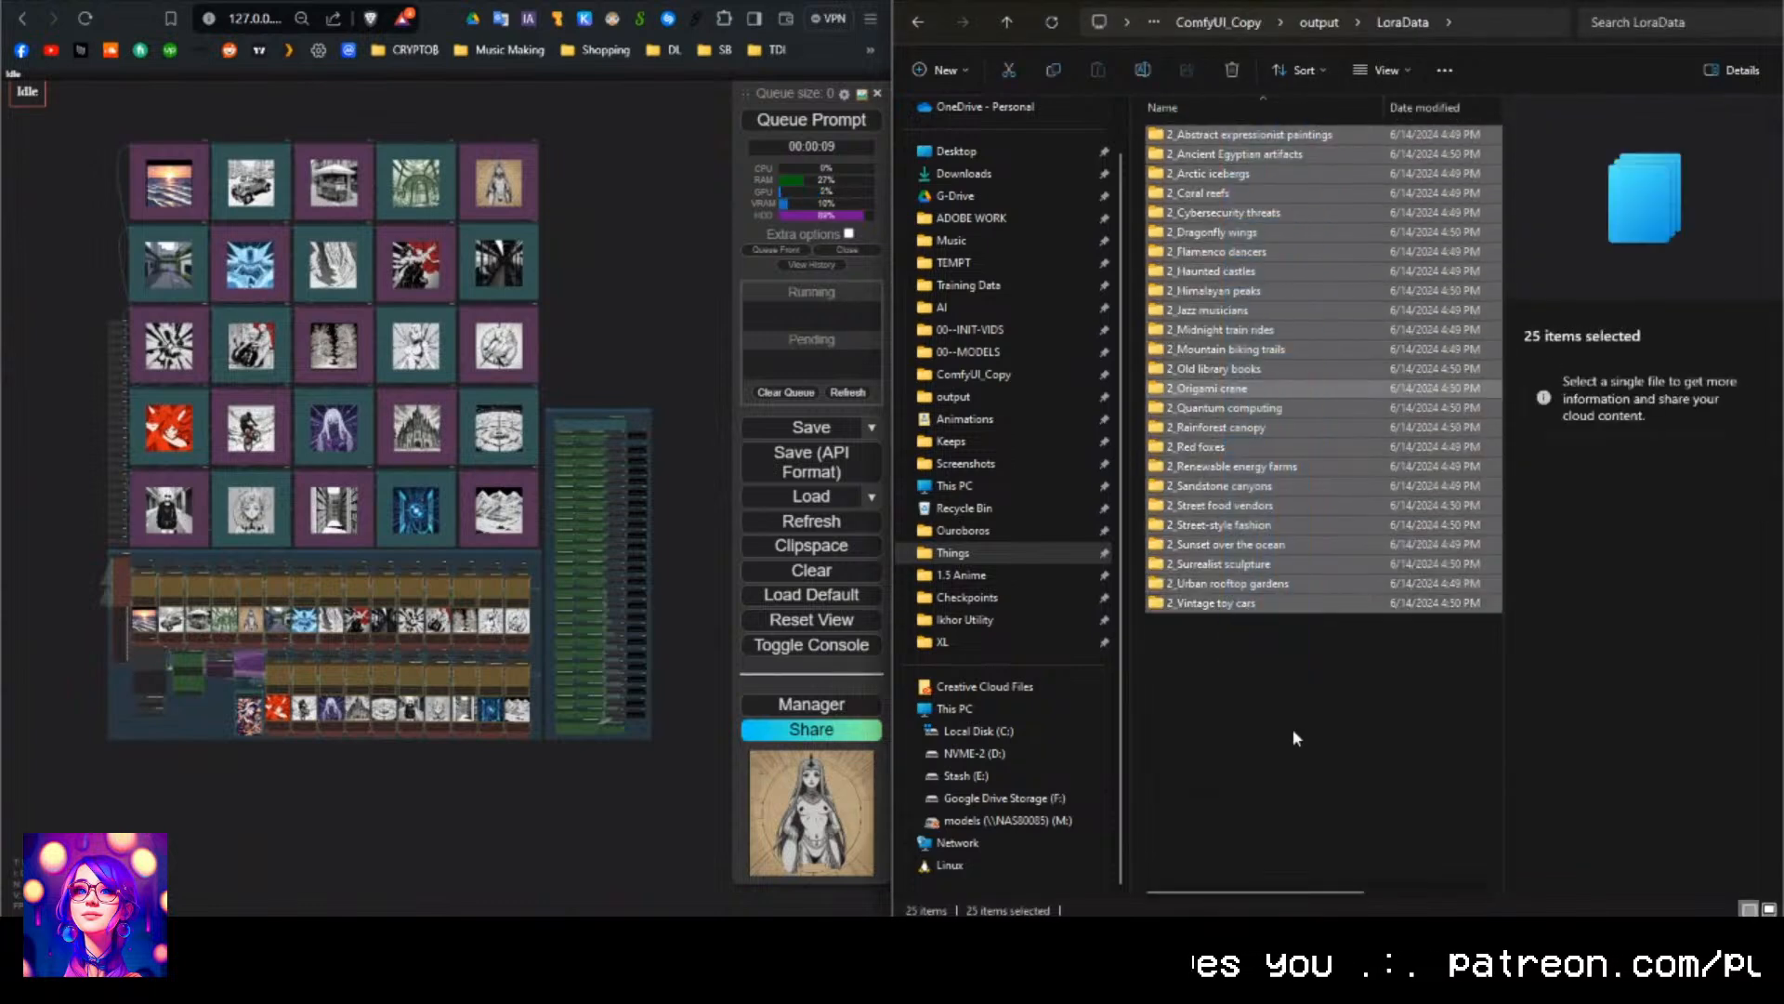
{"action": "left_click_drag", "start_coordinate": [1234, 725], "coordinate": [1292, 132]}
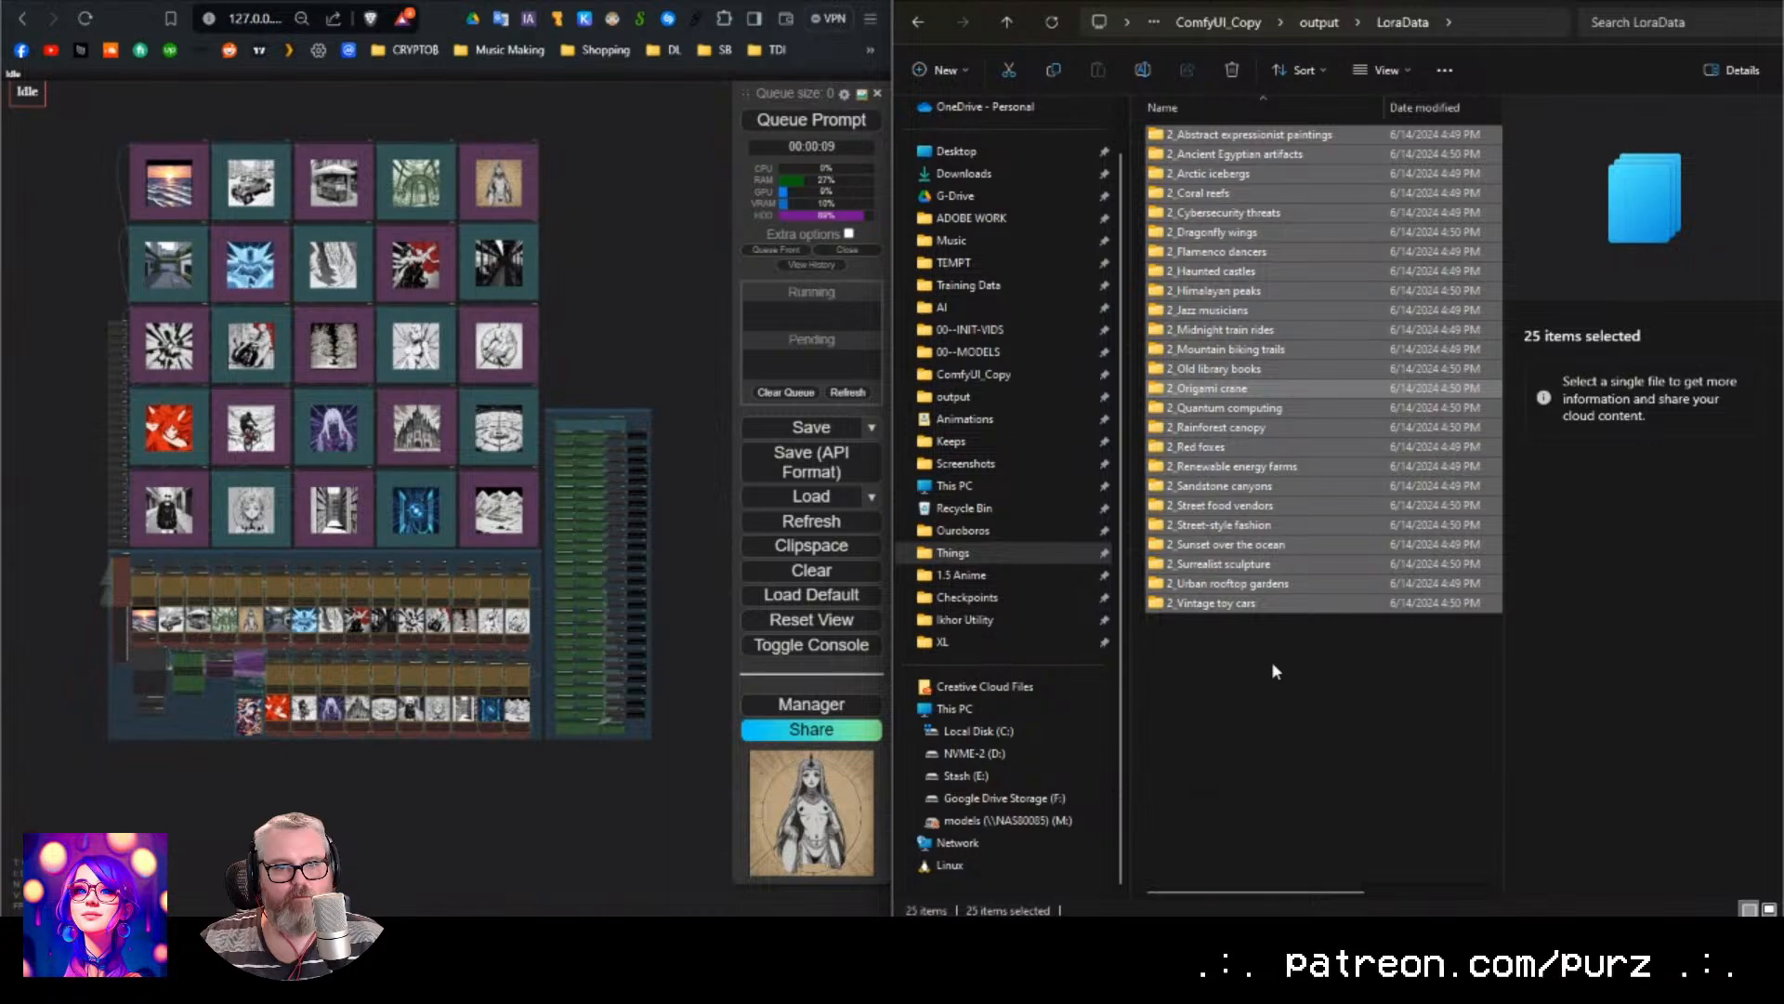
{"action": "scroll", "coordinate": [609, 744], "scroll_direction": "up", "scroll_amount": 8}
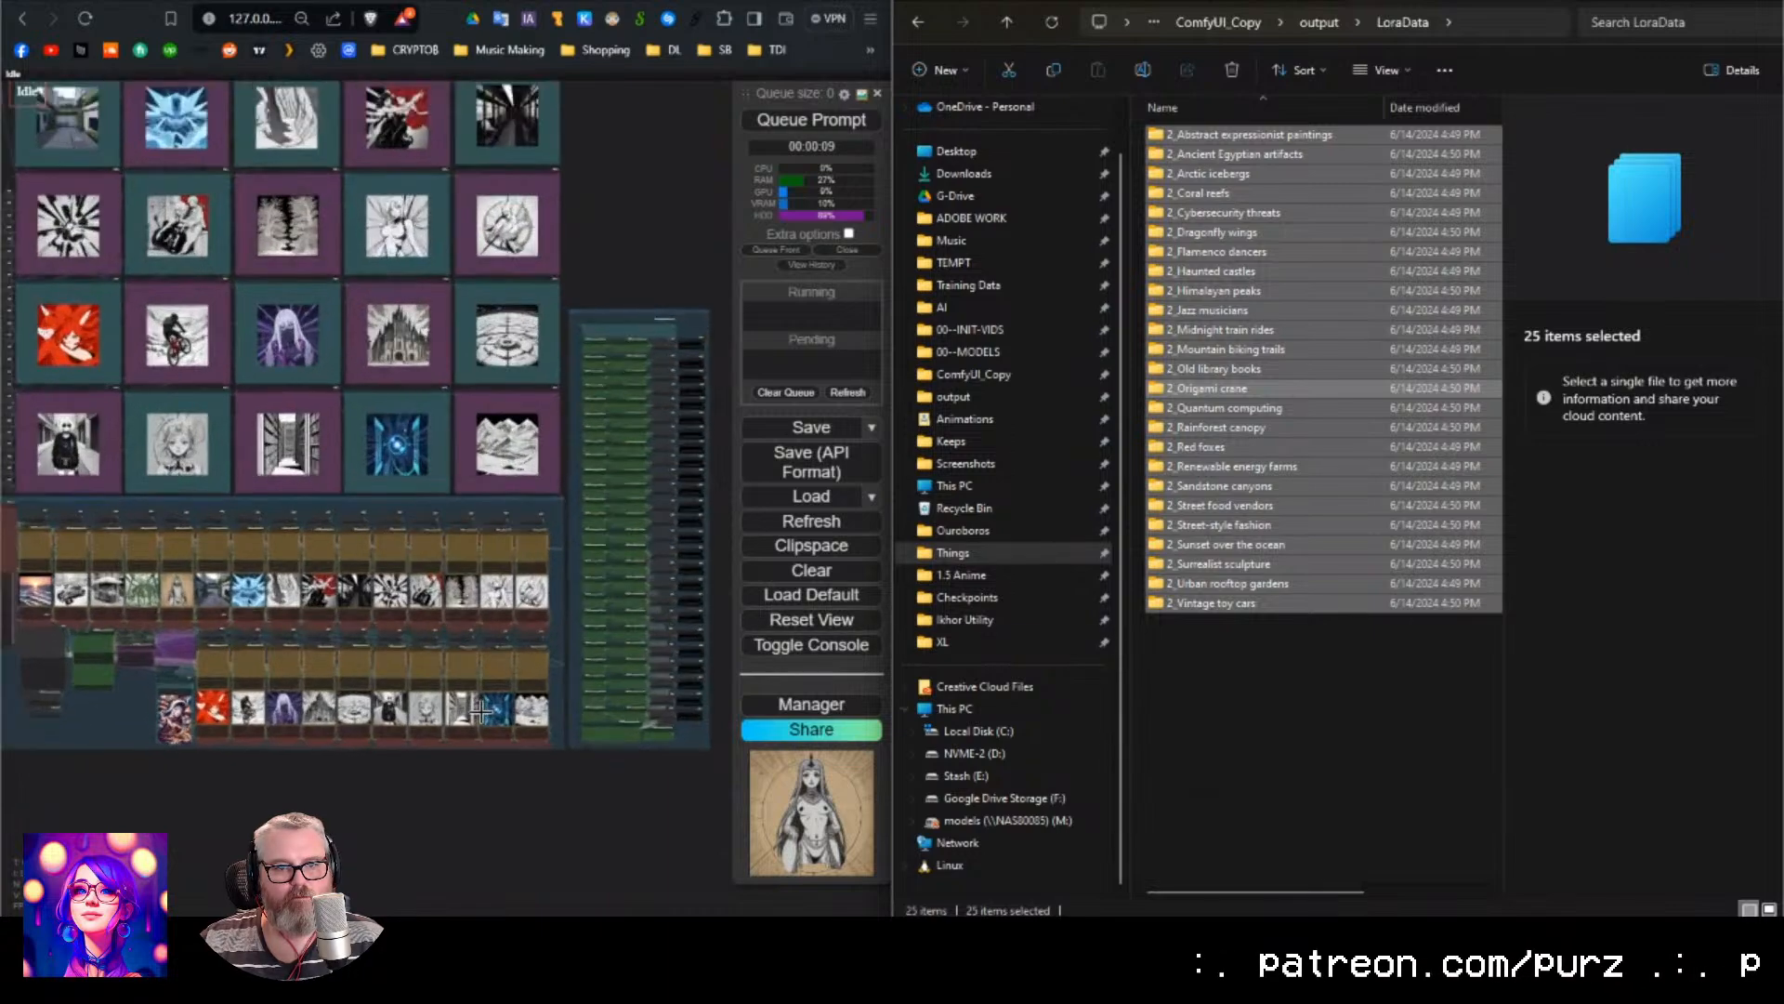
Examine the green concept and prompt nodes and the full image grid beside the selected LoraData folders.
{"action": "scroll", "coordinate": [608, 743], "scroll_direction": "up", "scroll_amount": 3}
{"action": "left_click_drag", "start_coordinate": [554, 825], "coordinate": [381, 826]}
{"action": "scroll", "coordinate": [381, 826], "scroll_direction": "down", "scroll_amount": 4}
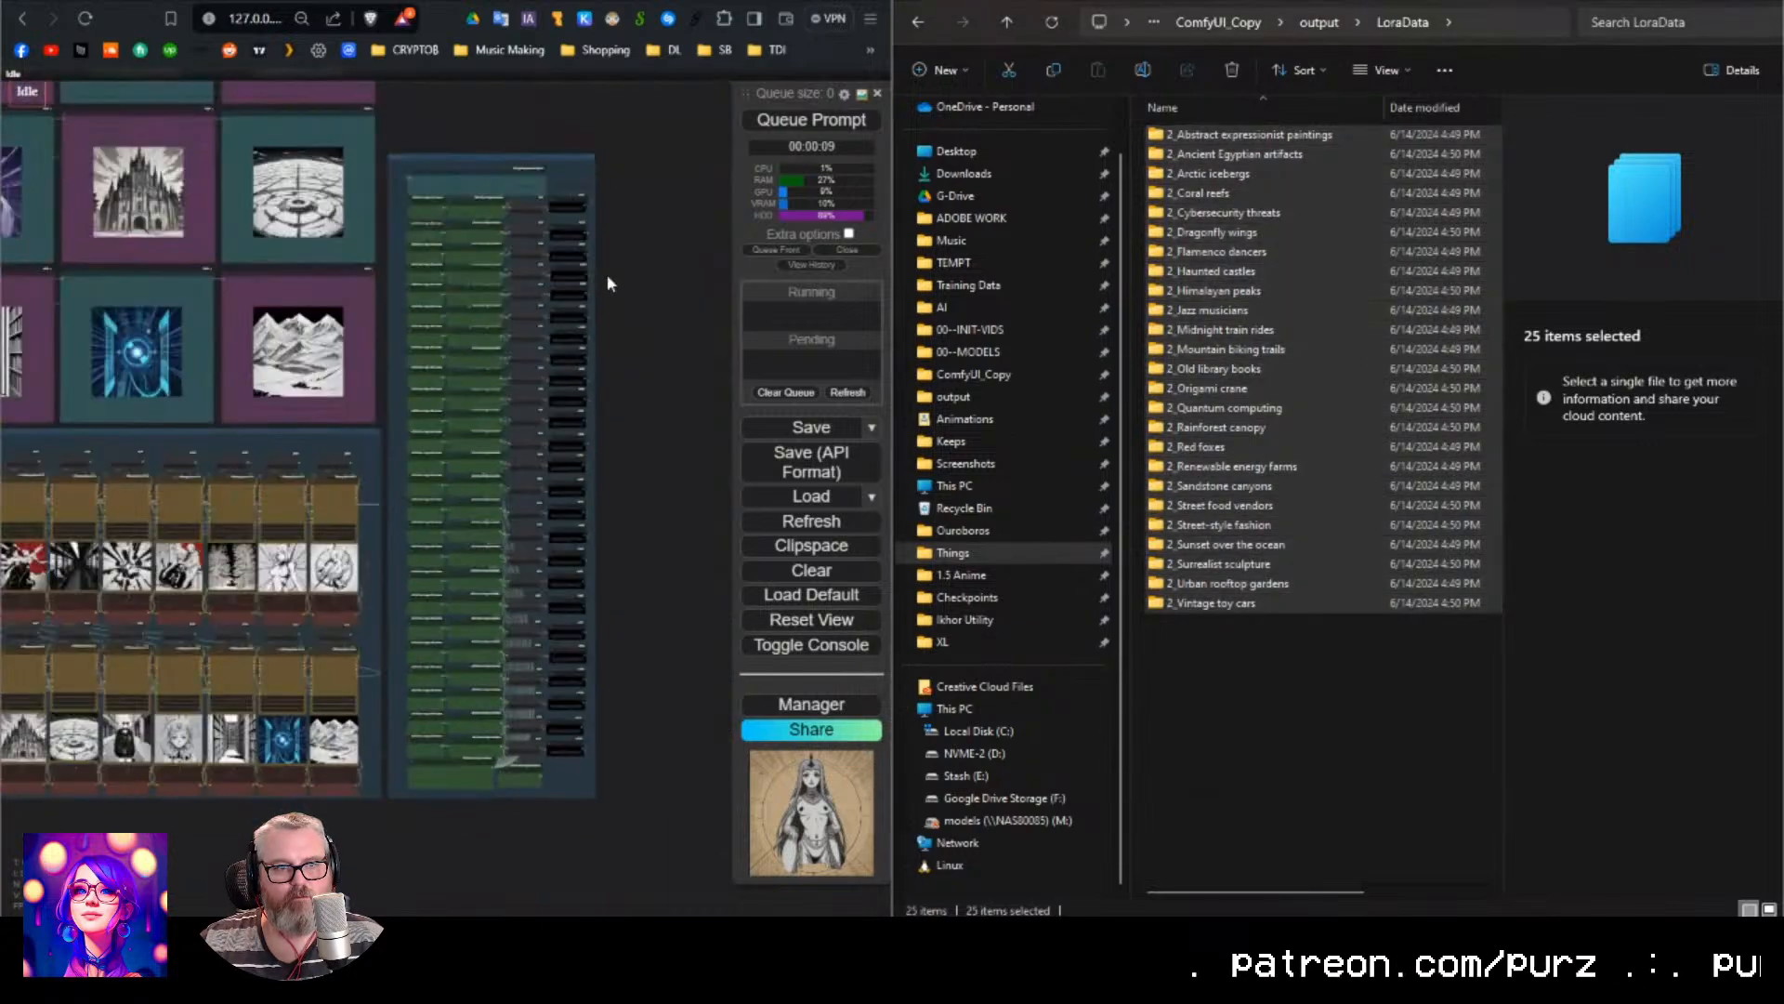
{"action": "scroll", "coordinate": [606, 276], "scroll_direction": "up", "scroll_amount": 1}
{"action": "scroll", "coordinate": [606, 277], "scroll_direction": "down", "scroll_amount": 6}
{"action": "left_click_drag", "start_coordinate": [528, 153], "coordinate": [647, 385]}
{"action": "scroll", "coordinate": [635, 502], "scroll_direction": "down", "scroll_amount": 1}
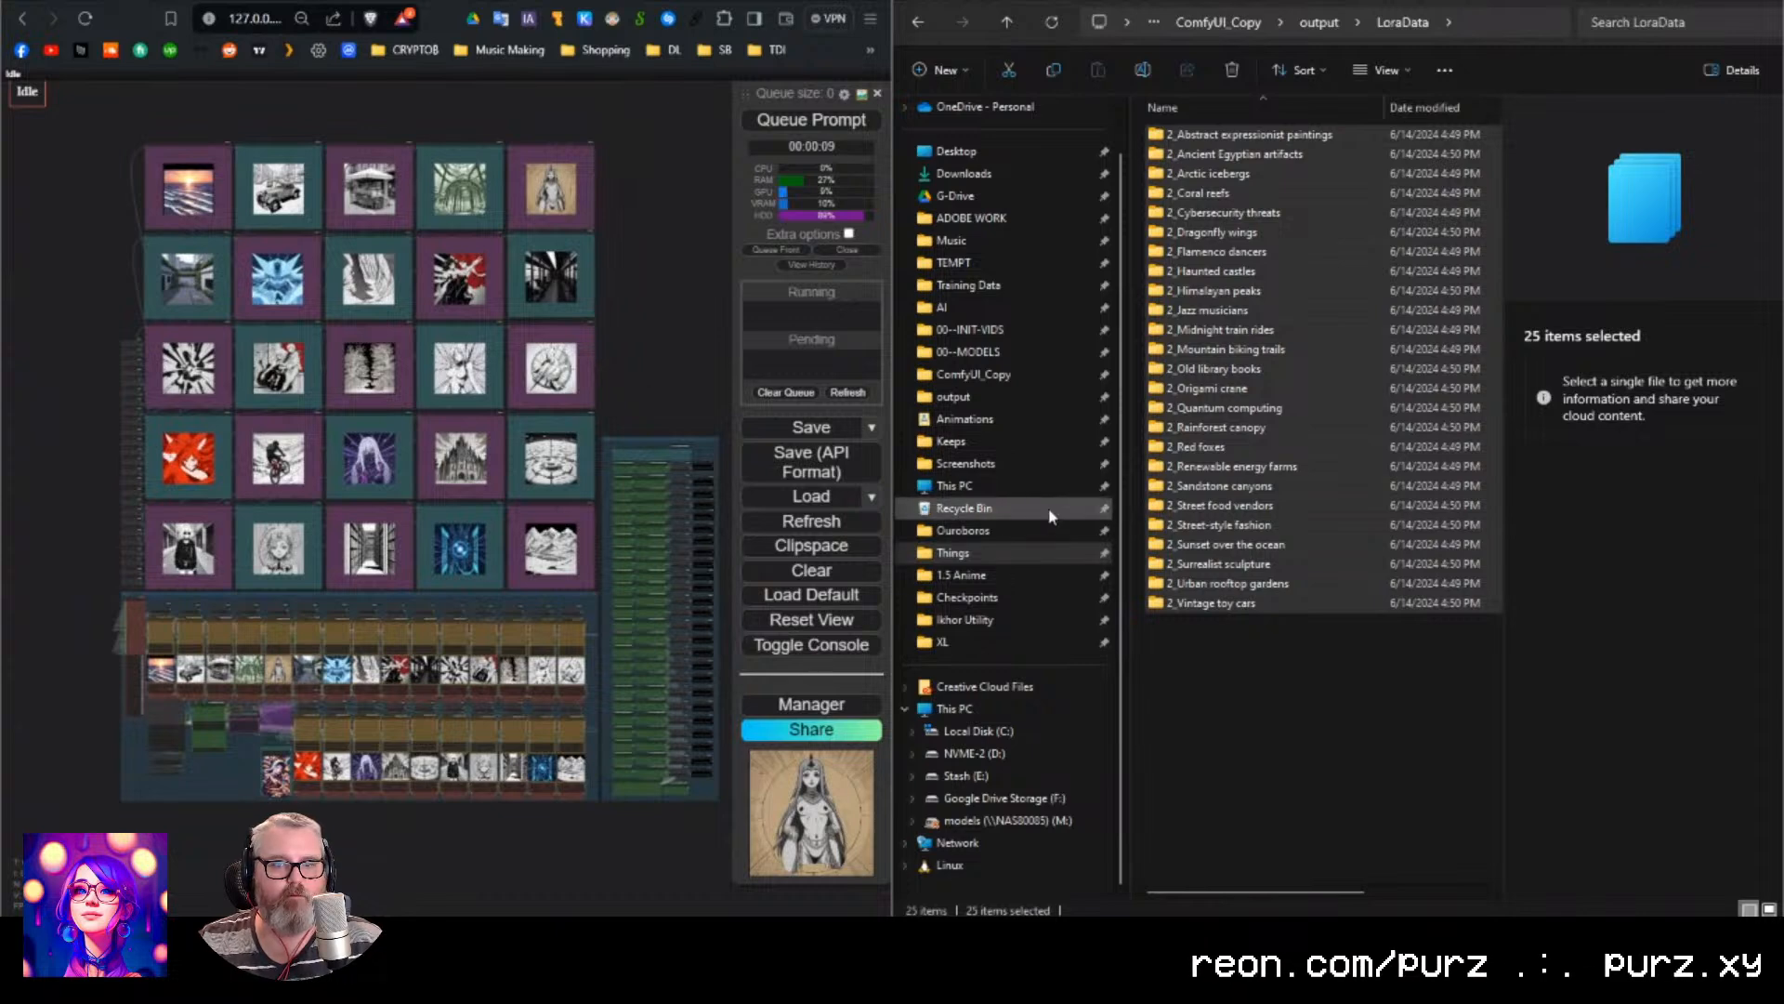
{"action": "left_click_drag", "start_coordinate": [699, 366], "coordinate": [619, 370]}
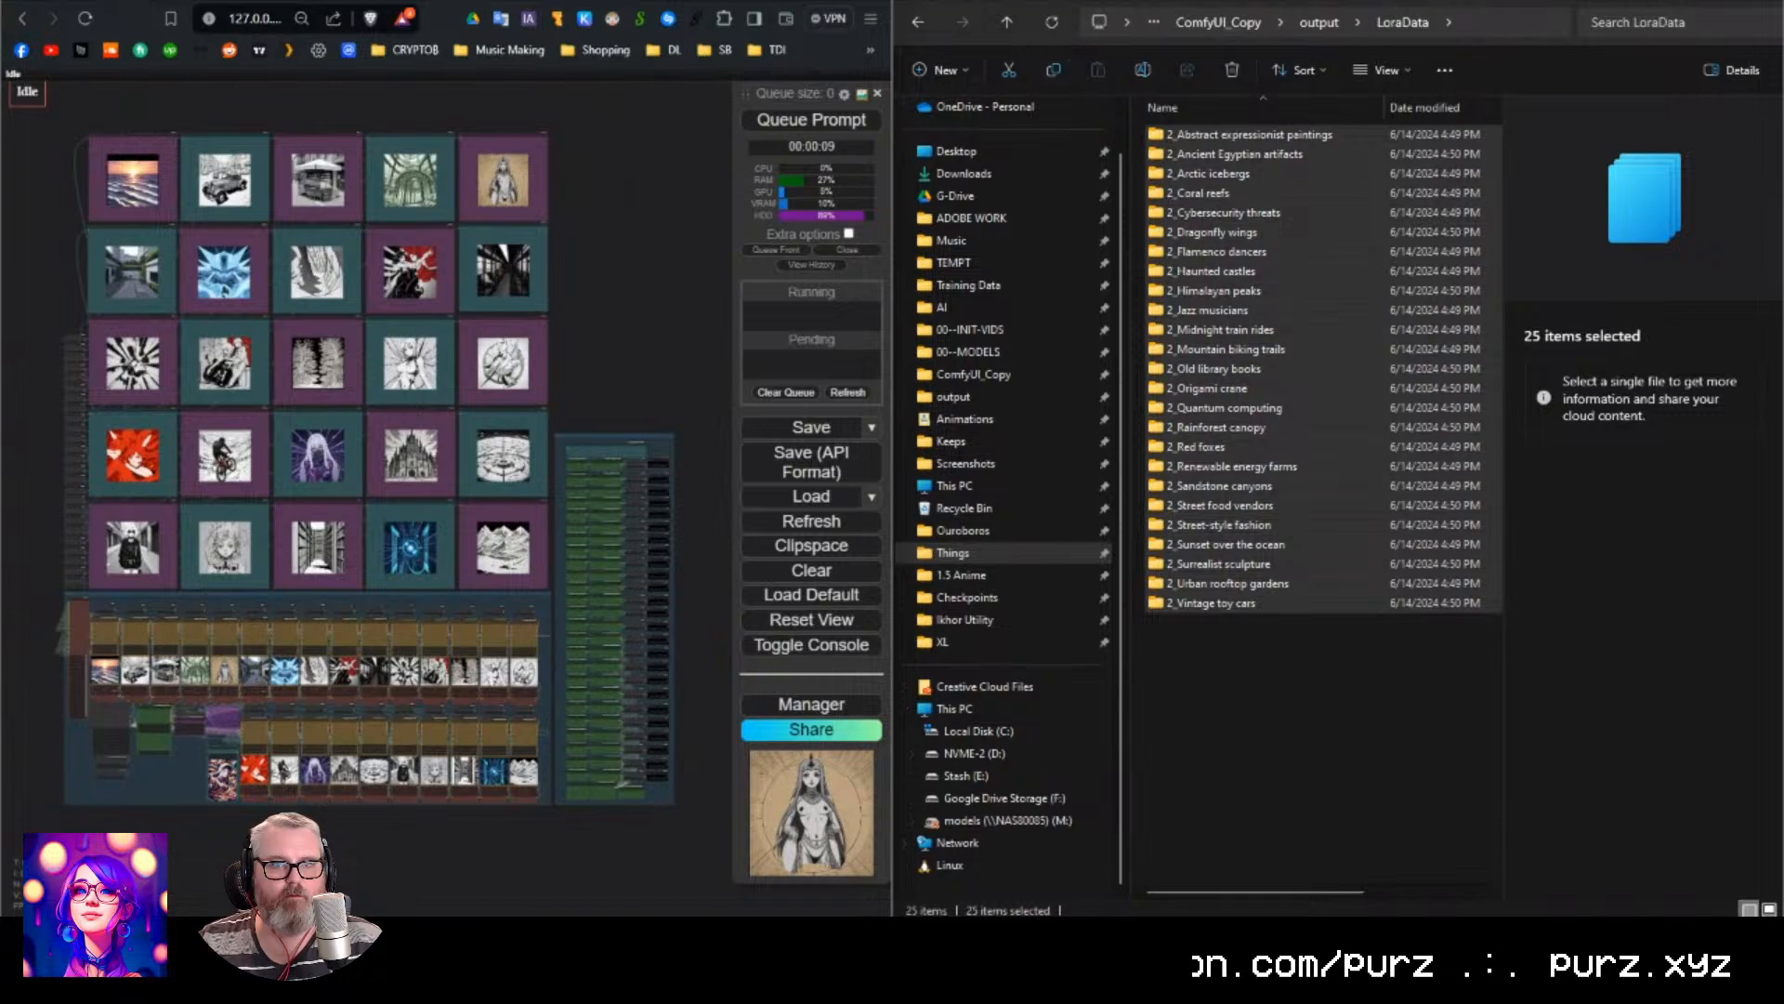
Clear the LoraData folder window away, expand the ComfyUI browser to full width, and centre the whole workflow.
{"action": "left_click", "coordinate": [1762, 2]}
{"action": "left_click", "coordinate": [827, 2]}
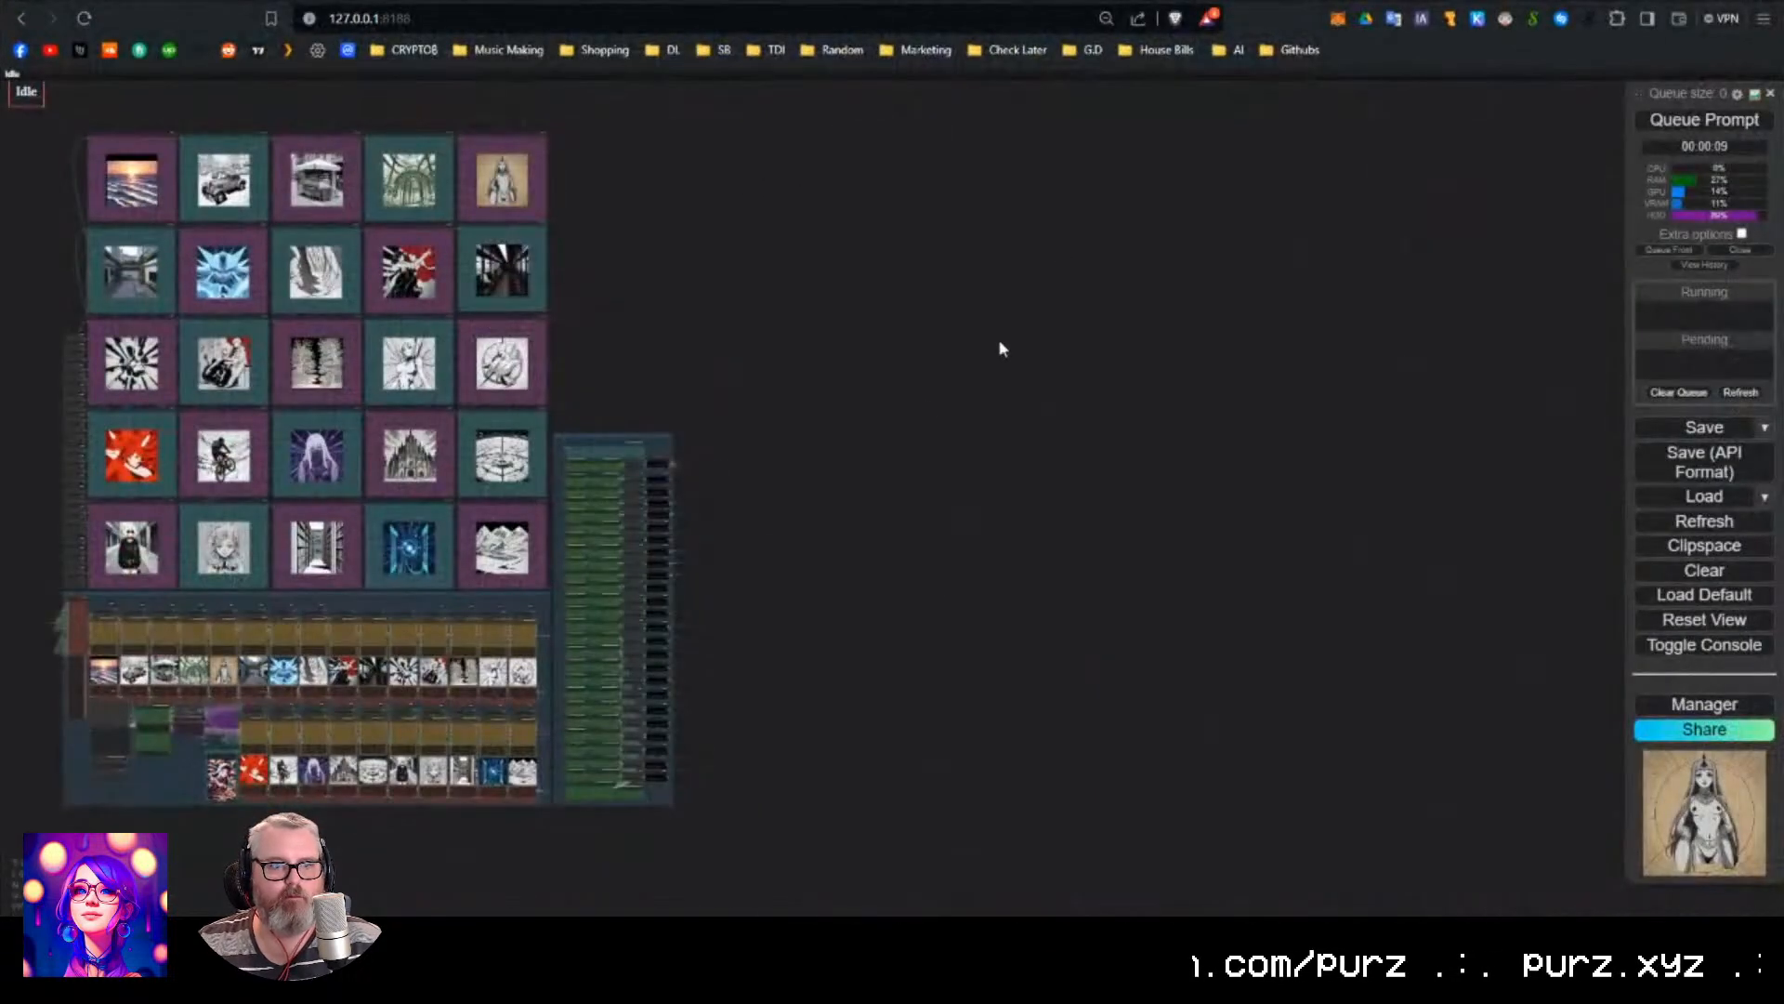
{"action": "left_click_drag", "start_coordinate": [689, 507], "coordinate": [1290, 534]}
{"action": "scroll", "coordinate": [1344, 550], "scroll_direction": "up", "scroll_amount": 3}
{"action": "scroll", "coordinate": [1344, 550], "scroll_direction": "down", "scroll_amount": 3}
{"action": "scroll", "coordinate": [1344, 550], "scroll_direction": "up", "scroll_amount": 1}
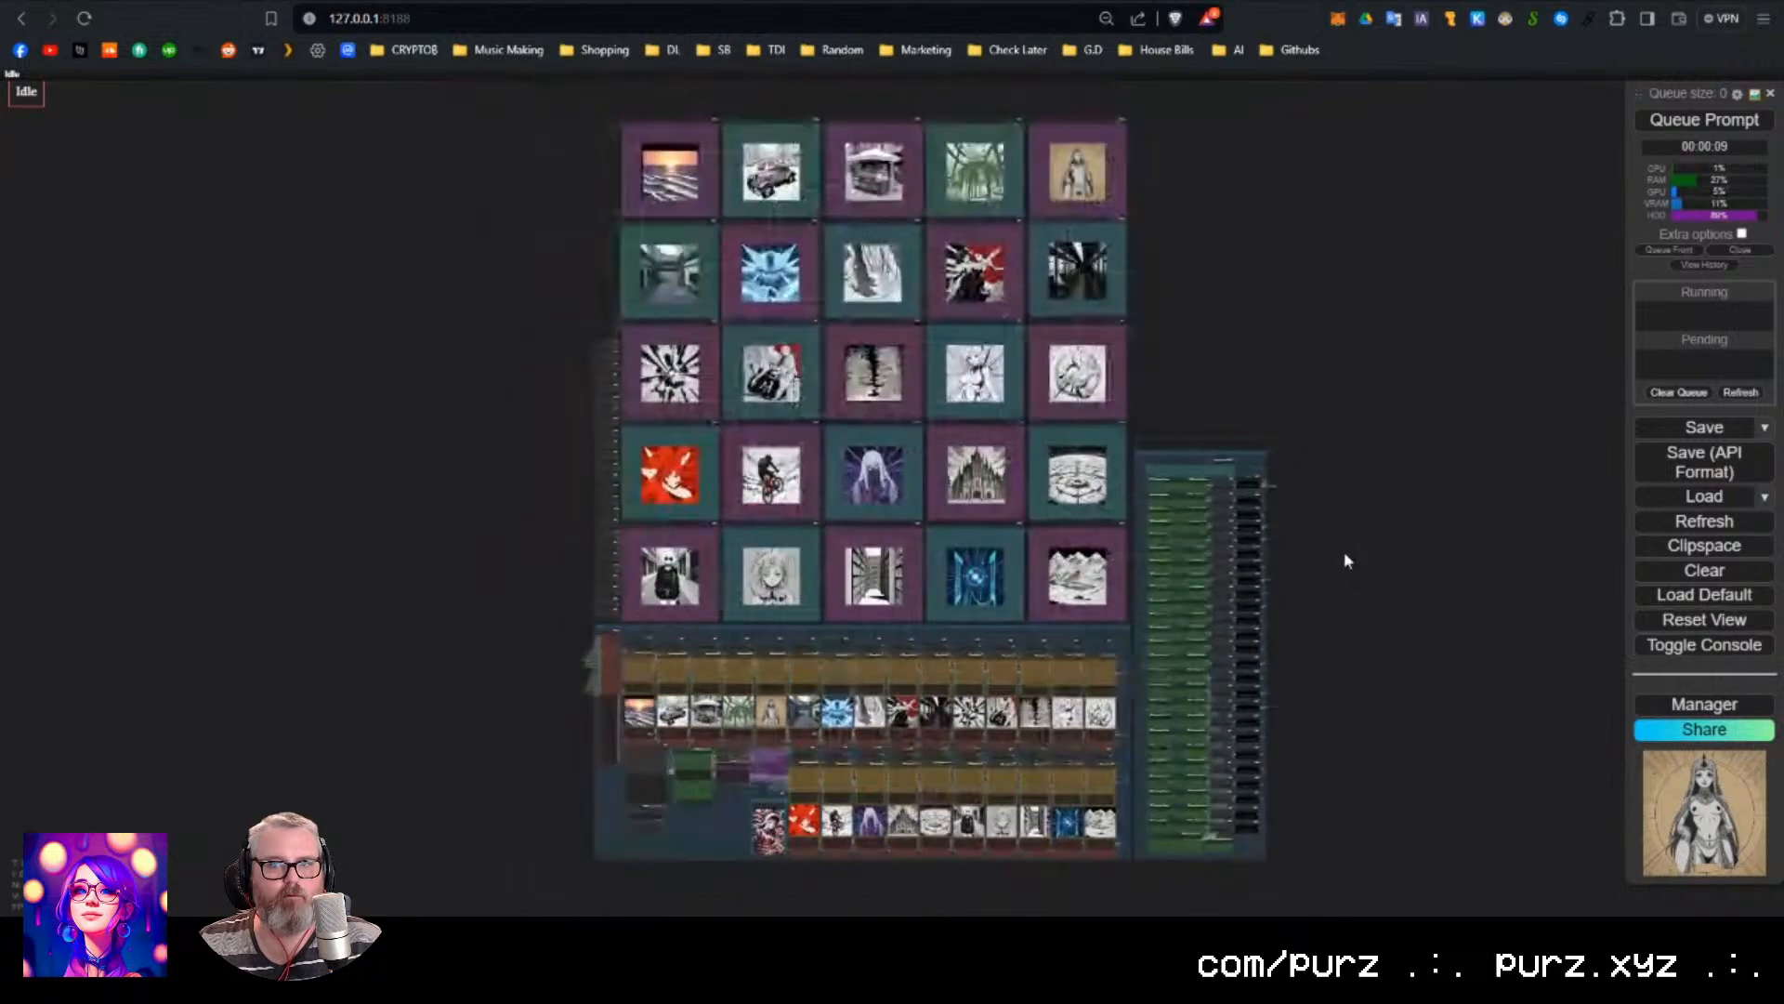
{"action": "scroll", "coordinate": [1344, 550], "scroll_direction": "up", "scroll_amount": 2}
{"action": "scroll", "coordinate": [1343, 550], "scroll_direction": "down", "scroll_amount": 1}
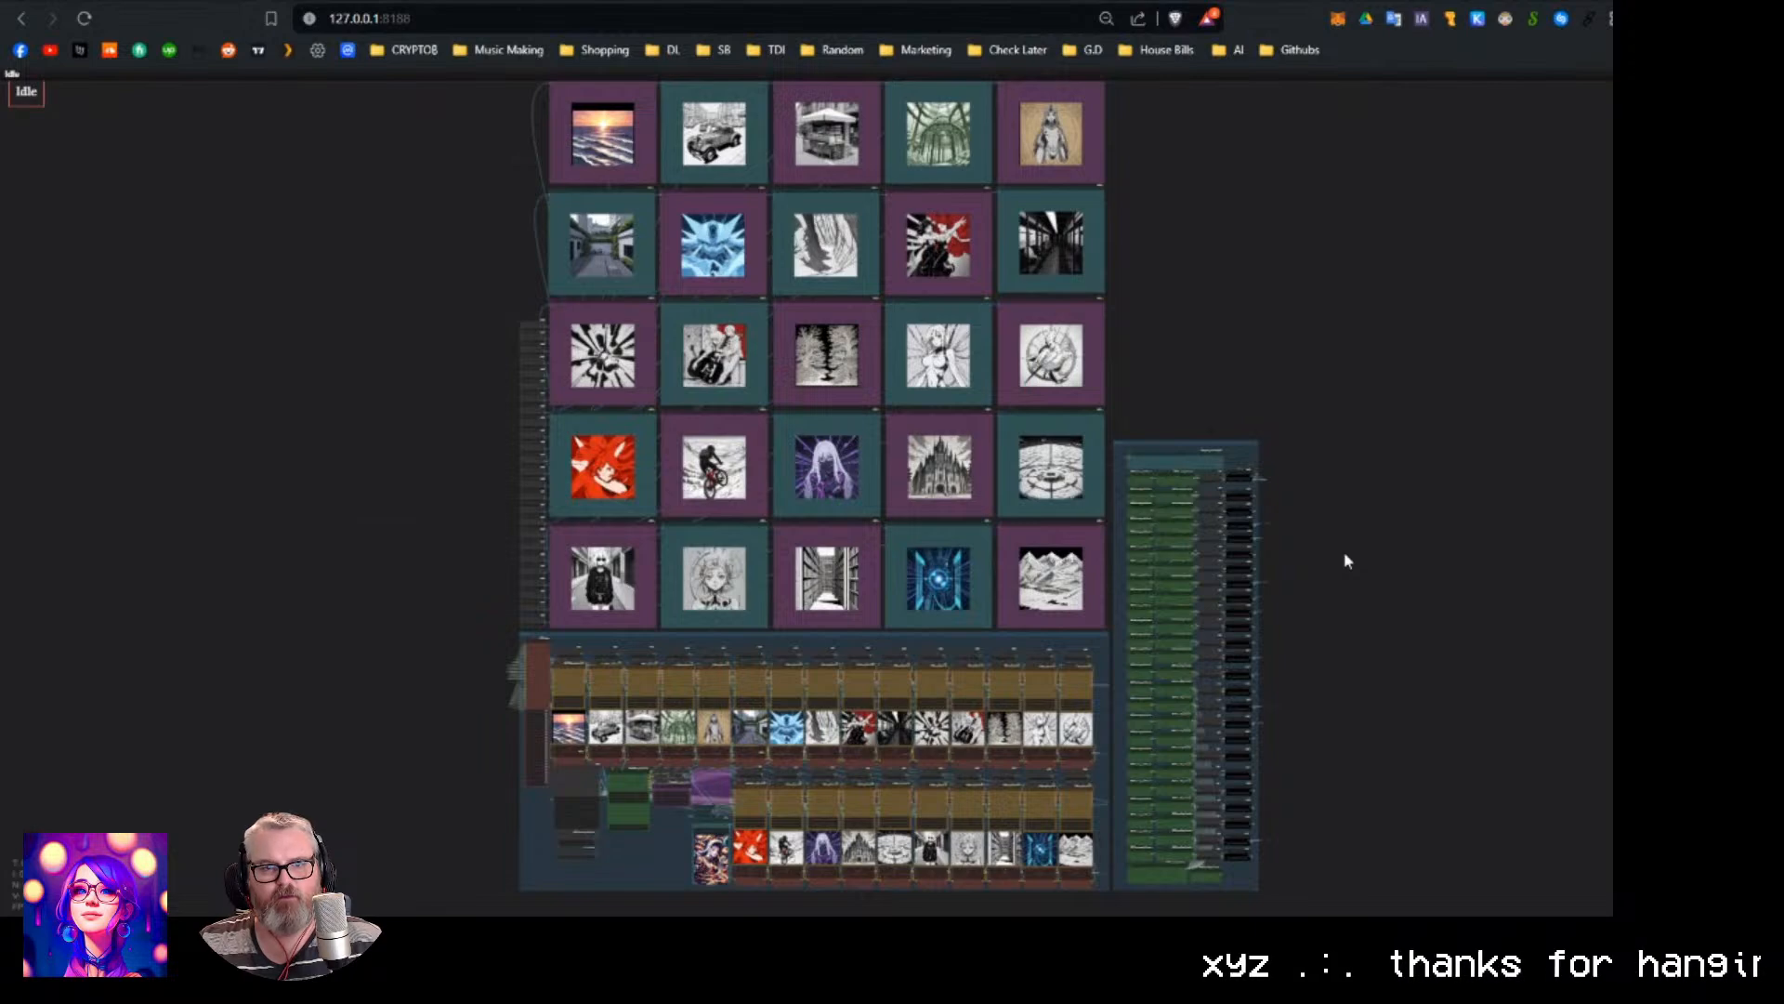
Calculate 18*25 in the quick launcher and dismiss it.
{"action": "key", "text": "alt+space"}
{"action": "type", "text": "18*25"}
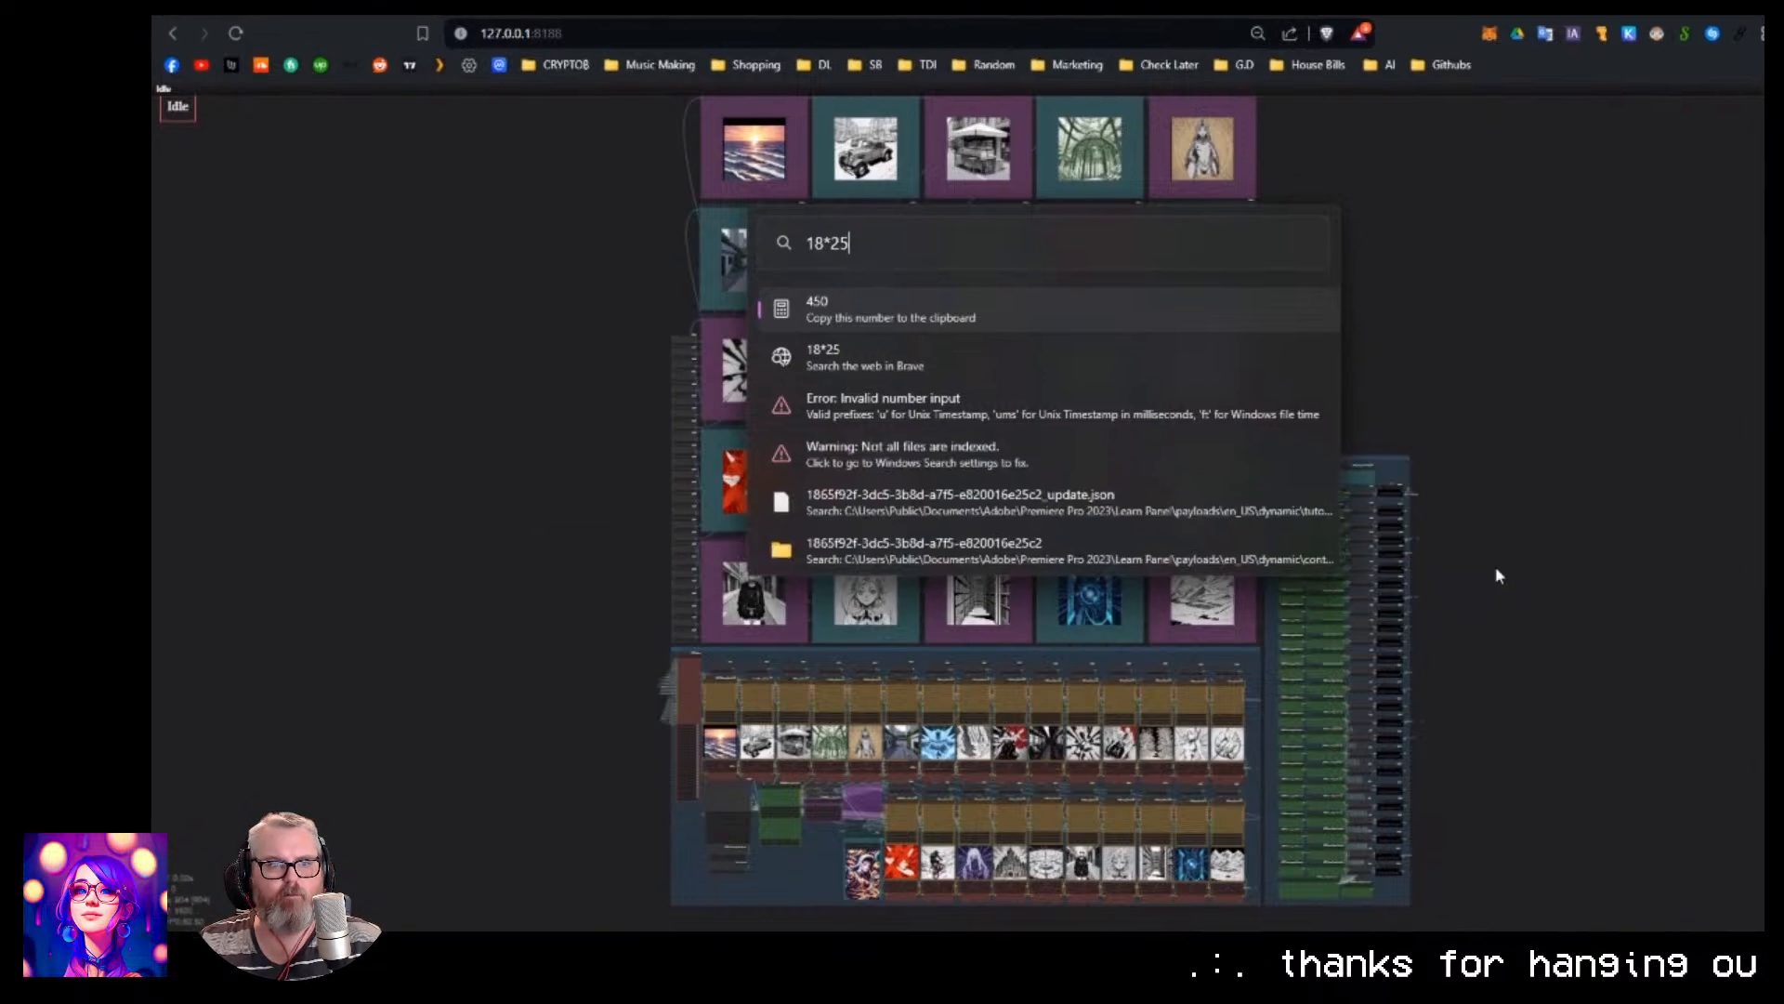
{"action": "key", "text": "Escape"}
Examine the Concept and Middle Prompt node rows, then the overview of the 25 preview images.
{"action": "scroll", "coordinate": [1496, 571], "scroll_direction": "up", "scroll_amount": 6}
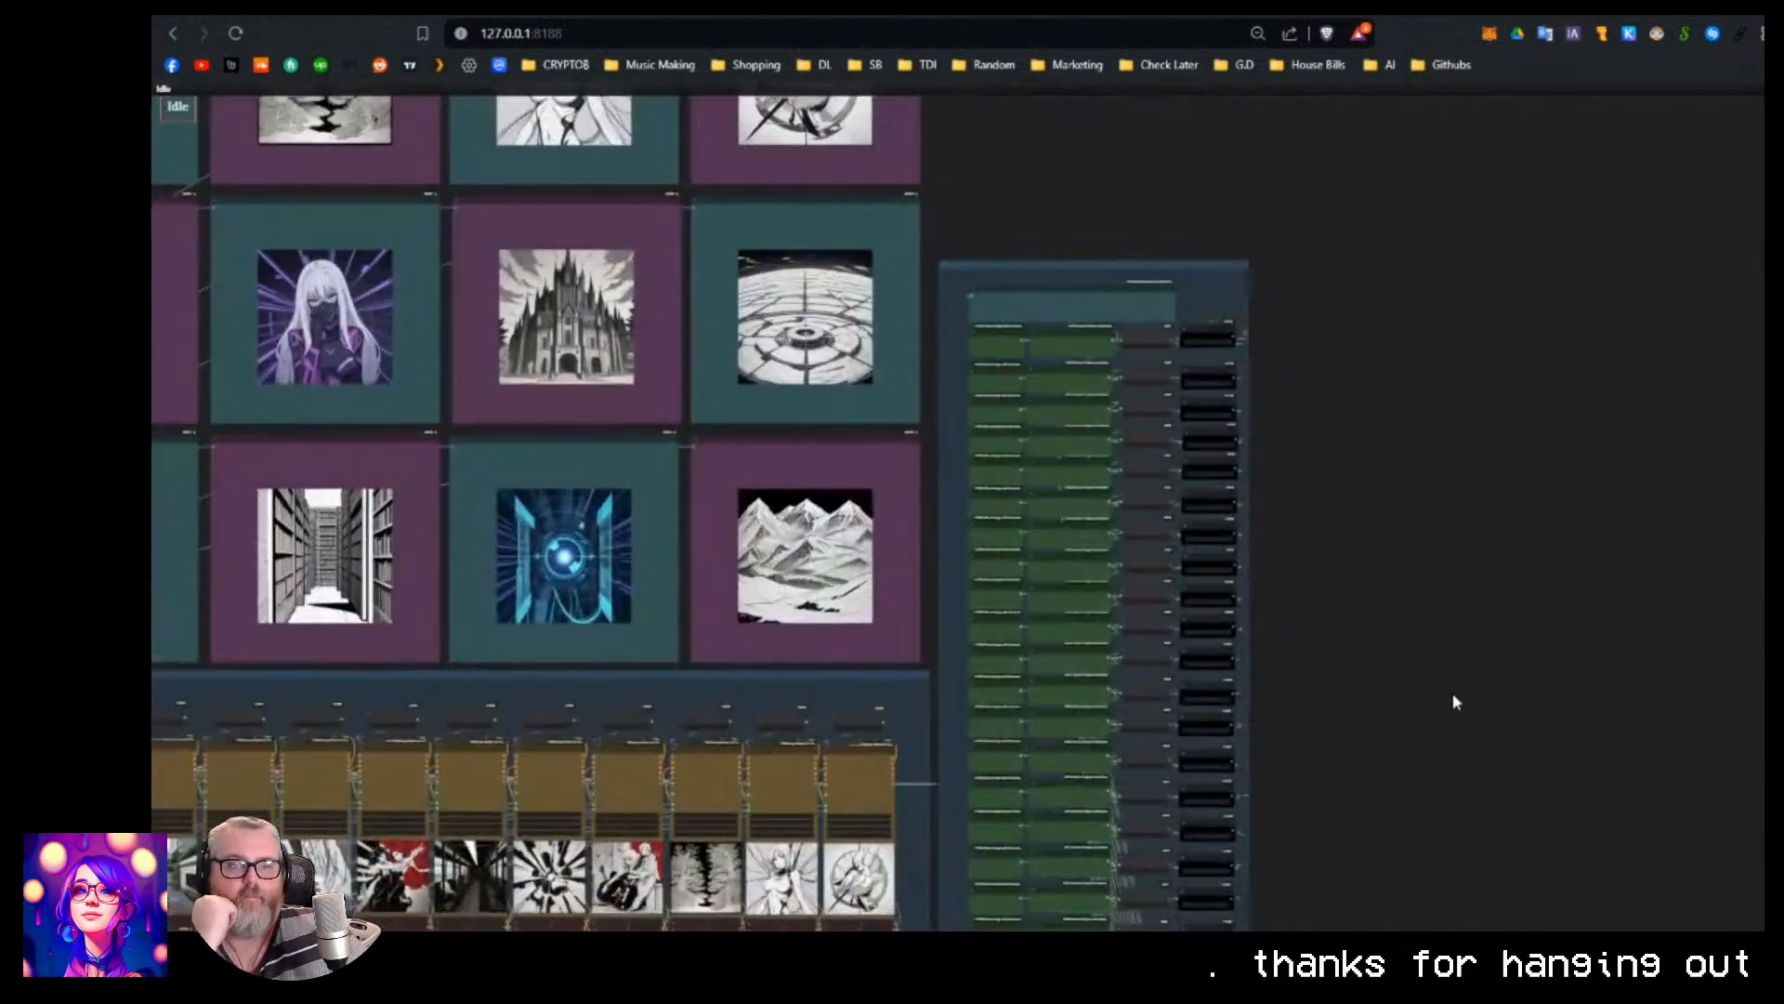
{"action": "scroll", "coordinate": [873, 193], "scroll_direction": "up", "scroll_amount": 3}
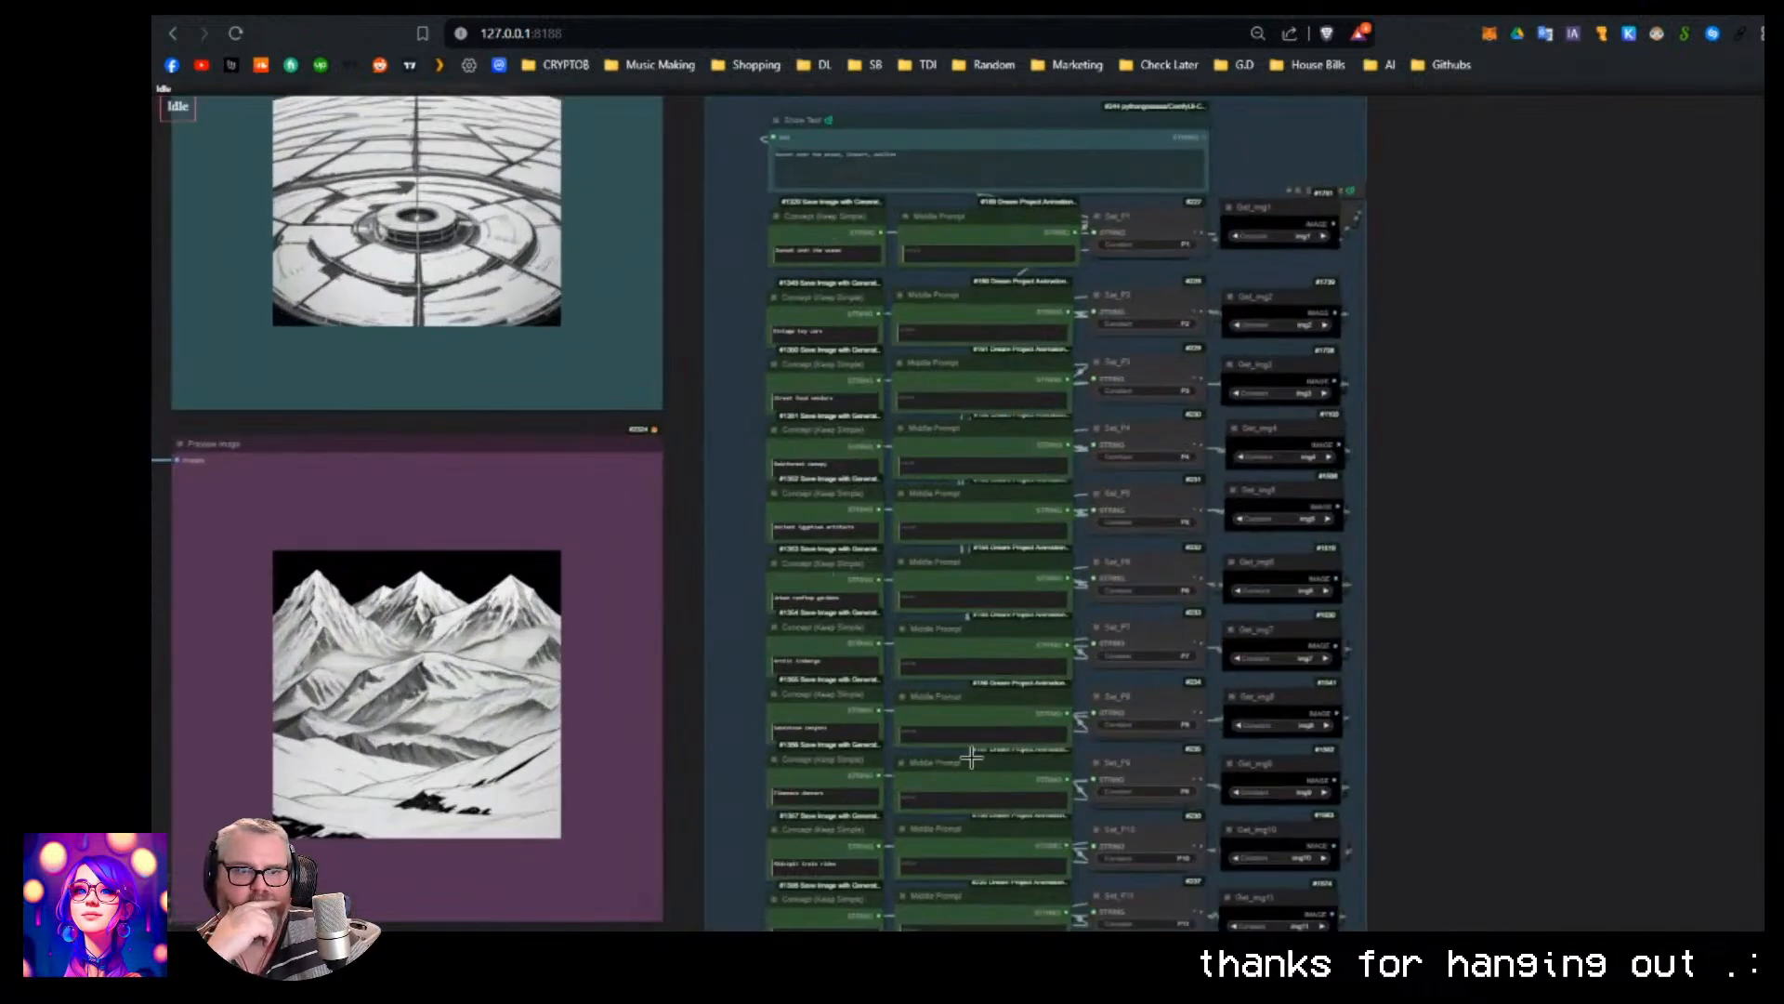
{"action": "scroll", "coordinate": [1129, 743], "scroll_direction": "down", "scroll_amount": 10}
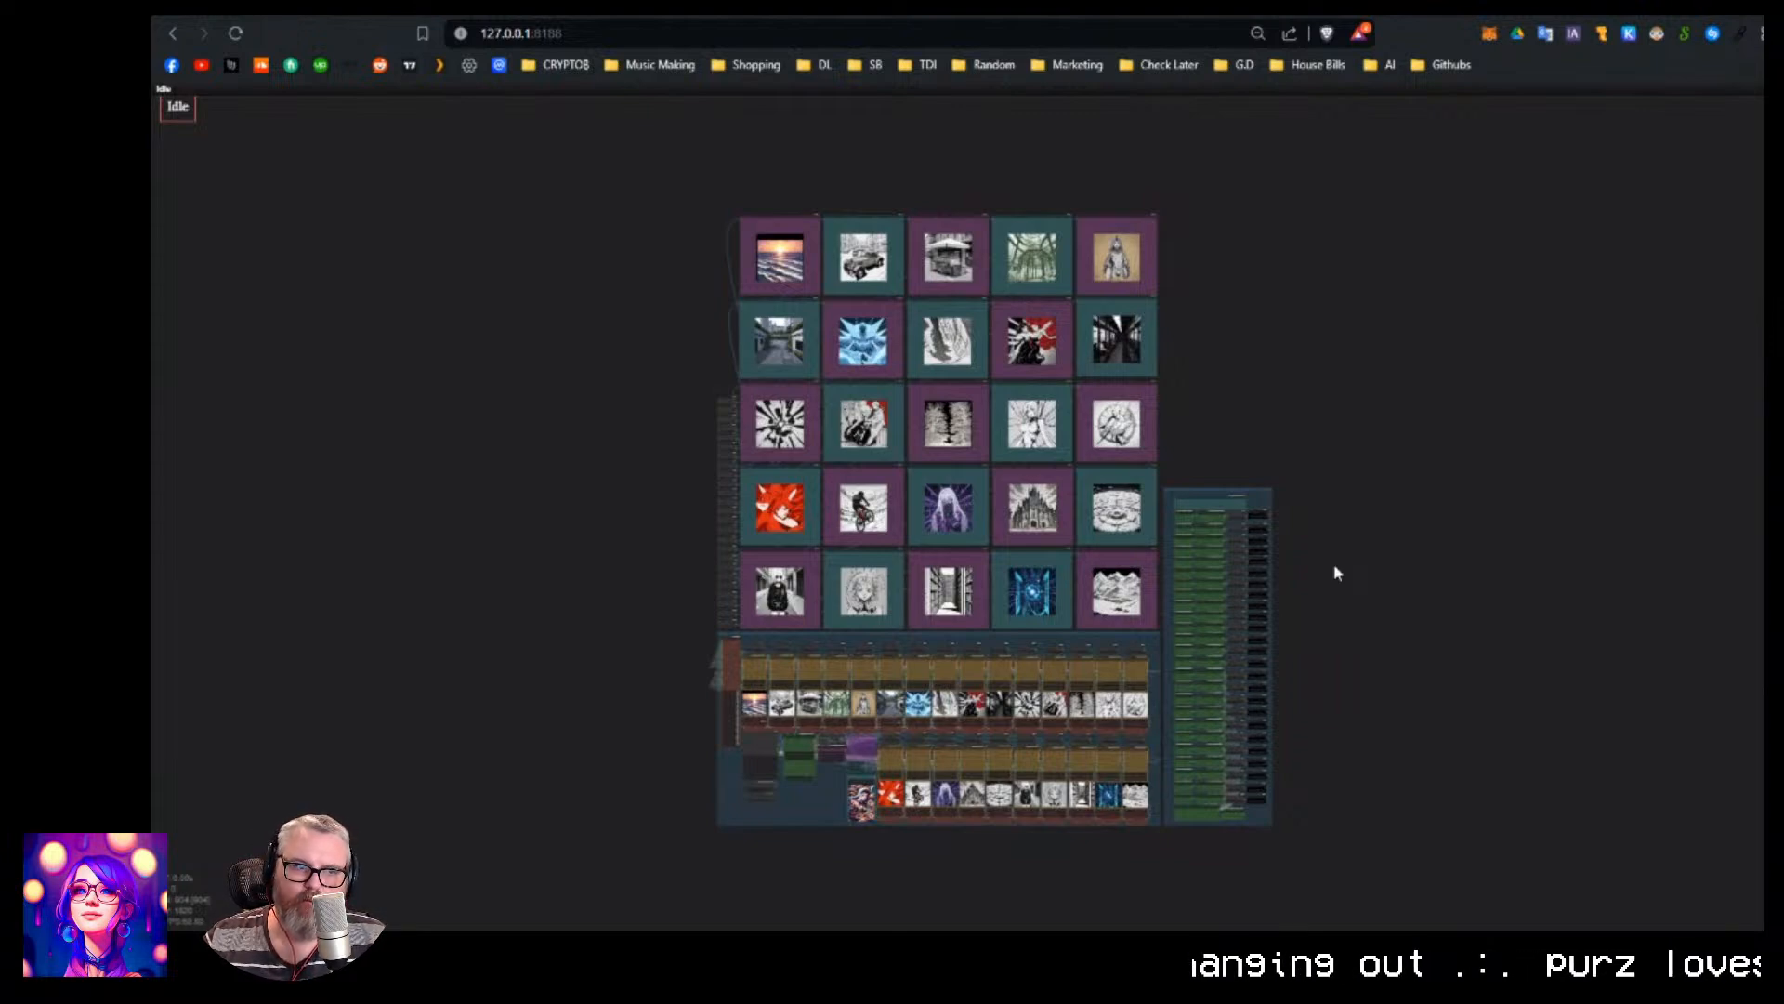
{"action": "scroll", "coordinate": [1335, 573], "scroll_direction": "up", "scroll_amount": 5}
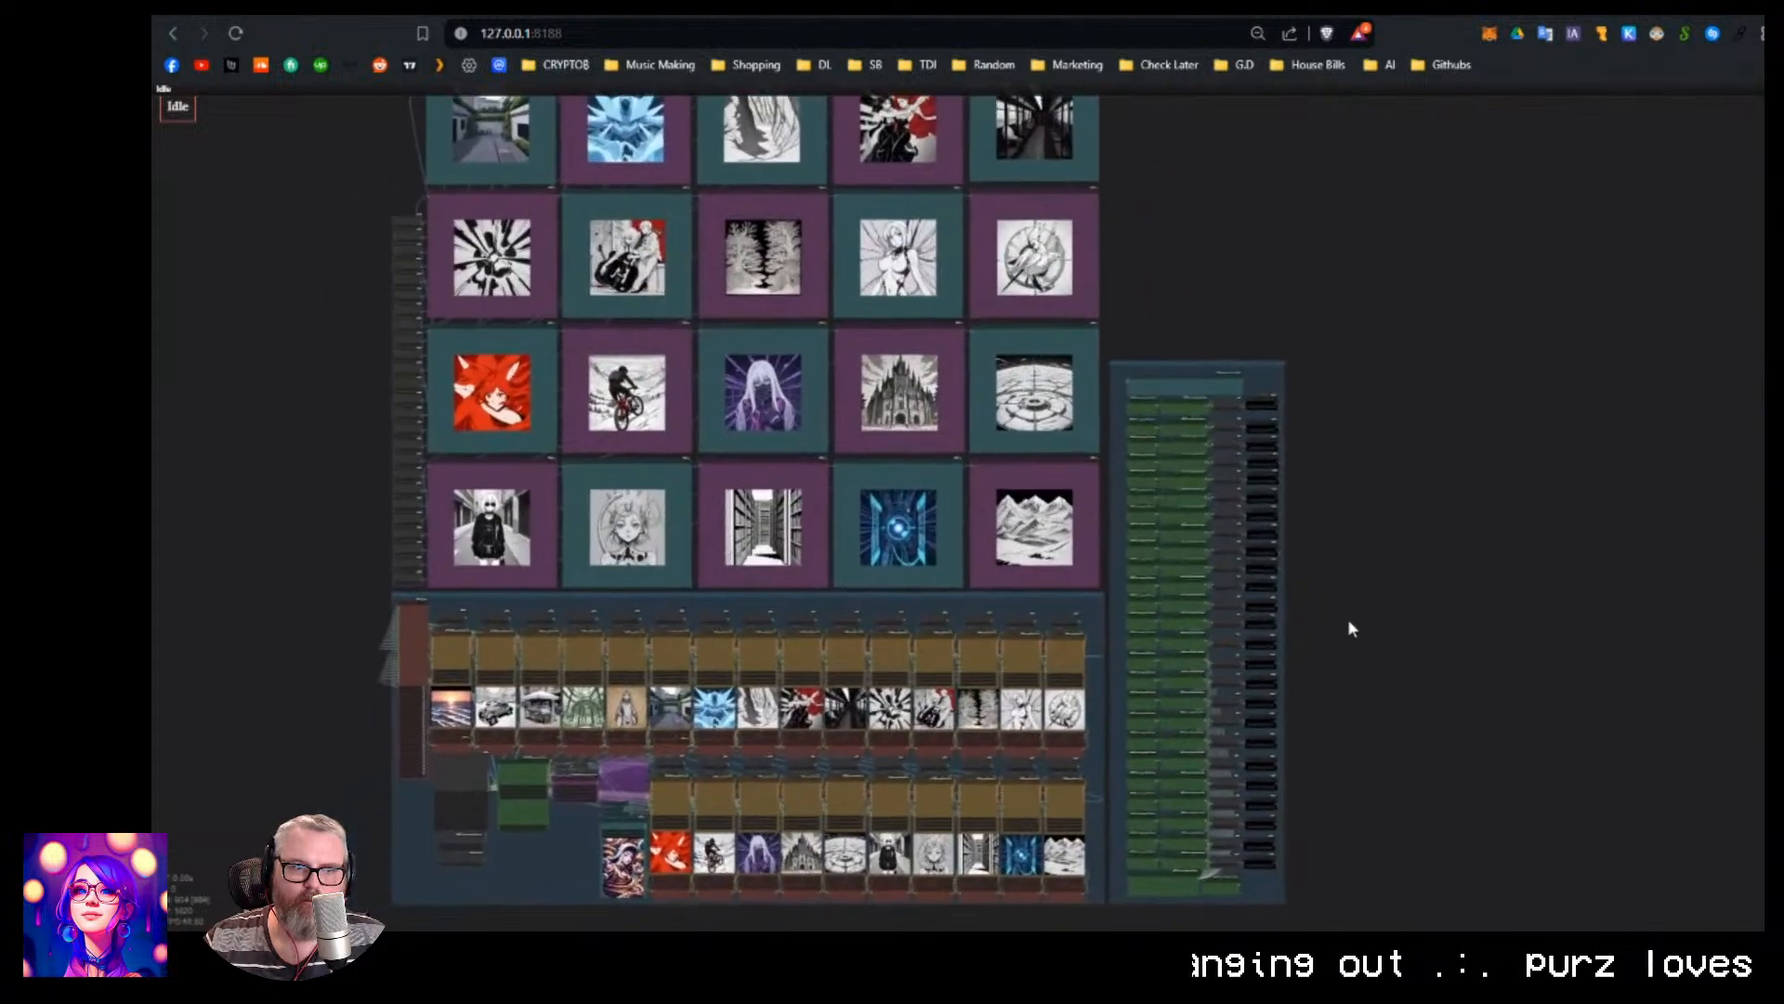
{"action": "left_click_drag", "start_coordinate": [1348, 621], "coordinate": [1357, 618]}
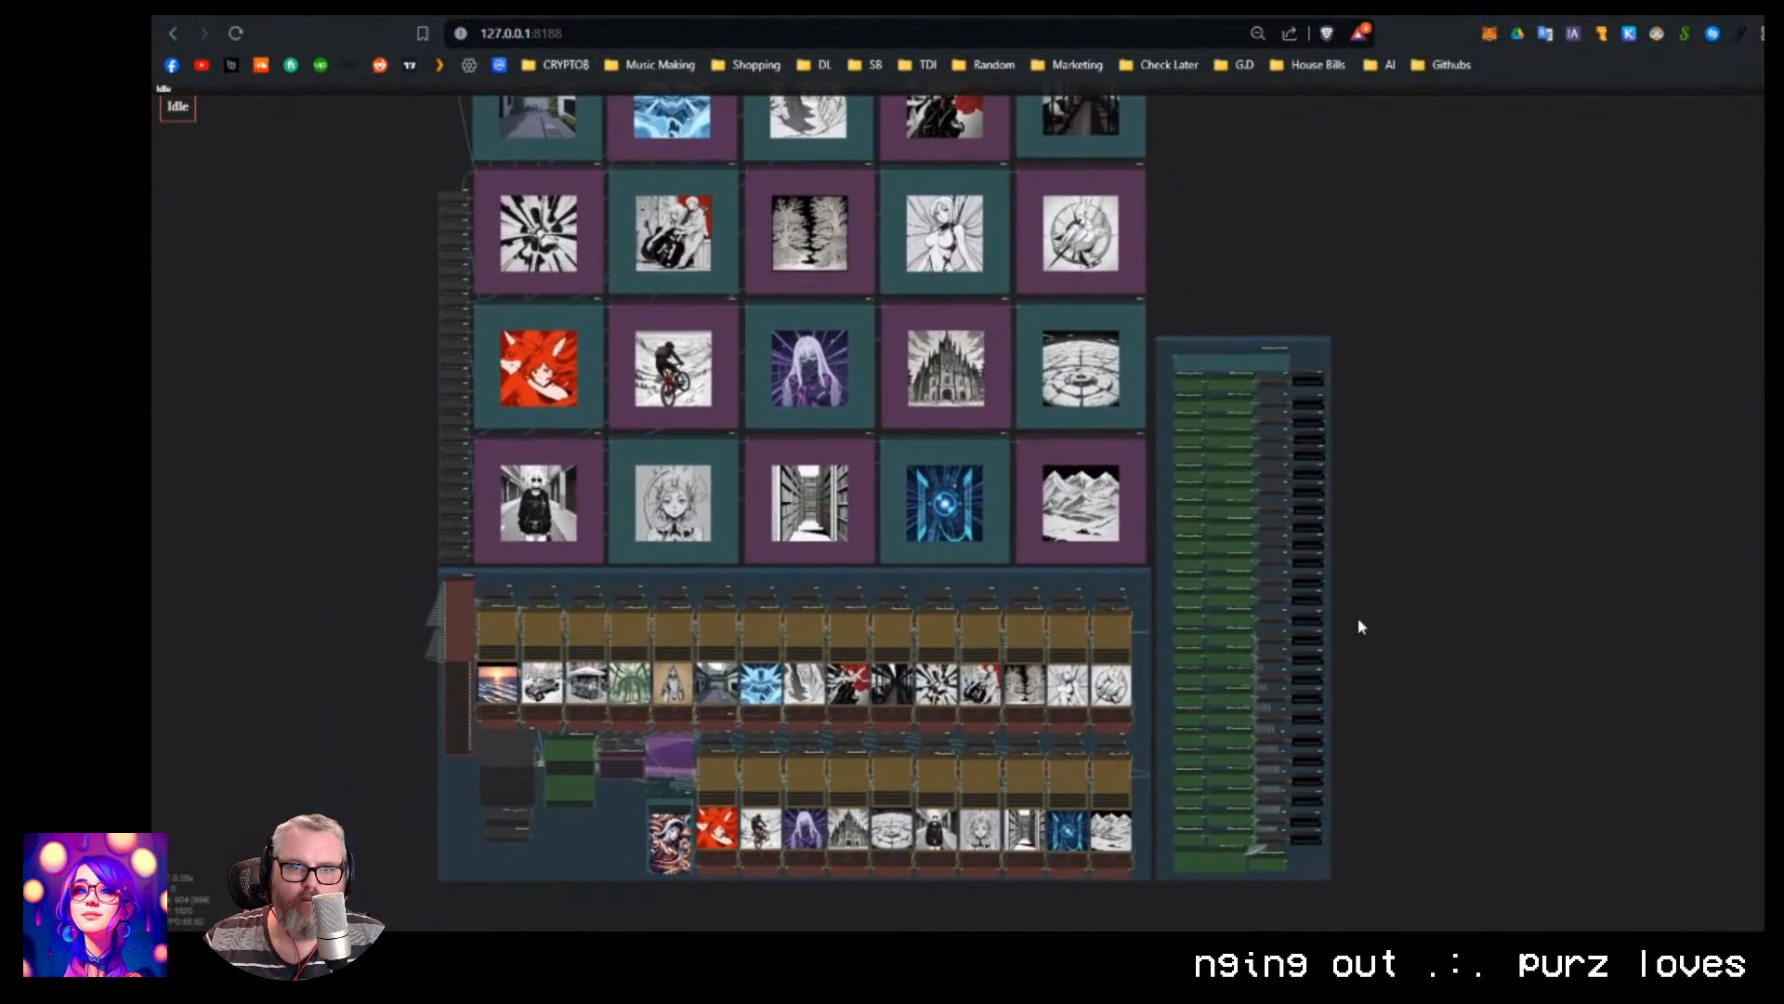
{"action": "left_click_drag", "start_coordinate": [1456, 360], "coordinate": [1600, 578]}
{"action": "scroll", "coordinate": [1301, 527], "scroll_direction": "up", "scroll_amount": 7}
{"action": "scroll", "coordinate": [1306, 528], "scroll_direction": "down", "scroll_amount": 7}
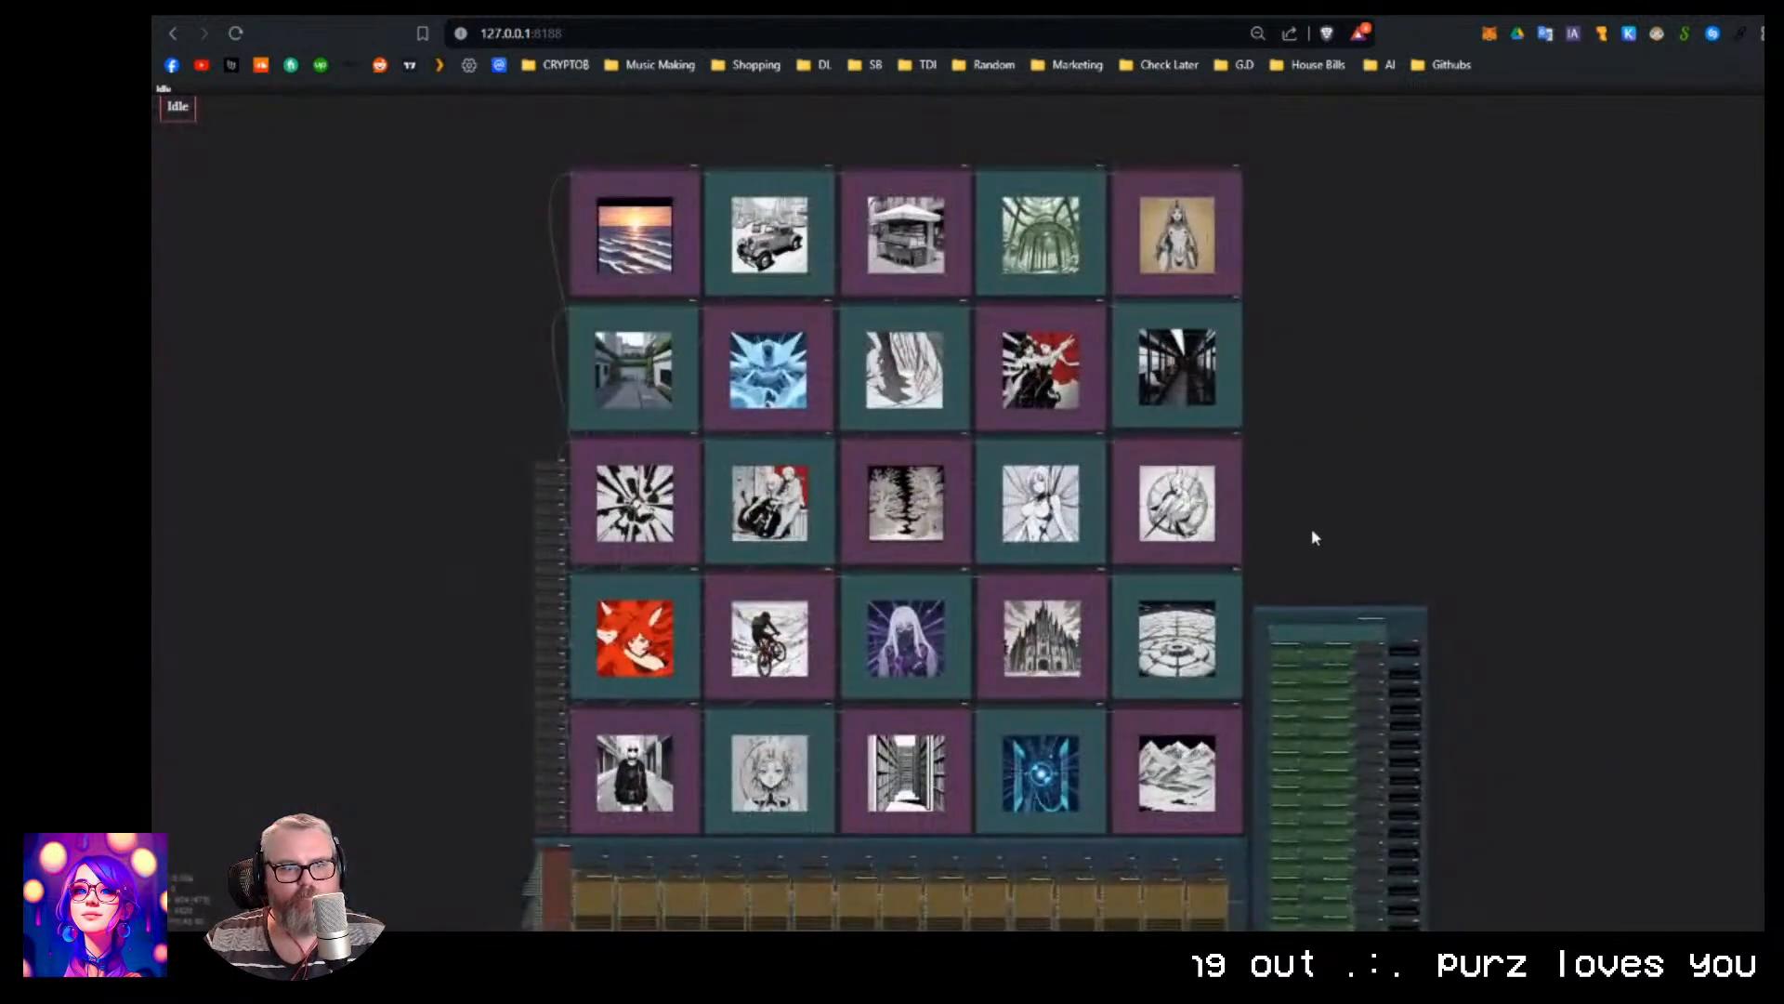
Set both the model strength and the clip strength in the LoRA Stacker node to 1.
{"action": "left_click_drag", "start_coordinate": [1312, 527], "coordinate": [1459, 218]}
{"action": "scroll", "coordinate": [855, 915], "scroll_direction": "up", "scroll_amount": 3}
{"action": "scroll", "coordinate": [885, 721], "scroll_direction": "up", "scroll_amount": 12}
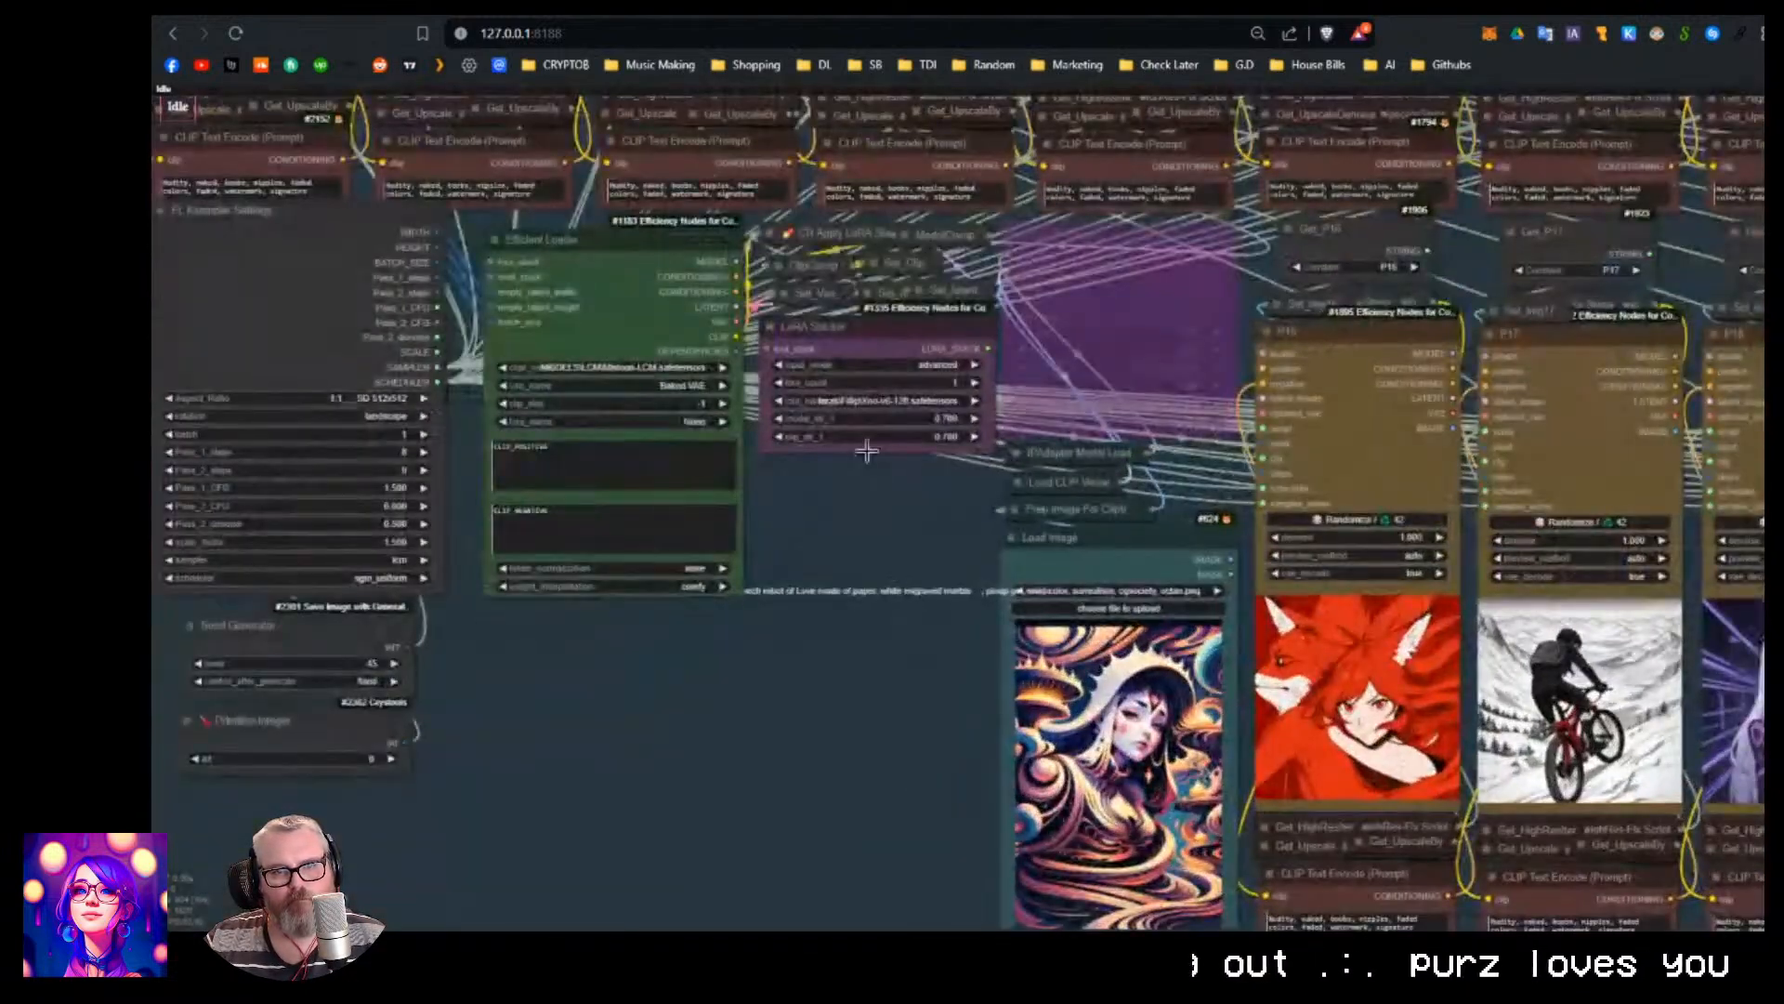
{"action": "left_click", "coordinate": [929, 420]}
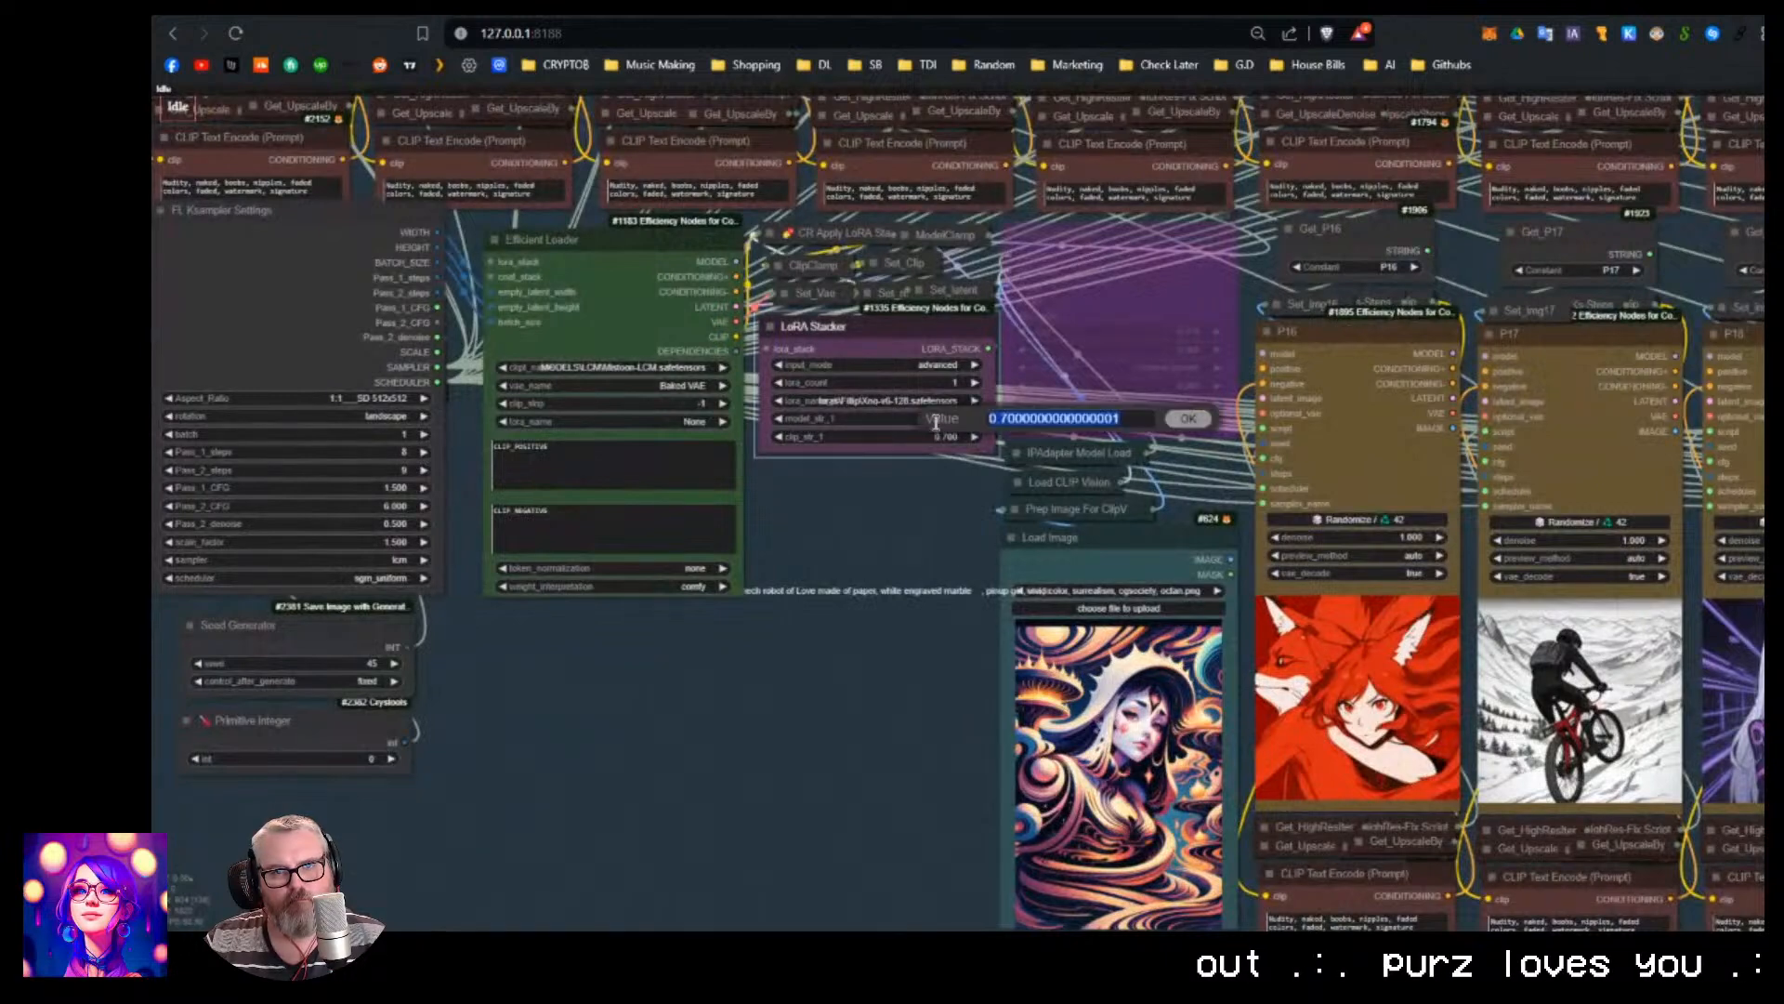
{"action": "type", "text": "1"}
{"action": "key", "text": "Return"}
{"action": "left_click", "coordinate": [930, 436]}
{"action": "type", "text": "1"}
{"action": "key", "text": "Return"}
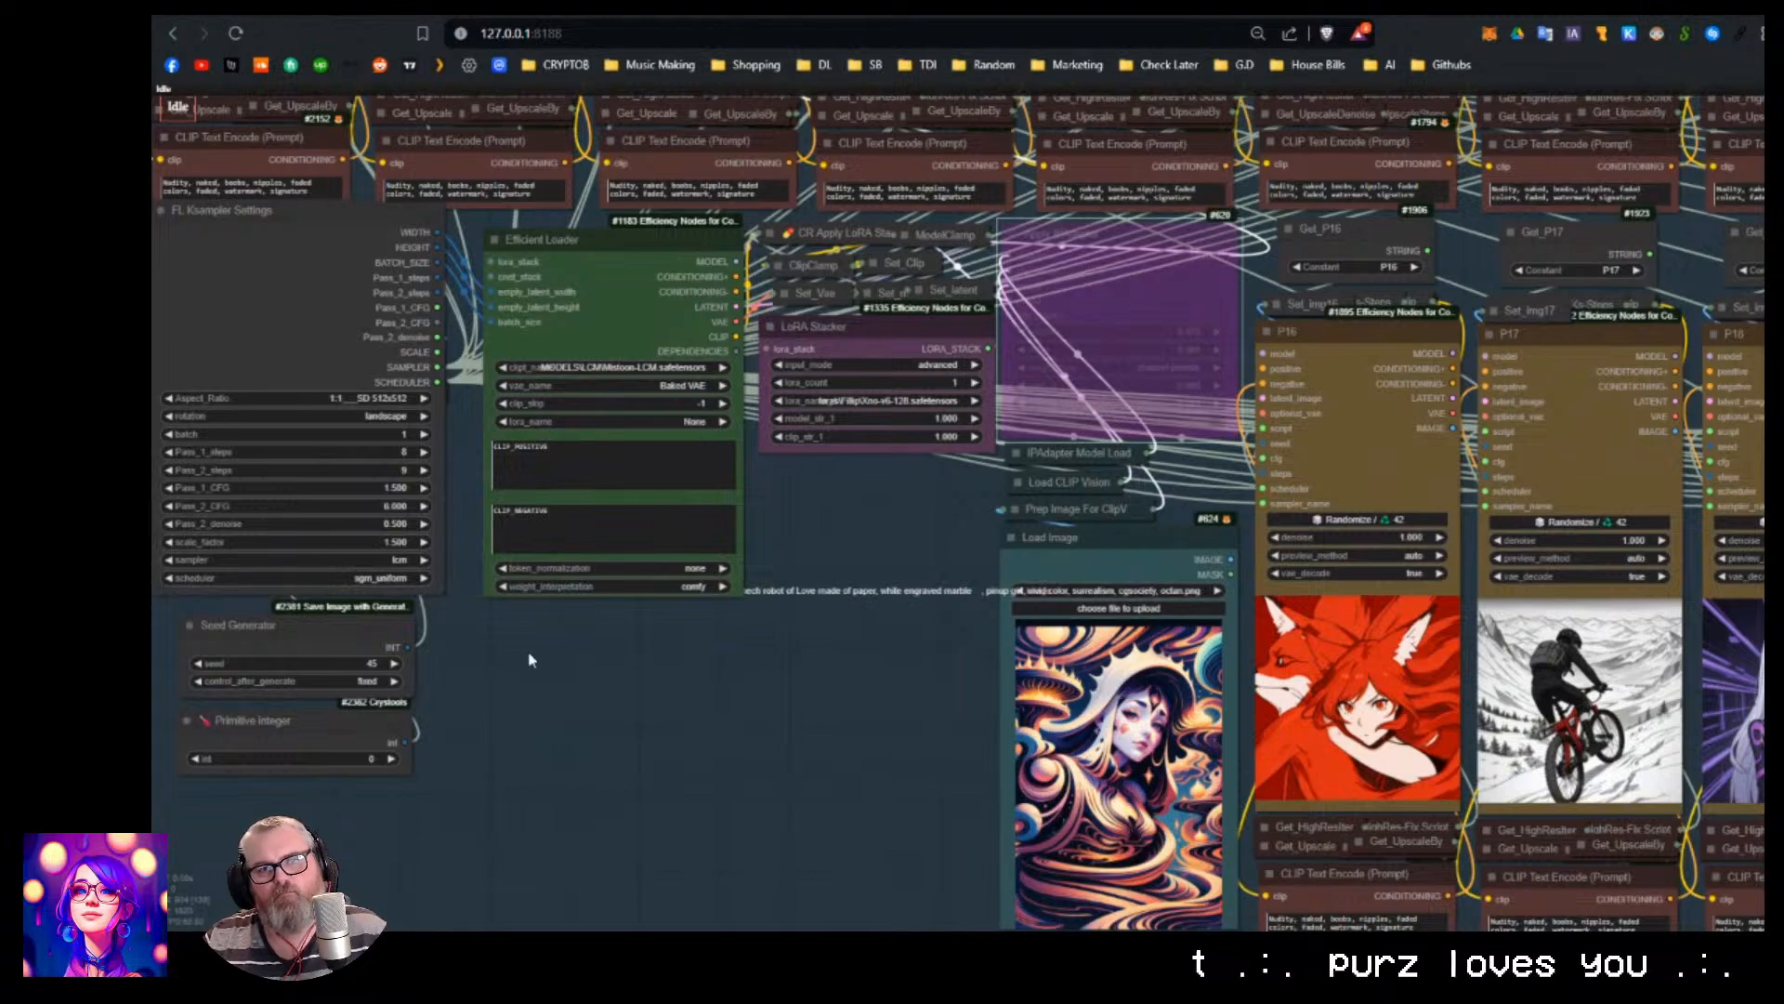
Enable the bypassed Apply IPAdapter node and queue the workflow.
{"action": "left_click_drag", "start_coordinate": [528, 659], "coordinate": [695, 674]}
{"action": "left_click_drag", "start_coordinate": [1220, 735], "coordinate": [554, 746]}
{"action": "scroll", "coordinate": [1099, 421], "scroll_direction": "up", "scroll_amount": 1}
{"action": "scroll", "coordinate": [673, 758], "scroll_direction": "down", "scroll_amount": 4}
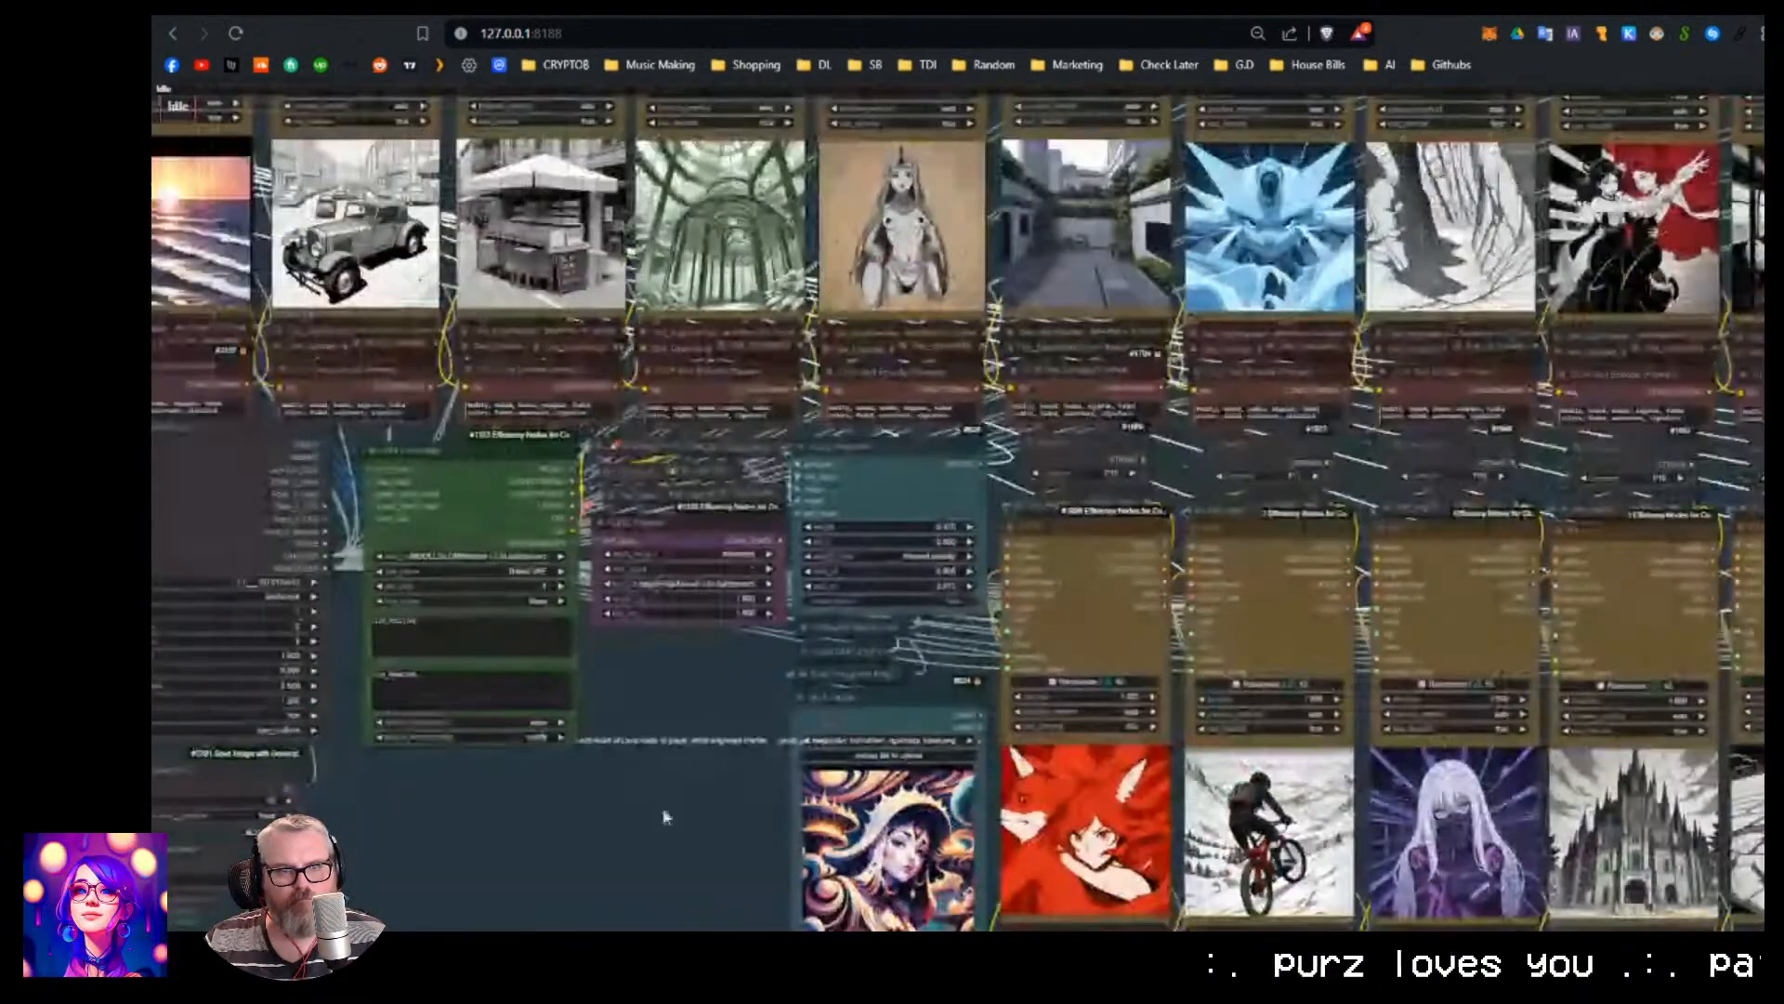
{"action": "left_click_drag", "start_coordinate": [400, 887], "coordinate": [1060, 733]}
{"action": "scroll", "coordinate": [996, 708], "scroll_direction": "up", "scroll_amount": 3}
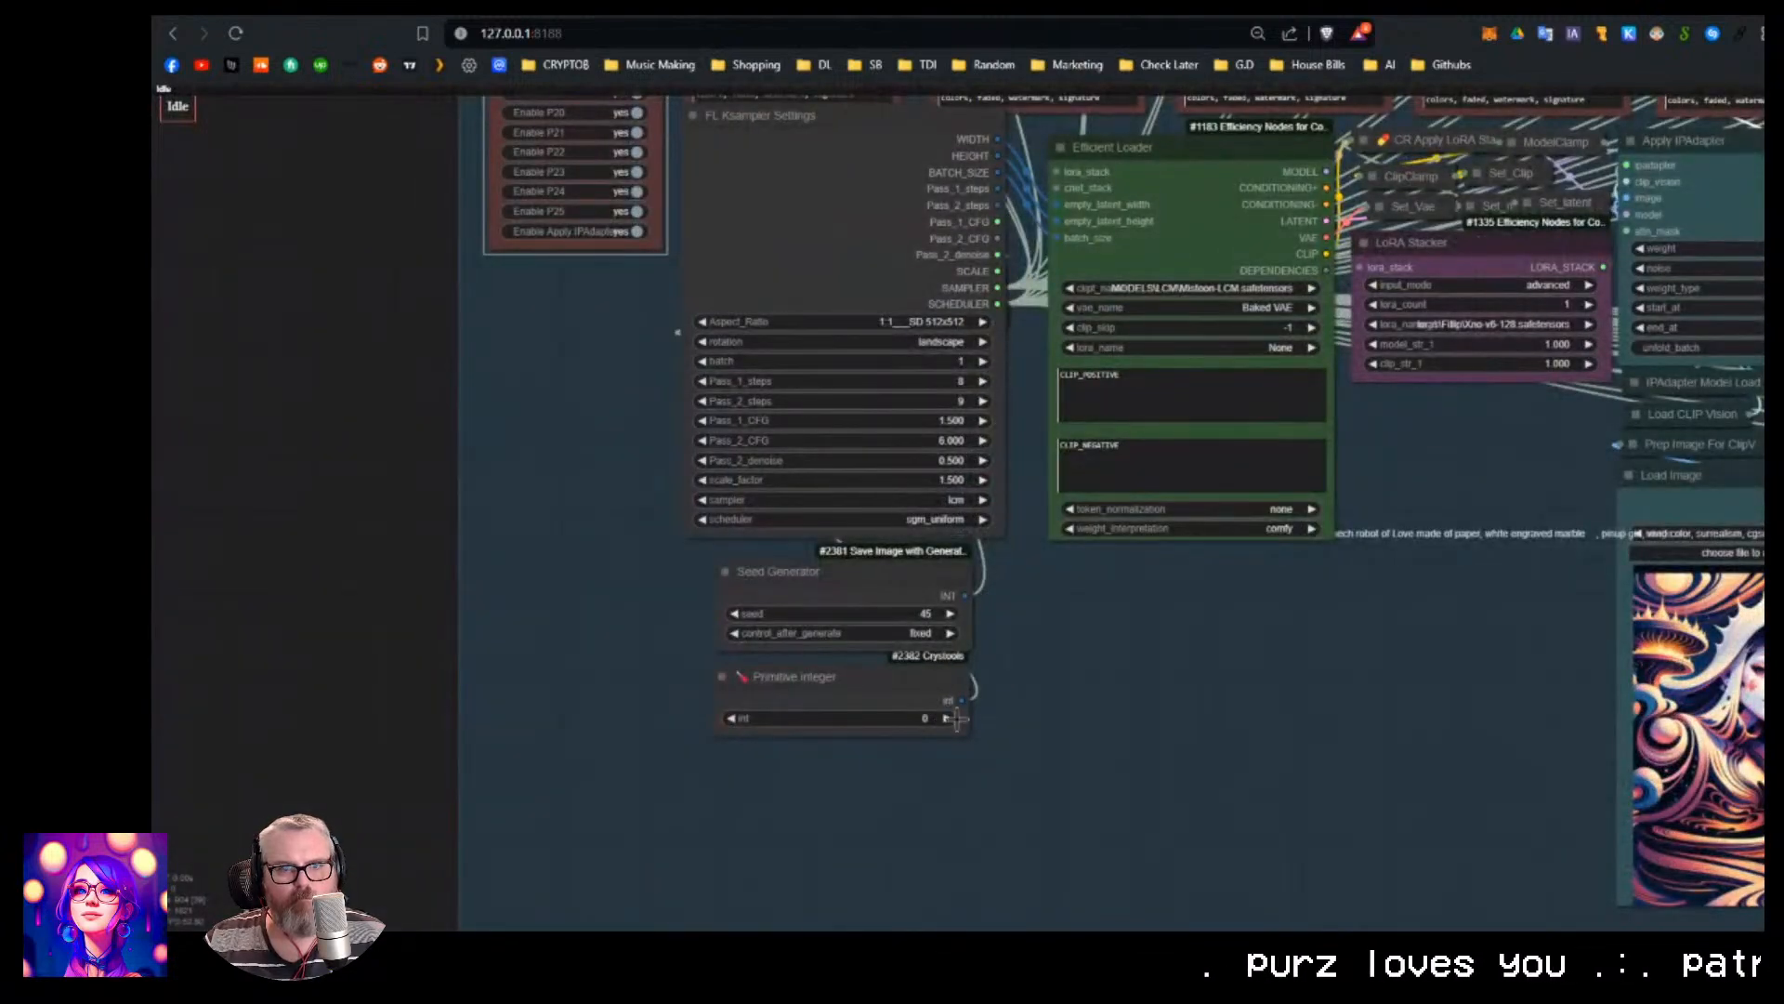
{"action": "scroll", "coordinate": [1292, 730], "scroll_direction": "down", "scroll_amount": 15}
{"action": "left_click_drag", "start_coordinate": [1302, 718], "coordinate": [749, 946]}
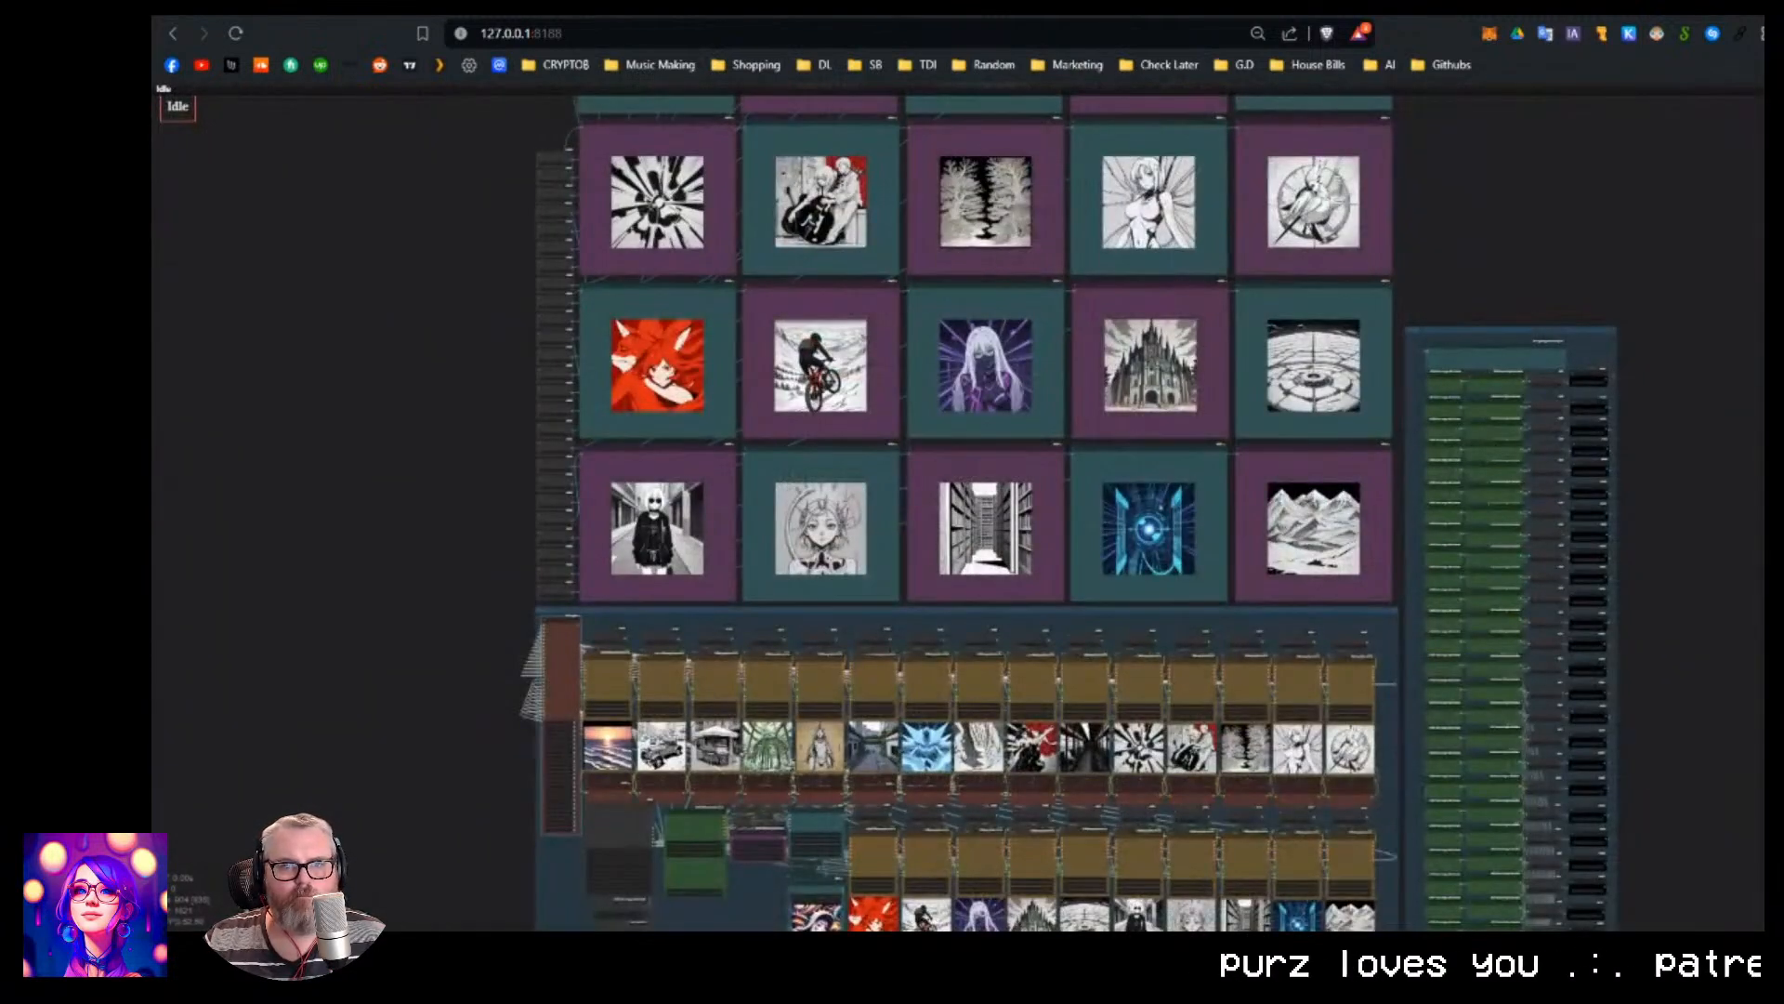
{"action": "scroll", "coordinate": [1524, 248], "scroll_direction": "down", "scroll_amount": 1}
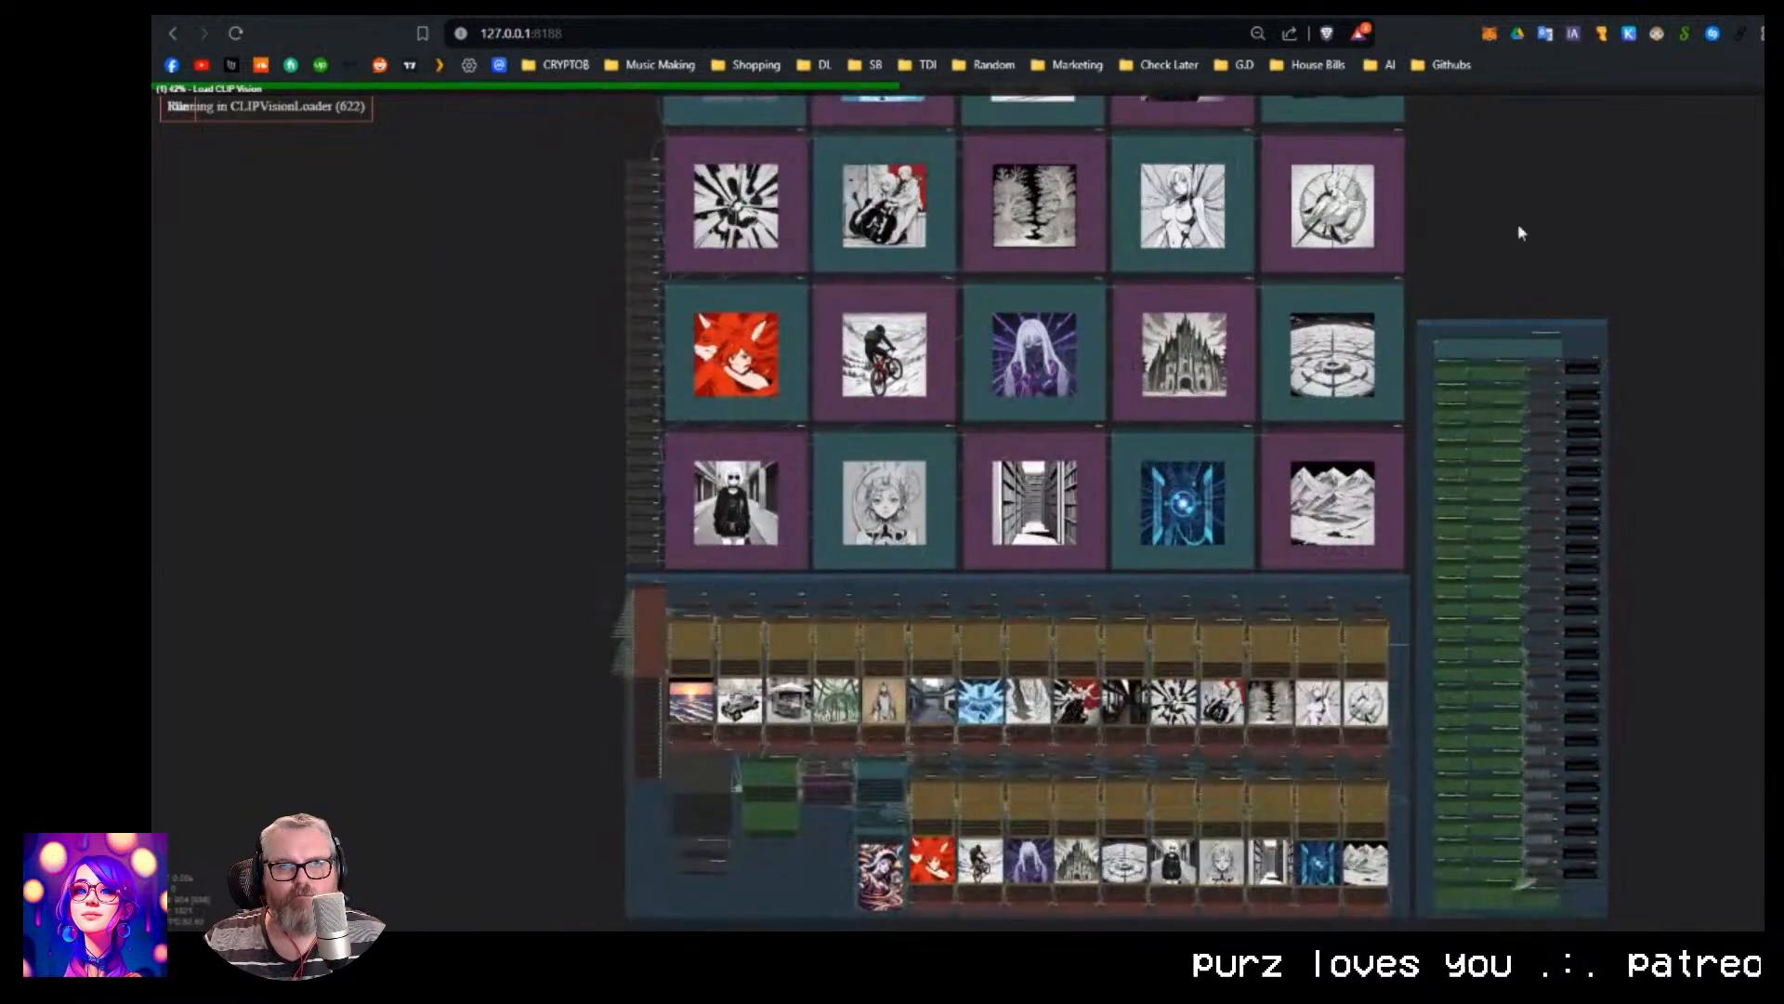
Watch the P1 to P25 samplers regenerate their images with the IPAdapter reference image applied.
{"action": "left_click_drag", "start_coordinate": [1518, 226], "coordinate": [1518, 116]}
{"action": "scroll", "coordinate": [841, 714], "scroll_direction": "up", "scroll_amount": 12}
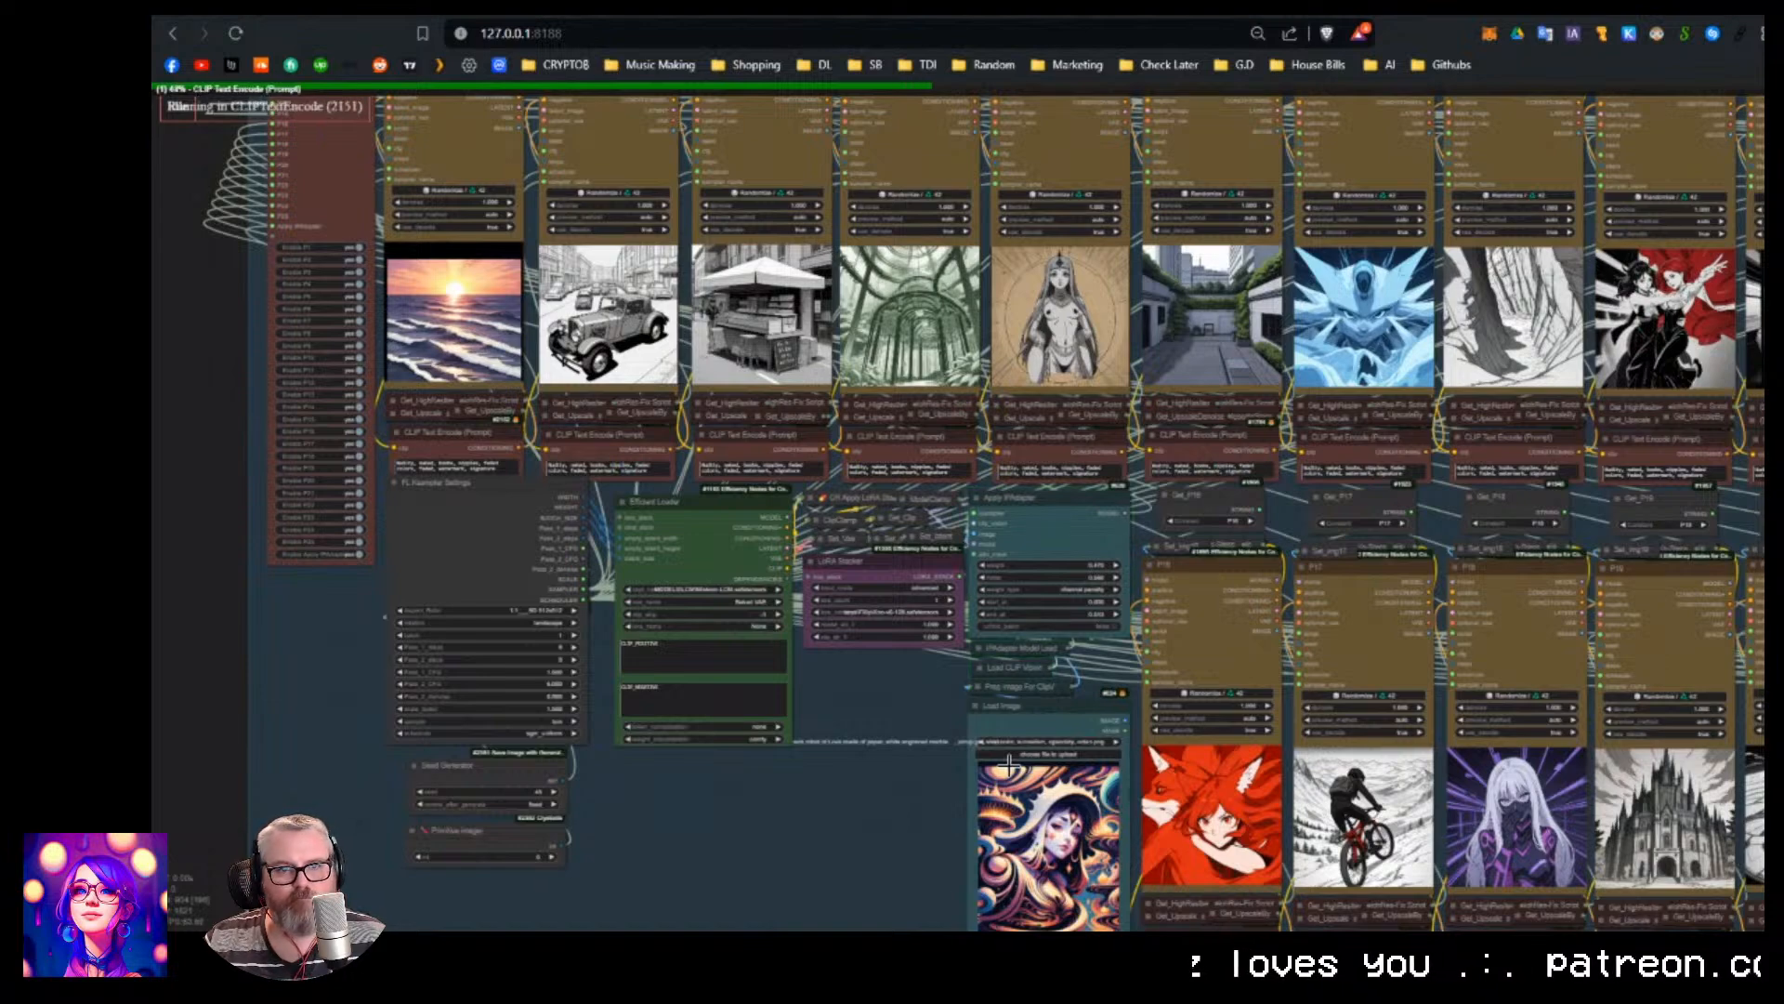
{"action": "scroll", "coordinate": [1009, 763], "scroll_direction": "down", "scroll_amount": 6}
{"action": "scroll", "coordinate": [462, 525], "scroll_direction": "up", "scroll_amount": 3}
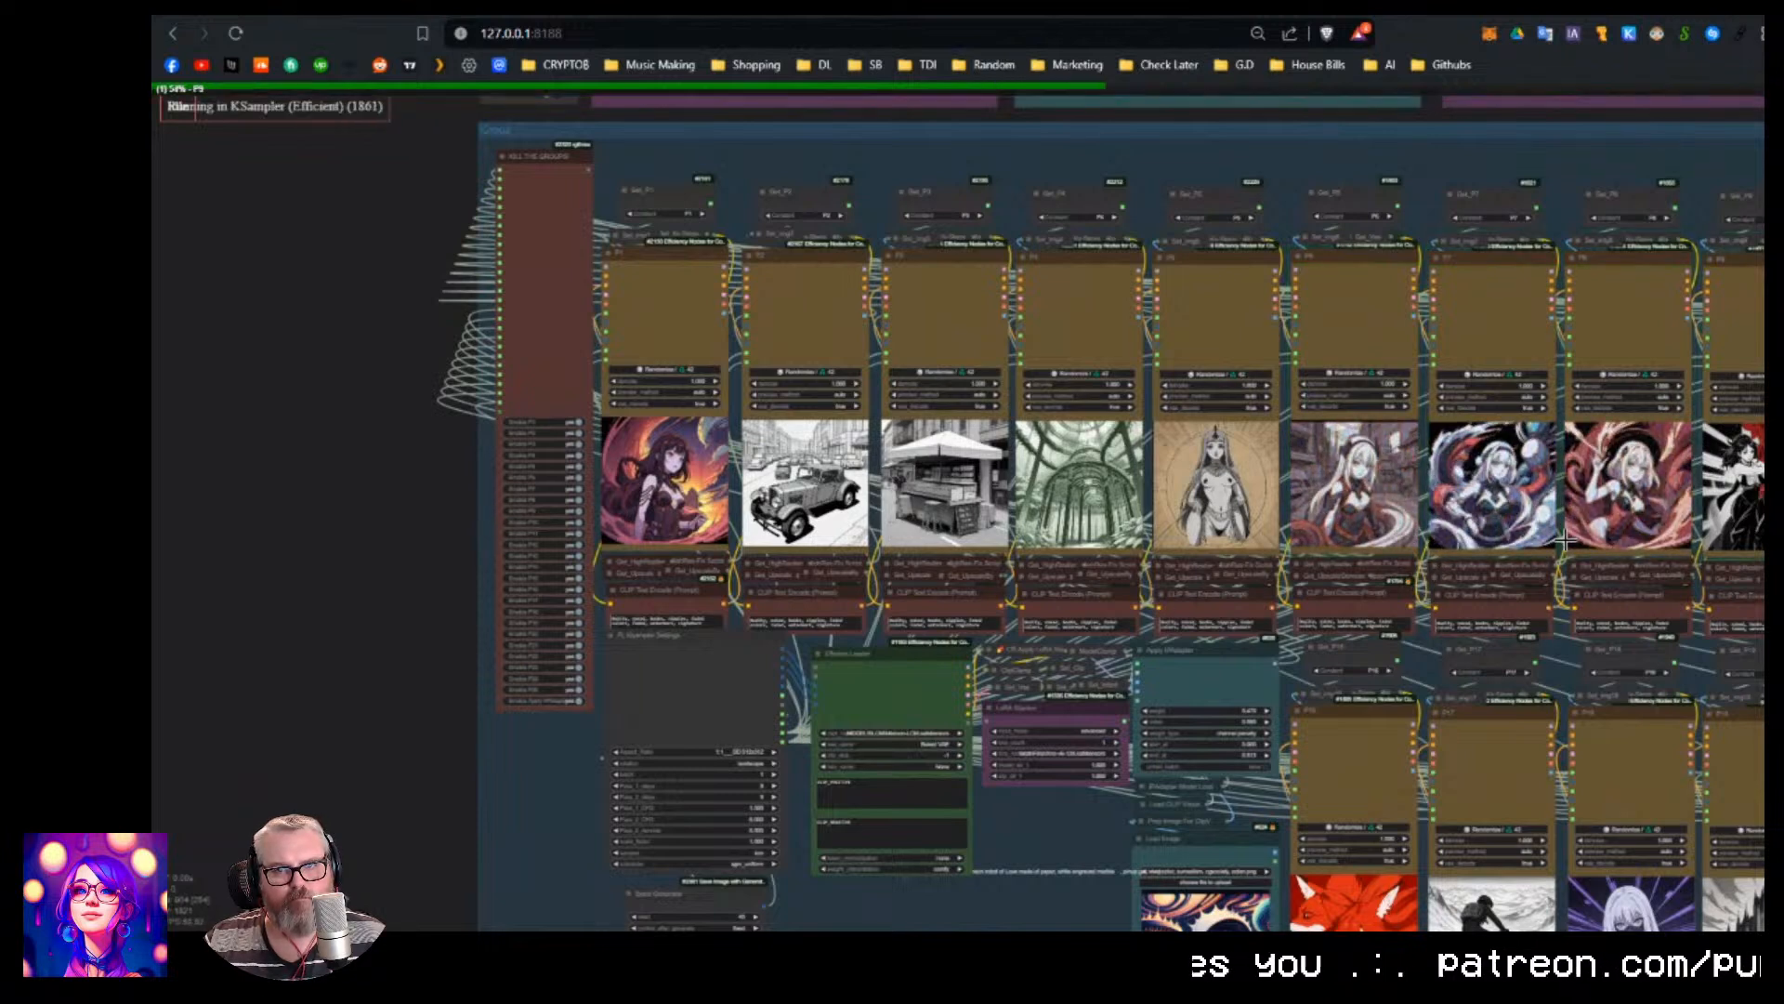
{"action": "scroll", "coordinate": [1570, 542], "scroll_direction": "down", "scroll_amount": 2}
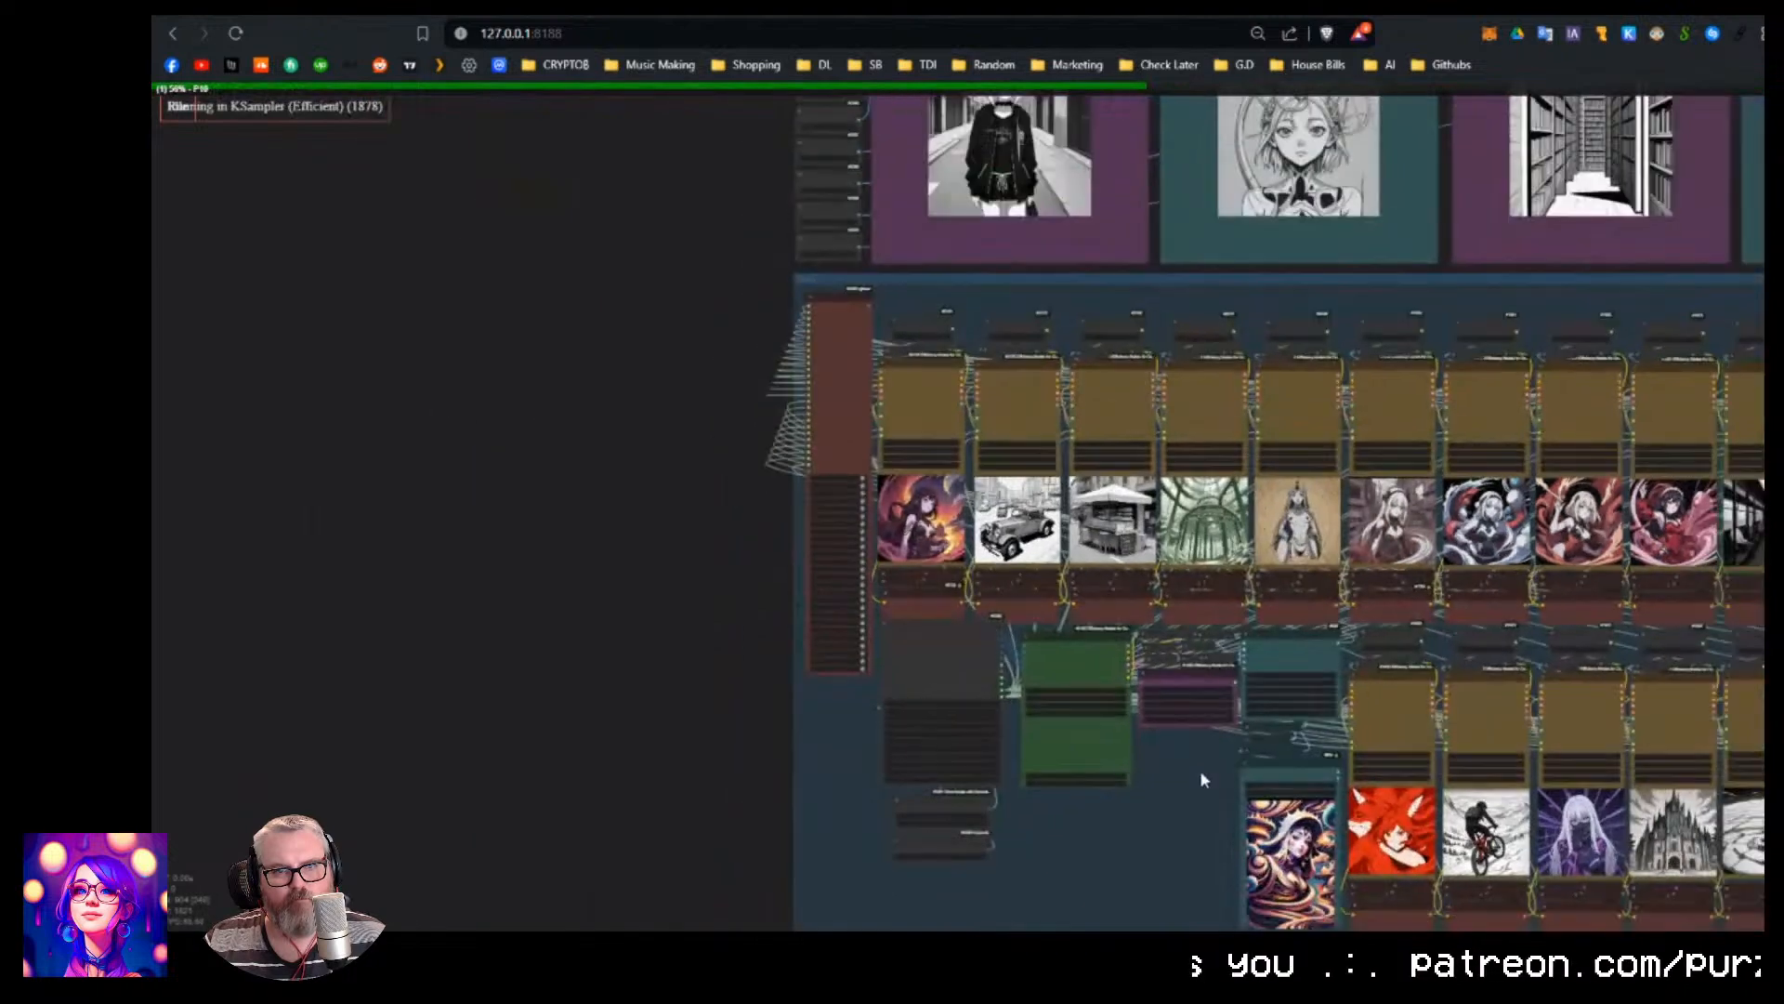
{"action": "left_click_drag", "start_coordinate": [1200, 769], "coordinate": [655, 736]}
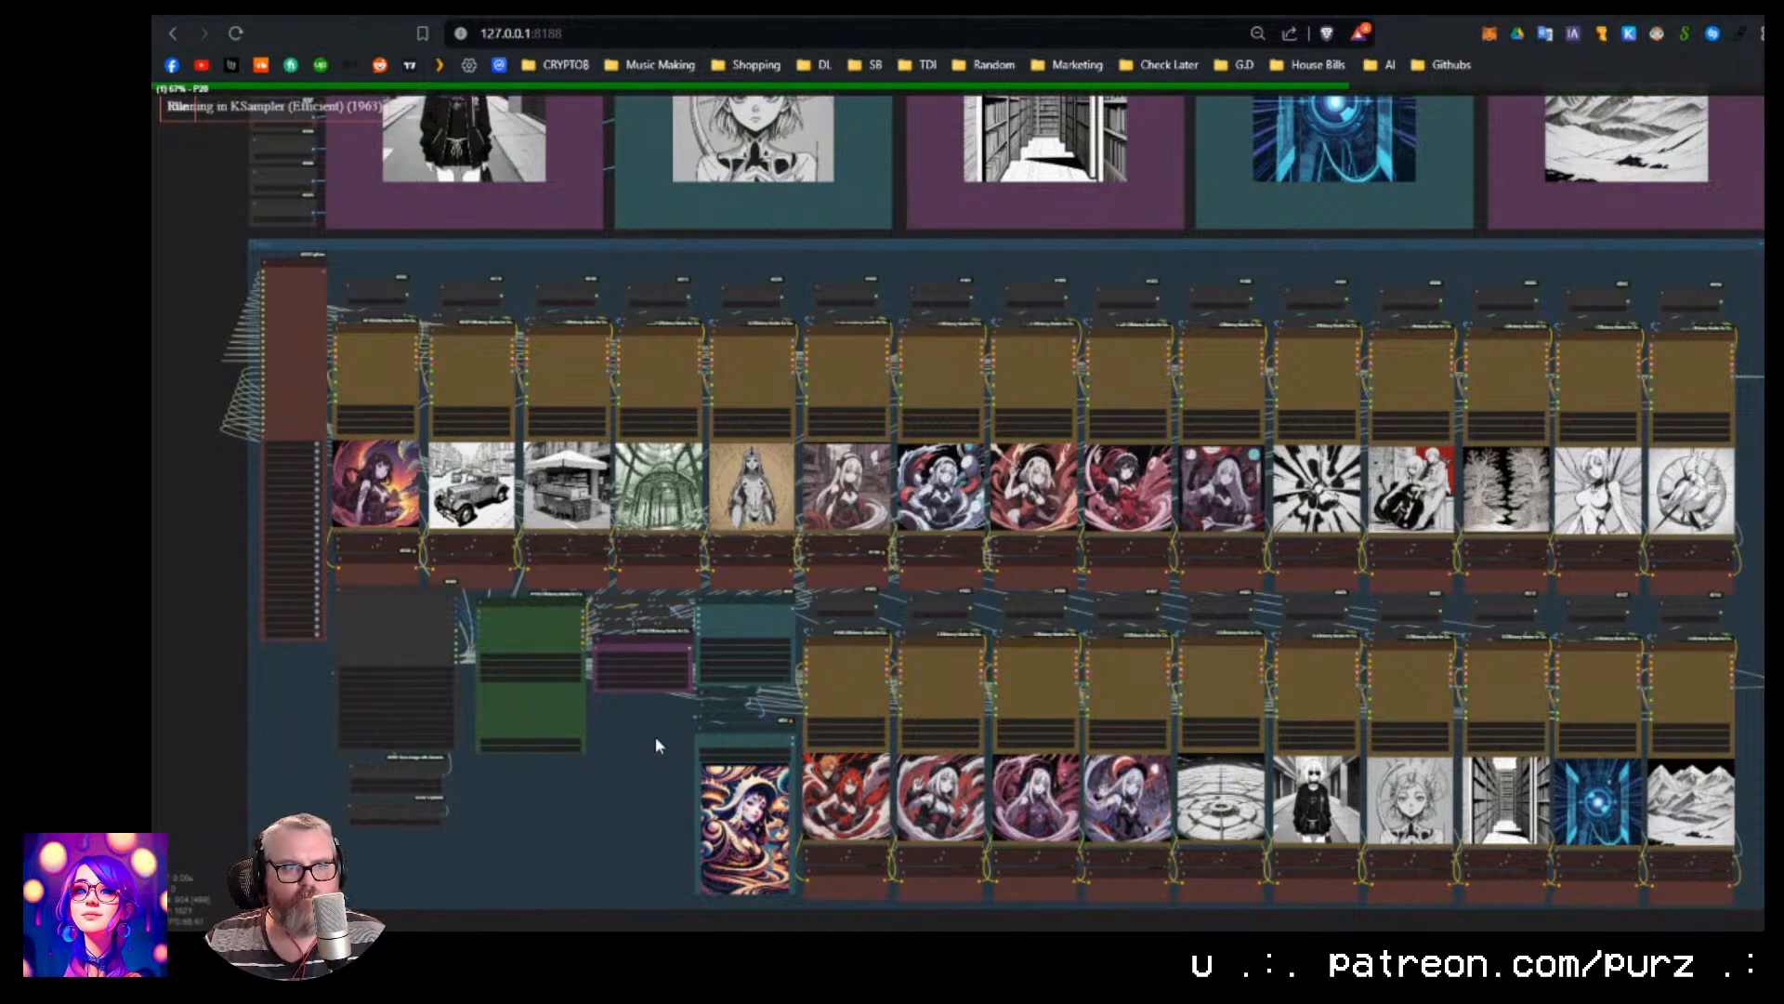
{"action": "mouse_move", "coordinate": [655, 737]}
{"action": "left_mouse_down"}
{"action": "mouse_move", "coordinate": [784, 593]}
{"action": "mouse_move", "coordinate": [661, 764]}
{"action": "left_mouse_up"}
{"action": "scroll", "coordinate": [775, 629], "scroll_direction": "up", "scroll_amount": 5}
{"action": "scroll", "coordinate": [816, 589], "scroll_direction": "down", "scroll_amount": 7}
{"action": "scroll", "coordinate": [660, 764], "scroll_direction": "up", "scroll_amount": 2}
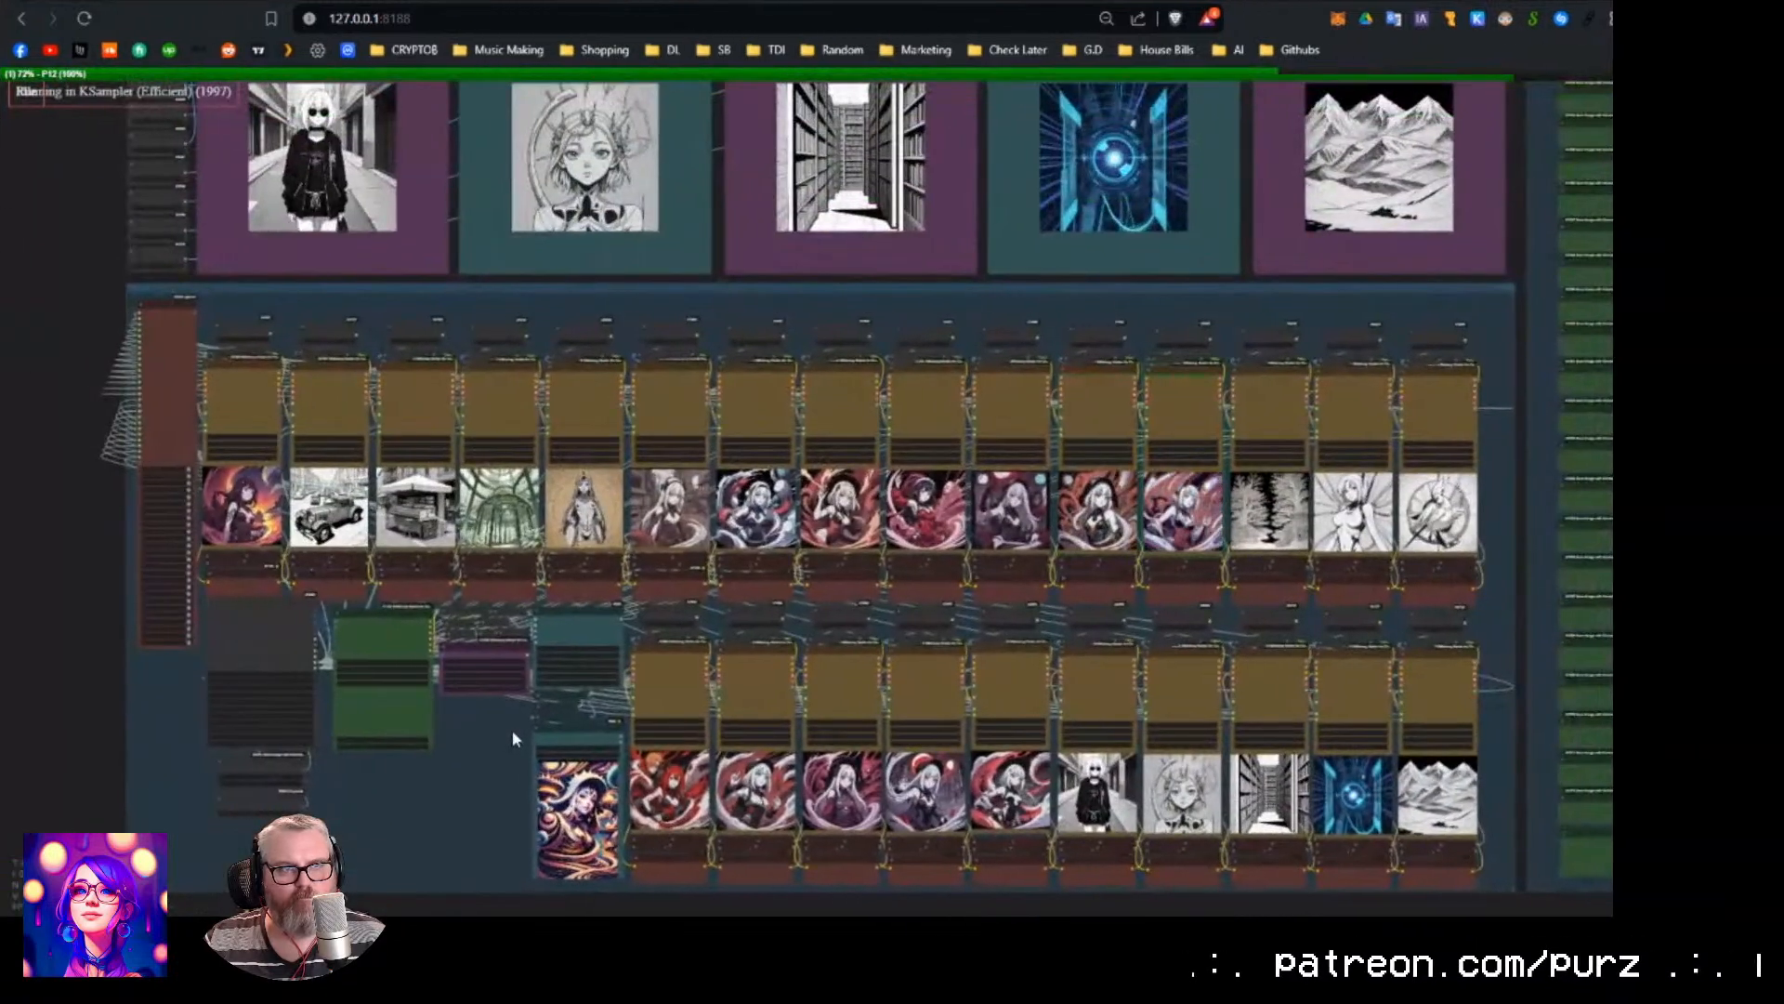
Lower the weight in the Apply IPAdapter node.
{"action": "scroll", "coordinate": [620, 728], "scroll_direction": "down", "scroll_amount": 4}
{"action": "scroll", "coordinate": [202, 394], "scroll_direction": "down", "scroll_amount": 3}
{"action": "left_click_drag", "start_coordinate": [202, 394], "coordinate": [344, 365]}
{"action": "scroll", "coordinate": [542, 775], "scroll_direction": "up", "scroll_amount": 14}
{"action": "scroll", "coordinate": [839, 590], "scroll_direction": "up", "scroll_amount": 5}
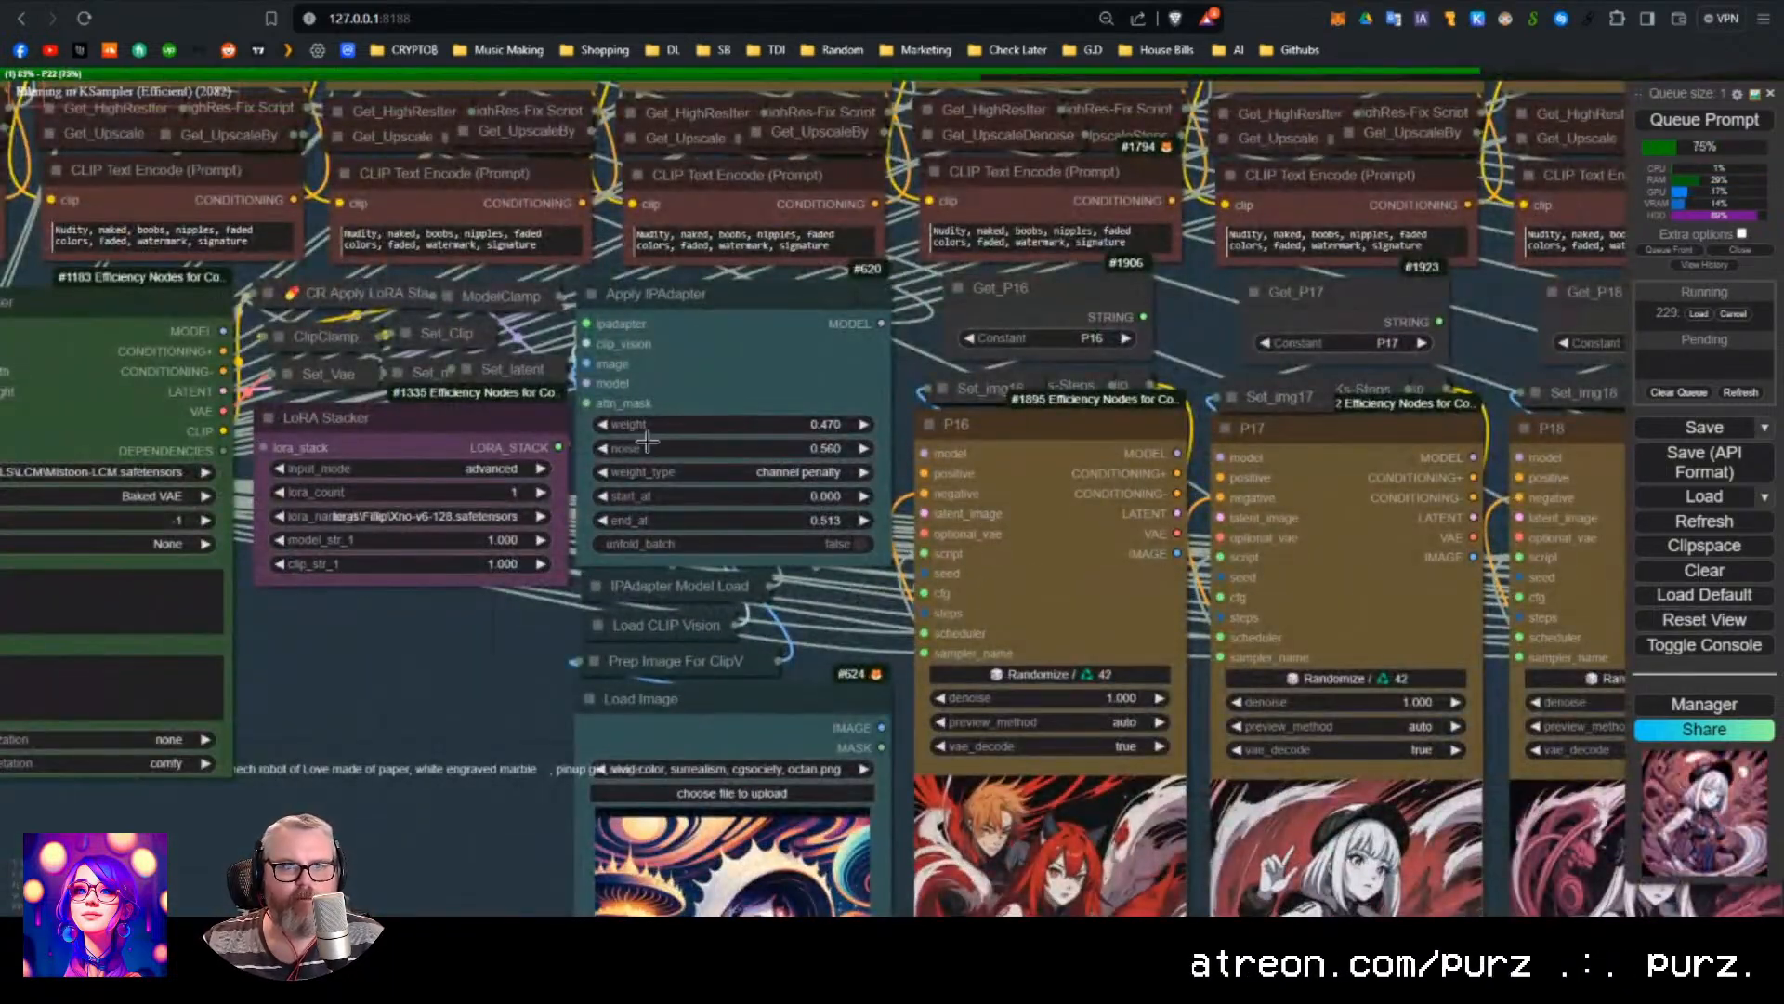
{"action": "left_click_drag", "start_coordinate": [621, 426], "coordinate": [596, 428]}
Increase the Primitive Integer value below the Seed Generator and queue the workflow again.
{"action": "scroll", "coordinate": [430, 721], "scroll_direction": "down", "scroll_amount": 10}
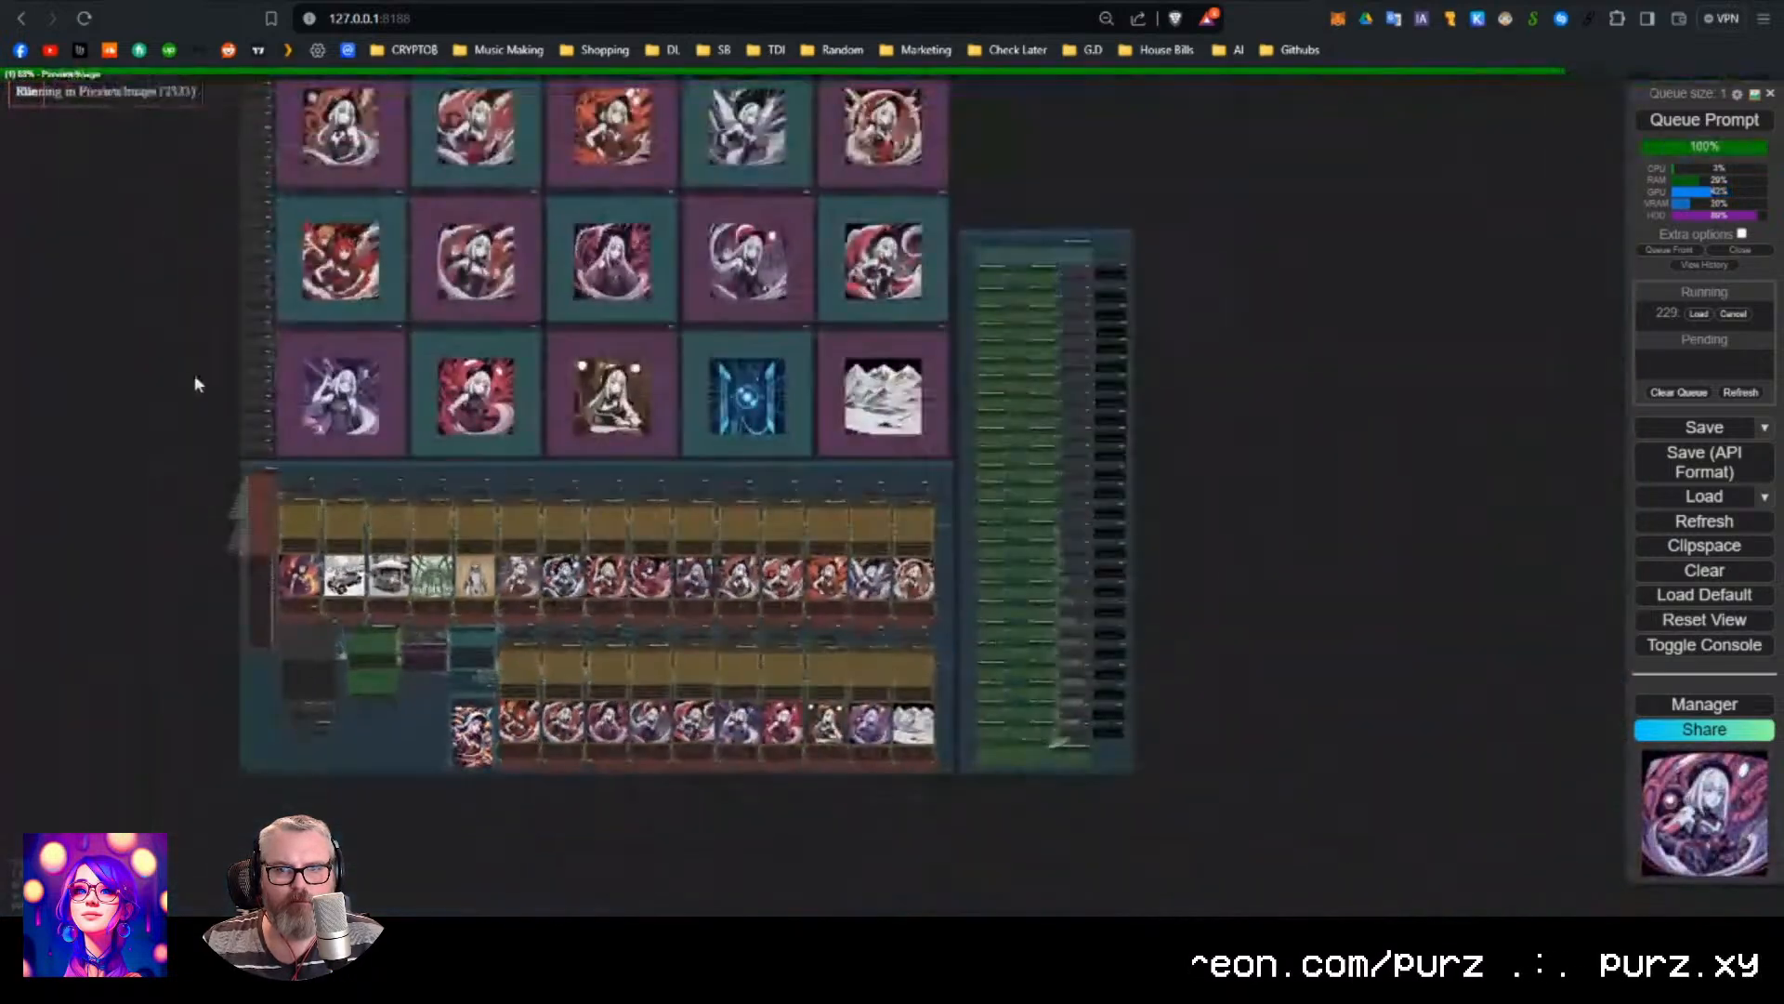
{"action": "left_click_drag", "start_coordinate": [195, 384], "coordinate": [287, 615]}
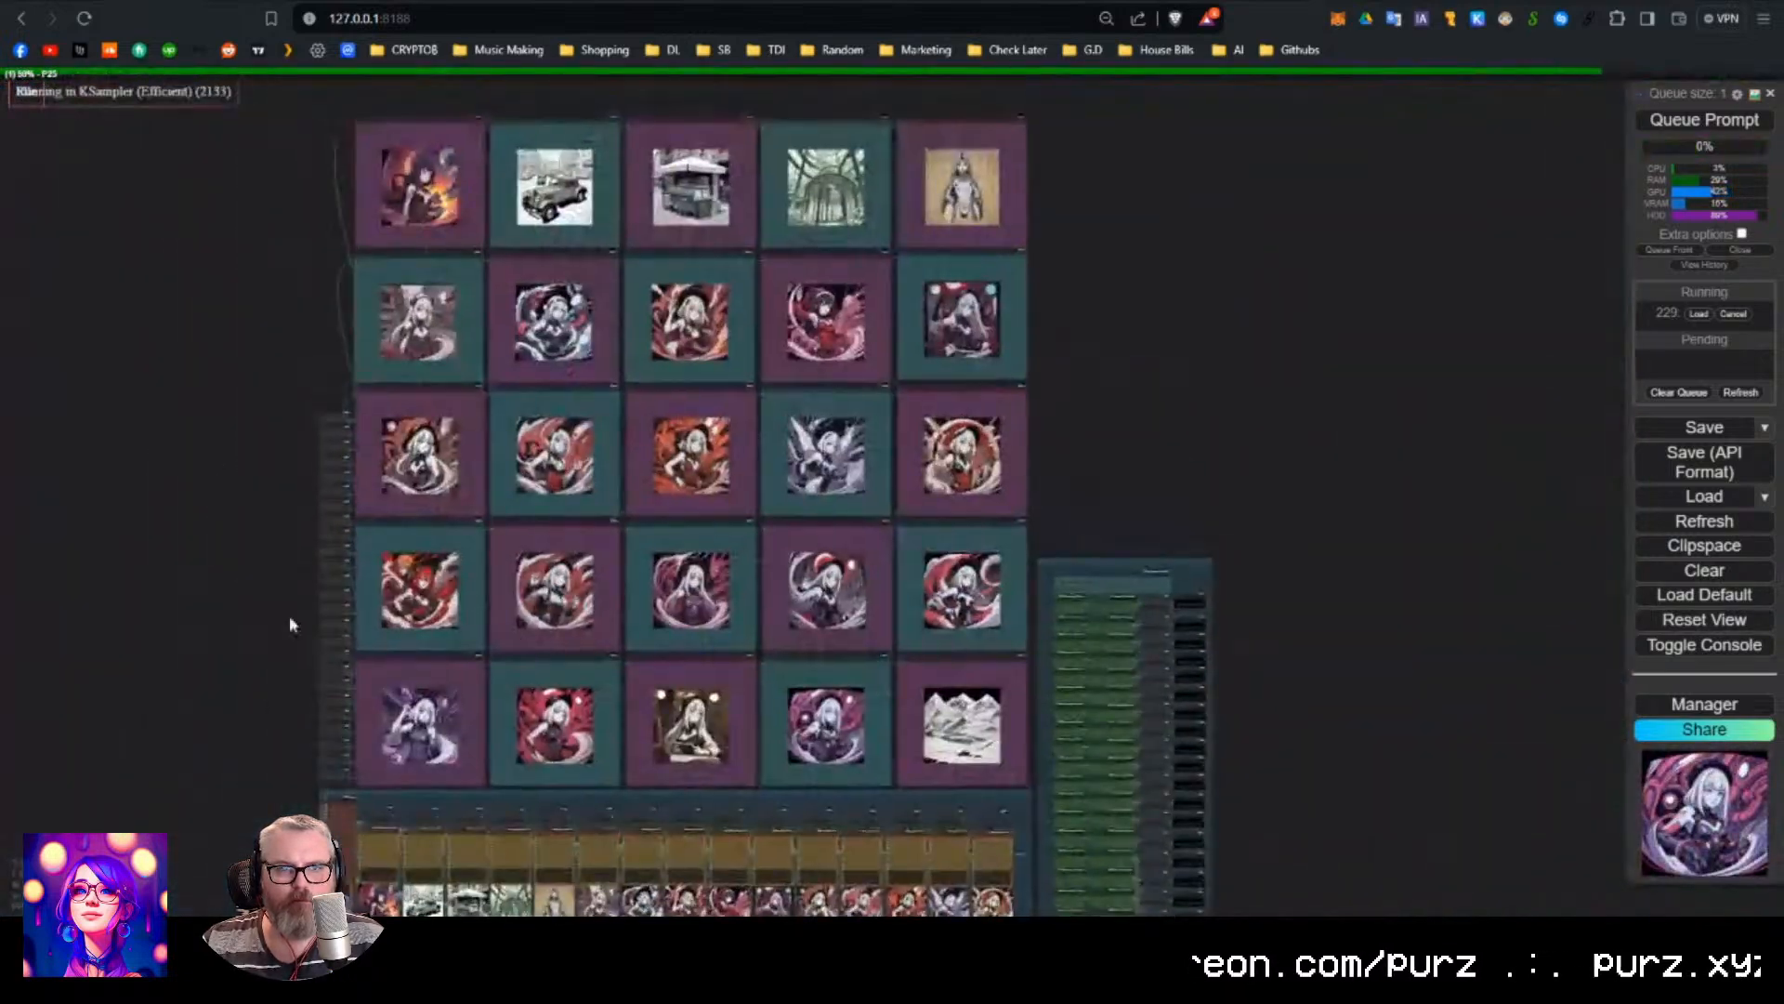
{"action": "scroll", "coordinate": [287, 615], "scroll_direction": "up", "scroll_amount": 1}
{"action": "left_click_drag", "start_coordinate": [264, 527], "coordinate": [335, 200]}
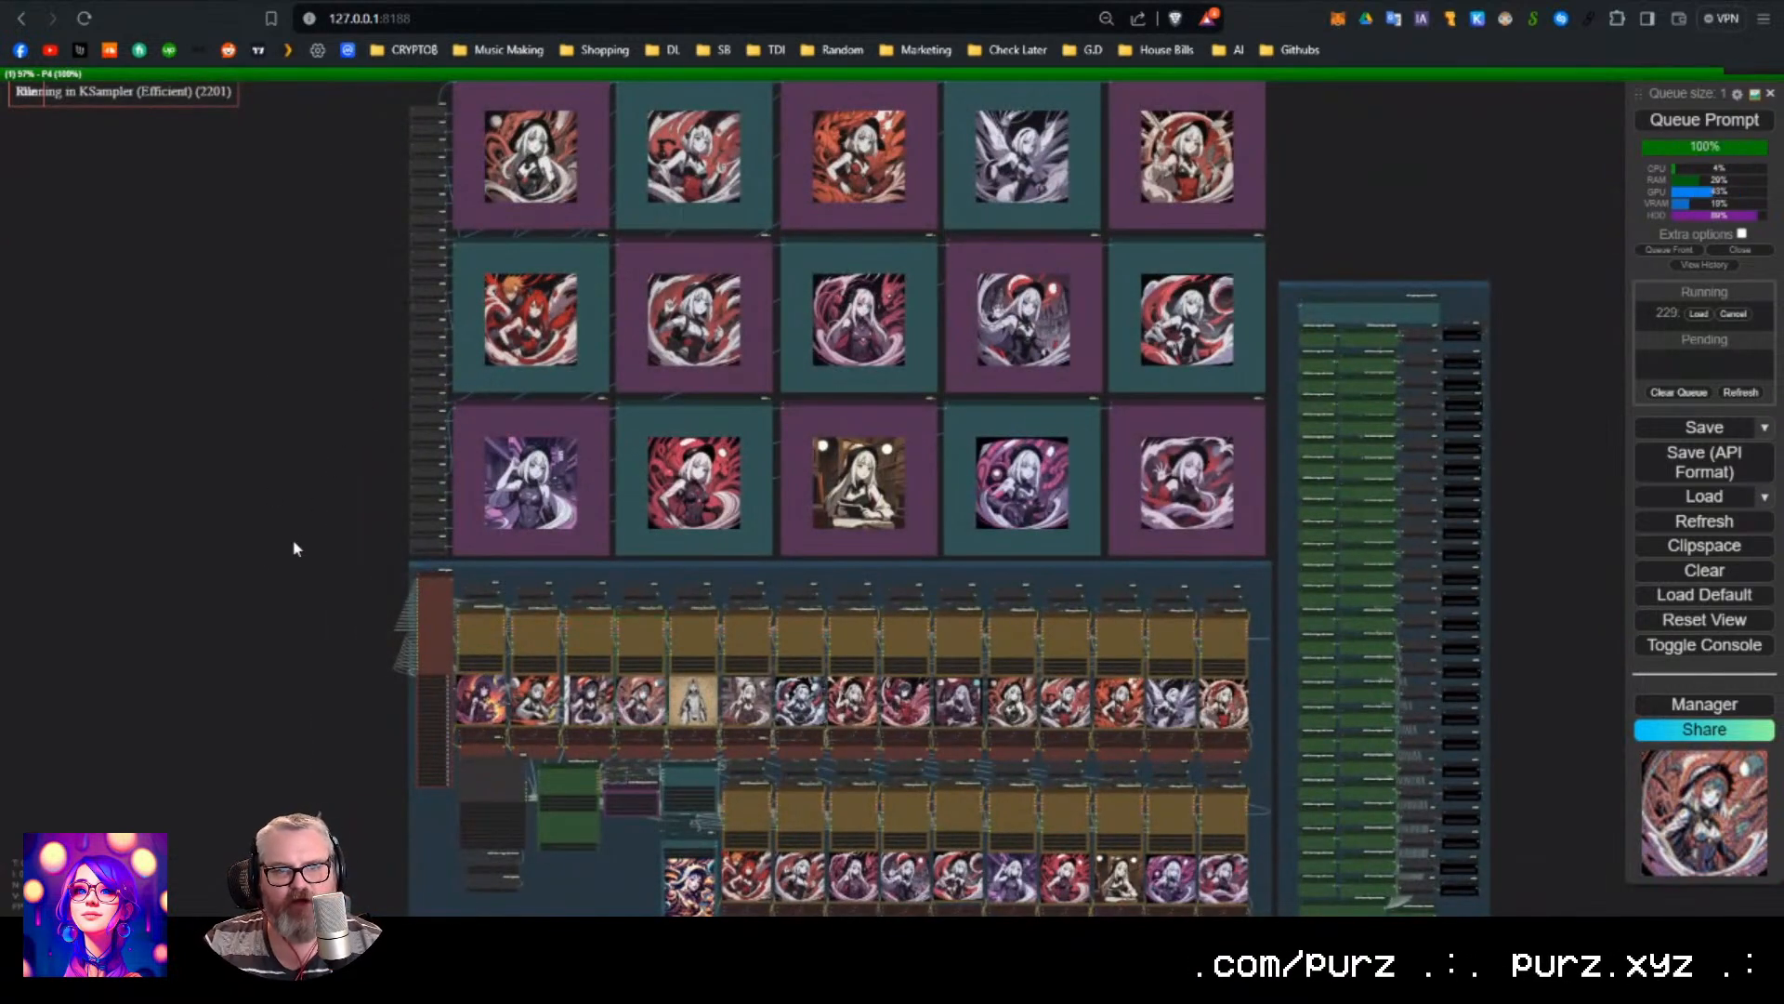
{"action": "left_click_drag", "start_coordinate": [295, 548], "coordinate": [351, 149]}
{"action": "scroll", "coordinate": [610, 364], "scroll_direction": "up", "scroll_amount": 12}
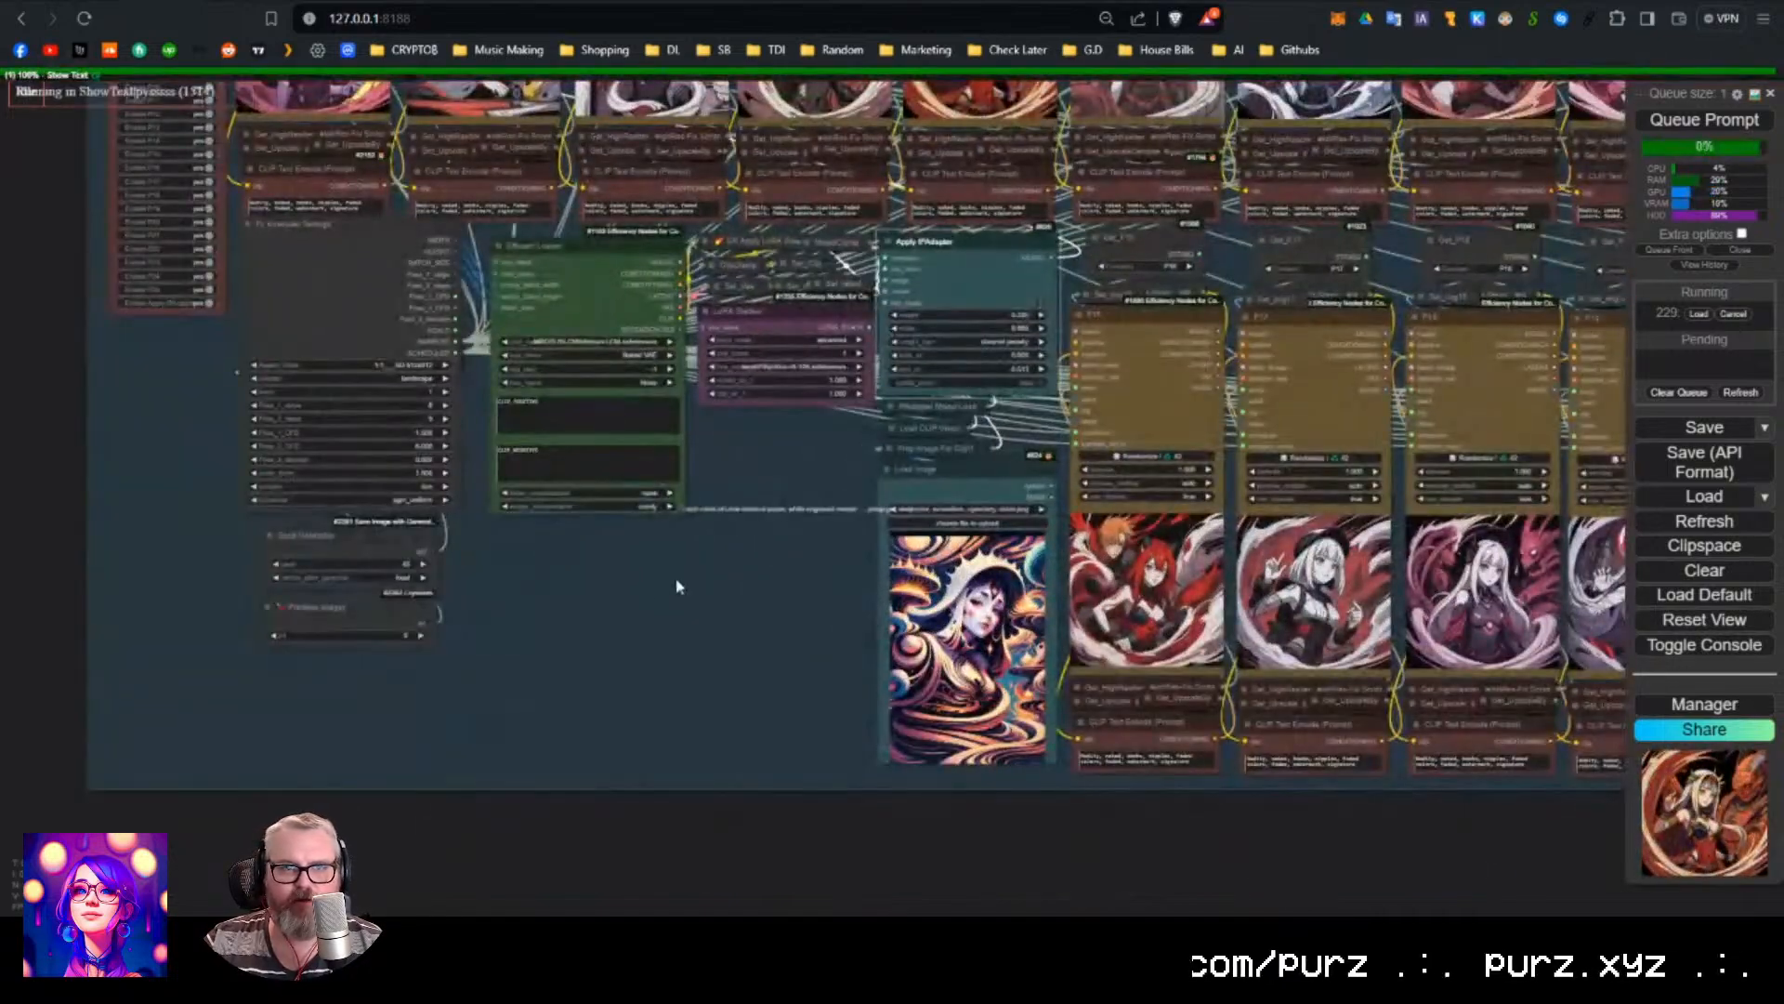
{"action": "left_click_drag", "start_coordinate": [678, 584], "coordinate": [850, 675]}
{"action": "scroll", "coordinate": [608, 641], "scroll_direction": "up", "scroll_amount": 4}
{"action": "left_click", "coordinate": [590, 765]}
{"action": "scroll", "coordinate": [901, 733], "scroll_direction": "down", "scroll_amount": 11}
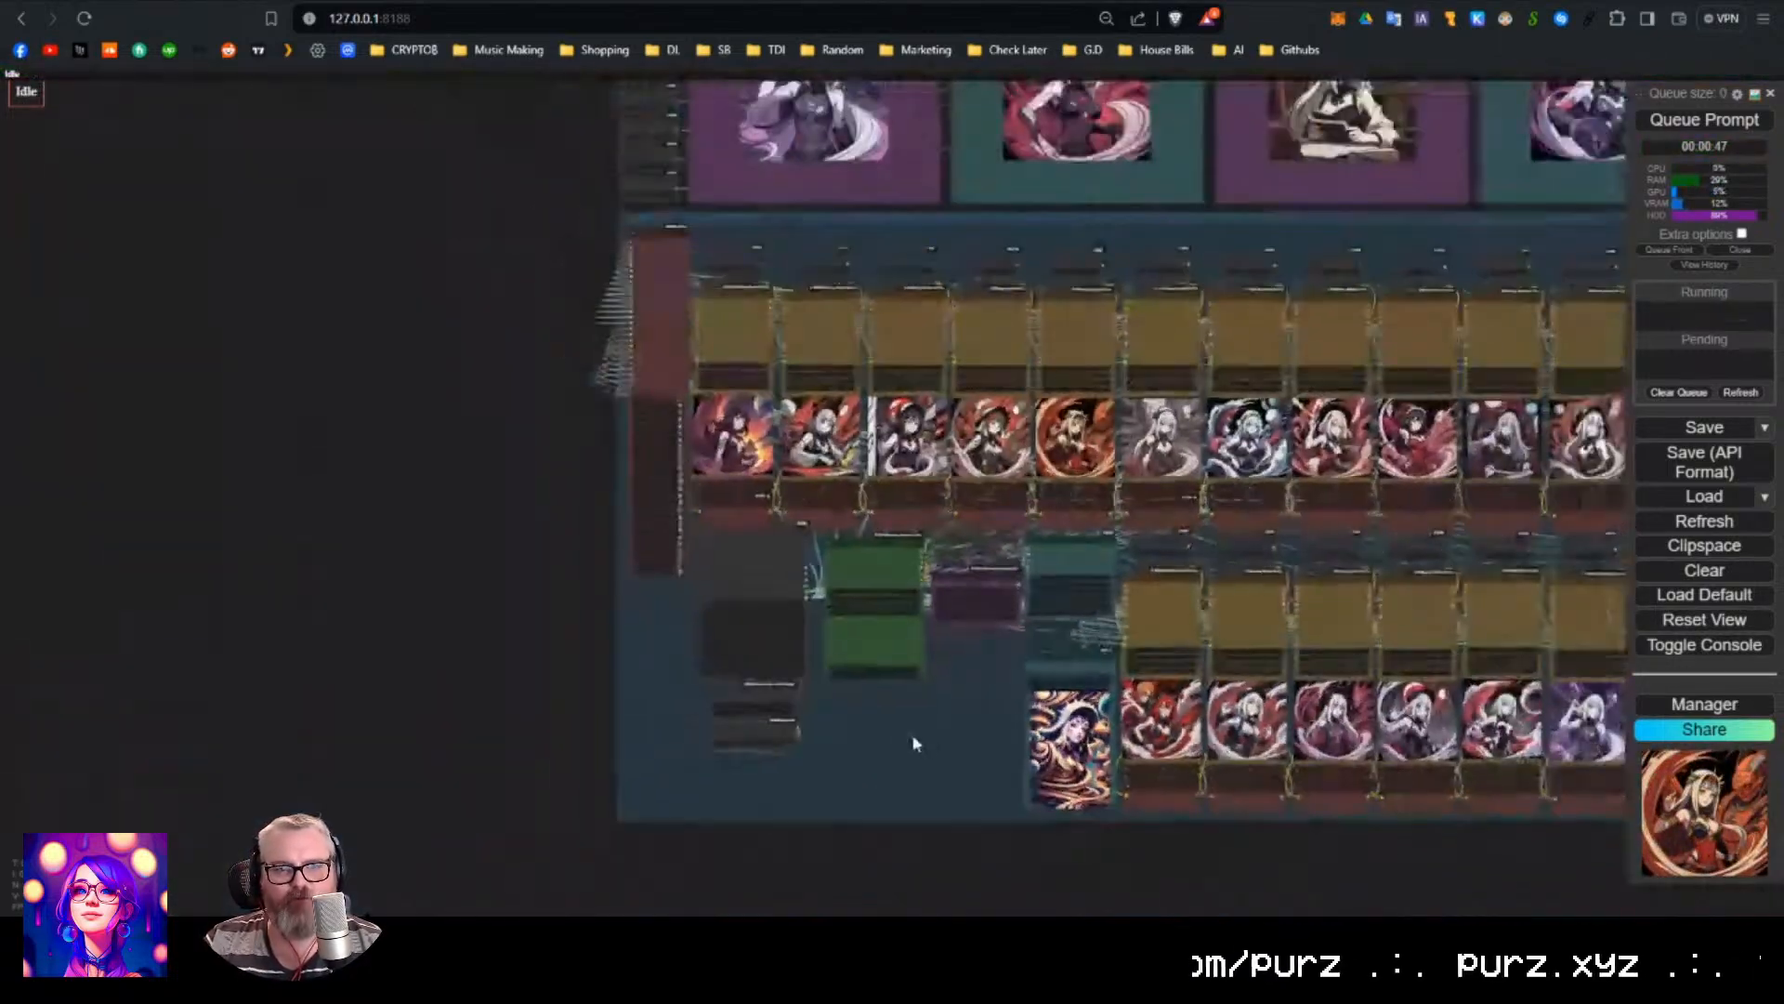
{"action": "scroll", "coordinate": [913, 743], "scroll_direction": "down", "scroll_amount": 6}
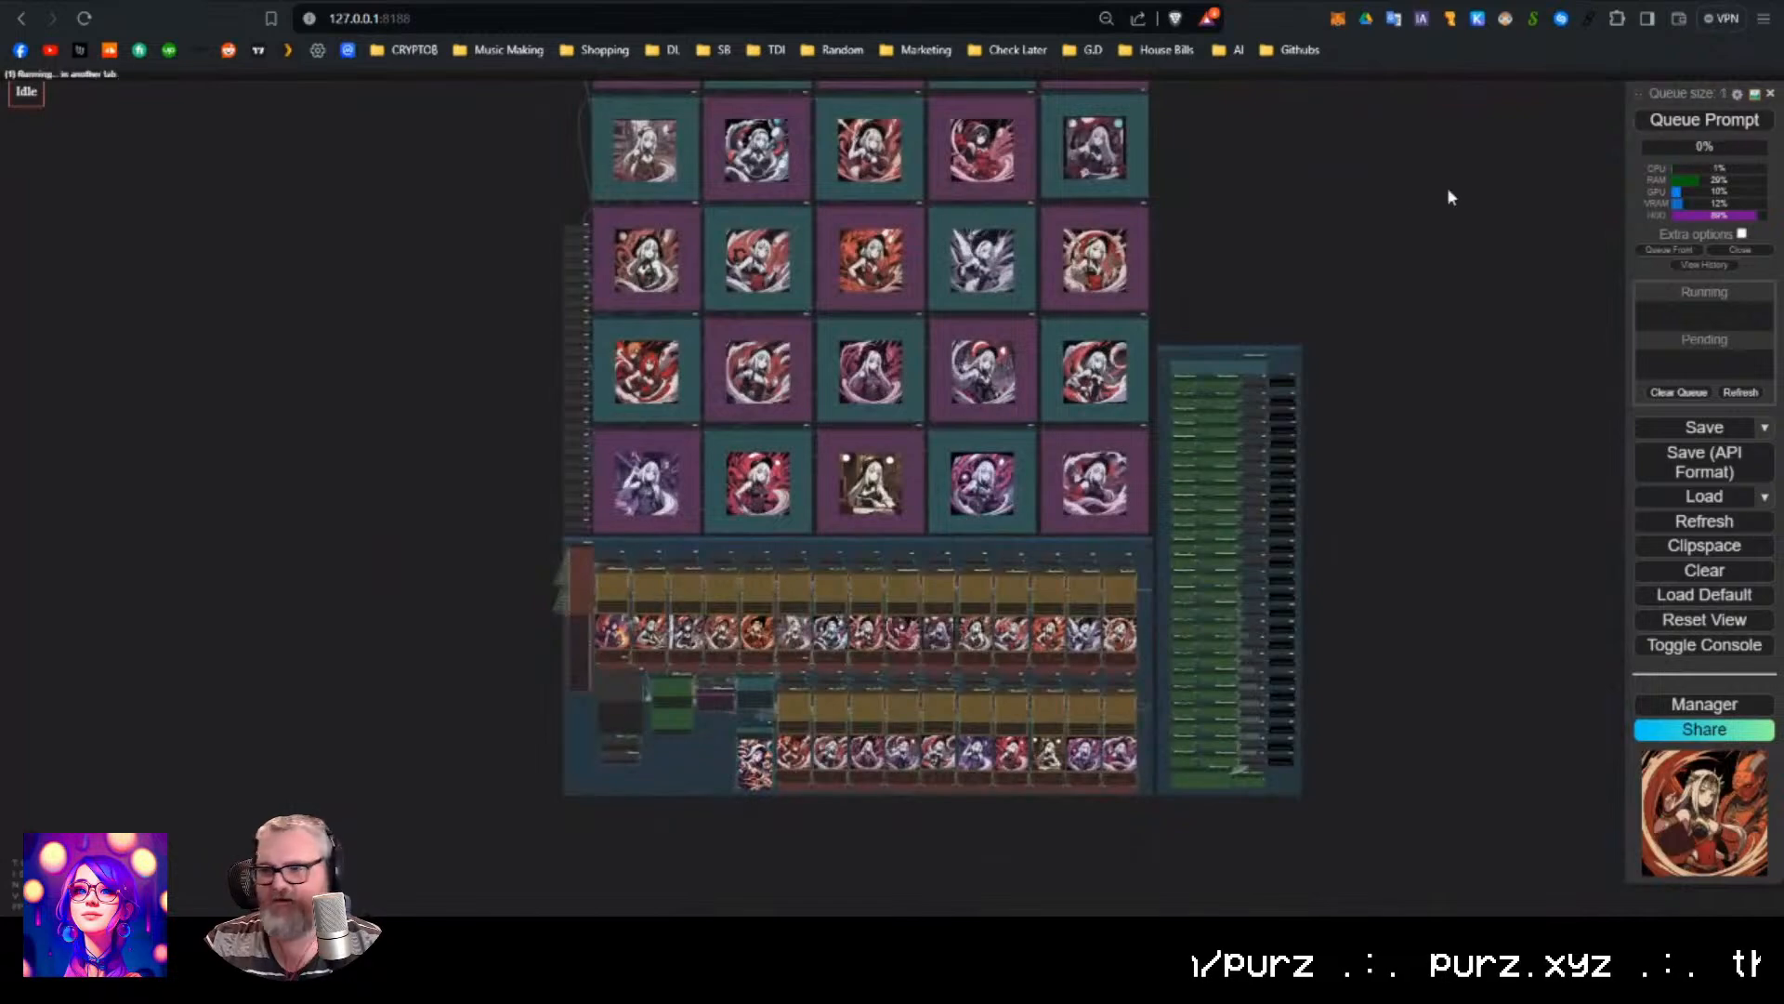
Check the preview grid as the new run replaces the images with the adjusted settings.
{"action": "left_click_drag", "start_coordinate": [1336, 171], "coordinate": [1248, 293]}
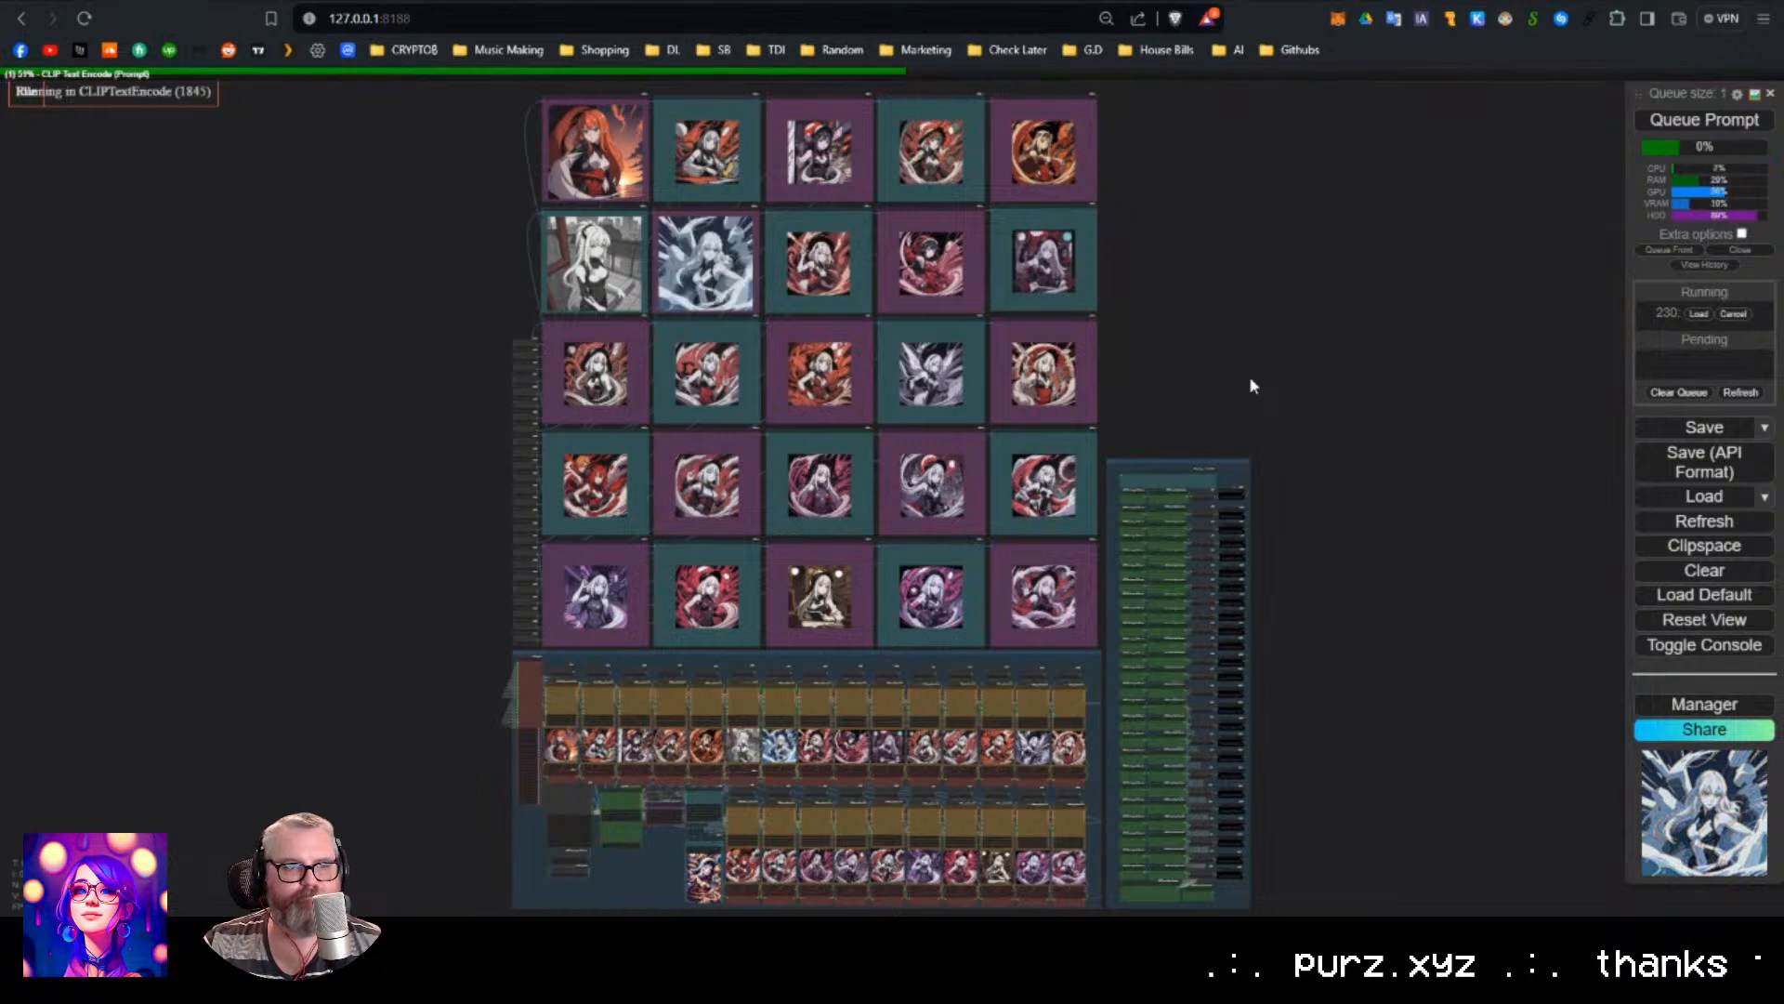
{"action": "left_click_drag", "start_coordinate": [1324, 668], "coordinate": [1302, 556]}
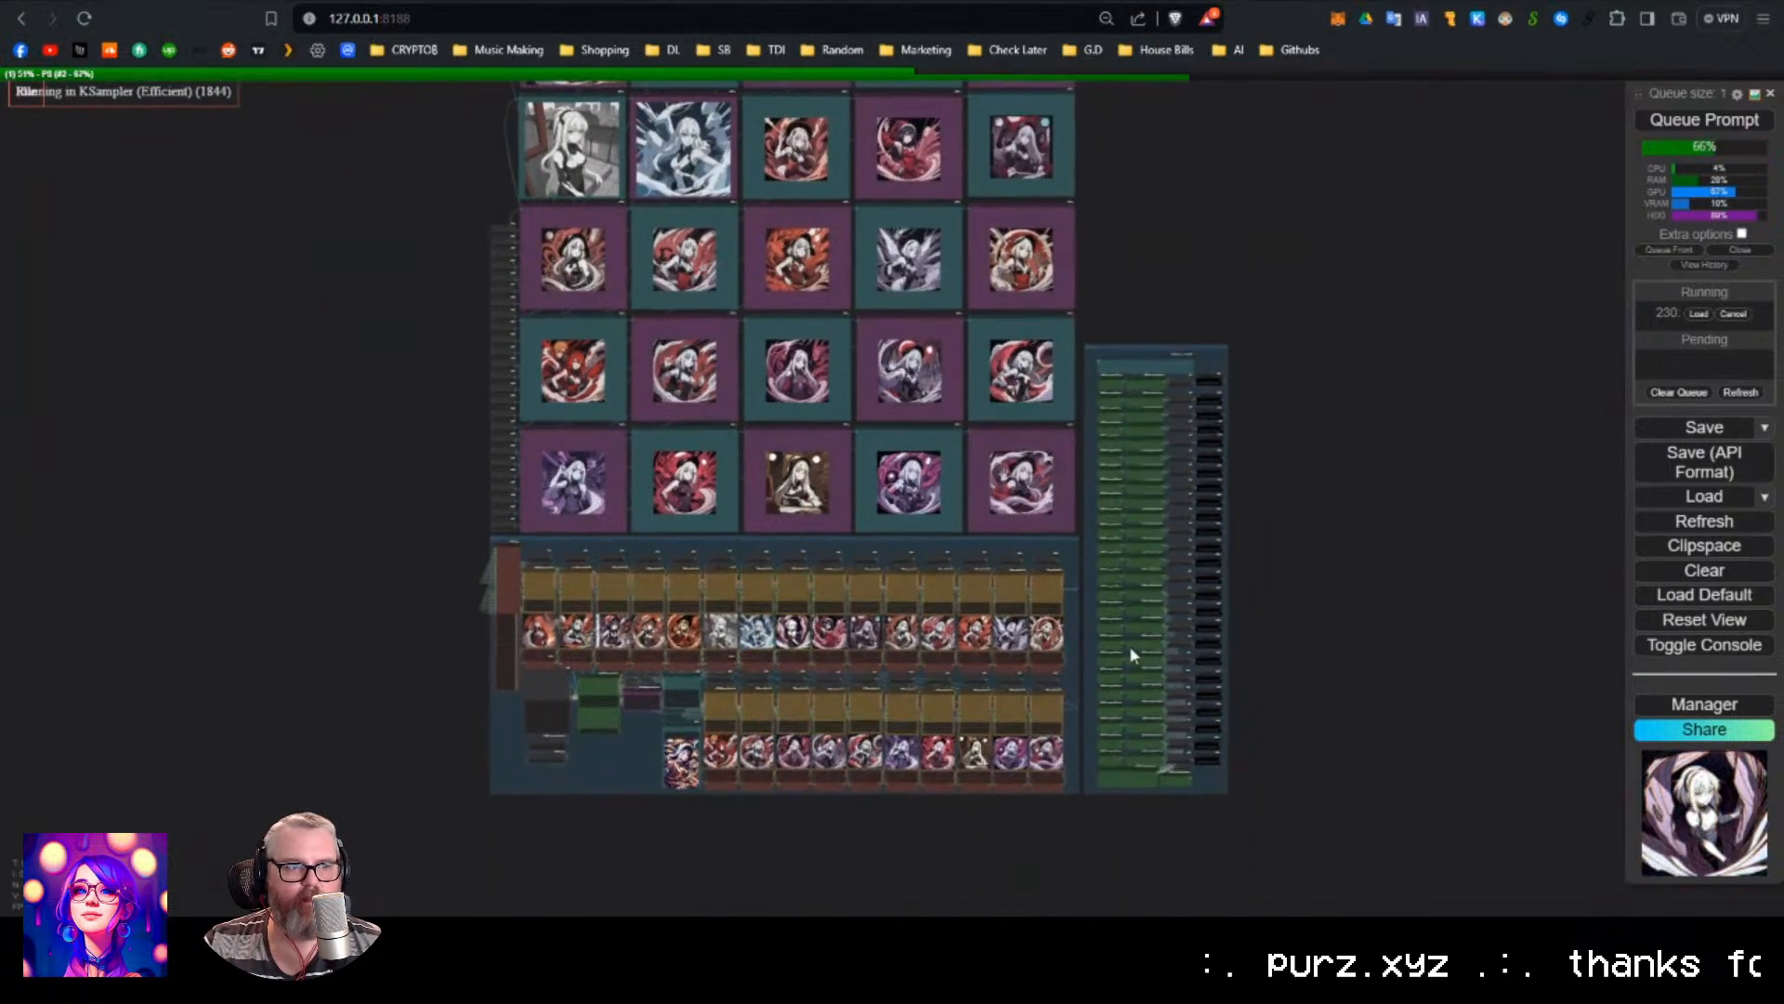
{"action": "left_click_drag", "start_coordinate": [1405, 365], "coordinate": [1330, 511]}
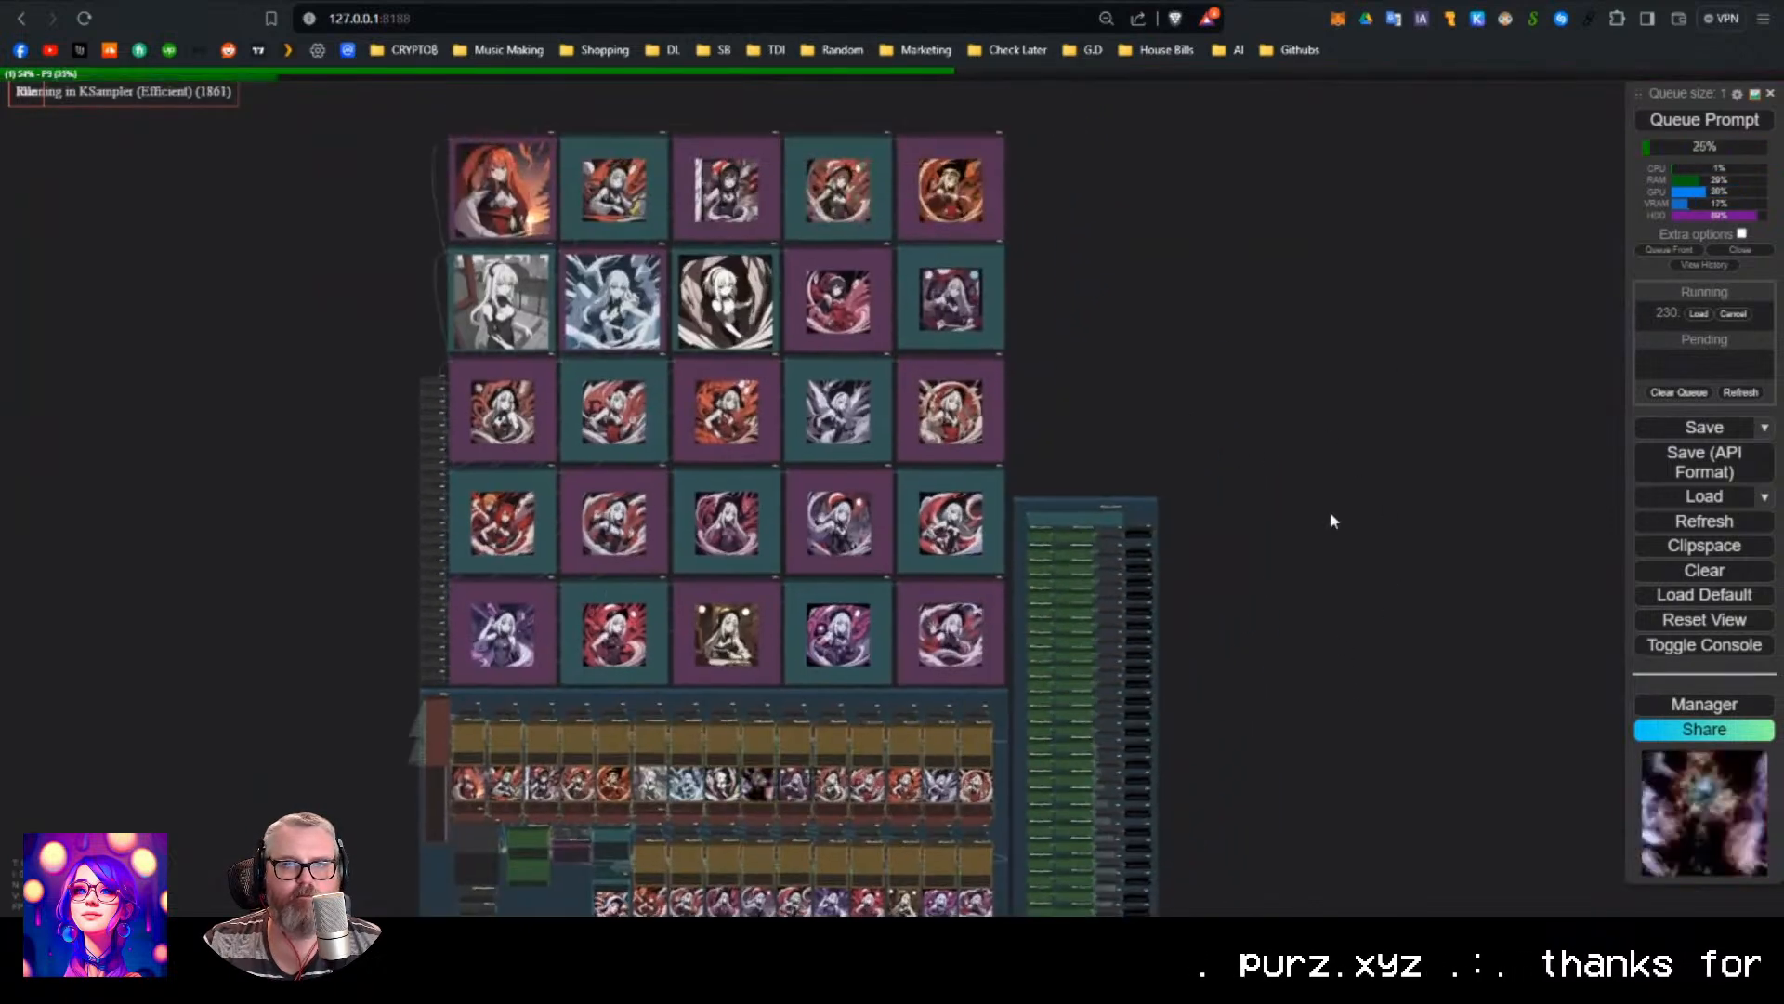
Pull the stacked Get_img1, Show Text, String Literal, Concat String and Get_Trigger nodes out of the prompt group's first row.
{"action": "left_click_drag", "start_coordinate": [1230, 459], "coordinate": [1185, 375]}
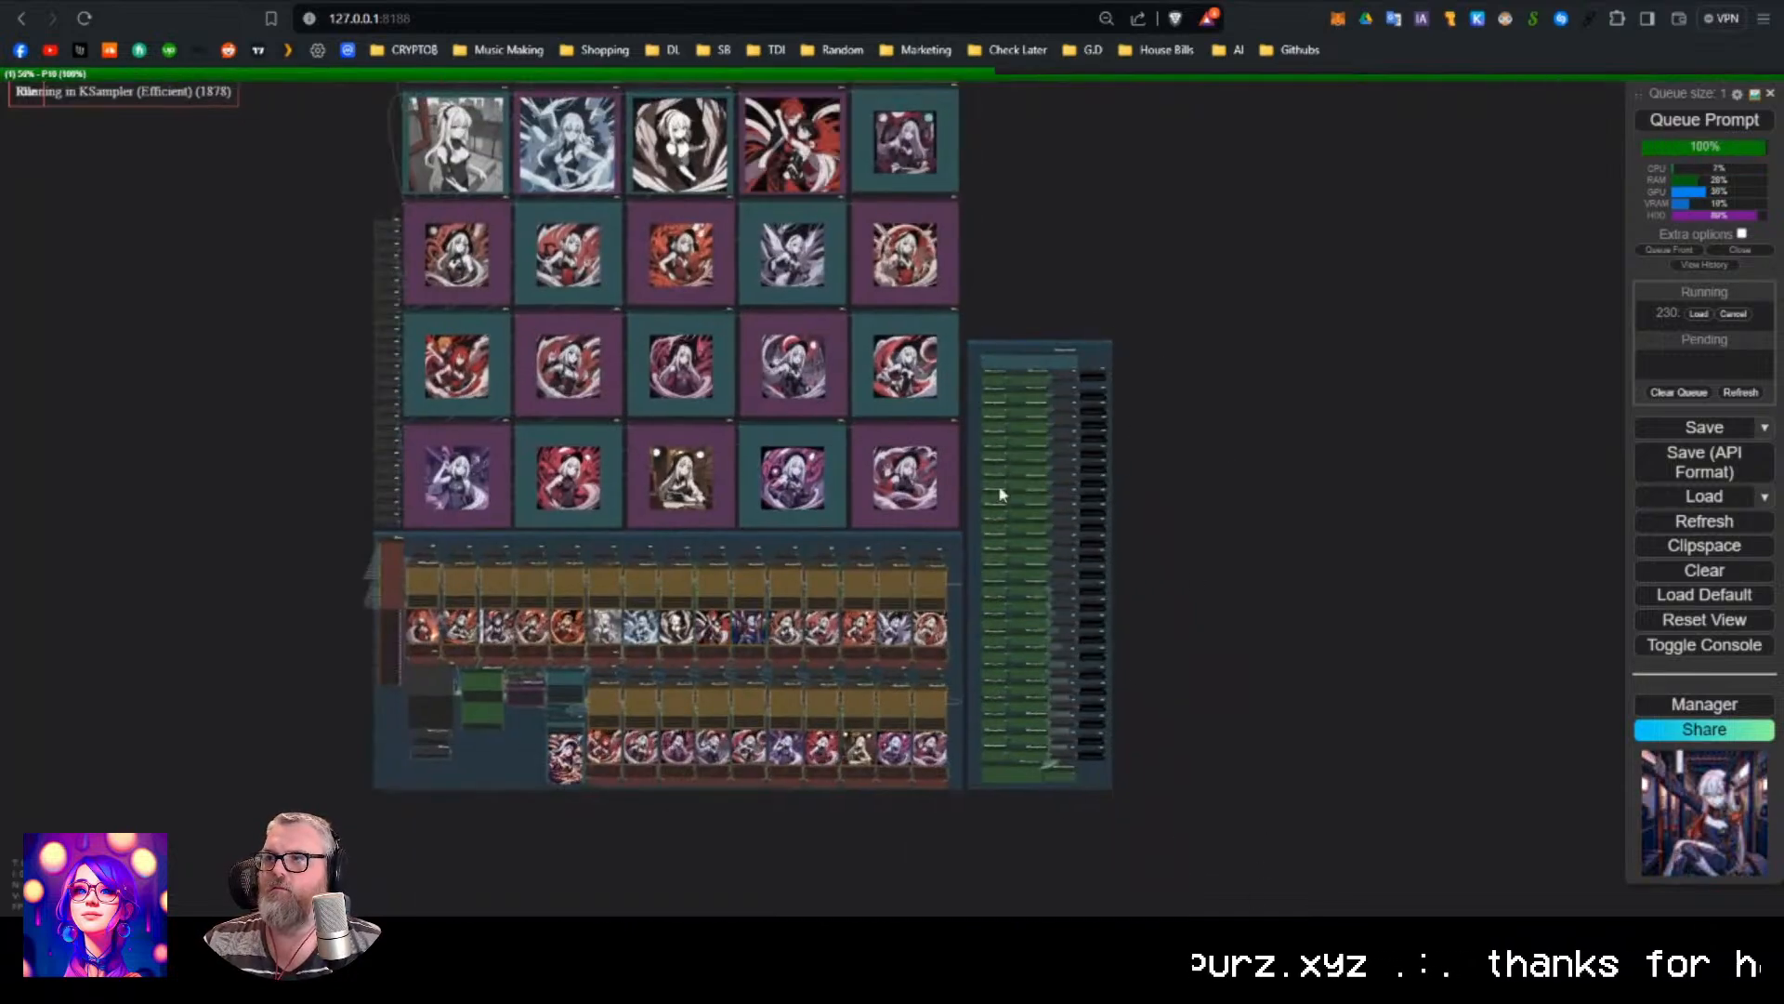
{"action": "scroll", "coordinate": [1122, 271], "scroll_direction": "up", "scroll_amount": 6}
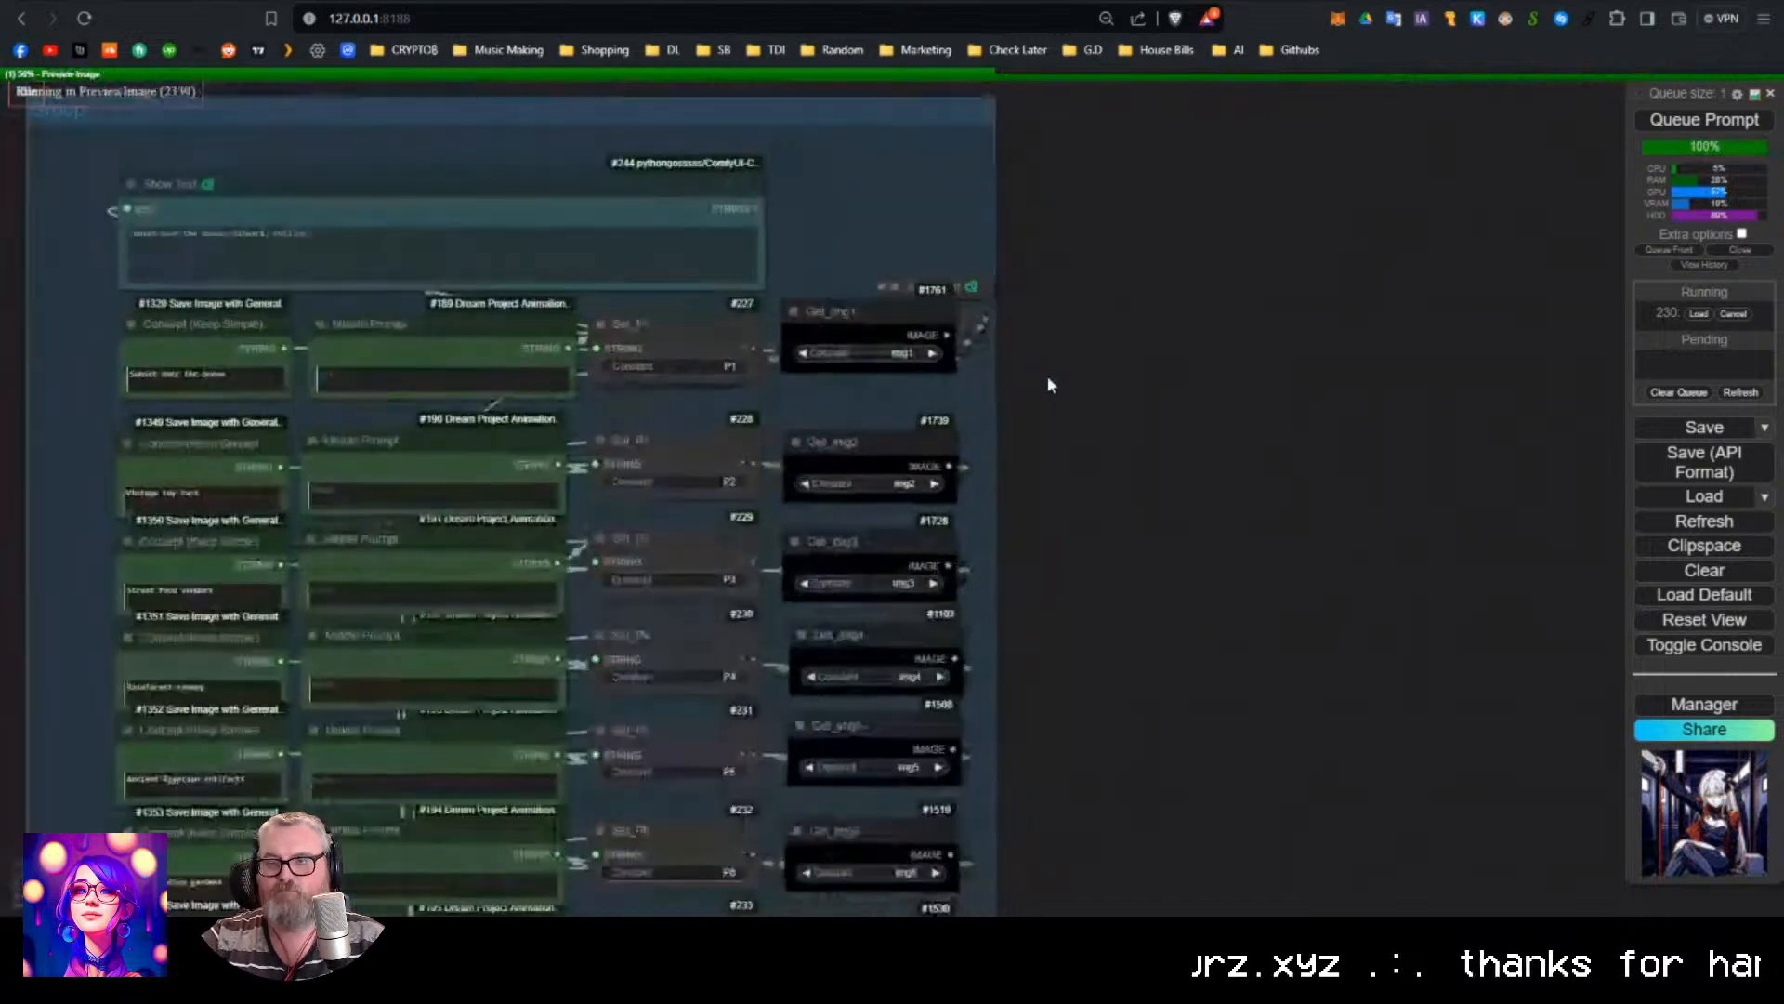
{"action": "left_click_drag", "start_coordinate": [1224, 293], "coordinate": [927, 446]}
{"action": "scroll", "coordinate": [825, 332], "scroll_direction": "down", "scroll_amount": 2}
{"action": "left_click_drag", "start_coordinate": [756, 418], "coordinate": [1071, 201]}
{"action": "left_click_drag", "start_coordinate": [773, 448], "coordinate": [1274, 514]}
{"action": "left_click_drag", "start_coordinate": [701, 460], "coordinate": [1218, 581]}
{"action": "left_click_drag", "start_coordinate": [641, 464], "coordinate": [1130, 505]}
{"action": "left_click_drag", "start_coordinate": [711, 457], "coordinate": [1129, 463]}
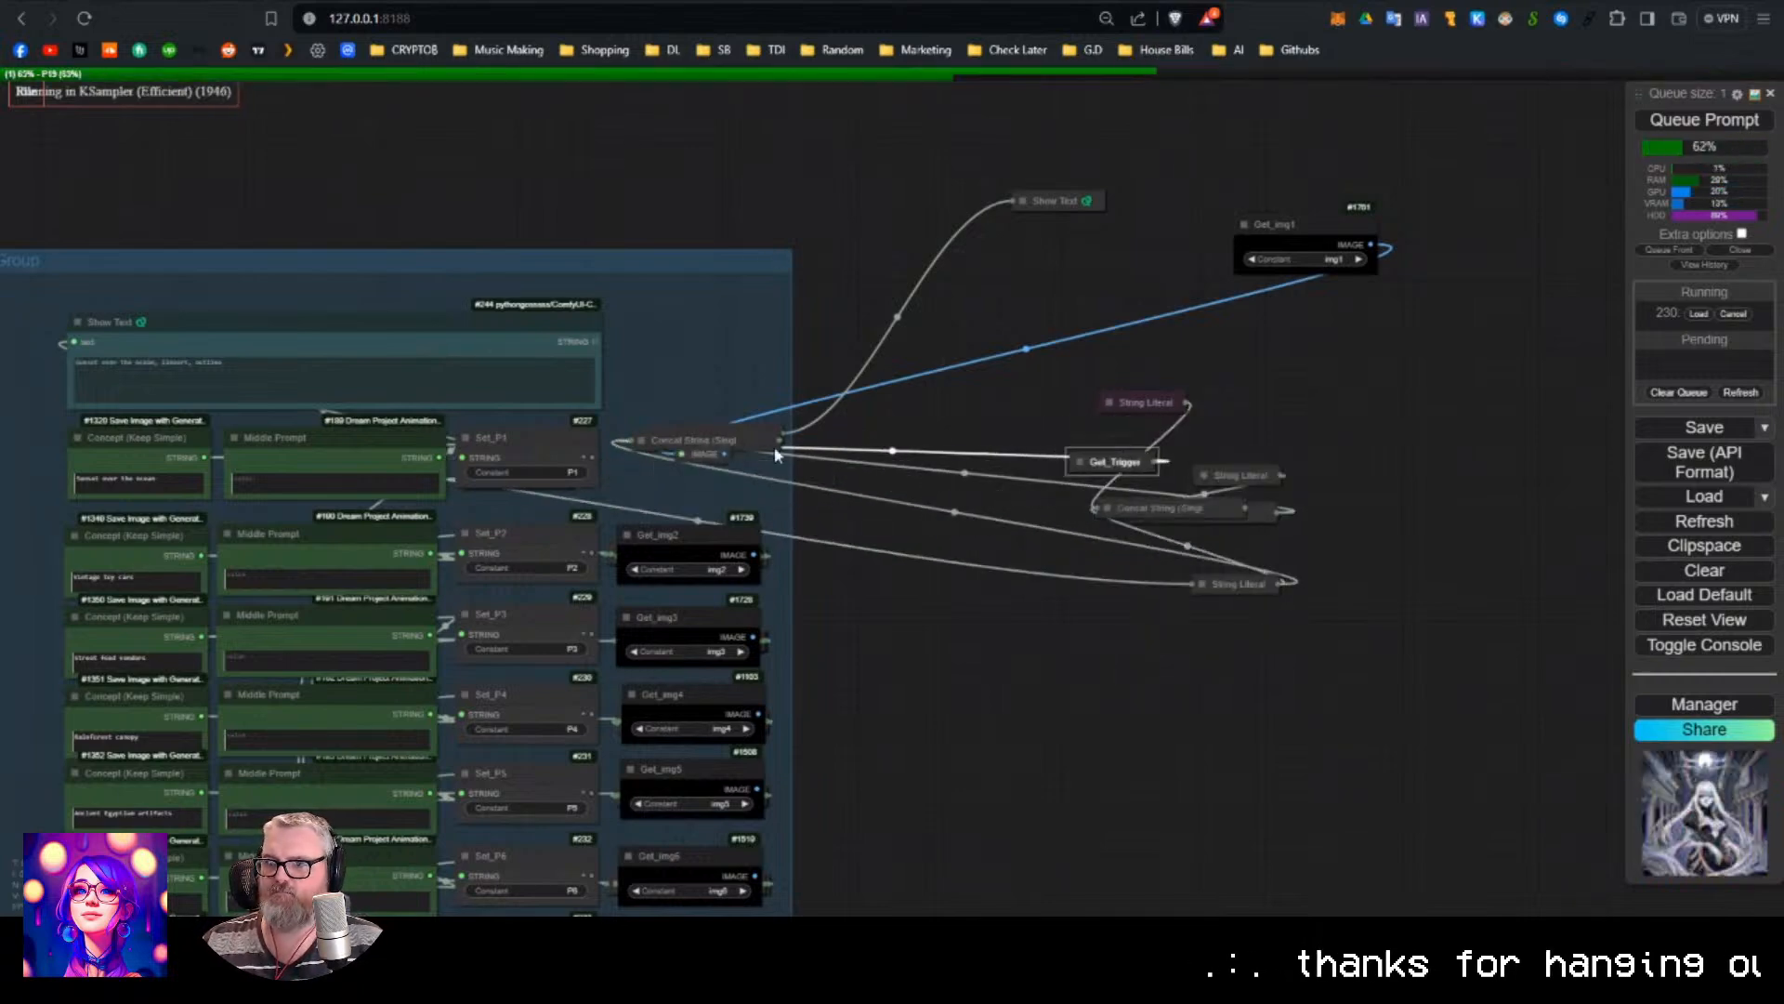
Move the remaining Concat String node and the FL Image Caption Saver out of the prompt group, leaving the caption saver expanded.
{"action": "left_click_drag", "start_coordinate": [763, 446], "coordinate": [1182, 446]}
{"action": "left_click_drag", "start_coordinate": [762, 427], "coordinate": [1081, 282]}
{"action": "scroll", "coordinate": [1039, 320], "scroll_direction": "up", "scroll_amount": 9}
{"action": "left_click", "coordinate": [813, 335]}
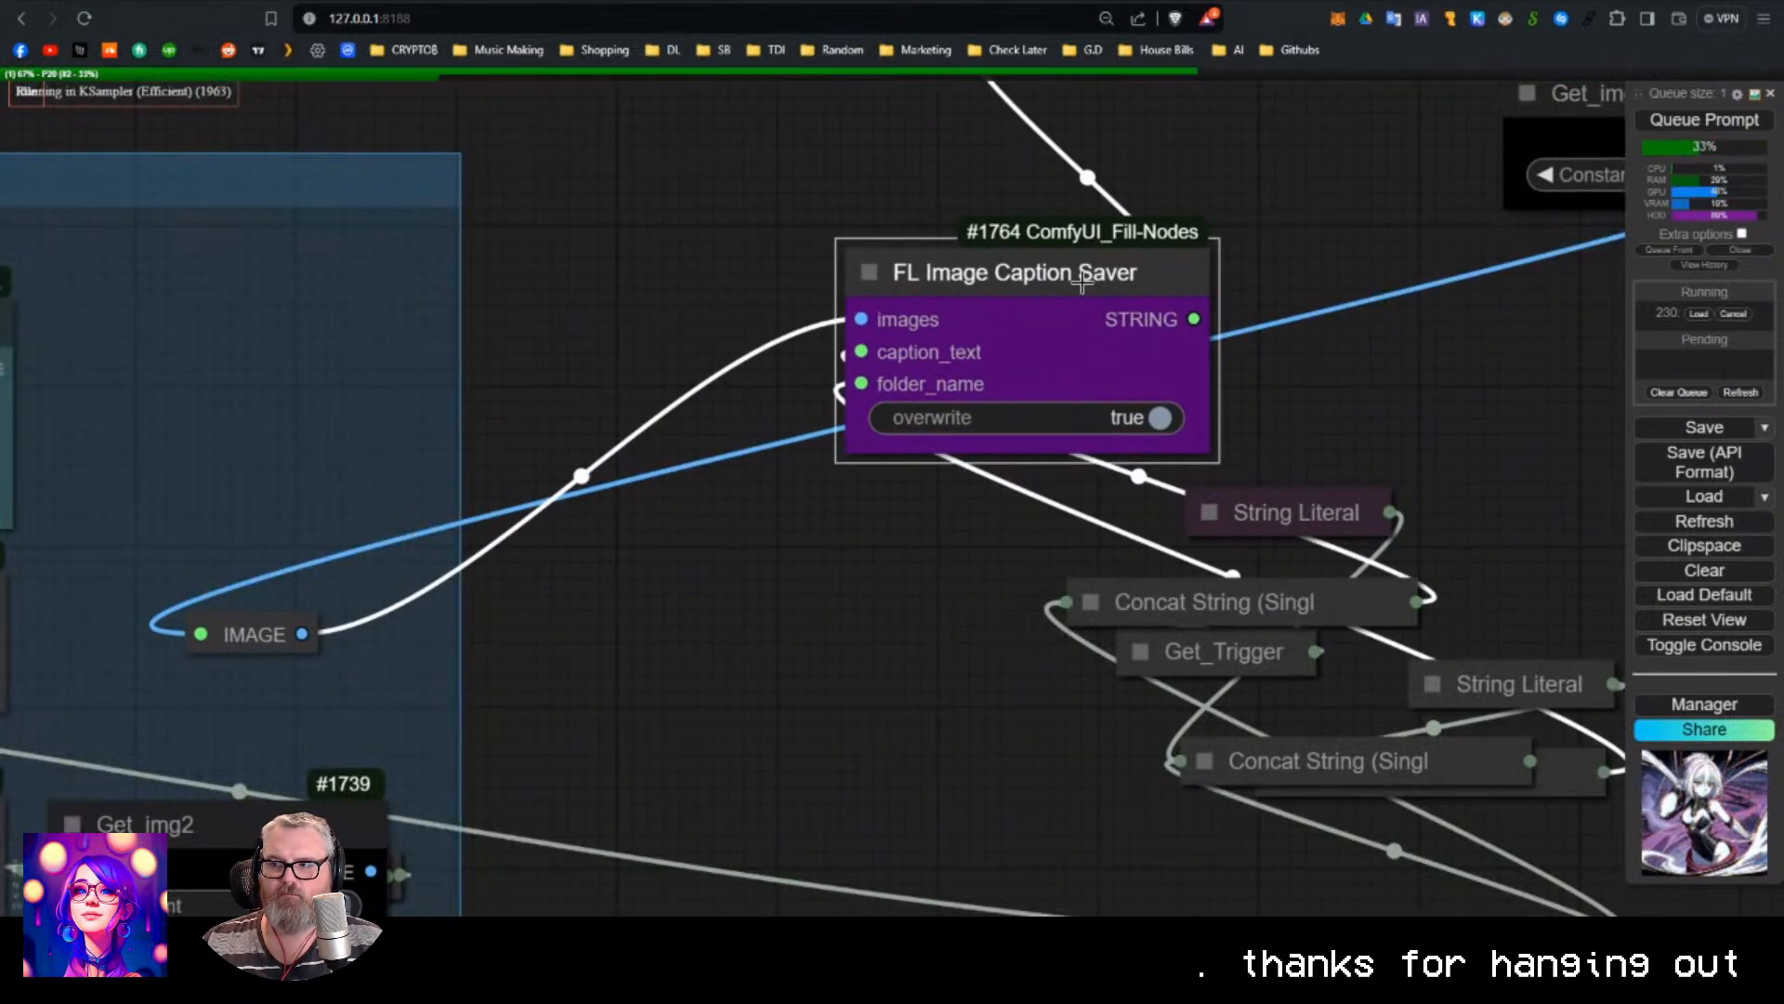
{"action": "scroll", "coordinate": [985, 361], "scroll_direction": "down", "scroll_amount": 8}
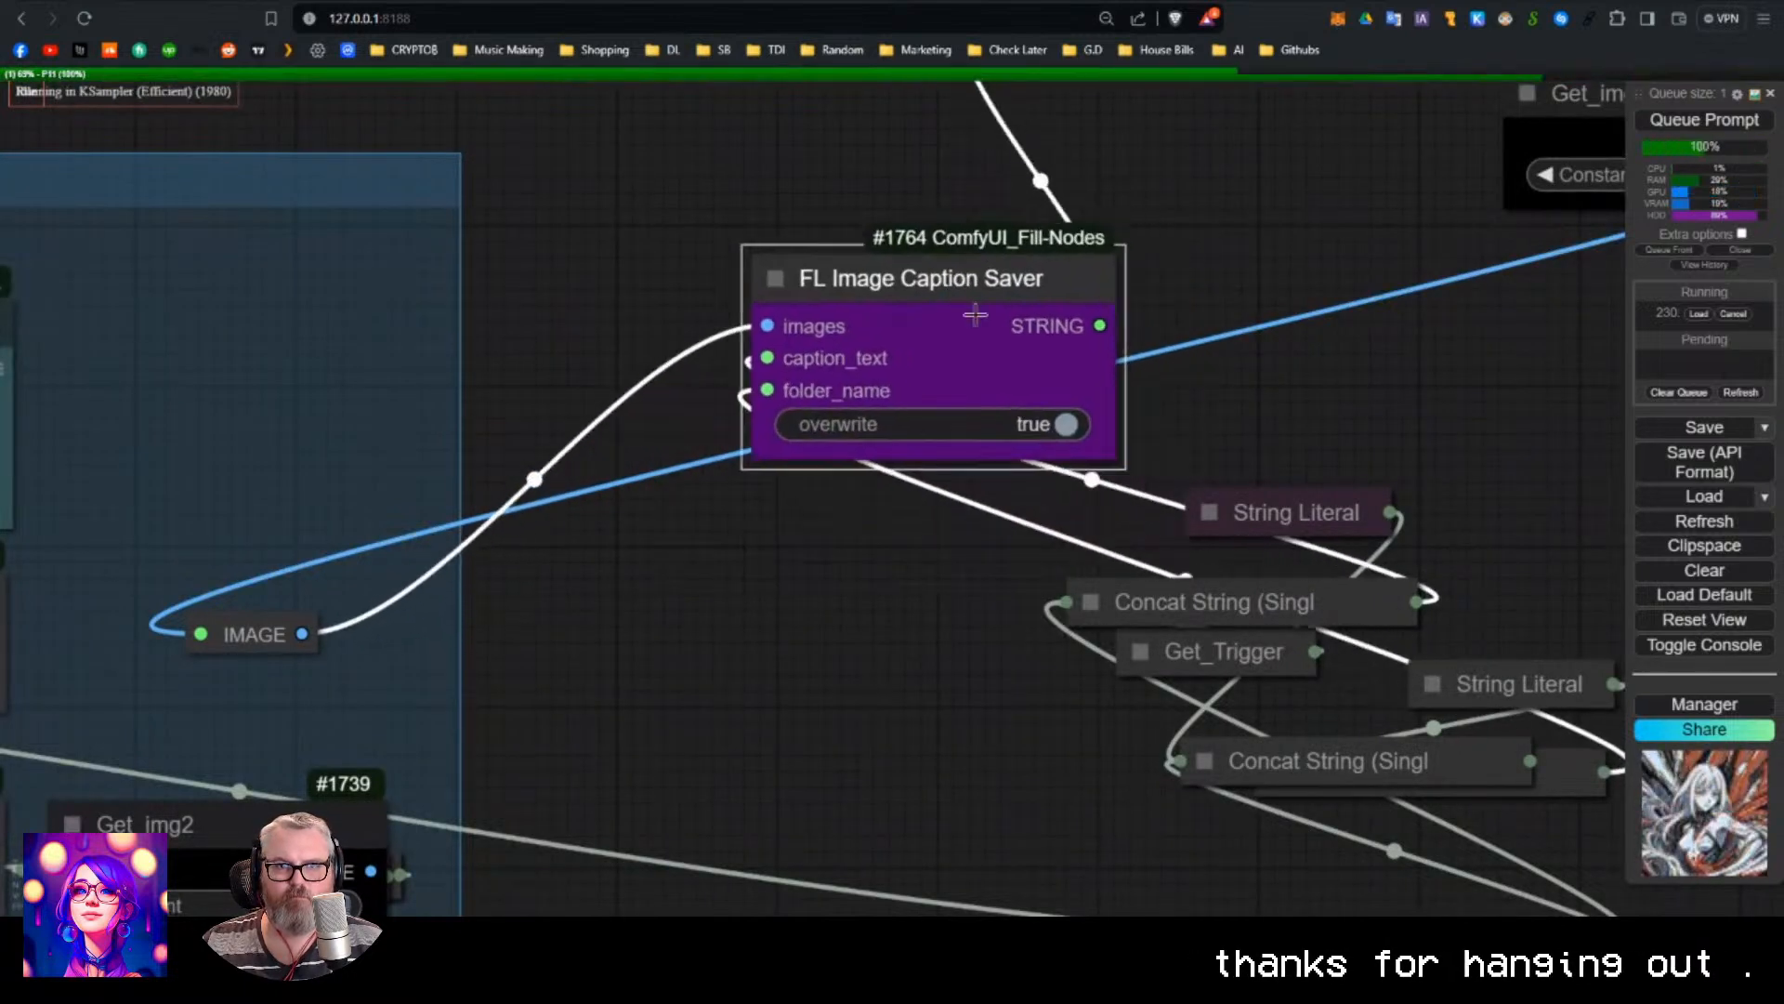
Spread out the Concat String and String Literal nodes and place the IMAGE reroute beneath Get_img1.
{"action": "left_click_drag", "start_coordinate": [1169, 457], "coordinate": [1327, 387]}
{"action": "left_click_drag", "start_coordinate": [1280, 472], "coordinate": [1425, 434]}
{"action": "left_click_drag", "start_coordinate": [1290, 527], "coordinate": [1441, 555]}
{"action": "left_click_drag", "start_coordinate": [928, 514], "coordinate": [922, 511]}
{"action": "left_click", "coordinate": [842, 478]}
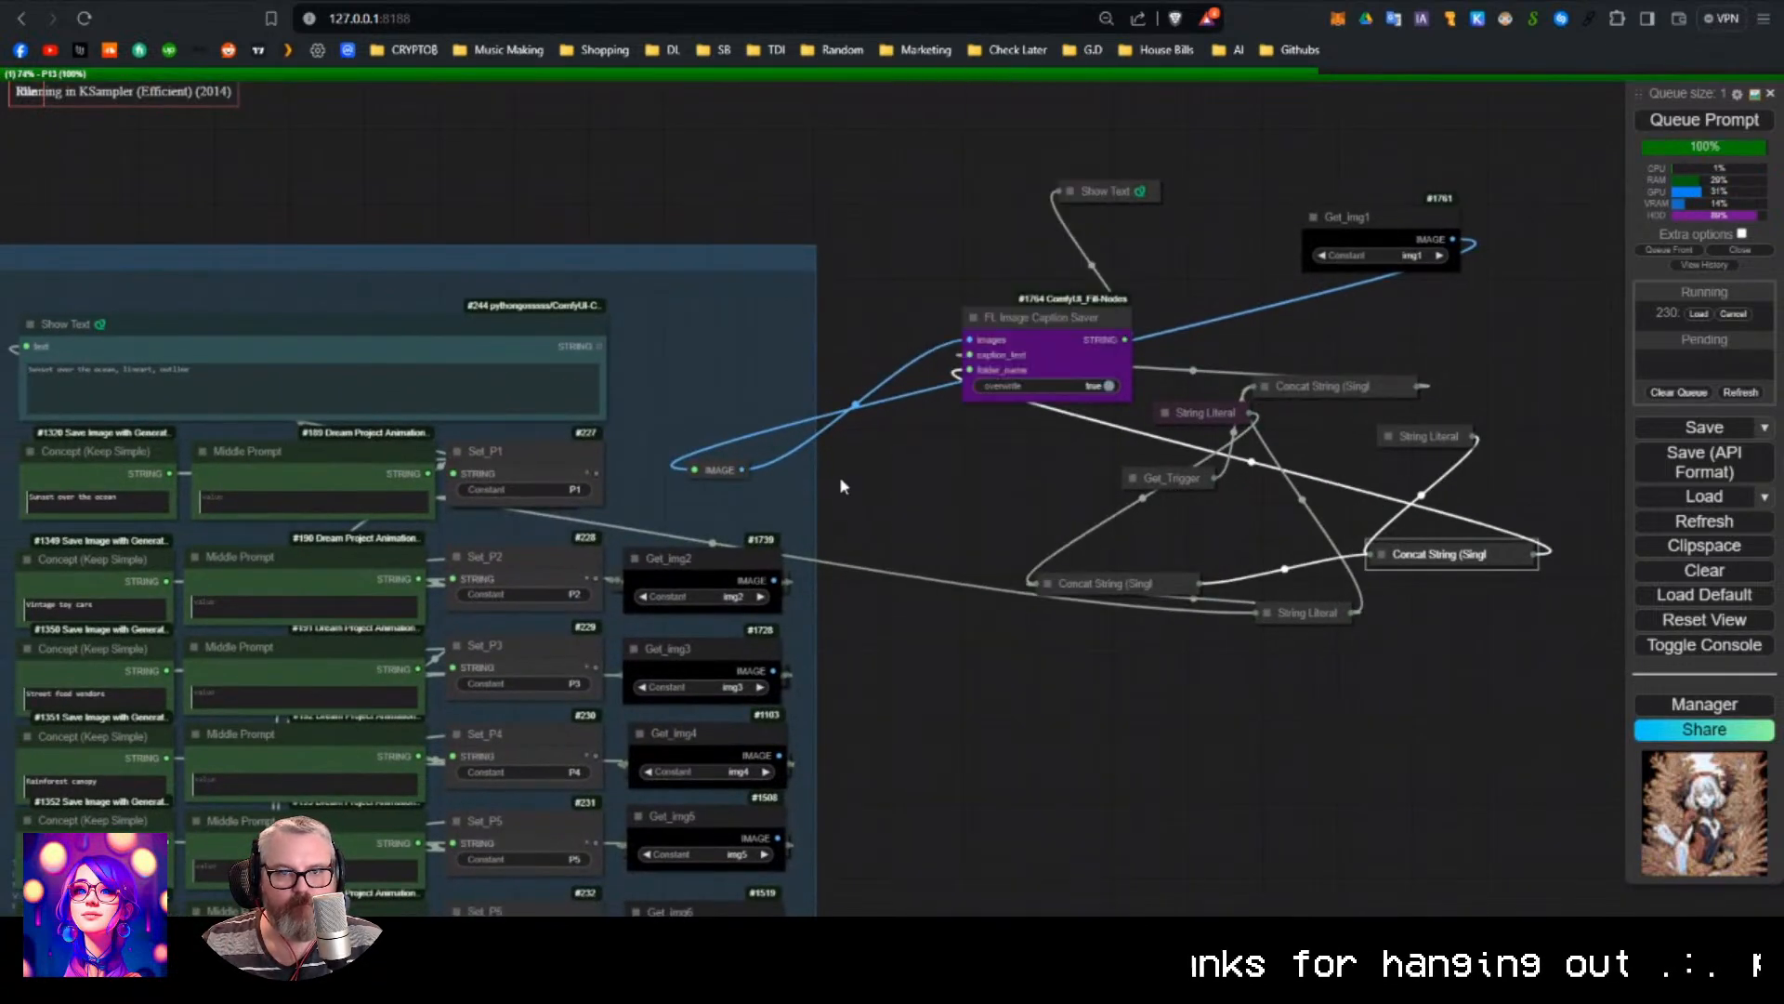
{"action": "left_click_drag", "start_coordinate": [712, 471], "coordinate": [1302, 327]}
{"action": "left_click", "coordinate": [1385, 362]}
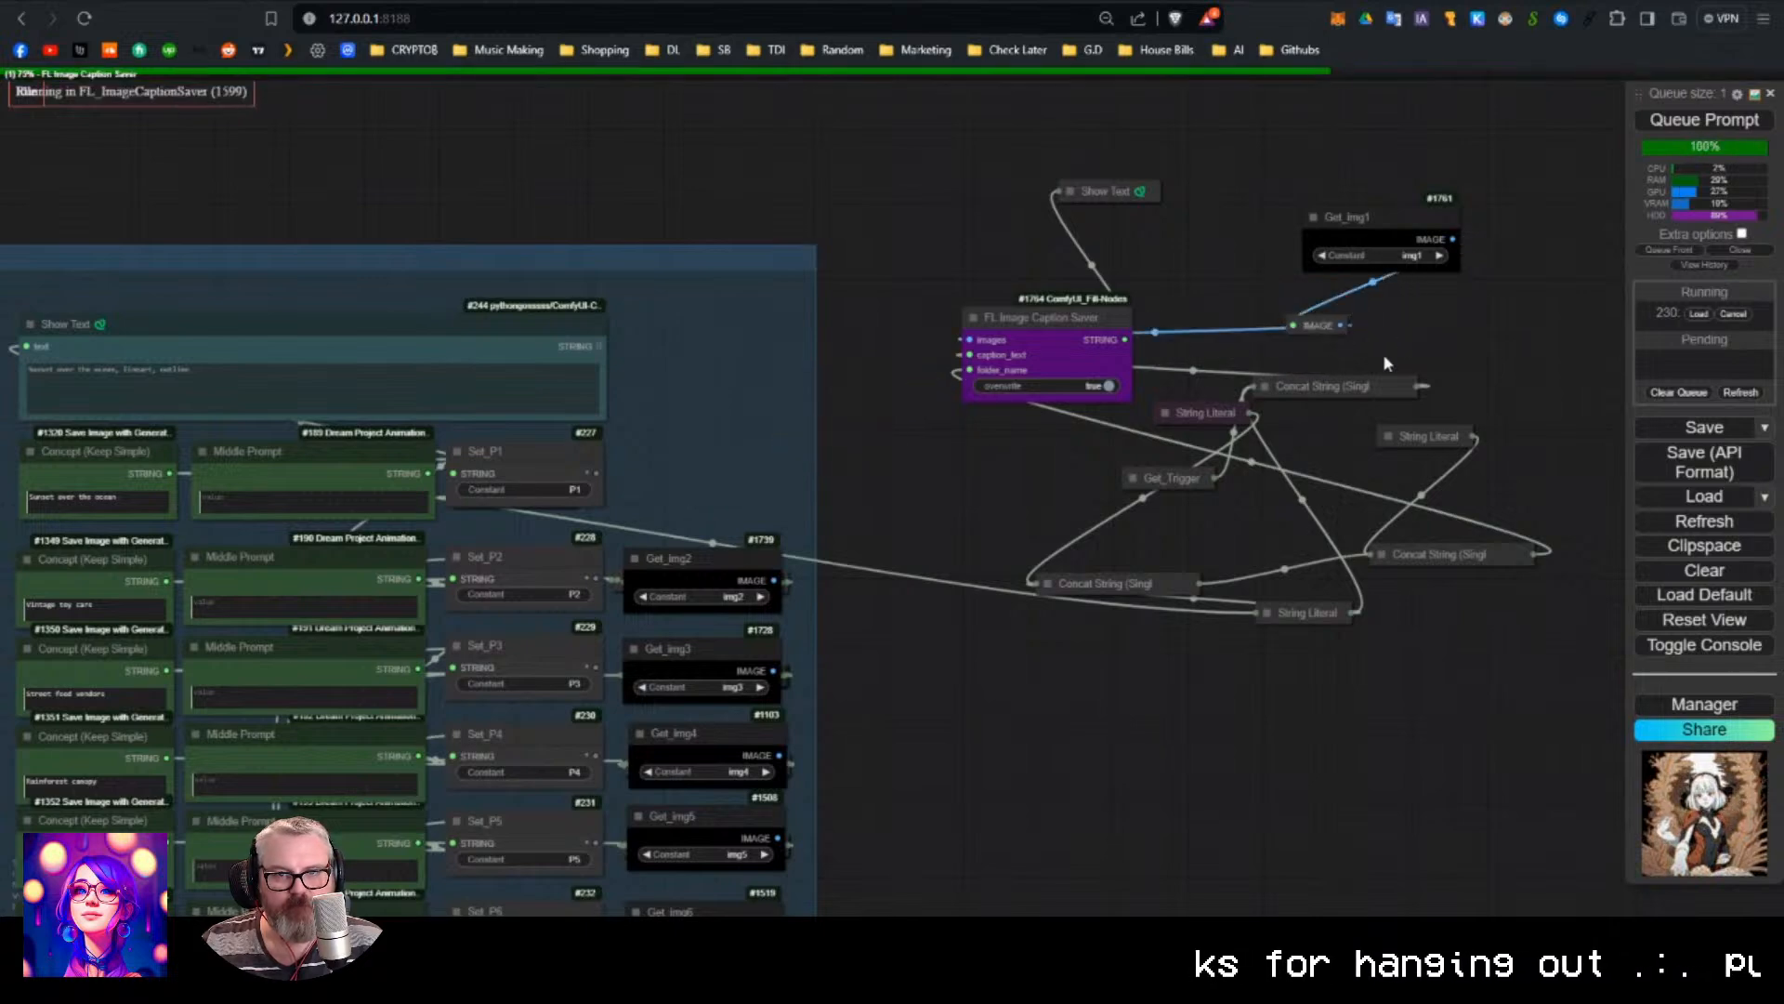
Search the nodes for "fl image" and add a new FL Image Caption Saver above the existing one.
{"action": "scroll", "coordinate": [1306, 375], "scroll_direction": "down", "scroll_amount": 5}
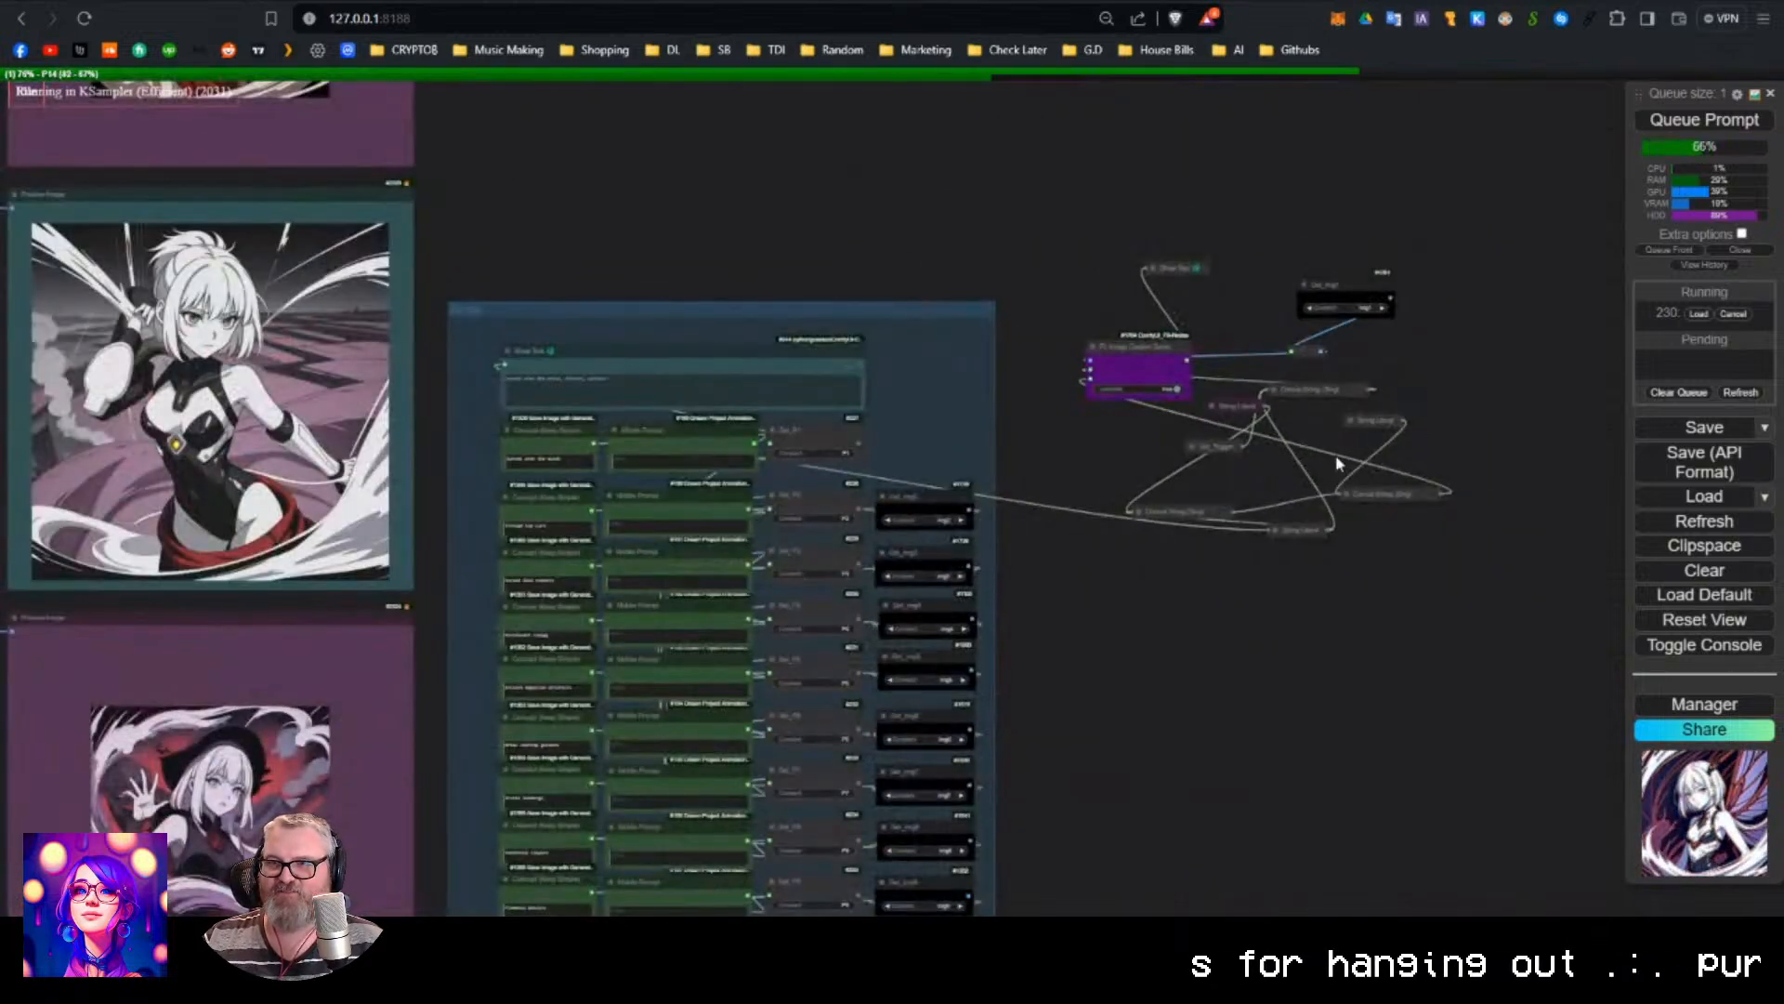
{"action": "scroll", "coordinate": [1199, 307], "scroll_direction": "up", "scroll_amount": 10}
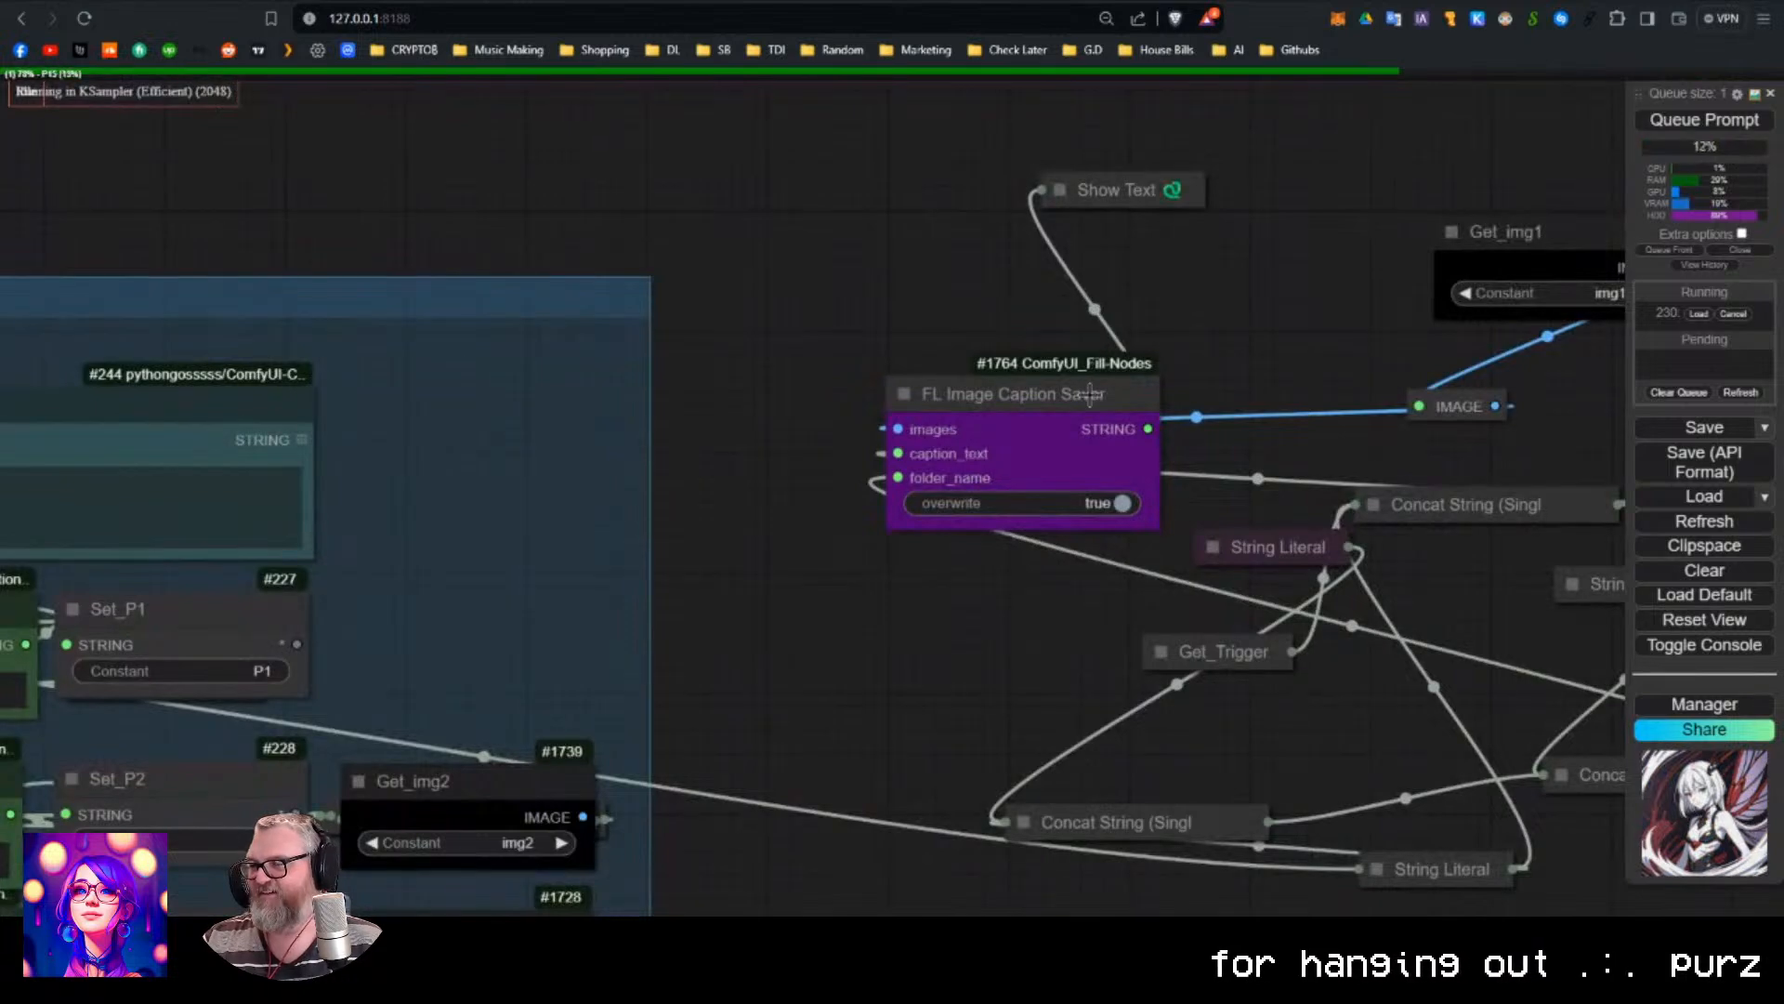
{"action": "left_click", "coordinate": [973, 344]}
{"action": "left_click_drag", "start_coordinate": [973, 345], "coordinate": [944, 339]}
{"action": "left_click_drag", "start_coordinate": [835, 253], "coordinate": [789, 440]}
{"action": "double_click", "coordinate": [746, 356]}
{"action": "type", "text": "fl c"}
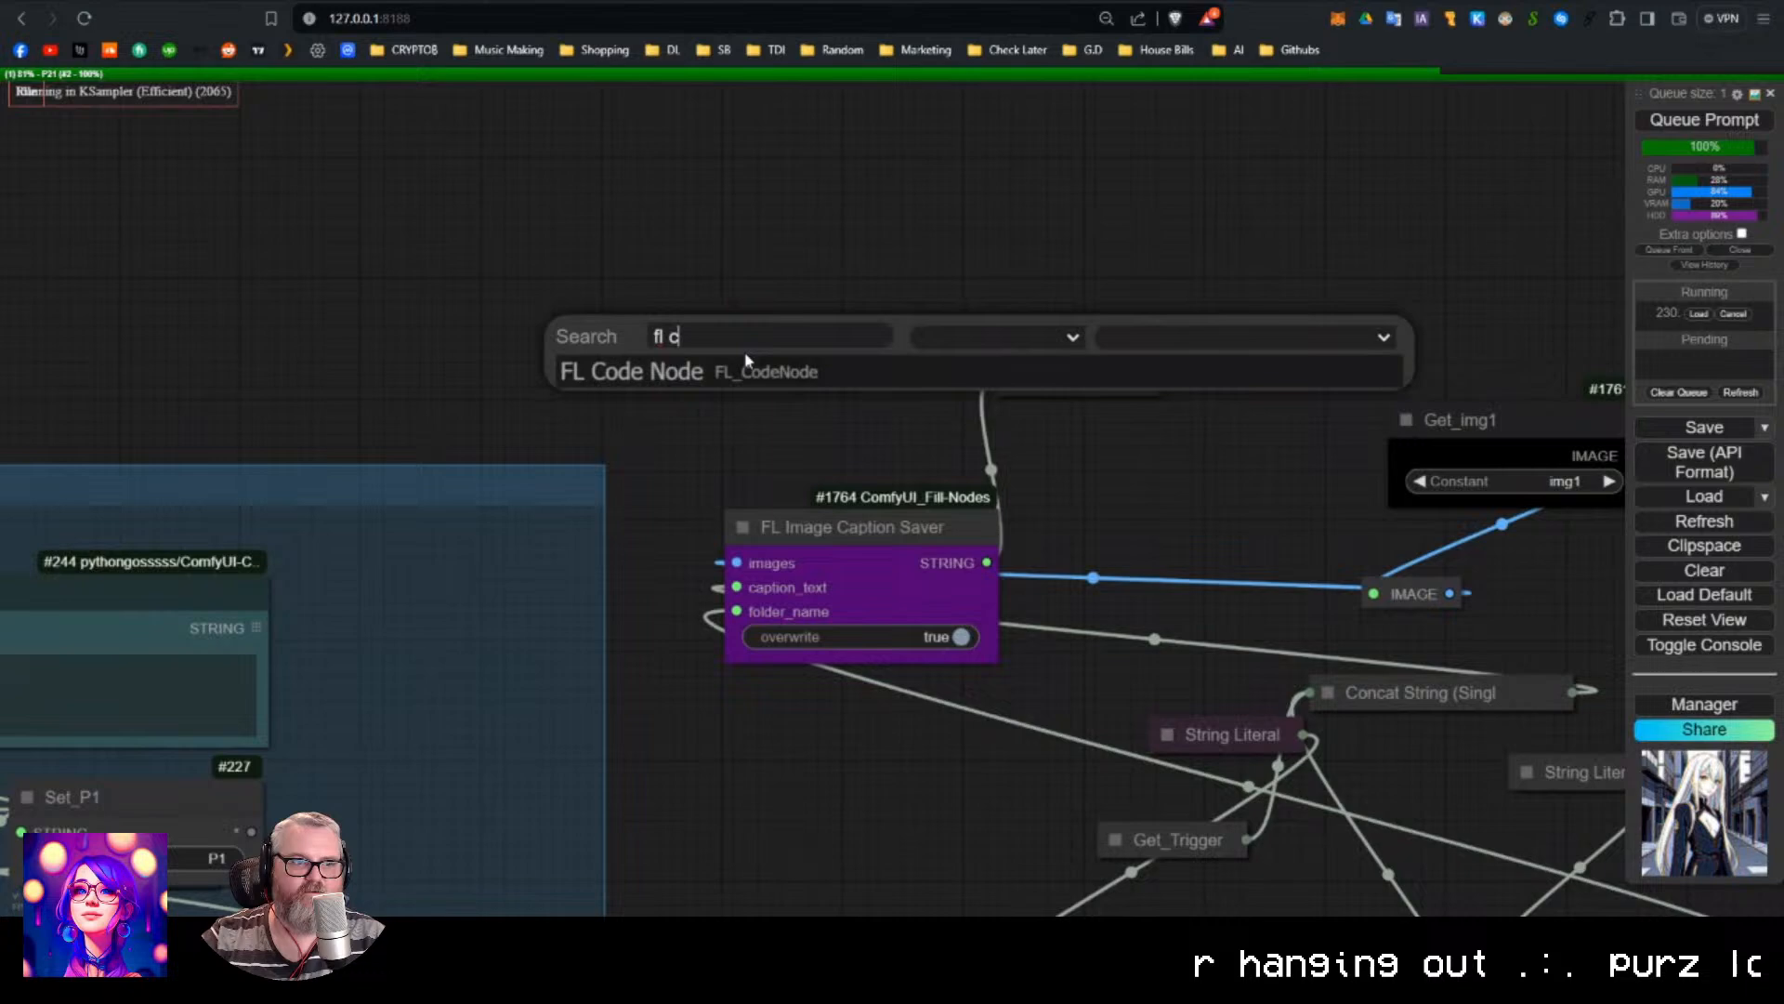
{"action": "key", "text": "BackSpace"}
{"action": "type", "text": "cp"}
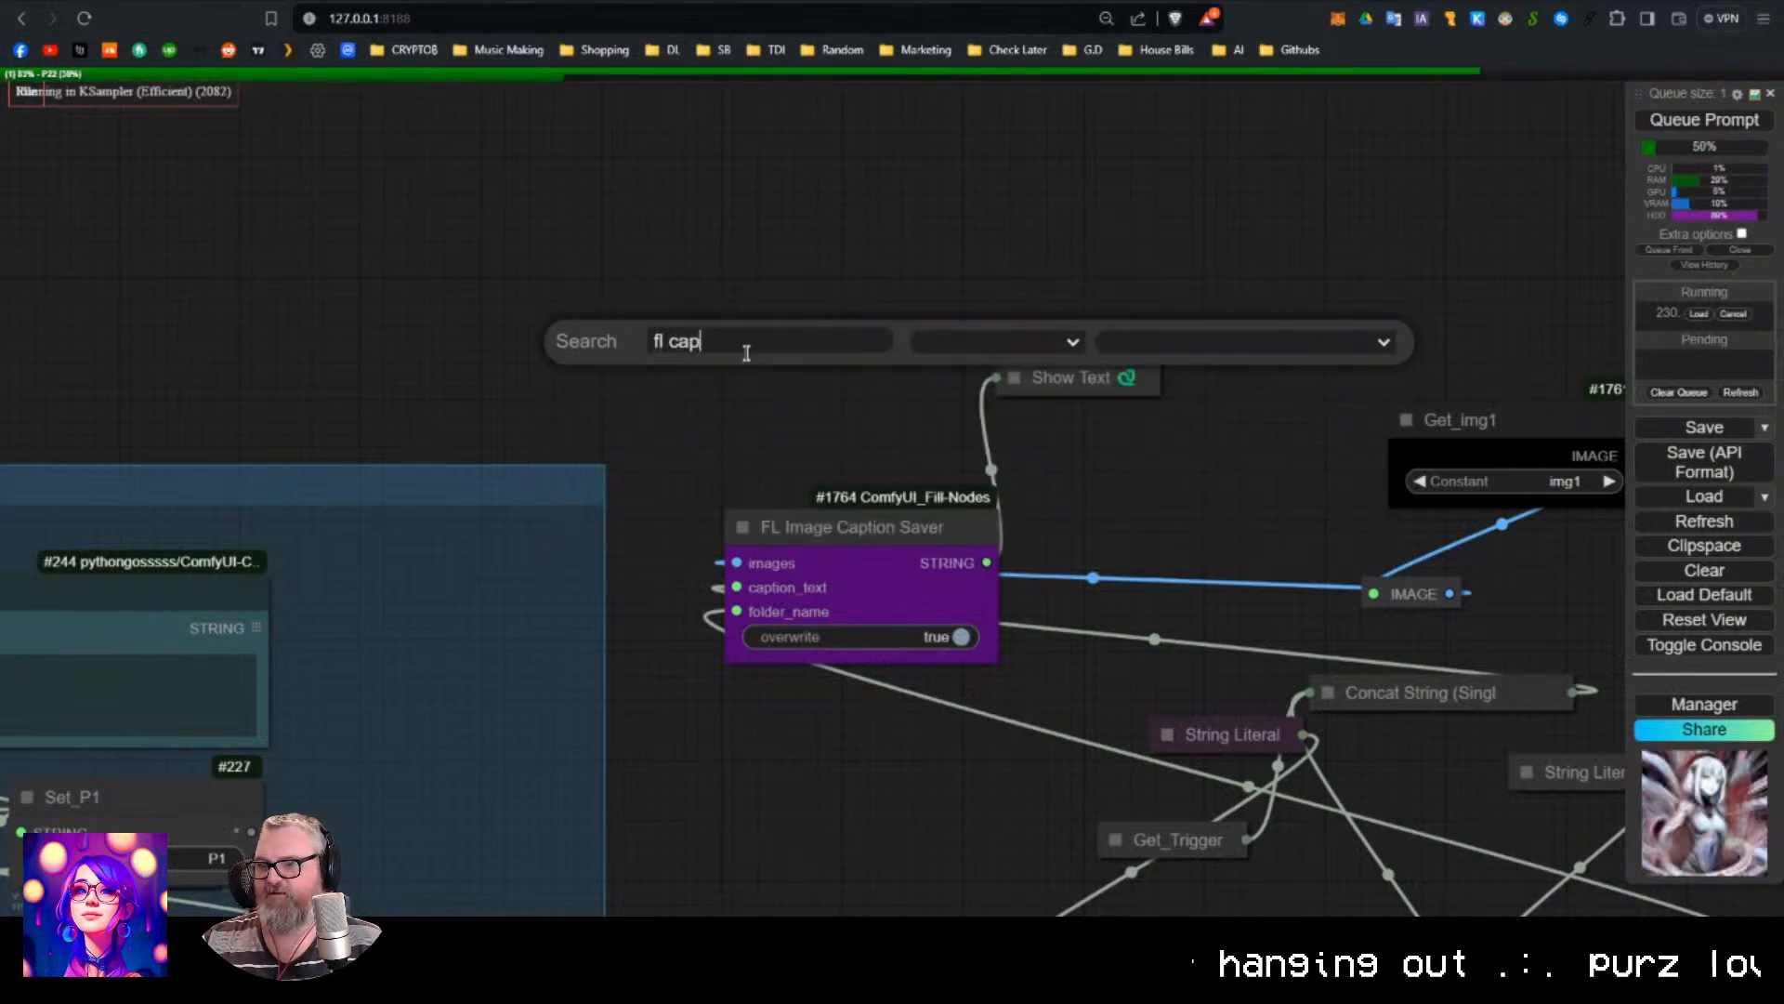
{"action": "key", "text": "BackSpace"}
{"action": "key", "text": "BackSpace"}
{"action": "key", "text": "BackSpace"}
{"action": "type", "text": "image"}
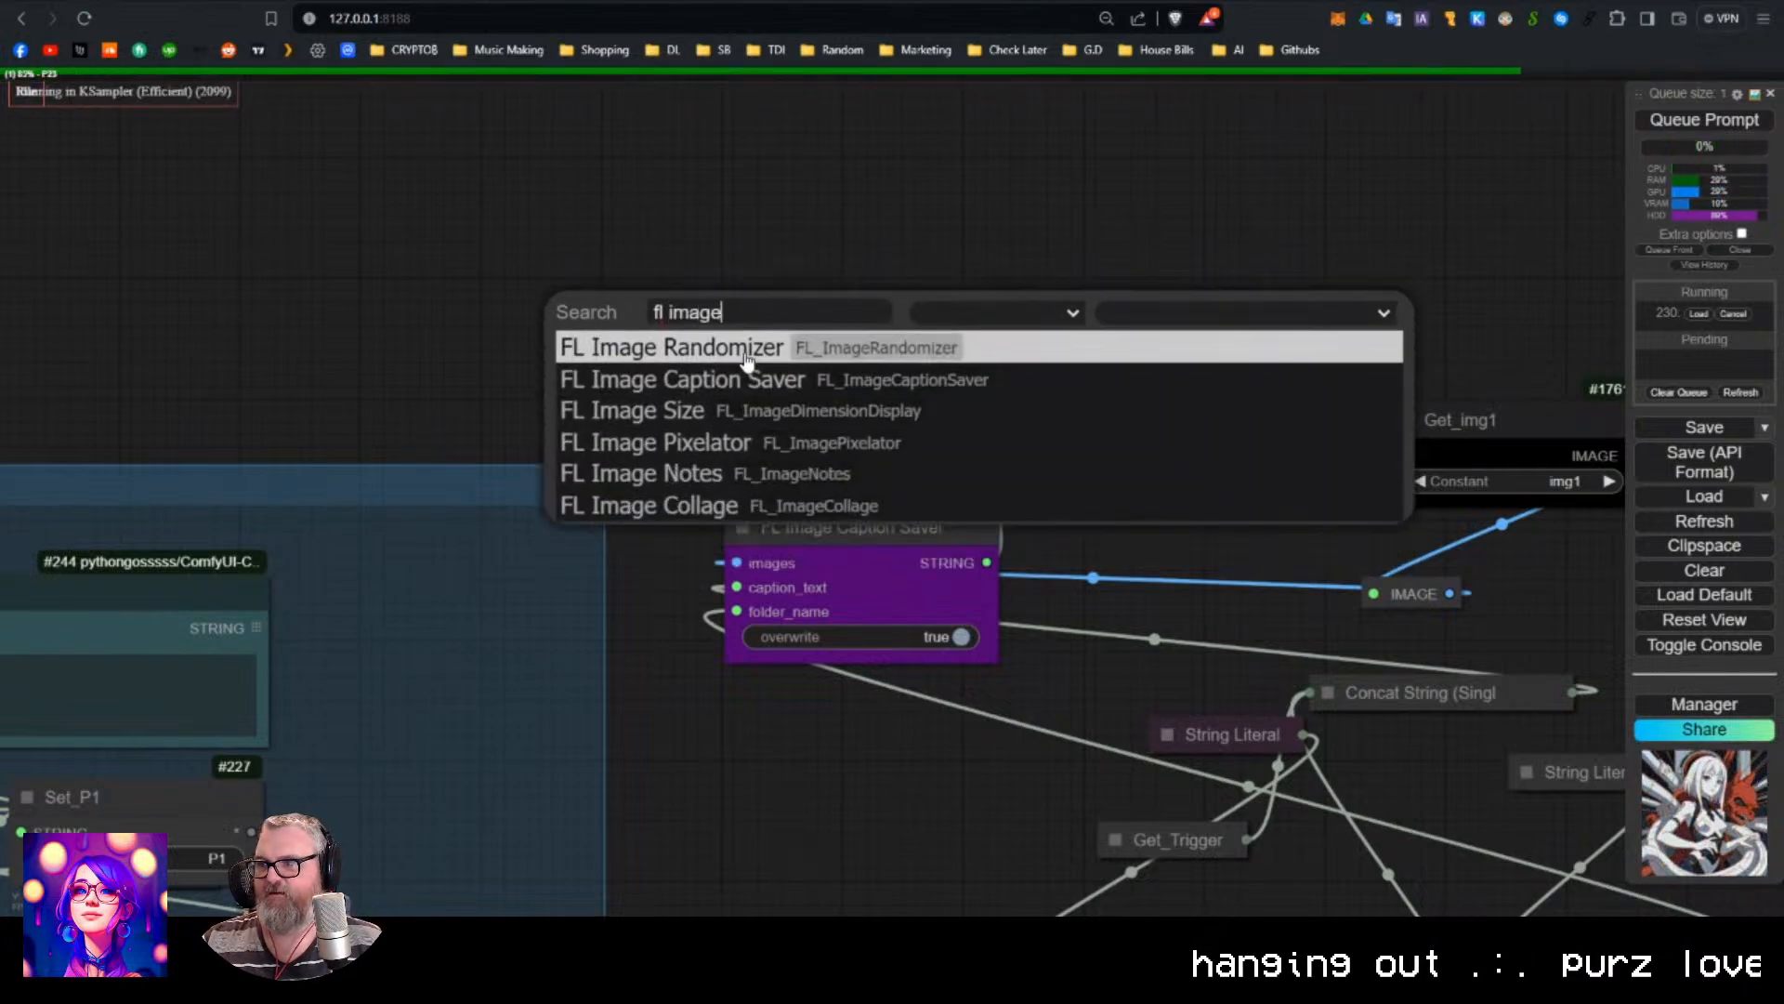
{"action": "left_click", "coordinate": [734, 380]}
Position the new FL Image Caption Saver in clear space above the Show Text node so its fields are readable.
{"action": "left_click_drag", "start_coordinate": [830, 234], "coordinate": [790, 469]}
{"action": "scroll", "coordinate": [810, 530], "scroll_direction": "up", "scroll_amount": 3}
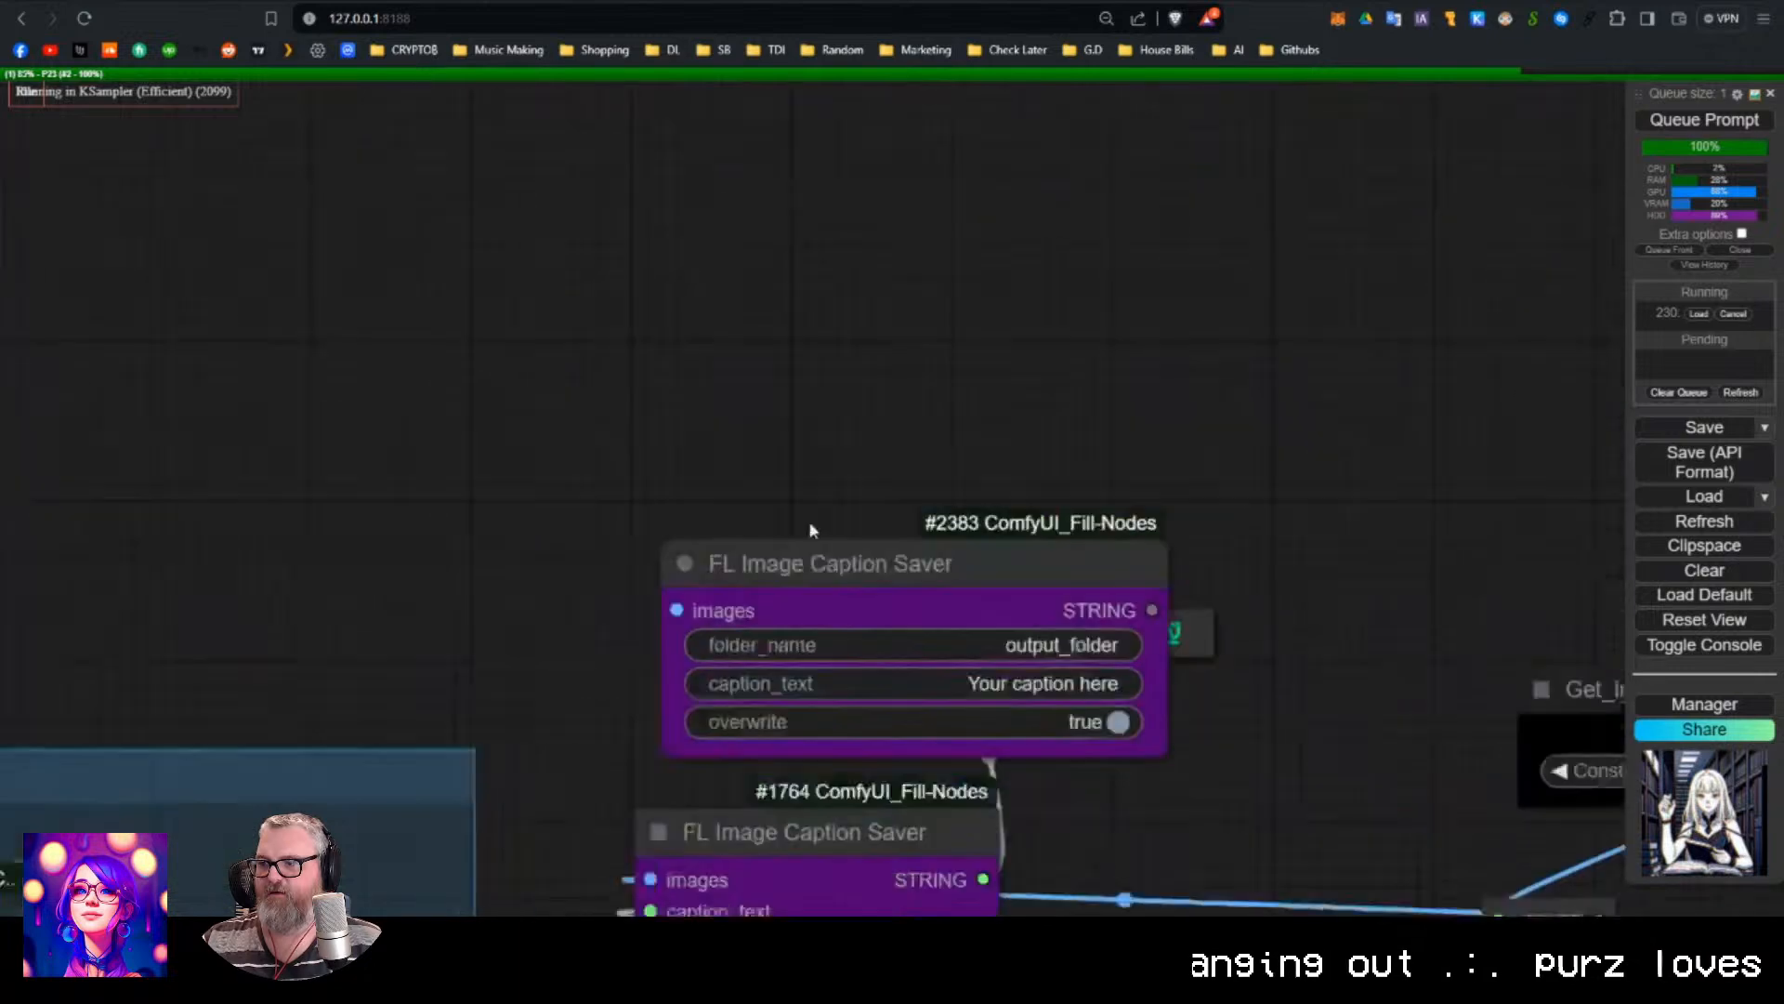
{"action": "left_click_drag", "start_coordinate": [811, 530], "coordinate": [794, 606]}
{"action": "left_click_drag", "start_coordinate": [913, 654], "coordinate": [763, 295]}
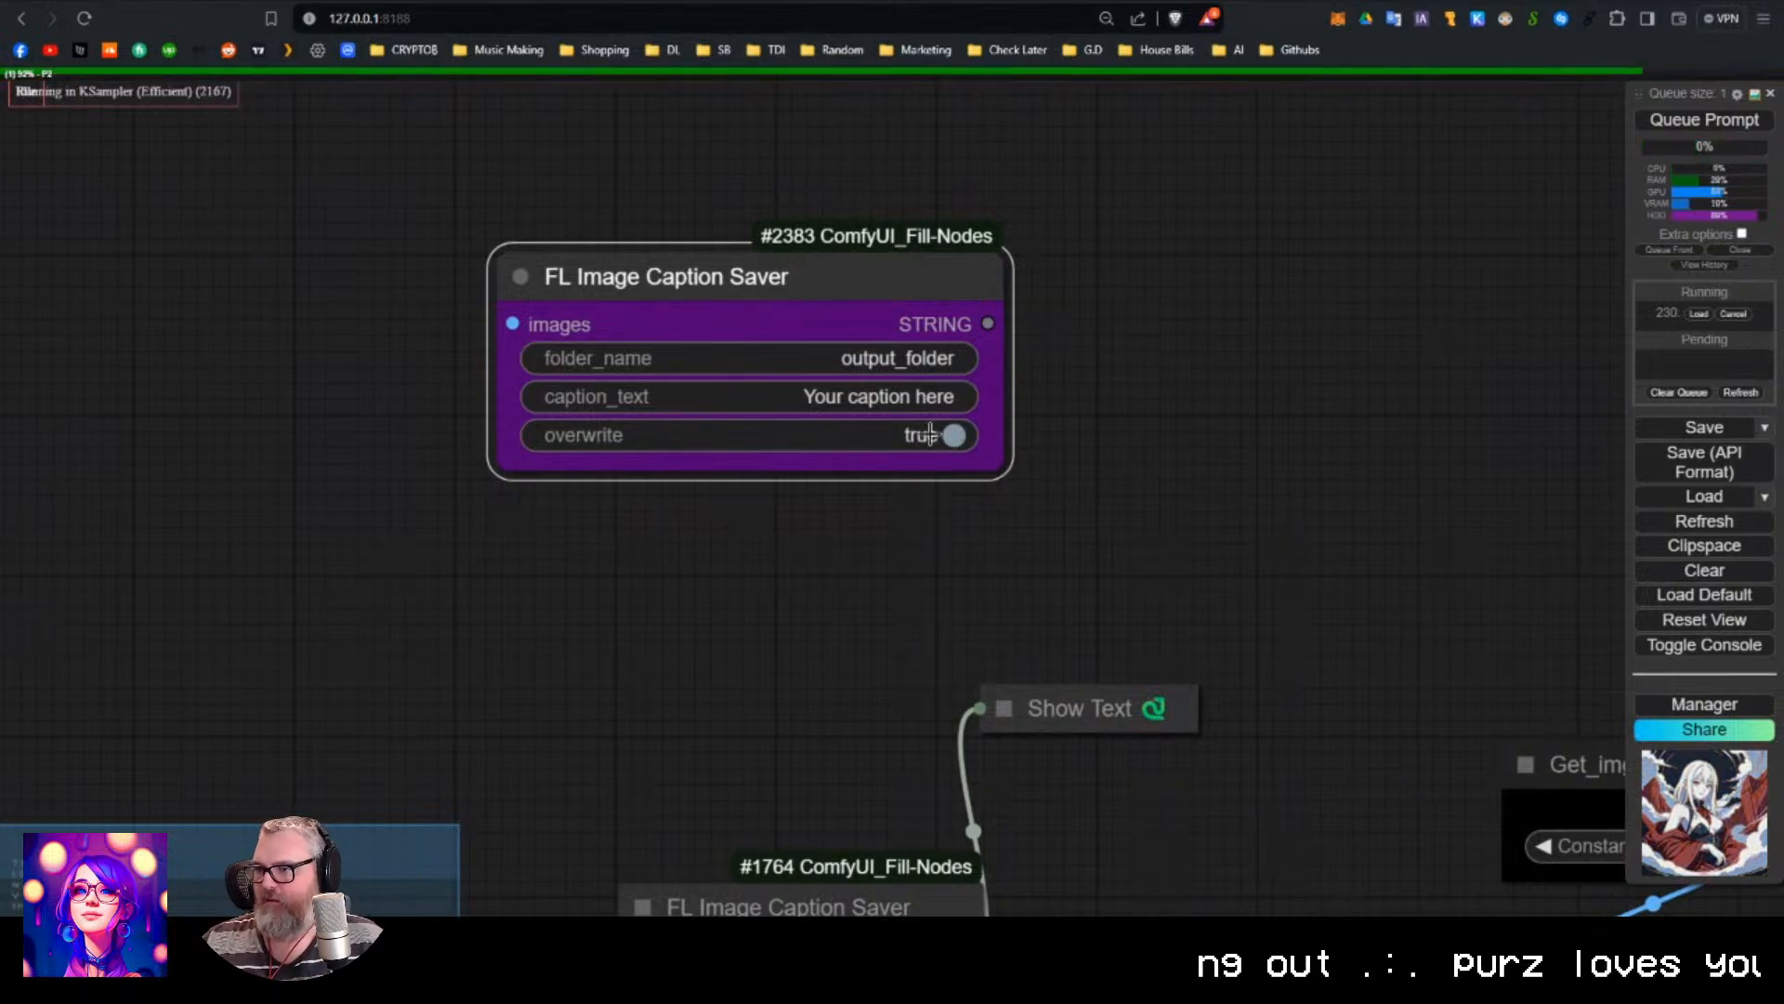
Watch the preview grid until the run completes and review the restyled images.
{"action": "scroll", "coordinate": [931, 432], "scroll_direction": "down", "scroll_amount": 10}
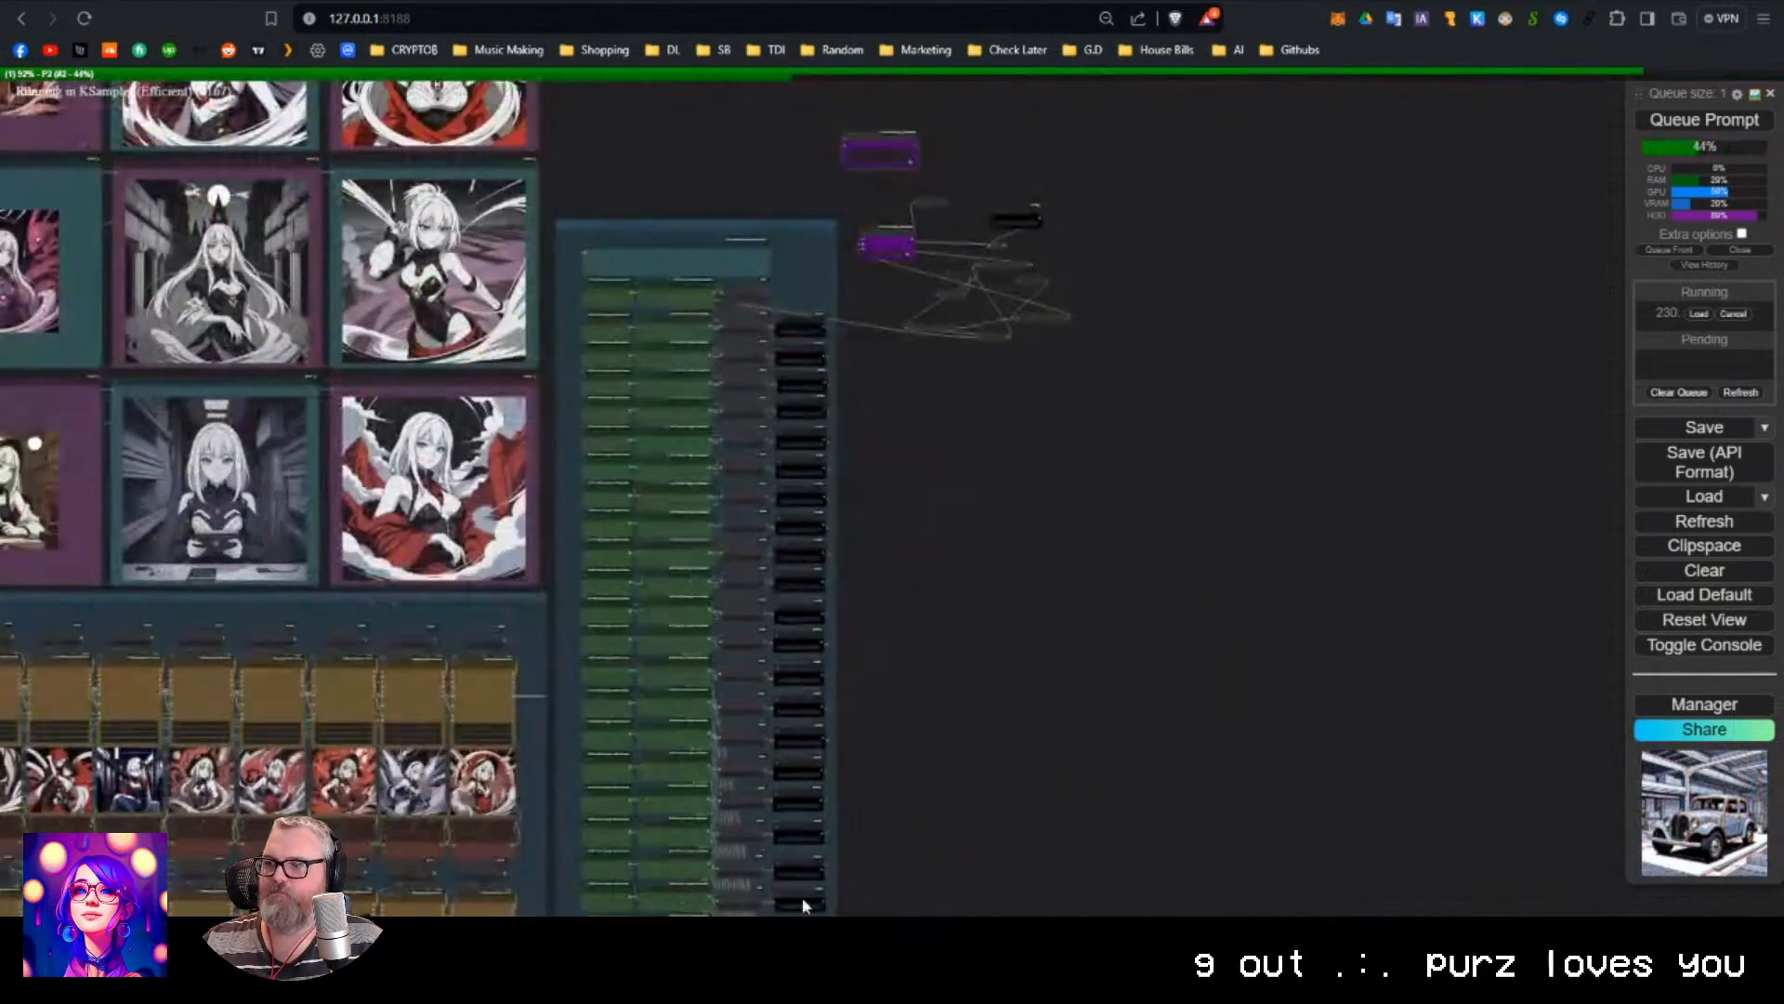
{"action": "mouse_move", "coordinate": [612, 911]}
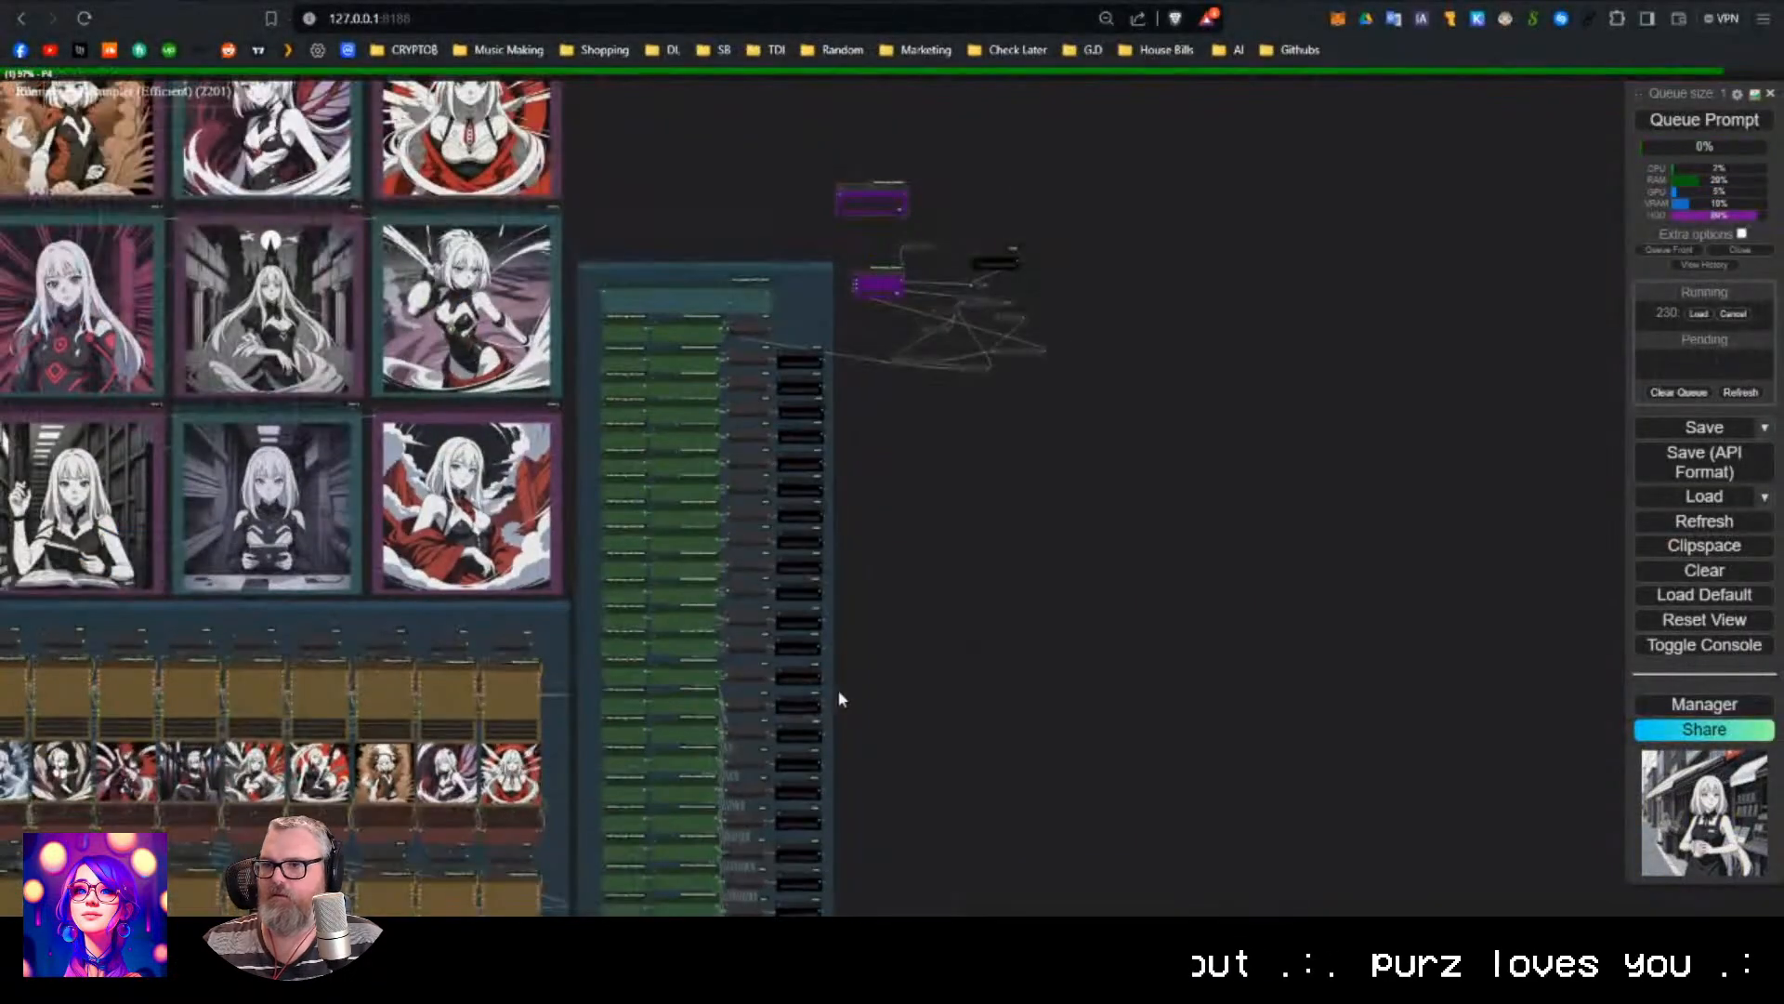
{"action": "left_click_drag", "start_coordinate": [840, 699], "coordinate": [1261, 610]}
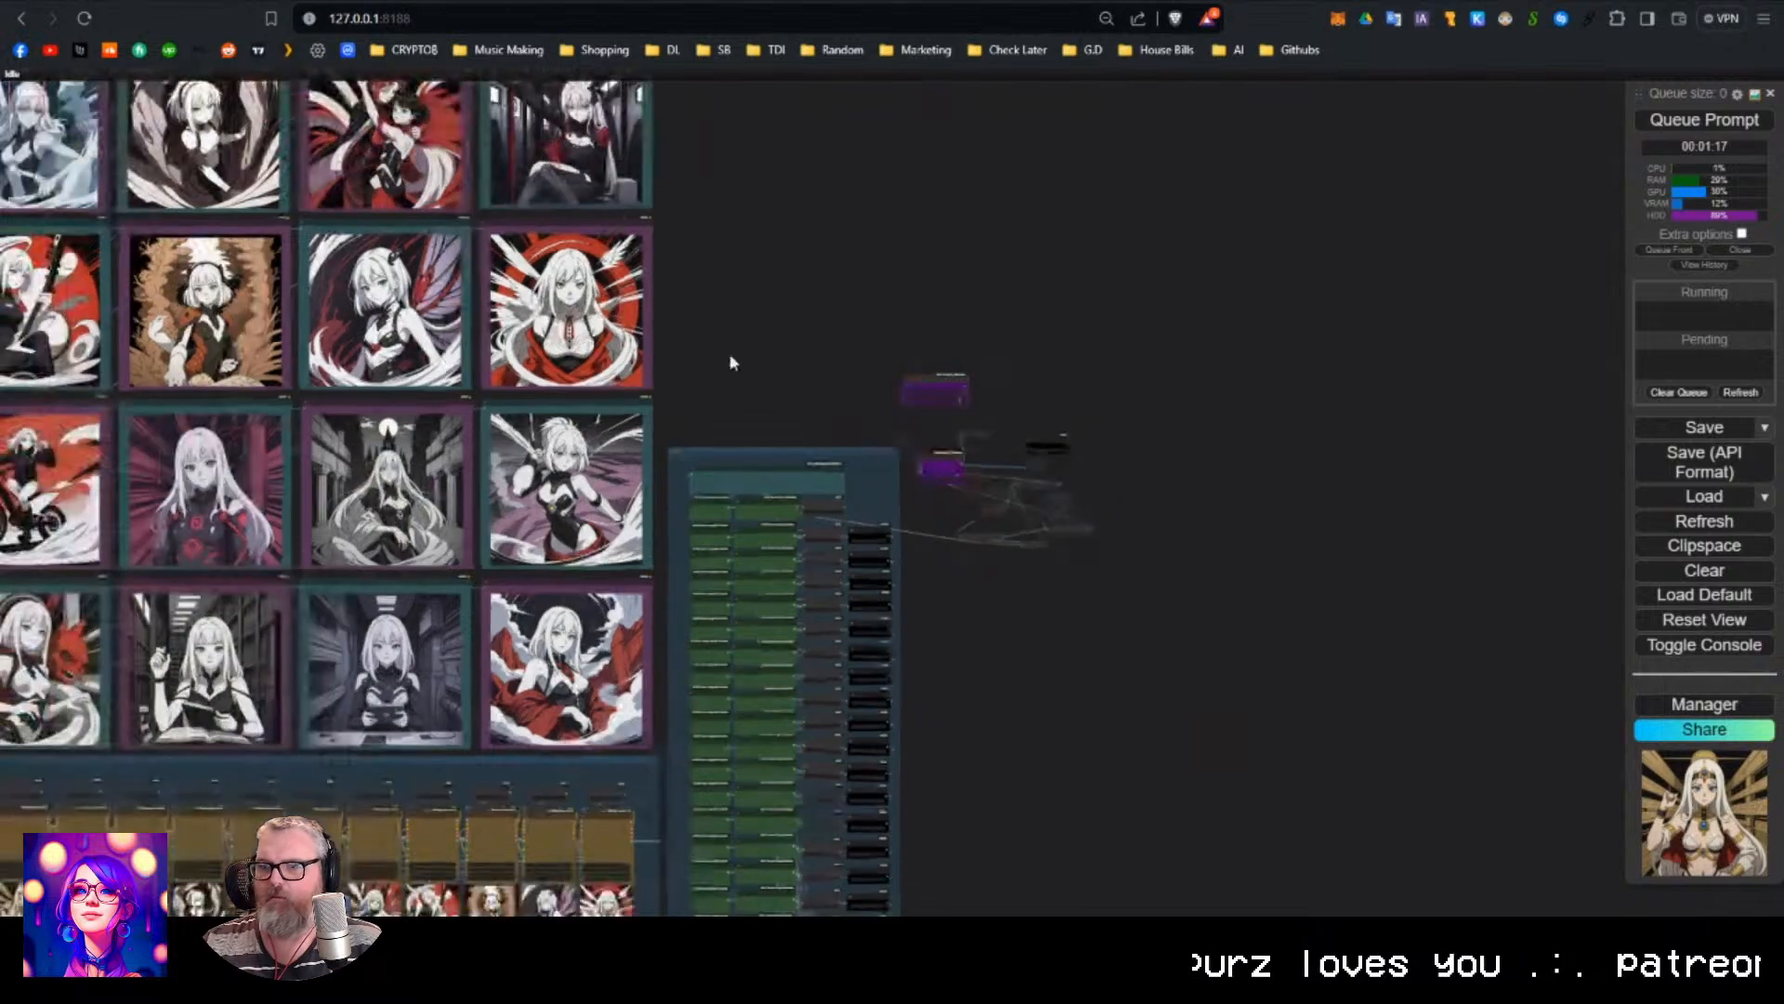
{"action": "left_click_drag", "start_coordinate": [729, 363], "coordinate": [1148, 583]}
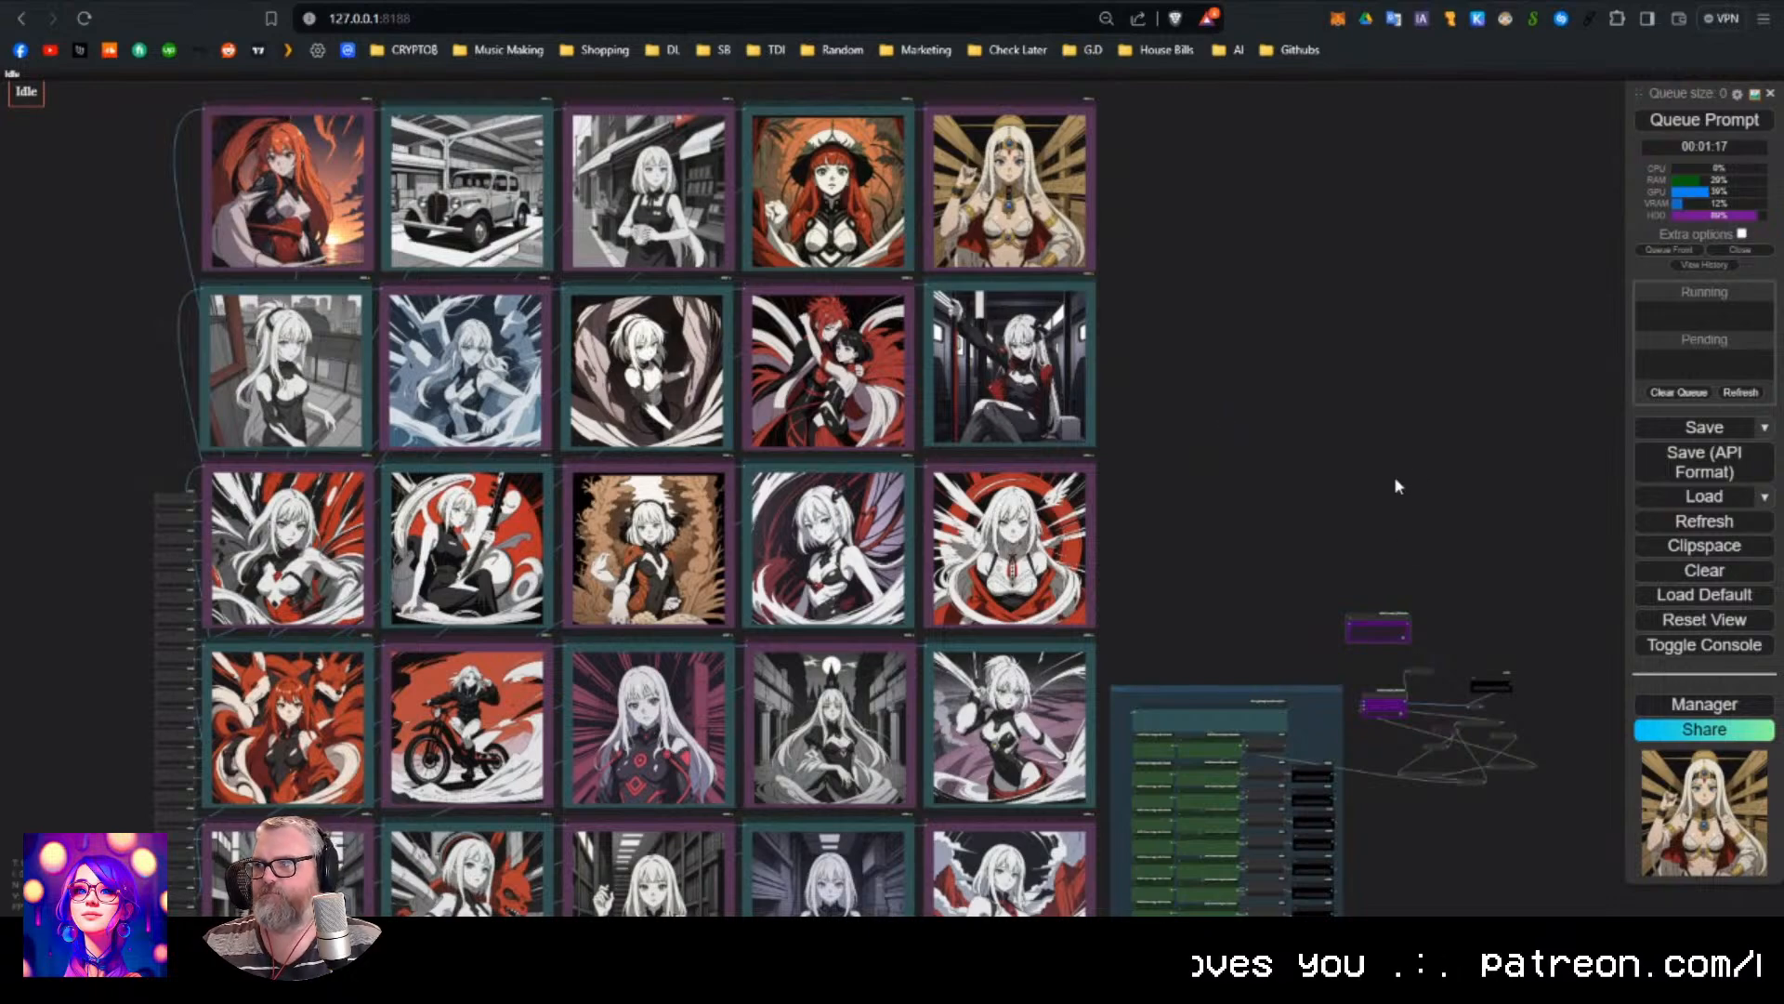
{"action": "left_click_drag", "start_coordinate": [1310, 488], "coordinate": [1086, 288]}
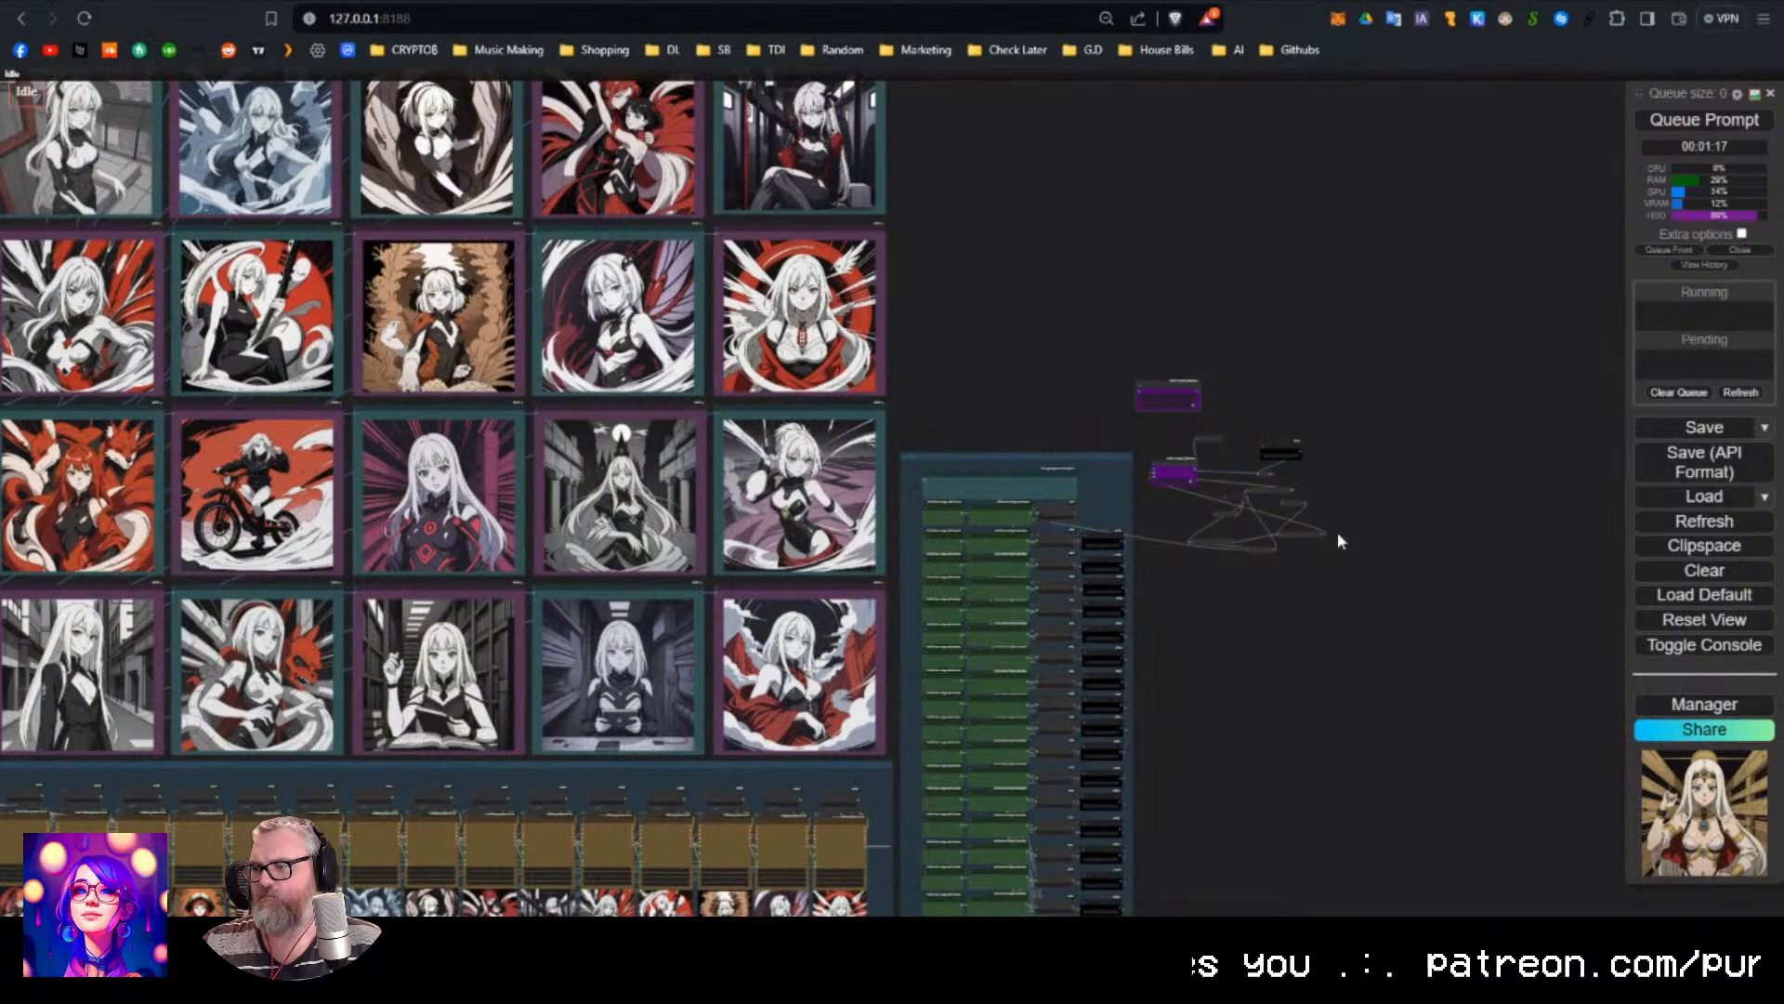
Move the new FL Image Caption Saver away from the wired caption saver into the empty space above the prompt group.
{"action": "scroll", "coordinate": [1208, 391], "scroll_direction": "up", "scroll_amount": 5}
{"action": "scroll", "coordinate": [1168, 332], "scroll_direction": "up", "scroll_amount": 3}
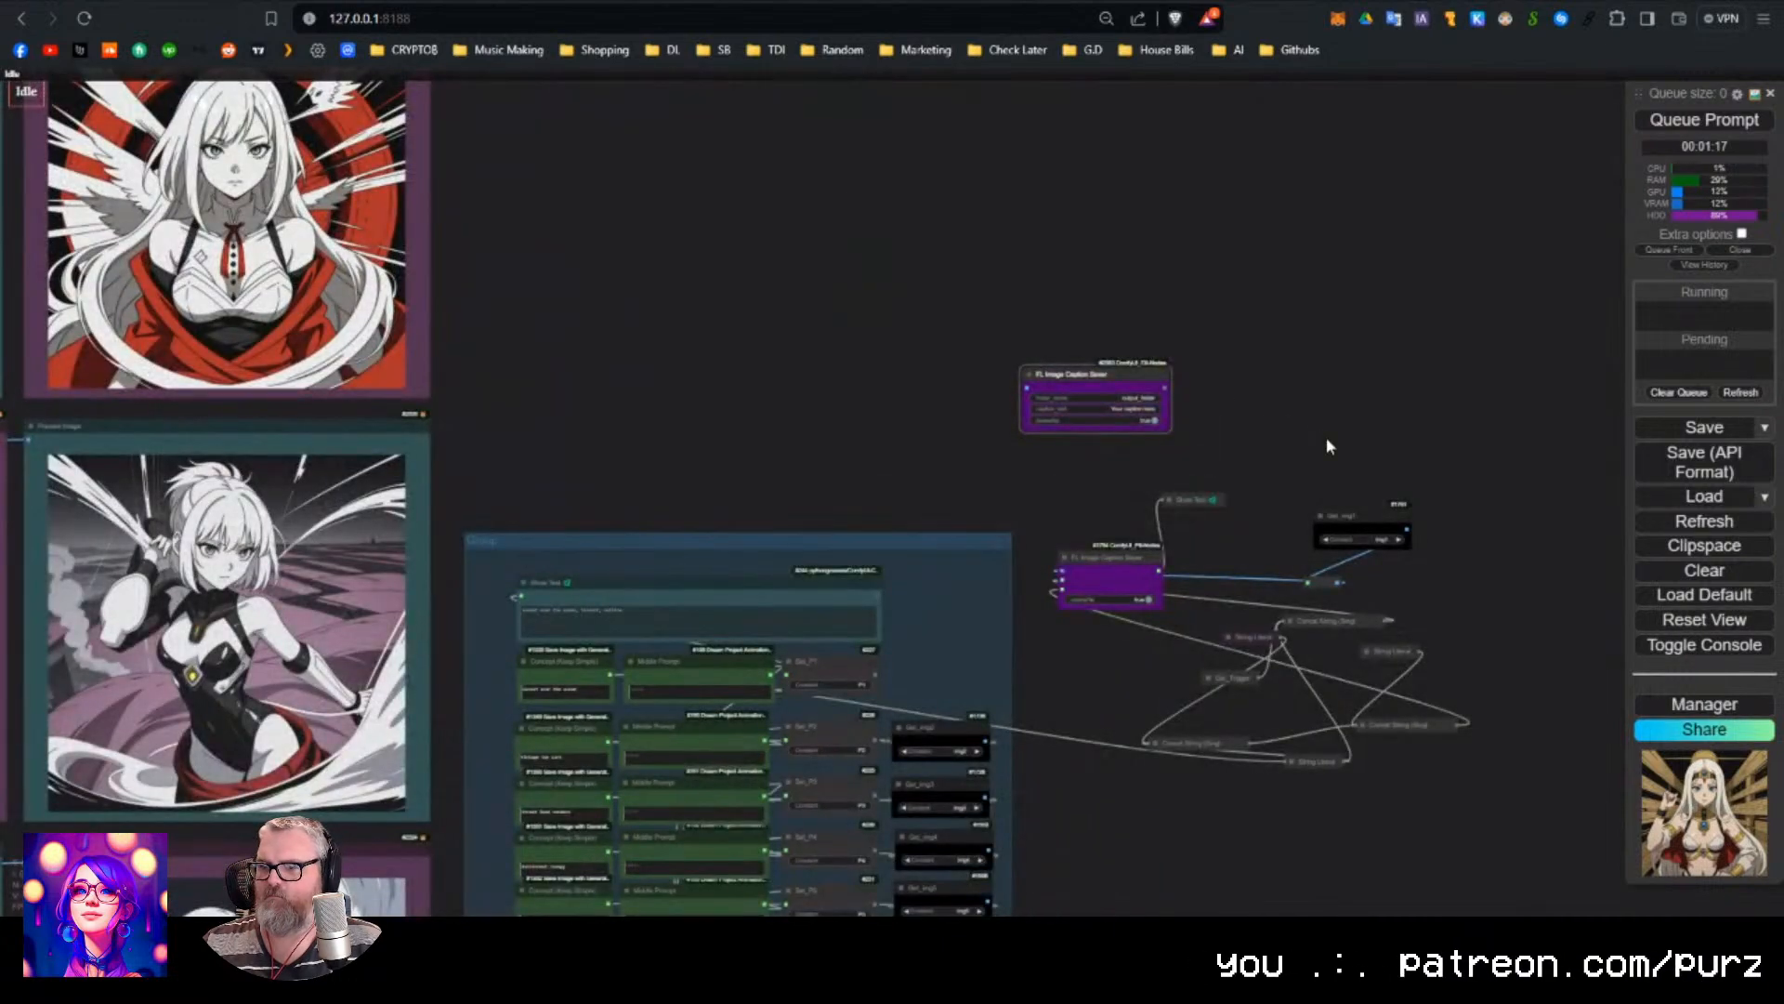
{"action": "left_click_drag", "start_coordinate": [1325, 437], "coordinate": [1104, 314]}
{"action": "scroll", "coordinate": [866, 247], "scroll_direction": "up", "scroll_amount": 1}
{"action": "scroll", "coordinate": [903, 247], "scroll_direction": "up", "scroll_amount": 8}
{"action": "left_click_drag", "start_coordinate": [950, 249], "coordinate": [1006, 280]}
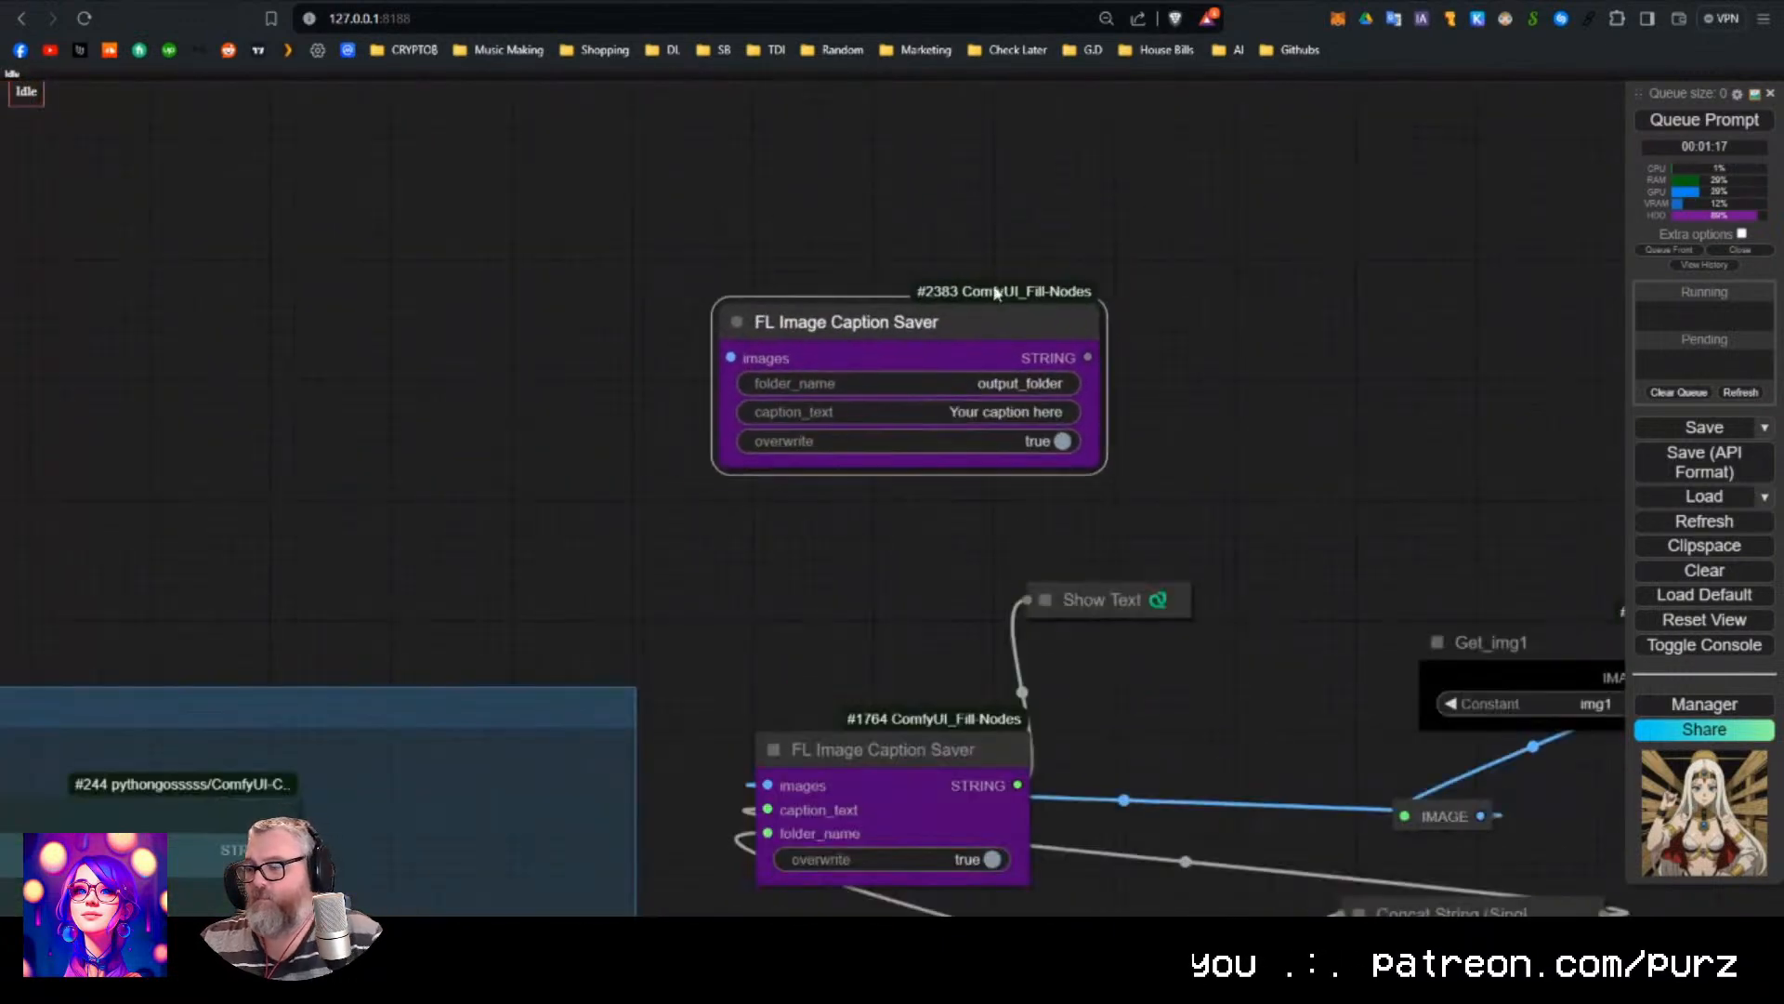
{"action": "scroll", "coordinate": [995, 305], "scroll_direction": "up", "scroll_amount": 2}
{"action": "left_click_drag", "start_coordinate": [1080, 486], "coordinate": [962, 385]}
{"action": "scroll", "coordinate": [1010, 423], "scroll_direction": "down", "scroll_amount": 2}
{"action": "scroll", "coordinate": [1013, 429], "scroll_direction": "down", "scroll_amount": 5}
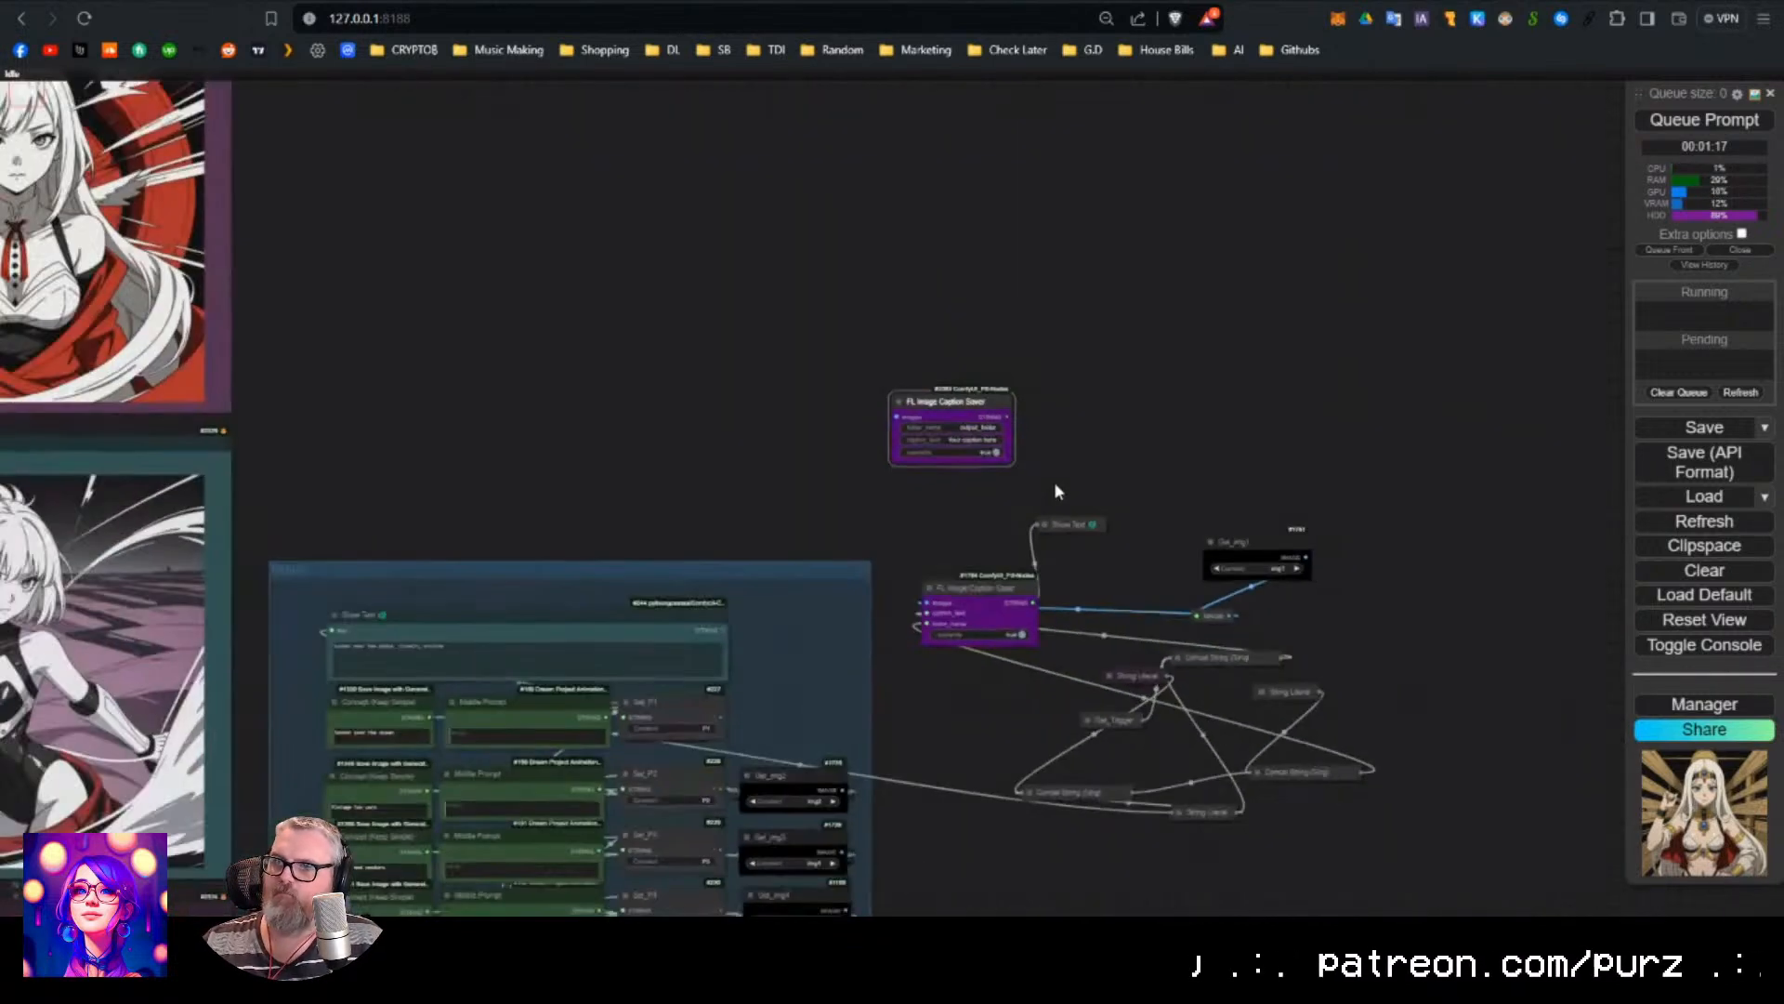
{"action": "scroll", "coordinate": [779, 641], "scroll_direction": "up", "scroll_amount": 2}
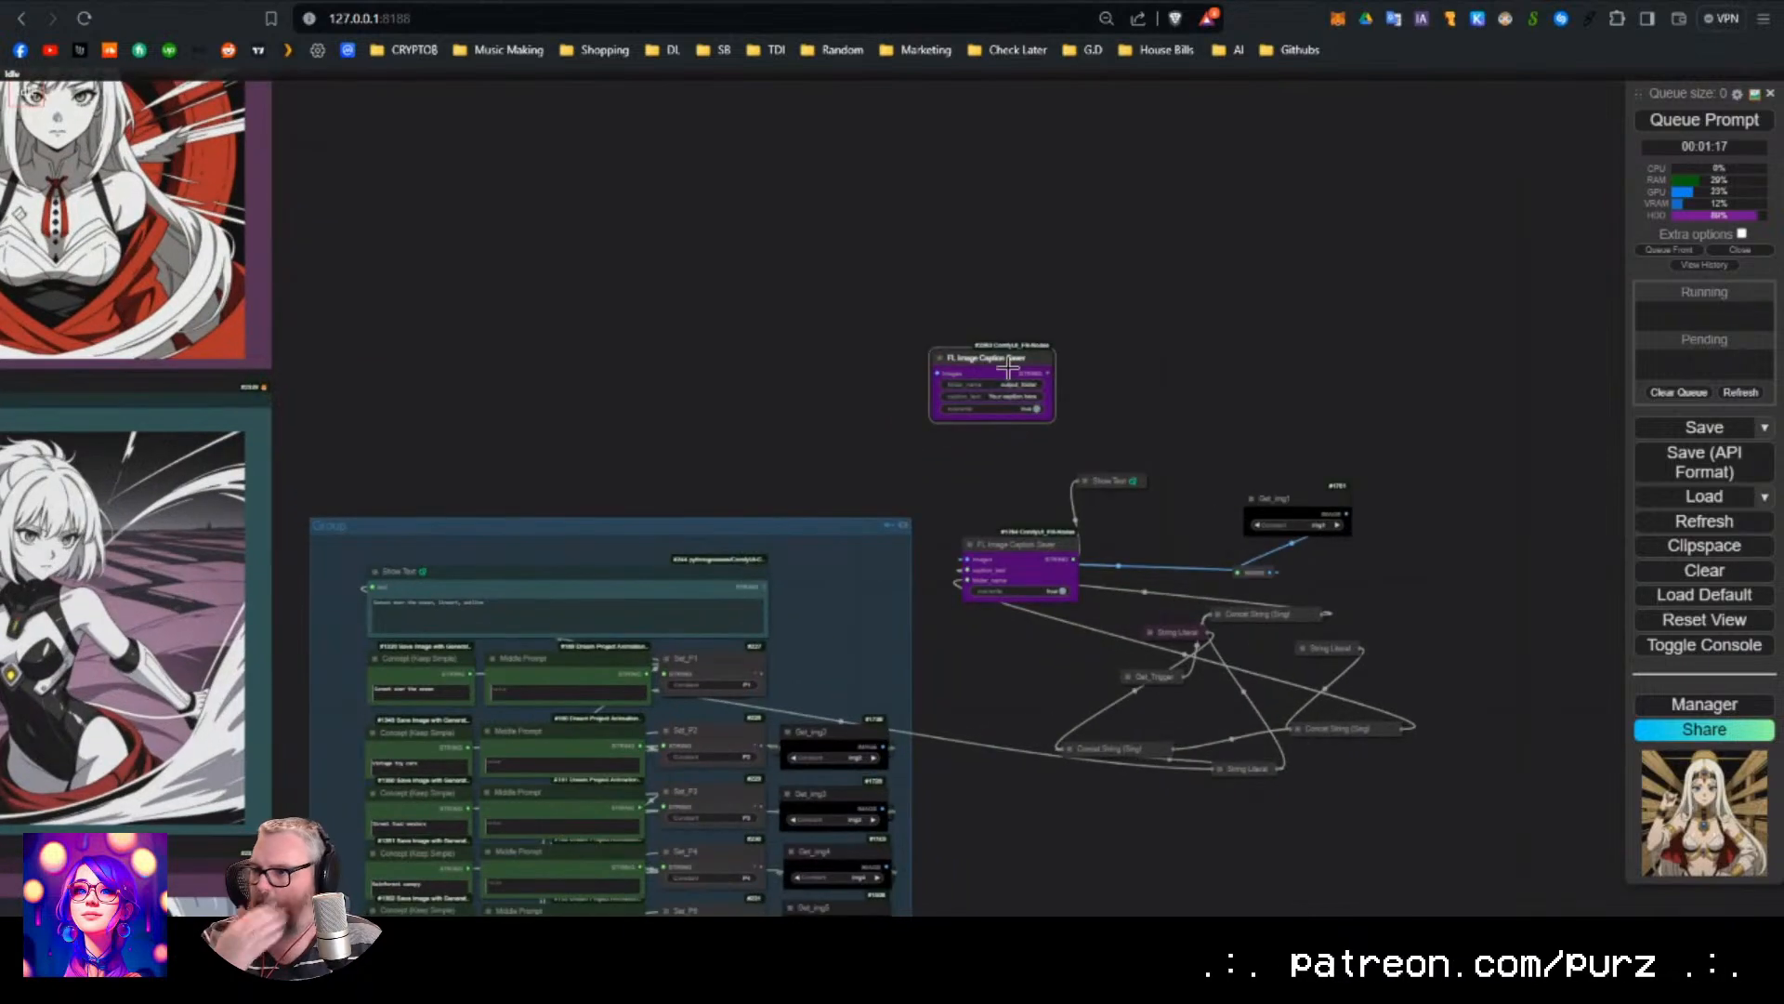
{"action": "left_click_drag", "start_coordinate": [996, 358], "coordinate": [833, 326]}
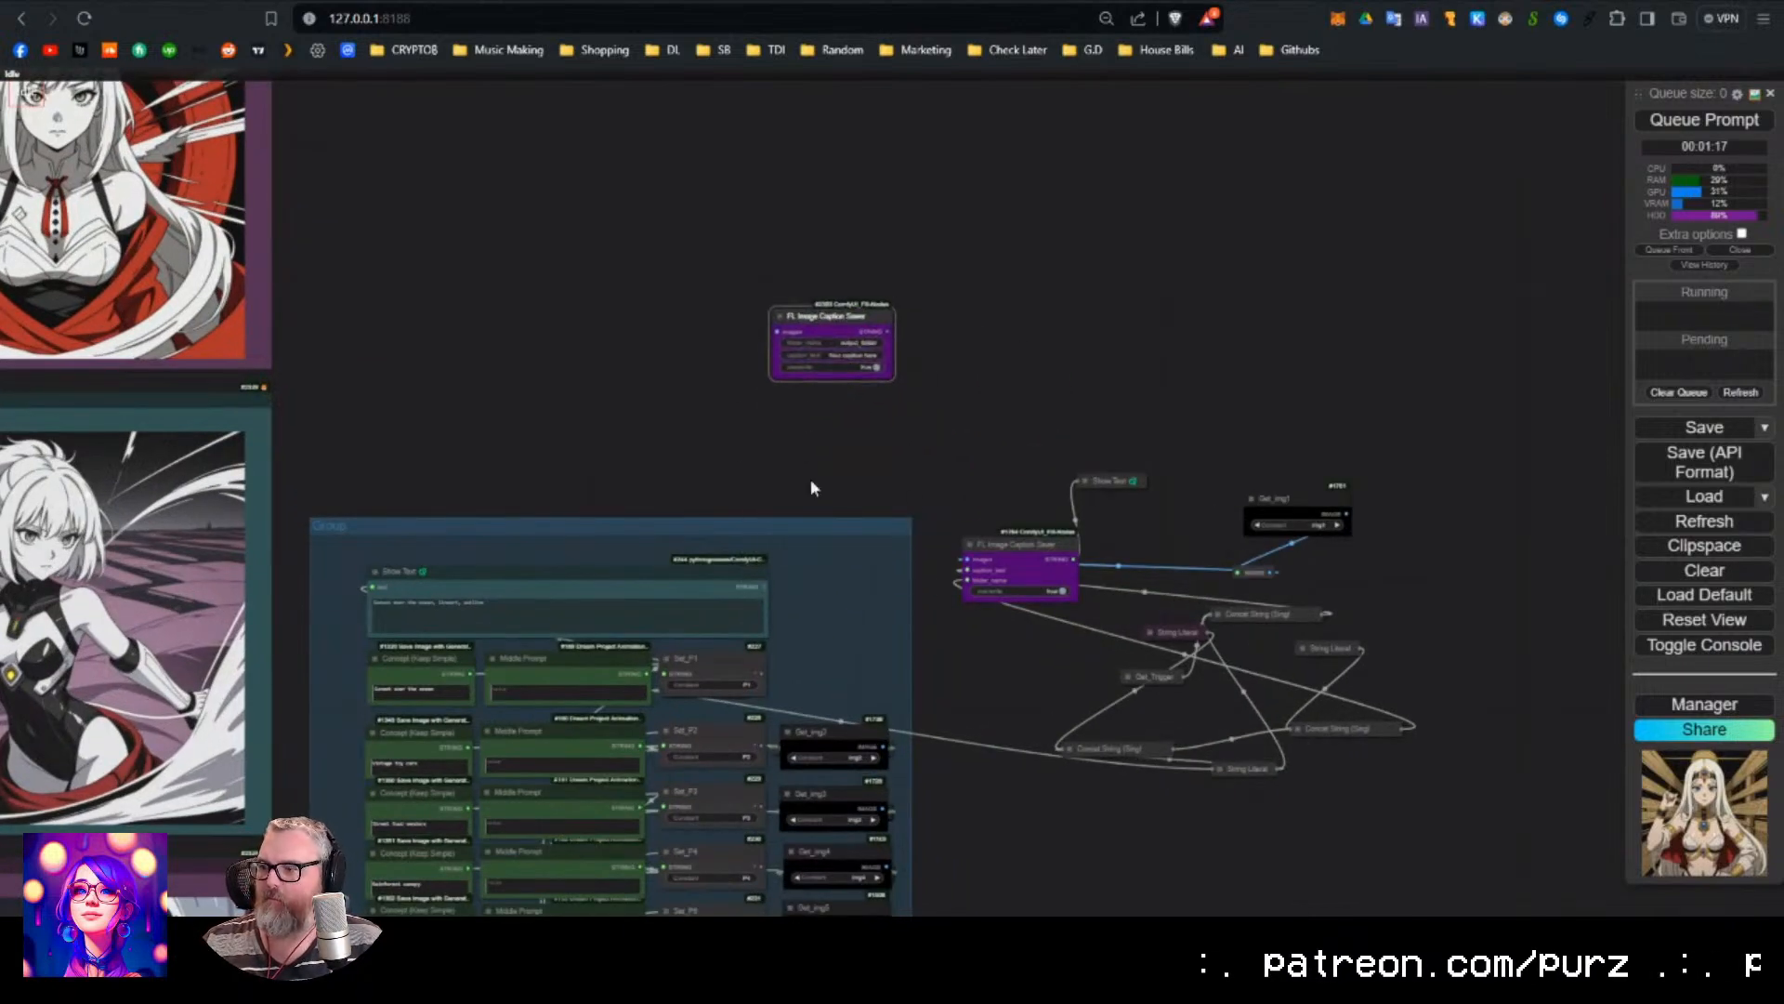
View the whole workflow, with the finished preview grid, sampler rows and prompt group.
{"action": "scroll", "coordinate": [837, 687], "scroll_direction": "up", "scroll_amount": 3}
{"action": "scroll", "coordinate": [909, 650], "scroll_direction": "down", "scroll_amount": 6}
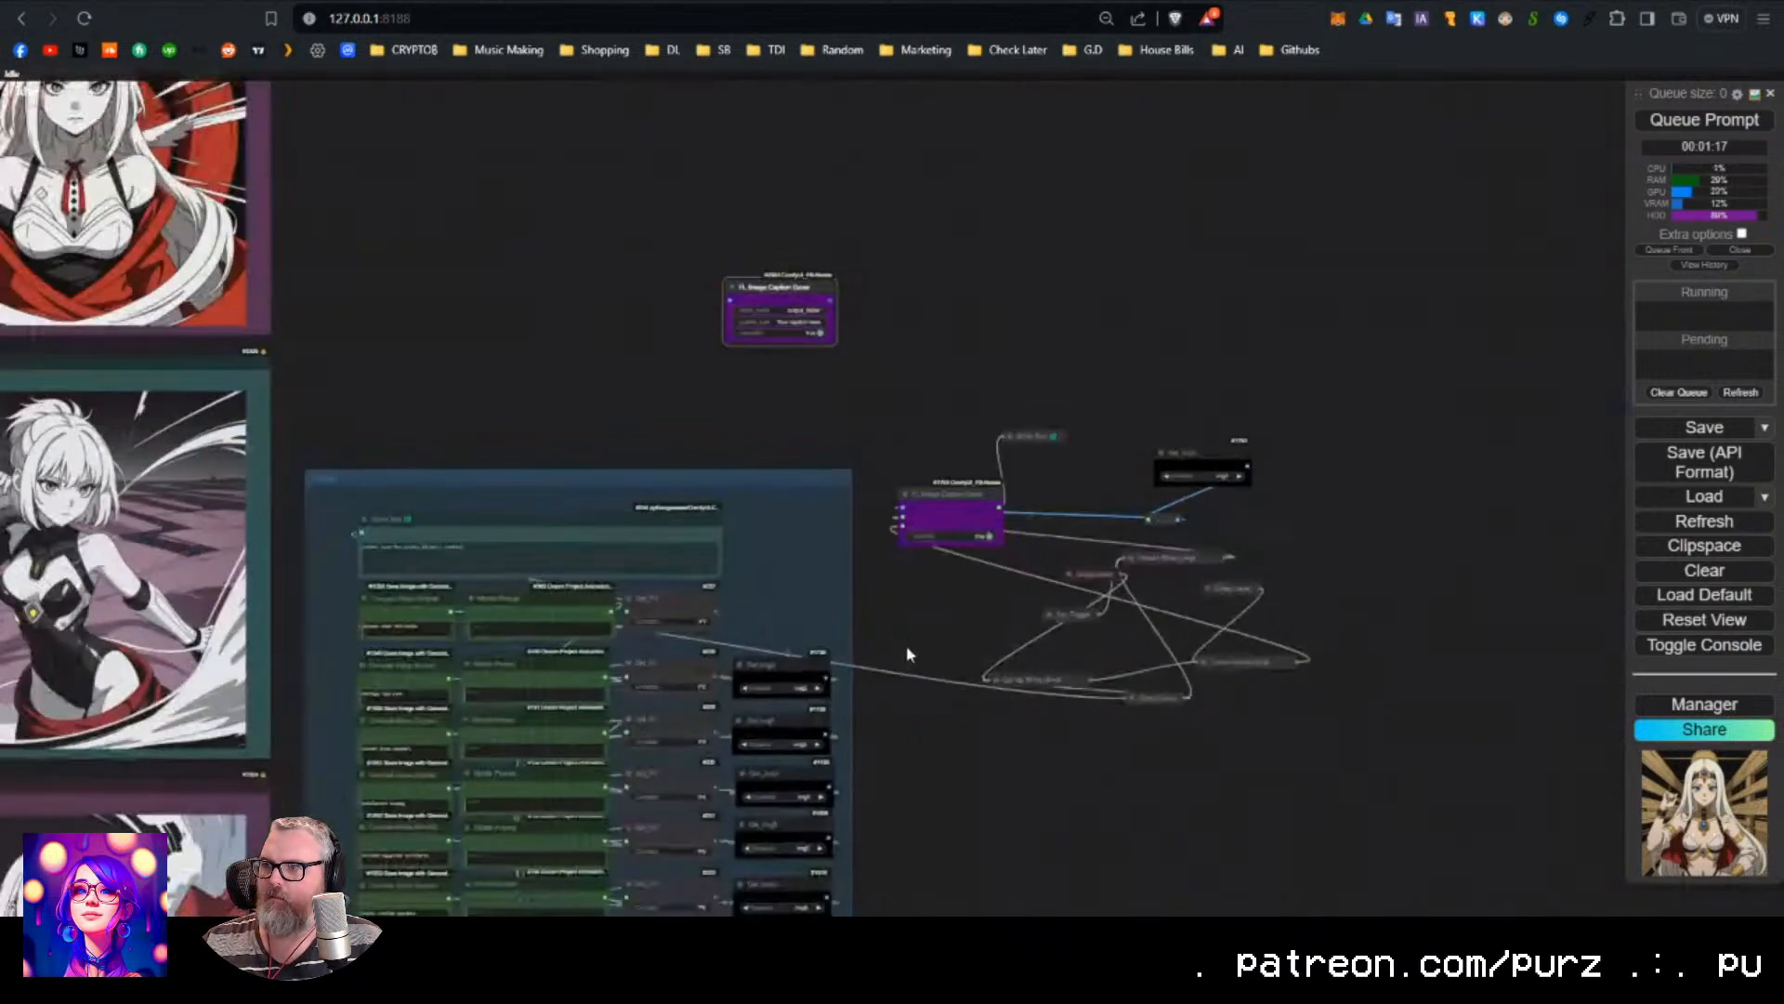
{"action": "scroll", "coordinate": [1386, 430], "scroll_direction": "down", "scroll_amount": 10}
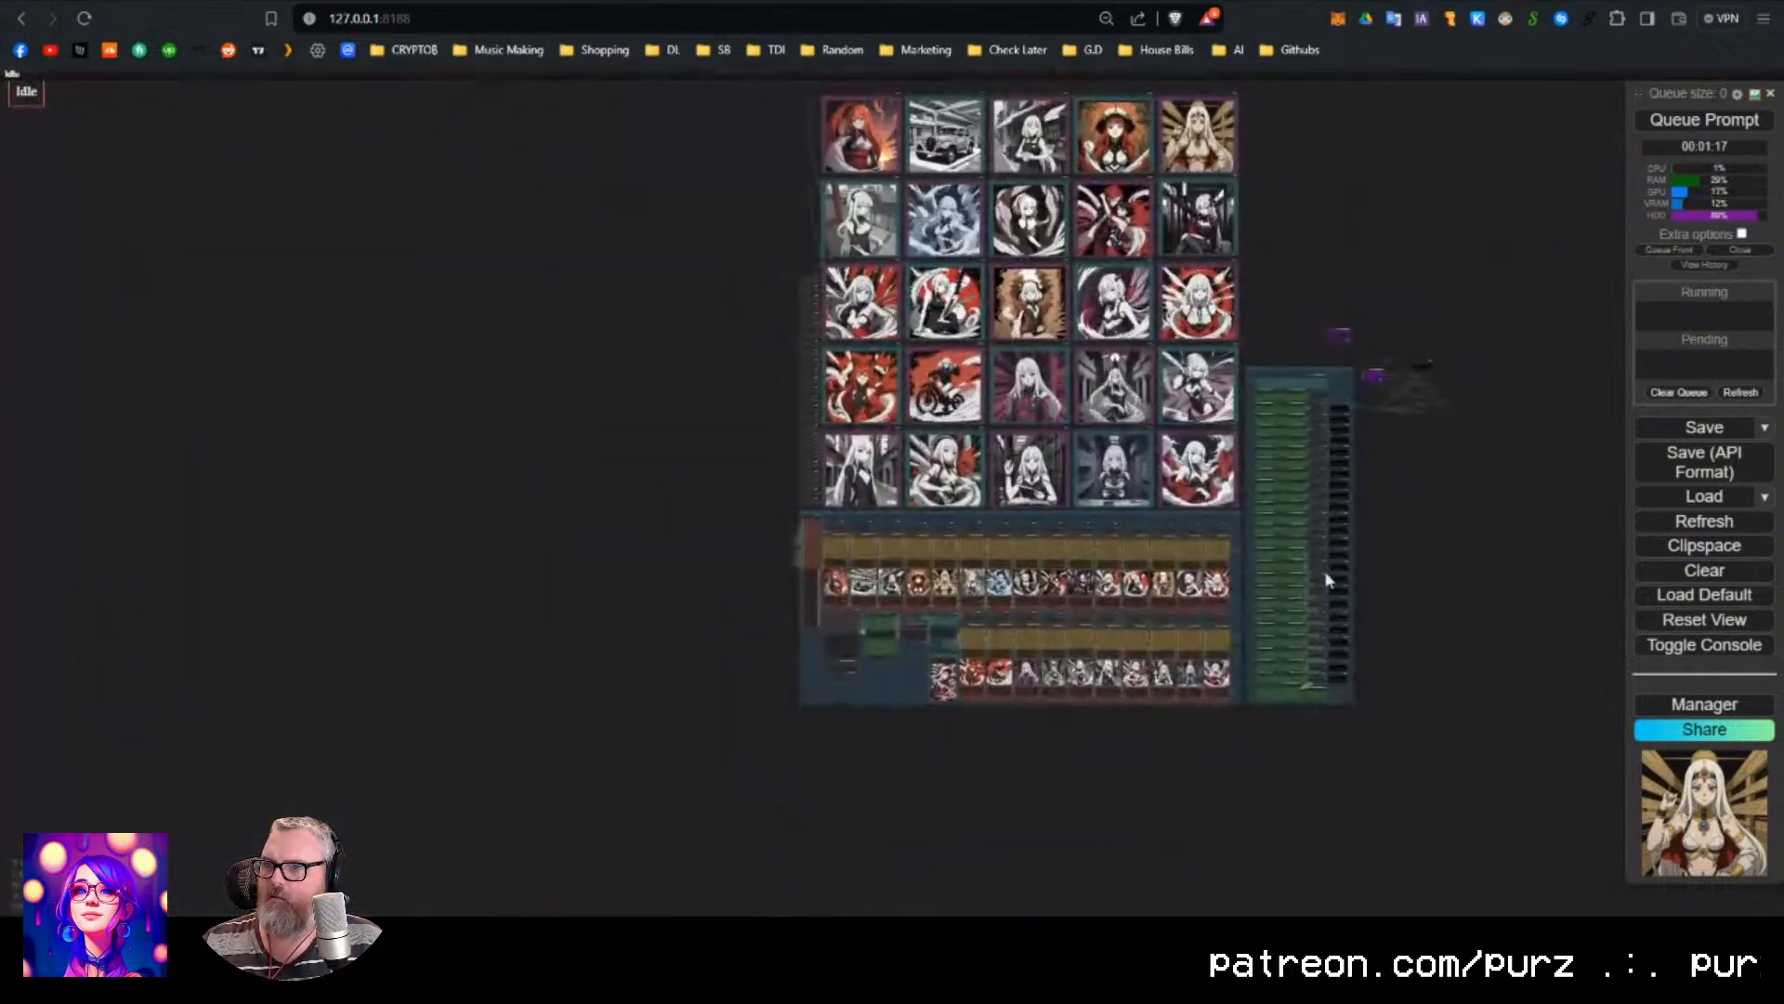
{"action": "scroll", "coordinate": [1256, 655], "scroll_direction": "up", "scroll_amount": 4}
{"action": "left_click_drag", "start_coordinate": [1255, 655], "coordinate": [1220, 514]}
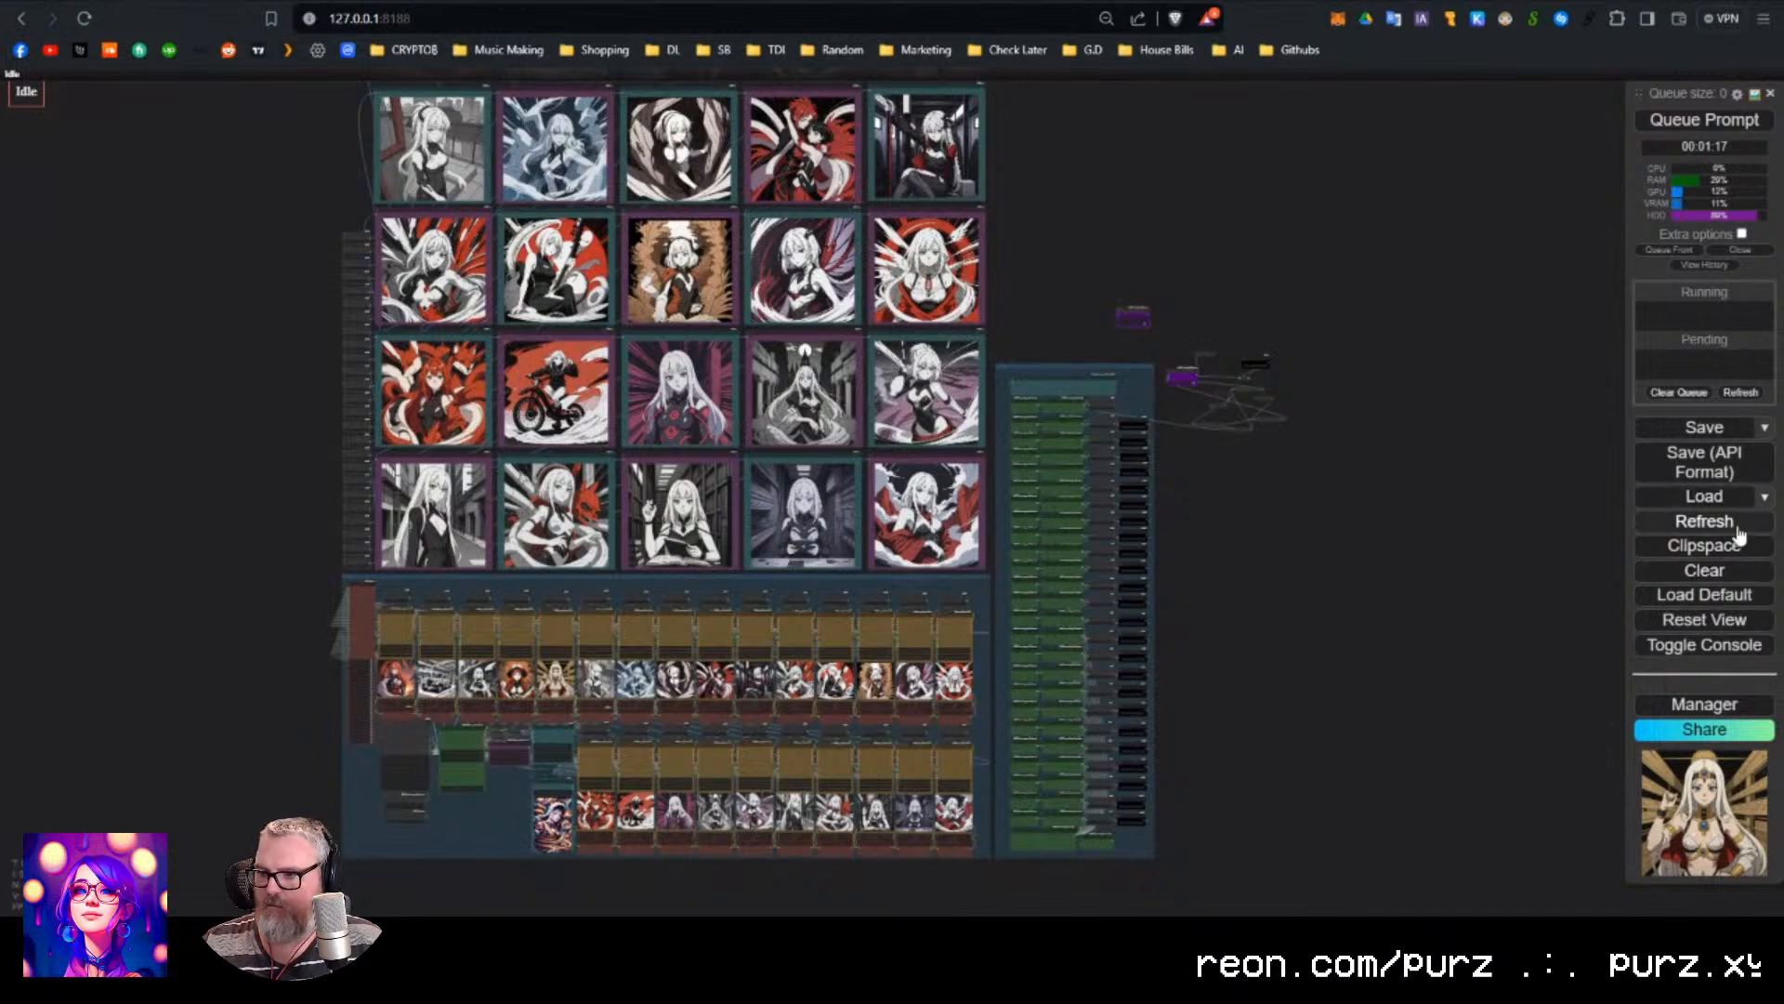
{"action": "left_click_drag", "start_coordinate": [1331, 307], "coordinate": [1343, 386]}
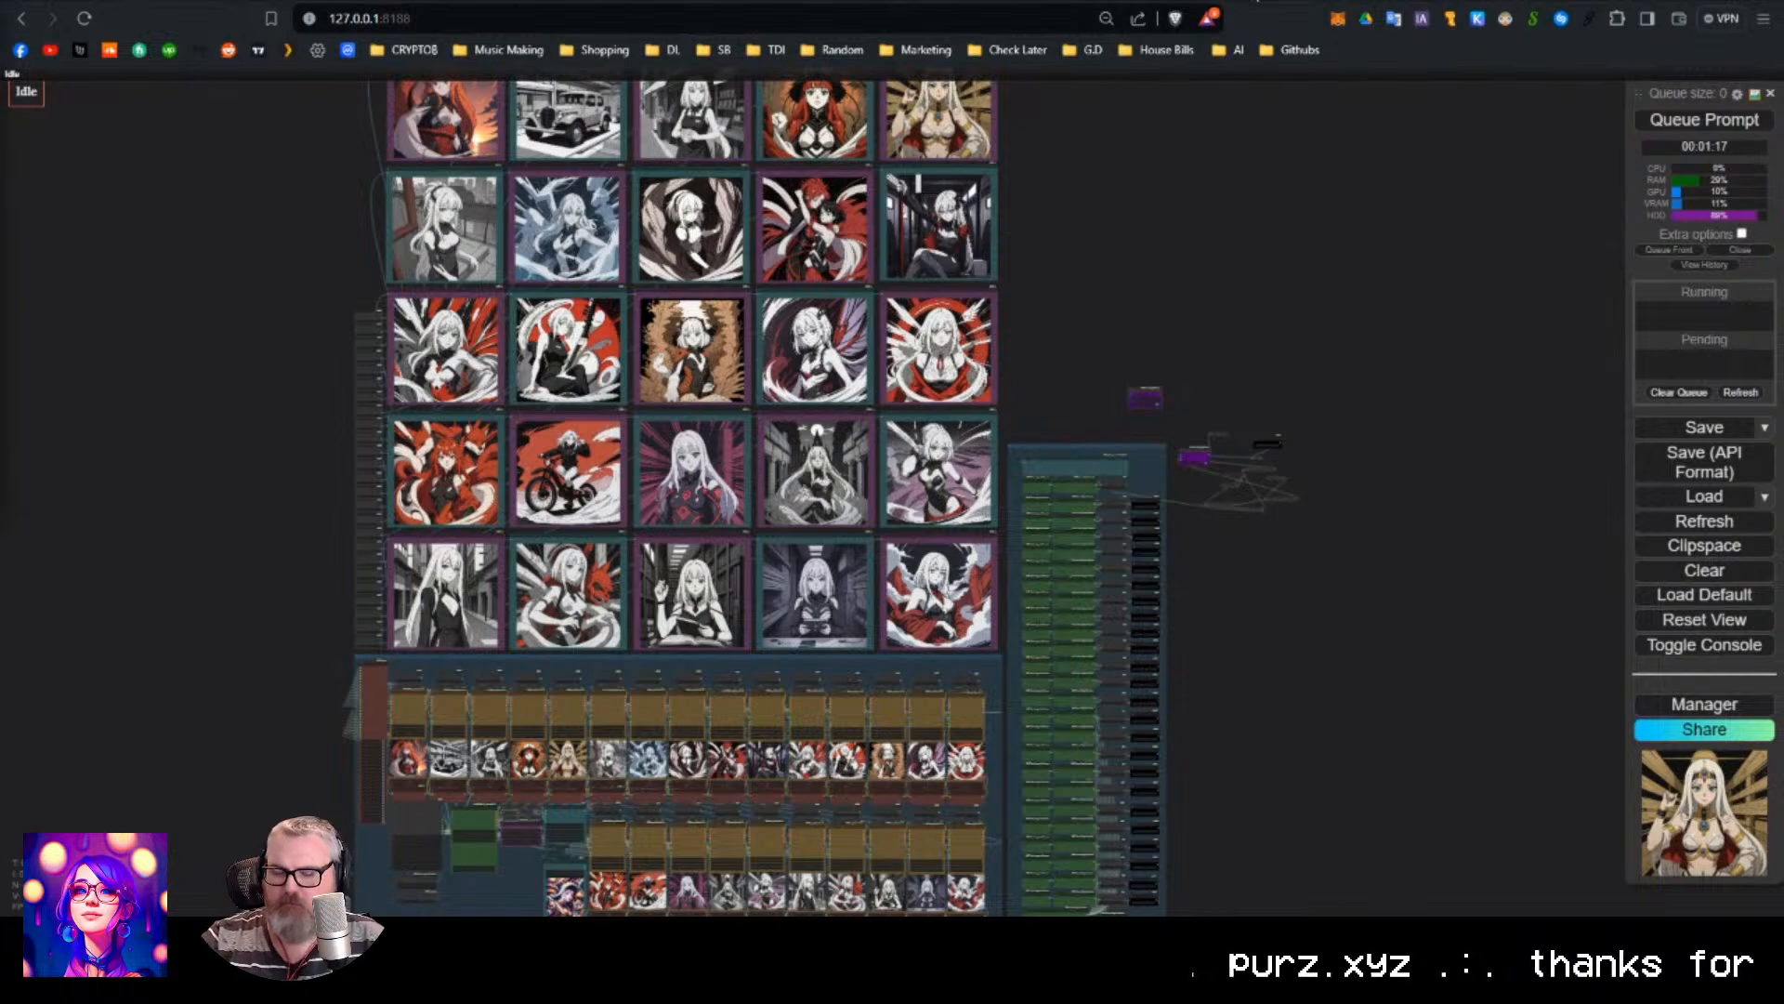
Open civitai.com in a new browser tab and go to the signed-in account's own profile.
{"action": "key", "text": "ctrl+t"}
{"action": "type", "text": "civitai.com"}
{"action": "key", "text": "Return"}
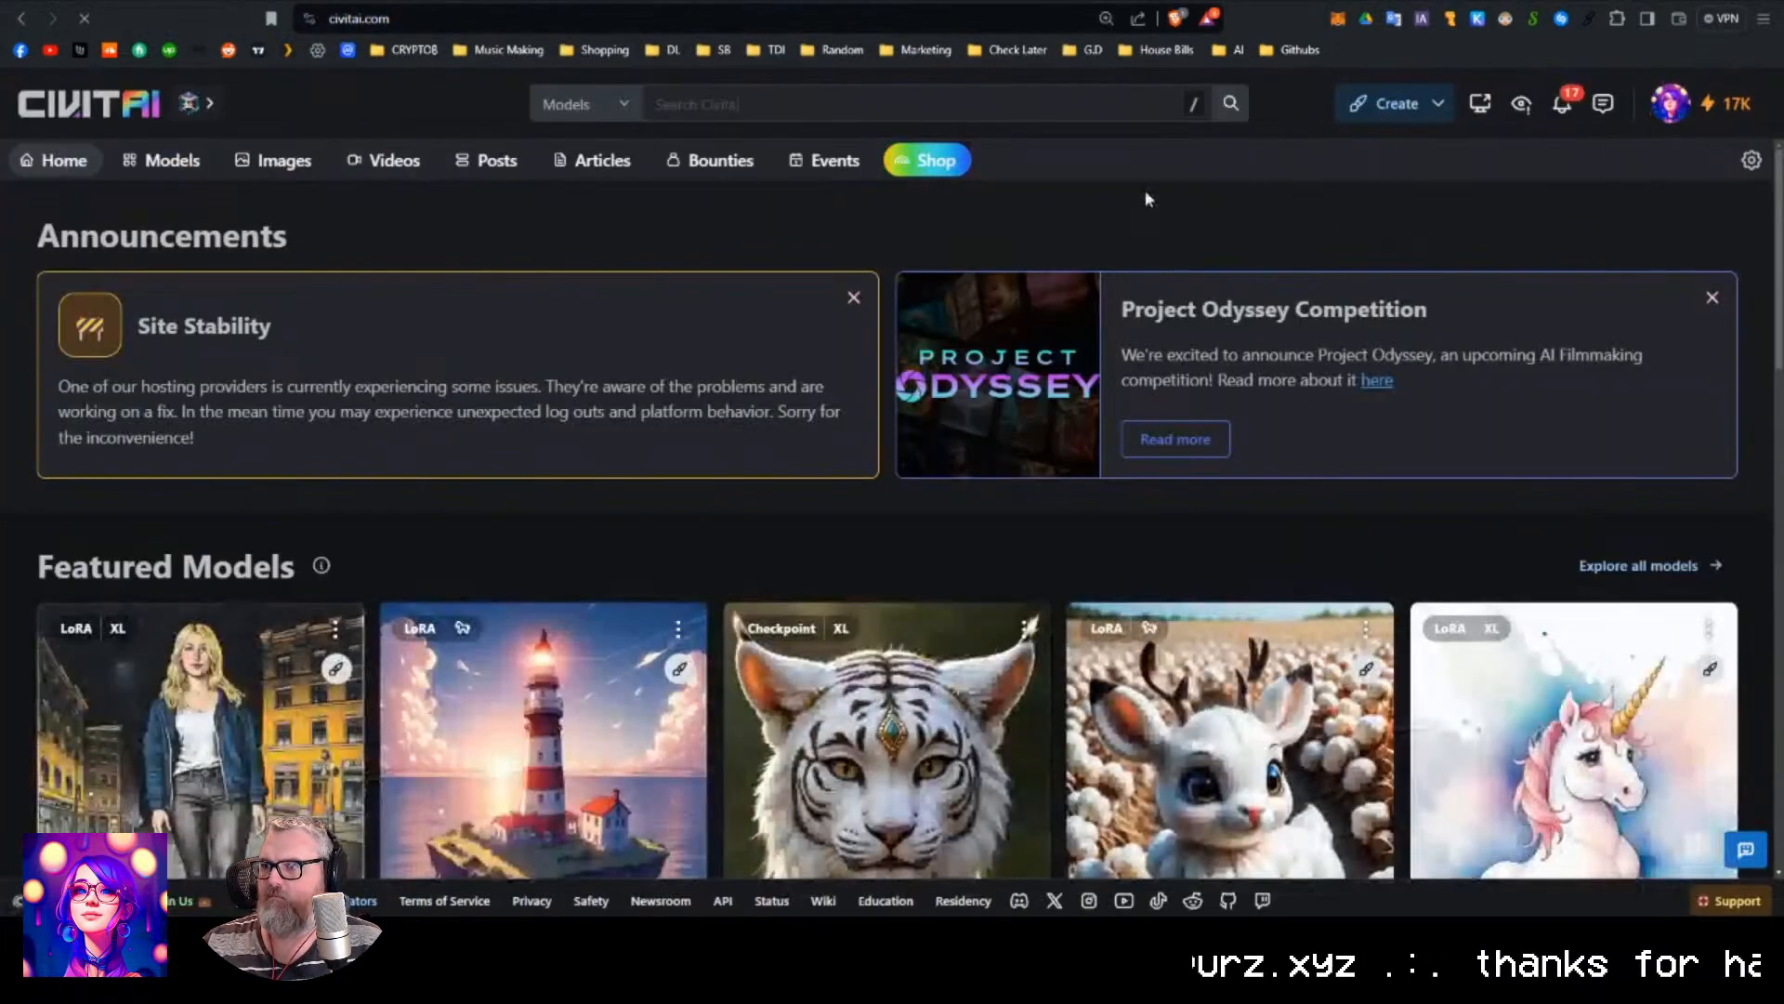
{"action": "left_click", "coordinate": [1669, 103]}
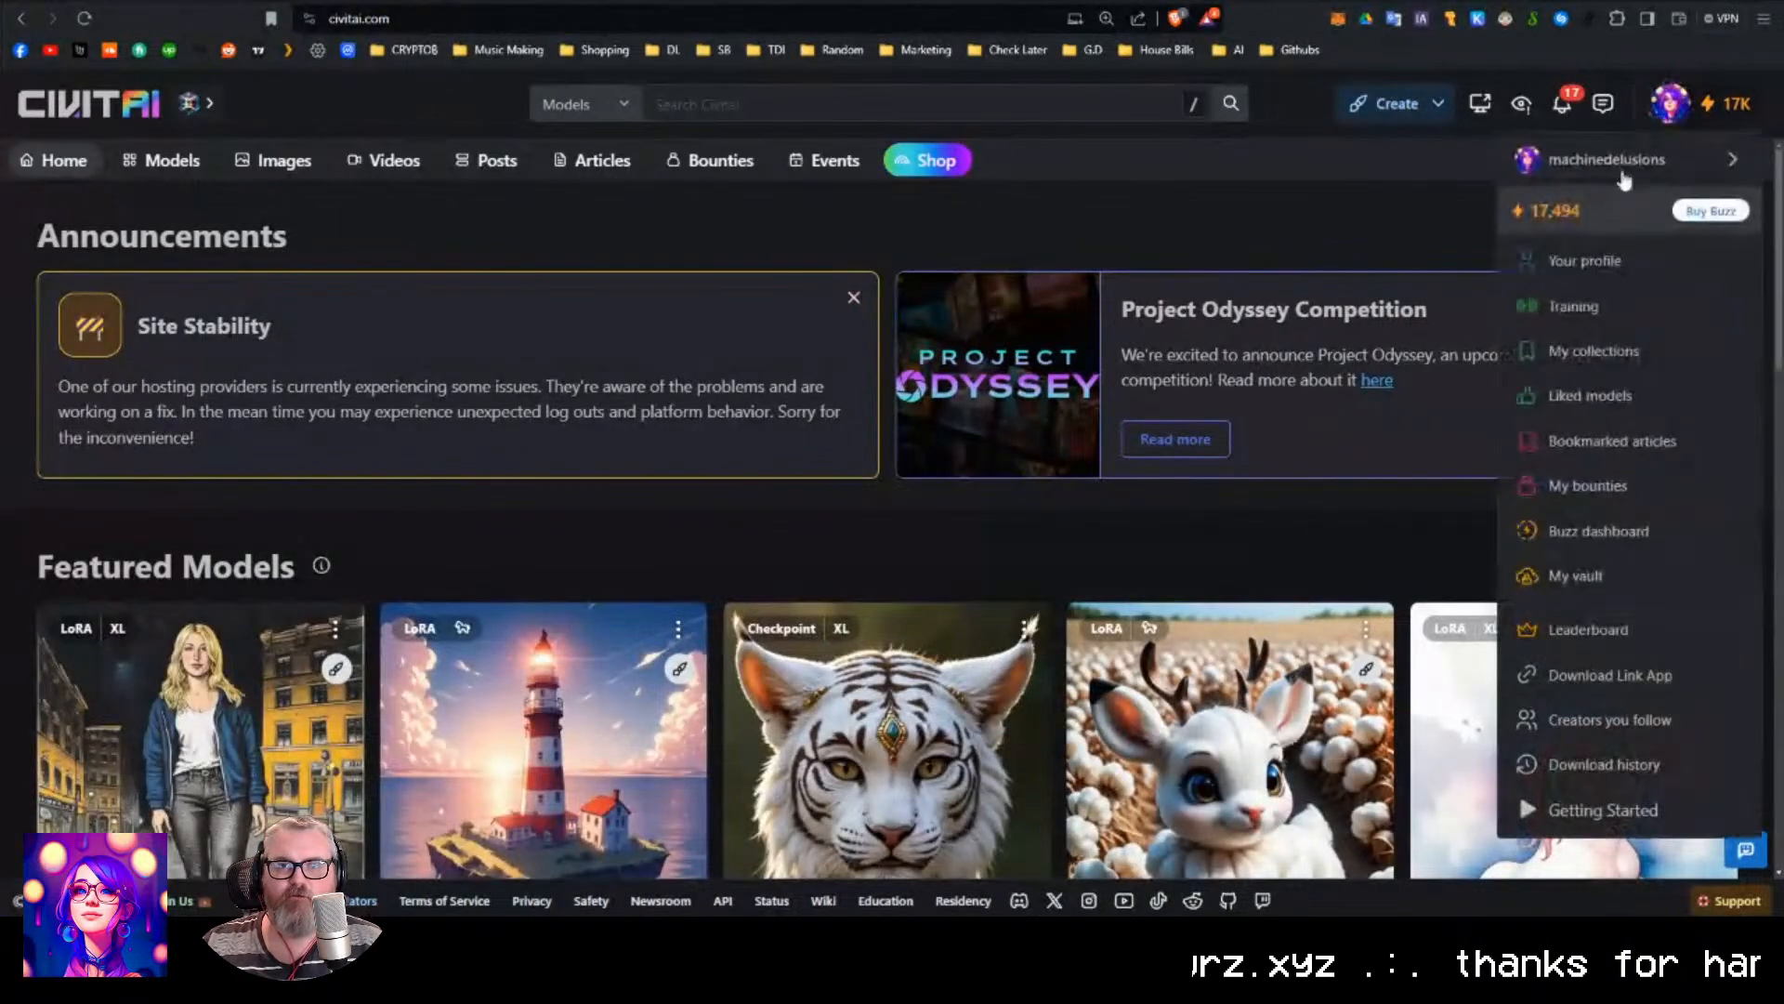
{"action": "left_click", "coordinate": [1584, 267]}
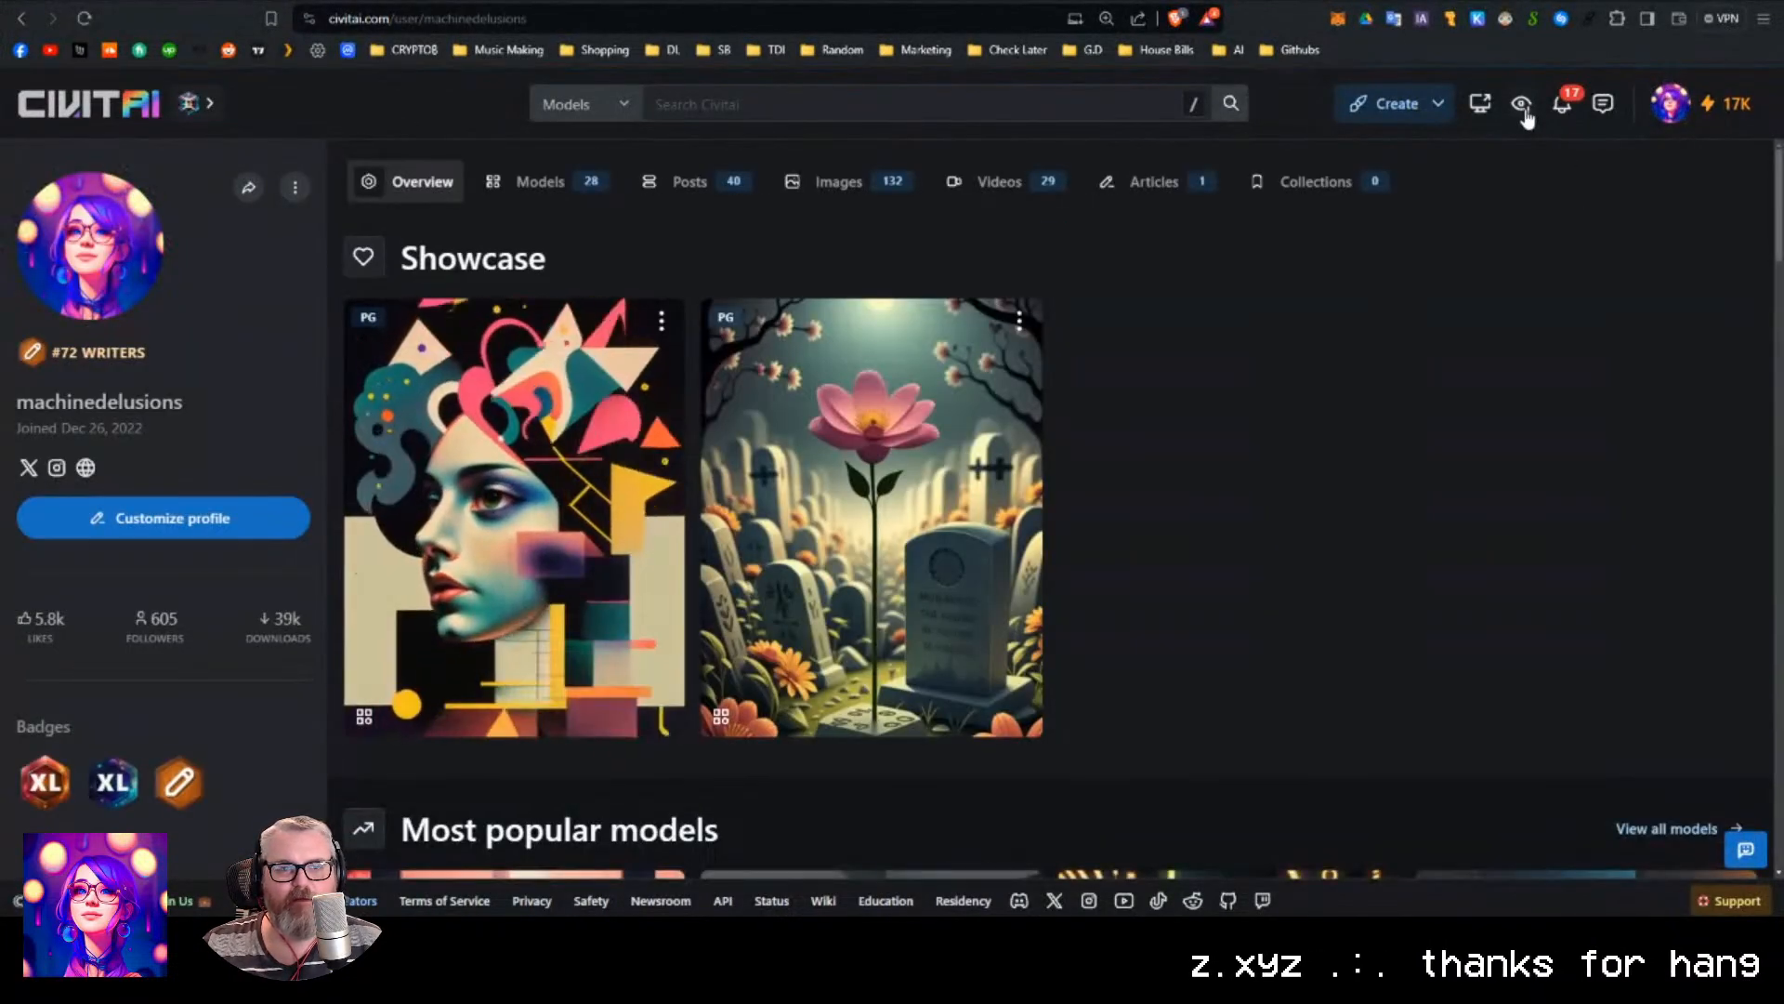
Open the "Lora/Dataset Creator - V2" article from the profile's popular articles and select its web address for sharing.
{"action": "scroll", "coordinate": [978, 449], "scroll_direction": "down", "scroll_amount": 12}
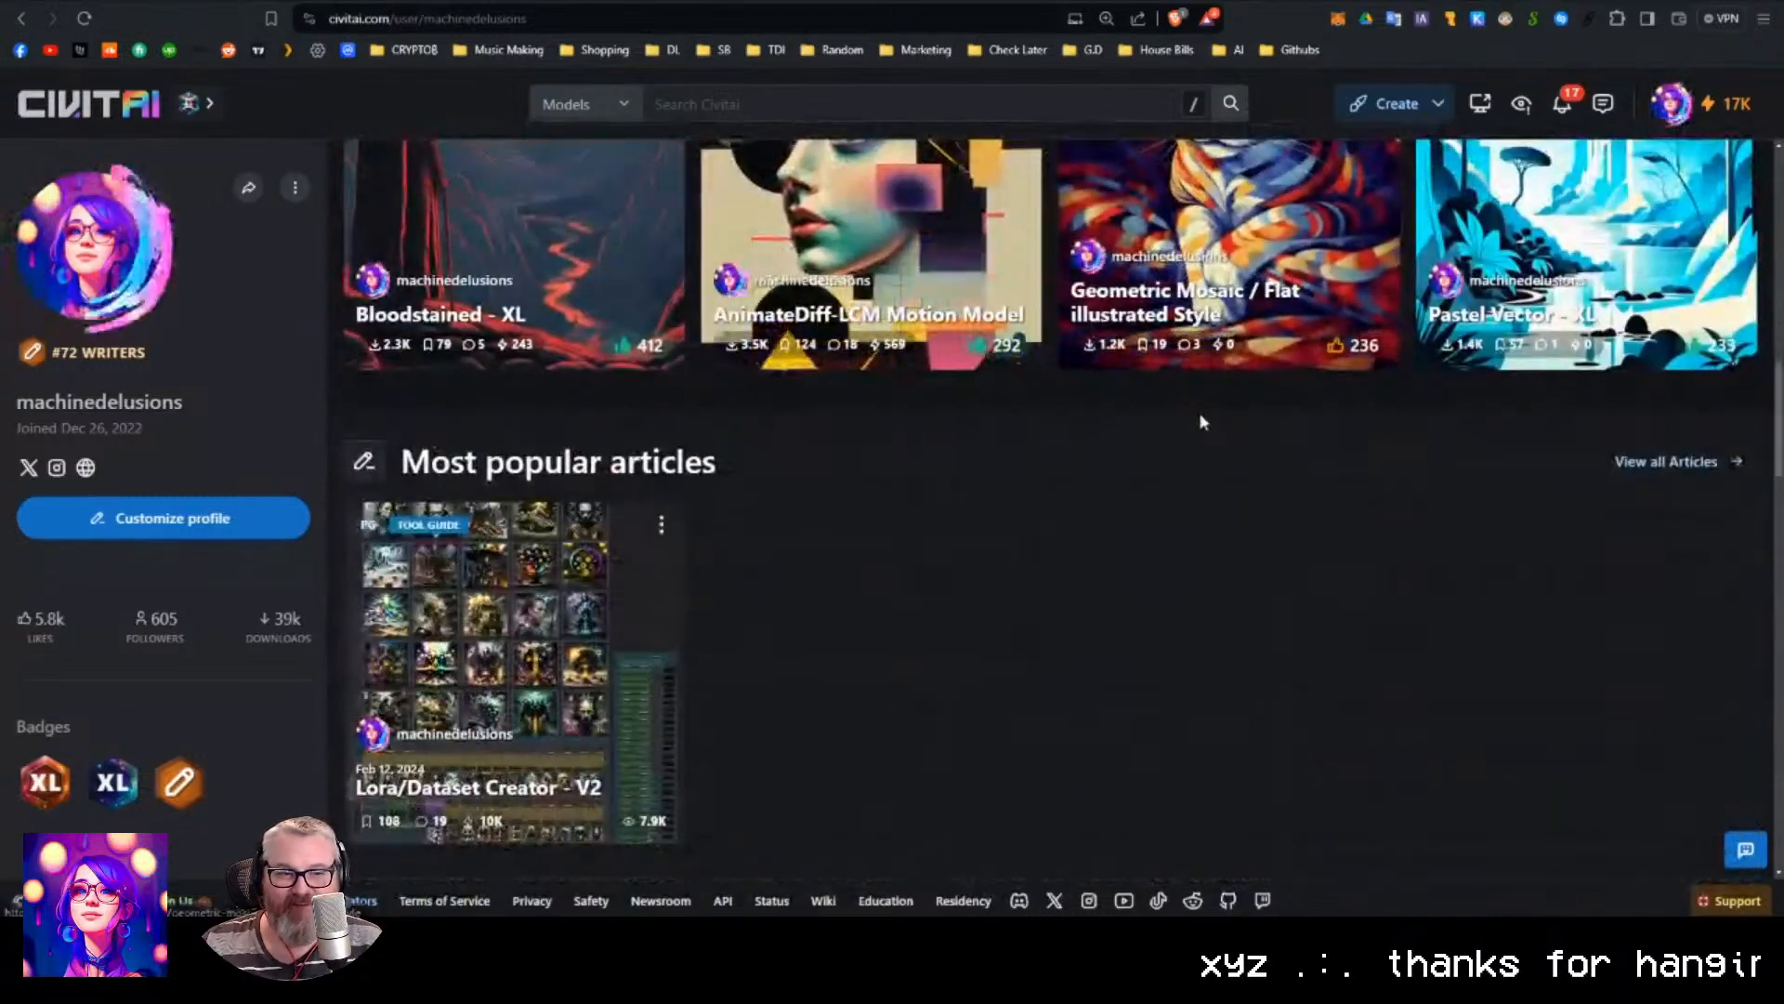
{"action": "left_click", "coordinate": [529, 570]}
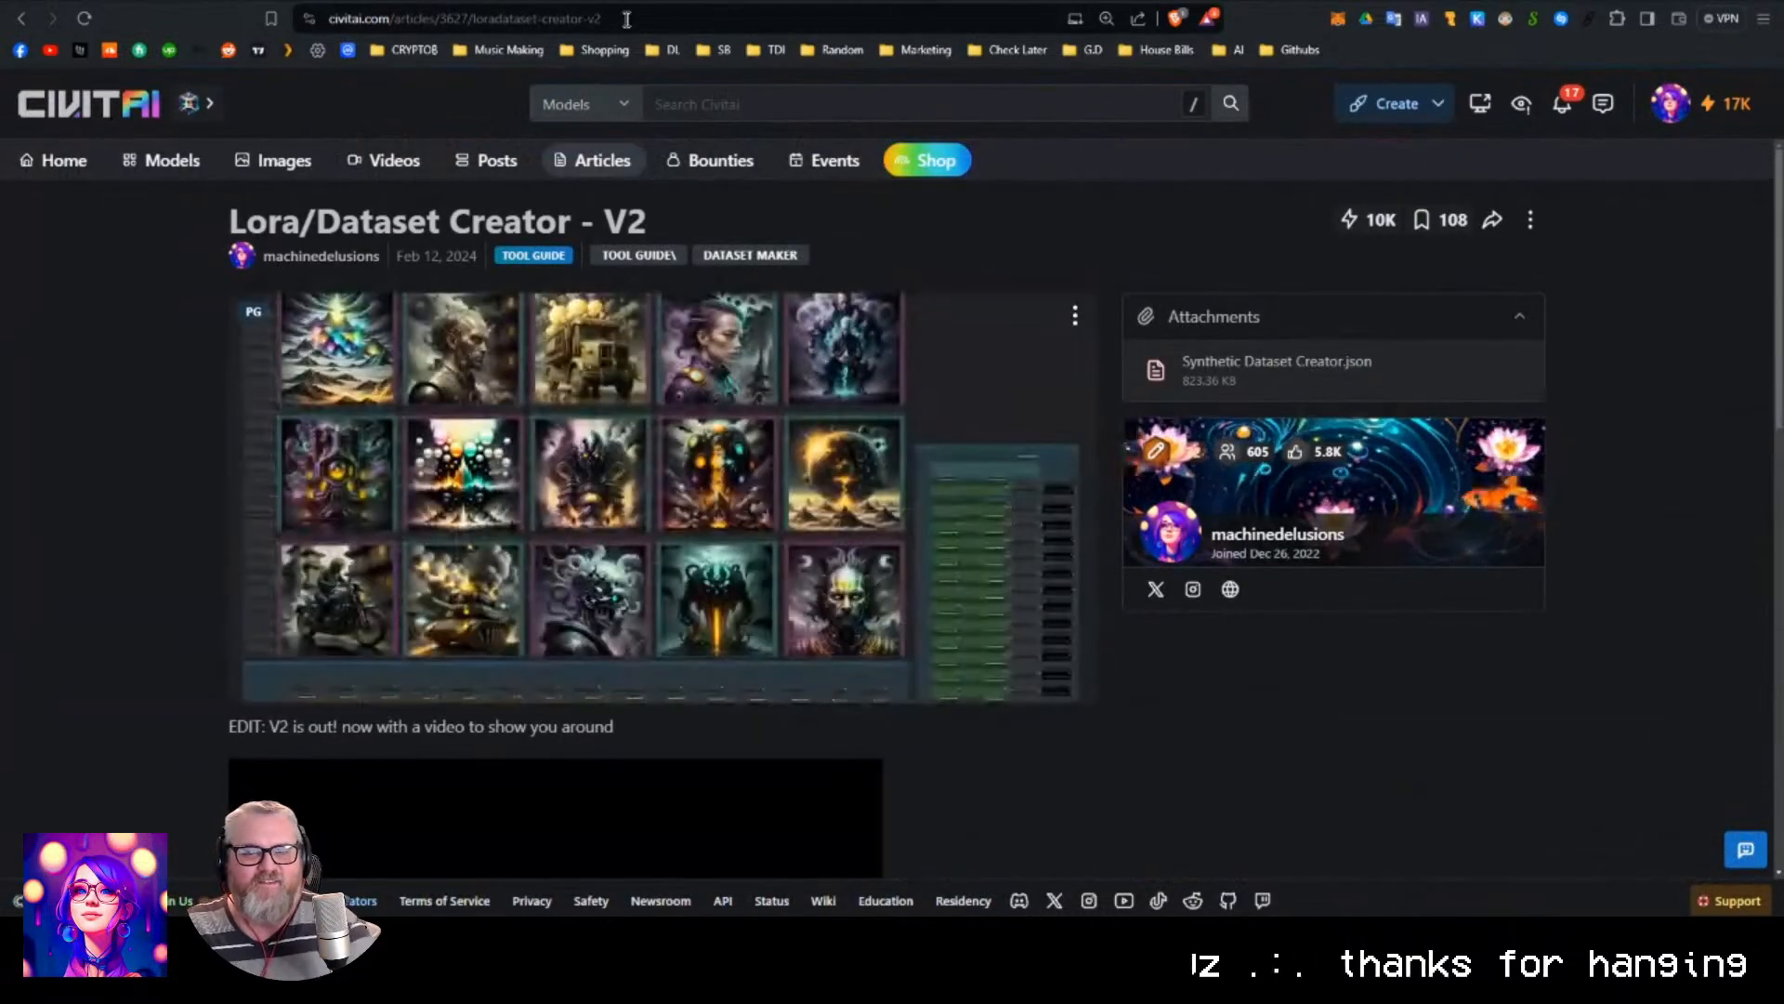
{"action": "left_click", "coordinate": [627, 20]}
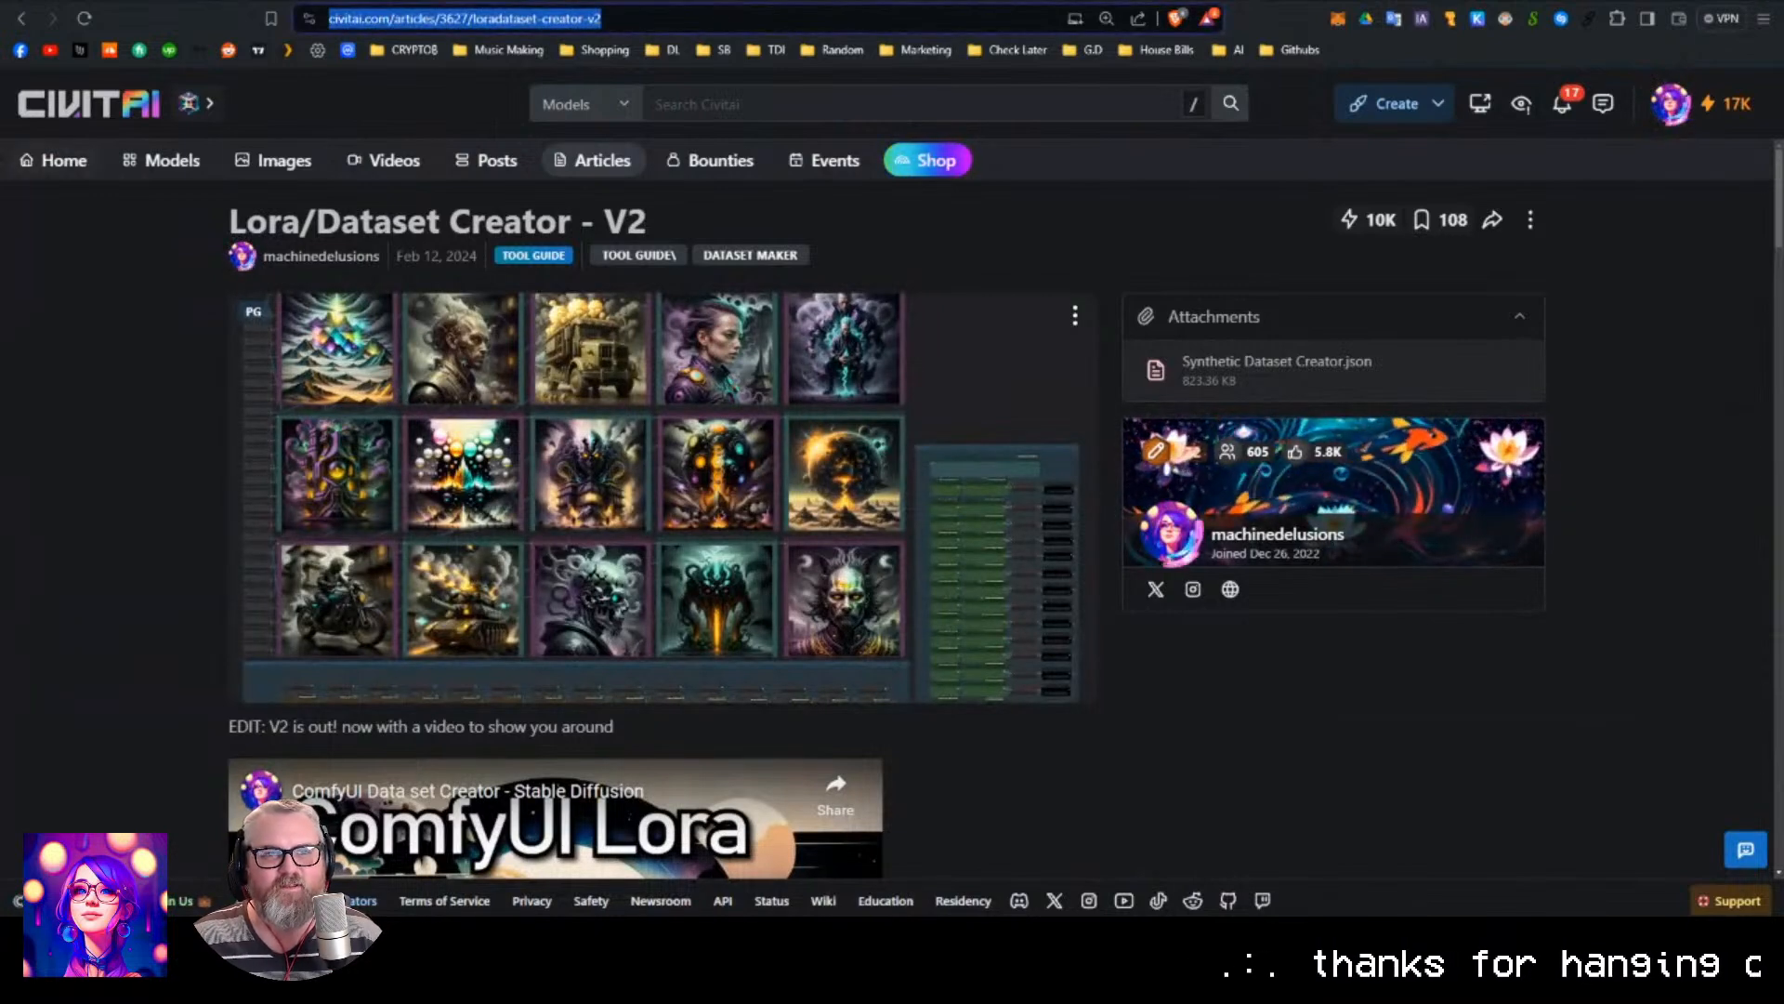
{"action": "key", "text": "Escape"}
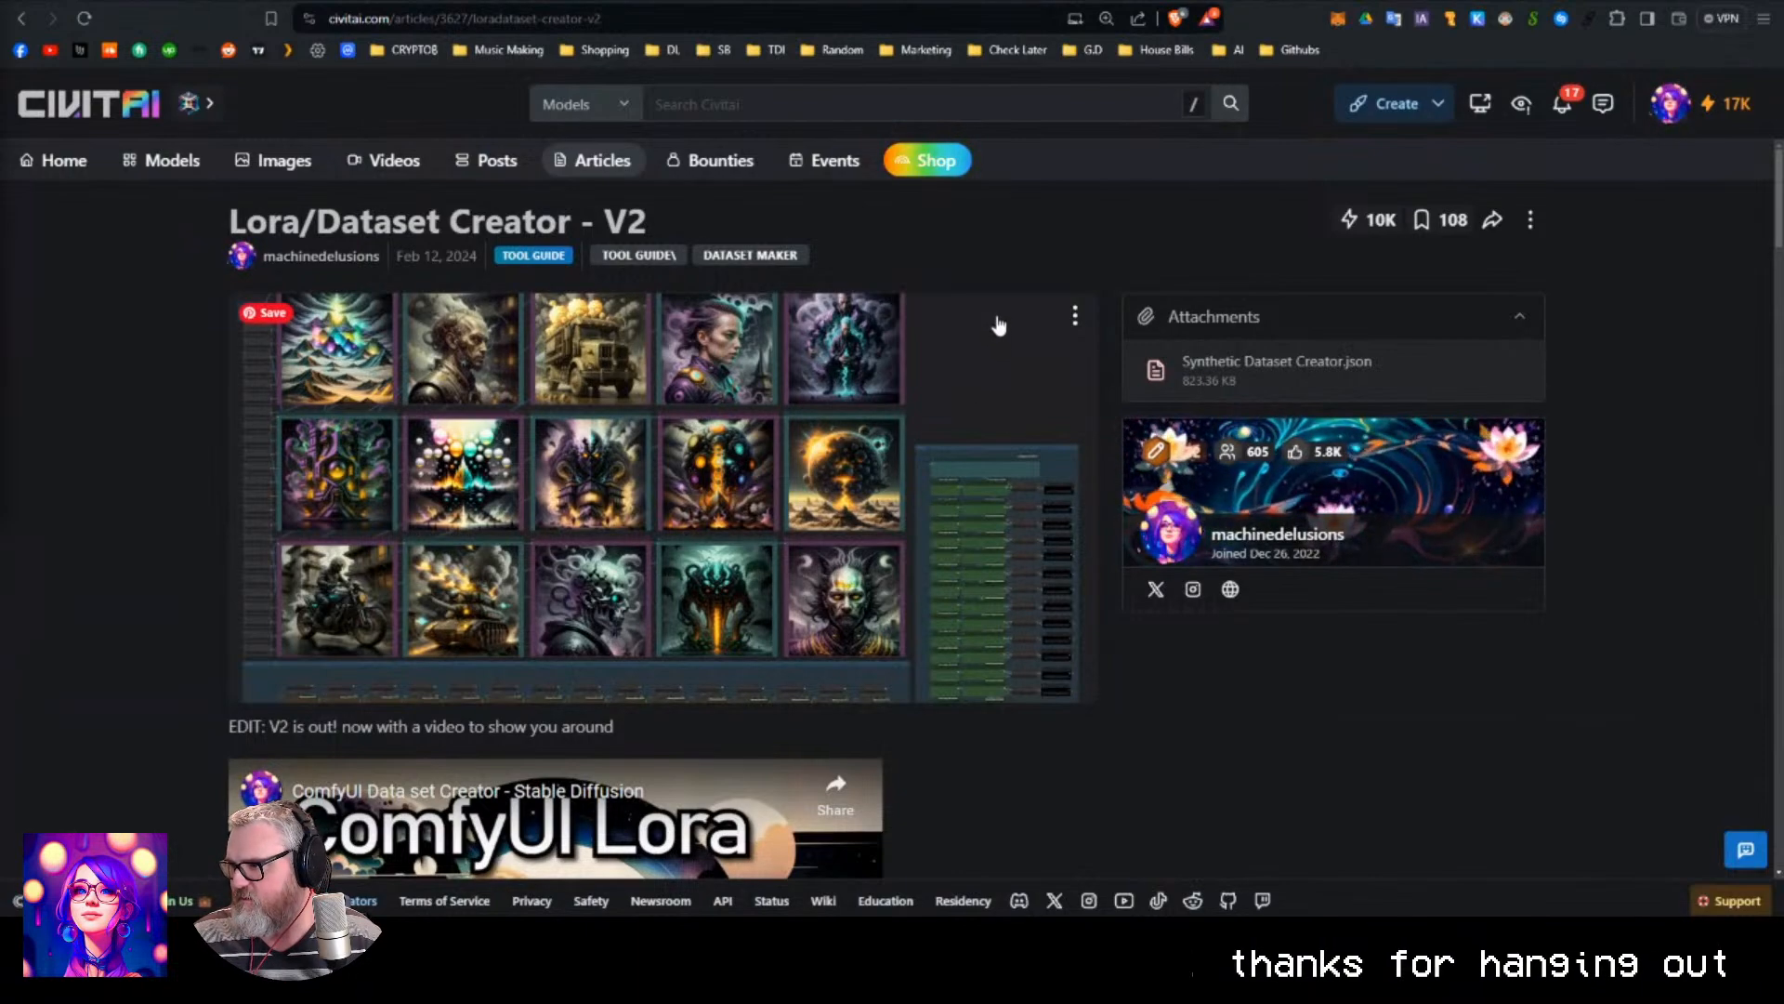
Review the Lora/Dataset Creator - V2 article's embedded video and description.
{"action": "scroll", "coordinate": [976, 344], "scroll_direction": "down", "scroll_amount": 5}
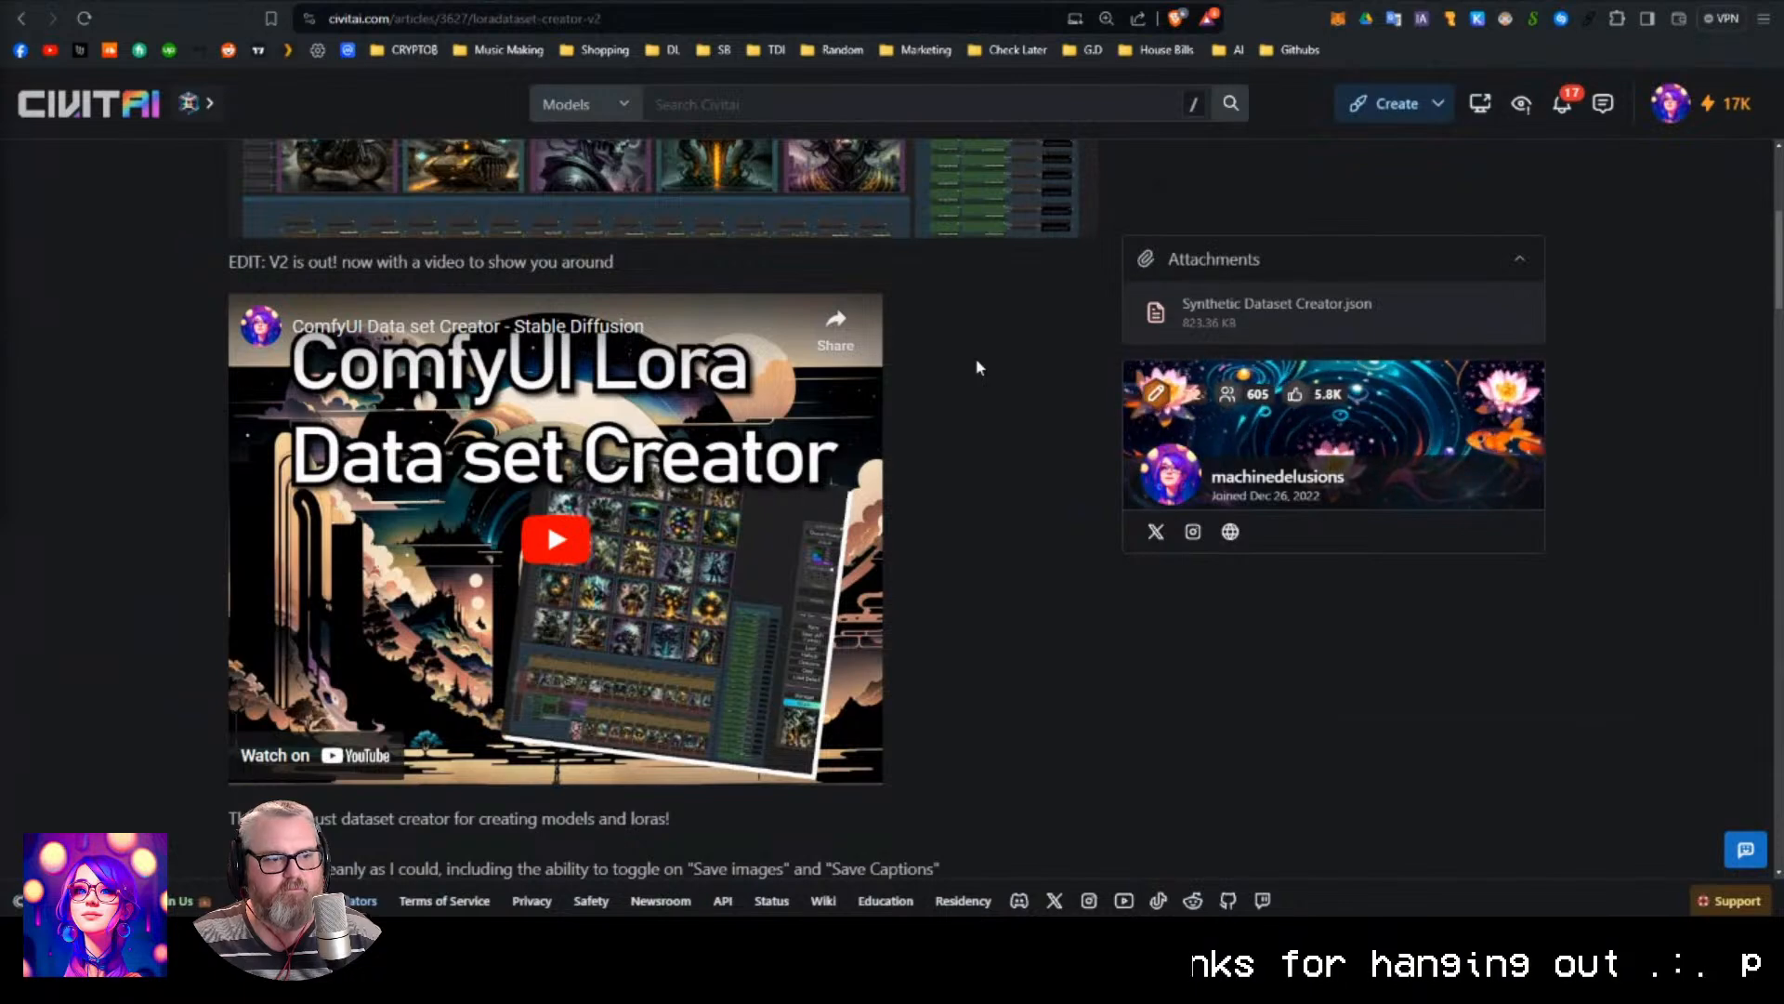
{"action": "scroll", "coordinate": [975, 367], "scroll_direction": "down", "scroll_amount": 6}
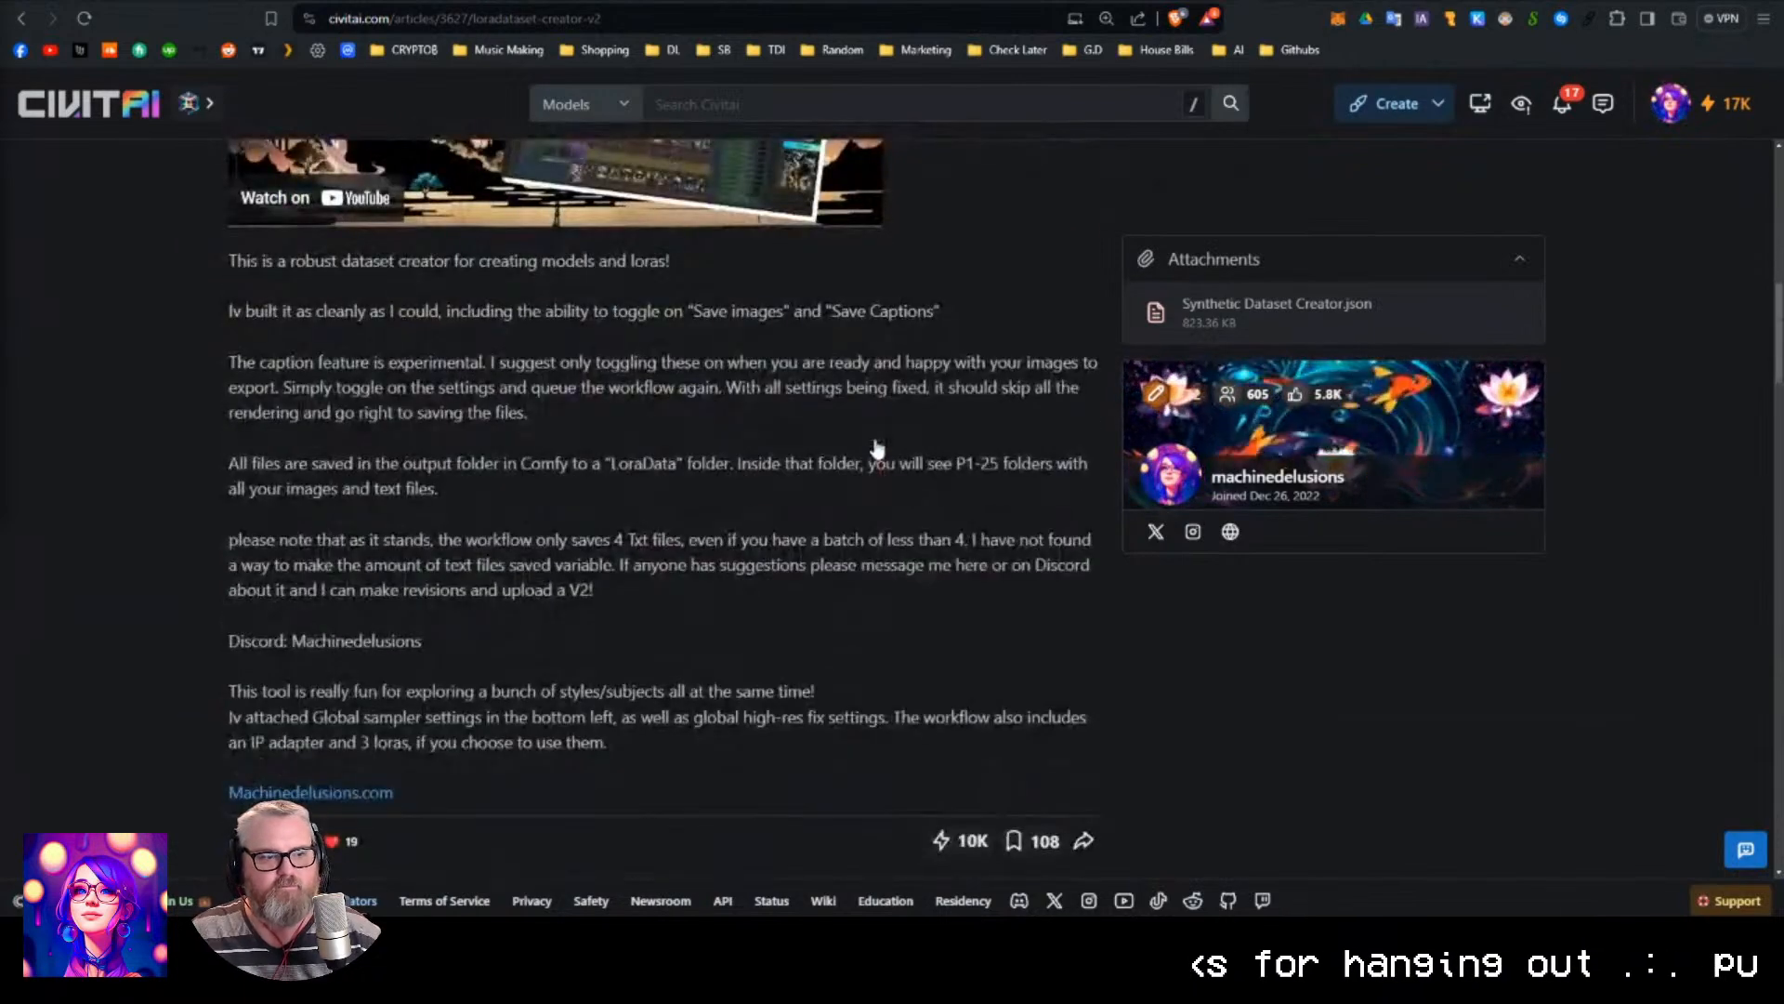
{"action": "scroll", "coordinate": [877, 449], "scroll_direction": "up", "scroll_amount": 5}
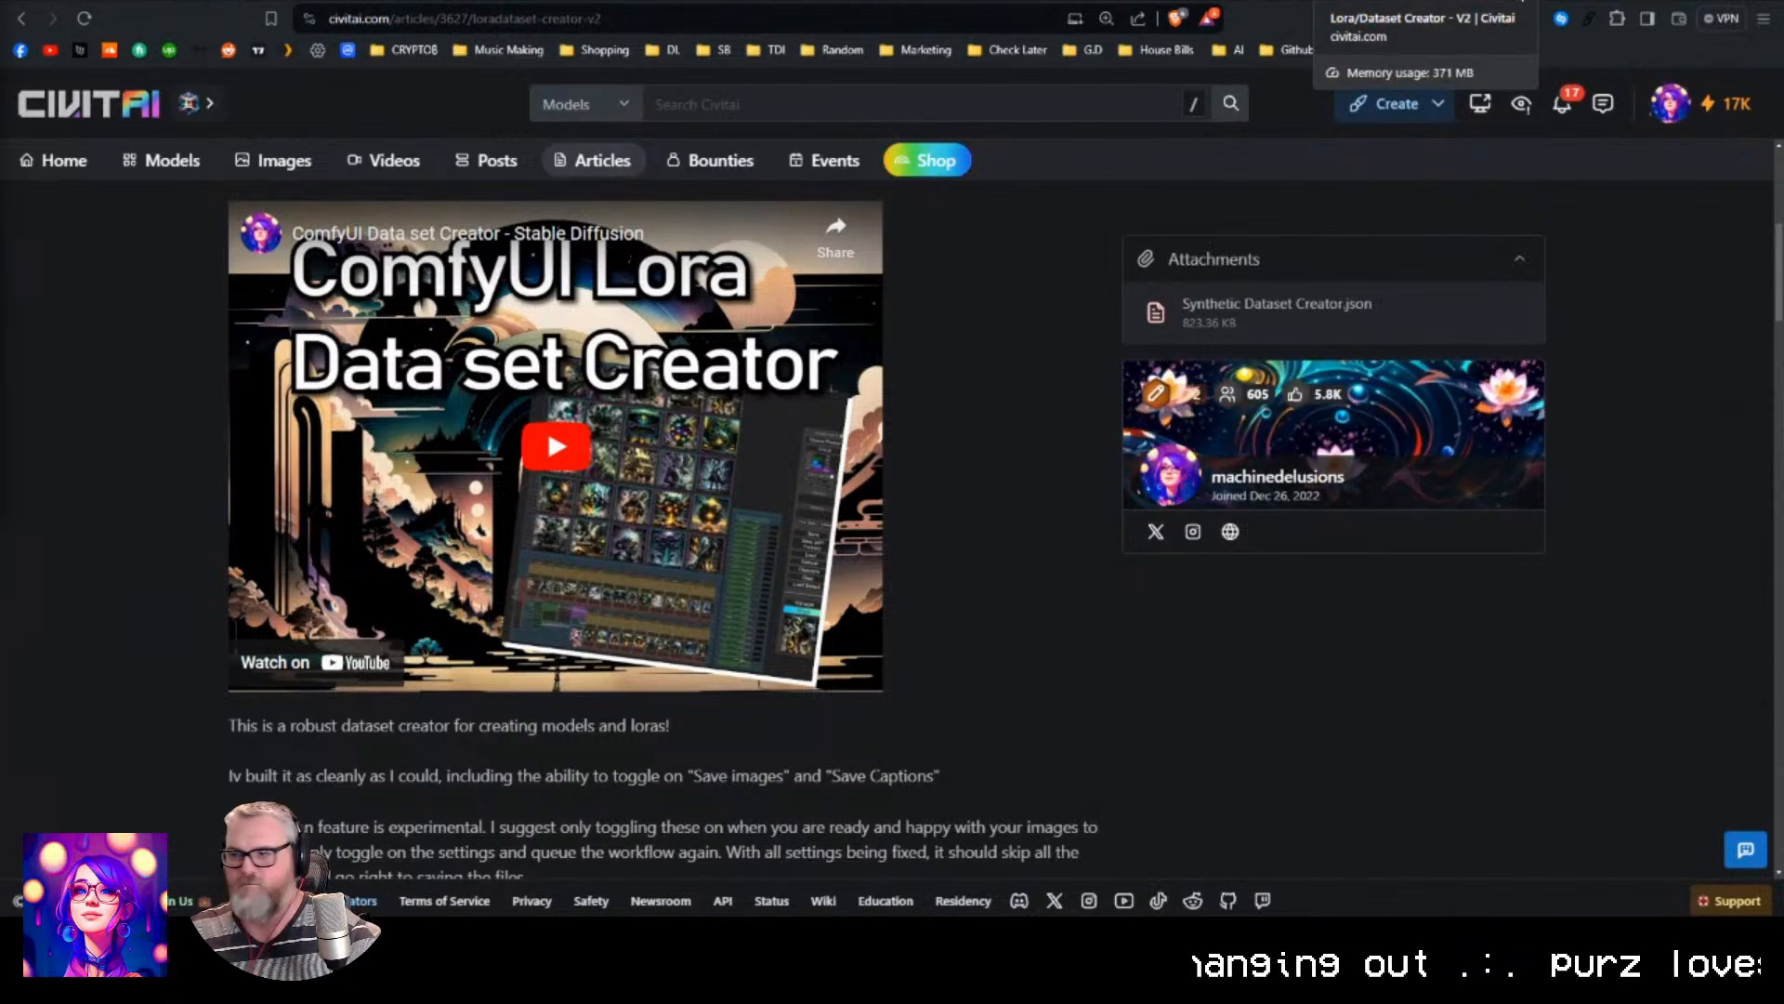
{"action": "left_click", "coordinate": [1672, 2]}
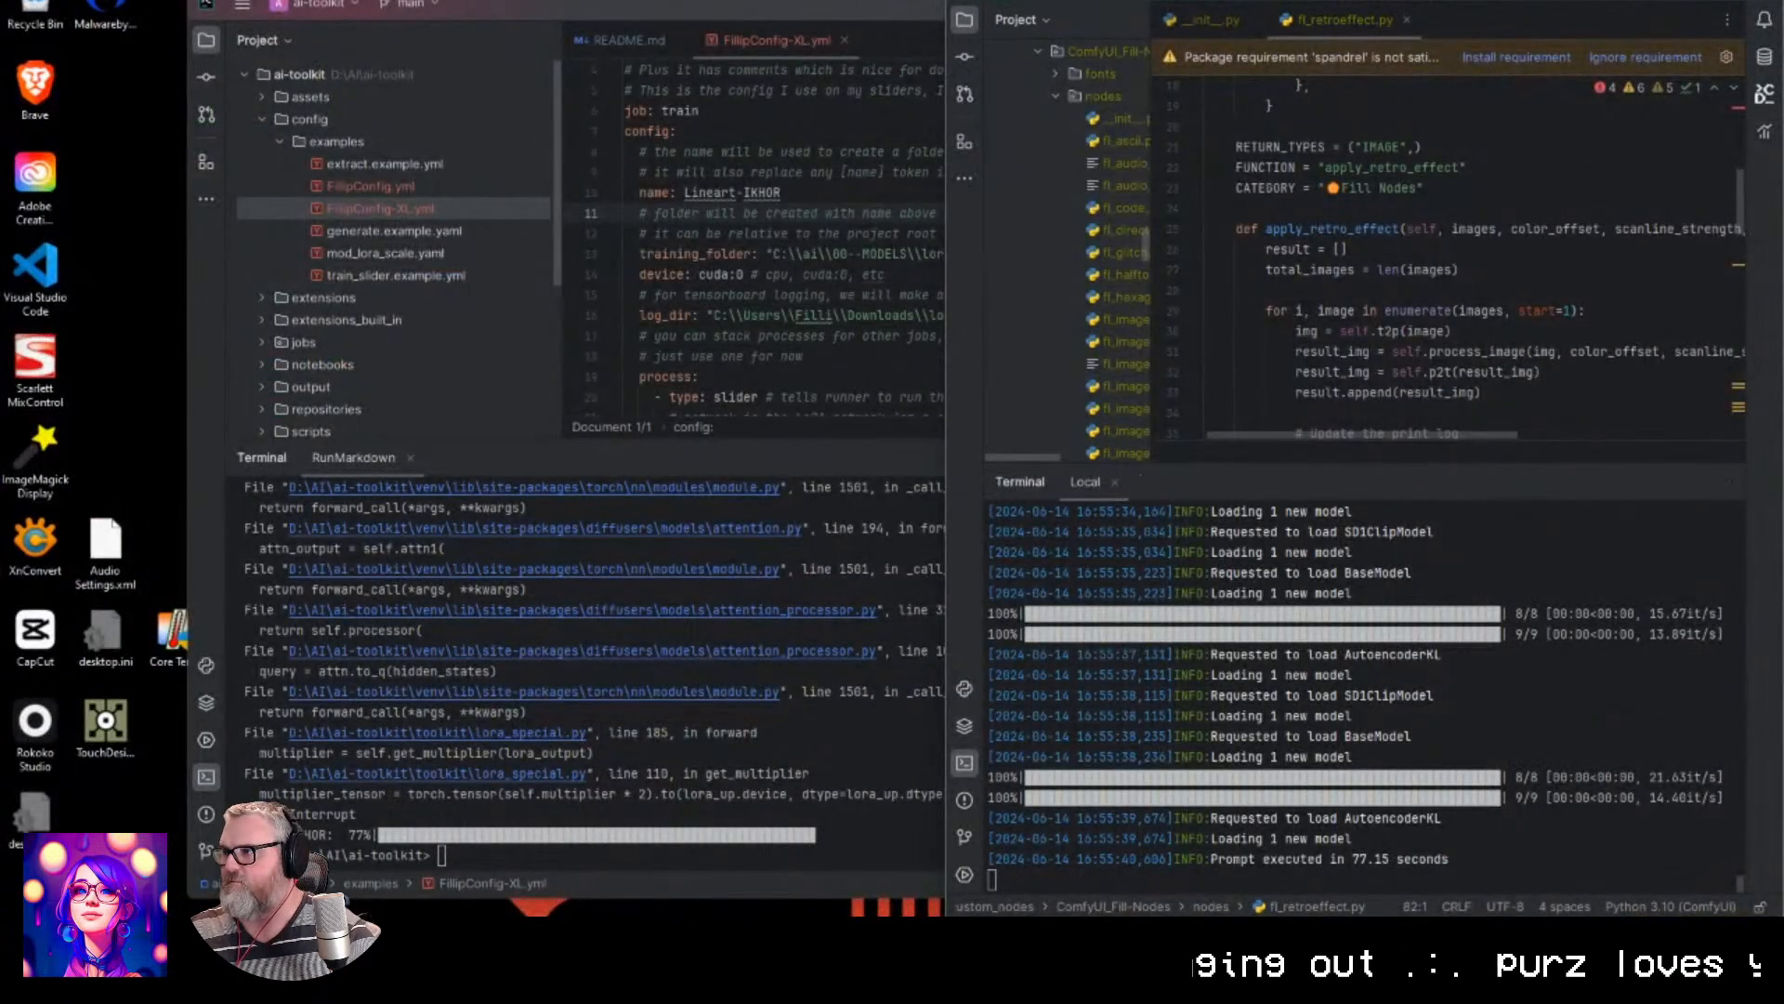
{"action": "mouse_move", "coordinate": [688, 851]}
{"action": "left_click", "coordinate": [555, 857]}
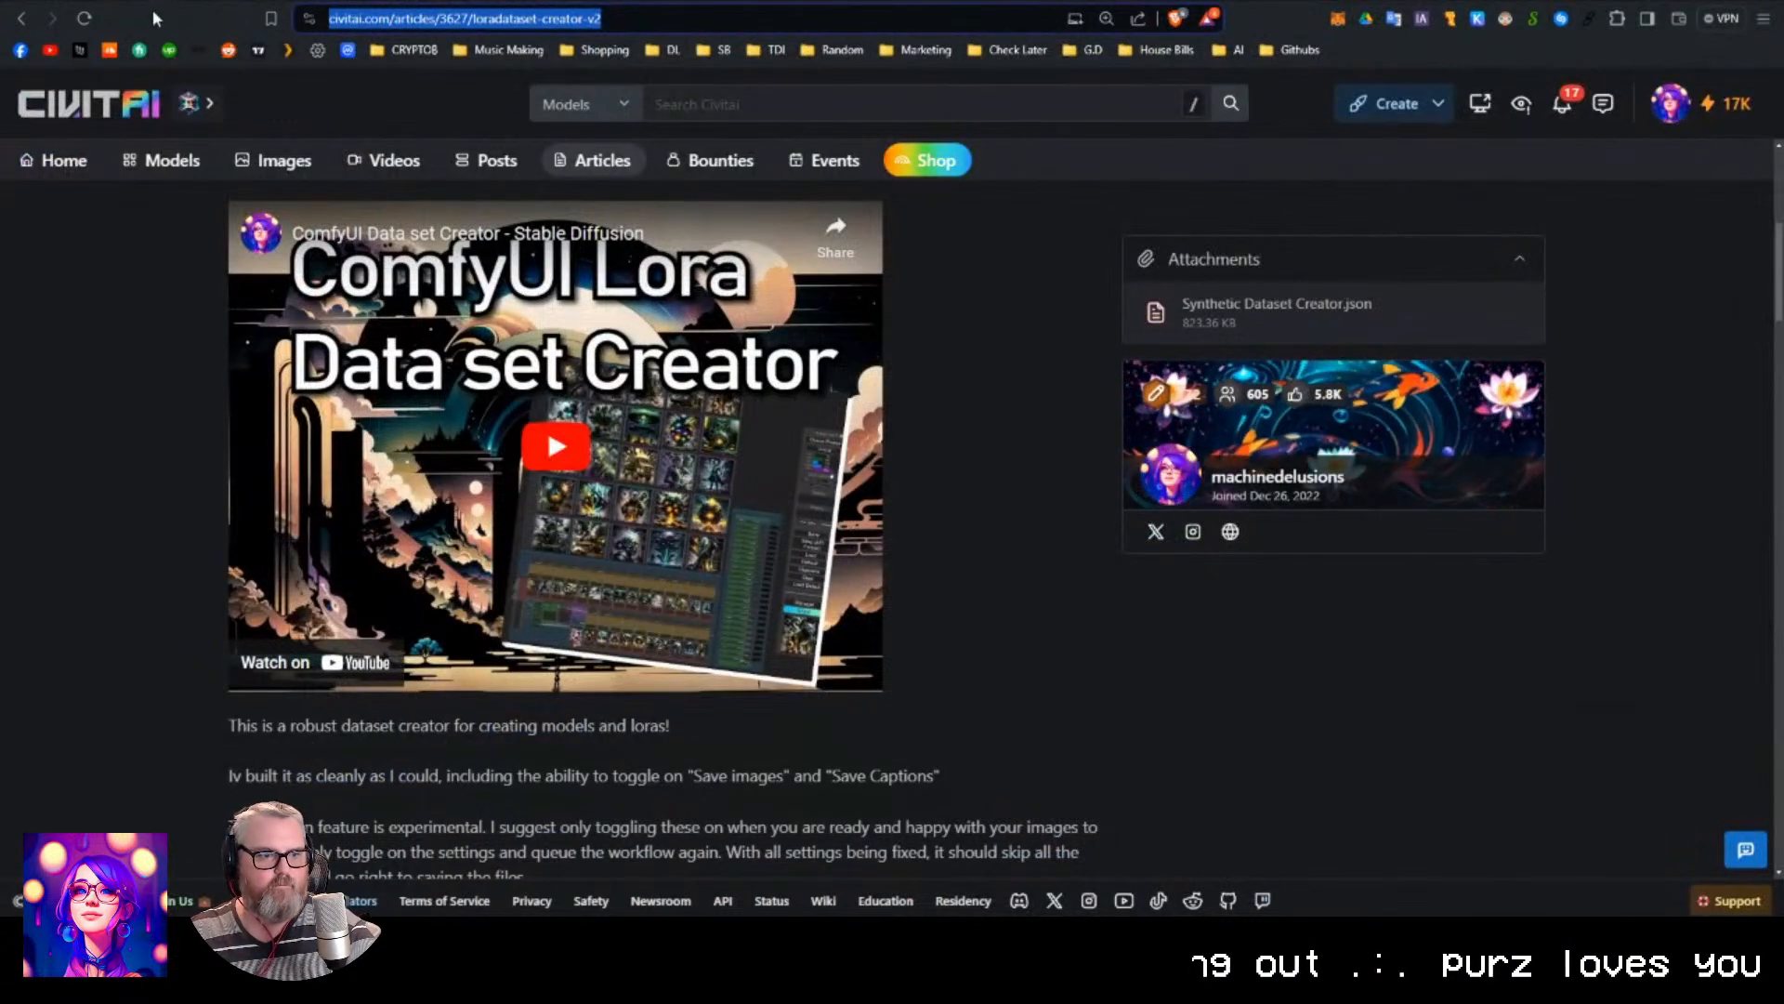
Return to the ComfyUI workflow in the browser and load the saved SD3 workflow.
{"action": "left_click", "coordinate": [128, 2]}
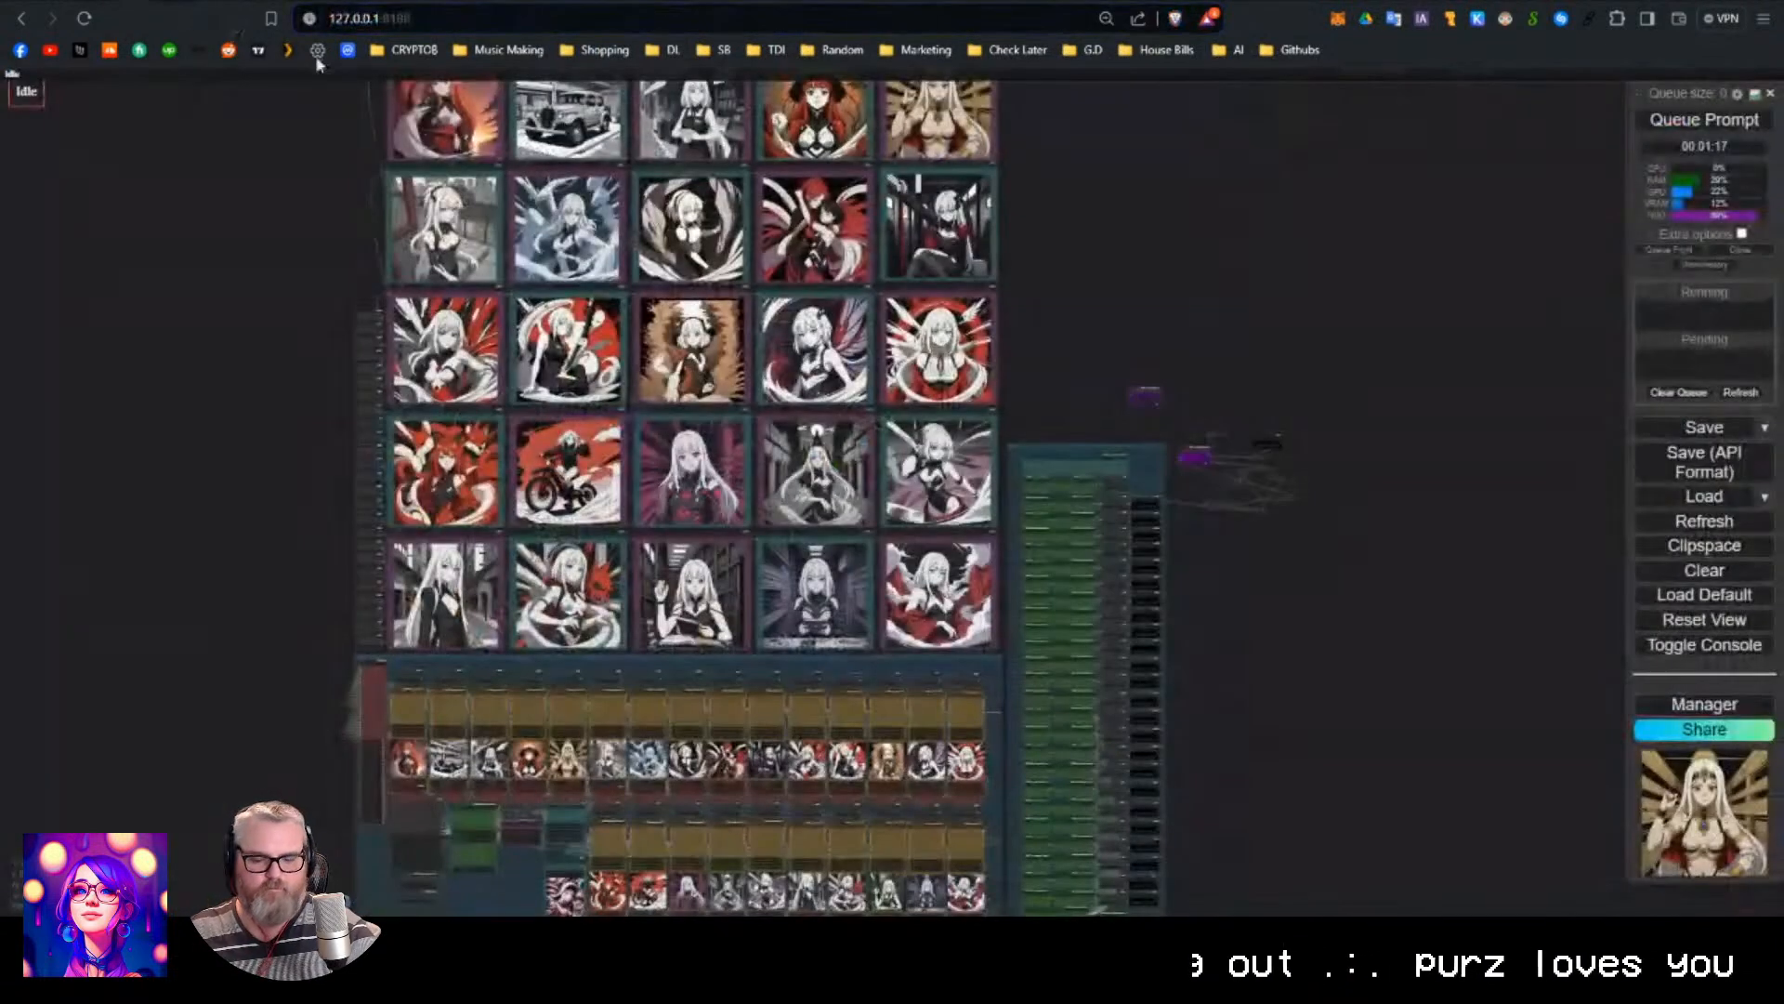
{"action": "scroll", "coordinate": [924, 491], "scroll_direction": "down", "scroll_amount": 5}
{"action": "scroll", "coordinate": [1106, 597], "scroll_direction": "up", "scroll_amount": 4}
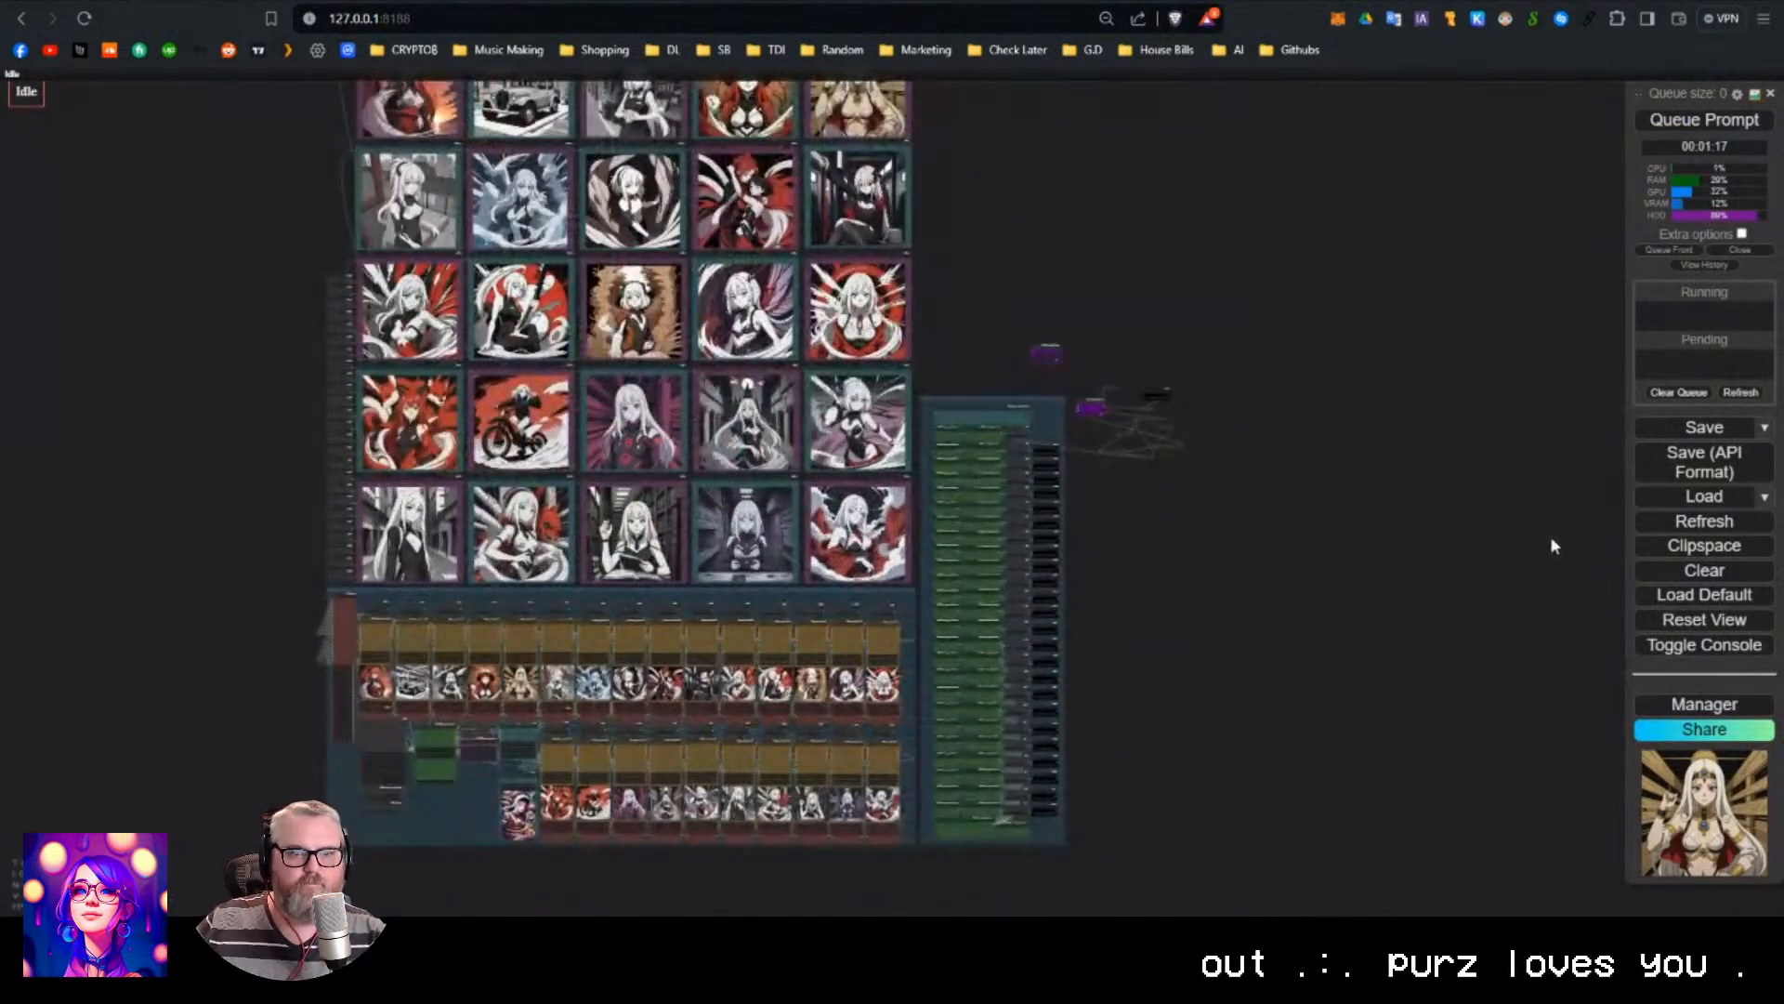
{"action": "left_click", "coordinate": [1764, 496]}
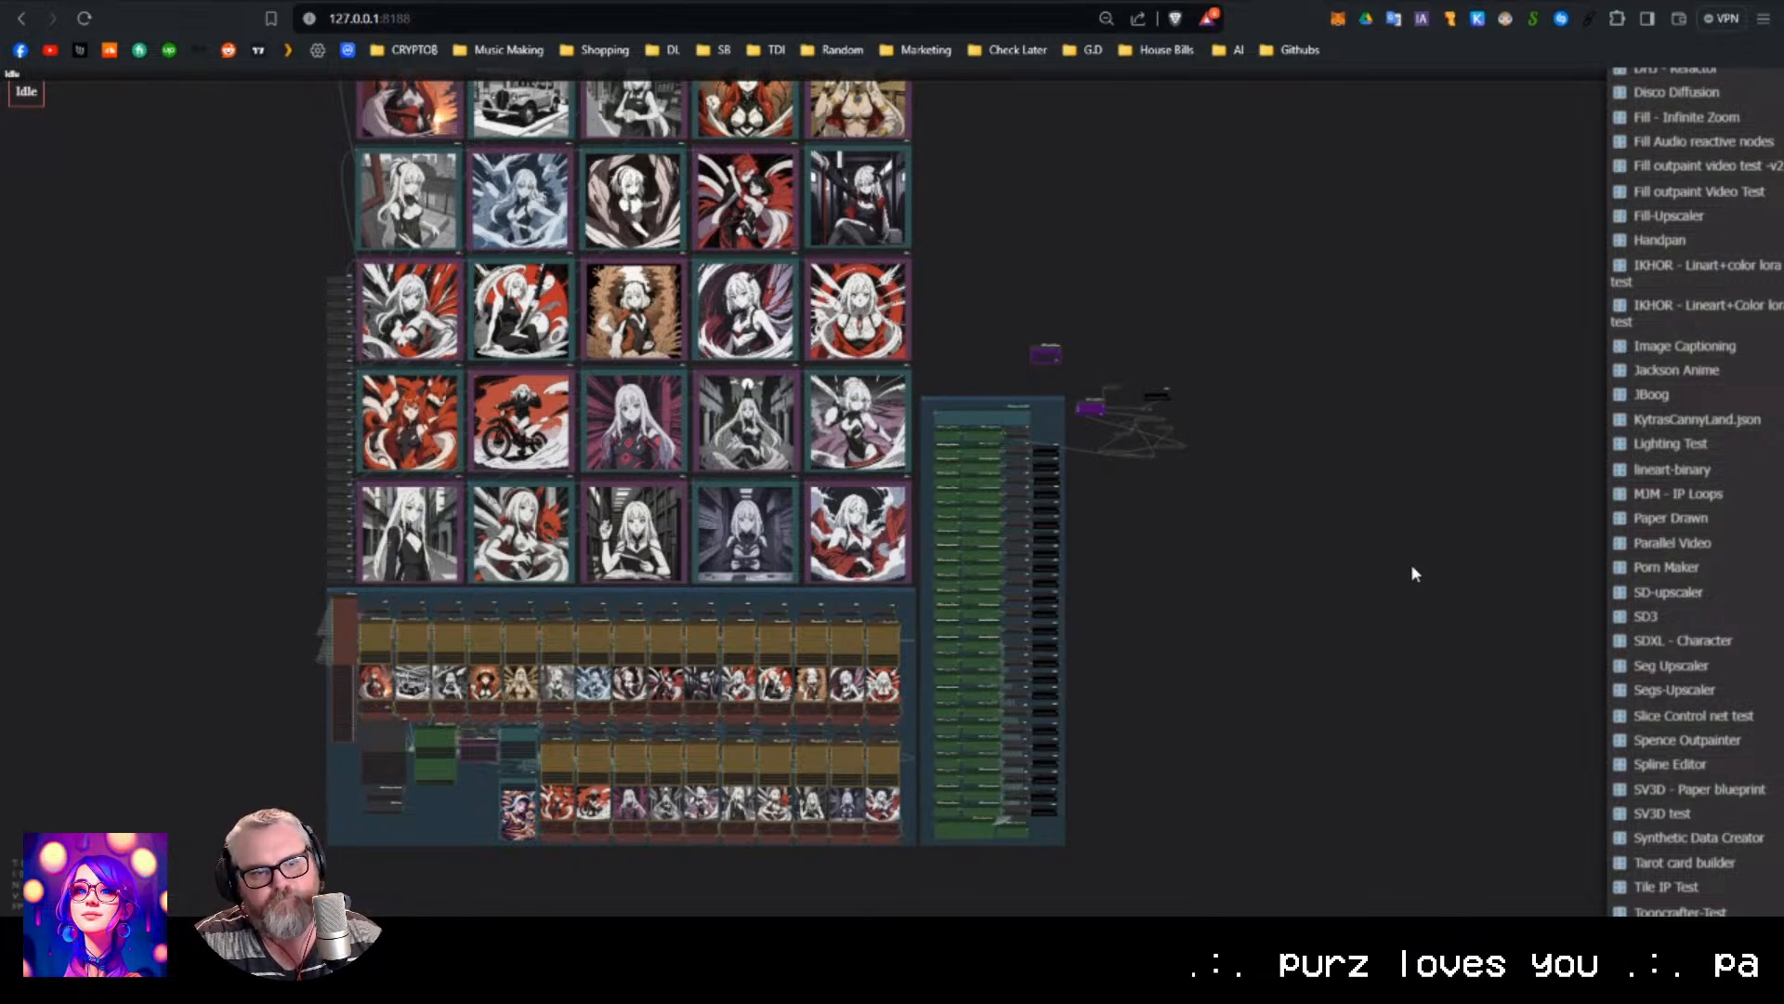
{"action": "scroll", "coordinate": [1728, 353], "scroll_direction": "up", "scroll_amount": 1}
{"action": "scroll", "coordinate": [1748, 348], "scroll_direction": "up", "scroll_amount": 3}
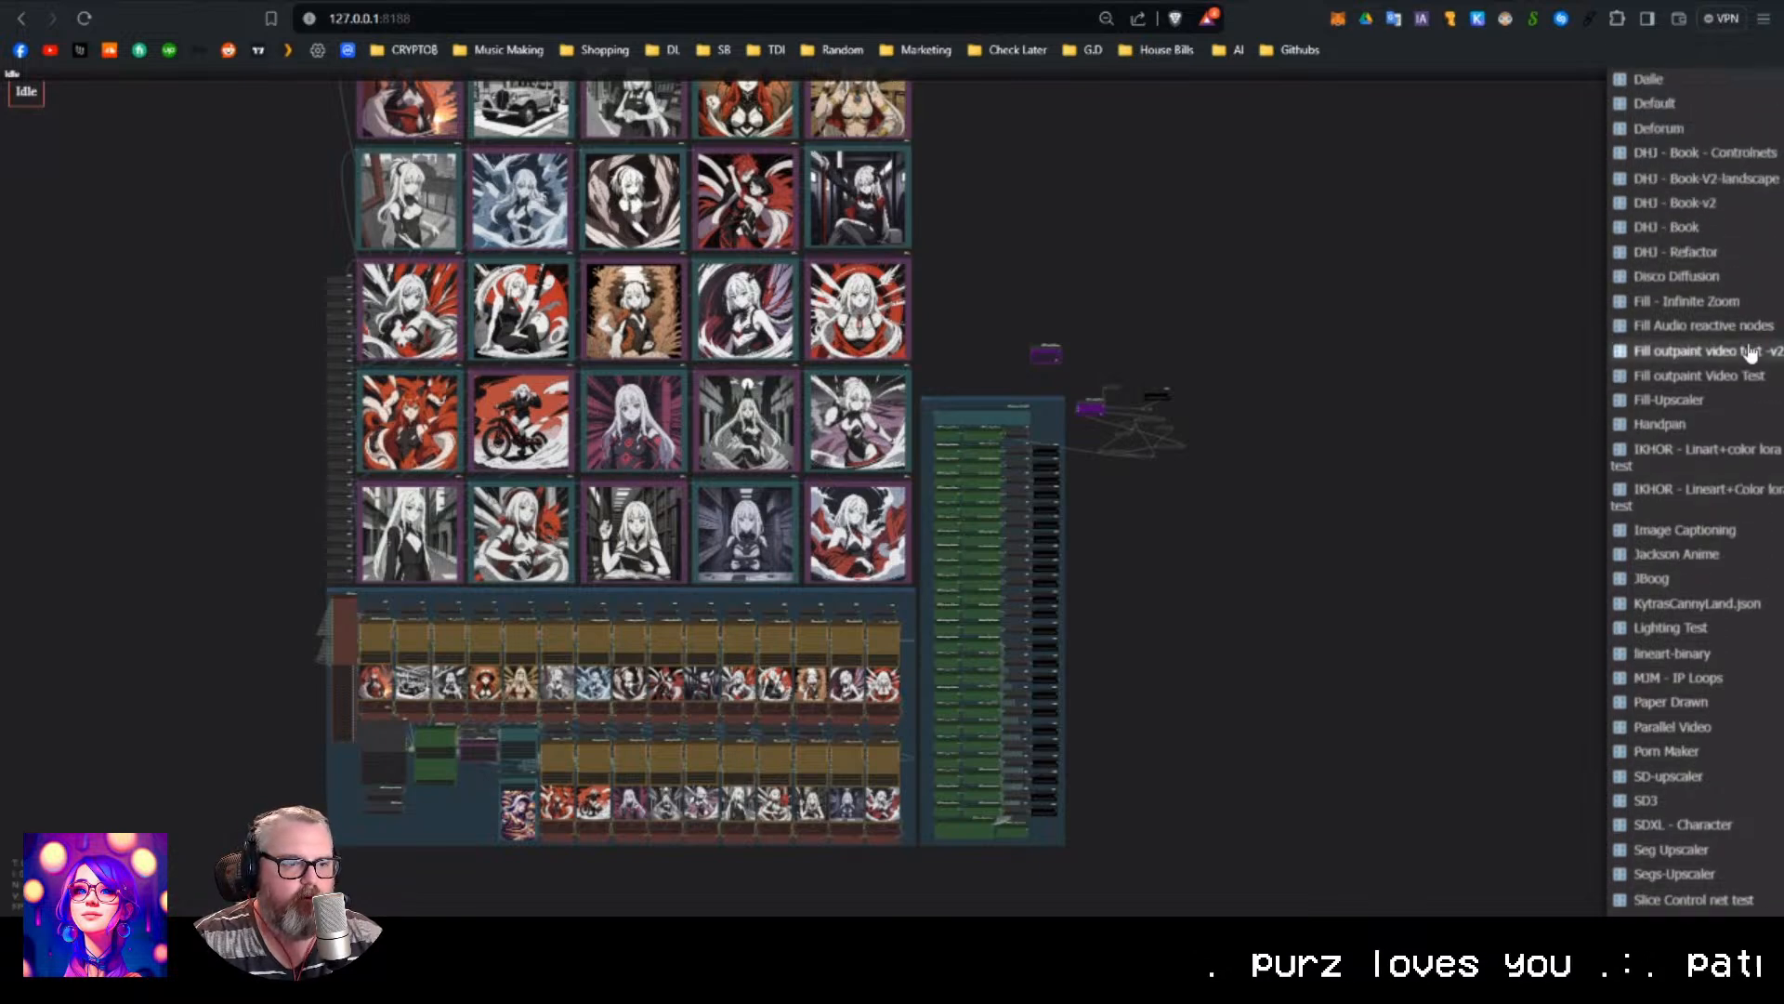
{"action": "scroll", "coordinate": [1728, 337], "scroll_direction": "up", "scroll_amount": 5}
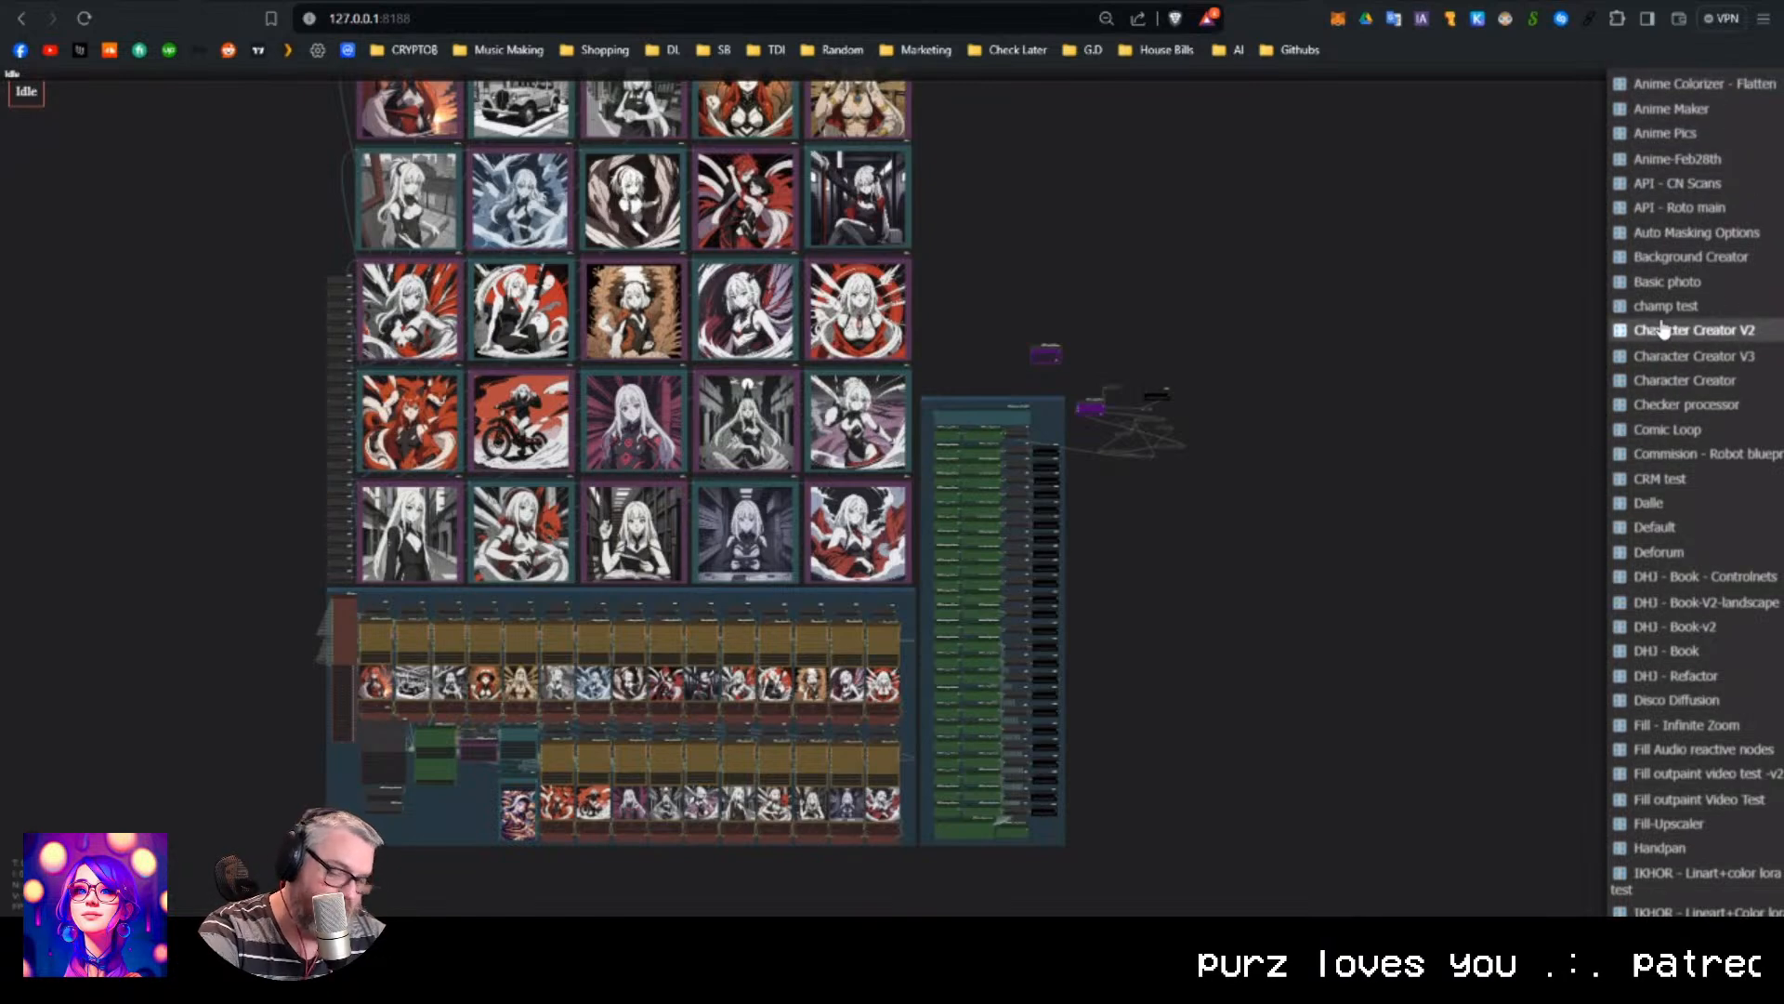
{"action": "scroll", "coordinate": [1663, 329], "scroll_direction": "up", "scroll_amount": 3}
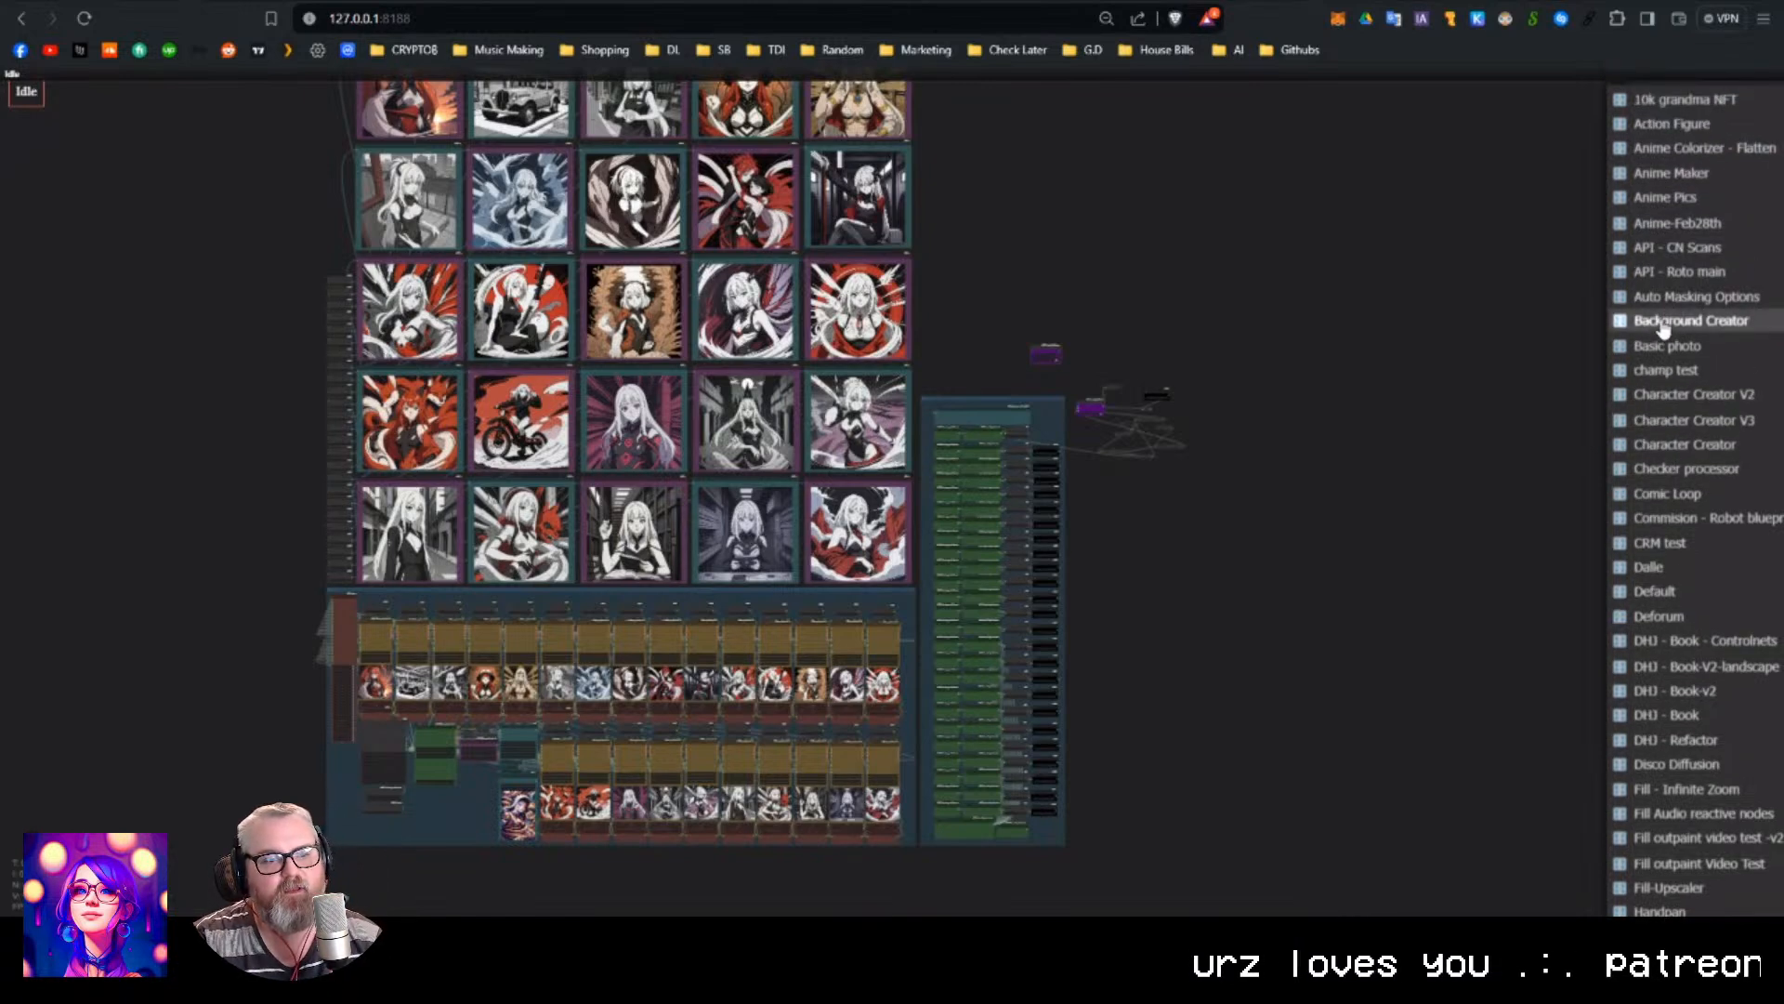
{"action": "scroll", "coordinate": [1673, 371], "scroll_direction": "down", "scroll_amount": 8}
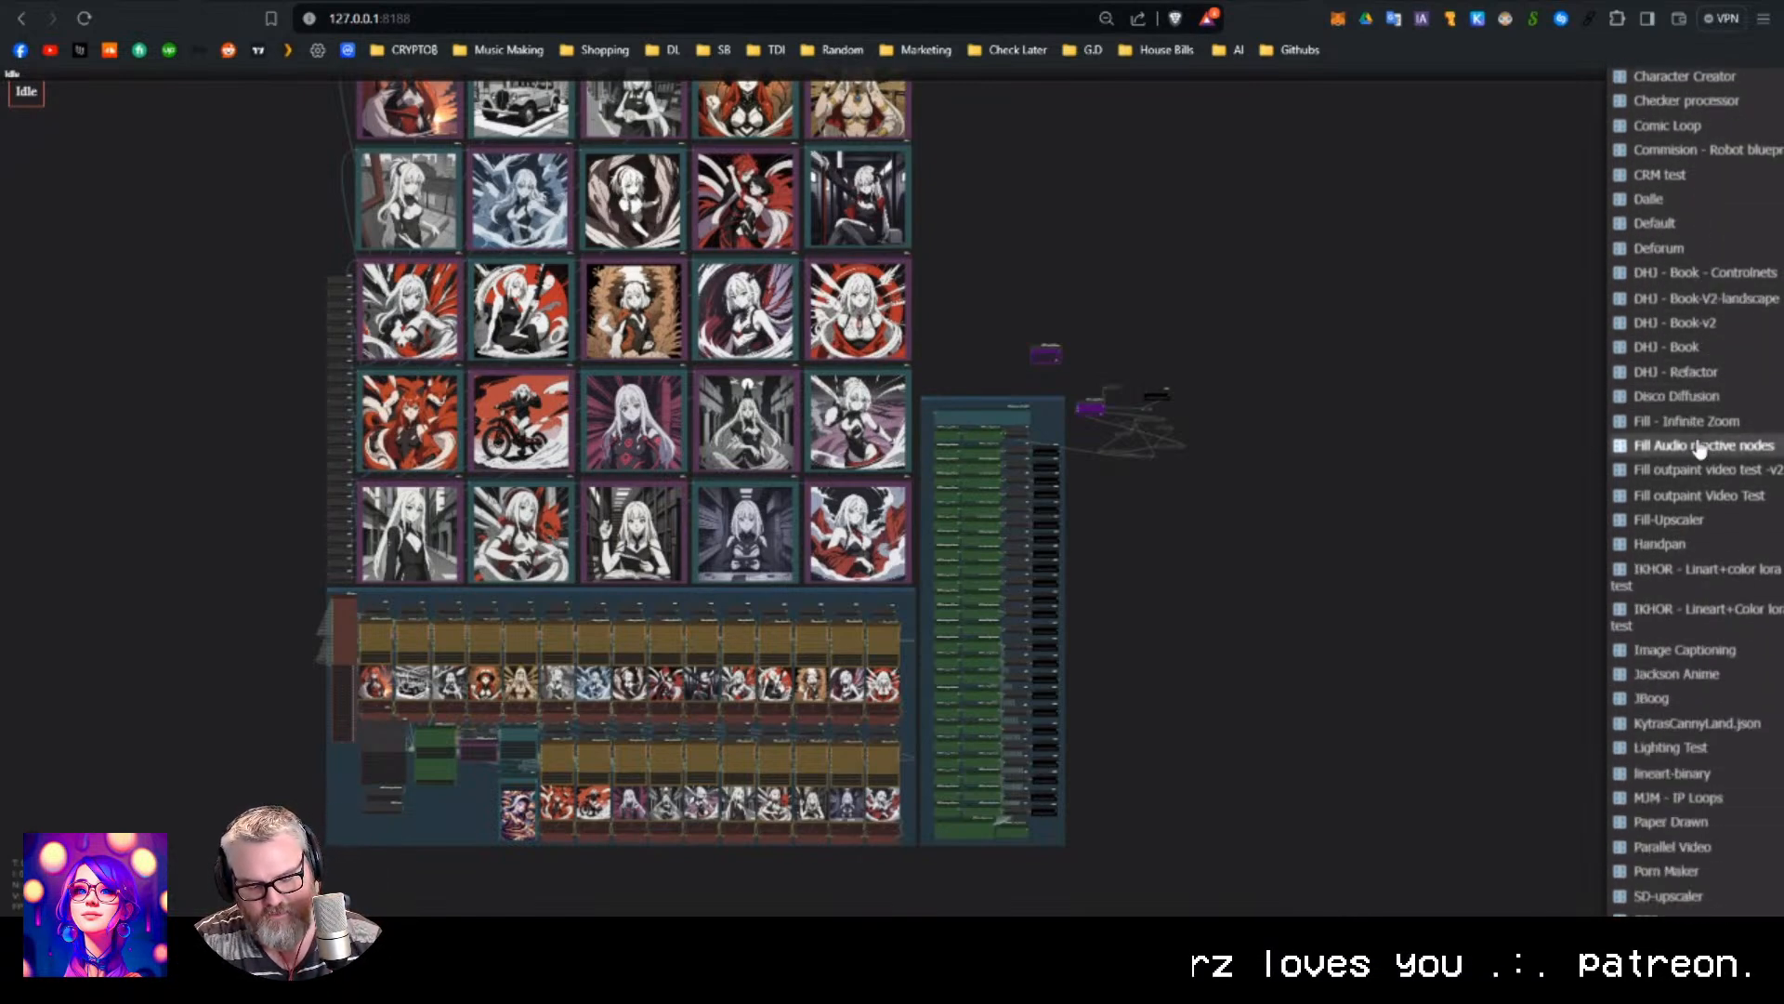
{"action": "scroll", "coordinate": [1699, 449], "scroll_direction": "down", "scroll_amount": 5}
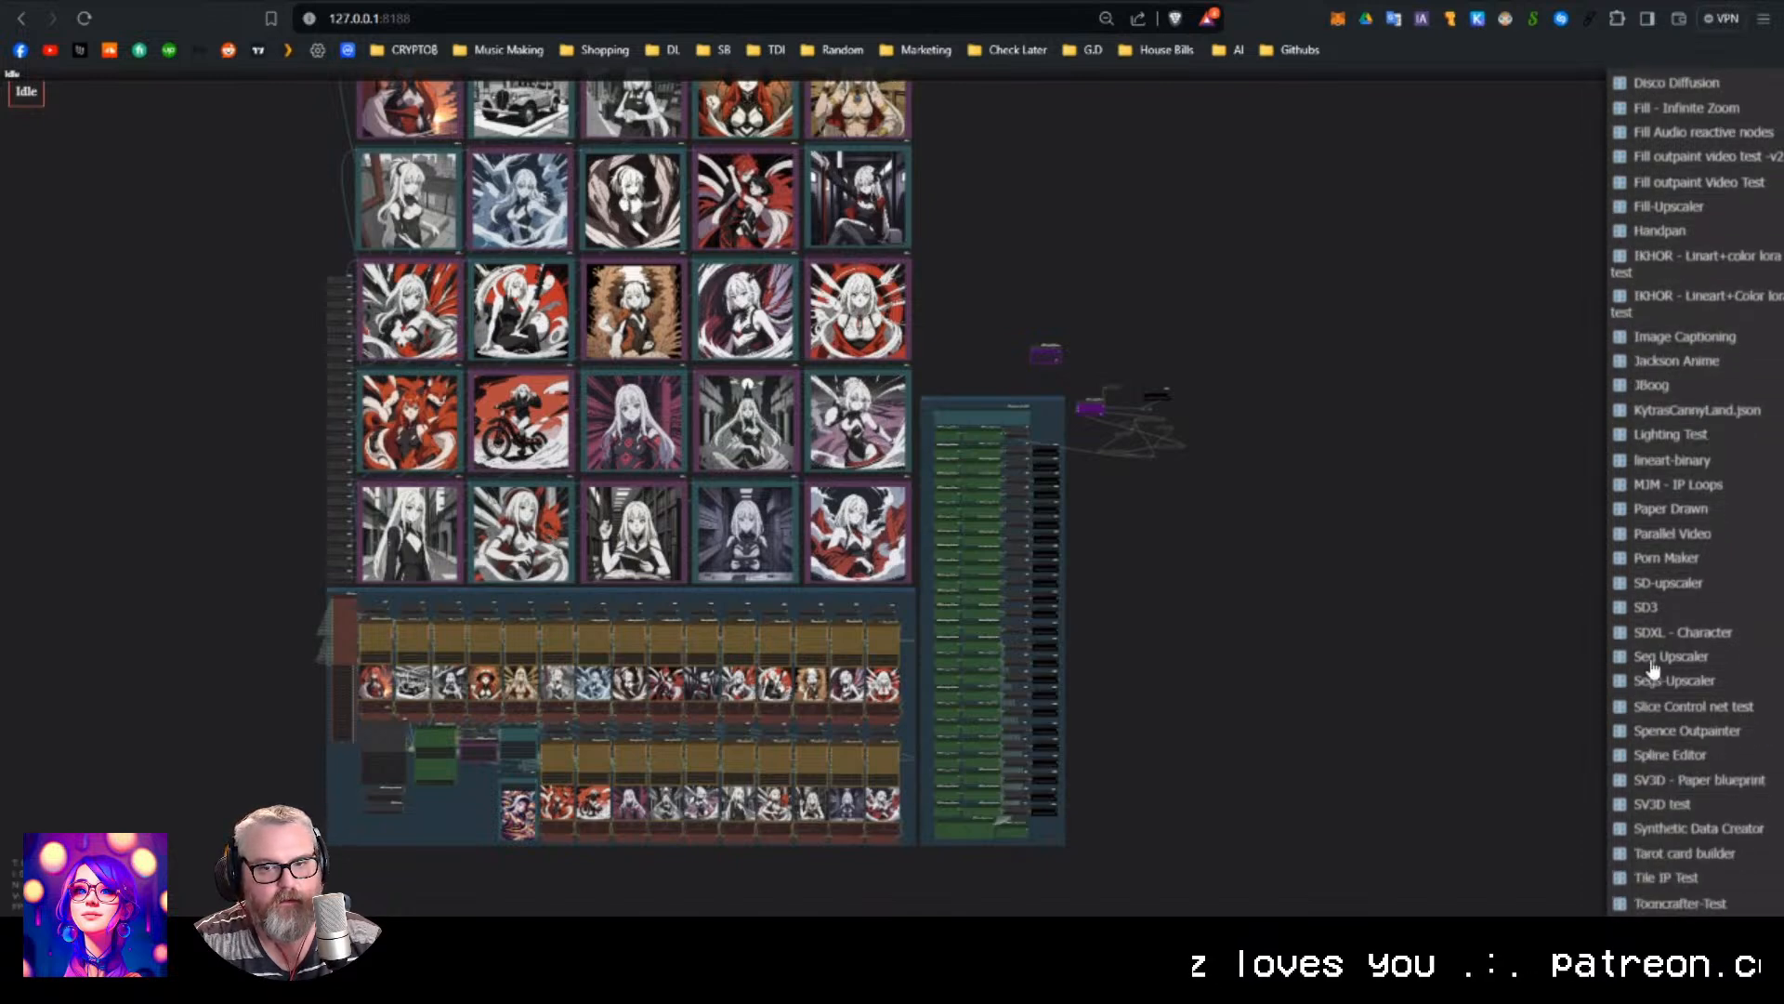
{"action": "left_click", "coordinate": [1653, 613]}
{"action": "left_click_drag", "start_coordinate": [1172, 408], "coordinate": [1240, 93]}
{"action": "scroll", "coordinate": [960, 371], "scroll_direction": "up", "scroll_amount": 6}
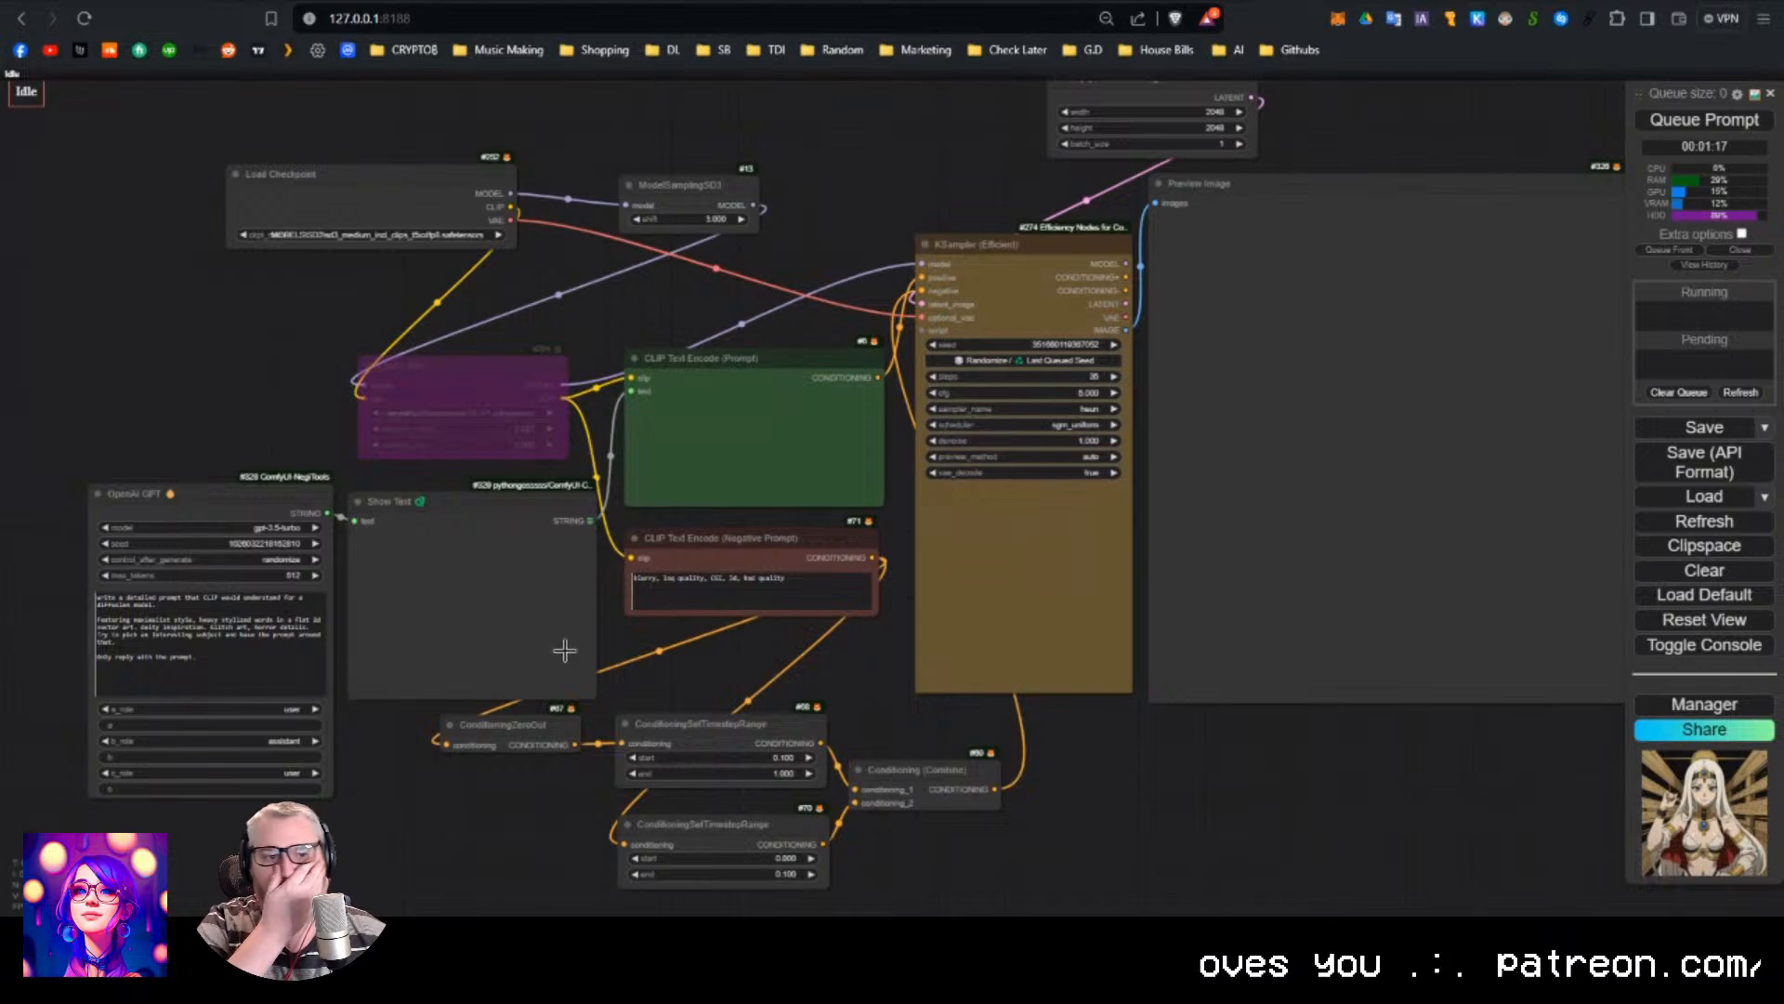
Queue the SD3 workflow and examine the OpenAI GPT node's instructions and the prompt text it generates.
{"action": "left_click", "coordinate": [1743, 116]}
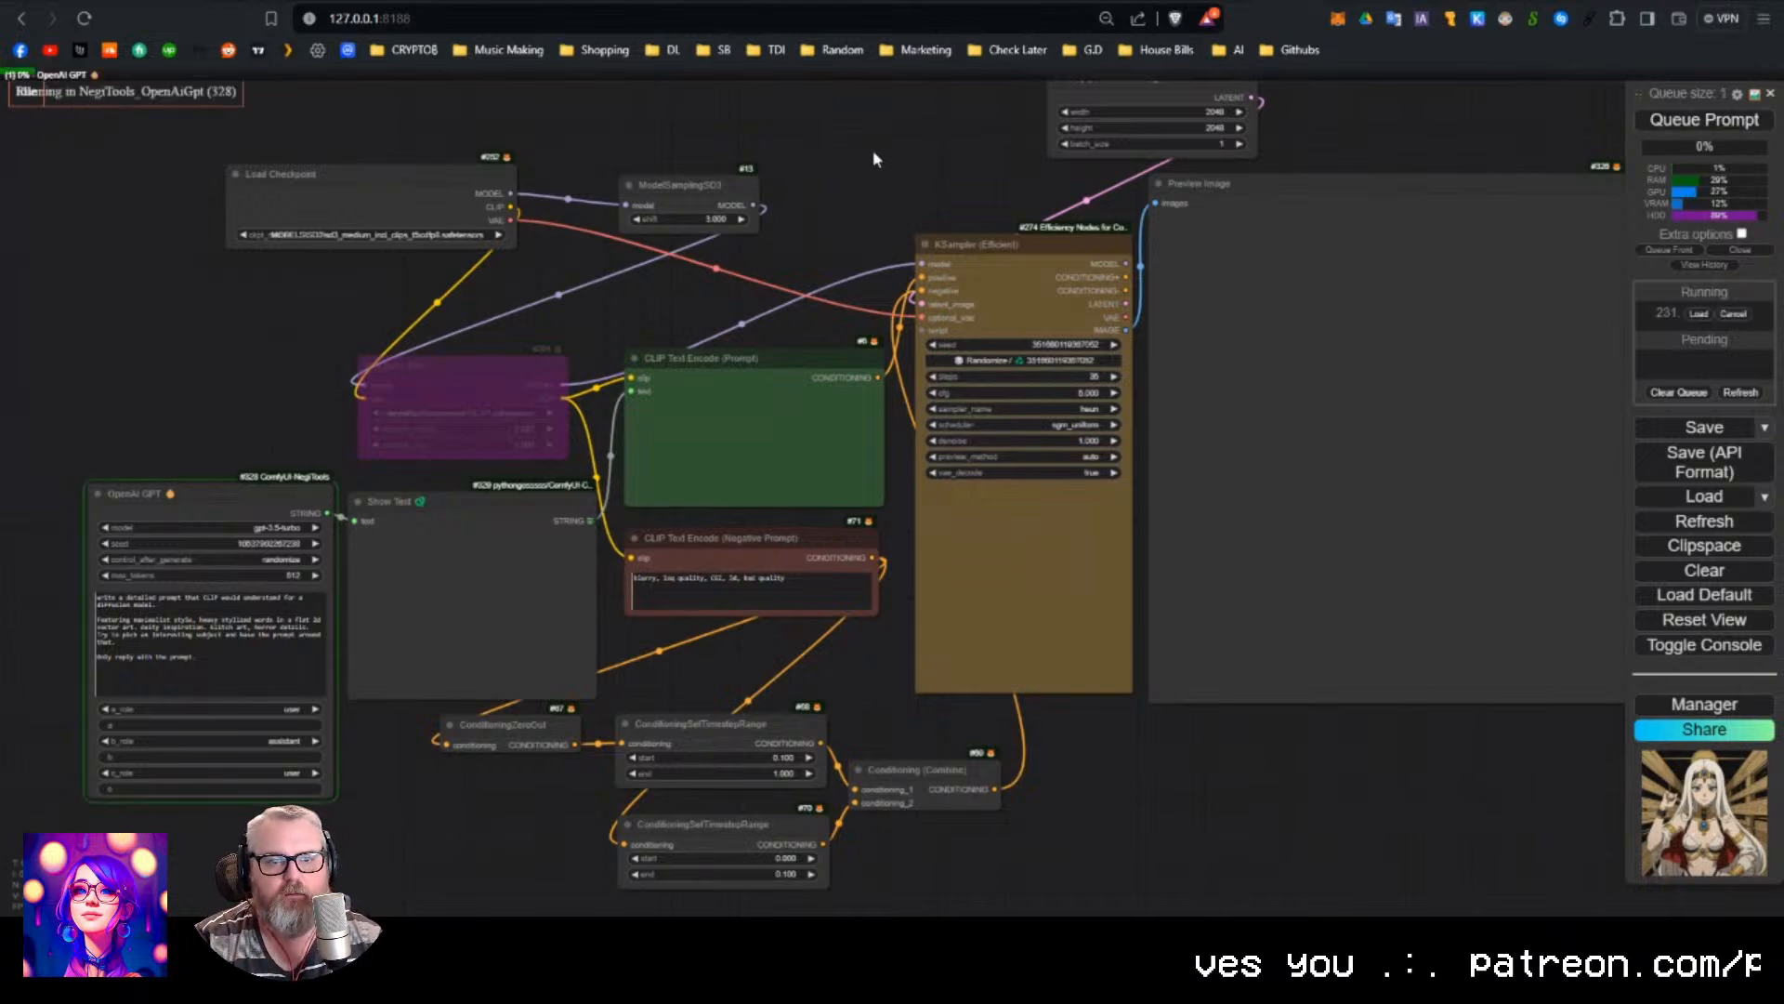
{"action": "left_click_drag", "start_coordinate": [874, 153], "coordinate": [825, 190]}
{"action": "scroll", "coordinate": [818, 217], "scroll_direction": "down", "scroll_amount": 1}
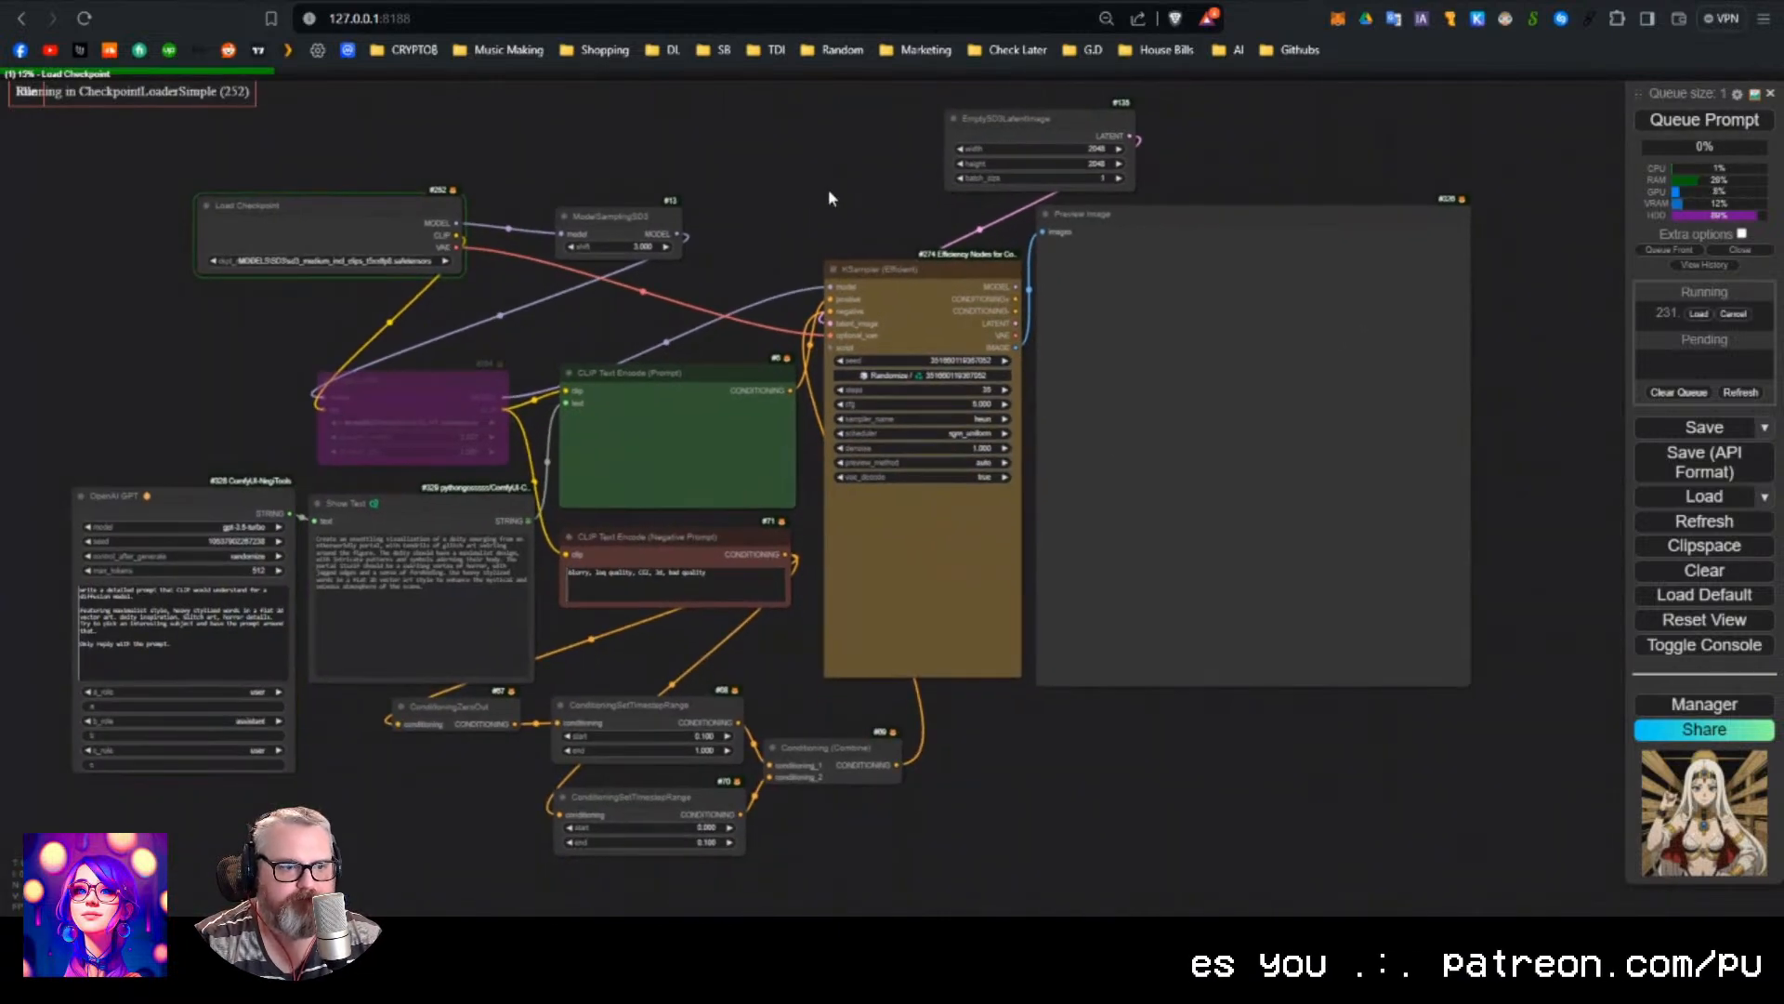
{"action": "scroll", "coordinate": [309, 595], "scroll_direction": "up", "scroll_amount": 10}
{"action": "left_click_drag", "start_coordinate": [165, 429], "coordinate": [690, 282]}
{"action": "scroll", "coordinate": [591, 307], "scroll_direction": "up", "scroll_amount": 4}
{"action": "mouse_move", "coordinate": [576, 293]}
{"action": "left_mouse_down"}
{"action": "mouse_move", "coordinate": [570, 334]}
{"action": "mouse_move", "coordinate": [561, 314]}
{"action": "left_mouse_up"}
{"action": "scroll", "coordinate": [650, 293], "scroll_direction": "down", "scroll_amount": 8}
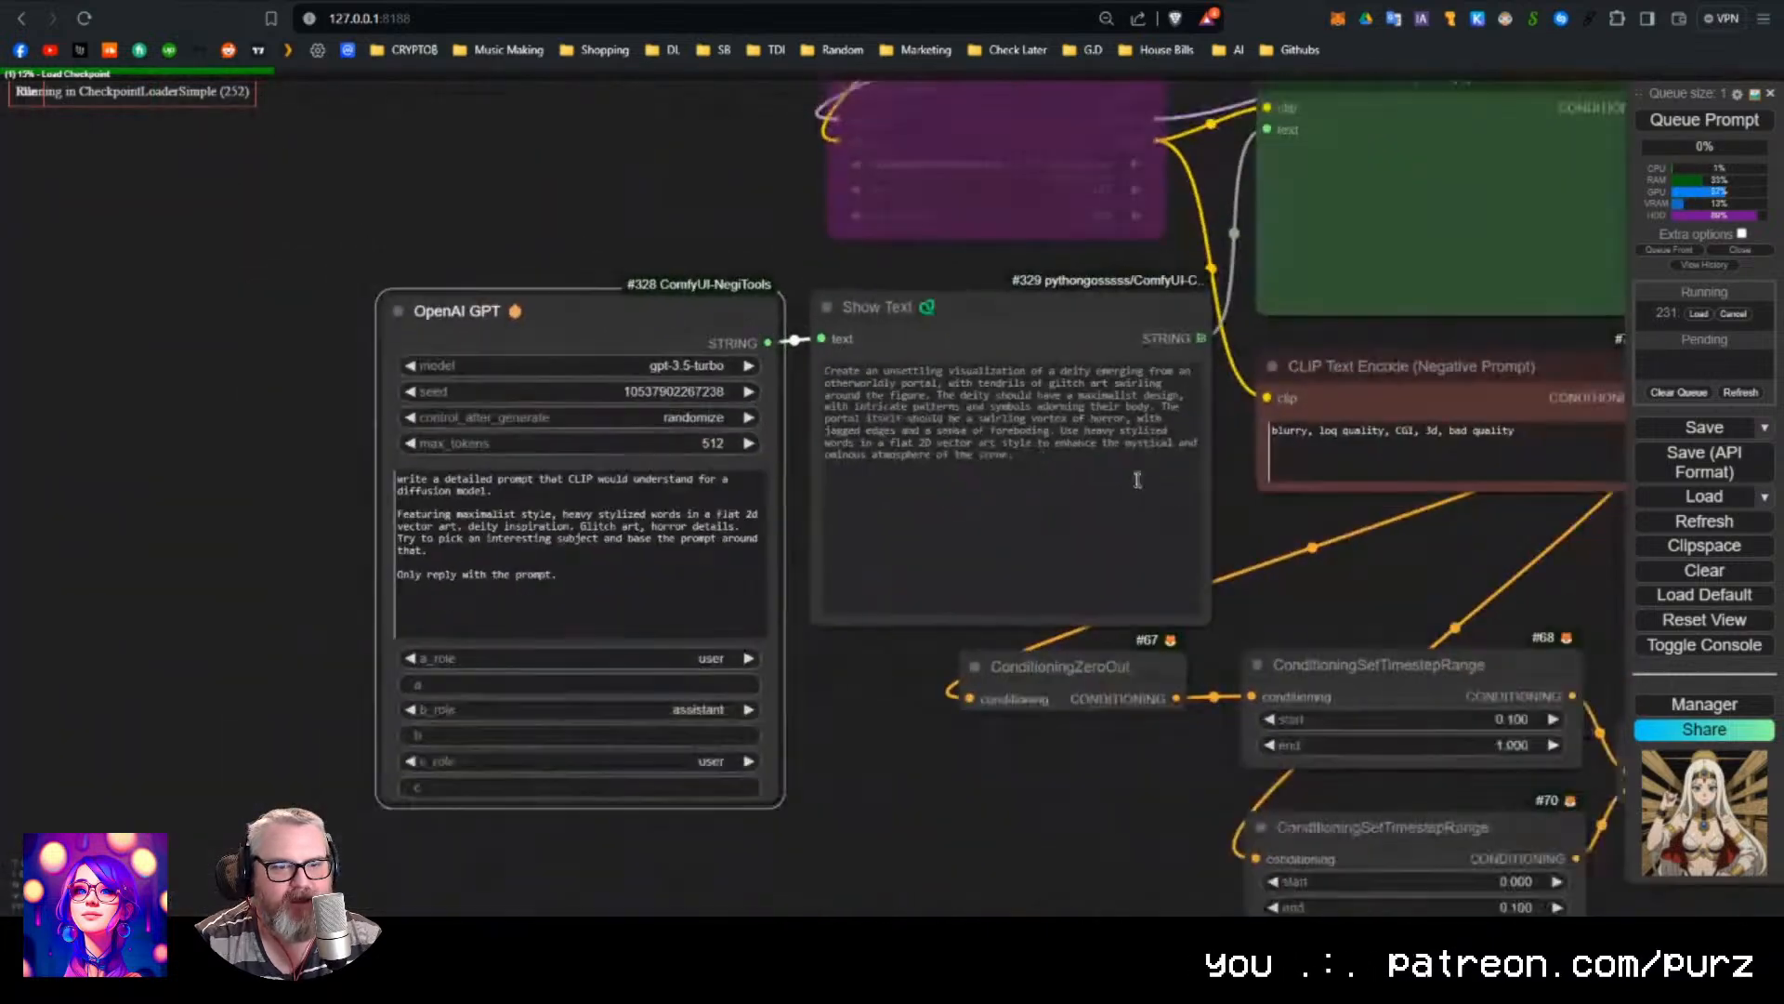
{"action": "scroll", "coordinate": [1136, 479], "scroll_direction": "down", "scroll_amount": 8}
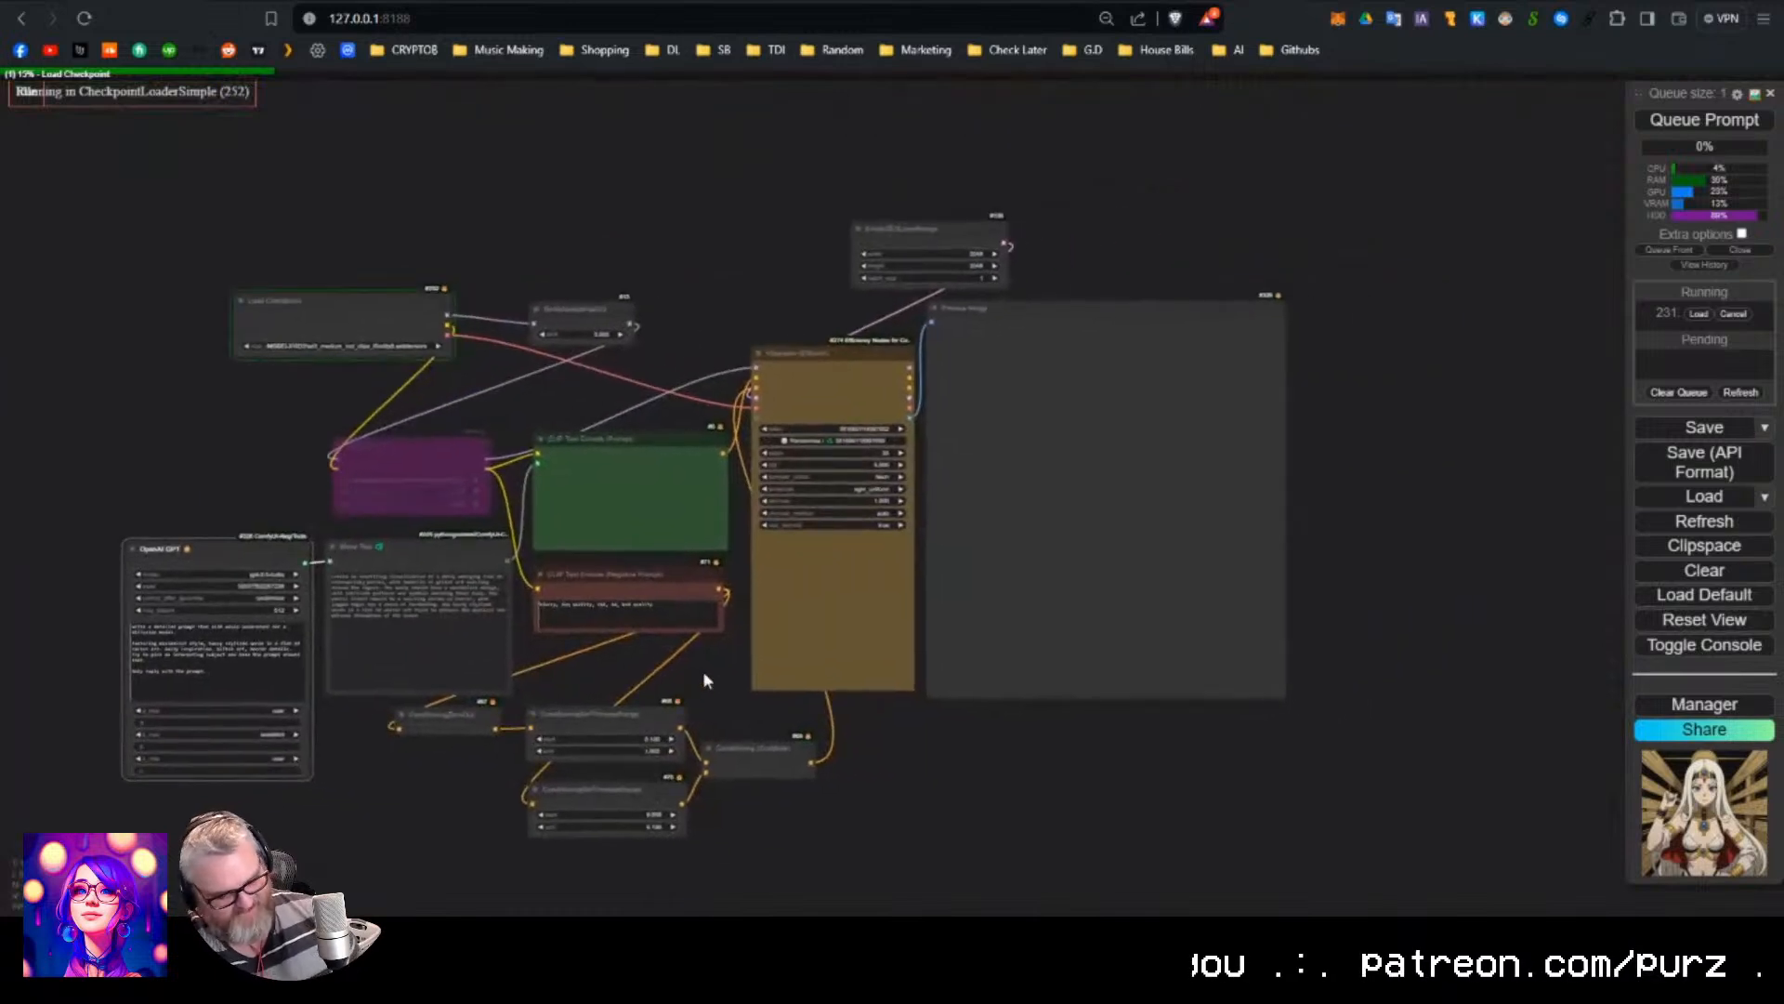
{"action": "scroll", "coordinate": [706, 680], "scroll_direction": "up", "scroll_amount": 2}
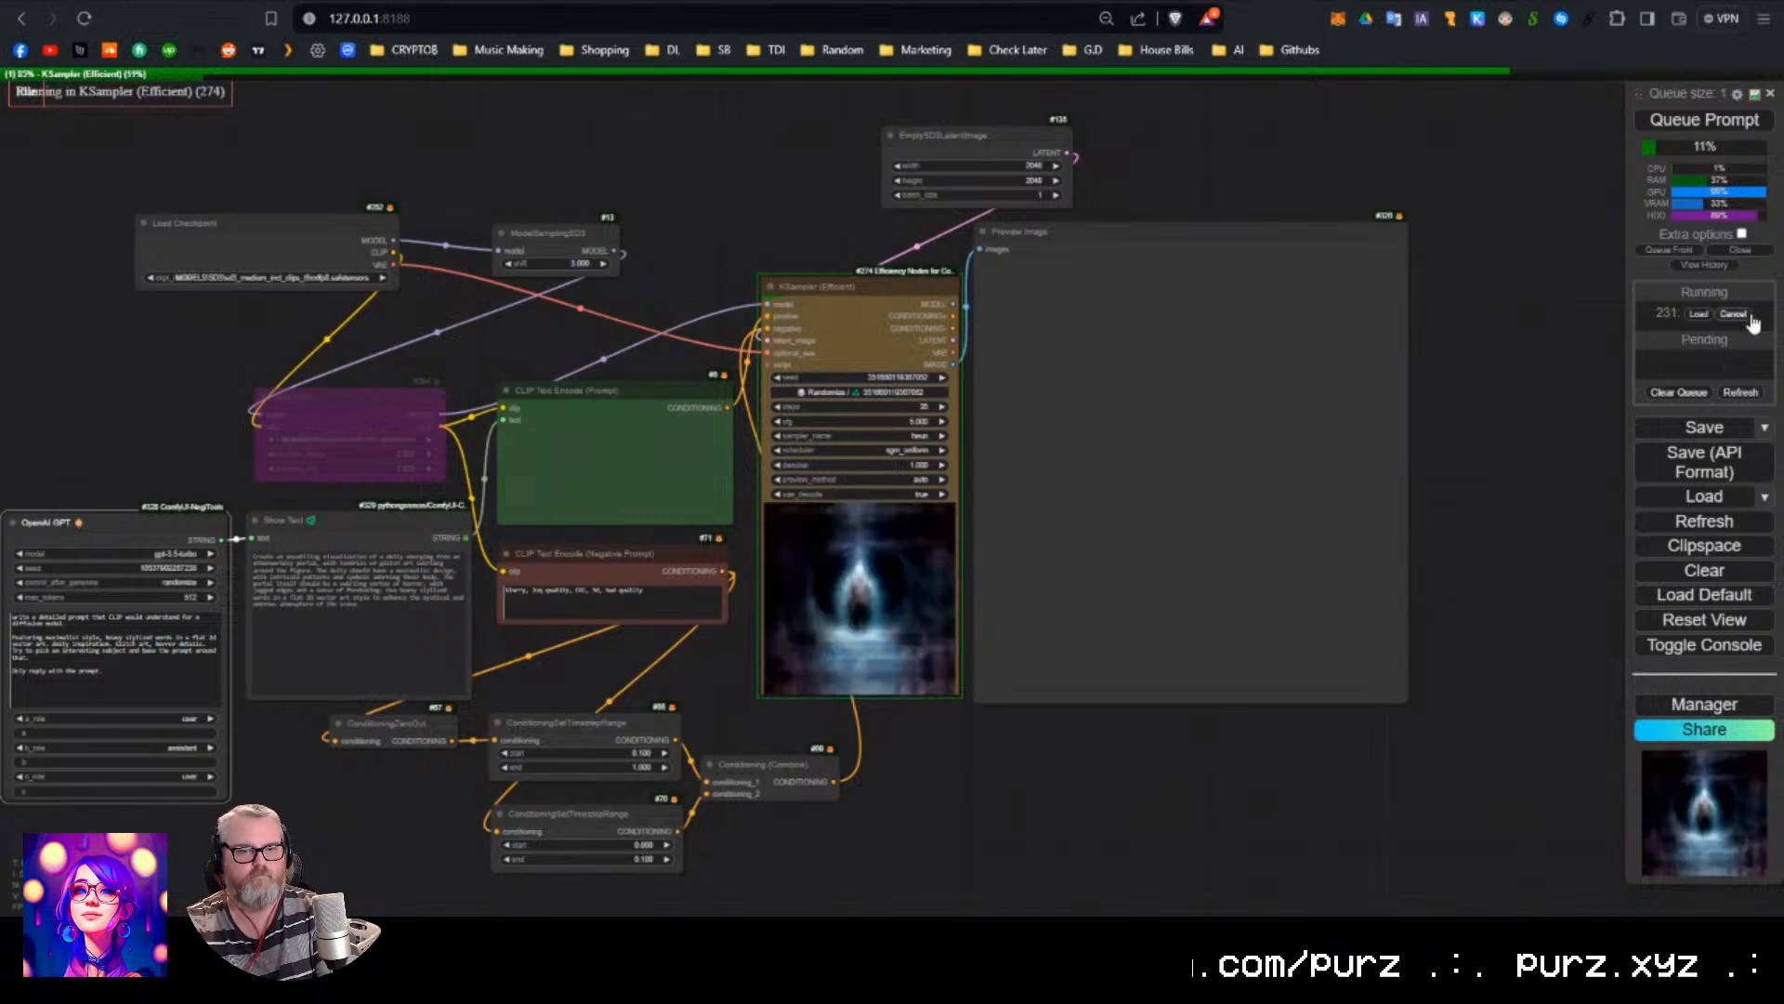
Set the EmptySD3LatentImage node's width to 1024.
{"action": "left_click", "coordinate": [1033, 165]}
{"action": "type", "text": "1024"}
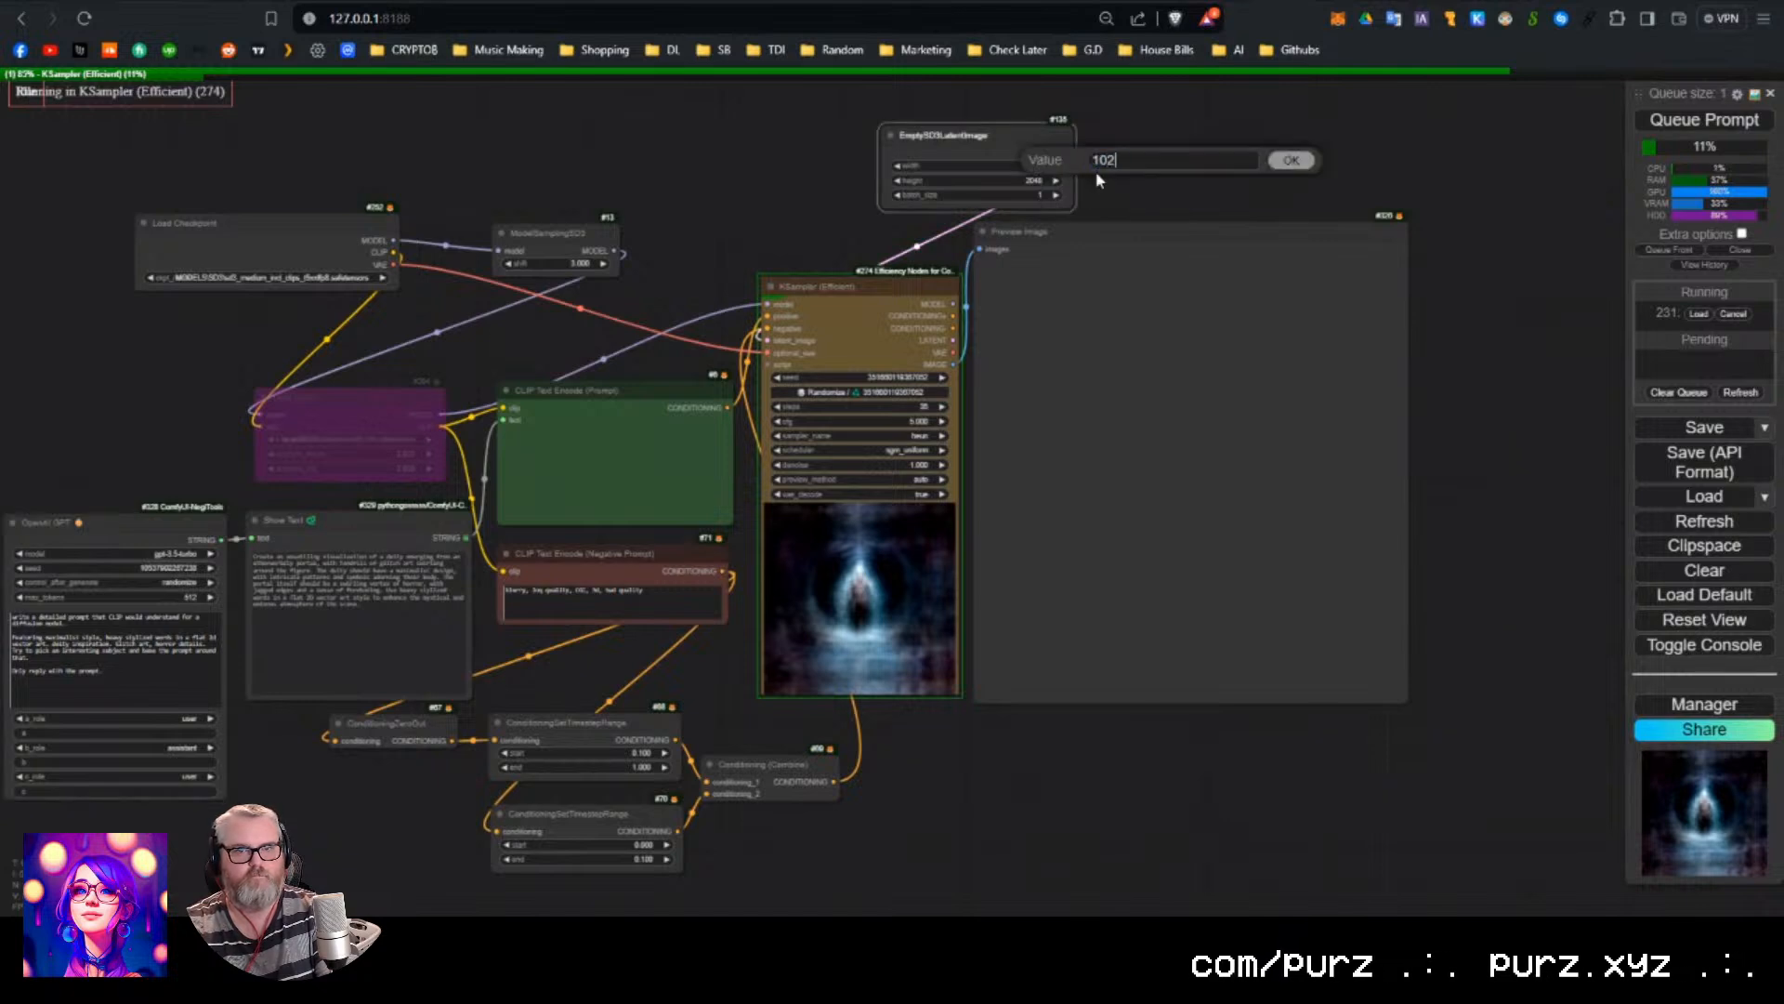
{"action": "key", "text": "Return"}
{"action": "left_click", "coordinate": [1039, 186]}
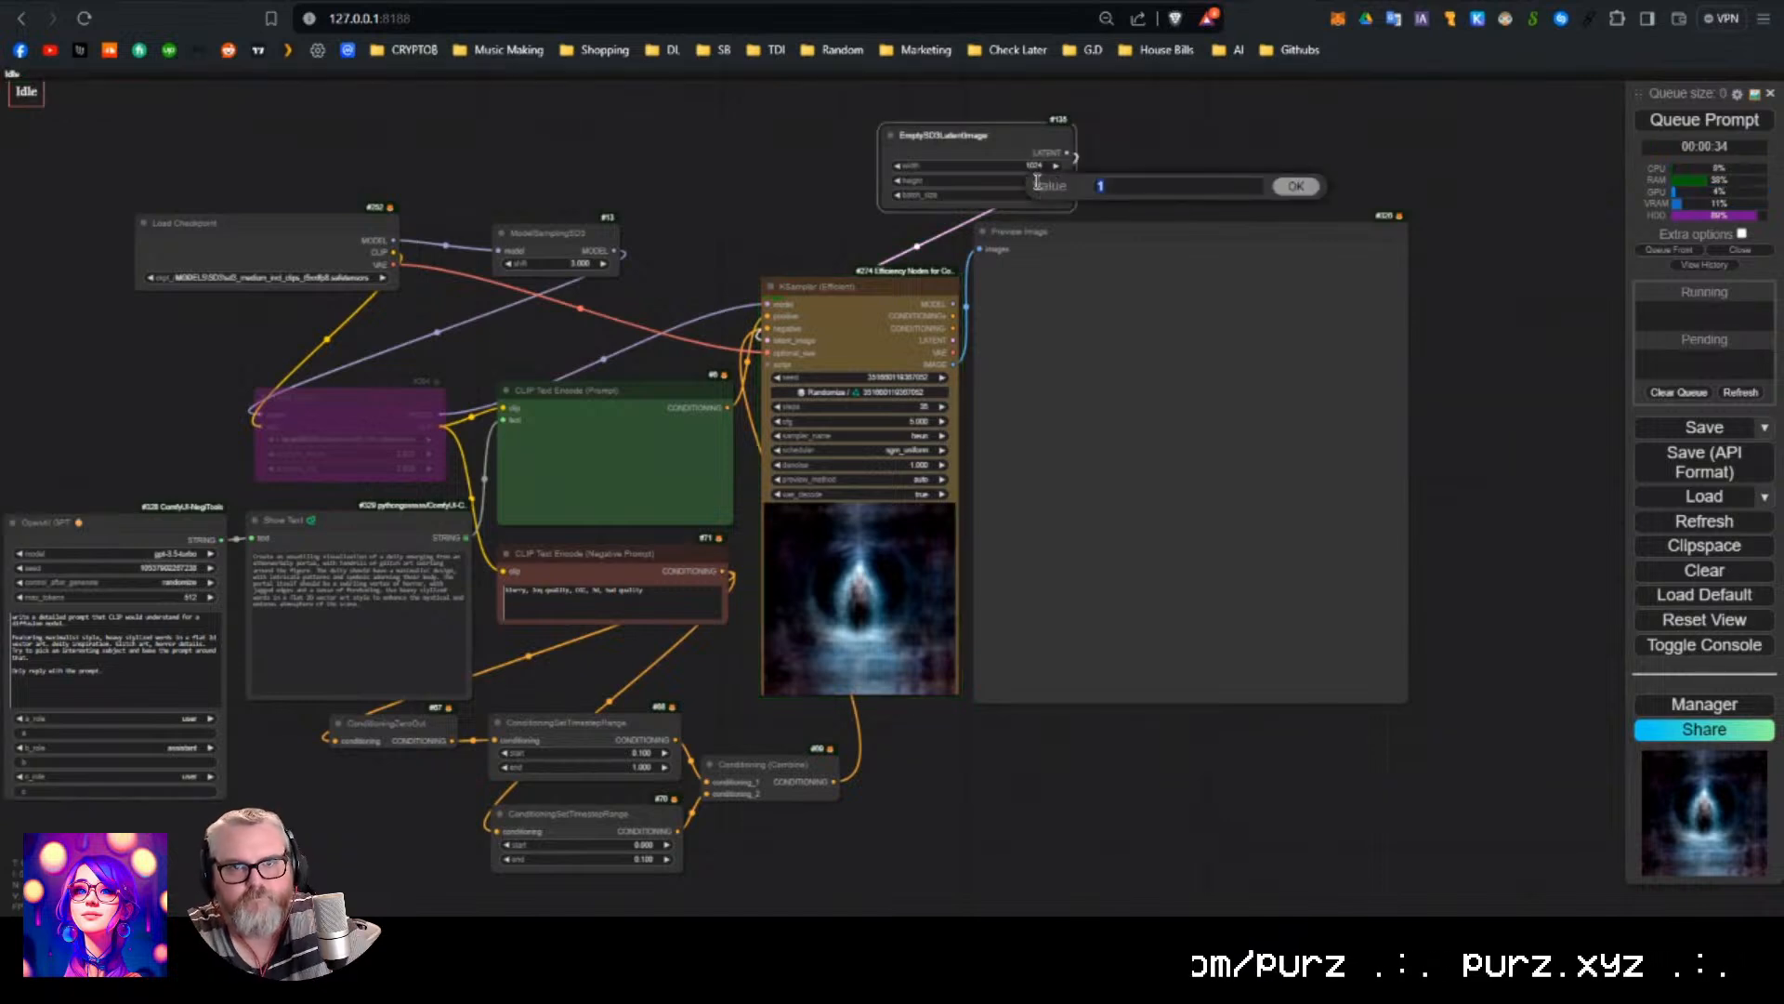
{"action": "key", "text": "Return"}
{"action": "key", "text": "ctrl+Return"}
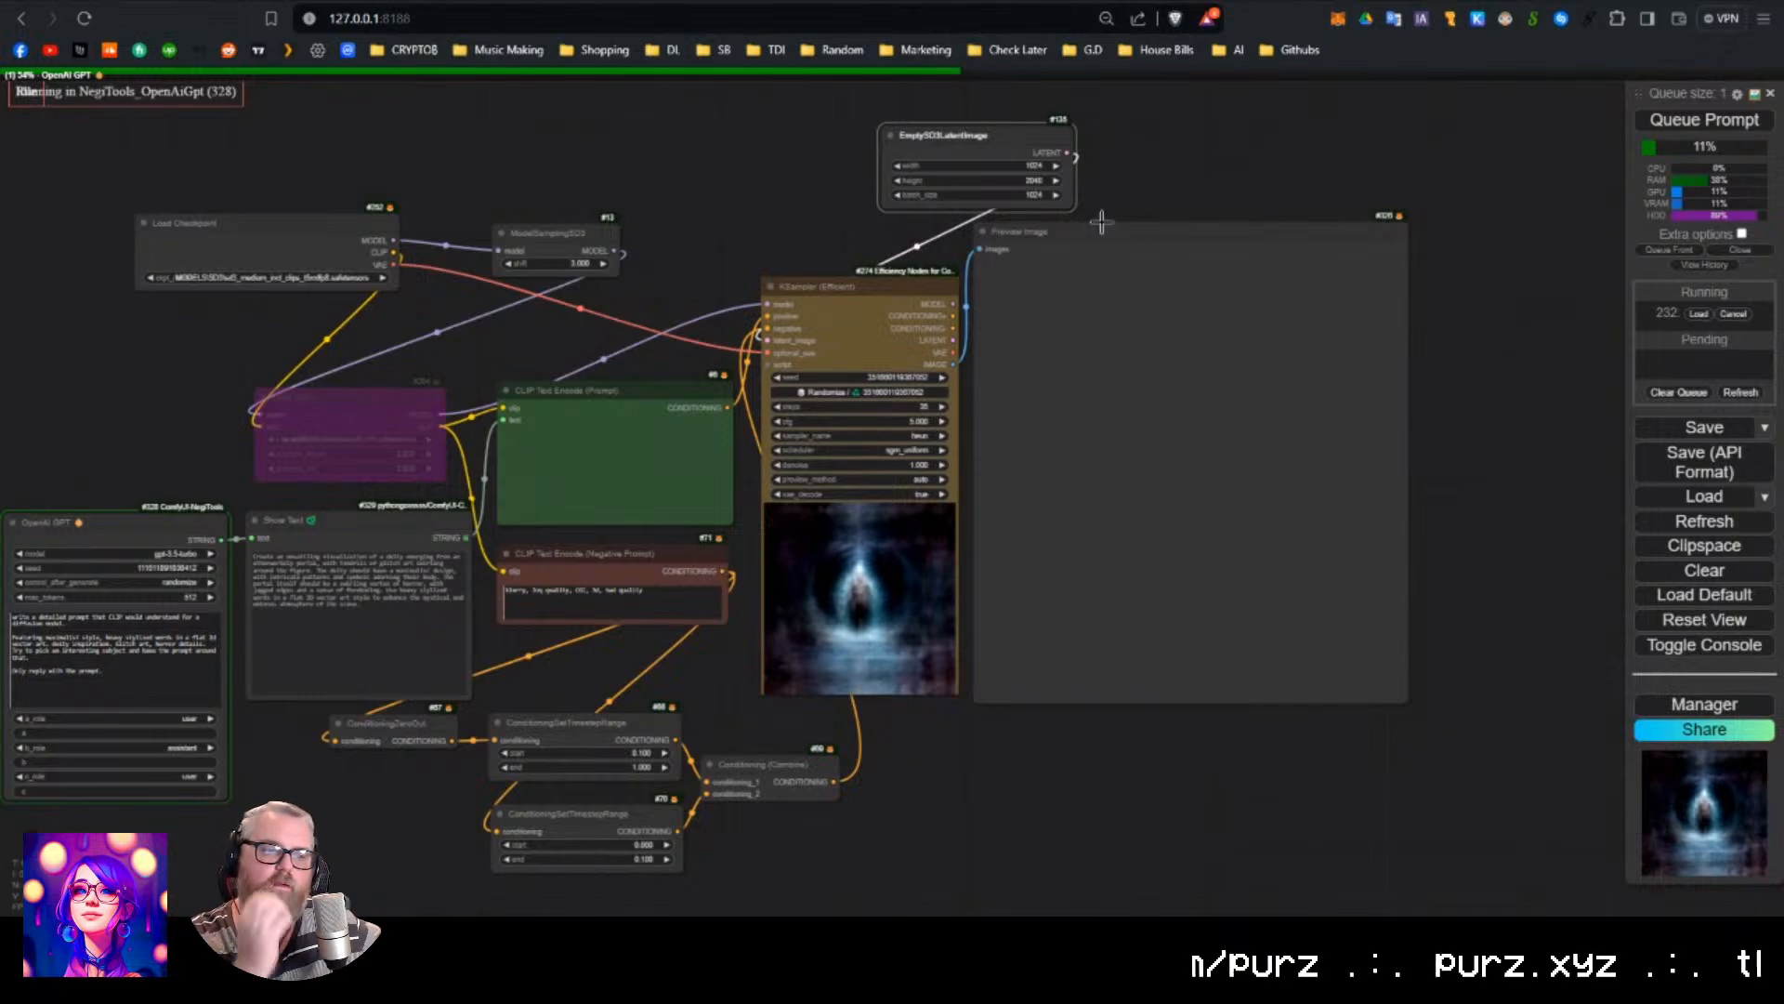
Set the EmptySD3LatentImage node's batch size to 1 and its height to 1024.
{"action": "scroll", "coordinate": [1217, 207], "scroll_direction": "up", "scroll_amount": 3}
{"action": "left_click_drag", "start_coordinate": [1049, 200], "coordinate": [1000, 303]}
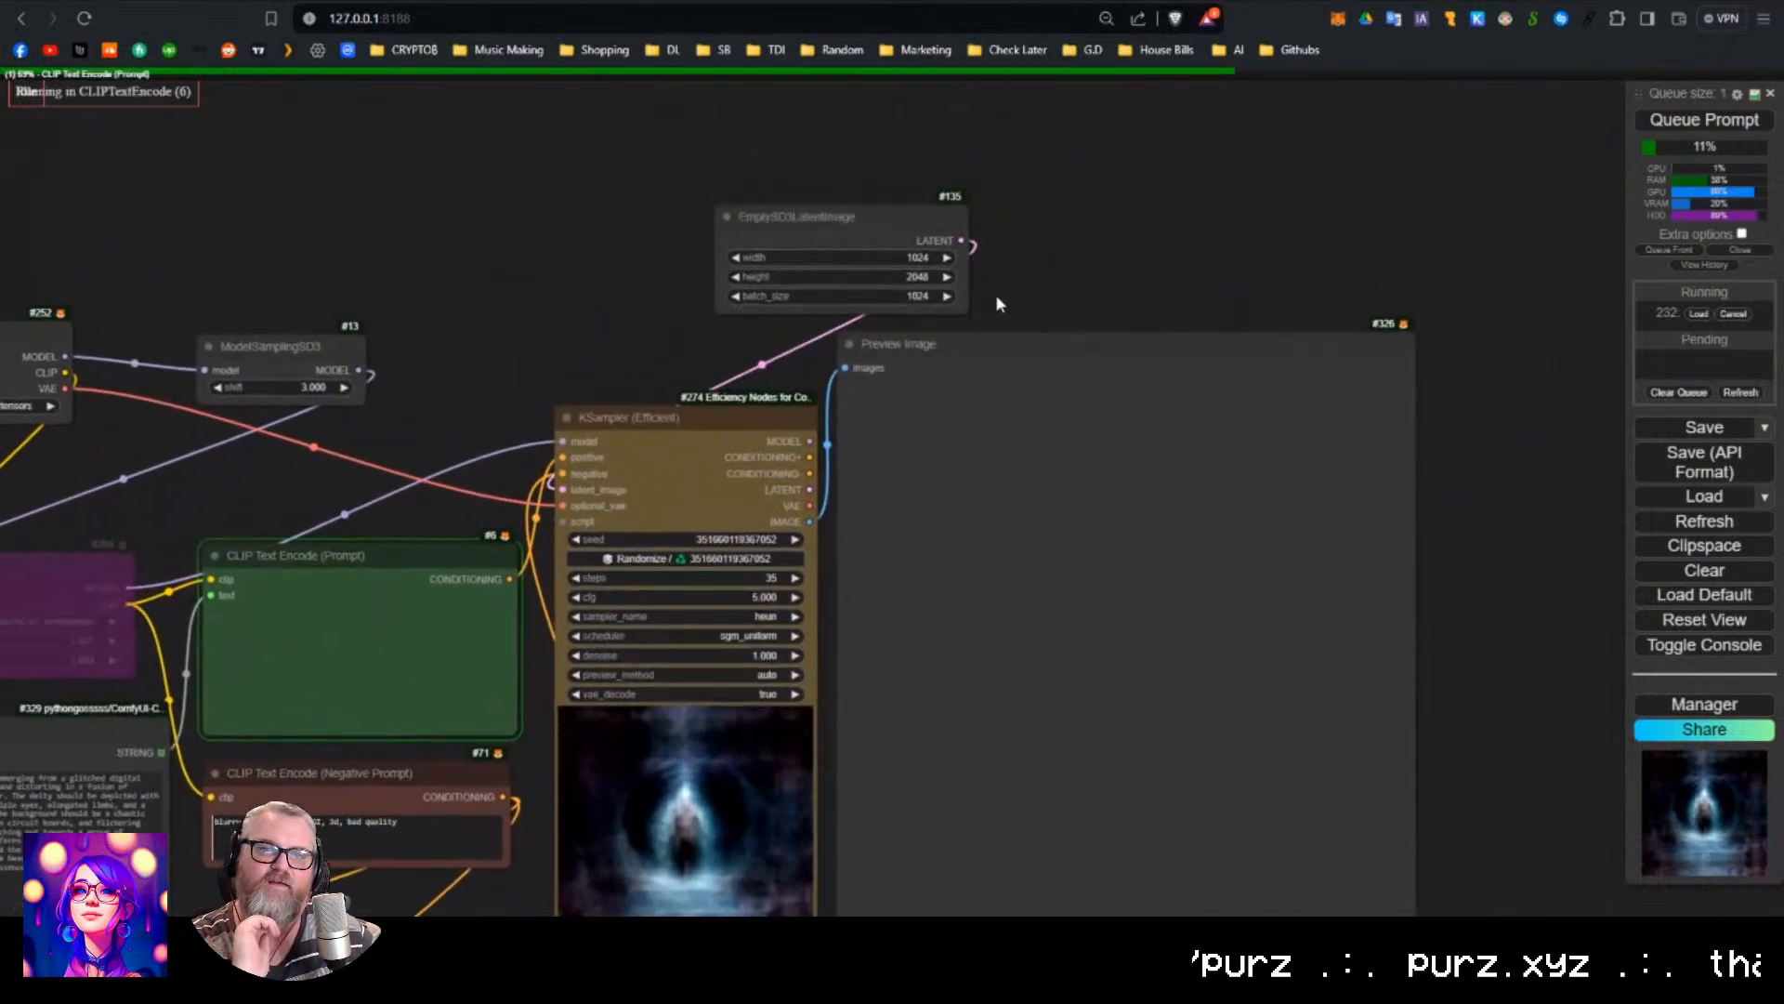
{"action": "left_click", "coordinate": [930, 295]}
{"action": "key", "text": "BackSpace"}
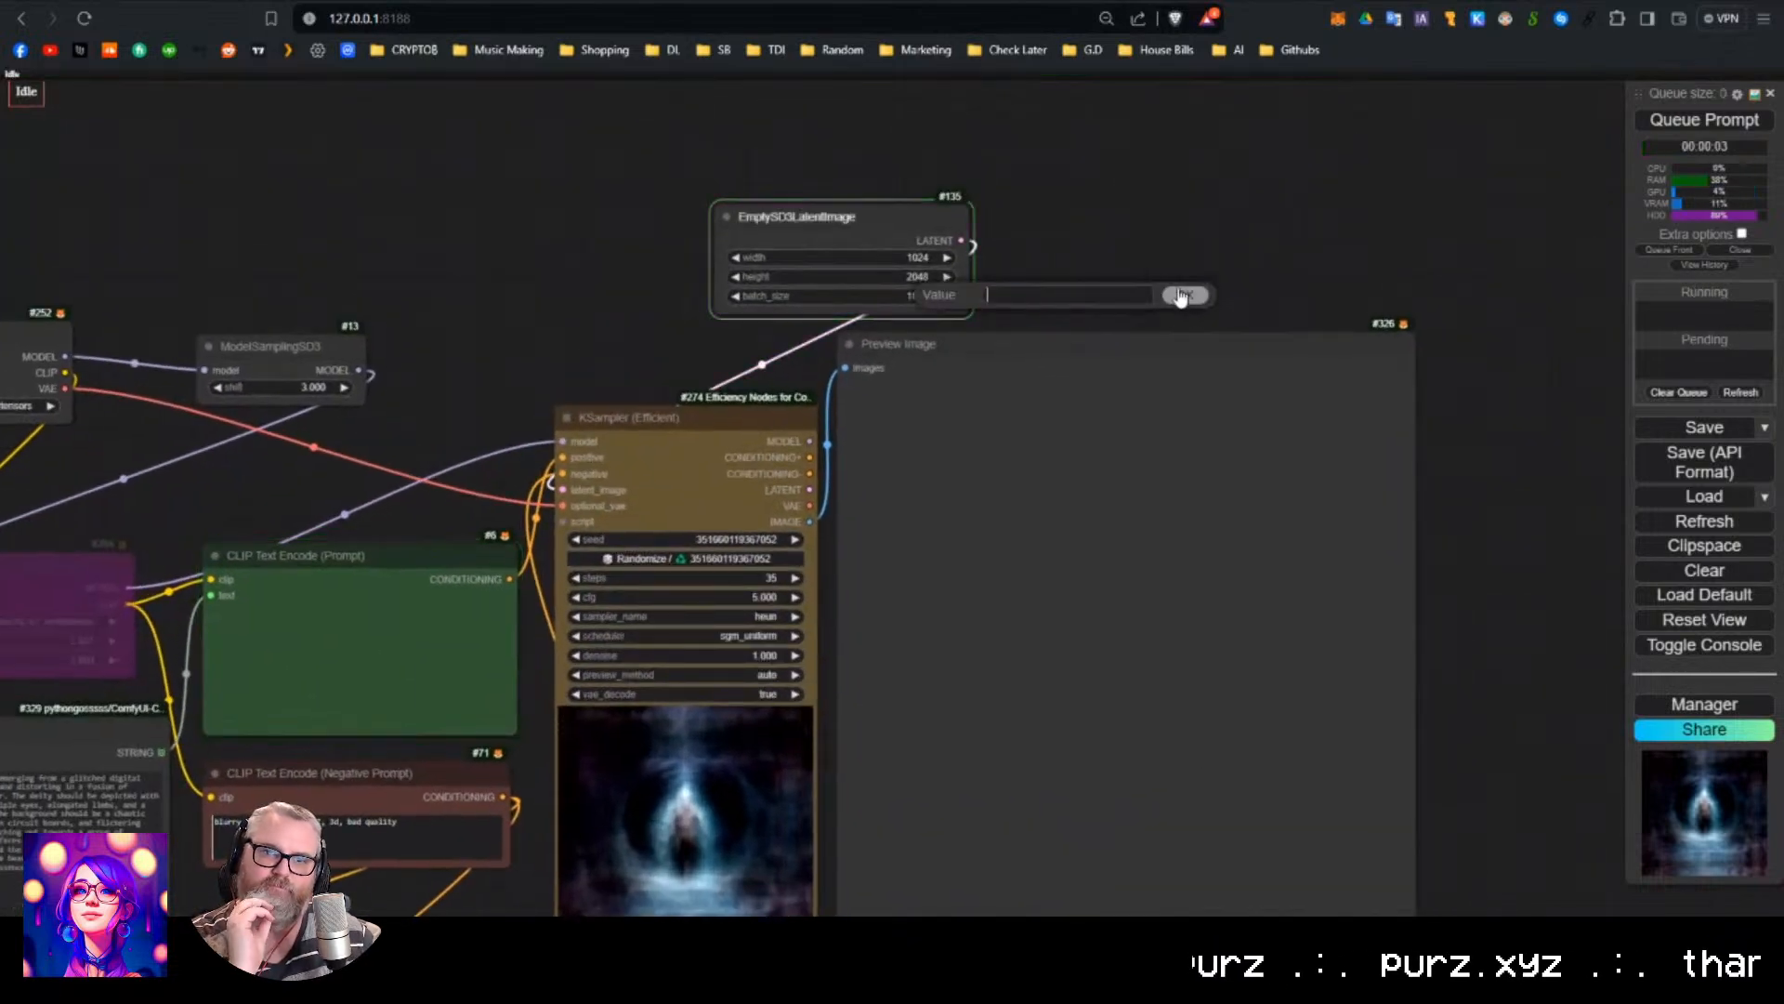
{"action": "left_click", "coordinate": [1174, 283]}
{"action": "left_click", "coordinate": [1183, 295]}
{"action": "left_click", "coordinate": [925, 295]}
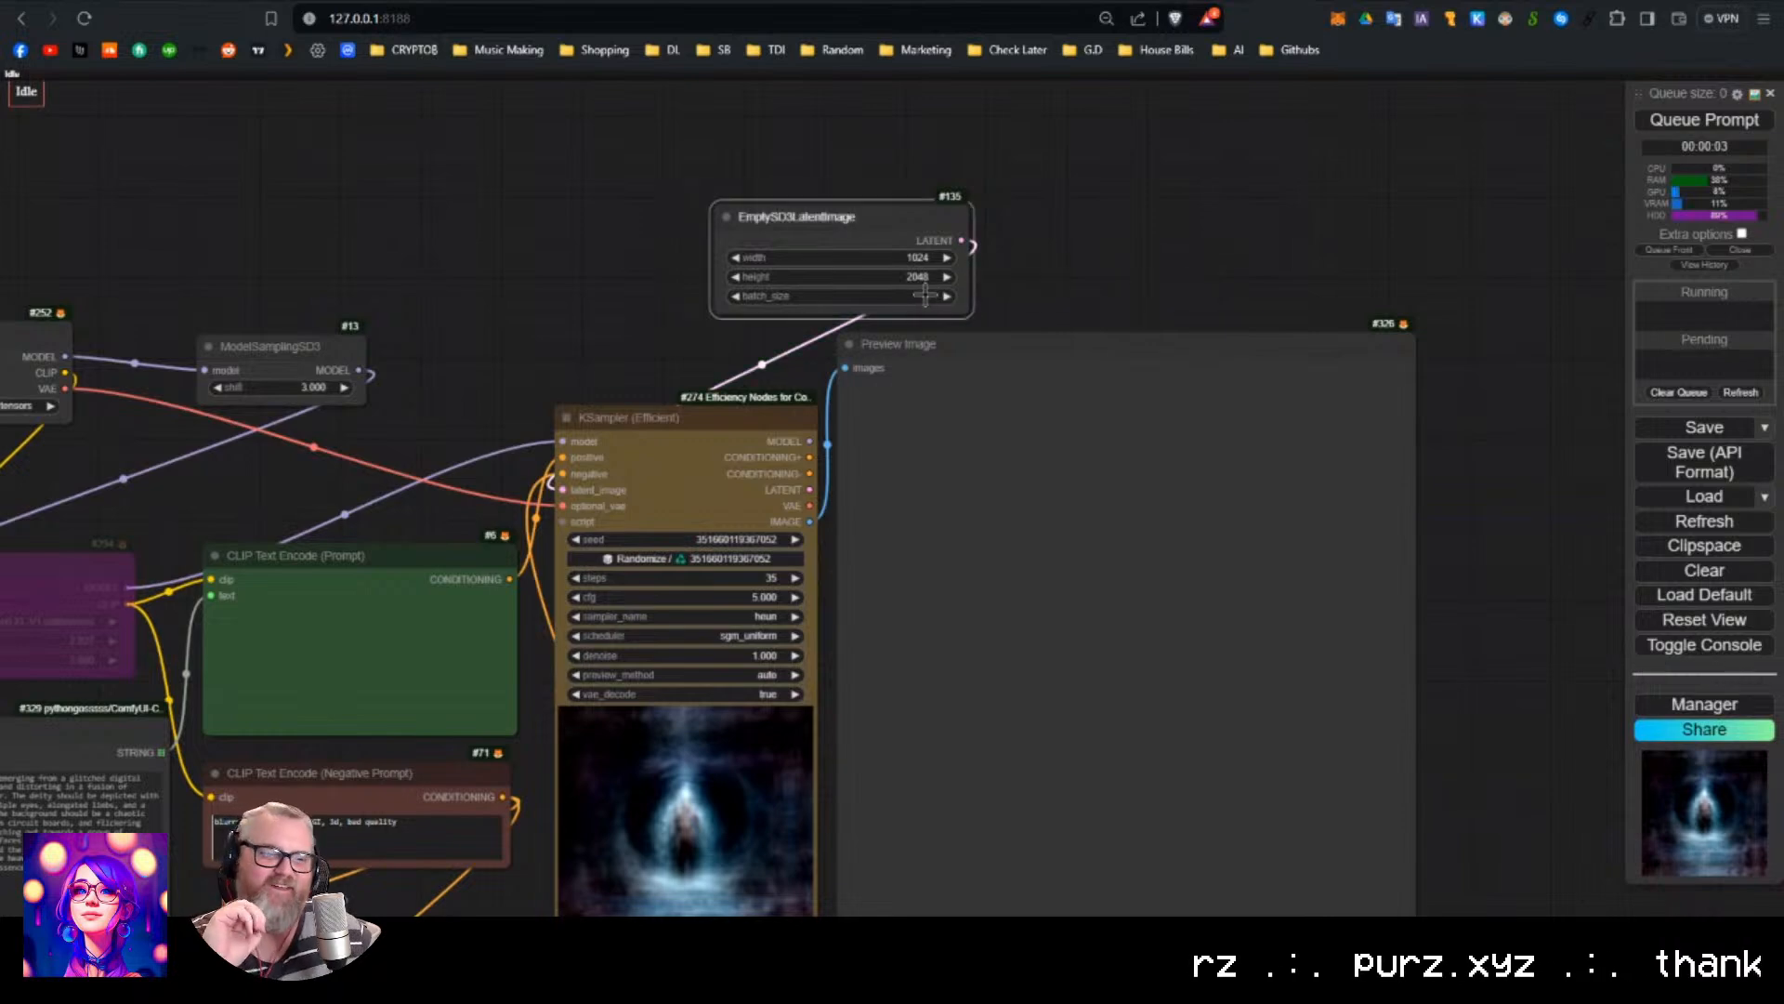
{"action": "type", "text": "1"}
{"action": "key", "text": "Return"}
{"action": "left_click", "coordinate": [911, 276]}
{"action": "type", "text": "1024"}
{"action": "key", "text": "Return"}
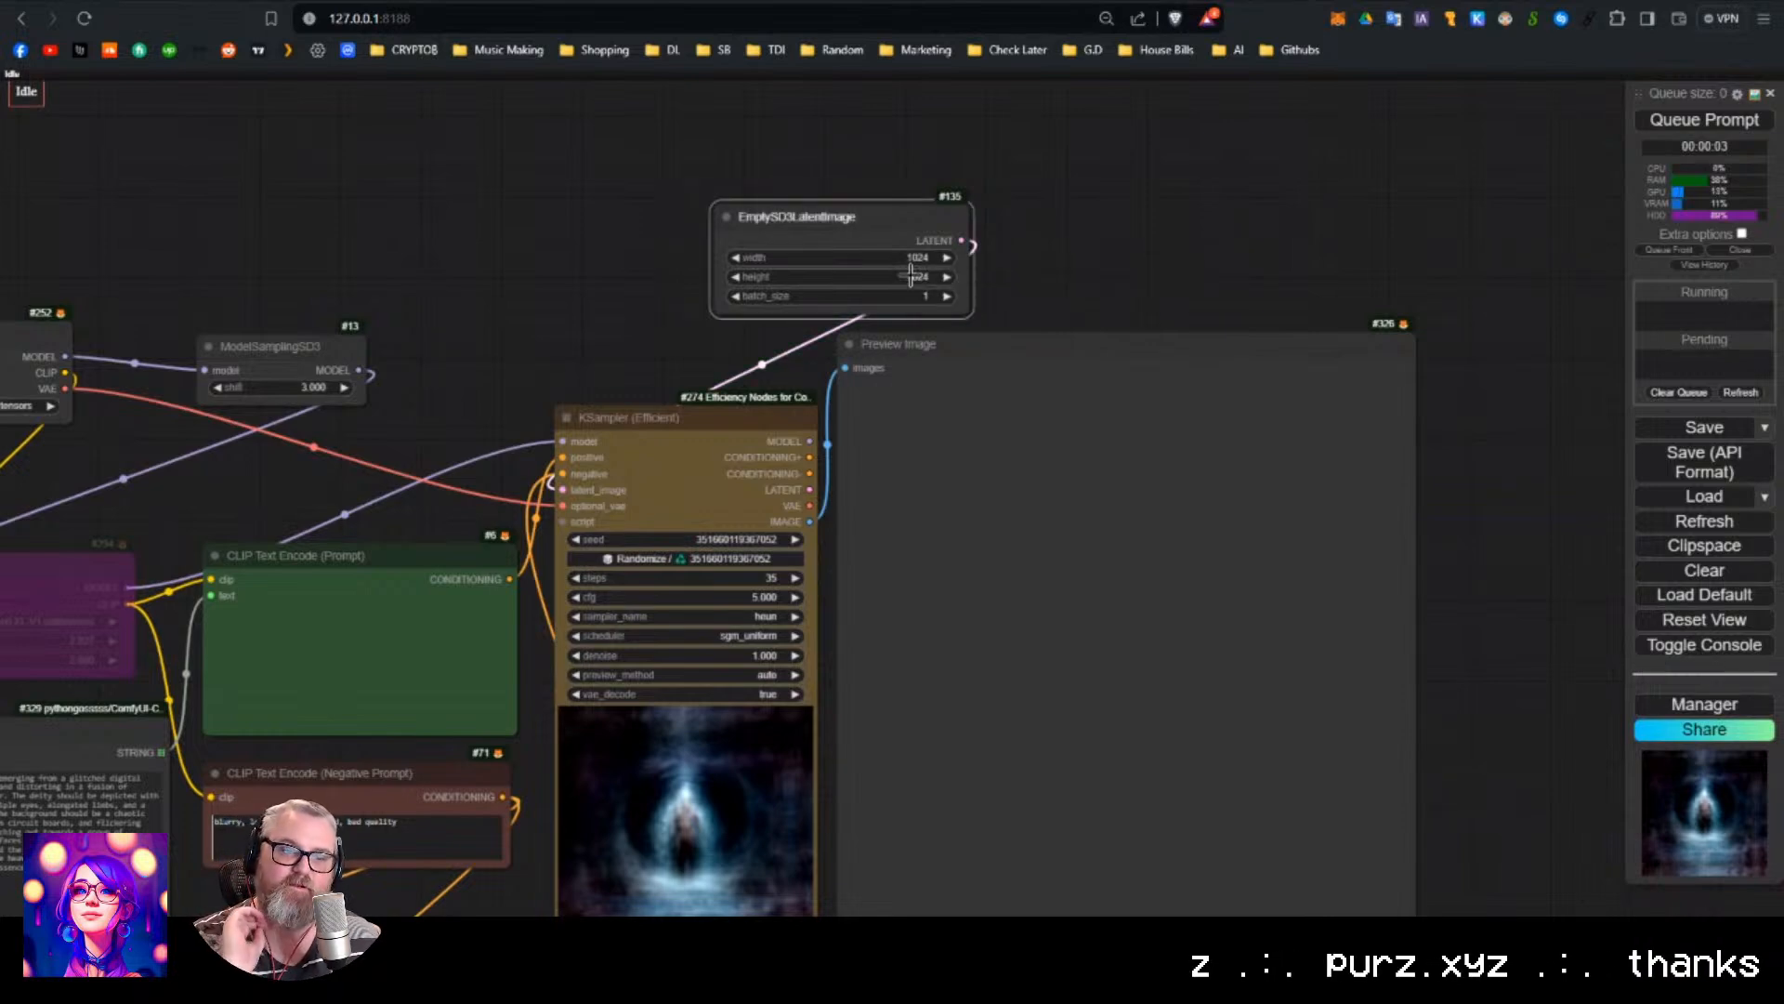
Queue the SD3 workflow and move the EmptySD3LatentImage node directly above the KSampler.
{"action": "key", "text": "ctrl+Return"}
{"action": "left_click", "coordinate": [1168, 249]}
{"action": "scroll", "coordinate": [1168, 249], "scroll_direction": "down", "scroll_amount": 4}
{"action": "left_click_drag", "start_coordinate": [971, 234], "coordinate": [862, 279]}
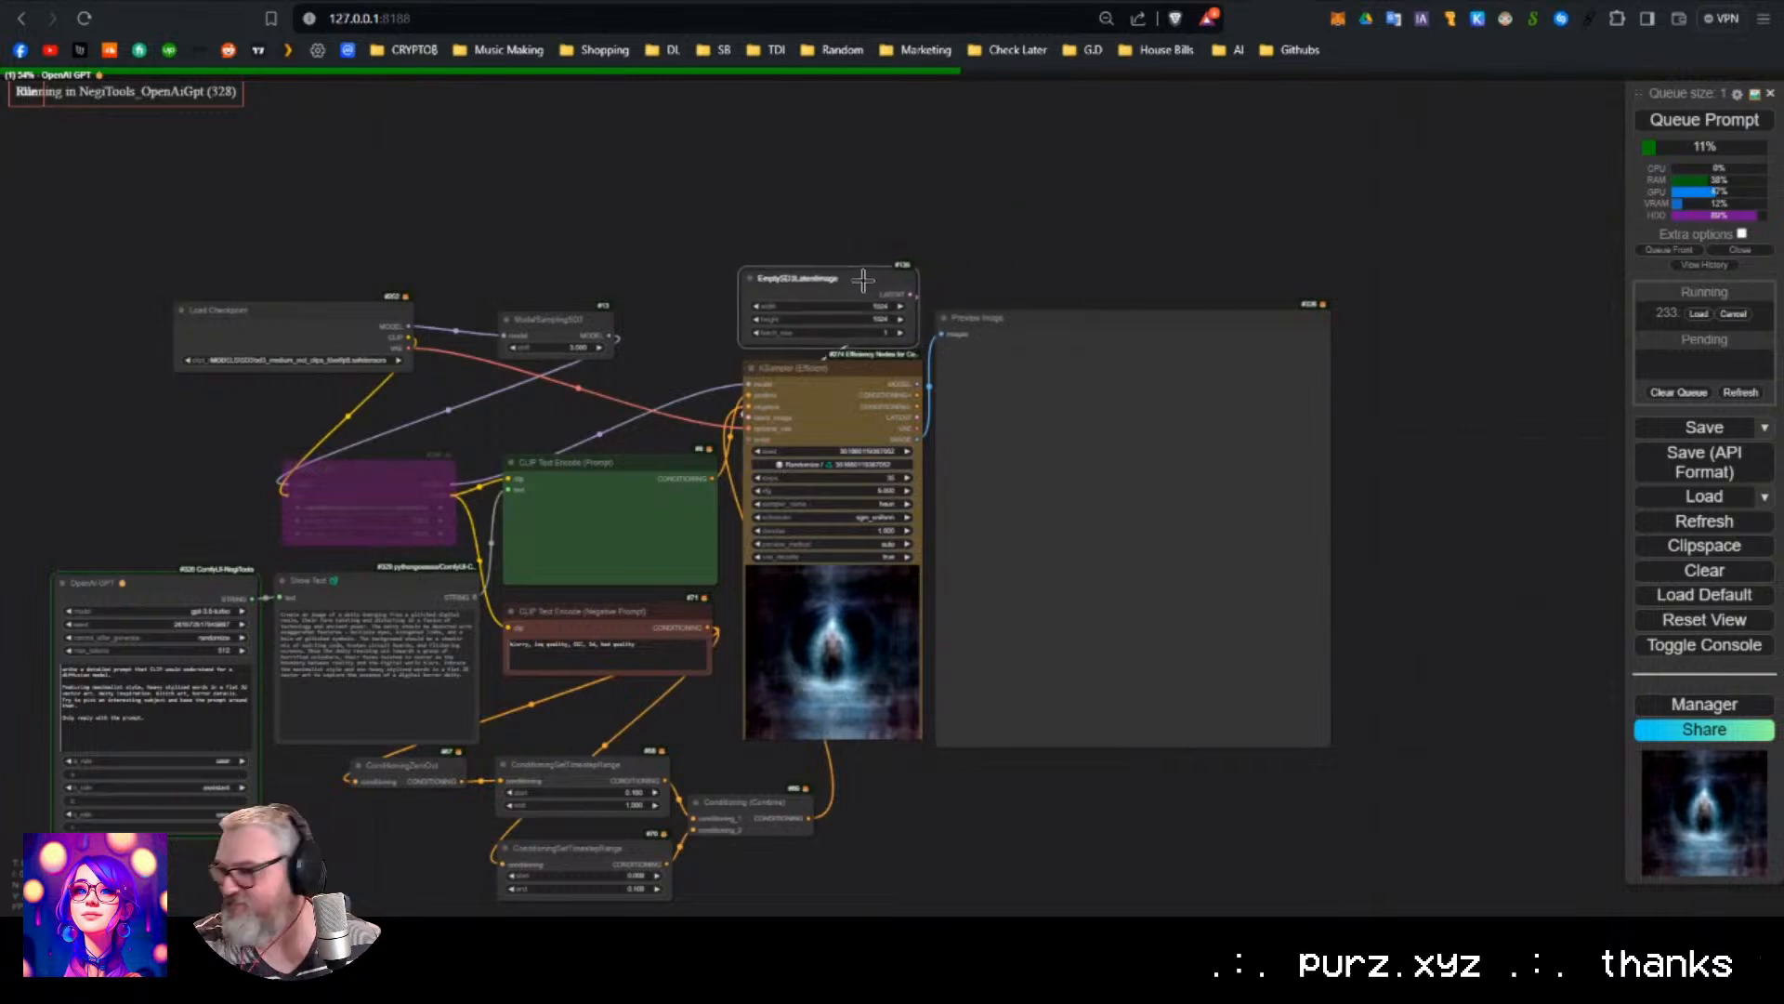
{"action": "left_click", "coordinate": [967, 214]}
{"action": "scroll", "coordinate": [966, 214], "scroll_direction": "down", "scroll_amount": 1}
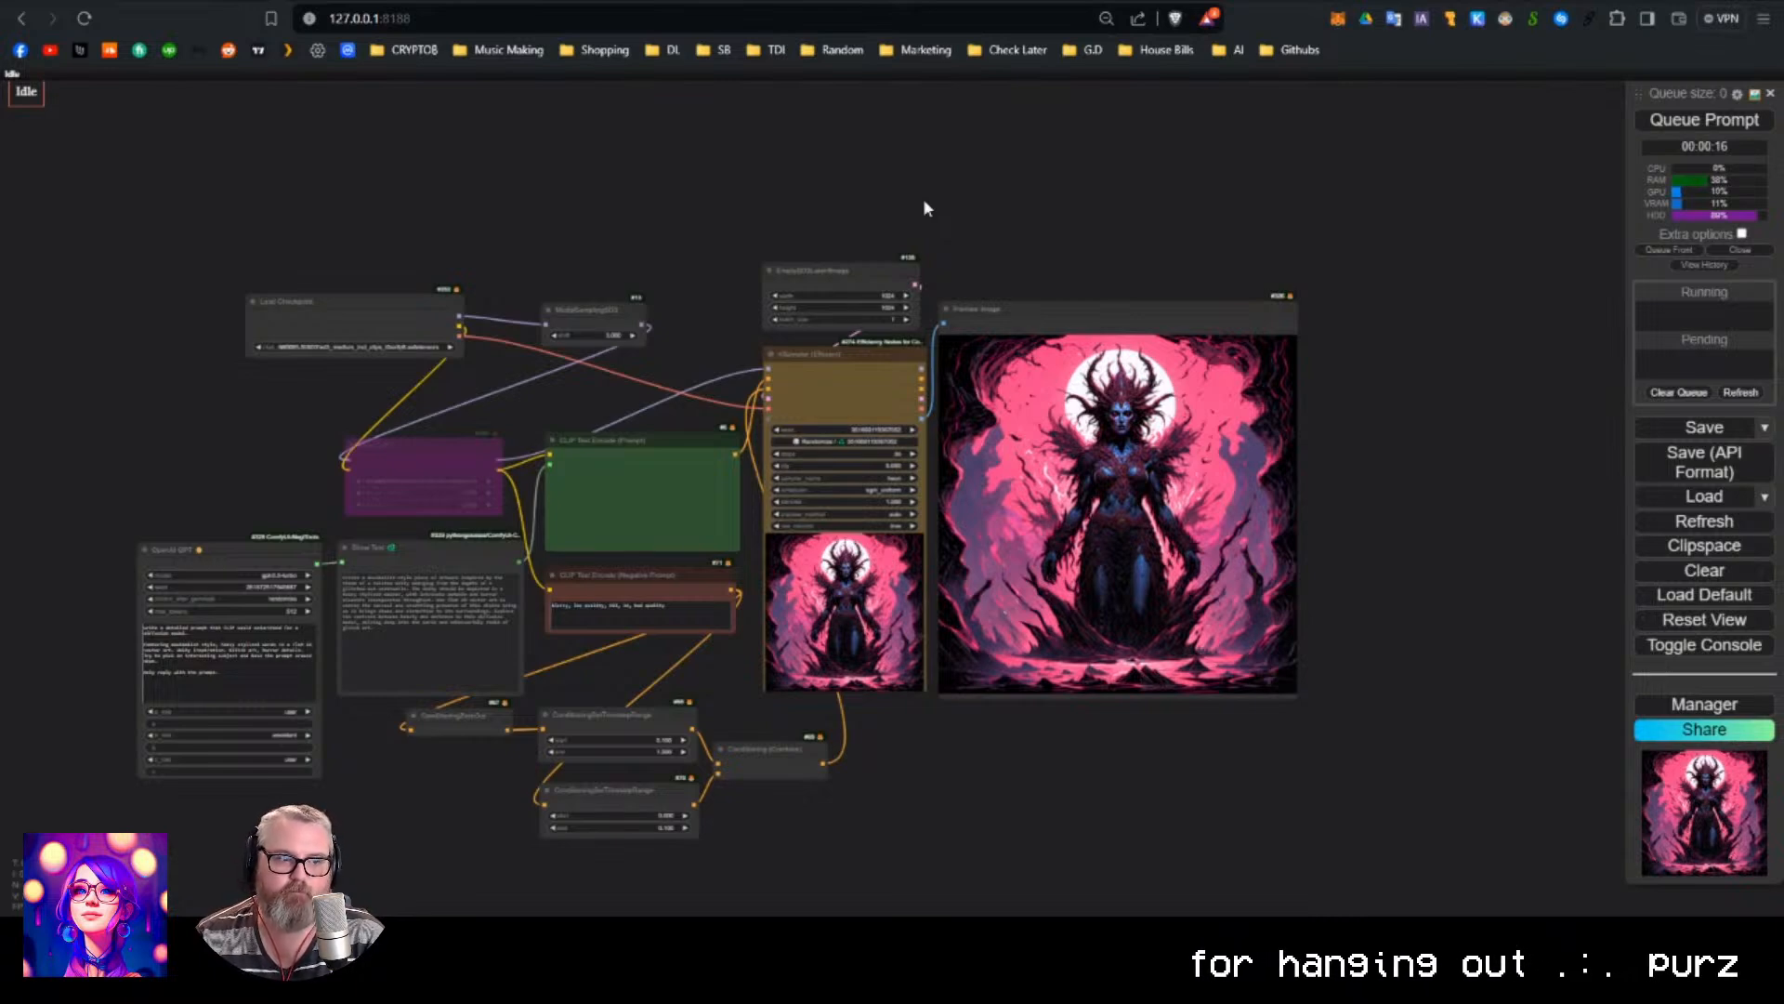
Inspect the generated image in the Preview Image node together with the surrounding SD3 node layout.
{"action": "scroll", "coordinate": [1245, 511], "scroll_direction": "up", "scroll_amount": 5}
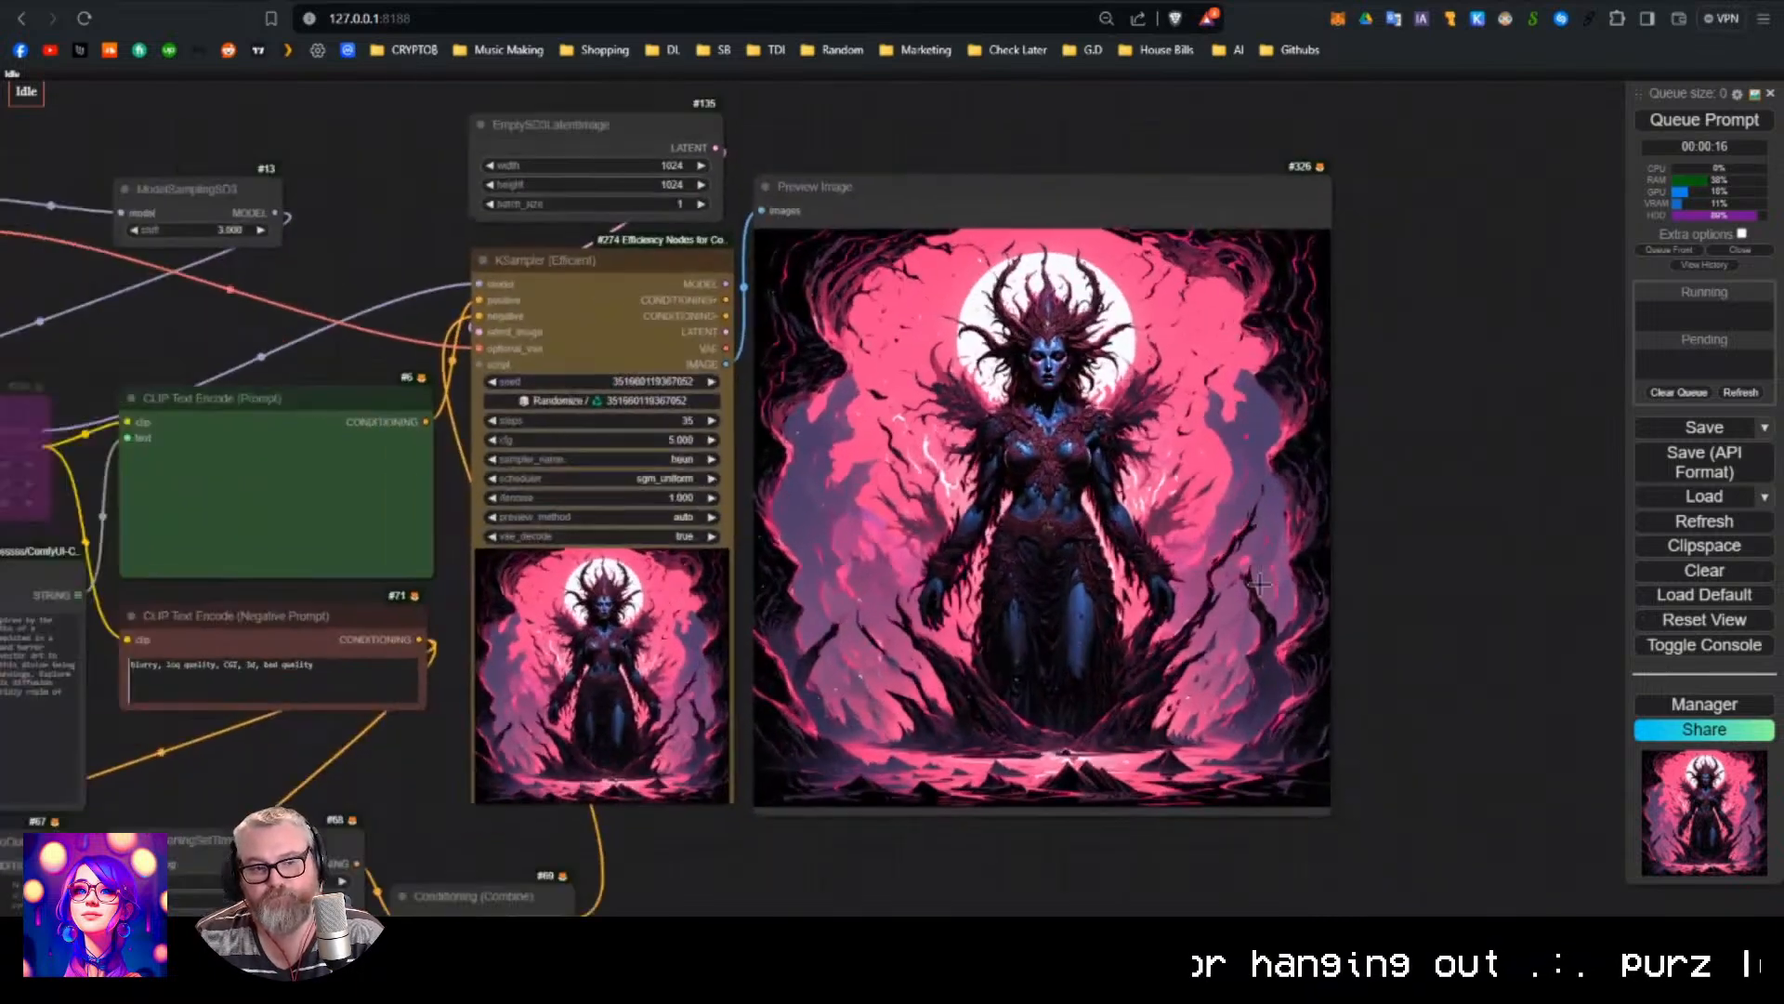
{"action": "scroll", "coordinate": [1260, 584], "scroll_direction": "down", "scroll_amount": 3}
{"action": "left_click_drag", "start_coordinate": [989, 799], "coordinate": [1185, 656]}
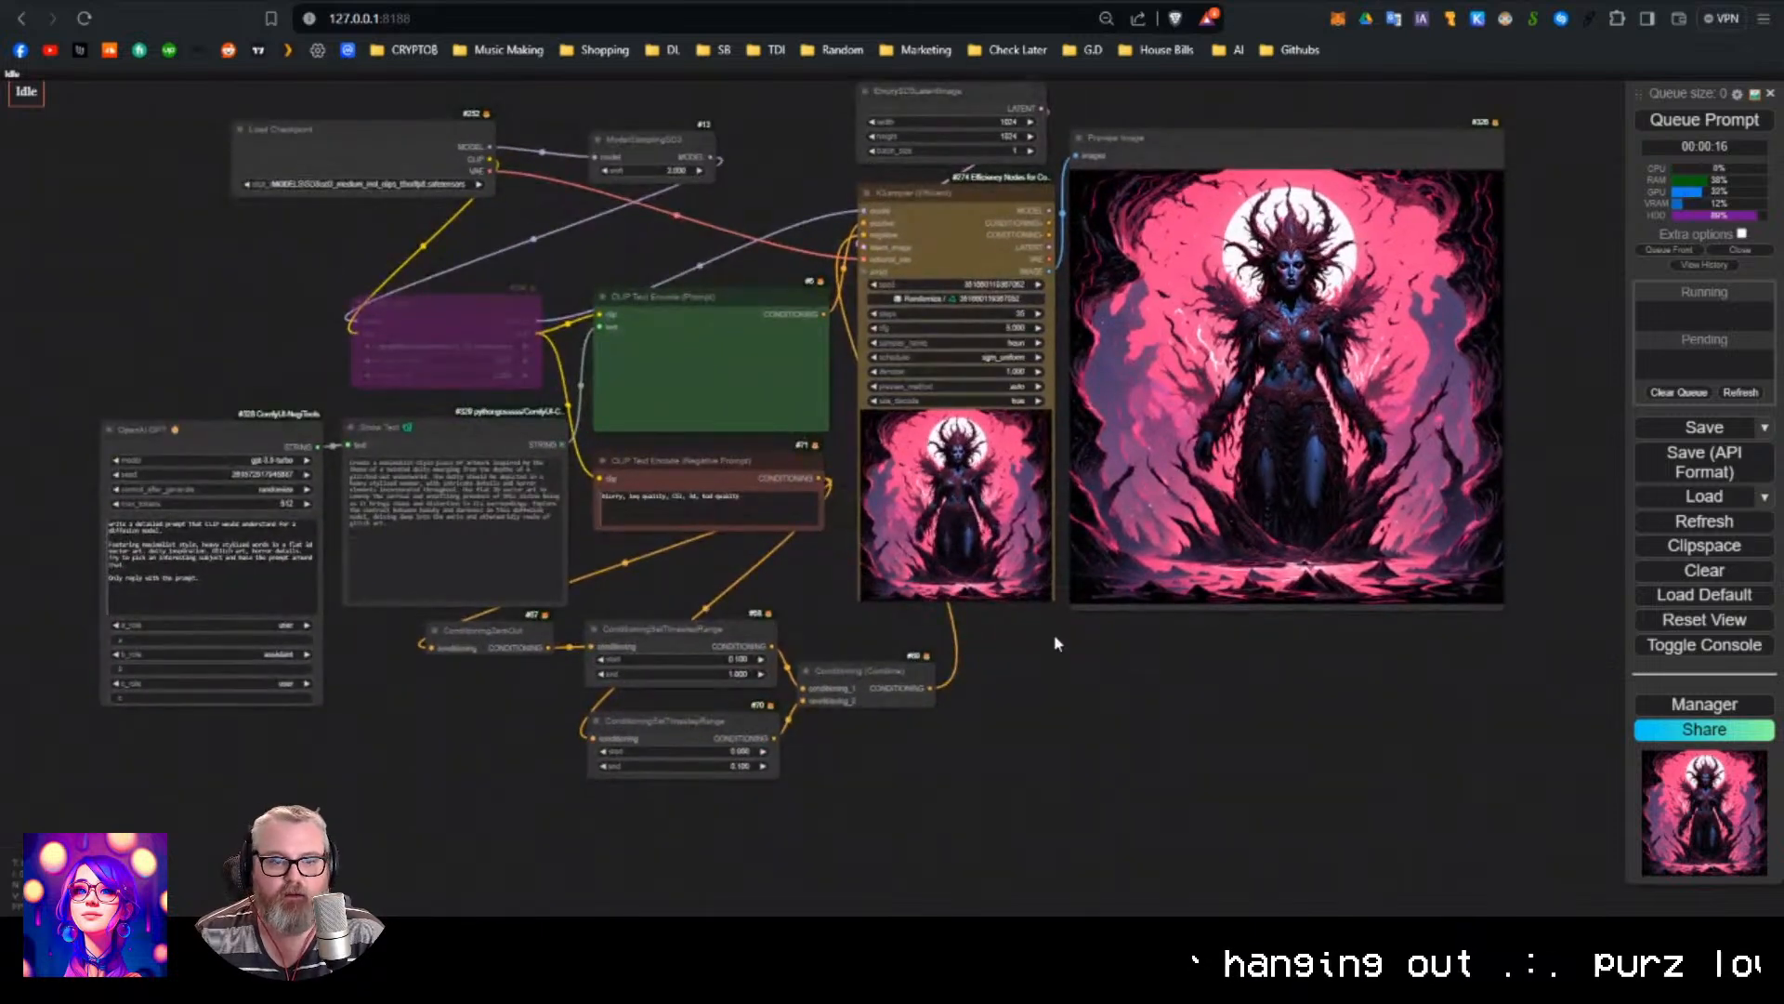
{"action": "left_click_drag", "start_coordinate": [1025, 641], "coordinate": [886, 749]}
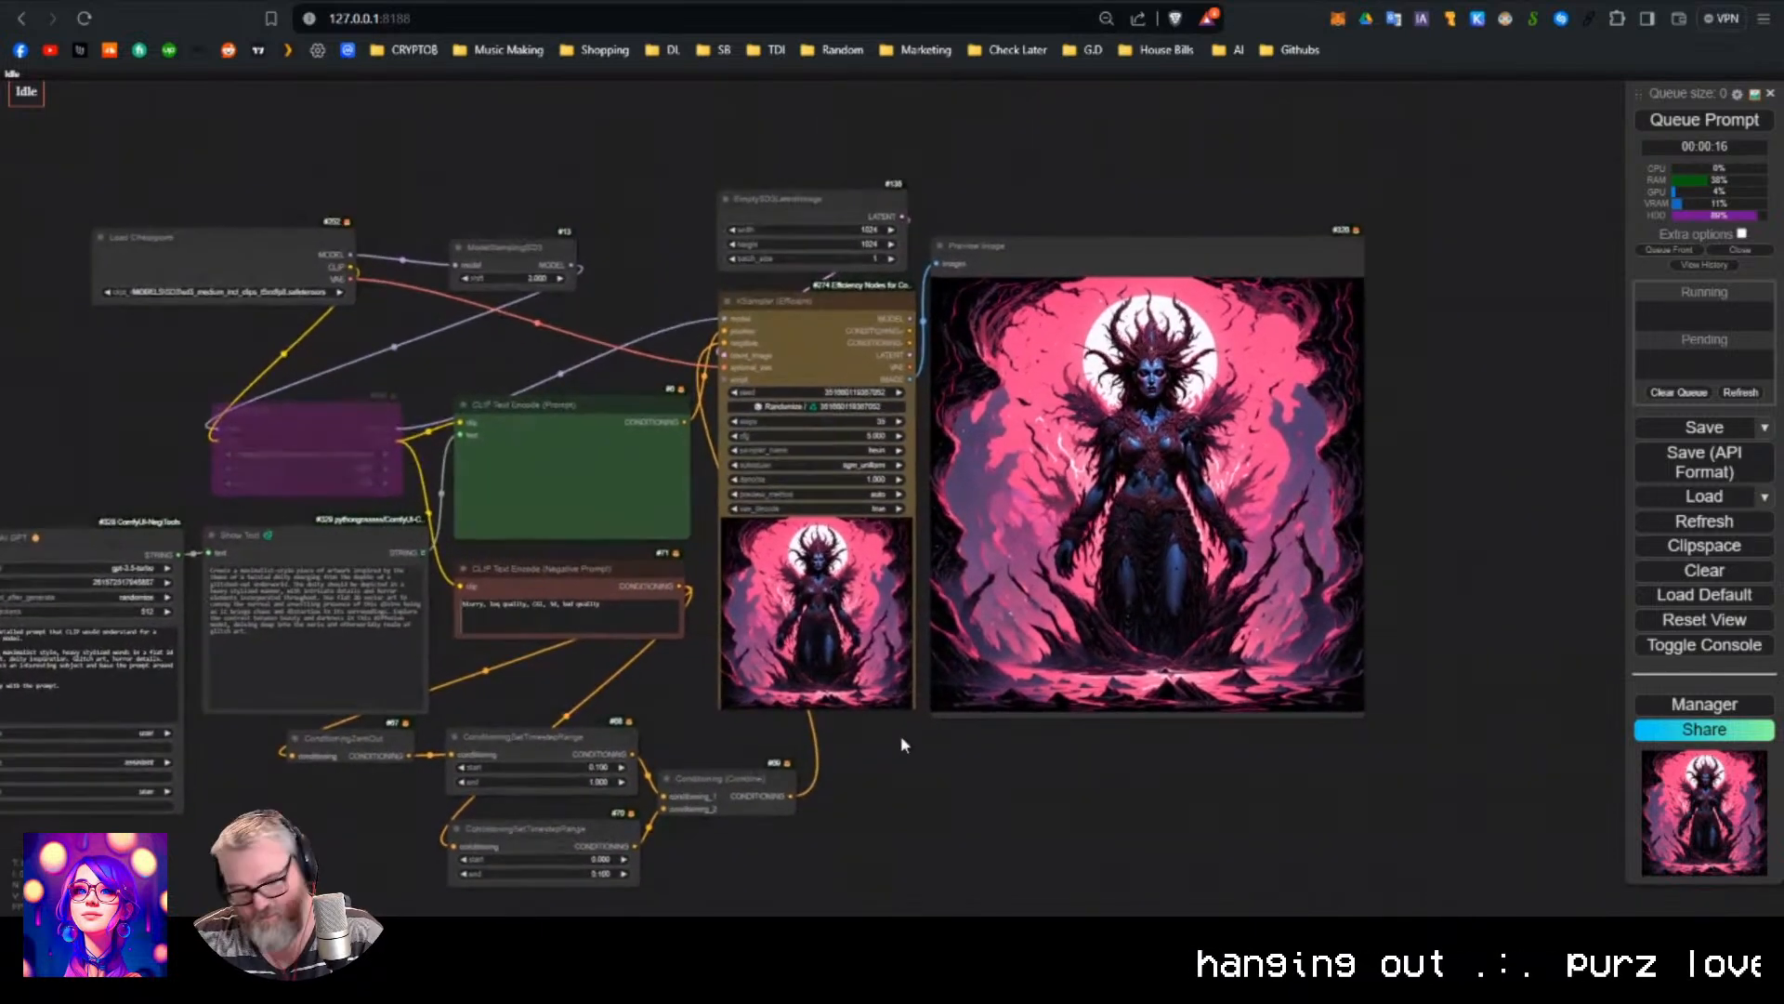
{"action": "scroll", "coordinate": [871, 331], "scroll_direction": "up", "scroll_amount": 3}
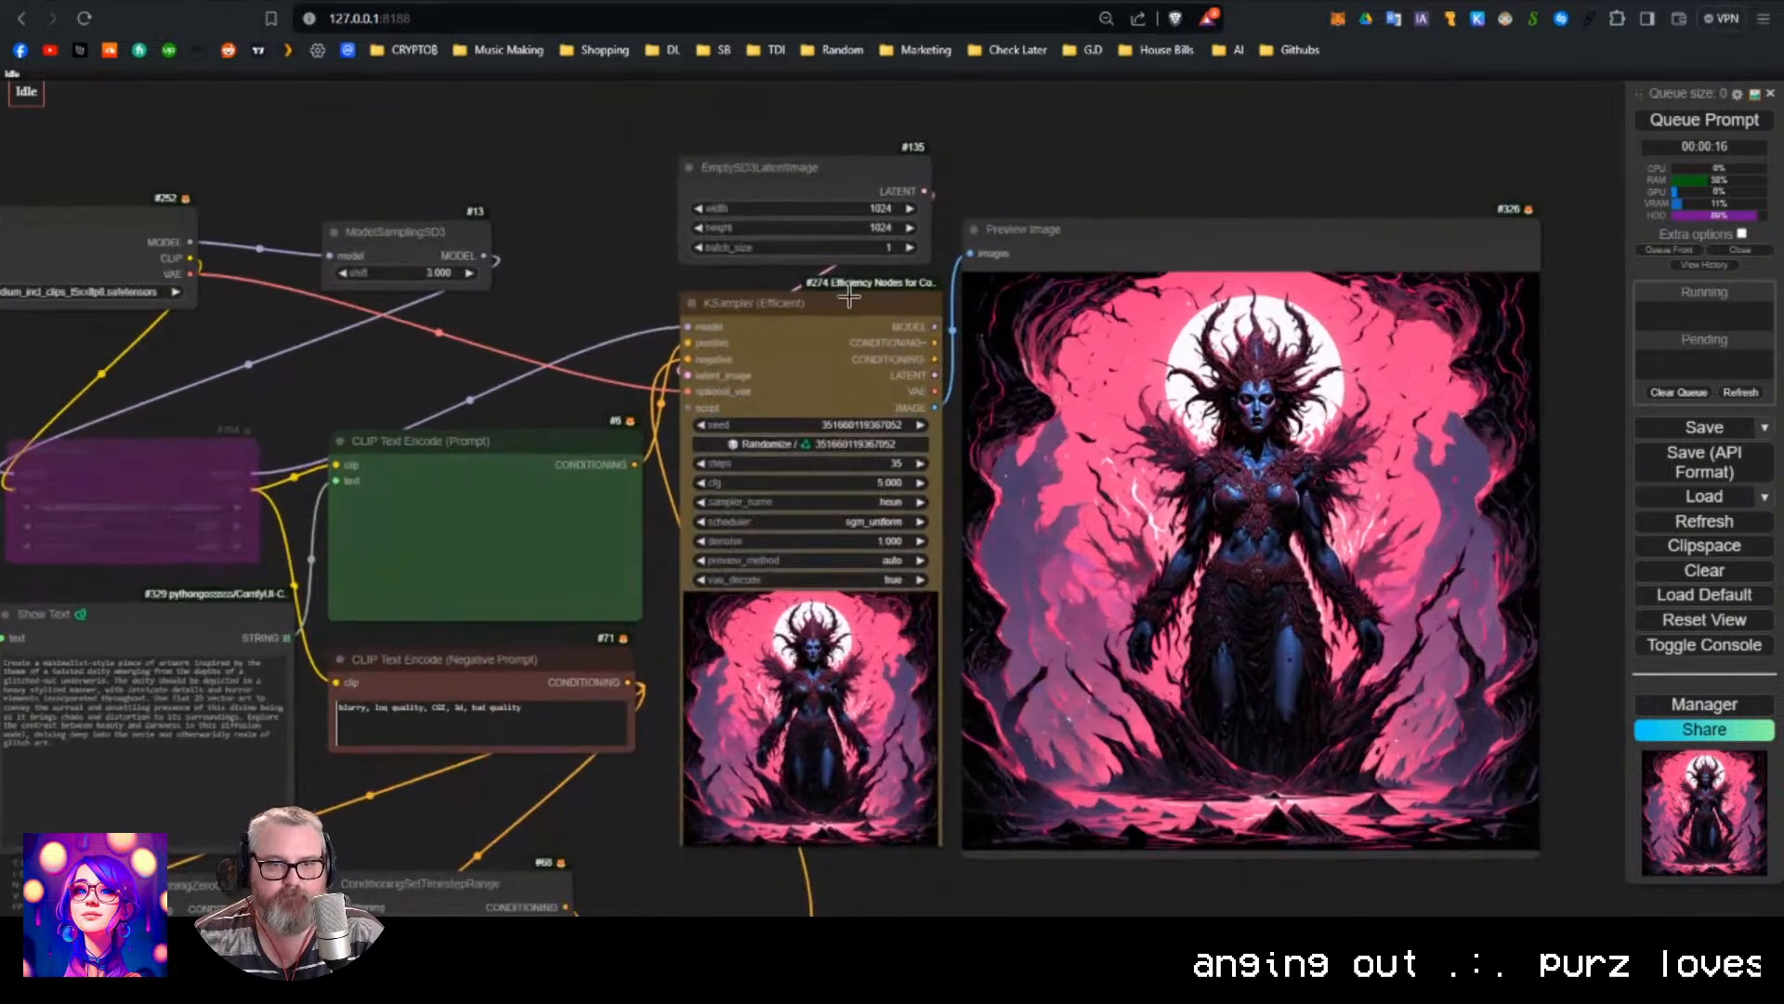
Move the Preview Image node slightly upward beside the KSampler to tidy the SD3 layout.
{"action": "left_click", "coordinate": [1066, 198]}
{"action": "left_click_drag", "start_coordinate": [1066, 198], "coordinate": [1066, 191]}
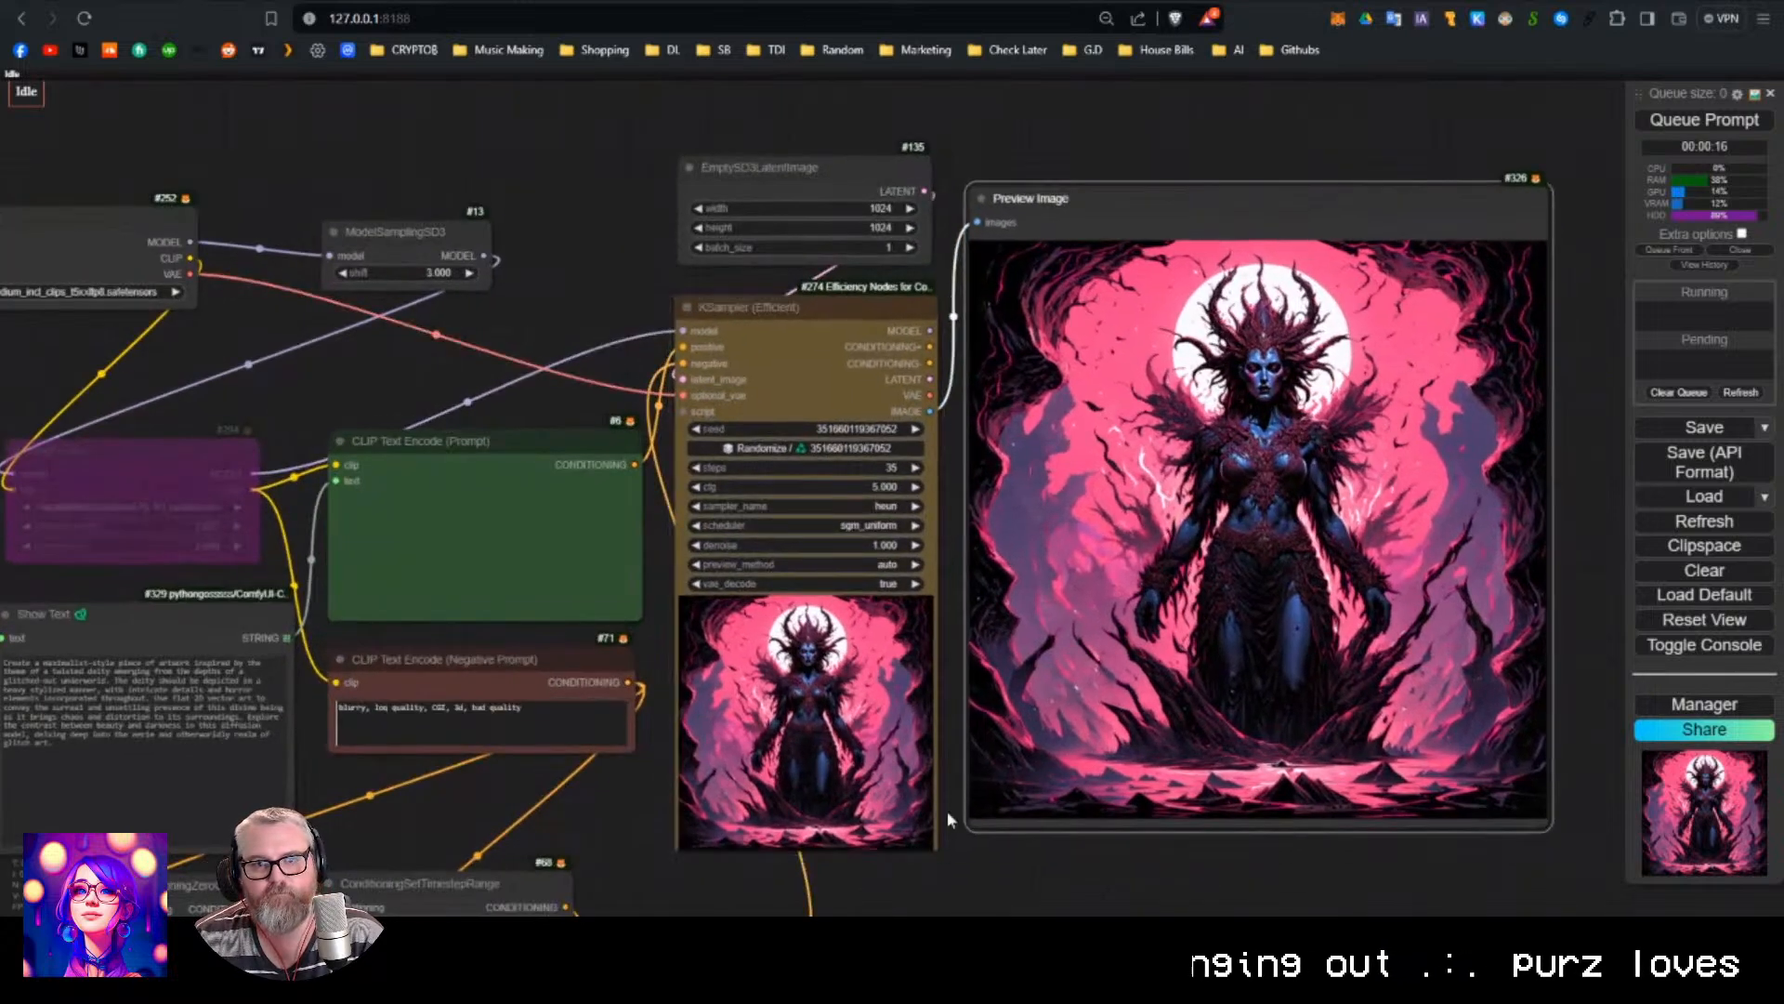
{"action": "left_click_drag", "start_coordinate": [936, 849], "coordinate": [1045, 573]}
{"action": "scroll", "coordinate": [983, 862], "scroll_direction": "down", "scroll_amount": 3}
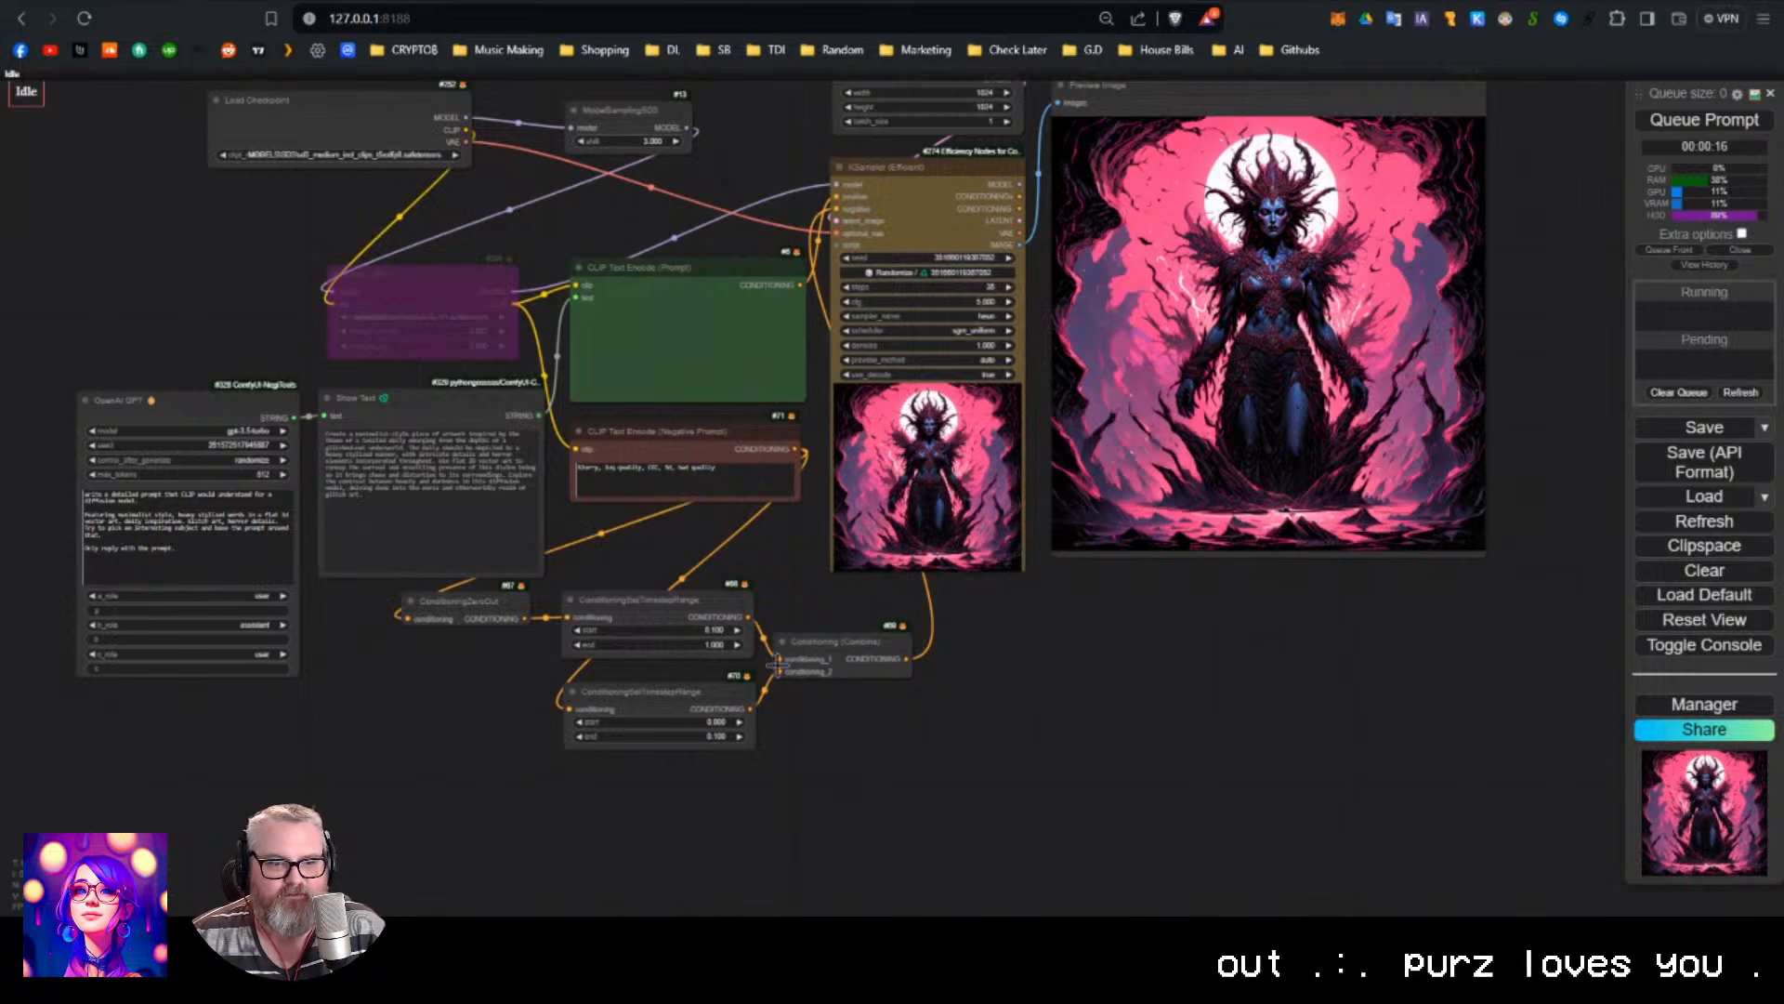
{"action": "left_click_drag", "start_coordinate": [456, 701], "coordinate": [466, 851]}
{"action": "left_click_drag", "start_coordinate": [471, 752], "coordinate": [497, 682]}
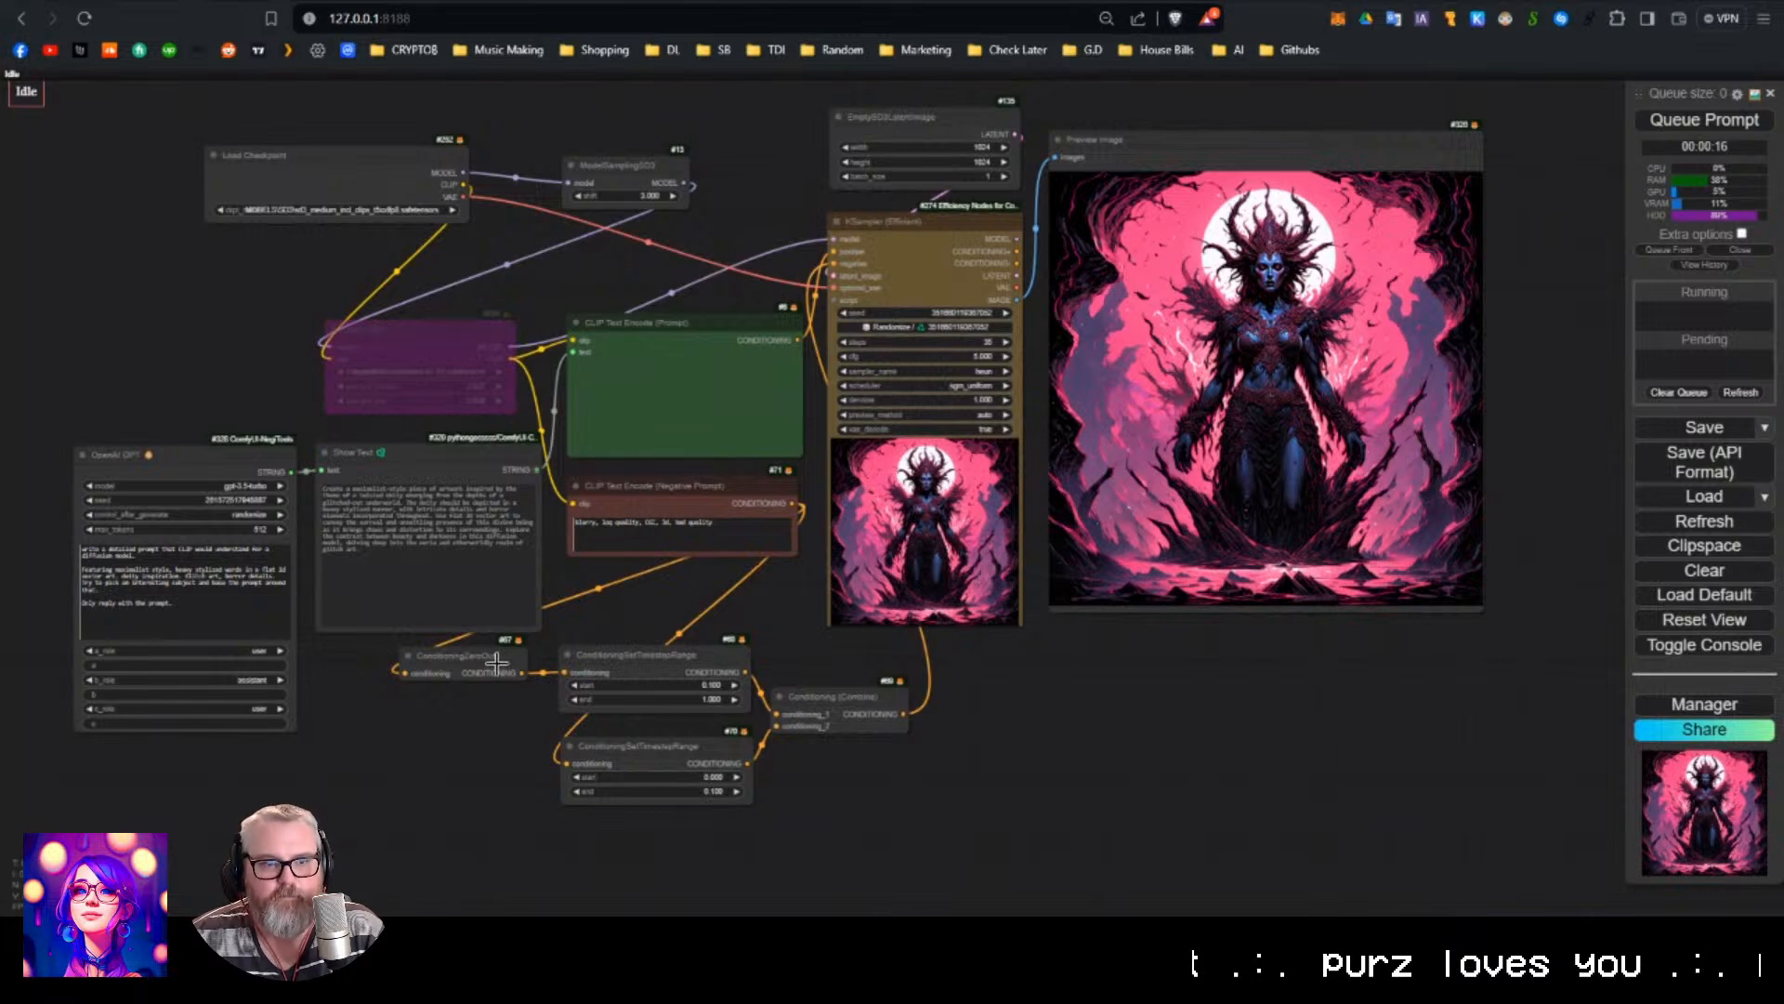
Move the Load Checkpoint node down beside the bypassed purple node and place the ModelSamplingSD3 node just above it.
{"action": "scroll", "coordinate": [573, 301], "scroll_direction": "up", "scroll_amount": 1}
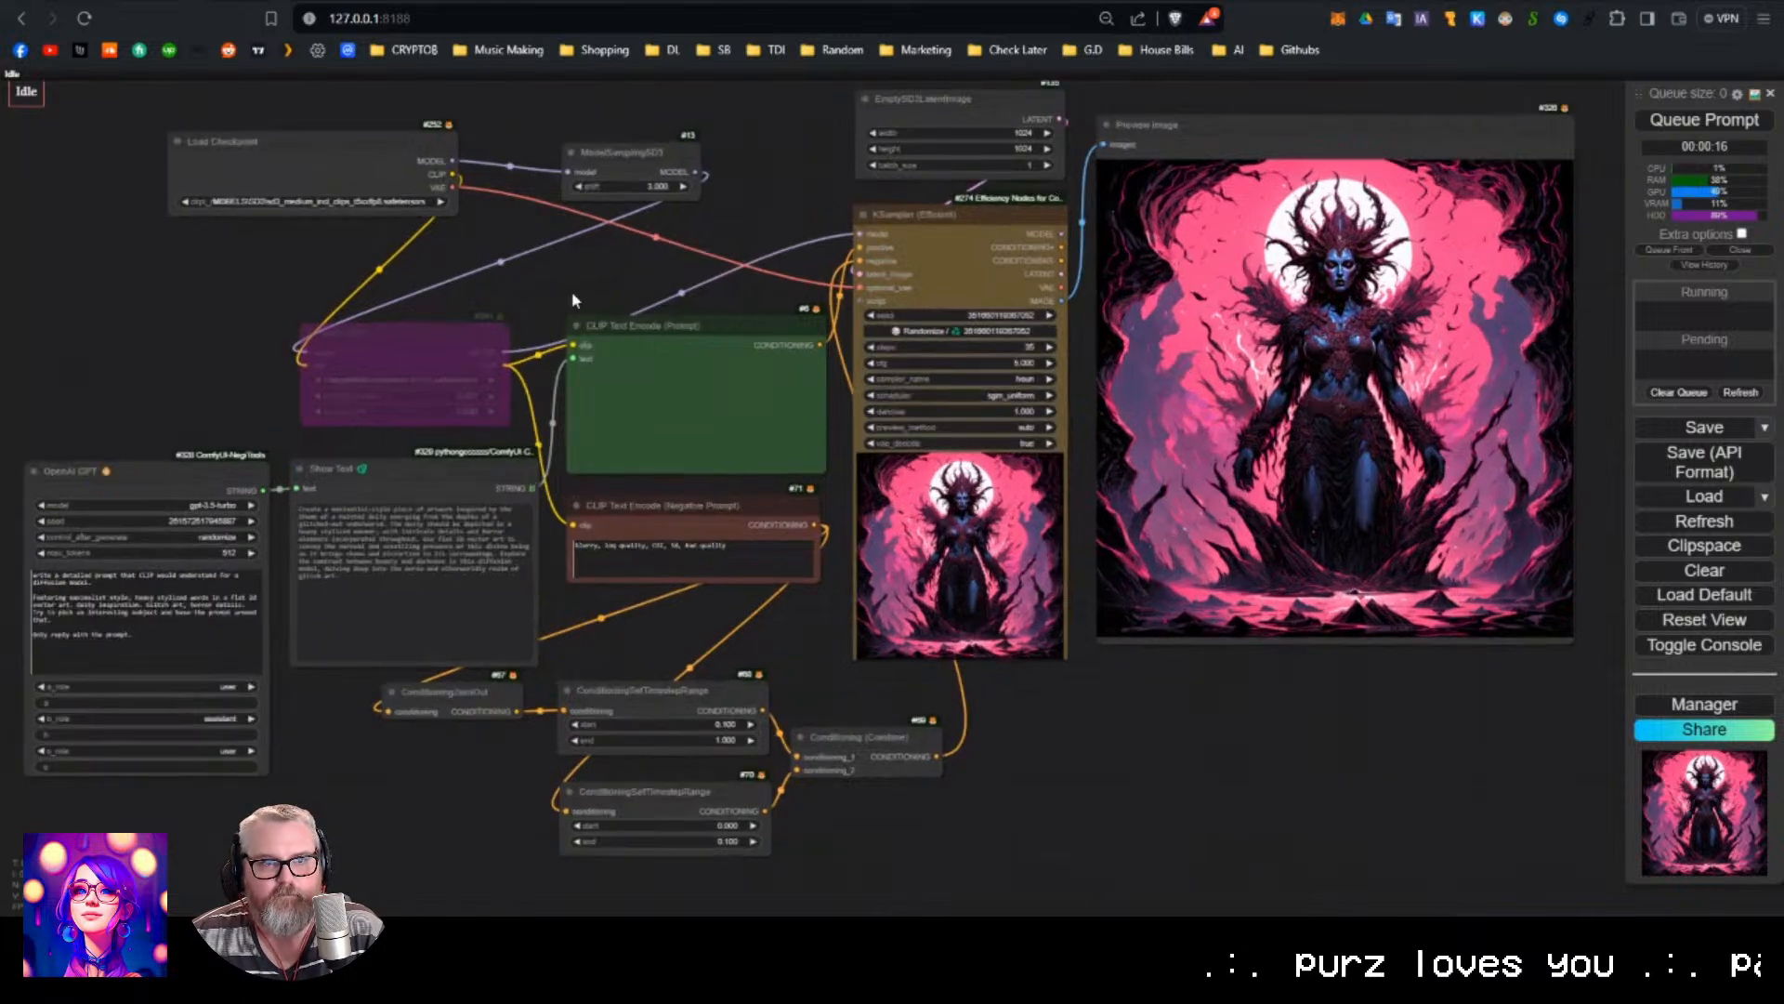
{"action": "left_click_drag", "start_coordinate": [554, 287], "coordinate": [773, 270]}
{"action": "left_click_drag", "start_coordinate": [610, 127], "coordinate": [354, 306]}
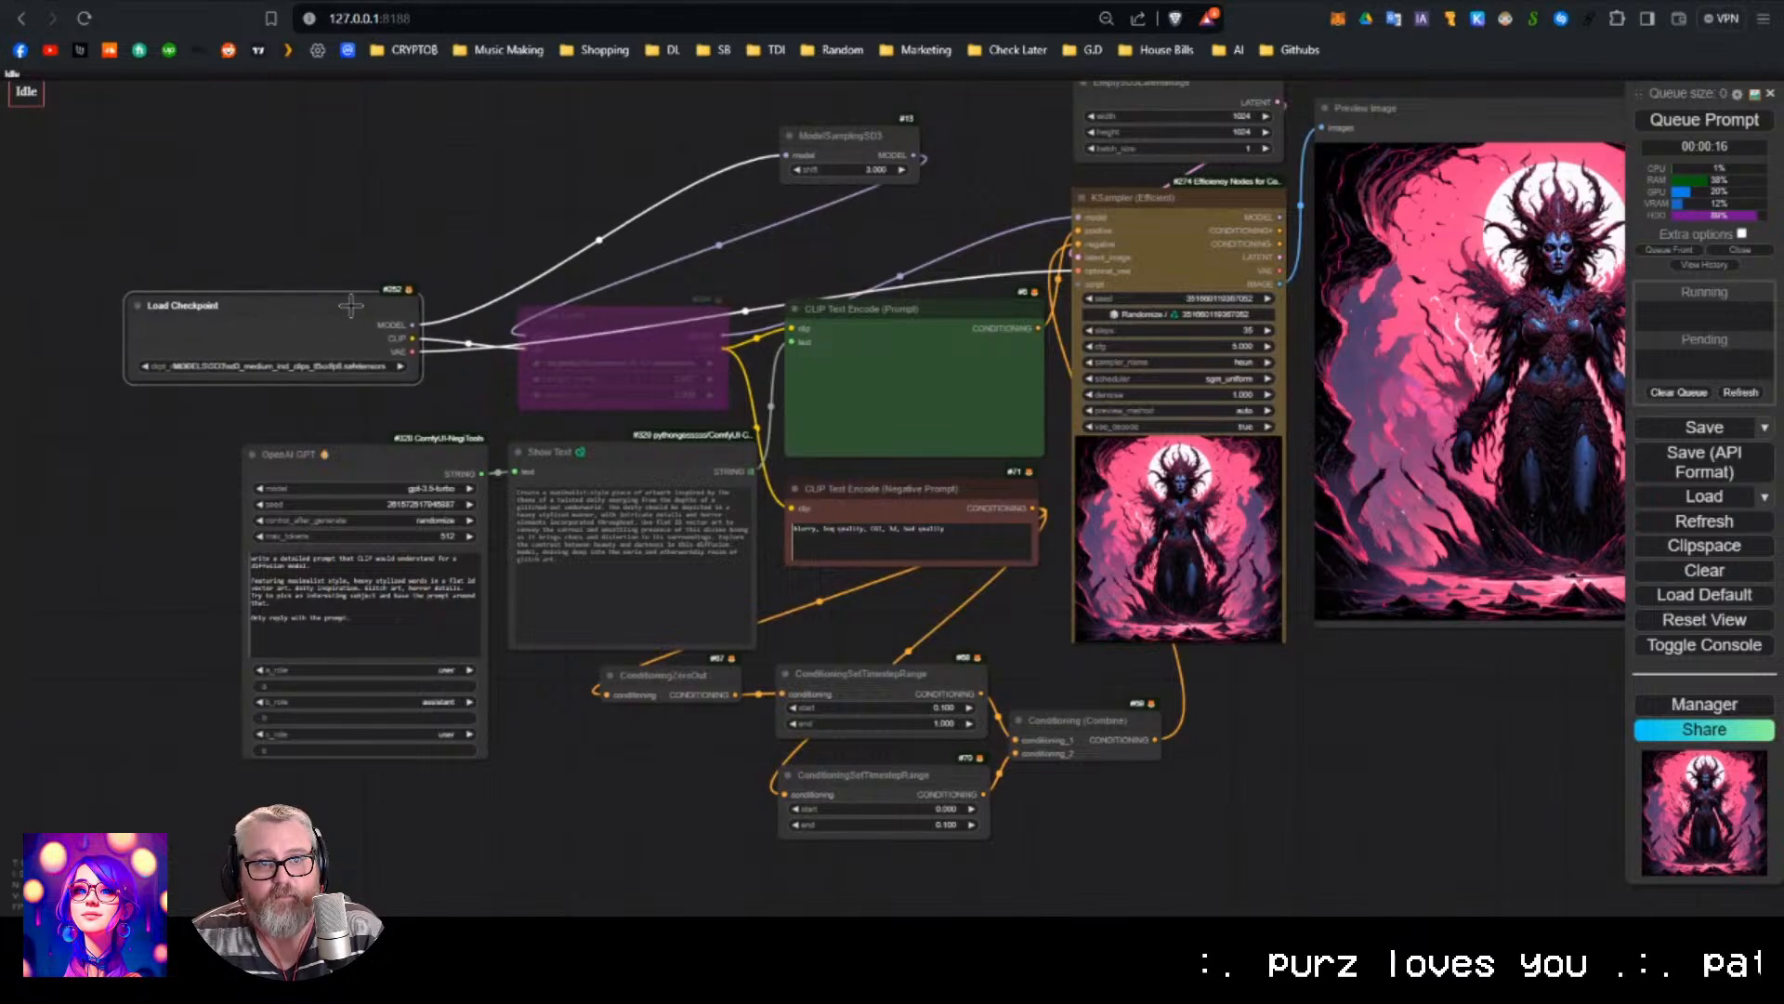
{"action": "left_click_drag", "start_coordinate": [851, 135], "coordinate": [475, 220]}
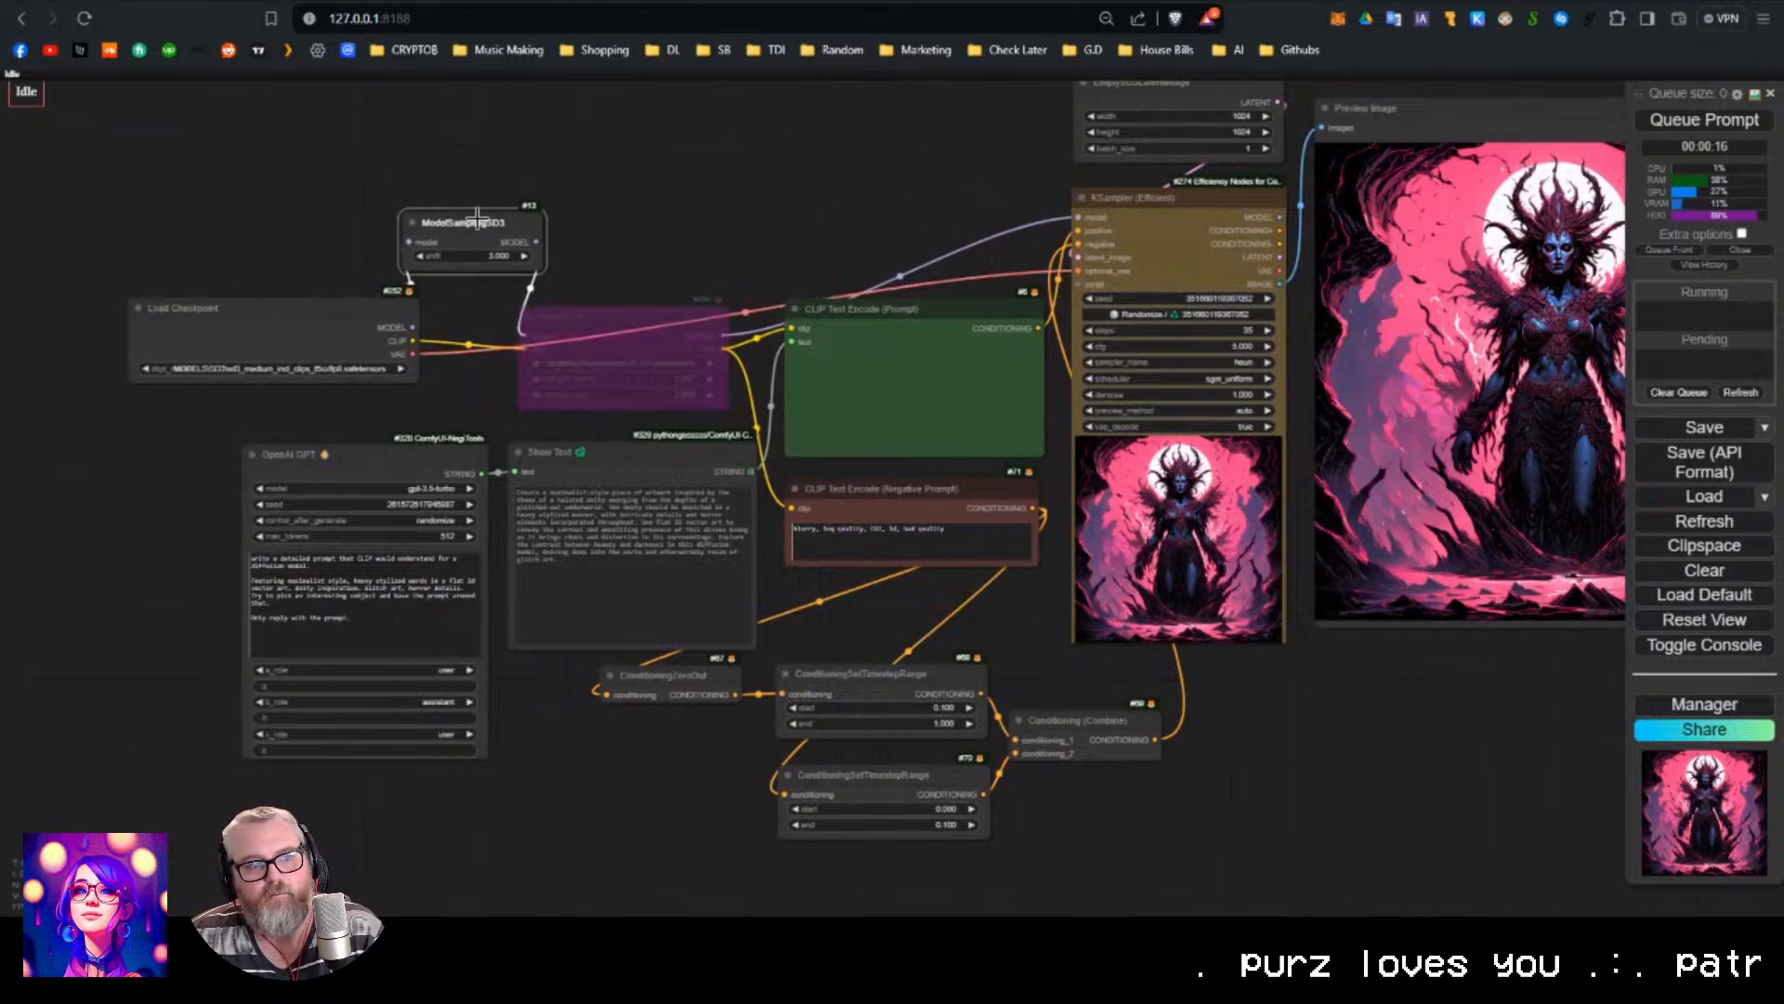
{"action": "left_click", "coordinate": [701, 188]}
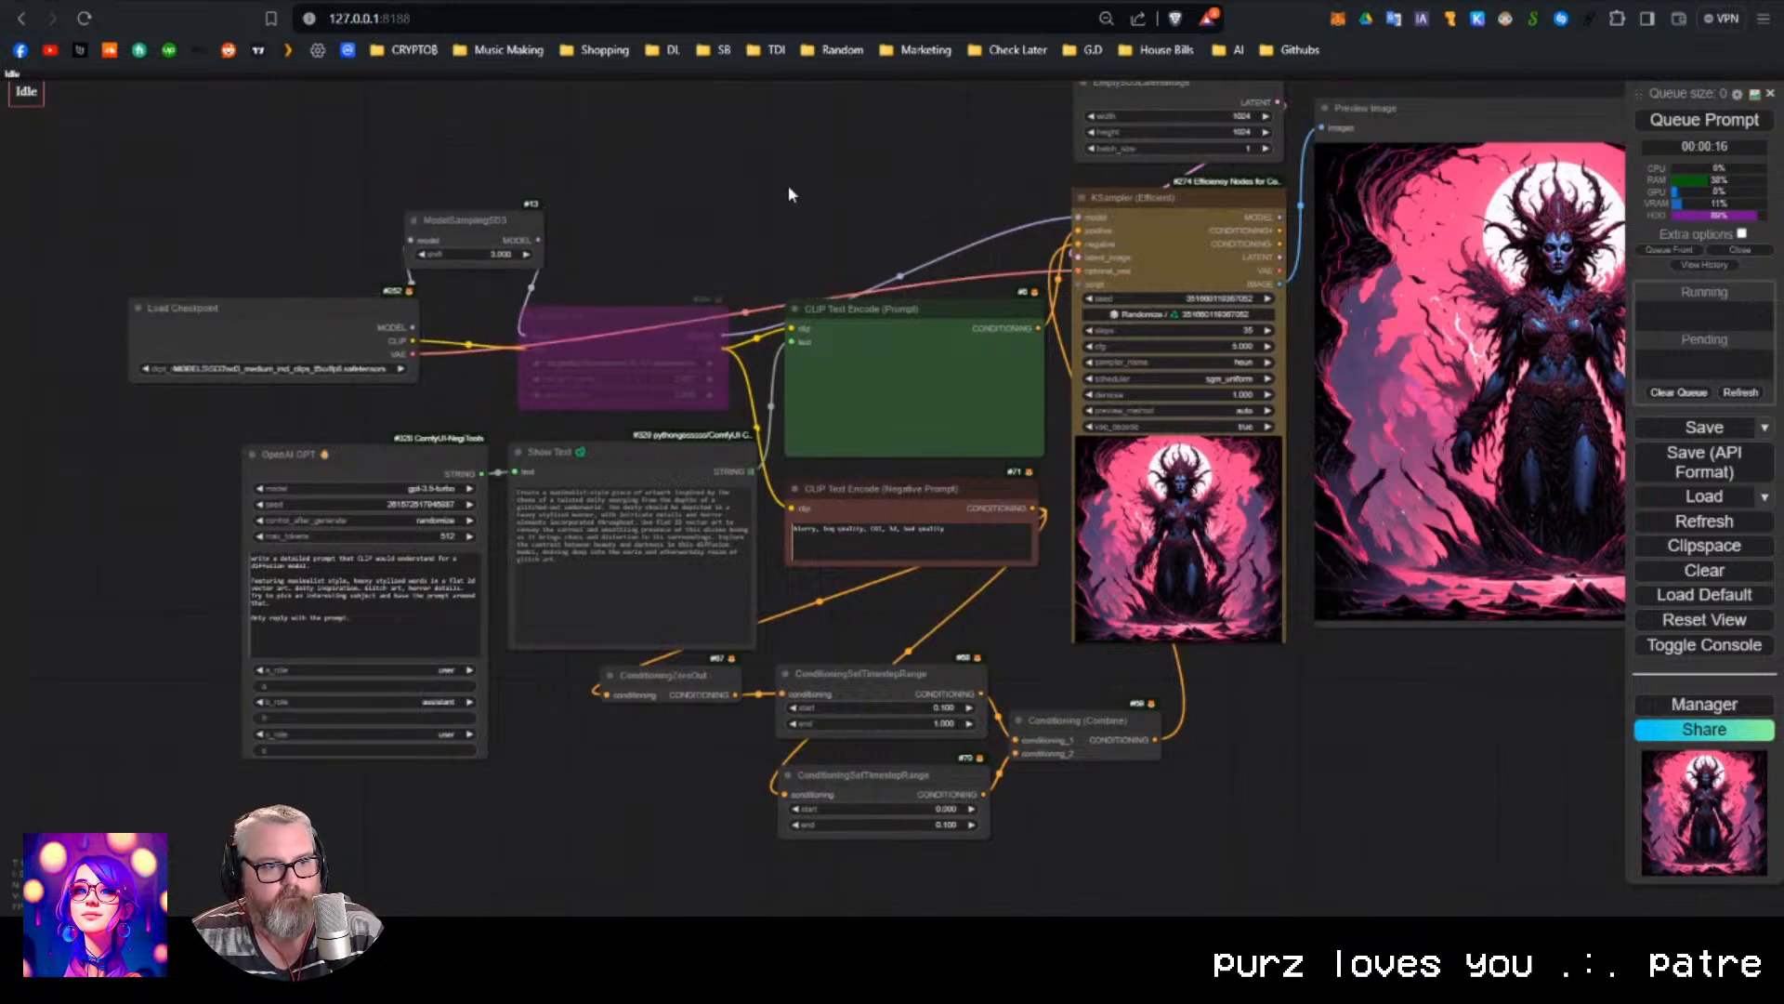
Narrow both ConditioningSetTimestepRange nodes, tighten the gap between them, and shift the Conditioning (Combine) node closer to them.
{"action": "left_click_drag", "start_coordinate": [707, 189], "coordinate": [751, 105]}
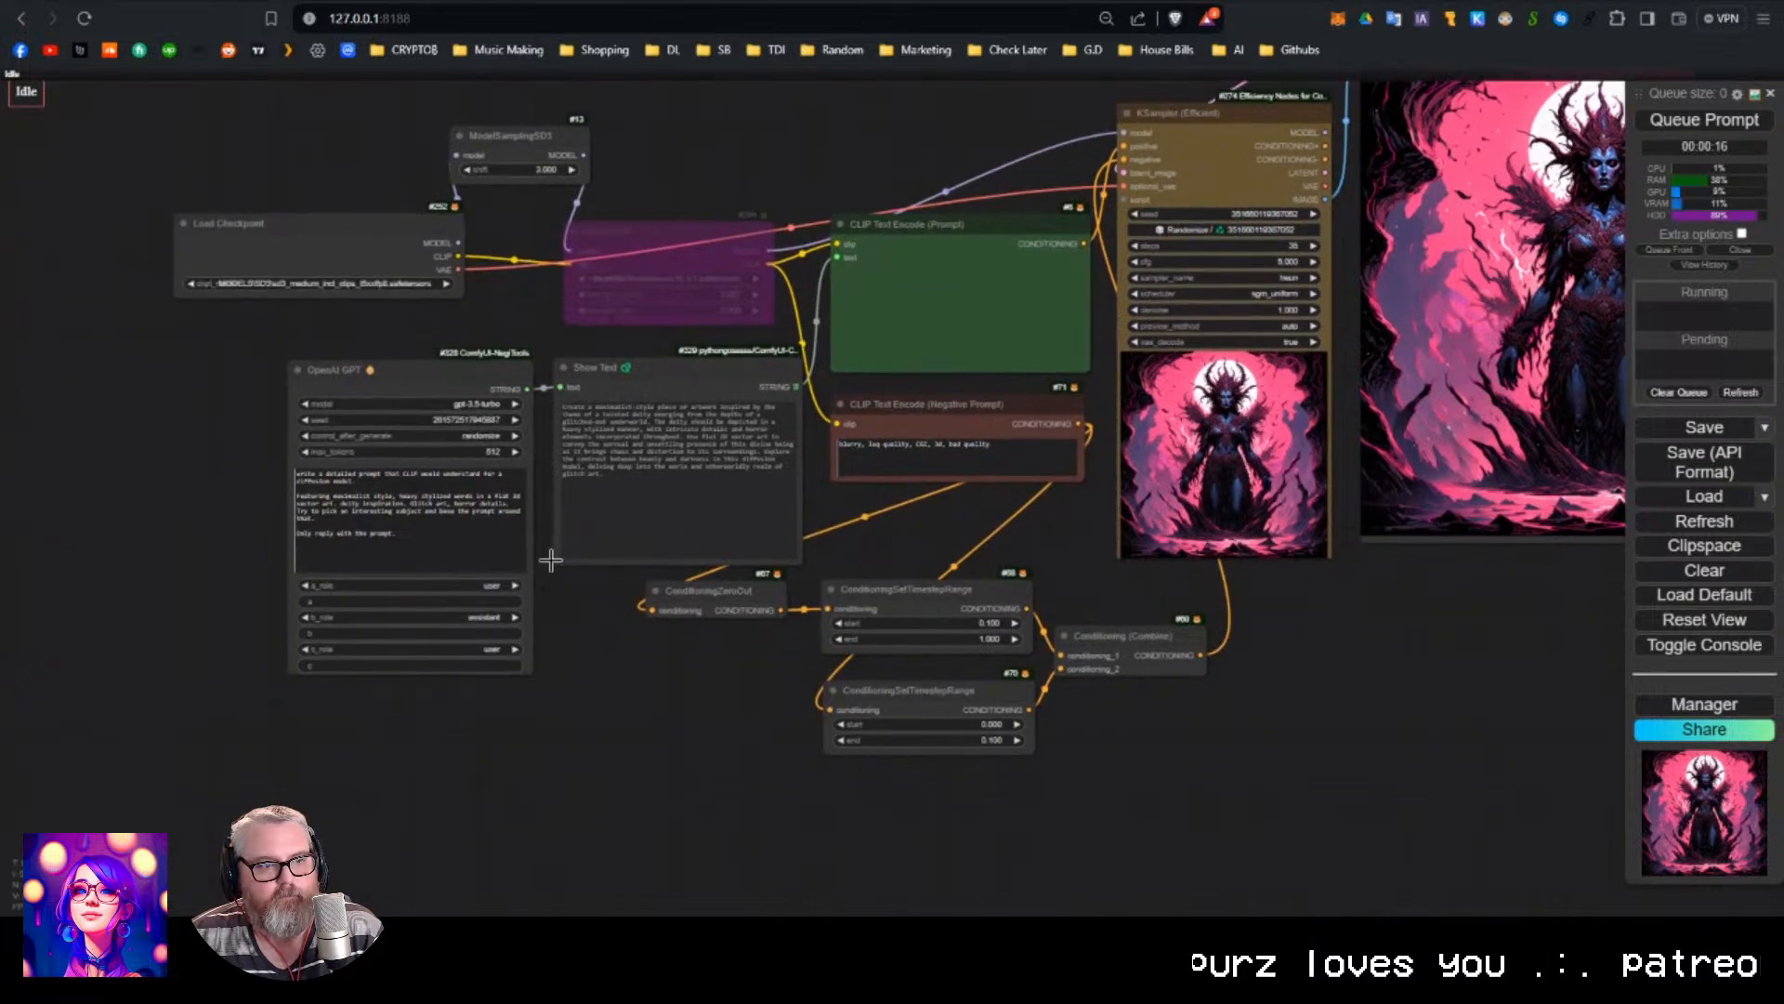
{"action": "left_click_drag", "start_coordinate": [531, 715], "coordinate": [183, 756]}
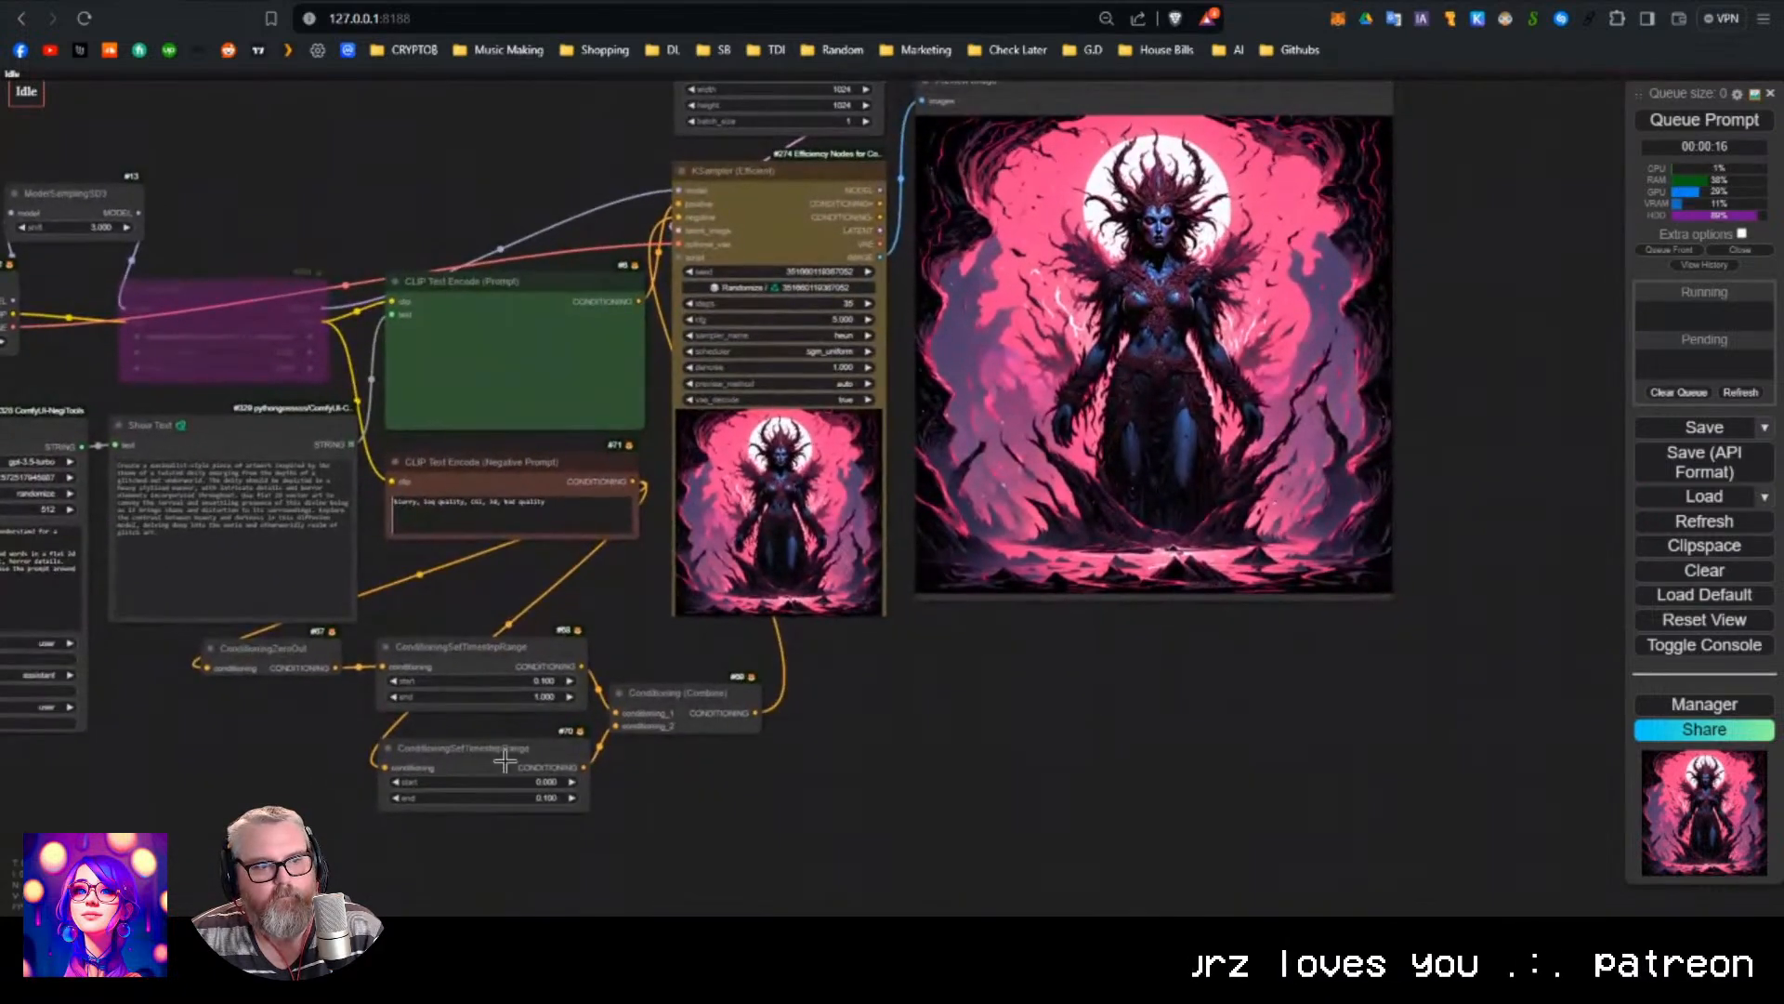
{"action": "scroll", "coordinate": [939, 654], "scroll_direction": "down", "scroll_amount": 1}
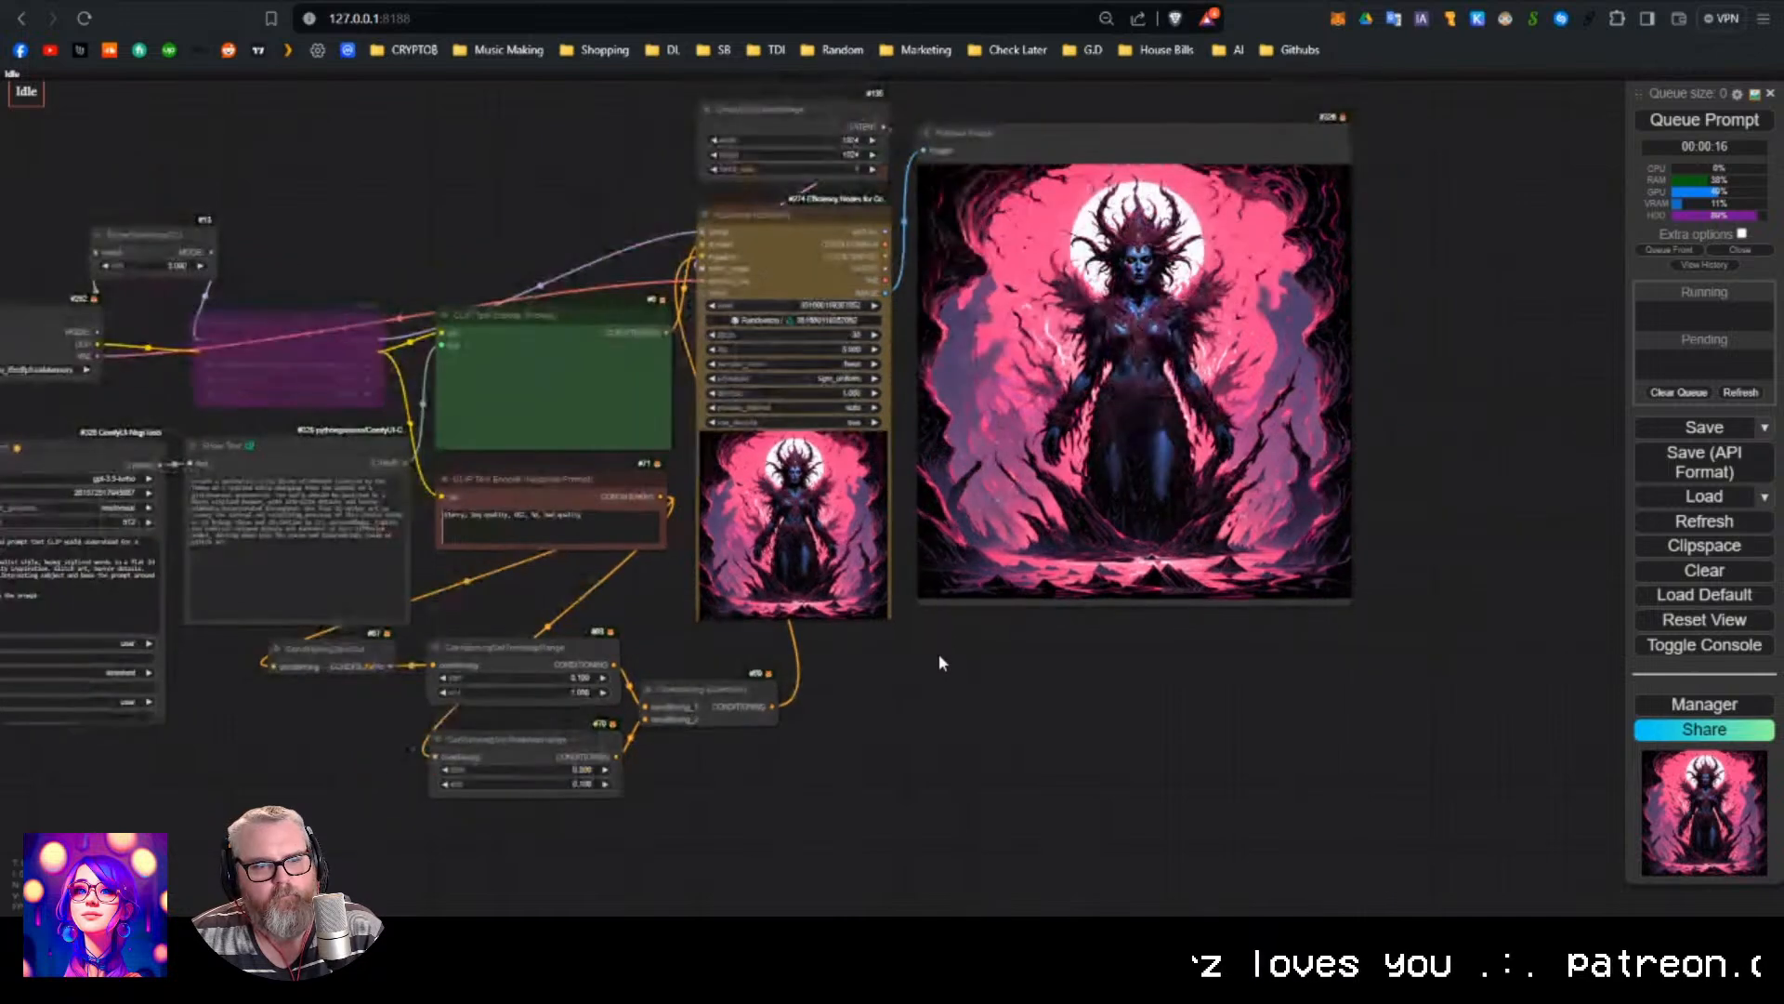
{"action": "scroll", "coordinate": [939, 654], "scroll_direction": "down", "scroll_amount": 1}
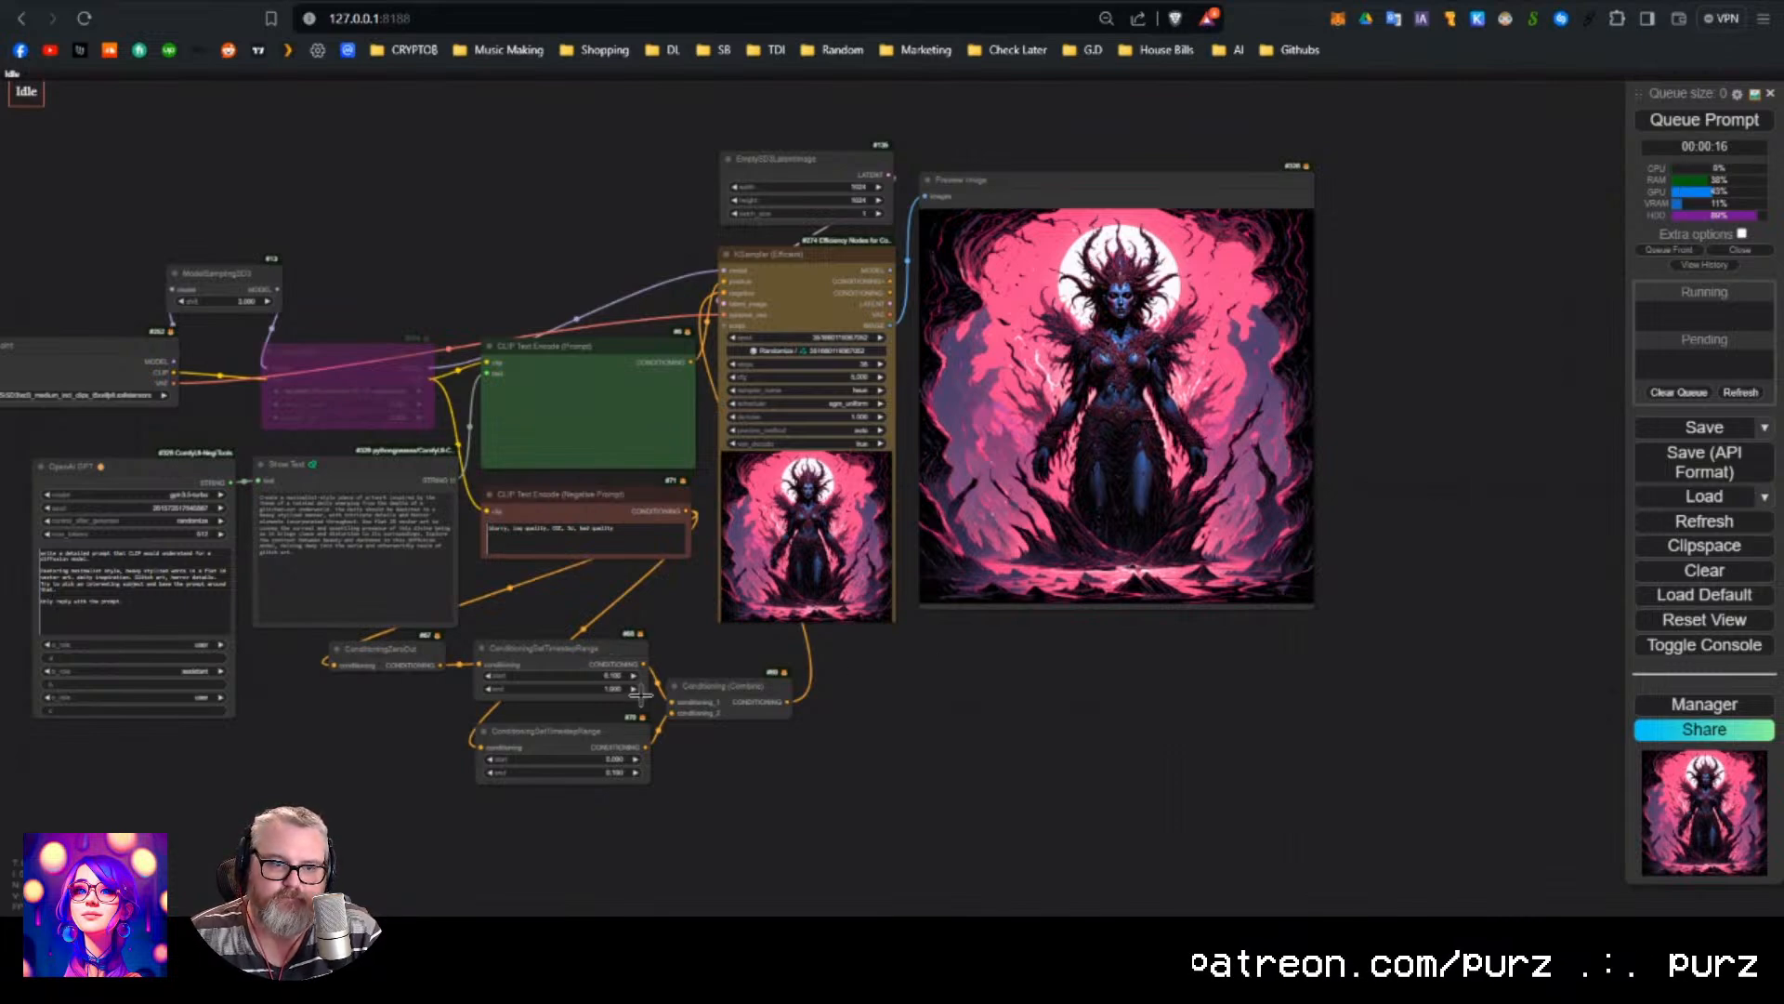
{"action": "left_click_drag", "start_coordinate": [646, 696], "coordinate": [596, 694]}
{"action": "left_click_drag", "start_coordinate": [649, 781], "coordinate": [578, 721]}
{"action": "left_click_drag", "start_coordinate": [712, 694], "coordinate": [658, 698]}
{"action": "left_click", "coordinate": [877, 779]}
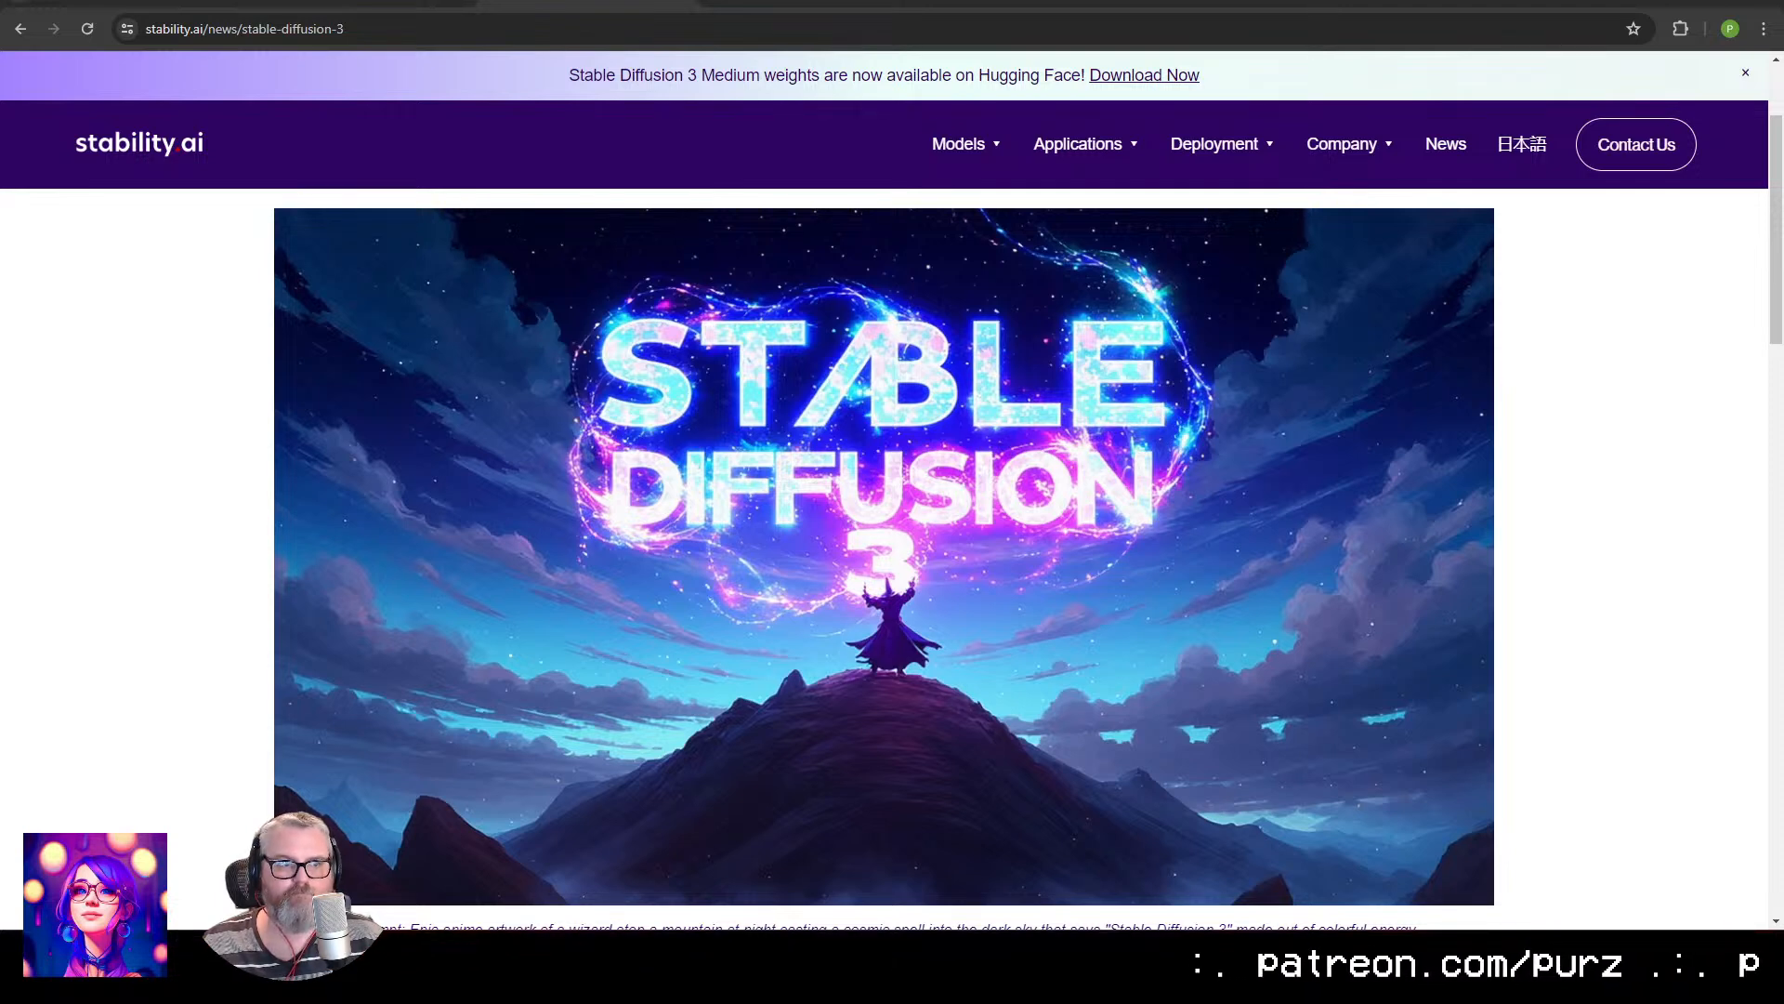
Look through the Stable Diffusion 3 announcement on the stability.ai page, from the header artwork to the footer and back.
{"action": "scroll", "coordinate": [494, 427], "scroll_direction": "down", "scroll_amount": 12}
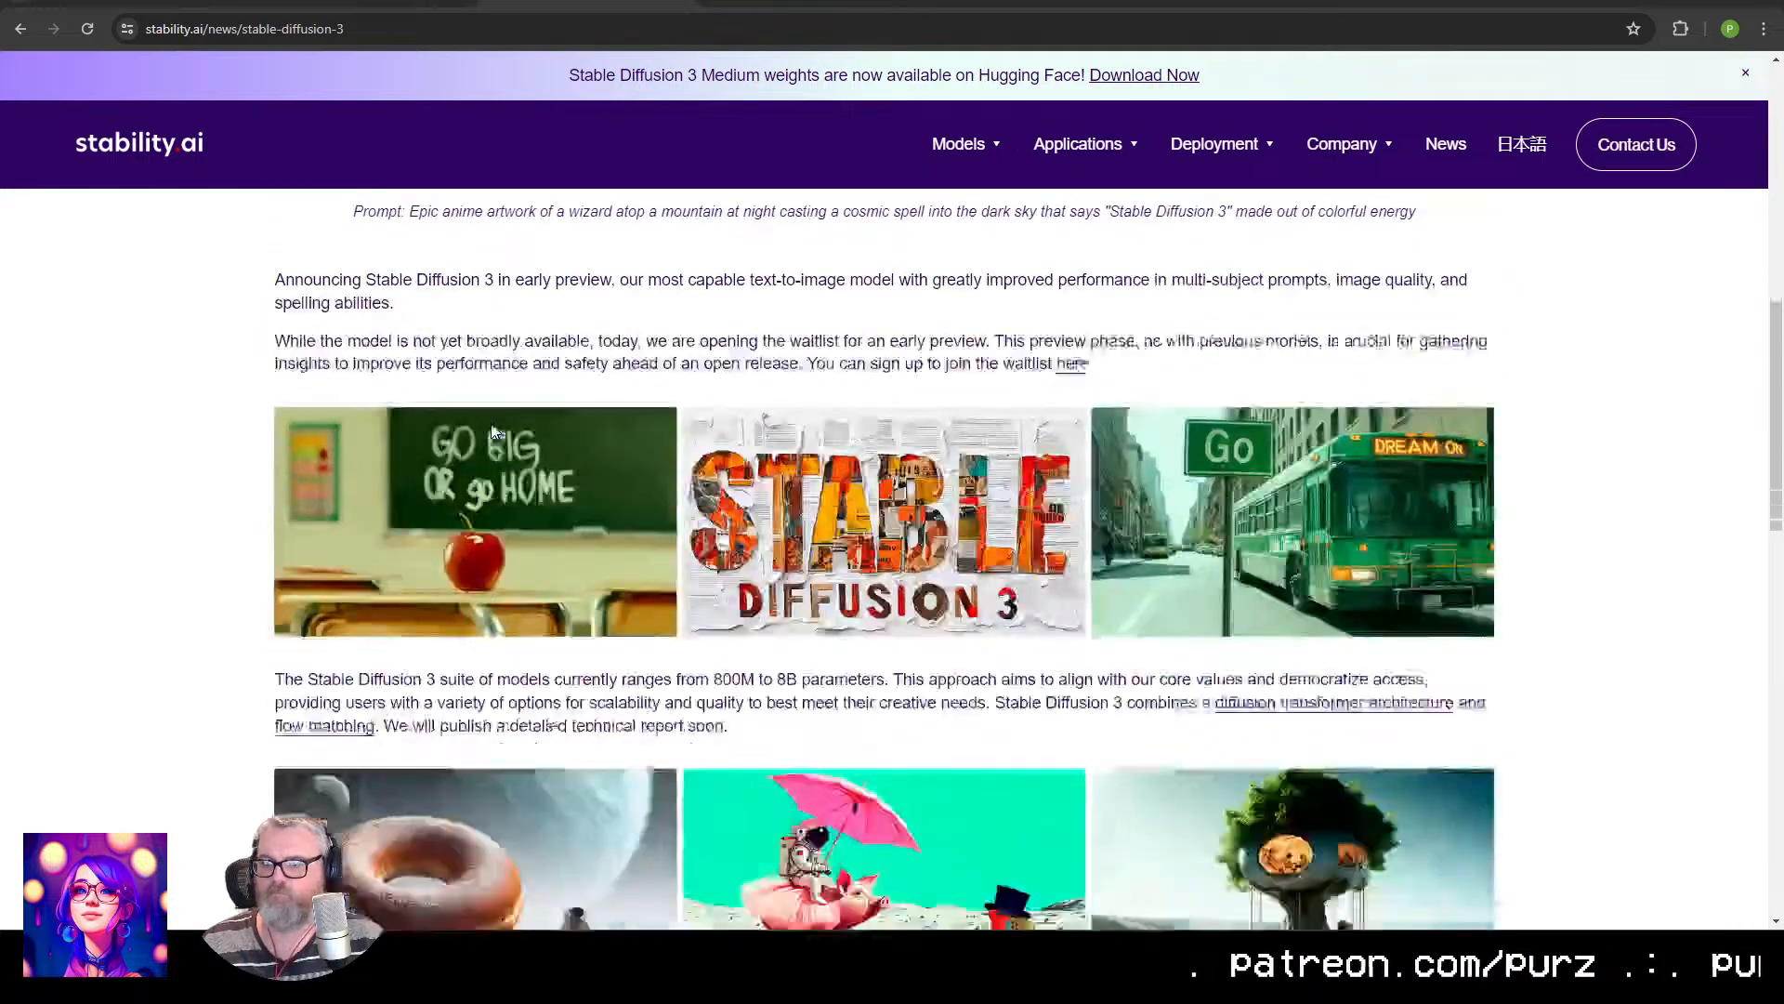
{"action": "scroll", "coordinate": [484, 428], "scroll_direction": "up", "scroll_amount": 3}
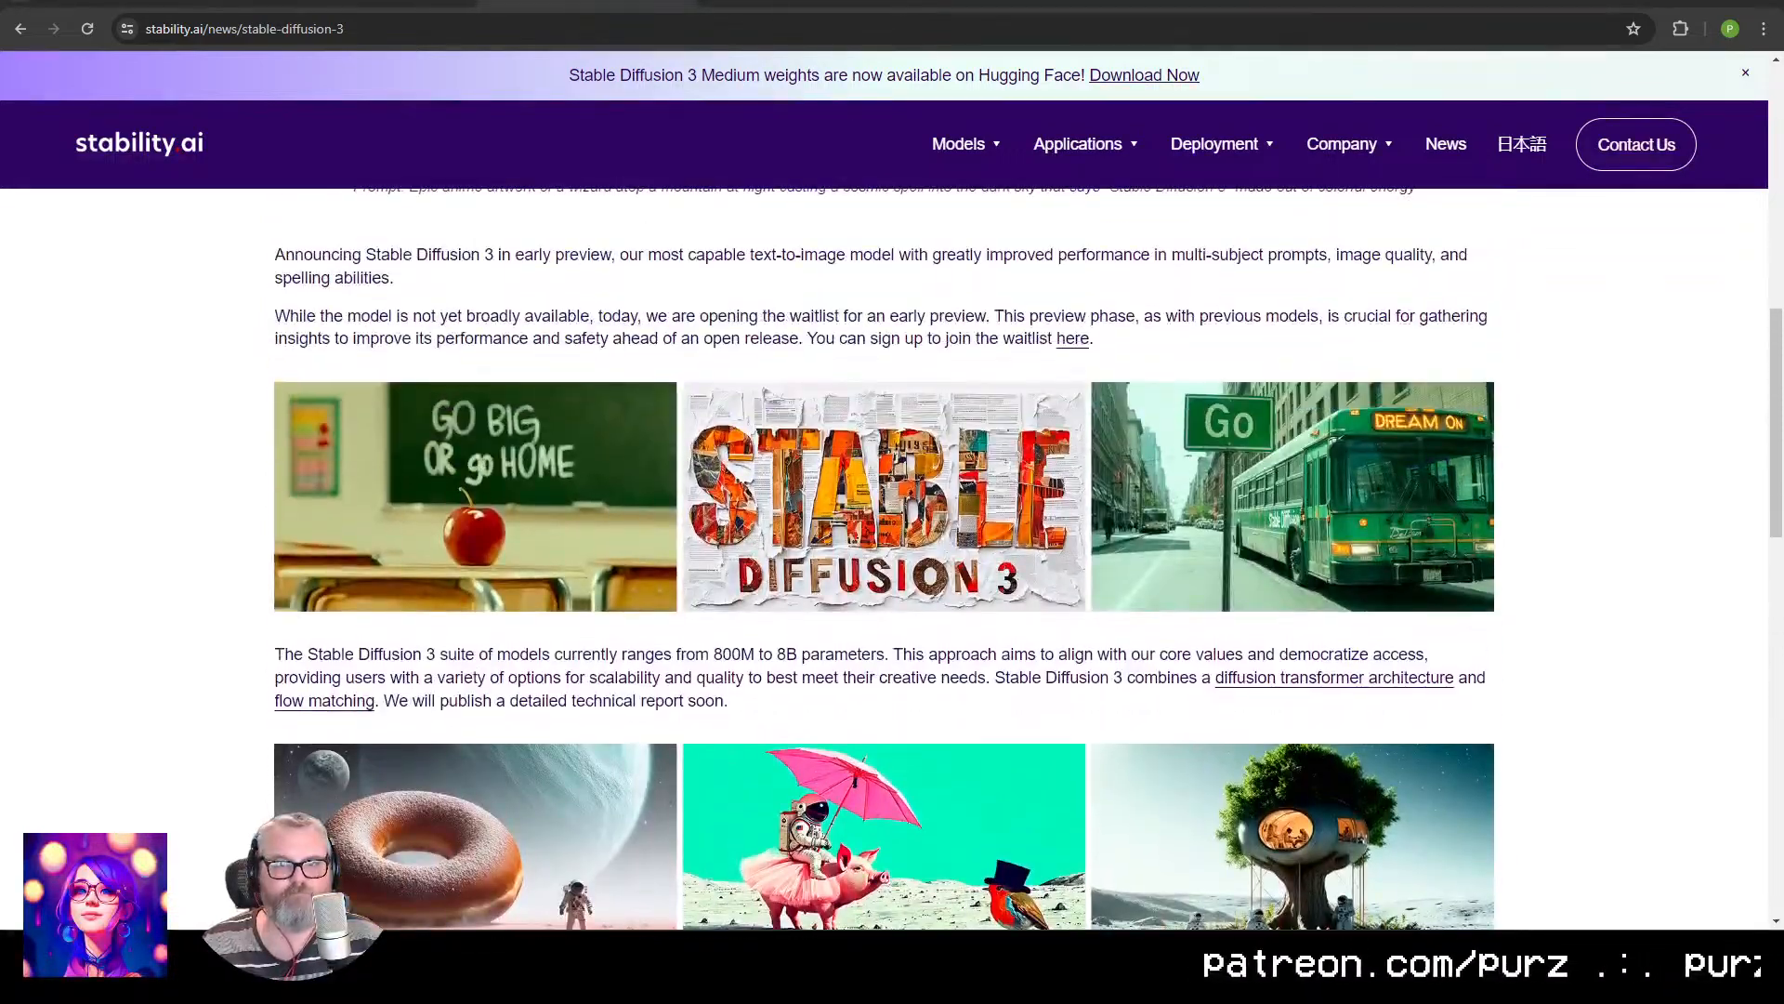
{"action": "scroll", "coordinate": [484, 429], "scroll_direction": "down", "scroll_amount": 2}
{"action": "scroll", "coordinate": [484, 429], "scroll_direction": "down", "scroll_amount": 10}
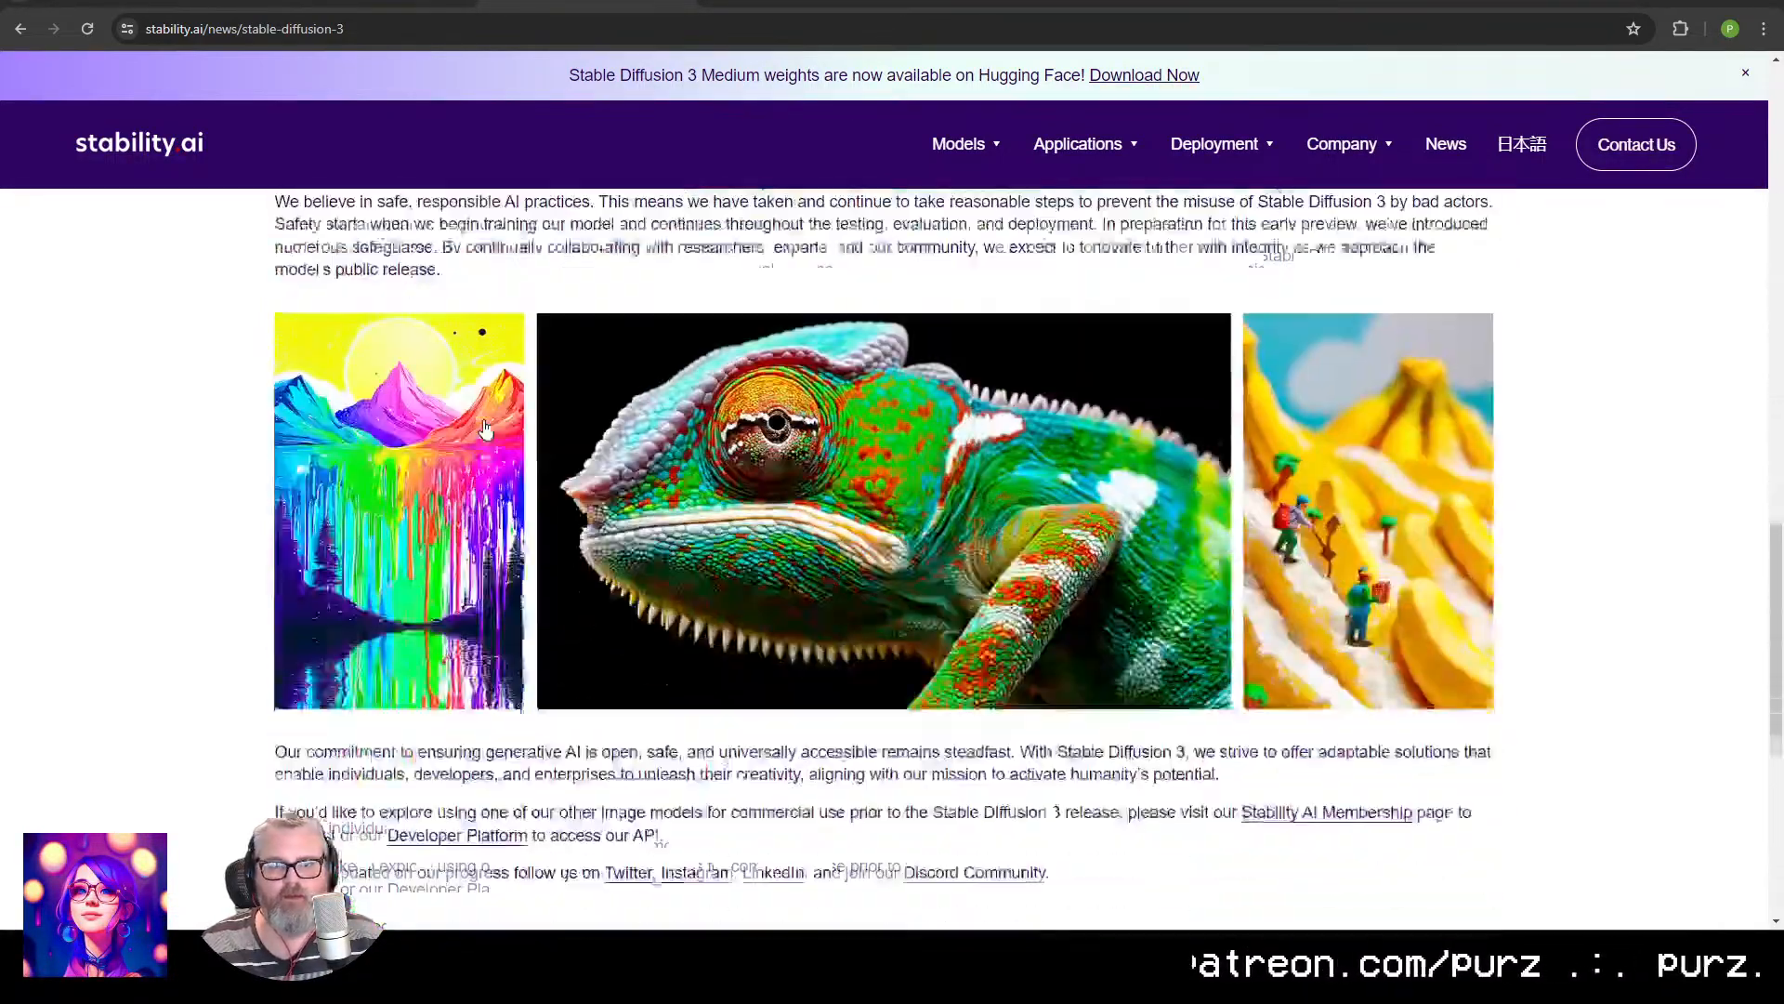
{"action": "scroll", "coordinate": [484, 429], "scroll_direction": "down", "scroll_amount": 3}
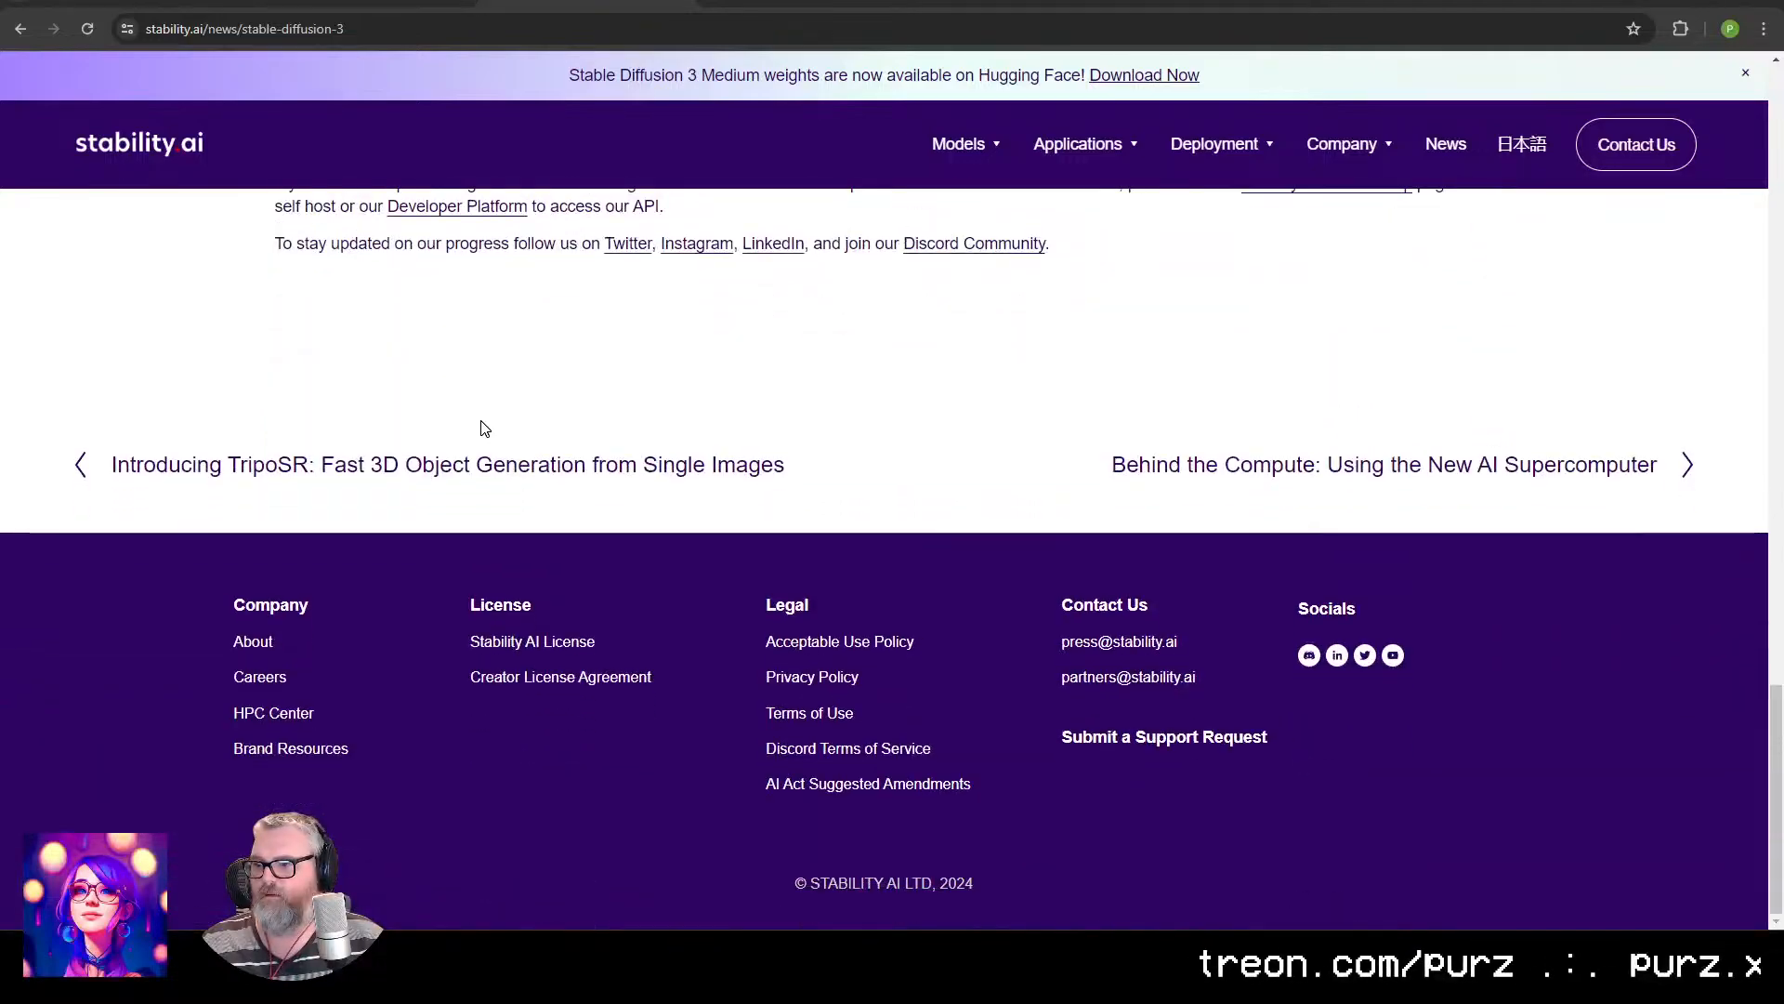
{"action": "scroll", "coordinate": [482, 429], "scroll_direction": "up", "scroll_amount": 6}
{"action": "scroll", "coordinate": [482, 429], "scroll_direction": "up", "scroll_amount": 2}
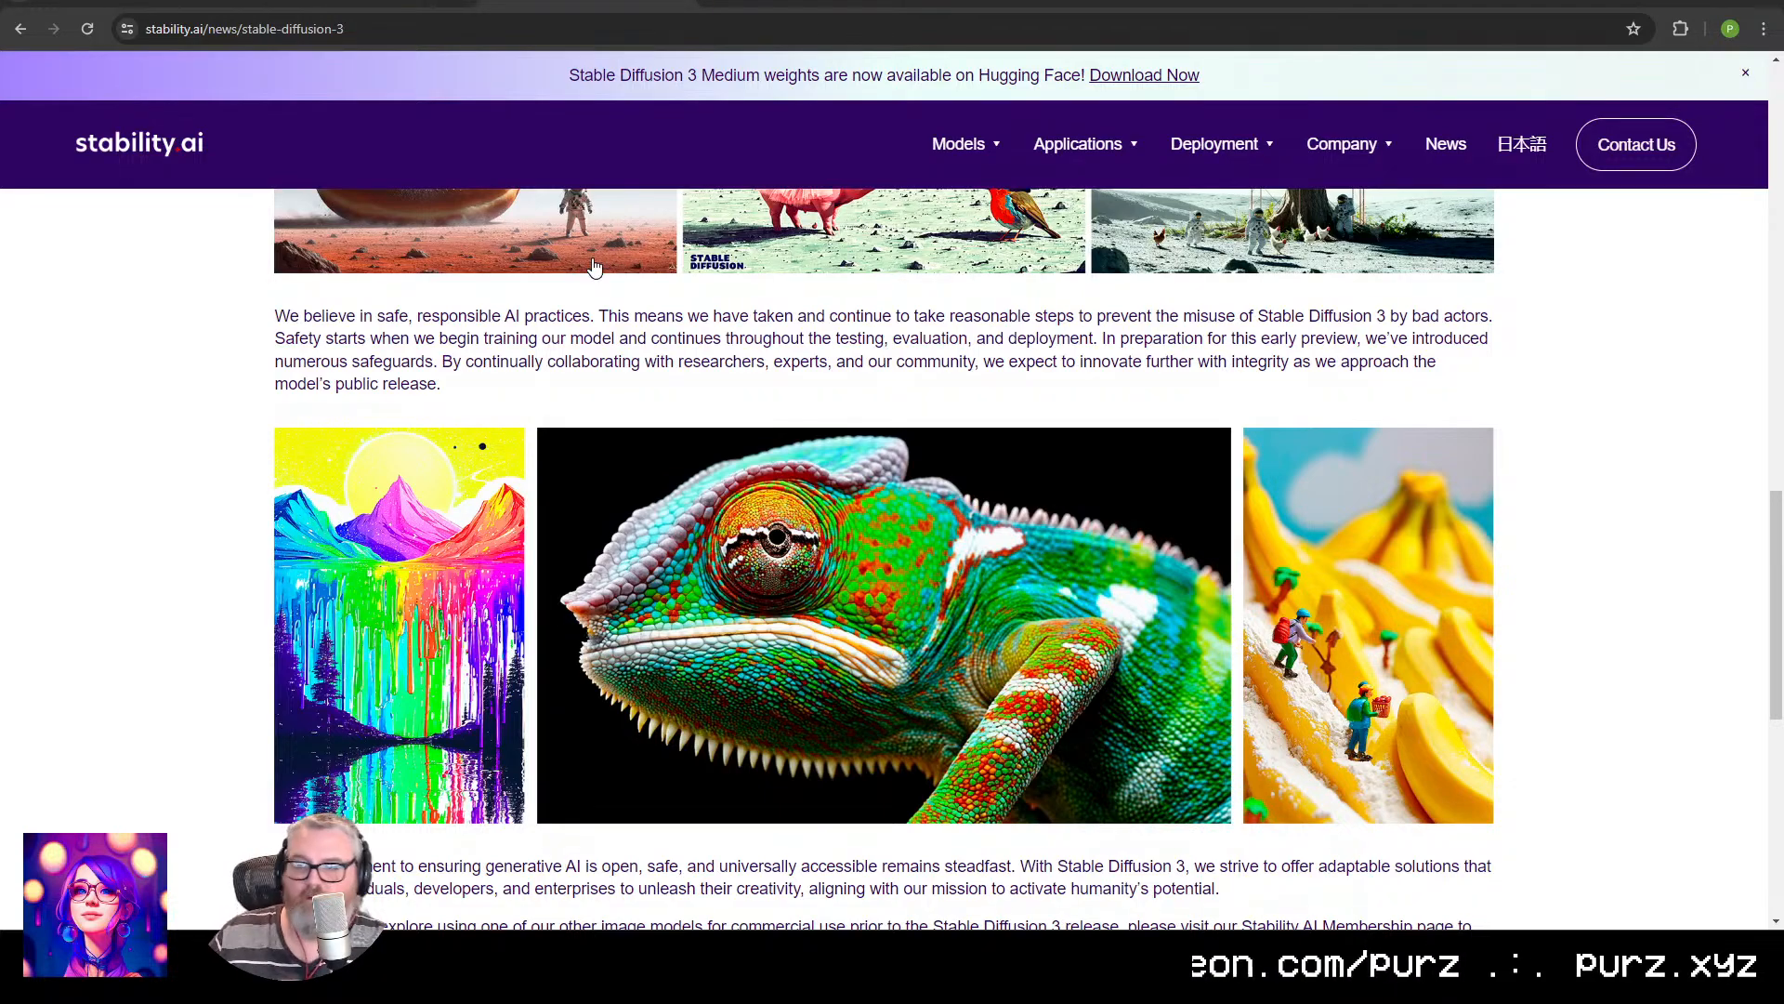
{"action": "scroll", "coordinate": [649, 337], "scroll_direction": "up", "scroll_amount": 12}
{"action": "scroll", "coordinate": [594, 362], "scroll_direction": "up", "scroll_amount": 4}
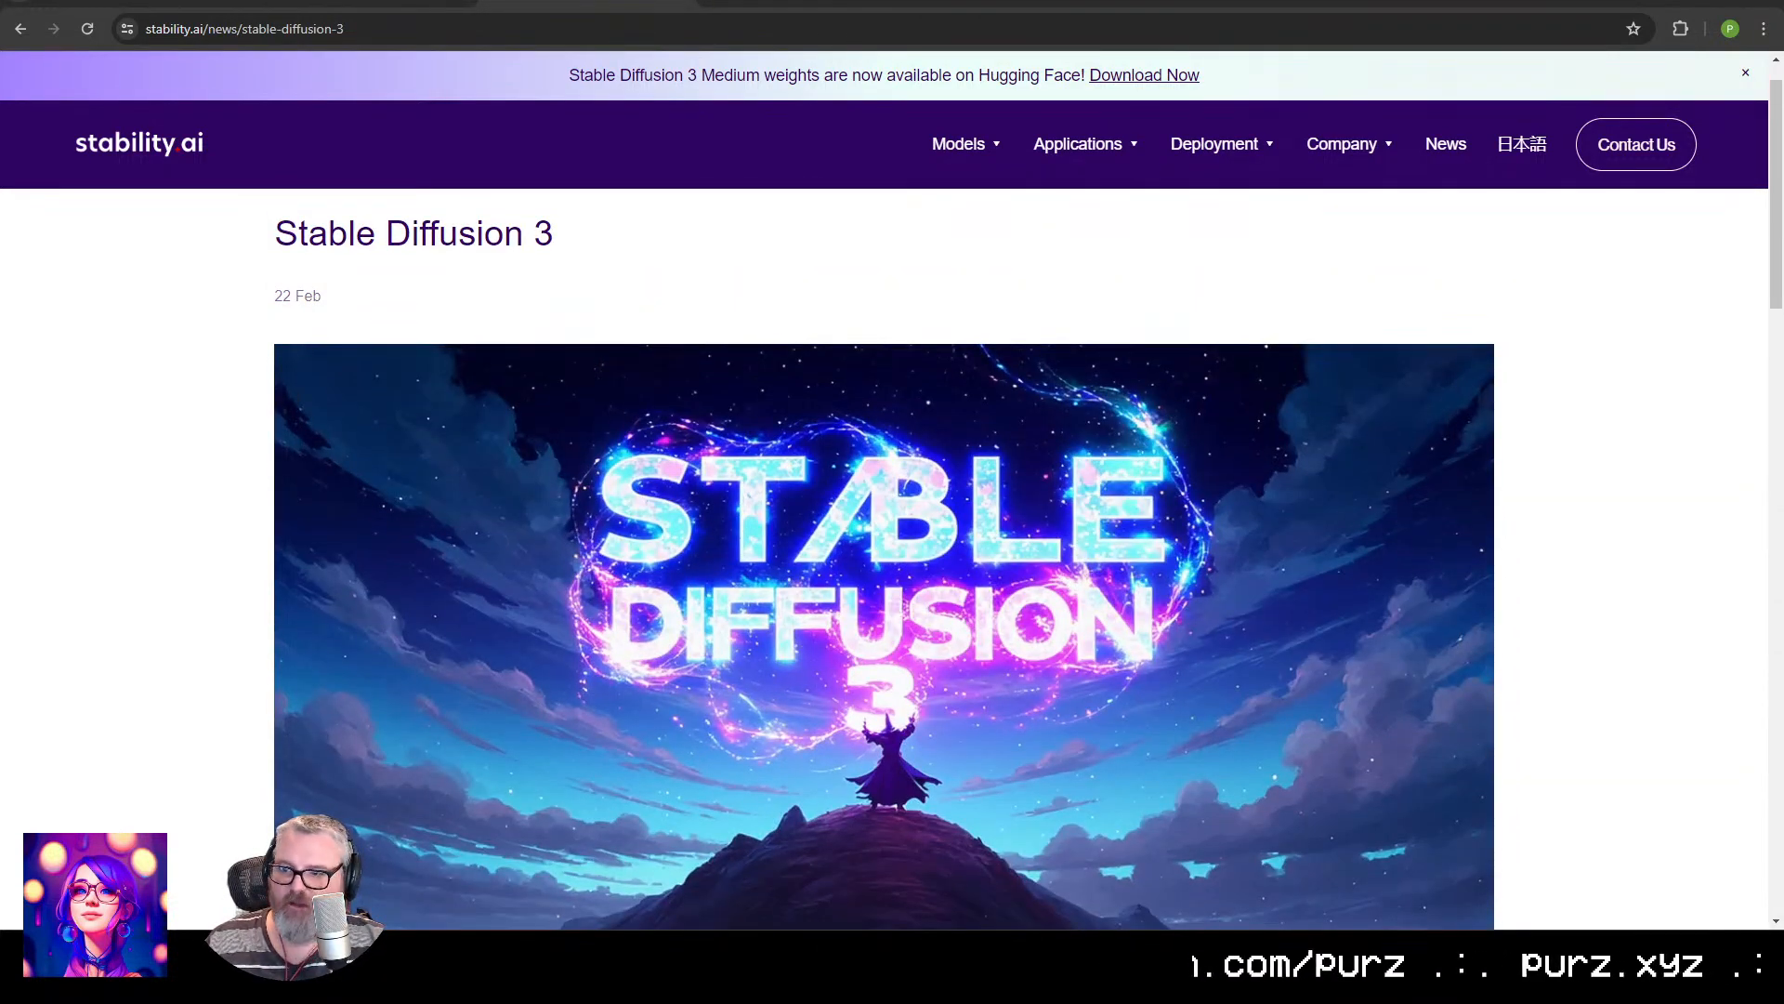
Review the announcement's sample image rows again, including the donut, astronaut on a pig, chameleon and banana pictures.
{"action": "scroll", "coordinate": [163, 490], "scroll_direction": "down", "scroll_amount": 2}
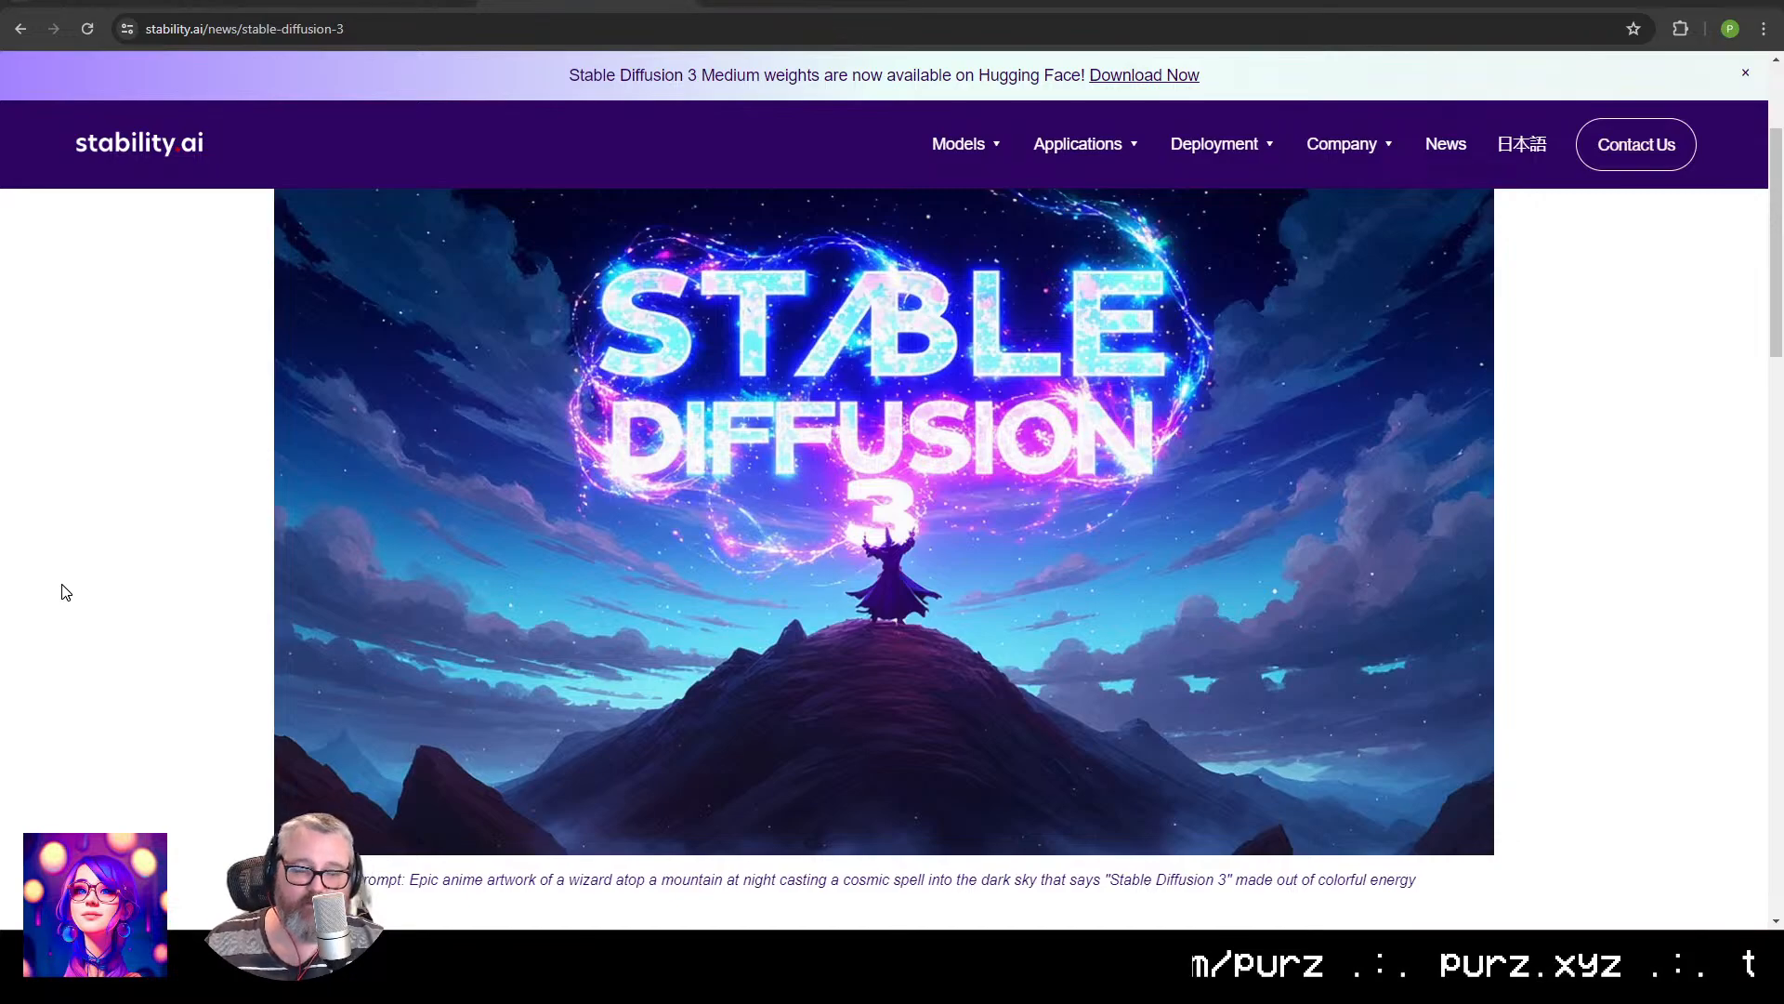
{"action": "scroll", "coordinate": [65, 592], "scroll_direction": "down", "scroll_amount": 10}
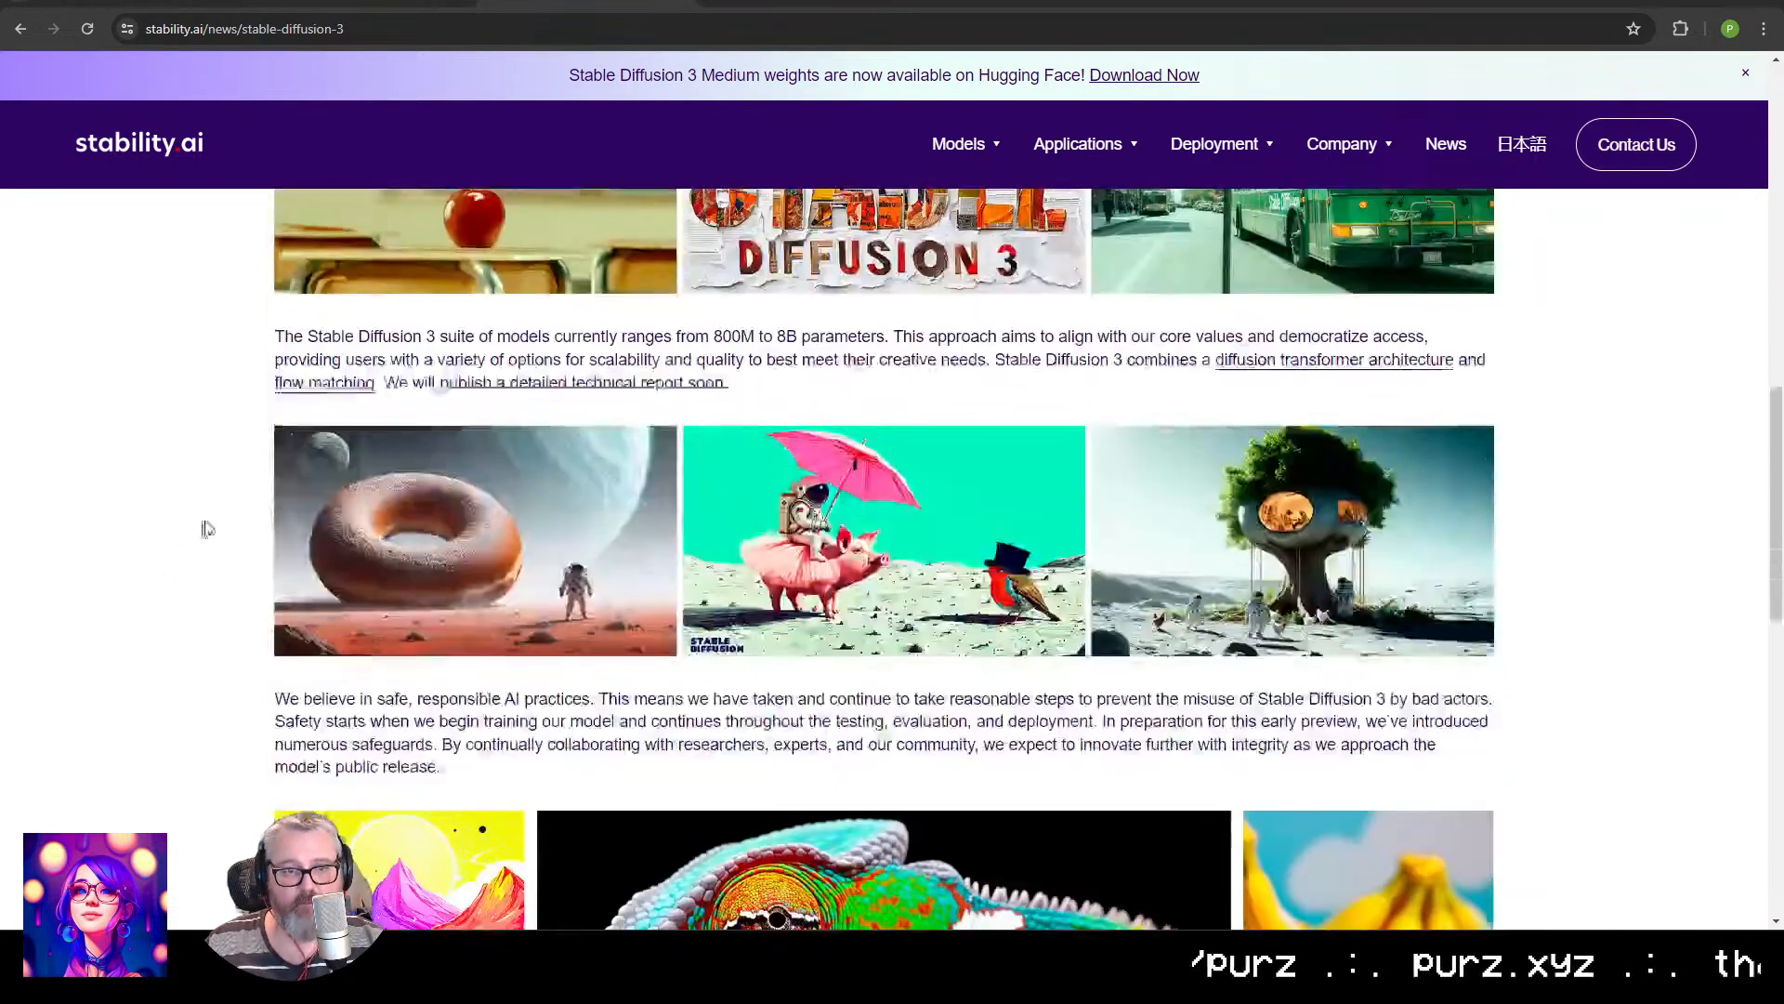
{"action": "scroll", "coordinate": [207, 529], "scroll_direction": "down", "scroll_amount": 12}
{"action": "scroll", "coordinate": [213, 543], "scroll_direction": "up", "scroll_amount": 6}
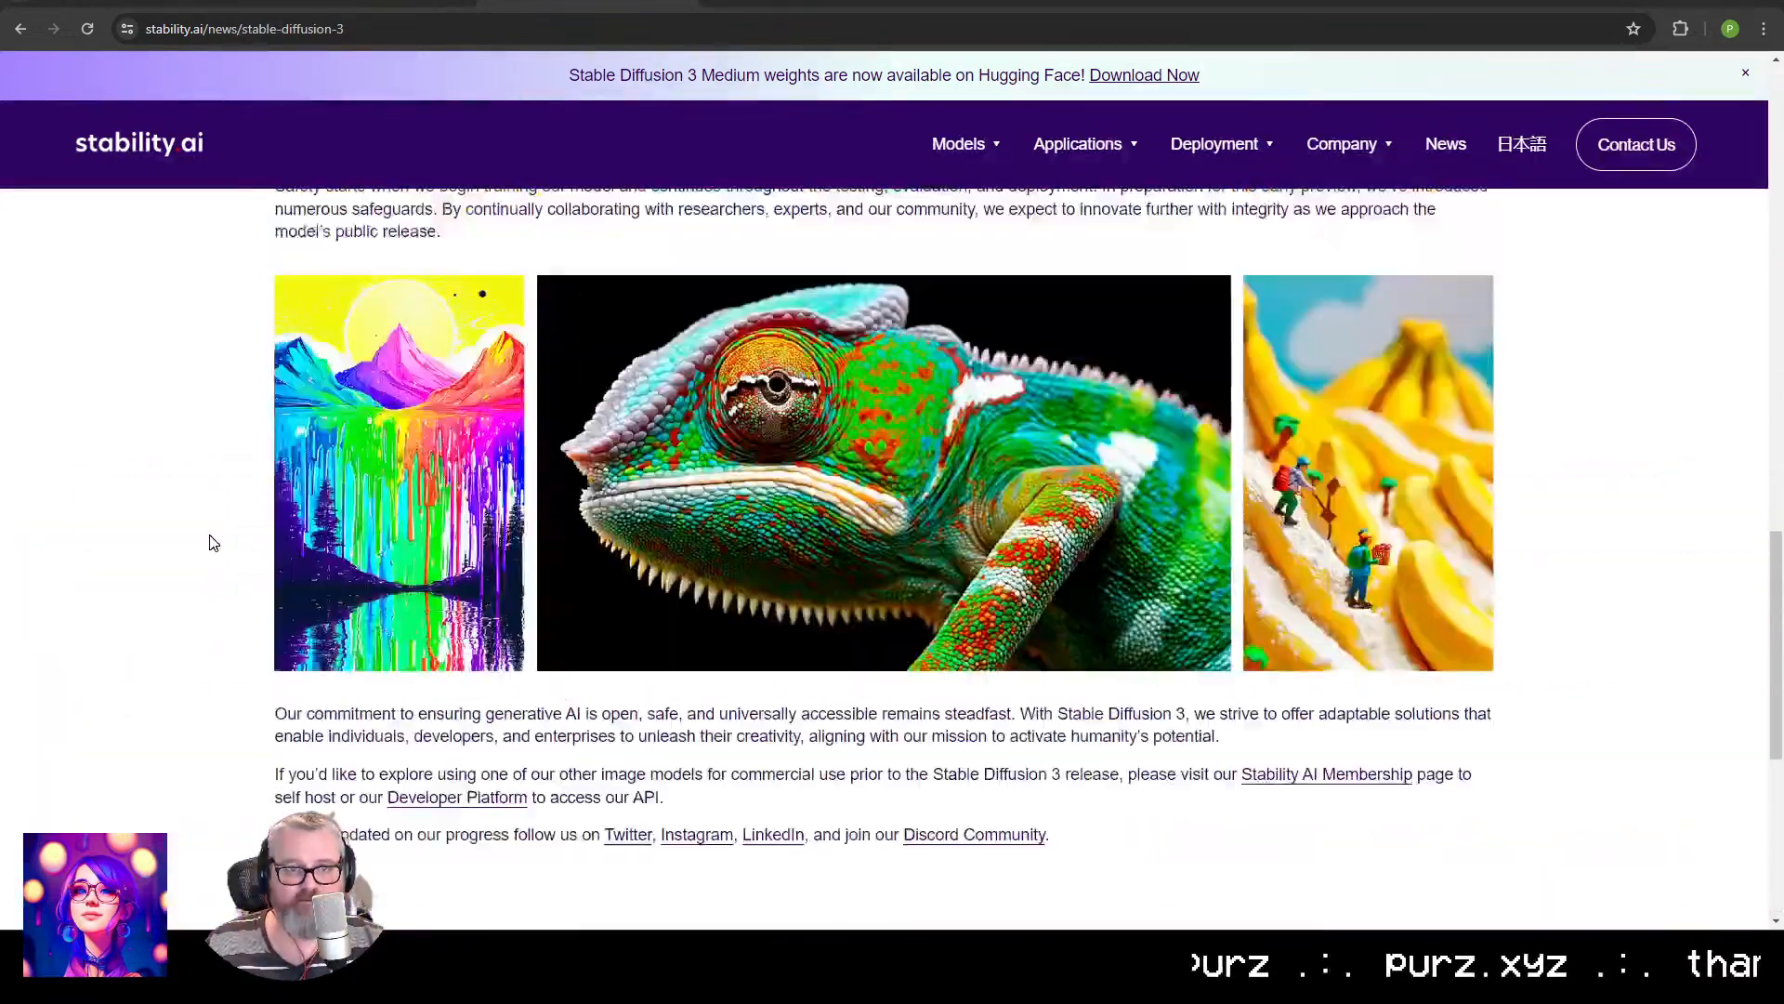
{"action": "scroll", "coordinate": [212, 543], "scroll_direction": "up", "scroll_amount": 6}
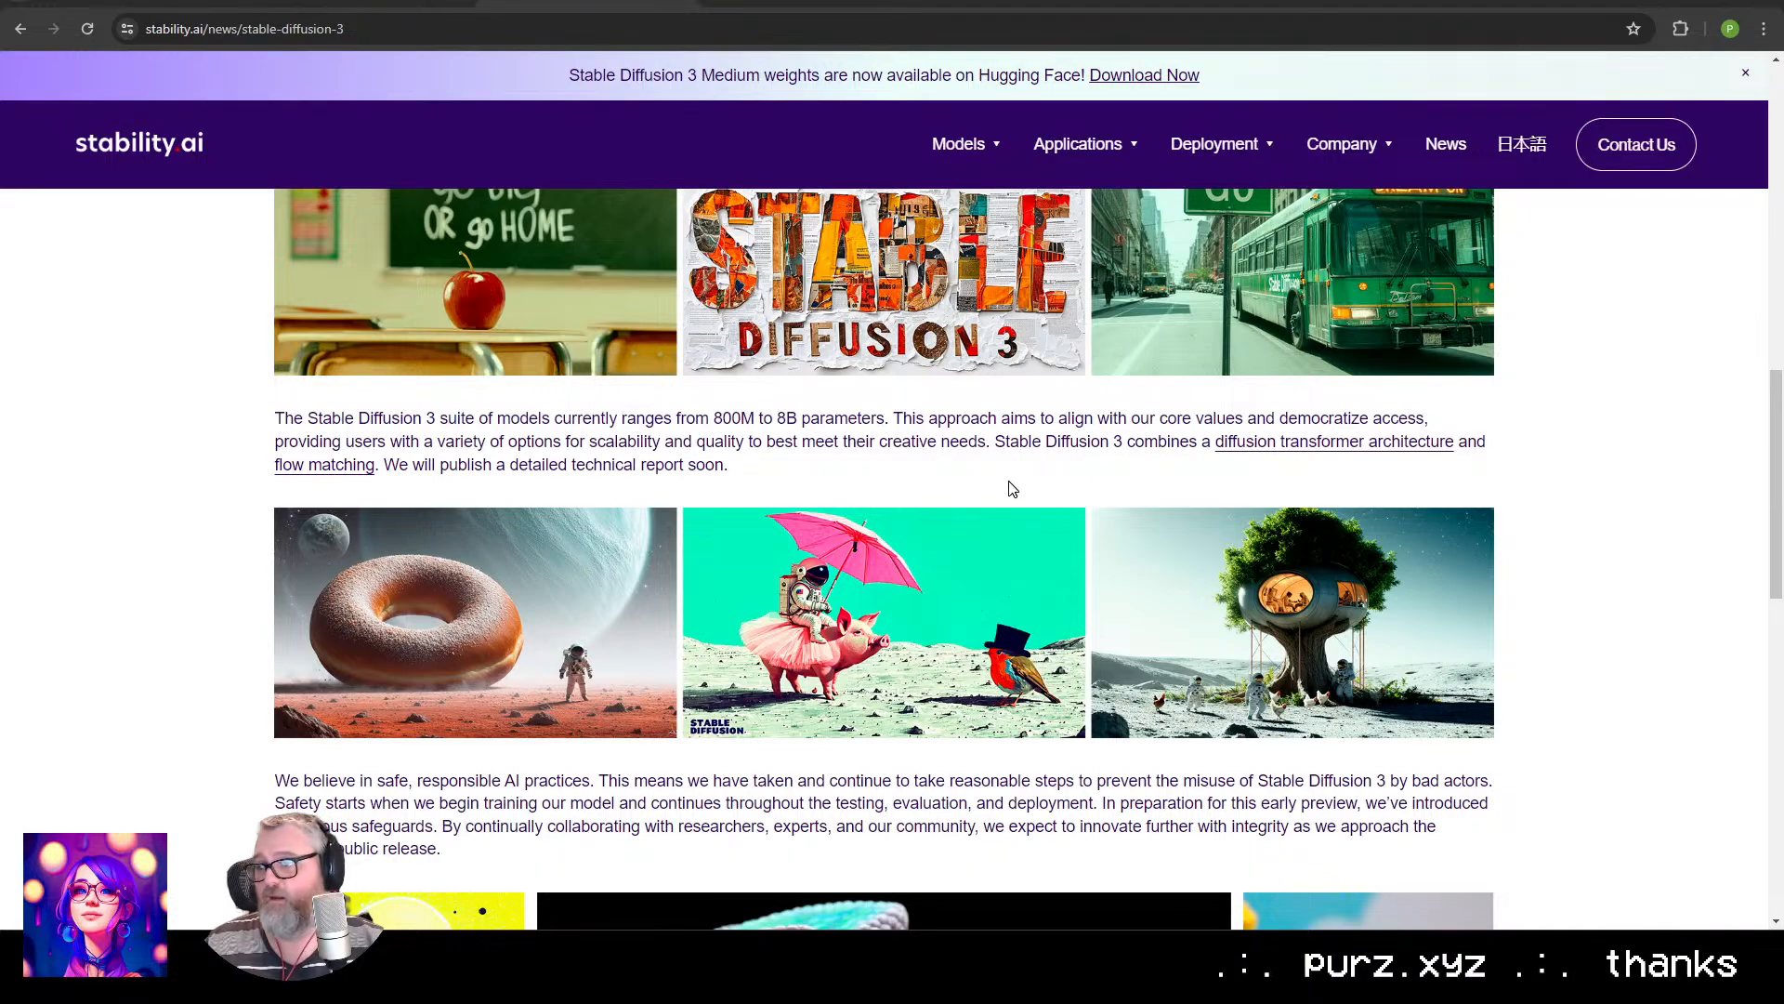
{"action": "scroll", "coordinate": [1065, 519], "scroll_direction": "up", "scroll_amount": 3}
{"action": "scroll", "coordinate": [1057, 525], "scroll_direction": "down", "scroll_amount": 5}
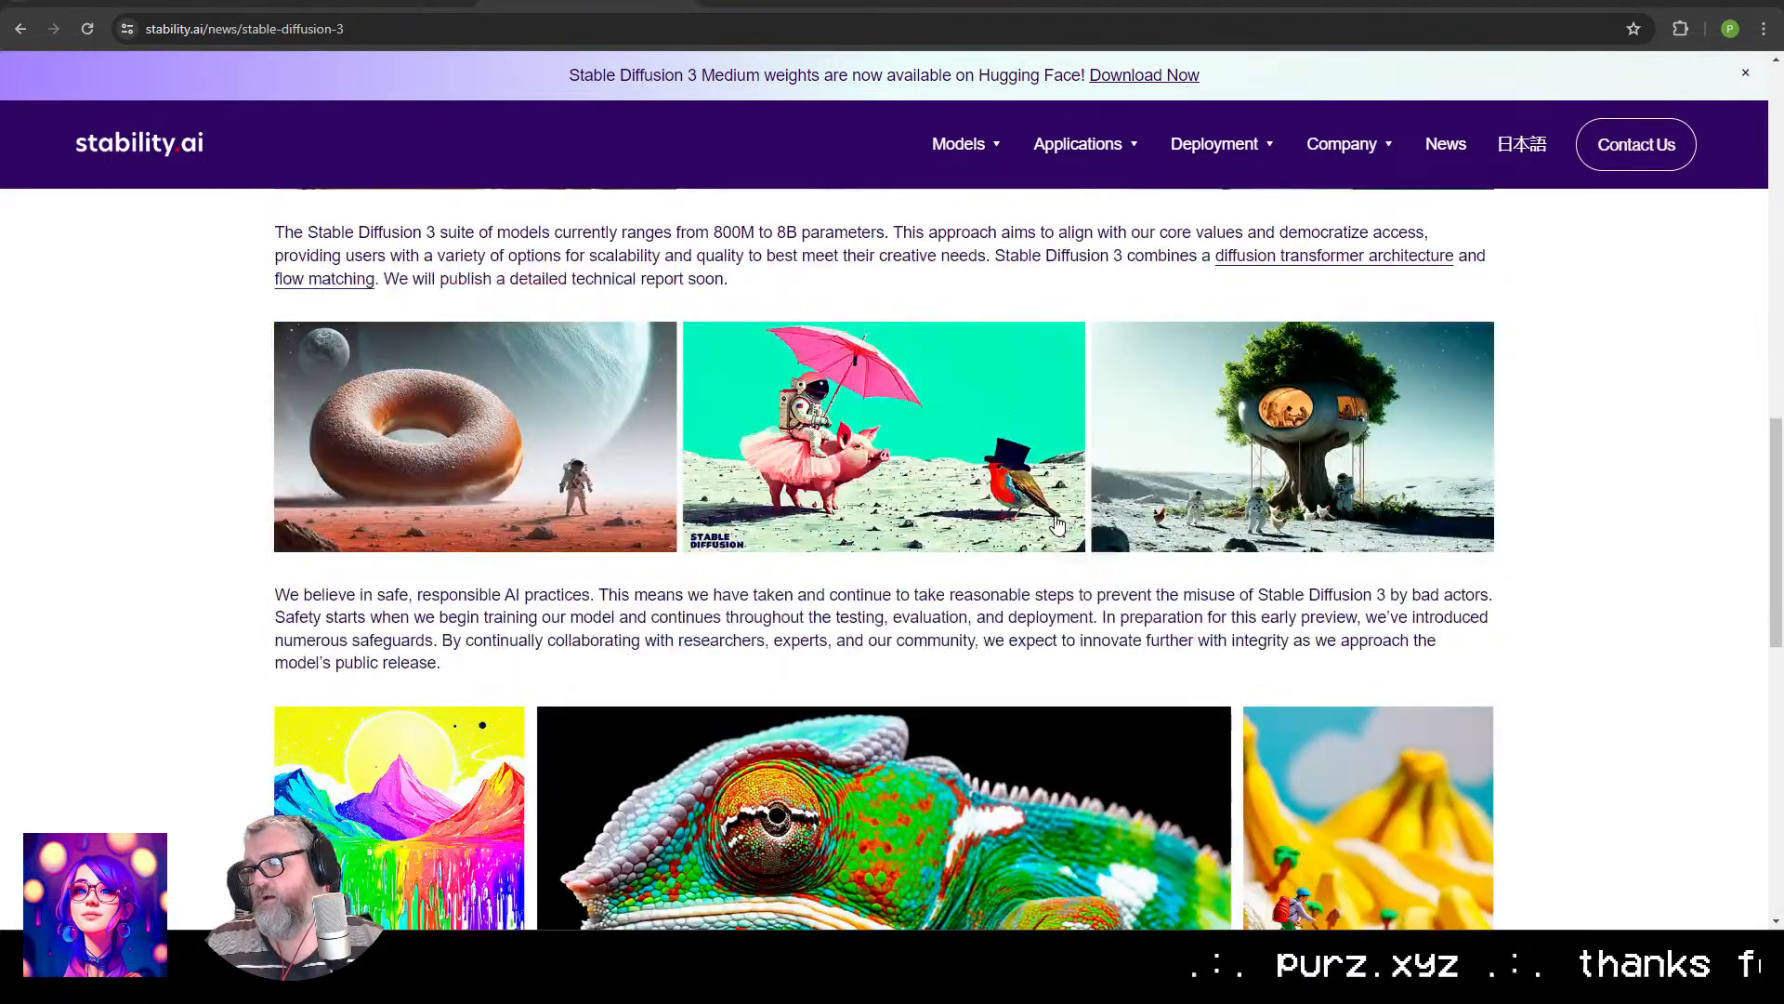
{"action": "scroll", "coordinate": [1058, 525], "scroll_direction": "down", "scroll_amount": 9}
{"action": "scroll", "coordinate": [669, 465], "scroll_direction": "up", "scroll_amount": 5}
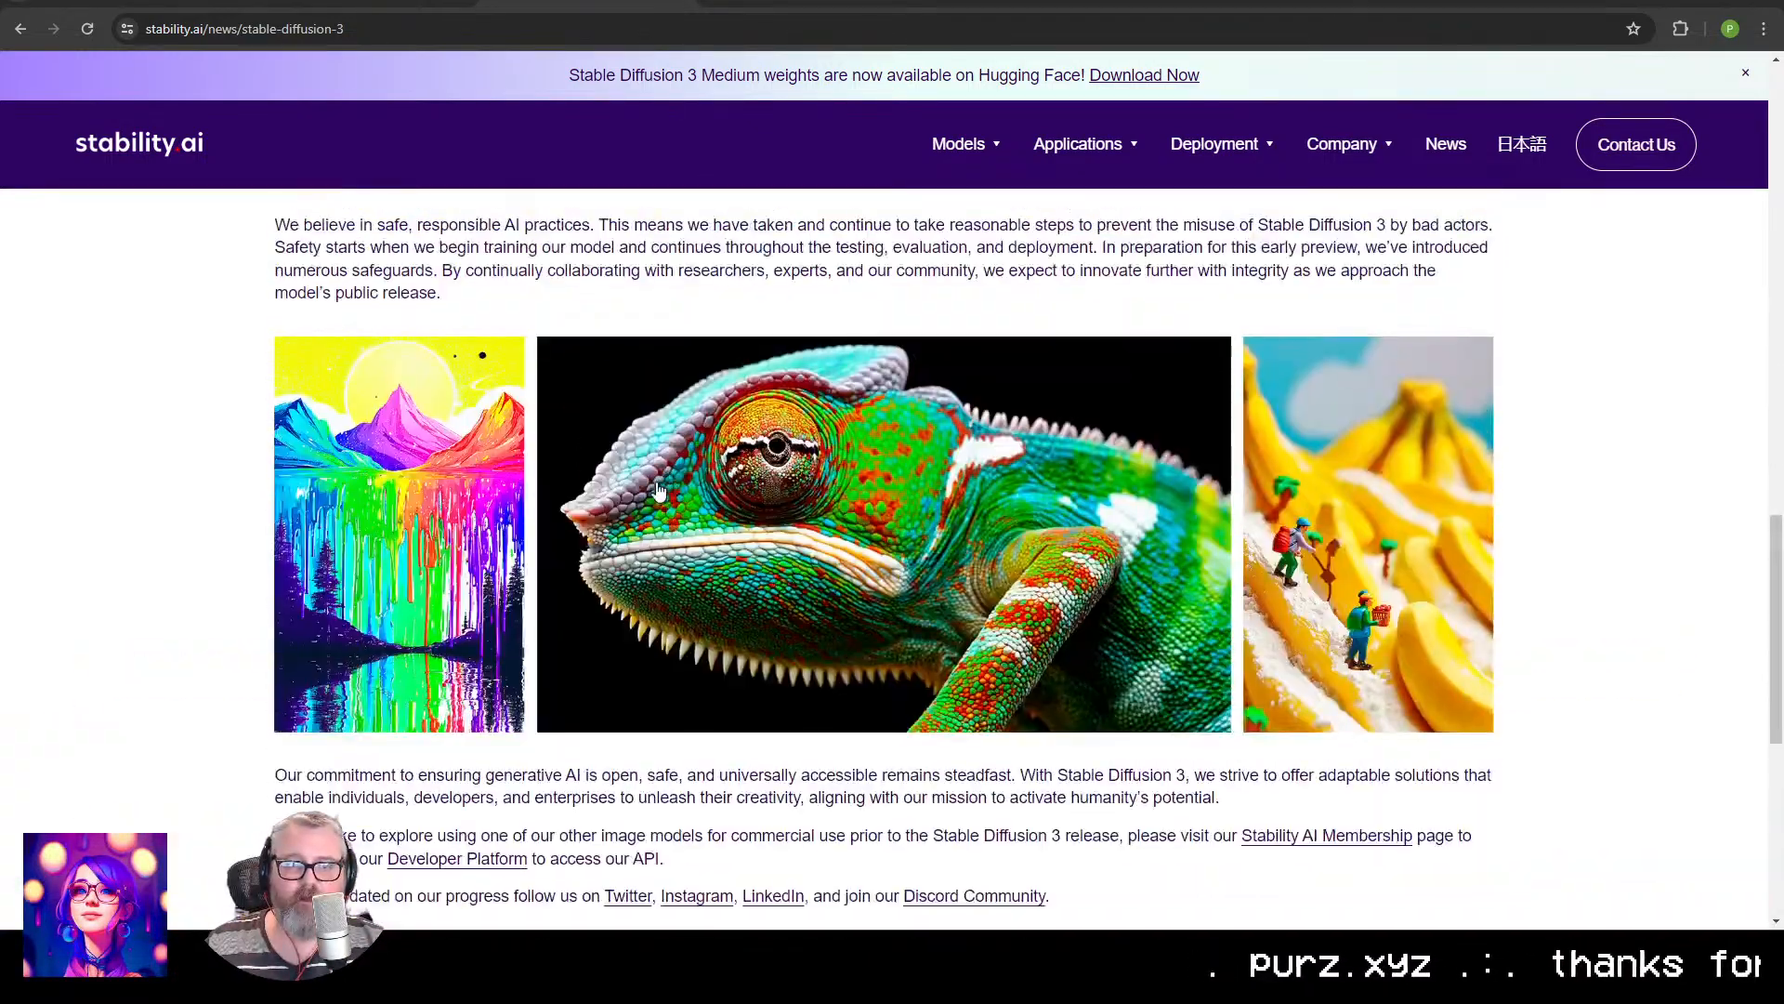
{"action": "scroll", "coordinate": [656, 489], "scroll_direction": "up", "scroll_amount": 15}
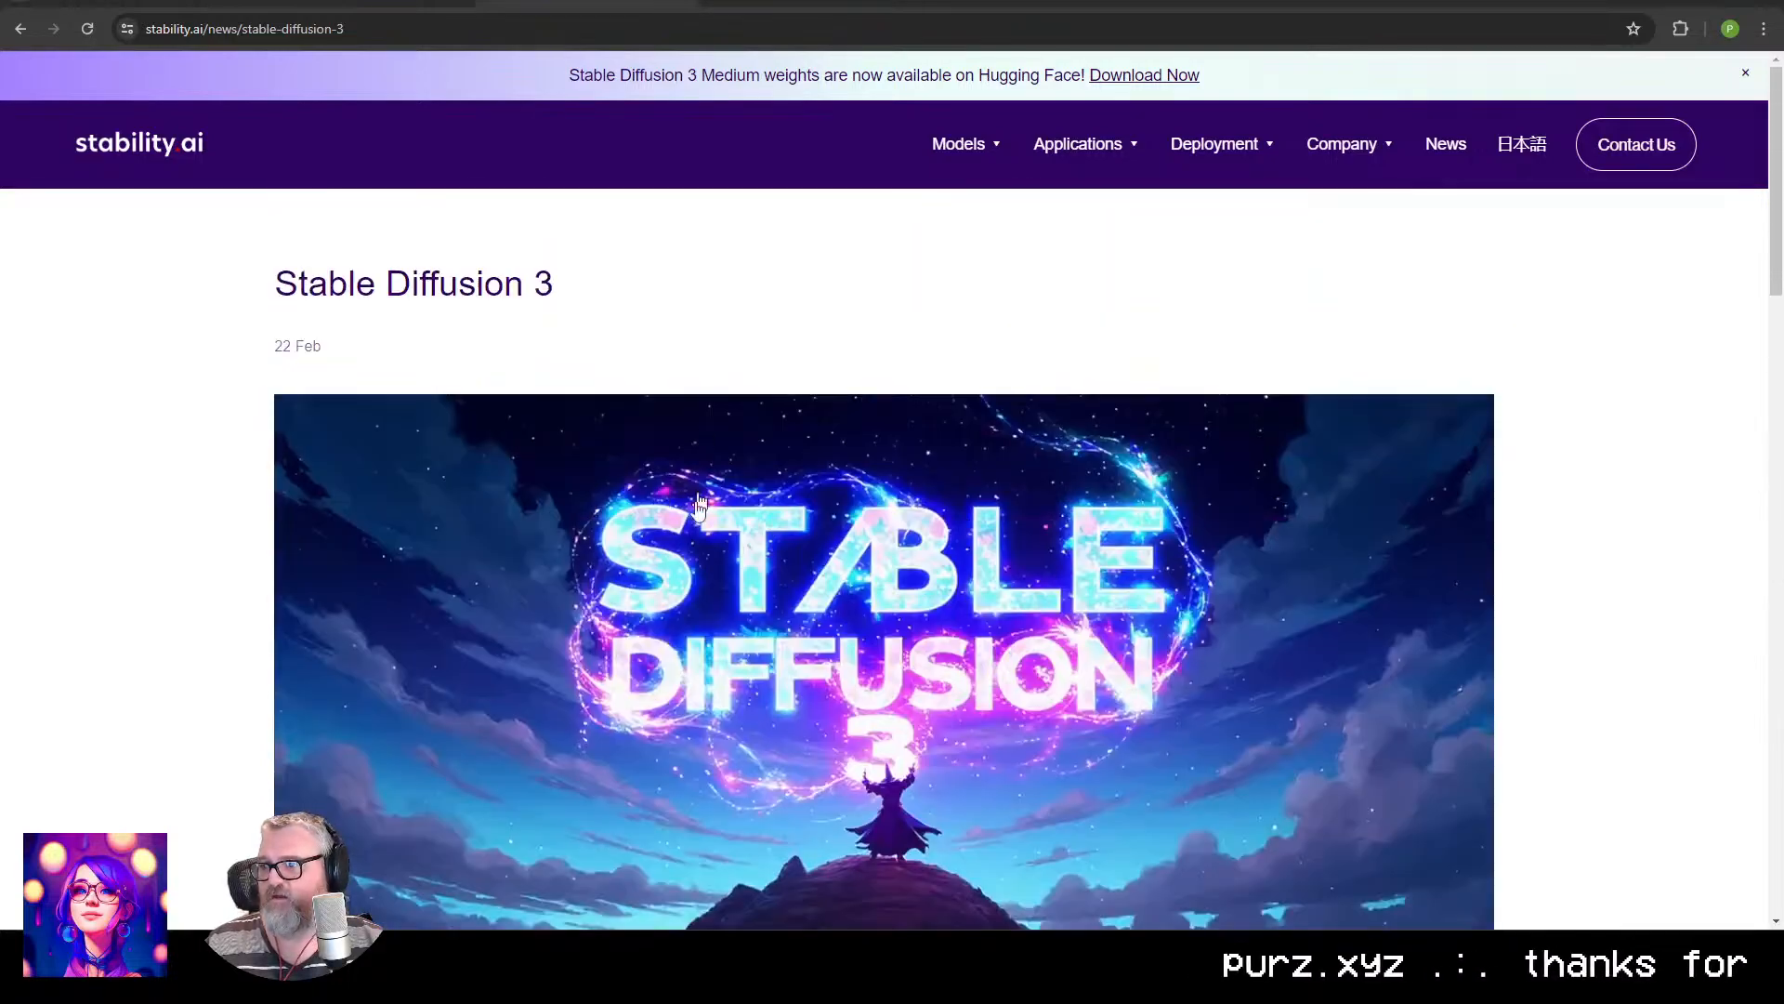
{"action": "scroll", "coordinate": [699, 504], "scroll_direction": "down", "scroll_amount": 3}
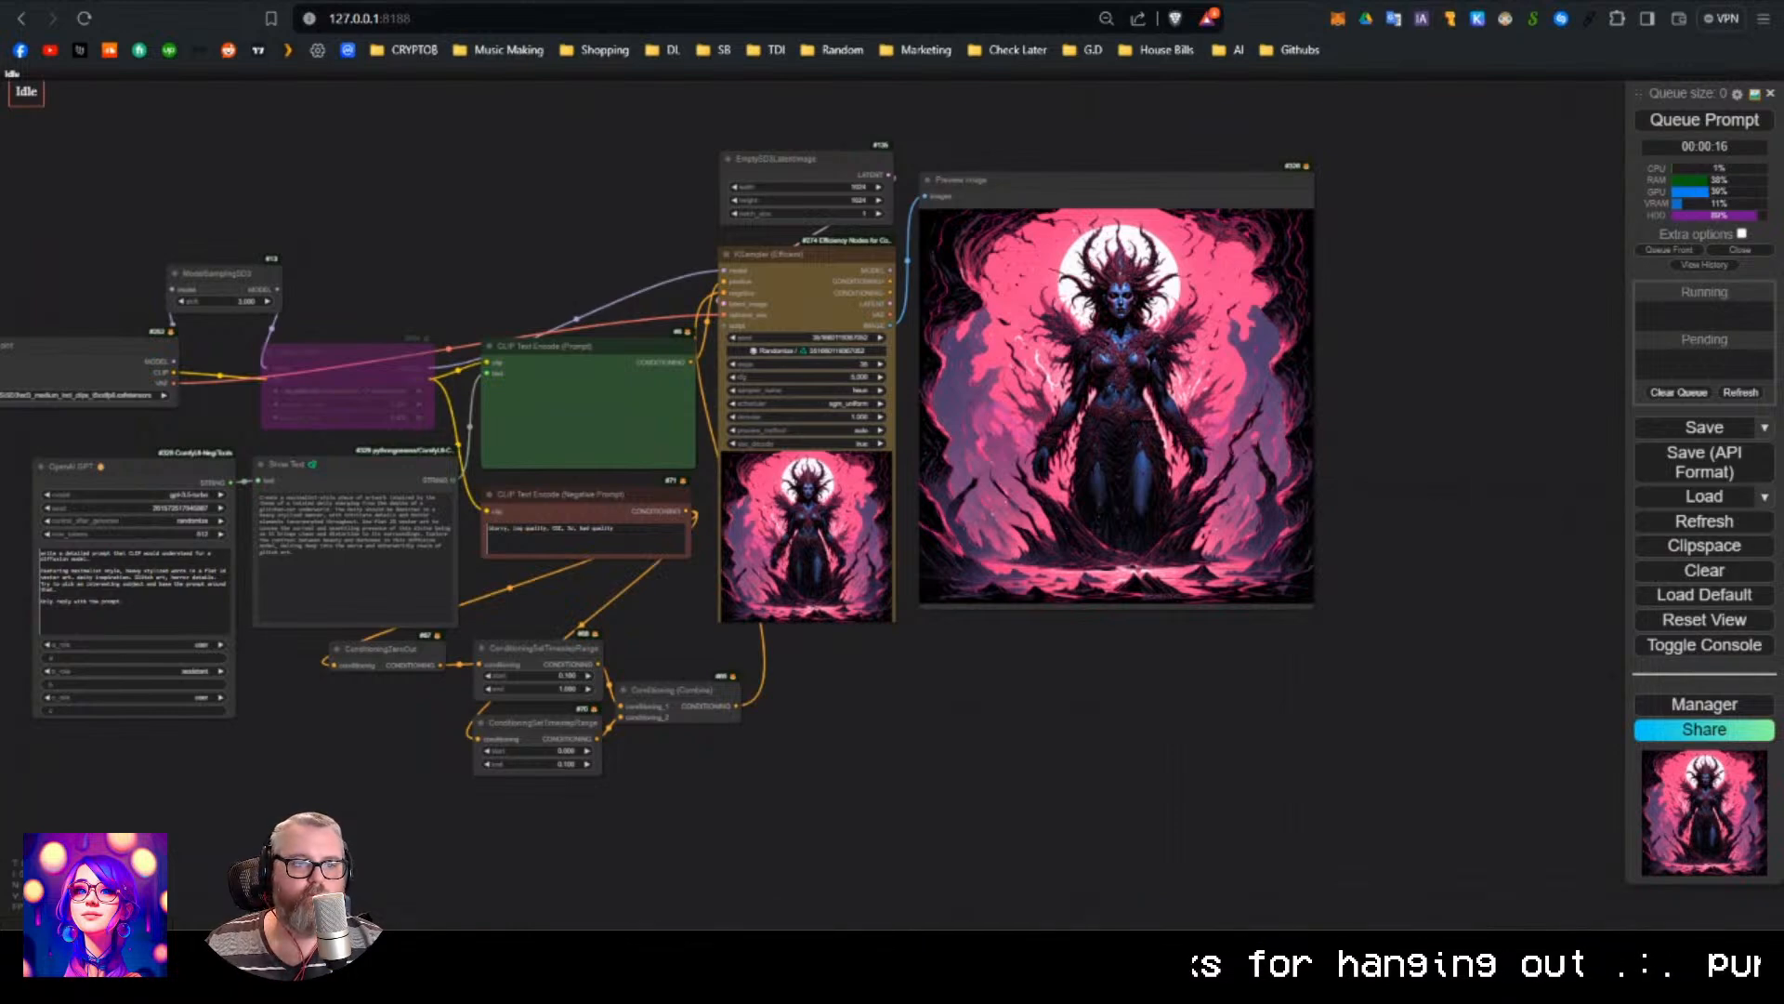
Switch to the PixArt-ControlNet page on Hugging Face and follow the PixArt-alpha organization and project site links to the GitHub repository.
{"action": "left_click", "coordinate": [586, 3]}
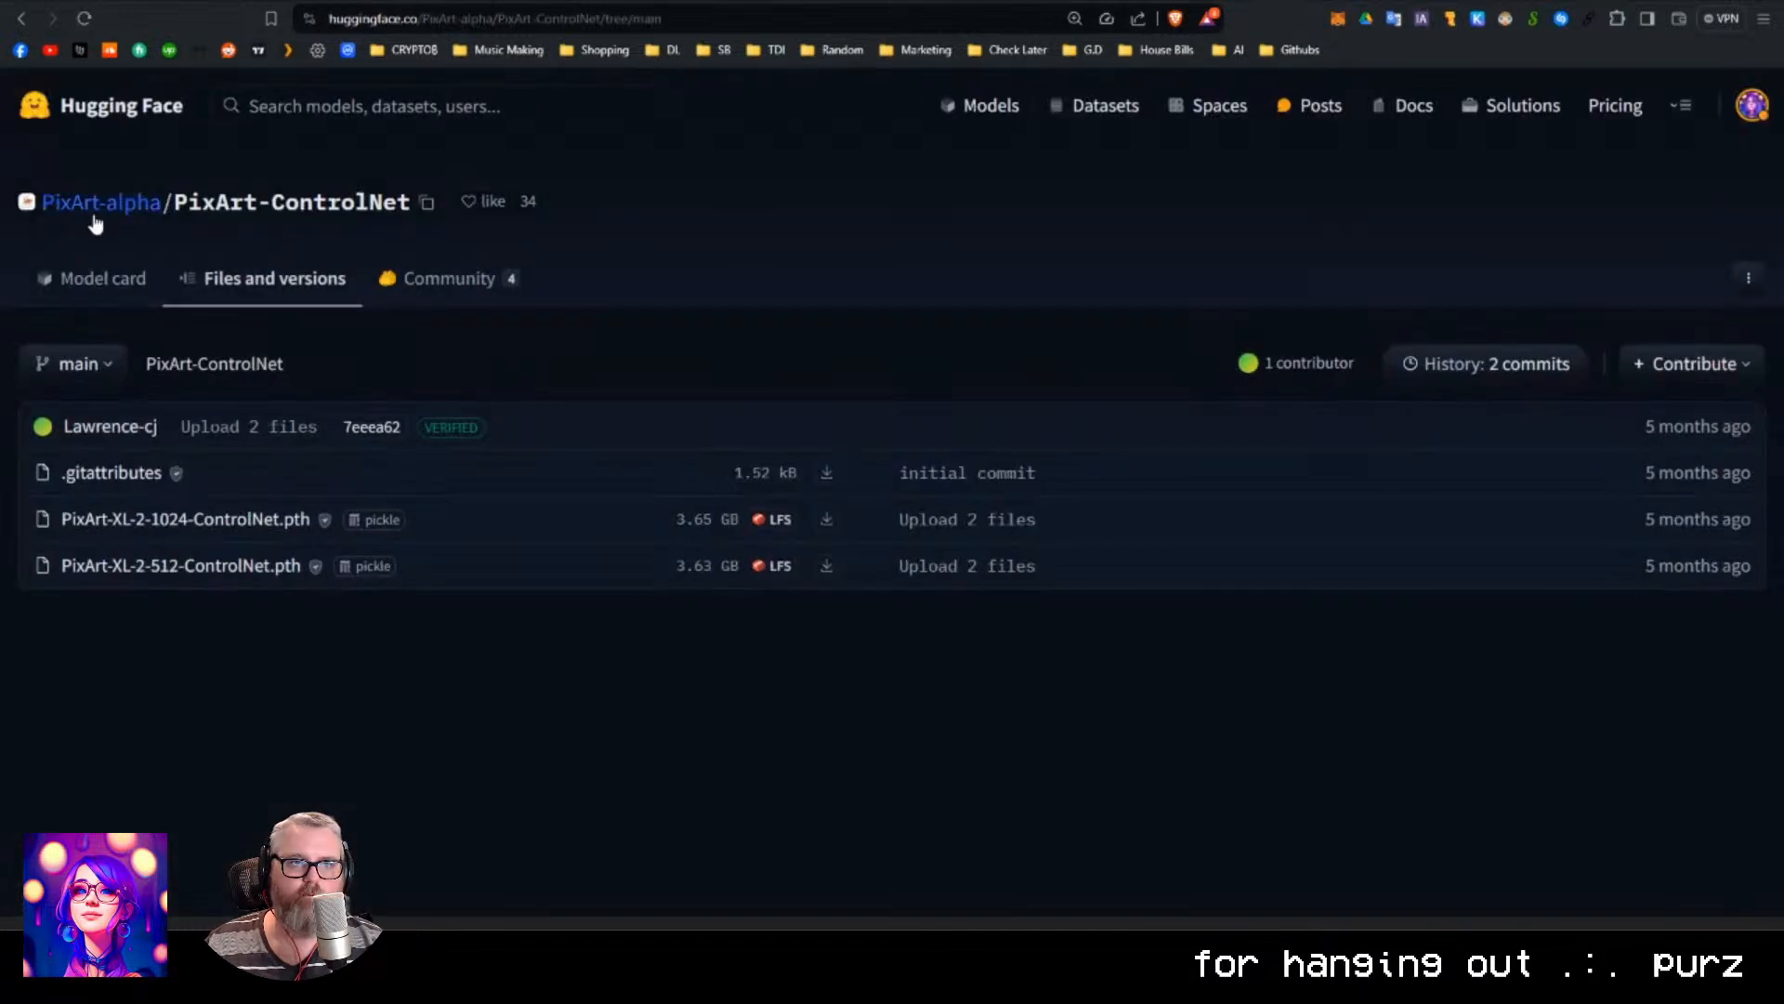
{"action": "left_click", "coordinate": [88, 209]}
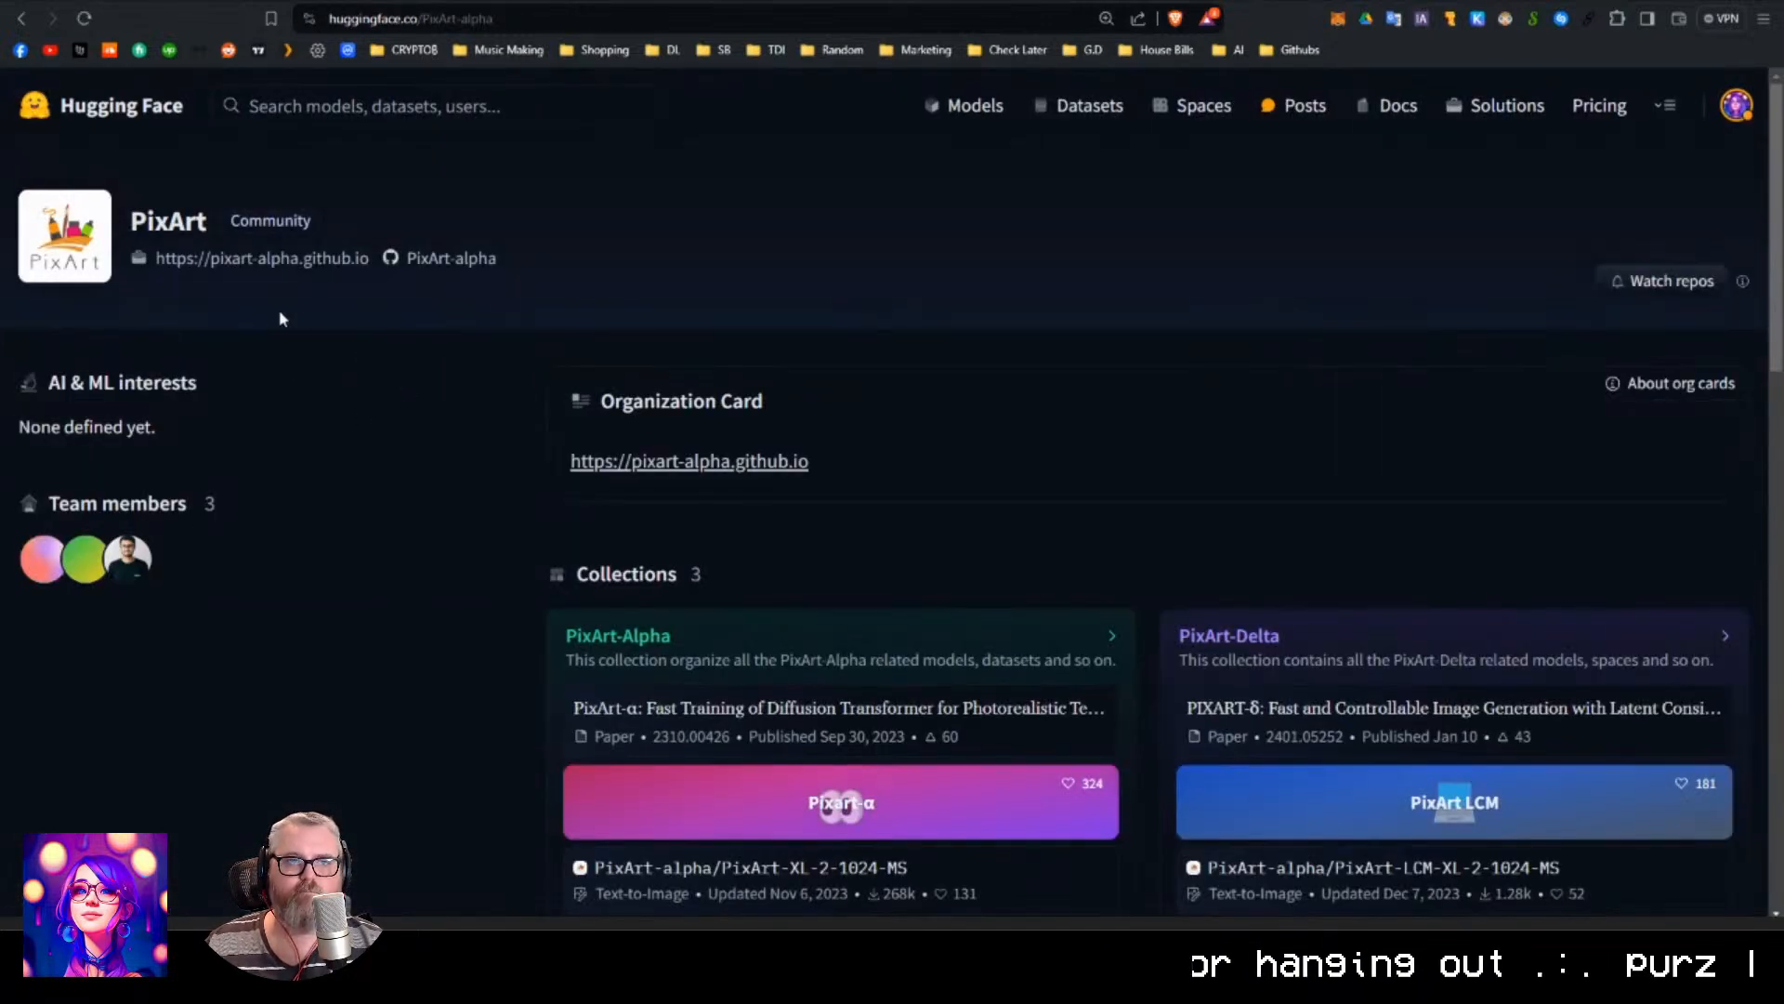
{"action": "left_click", "coordinate": [755, 463]}
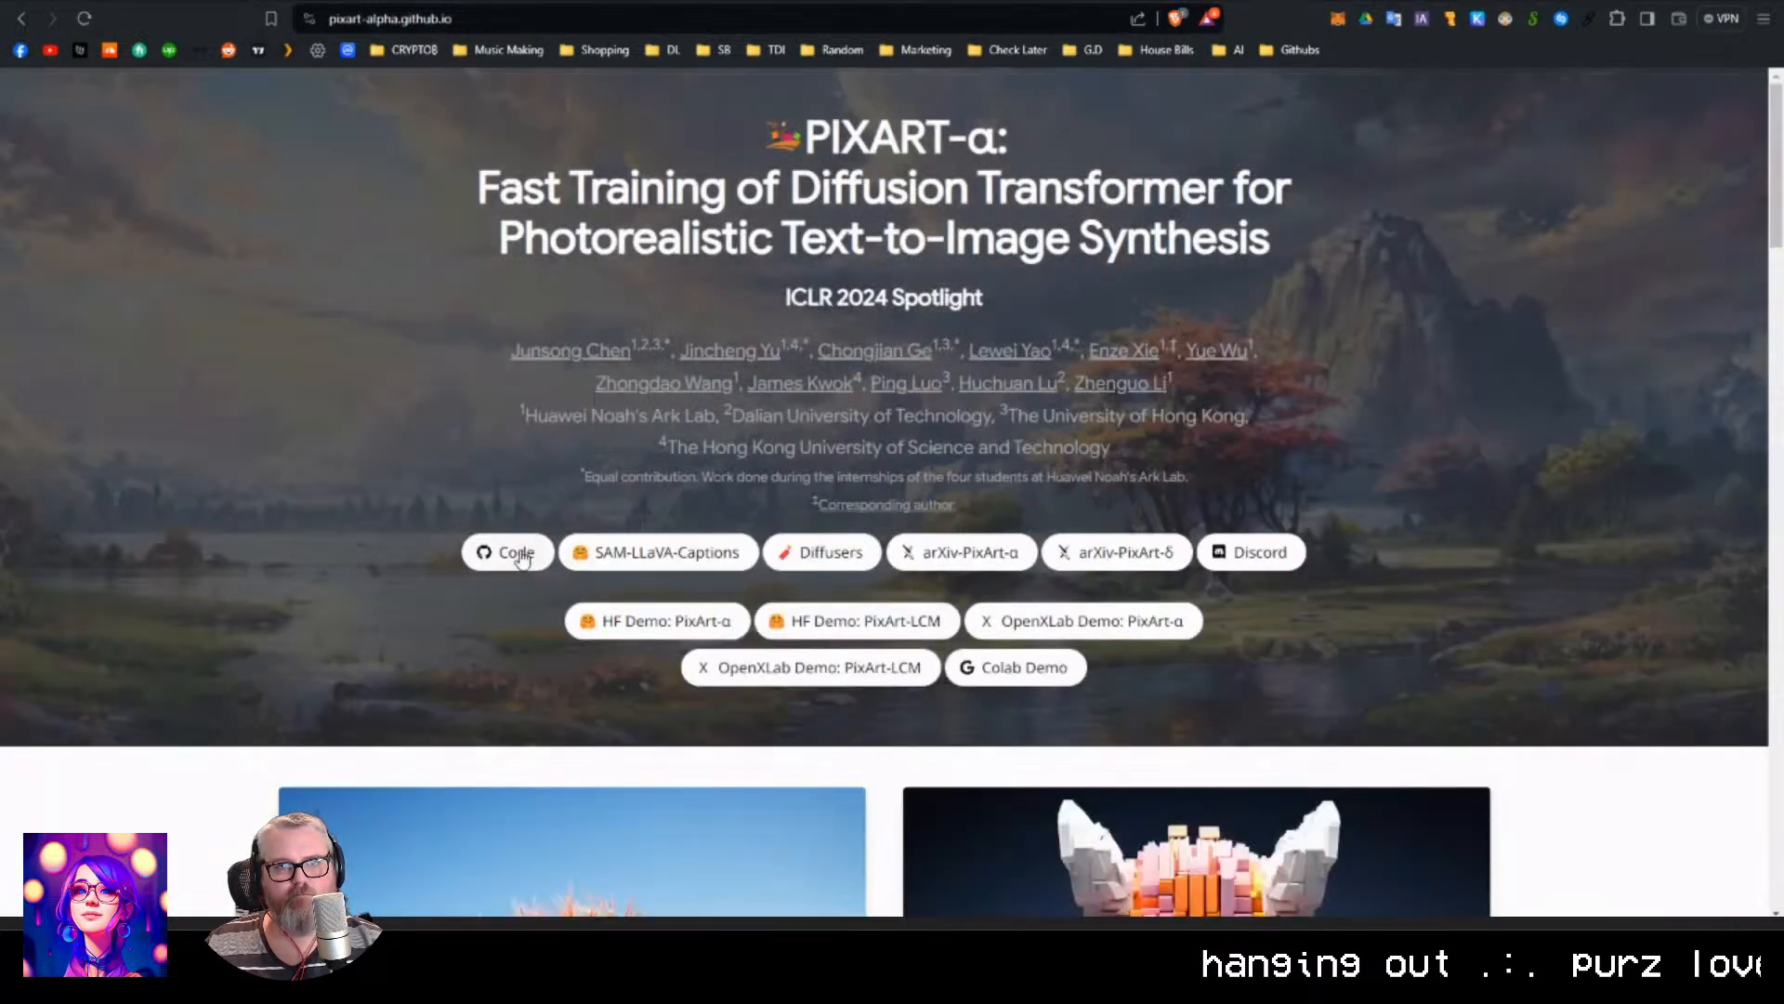
{"action": "left_click", "coordinate": [522, 554]}
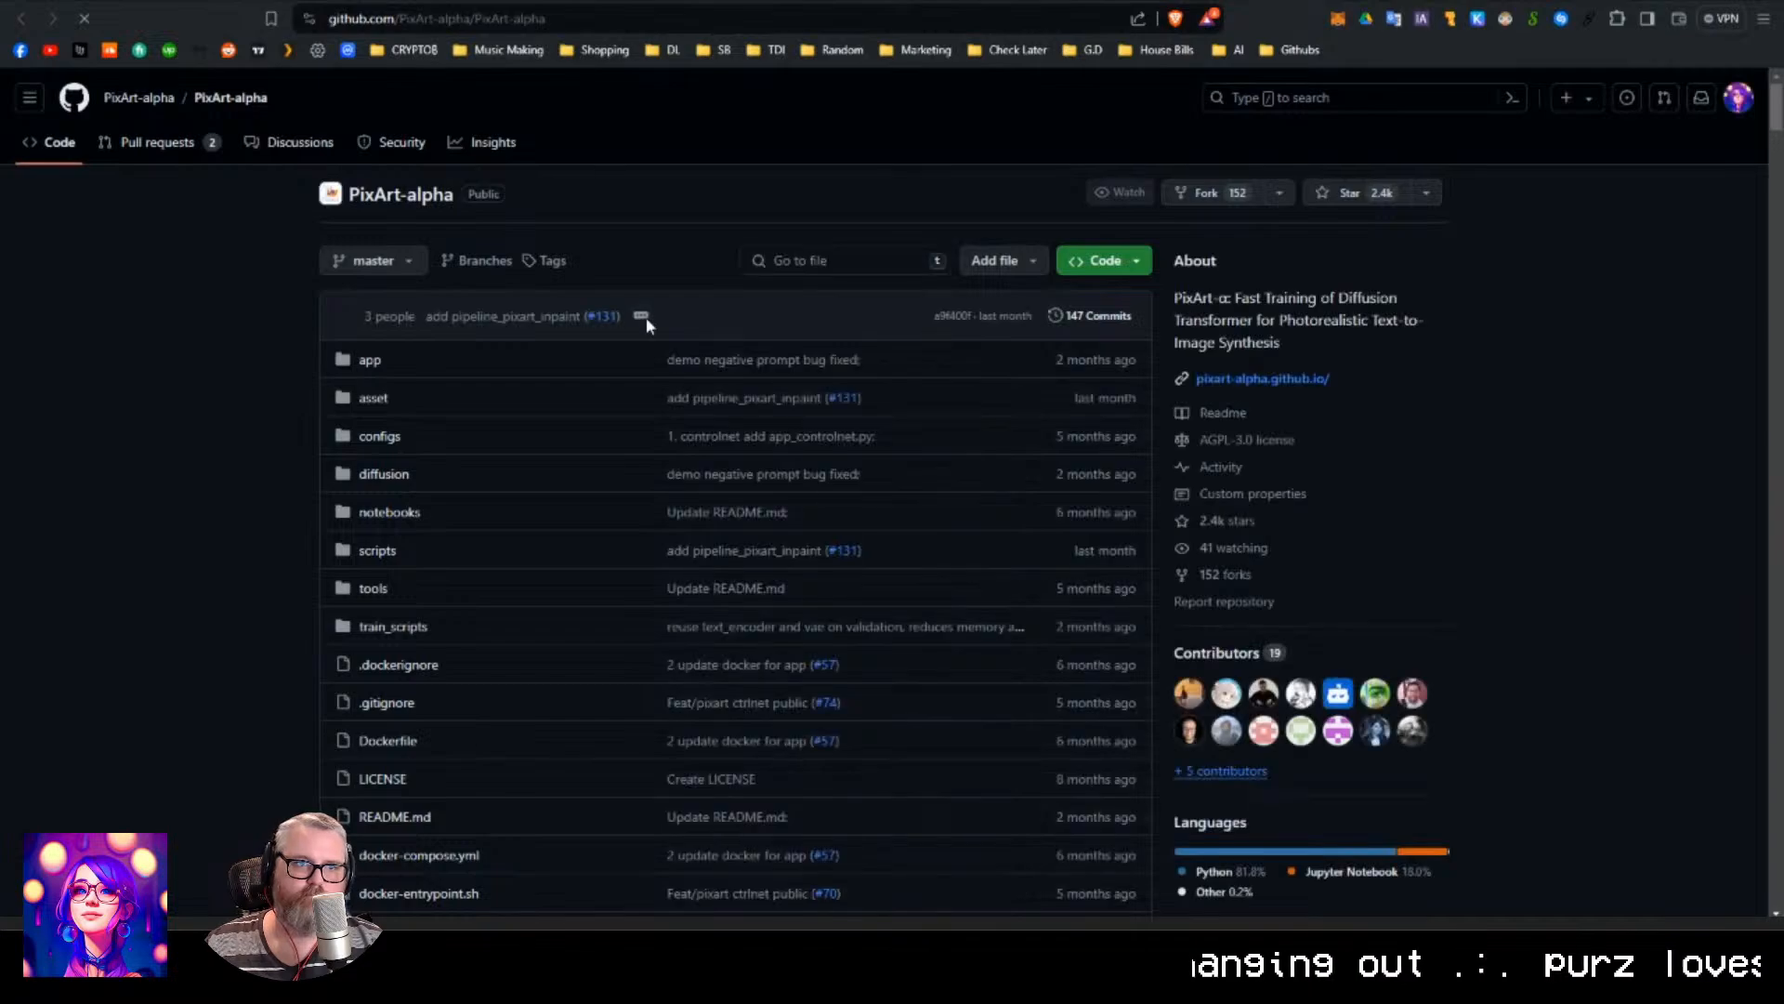
Read the PixArt-alpha README's update list, abstract, sample images and the Training Efficiency comparison.
{"action": "scroll", "coordinate": [639, 325], "scroll_direction": "down", "scroll_amount": 10}
{"action": "scroll", "coordinate": [636, 343], "scroll_direction": "down", "scroll_amount": 15}
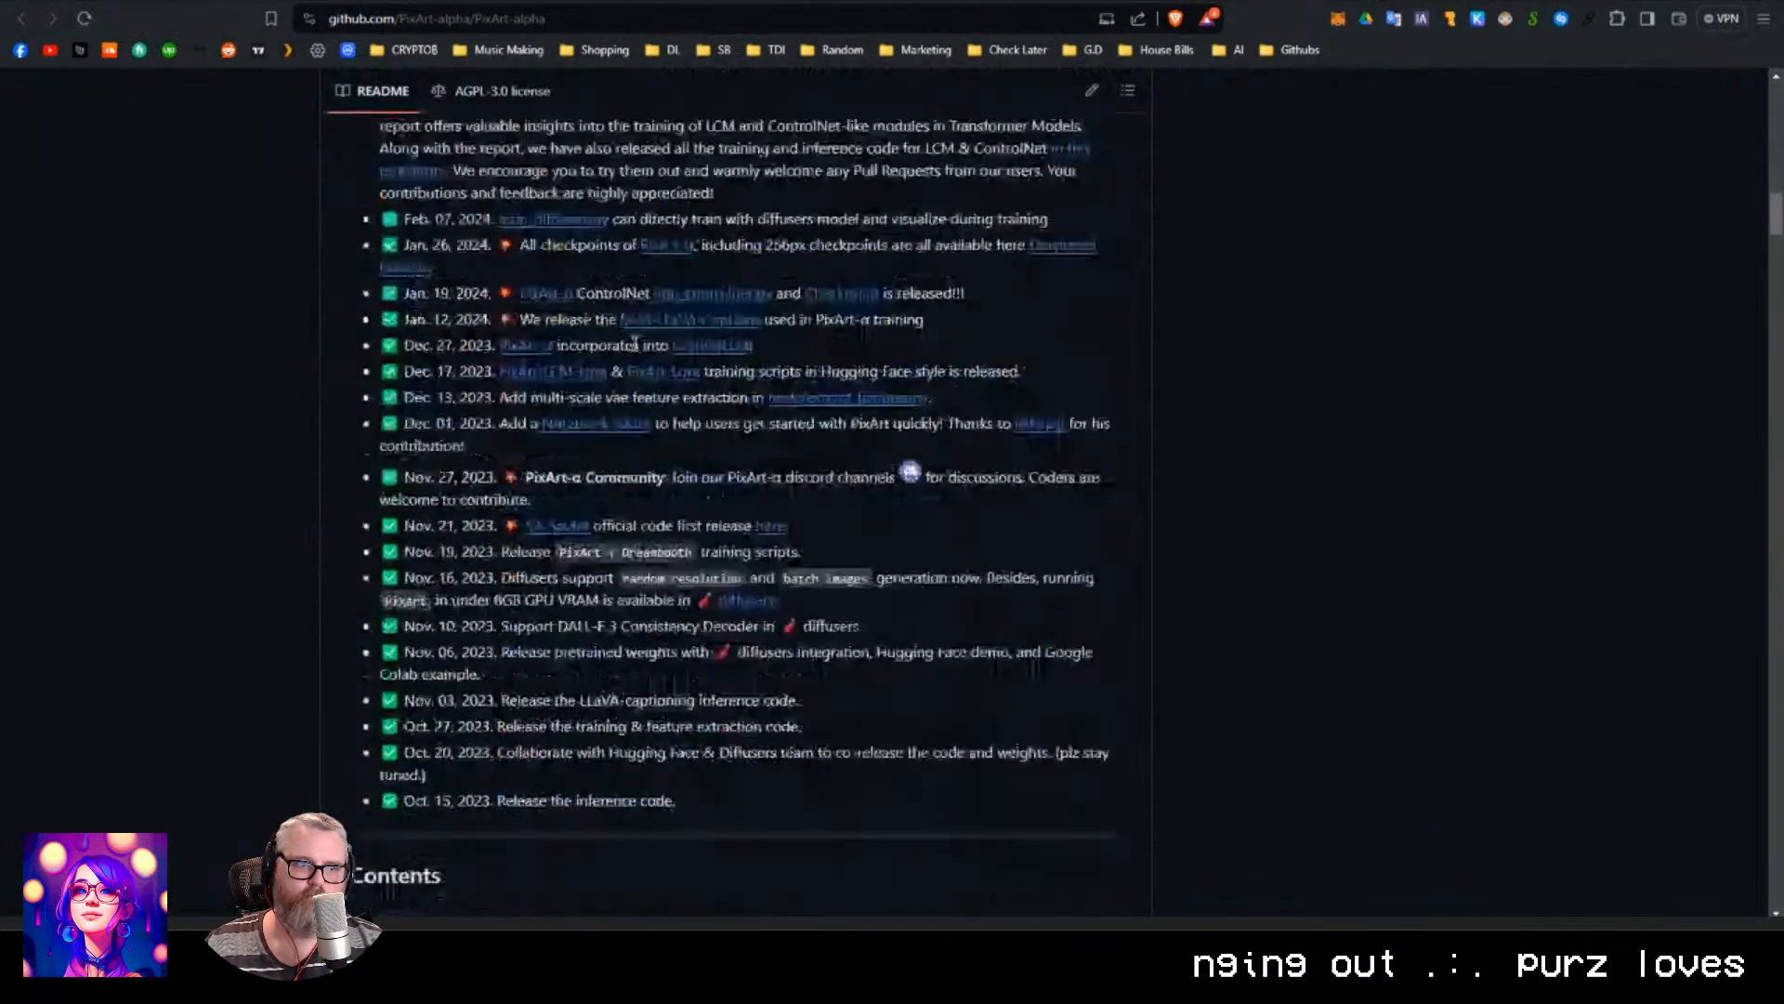
{"action": "scroll", "coordinate": [640, 358], "scroll_direction": "up", "scroll_amount": 3}
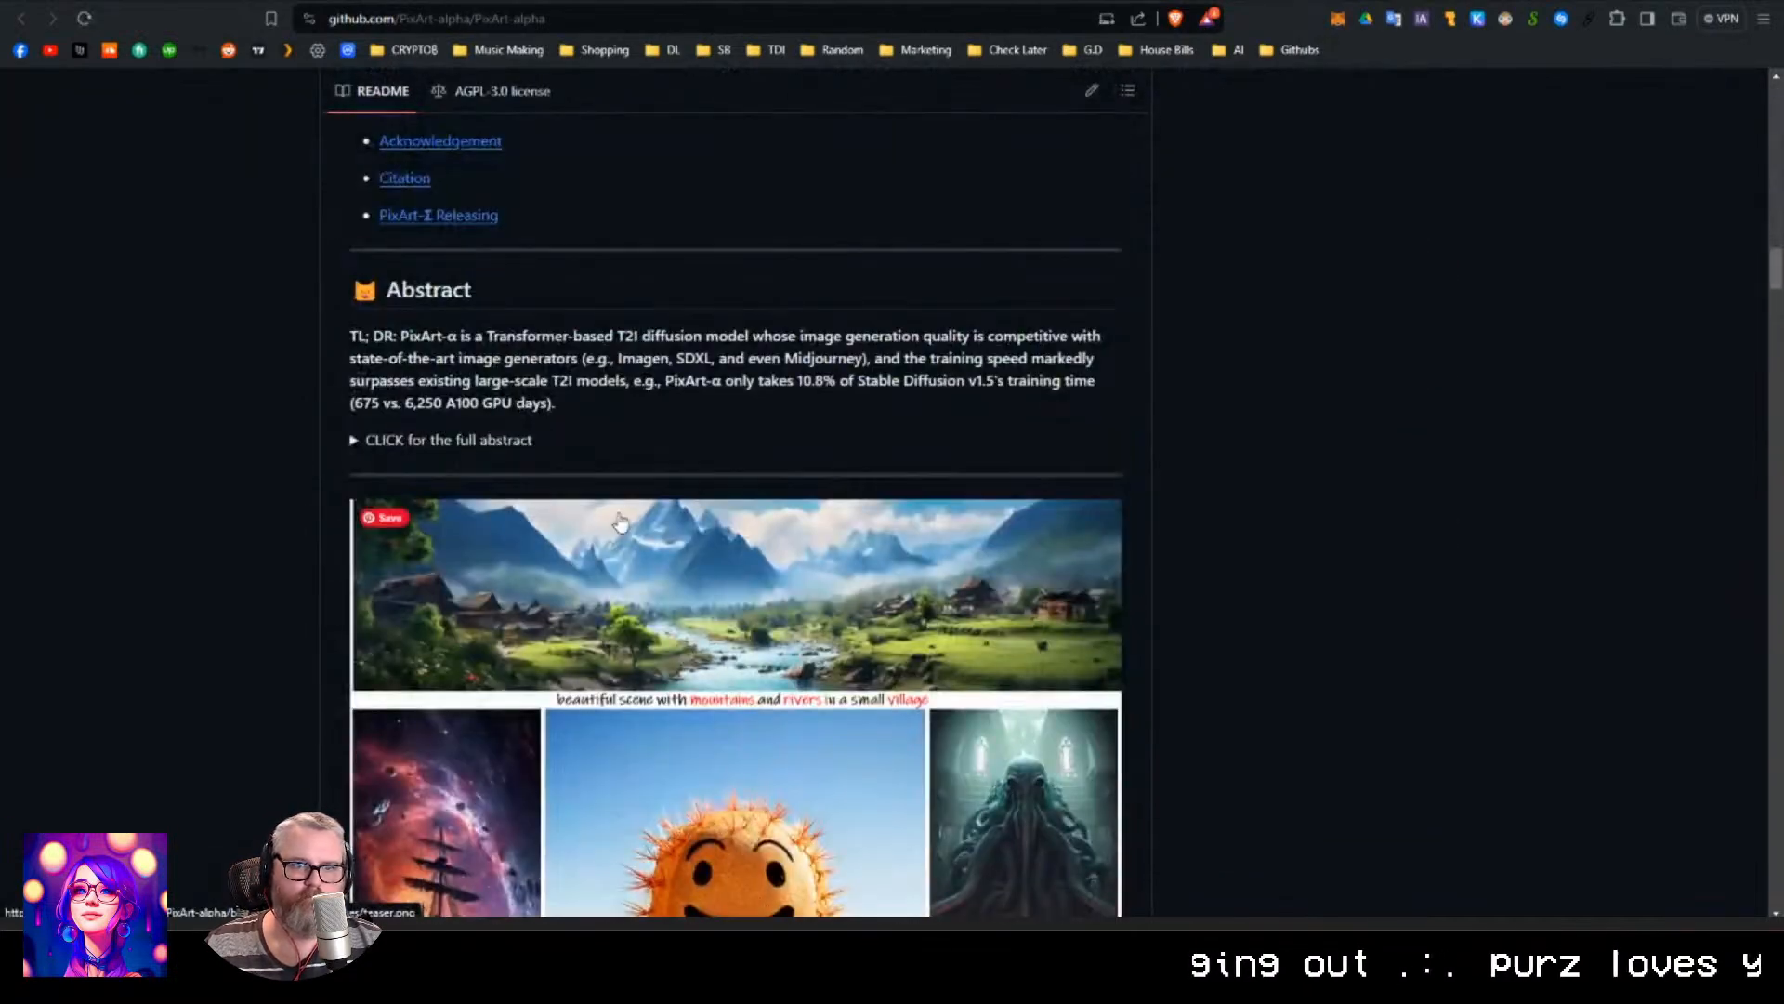
{"action": "scroll", "coordinate": [1088, 592], "scroll_direction": "down", "scroll_amount": 10}
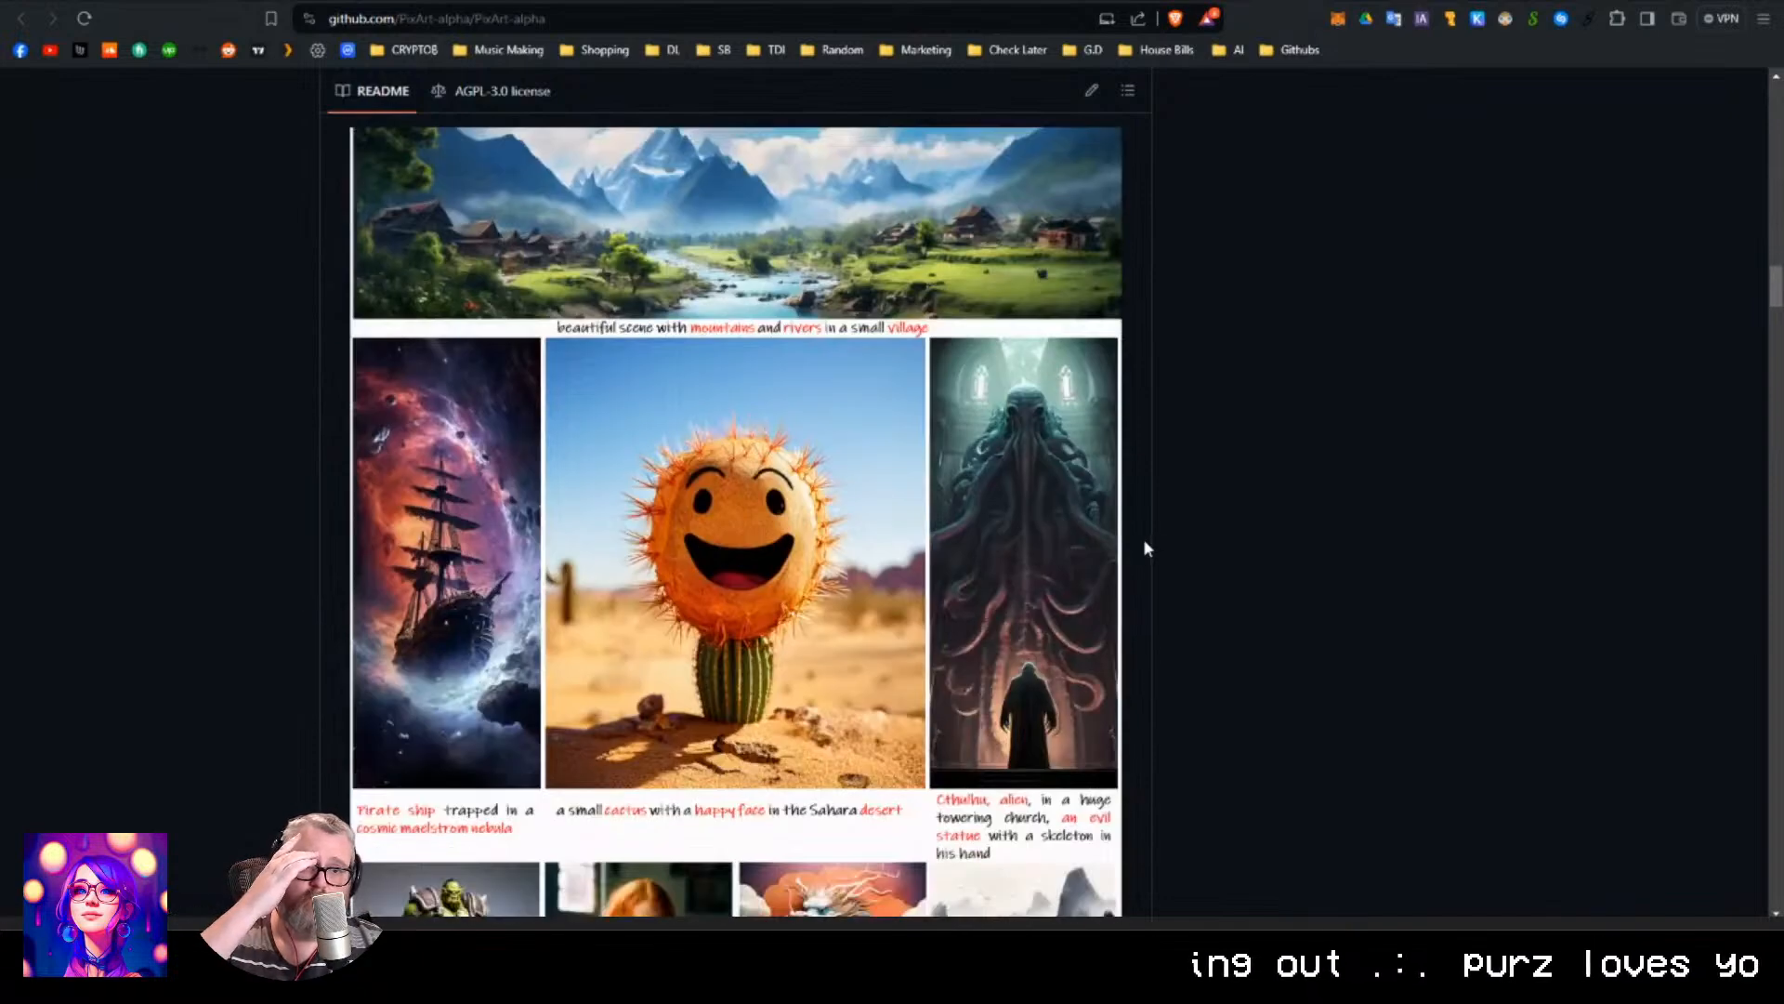
{"action": "scroll", "coordinate": [1085, 481], "scroll_direction": "down", "scroll_amount": 7}
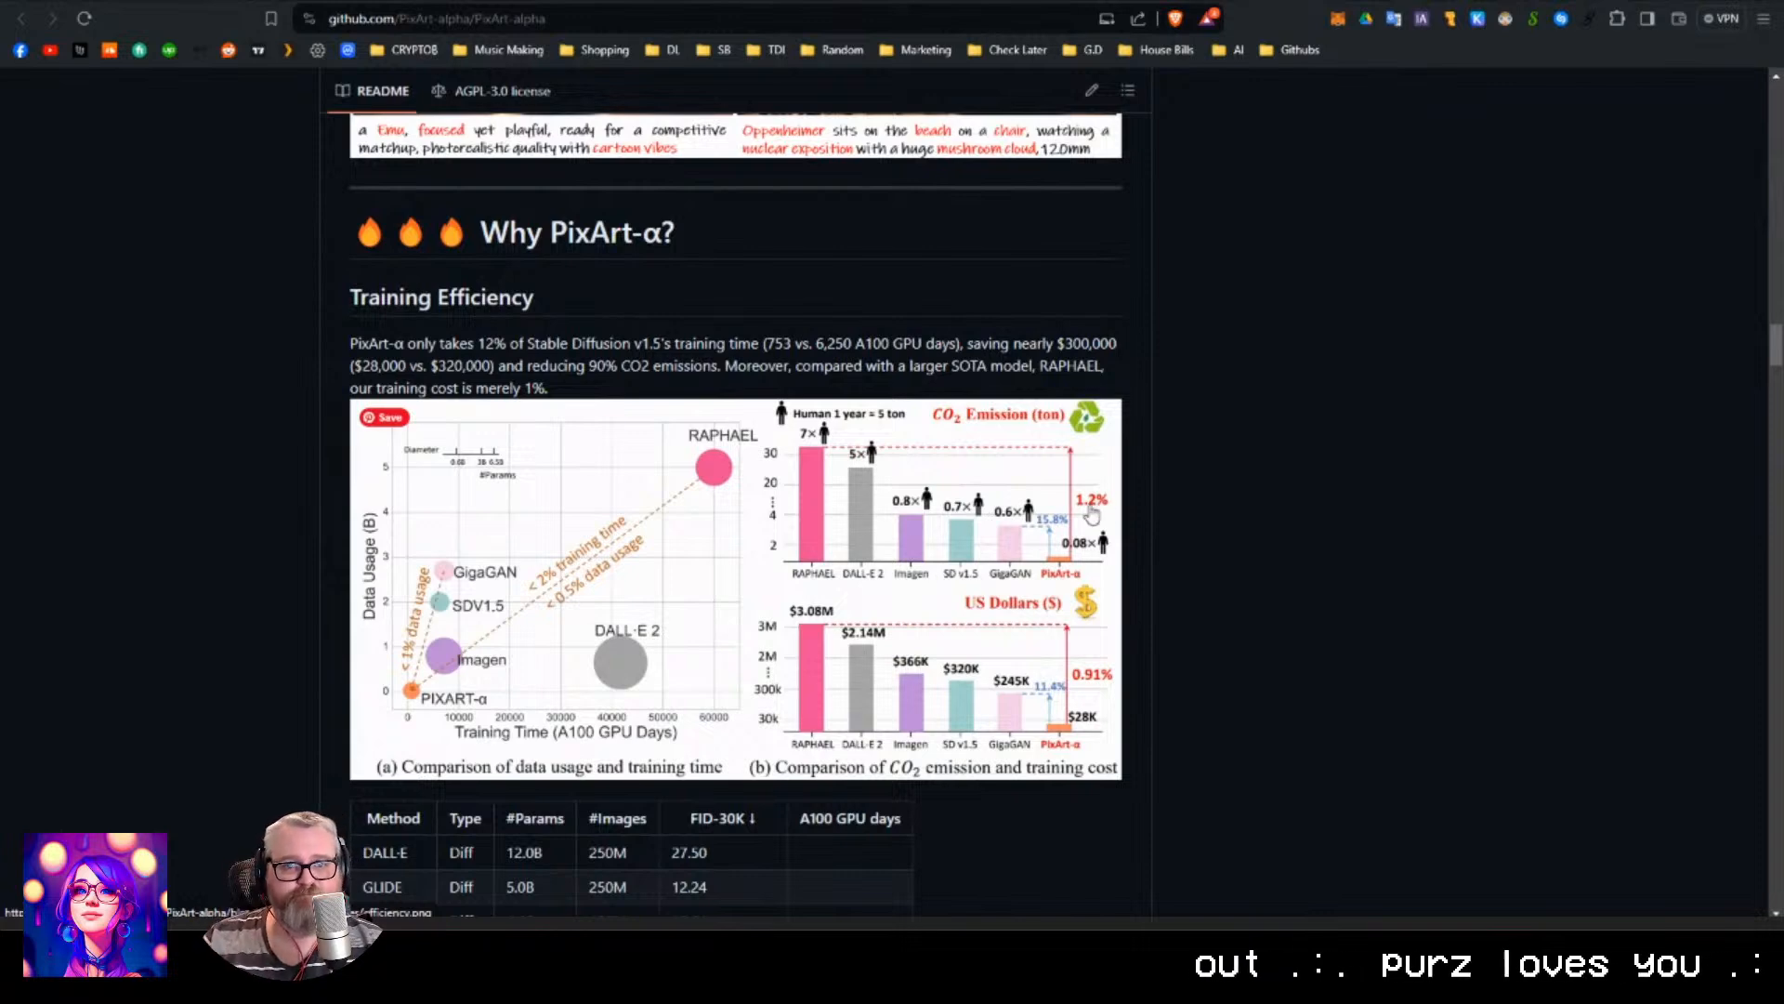
{"action": "scroll", "coordinate": [971, 557], "scroll_direction": "up", "scroll_amount": 1}
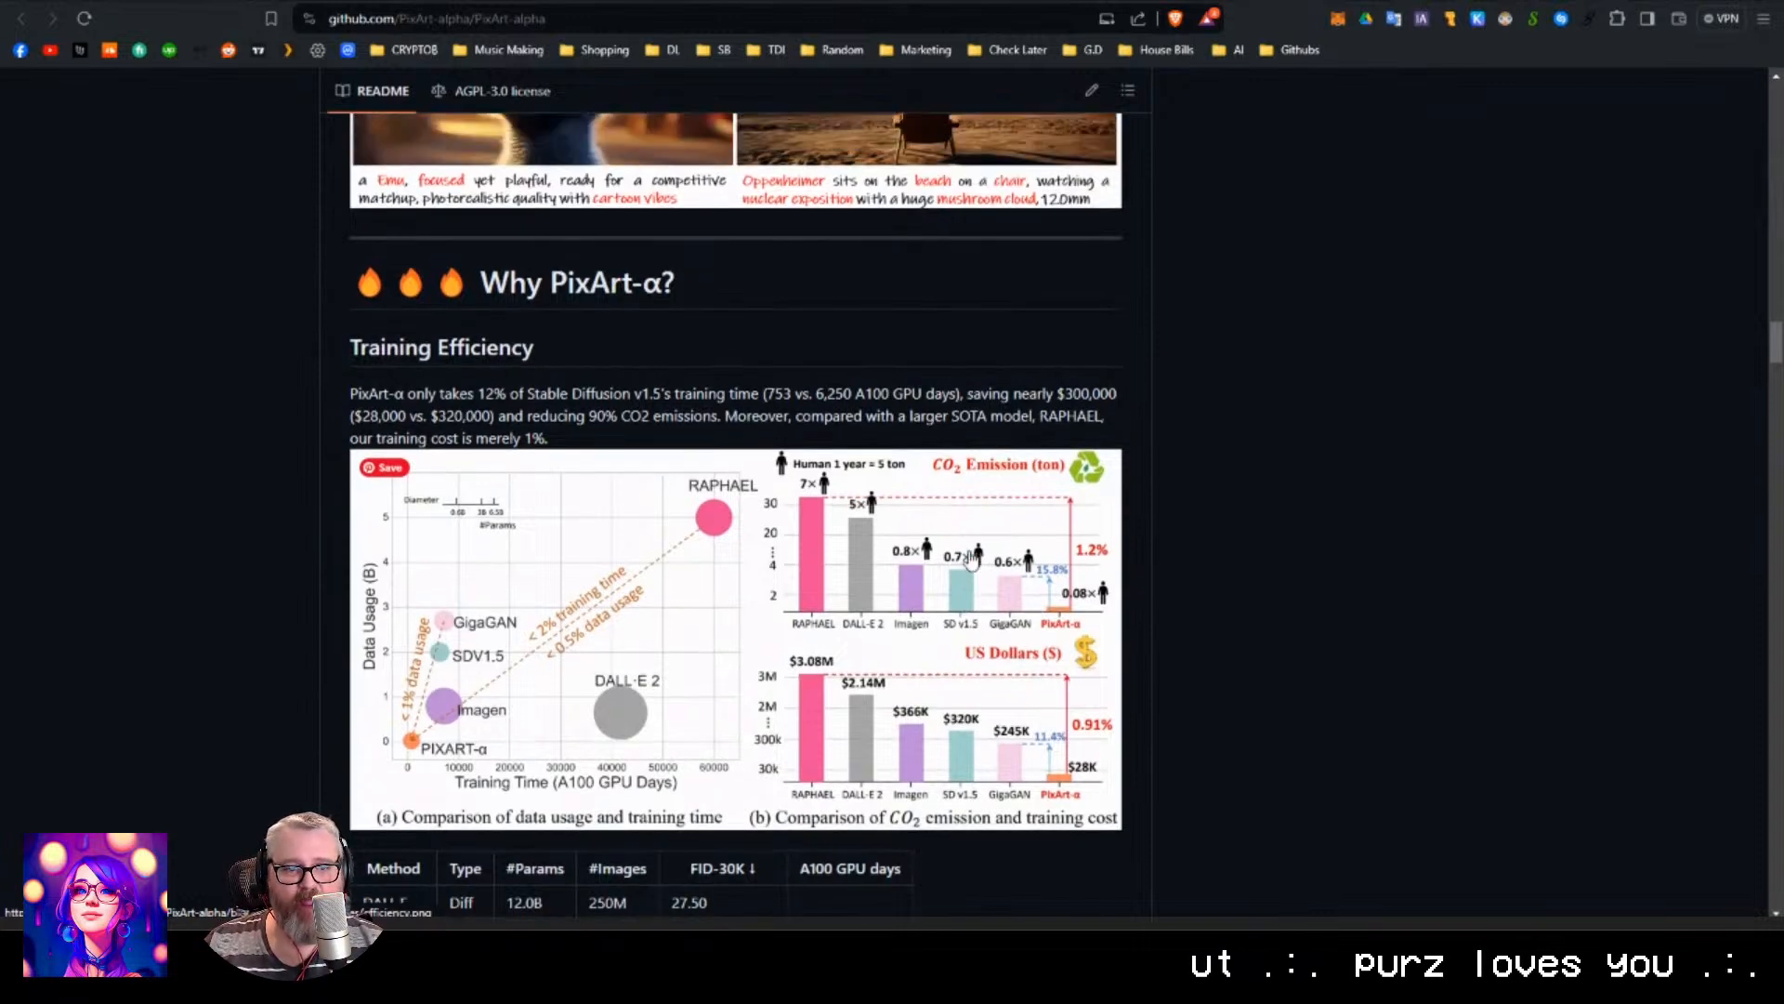
{"action": "scroll", "coordinate": [971, 558], "scroll_direction": "down", "scroll_amount": 1}
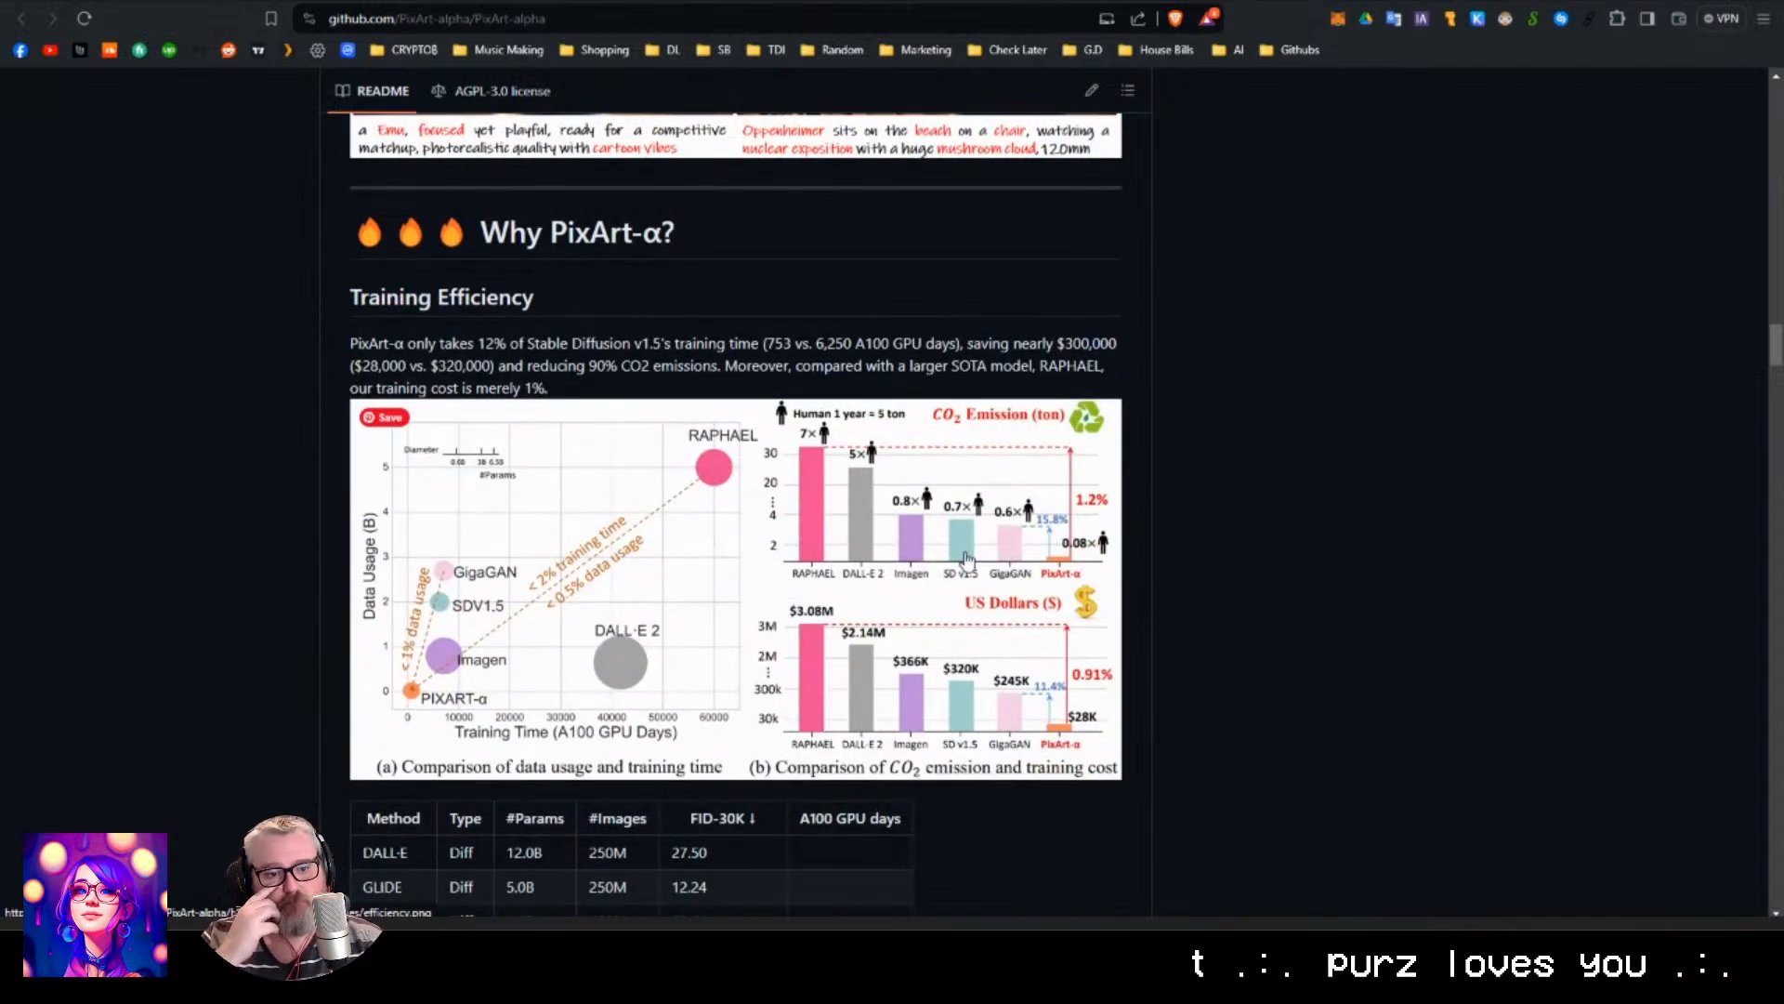
View the efficiency.png training cost chart at full size, then return to the README's sample images.
{"action": "left_click", "coordinate": [967, 559]}
{"action": "scroll", "coordinate": [1171, 591], "scroll_direction": "down", "scroll_amount": 1}
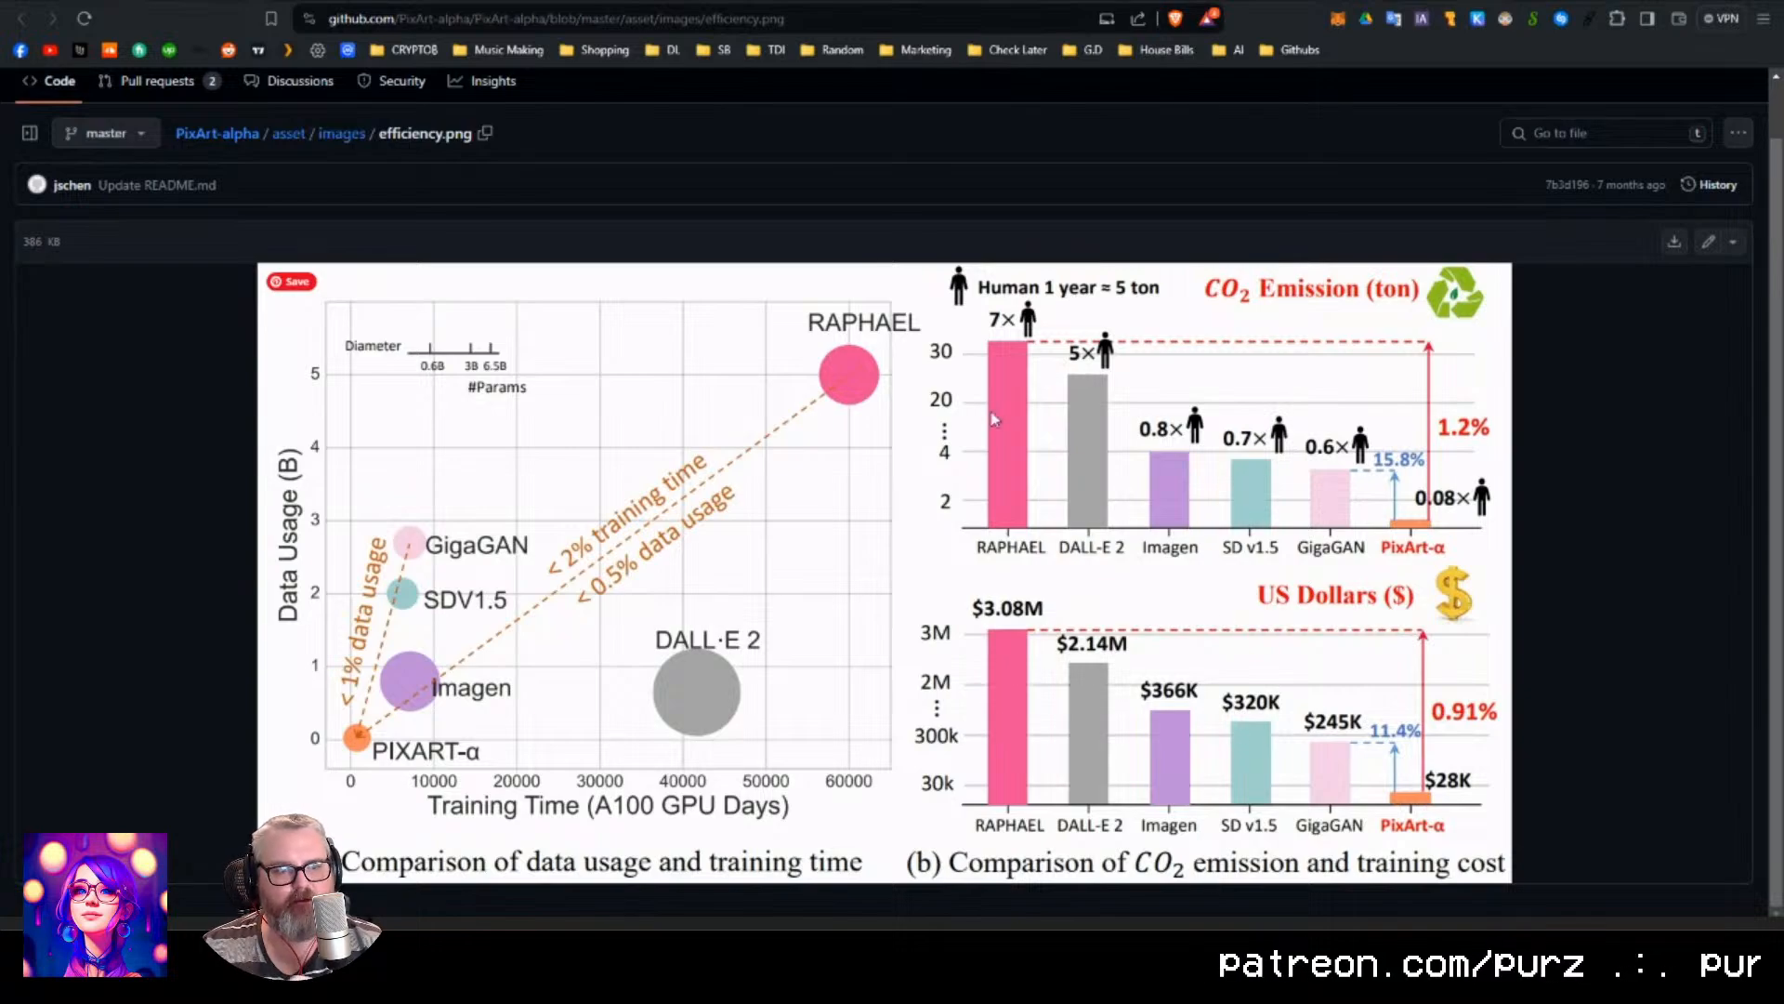
{"action": "key", "text": "alt+Left"}
{"action": "scroll", "coordinate": [429, 413], "scroll_direction": "up", "scroll_amount": 20}
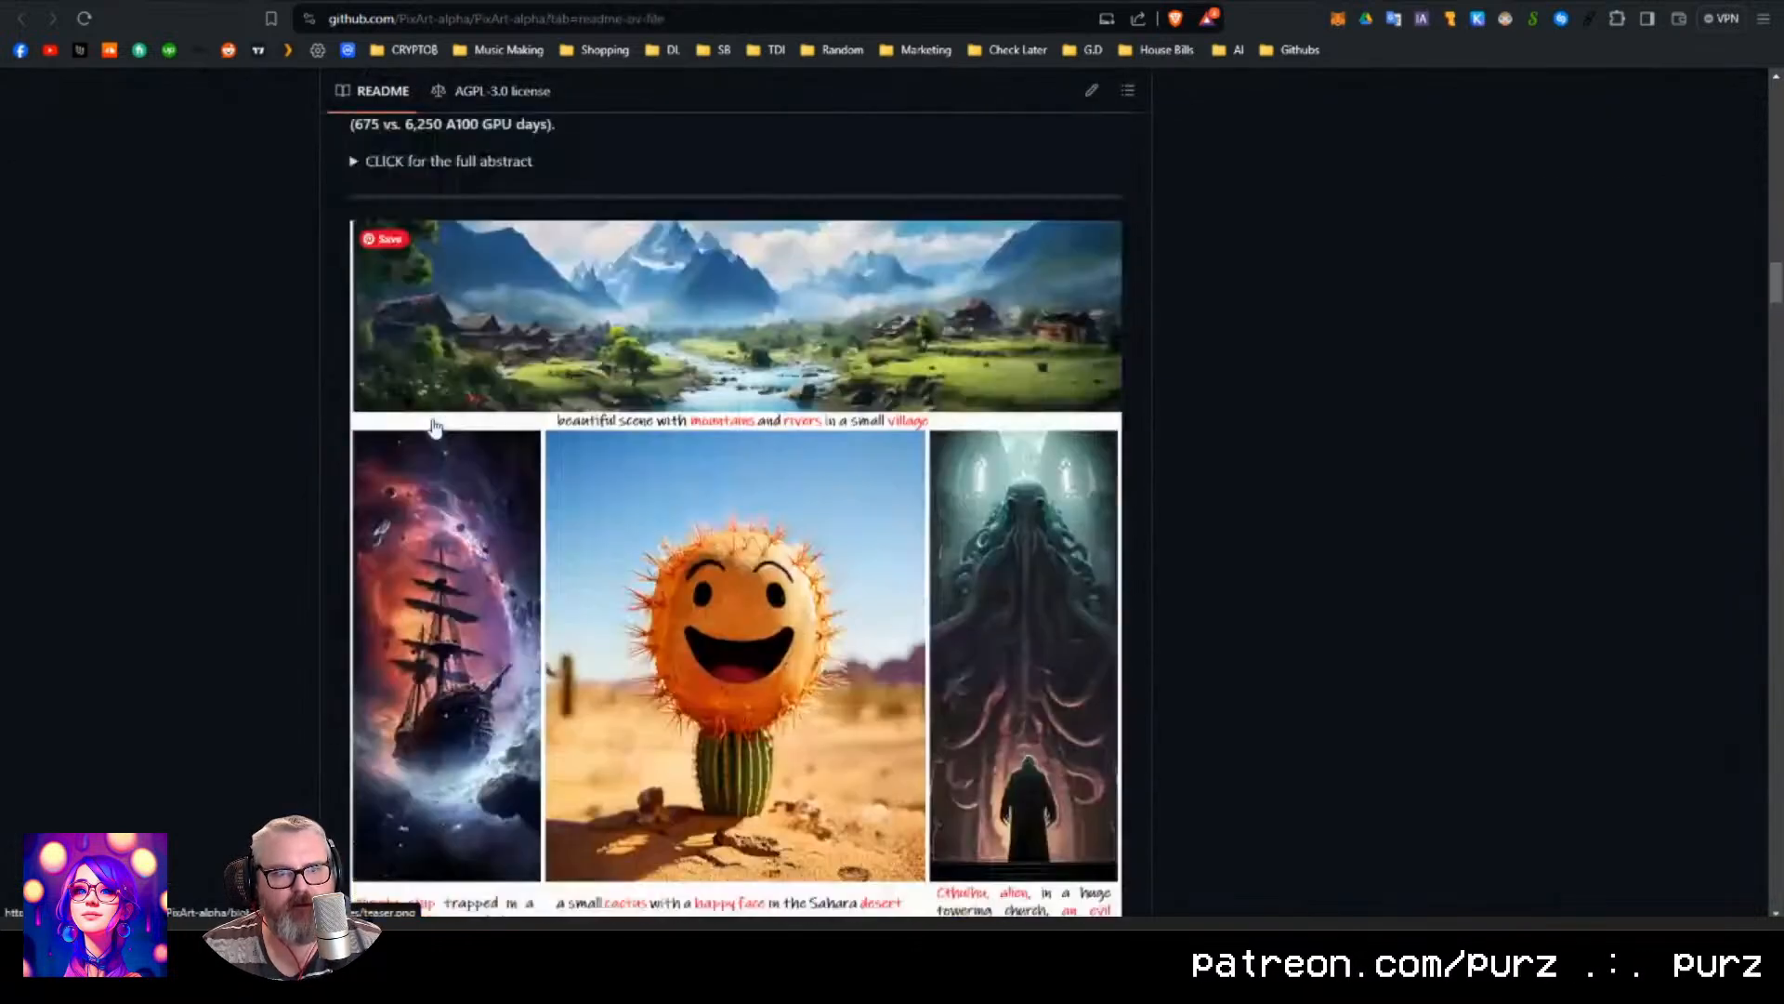
Open the train_scripts folder of the PixArt-alpha repository to view its training scripts.
{"action": "scroll", "coordinate": [432, 425], "scroll_direction": "up", "scroll_amount": 2}
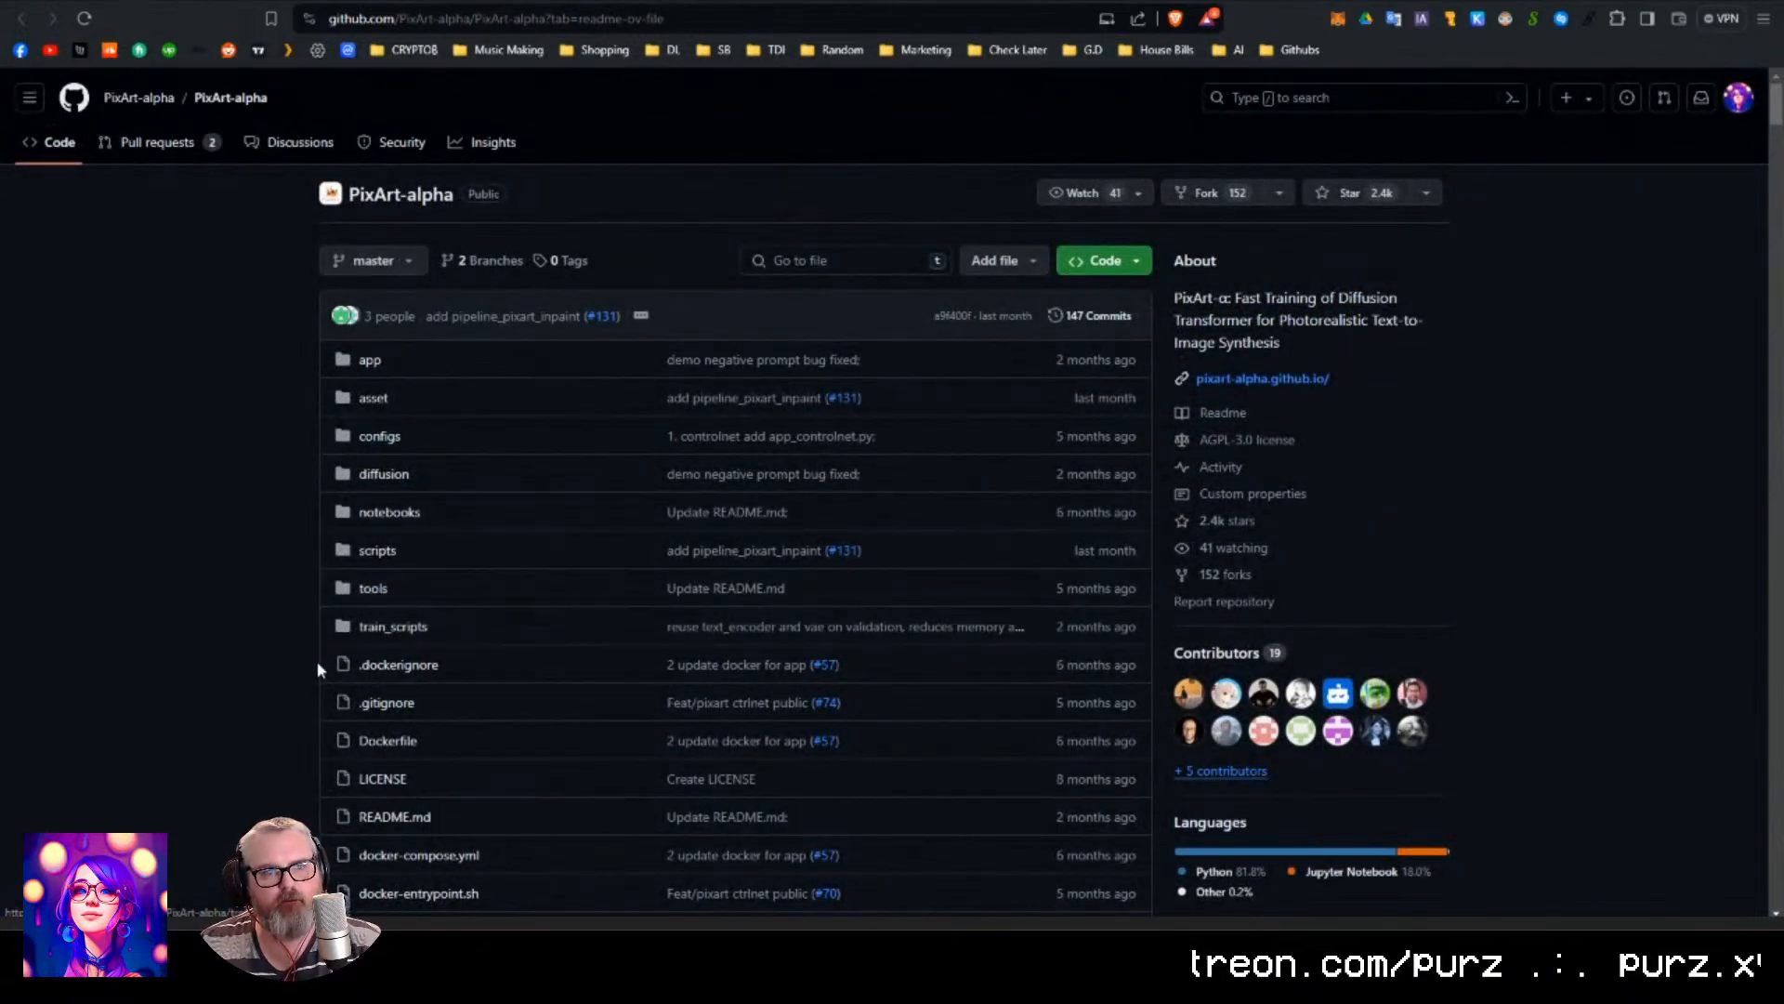
{"action": "left_click", "coordinate": [388, 629]}
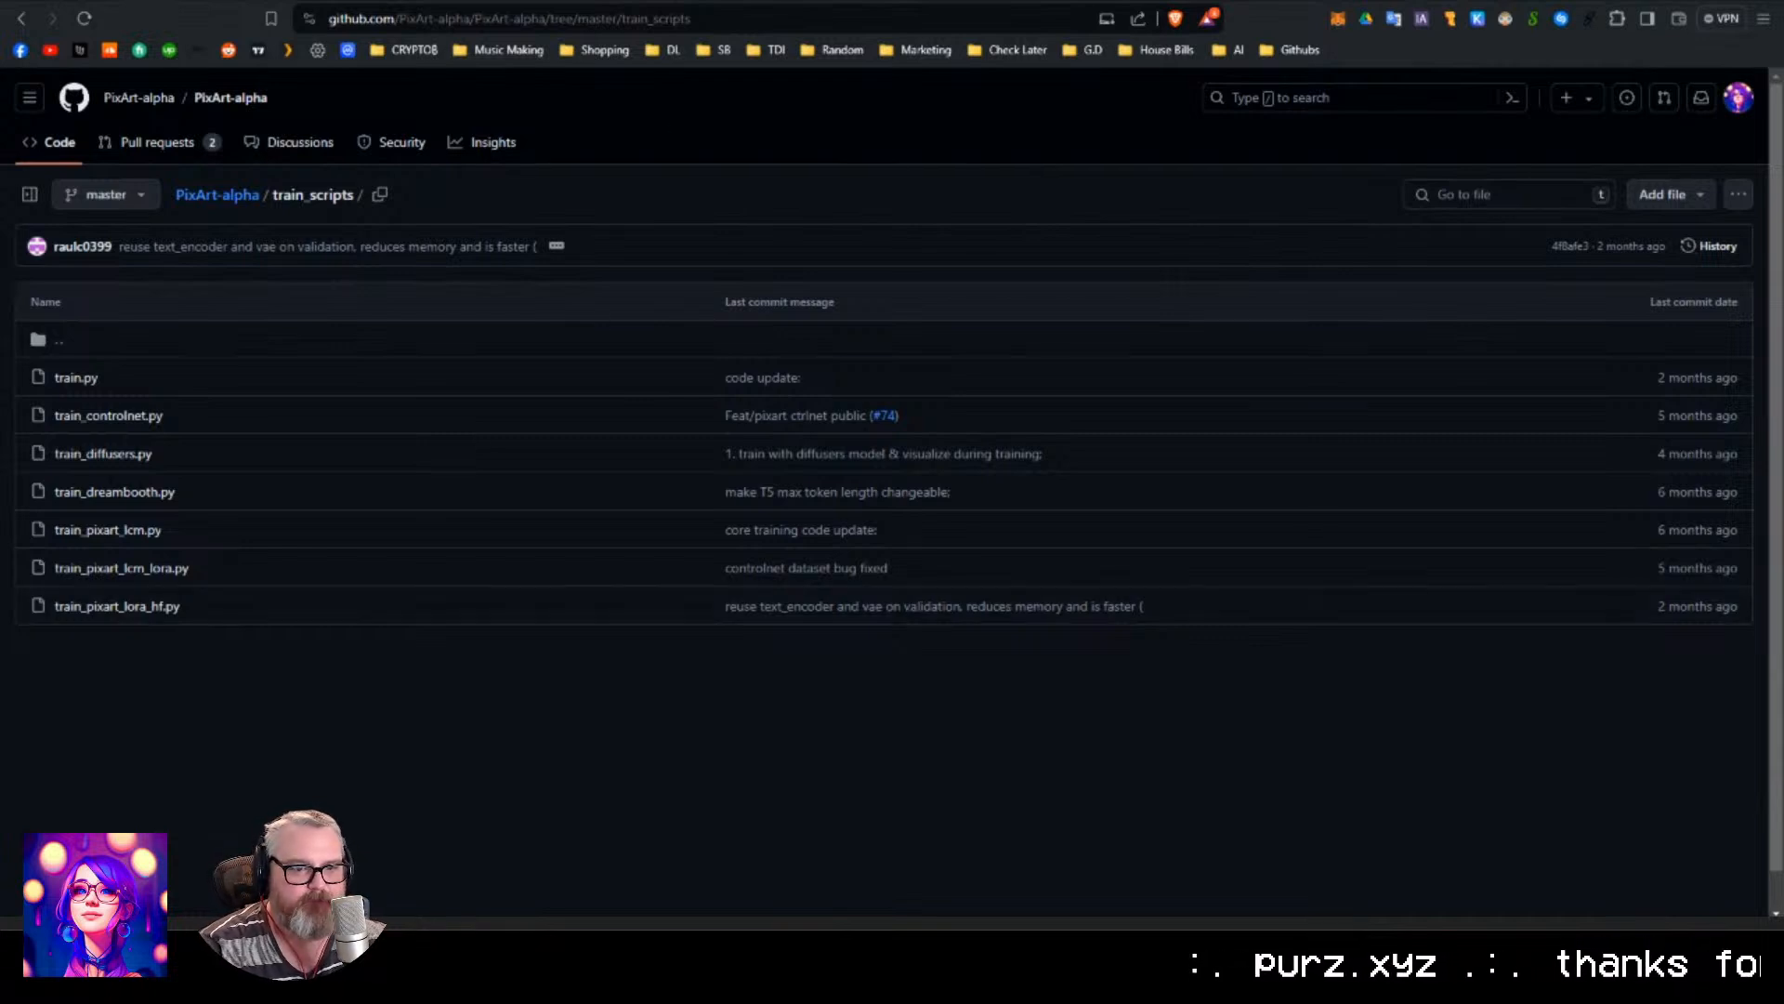
Leave the PixArt-alpha and Neural_Gaffer GitHub pages and return to the ComfyUI workflow.
{"action": "left_click", "coordinate": [617, 2]}
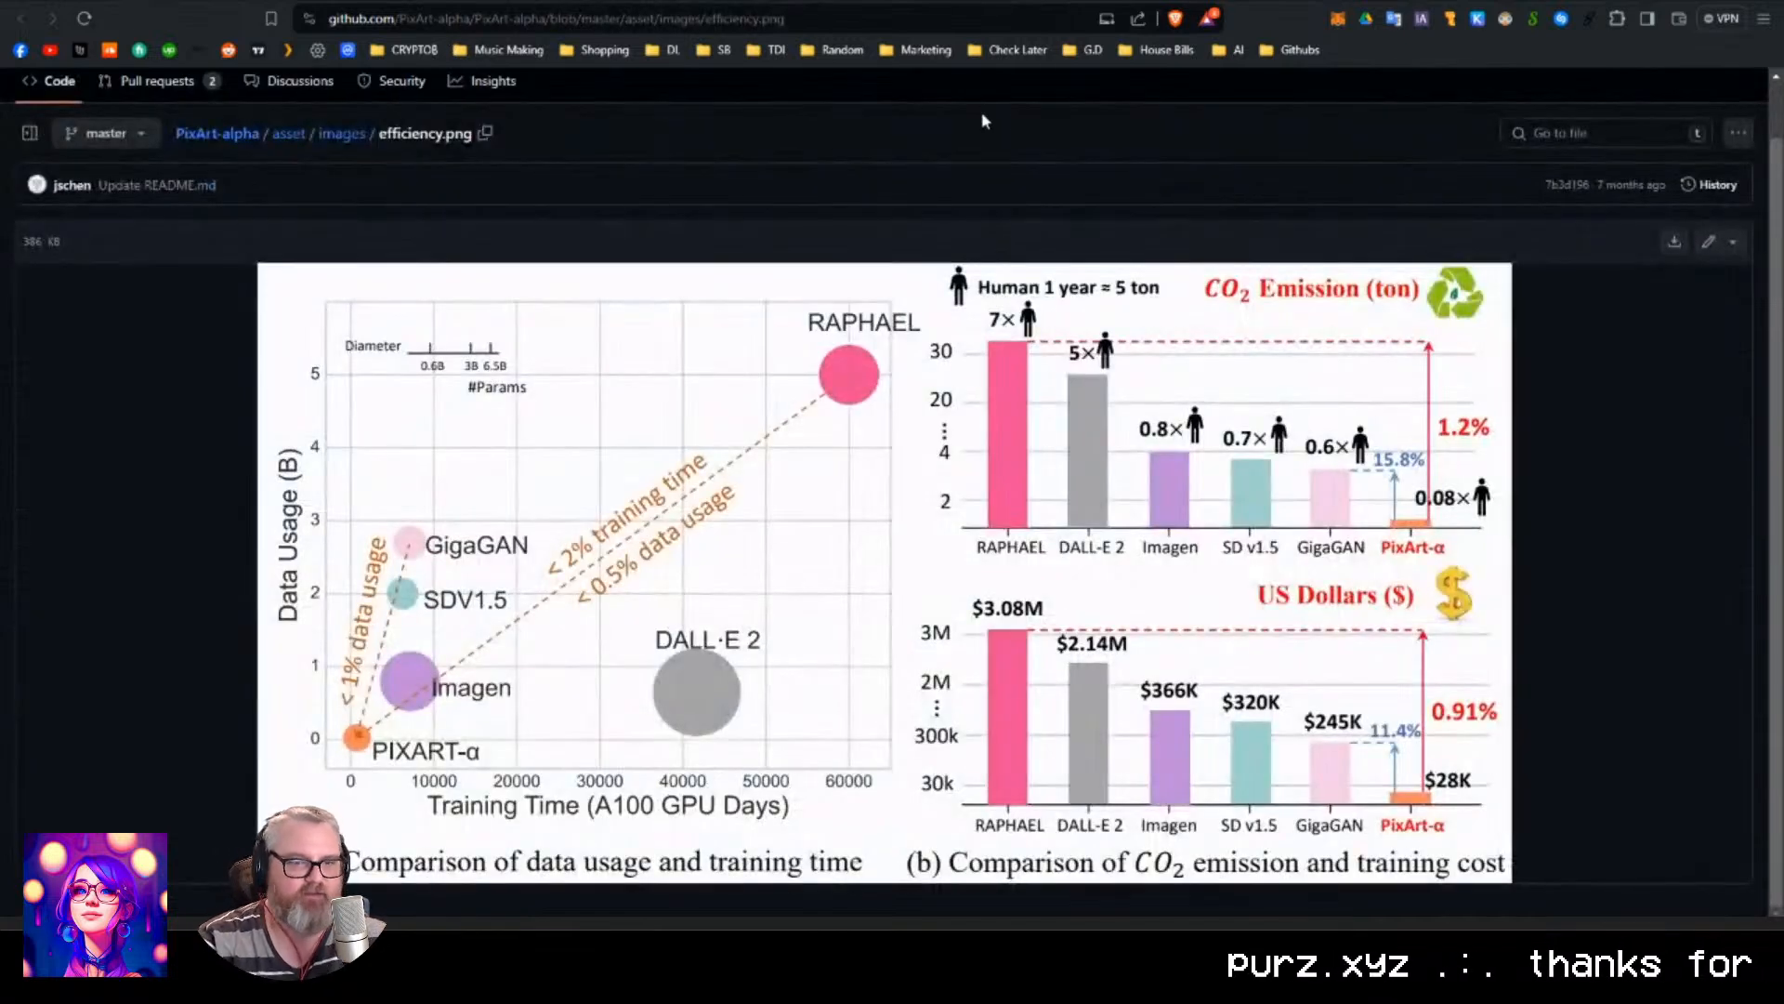
{"action": "left_click", "coordinate": [859, 2]}
{"action": "left_click", "coordinate": [852, 2]}
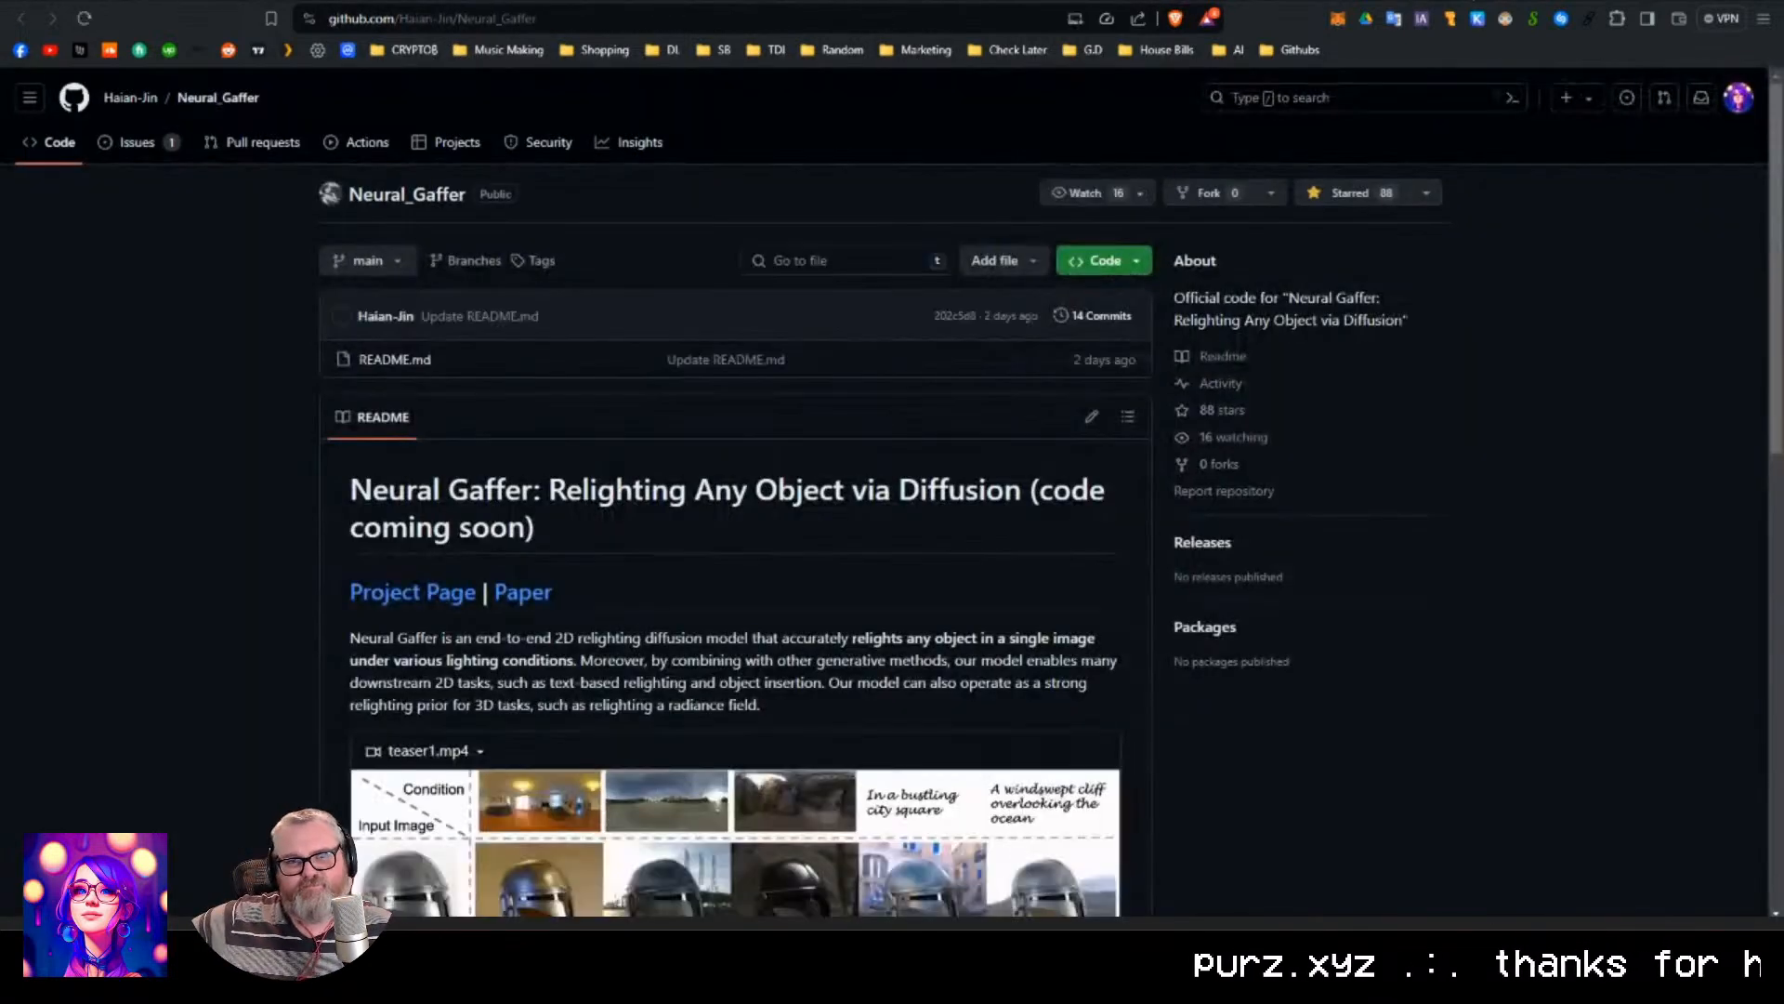
{"action": "left_click", "coordinate": [1083, 2]}
{"action": "left_click", "coordinate": [1185, 2]}
{"action": "left_click", "coordinate": [163, 2]}
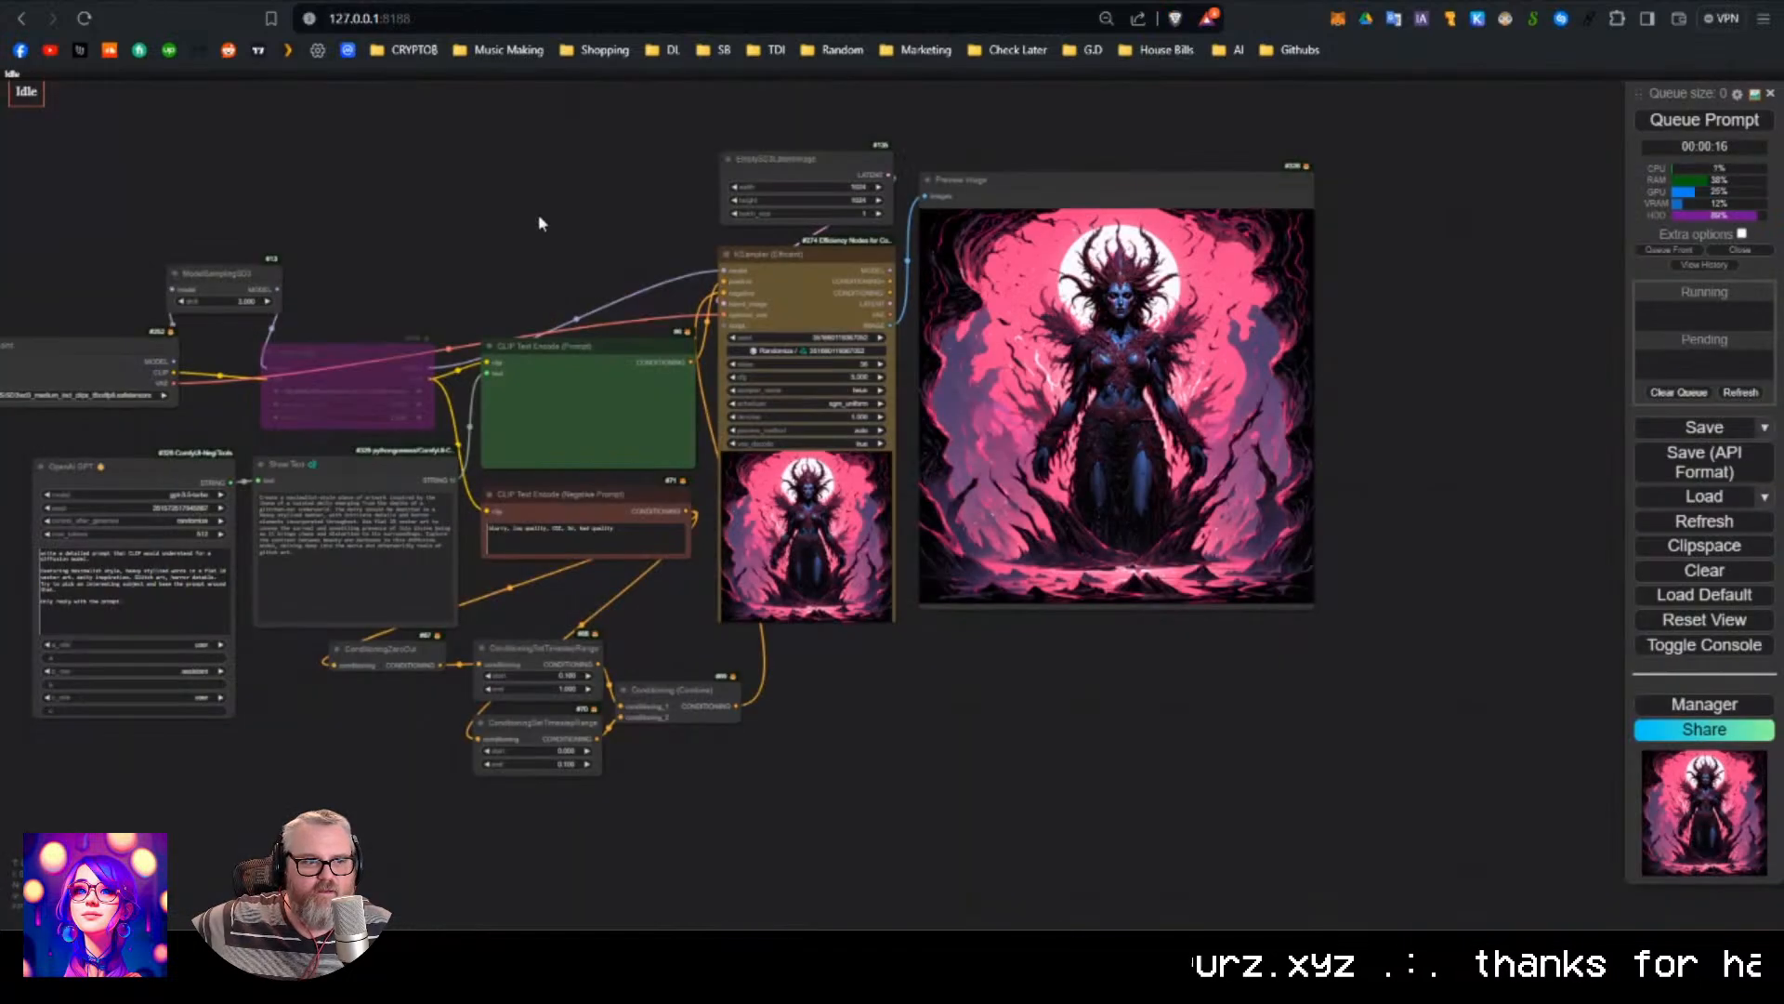
{"action": "left_click_drag", "start_coordinate": [527, 227], "coordinate": [631, 280]}
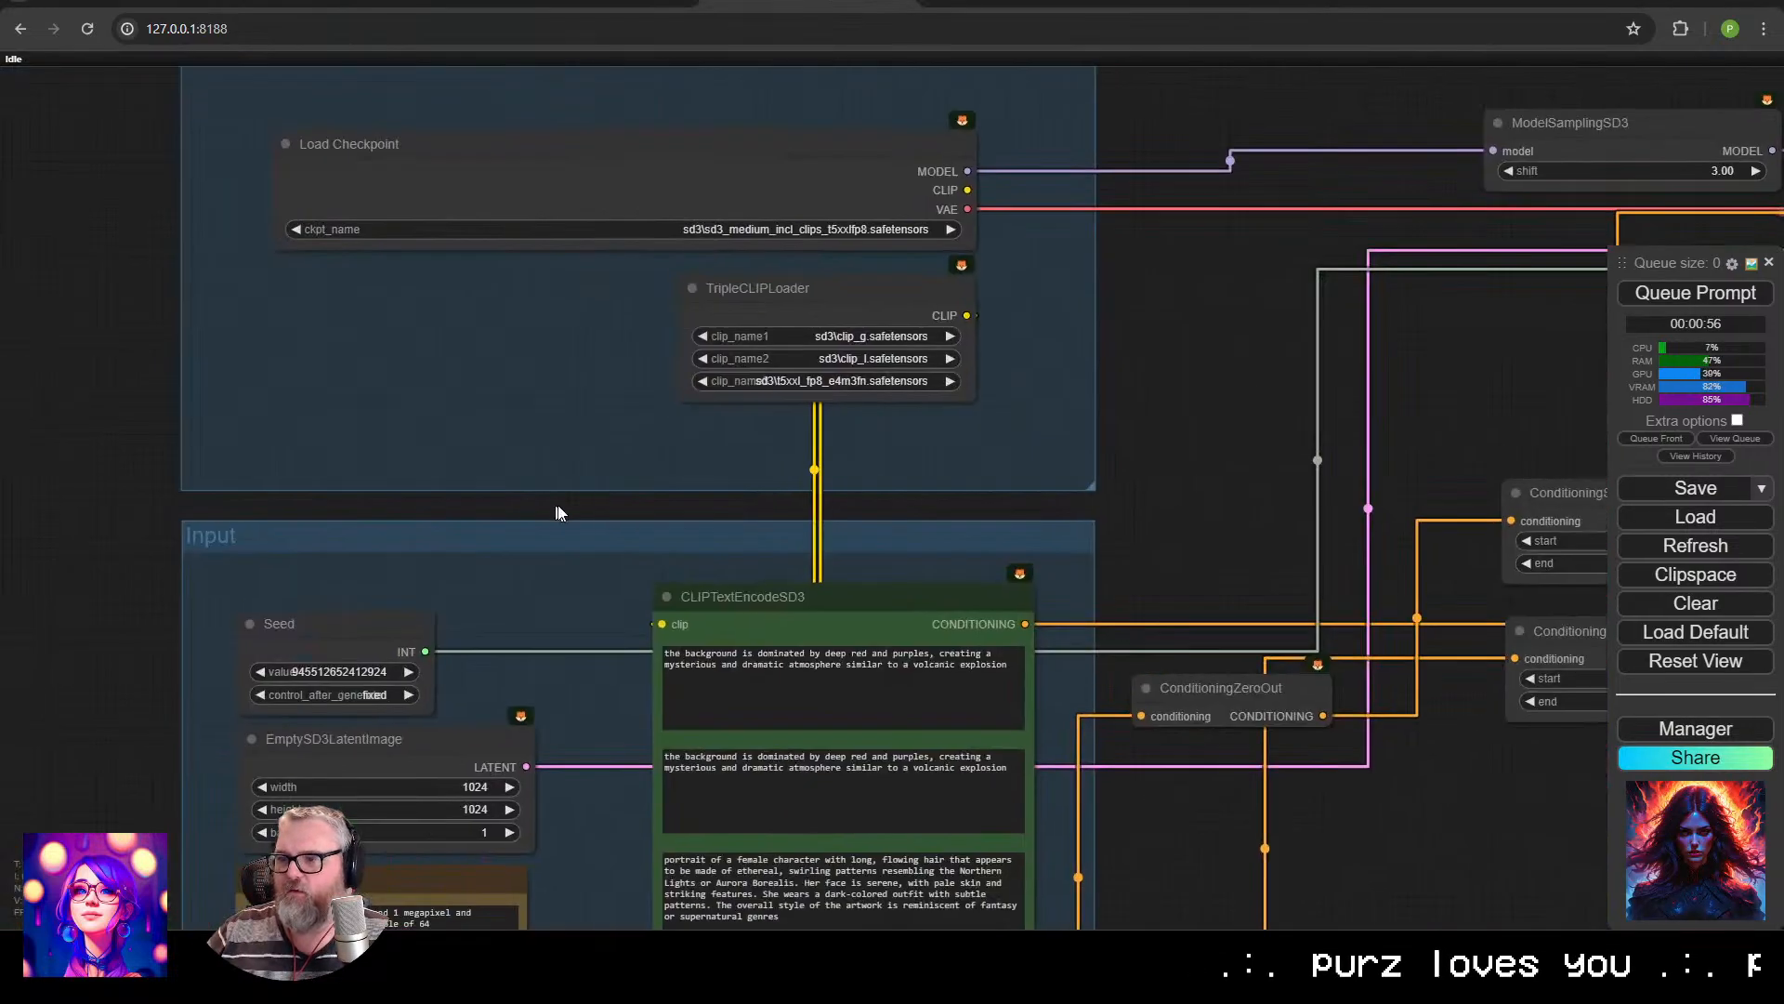
Move the resolution Note node slightly lower beneath EmptySD3LatentImage in the Input group.
{"action": "left_click_drag", "start_coordinate": [555, 507], "coordinate": [727, 119]}
{"action": "scroll", "coordinate": [816, 442], "scroll_direction": "up", "scroll_amount": 6}
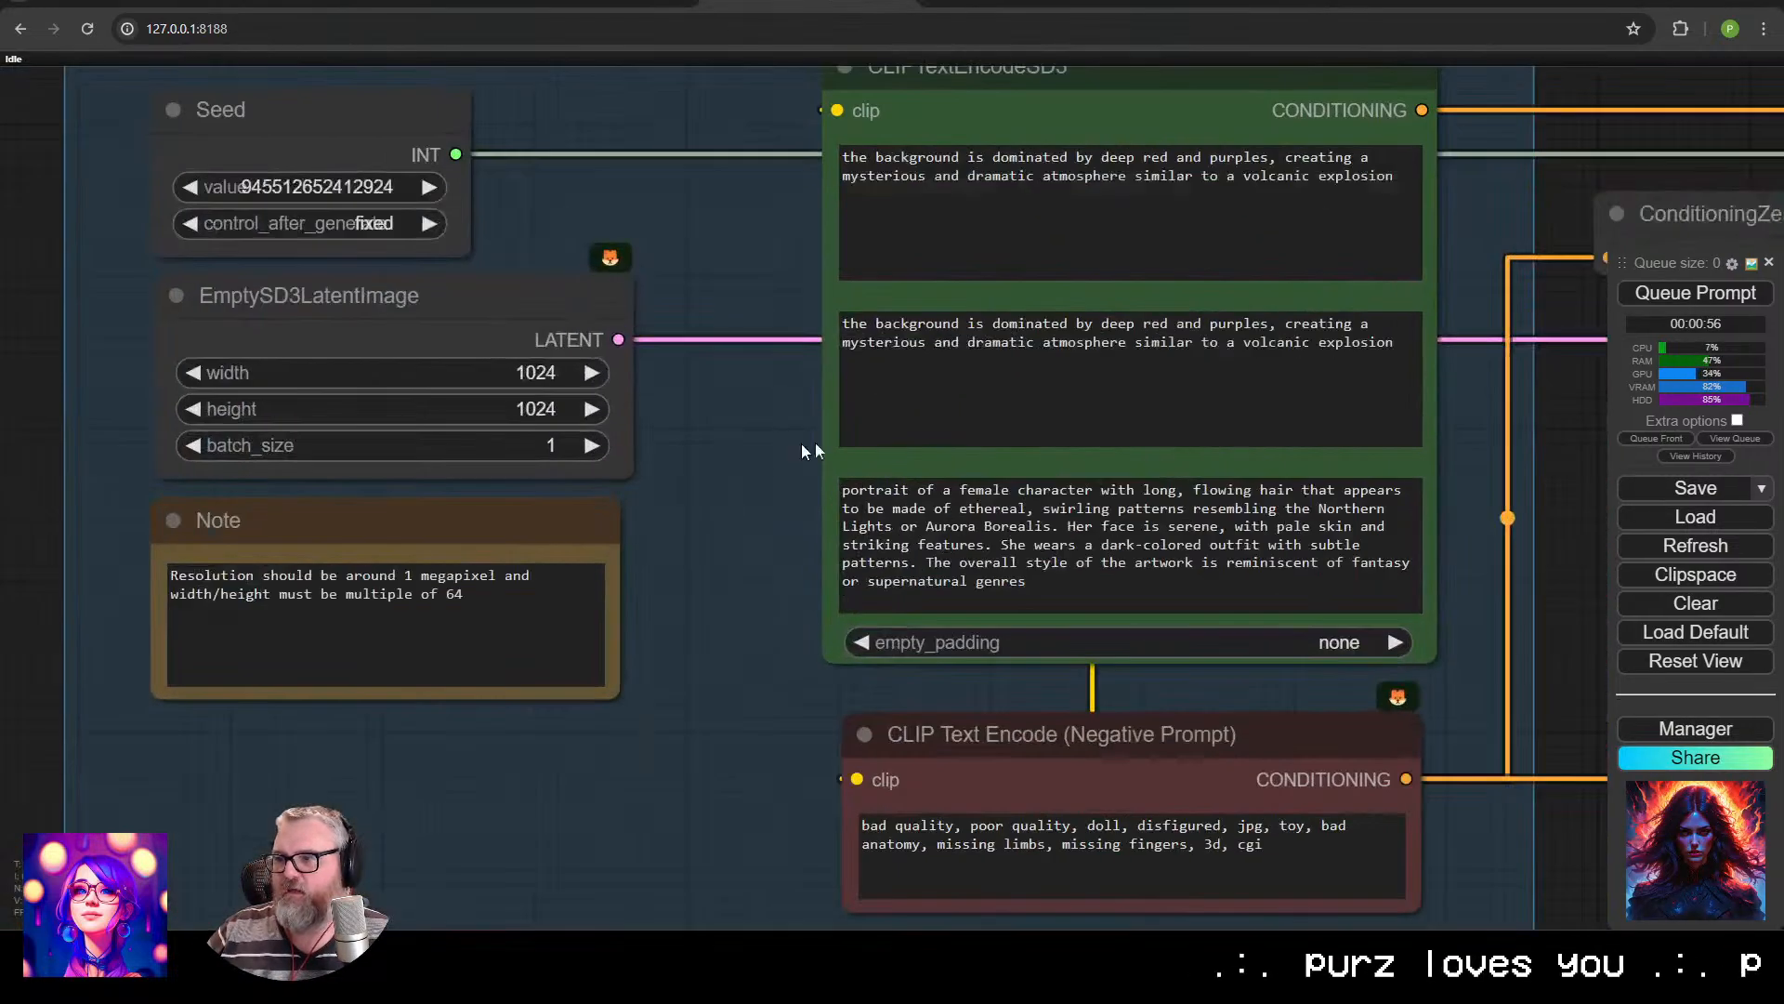
{"action": "left_click_drag", "start_coordinate": [794, 459], "coordinate": [415, 429]}
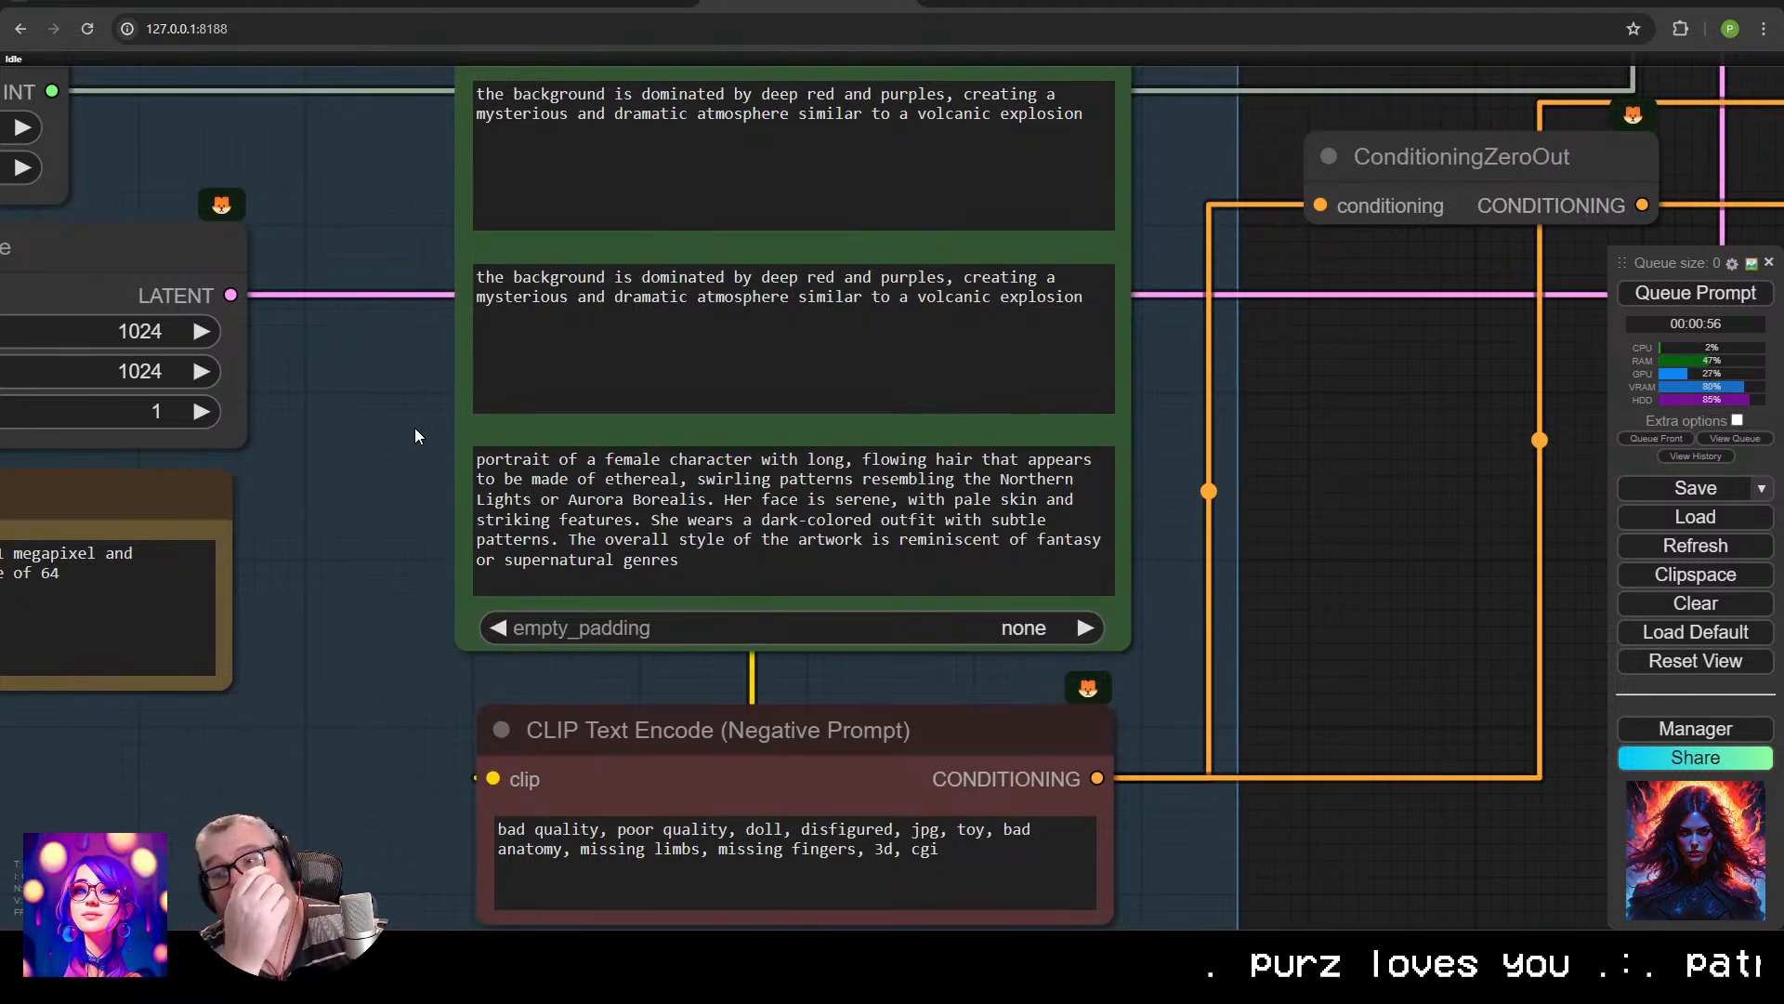
{"action": "scroll", "coordinate": [385, 436], "scroll_direction": "down", "scroll_amount": 5}
{"action": "left_click_drag", "start_coordinate": [384, 439], "coordinate": [584, 587]}
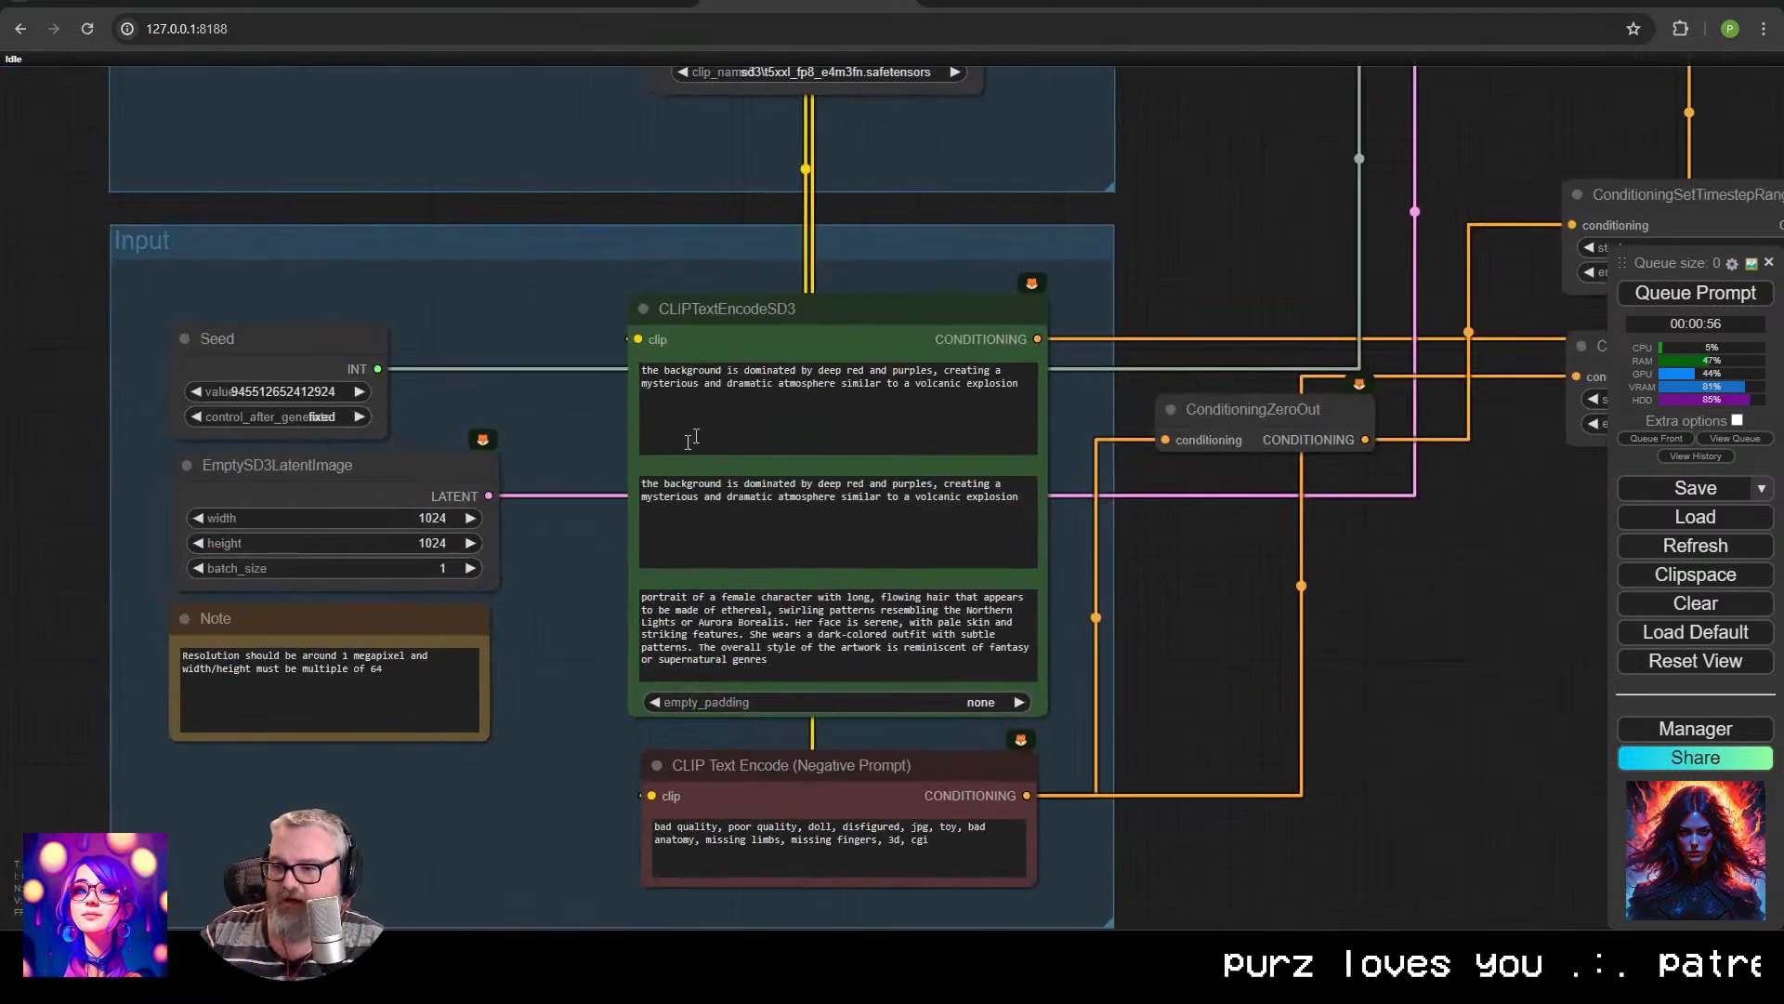
{"action": "left_click_drag", "start_coordinate": [478, 612], "coordinate": [477, 625]}
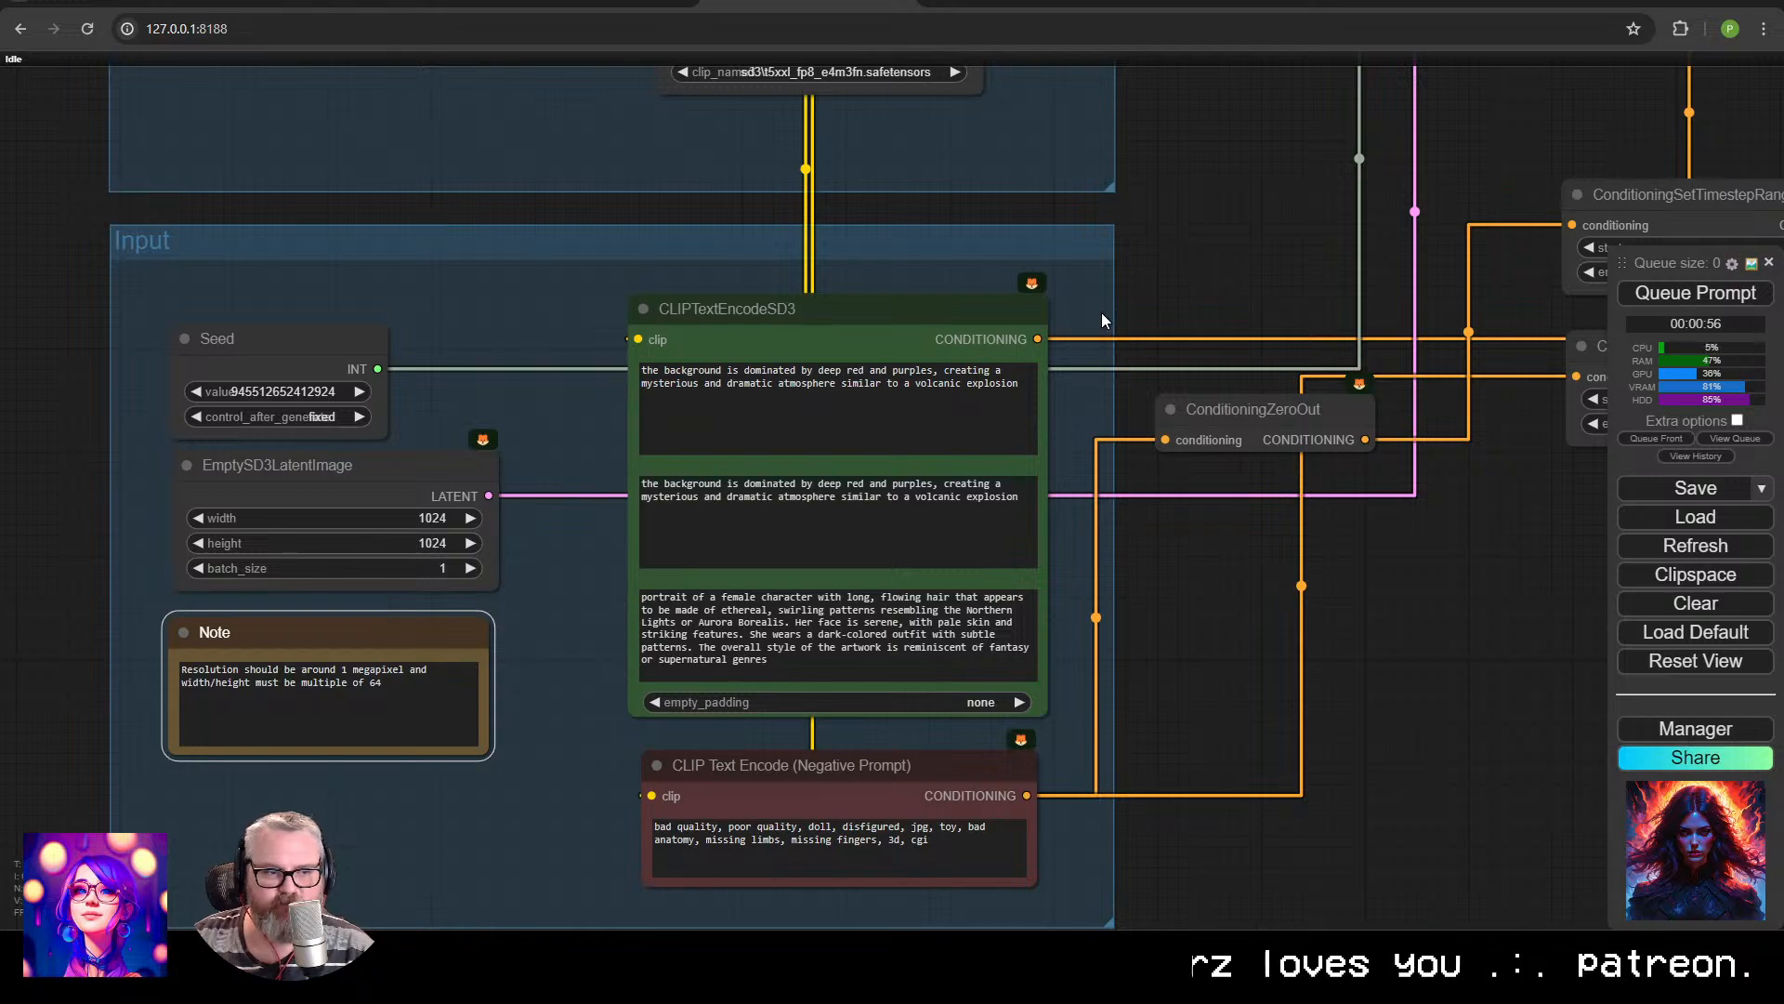
Move the TripleCLIPLoader node to the lower left of the Load Models group, beneath Load Checkpoint.
{"action": "scroll", "coordinate": [1076, 363], "scroll_direction": "down", "scroll_amount": 4}
{"action": "left_click_drag", "start_coordinate": [1108, 372], "coordinate": [540, 497]}
{"action": "scroll", "coordinate": [639, 481], "scroll_direction": "down", "scroll_amount": 1}
{"action": "scroll", "coordinate": [541, 497], "scroll_direction": "down", "scroll_amount": 5}
{"action": "scroll", "coordinate": [557, 427], "scroll_direction": "up", "scroll_amount": 8}
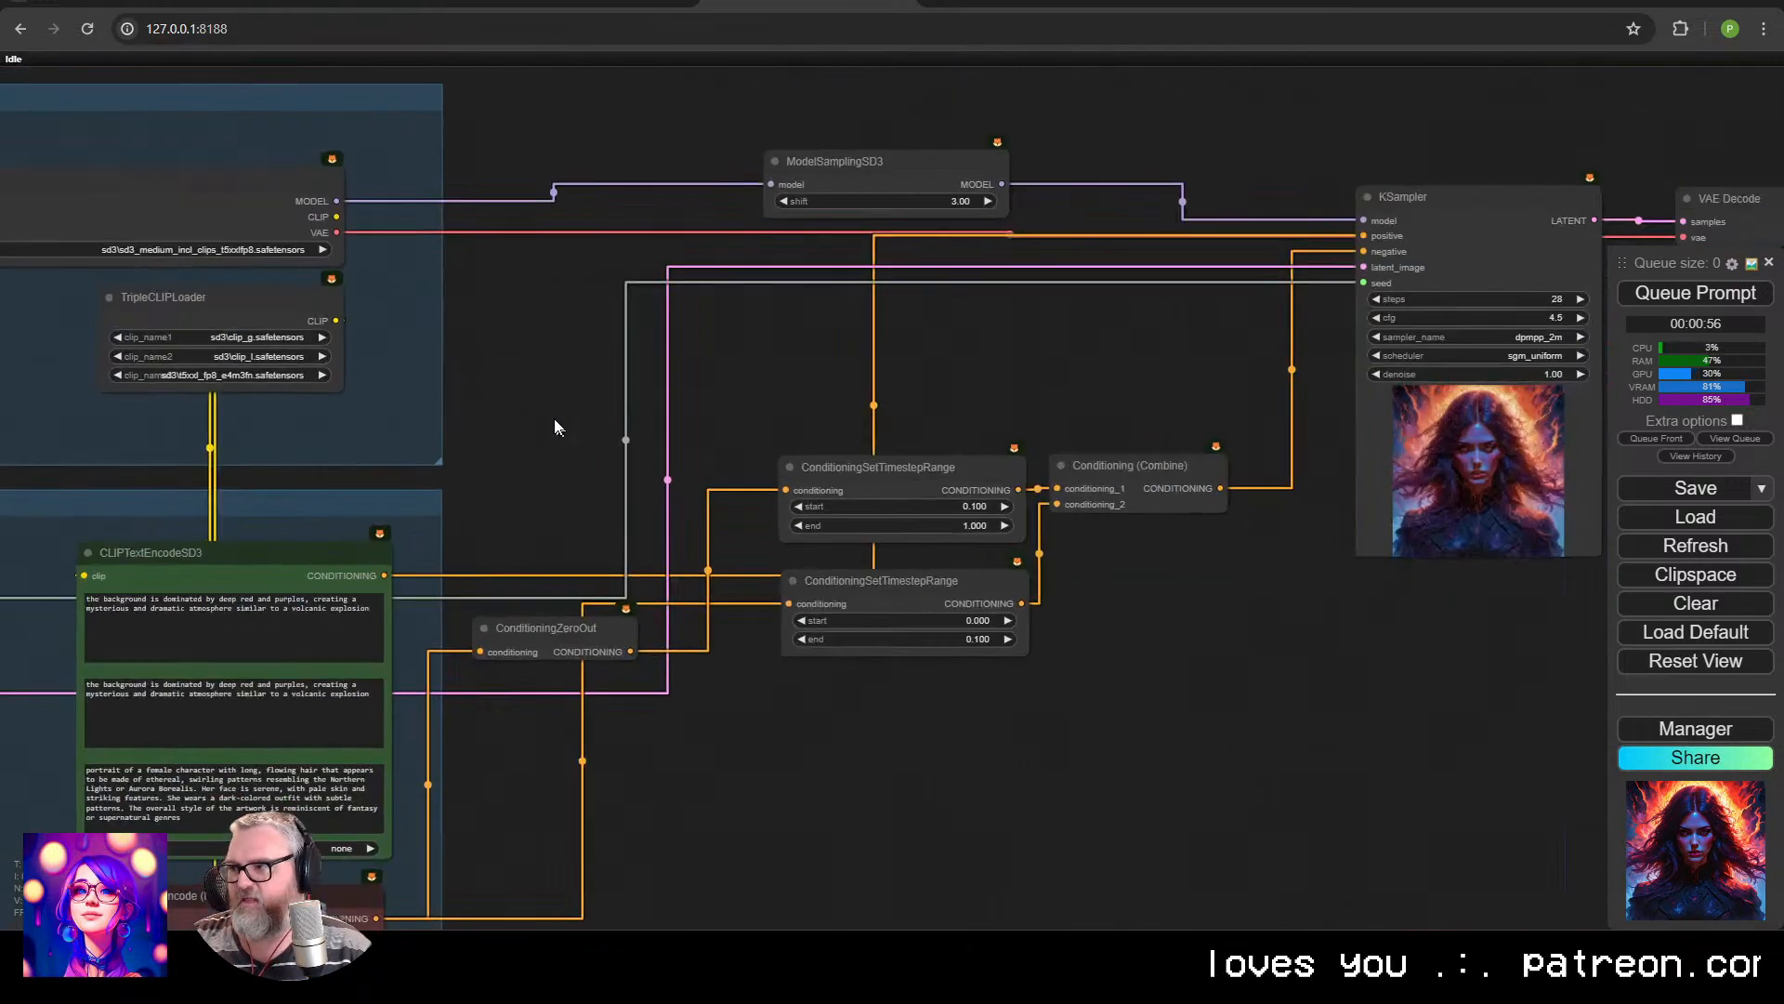
{"action": "left_click_drag", "start_coordinate": [553, 418], "coordinate": [1147, 456]}
{"action": "left_click_drag", "start_coordinate": [679, 327], "coordinate": [294, 388]}
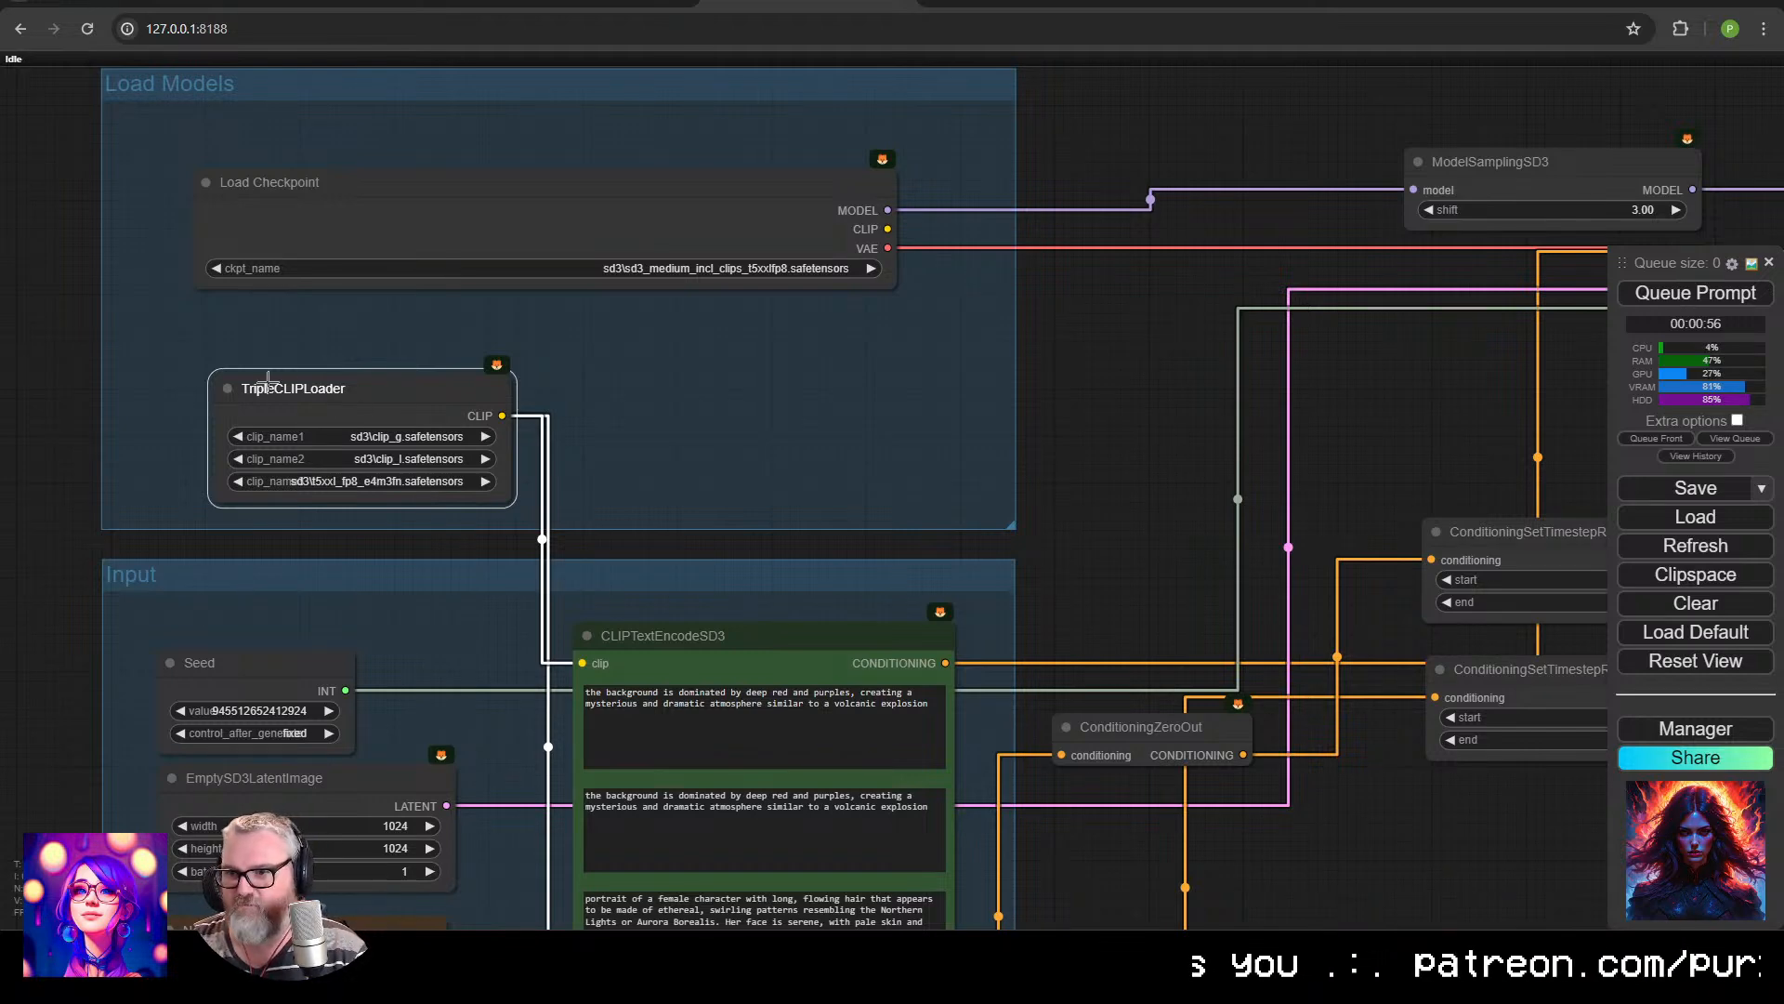
{"action": "left_click_drag", "start_coordinate": [268, 383], "coordinate": [257, 388]}
Narrow the Load Checkpoint node and place it directly above TripleCLIPLoader, aligned with its left edge.
{"action": "left_click", "coordinate": [609, 193]}
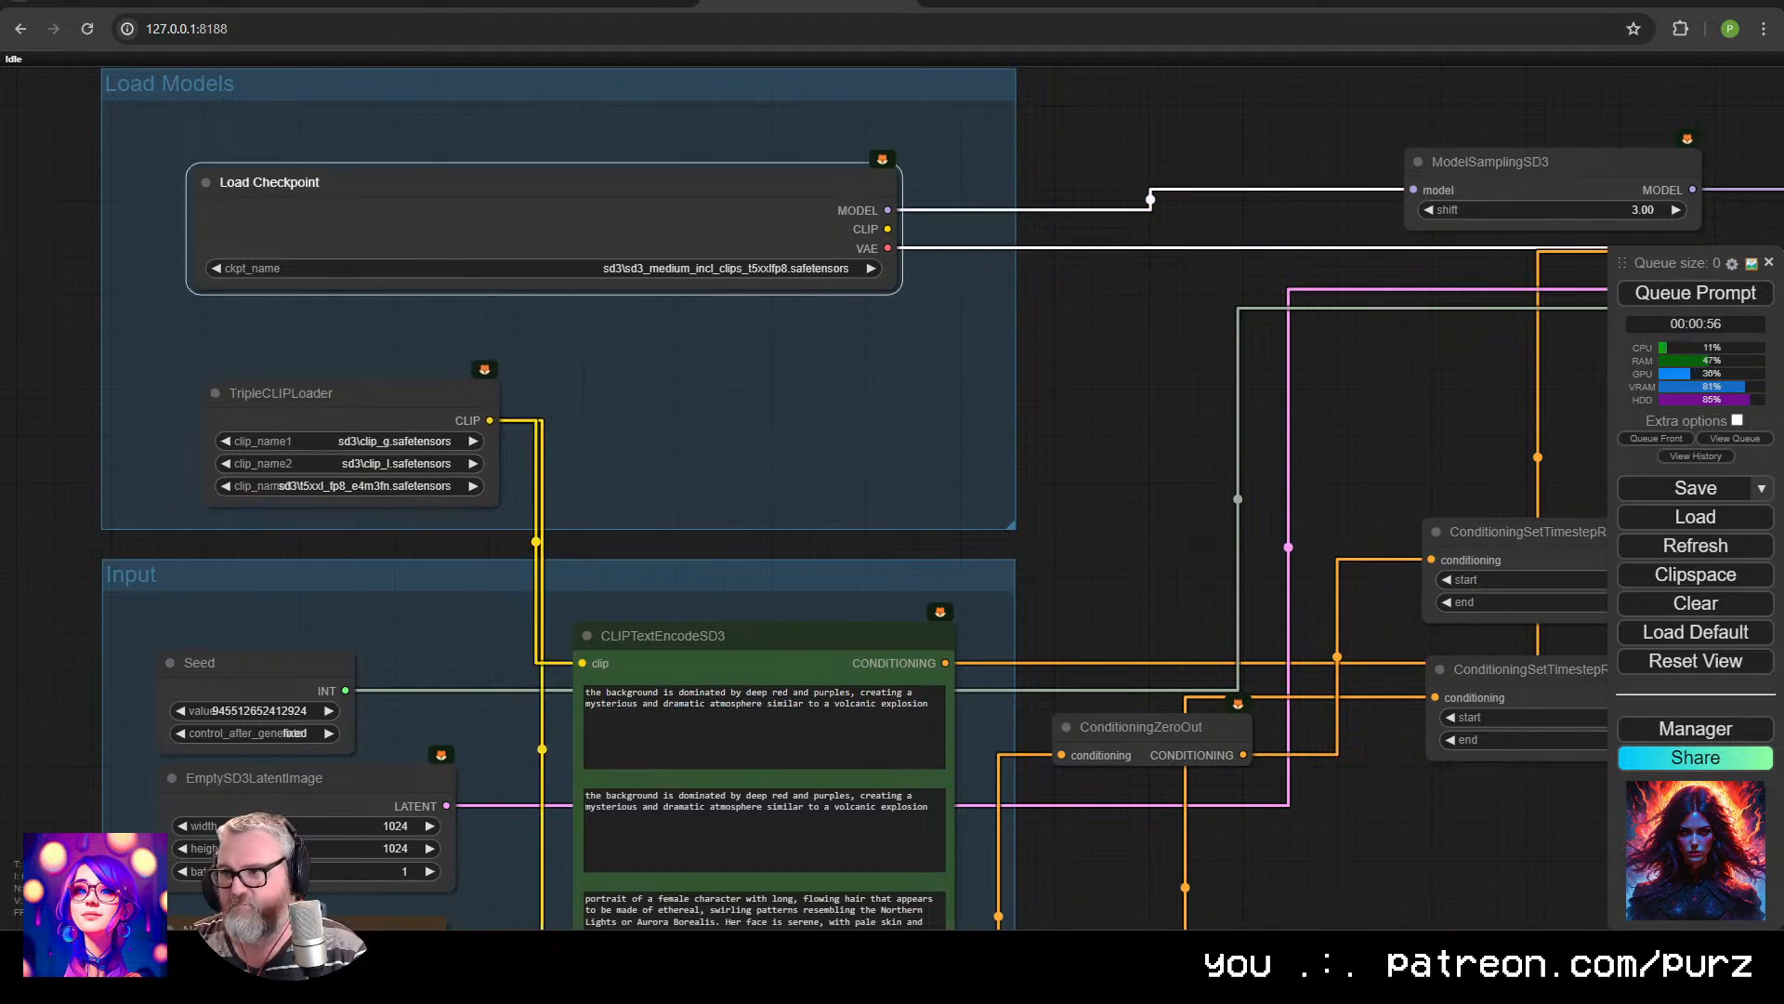
{"action": "left_click_drag", "start_coordinate": [609, 193], "coordinate": [608, 239]}
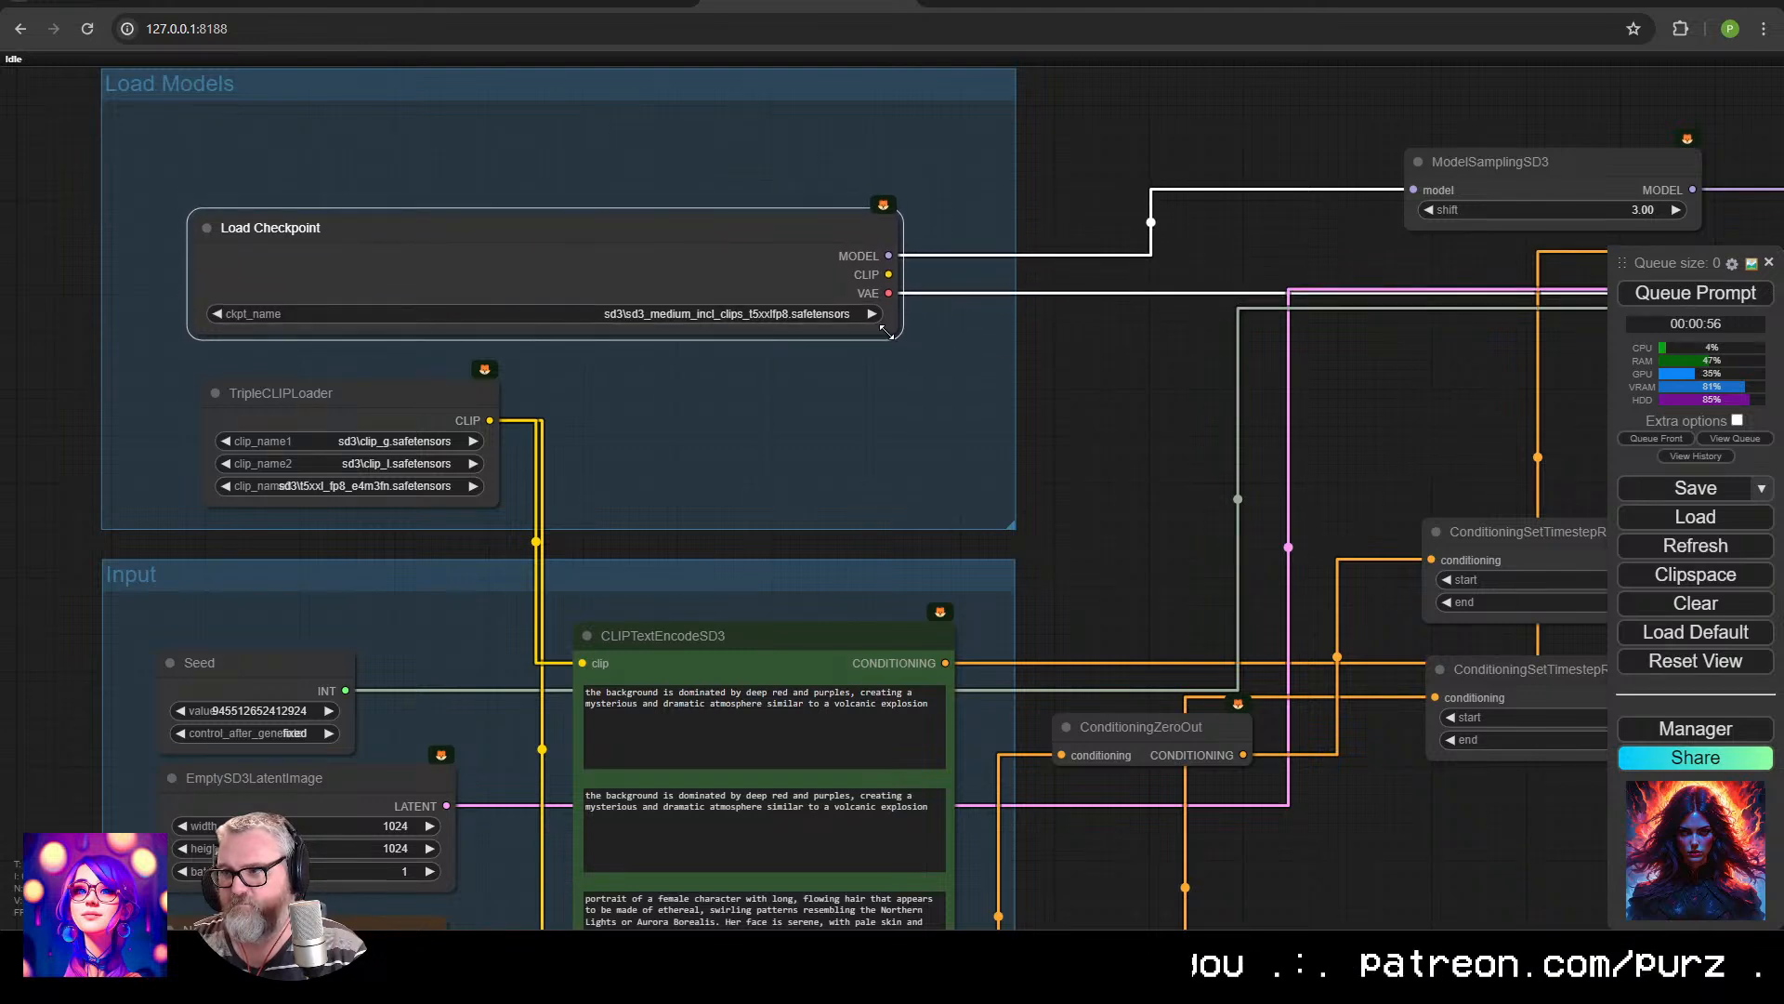
{"action": "left_click_drag", "start_coordinate": [894, 335], "coordinate": [593, 338]}
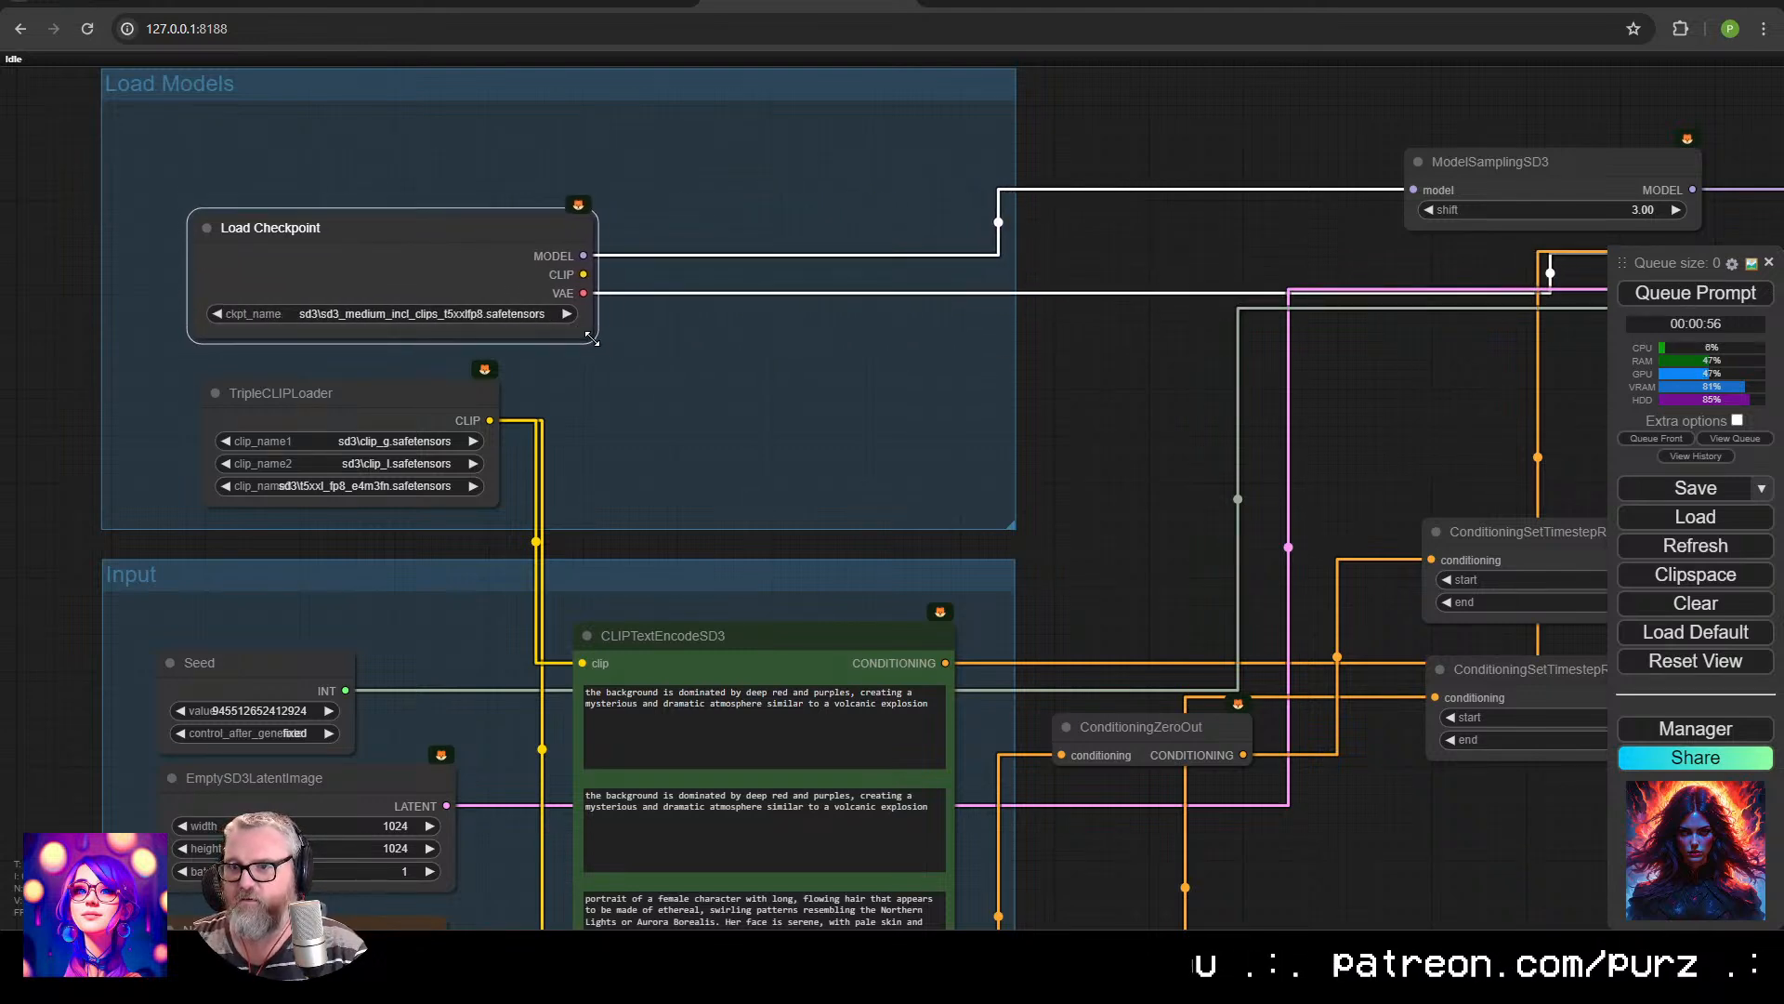
{"action": "left_click_drag", "start_coordinate": [474, 226], "coordinate": [484, 234]}
{"action": "left_click", "coordinate": [588, 467]}
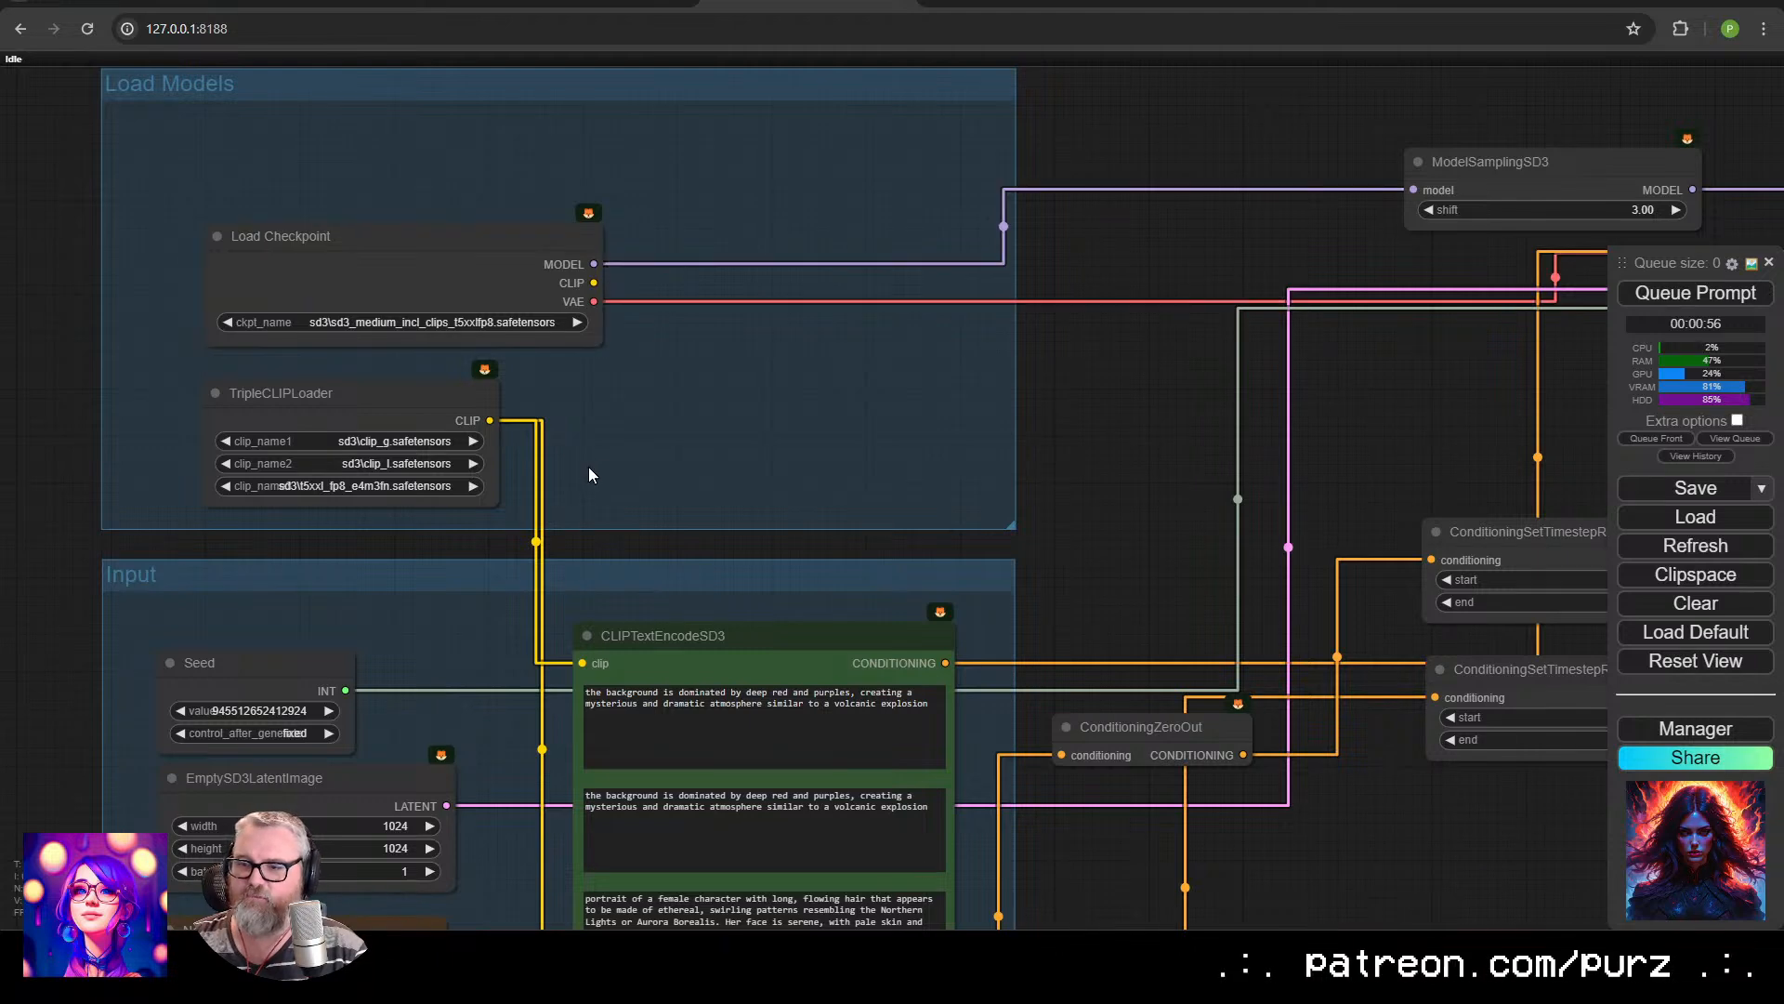
Trace the EmptySD3LatentImage and Load Checkpoint links through the ModelSamplingSD3 and conditioning nodes to KSampler and VAE Decode.
{"action": "scroll", "coordinate": [587, 473], "scroll_direction": "down", "scroll_amount": 5}
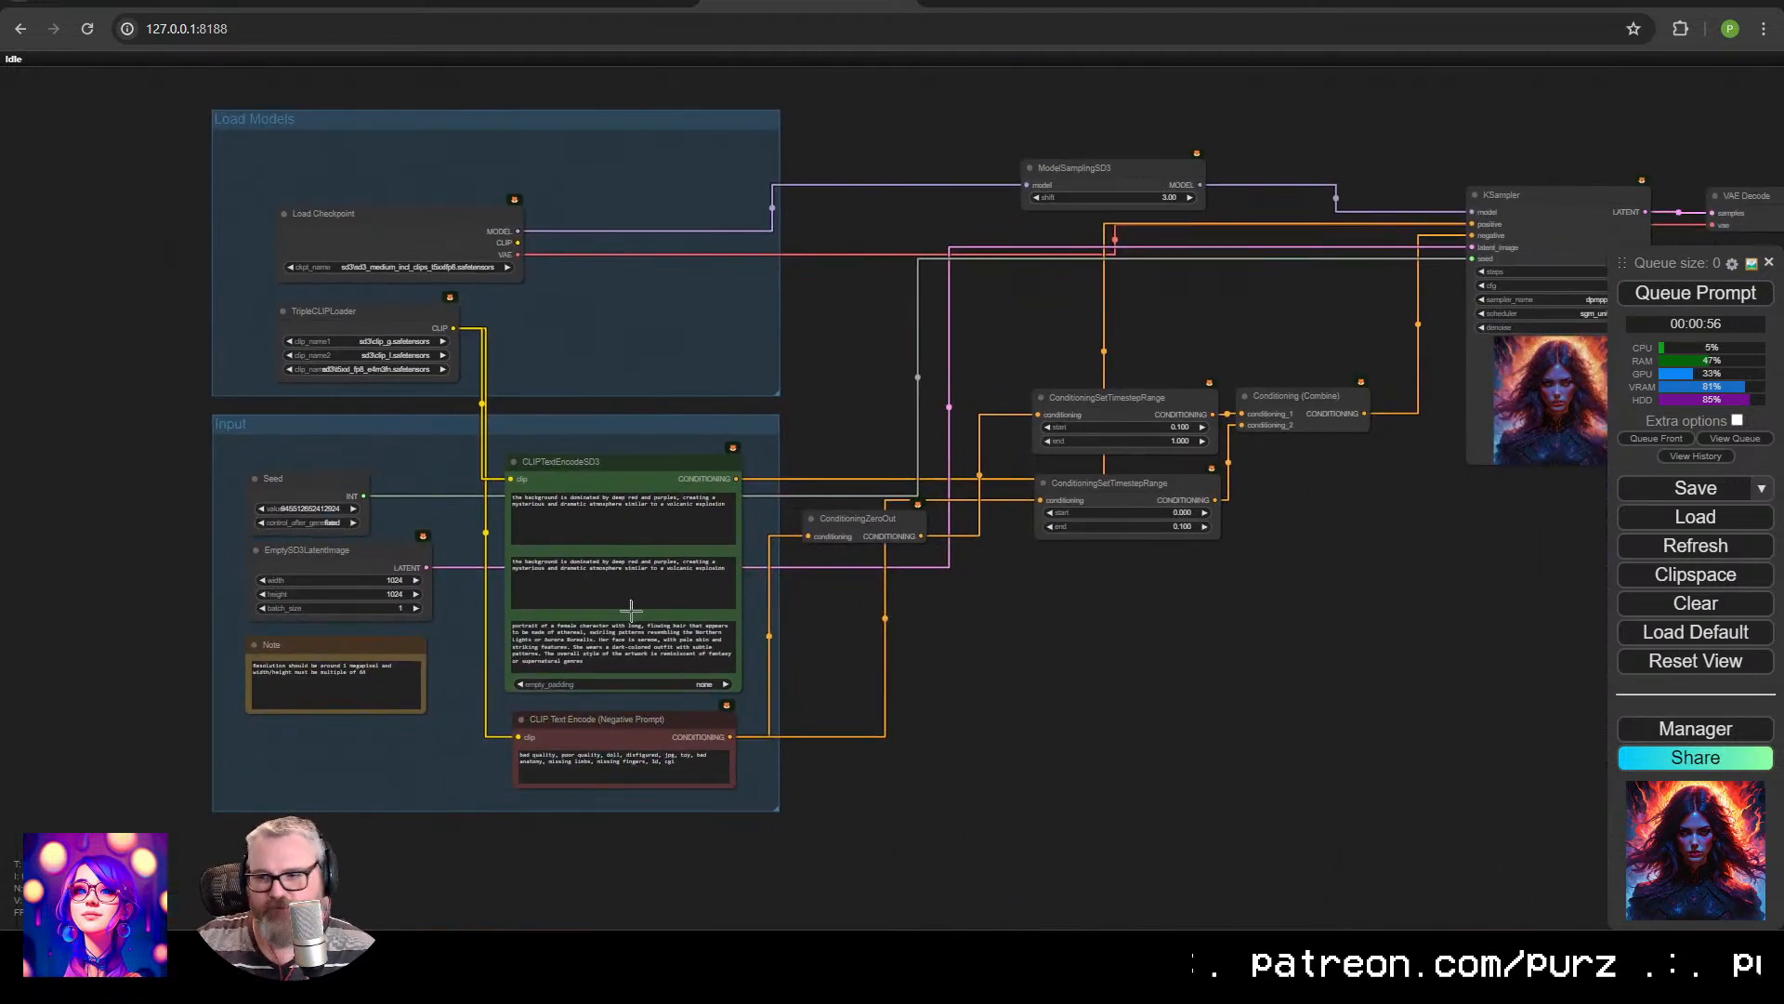
{"action": "scroll", "coordinate": [462, 420], "scroll_direction": "up", "scroll_amount": 5}
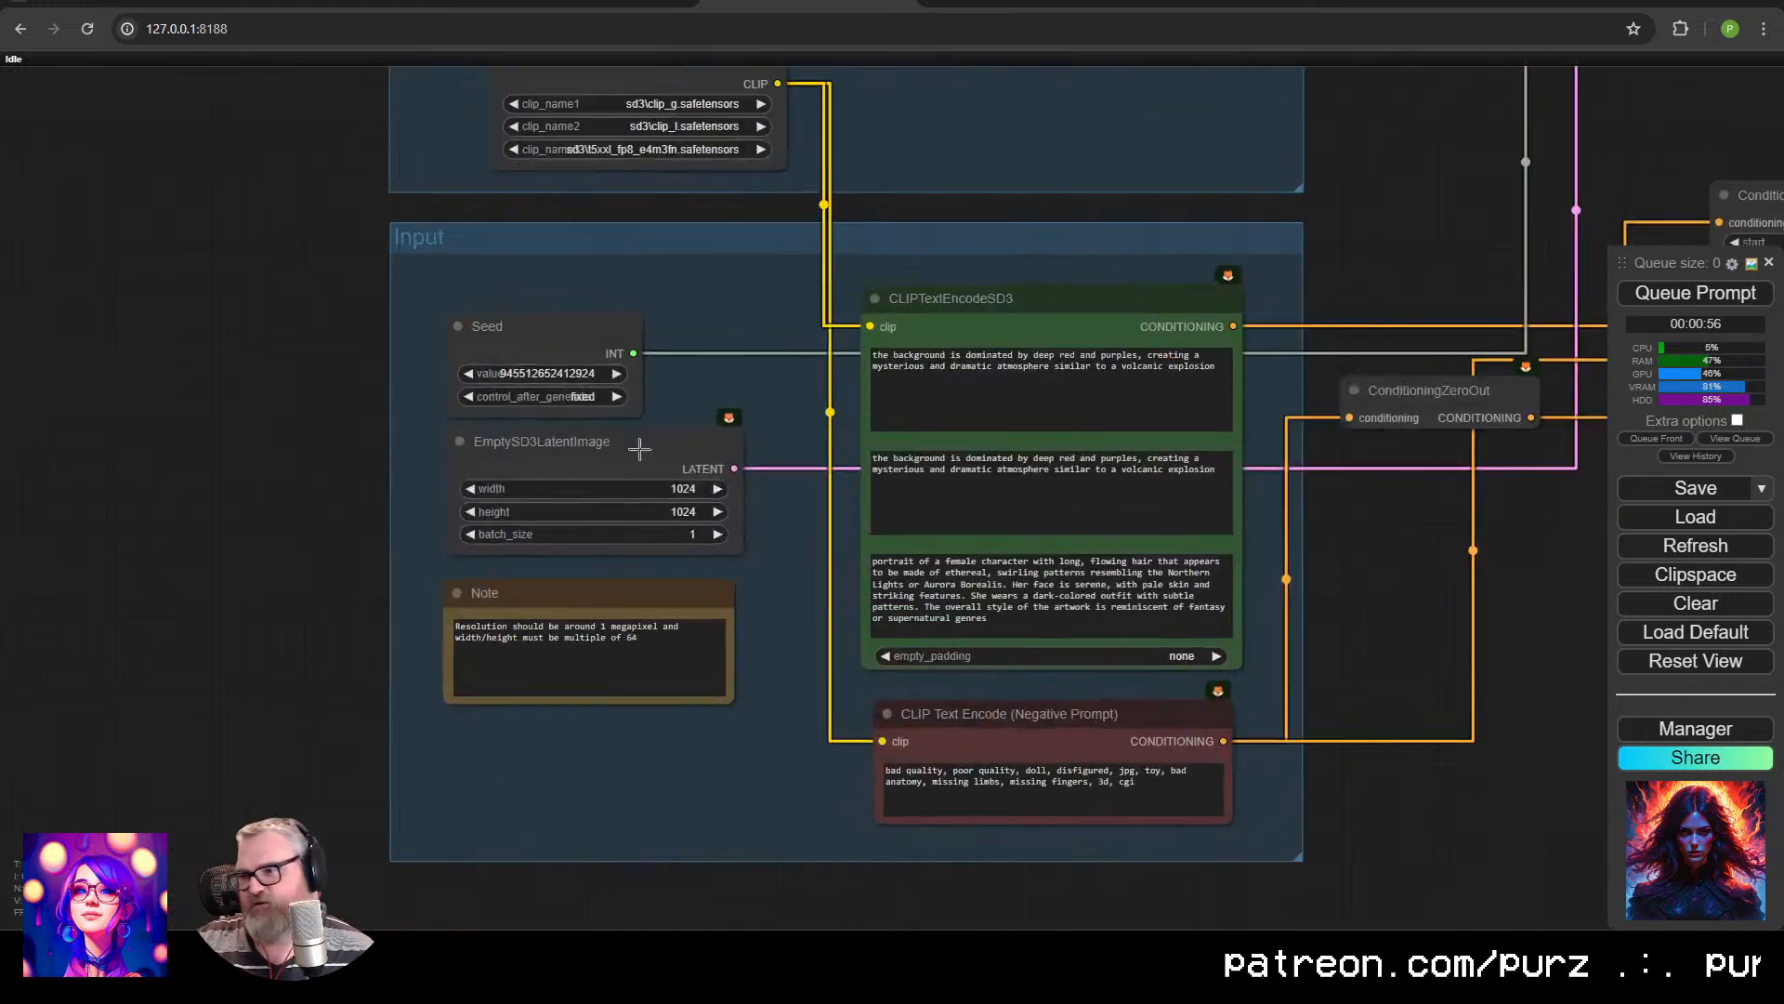
{"action": "left_click_drag", "start_coordinate": [668, 438], "coordinate": [670, 444]}
{"action": "left_click_drag", "start_coordinate": [745, 275], "coordinate": [574, 627]}
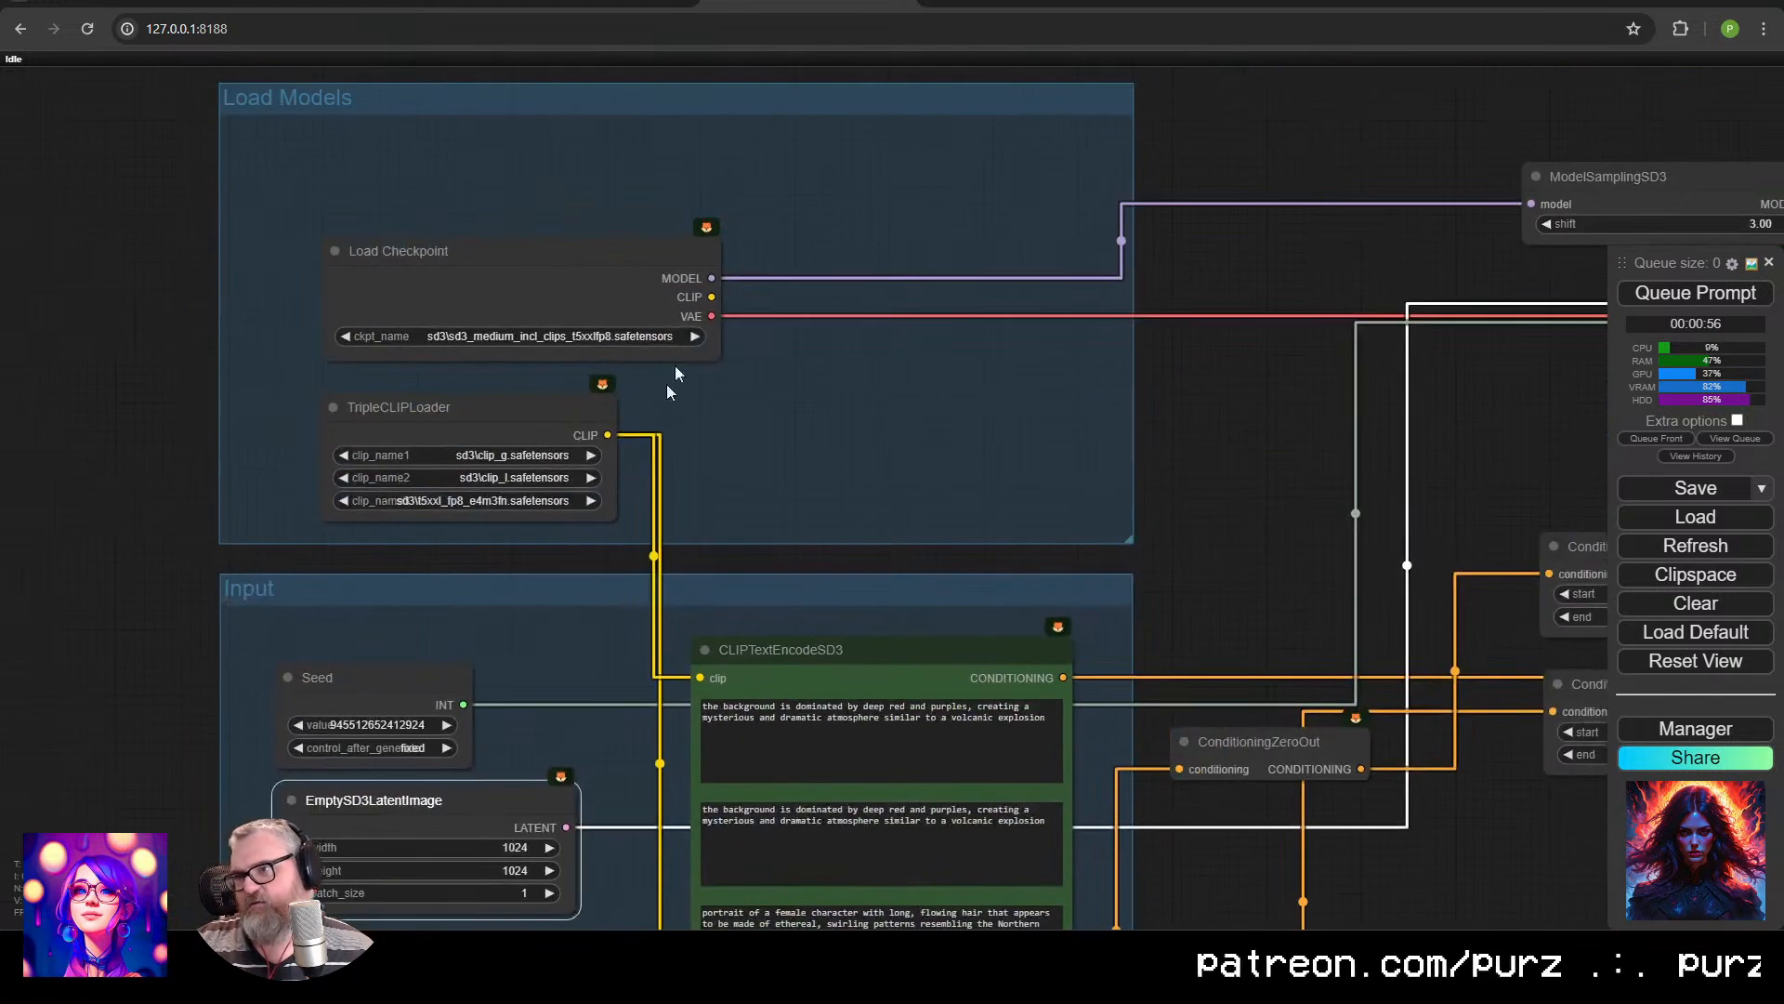
{"action": "left_click", "coordinate": [656, 266]}
{"action": "scroll", "coordinate": [741, 417], "scroll_direction": "down", "scroll_amount": 5}
{"action": "left_click_drag", "start_coordinate": [957, 459], "coordinate": [341, 446]}
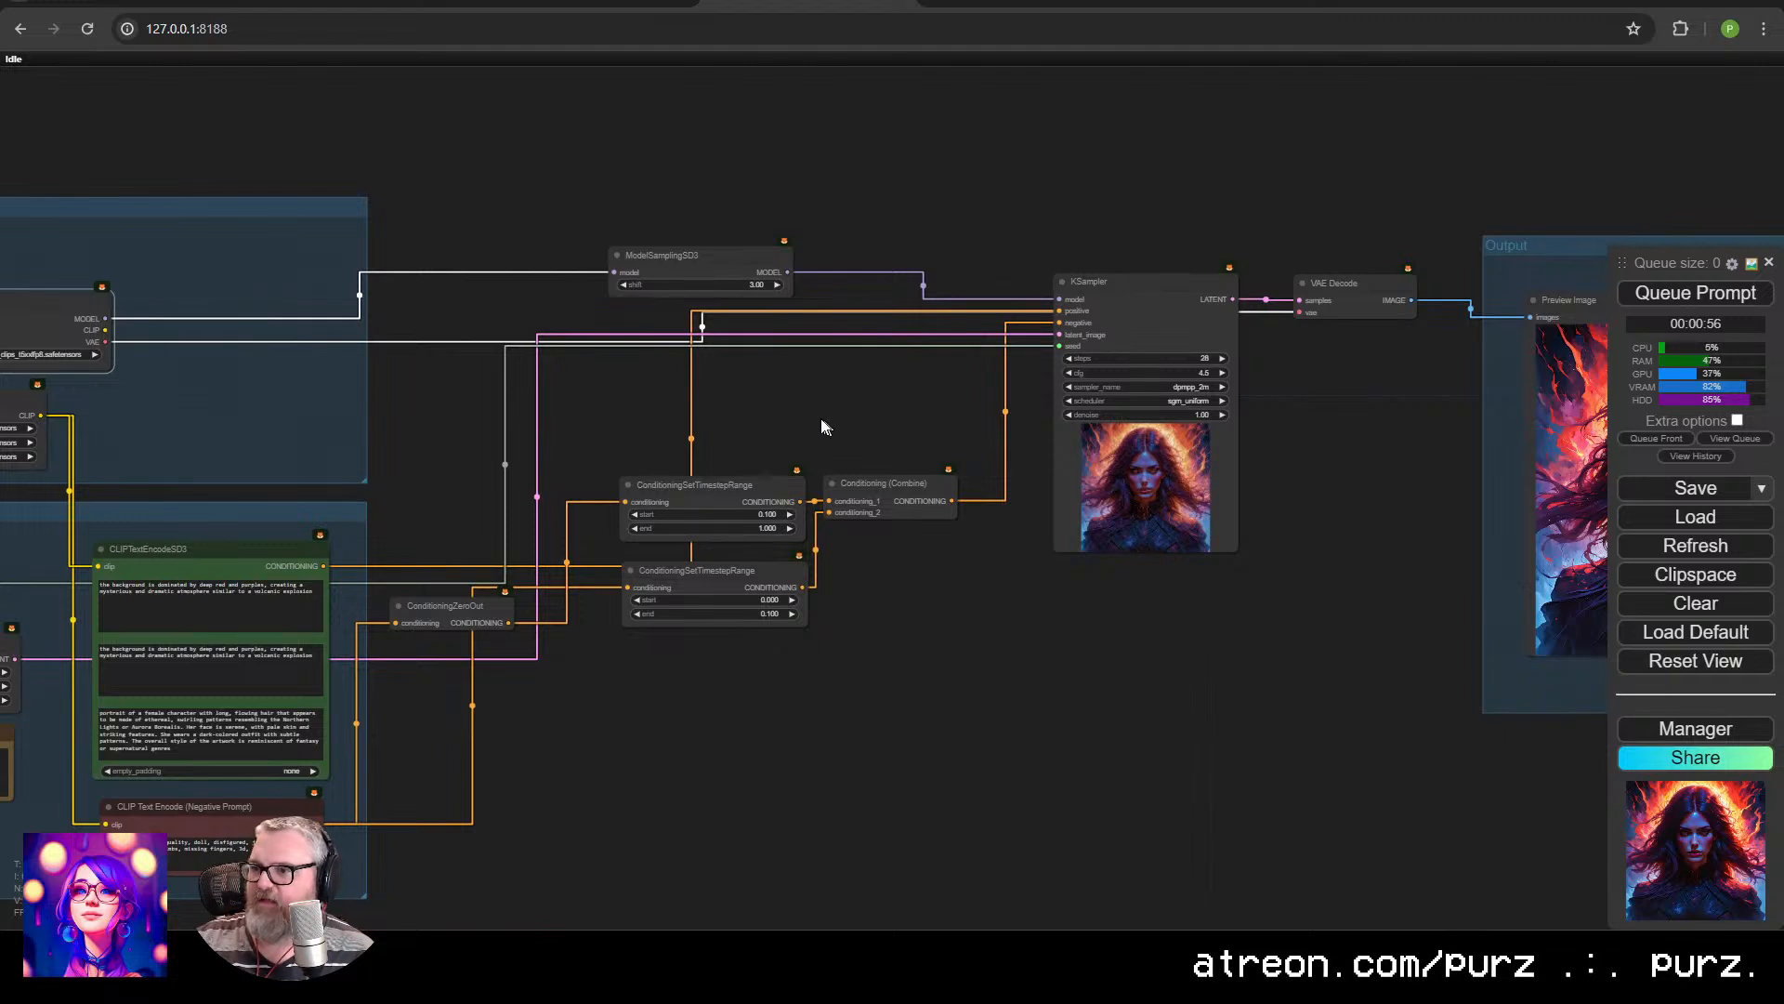
{"action": "left_click_drag", "start_coordinate": [824, 426], "coordinate": [842, 373]}
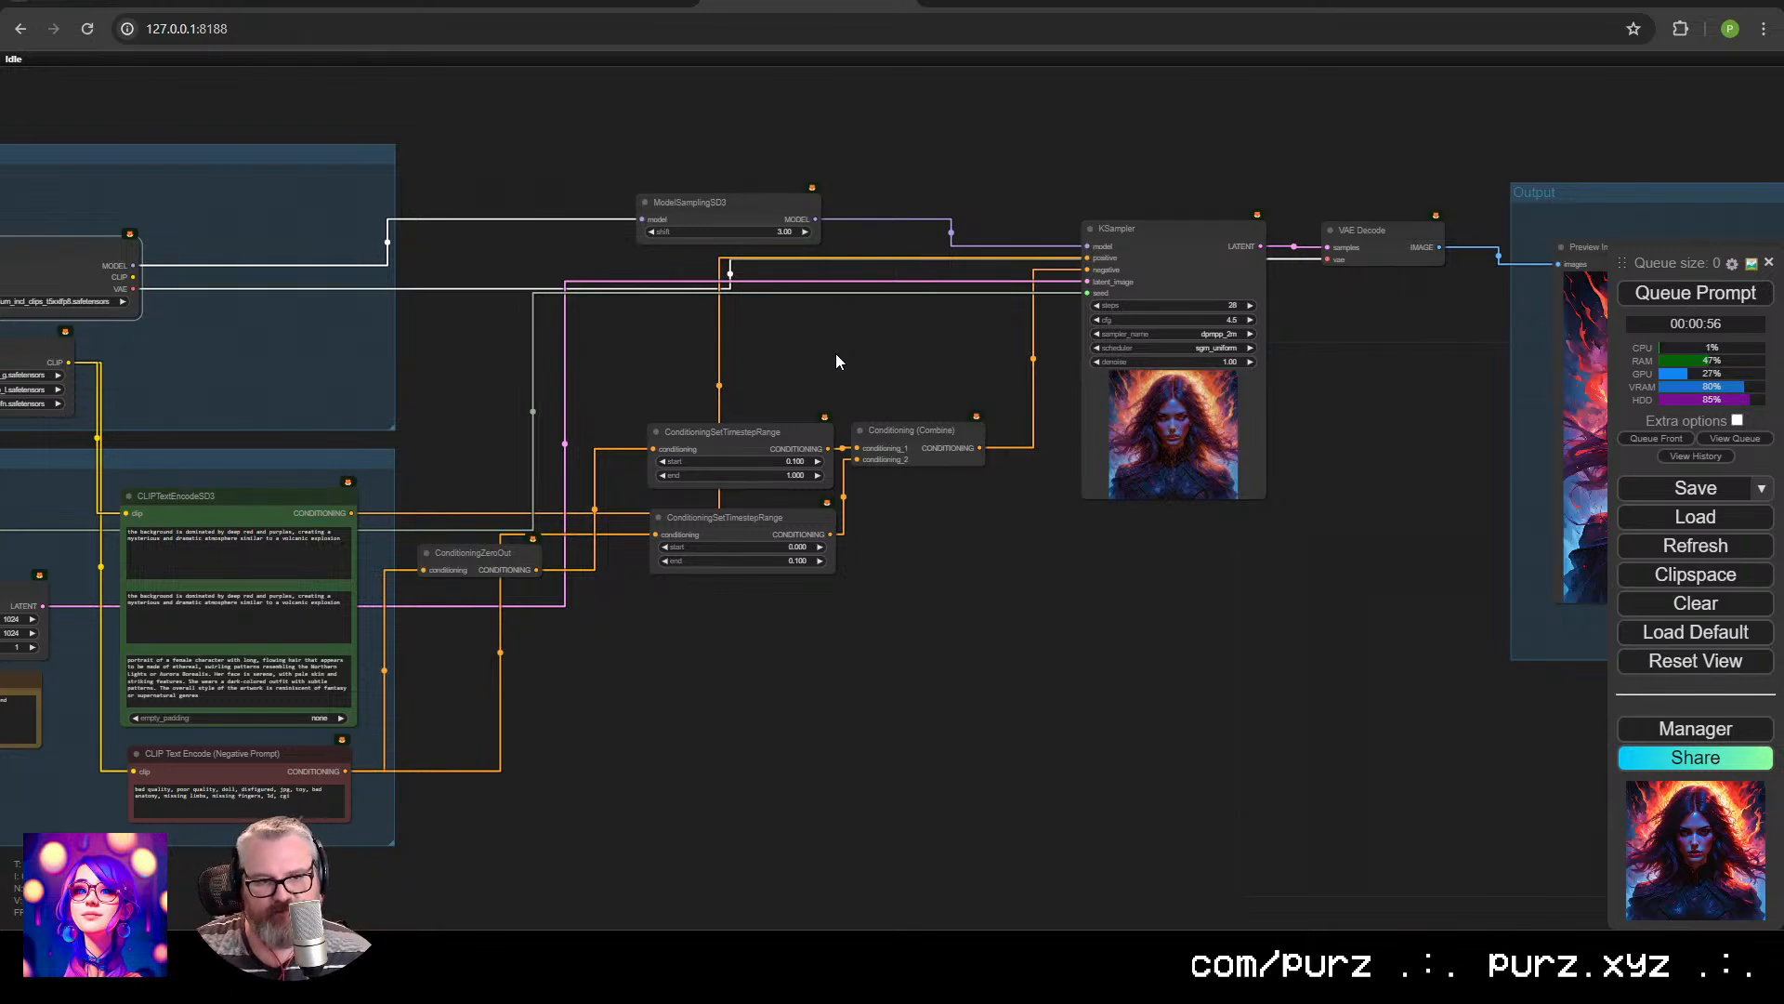
{"action": "scroll", "coordinate": [702, 400], "scroll_direction": "up", "scroll_amount": 5}
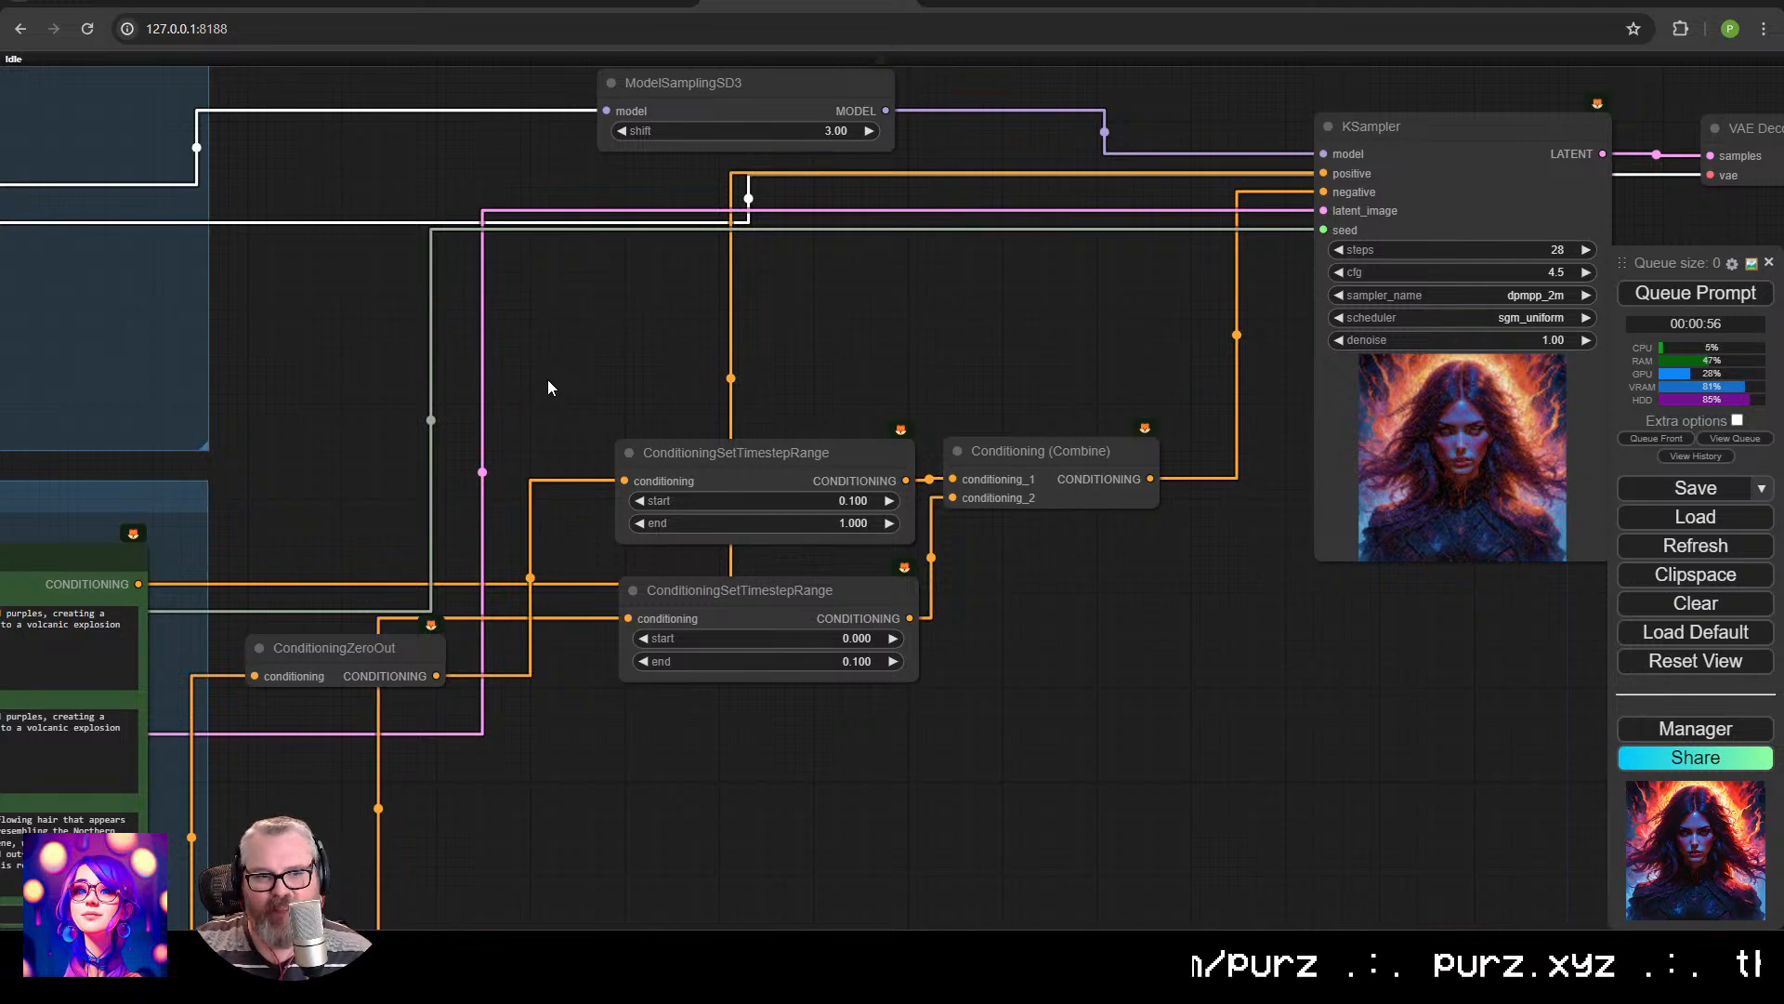
{"action": "scroll", "coordinate": [520, 429], "scroll_direction": "down", "scroll_amount": 5}
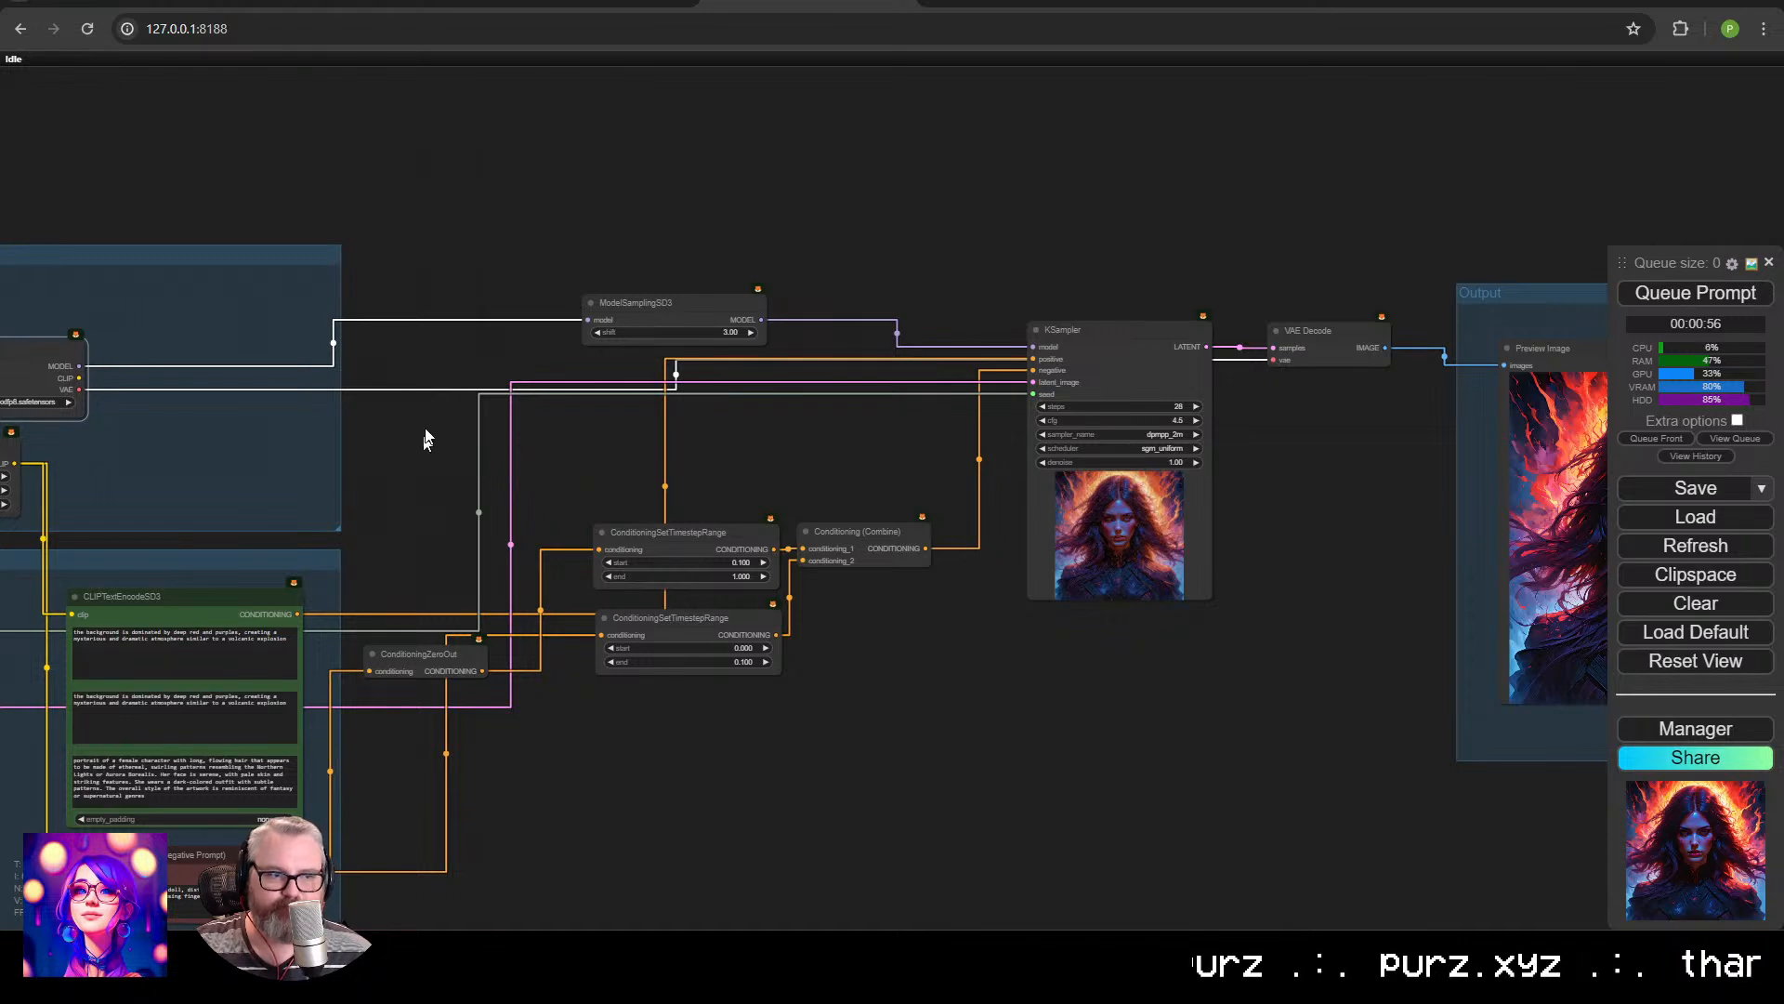
{"action": "scroll", "coordinate": [438, 470], "scroll_direction": "down", "scroll_amount": 2}
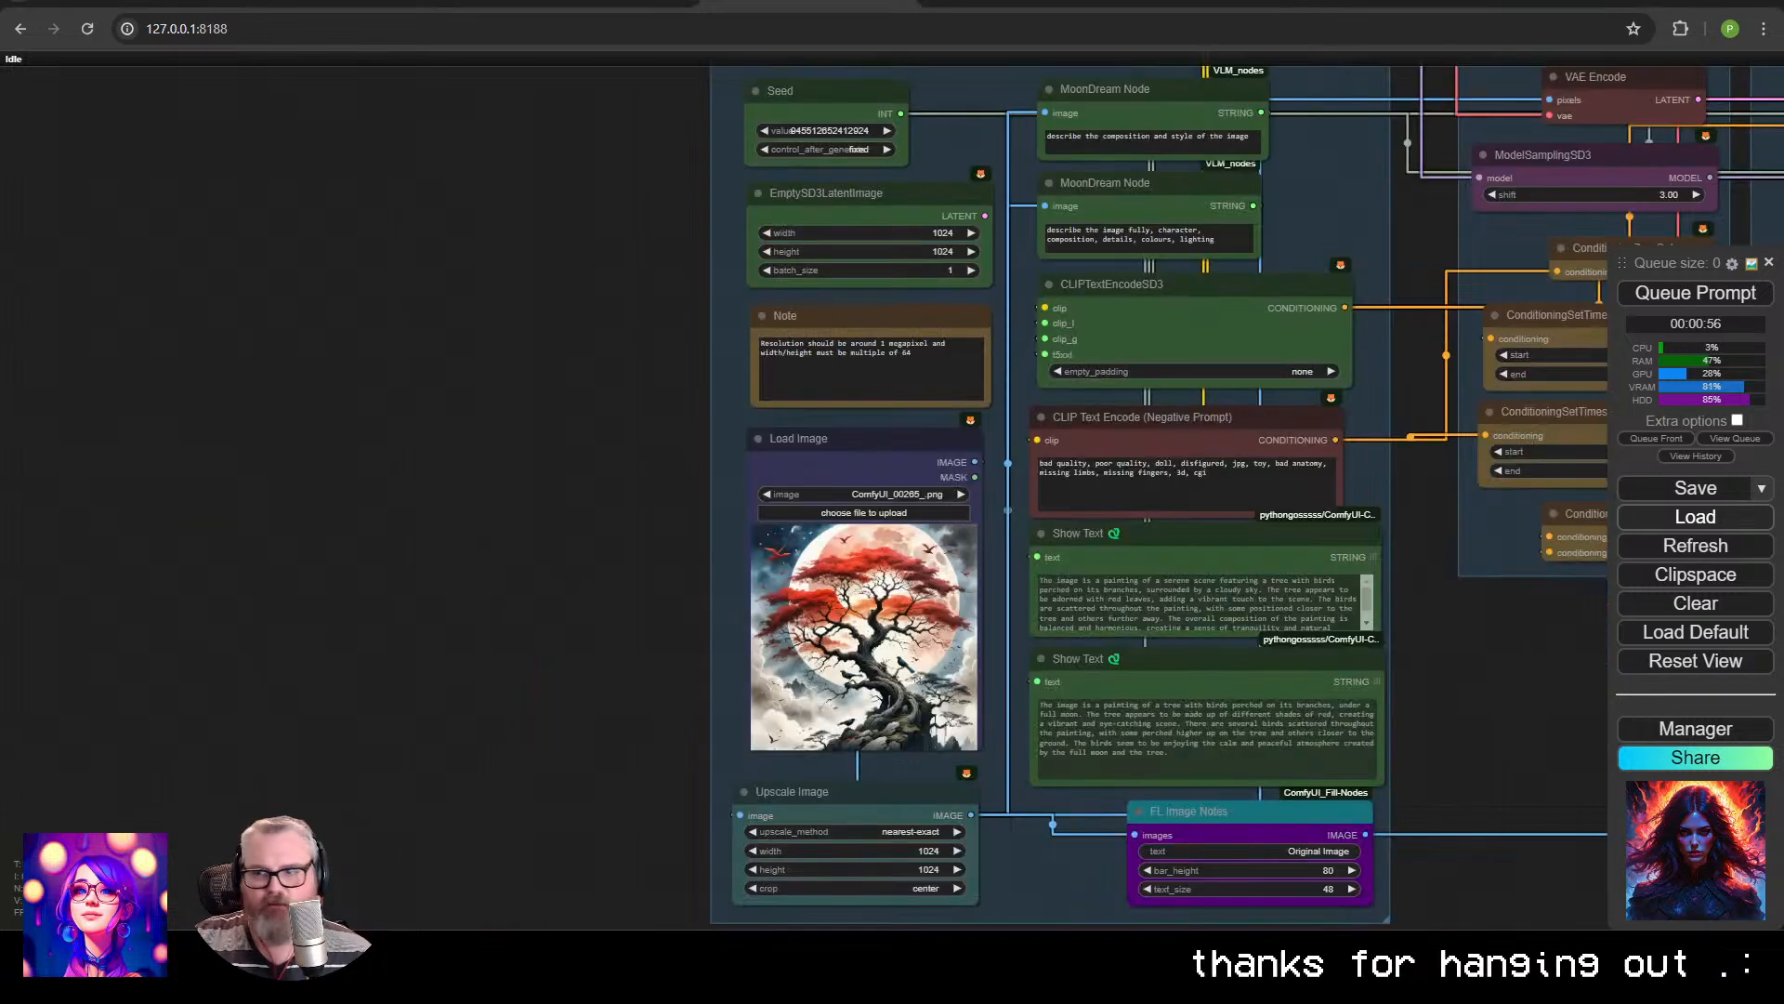
Survey the full layout of the MoonDream-based SD3 workflow, from the input group to the row of samplers and previews.
{"action": "scroll", "coordinate": [260, 368], "scroll_direction": "down", "scroll_amount": 1}
{"action": "left_click_drag", "start_coordinate": [232, 370], "coordinate": [148, 369]}
{"action": "scroll", "coordinate": [149, 369], "scroll_direction": "down", "scroll_amount": 4}
{"action": "left_click_drag", "start_coordinate": [1487, 499], "coordinate": [682, 589]}
{"action": "scroll", "coordinate": [1031, 498], "scroll_direction": "down", "scroll_amount": 3}
{"action": "scroll", "coordinate": [576, 565], "scroll_direction": "down", "scroll_amount": 3}
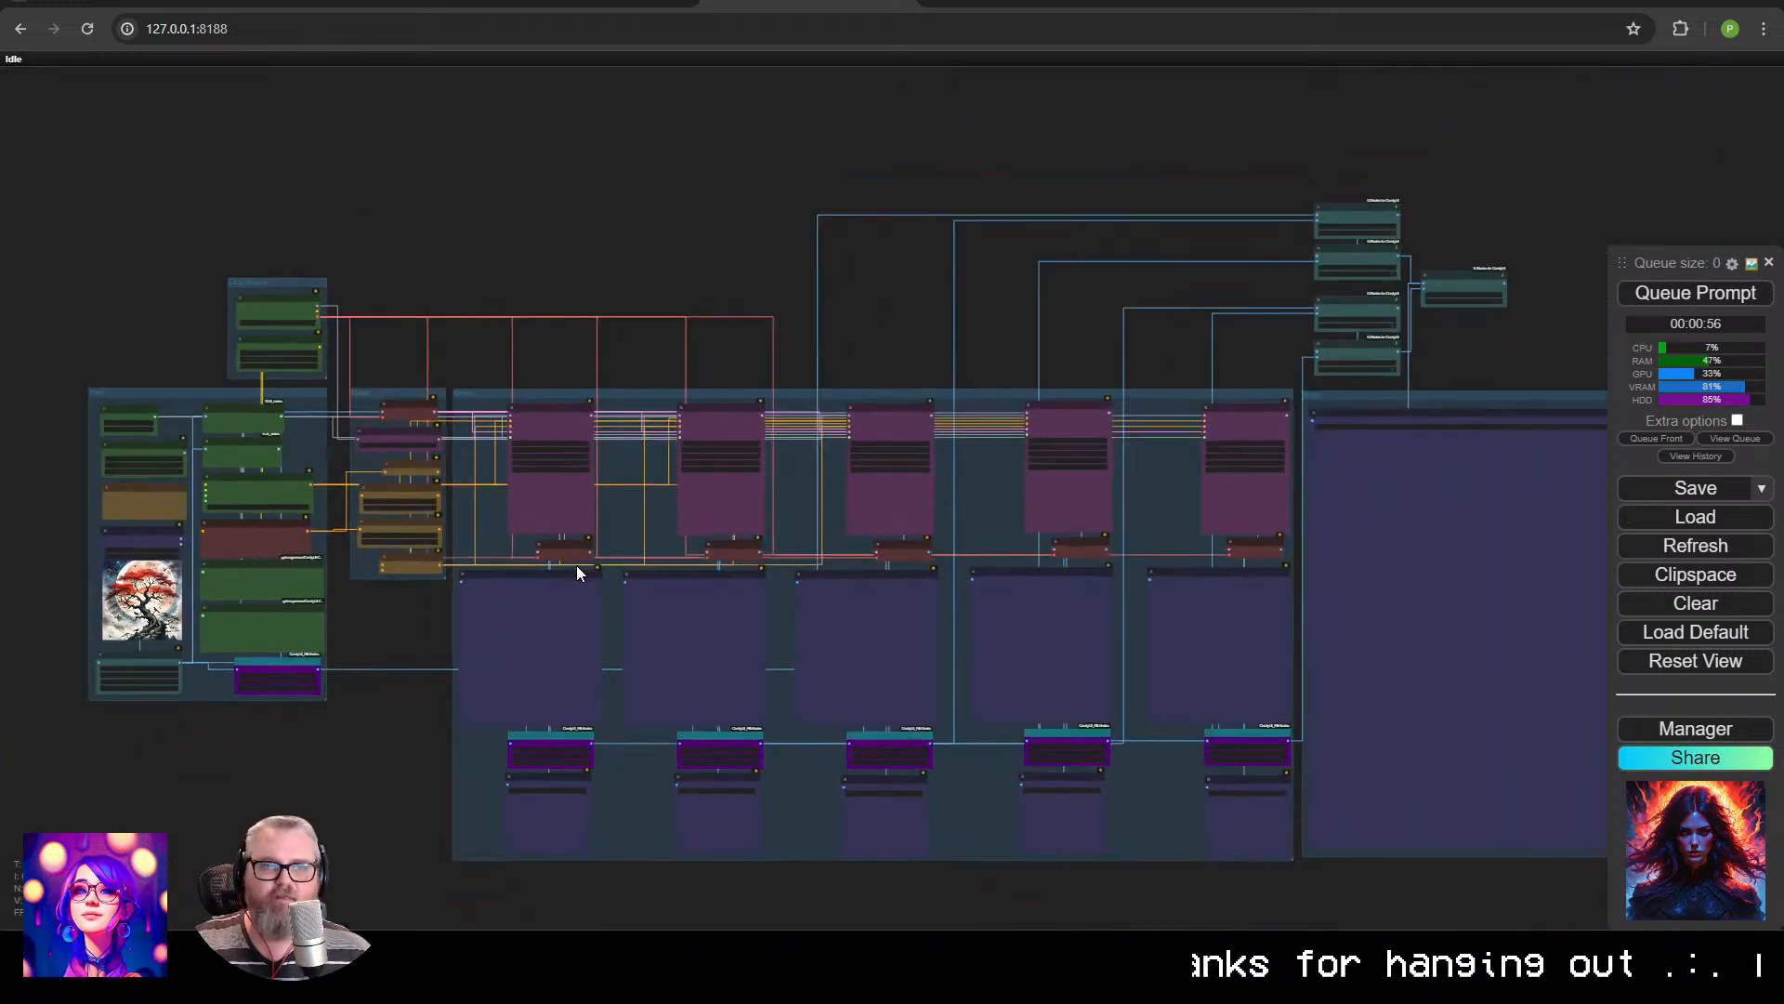
{"action": "left_click_drag", "start_coordinate": [576, 565], "coordinate": [539, 549]}
{"action": "left_click_drag", "start_coordinate": [809, 535], "coordinate": [1087, 524]}
Examine the Load Image, Upscale Image, Show Text and FL Image Notes nodes and the neighbouring conditioning group.
{"action": "scroll", "coordinate": [664, 548], "scroll_direction": "up", "scroll_amount": 16}
{"action": "left_click_drag", "start_coordinate": [625, 566], "coordinate": [1449, 550]}
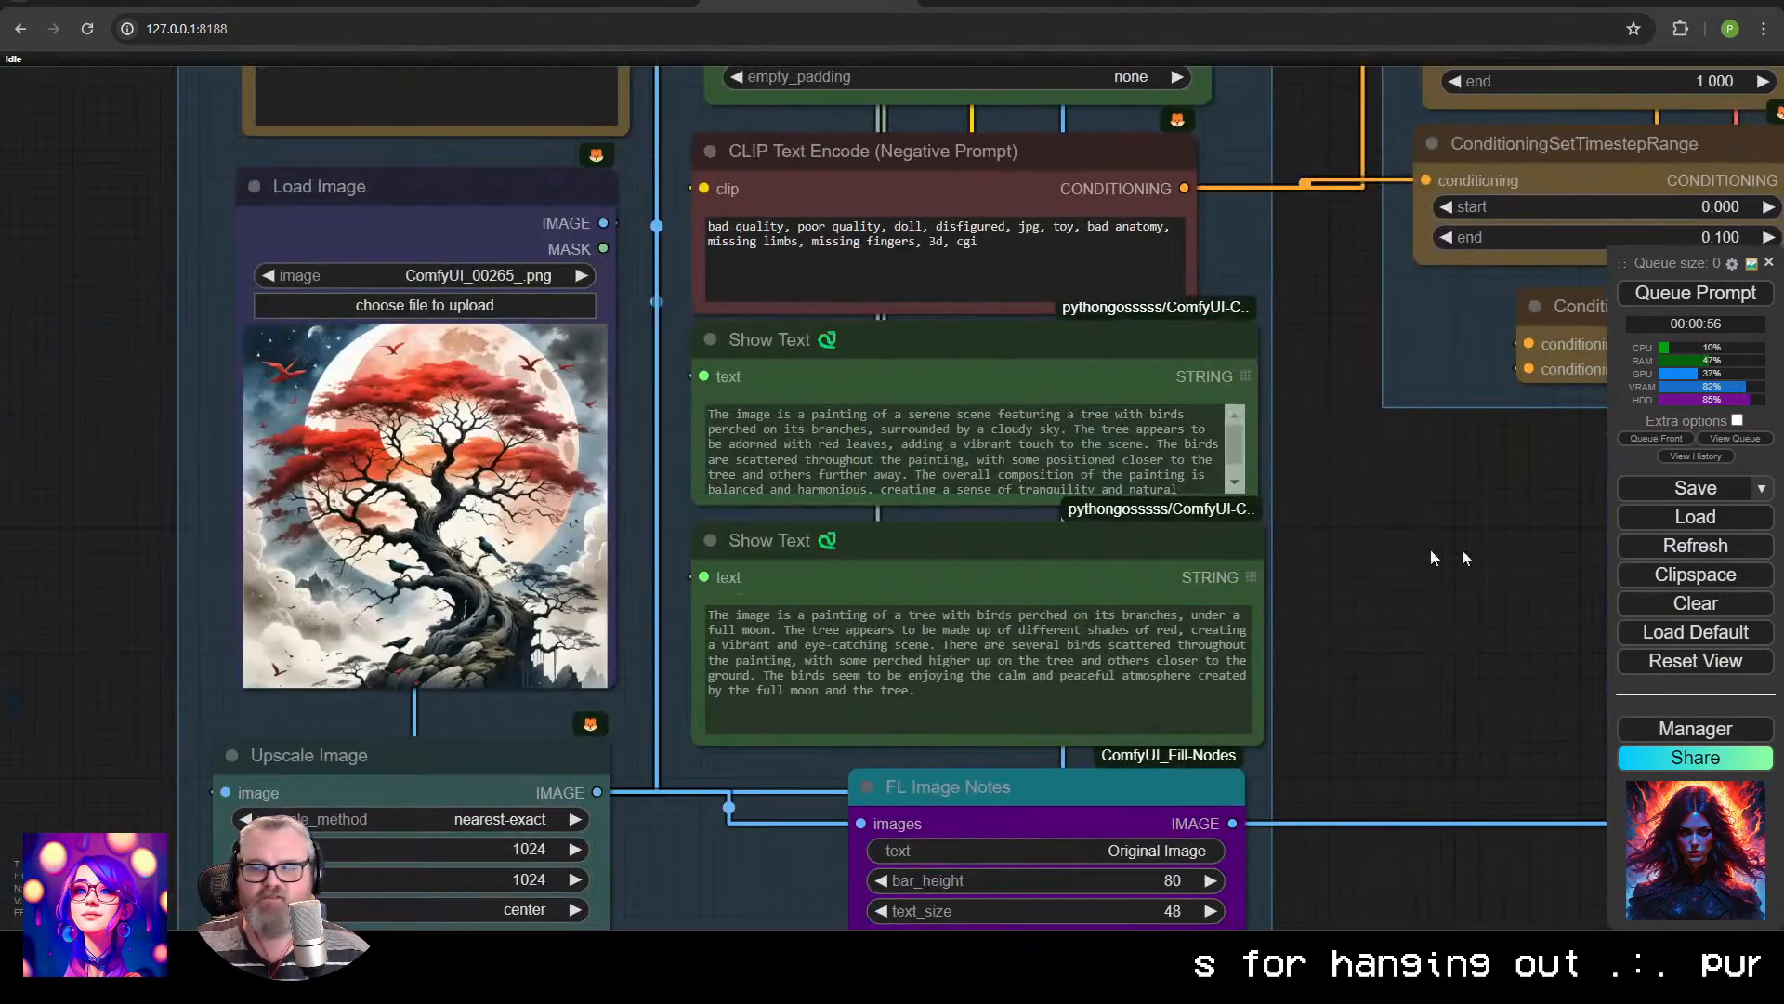
{"action": "scroll", "coordinate": [1336, 551], "scroll_direction": "down", "scroll_amount": 3}
{"action": "left_click_drag", "start_coordinate": [1335, 554], "coordinate": [1028, 556]}
{"action": "scroll", "coordinate": [1317, 594], "scroll_direction": "down", "scroll_amount": 2}
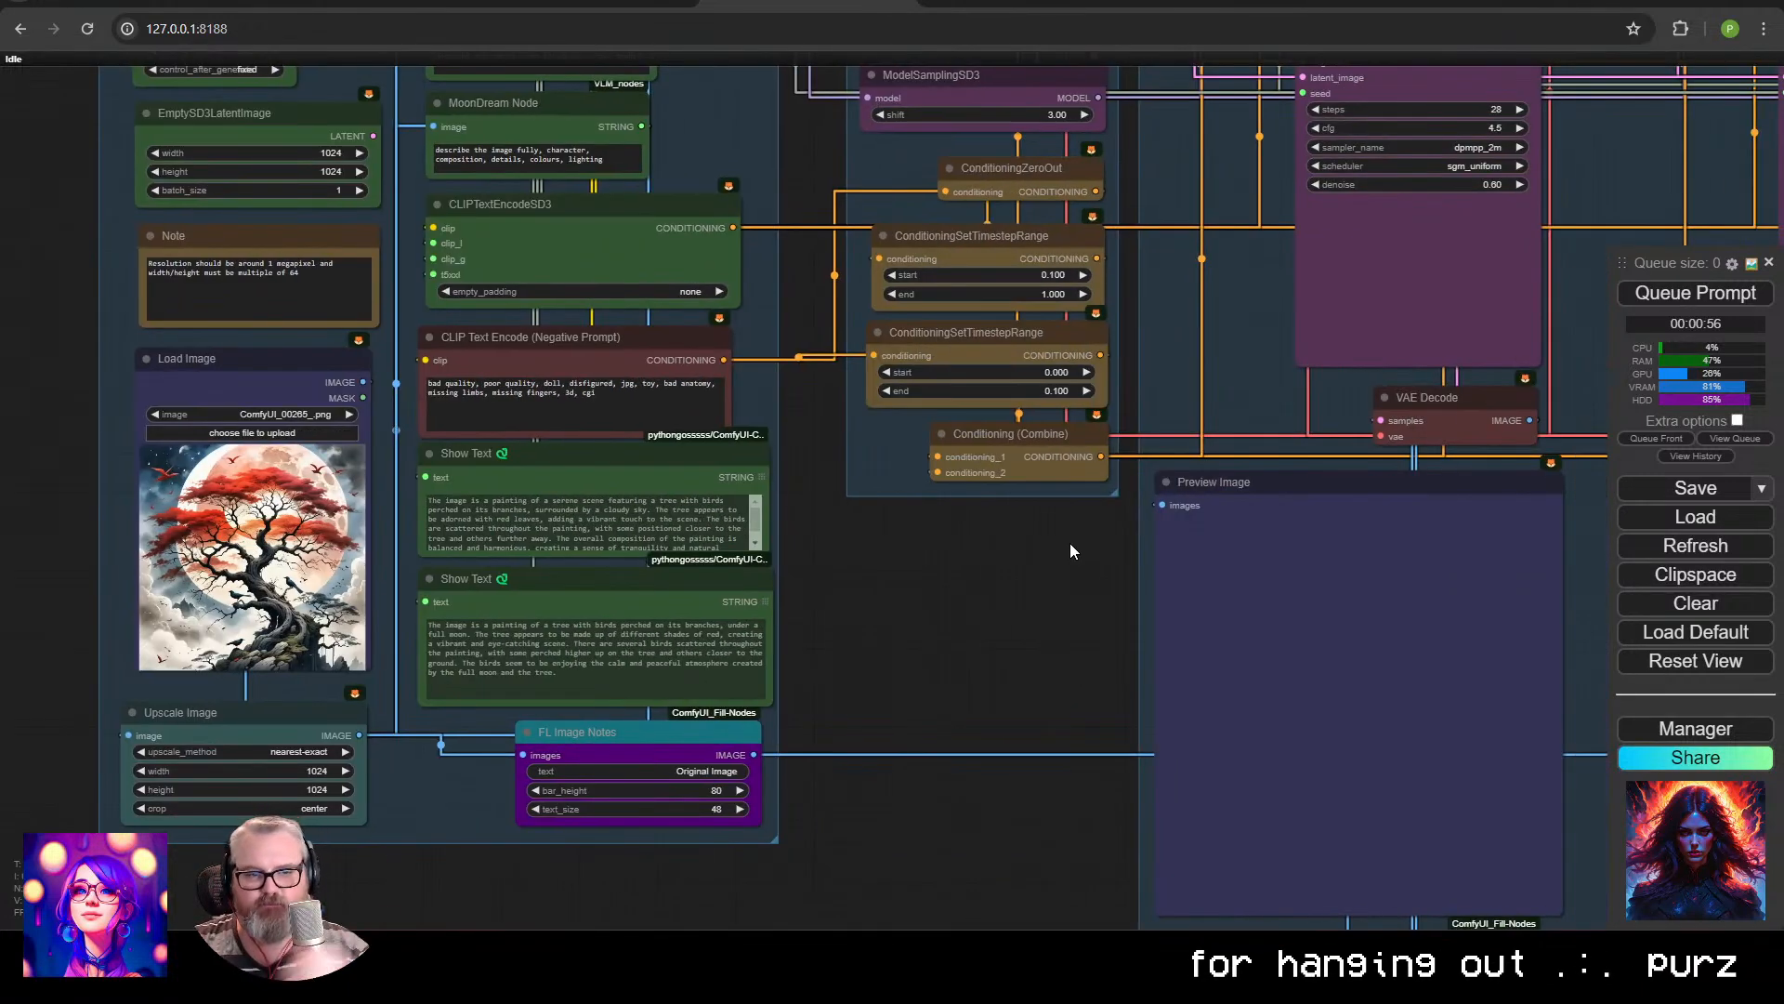
{"action": "left_click_drag", "start_coordinate": [1006, 502], "coordinate": [820, 547]}
{"action": "left_click_drag", "start_coordinate": [714, 207], "coordinate": [1019, 288]}
{"action": "scroll", "coordinate": [836, 497], "scroll_direction": "up", "scroll_amount": 1}
{"action": "left_click", "coordinate": [833, 520]}
Read the prompts in both MoonDream nodes and inspect the CLIPTextEncodeSD3 node beneath them.
{"action": "scroll", "coordinate": [834, 497], "scroll_direction": "up", "scroll_amount": 1}
{"action": "scroll", "coordinate": [493, 471], "scroll_direction": "up", "scroll_amount": 5}
{"action": "left_click_drag", "start_coordinate": [493, 471], "coordinate": [468, 758]}
{"action": "left_click_drag", "start_coordinate": [752, 174], "coordinate": [745, 177]}
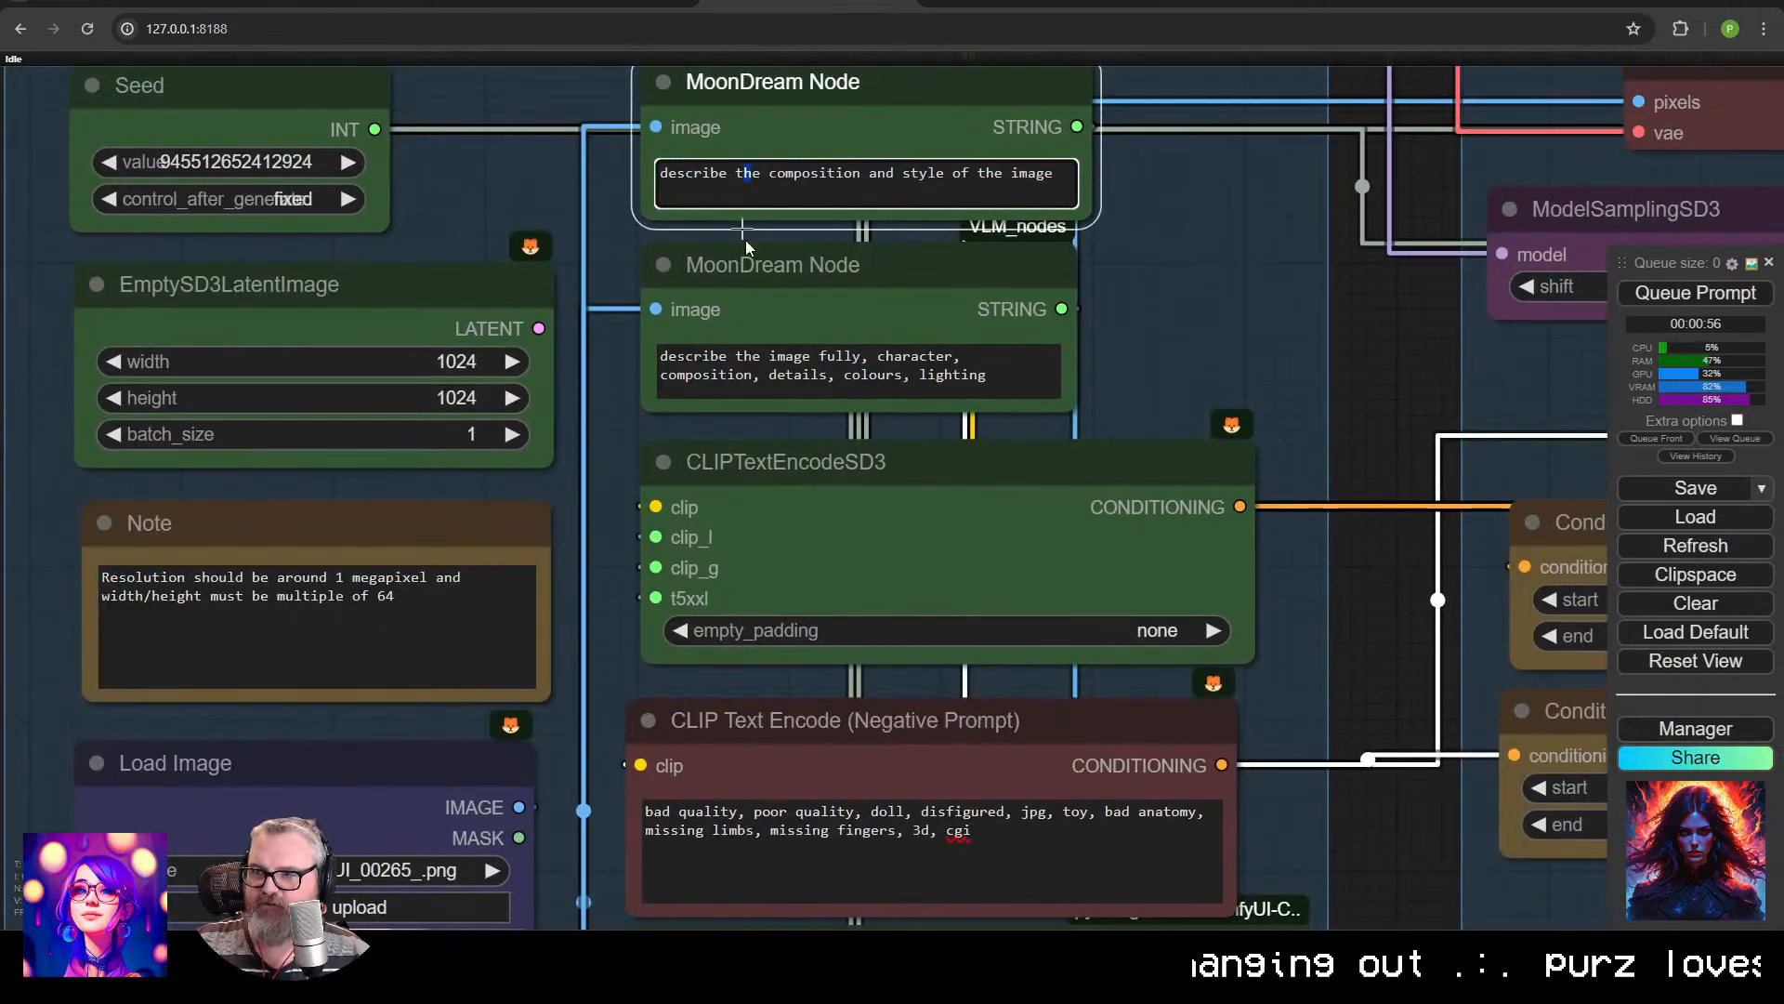
{"action": "left_click", "coordinate": [736, 358]}
{"action": "scroll", "coordinate": [768, 483], "scroll_direction": "down", "scroll_amount": 5}
{"action": "left_click_drag", "start_coordinate": [775, 511], "coordinate": [726, 303]}
{"action": "left_click", "coordinate": [726, 302]}
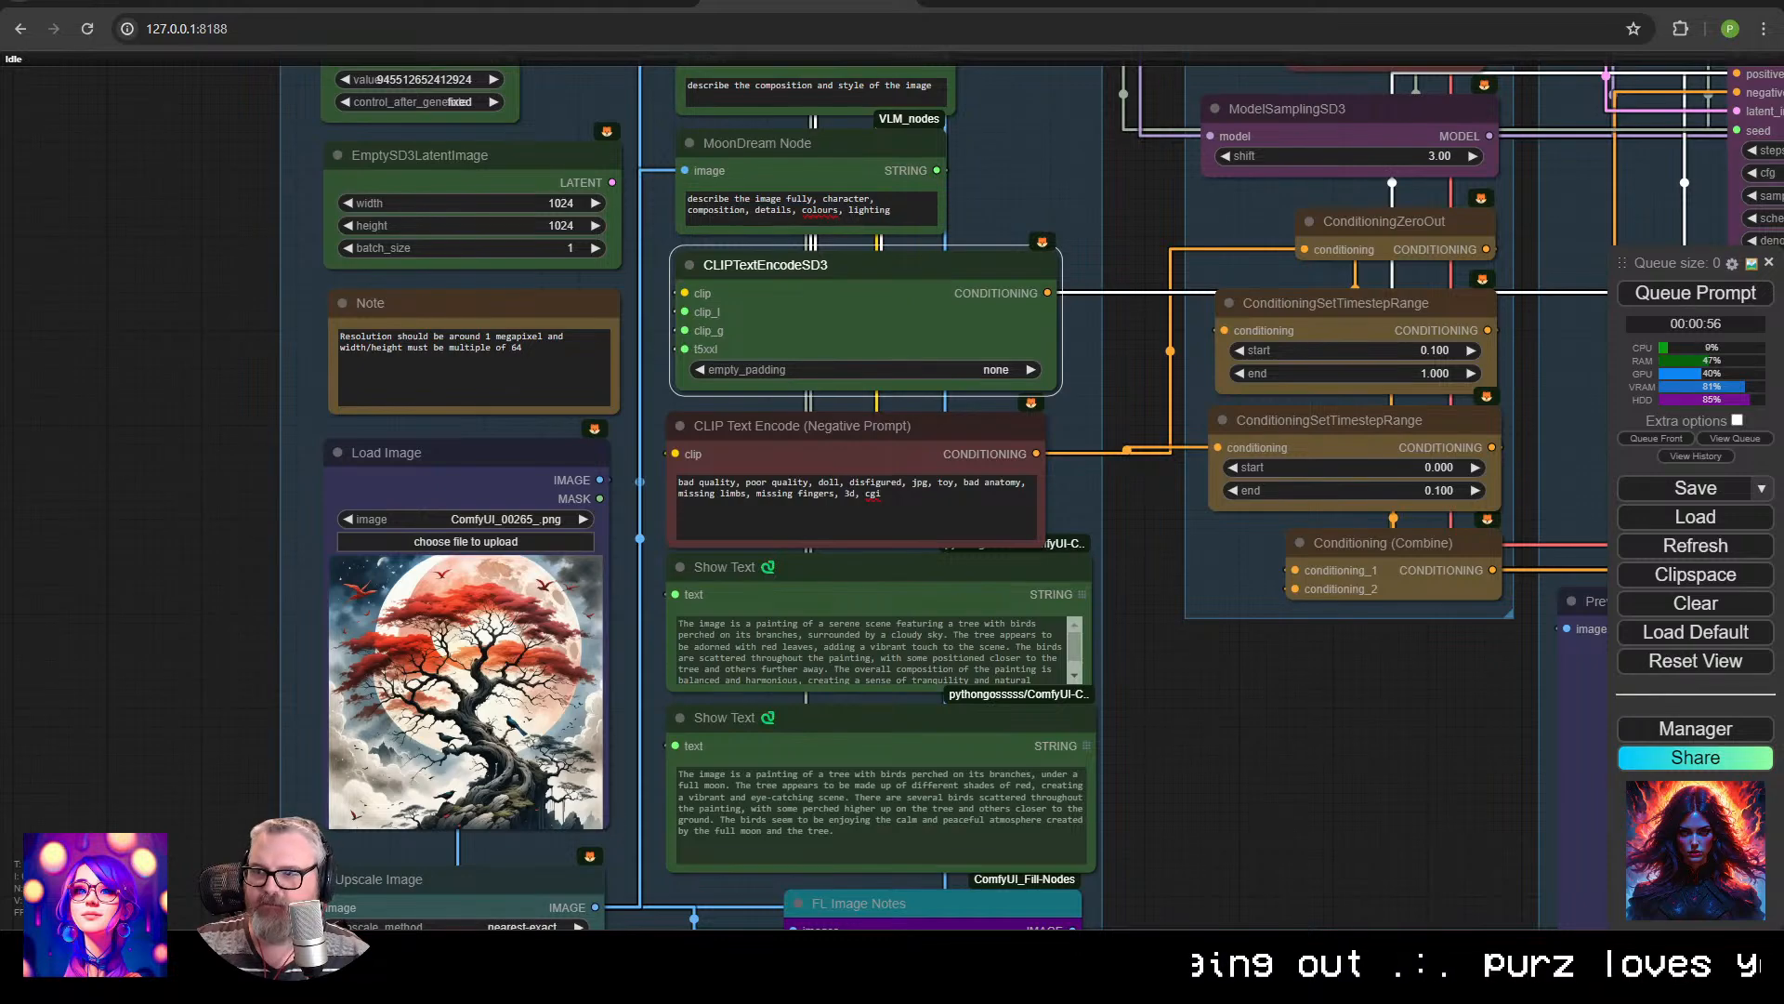
Compare the first MoonDream node's composition and style prompt with the generated description in the first Show Text node.
{"action": "scroll", "coordinate": [807, 517], "scroll_direction": "up", "scroll_amount": 2}
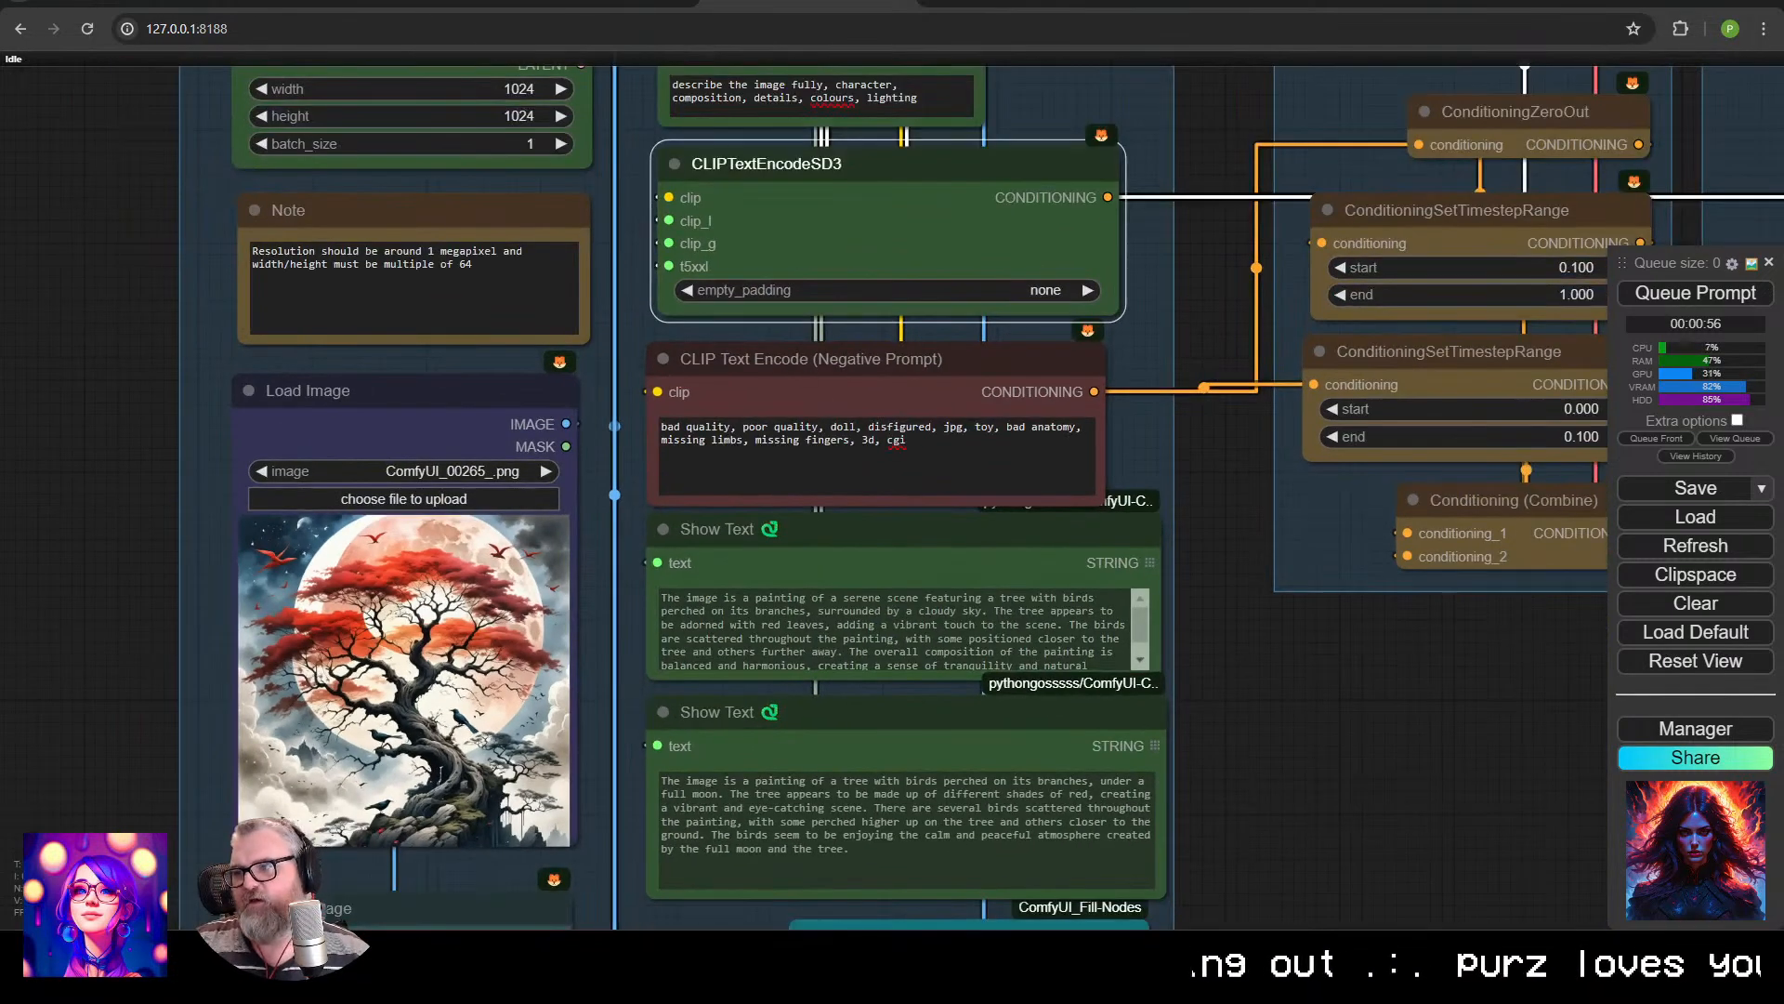
{"action": "left_click_drag", "start_coordinate": [808, 250], "coordinate": [740, 796]}
{"action": "scroll", "coordinate": [741, 797], "scroll_direction": "up", "scroll_amount": 2}
{"action": "left_click_drag", "start_coordinate": [645, 432], "coordinate": [909, 580]}
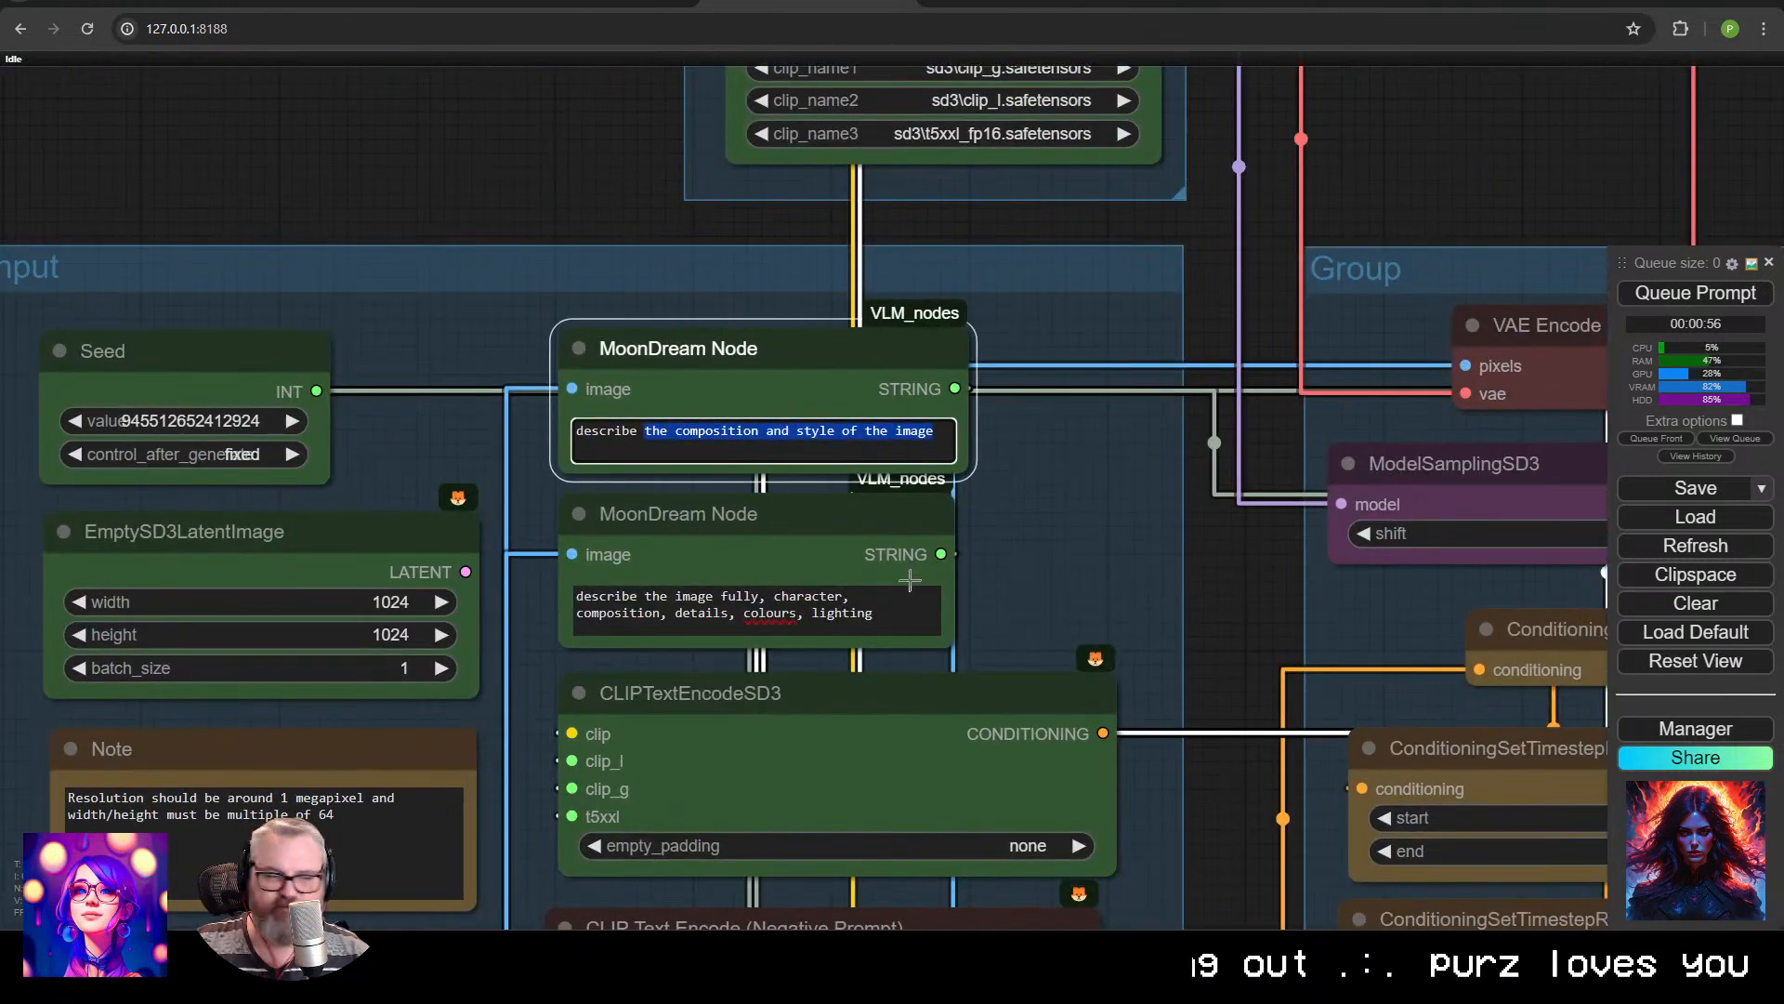
{"action": "left_click", "coordinate": [1015, 525]}
{"action": "left_click_drag", "start_coordinate": [1015, 525], "coordinate": [941, 96]}
{"action": "left_click", "coordinate": [595, 821]}
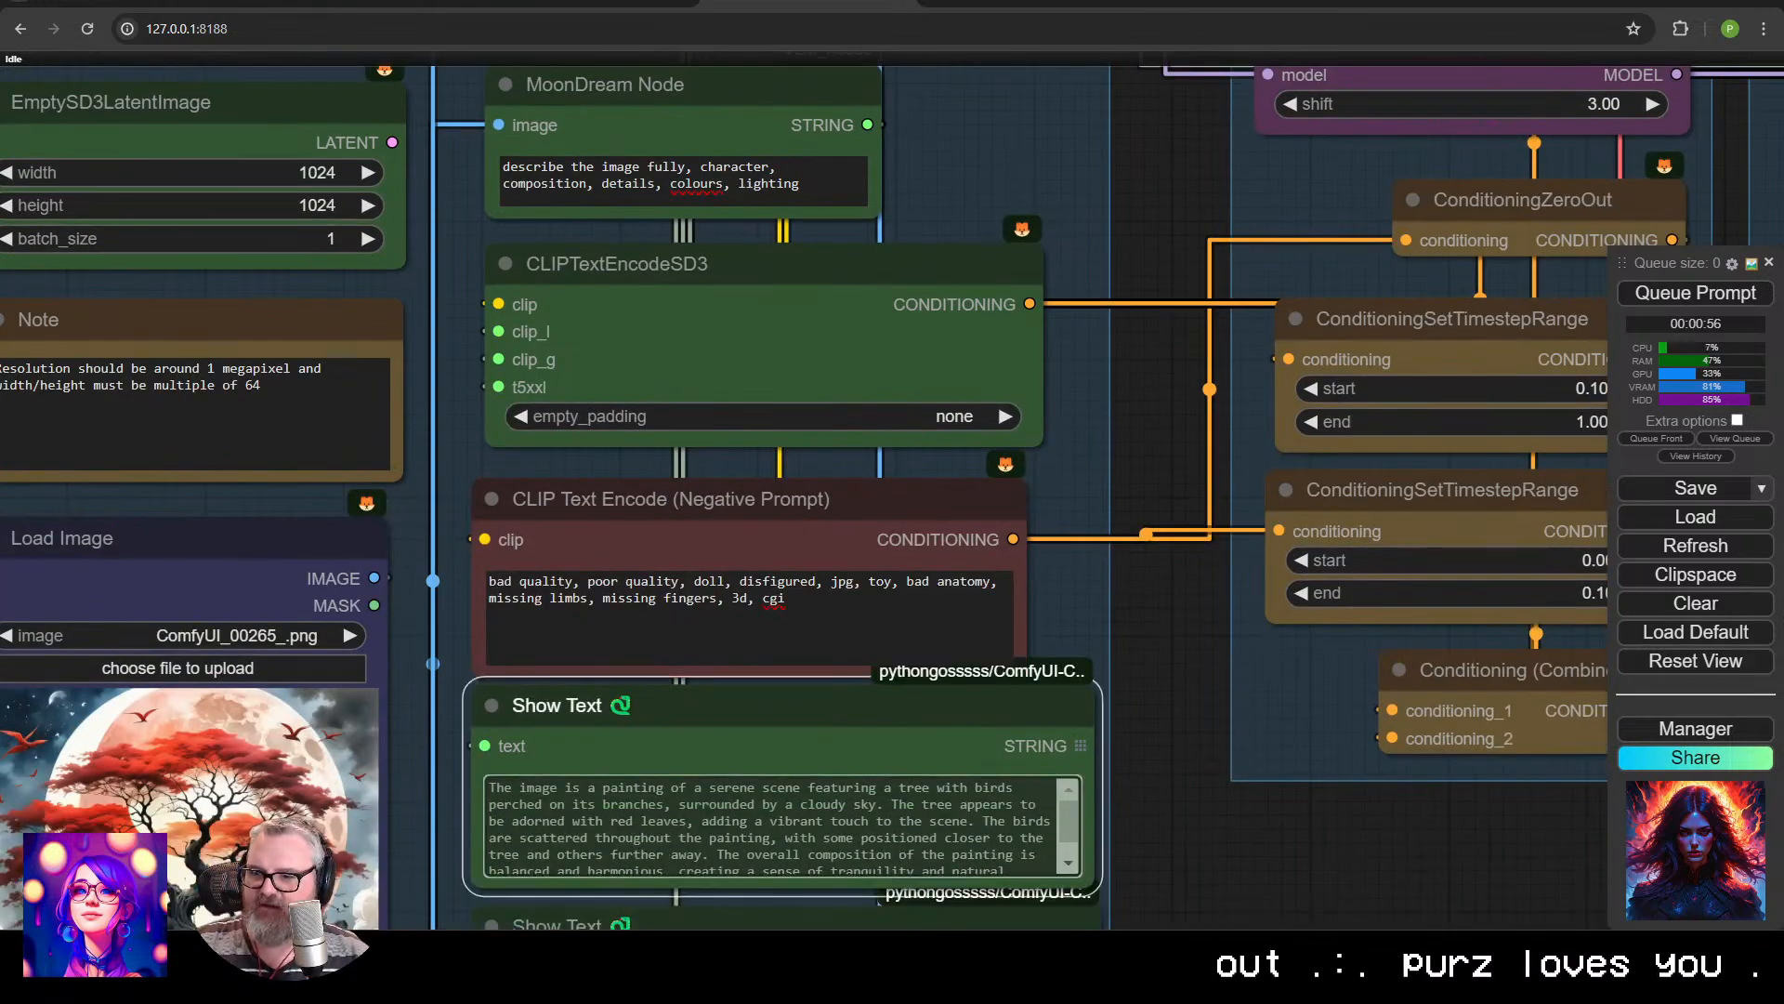
Compare the instructions in the two MoonDream nodes with the image descriptions in the two Show Text nodes.
{"action": "left_click_drag", "start_coordinate": [656, 450], "coordinate": [692, 723]}
{"action": "scroll", "coordinate": [692, 712], "scroll_direction": "up", "scroll_amount": 1}
{"action": "left_click", "coordinate": [555, 634]}
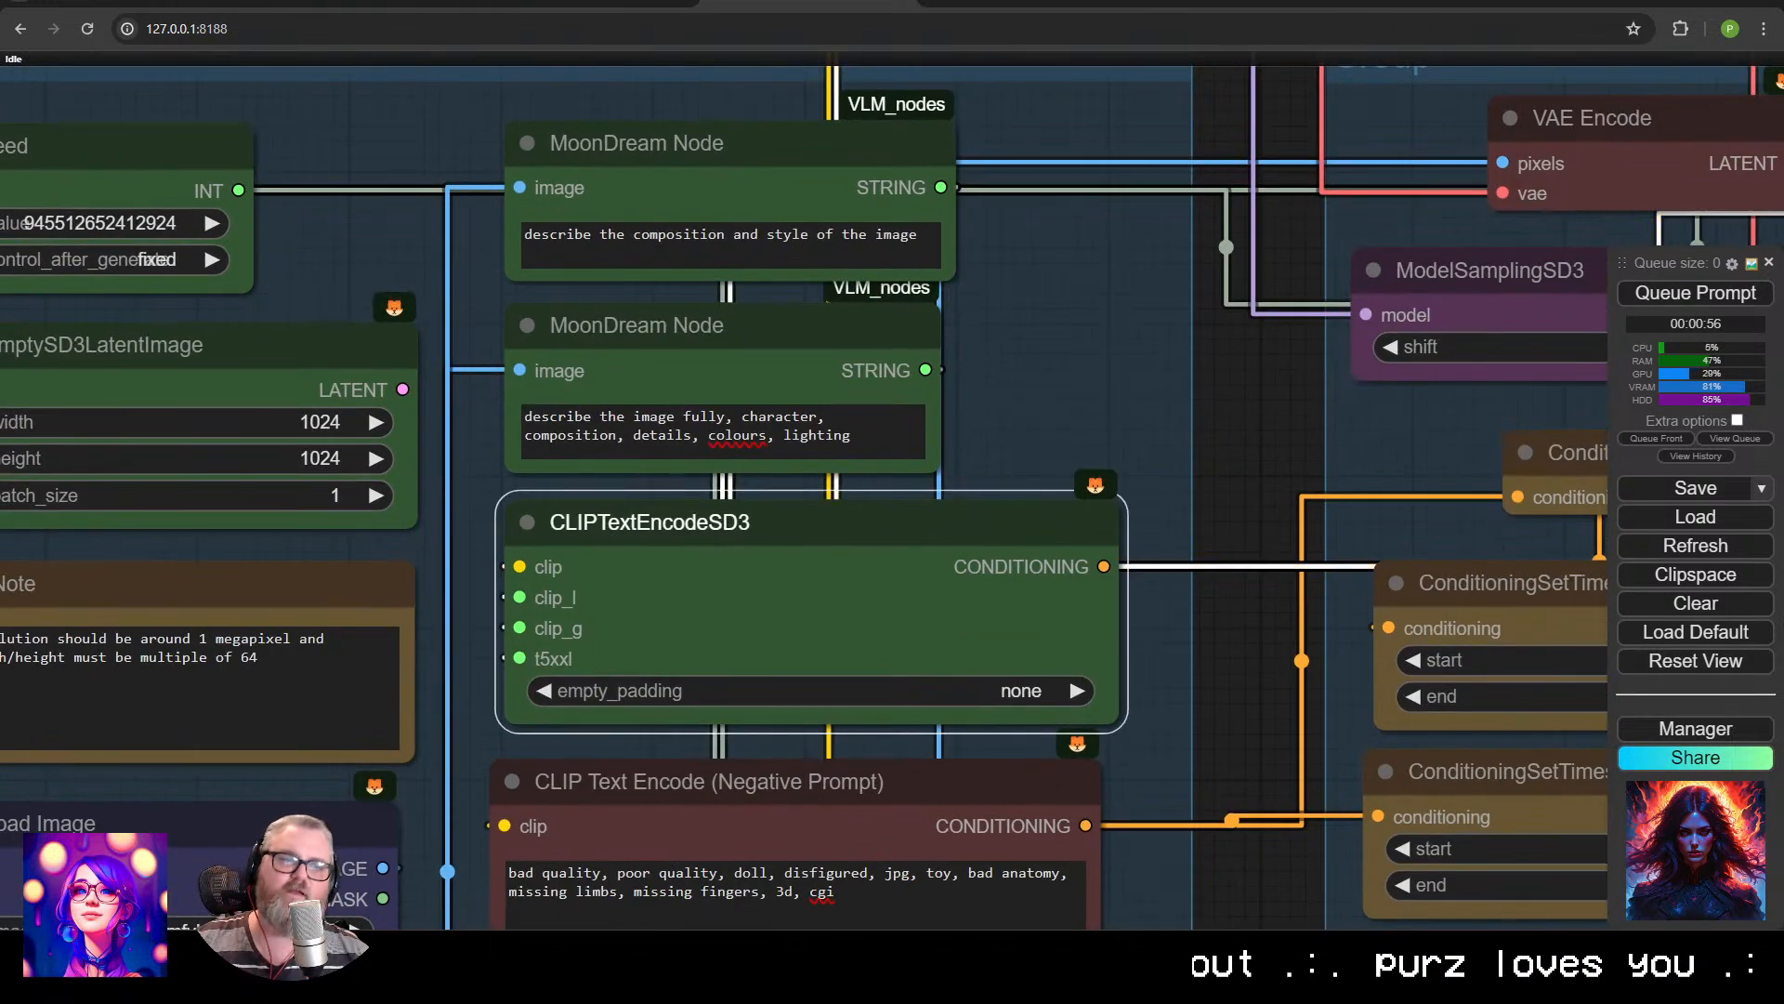
{"action": "scroll", "coordinate": [731, 532], "scroll_direction": "down", "scroll_amount": 1}
{"action": "triple_click", "coordinate": [737, 444]}
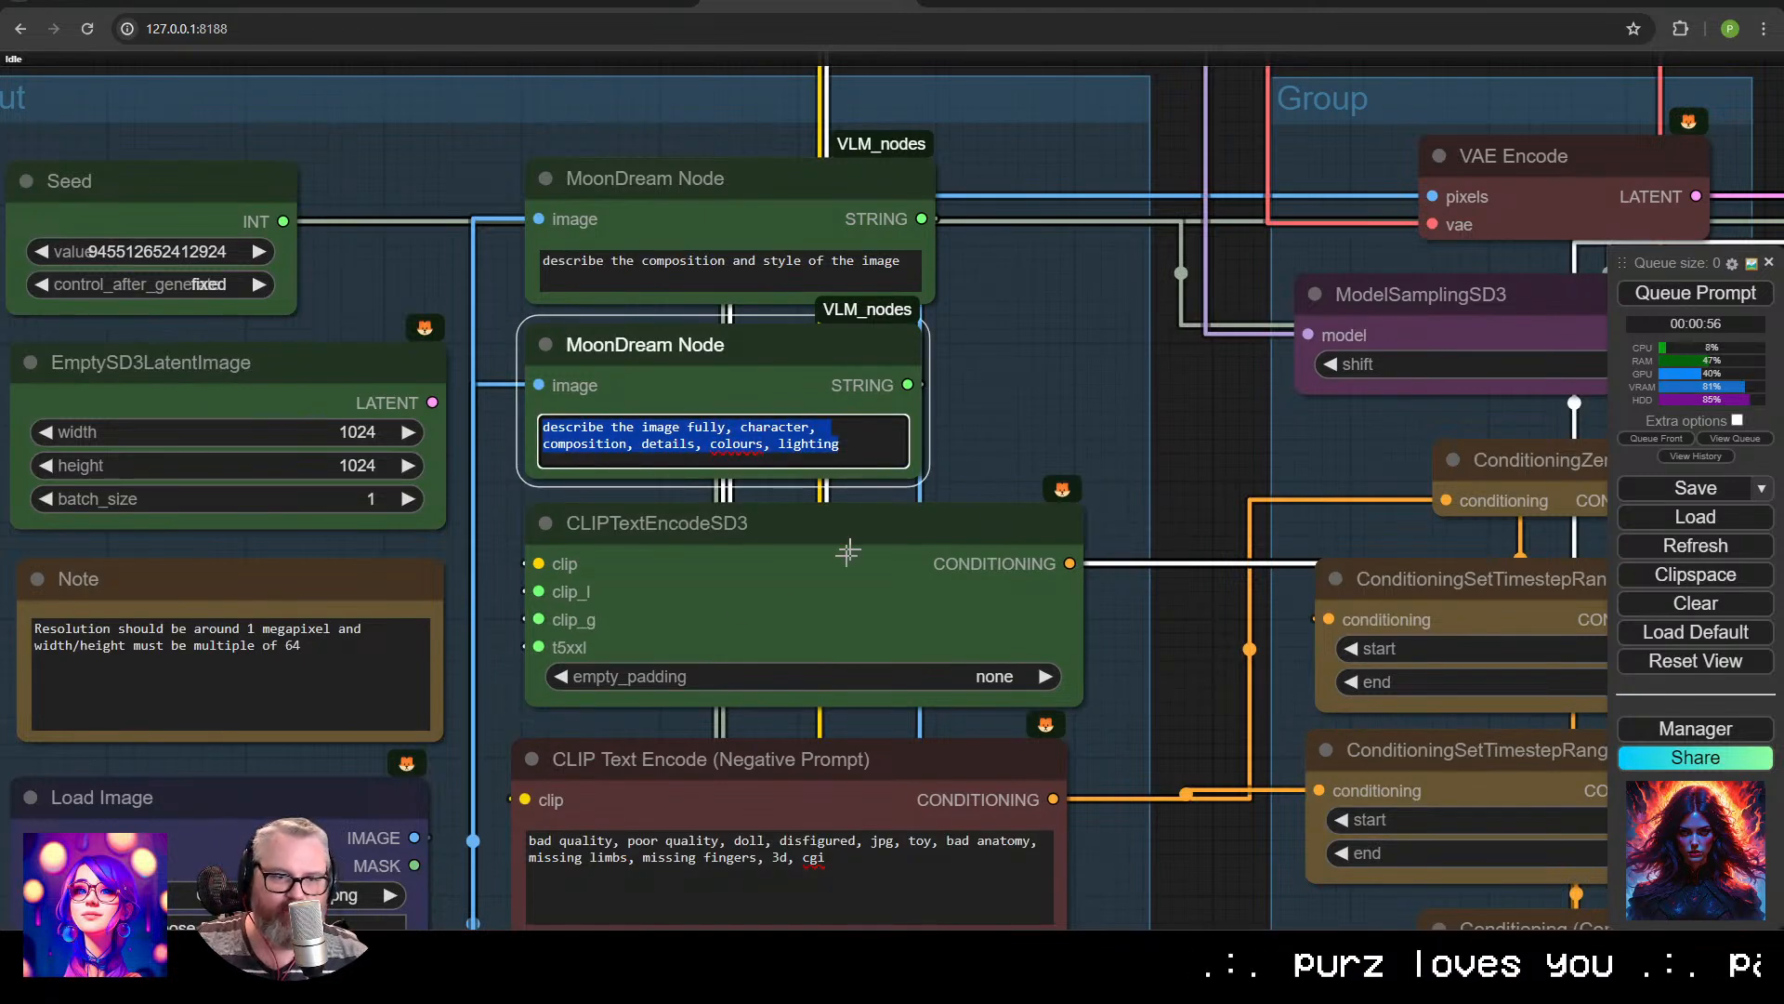
{"action": "left_click_drag", "start_coordinate": [657, 642], "coordinate": [686, 118]}
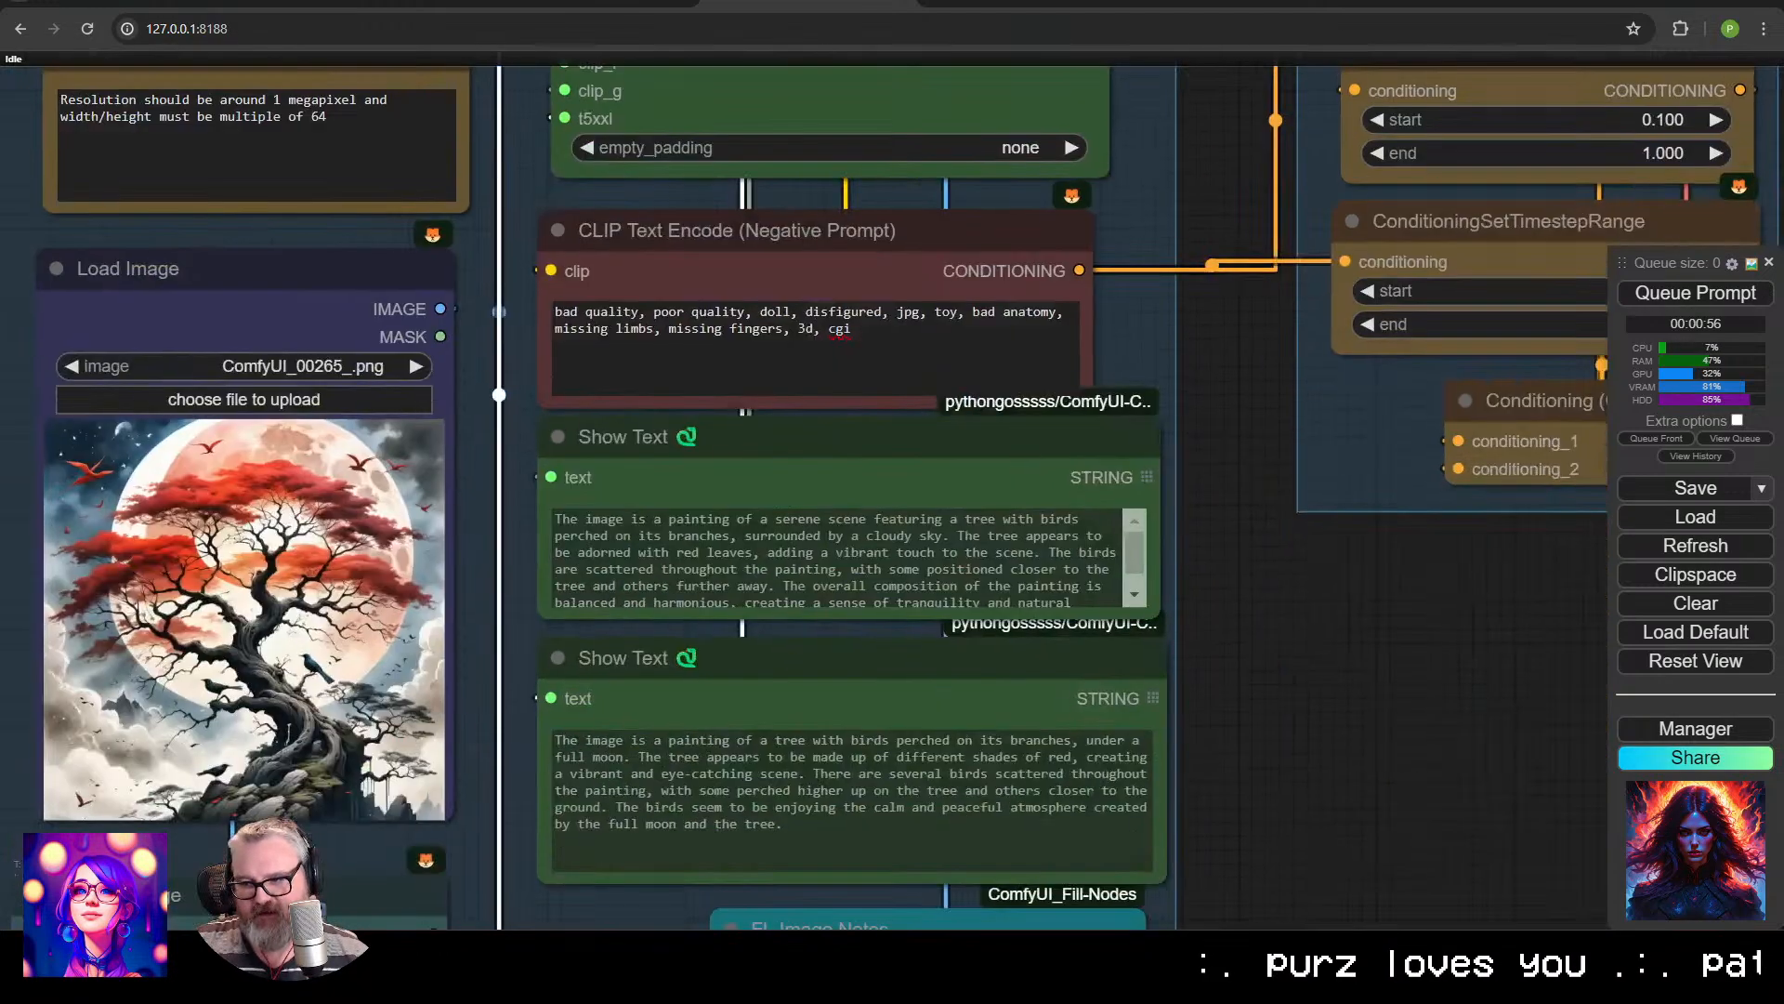
{"action": "scroll", "coordinate": [686, 118], "scroll_direction": "down", "scroll_amount": 1}
{"action": "left_click", "coordinate": [818, 716]}
{"action": "left_click_drag", "start_coordinate": [840, 689], "coordinate": [864, 718]}
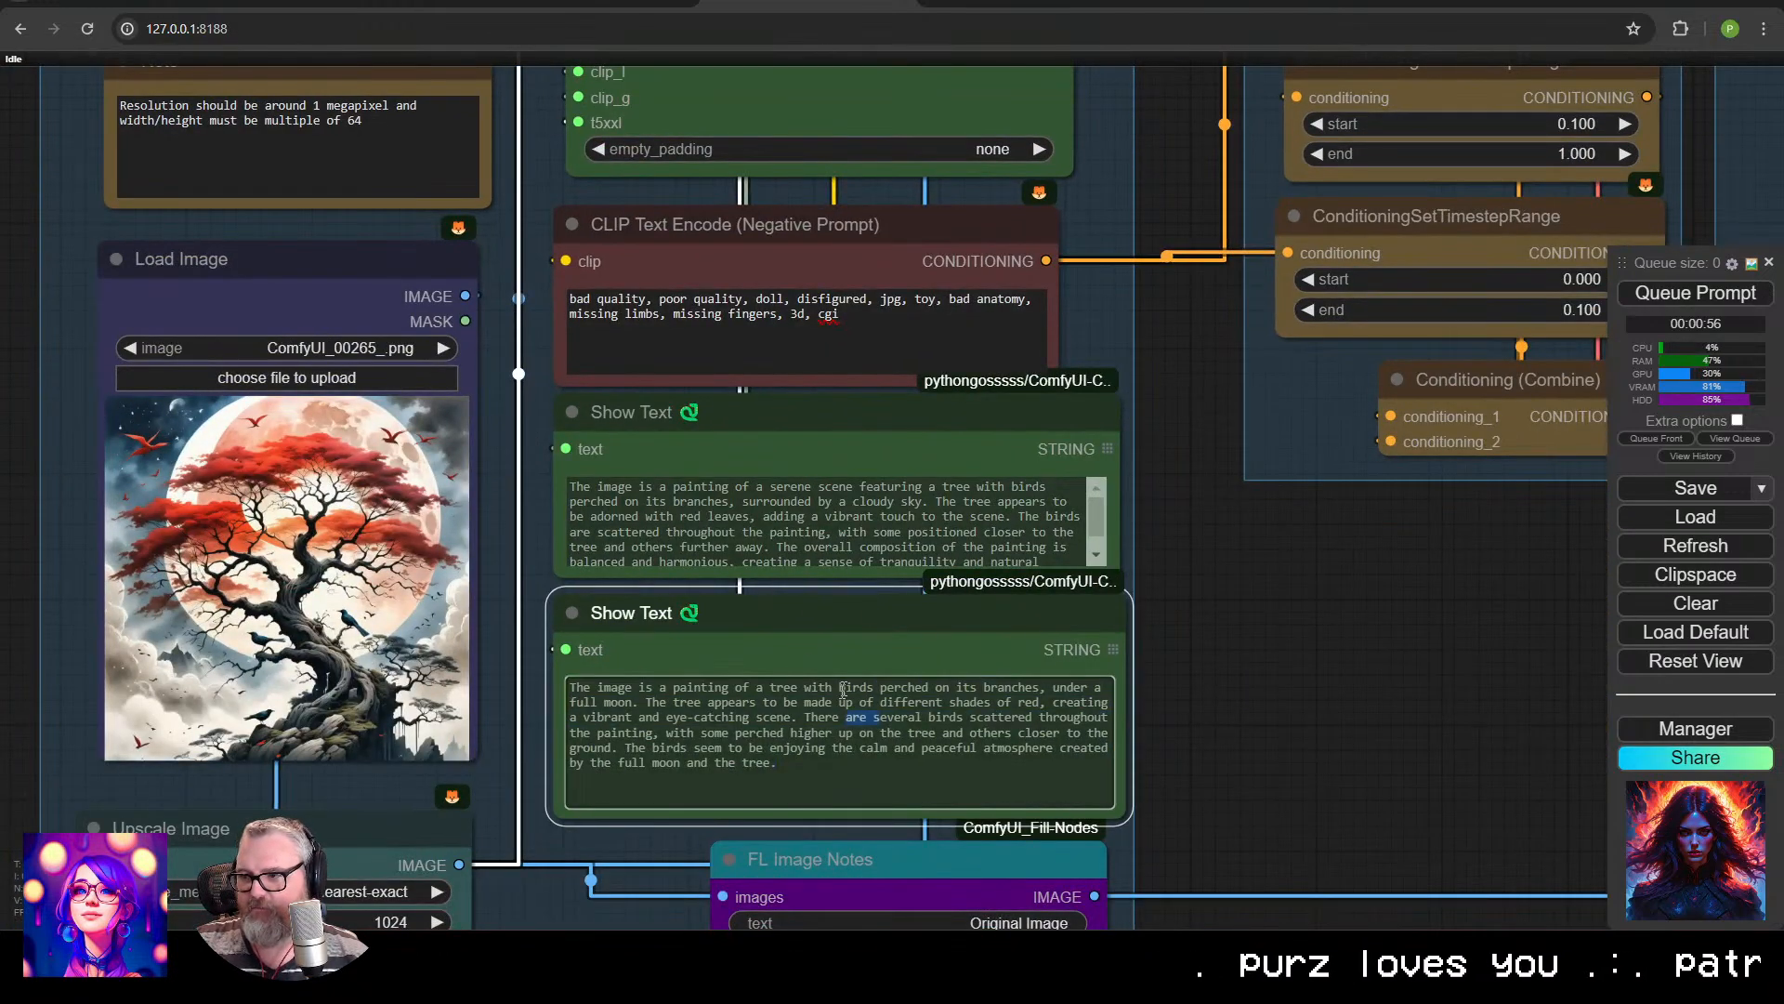
{"action": "left_click_drag", "start_coordinate": [853, 532], "coordinate": [862, 564]}
{"action": "left_click", "coordinate": [830, 578]}
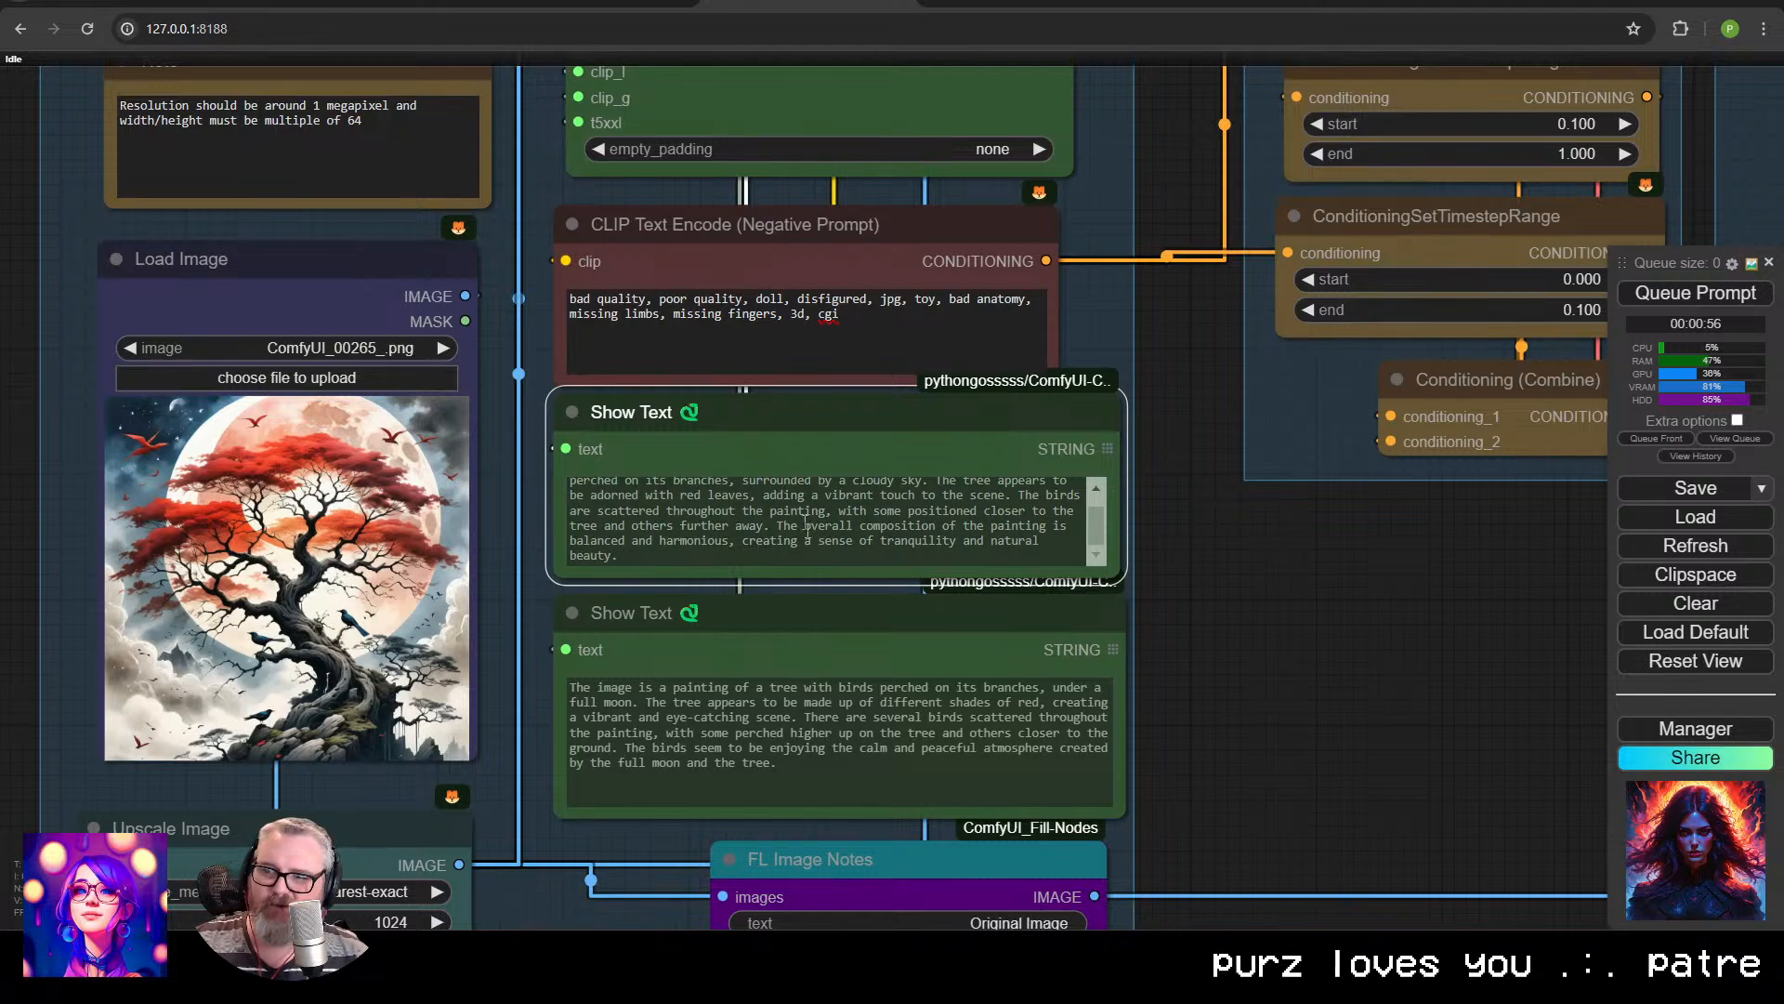
{"action": "scroll", "coordinate": [806, 525], "scroll_direction": "up", "scroll_amount": 1}
{"action": "scroll", "coordinate": [856, 515], "scroll_direction": "up", "scroll_amount": 1}
{"action": "left_click_drag", "start_coordinate": [815, 267], "coordinate": [866, 498]}
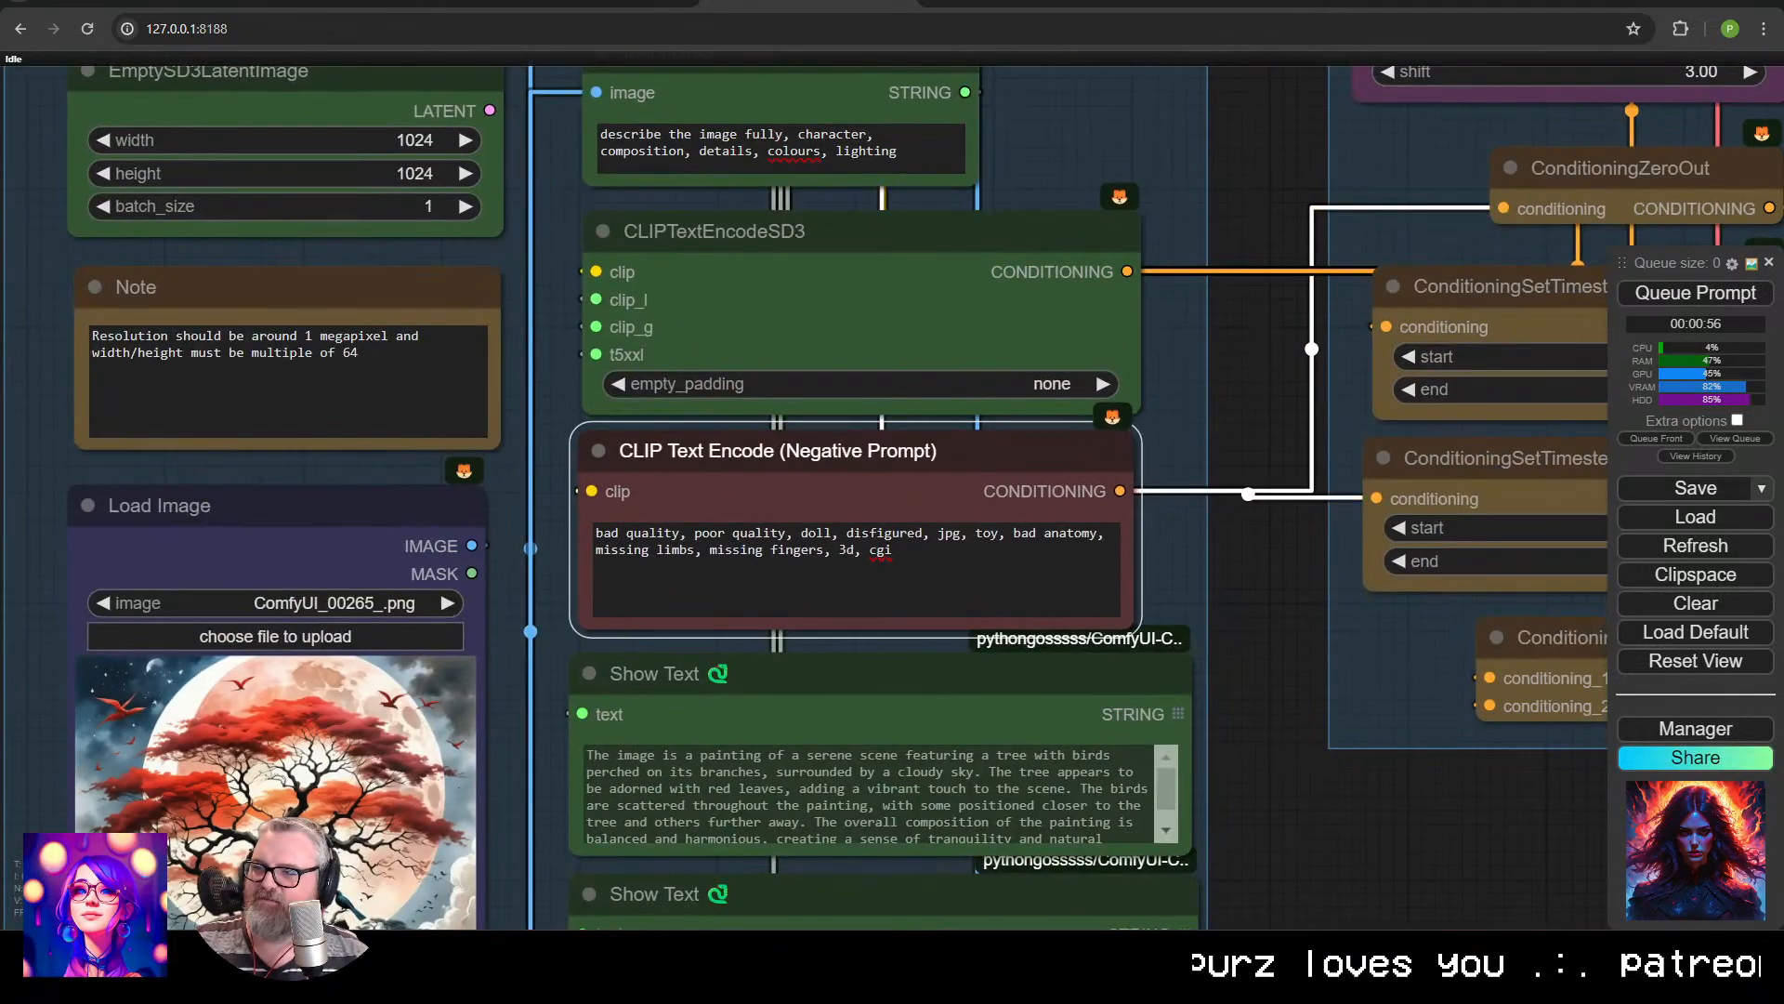
{"action": "left_click_drag", "start_coordinate": [775, 198], "coordinate": [788, 340]}
{"action": "left_click", "coordinate": [794, 181]}
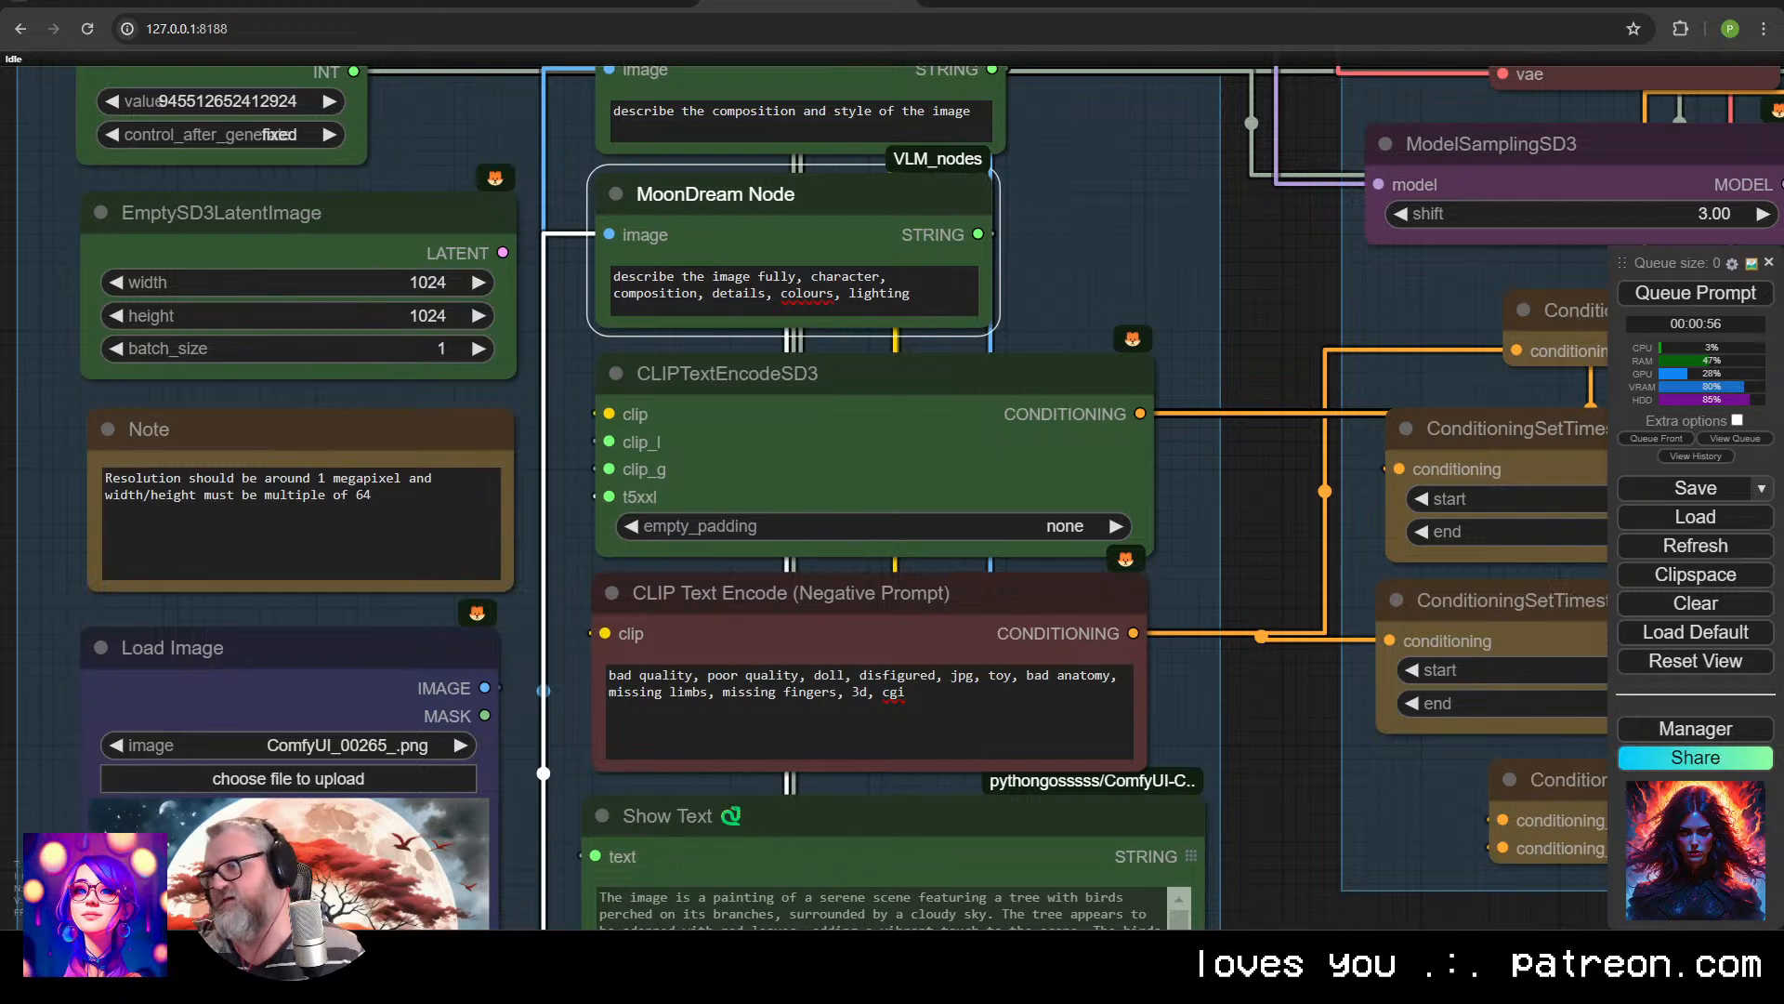
Review the workflow from the Input group through the conditioning nodes to the KSampler group.
{"action": "scroll", "coordinate": [711, 478], "scroll_direction": "down", "scroll_amount": 5}
{"action": "left_click_drag", "start_coordinate": [628, 464], "coordinate": [728, 605]}
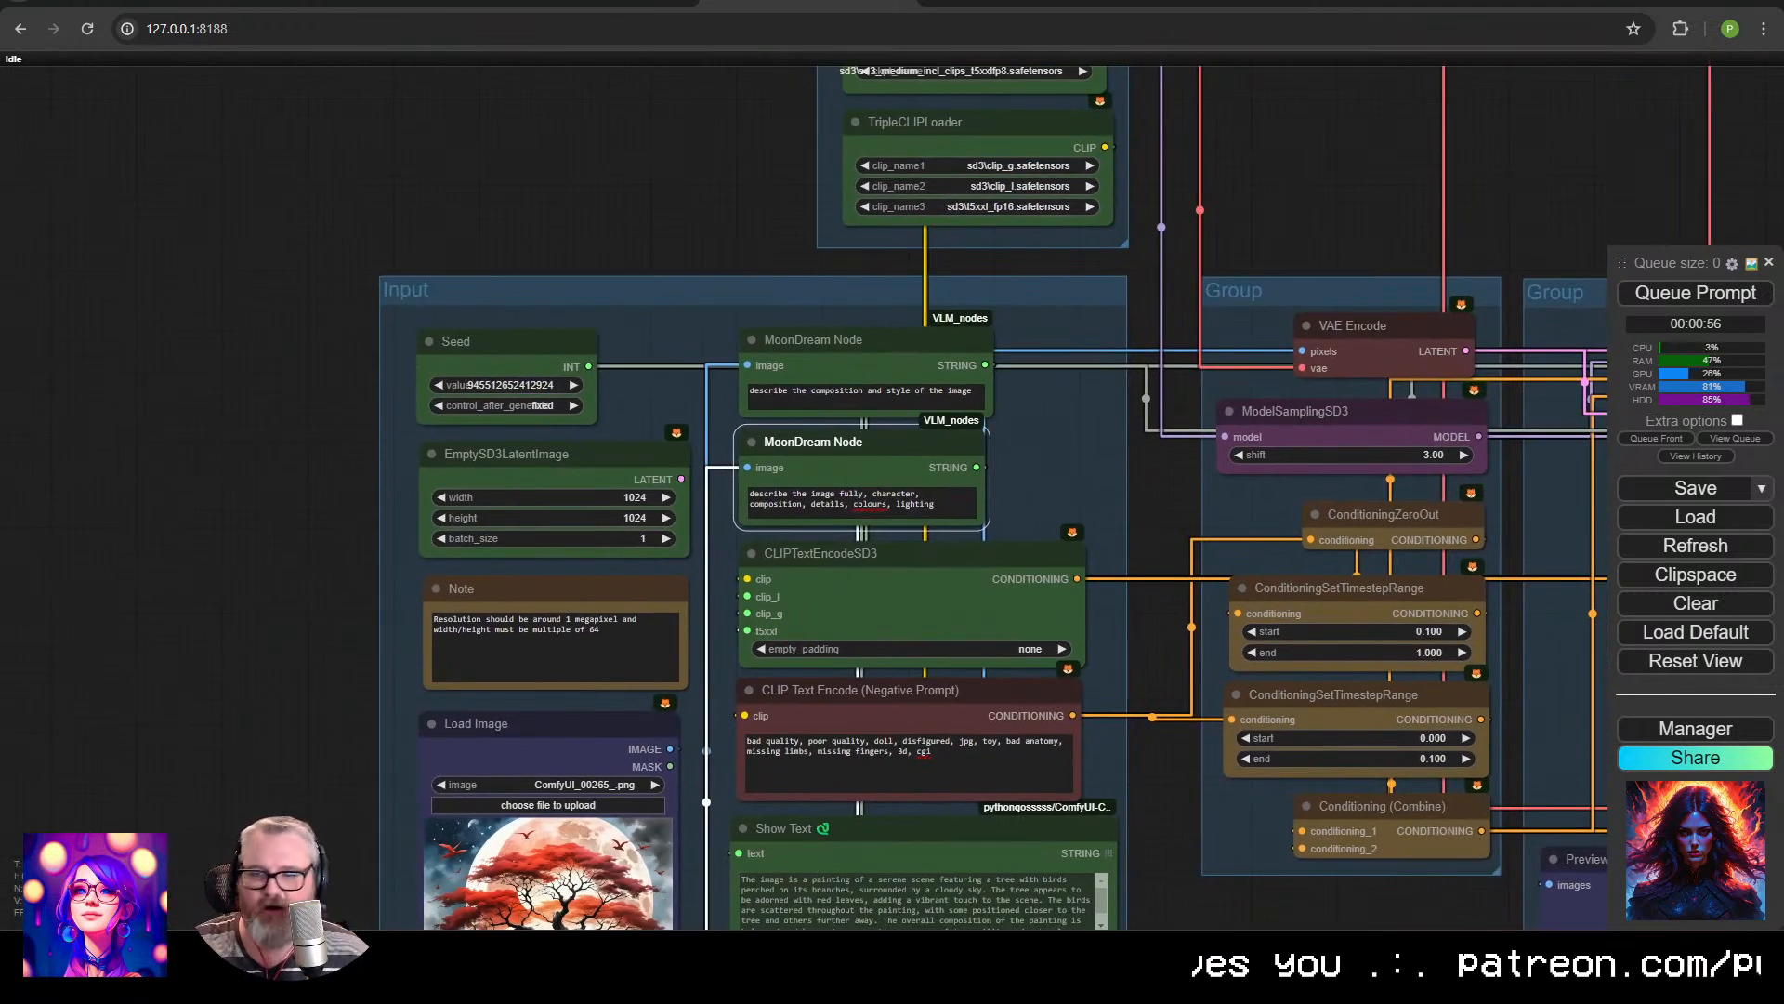
{"action": "scroll", "coordinate": [790, 635], "scroll_direction": "down", "scroll_amount": 3}
{"action": "left_click_drag", "start_coordinate": [725, 585], "coordinate": [620, 305]}
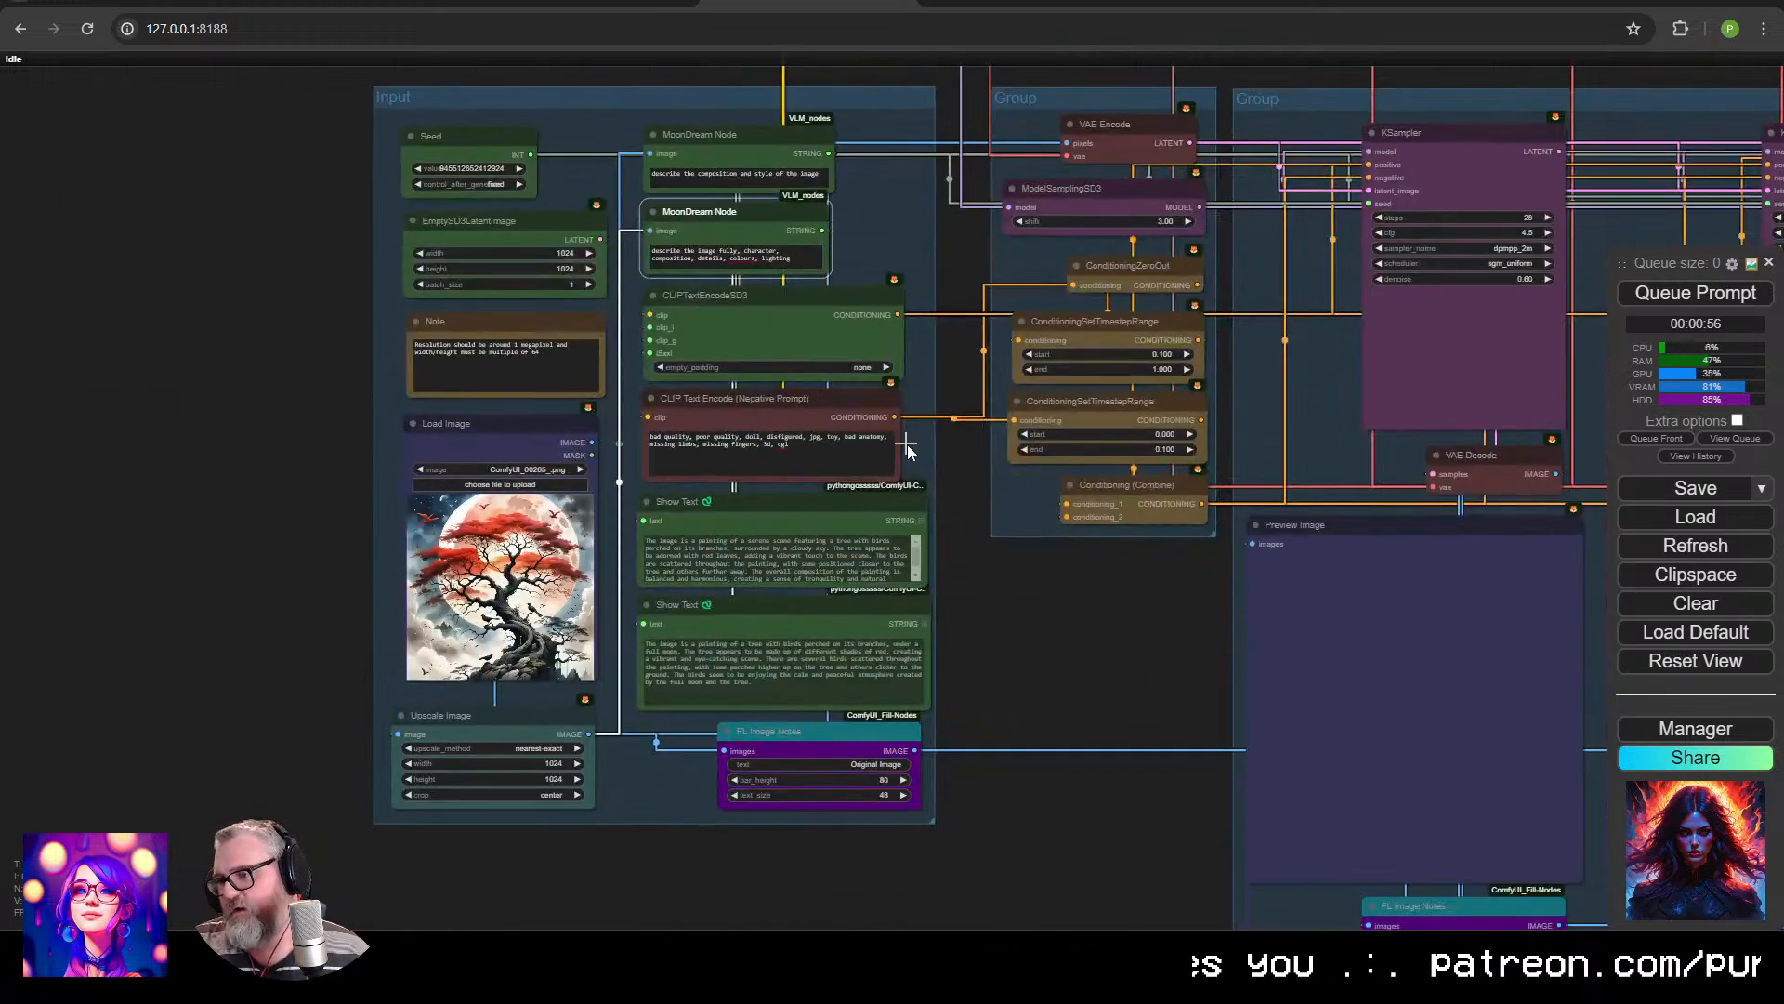
{"action": "scroll", "coordinate": [908, 453], "scroll_direction": "up", "scroll_amount": 3}
{"action": "left_click", "coordinate": [734, 725]}
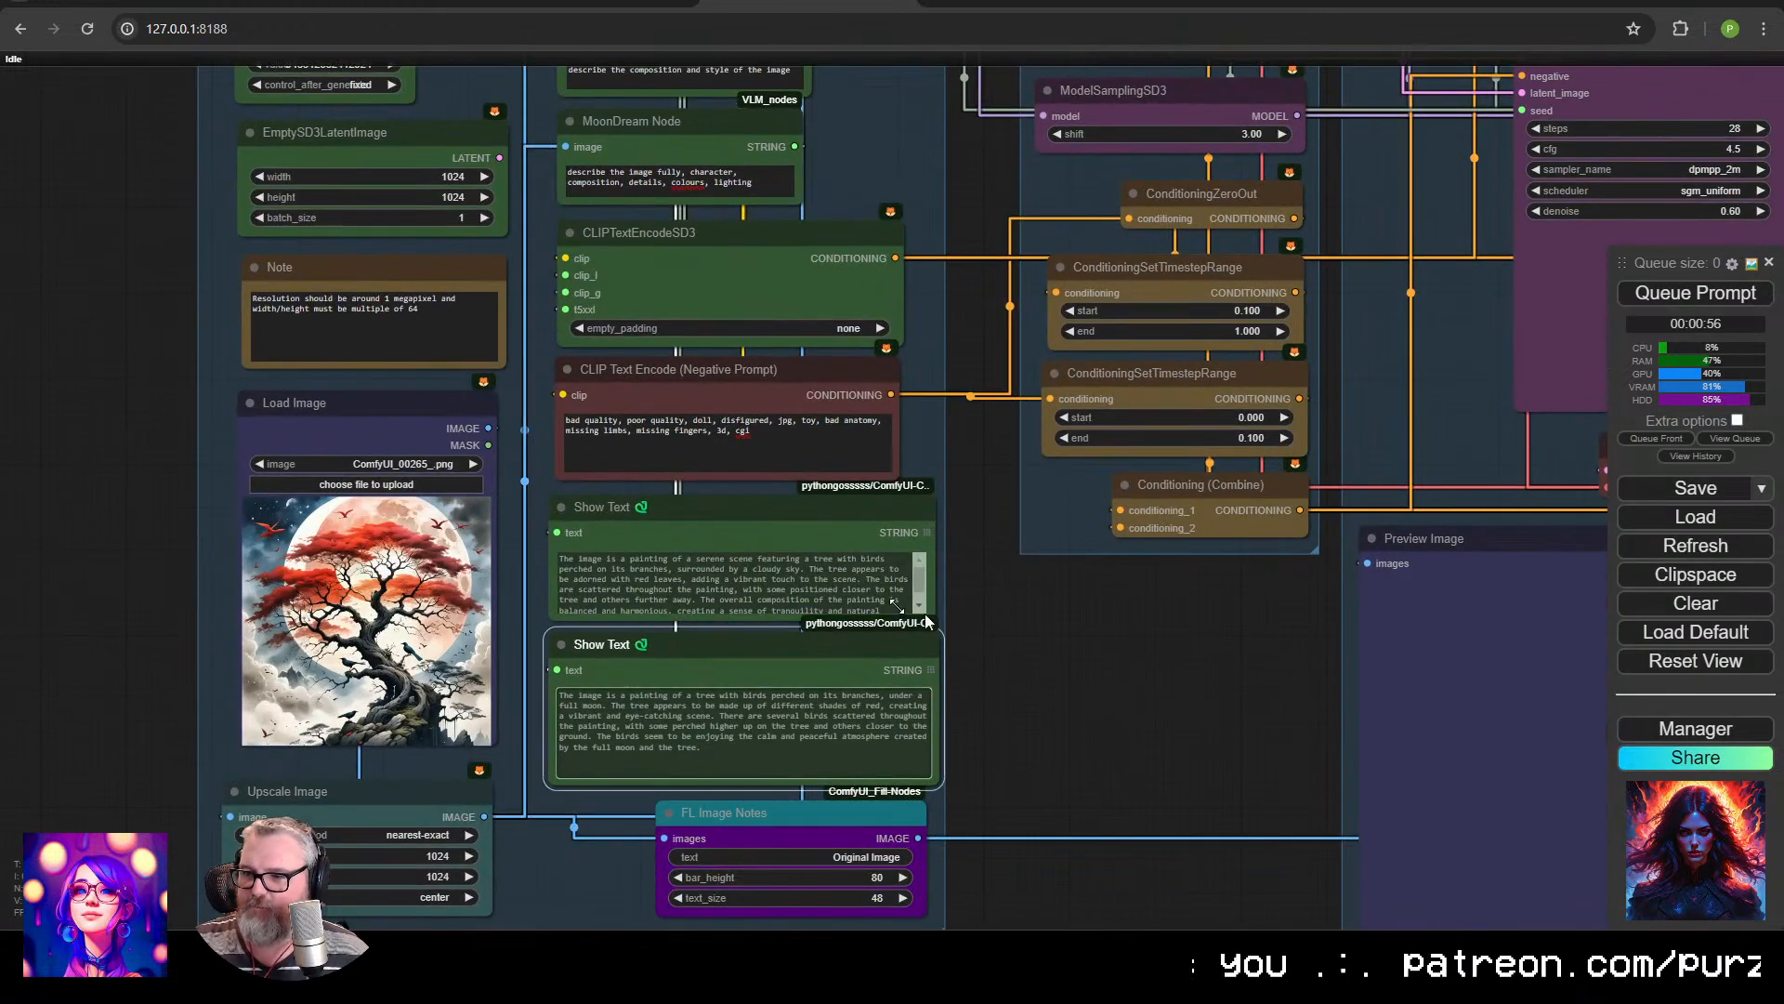
{"action": "left_click", "coordinate": [919, 606]}
{"action": "left_click", "coordinate": [1097, 694]}
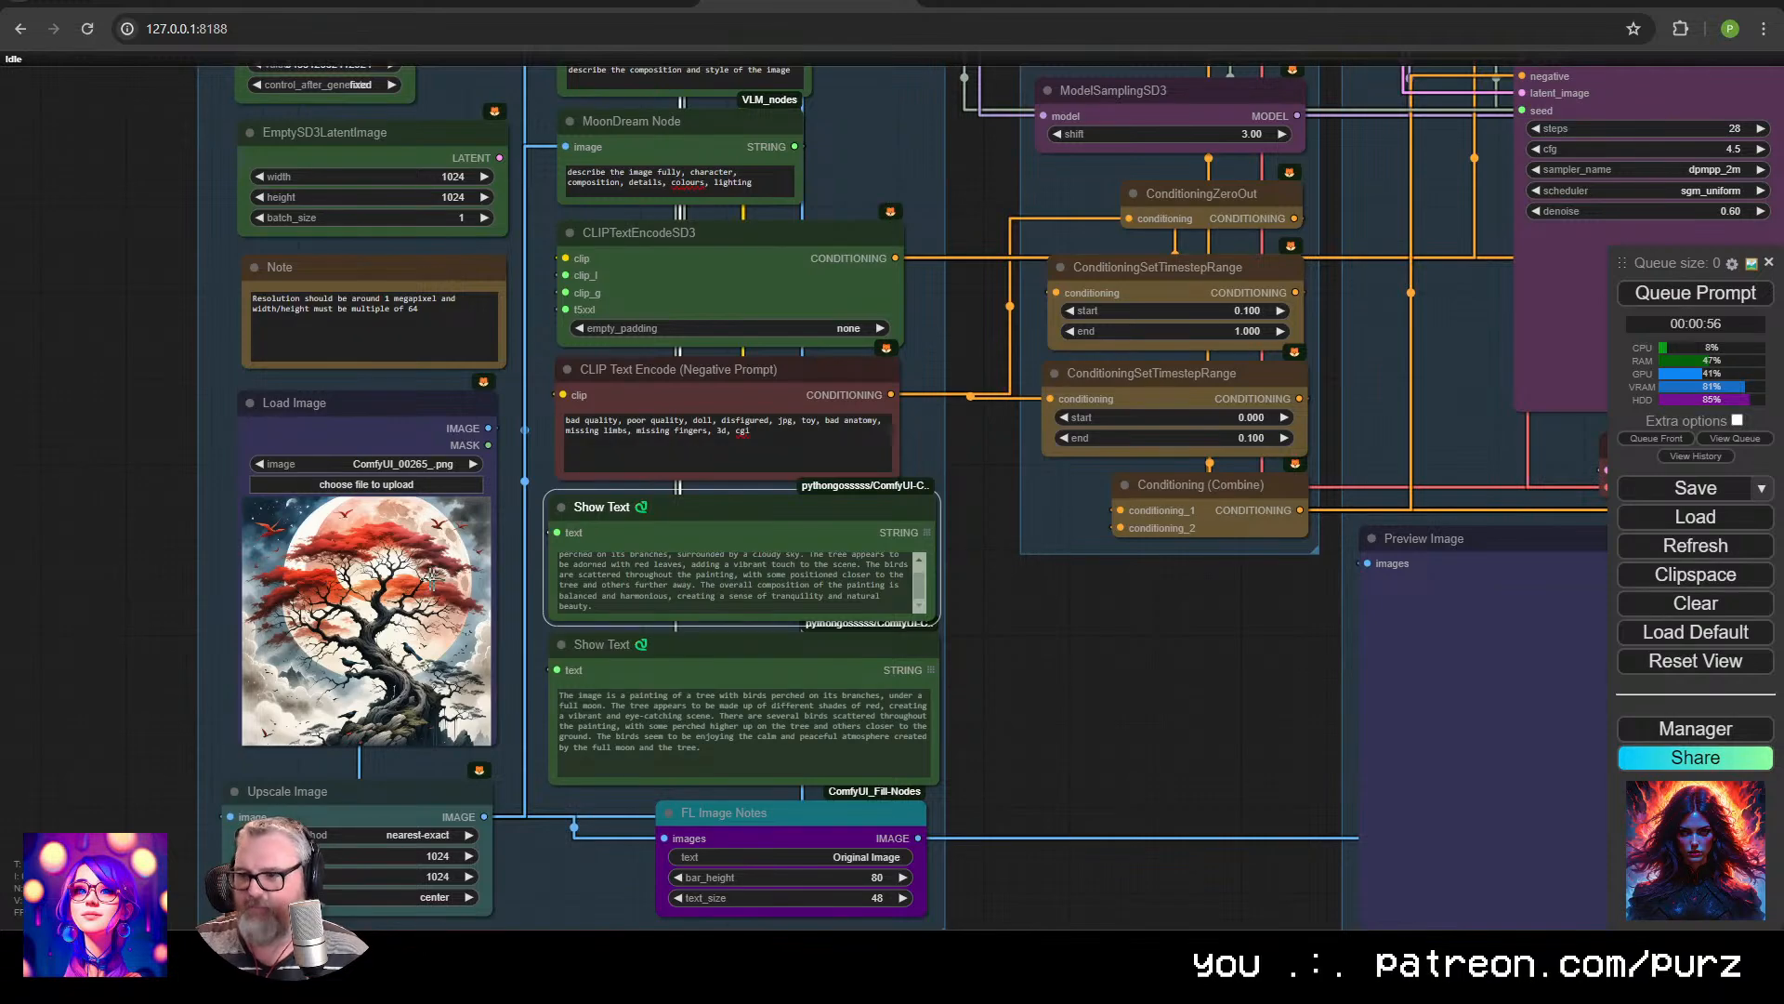
{"action": "left_click_drag", "start_coordinate": [1292, 639], "coordinate": [451, 764]}
{"action": "scroll", "coordinate": [688, 662], "scroll_direction": "down", "scroll_amount": 4}
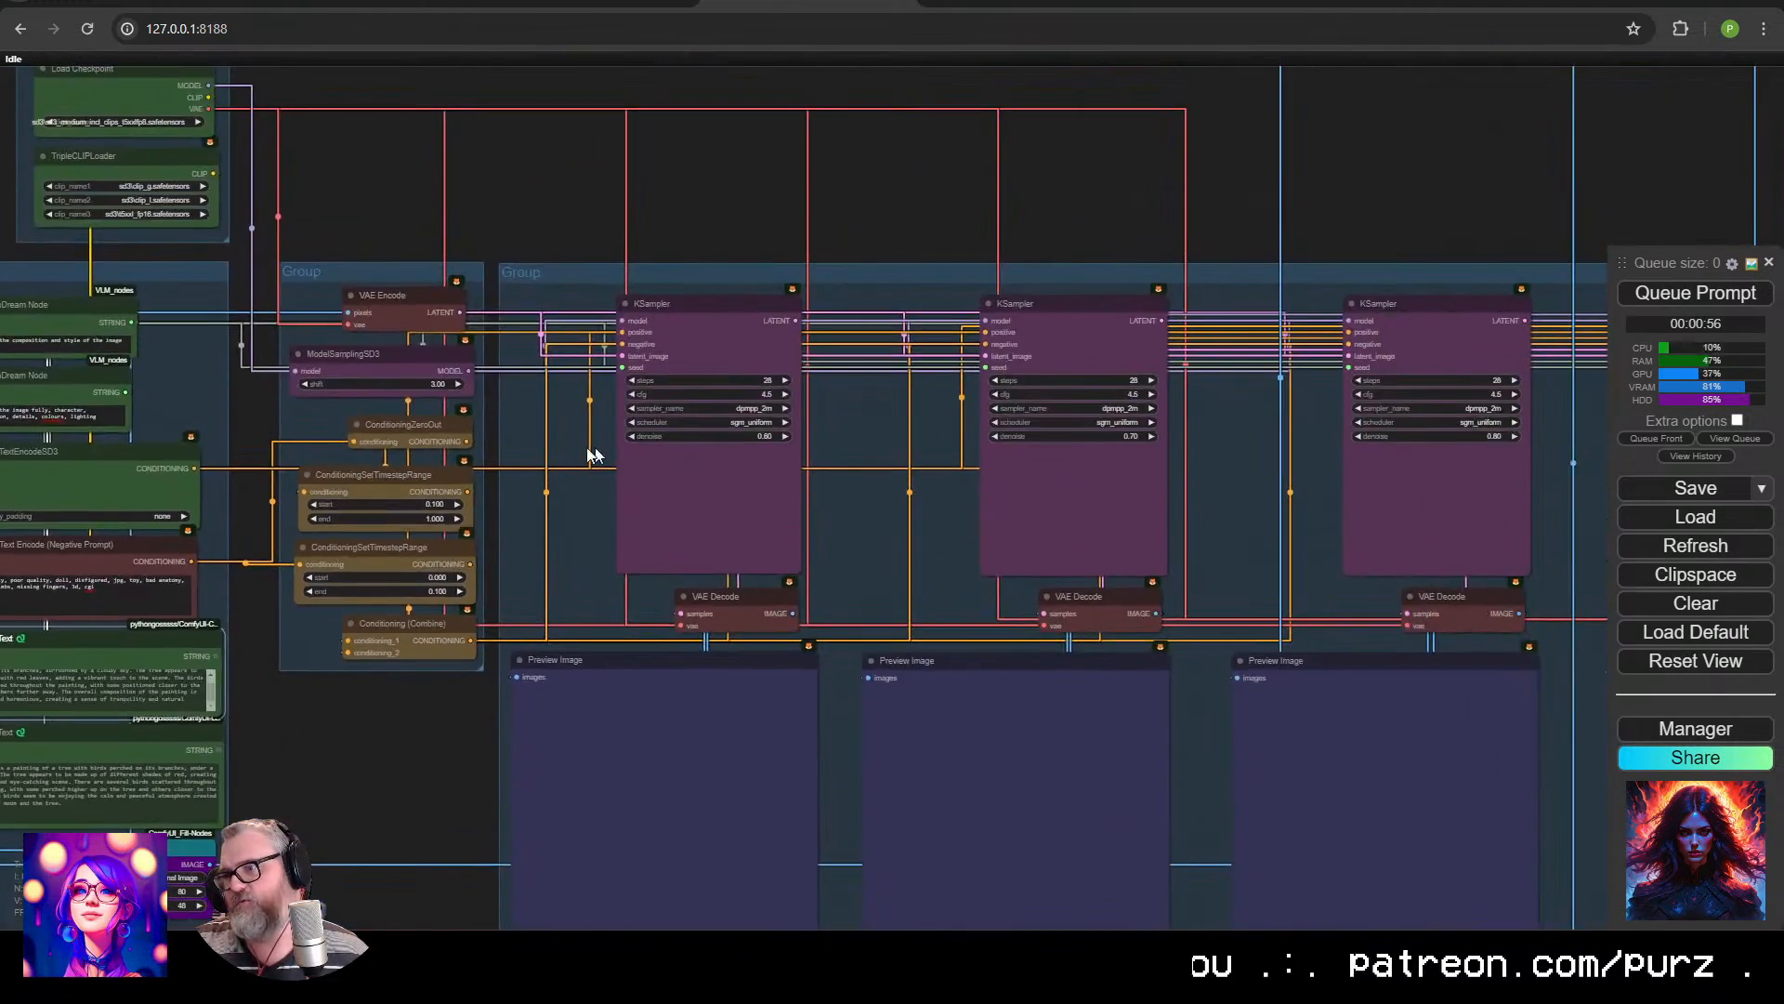
{"action": "left_click_drag", "start_coordinate": [571, 488], "coordinate": [1609, 416]}
Load ComfyUI_00288_.png as the source image in the Load Image node and queue the prompt.
{"action": "left_click", "coordinate": [868, 546]}
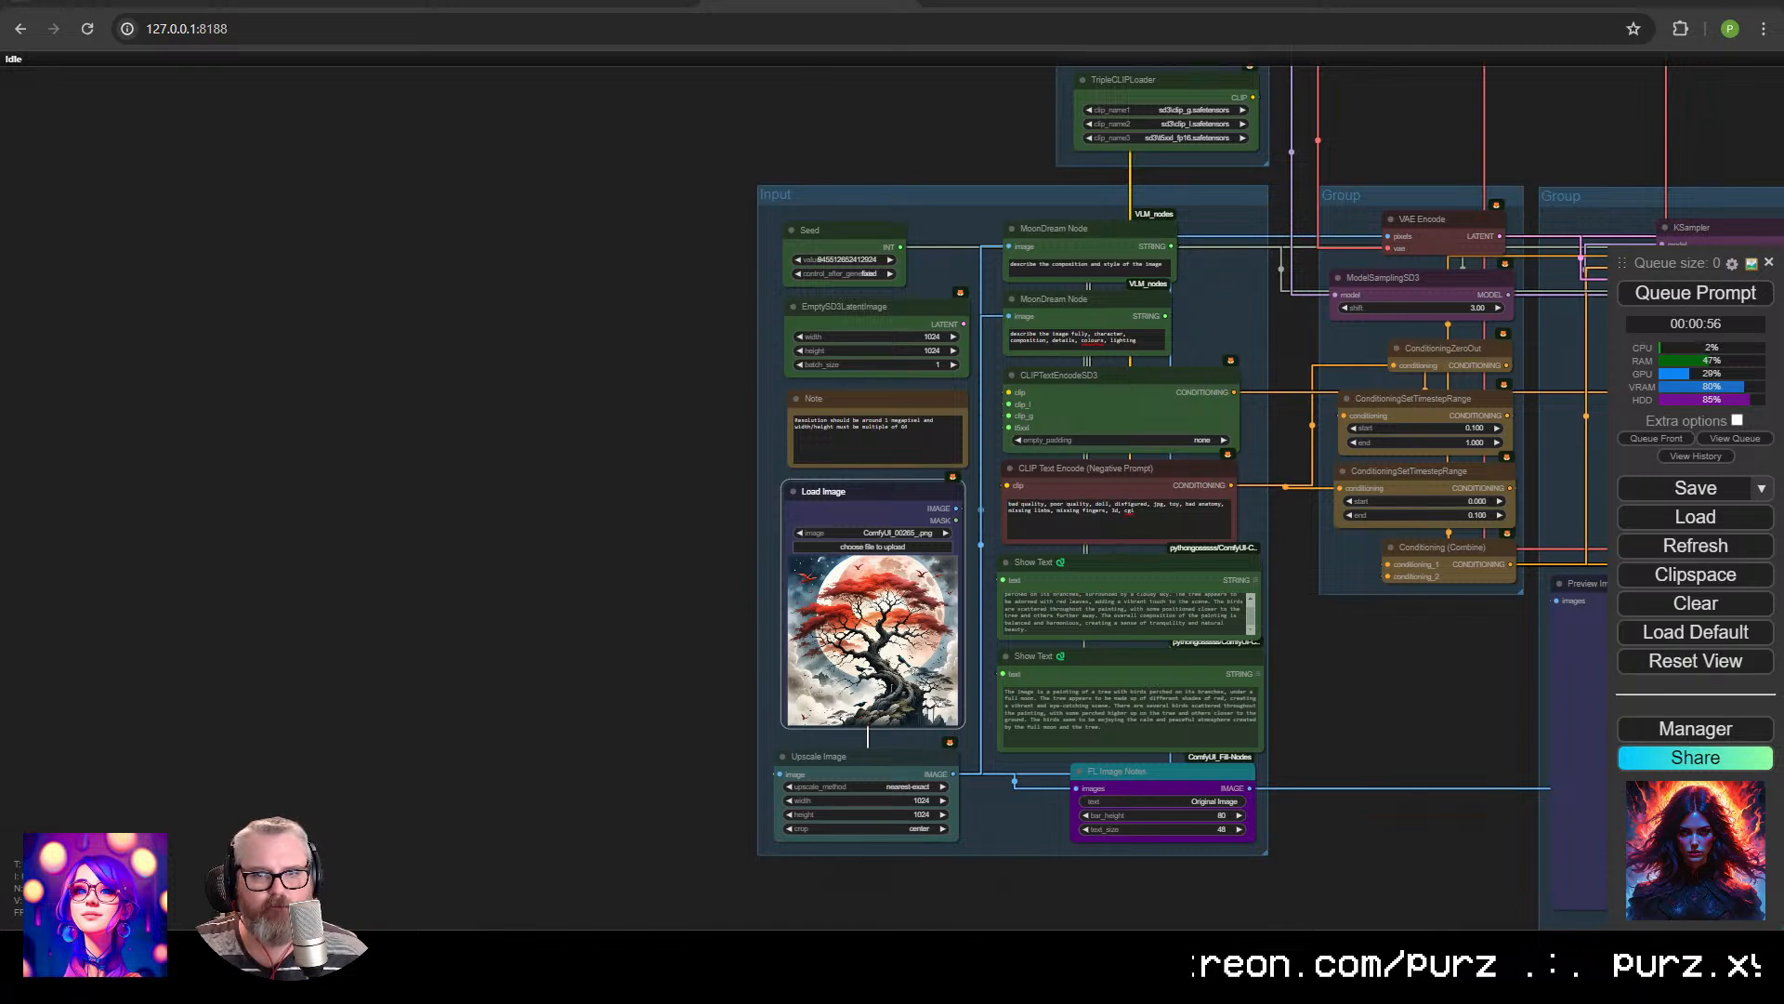
{"action": "double_click", "coordinate": [360, 468]}
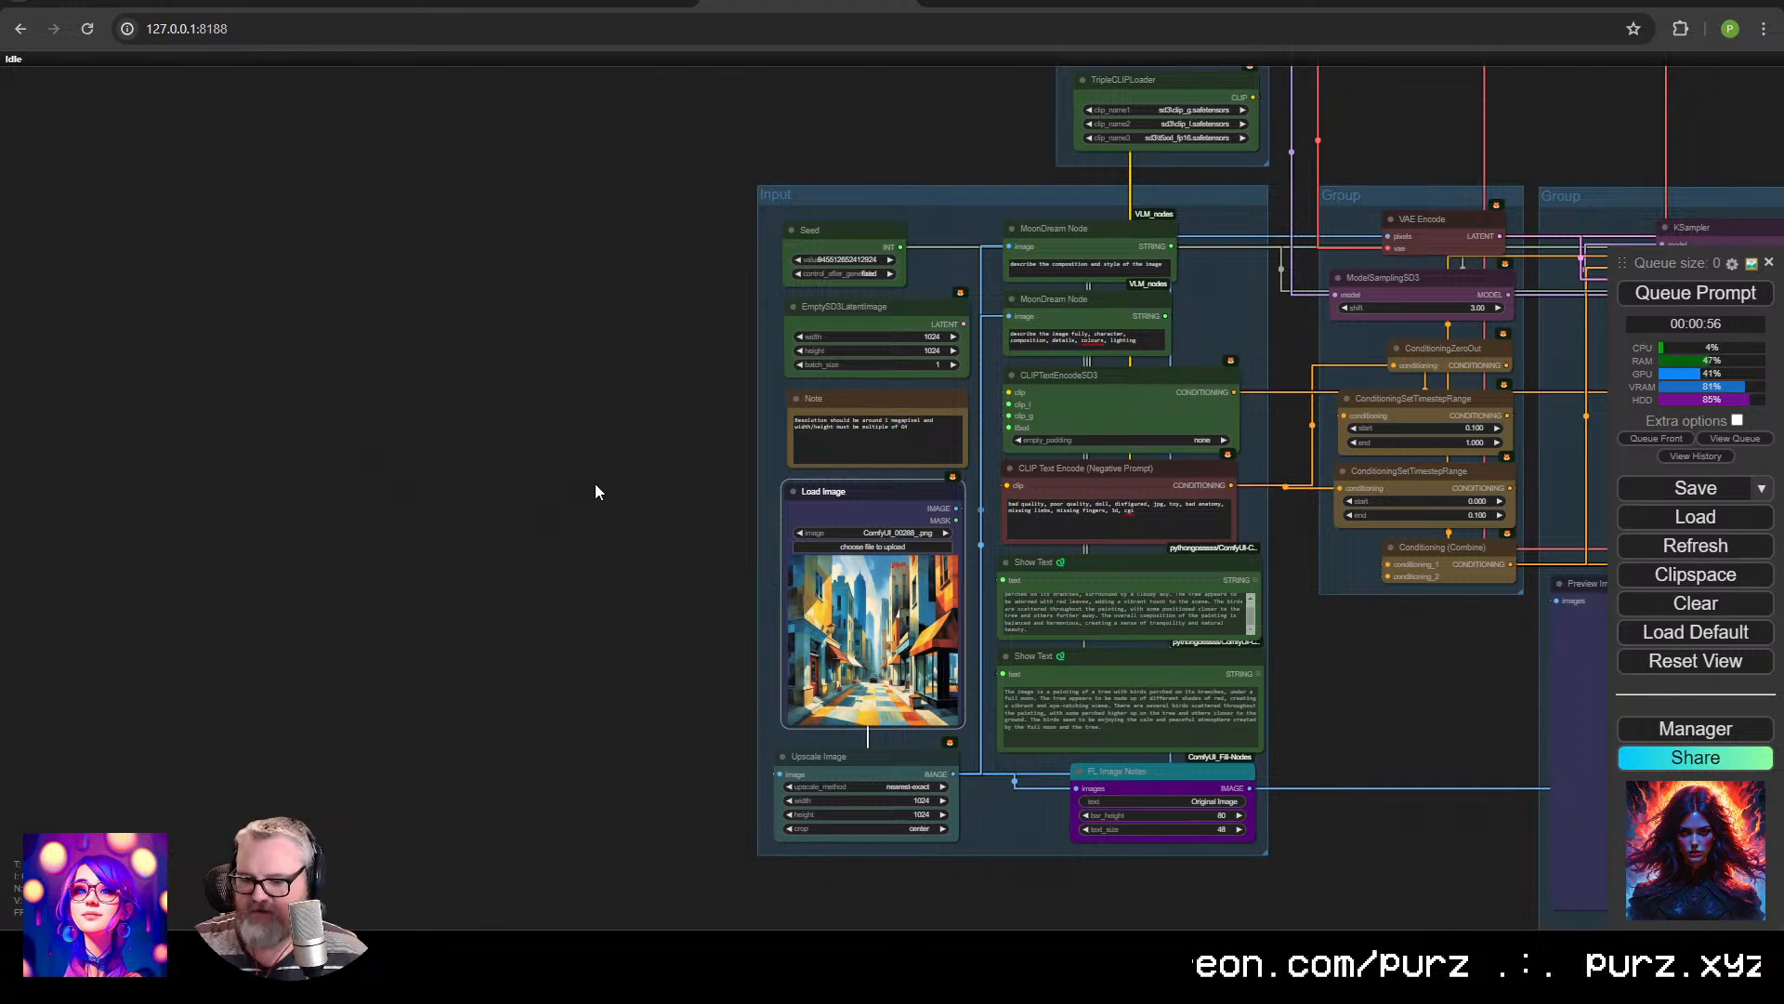
{"action": "key", "text": "ctrl+Return"}
Inspect the loaded street image and check the MoonDream and Show Text nodes while the prompt runs.
{"action": "scroll", "coordinate": [813, 637], "scroll_direction": "up", "scroll_amount": 10}
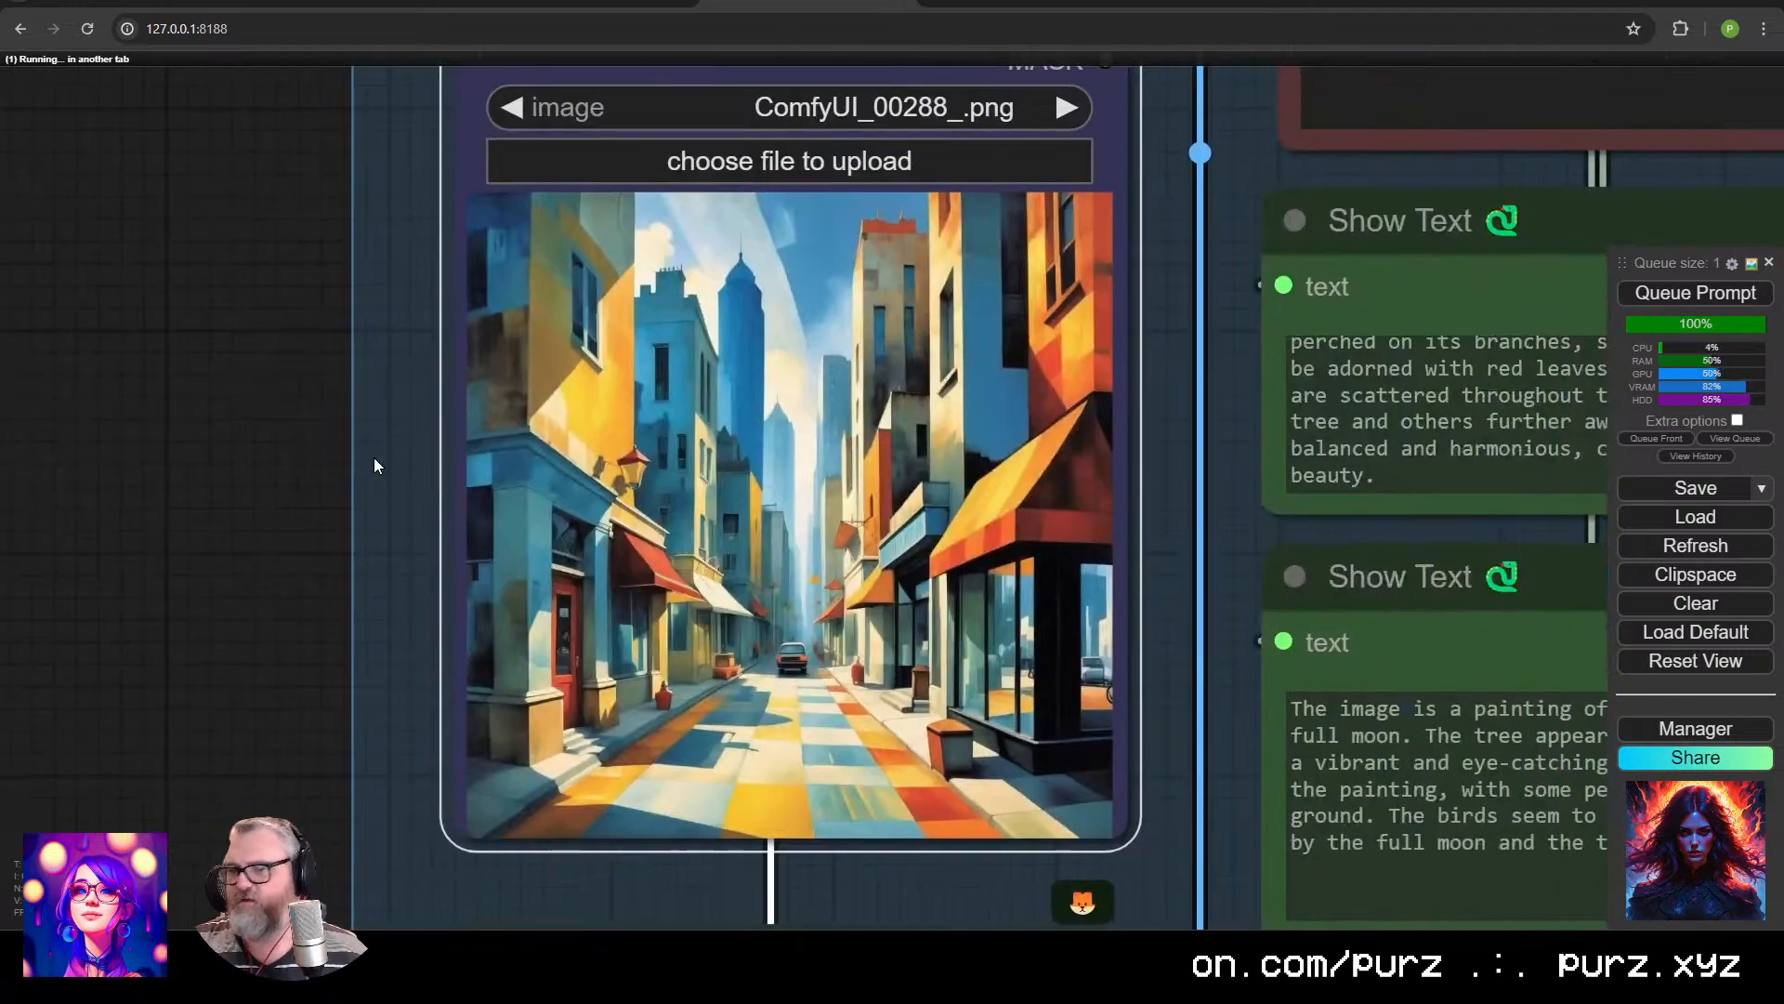
{"action": "left_click_drag", "start_coordinate": [374, 457], "coordinate": [348, 489]}
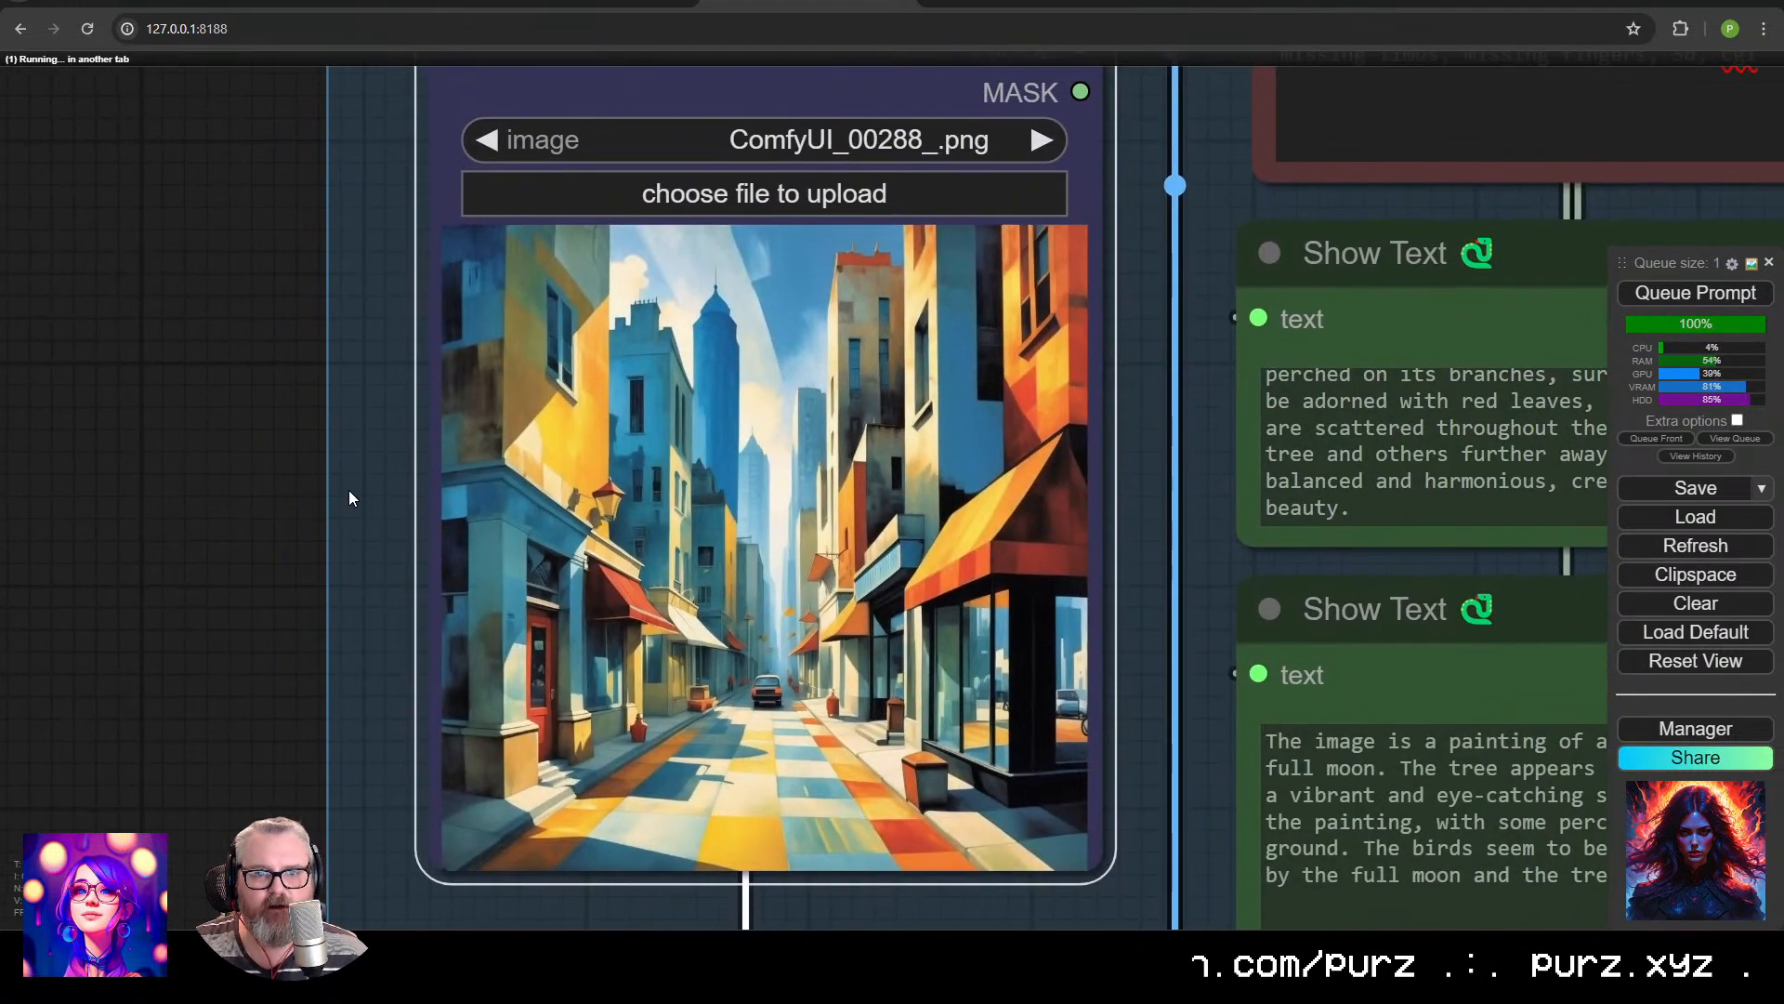
{"action": "left_click_drag", "start_coordinate": [1129, 423], "coordinate": [470, 452]}
{"action": "scroll", "coordinate": [755, 329], "scroll_direction": "down", "scroll_amount": 3}
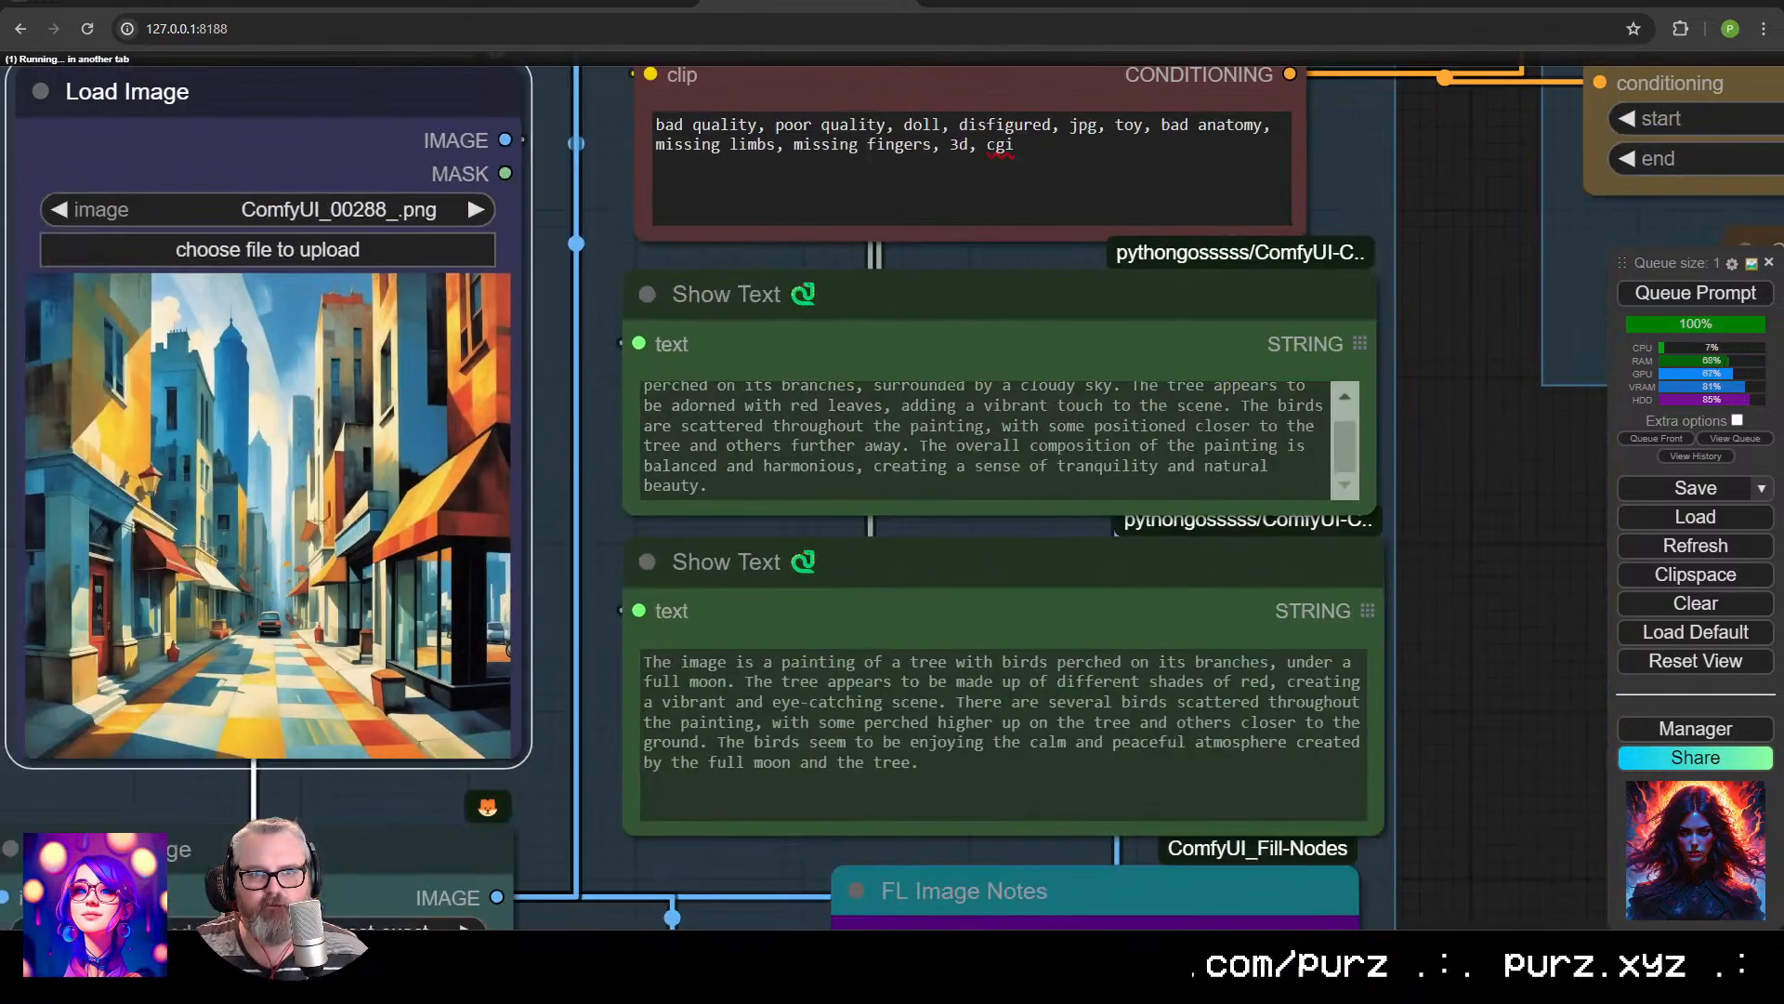
{"action": "scroll", "coordinate": [652, 302], "scroll_direction": "down", "scroll_amount": 7}
{"action": "left_click_drag", "start_coordinate": [807, 78], "coordinate": [549, 645]}
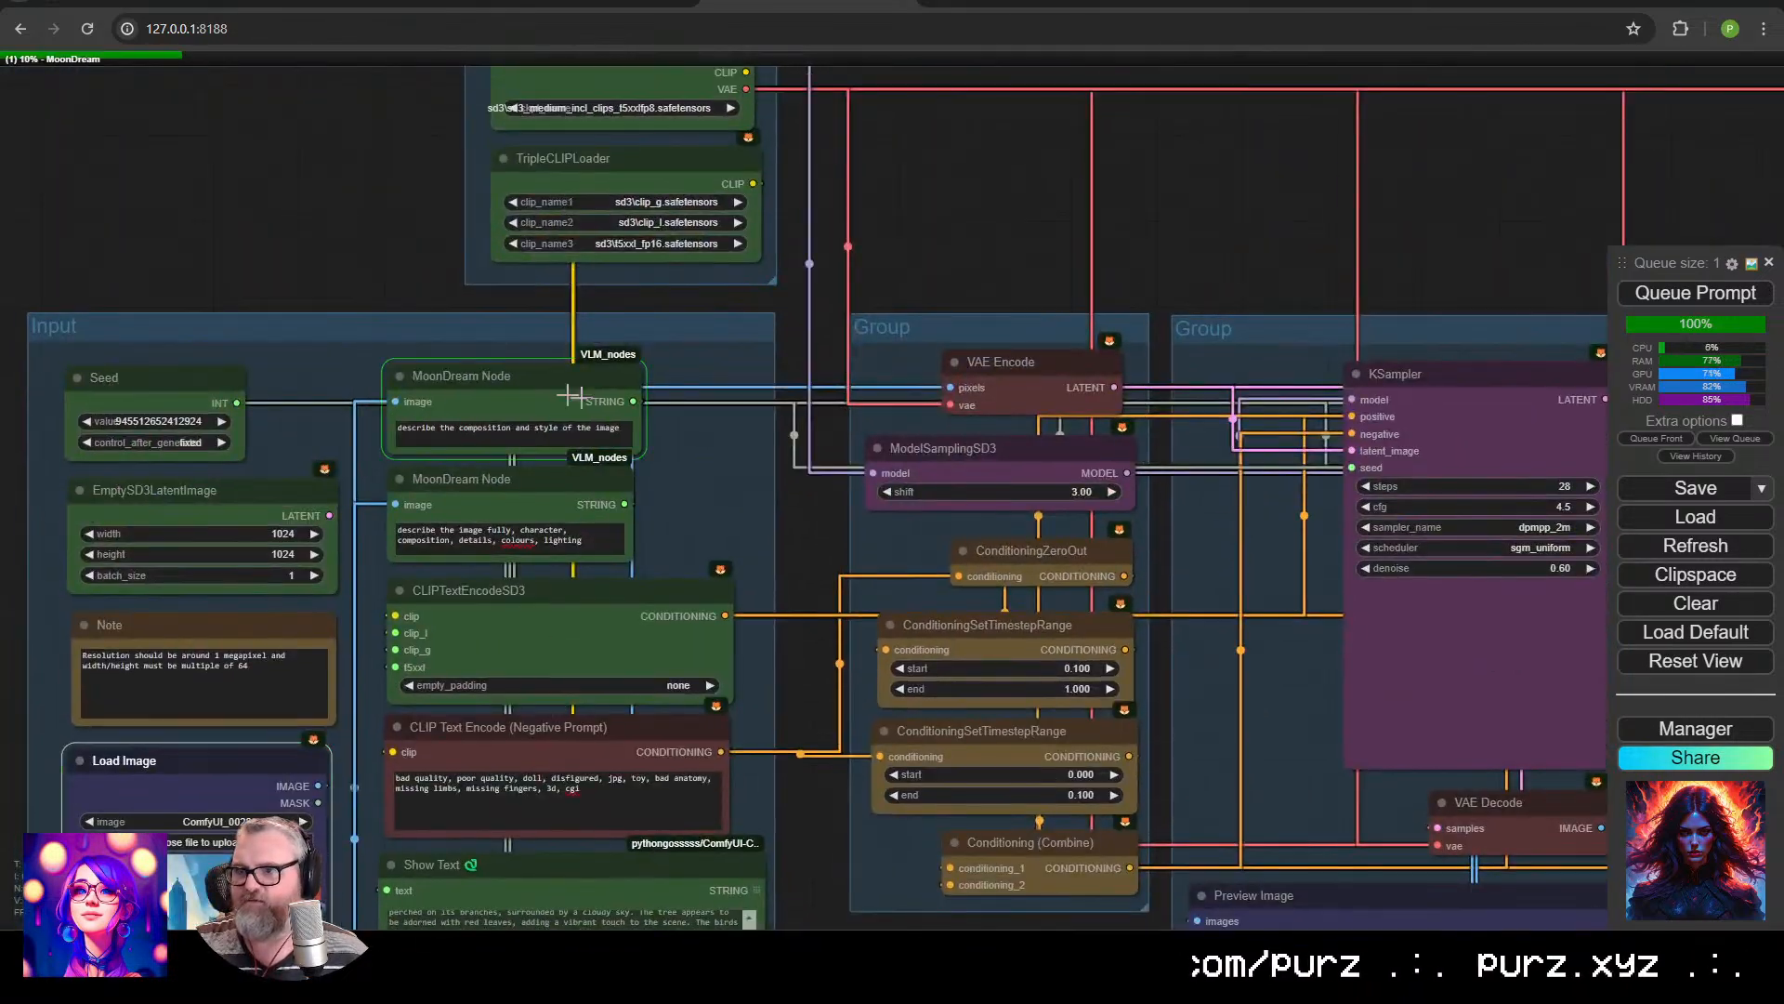
{"action": "scroll", "coordinate": [570, 397], "scroll_direction": "down", "scroll_amount": 1}
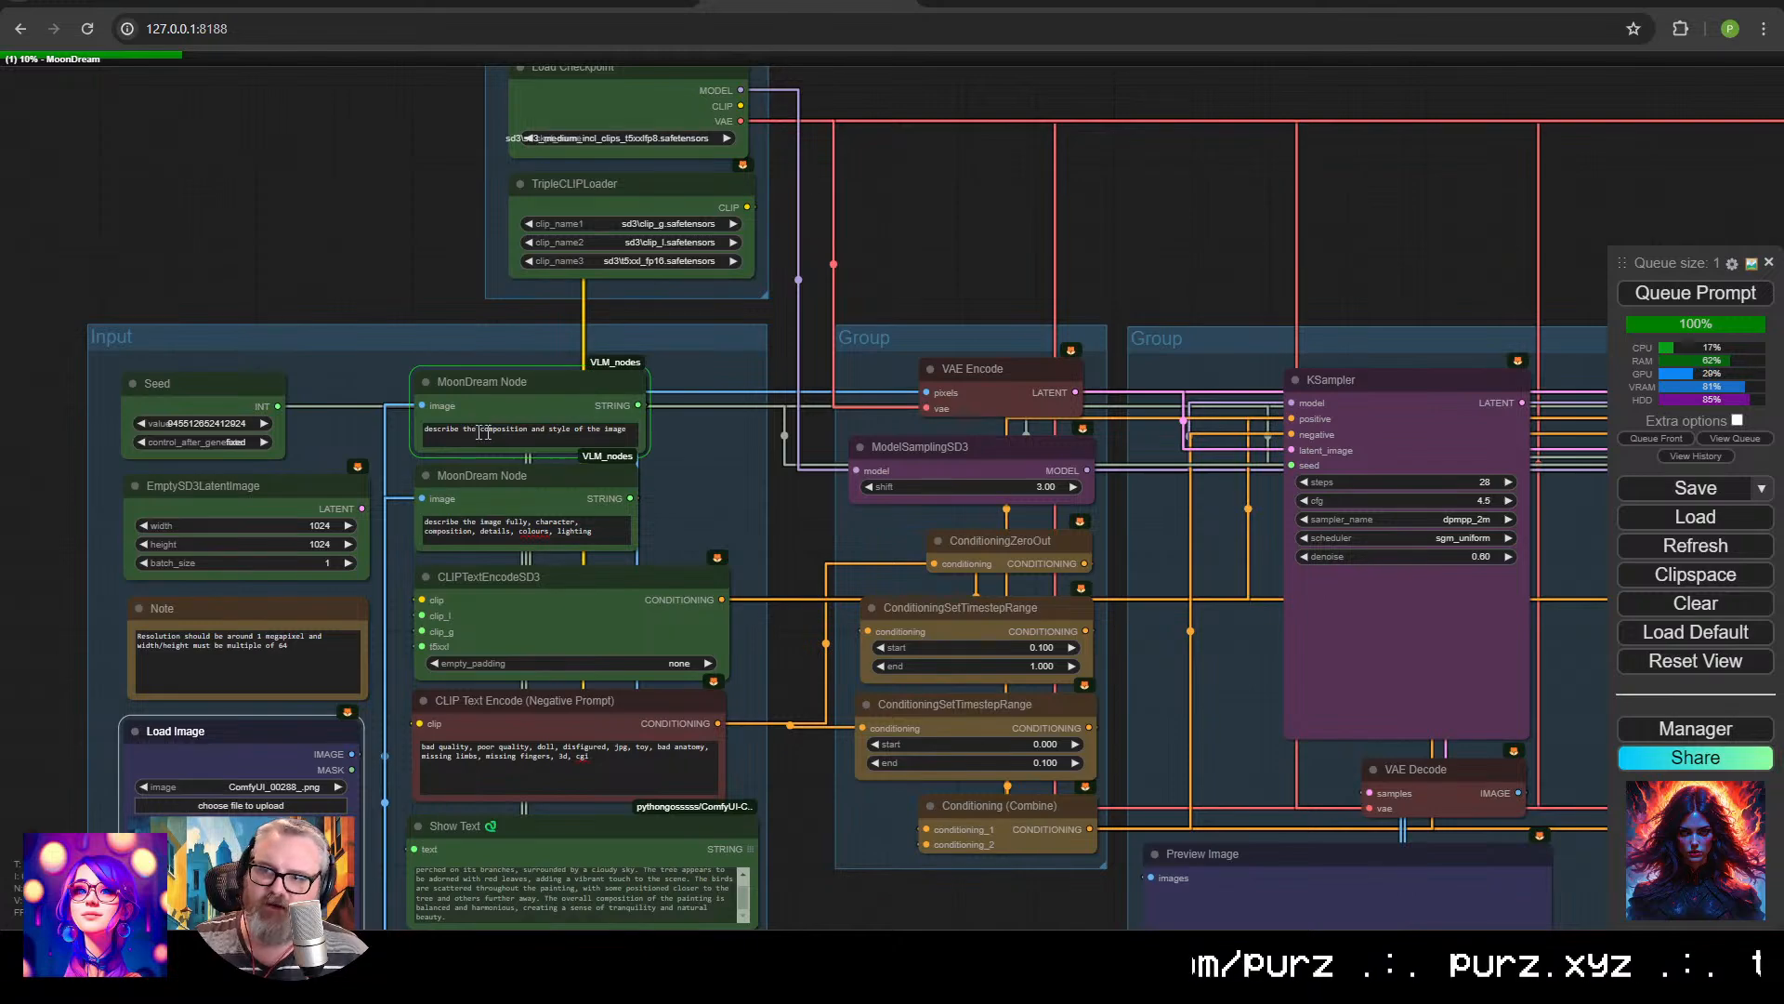
{"action": "left_click_drag", "start_coordinate": [416, 611], "coordinate": [480, 474]}
{"action": "scroll", "coordinate": [570, 730], "scroll_direction": "up", "scroll_amount": 10}
{"action": "left_click_drag", "start_coordinate": [296, 633], "coordinate": [294, 313]}
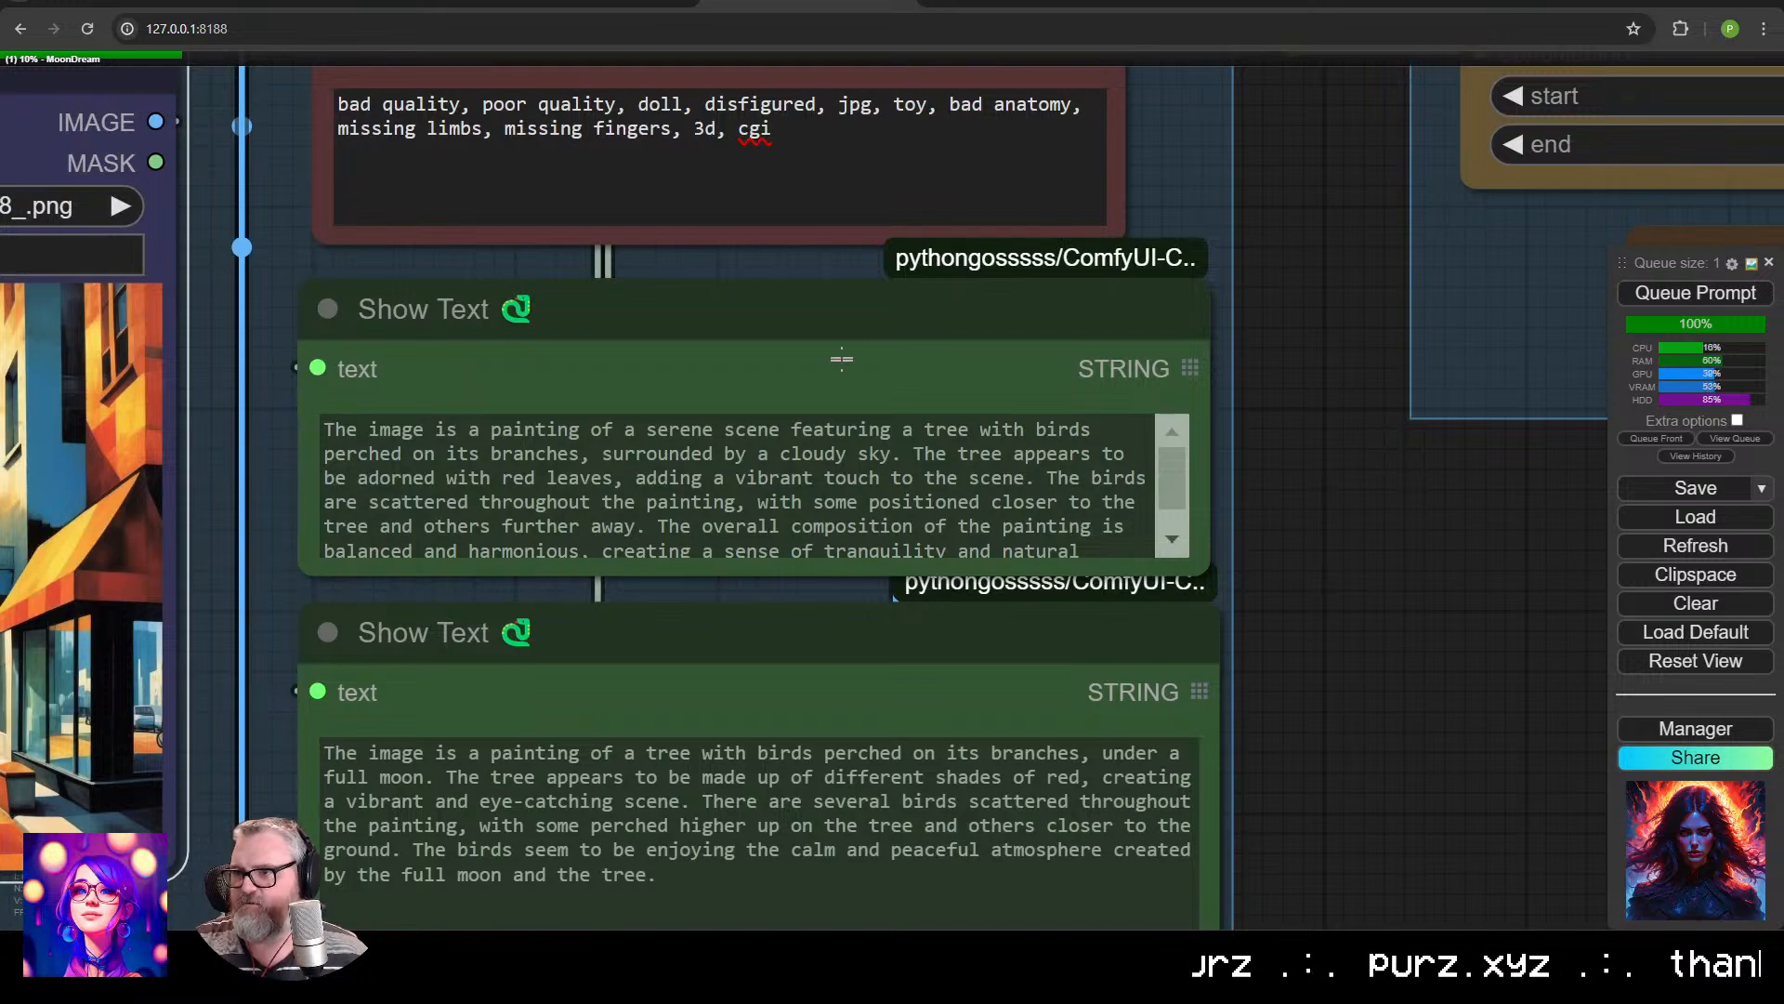
{"action": "left_click_drag", "start_coordinate": [842, 359], "coordinate": [838, 349]}
{"action": "scroll", "coordinate": [1068, 437], "scroll_direction": "down", "scroll_amount": 1}
{"action": "scroll", "coordinate": [1254, 479], "scroll_direction": "down", "scroll_amount": 7}
{"action": "left_click_drag", "start_coordinate": [1264, 487], "coordinate": [1163, 699]}
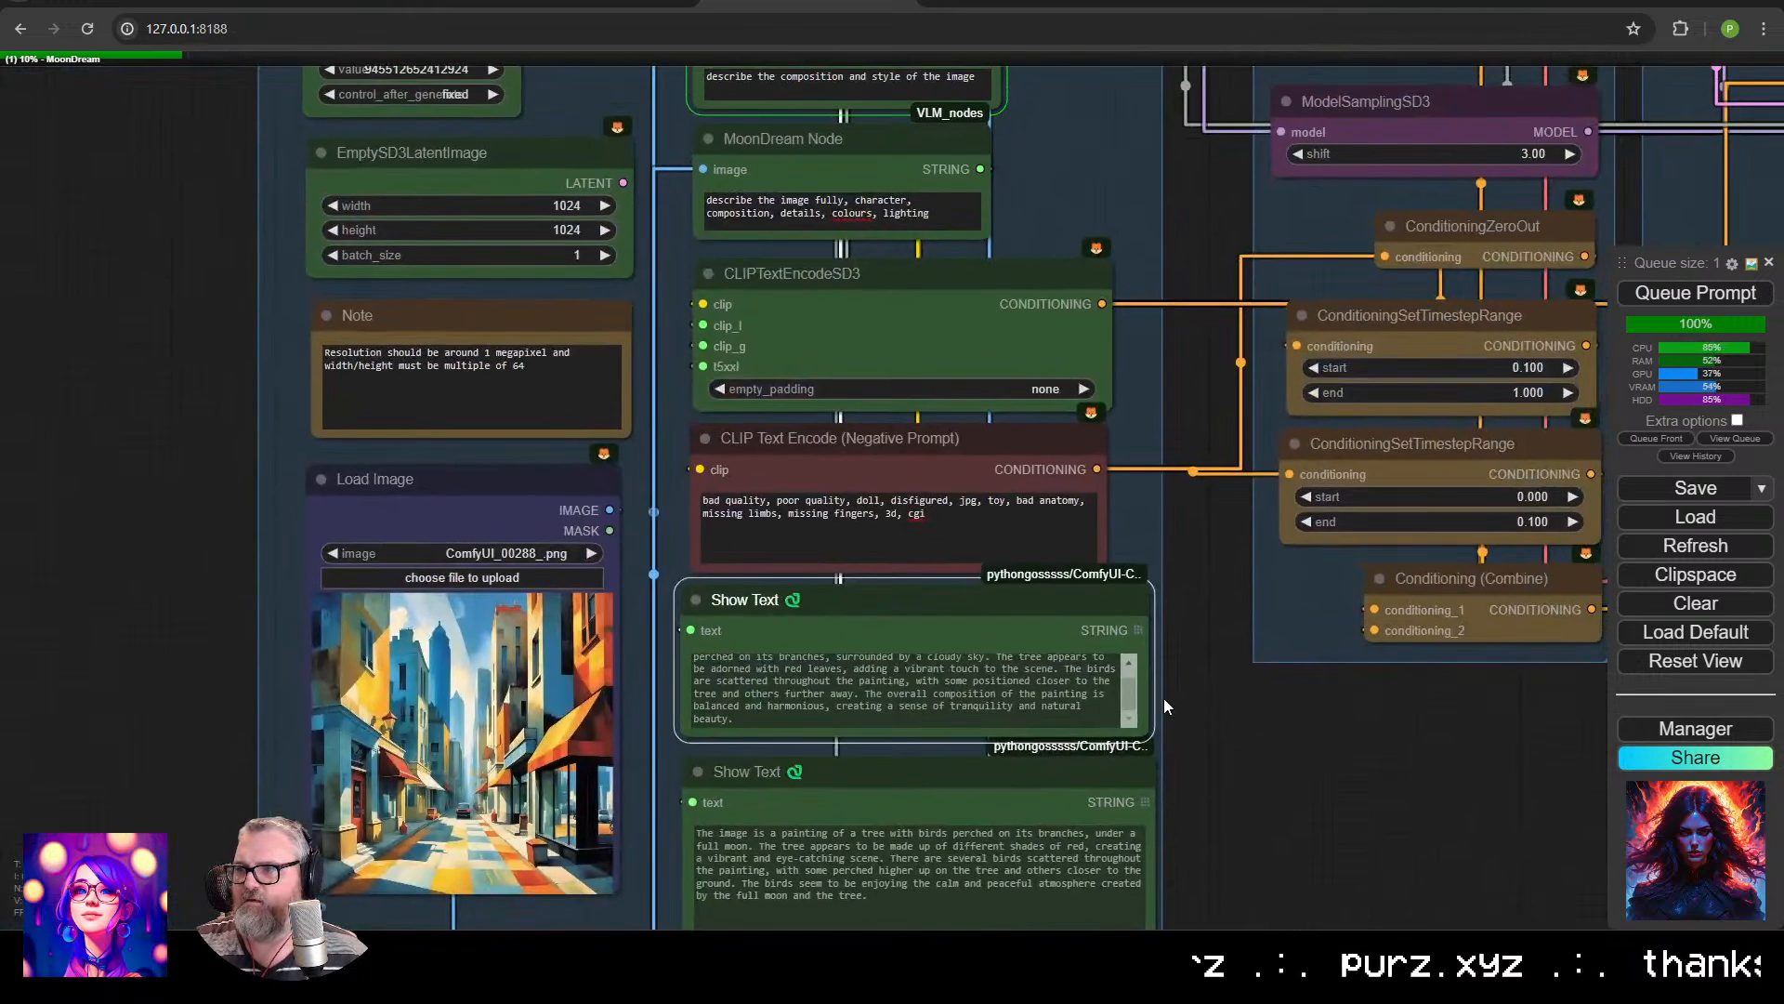
{"action": "scroll", "coordinate": [1085, 600], "scroll_direction": "down", "scroll_amount": 1}
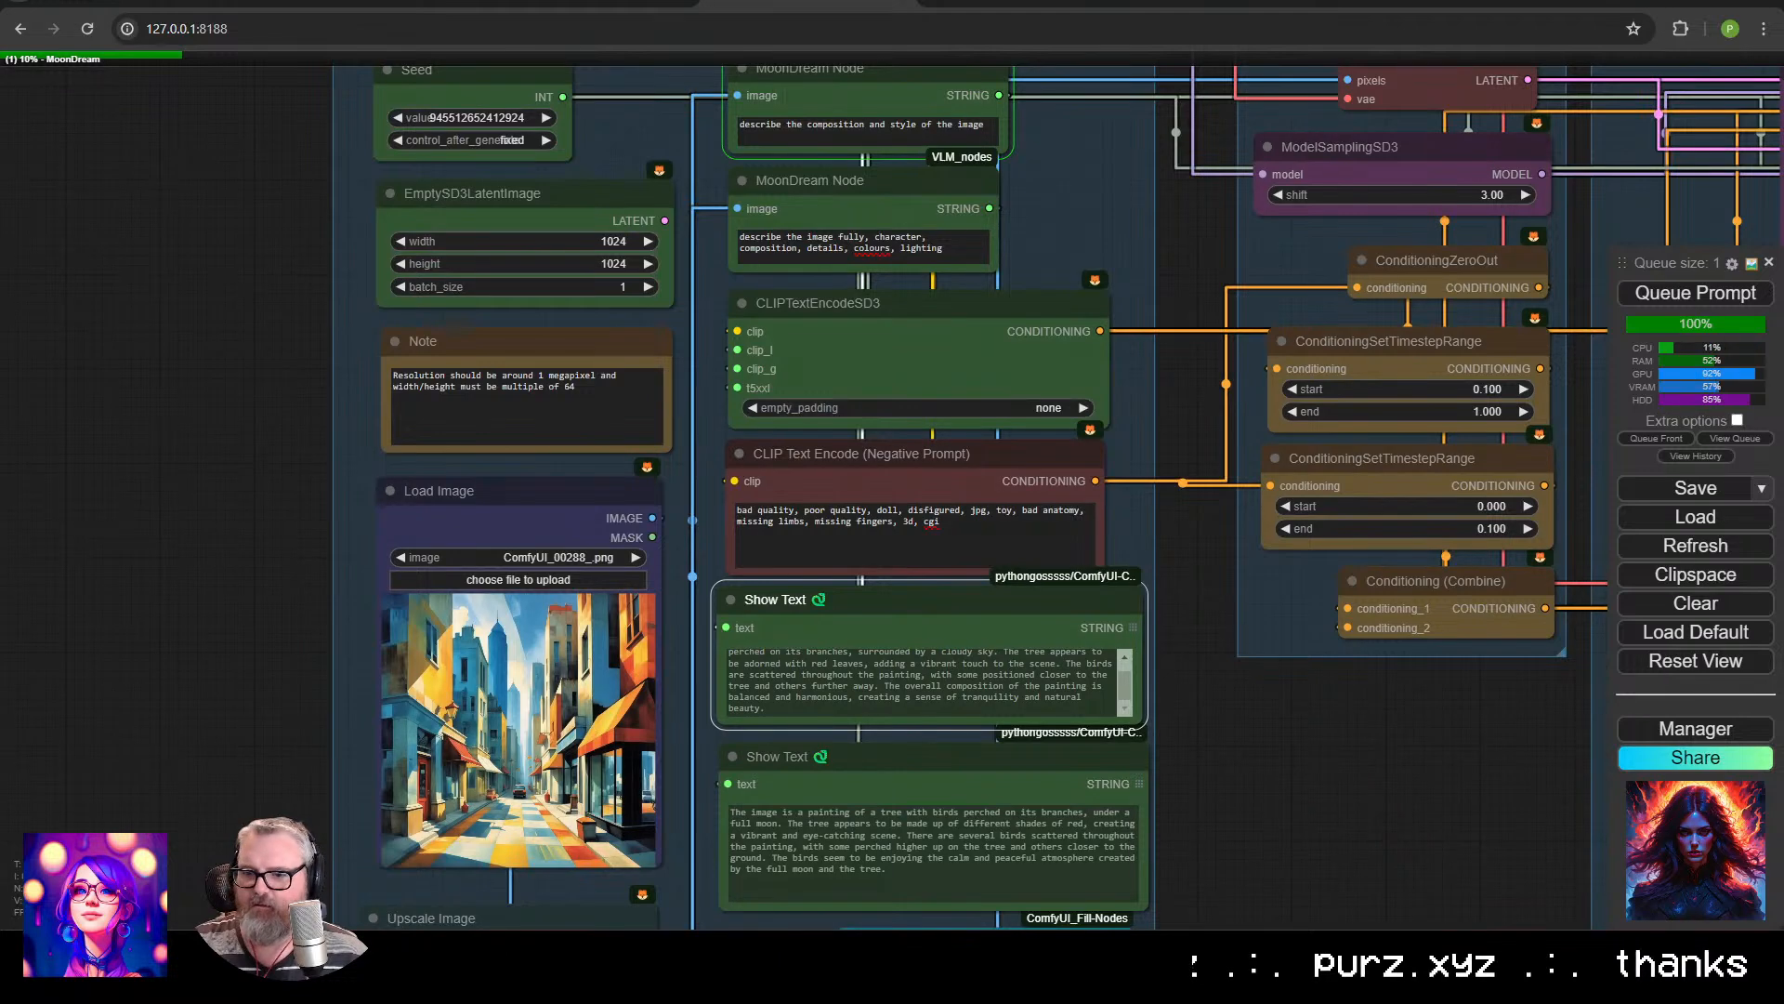
Check the run's progress in the command-line window and return to the workflow.
{"action": "mouse_move", "coordinate": [190, 984]}
{"action": "left_click", "coordinate": [140, 864]}
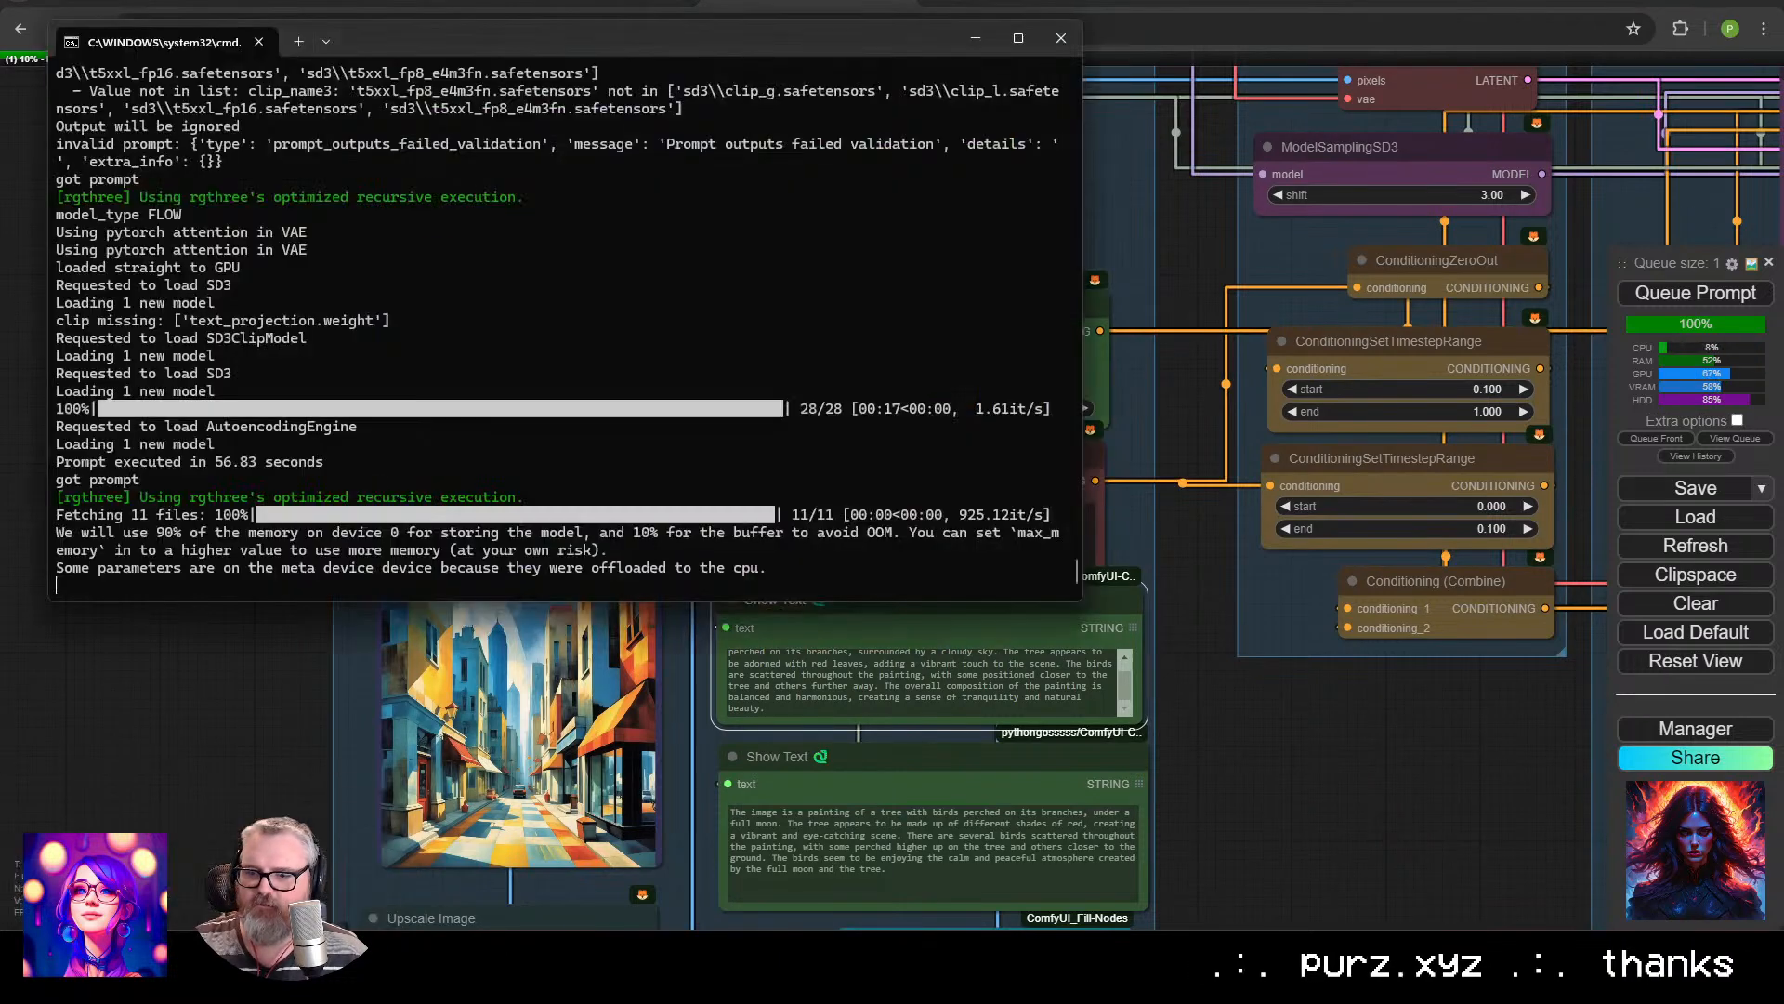
{"action": "left_click", "coordinate": [187, 706]}
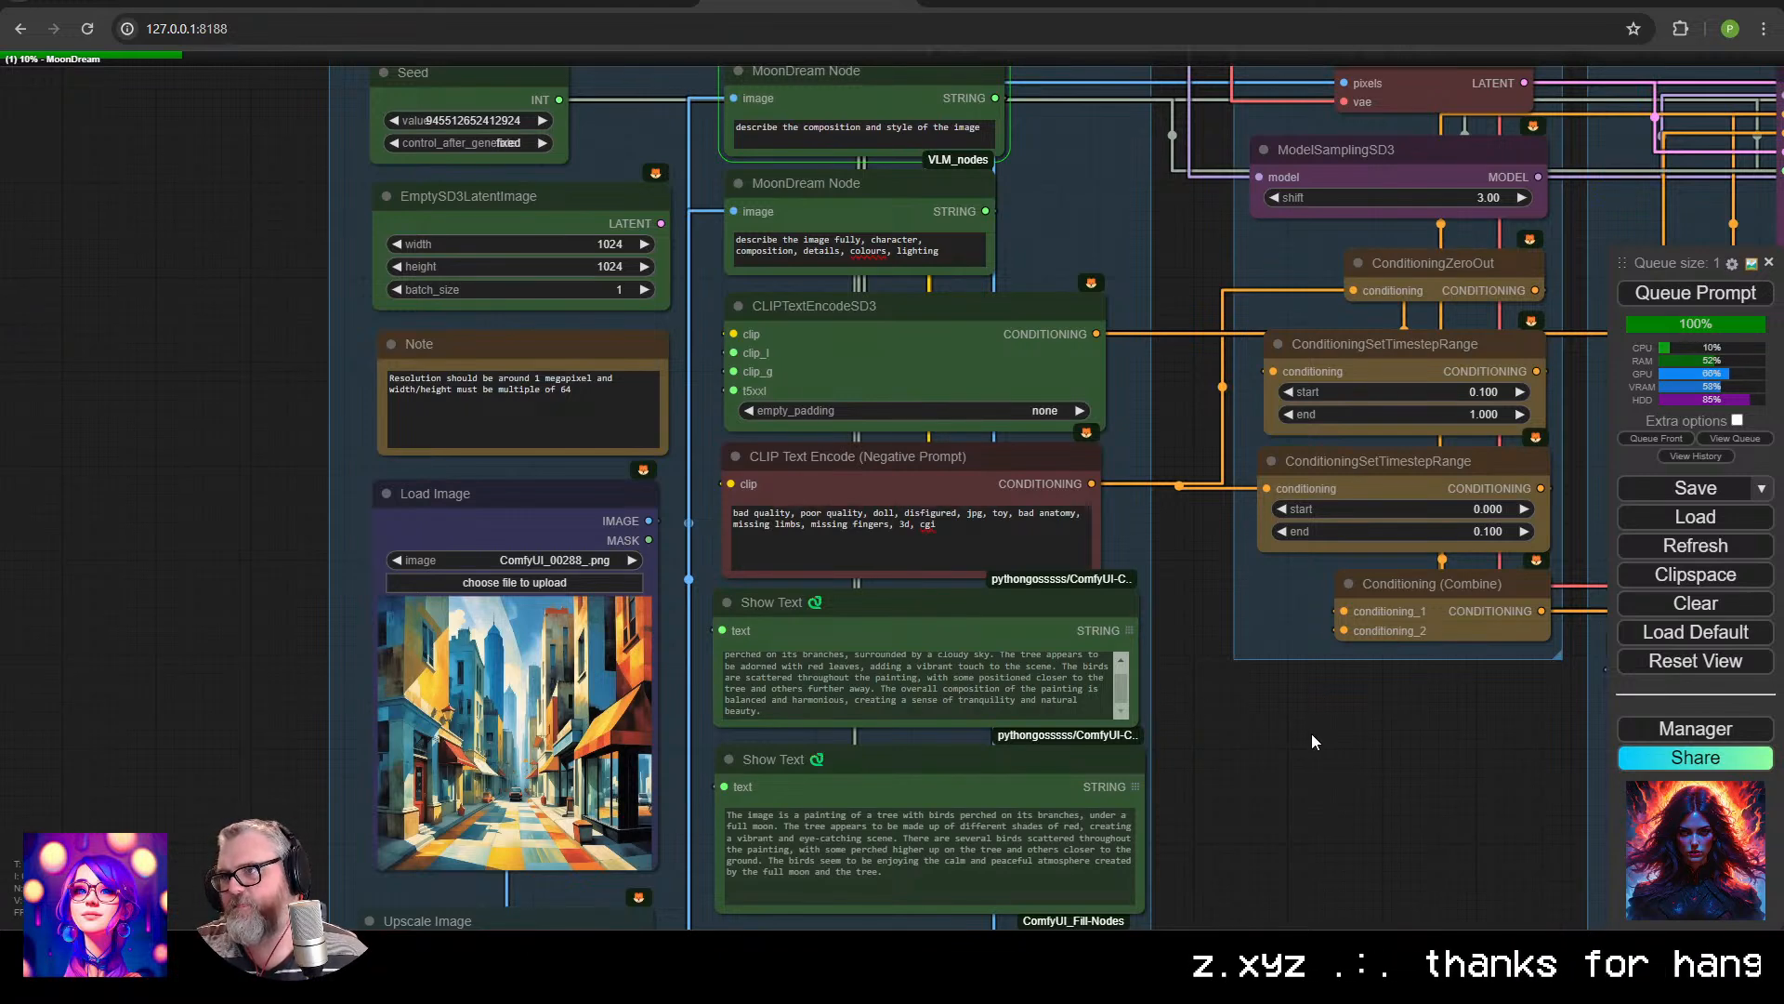
{"action": "left_click", "coordinate": [185, 954]}
{"action": "left_click", "coordinate": [103, 869]}
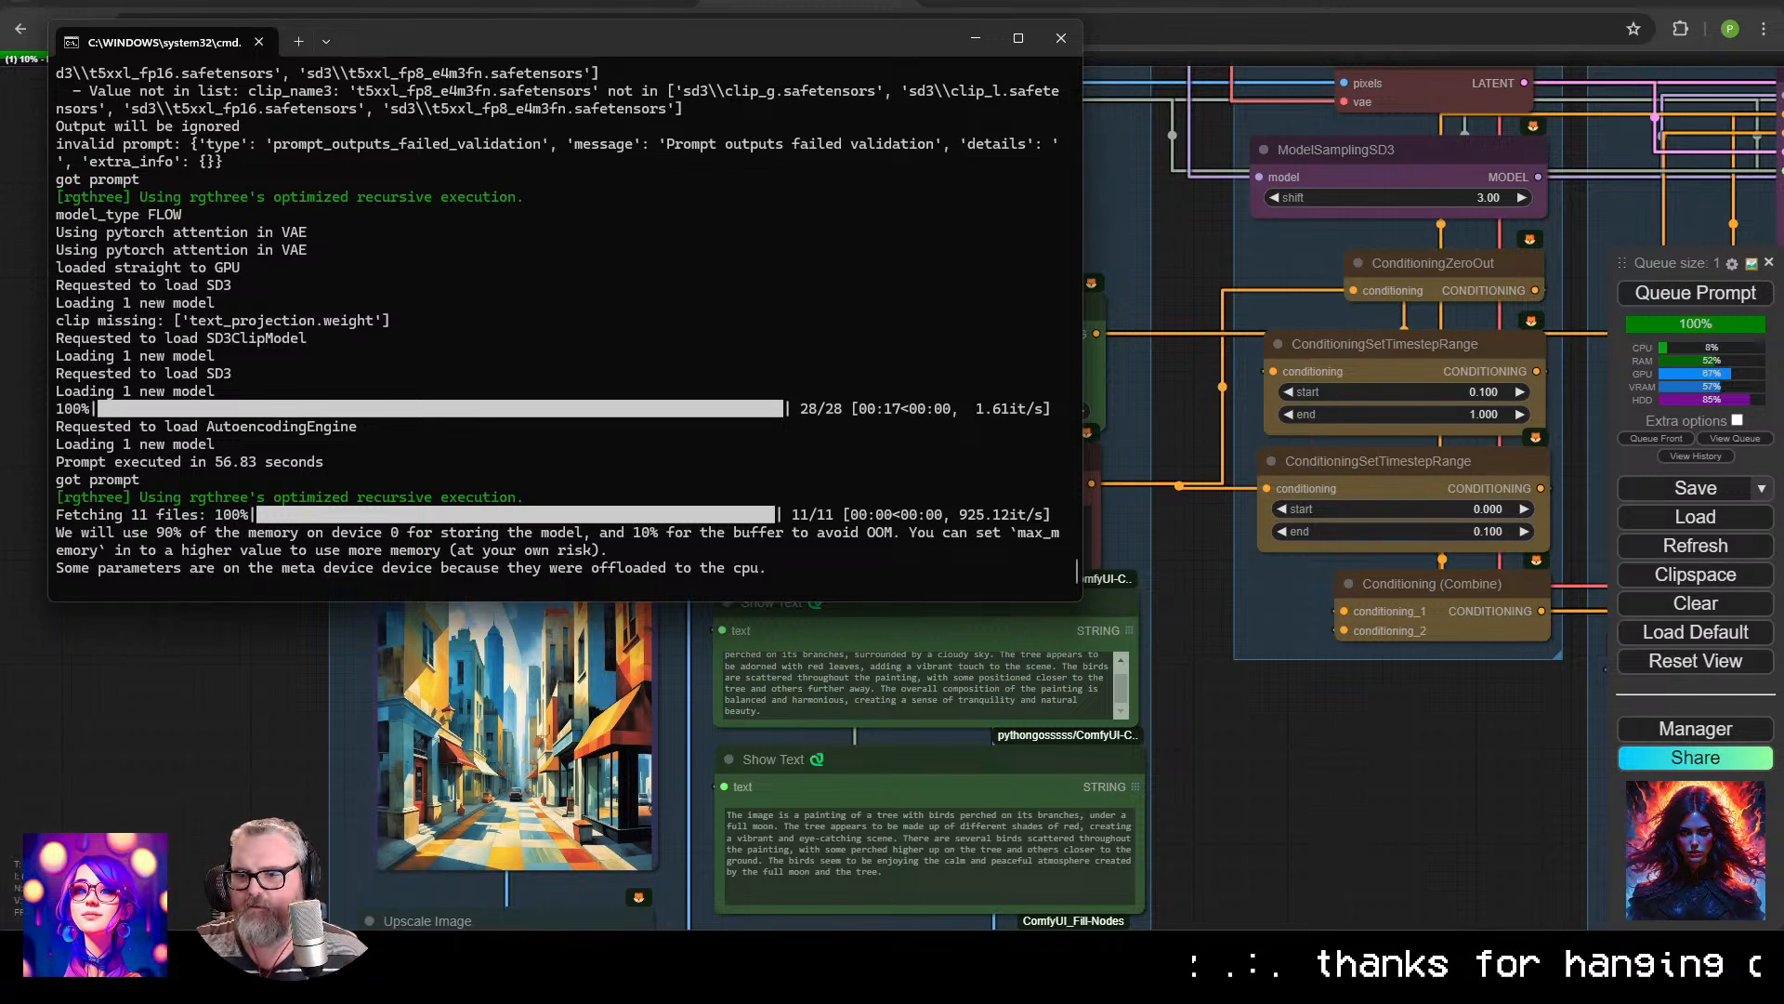
{"action": "left_click", "coordinate": [260, 953]}
{"action": "left_click", "coordinate": [99, 864]}
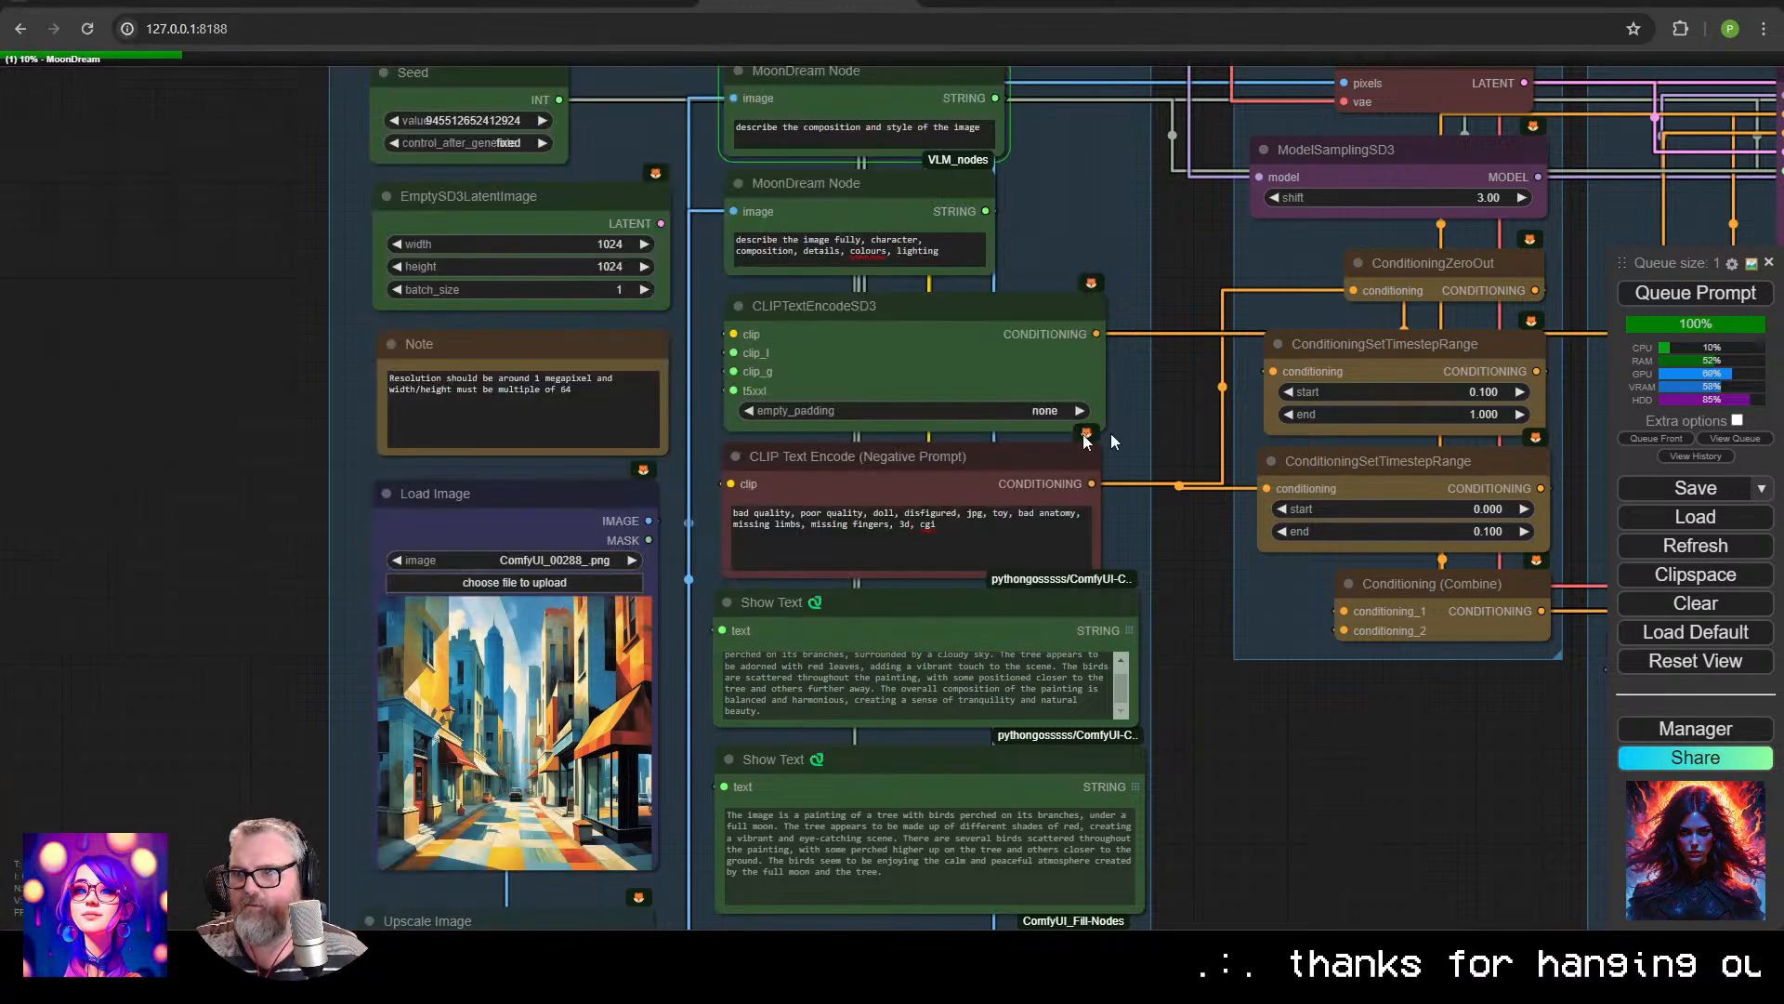
Check the Show Text nodes in the Input group for the new descriptions of the street image.
{"action": "left_click", "coordinate": [936, 80]}
{"action": "left_click", "coordinate": [1195, 260]}
{"action": "scroll", "coordinate": [1164, 260], "scroll_direction": "down", "scroll_amount": 1}
{"action": "left_click_drag", "start_coordinate": [1163, 259], "coordinate": [1076, 316]}
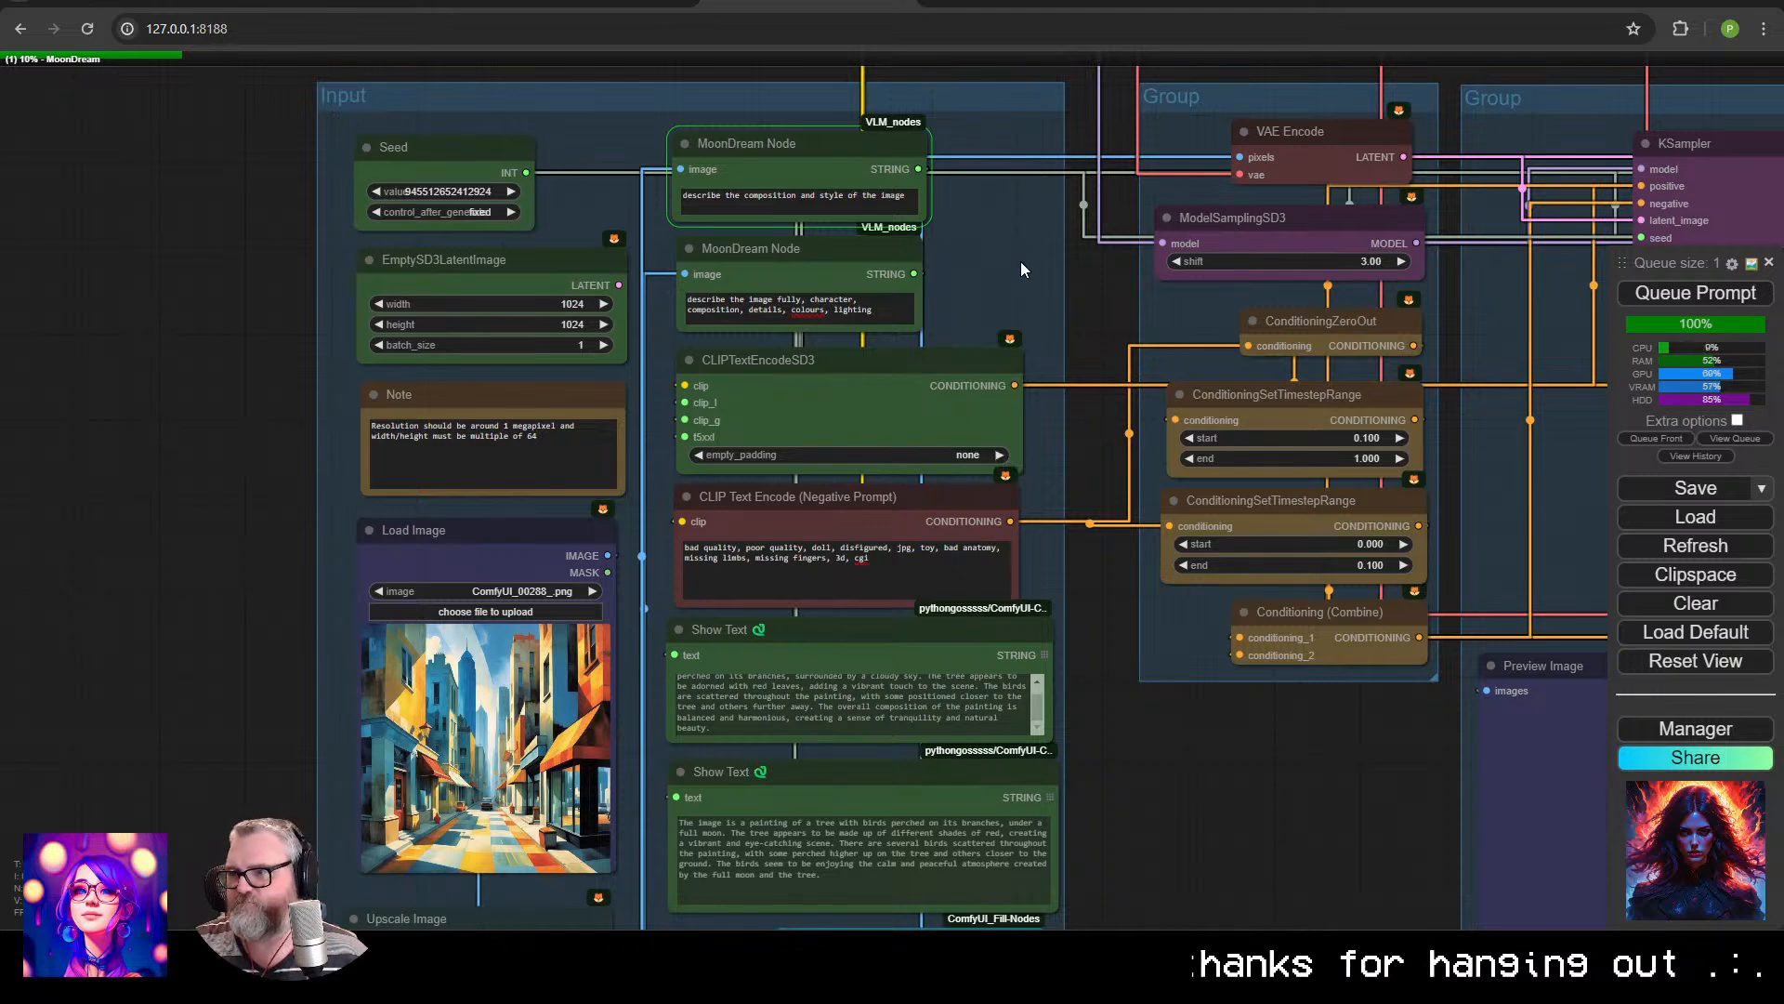
{"action": "scroll", "coordinate": [995, 320], "scroll_direction": "down", "scroll_amount": 3}
{"action": "left_click_drag", "start_coordinate": [995, 322], "coordinate": [862, 300]}
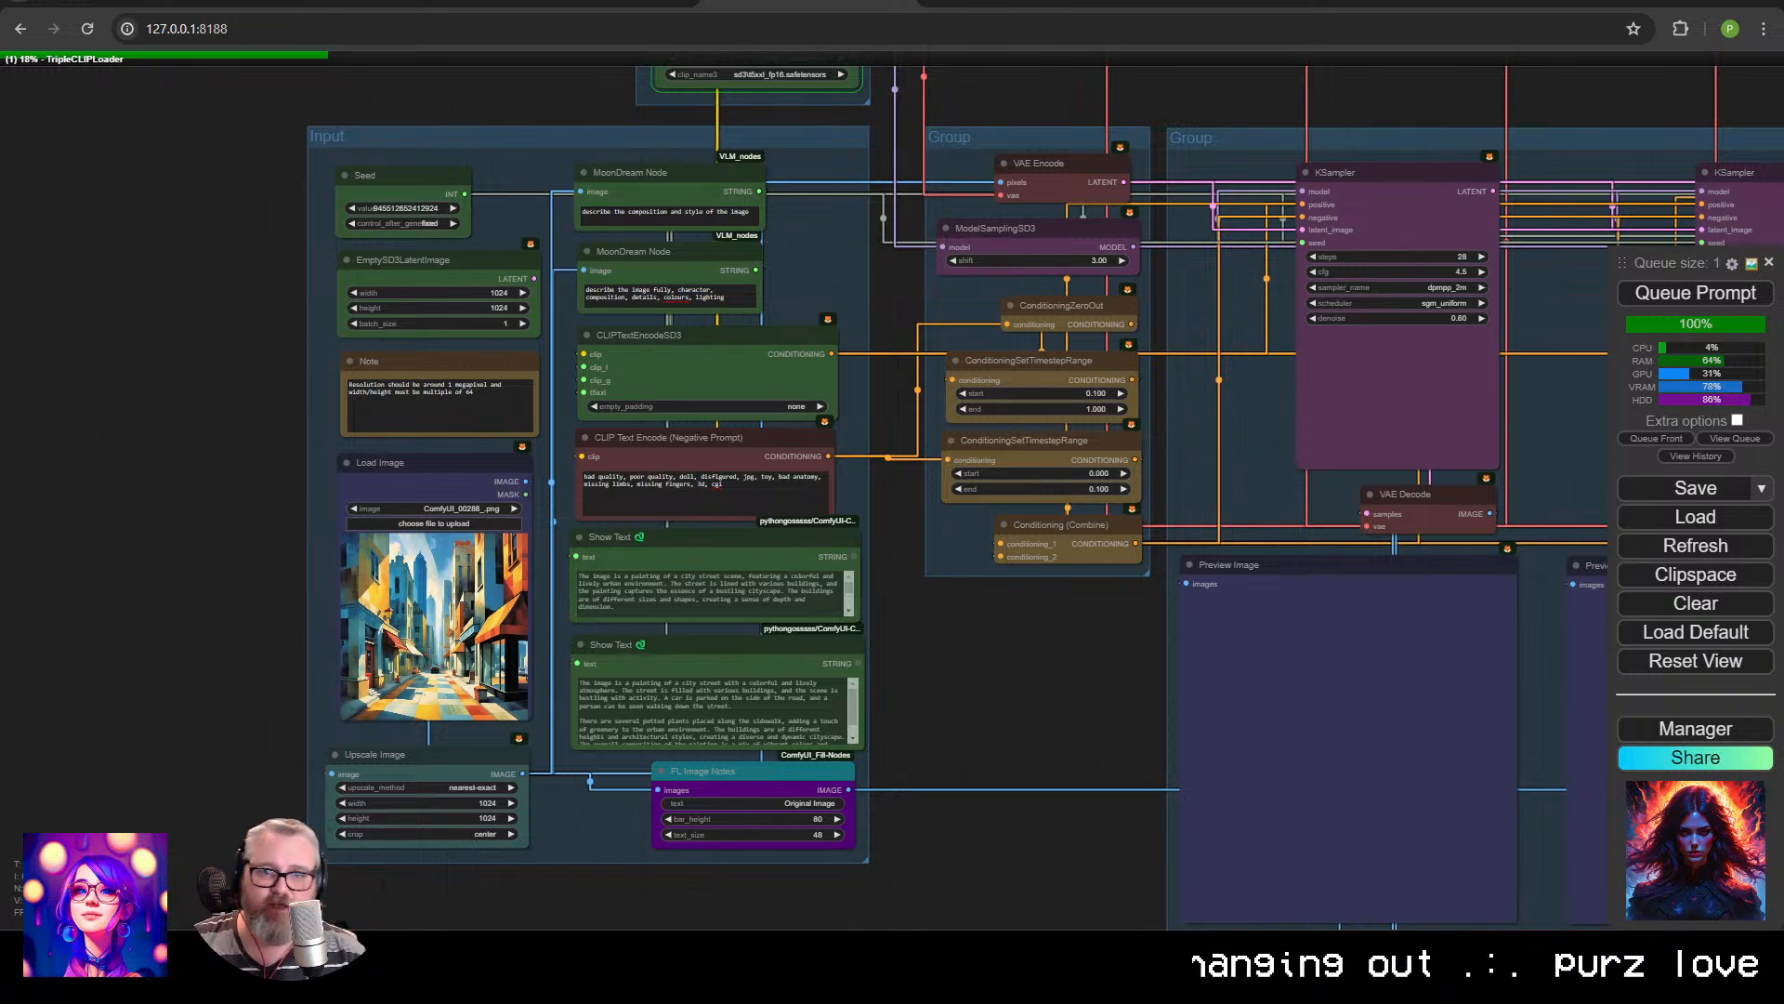
{"action": "scroll", "coordinate": [905, 432], "scroll_direction": "down", "scroll_amount": 5}
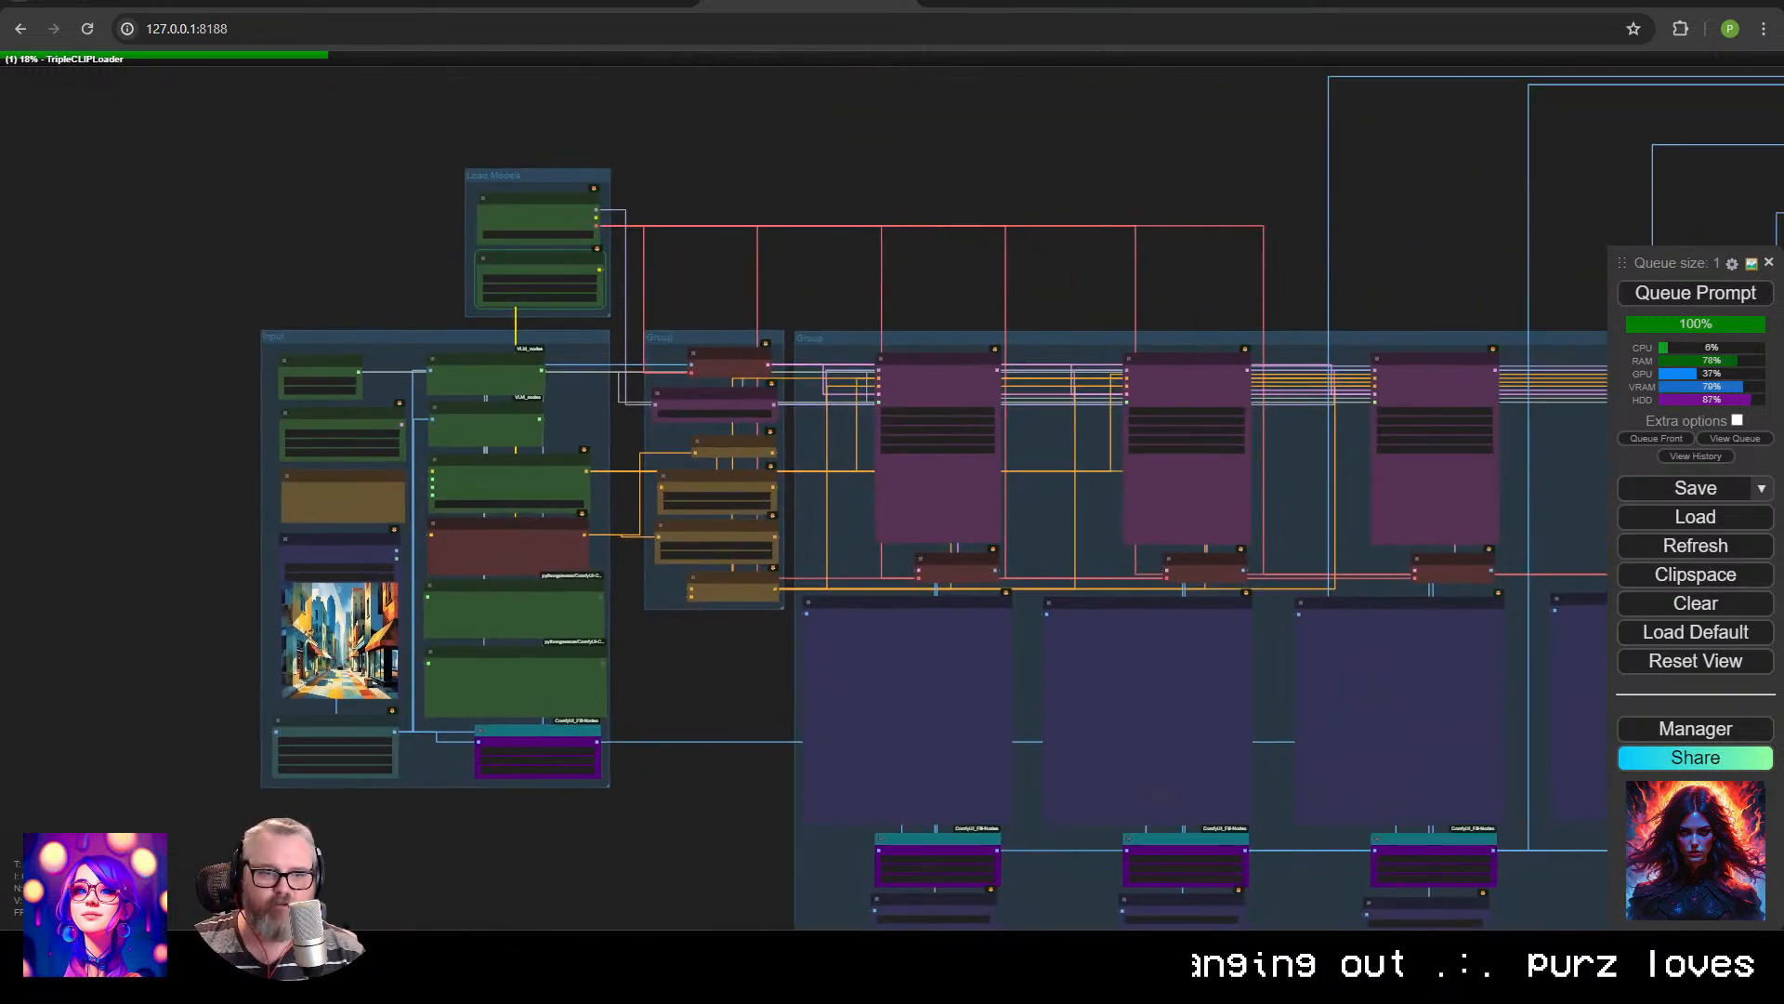
Examine the model files chosen in the Load Checkpoint and TripleCLIPLoader nodes.
{"action": "scroll", "coordinate": [689, 498], "scroll_direction": "up", "scroll_amount": 8}
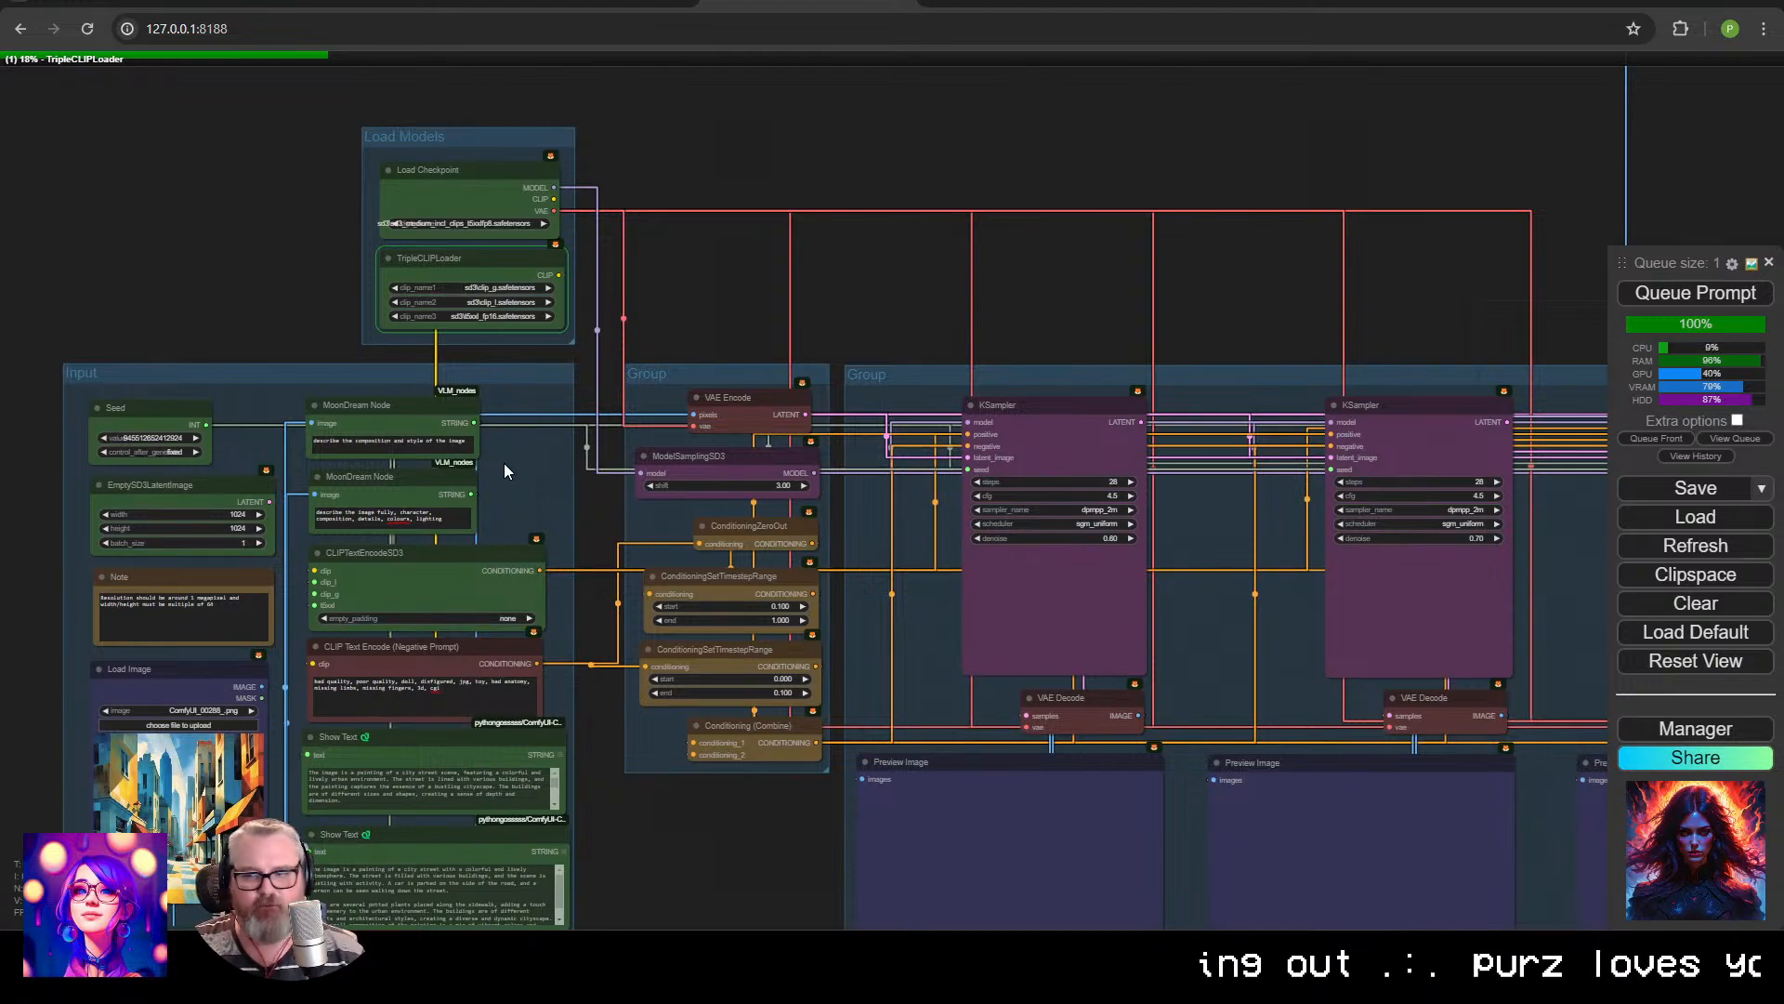
{"action": "scroll", "coordinate": [504, 463], "scroll_direction": "up", "scroll_amount": 10}
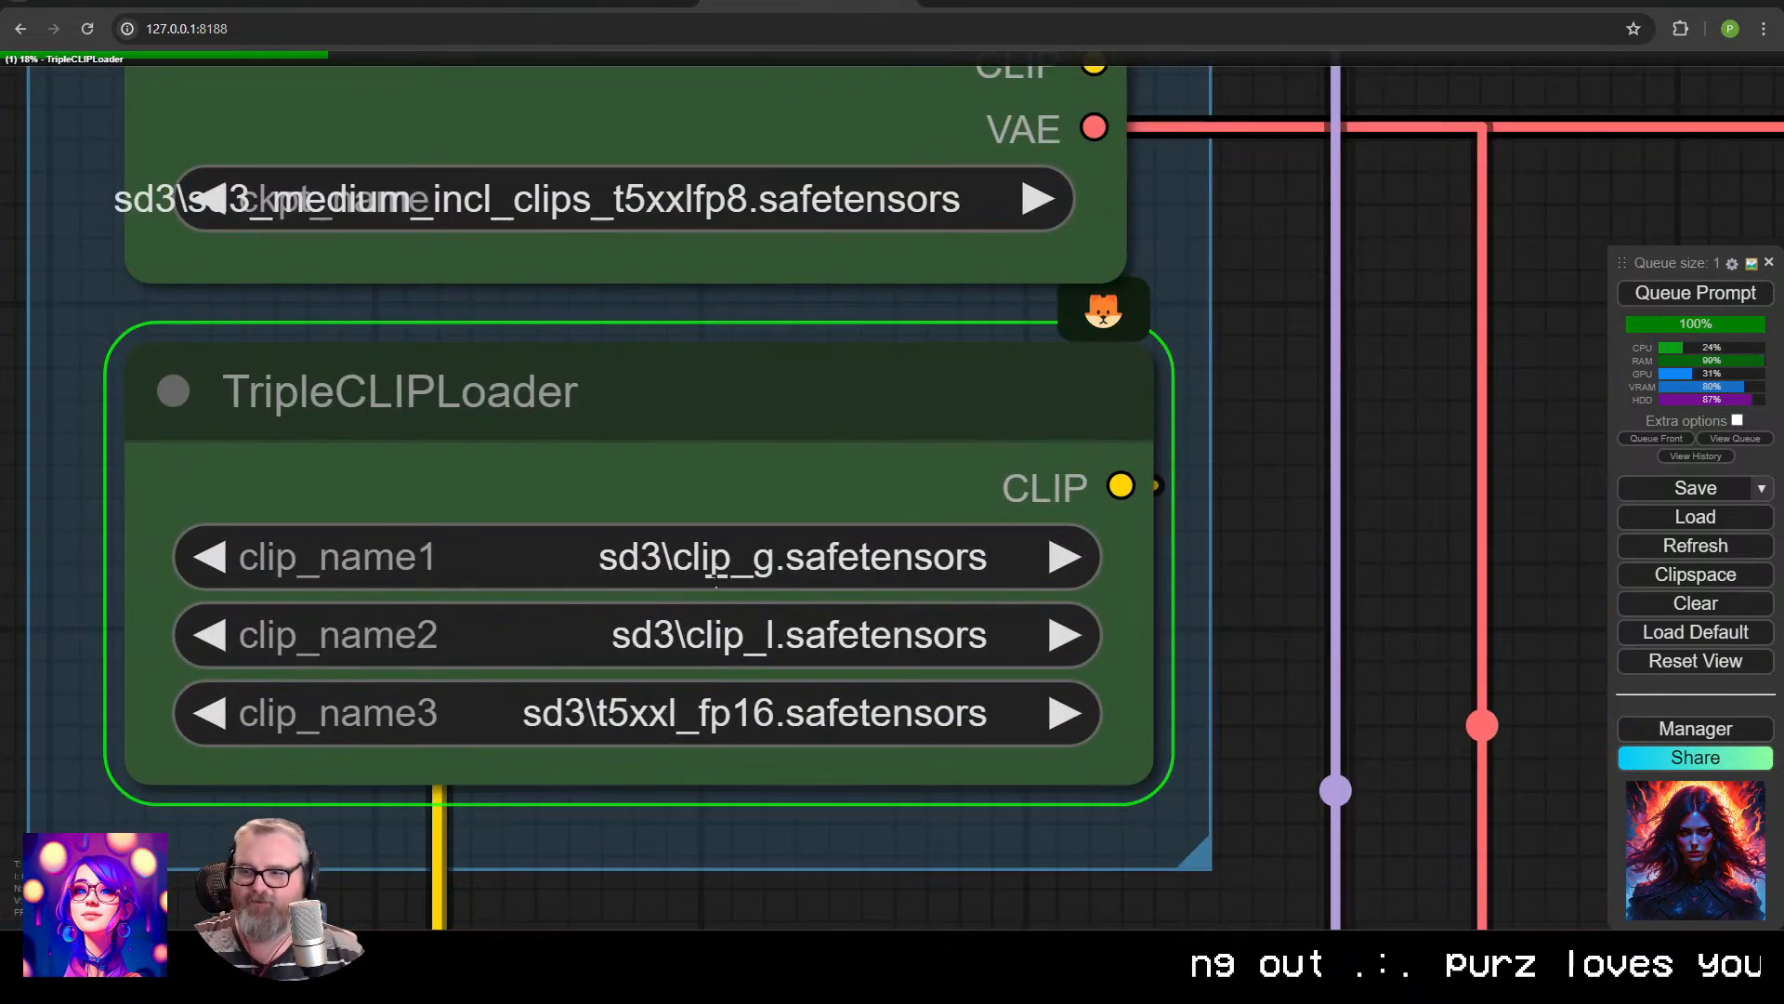
{"action": "scroll", "coordinate": [876, 510], "scroll_direction": "down", "scroll_amount": 3}
{"action": "left_click_drag", "start_coordinate": [820, 449], "coordinate": [785, 551]}
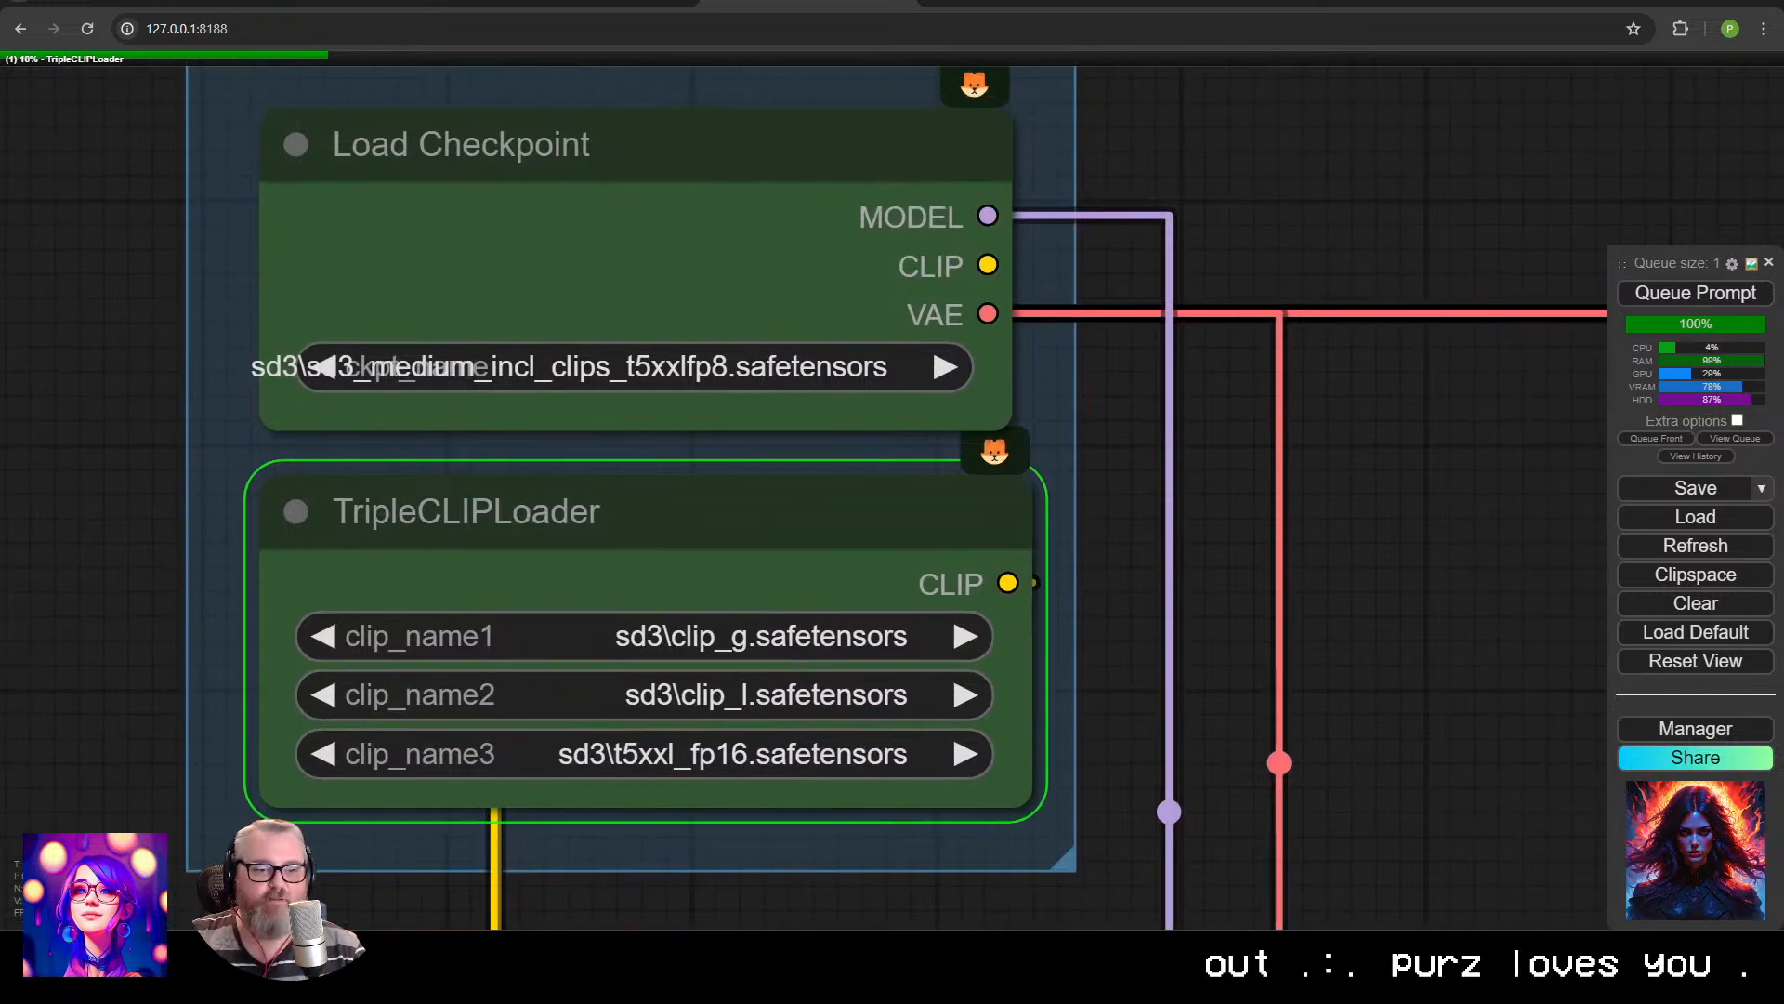
{"action": "scroll", "coordinate": [805, 418], "scroll_direction": "down", "scroll_amount": 15}
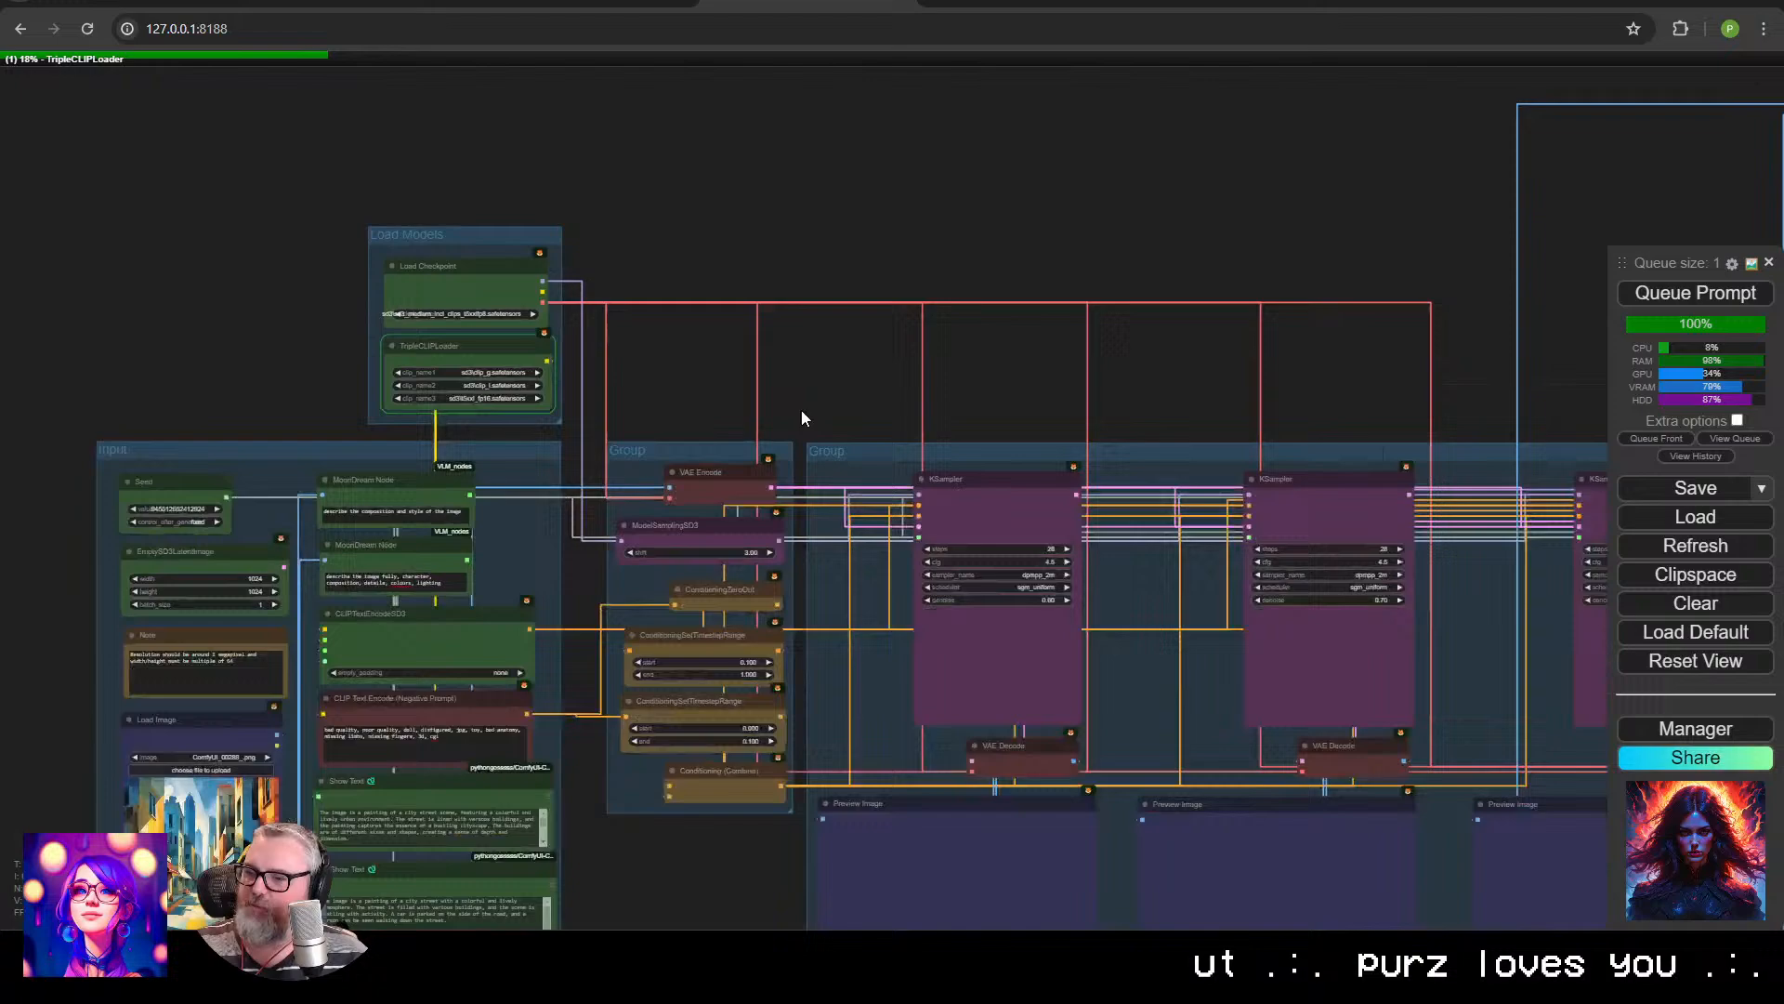
Examine the sampling and denoise settings of the KSampler nodes, selecting the first one.
{"action": "scroll", "coordinate": [803, 415], "scroll_direction": "down", "scroll_amount": 3}
{"action": "left_click_drag", "start_coordinate": [1276, 557], "coordinate": [611, 276]}
{"action": "scroll", "coordinate": [665, 368], "scroll_direction": "down", "scroll_amount": 3}
{"action": "left_click_drag", "start_coordinate": [511, 396], "coordinate": [697, 686]}
{"action": "scroll", "coordinate": [687, 432], "scroll_direction": "up", "scroll_amount": 11}
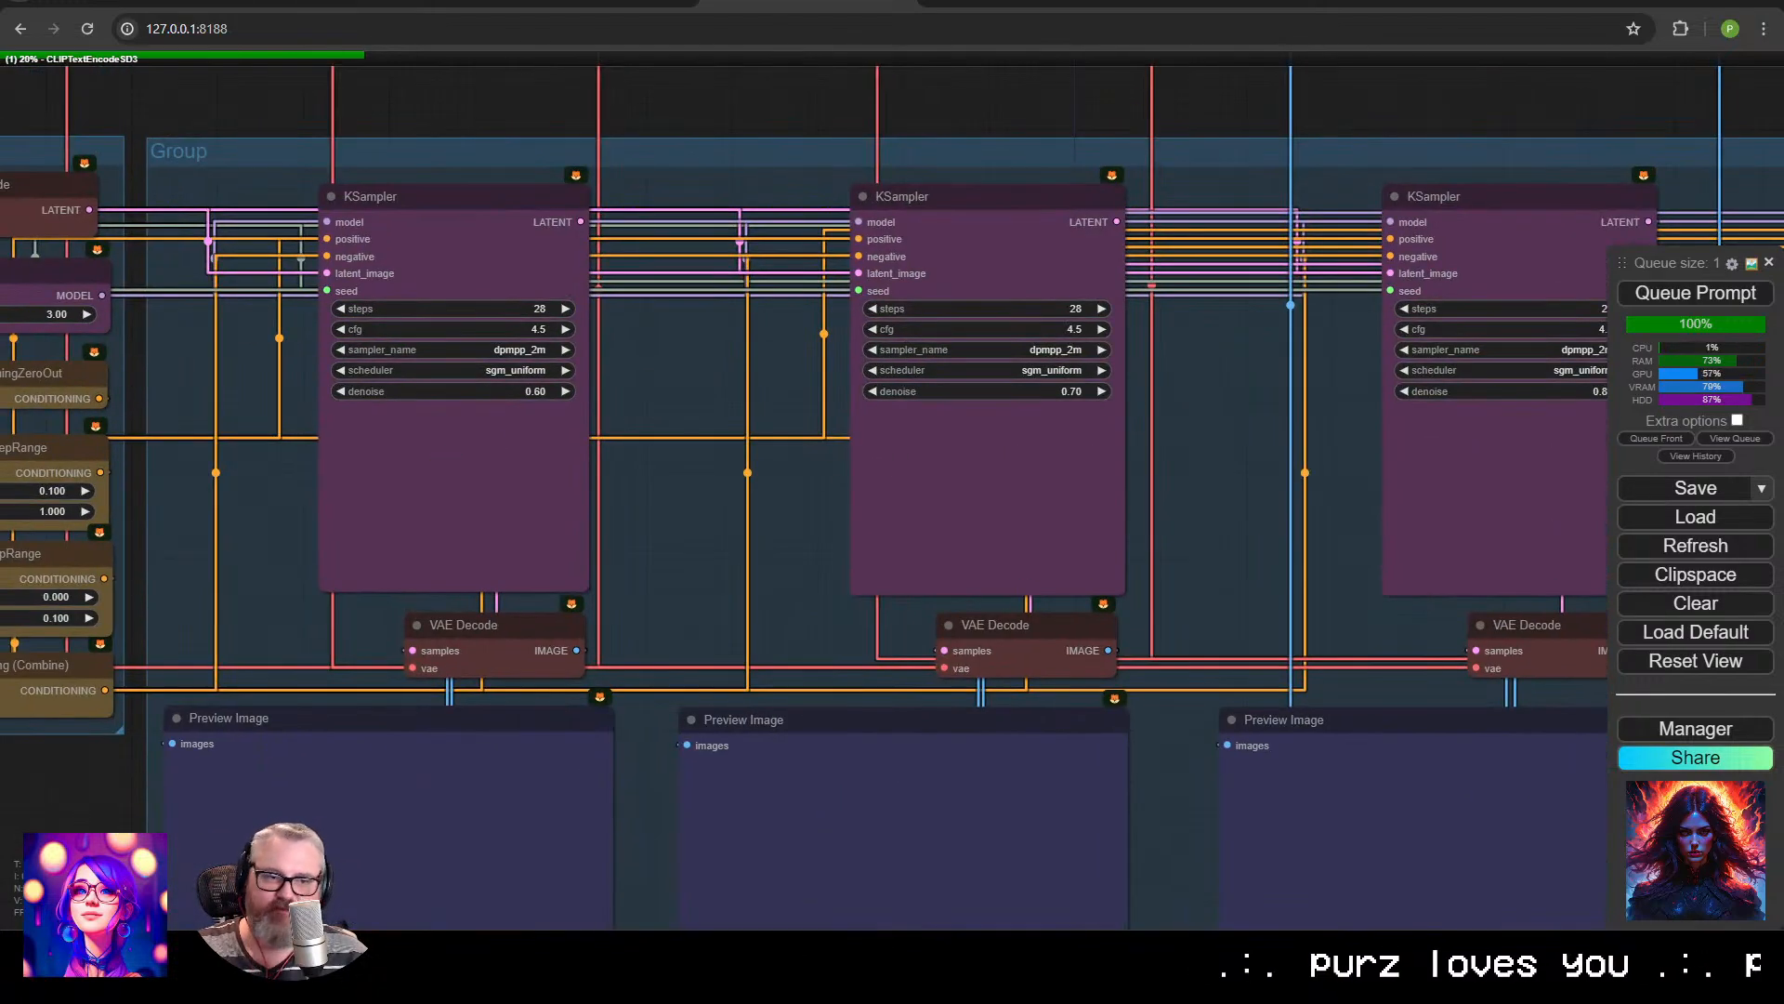
{"action": "left_click", "coordinate": [459, 400]}
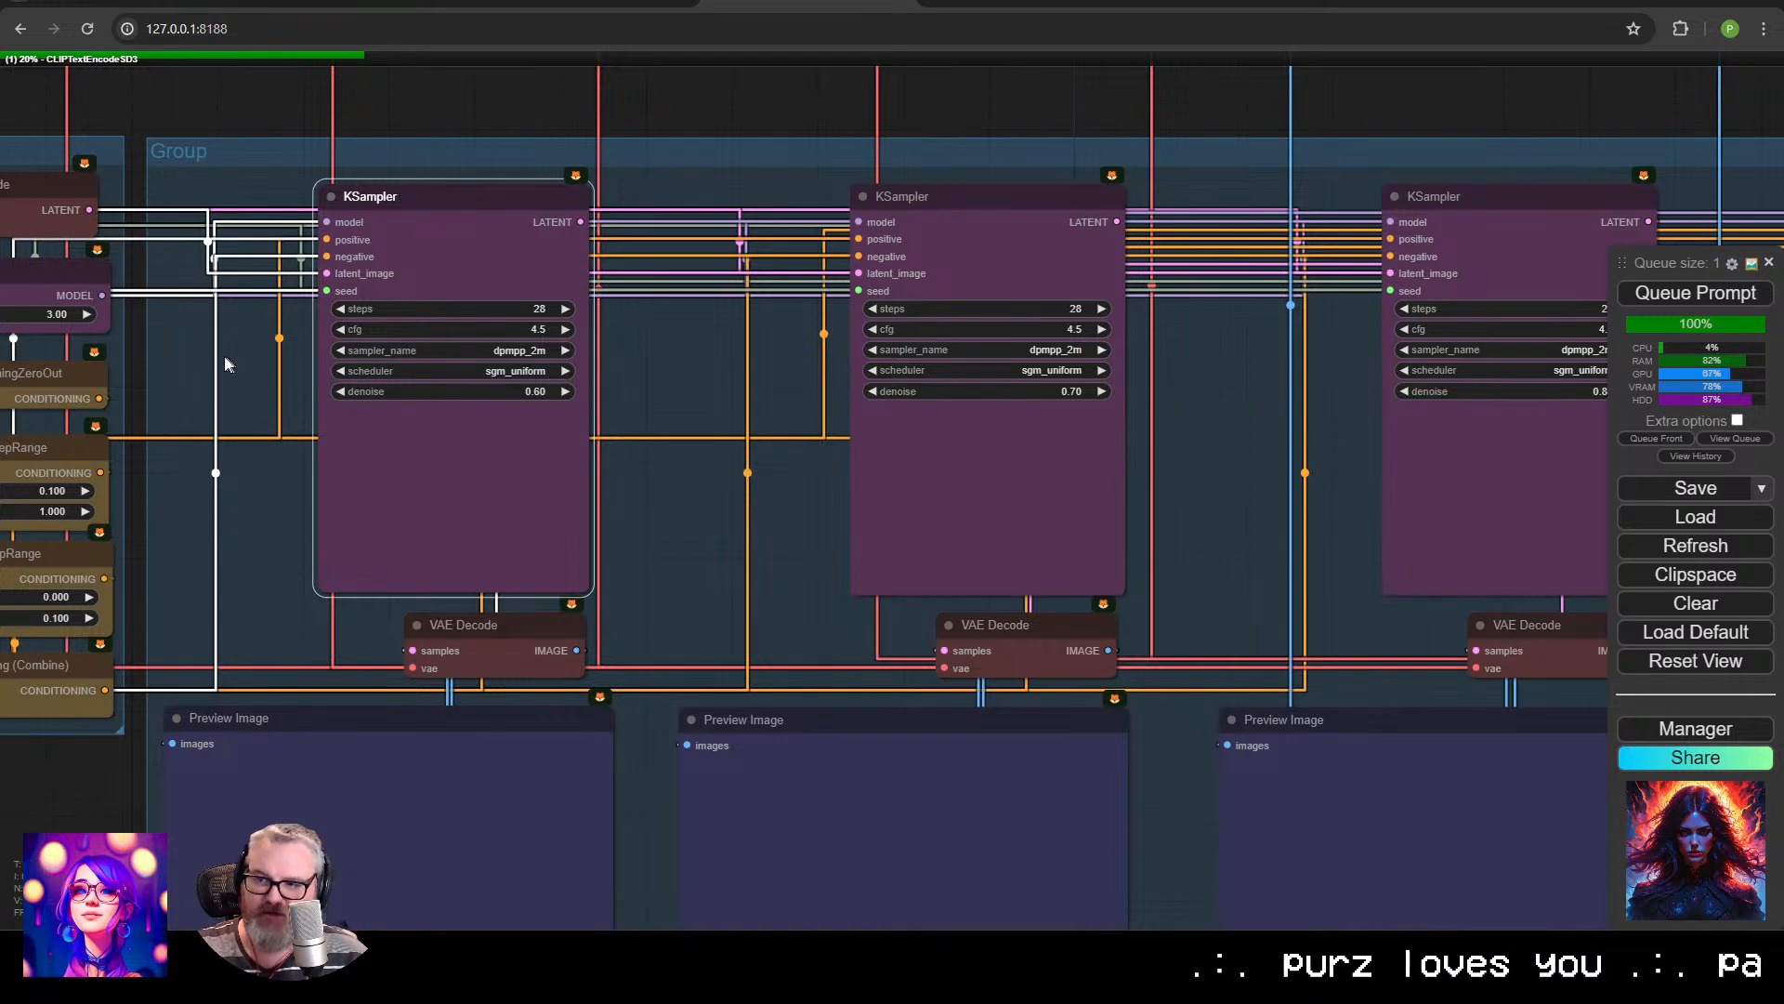
Examine the steps, cfg, sampler, scheduler and denoise settings of the remaining KSampler nodes.
{"action": "left_click", "coordinate": [959, 477]}
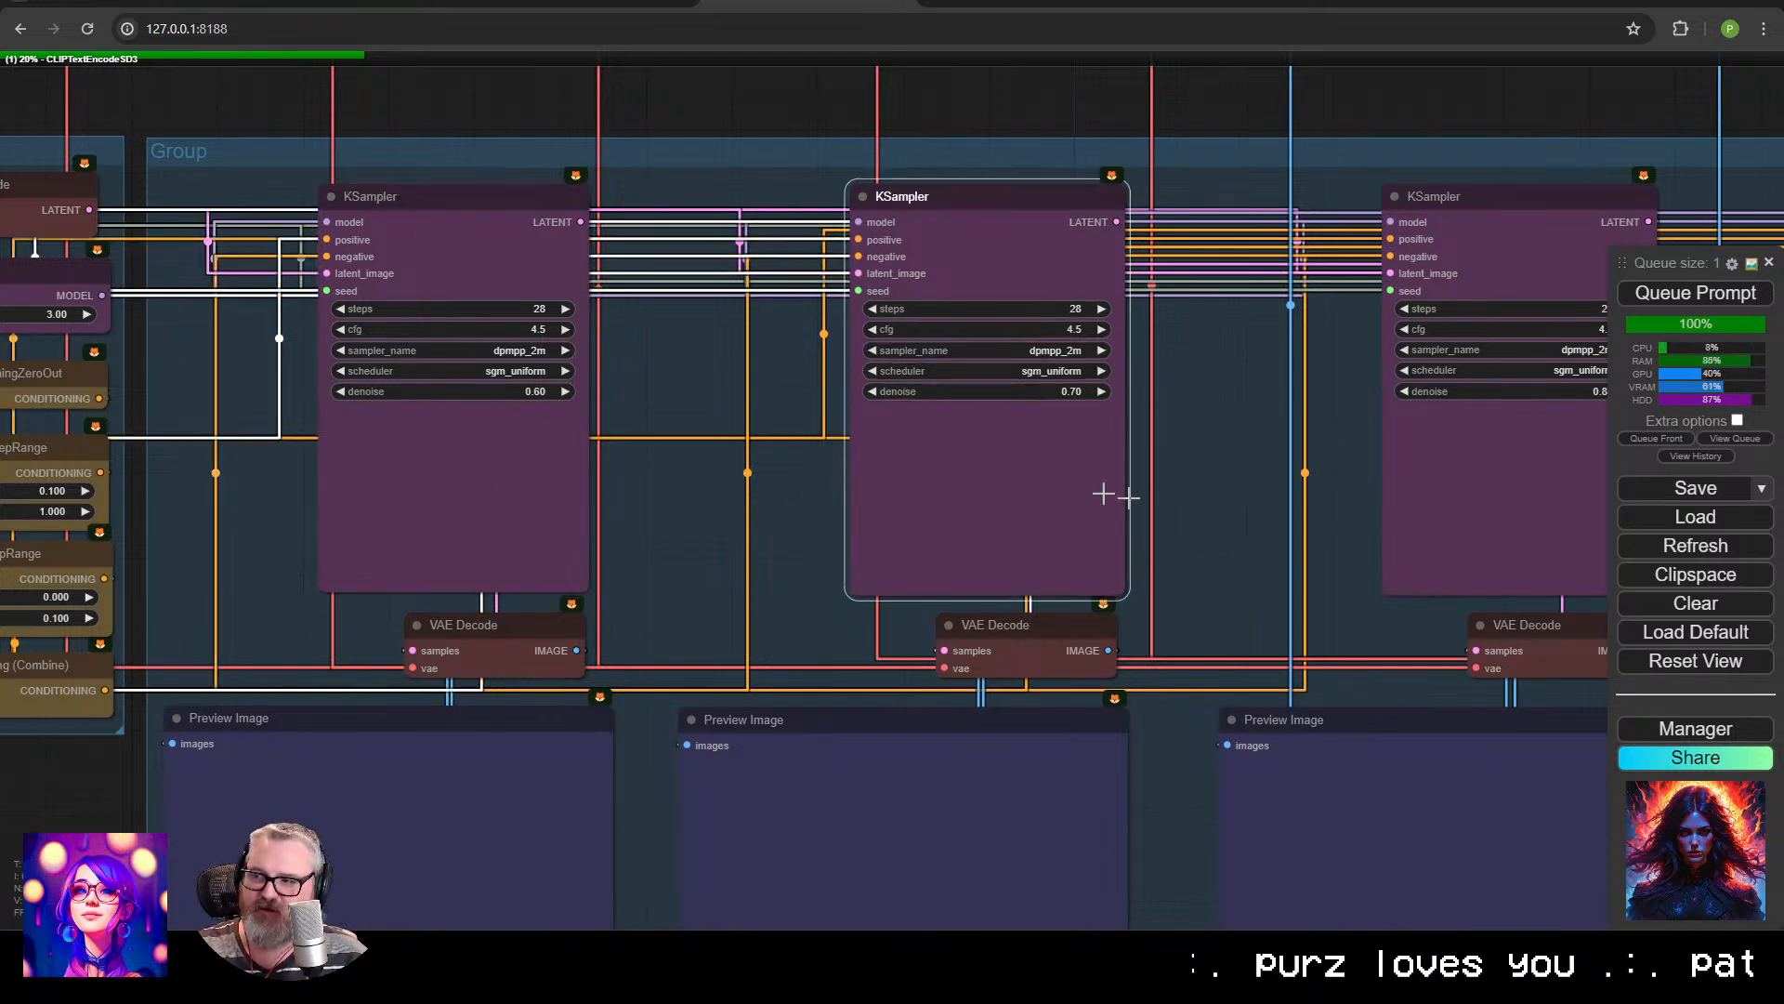
{"action": "left_click_drag", "start_coordinate": [1236, 504], "coordinate": [242, 450]}
{"action": "left_click", "coordinate": [581, 434]}
{"action": "left_click", "coordinate": [1118, 434]}
{"action": "left_click_drag", "start_coordinate": [1305, 478], "coordinate": [501, 459]}
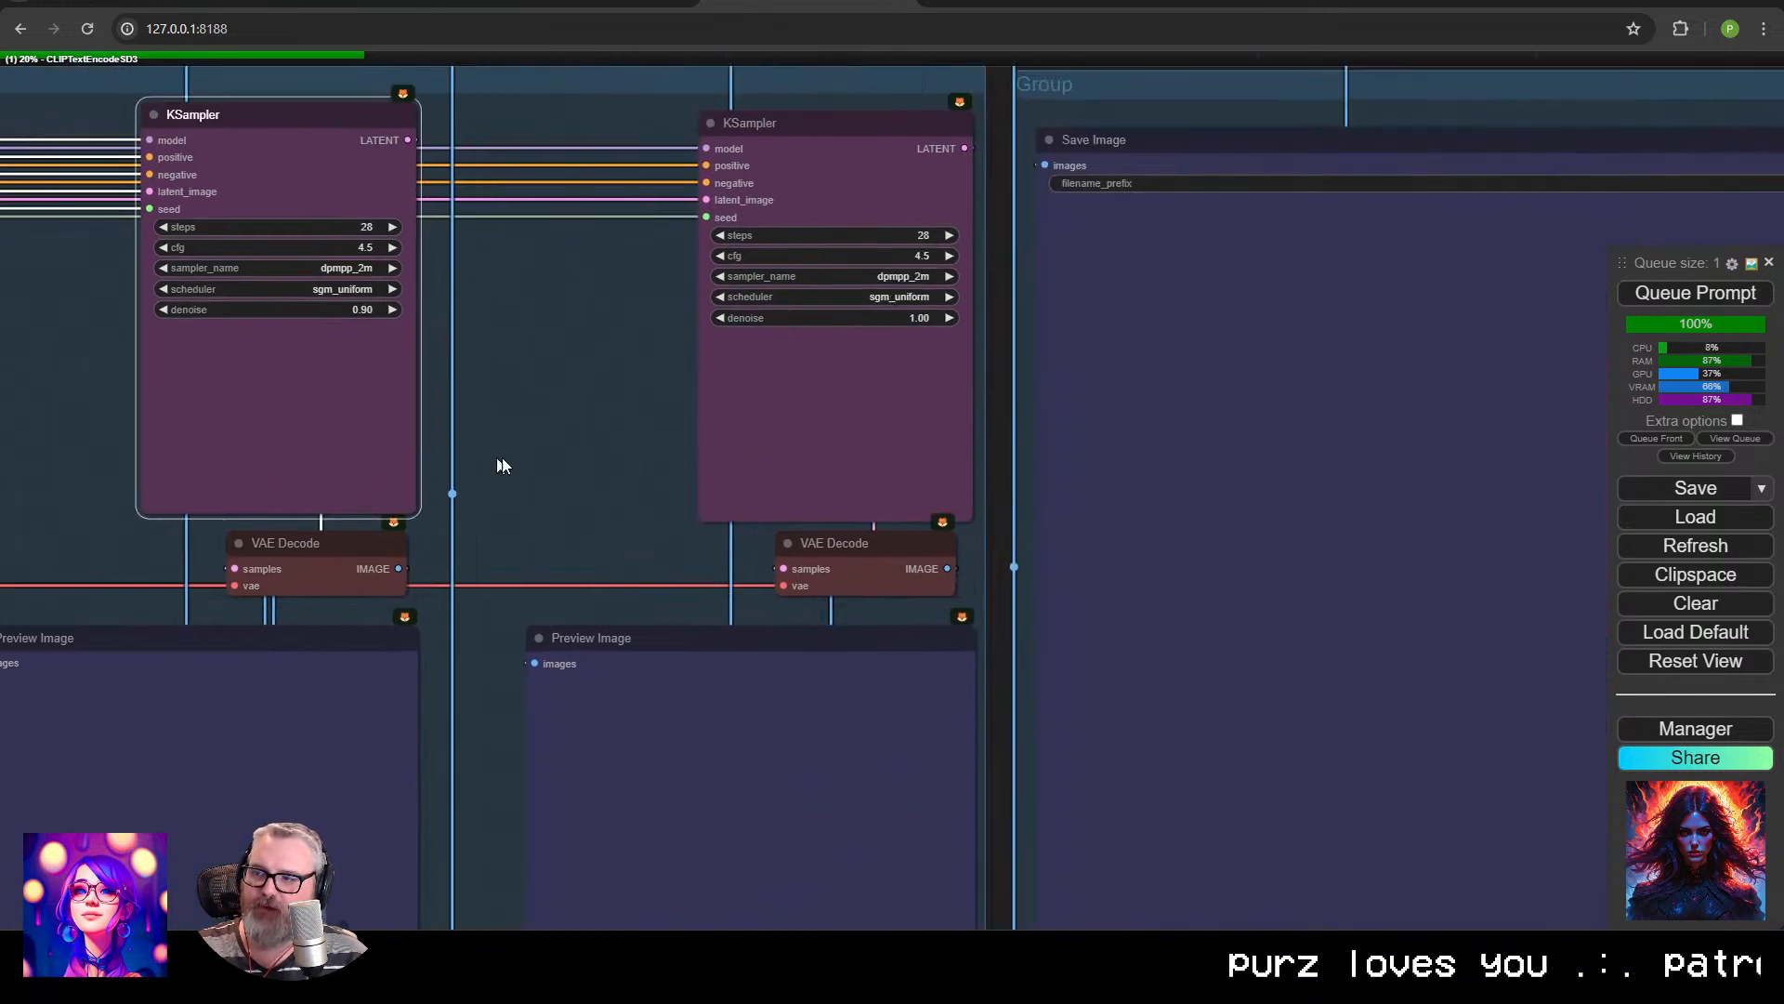
{"action": "left_click", "coordinate": [896, 418]}
{"action": "scroll", "coordinate": [762, 480], "scroll_direction": "down", "scroll_amount": 1}
{"action": "scroll", "coordinate": [762, 479], "scroll_direction": "down", "scroll_amount": 5}
Examine the conditioning and ModelSamplingSD3 nodes and how they feed the first KSampler nodes.
{"action": "left_click_drag", "start_coordinate": [888, 500], "coordinate": [1514, 446]}
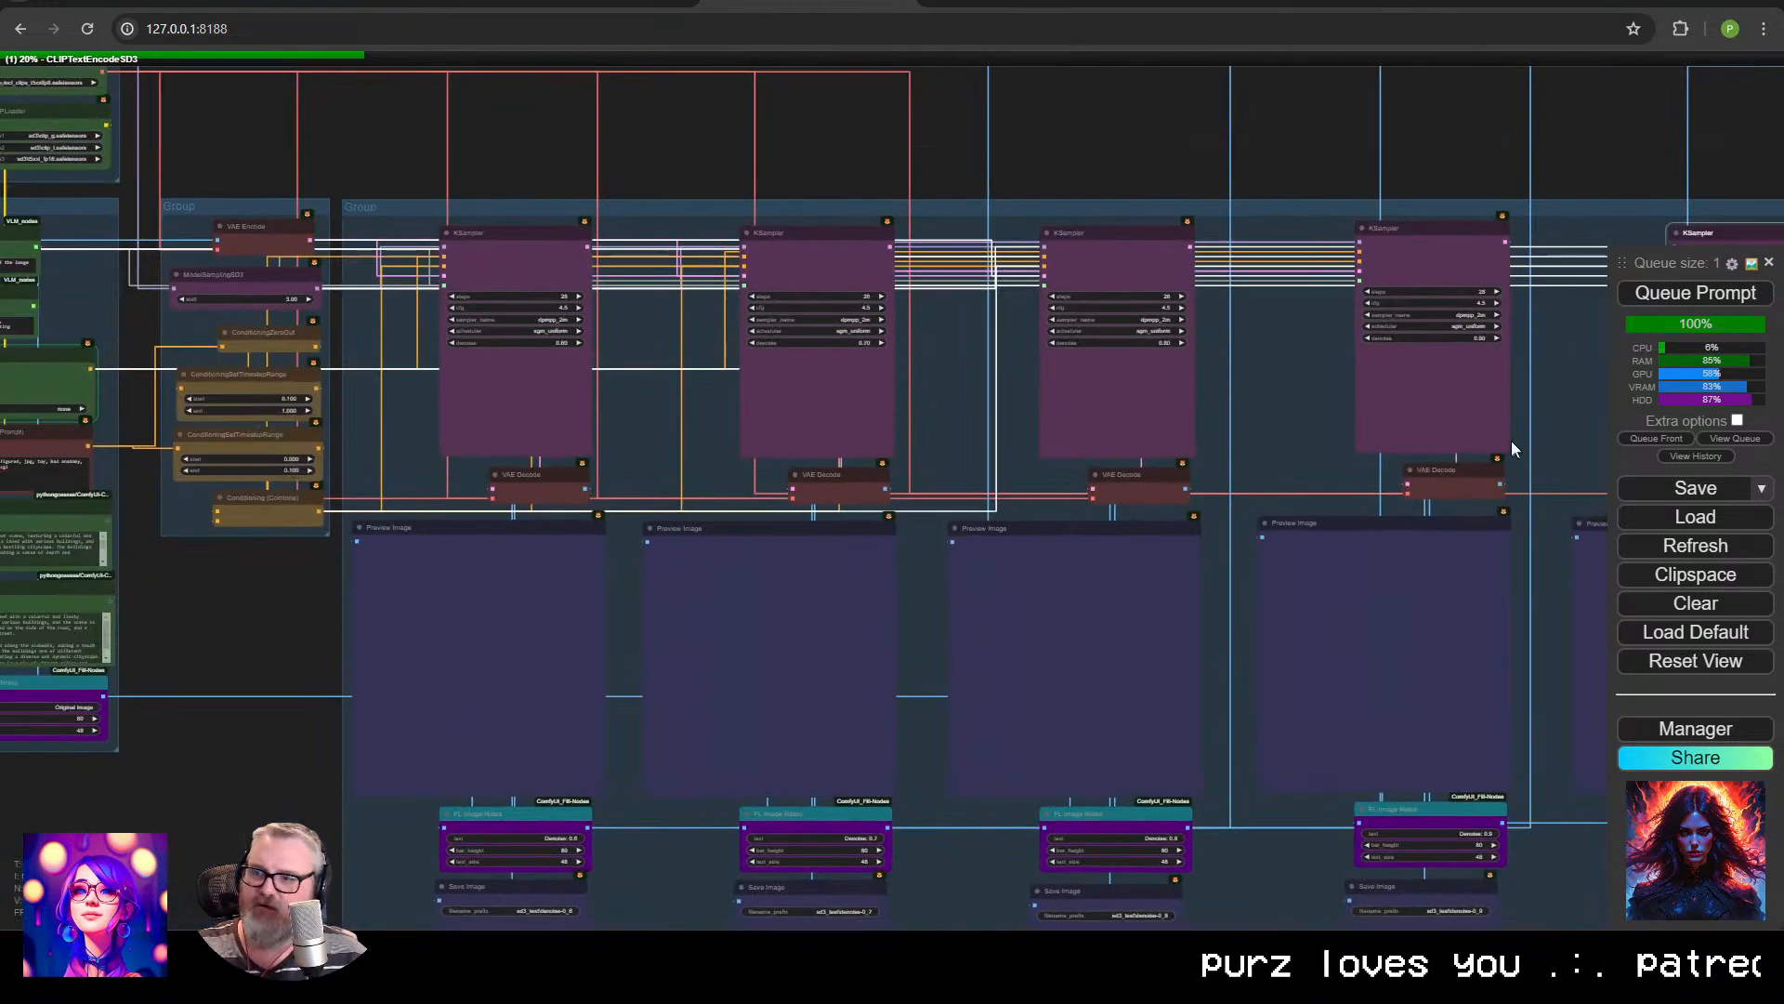
{"action": "left_click_drag", "start_coordinate": [696, 392], "coordinate": [1535, 298]}
{"action": "left_click", "coordinate": [683, 421]}
{"action": "left_click_drag", "start_coordinate": [1383, 233], "coordinate": [822, 412]}
{"action": "scroll", "coordinate": [810, 559], "scroll_direction": "up", "scroll_amount": 1}
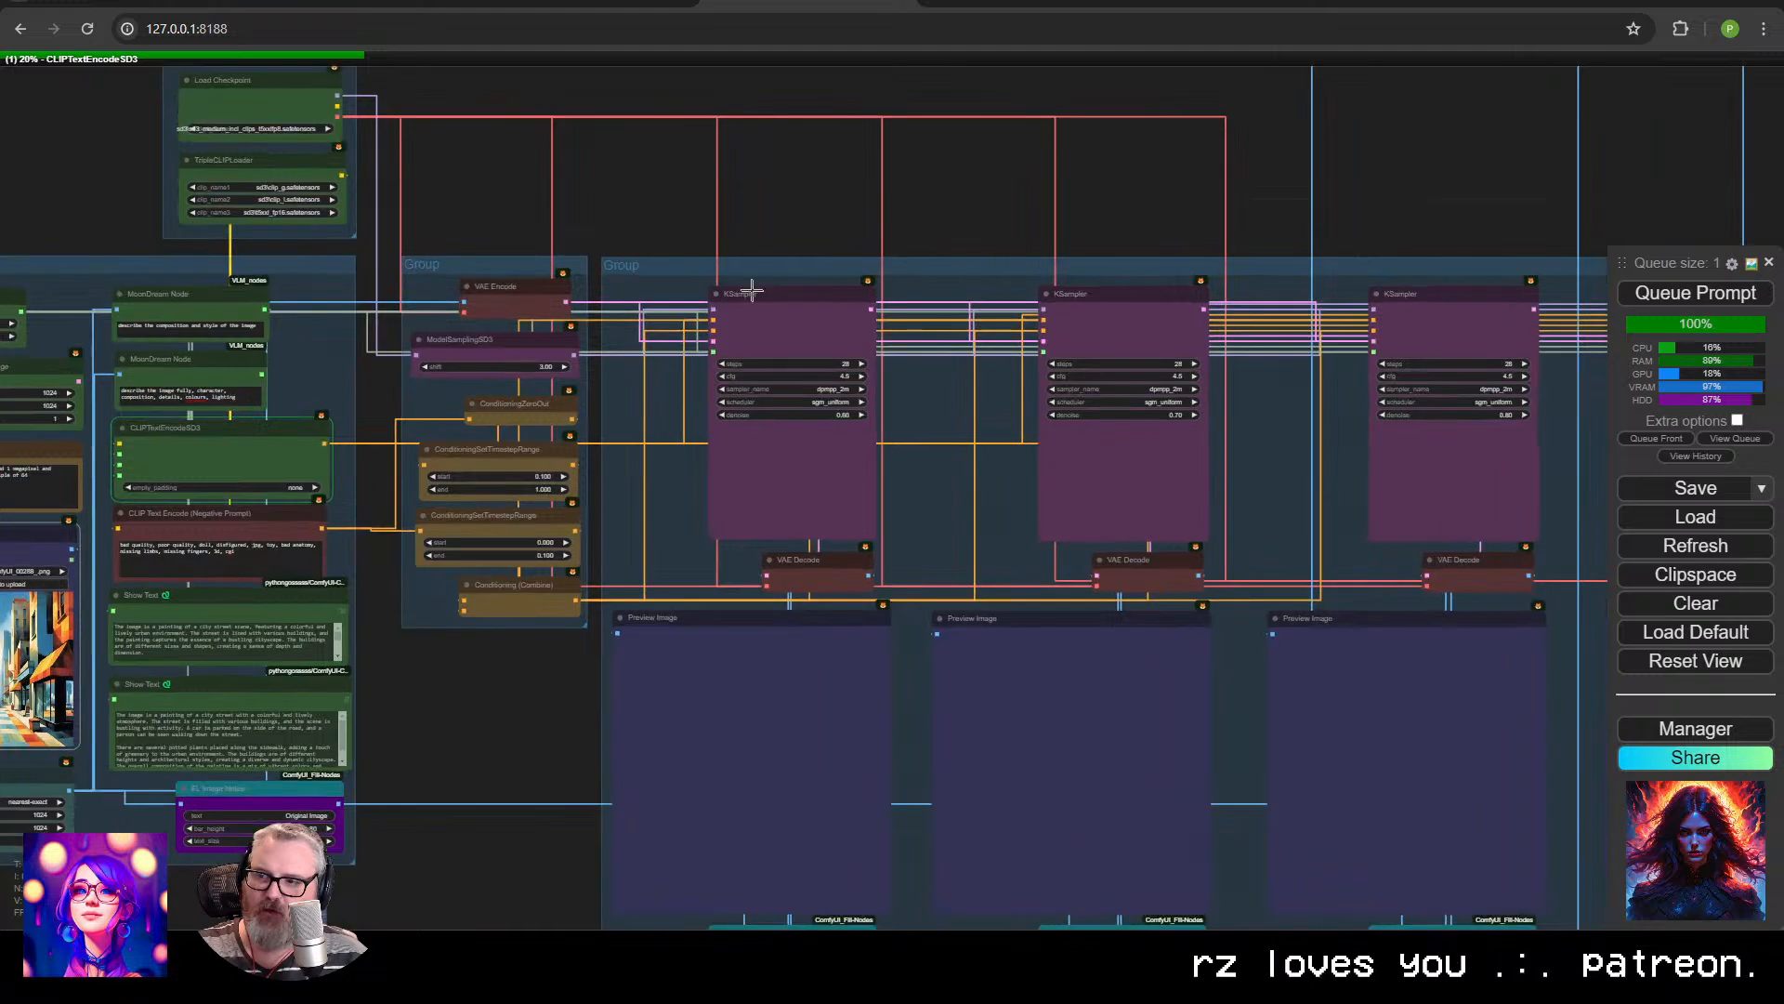
{"action": "scroll", "coordinate": [535, 303], "scroll_direction": "up", "scroll_amount": 4}
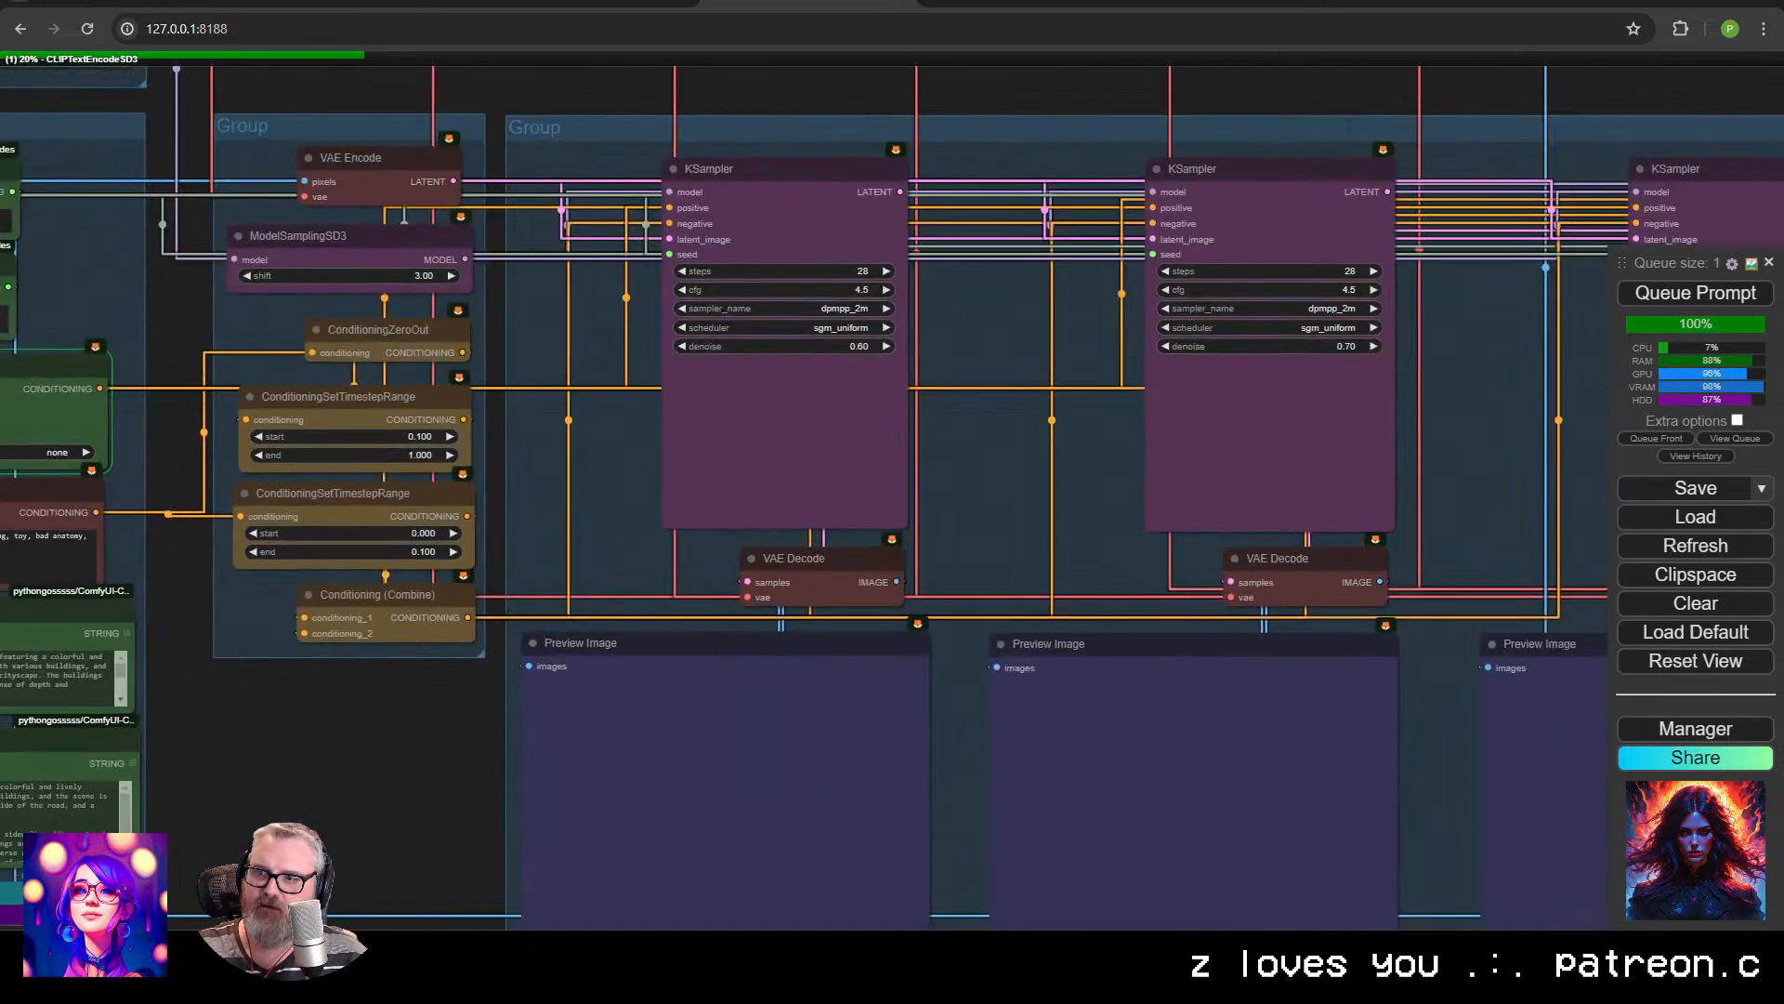
{"action": "scroll", "coordinate": [802, 558], "scroll_direction": "up", "scroll_amount": 1}
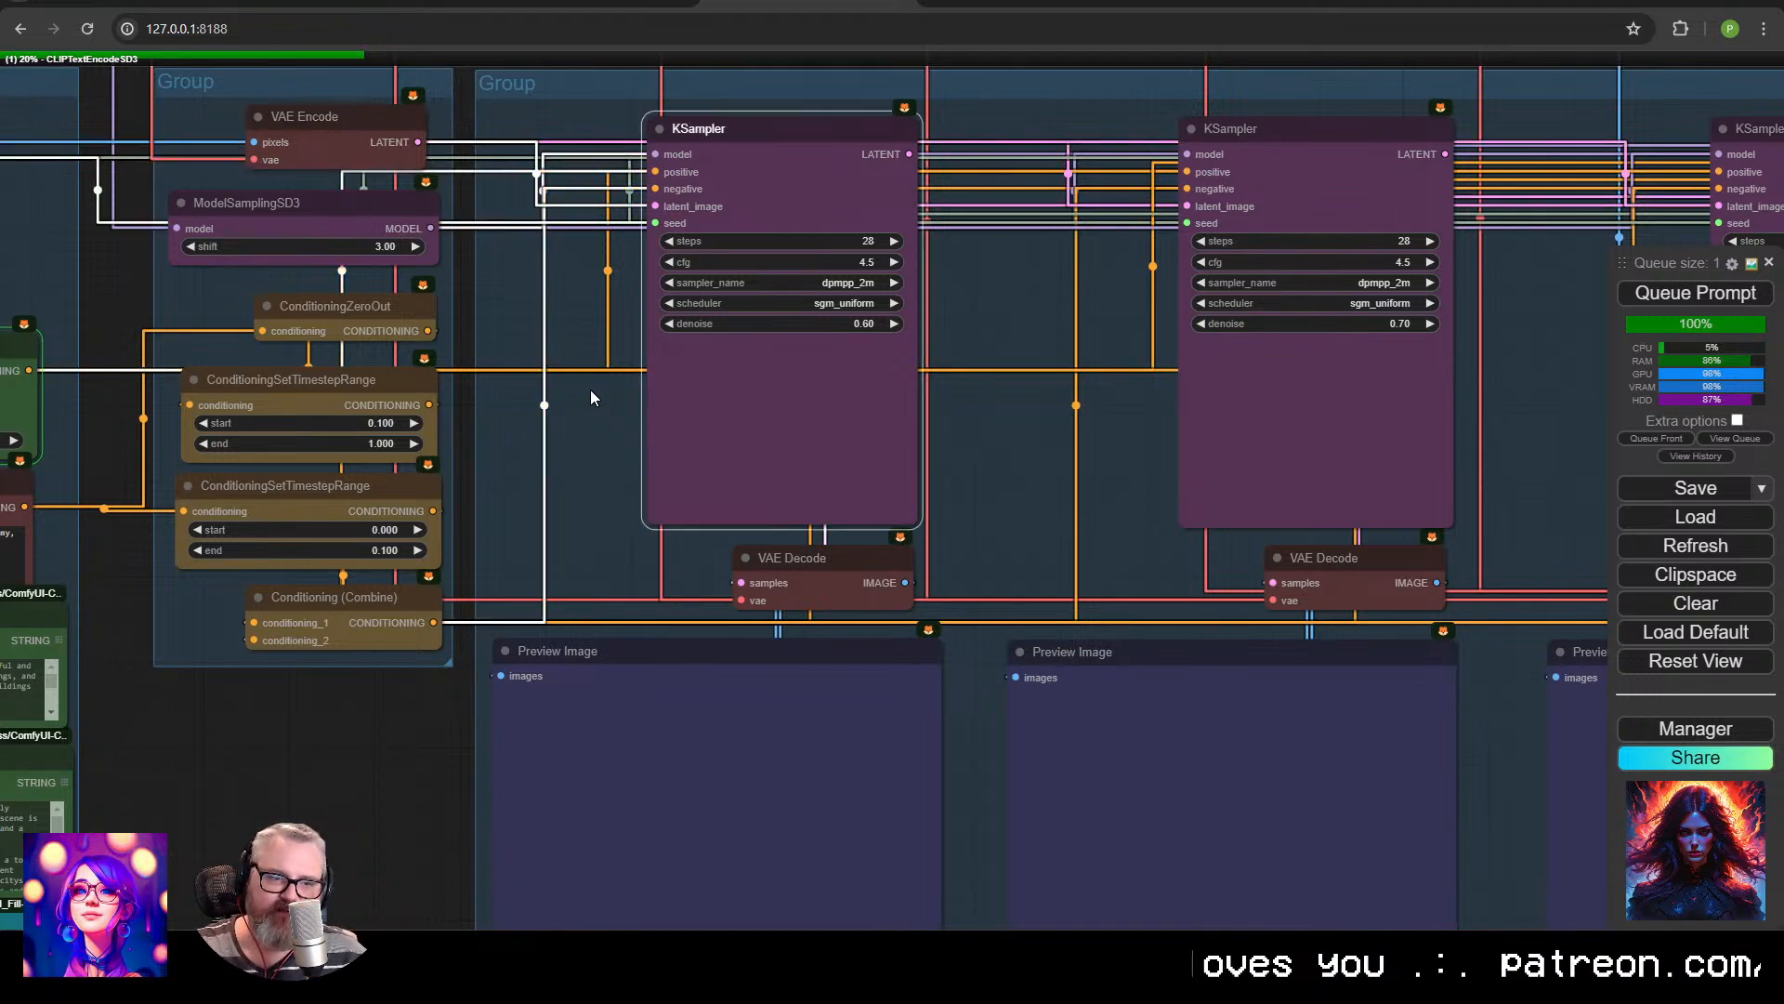
{"action": "scroll", "coordinate": [591, 398], "scroll_direction": "down", "scroll_amount": 3}
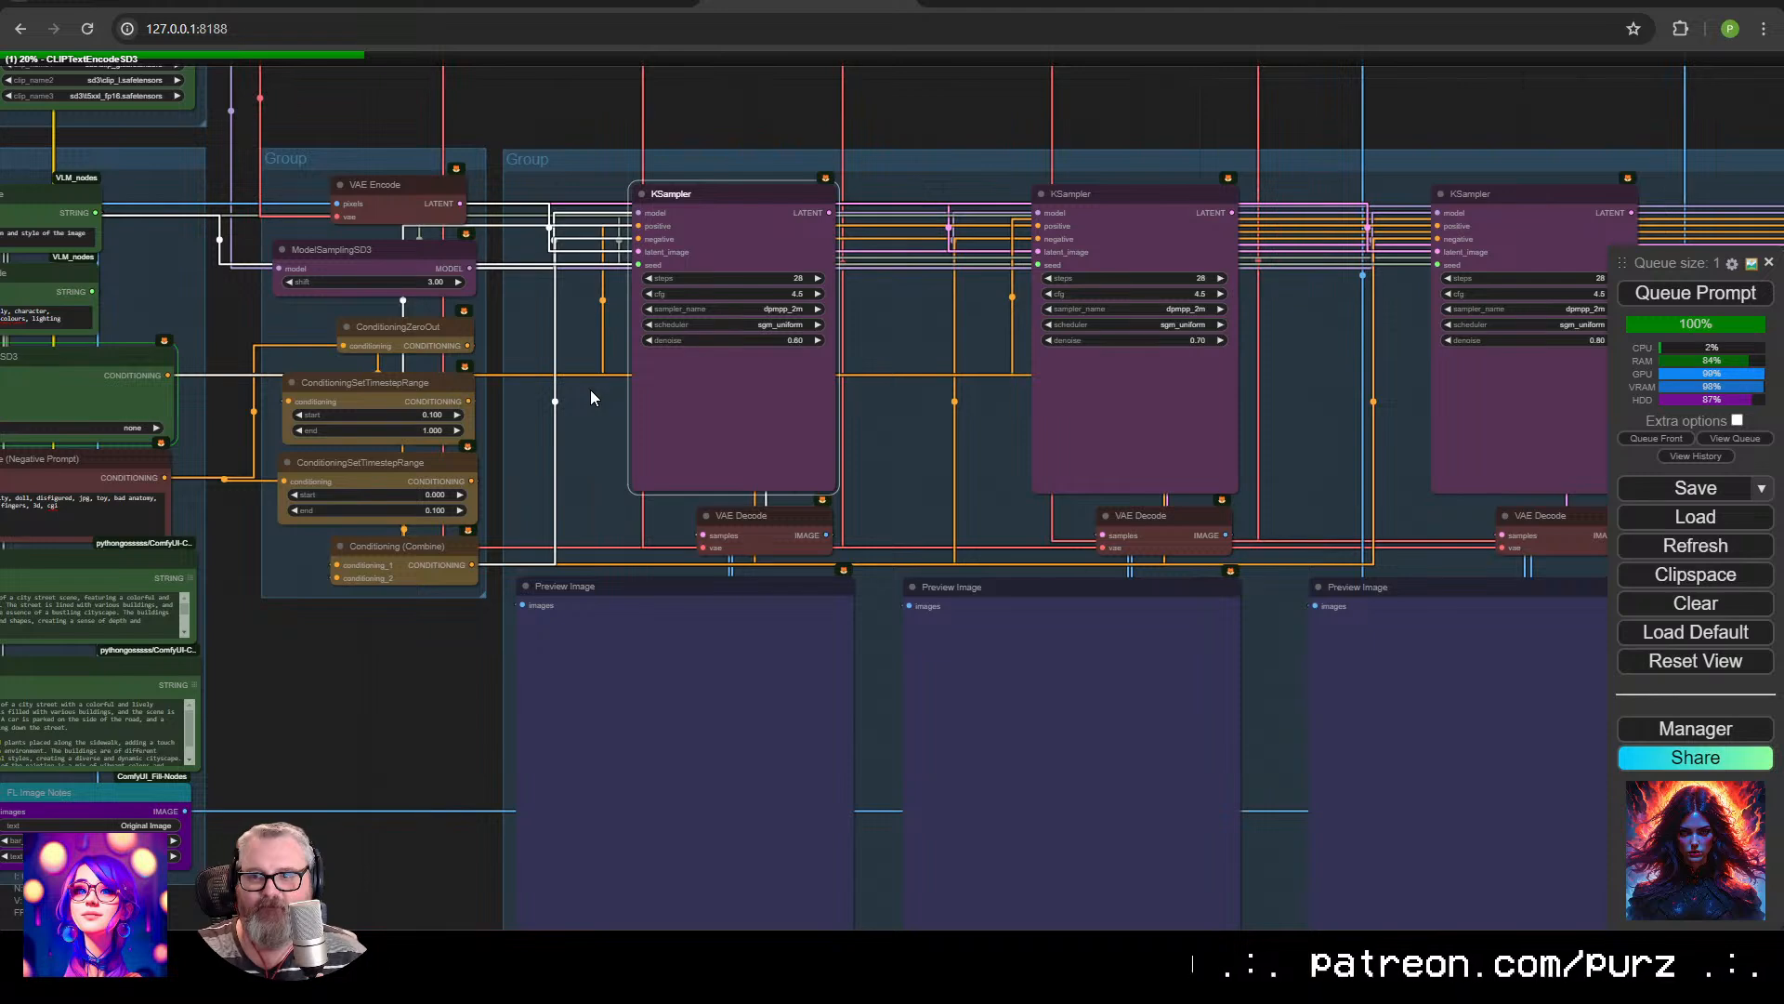
{"action": "scroll", "coordinate": [591, 397], "scroll_direction": "down", "scroll_amount": 4}
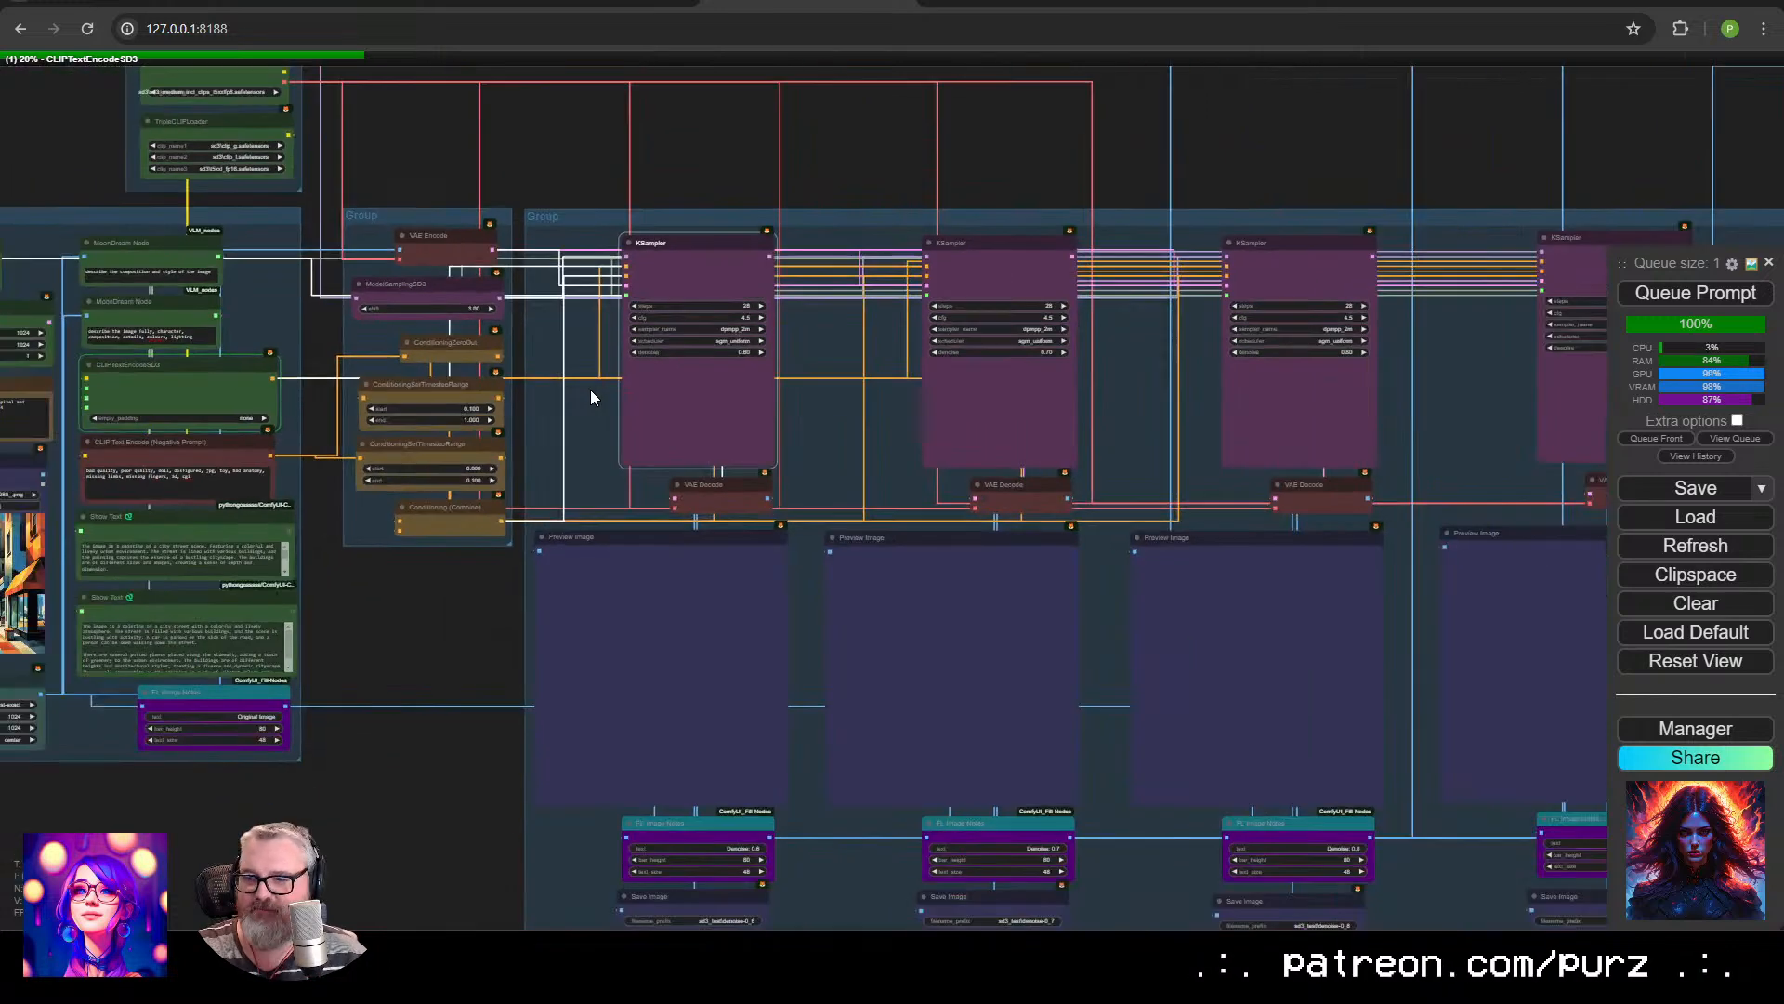
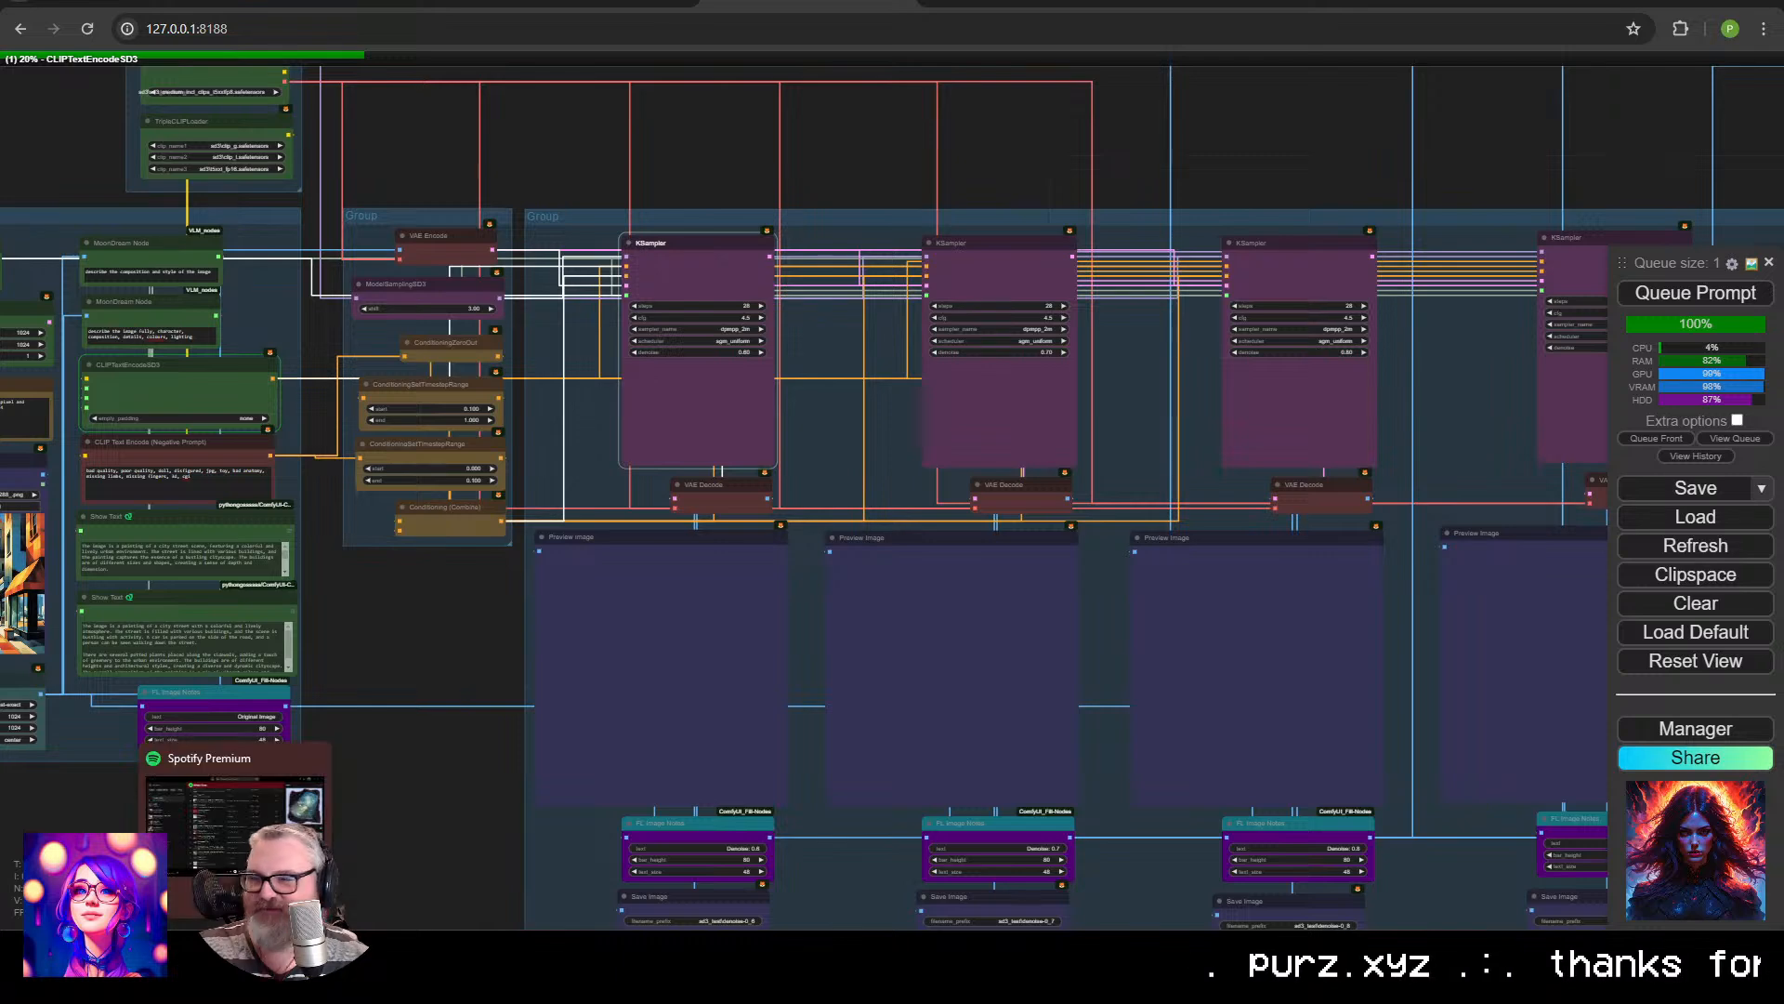
Stop the running ComfyUI server in the command-line window and close that window.
{"action": "mouse_move", "coordinate": [207, 981]}
{"action": "left_click", "coordinate": [309, 836]}
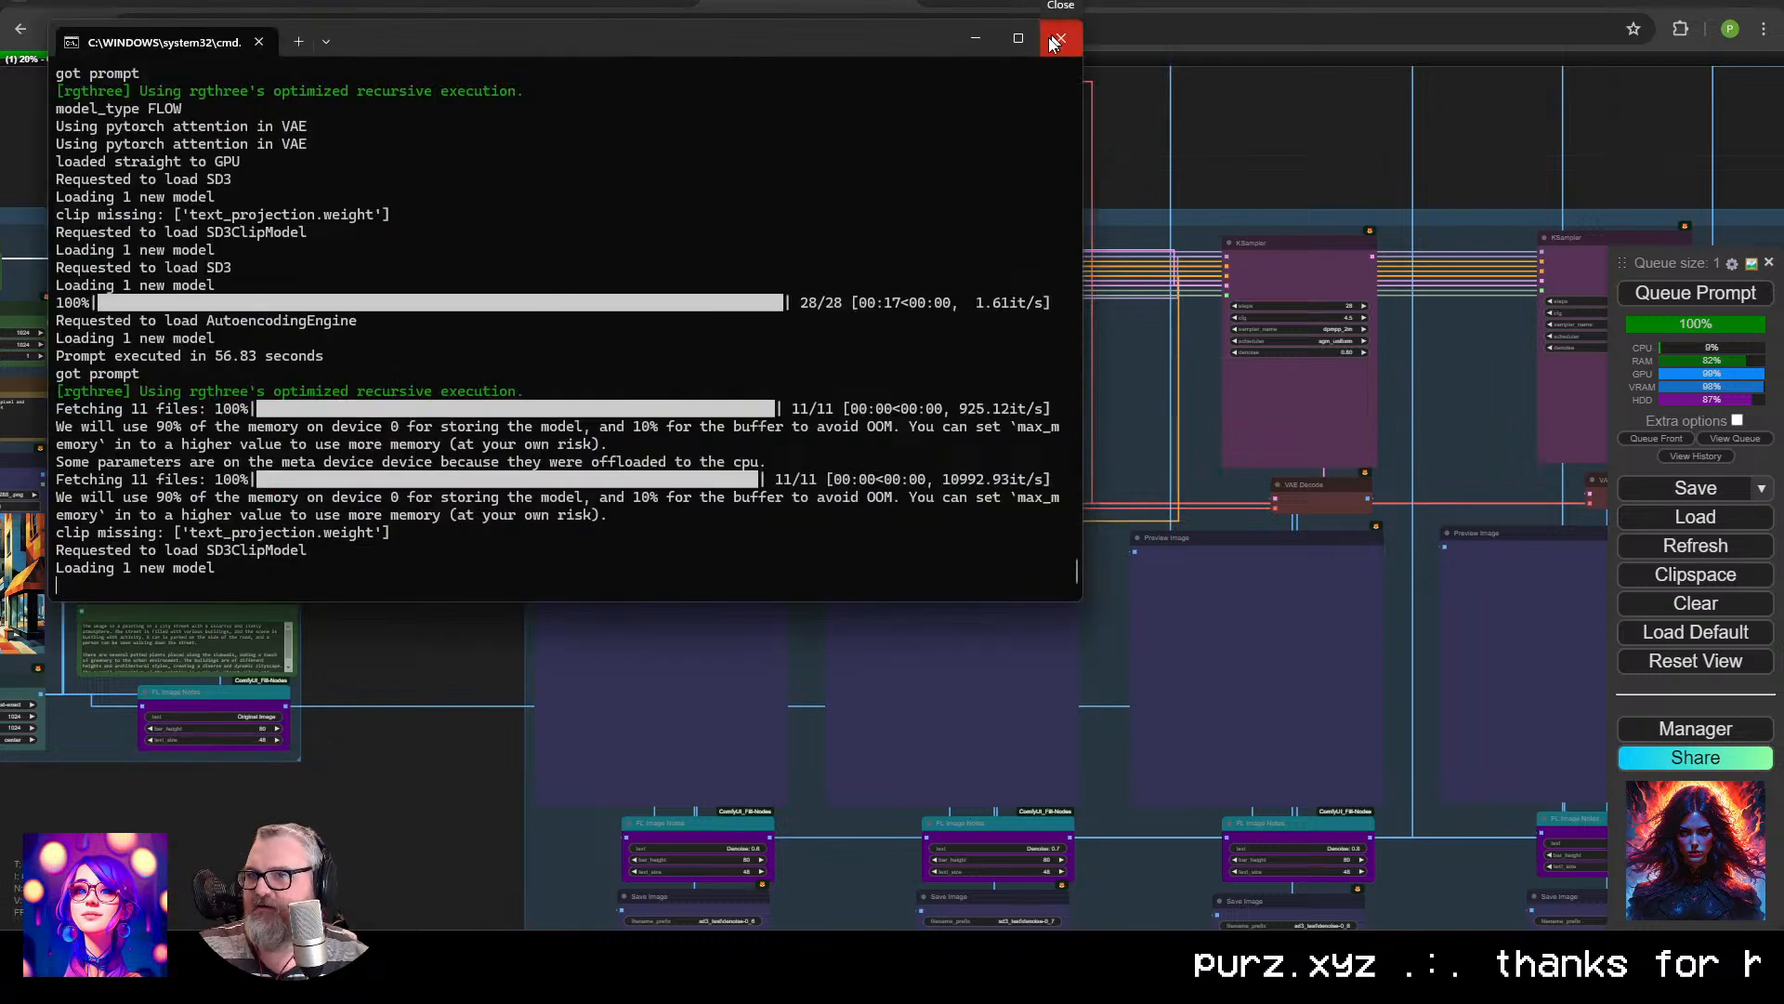
{"action": "key", "text": "ctrl+c"}
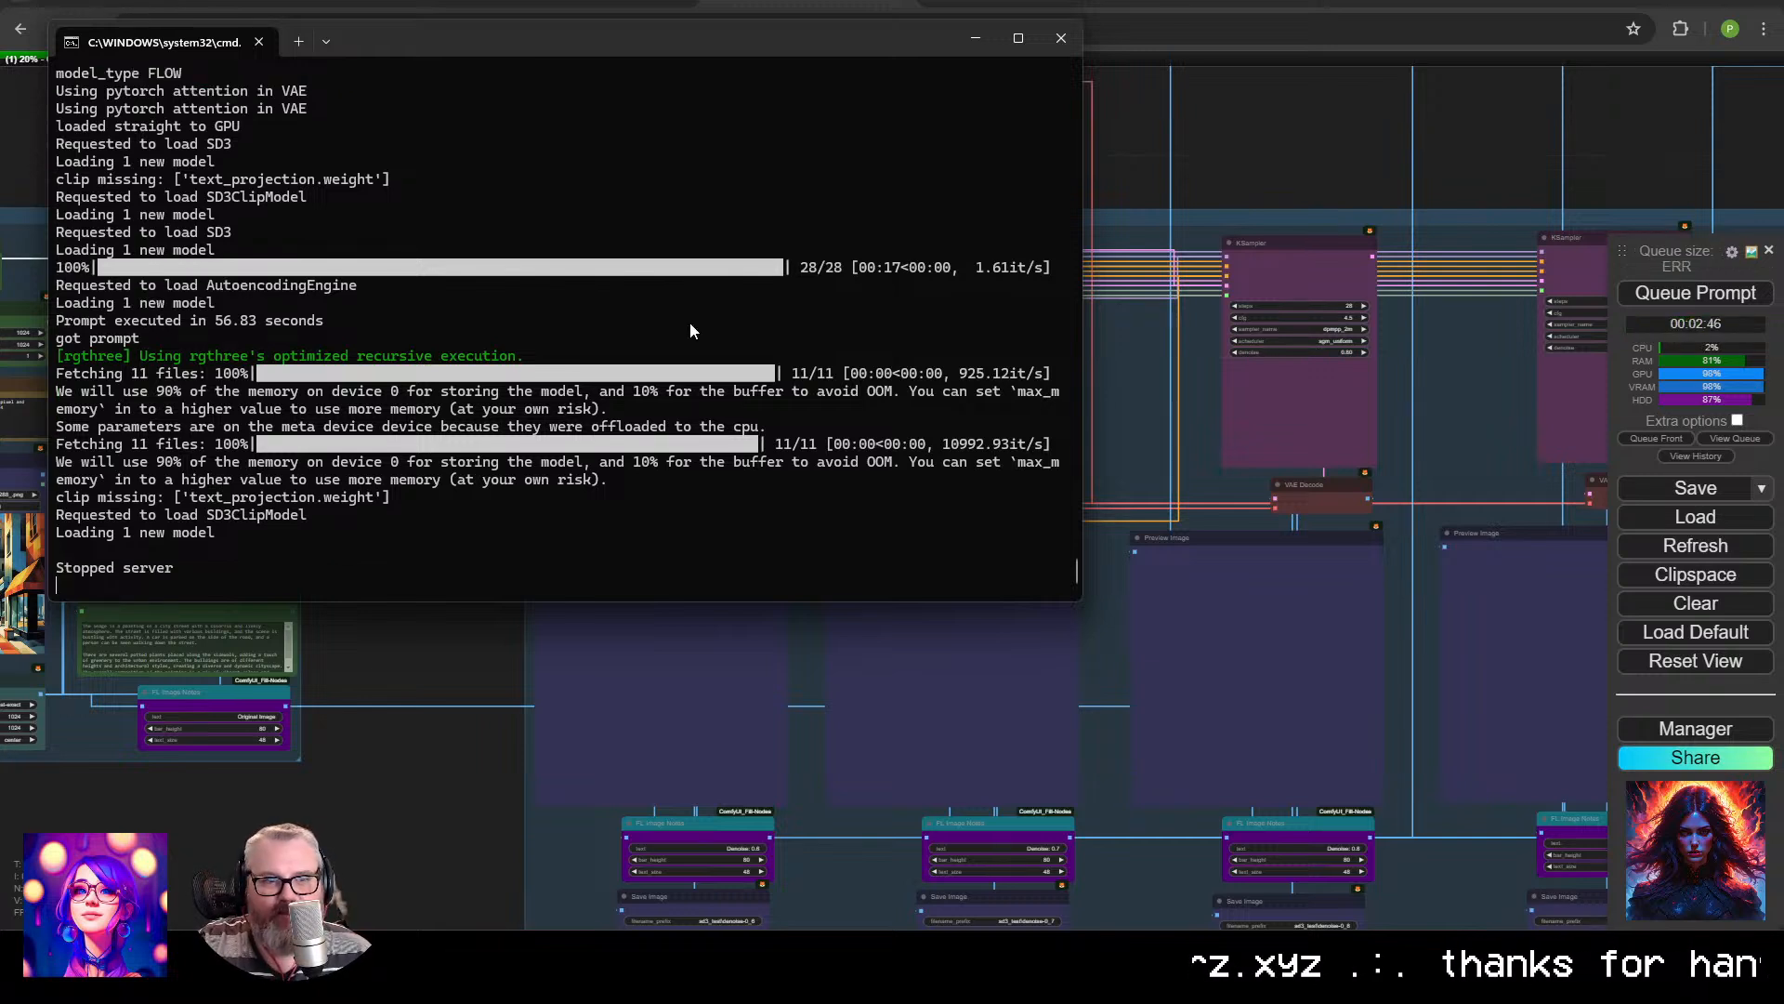
{"action": "left_click", "coordinate": [1066, 41]}
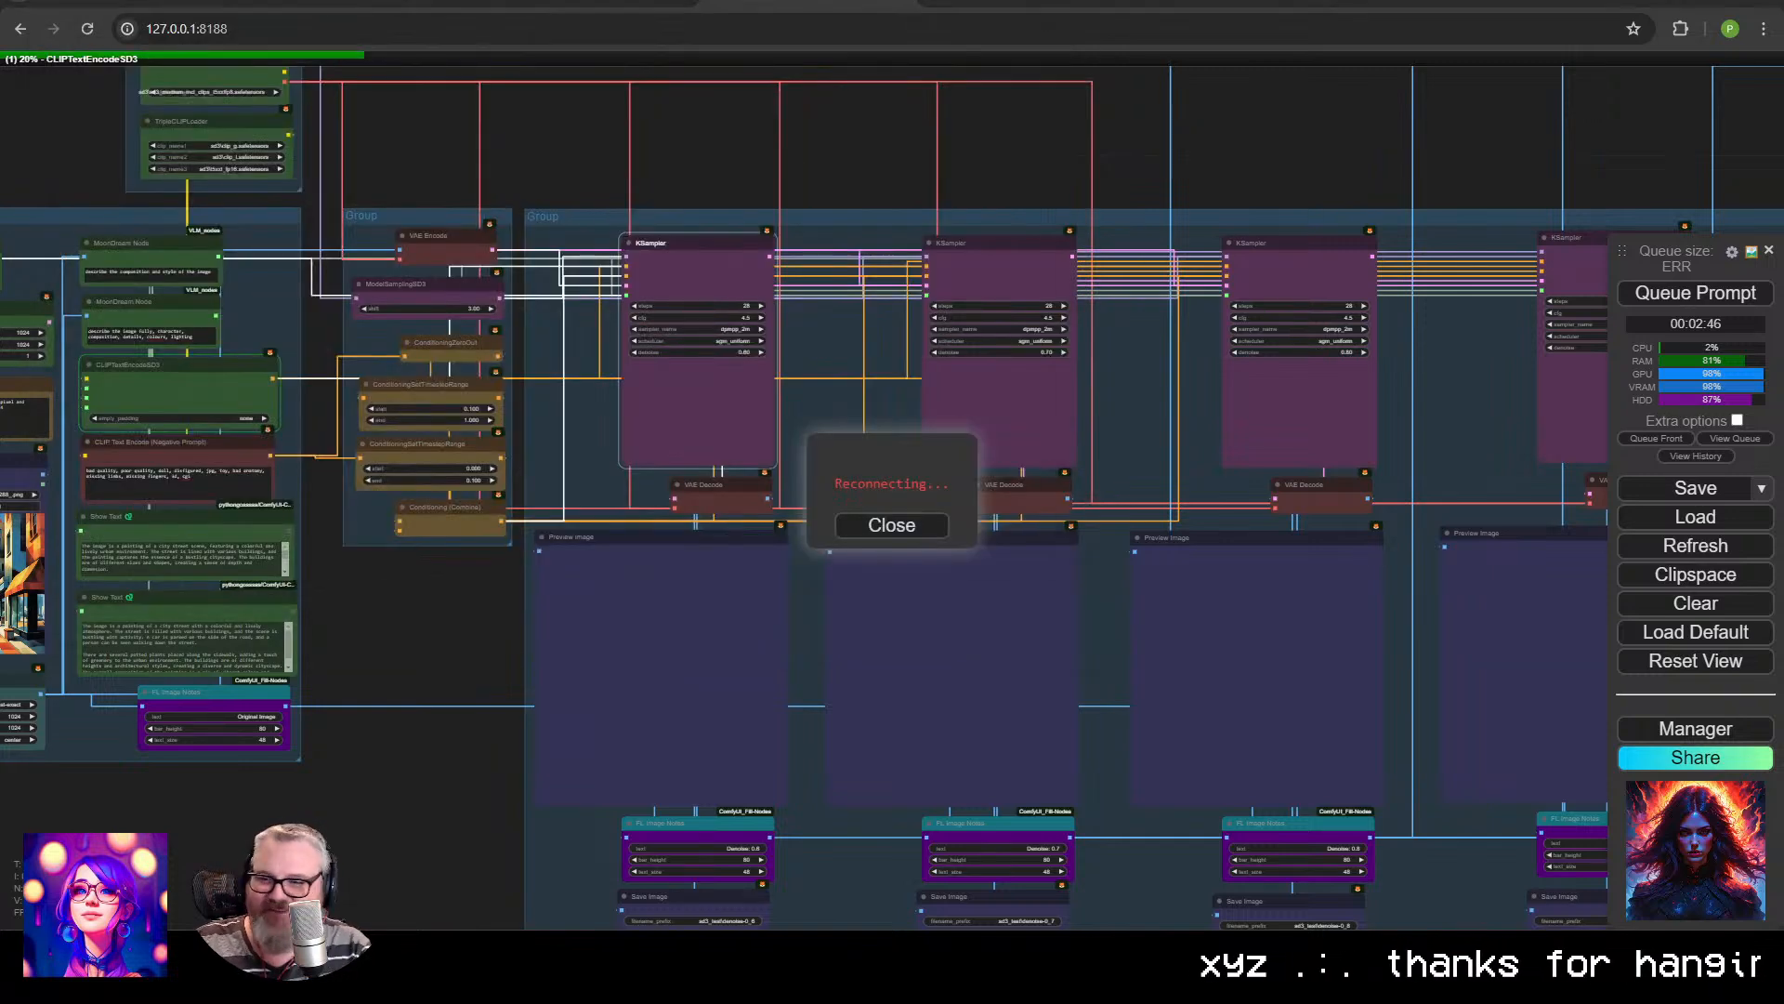
Relaunch the ComfyUI server in a new command-line window.
{"action": "key", "text": "super+r"}
{"action": "key", "text": "Down"}
{"action": "key", "text": "Return"}
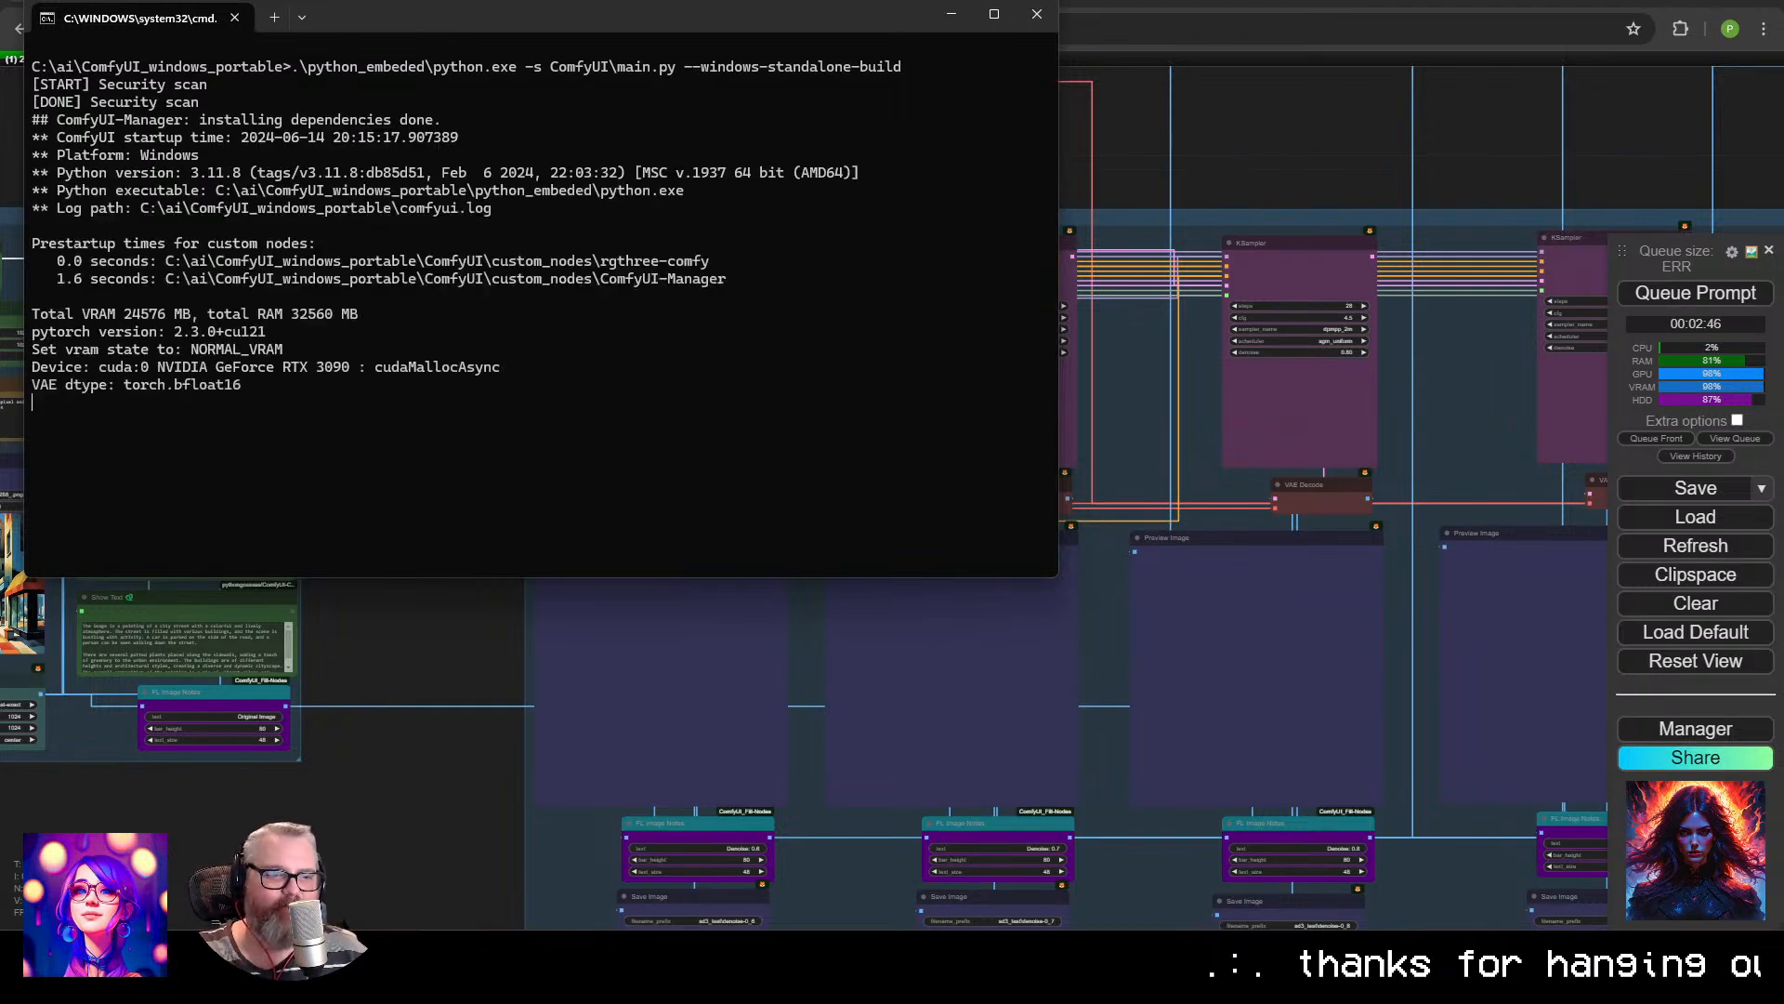
Return to the workflow, dismiss the reconnecting dialog and delete the TripleCLIPLoader node from the Load Models group.
{"action": "left_click", "coordinate": [332, 723]}
{"action": "left_click_drag", "start_coordinate": [391, 139], "coordinate": [771, 567]}
{"action": "scroll", "coordinate": [535, 454], "scroll_direction": "up", "scroll_amount": 5}
{"action": "left_click", "coordinate": [894, 526]}
{"action": "left_click_drag", "start_coordinate": [894, 490], "coordinate": [892, 212]}
{"action": "scroll", "coordinate": [822, 360], "scroll_direction": "up", "scroll_amount": 6}
{"action": "left_click", "coordinate": [467, 398]}
{"action": "key", "text": "Delete"}
{"action": "double_click", "coordinate": [466, 398]}
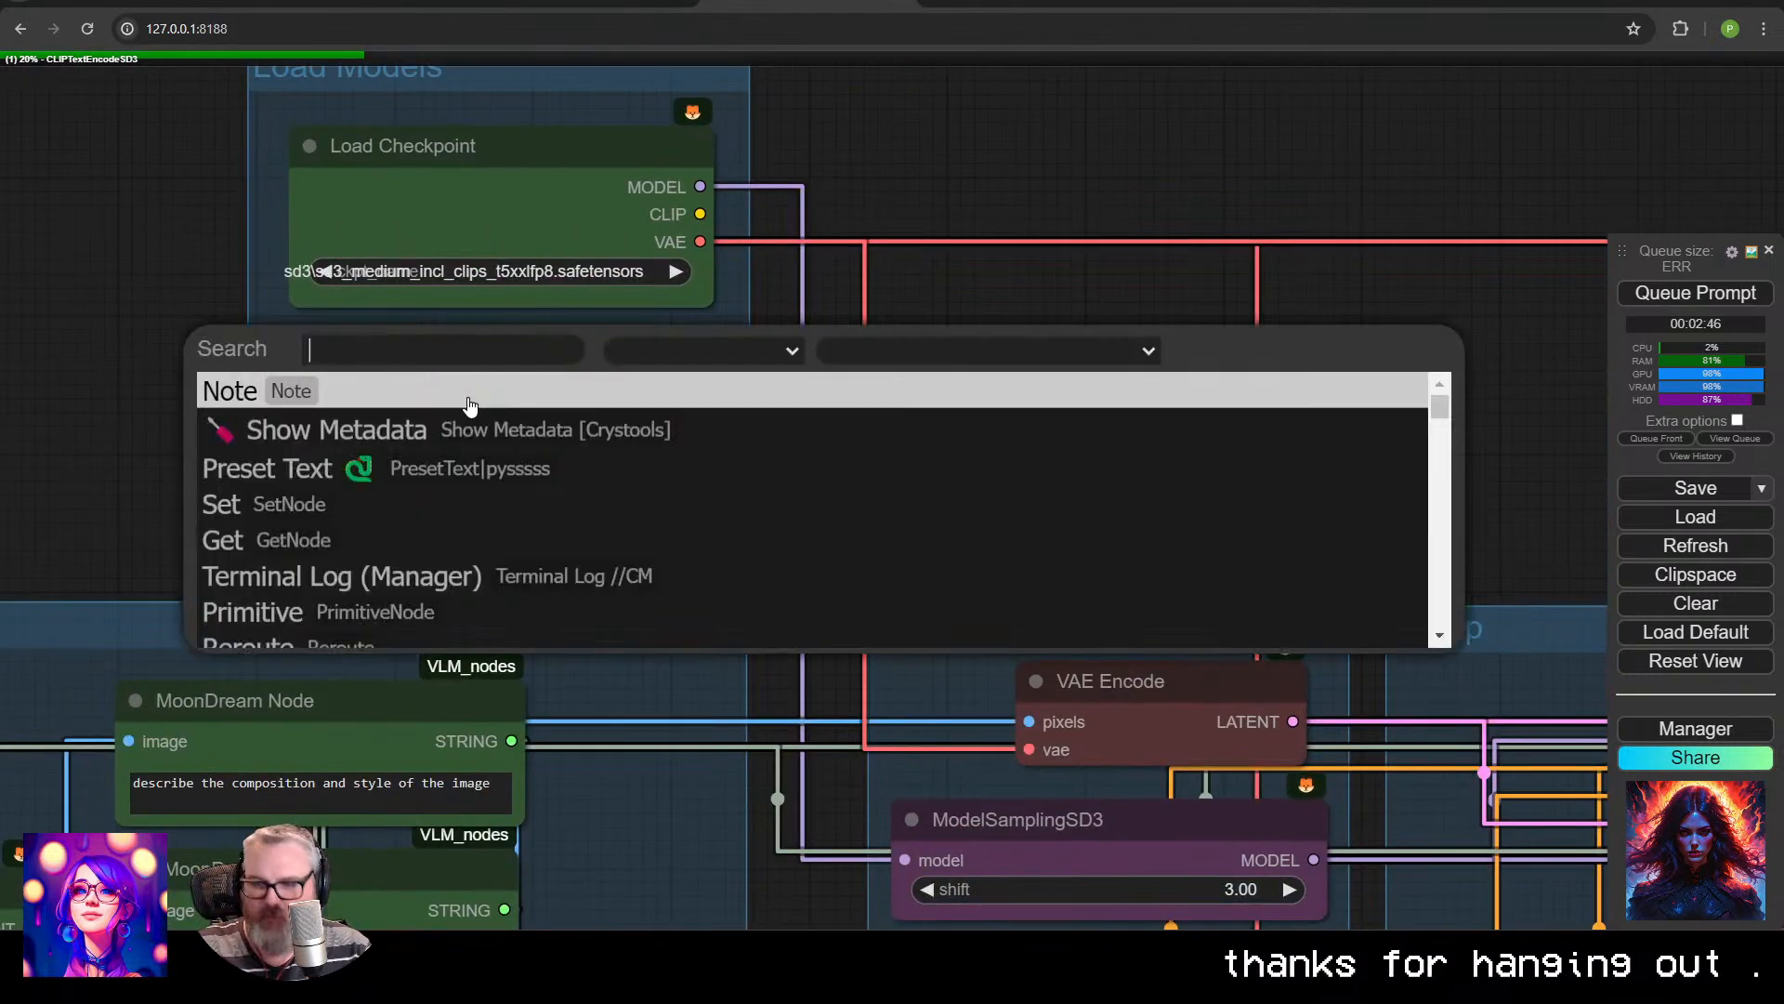
{"action": "key", "text": "Escape"}
{"action": "left_click_drag", "start_coordinate": [699, 214], "coordinate": [764, 269]}
{"action": "key", "text": "space"}
{"action": "key", "text": "space"}
{"action": "key", "text": "space"}
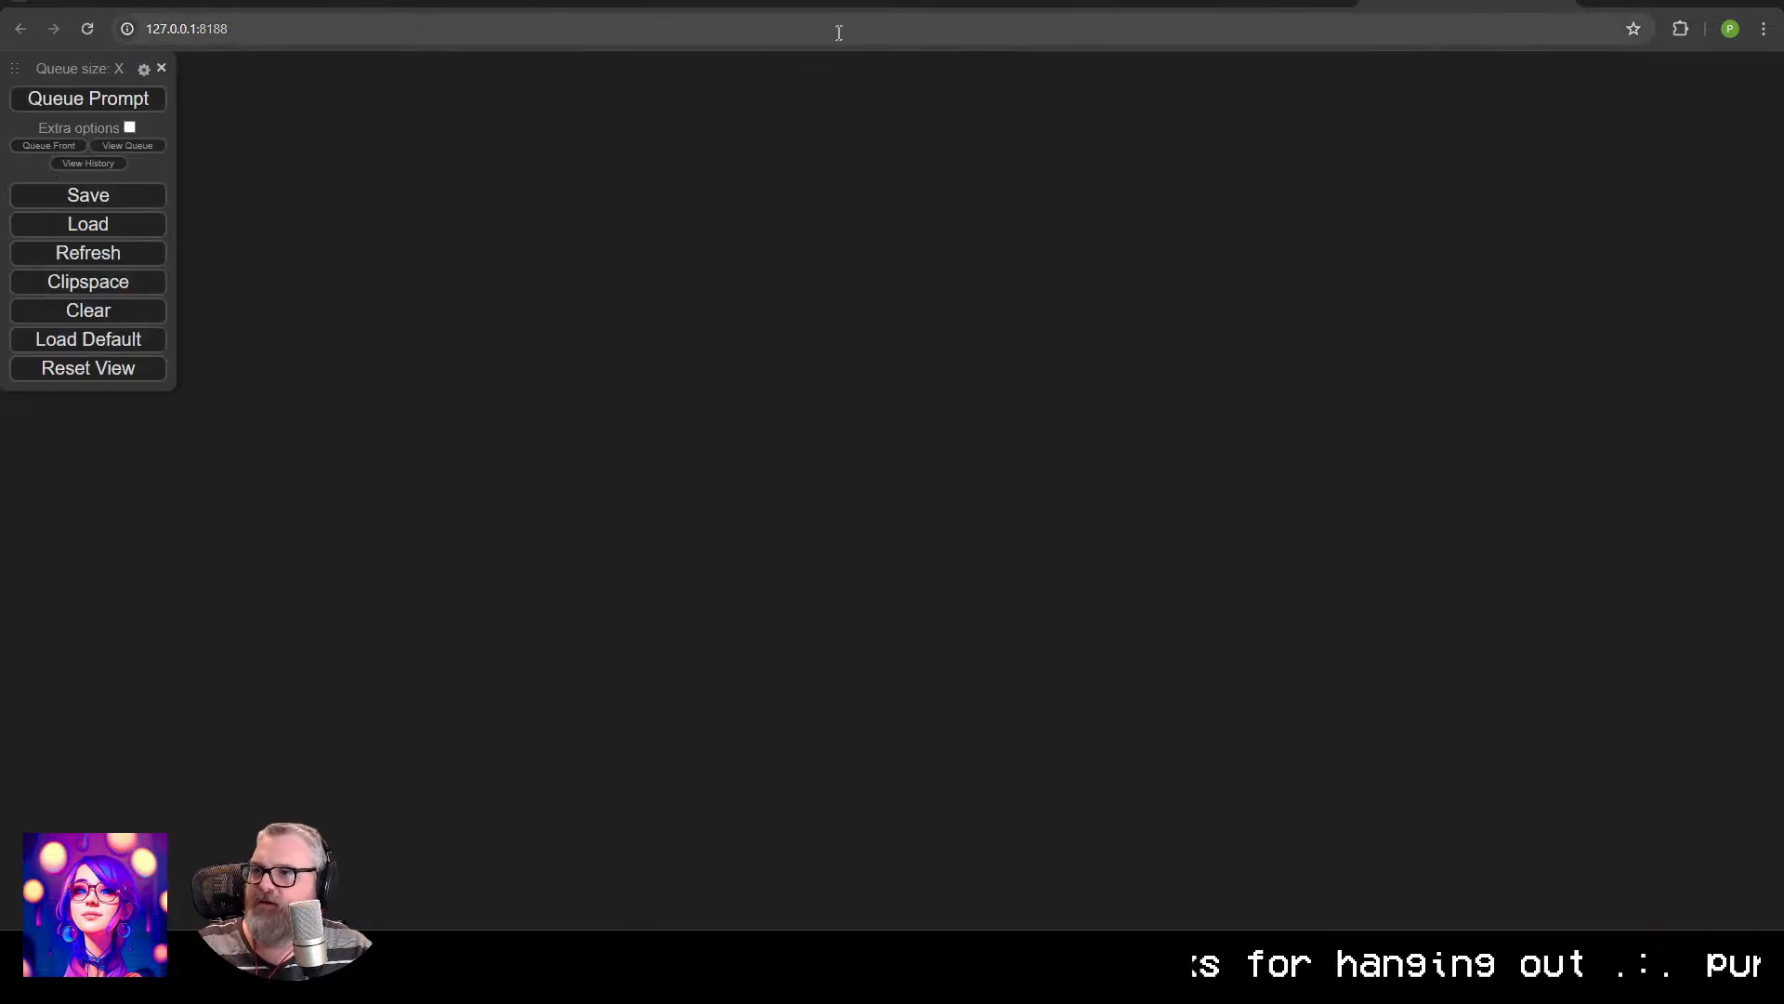
Return to the browser tab holding the workflow and drop the dangling link.
{"action": "left_click", "coordinate": [1251, 3]}
{"action": "left_click", "coordinate": [807, 4]}
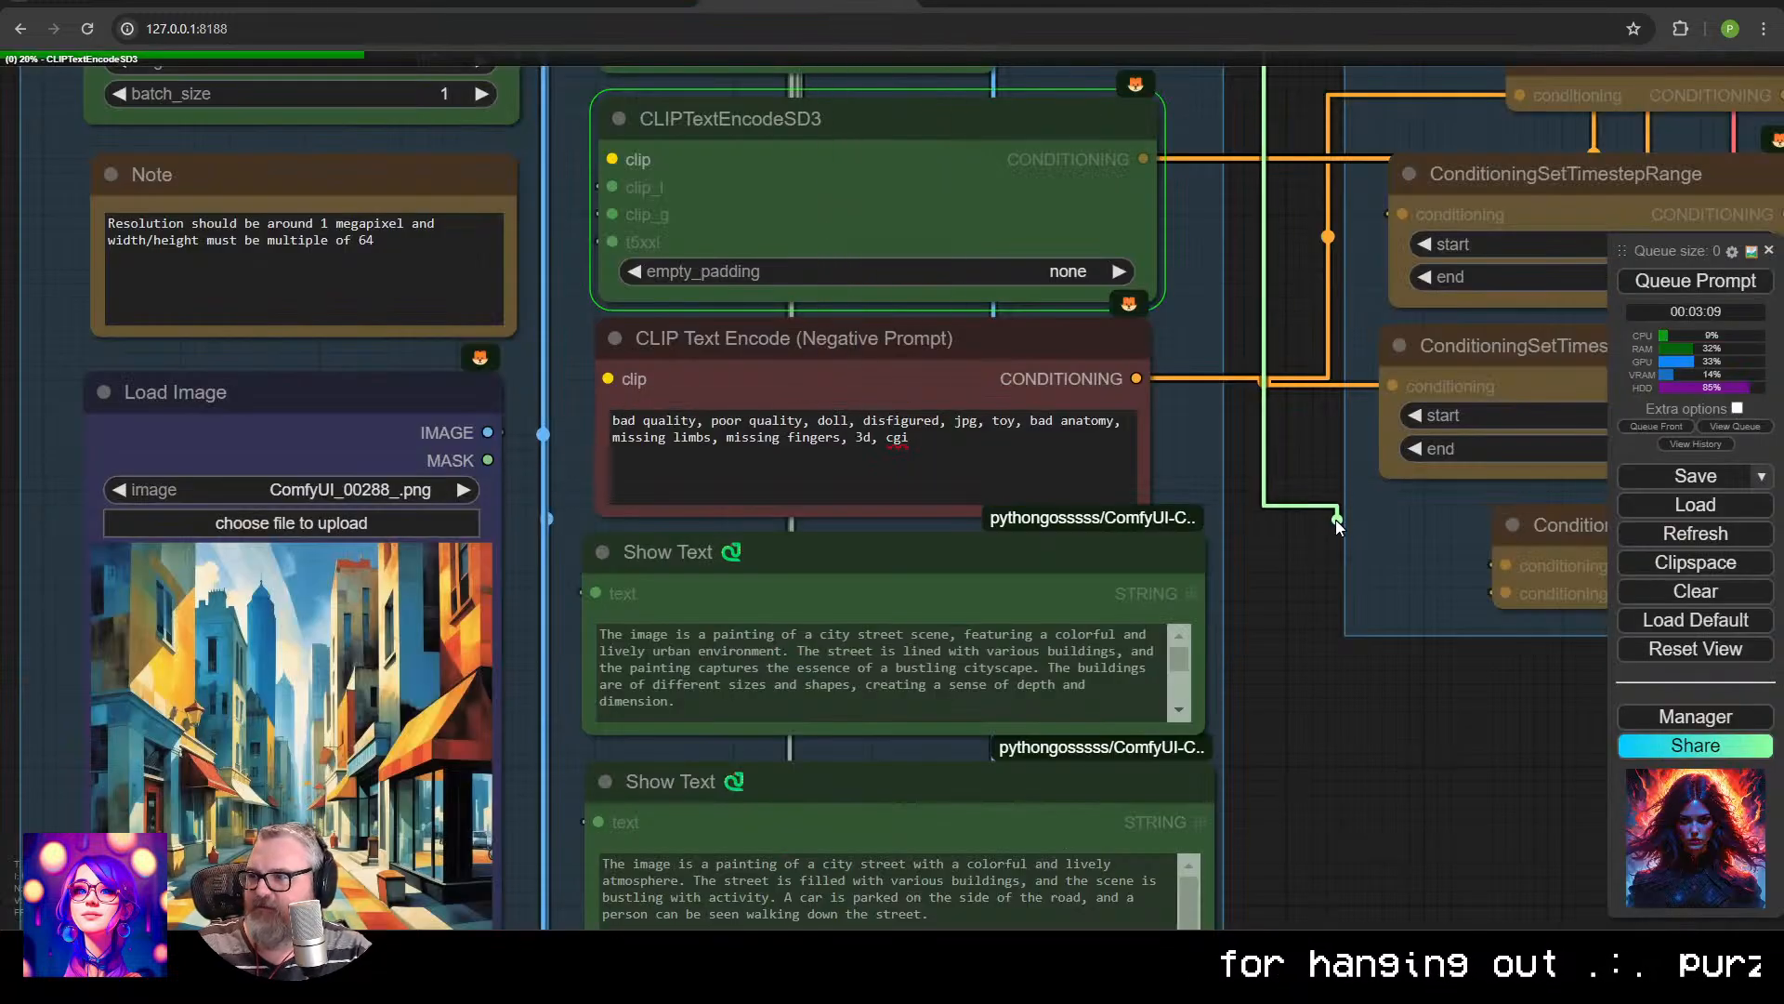
{"action": "left_click", "coordinate": [1326, 517]}
{"action": "left_click_drag", "start_coordinate": [1295, 506], "coordinate": [1013, 794]}
{"action": "scroll", "coordinate": [1013, 794], "scroll_direction": "down", "scroll_amount": 5}
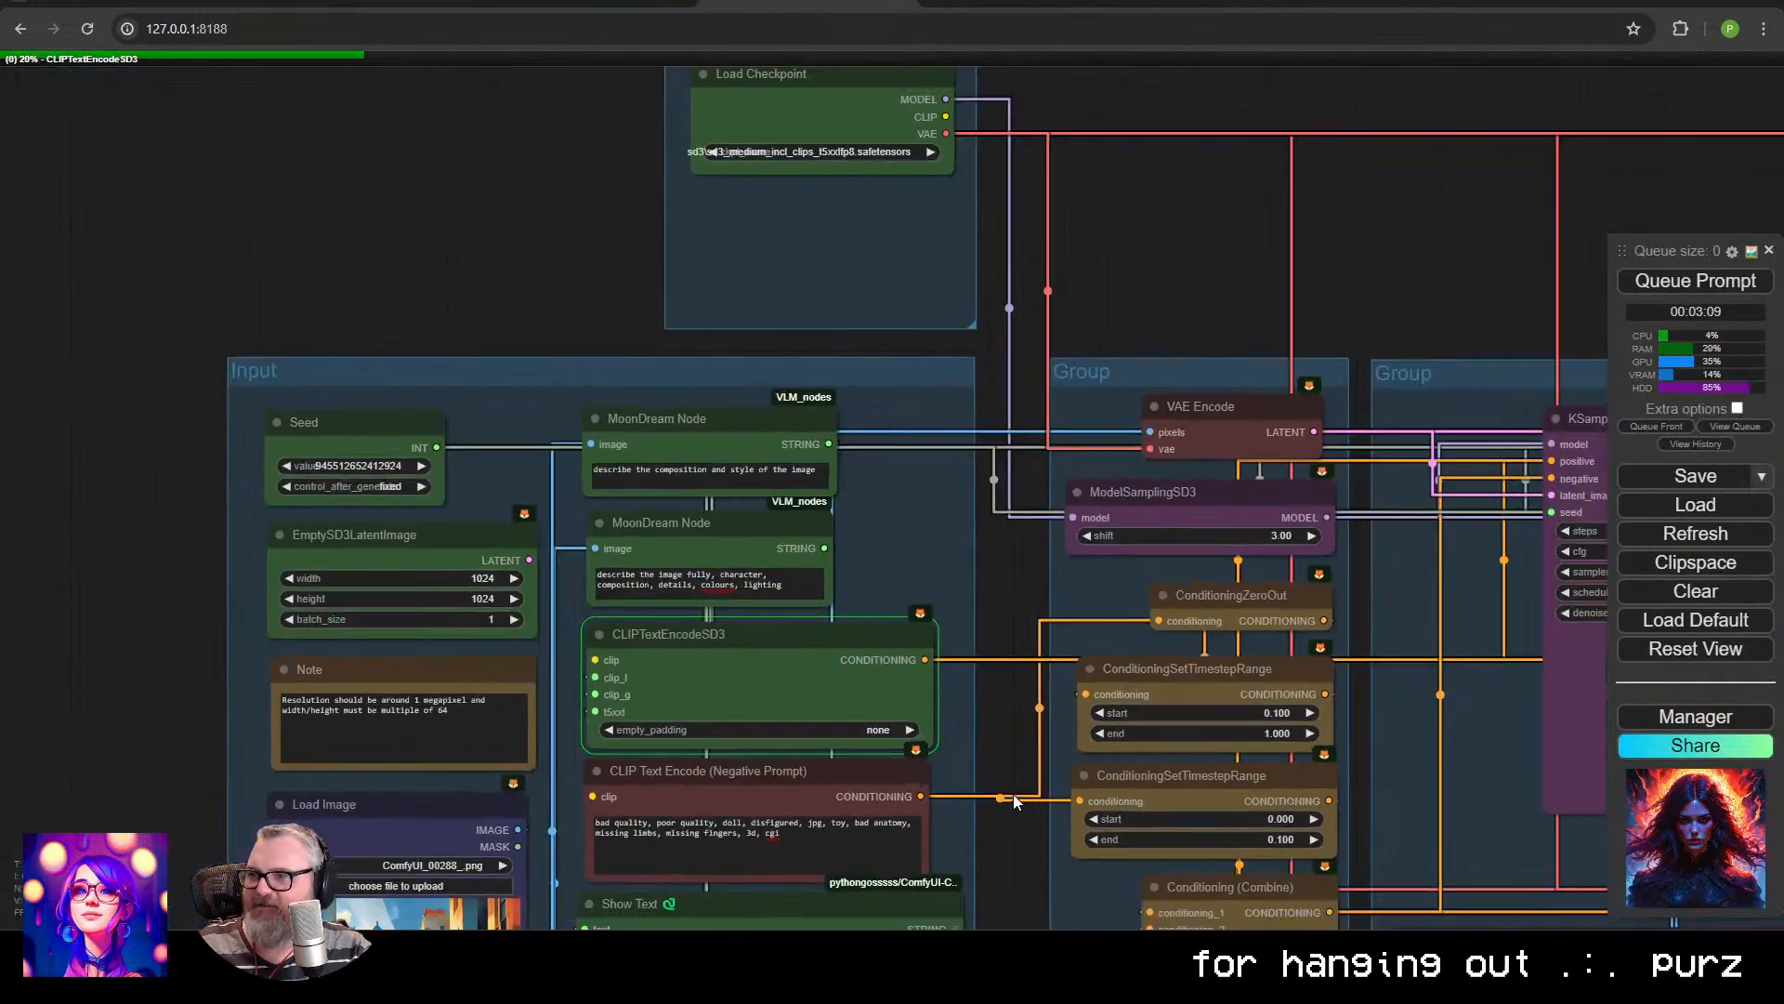
Connect the Load Checkpoint node's CLIP output to the clip inputs of CLIPTextEncodeSD3 and the negative-prompt CLIP Text Encode.
{"action": "left_click_drag", "start_coordinate": [946, 117], "coordinate": [615, 223]}
{"action": "key", "text": "space"}
{"action": "left_click_drag", "start_coordinate": [970, 99], "coordinate": [945, 564]}
{"action": "left_click_drag", "start_coordinate": [941, 147], "coordinate": [987, 818]}
{"action": "key", "text": "space"}
{"action": "left_click_drag", "start_coordinate": [987, 818], "coordinate": [548, 373]}
{"action": "scroll", "coordinate": [602, 279], "scroll_direction": "up", "scroll_amount": 3}
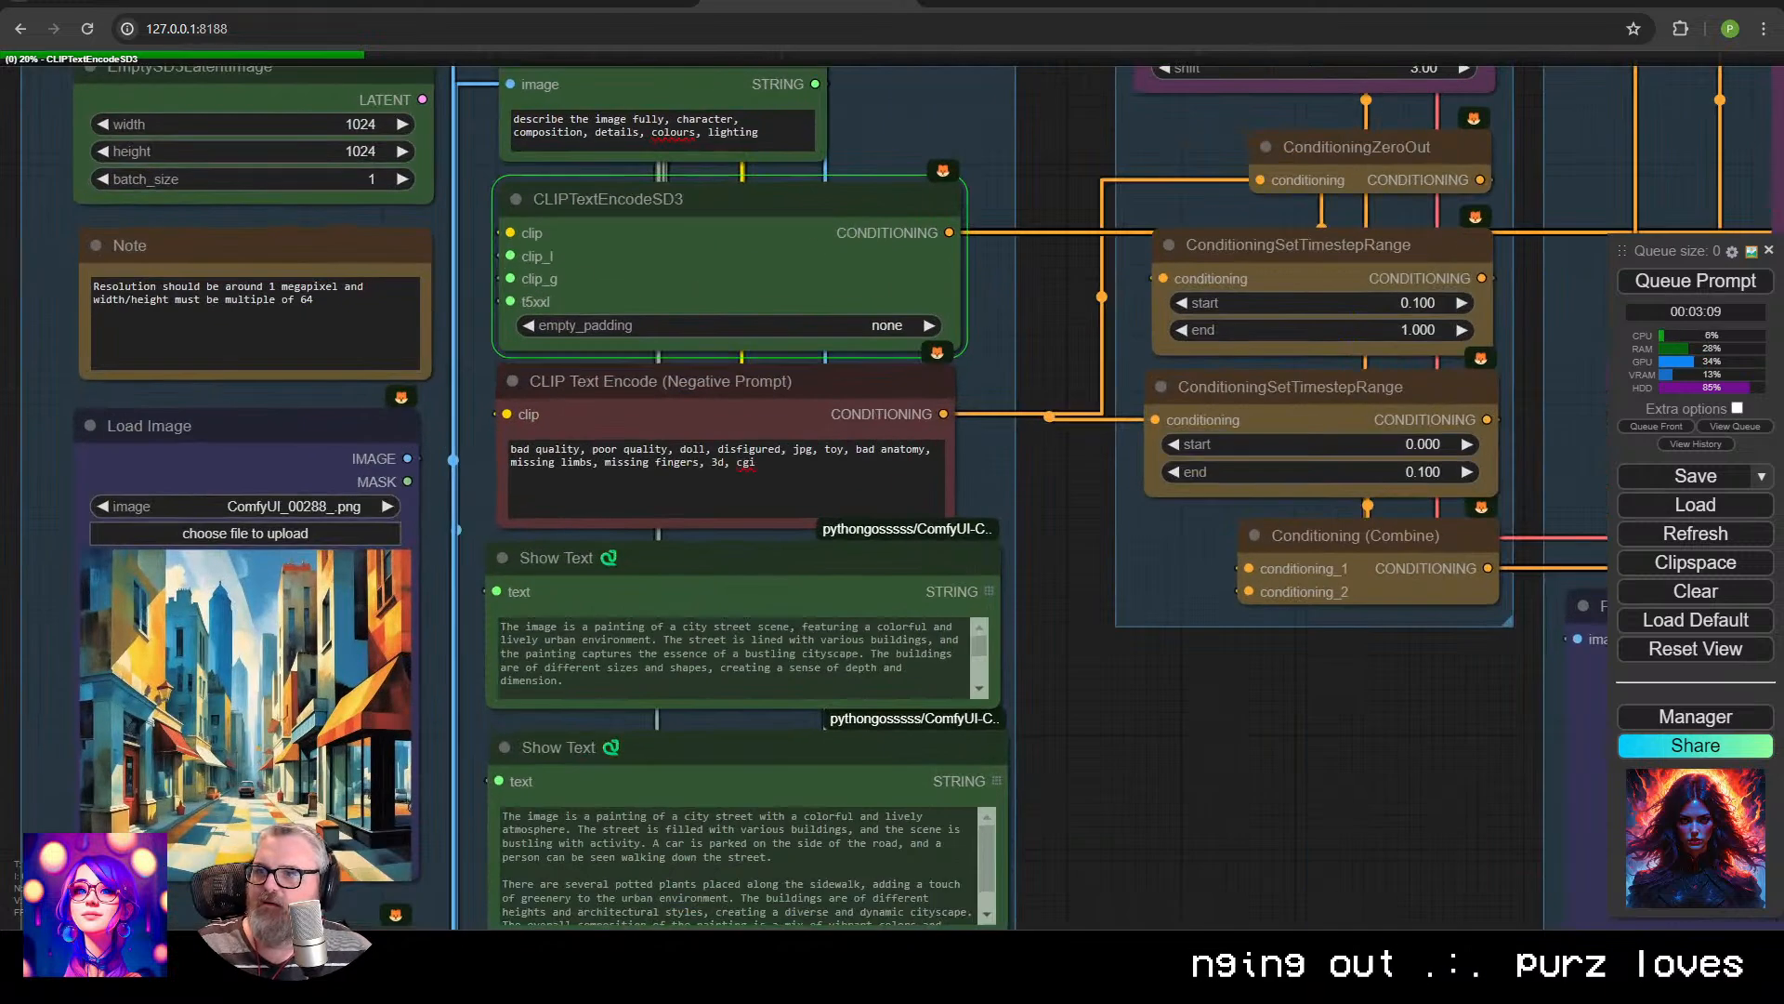
Copy the entire image description from the second Show Text node.
{"action": "left_click", "coordinate": [760, 291]}
{"action": "left_click", "coordinate": [745, 581]}
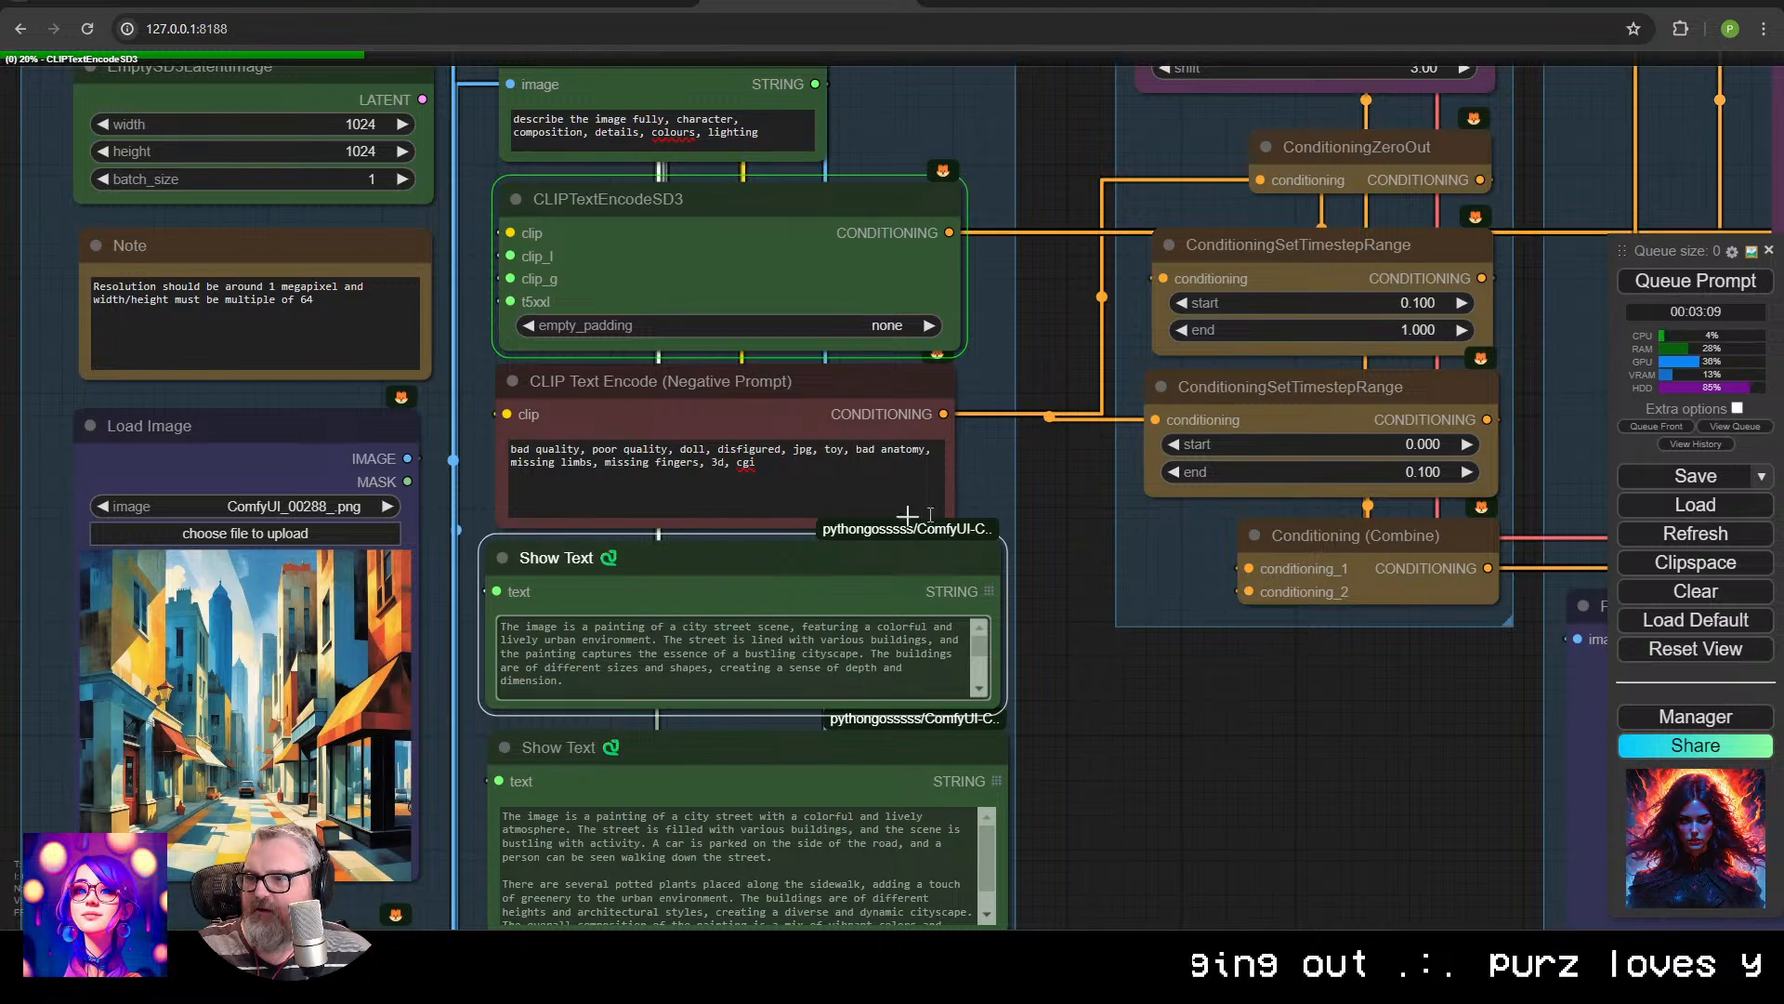
{"action": "left_click_drag", "start_coordinate": [1049, 487], "coordinate": [1095, 416]}
{"action": "scroll", "coordinate": [1124, 344], "scroll_direction": "down", "scroll_amount": 4}
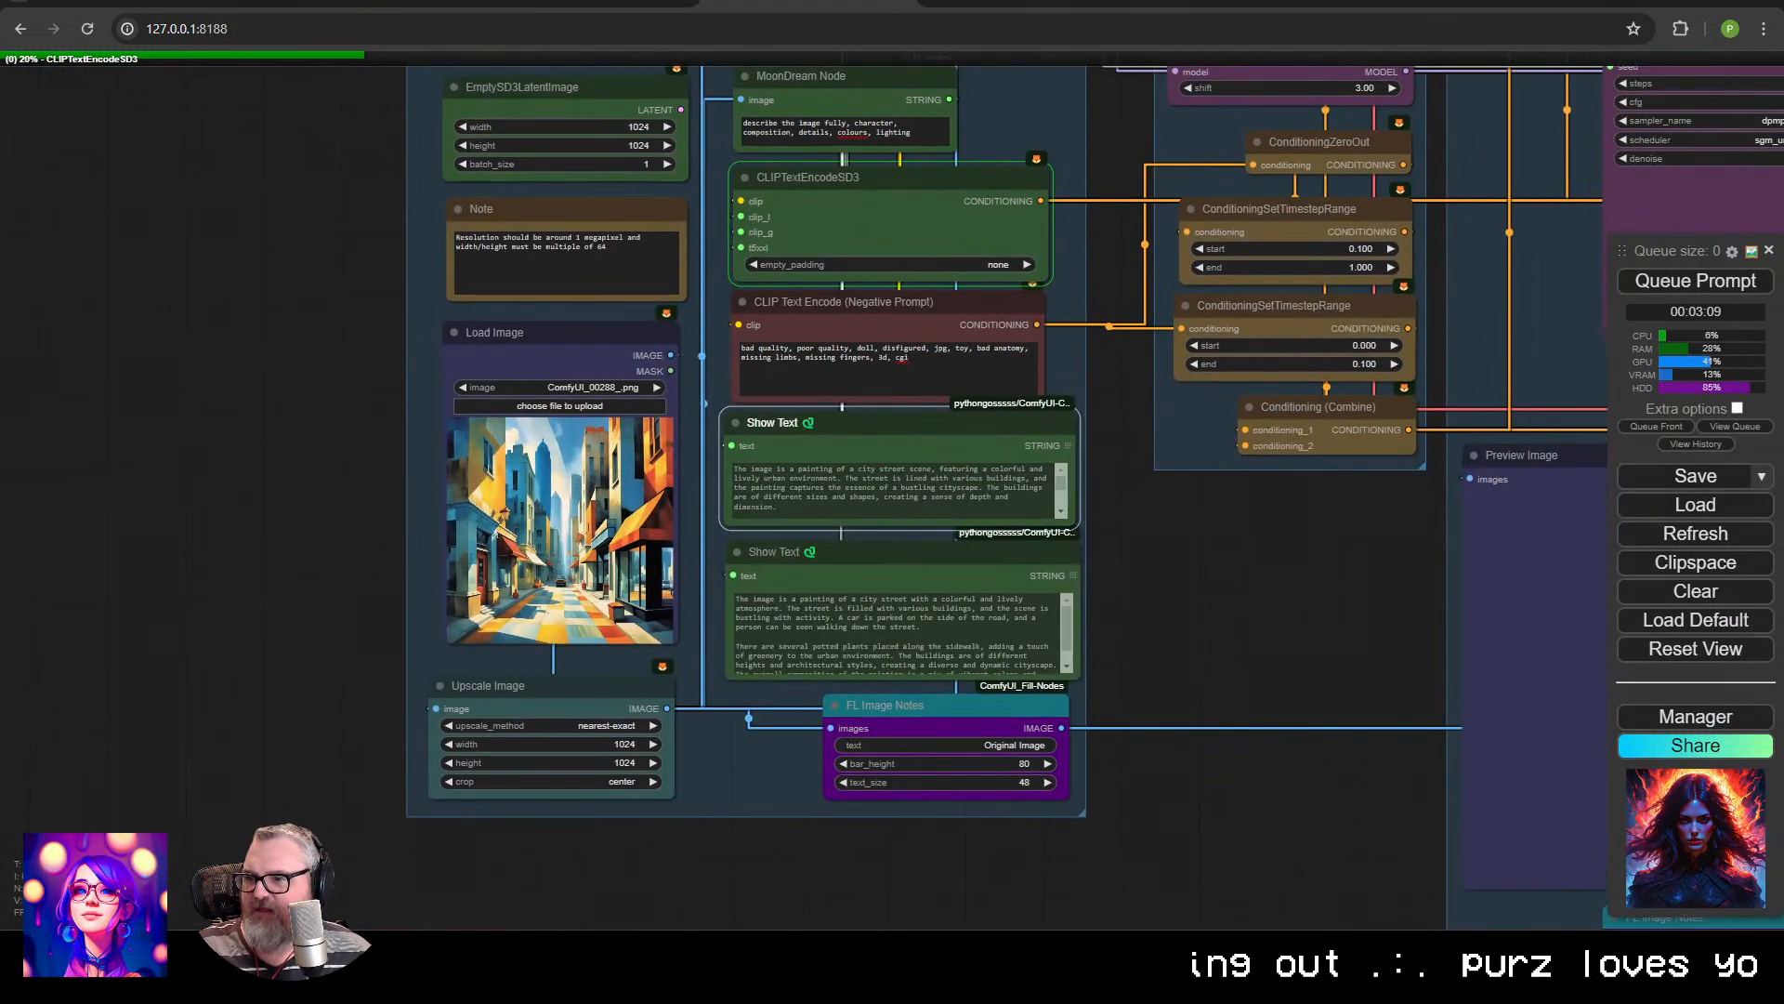
{"action": "left_click", "coordinate": [849, 598]}
{"action": "key", "text": "ctrl+a"}
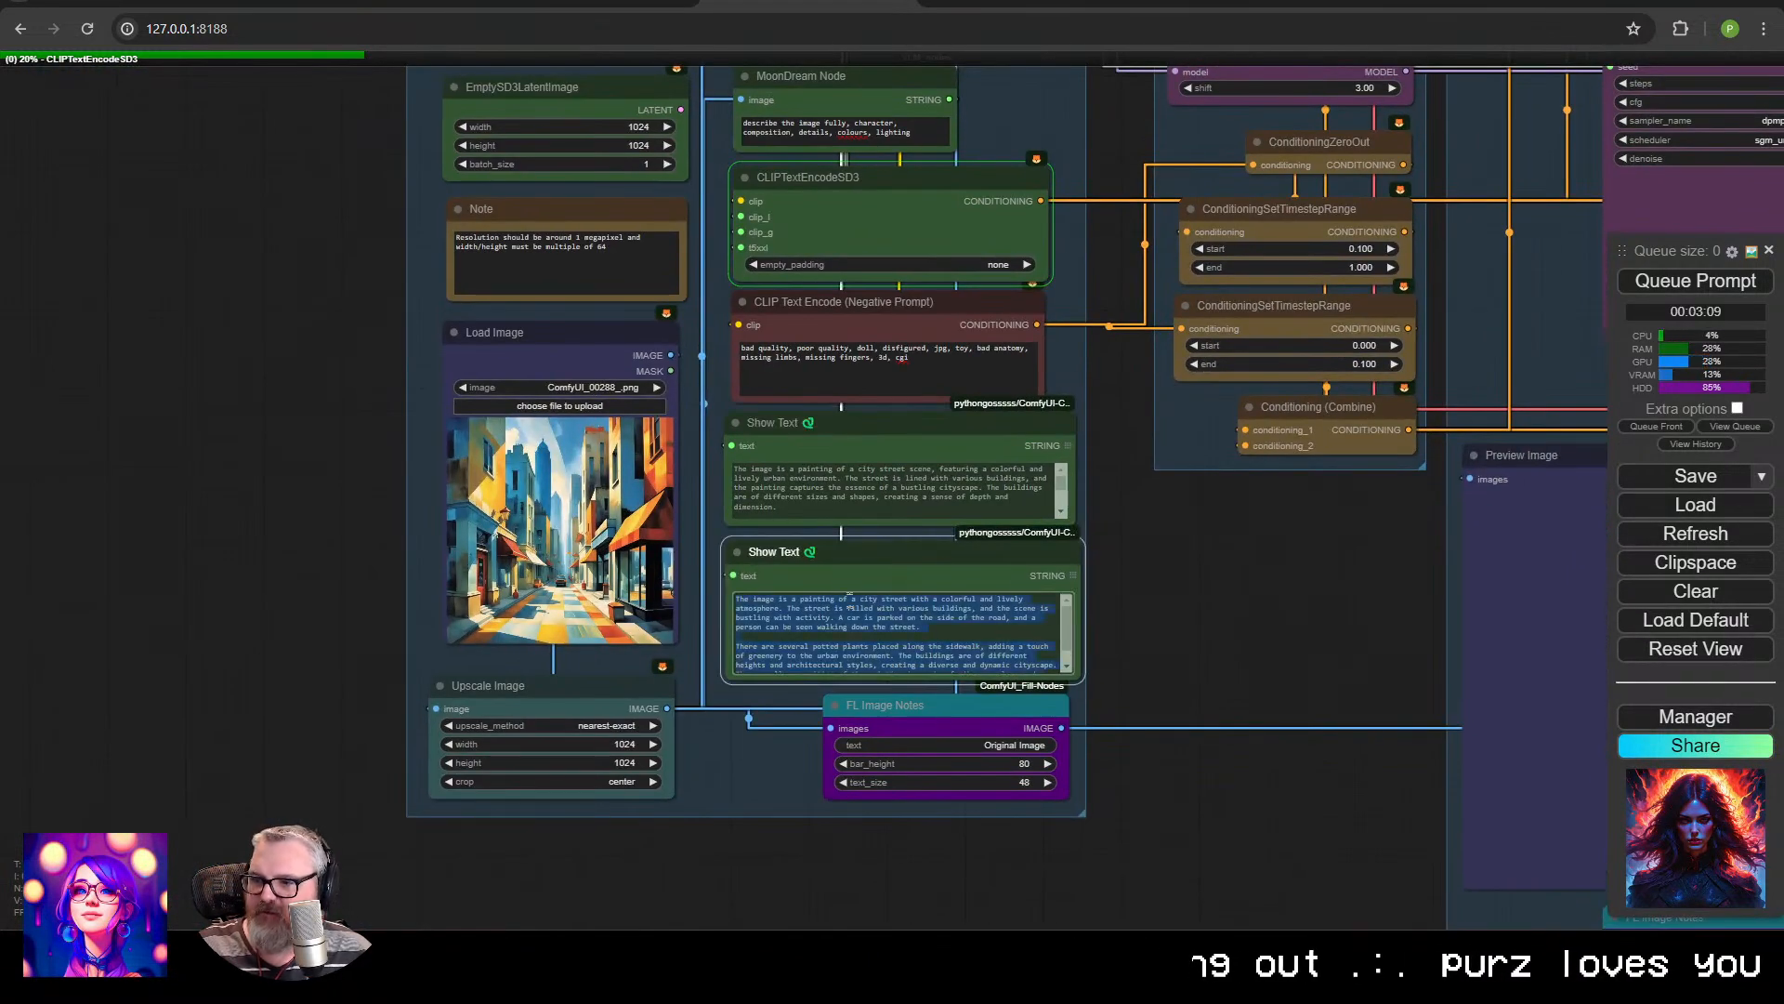
{"action": "left_click", "coordinate": [1249, 540]}
Bypass both MoonDream nodes in the Input group.
{"action": "left_click", "coordinate": [862, 565]}
{"action": "left_click_drag", "start_coordinate": [873, 160], "coordinate": [746, 642]}
{"action": "left_click", "coordinate": [731, 593]}
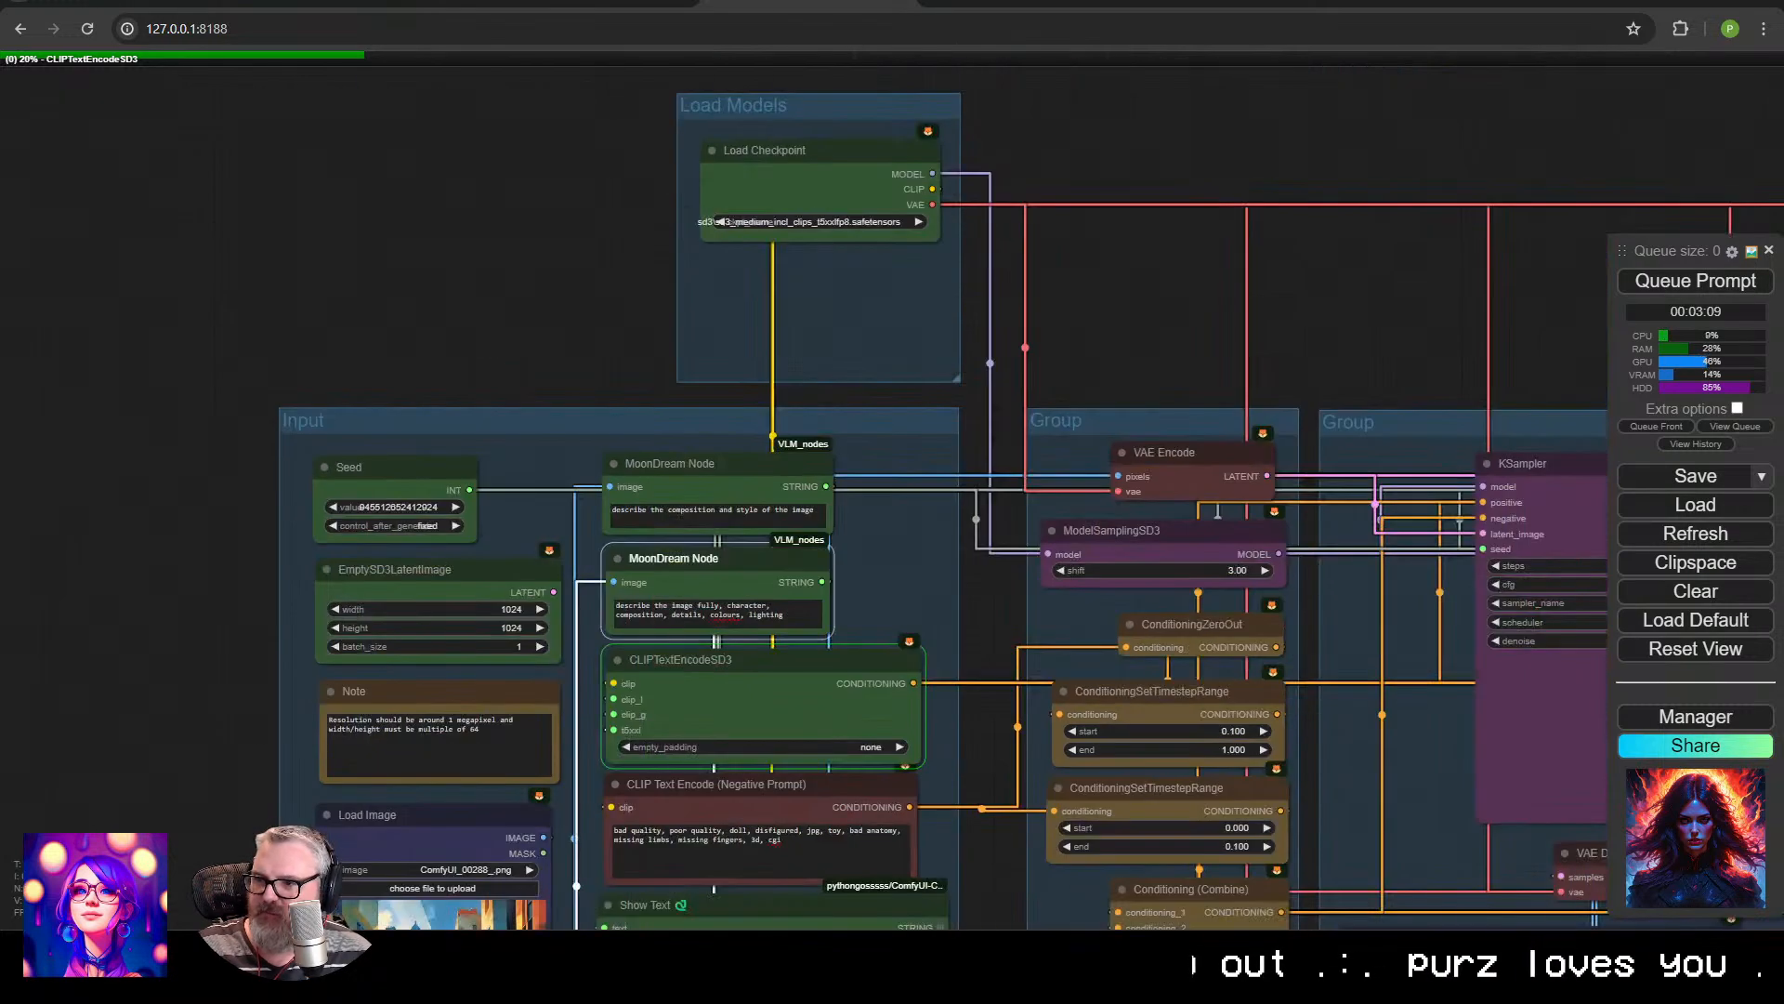
{"action": "left_click", "coordinate": [671, 464], "text": "shift"}
{"action": "key", "text": "ctrl+b"}
Add a Primitive string multiline node in the empty canvas beside the Input group, outside the Load Image node.
{"action": "scroll", "coordinate": [156, 848], "scroll_direction": "up", "scroll_amount": 1}
{"action": "left_click_drag", "start_coordinate": [153, 850], "coordinate": [243, 527]}
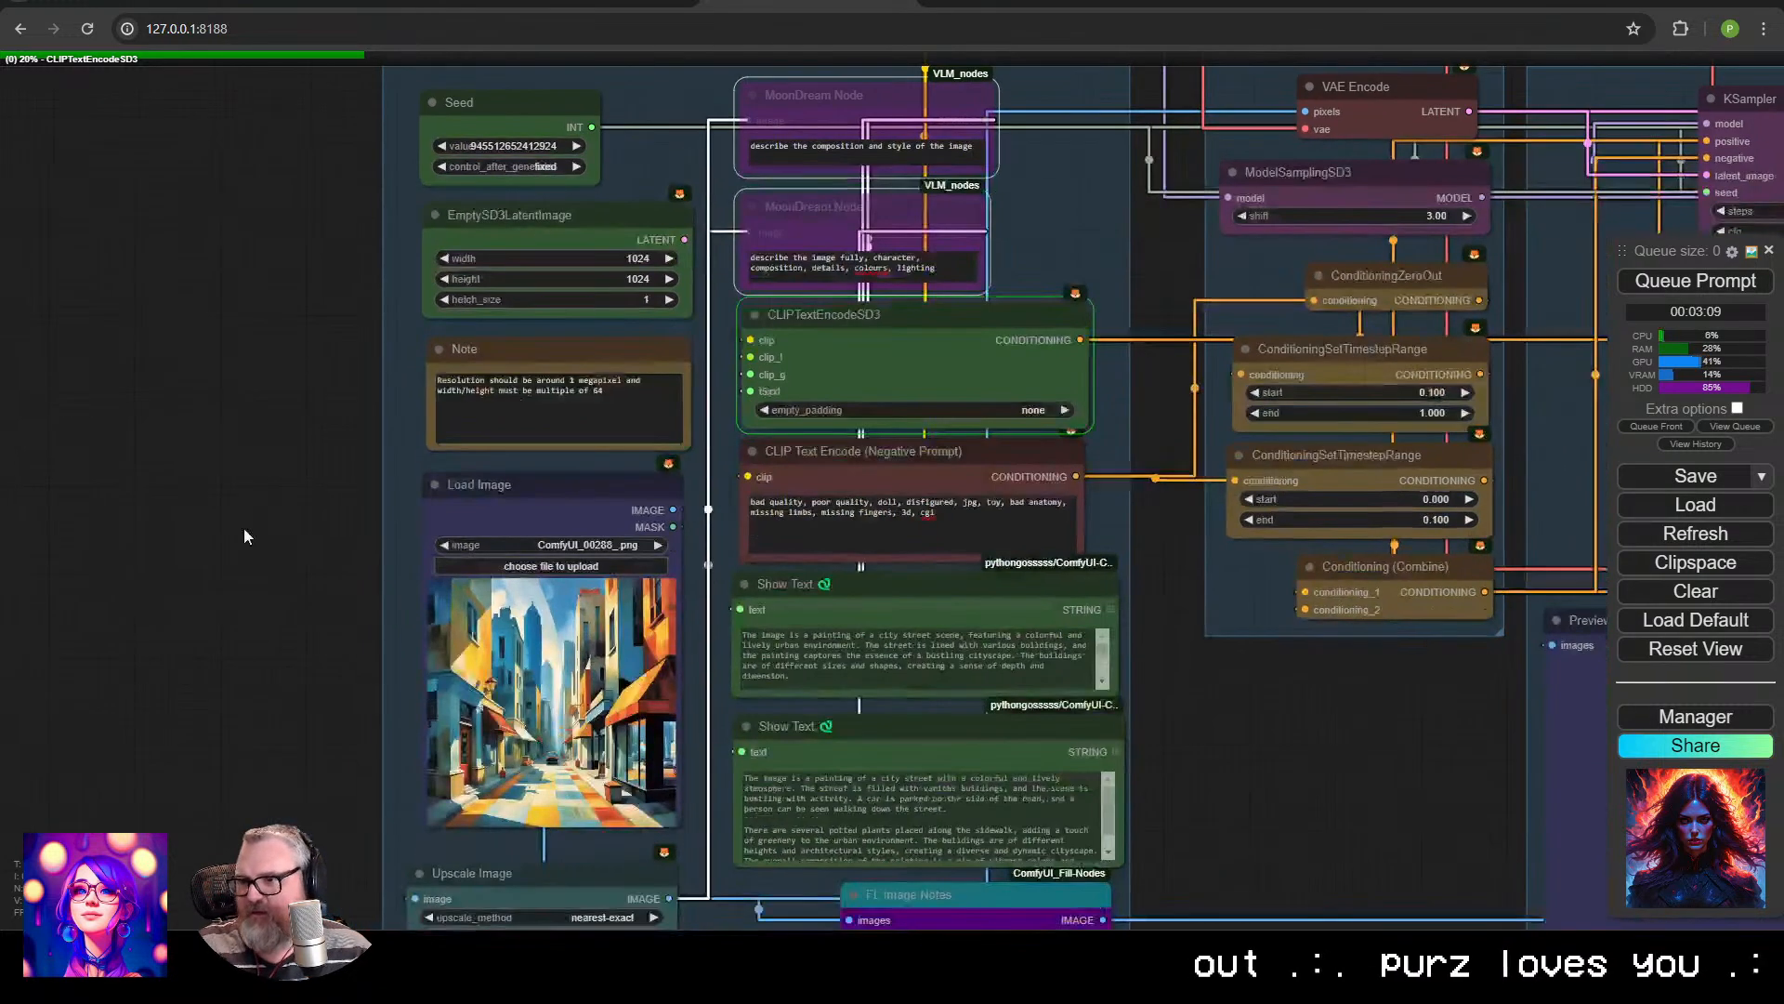
{"action": "double_click", "coordinate": [244, 527]}
{"action": "type", "text": "multi"}
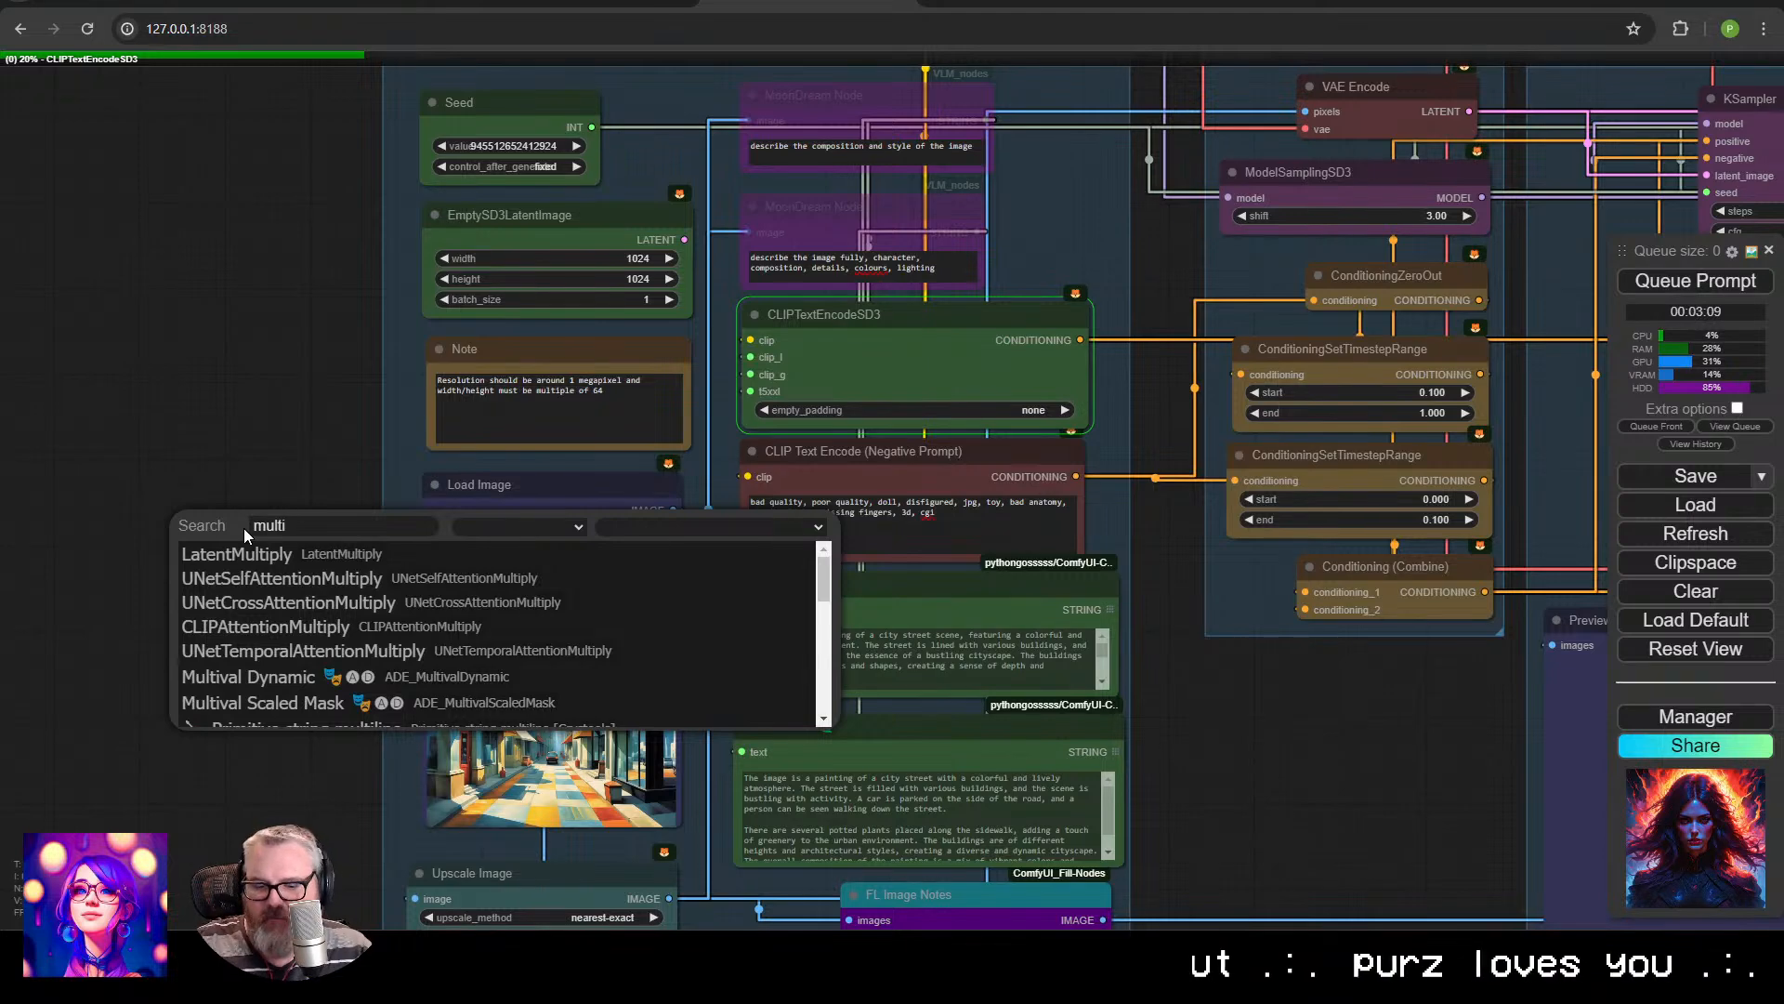
{"action": "type", "text": "line"}
{"action": "key", "text": "Return"}
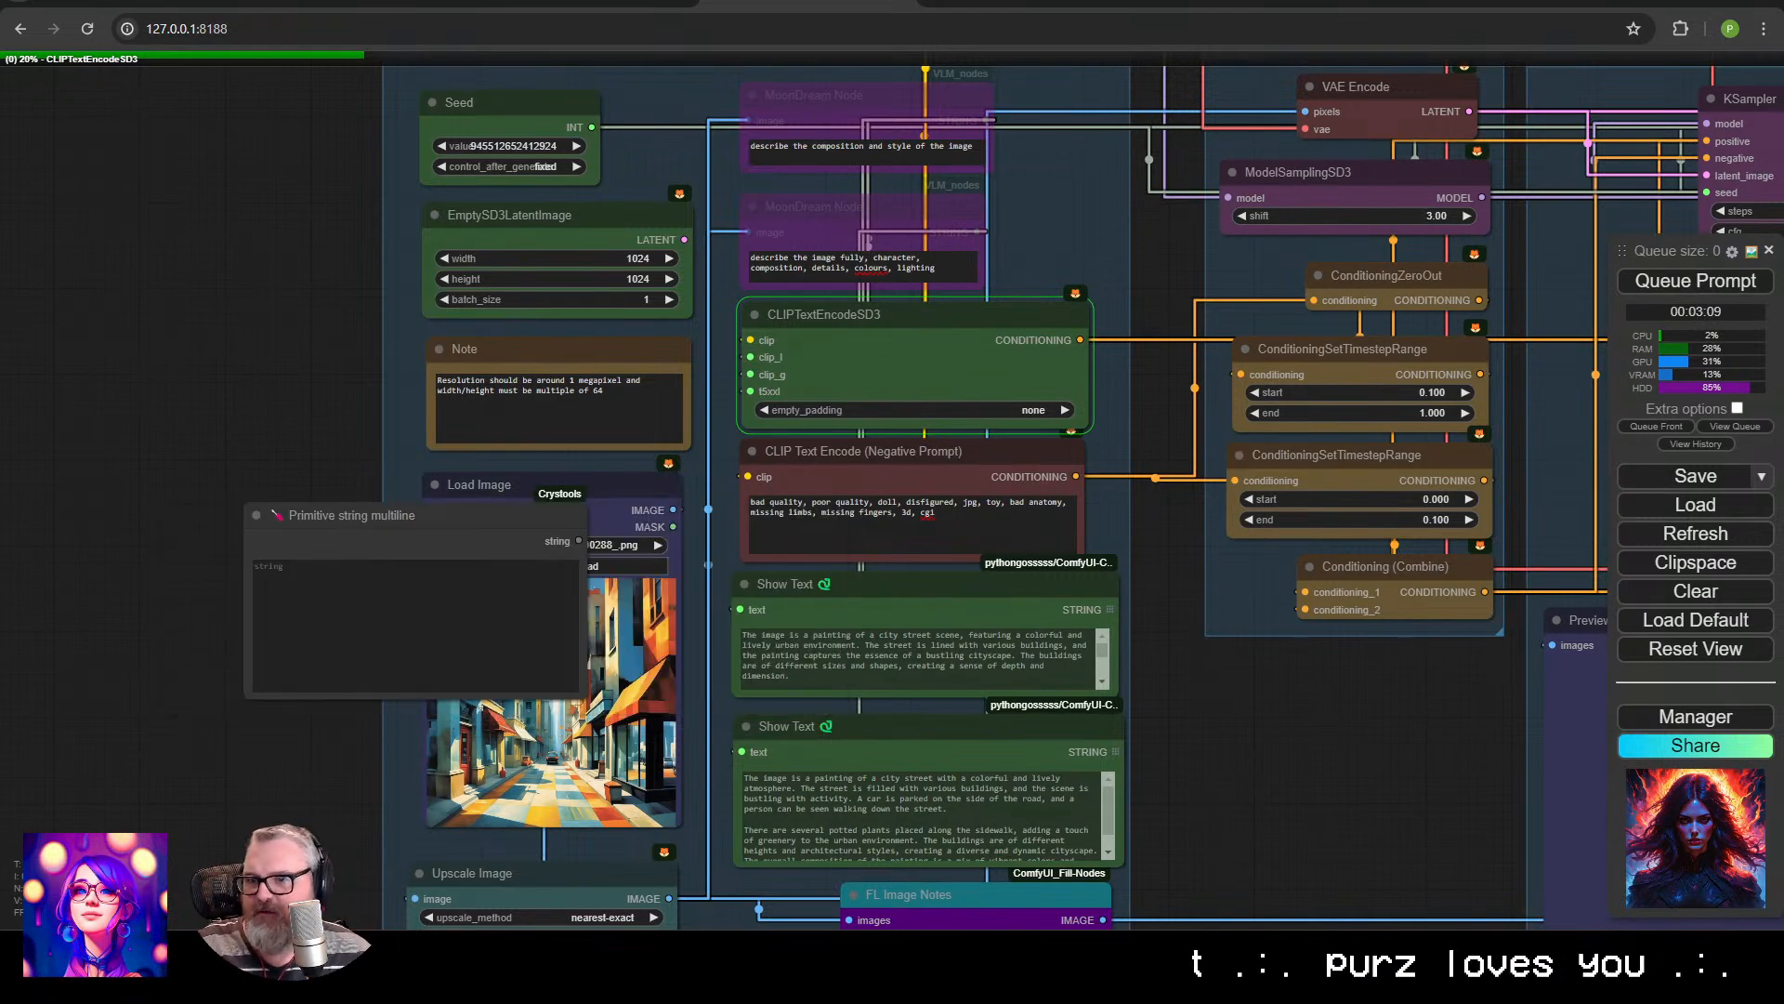
{"action": "left_click_drag", "start_coordinate": [279, 525], "coordinate": [64, 465]}
{"action": "left_click_drag", "start_coordinate": [176, 682], "coordinate": [399, 645]}
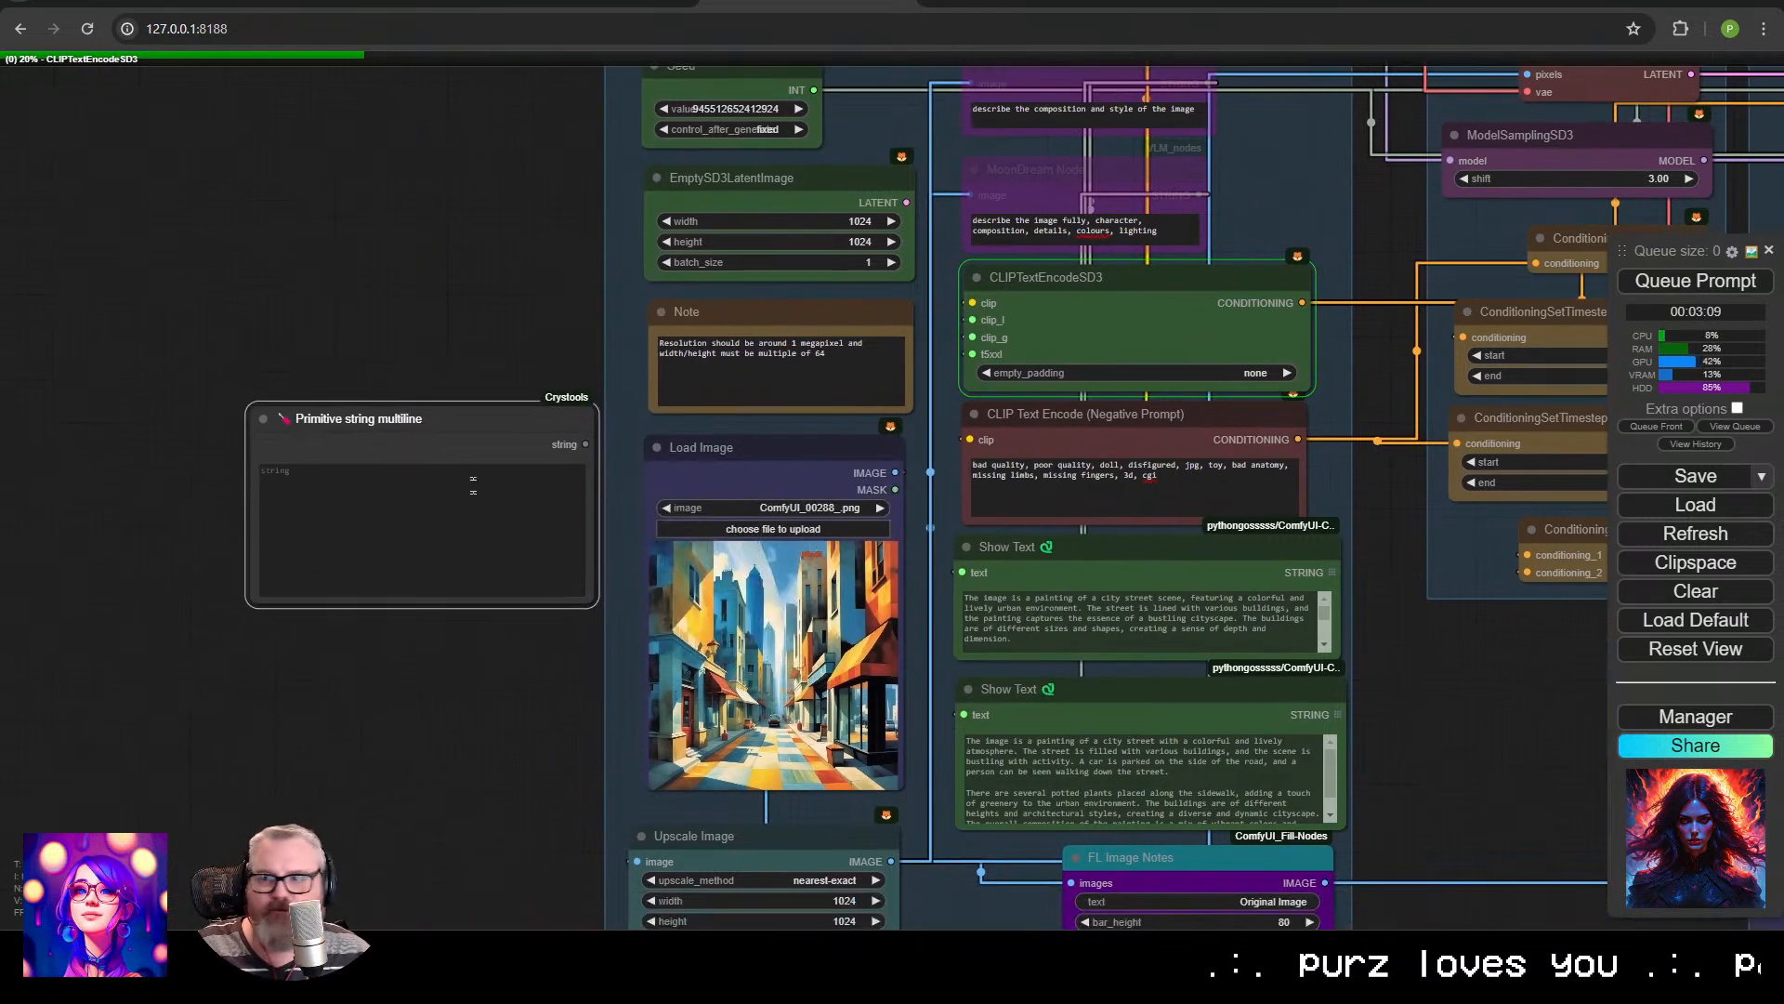
Paste the copied description into the Primitive string multiline node and link its output to CLIPTextEncodeSD3's clip_l, clip_g and t5xxl inputs.
{"action": "left_click", "coordinate": [473, 484]}
{"action": "key", "text": "ctrl+v"}
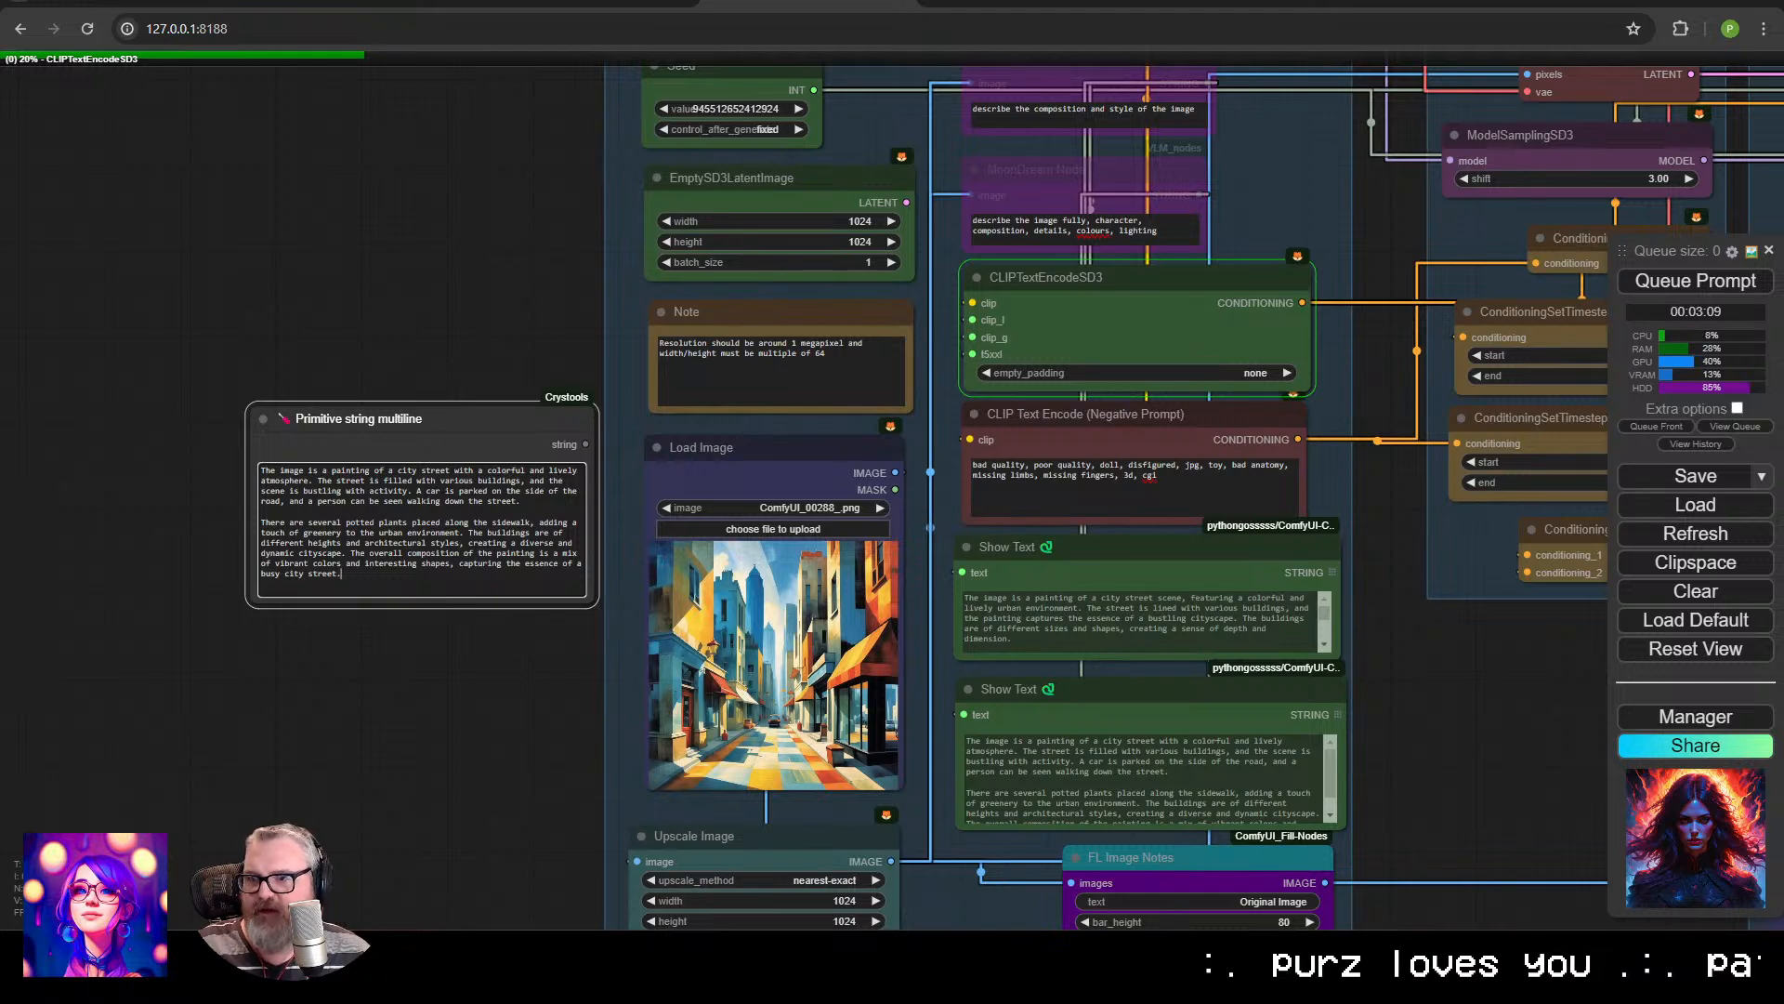
{"action": "left_click_drag", "start_coordinate": [585, 444], "coordinate": [973, 320]}
Bypass both Show Text nodes below the negative prompt.
{"action": "left_click", "coordinate": [1134, 572]}
{"action": "left_click", "coordinate": [1131, 709], "text": "ctrl"}
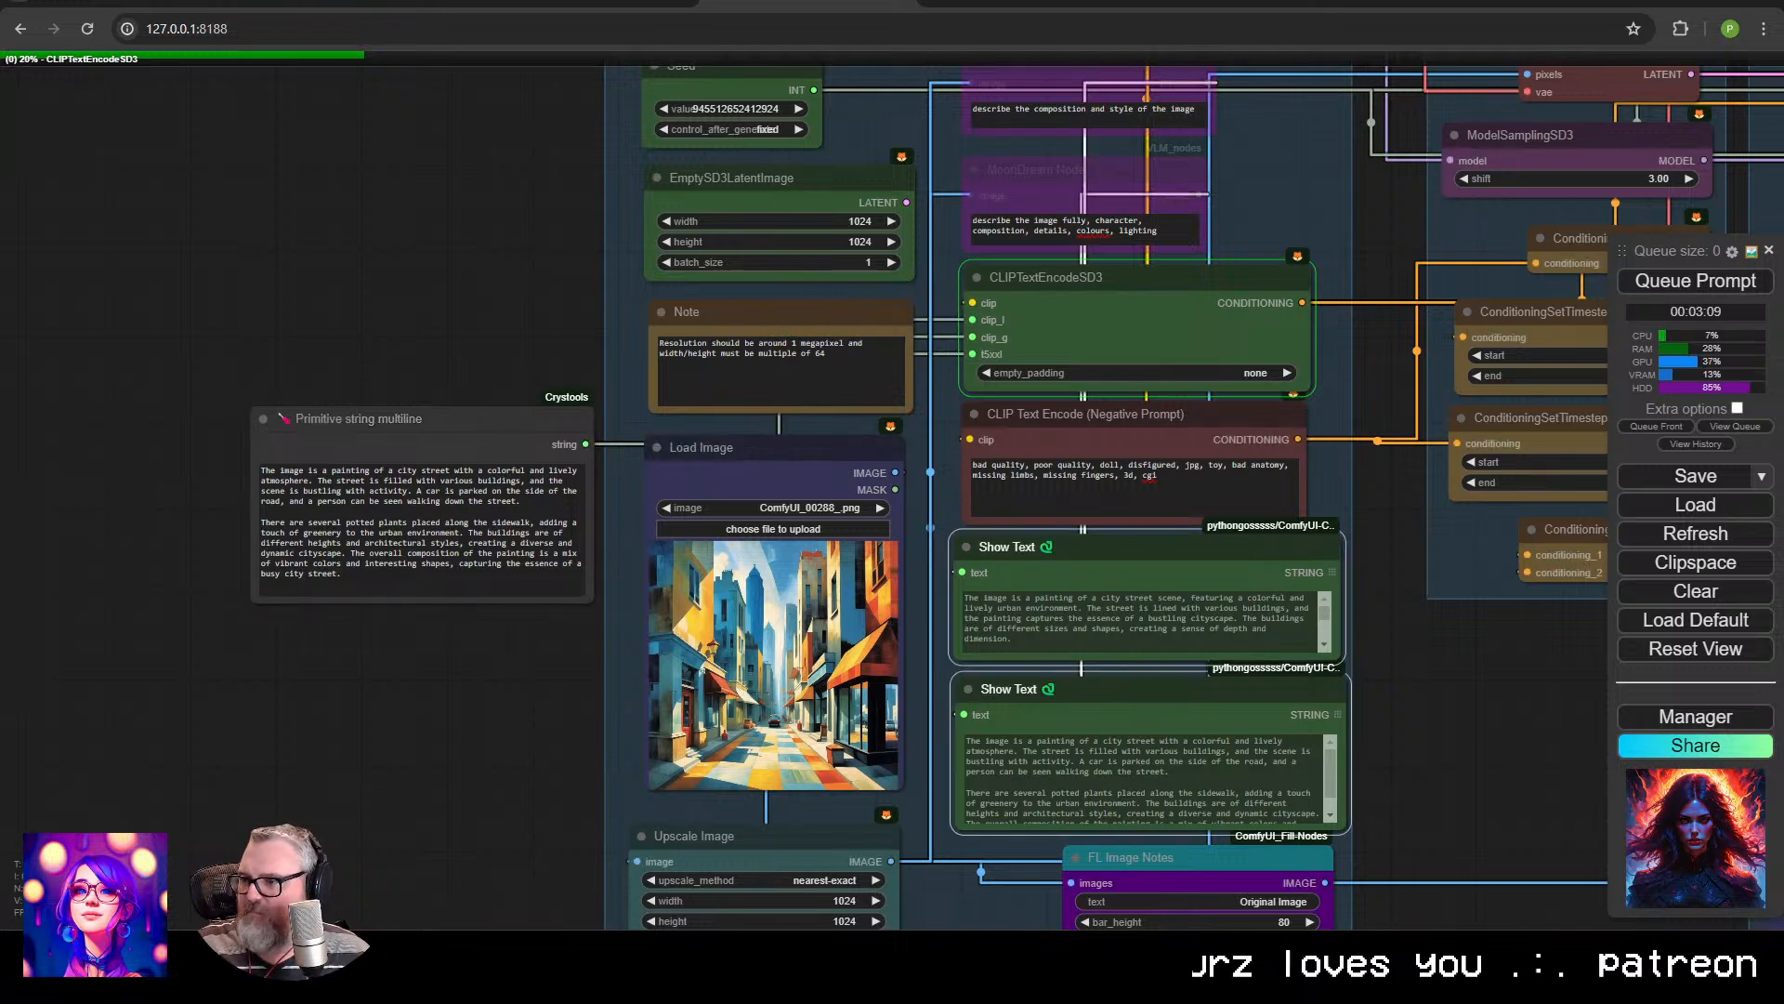
{"action": "key", "text": "ctrl+b"}
Move the Primitive string multiline node slightly down beside the Load Image node and shorten it a little.
{"action": "left_click_drag", "start_coordinate": [1076, 227], "coordinate": [977, 305]}
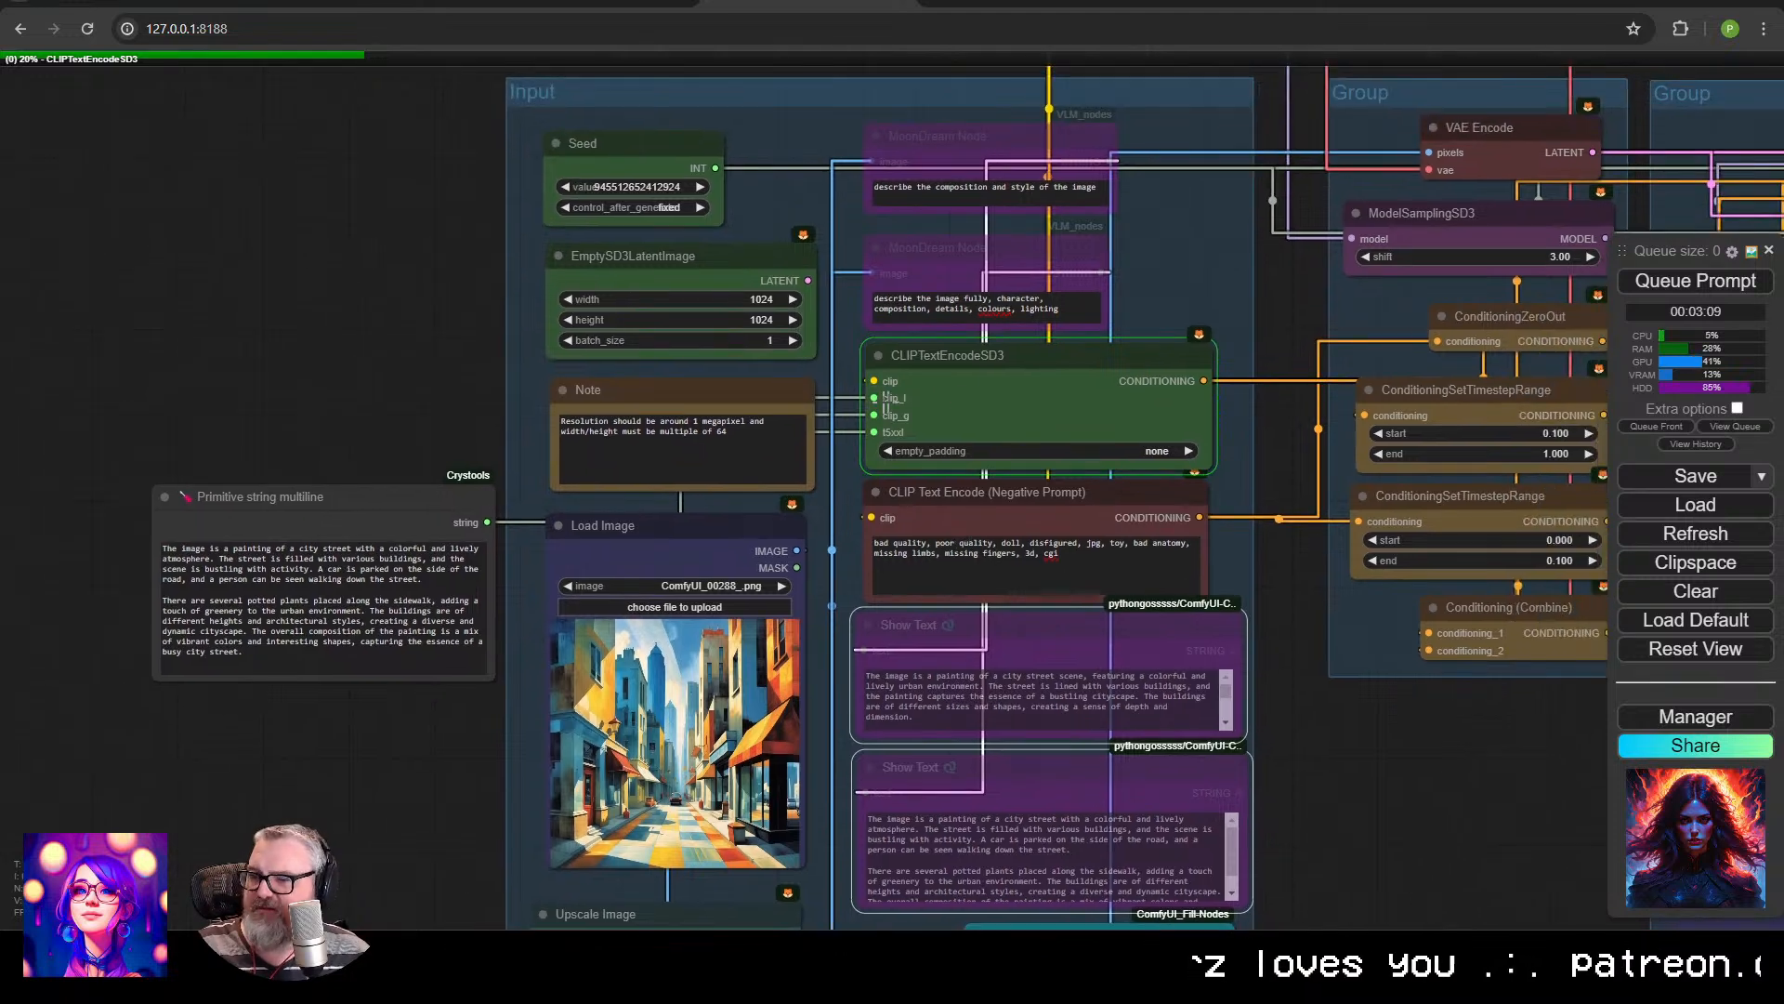
{"action": "left_click_drag", "start_coordinate": [838, 312], "coordinate": [651, 261]}
{"action": "scroll", "coordinate": [691, 365], "scroll_direction": "down", "scroll_amount": 1}
{"action": "left_click", "coordinate": [715, 490]}
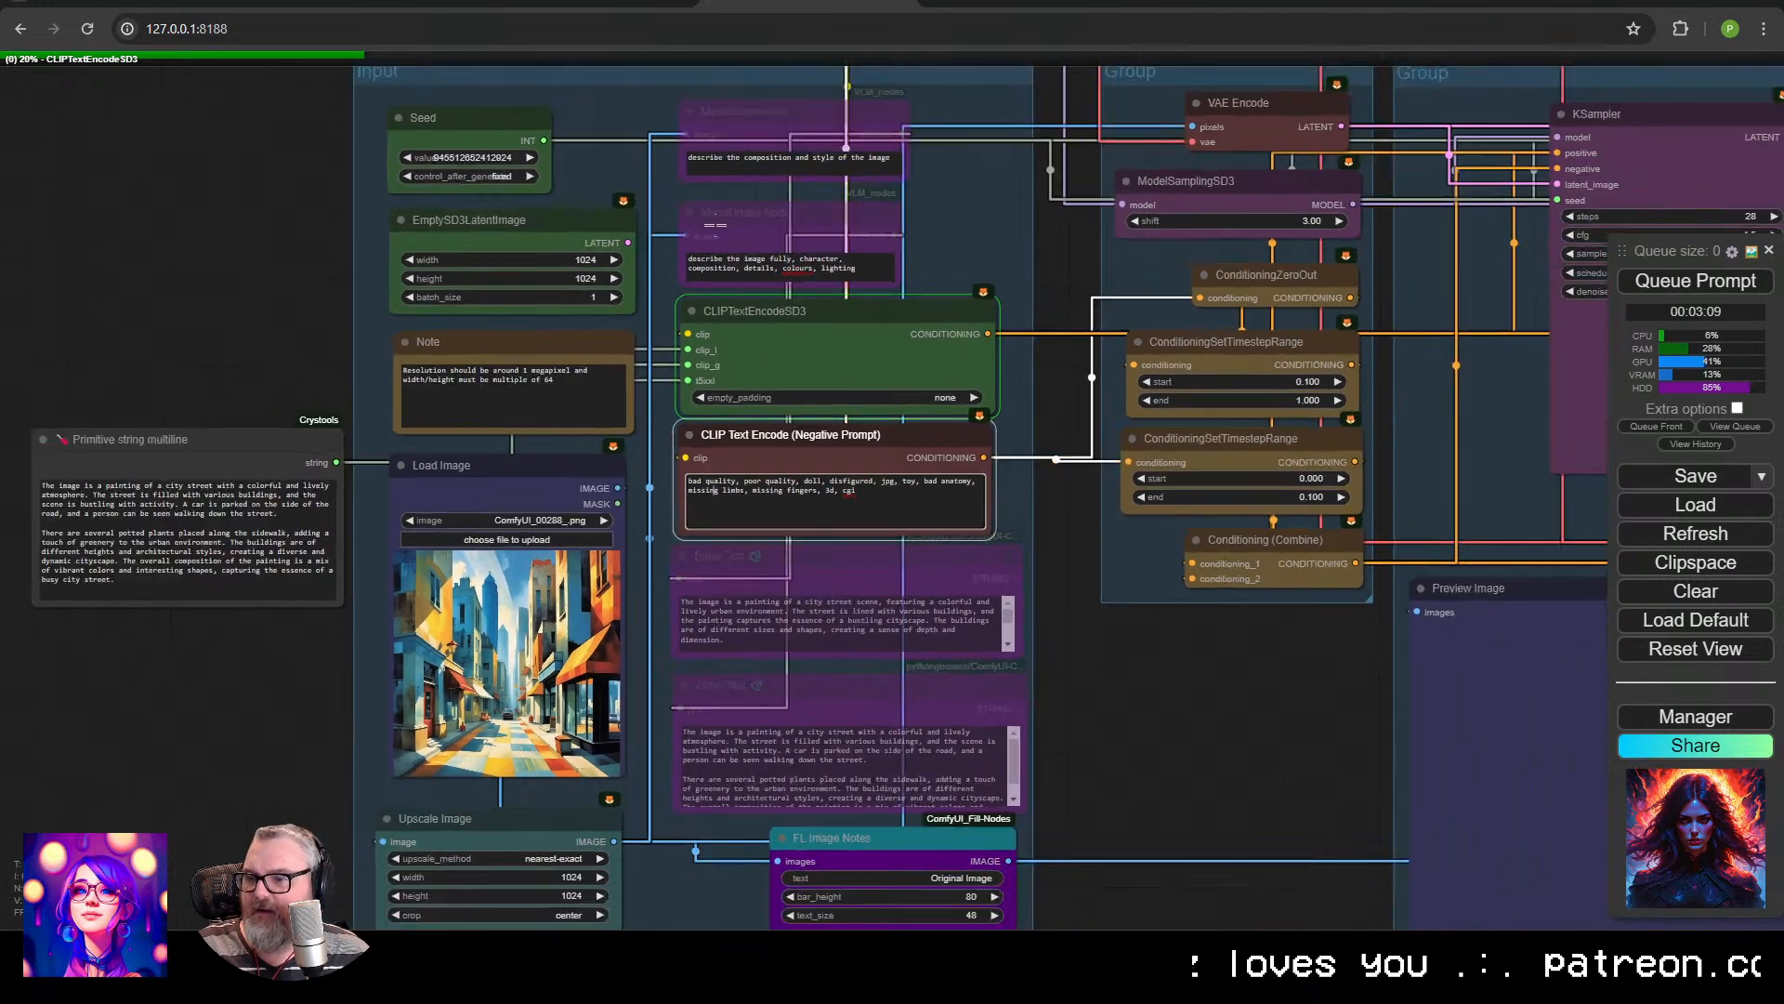
{"action": "scroll", "coordinate": [1106, 615], "scroll_direction": "down", "scroll_amount": 1}
{"action": "left_click_drag", "start_coordinate": [1107, 615], "coordinate": [983, 388]}
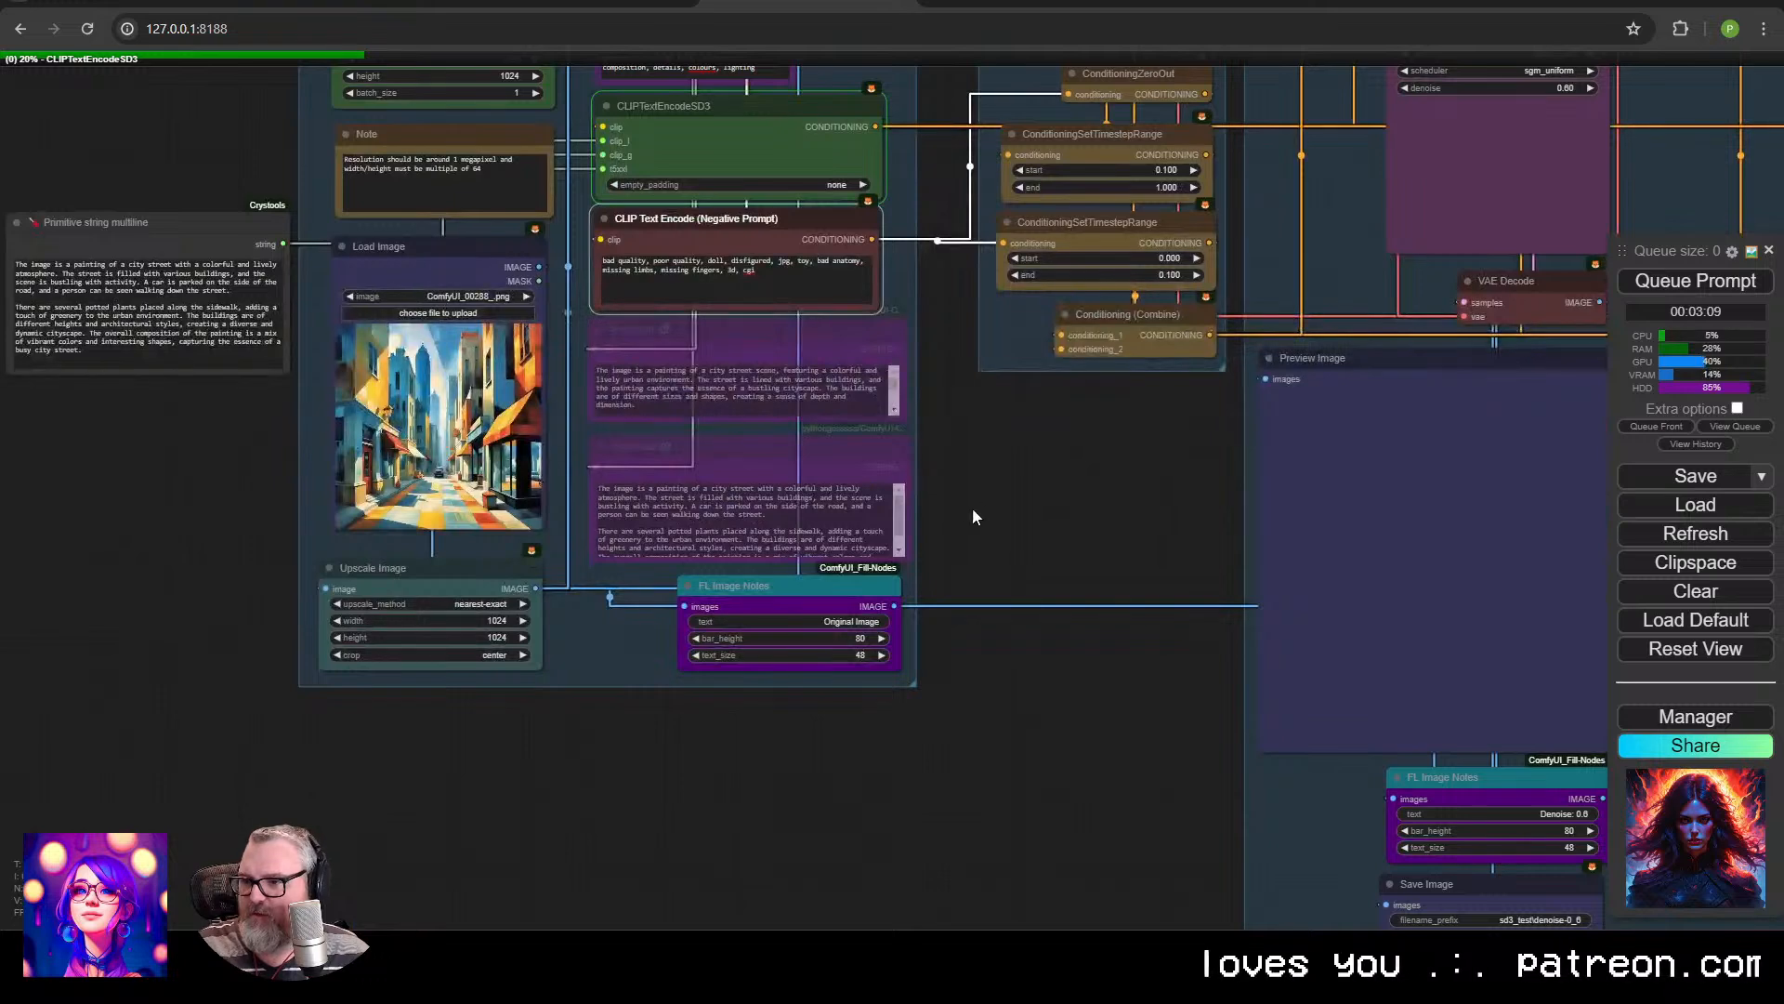
{"action": "left_click_drag", "start_coordinate": [973, 516], "coordinate": [1193, 662]}
{"action": "left_click_drag", "start_coordinate": [450, 369], "coordinate": [453, 419]}
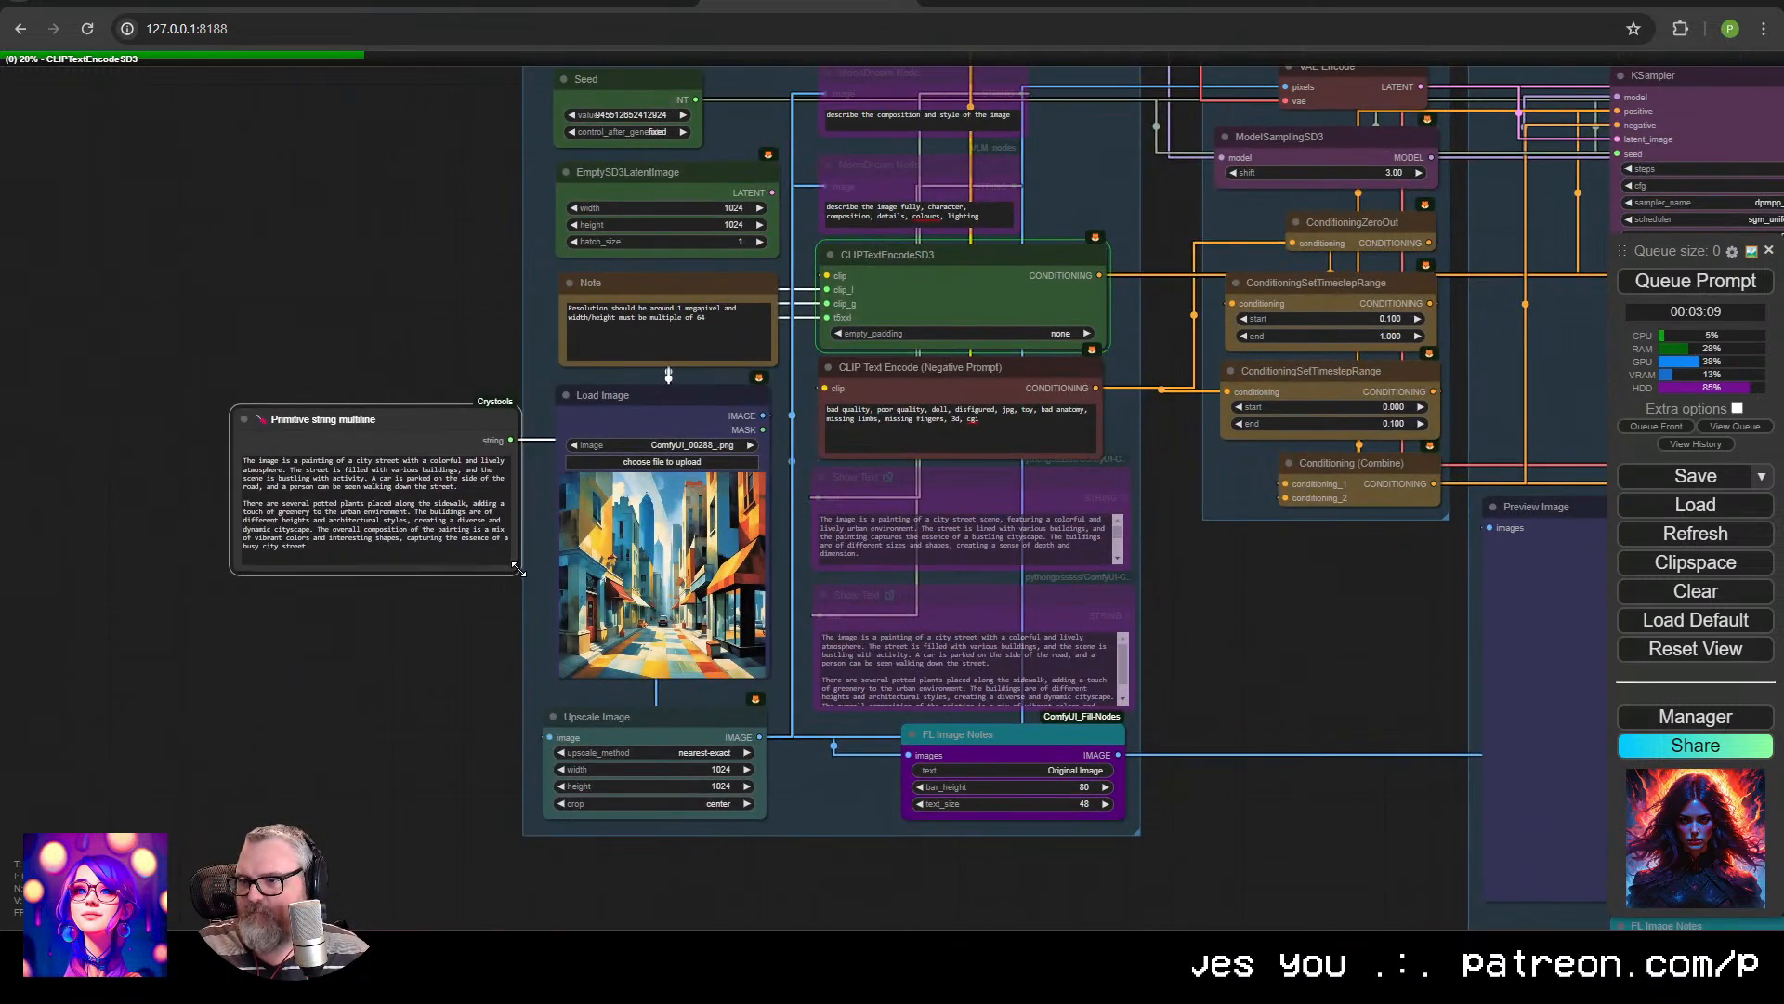
{"action": "mouse_move", "coordinate": [519, 571]}
{"action": "left_mouse_down"}
{"action": "mouse_move", "coordinate": [528, 692]}
{"action": "mouse_move", "coordinate": [515, 563]}
{"action": "left_mouse_up"}
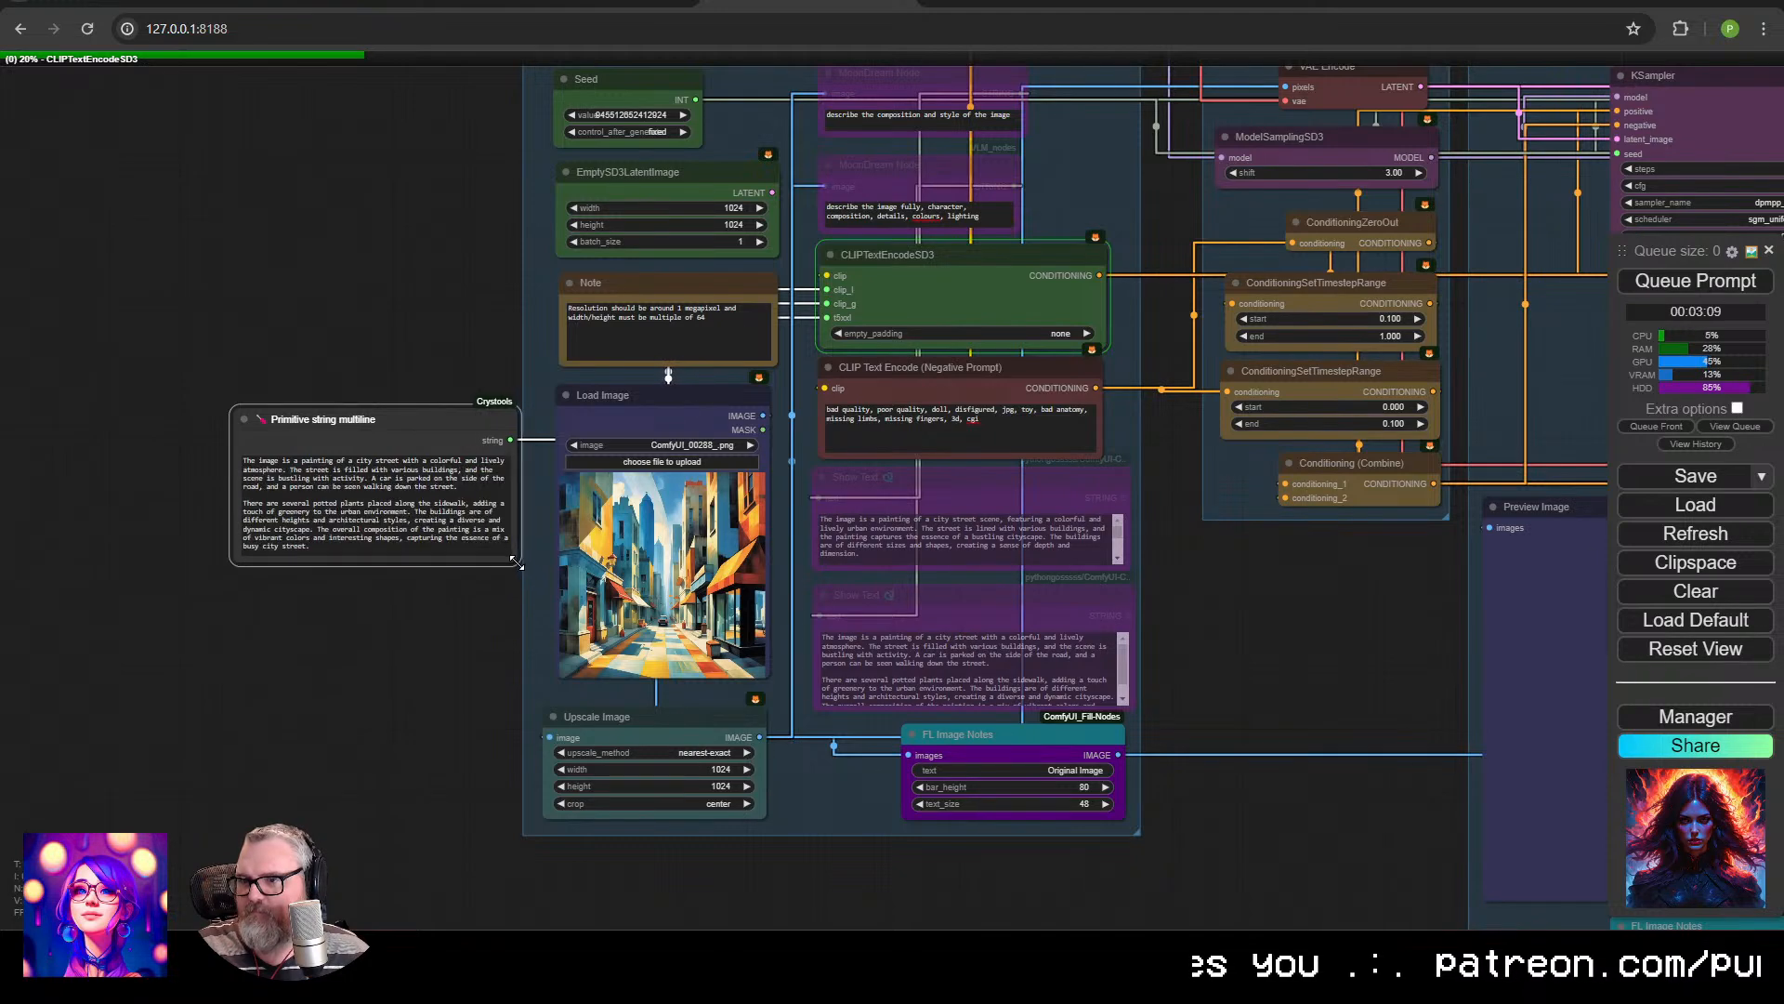
Queue the prompt to run the modified workflow and bring the whole node graph into view.
{"action": "left_click", "coordinate": [1062, 749]}
{"action": "left_click", "coordinate": [1696, 281]}
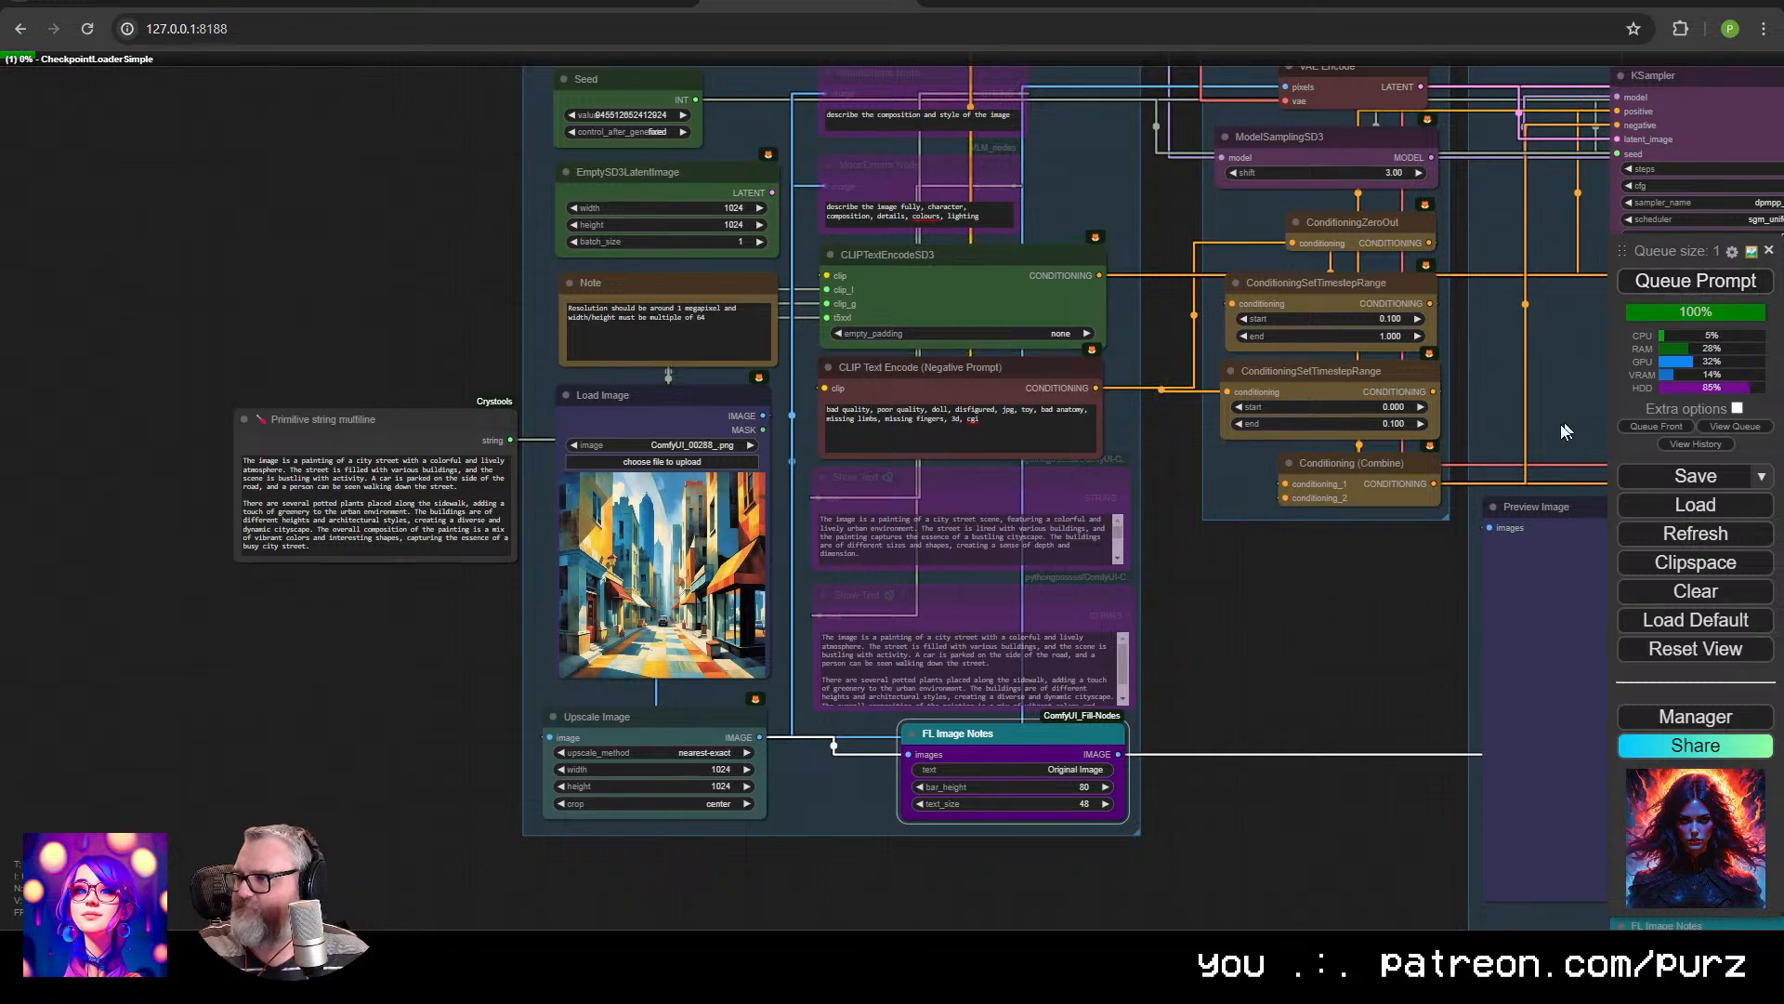
{"action": "left_click_drag", "start_coordinate": [1559, 432], "coordinate": [830, 459]}
{"action": "scroll", "coordinate": [957, 477], "scroll_direction": "down", "scroll_amount": 5}
{"action": "left_click_drag", "start_coordinate": [844, 82], "coordinate": [870, 223]}
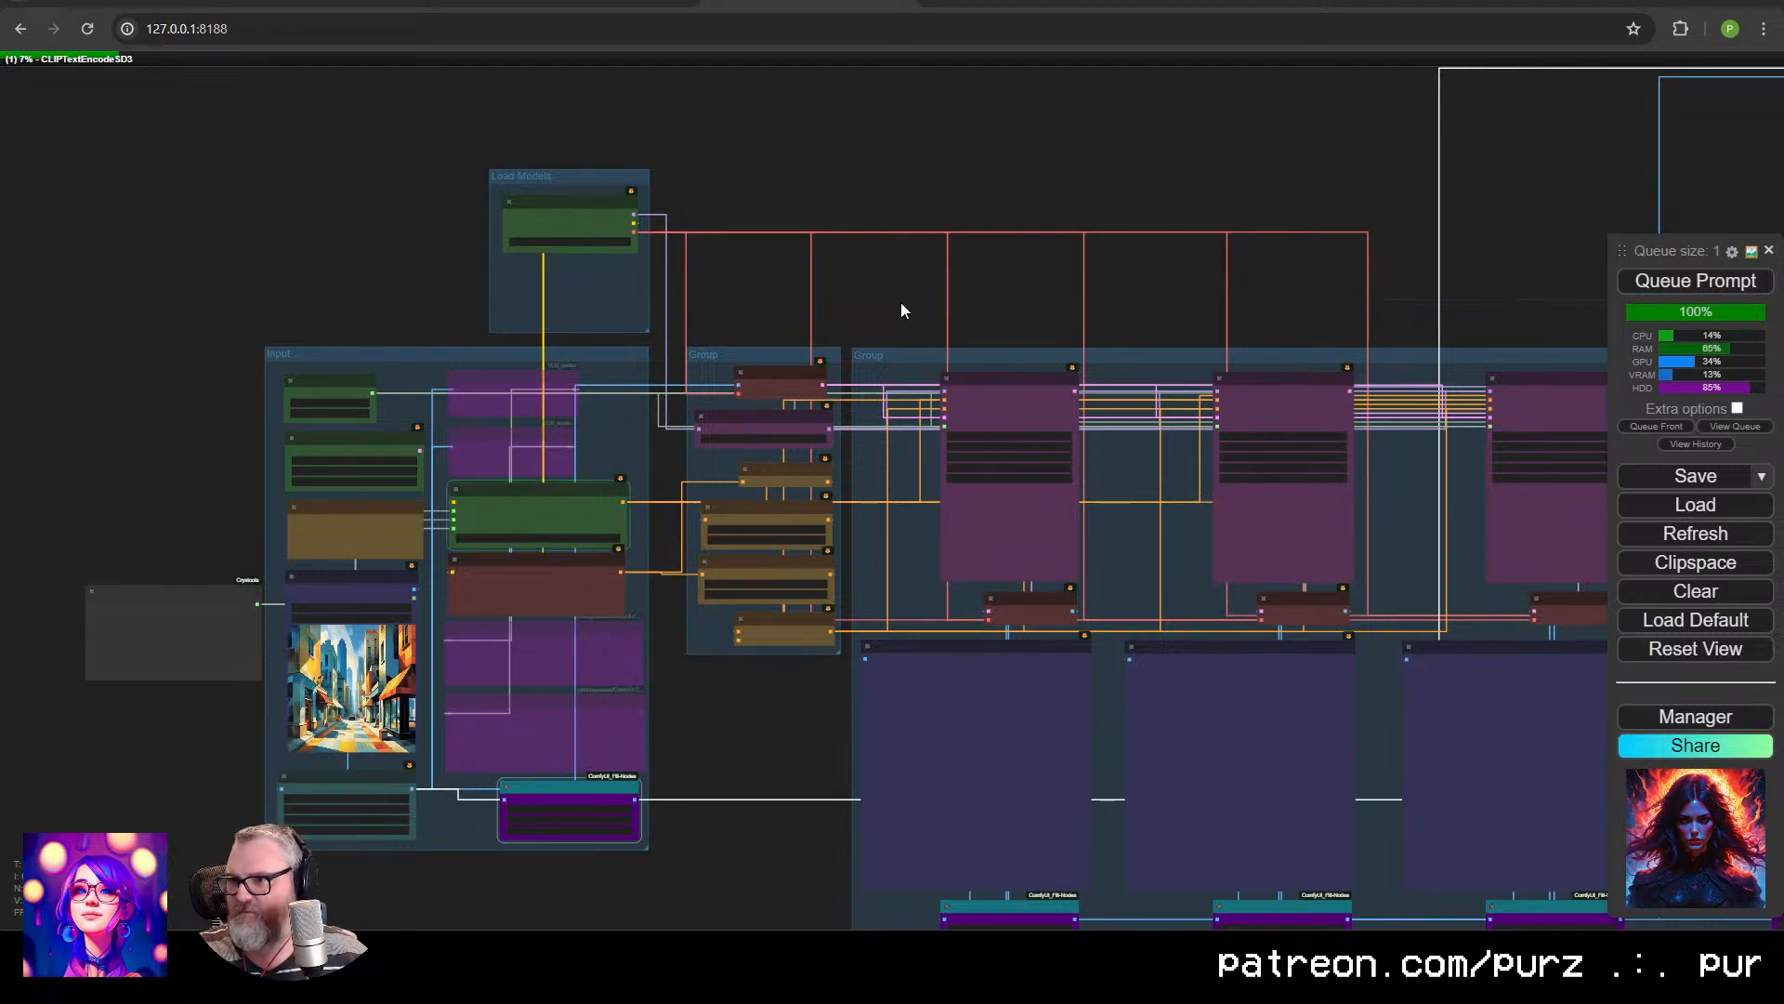
Follow the running workflow from the prompt nodes to the first KSampler and examine its live preview at denoise 0.60.
{"action": "scroll", "coordinate": [611, 465], "scroll_direction": "up", "scroll_amount": 10}
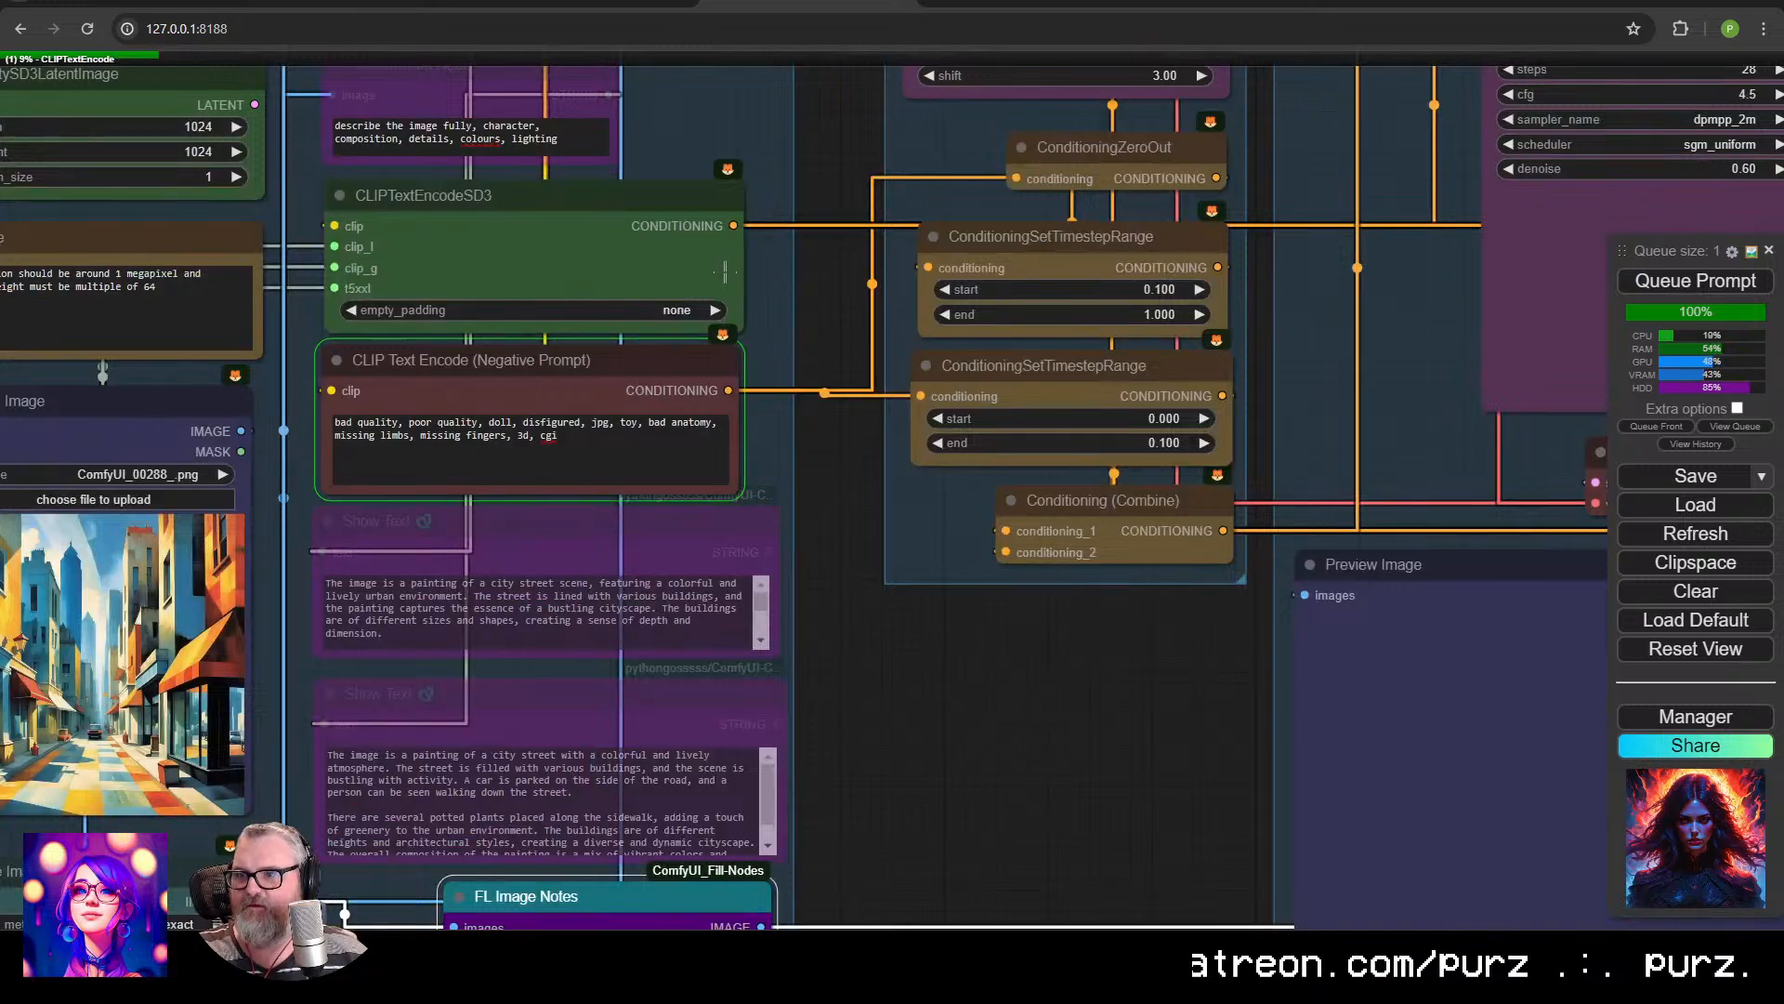
{"action": "scroll", "coordinate": [946, 563], "scroll_direction": "down", "scroll_amount": 5}
{"action": "scroll", "coordinate": [977, 650], "scroll_direction": "down", "scroll_amount": 2}
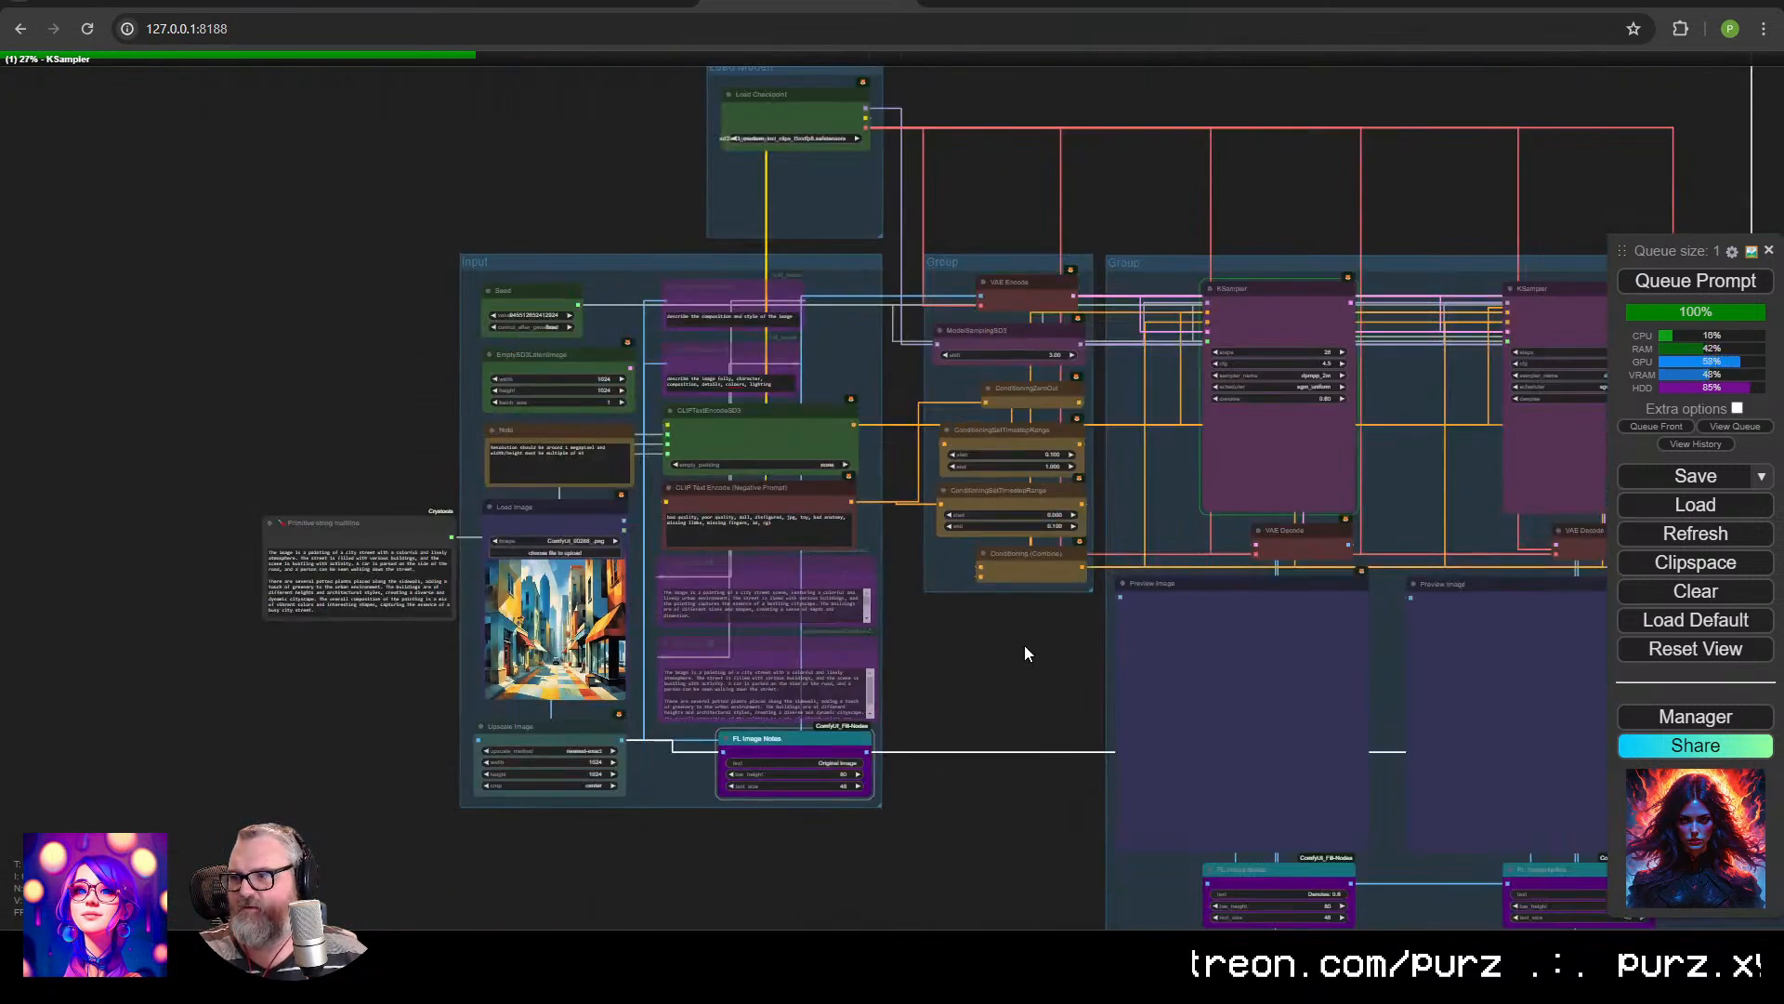
{"action": "left_click_drag", "start_coordinate": [1024, 644], "coordinate": [316, 602]}
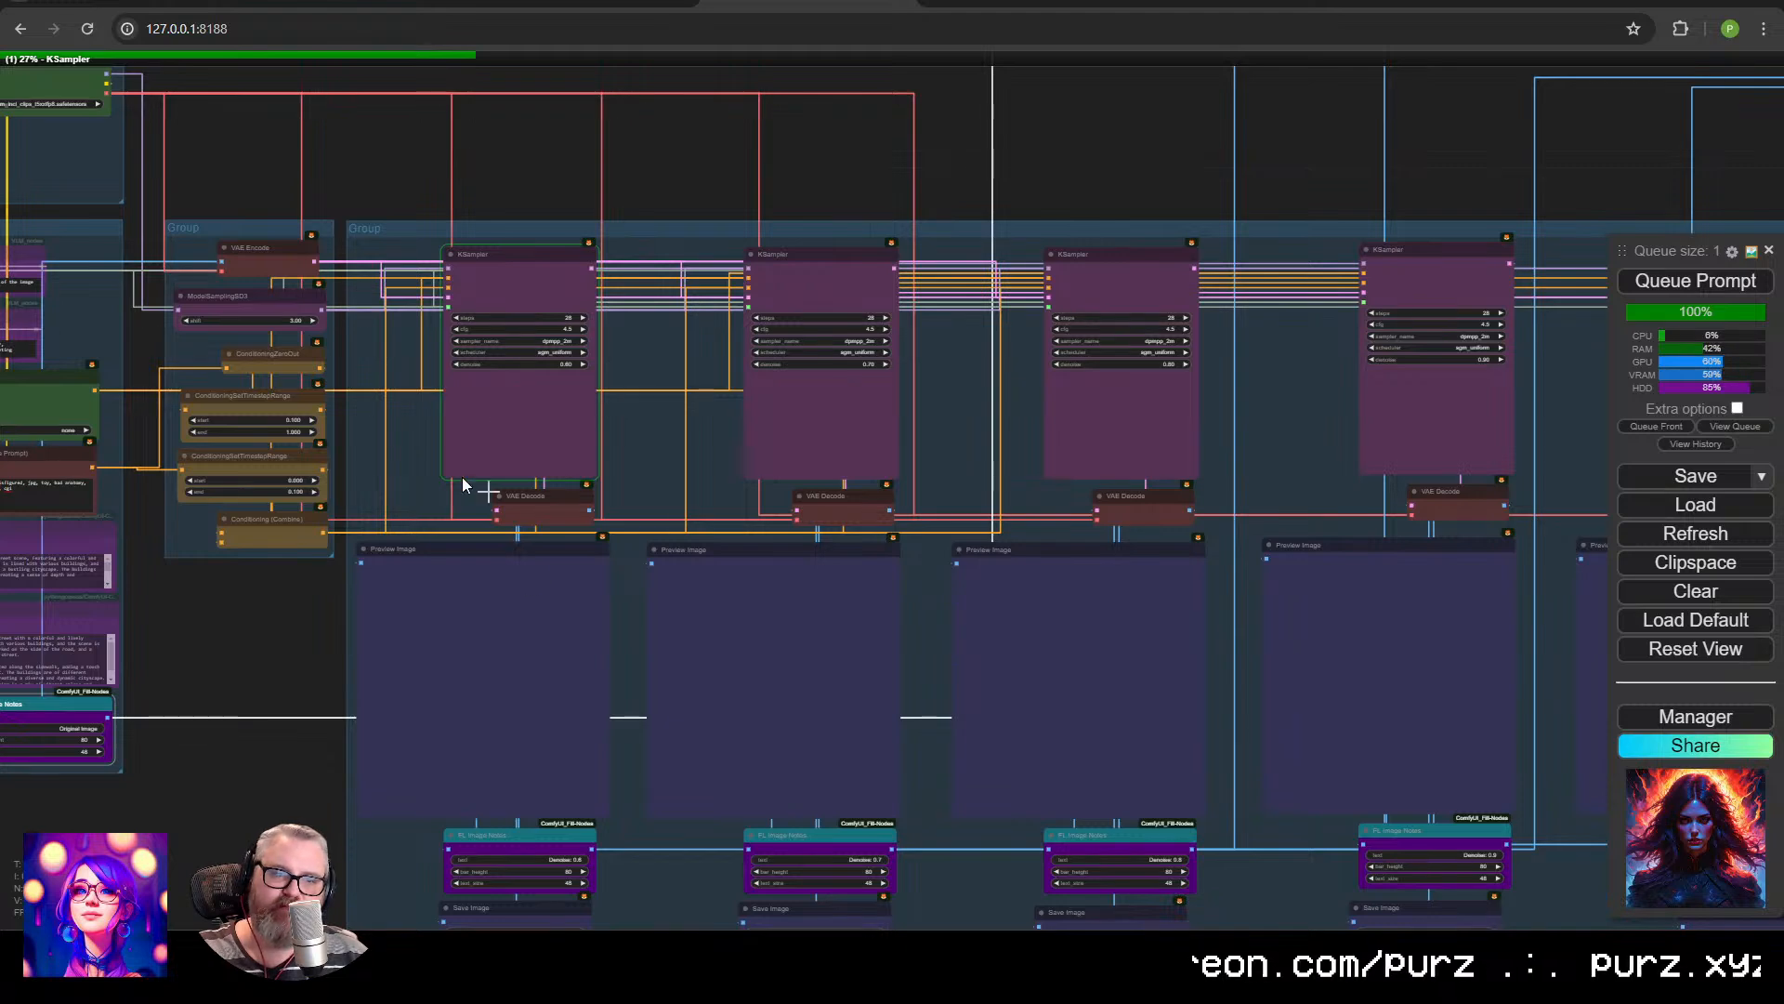
{"action": "left_click_drag", "start_coordinate": [430, 501], "coordinate": [1134, 437]}
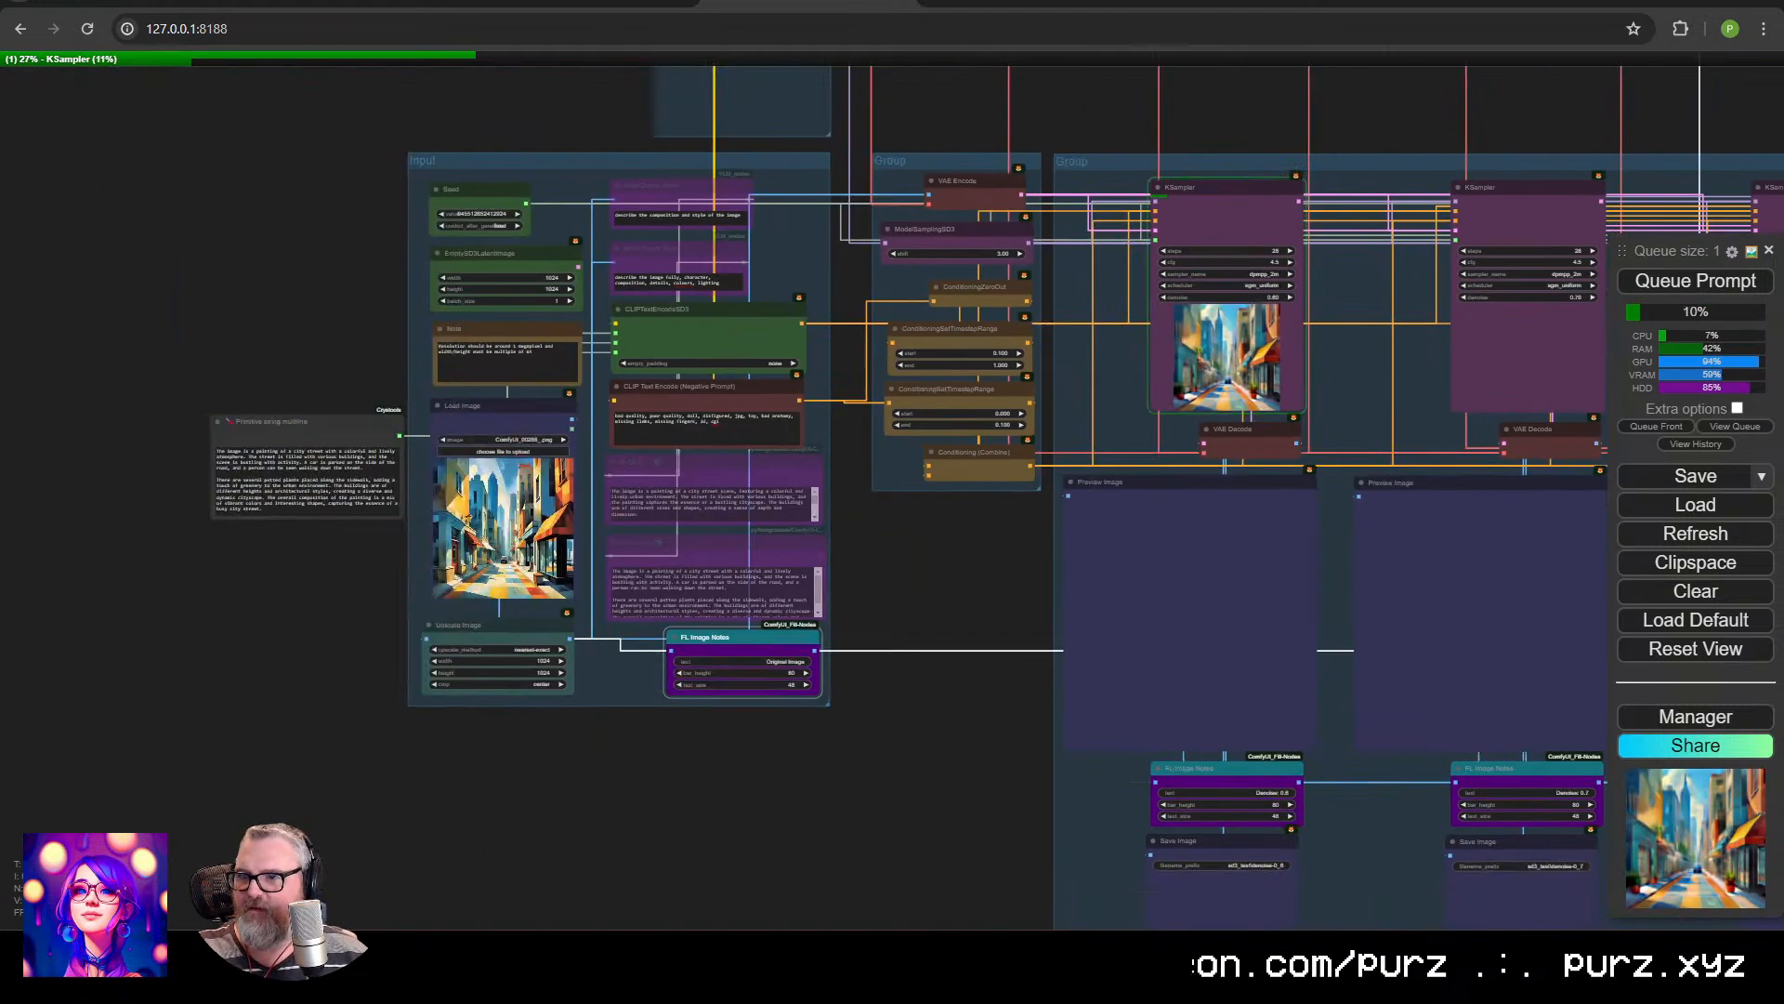
{"action": "left_click_drag", "start_coordinate": [1333, 291], "coordinate": [700, 406]}
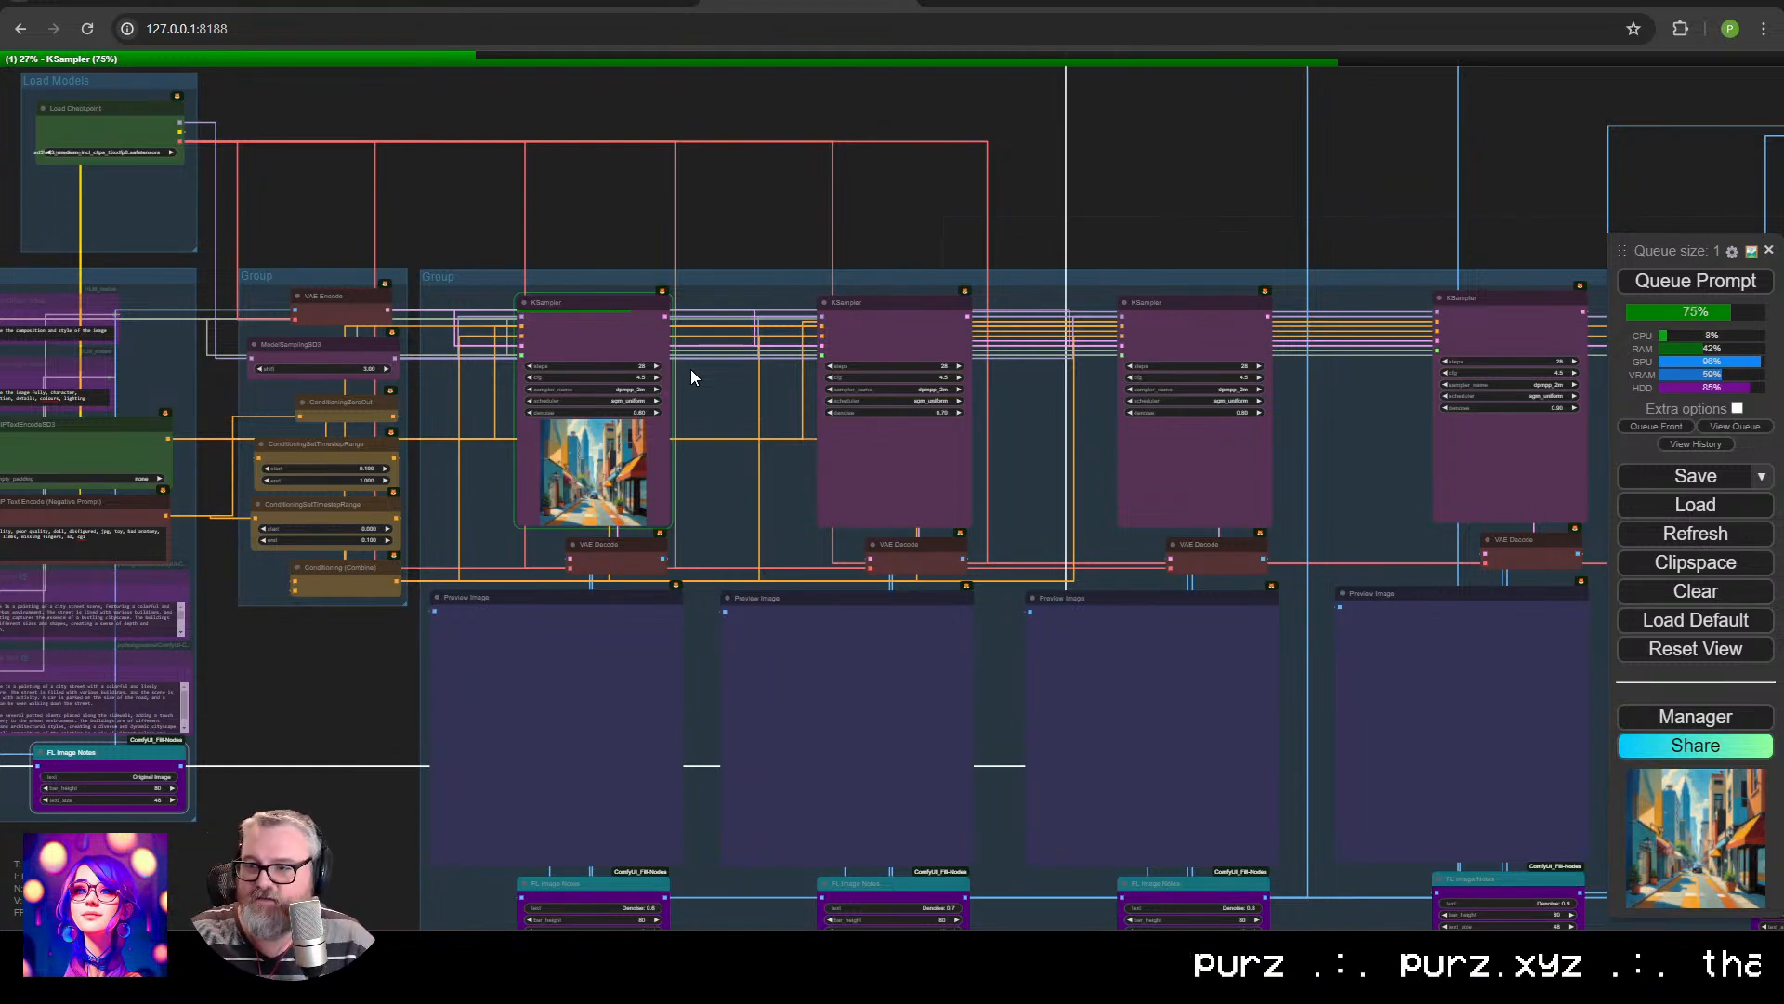
{"action": "left_click_drag", "start_coordinate": [692, 371], "coordinate": [849, 340]}
{"action": "scroll", "coordinate": [860, 330], "scroll_direction": "up", "scroll_amount": 14}
{"action": "scroll", "coordinate": [676, 338], "scroll_direction": "up", "scroll_amount": 2}
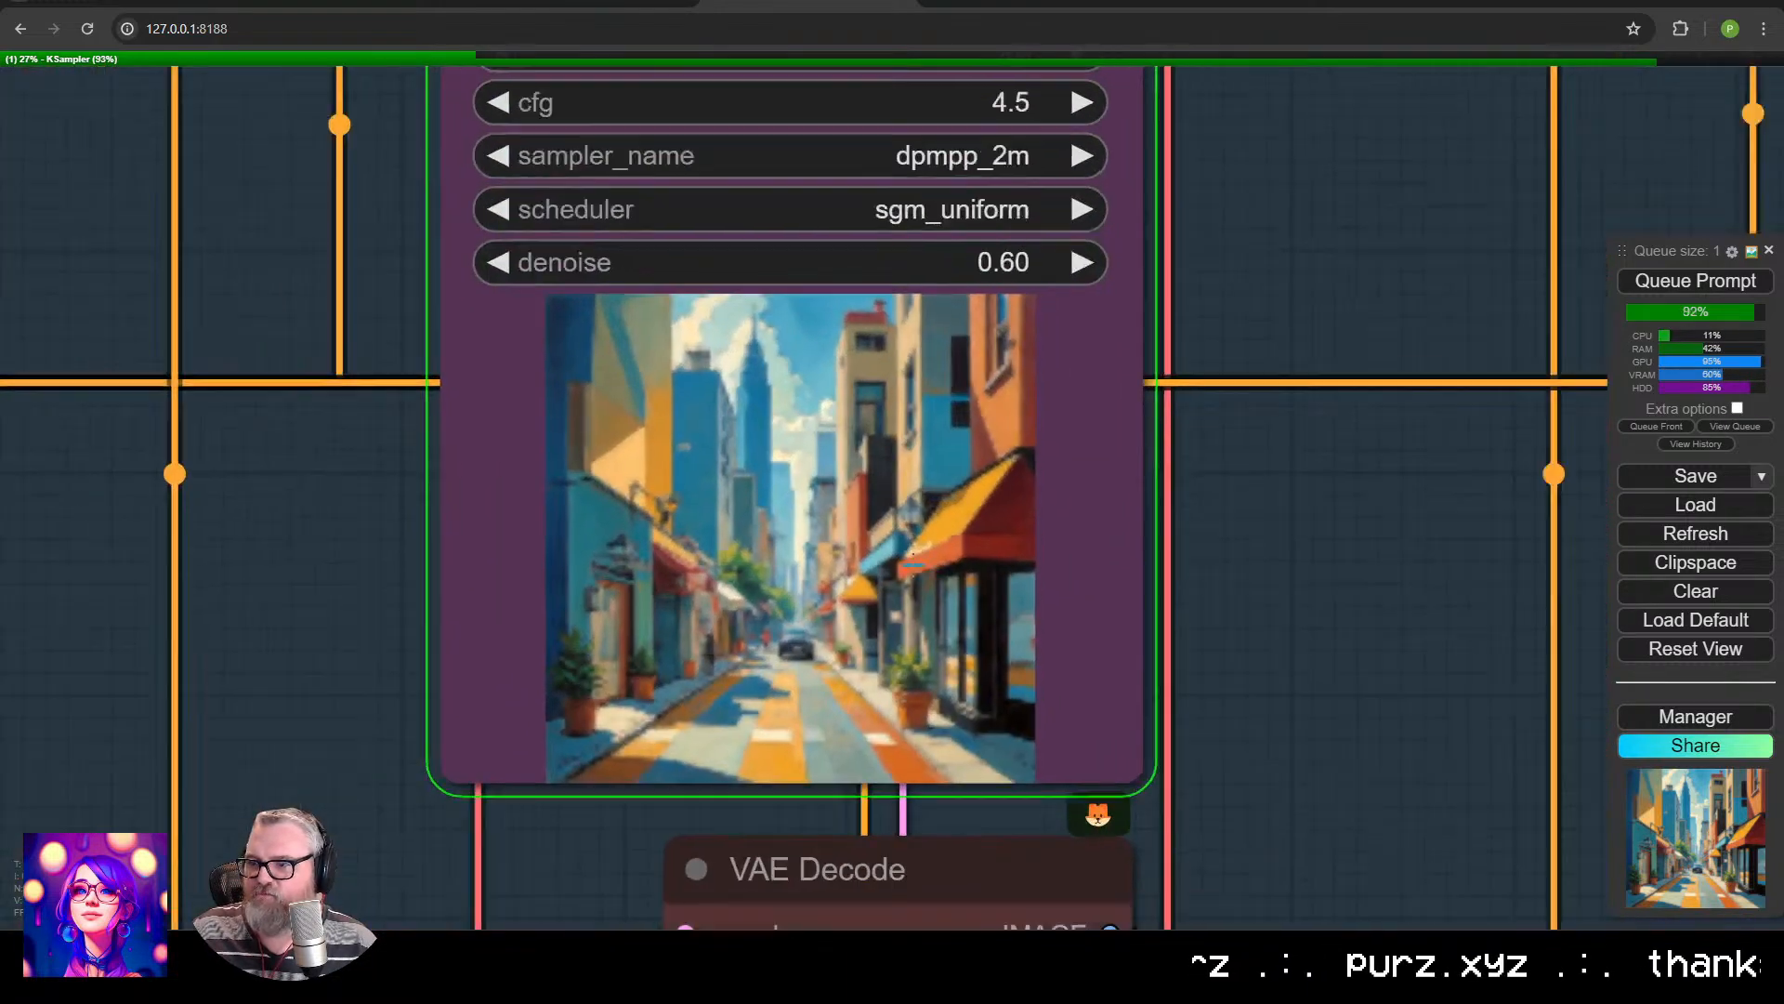
Check the Preview Image, FL Image Notes and Save Image nodes below the samplers across all five denoise branches.
{"action": "scroll", "coordinate": [687, 344], "scroll_direction": "down", "scroll_amount": 8}
{"action": "left_click_drag", "start_coordinate": [811, 673], "coordinate": [796, 72]}
{"action": "left_click_drag", "start_coordinate": [831, 929], "coordinate": [729, 394]}
{"action": "scroll", "coordinate": [688, 326], "scroll_direction": "down", "scroll_amount": 6}
{"action": "left_click_drag", "start_coordinate": [679, 302], "coordinate": [548, 727]}
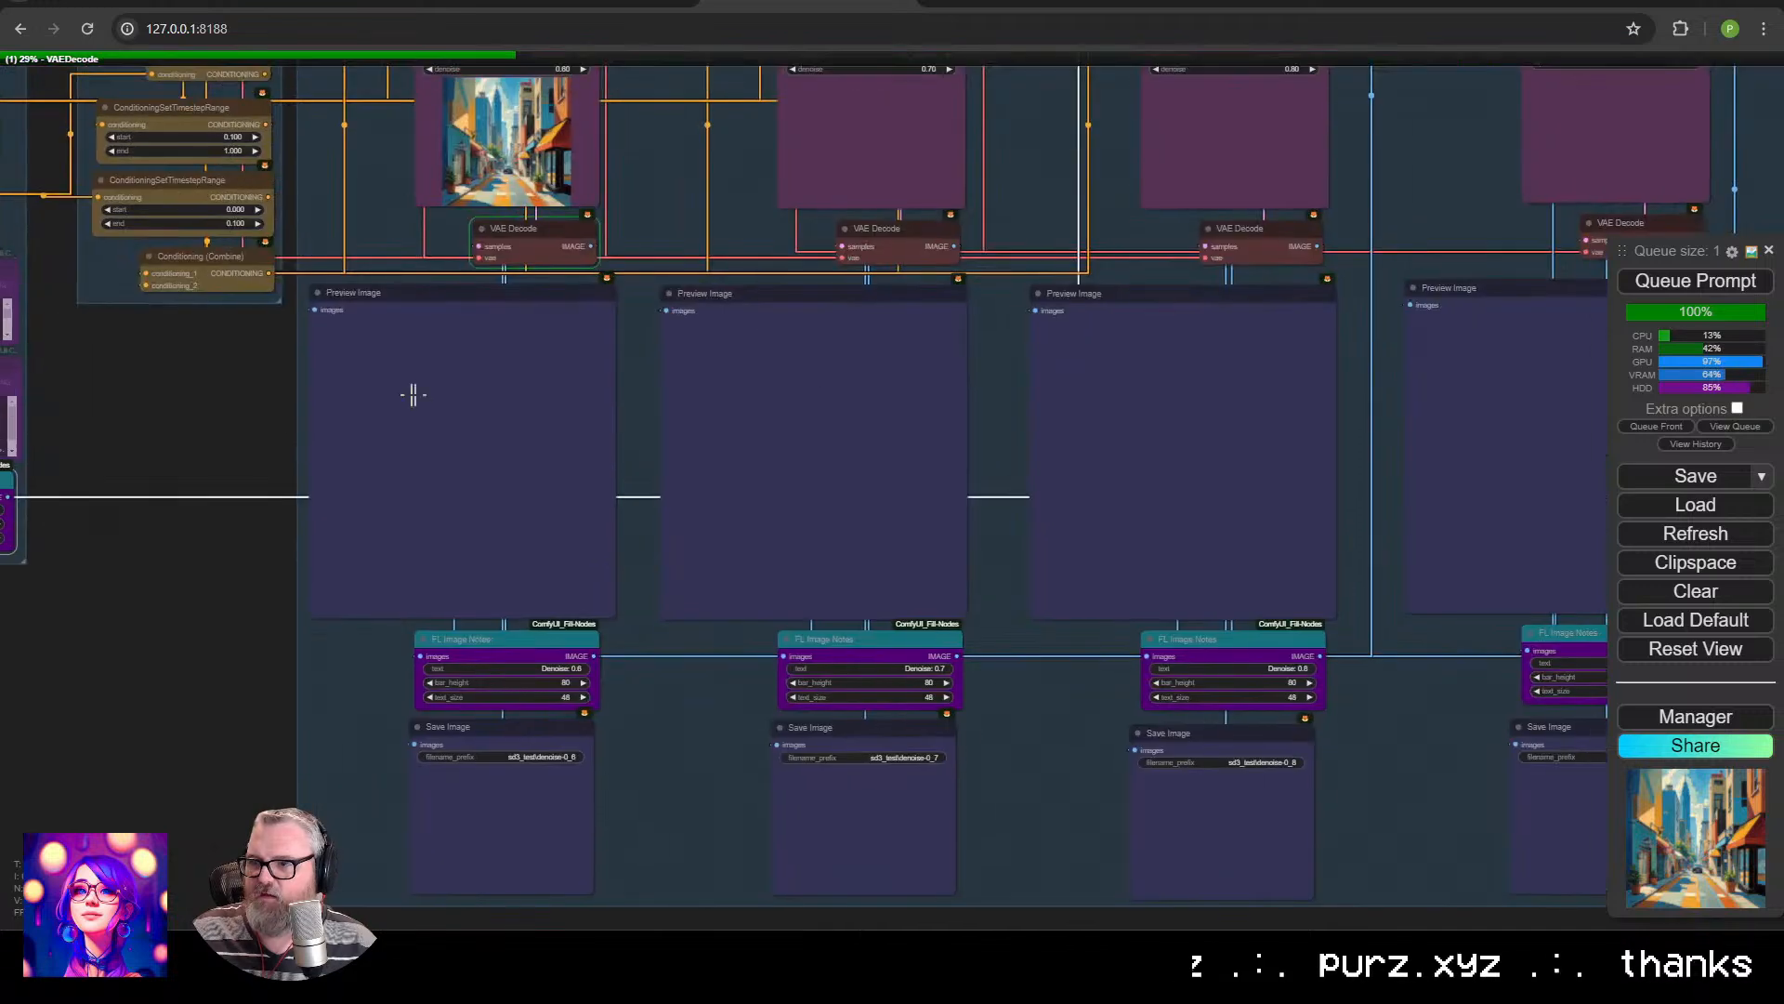
{"action": "scroll", "coordinate": [679, 678], "scroll_direction": "up", "scroll_amount": 6}
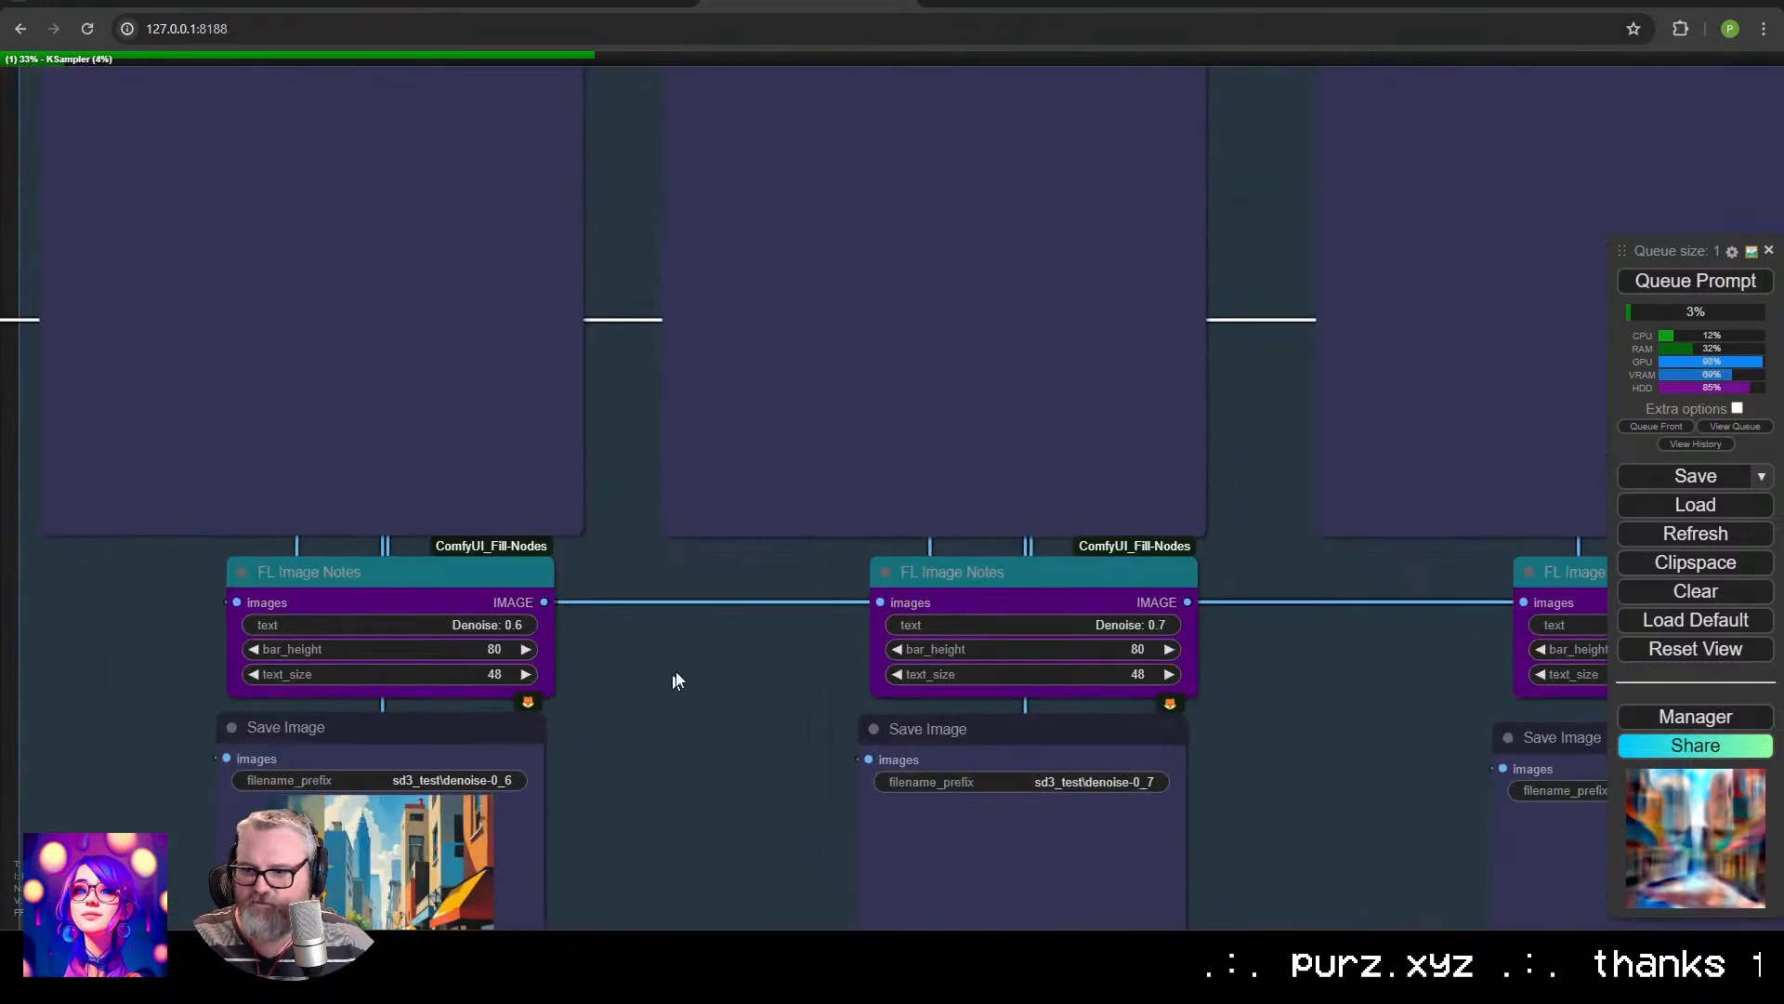
{"action": "scroll", "coordinate": [693, 636], "scroll_direction": "down", "scroll_amount": 6}
{"action": "left_click_drag", "start_coordinate": [1436, 481], "coordinate": [905, 535]}
{"action": "scroll", "coordinate": [749, 545], "scroll_direction": "down", "scroll_amount": 4}
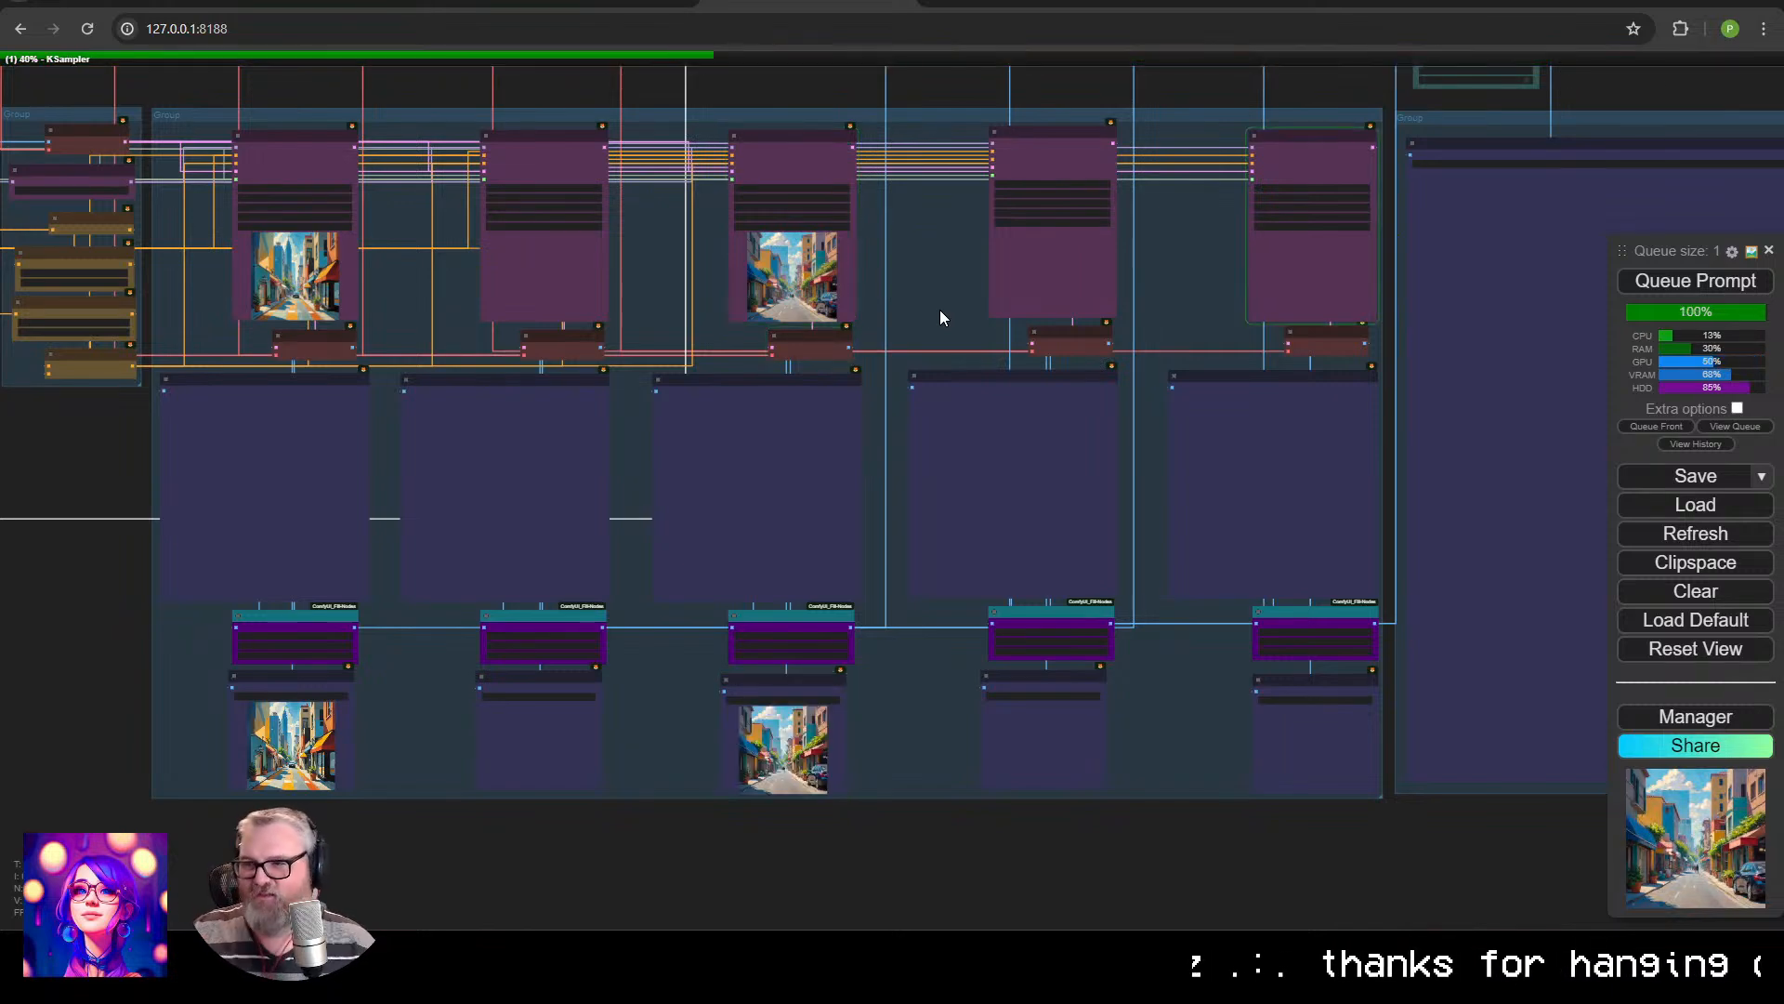
{"action": "scroll", "coordinate": [1103, 327], "scroll_direction": "down", "scroll_amount": 3}
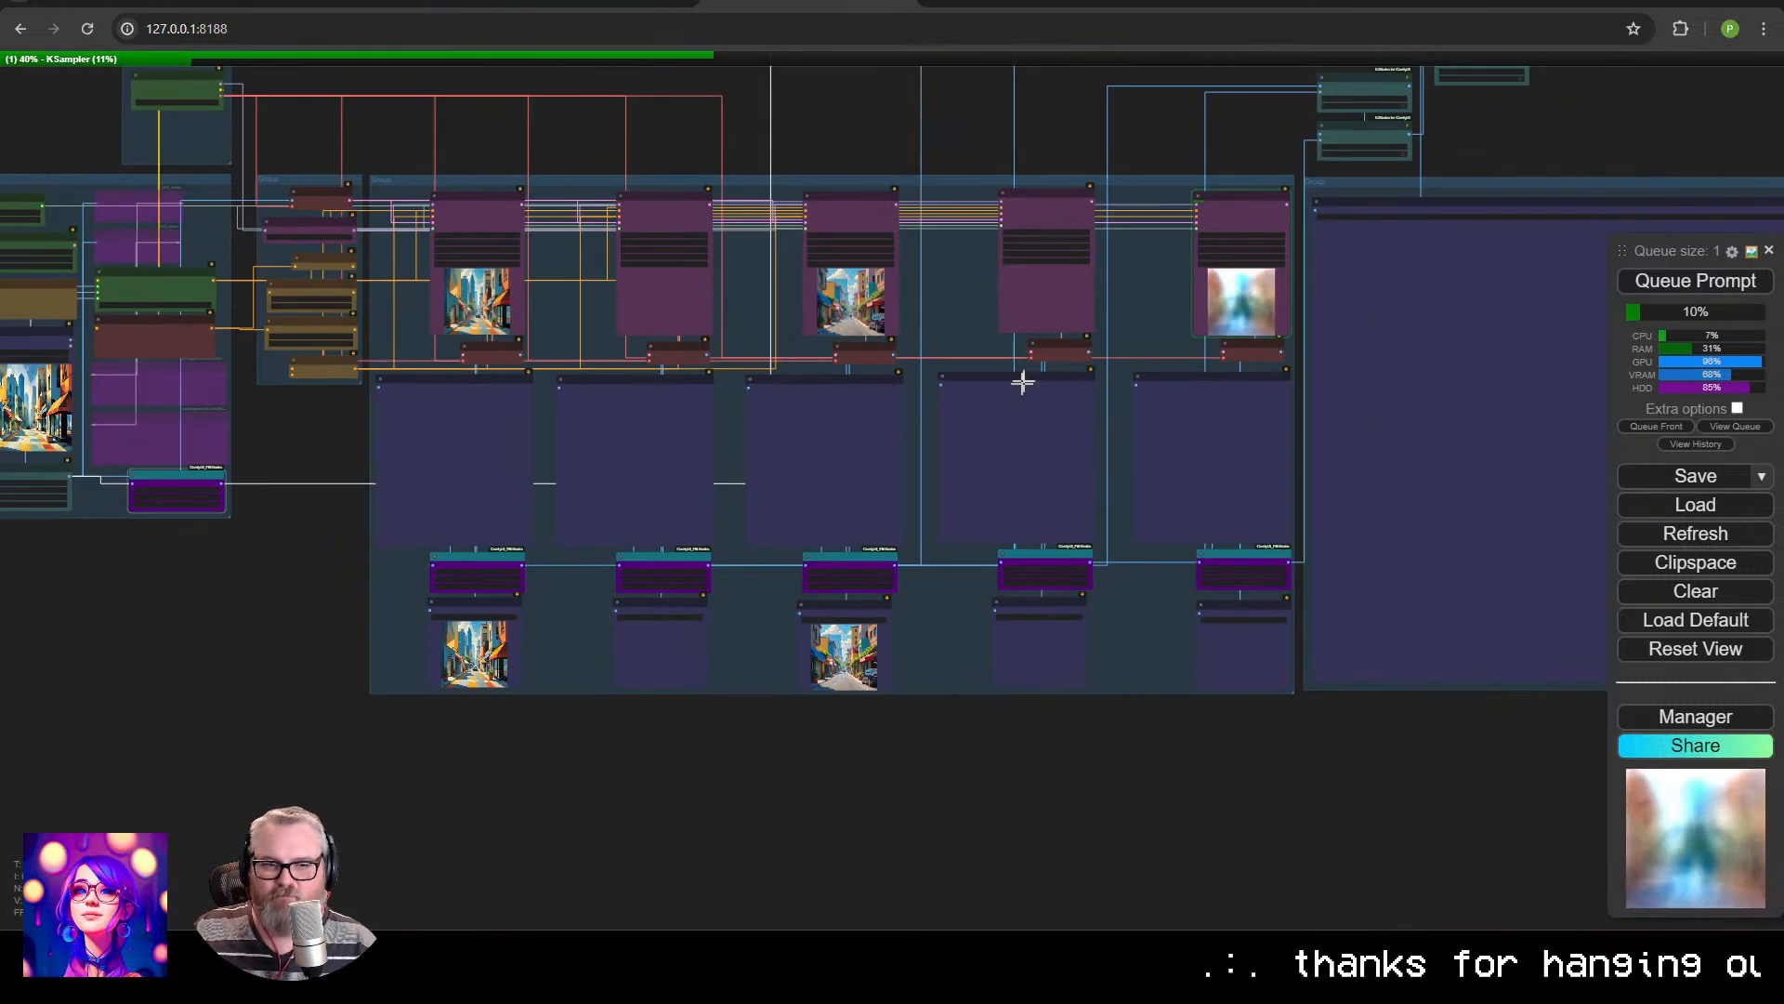
{"action": "left_click_drag", "start_coordinate": [1019, 382], "coordinate": [994, 458]}
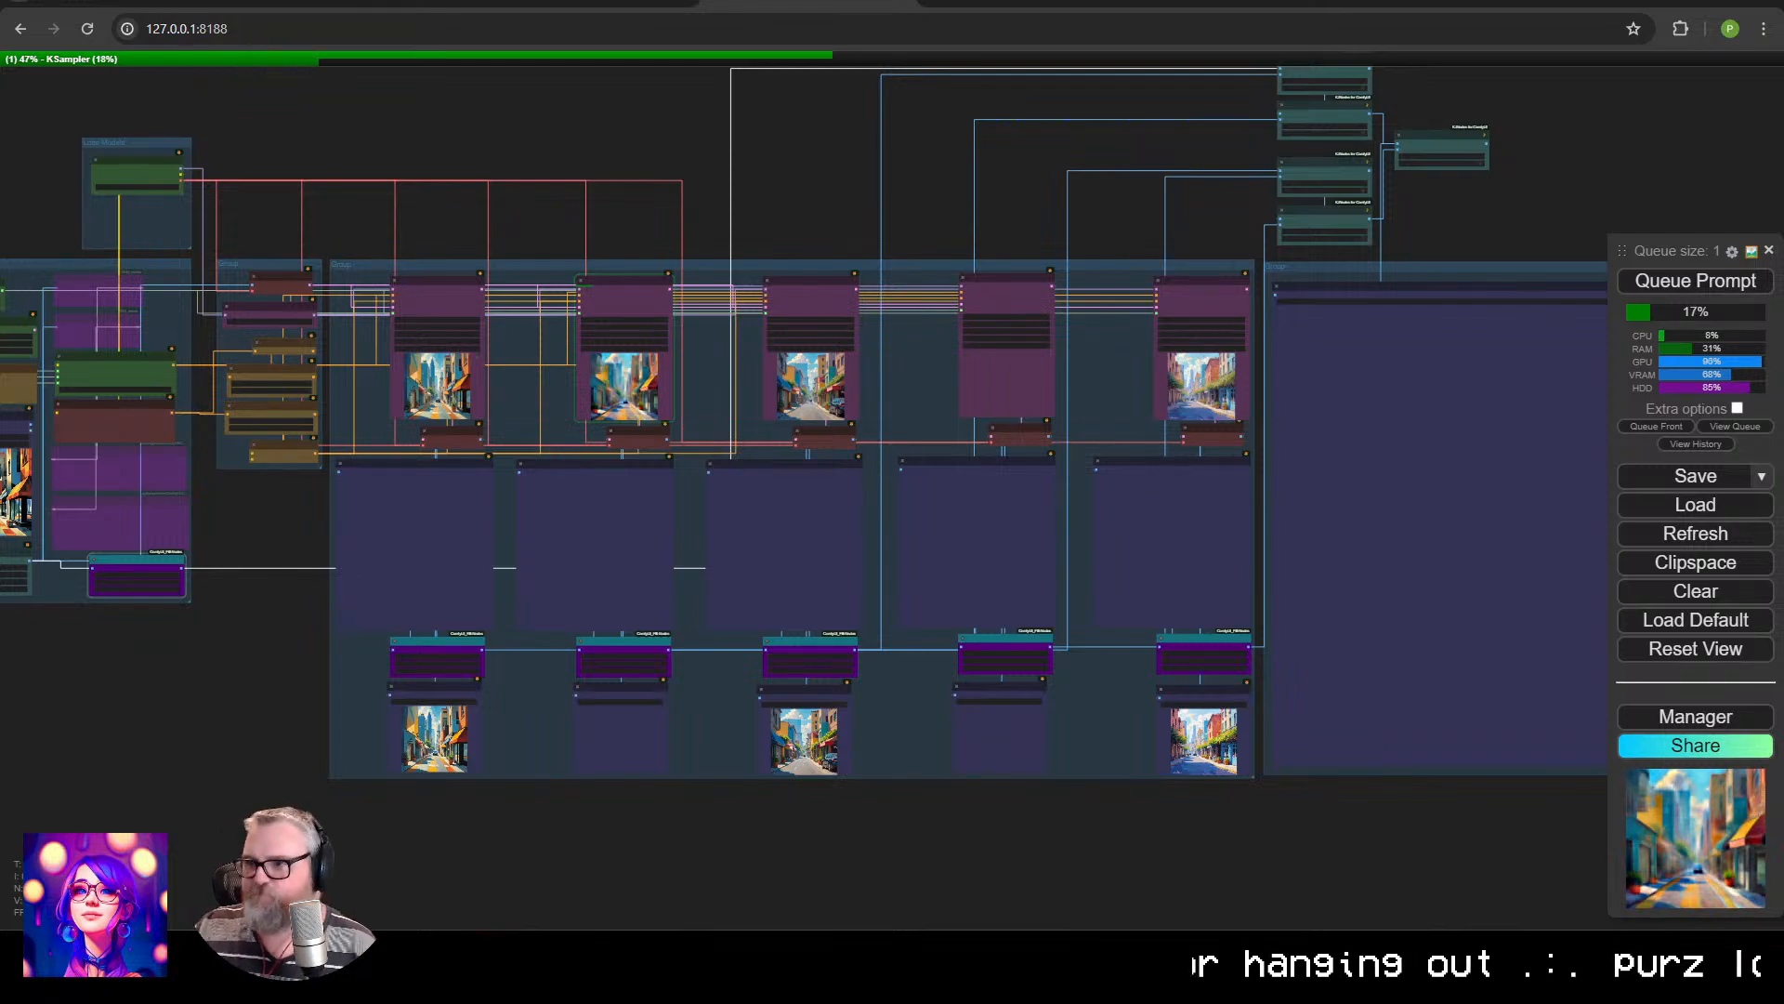
Review the 0.60 denoise KSampler's settings and preview up close, and compare it with the other sampler branches.
{"action": "scroll", "coordinate": [631, 373], "scroll_direction": "up", "scroll_amount": 10}
{"action": "left_click_drag", "start_coordinate": [893, 459], "coordinate": [1524, 451]}
{"action": "left_click_drag", "start_coordinate": [688, 448], "coordinate": [1487, 477]}
{"action": "left_click_drag", "start_coordinate": [933, 478], "coordinate": [1531, 460]}
{"action": "left_click_drag", "start_coordinate": [945, 604], "coordinate": [868, 211]}
{"action": "left_click_drag", "start_coordinate": [1013, 311], "coordinate": [734, 915]}
{"action": "left_click_drag", "start_coordinate": [1543, 255], "coordinate": [1040, 654]}
{"action": "scroll", "coordinate": [1289, 514], "scroll_direction": "up", "scroll_amount": 8}
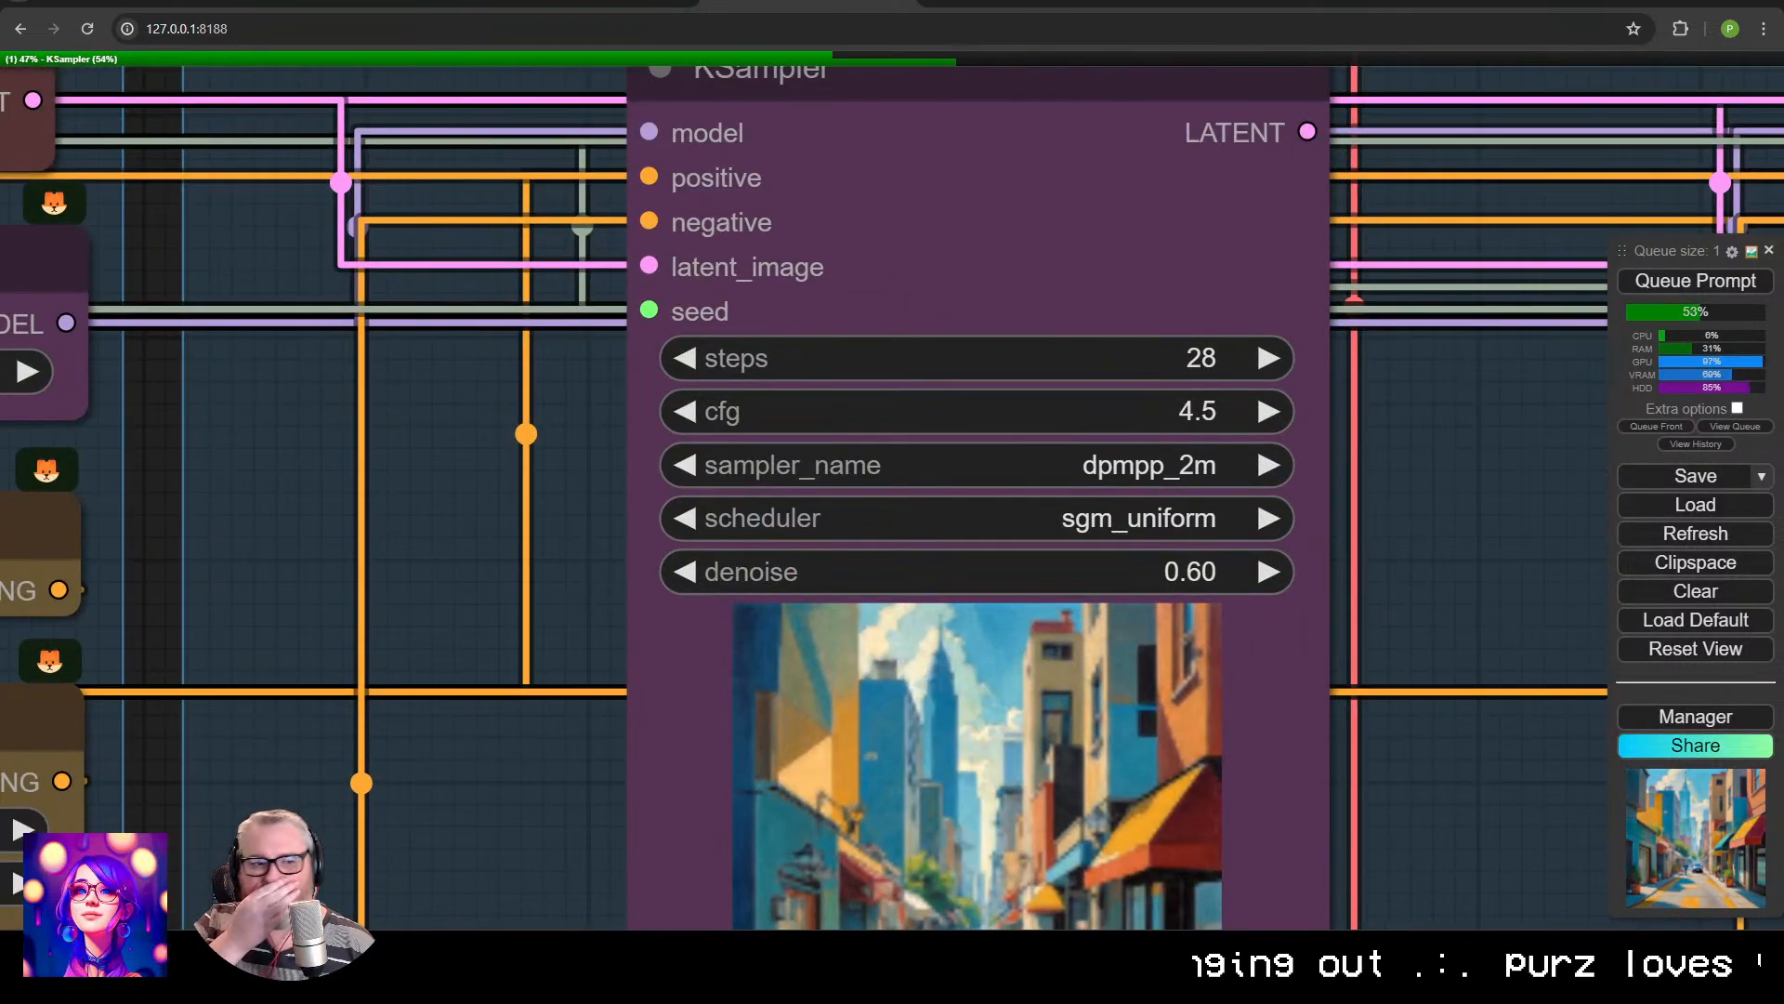
{"action": "scroll", "coordinate": [1302, 518], "scroll_direction": "down", "scroll_amount": 6}
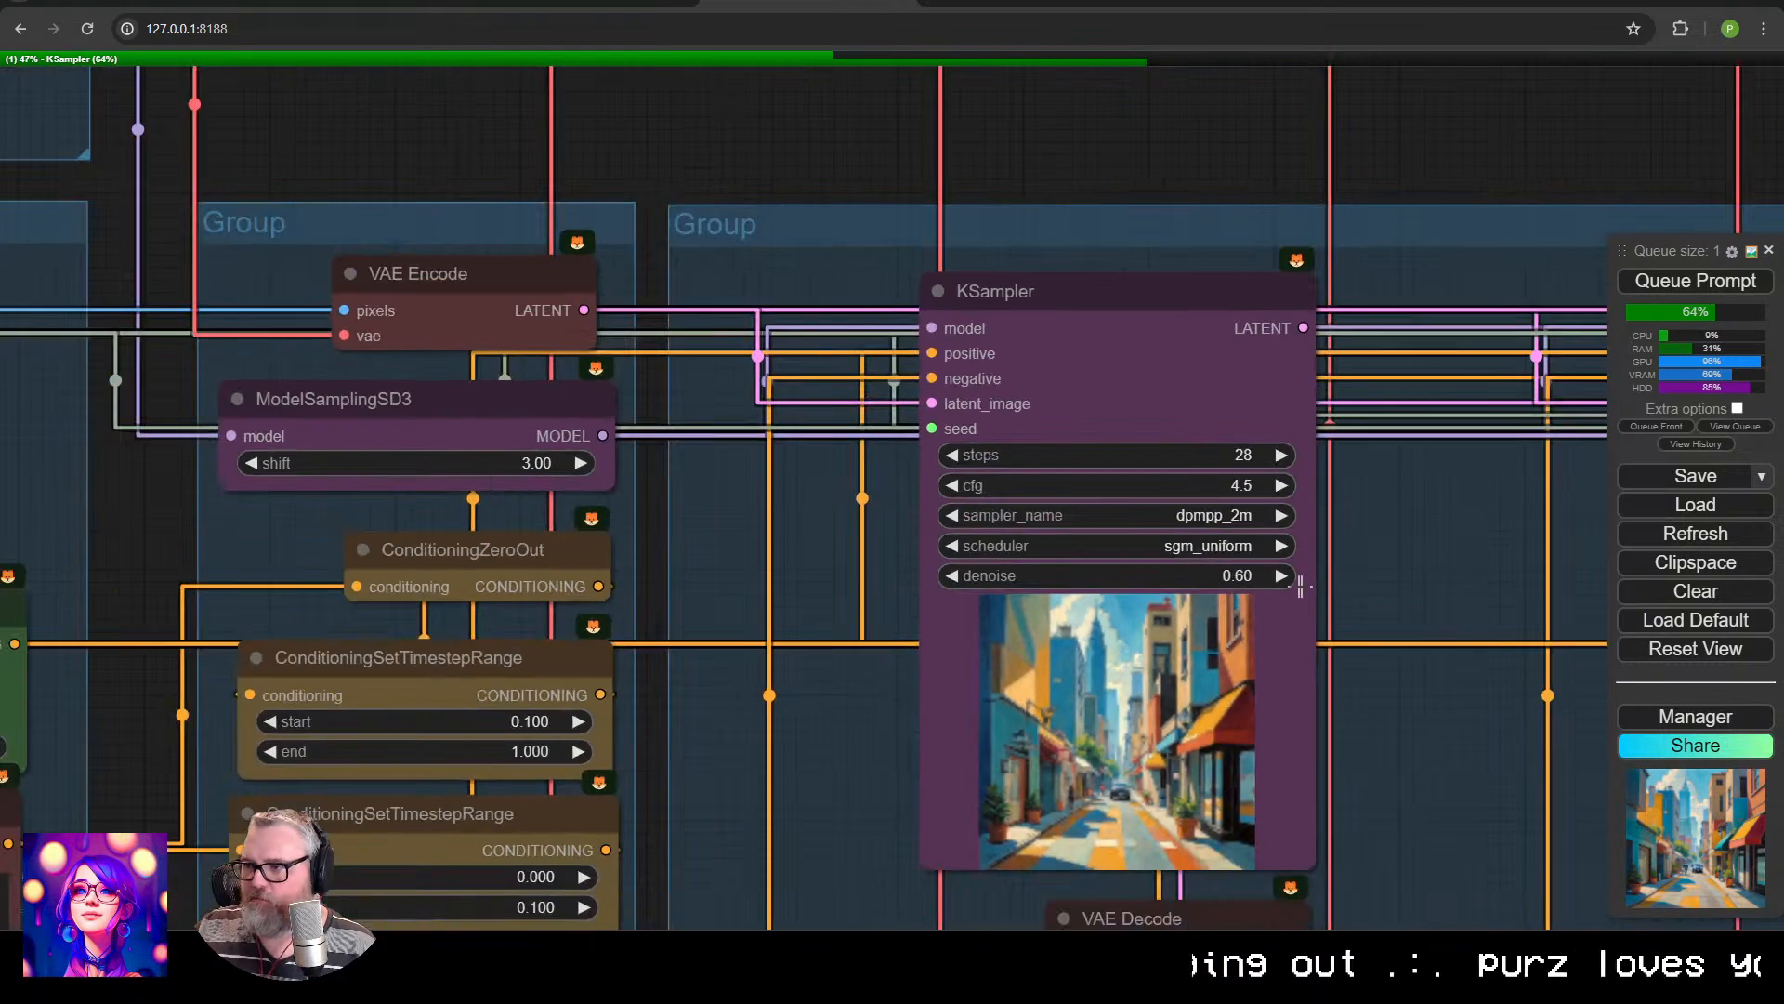
{"action": "left_click_drag", "start_coordinate": [1475, 569], "coordinate": [577, 458]}
{"action": "scroll", "coordinate": [876, 486], "scroll_direction": "down", "scroll_amount": 6}
{"action": "left_click_drag", "start_coordinate": [1534, 572], "coordinate": [686, 501]}
{"action": "scroll", "coordinate": [796, 527], "scroll_direction": "down", "scroll_amount": 6}
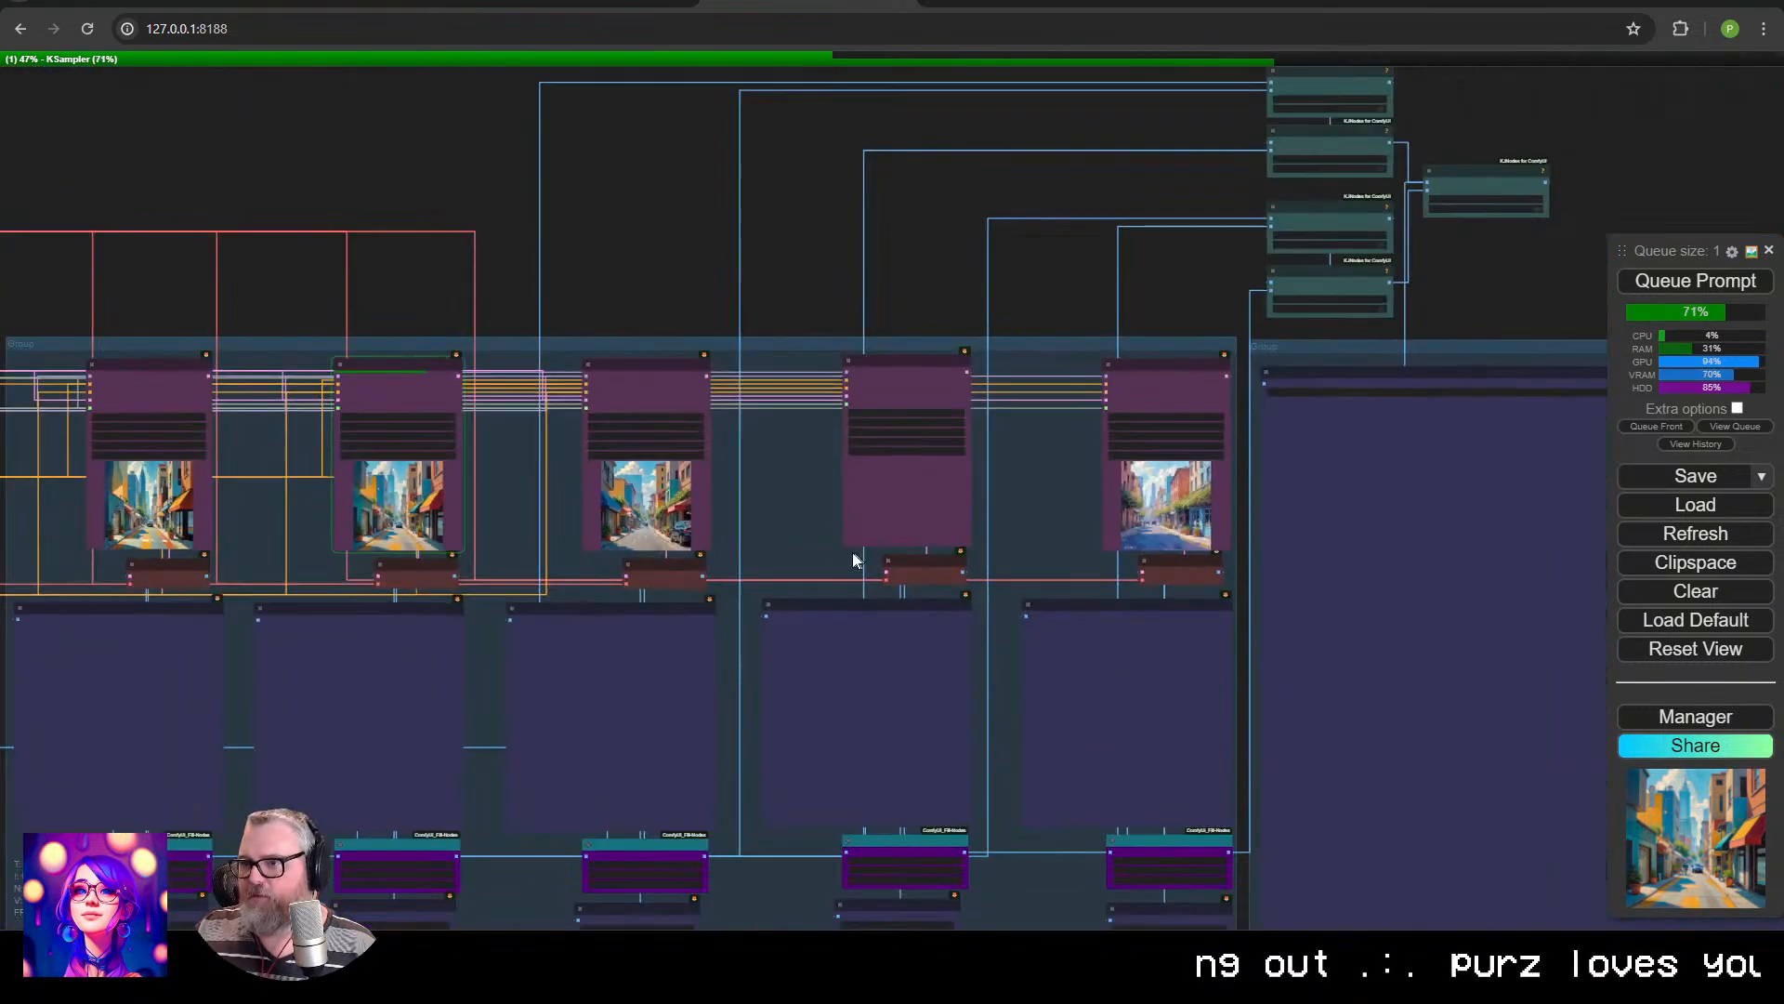
{"action": "scroll", "coordinate": [827, 550], "scroll_direction": "down", "scroll_amount": 4}
{"action": "left_click_drag", "start_coordinate": [802, 543], "coordinate": [778, 334]}
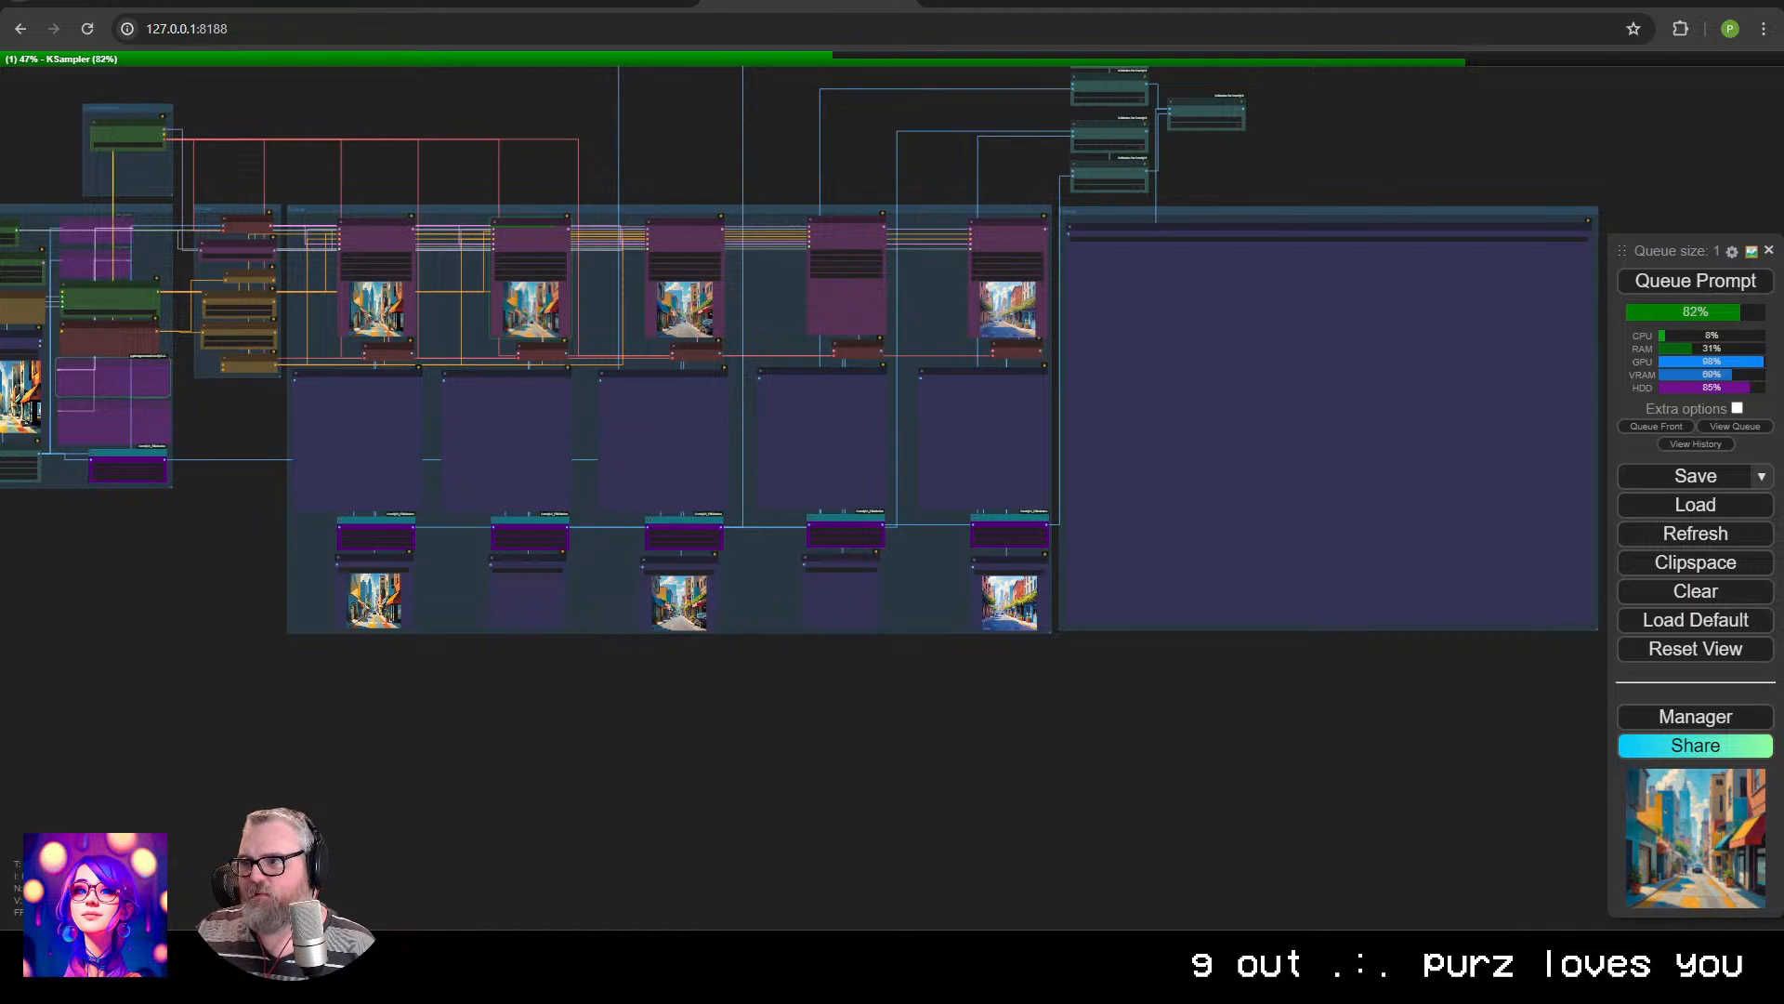
Examine the 0.70 denoise KSampler's preview and compare it with the 0.80, 0.90 and 1.00 samplers while the run finishes.
{"action": "left_click_drag", "start_coordinate": [717, 401], "coordinate": [776, 490]}
{"action": "scroll", "coordinate": [657, 450], "scroll_direction": "up", "scroll_amount": 10}
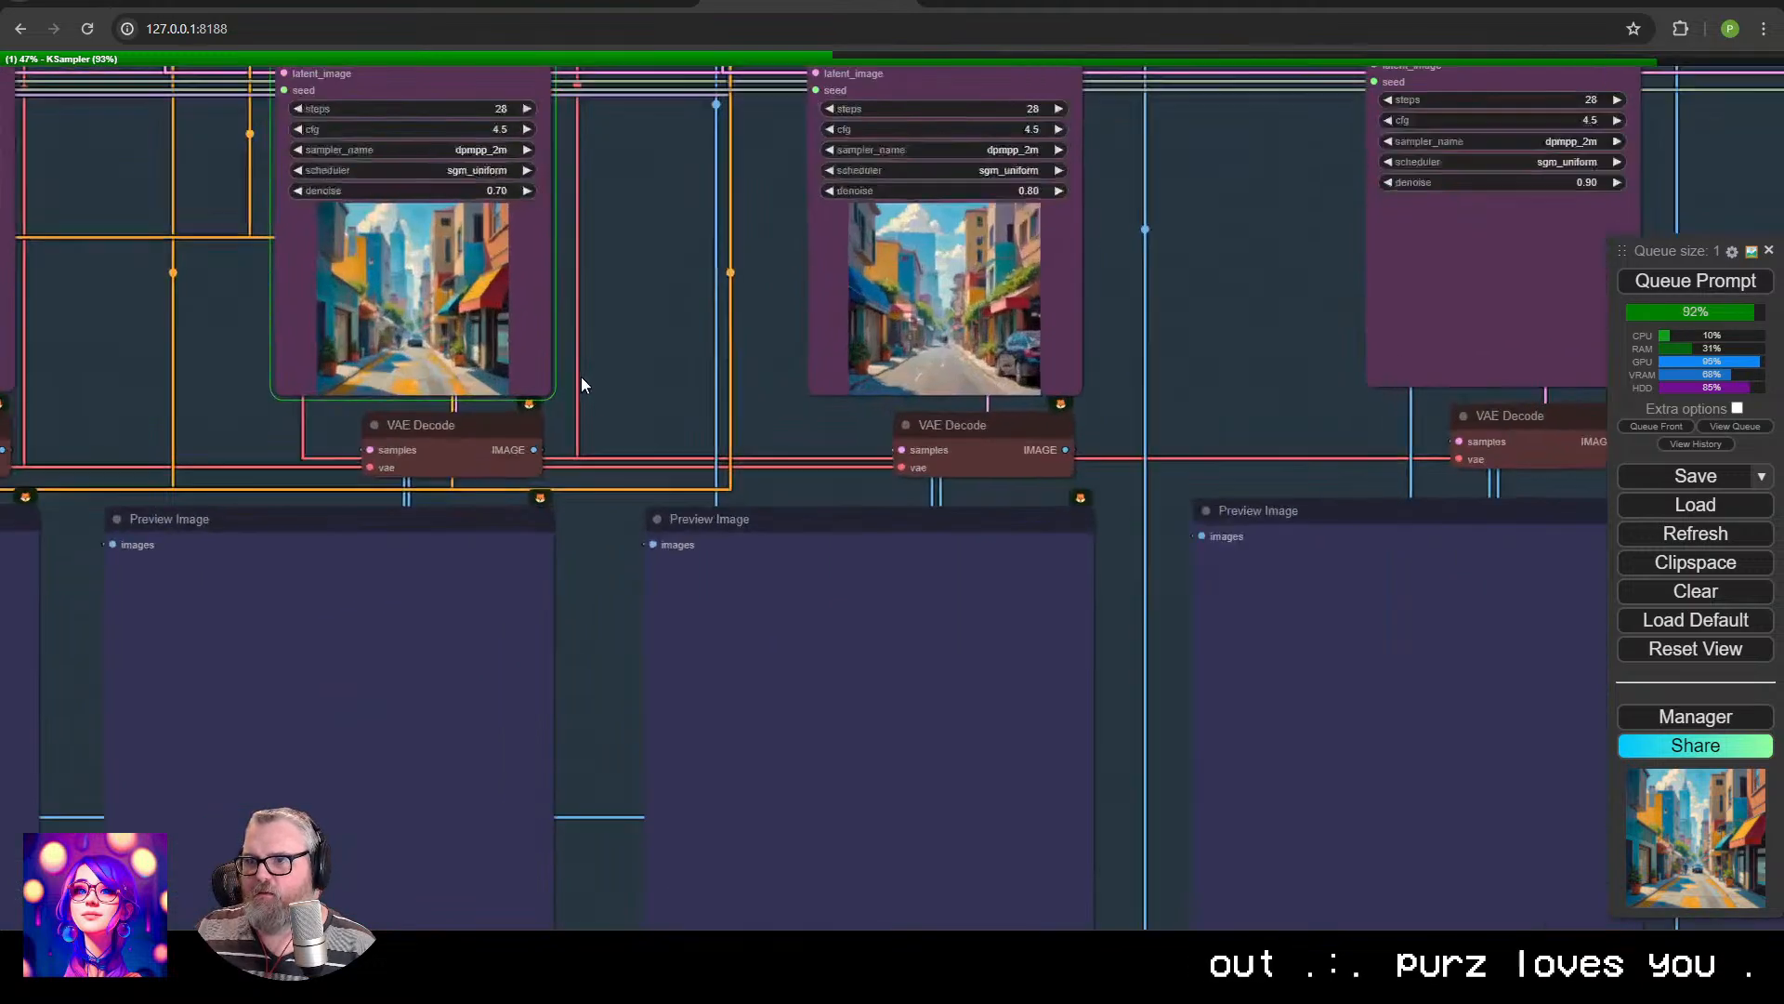
{"action": "scroll", "coordinate": [896, 416], "scroll_direction": "up", "scroll_amount": 1}
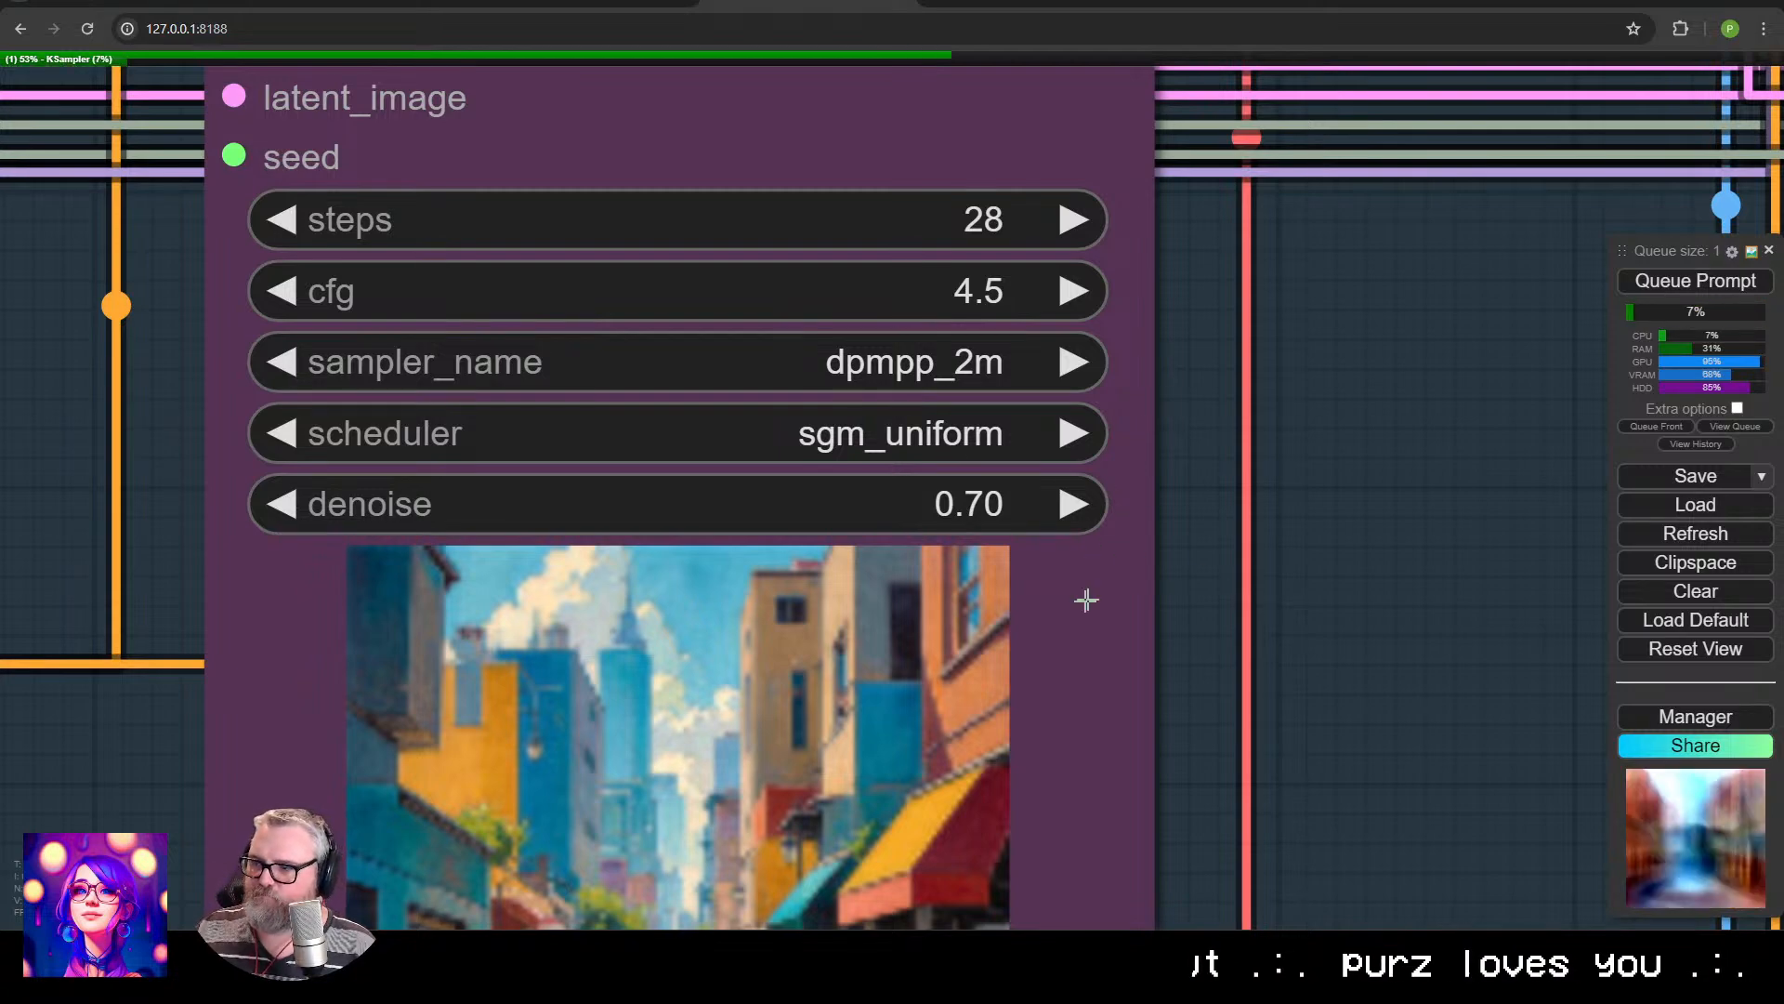
{"action": "scroll", "coordinate": [1115, 430], "scroll_direction": "down", "scroll_amount": 7}
{"action": "scroll", "coordinate": [1062, 444], "scroll_direction": "up", "scroll_amount": 1}
{"action": "scroll", "coordinate": [1062, 444], "scroll_direction": "down", "scroll_amount": 9}
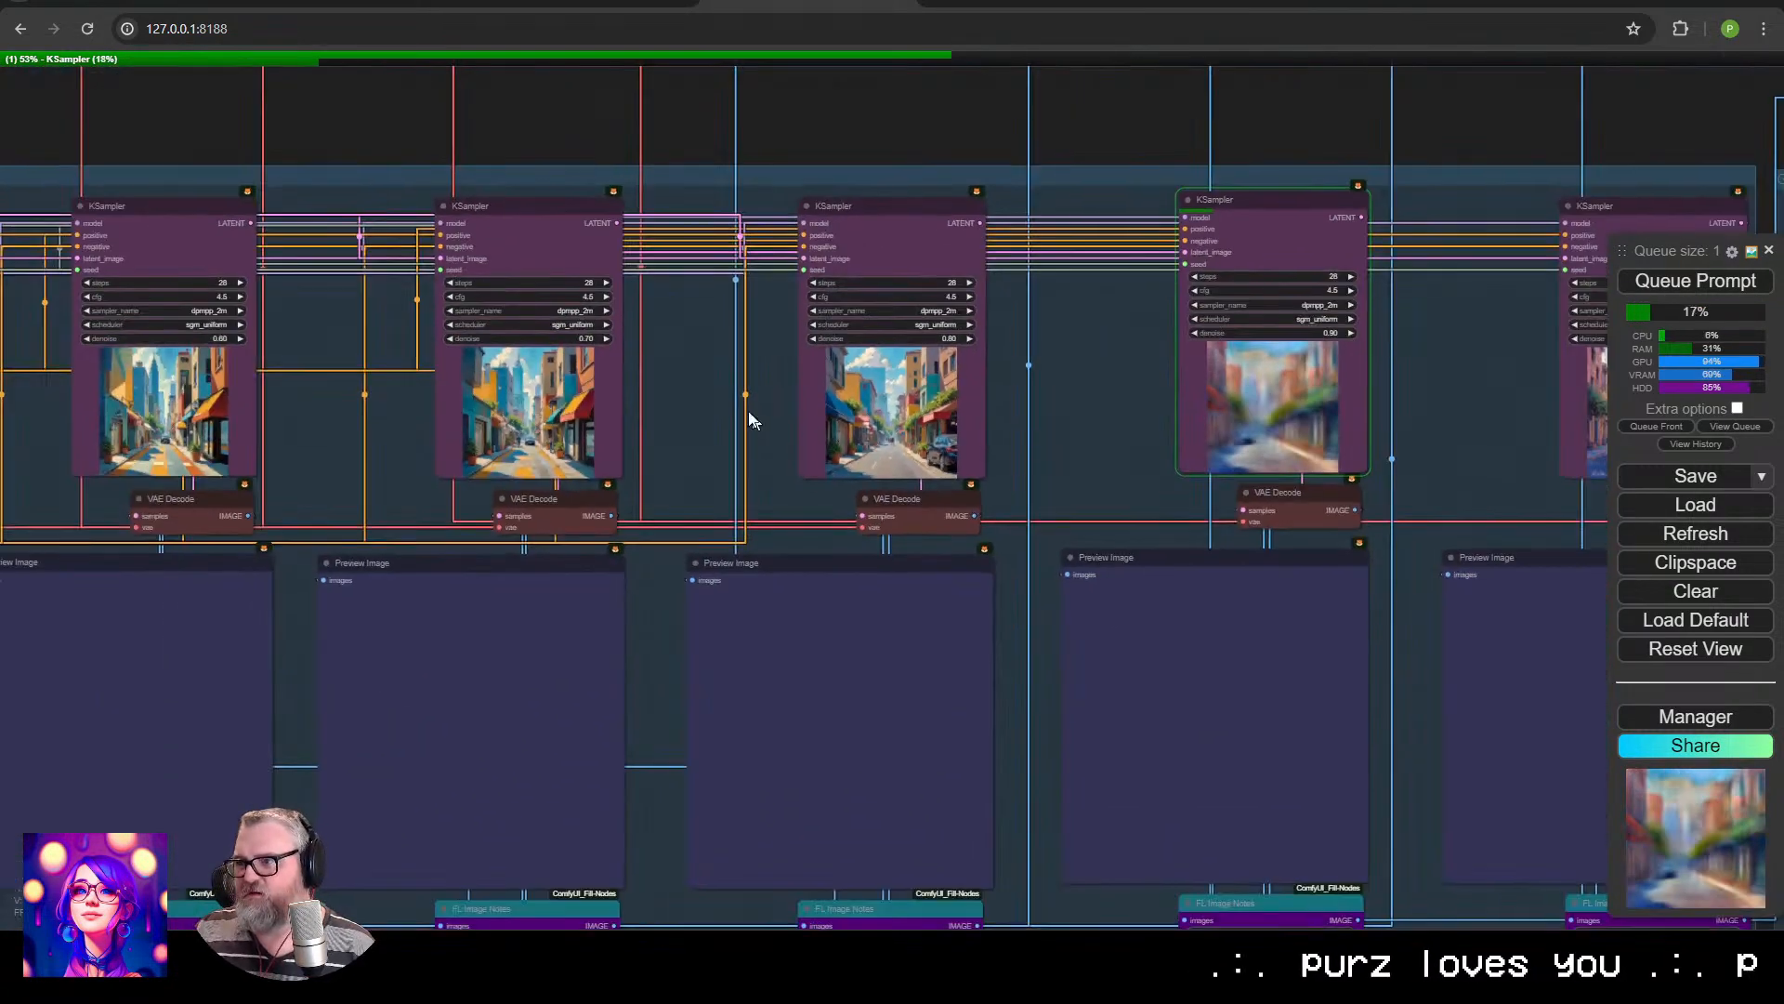
{"action": "left_click_drag", "start_coordinate": [751, 420], "coordinate": [532, 325]}
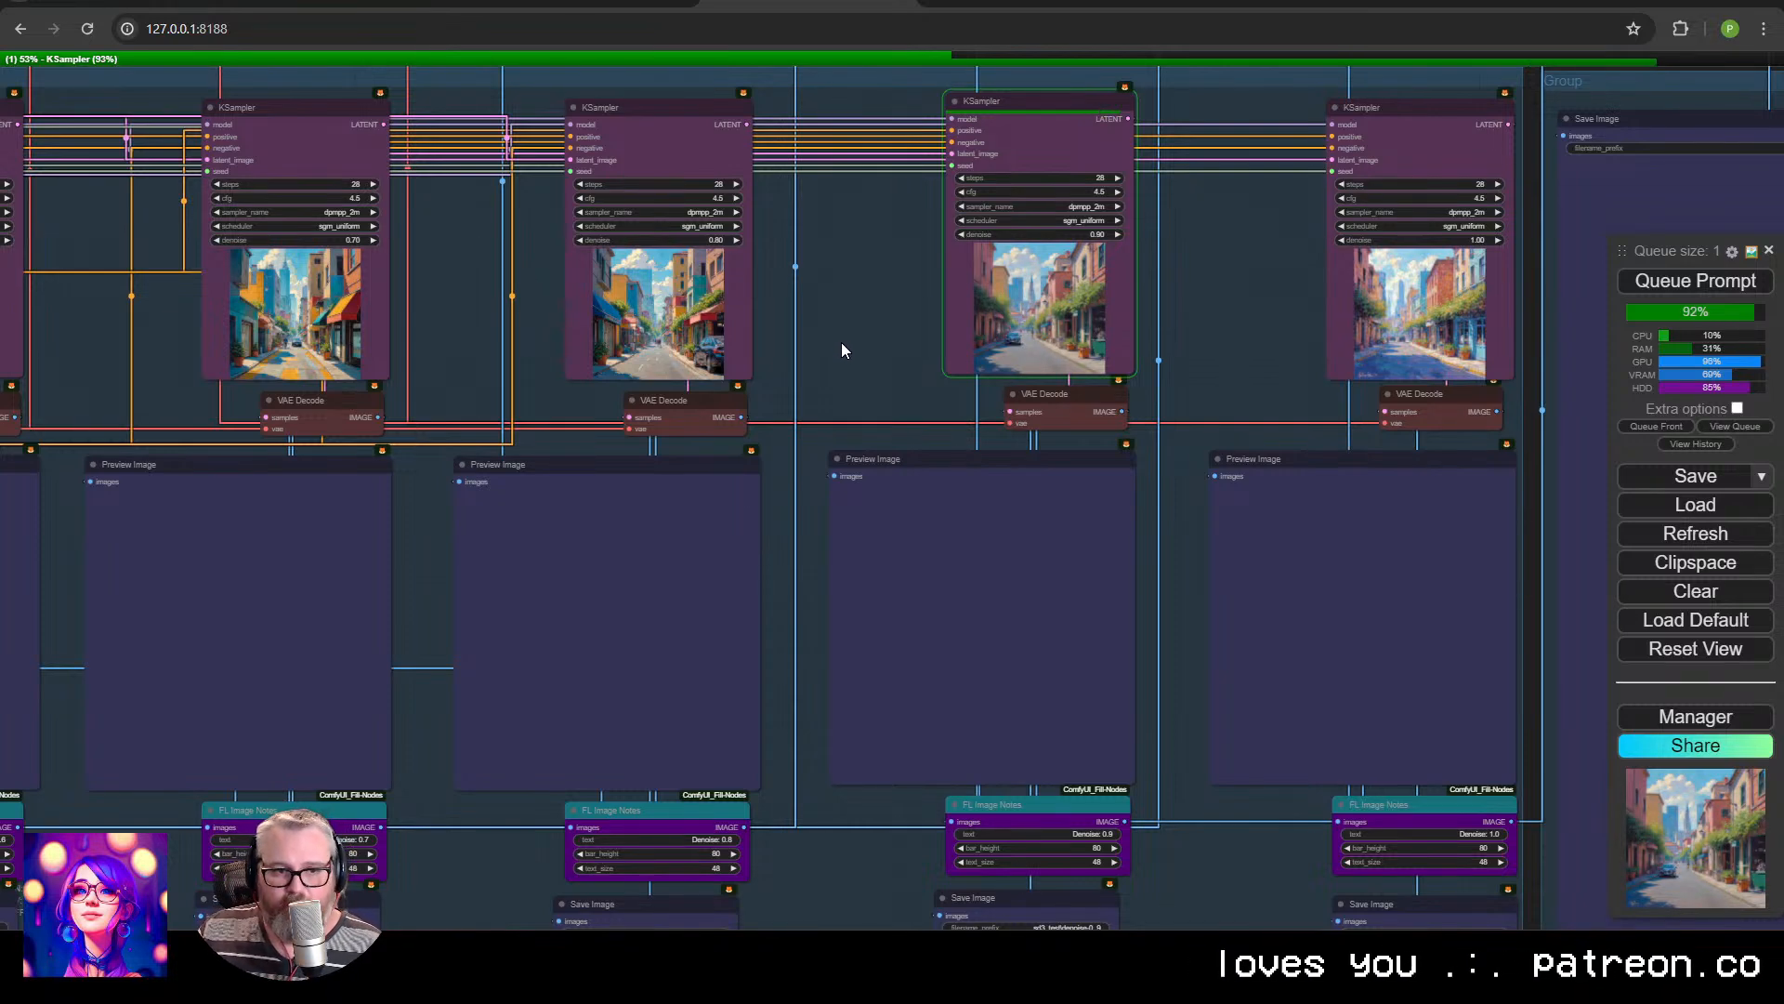
{"action": "scroll", "coordinate": [842, 353], "scroll_direction": "down", "scroll_amount": 5}
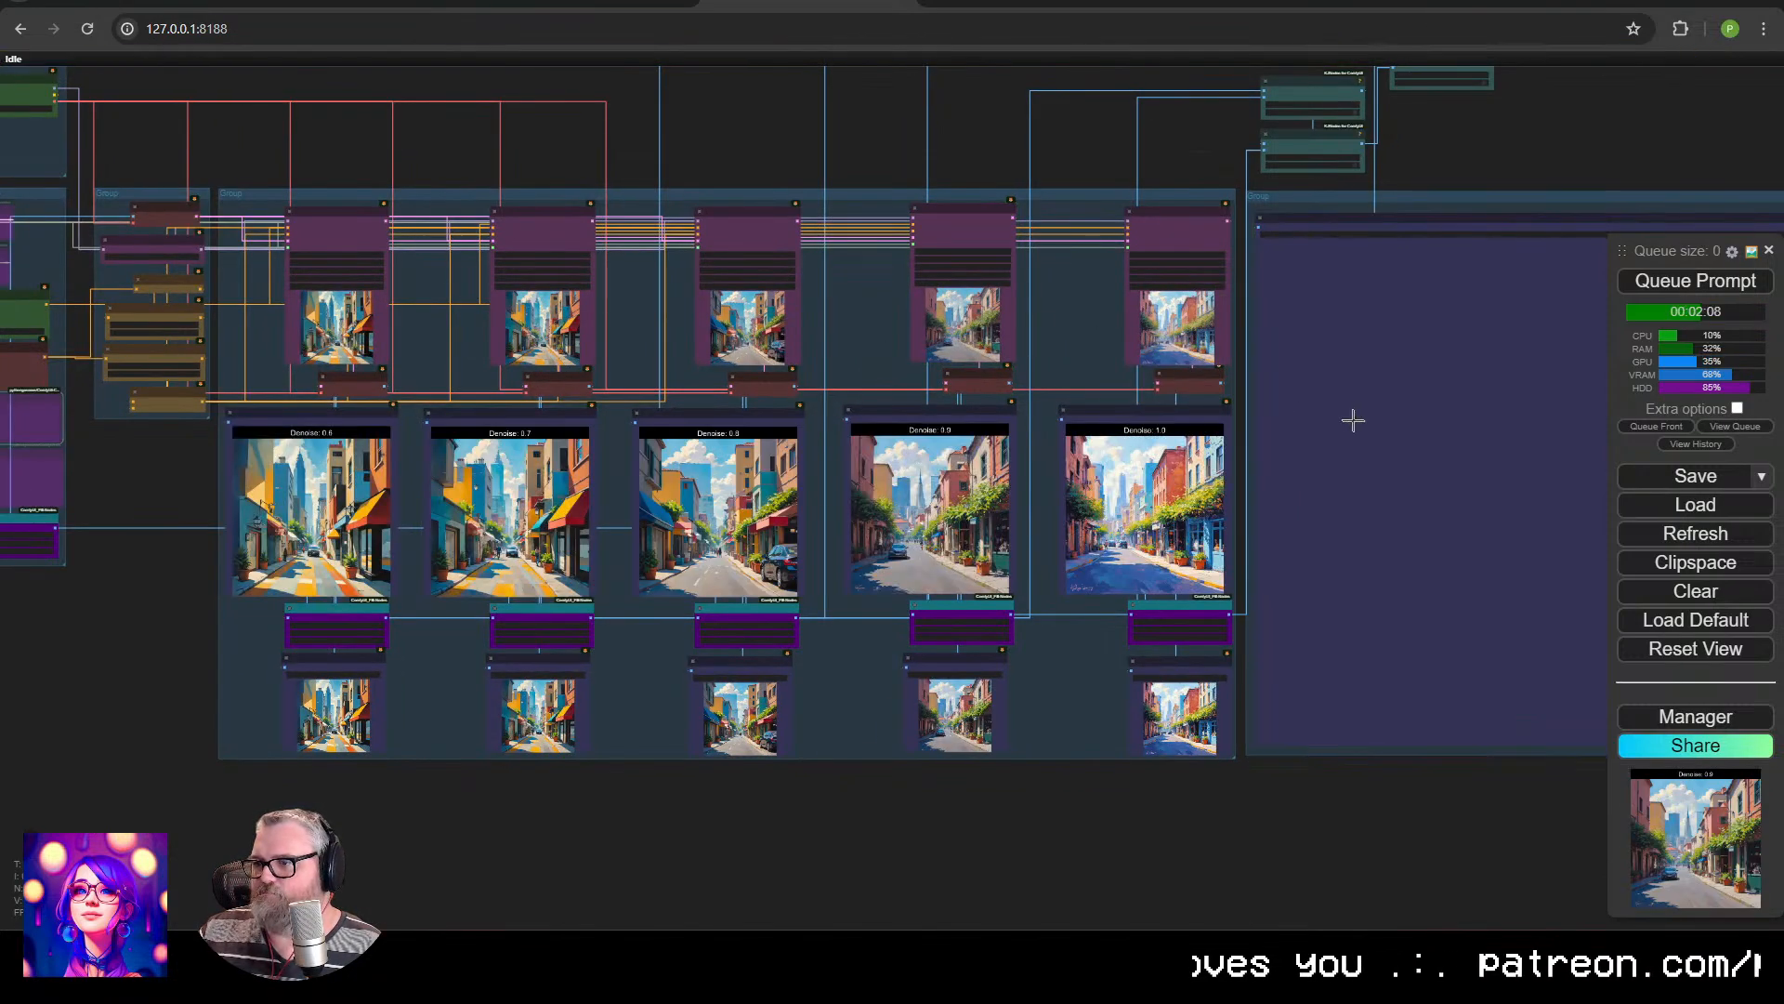
Inspect the finished comparison grid up close, going from the original image through the denoise 0.6 to 0.9 results.
{"action": "scroll", "coordinate": [1354, 419], "scroll_direction": "up", "scroll_amount": 5}
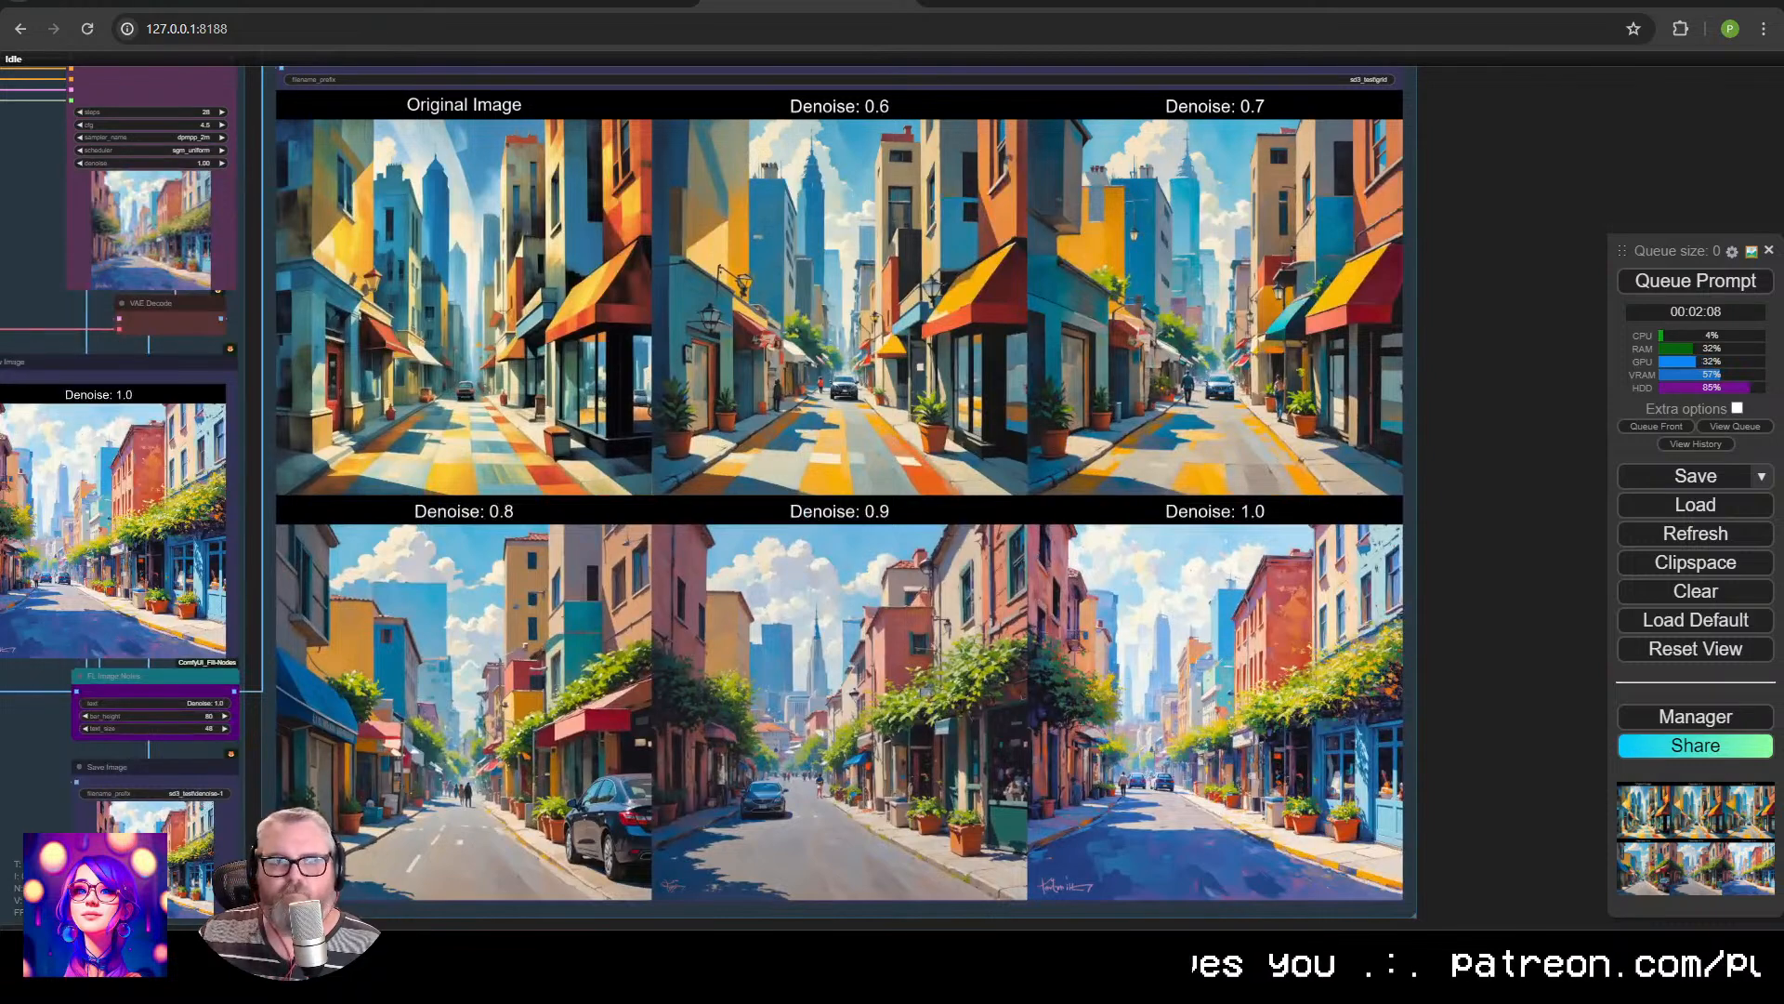
{"action": "left_click_drag", "start_coordinate": [1060, 408], "coordinate": [1213, 417]}
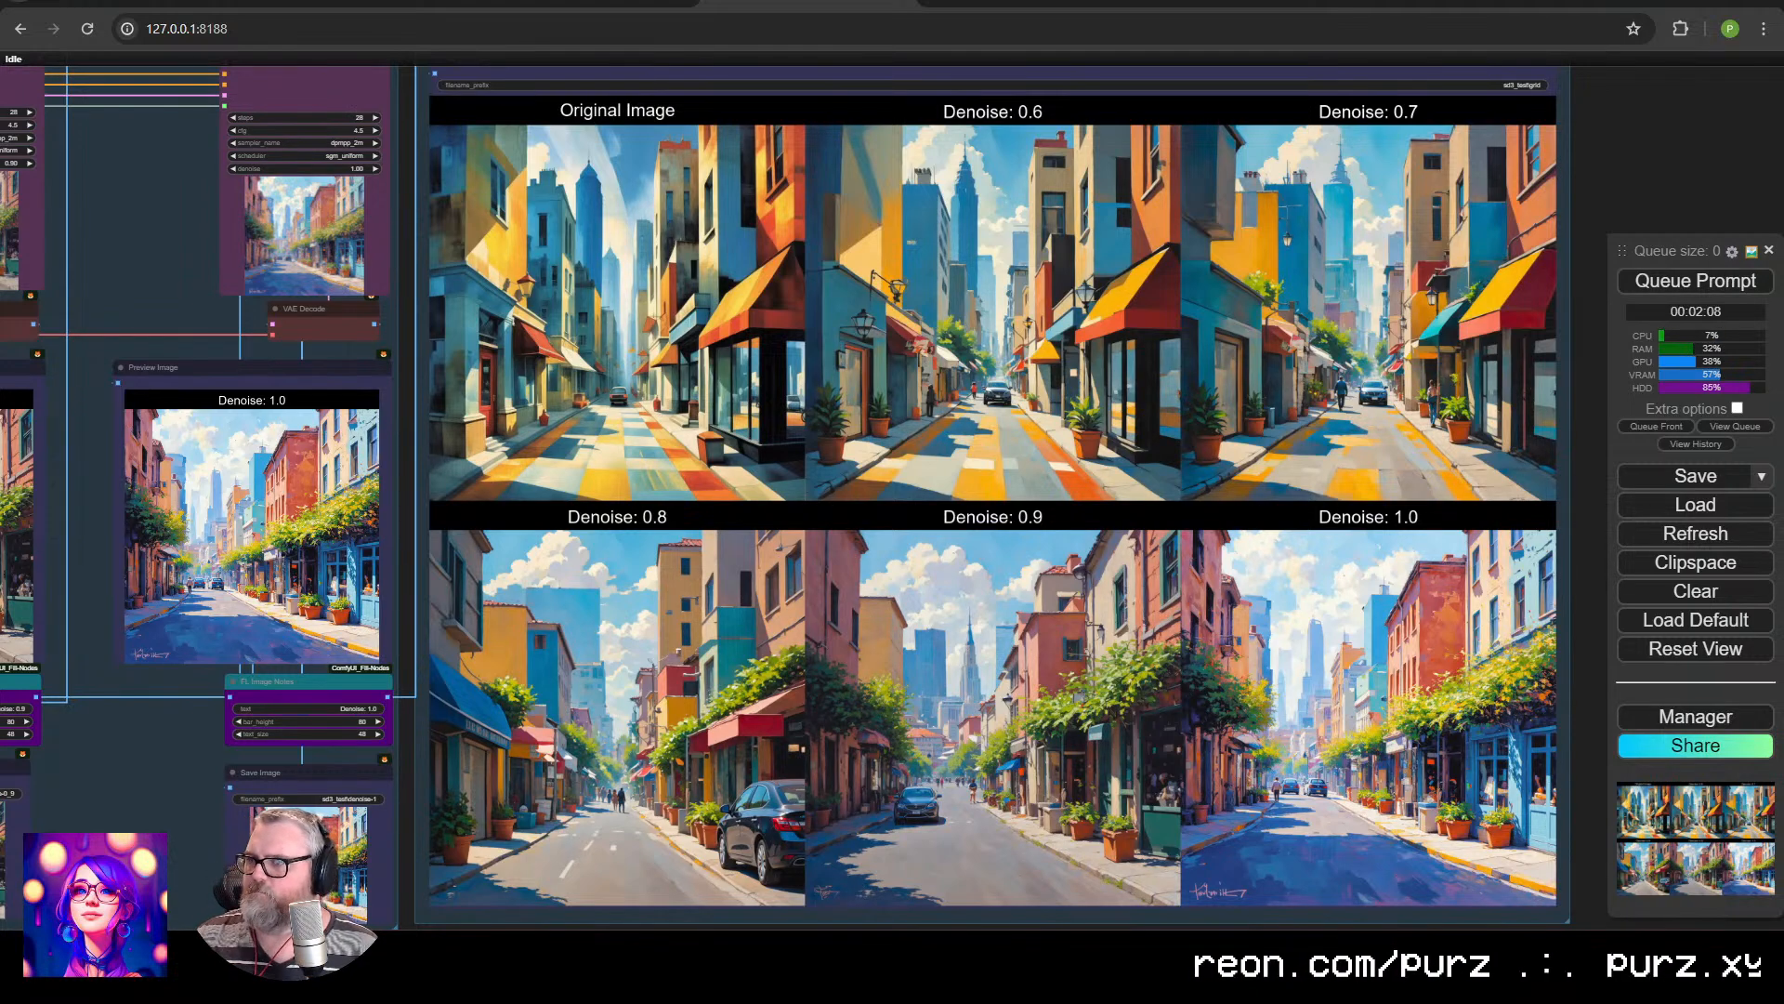
{"action": "scroll", "coordinate": [1141, 388], "scroll_direction": "up", "scroll_amount": 5}
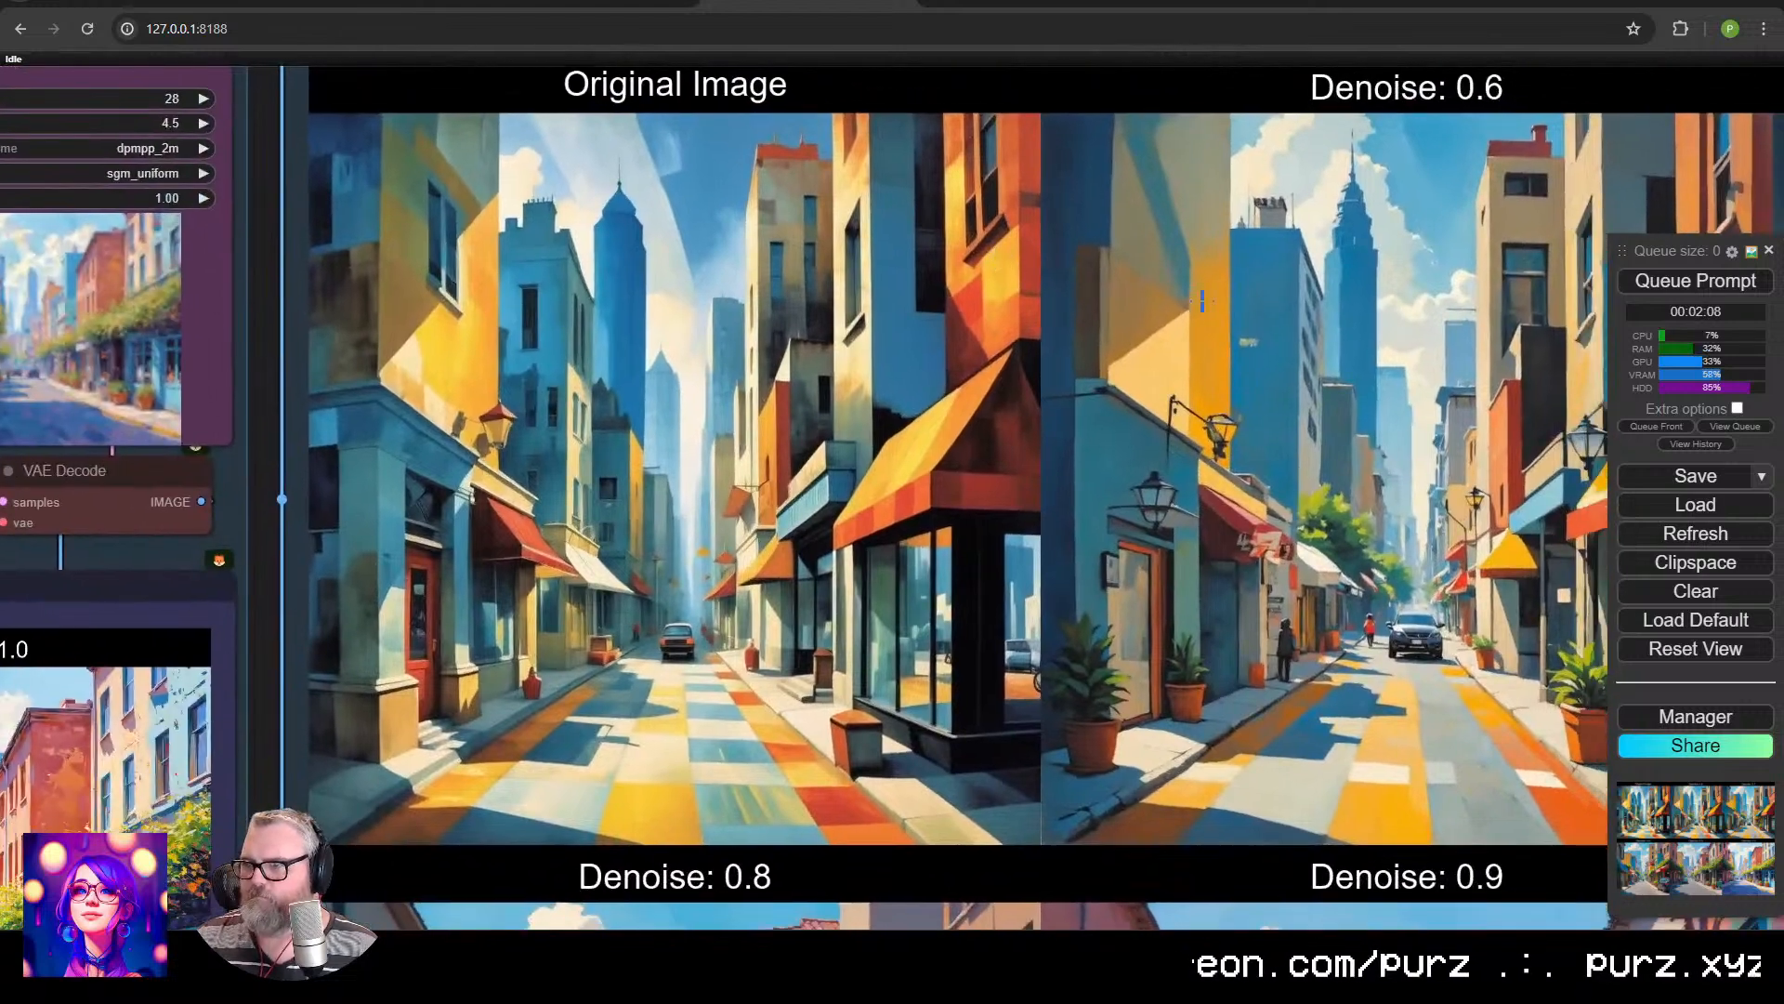
{"action": "left_click_drag", "start_coordinate": [1201, 300], "coordinate": [541, 329]}
{"action": "left_click_drag", "start_coordinate": [902, 390], "coordinate": [642, 393]}
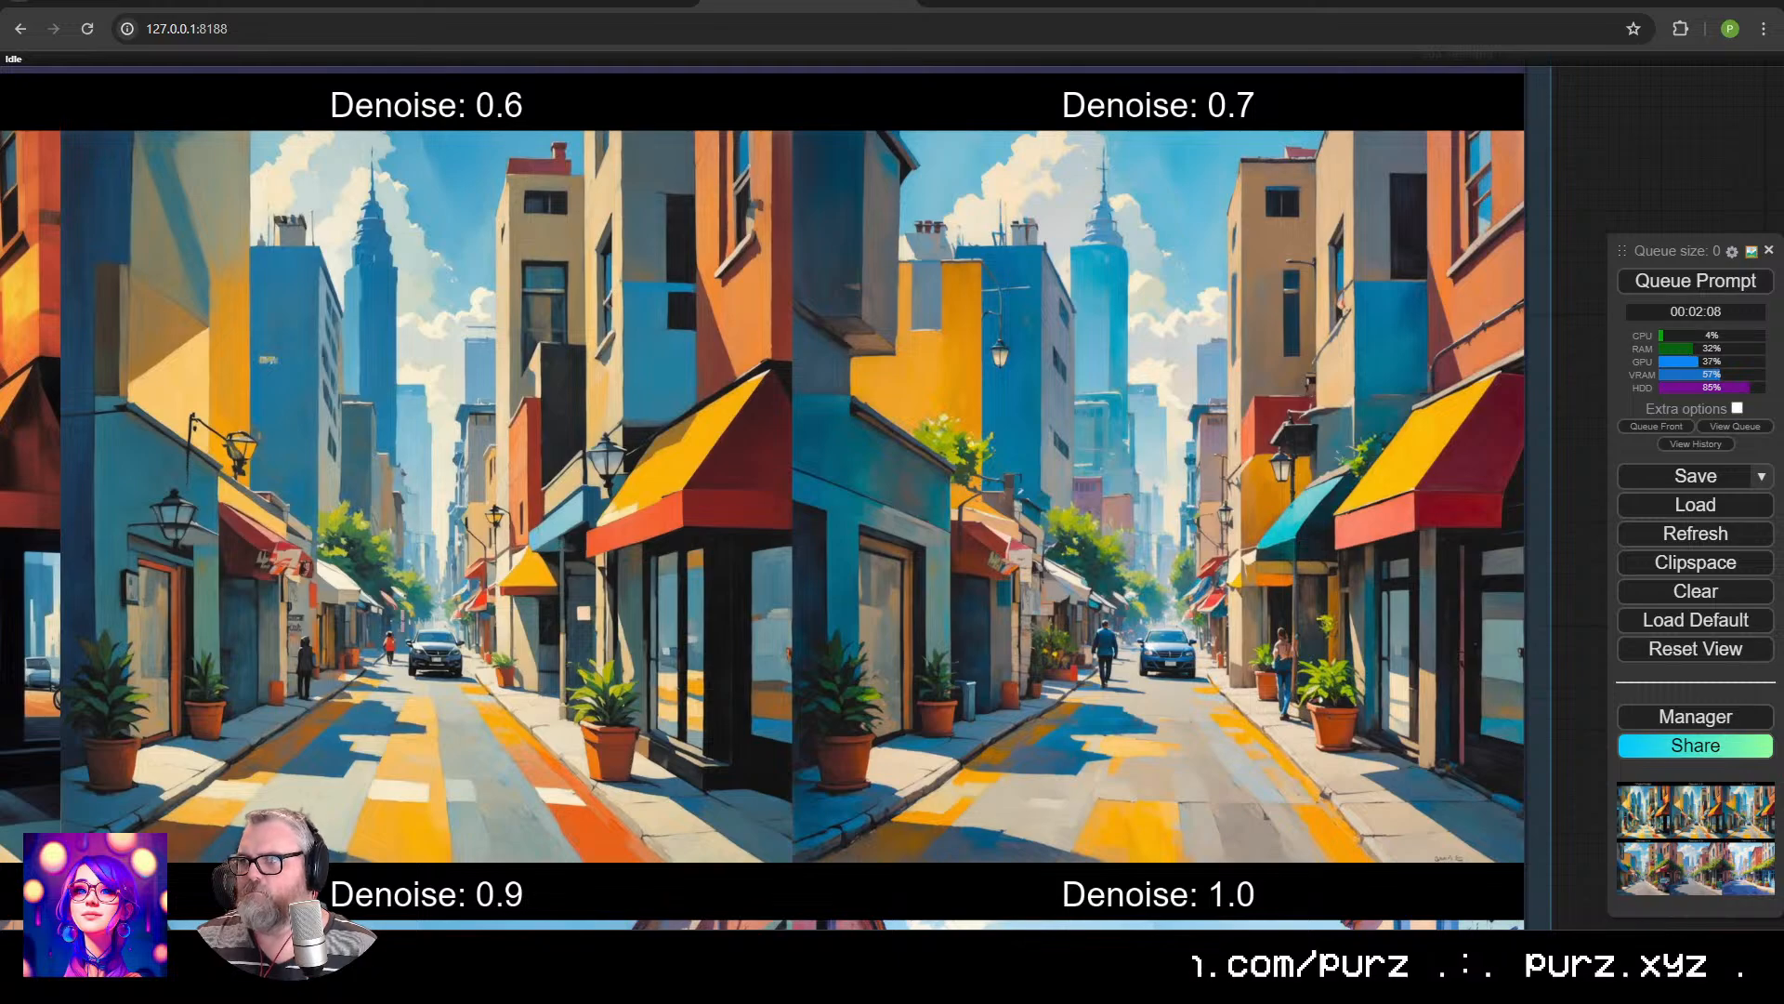
{"action": "left_click_drag", "start_coordinate": [349, 874], "coordinate": [1151, 110]}
{"action": "left_click_drag", "start_coordinate": [912, 313], "coordinate": [873, 307]}
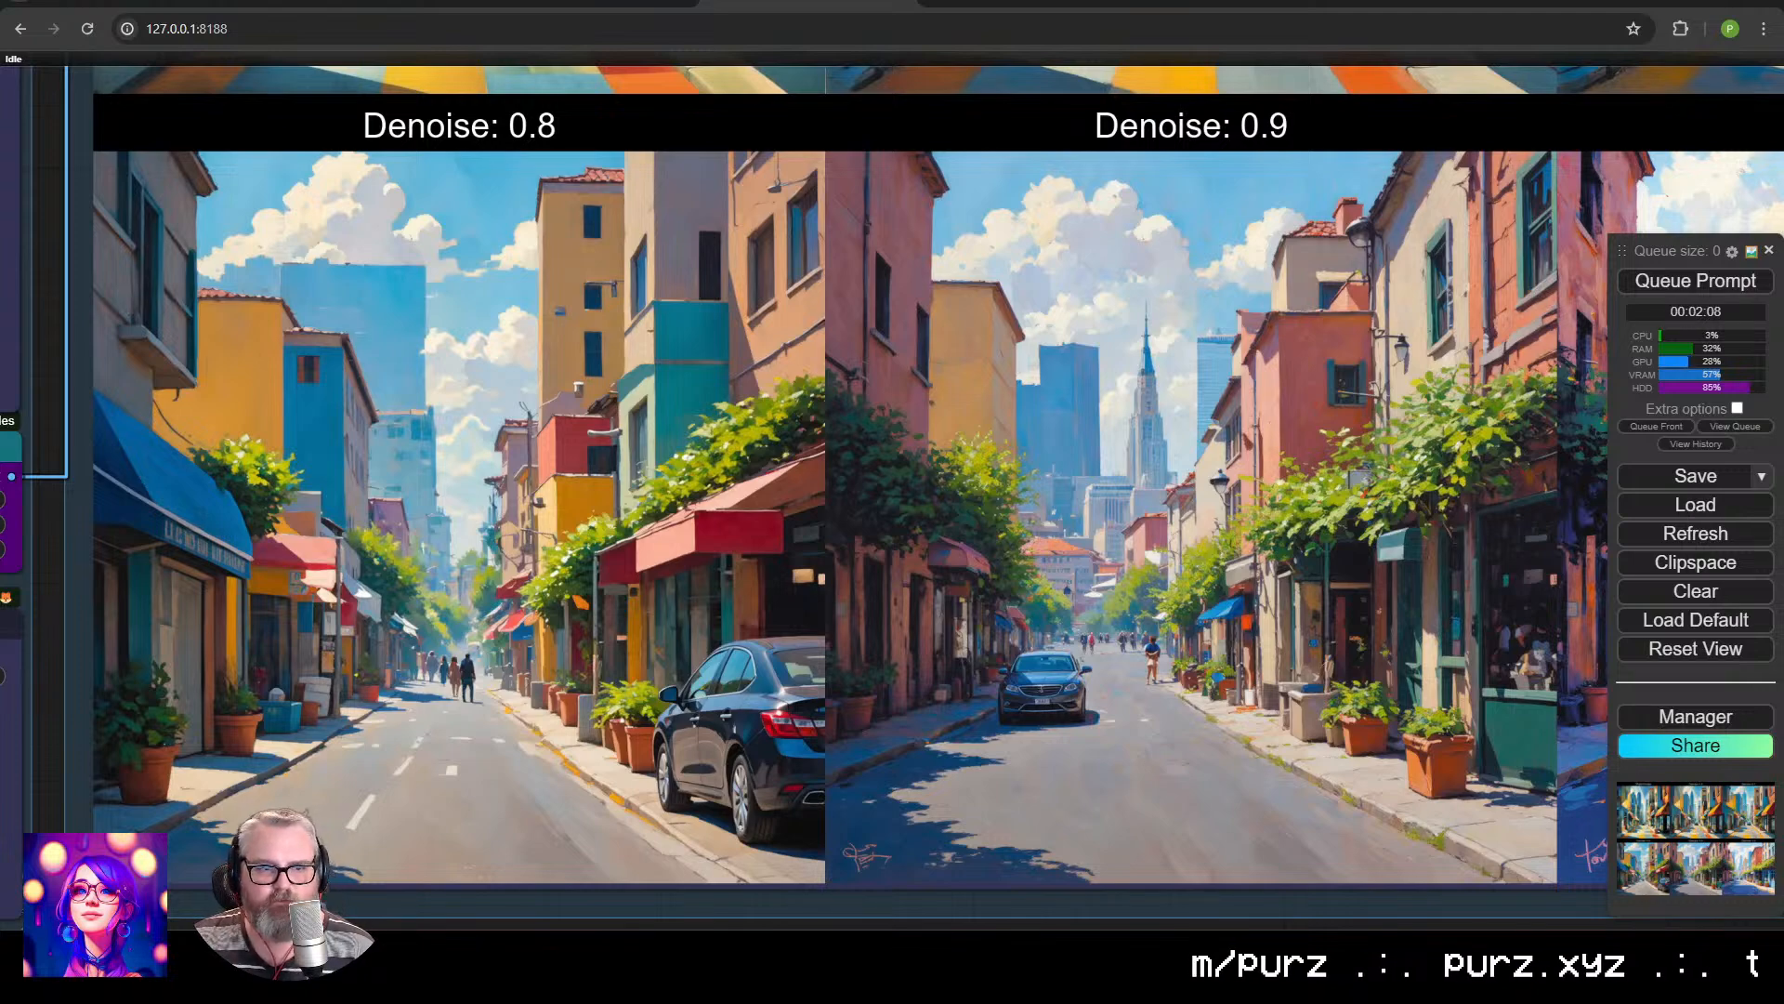
{"action": "left_click_drag", "start_coordinate": [874, 308], "coordinate": [822, 314]}
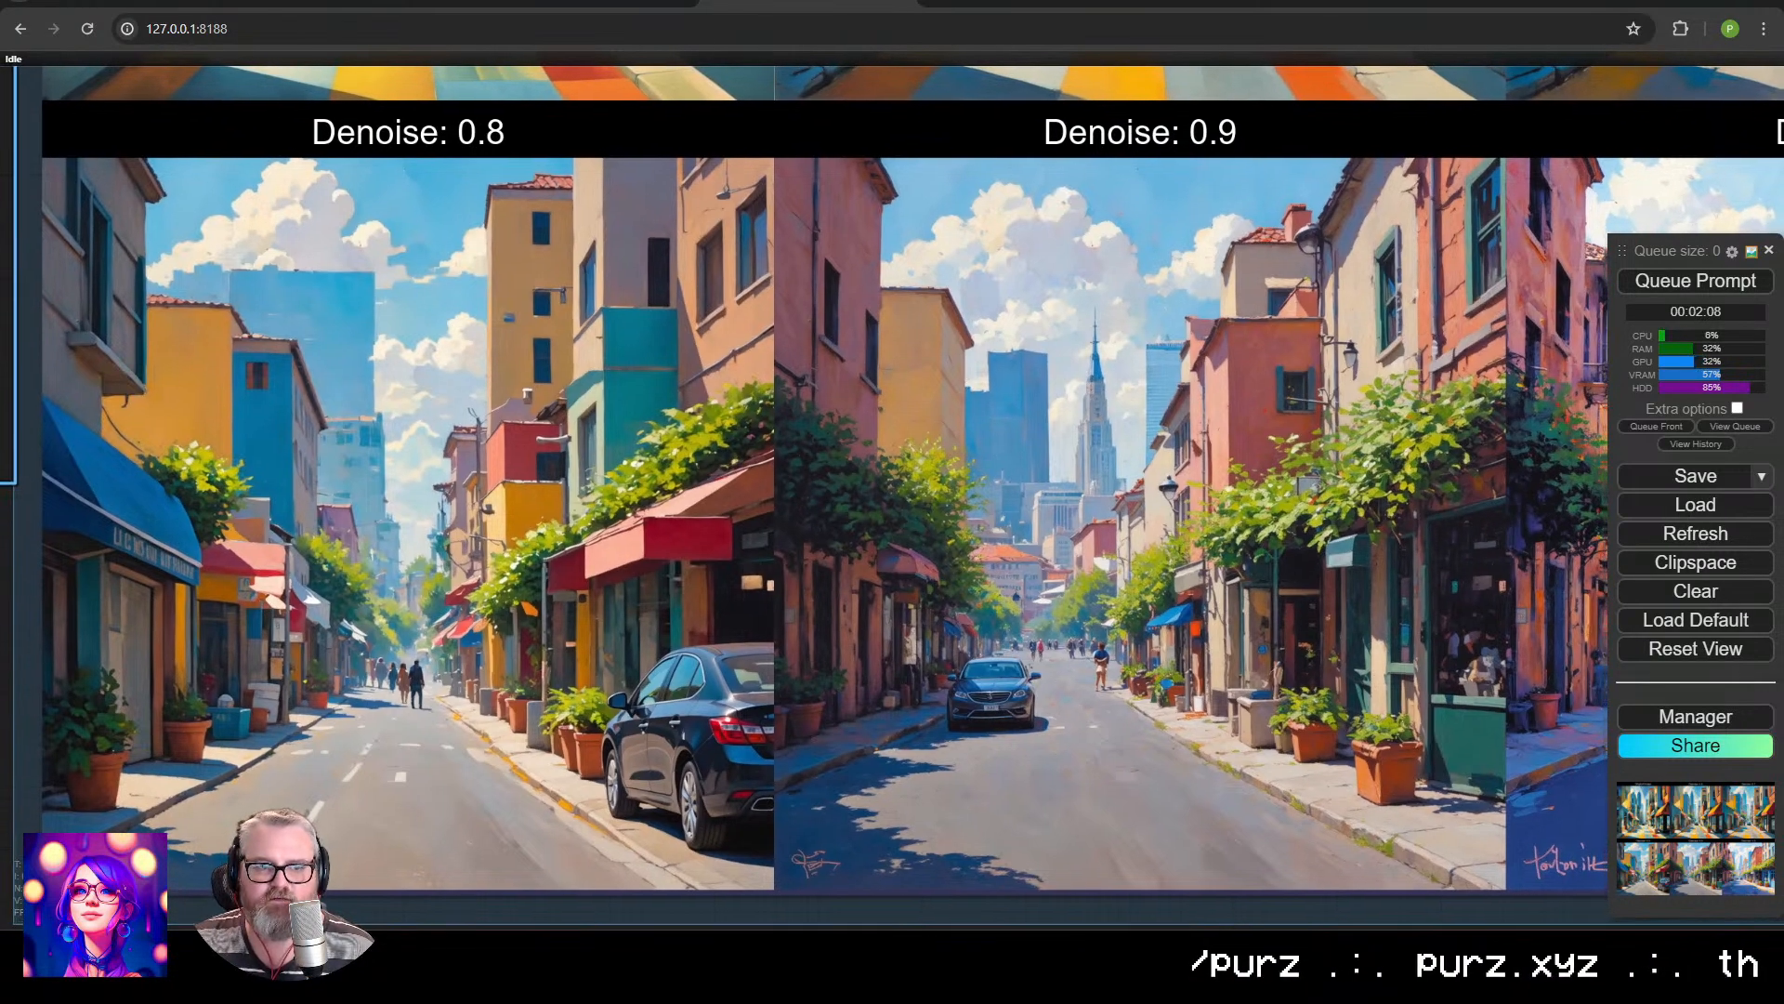
Compare the original image with all five denoise results in the full comparison grid.
{"action": "scroll", "coordinate": [517, 668], "scroll_direction": "down", "scroll_amount": 4}
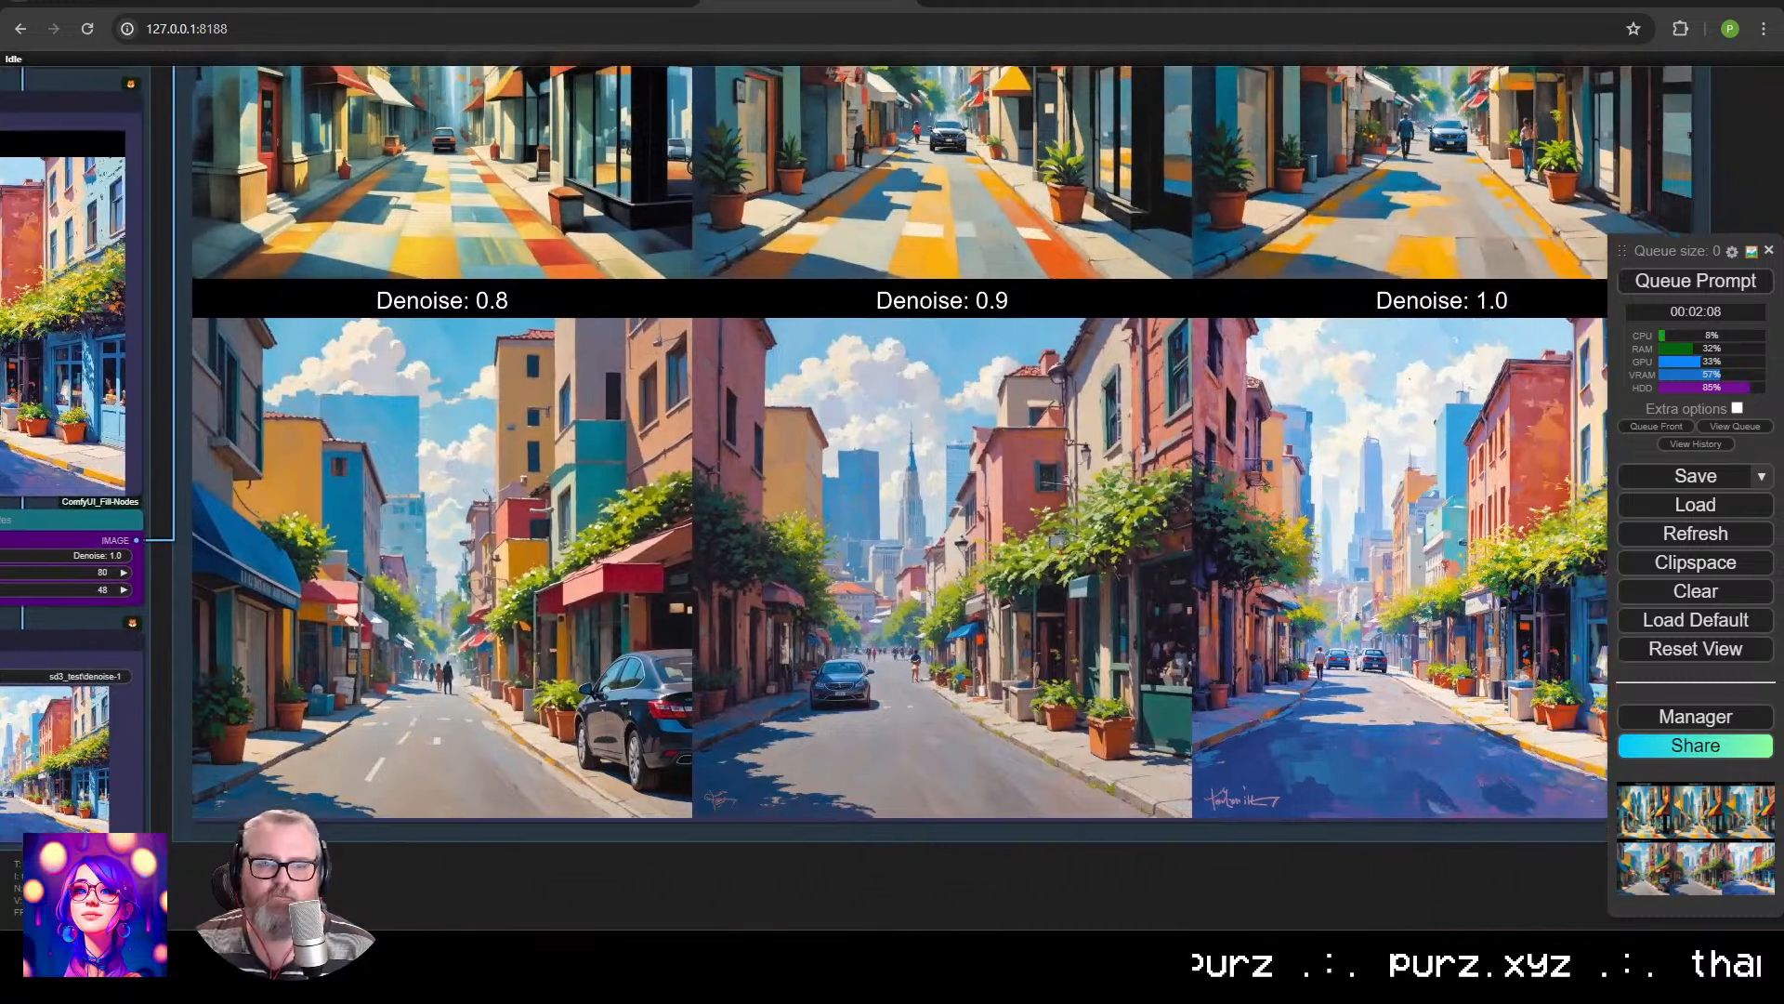
{"action": "scroll", "coordinate": [518, 667], "scroll_direction": "down", "scroll_amount": 2}
{"action": "left_click_drag", "start_coordinate": [518, 668], "coordinate": [441, 791]}
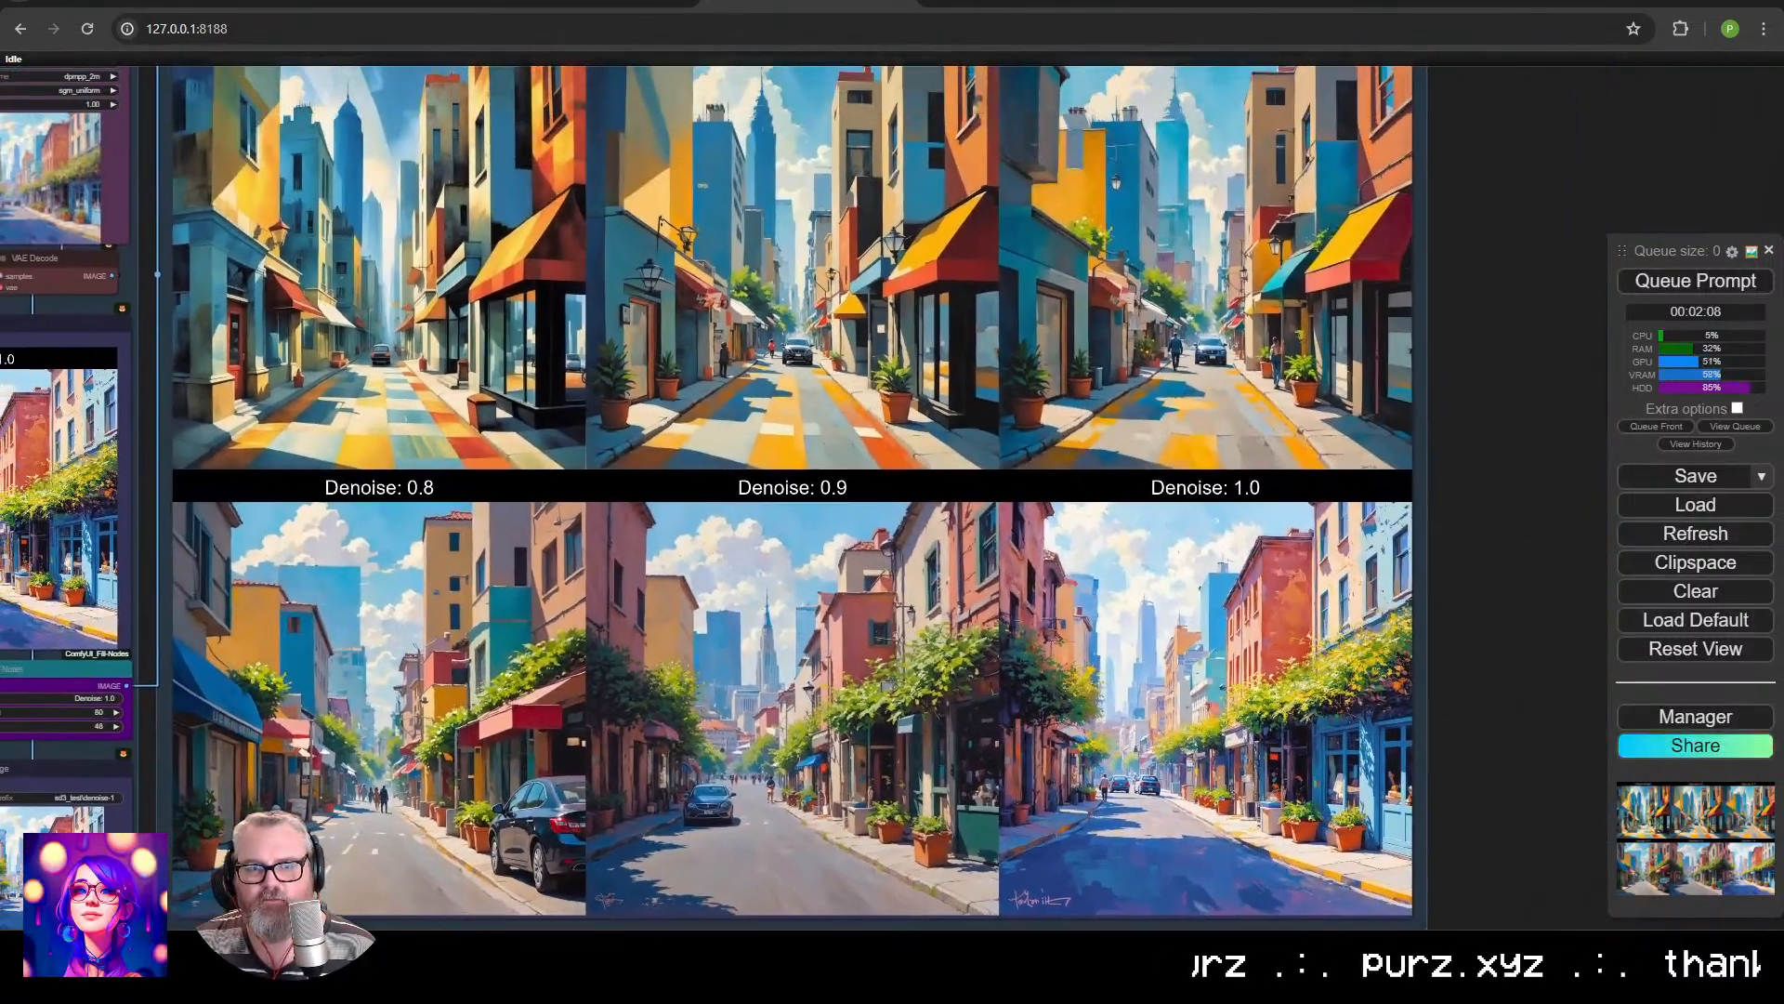
{"action": "scroll", "coordinate": [764, 630], "scroll_direction": "down", "scroll_amount": 1}
{"action": "left_click_drag", "start_coordinate": [764, 630], "coordinate": [756, 662]}
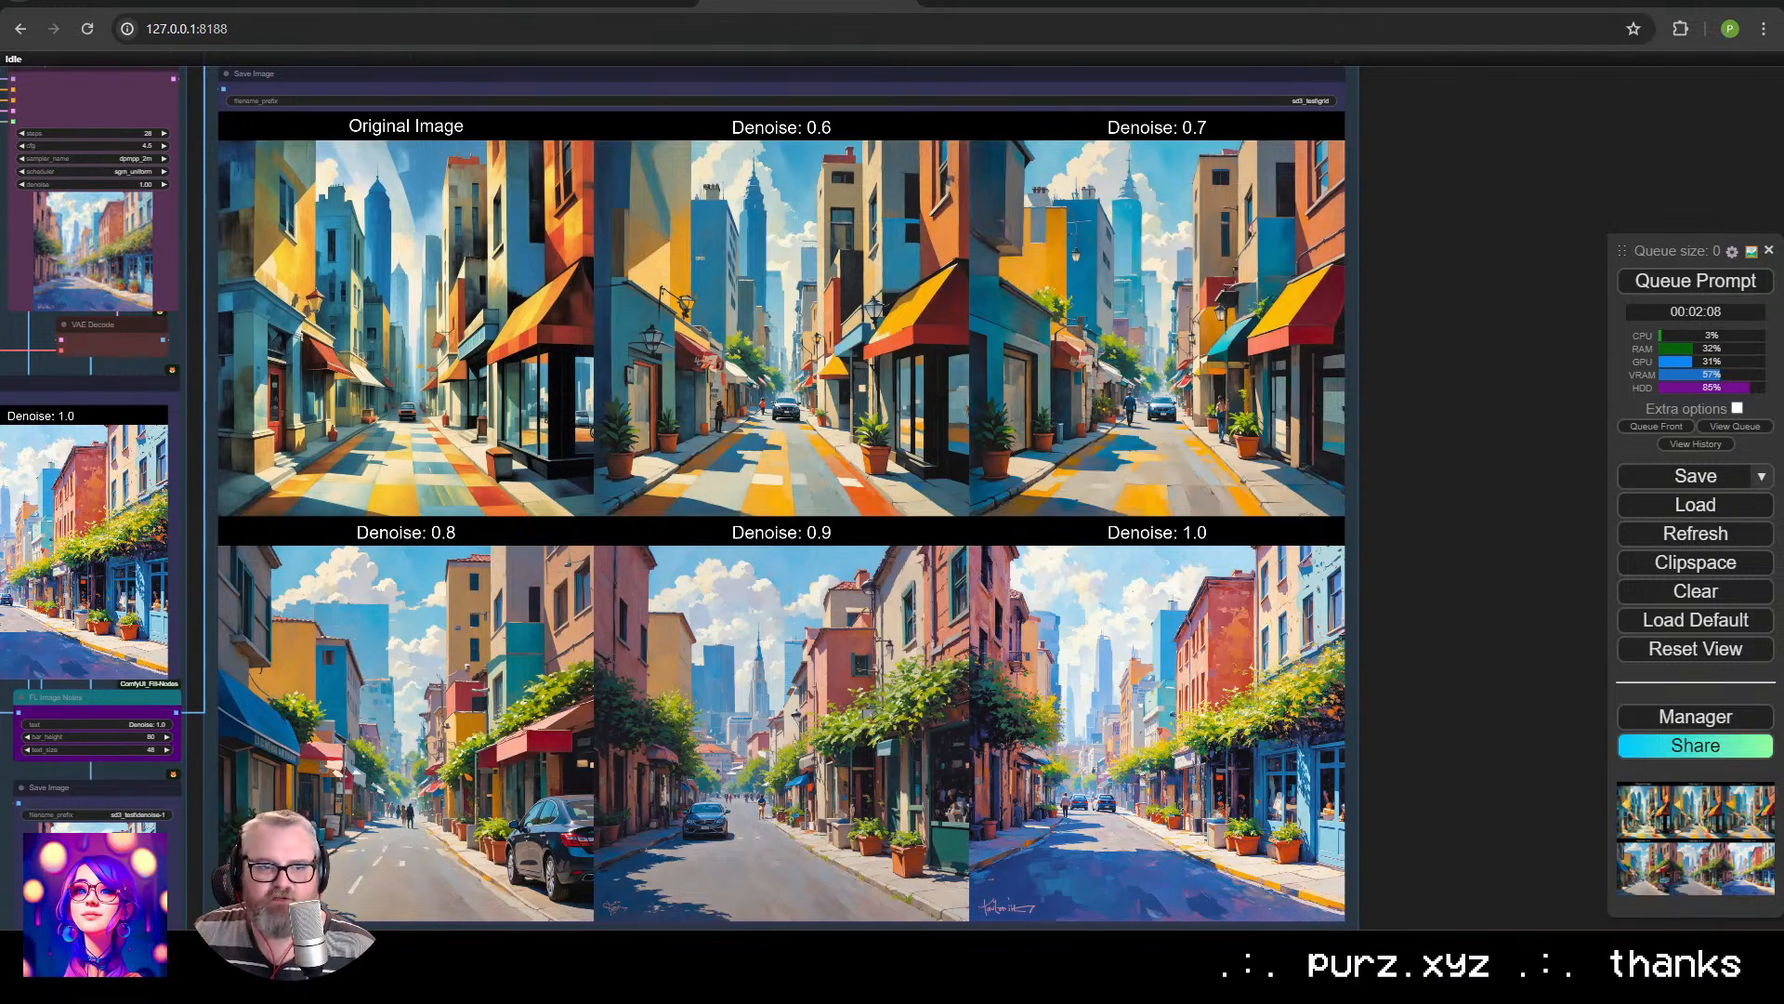
{"action": "scroll", "coordinate": [1423, 597], "scroll_direction": "down", "scroll_amount": 1}
{"action": "left_click_drag", "start_coordinate": [1424, 595], "coordinate": [1487, 560]}
{"action": "scroll", "coordinate": [1452, 581], "scroll_direction": "up", "scroll_amount": 1}
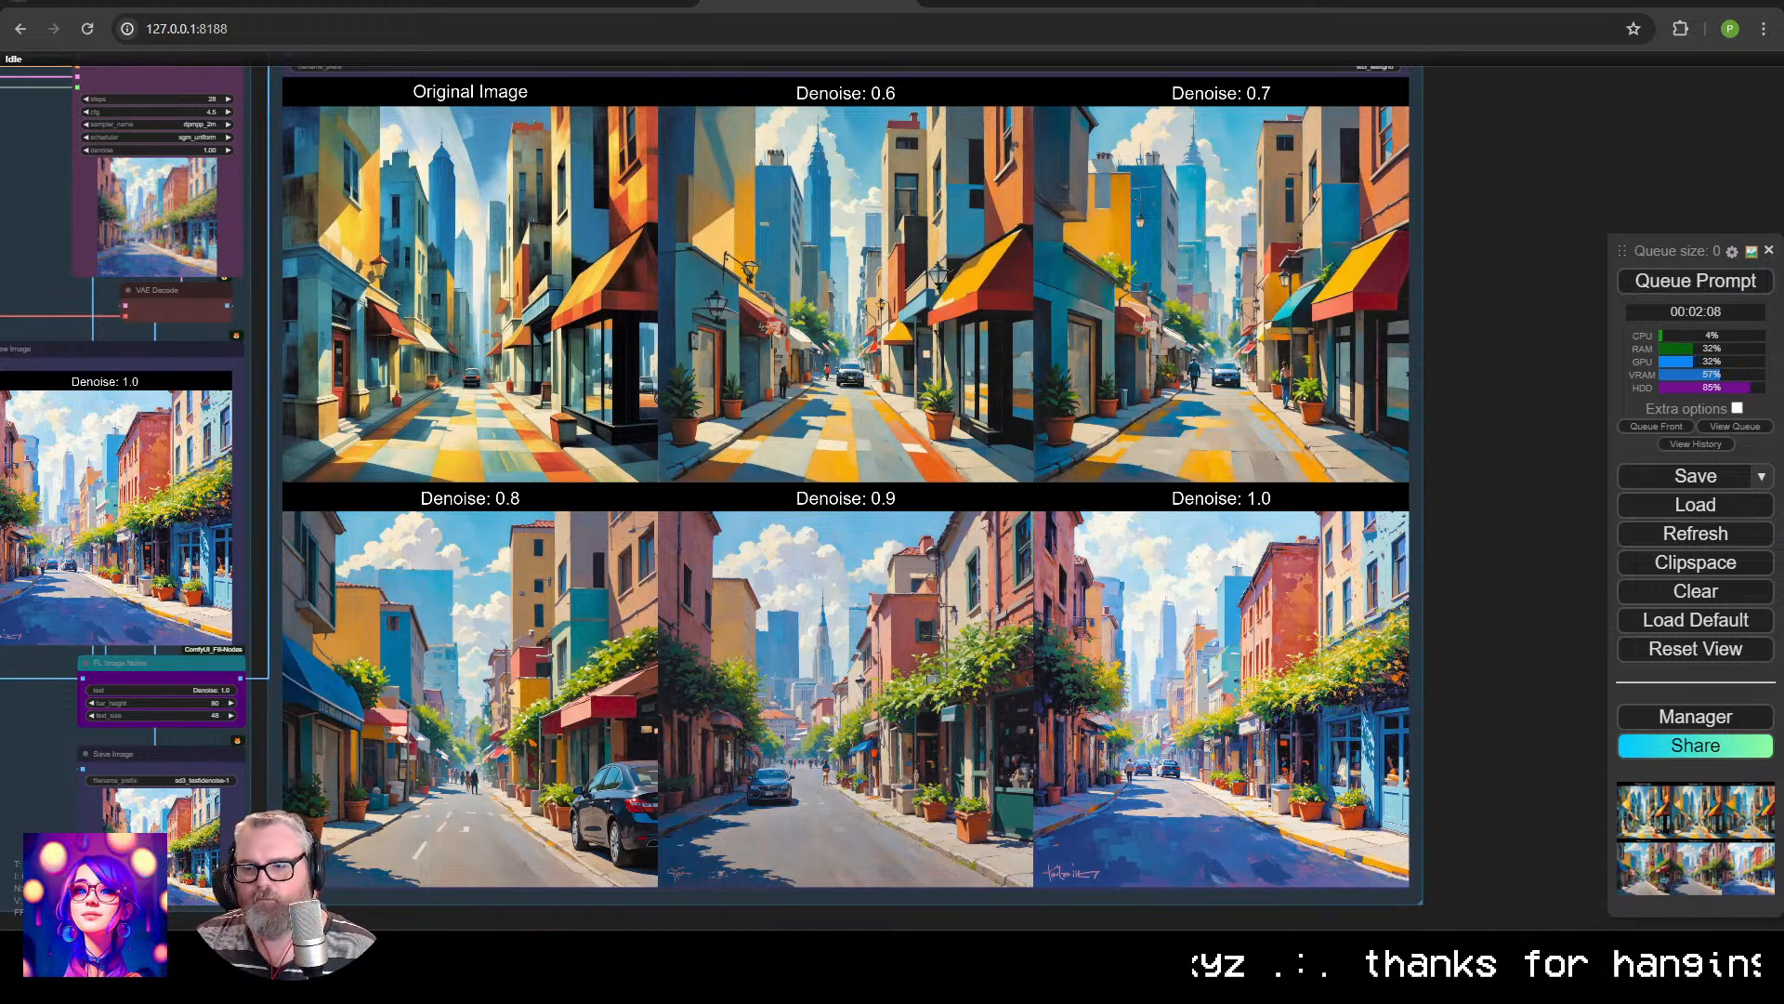
{"action": "left_click_drag", "start_coordinate": [1468, 558], "coordinate": [1585, 565]}
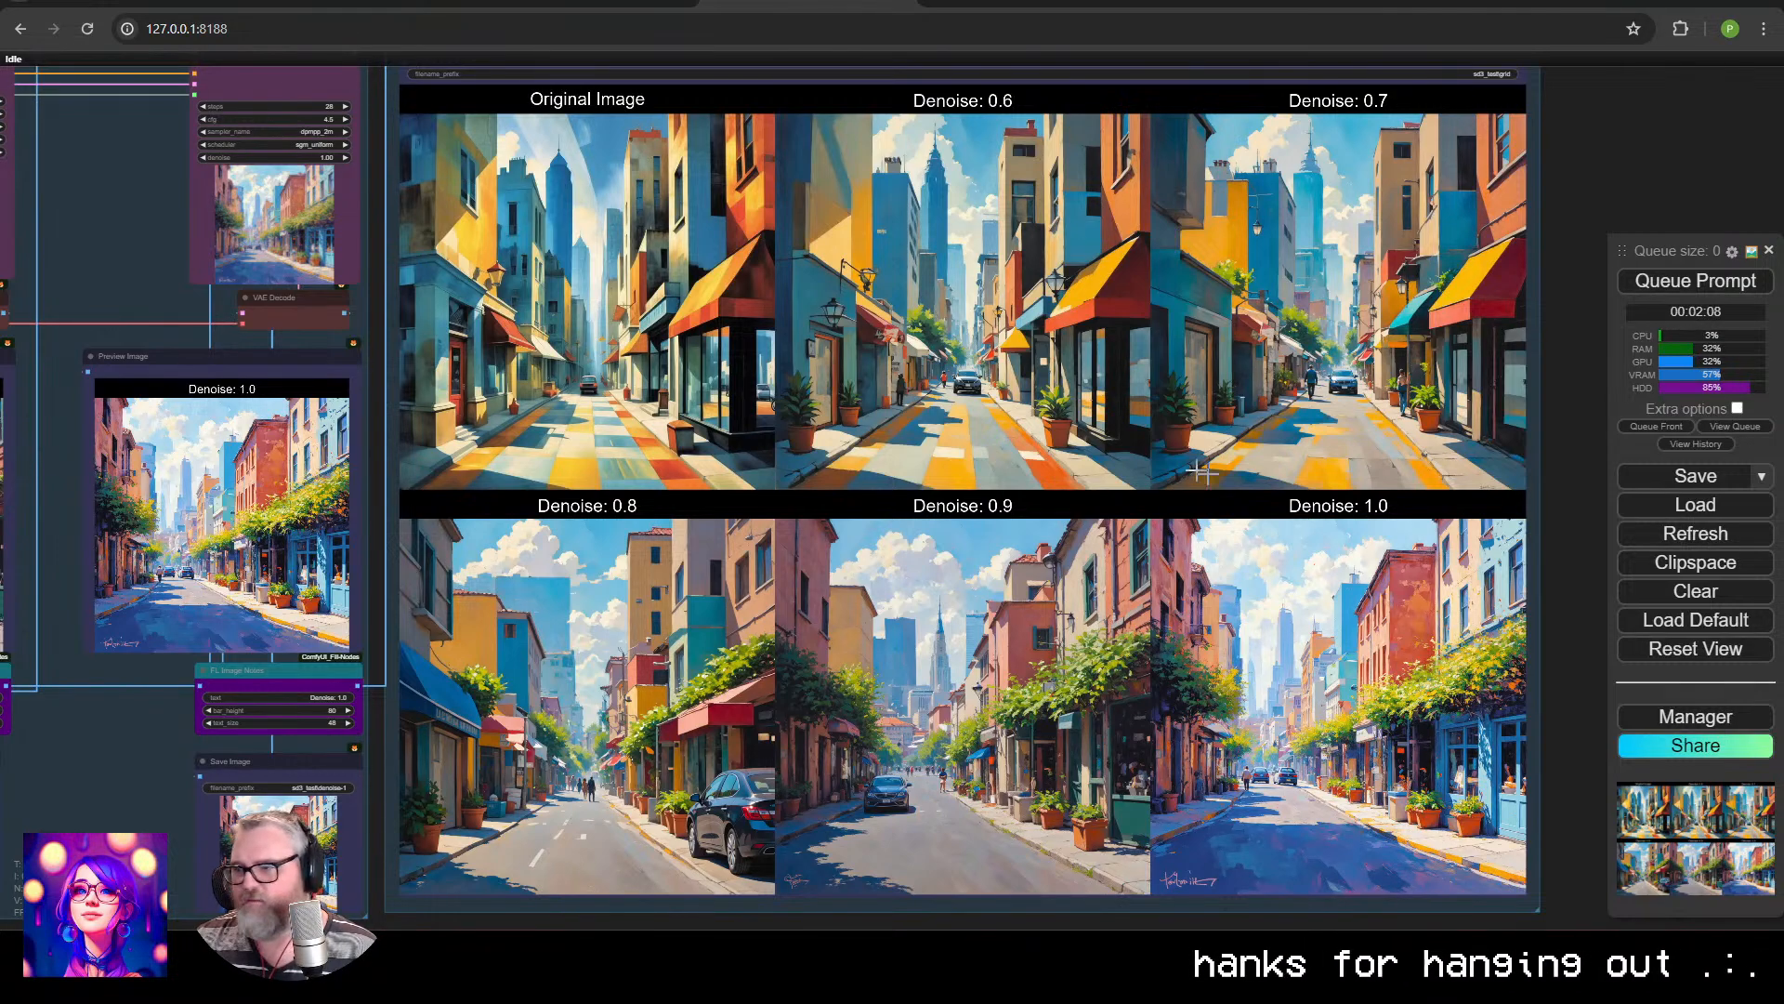
Compare the details of the original and the denoise 0.6 and 0.7 images, then those of the 0.8, 0.9 and 1.0 images.
{"action": "scroll", "coordinate": [979, 457], "scroll_direction": "up", "scroll_amount": 7}
{"action": "left_click_drag", "start_coordinate": [1004, 459], "coordinate": [939, 781]}
{"action": "left_click_drag", "start_coordinate": [775, 648], "coordinate": [1208, 650]}
{"action": "left_click_drag", "start_coordinate": [1132, 487], "coordinate": [625, 486]}
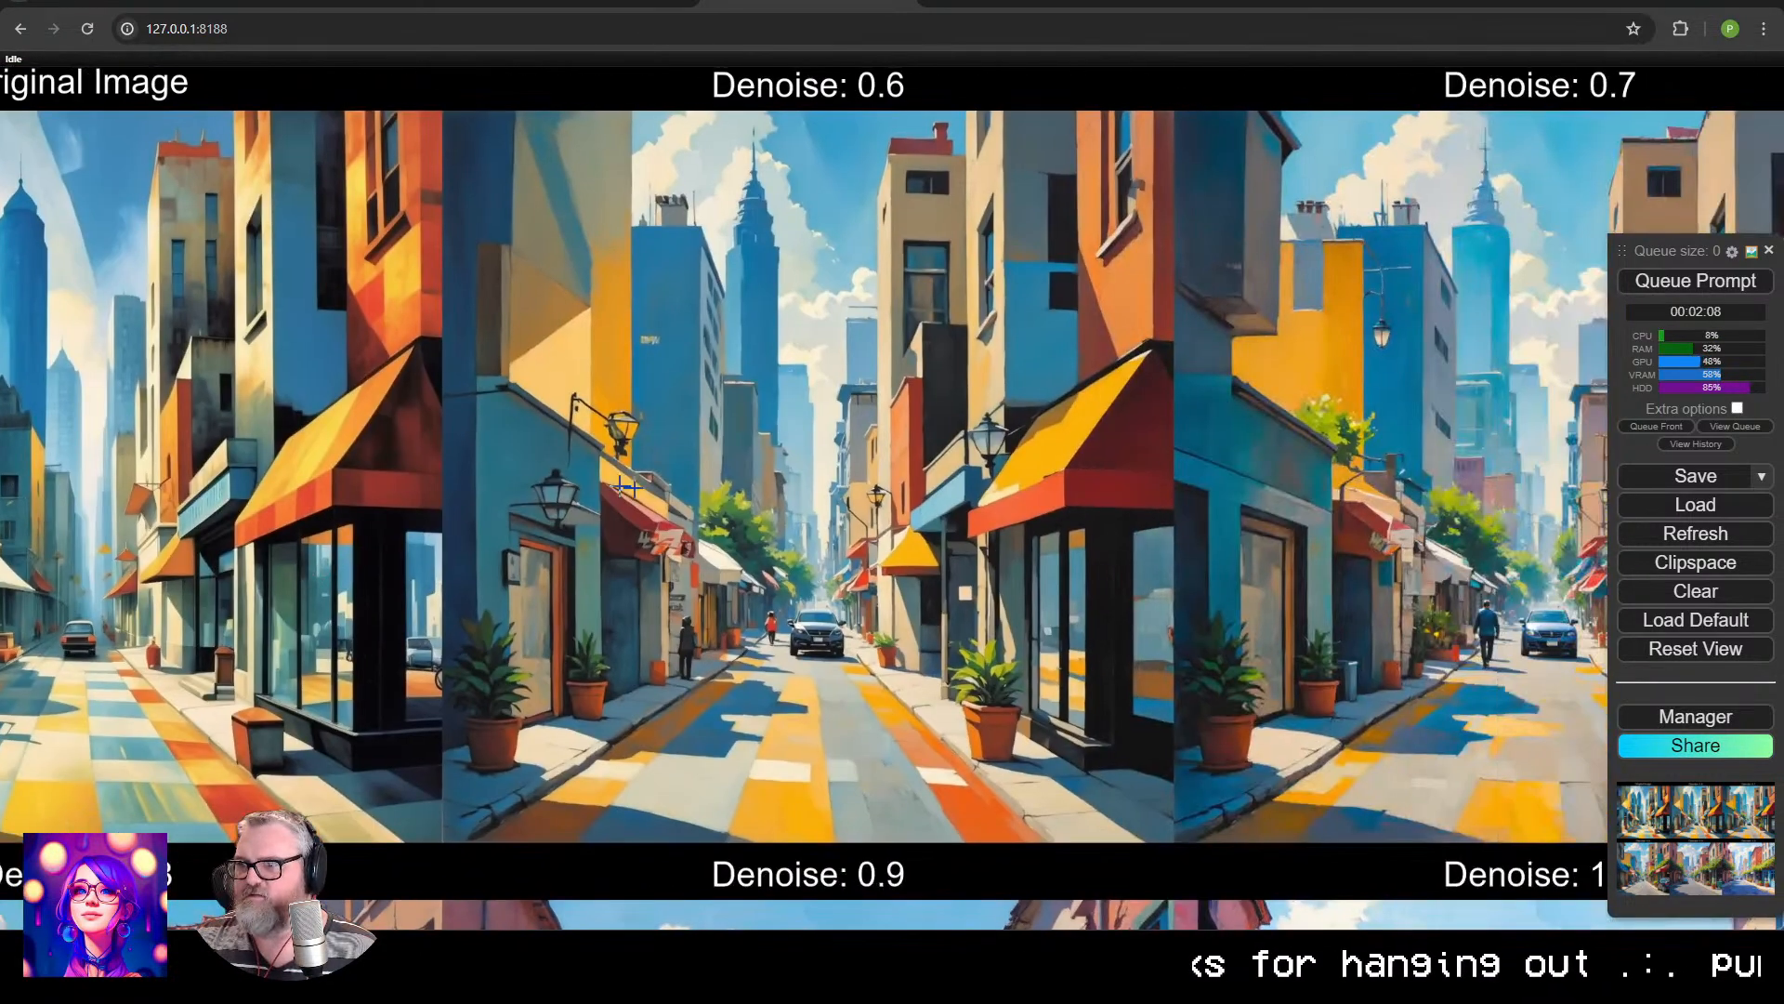
{"action": "scroll", "coordinate": [701, 549], "scroll_direction": "down", "scroll_amount": 2}
{"action": "left_click_drag", "start_coordinate": [764, 542], "coordinate": [1098, 562]}
{"action": "scroll", "coordinate": [937, 534], "scroll_direction": "up", "scroll_amount": 1}
{"action": "scroll", "coordinate": [1099, 563], "scroll_direction": "up", "scroll_amount": 1}
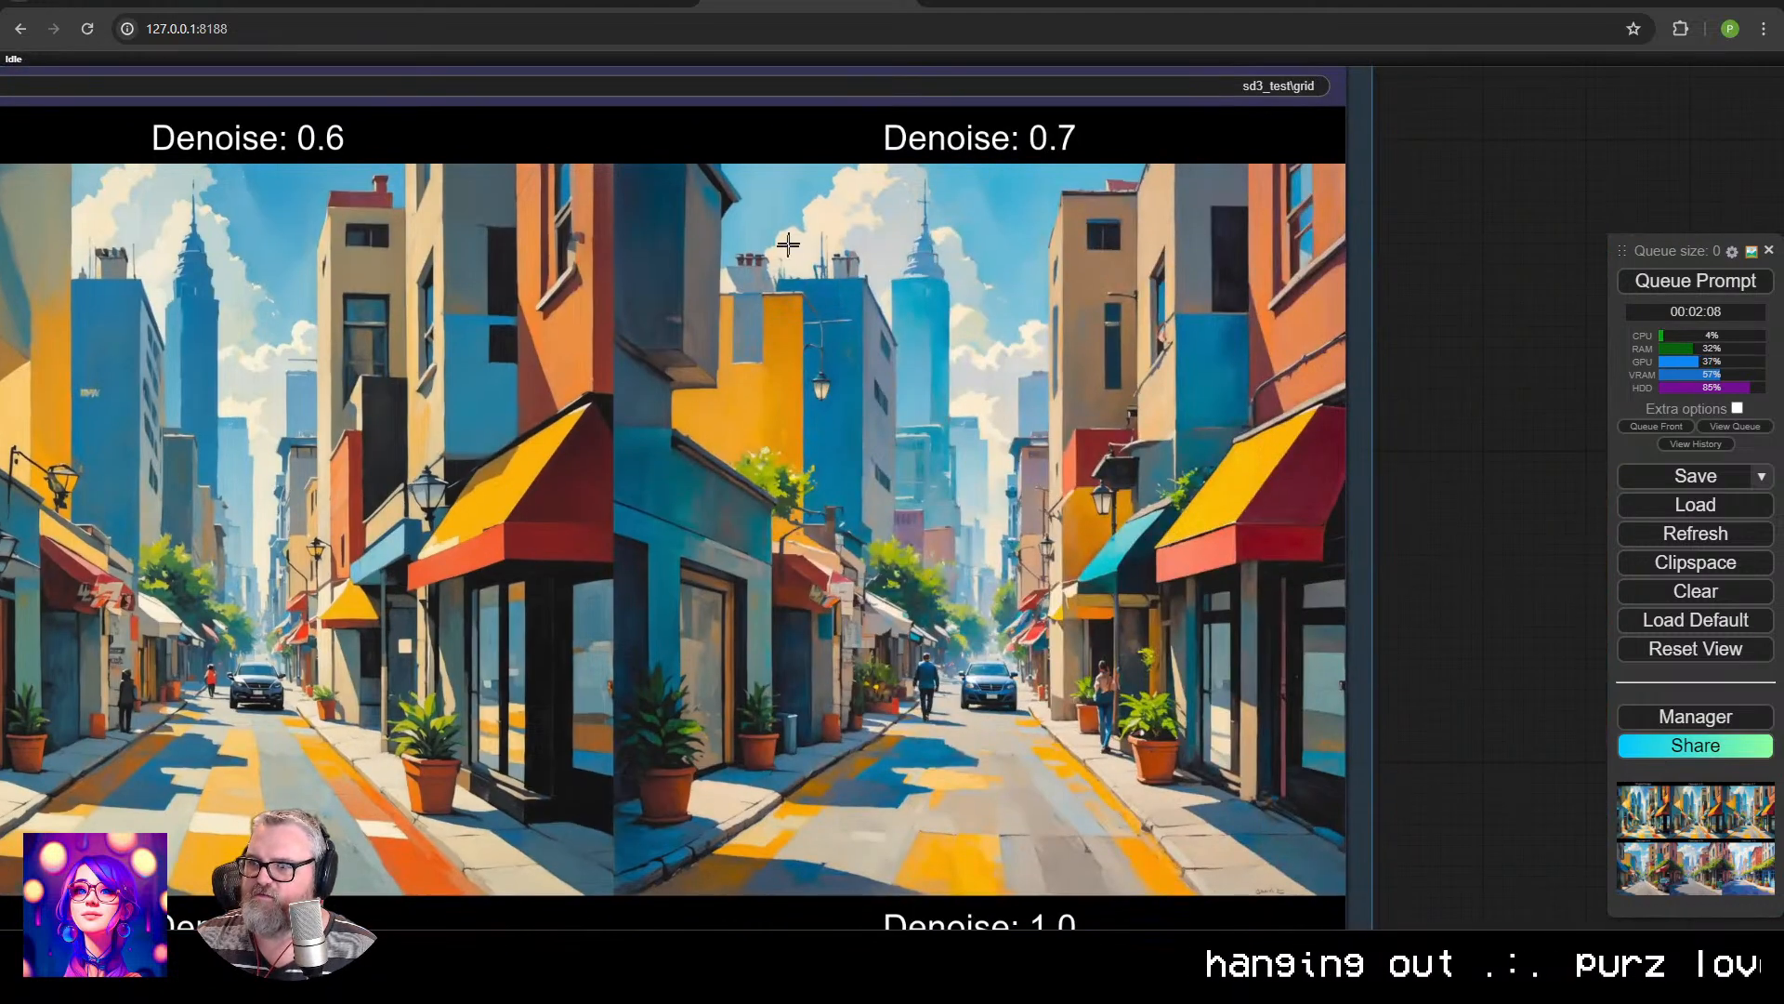
{"action": "scroll", "coordinate": [954, 530], "scroll_direction": "down", "scroll_amount": 2}
{"action": "left_click_drag", "start_coordinate": [892, 888], "coordinate": [1171, 241]}
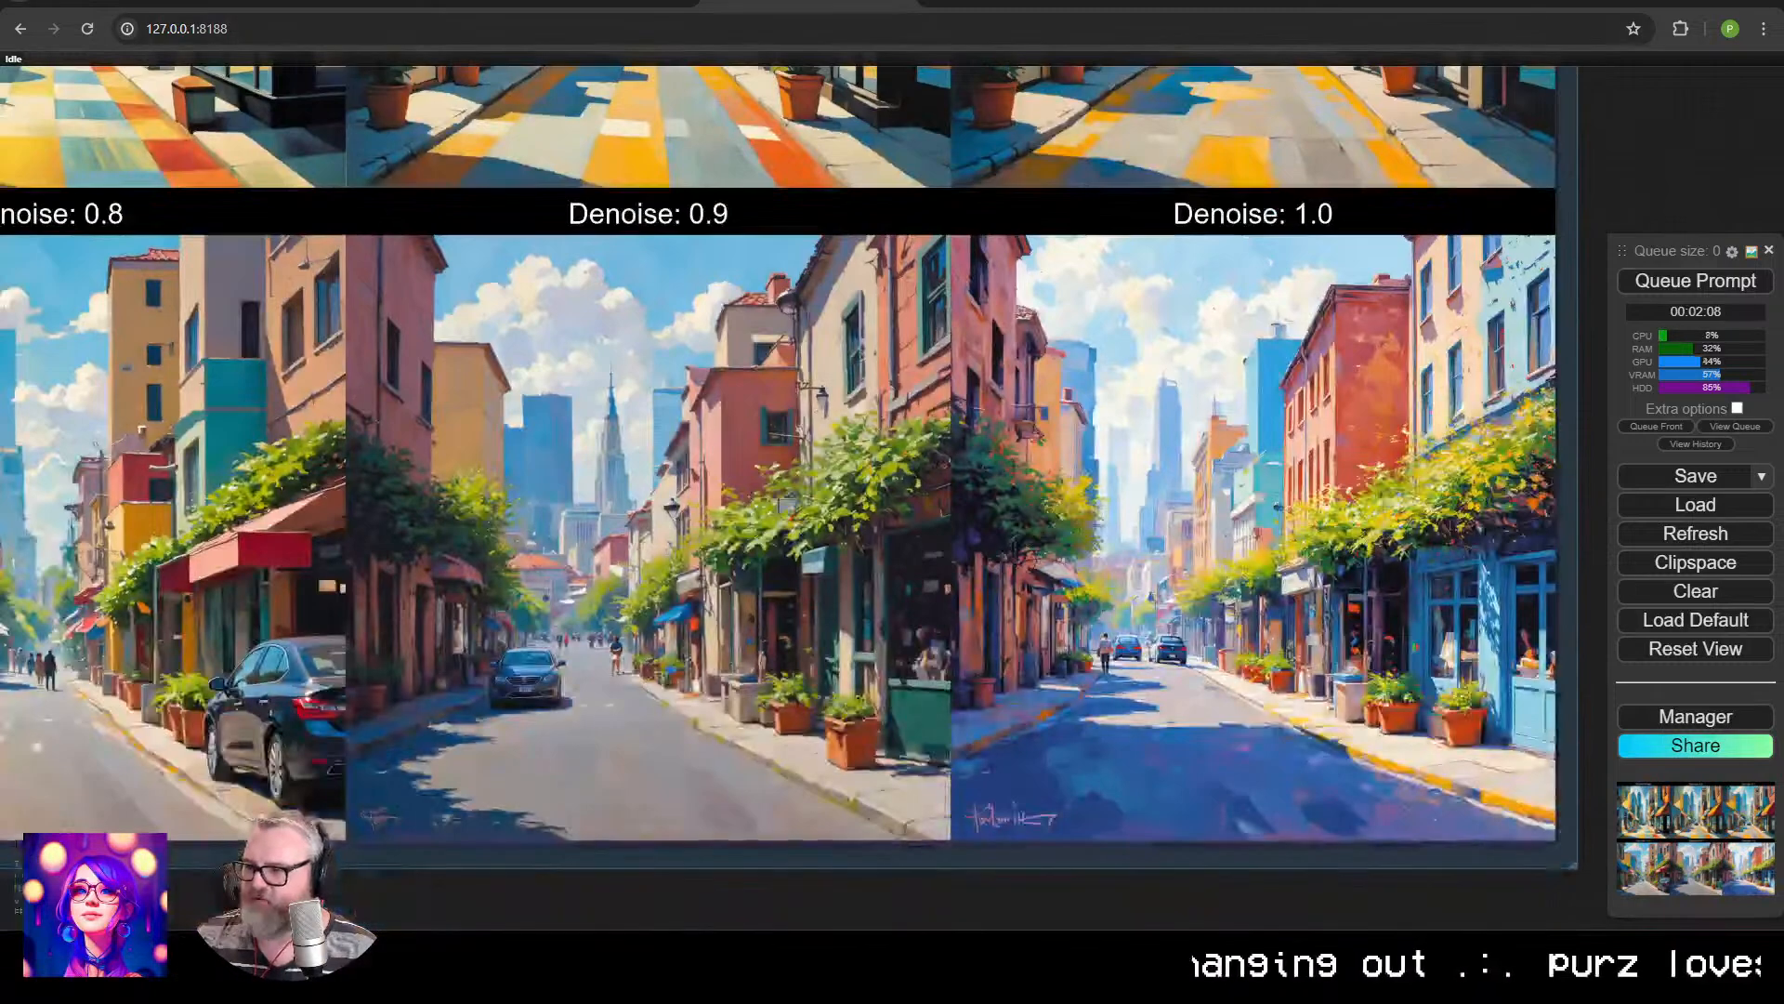
{"action": "left_click_drag", "start_coordinate": [557, 418], "coordinate": [1113, 418]}
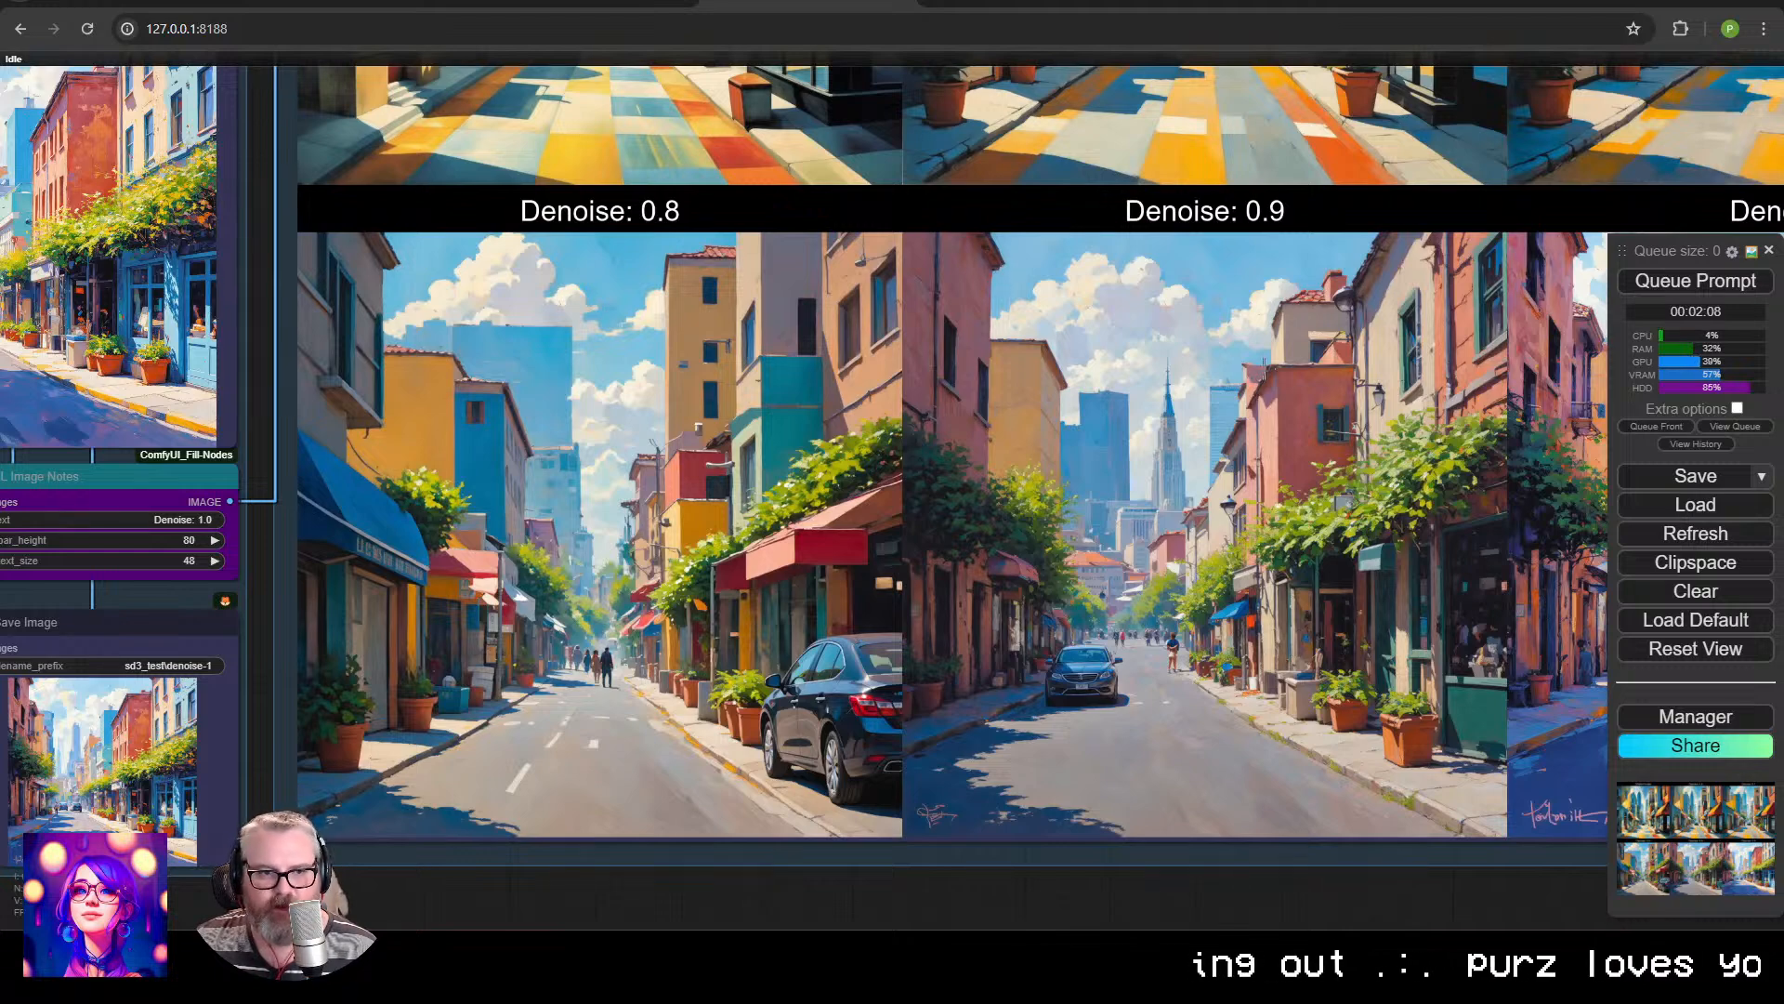
Examine the denoise 0.9 image's skyline, street and car up close, and compare it with the other images in the grid.
{"action": "left_click_drag", "start_coordinate": [1131, 379], "coordinate": [713, 483]}
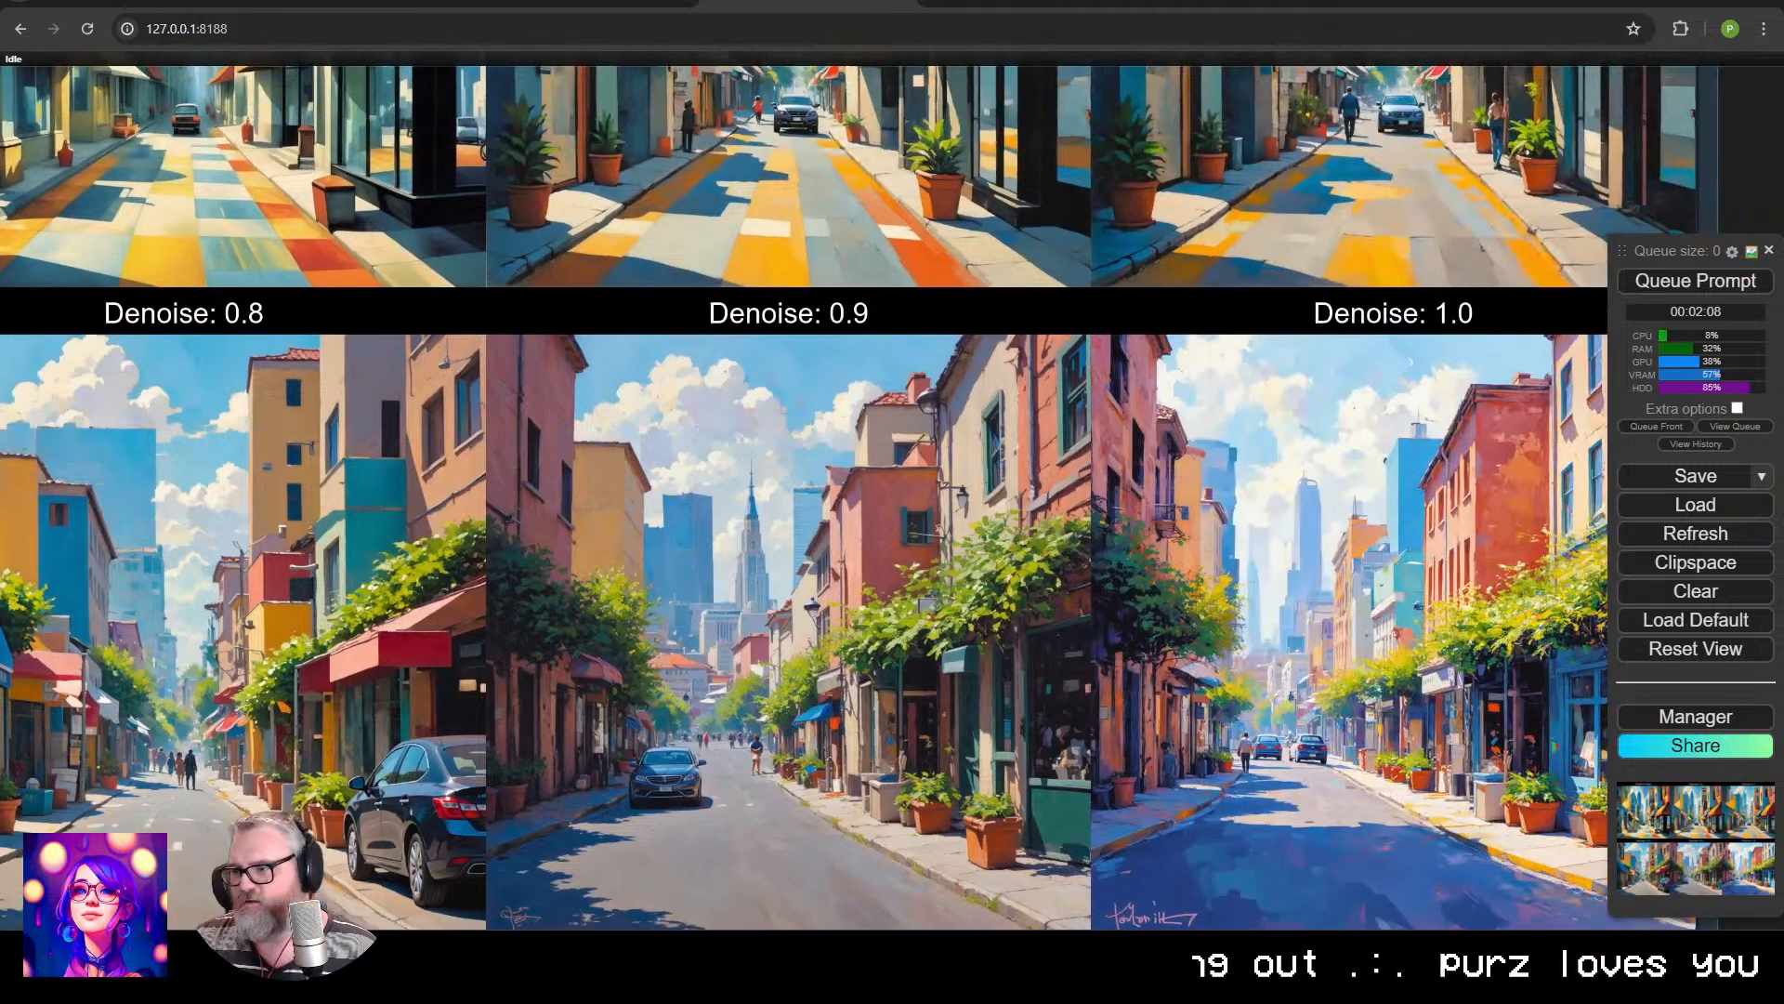
{"action": "scroll", "coordinate": [743, 465], "scroll_direction": "up", "scroll_amount": 11}
{"action": "left_click_drag", "start_coordinate": [830, 580], "coordinate": [1004, 289]}
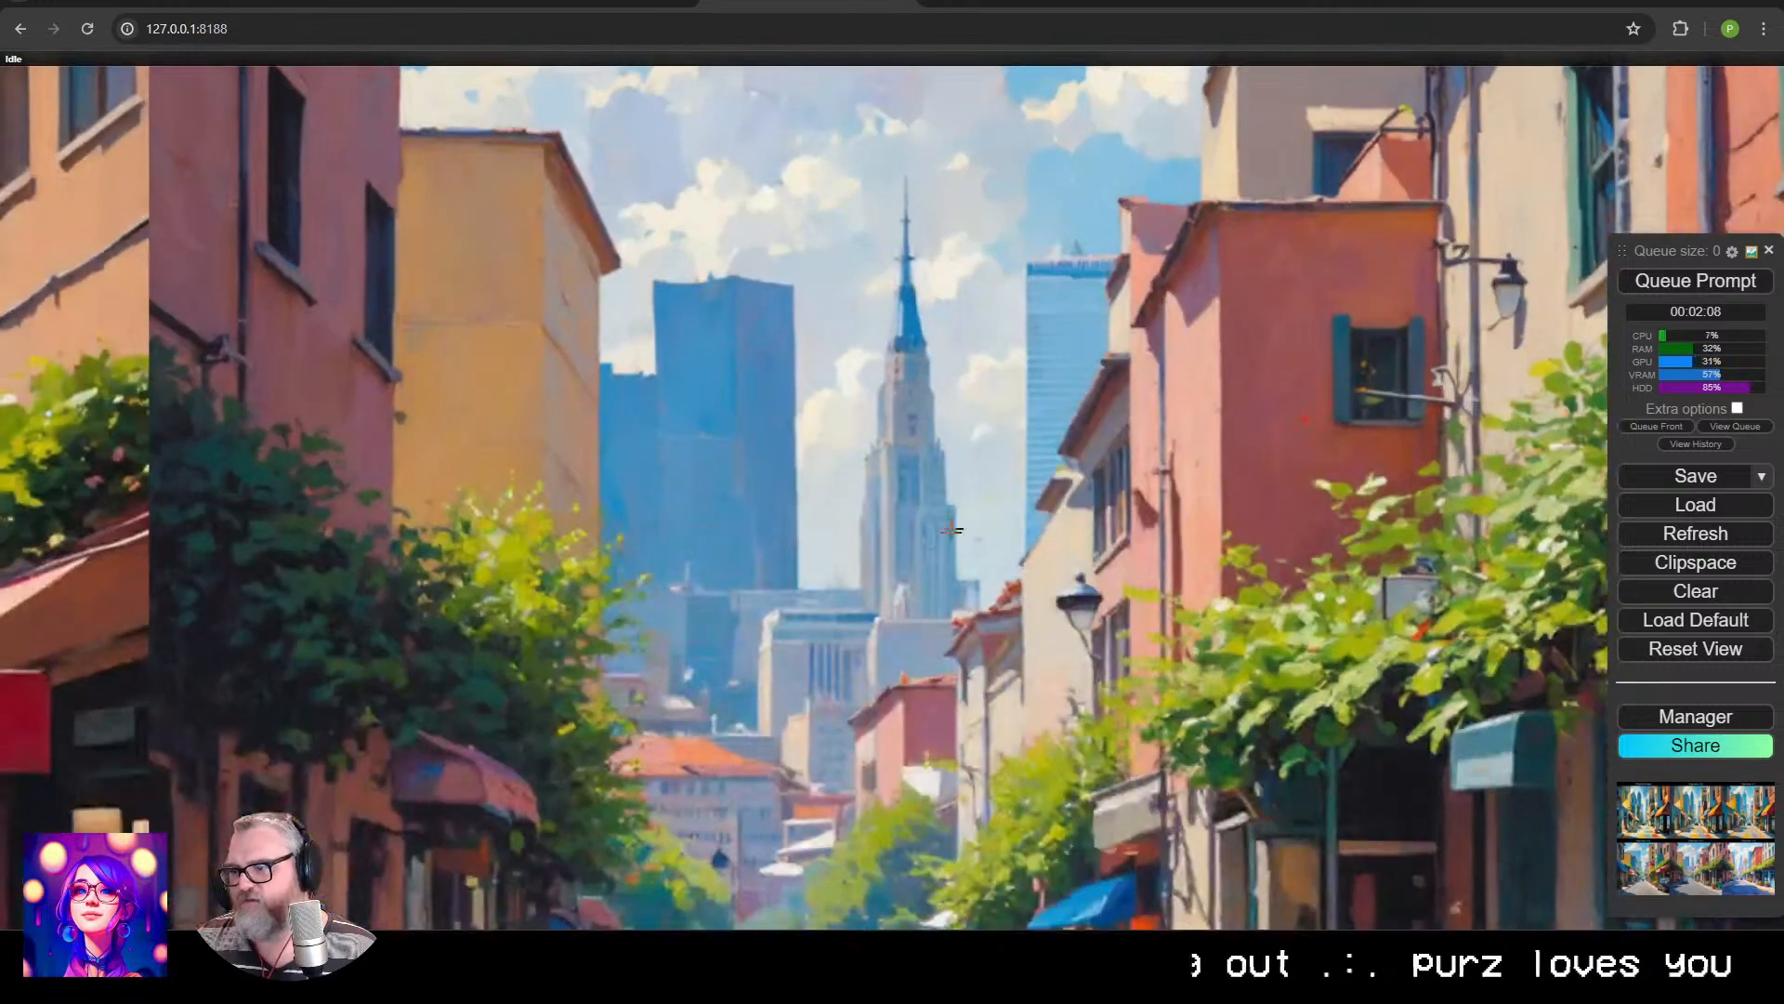
{"action": "left_click_drag", "start_coordinate": [714, 732], "coordinate": [613, 266]}
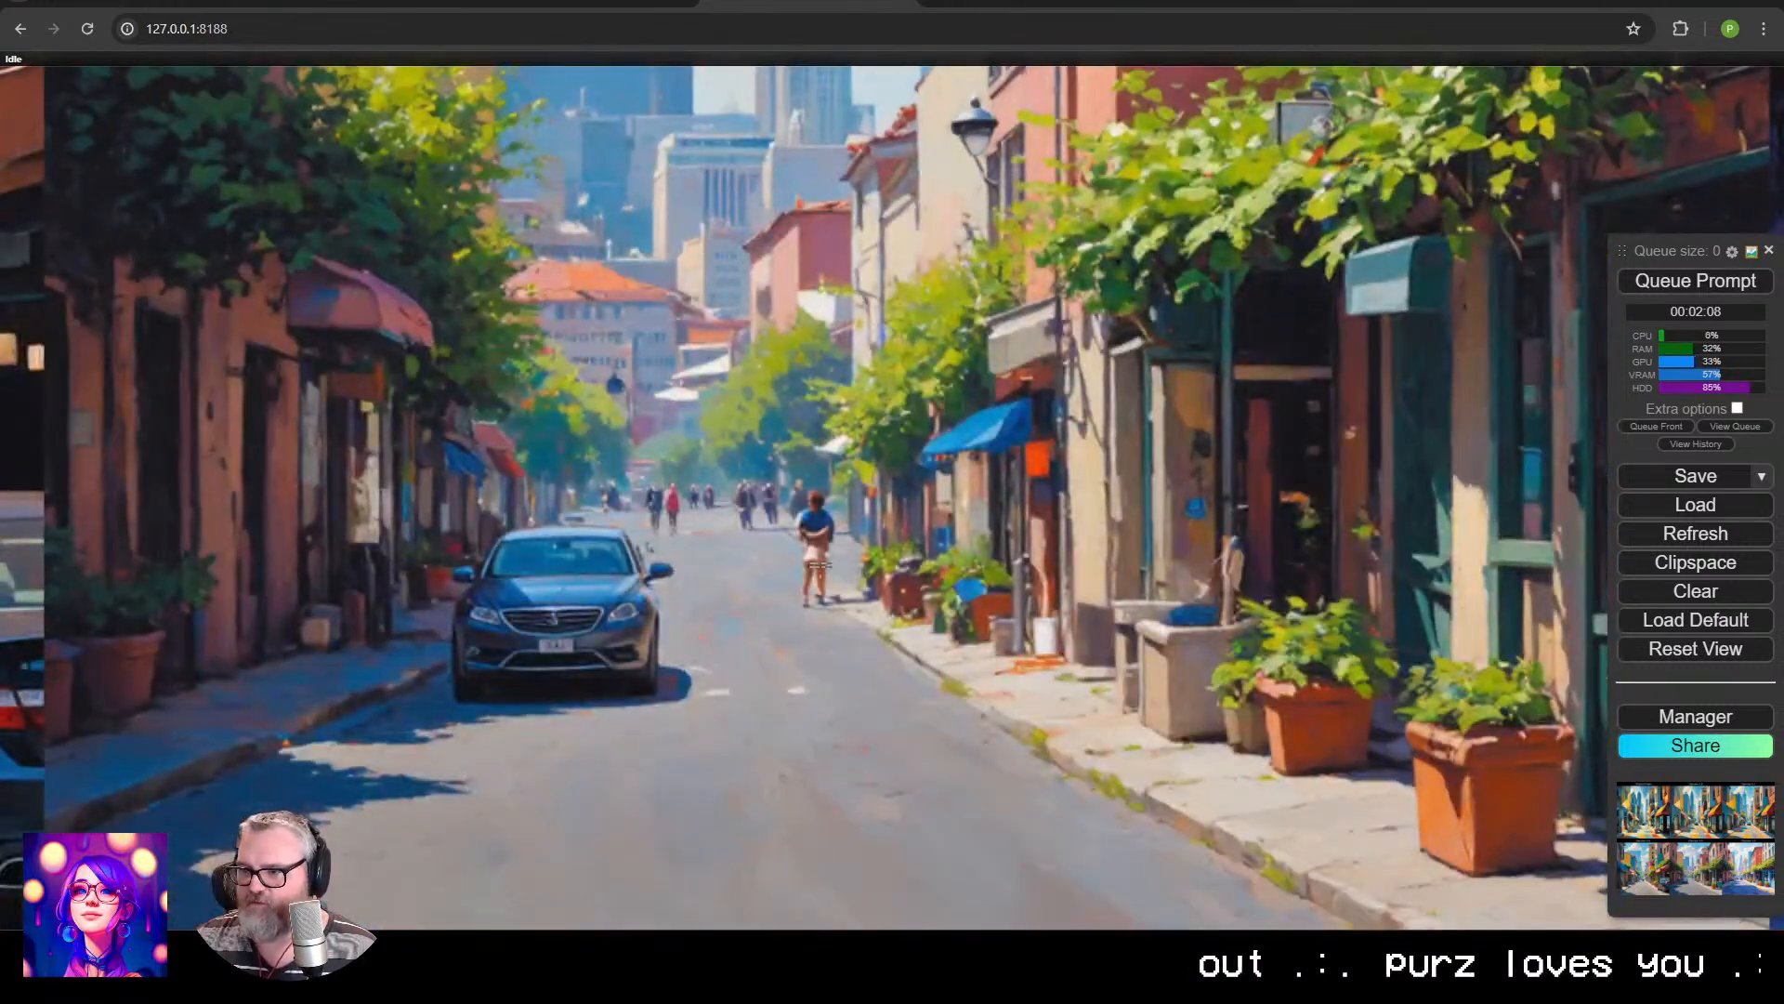
{"action": "scroll", "coordinate": [1075, 614], "scroll_direction": "up", "scroll_amount": 3}
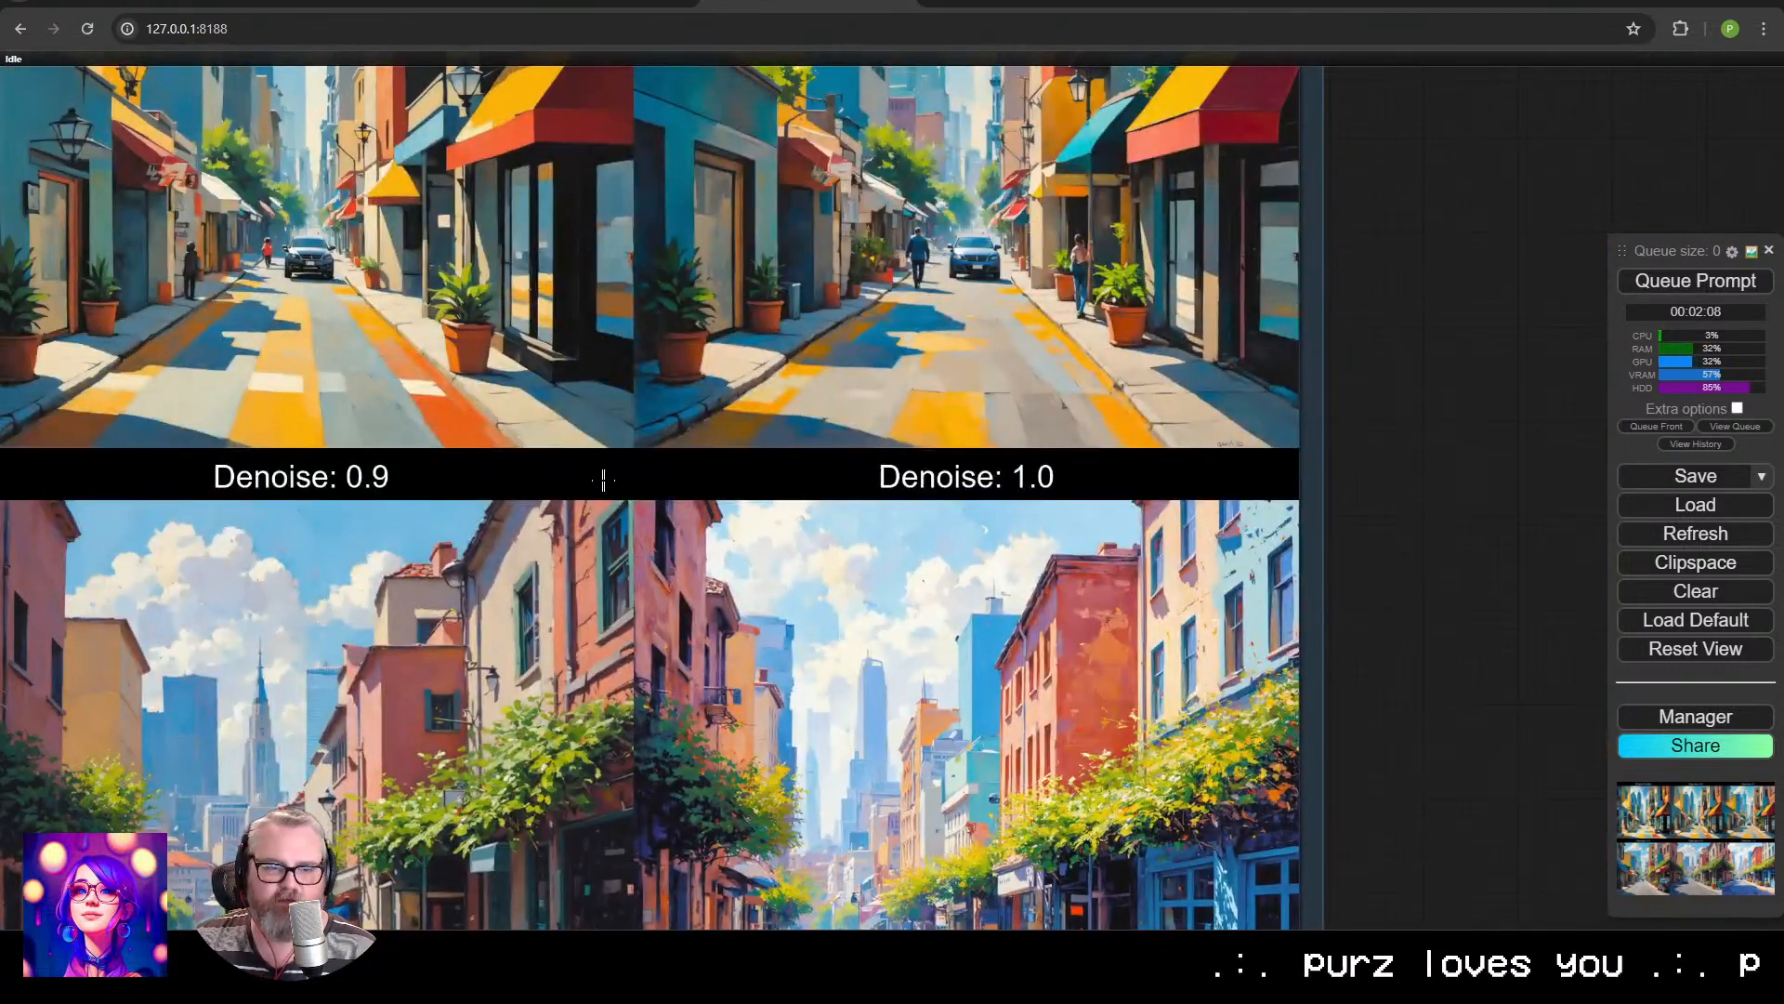
{"action": "left_click_drag", "start_coordinate": [641, 457], "coordinate": [731, 653]}
{"action": "scroll", "coordinate": [732, 613], "scroll_direction": "up", "scroll_amount": 3}
{"action": "scroll", "coordinate": [1073, 541], "scroll_direction": "up", "scroll_amount": 1}
{"action": "left_click_drag", "start_coordinate": [1101, 531], "coordinate": [1583, 655]}
{"action": "left_click_drag", "start_coordinate": [732, 602], "coordinate": [1190, 525]}
{"action": "scroll", "coordinate": [807, 708], "scroll_direction": "down", "scroll_amount": 2}
{"action": "scroll", "coordinate": [790, 725], "scroll_direction": "down", "scroll_amount": 2}
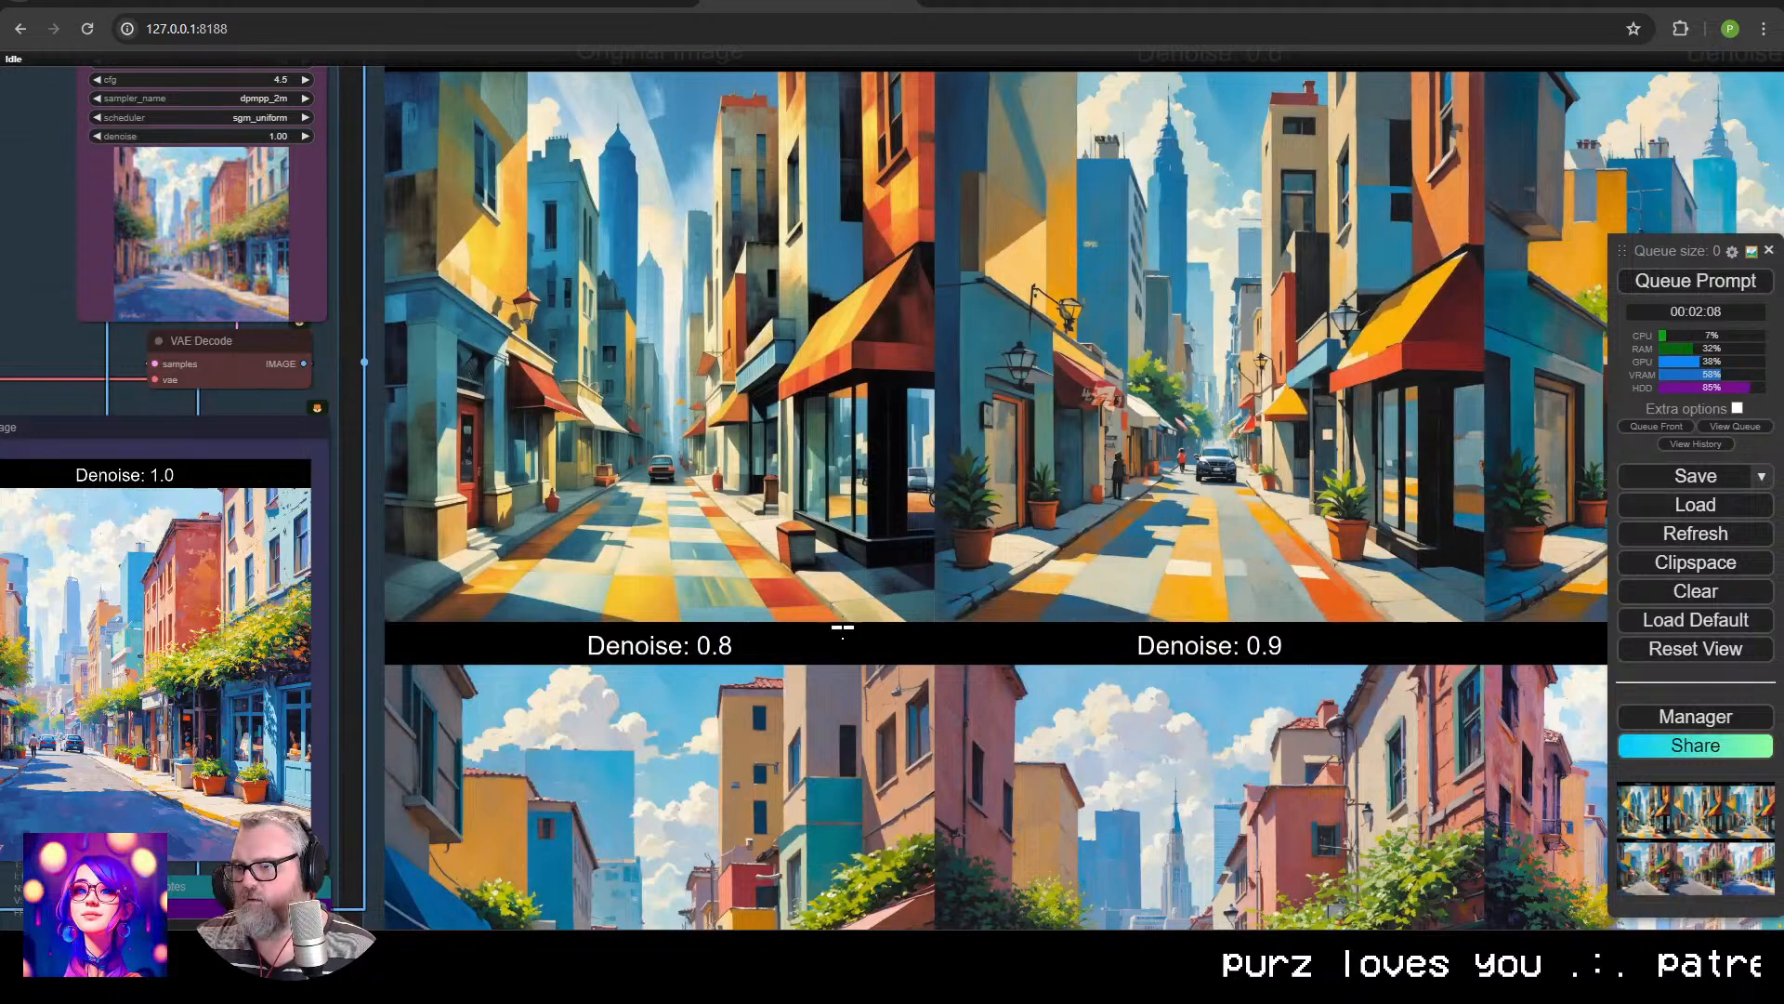
Load the drummer image ComfyUI_00285_ (1).png into the Load Image node of the Input group.
{"action": "scroll", "coordinate": [843, 639], "scroll_direction": "down", "scroll_amount": 9}
{"action": "left_click_drag", "start_coordinate": [843, 638], "coordinate": [1369, 444]}
{"action": "left_click_drag", "start_coordinate": [617, 607], "coordinate": [1308, 707]}
{"action": "scroll", "coordinate": [457, 428], "scroll_direction": "up", "scroll_amount": 2}
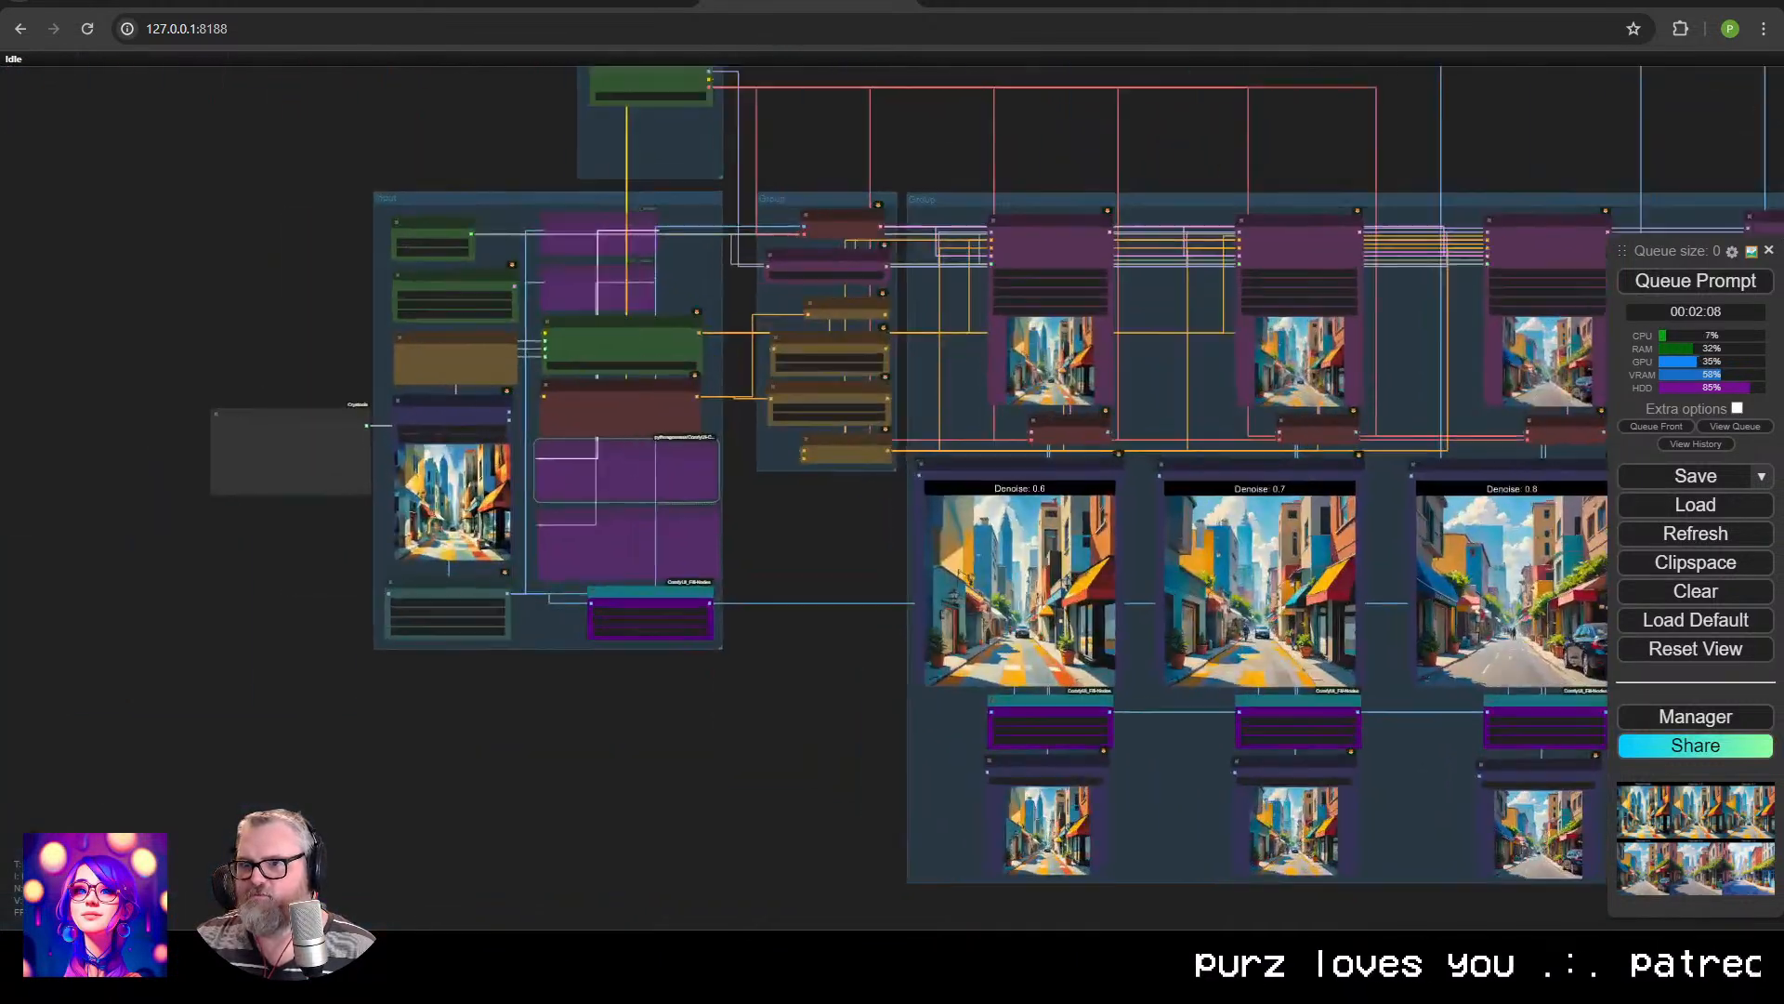
{"action": "scroll", "coordinate": [454, 437], "scroll_direction": "up", "scroll_amount": 2}
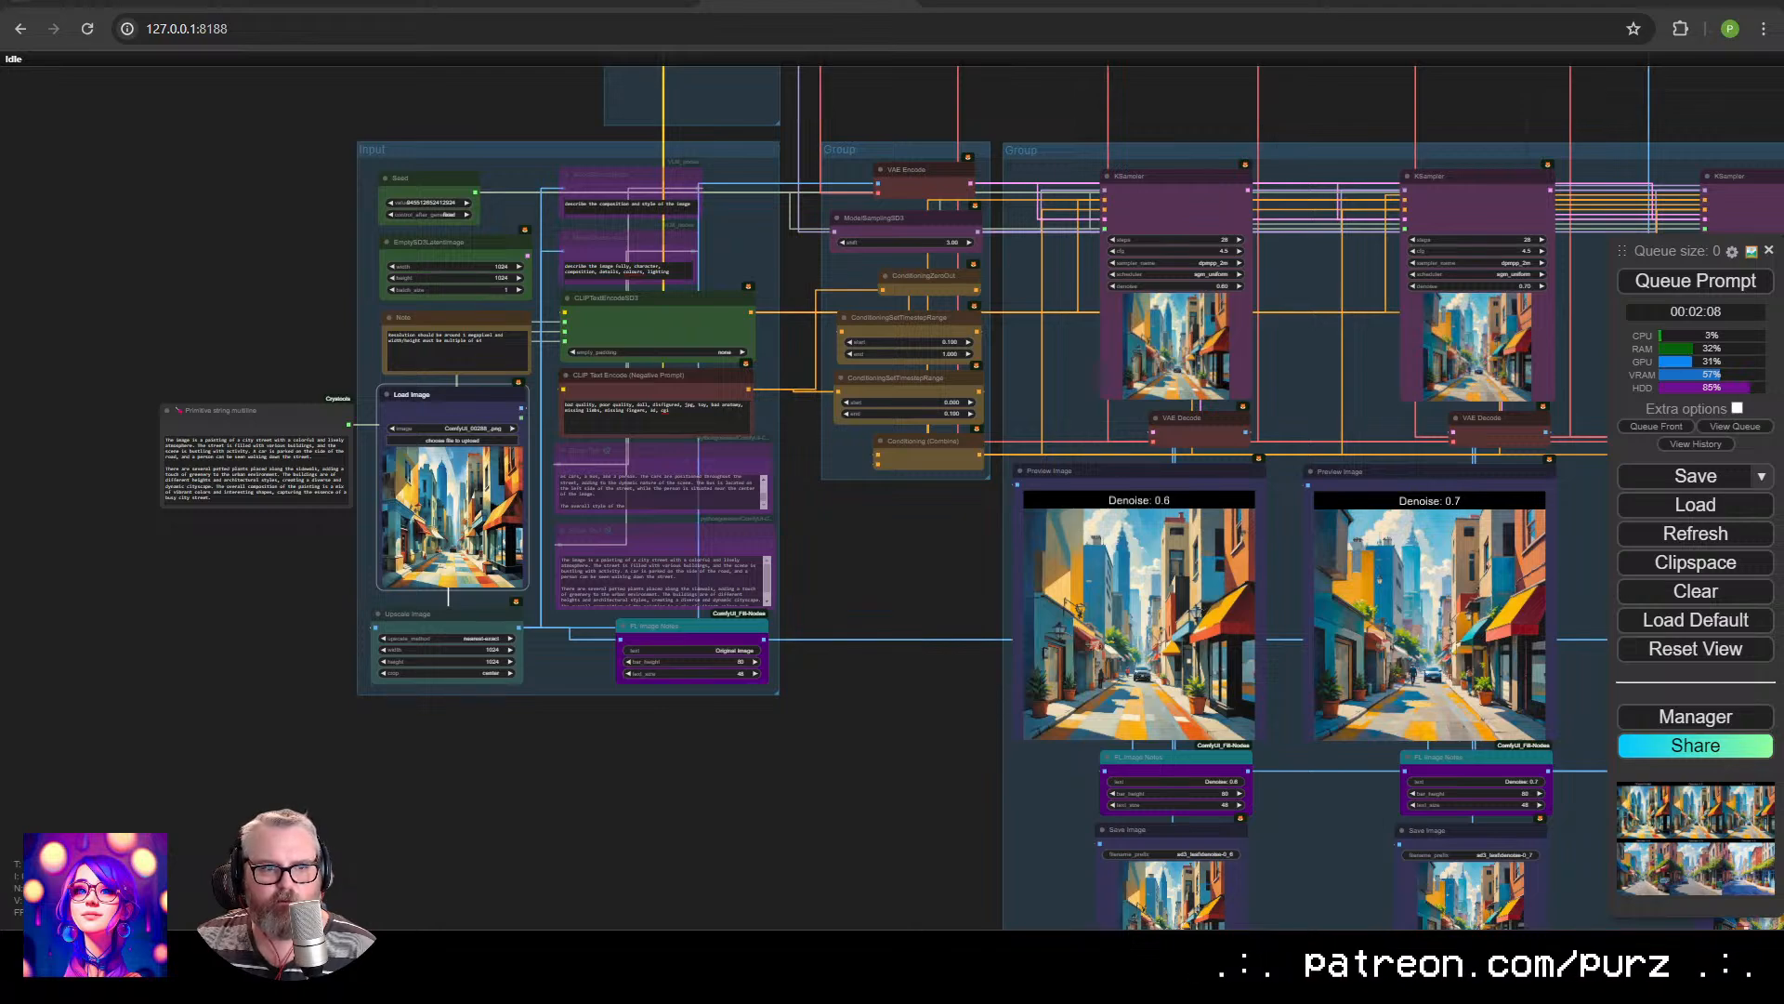
{"action": "scroll", "coordinate": [437, 487], "scroll_direction": "up", "scroll_amount": 11}
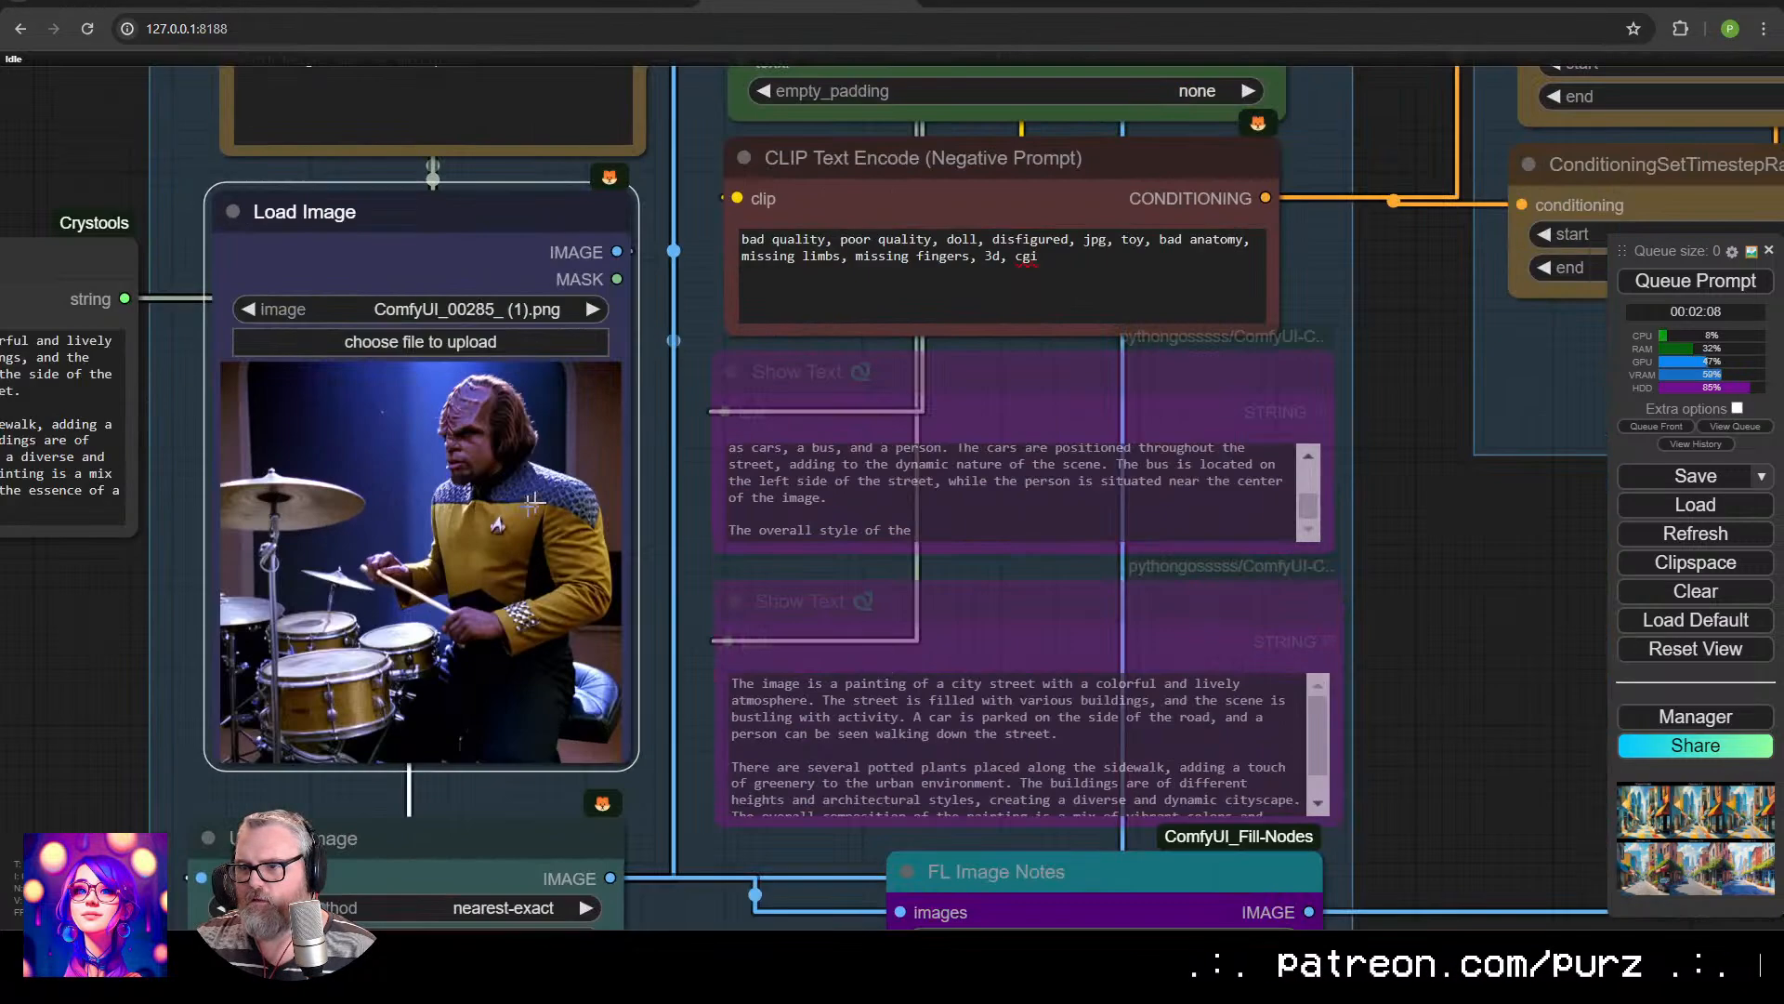
Replace the Primitive string multiline text with "lt worf playing the drums in the ready room of the uss enterprise".
{"action": "left_click_drag", "start_coordinate": [200, 515], "coordinate": [499, 470]}
{"action": "left_click_drag", "start_coordinate": [506, 603], "coordinate": [734, 622]}
{"action": "scroll", "coordinate": [399, 535], "scroll_direction": "up", "scroll_amount": 2}
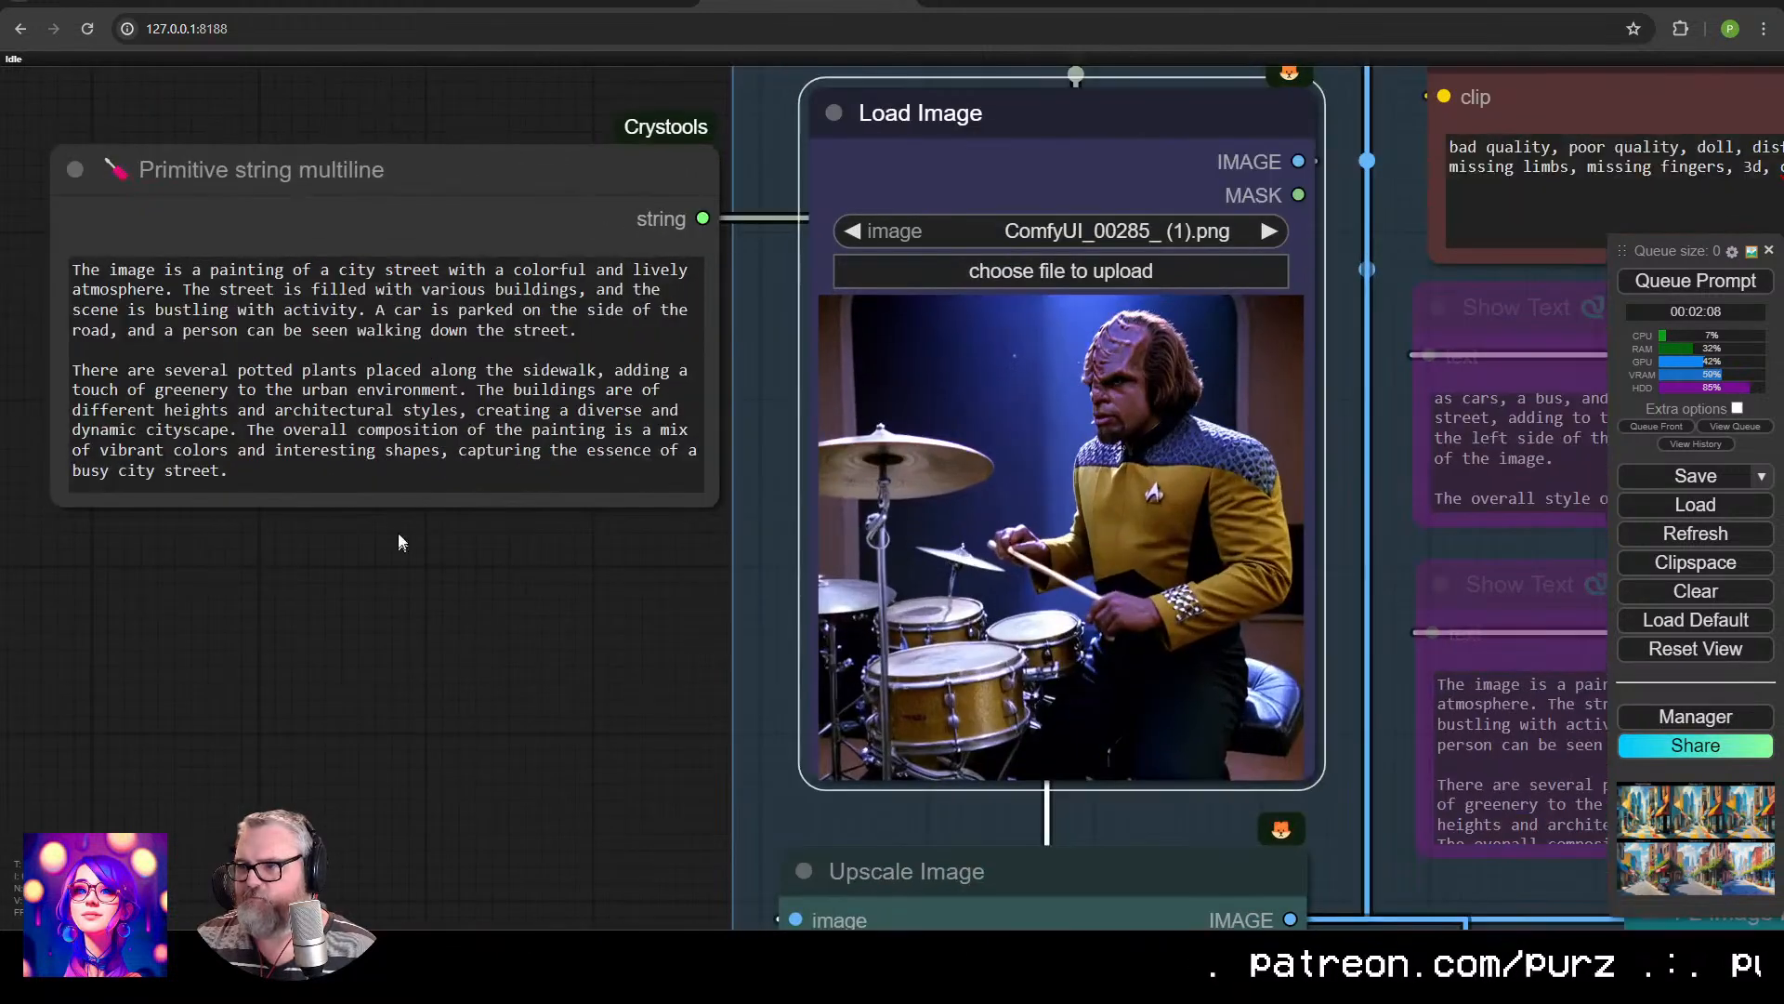
{"action": "triple_click", "coordinate": [398, 437]}
{"action": "key", "text": "ctrl+a"}
{"action": "key", "text": "BackSpace"}
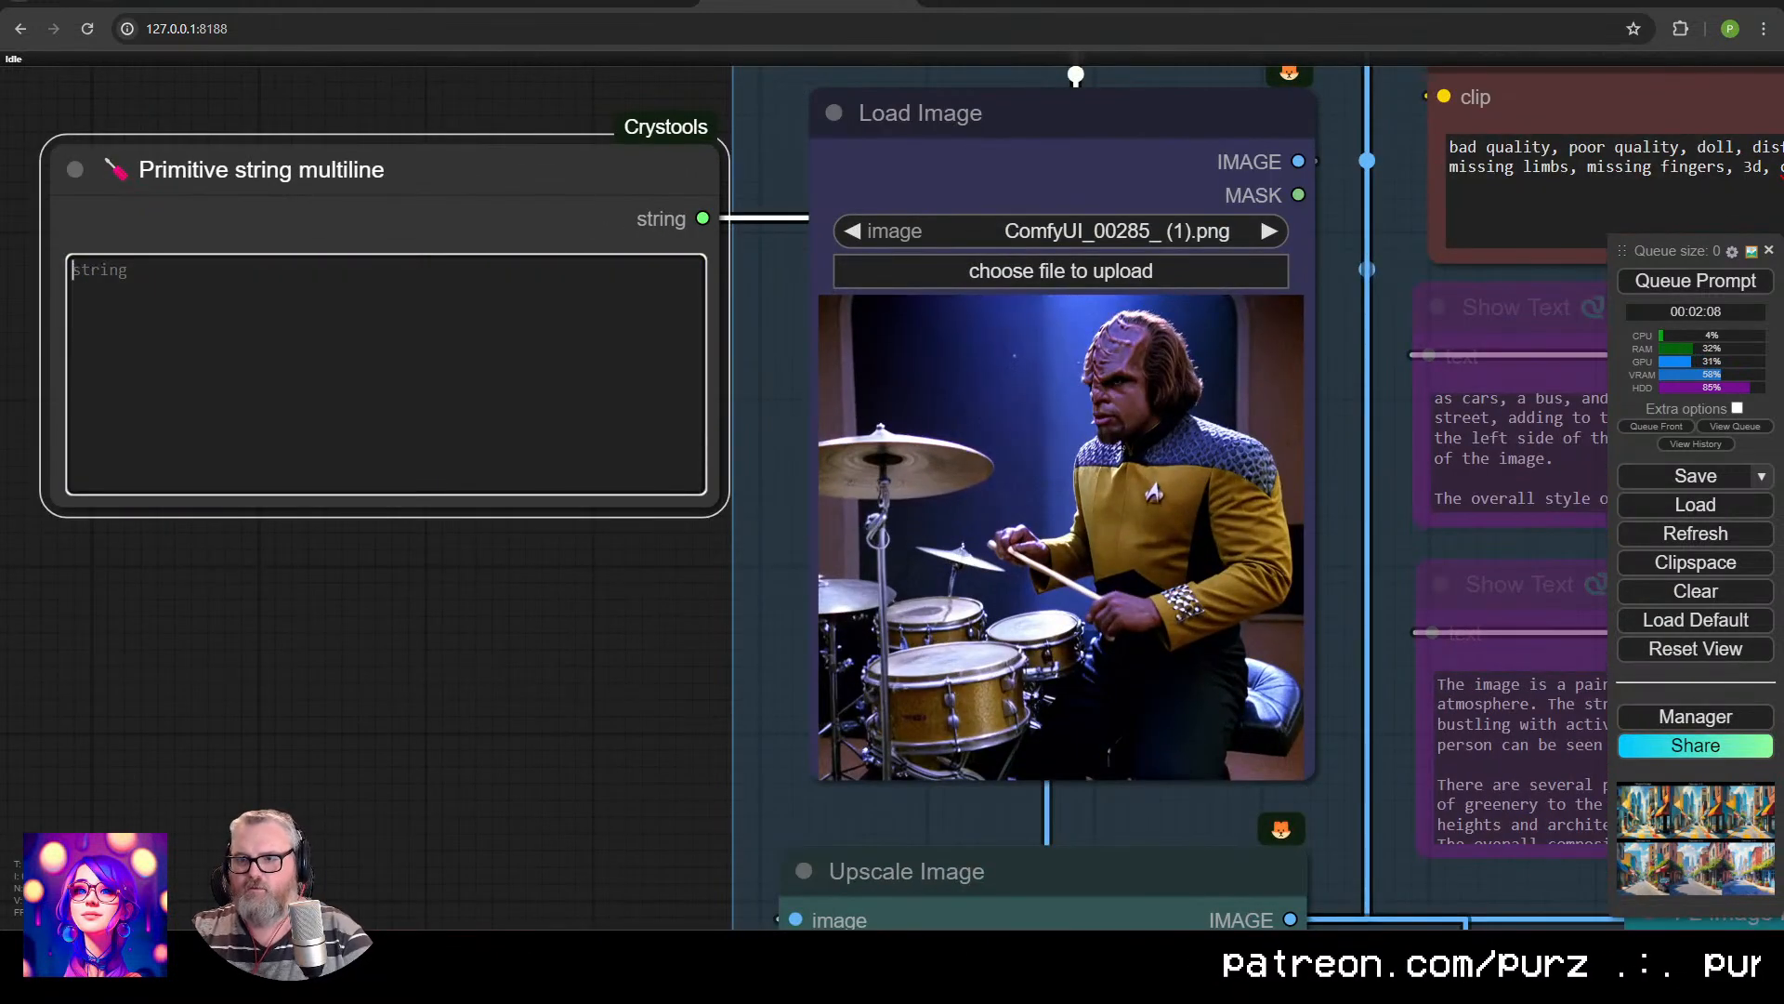
{"action": "type", "text": "1t worf playin"}
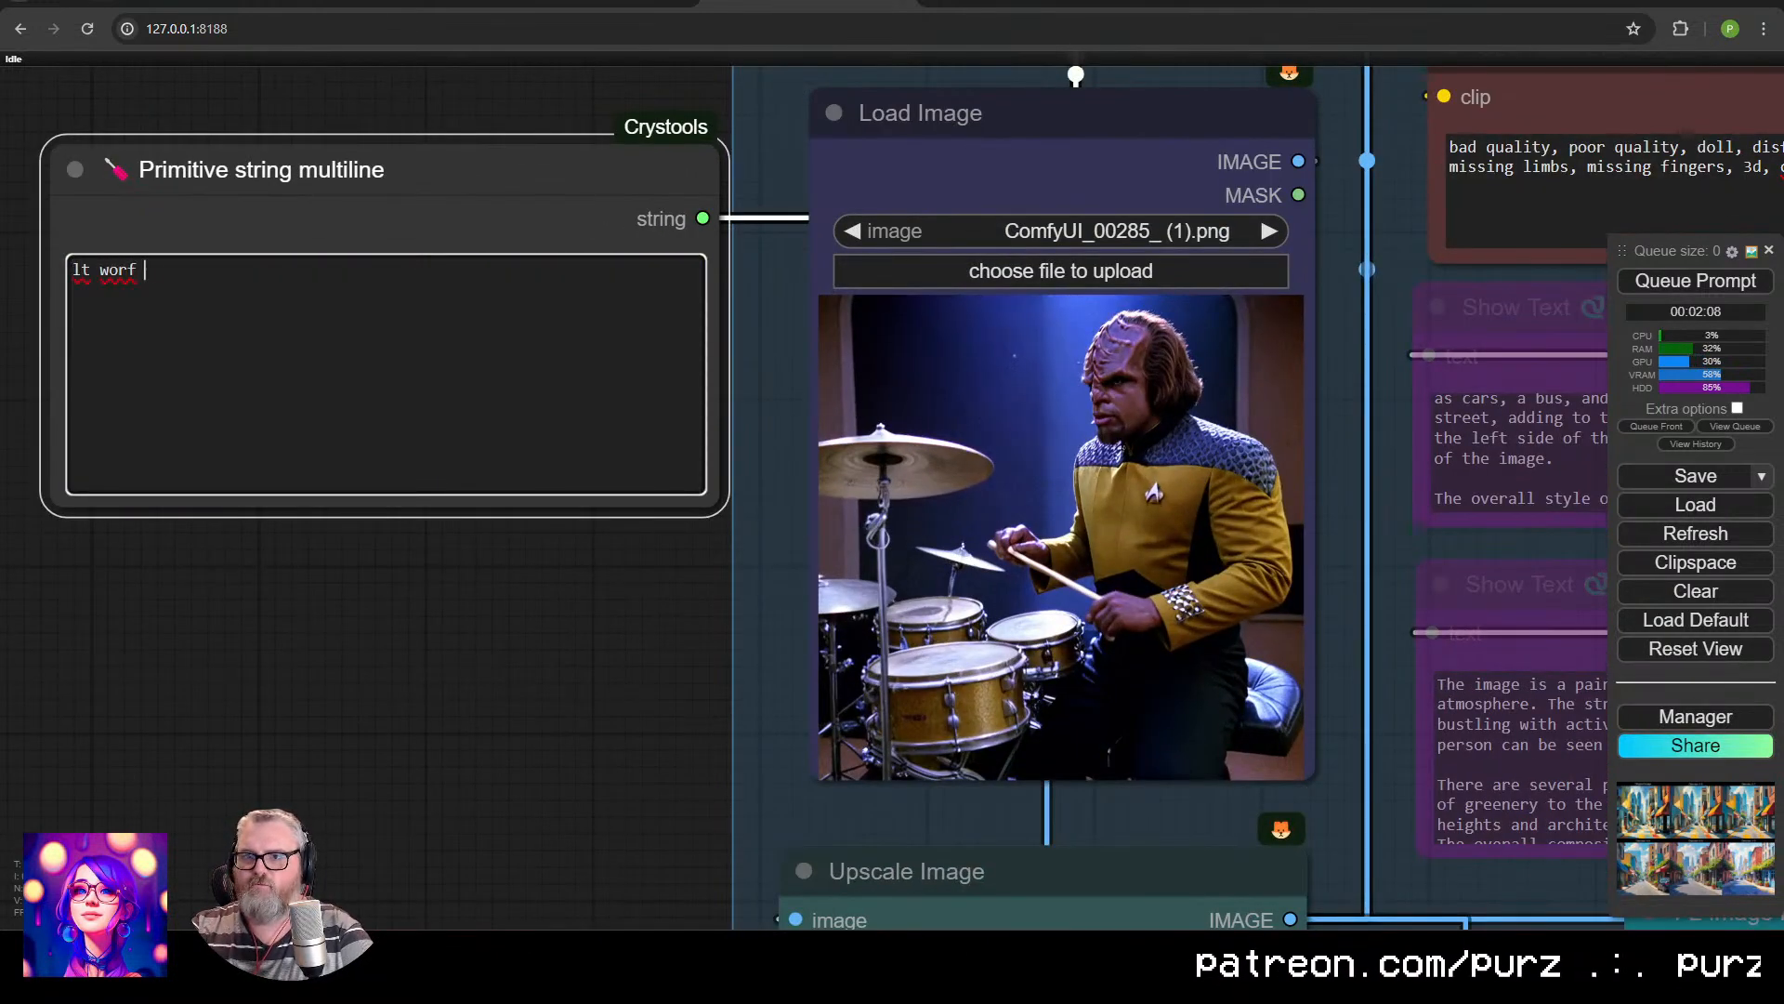
{"action": "type", "text": "g the drums "}
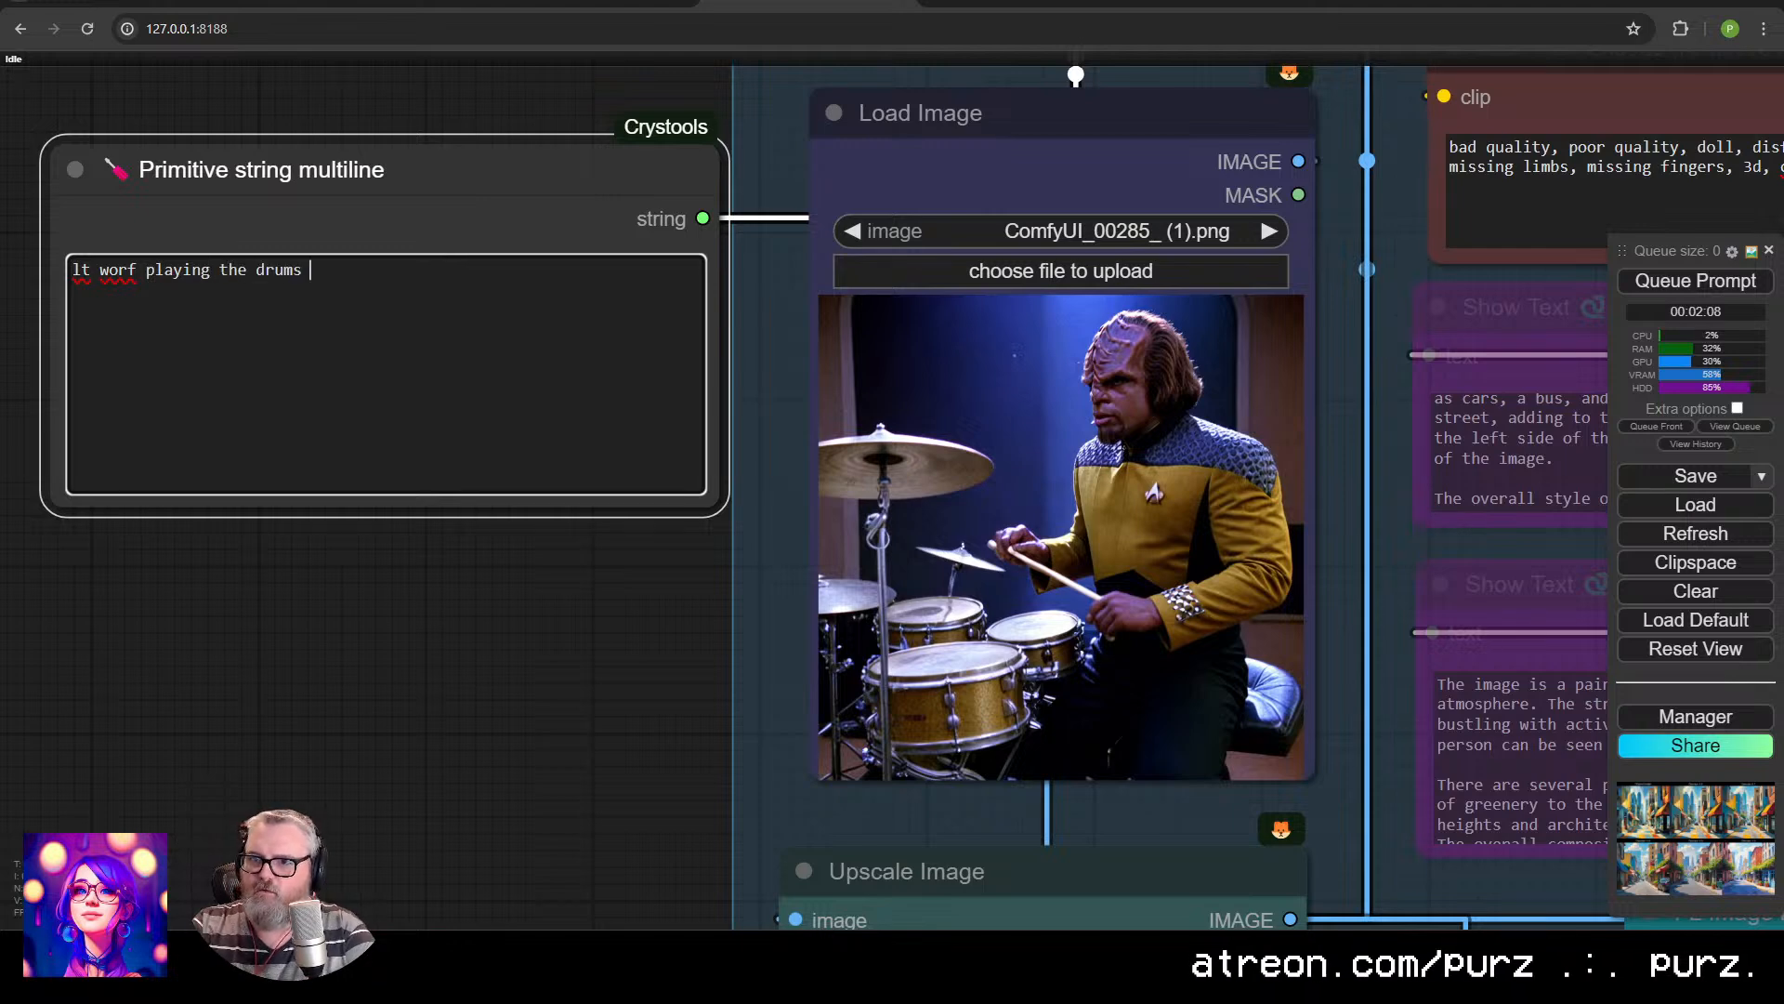
{"action": "type", "text": "in the ready room fo the u"}
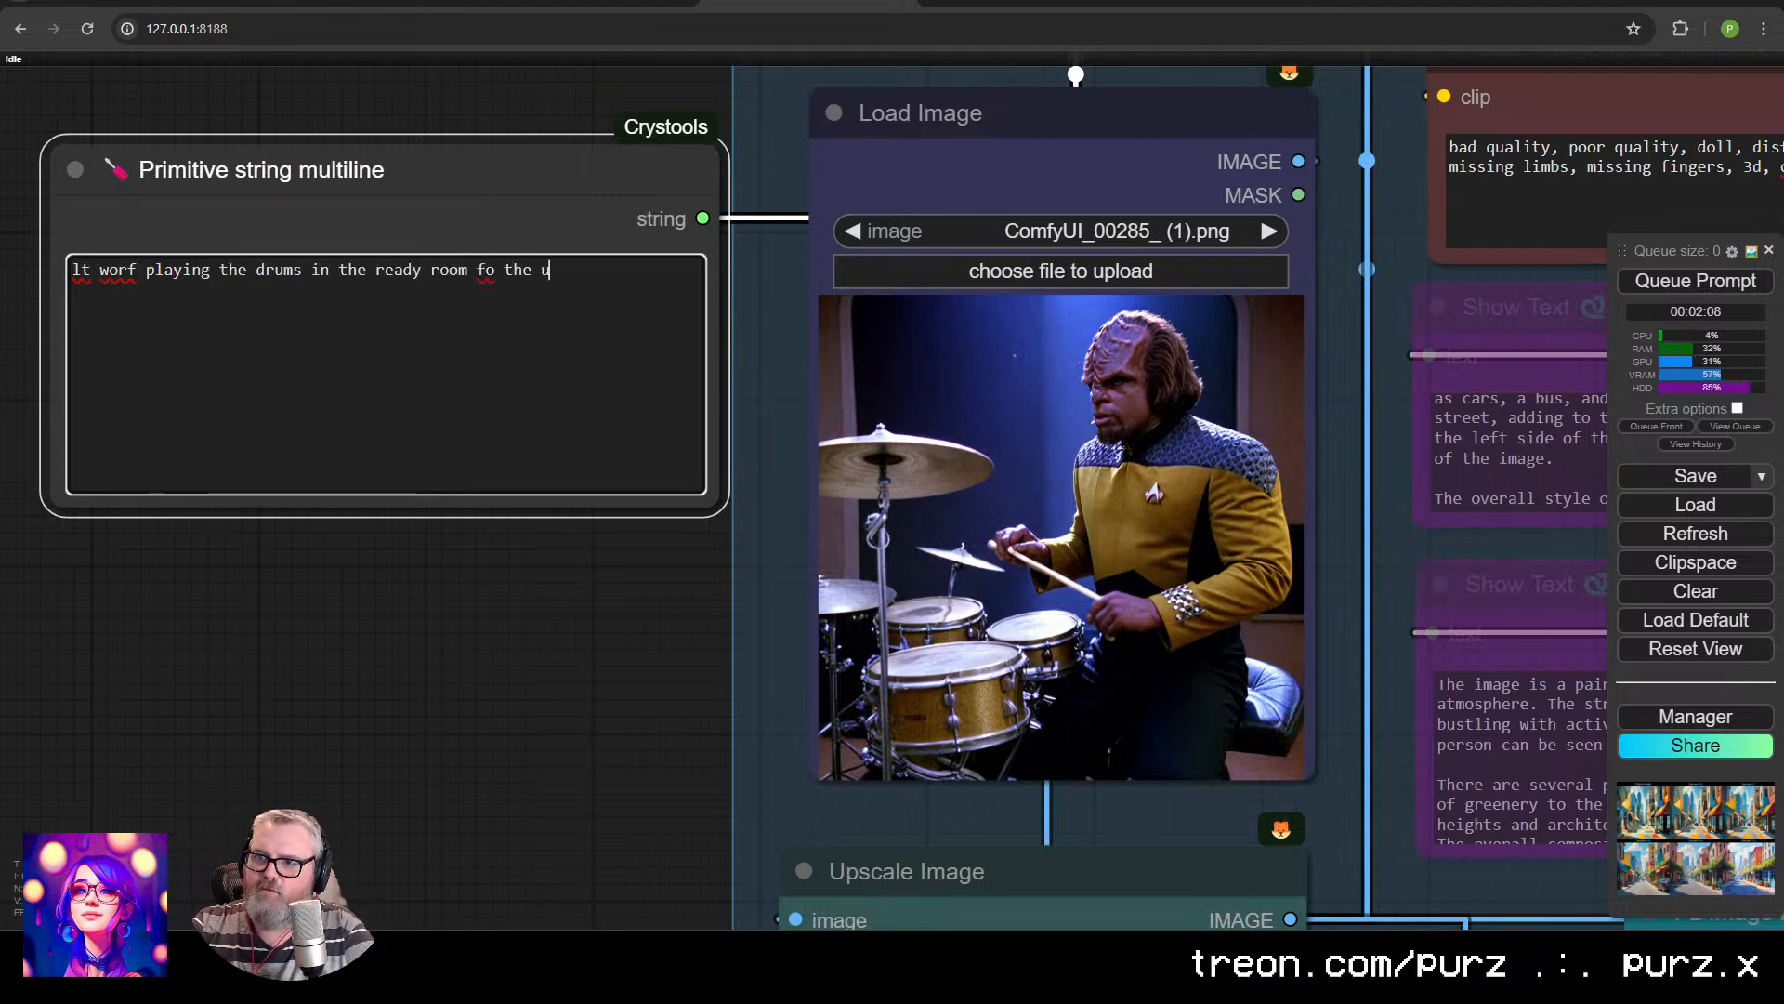
{"action": "key", "text": "BackSpace"}
{"action": "key", "text": "BackSpace"}
{"action": "key", "text": "BackSpace"}
{"action": "key", "text": "BackSpace"}
{"action": "key", "text": "BackSpace"}
{"action": "key", "text": "BackSpace"}
{"action": "key", "text": "BackSpace"}
{"action": "key", "text": "BackSpace"}
{"action": "type", "text": "of the u"}
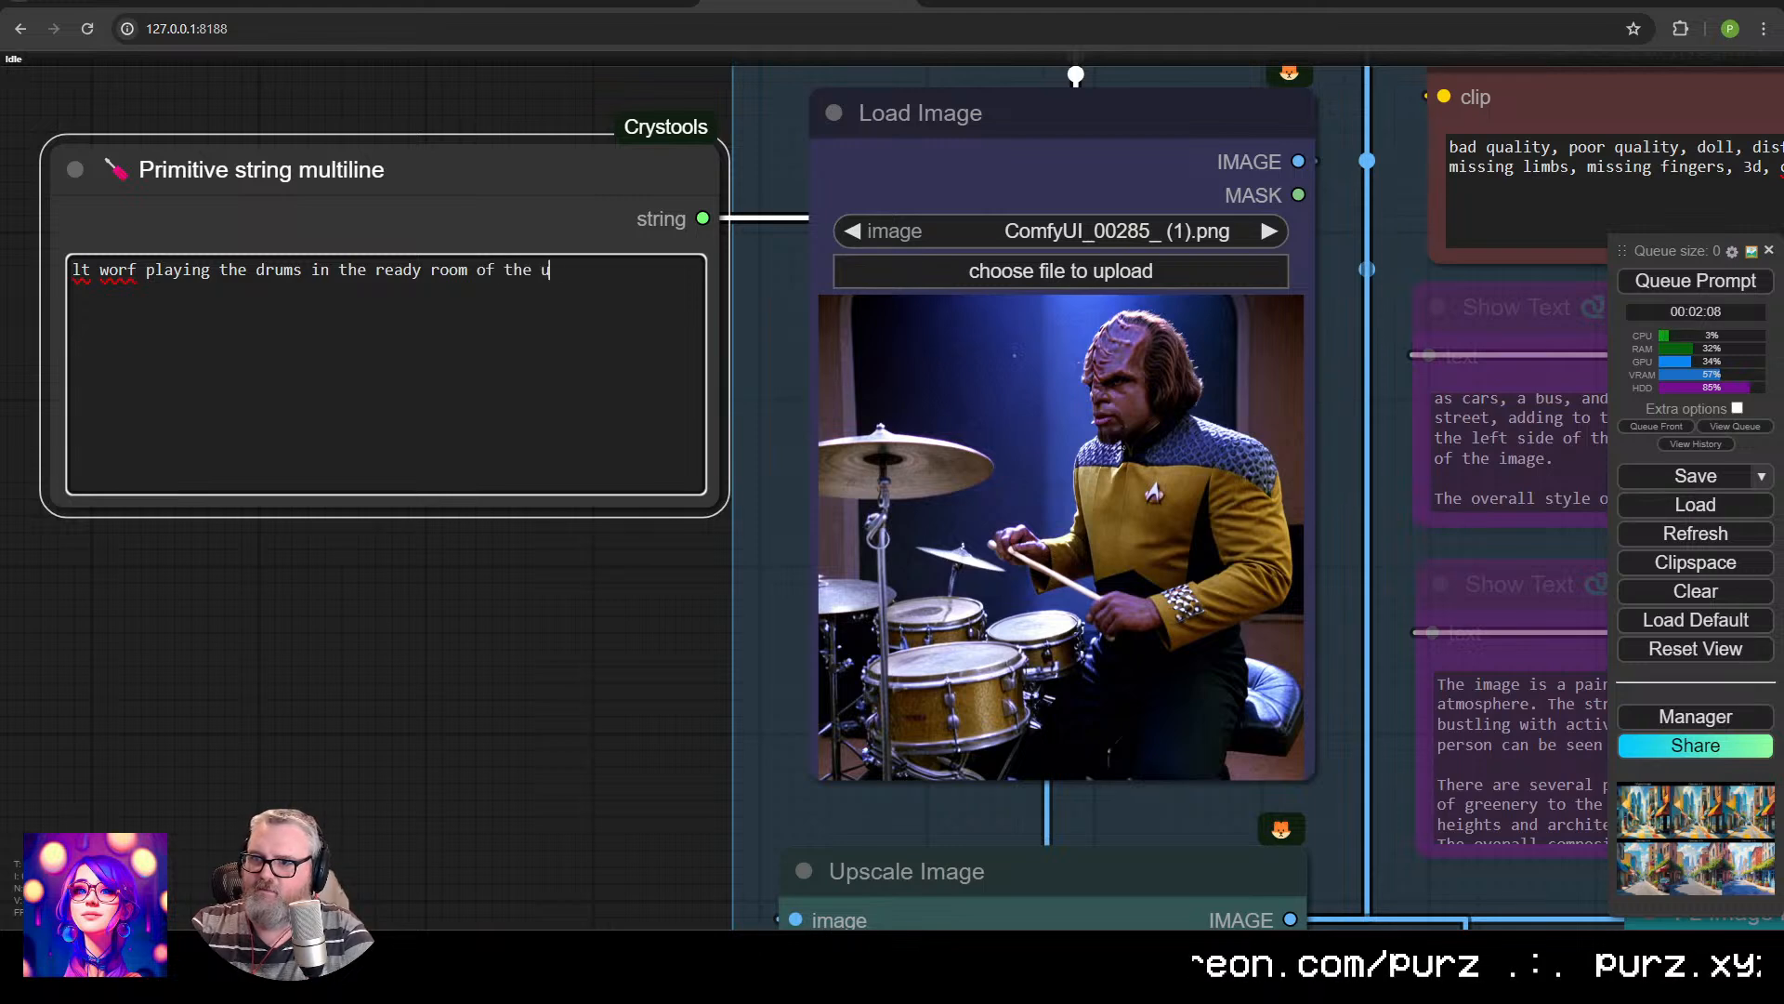
{"action": "type", "text": "ss enterprise"}
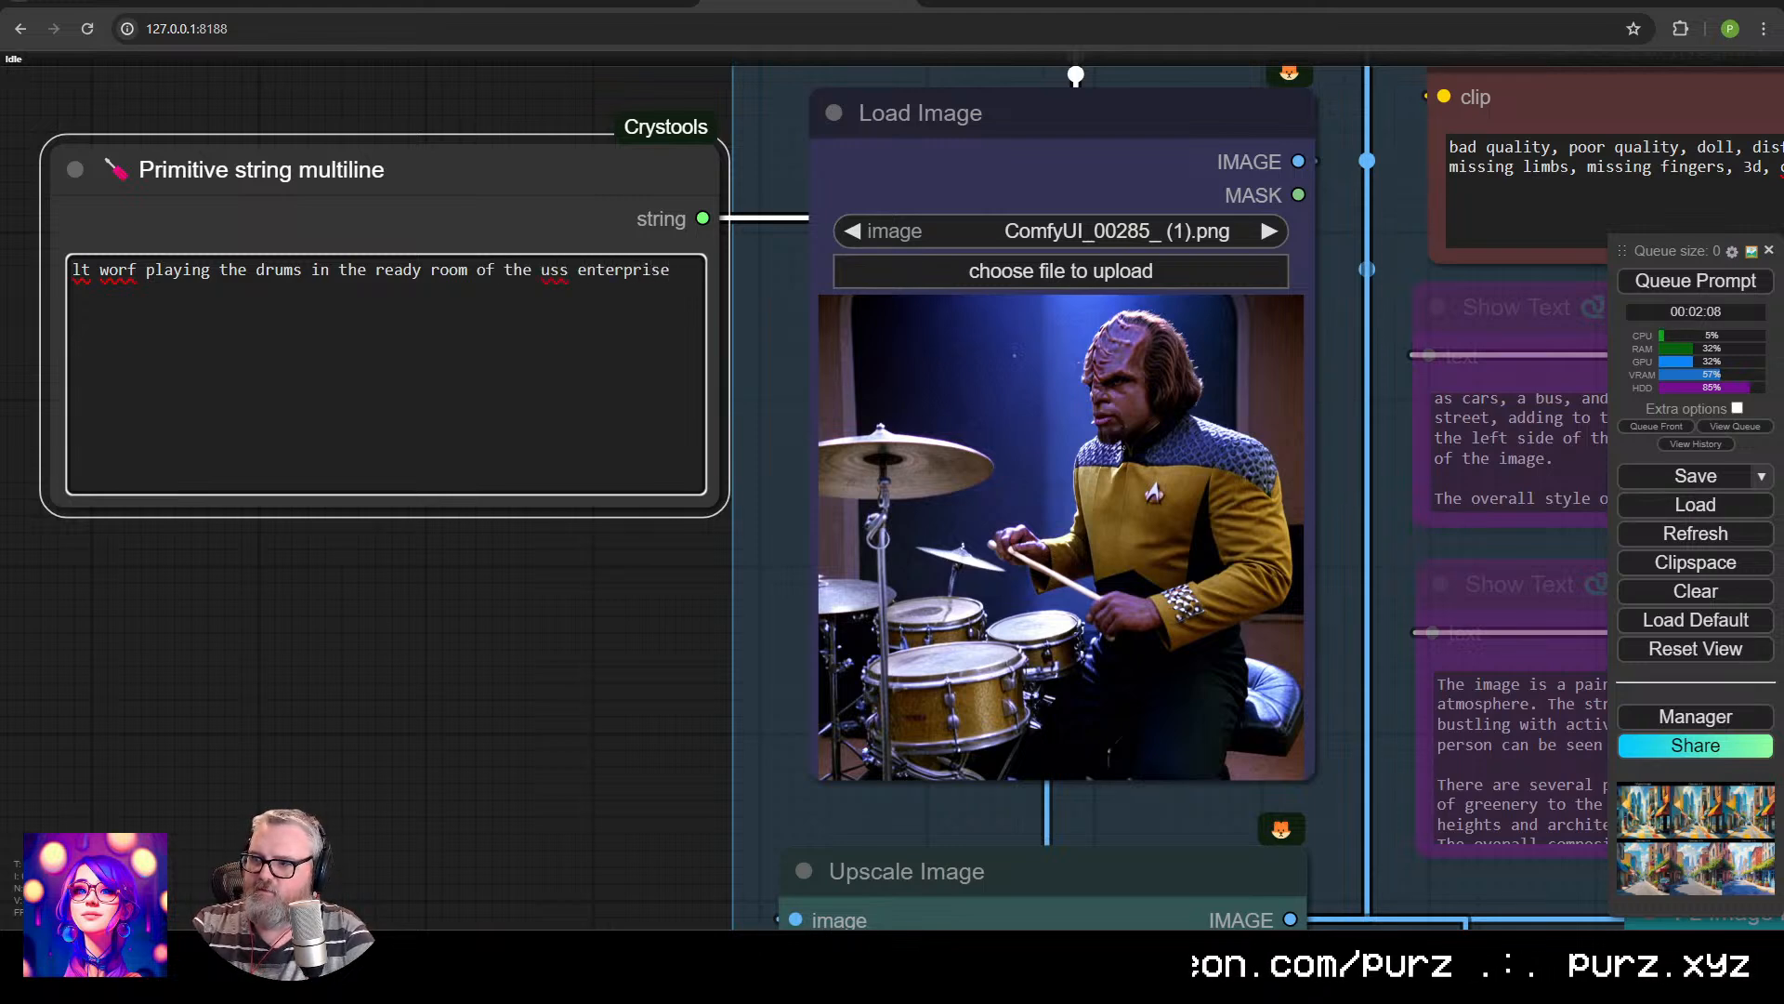
Append ", moody atmospheric lighting, star fleet uniform, drums" to the prompt text and queue the workflow.
{"action": "type", "text": ", moody at"}
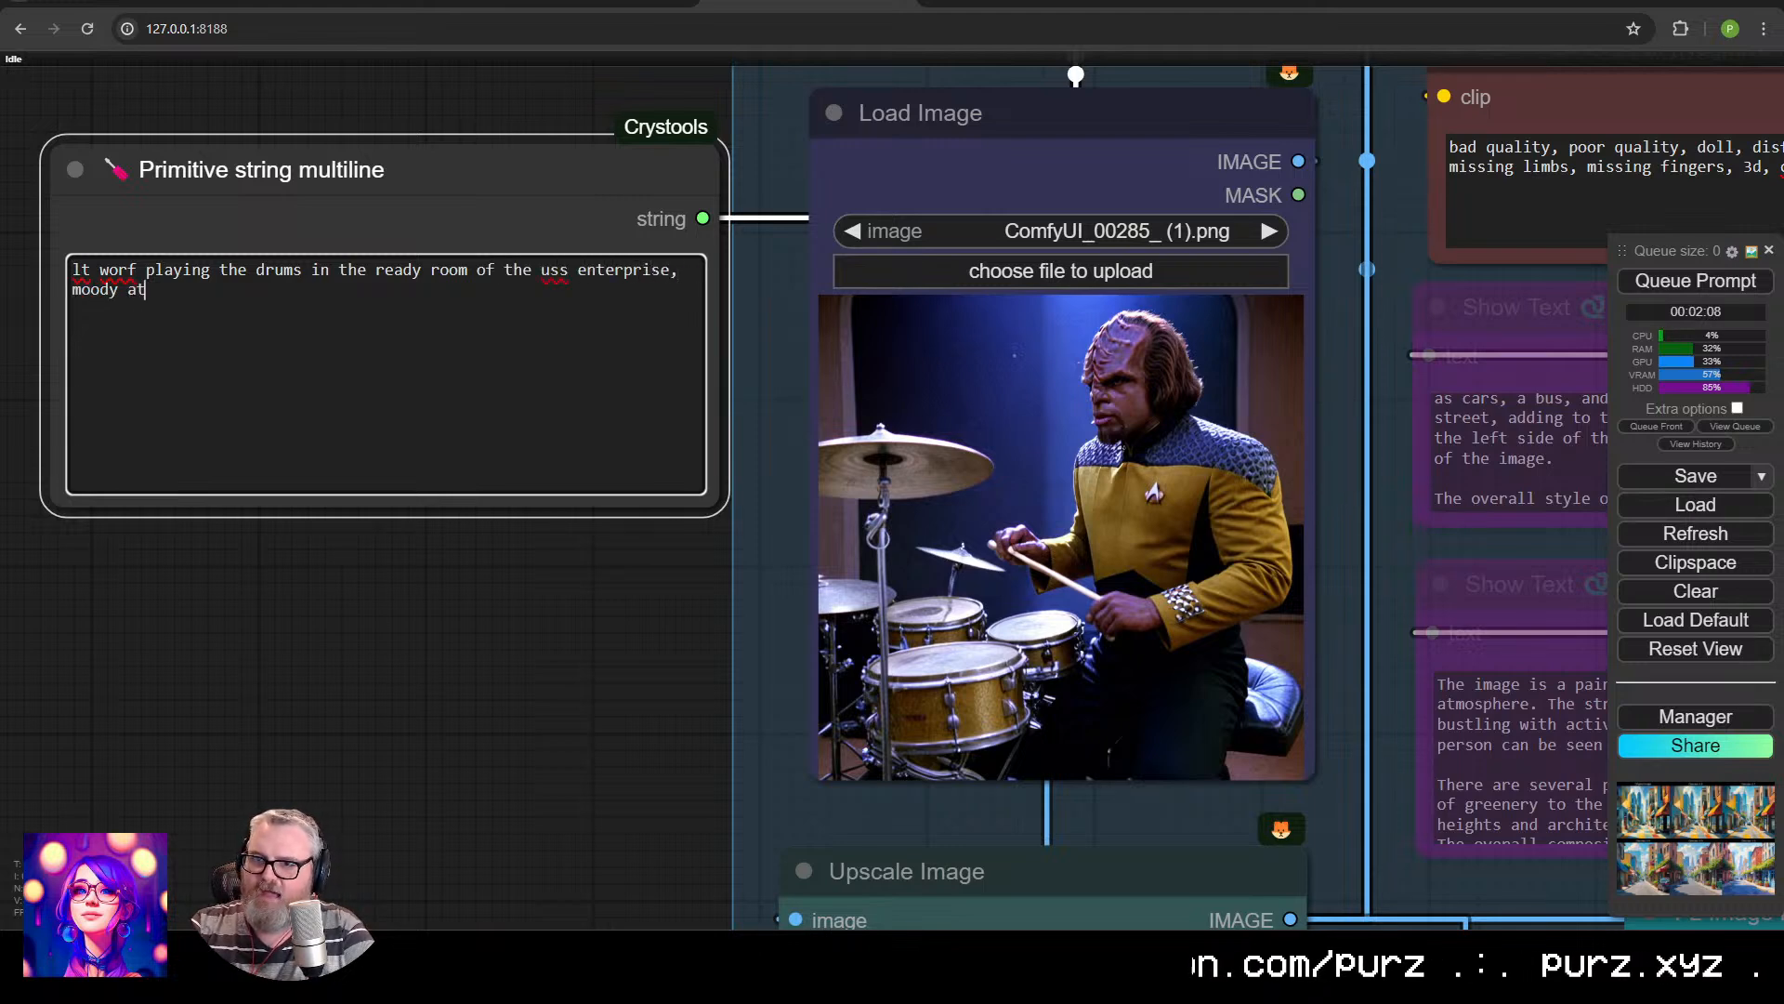
{"action": "type", "text": "mospheric lig"}
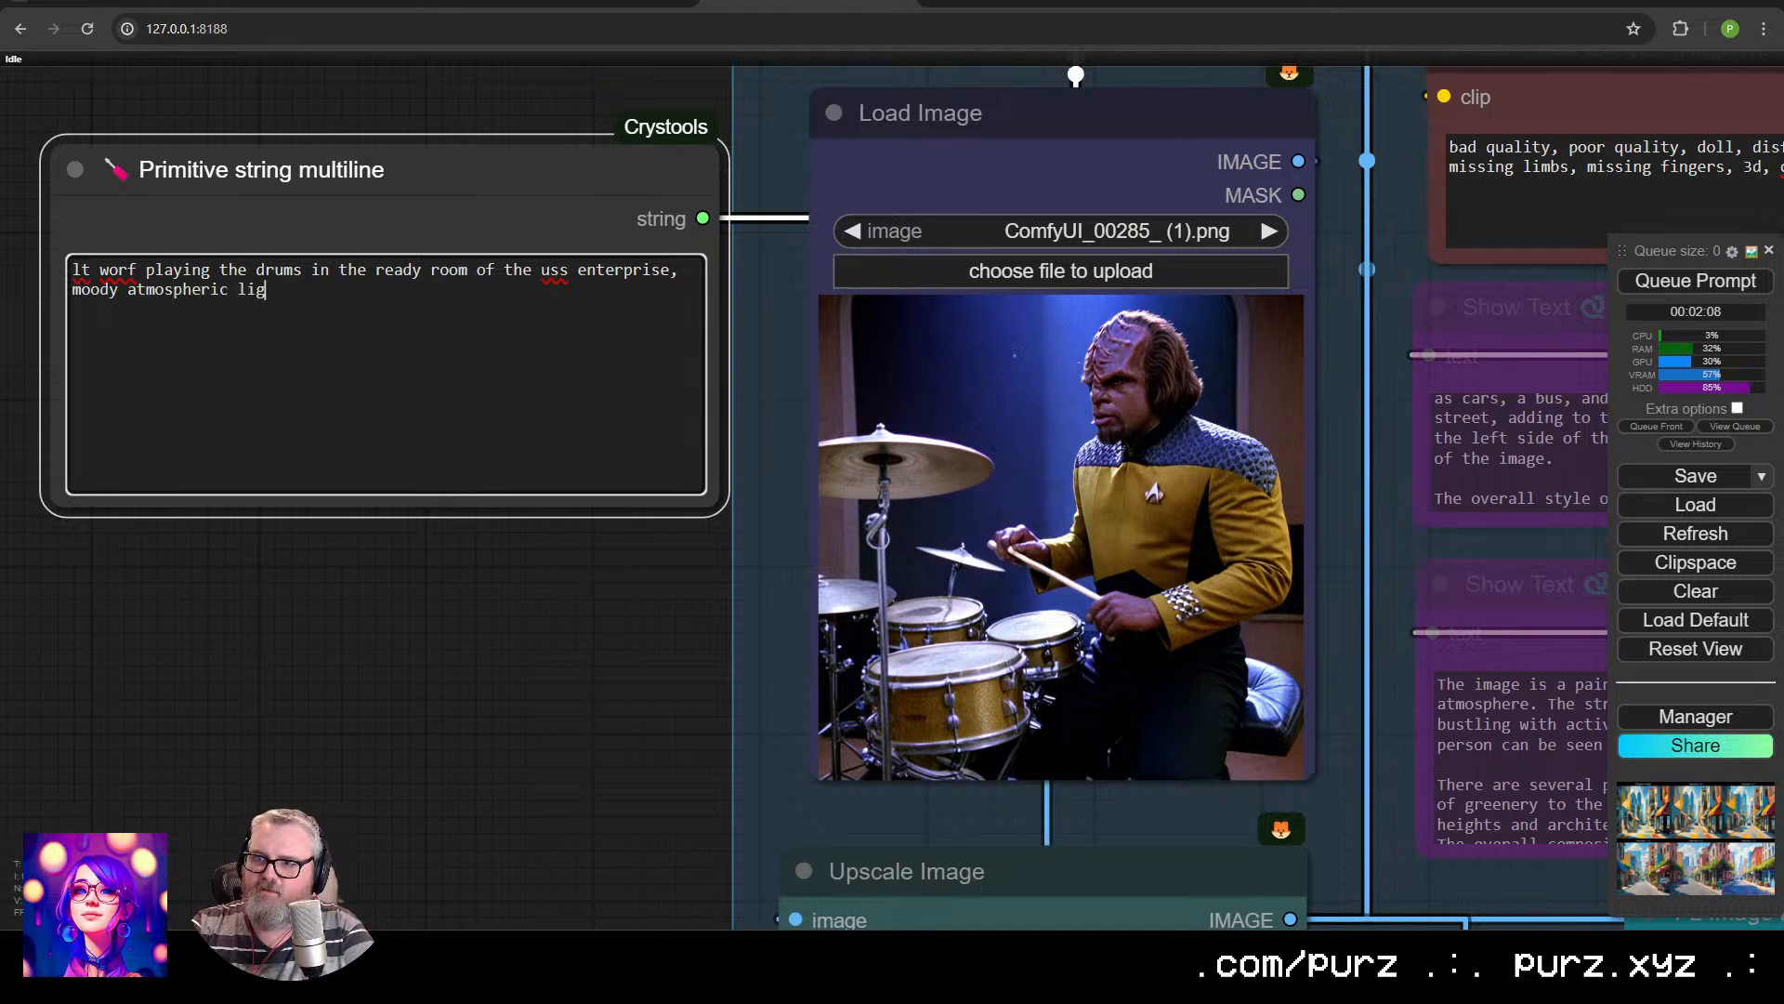
{"action": "type", "text": "hting, sta"}
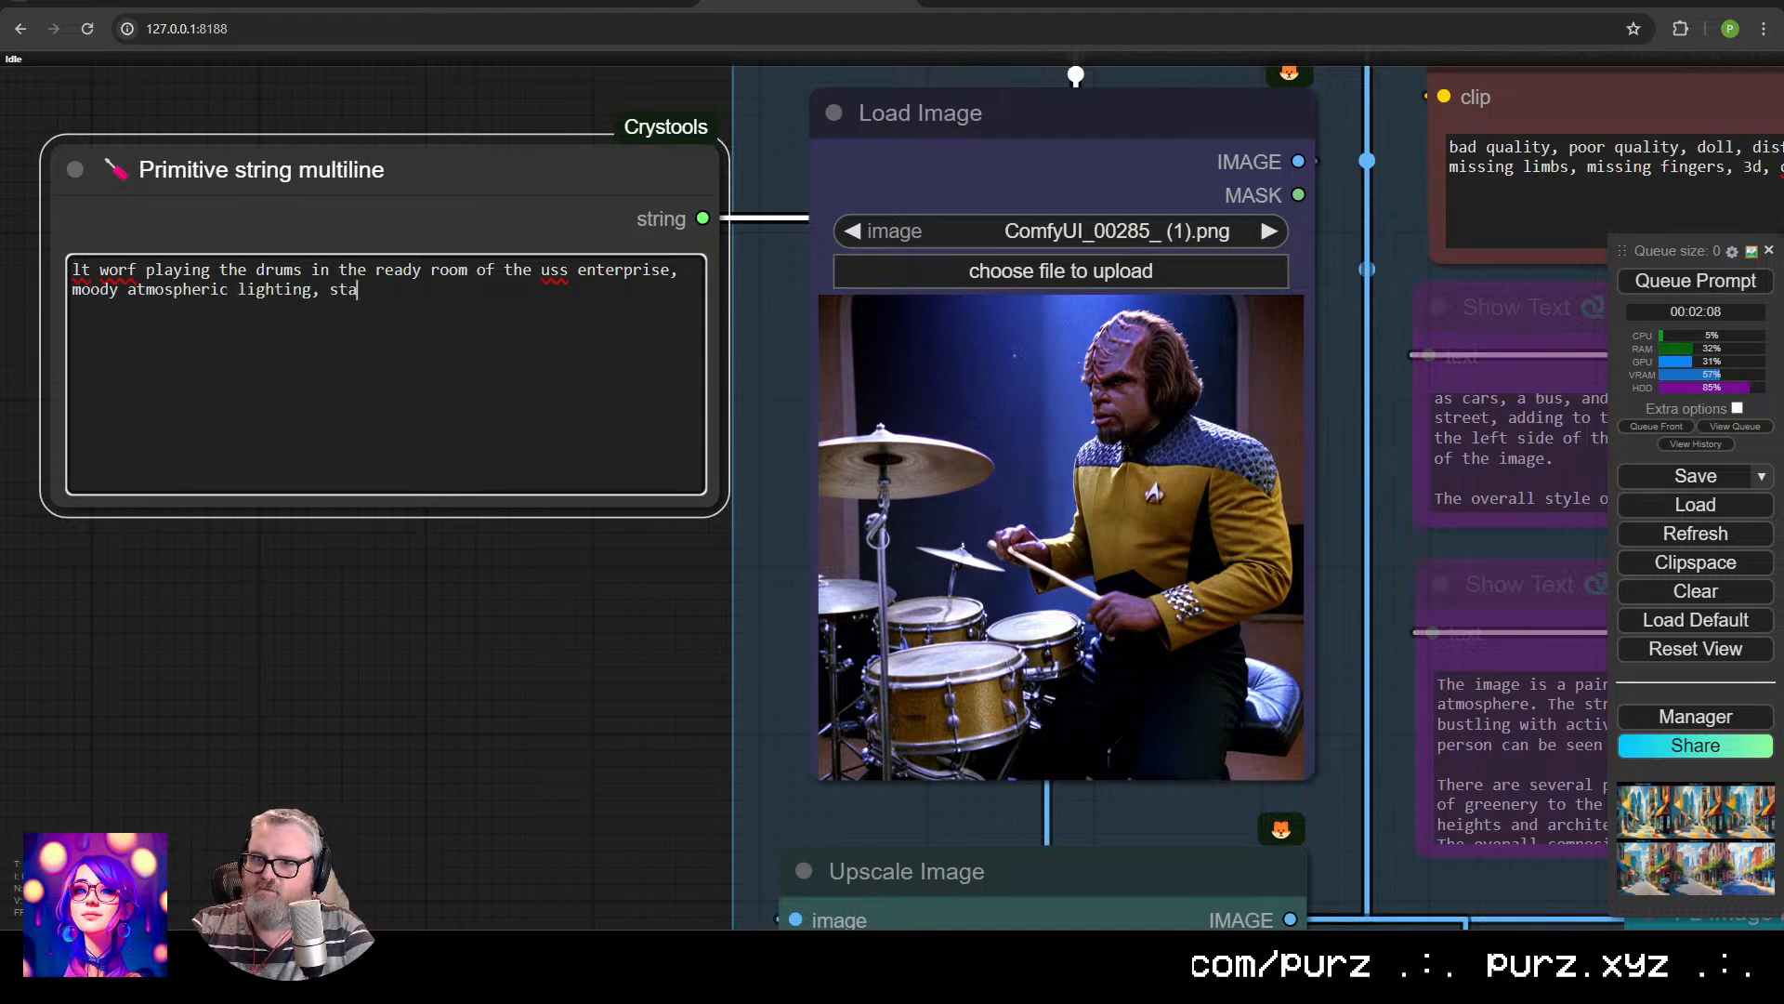
{"action": "type", "text": "r fleet uniform,"}
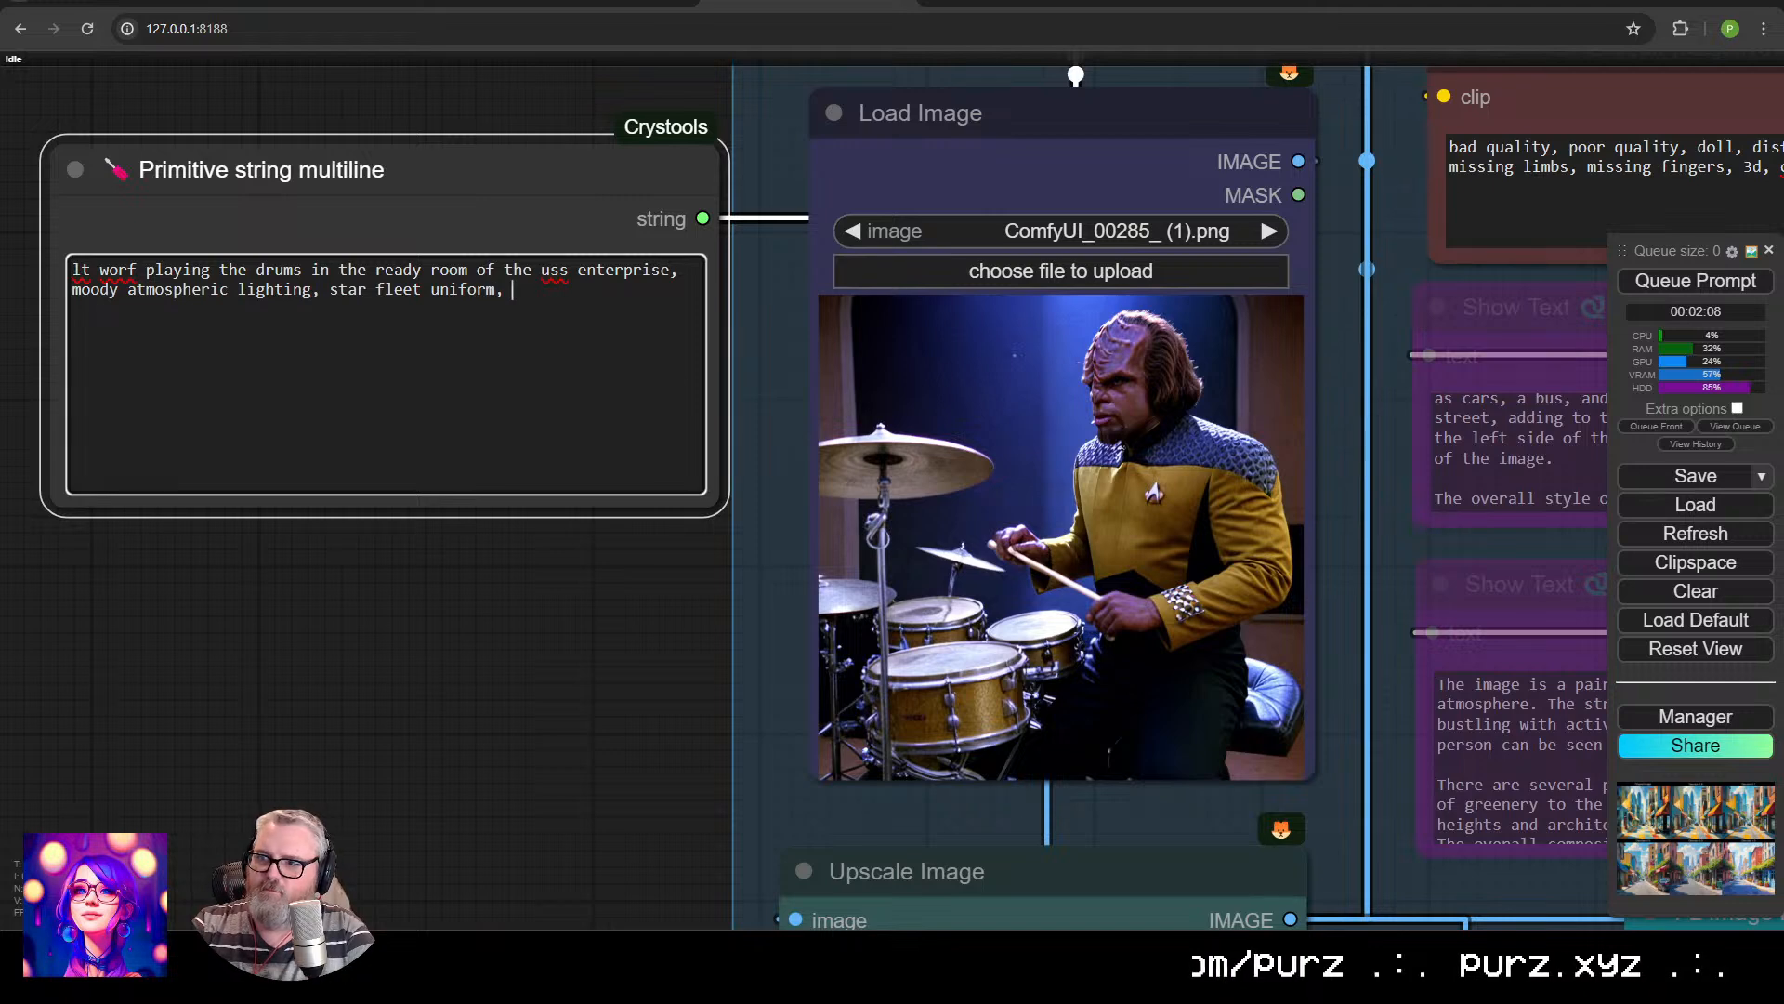
{"action": "type", "text": " drums"}
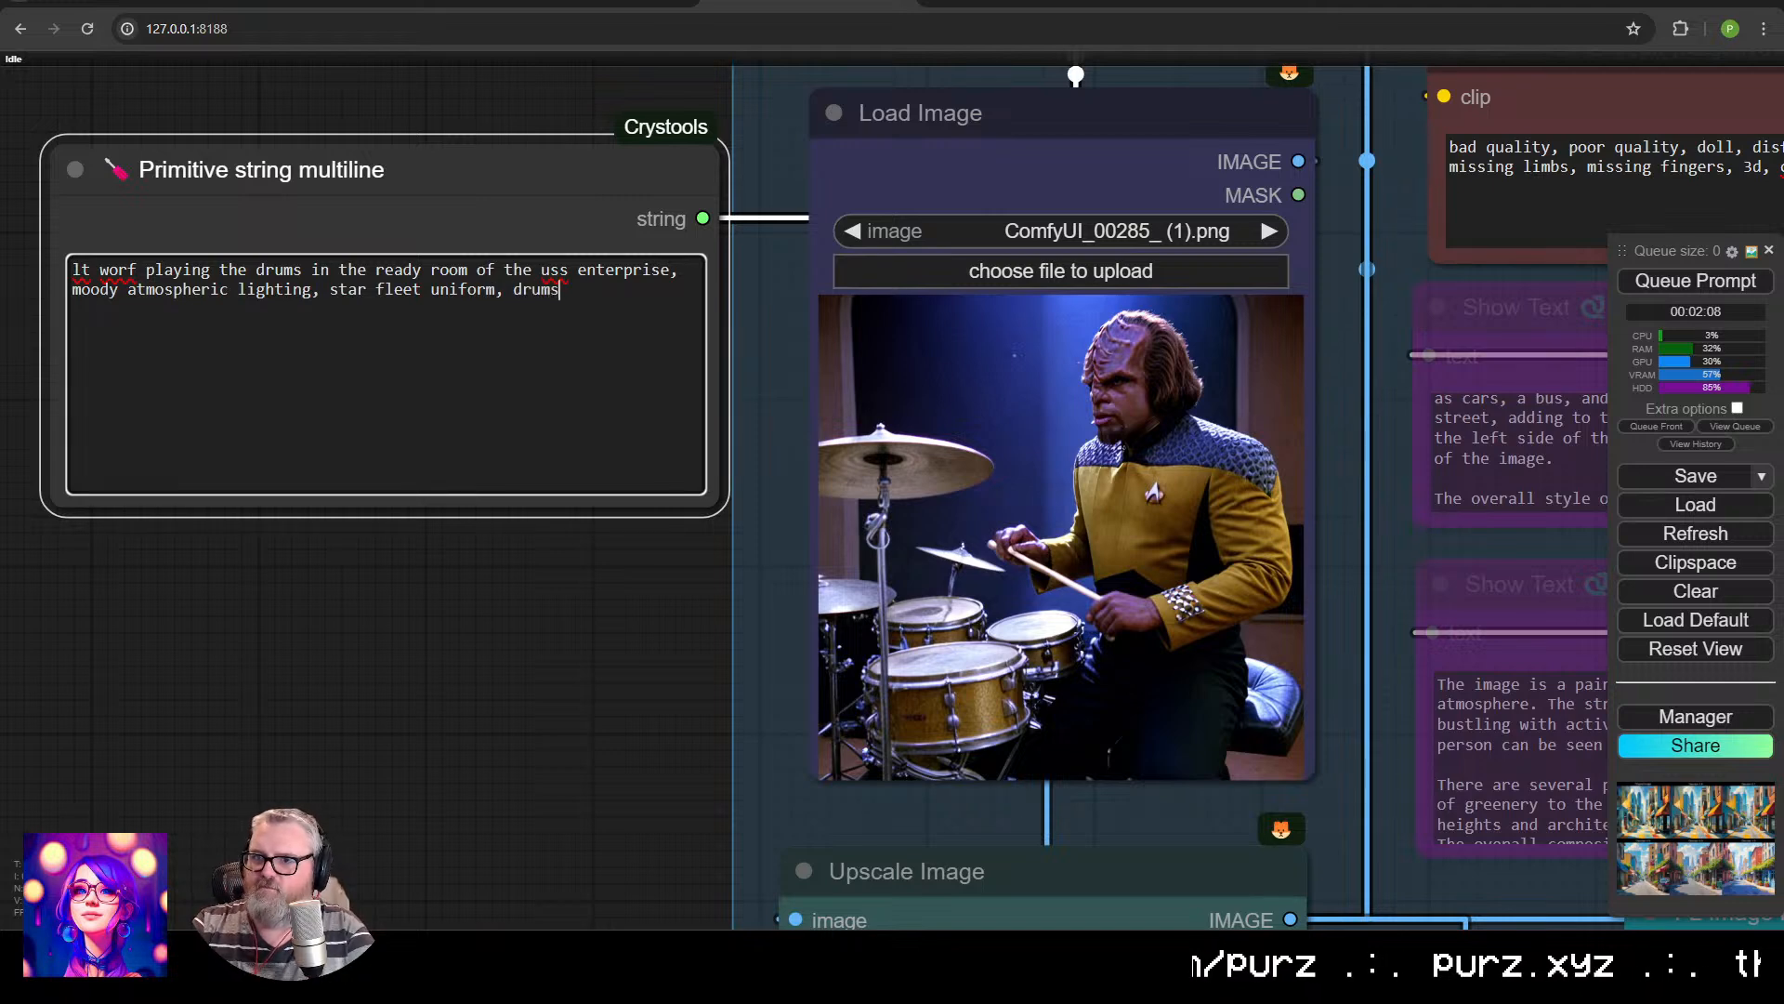
{"action": "key", "text": "ctrl+Return"}
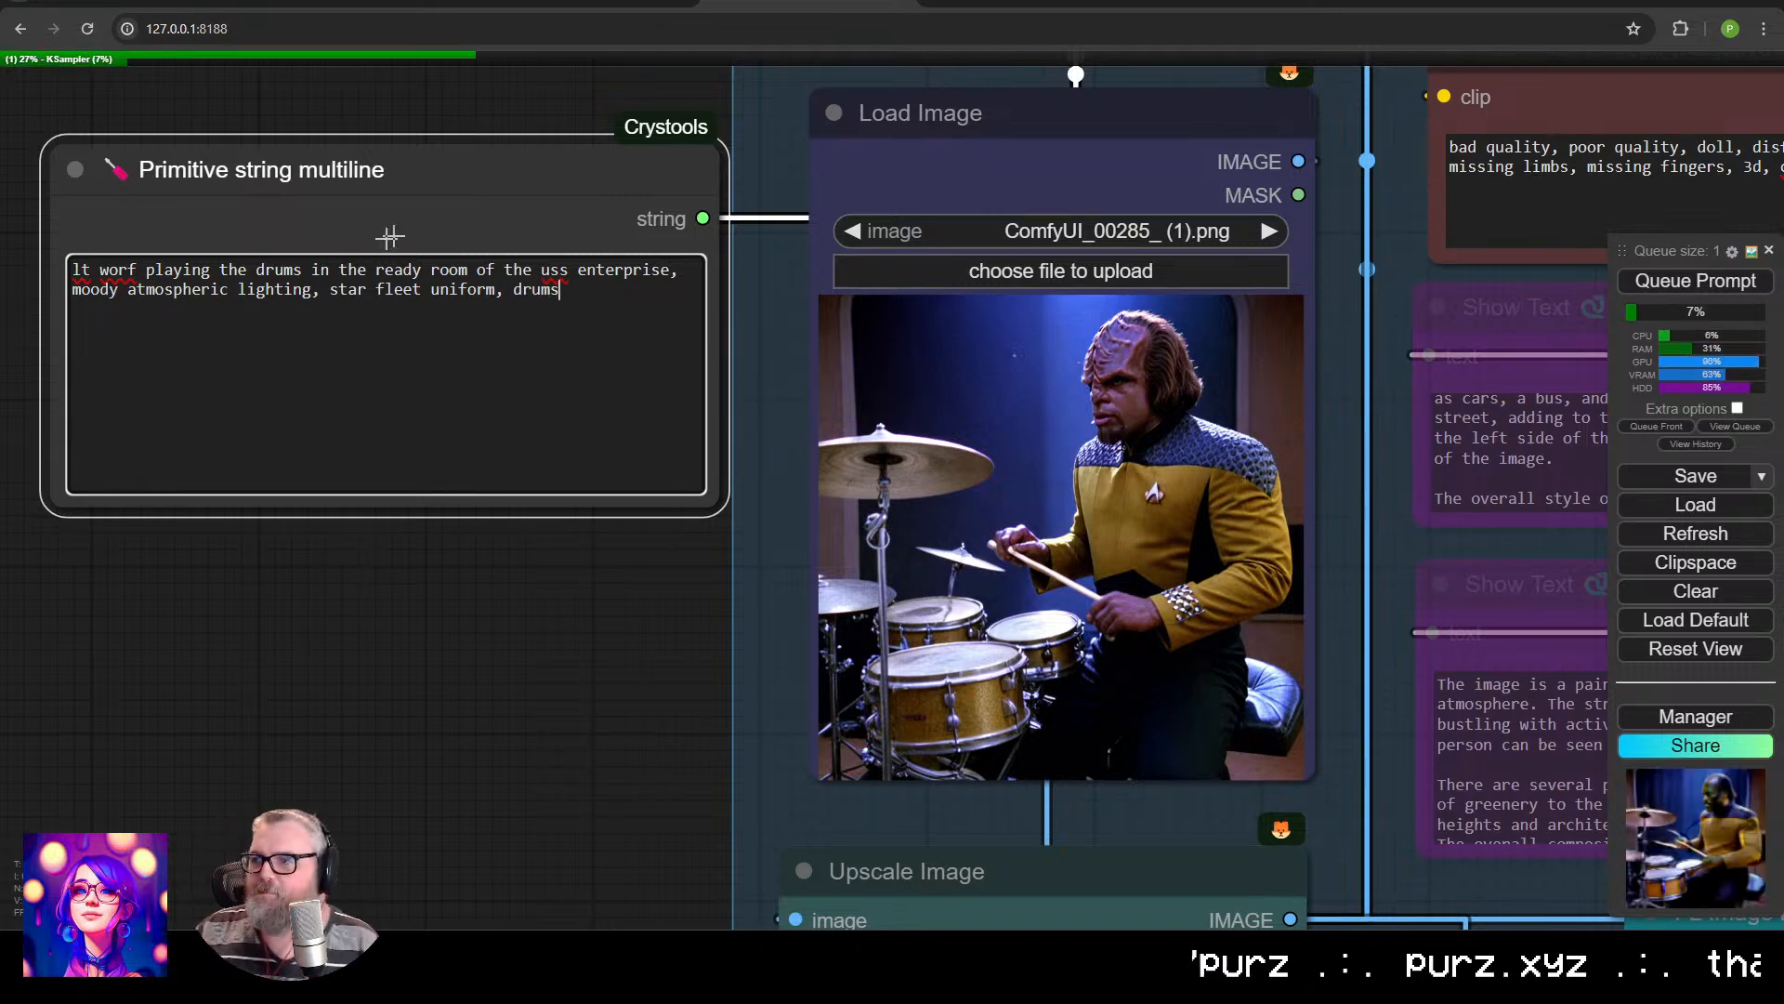
Check the denoise 0.6 KSampler's live preview in the row of samplers while the run is in progress.
{"action": "scroll", "coordinate": [1013, 271], "scroll_direction": "down", "scroll_amount": 6}
{"action": "left_click_drag", "start_coordinate": [1570, 338], "coordinate": [911, 465]}
{"action": "scroll", "coordinate": [916, 466], "scroll_direction": "up", "scroll_amount": 1}
{"action": "scroll", "coordinate": [1193, 414], "scroll_direction": "down", "scroll_amount": 8}
{"action": "left_click_drag", "start_coordinate": [1180, 406], "coordinate": [438, 411]}
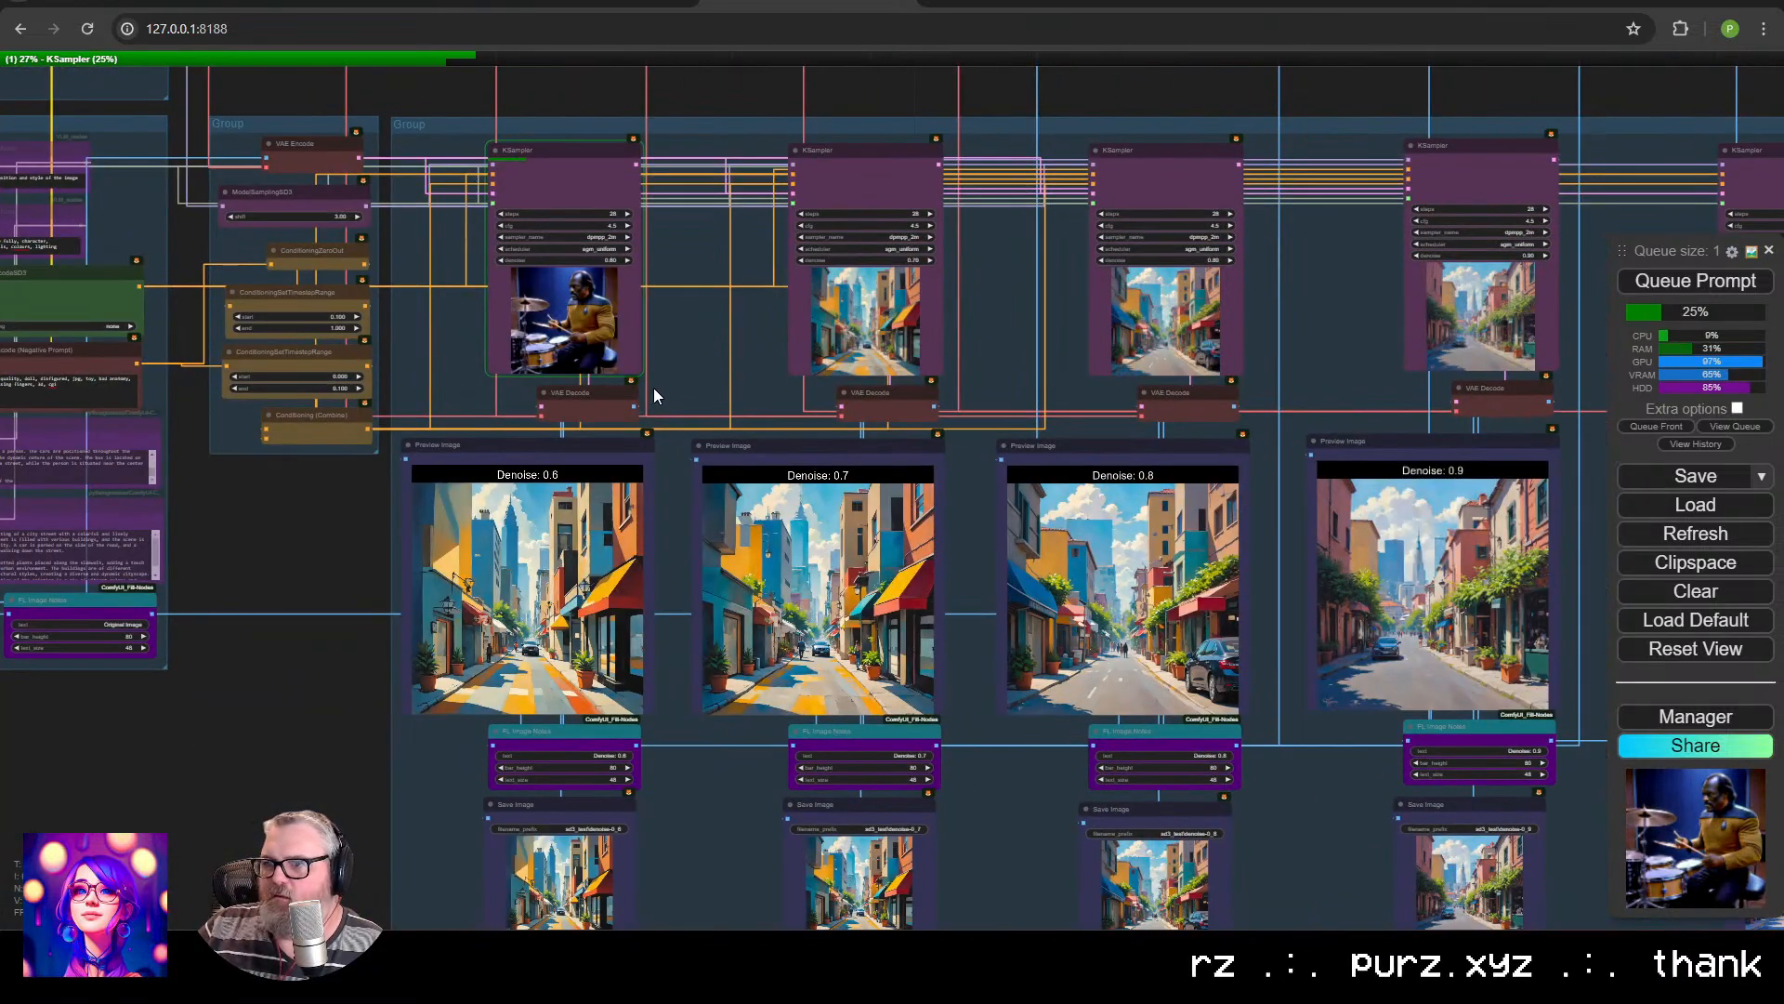
{"action": "left_click_drag", "start_coordinate": [591, 385], "coordinate": [429, 377]}
{"action": "scroll", "coordinate": [437, 377], "scroll_direction": "down", "scroll_amount": 3}
{"action": "left_click_drag", "start_coordinate": [563, 351], "coordinate": [466, 348]}
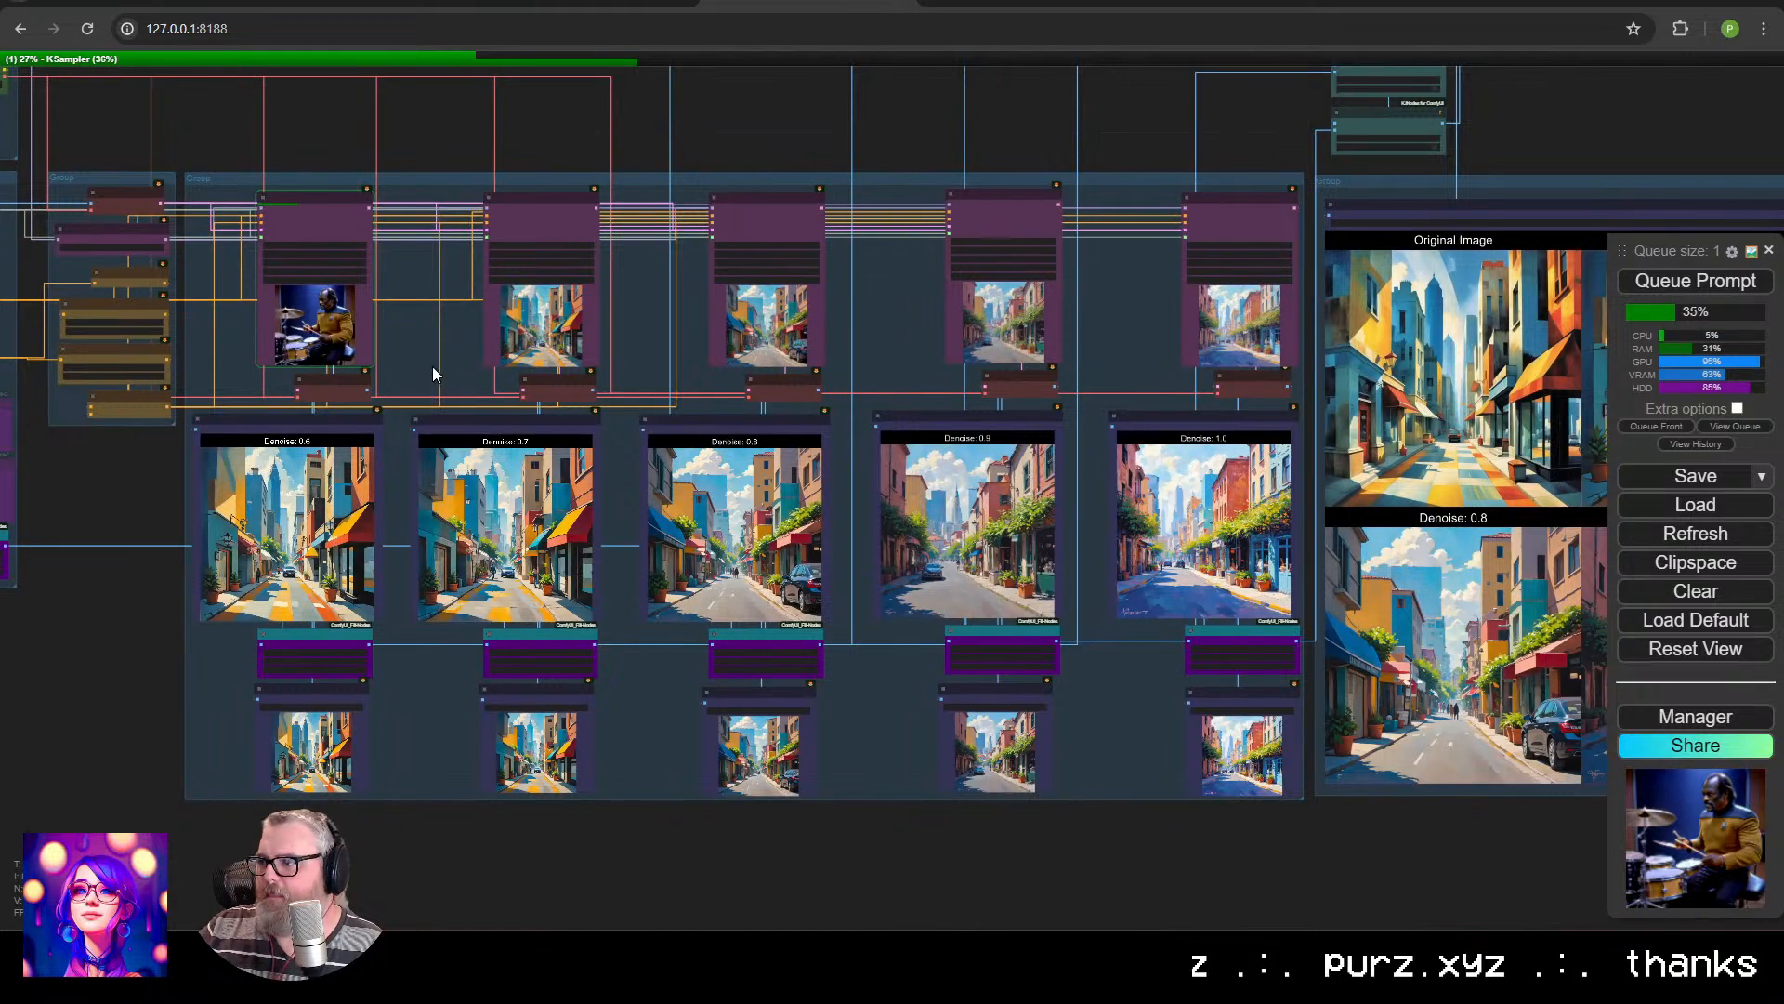
Examine the loaded drummer image up close, focusing on the face, uniform, hands, drumstick and drum kit.
{"action": "left_click_drag", "start_coordinate": [233, 368], "coordinate": [1284, 382]}
{"action": "scroll", "coordinate": [705, 390], "scroll_direction": "up", "scroll_amount": 6}
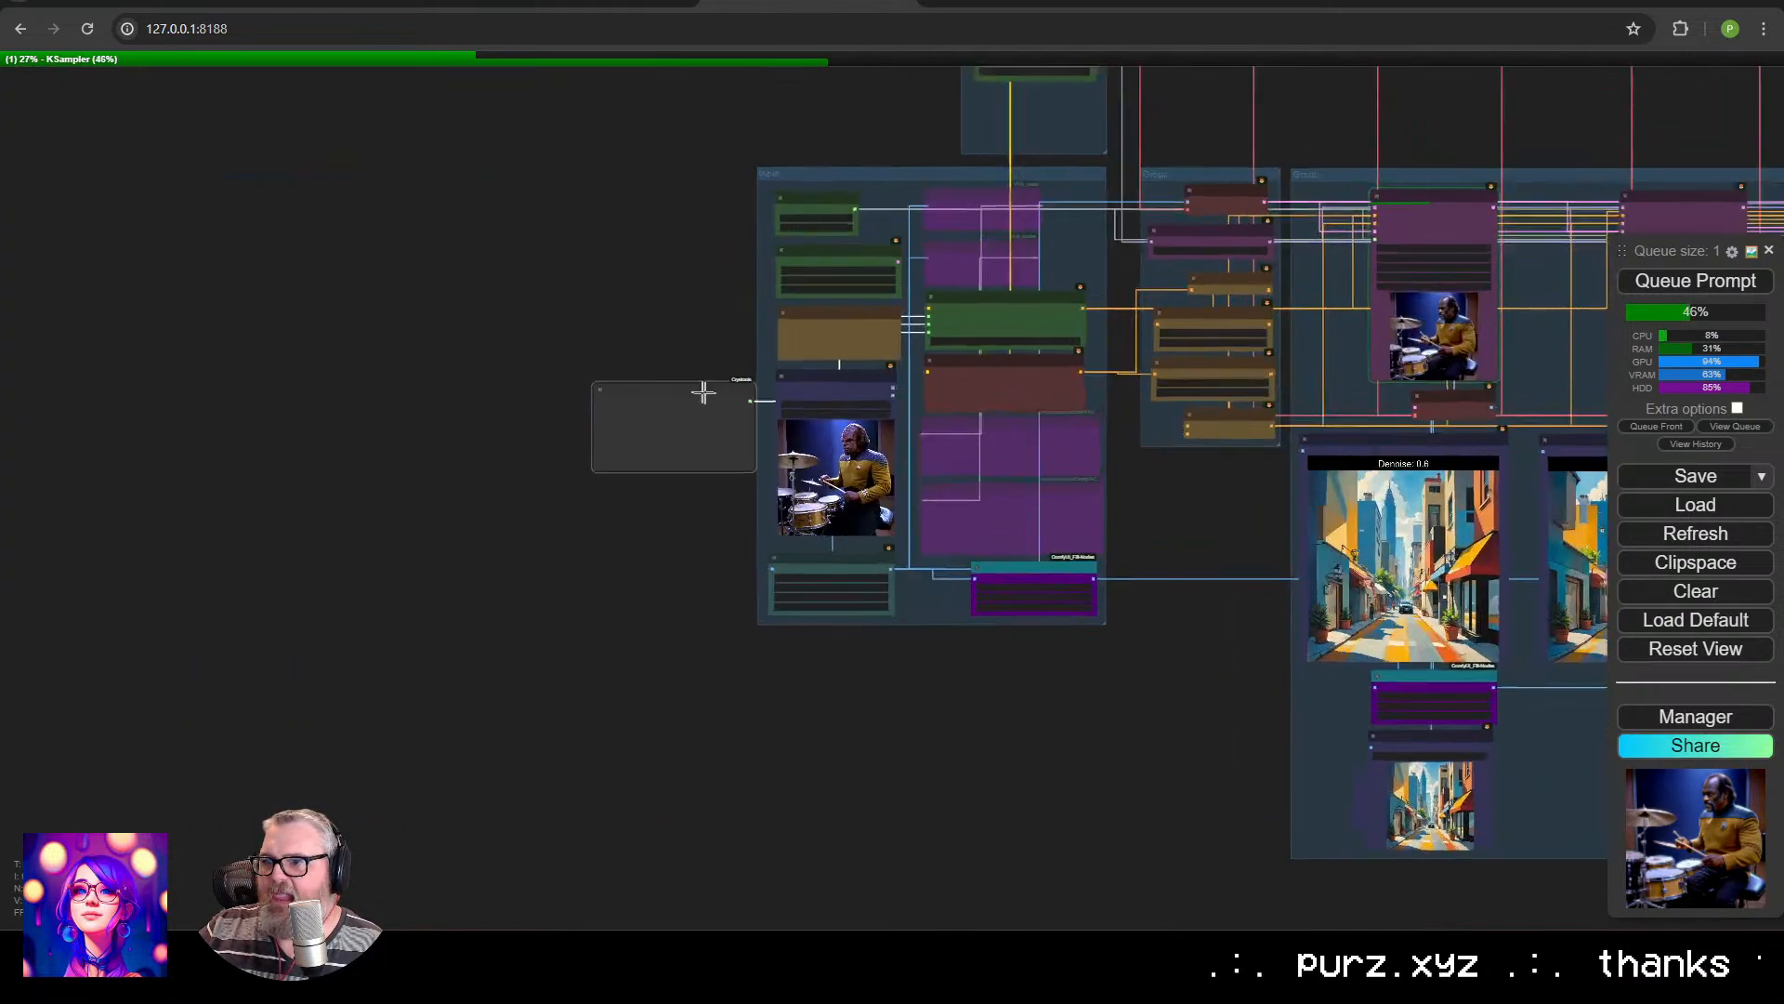
{"action": "scroll", "coordinate": [1008, 464], "scroll_direction": "up", "scroll_amount": 14}
{"action": "left_click_drag", "start_coordinate": [1012, 465], "coordinate": [1094, 338]}
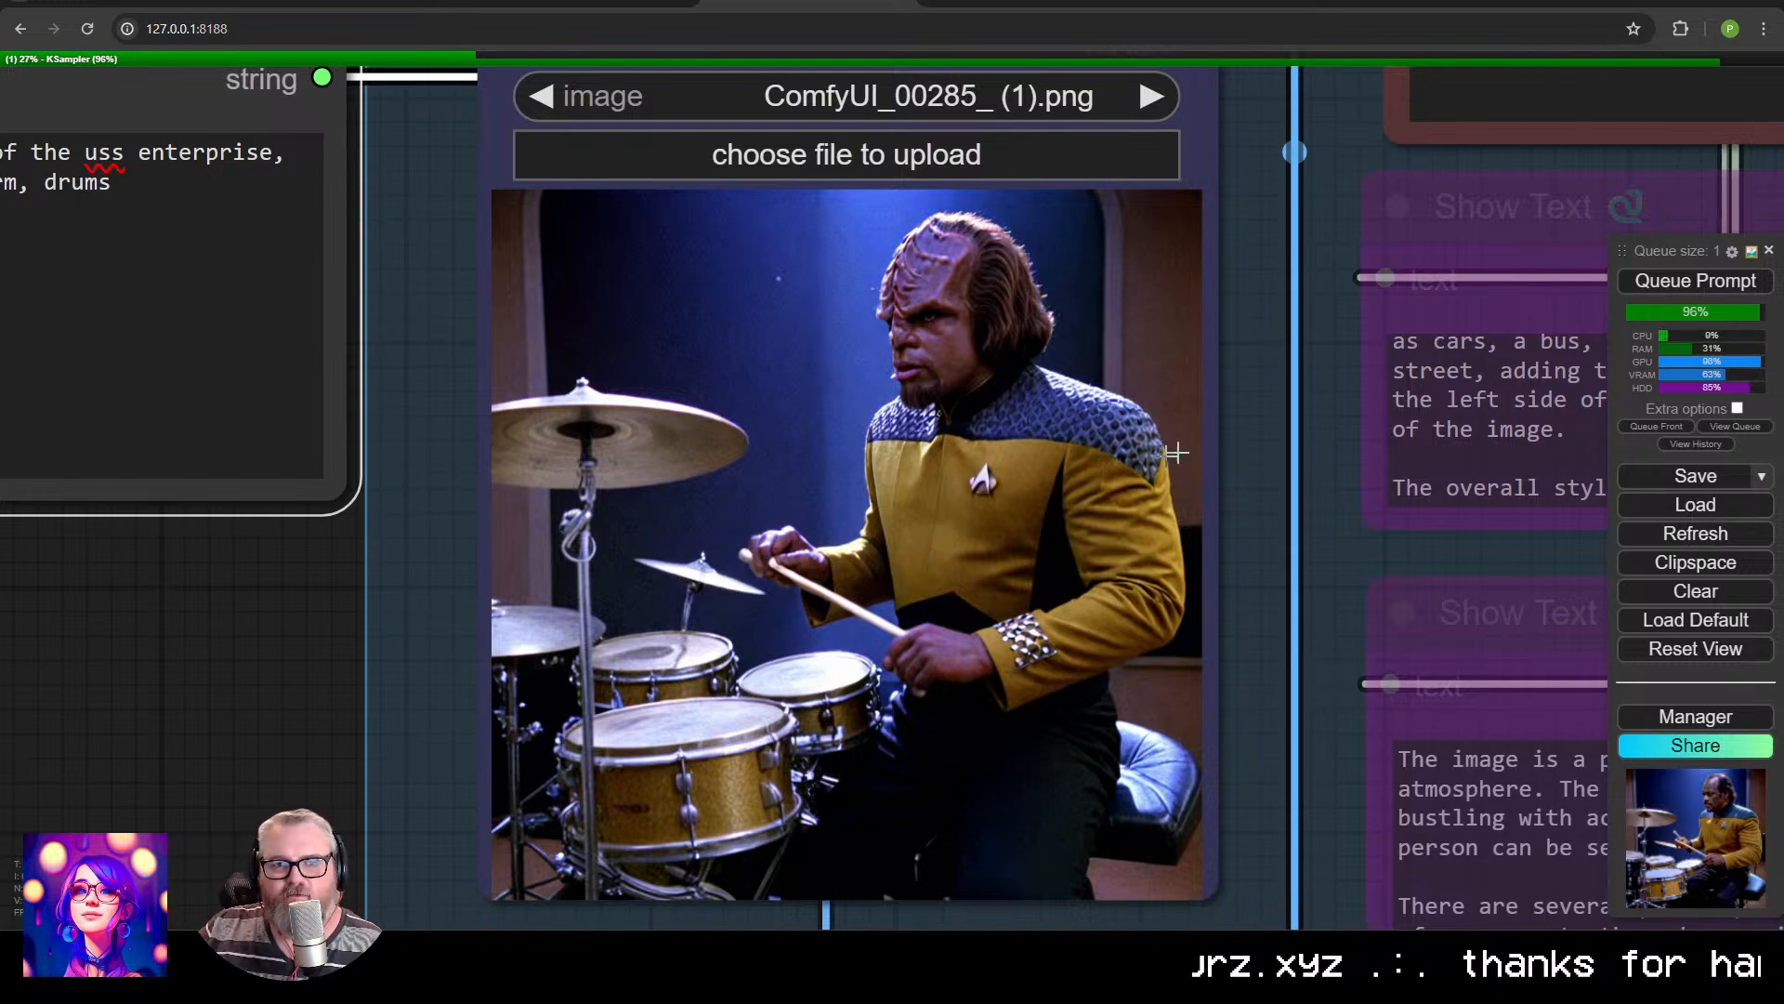
{"action": "scroll", "coordinate": [890, 558], "scroll_direction": "up", "scroll_amount": 10}
{"action": "scroll", "coordinate": [645, 641], "scroll_direction": "up", "scroll_amount": 2}
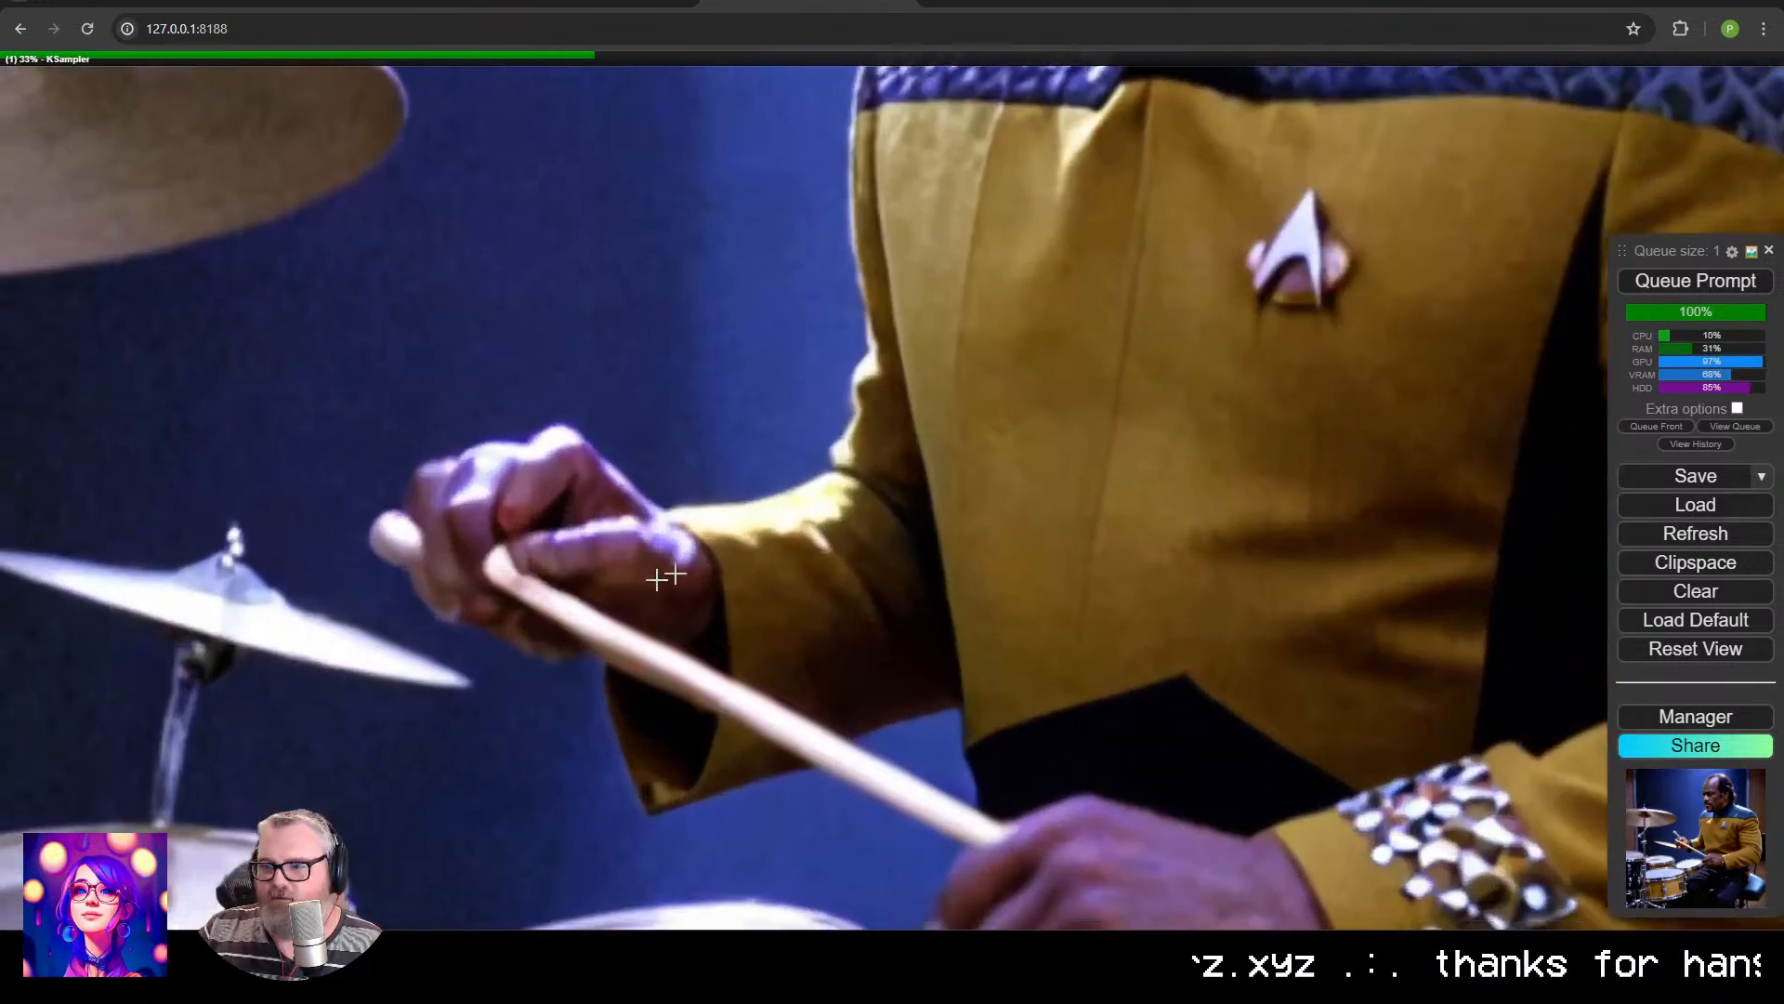
{"action": "left_click_drag", "start_coordinate": [666, 578], "coordinate": [1048, 431]}
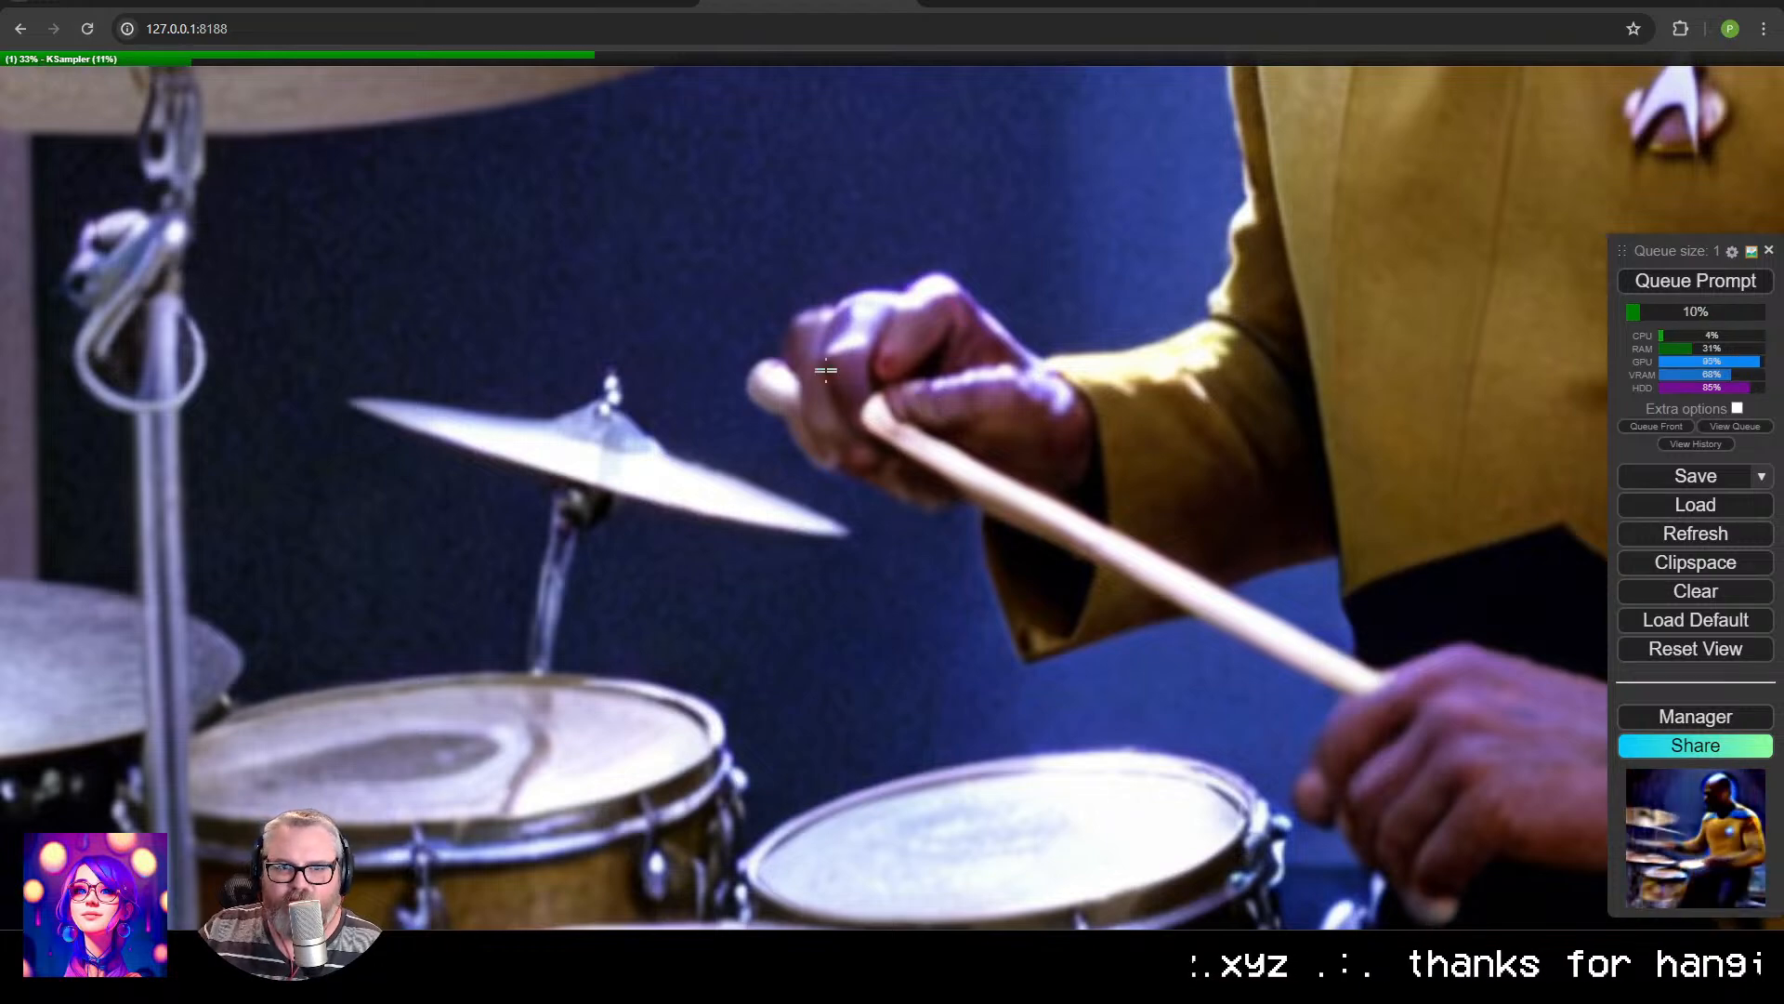
Follow the samplers' live previews during the run, inspecting the 0.80 denoise KSampler and the 1.00 denoise KSampler up close.
{"action": "scroll", "coordinate": [1084, 506], "scroll_direction": "down", "scroll_amount": 5}
{"action": "scroll", "coordinate": [1083, 506], "scroll_direction": "down", "scroll_amount": 15}
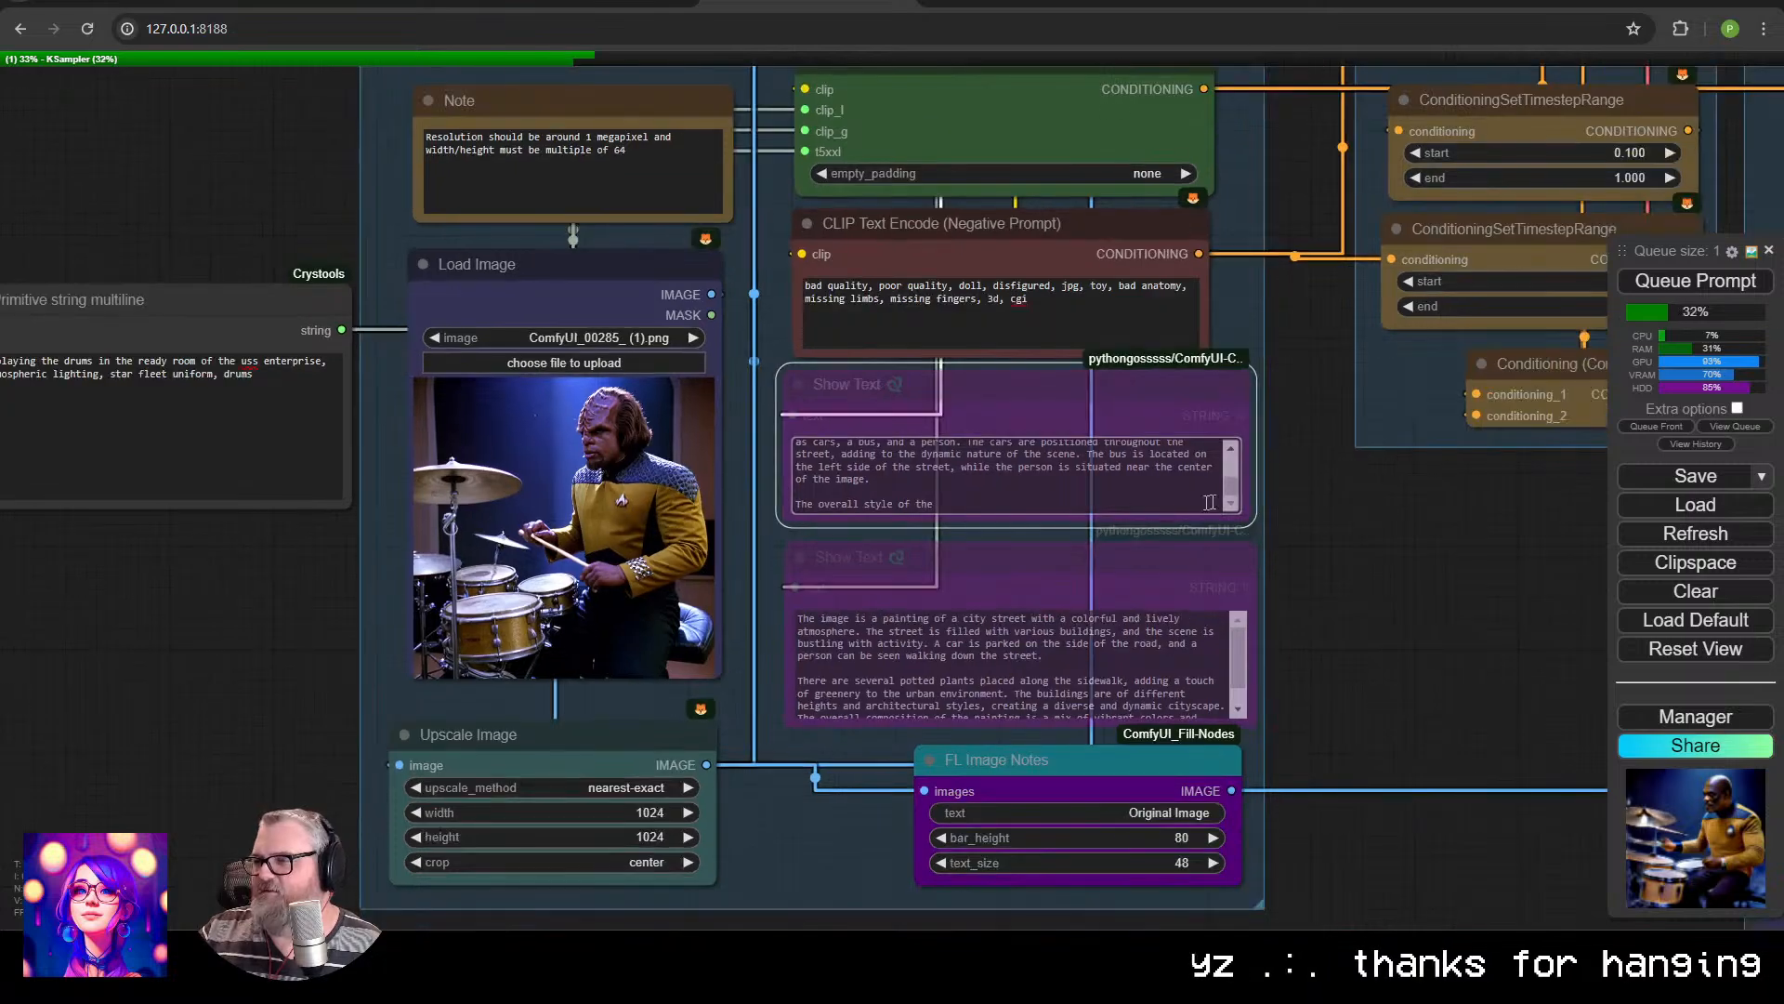
{"action": "left_click_drag", "start_coordinate": [1353, 504], "coordinate": [307, 528]}
{"action": "scroll", "coordinate": [307, 527], "scroll_direction": "down", "scroll_amount": 4}
{"action": "scroll", "coordinate": [318, 494], "scroll_direction": "down", "scroll_amount": 4}
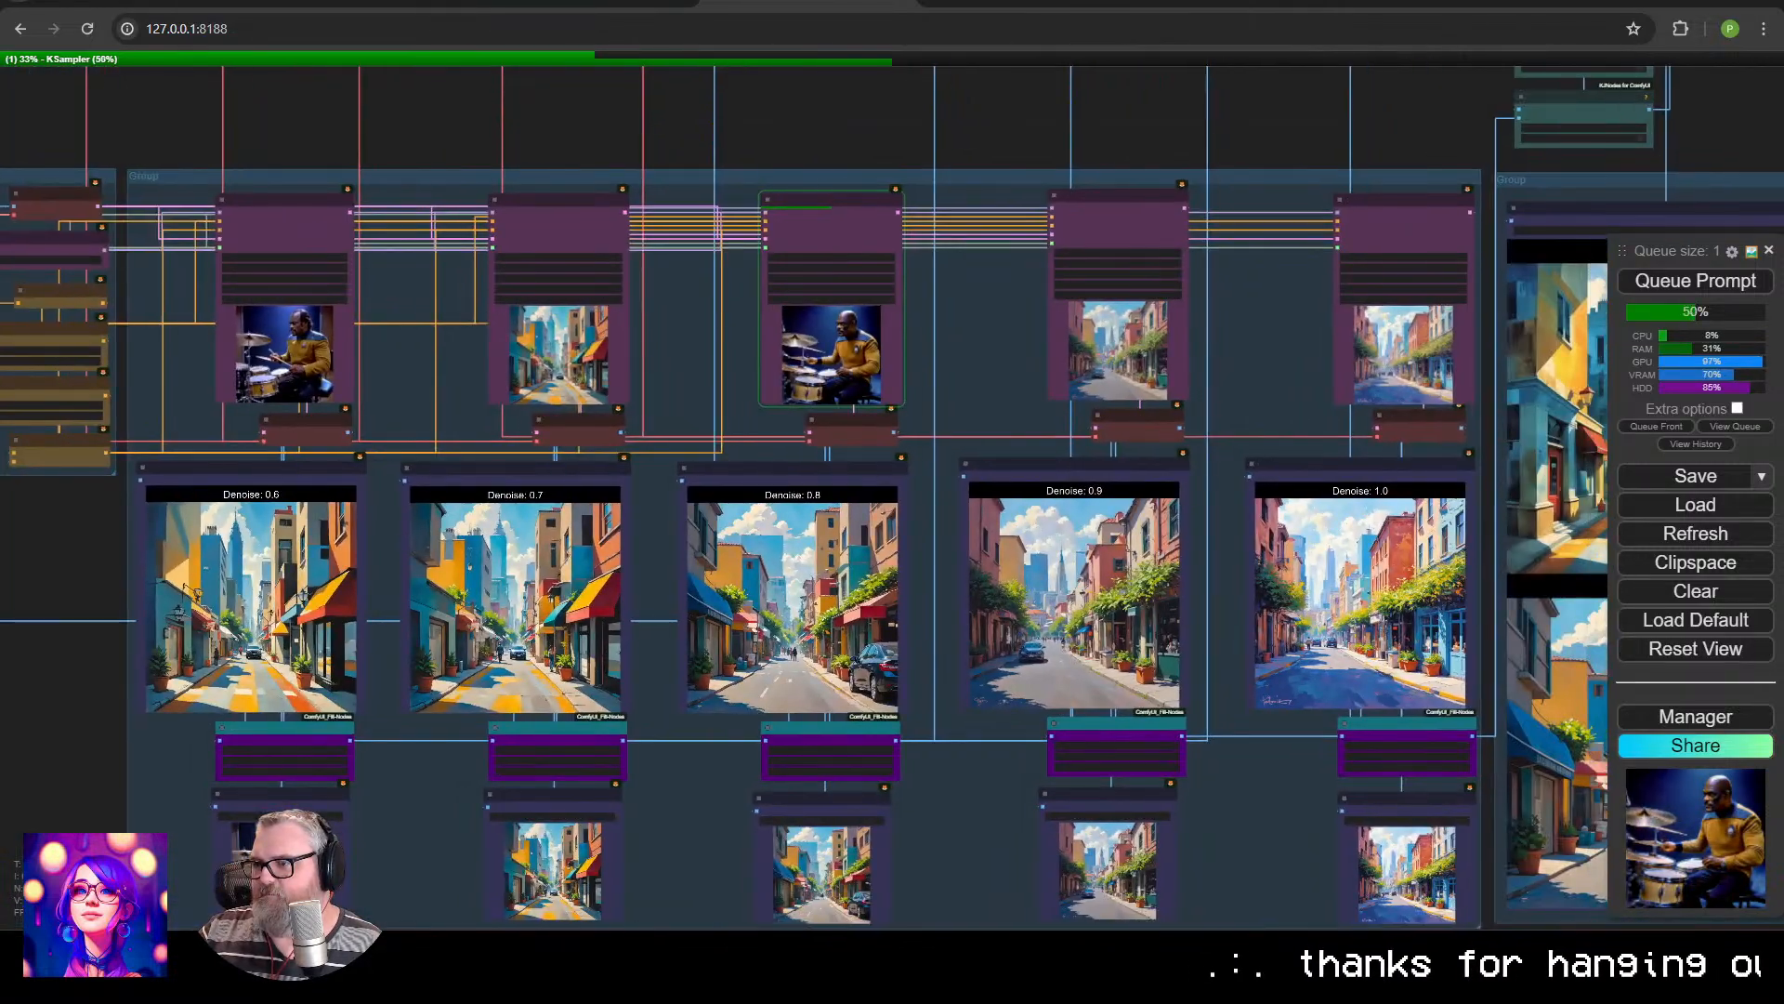
{"action": "scroll", "coordinate": [849, 383], "scroll_direction": "up", "scroll_amount": 10}
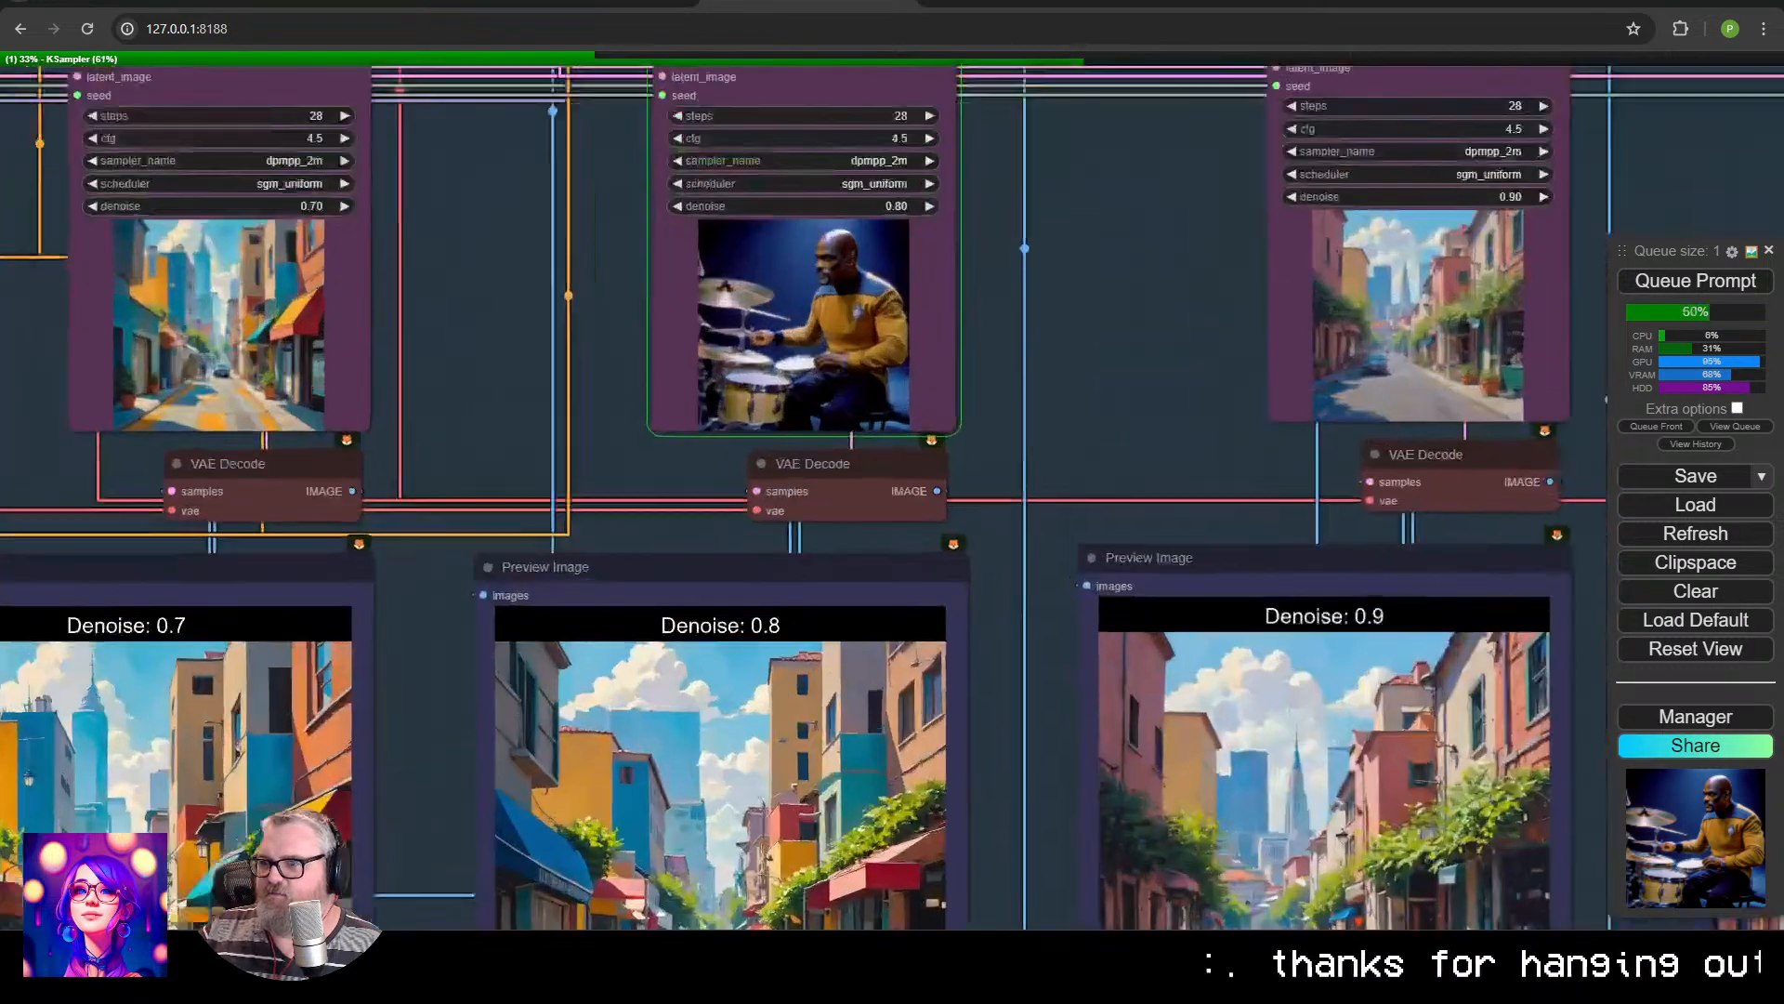
{"action": "scroll", "coordinate": [828, 381], "scroll_direction": "down", "scroll_amount": 8}
{"action": "scroll", "coordinate": [828, 381], "scroll_direction": "down", "scroll_amount": 6}
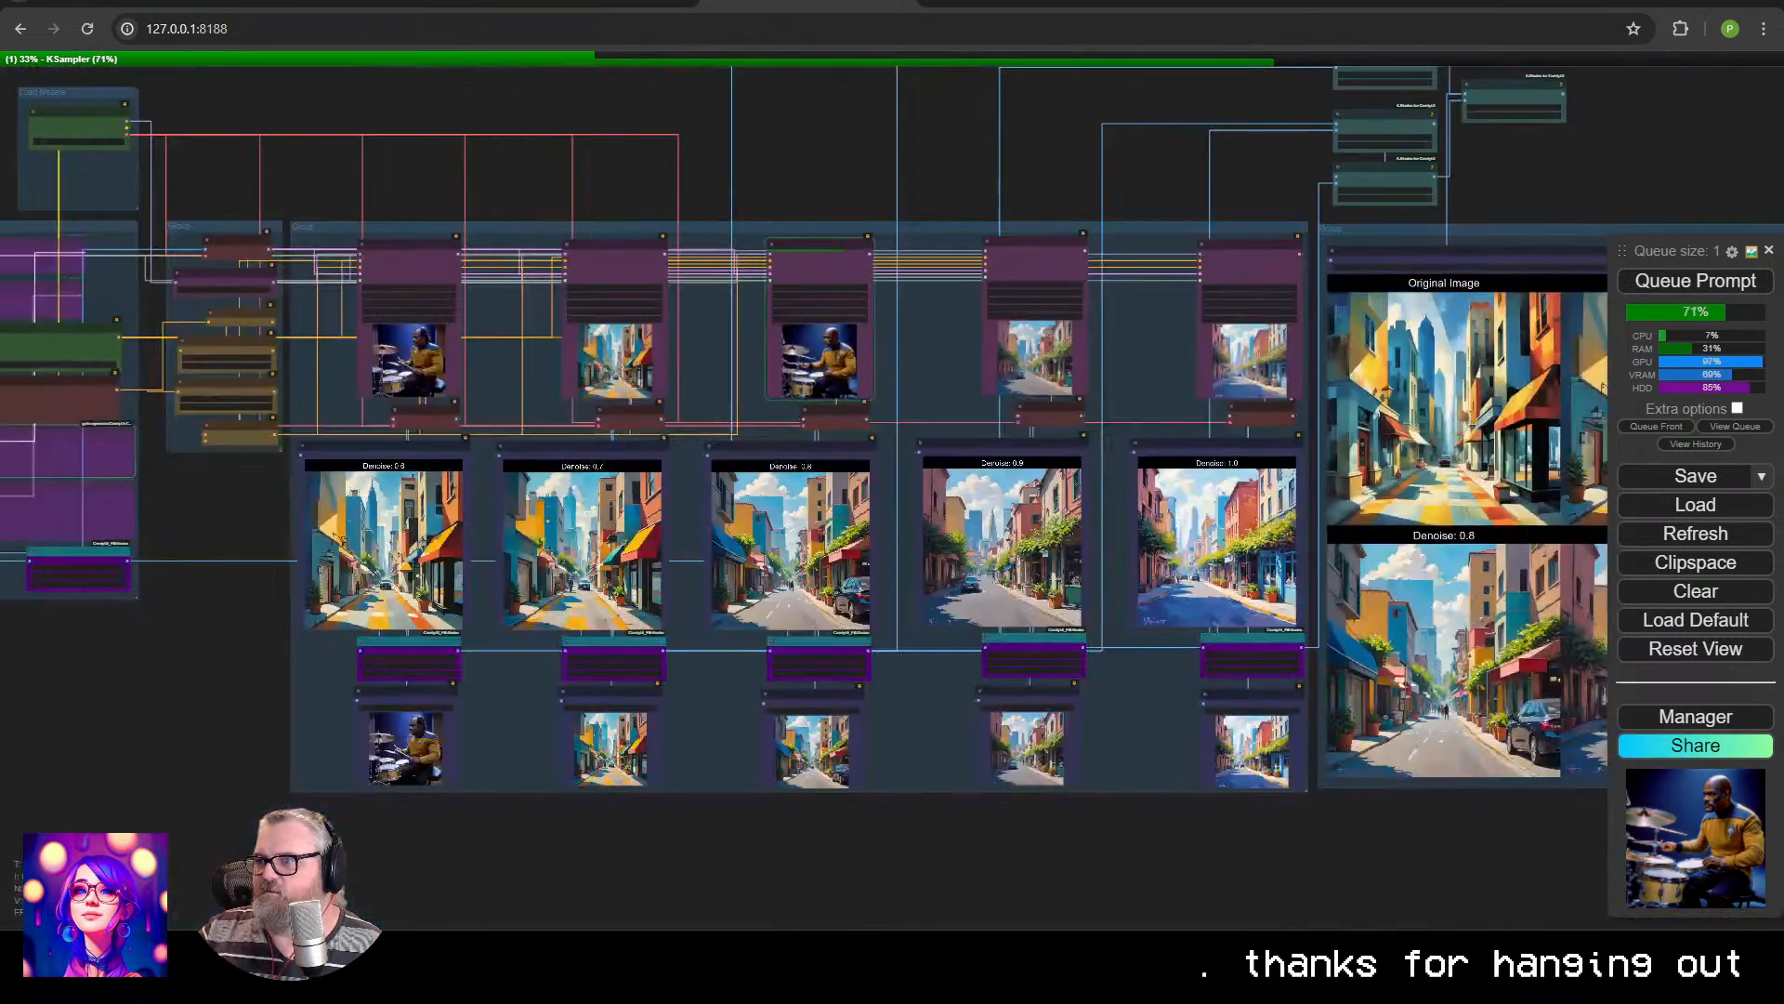
{"action": "scroll", "coordinate": [828, 381], "scroll_direction": "up", "scroll_amount": 3}
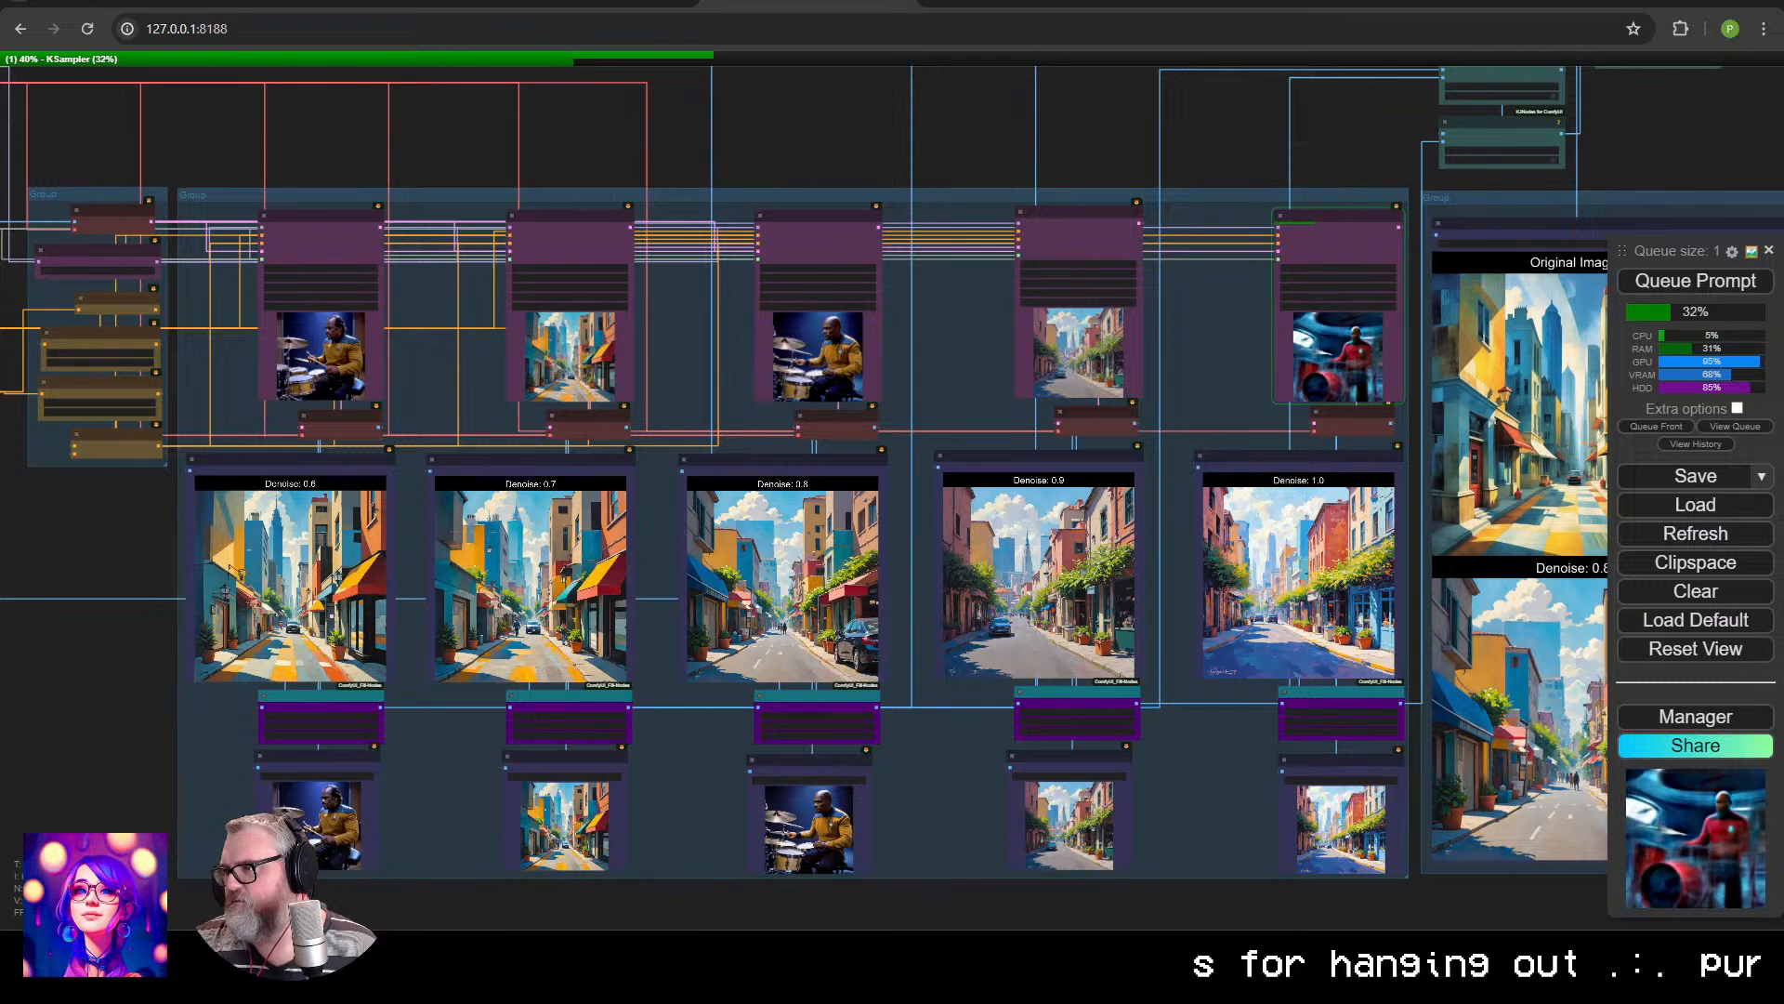
{"action": "scroll", "coordinate": [1389, 332], "scroll_direction": "up", "scroll_amount": 15}
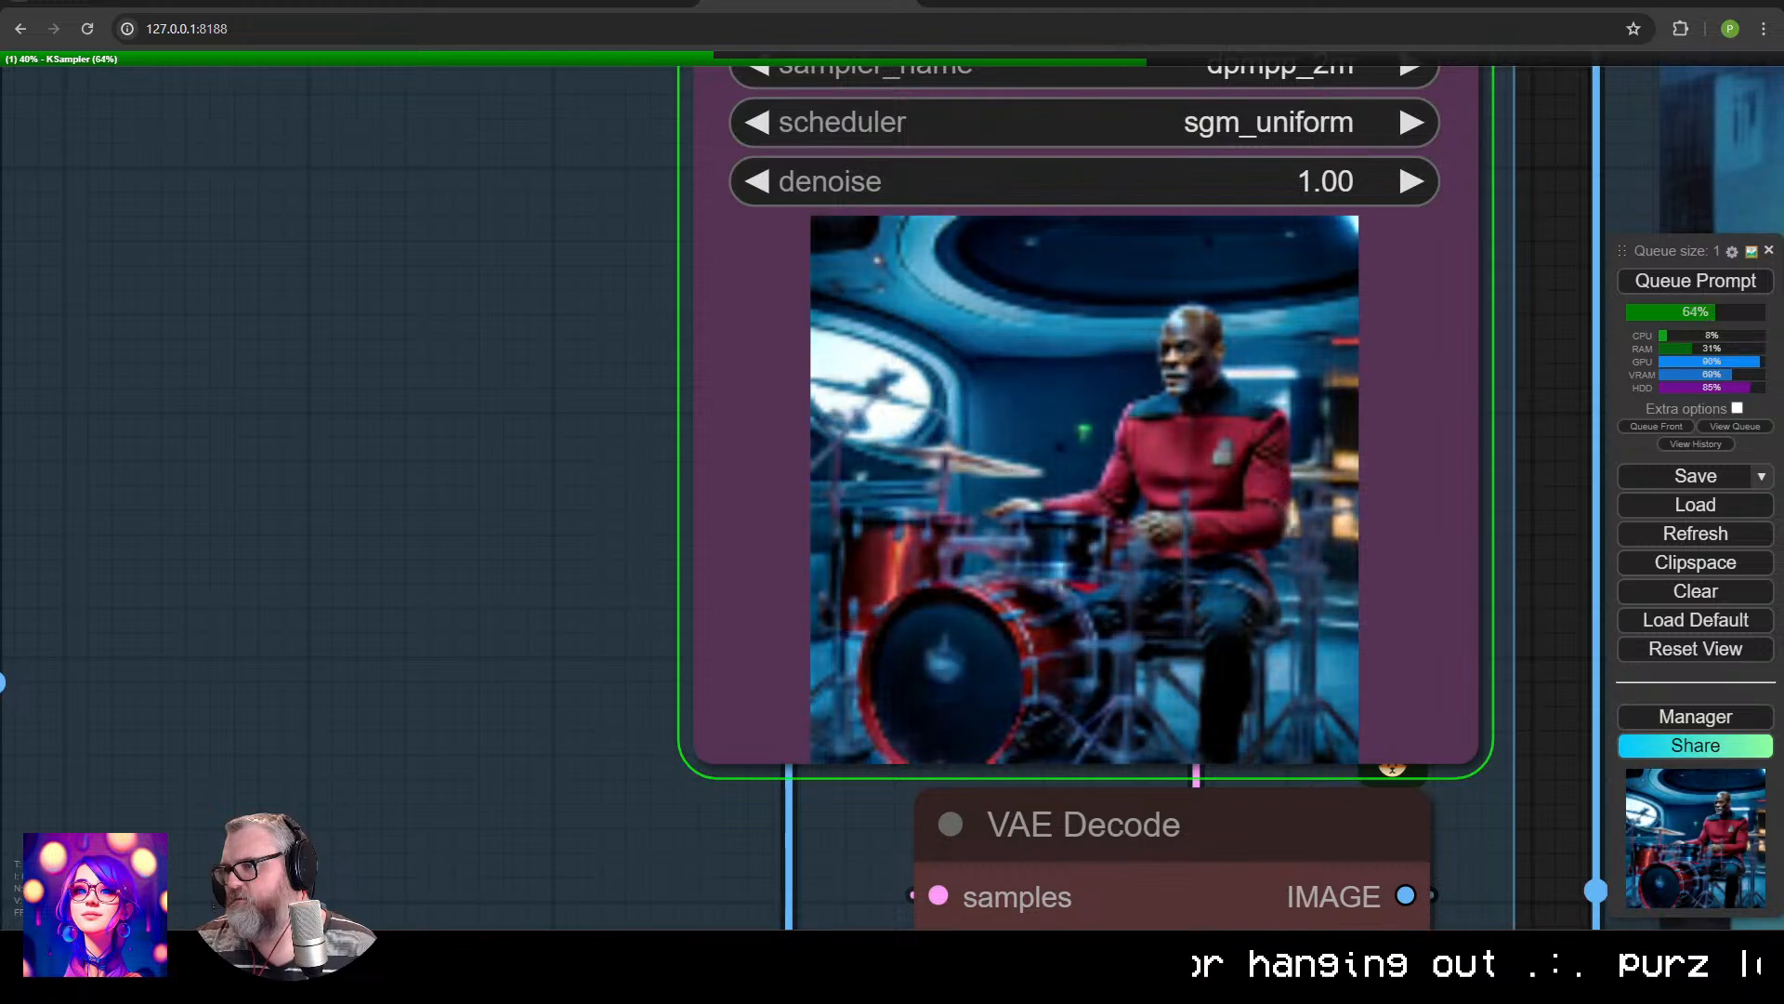
{"action": "scroll", "coordinate": [1285, 561], "scroll_direction": "down", "scroll_amount": 10}
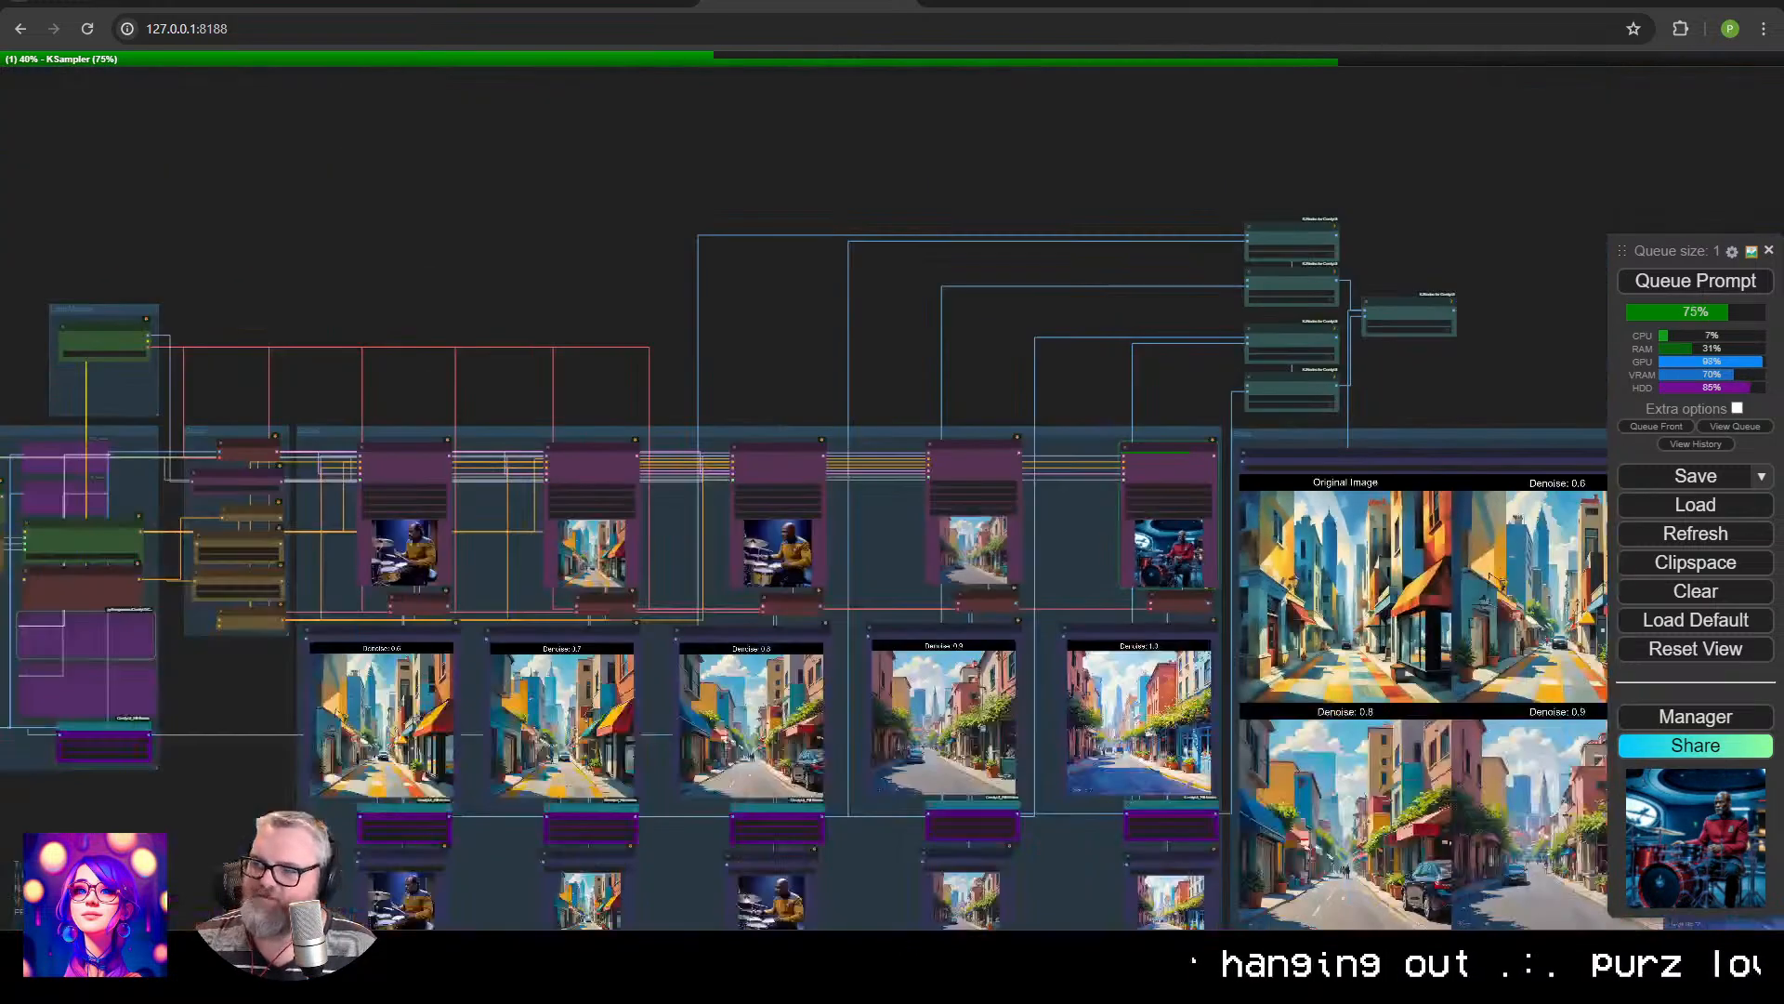
{"action": "scroll", "coordinate": [1171, 558], "scroll_direction": "up", "scroll_amount": 10}
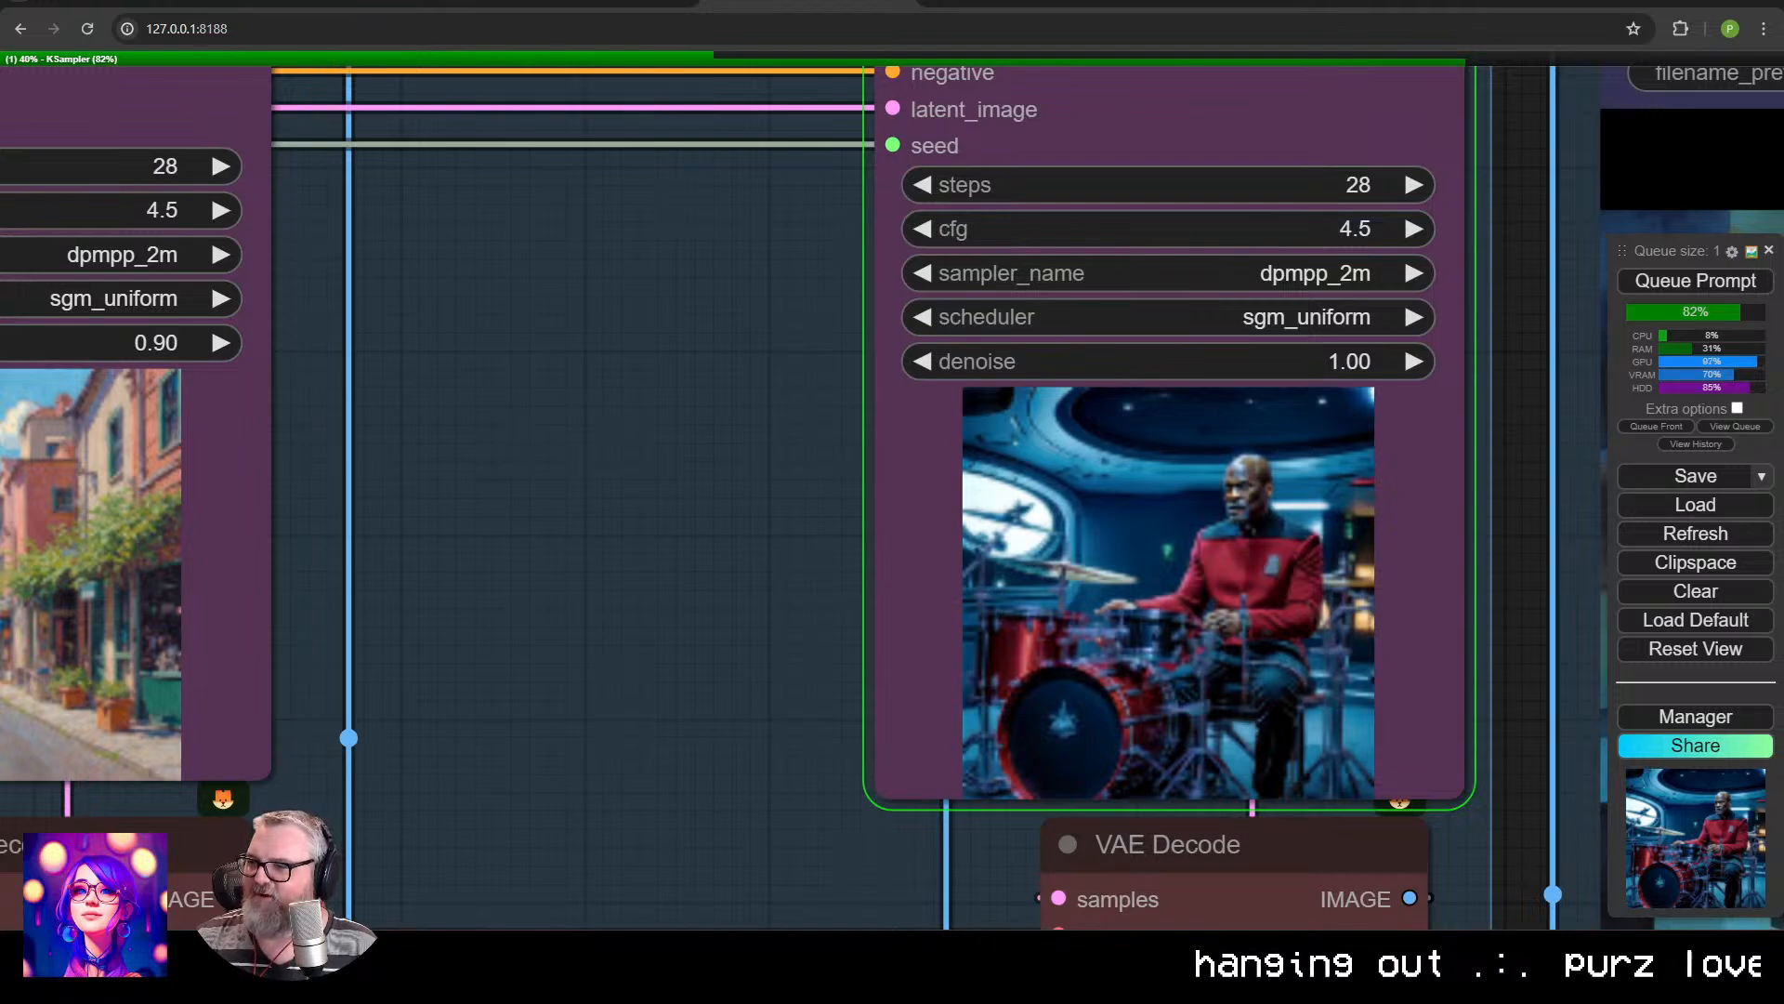
Examine the saved drummer images in the Save Image nodes up close, moving along the row from denoise 0.7 to 1.0.
{"action": "scroll", "coordinate": [1171, 558], "scroll_direction": "down", "scroll_amount": 10}
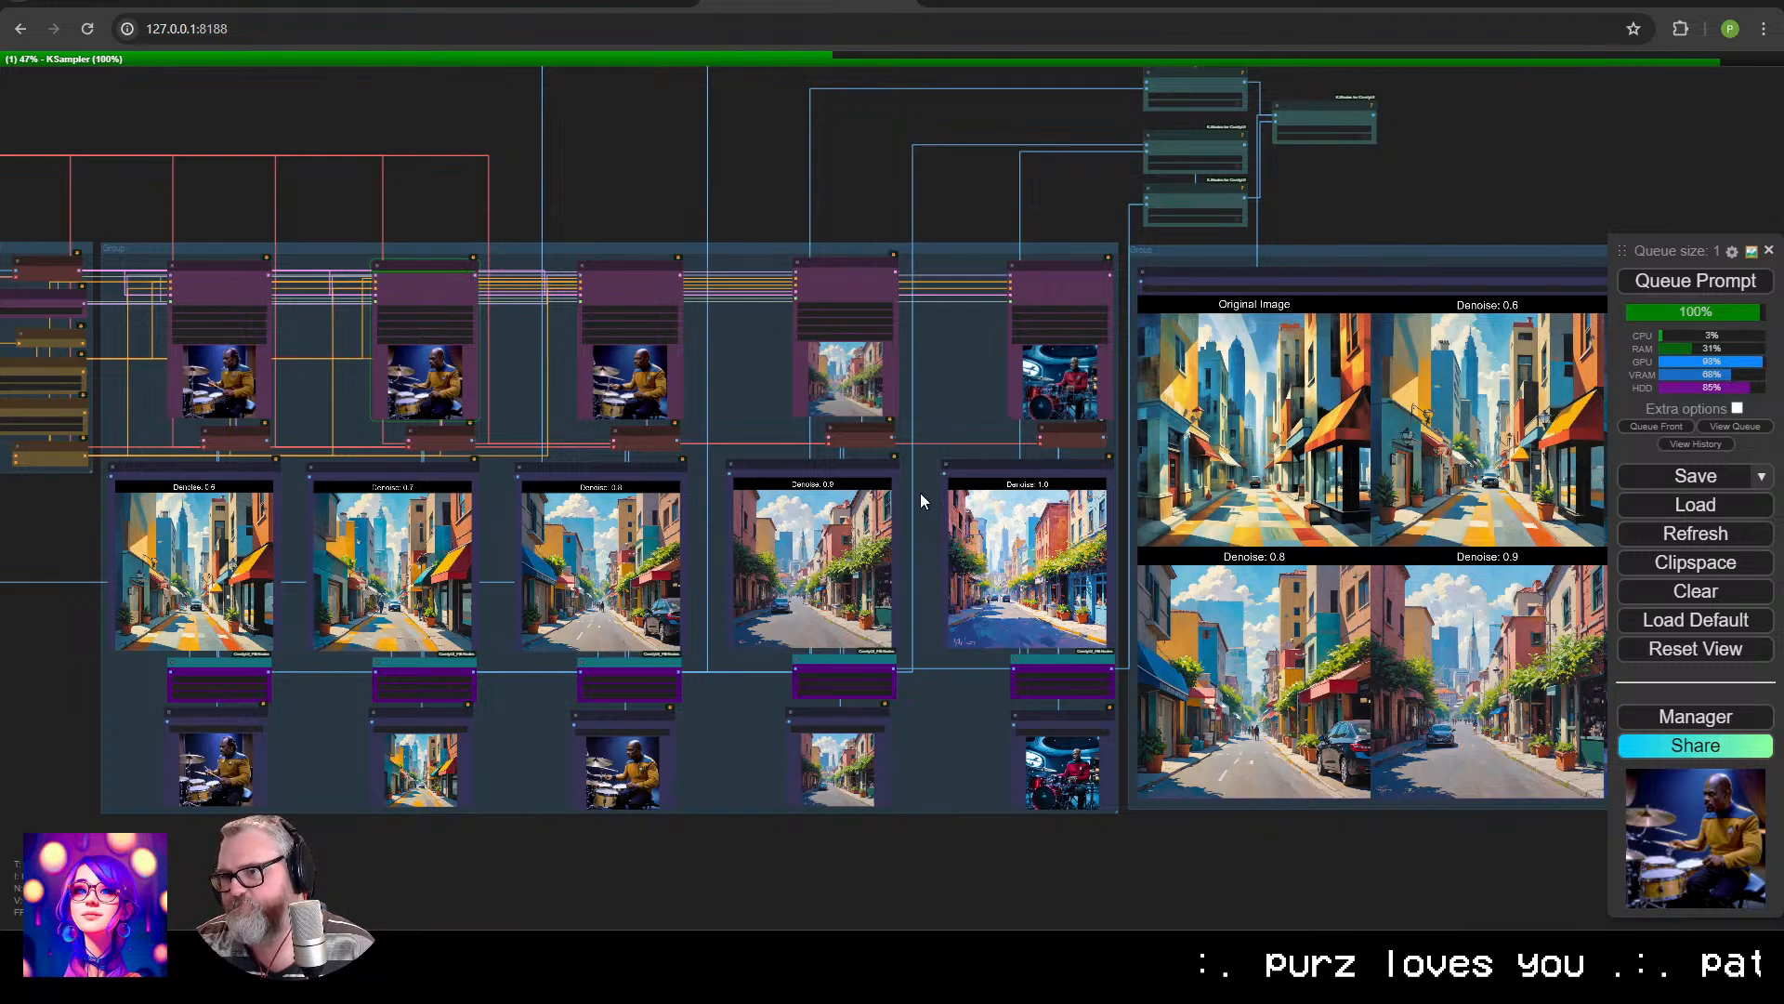
{"action": "scroll", "coordinate": [533, 831], "scroll_direction": "up", "scroll_amount": 3}
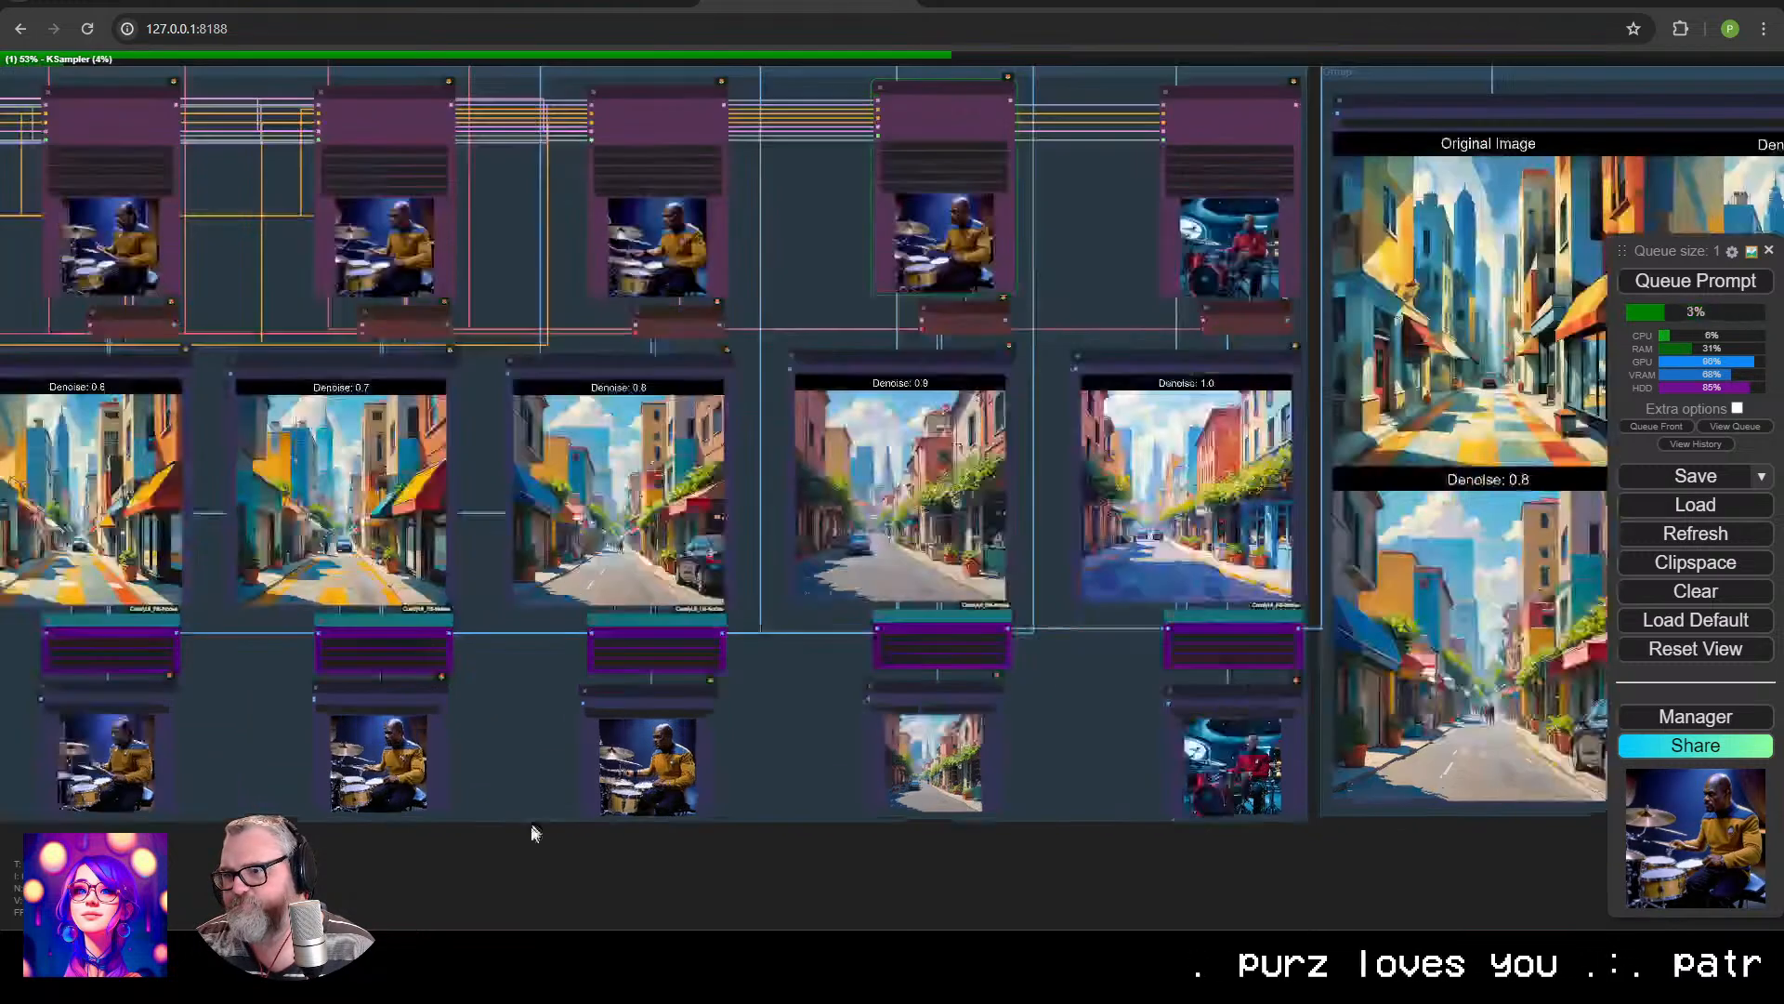
{"action": "scroll", "coordinate": [532, 832], "scroll_direction": "up", "scroll_amount": 10}
{"action": "left_click_drag", "start_coordinate": [518, 706], "coordinate": [1426, 665]}
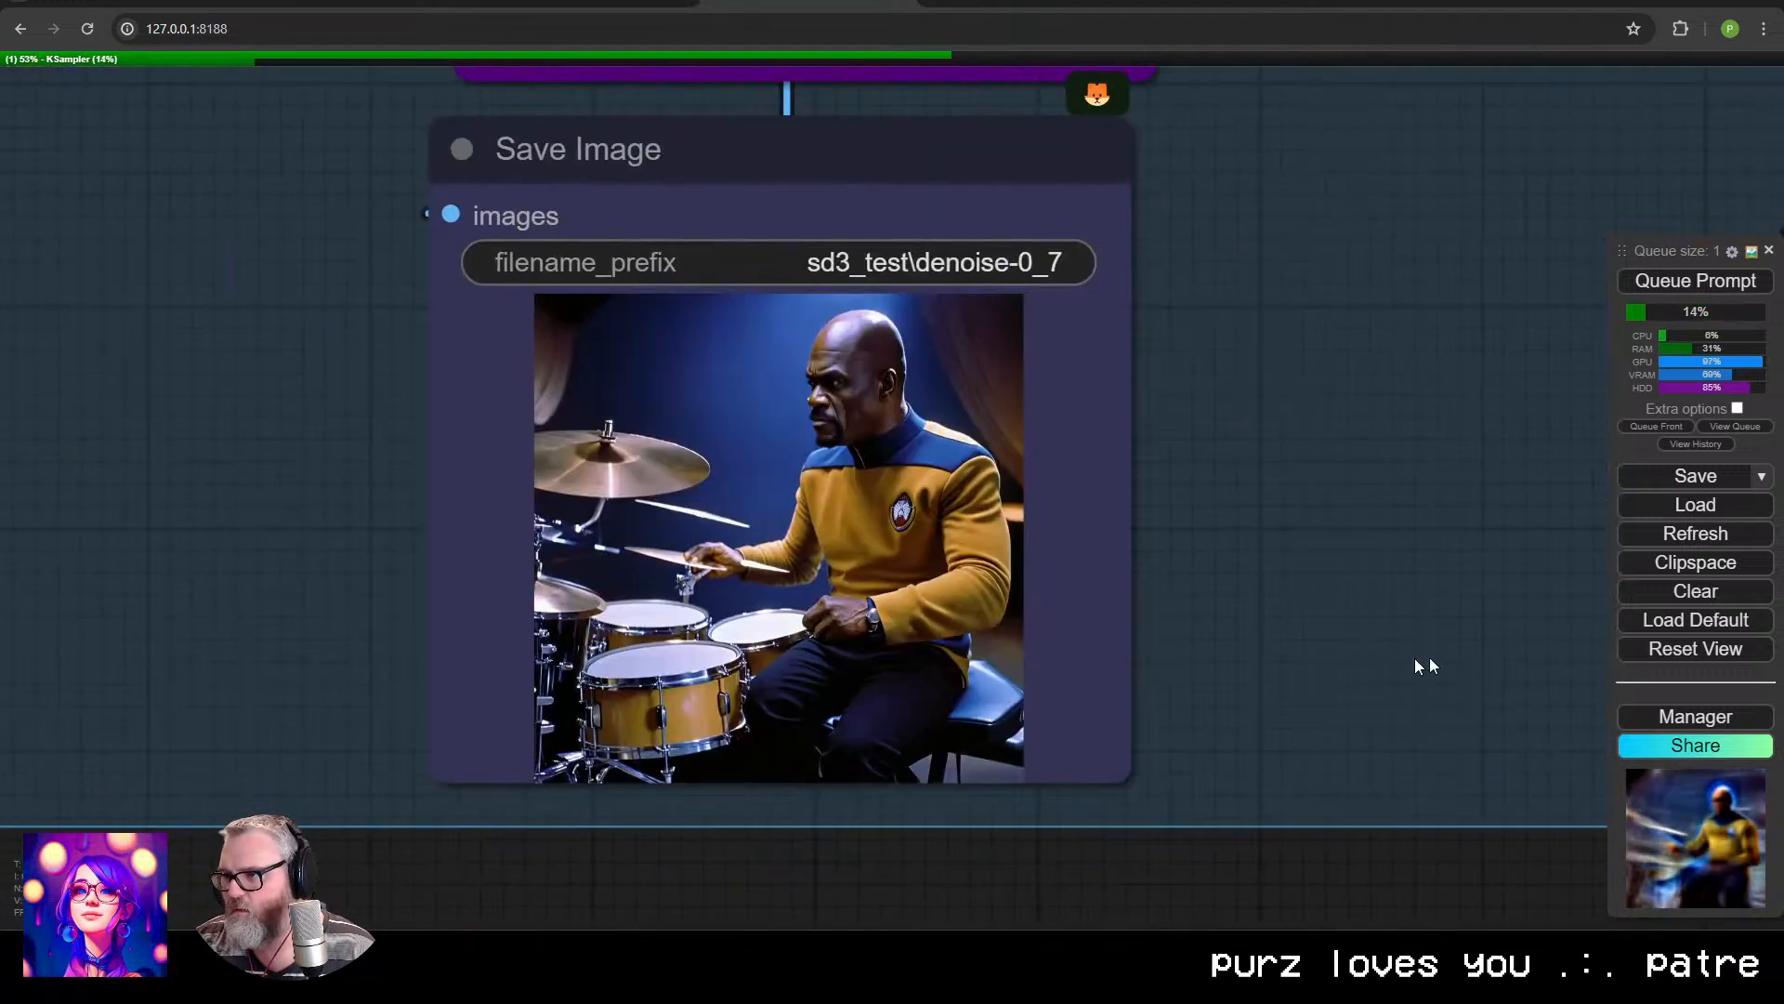
{"action": "left_click_drag", "start_coordinate": [483, 641], "coordinate": [1571, 639]}
{"action": "left_click_drag", "start_coordinate": [776, 613], "coordinate": [366, 598]}
{"action": "left_click_drag", "start_coordinate": [1399, 576], "coordinate": [47, 566]}
{"action": "left_click_drag", "start_coordinate": [1197, 539], "coordinate": [507, 526]}
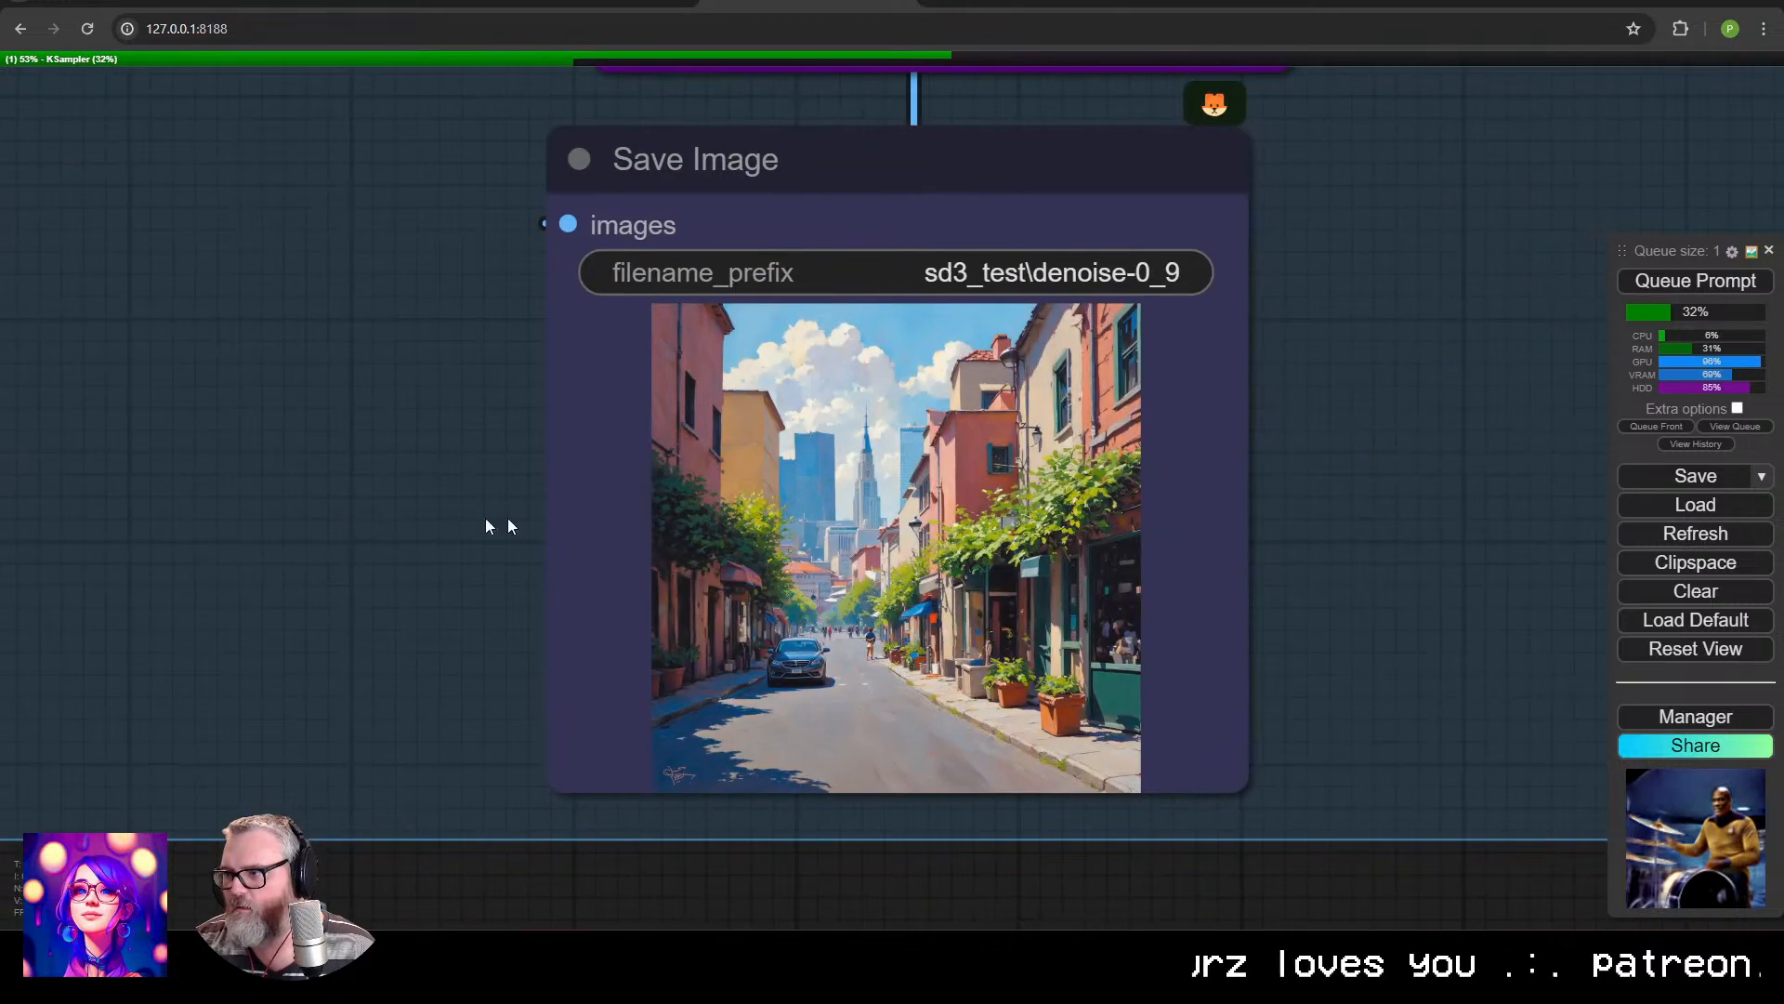
{"action": "left_click_drag", "start_coordinate": [1580, 548], "coordinate": [292, 571]}
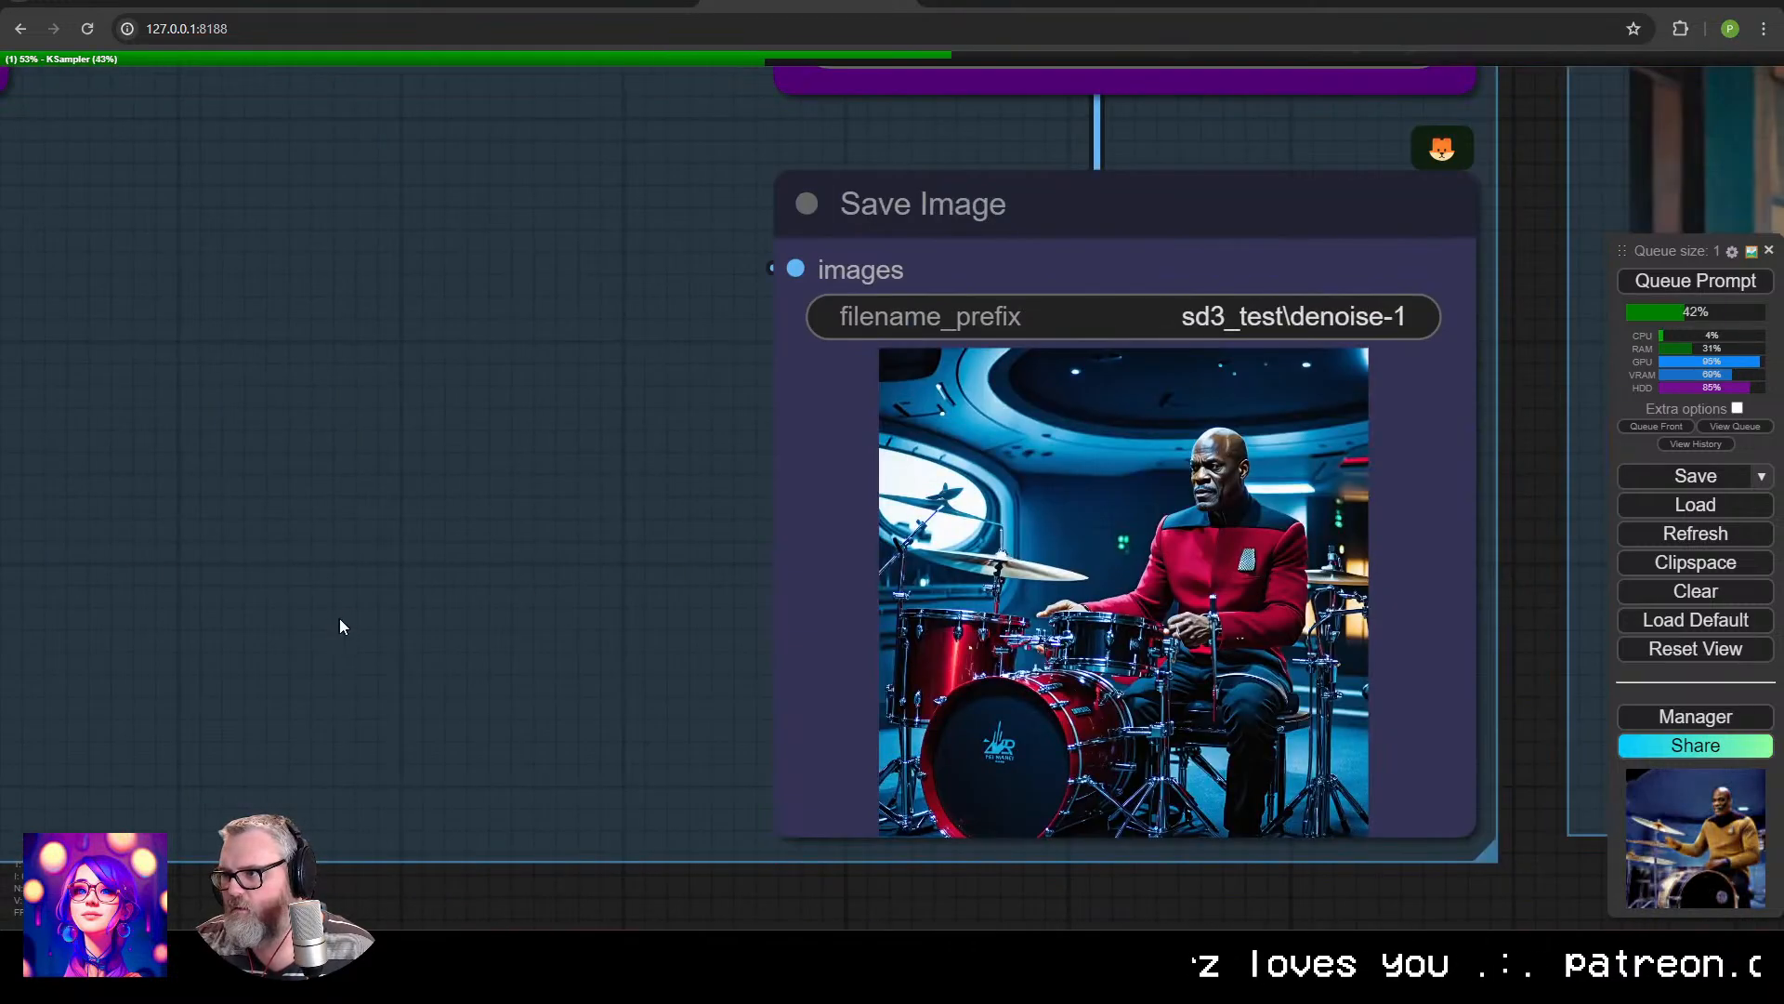
Bring the labelled comparison grid of the original and all denoise levels into view for the end of the run.
{"action": "scroll", "coordinate": [346, 620], "scroll_direction": "down", "scroll_amount": 18}
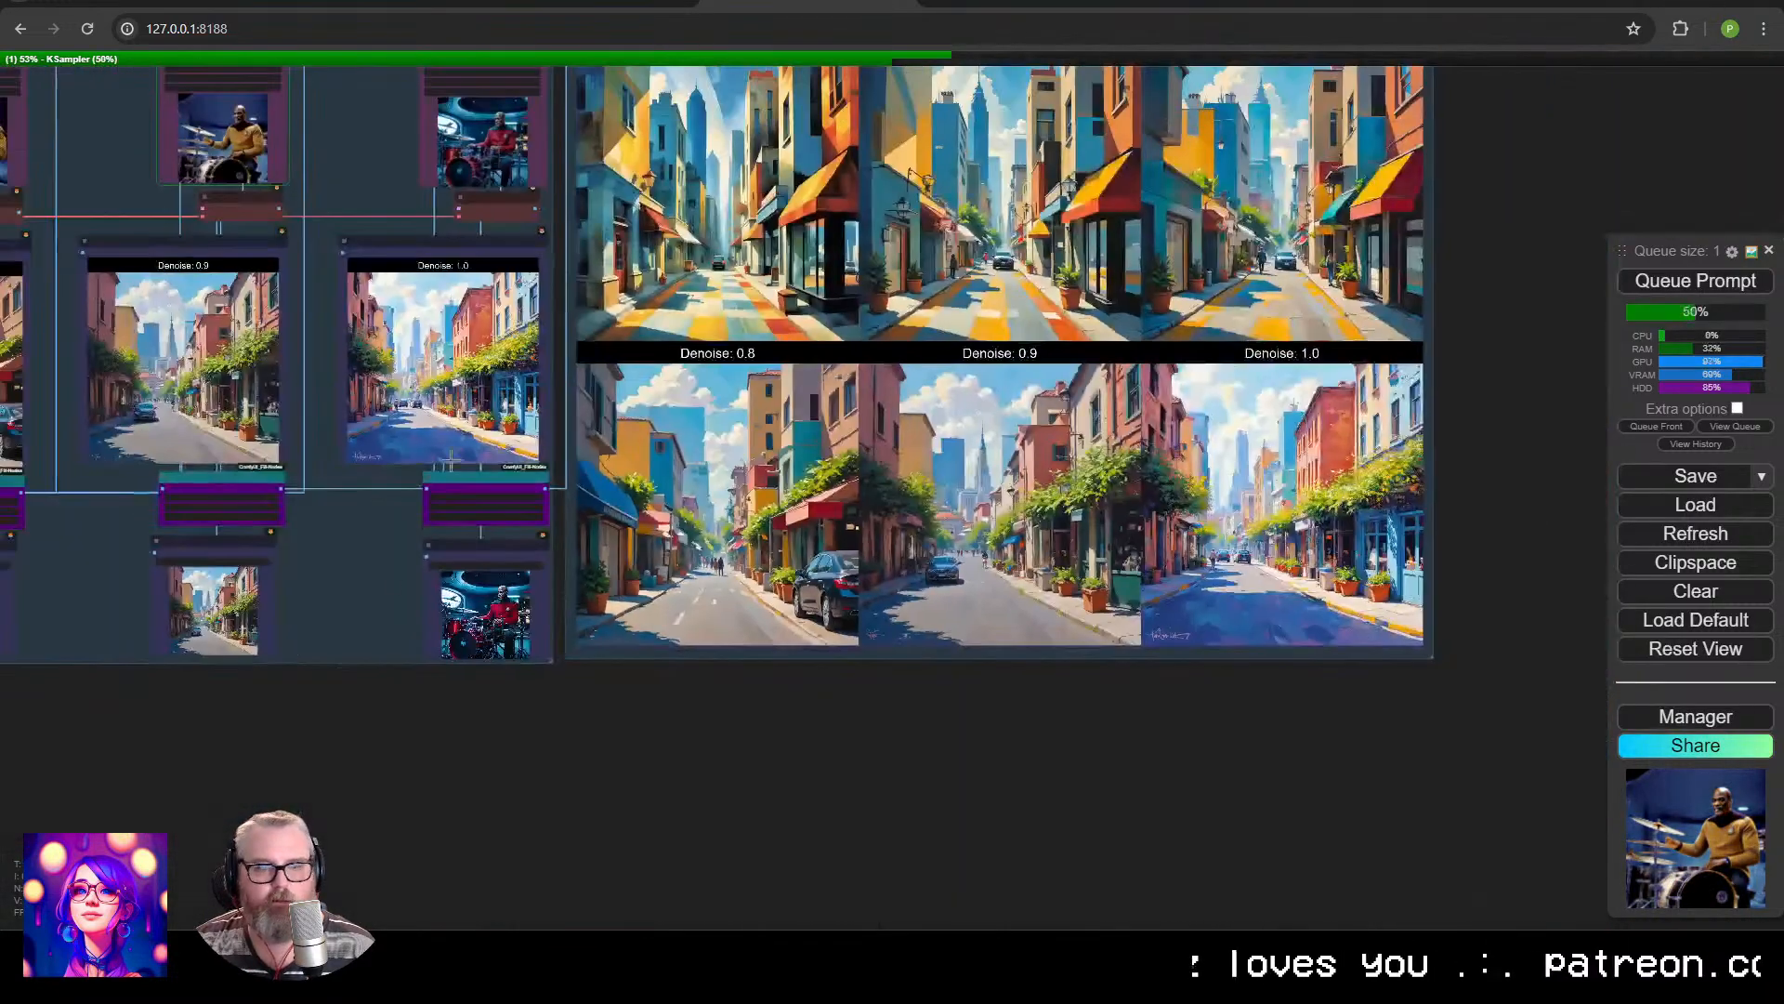
{"action": "left_click_drag", "start_coordinate": [346, 621], "coordinate": [114, 749]}
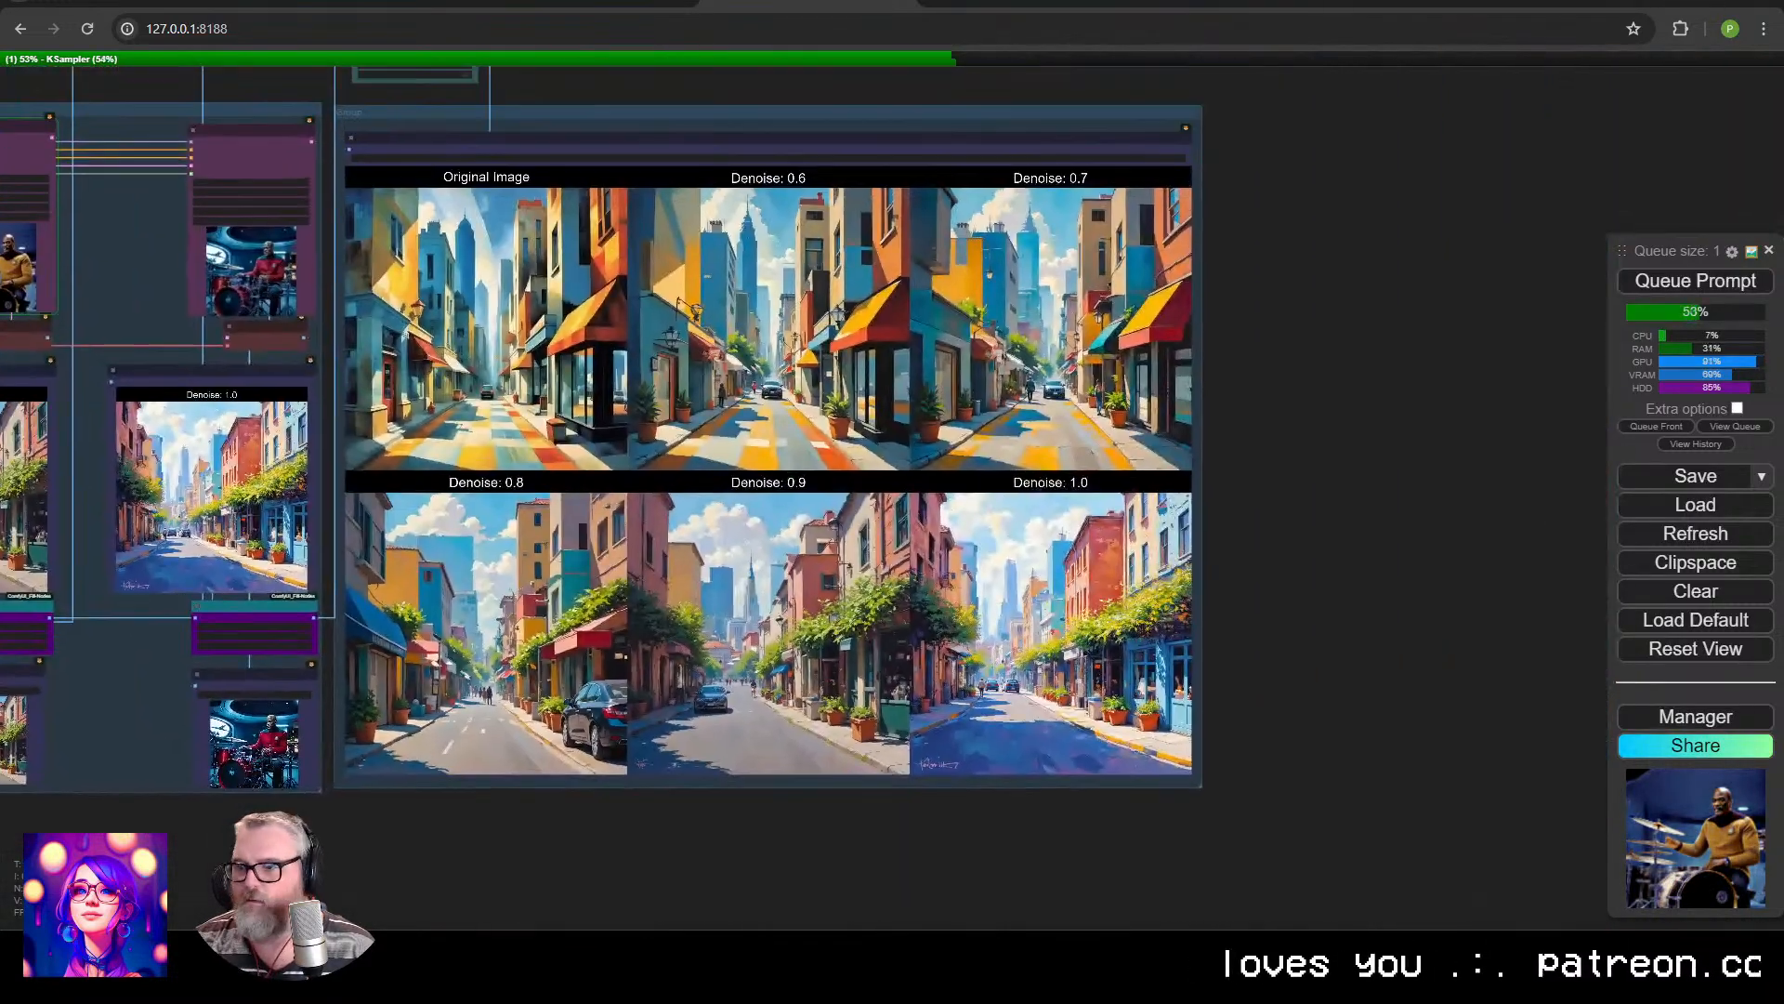
{"action": "scroll", "coordinate": [104, 574], "scroll_direction": "down", "scroll_amount": 1}
{"action": "left_click_drag", "start_coordinate": [104, 575], "coordinate": [641, 579]}
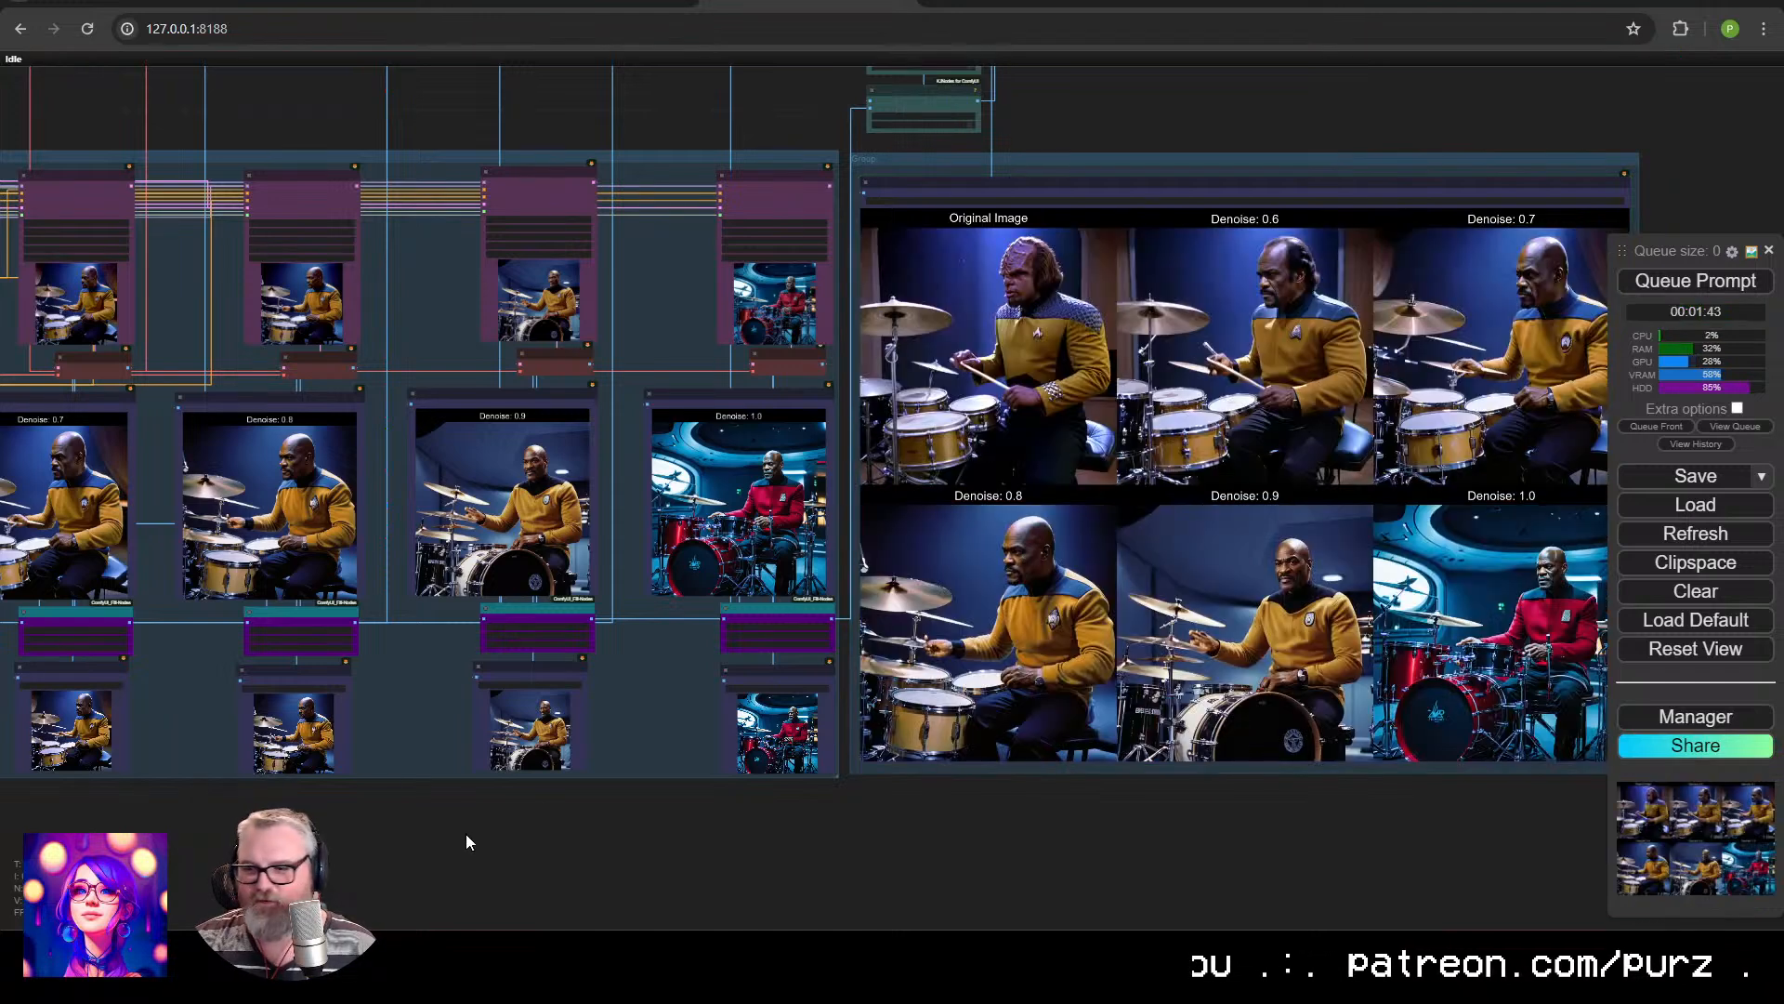
Open X in a new browser tab, go to the own profile and open the post "photo of a rock star lying on the grass".
{"action": "key", "text": "ctrl+t"}
{"action": "type", "text": "x"}
{"action": "key", "text": "Return"}
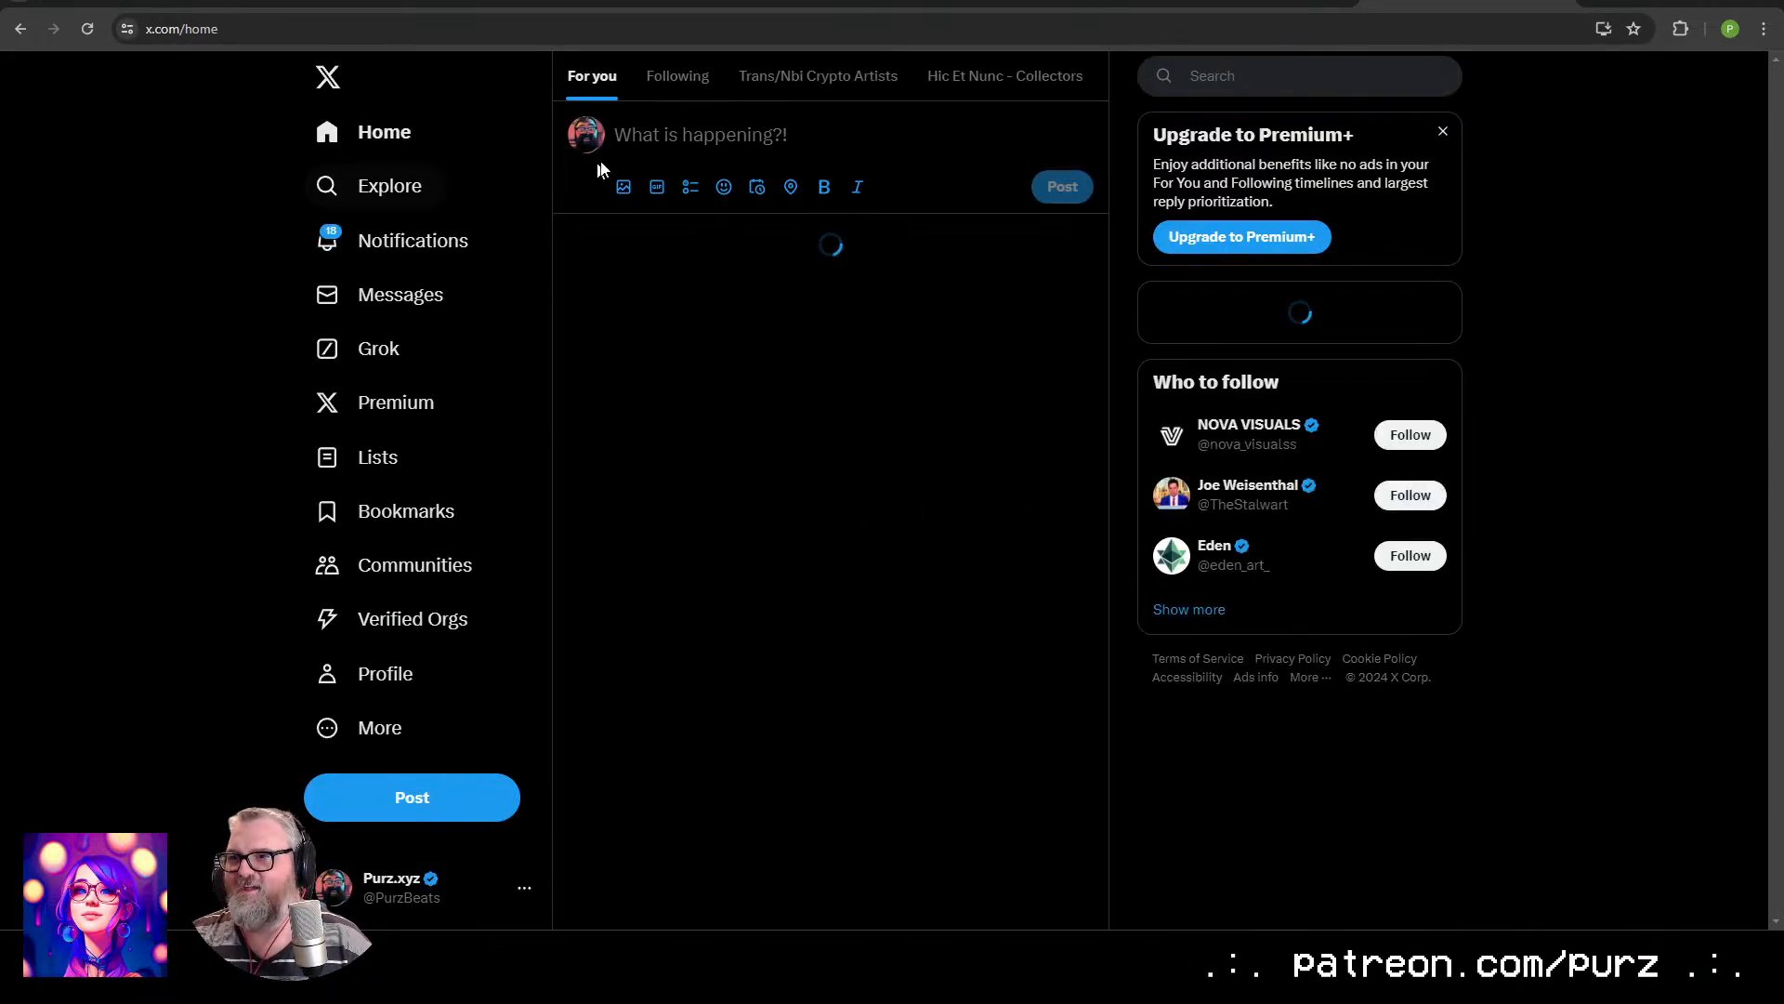
{"action": "left_click", "coordinate": [581, 132]}
{"action": "scroll", "coordinate": [657, 558], "scroll_direction": "down", "scroll_amount": 15}
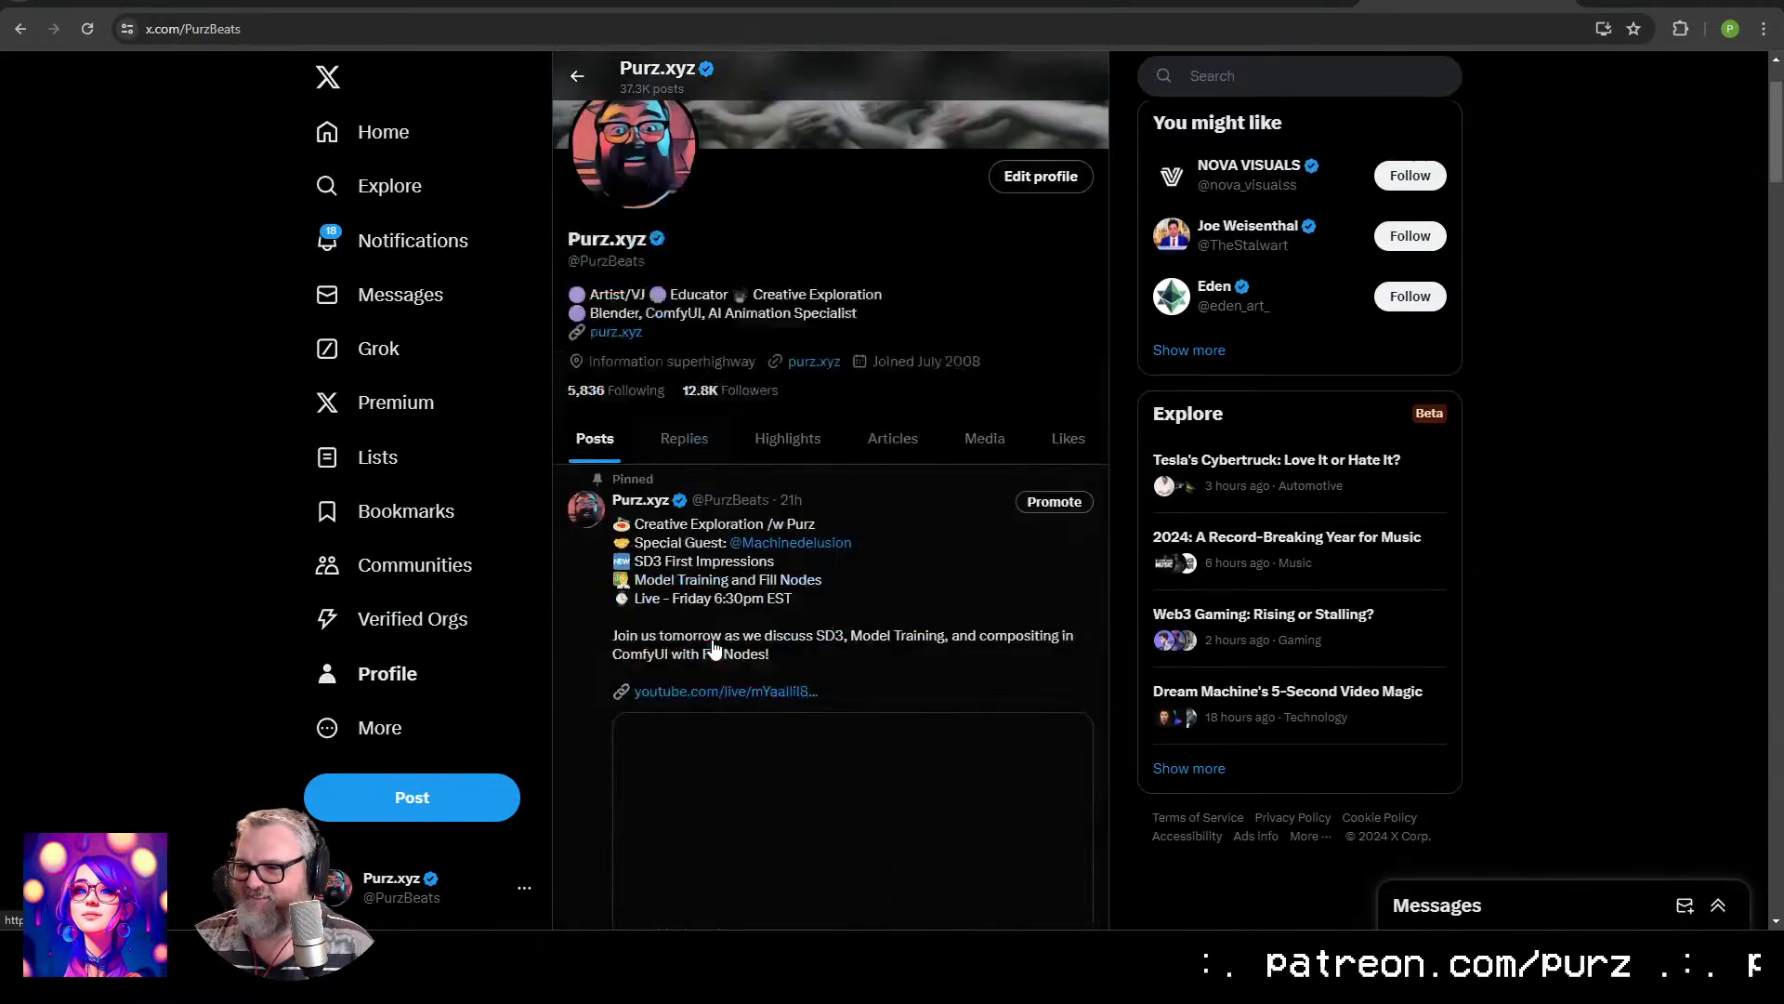
{"action": "scroll", "coordinate": [714, 634], "scroll_direction": "down", "scroll_amount": 15}
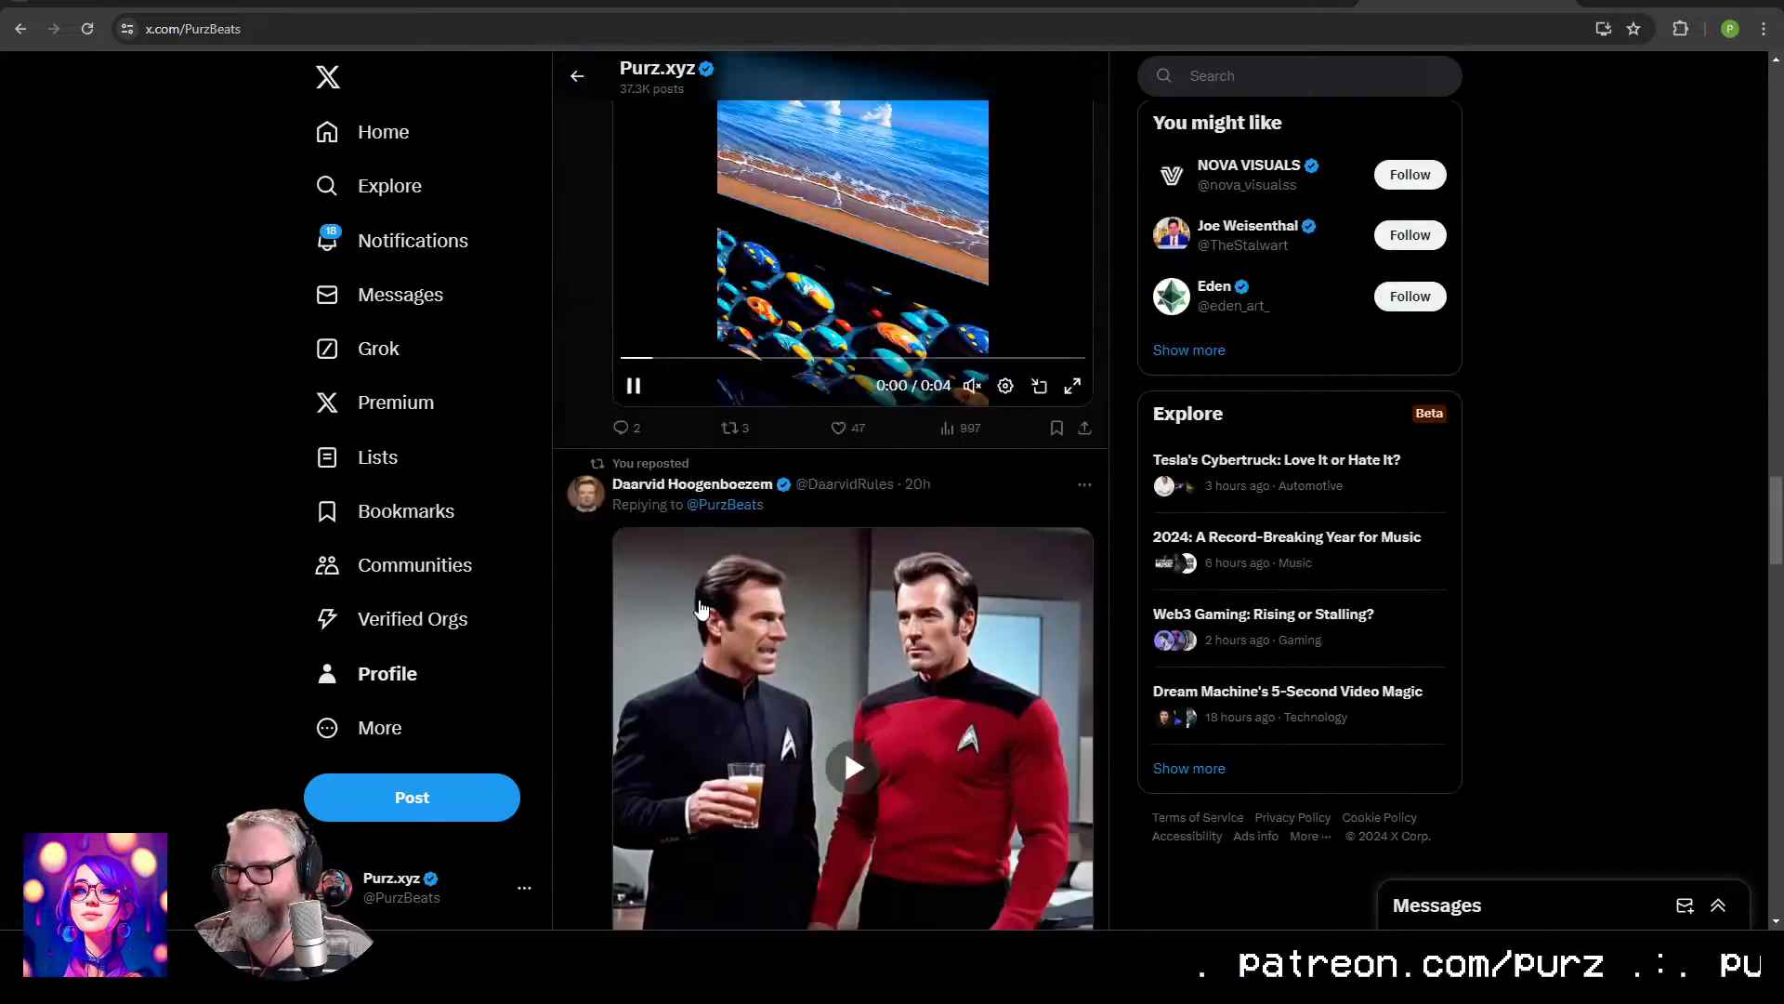
{"action": "scroll", "coordinate": [700, 602], "scroll_direction": "down", "scroll_amount": 1}
{"action": "left_click", "coordinate": [824, 410]}
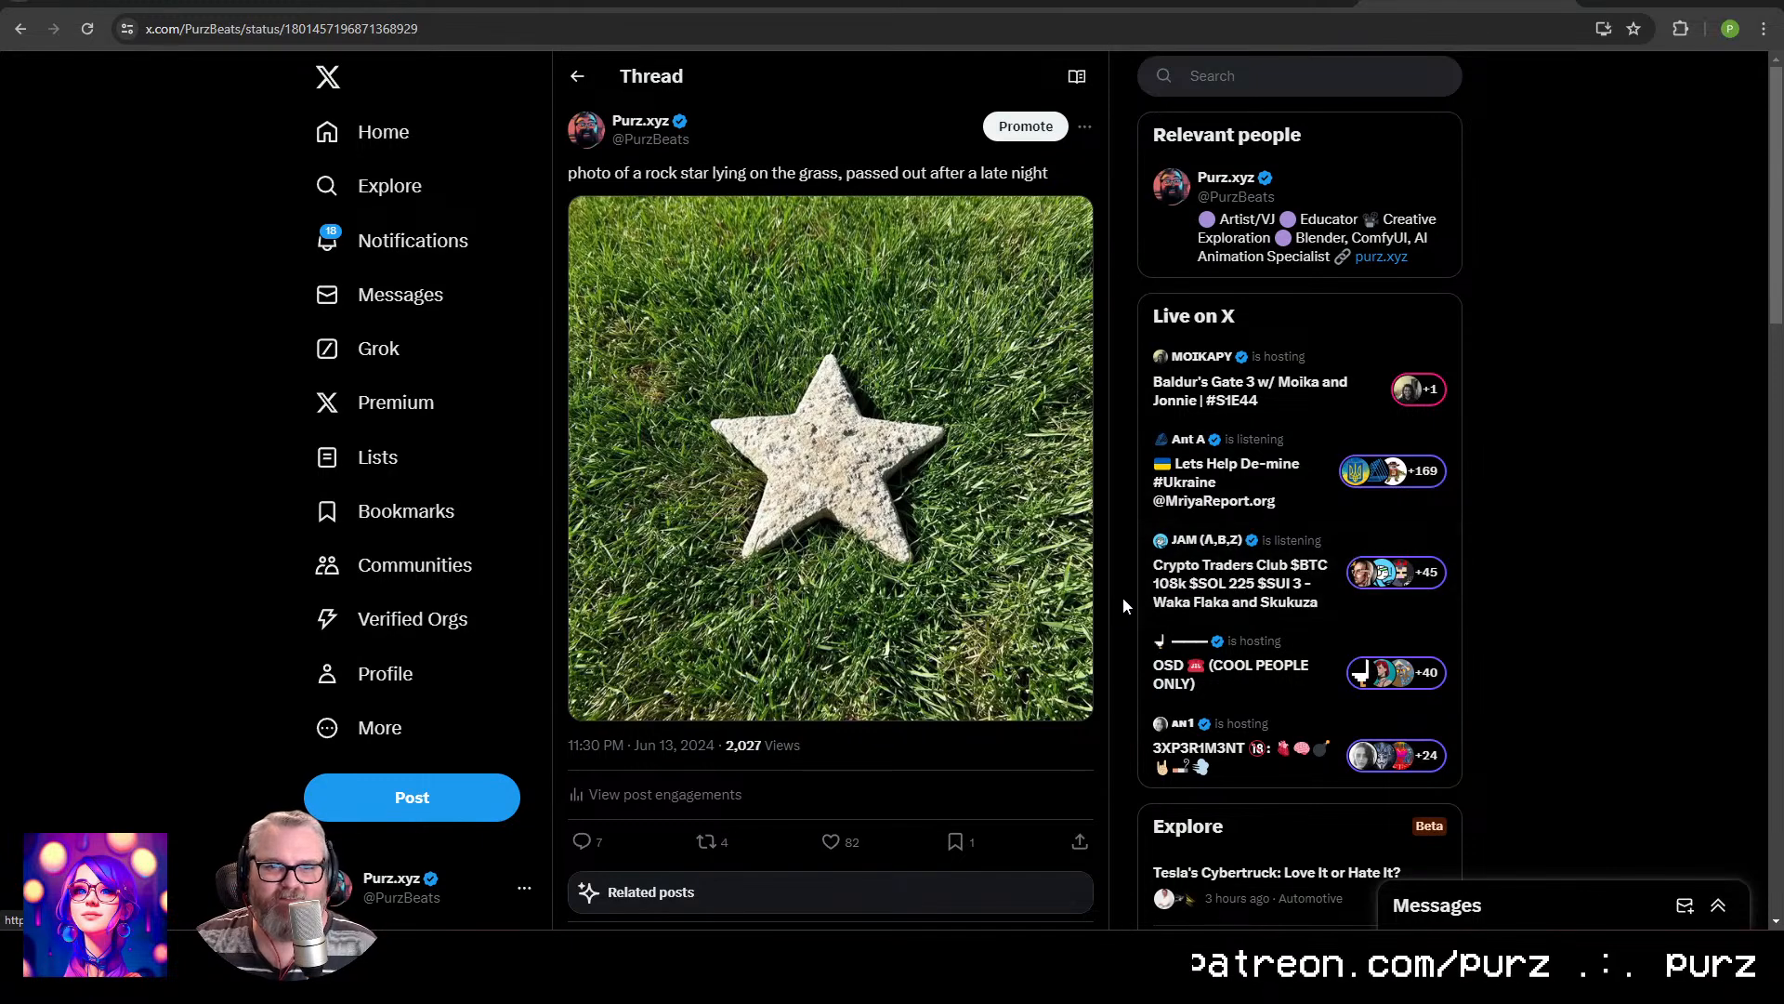
View the stone star photo full size and the follow-up "rockstar" post's photo full size, and close the viewer.
{"action": "left_click", "coordinate": [848, 491]}
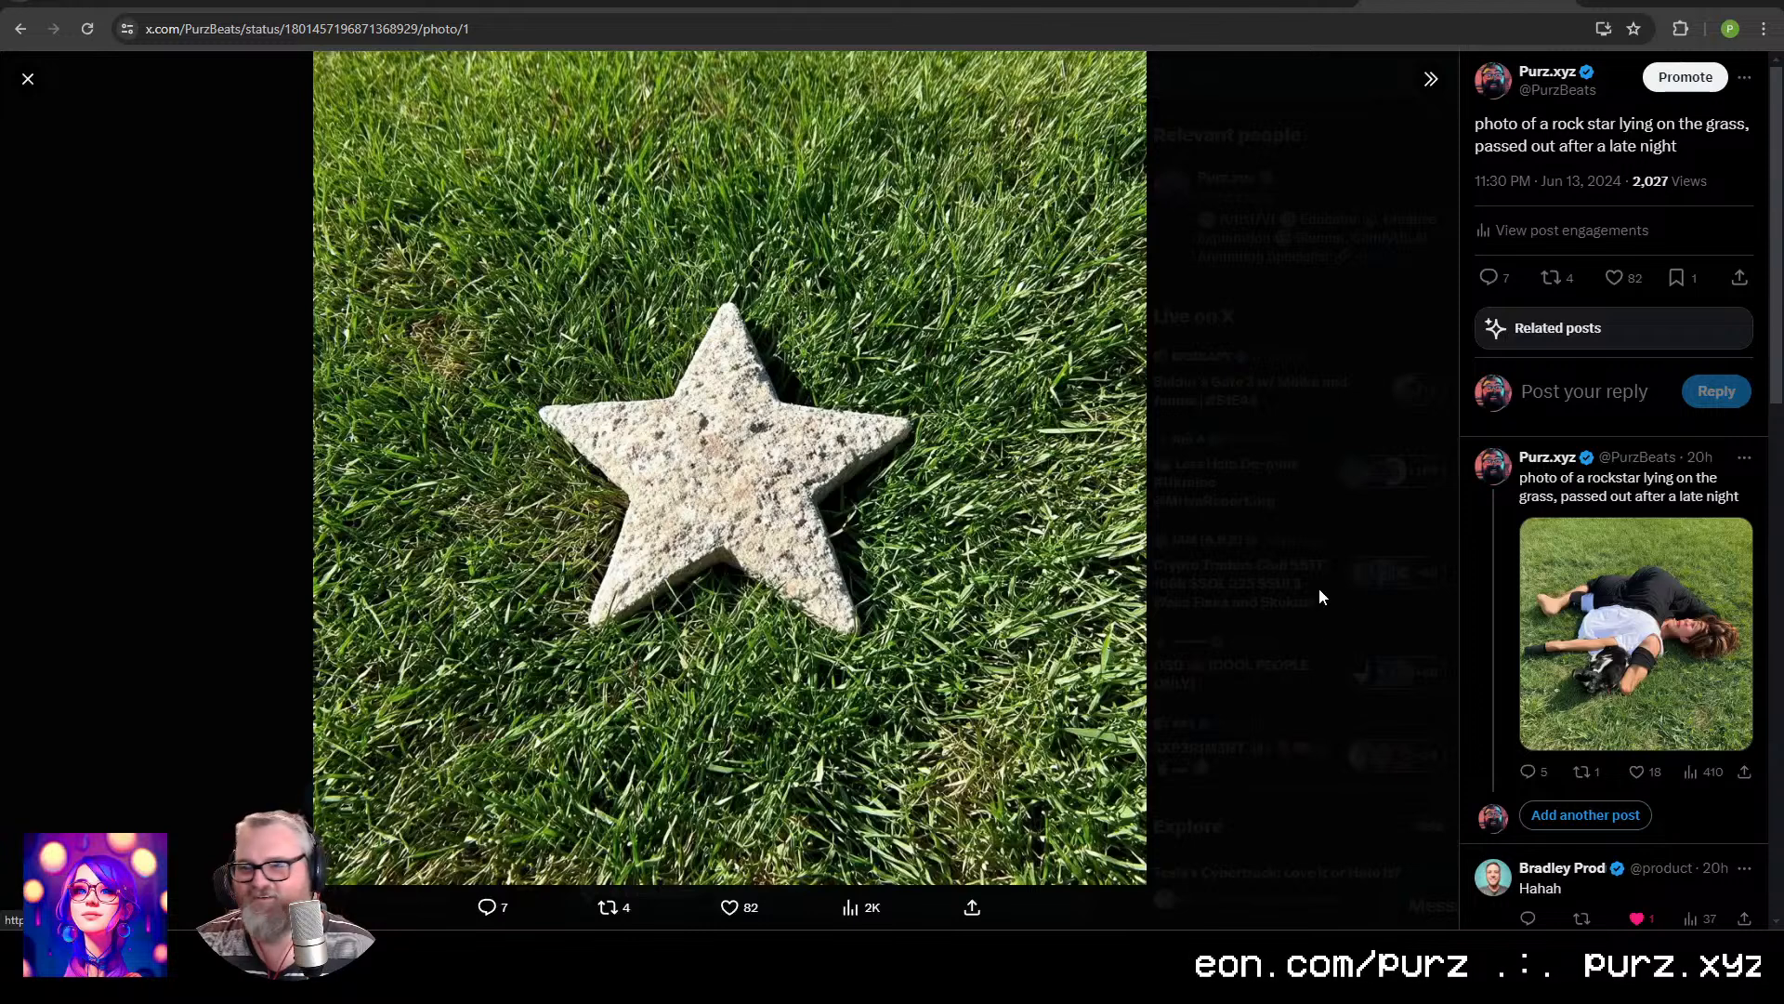
{"action": "left_click", "coordinate": [1613, 497]}
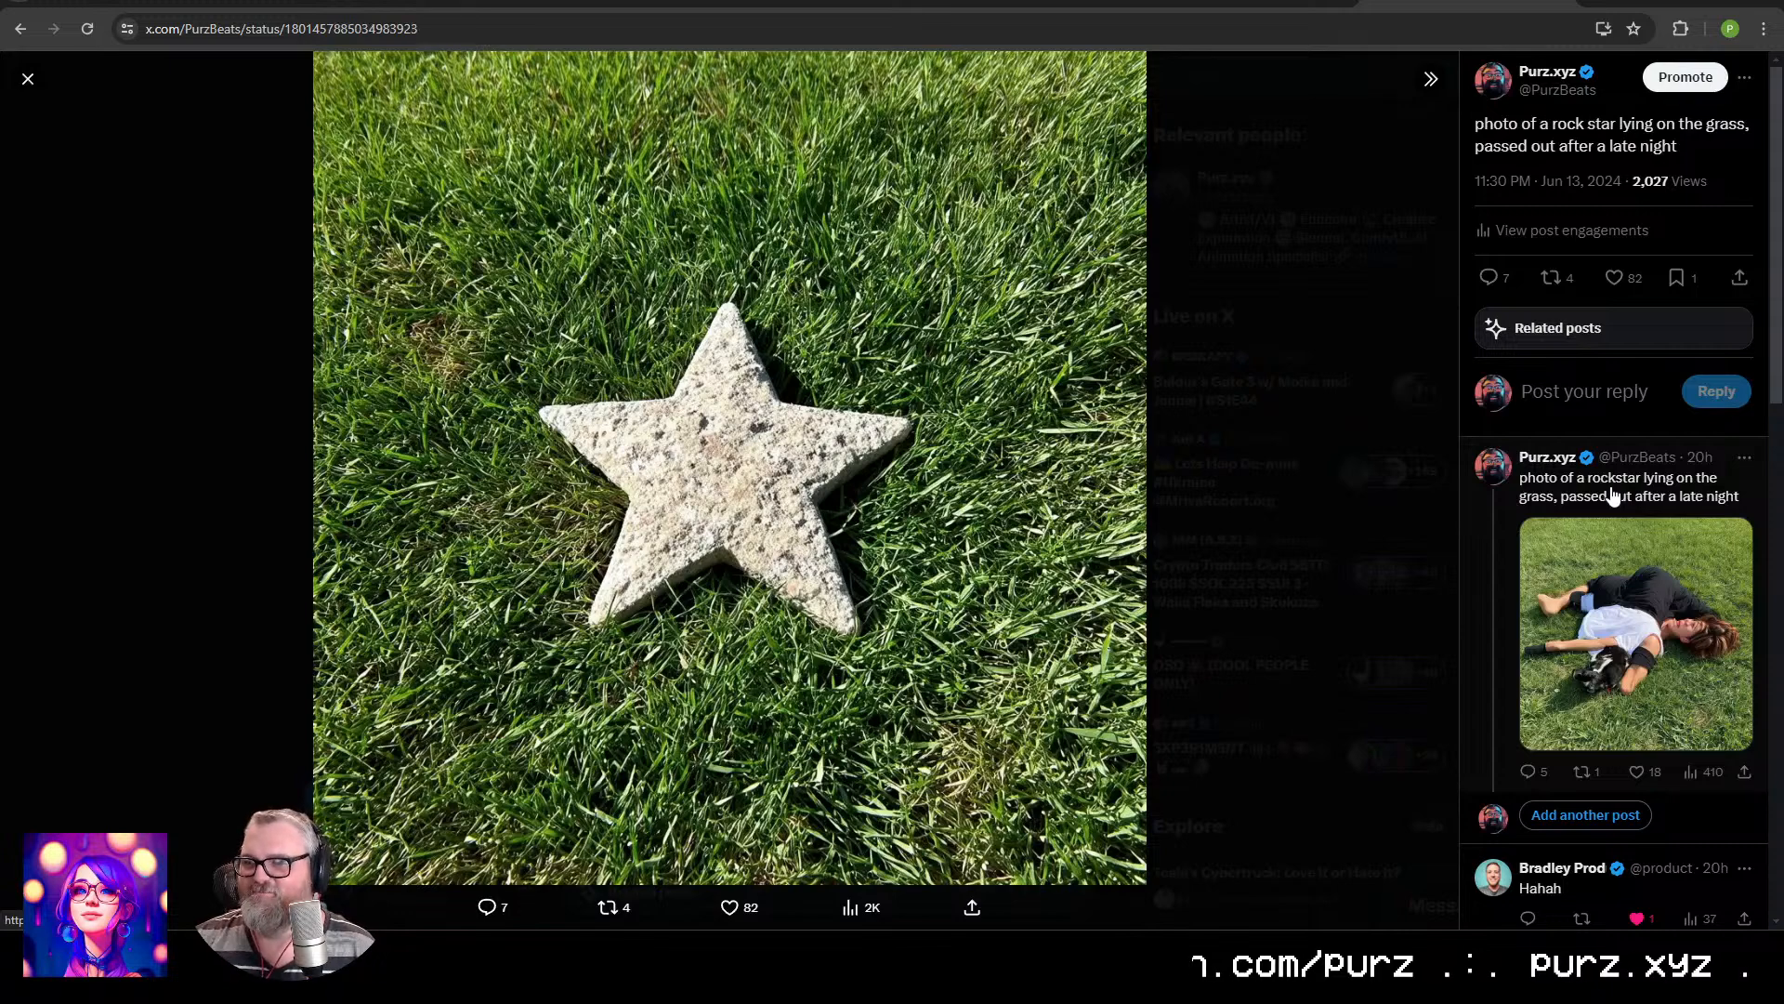
{"action": "left_click", "coordinate": [1087, 604]}
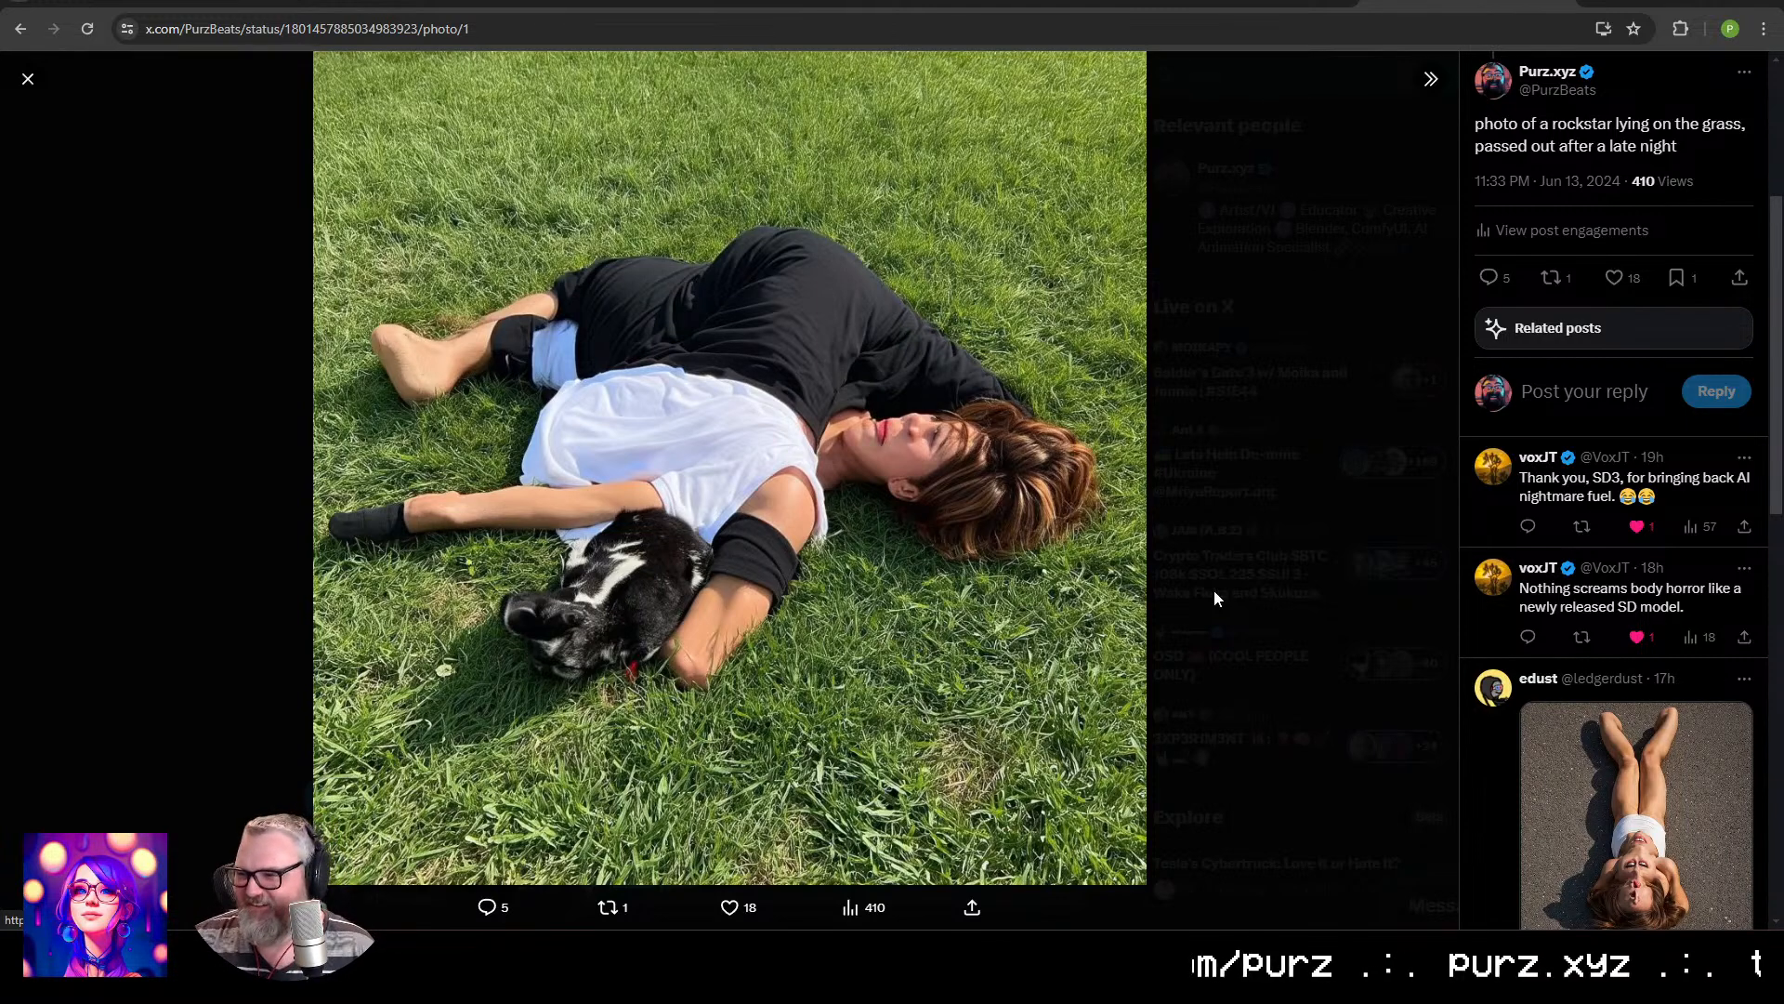
{"action": "left_click", "coordinate": [1218, 581]}
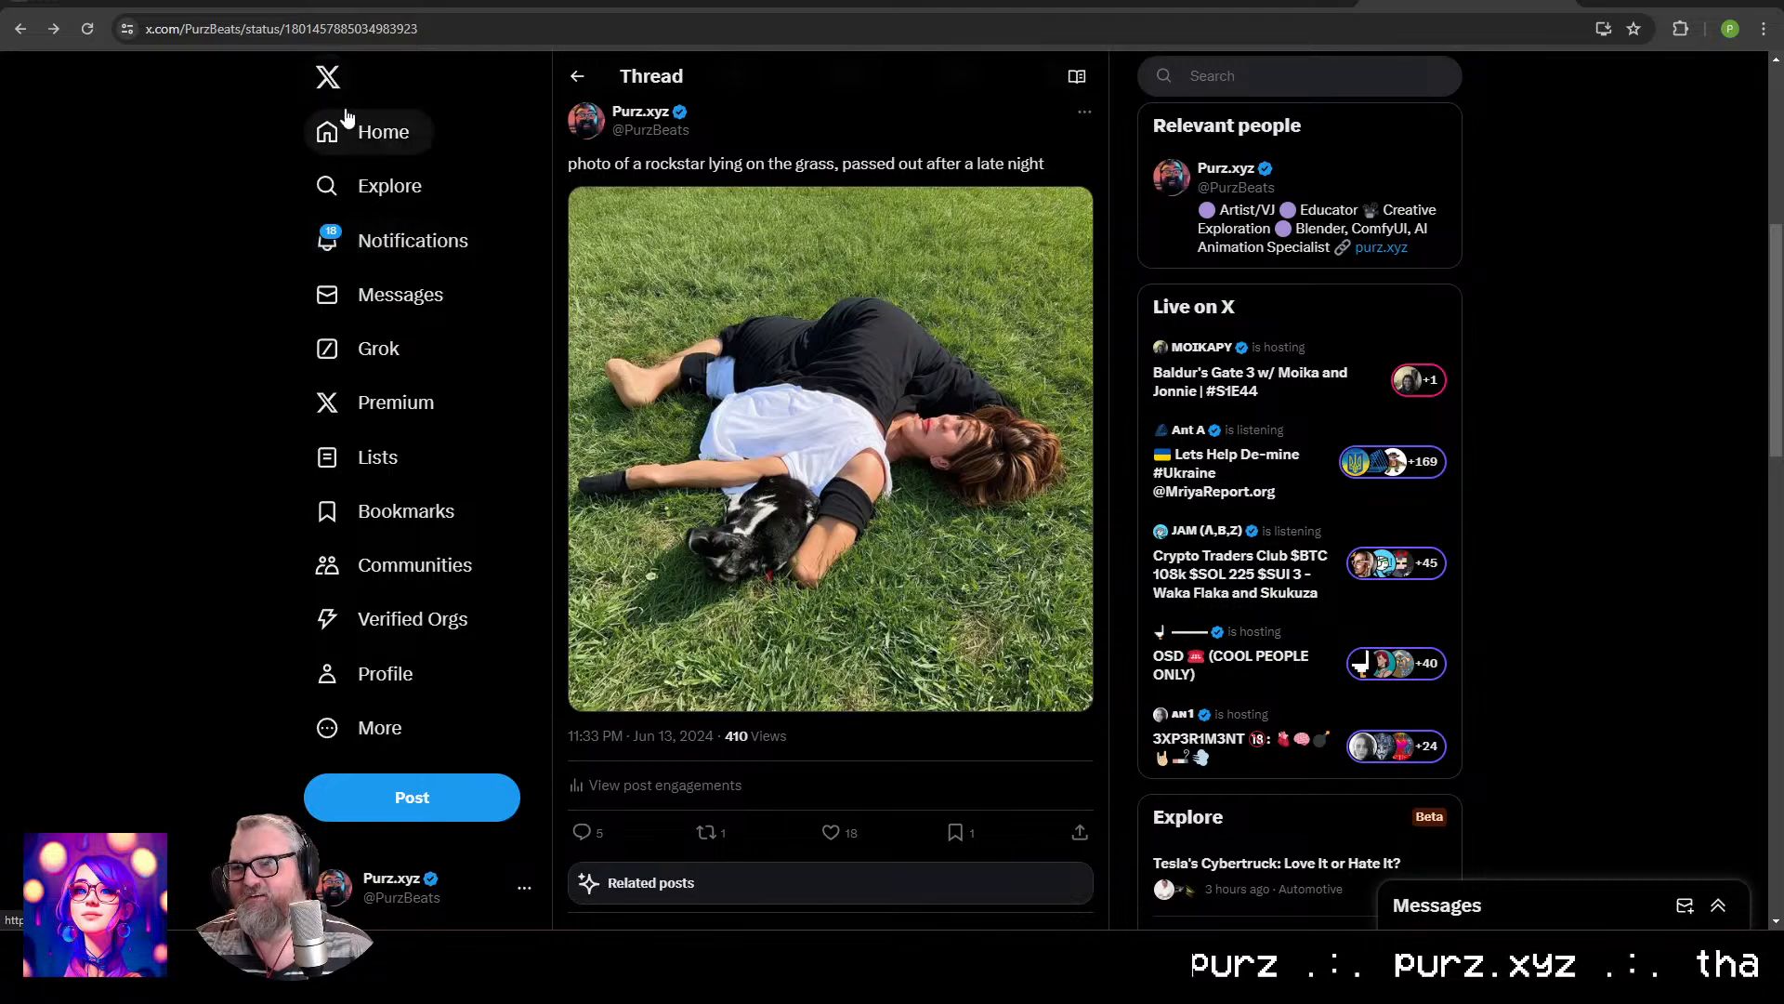
Switch back to ComfyUI and examine the drummer comparison grid, inspecting the denoise 0.8 and 0.7 results up close.
{"action": "key", "text": "ctrl+4"}
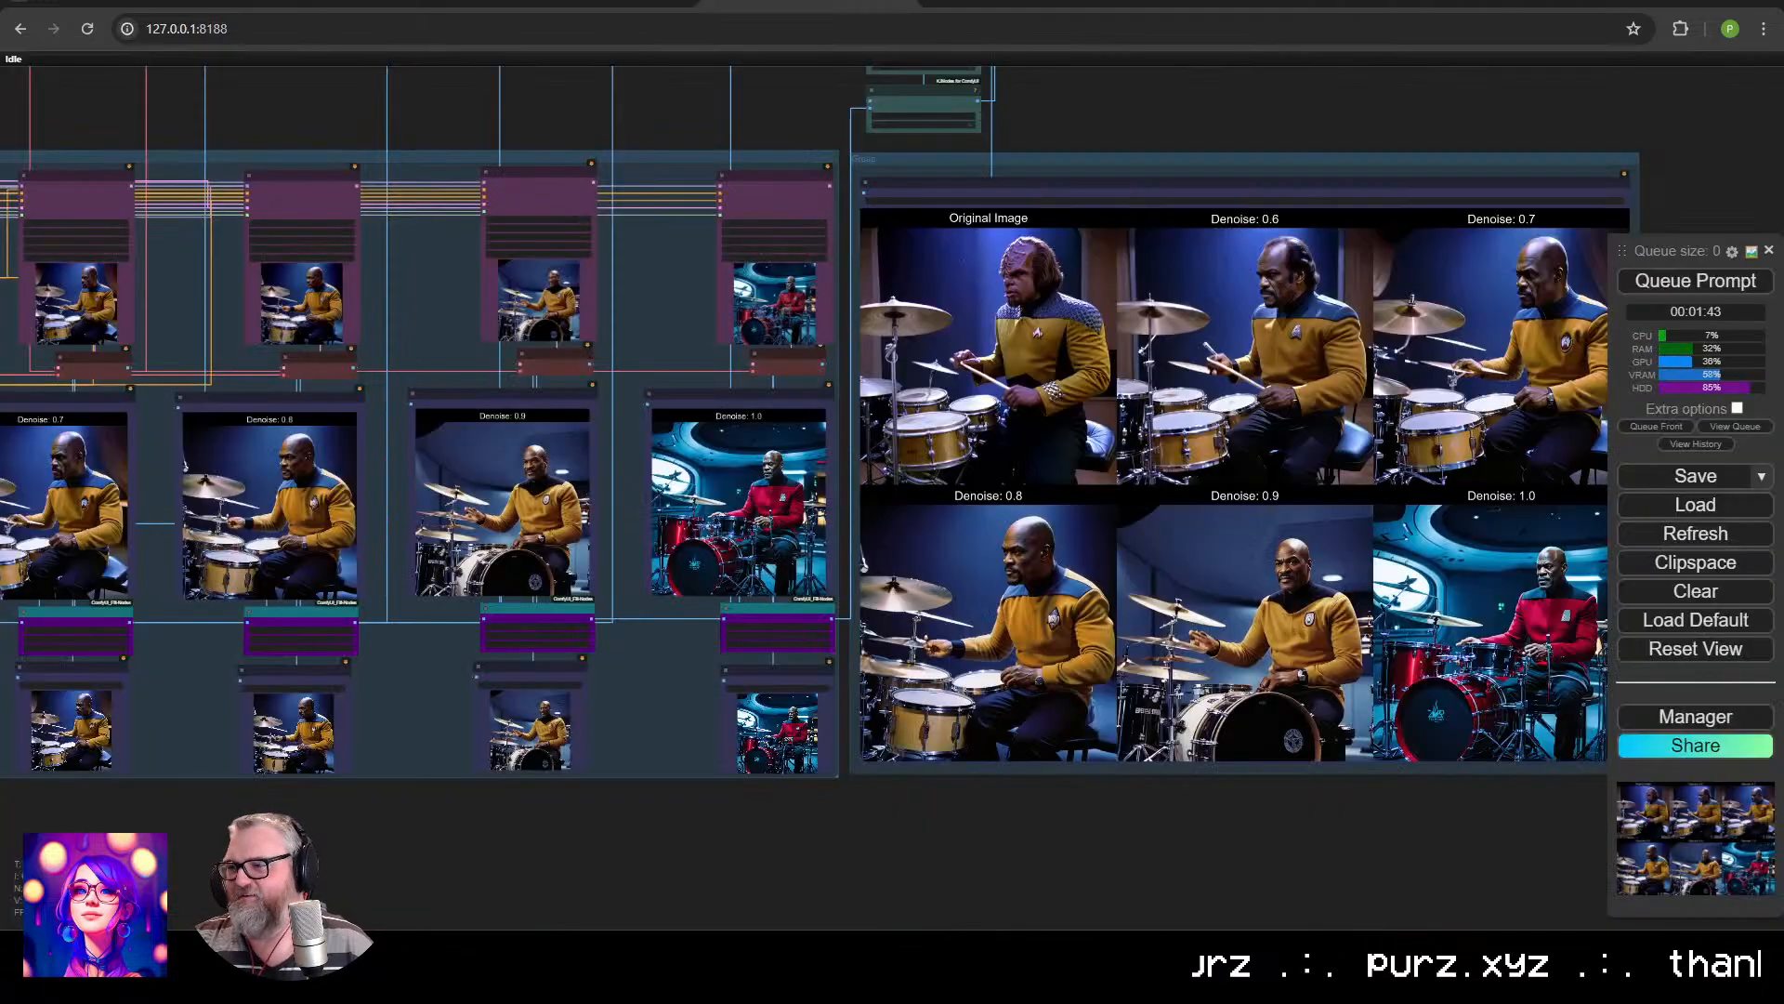
{"action": "scroll", "coordinate": [1168, 489], "scroll_direction": "down", "scroll_amount": 1}
{"action": "left_click_drag", "start_coordinate": [1168, 488], "coordinate": [720, 467]}
{"action": "scroll", "coordinate": [892, 472], "scroll_direction": "up", "scroll_amount": 6}
{"action": "scroll", "coordinate": [526, 499], "scroll_direction": "down", "scroll_amount": 2}
{"action": "scroll", "coordinate": [619, 480], "scroll_direction": "up", "scroll_amount": 1}
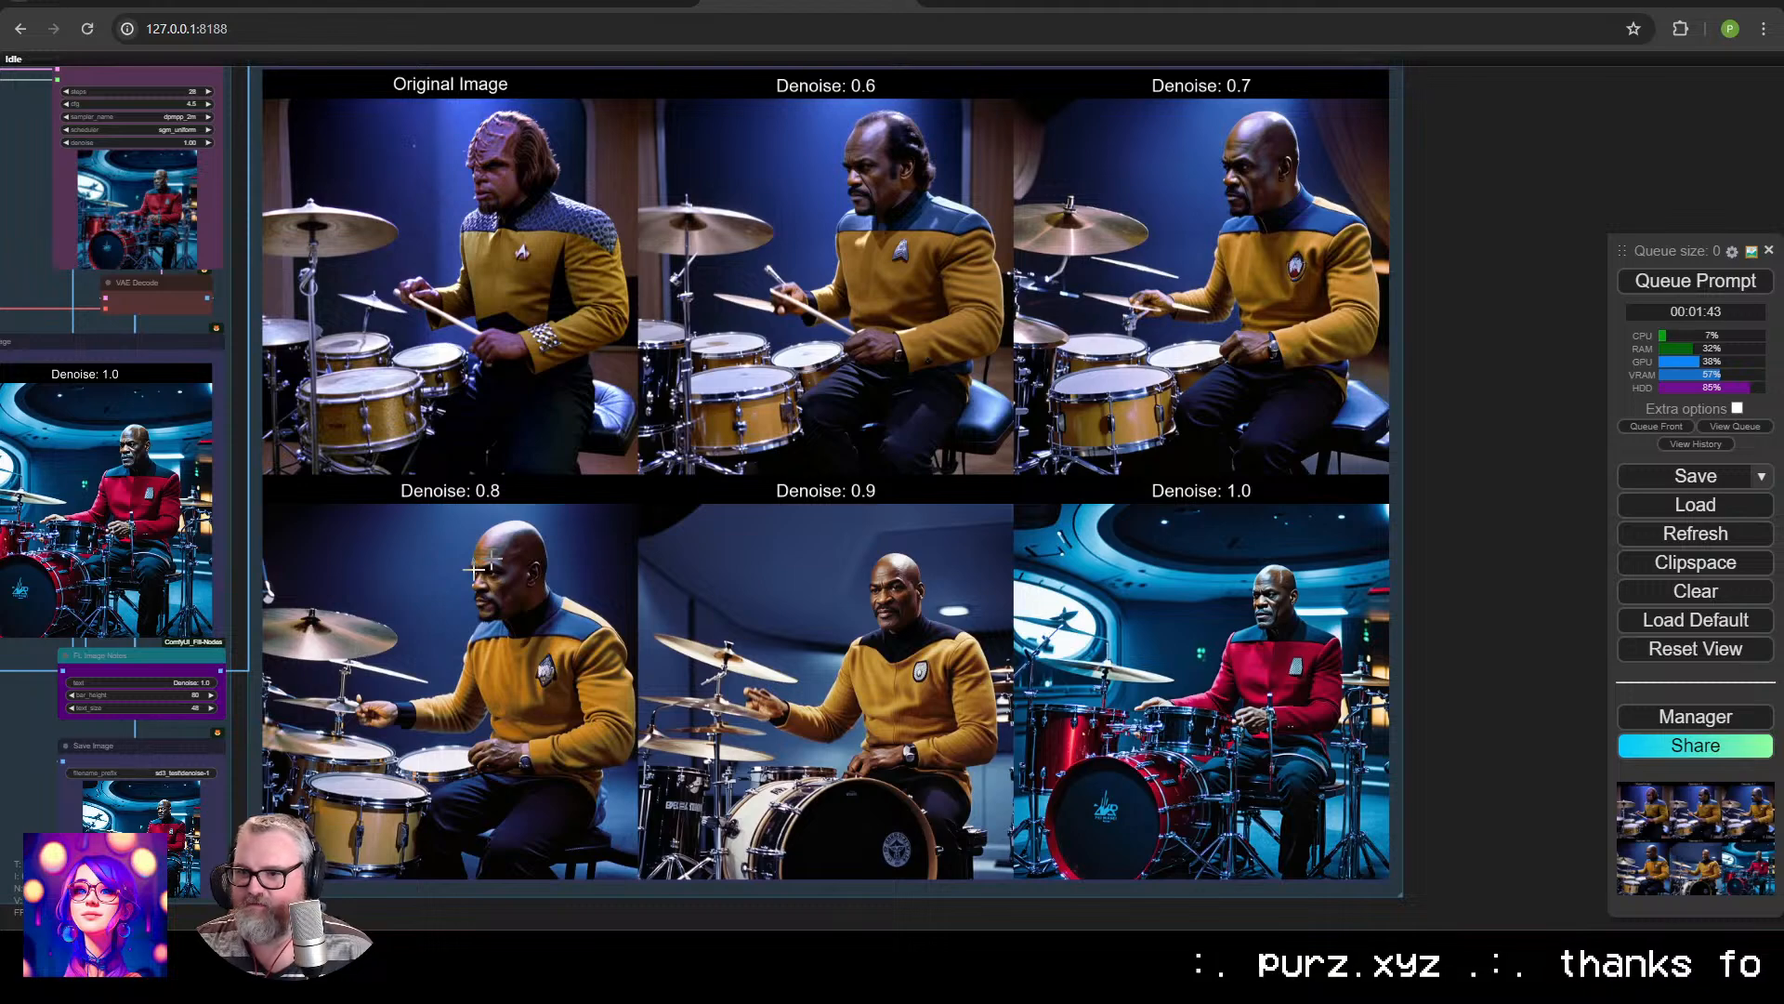
{"action": "scroll", "coordinate": [307, 711], "scroll_direction": "up", "scroll_amount": 5}
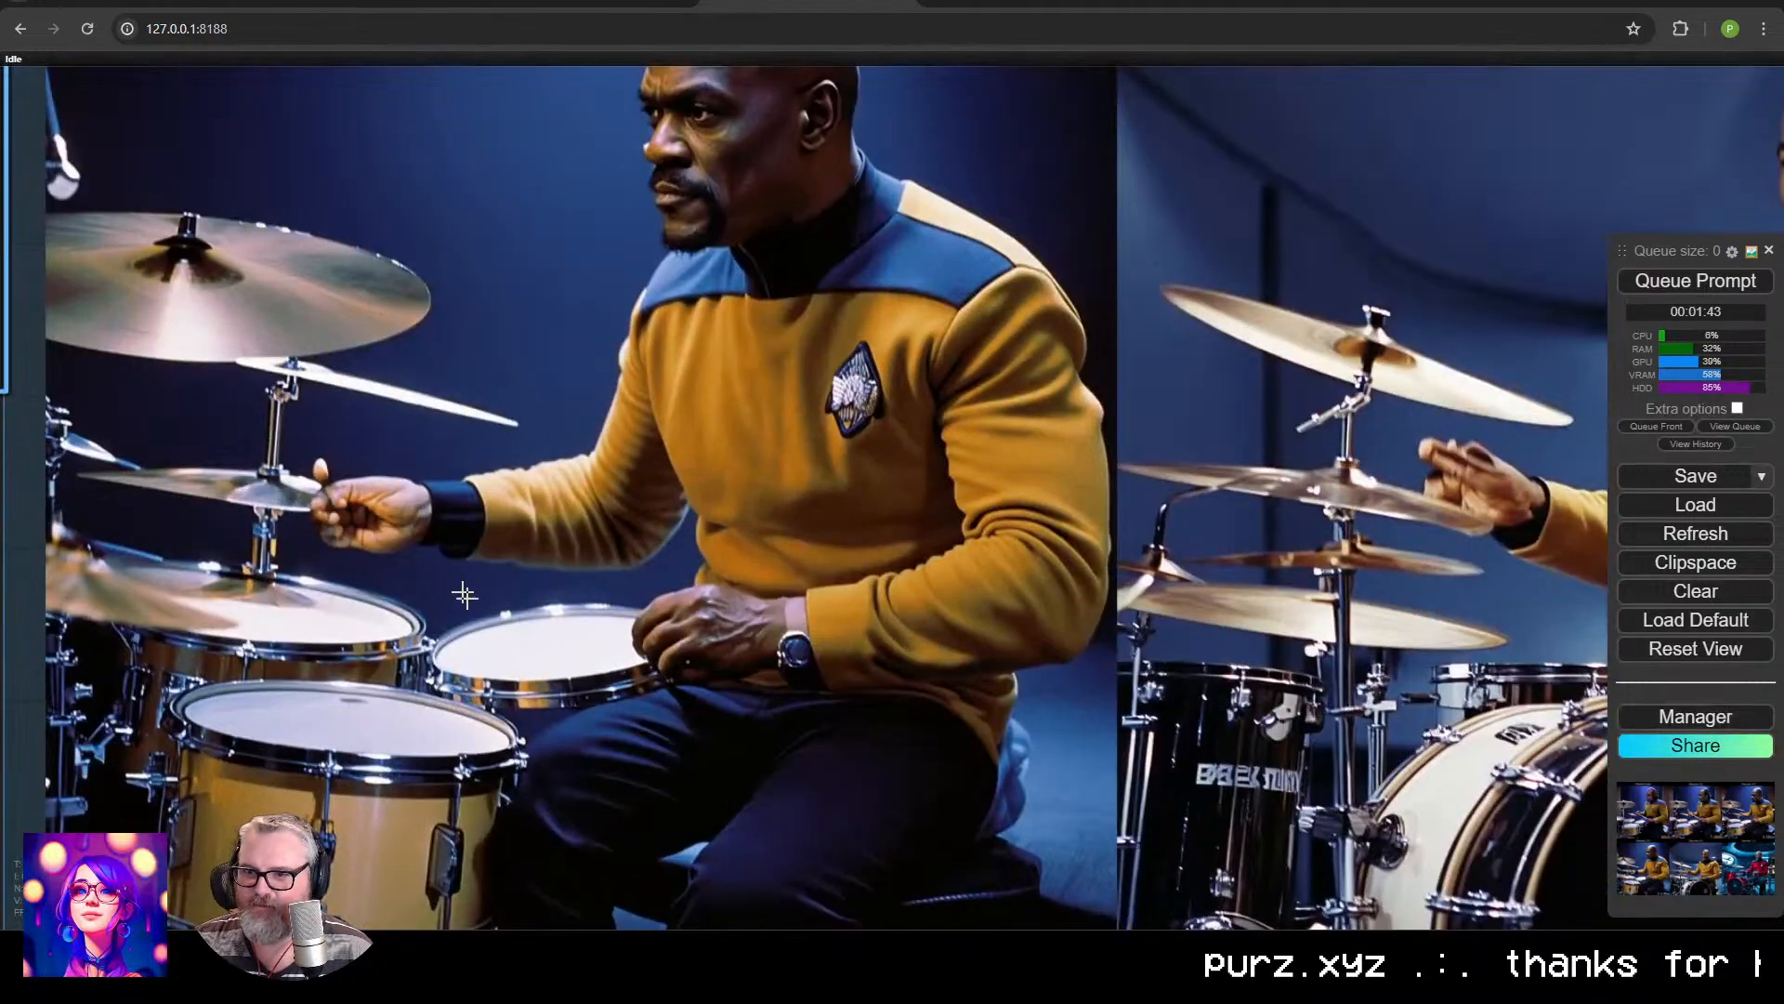
{"action": "scroll", "coordinate": [464, 595], "scroll_direction": "down", "scroll_amount": 6}
{"action": "scroll", "coordinate": [878, 490], "scroll_direction": "up", "scroll_amount": 5}
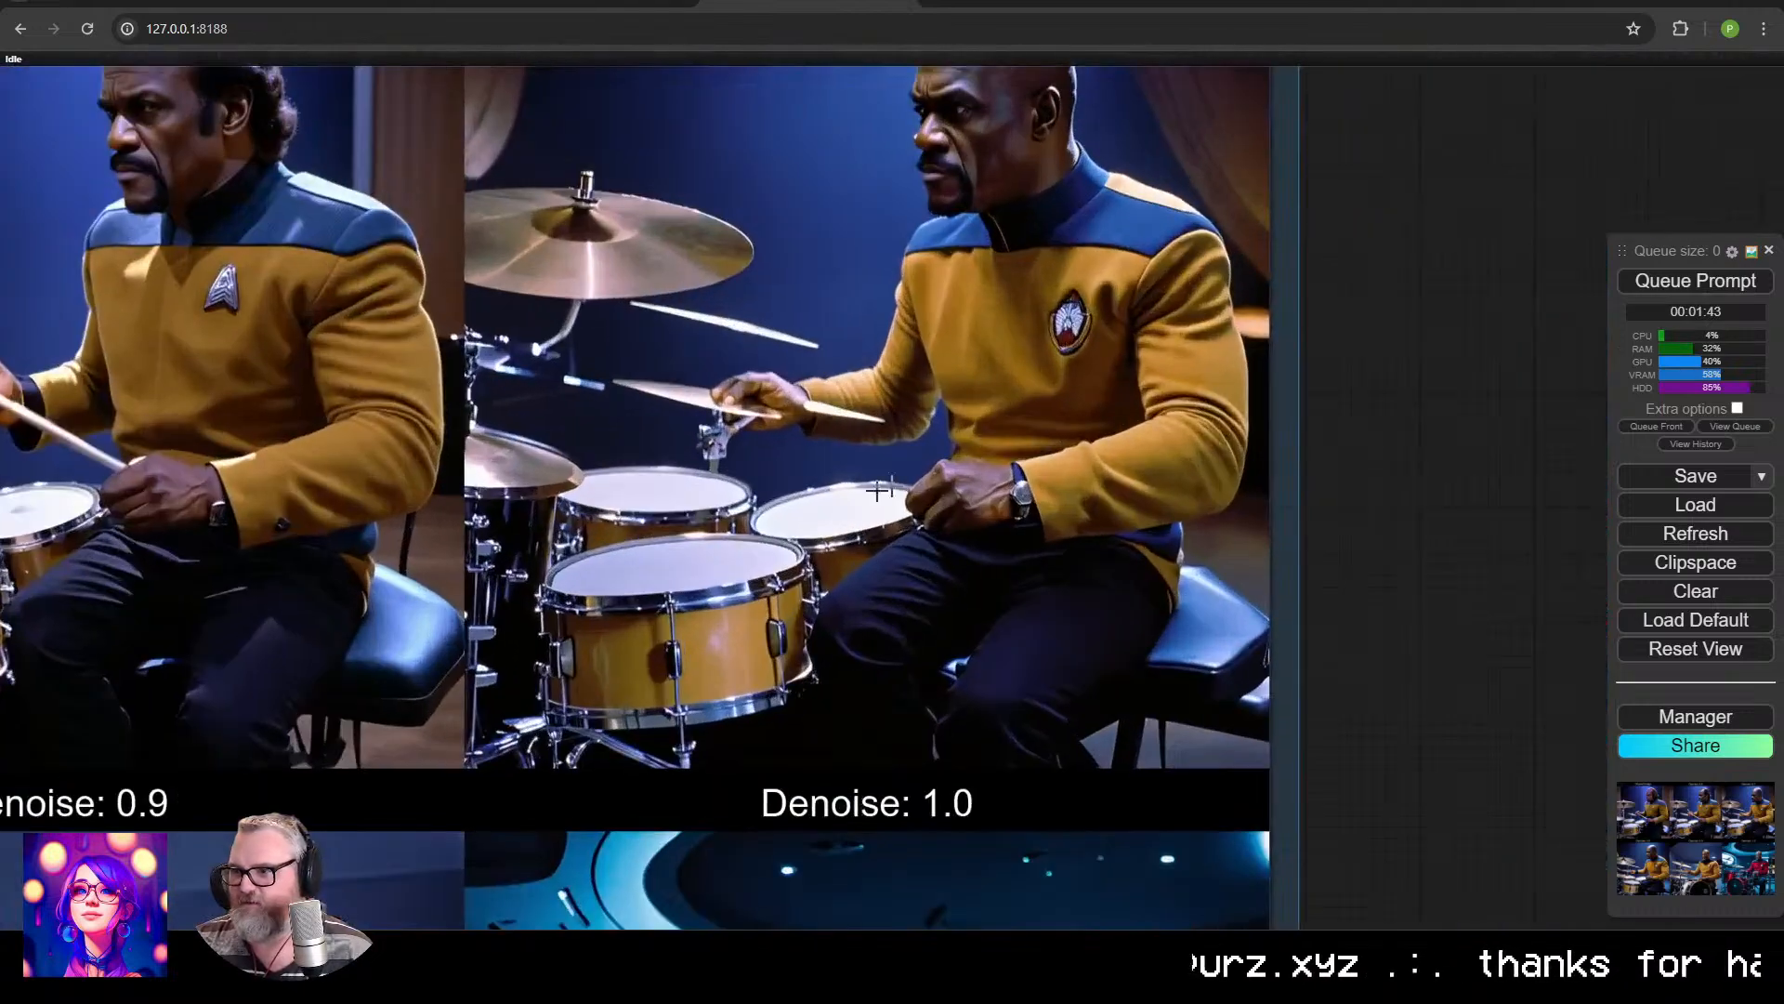
Inspect the denoise 1.0 drummer in the comparison grid up close and return to the full grid.
{"action": "scroll", "coordinate": [848, 651], "scroll_direction": "down", "scroll_amount": 7}
{"action": "scroll", "coordinate": [849, 651], "scroll_direction": "up", "scroll_amount": 1}
{"action": "left_click_drag", "start_coordinate": [849, 650], "coordinate": [814, 167]}
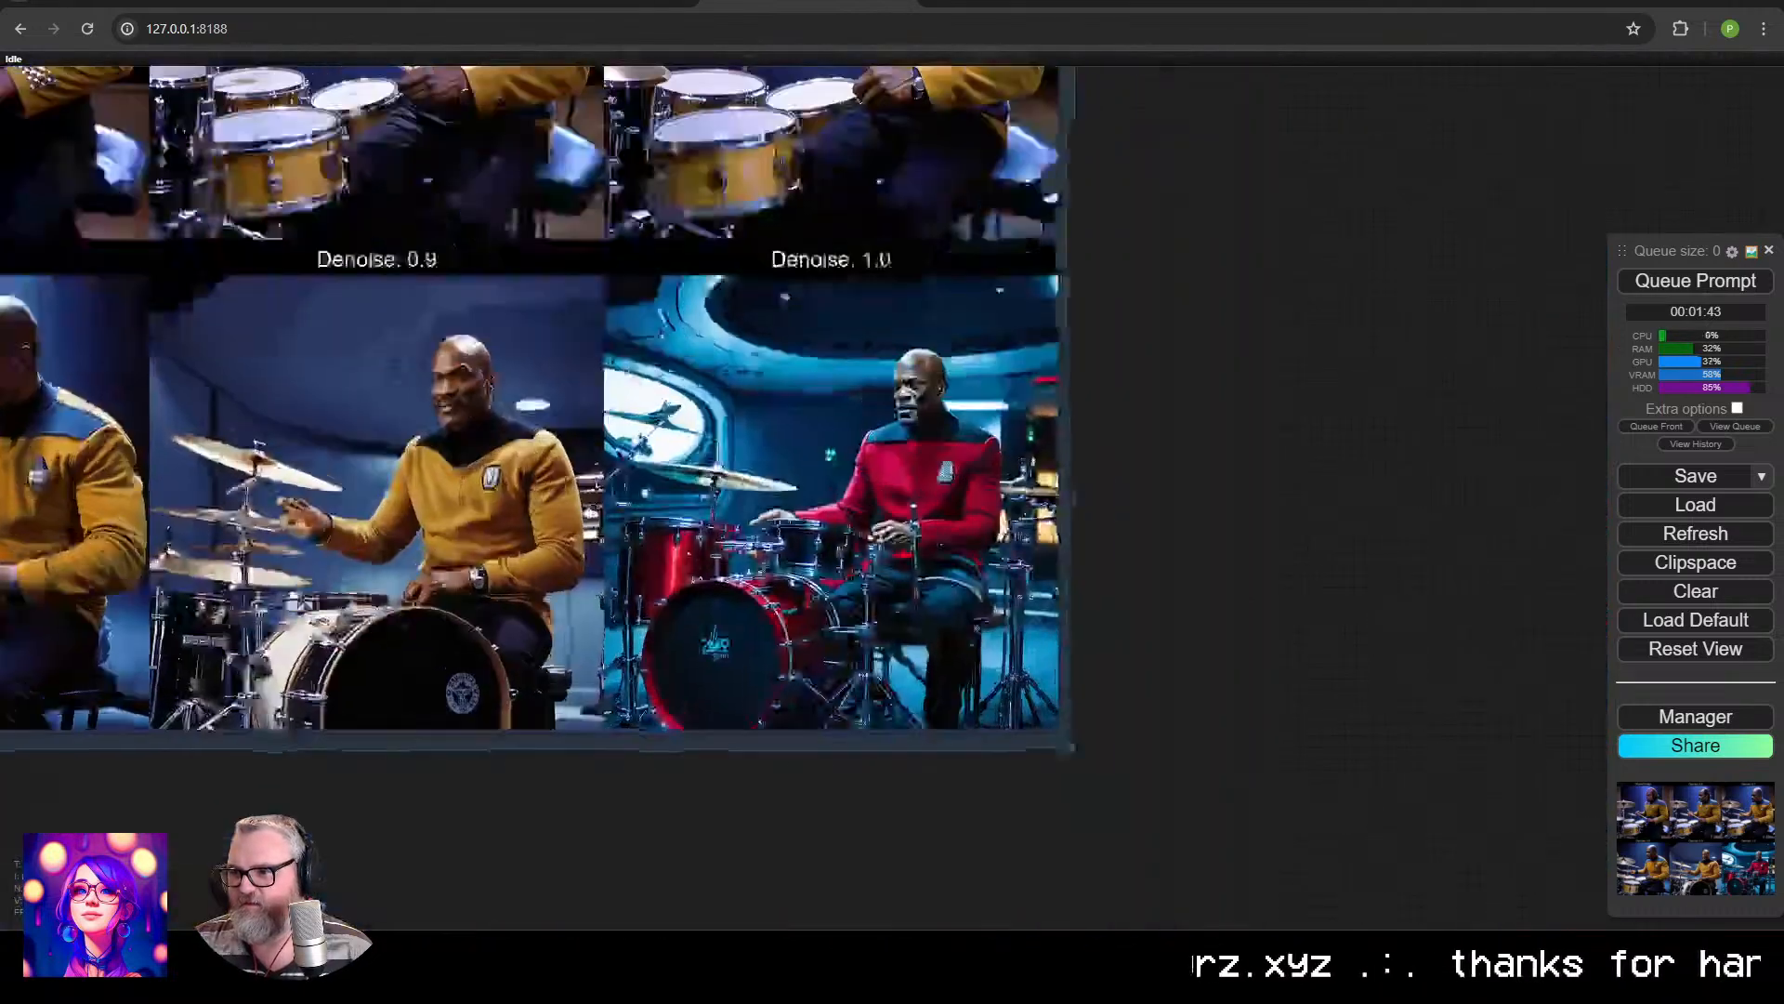
{"action": "scroll", "coordinate": [834, 578], "scroll_direction": "up", "scroll_amount": 6}
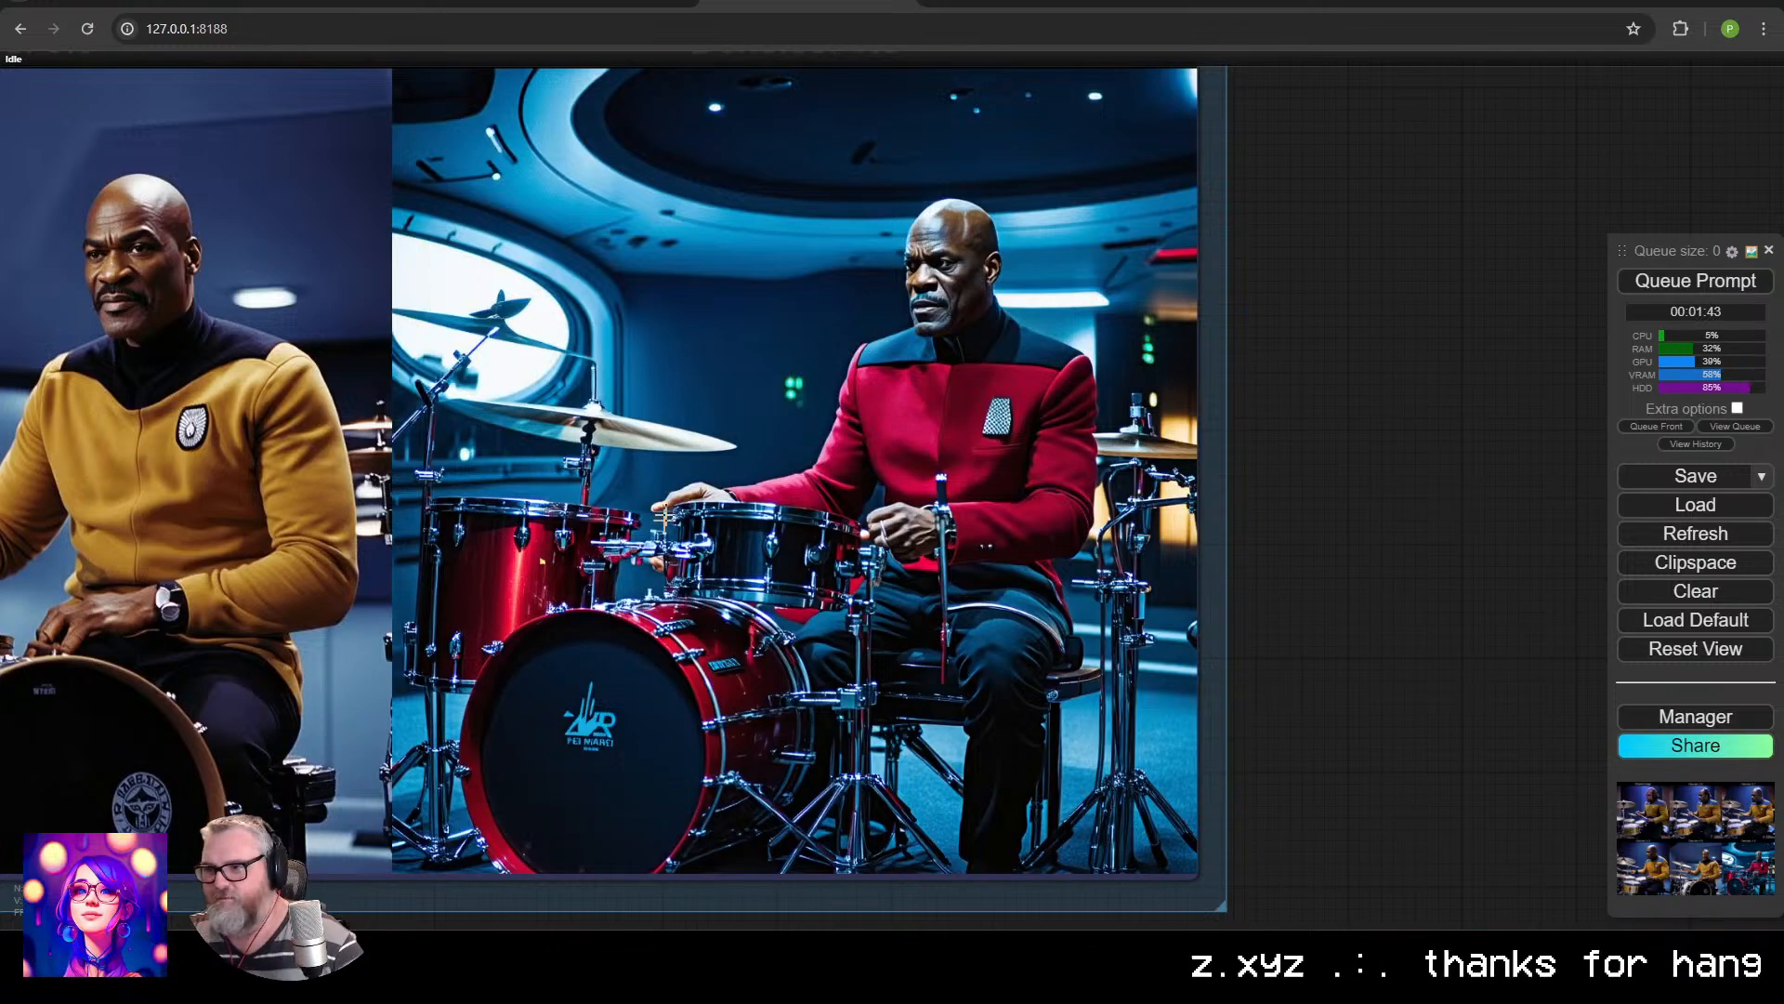
{"action": "scroll", "coordinate": [650, 611], "scroll_direction": "down", "scroll_amount": 7}
{"action": "left_click_drag", "start_coordinate": [651, 609], "coordinate": [1262, 754]}
{"action": "scroll", "coordinate": [1013, 612], "scroll_direction": "down", "scroll_amount": 4}
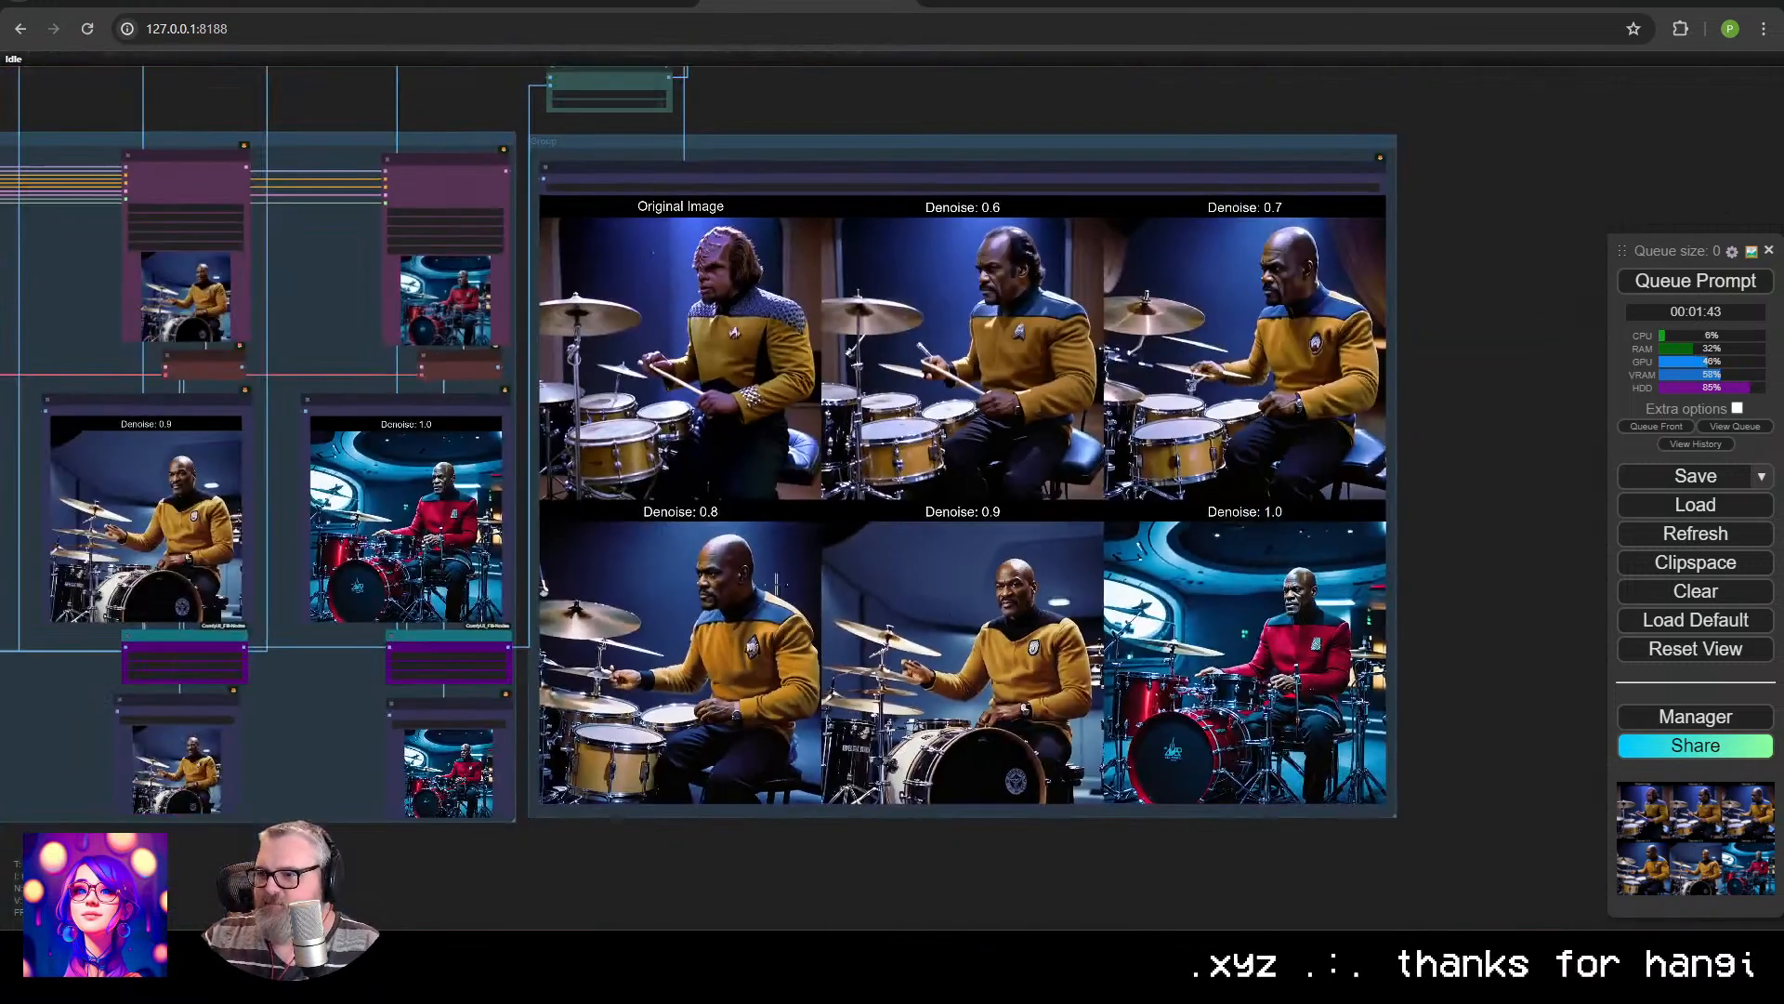
Compare the denoise results against the original again, reviewing the grid, the row of previews and the overall workflow layout.
{"action": "left_click_drag", "start_coordinate": [1004, 611], "coordinate": [1266, 619]}
{"action": "scroll", "coordinate": [1019, 555], "scroll_direction": "down", "scroll_amount": 2}
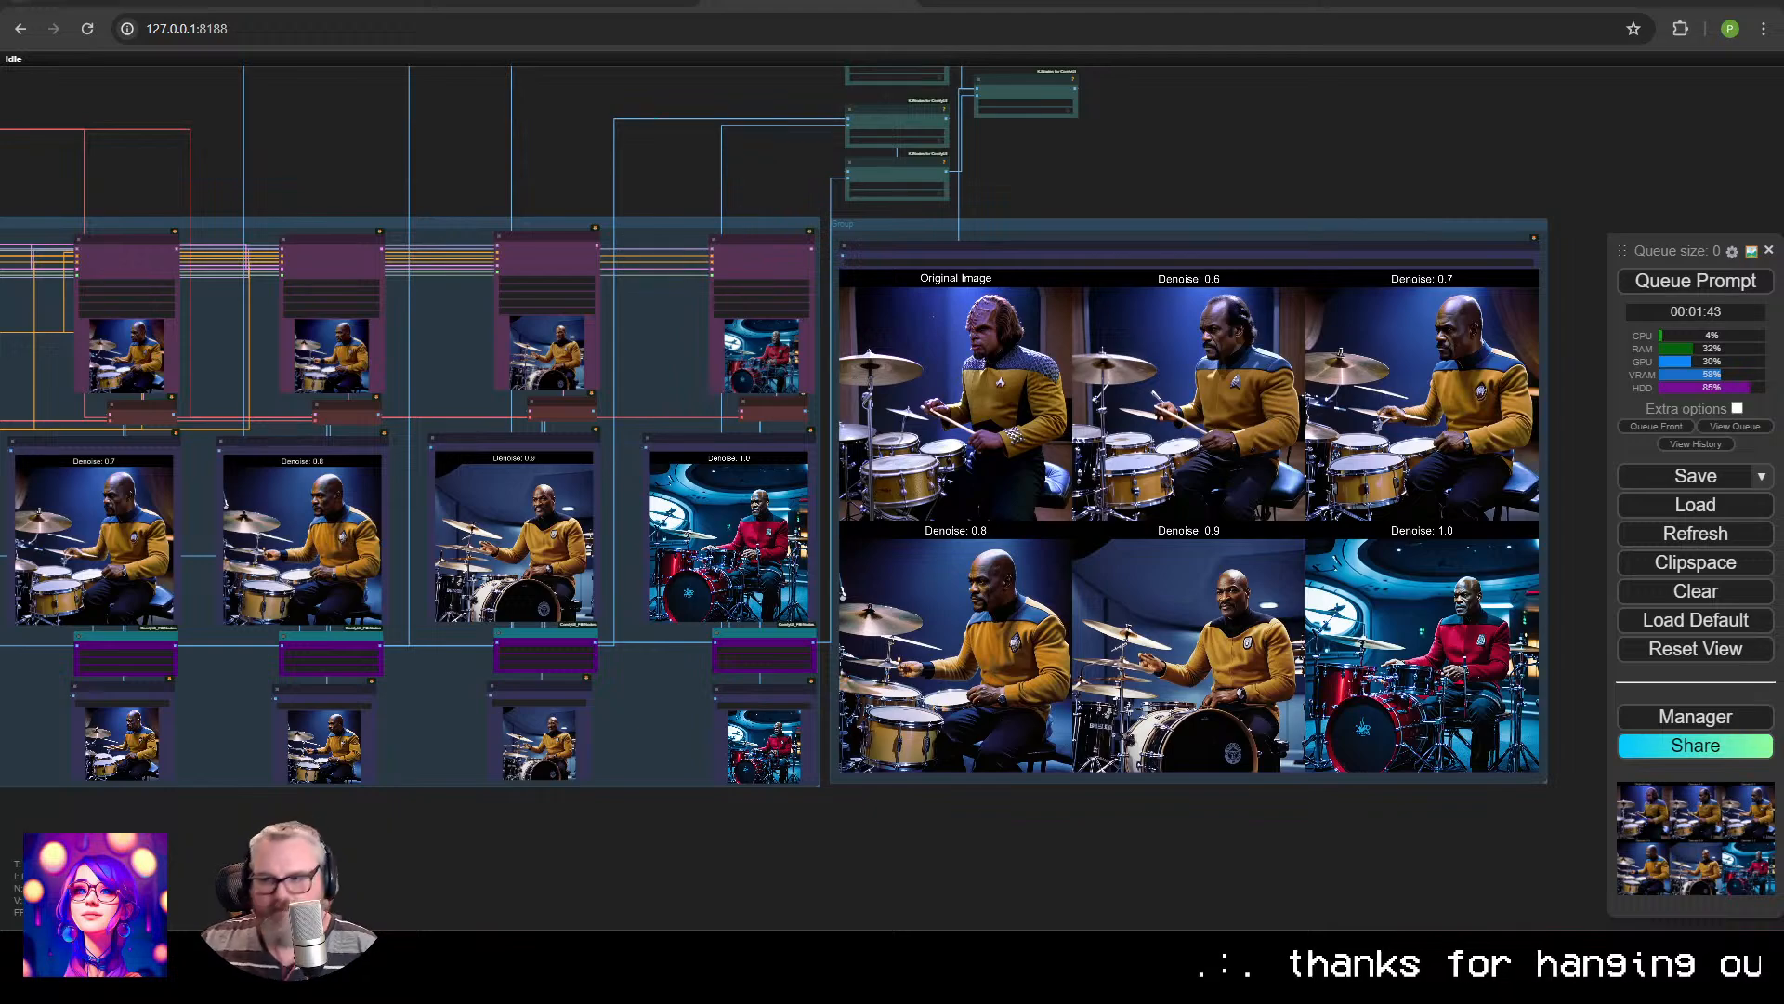
{"action": "scroll", "coordinate": [959, 604], "scroll_direction": "up", "scroll_amount": 5}
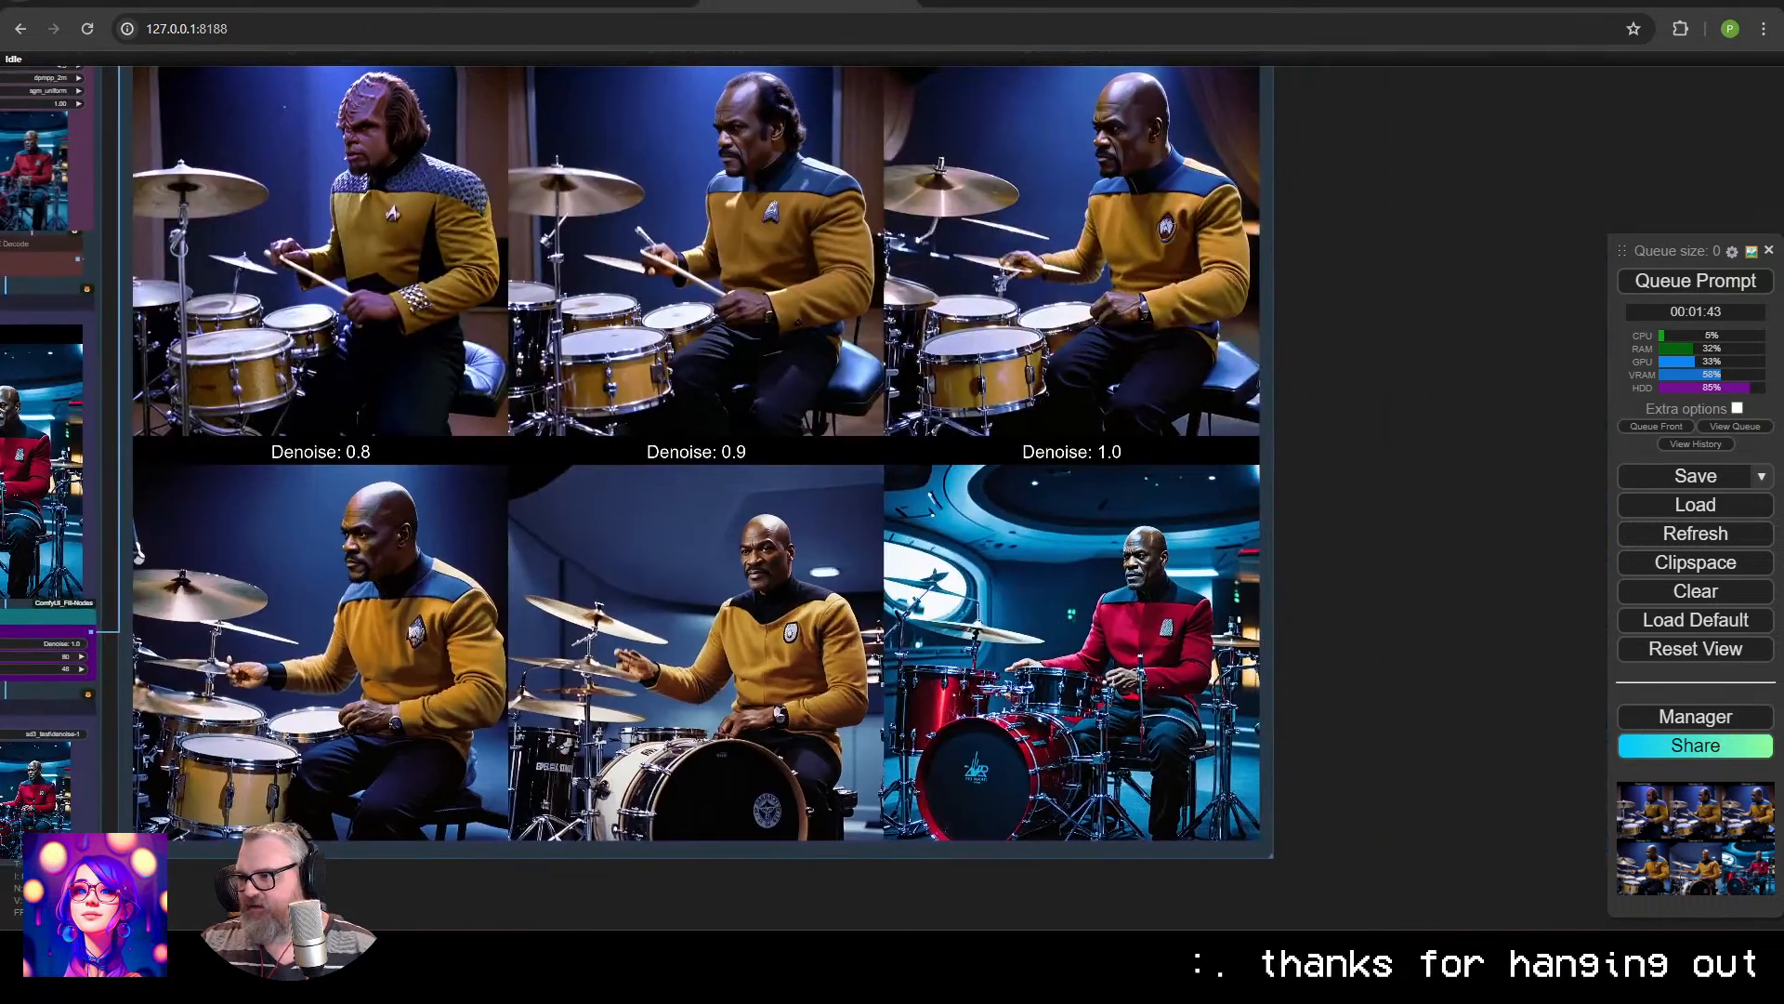
{"action": "scroll", "coordinate": [955, 604], "scroll_direction": "down", "scroll_amount": 7}
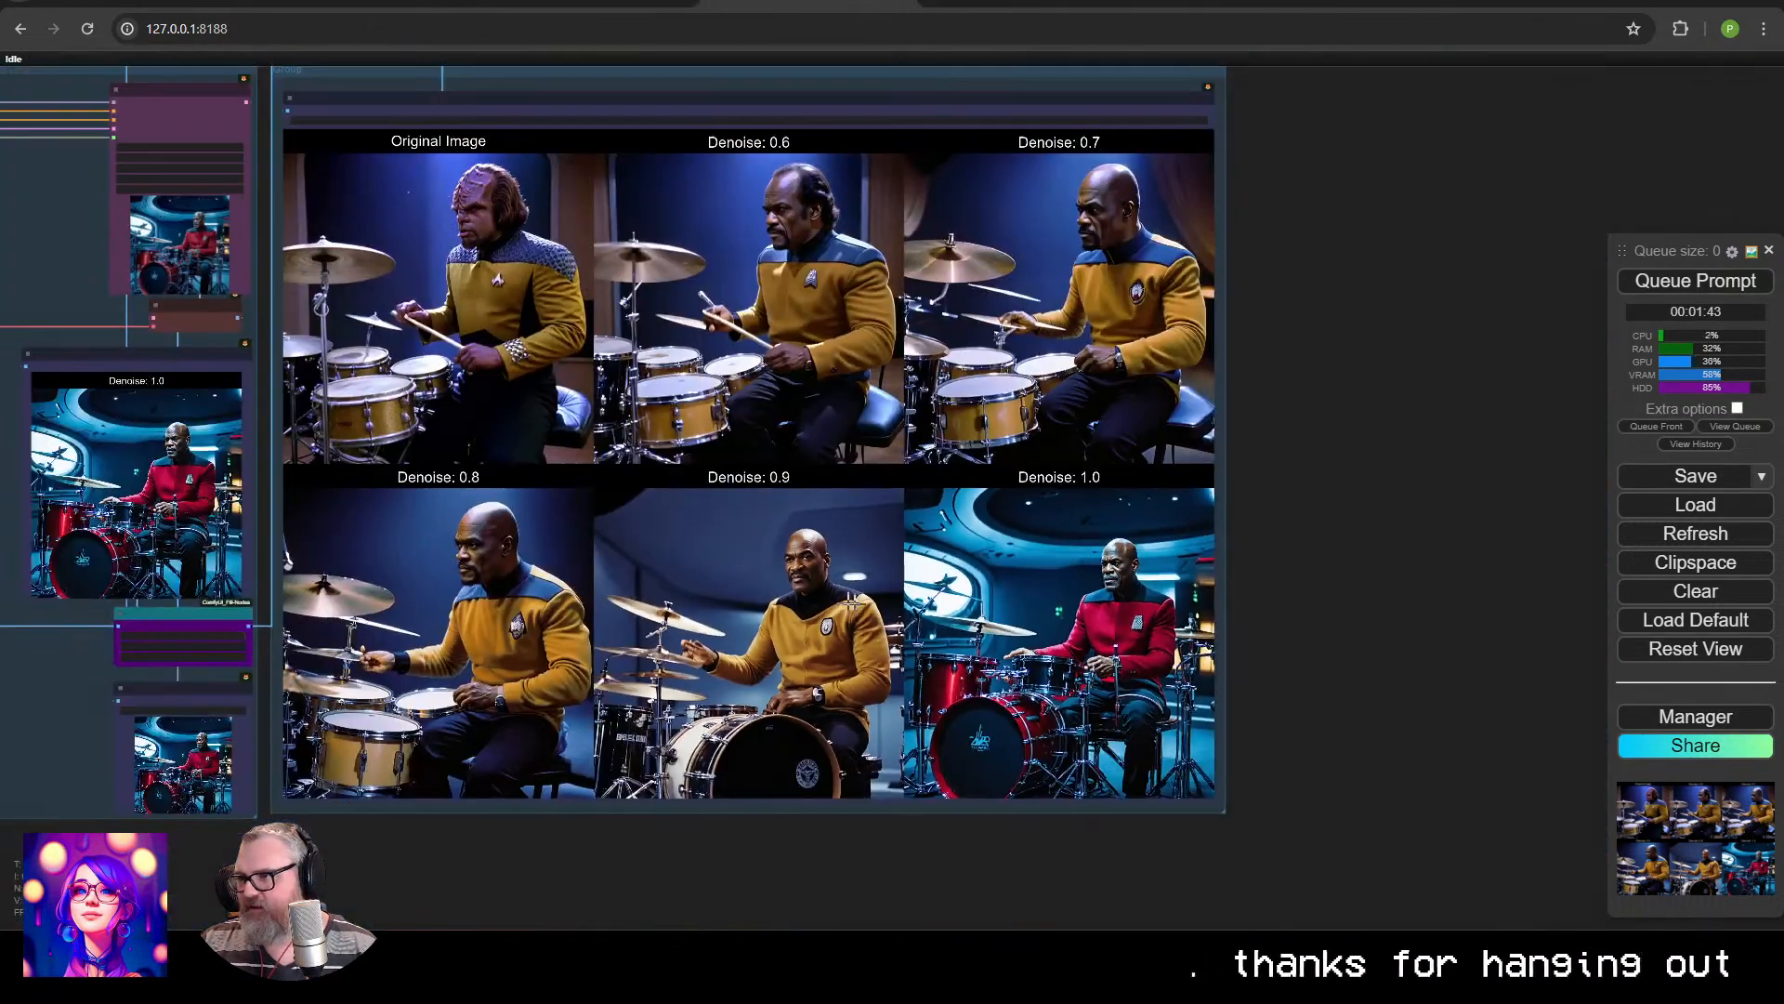
{"action": "scroll", "coordinate": [580, 563], "scroll_direction": "down", "scroll_amount": 6}
{"action": "left_click_drag", "start_coordinate": [401, 569], "coordinate": [1440, 587]}
{"action": "scroll", "coordinate": [693, 553], "scroll_direction": "up", "scroll_amount": 6}
{"action": "scroll", "coordinate": [536, 606], "scroll_direction": "up", "scroll_amount": 2}
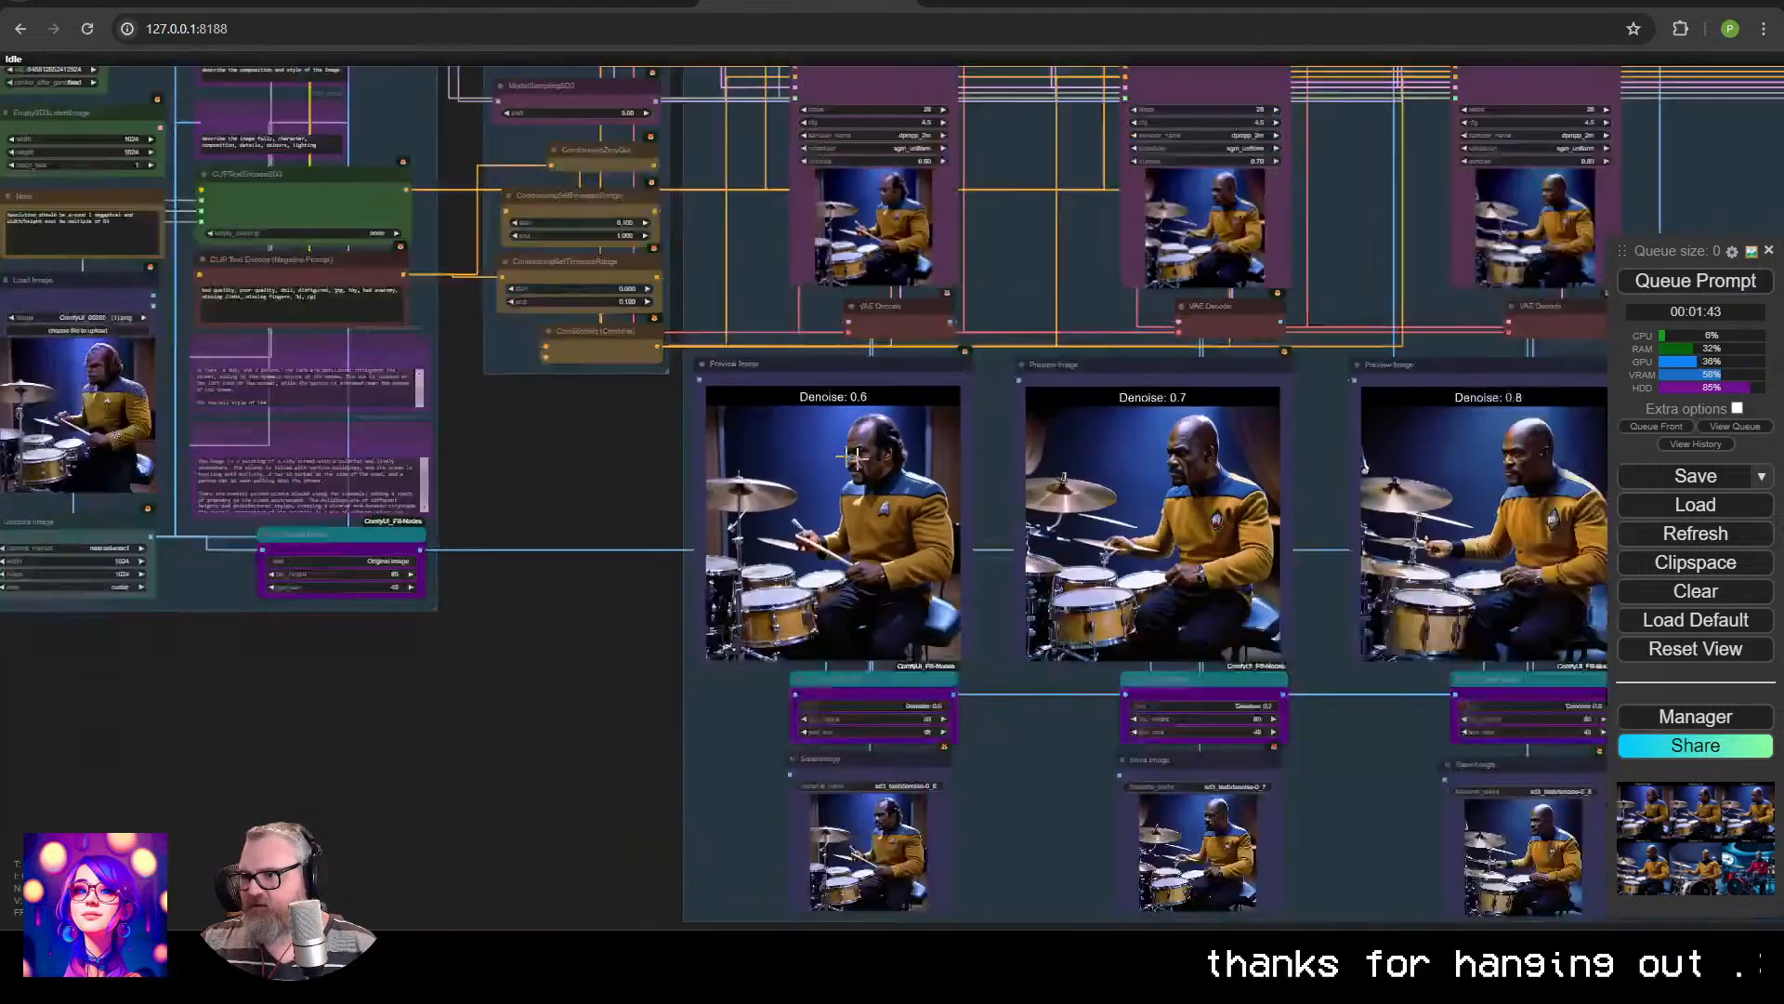
{"action": "scroll", "coordinate": [969, 468], "scroll_direction": "down", "scroll_amount": 8}
{"action": "left_click_drag", "start_coordinate": [1067, 442], "coordinate": [825, 490]}
{"action": "scroll", "coordinate": [825, 488], "scroll_direction": "up", "scroll_amount": 3}
{"action": "scroll", "coordinate": [822, 485], "scroll_direction": "down", "scroll_amount": 2}
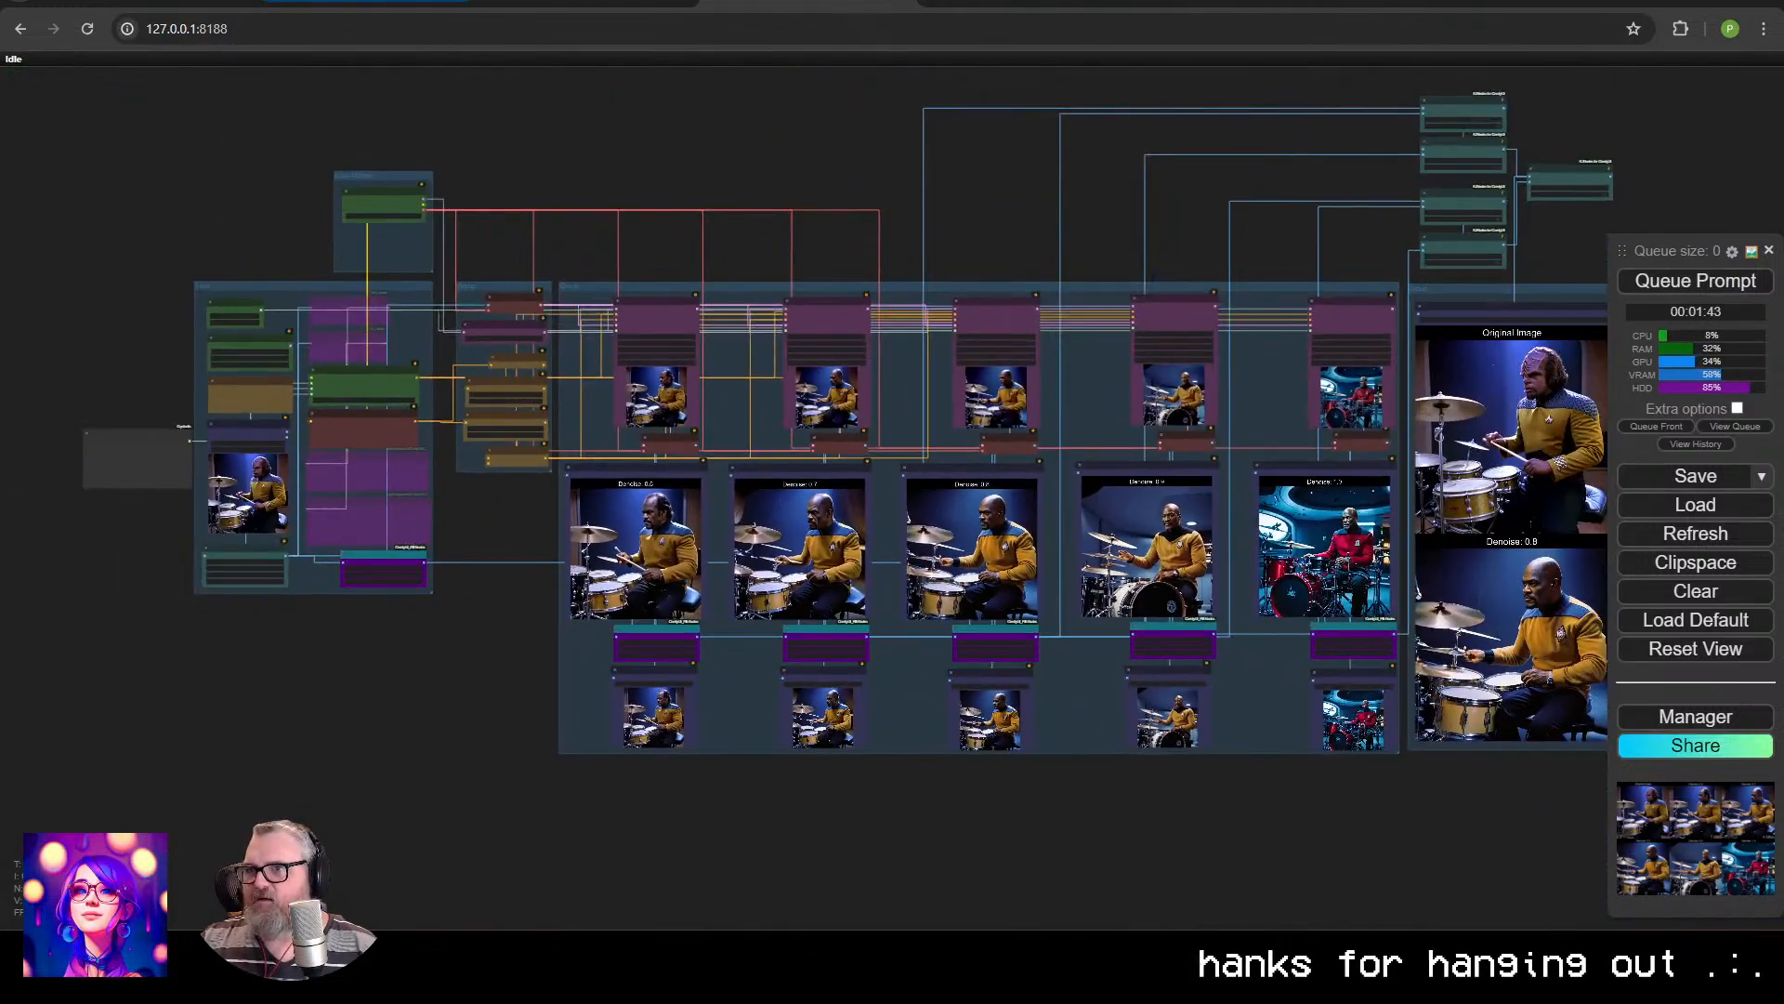
Open another ComfyUI session in a new browser tab at 127.0.0.1:8188.
{"action": "left_click", "coordinate": [361, 2]}
{"action": "left_click", "coordinate": [145, 2]}
{"action": "left_click", "coordinate": [361, 1]}
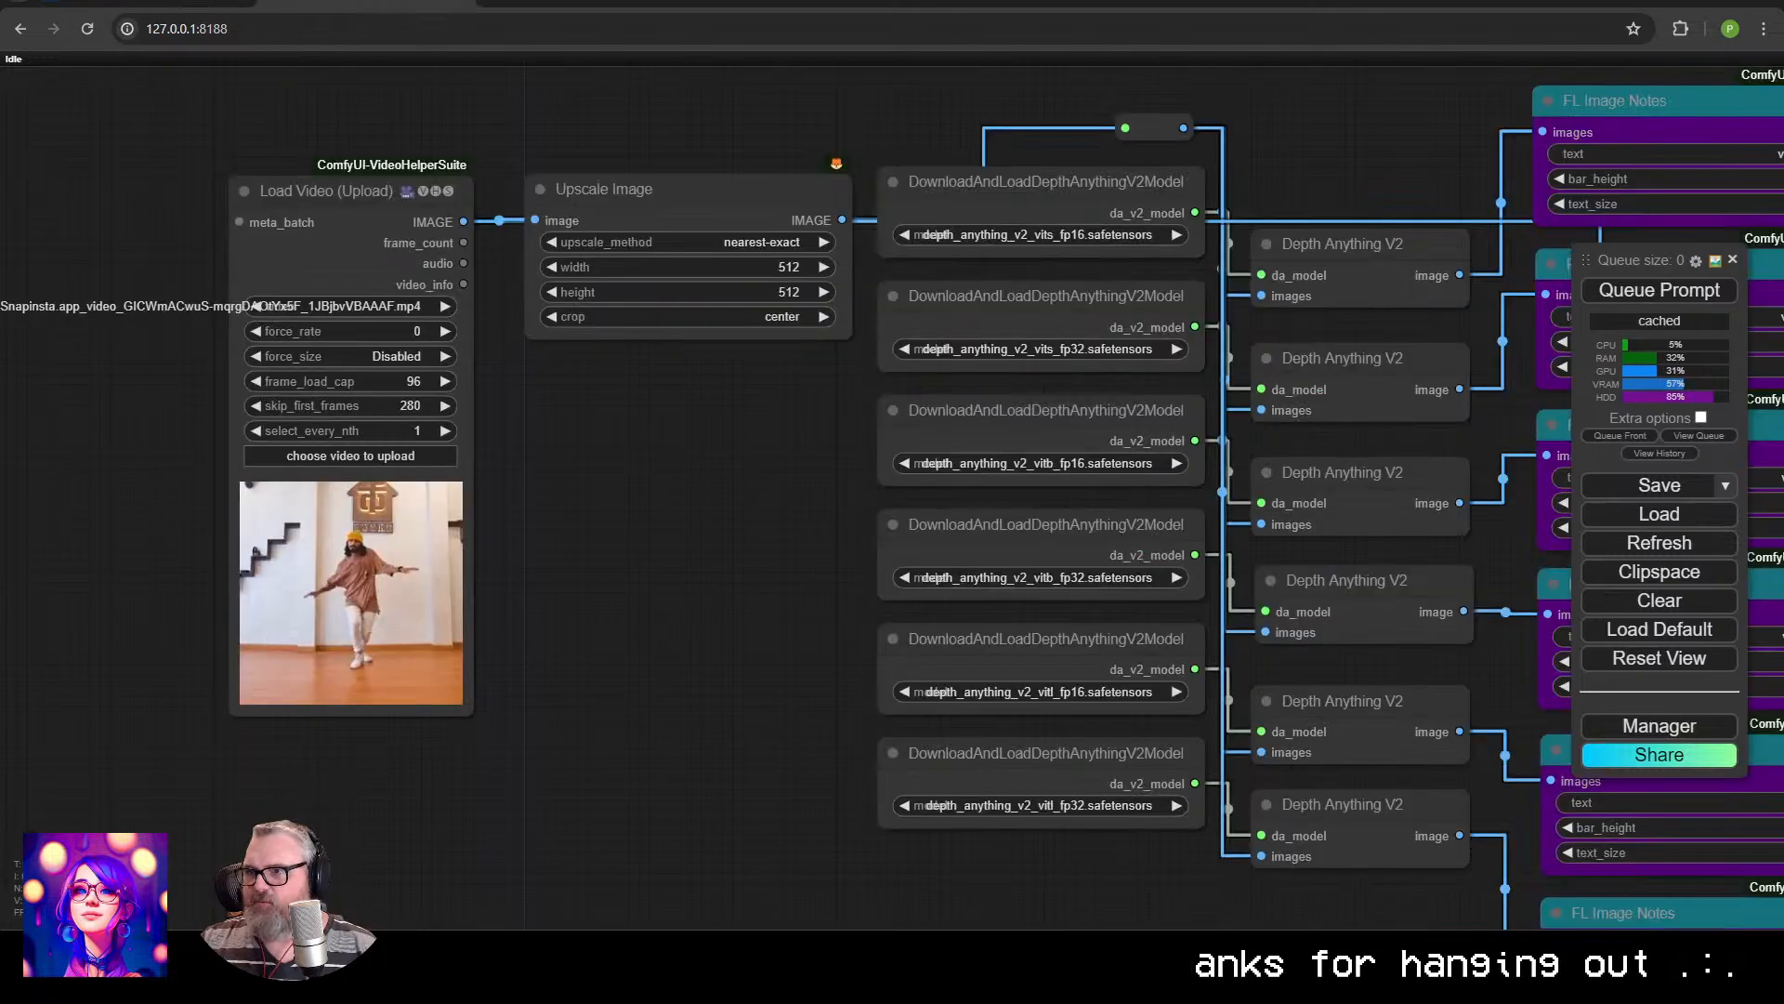
{"action": "left_click", "coordinate": [805, 2]}
{"action": "key", "text": "ctrl+t"}
{"action": "type", "text": "127.0.0.1:8188"}
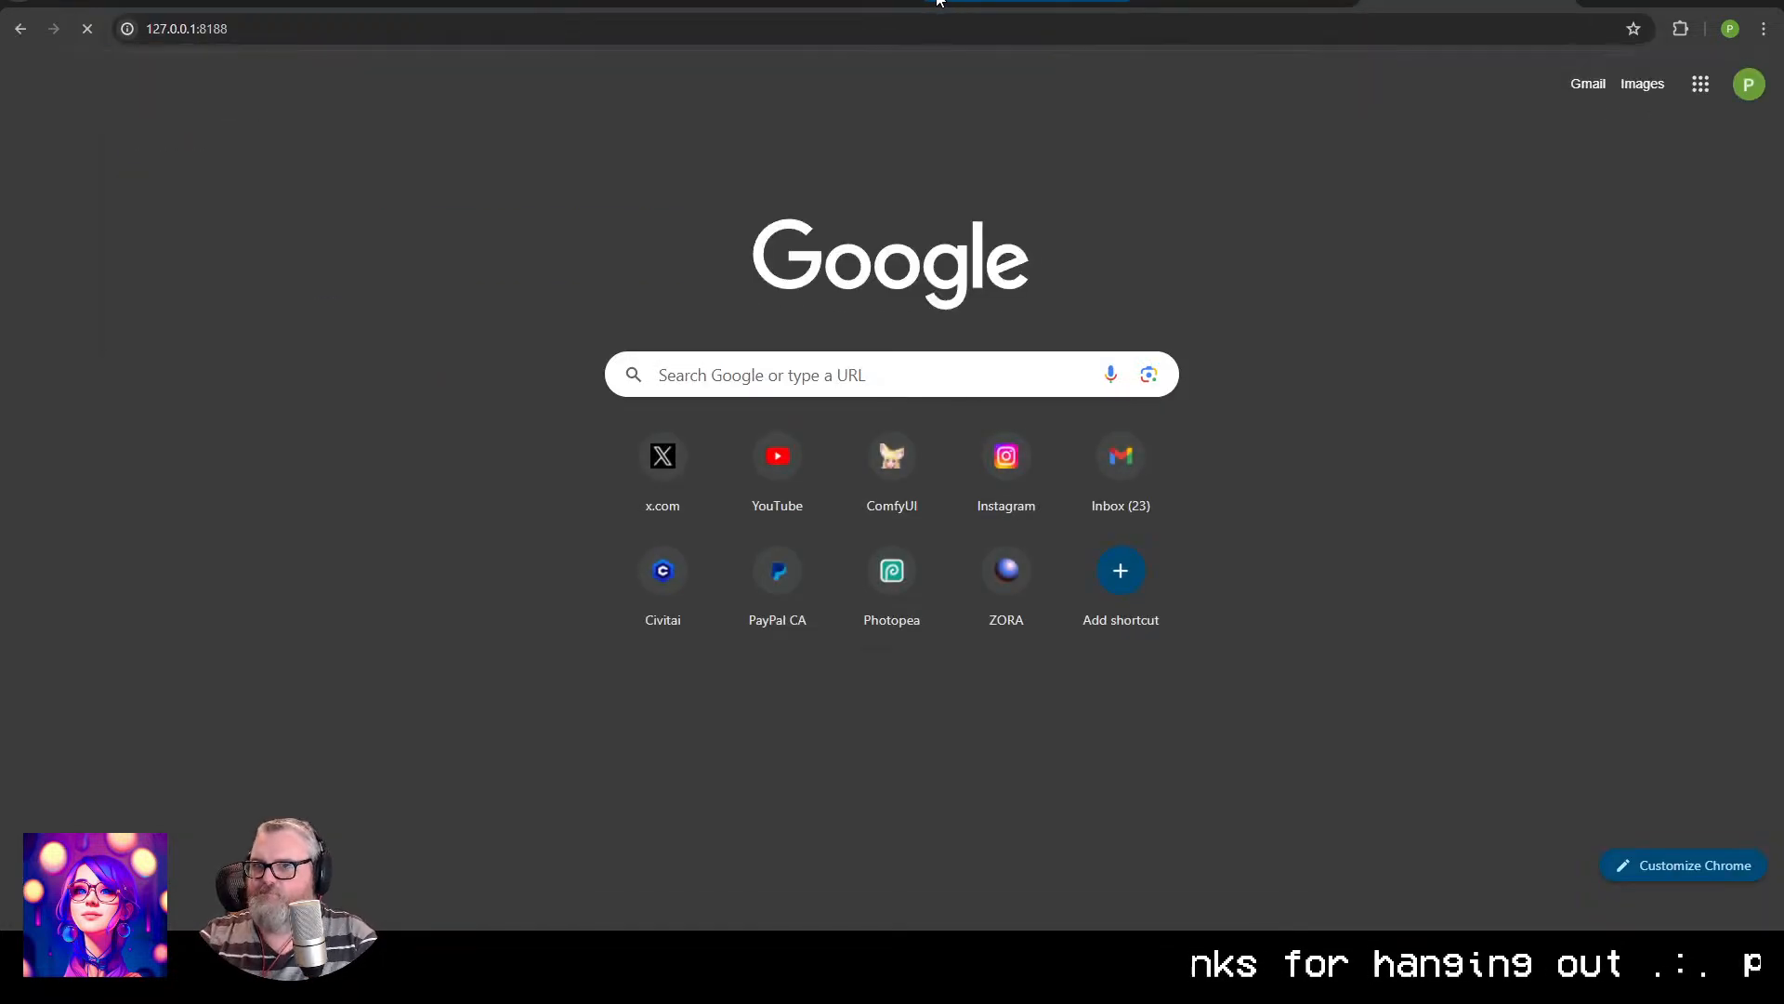
{"action": "key", "text": "Return"}
Load the basic SD3 text-to-image workflow in place of the depth comparison workflow.
{"action": "left_click", "coordinate": [105, 232]}
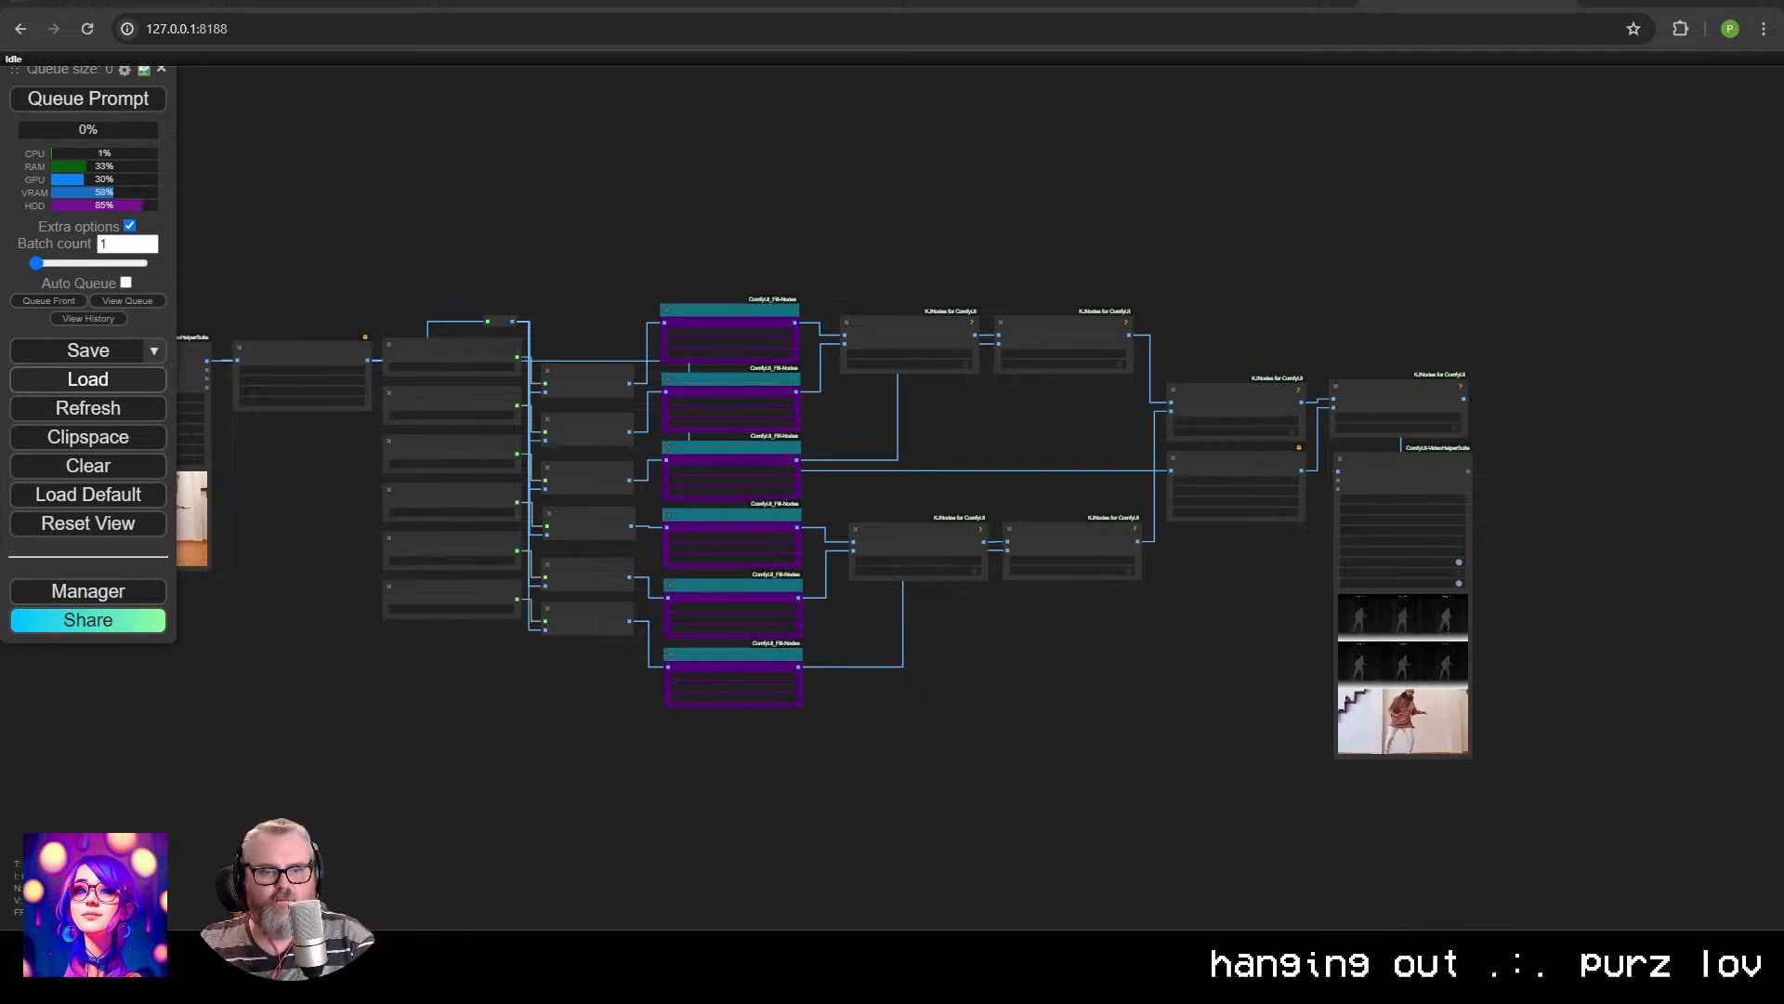
{"action": "double_click", "coordinate": [505, 582]}
{"action": "left_click_drag", "start_coordinate": [233, 353], "coordinate": [1163, 514]}
{"action": "scroll", "coordinate": [717, 517], "scroll_direction": "up", "scroll_amount": 6}
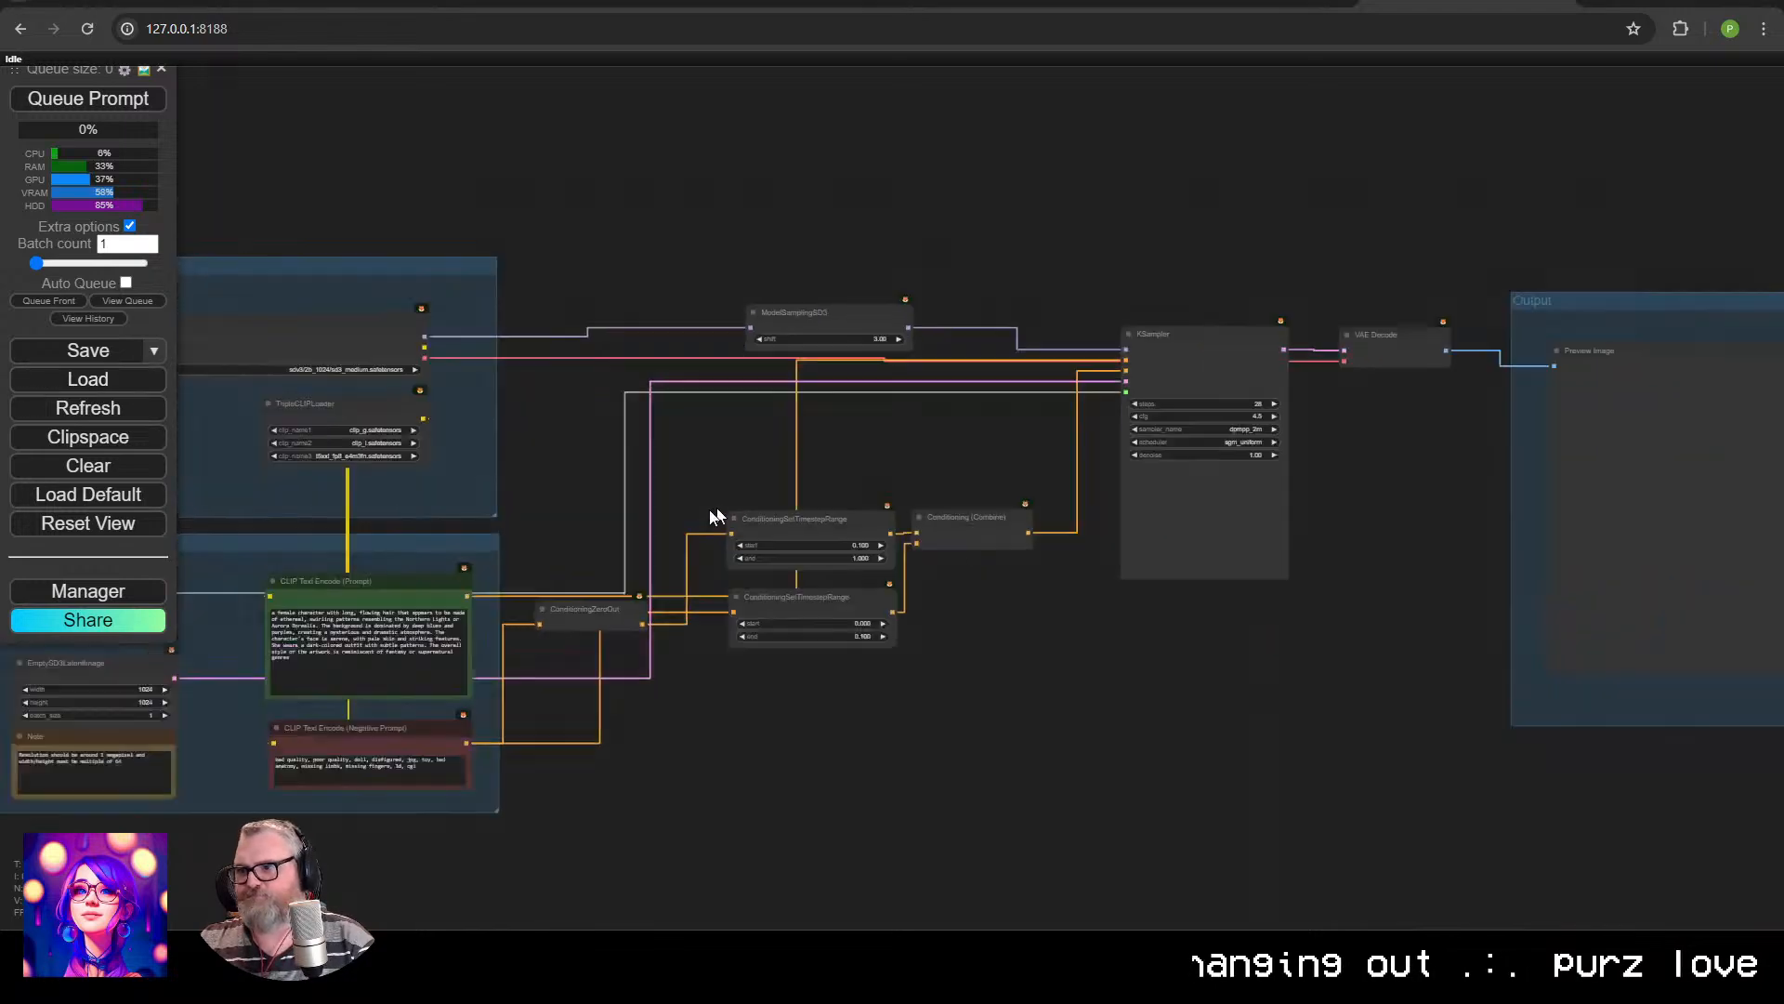
Replace the positive prompt with "a purple dinosaur sitting on a yellow table in a green room with an orange light overhead" and queue it.
{"action": "left_click_drag", "start_coordinate": [518, 514], "coordinate": [1104, 448]}
{"action": "left_click", "coordinate": [853, 593]}
{"action": "key", "text": "ctrl+a"}
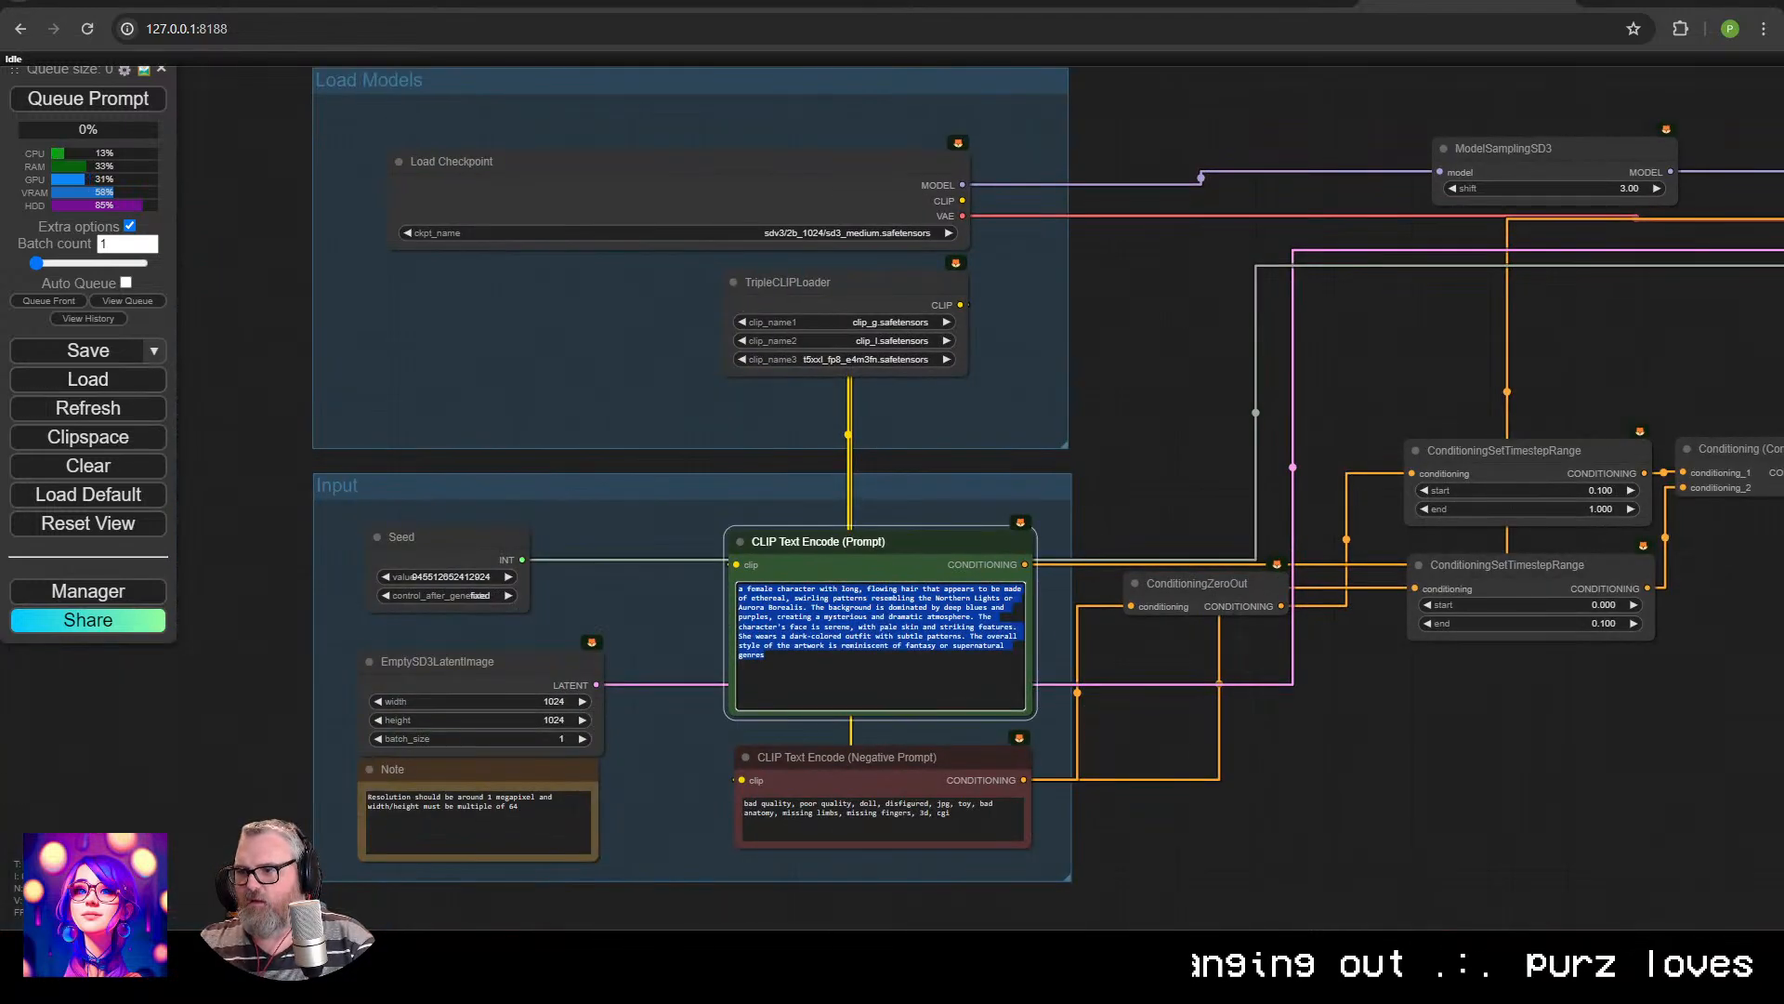
{"action": "scroll", "coordinate": [1157, 715], "scroll_direction": "up", "scroll_amount": 9}
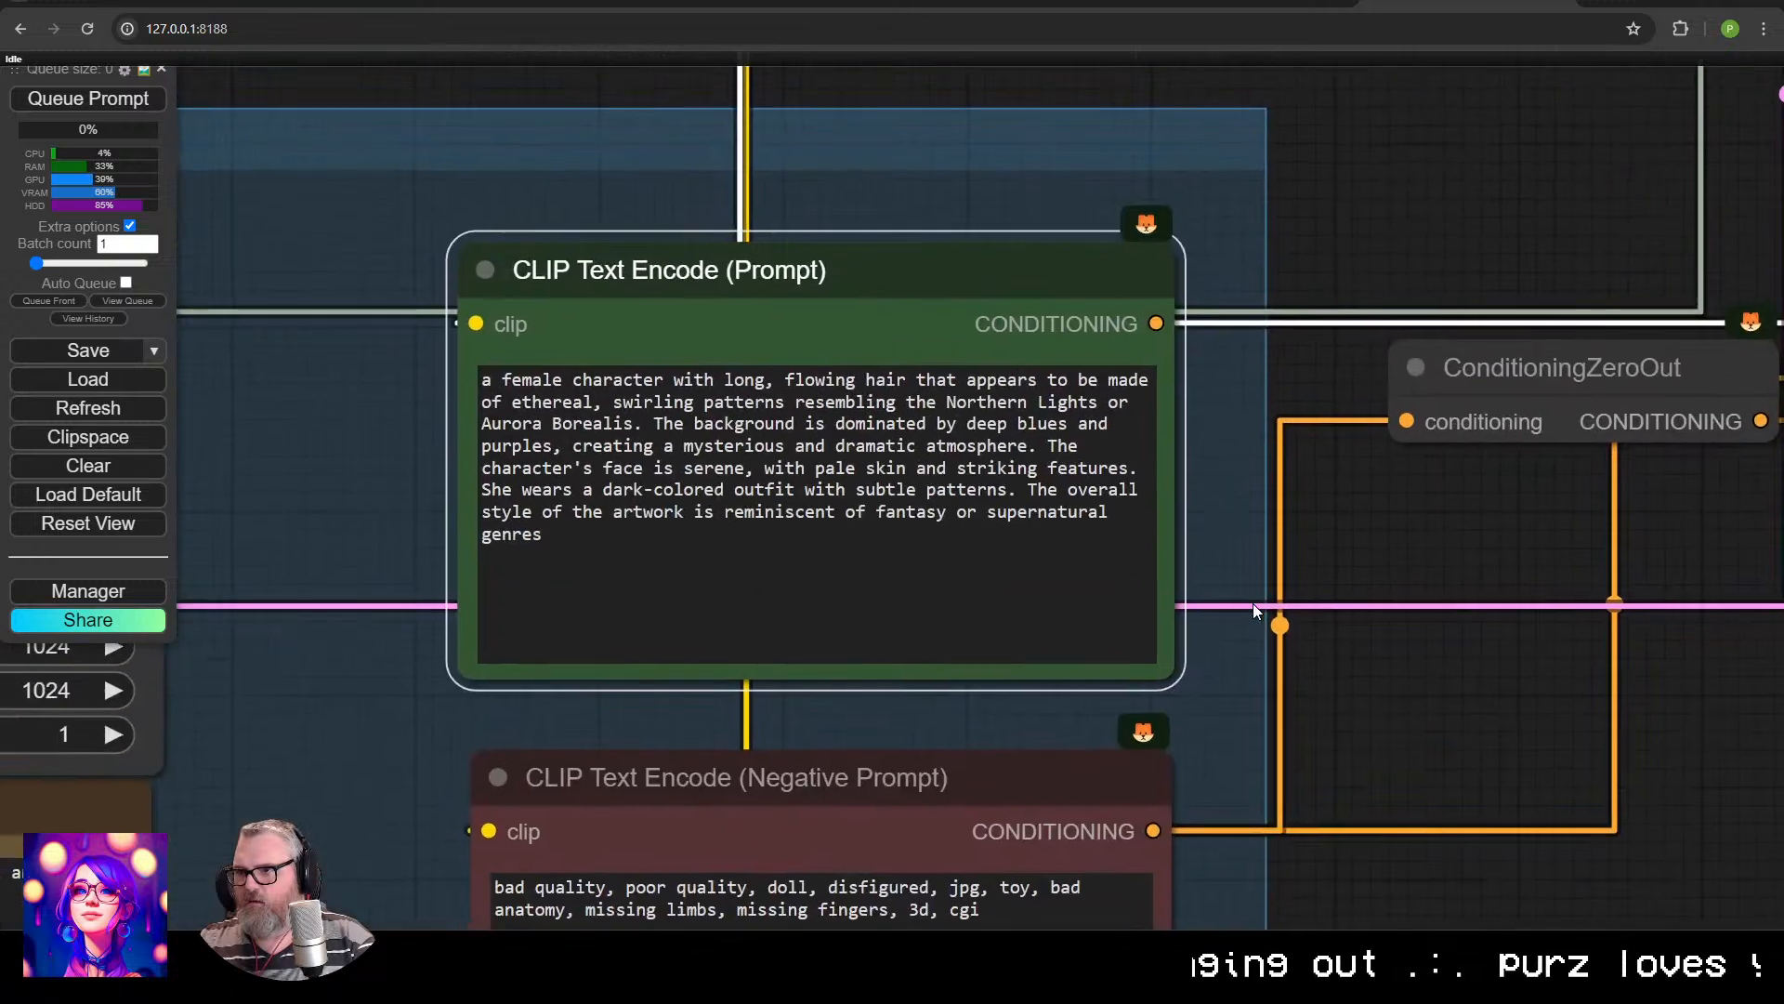
{"action": "scroll", "coordinate": [1264, 592], "scroll_direction": "down", "scroll_amount": 5}
{"action": "mouse_move", "coordinate": [1311, 599]}
{"action": "left_mouse_down"}
{"action": "mouse_move", "coordinate": [1388, 627]}
{"action": "mouse_move", "coordinate": [1298, 605]}
{"action": "left_mouse_up"}
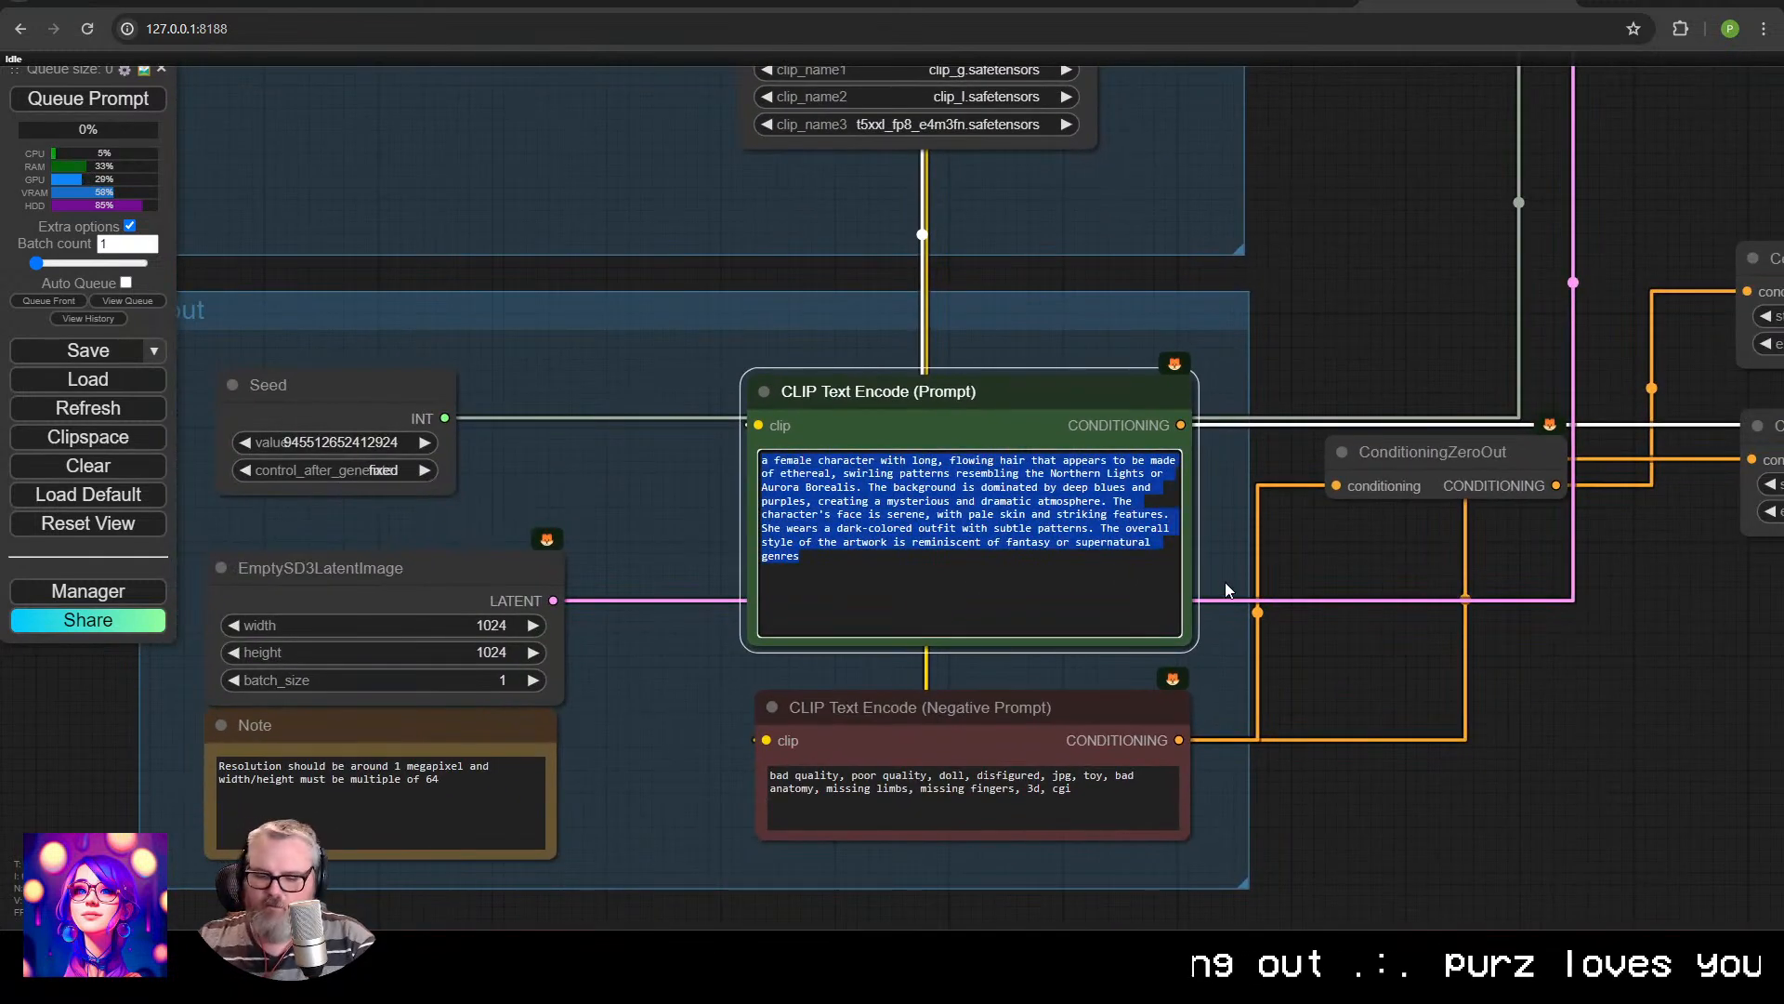
{"action": "type", "text": "a purple din"}
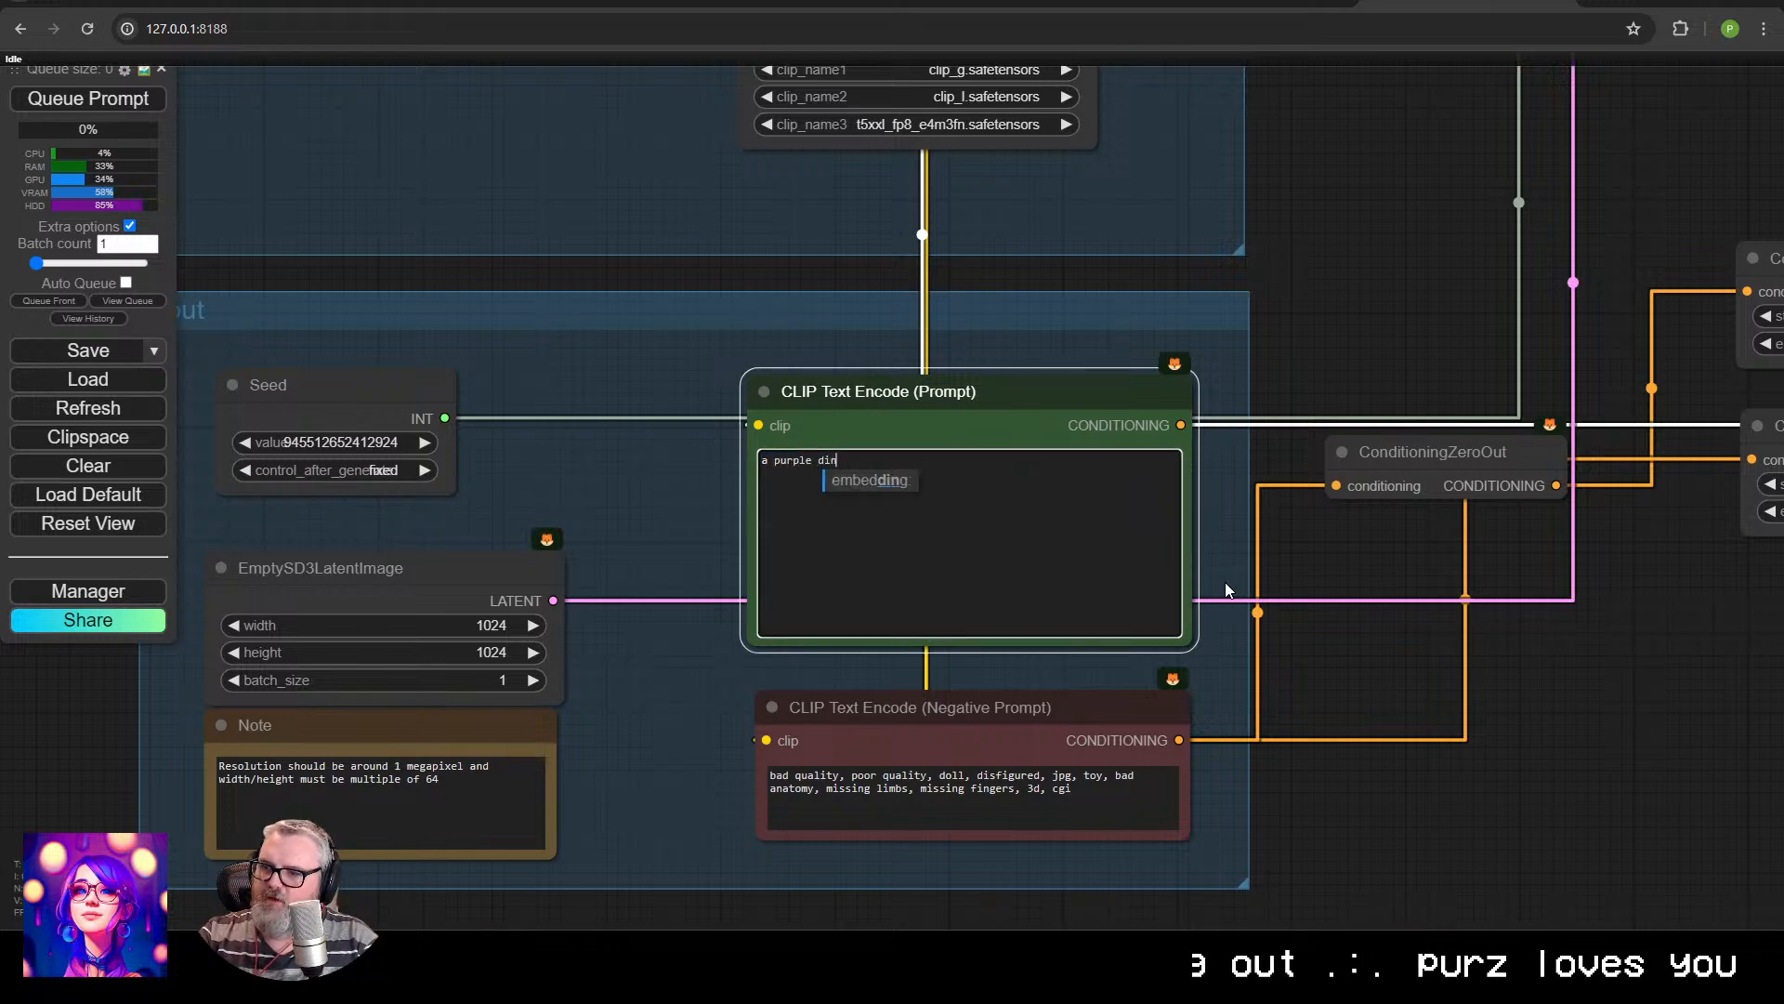
{"action": "type", "text": "osaur sitting on a"}
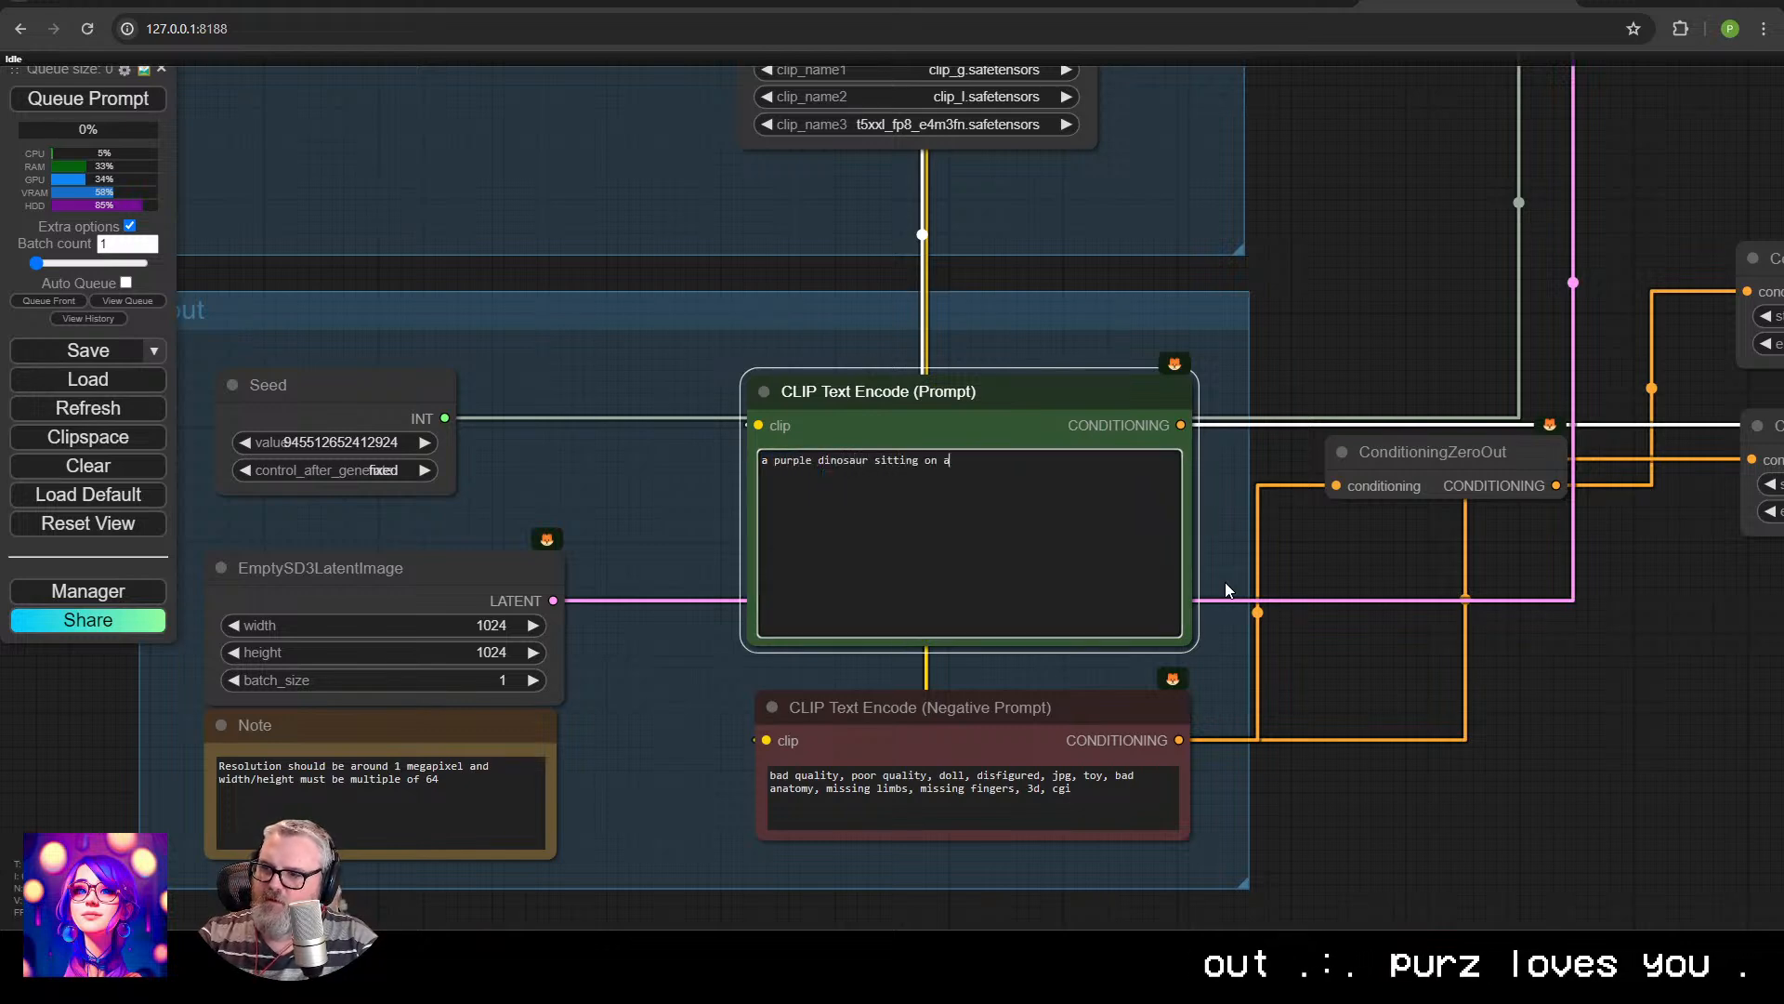
{"action": "type", "text": " yellow table in a gr"}
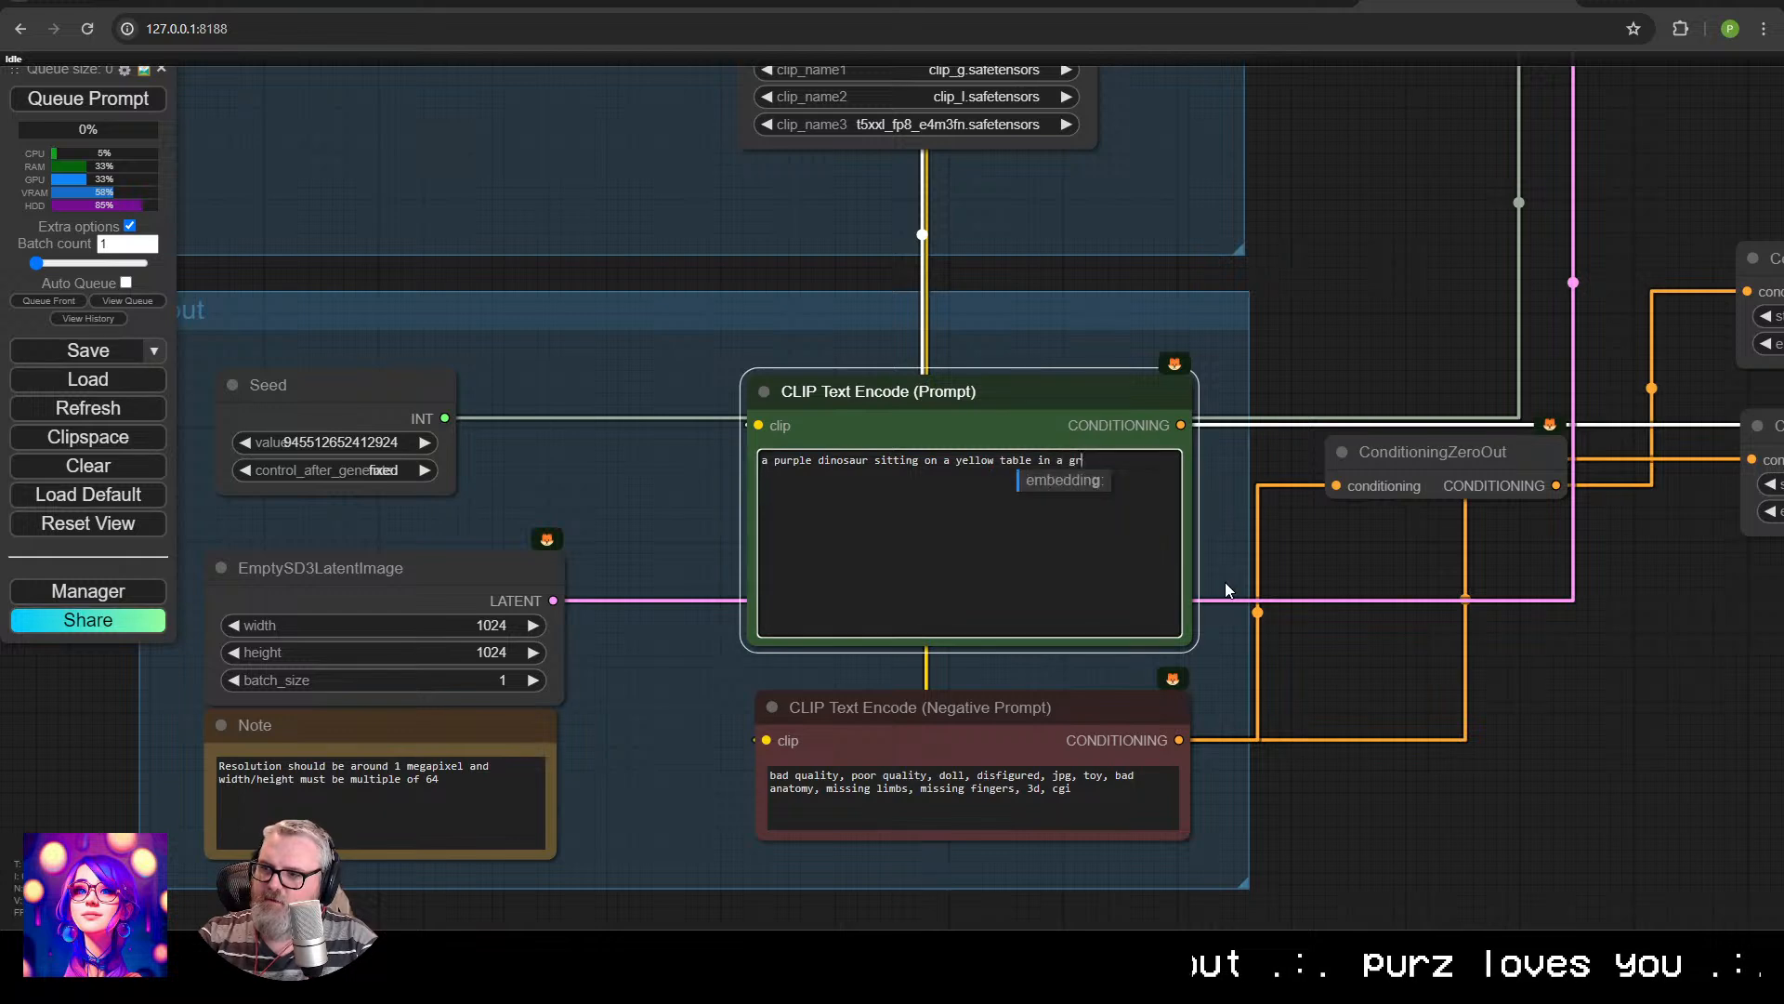
{"action": "type", "text": "een room with an orang"}
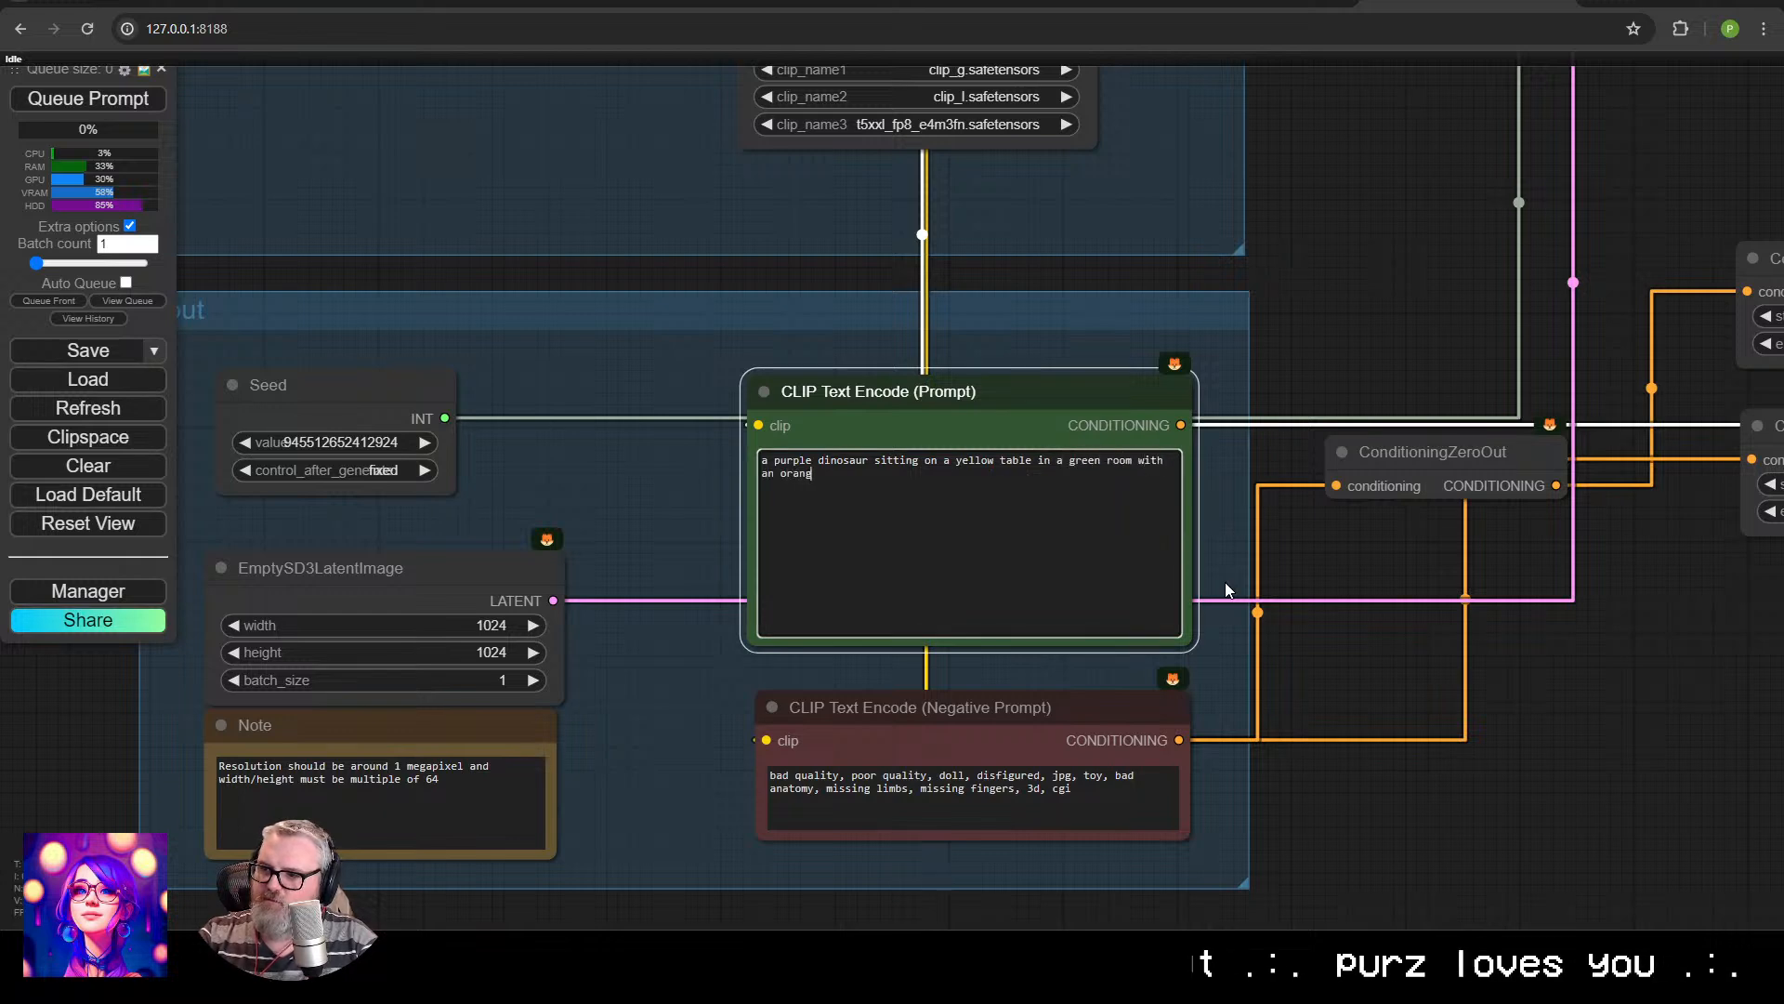
{"action": "type", "text": "e light overhead"}
{"action": "key", "text": "ctrl+Return"}
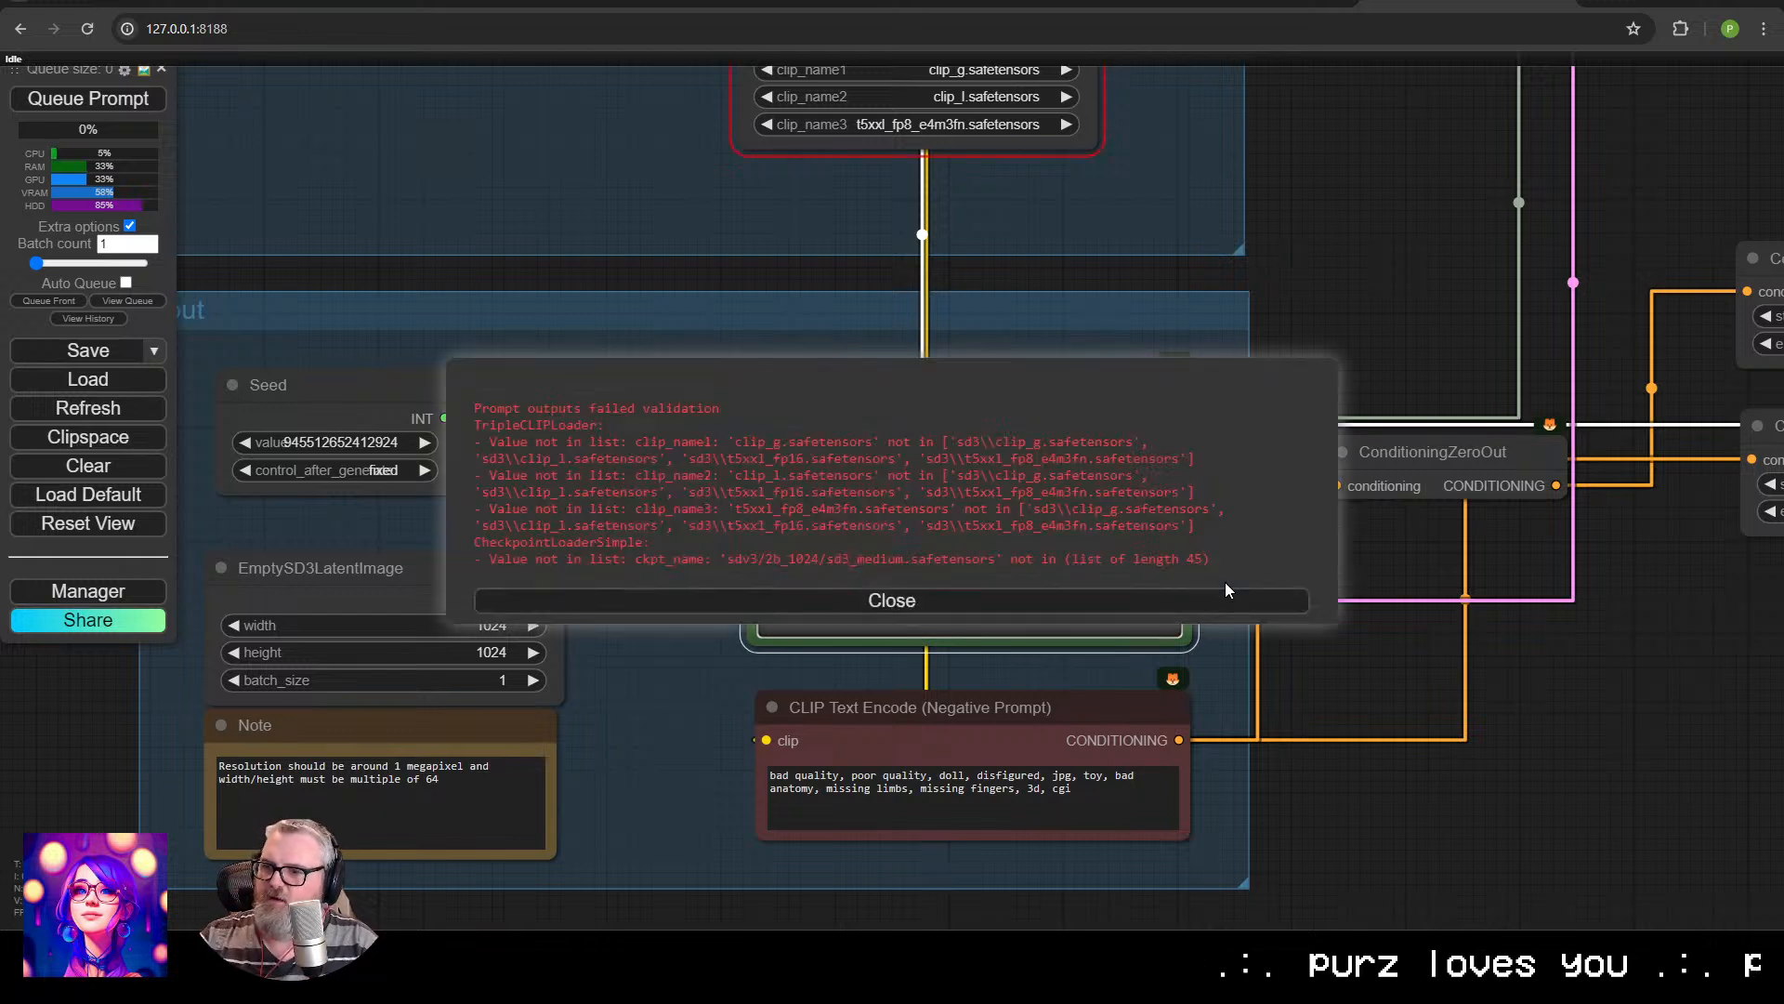
{"action": "left_click", "coordinate": [873, 603]}
Set the Load Checkpoint model to sd3\sd3_medium_incl_clips_t5xxlfp8.safetensors.
{"action": "left_click_drag", "start_coordinate": [929, 347], "coordinate": [772, 666]}
{"action": "left_click", "coordinate": [734, 275]}
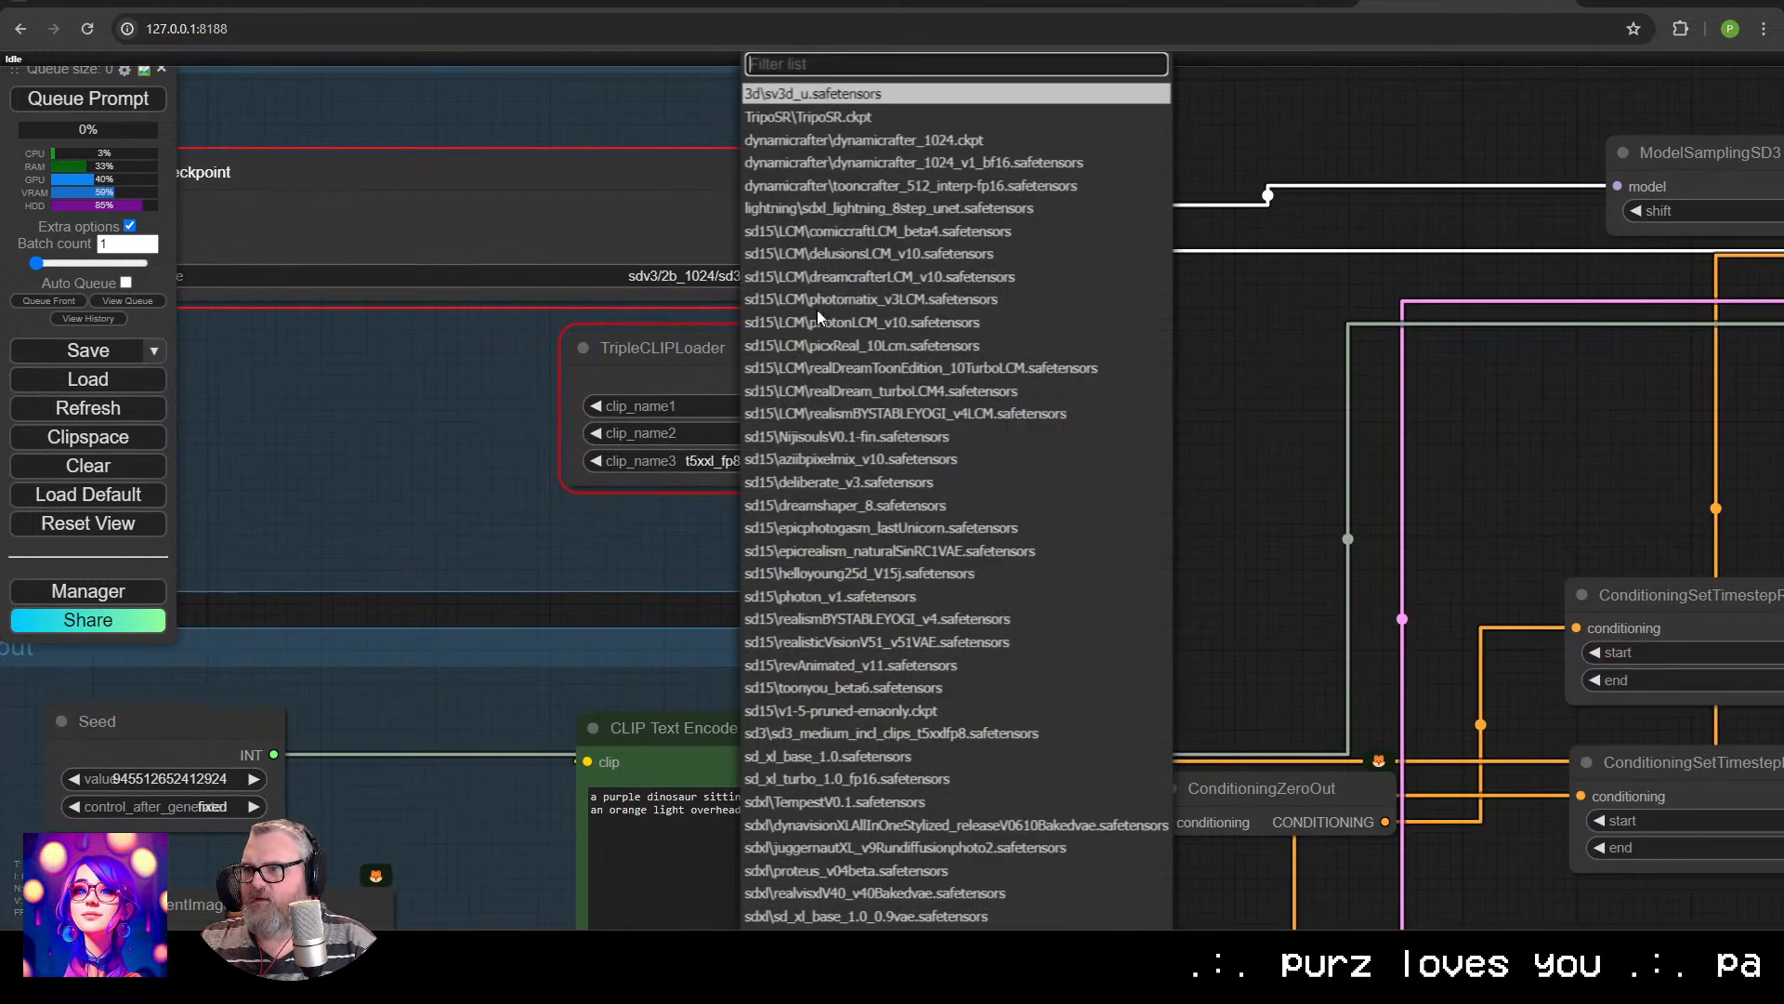
{"action": "type", "text": "med"}
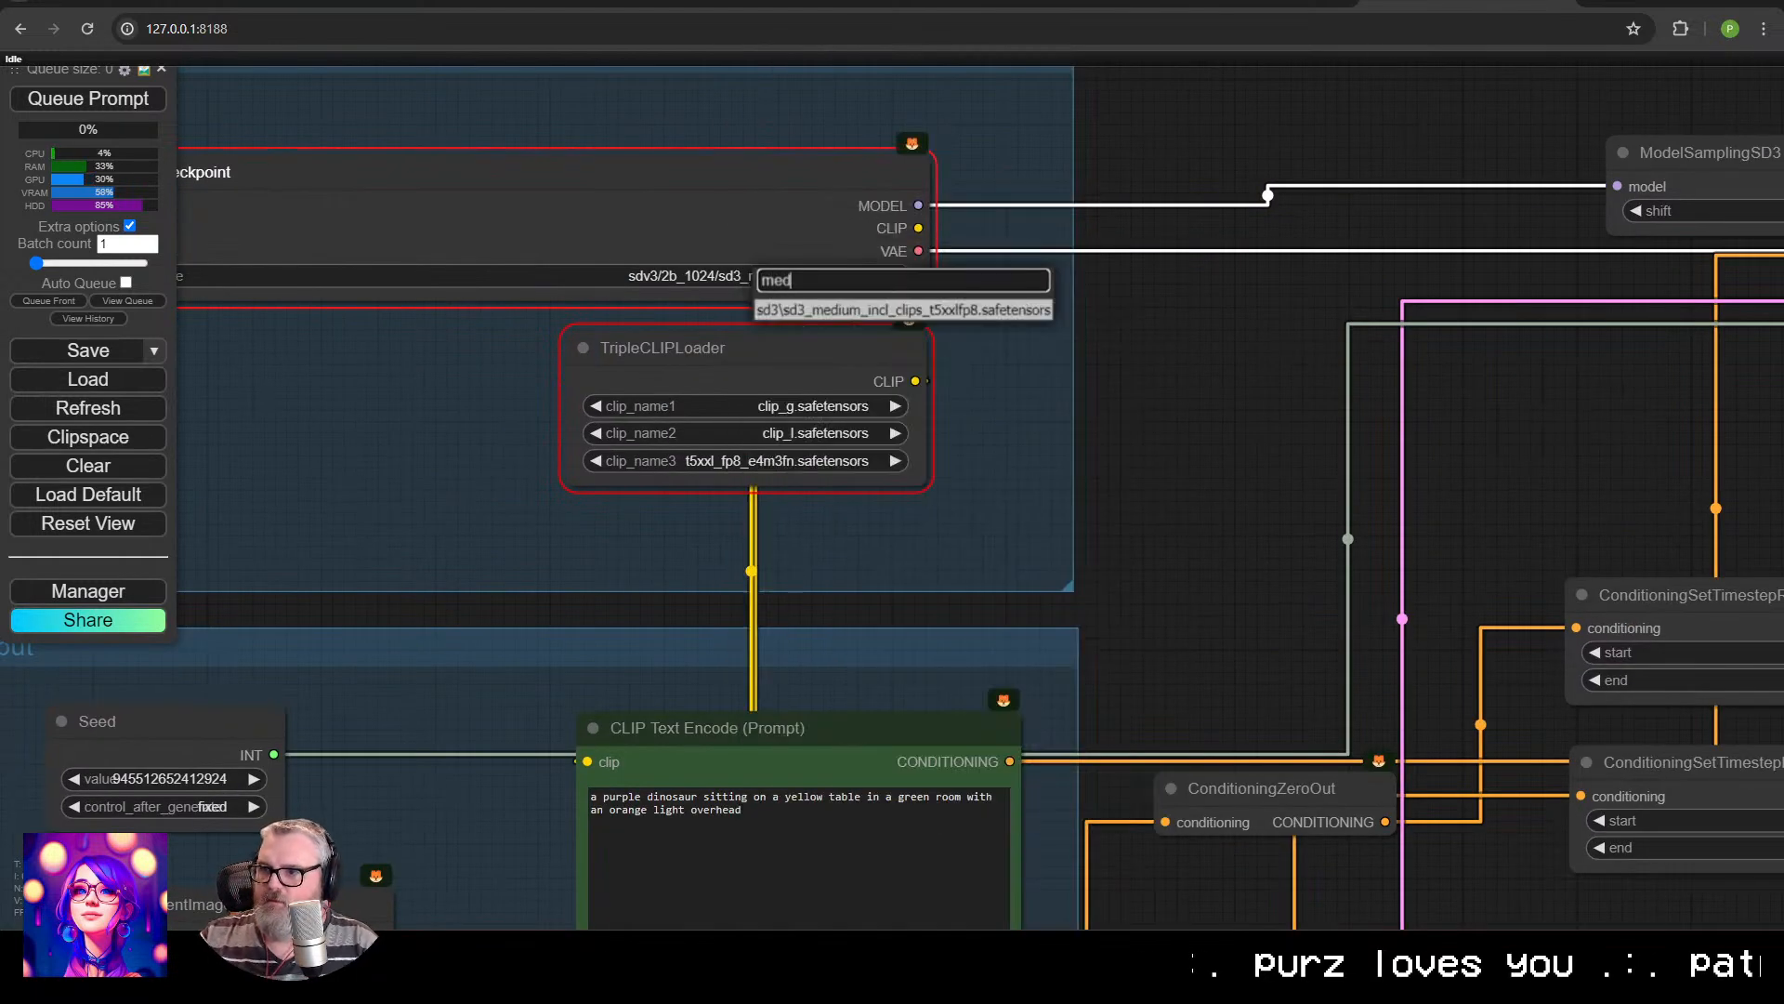
{"action": "left_click", "coordinate": [812, 312]}
Delete the TripleCLIPLoader node and connect the checkpoint's CLIP output to both the positive and negative prompt encoders.
{"action": "left_click", "coordinate": [790, 360]}
{"action": "key", "text": "Delete"}
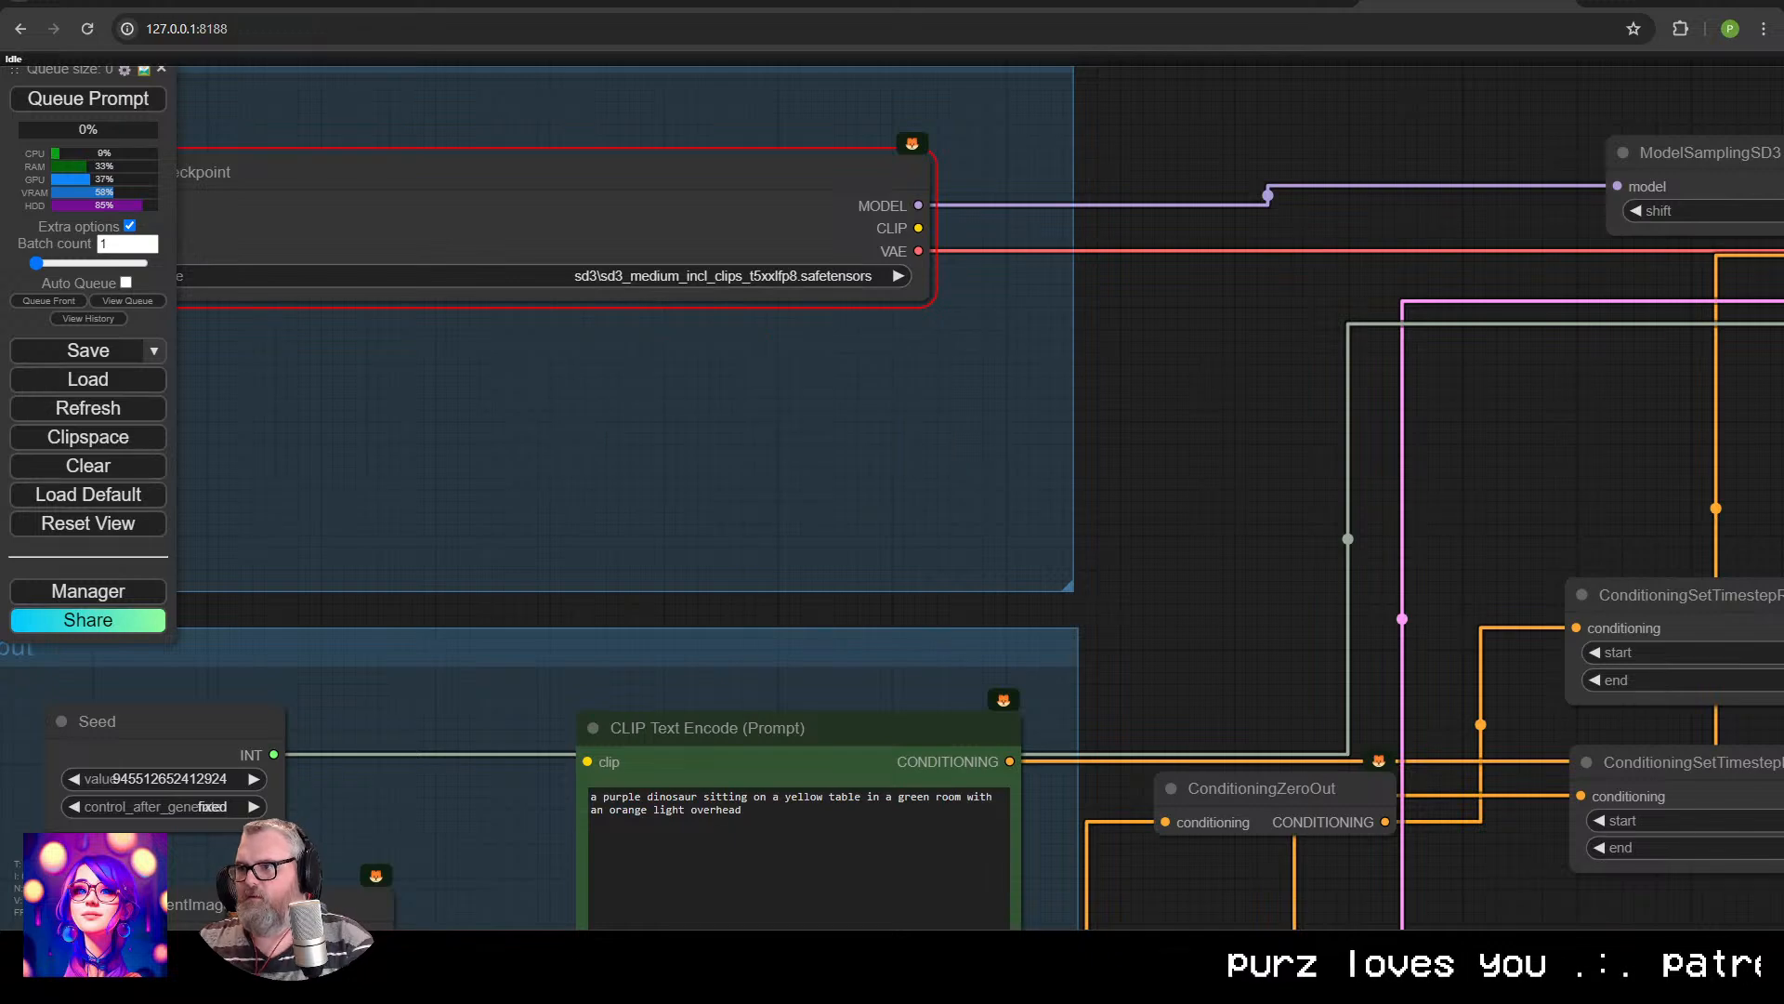
{"action": "left_click_drag", "start_coordinate": [918, 228], "coordinate": [587, 761]}
{"action": "scroll", "coordinate": [614, 711], "scroll_direction": "down", "scroll_amount": 6}
{"action": "left_click_drag", "start_coordinate": [732, 693], "coordinate": [636, 452]}
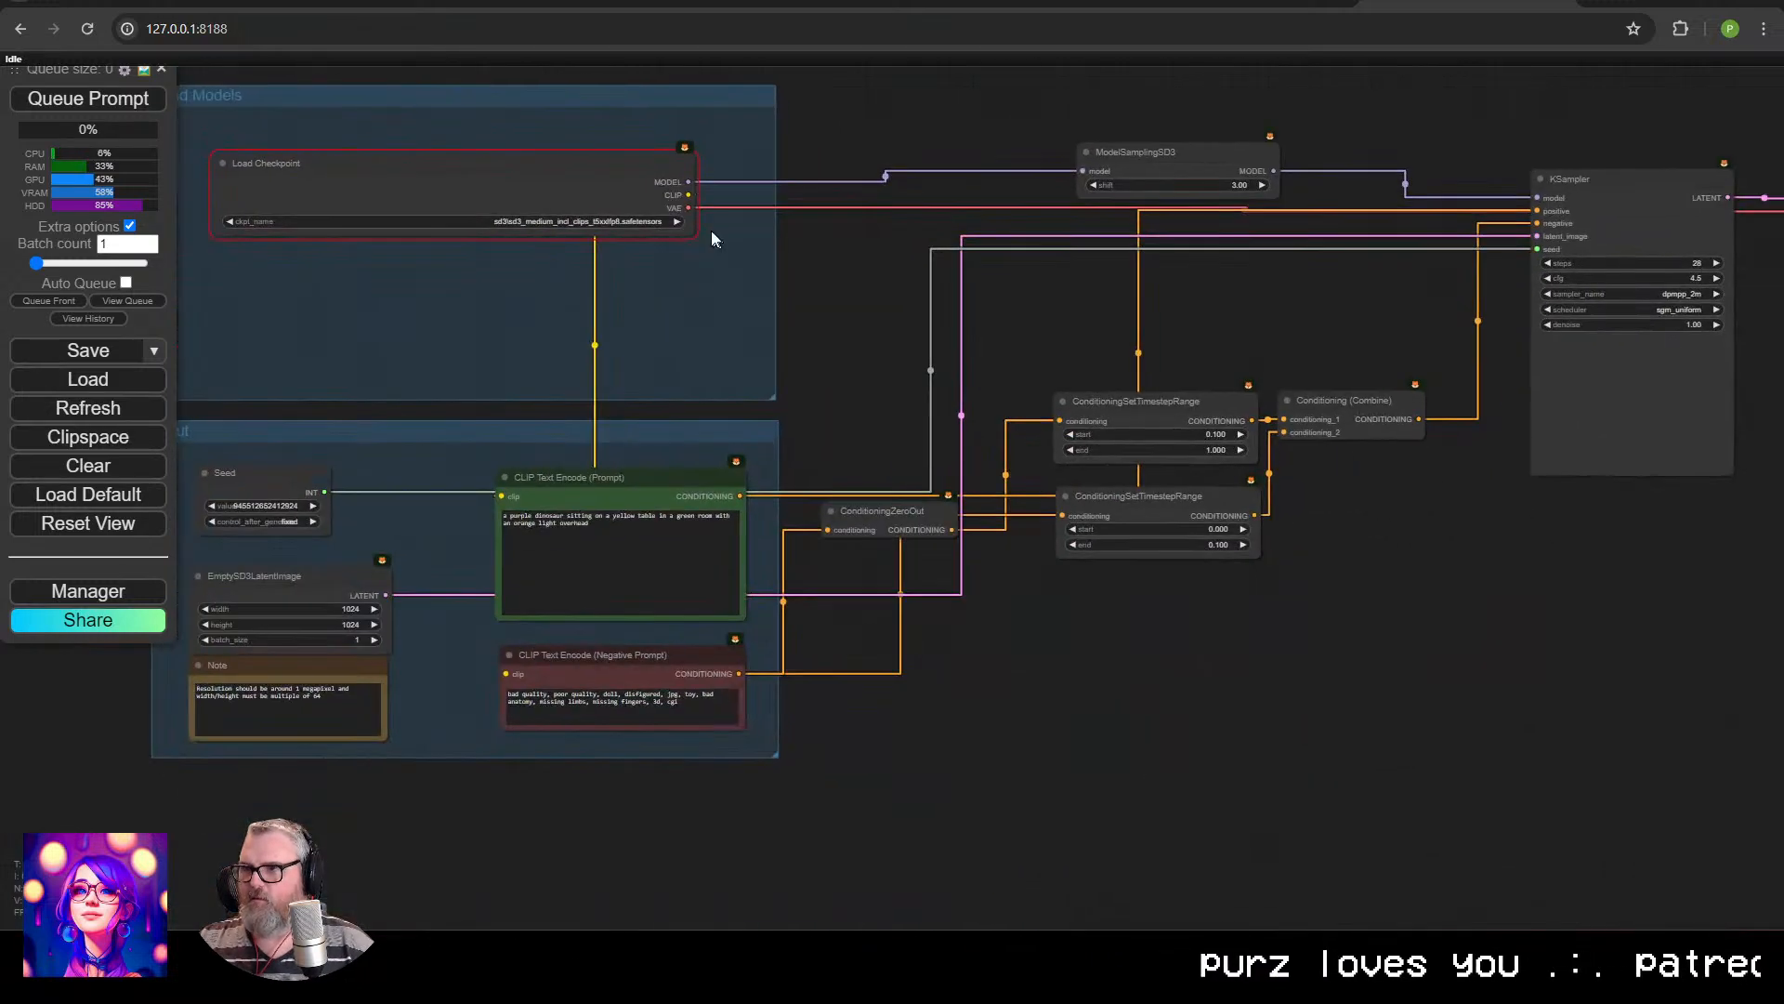
{"action": "left_click_drag", "start_coordinate": [689, 195], "coordinate": [507, 673]}
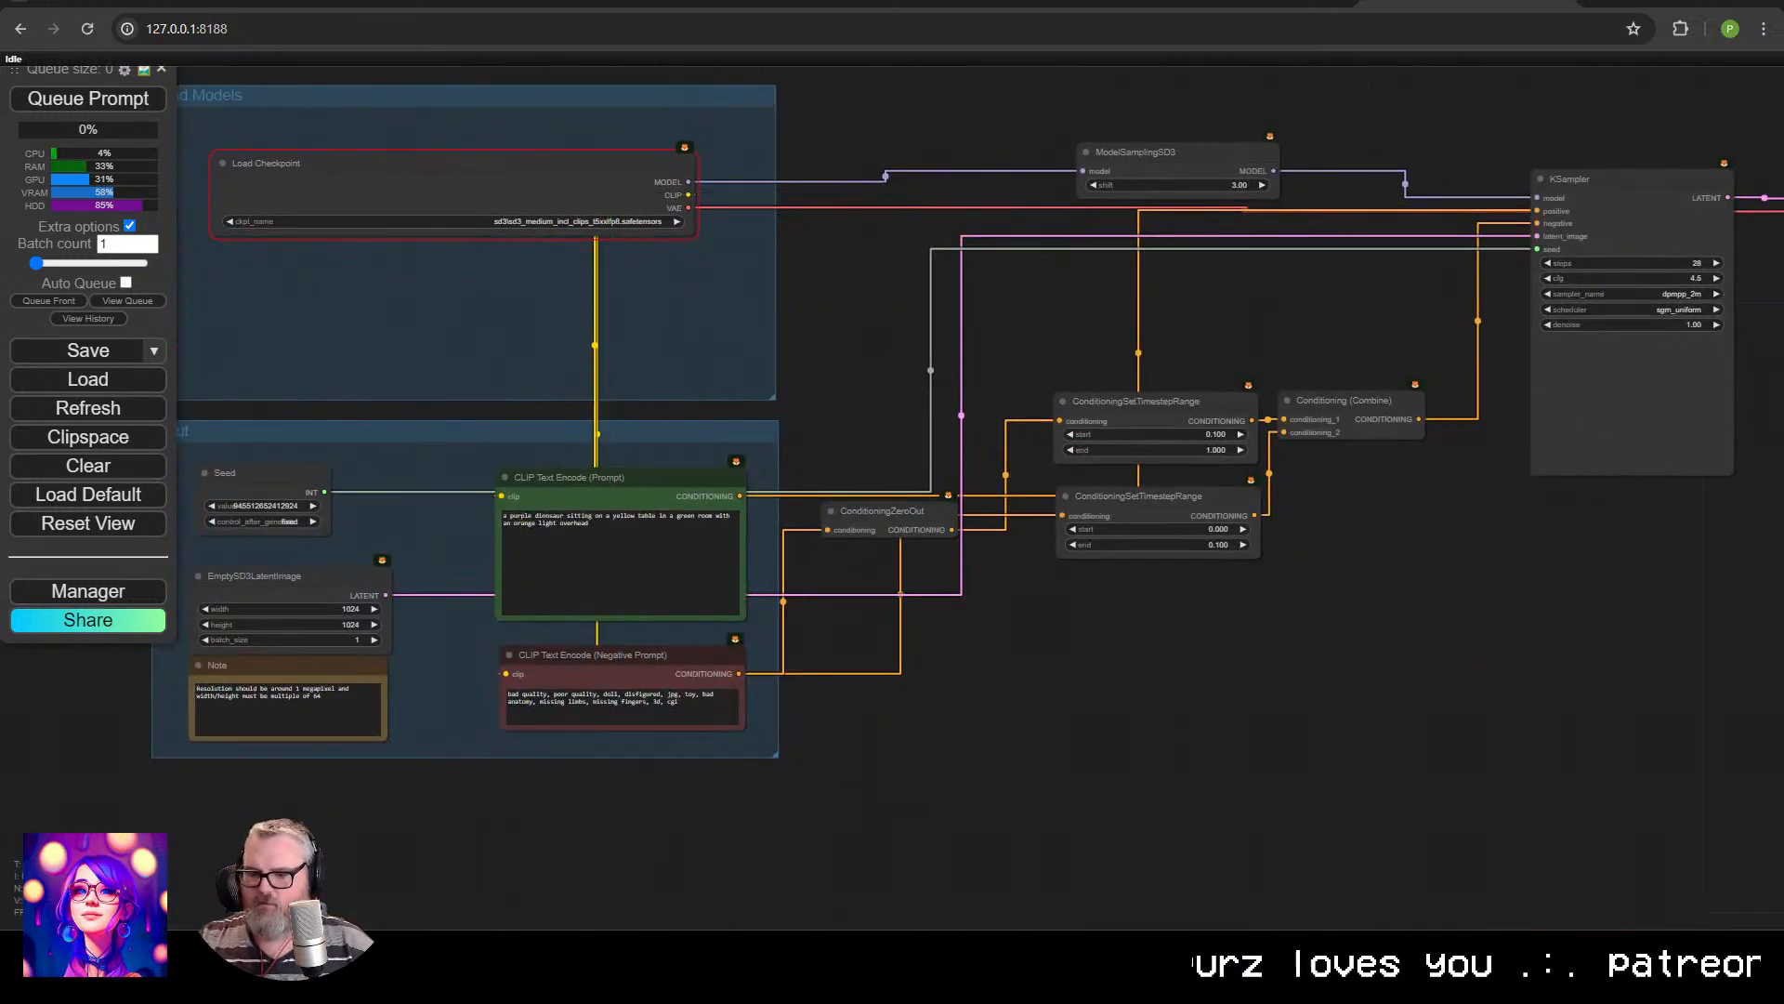
Queue the purple dinosaur prompt and watch its preview develop in the KSampler node.
{"action": "key", "text": "ctrl+Return"}
{"action": "scroll", "coordinate": [542, 462], "scroll_direction": "down", "scroll_amount": 5}
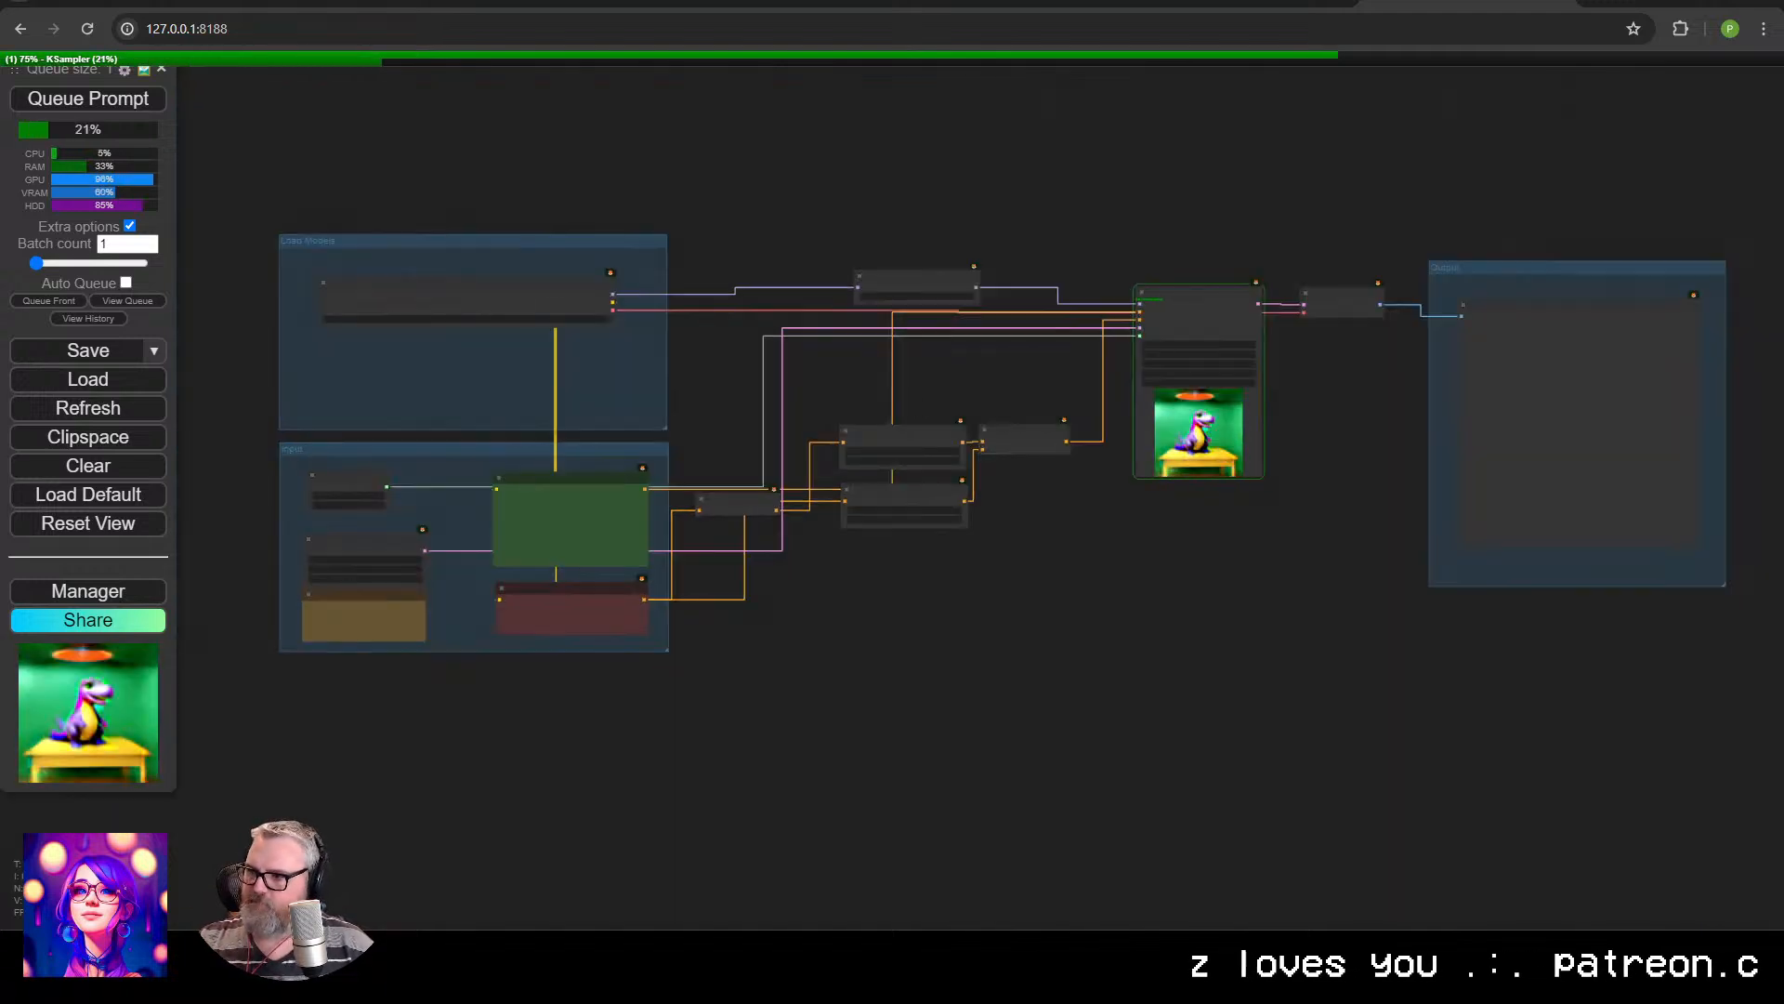
{"action": "scroll", "coordinate": [1233, 441], "scroll_direction": "up", "scroll_amount": 5}
{"action": "scroll", "coordinate": [1288, 409], "scroll_direction": "up", "scroll_amount": 3}
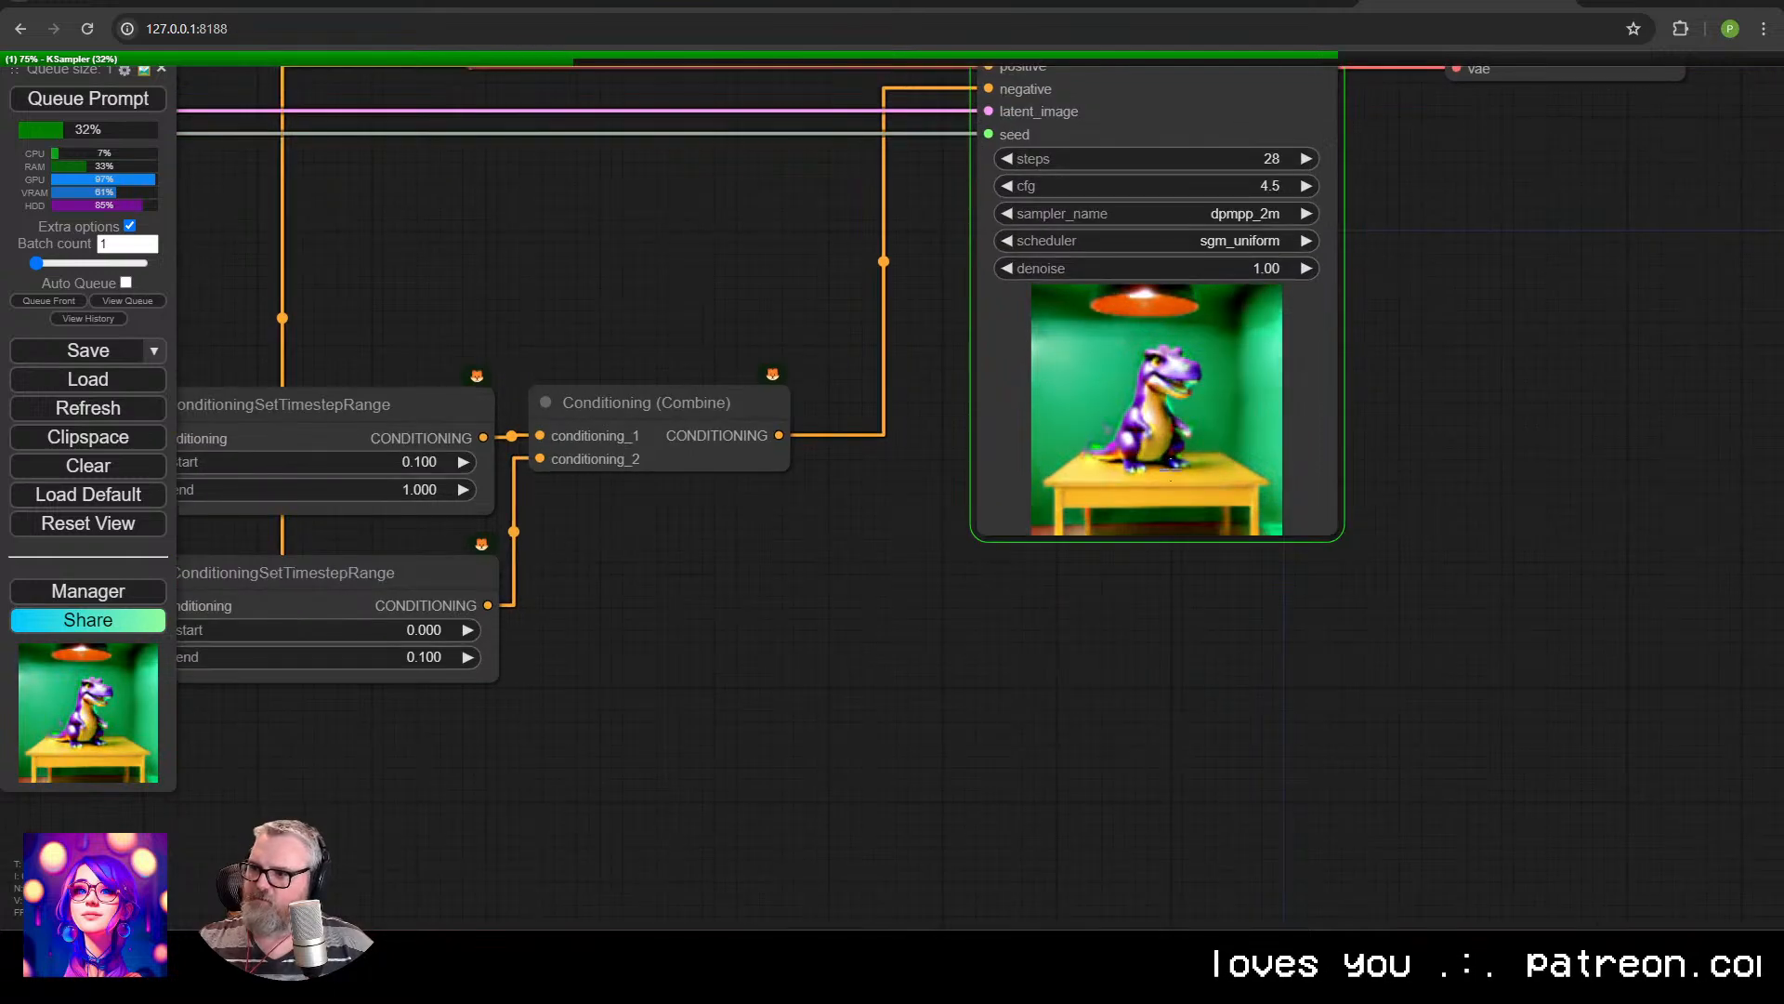
{"action": "scroll", "coordinate": [892, 418], "scroll_direction": "down", "scroll_amount": 7}
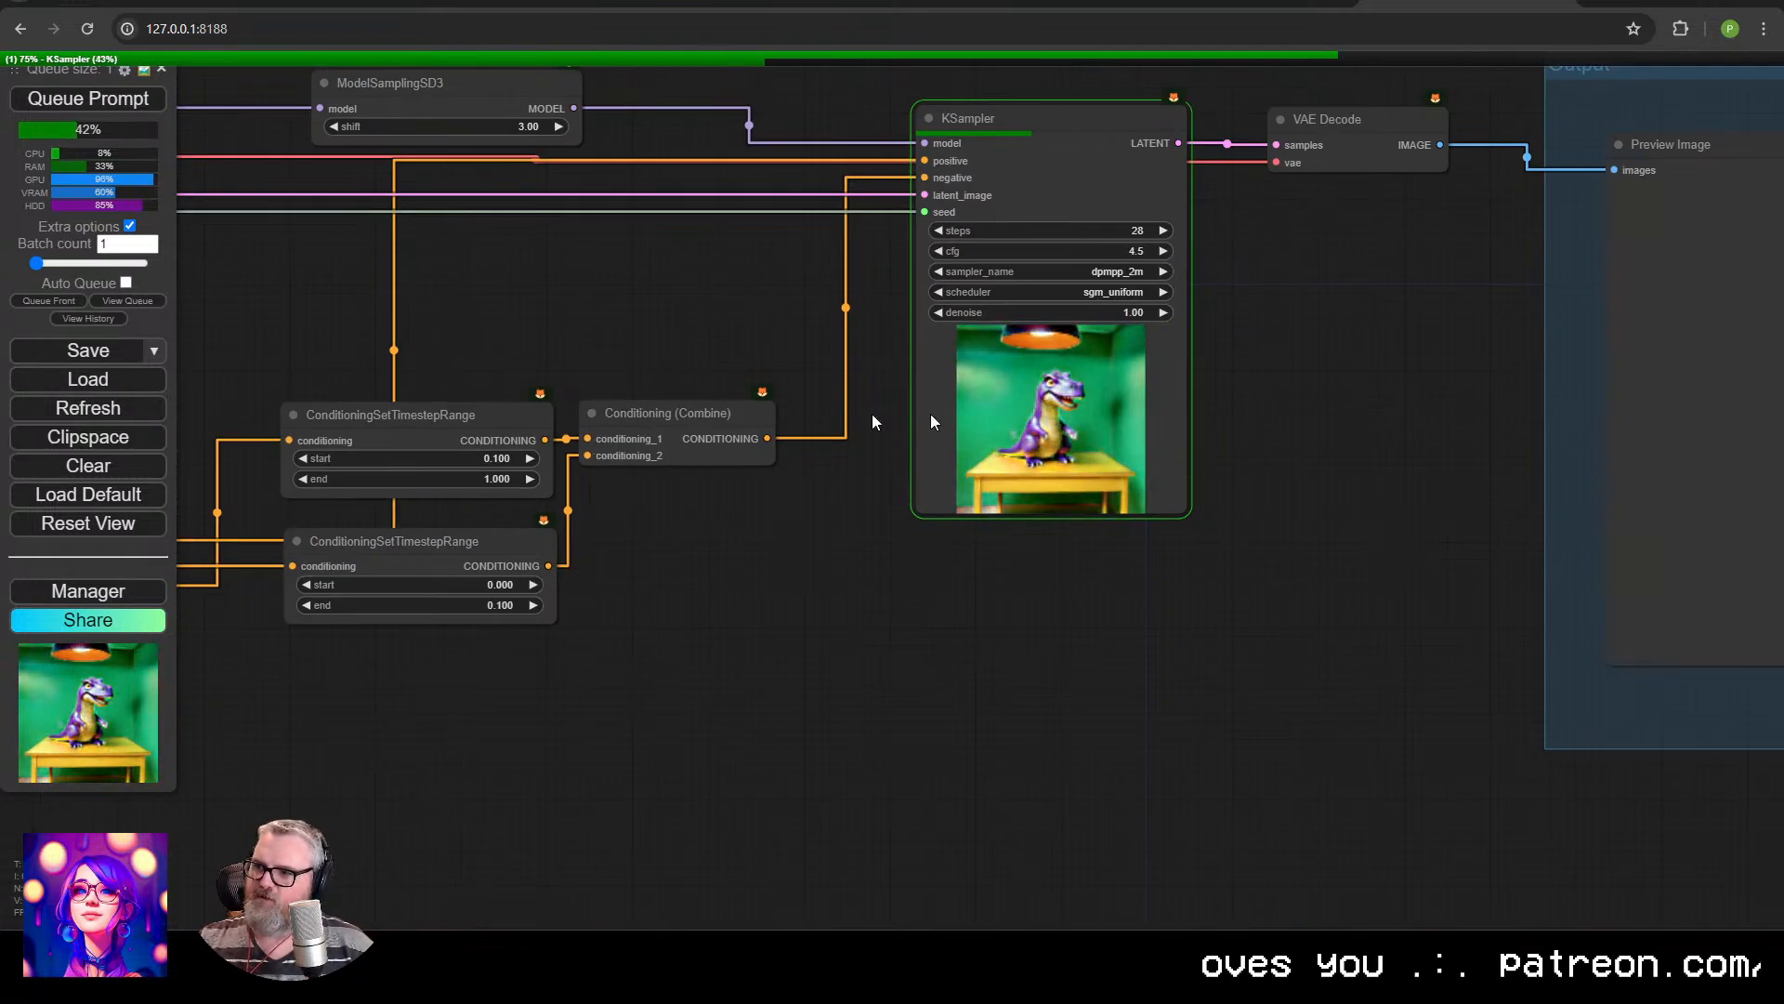
{"action": "scroll", "coordinate": [1036, 390], "scroll_direction": "up", "scroll_amount": 15}
{"action": "scroll", "coordinate": [1199, 376], "scroll_direction": "down", "scroll_amount": 12}
{"action": "scroll", "coordinate": [1371, 370], "scroll_direction": "up", "scroll_amount": 1}
Inspect the finished purple dinosaur image up close in the Preview Image node.
{"action": "left_click_drag", "start_coordinate": [1372, 370], "coordinate": [939, 544]}
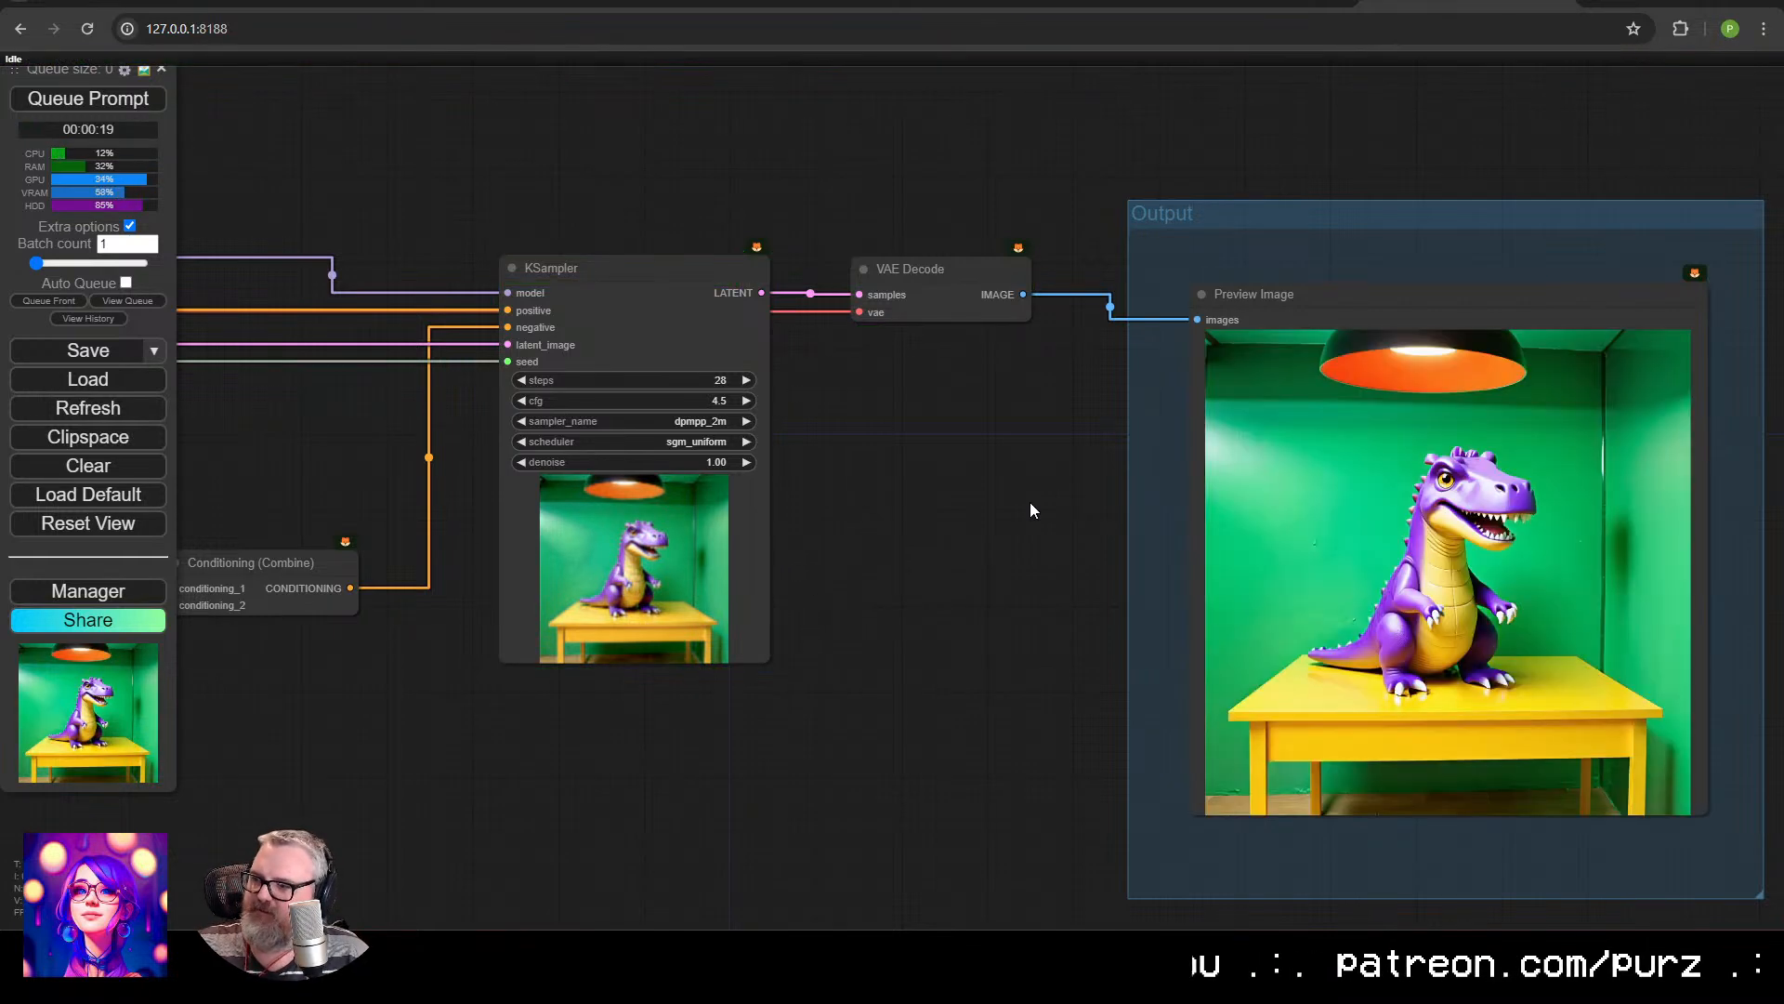
{"action": "scroll", "coordinate": [1502, 641], "scroll_direction": "up", "scroll_amount": 3}
{"action": "left_click_drag", "start_coordinate": [1503, 641], "coordinate": [1151, 603]}
{"action": "scroll", "coordinate": [1130, 586], "scroll_direction": "up", "scroll_amount": 2}
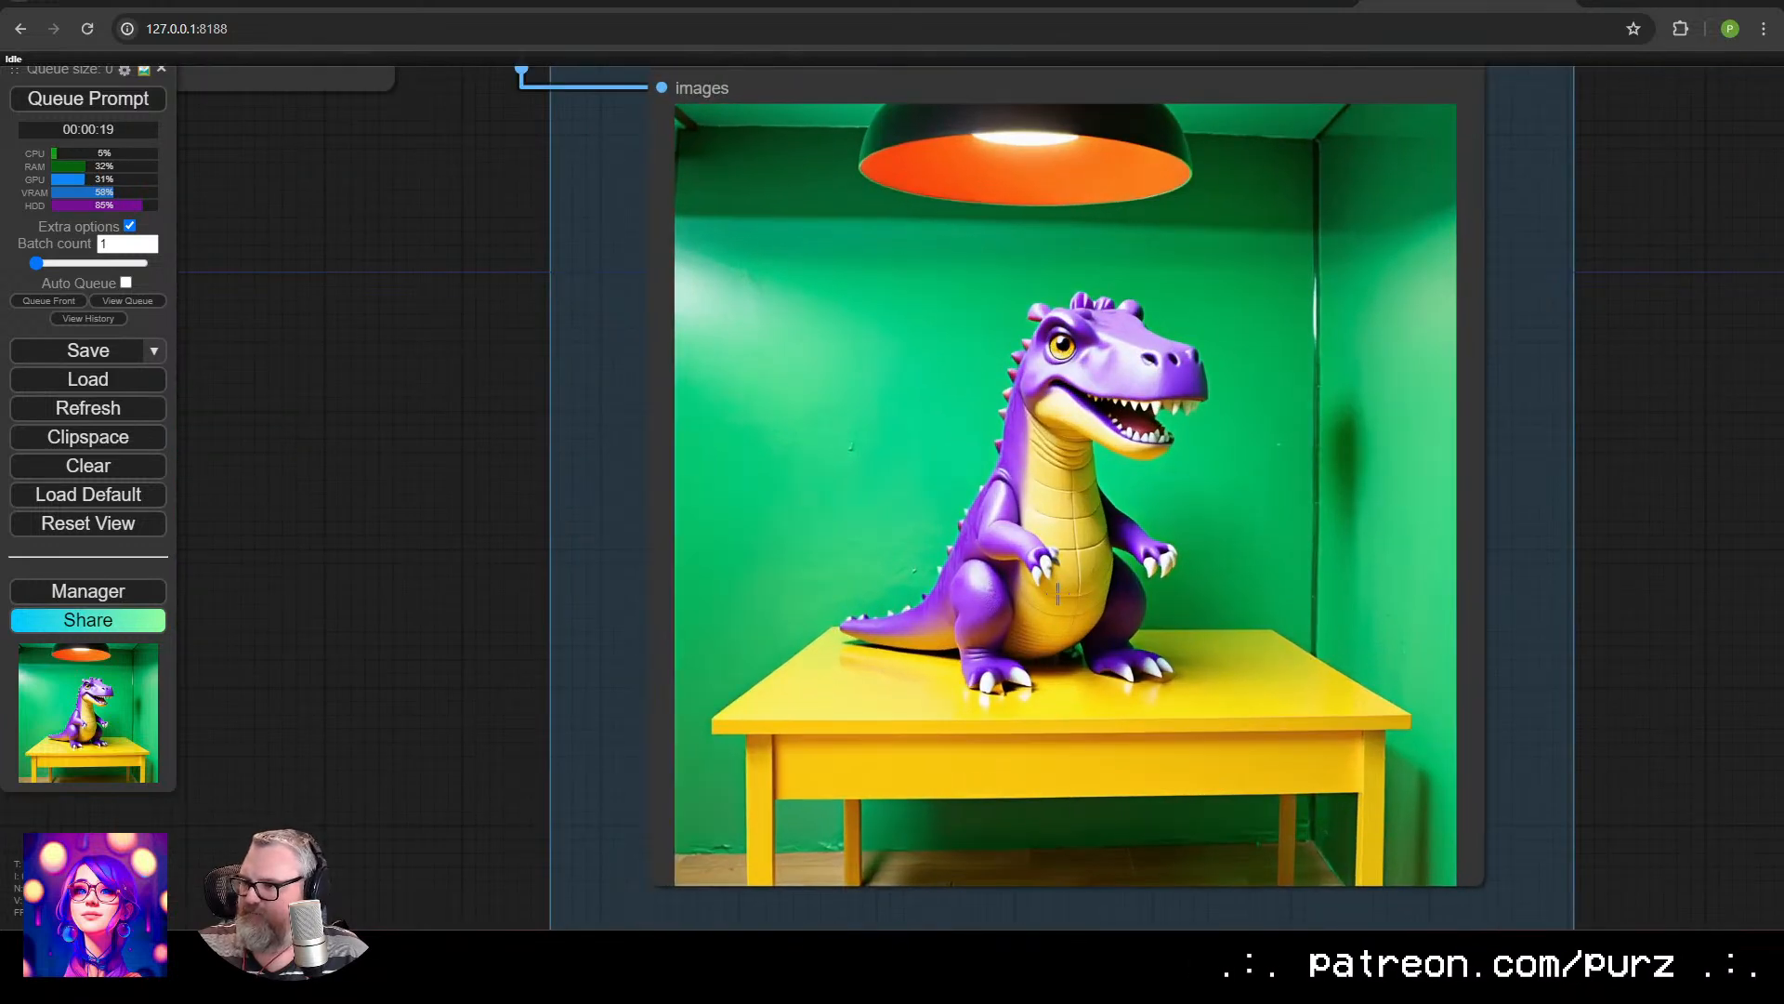
{"action": "scroll", "coordinate": [1028, 647], "scroll_direction": "down", "scroll_amount": 6}
Replace the positive prompt with "three people standing beside each other on a tennis court" and queue the generation.
{"action": "scroll", "coordinate": [948, 616], "scroll_direction": "down", "scroll_amount": 3}
{"action": "left_click_drag", "start_coordinate": [743, 567], "coordinate": [1370, 532]}
{"action": "left_click_drag", "start_coordinate": [523, 533], "coordinate": [800, 443]}
{"action": "left_click", "coordinate": [431, 550]}
{"action": "key", "text": "ctrl+a"}
{"action": "type", "text": "th"}
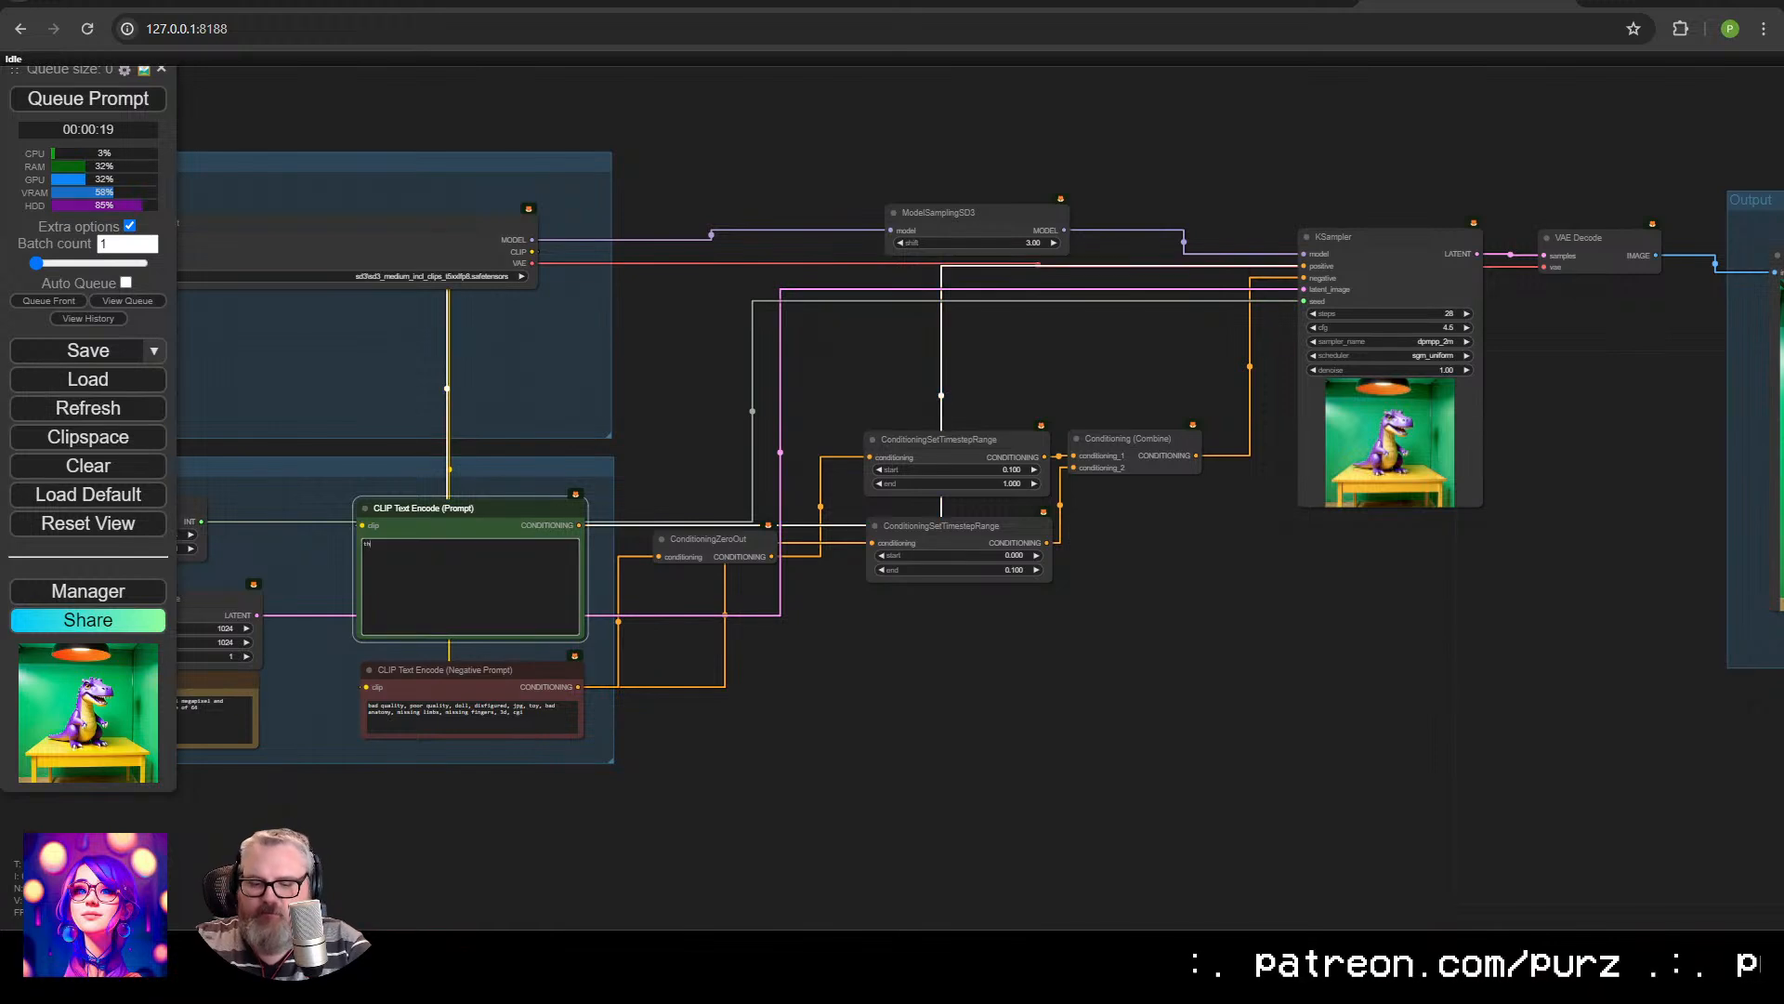
{"action": "type", "text": "ree people standing "}
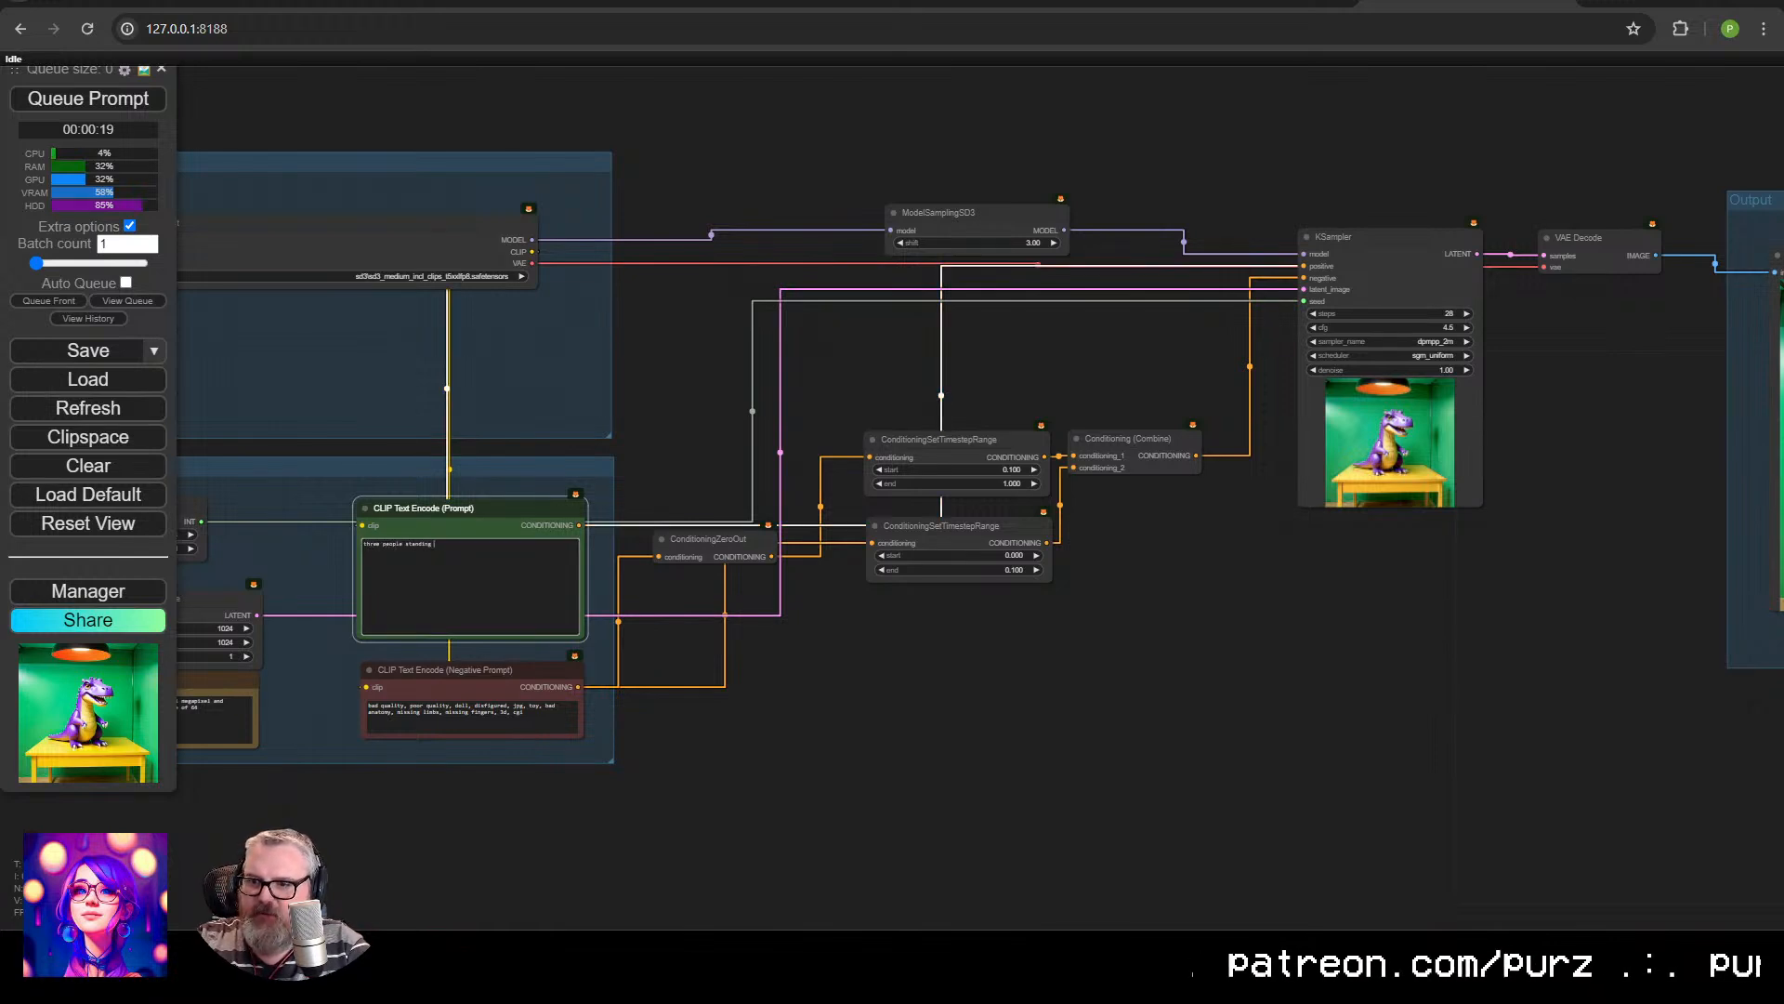
{"action": "type", "text": "beside each other on a tennis court"}
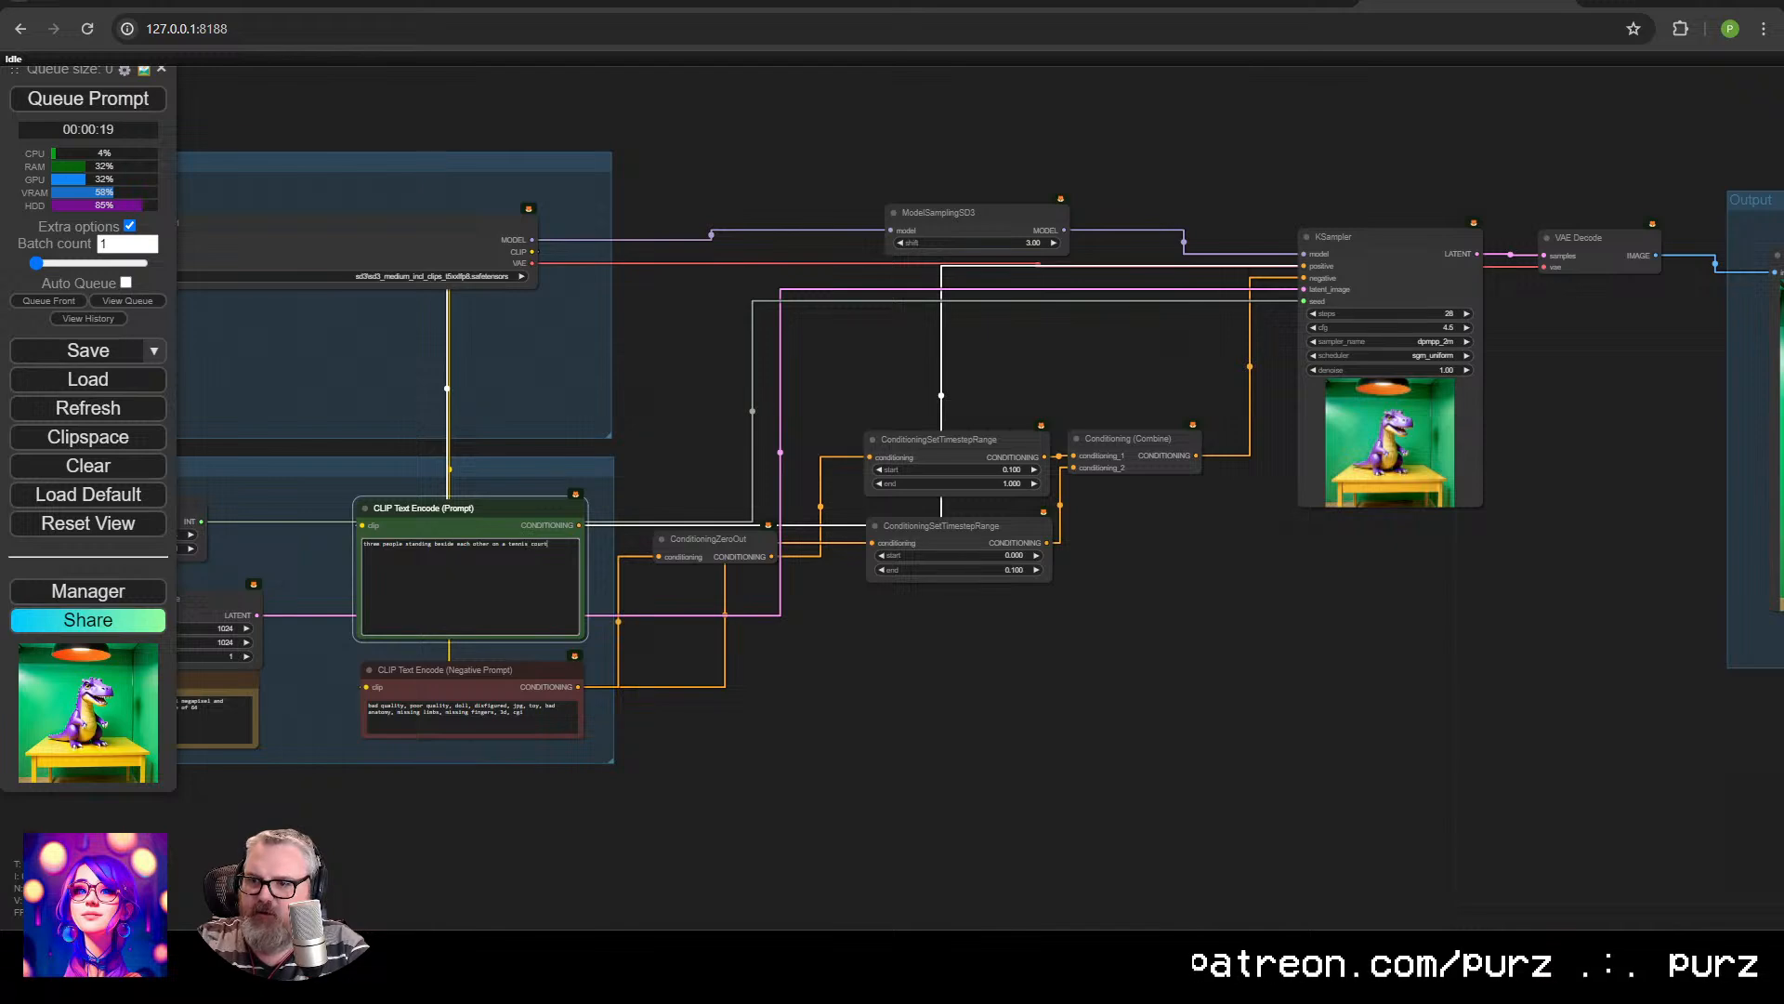
{"action": "key", "text": "ctrl+Return"}
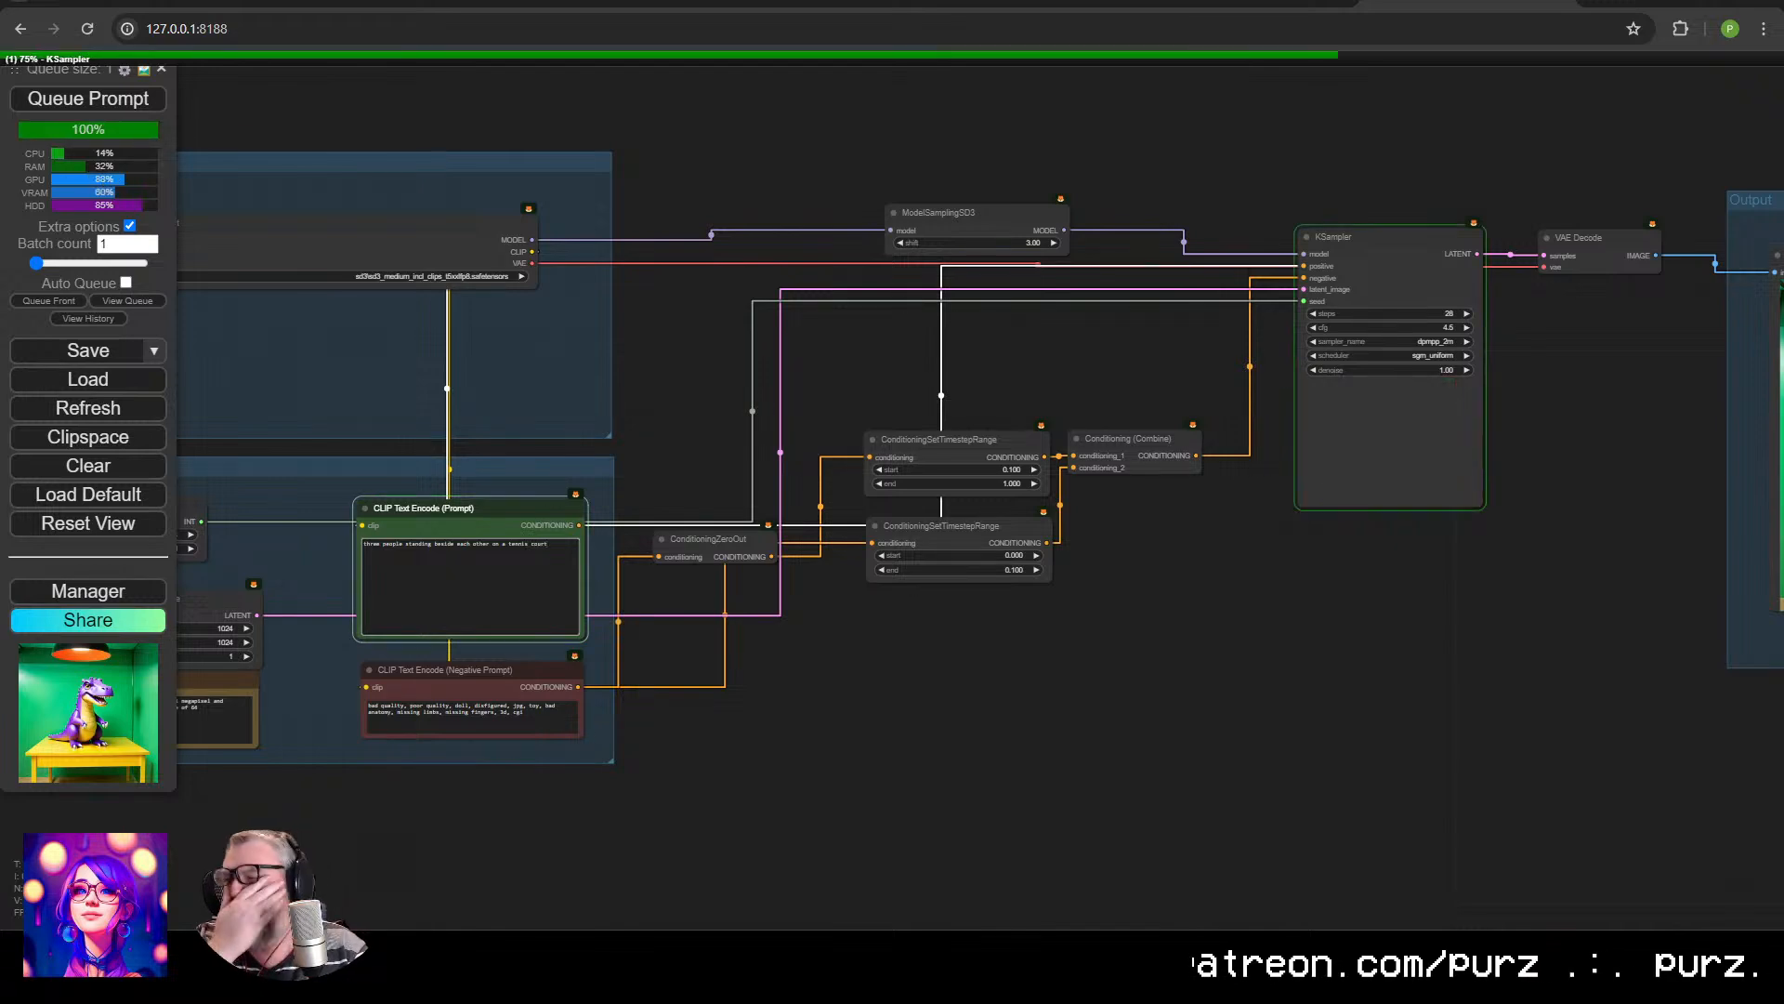
Examine the three people in the KSampler's live preview while the image is being generated.
{"action": "left_click_drag", "start_coordinate": [1620, 494], "coordinate": [710, 494]}
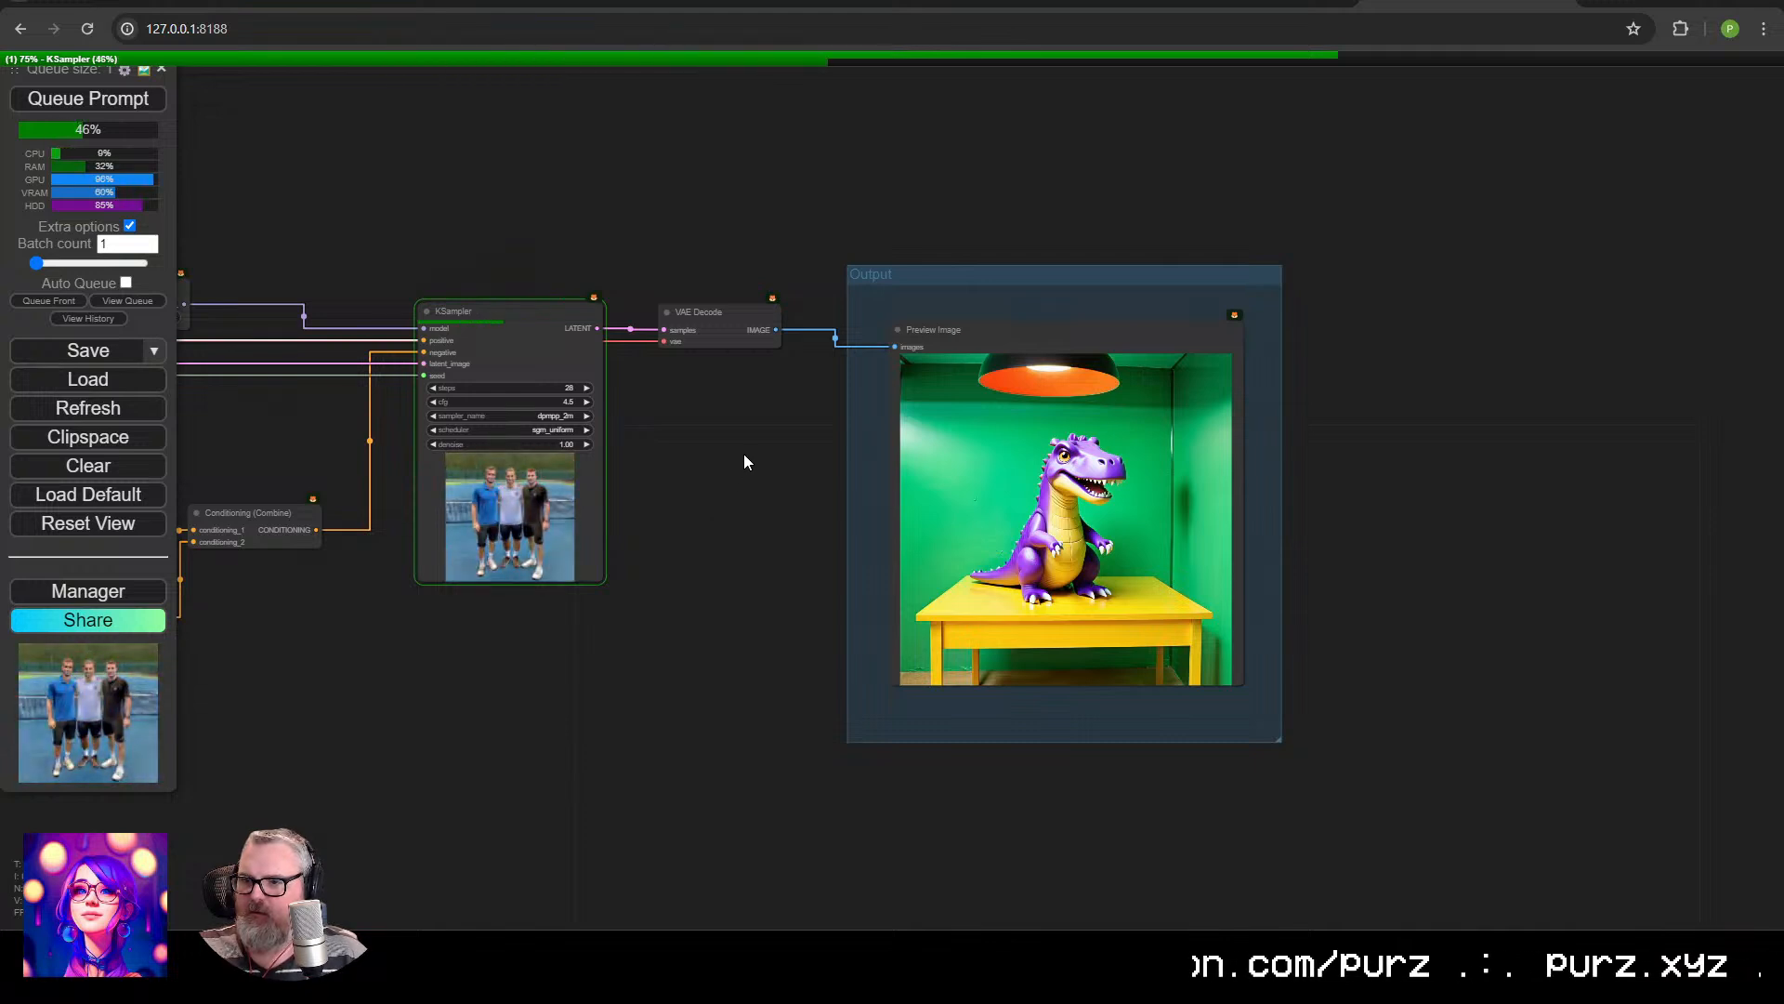
{"action": "scroll", "coordinate": [530, 479], "scroll_direction": "up", "scroll_amount": 8}
{"action": "scroll", "coordinate": [560, 511], "scroll_direction": "up", "scroll_amount": 7}
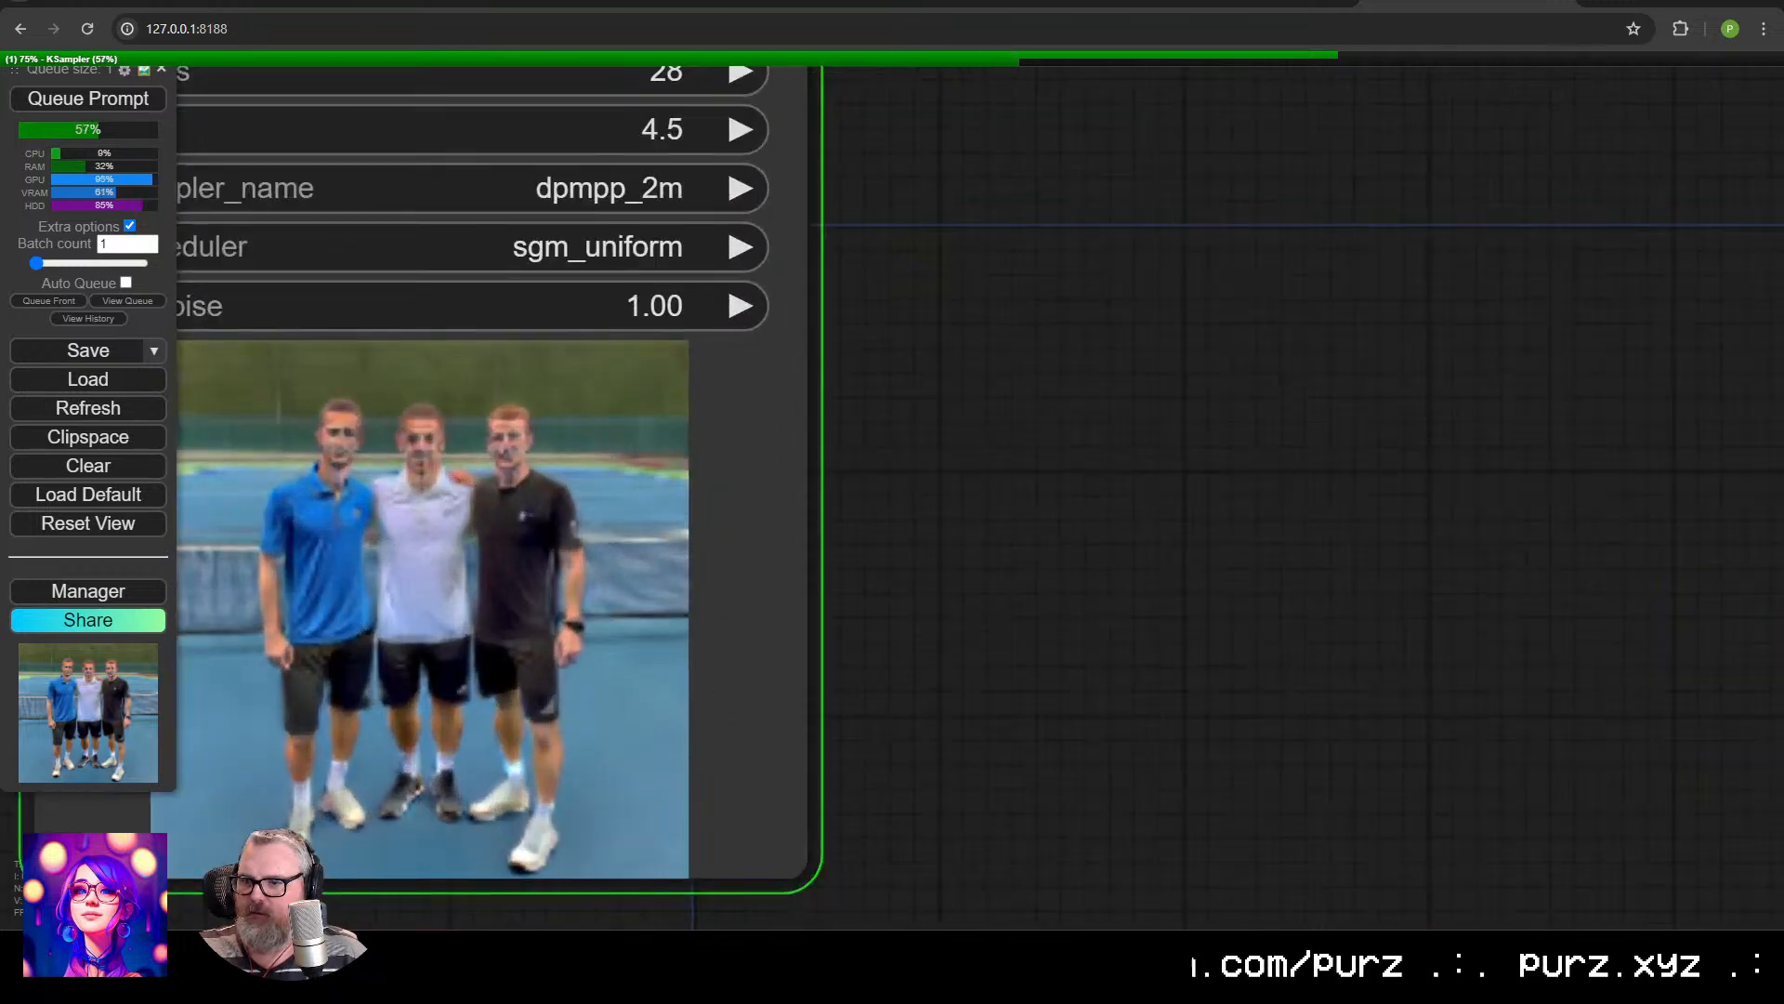
{"action": "left_click_drag", "start_coordinate": [562, 520], "coordinate": [789, 506]}
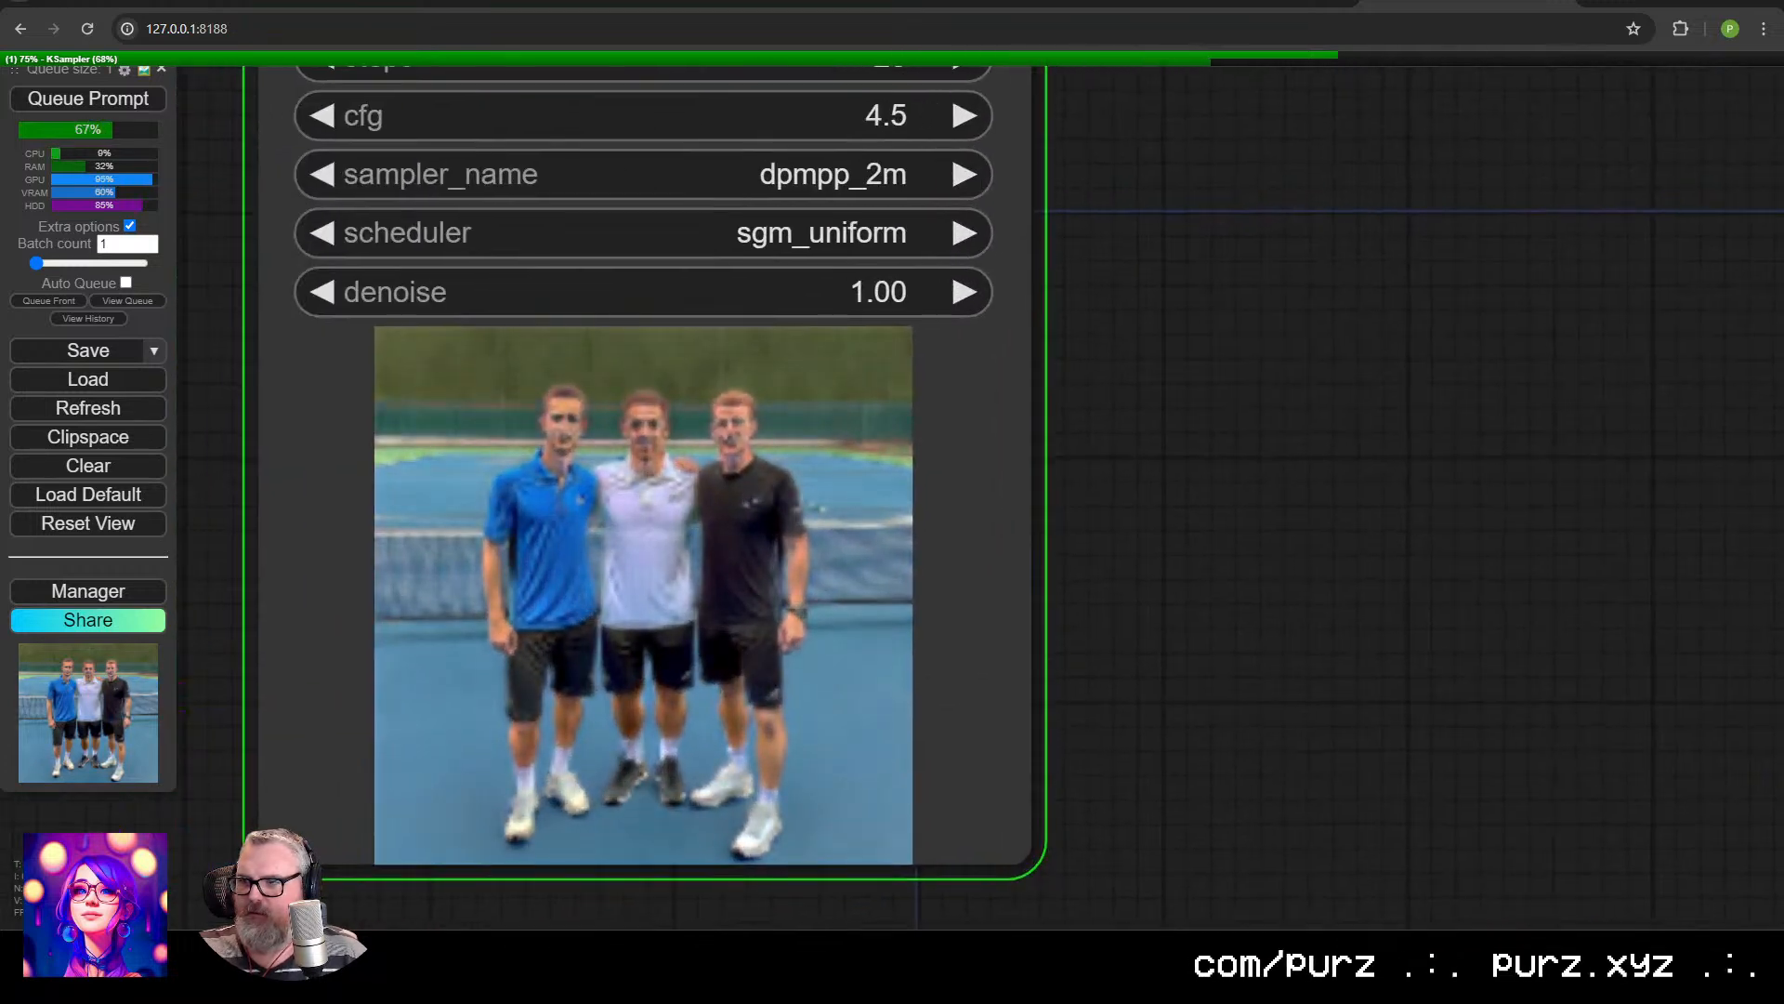
{"action": "scroll", "coordinate": [948, 604], "scroll_direction": "down", "scroll_amount": 14}
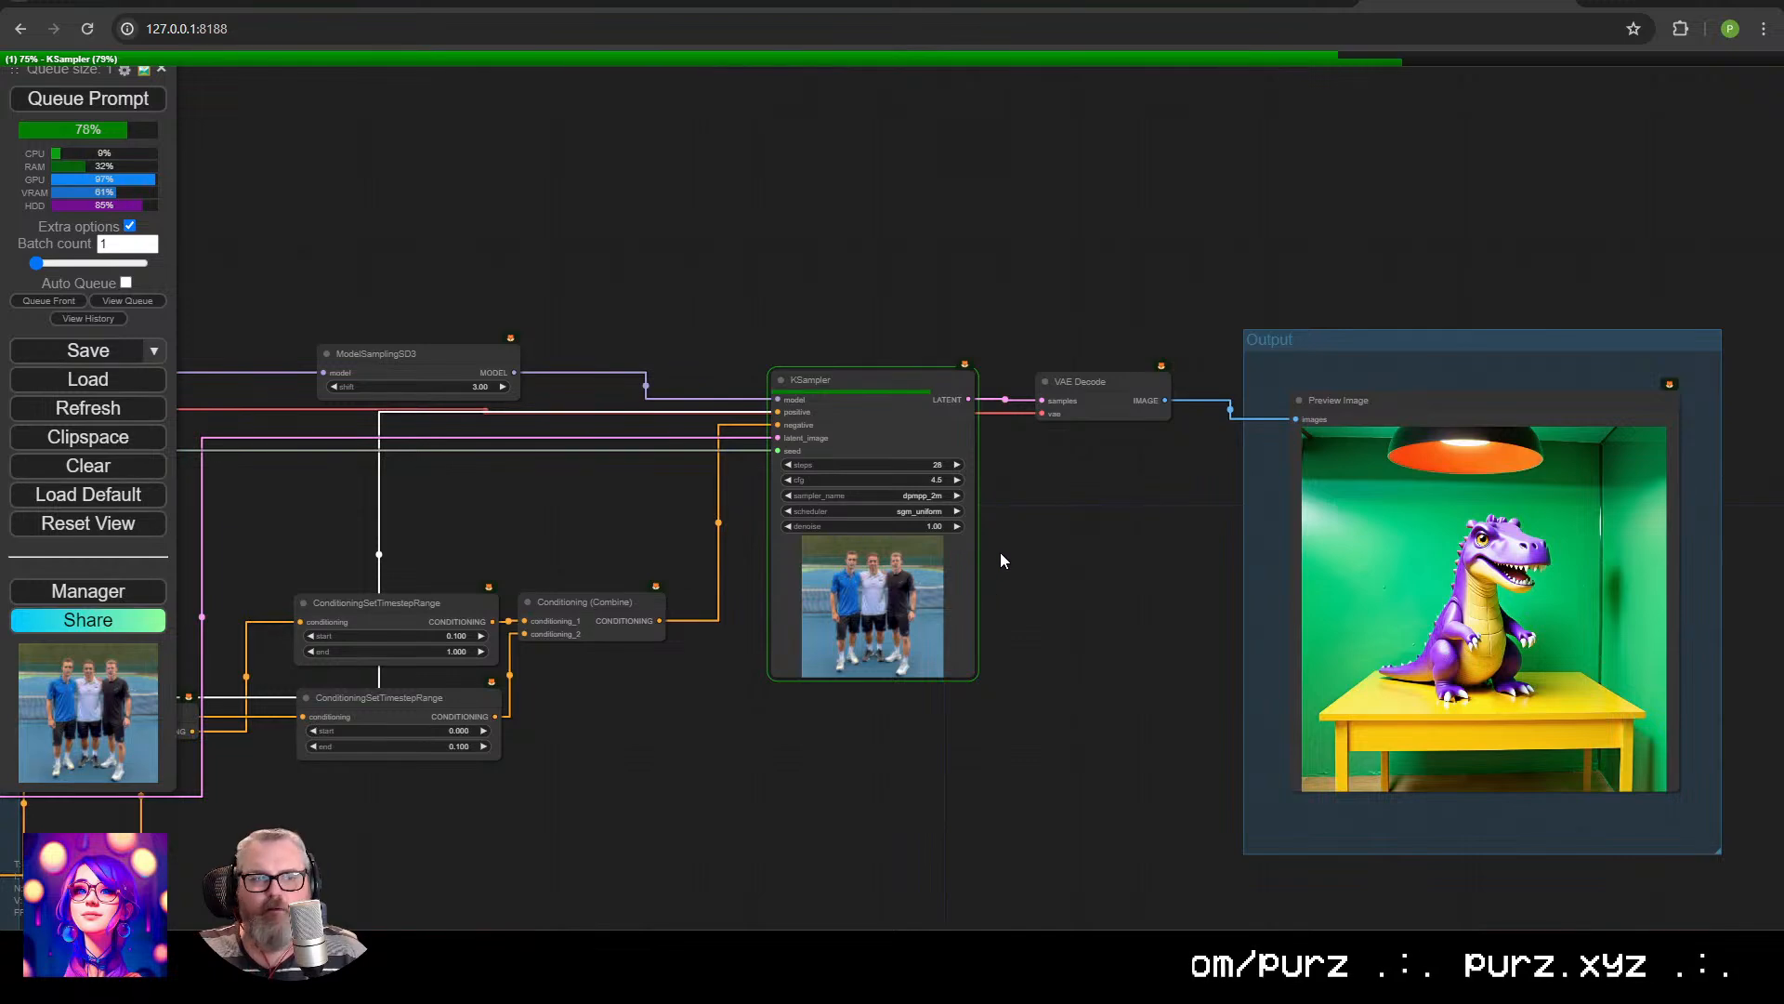
Replace the positive prompt with "the lizards standing beside each other on a tennis court" and queue the generation.
{"action": "left_click_drag", "start_coordinate": [379, 609], "coordinate": [1341, 365]}
{"action": "left_click", "coordinate": [814, 501]}
{"action": "key", "text": "ctrl+a"}
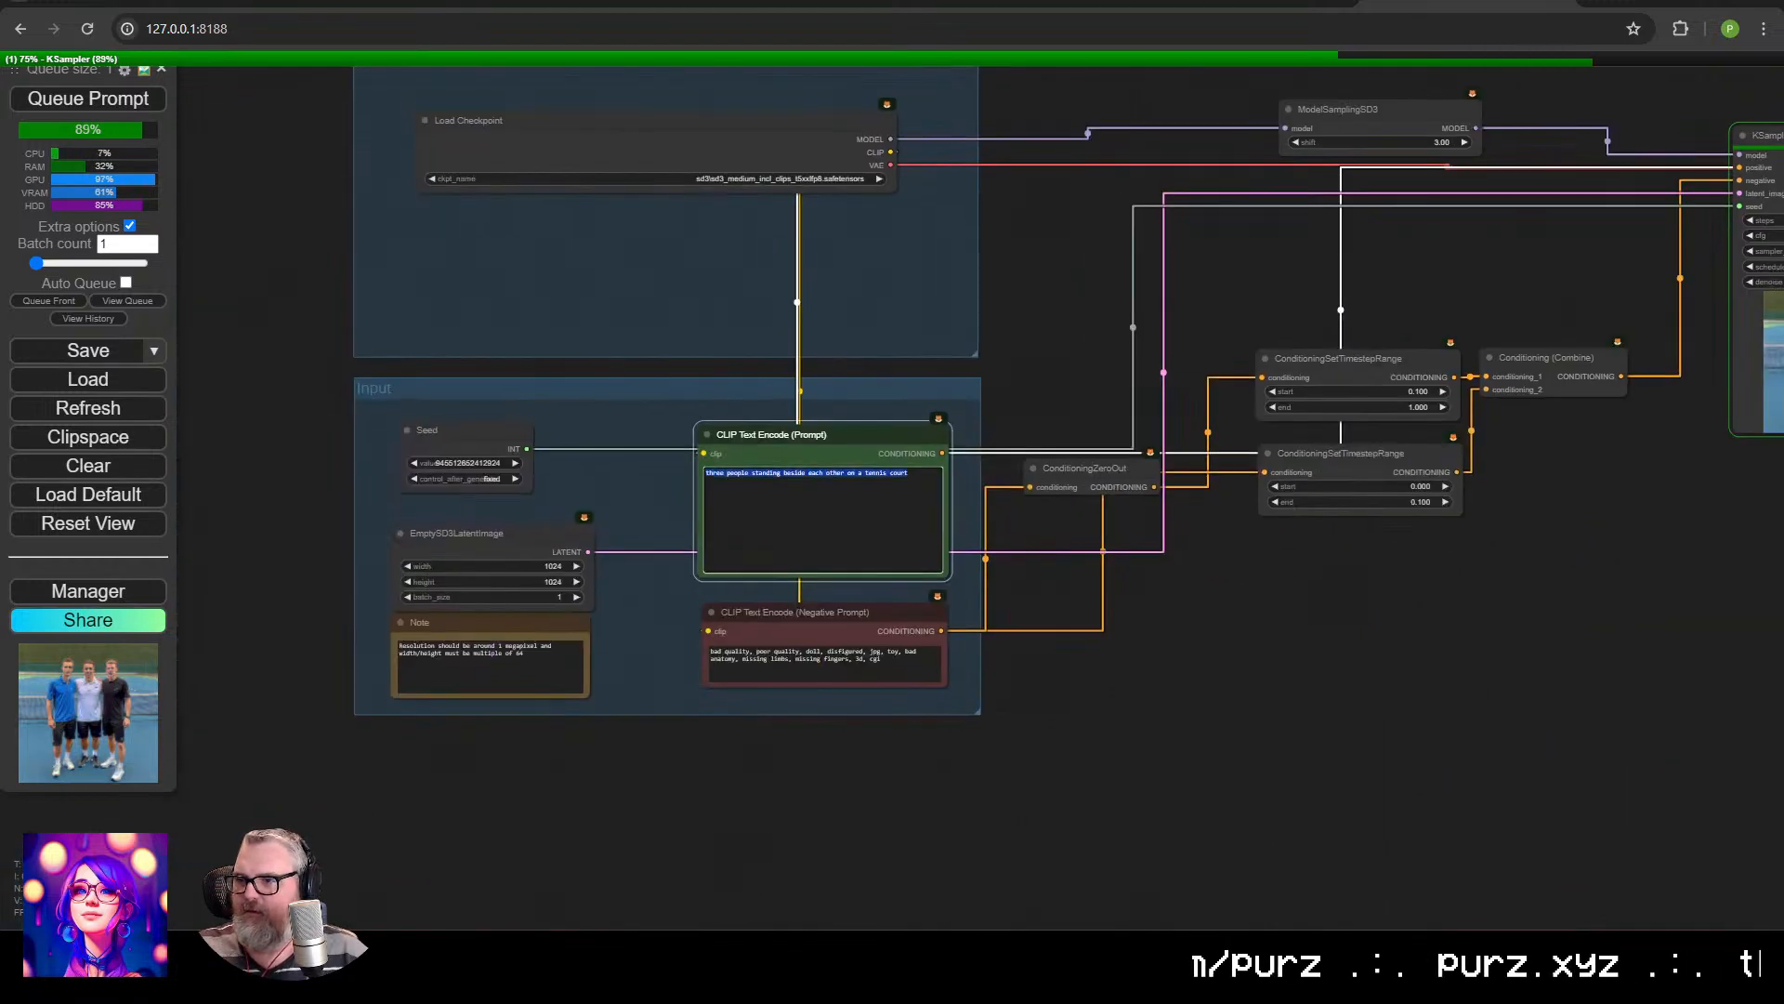
{"action": "type", "text": "the lizards stan"}
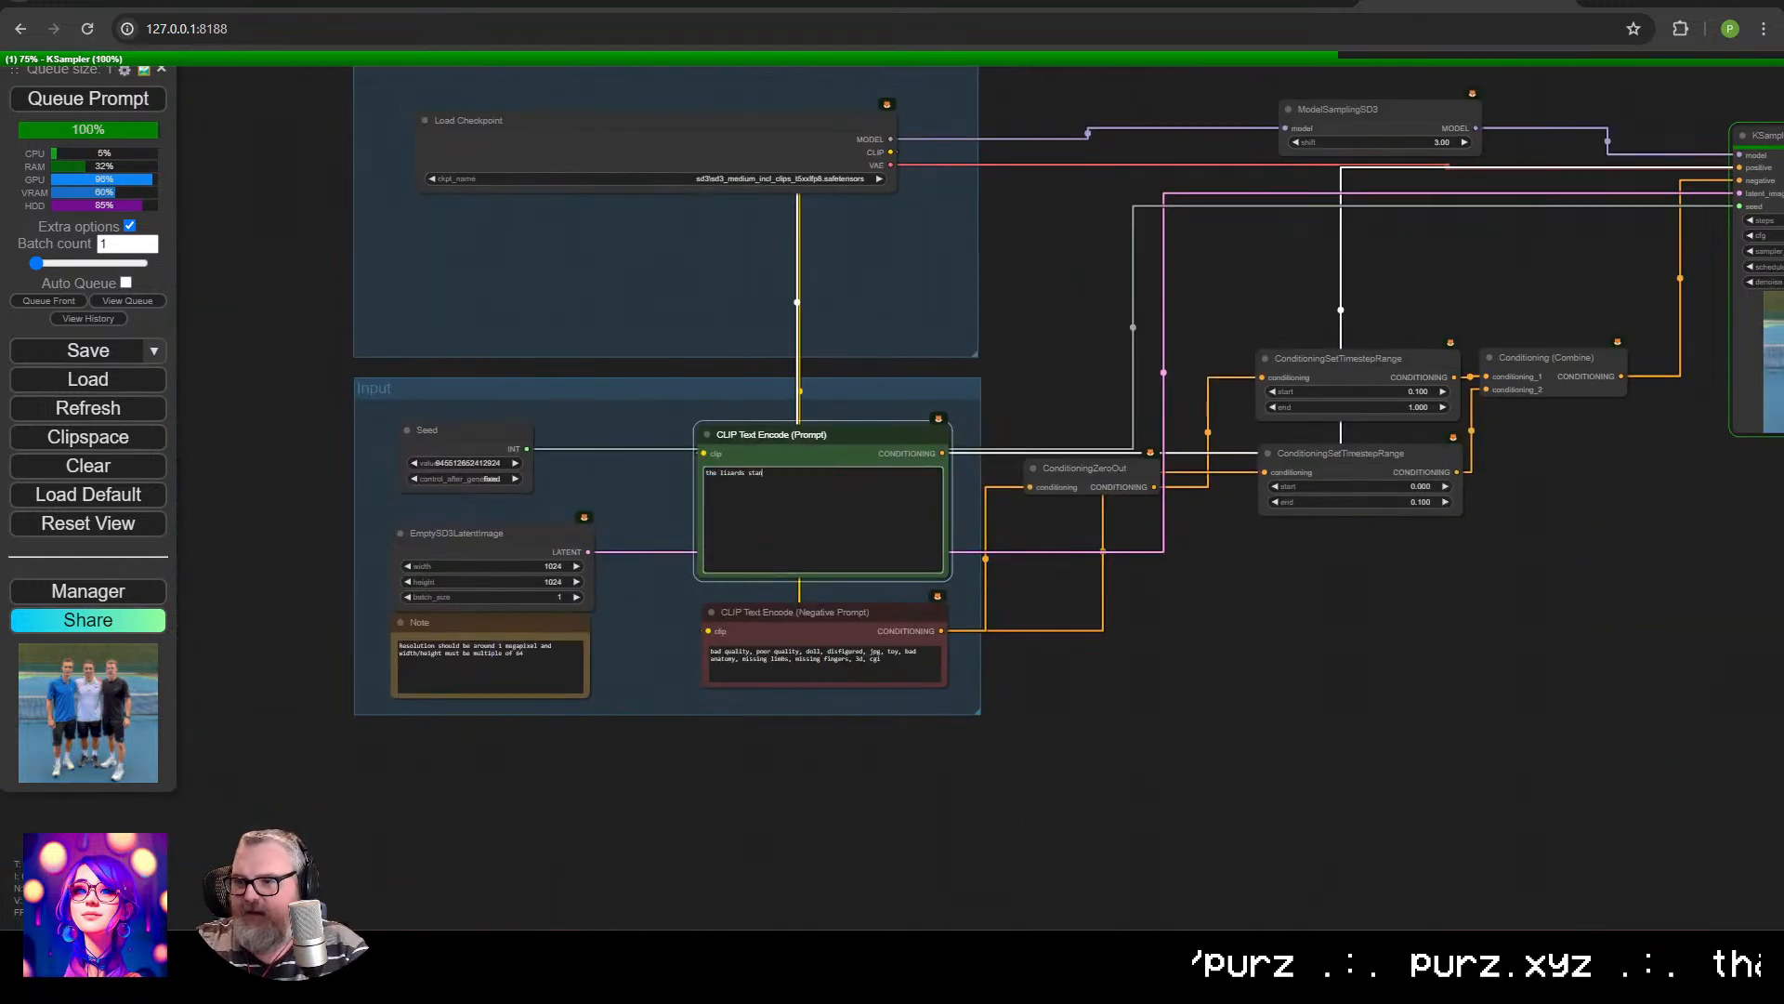
{"action": "type", "text": "ding beside a"}
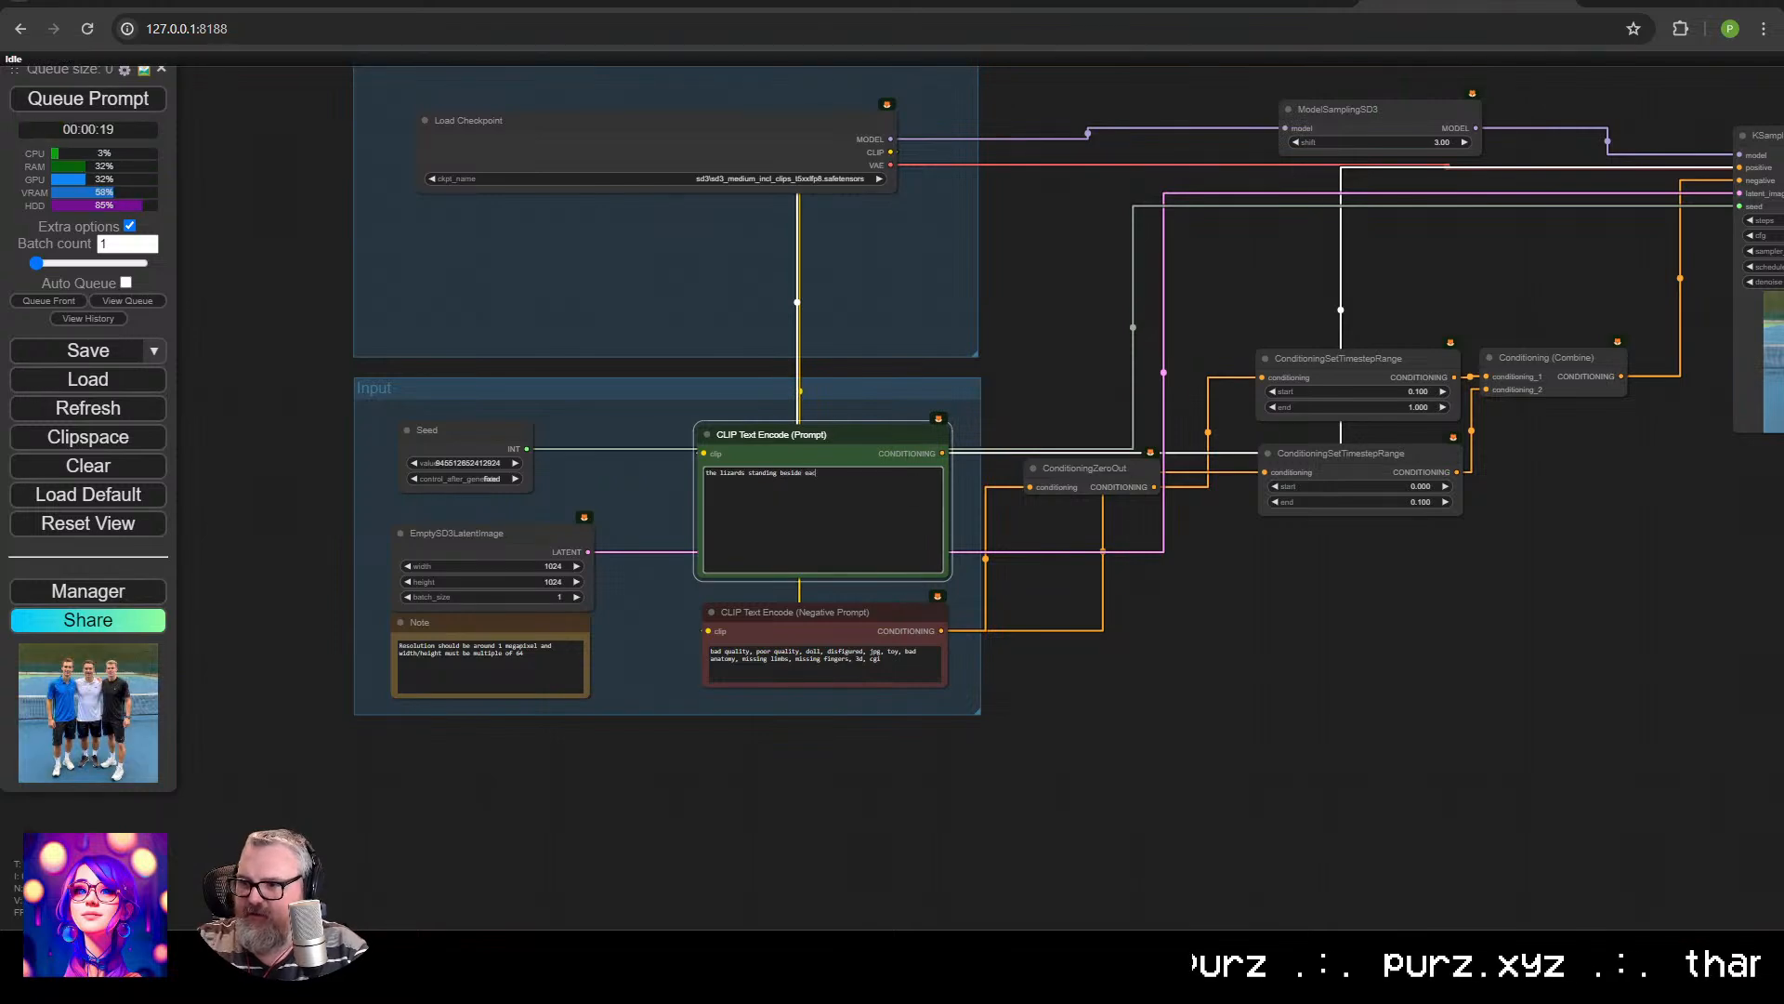
{"action": "type", "text": "ach other on a tennis cou"}
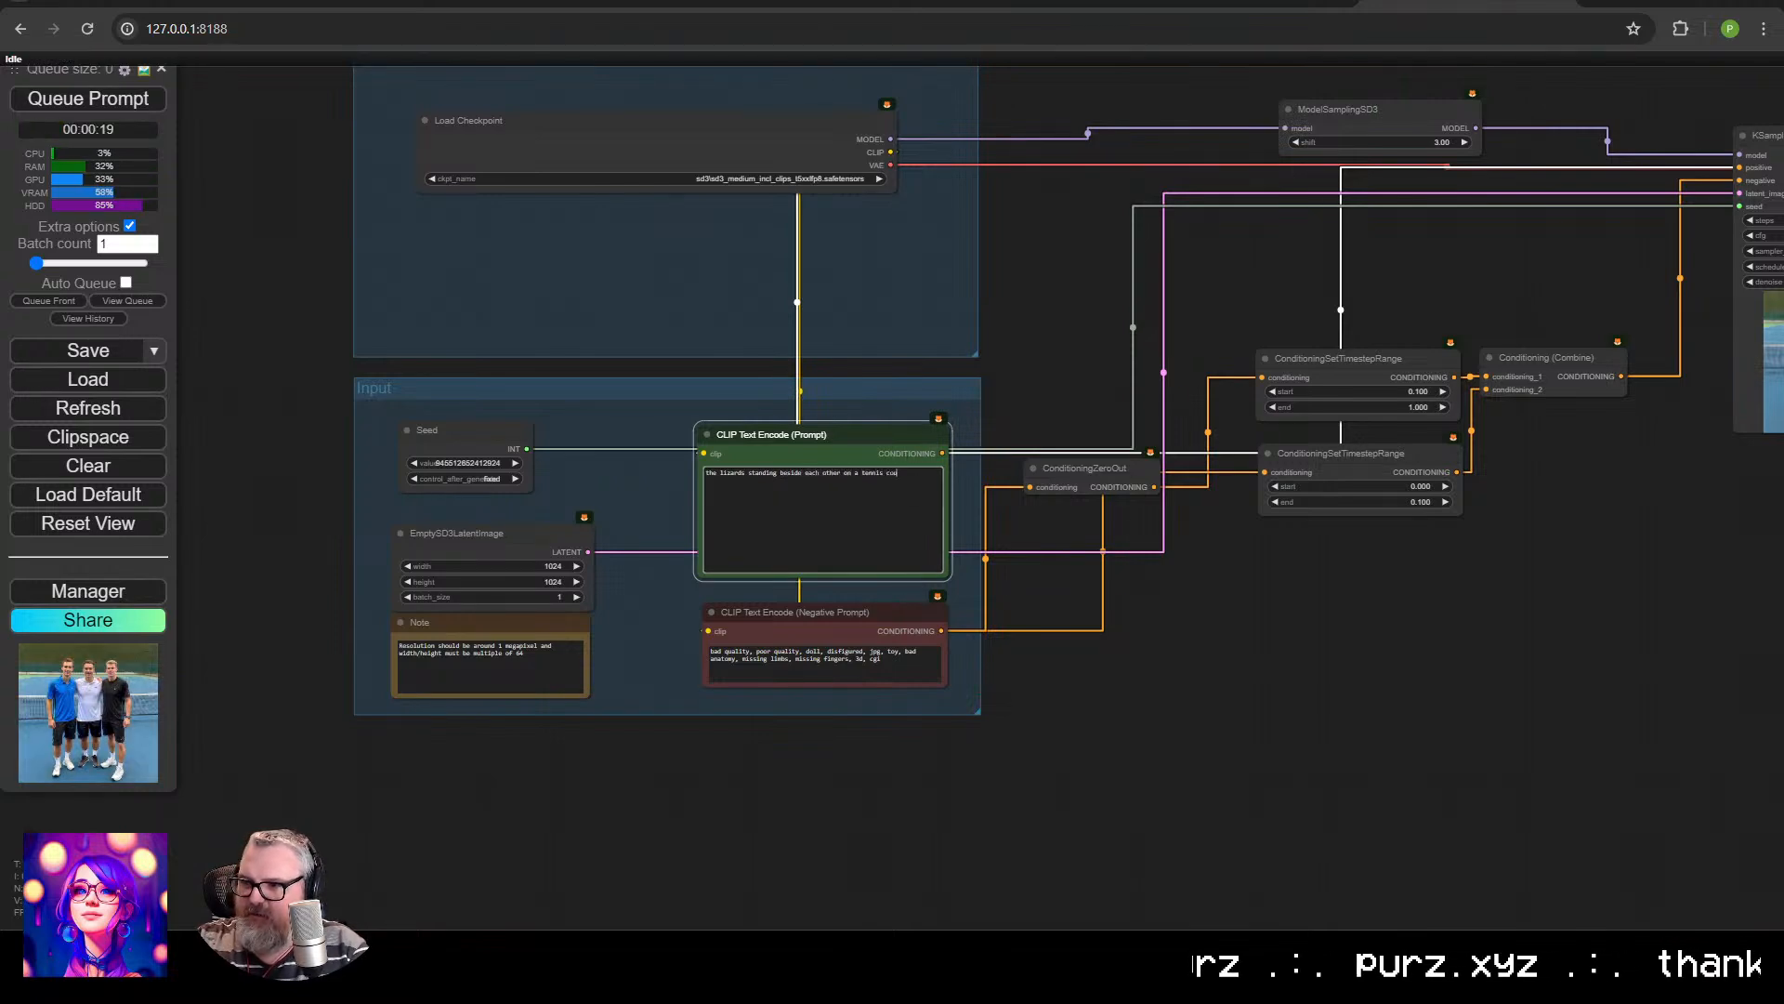
{"action": "type", "text": "rt"}
{"action": "key", "text": "ctrl+Return"}
Inspect the finished image of three people on the tennis court up close and the KSampler's live preview of the lizards.
{"action": "left_click_drag", "start_coordinate": [1638, 596], "coordinate": [23, 669]}
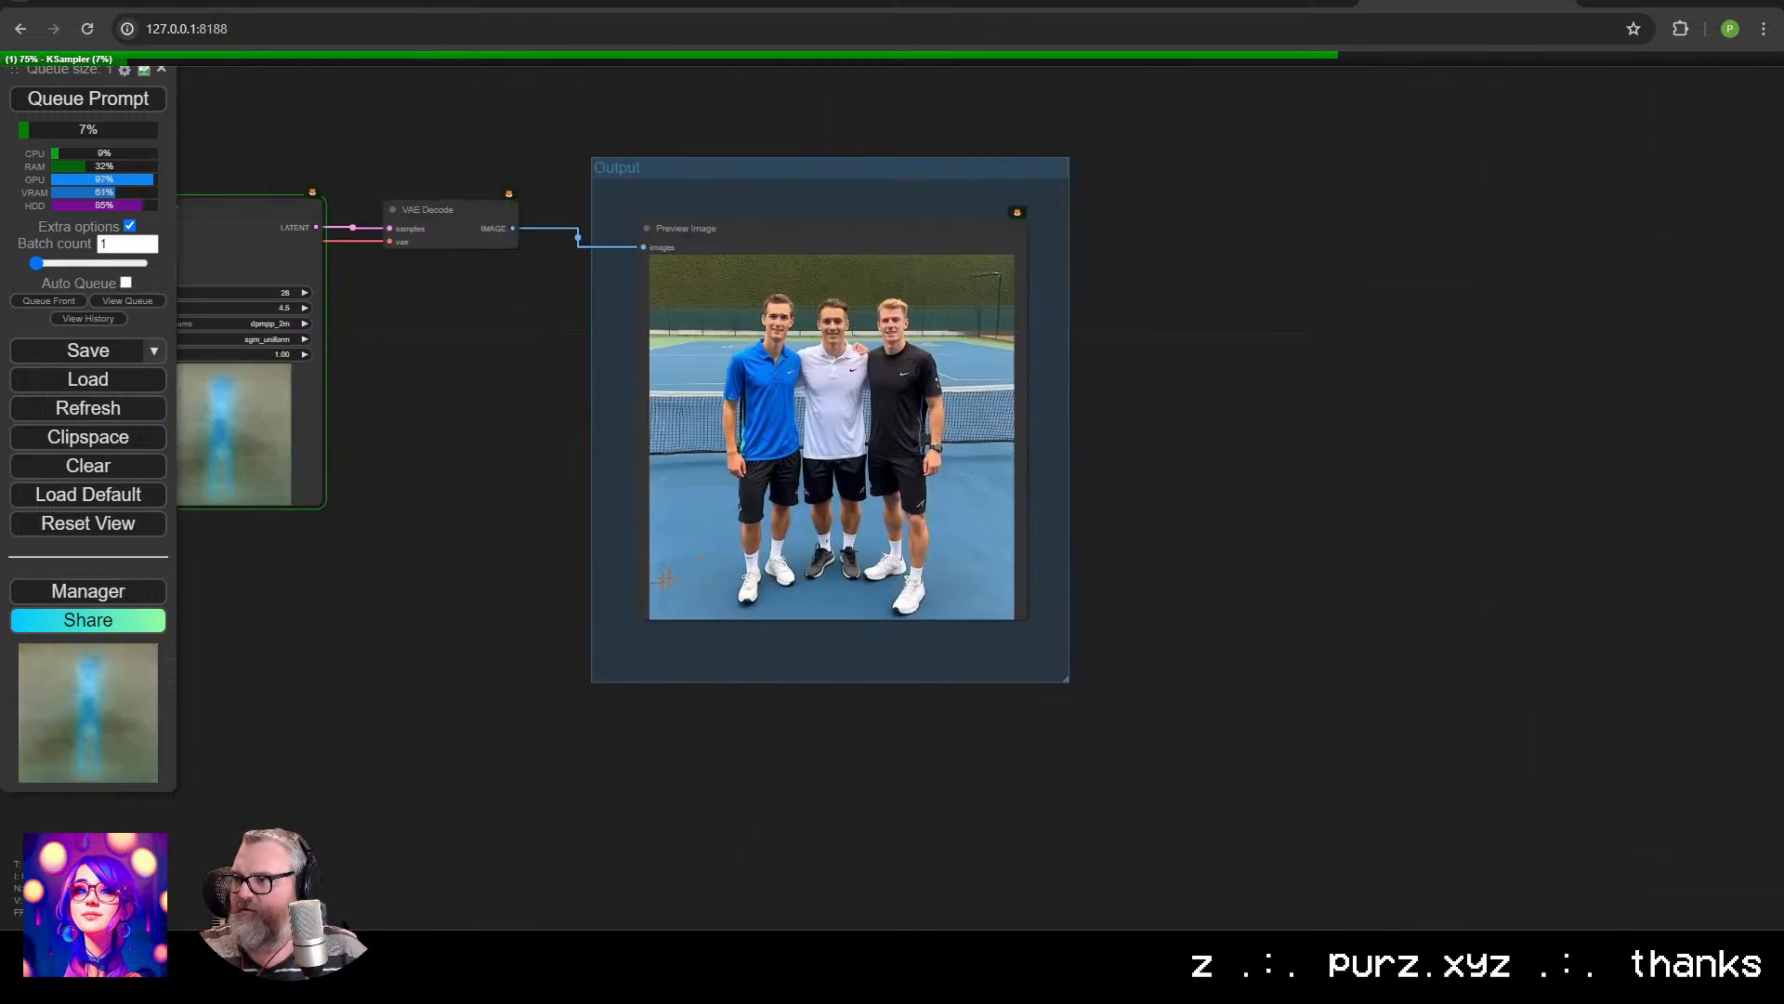
{"action": "scroll", "coordinate": [912, 400], "scroll_direction": "up", "scroll_amount": 9}
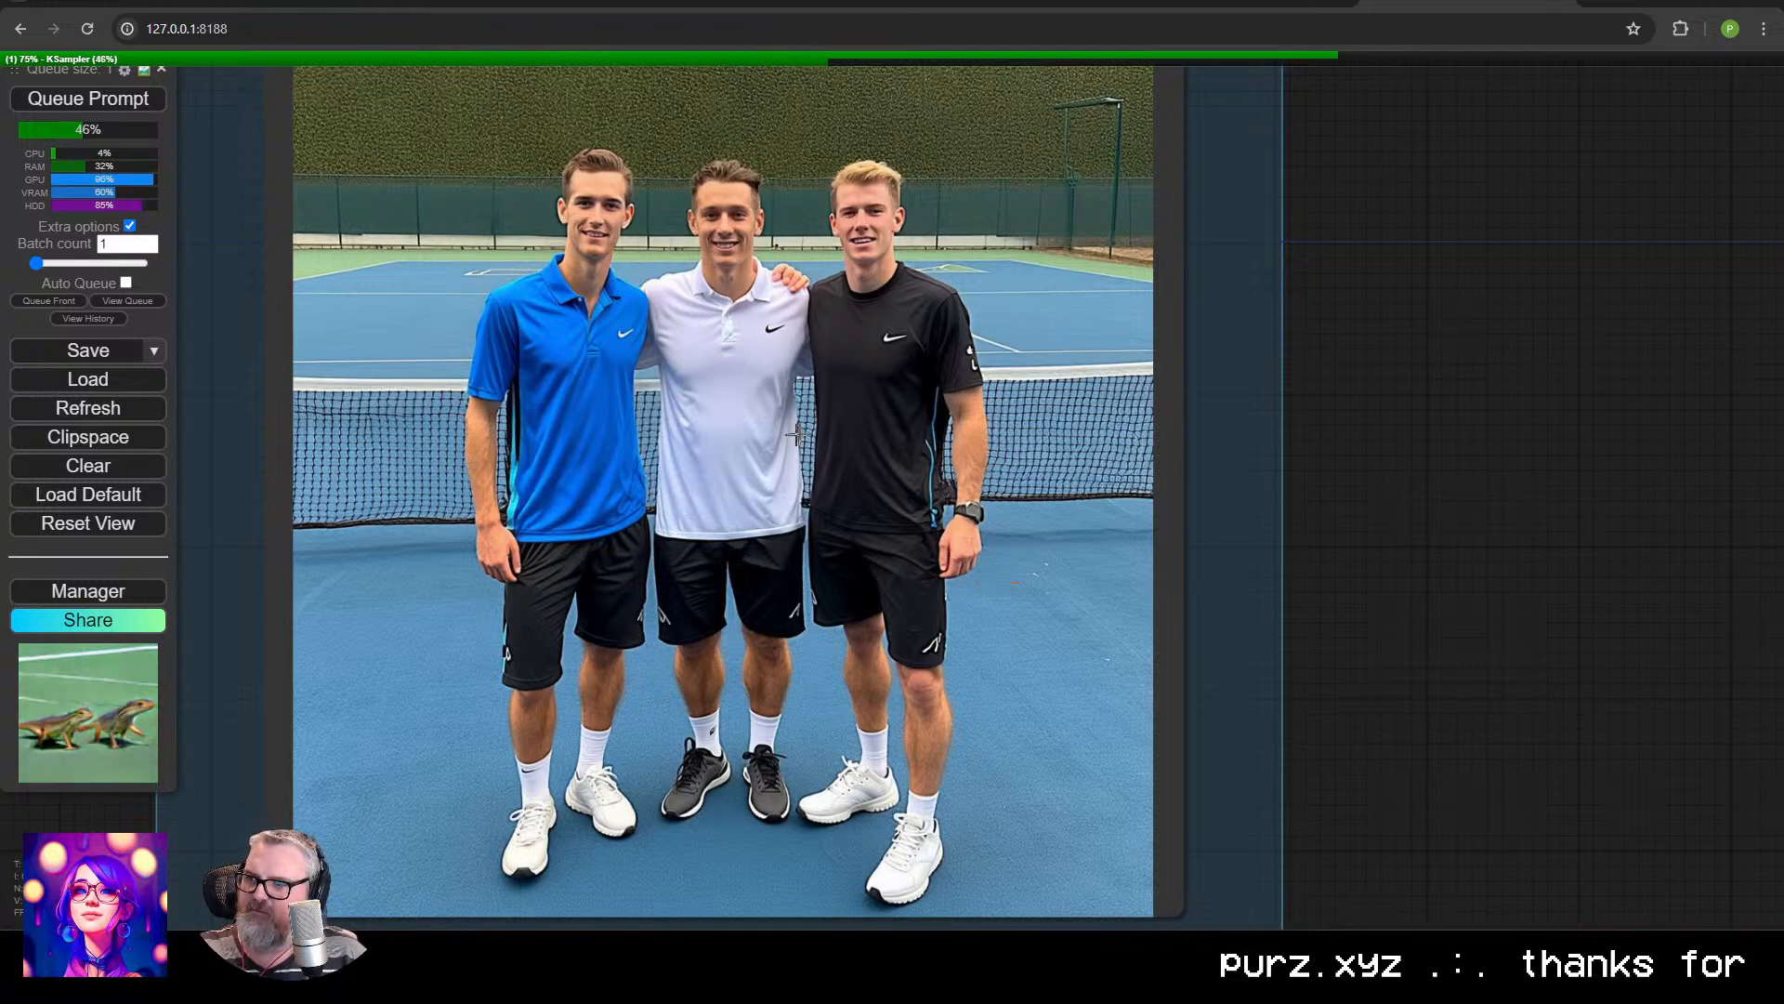
{"action": "scroll", "coordinate": [711, 515], "scroll_direction": "down", "scroll_amount": 10}
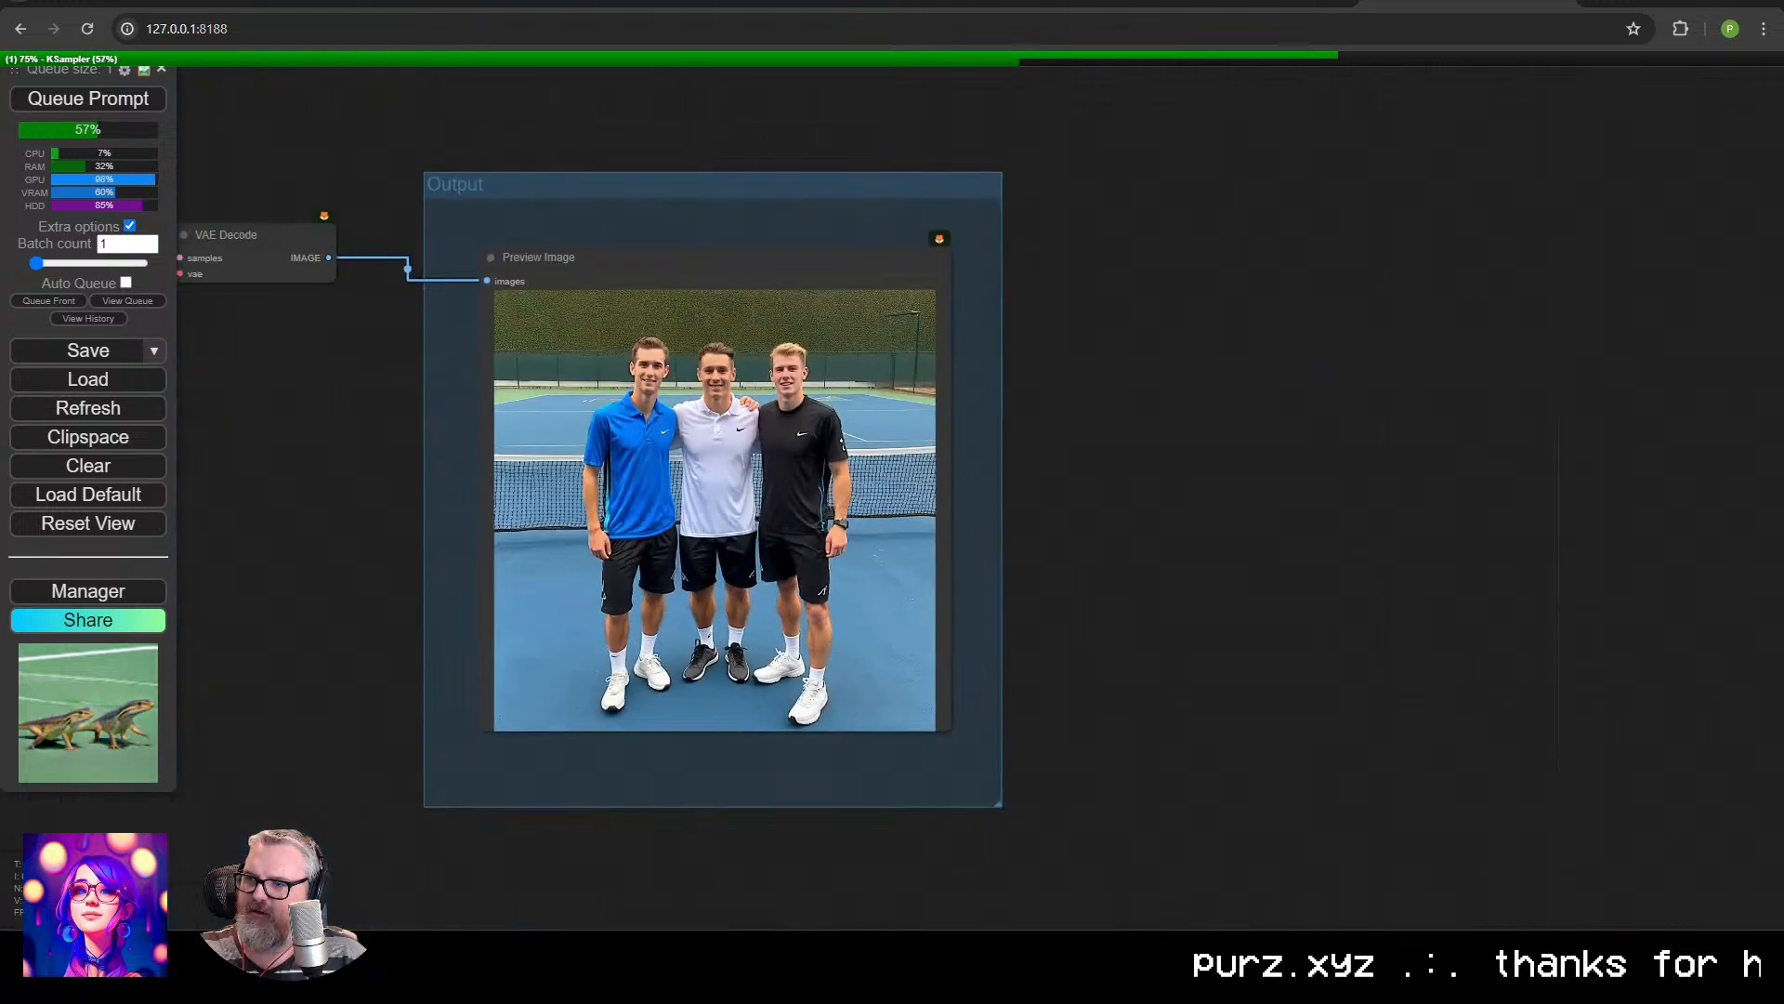
{"action": "left_click_drag", "start_coordinate": [670, 536], "coordinate": [1115, 516]}
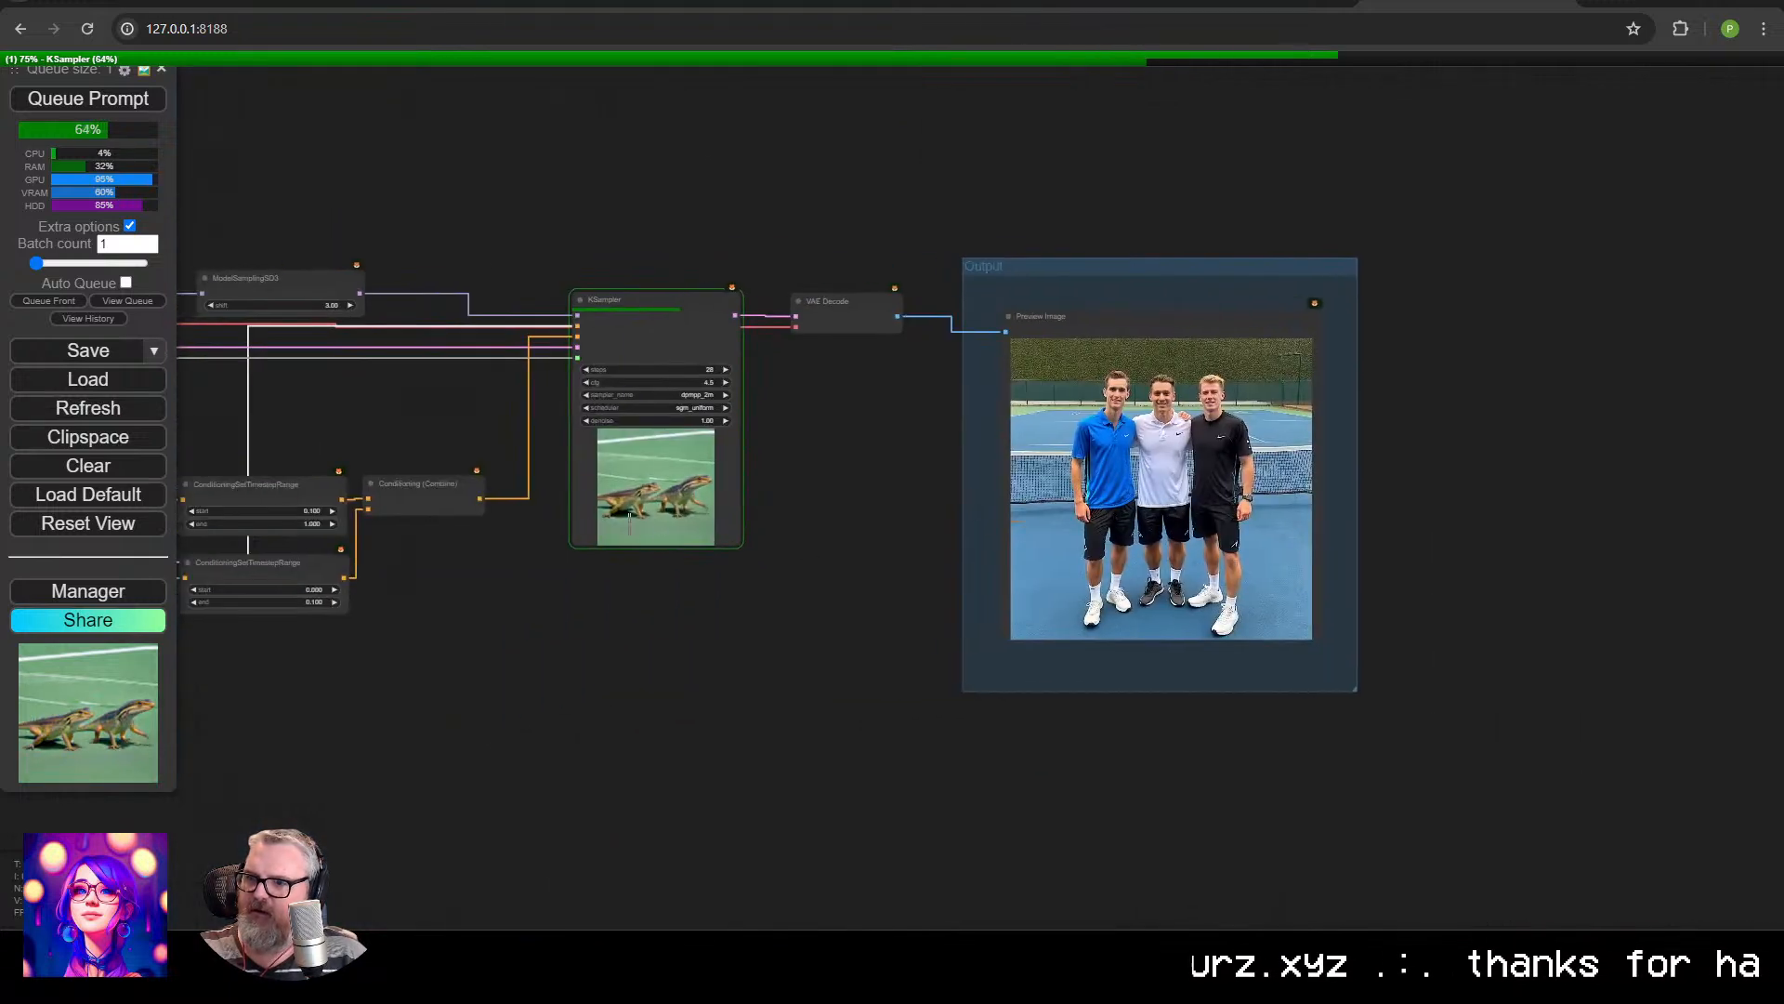
{"action": "scroll", "coordinate": [670, 498], "scroll_direction": "up", "scroll_amount": 5}
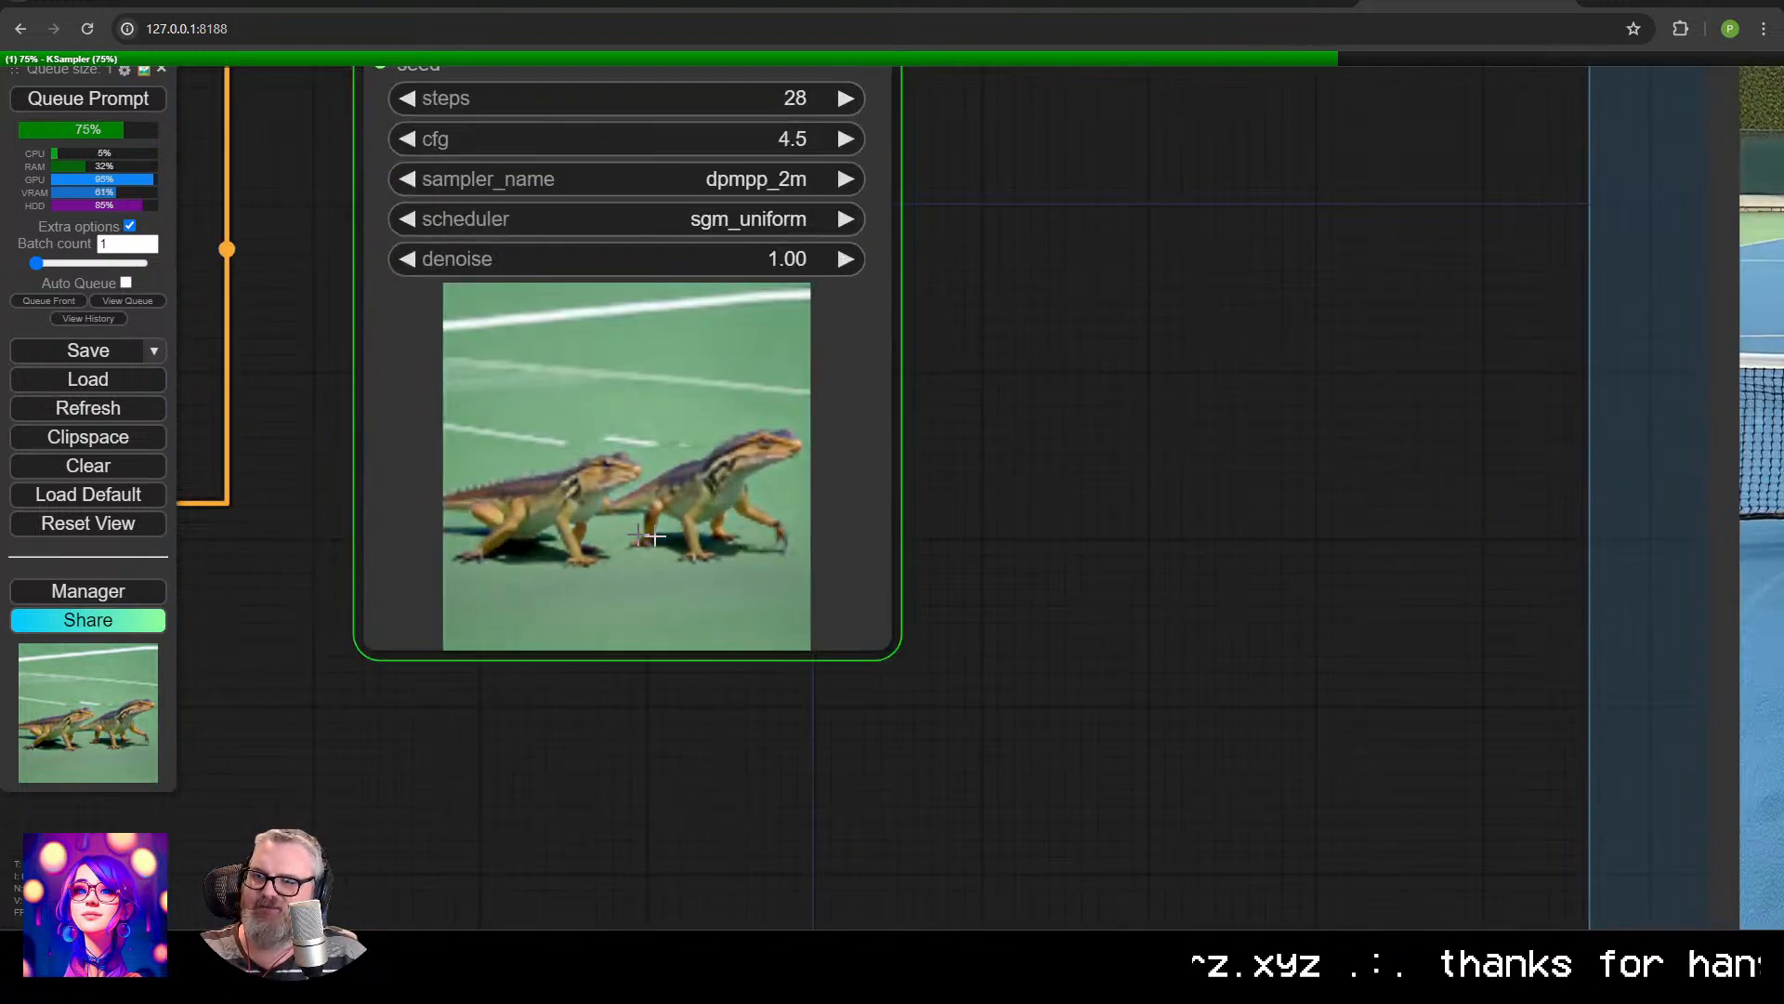
Move the VAE Decode node beneath the KSampler, bring the Output group closer, and inspect the finished lizards image.
{"action": "scroll", "coordinate": [887, 609], "scroll_direction": "down", "scroll_amount": 5}
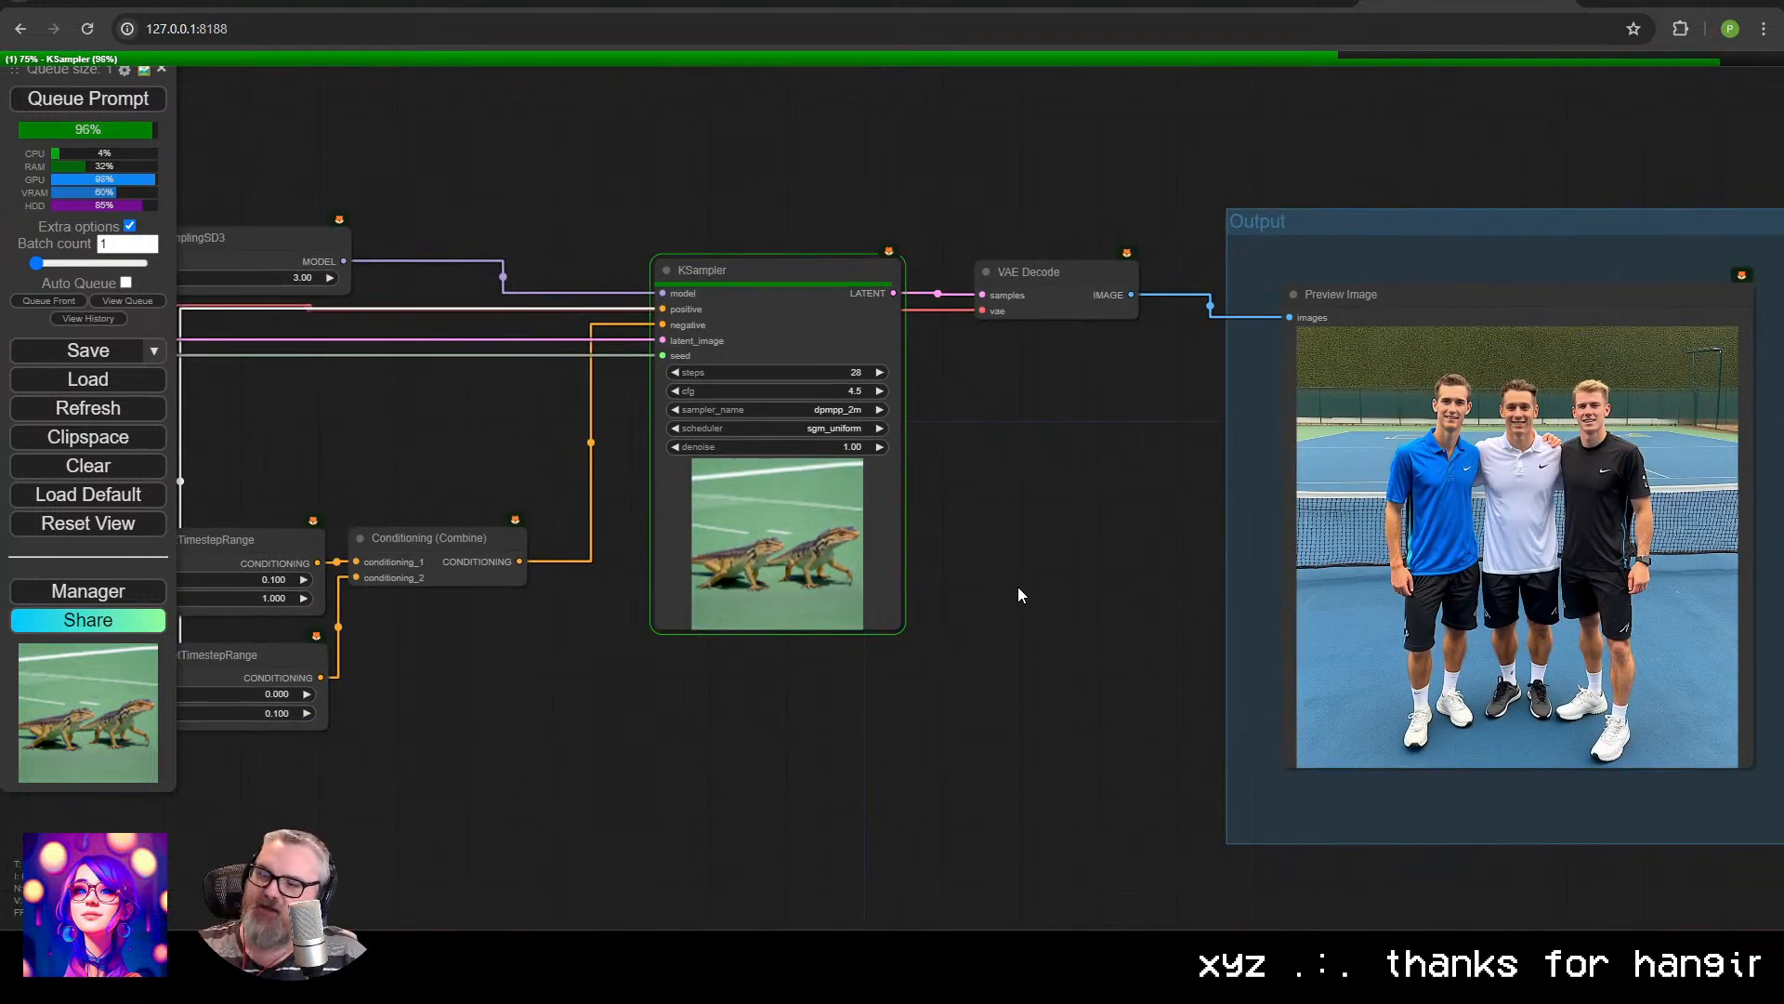
{"action": "left_click_drag", "start_coordinate": [1096, 316], "coordinate": [855, 704]}
{"action": "left_click_drag", "start_coordinate": [1431, 221], "coordinate": [1130, 147]}
{"action": "scroll", "coordinate": [1254, 478], "scroll_direction": "up", "scroll_amount": 5}
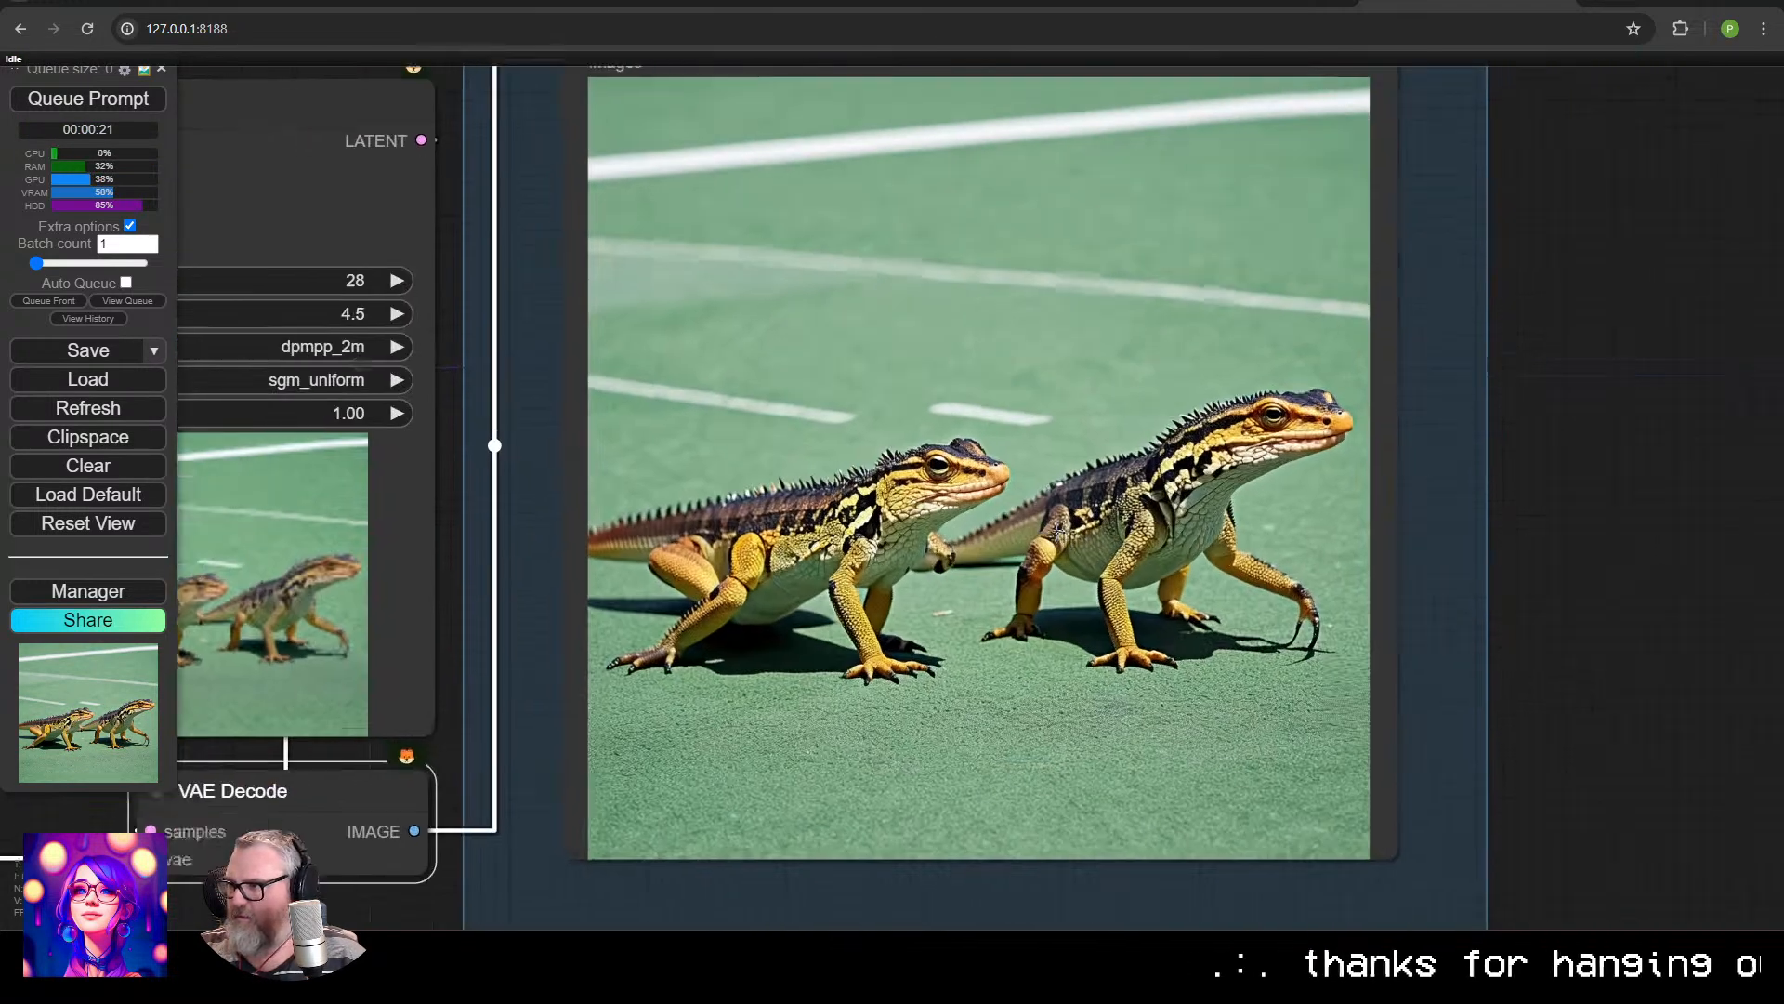
Stack the ConditioningZeroOut, both ConditioningSetTimestepRange and the Conditioning (Combine) nodes beneath the negative prompt node.
{"action": "scroll", "coordinate": [1149, 502], "scroll_direction": "down", "scroll_amount": 8}
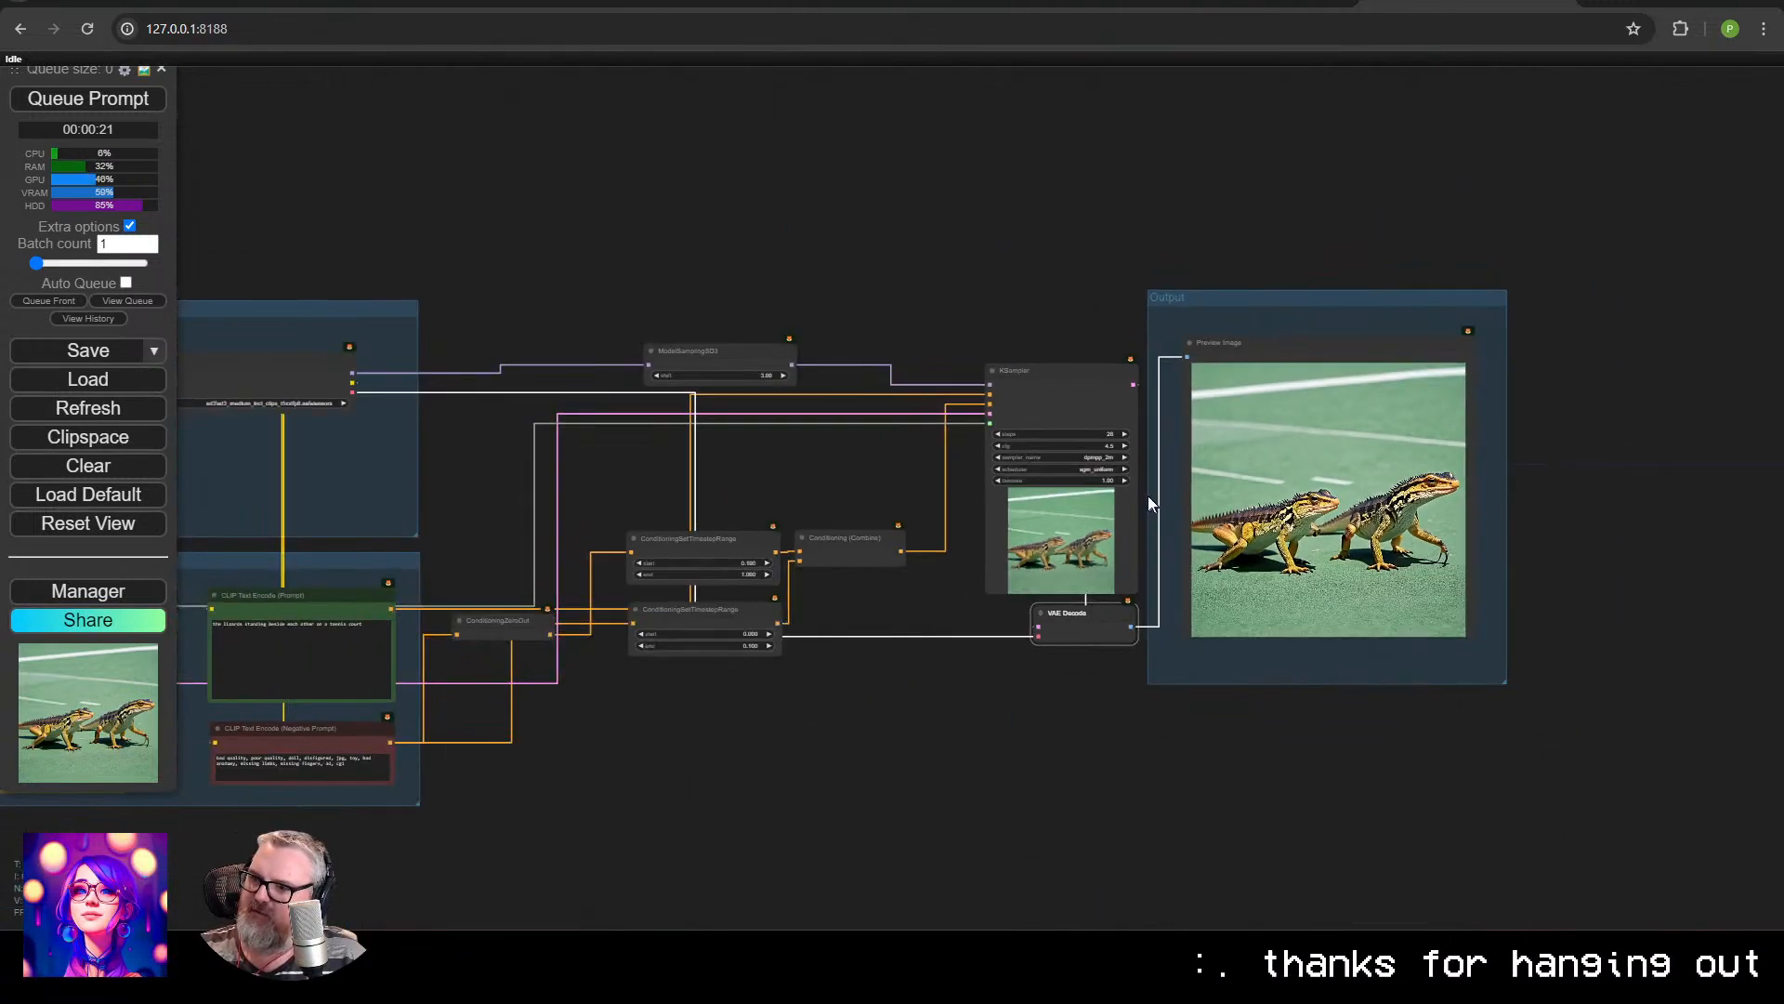
{"action": "left_click_drag", "start_coordinate": [743, 502], "coordinate": [919, 411]}
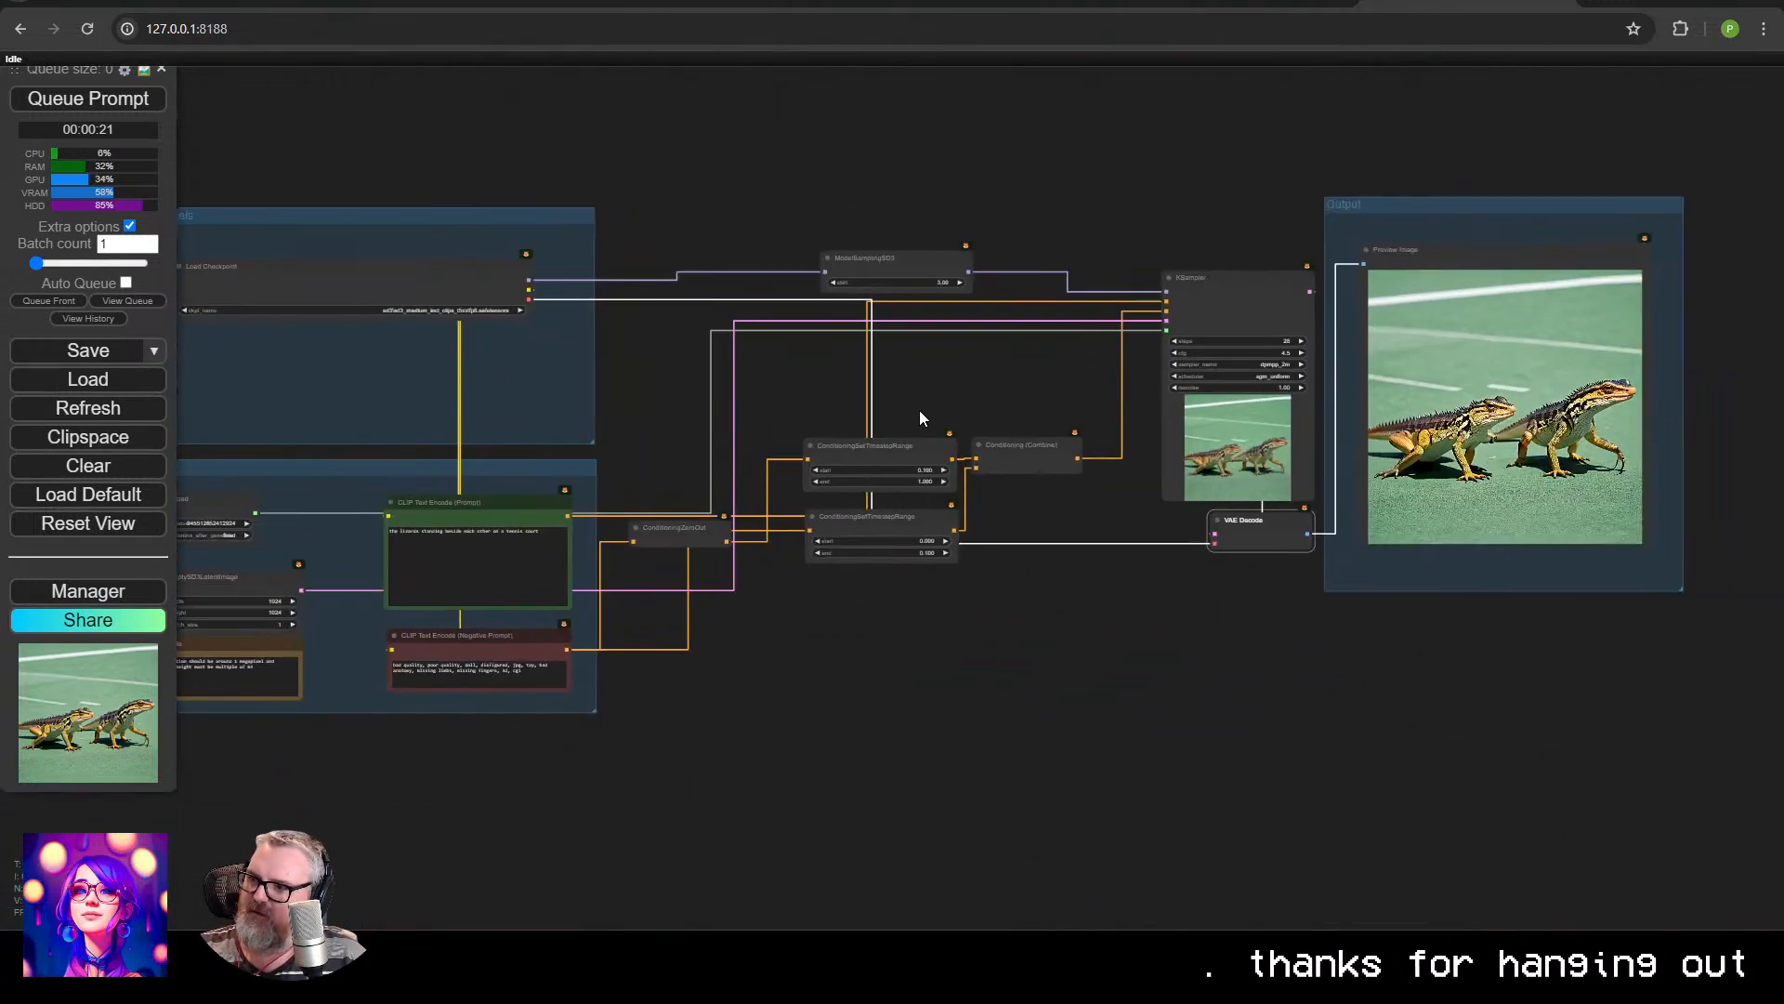
{"action": "left_click_drag", "start_coordinate": [689, 526], "coordinate": [517, 713]}
{"action": "left_click_drag", "start_coordinate": [894, 615], "coordinate": [854, 439]}
{"action": "left_click_drag", "start_coordinate": [826, 514], "coordinate": [434, 821]}
{"action": "left_click_drag", "start_coordinate": [1028, 444], "coordinate": [504, 891]}
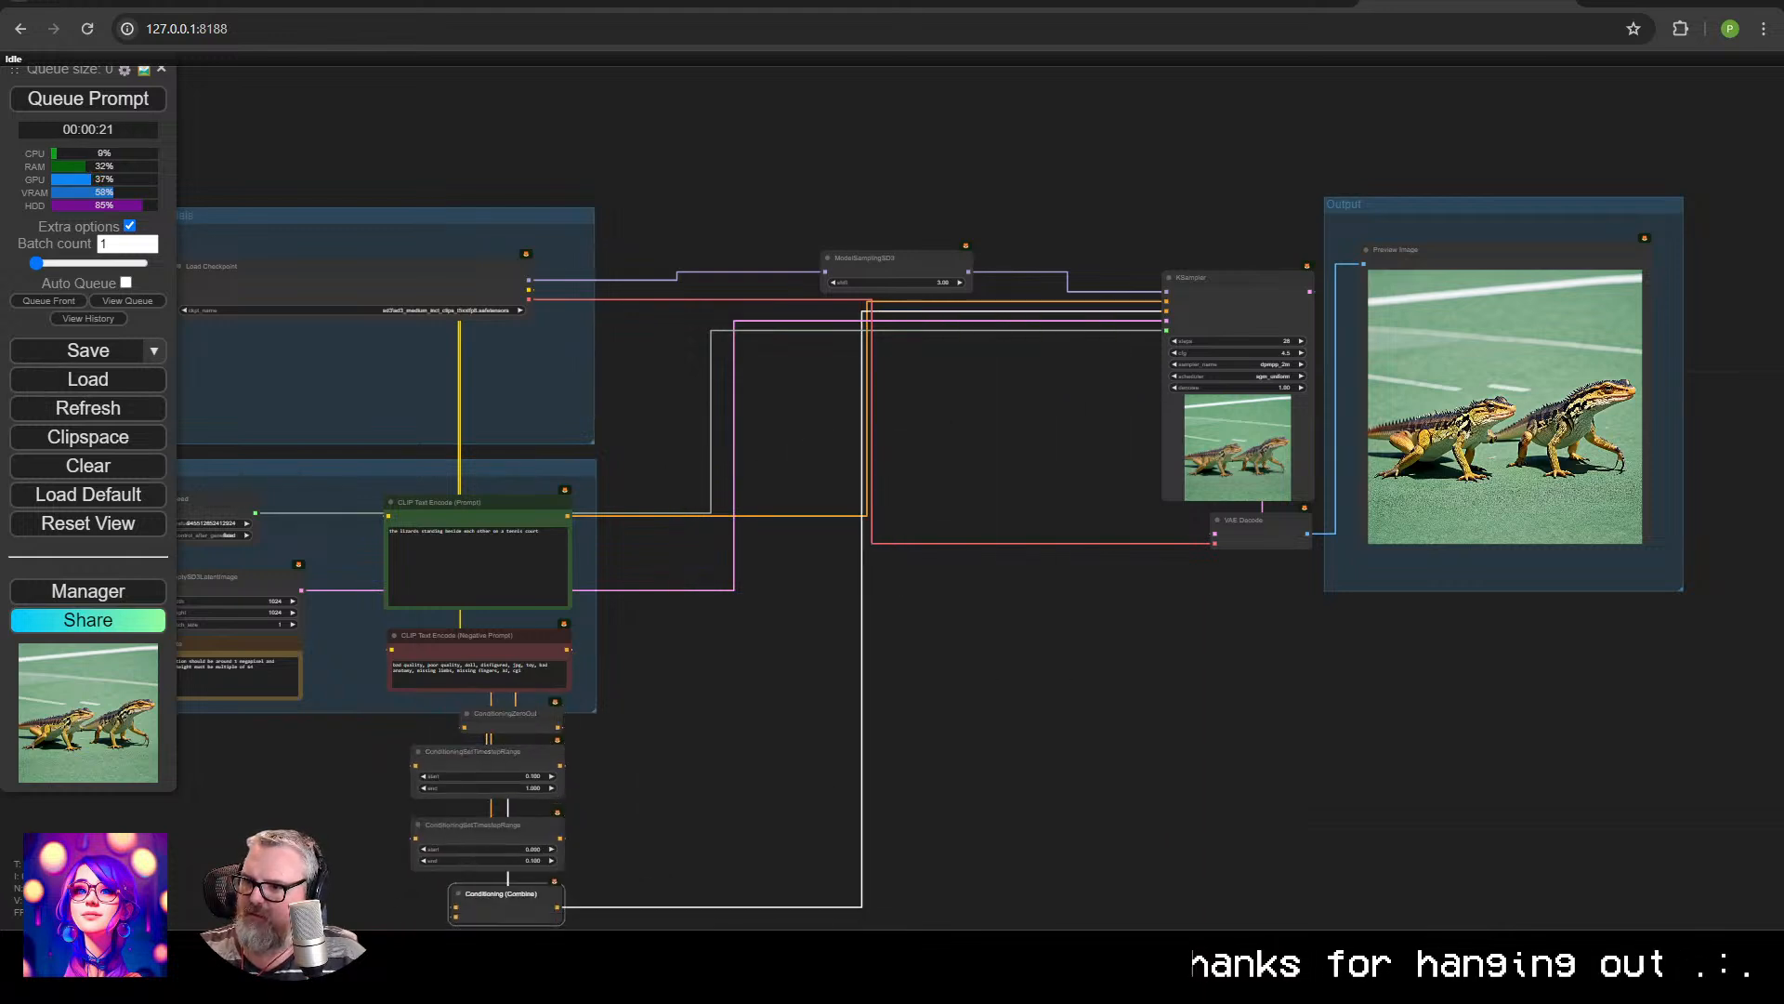
Replace the positive prompt with "a pink flower and a yellow flamingo" and queue the generation.
{"action": "left_click", "coordinate": [442, 560]}
{"action": "key", "text": "ctrl+a"}
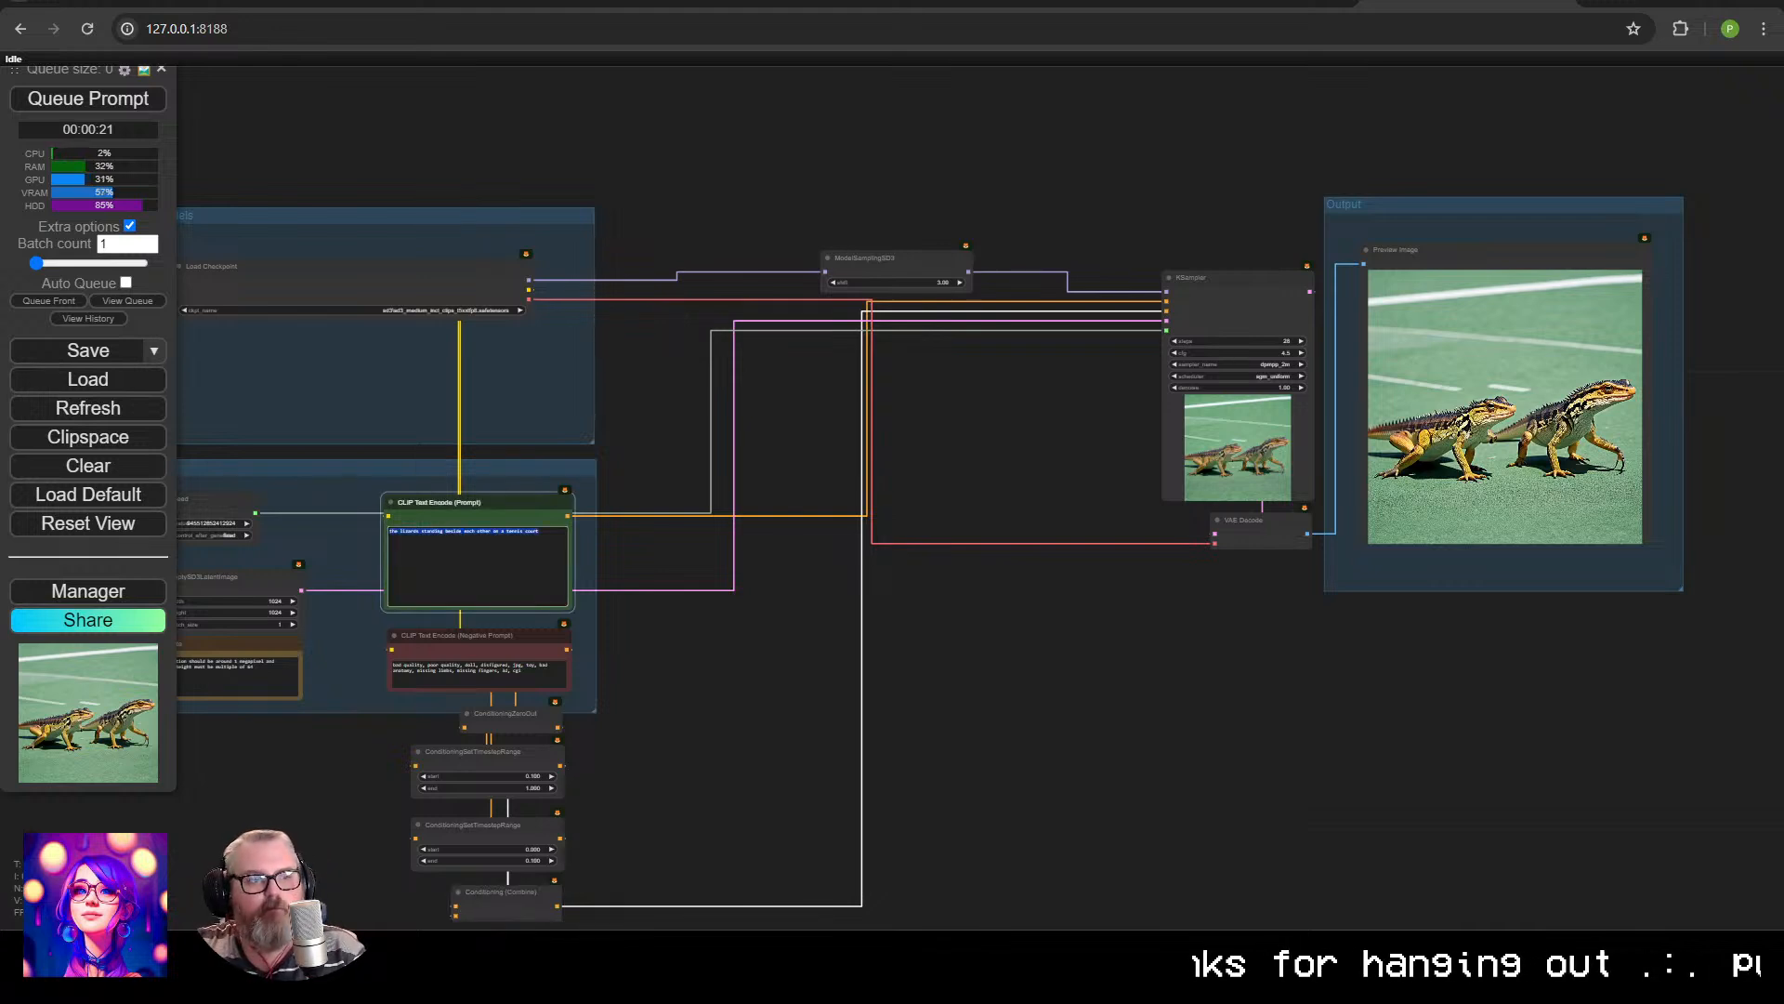
{"action": "type", "text": "a p"}
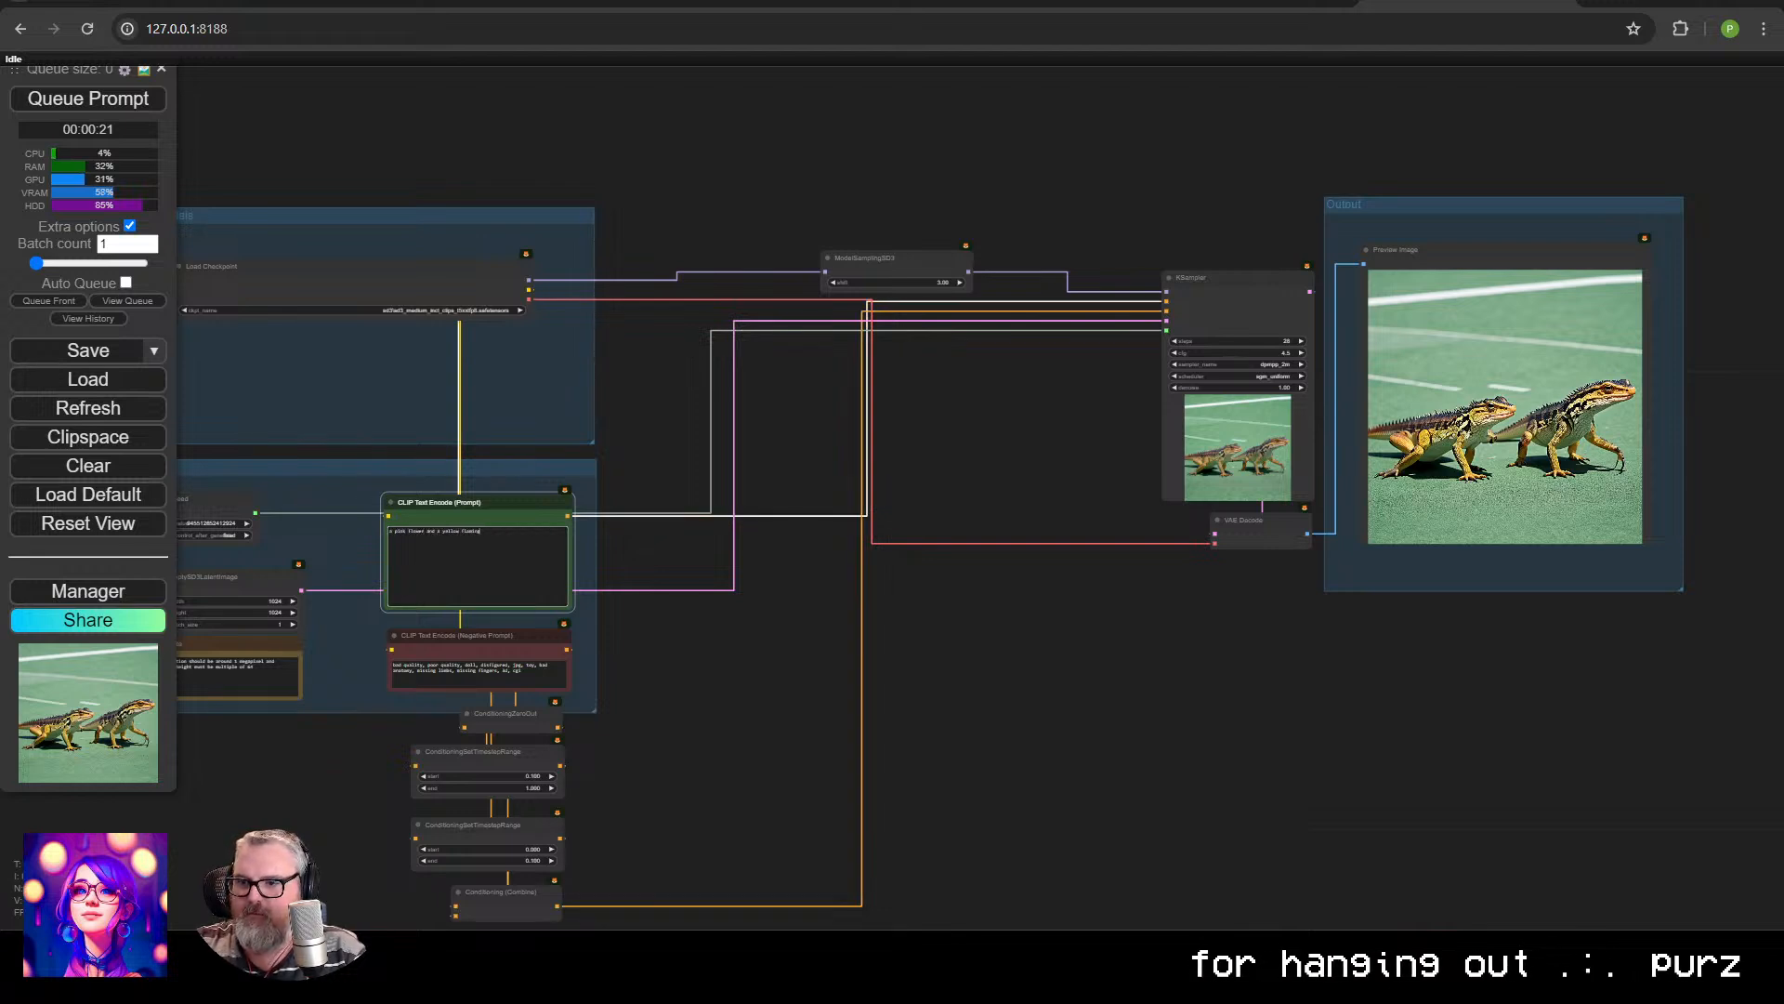
{"action": "type", "text": "o"}
{"action": "key", "text": "ctrl+Return"}
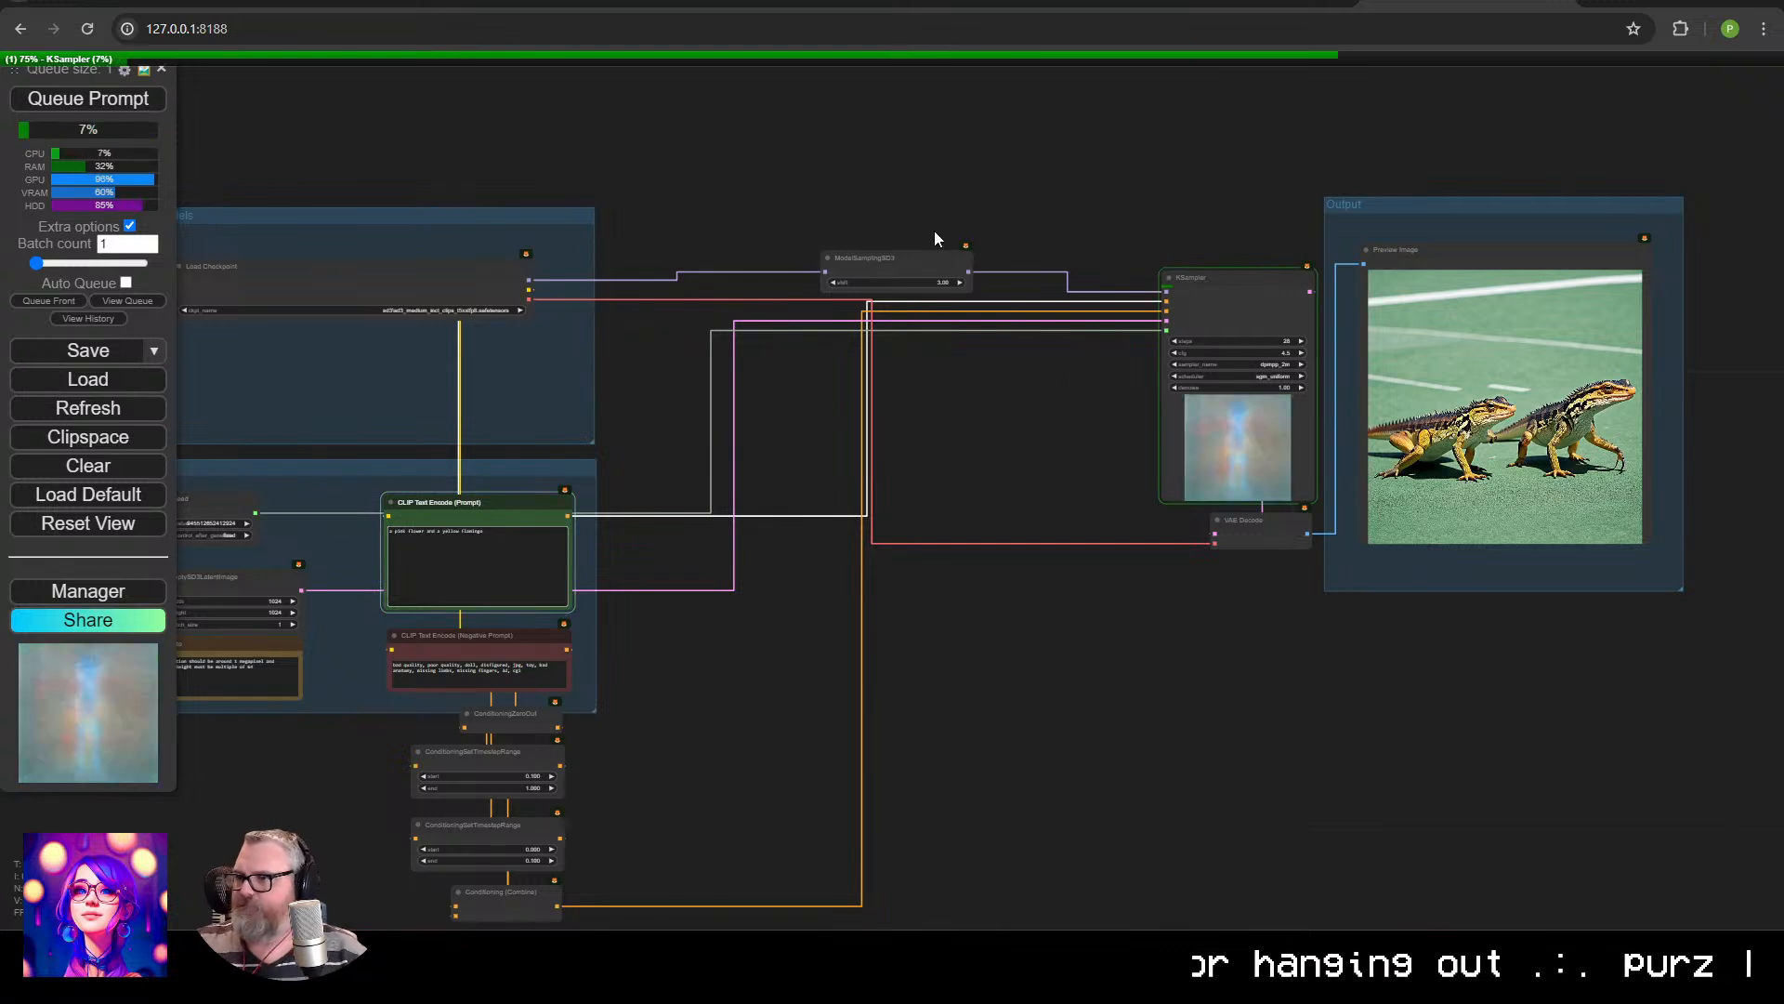
Move ModelSamplingSD3 above the checkpoint loader's group and place the KSampler, VAE Decode and Preview Image nodes together beside the prompt nodes.
{"action": "left_click_drag", "start_coordinate": [892, 258], "coordinate": [422, 150]}
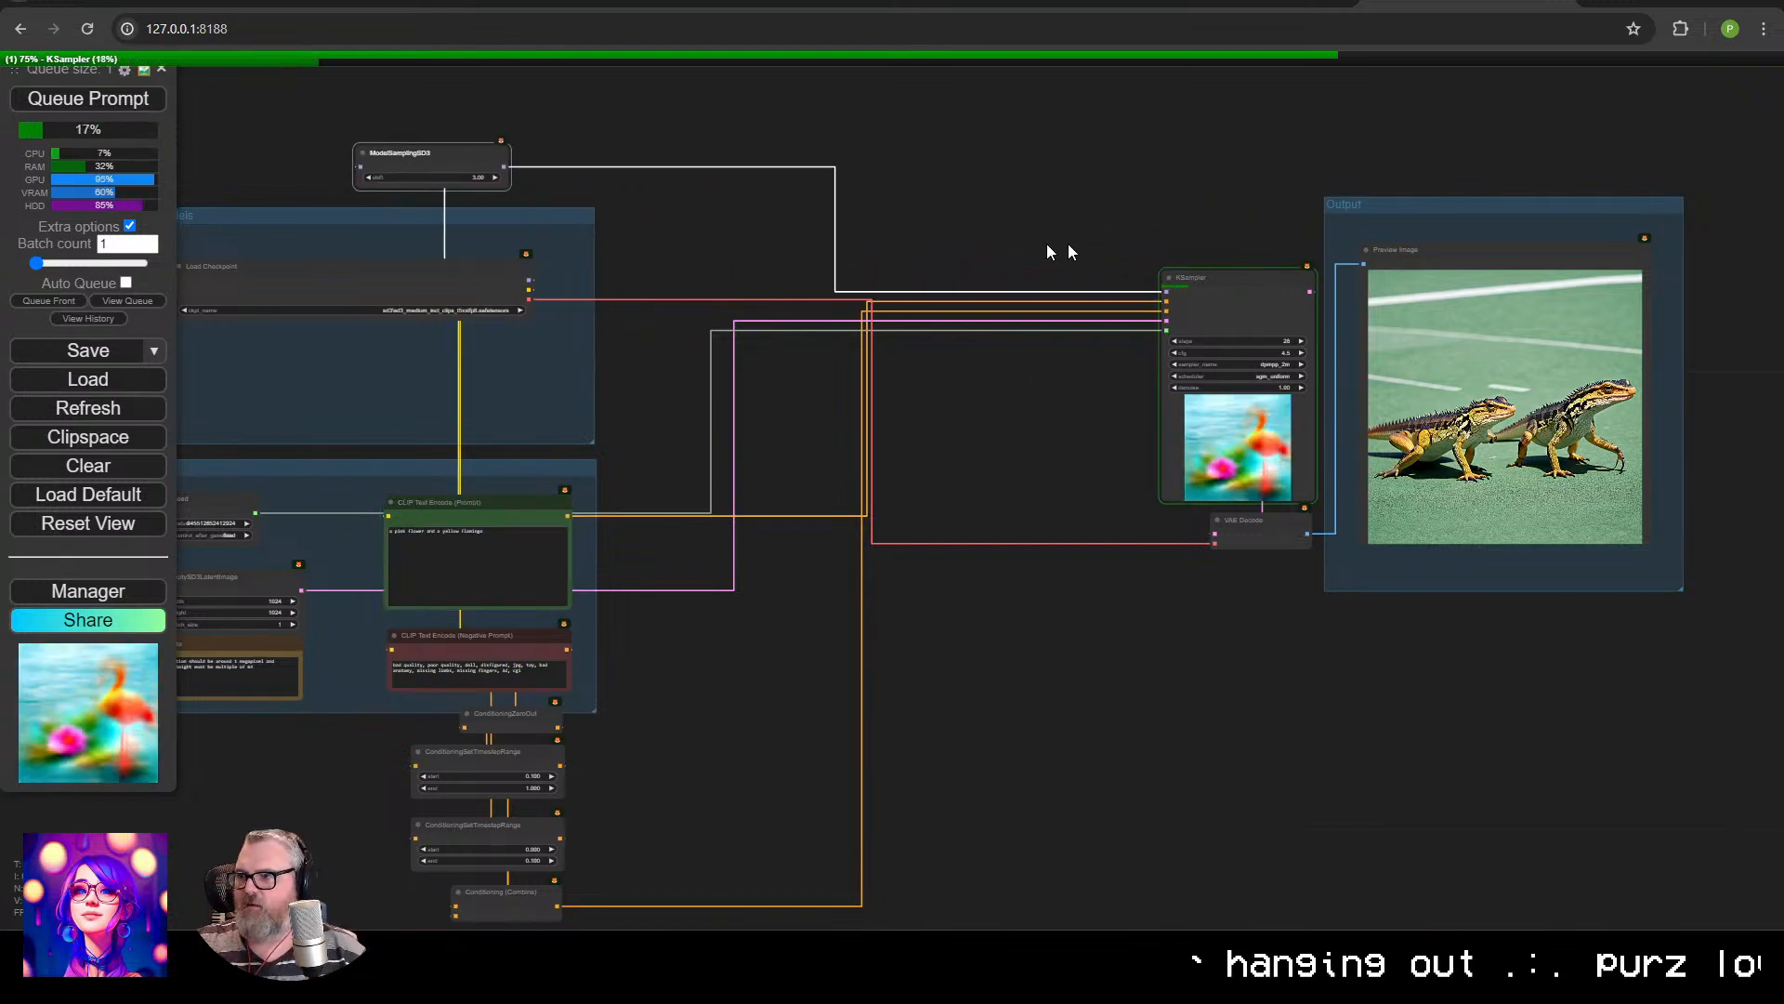
{"action": "left_click_drag", "start_coordinate": [1214, 147], "coordinate": [1733, 817]}
{"action": "left_click_drag", "start_coordinate": [1514, 362], "coordinate": [984, 572]}
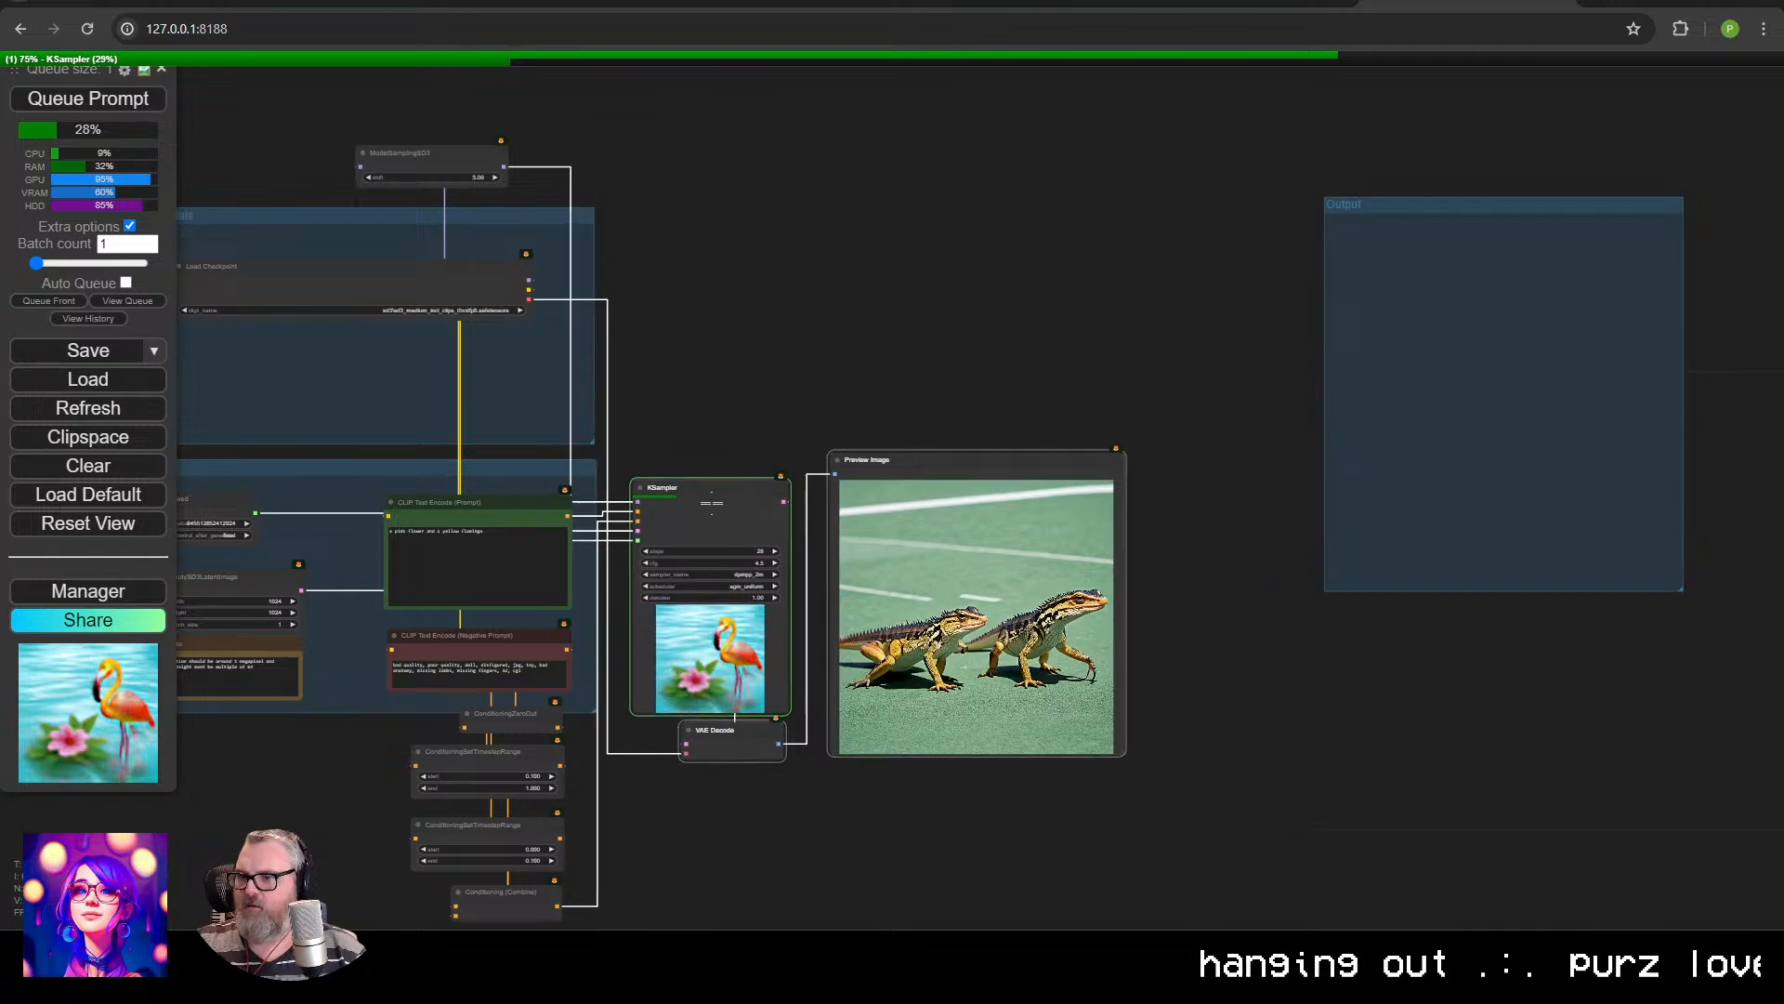
{"action": "left_click_drag", "start_coordinate": [711, 503], "coordinate": [707, 515]}
{"action": "left_click_drag", "start_coordinate": [801, 332], "coordinate": [820, 333]}
Remove the empty Output group from the canvas.
{"action": "right_click", "coordinate": [1513, 198]}
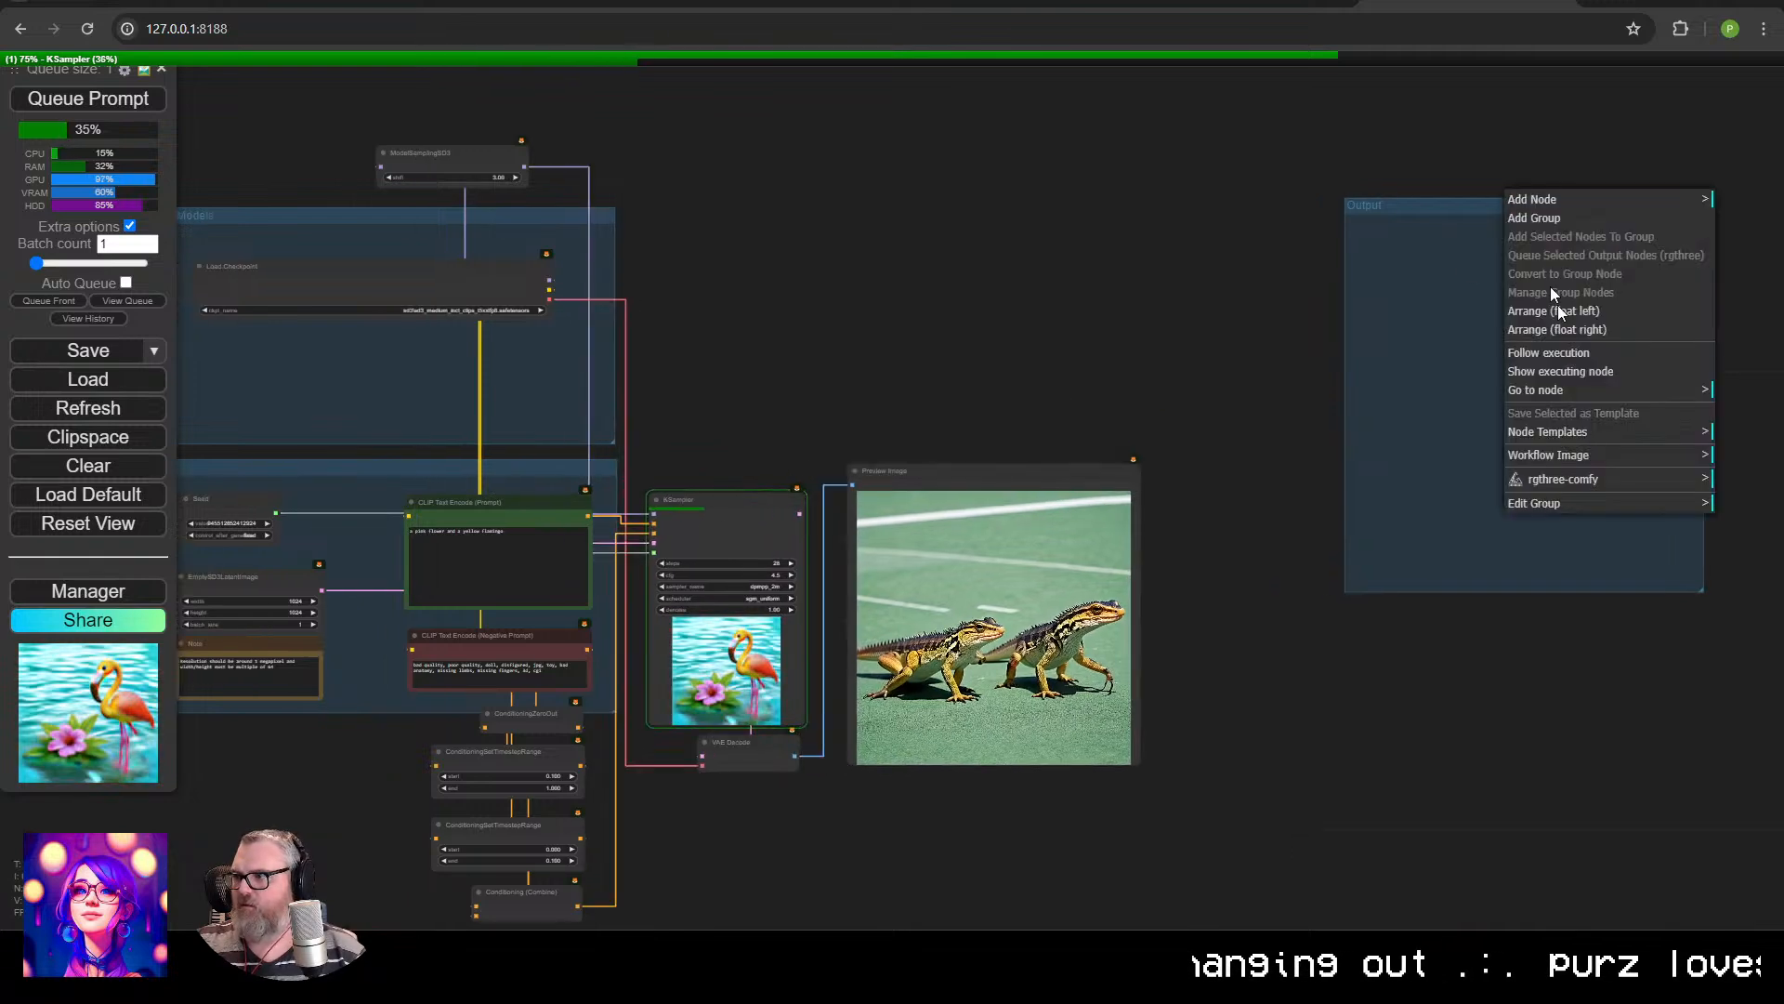
{"action": "left_click", "coordinate": [1595, 507]}
{"action": "left_click", "coordinate": [1704, 585]}
Relocate the floating queue menu to the far side of the canvas so it no longer covers the prompt nodes.
{"action": "scroll", "coordinate": [1060, 731], "scroll_direction": "up", "scroll_amount": 7}
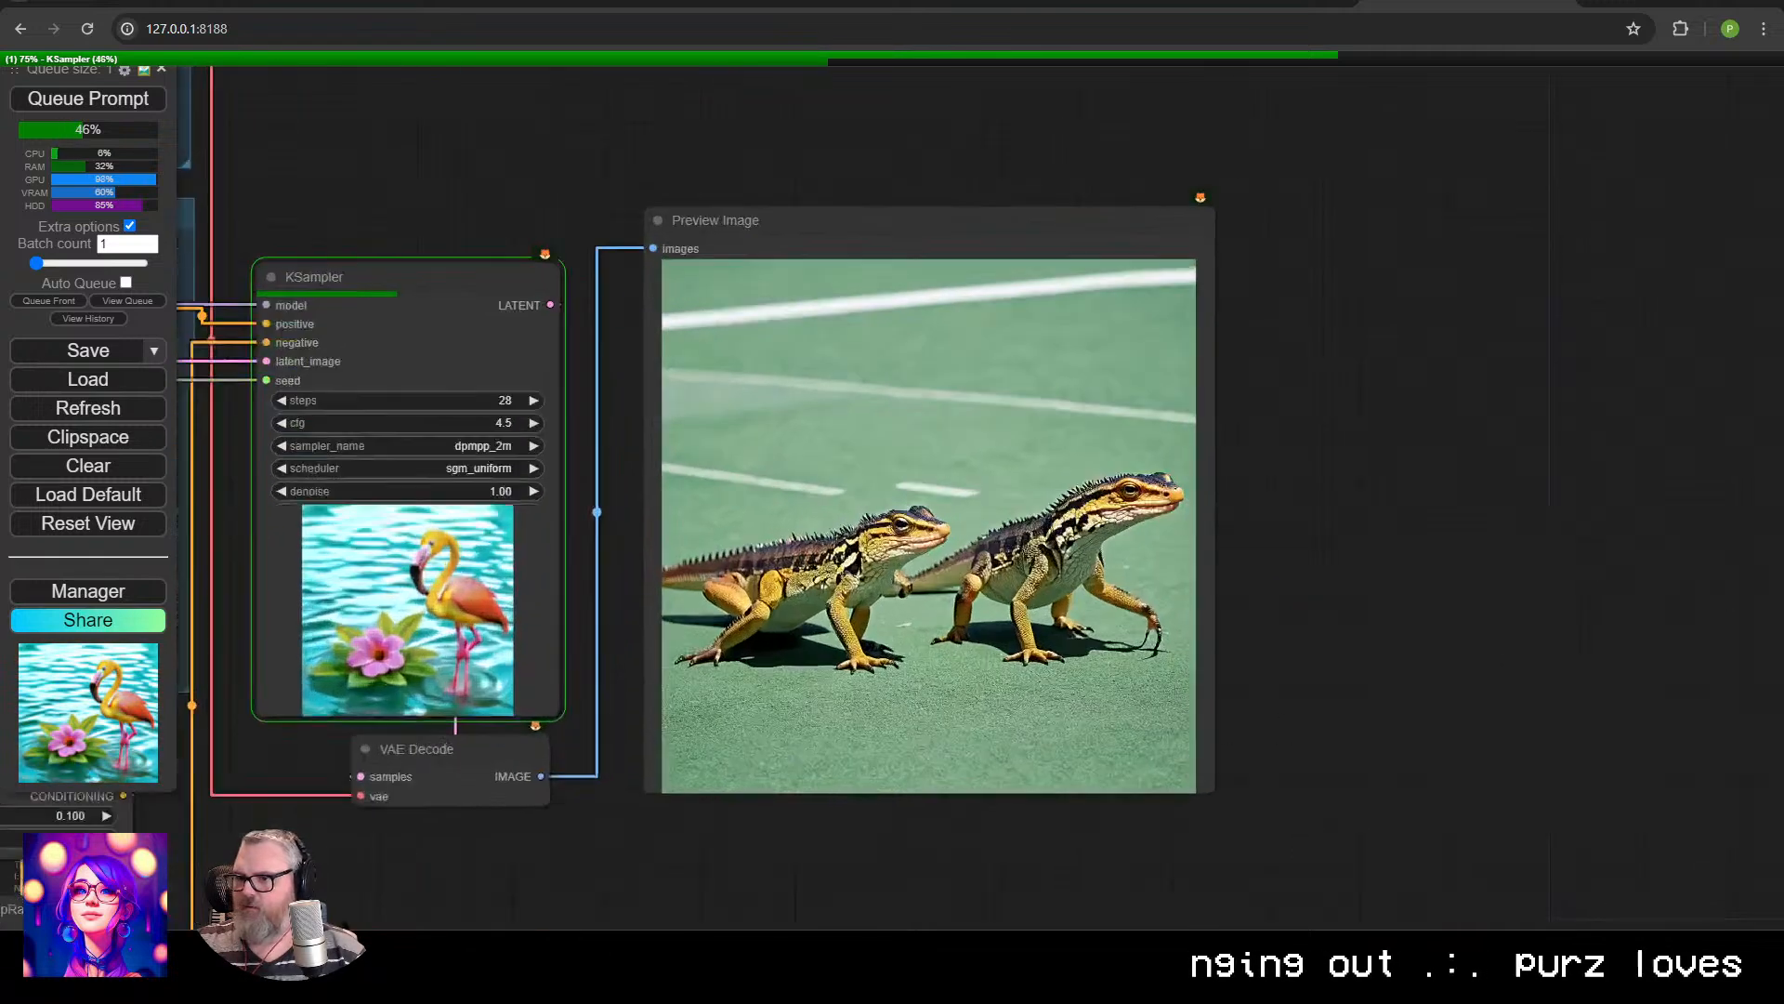
{"action": "left_click_drag", "start_coordinate": [1059, 806], "coordinate": [1551, 738]}
{"action": "scroll", "coordinate": [896, 704], "scroll_direction": "up", "scroll_amount": 2}
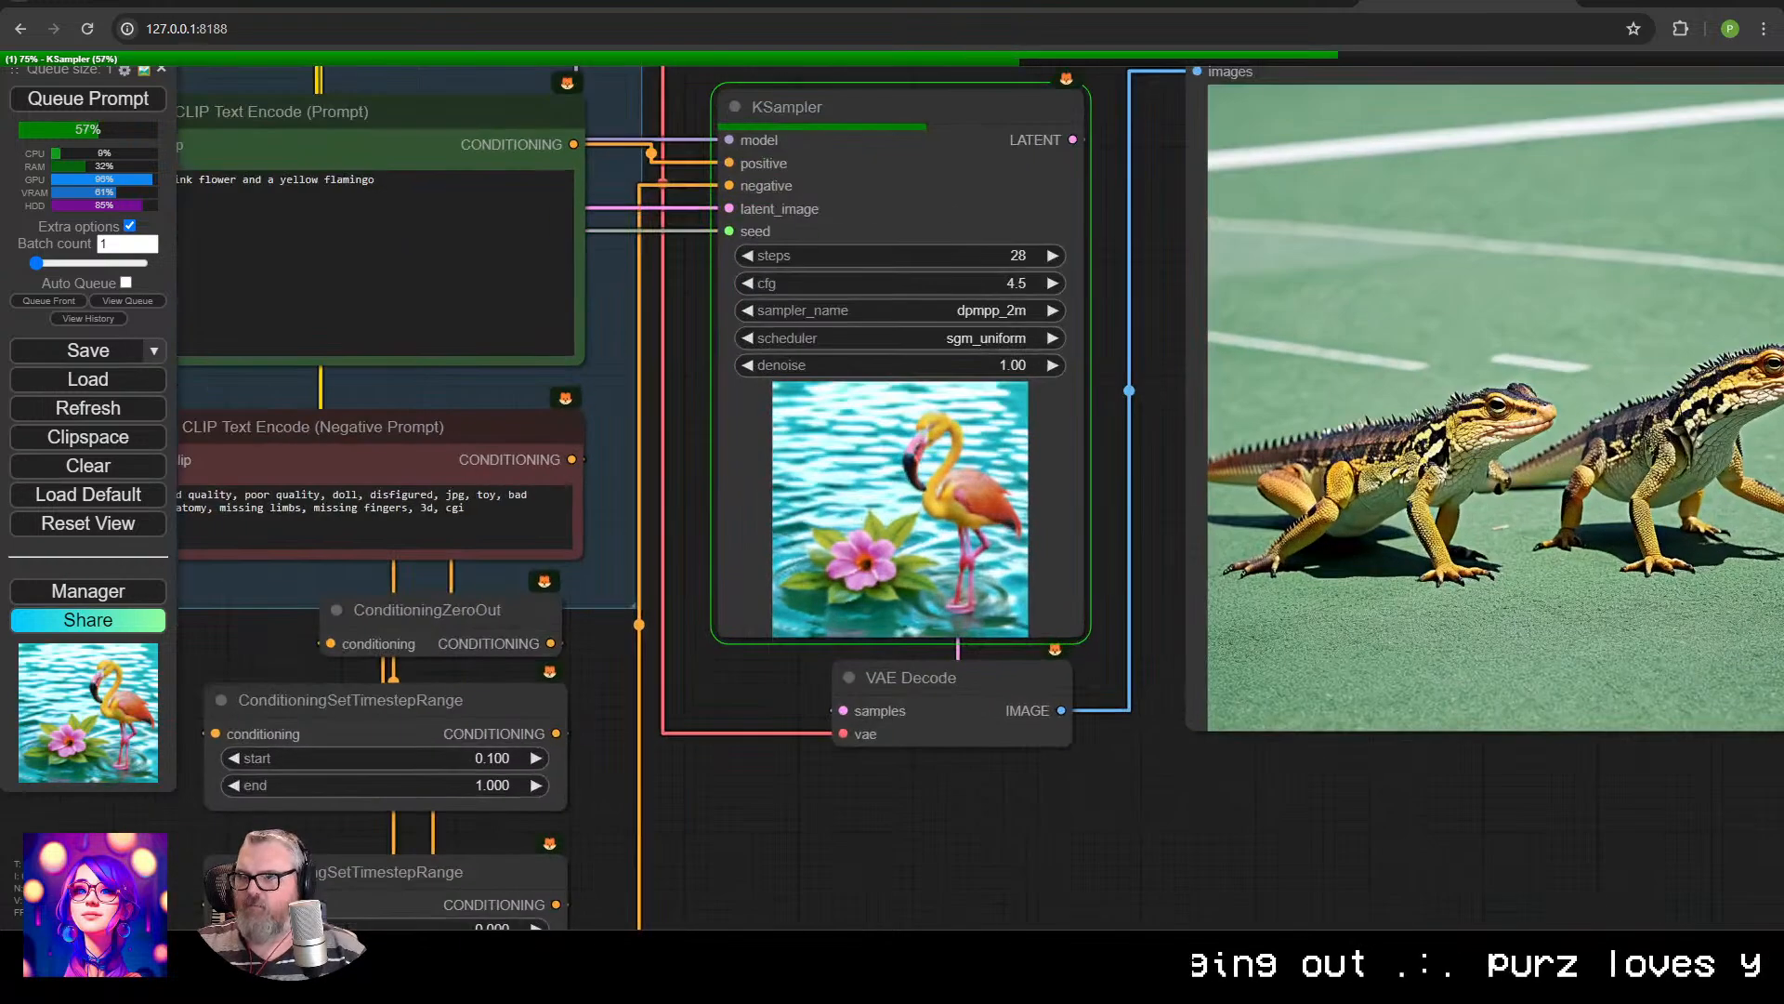
{"action": "scroll", "coordinate": [720, 729], "scroll_direction": "down", "scroll_amount": 4}
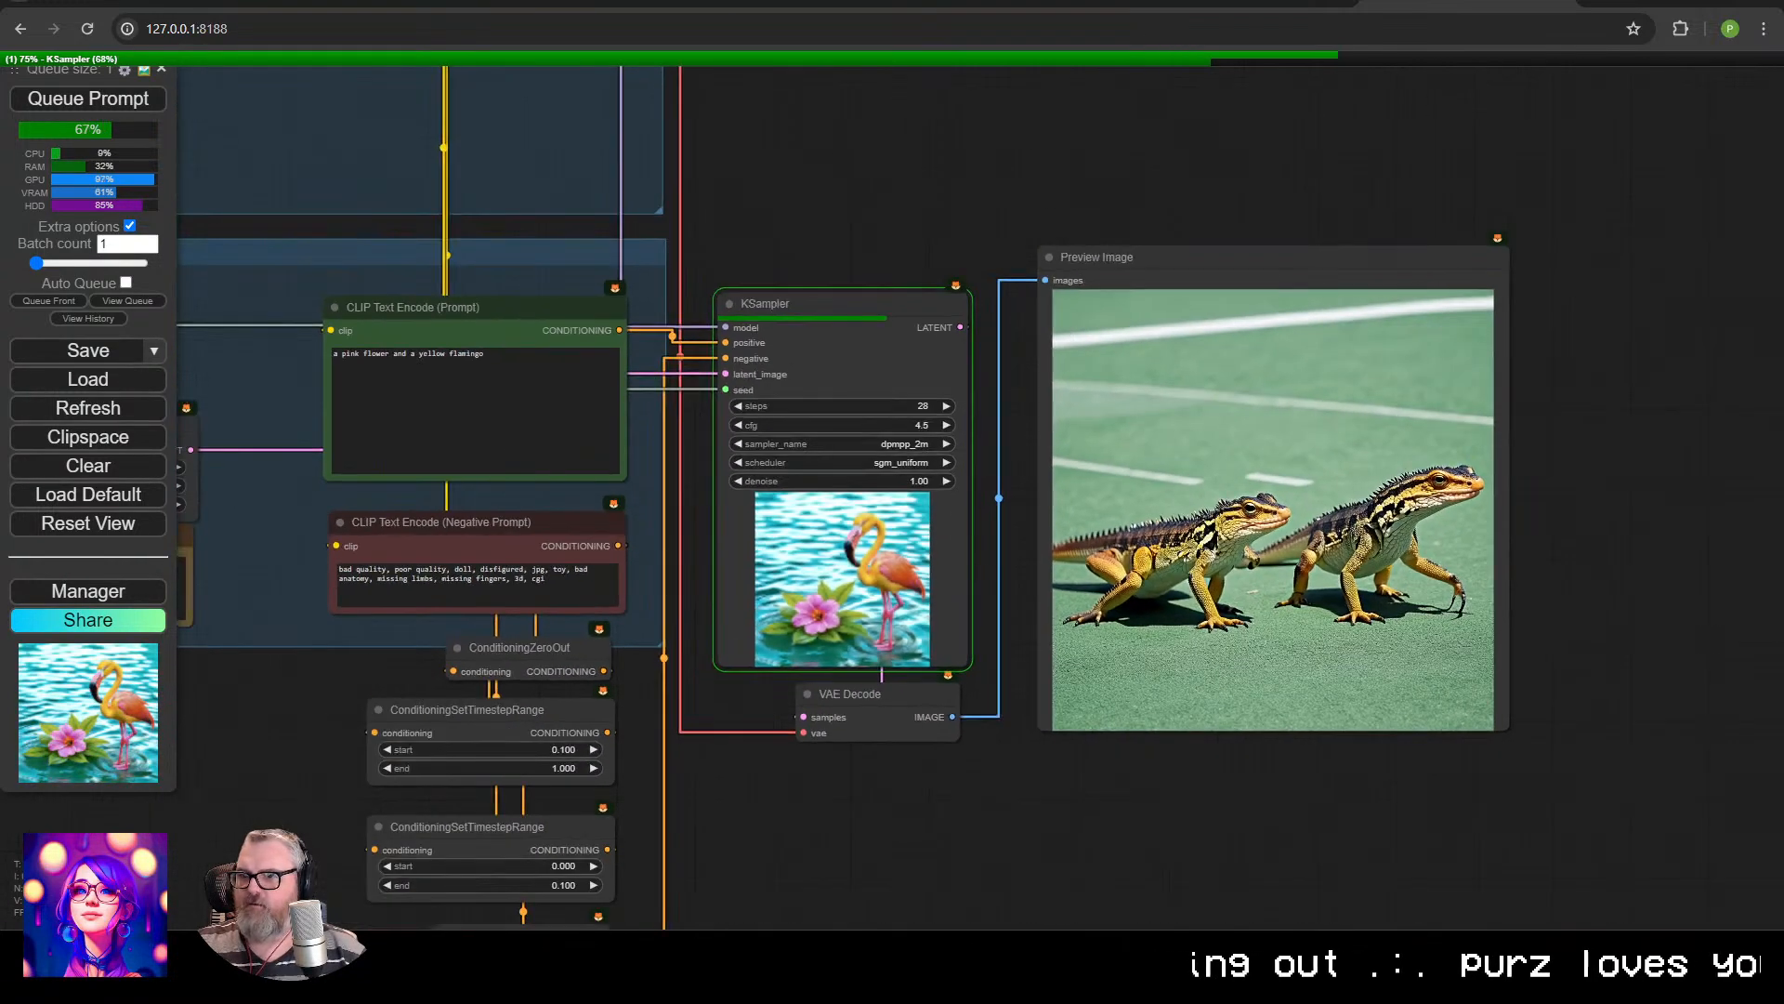
{"action": "scroll", "coordinate": [637, 440], "scroll_direction": "up", "scroll_amount": 3}
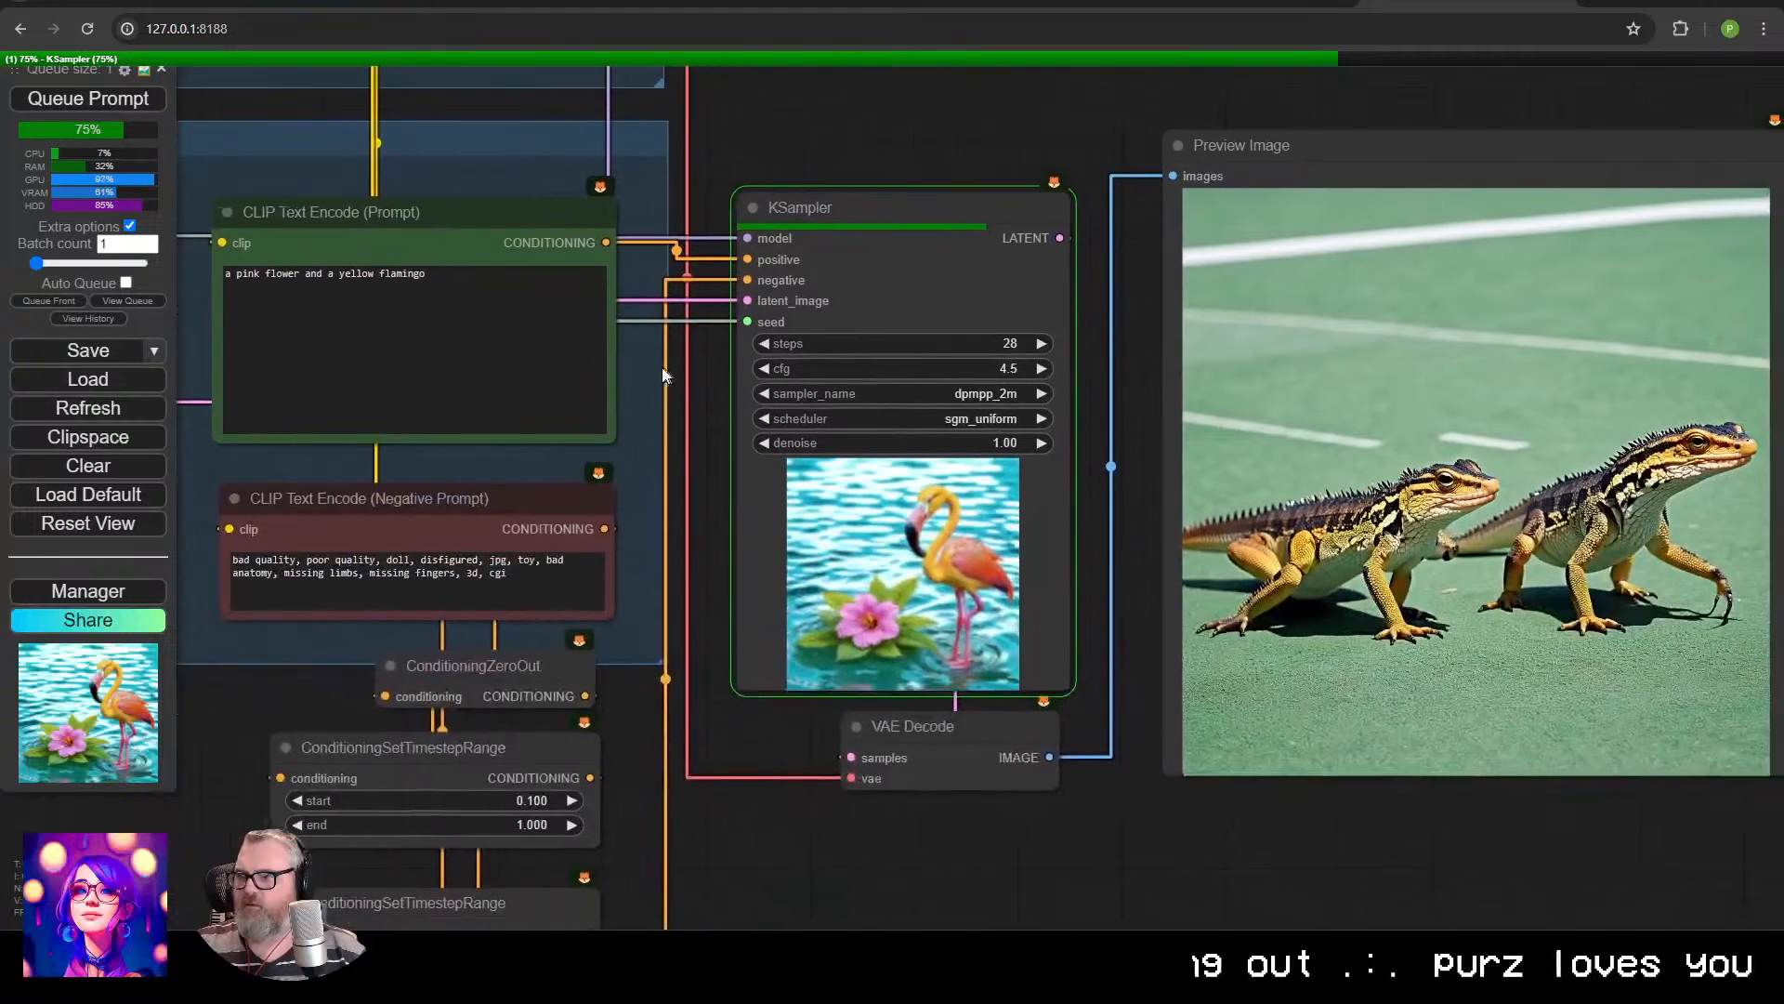
{"action": "left_click_drag", "start_coordinate": [641, 375], "coordinate": [624, 380]}
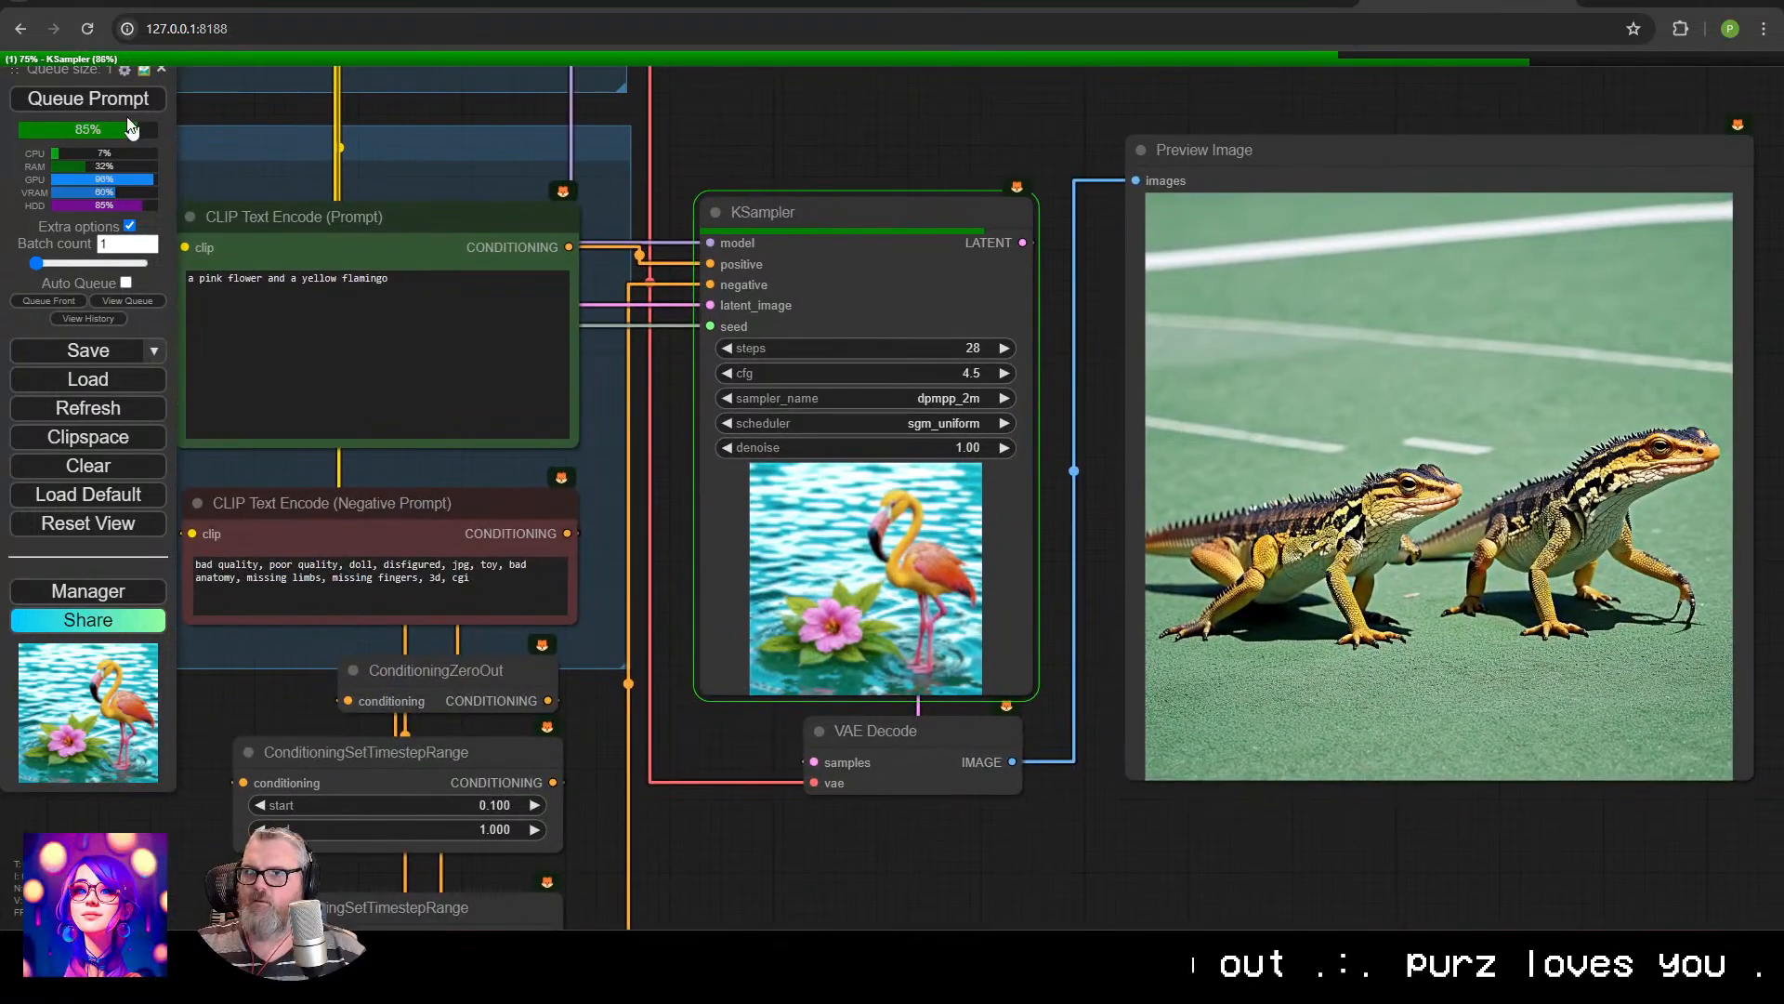
{"action": "left_click_drag", "start_coordinate": [79, 69], "coordinate": [1668, 137]}
{"action": "left_click_drag", "start_coordinate": [1050, 292], "coordinate": [941, 289]}
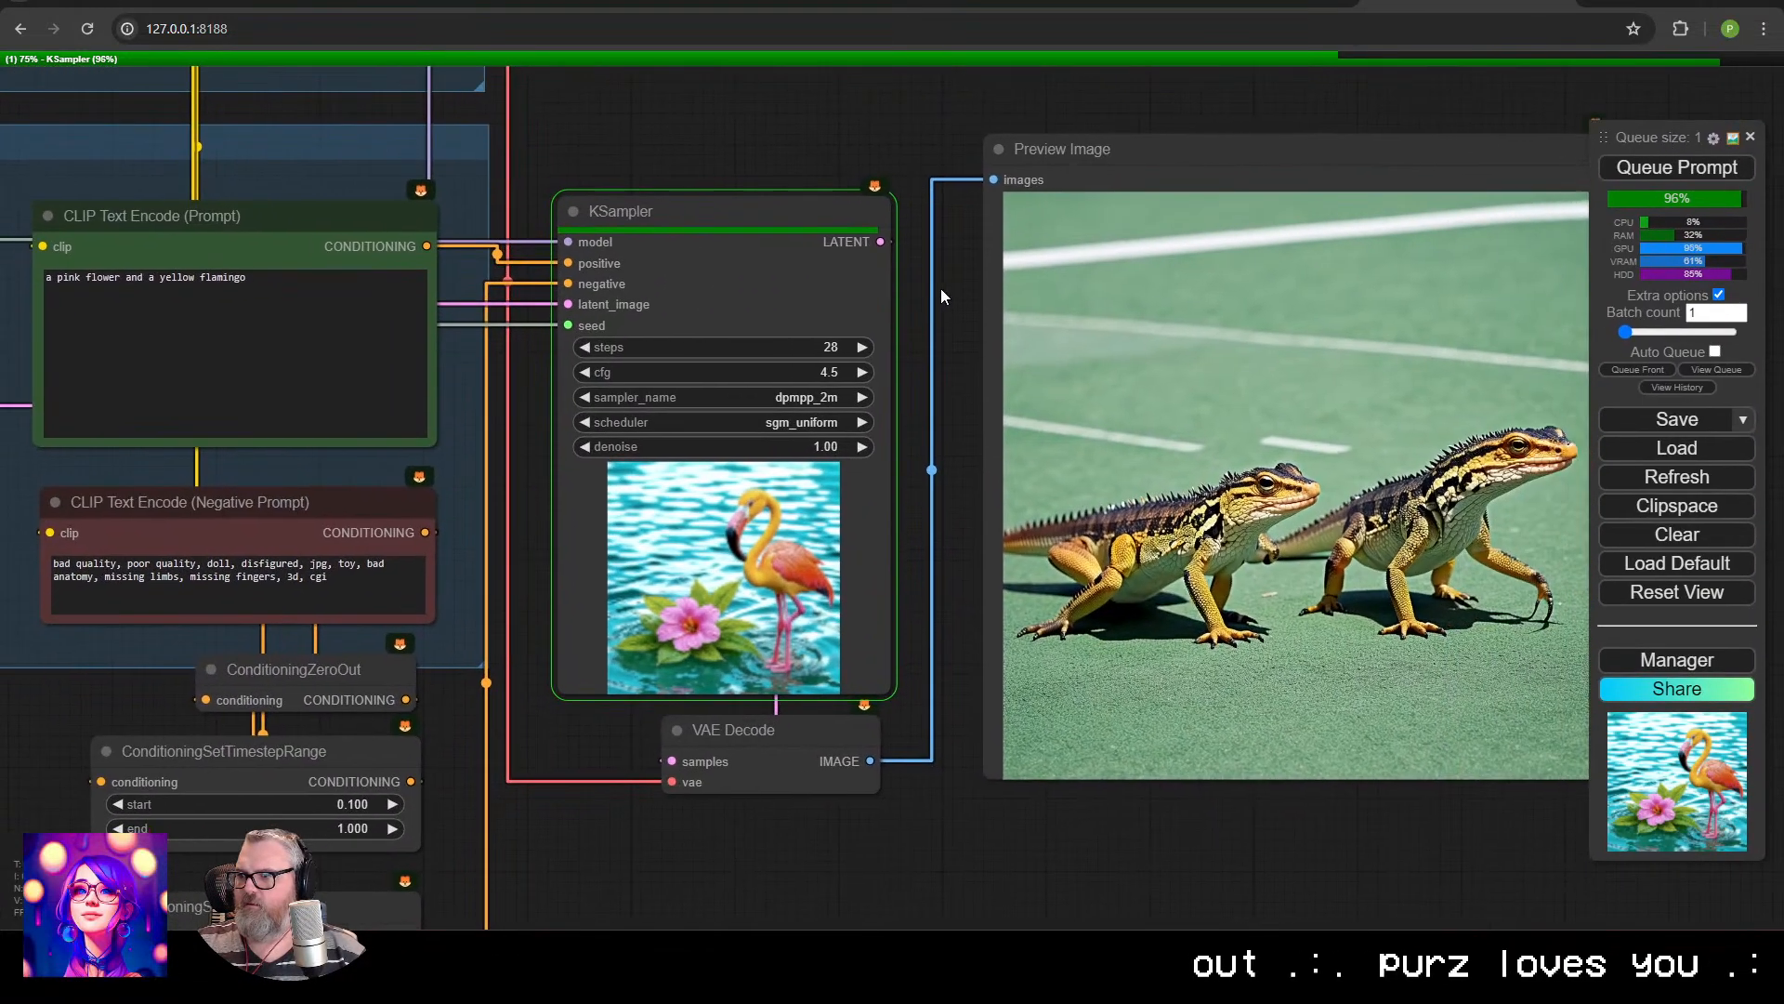
Reposition the Preview Image node so it sits level with the KSampler, and frame the prompts, sampler and preview together.
{"action": "scroll", "coordinate": [941, 289], "scroll_direction": "up", "scroll_amount": 1}
{"action": "scroll", "coordinate": [940, 288], "scroll_direction": "down", "scroll_amount": 2}
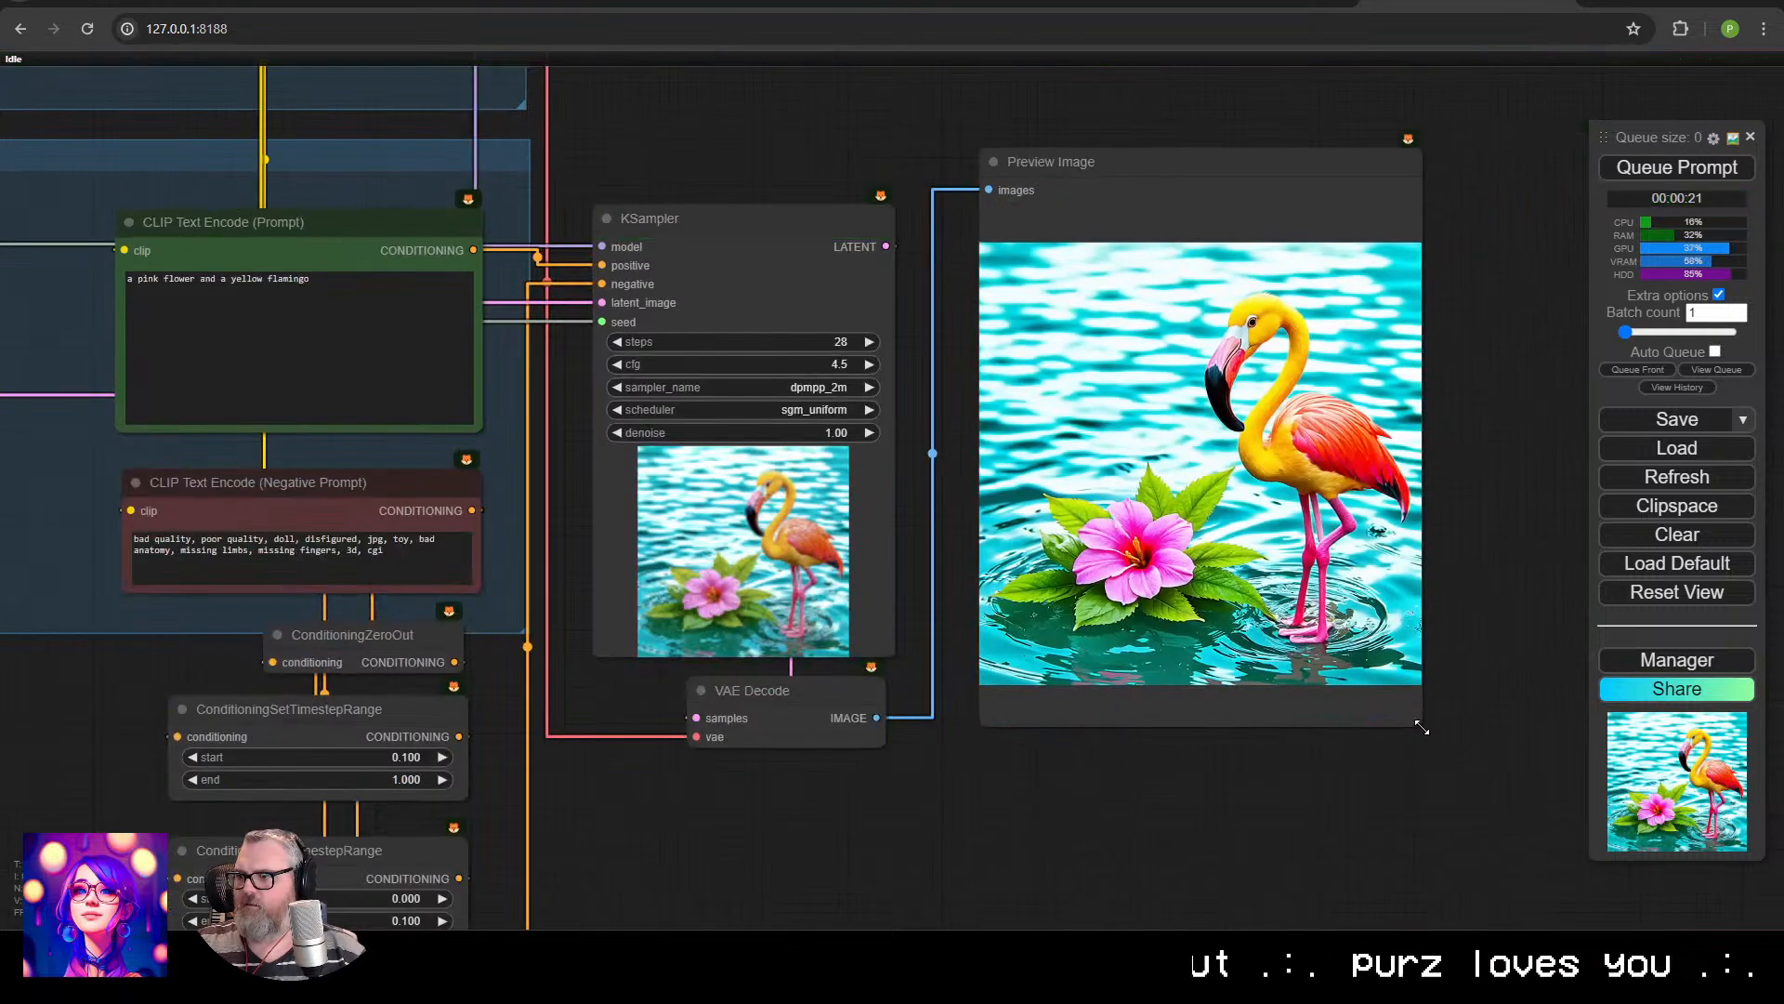
{"action": "left_click_drag", "start_coordinate": [1101, 173], "coordinate": [1058, 229]}
{"action": "scroll", "coordinate": [686, 434], "scroll_direction": "up", "scroll_amount": 2}
{"action": "left_click_drag", "start_coordinate": [686, 433], "coordinate": [765, 456]}
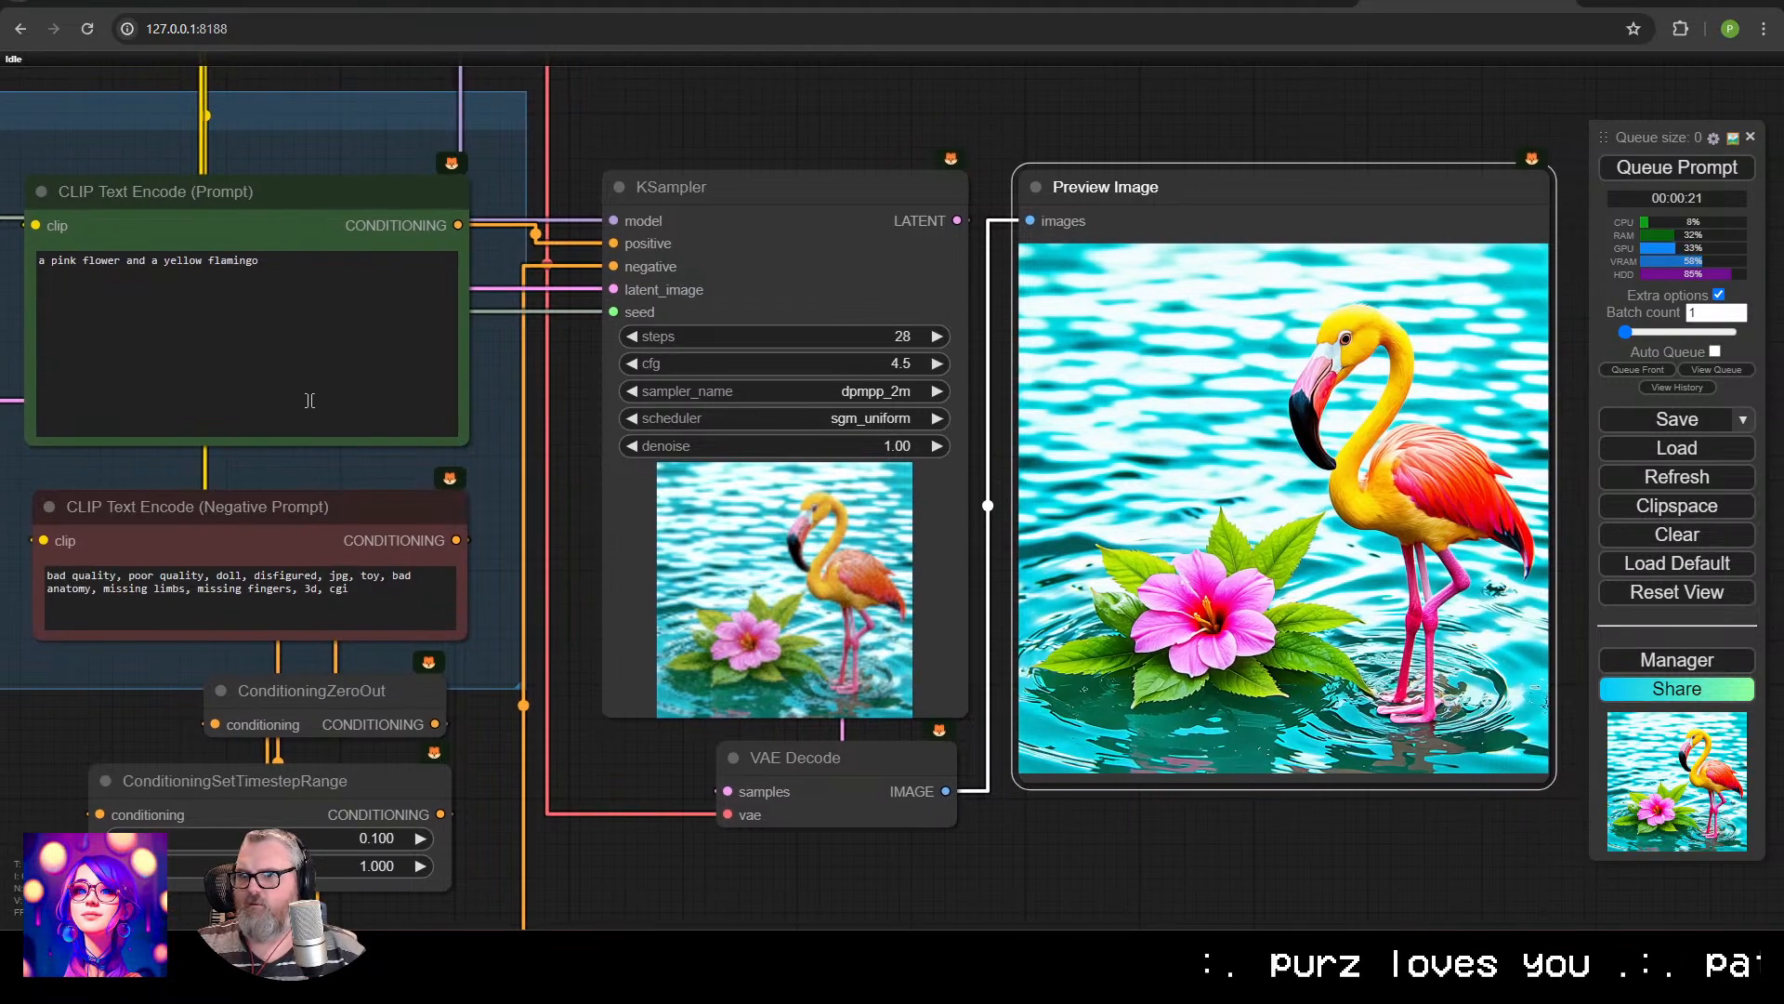
Replace the positive prompt with "two police officers laying on the grass in a field" and queue the generation.
{"action": "left_click", "coordinate": [247, 263]}
{"action": "key", "text": "ctrl+a"}
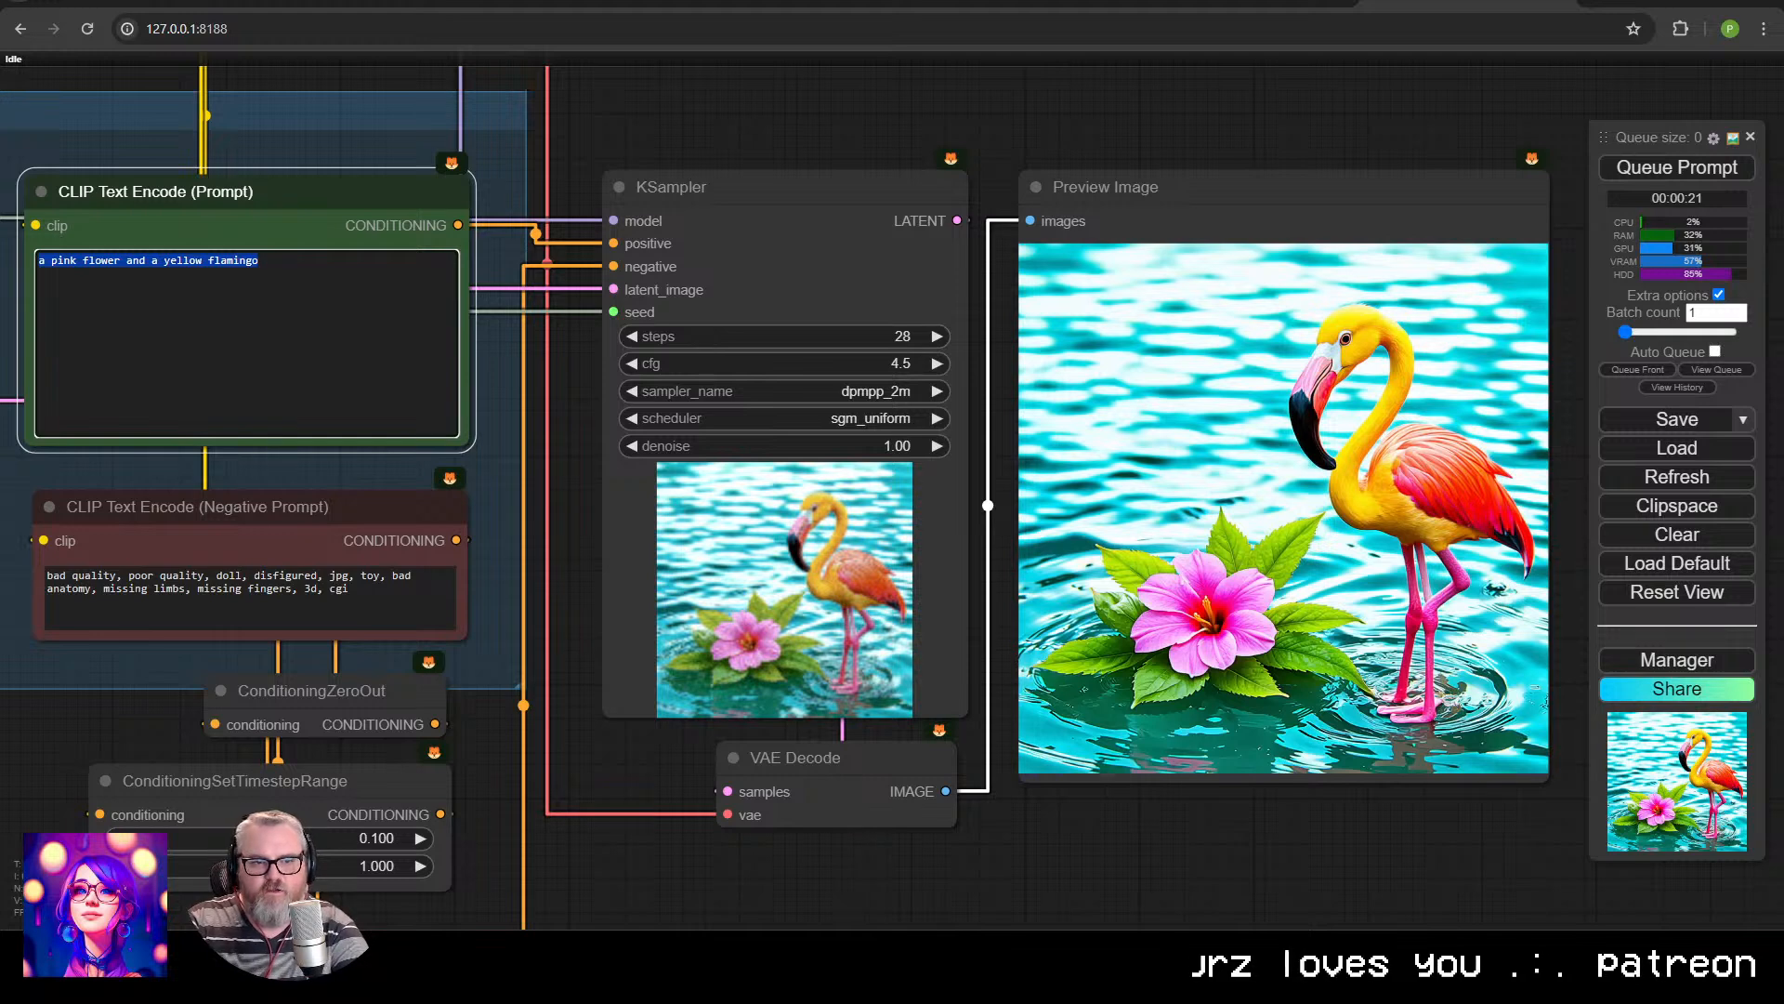
{"action": "type", "text": "two police "}
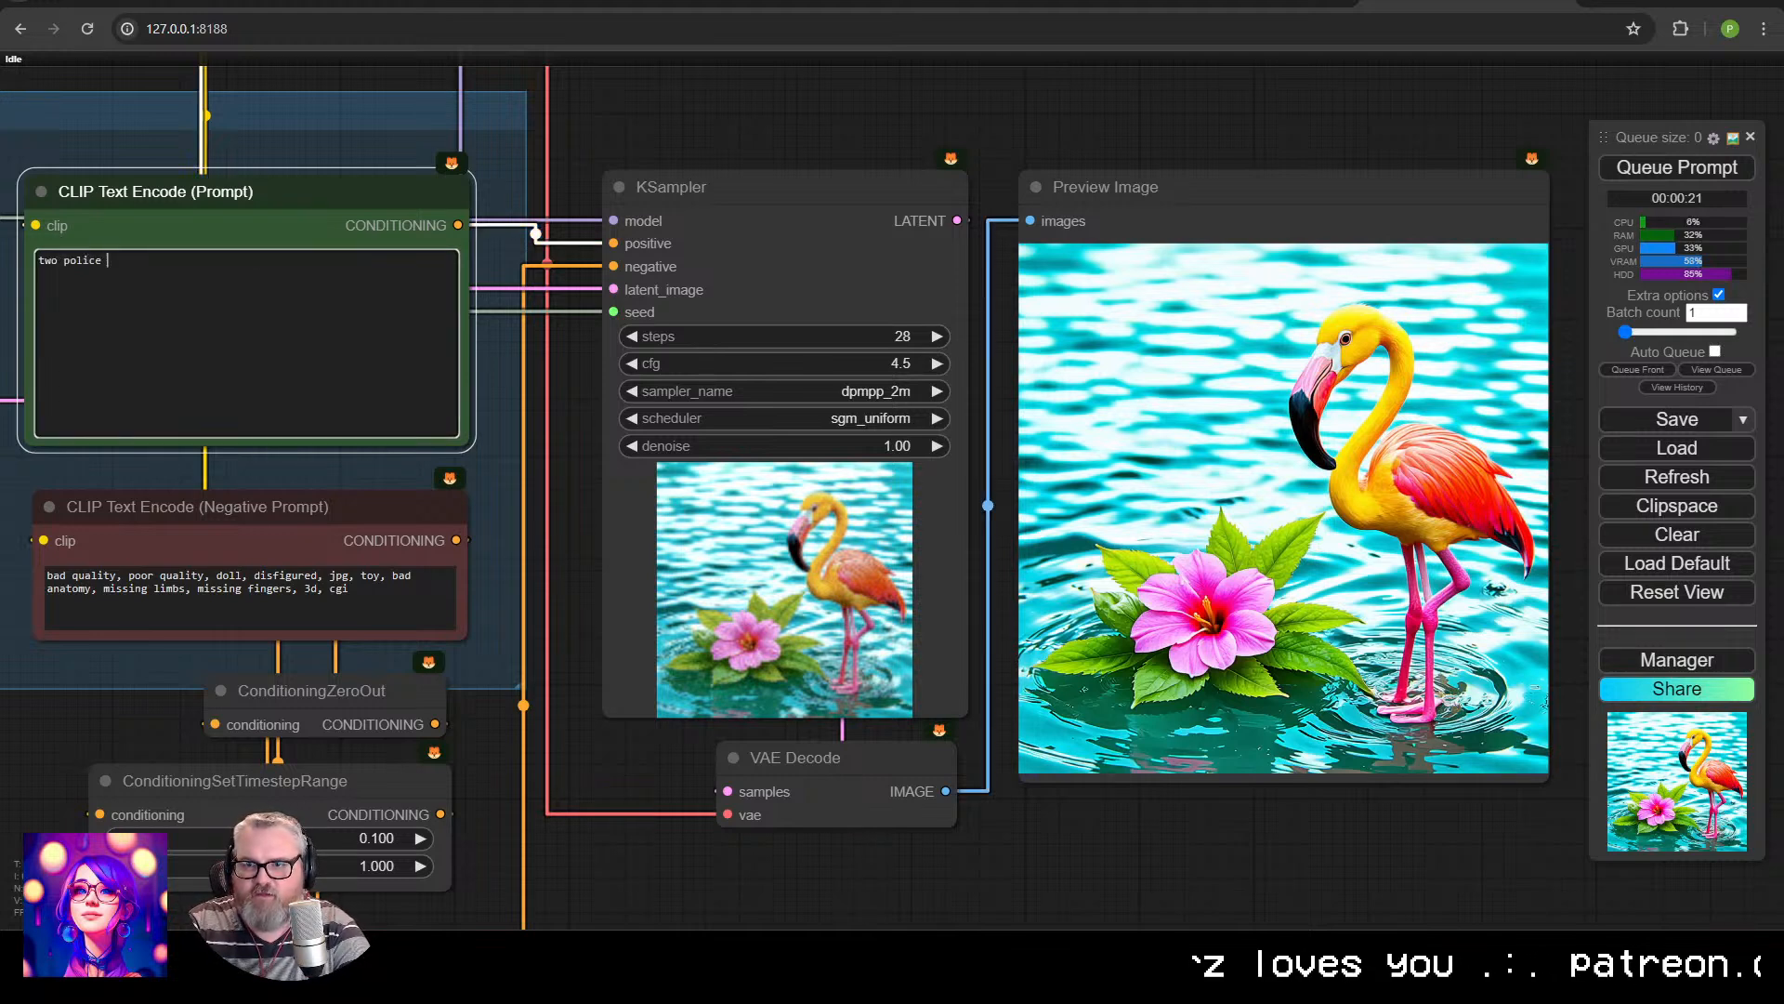
{"action": "type", "text": "officers laying on"}
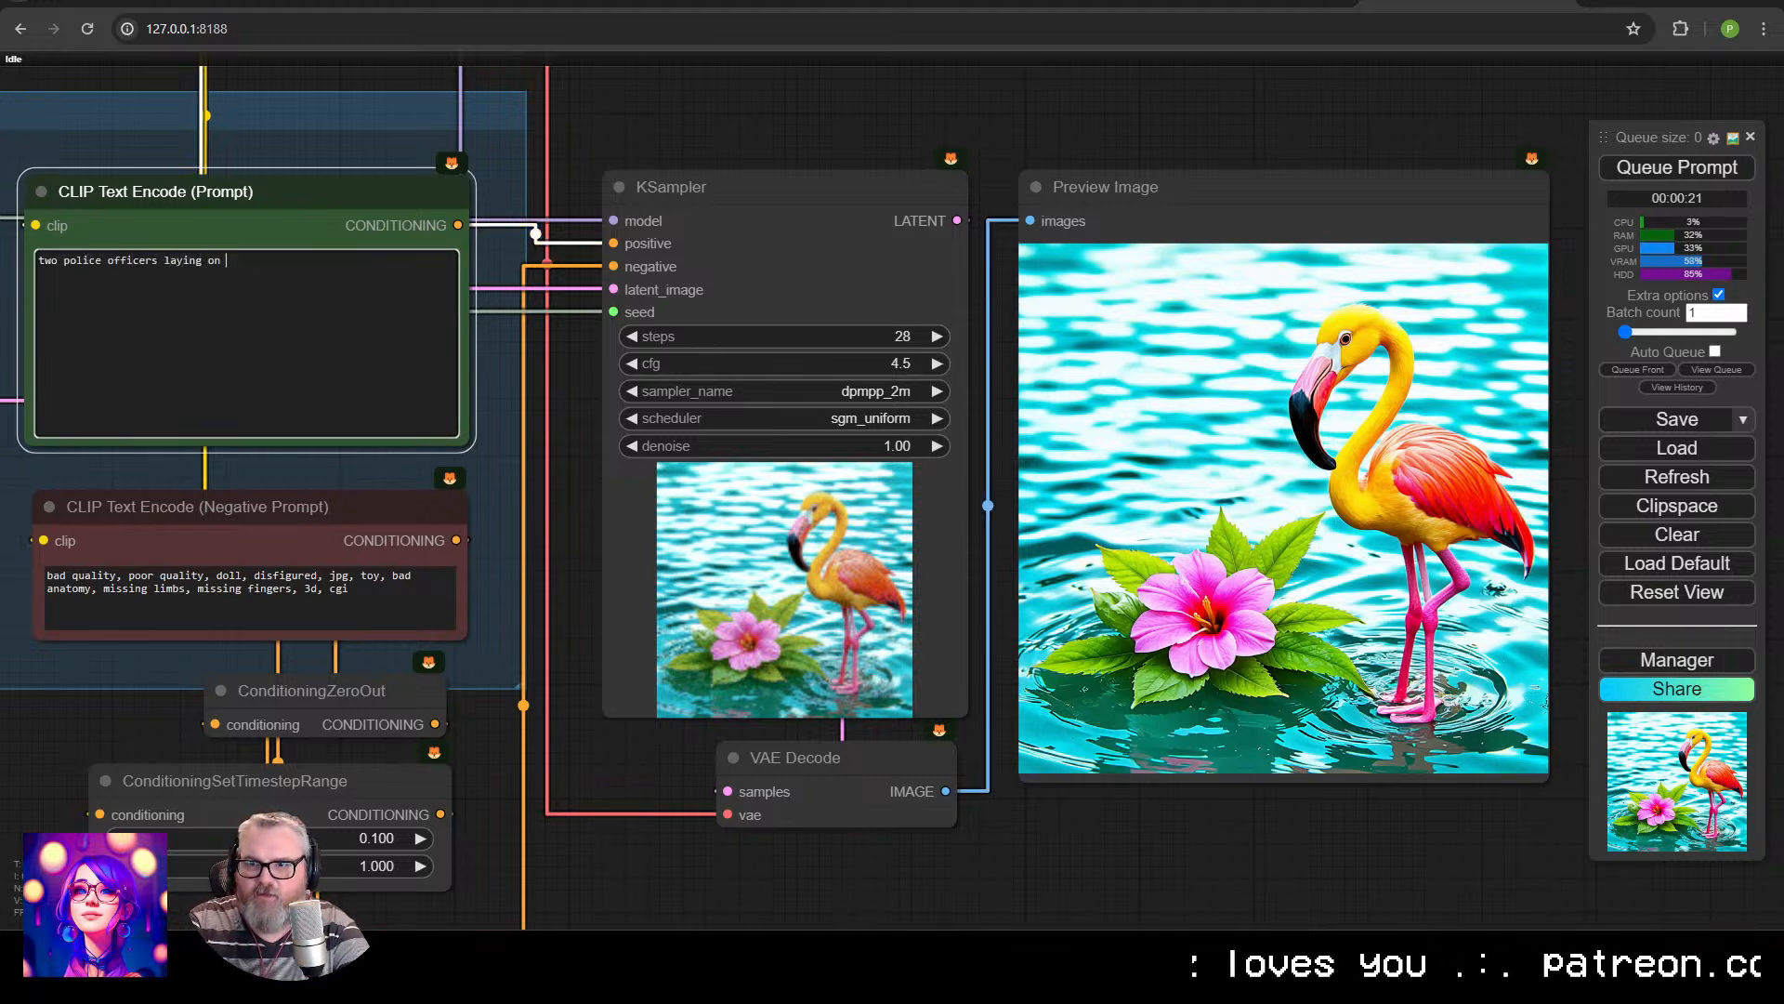
{"action": "type", "text": " the grass in a field"}
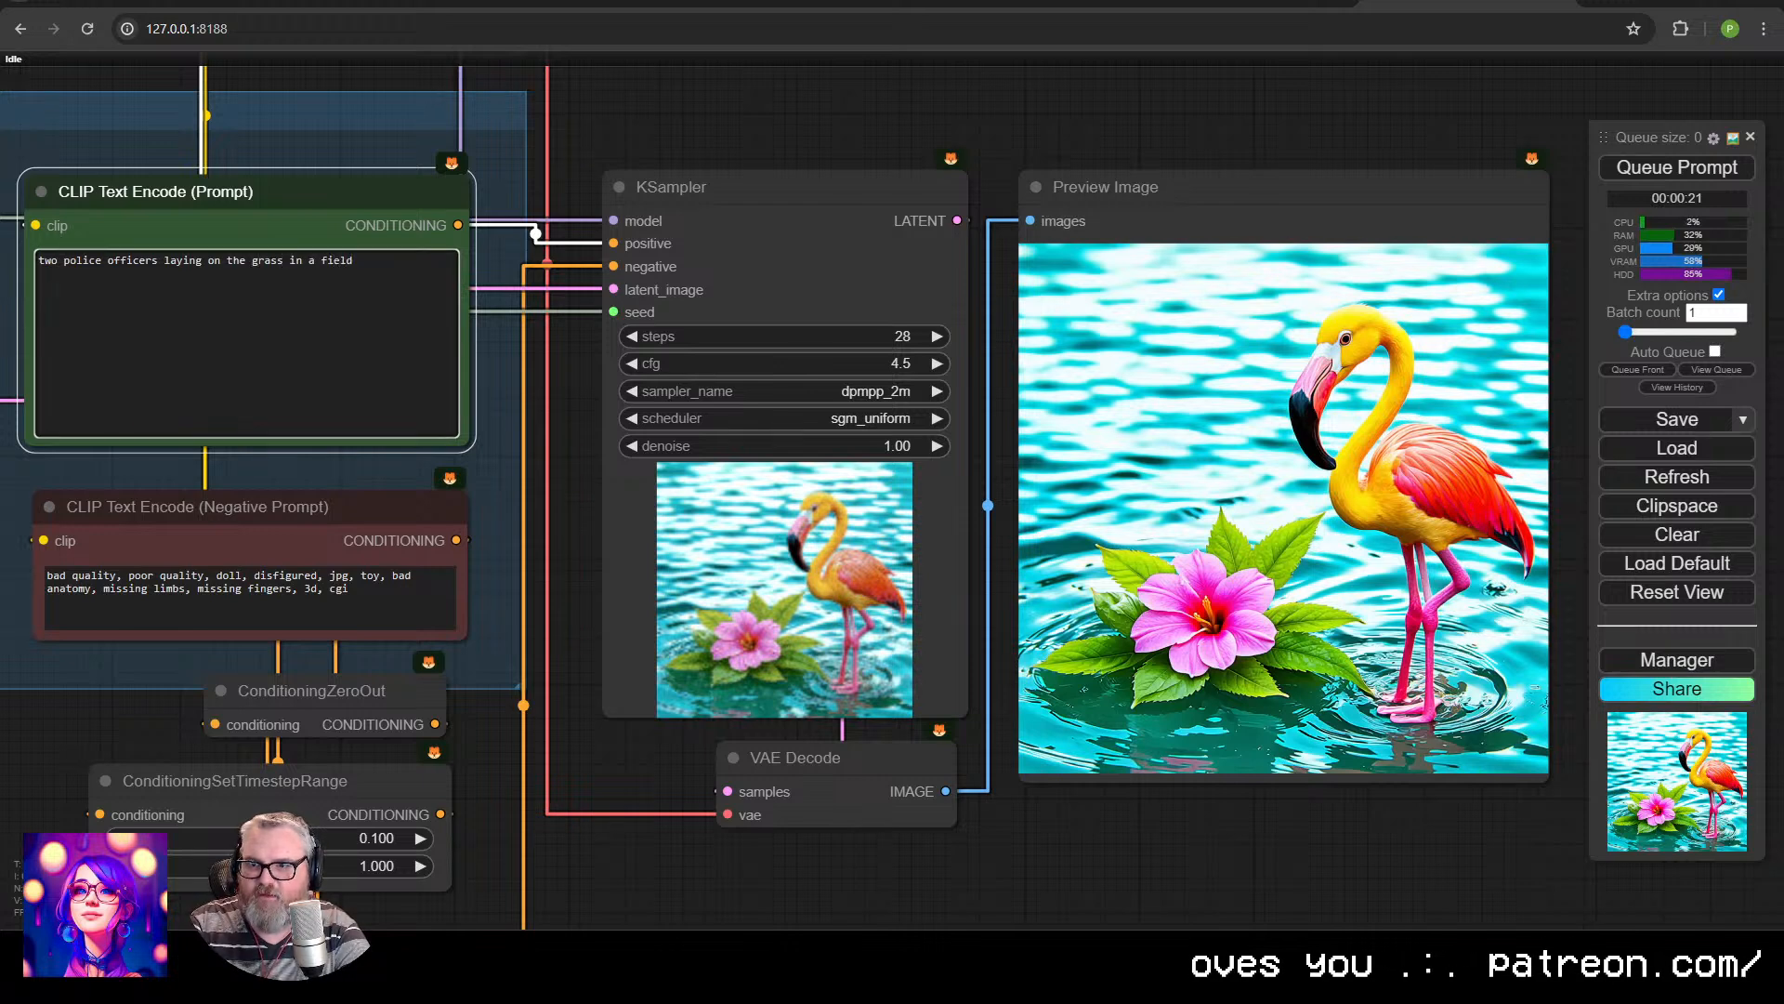
{"action": "key", "text": "ctrl+Return"}
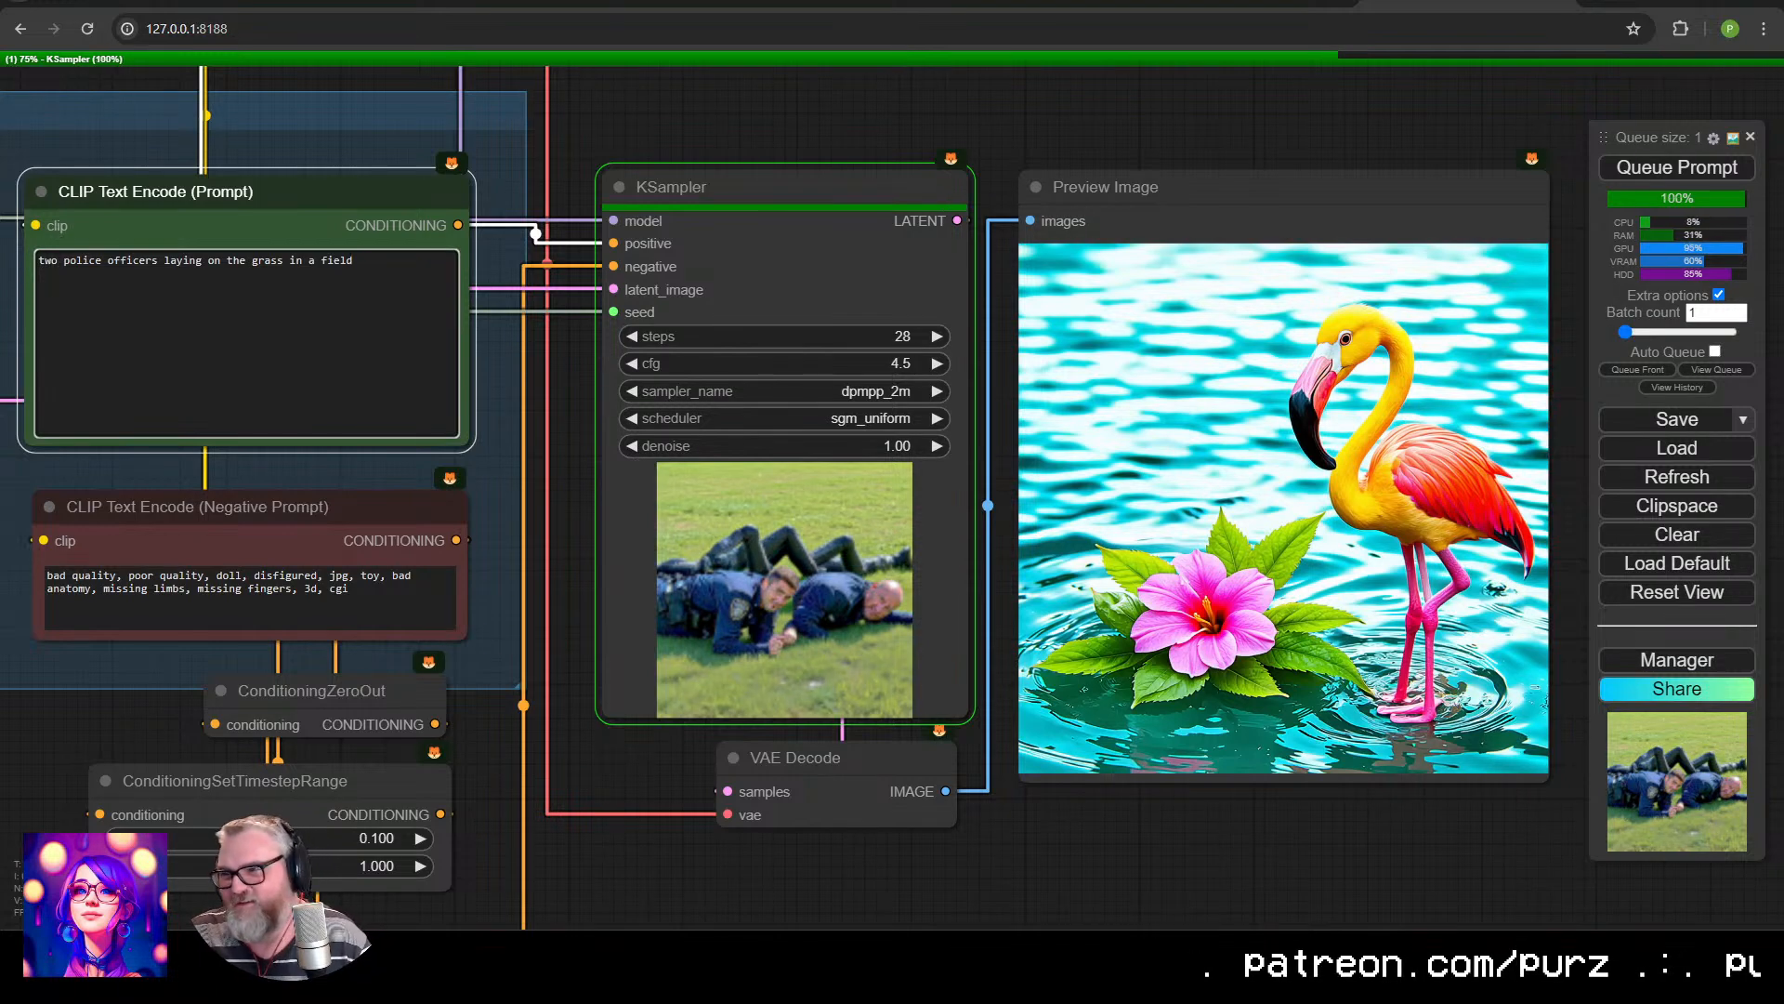
Inspect the finished image of the two police officers up close, checking their bodies and limbs.
{"action": "left_click_drag", "start_coordinate": [1263, 502], "coordinate": [850, 457]}
{"action": "scroll", "coordinate": [754, 434], "scroll_direction": "up", "scroll_amount": 7}
{"action": "scroll", "coordinate": [780, 437], "scroll_direction": "down", "scroll_amount": 3}
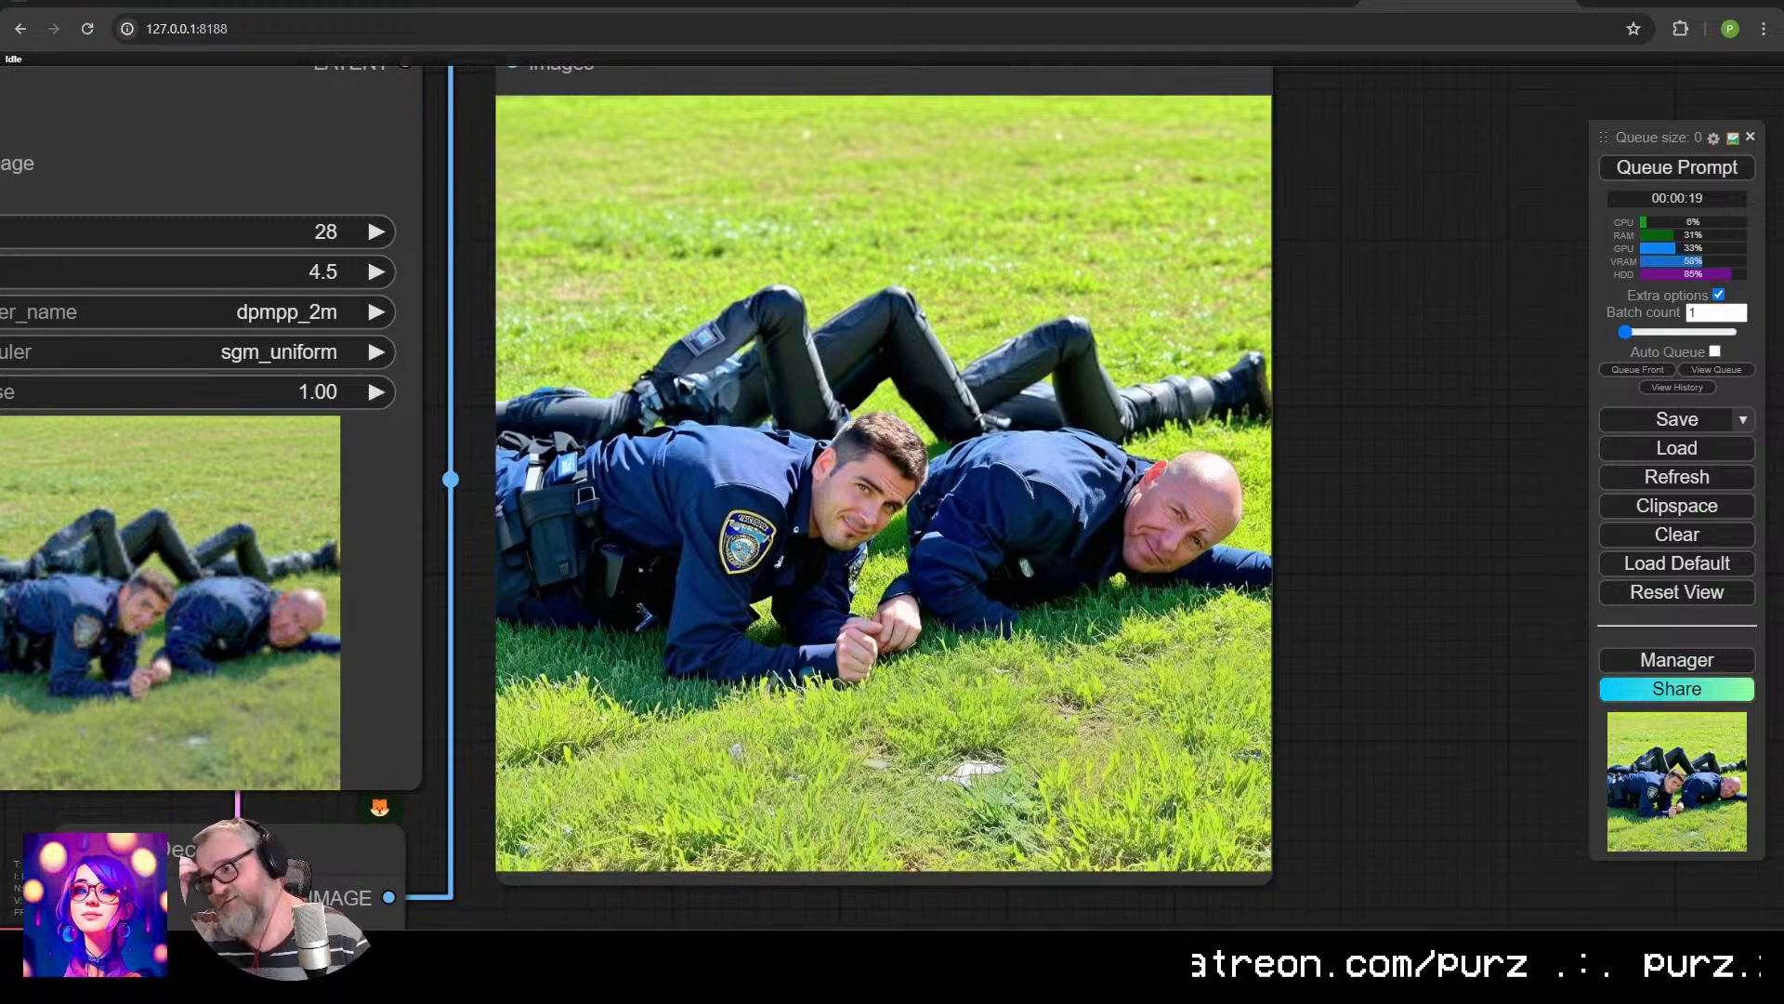
{"action": "scroll", "coordinate": [356, 367], "scroll_direction": "down", "scroll_amount": 5}
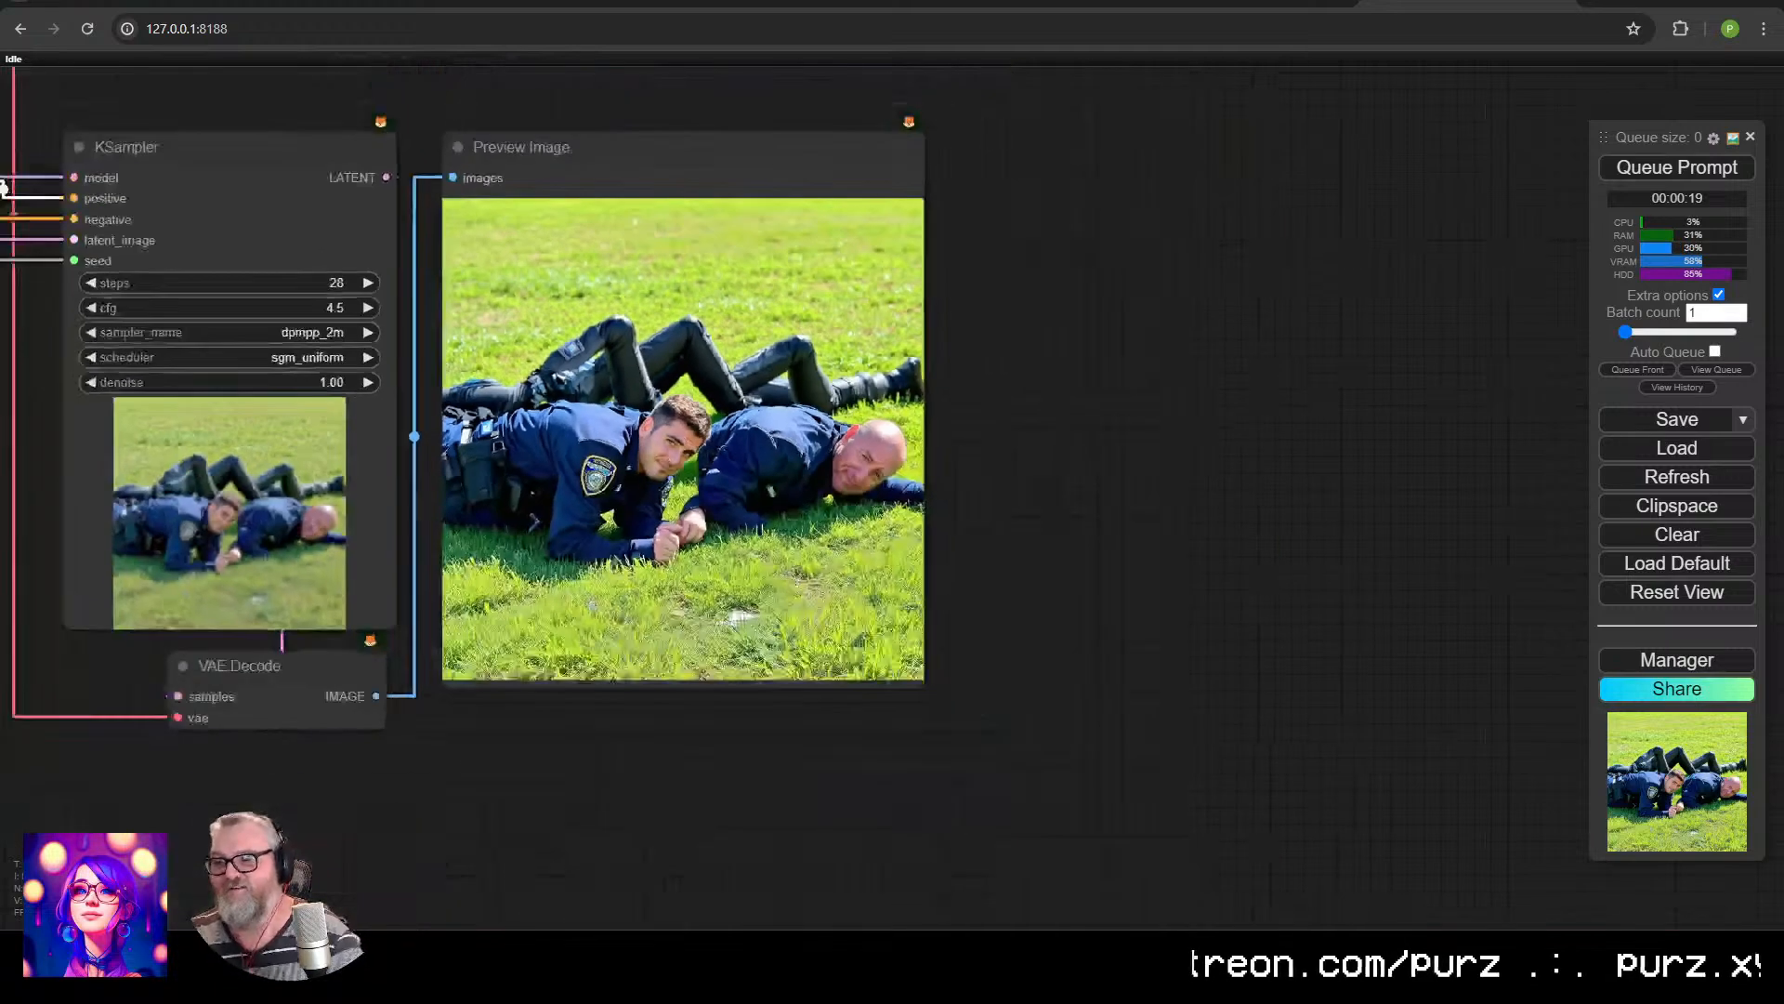
Replace the positive prompt with "six shiny silver sharks swiftly swam around the shimmering ship" and queue the generation.
{"action": "left_click_drag", "start_coordinate": [356, 367], "coordinate": [1045, 375]}
{"action": "left_click", "coordinate": [429, 288]}
{"action": "key", "text": "ctrl+a"}
{"action": "type", "text": "si"}
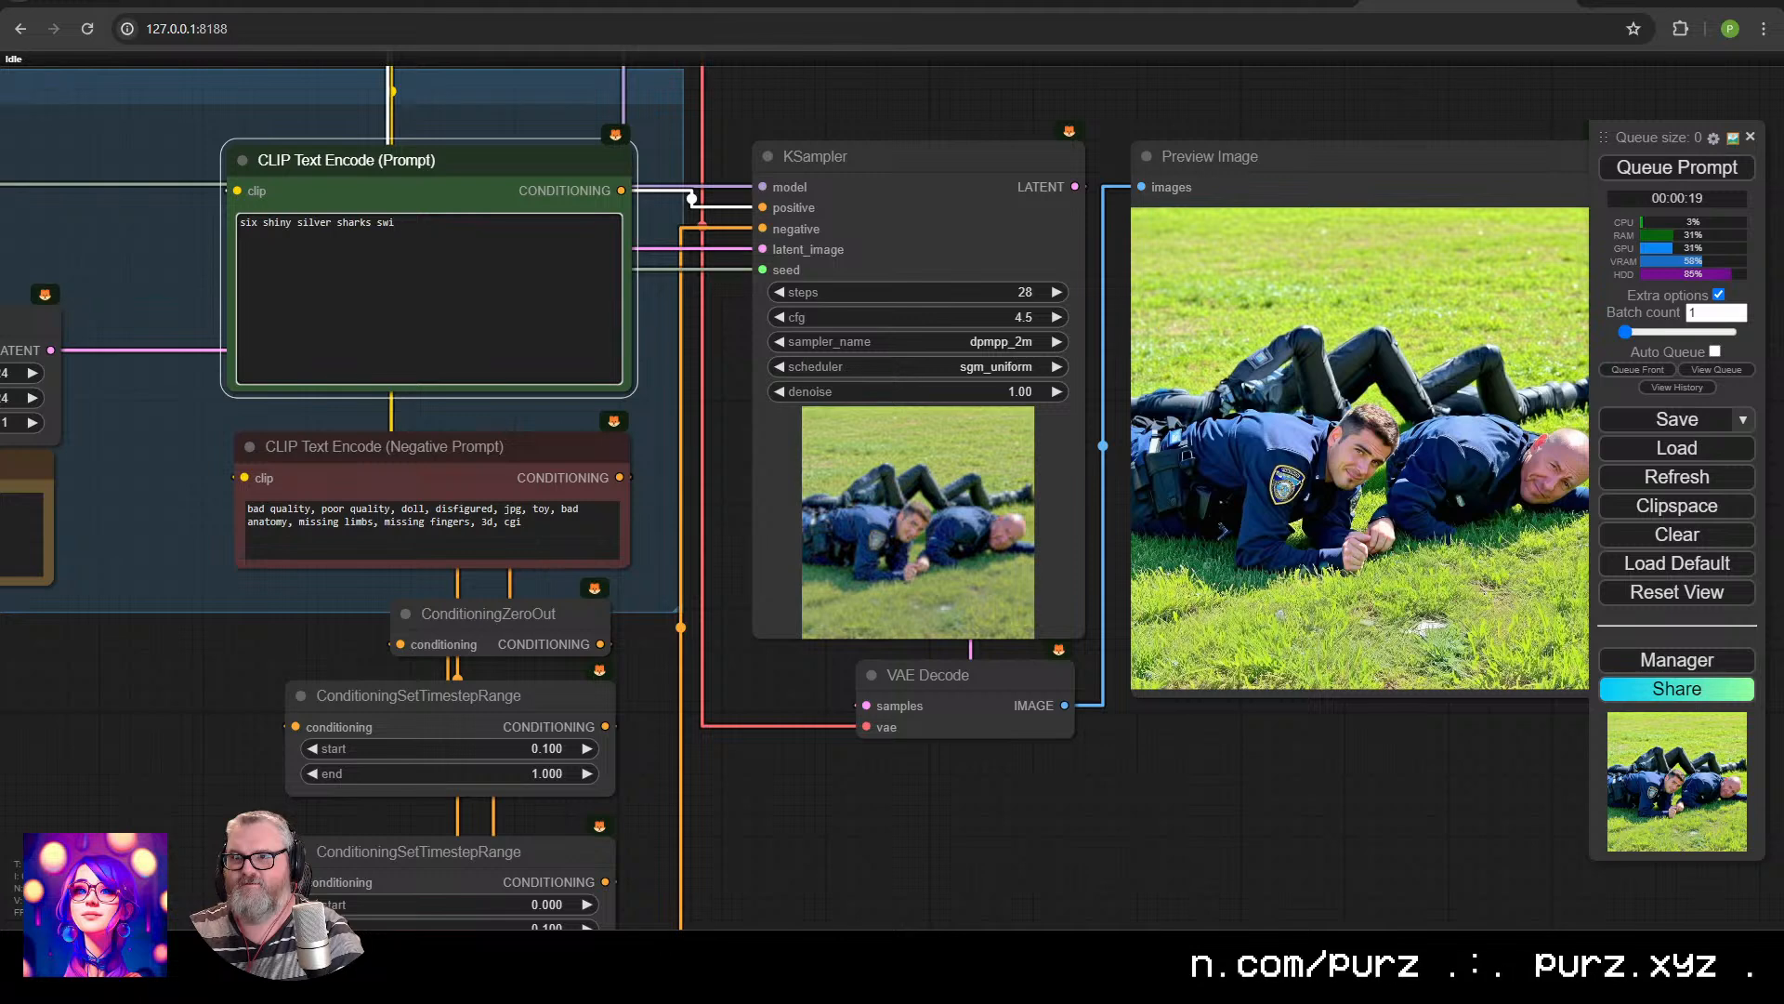
{"action": "type", "text": "wam around the shimmering ship"}
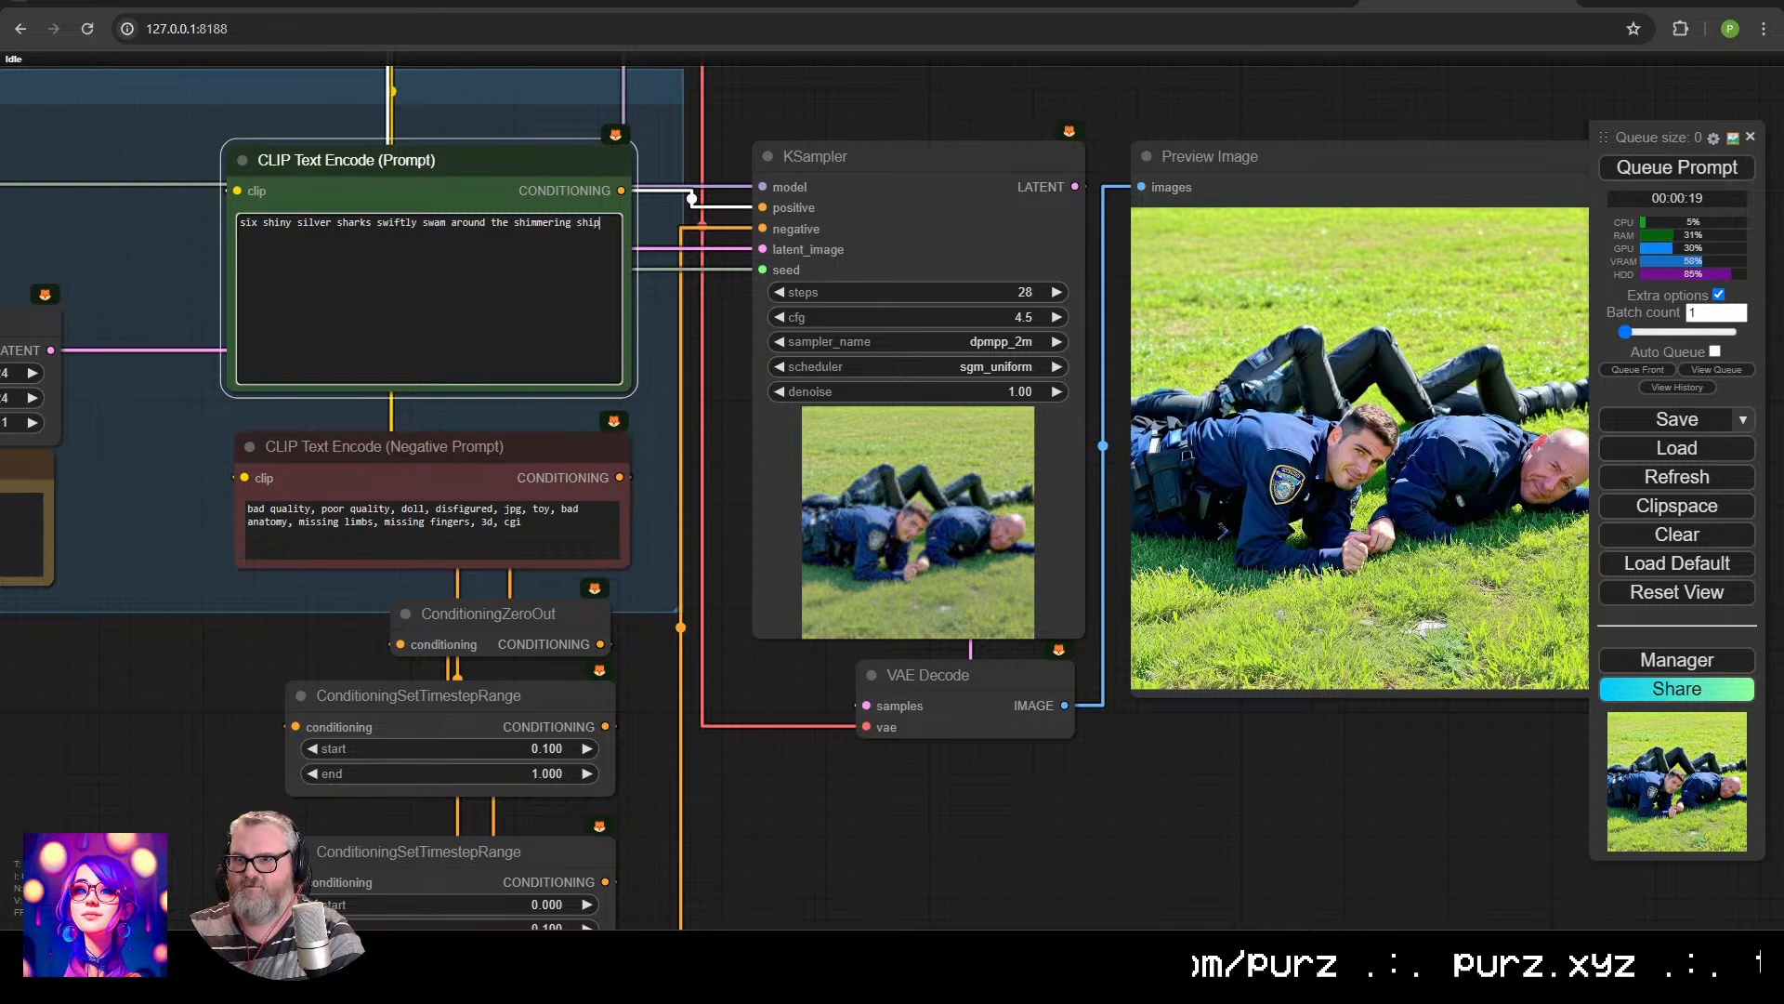
{"action": "key", "text": "ctrl+Return"}
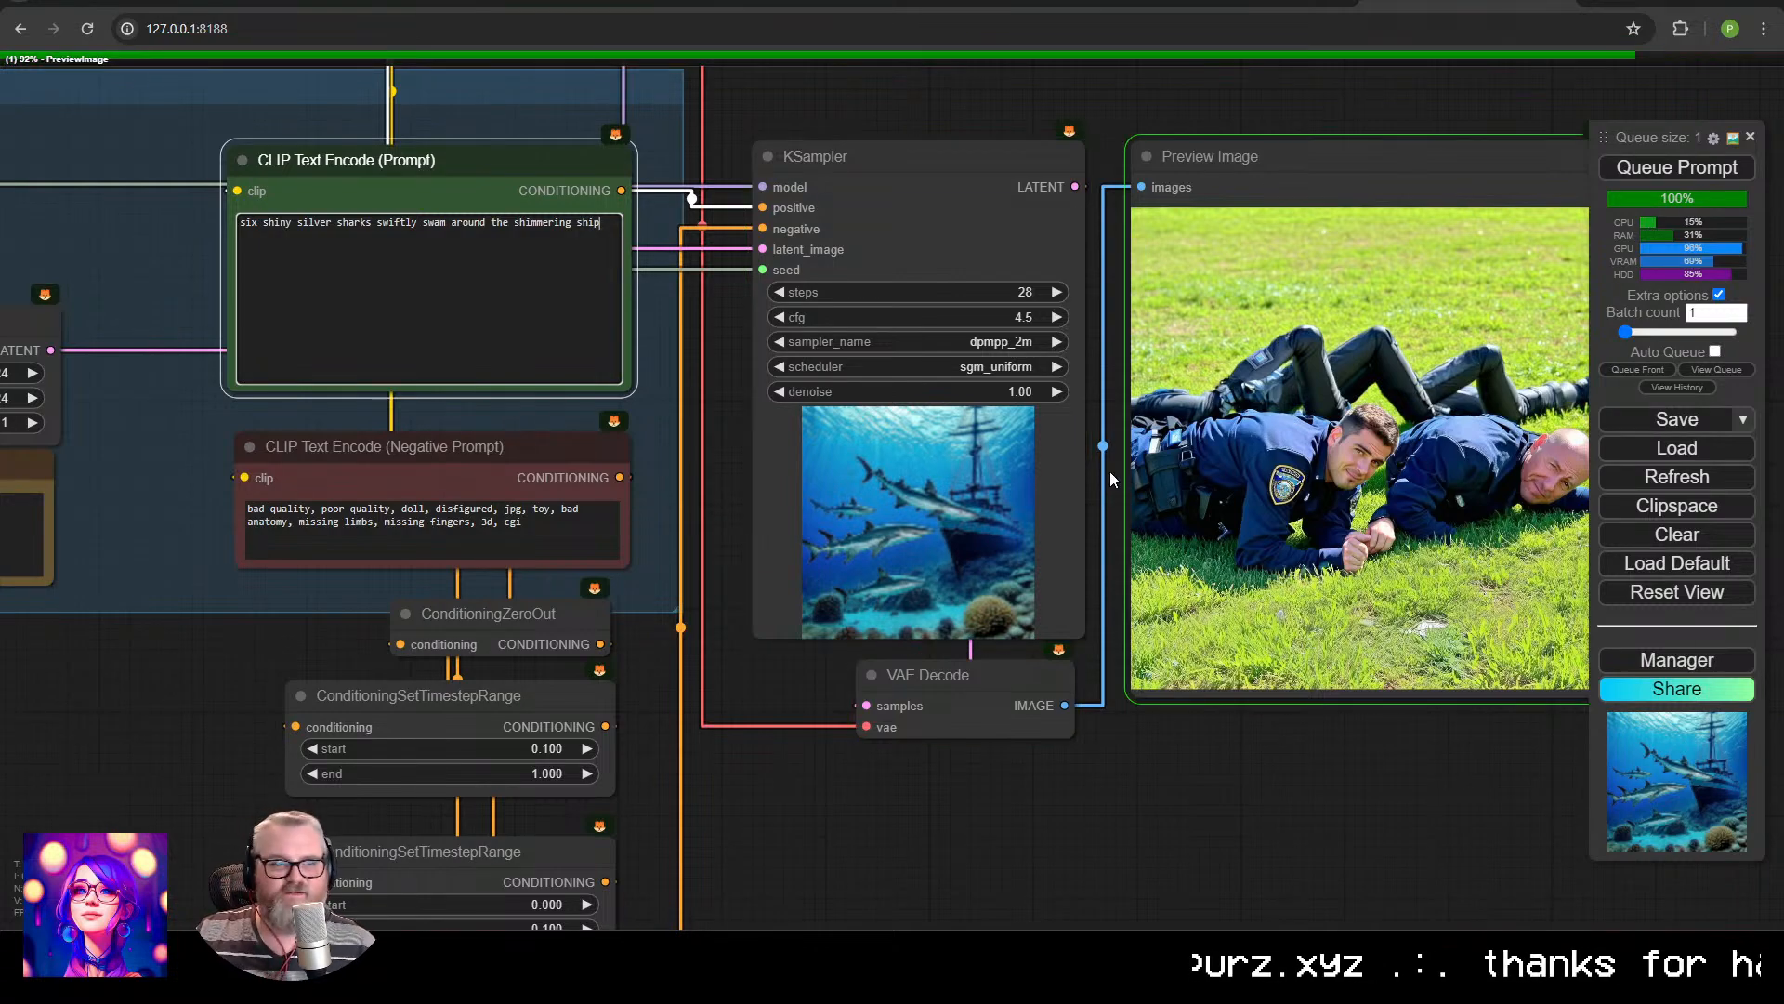
Inspect the finished image of the sharks and the ship up close and compare it with the prompt.
{"action": "scroll", "coordinate": [1065, 502], "scroll_direction": "up", "scroll_amount": 5}
{"action": "left_click_drag", "start_coordinate": [1406, 506], "coordinate": [1115, 582]}
{"action": "scroll", "coordinate": [1032, 592], "scroll_direction": "down", "scroll_amount": 1}
{"action": "left_click_drag", "start_coordinate": [854, 587], "coordinate": [1375, 661]}
{"action": "scroll", "coordinate": [1252, 614], "scroll_direction": "down", "scroll_amount": 1}
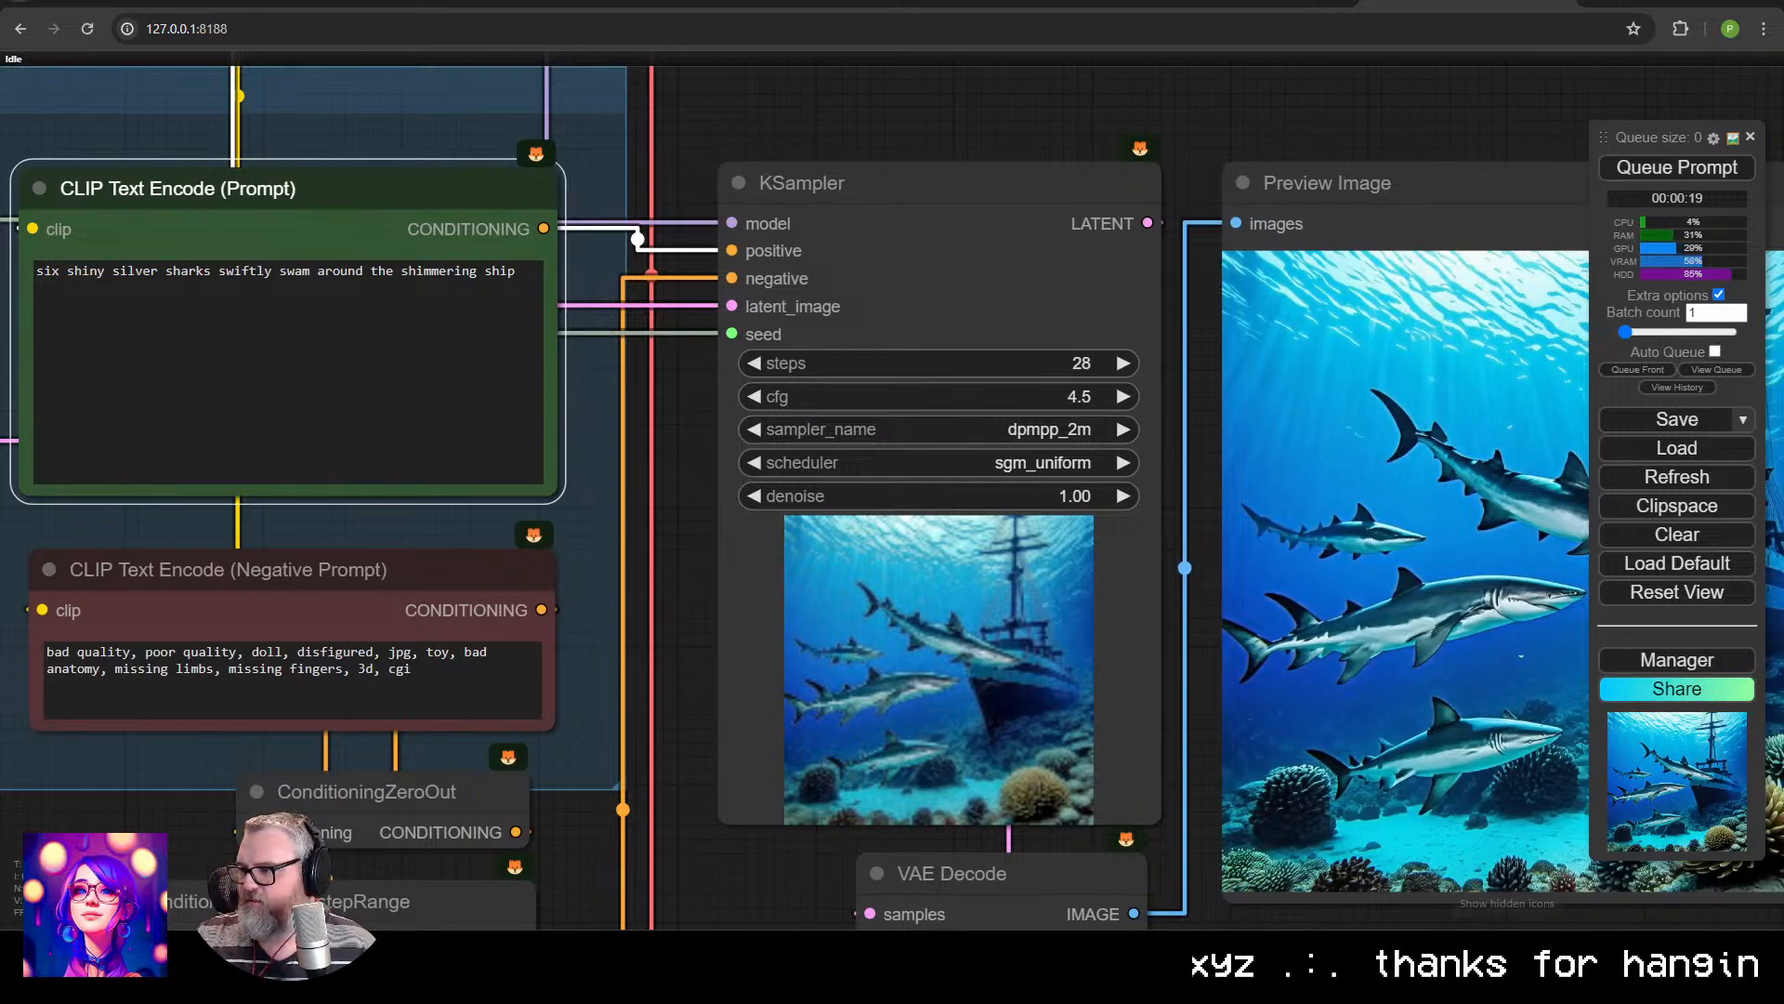
Replace the positive prompt with "Six shiny silver sharks swiftly swam around the shimmering scarlet ship" and queue the generation.
{"action": "left_click", "coordinate": [1510, 975]}
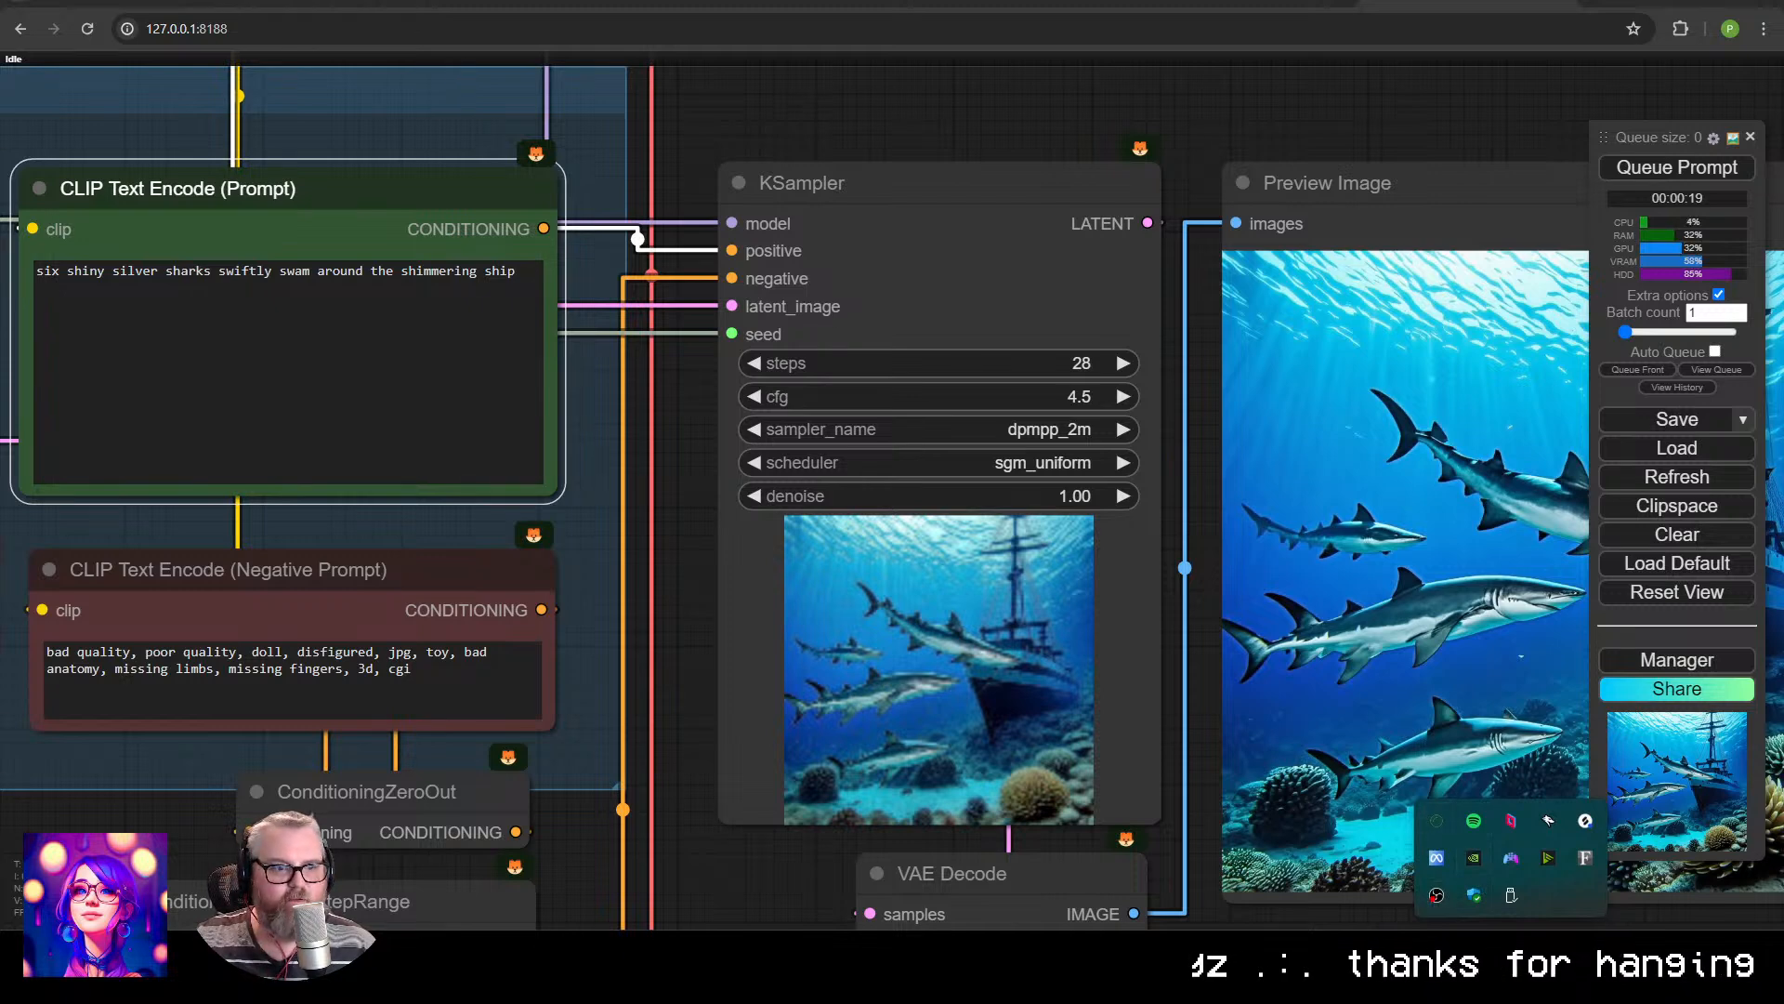
{"action": "left_click", "coordinate": [180, 271]}
{"action": "type", "text": "Six shiny silver sharks swiftly swam around the shimmering scarlet ship"}
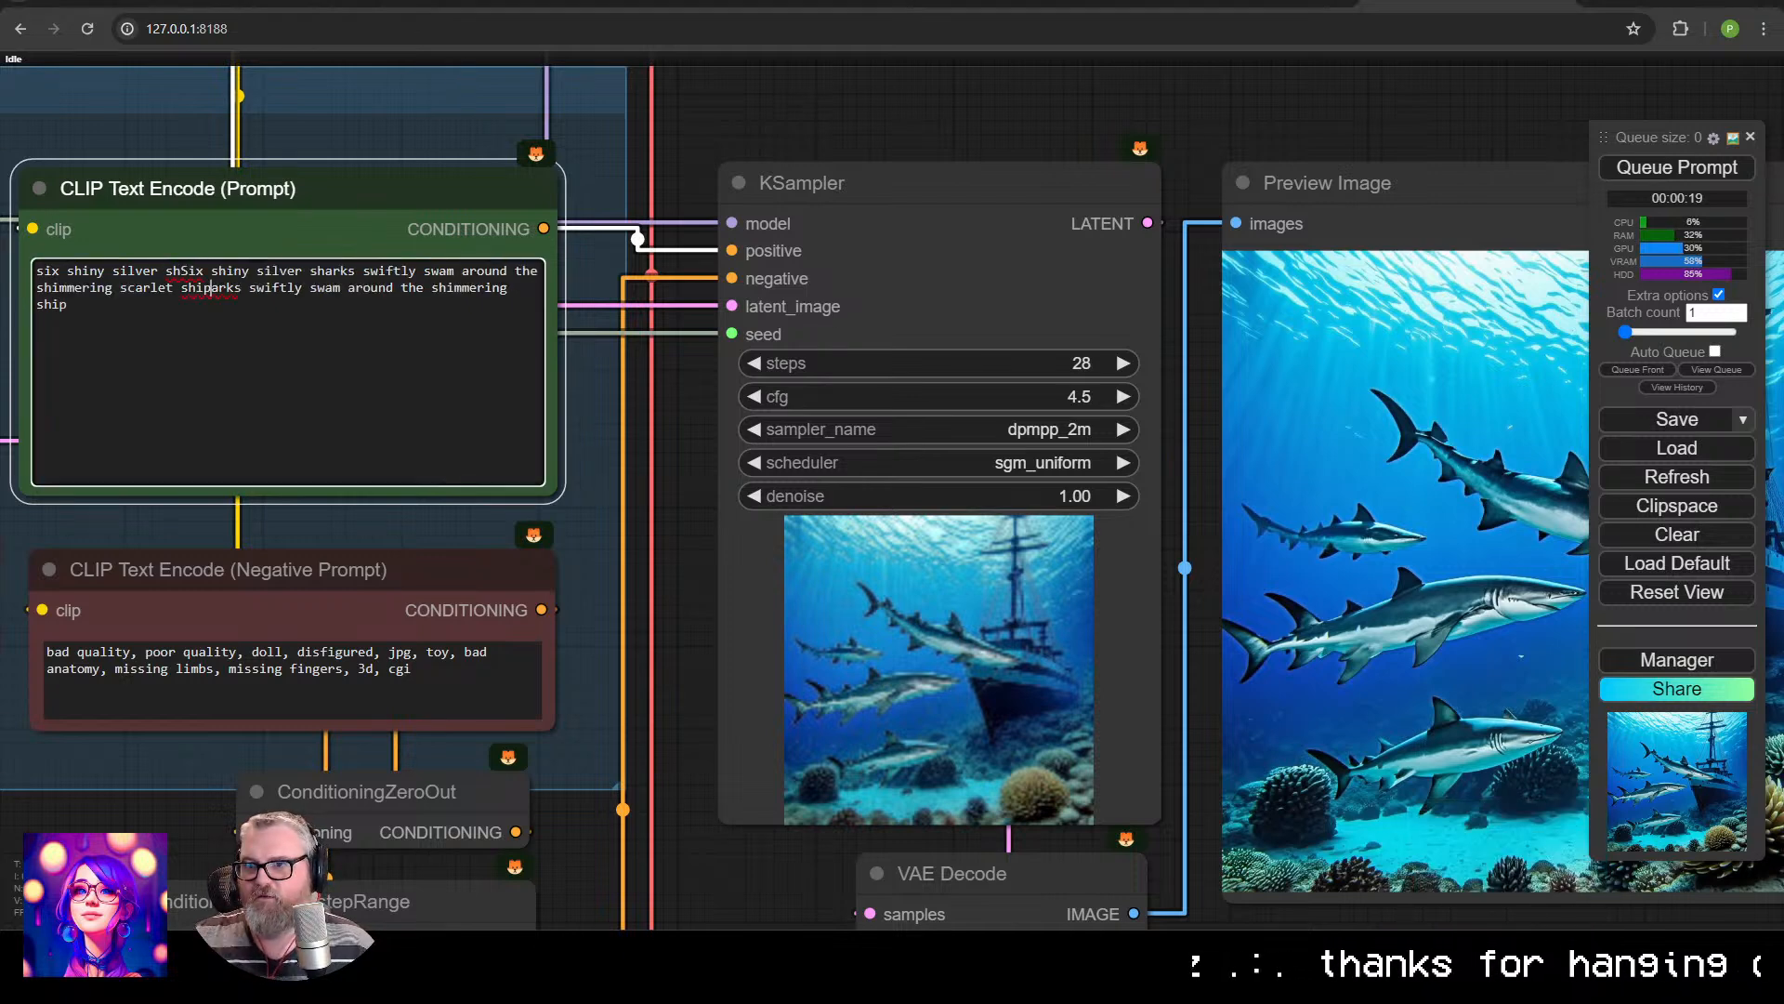
{"action": "key", "text": "ctrl+a"}
{"action": "type", "text": "Six shiny silver sharks swiftly swam around the shimmering scarlet ship"}
{"action": "key", "text": "ctrl+Return"}
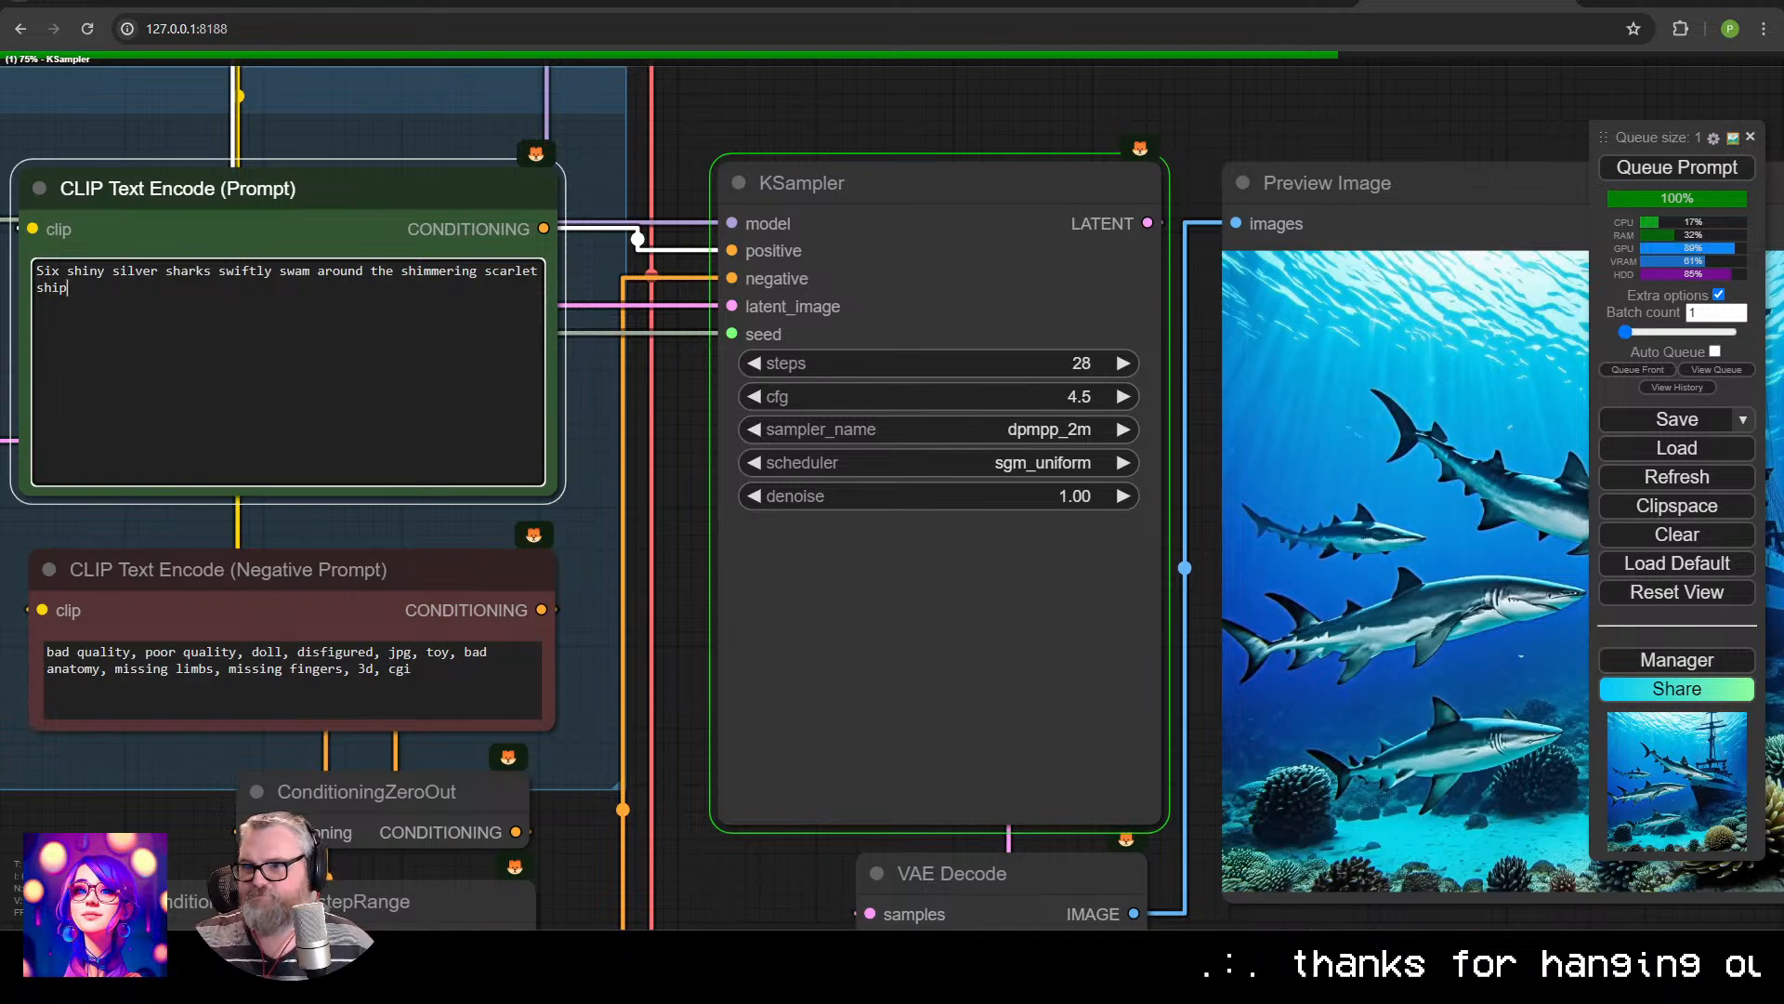
{"action": "scroll", "coordinate": [451, 535], "scroll_direction": "down", "scroll_amount": 5}
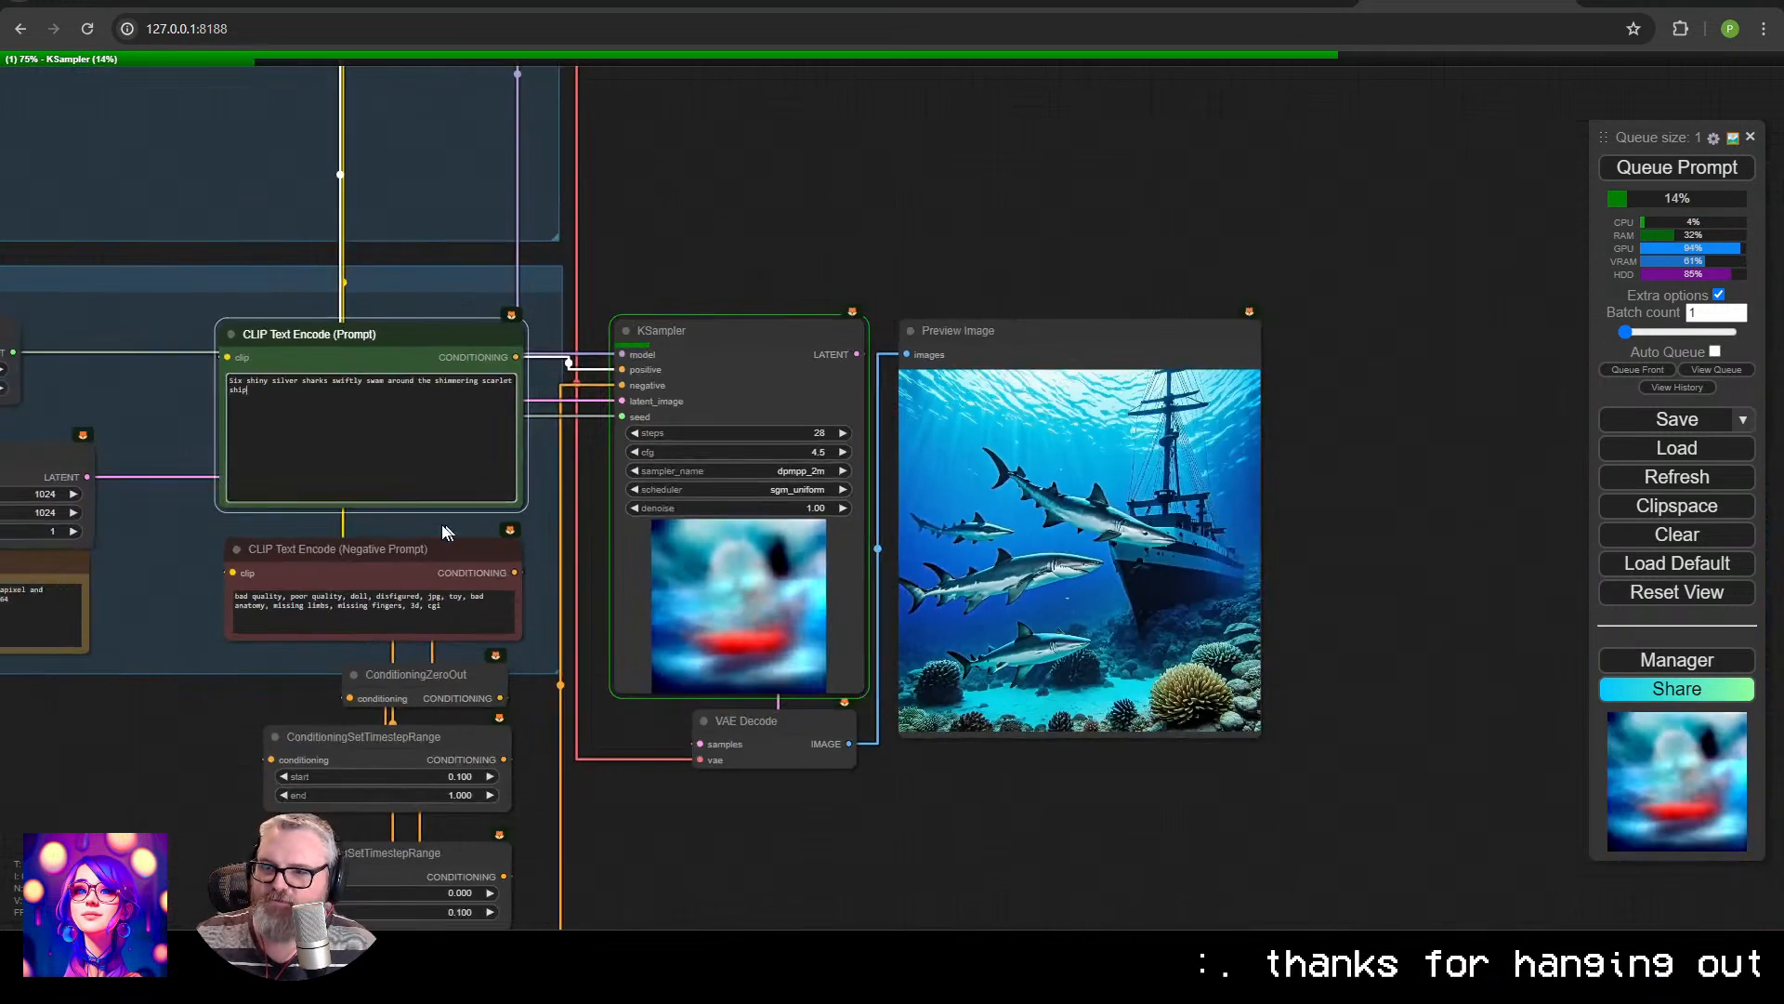
{"action": "left_click_drag", "start_coordinate": [476, 235], "coordinate": [762, 212]}
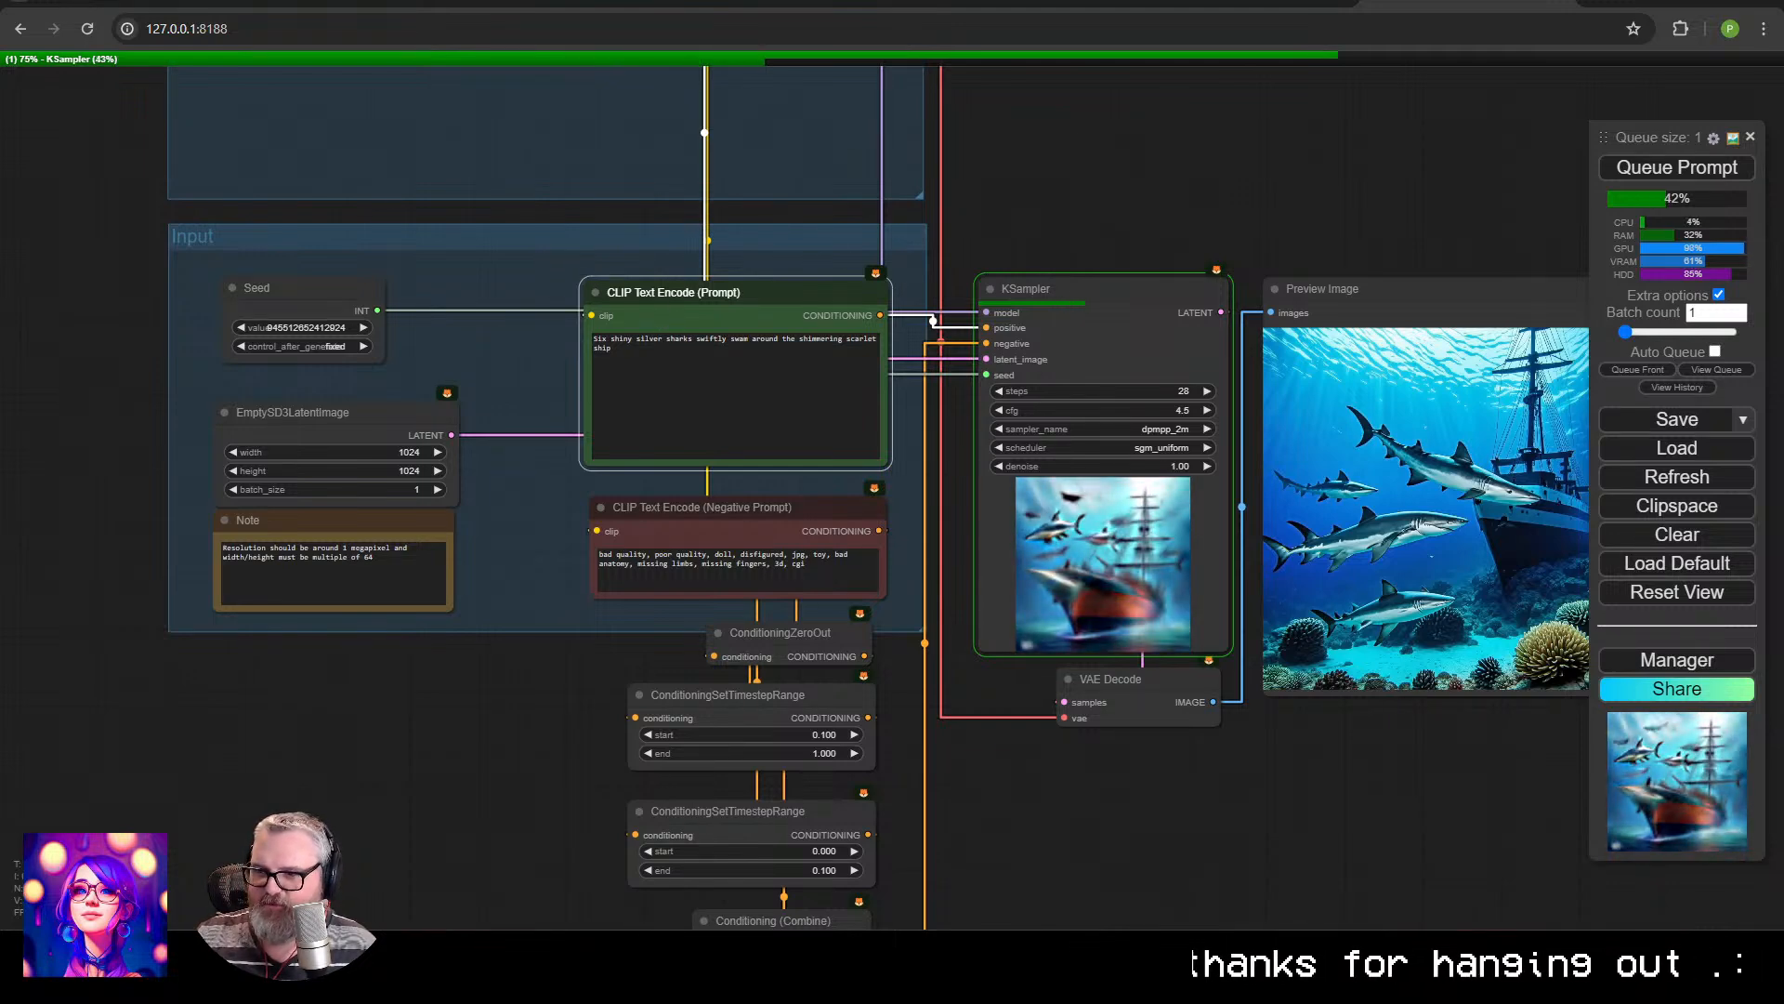
Add a Text Find and Replace node in the empty space above the KSampler.
{"action": "left_click", "coordinate": [650, 351]}
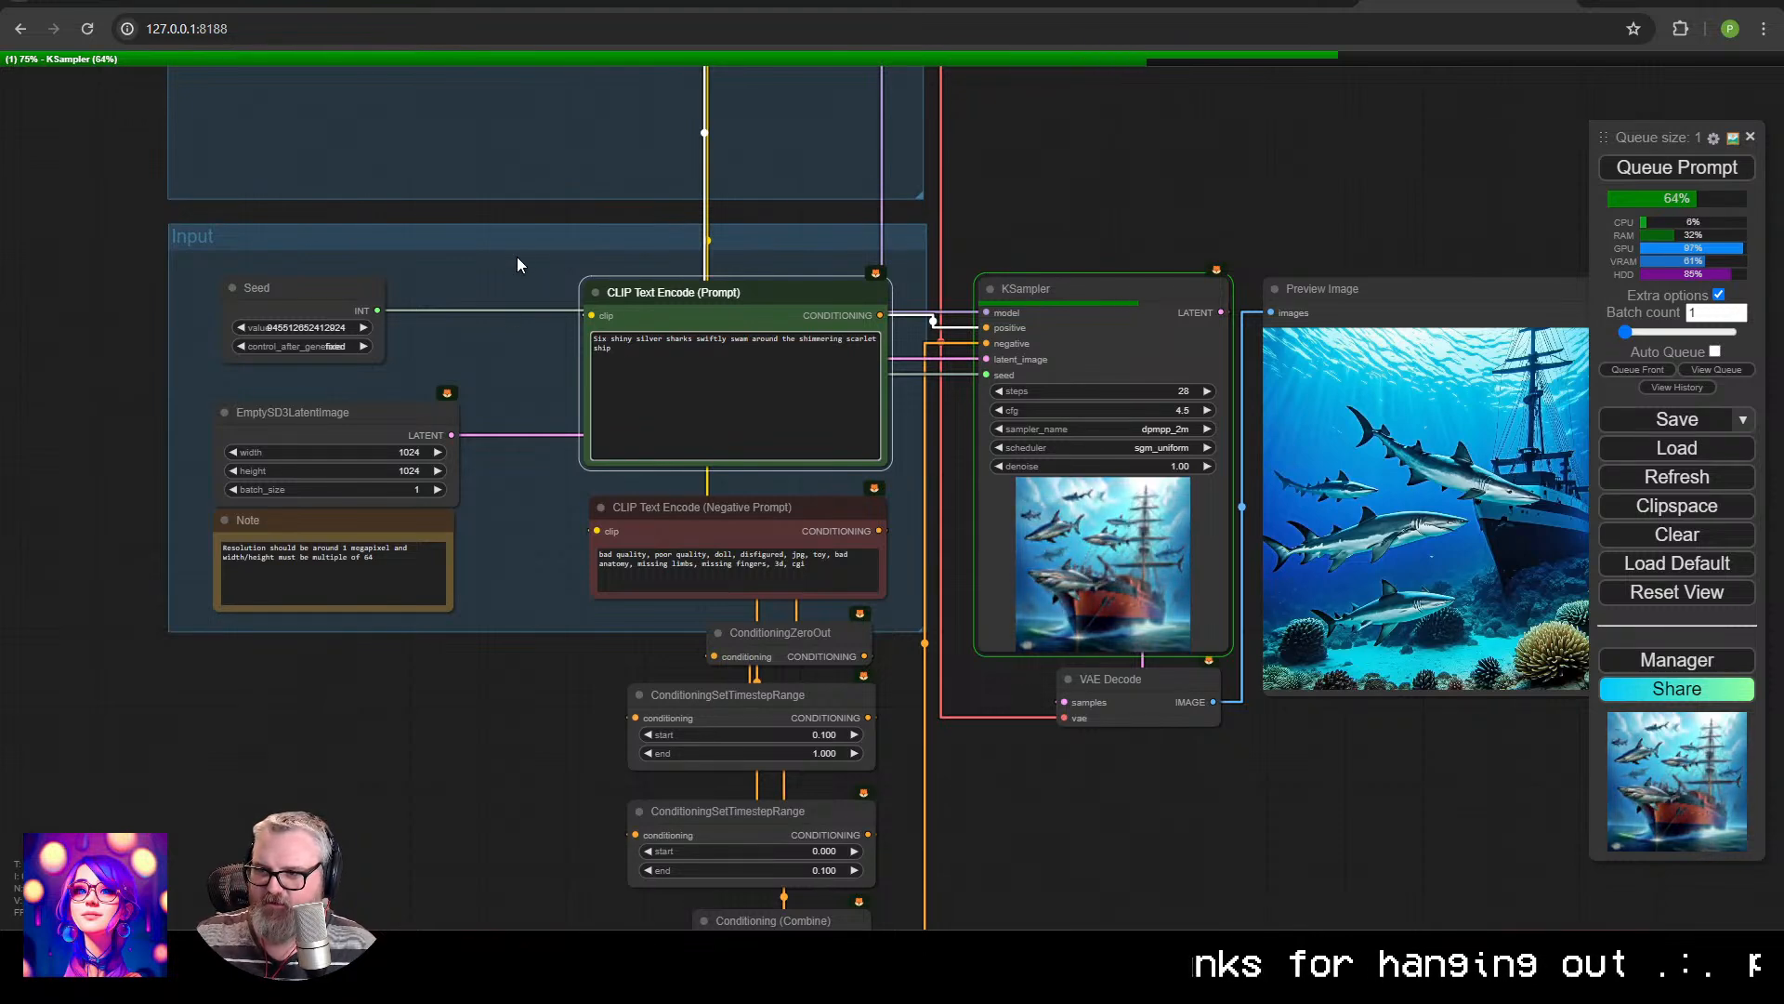
{"action": "scroll", "coordinate": [933, 177], "scroll_direction": "up", "scroll_amount": 5}
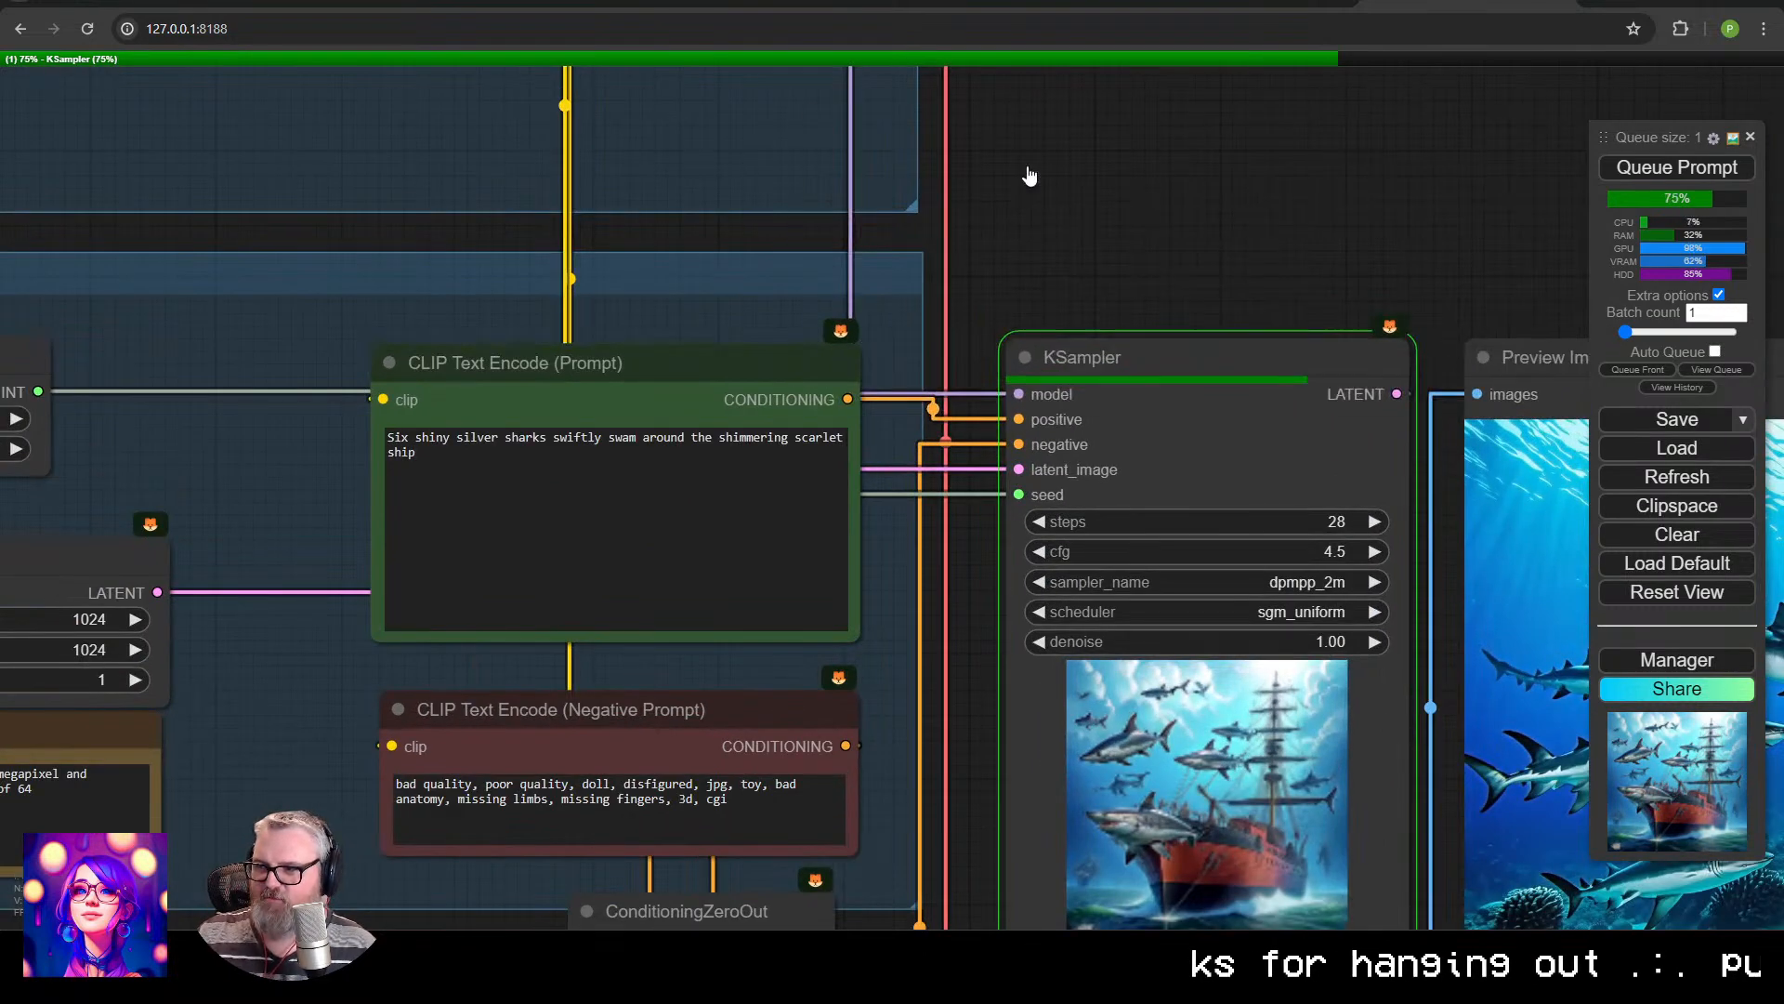
{"action": "double_click", "coordinate": [1029, 177]}
{"action": "type", "text": "find rep"}
{"action": "key", "text": "BackSpace"}
{"action": "key", "text": "BackSpace"}
{"action": "key", "text": "BackSpace"}
{"action": "key", "text": "BackSpace"}
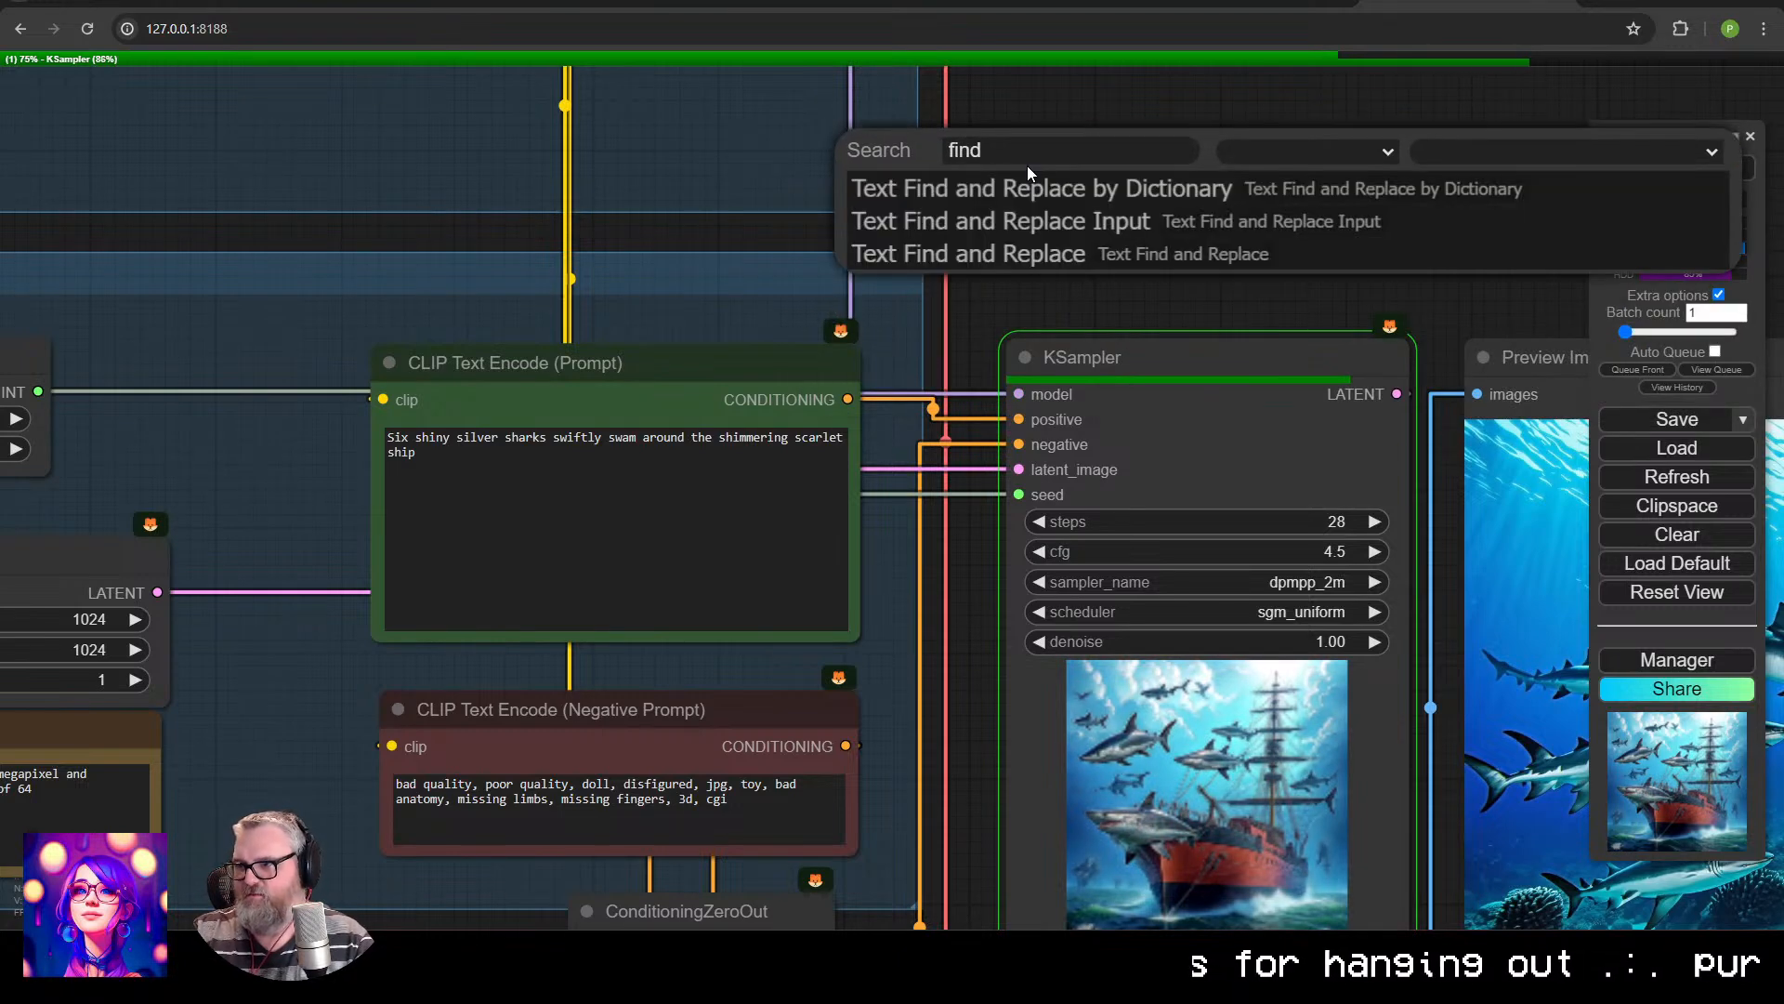
{"action": "key", "text": "Down"}
{"action": "key", "text": "Down"}
{"action": "key", "text": "Down"}
{"action": "key", "text": "Return"}
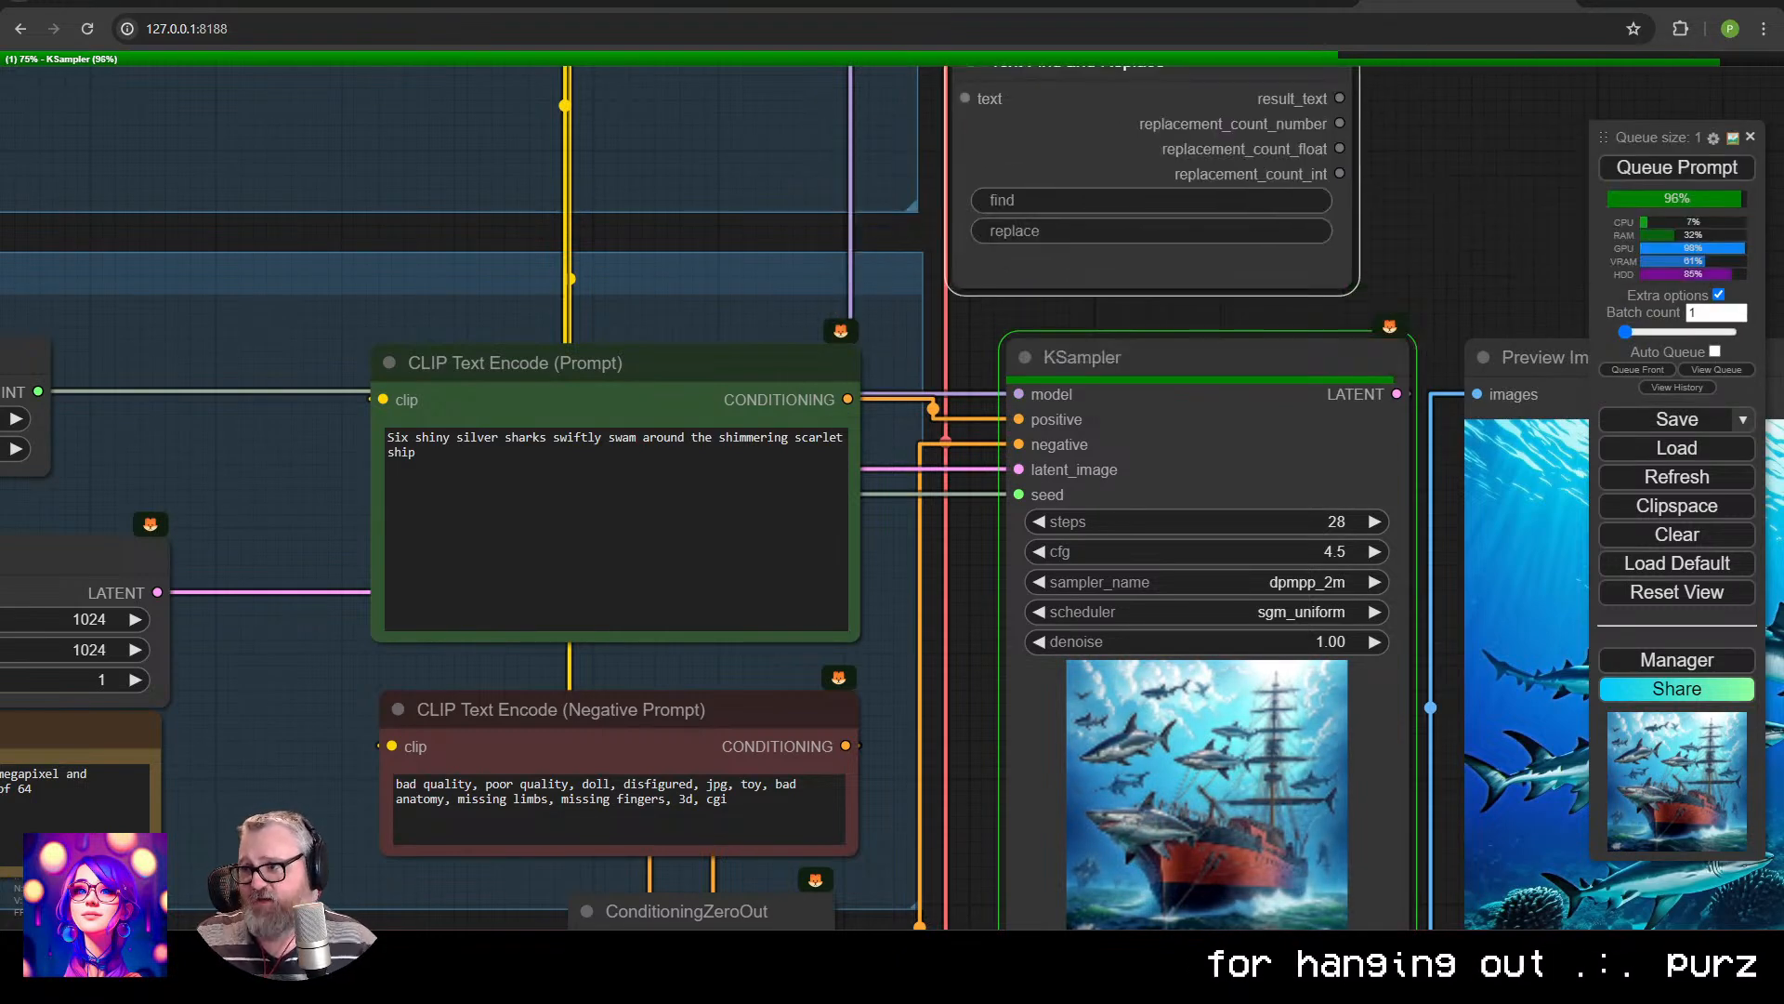
Shift the Text Find and Replace node slightly and set its replace value to 0.
{"action": "left_click_drag", "start_coordinate": [1115, 130], "coordinate": [1129, 127]}
{"action": "left_click", "coordinate": [1206, 199]}
{"action": "key", "text": "Escape"}
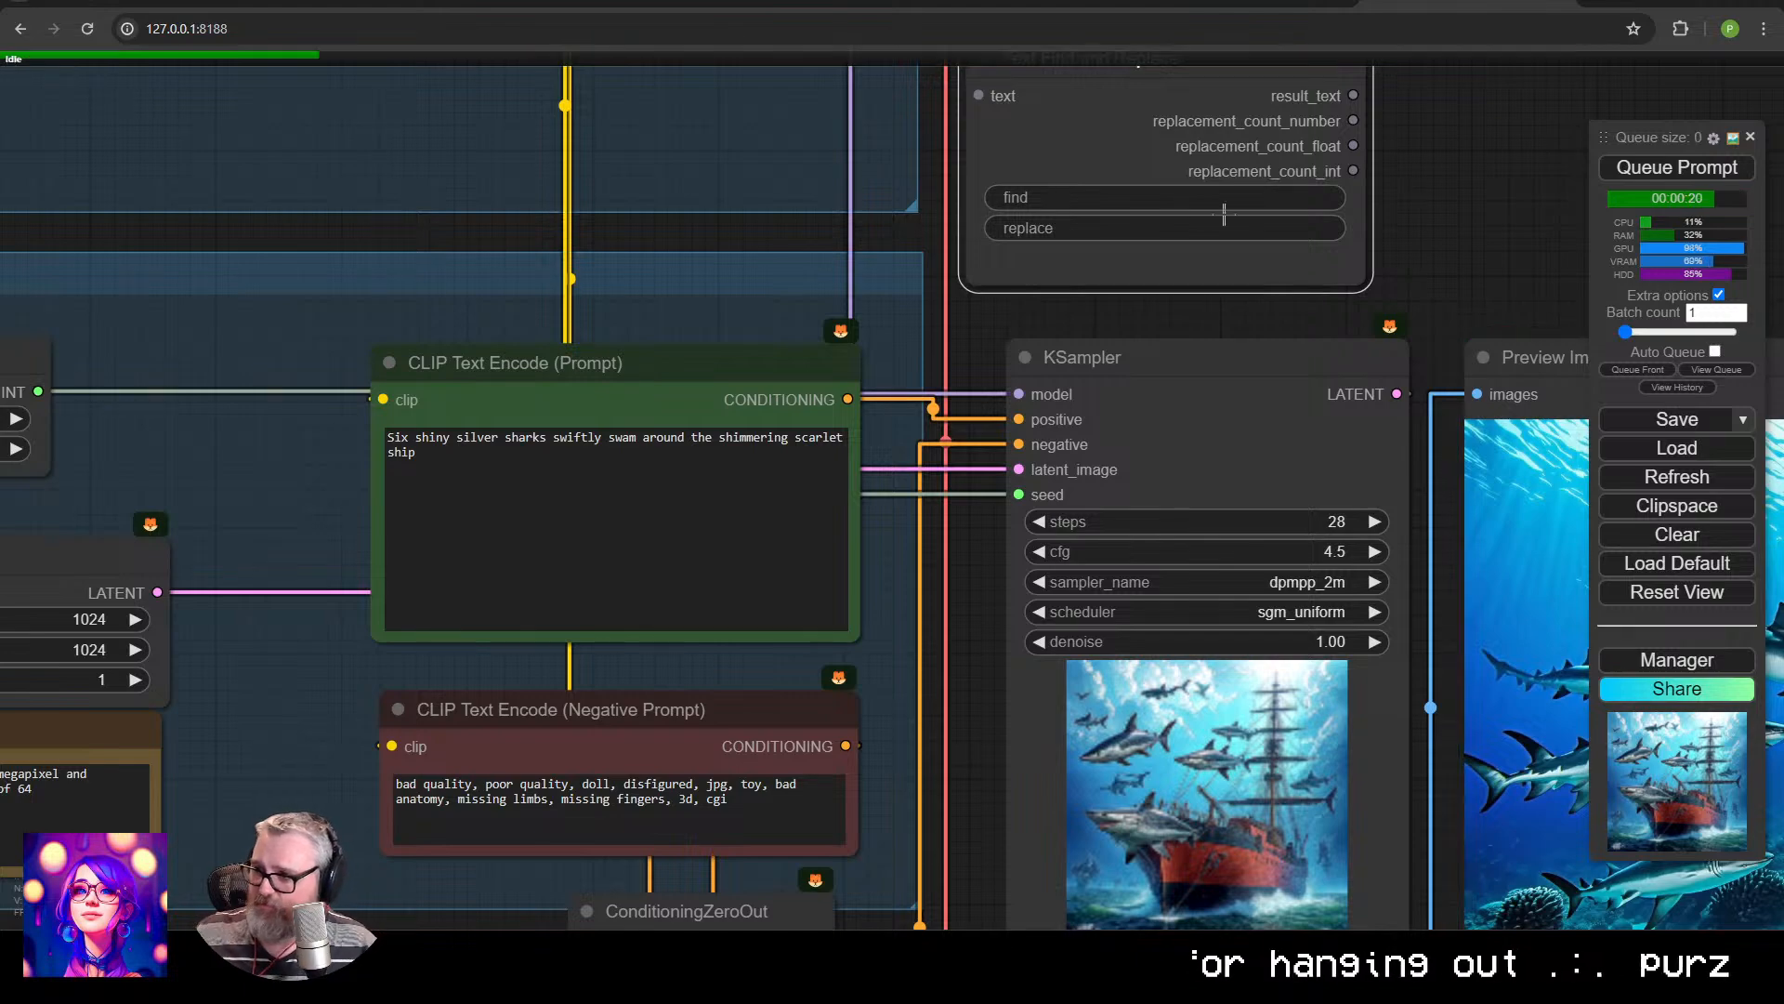
{"action": "left_click", "coordinate": [1223, 228]}
{"action": "type", "text": "0"}
{"action": "key", "text": "Return"}
Add a Primitive string multiline node and place it above the Seed node.
{"action": "left_click_drag", "start_coordinate": [1007, 313], "coordinate": [942, 468]}
{"action": "left_click", "coordinate": [585, 511]}
{"action": "left_click_drag", "start_coordinate": [586, 475], "coordinate": [738, 372]}
{"action": "scroll", "coordinate": [738, 372], "scroll_direction": "down", "scroll_amount": 5}
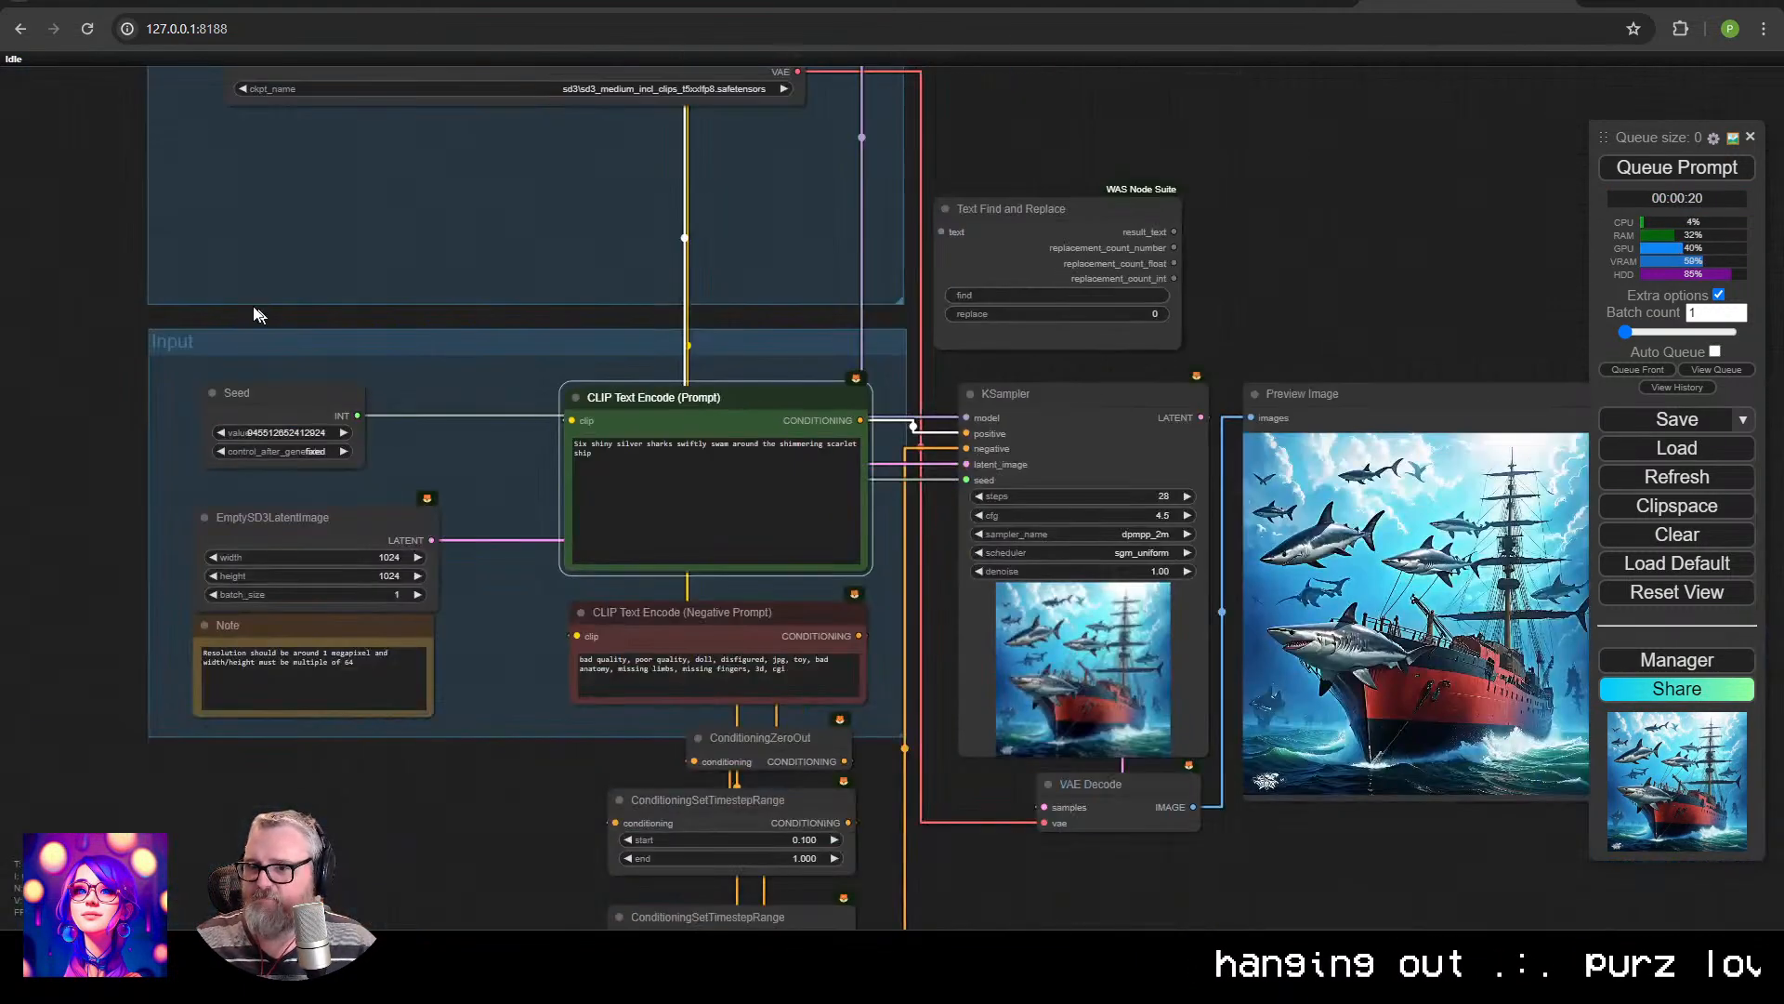
{"action": "double_click", "coordinate": [187, 249]}
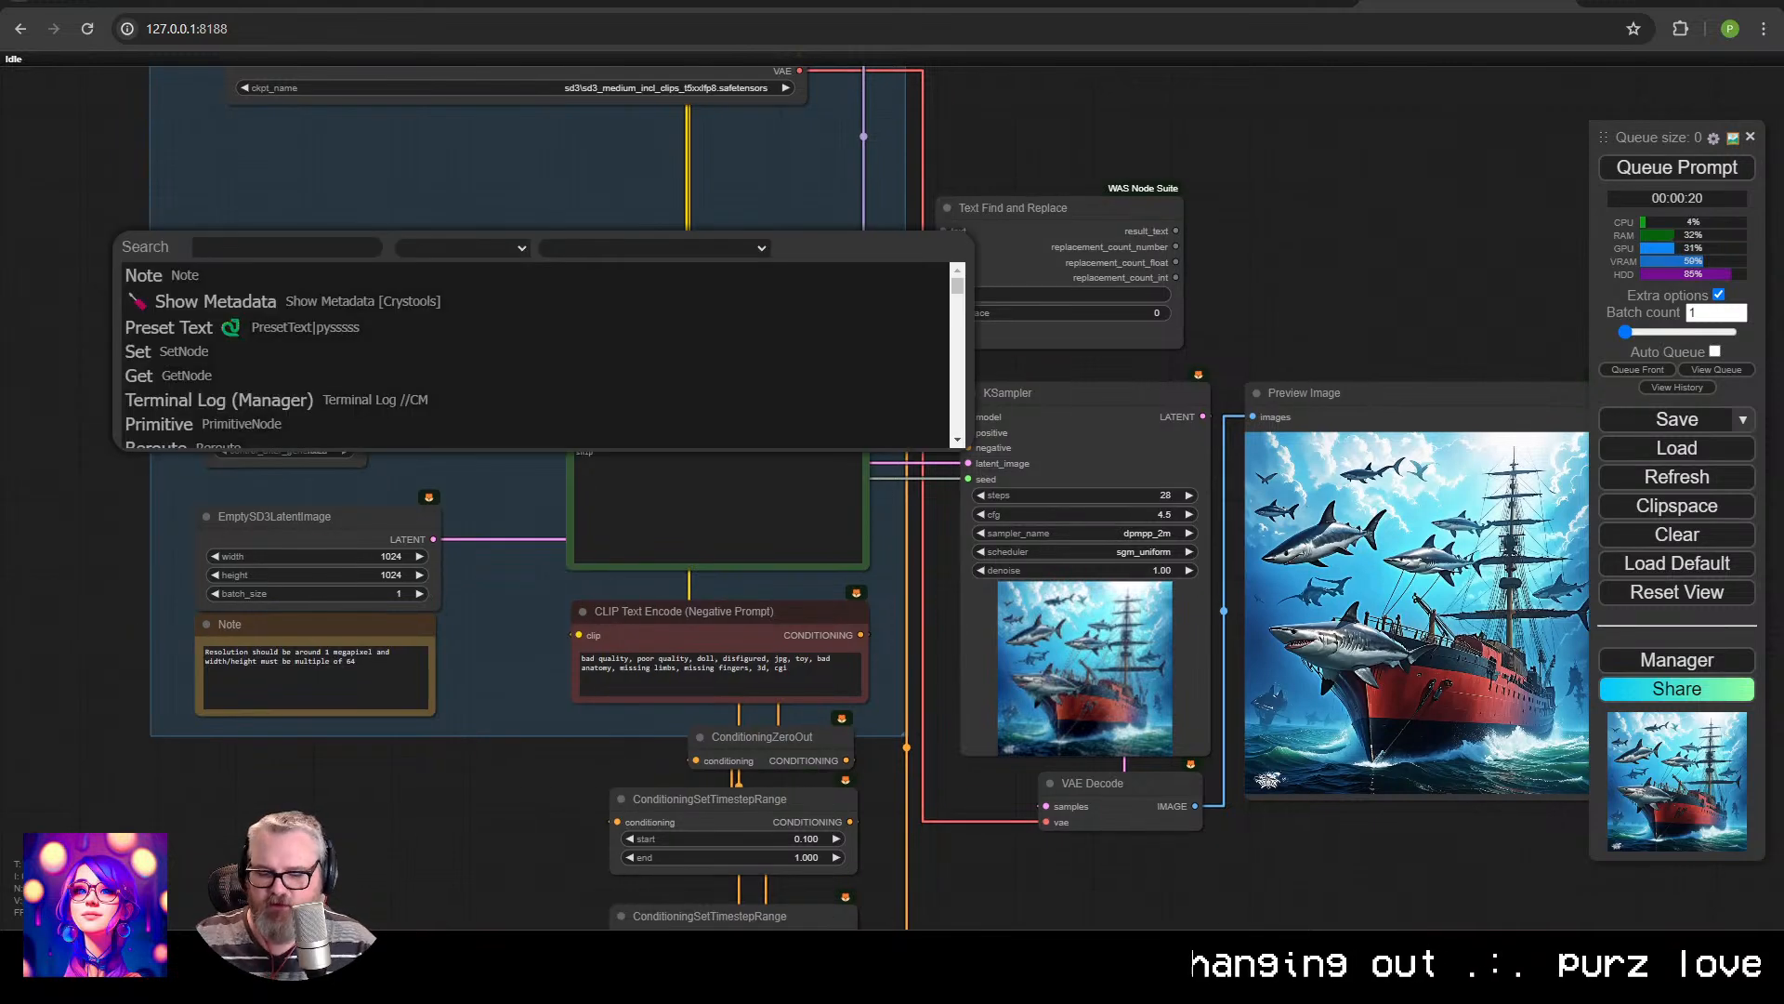
{"action": "type", "text": "multiline"}
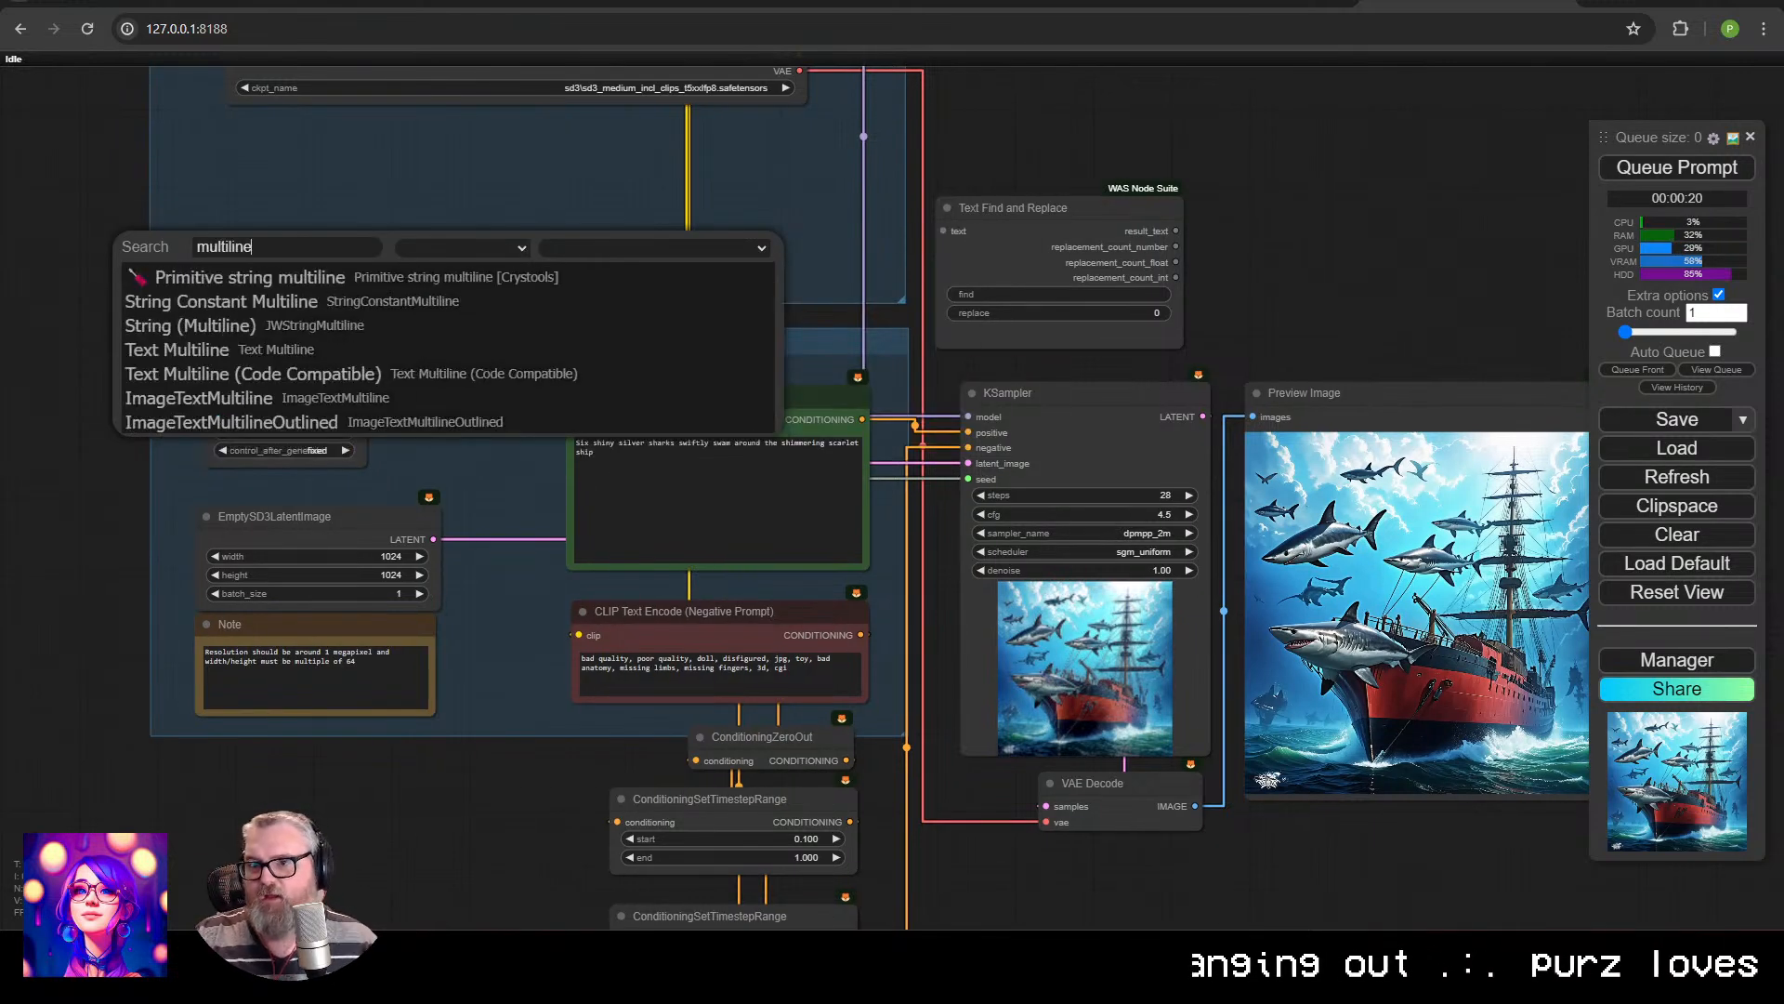
{"action": "left_click", "coordinate": [251, 275]}
{"action": "left_click_drag", "start_coordinate": [377, 243], "coordinate": [420, 176]}
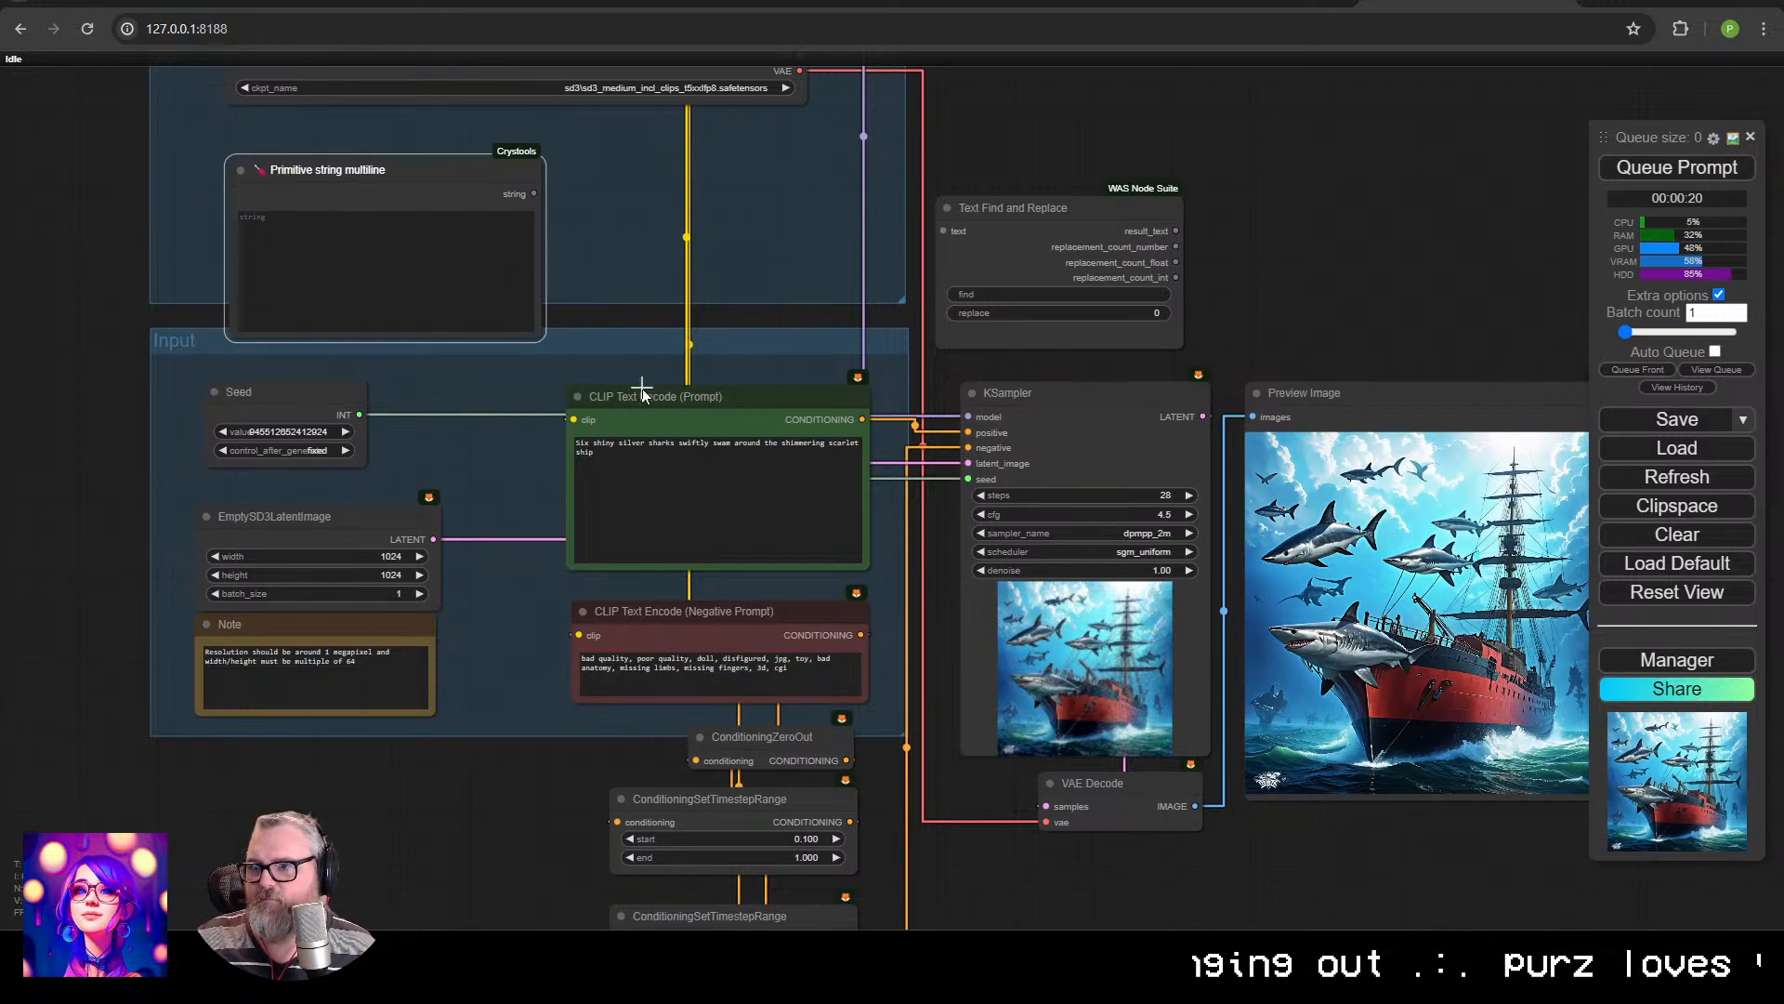
Copy the positive prompt into the Primitive string multiline node and connect its string output to the Text Find and Replace node's text input.
{"action": "left_click", "coordinate": [716, 502]}
{"action": "key", "text": "ctrl+a"}
{"action": "key", "text": "ctrl+c"}
{"action": "left_click", "coordinate": [371, 269]}
{"action": "key", "text": "ctrl+v"}
{"action": "left_click_drag", "start_coordinate": [534, 193], "coordinate": [944, 231]}
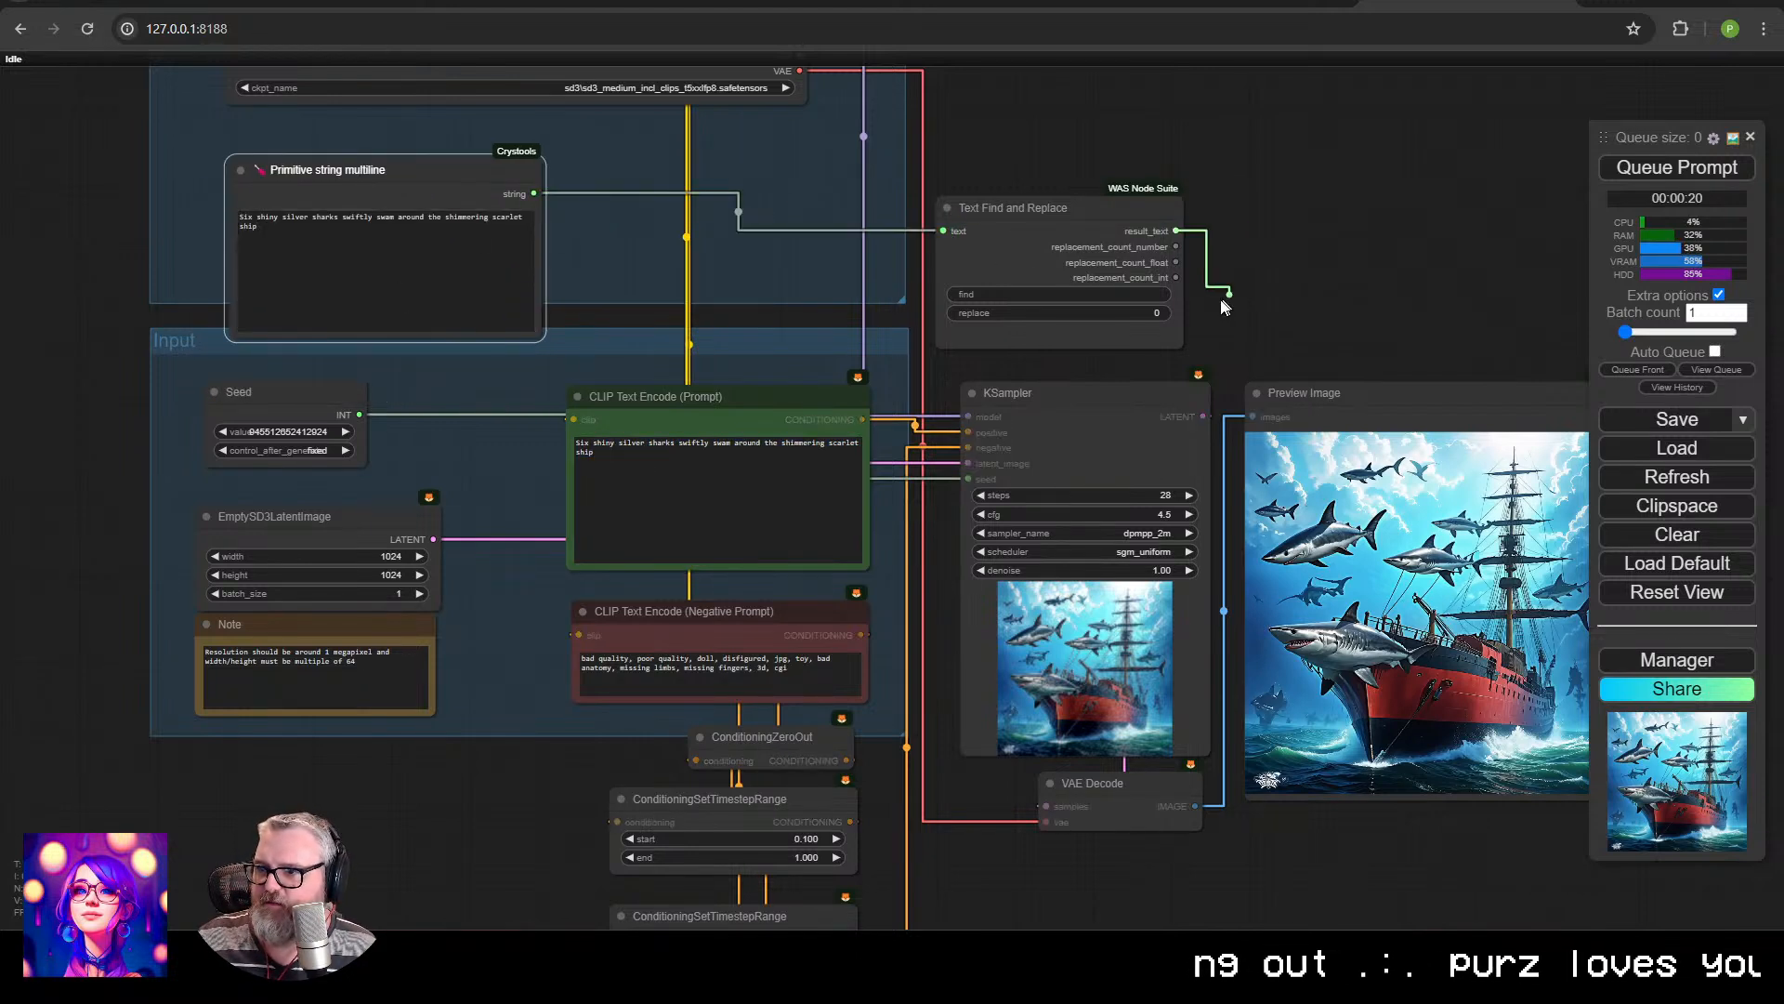
Convert the positive CLIP Text Encode's text widget to an input, feed it result_text, and move Text Find and Replace beside the string node.
{"action": "right_click", "coordinate": [641, 402]}
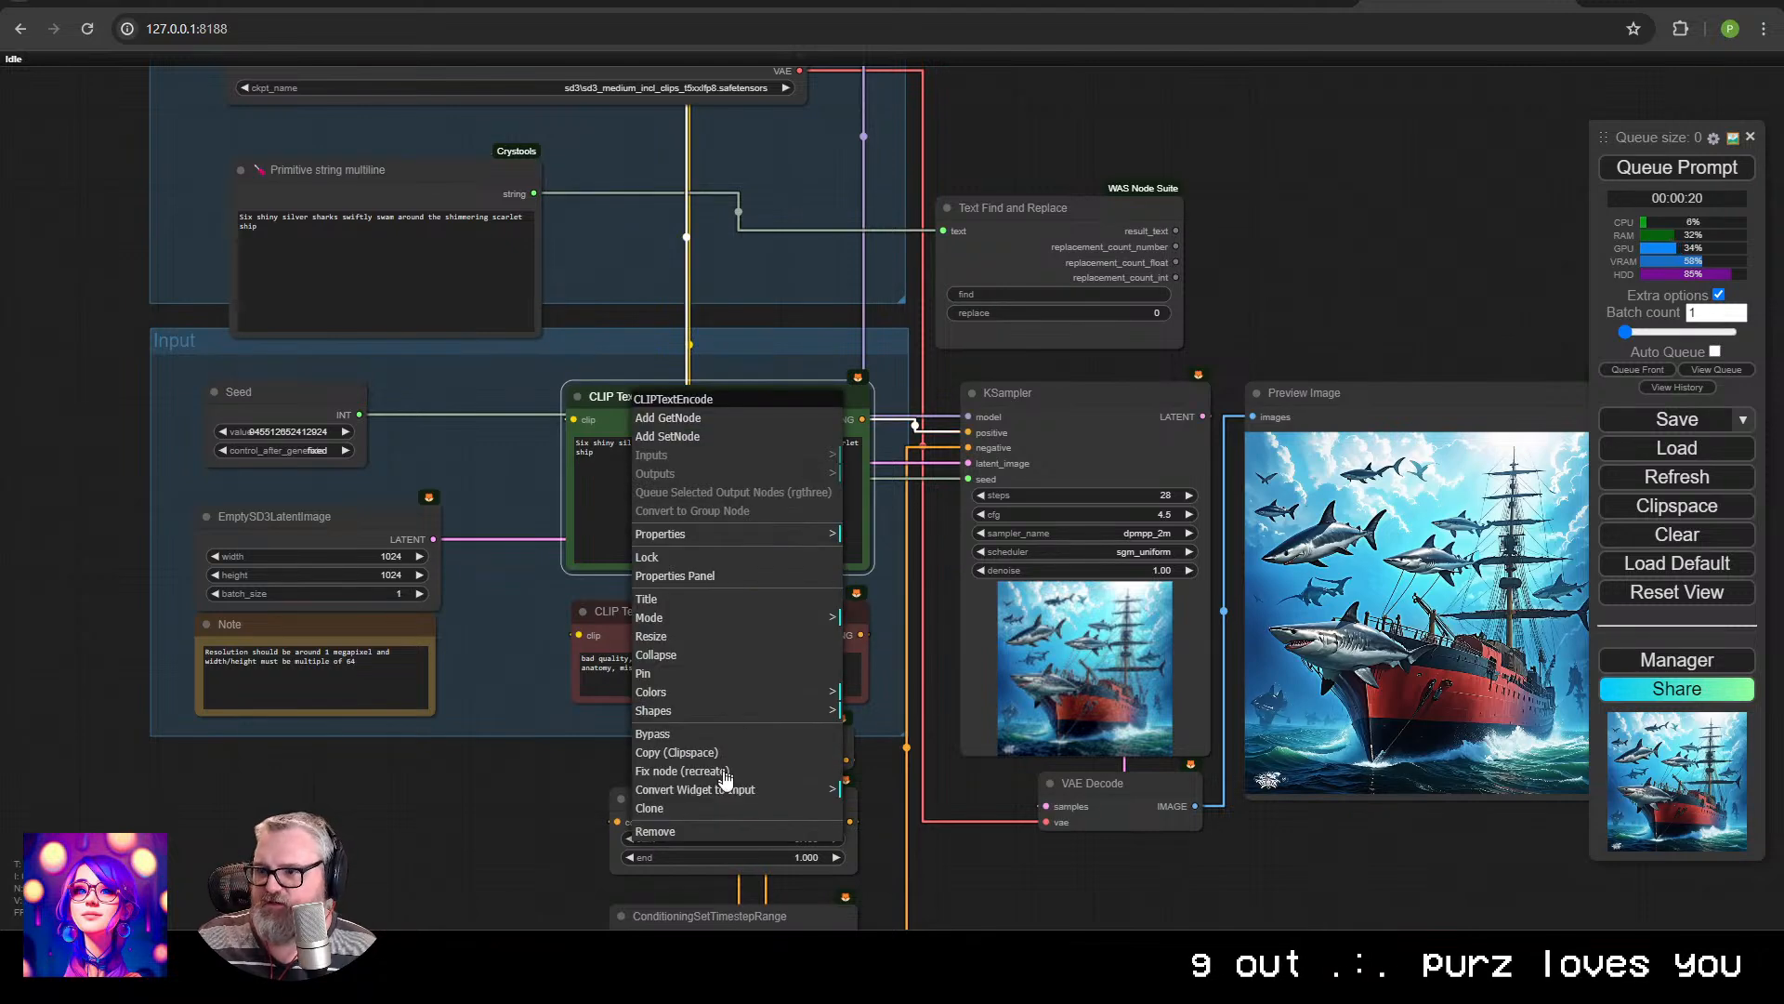
{"action": "left_click", "coordinate": [897, 792]}
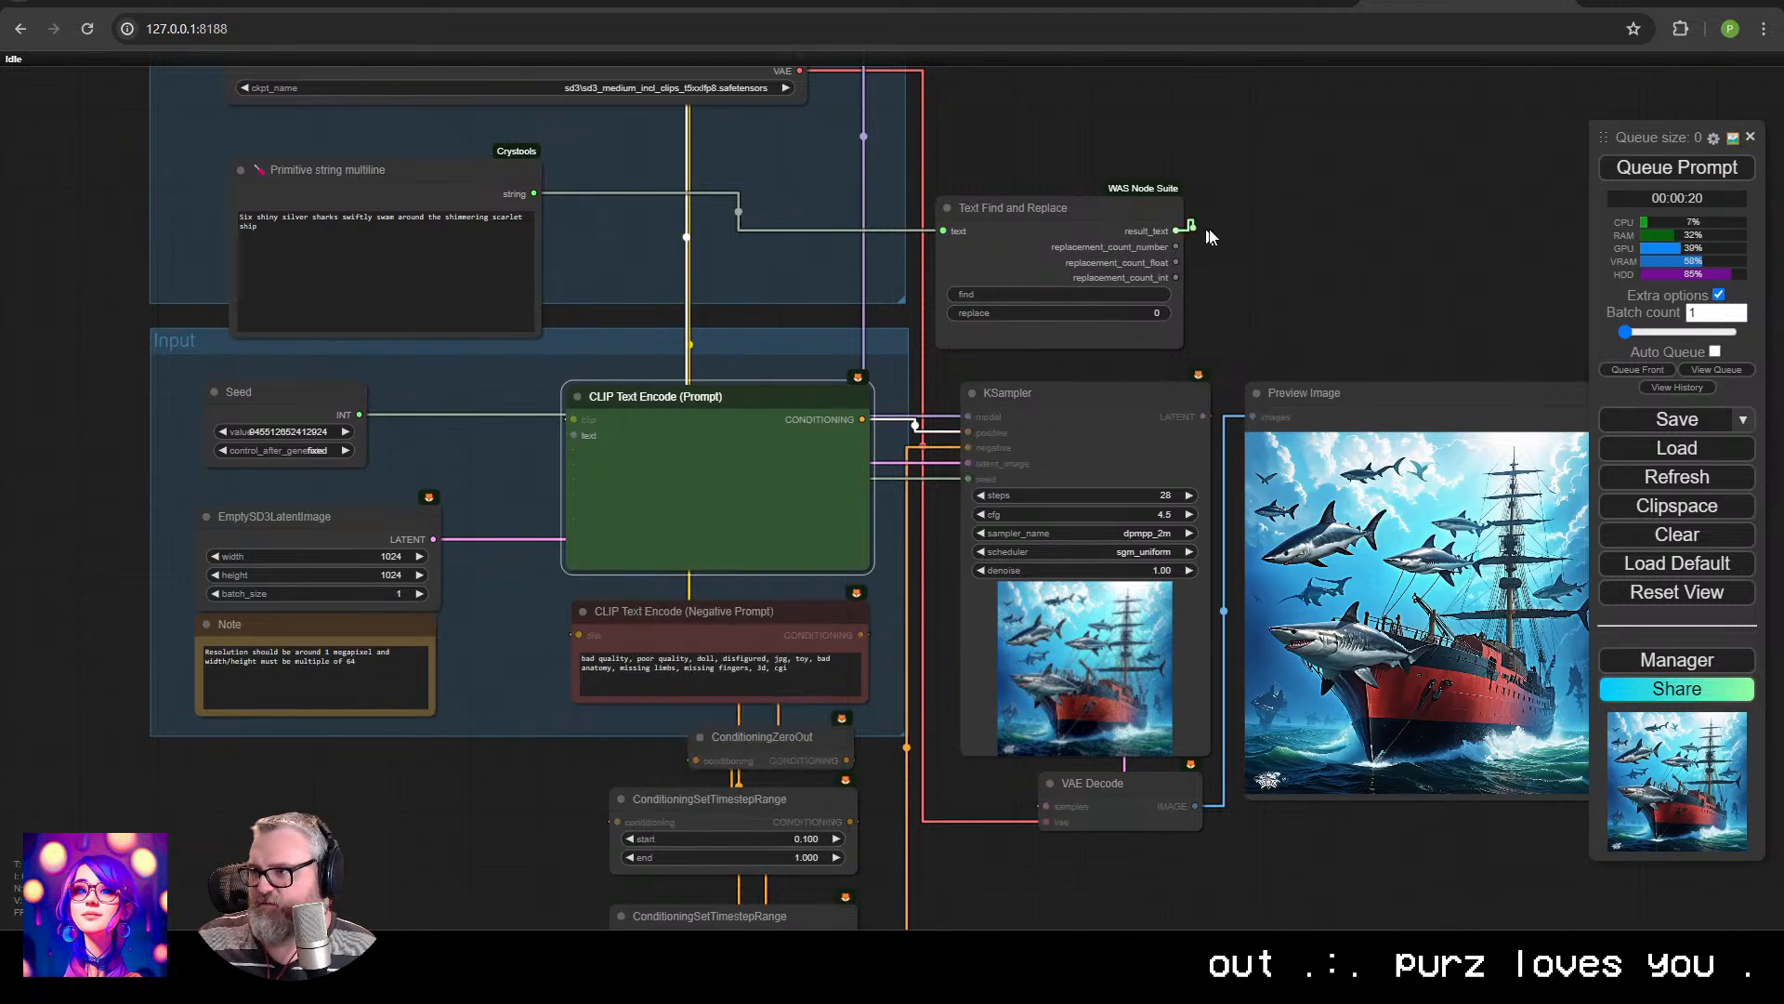
{"action": "left_click_drag", "start_coordinate": [1176, 231], "coordinate": [573, 435]}
{"action": "left_click_drag", "start_coordinate": [1012, 207], "coordinate": [672, 165]}
Add a Show Text node fed by the result_text output and place it beside Text Find and Replace.
{"action": "left_click_drag", "start_coordinate": [835, 187], "coordinate": [975, 190]}
{"action": "left_click", "coordinate": [985, 227]}
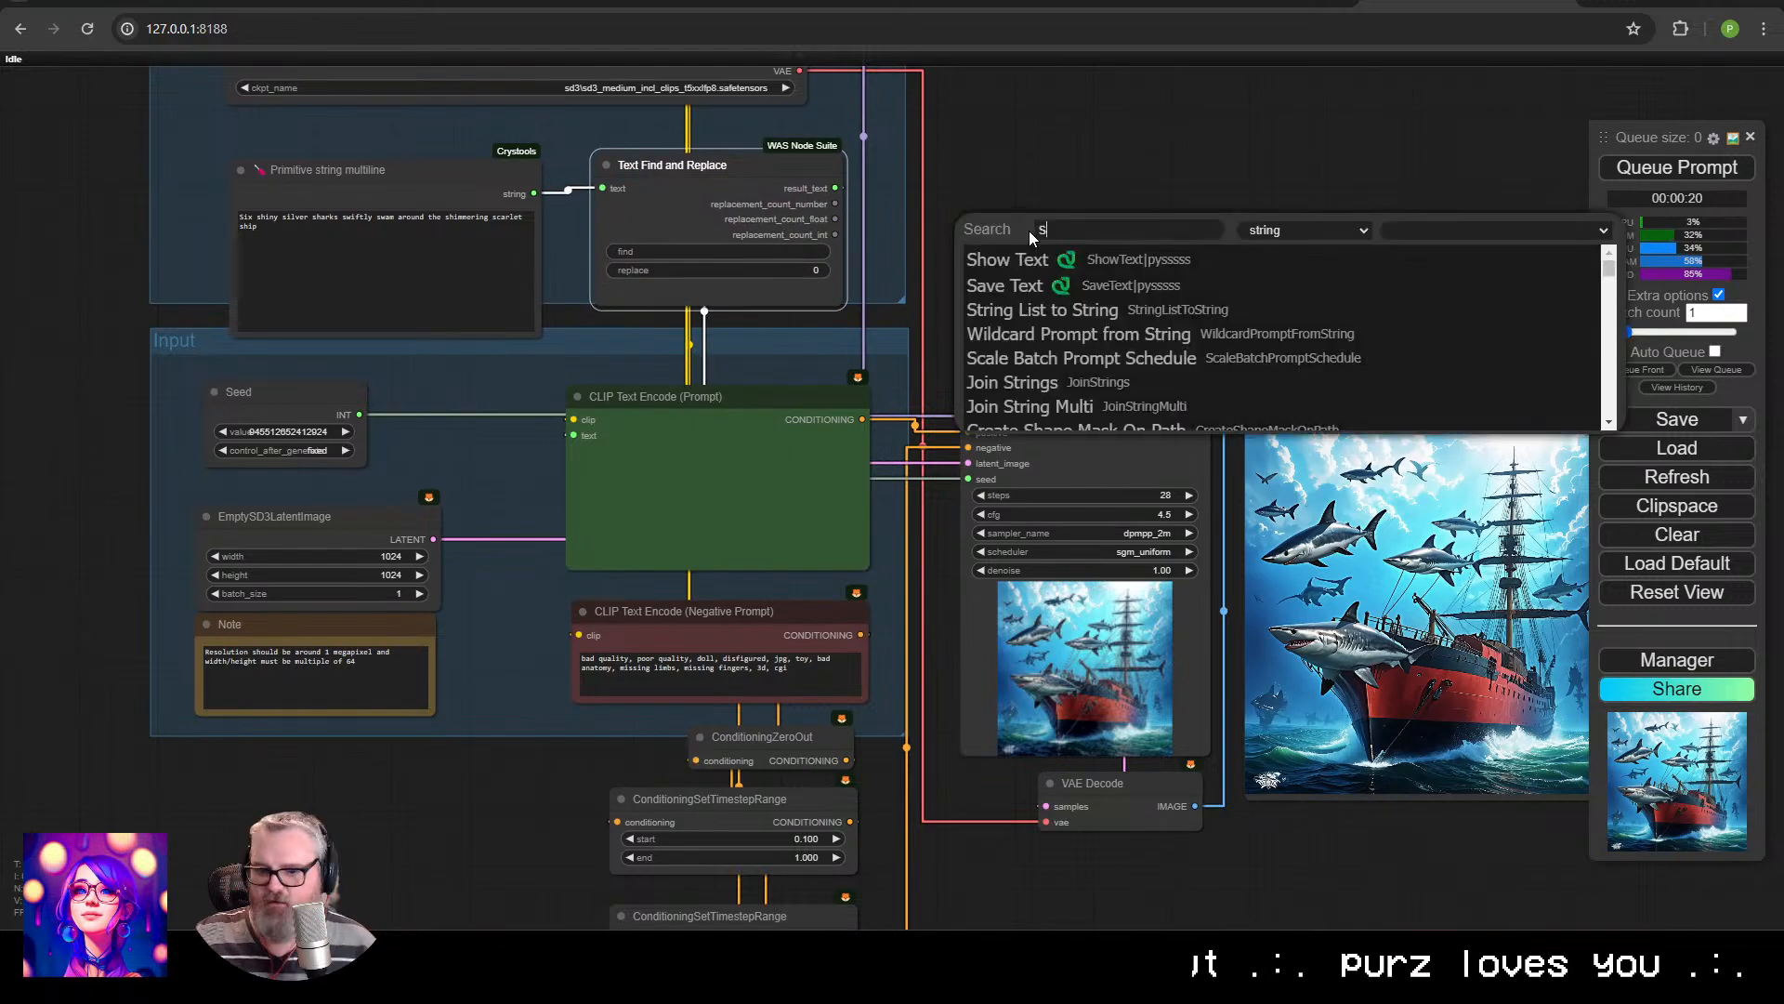
{"action": "type", "text": "showt"}
{"action": "left_click", "coordinate": [1048, 249]}
{"action": "left_click_drag", "start_coordinate": [1048, 251], "coordinate": [890, 214]}
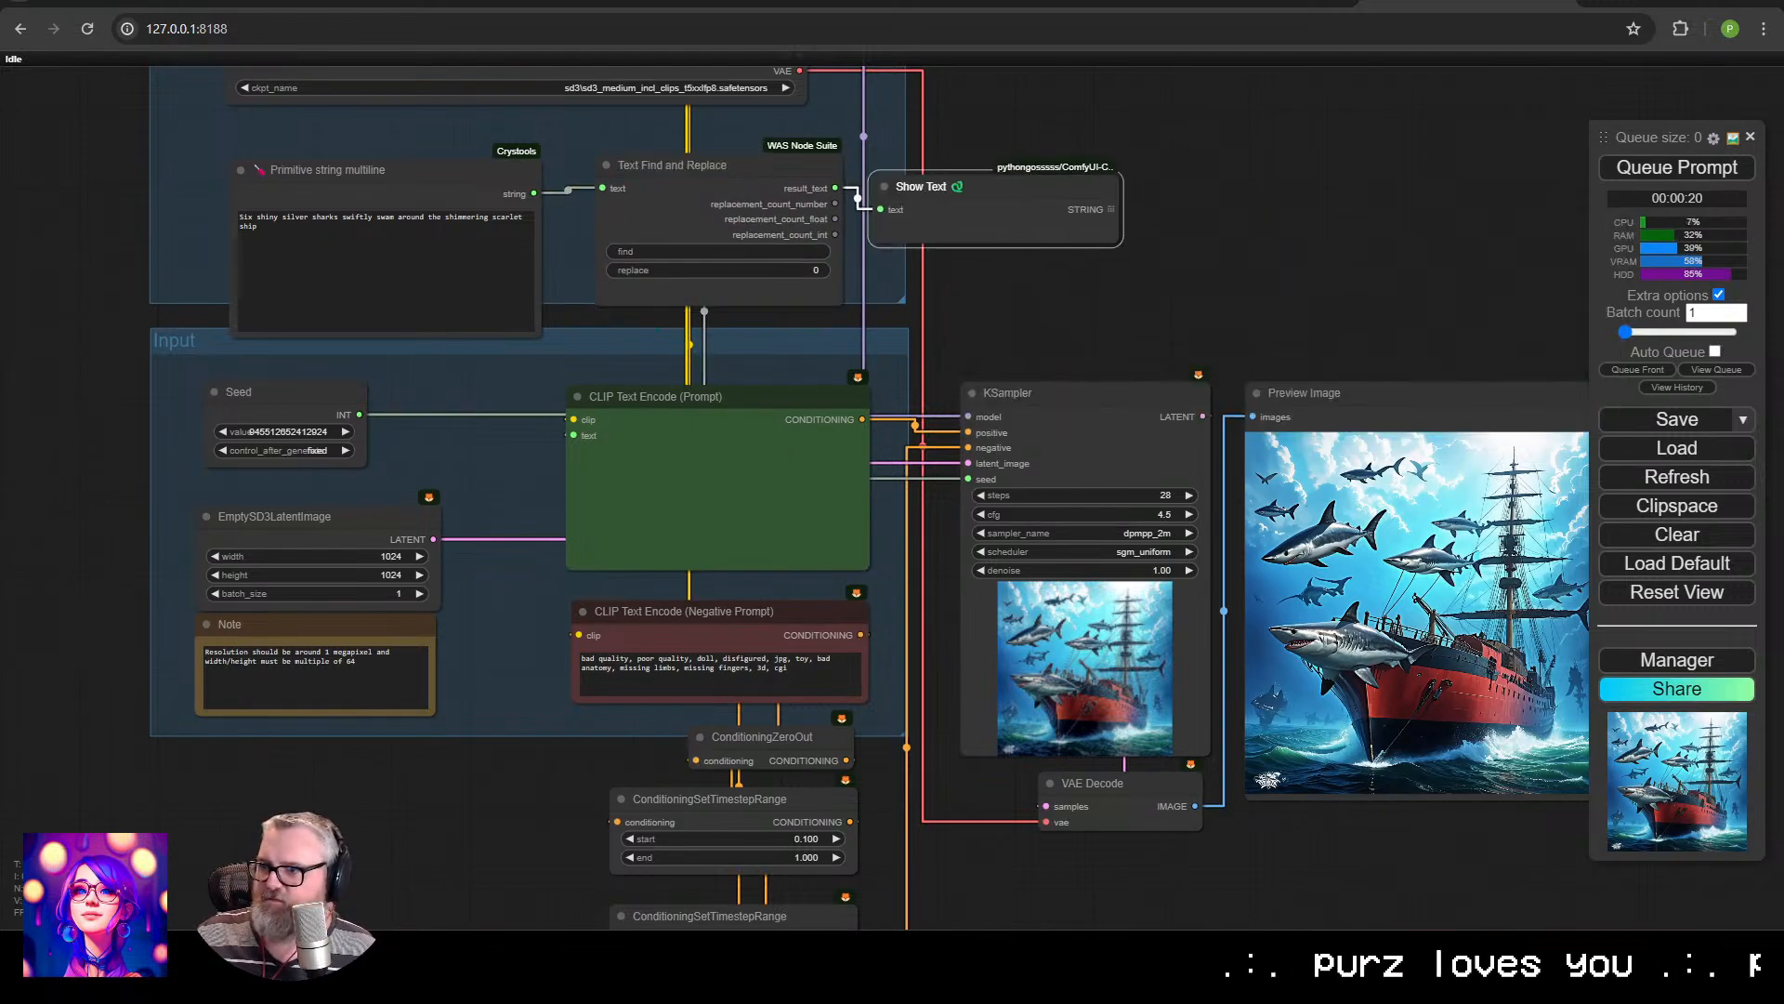
{"action": "scroll", "coordinate": [563, 236], "scroll_direction": "up", "scroll_amount": 6}
{"action": "left_click", "coordinate": [229, 218]}
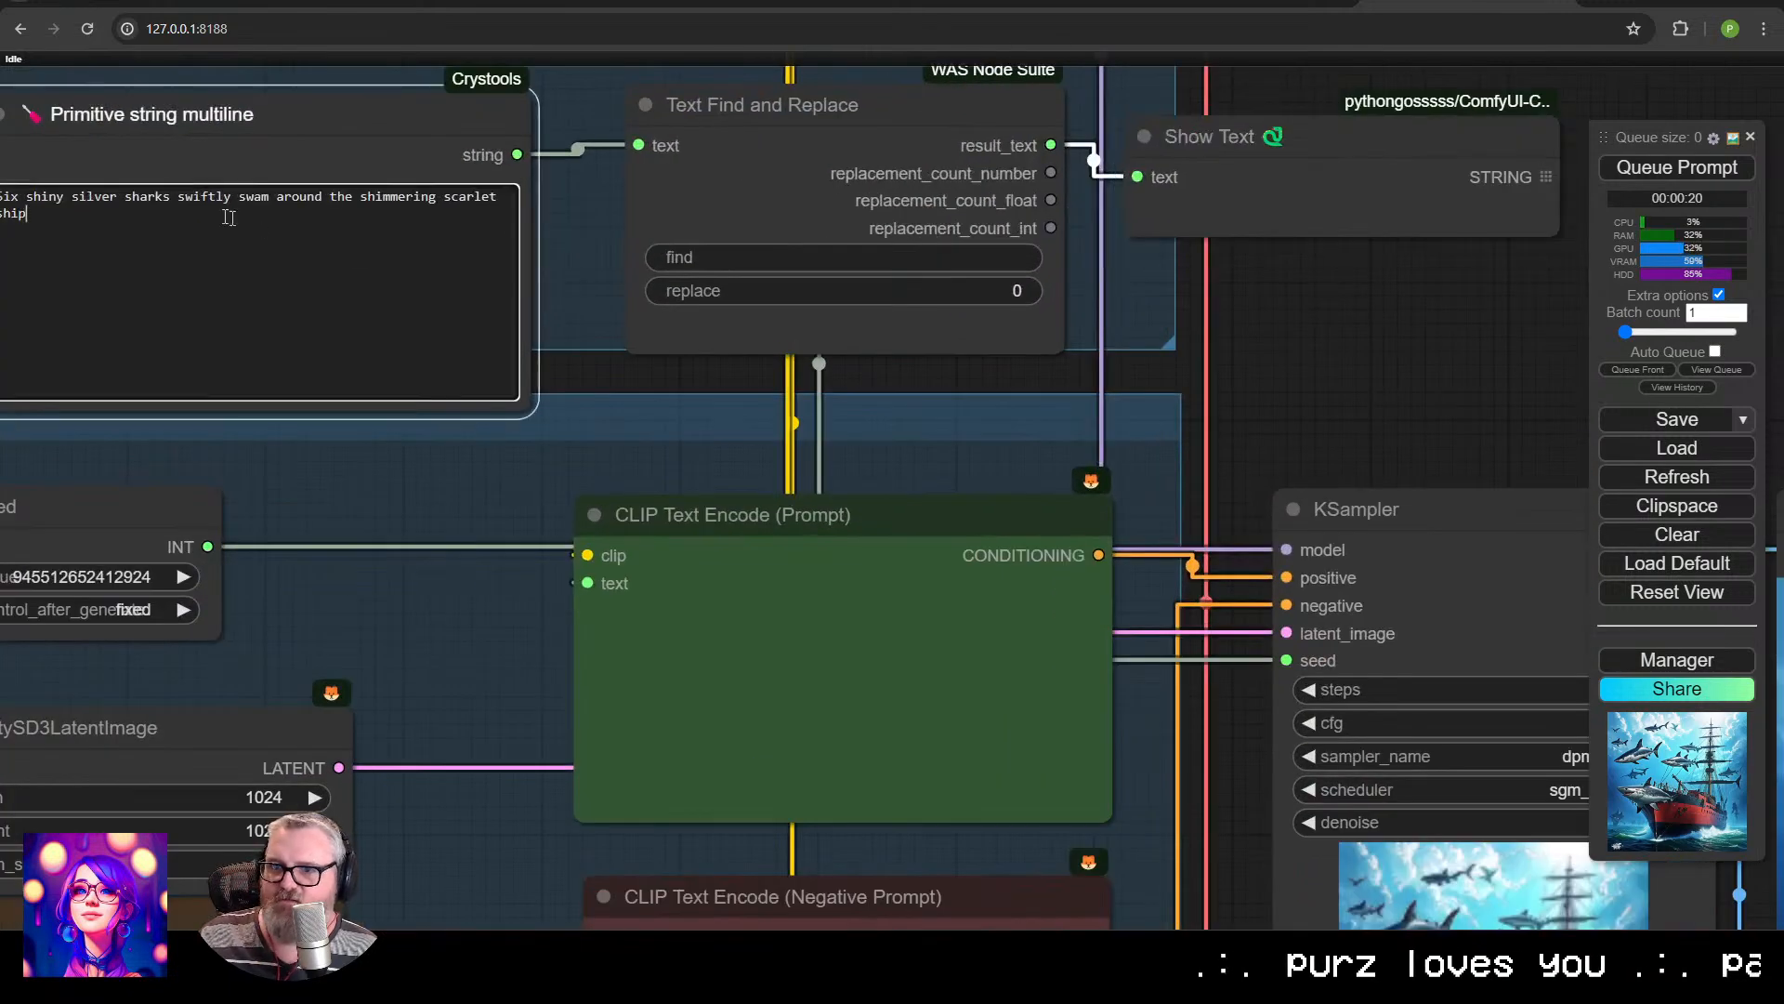
{"action": "left_click_drag", "start_coordinate": [550, 263], "coordinate": [671, 249]}
{"action": "left_click", "coordinate": [438, 239]}
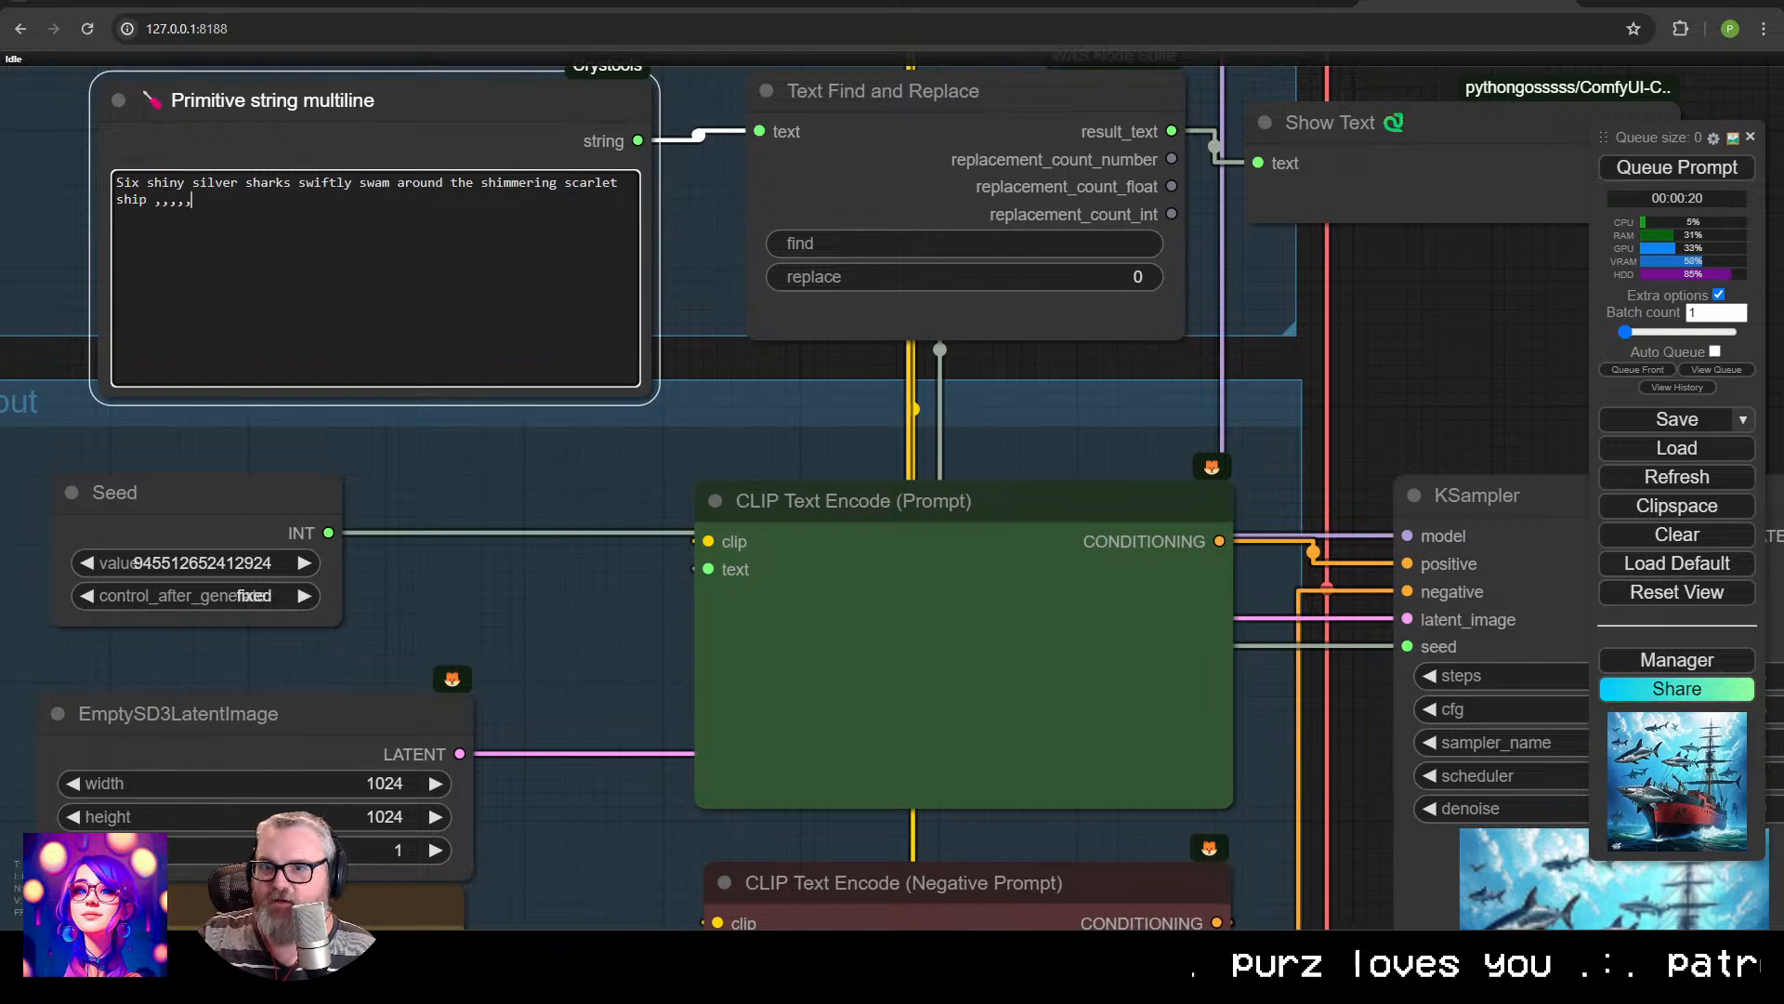
{"action": "type", "text": ",,,,,,,,,,,,,,,,,,,,,,,,,,,,,,,,,1,,,=-"}
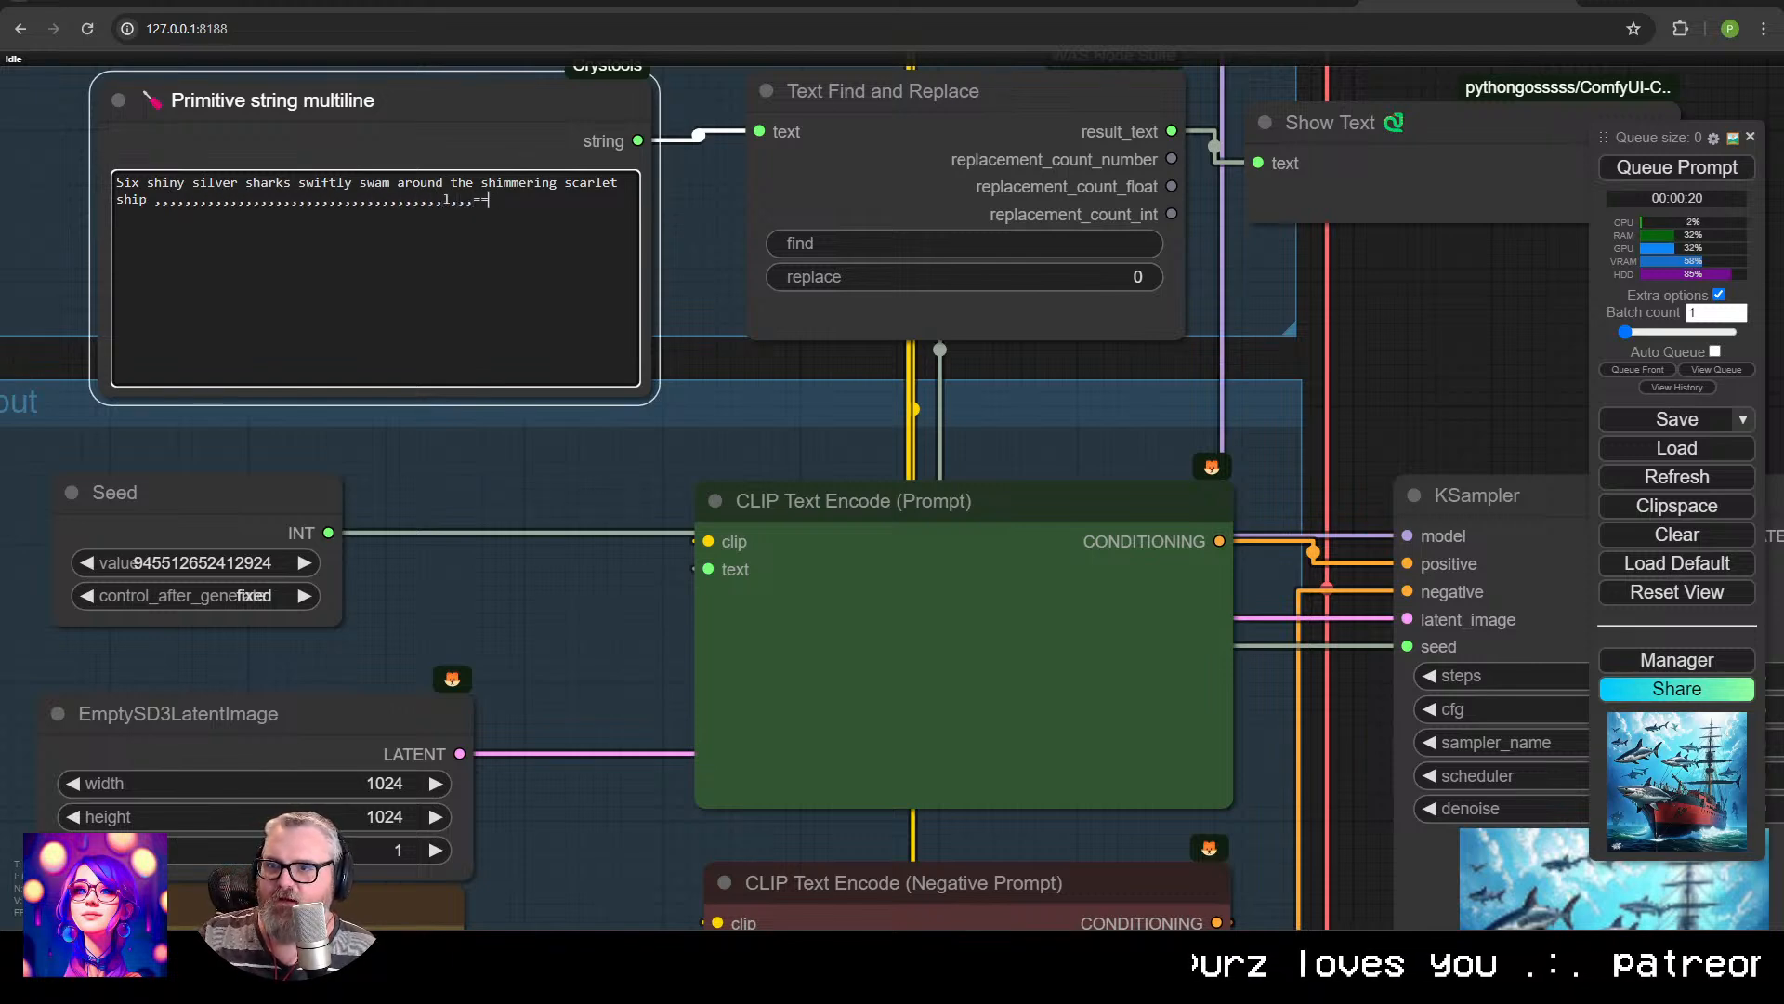
{"action": "key", "text": "shift+Home"}
{"action": "key", "text": "BackSpace"}
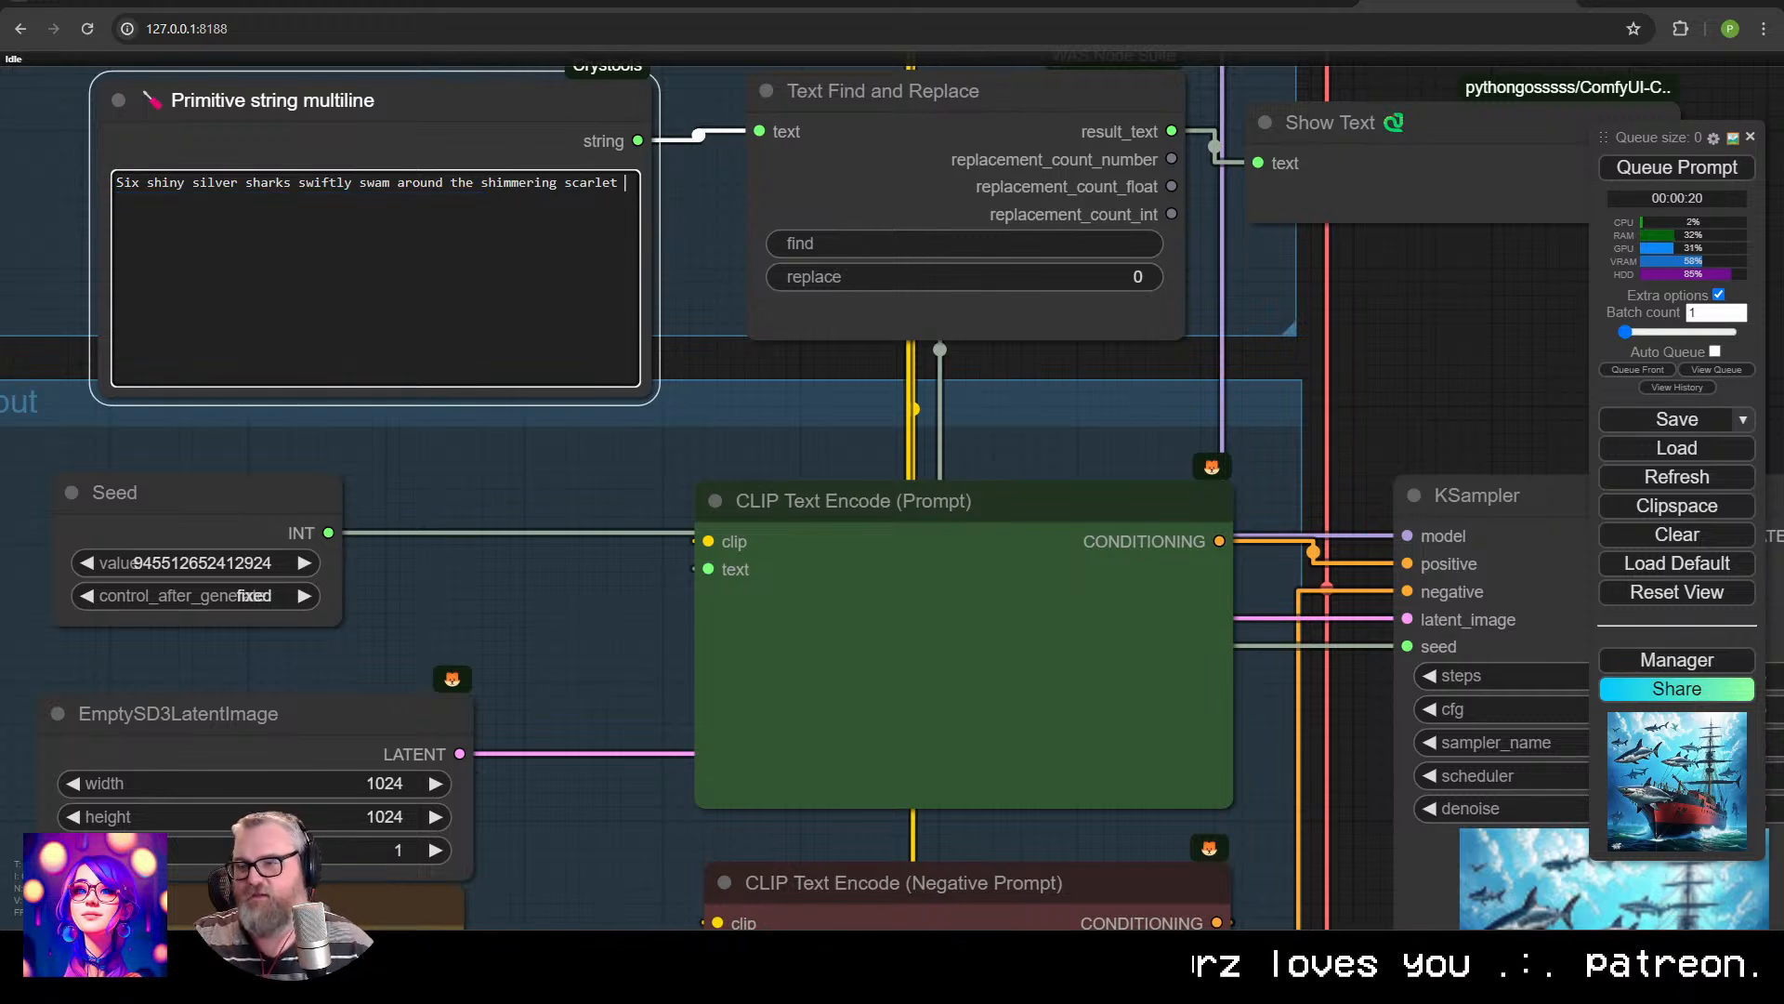
{"action": "type", "text": "ship"}
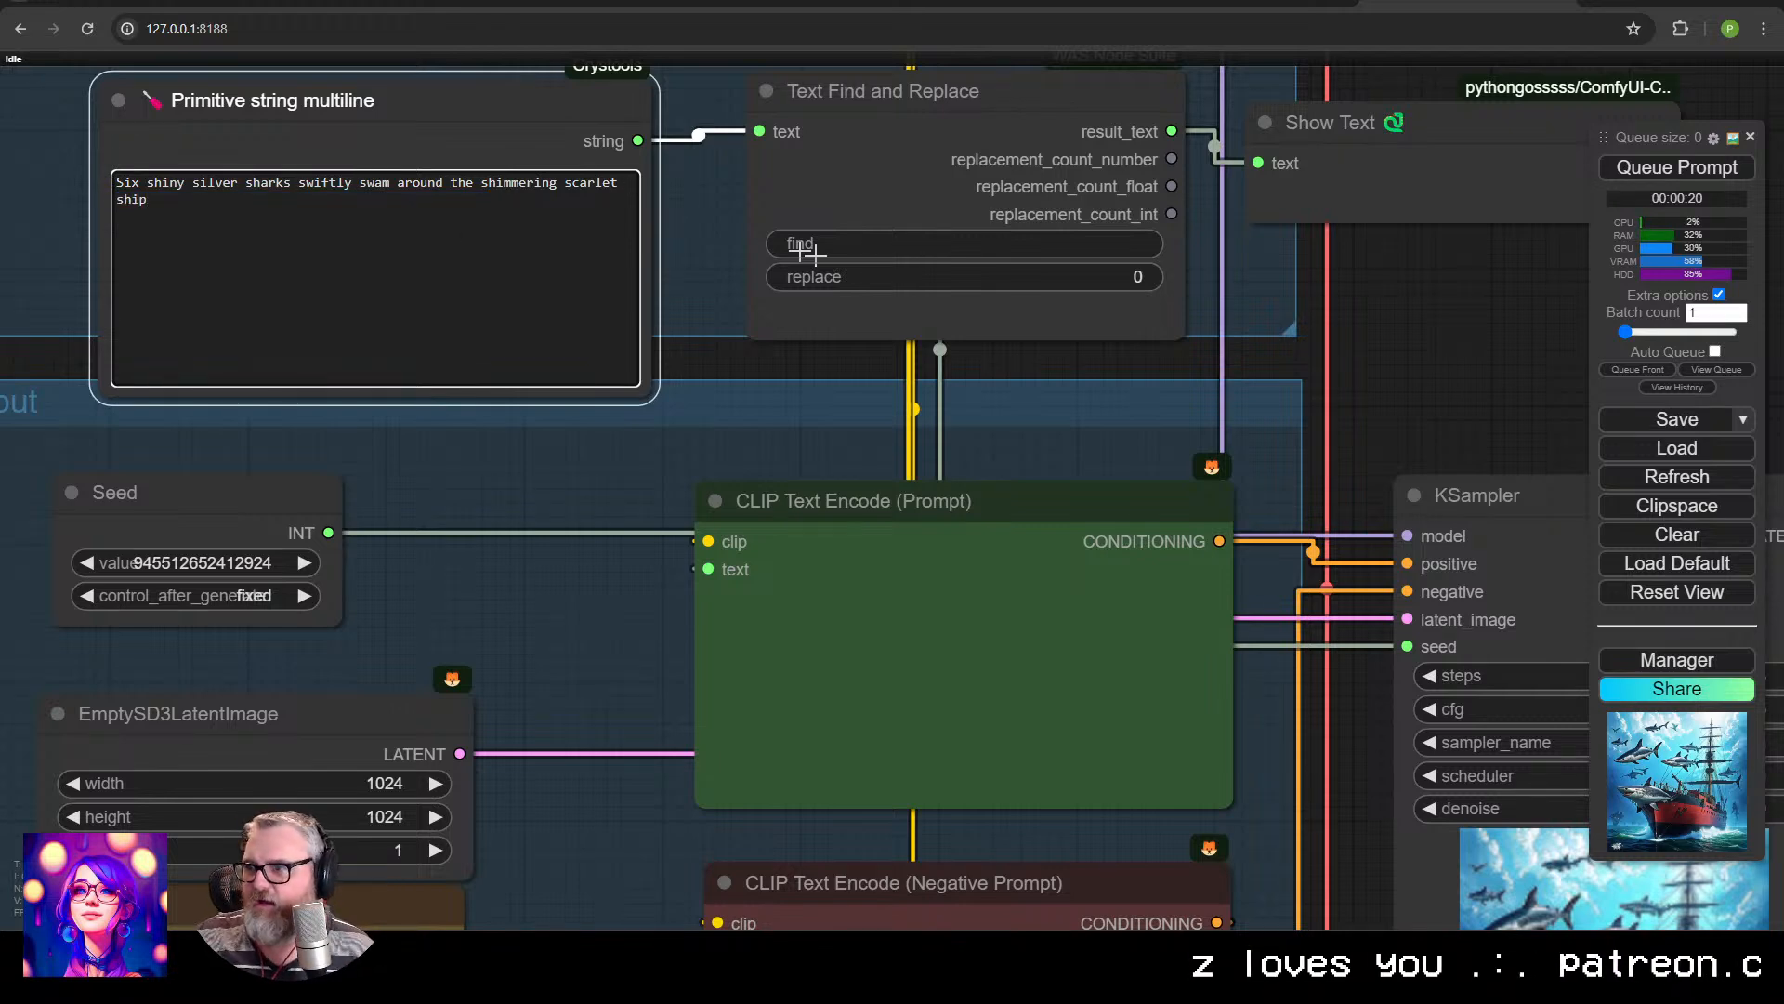
Connect the Show Text node's STRING output to the positive CLIP Text Encode's text input.
{"action": "left_click_drag", "start_coordinate": [1331, 298], "coordinate": [1026, 312]}
{"action": "scroll", "coordinate": [1026, 312], "scroll_direction": "down", "scroll_amount": 5}
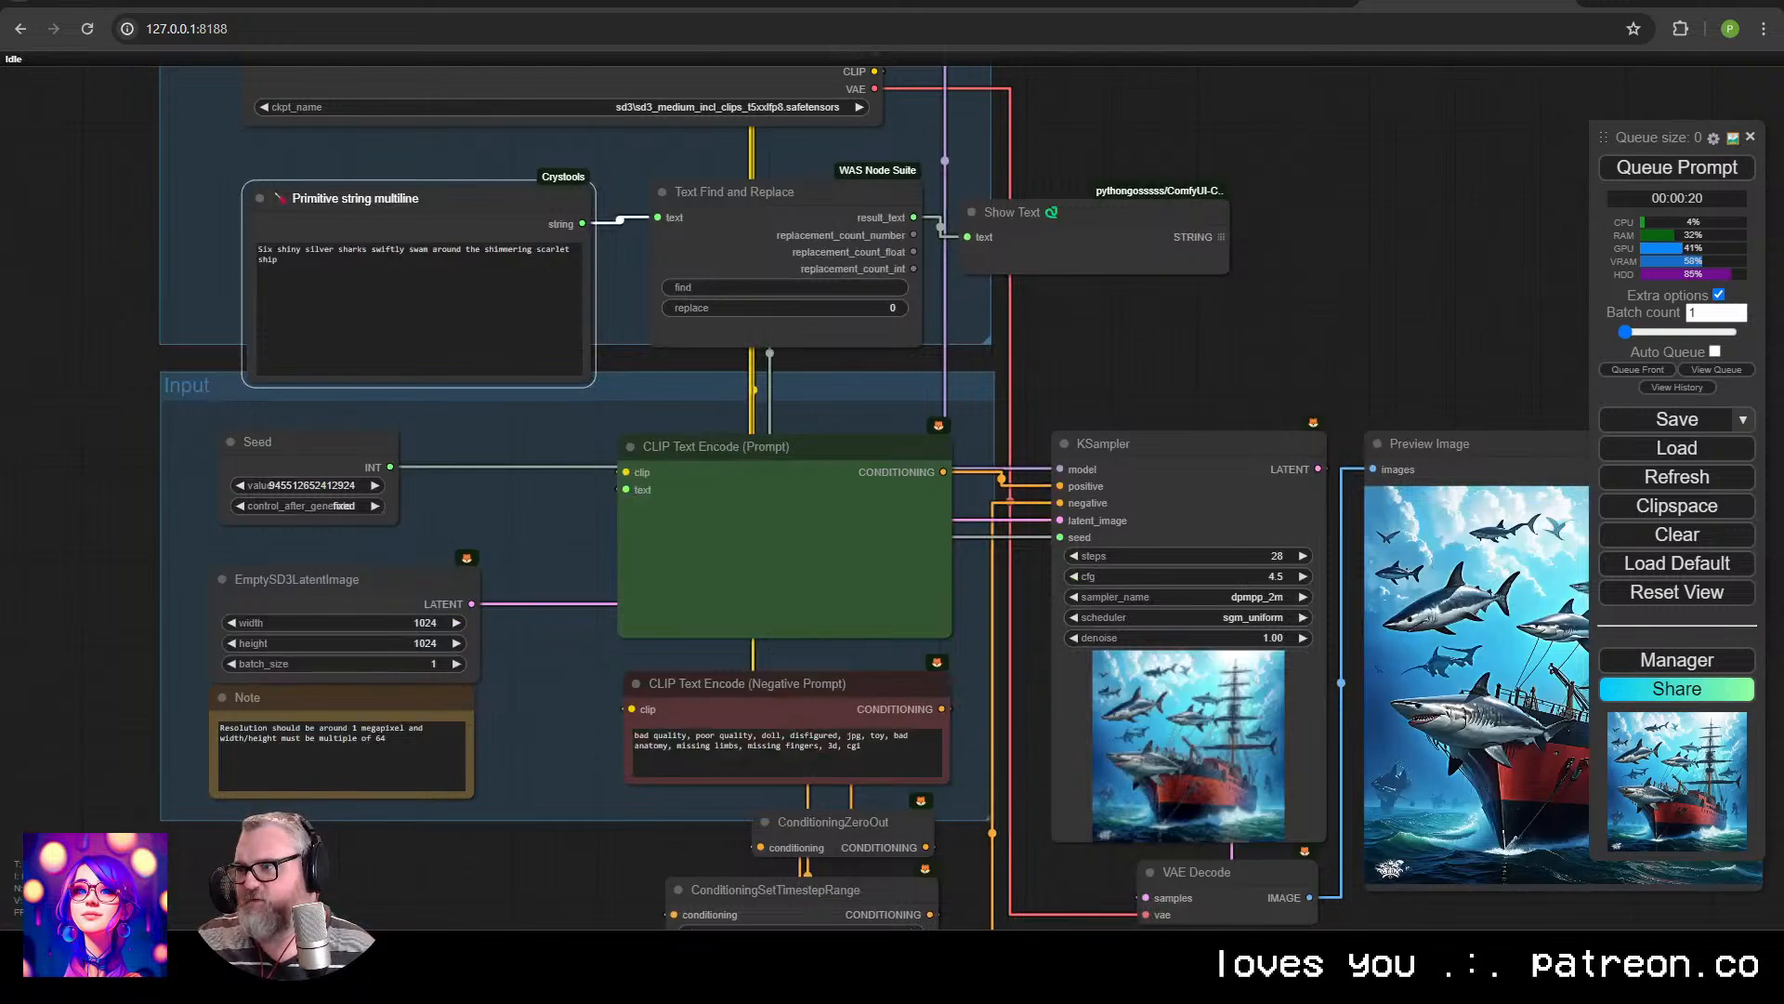
{"action": "left_click_drag", "start_coordinate": [1221, 237], "coordinate": [627, 490]}
{"action": "left_click", "coordinate": [1080, 338]}
Add a String Concatenate node and place it between the Show Text node and the KSampler.
{"action": "double_click", "coordinate": [1145, 297]}
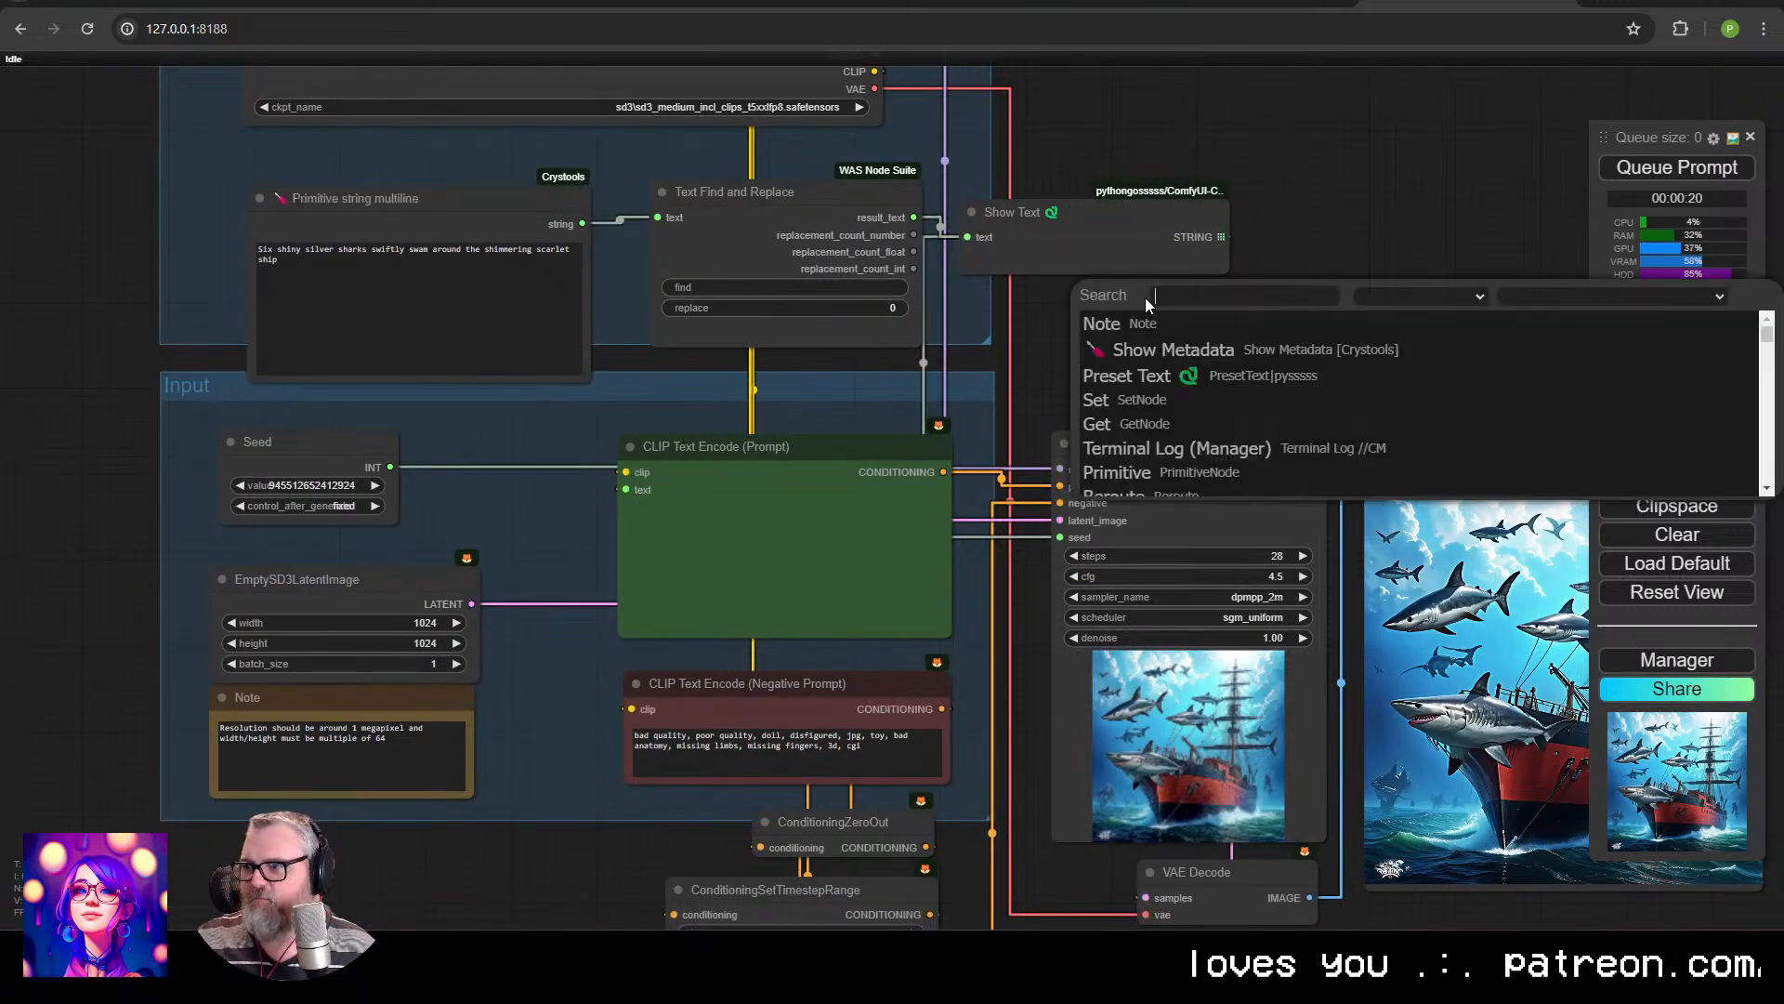
{"action": "type", "text": "stringcon"}
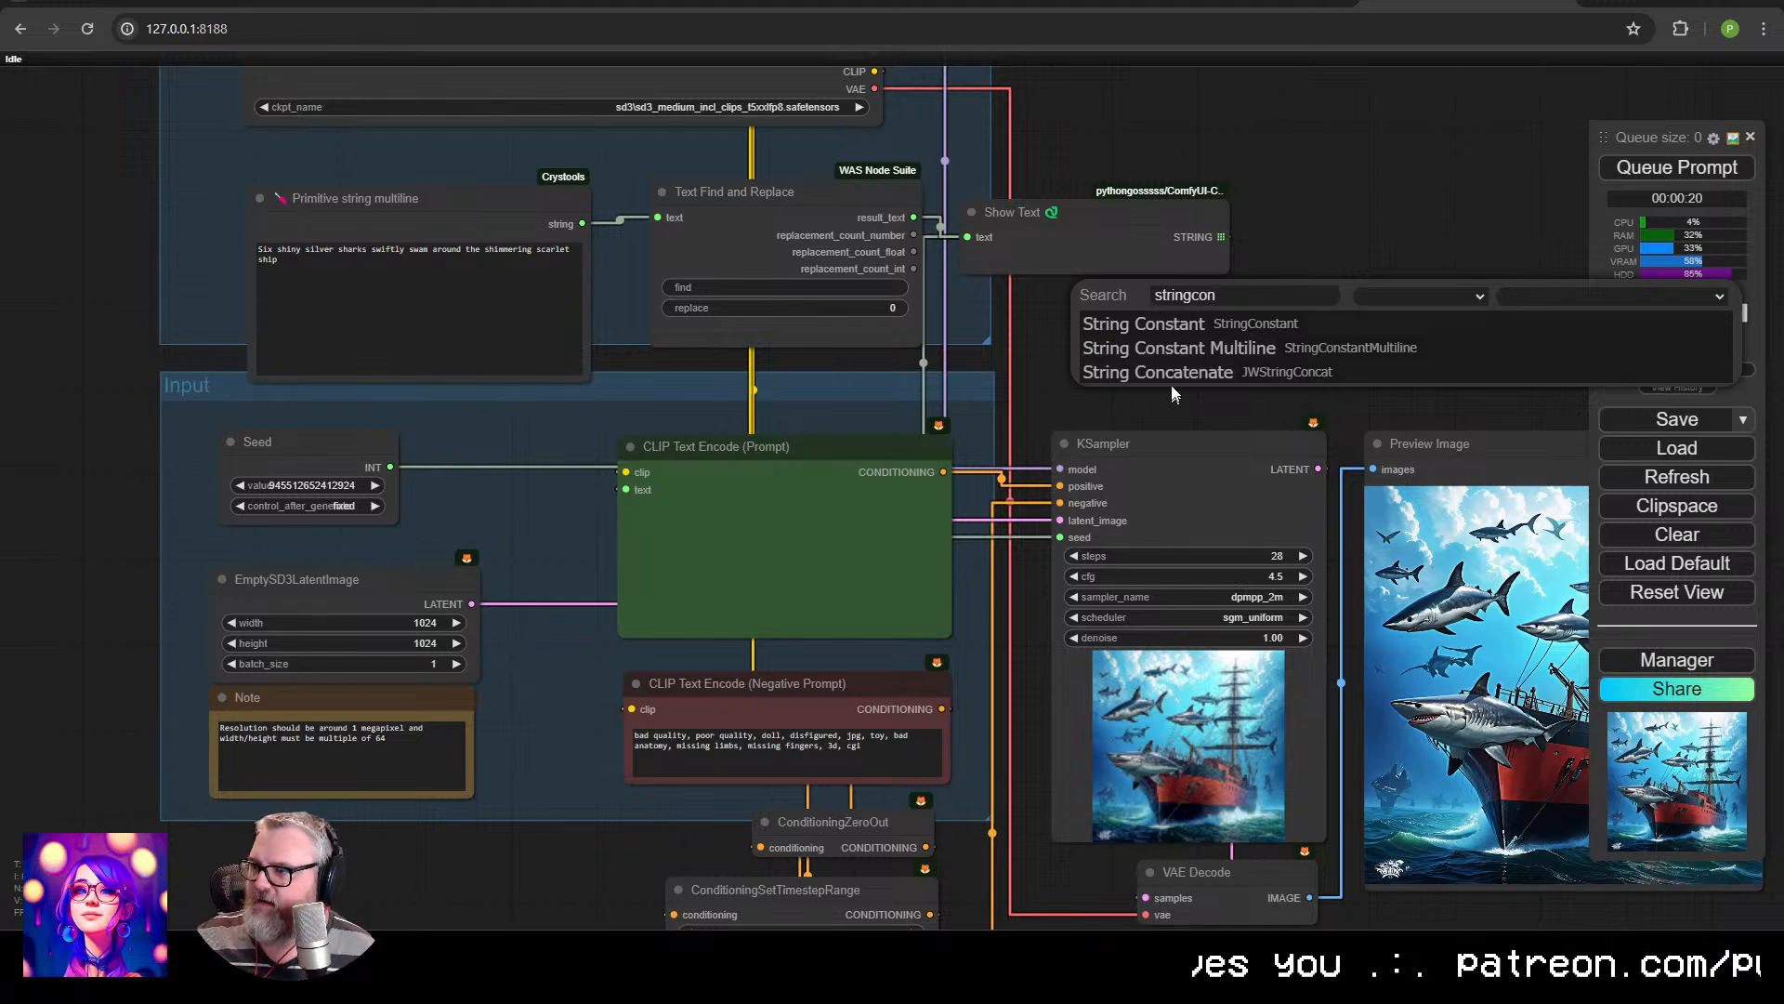
{"action": "left_click", "coordinate": [1169, 373]}
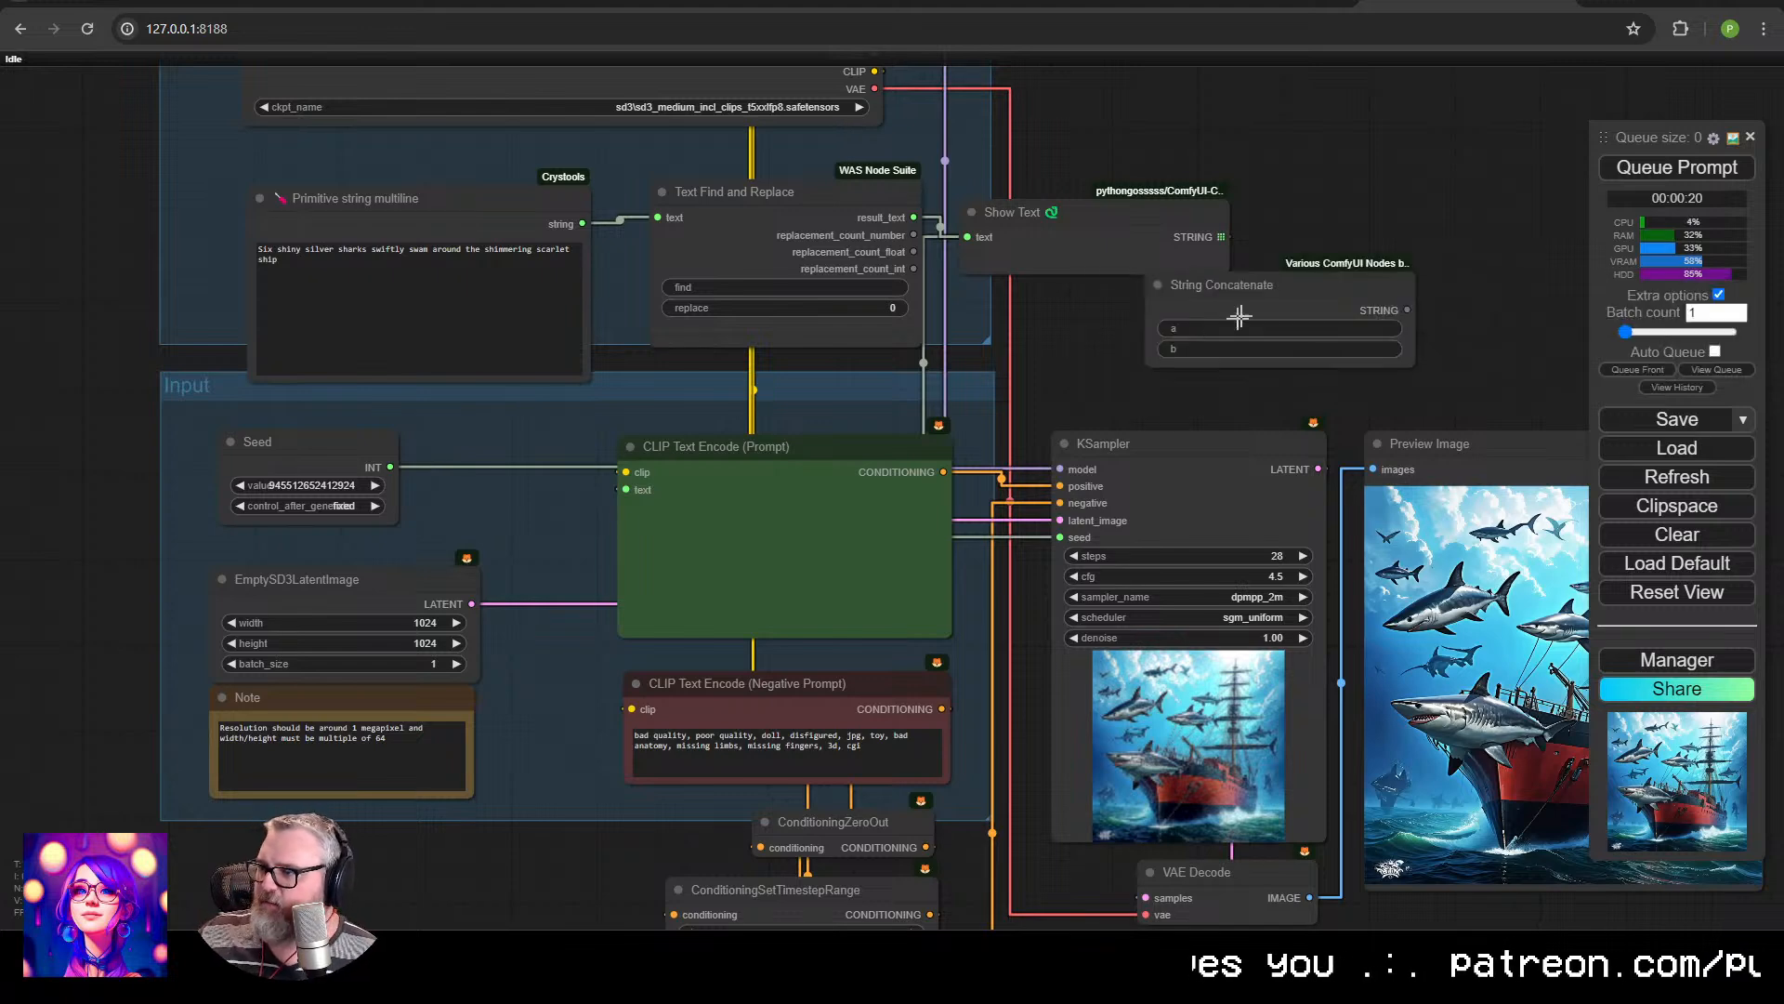
{"action": "left_click_drag", "start_coordinate": [1150, 325], "coordinate": [1131, 322]}
Convert String Concatenate's a widget to an input and fill its b value with a long row of commas.
{"action": "right_click", "coordinate": [1136, 297]}
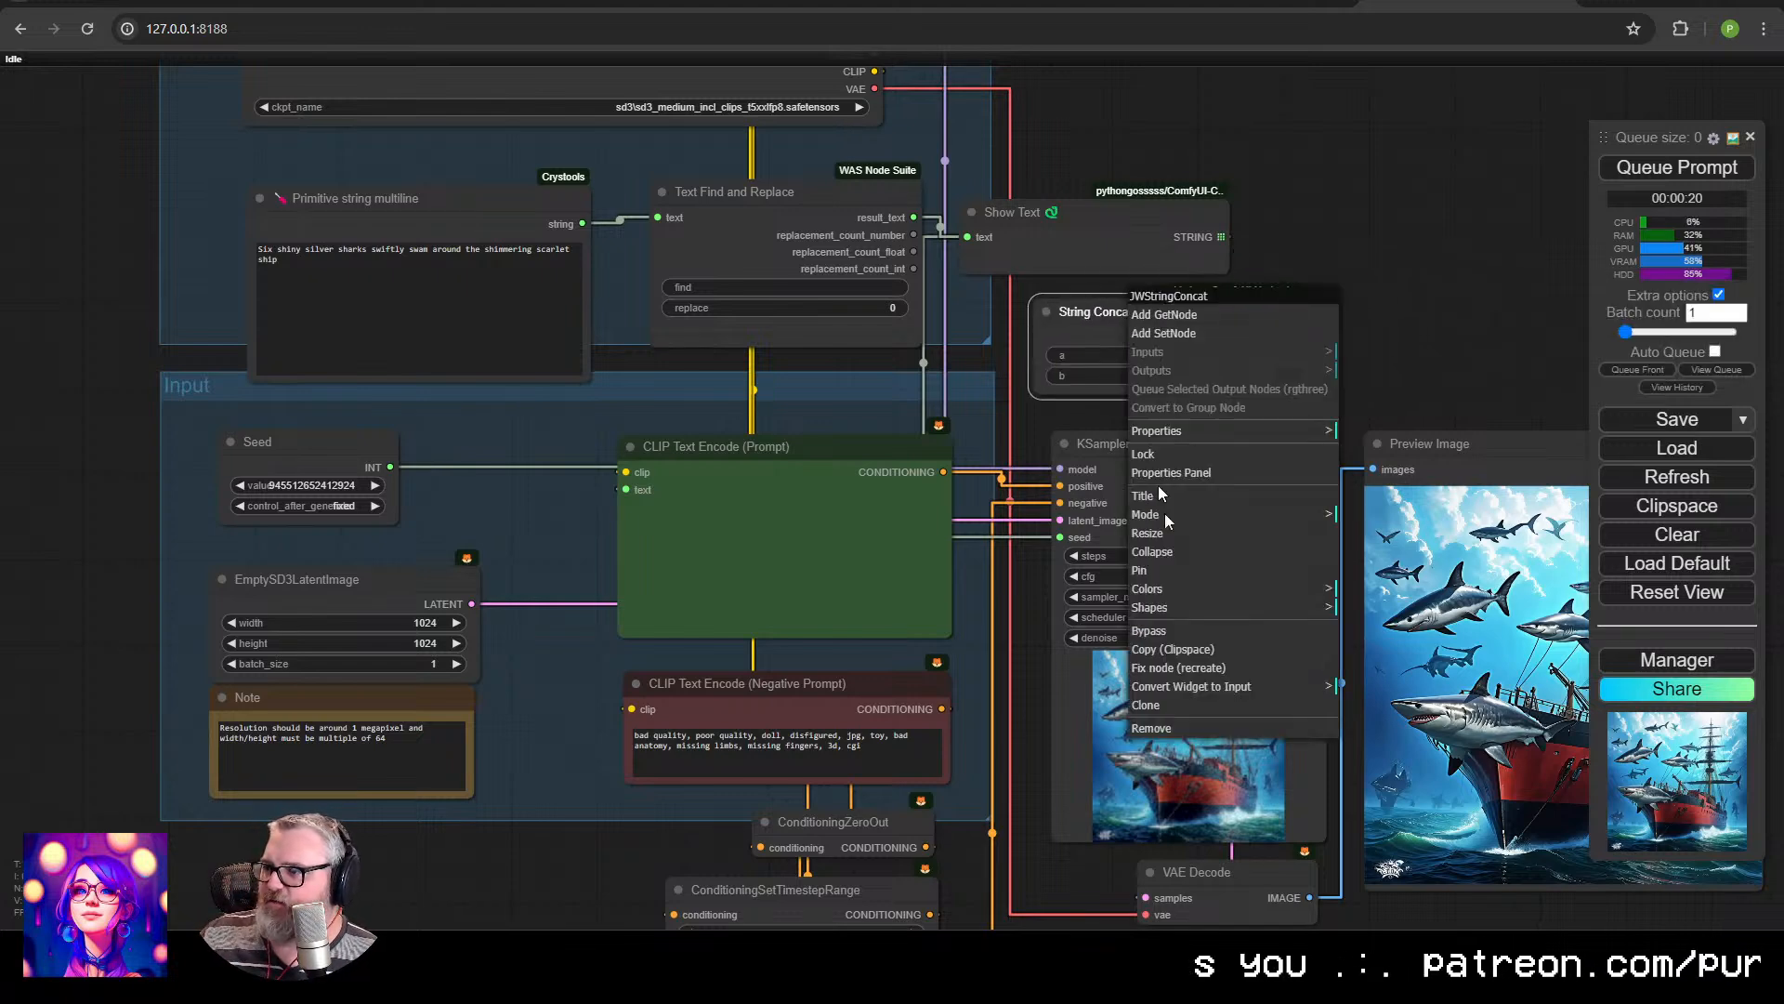
{"action": "left_click", "coordinate": [1208, 686]}
{"action": "left_click", "coordinate": [1404, 683]}
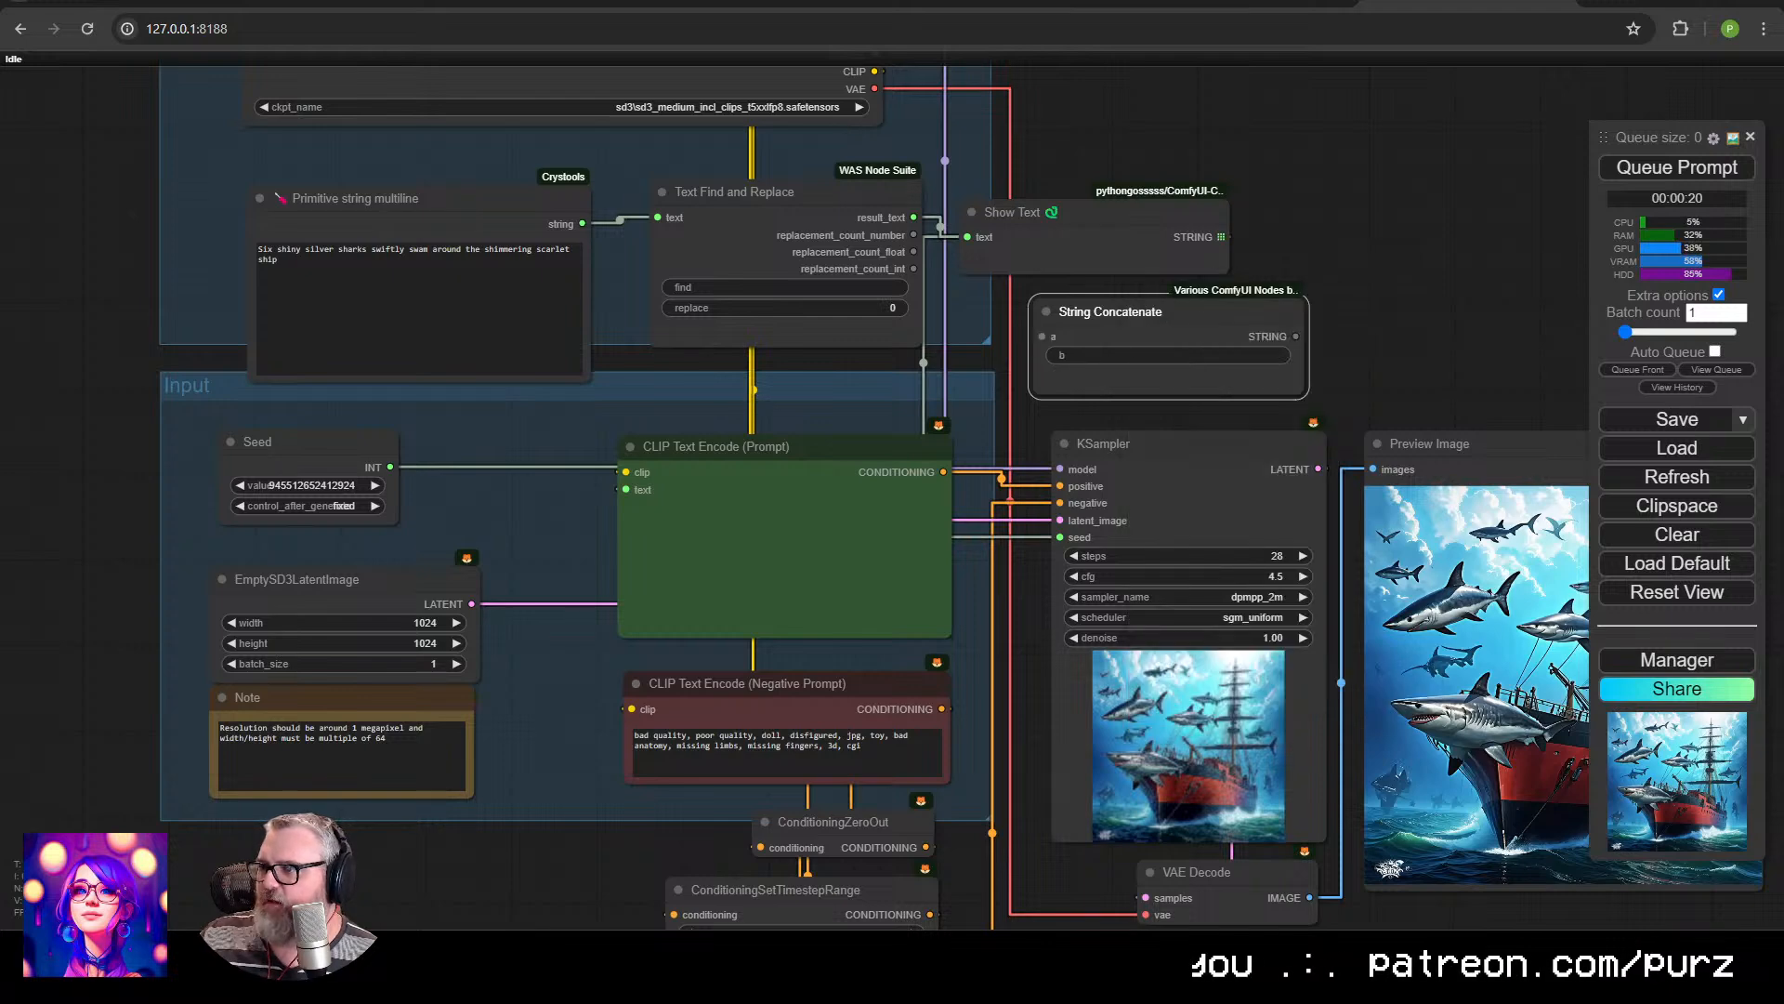
{"action": "left_click", "coordinate": [1121, 365]}
{"action": "type", "text": ",,,,,,,,,,,,,,,,,,,,,,,,,,,,,,,,,,,,,,,,,,,,"}
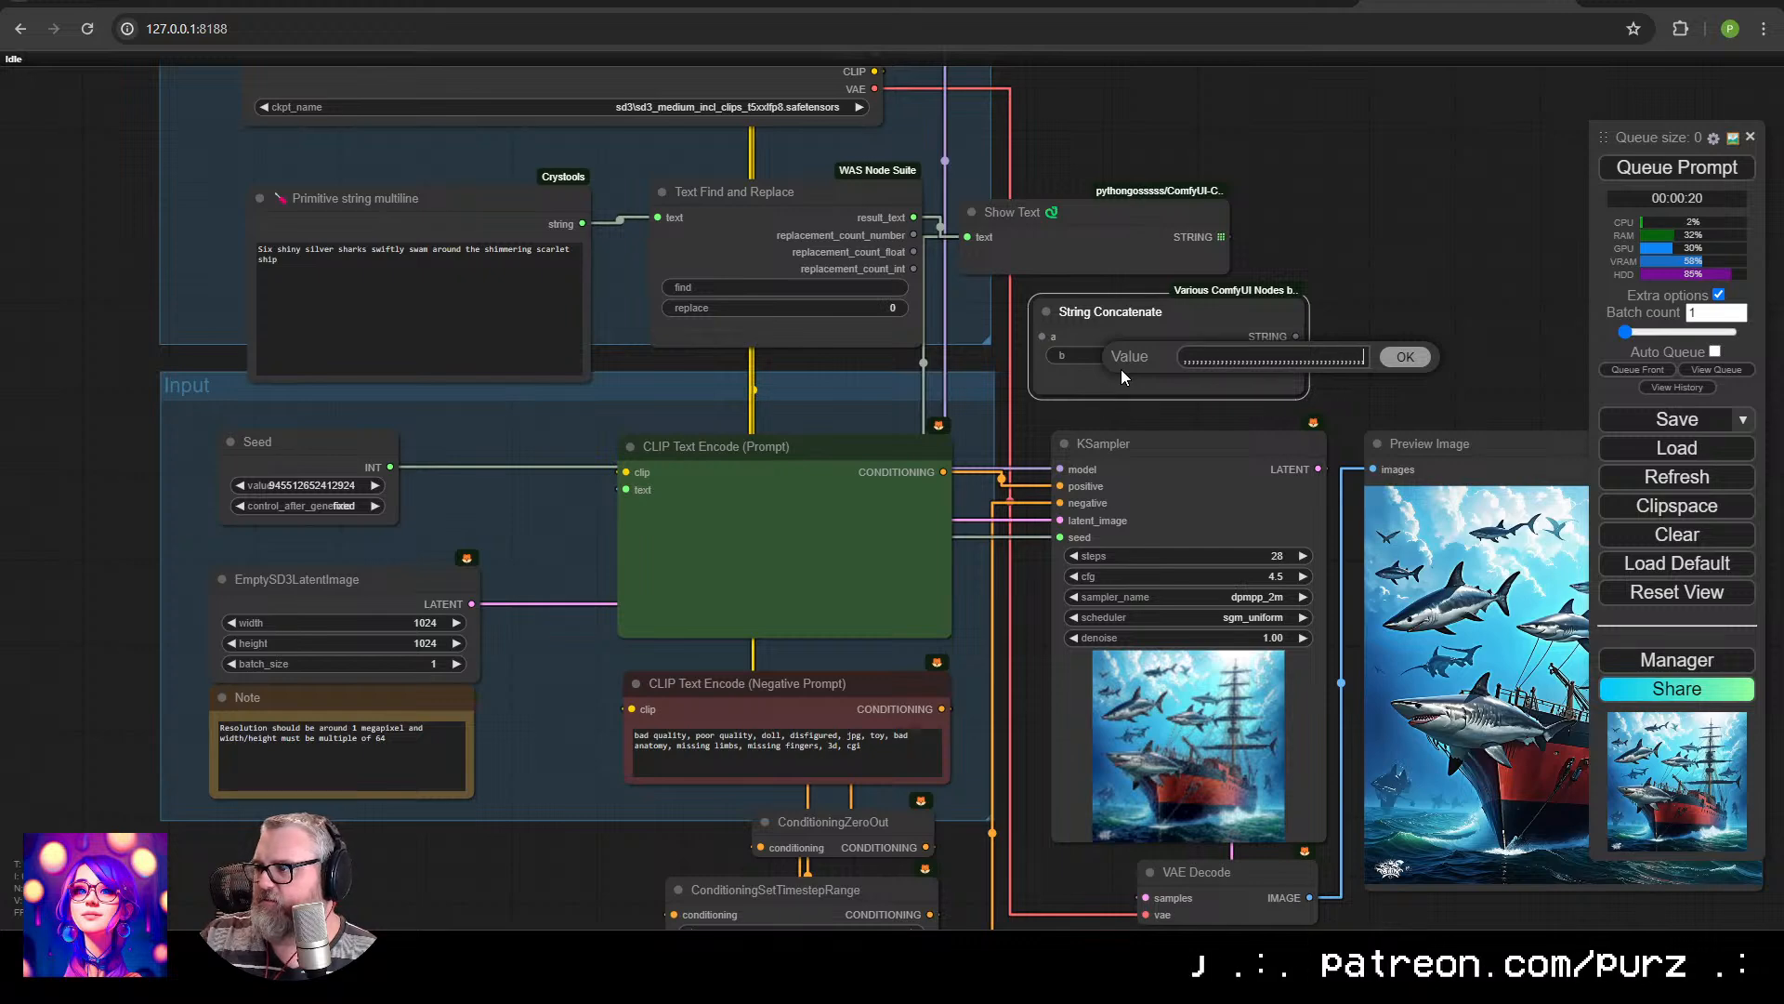
{"action": "key", "text": "Return"}
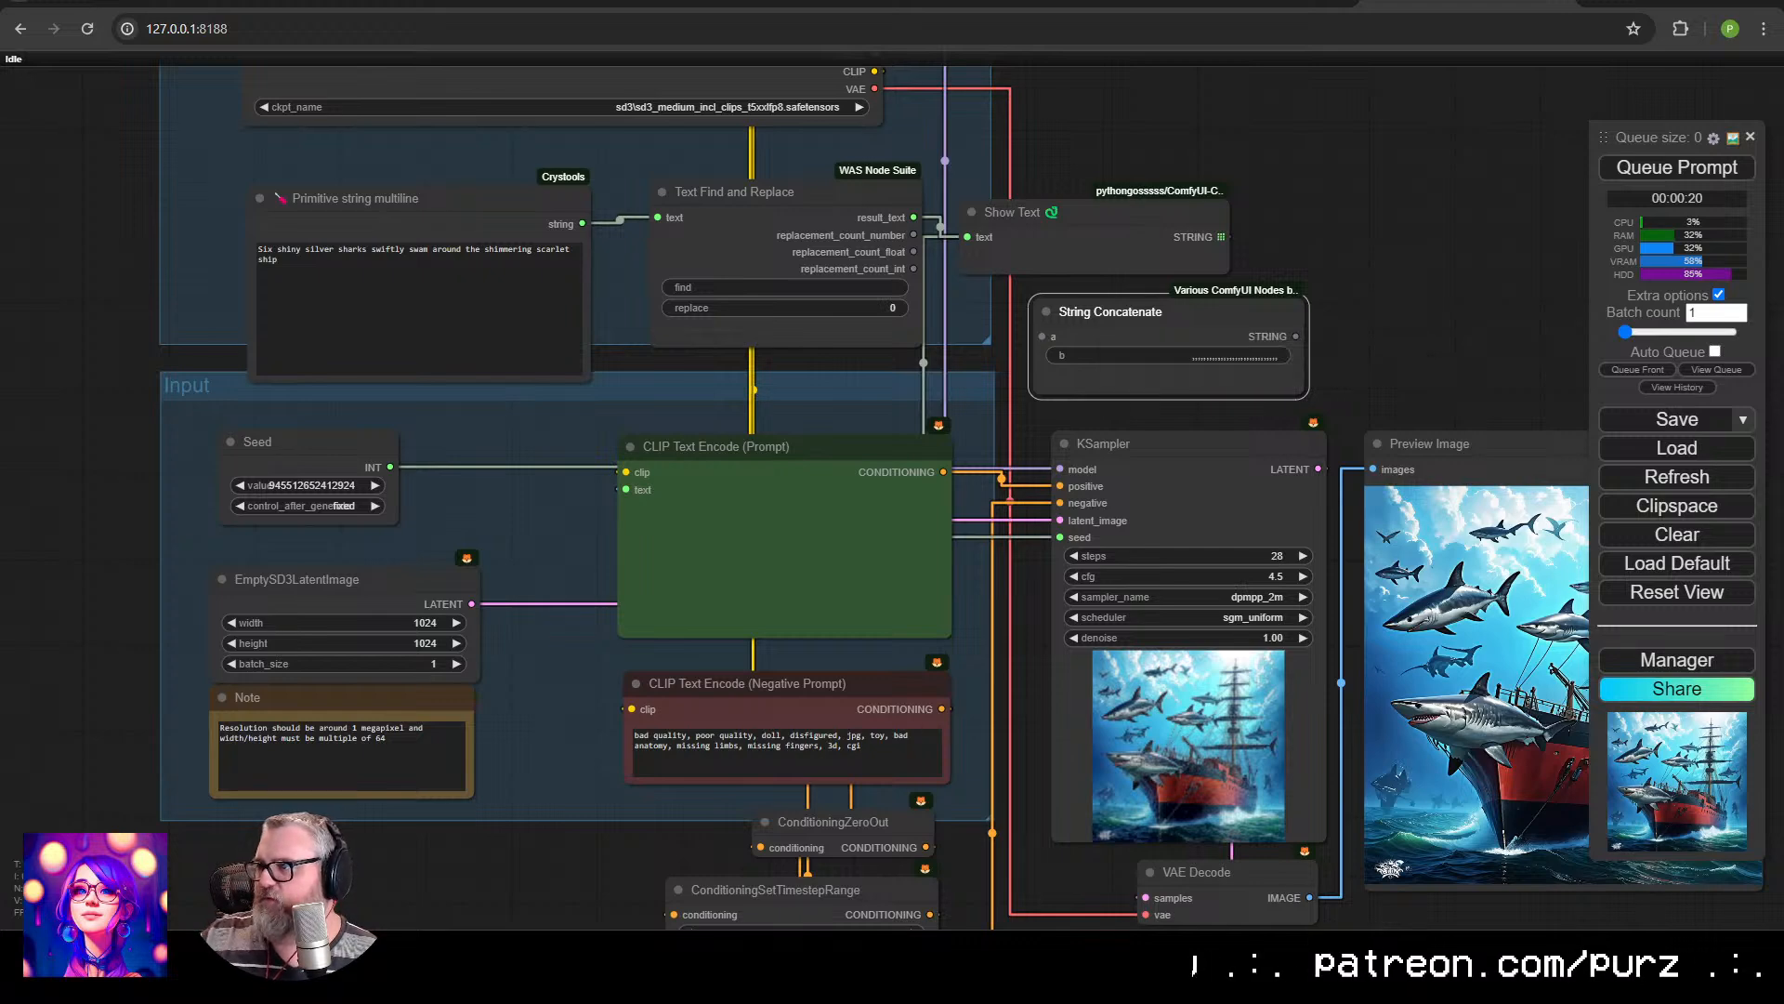
Connect Show Text's STRING output to String Concatenate's a input and the concatenated string to the positive CLIP Text Encode's text input.
{"action": "left_click_drag", "start_coordinate": [1220, 236], "coordinate": [1042, 337]}
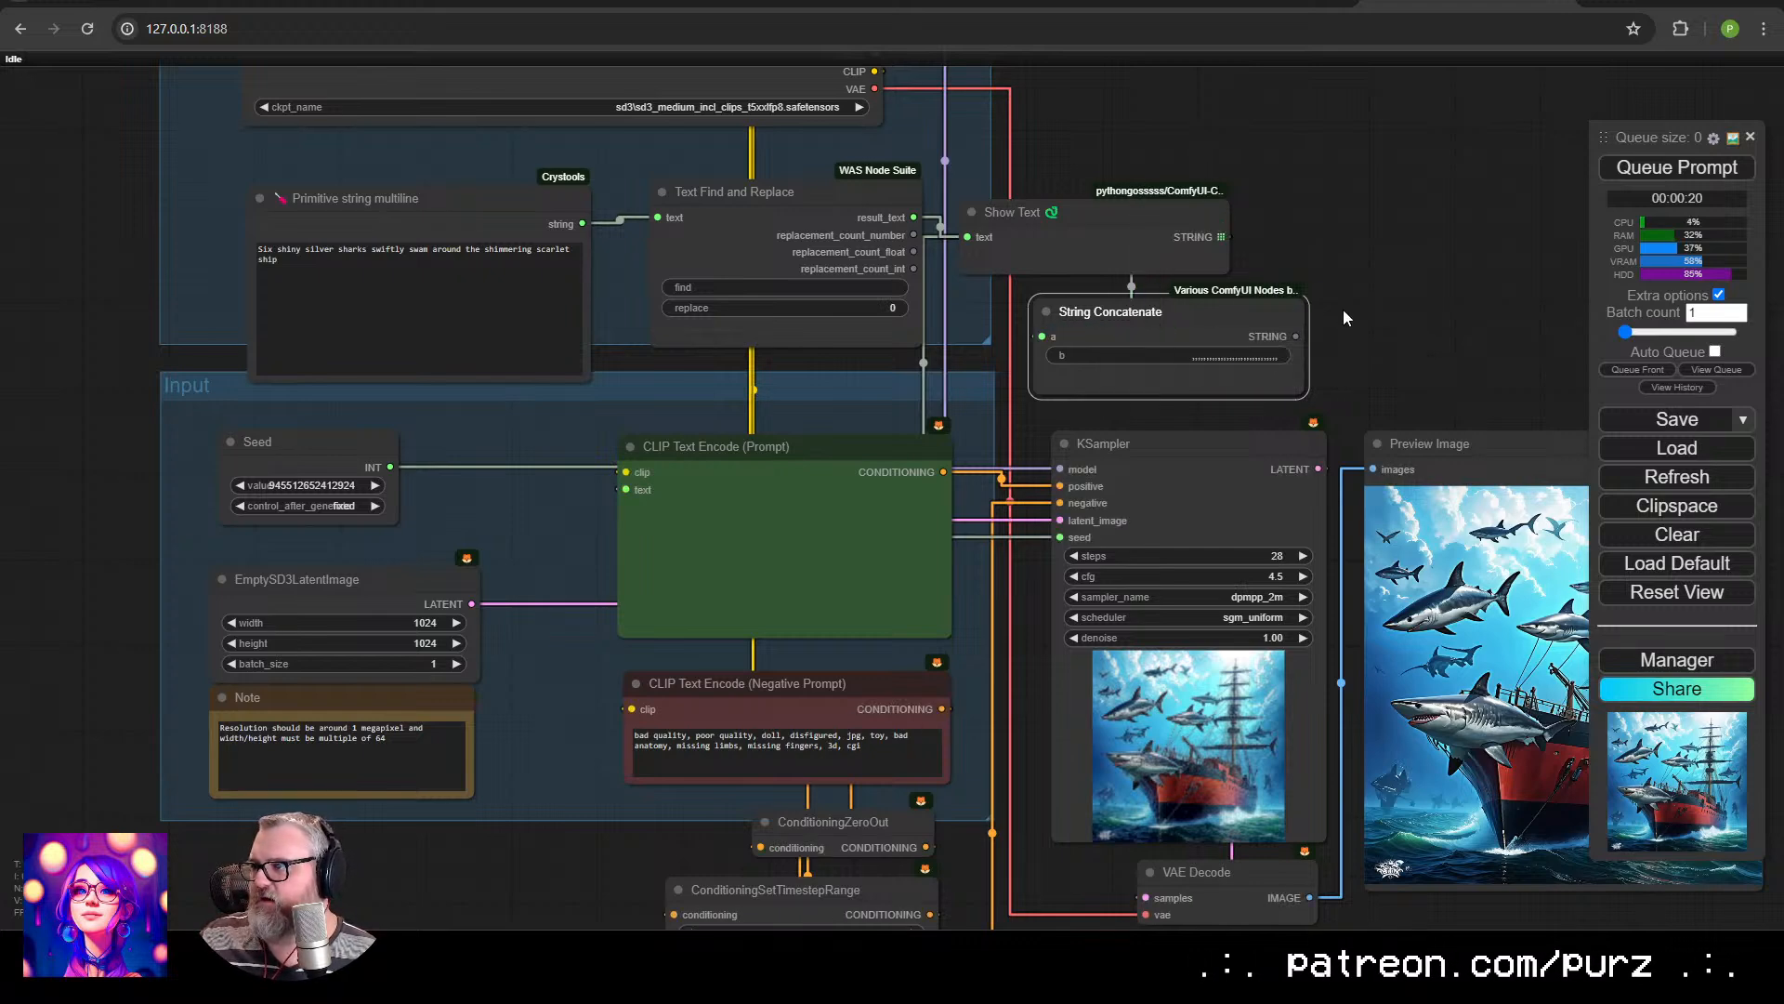
{"action": "left_click_drag", "start_coordinate": [1296, 336], "coordinate": [710, 505]}
{"action": "left_click_drag", "start_coordinate": [626, 489], "coordinate": [626, 489]}
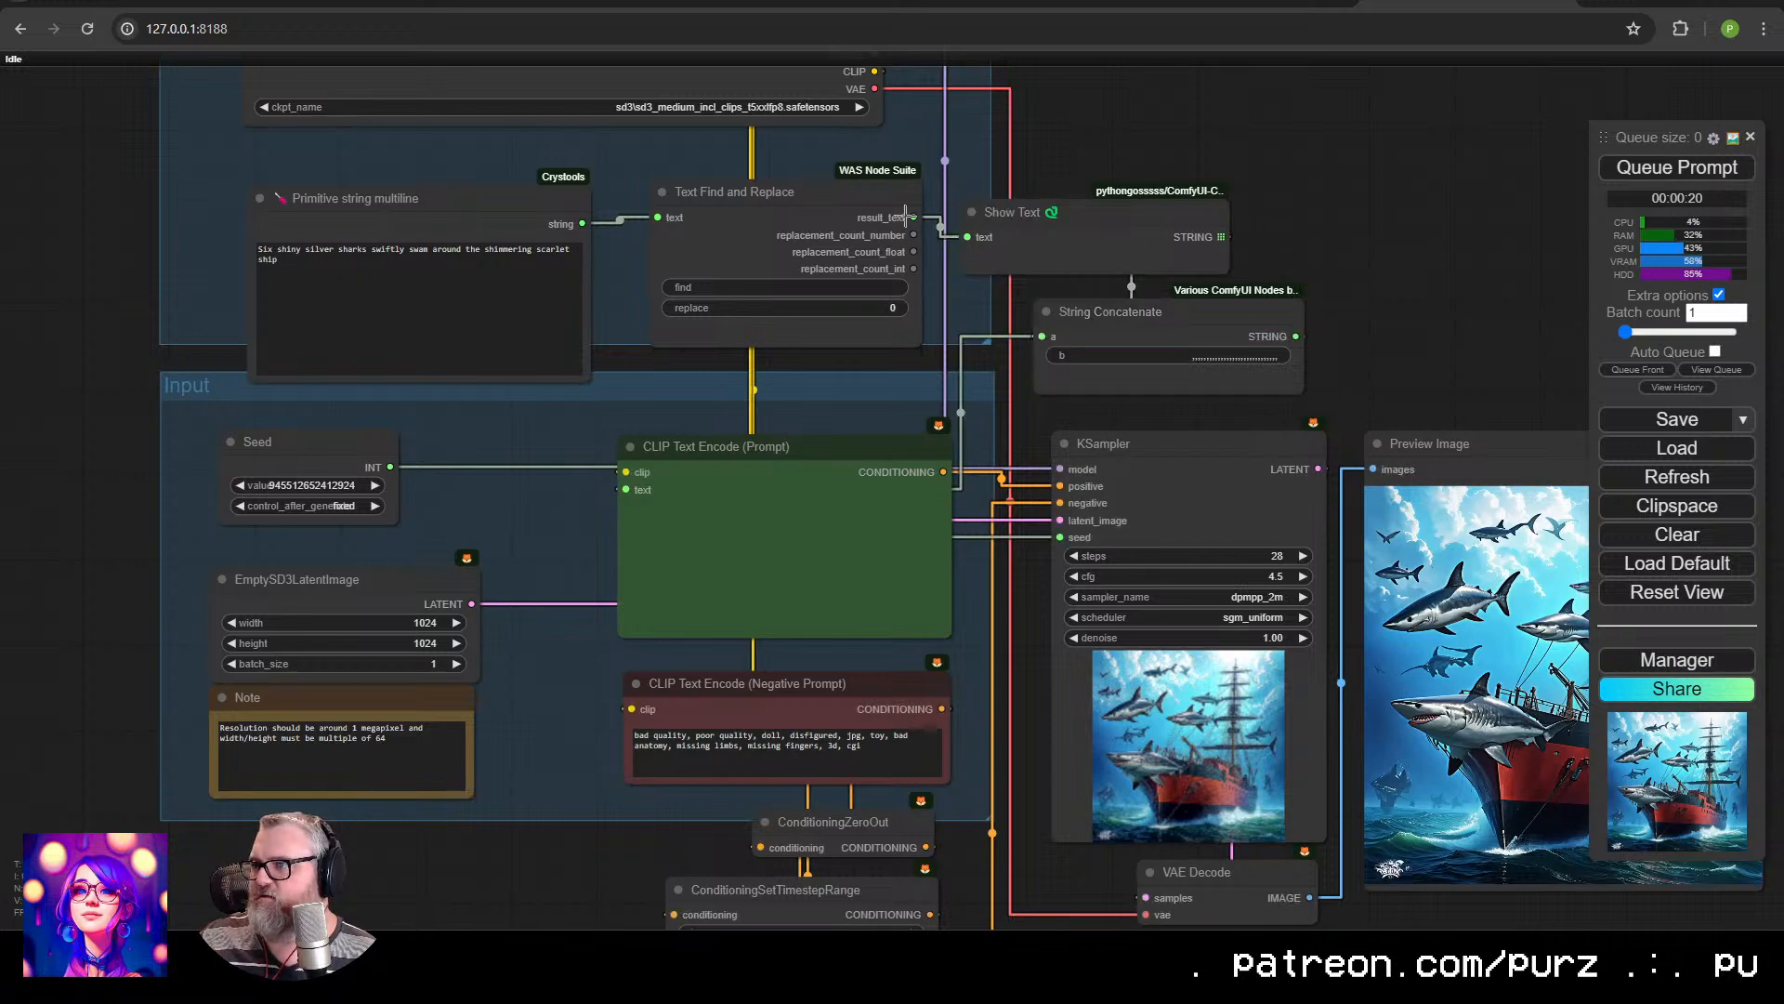
Rewire result_text directly into String Concatenate's a input, feed the concatenated string to Show Text, and move Show Text above it.
{"action": "left_click_drag", "start_coordinate": [914, 217], "coordinate": [1041, 336]}
{"action": "left_click_drag", "start_coordinate": [1096, 212], "coordinate": [1255, 129]}
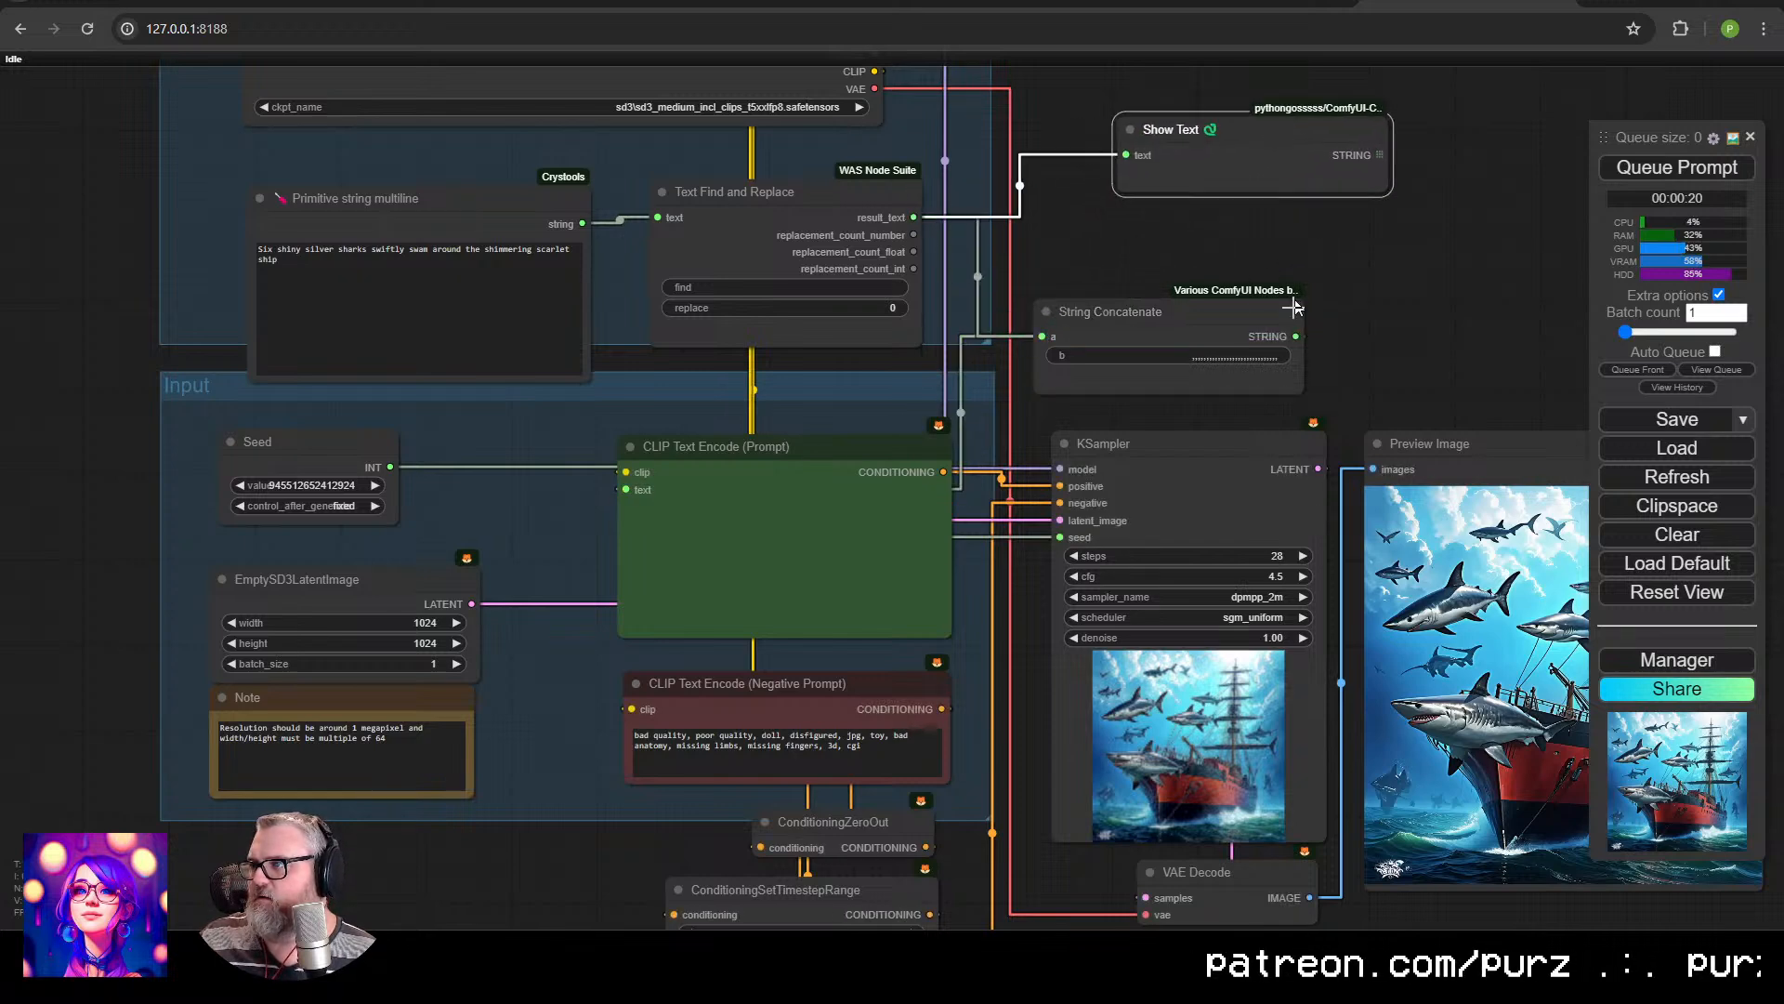
{"action": "left_click_drag", "start_coordinate": [1296, 336], "coordinate": [626, 490]}
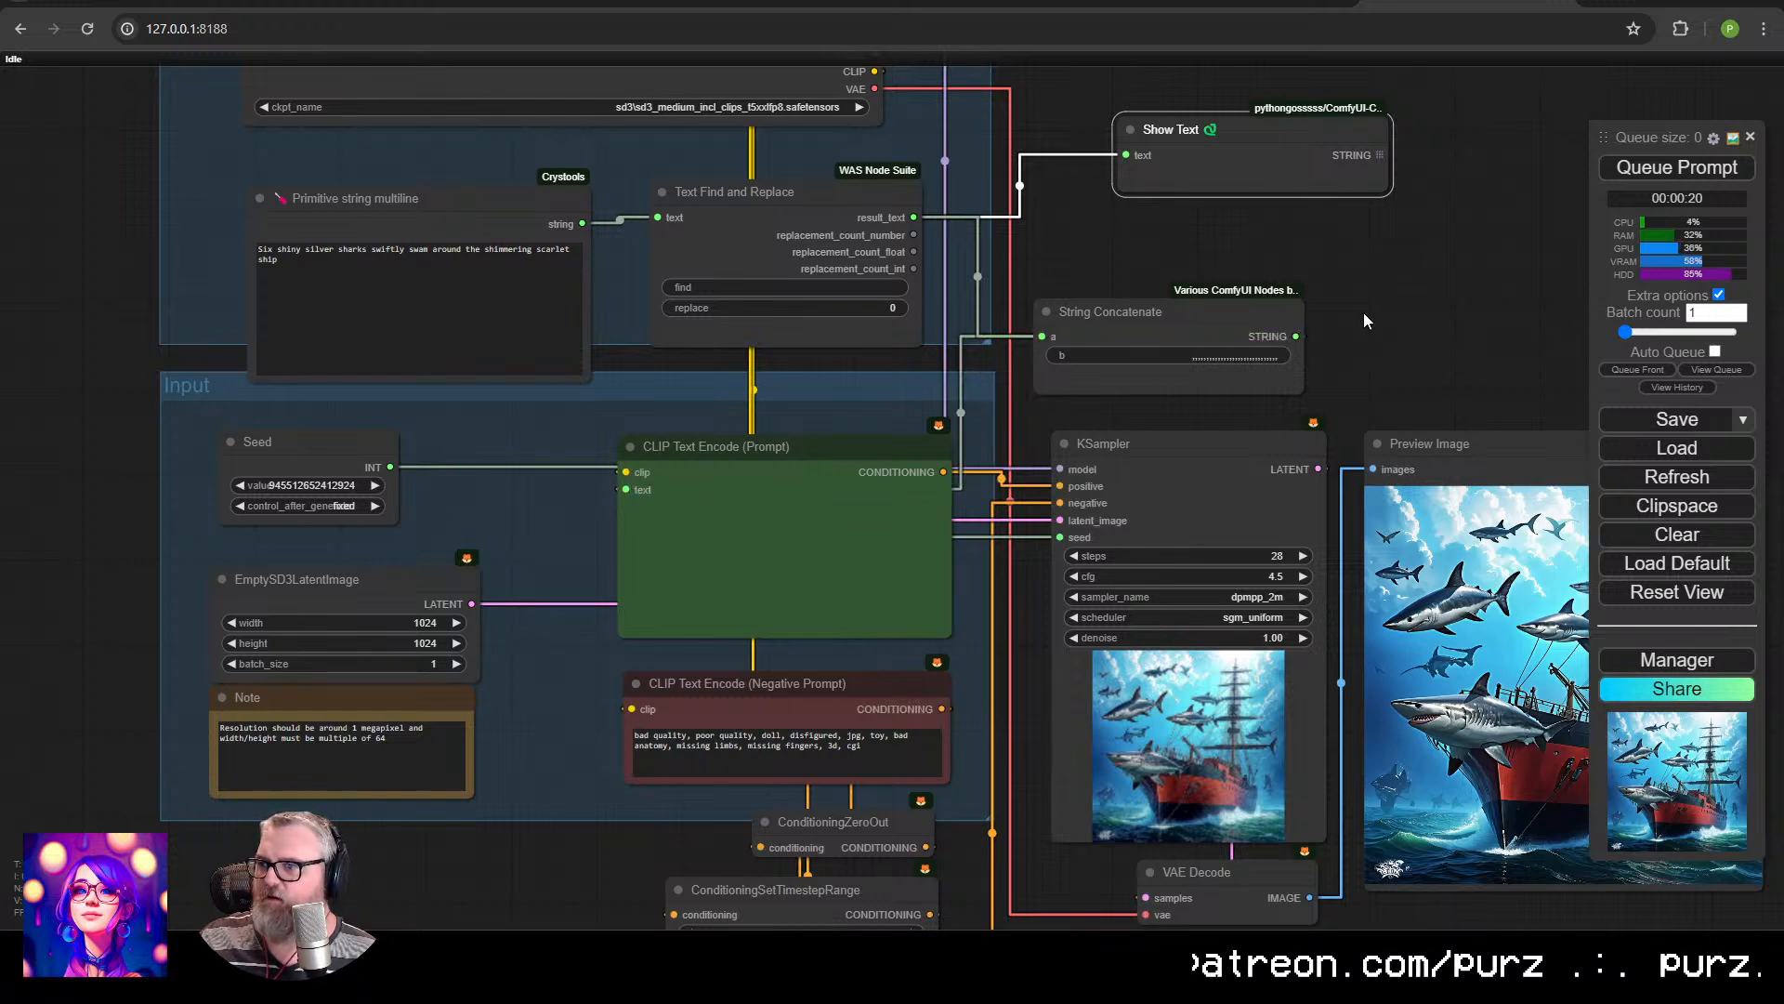
{"action": "left_click_drag", "start_coordinate": [1296, 336], "coordinate": [1126, 155]}
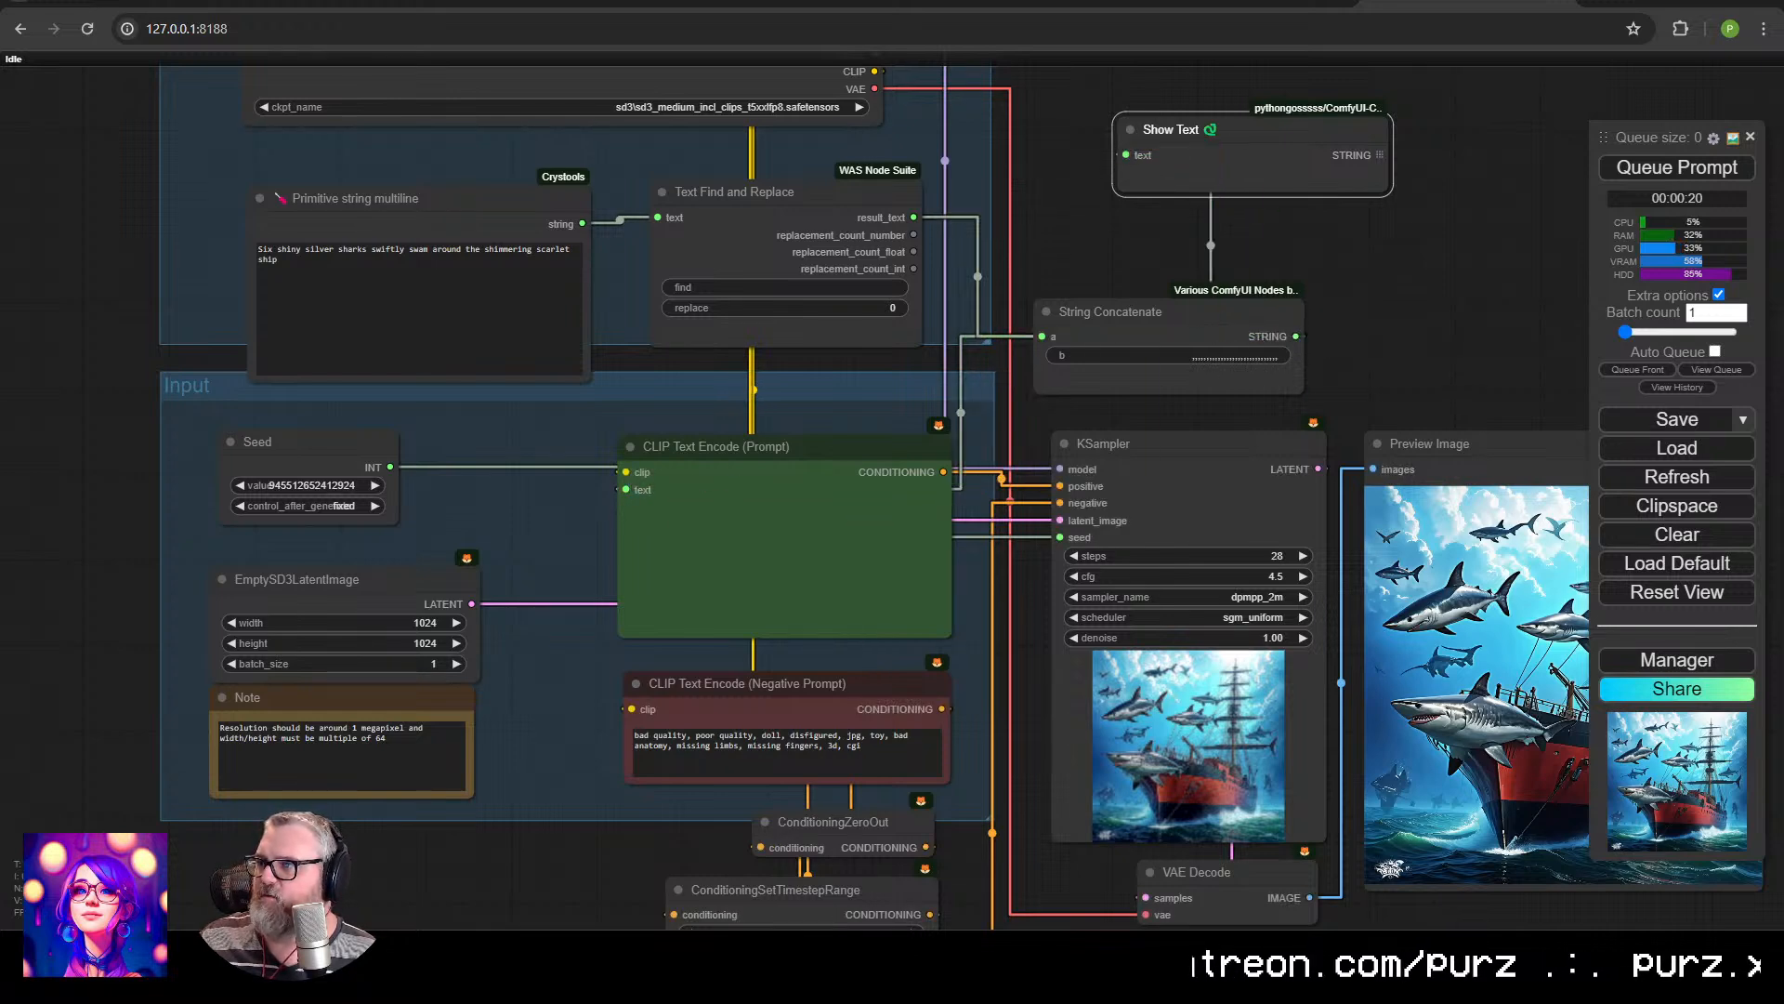
{"action": "left_click_drag", "start_coordinate": [1243, 129], "coordinate": [1149, 104]}
{"action": "left_click_drag", "start_coordinate": [1184, 308], "coordinate": [1204, 322]}
Inspect the finished preview image of the sharks around the scarlet ship up close.
{"action": "left_click_drag", "start_coordinate": [1579, 435], "coordinate": [932, 343]}
{"action": "scroll", "coordinate": [1008, 511], "scroll_direction": "up", "scroll_amount": 6}
{"action": "left_click_drag", "start_coordinate": [1008, 511], "coordinate": [995, 358]}
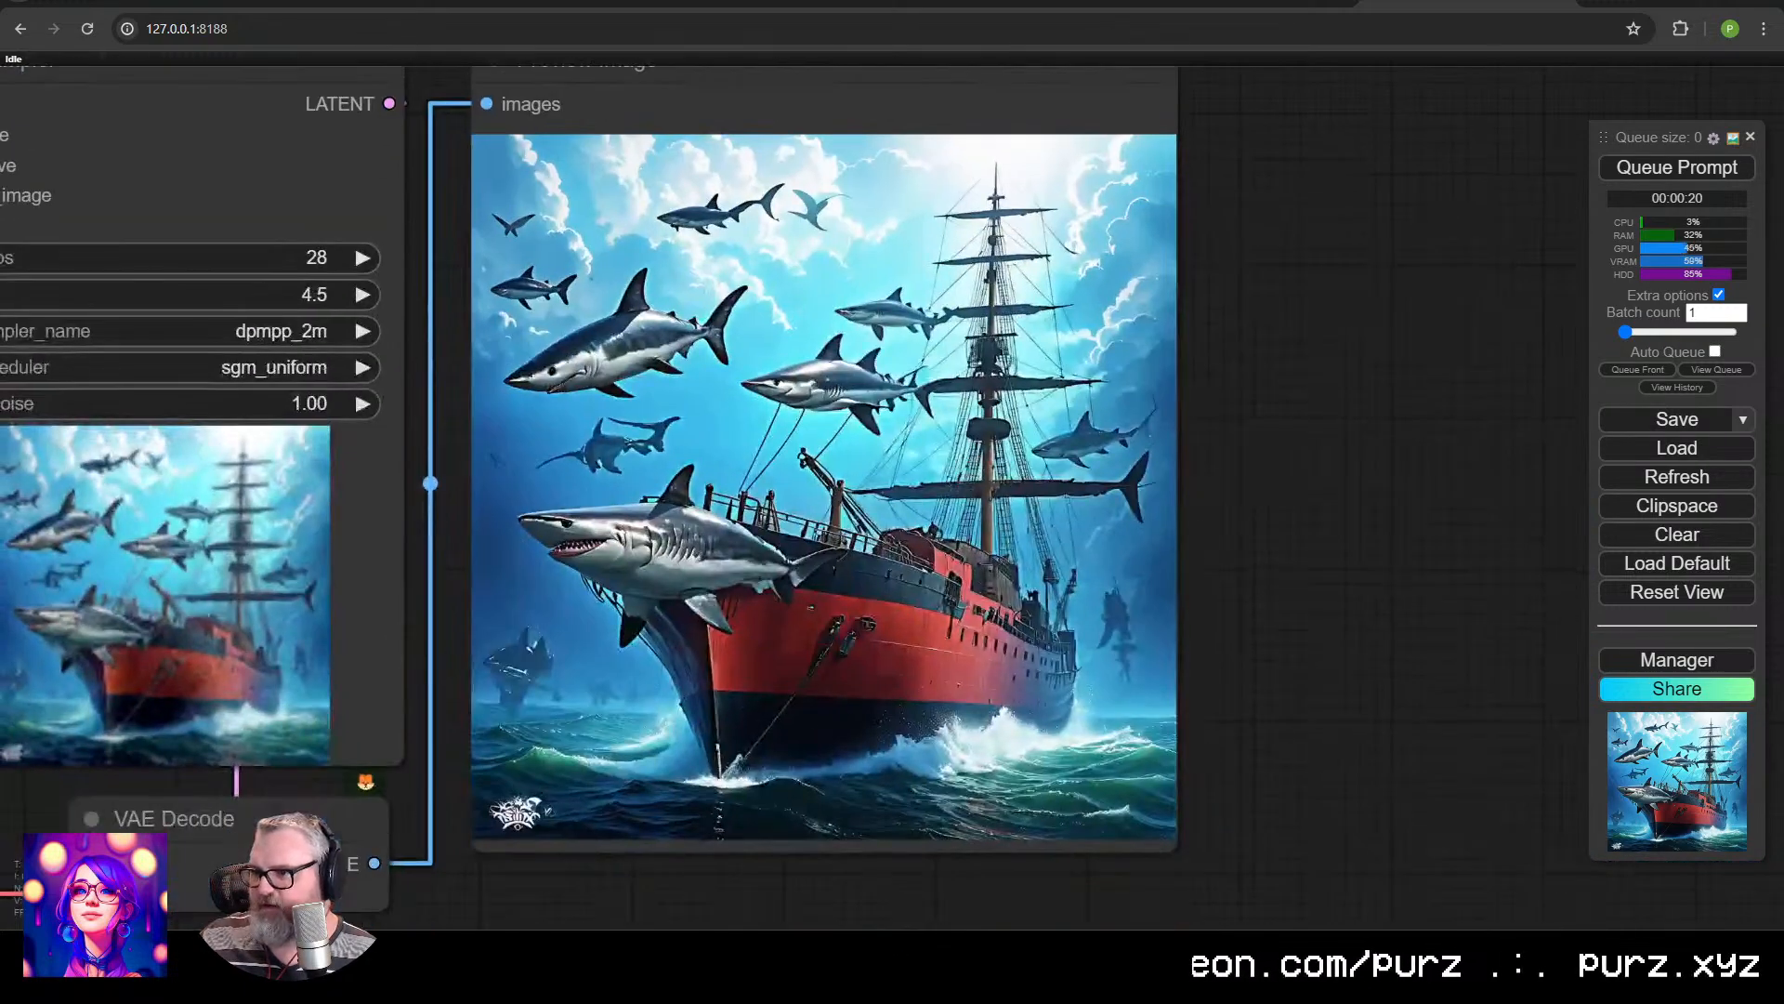
{"action": "scroll", "coordinate": [748, 488], "scroll_direction": "down", "scroll_amount": 4}
{"action": "scroll", "coordinate": [892, 479], "scroll_direction": "up", "scroll_amount": 4}
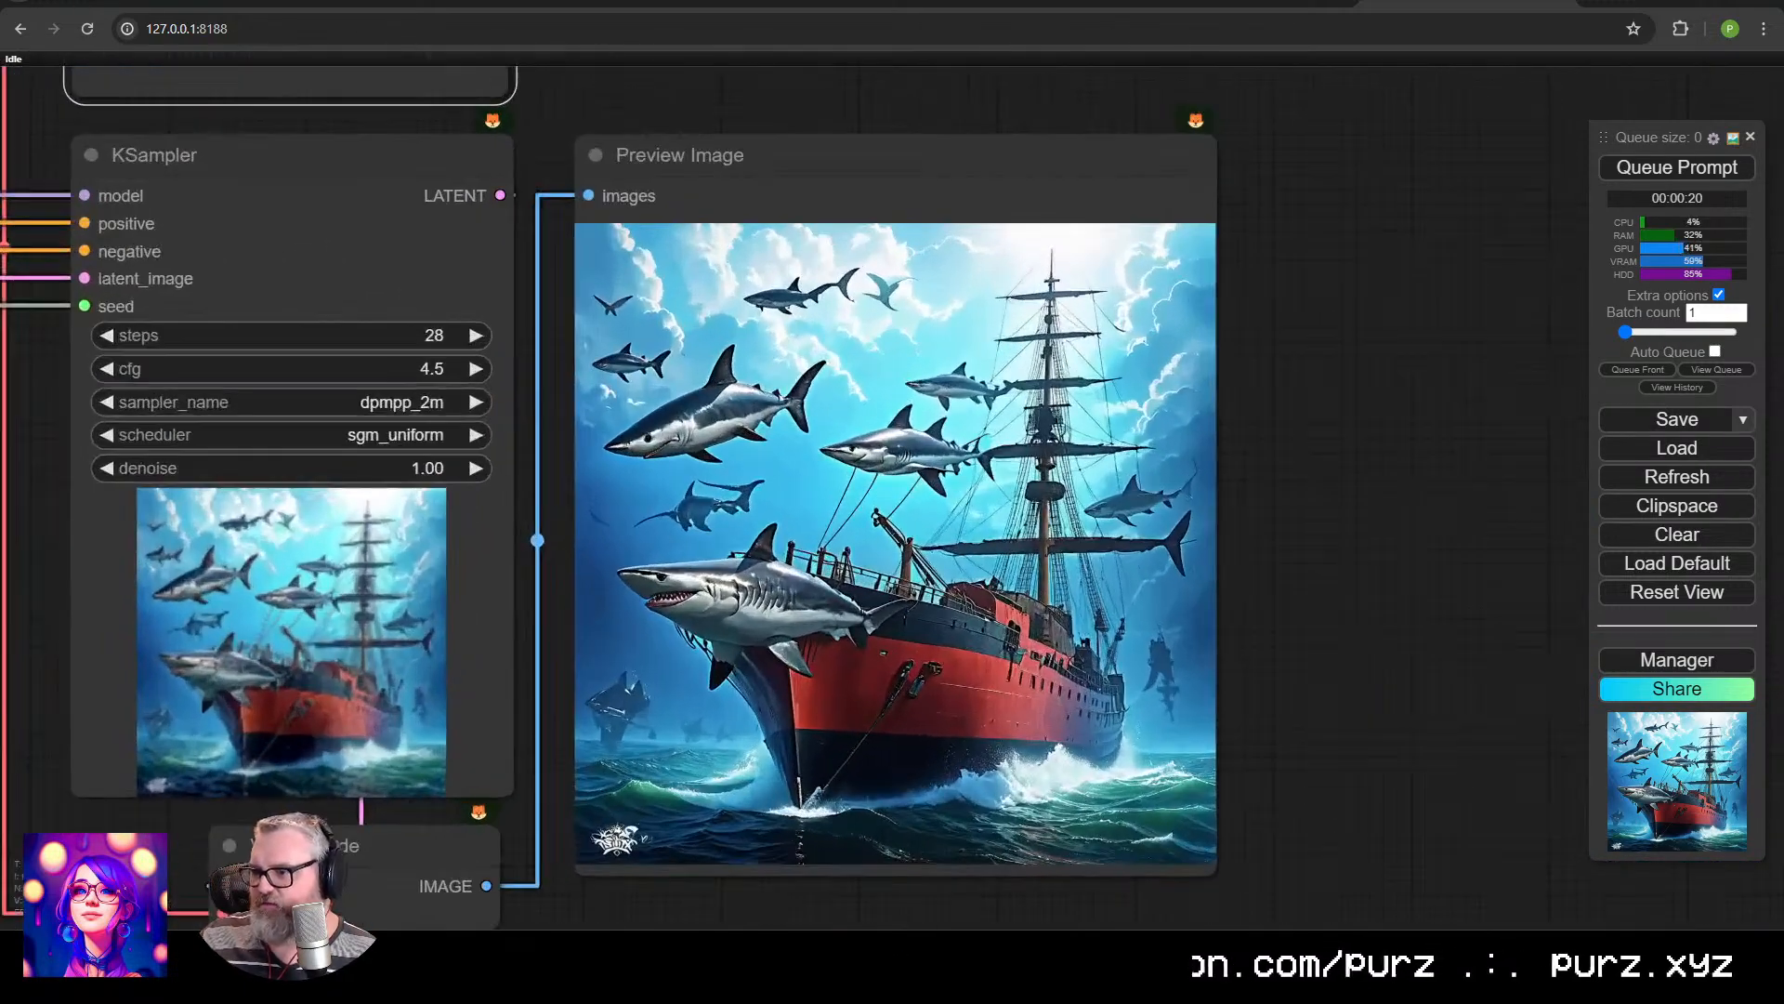
{"action": "scroll", "coordinate": [984, 650], "scroll_direction": "up", "scroll_amount": 1}
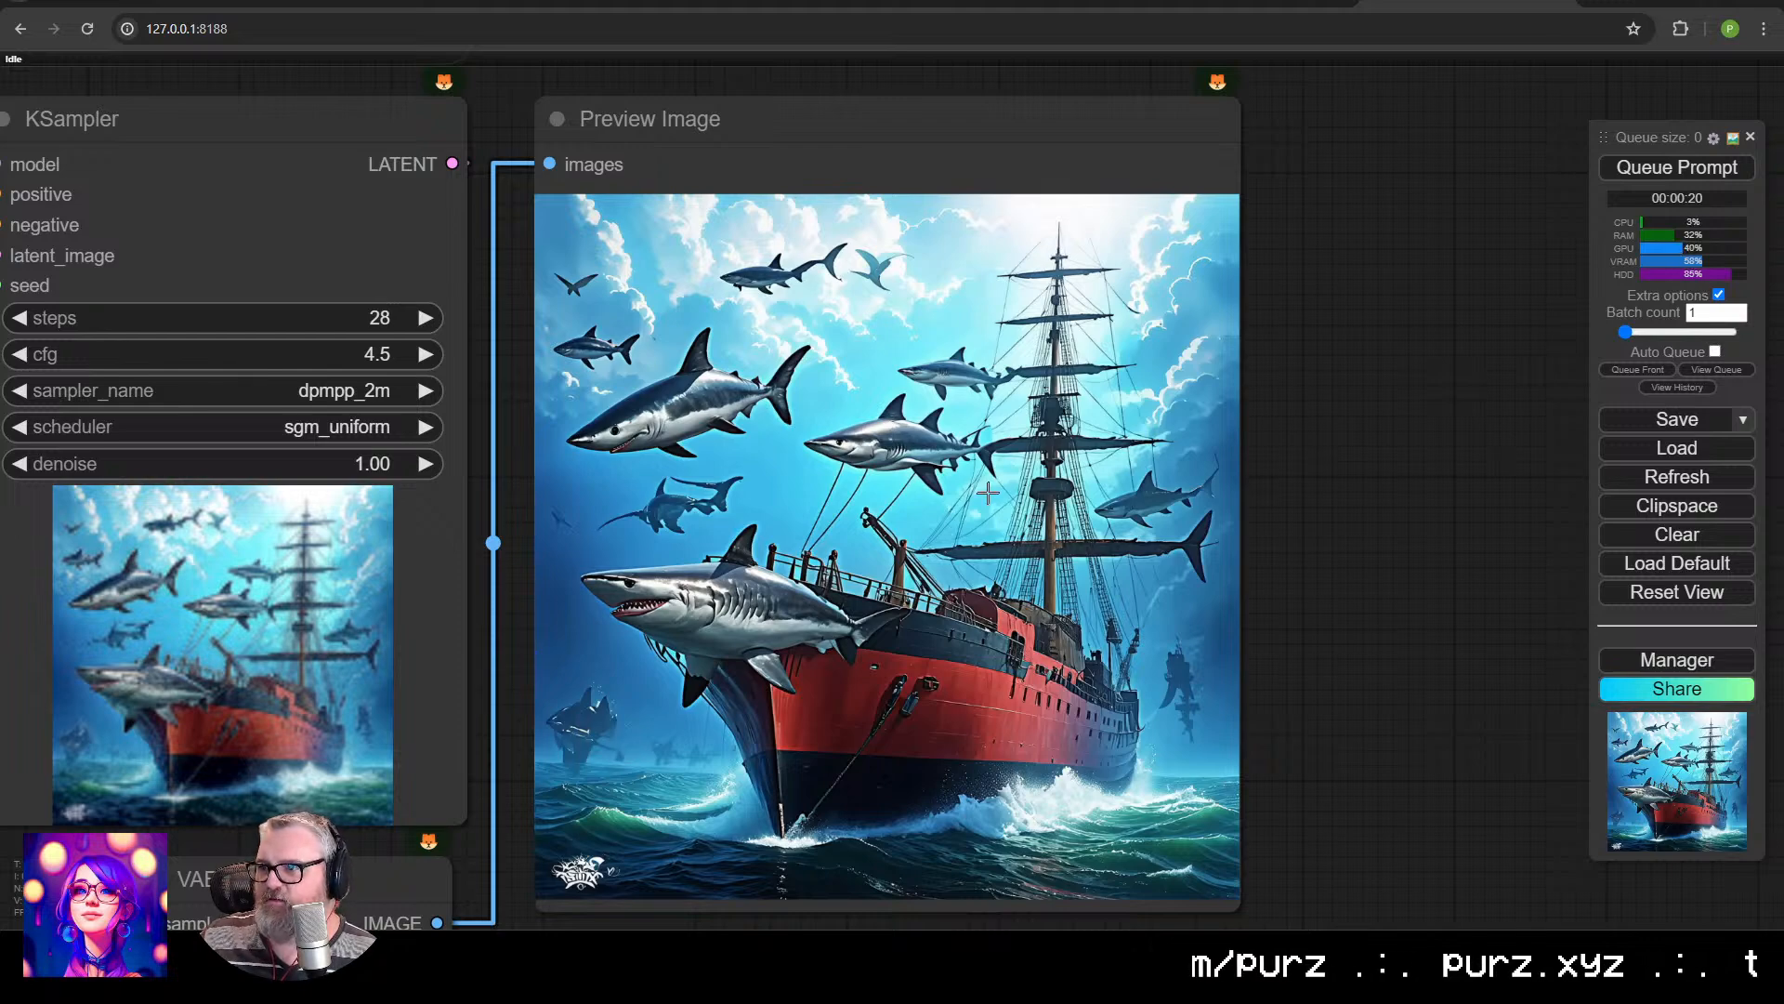
Queue a new image generation using the comma-padded sharks prompt.
{"action": "scroll", "coordinate": [835, 610], "scroll_direction": "down", "scroll_amount": 3}
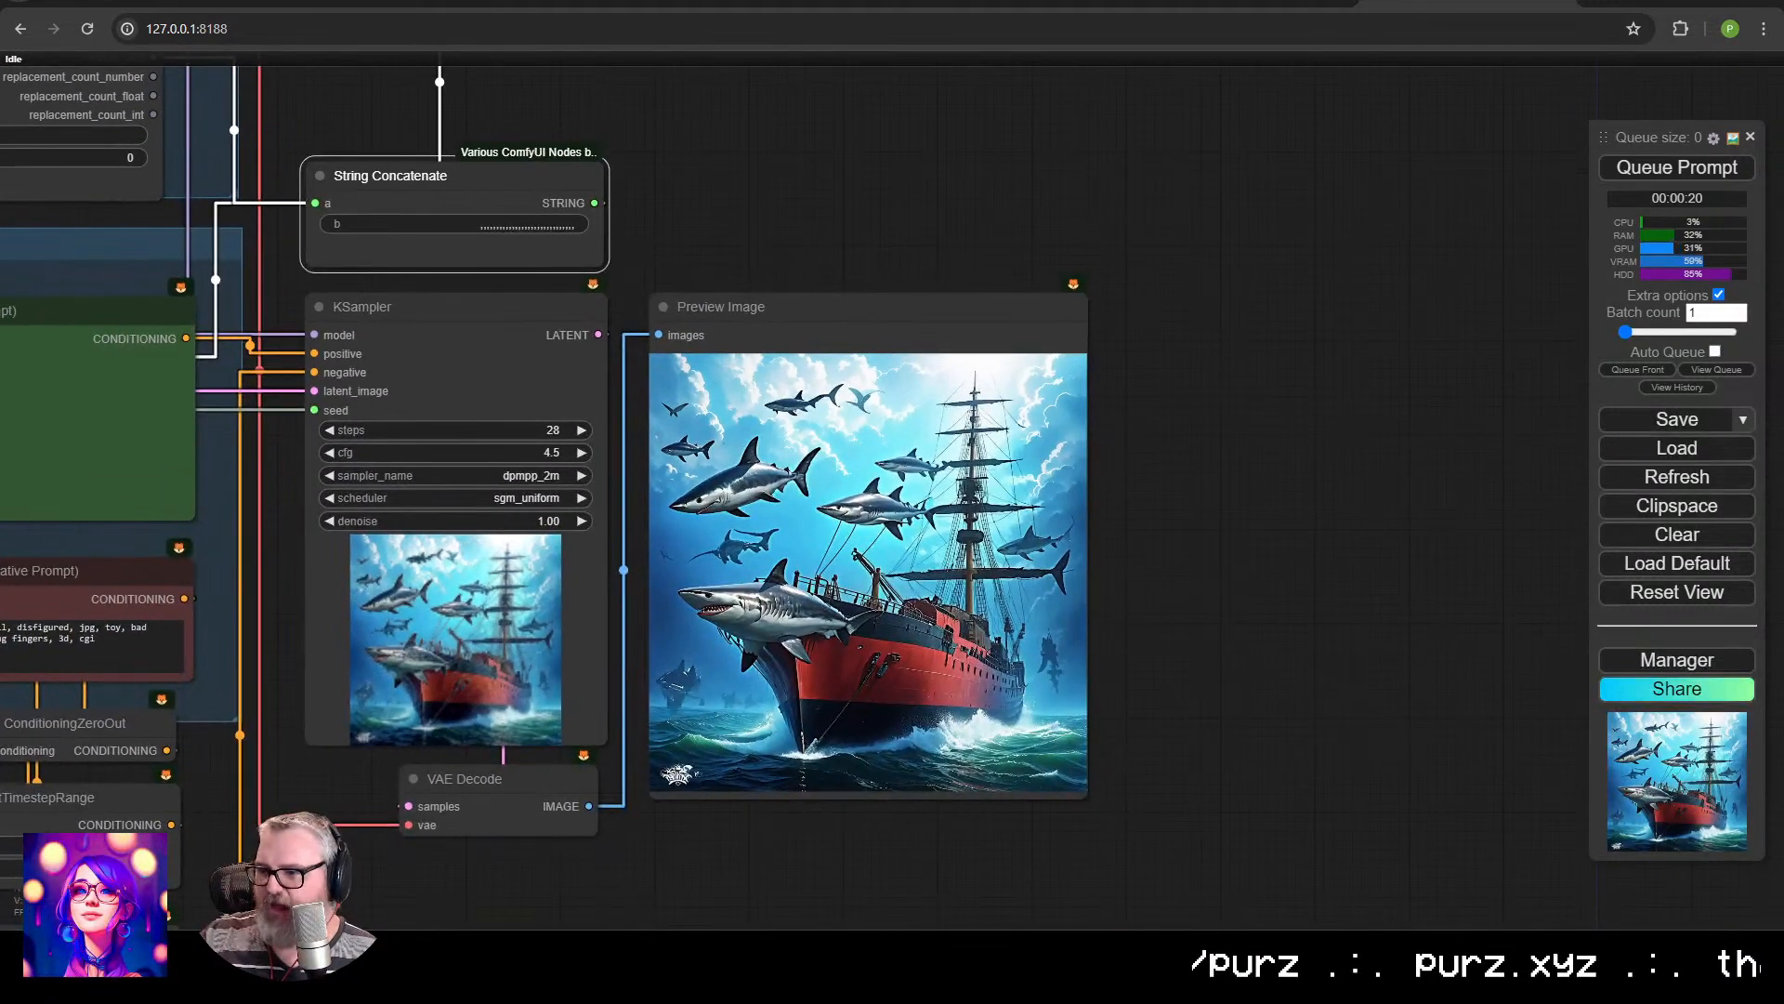
{"action": "scroll", "coordinate": [967, 576], "scroll_direction": "down", "scroll_amount": 3}
{"action": "left_click_drag", "start_coordinate": [966, 576], "coordinate": [1378, 540]}
{"action": "scroll", "coordinate": [1378, 539], "scroll_direction": "down", "scroll_amount": 1}
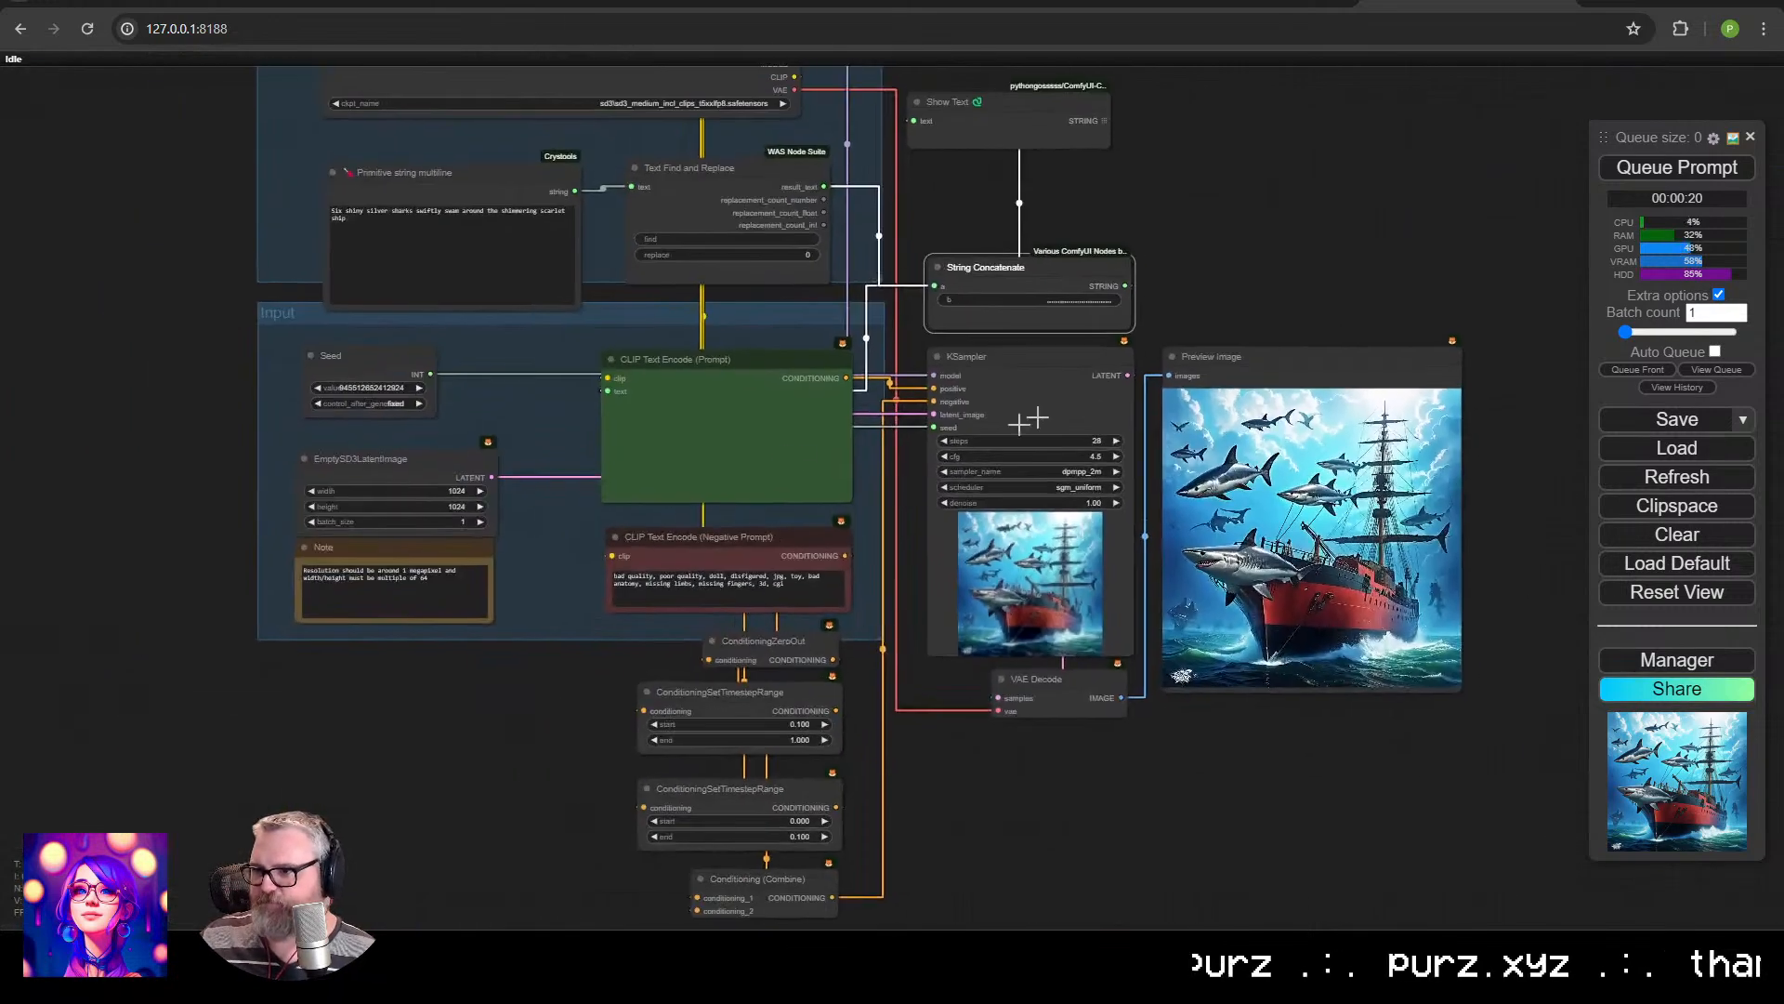
{"action": "scroll", "coordinate": [711, 658], "scroll_direction": "up", "scroll_amount": 5}
{"action": "left_click_drag", "start_coordinate": [424, 161], "coordinate": [499, 518]}
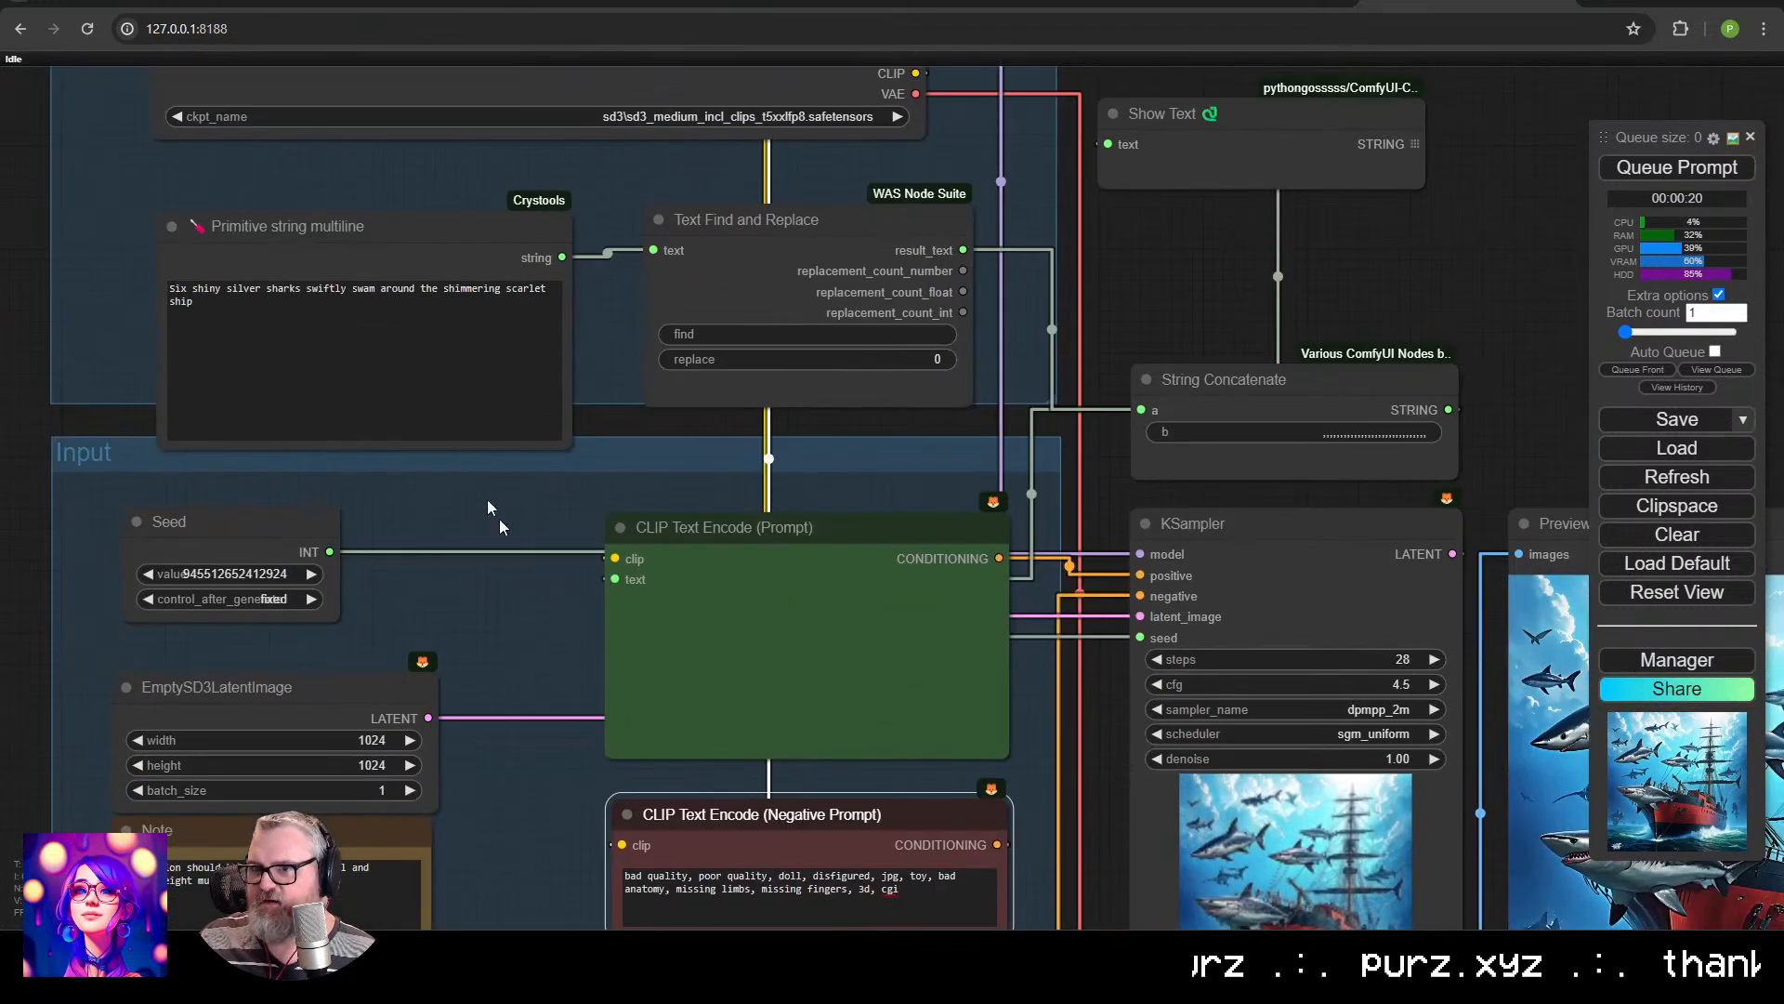
{"action": "key", "text": "ctrl+Return"}
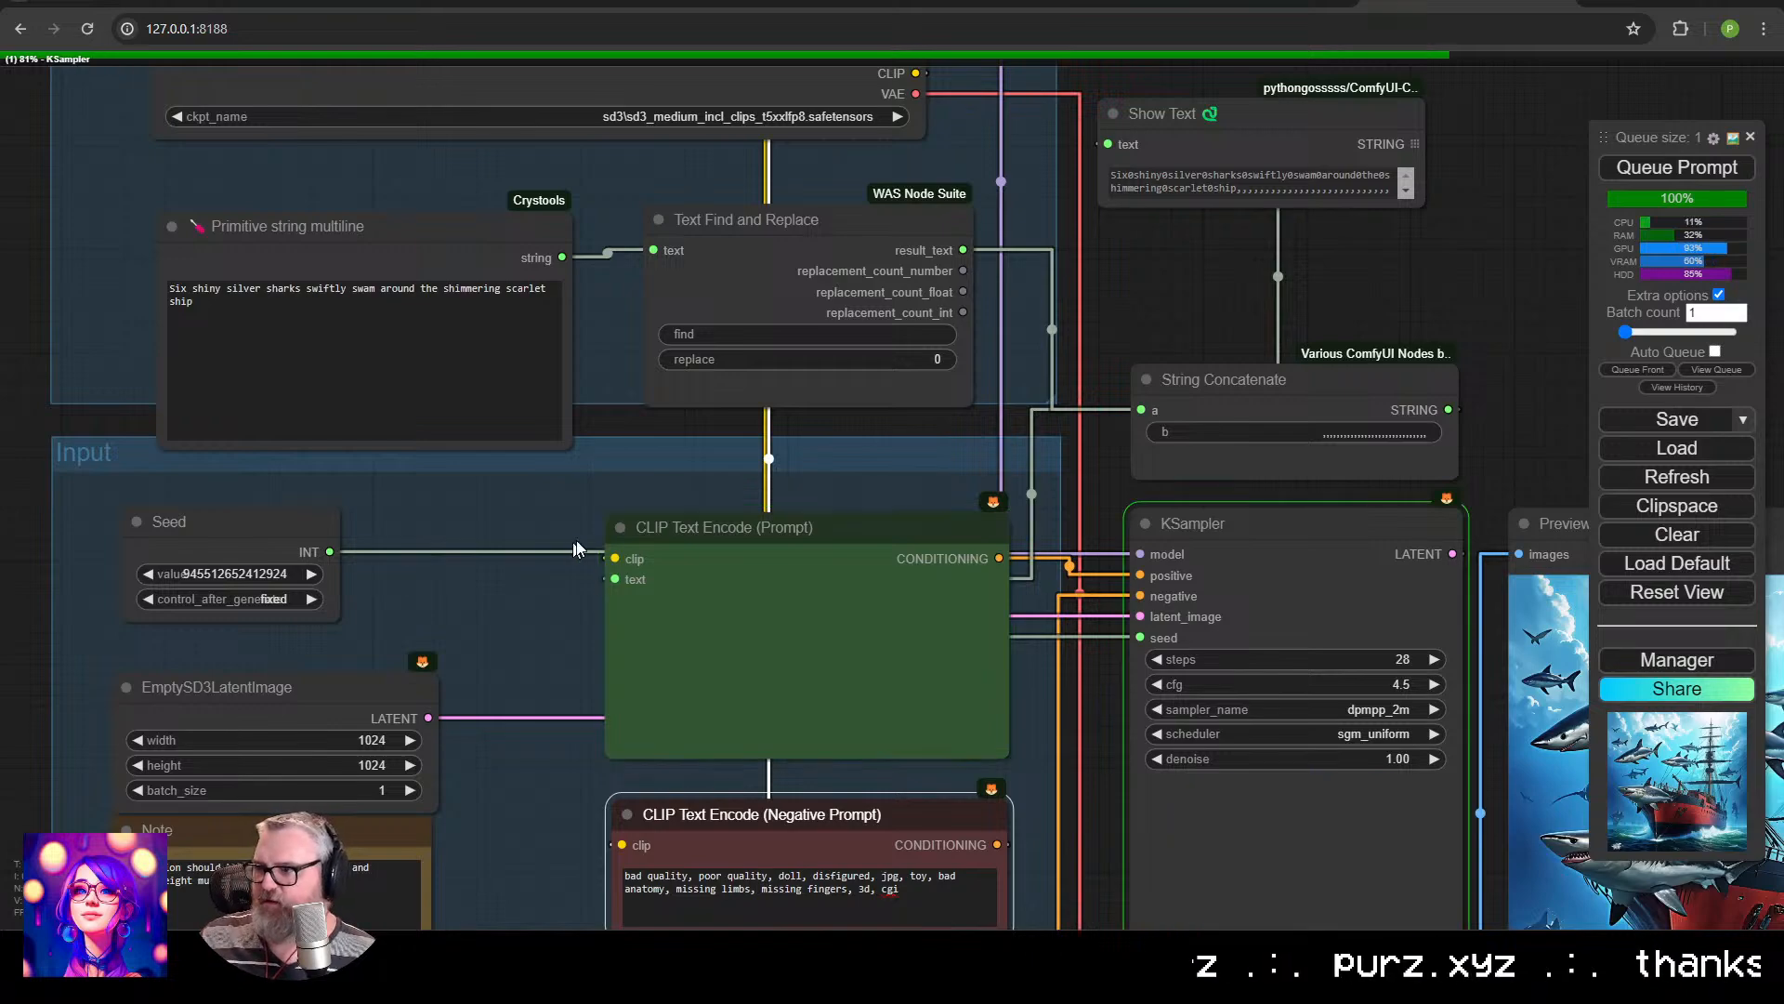
Resize the Show Text node narrower and taller so the whole concatenated prompt fits, and read its text.
{"action": "scroll", "coordinate": [577, 549], "scroll_direction": "down", "scroll_amount": 3}
{"action": "left_click_drag", "start_coordinate": [651, 503], "coordinate": [238, 550]}
{"action": "scroll", "coordinate": [446, 520], "scroll_direction": "up", "scroll_amount": 1}
{"action": "scroll", "coordinate": [624, 587], "scroll_direction": "up", "scroll_amount": 5}
{"action": "left_click_drag", "start_coordinate": [650, 241], "coordinate": [547, 482]}
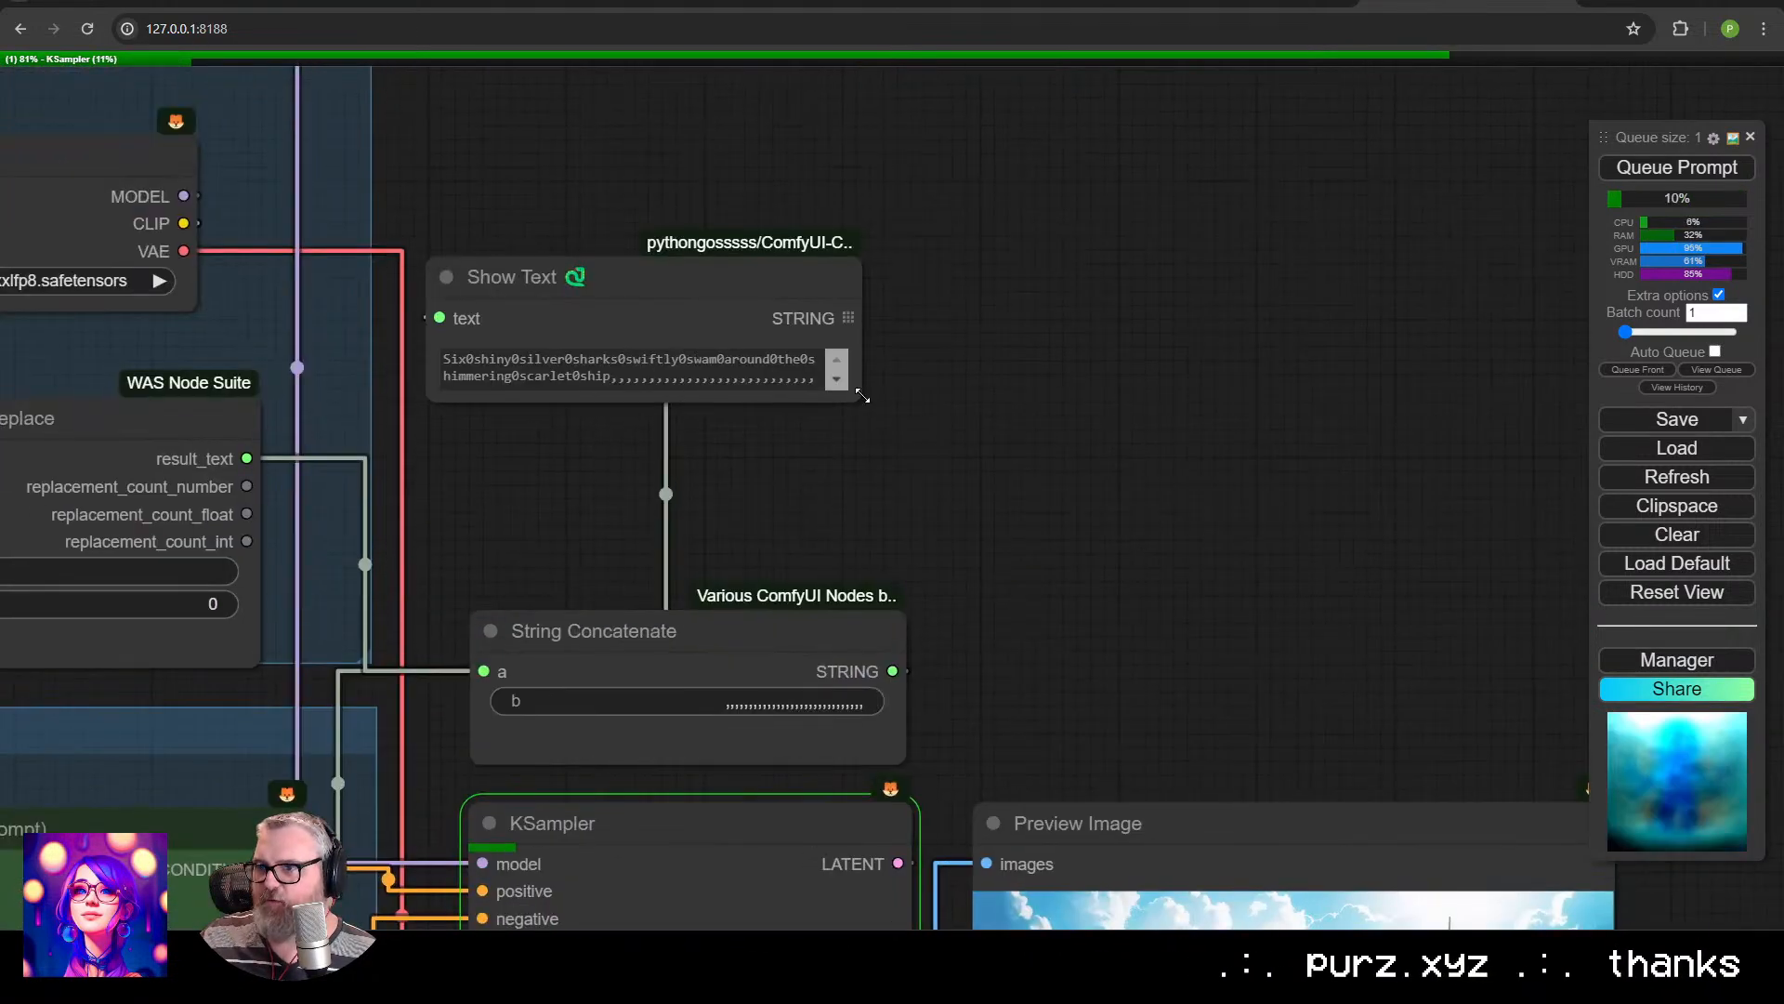
{"action": "left_click_drag", "start_coordinate": [861, 400], "coordinate": [737, 458]}
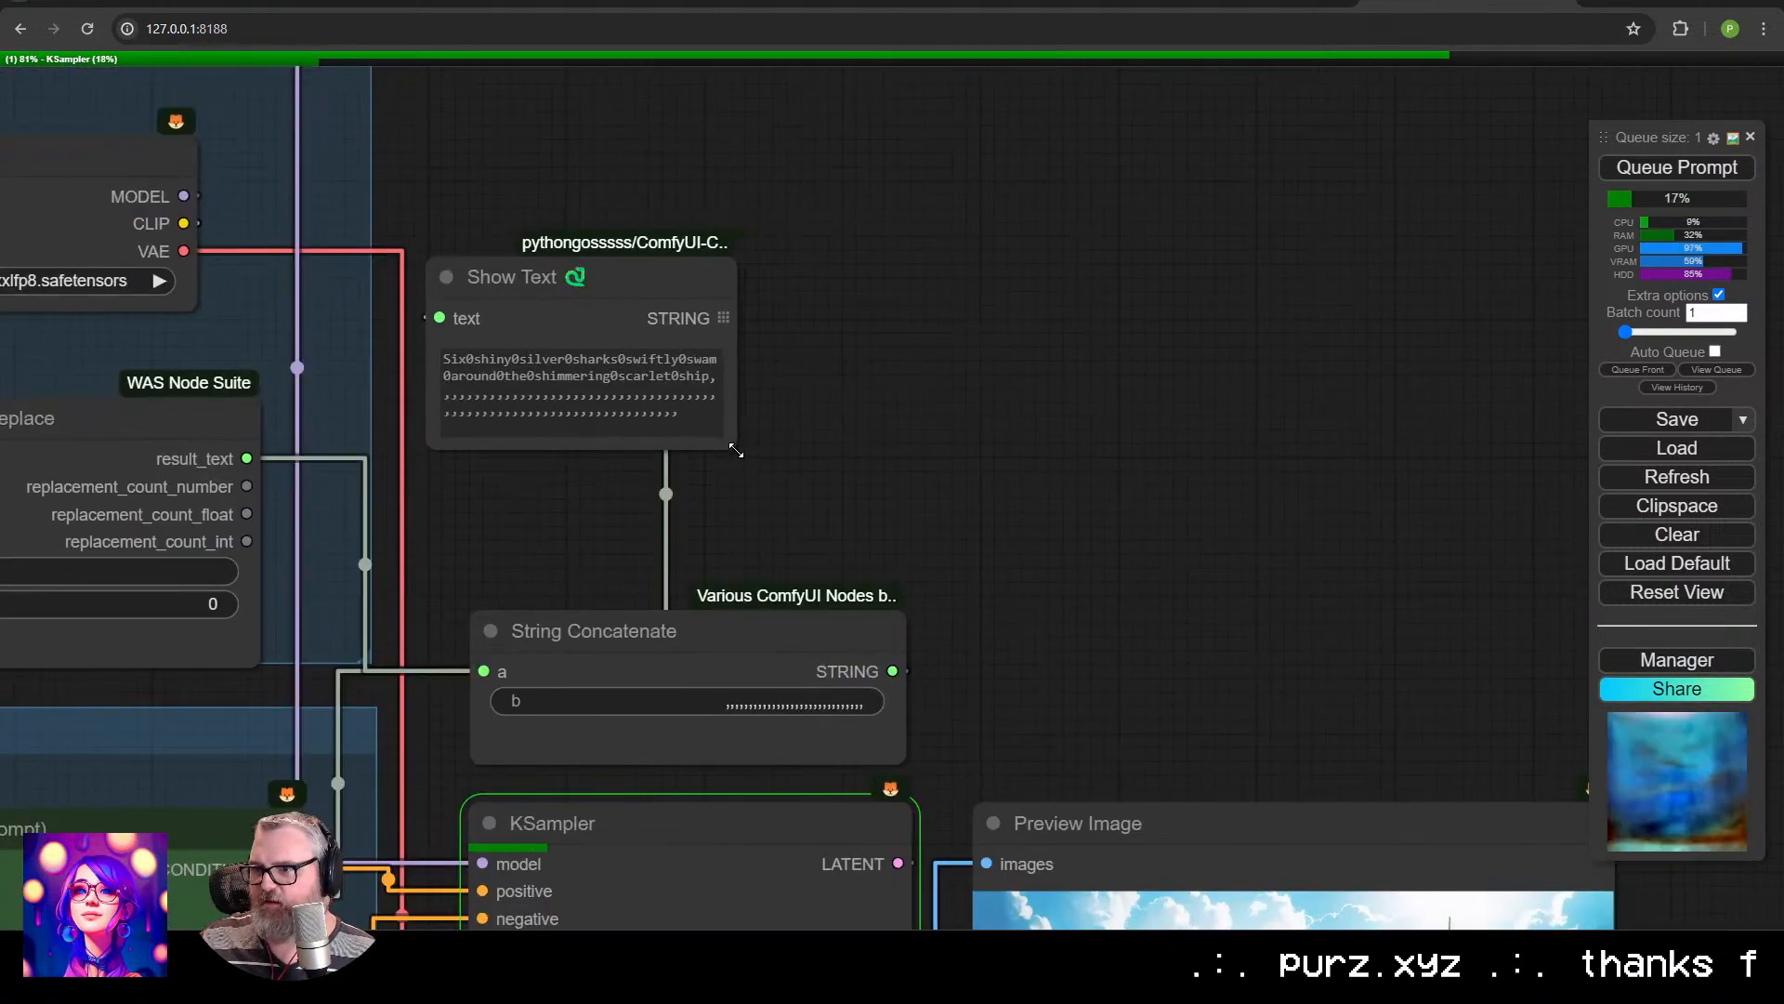
{"action": "scroll", "coordinate": [537, 438], "scroll_direction": "up", "scroll_amount": 5}
{"action": "left_click_drag", "start_coordinate": [537, 438], "coordinate": [458, 673]}
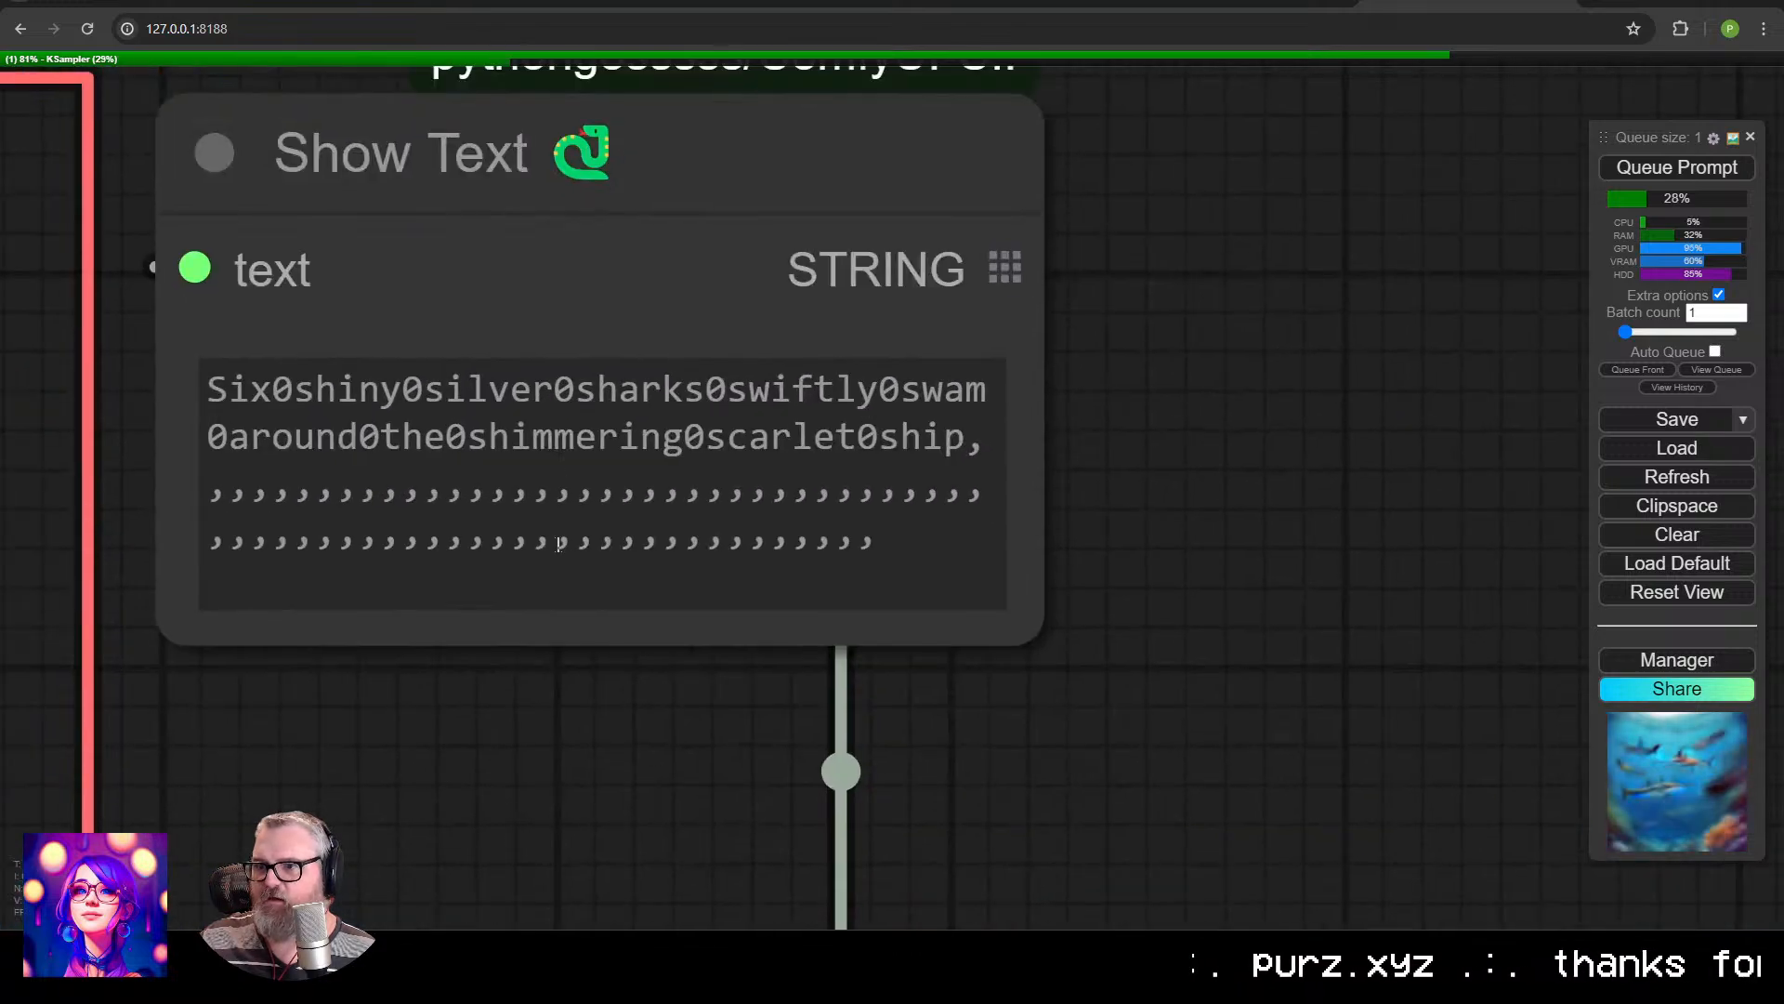
Examine the image generated from the comma-padded prompt for how closely it follows the sharks-and-ship description.
{"action": "scroll", "coordinate": [781, 678], "scroll_direction": "down", "scroll_amount": 9}
{"action": "left_click_drag", "start_coordinate": [1166, 915], "coordinate": [627, 161]}
{"action": "scroll", "coordinate": [677, 284], "scroll_direction": "down", "scroll_amount": 4}
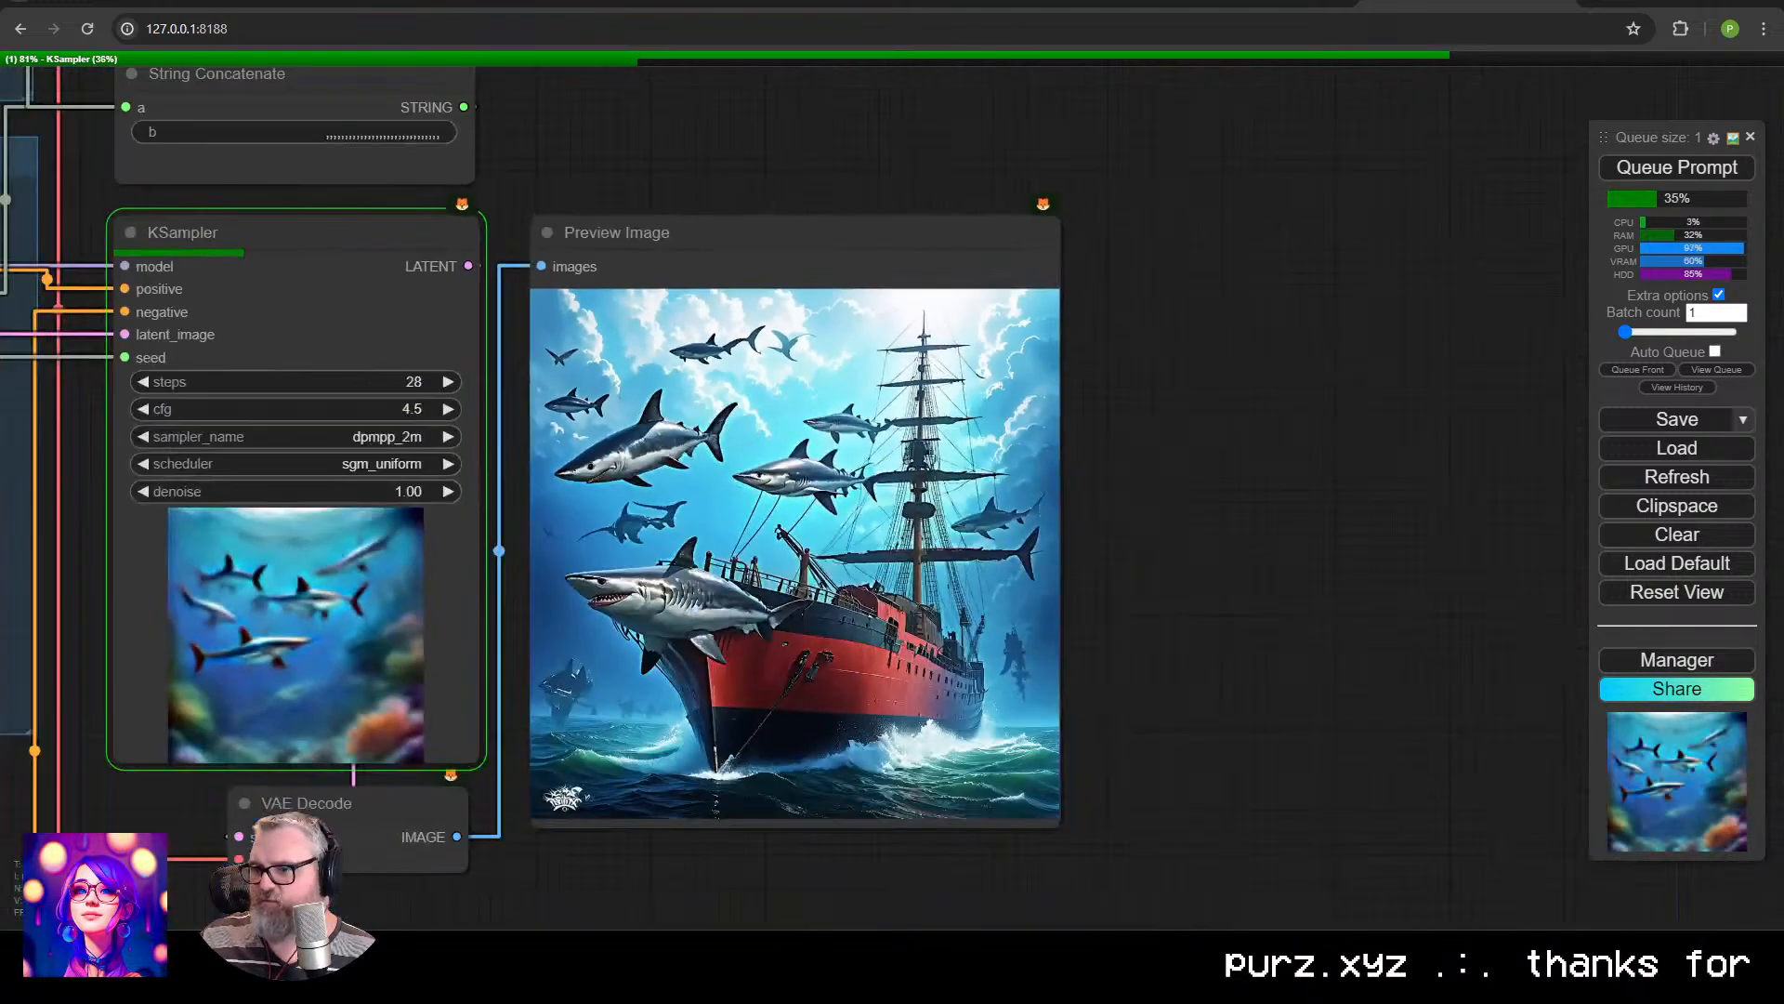
{"action": "left_click_drag", "start_coordinate": [610, 431], "coordinate": [813, 398]}
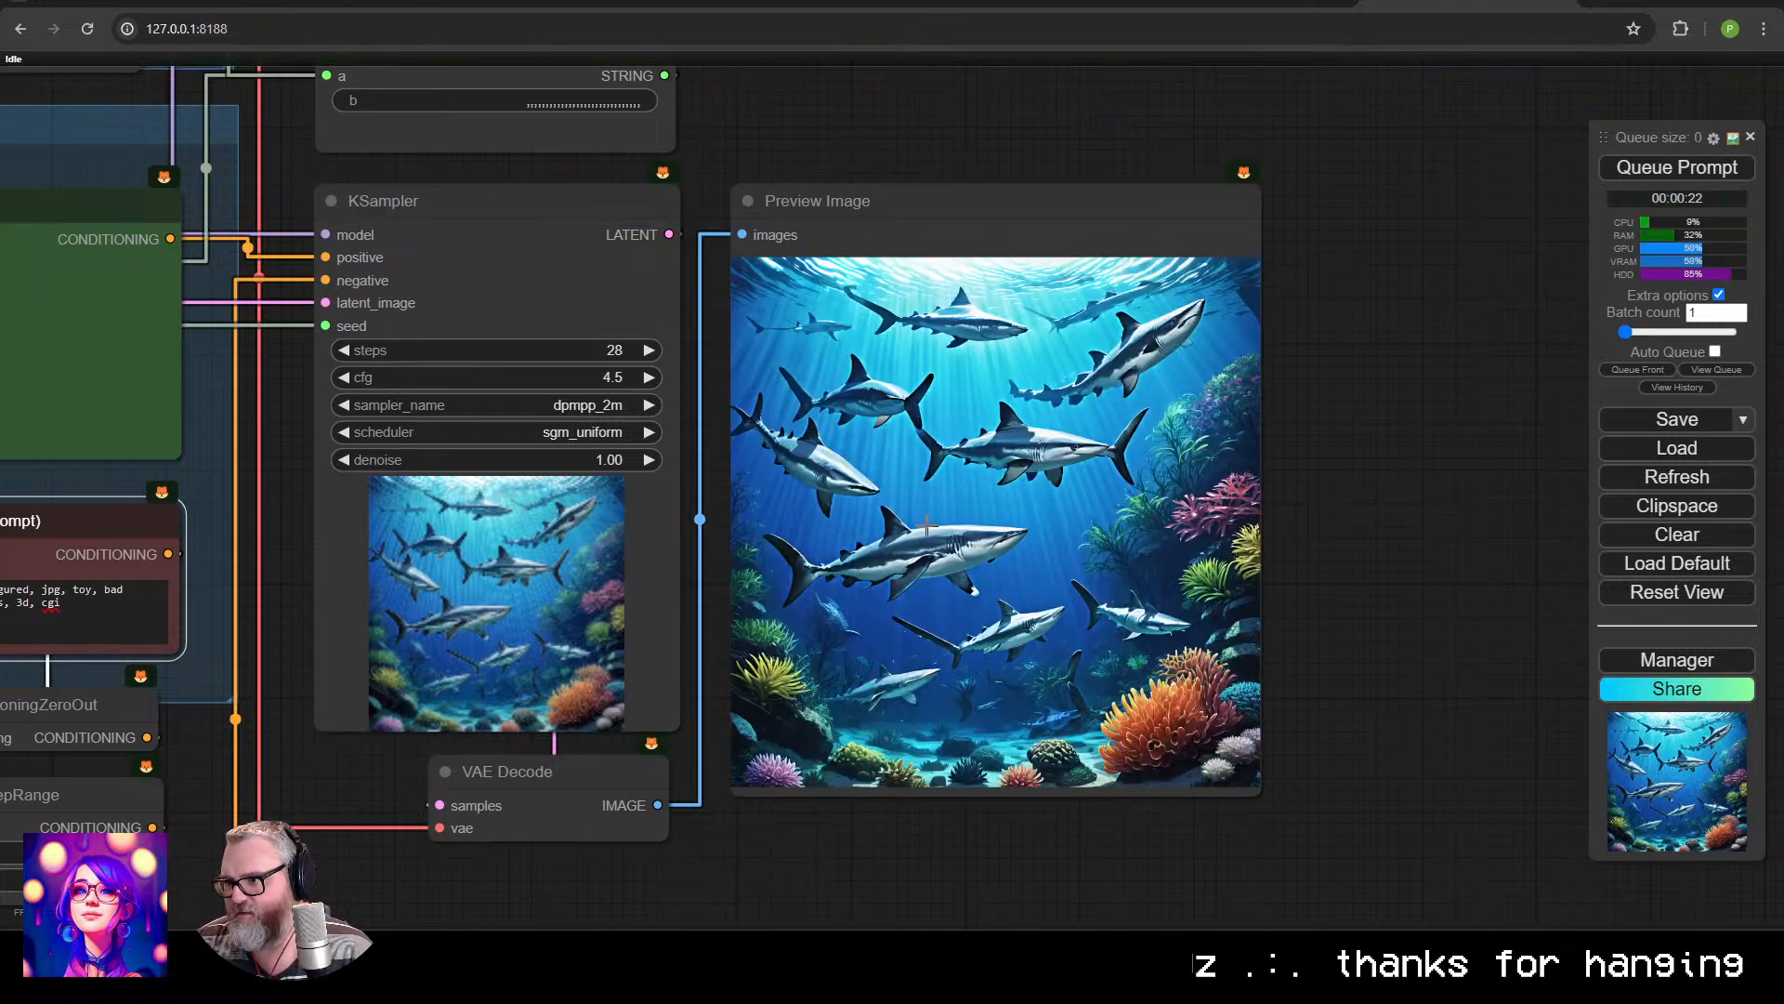
{"action": "scroll", "coordinate": [1015, 567], "scroll_direction": "up", "scroll_amount": 5}
{"action": "scroll", "coordinate": [878, 443], "scroll_direction": "down", "scroll_amount": 10}
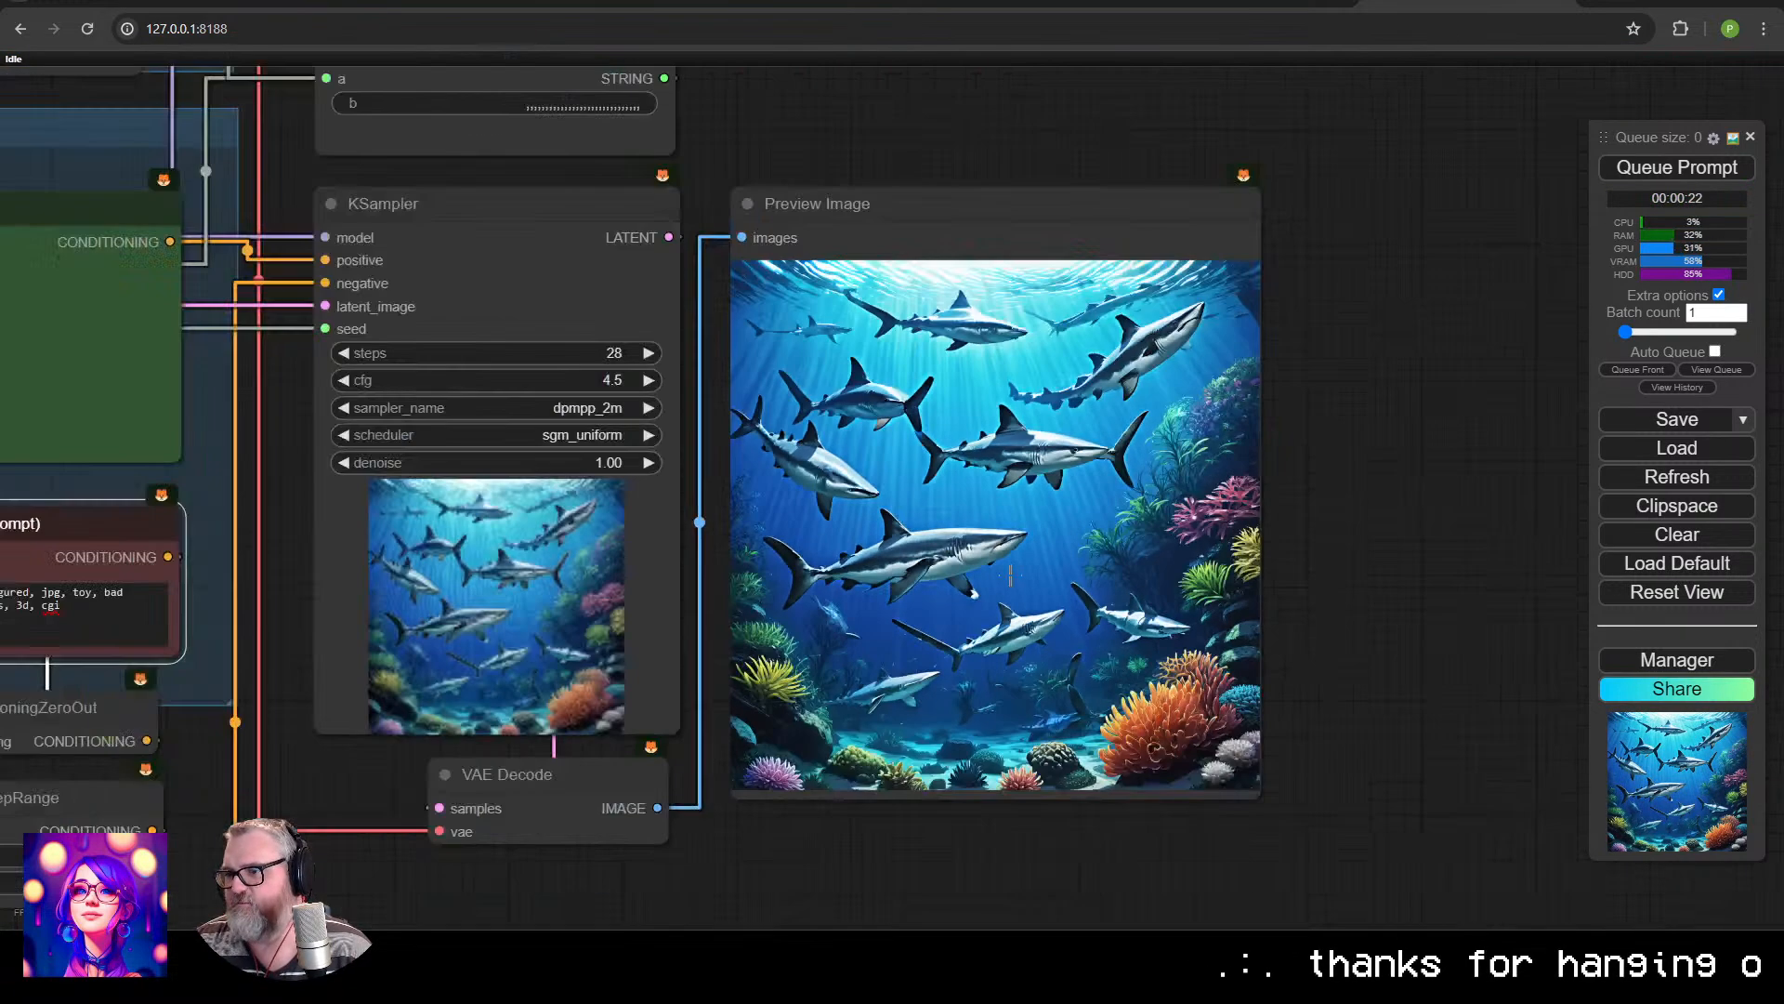
{"action": "scroll", "coordinate": [878, 442], "scroll_direction": "up", "scroll_amount": 5}
Connect Primitive string multiline's string output directly to the positive CLIP Text Encode's text input and generate the image for comparison.
{"action": "left_click_drag", "start_coordinate": [1053, 249], "coordinate": [1030, 233]}
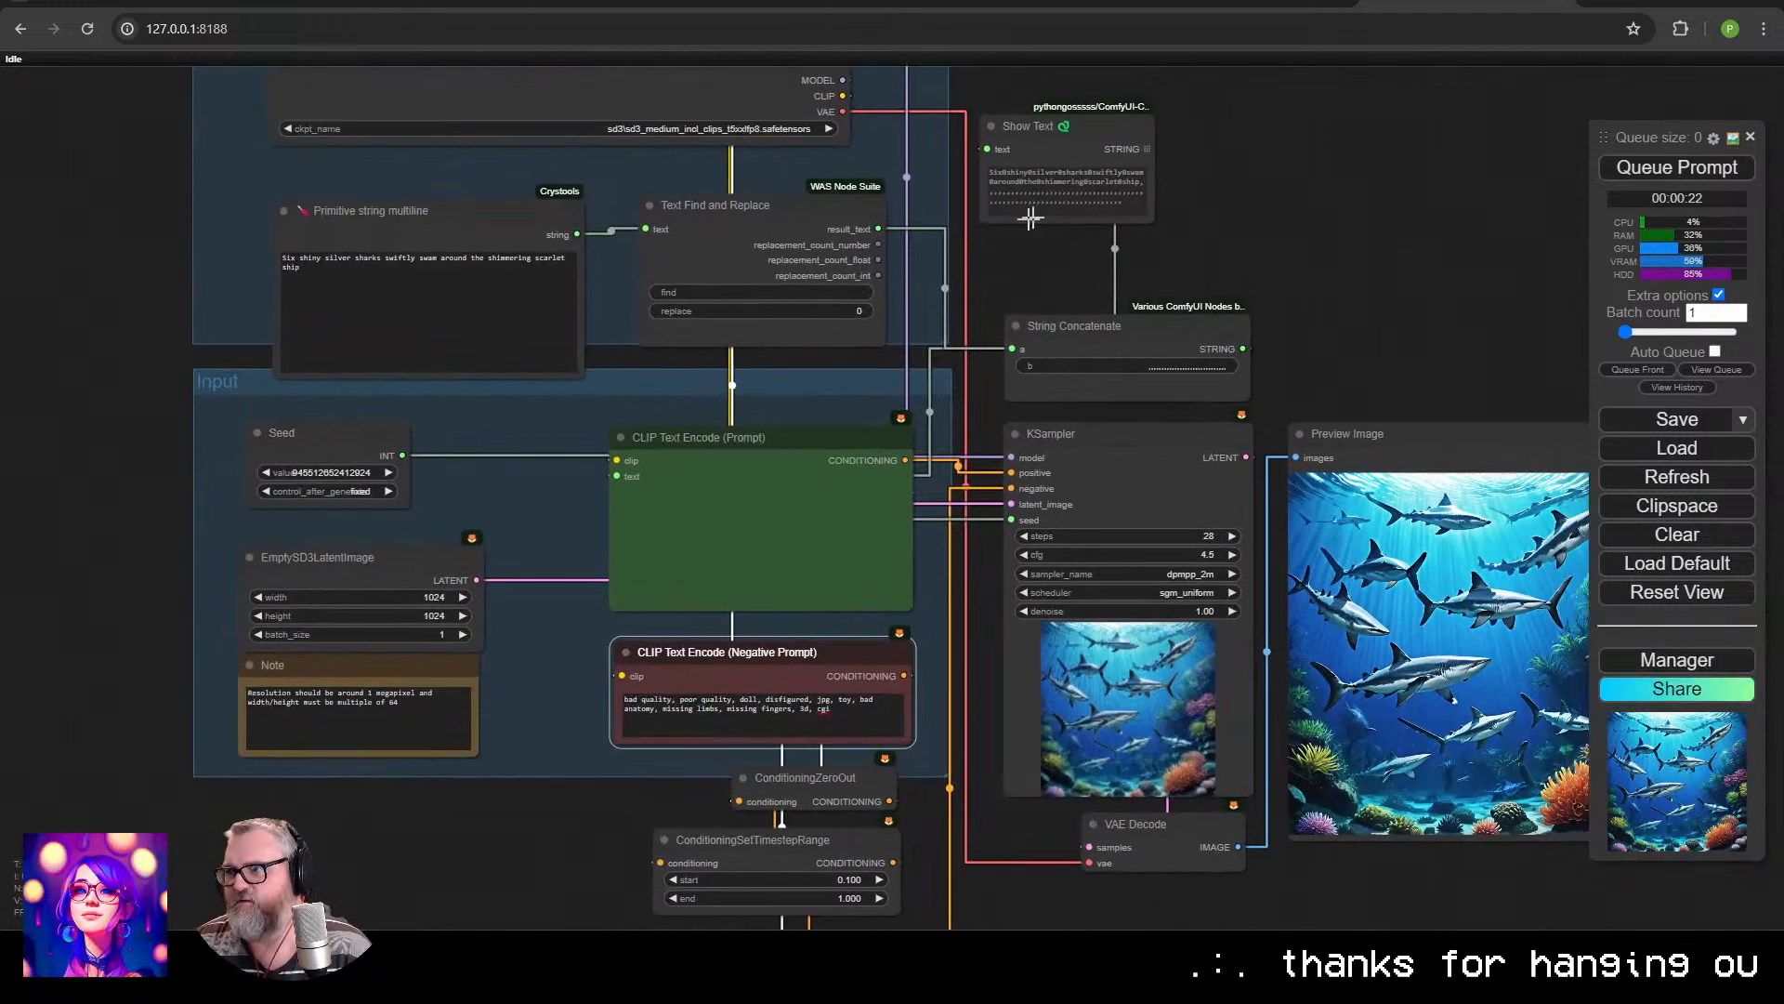
{"action": "left_click", "coordinate": [1049, 194]}
{"action": "left_click", "coordinate": [734, 205]}
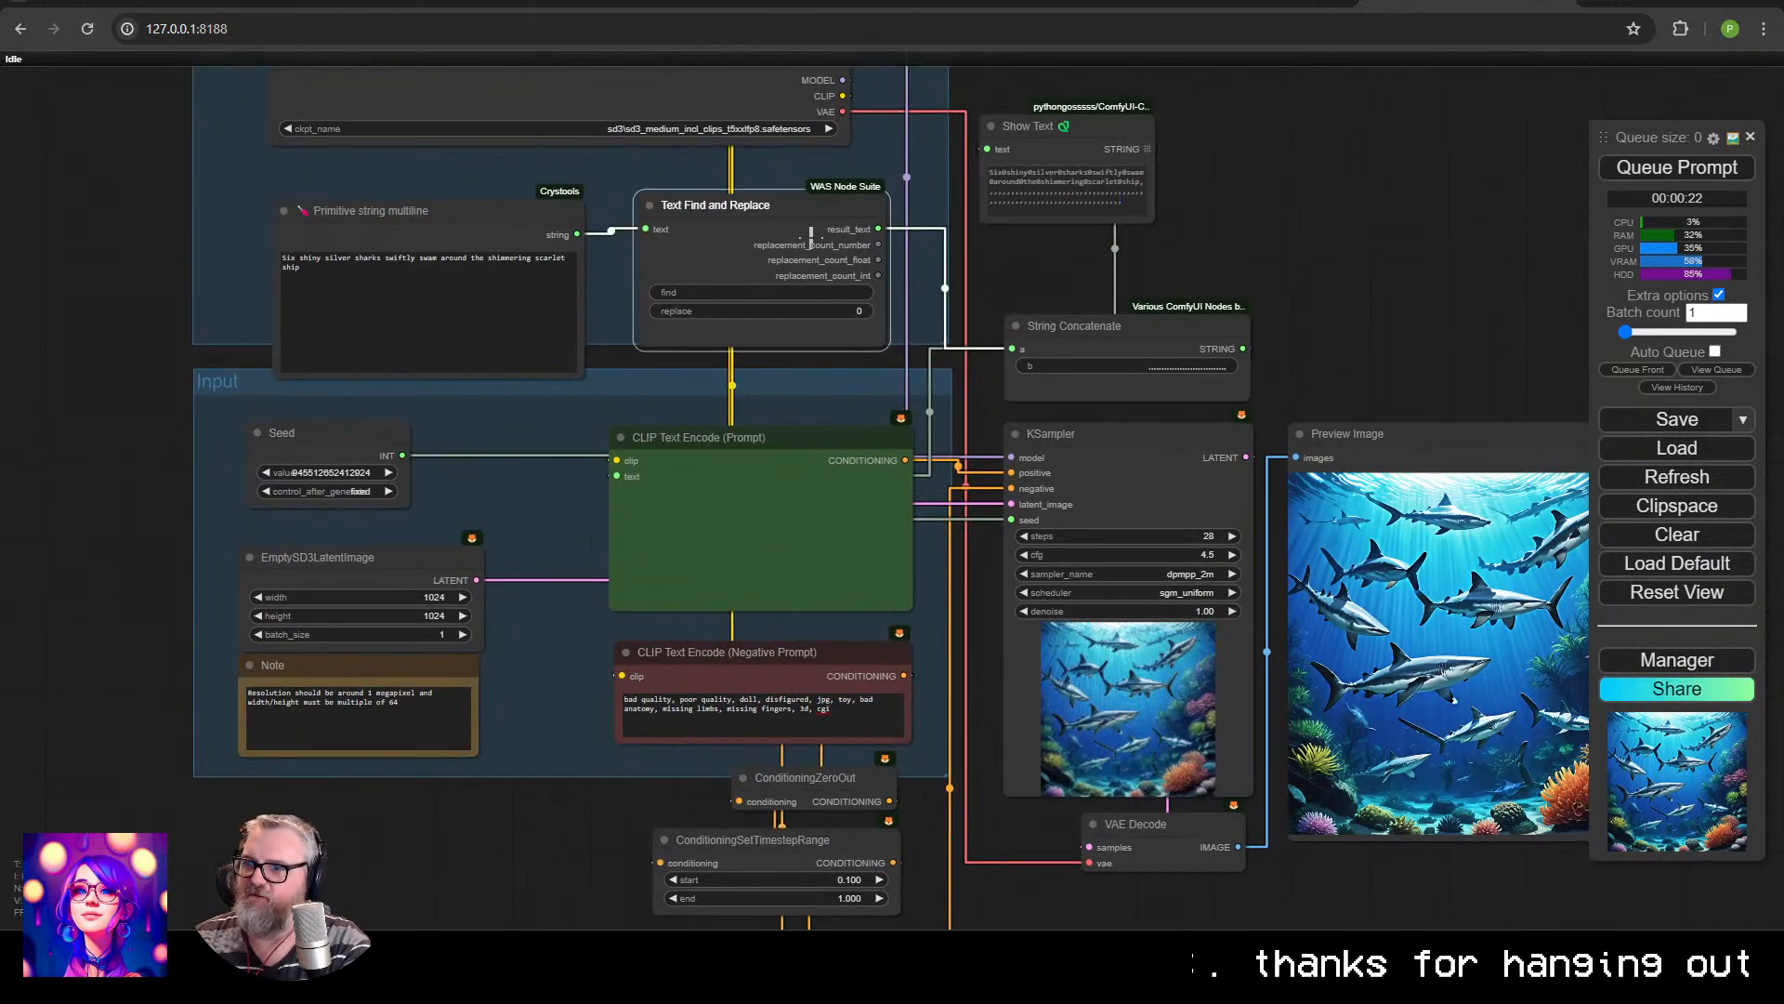
{"action": "left_click_drag", "start_coordinate": [577, 233], "coordinate": [617, 477]}
{"action": "key", "text": "ctrl+Return"}
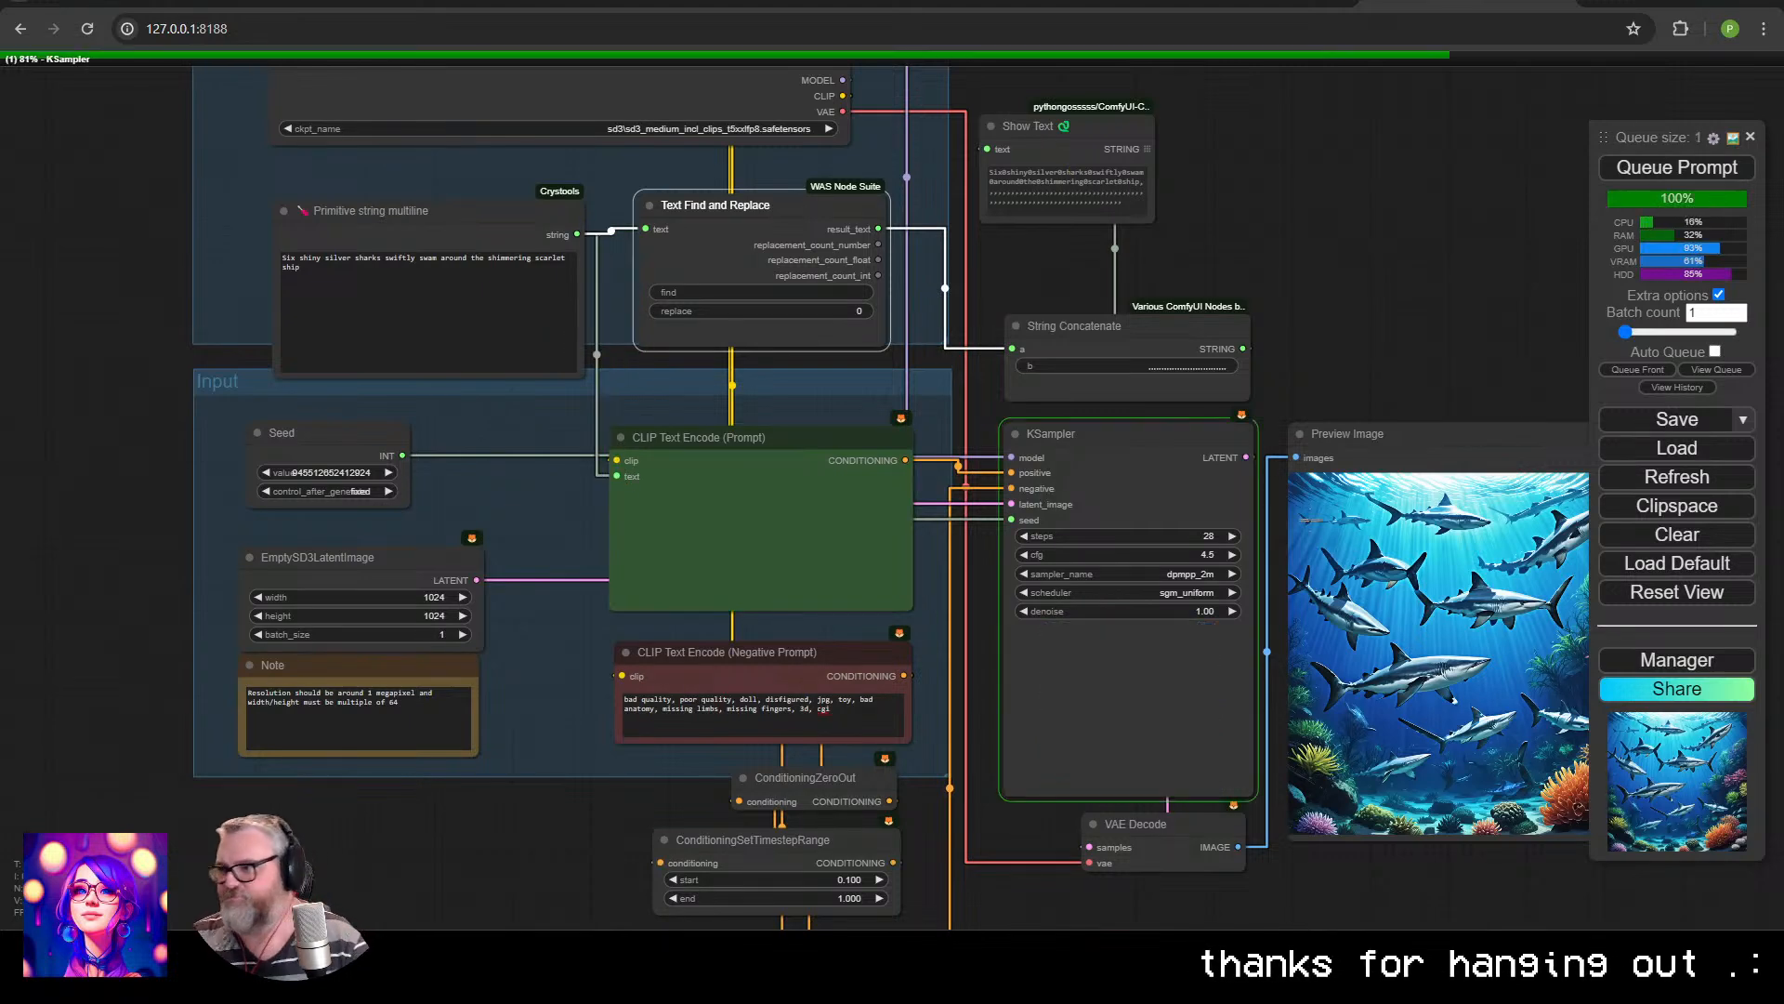
{"action": "left_click_drag", "start_coordinate": [1283, 794], "coordinate": [1017, 654]}
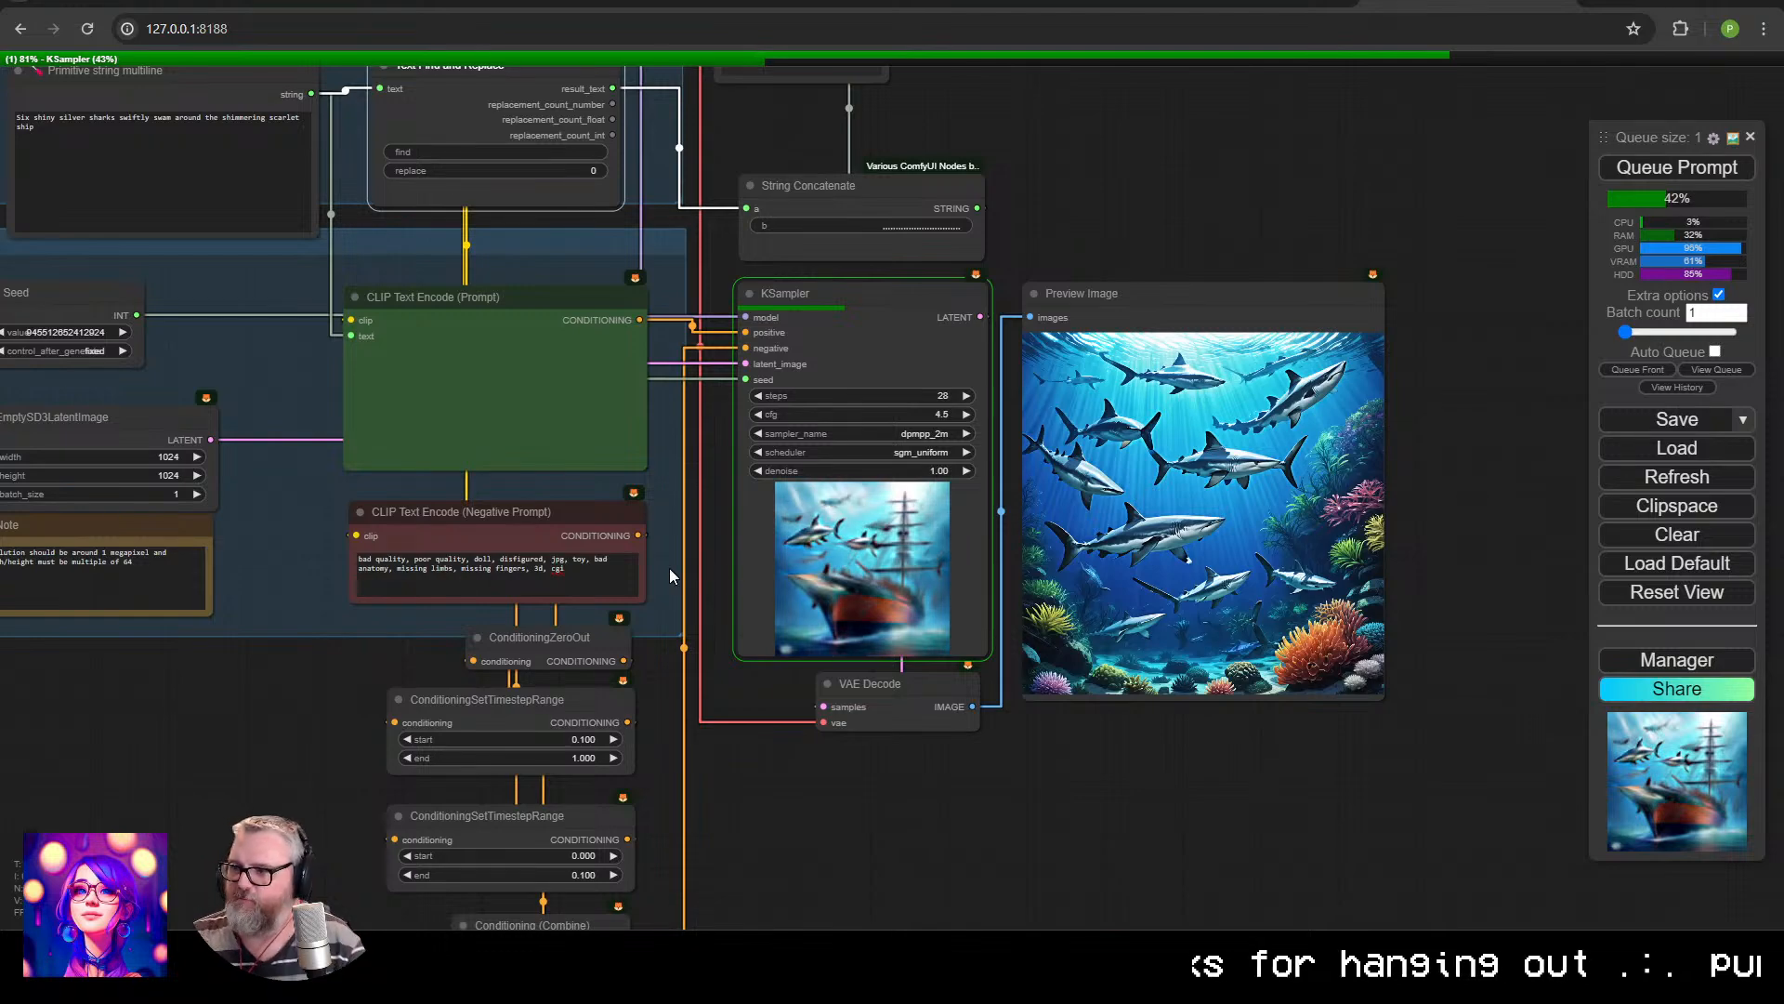
{"action": "scroll", "coordinate": [1208, 553], "scroll_direction": "up", "scroll_amount": 10}
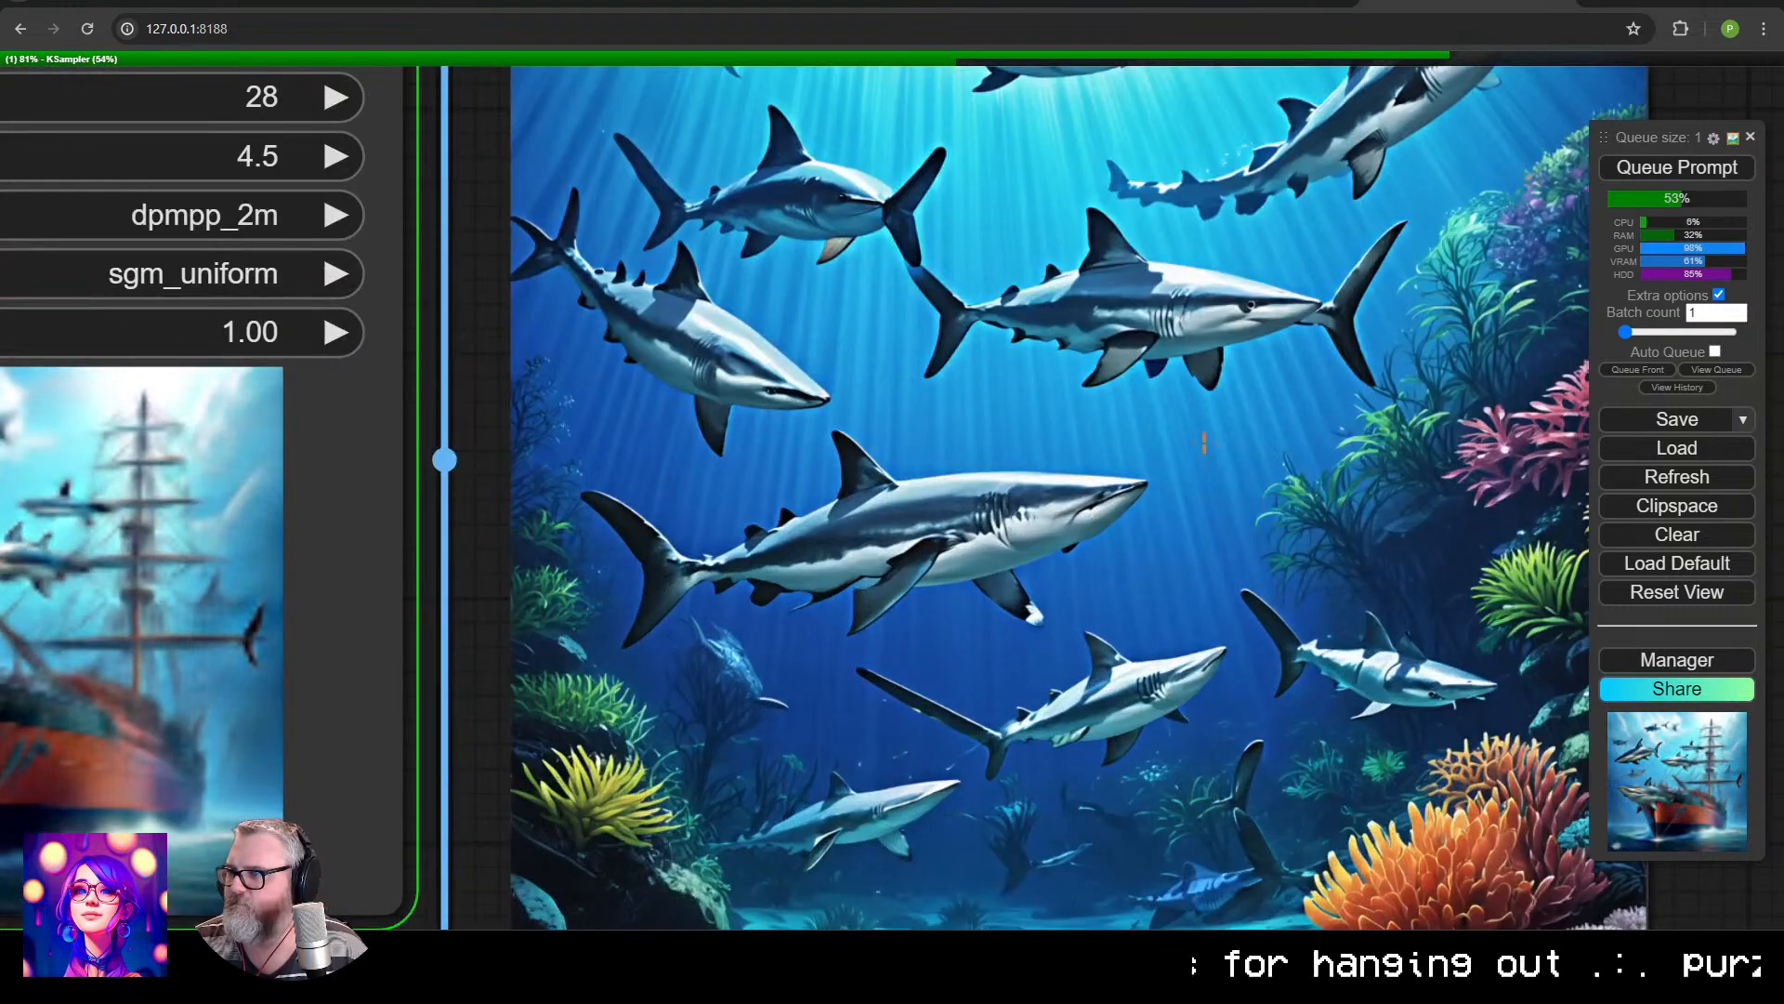
{"action": "scroll", "coordinate": [1204, 444], "scroll_direction": "down", "scroll_amount": 10}
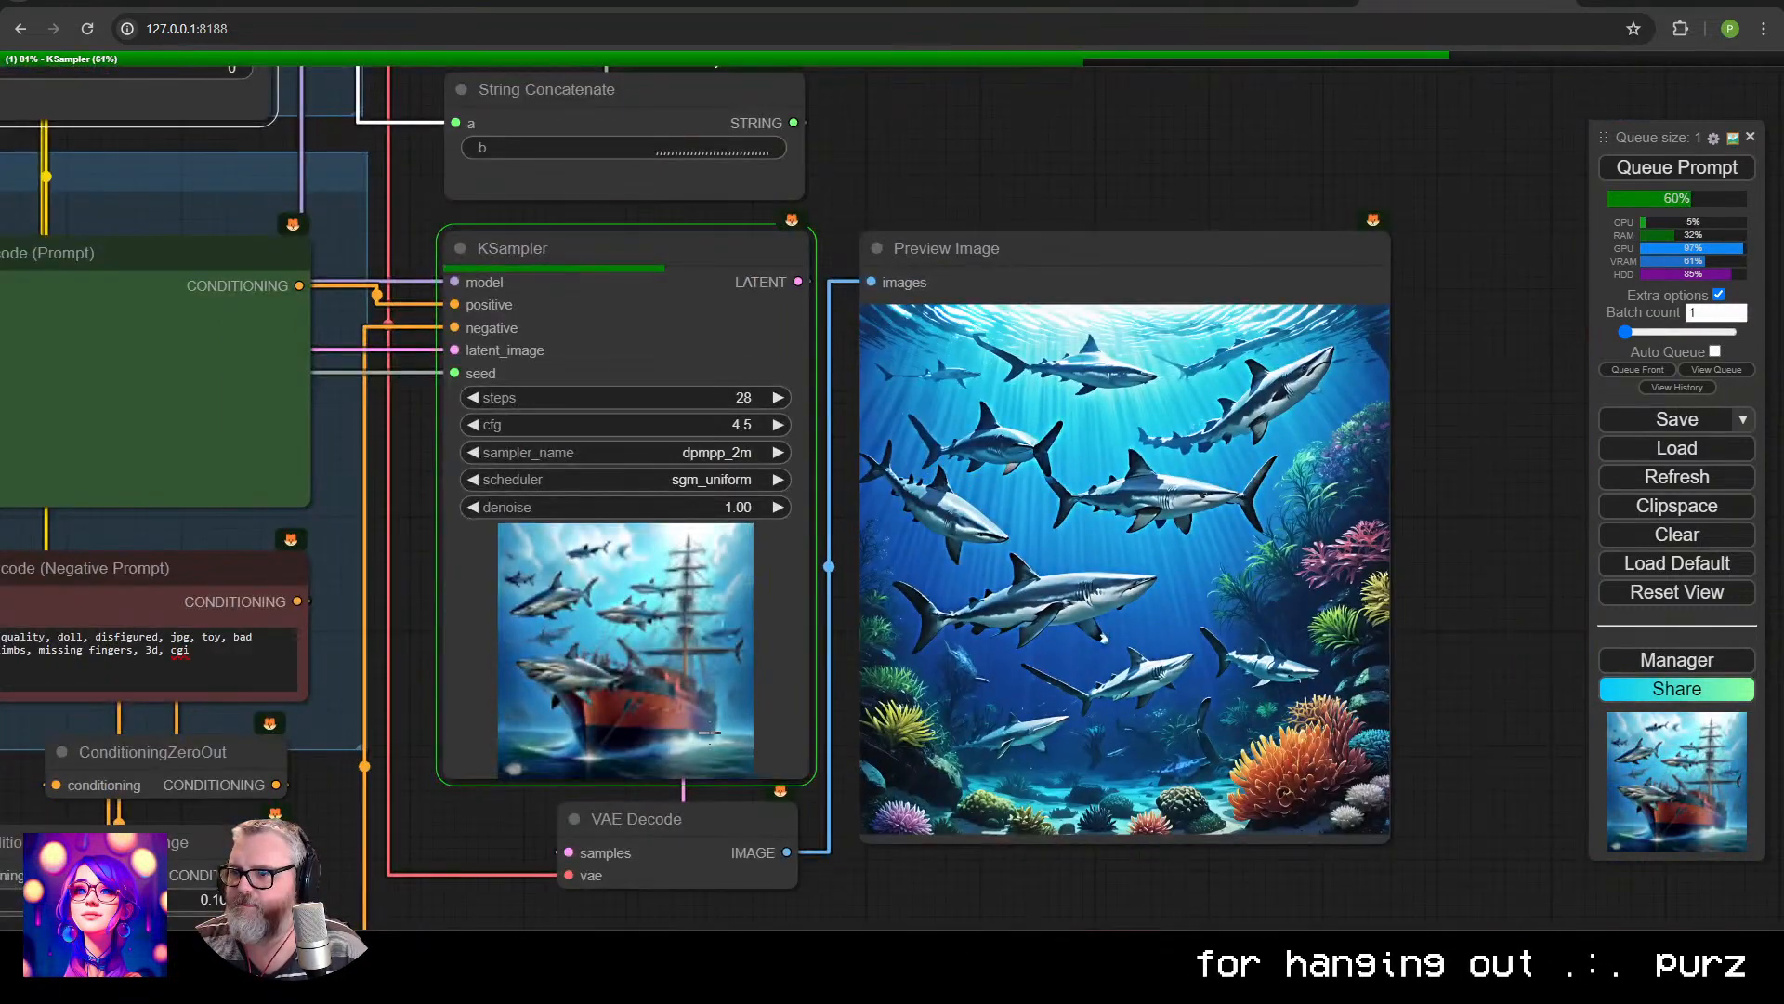
Replace the Primitive string multiline prompt with "a nacho cheese fountain in a busy town square" and generate the image.
{"action": "scroll", "coordinate": [569, 695], "scroll_direction": "down", "scroll_amount": 1}
{"action": "left_click_drag", "start_coordinate": [446, 686], "coordinate": [1102, 574]}
{"action": "left_click_drag", "start_coordinate": [567, 538], "coordinate": [620, 612]}
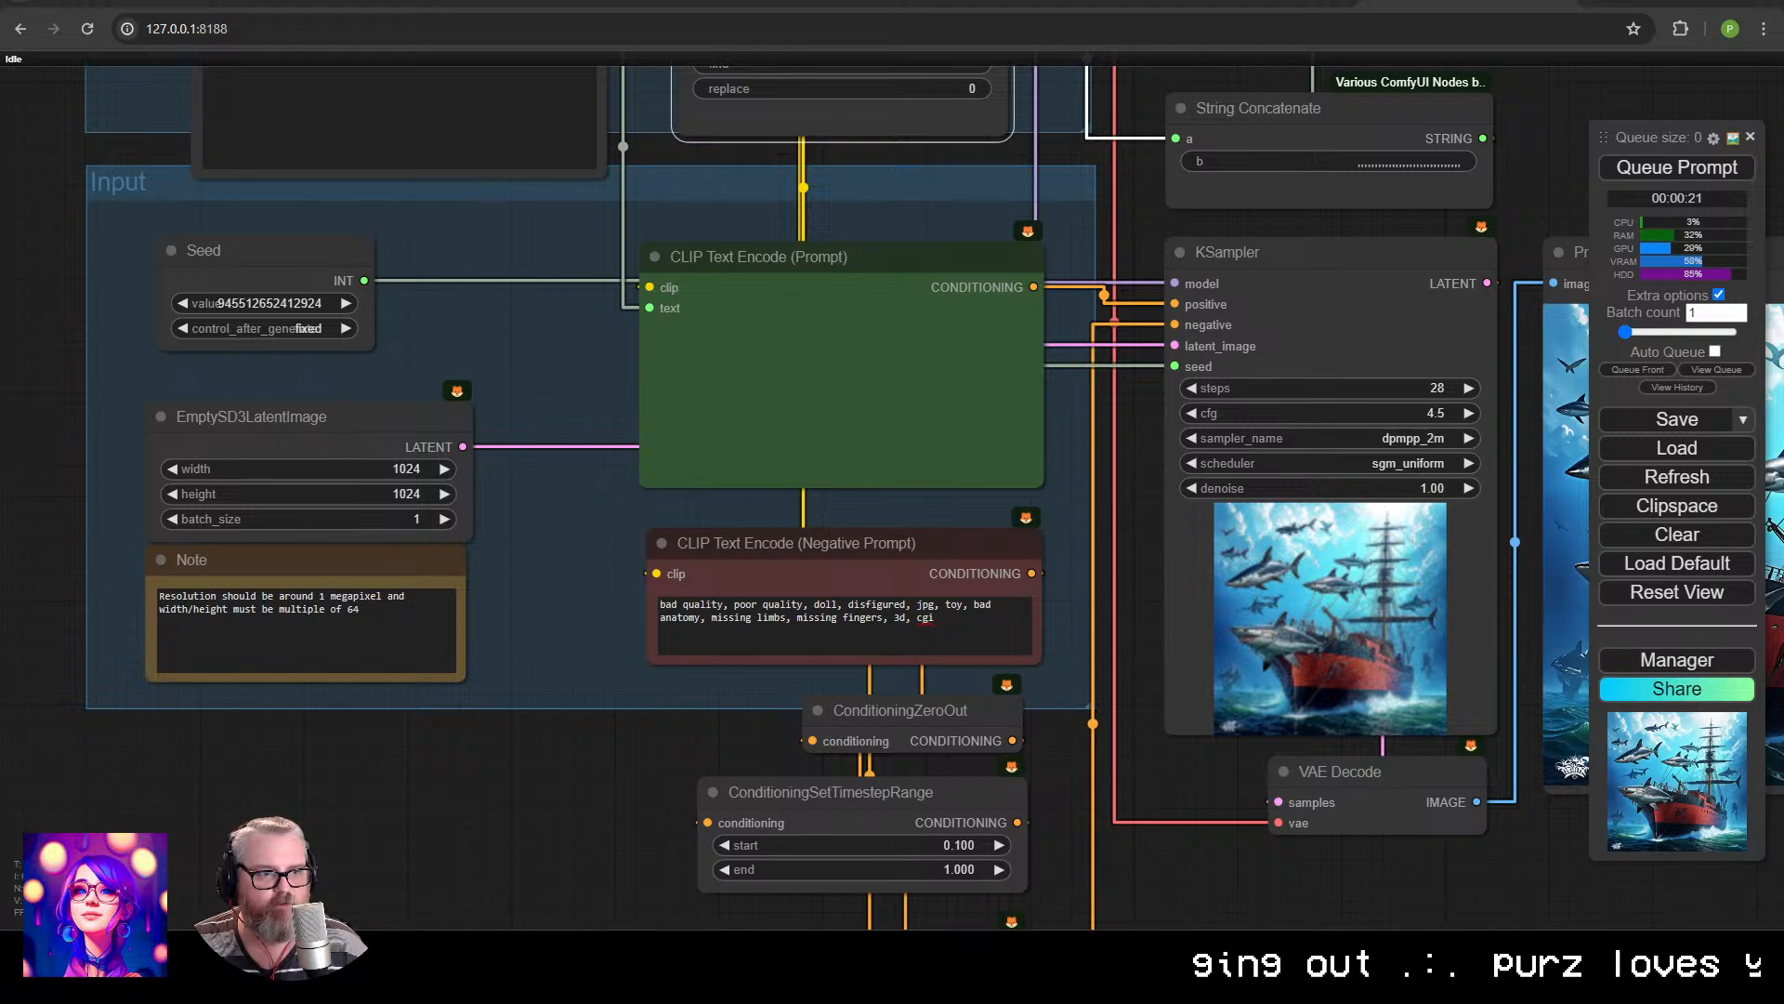
{"action": "left_click", "coordinate": [385, 176]}
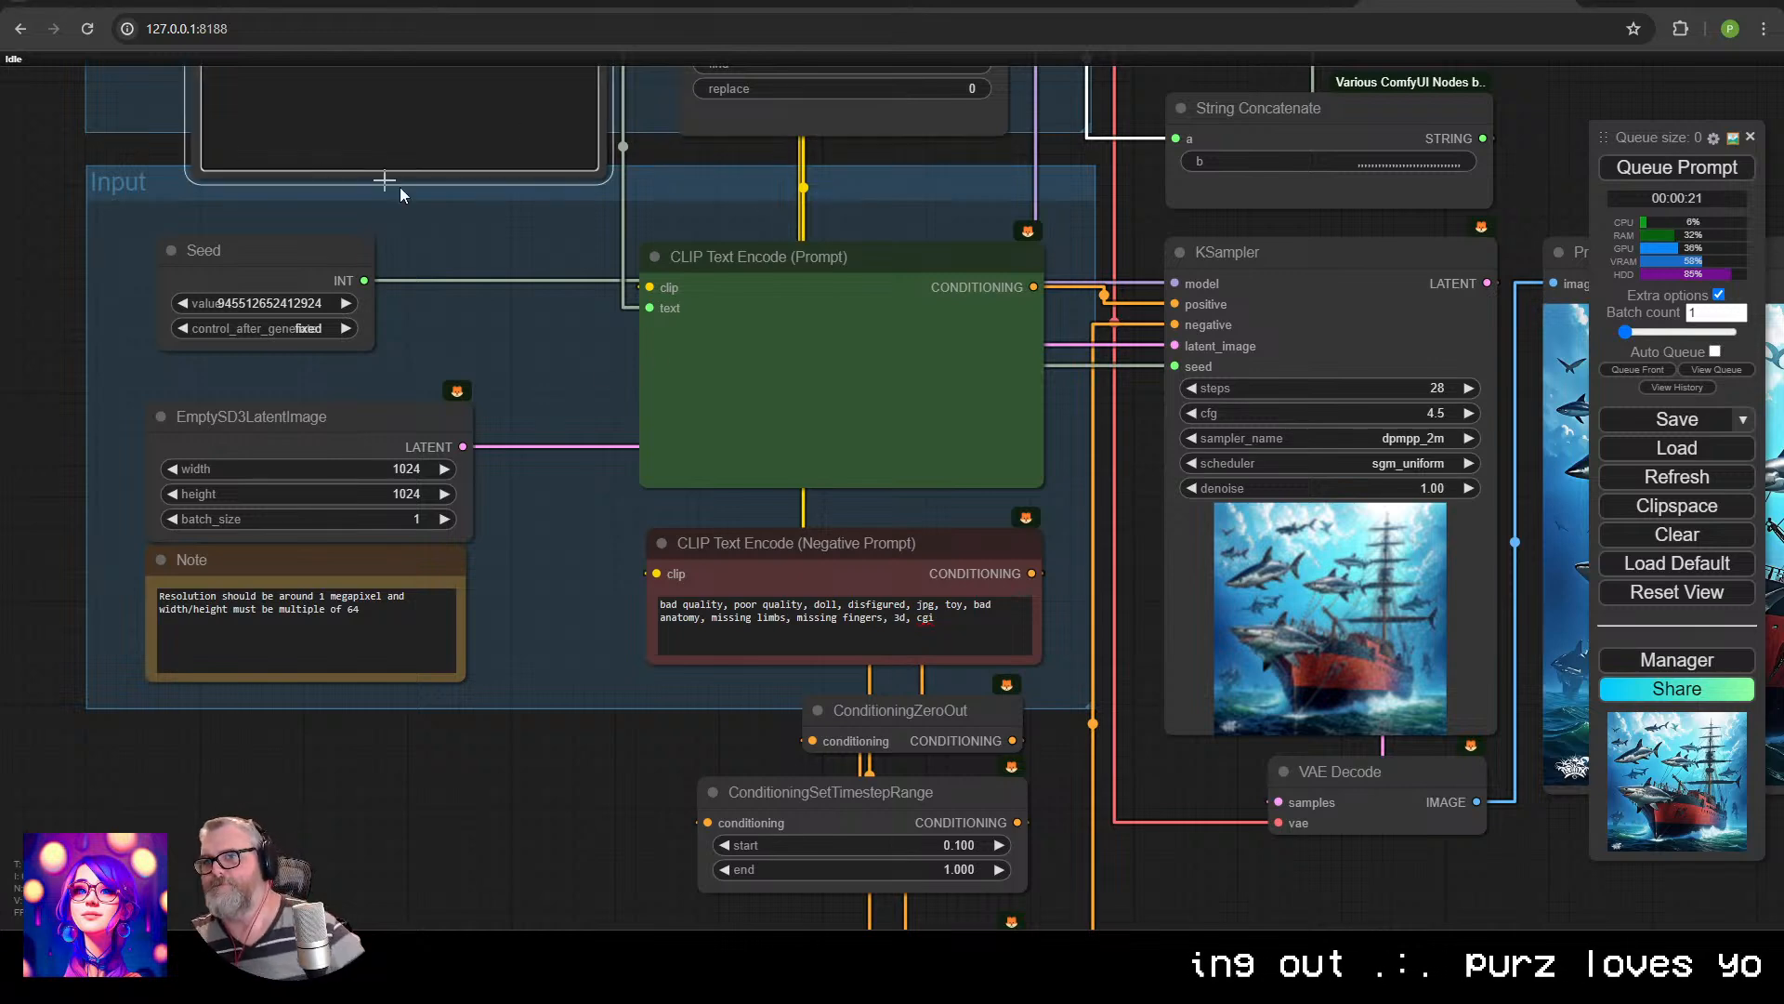
{"action": "left_click_drag", "start_coordinate": [399, 192], "coordinate": [434, 557]}
{"action": "left_click", "coordinate": [443, 461]}
{"action": "key", "text": "ctrl+a"}
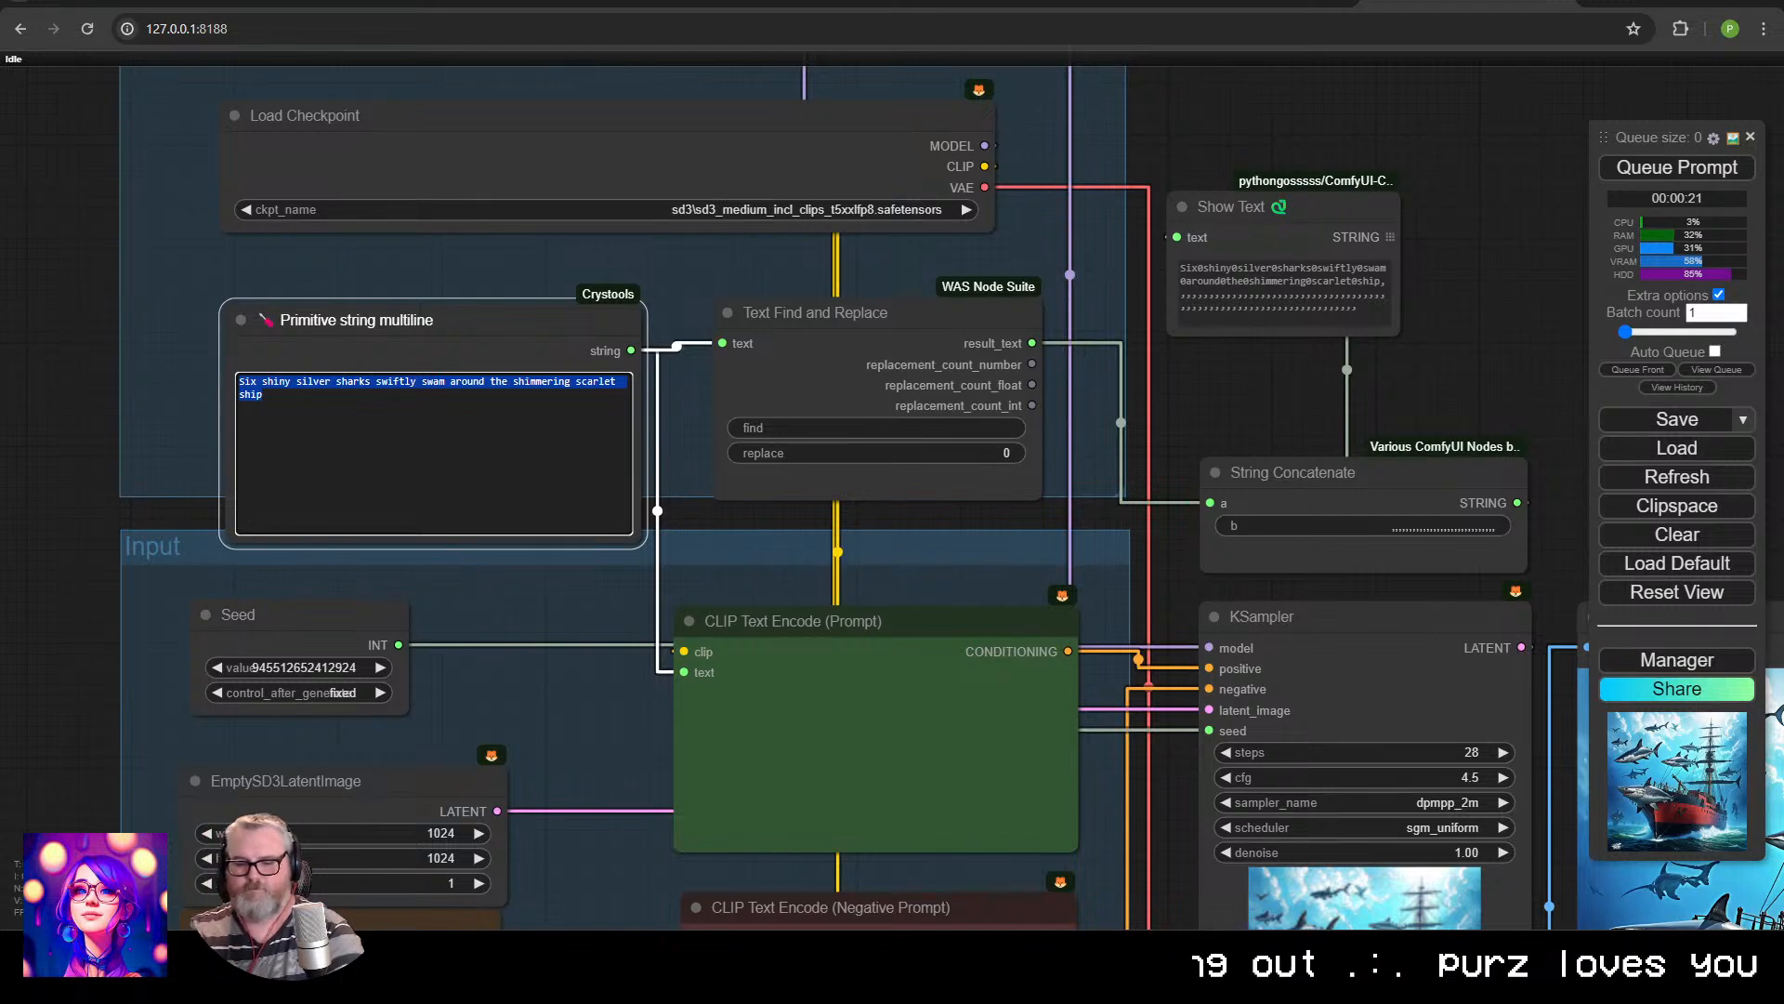
{"action": "type", "text": "a nacho c"}
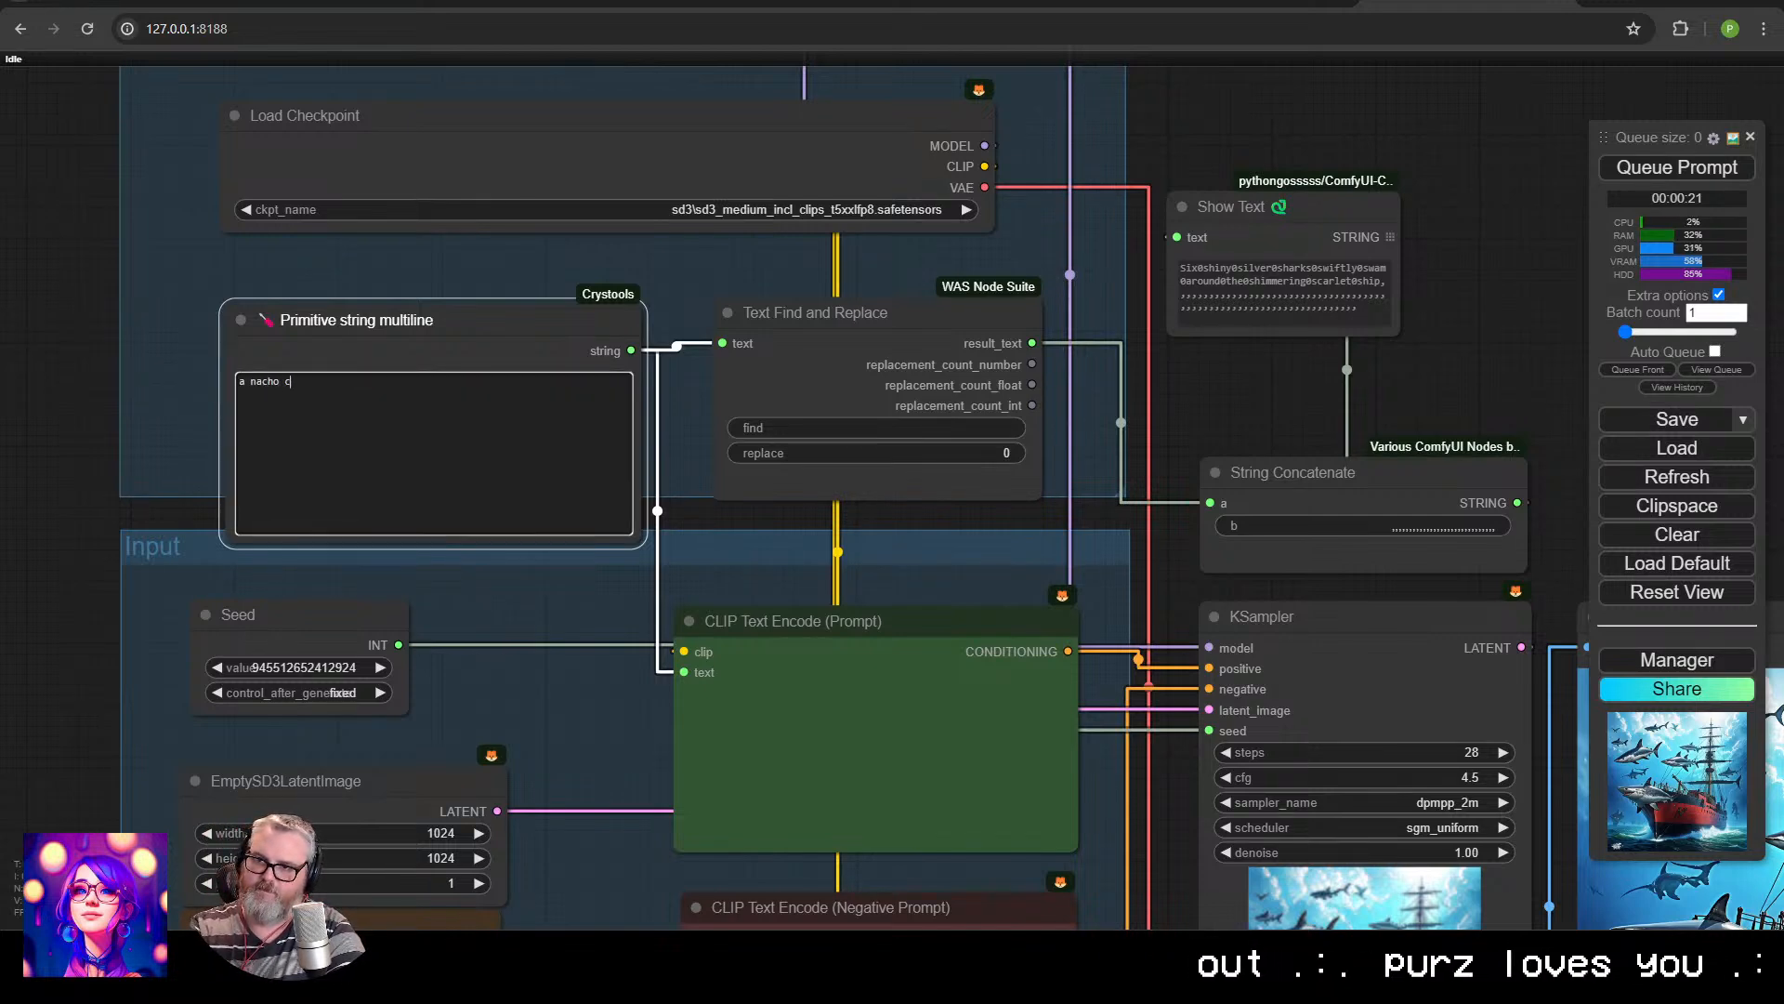
{"action": "type", "text": "heese fountain in a busy"}
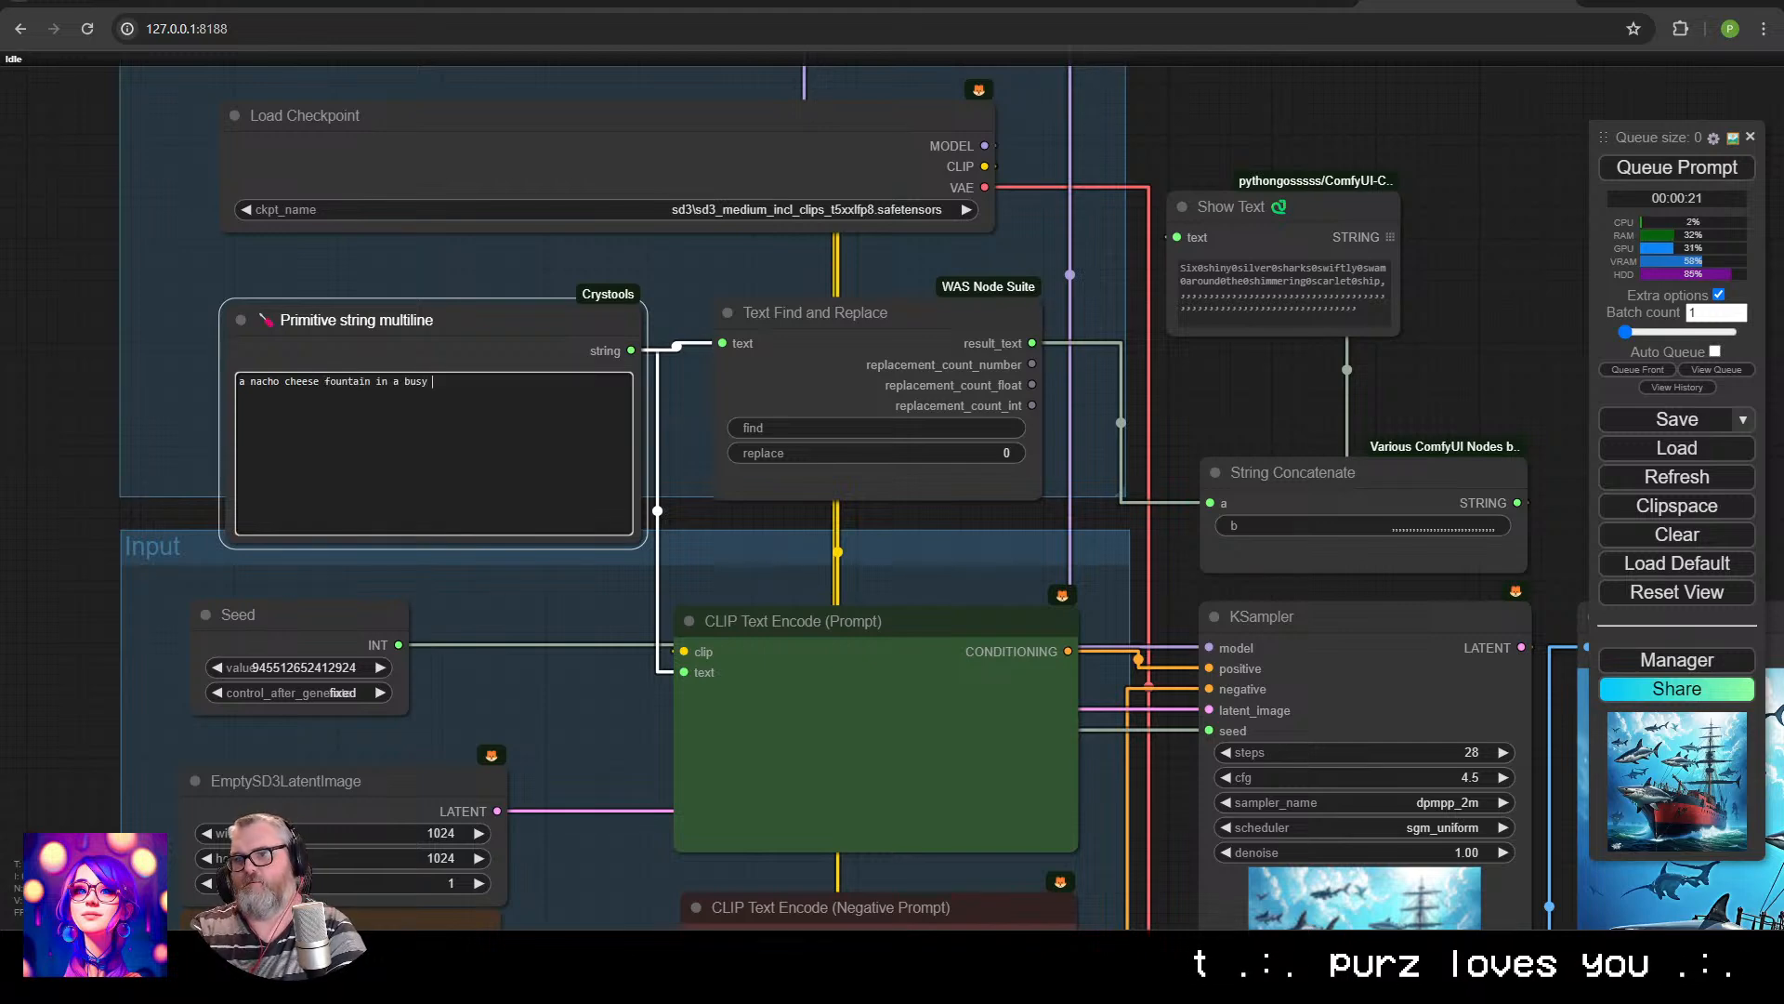
{"action": "type", "text": " town square"}
{"action": "key", "text": "ctrl+Return"}
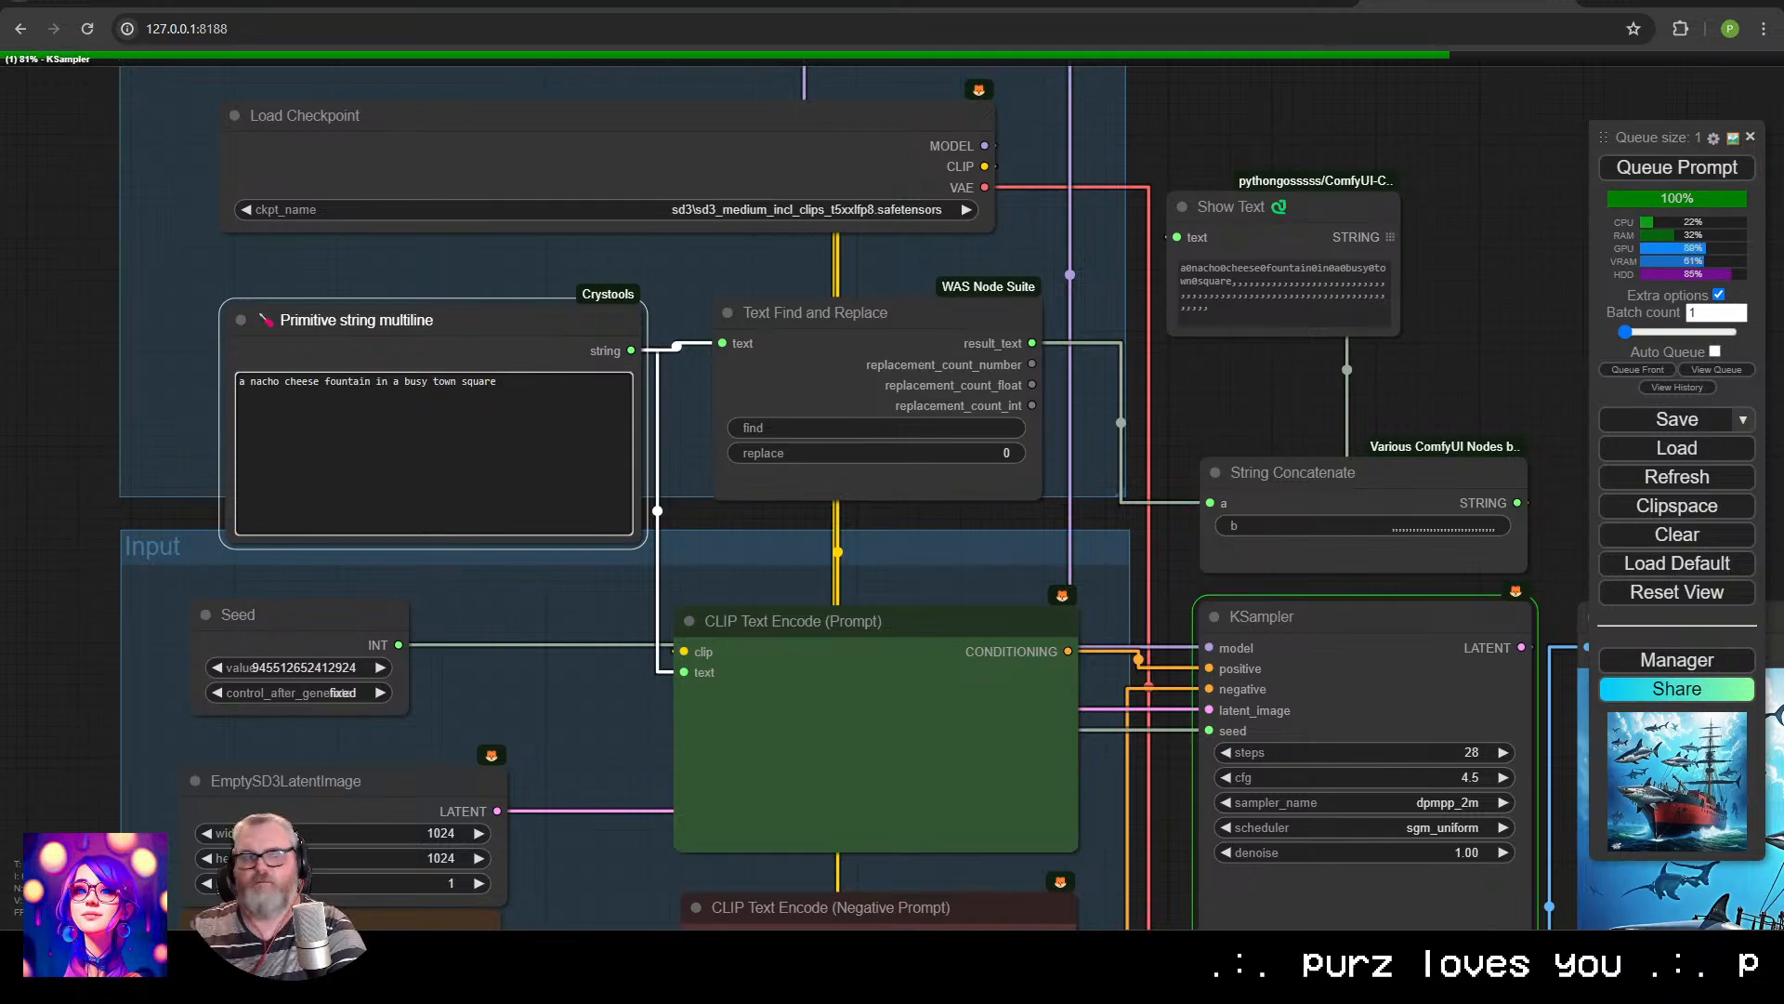
Shrink the positive CLIP Text Encode node's height and move it down to just above the negative prompt node.
{"action": "scroll", "coordinate": [671, 551], "scroll_direction": "down", "scroll_amount": 4}
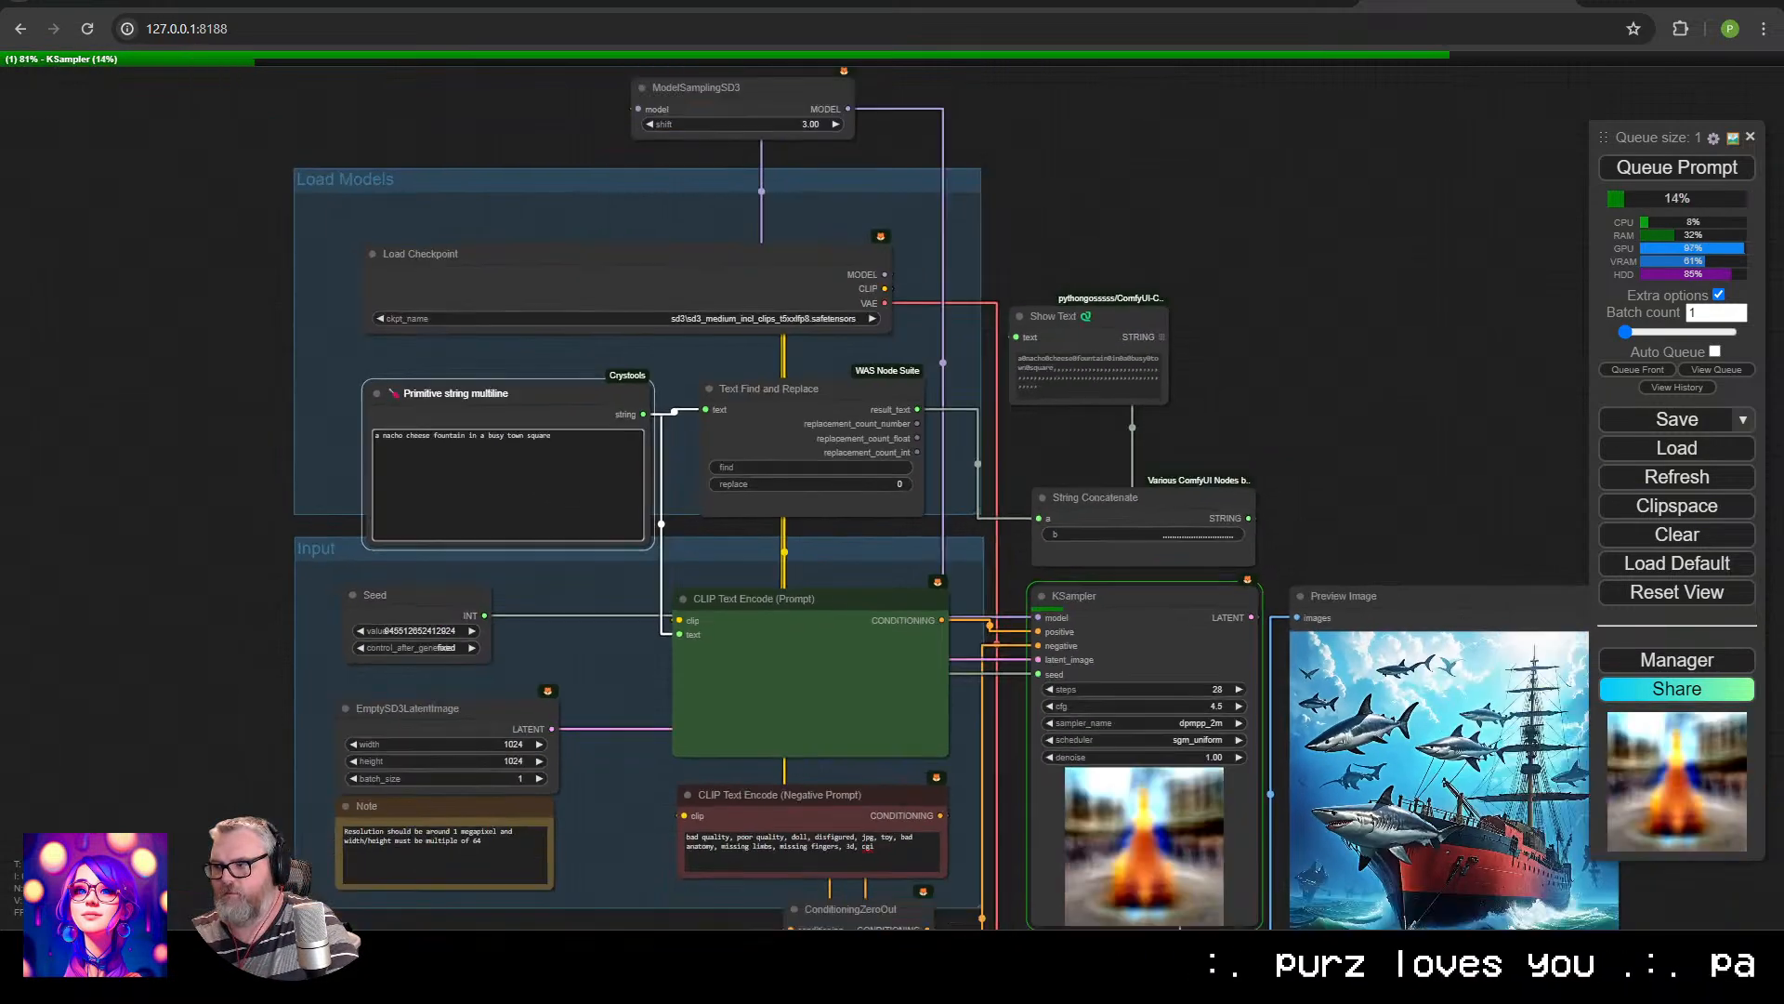
{"action": "left_click_drag", "start_coordinate": [671, 551], "coordinate": [402, 377]}
{"action": "mouse_move", "coordinate": [267, 241]}
{"action": "left_mouse_down"}
{"action": "mouse_move", "coordinate": [451, 485]}
{"action": "mouse_move", "coordinate": [281, 253]}
{"action": "left_mouse_up"}
{"action": "left_click_drag", "start_coordinate": [676, 580], "coordinate": [684, 467]}
{"action": "left_click_drag", "start_coordinate": [595, 427], "coordinate": [588, 544]}
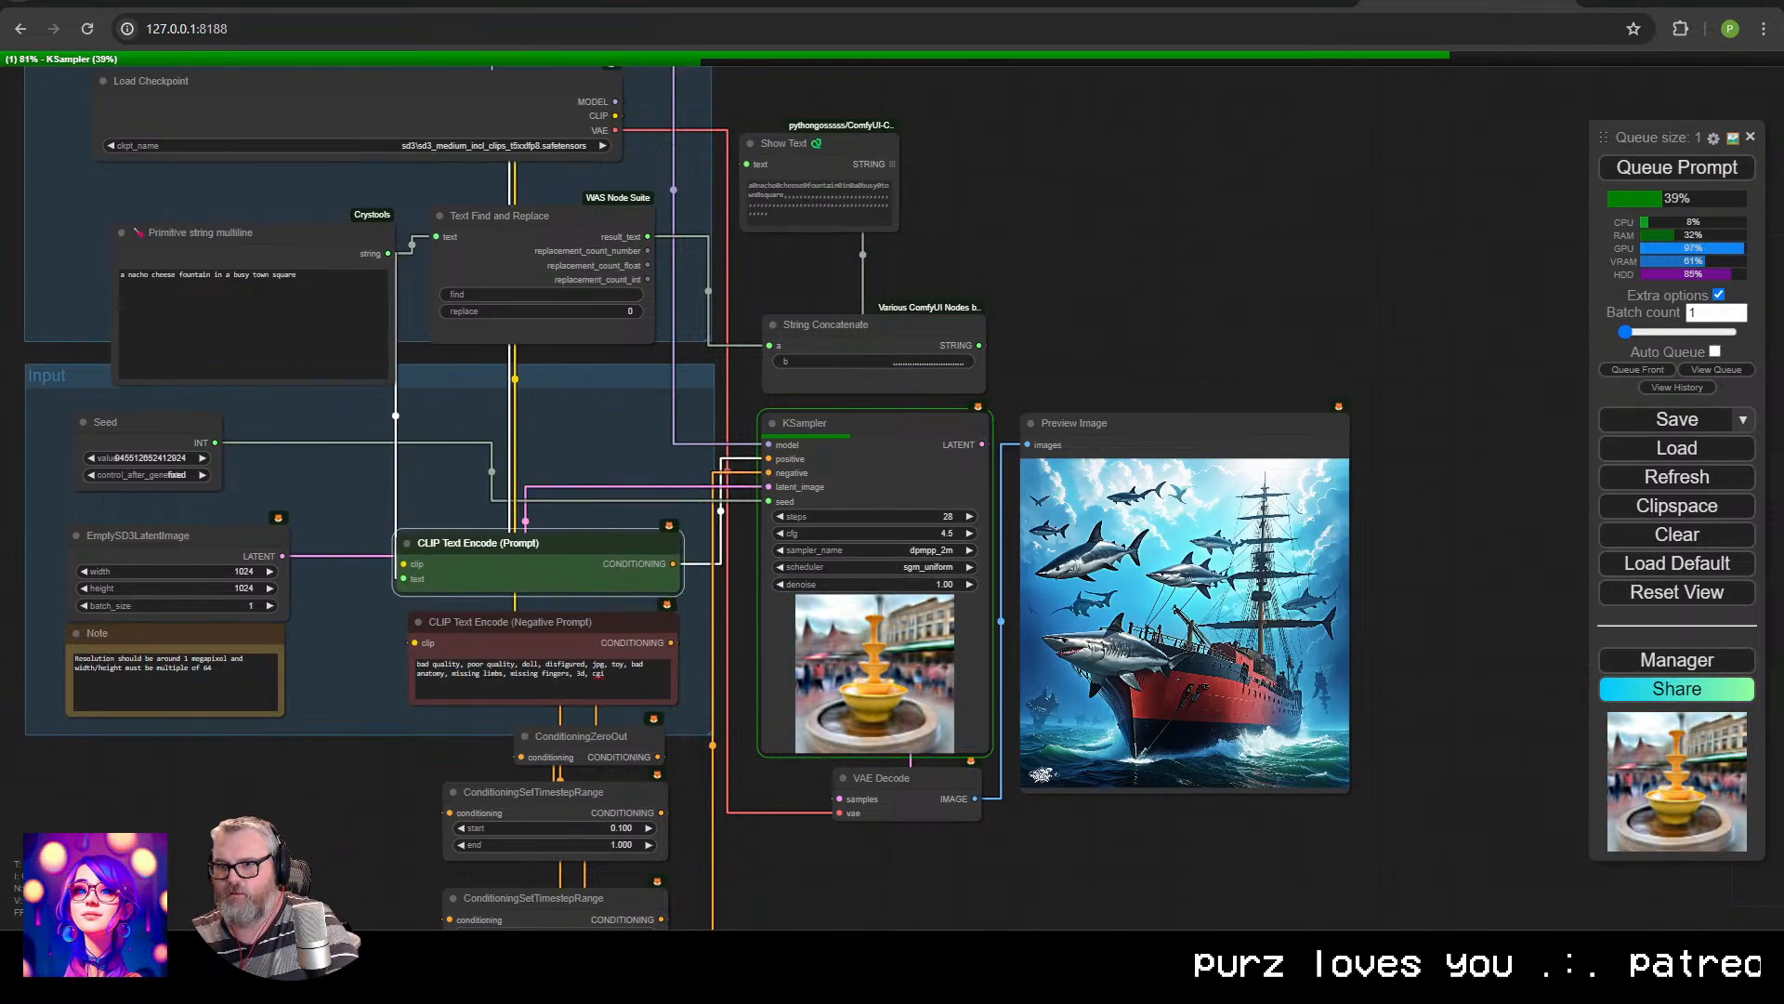
Make the Primitive string multiline node more compact and place it directly above the positive CLIP Text Encode in the Input group.
{"action": "left_click_drag", "start_coordinate": [391, 377], "coordinate": [382, 322]}
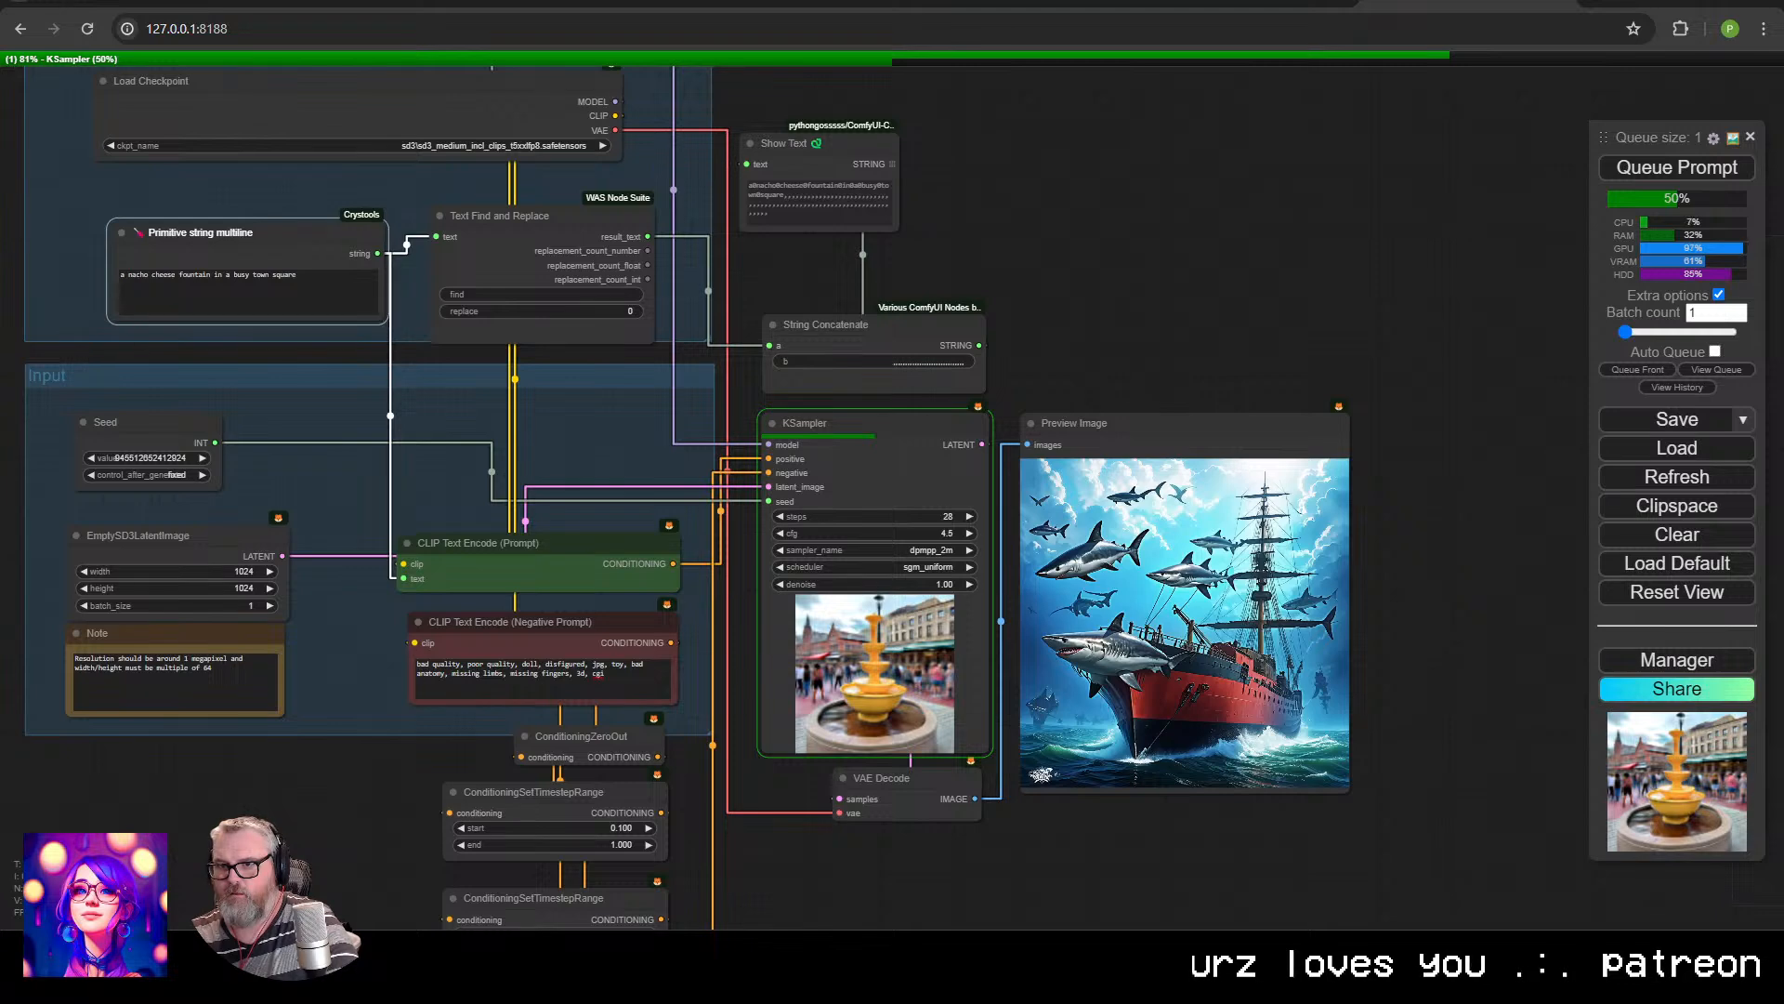
{"action": "left_click_drag", "start_coordinate": [279, 233], "coordinate": [574, 375]}
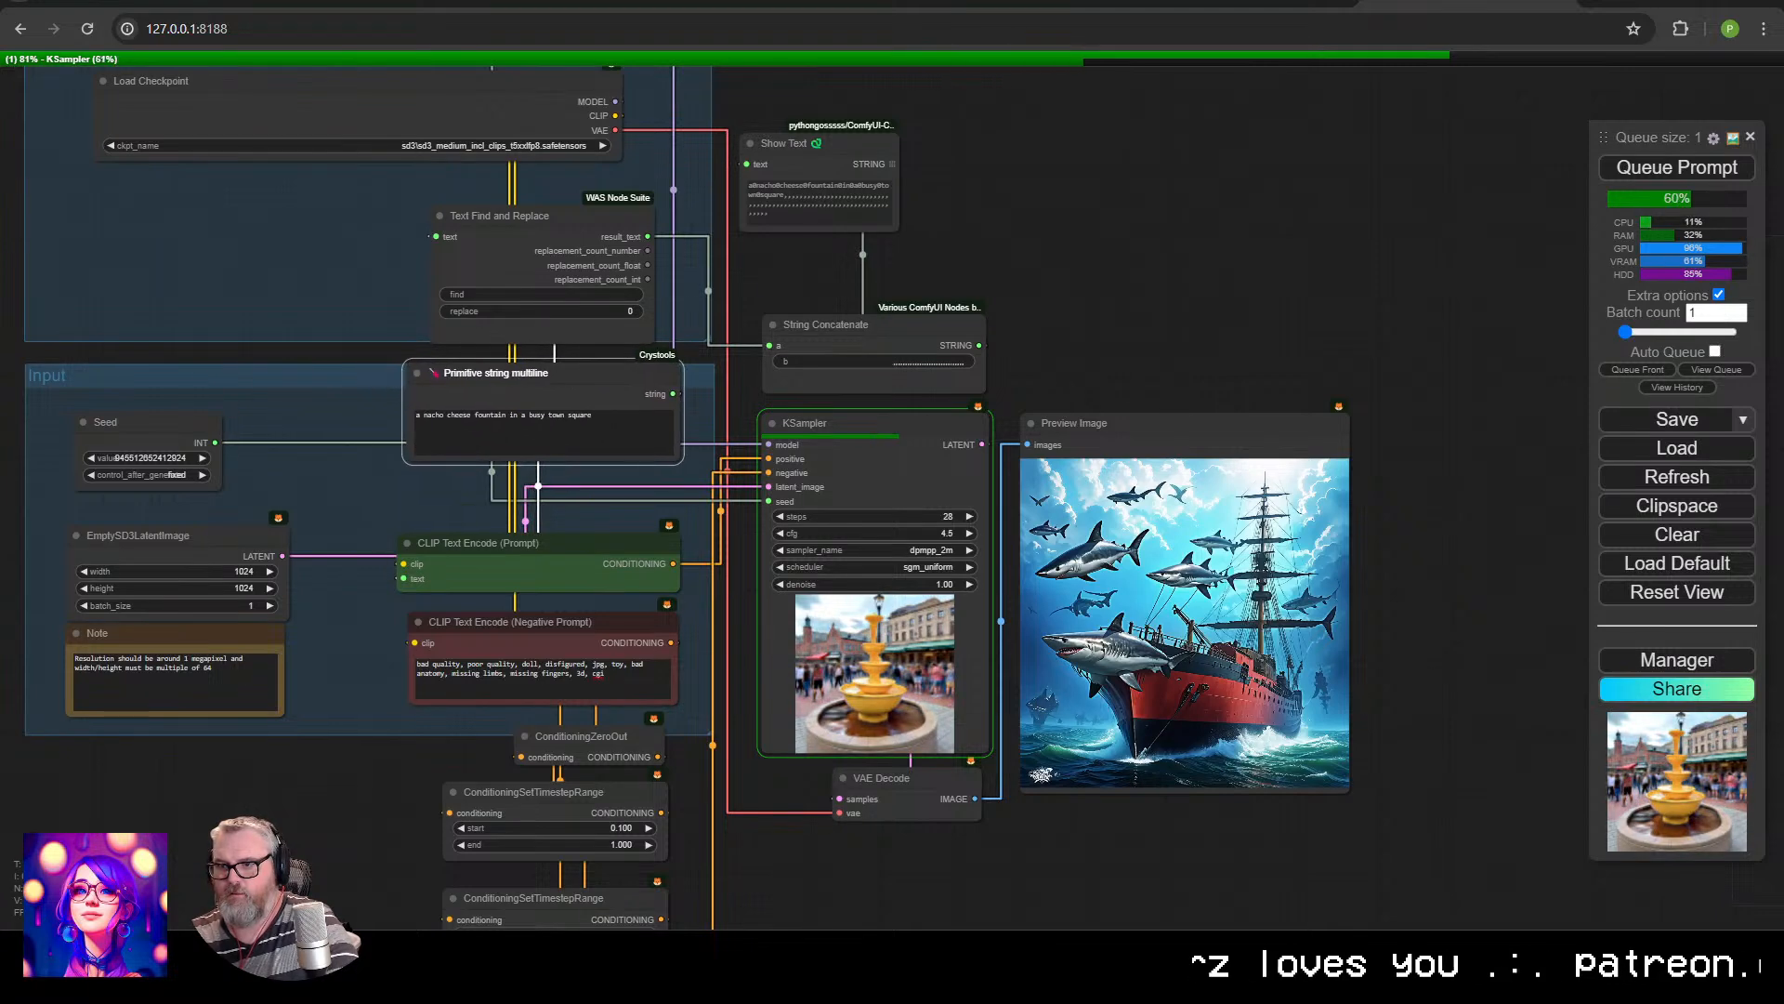
{"action": "left_click_drag", "start_coordinate": [674, 460], "coordinate": [673, 502]}
Inspect the finished nacho cheese fountain image in Preview Image up close.
{"action": "scroll", "coordinate": [836, 697], "scroll_direction": "up", "scroll_amount": 4}
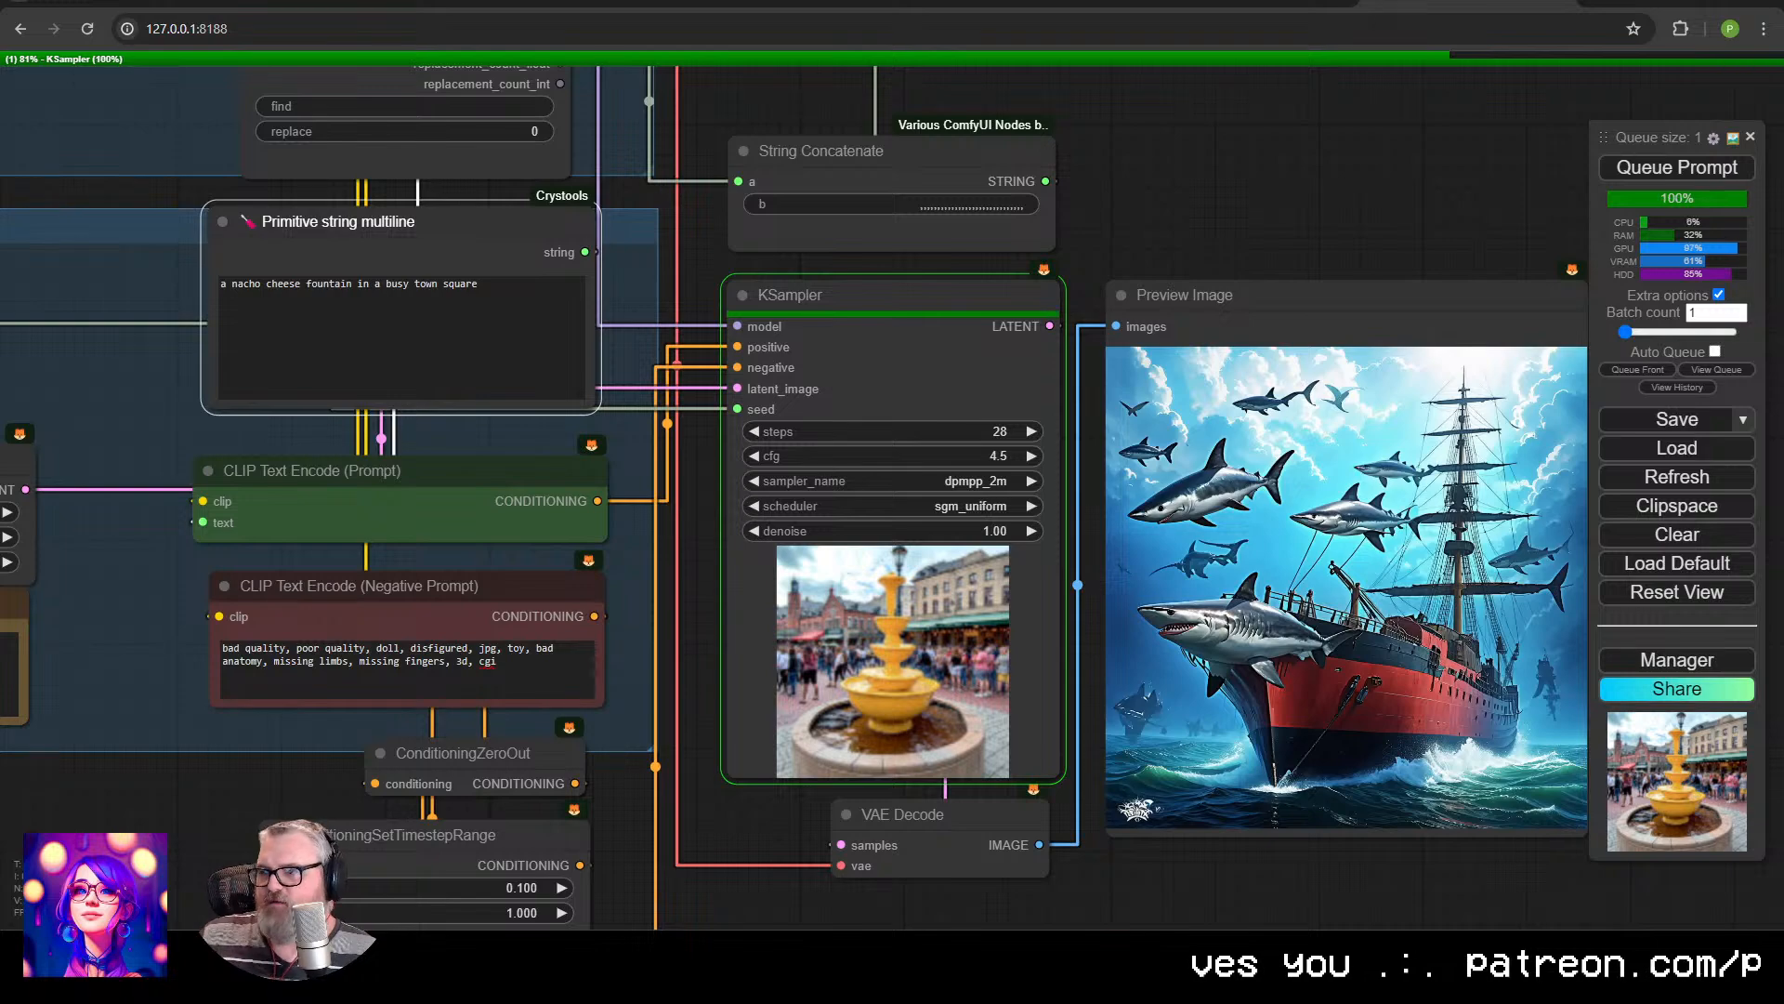
{"action": "scroll", "coordinate": [870, 552], "scroll_direction": "up", "scroll_amount": 2}
{"action": "left_click_drag", "start_coordinate": [1311, 552], "coordinate": [908, 492]}
{"action": "scroll", "coordinate": [869, 552], "scroll_direction": "up", "scroll_amount": 2}
{"action": "scroll", "coordinate": [870, 552], "scroll_direction": "down", "scroll_amount": 1}
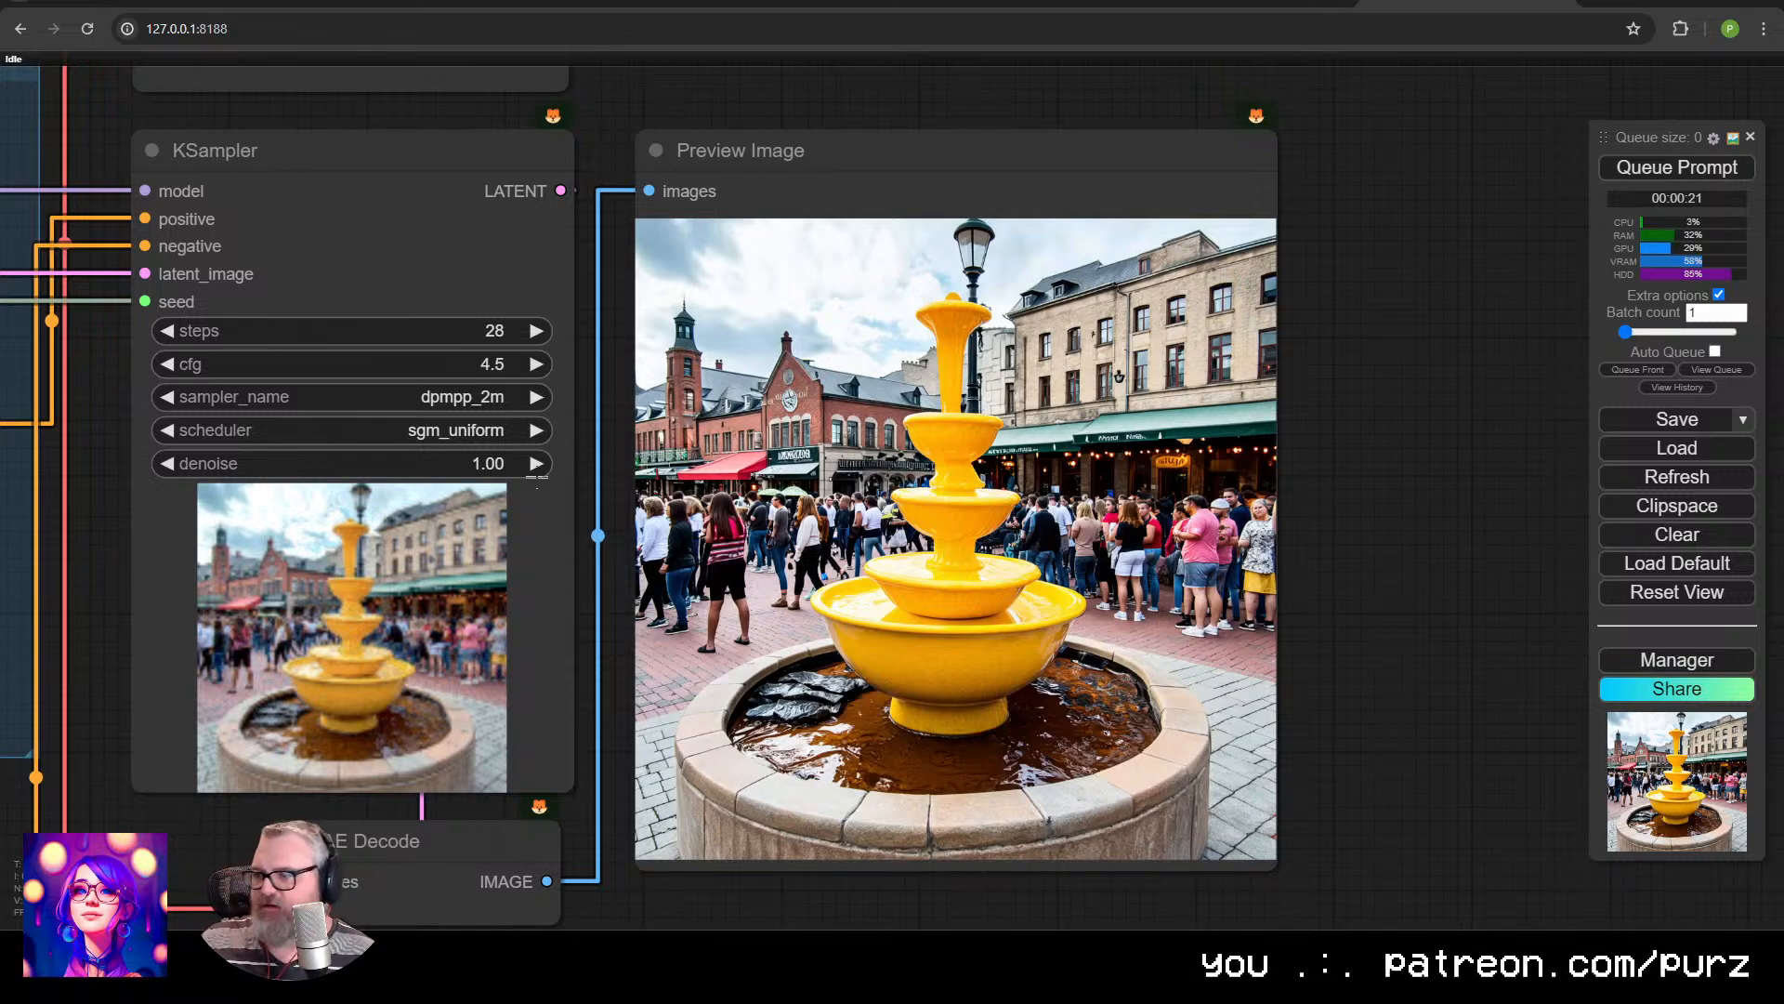
{"action": "scroll", "coordinate": [546, 479], "scroll_direction": "down", "scroll_amount": 2}
{"action": "left_click_drag", "start_coordinate": [546, 478], "coordinate": [871, 491]}
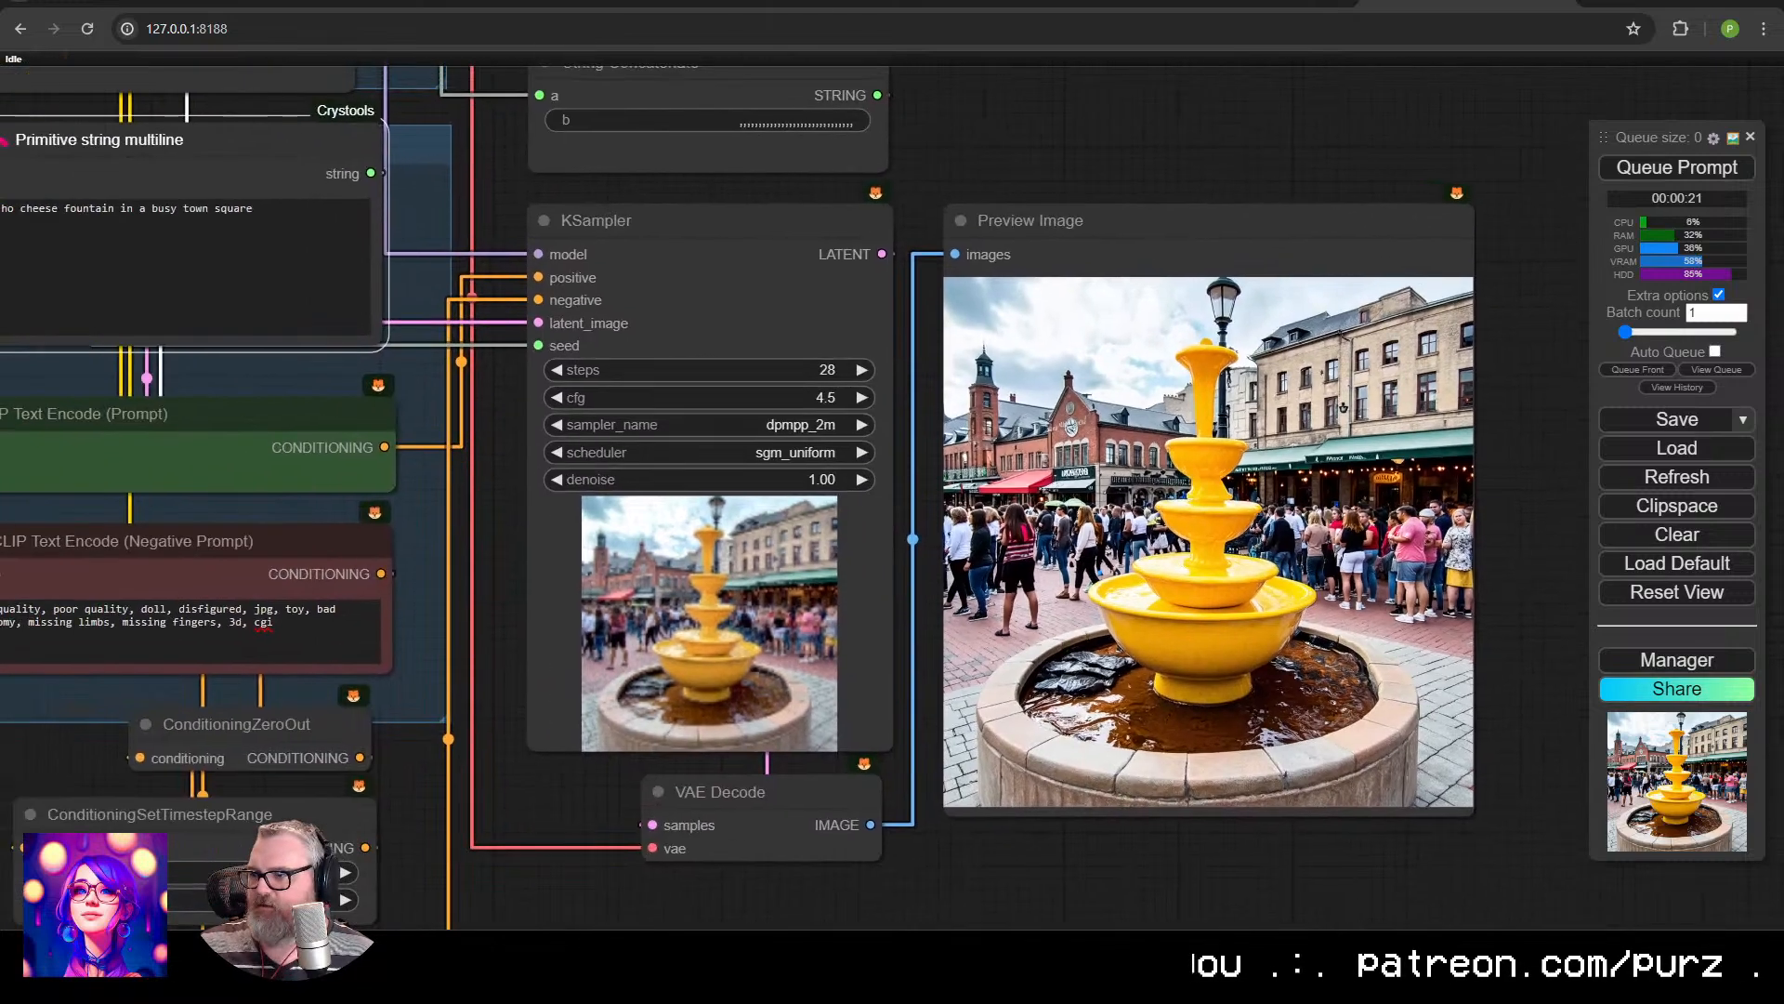
Change the prompt to a "frustrated muppet attempting to assemble ikea furniture", generate the image and examine it up close.
{"action": "left_click", "coordinate": [251, 255]}
{"action": "key", "text": "ctrl+a"}
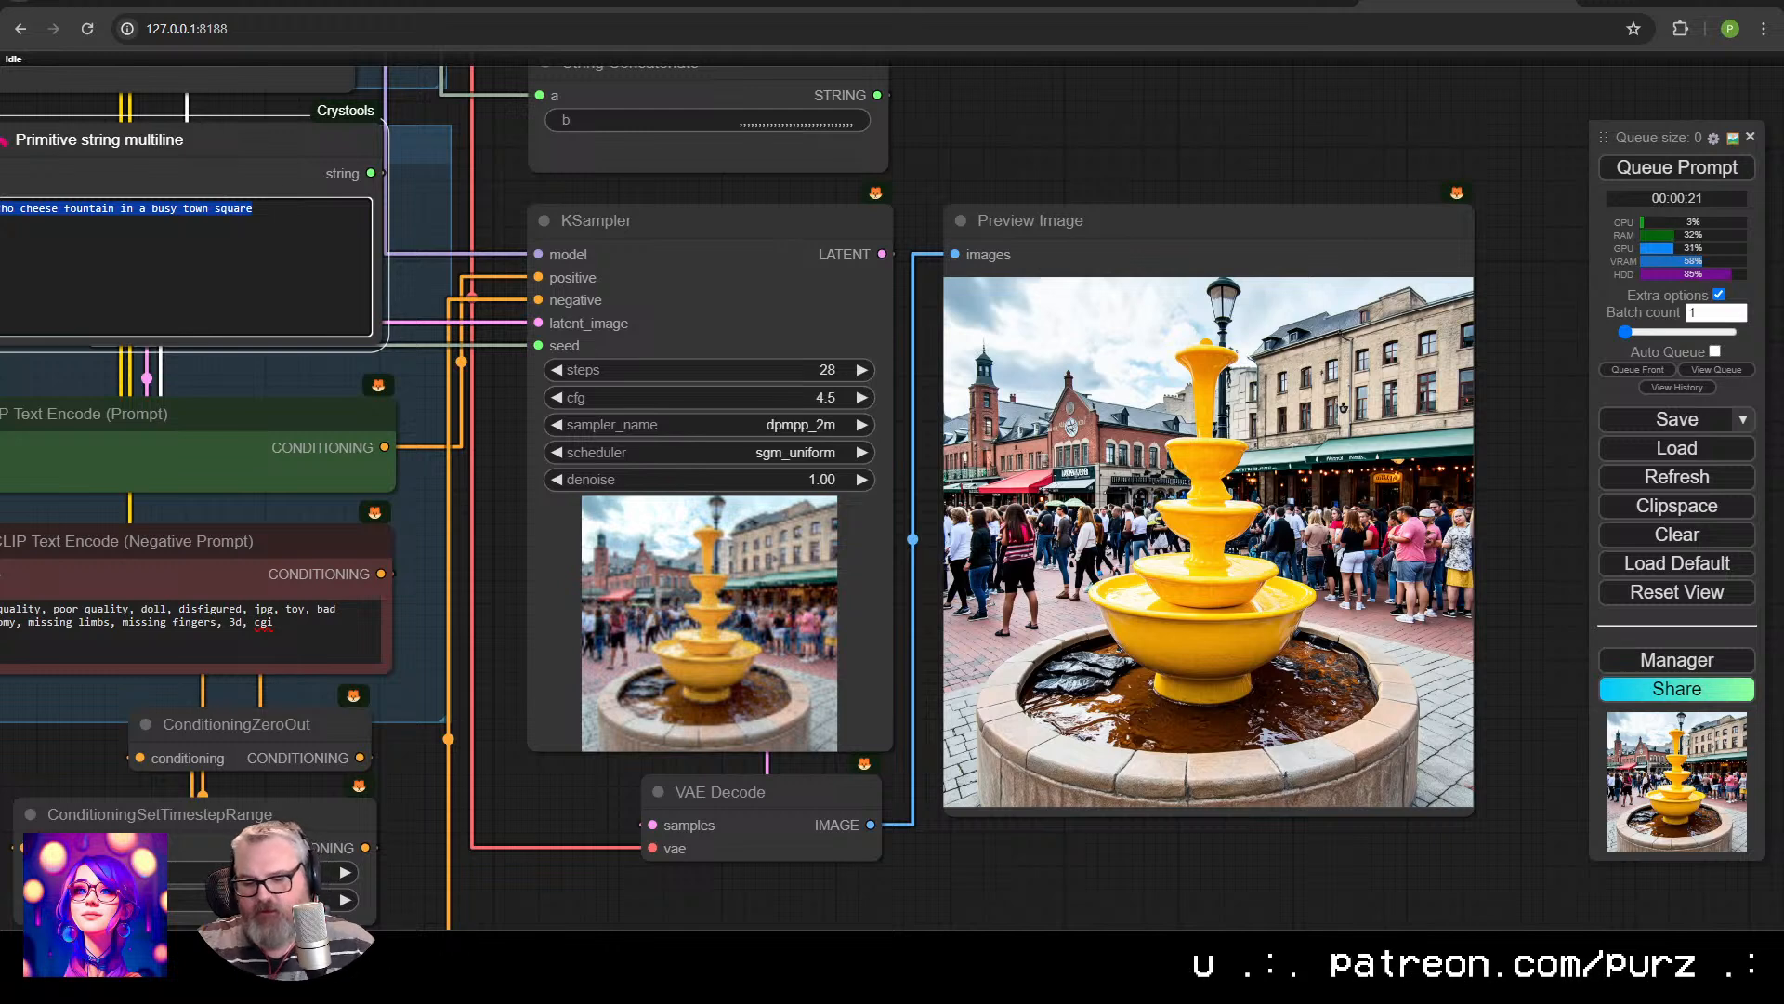
{"action": "key", "text": "BackSpace"}
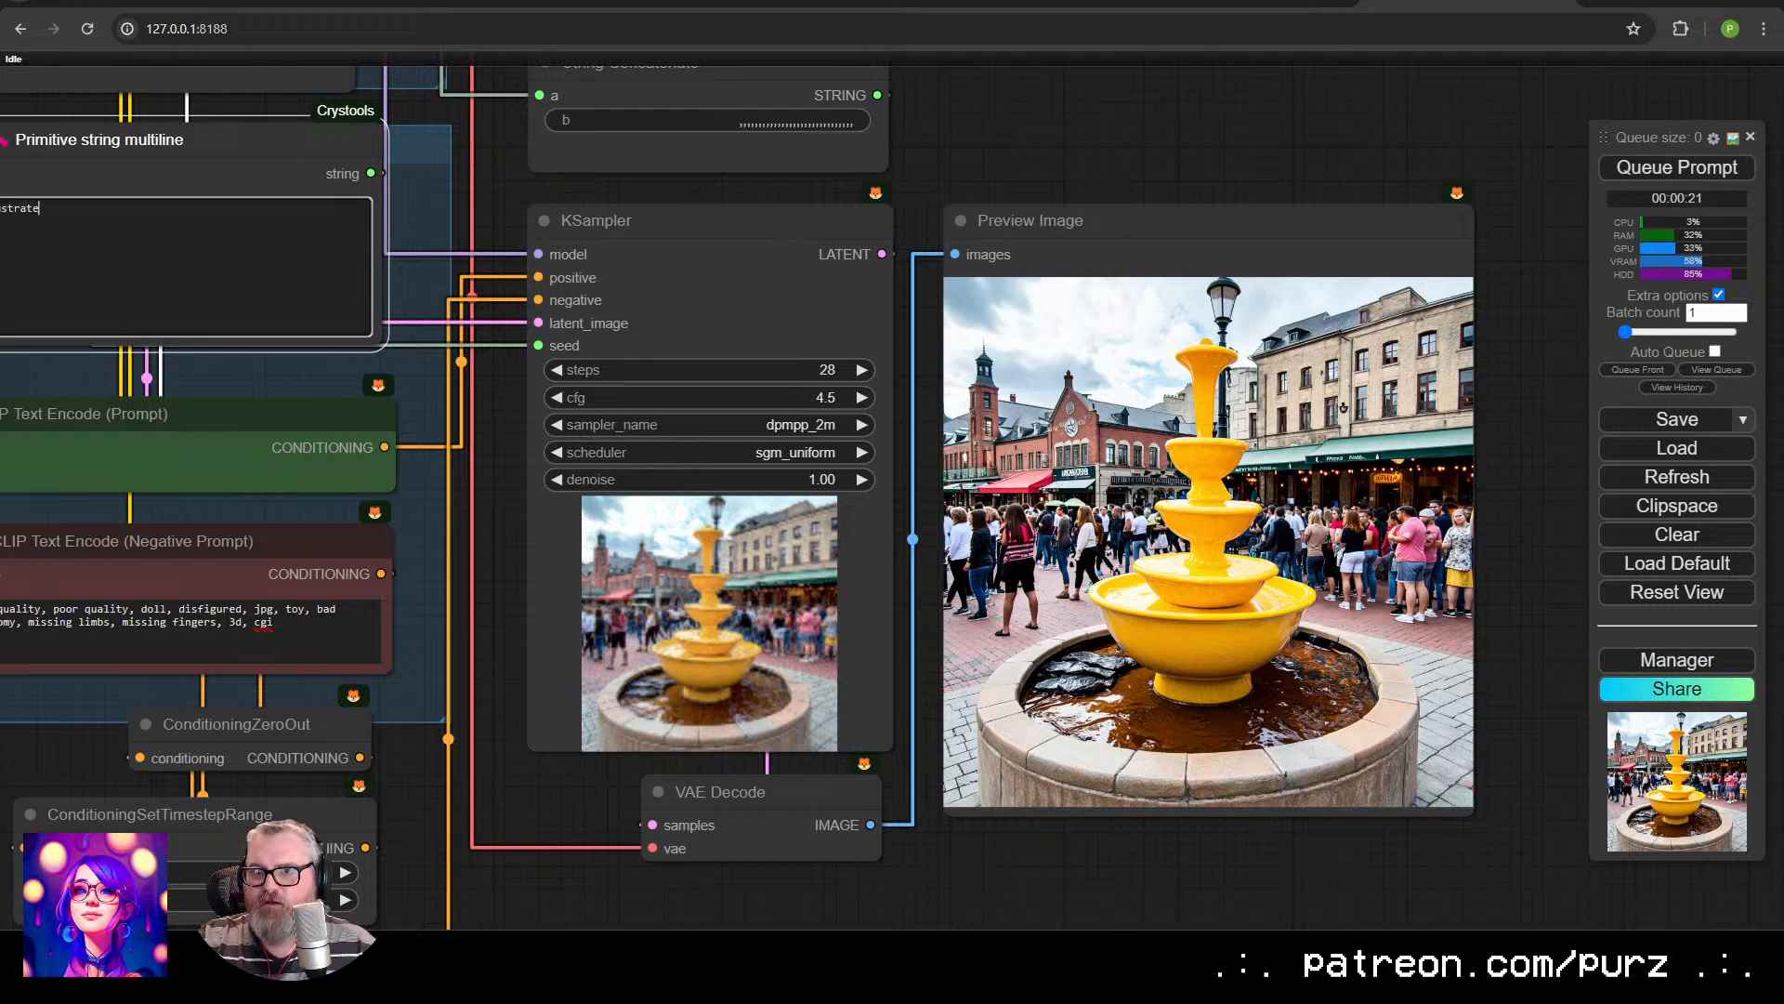
{"action": "type", "text": "mul"}
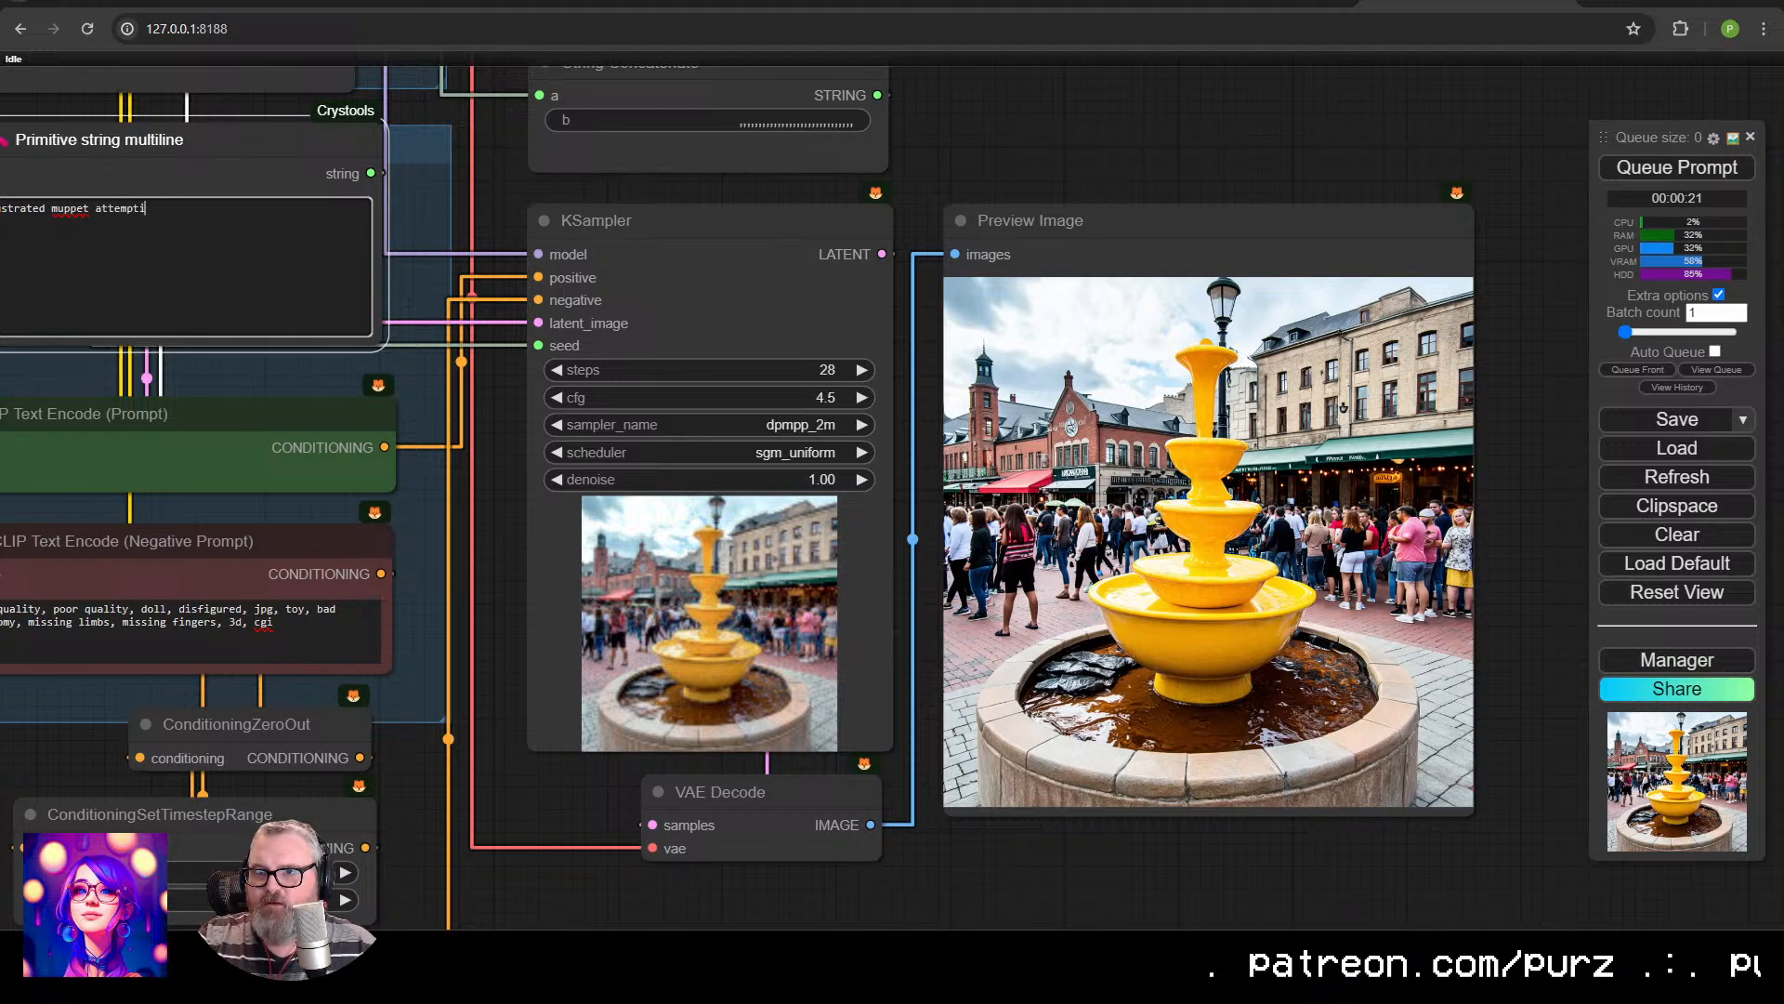
{"action": "type", "text": "ikea "}
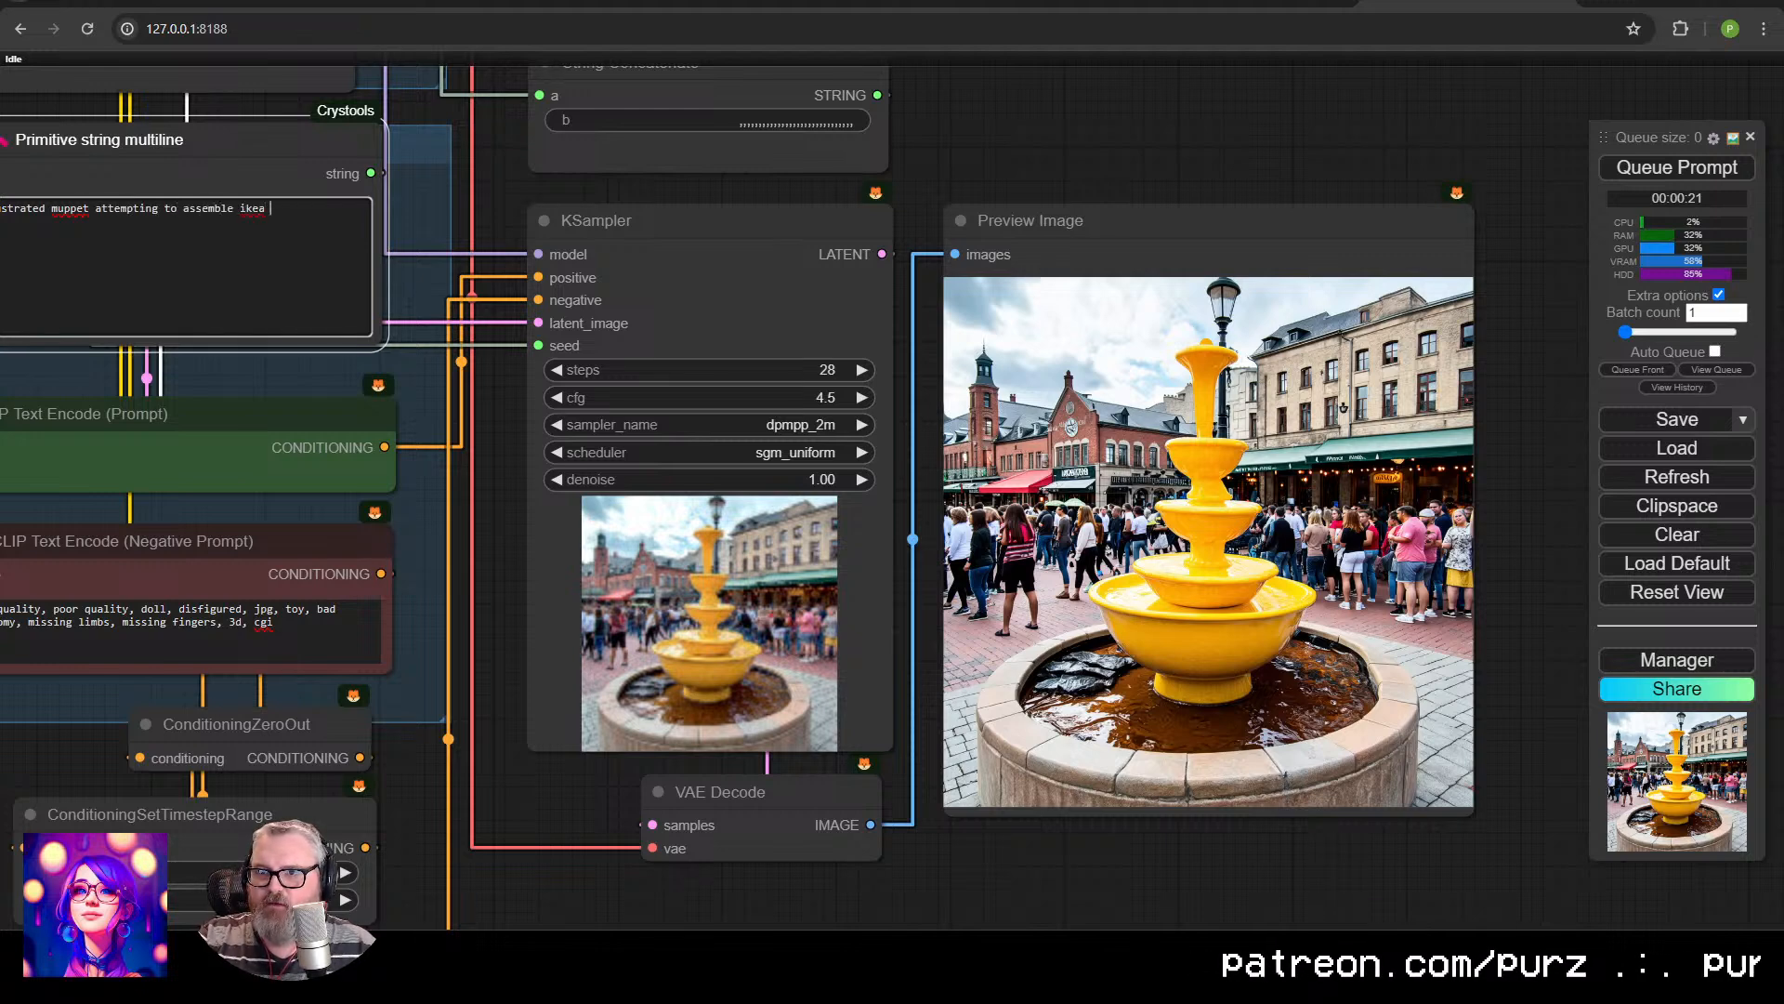
{"action": "type", "text": "furniture"}
{"action": "key", "text": "ctrl+Return"}
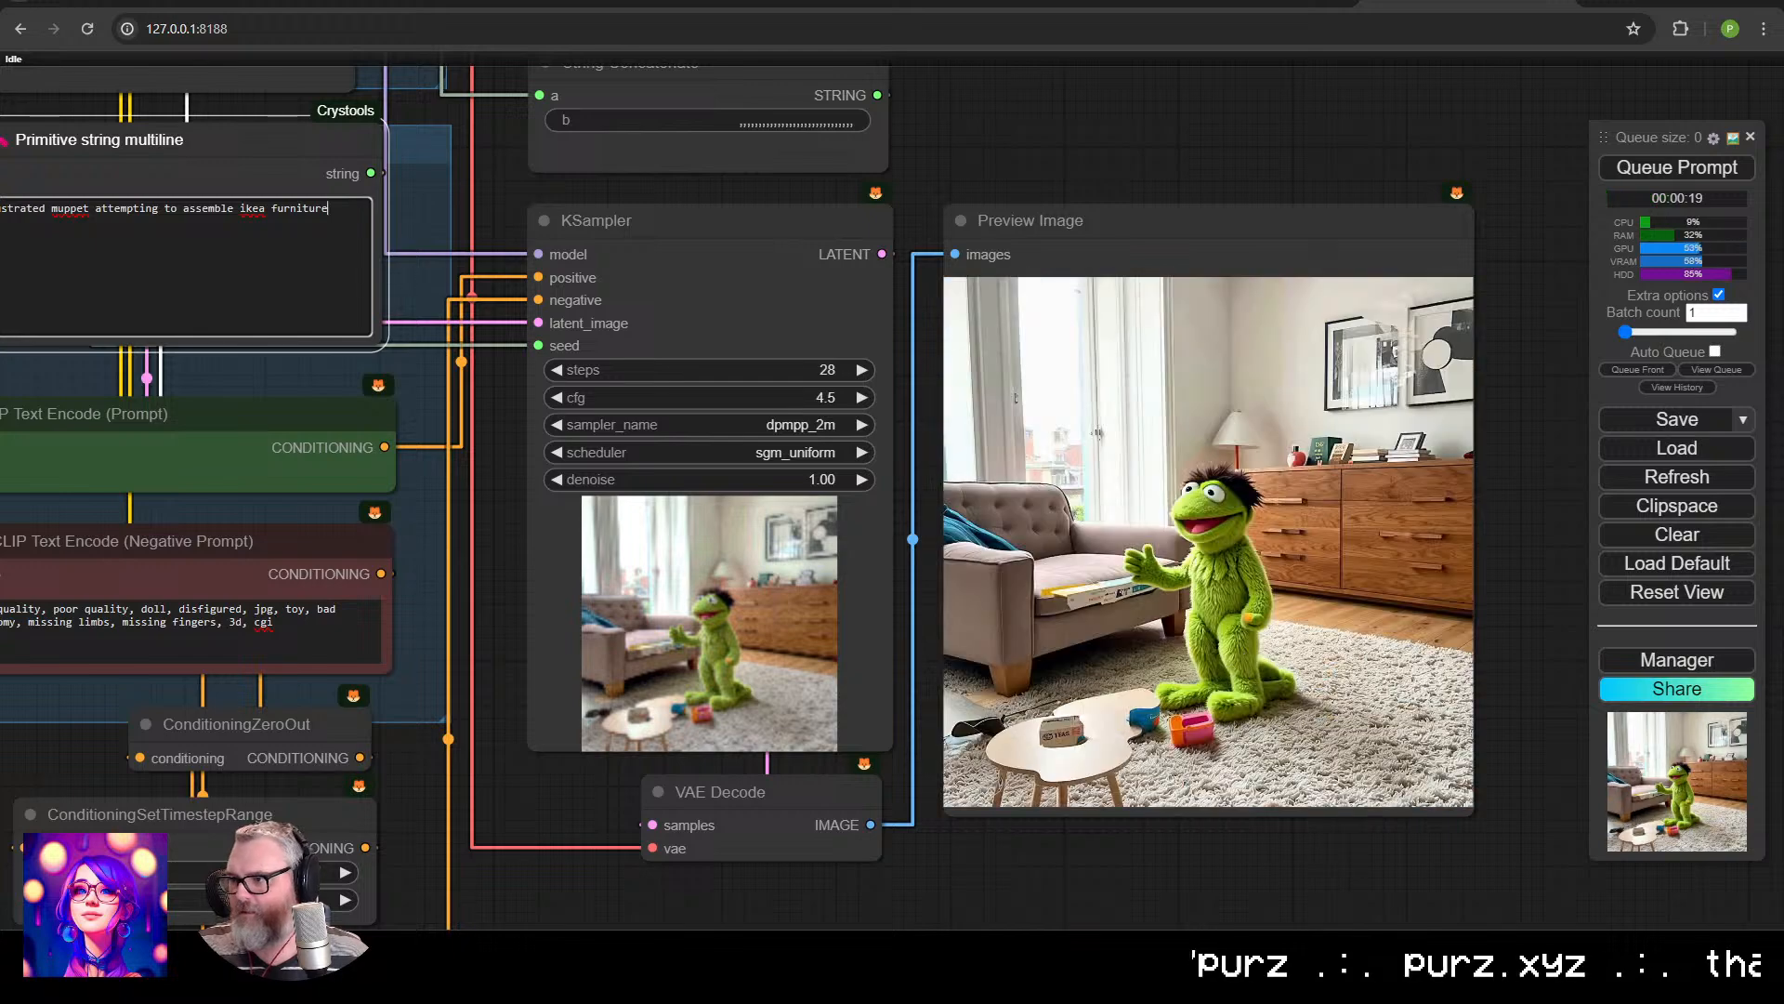
{"action": "scroll", "coordinate": [1291, 675], "scroll_direction": "up", "scroll_amount": 4}
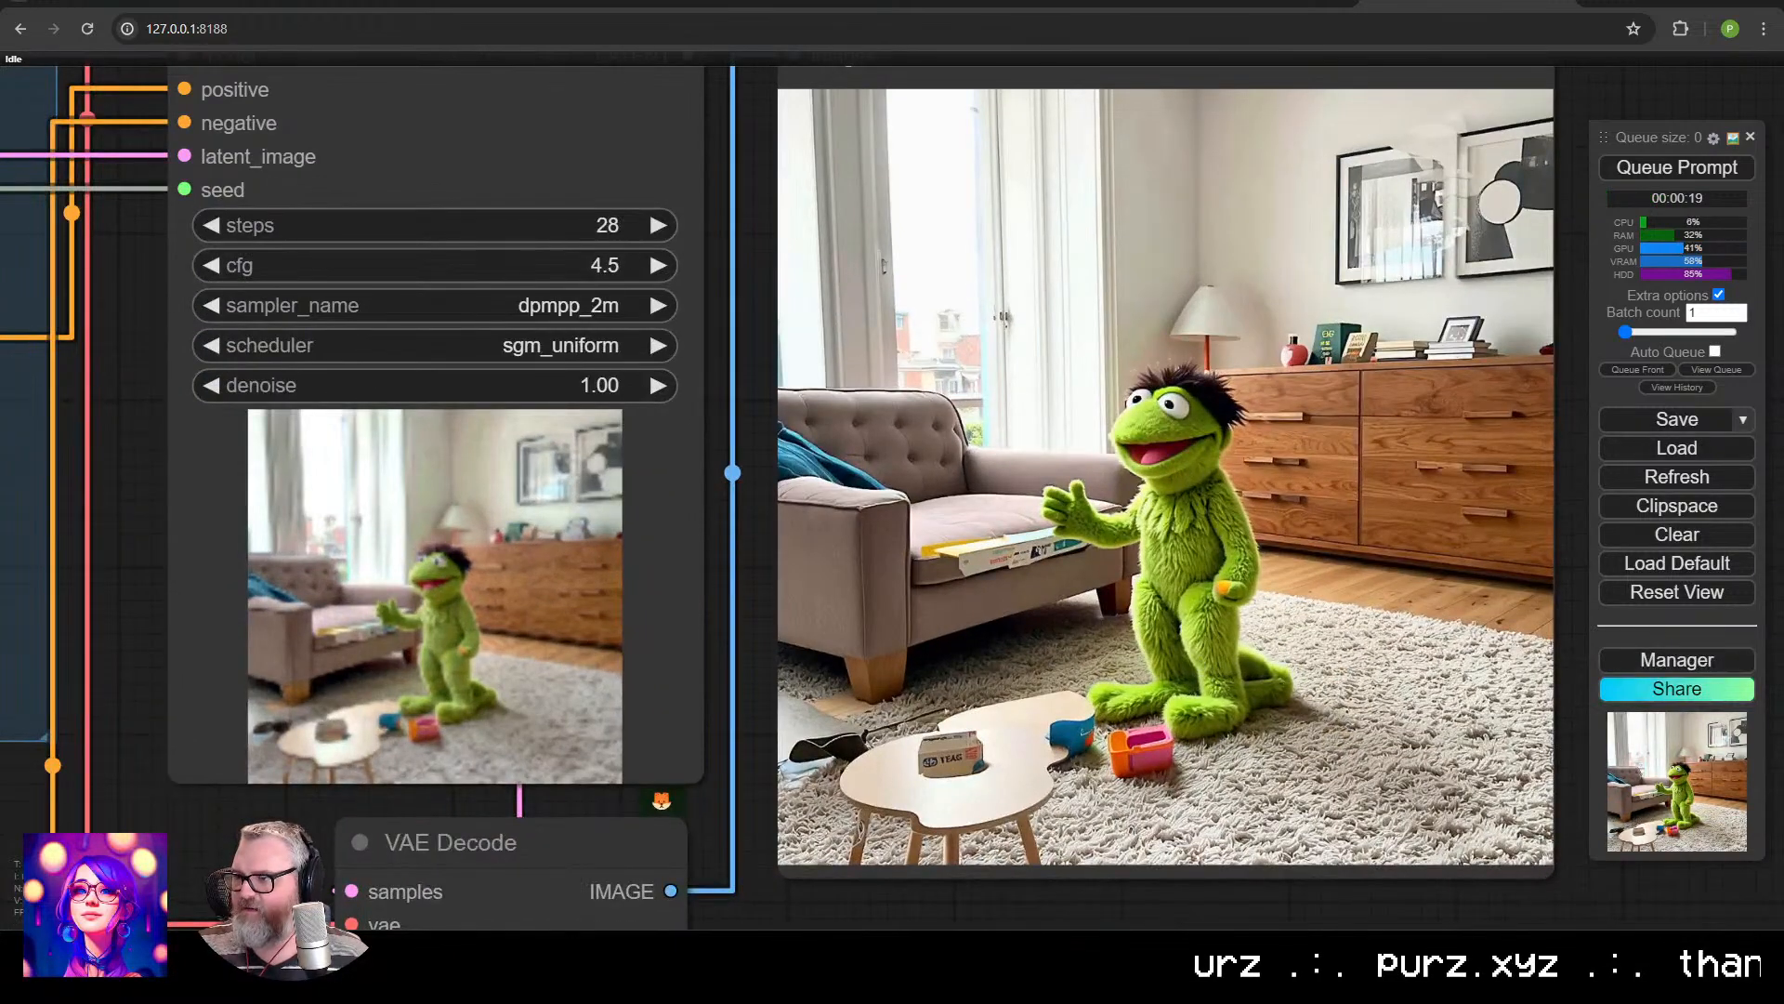
Generate an image from the prompt "an extremely surprised 45 year old man, gray hair, white beard" and inspect it up close.
{"action": "scroll", "coordinate": [1119, 655], "scroll_direction": "down", "scroll_amount": 5}
{"action": "left_click", "coordinate": [270, 243]}
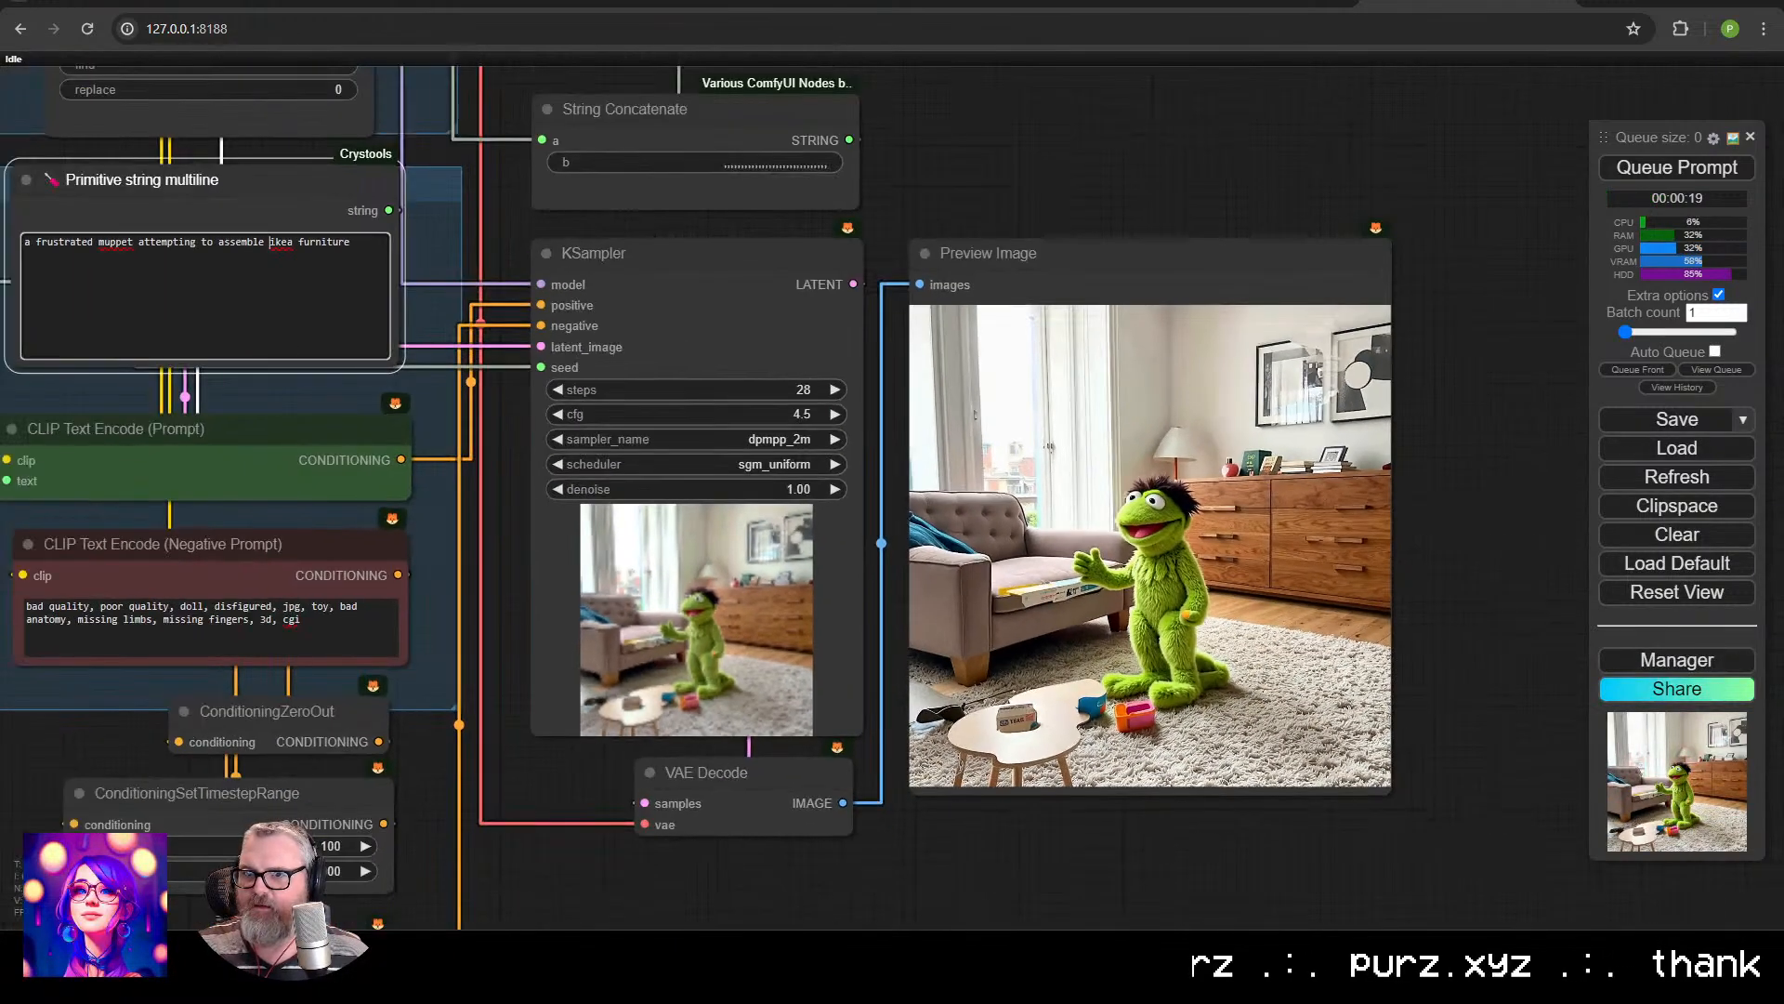
{"action": "key", "text": "ctrl+a"}
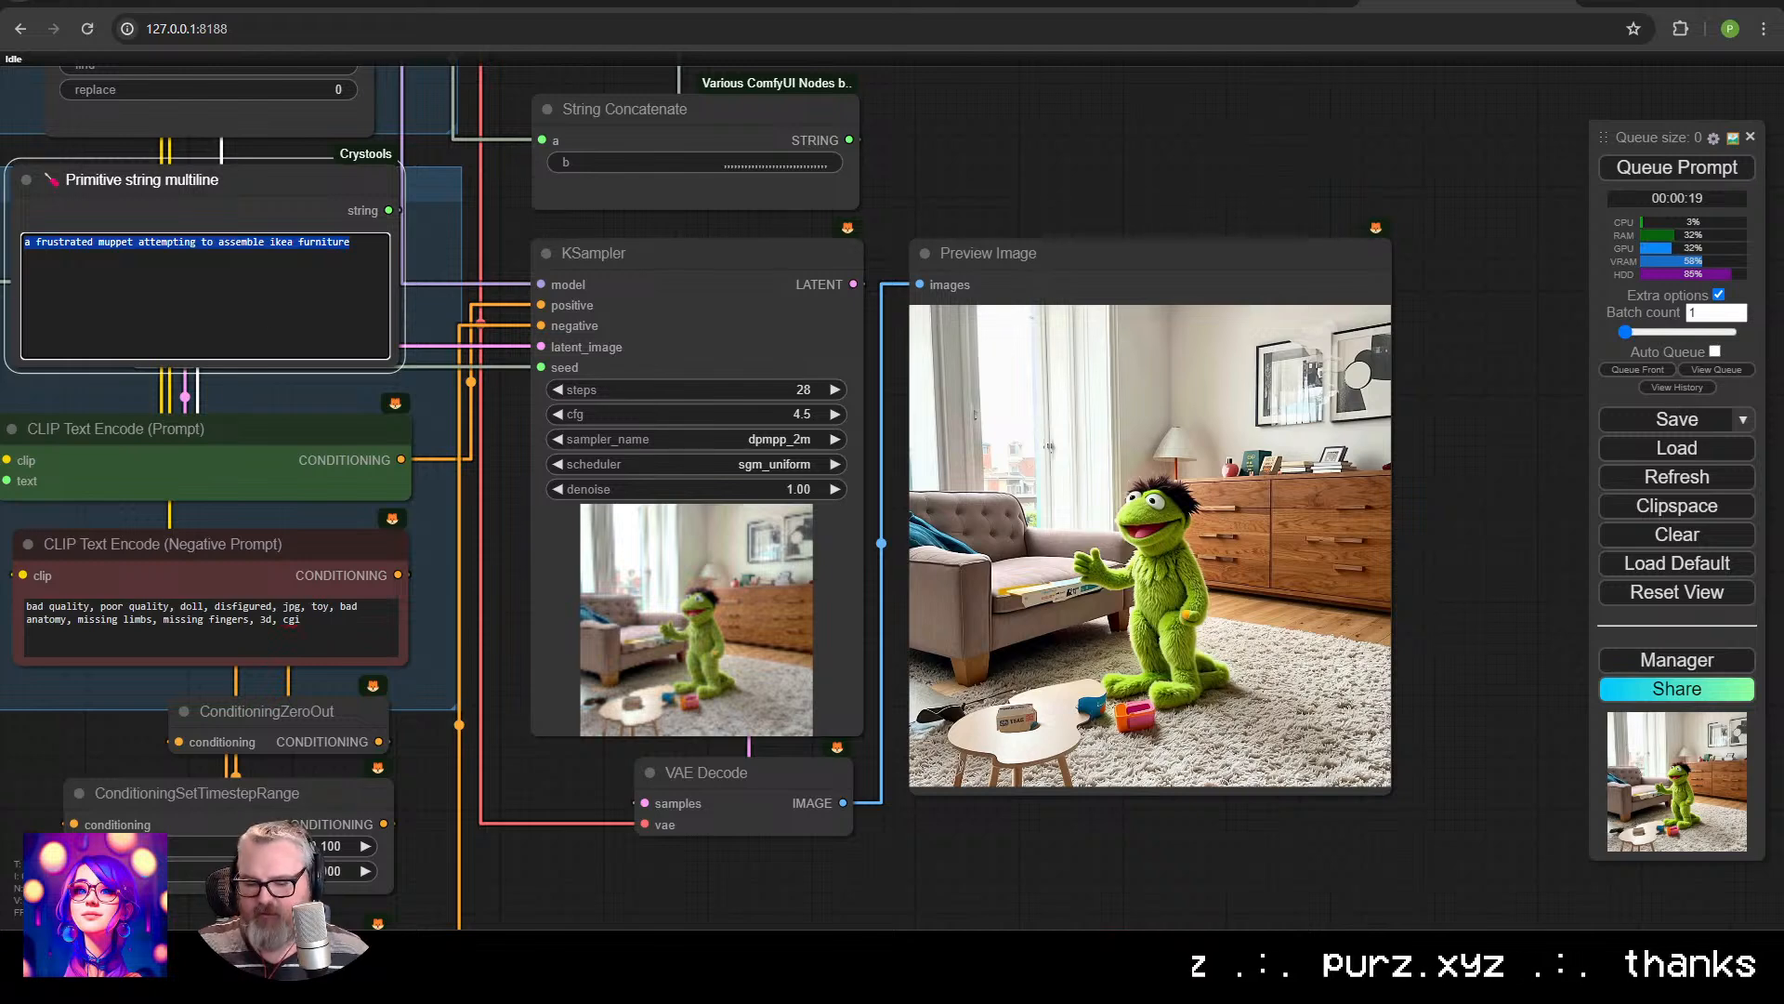
{"action": "type", "text": "an extremely surprised 45"}
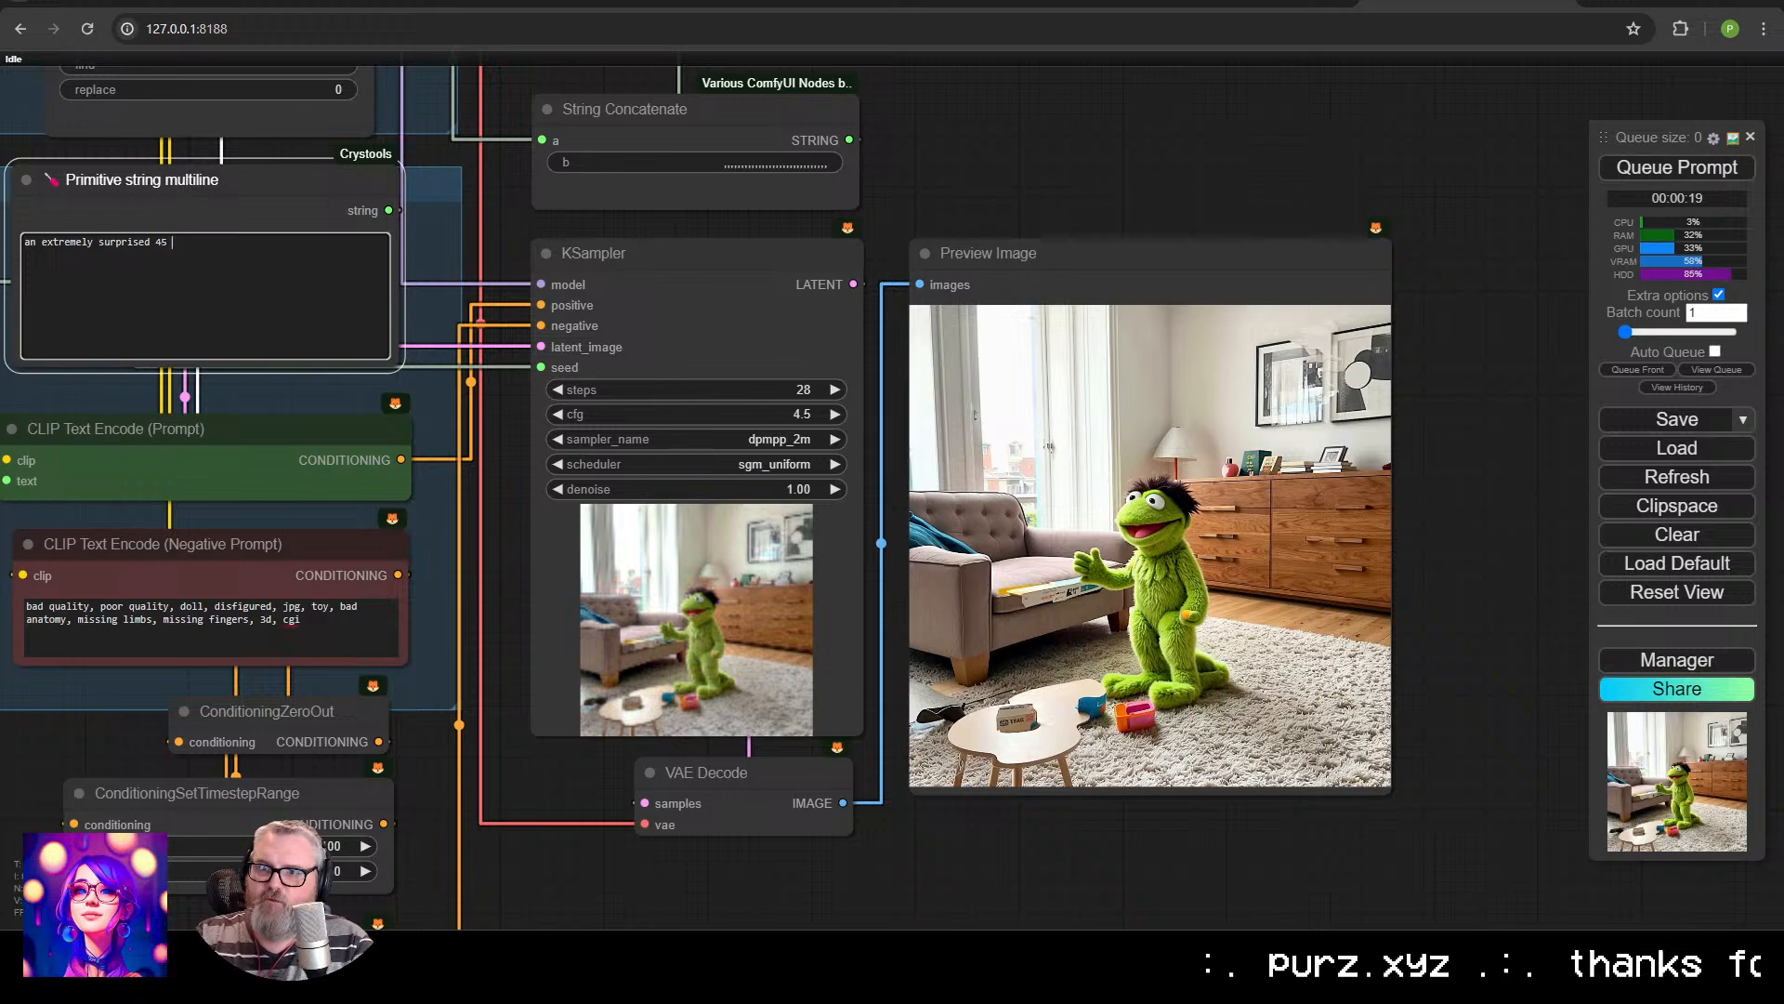
{"action": "type", "text": " year old man, gray"}
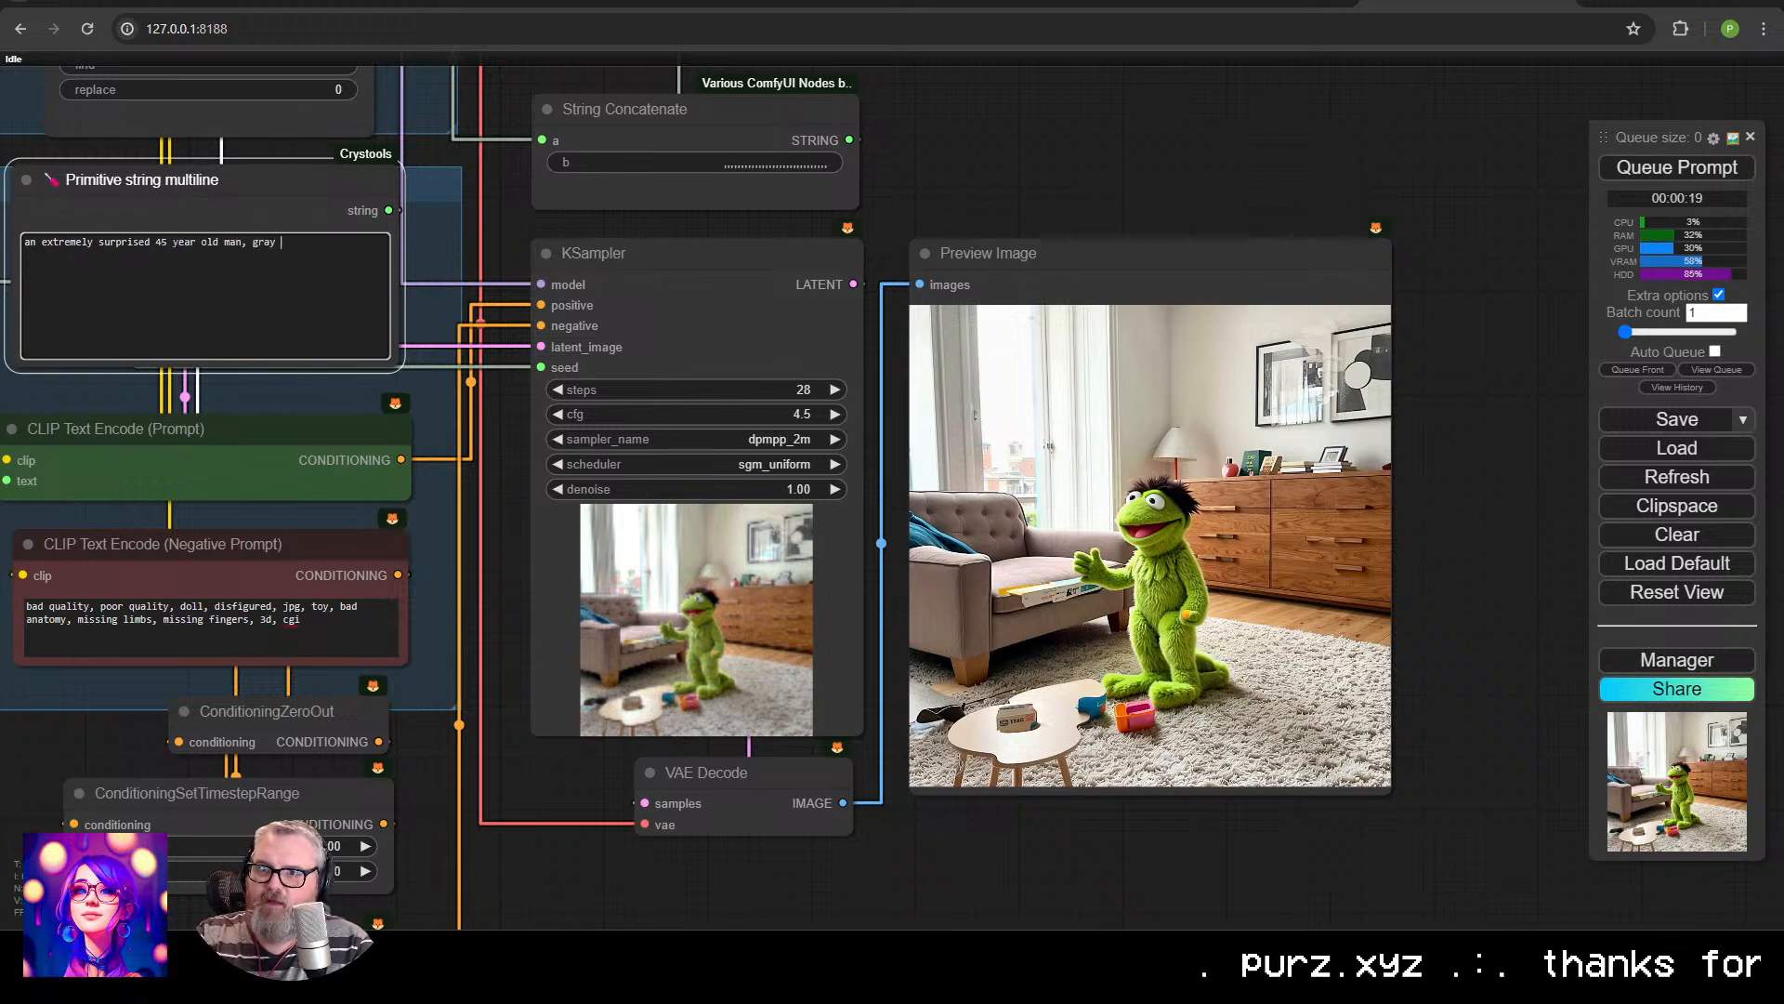
{"action": "type", "text": " hair, white beard"}
{"action": "key", "text": "ctrl+Return"}
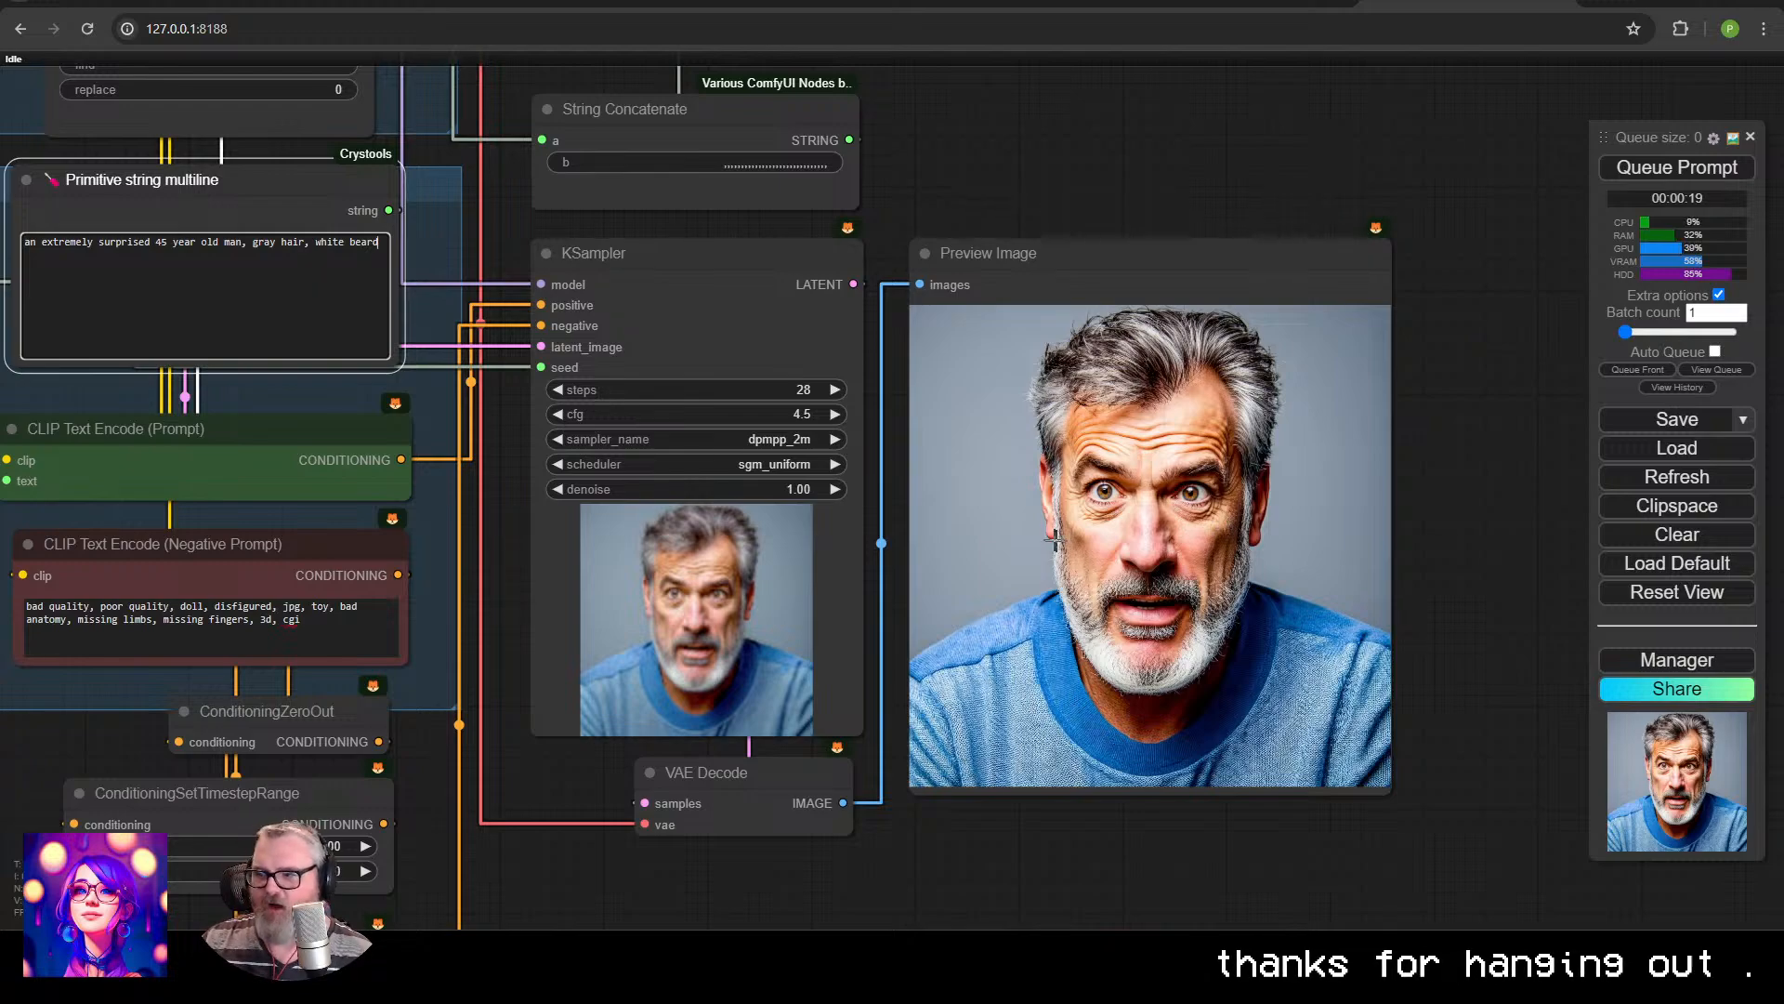
{"action": "scroll", "coordinate": [1217, 598], "scroll_direction": "up", "scroll_amount": 5}
{"action": "scroll", "coordinate": [1201, 635], "scroll_direction": "up", "scroll_amount": 5}
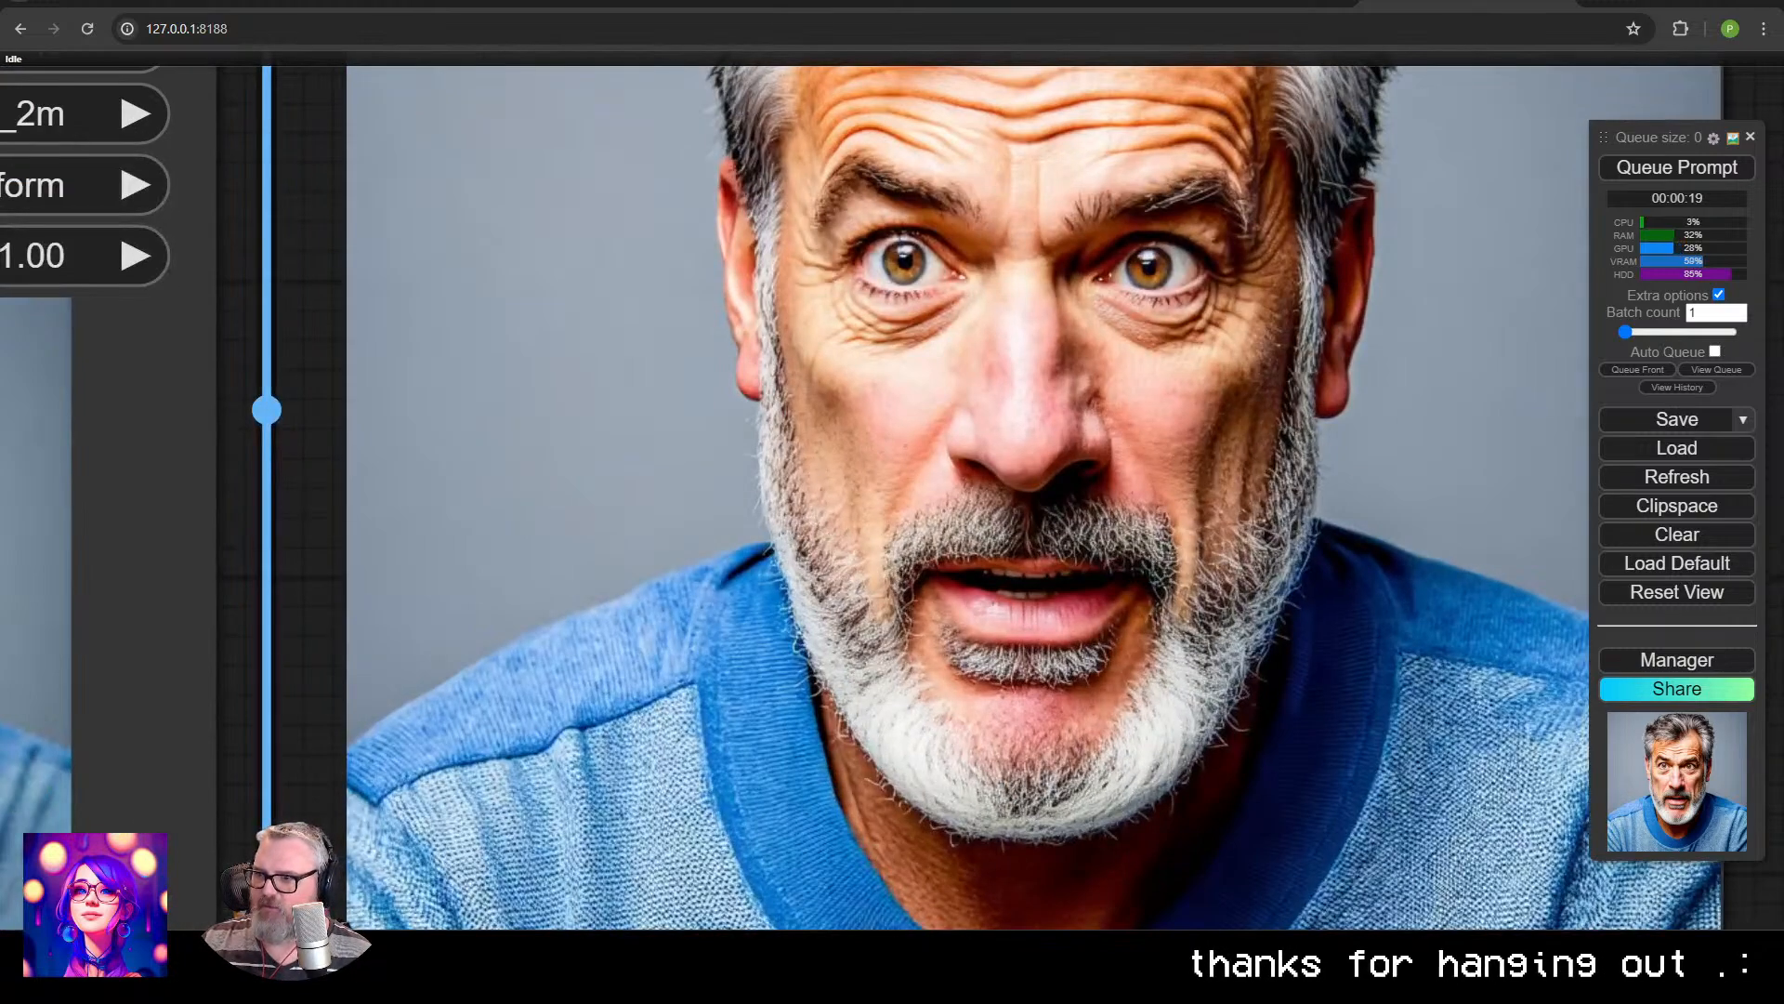
Replace "surprised" with "furious" in the Primitive string multiline prompt and generate the image.
{"action": "scroll", "coordinate": [1202, 635], "scroll_direction": "down", "scroll_amount": 10}
{"action": "triple_click", "coordinate": [423, 327]}
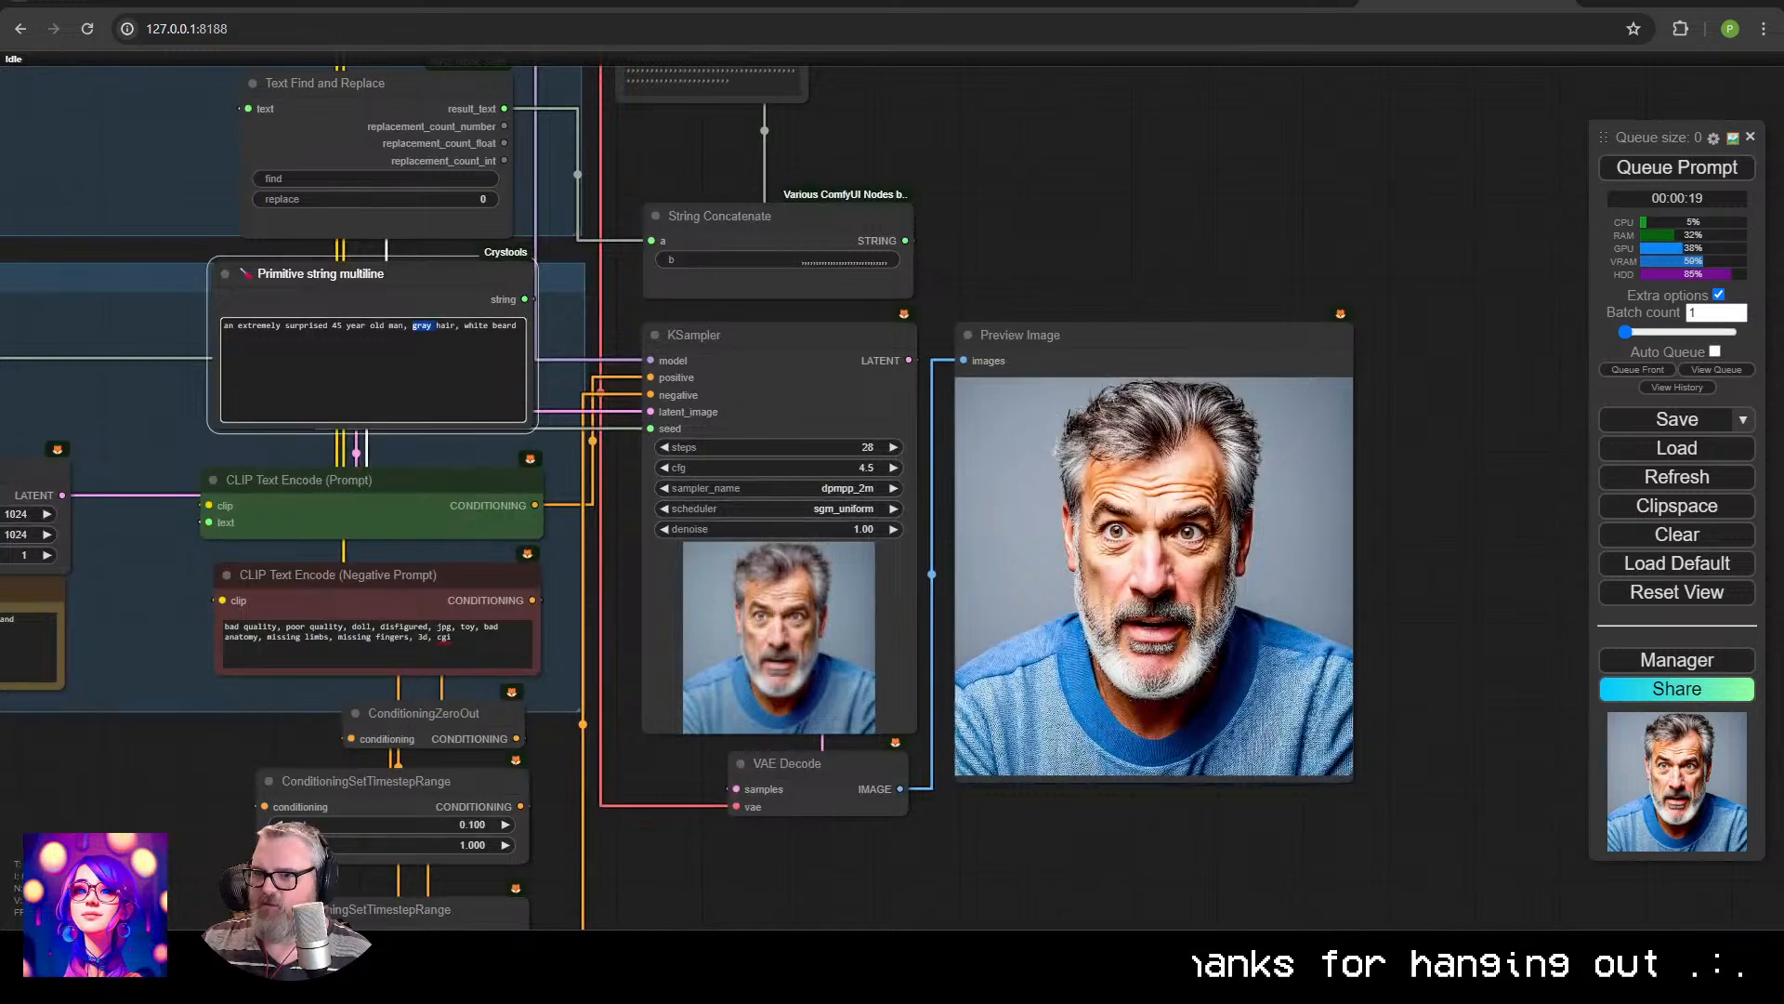
{"action": "left_click", "coordinate": [238, 326]}
{"action": "left_click_drag", "start_coordinate": [238, 326], "coordinate": [294, 327]}
{"action": "left_click", "coordinate": [281, 326]}
{"action": "double_click", "coordinate": [293, 326]}
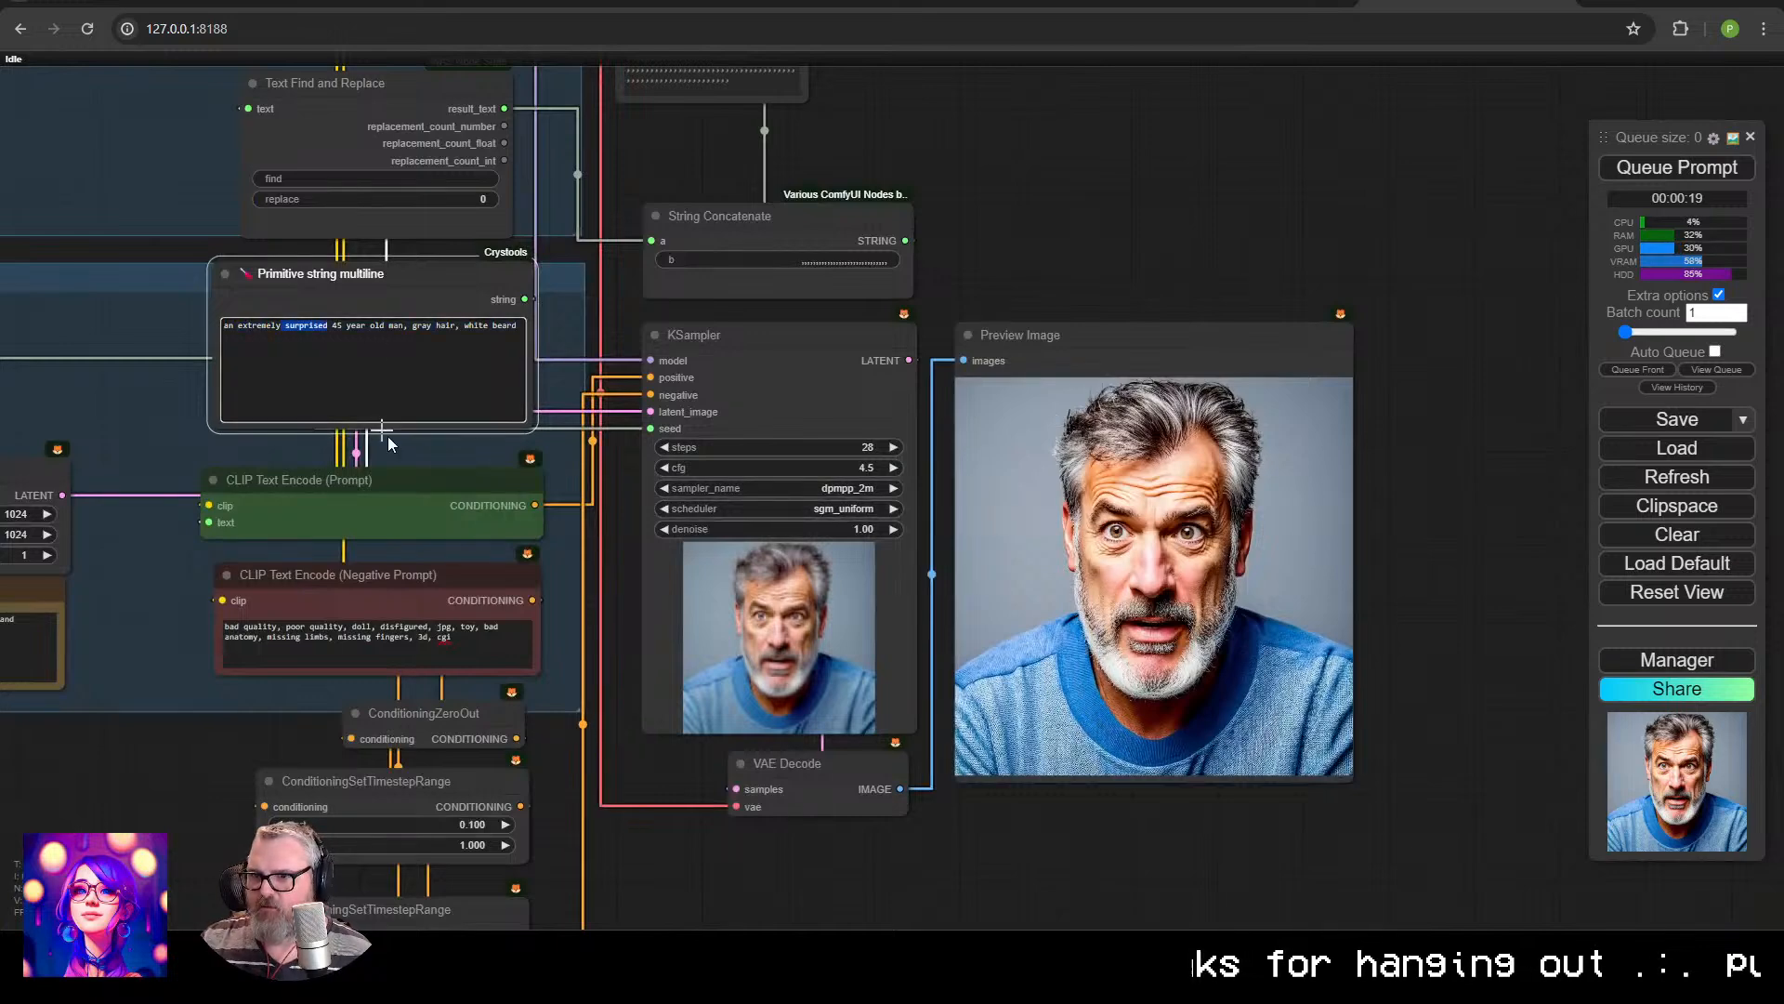
{"action": "type", "text": "furious"}
{"action": "key", "text": "ctrl+Return"}
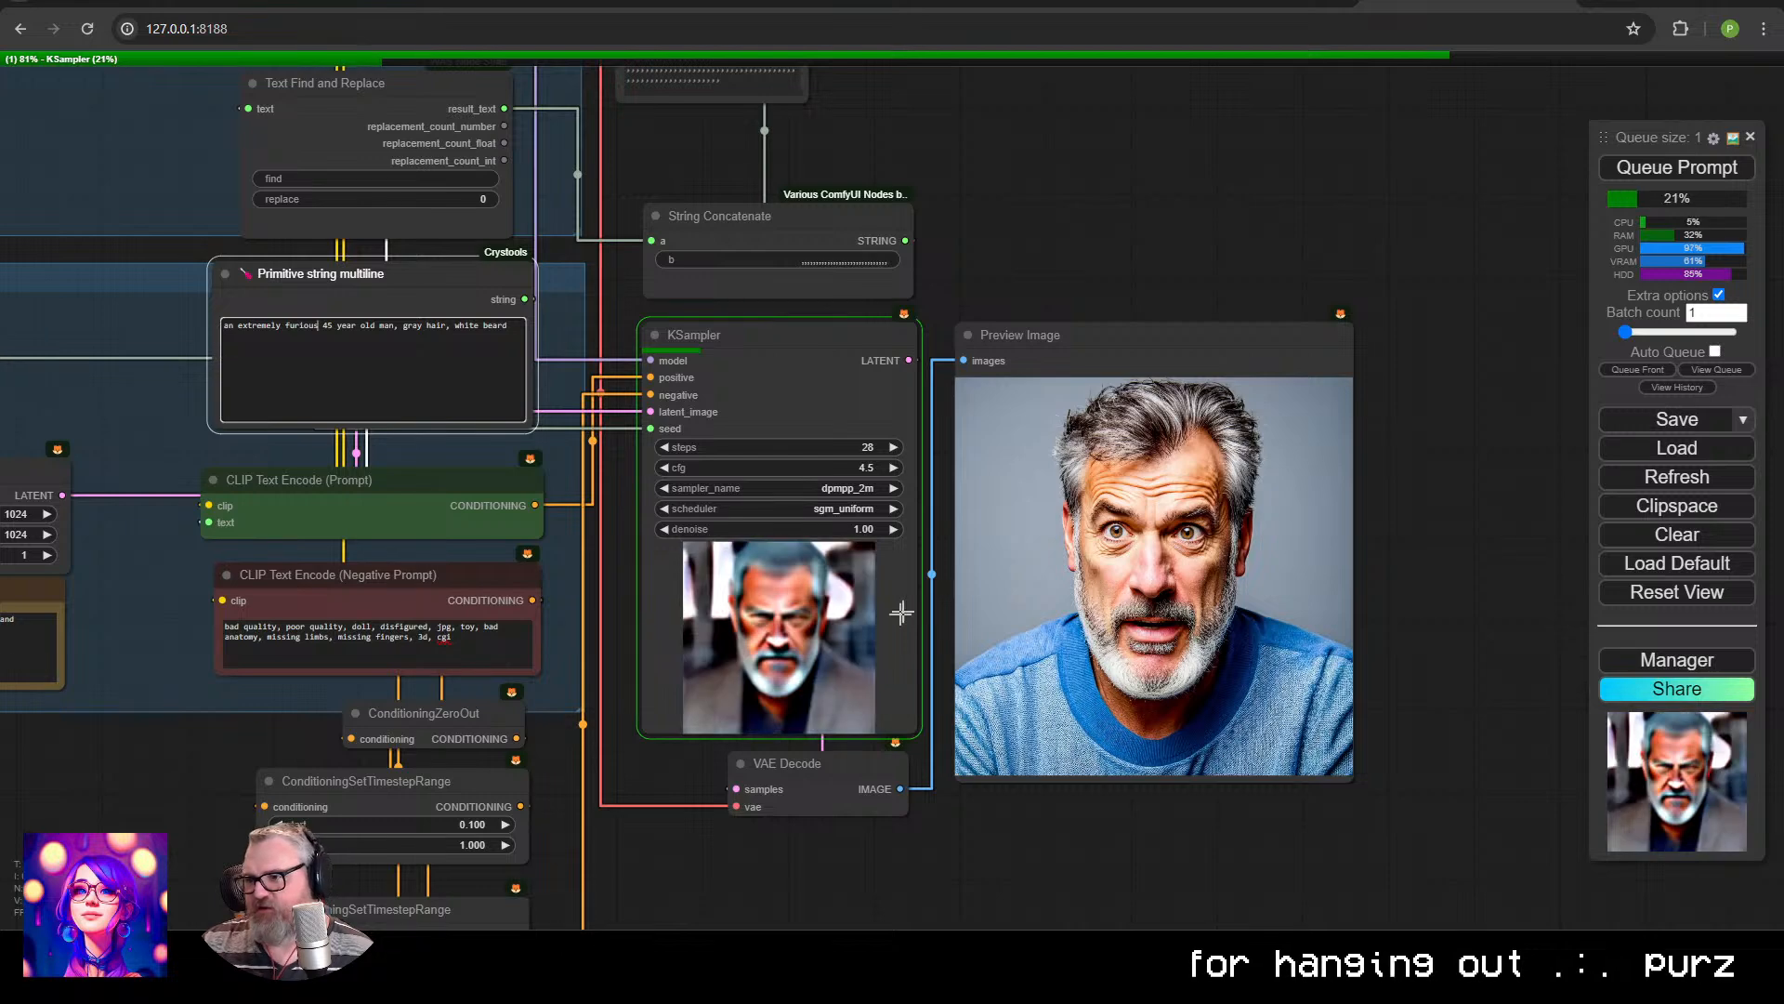
Examine the facial details of the furious man's portrait in Preview Image up close.
{"action": "scroll", "coordinate": [901, 613], "scroll_direction": "up", "scroll_amount": 6}
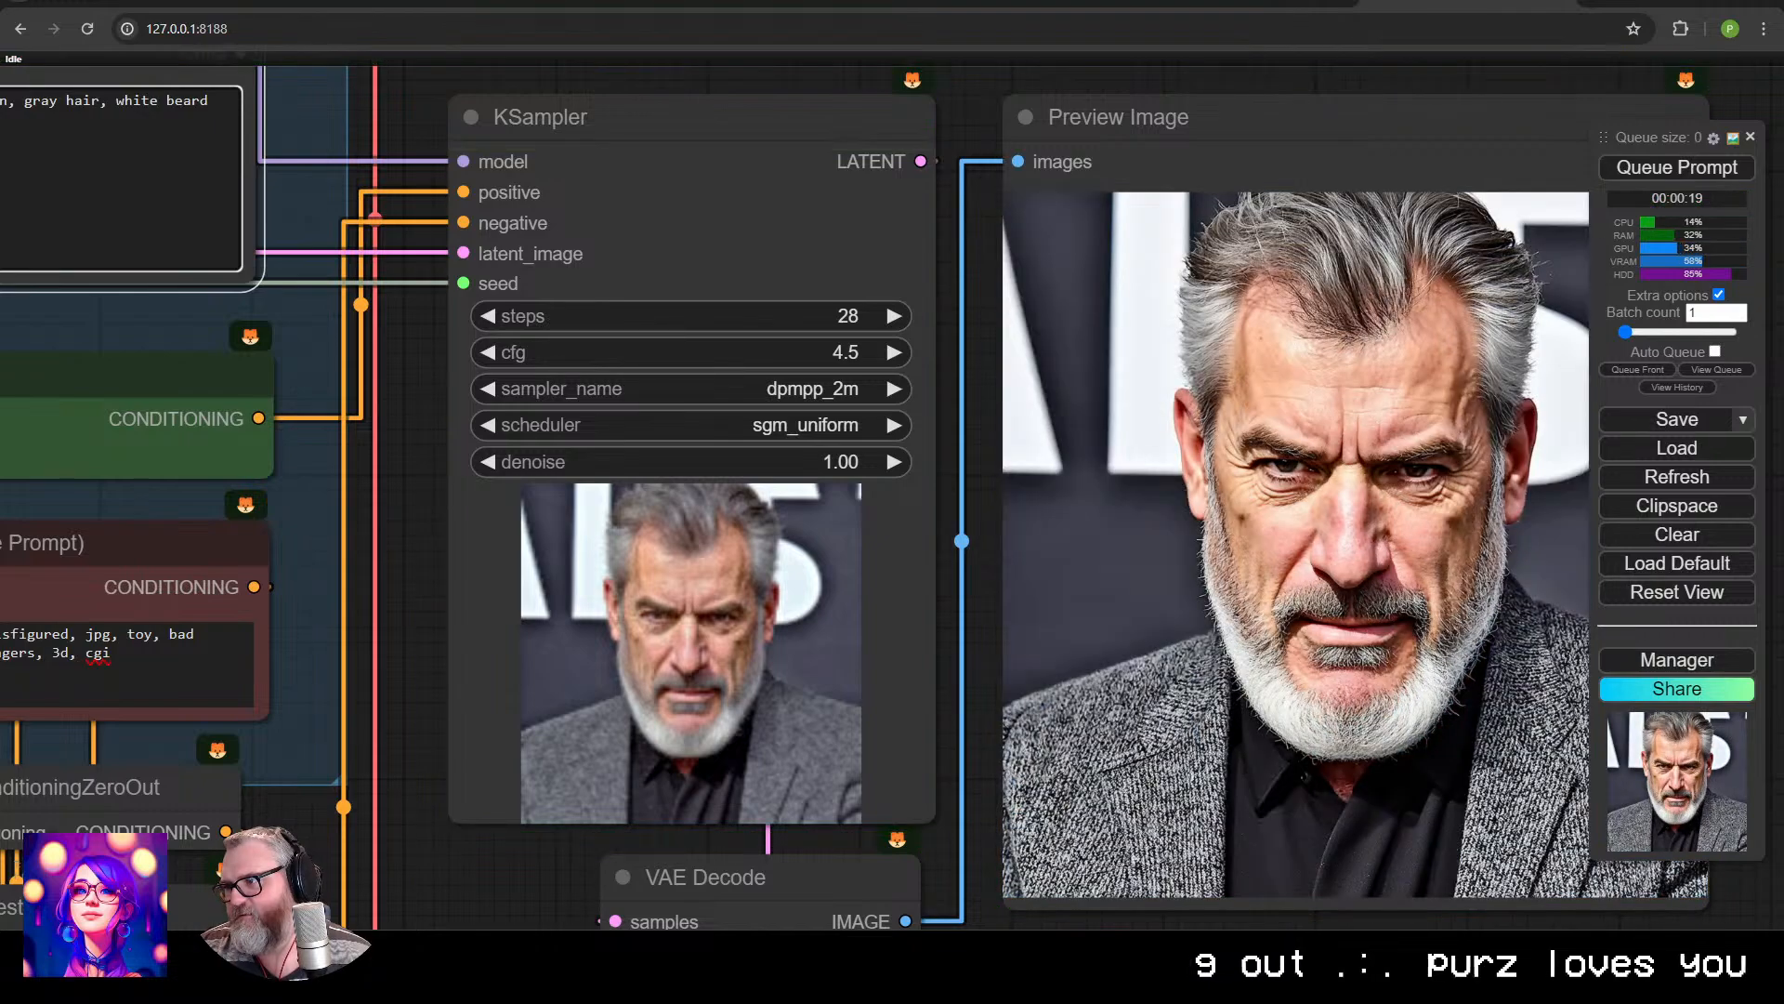
{"action": "scroll", "coordinate": [1570, 511], "scroll_direction": "up", "scroll_amount": 10}
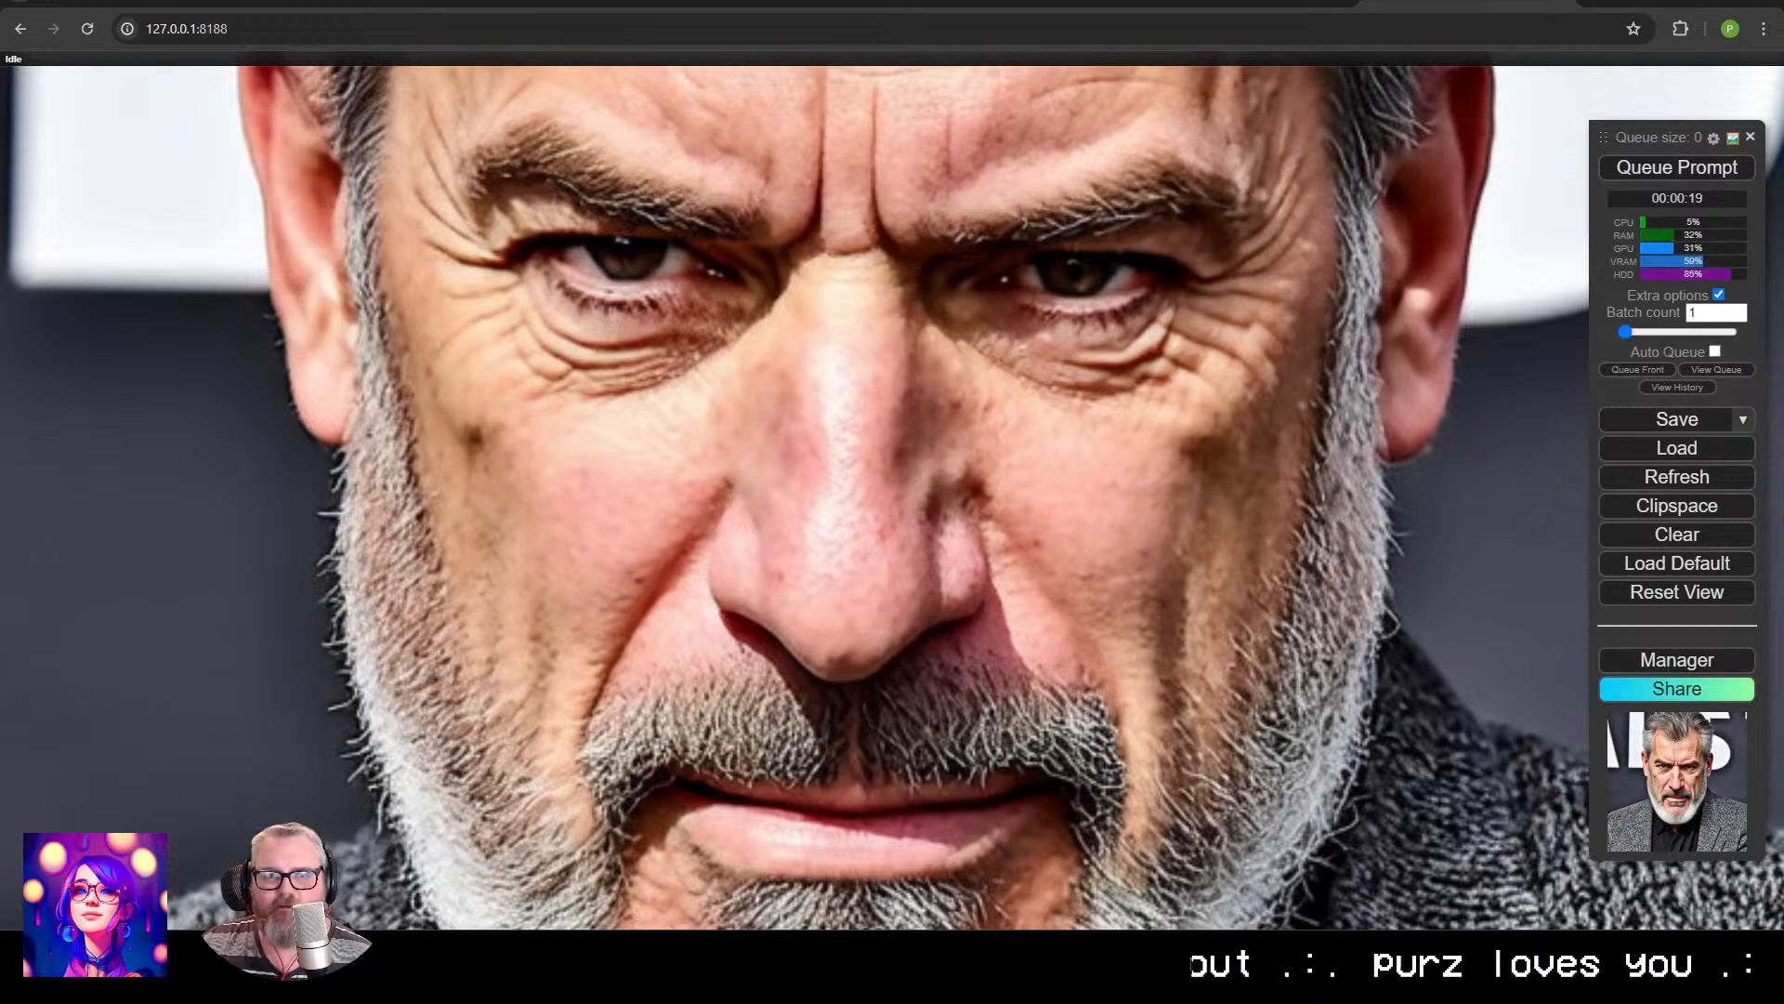
{"action": "scroll", "coordinate": [1022, 474], "scroll_direction": "down", "scroll_amount": 8}
{"action": "scroll", "coordinate": [1023, 474], "scroll_direction": "up", "scroll_amount": 2}
{"action": "scroll", "coordinate": [1022, 474], "scroll_direction": "down", "scroll_amount": 3}
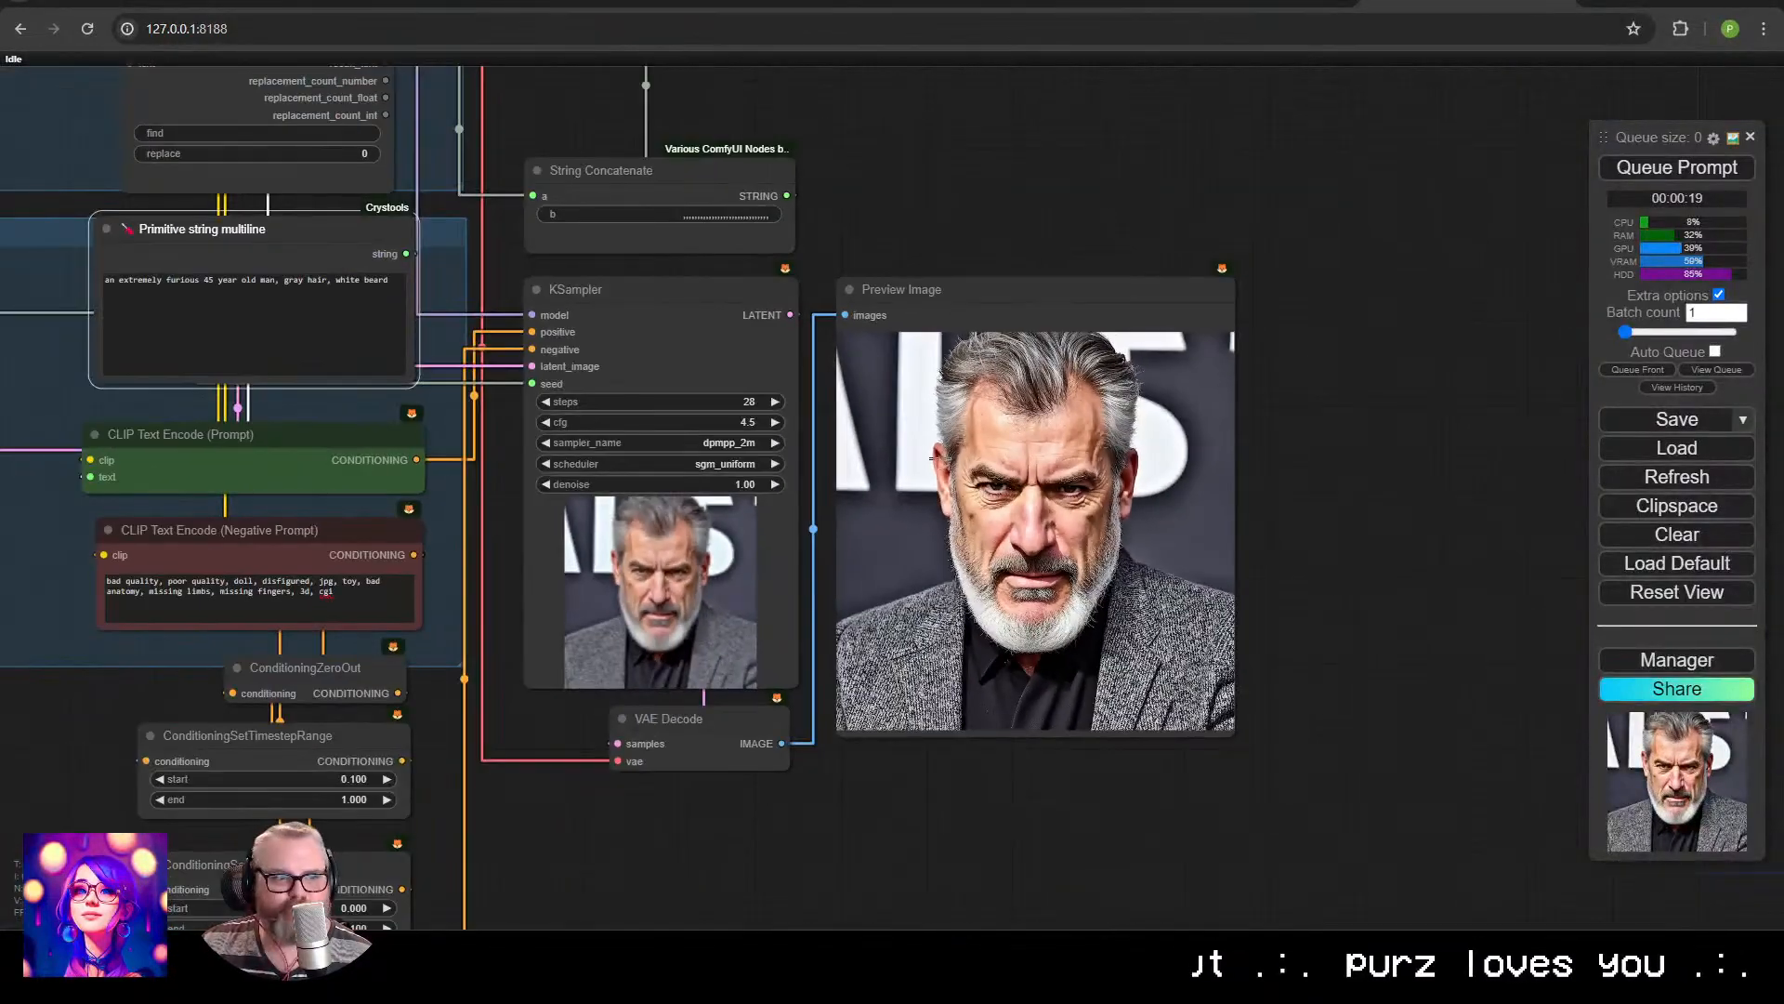
Change the prompt to "a sentient turkey sandwich attempting a hostile takeover of a cracker factory" and generate the image.
{"action": "scroll", "coordinate": [929, 283], "scroll_direction": "down", "scroll_amount": 1}
{"action": "left_click_drag", "start_coordinate": [909, 276], "coordinate": [1165, 292]}
{"action": "left_click_drag", "start_coordinate": [718, 319], "coordinate": [808, 341]}
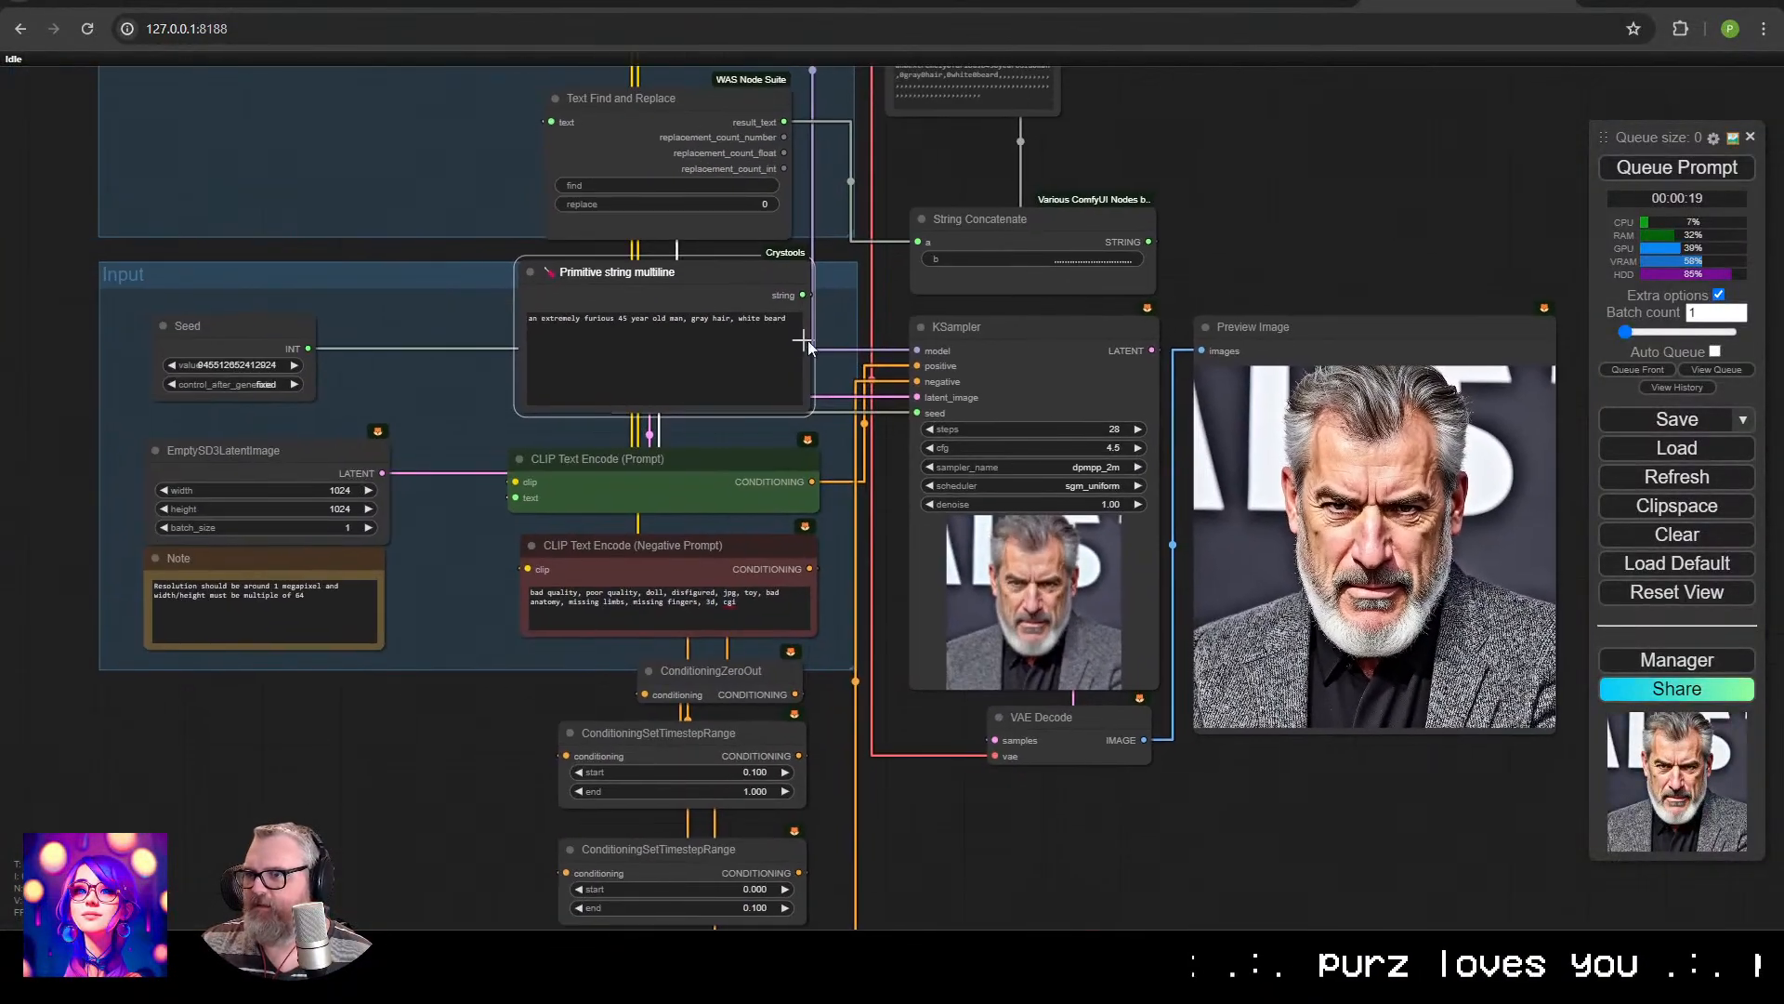
{"action": "left_click", "coordinate": [801, 341]}
{"action": "key", "text": "ctrl+a"}
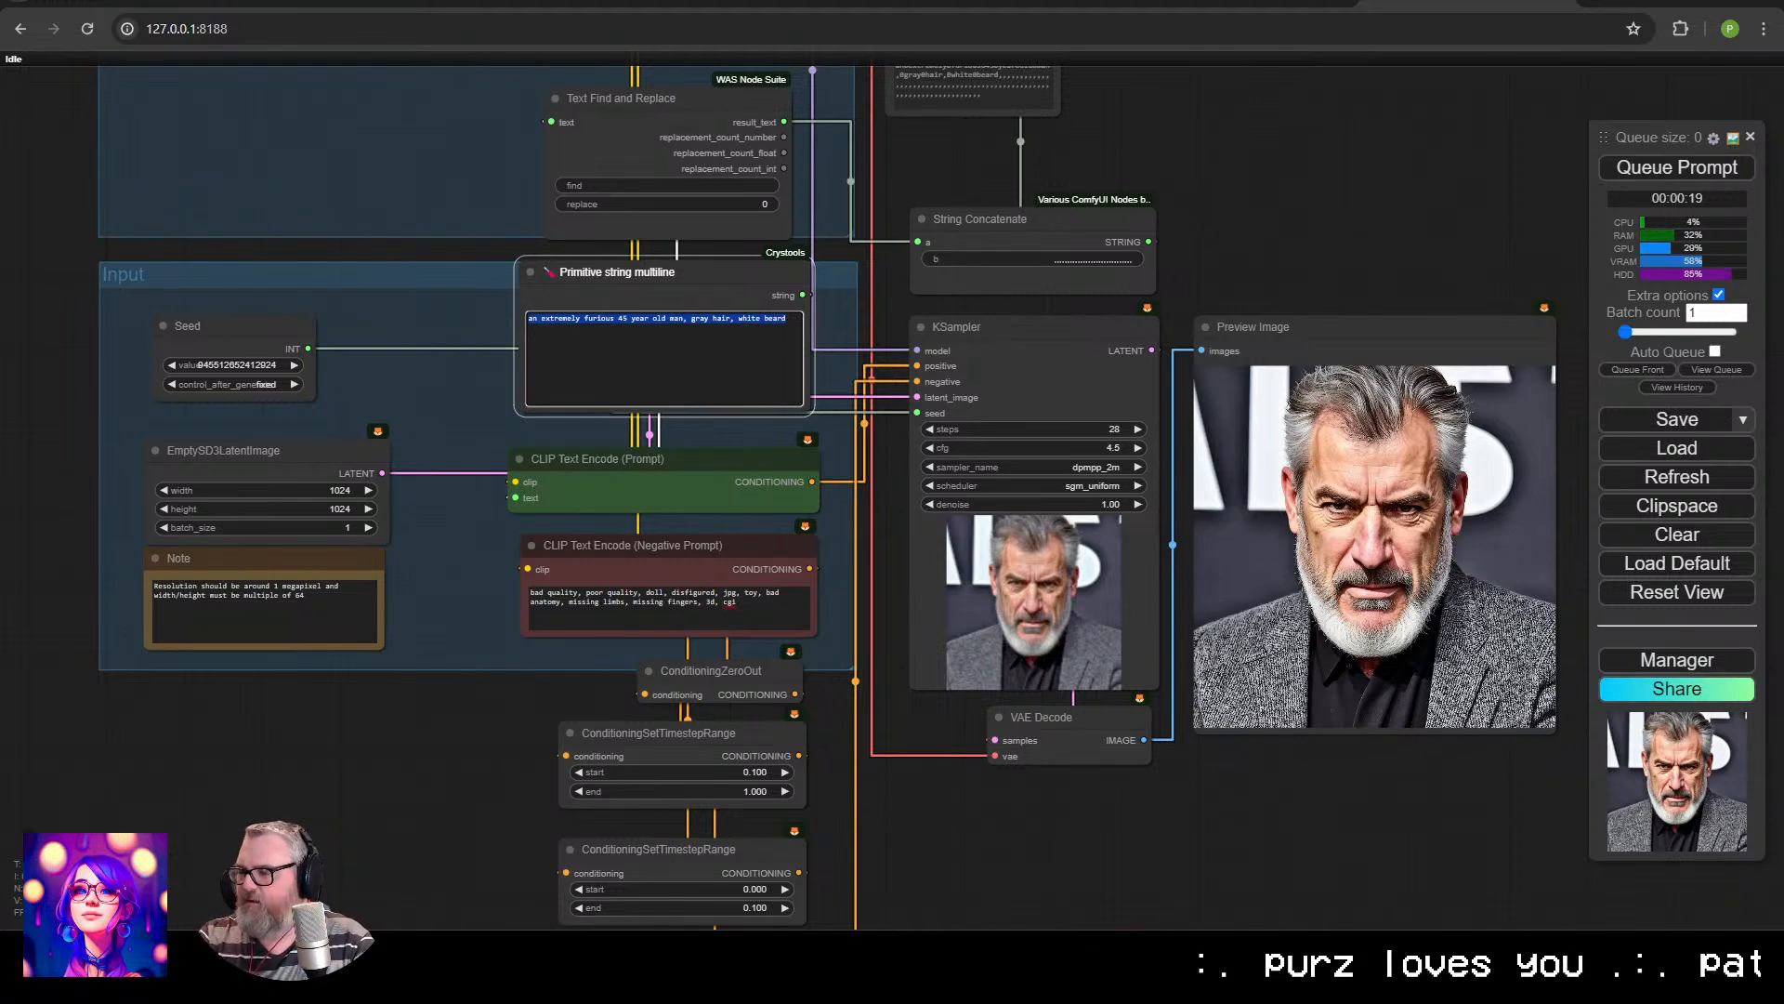
{"action": "type", "text": "a sentient"}
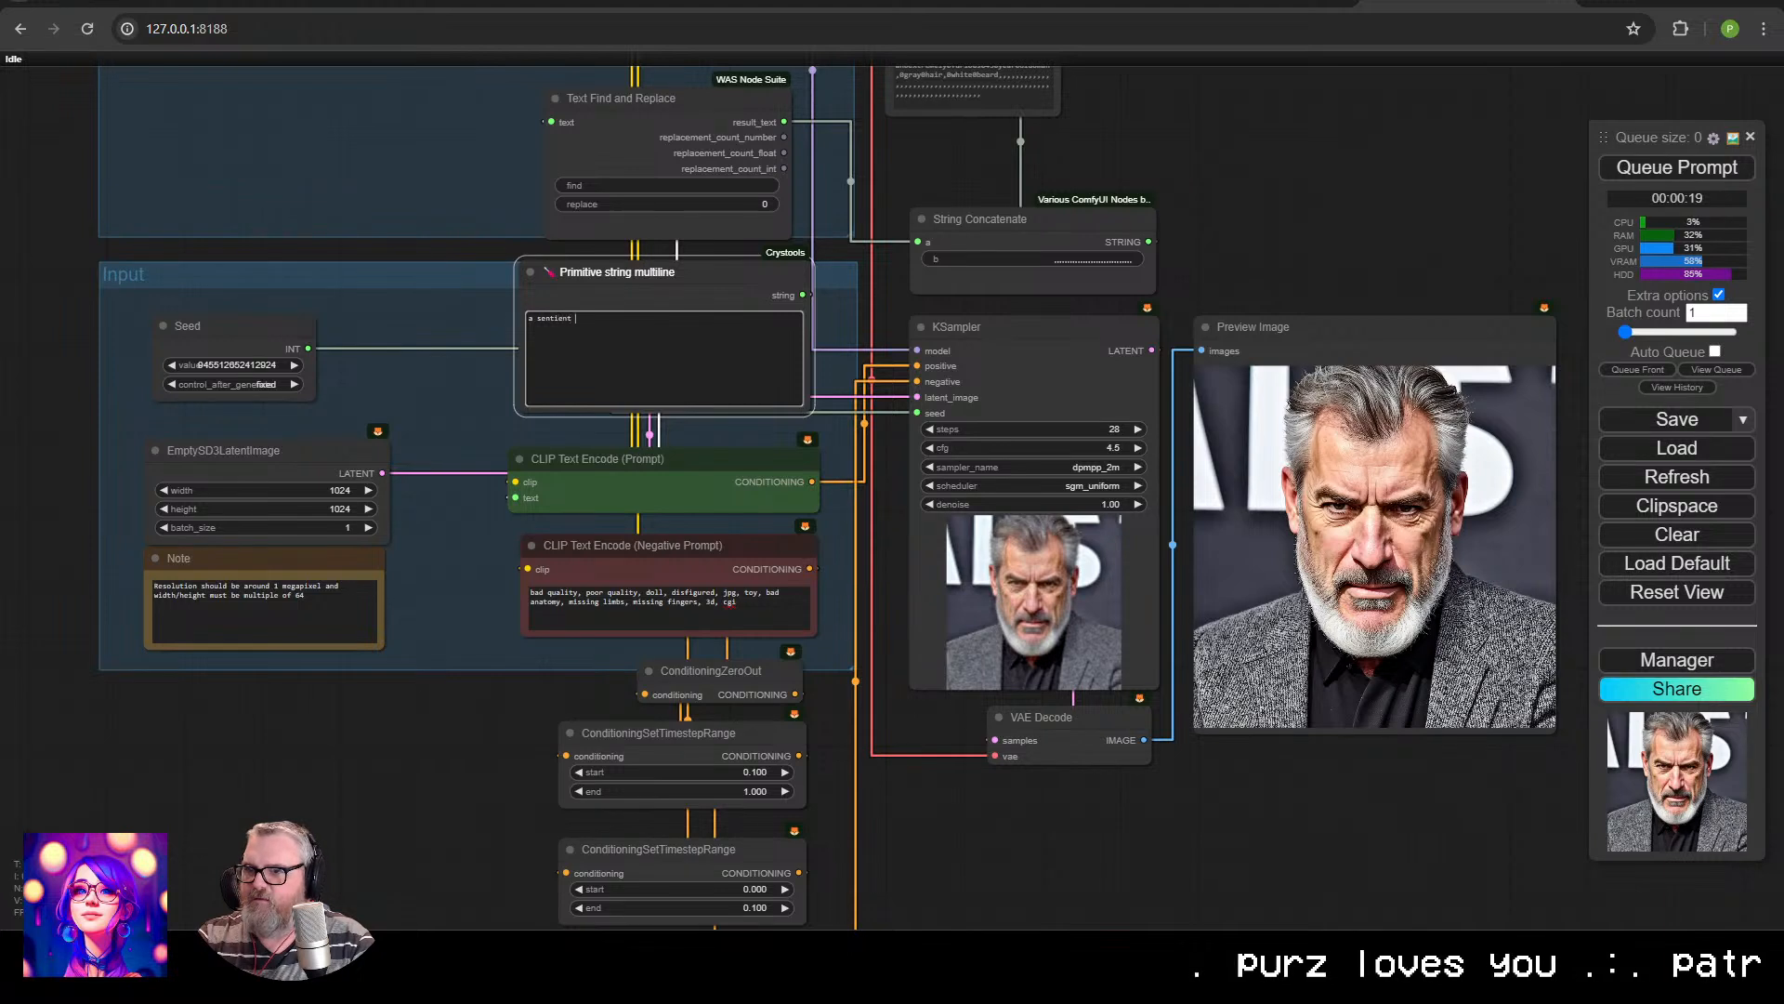
{"action": "type", "text": " turkey s"}
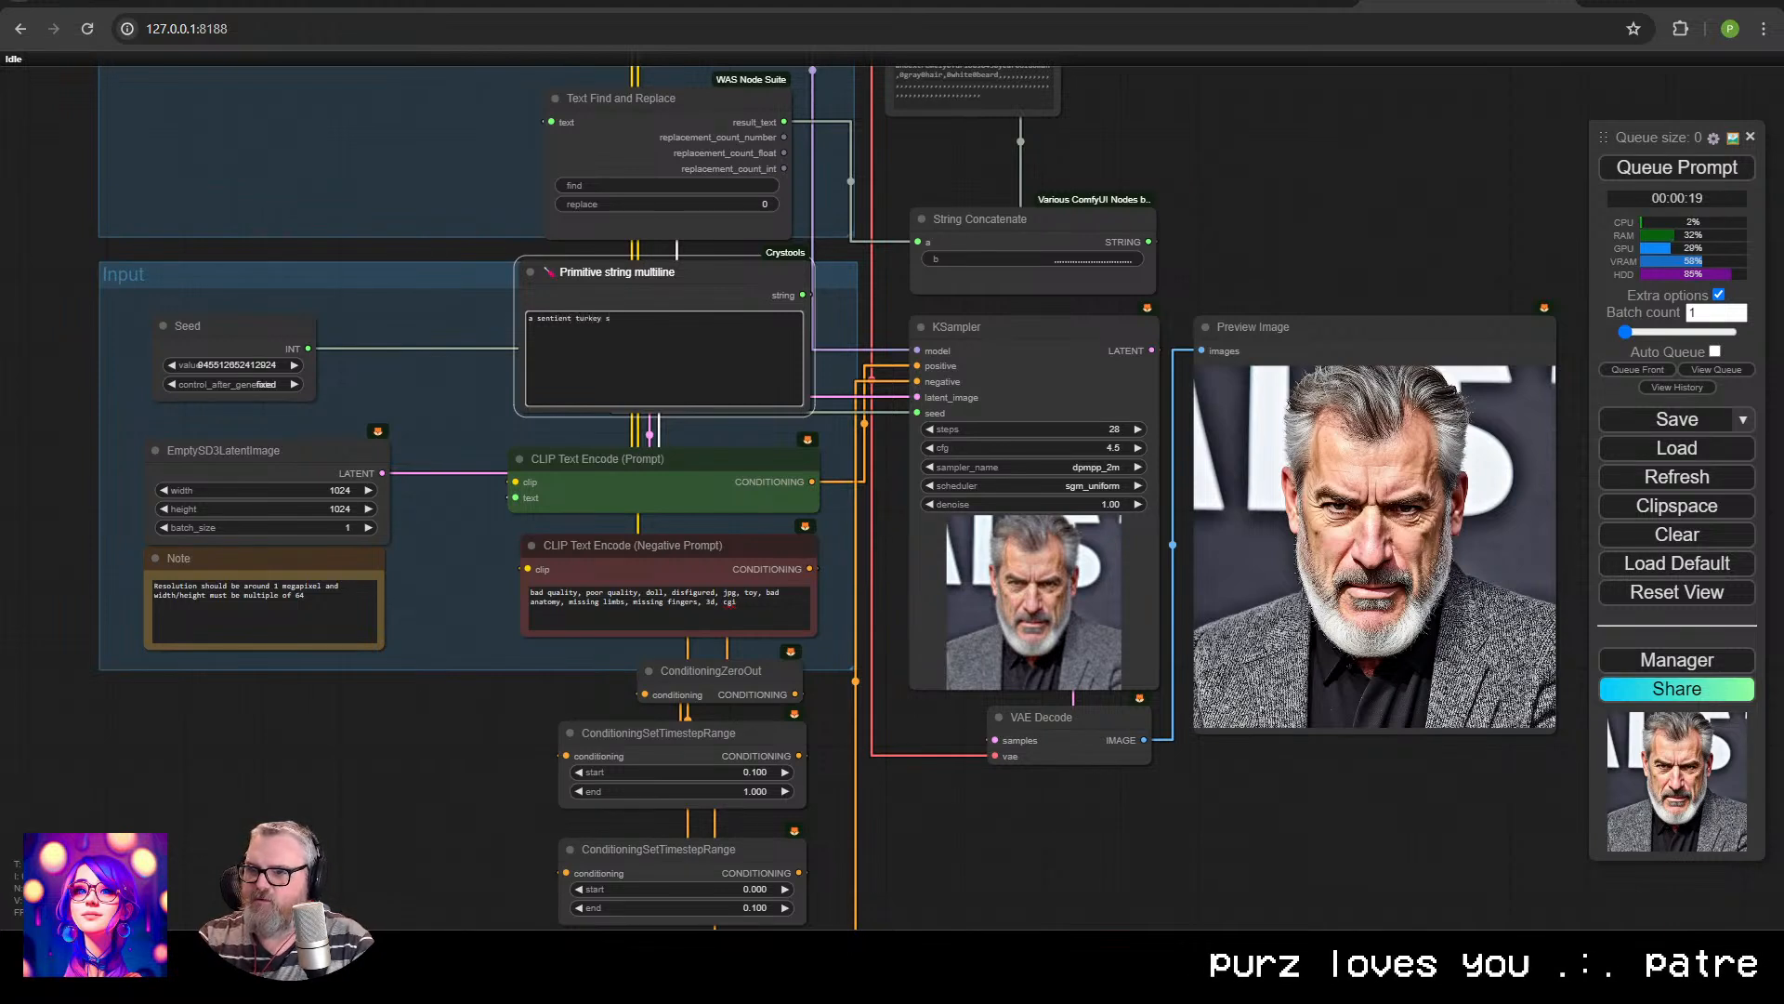
{"action": "type", "text": "andwich attempting a hos"}
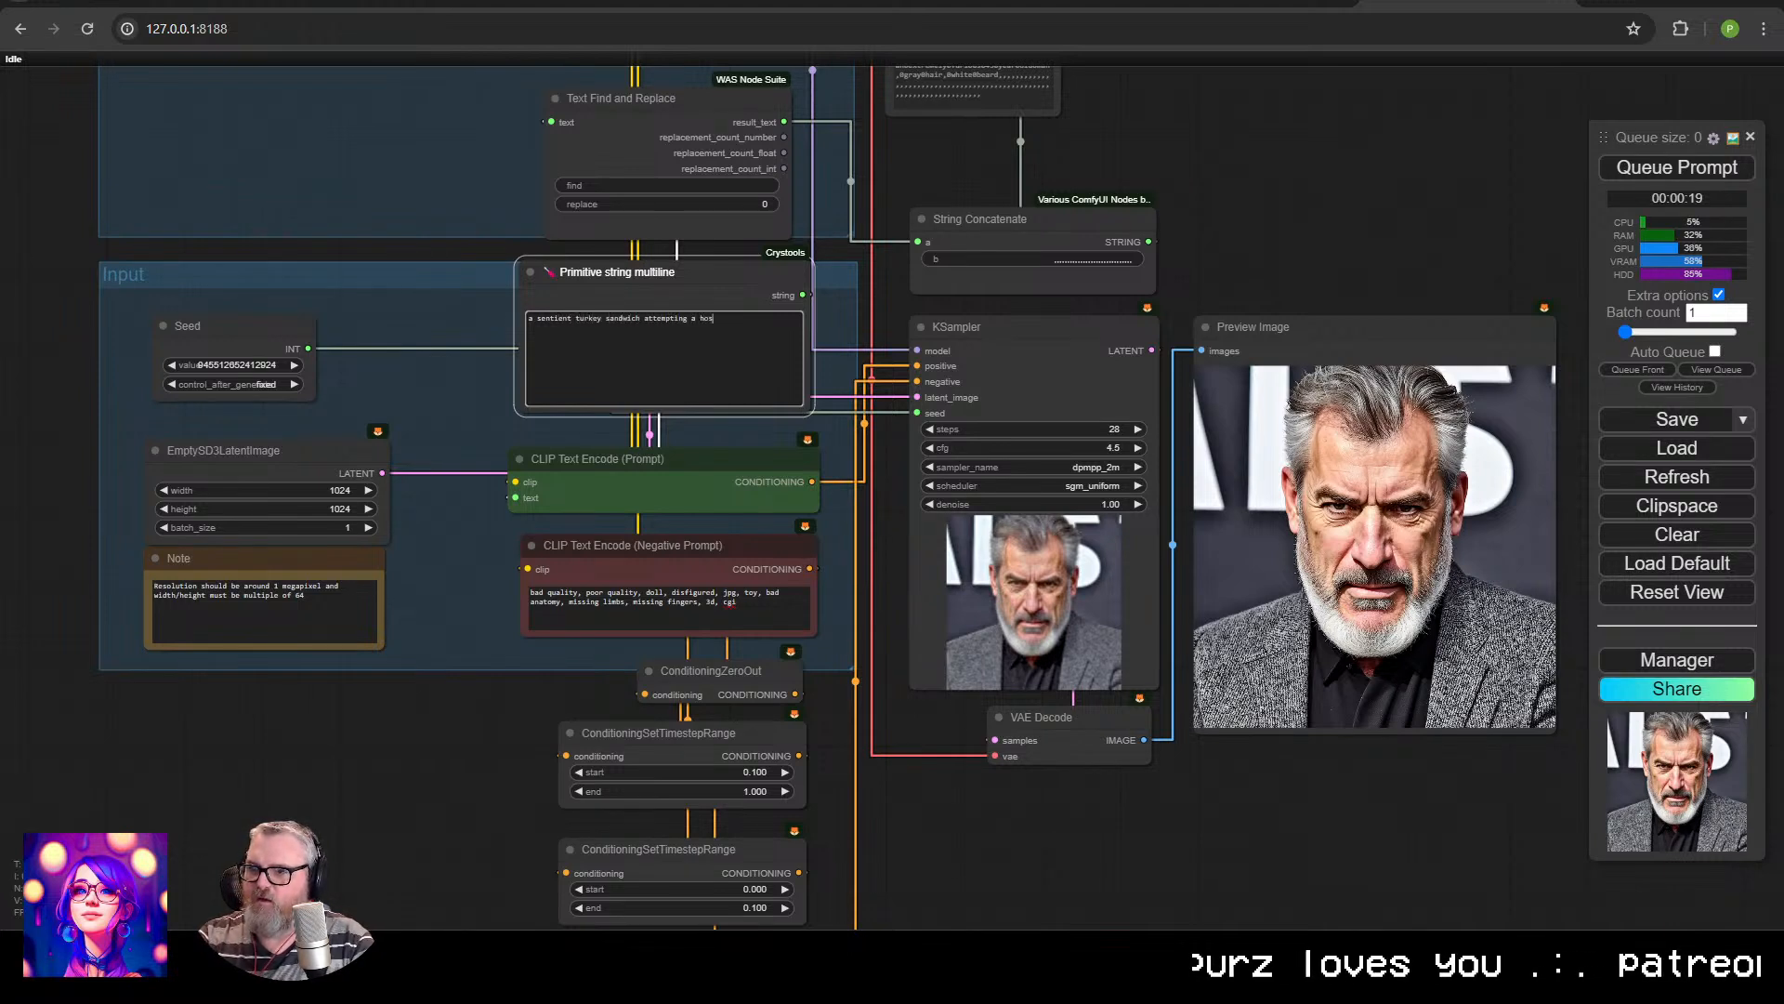
{"action": "type", "text": "tile takeover of a"}
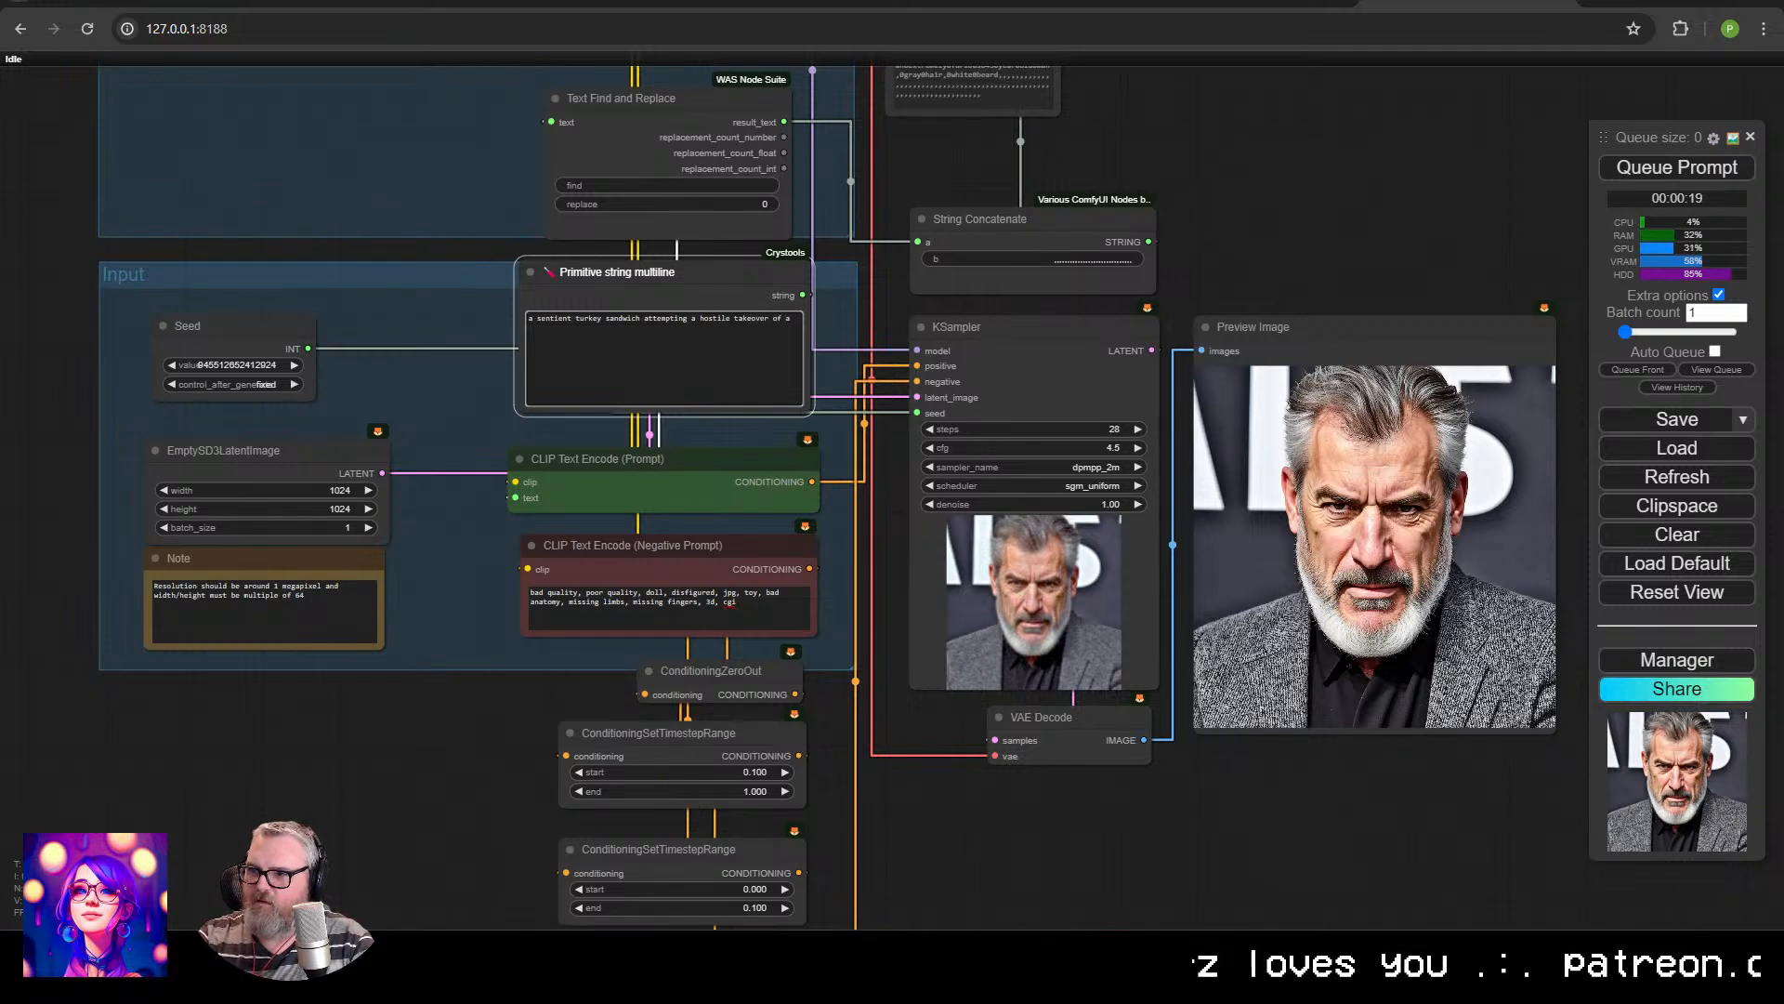
{"action": "type", "text": " cracker factory"}
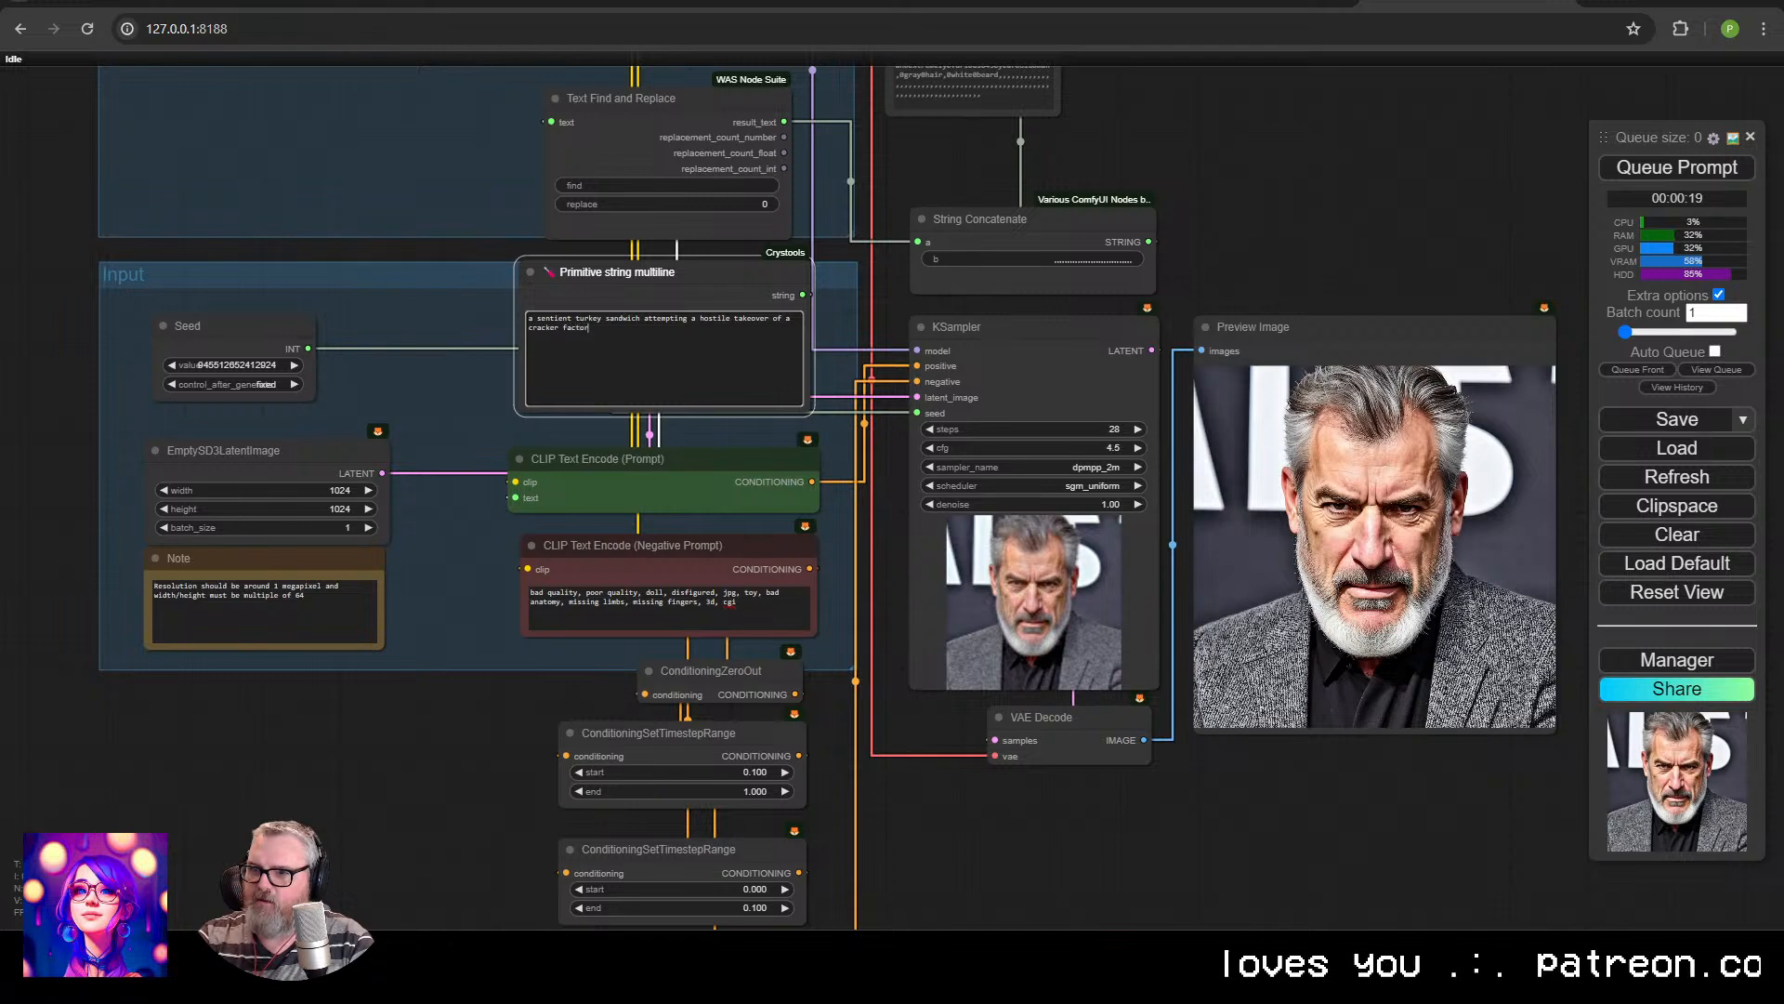
{"action": "key", "text": "ctrl+Return"}
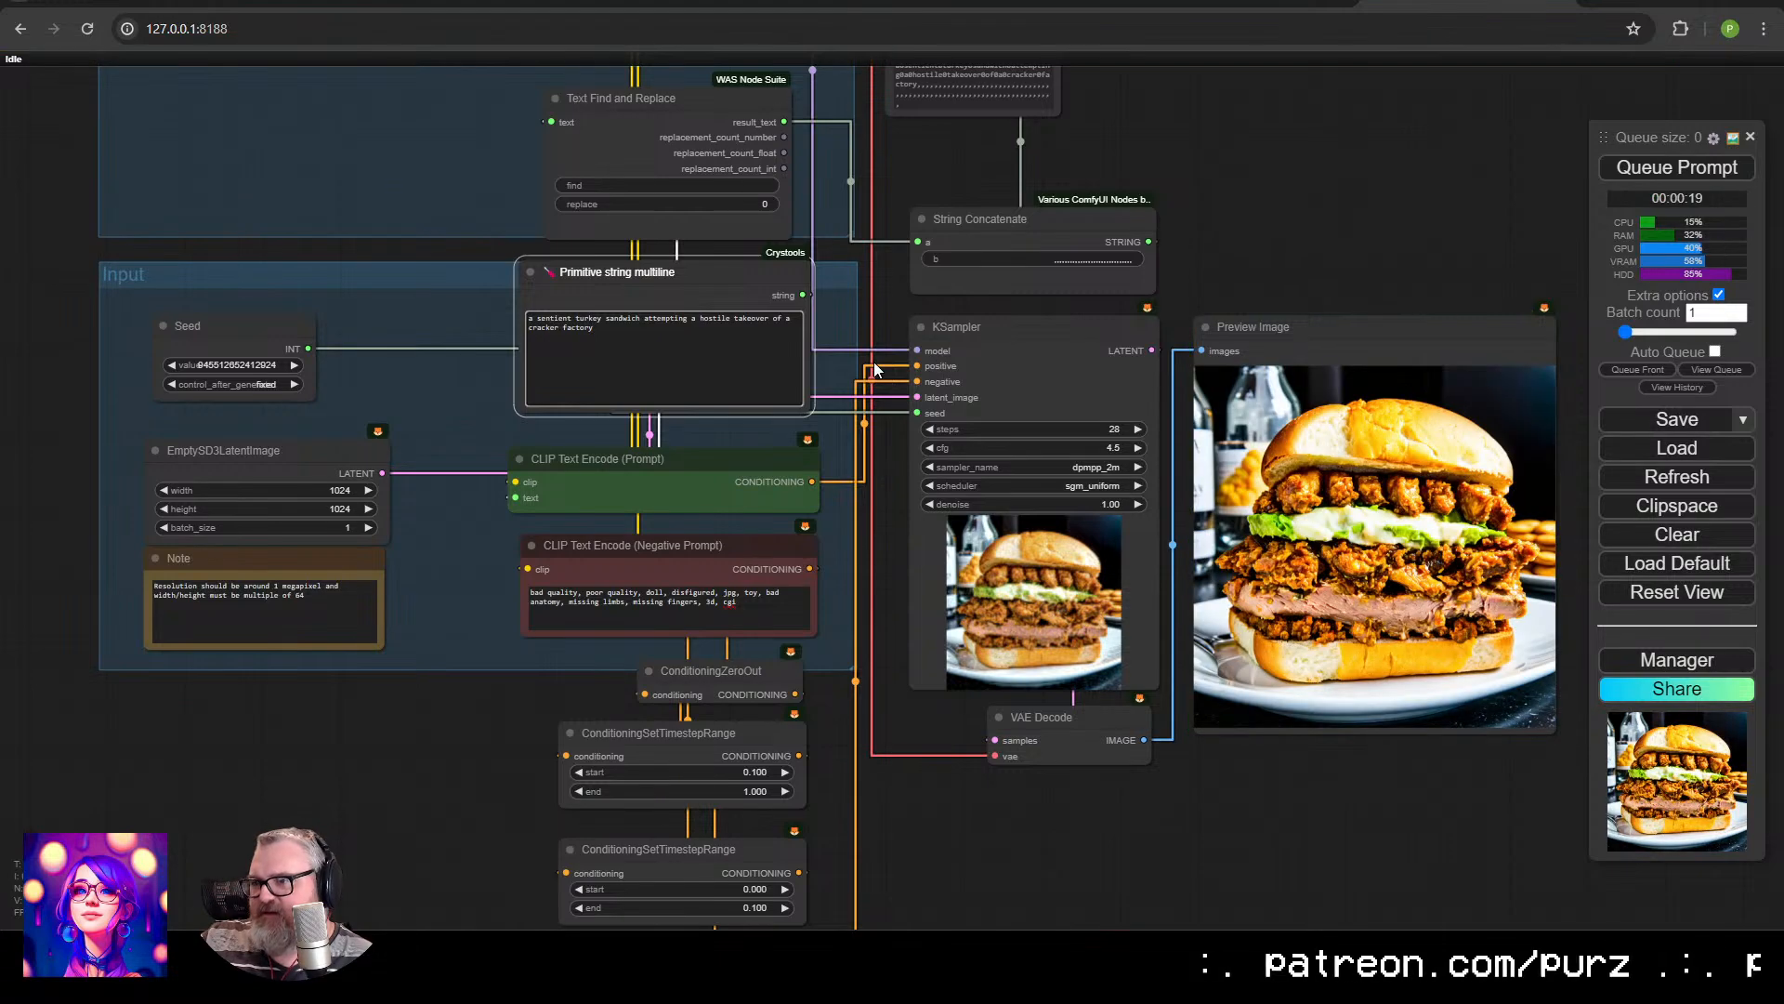
Inspect the generated turkey sandwich image in Preview Image.
{"action": "scroll", "coordinate": [1315, 575], "scroll_direction": "up", "scroll_amount": 5}
{"action": "left_click_drag", "start_coordinate": [1416, 577], "coordinate": [1093, 555]}
{"action": "scroll", "coordinate": [1253, 591], "scroll_direction": "down", "scroll_amount": 3}
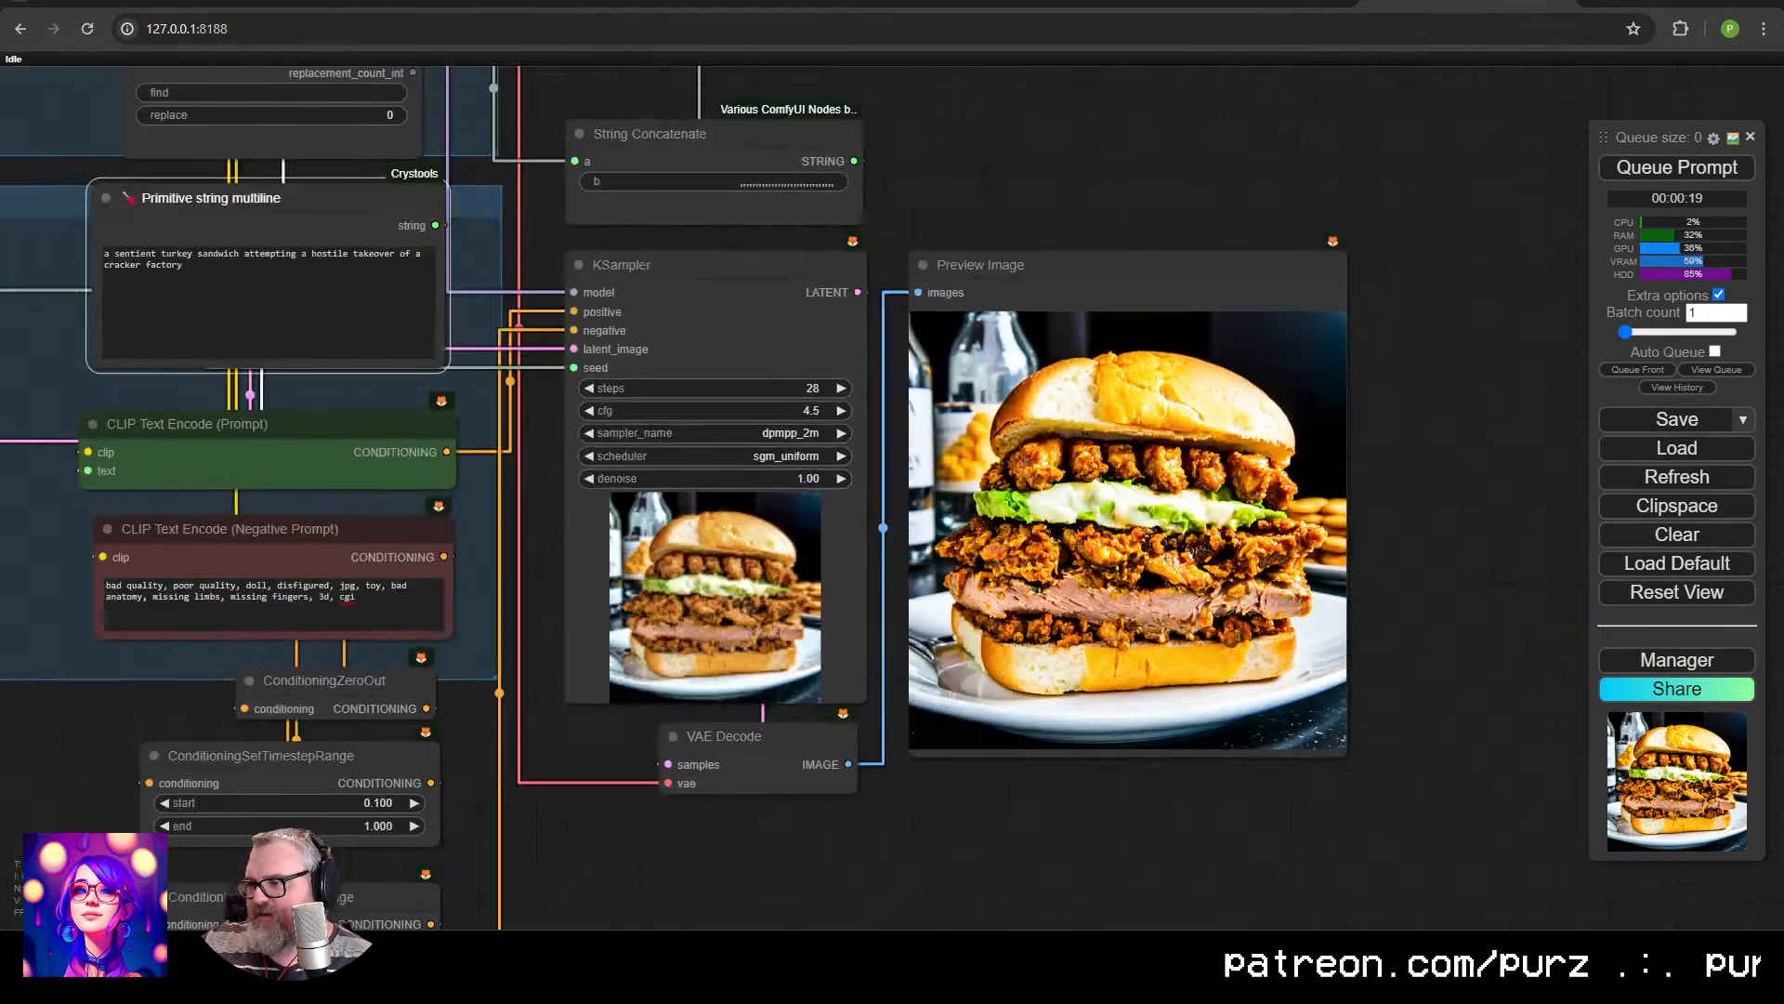
Change the prompt to a man holding a sign that says "SD3 is not great at drawing hands" and generate the image.
{"action": "scroll", "coordinate": [1315, 584], "scroll_direction": "down", "scroll_amount": 4}
{"action": "left_click_drag", "start_coordinate": [699, 446], "coordinate": [885, 486]}
{"action": "left_click", "coordinate": [827, 442]}
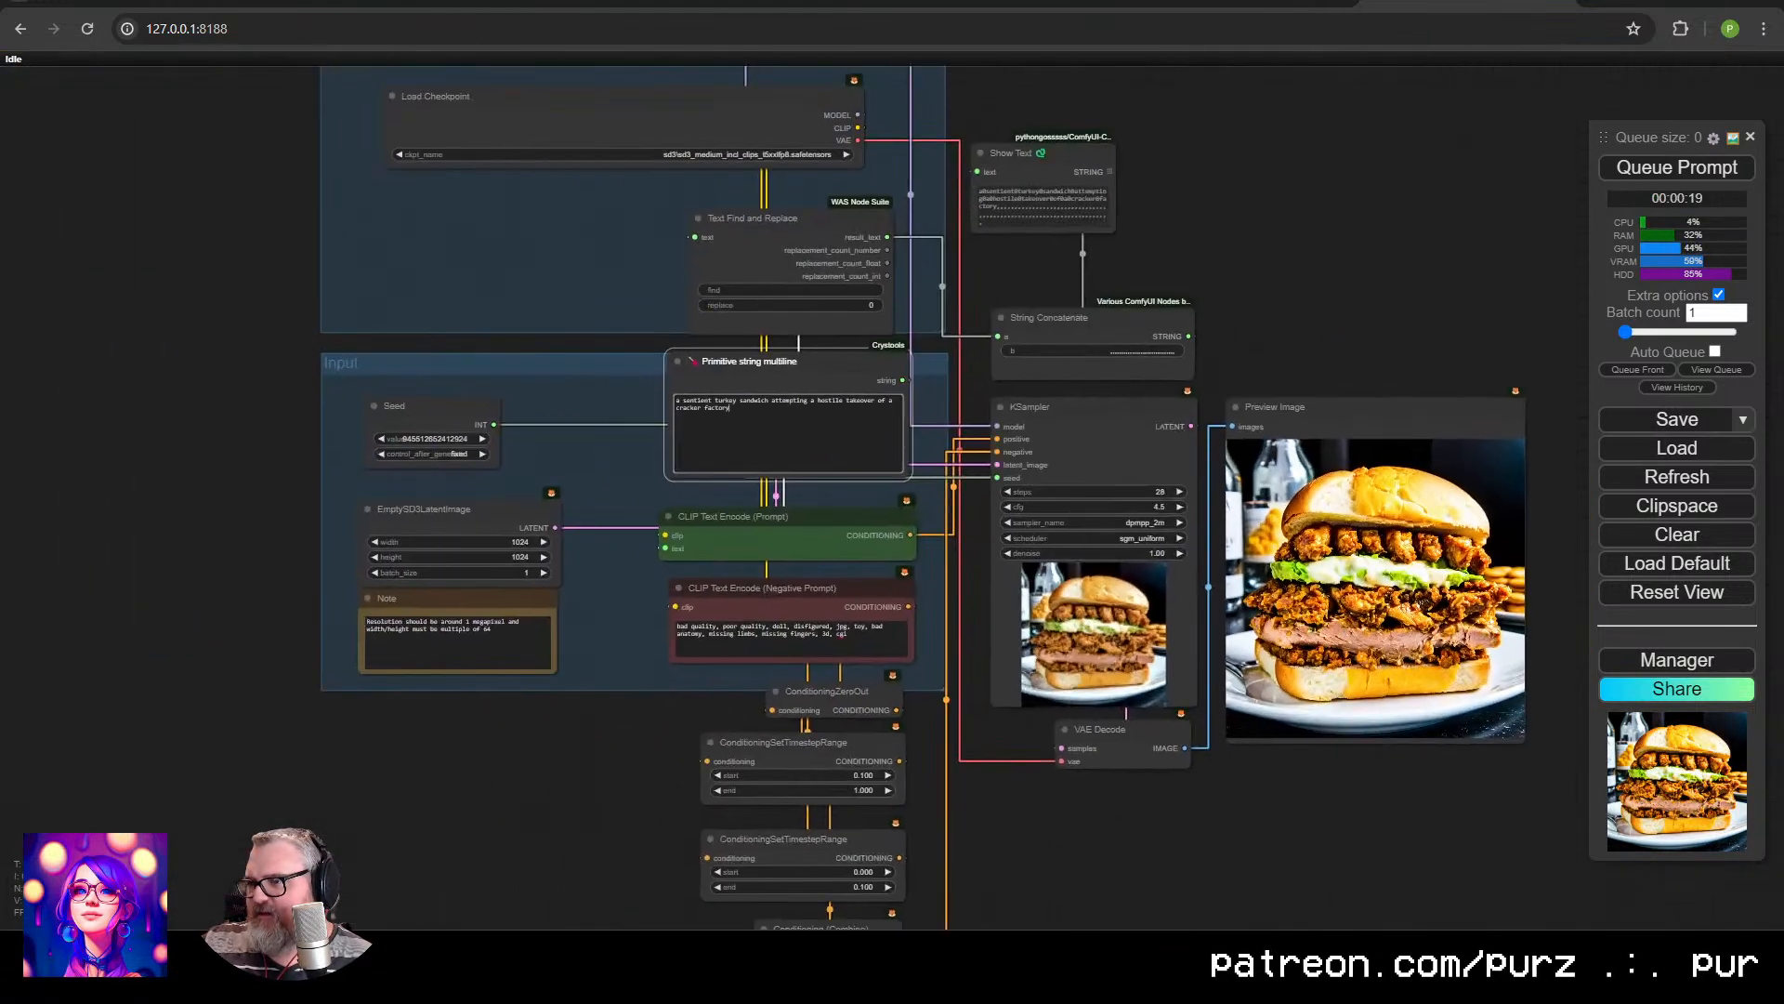
{"action": "key", "text": "ctrl+a"}
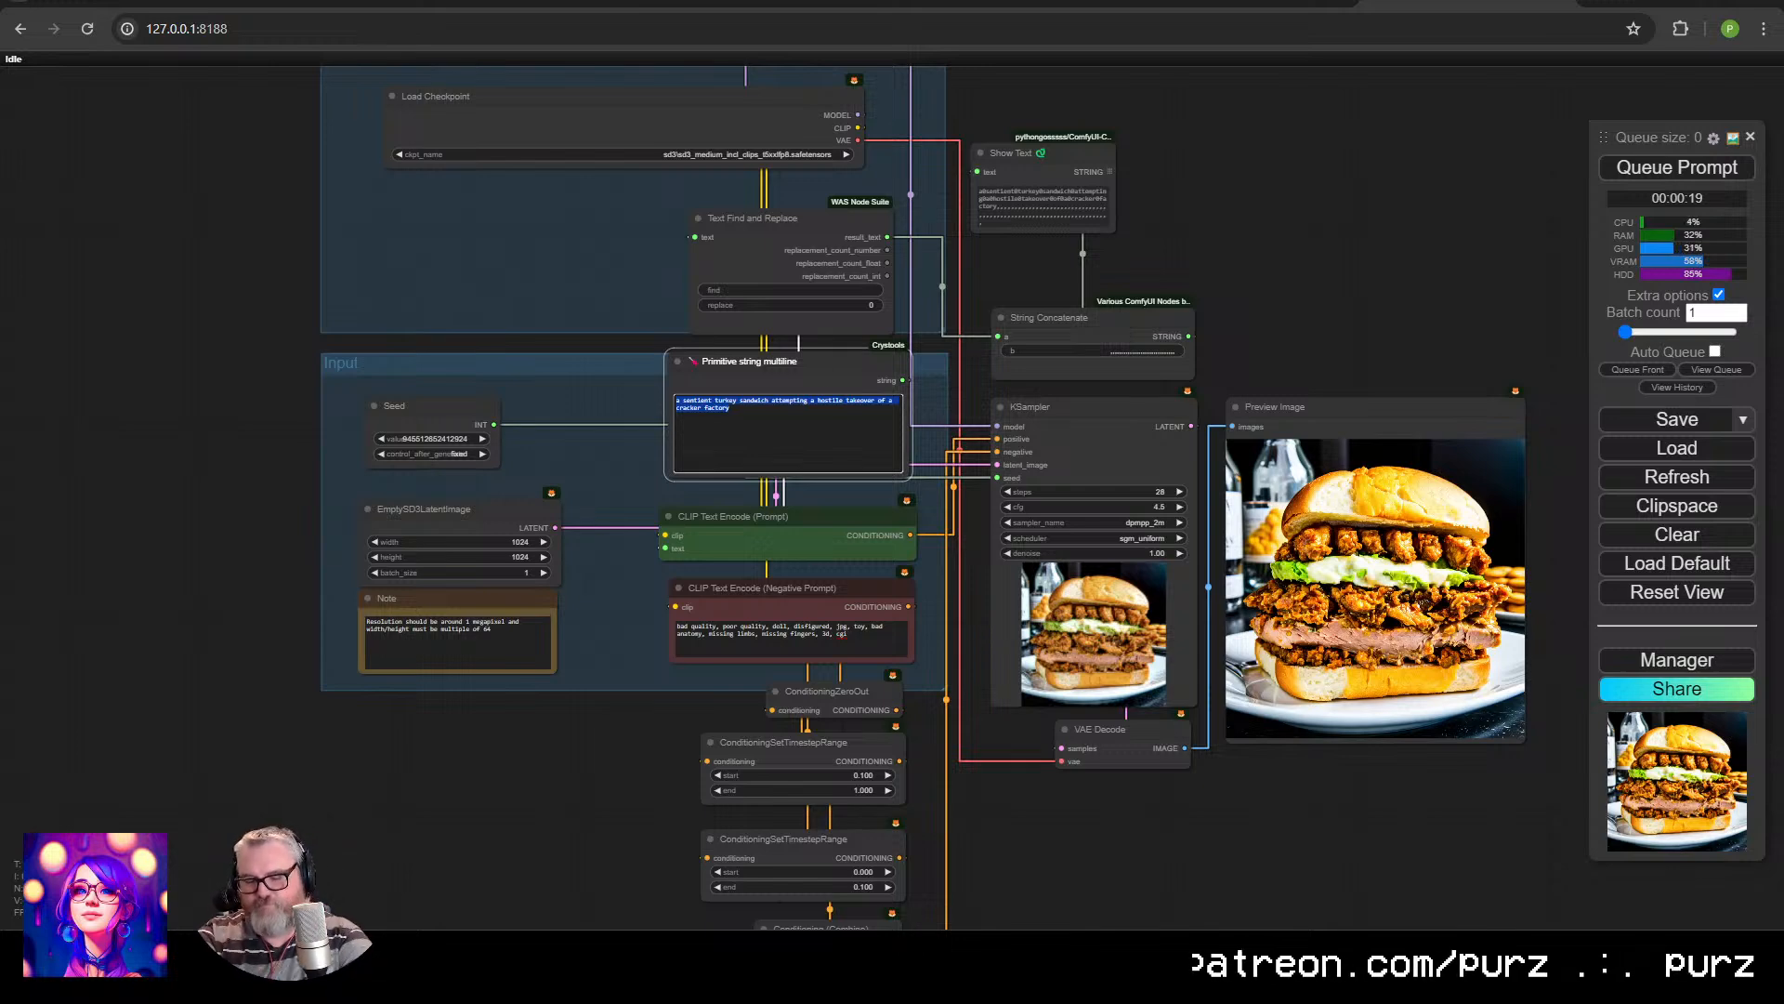
{"action": "type", "text": "a"}
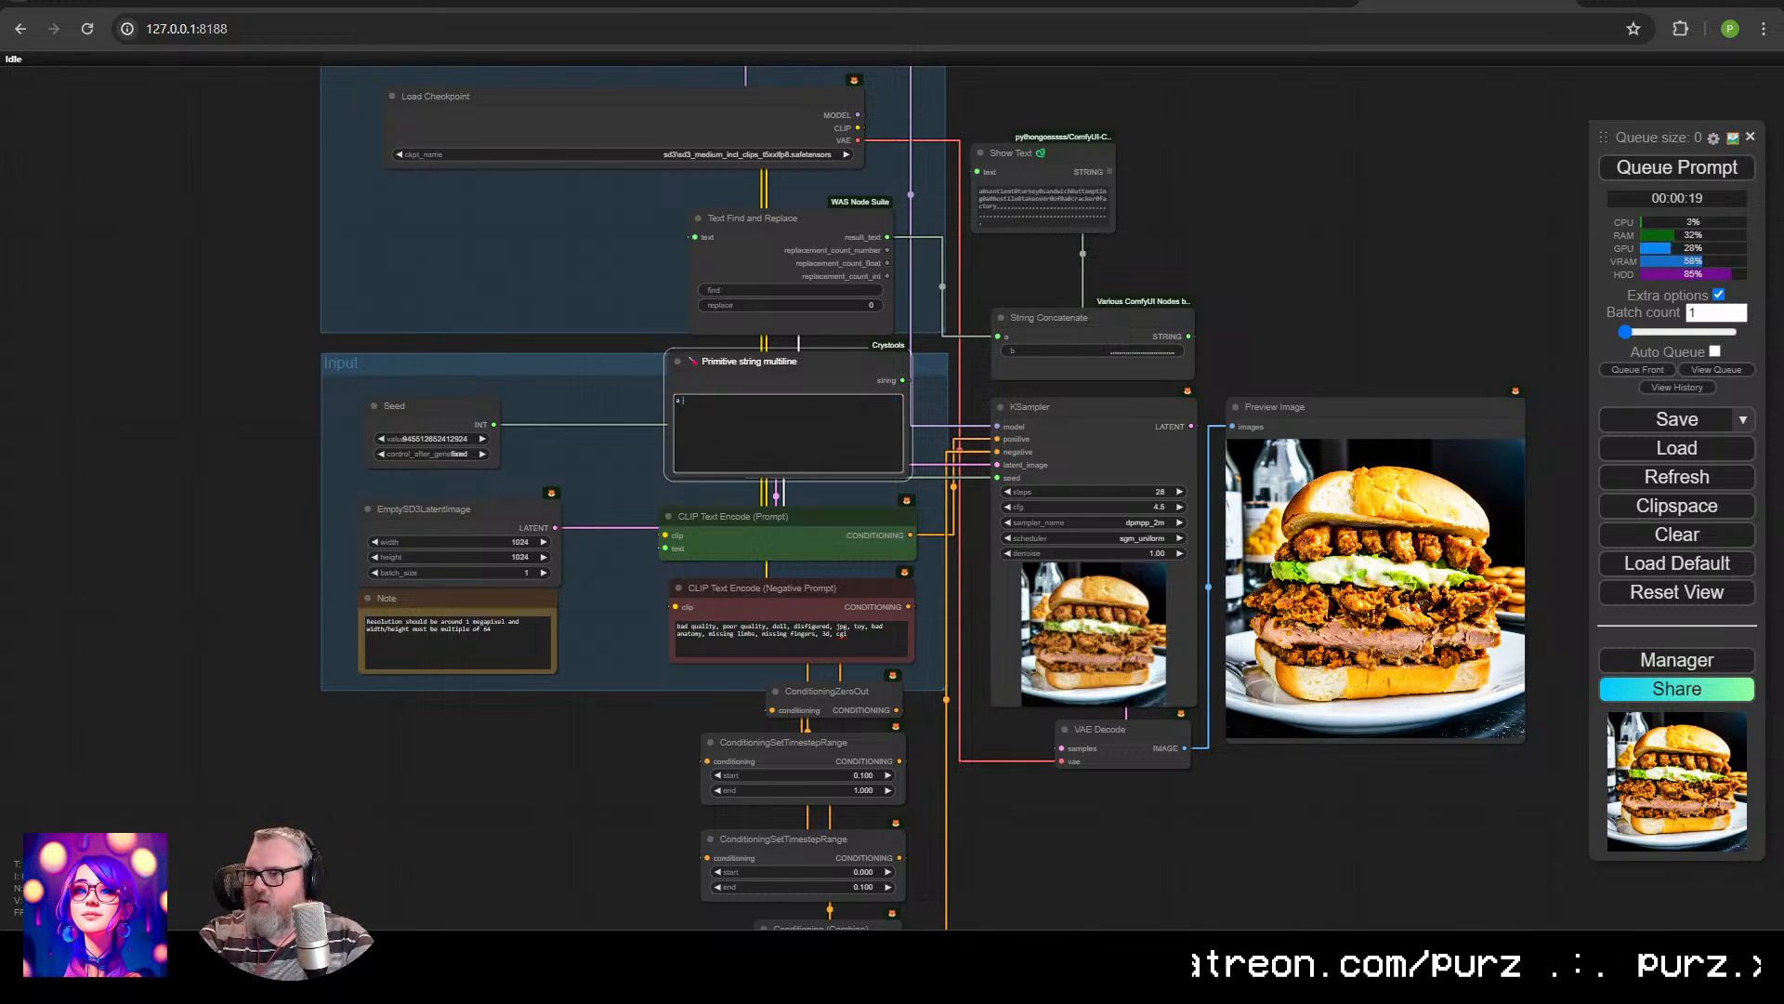
{"action": "type", "text": " man holding a sign that"}
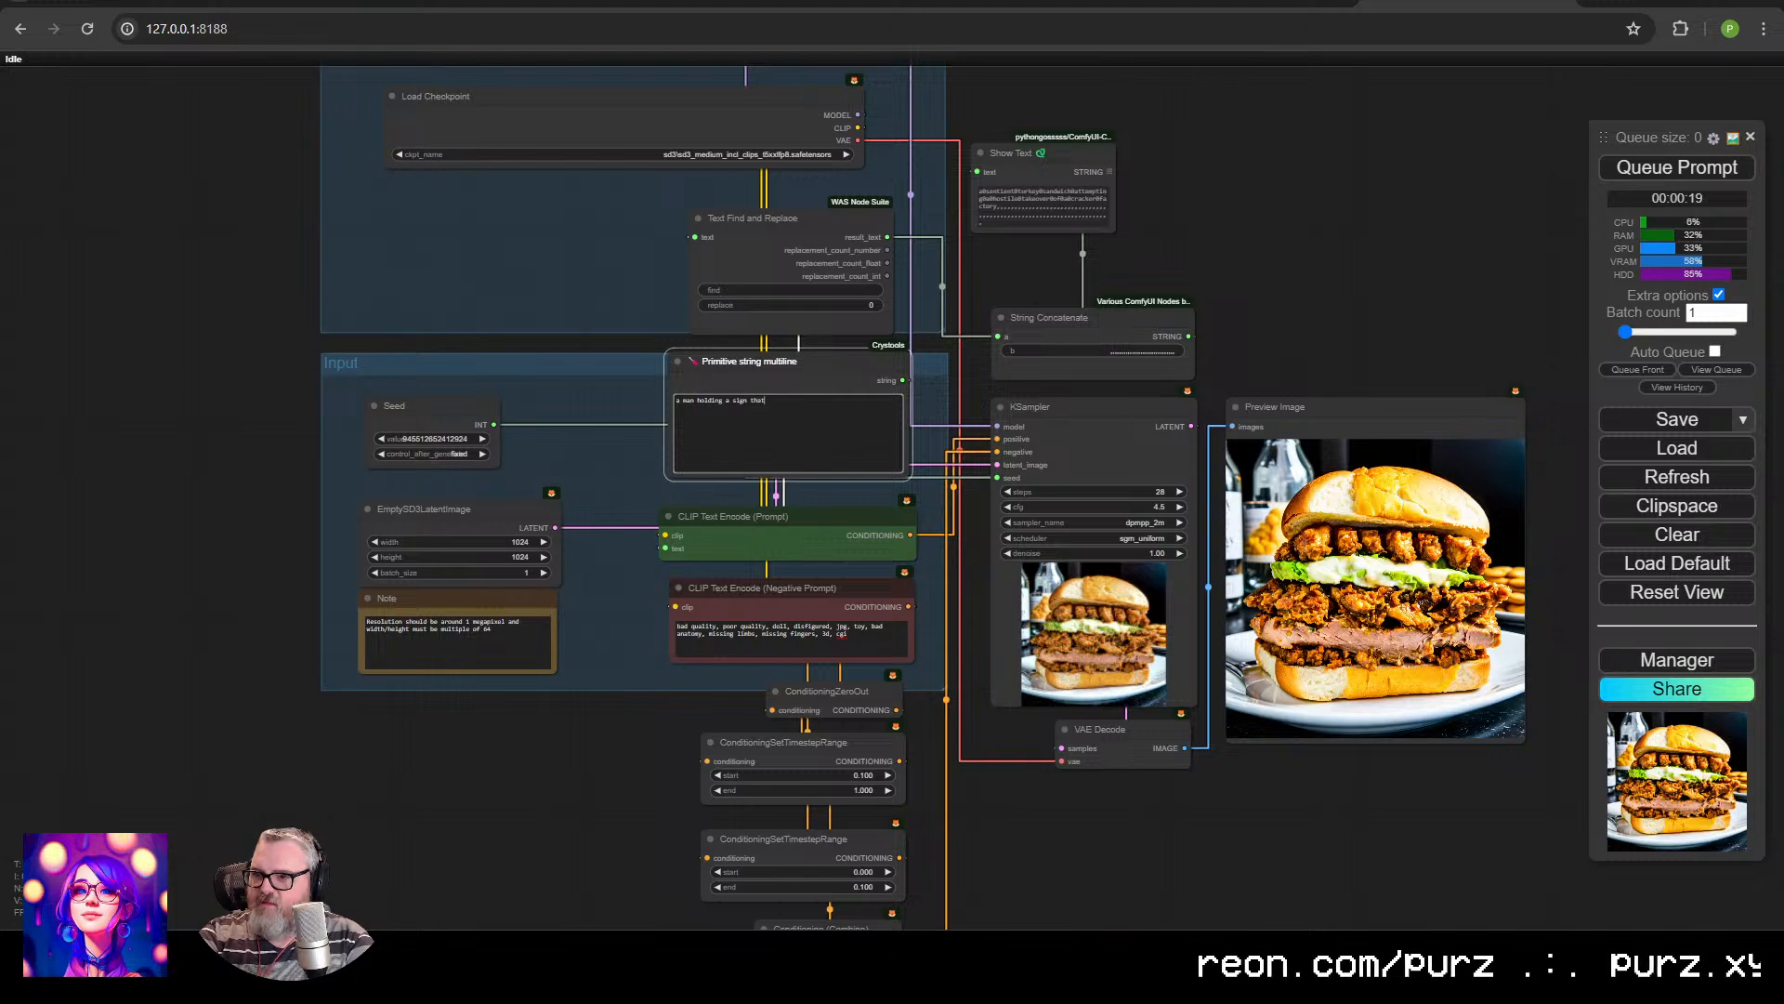
{"action": "type", "text": " says \"SD3 "}
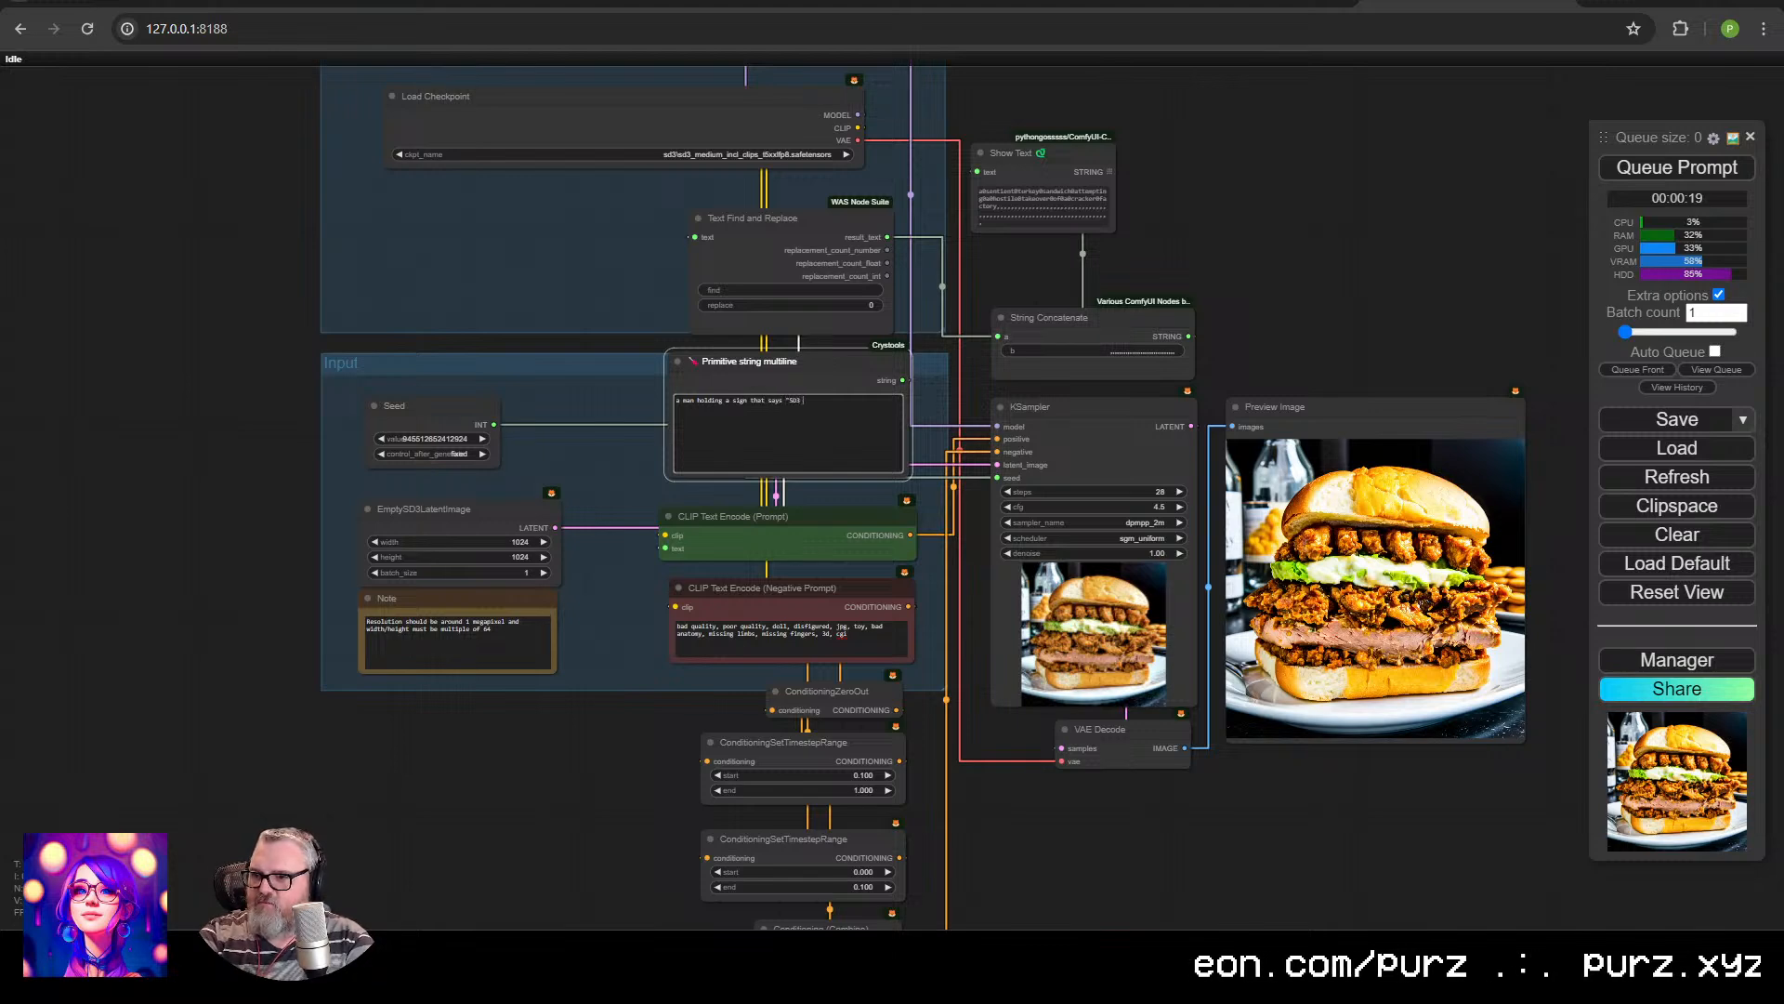
{"action": "type", "text": "is not great at dra"}
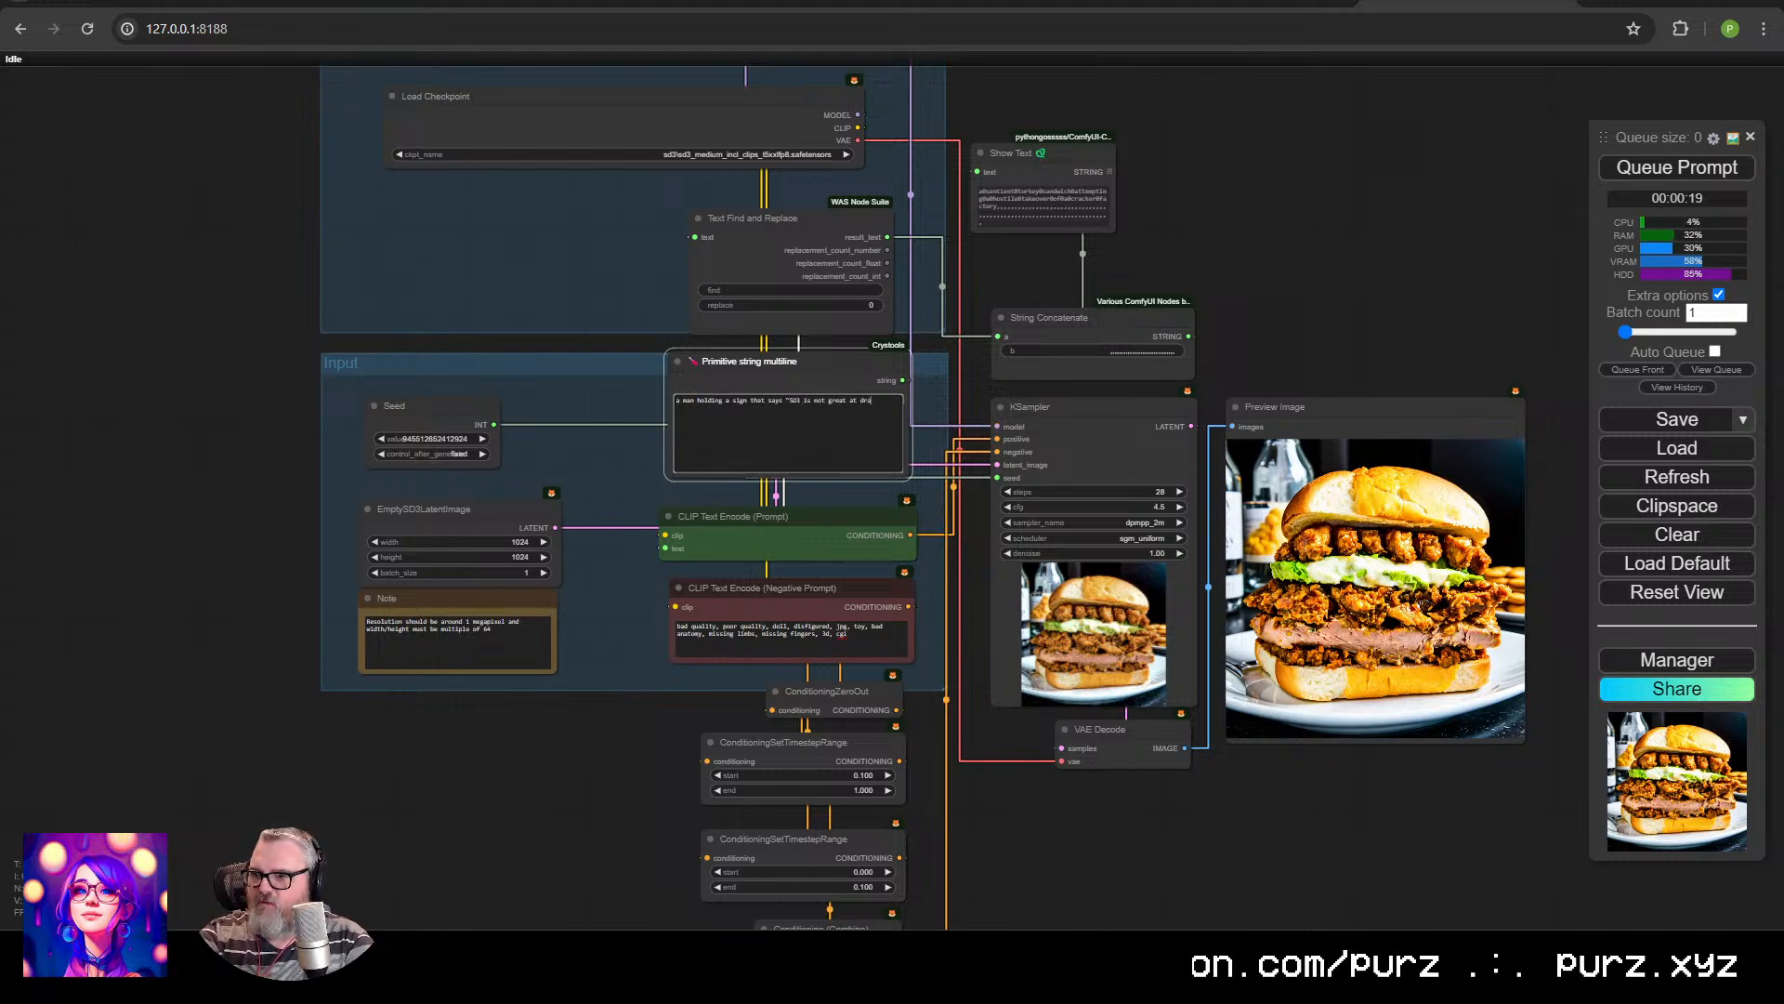
{"action": "type", "text": "wing hands\""}
{"action": "key", "text": "ctrl+Return"}
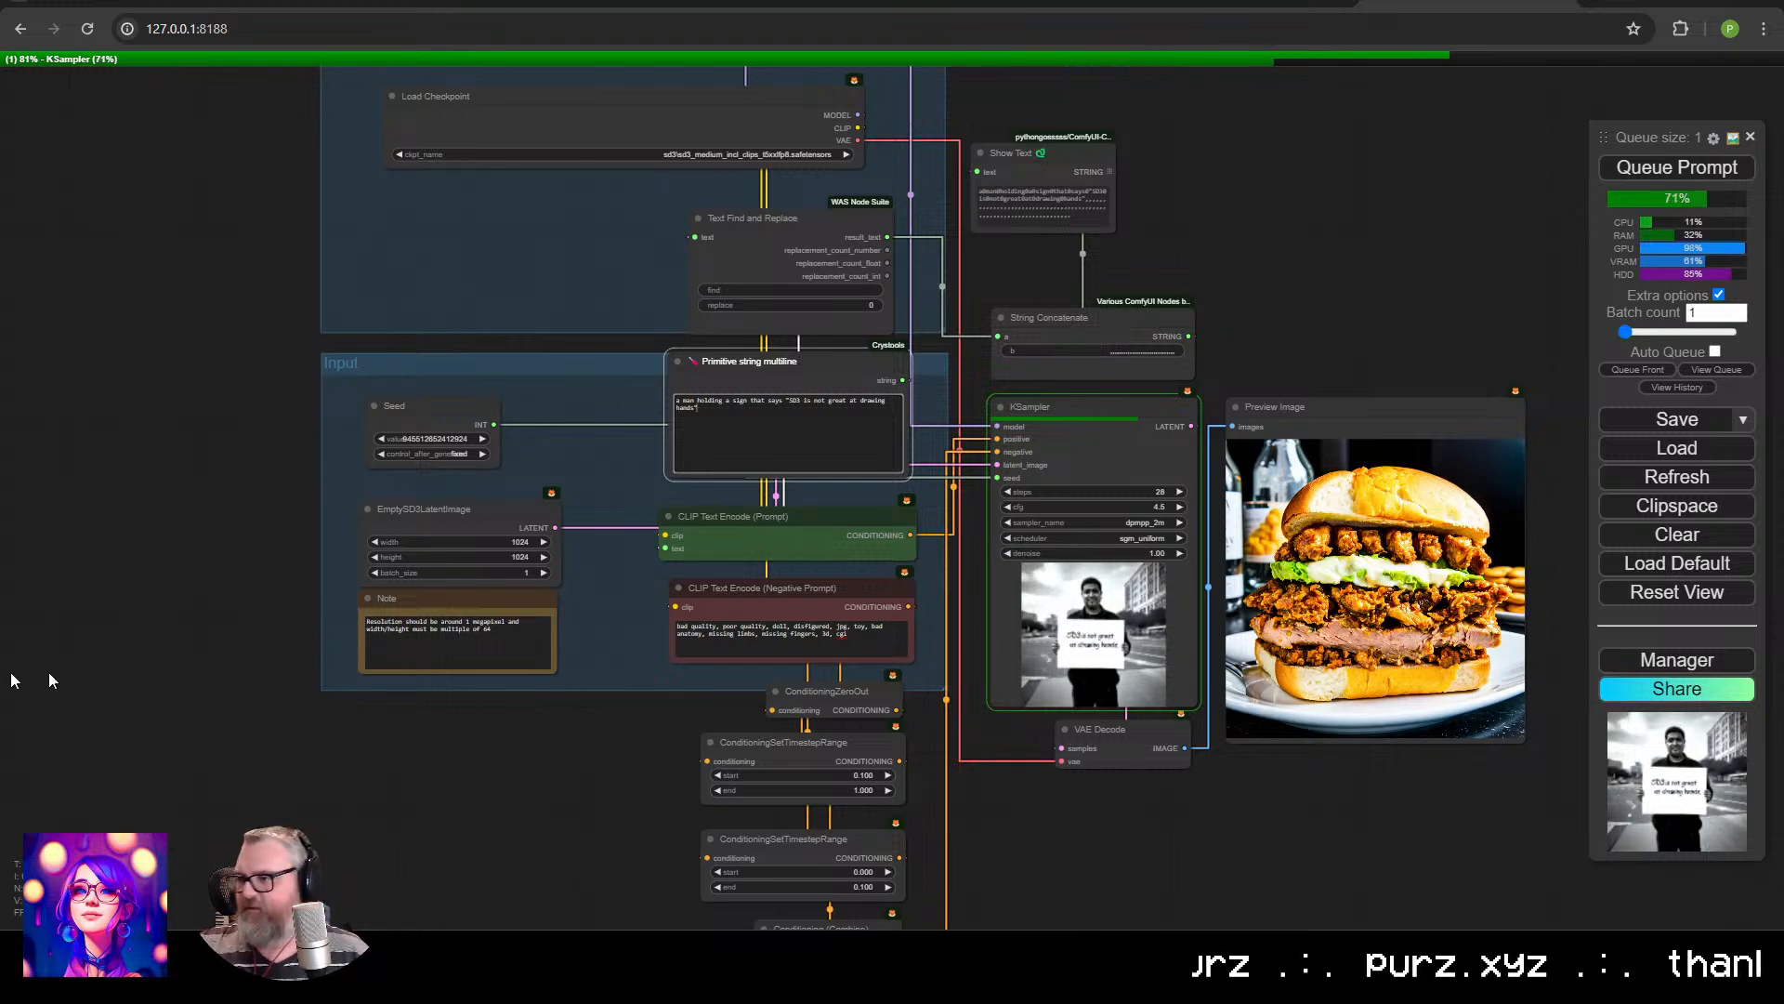
Follow the sampling preview of the man with the sign and examine the sign text and hands in the finished image.
{"action": "scroll", "coordinate": [1167, 656], "scroll_direction": "up", "scroll_amount": 5}
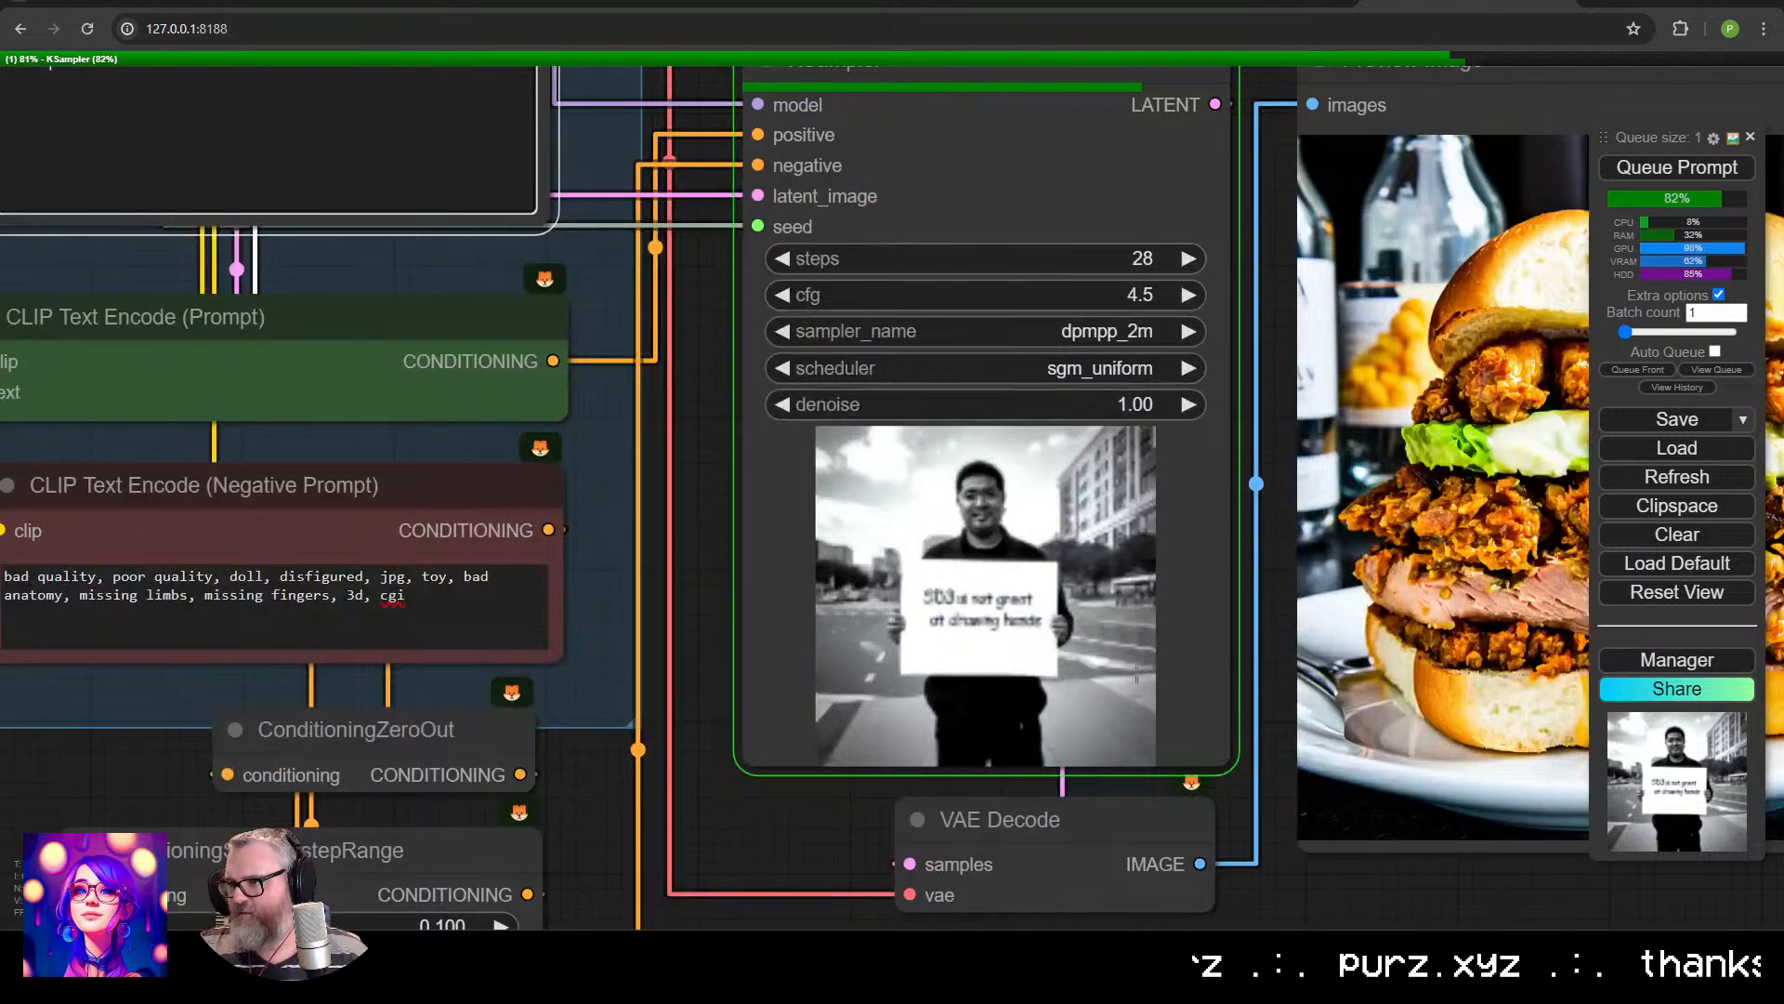
{"action": "scroll", "coordinate": [1161, 604], "scroll_direction": "down", "scroll_amount": 4}
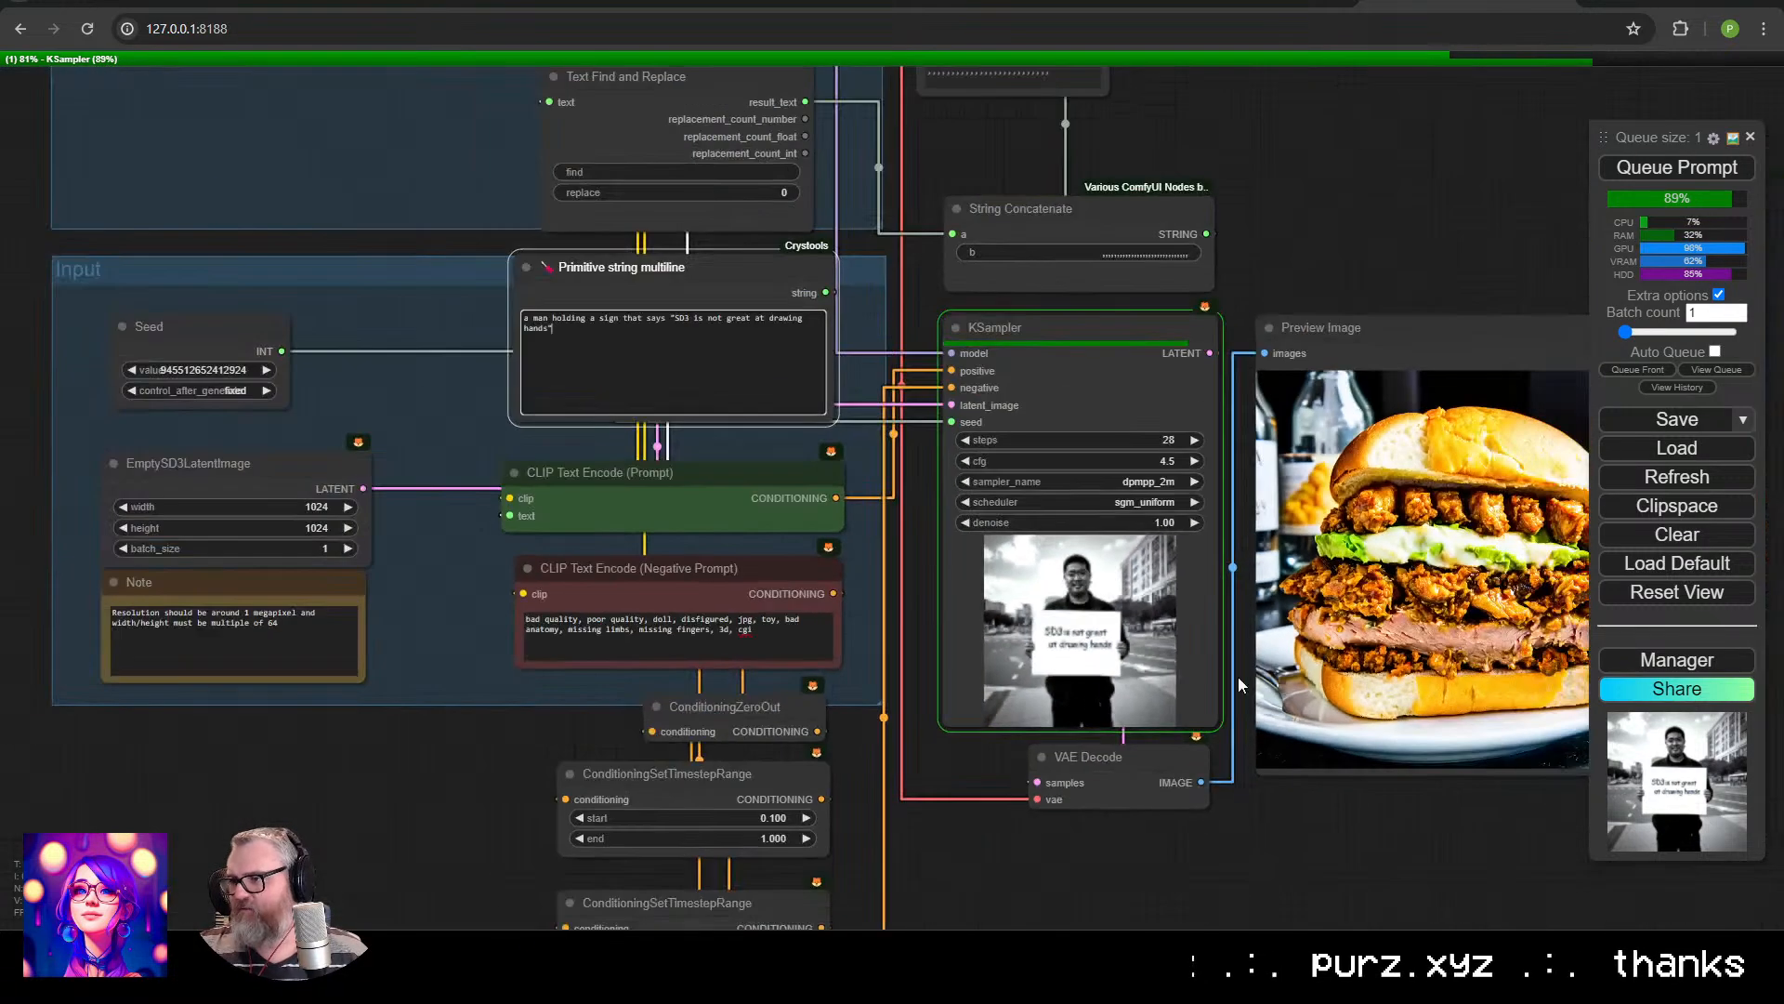
{"action": "left_click_drag", "start_coordinate": [1238, 677], "coordinate": [823, 619]}
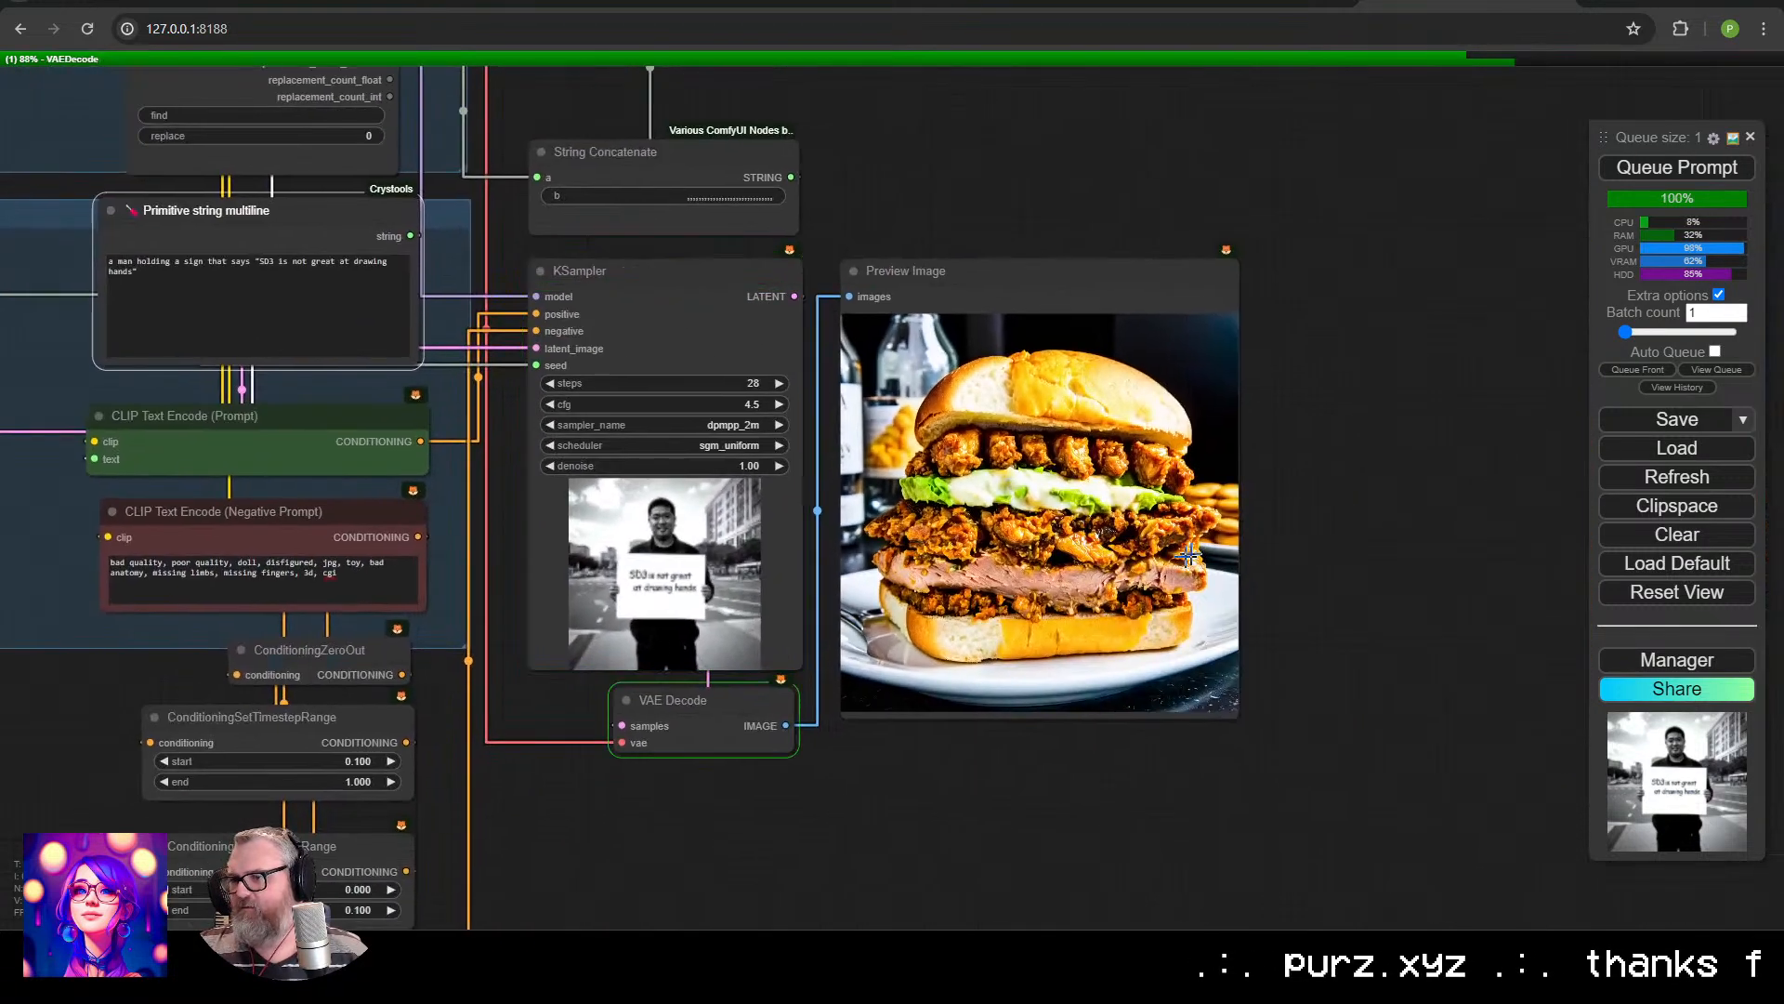
{"action": "scroll", "coordinate": [1162, 499], "scroll_direction": "up", "scroll_amount": 2}
{"action": "scroll", "coordinate": [1160, 497], "scroll_direction": "up", "scroll_amount": 3}
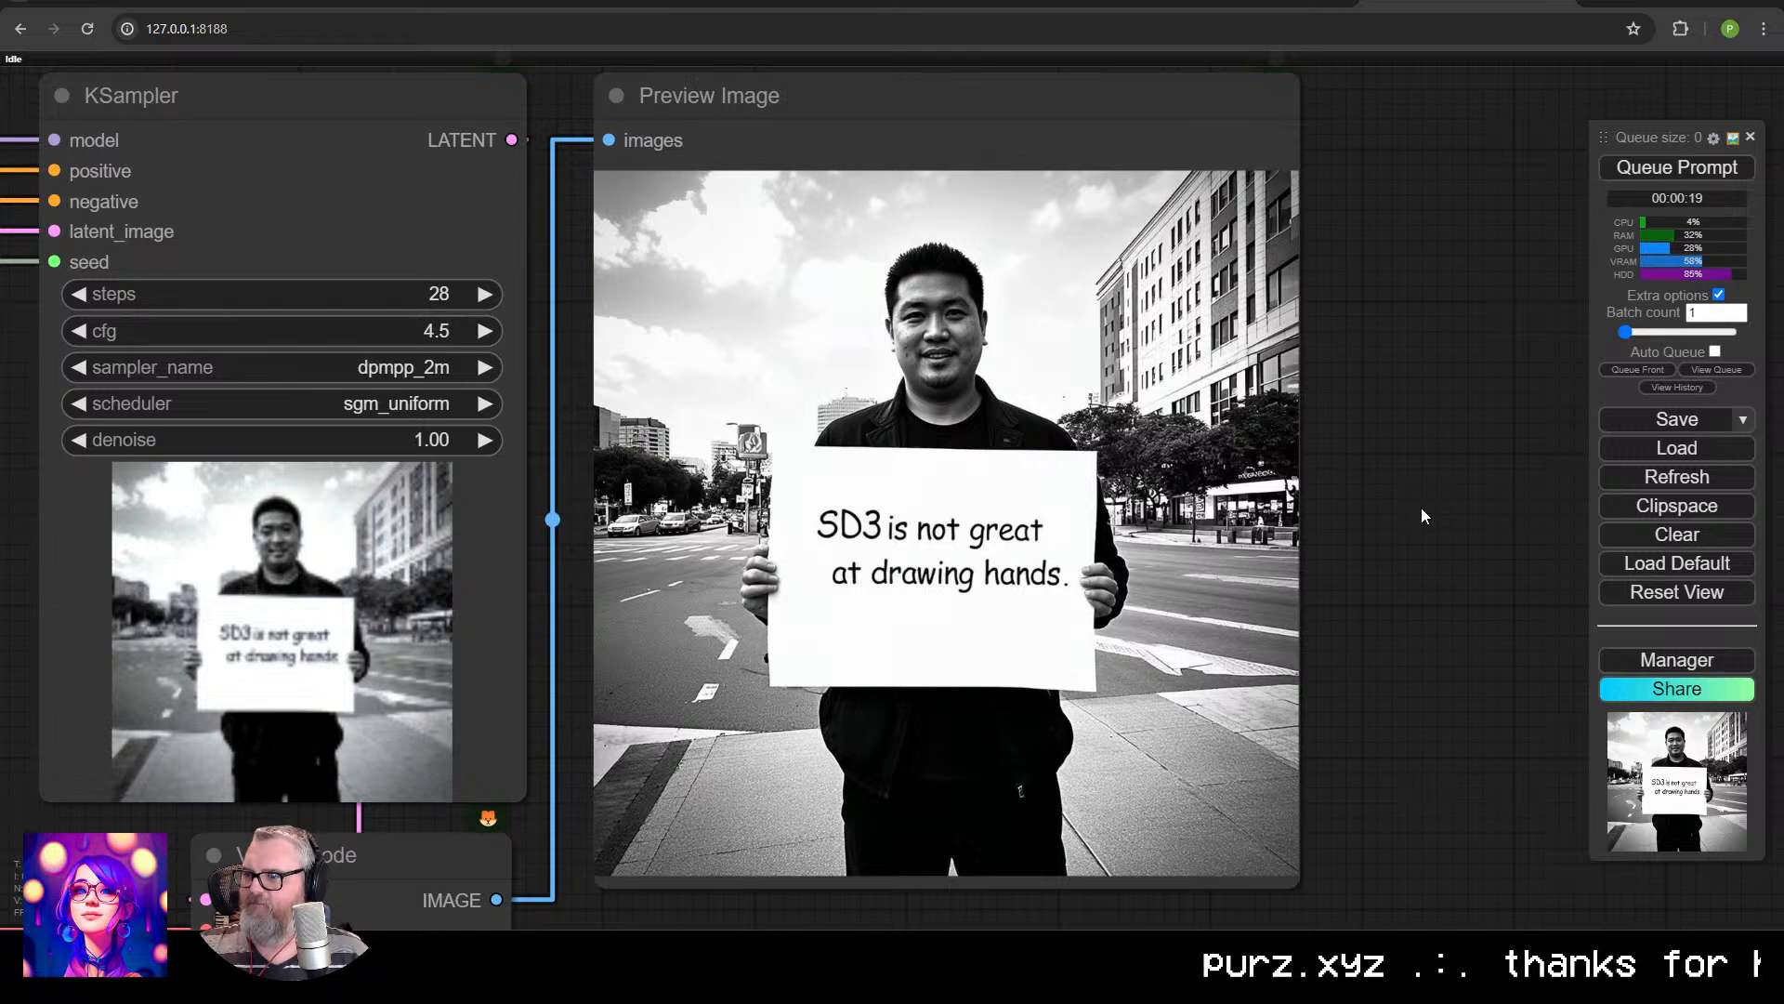
{"action": "scroll", "coordinate": [1403, 465], "scroll_direction": "up", "scroll_amount": 1}
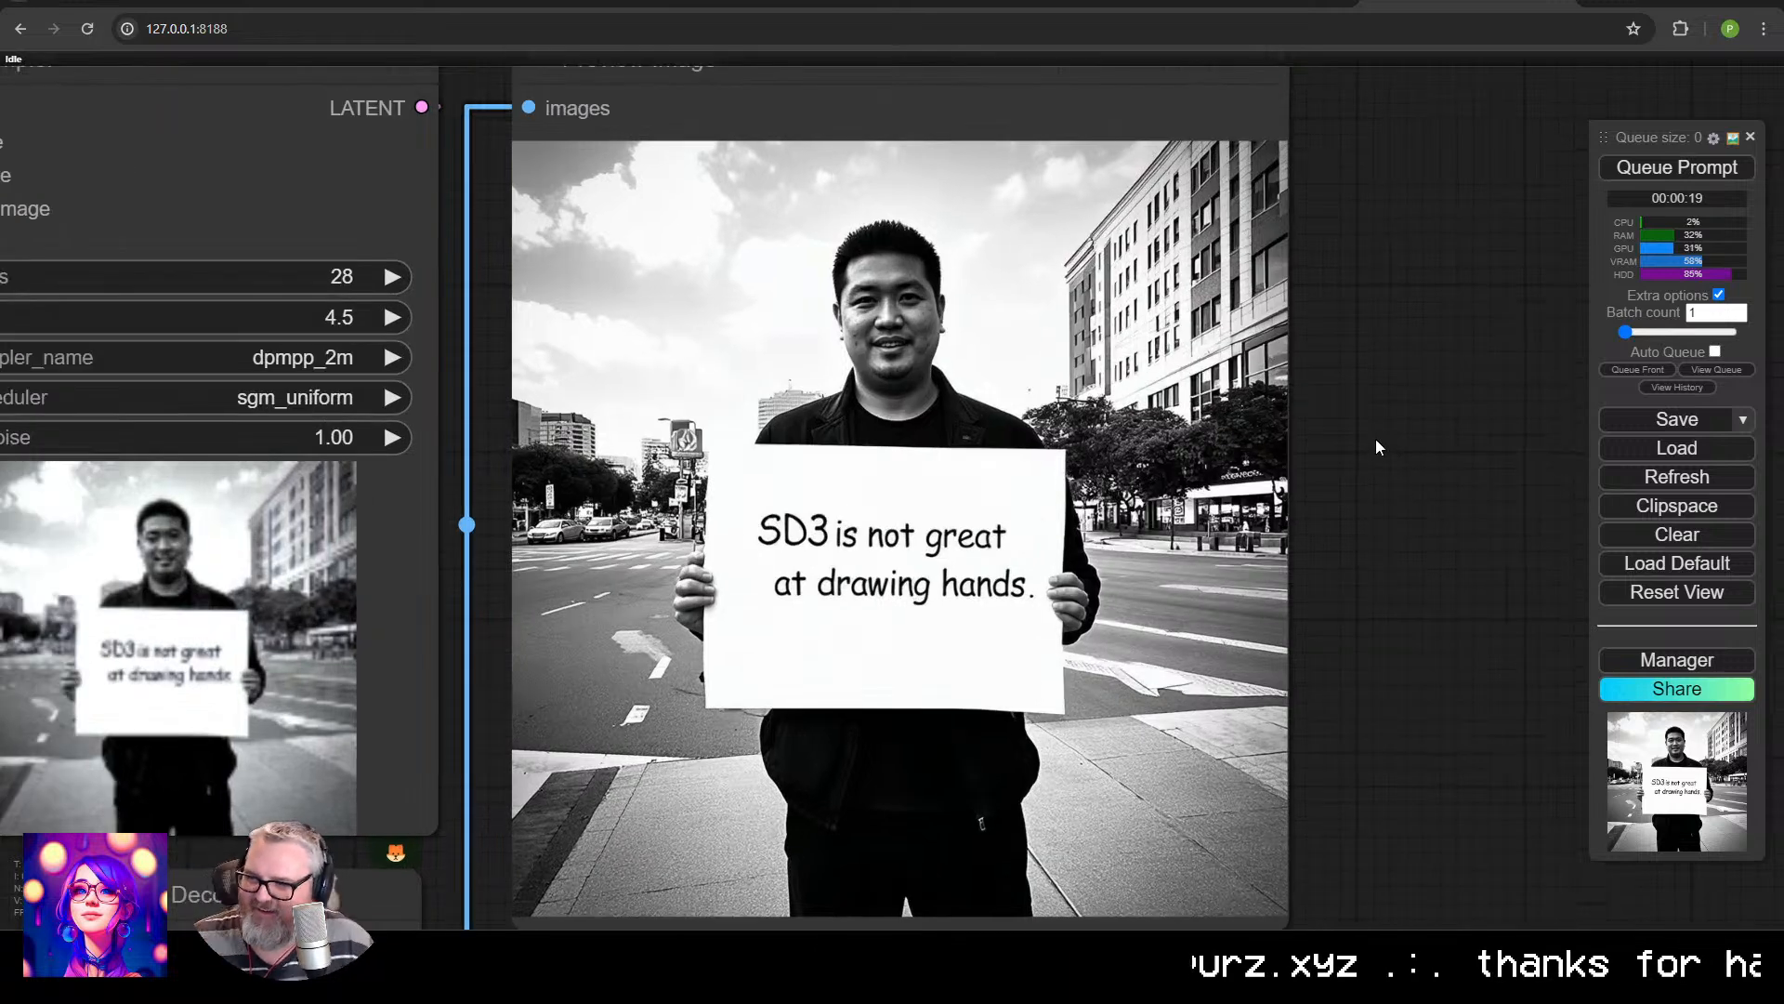
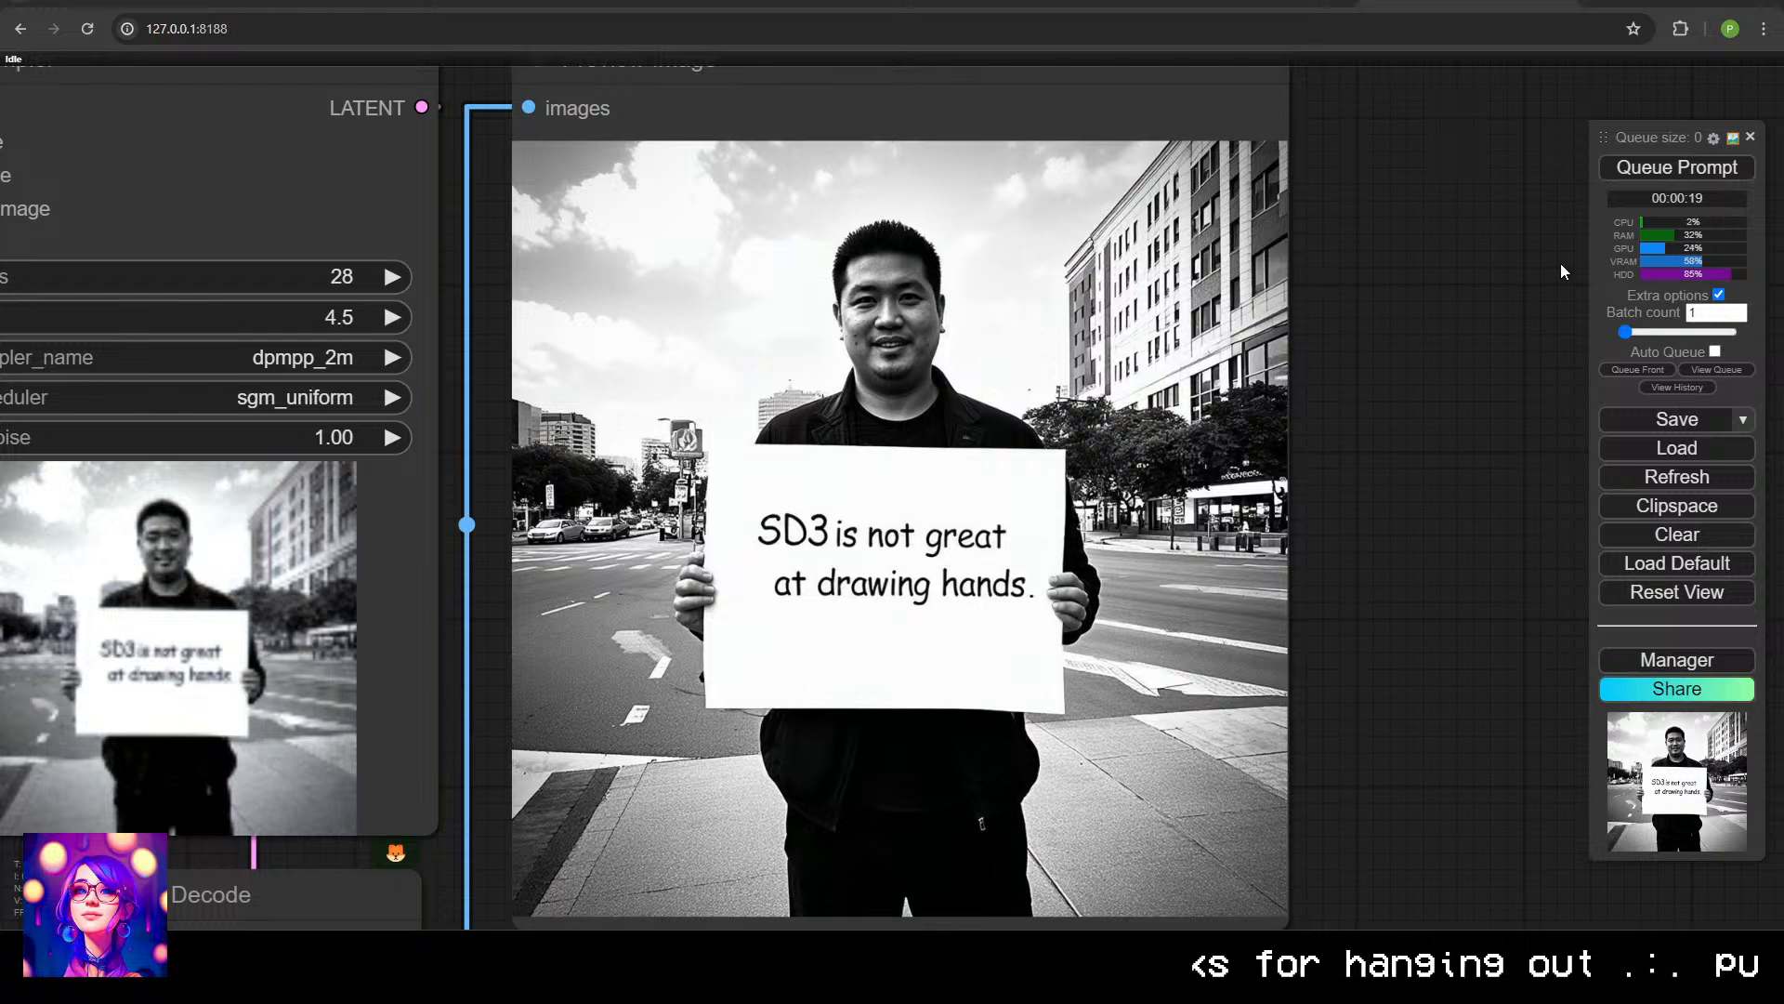
{"action": "scroll", "coordinate": [326, 595], "scroll_direction": "down", "scroll_amount": 8}
{"action": "left_click_drag", "start_coordinate": [236, 450], "coordinate": [1386, 492]}
{"action": "scroll", "coordinate": [1386, 492], "scroll_direction": "up", "scroll_amount": 1}
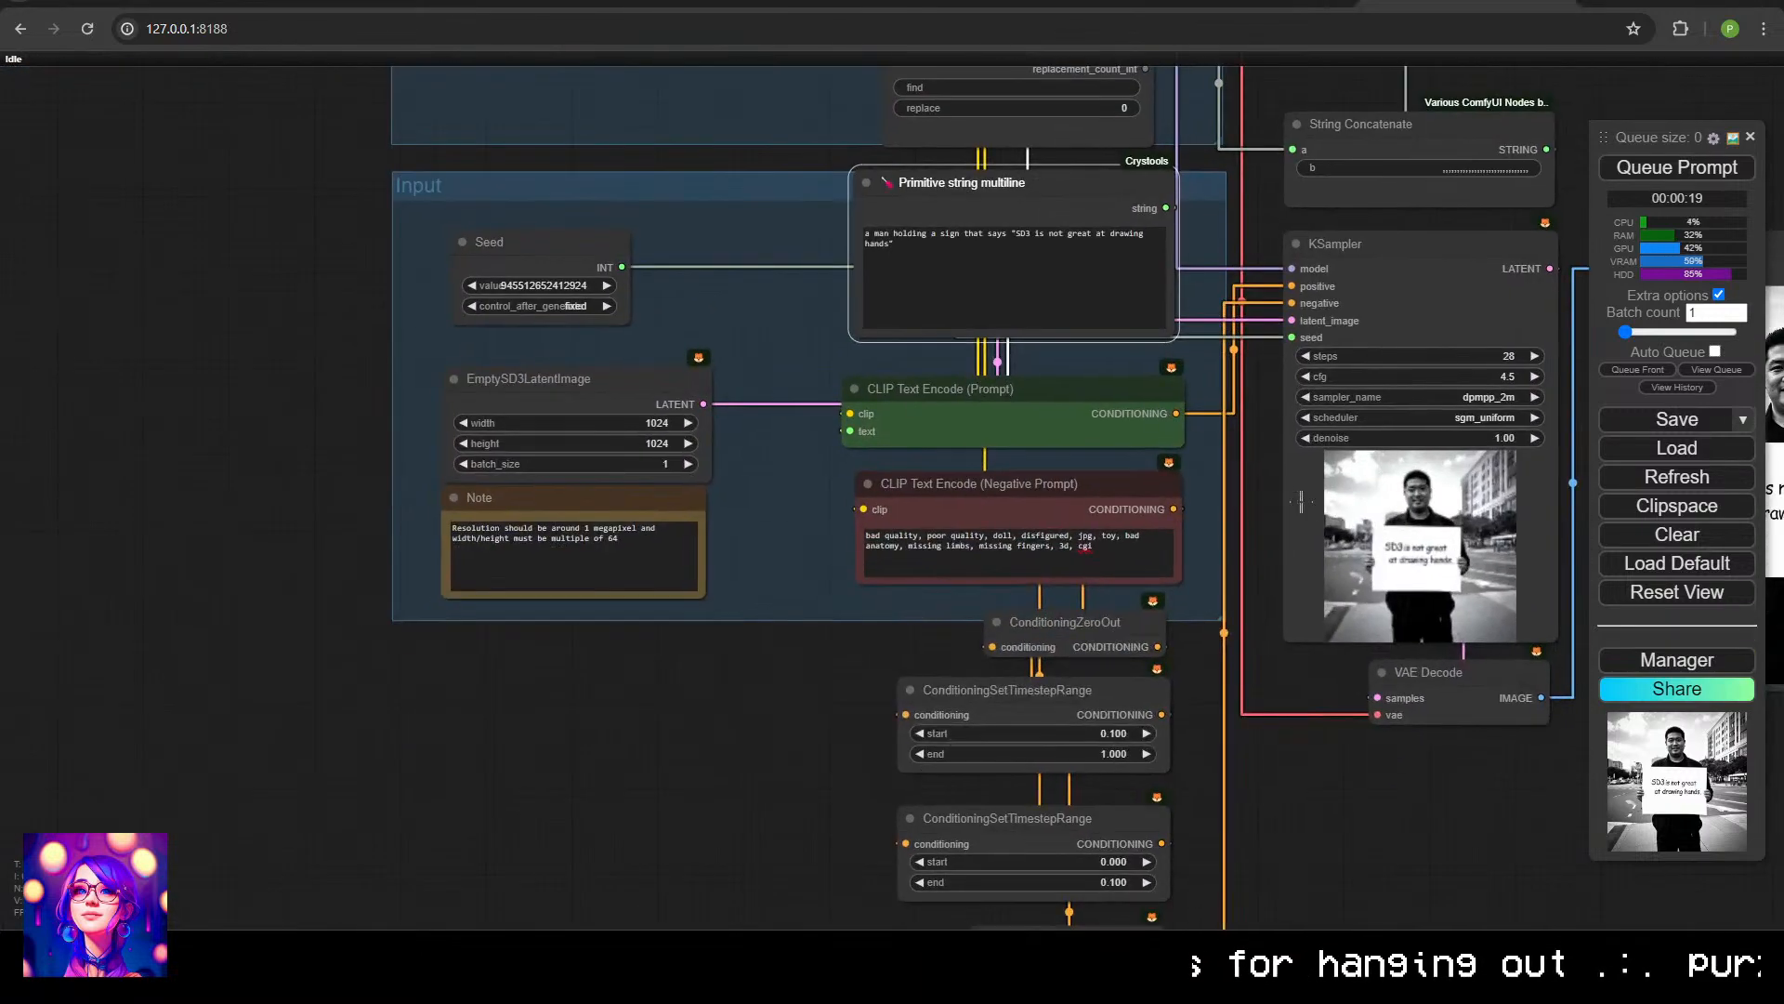
Change the prompt to a bear standing in the woods holding a sign that says "forest fires are lit af" and generate the image.
{"action": "left_click_drag", "start_coordinate": [1016, 235], "coordinate": [1021, 234]}
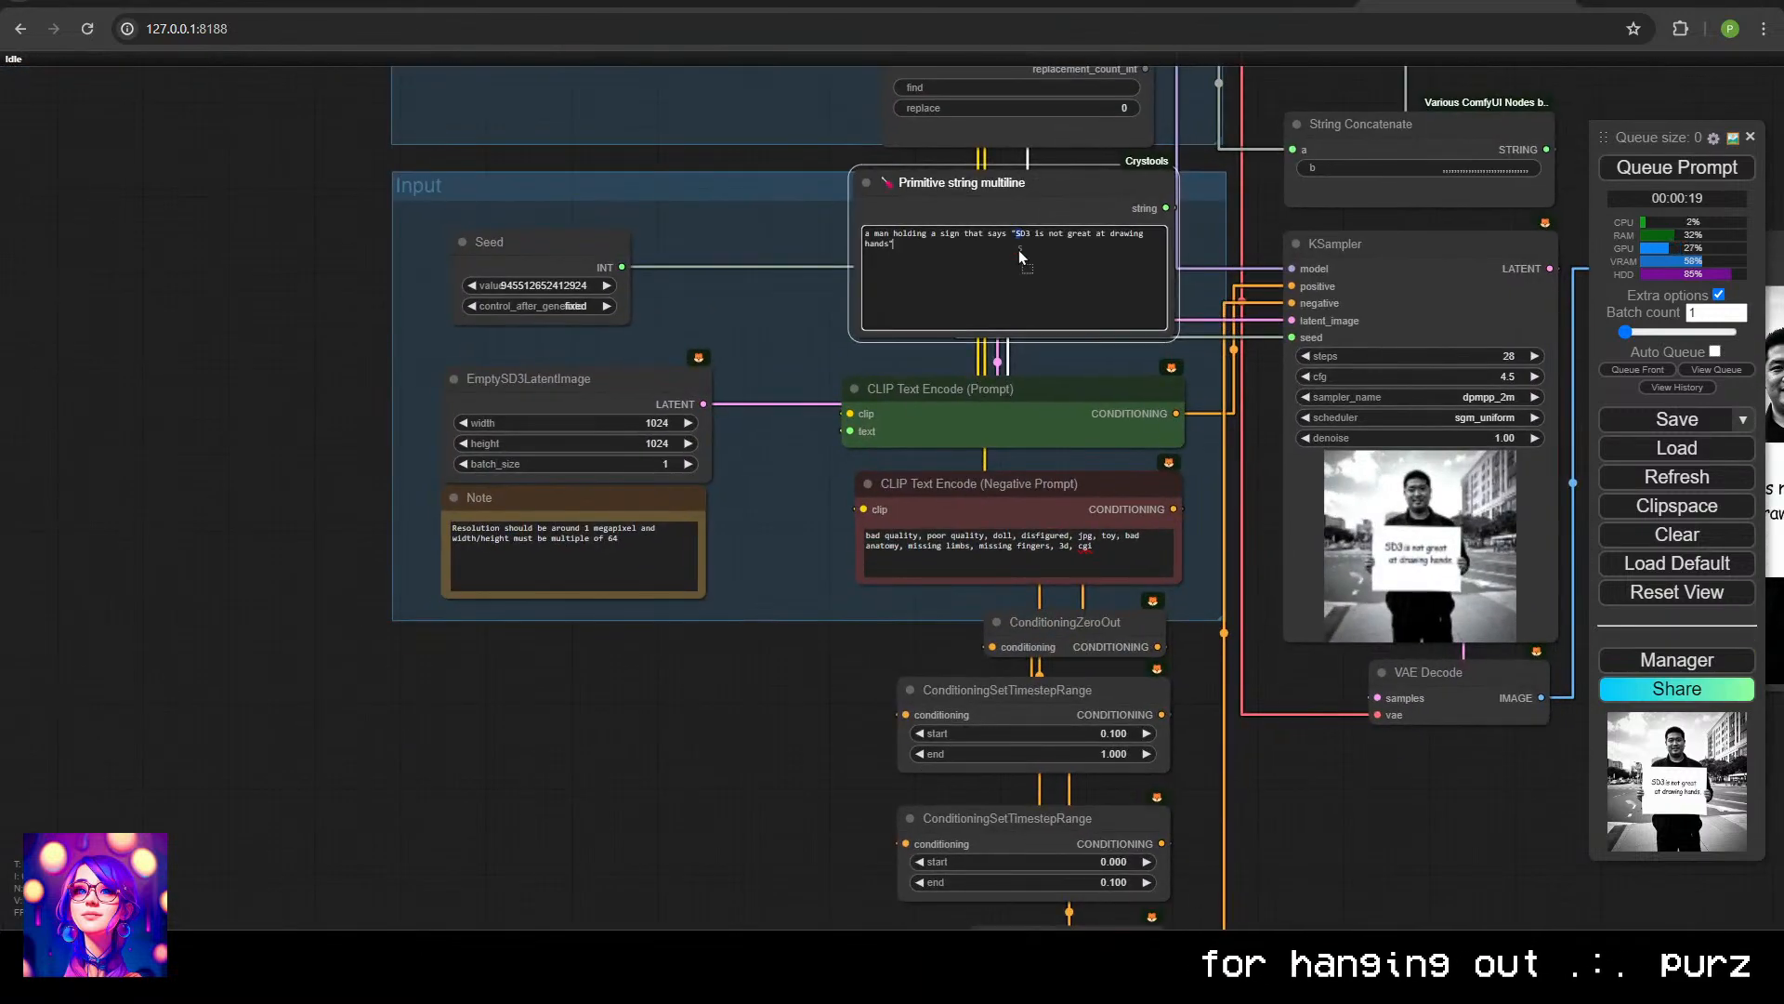
{"action": "key", "text": "ctrl+a"}
{"action": "type", "text": "a"}
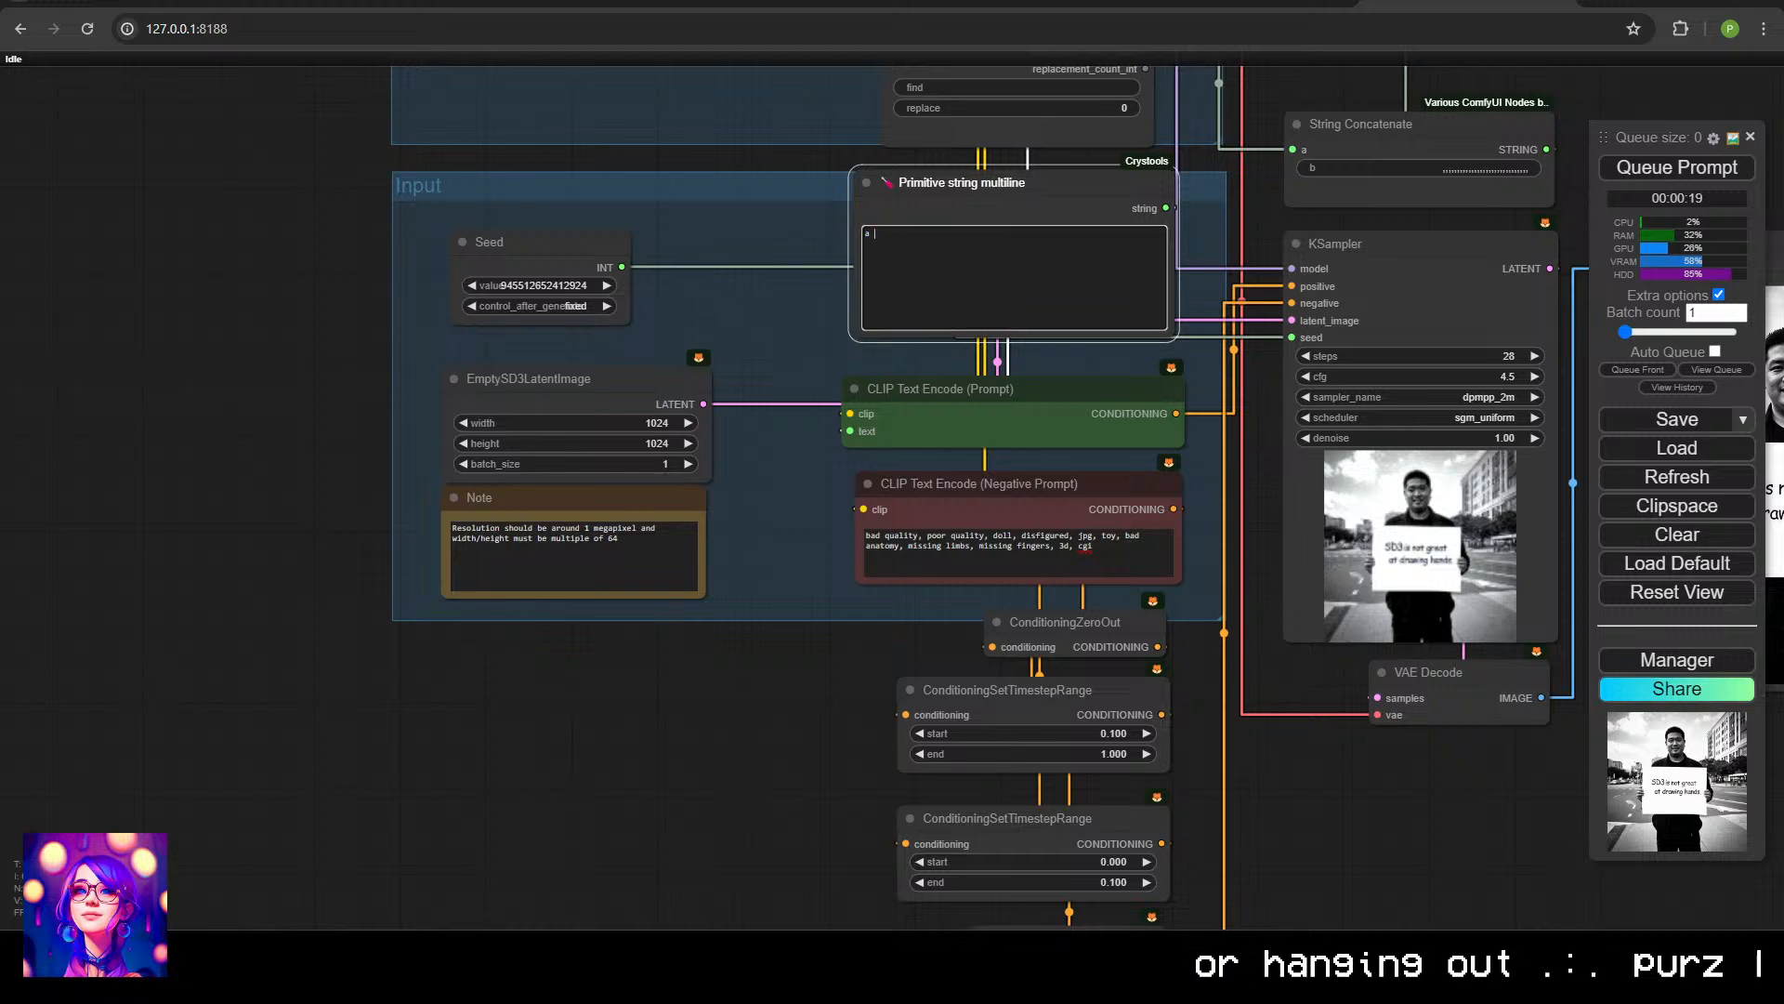
{"action": "key", "text": "BackSpace"}
{"action": "key", "text": "BackSpace"}
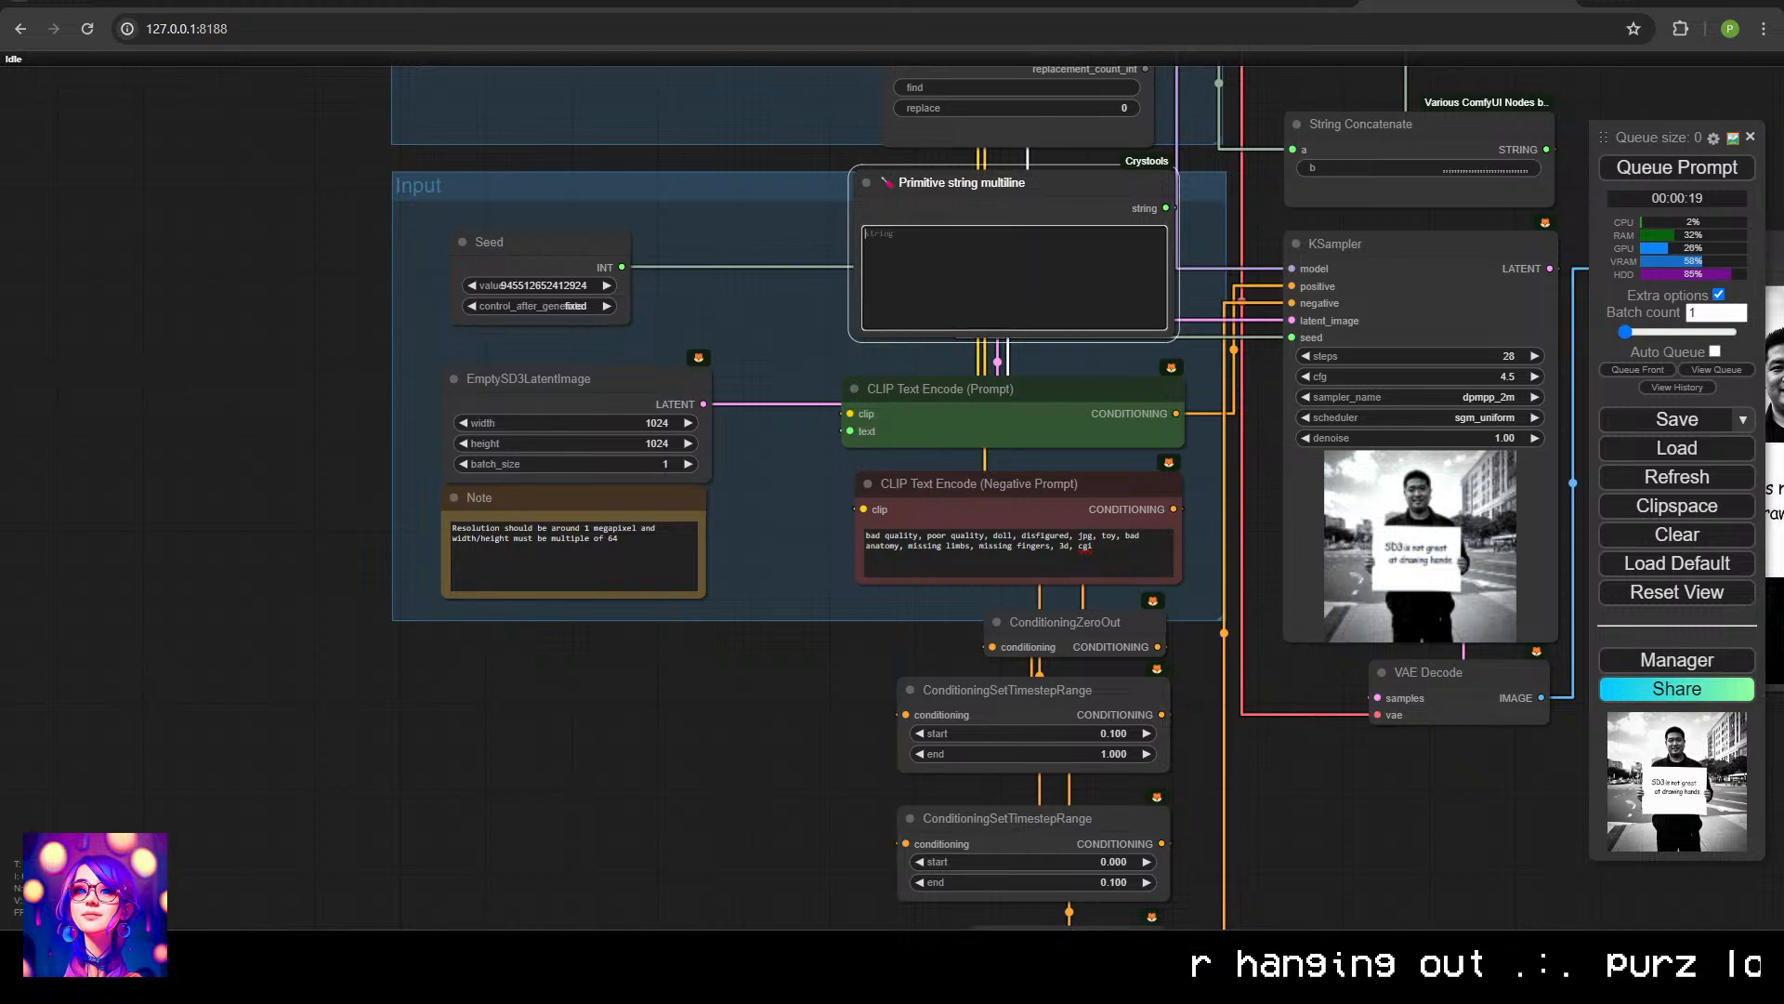
{"action": "type", "text": "a bear standing in t"}
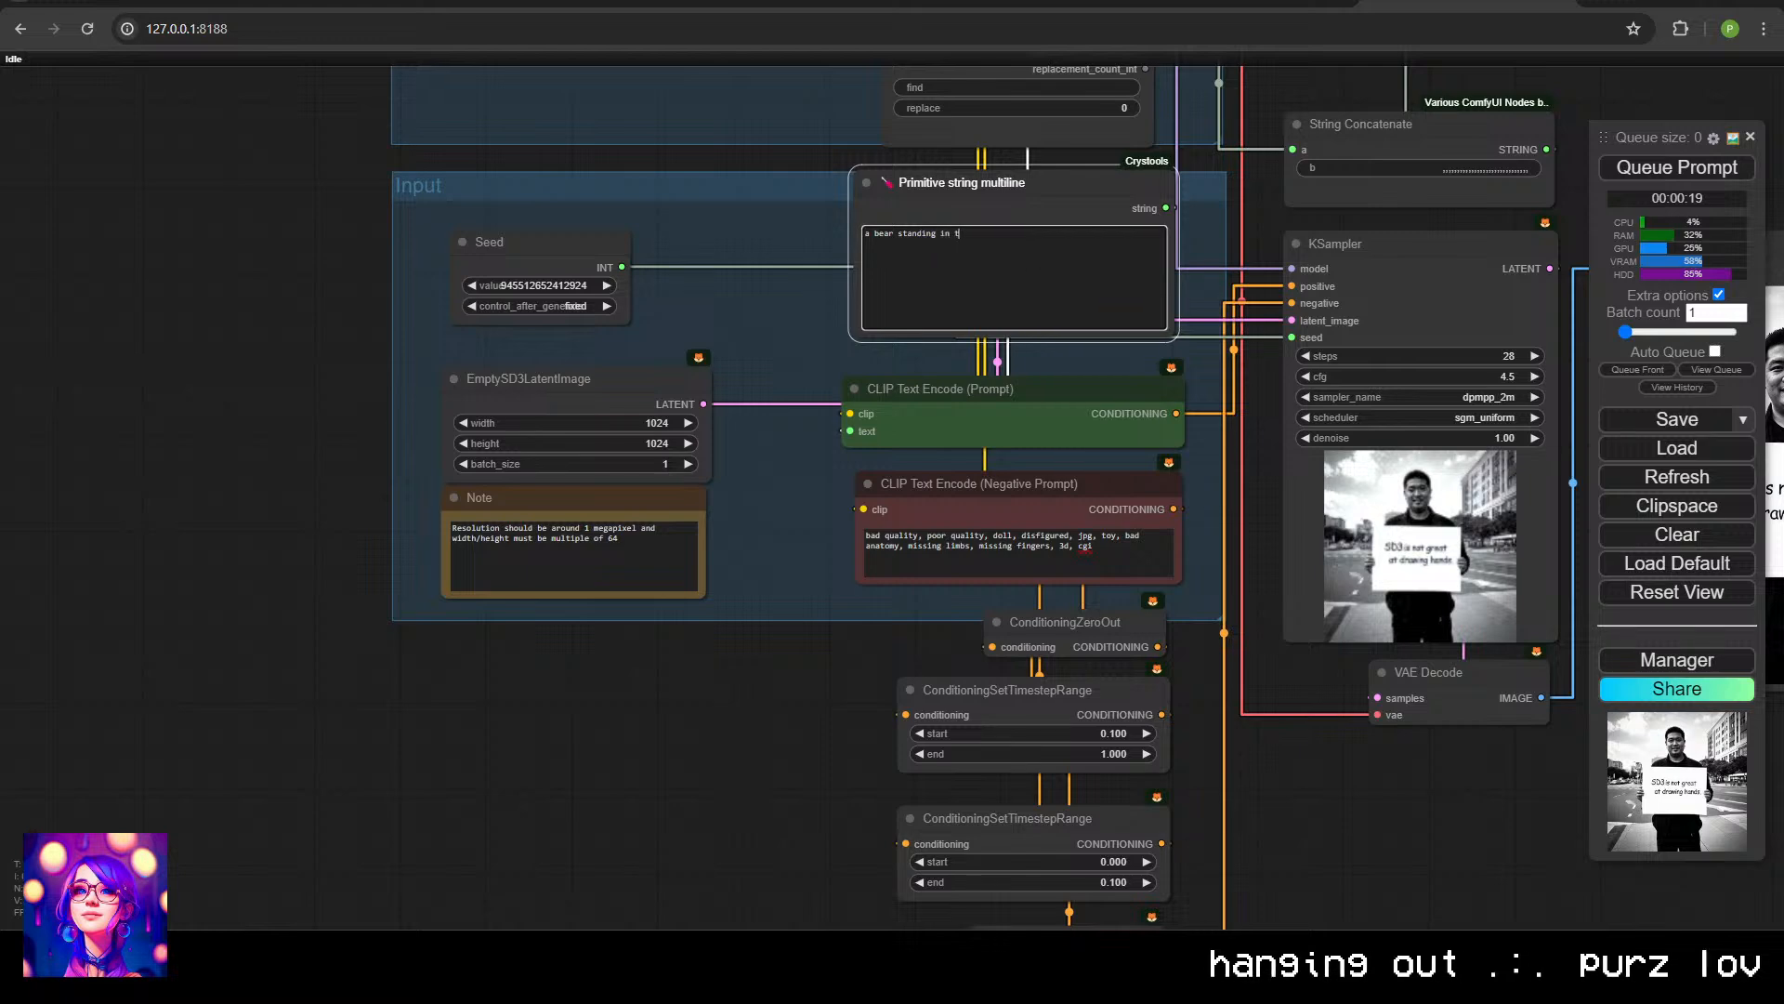
{"action": "type", "text": "he woods holding "}
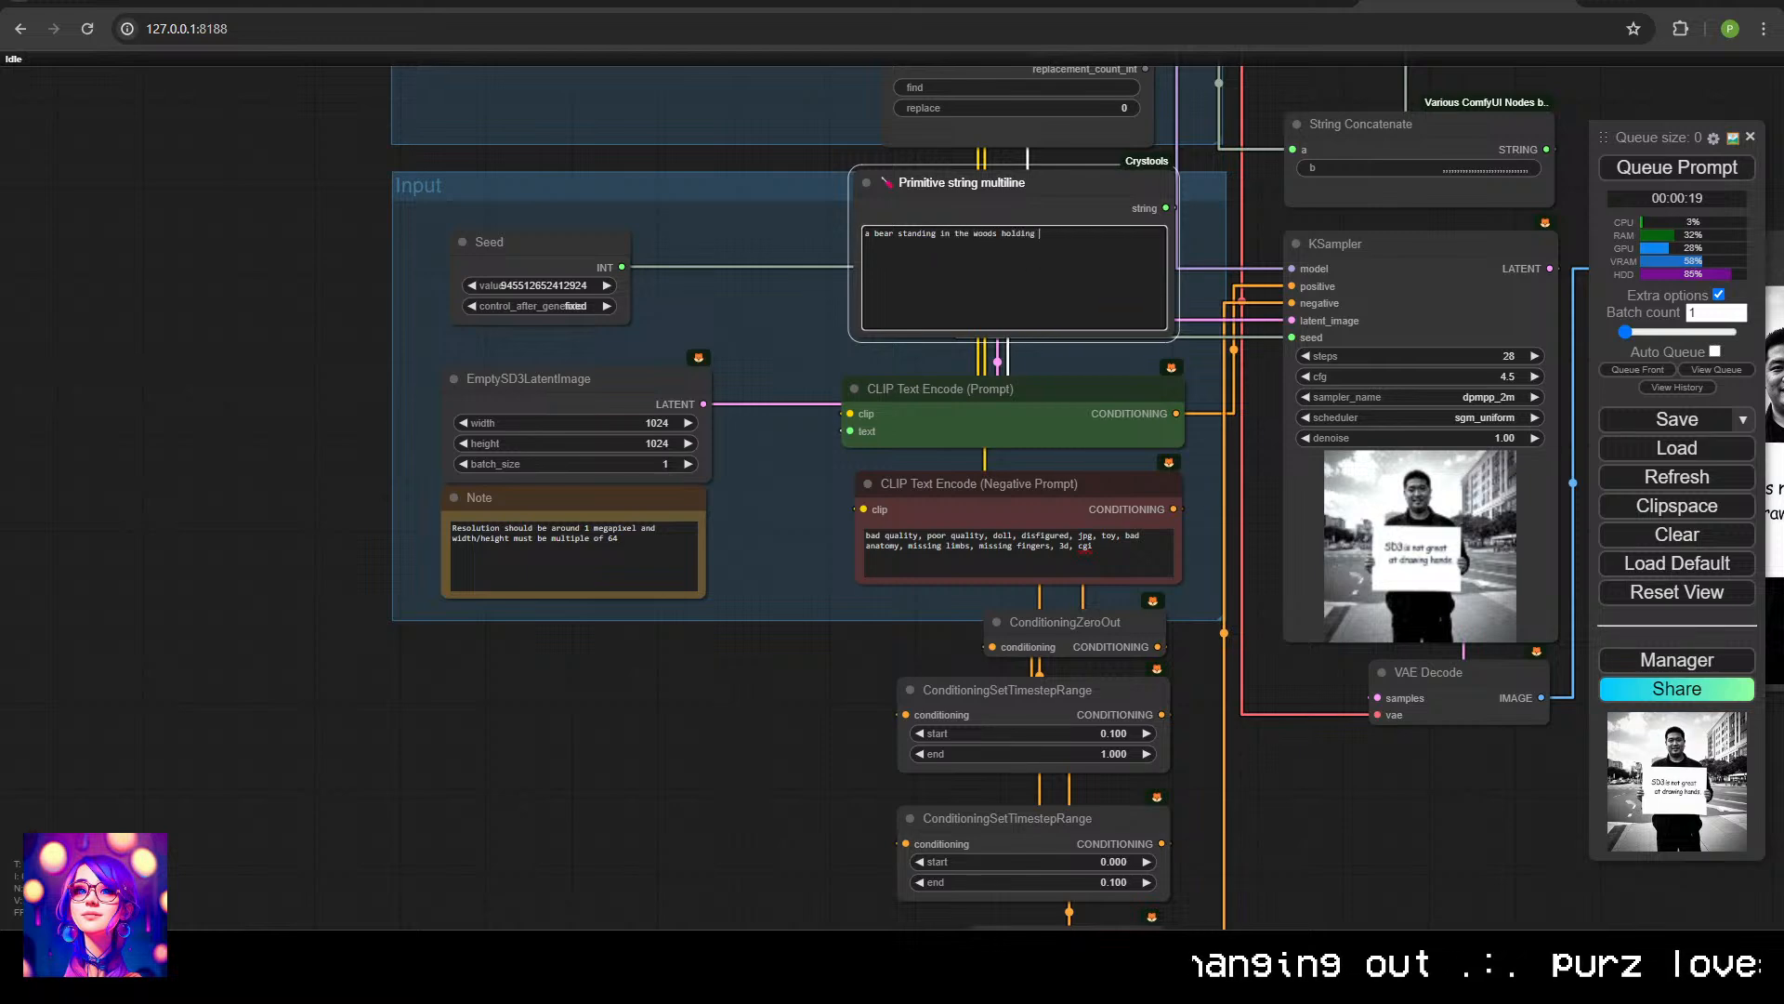
{"action": "type", "text": "a sign that say"}
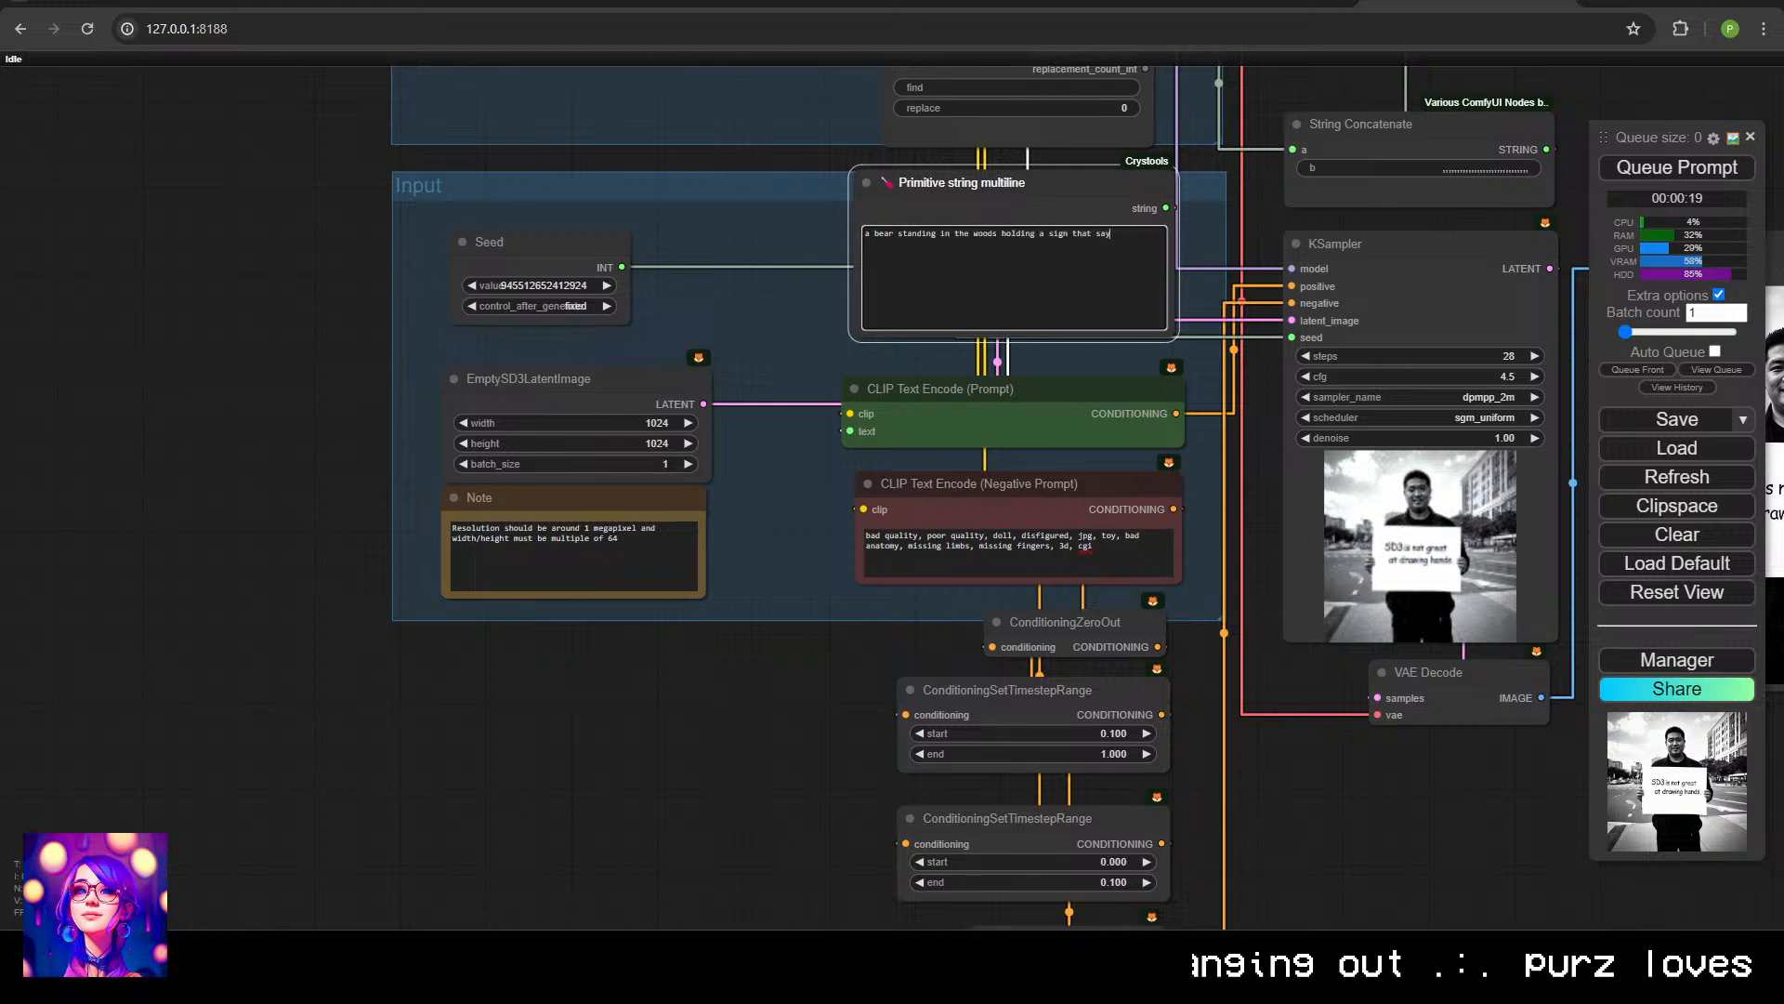
{"action": "type", "text": "s \"fores"}
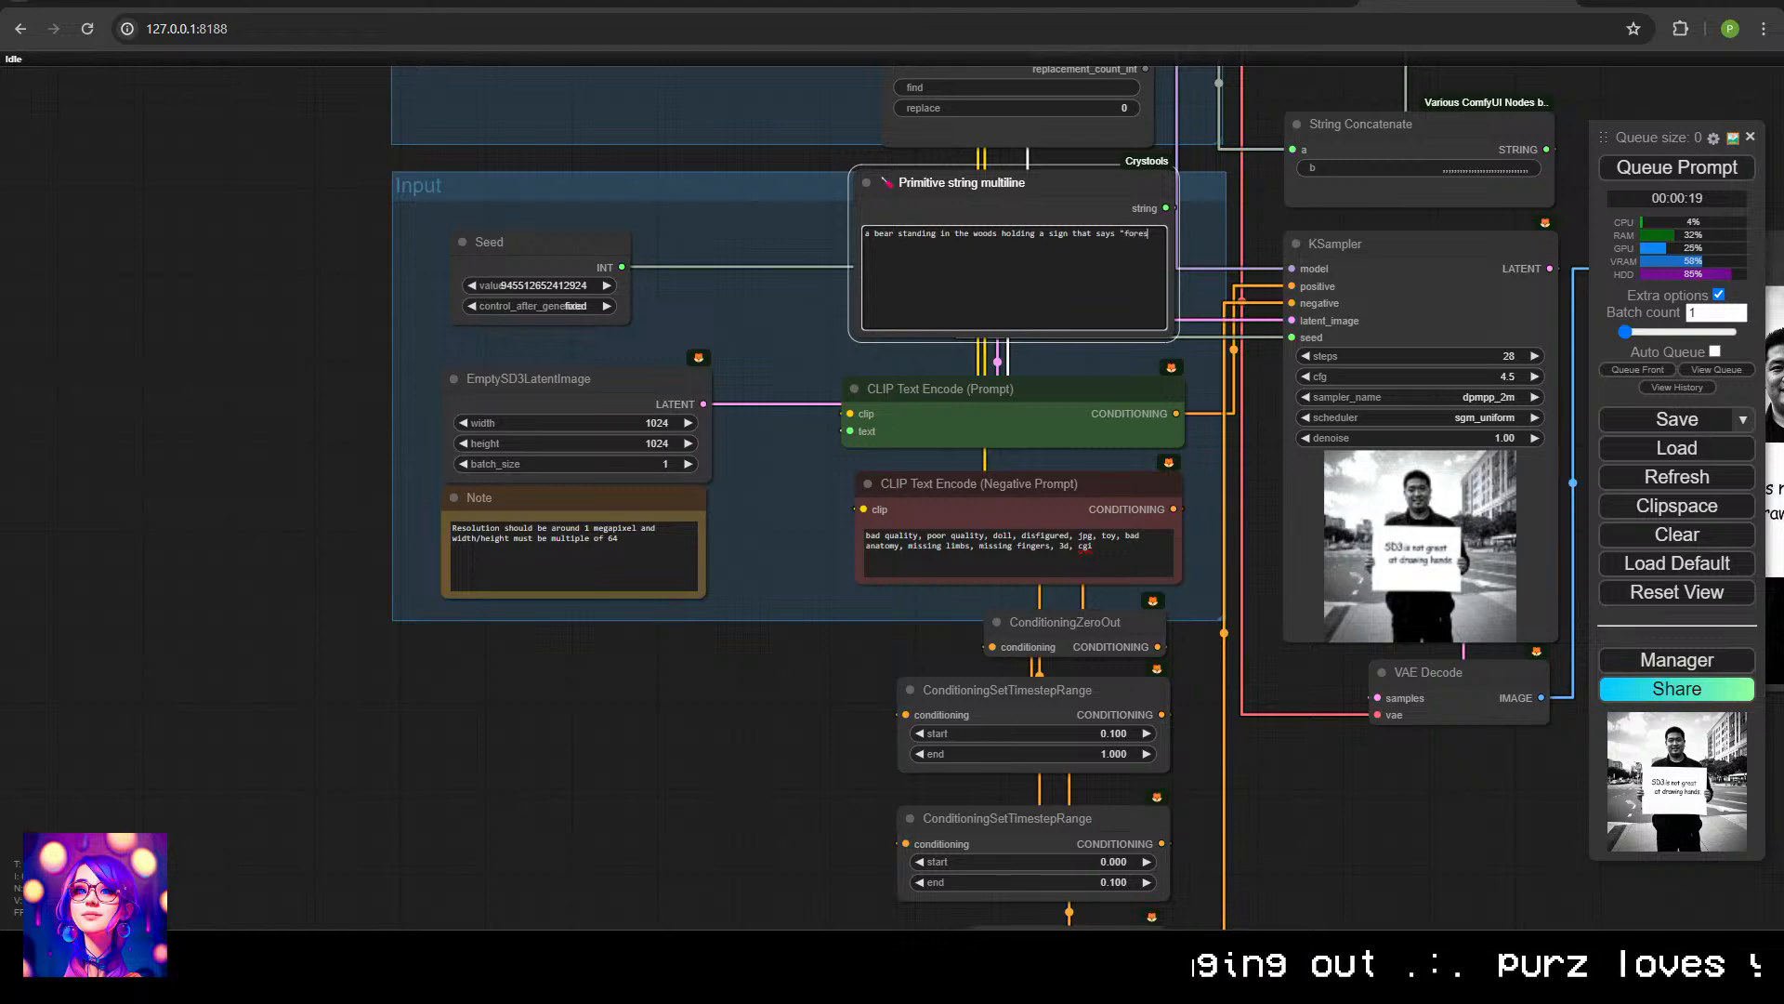
{"action": "type", "text": "t fires are li"}
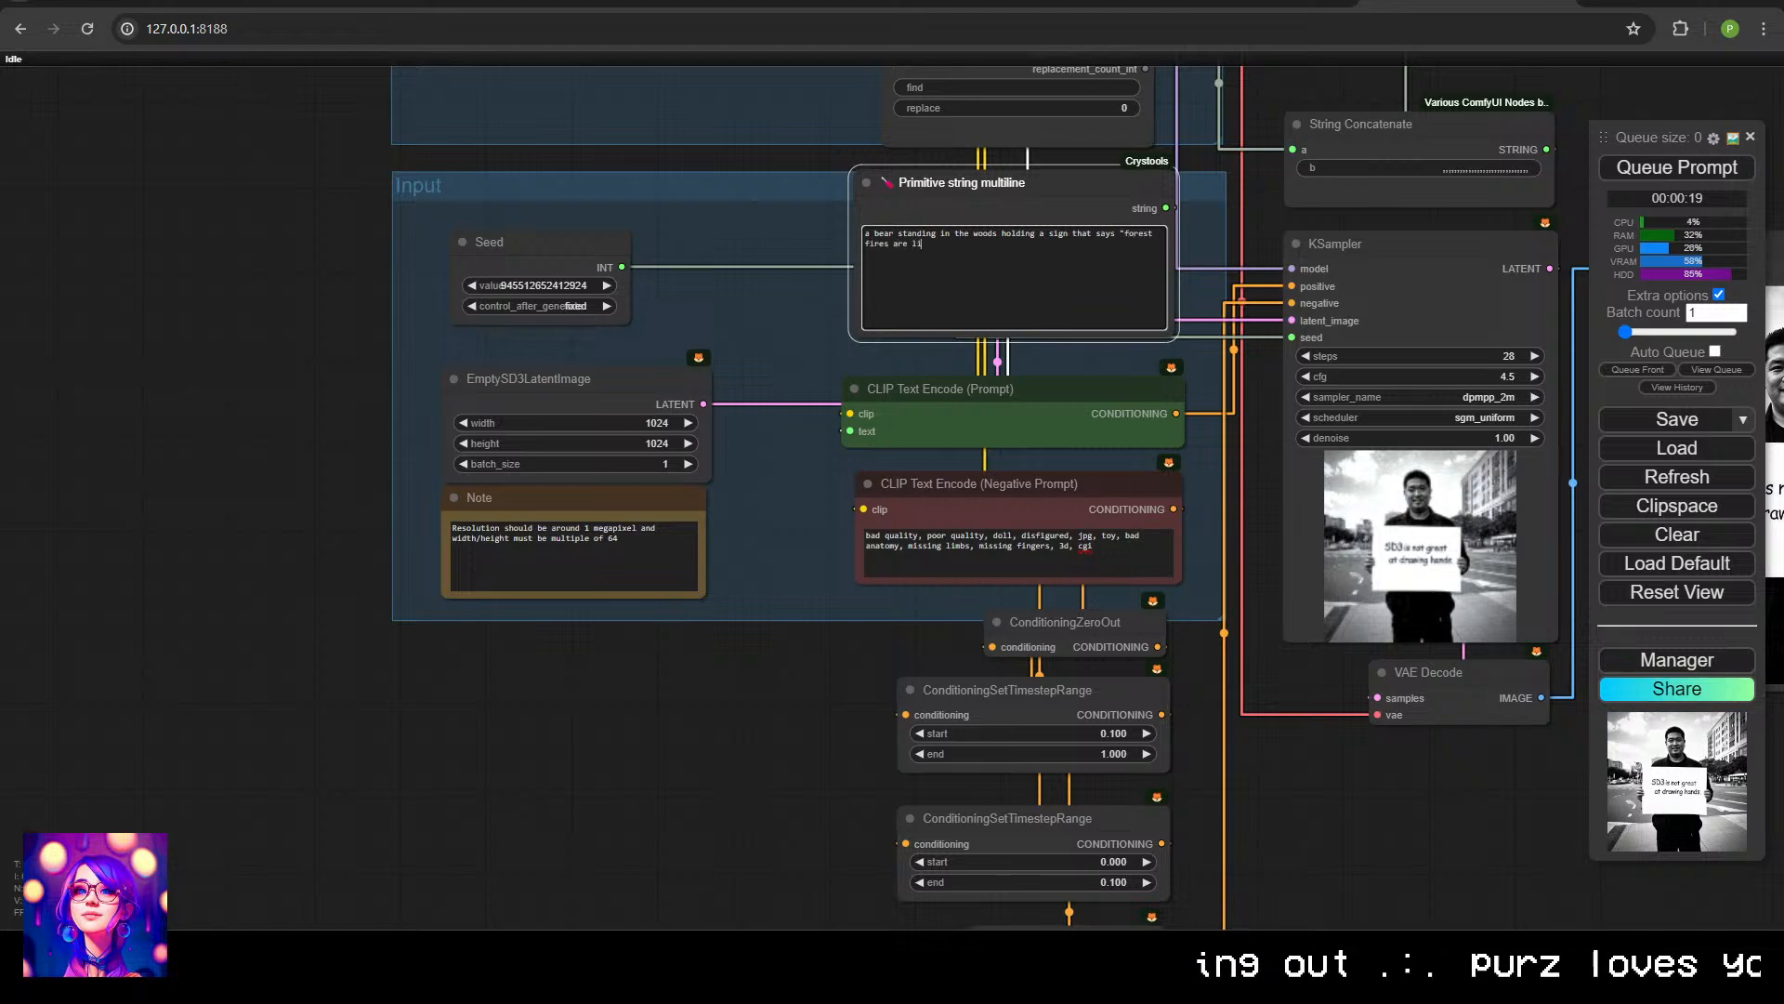
{"action": "type", "text": "t af"}
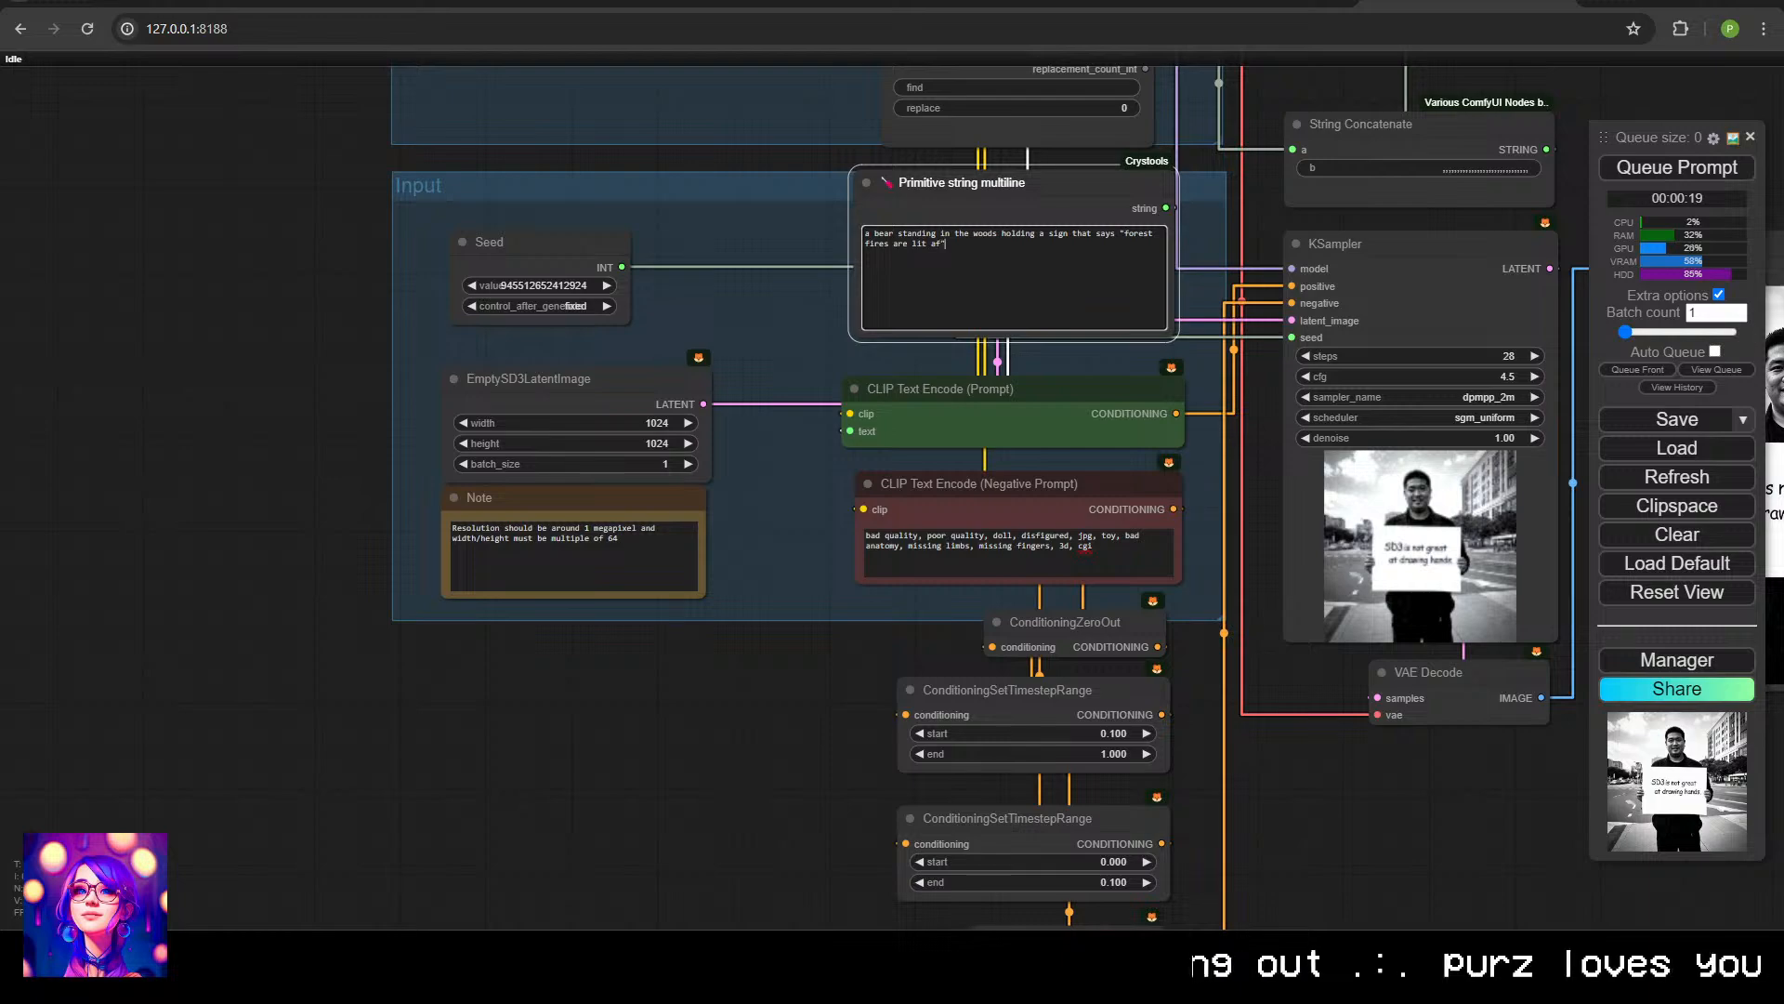
{"action": "key", "text": "ctrl+Return"}
Follow the sampling preview of the bear and examine the sign text and details in the finished image.
{"action": "scroll", "coordinate": [1204, 448], "scroll_direction": "down", "scroll_amount": 1}
{"action": "left_click_drag", "start_coordinate": [1205, 448], "coordinate": [451, 431]}
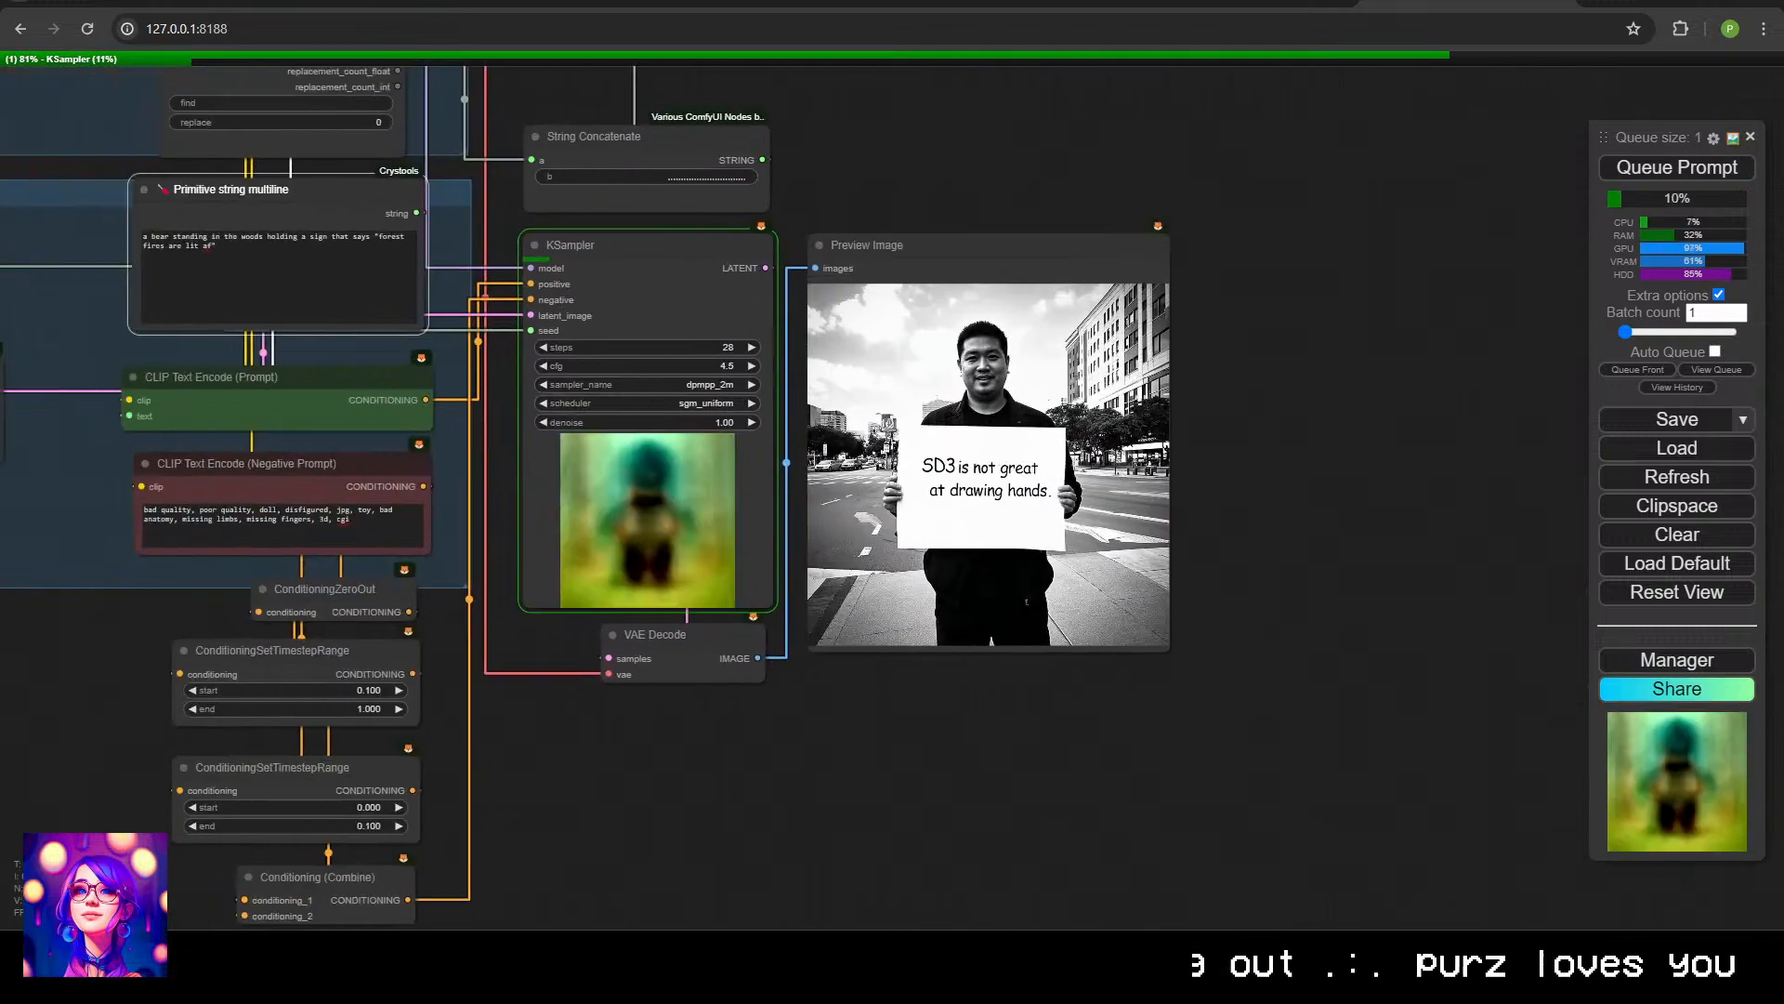
{"action": "right_click", "coordinate": [849, 353]}
{"action": "scroll", "coordinate": [913, 390], "scroll_direction": "up", "scroll_amount": 6}
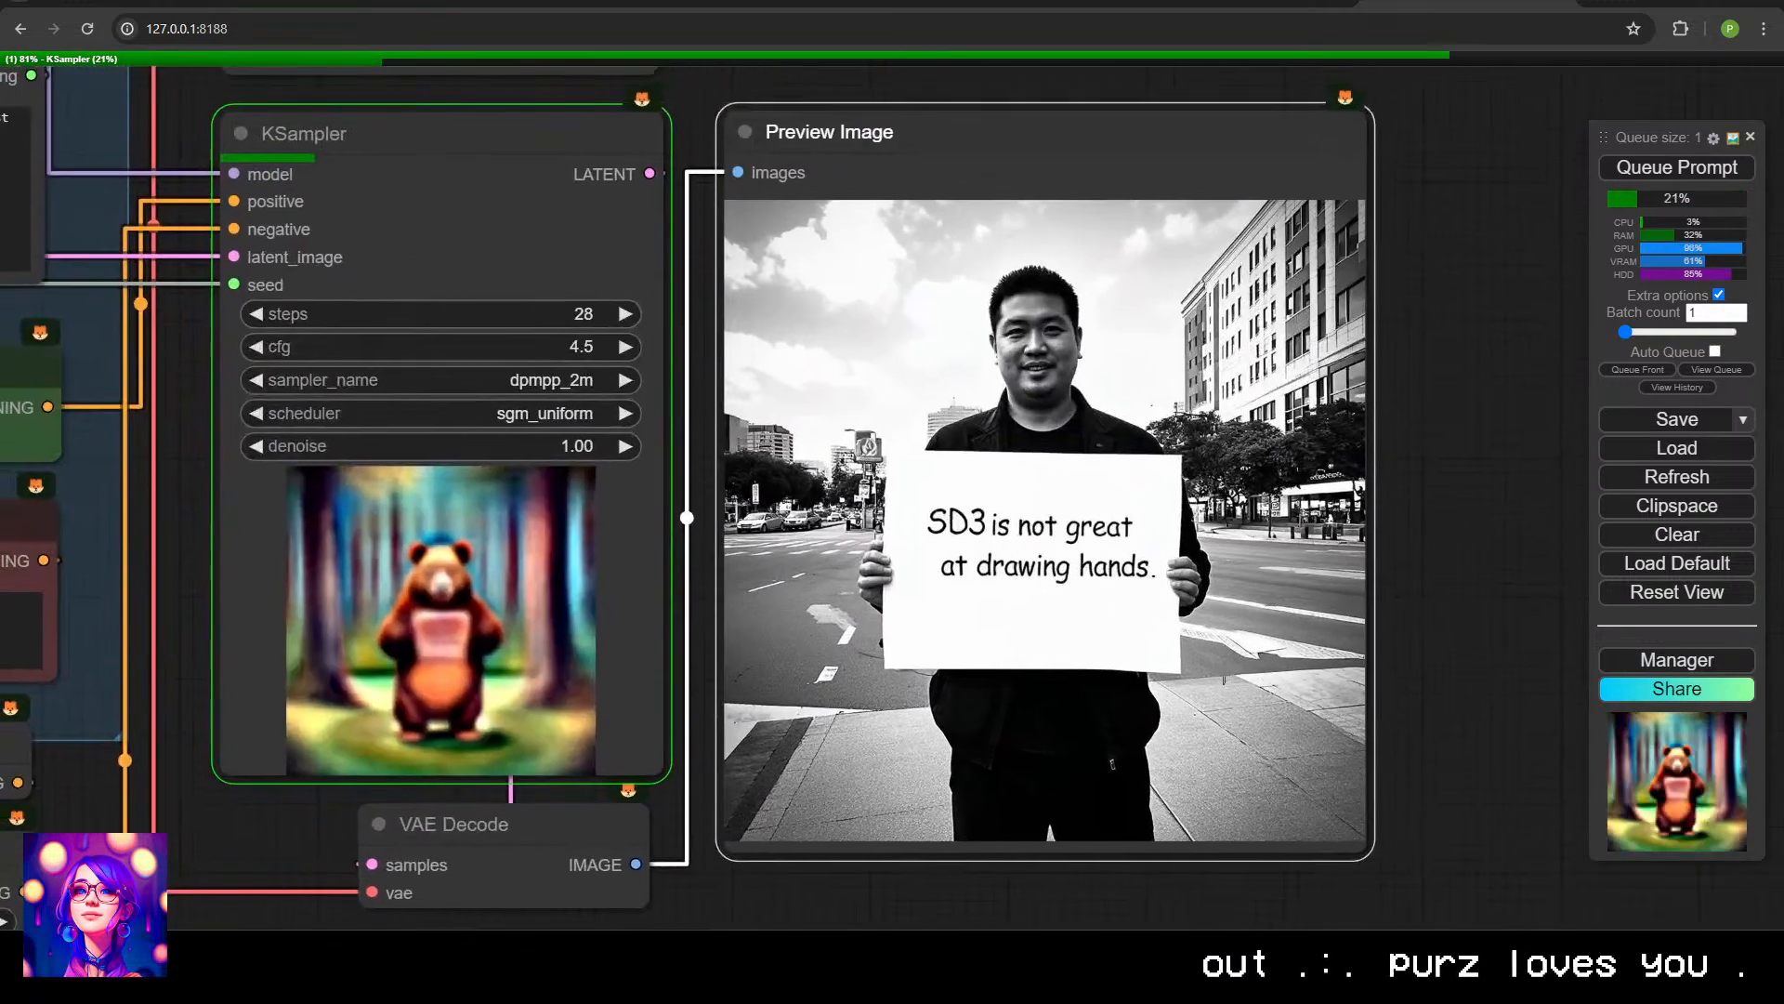
{"action": "left_click_drag", "start_coordinate": [1224, 680], "coordinate": [1220, 686]}
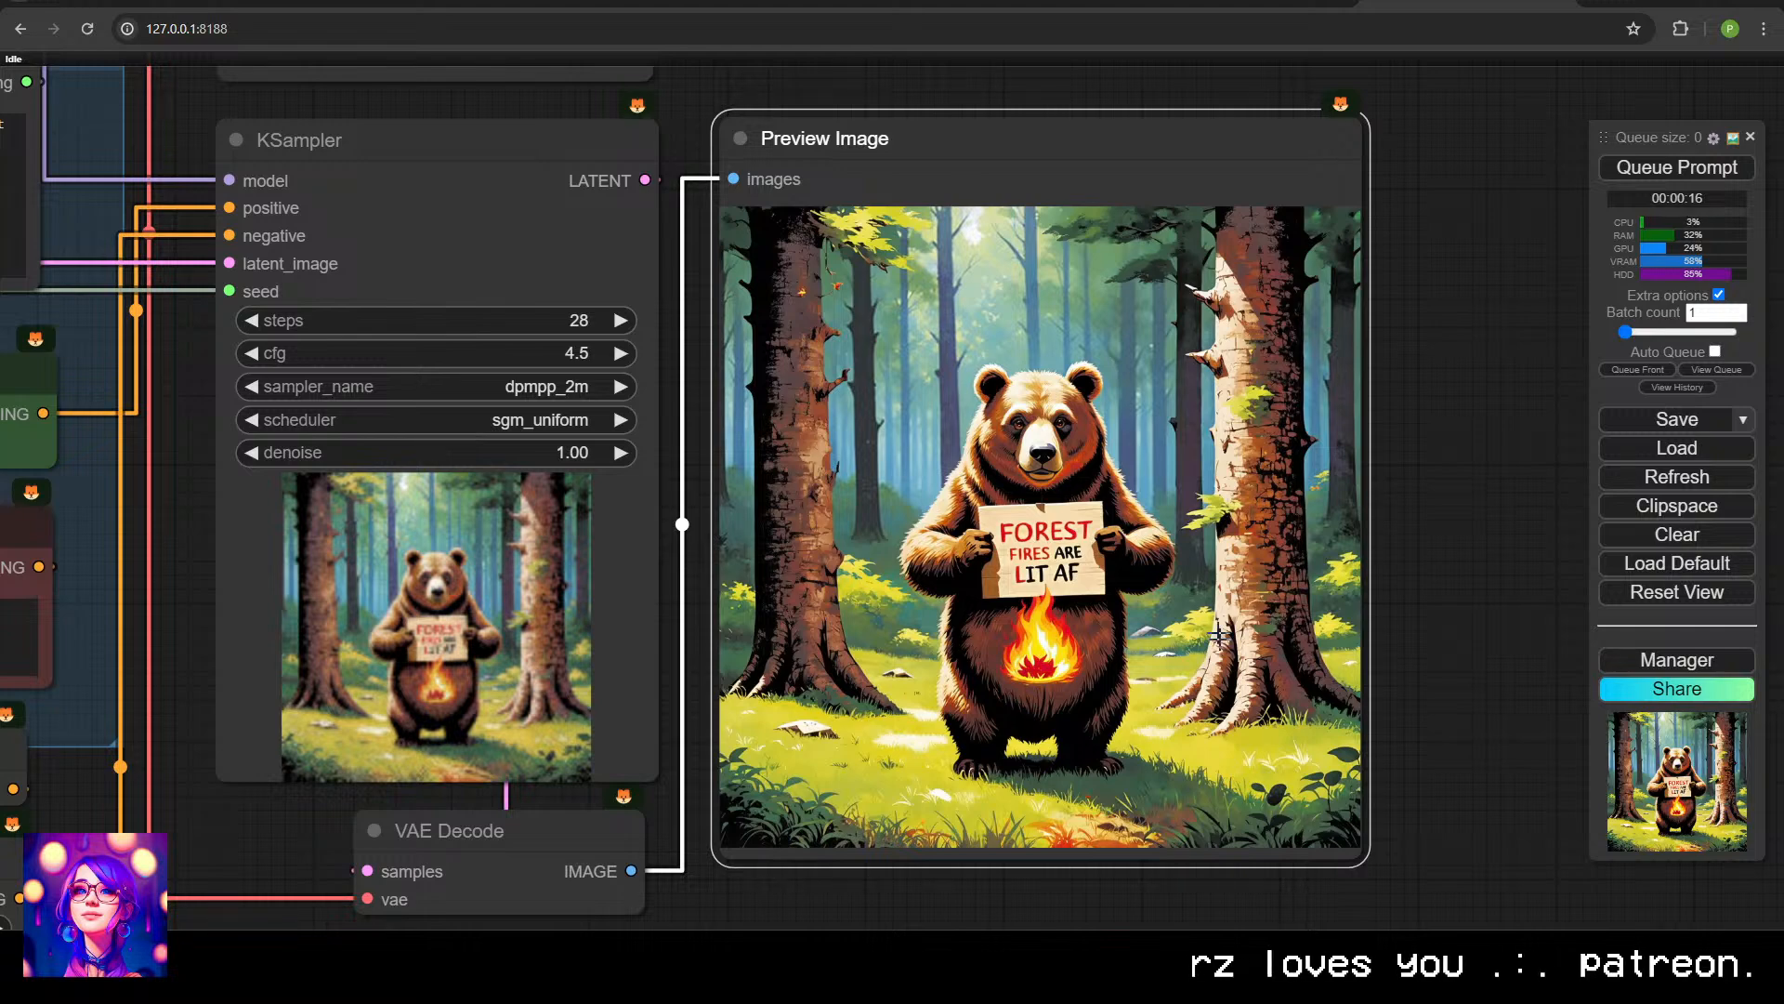
{"action": "scroll", "coordinate": [1216, 538], "scroll_direction": "up", "scroll_amount": 4}
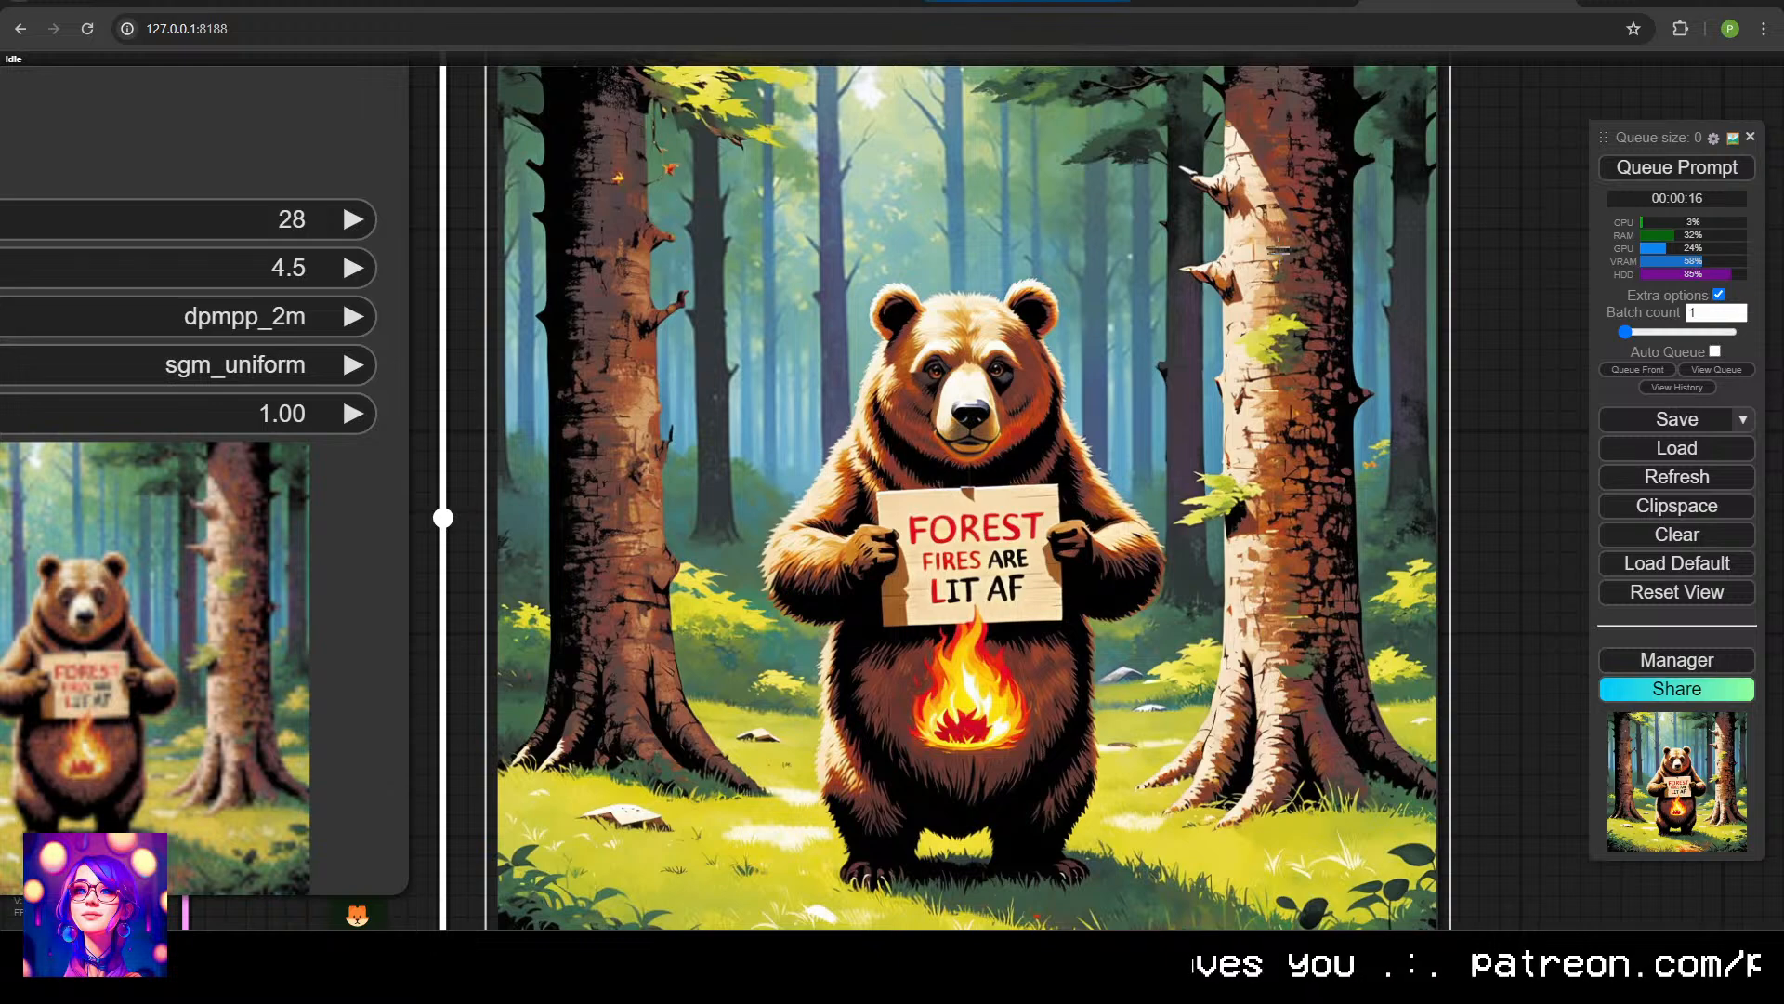
{"action": "scroll", "coordinate": [1224, 278], "scroll_direction": "down", "scroll_amount": 3}
{"action": "left_click_drag", "start_coordinate": [1124, 237], "coordinate": [1231, 298]}
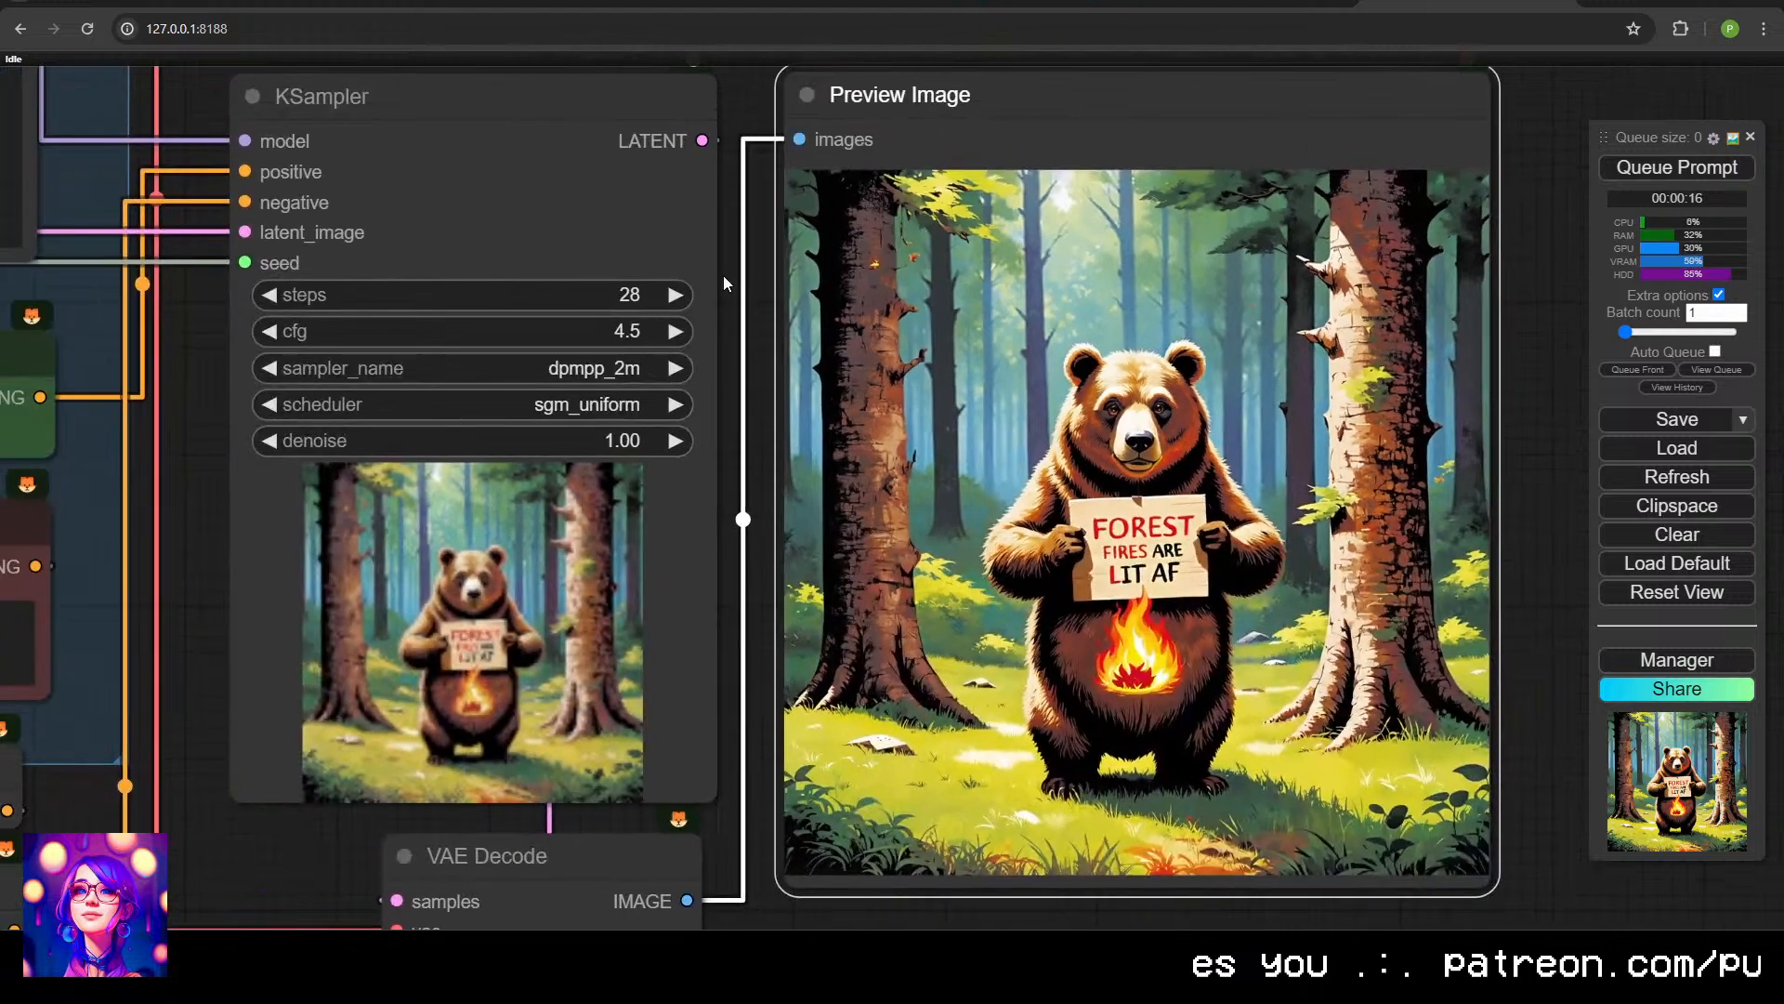
Change the prompt to a billboard on a busy japanese street that says "HOT DOGS HALF OFF" and generate the image.
{"action": "scroll", "coordinate": [833, 268], "scroll_direction": "down", "scroll_amount": 4}
{"action": "left_click_drag", "start_coordinate": [600, 251], "coordinate": [824, 342]}
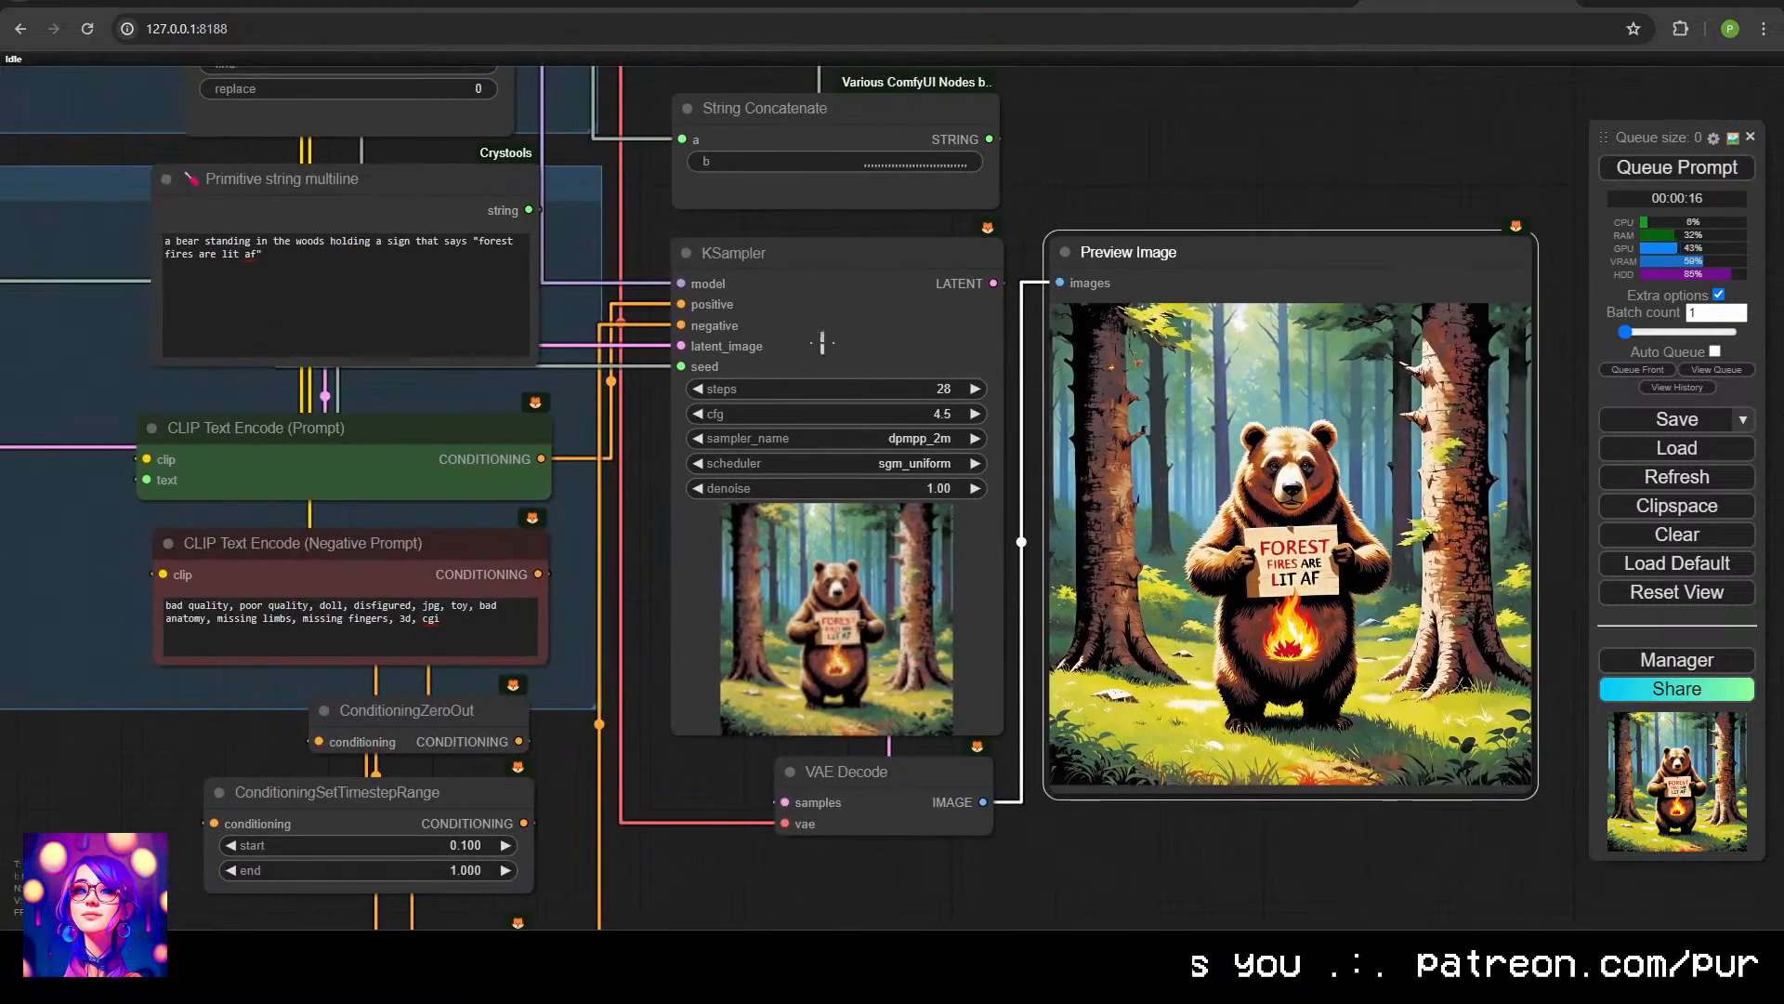
{"action": "left_click", "coordinate": [276, 253]}
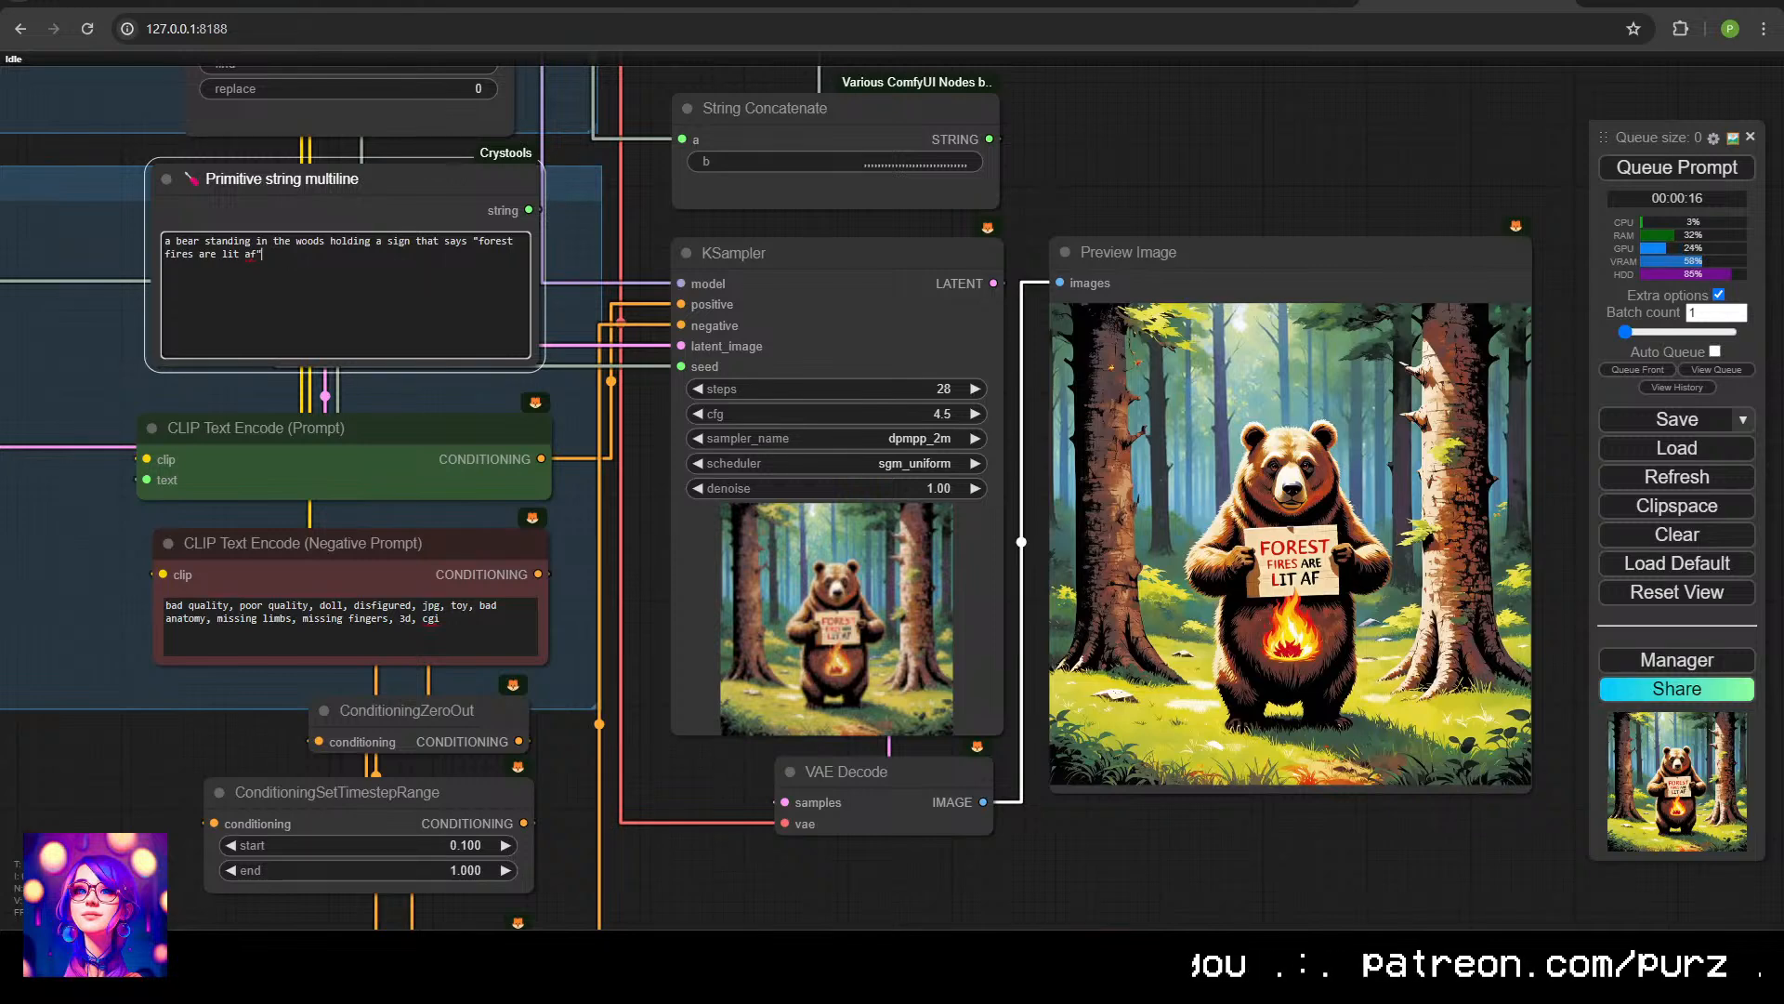
{"action": "key", "text": "ctrl+a"}
{"action": "type", "text": "a"}
{"action": "type", "text": "board "}
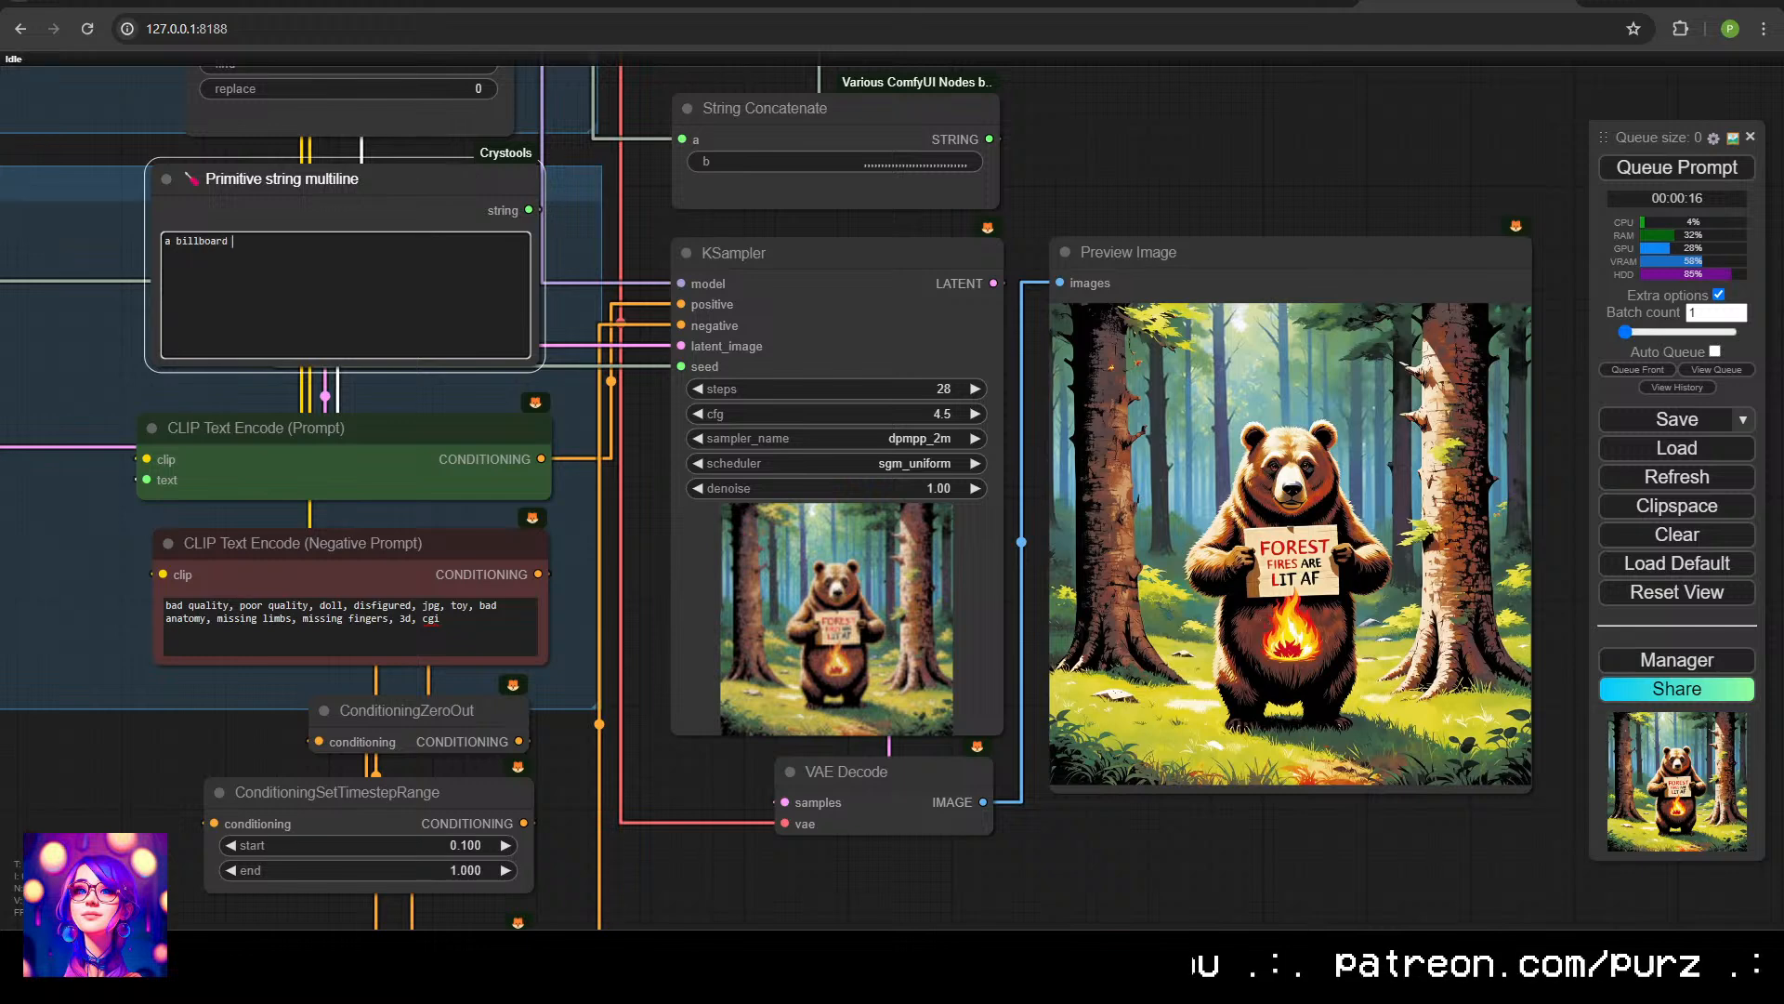
{"action": "type", "text": "on a busy japanese st"}
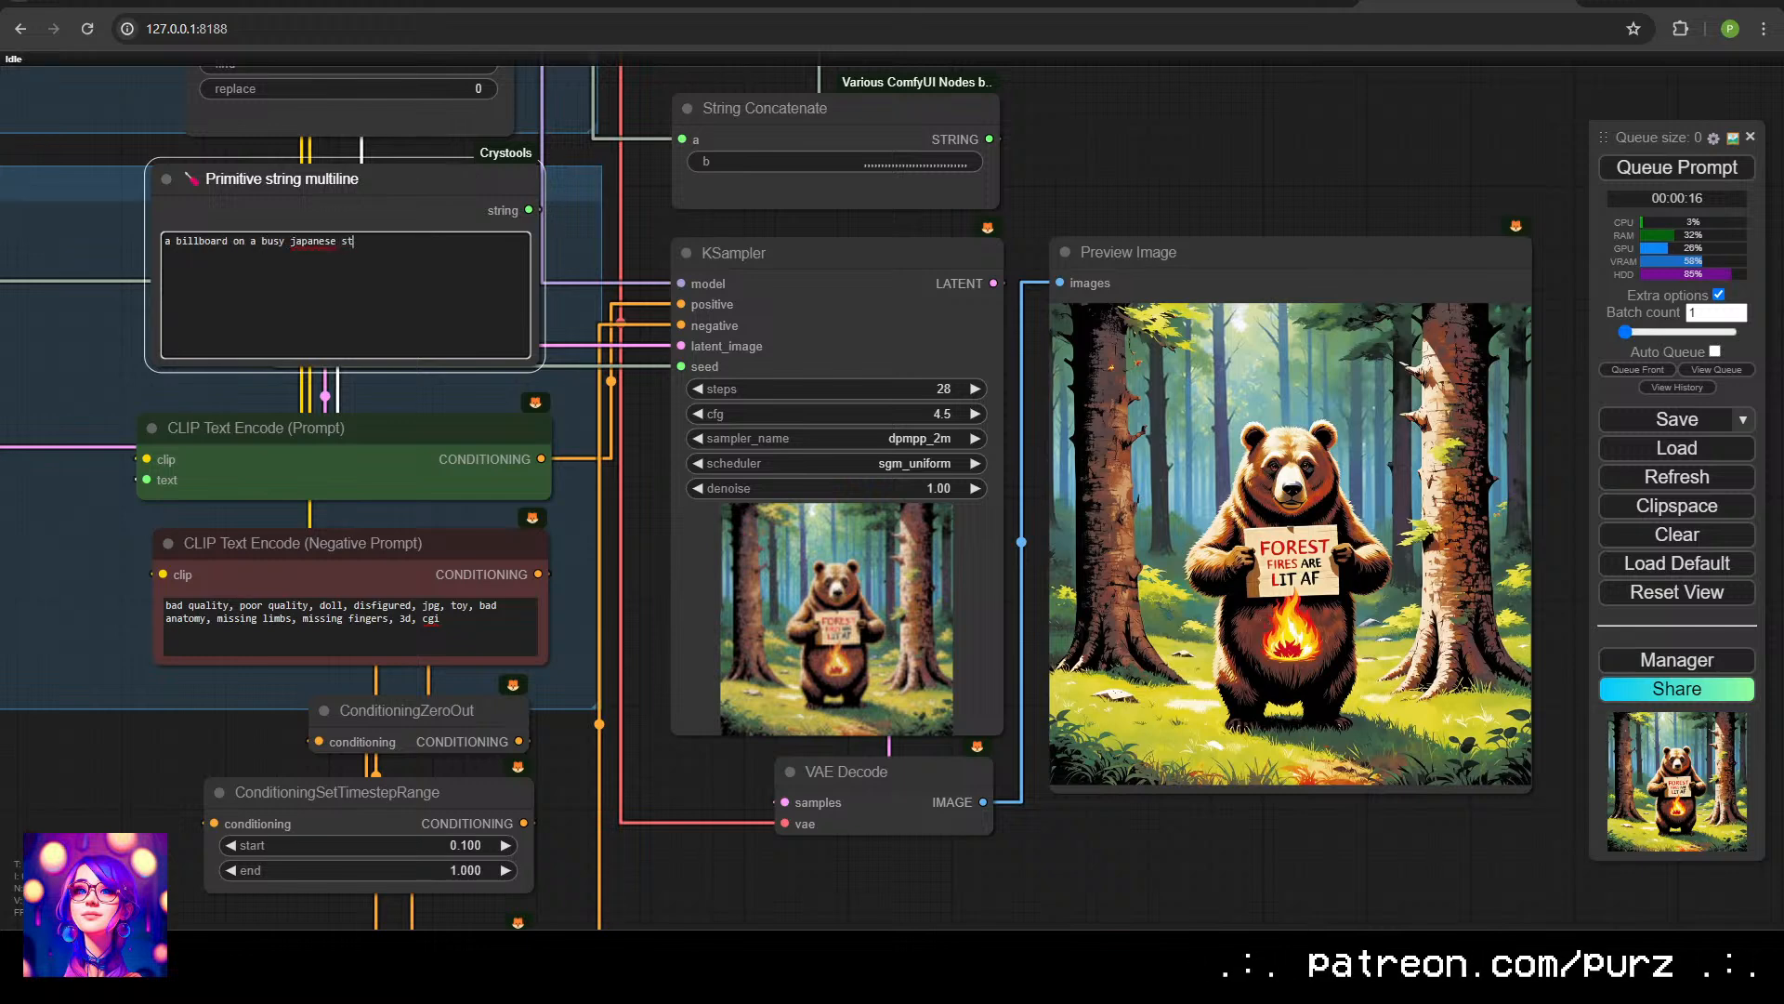
{"action": "type", "text": "reet that syas"}
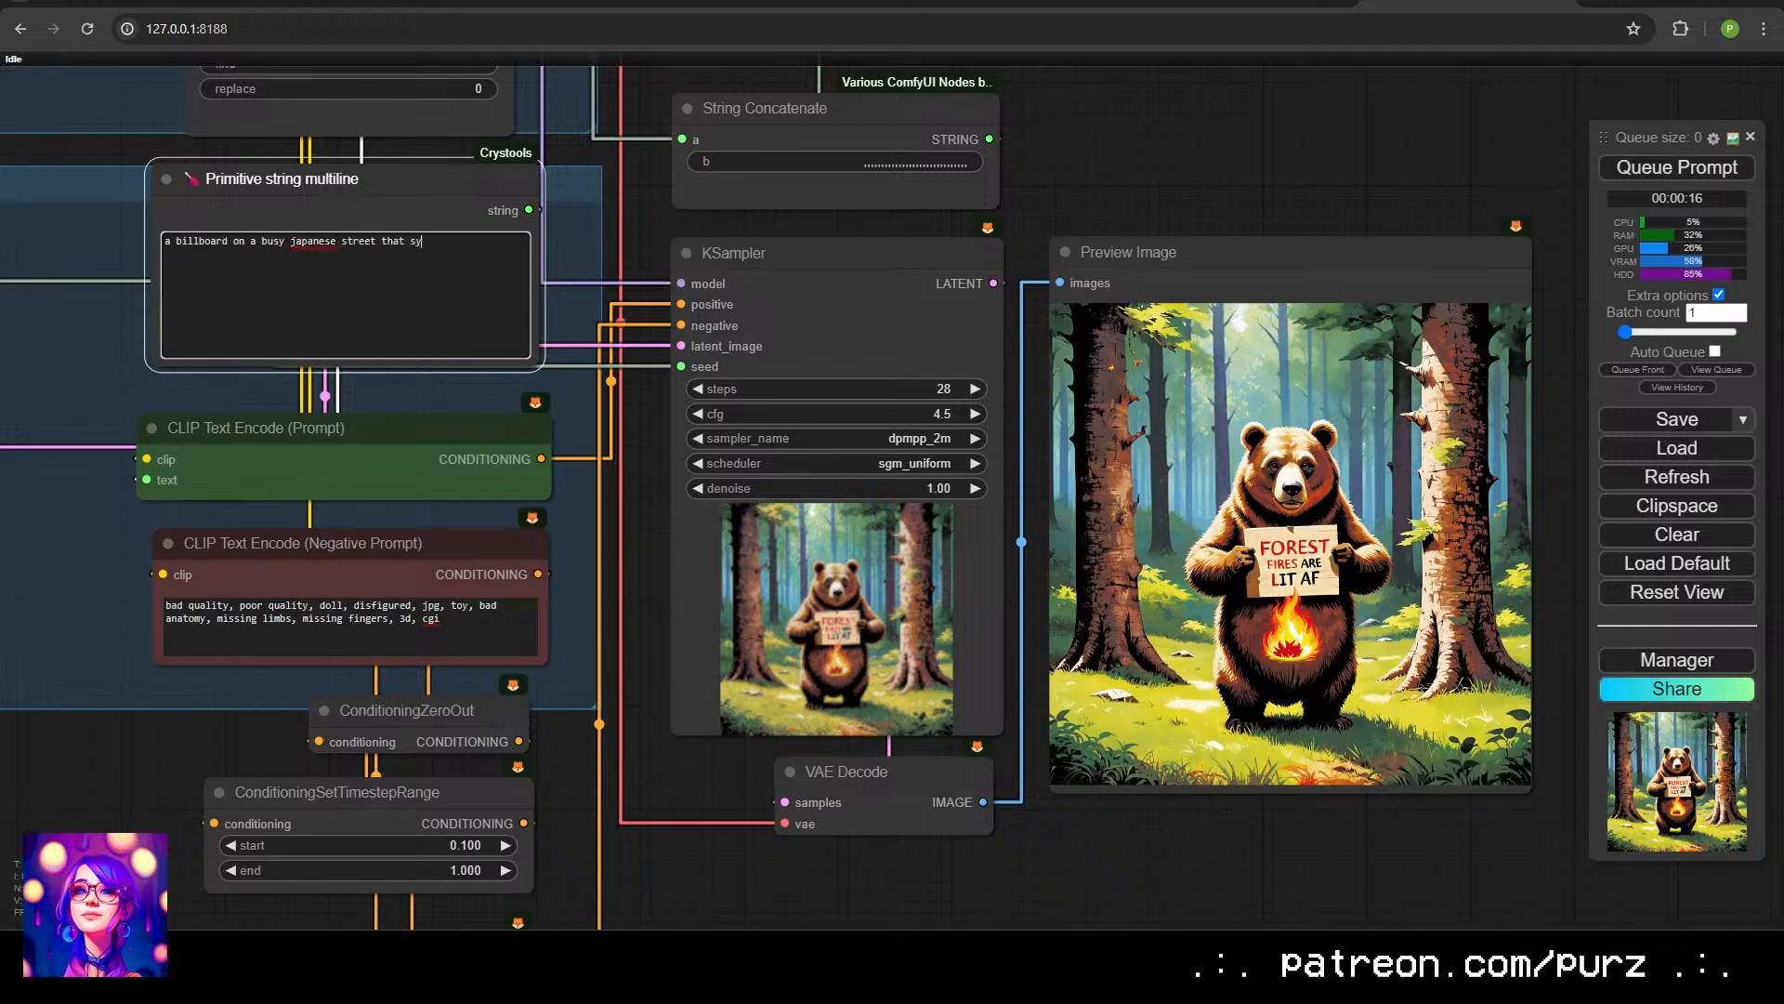
{"action": "key", "text": "BackSpace"}
{"action": "key", "text": "BackSpace"}
{"action": "type", "text": "ays \""}
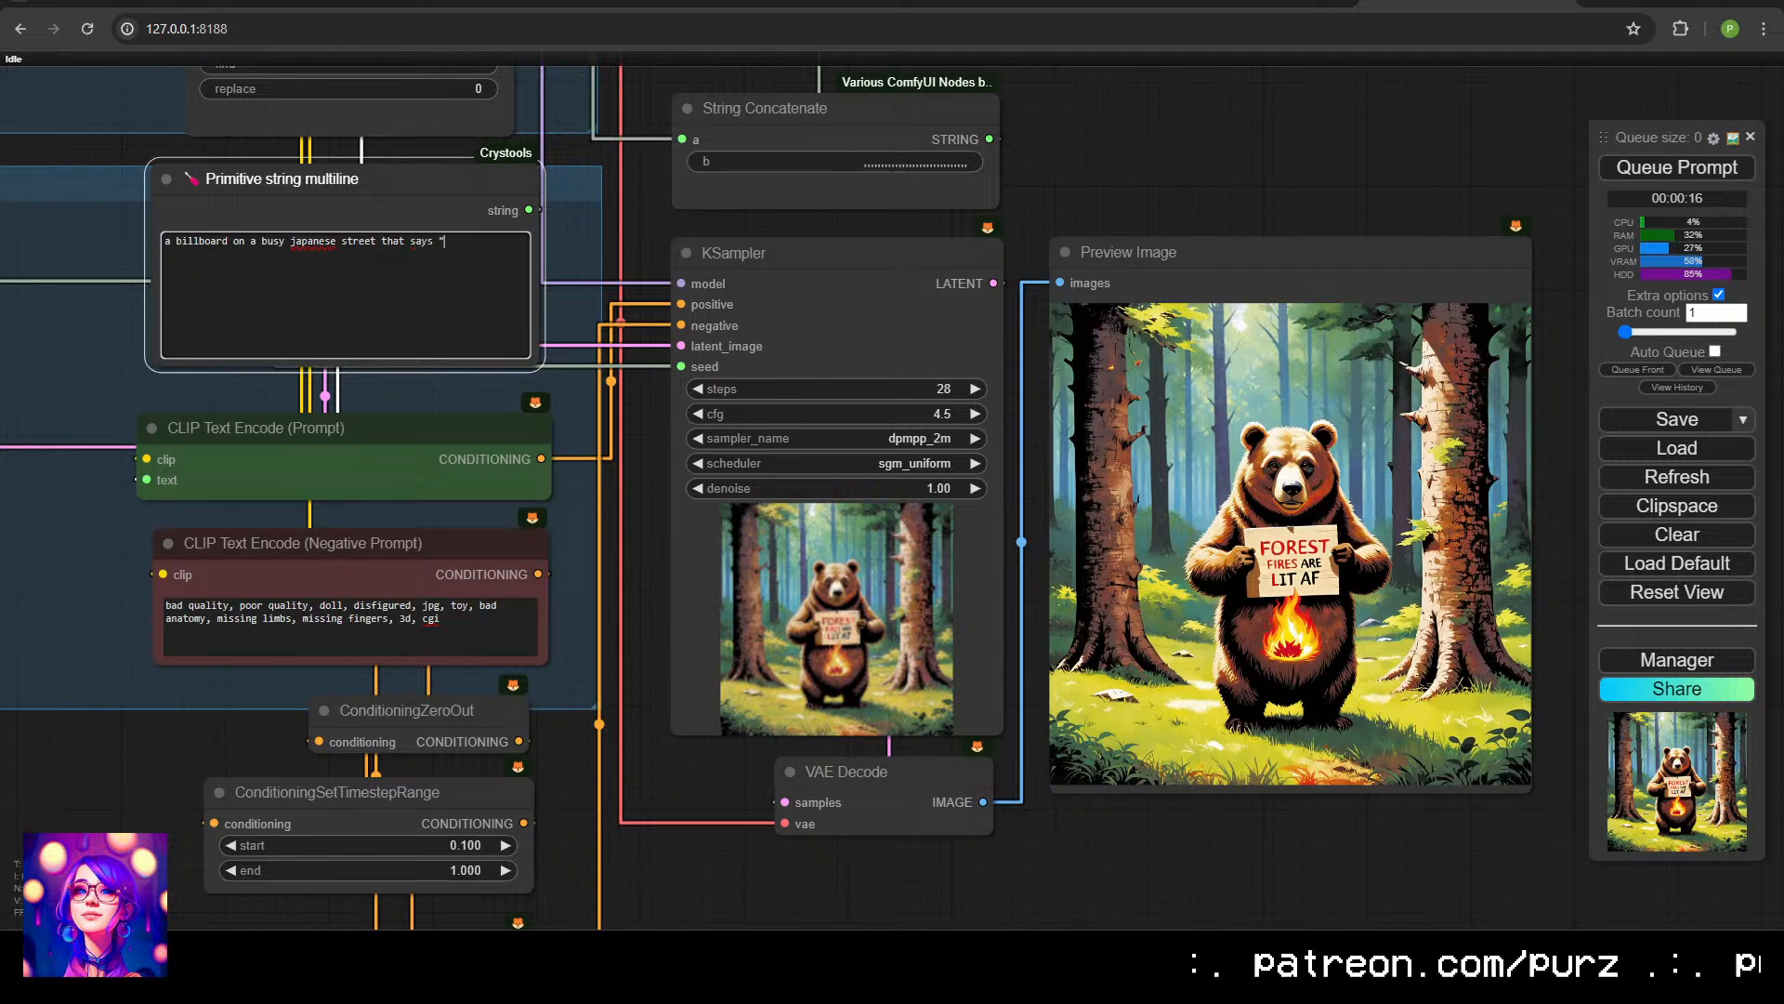
{"action": "type", "text": "HOT D"}
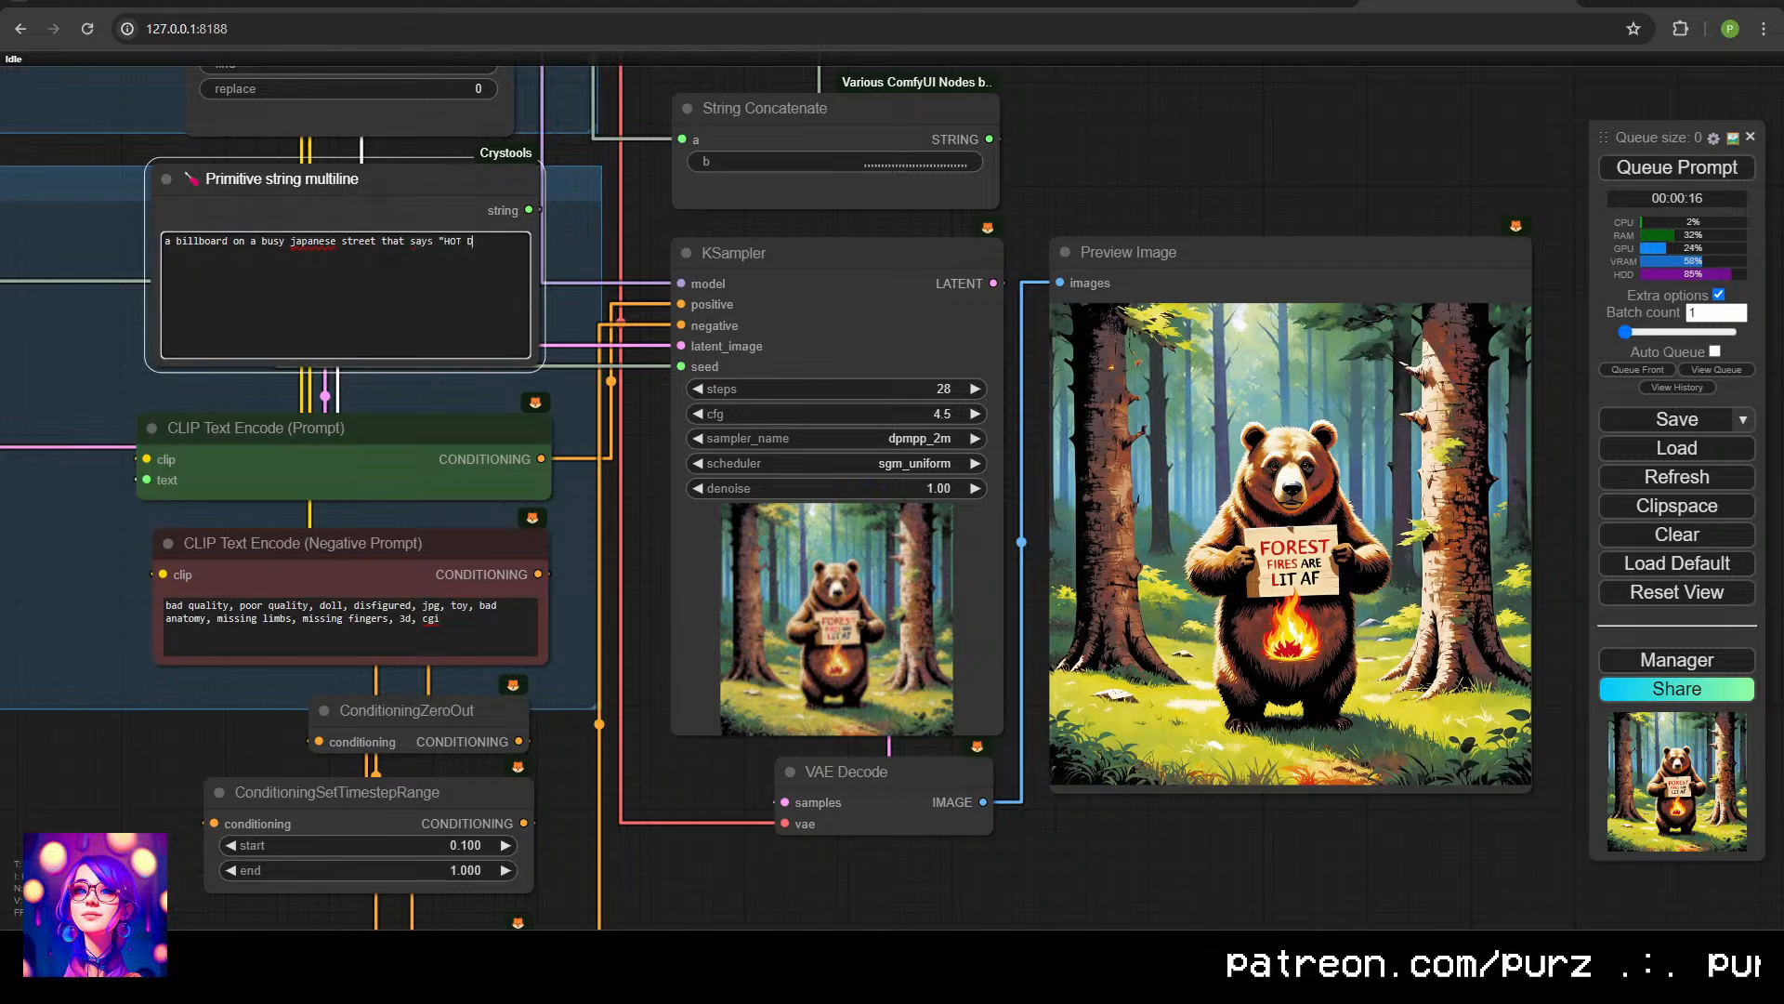
{"action": "type", "text": "OGS HALF OFF\""}
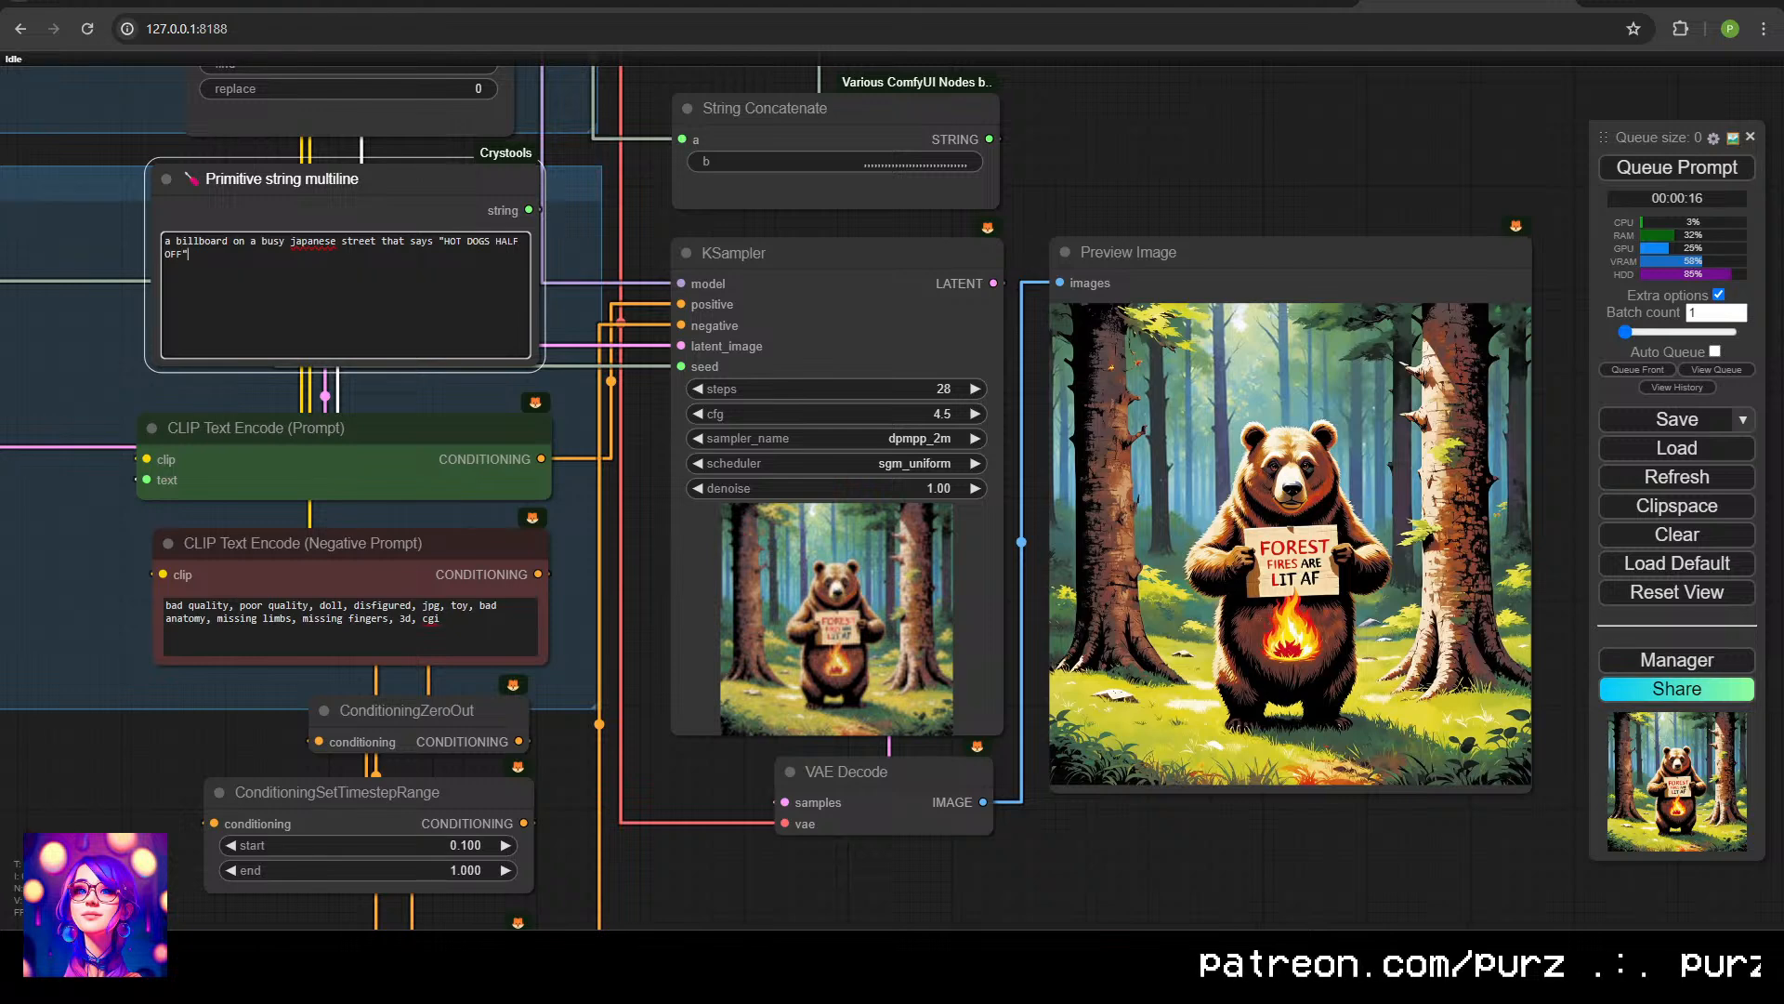
{"action": "key", "text": "ctrl+Return"}
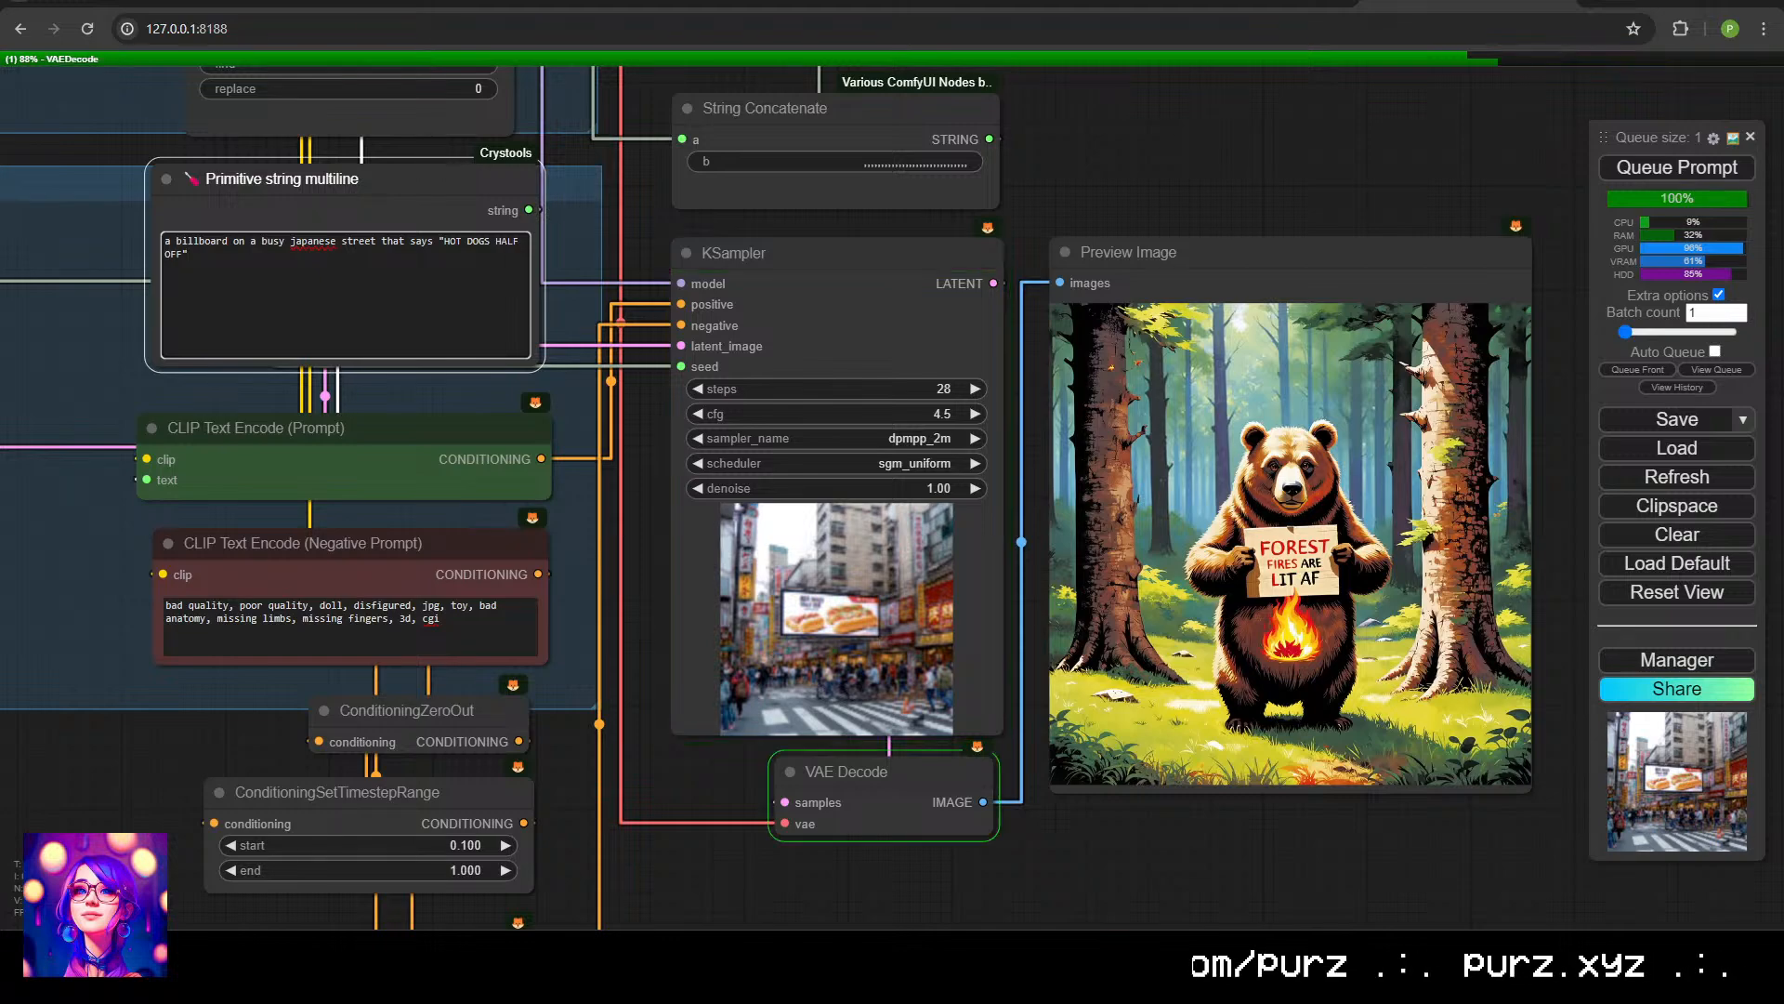
Inspect the billboard text and street scene in the generated Preview Image.
{"action": "scroll", "coordinate": [1405, 568], "scroll_direction": "up", "scroll_amount": 6}
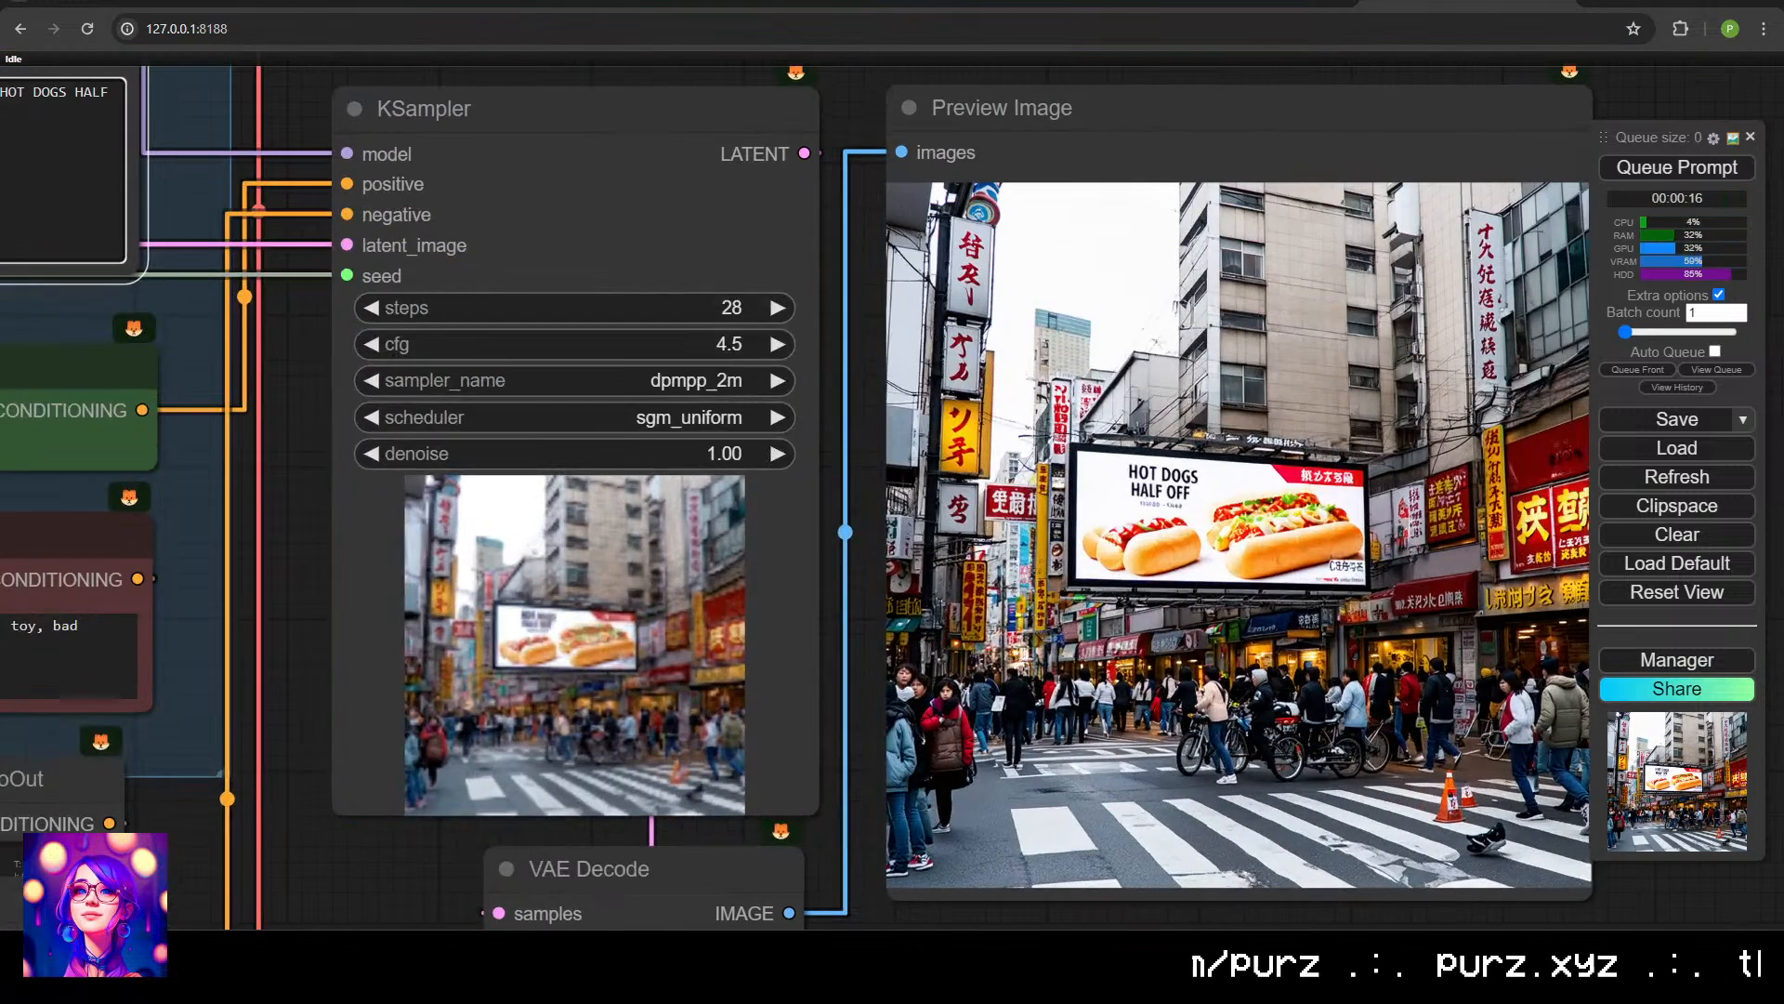
{"action": "left_click_drag", "start_coordinate": [1405, 568], "coordinate": [1292, 555]}
{"action": "scroll", "coordinate": [1295, 557], "scroll_direction": "down", "scroll_amount": 2}
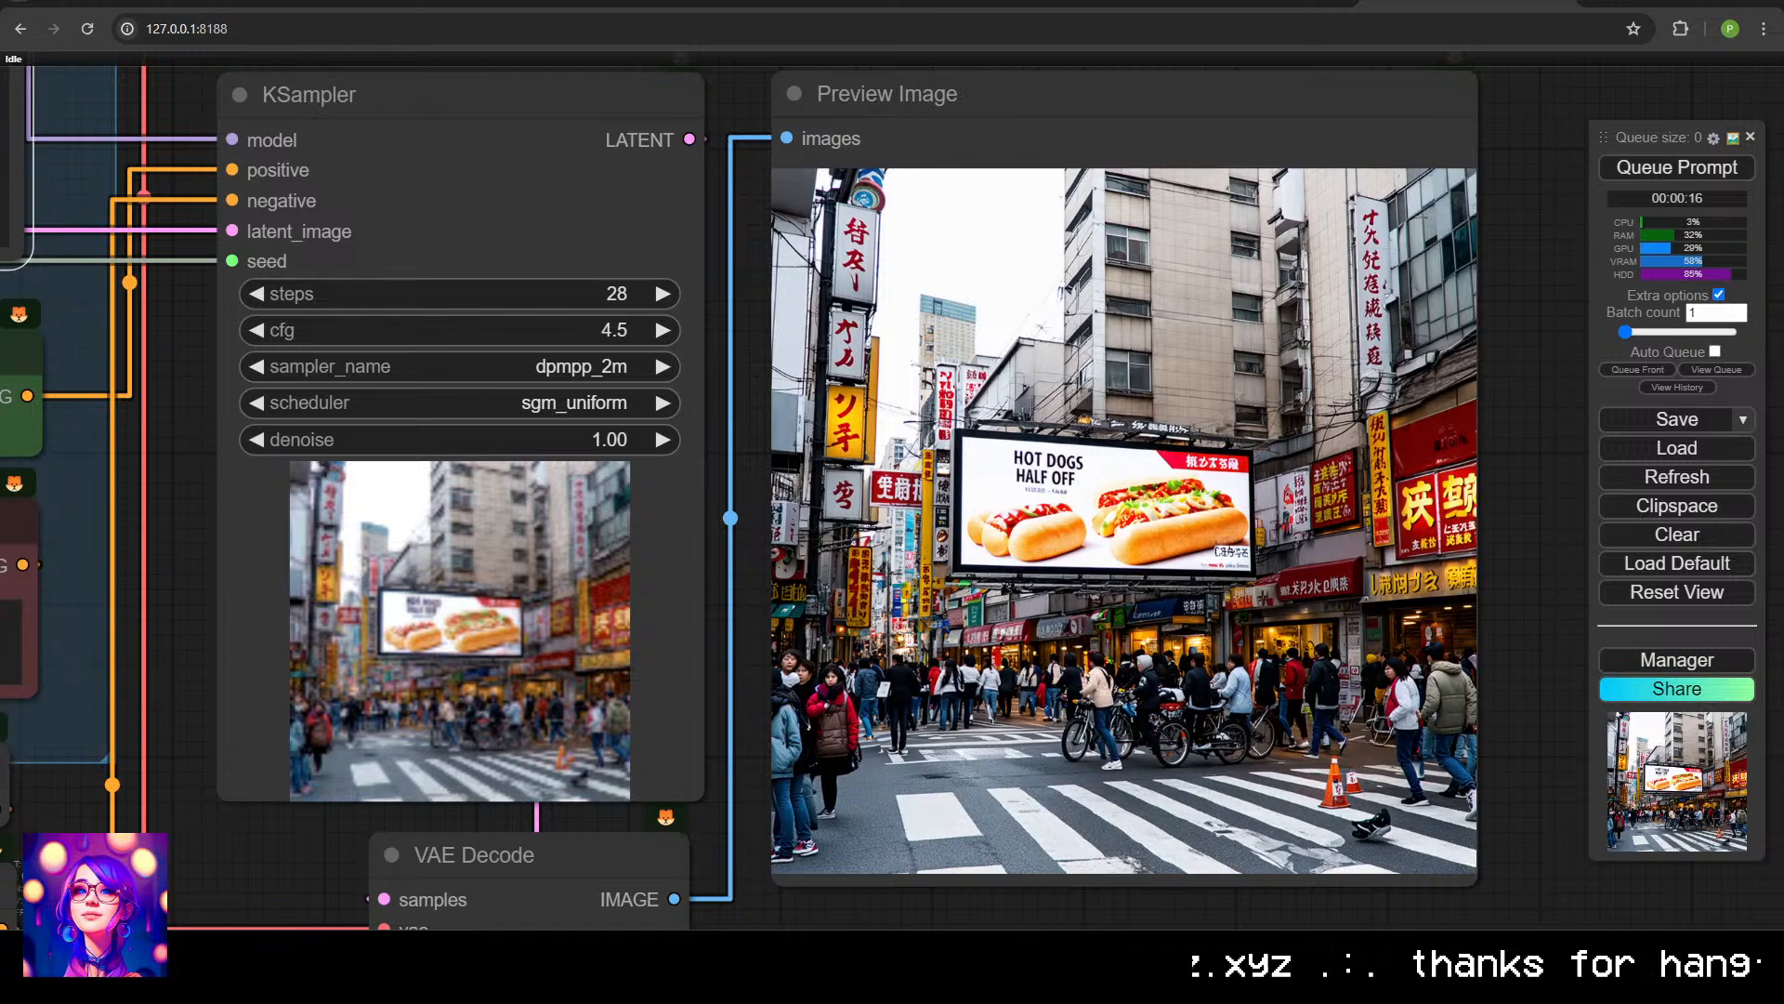
Open the billboard prompt in the Primitive string multiline node for editing.
{"action": "left_click_drag", "start_coordinate": [204, 355], "coordinate": [1028, 403]}
{"action": "scroll", "coordinate": [1028, 403], "scroll_direction": "down", "scroll_amount": 1}
{"action": "left_click_drag", "start_coordinate": [741, 423], "coordinate": [741, 429]}
{"action": "left_click", "coordinate": [518, 211]}
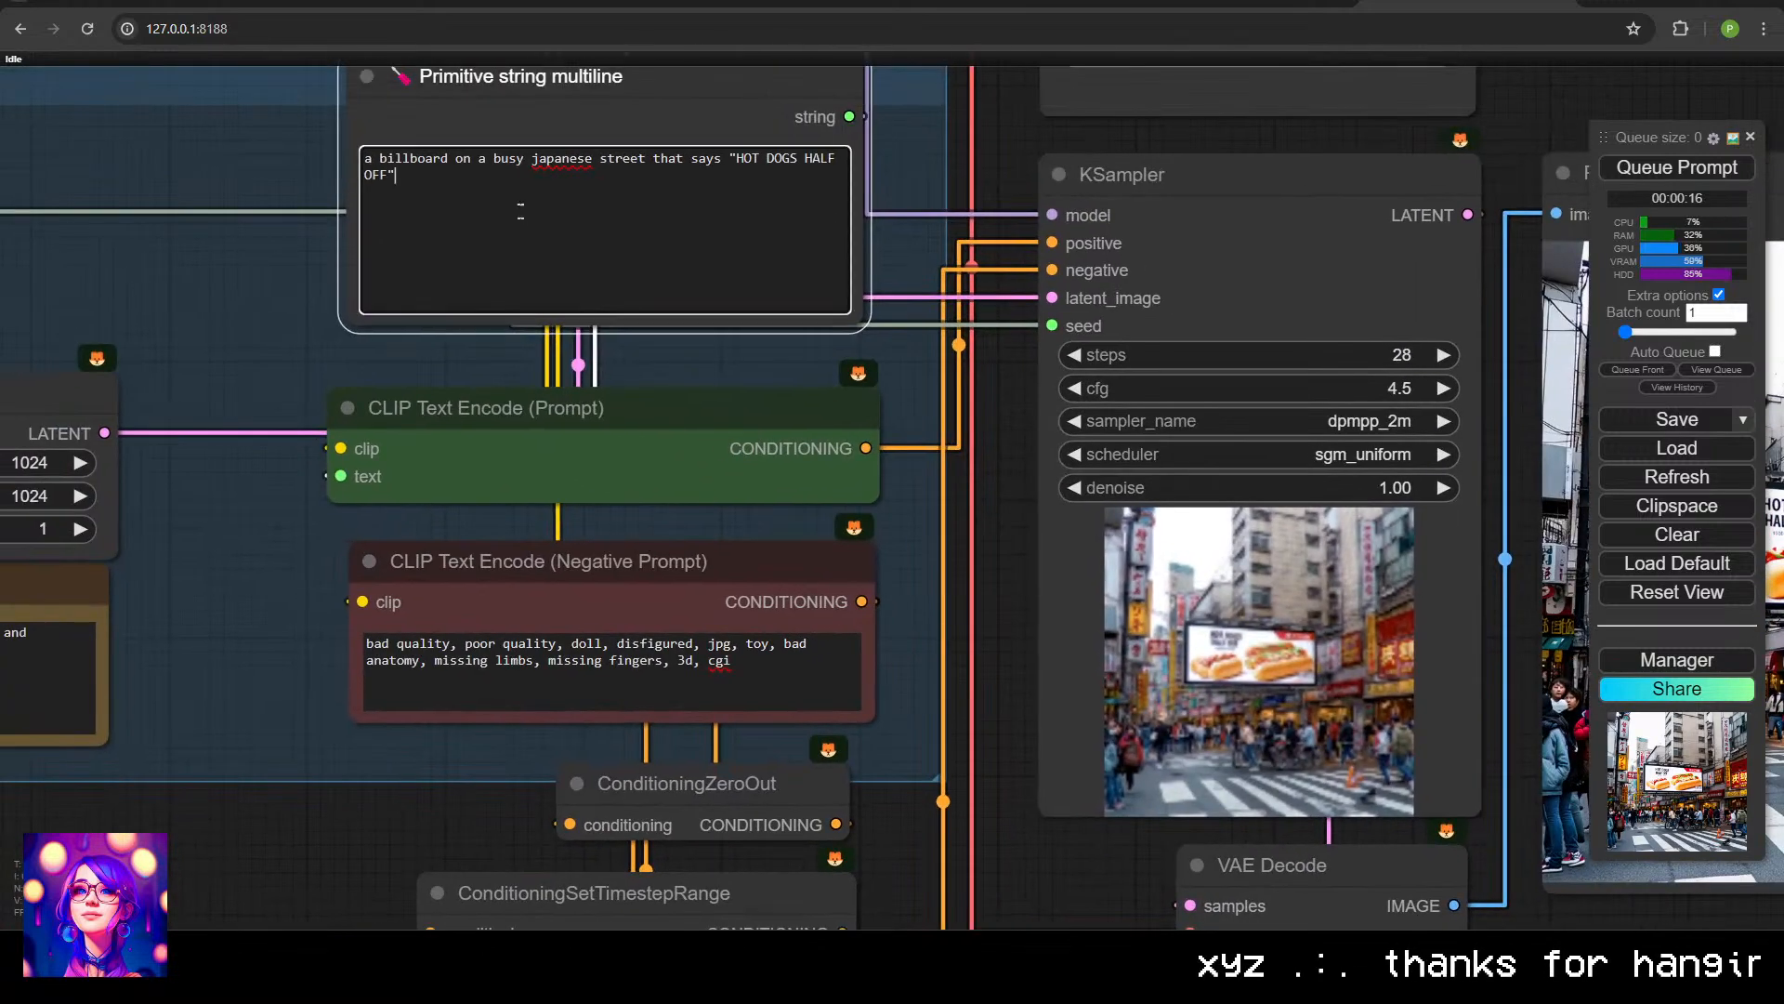
Replace the positive prompt text with: a 3d sign that says "WELCOME TO THE JUNGLE".
{"action": "key", "text": "ctrl+a"}
{"action": "type", "text": "a 3d sign that sya"}
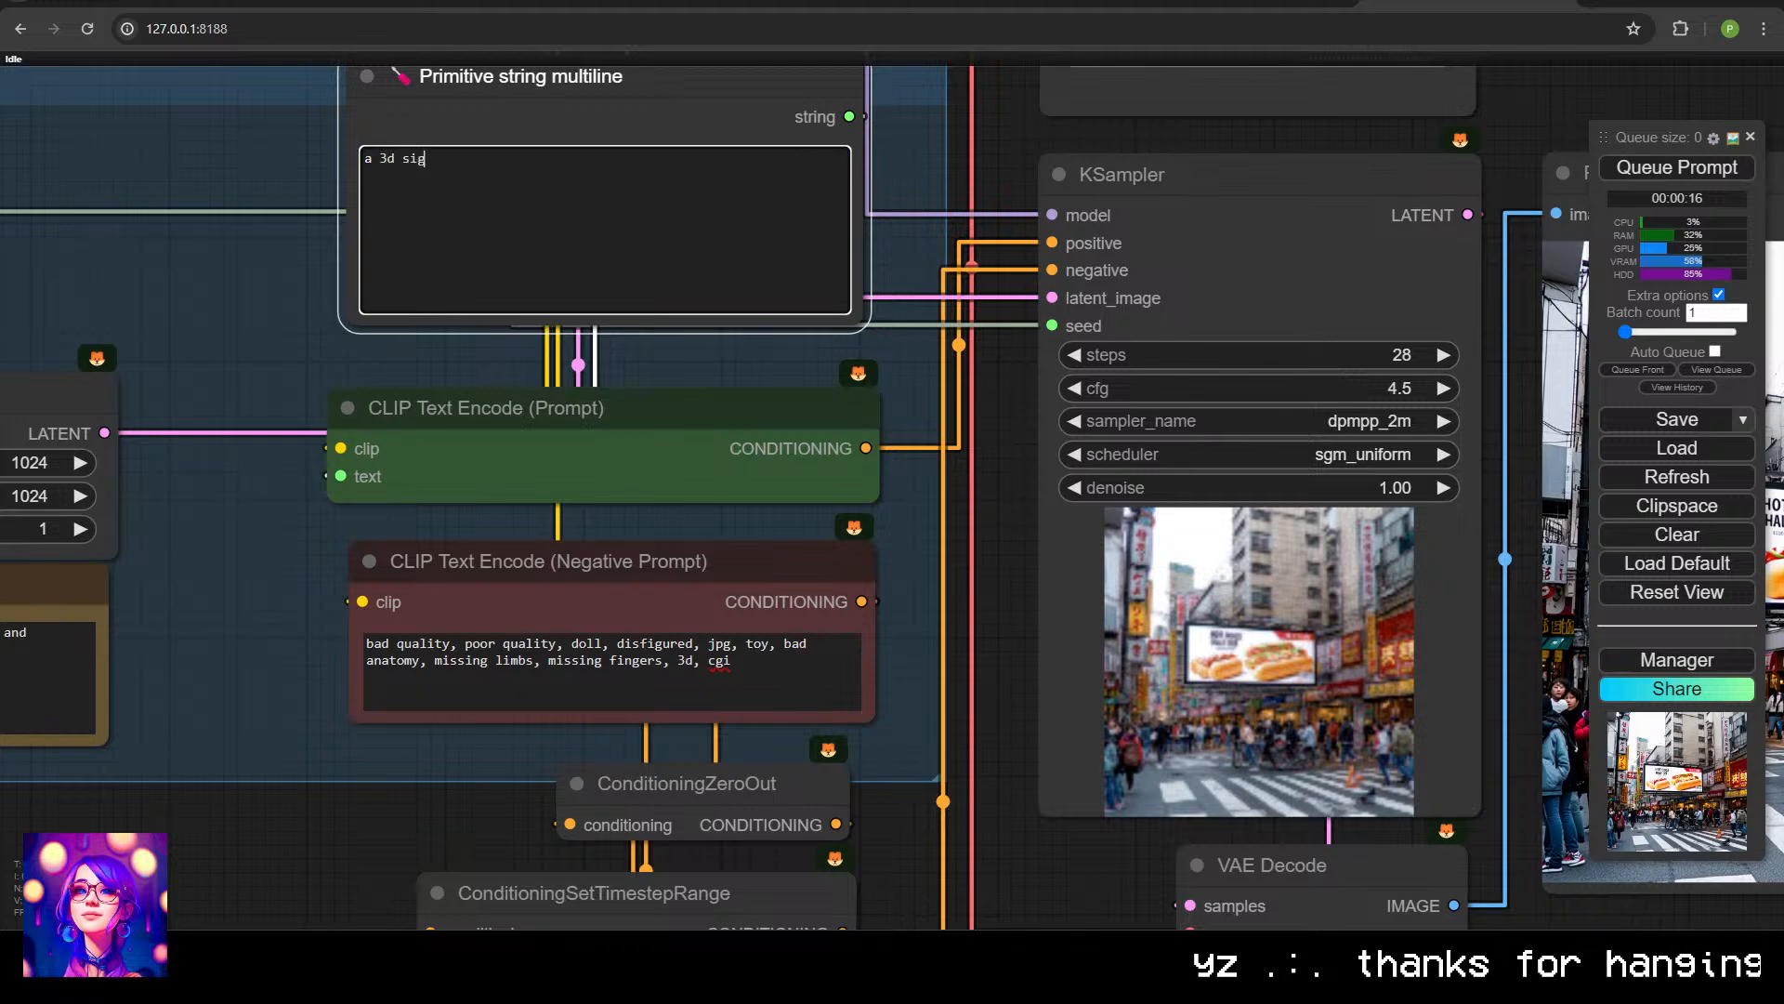
{"action": "key", "text": "BackSpace"}
{"action": "key", "text": "BackSpace"}
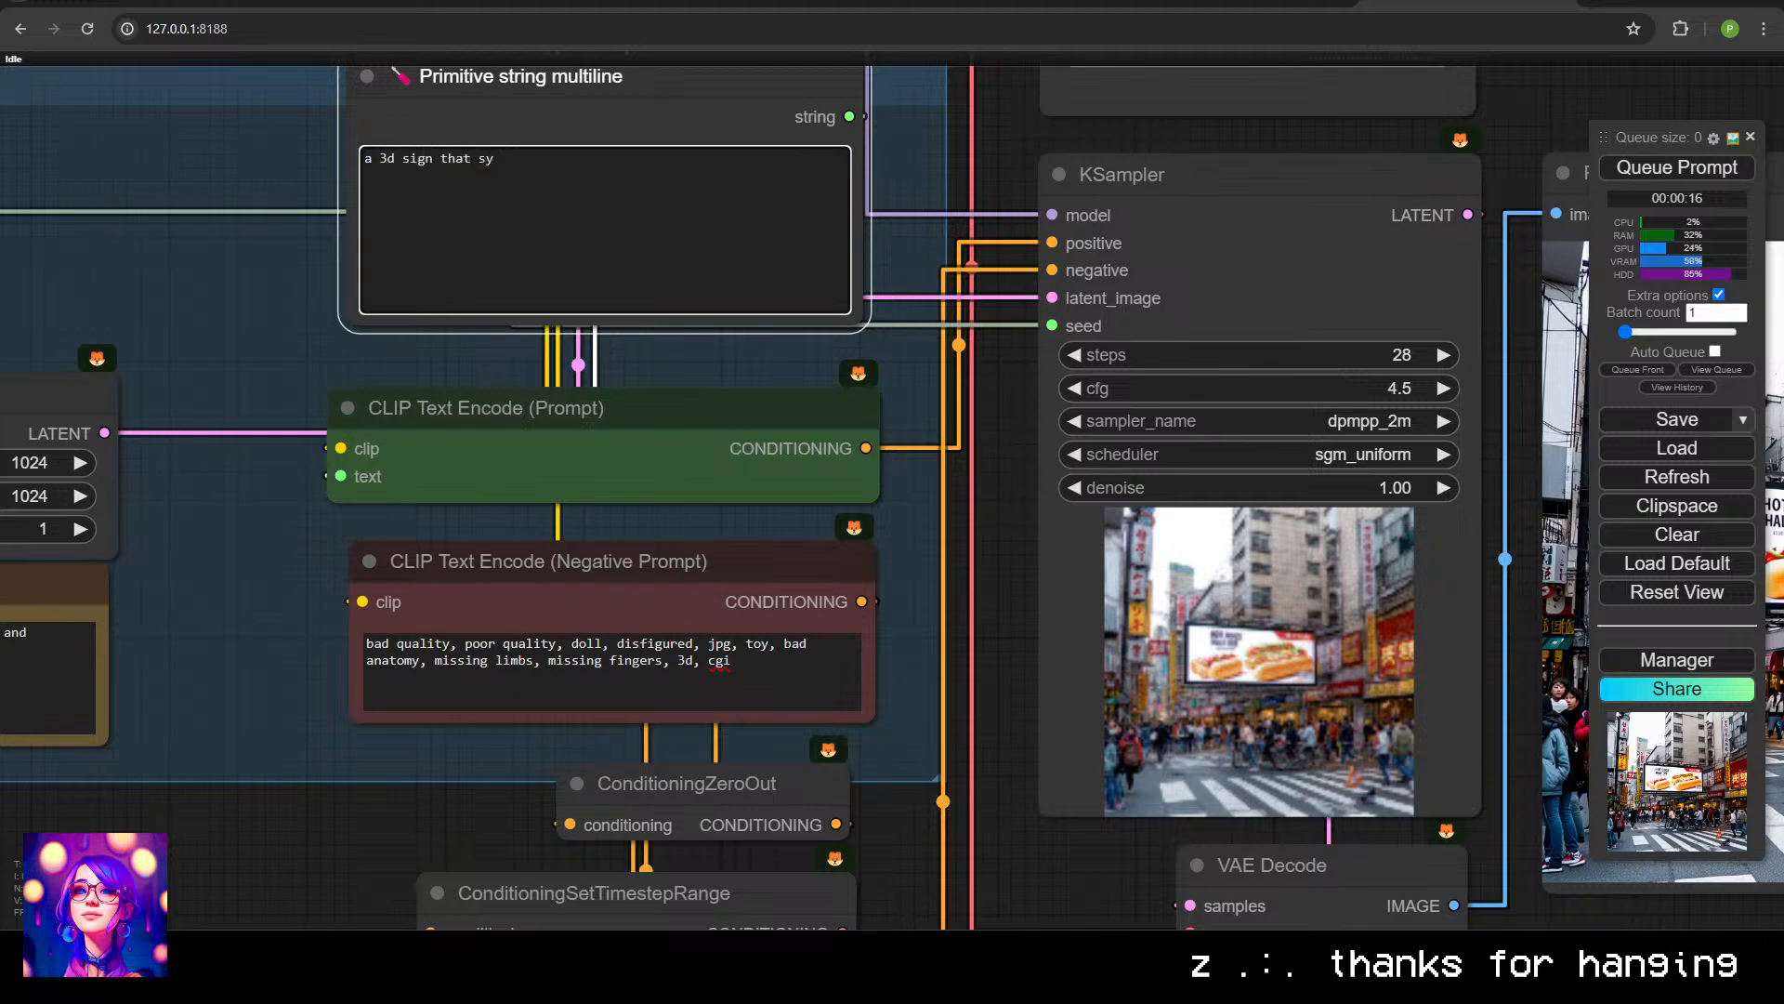
{"action": "type", "text": "ays \"S"}
{"action": "key", "text": "BackSpace"}
{"action": "type", "text": "WELCOME TO"}
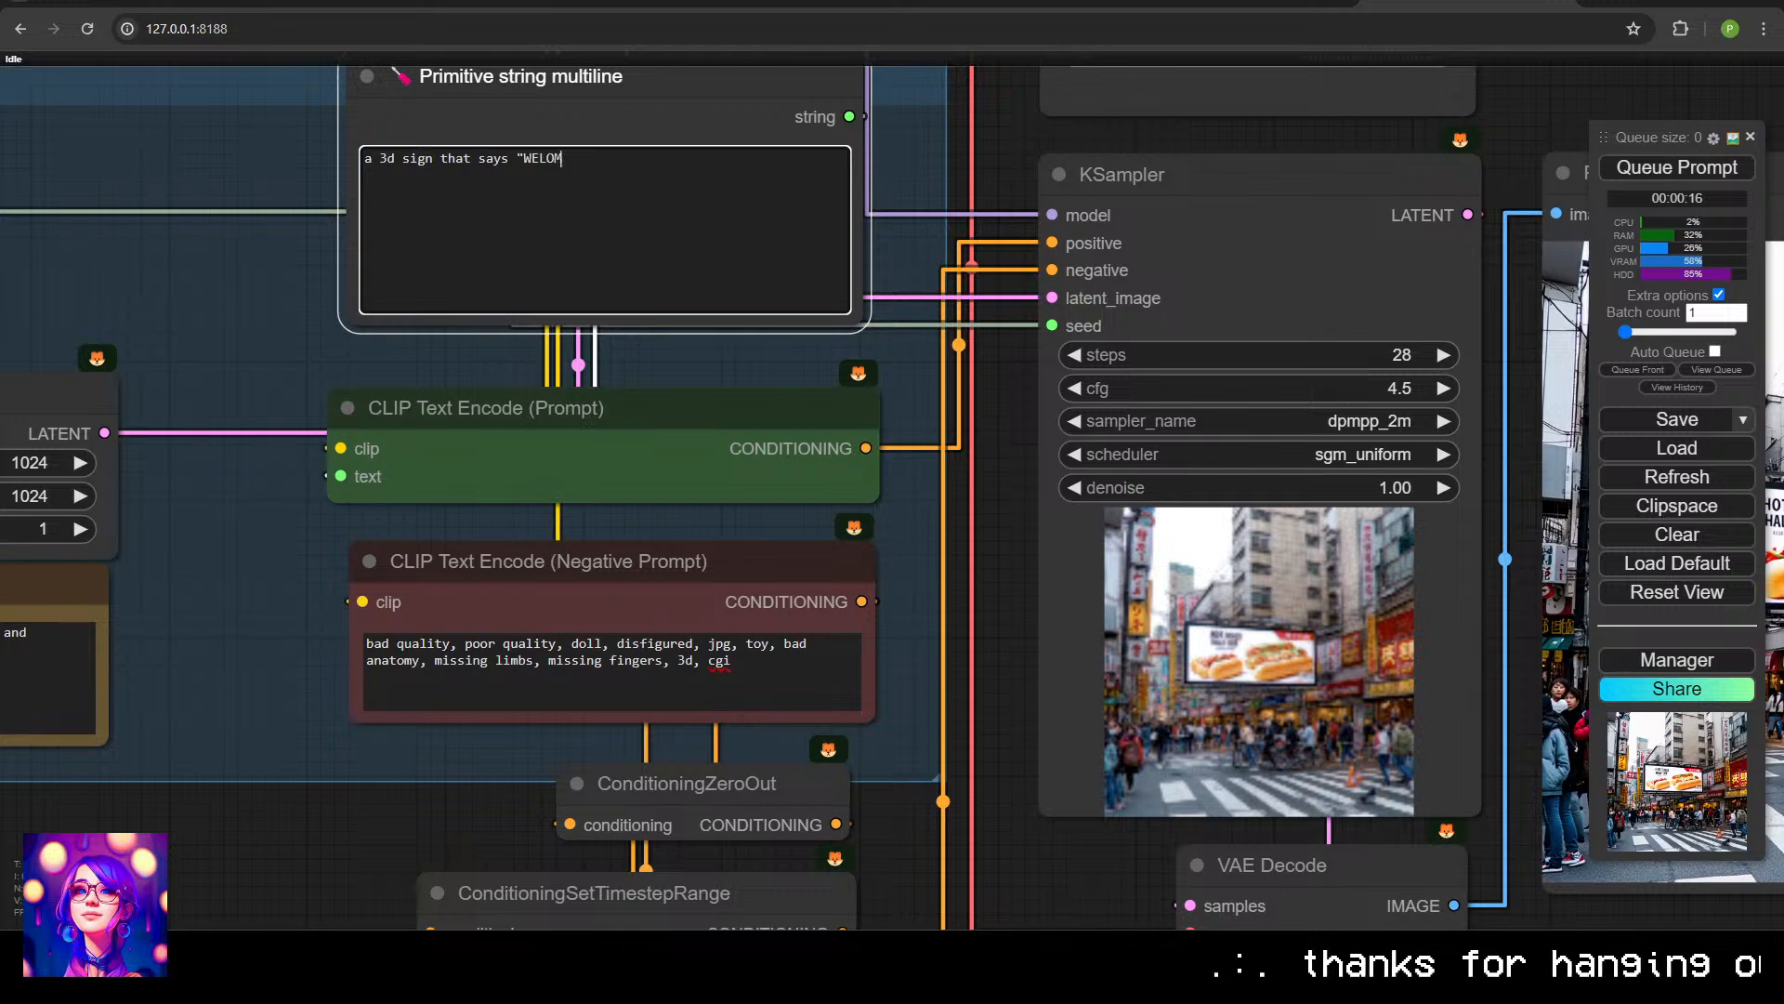
{"action": "type", "text": " IN"}
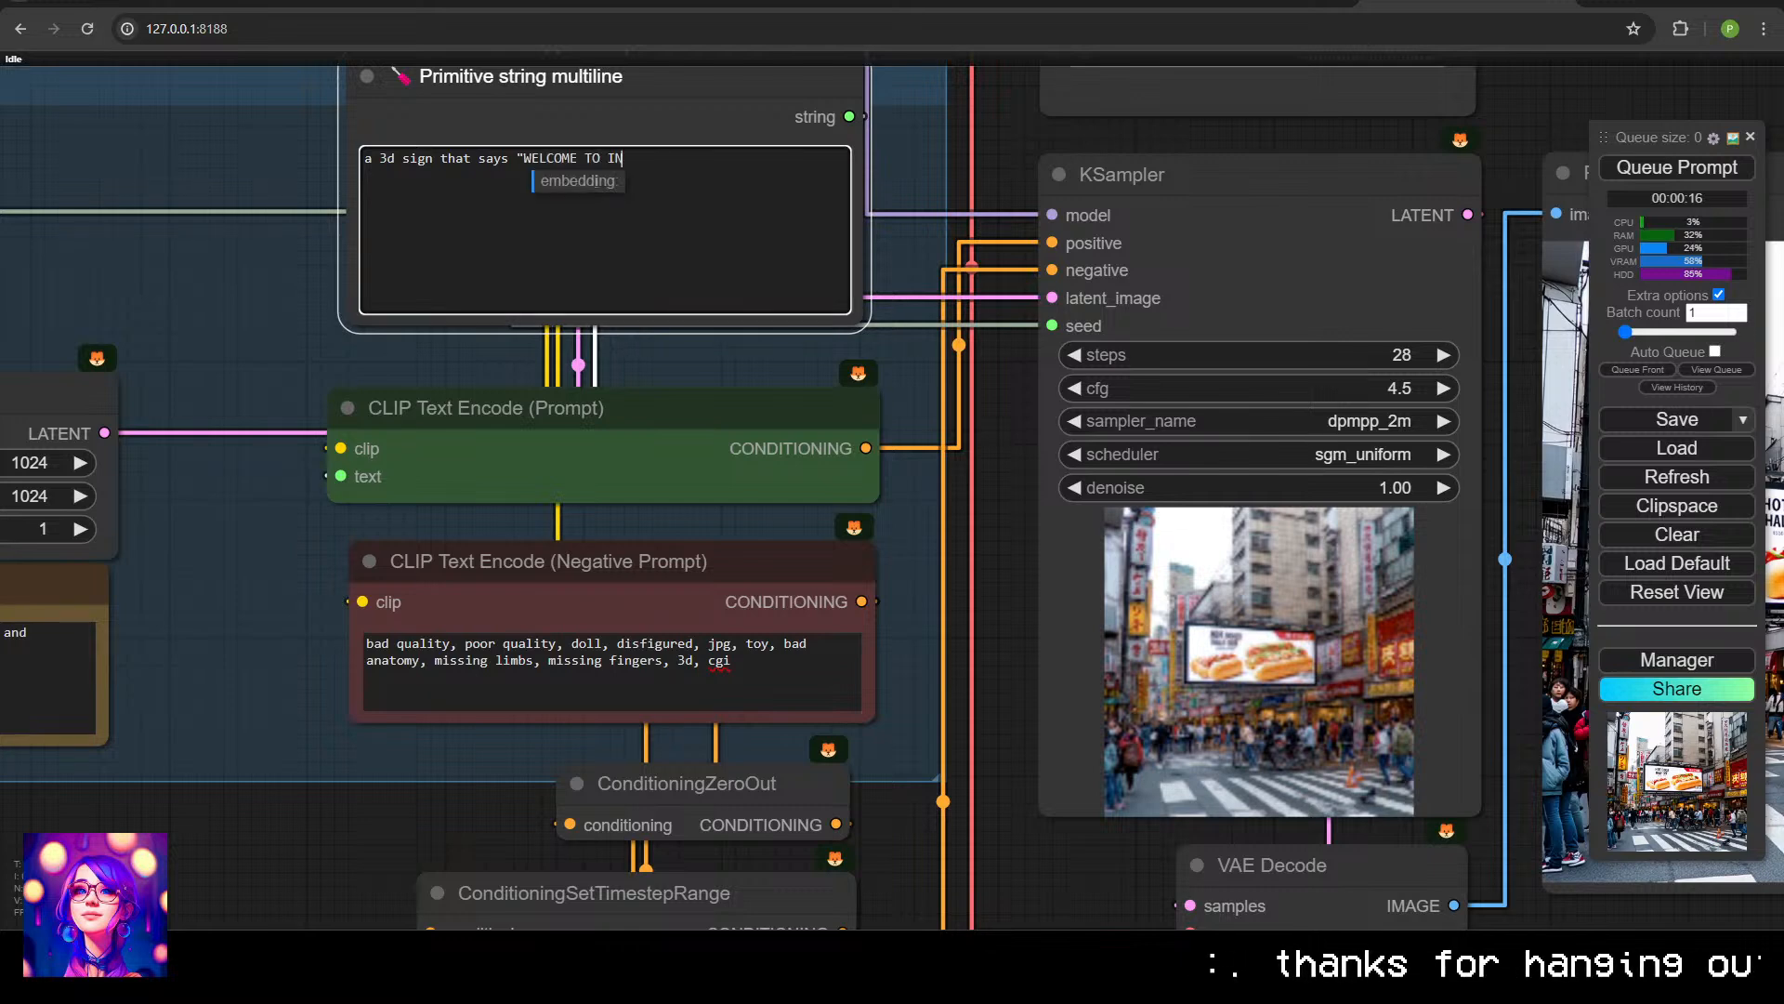
{"action": "key", "text": "BackSpace"}
{"action": "key", "text": "BackSpace"}
{"action": "type", "text": "THE JUNGLE\""}
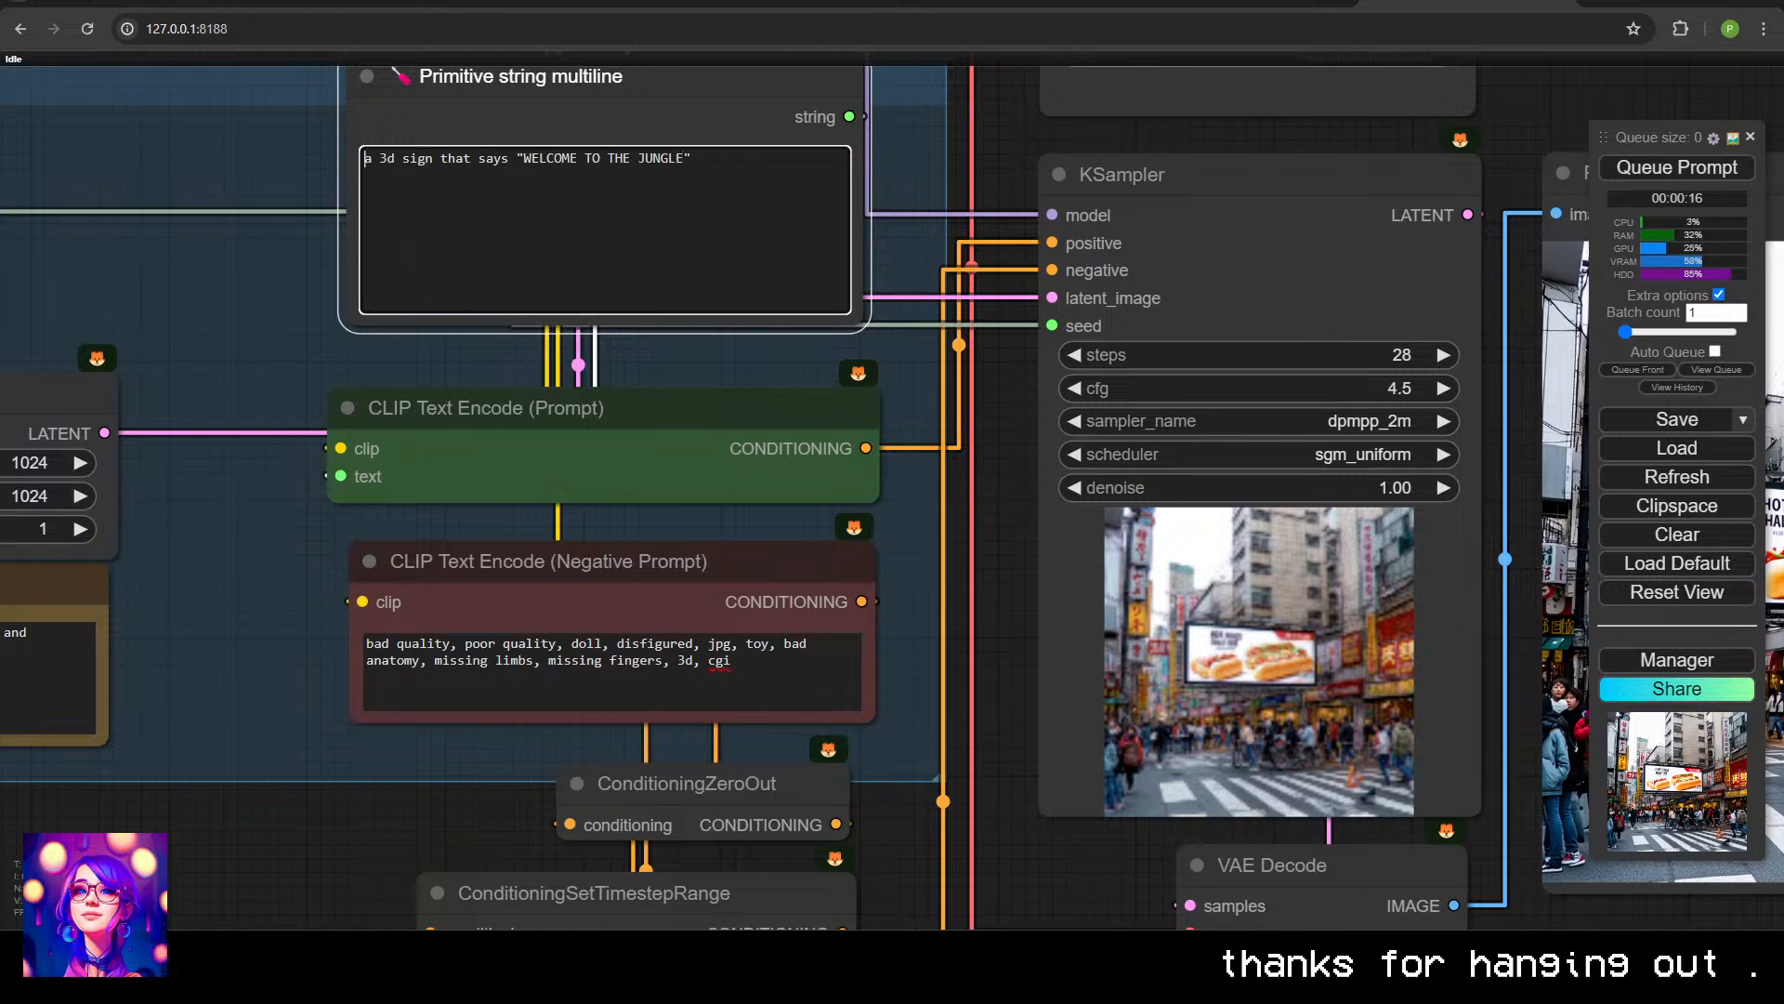
Insert "in the woods" after "a 3d sign" in the prompt and generate the image.
{"action": "type", "text": "in the woods"}
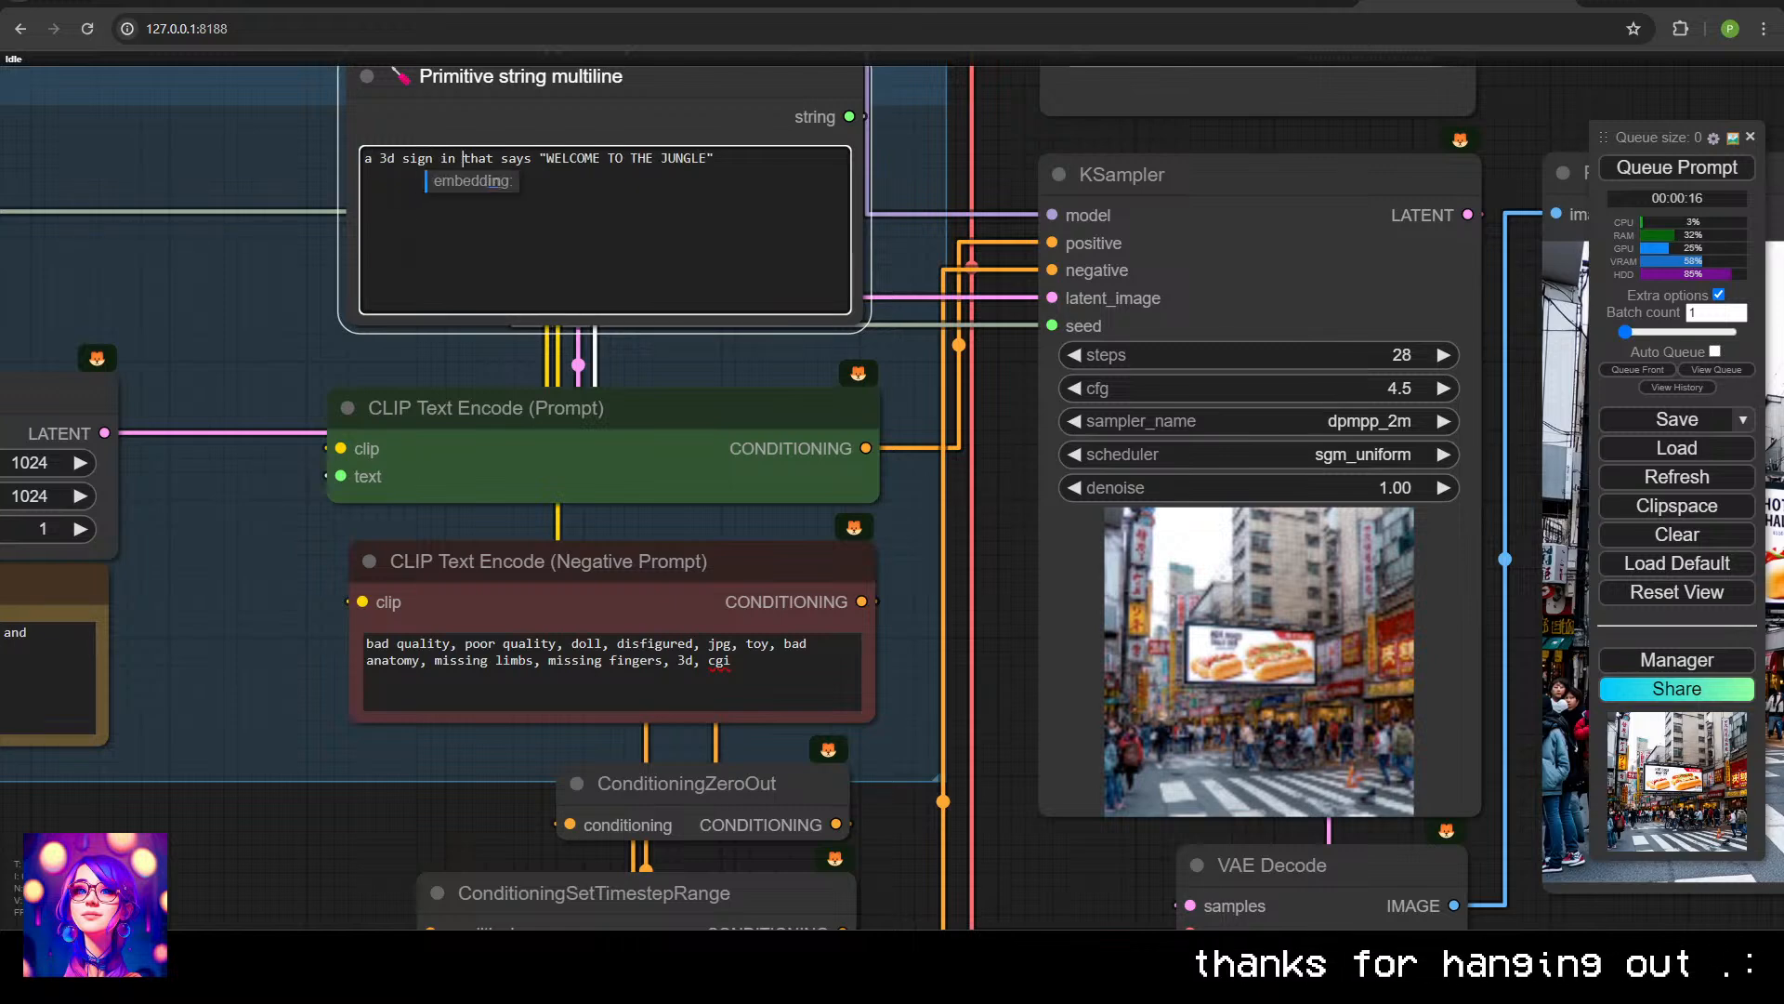
{"action": "key", "text": "ctrl+Return"}
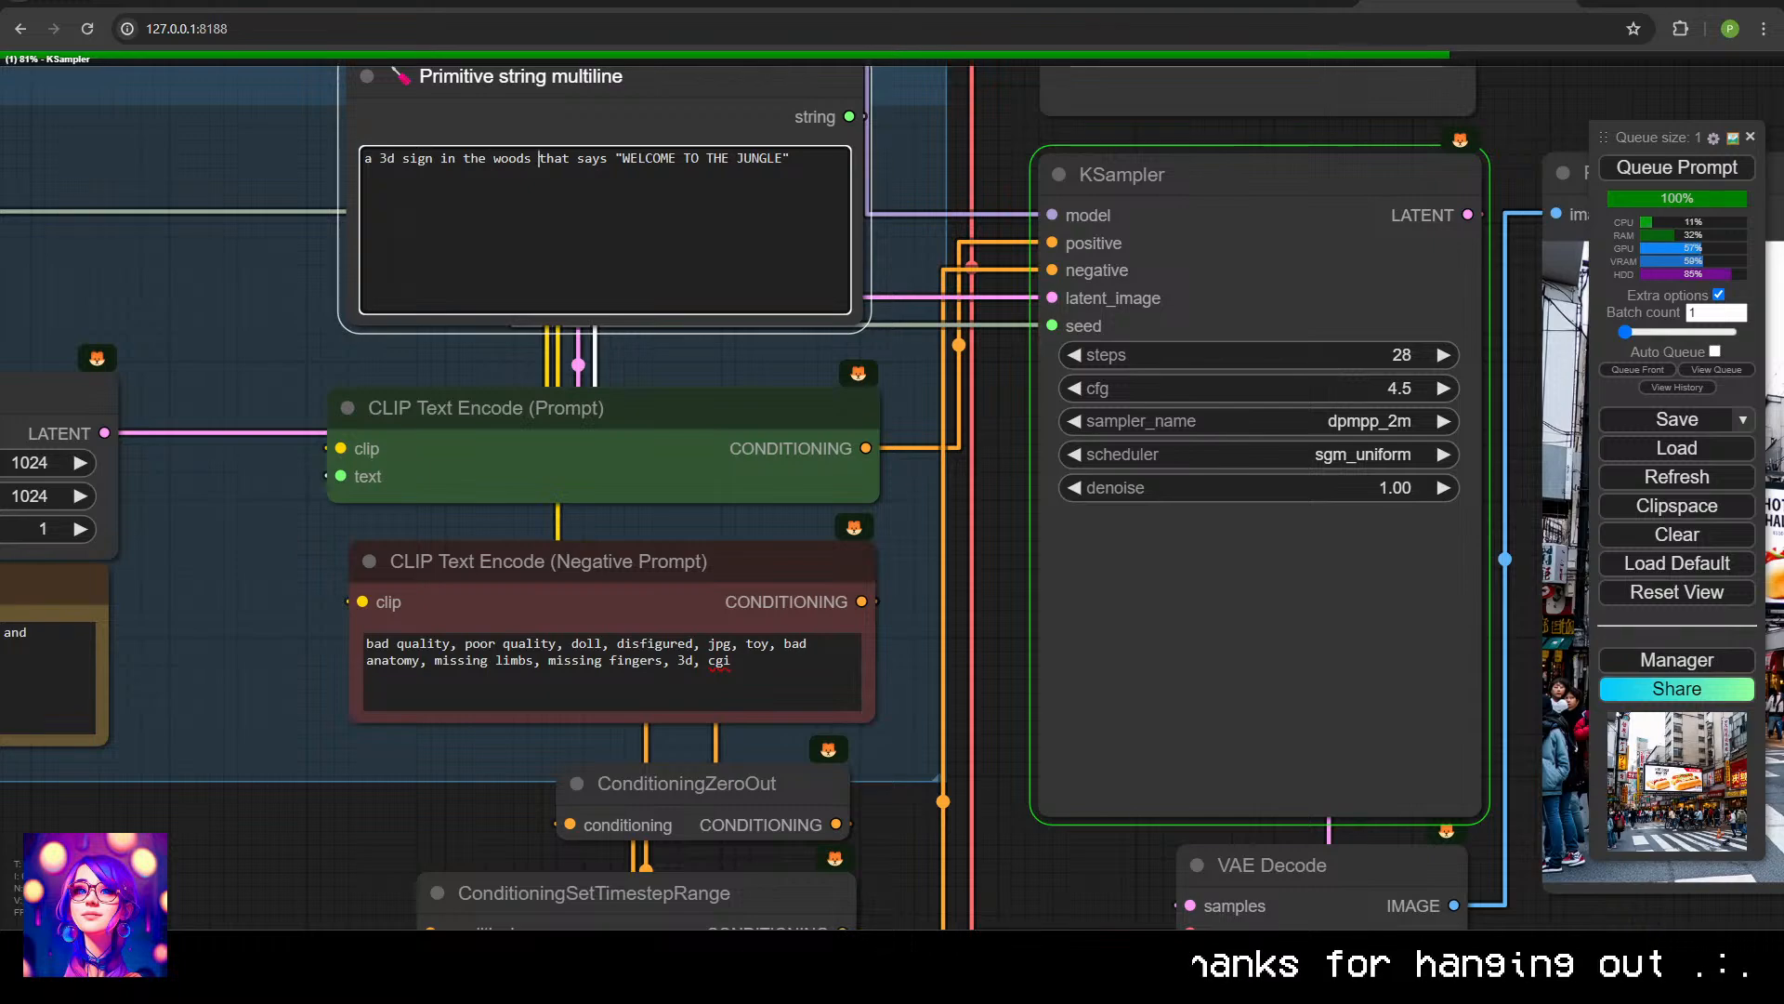
{"action": "left_click_drag", "start_coordinate": [1175, 410], "coordinate": [92, 450]}
{"action": "scroll", "coordinate": [91, 449], "scroll_direction": "down", "scroll_amount": 2}
{"action": "left_click_drag", "start_coordinate": [361, 497], "coordinate": [674, 449]}
{"action": "scroll", "coordinate": [493, 494], "scroll_direction": "up", "scroll_amount": 2}
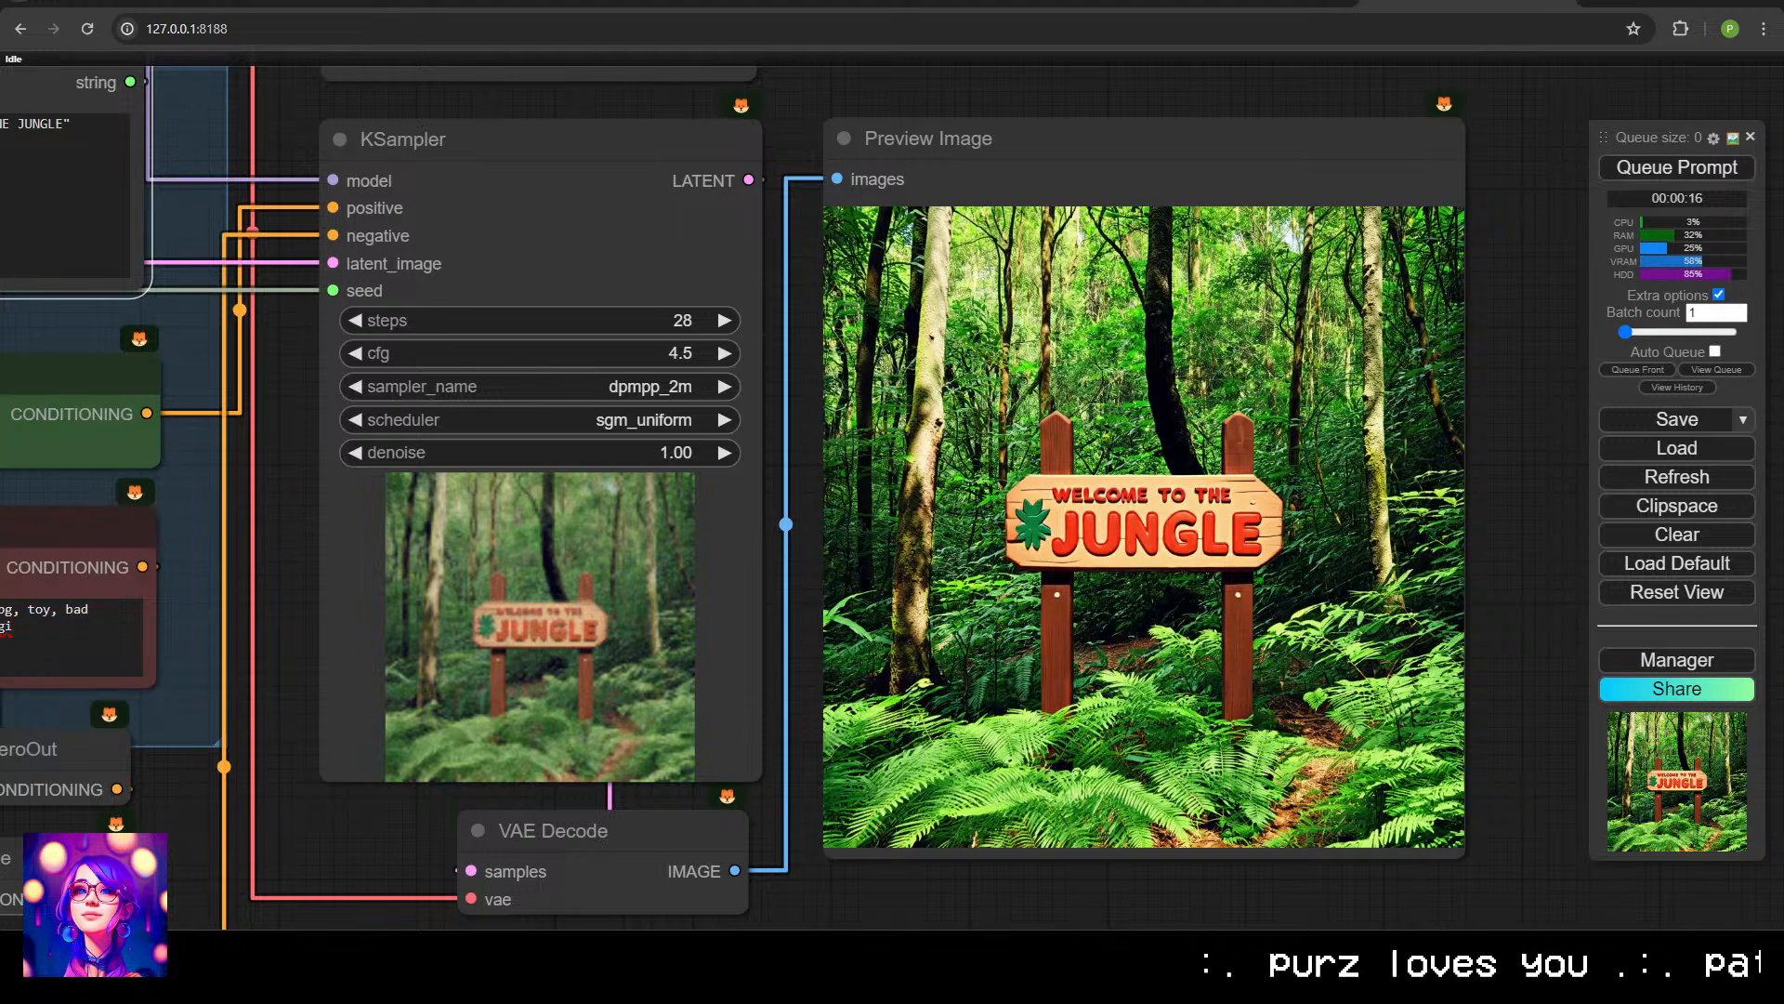
Replace the prompt with "a man running away from an avalanche", generate the image and inspect the preview.
{"action": "left_click_drag", "start_coordinate": [377, 428], "coordinate": [783, 476]}
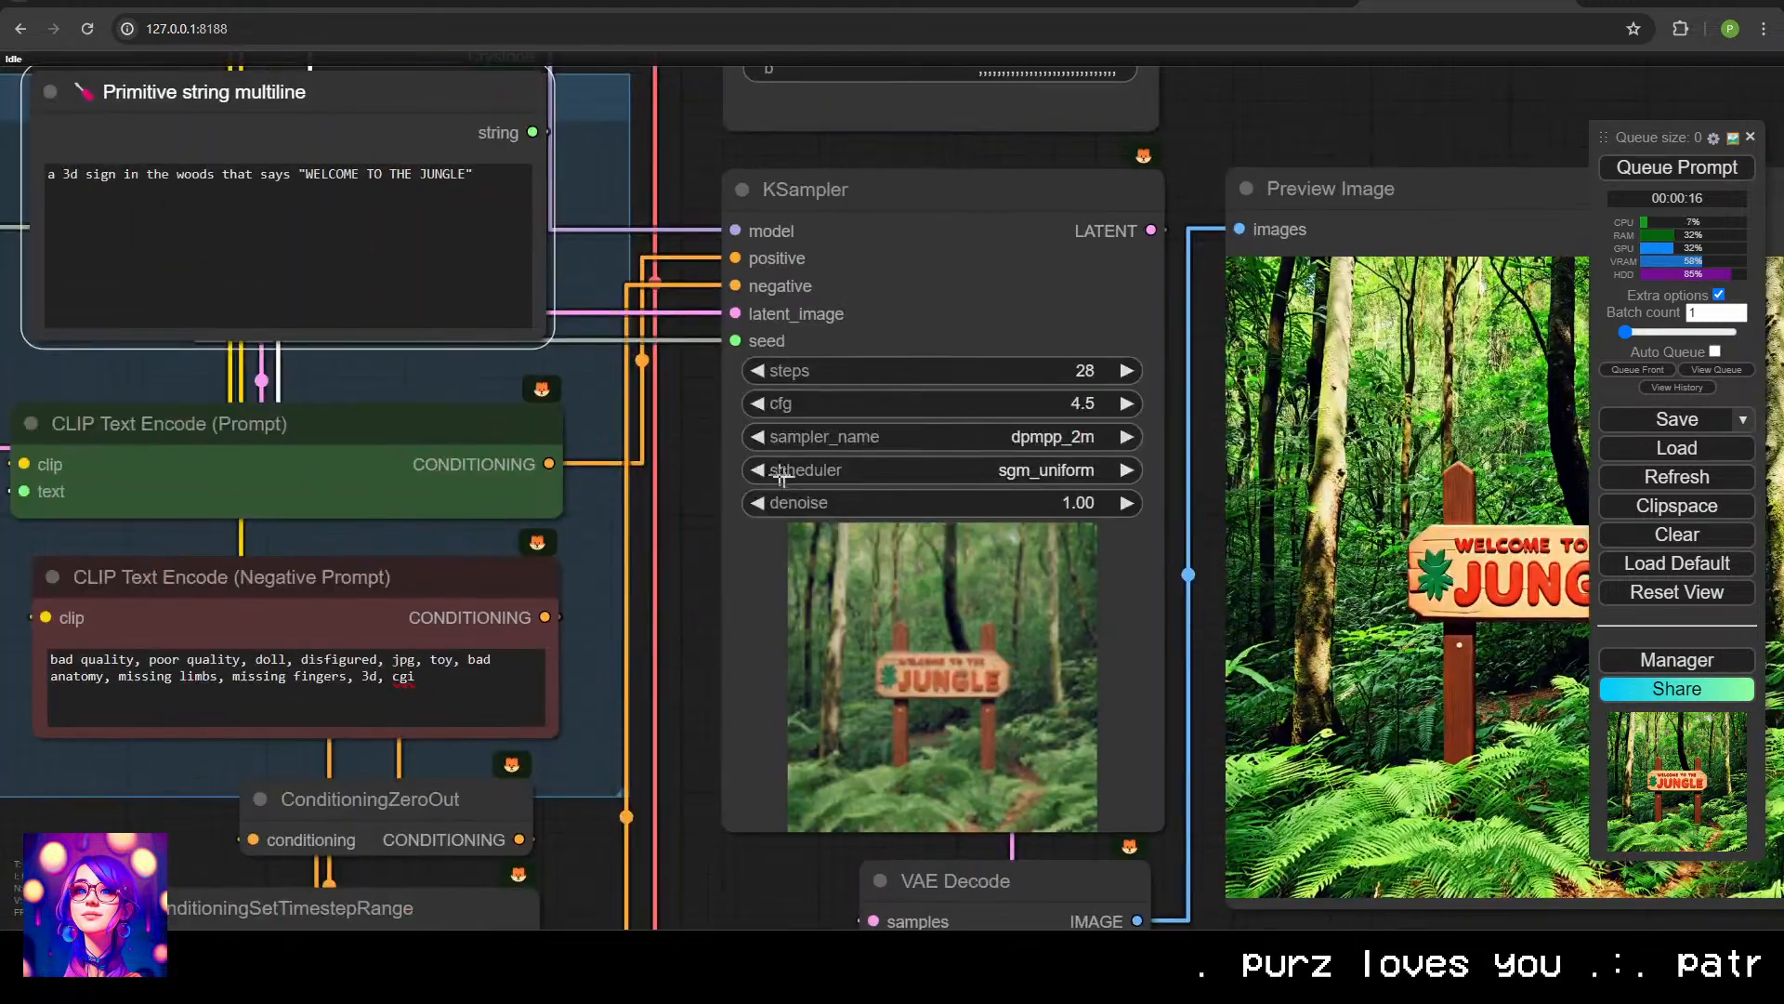
{"action": "left_click_drag", "start_coordinate": [537, 362], "coordinate": [751, 472]}
{"action": "left_click", "coordinate": [595, 363]}
{"action": "key", "text": "ctrl+a"}
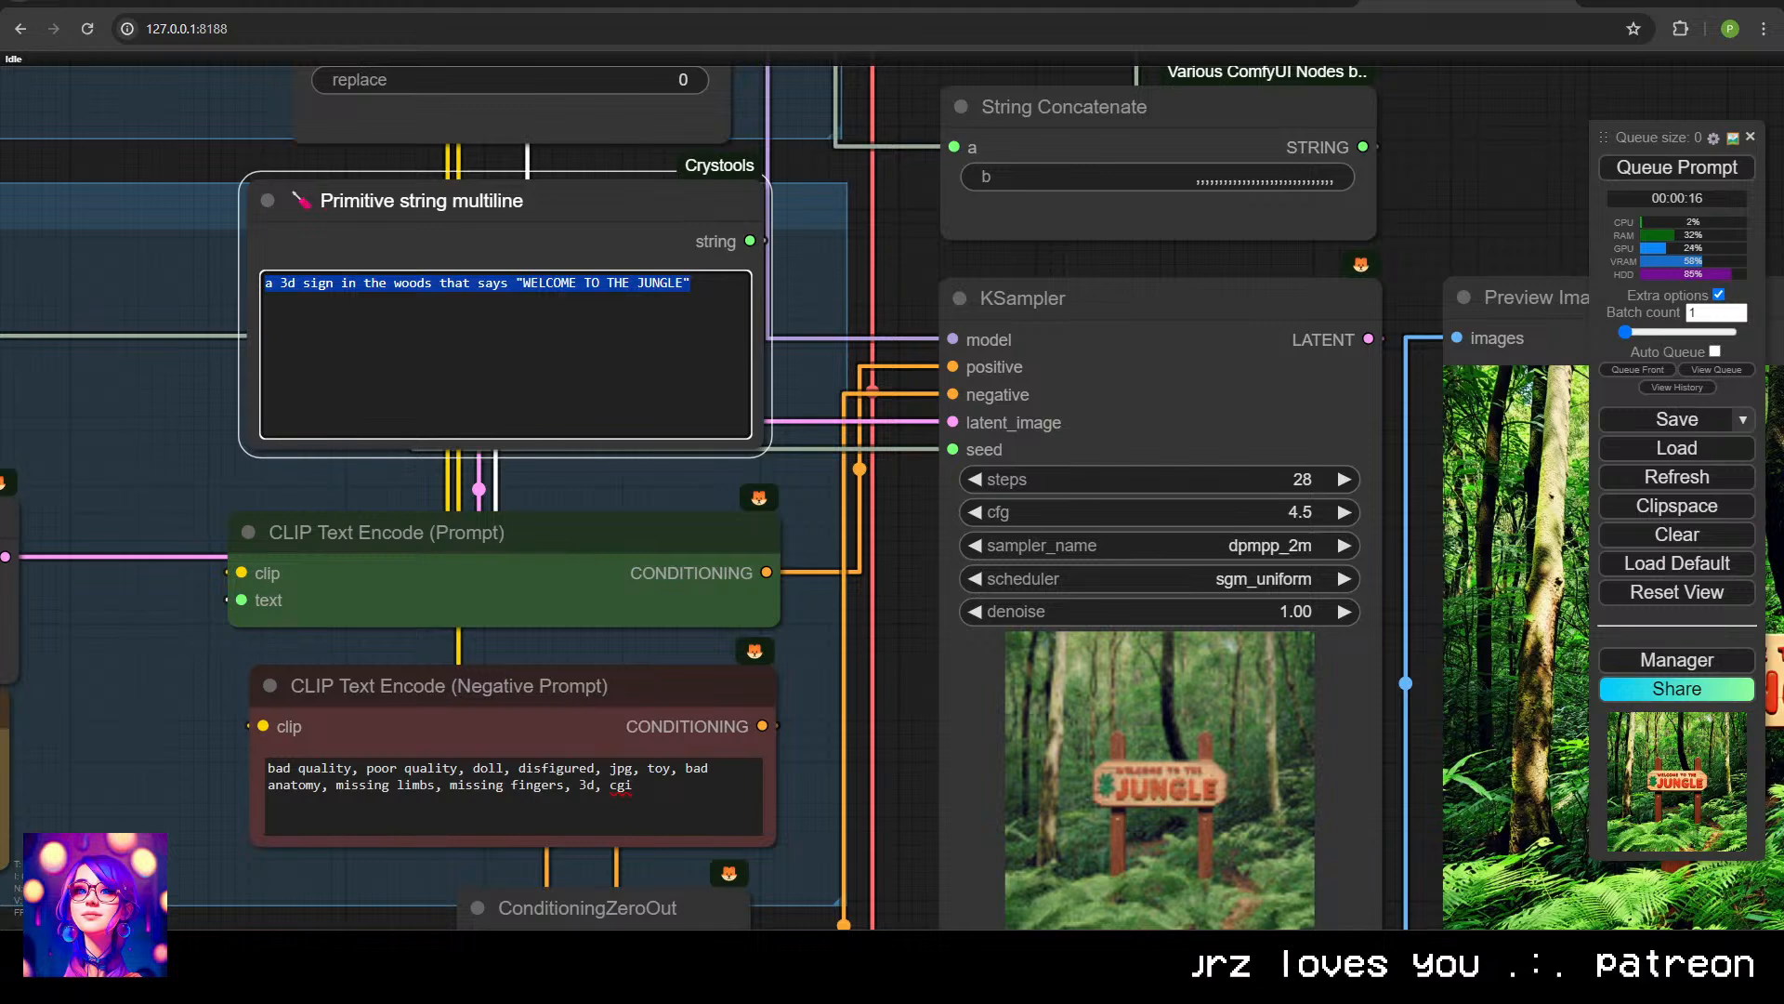
{"action": "type", "text": "a man runn"}
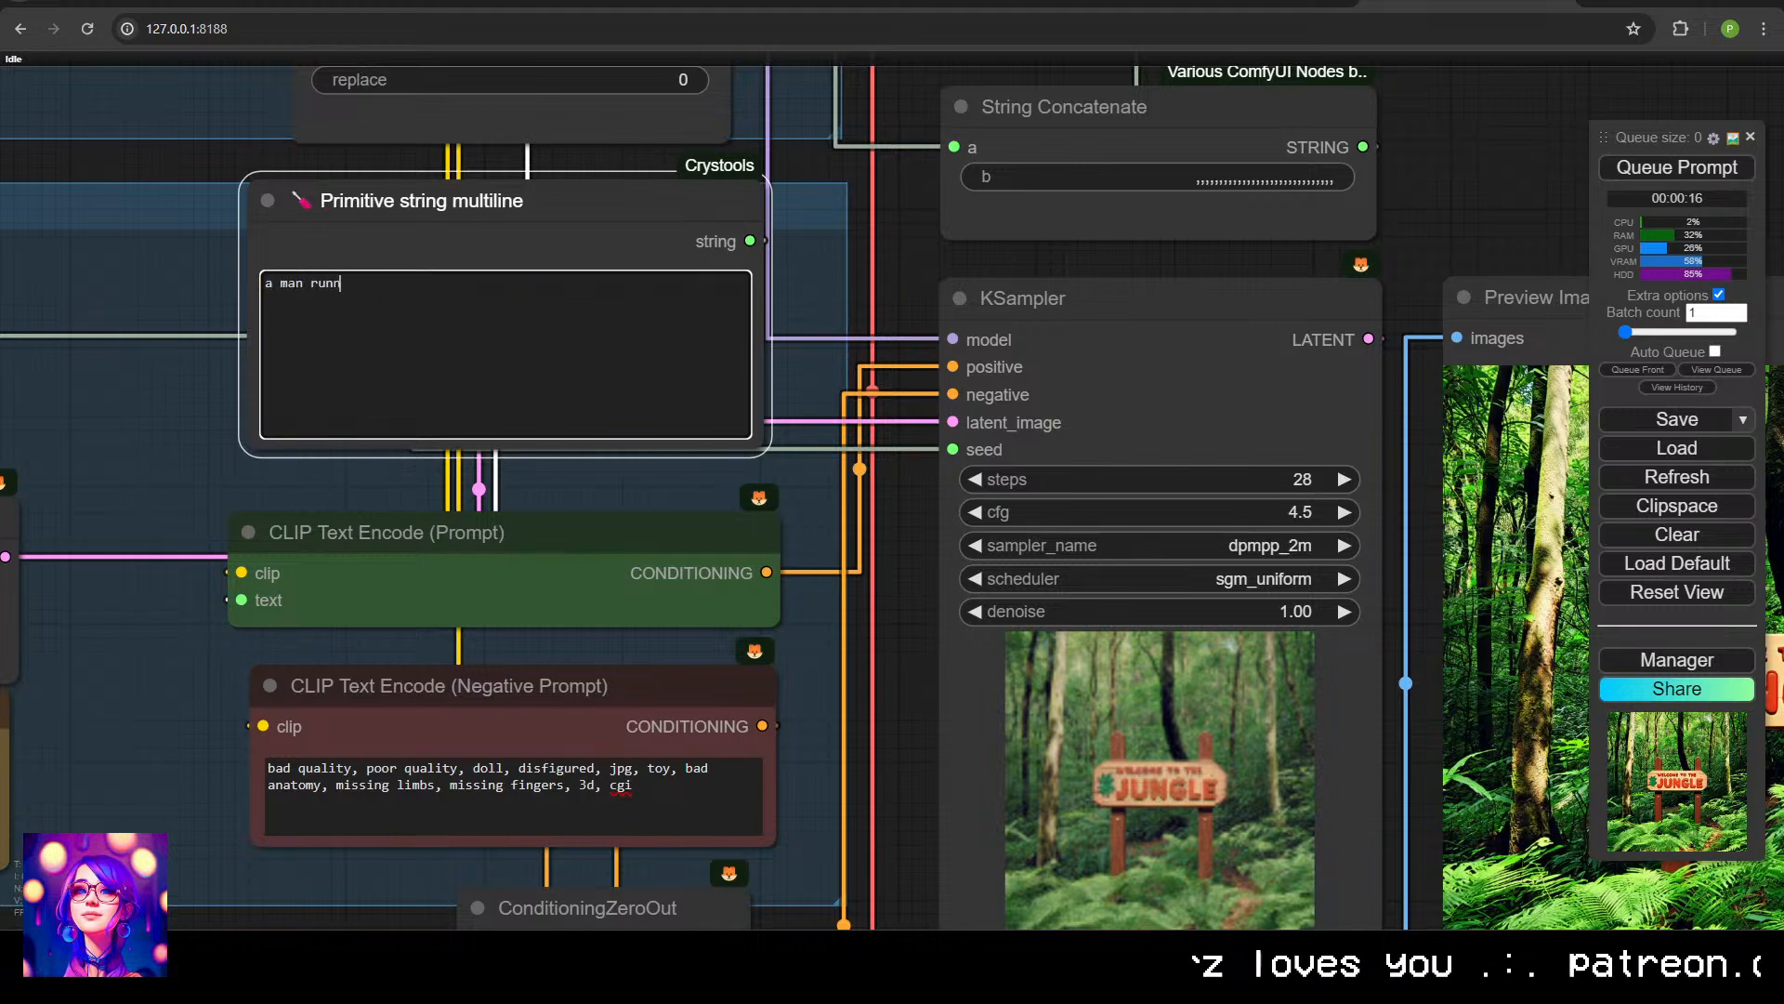
{"action": "type", "text": "ing away from an avalanche"}
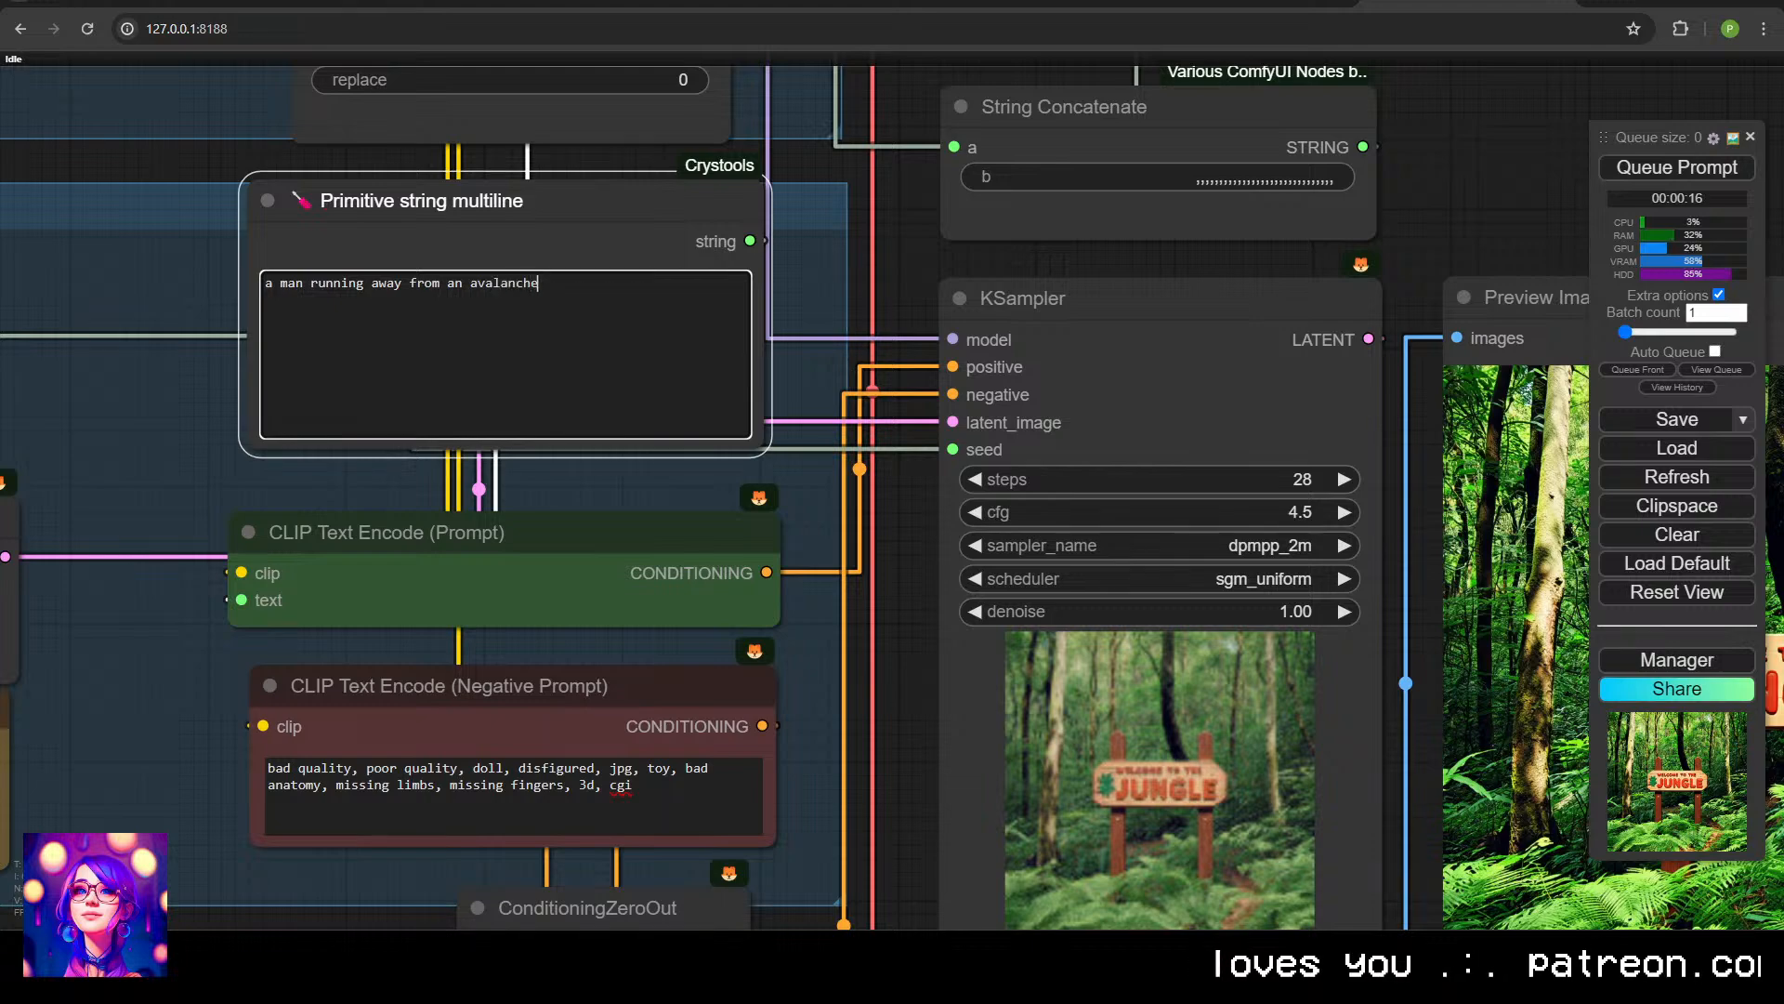
{"action": "key", "text": "ctrl+Return"}
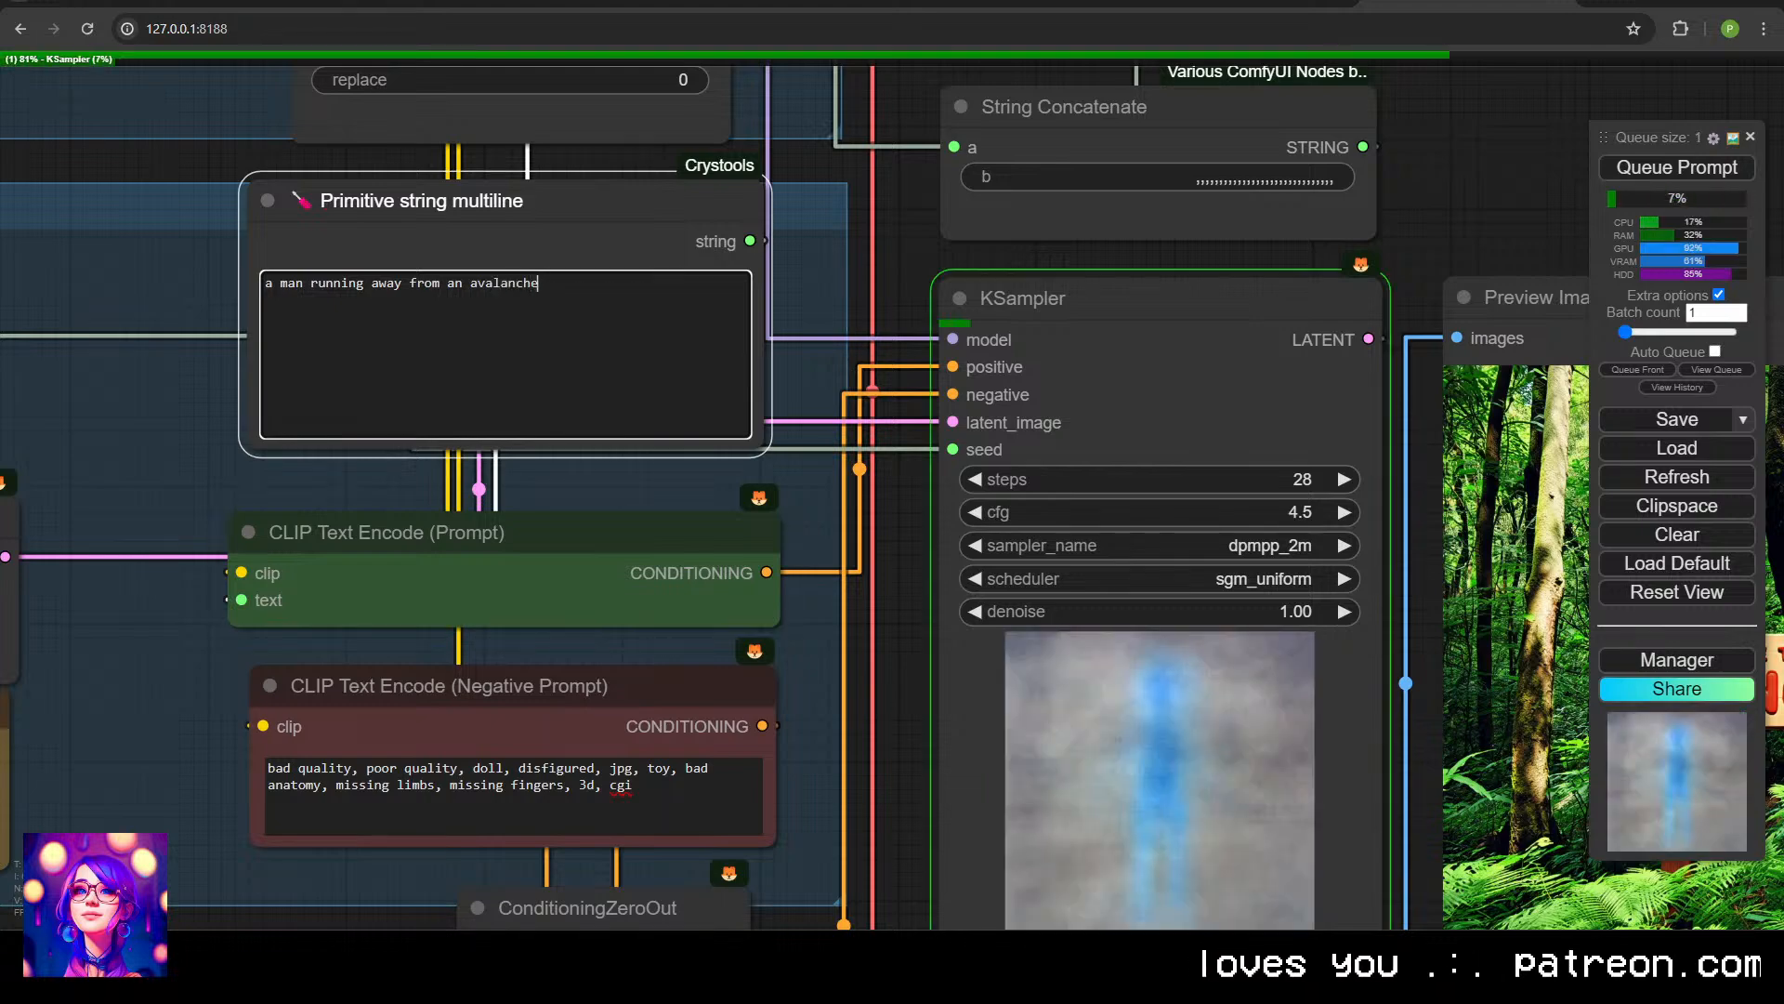
{"action": "scroll", "coordinate": [850, 358], "scroll_direction": "down", "scroll_amount": 1}
{"action": "left_click_drag", "start_coordinate": [892, 390], "coordinate": [433, 284]}
{"action": "scroll", "coordinate": [433, 284], "scroll_direction": "down", "scroll_amount": 1}
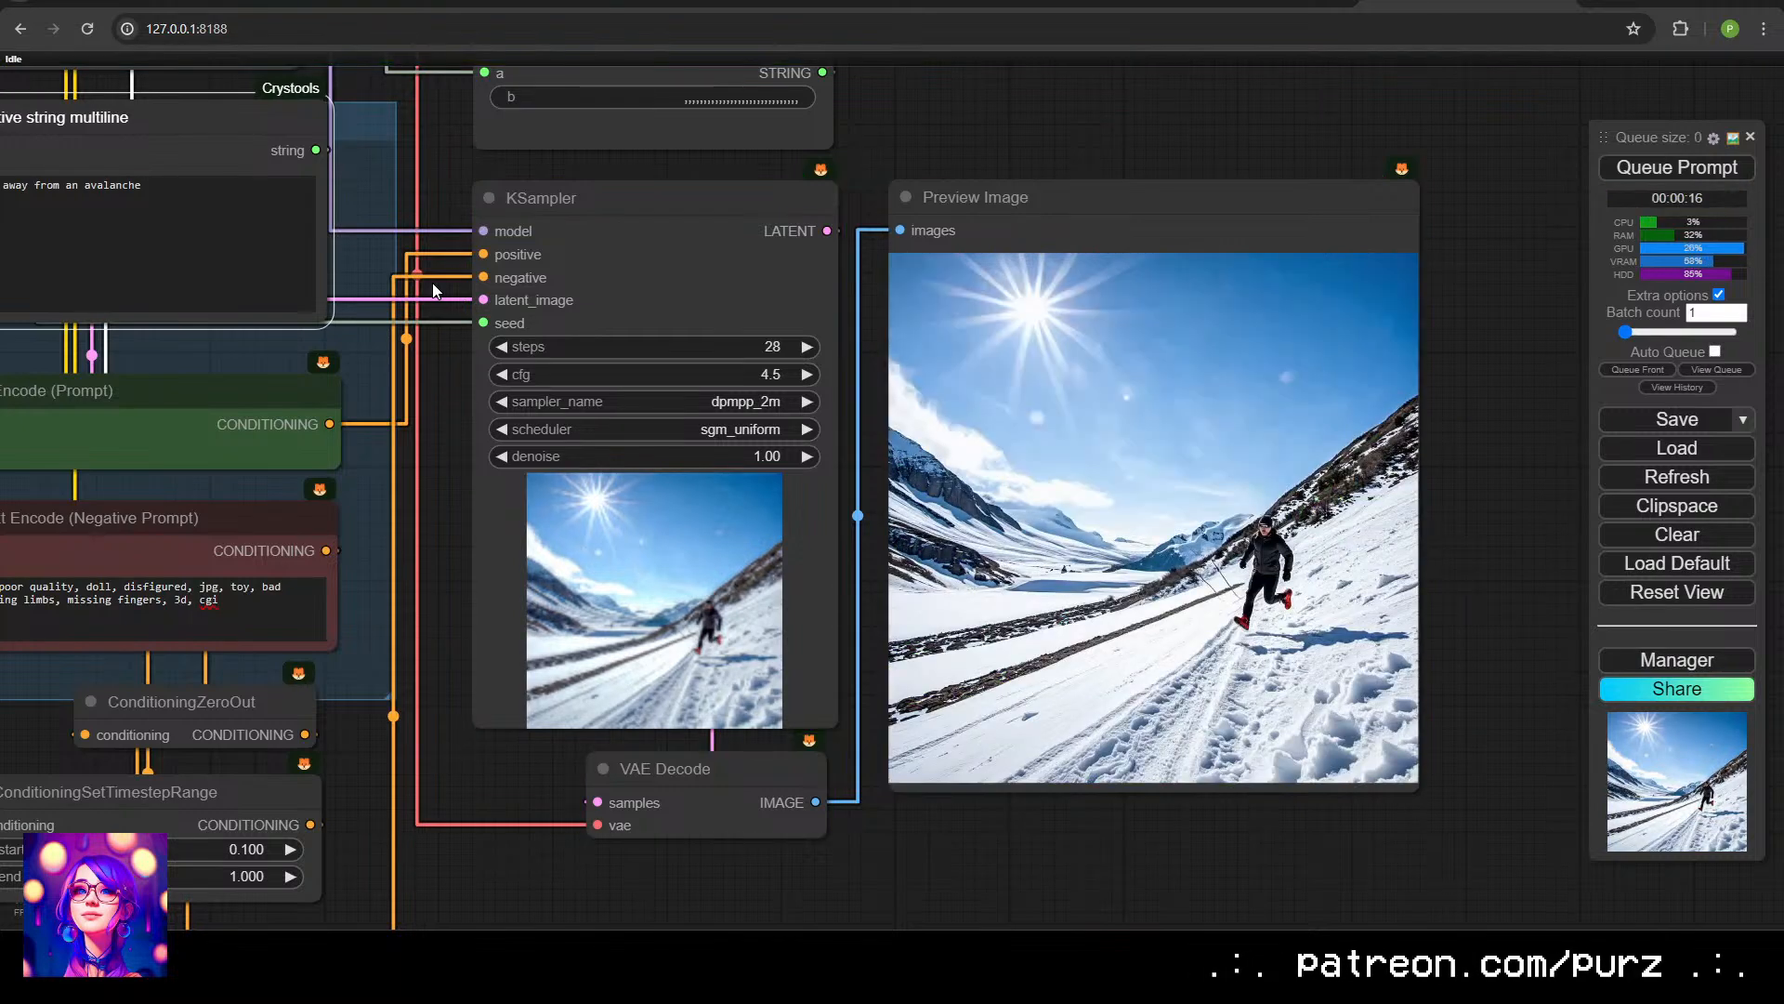
{"action": "scroll", "coordinate": [1148, 448], "scroll_direction": "up", "scroll_amount": 5}
{"action": "left_click_drag", "start_coordinate": [1148, 449], "coordinate": [996, 396]}
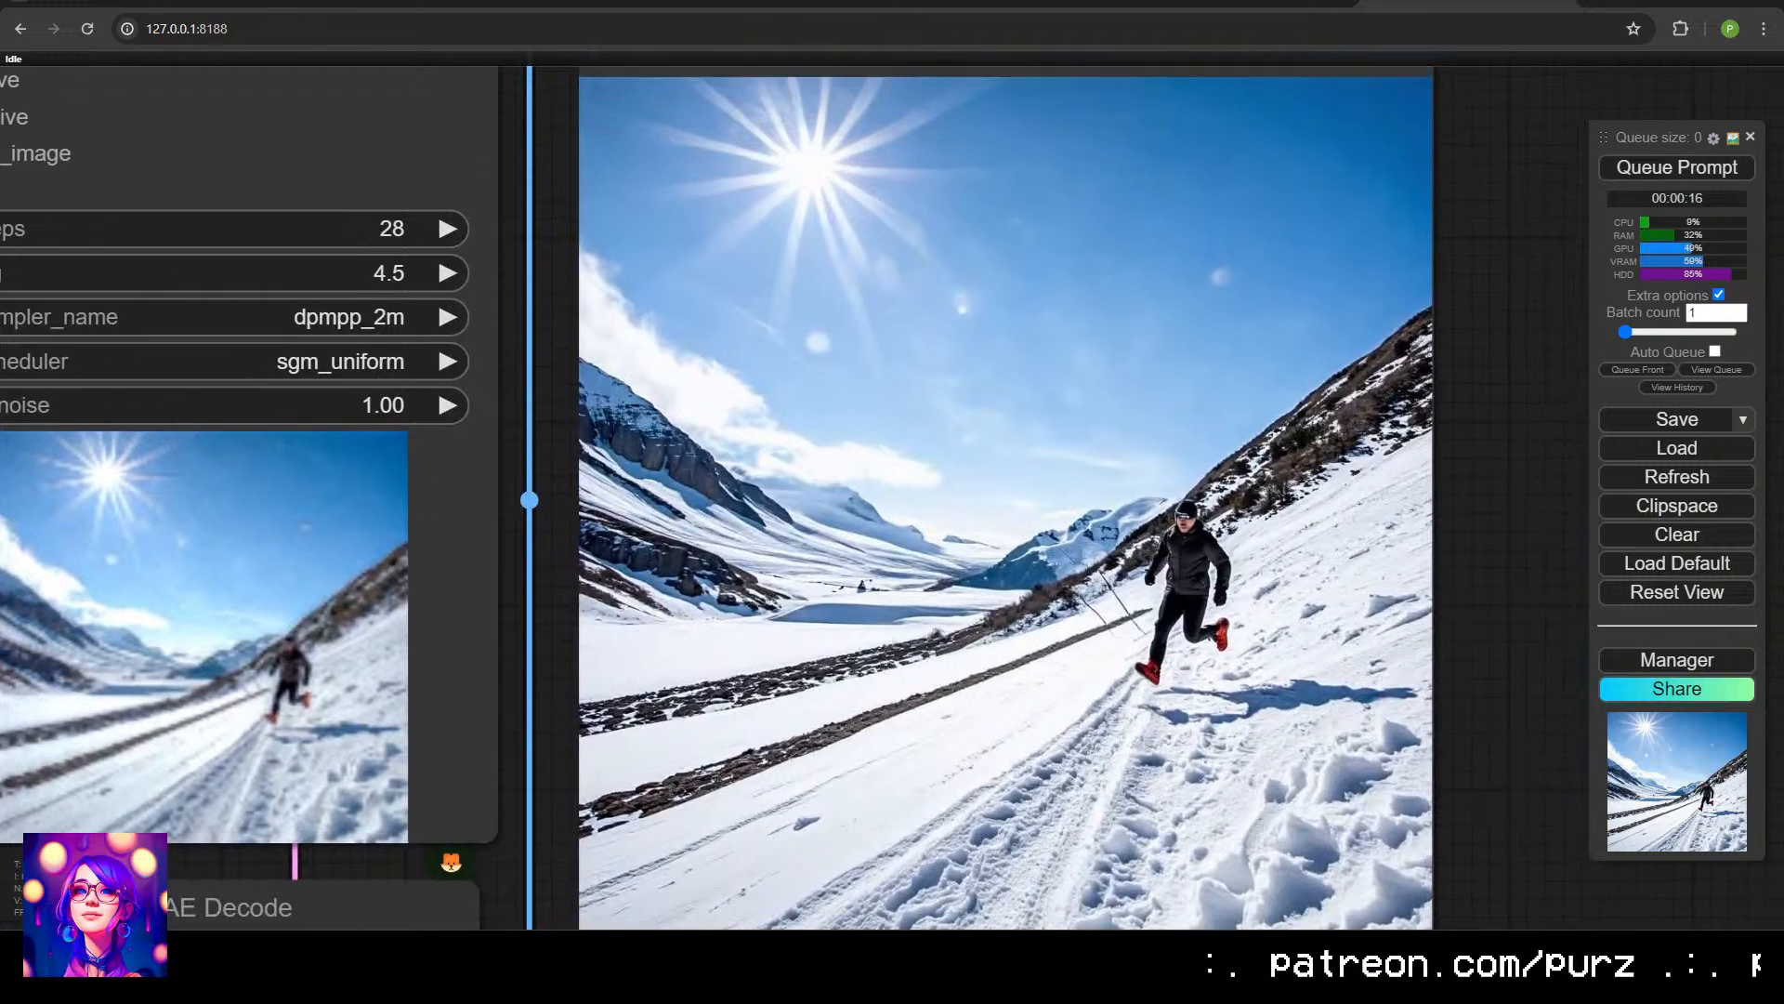
{"action": "scroll", "coordinate": [996, 396], "scroll_direction": "down", "scroll_amount": 1}
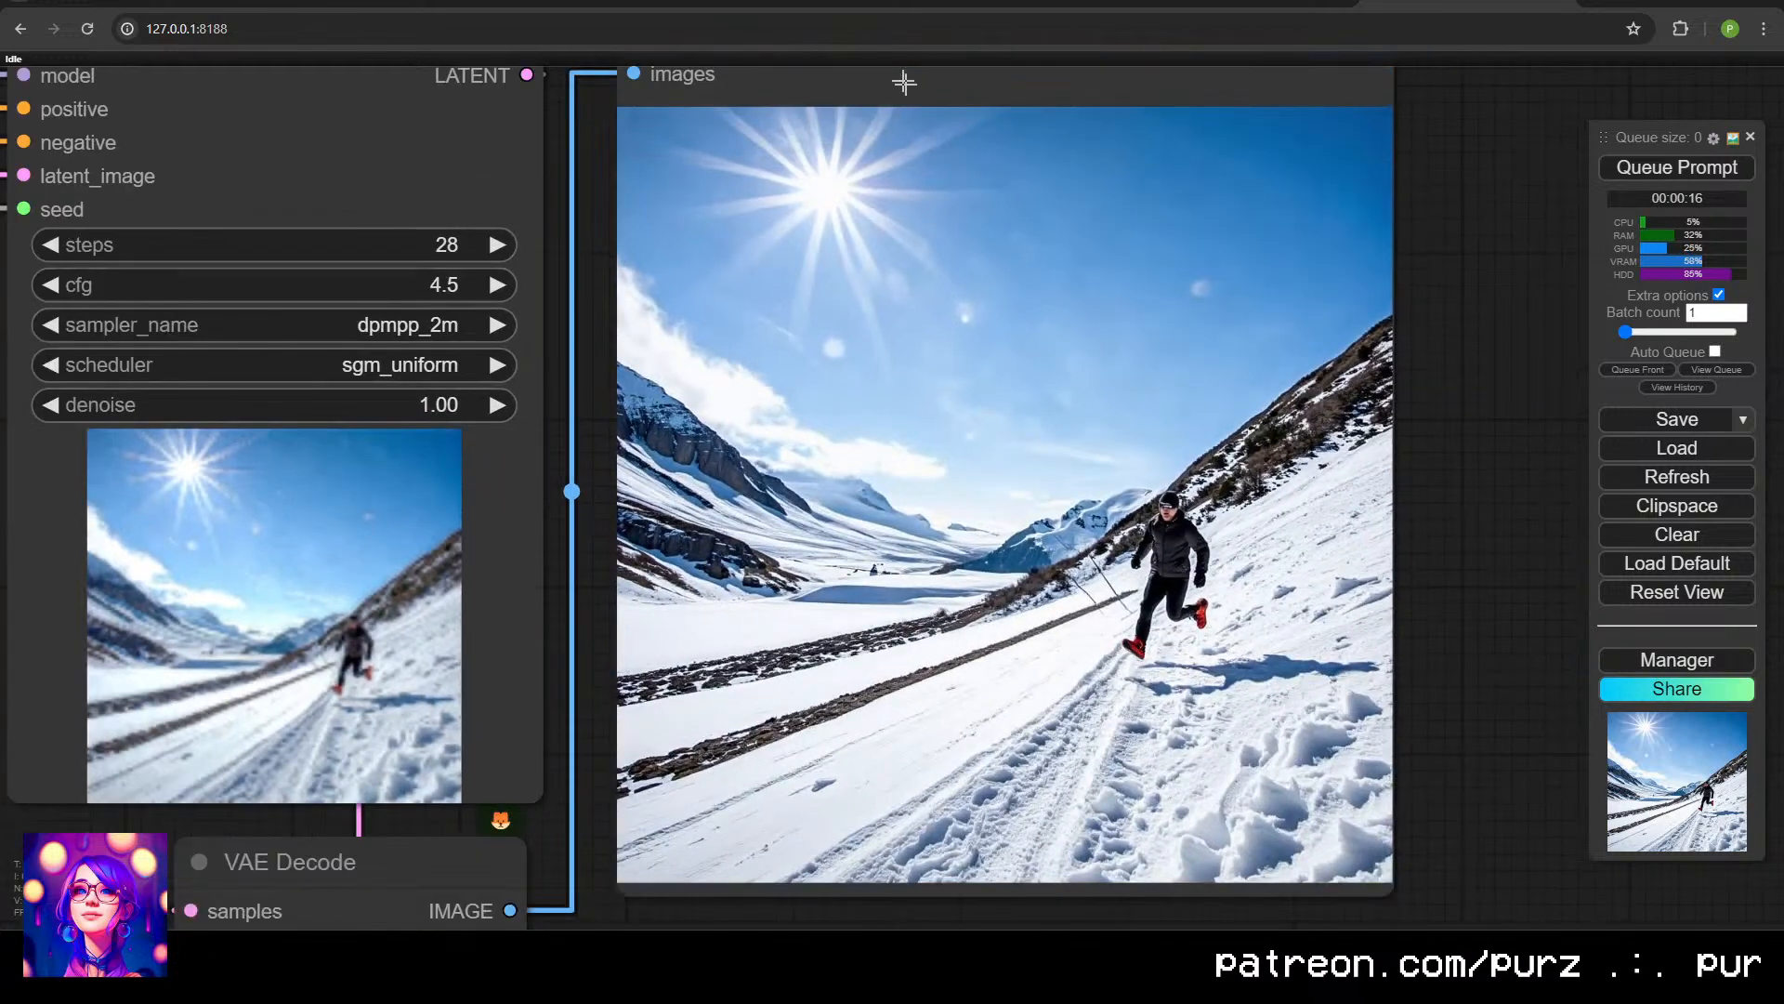
Replace the prompt with "ski jump into a giant bowl of cottage cheese" and generate the image.
{"action": "scroll", "coordinate": [591, 390], "scroll_direction": "down", "scroll_amount": 8}
{"action": "left_click_drag", "start_coordinate": [593, 394], "coordinate": [1009, 418]}
{"action": "double_click", "coordinate": [493, 238]}
{"action": "key", "text": "ctrl+a"}
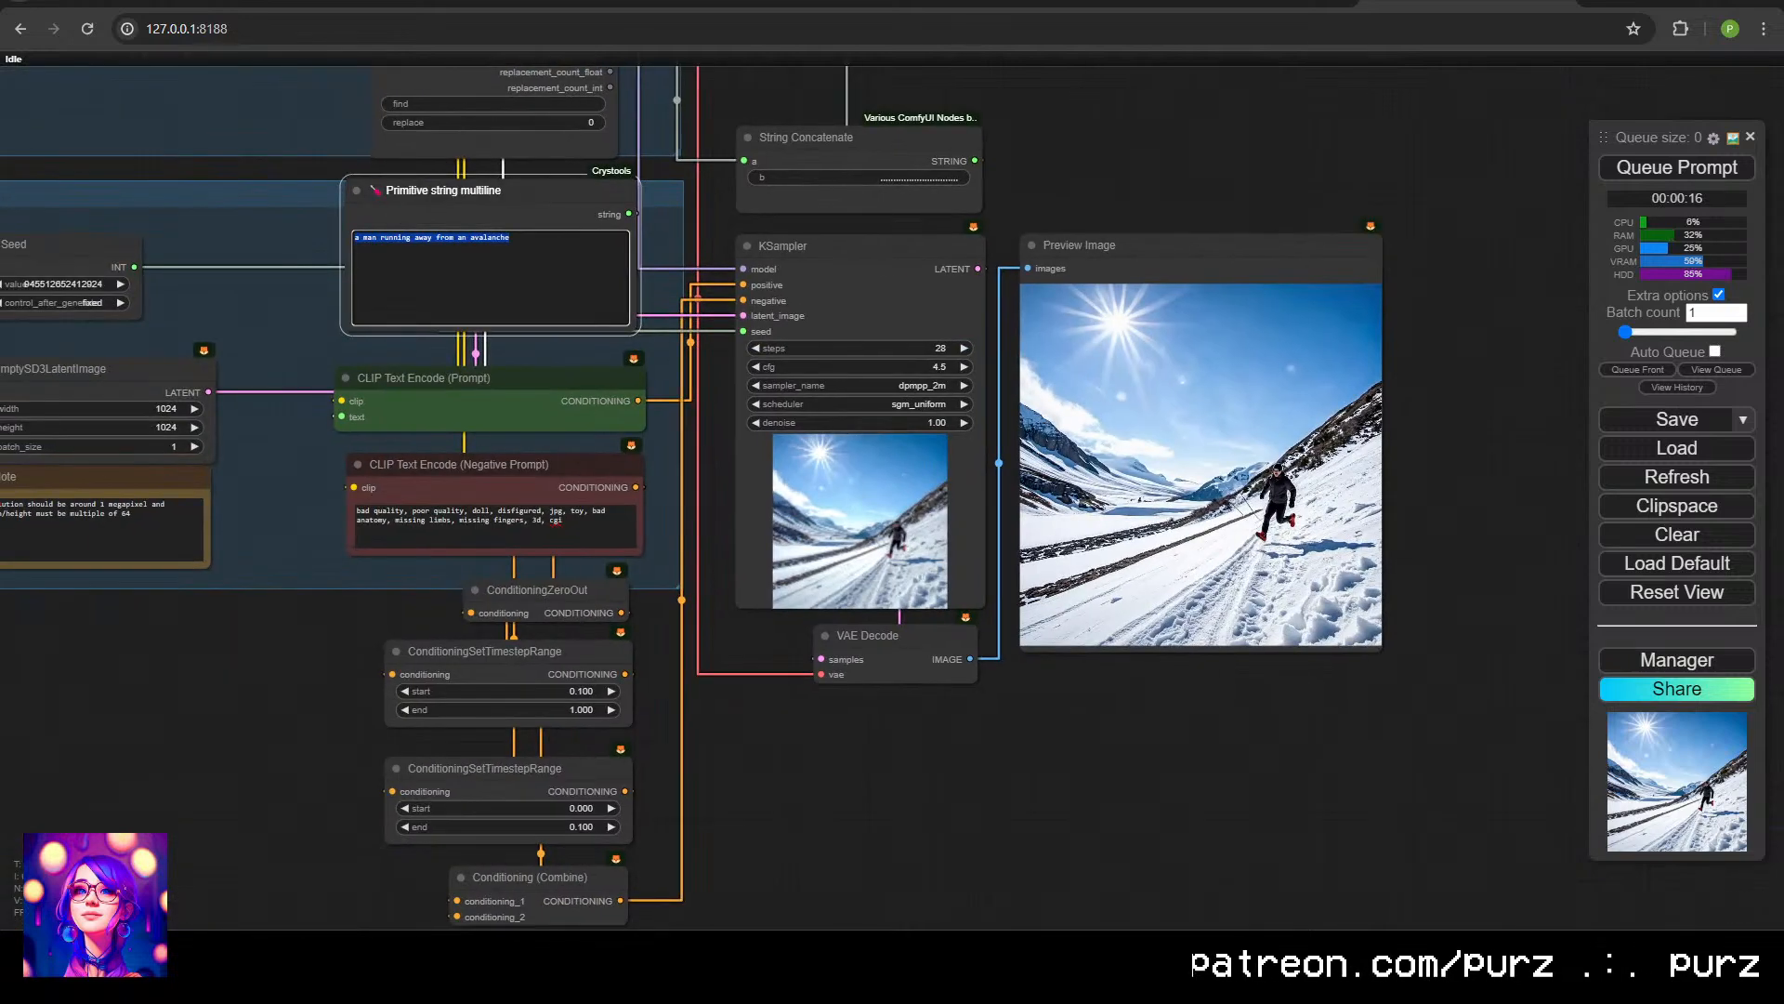
{"action": "type", "text": "ski jump i"}
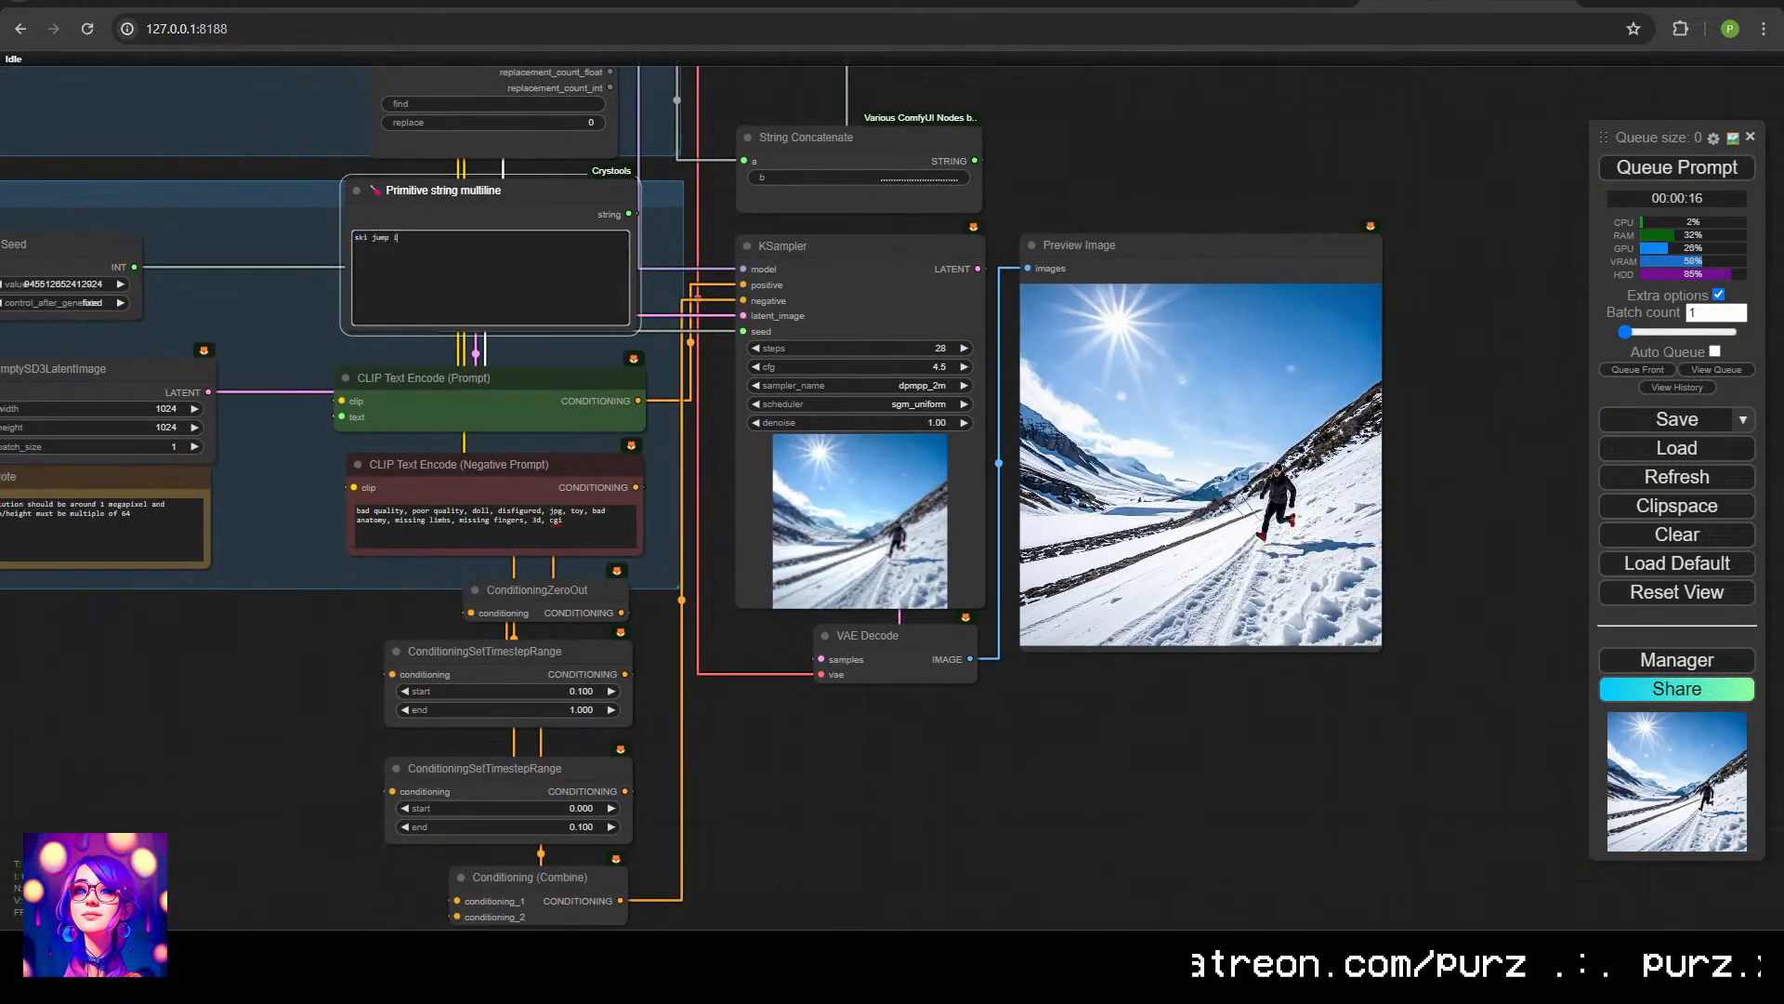
{"action": "type", "text": "nto a giant bow"}
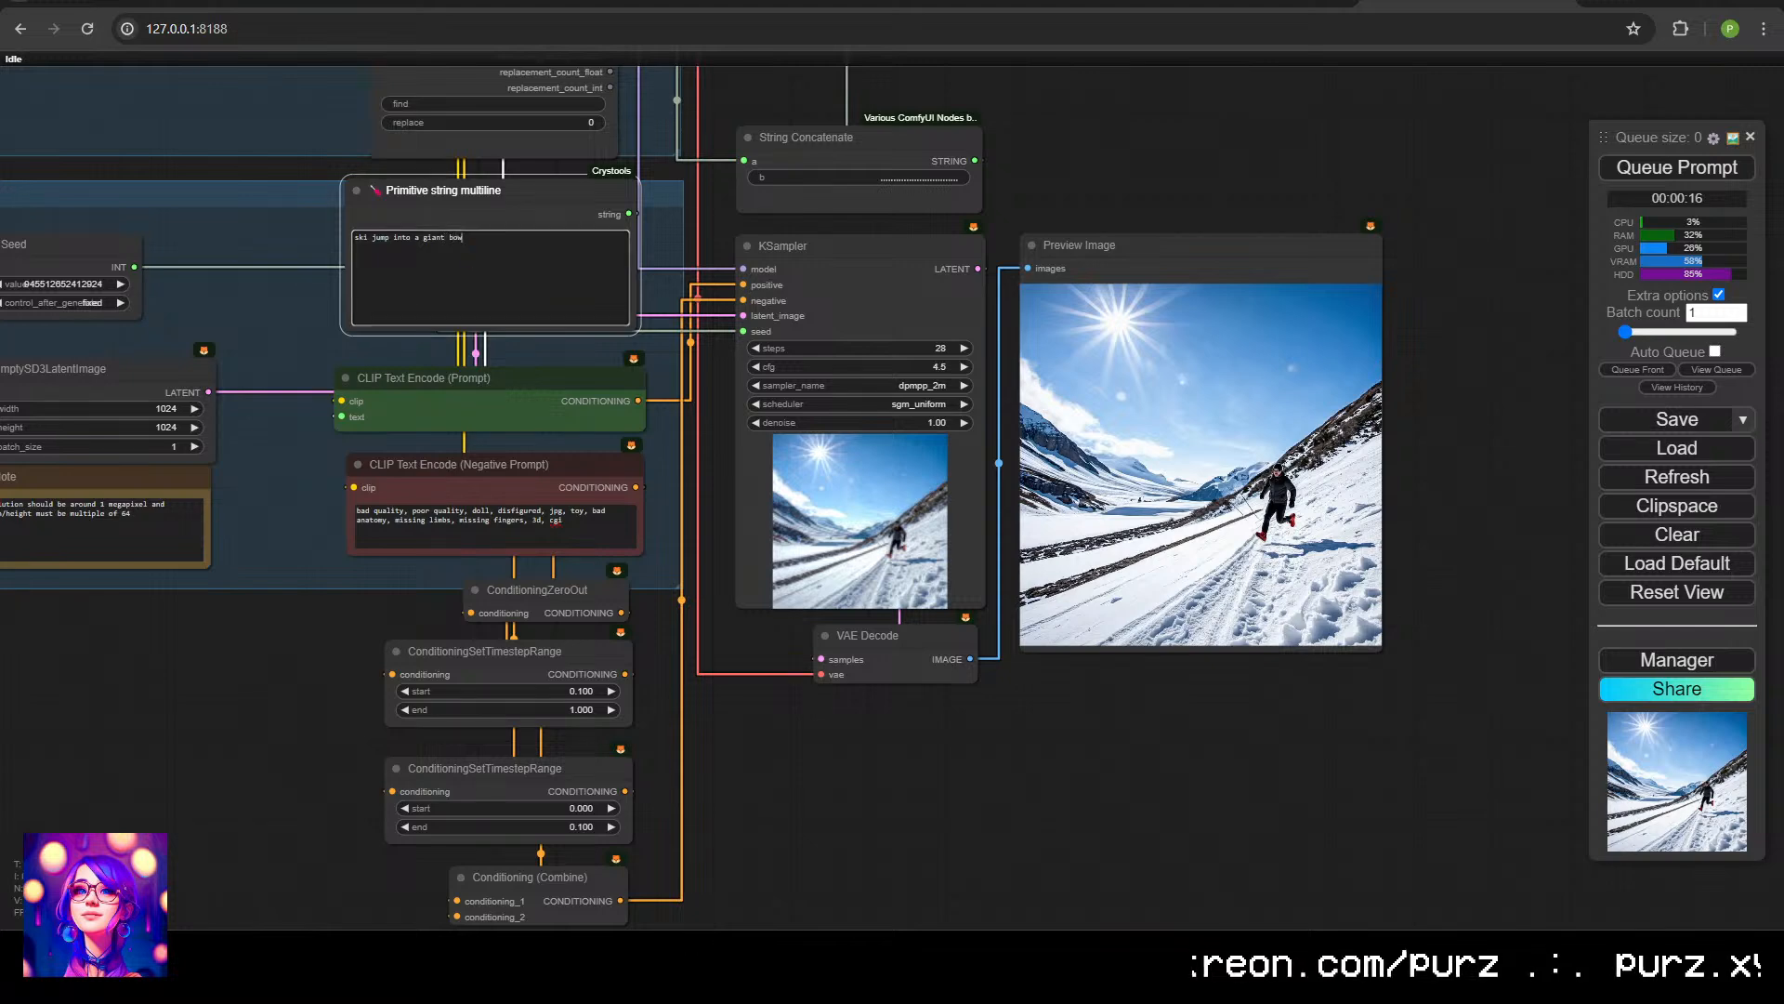
{"action": "type", "text": "l of"}
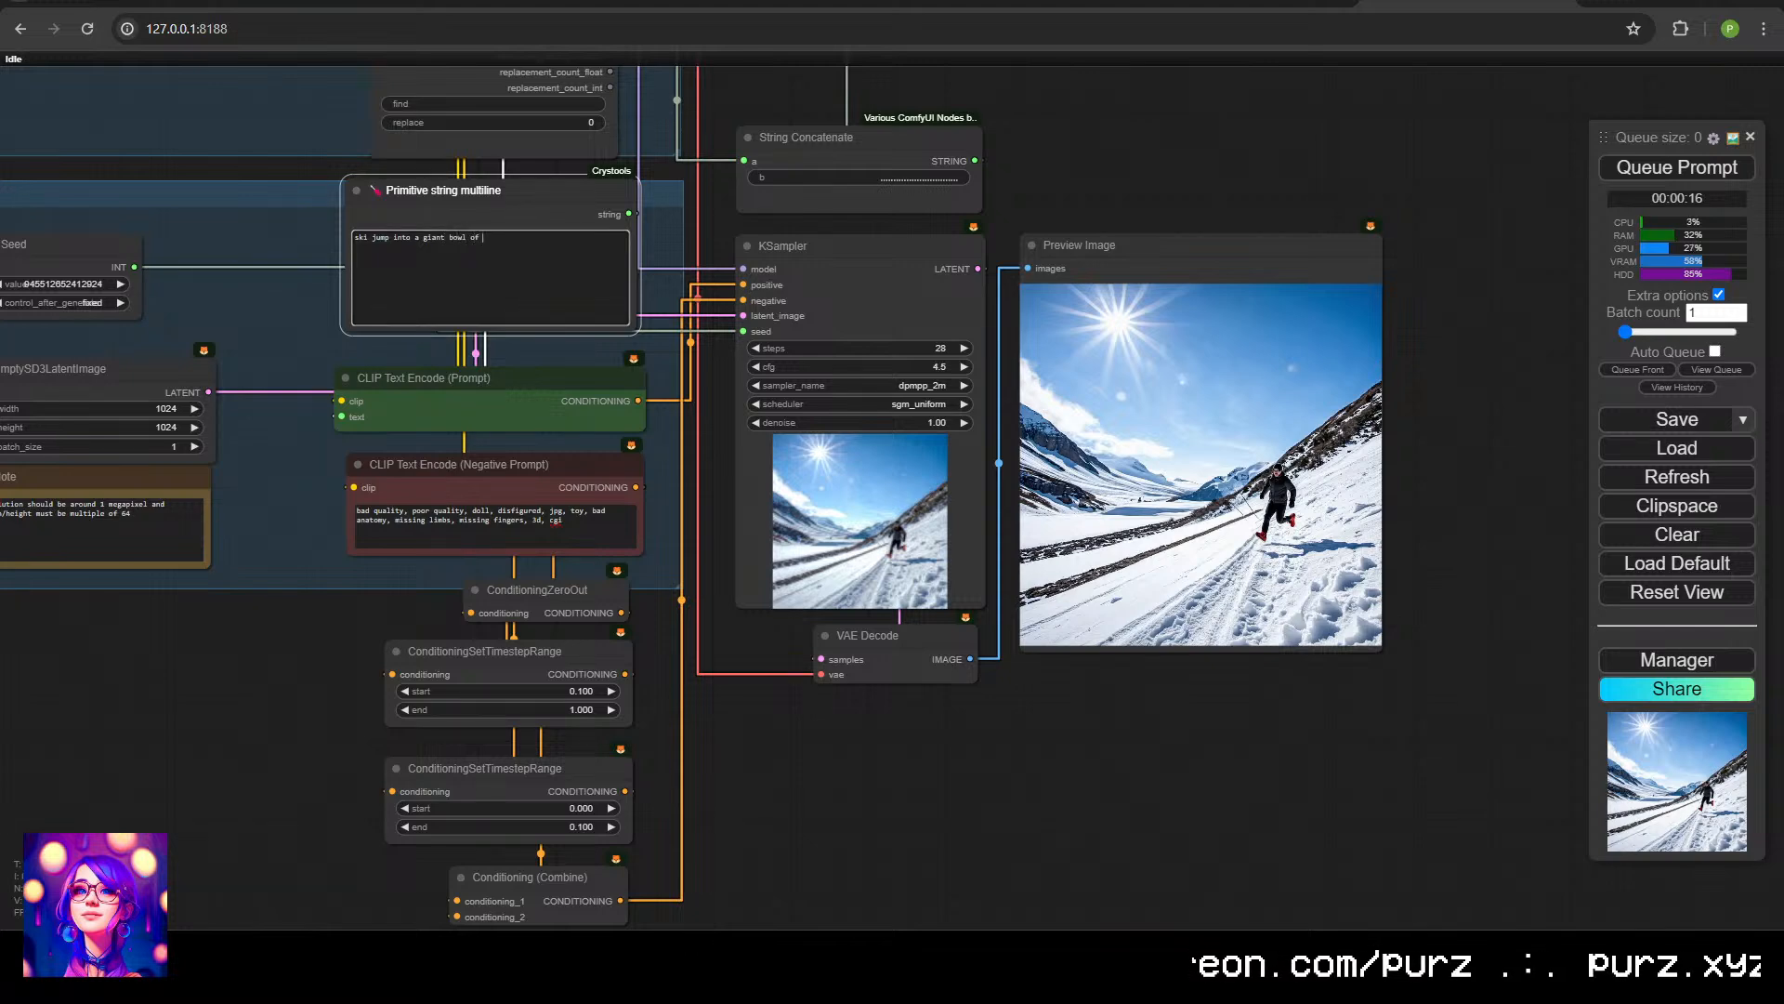
{"action": "type", "text": " cottage cheese"}
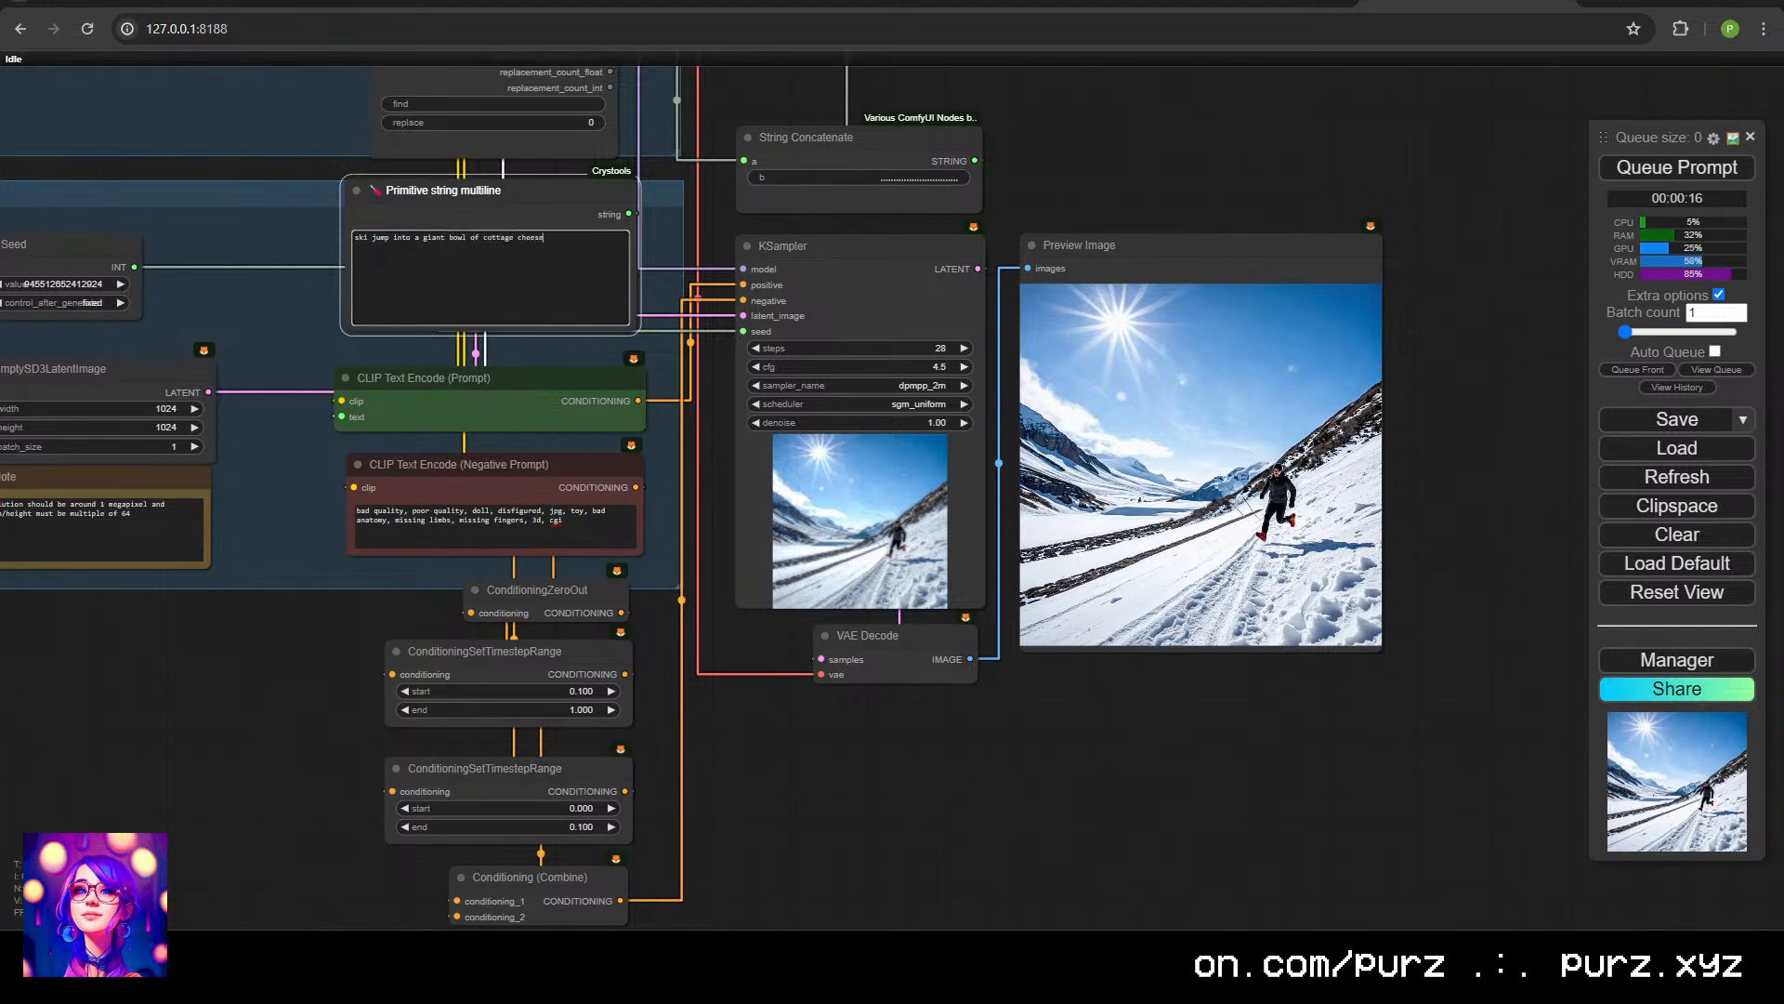
{"action": "key", "text": "ctrl+Return"}
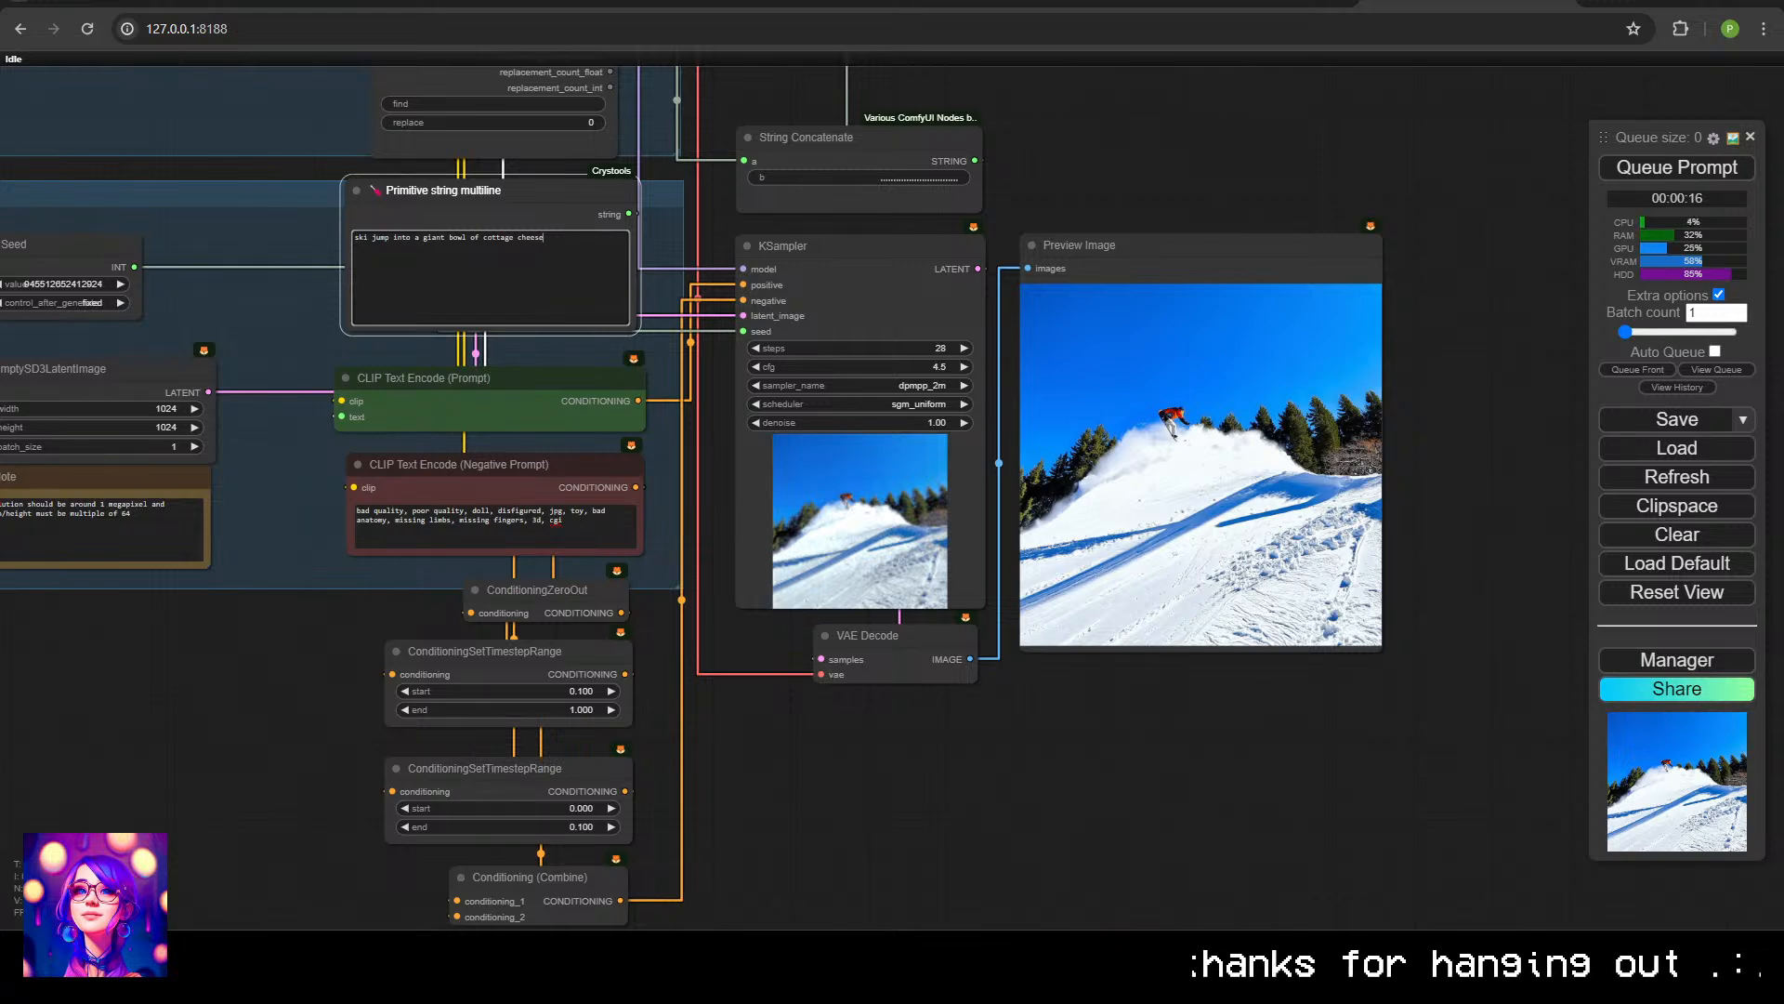
Replace the prompt with "a ski jumper landing in a giant bowl of hot wet cottage cheese".
{"action": "scroll", "coordinate": [225, 230], "scroll_direction": "up", "scroll_amount": 8}
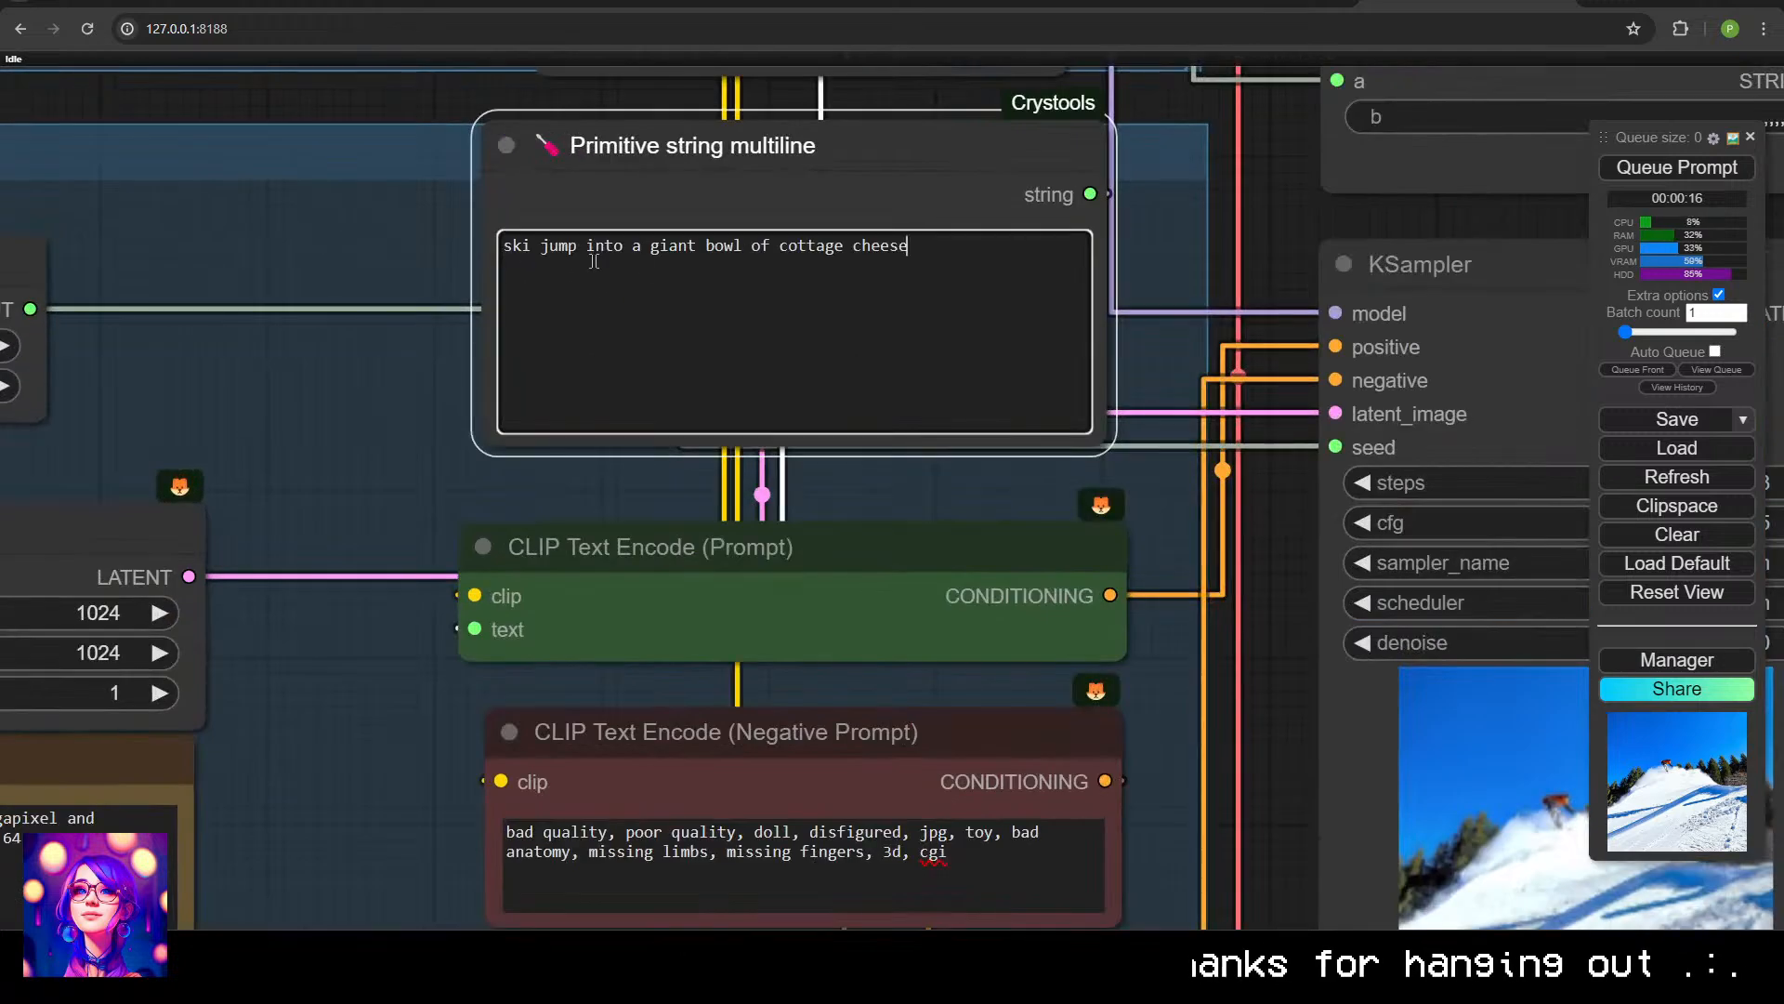
{"action": "key", "text": "ctrl+a"}
{"action": "type", "text": "a sk"}
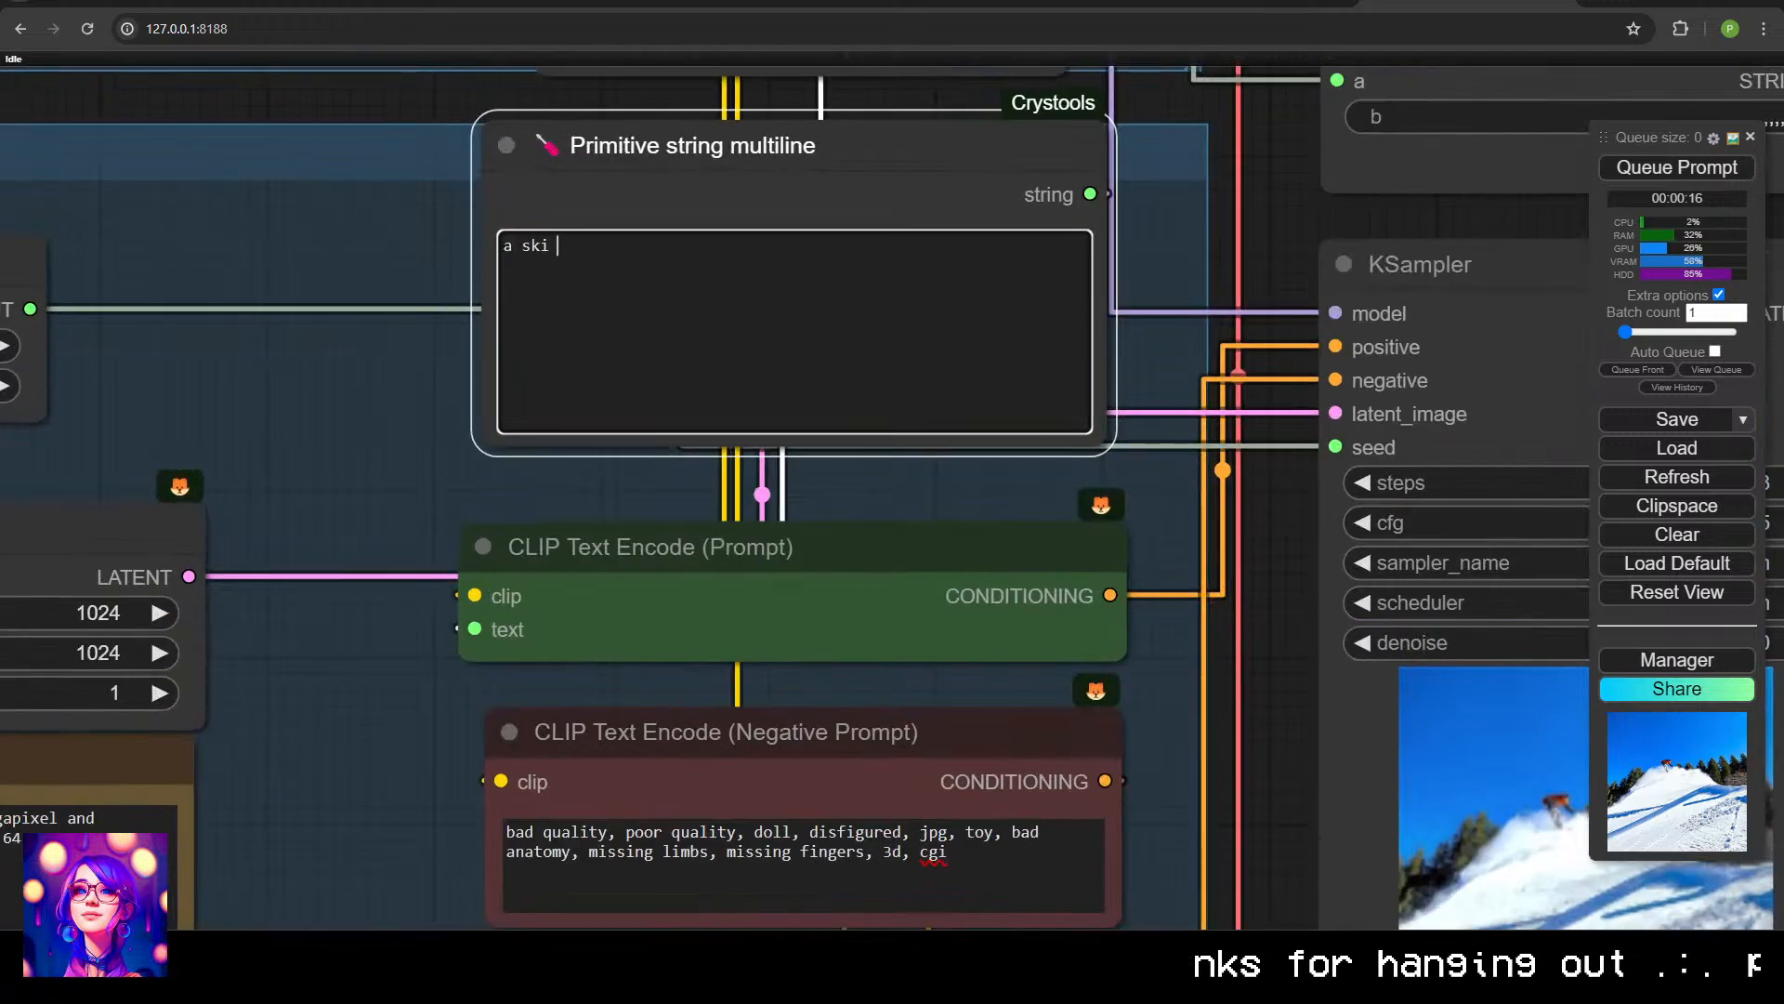
{"action": "type", "text": "i ju"}
{"action": "key", "text": "BackSpace"}
{"action": "type", "text": "jumper l"}
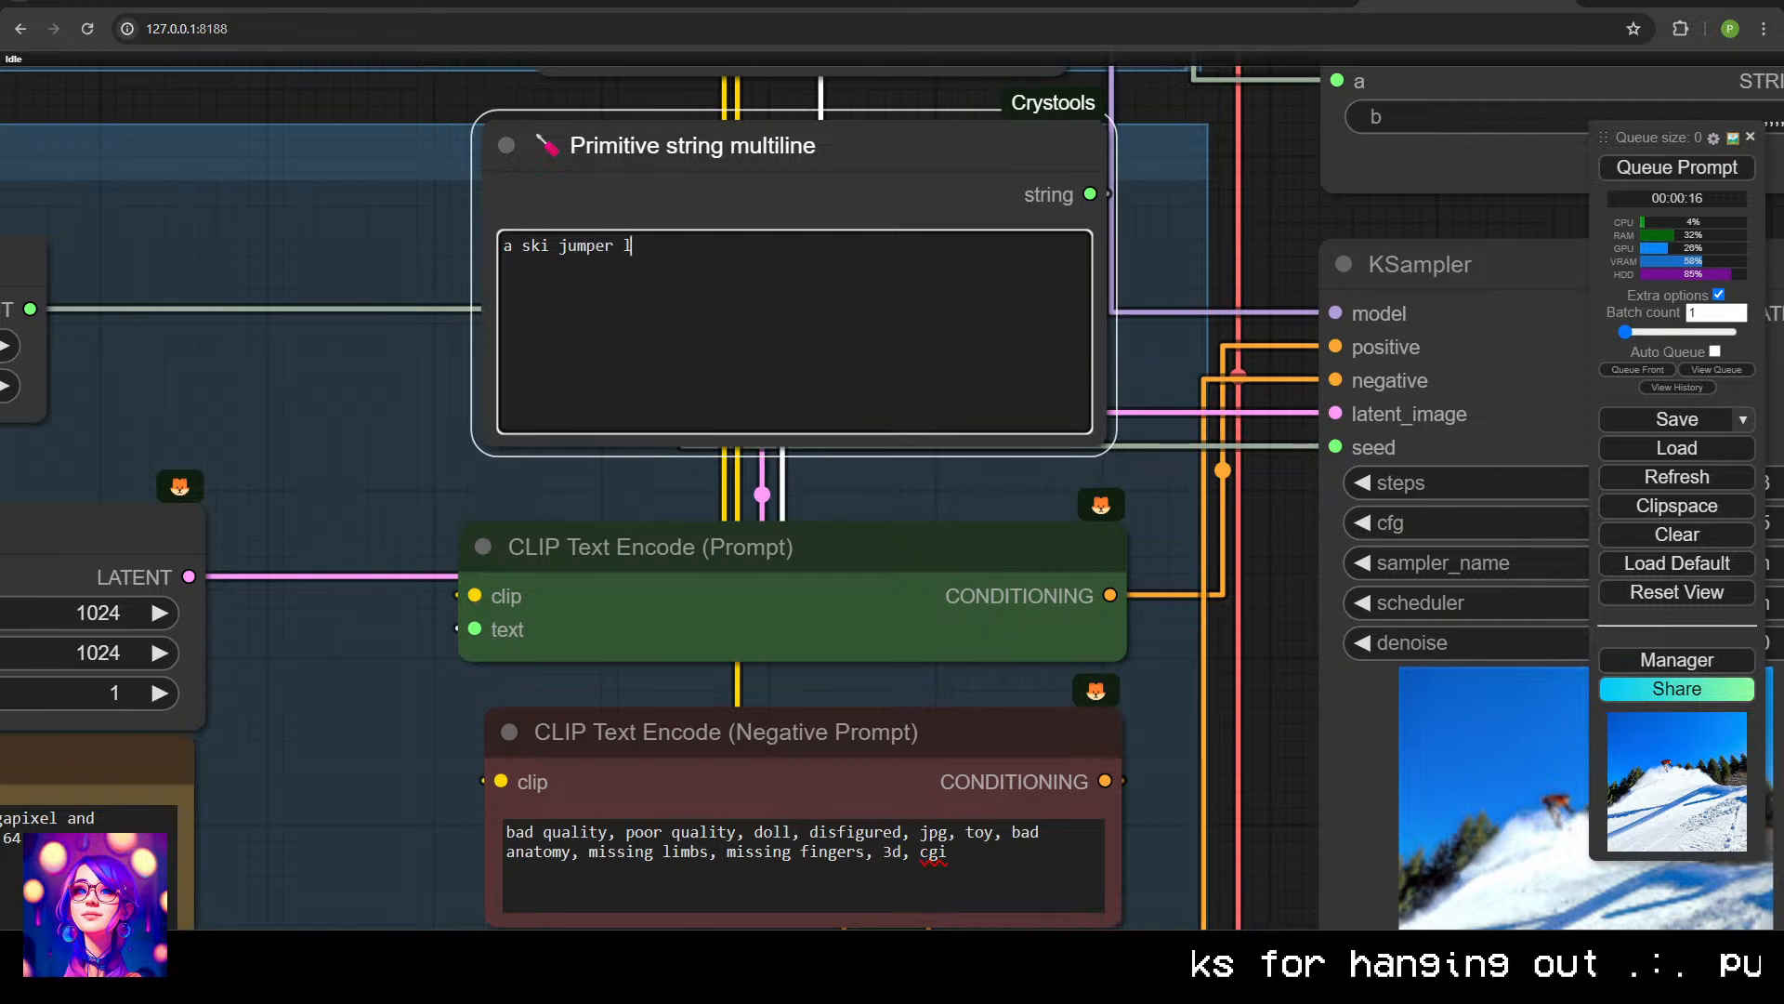
{"action": "type", "text": "anding in a giant bowl o"}
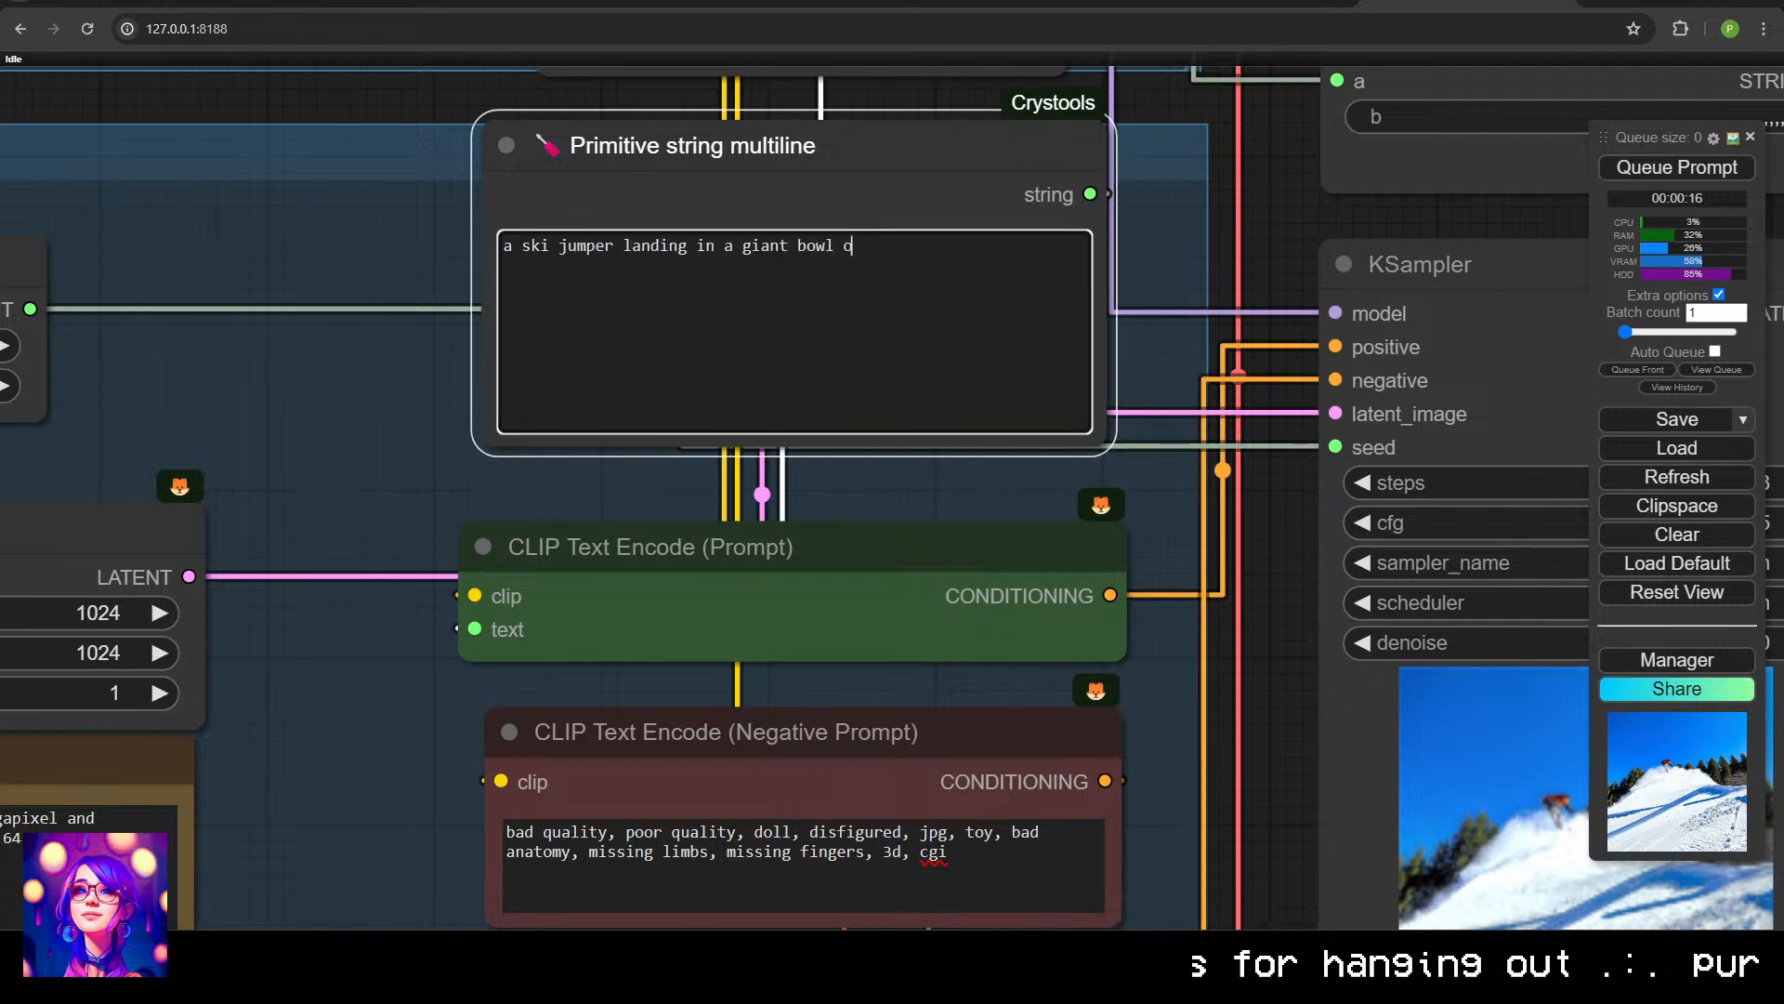
{"action": "type", "text": "f hot wet cot"}
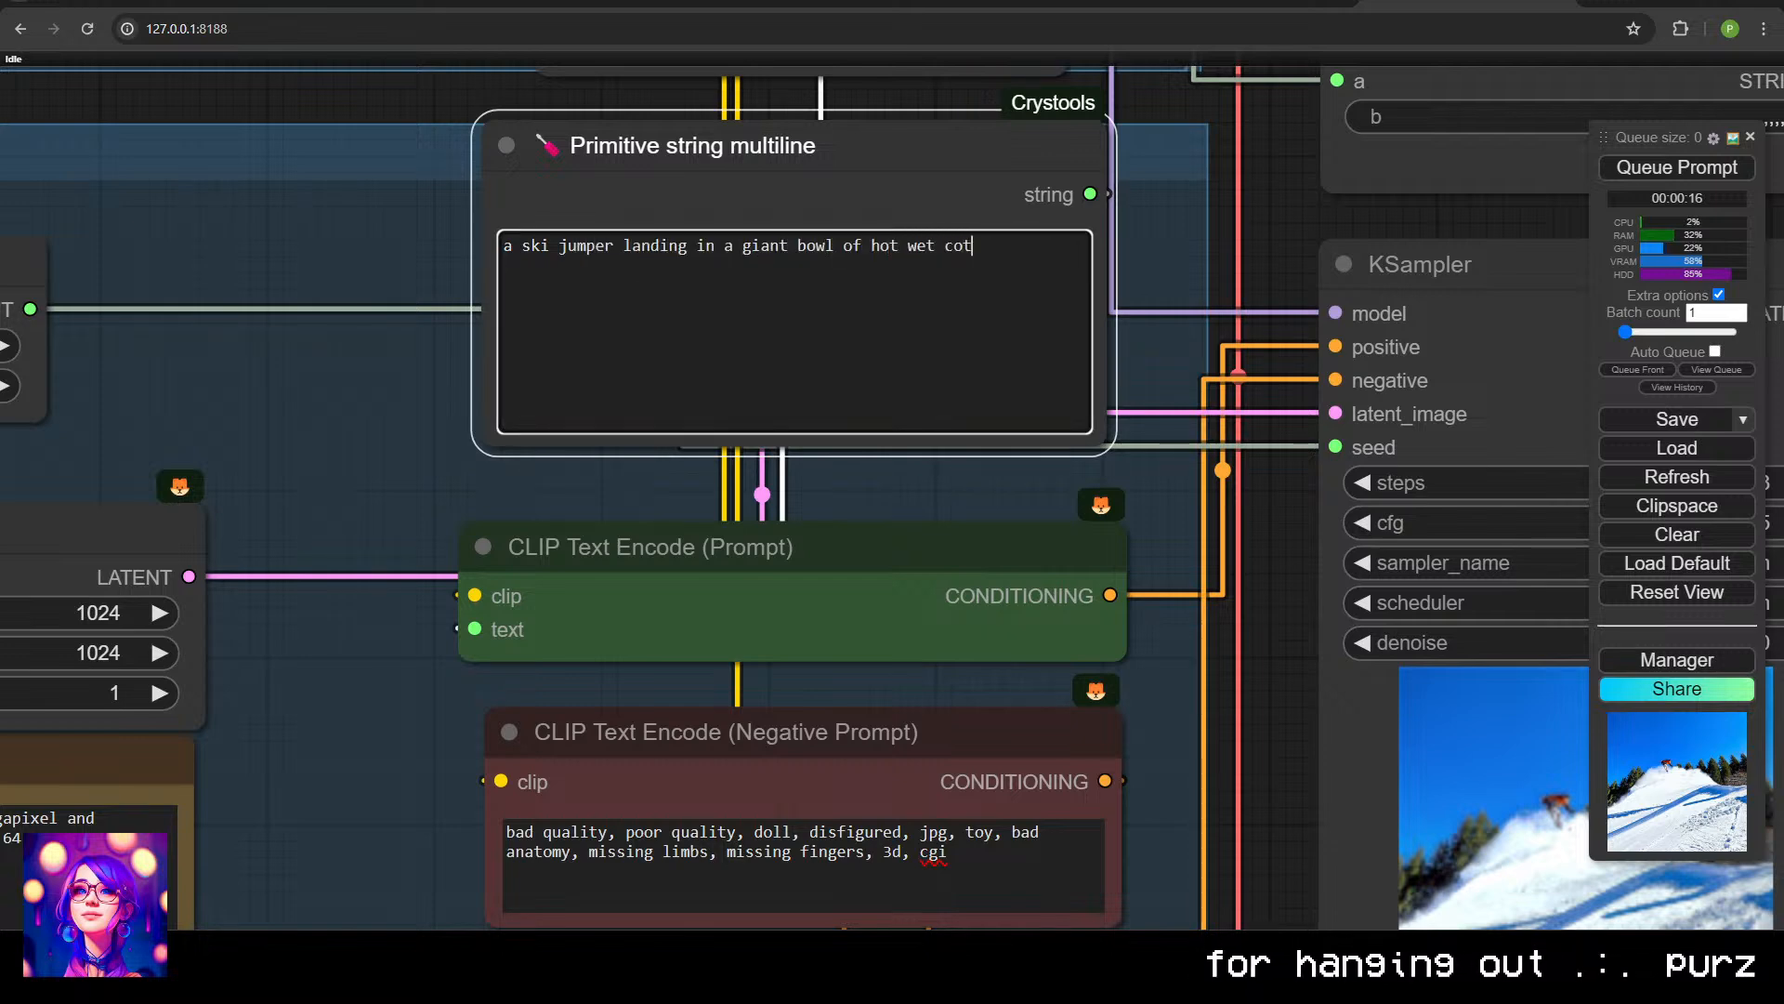
{"action": "type", "text": "tage cheese"}
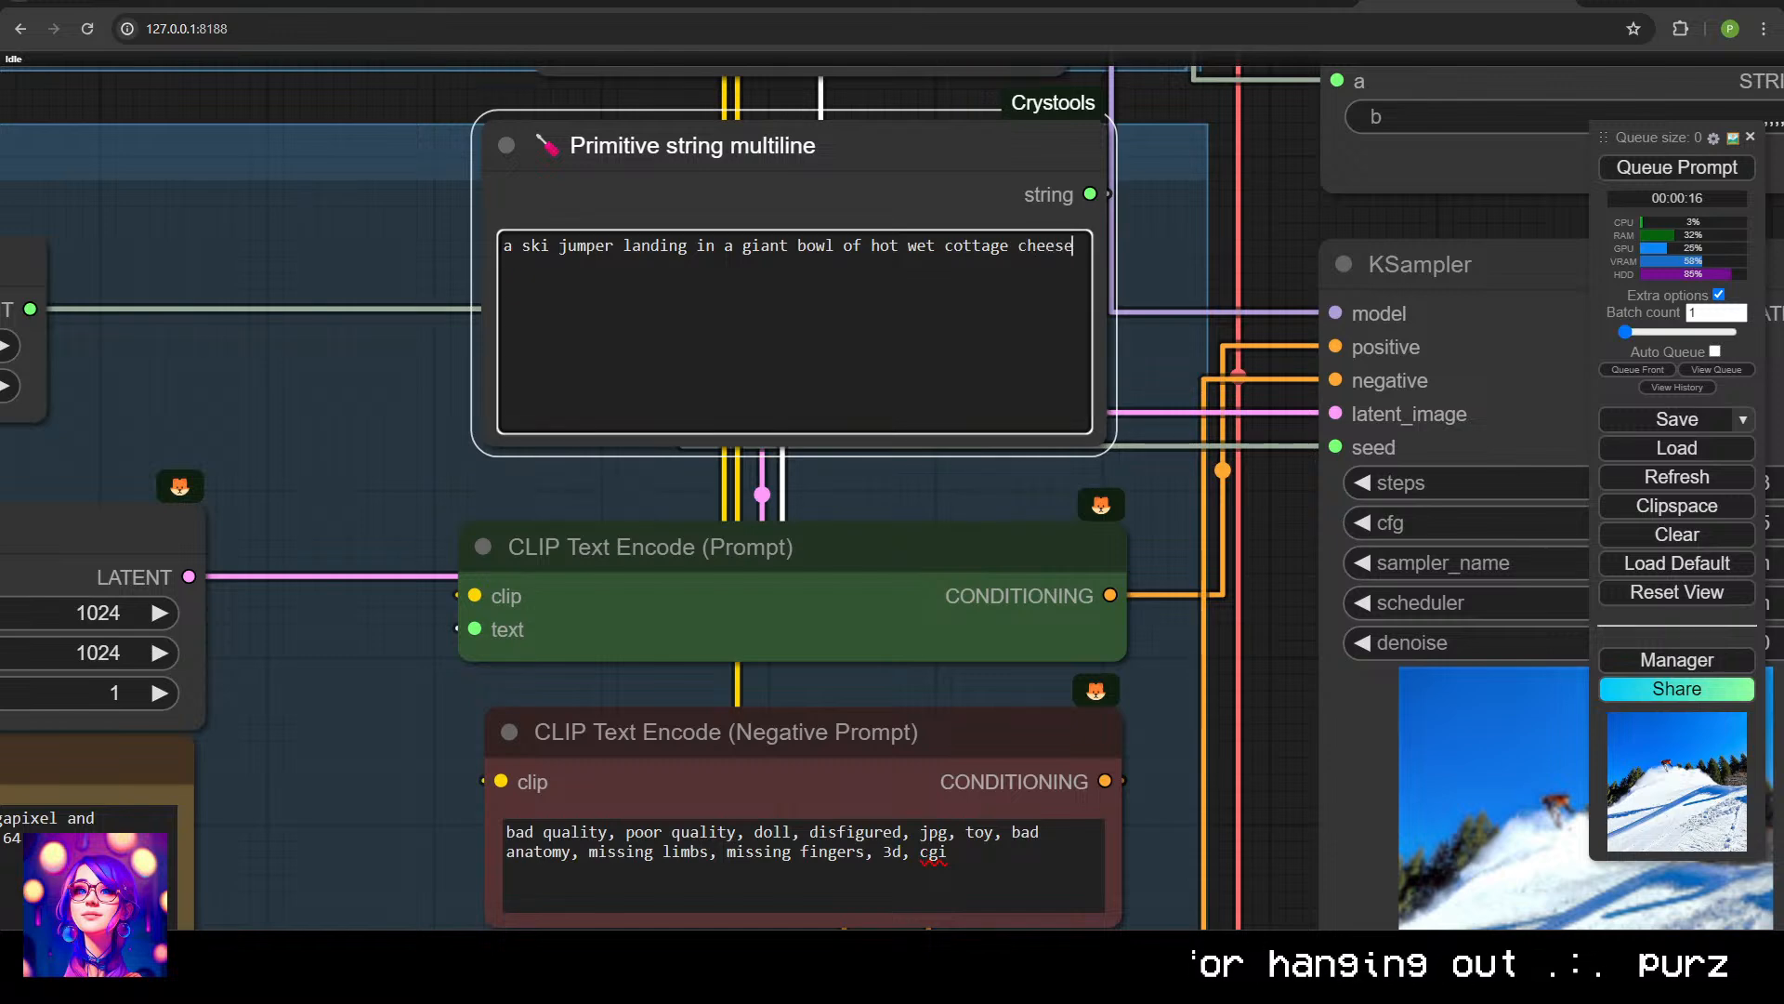
Insert "gooey room temperature" before "cottage cheese" in the prompt, generate the image and inspect the preview.
{"action": "type", "text": "gooey room re"}
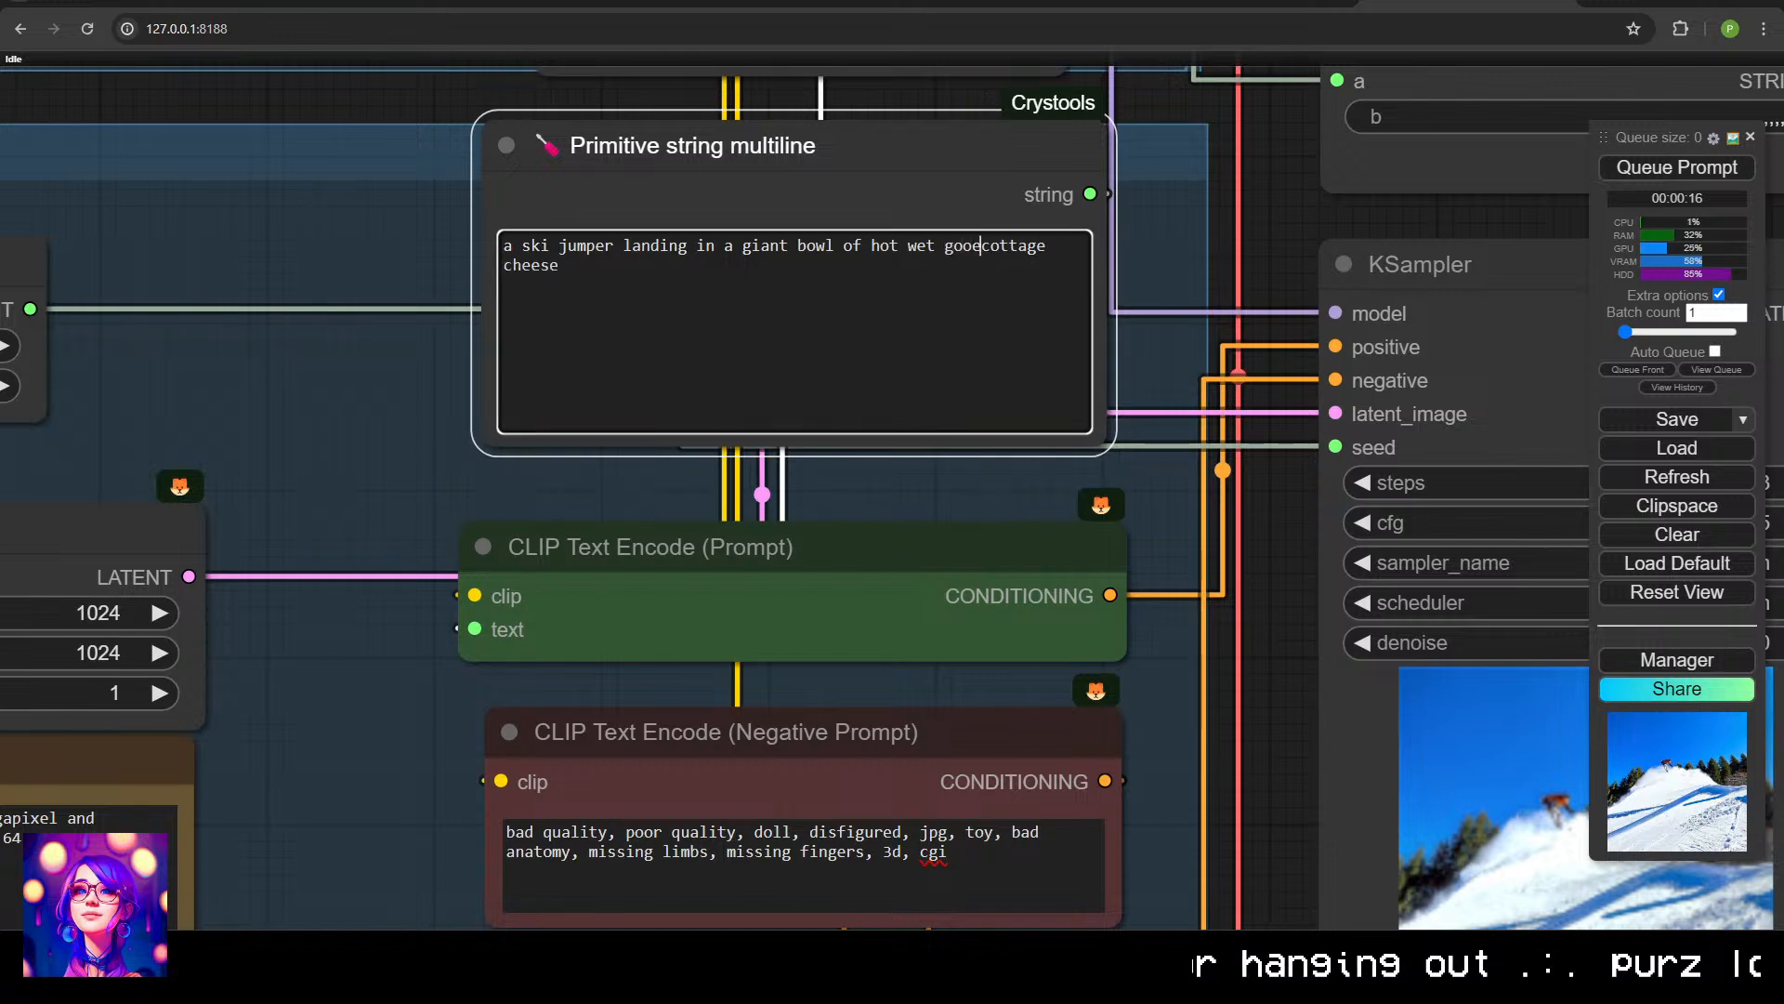
{"action": "key", "text": "BackSpace"}
{"action": "key", "text": "BackSpace"}
{"action": "key", "text": "BackSpace"}
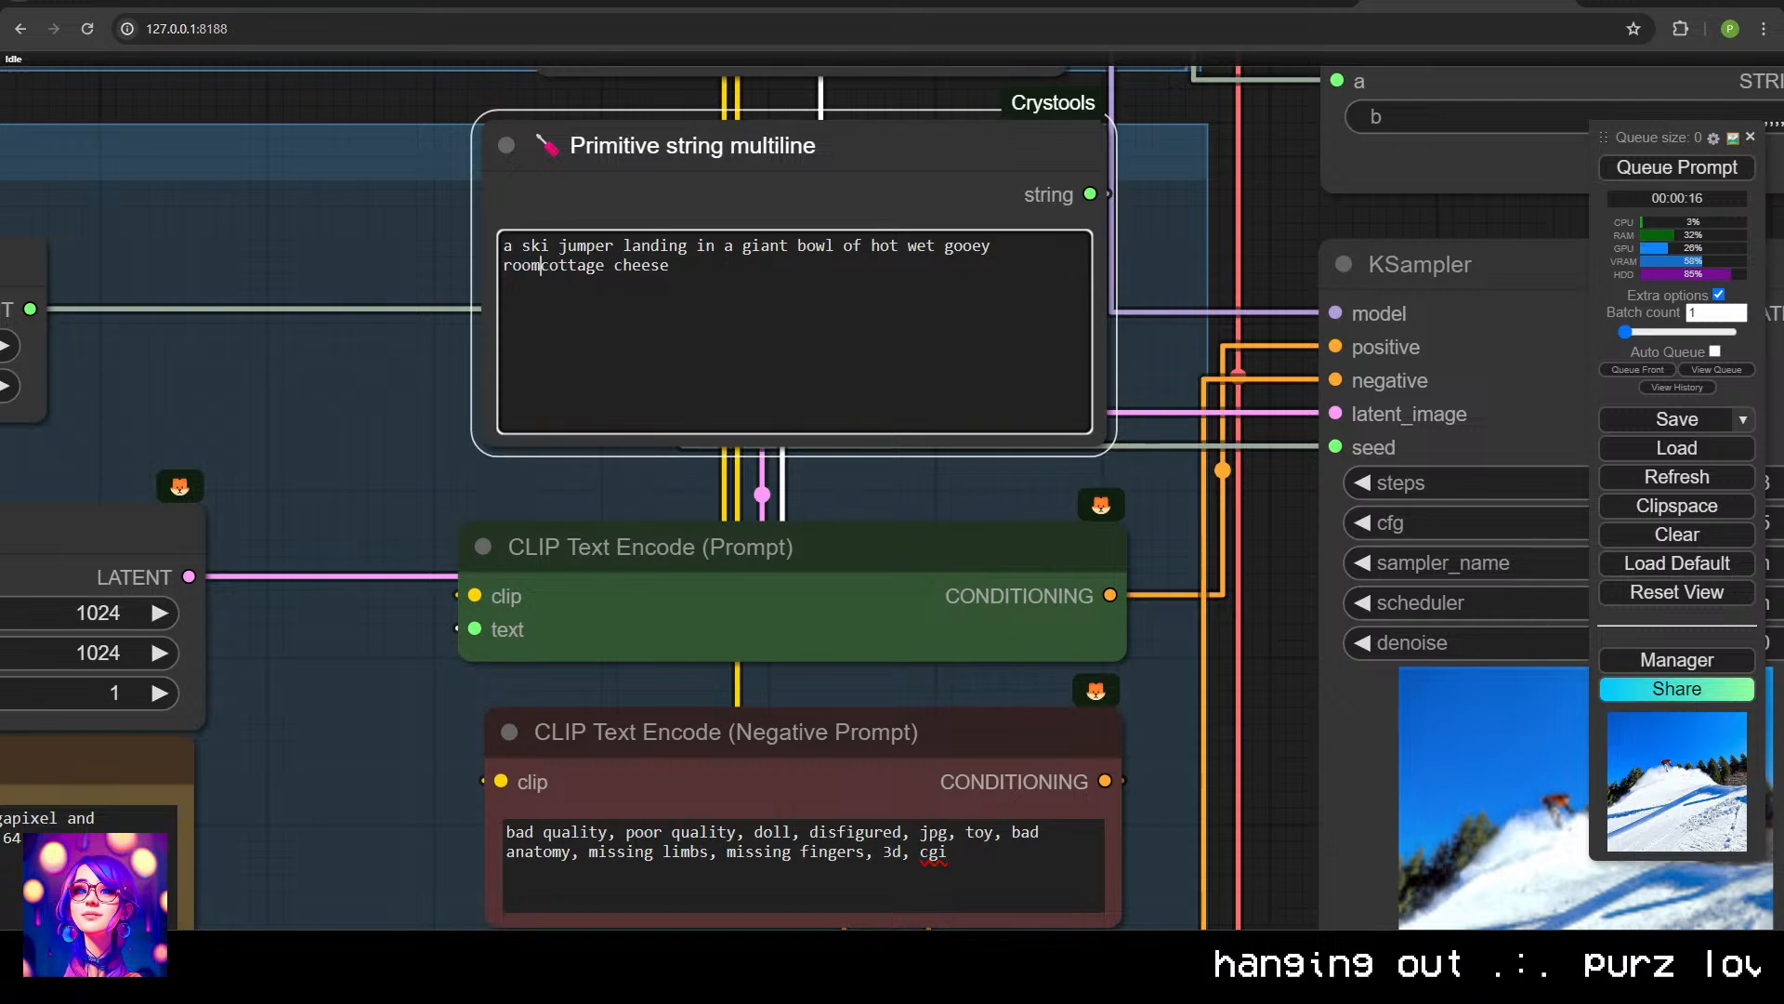
{"action": "type", "text": "temperature"}
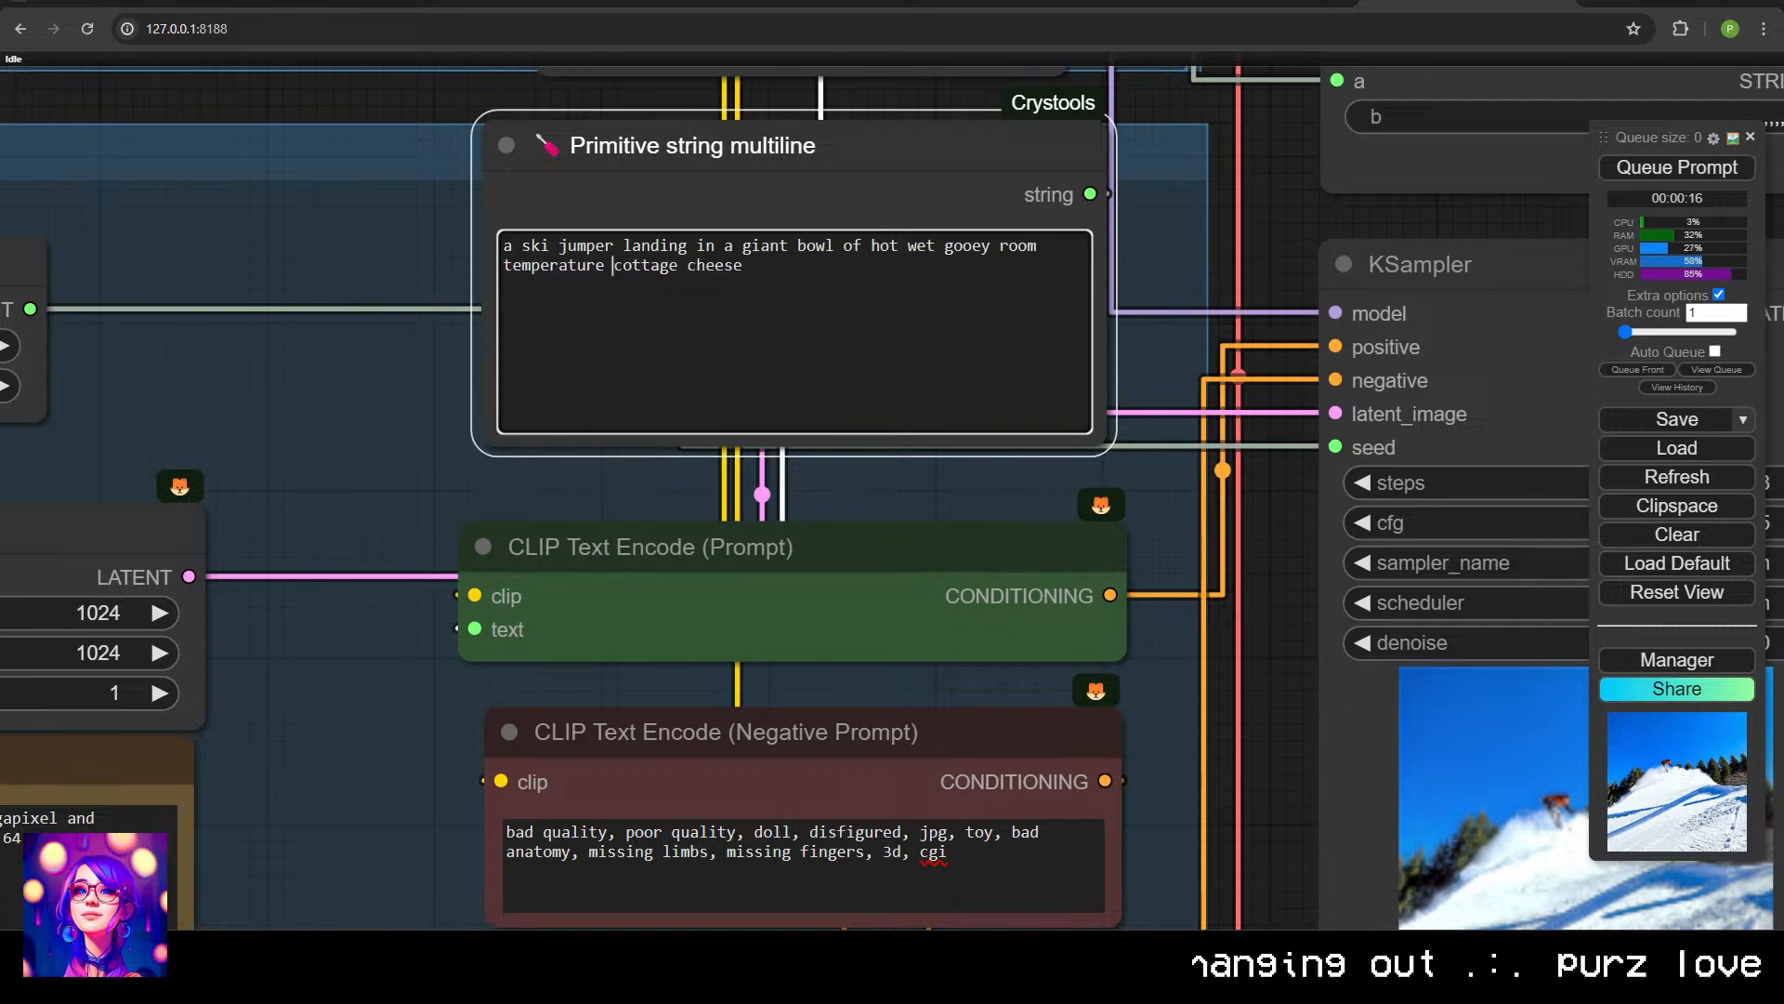
{"action": "key", "text": "ctrl+Return"}
{"action": "scroll", "coordinate": [741, 187], "scroll_direction": "down", "scroll_amount": 4}
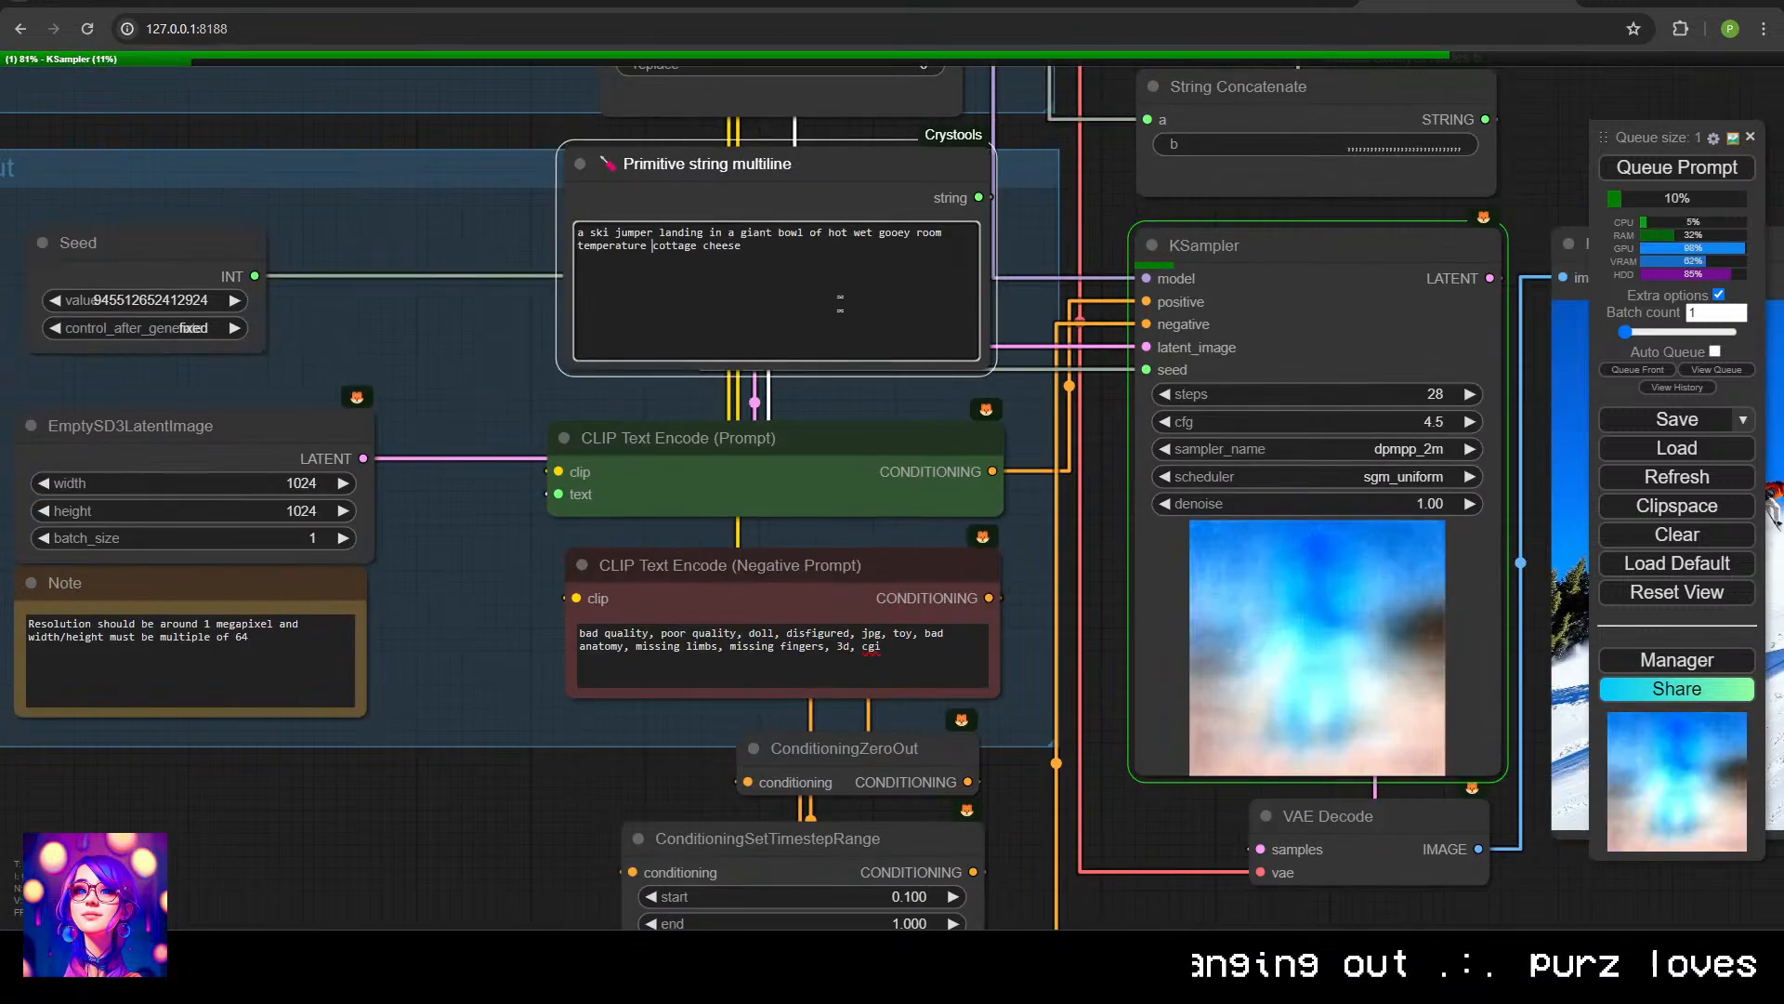
{"action": "scroll", "coordinate": [874, 387], "scroll_direction": "down", "scroll_amount": 2}
{"action": "left_click_drag", "start_coordinate": [873, 388], "coordinate": [614, 424]}
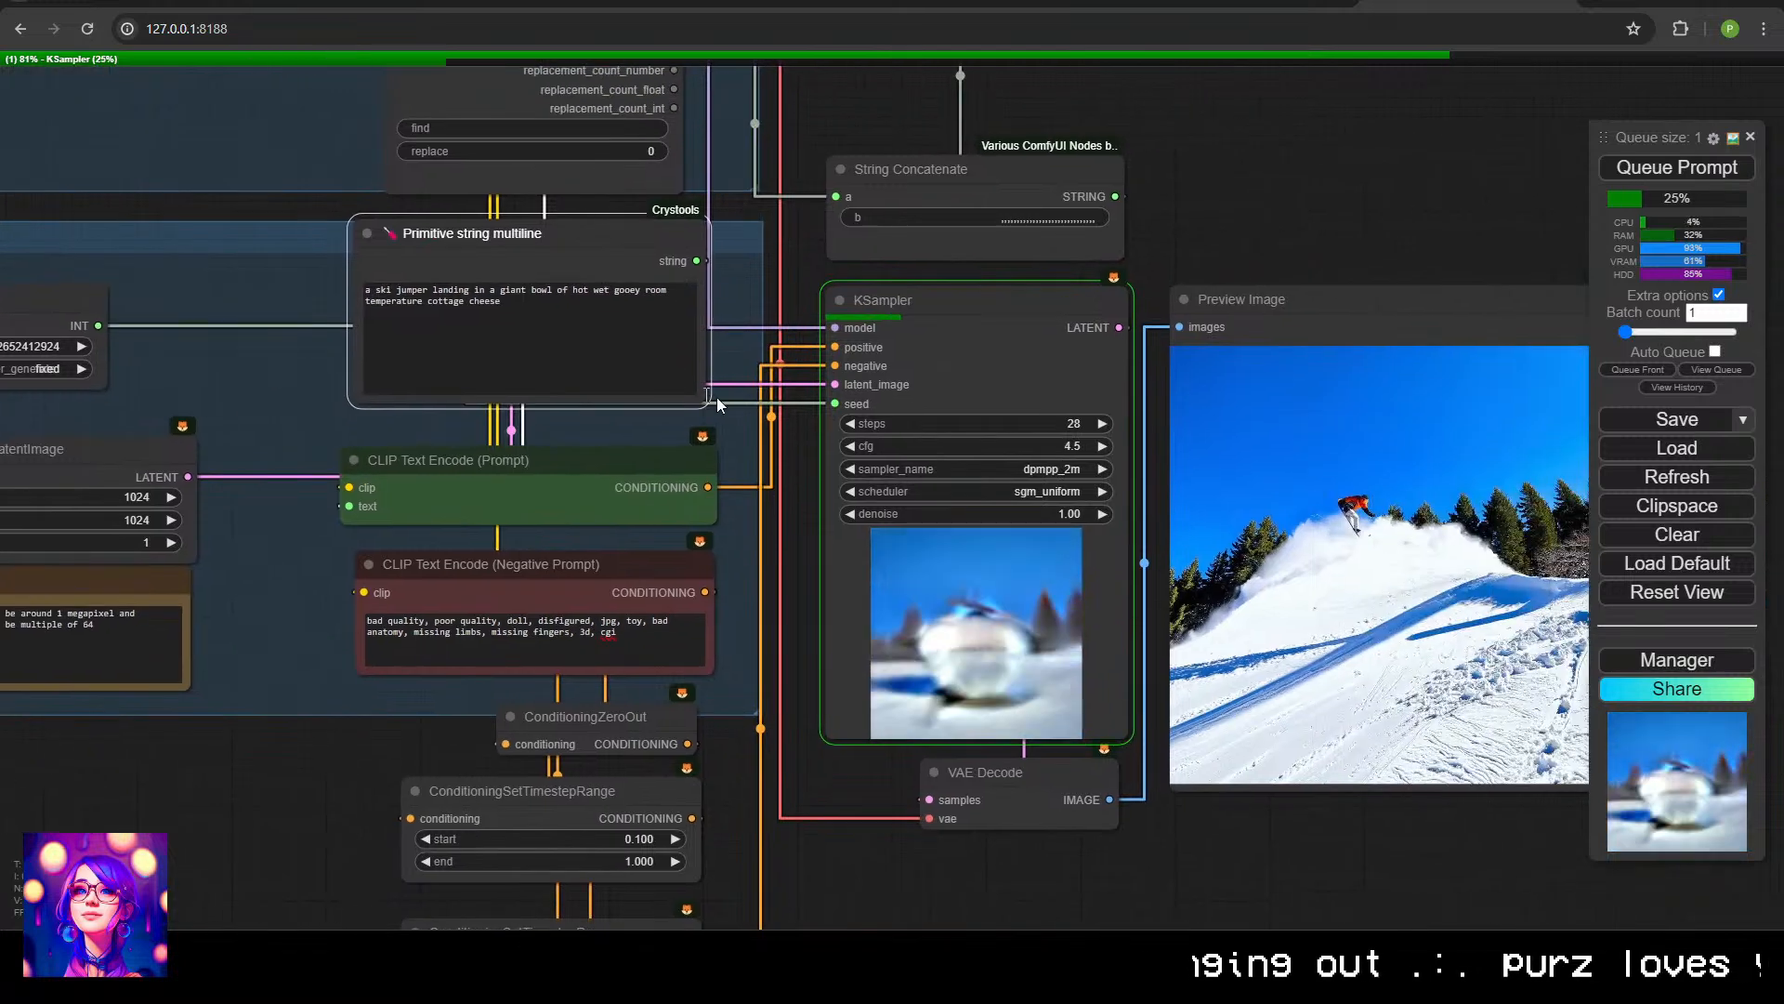
{"action": "left_click_drag", "start_coordinate": [717, 398], "coordinate": [571, 426]}
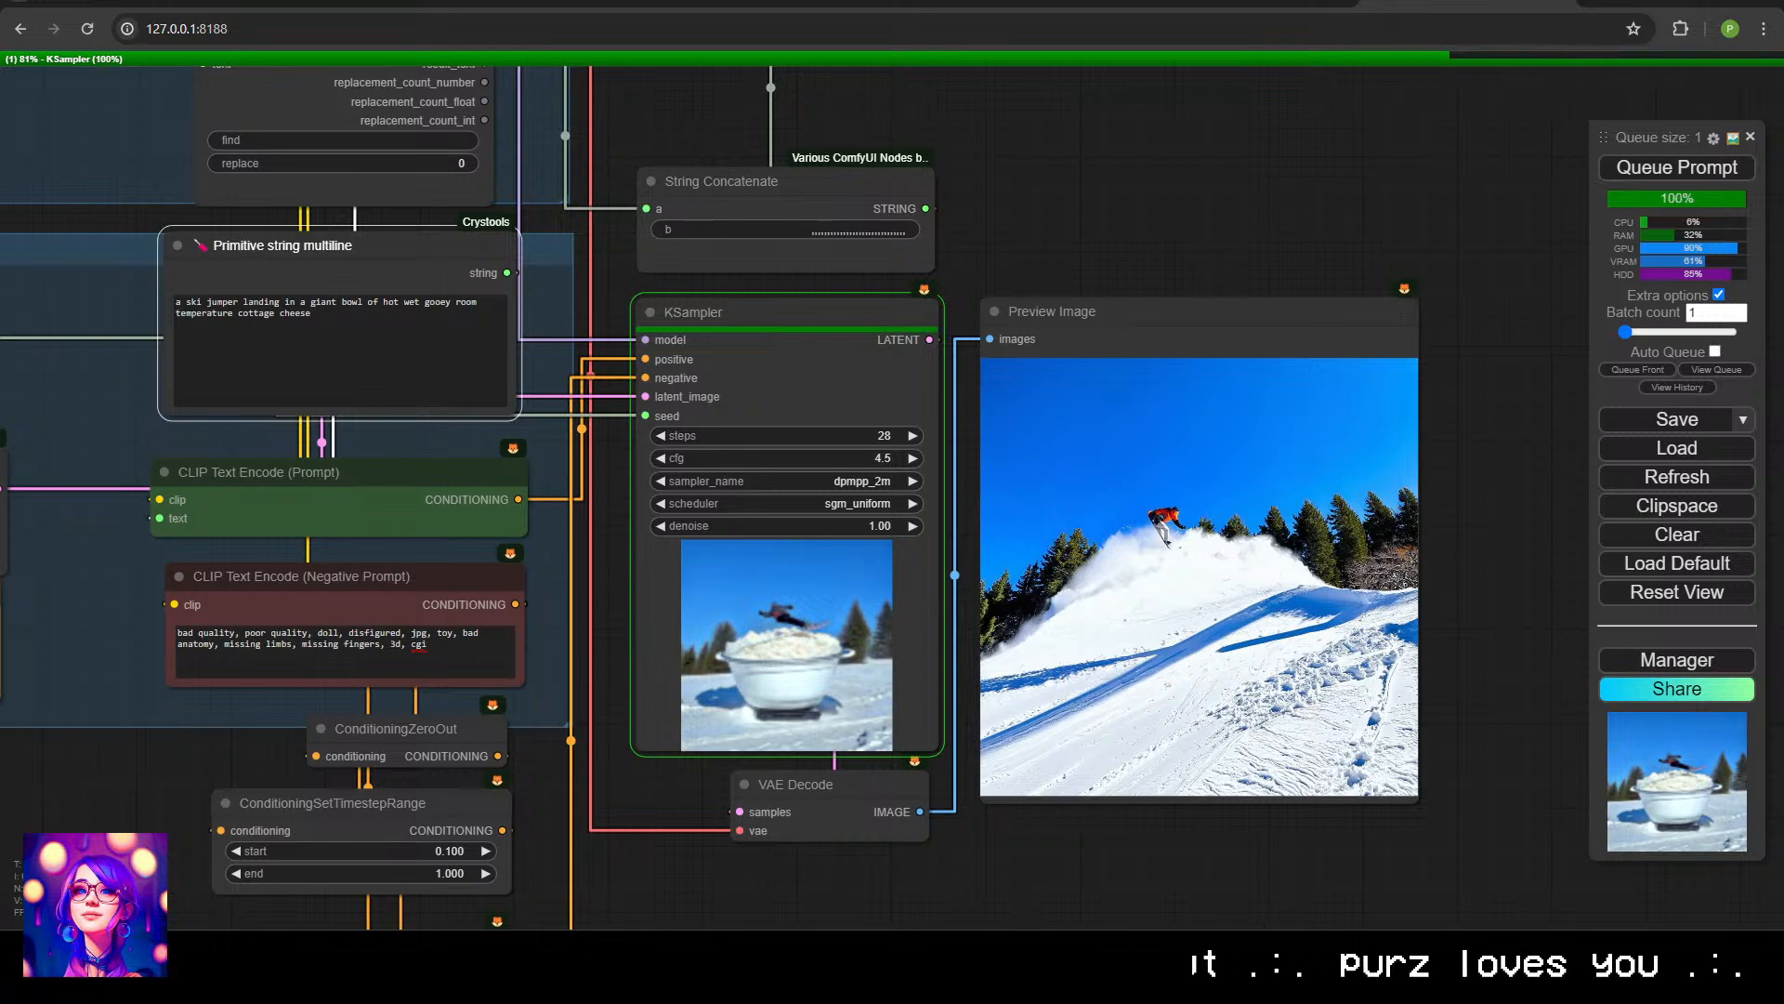
{"action": "scroll", "coordinate": [1307, 549], "scroll_direction": "up", "scroll_amount": 2}
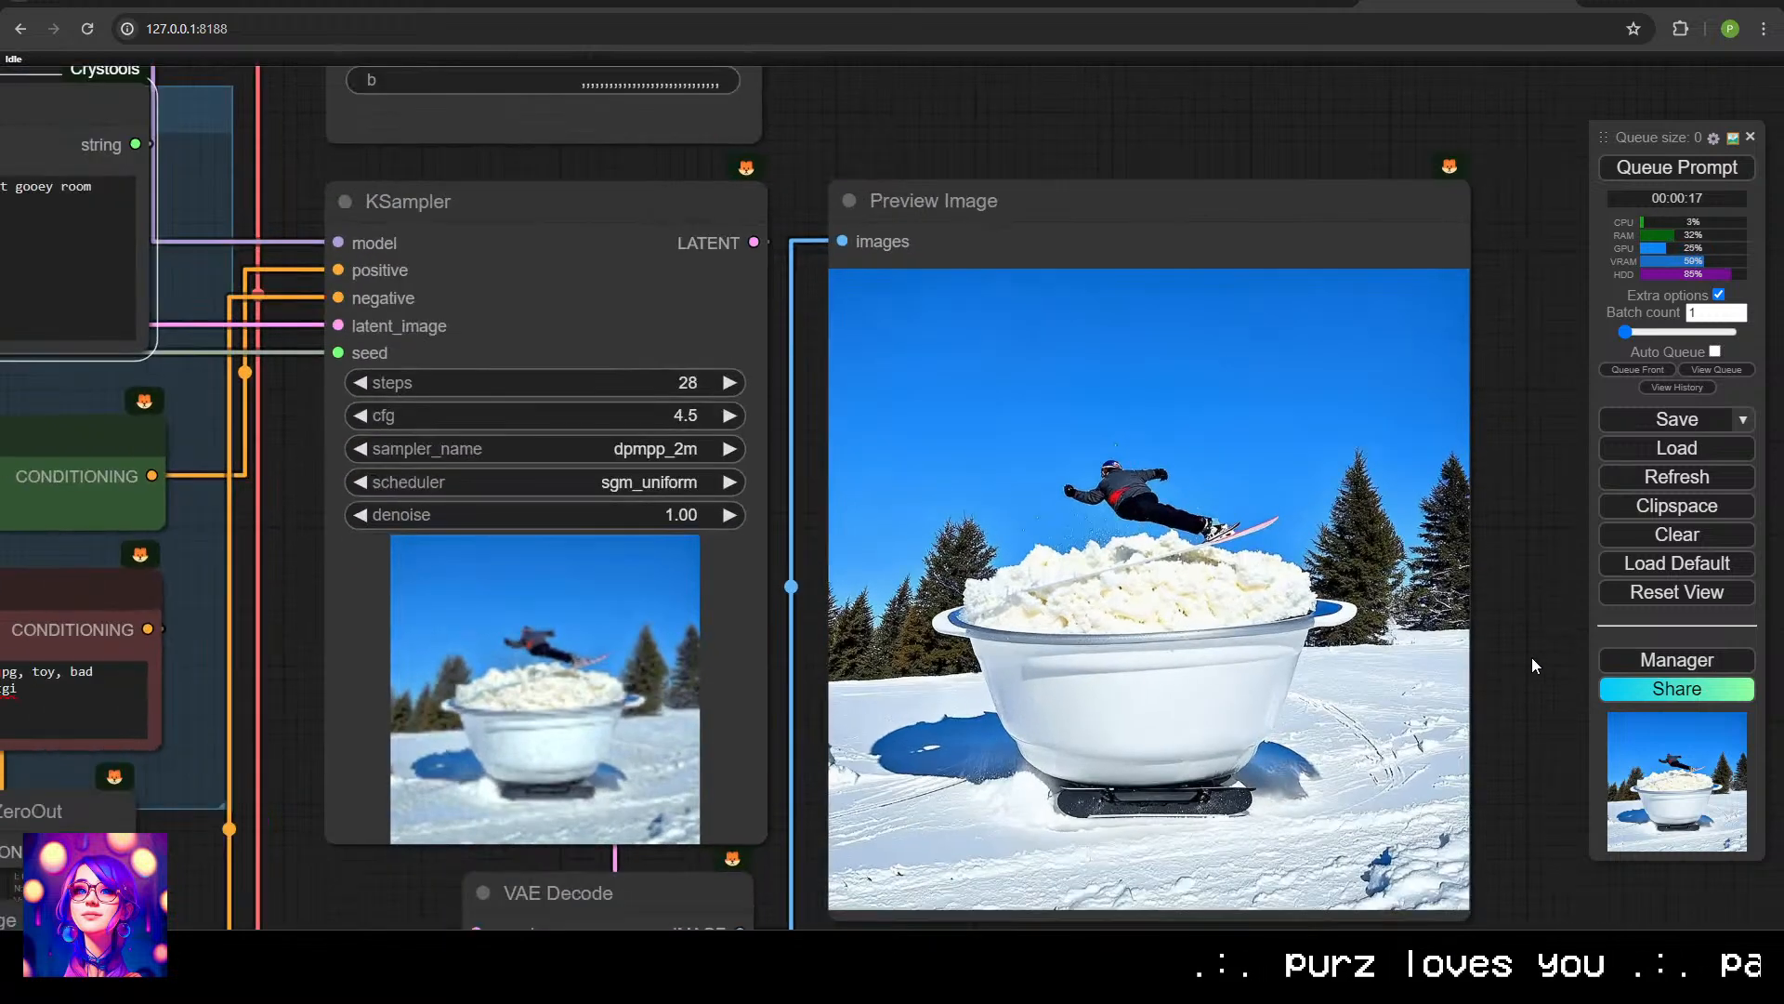
Append ", high contrast, saturated" to the end of the negative prompt.
{"action": "left_click_drag", "start_coordinate": [1531, 657], "coordinate": [1537, 609]}
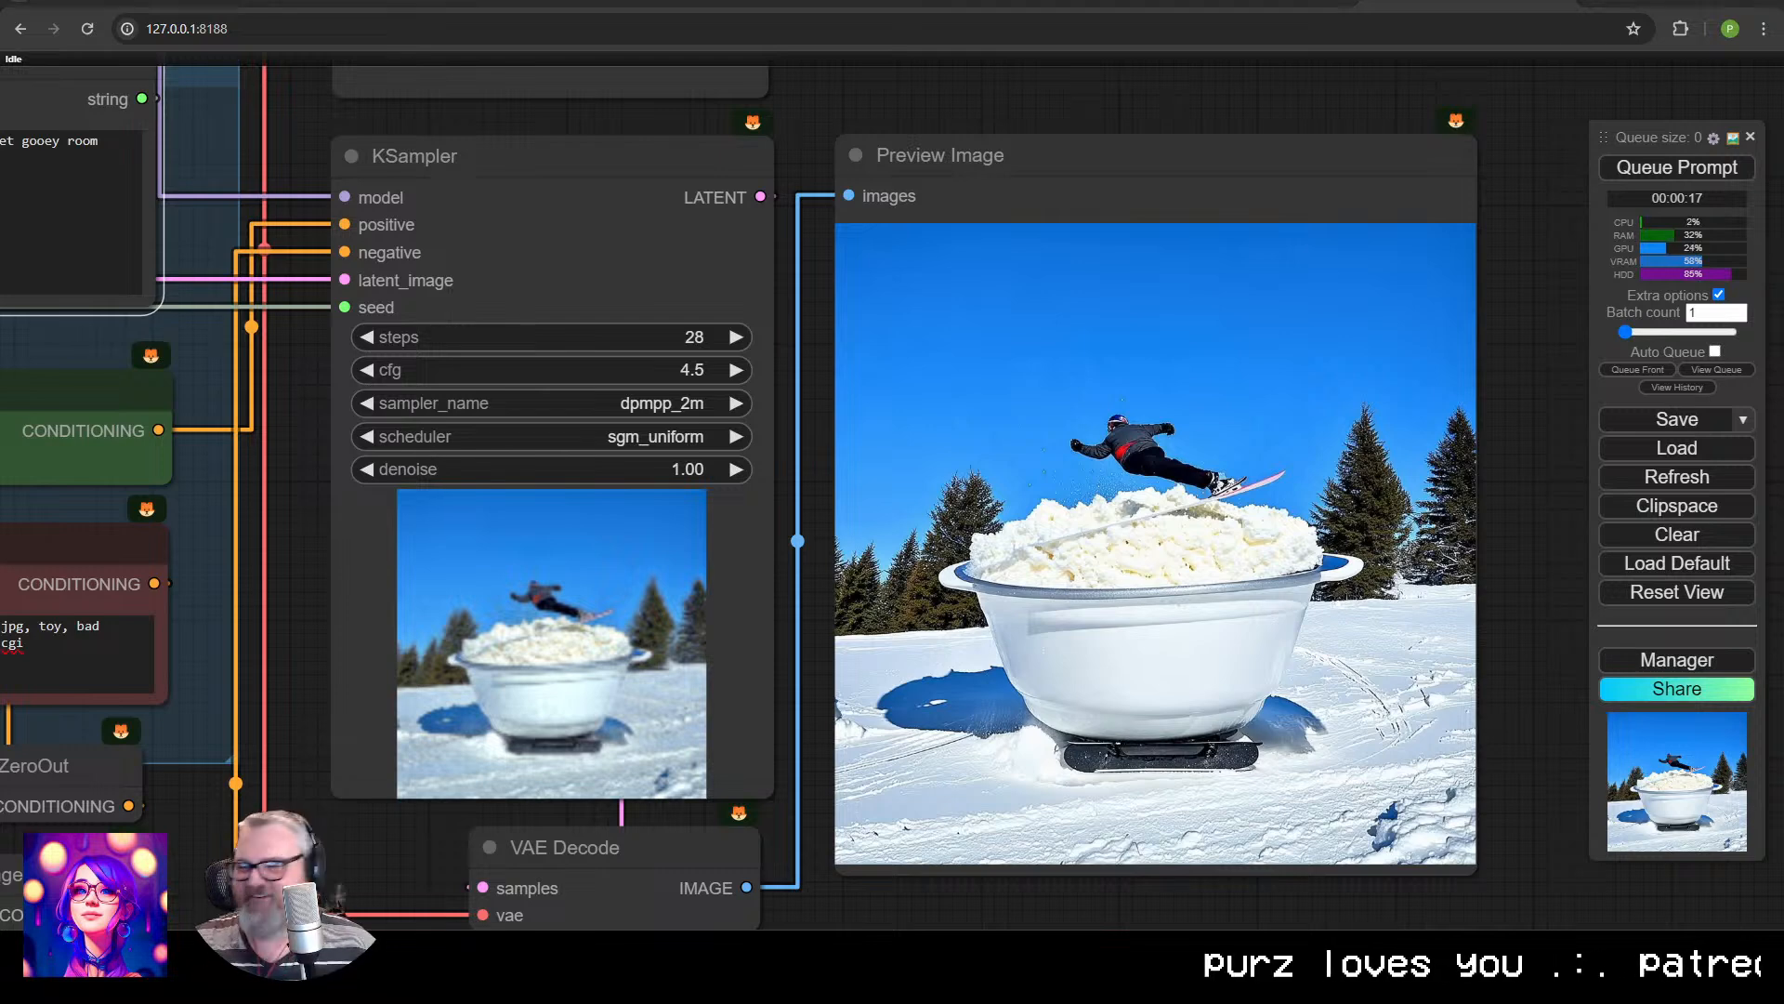
{"action": "scroll", "coordinate": [182, 662], "scroll_direction": "down", "scroll_amount": 4}
{"action": "left_click_drag", "start_coordinate": [182, 662], "coordinate": [521, 685]}
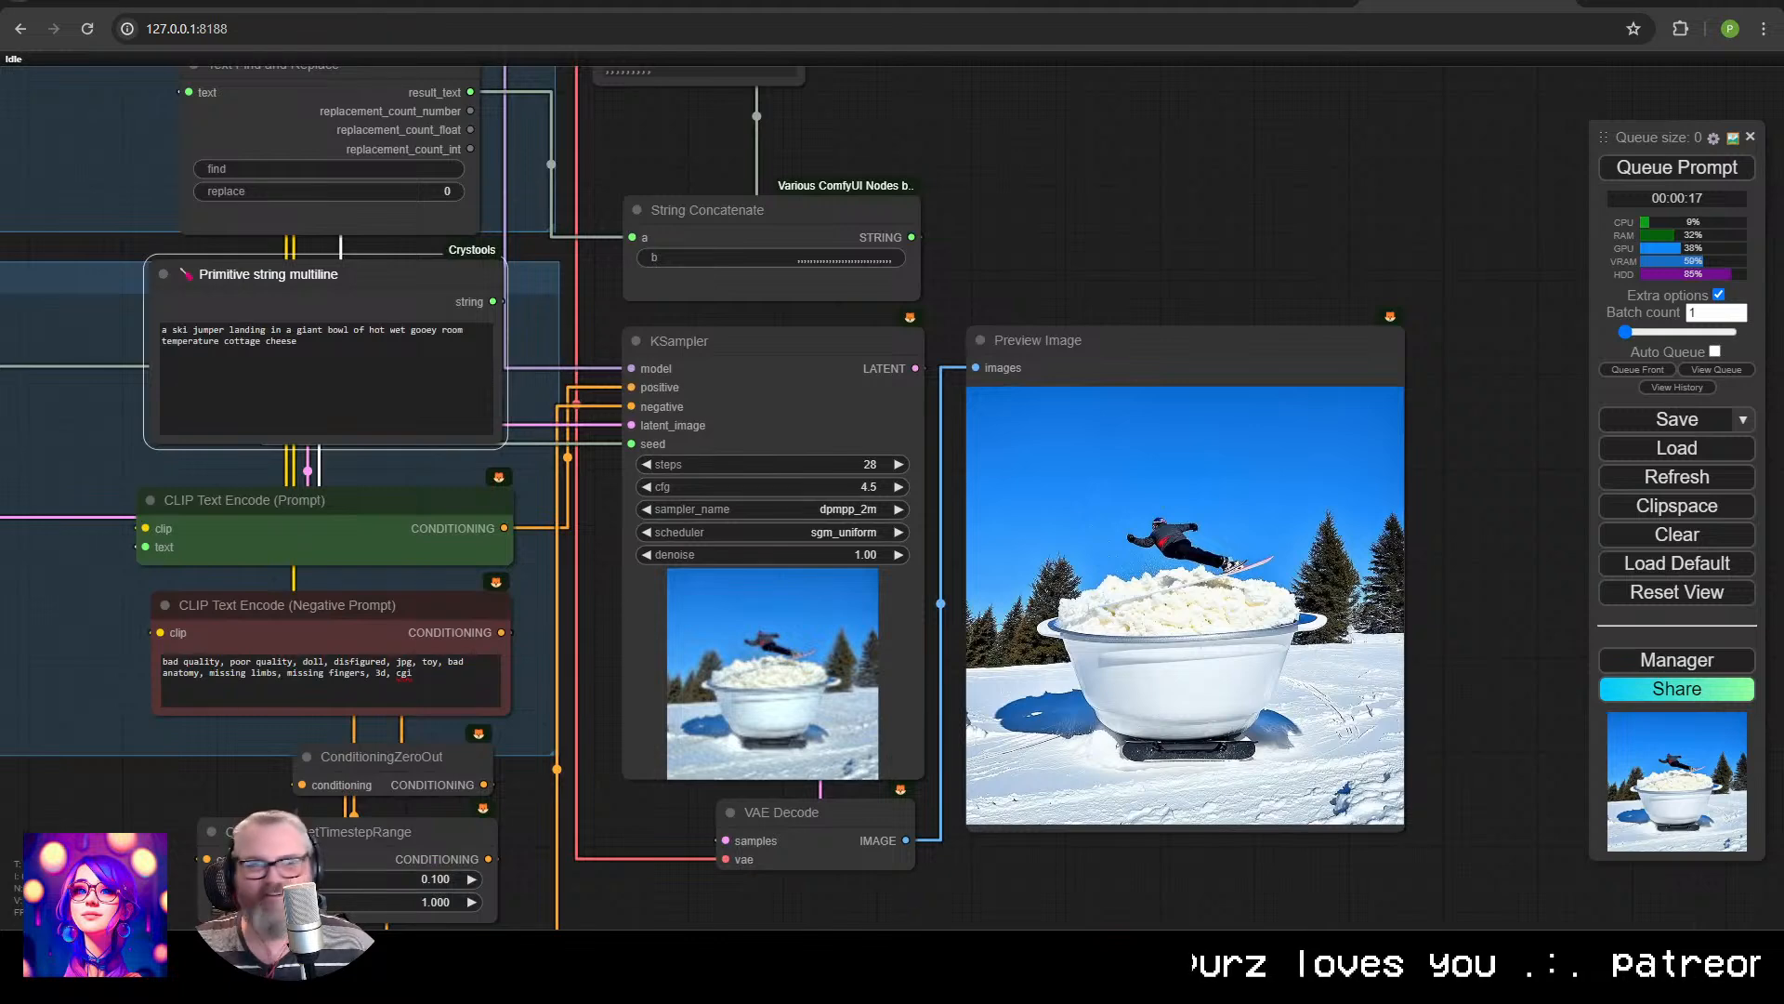
{"action": "left_click", "coordinate": [348, 386]}
{"action": "key", "text": "ctrl+a"}
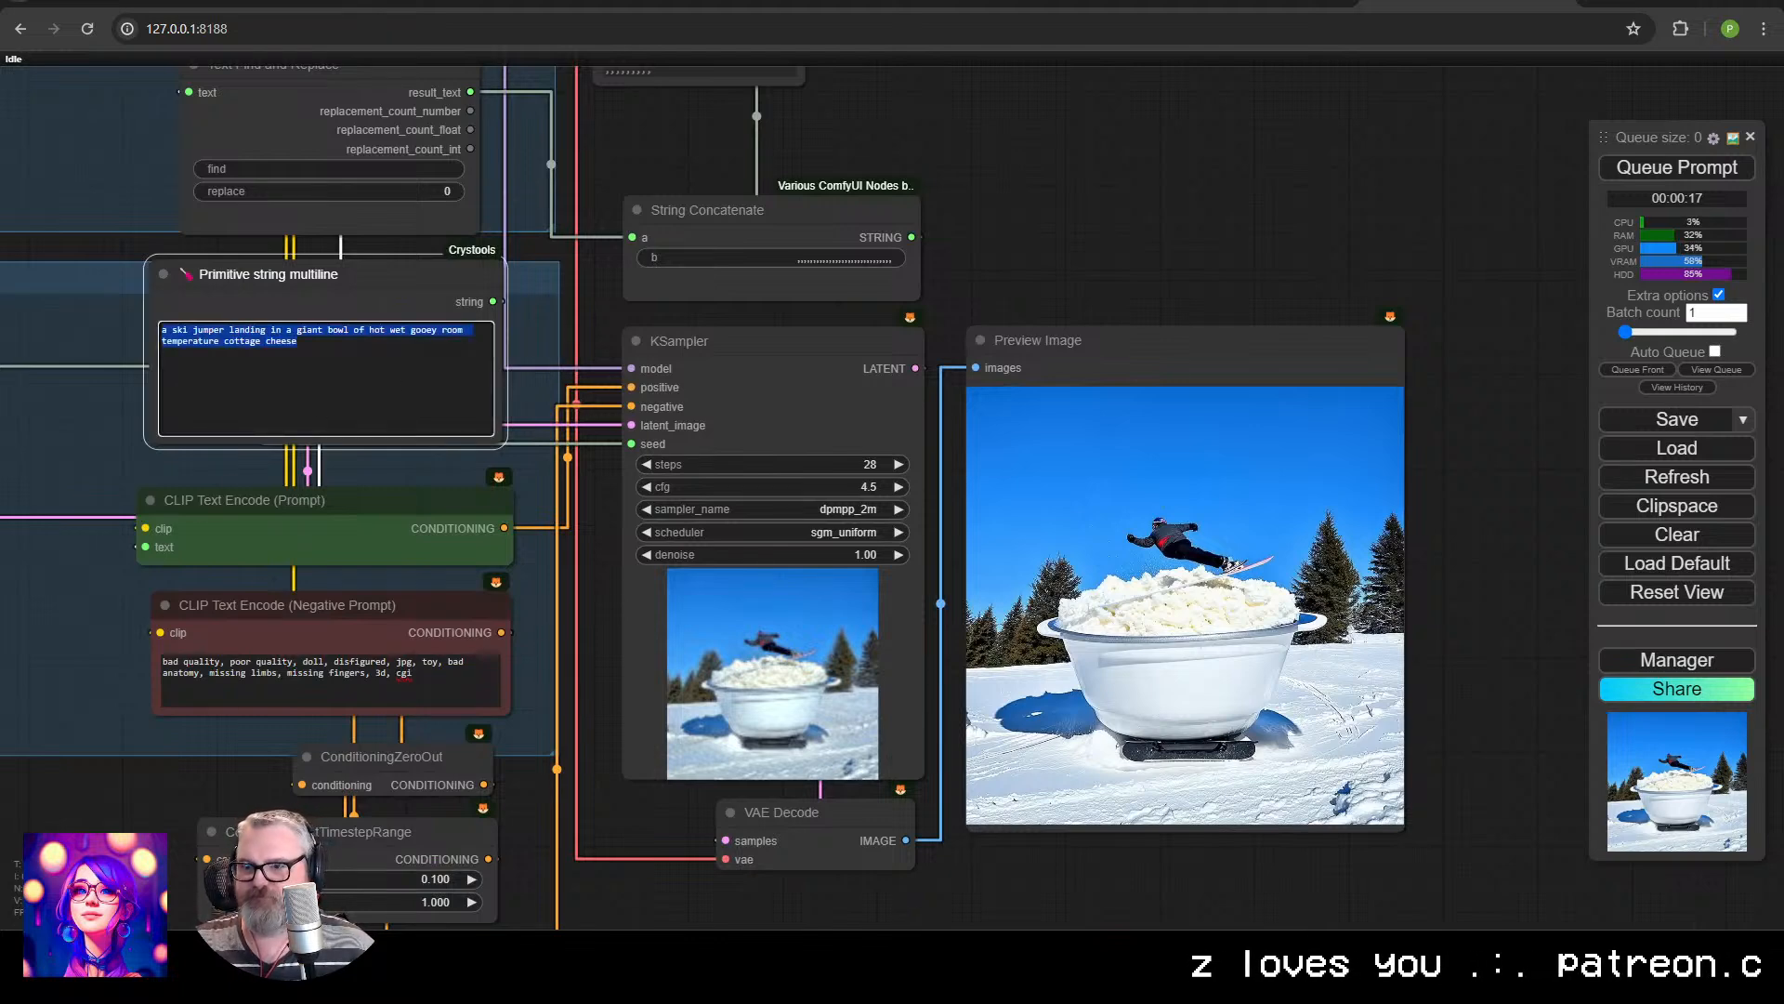
{"action": "left_click", "coordinate": [459, 681]}
{"action": "type", "text": ", high contrast, saturated"}
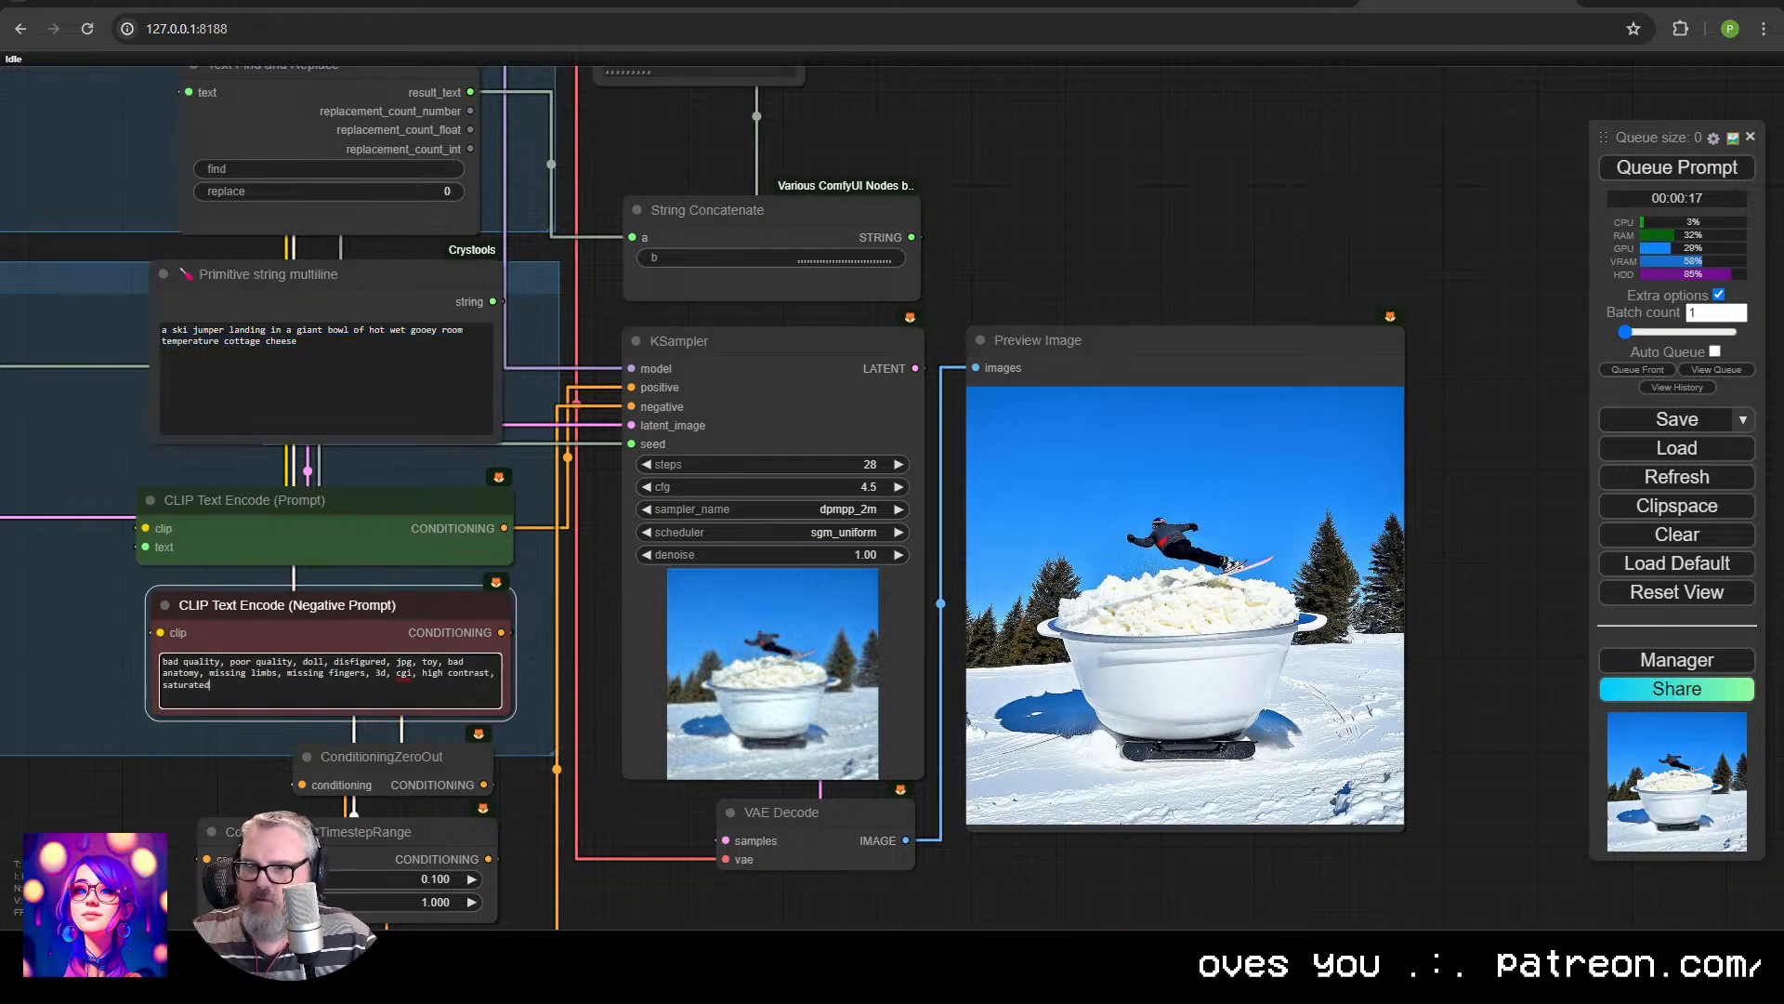
Replace the prompt with "1972 photograph of a man at a bowling alley" and generate the image.
{"action": "left_click", "coordinate": [335, 388]}
{"action": "key", "text": "ctrl+a"}
{"action": "type", "text": "19"}
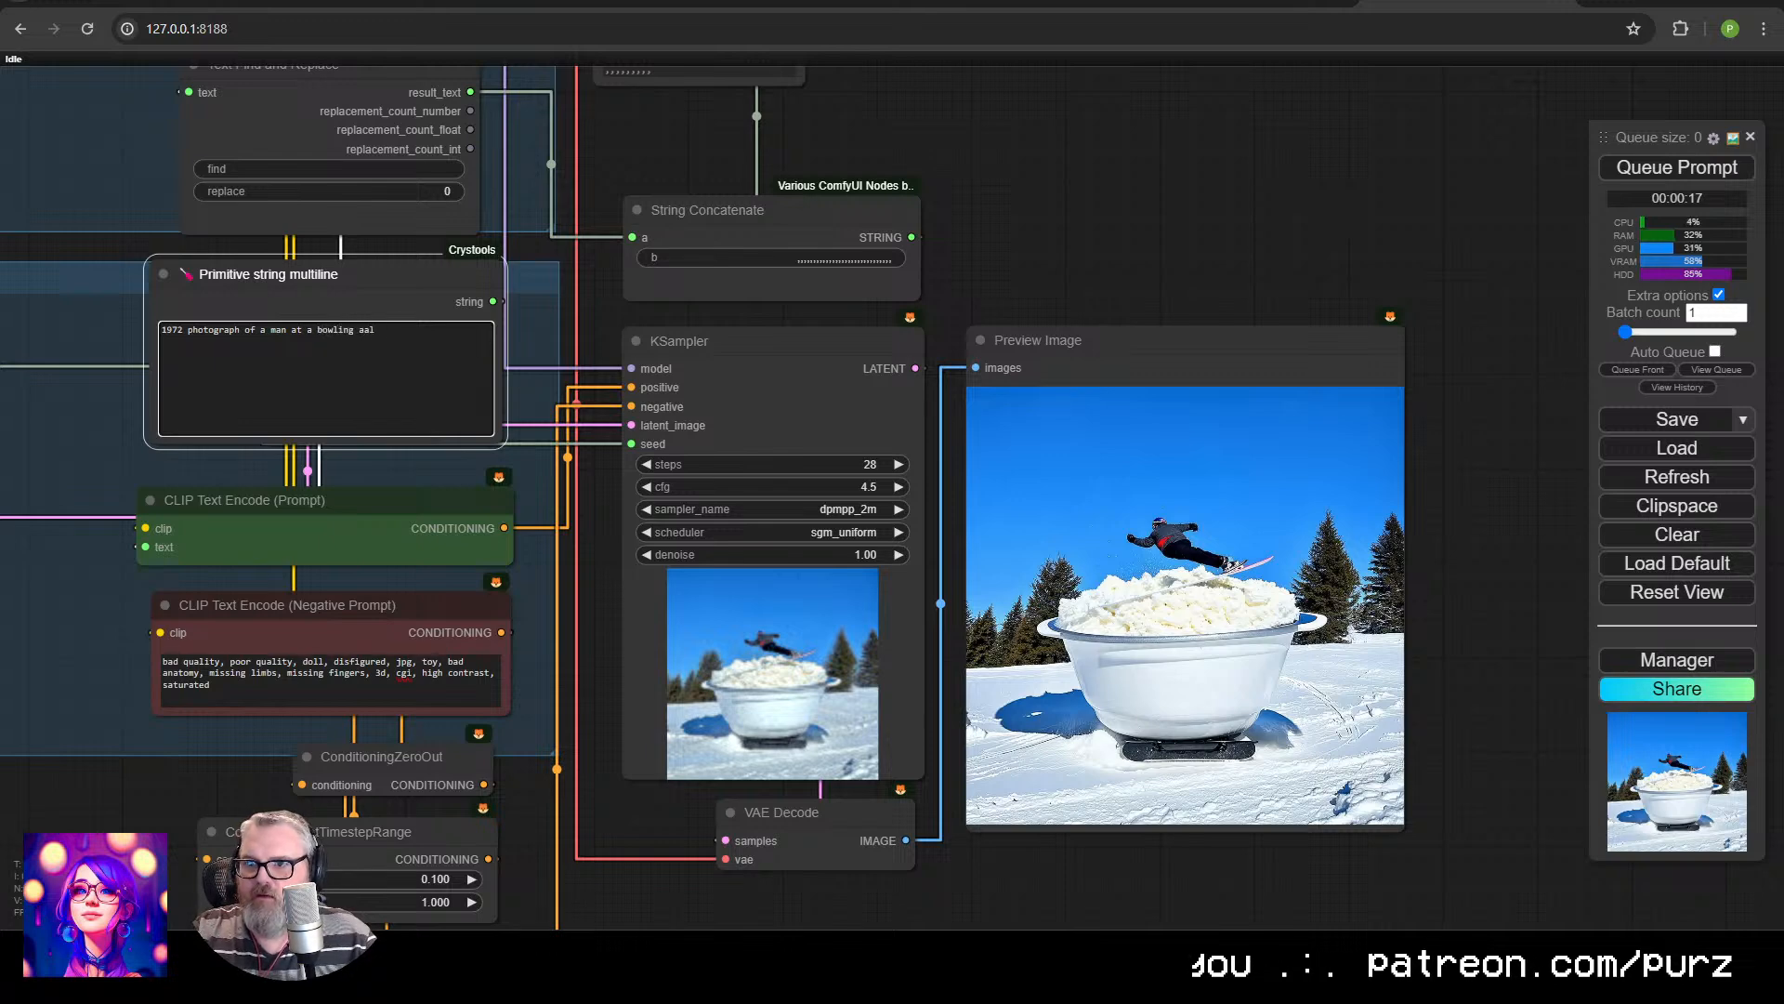
{"action": "key", "text": "ctrl+Return"}
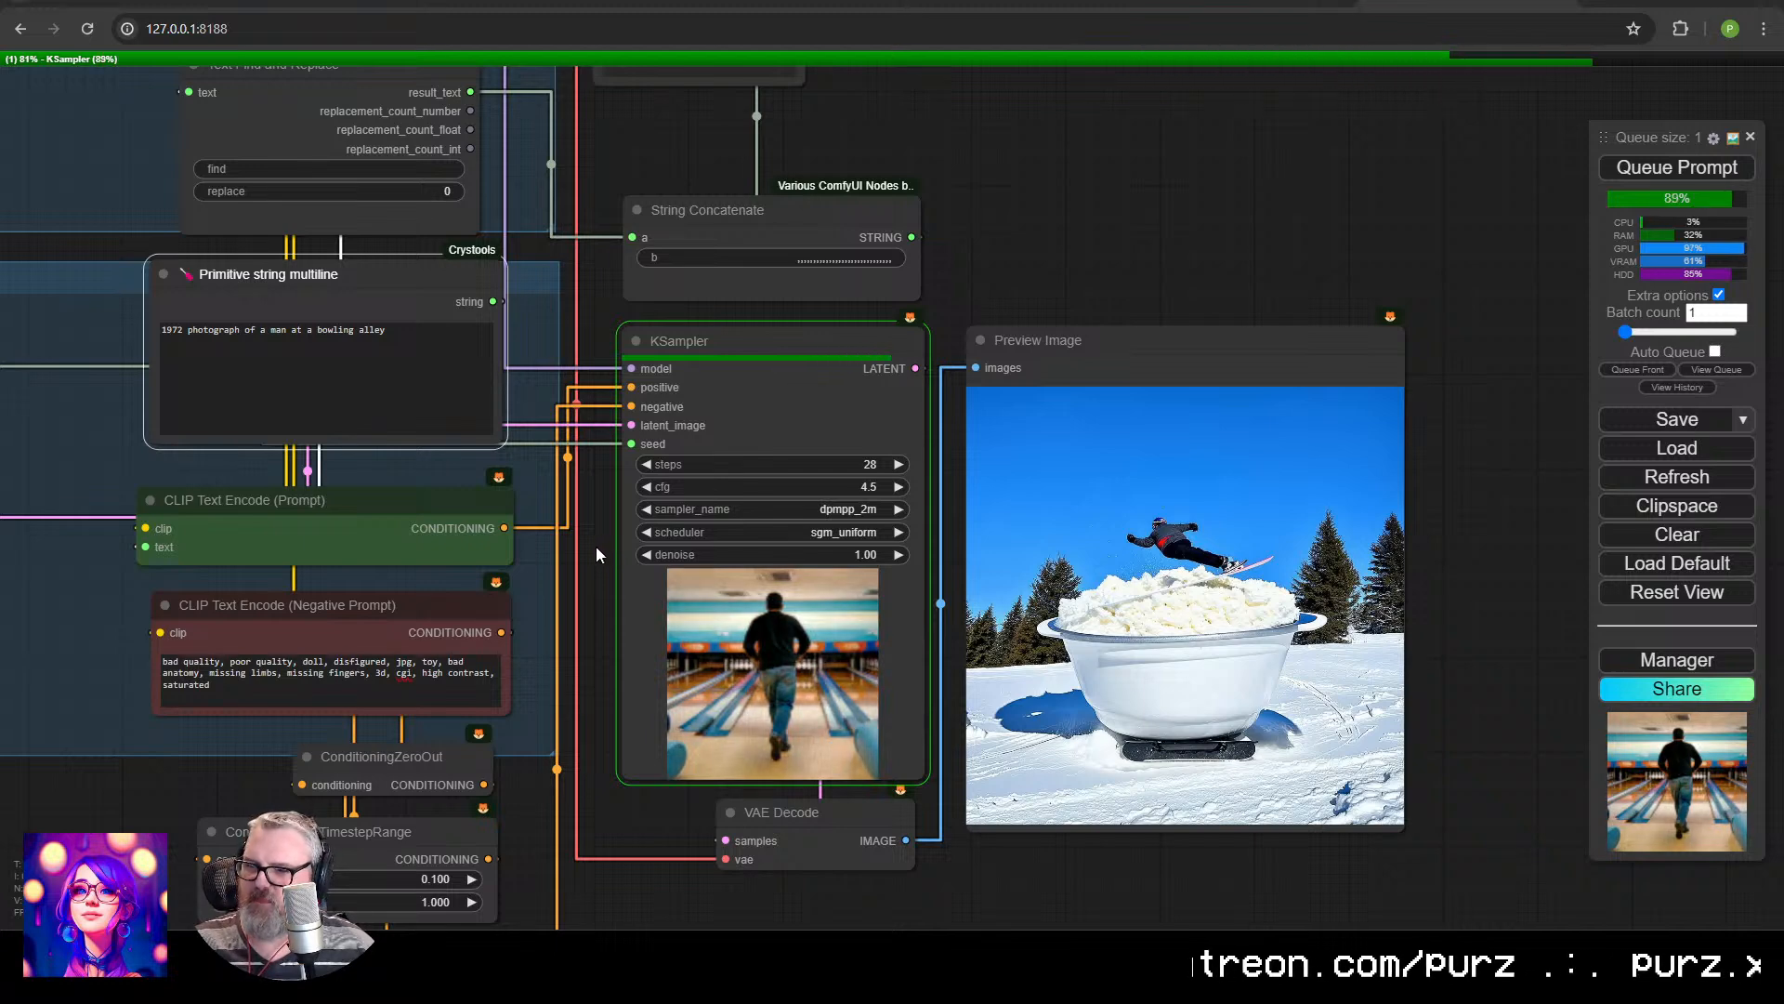
Insert "vintage polaroid," at the start of the bowling alley prompt and generate the image.
{"action": "left_click", "coordinate": [162, 331]}
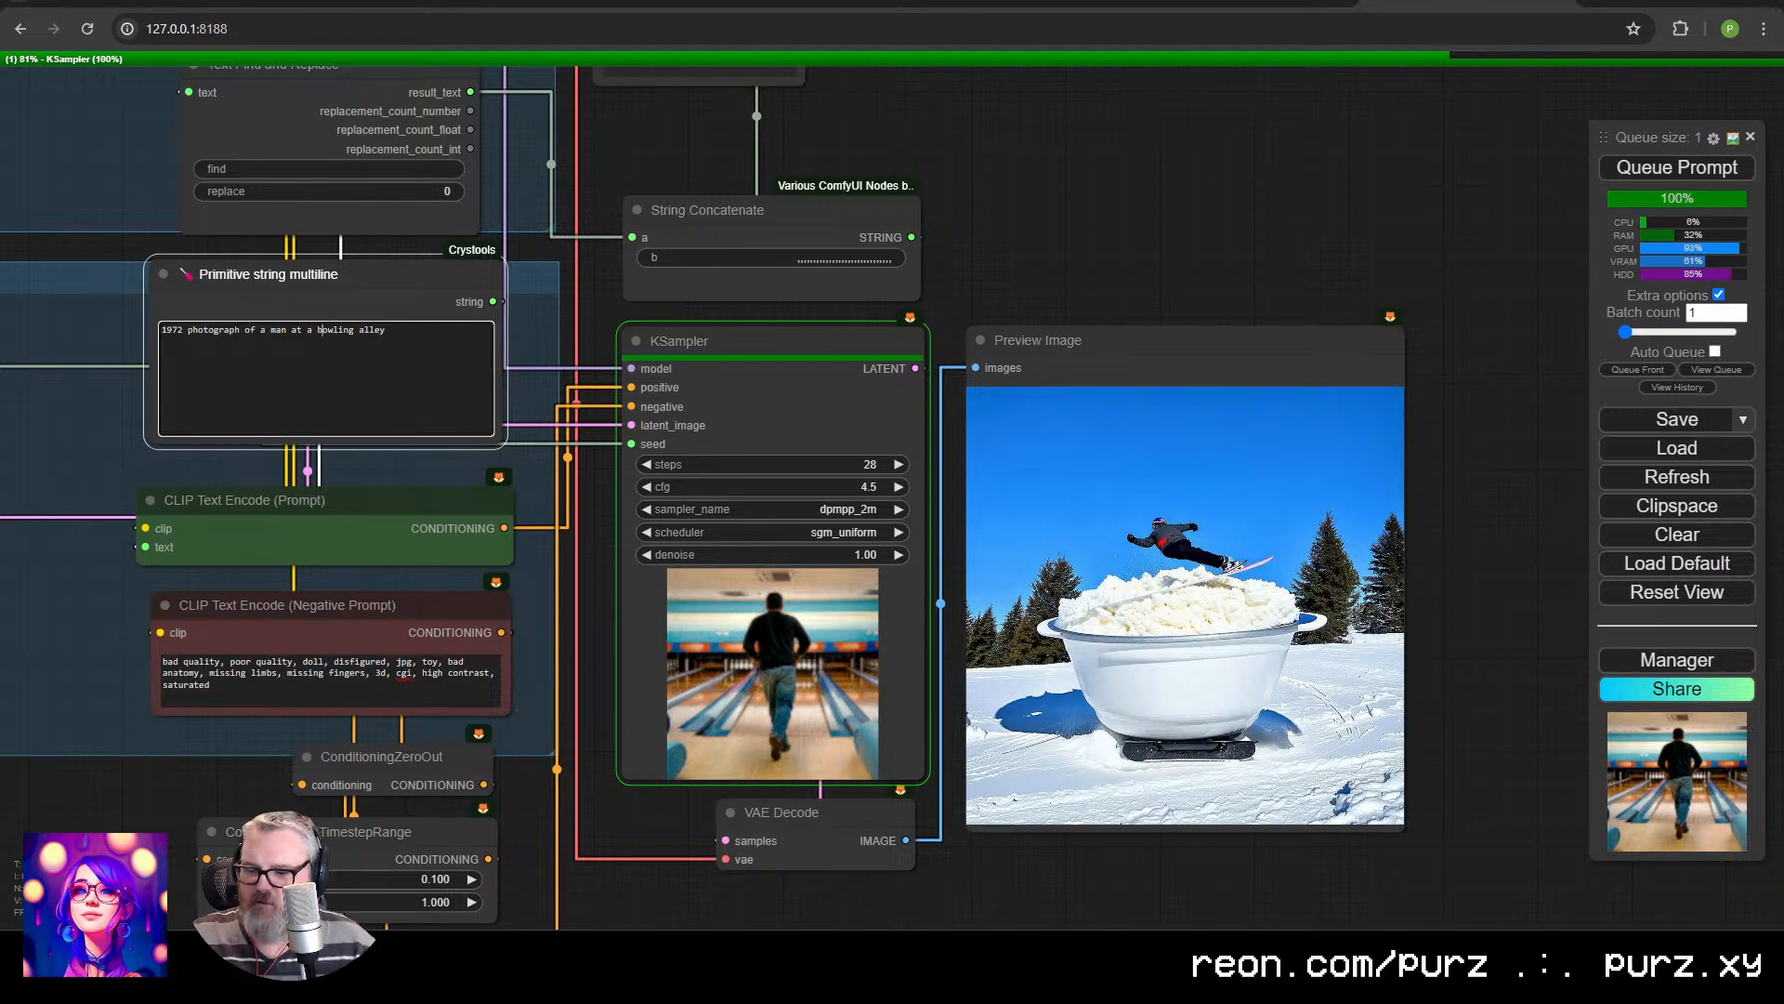
{"action": "type", "text": "vintage polaroid"}
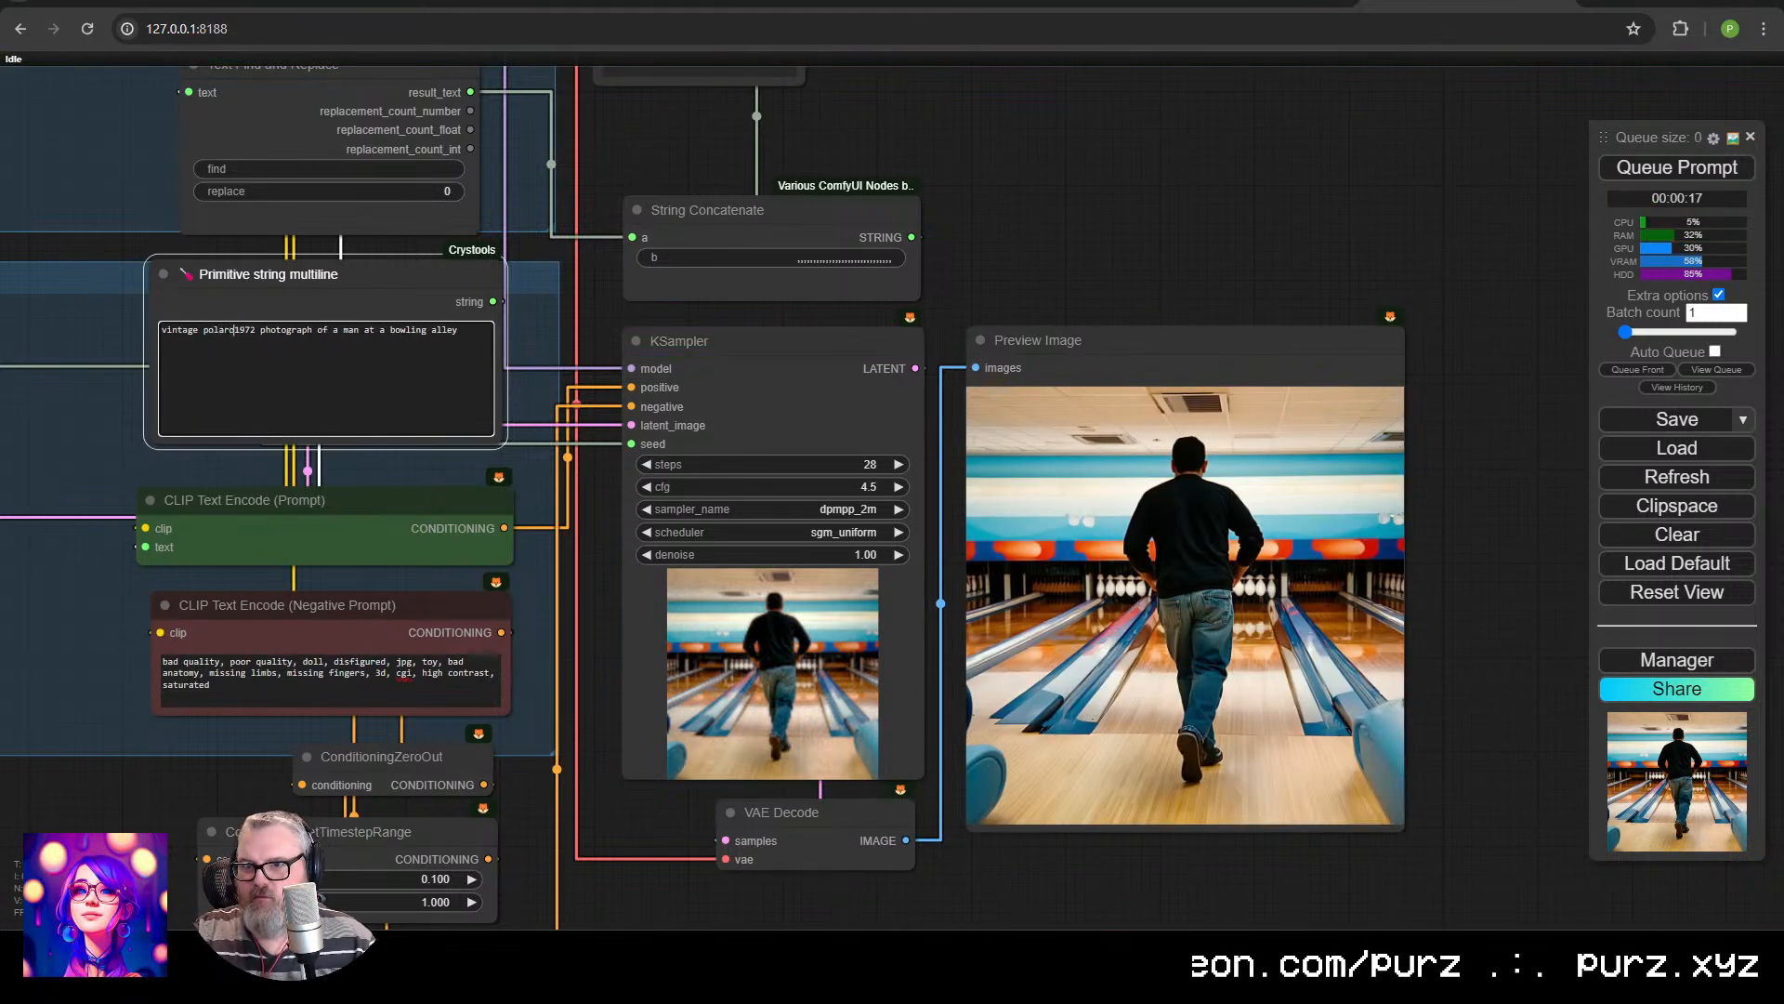
{"action": "type", "text": ","}
{"action": "key", "text": "ctrl+Return"}
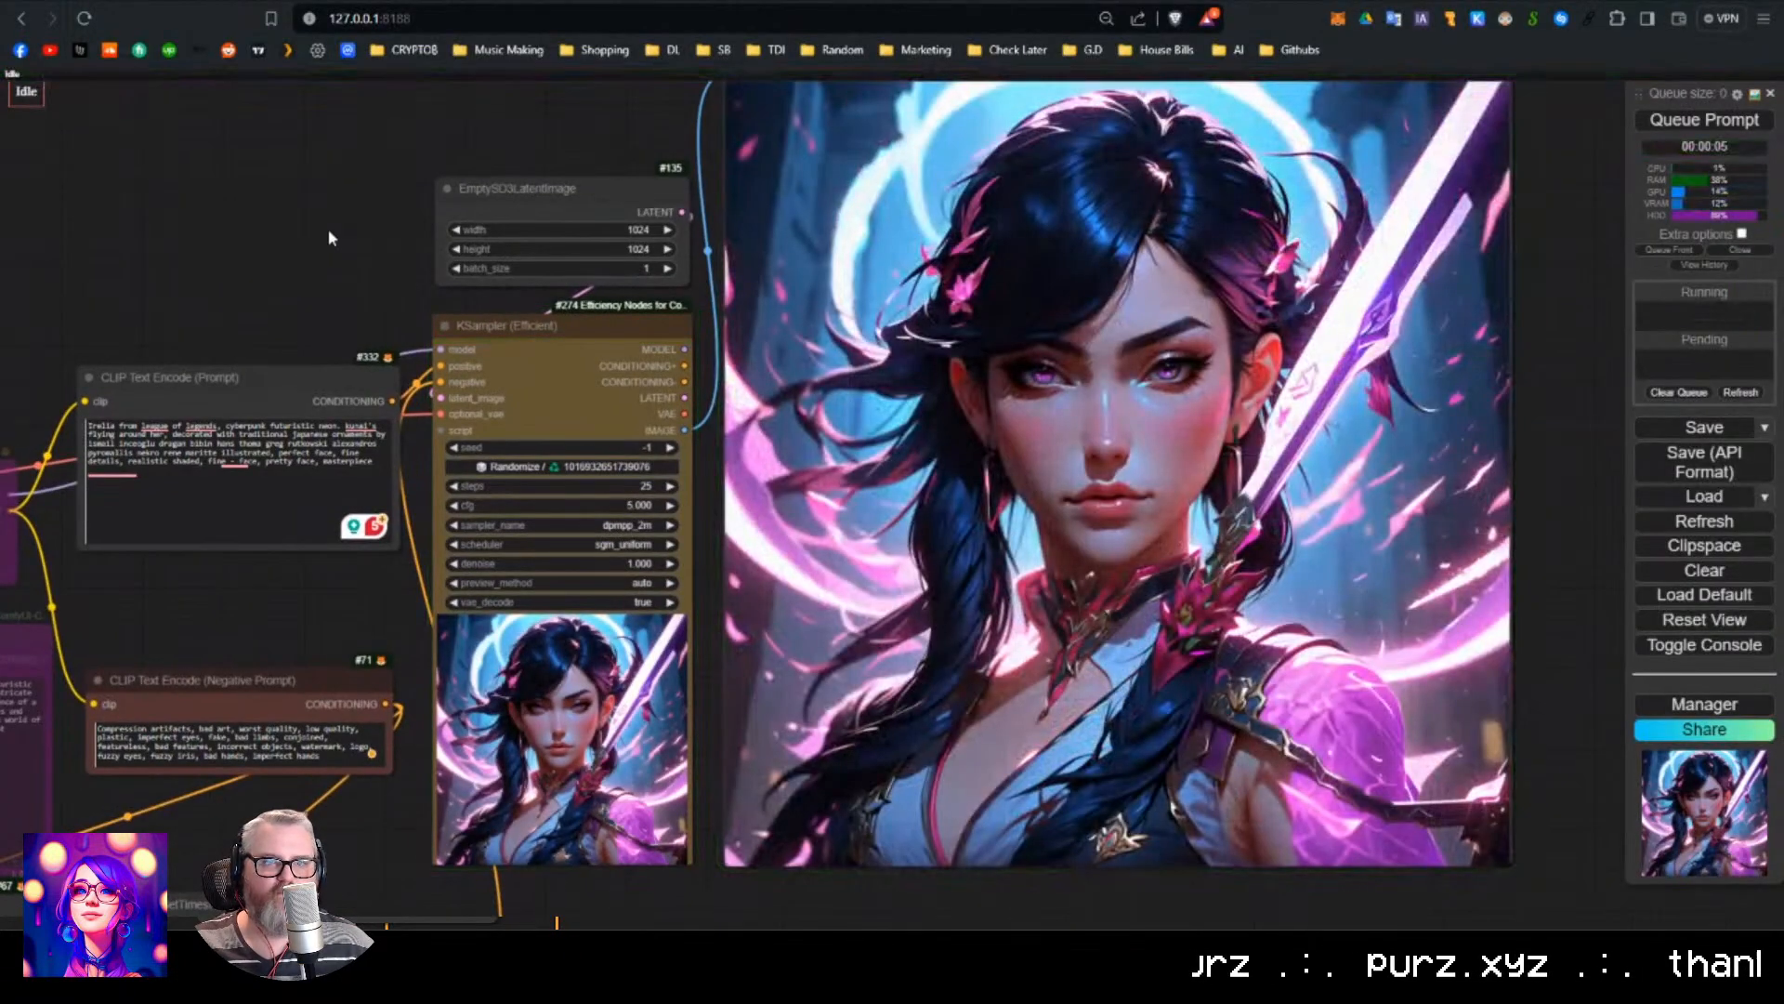
Open Disco_Diffusion_Prompts.txt and copy the prompt beginning "Detailed painting gundam leaking nanobot alien symbiote".
{"action": "mouse_move", "coordinate": [328, 229]}
{"action": "left_mouse_down"}
{"action": "mouse_move", "coordinate": [307, 235]}
{"action": "mouse_move", "coordinate": [340, 236]}
{"action": "left_mouse_up"}
{"action": "mouse_move", "coordinate": [1225, 948]}
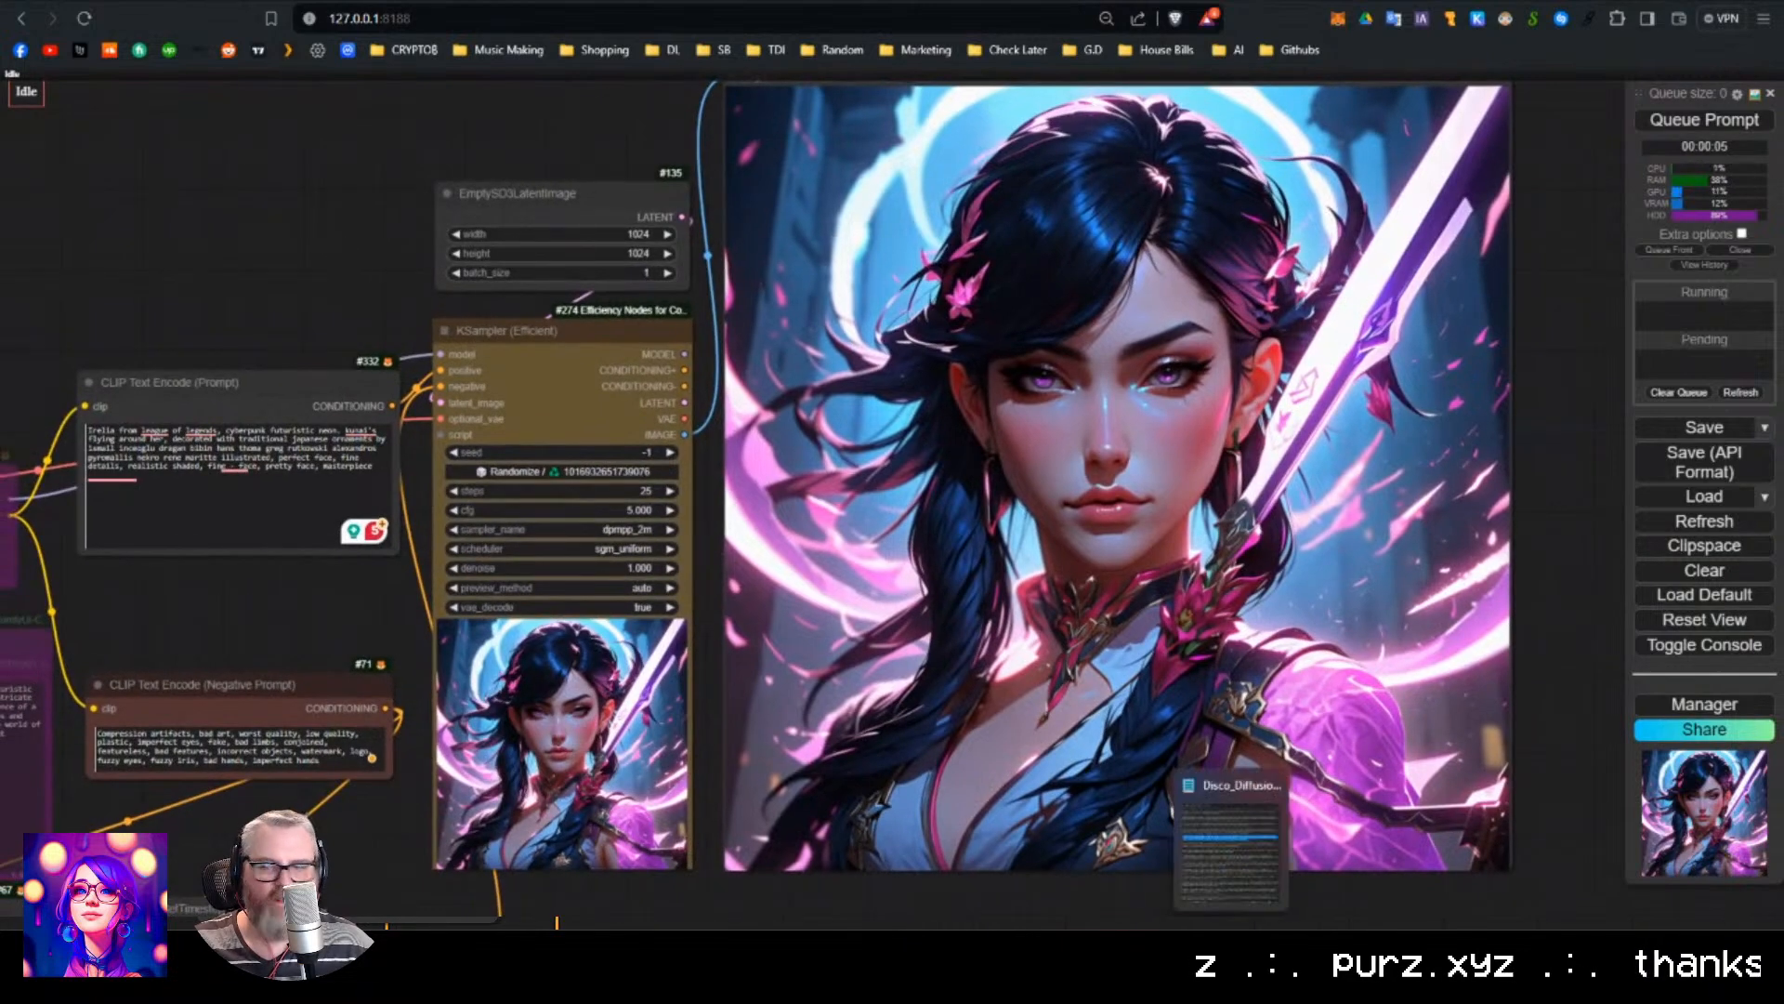
{"action": "left_click", "coordinate": [1223, 844]}
{"action": "scroll", "coordinate": [717, 367], "scroll_direction": "up", "scroll_amount": 4}
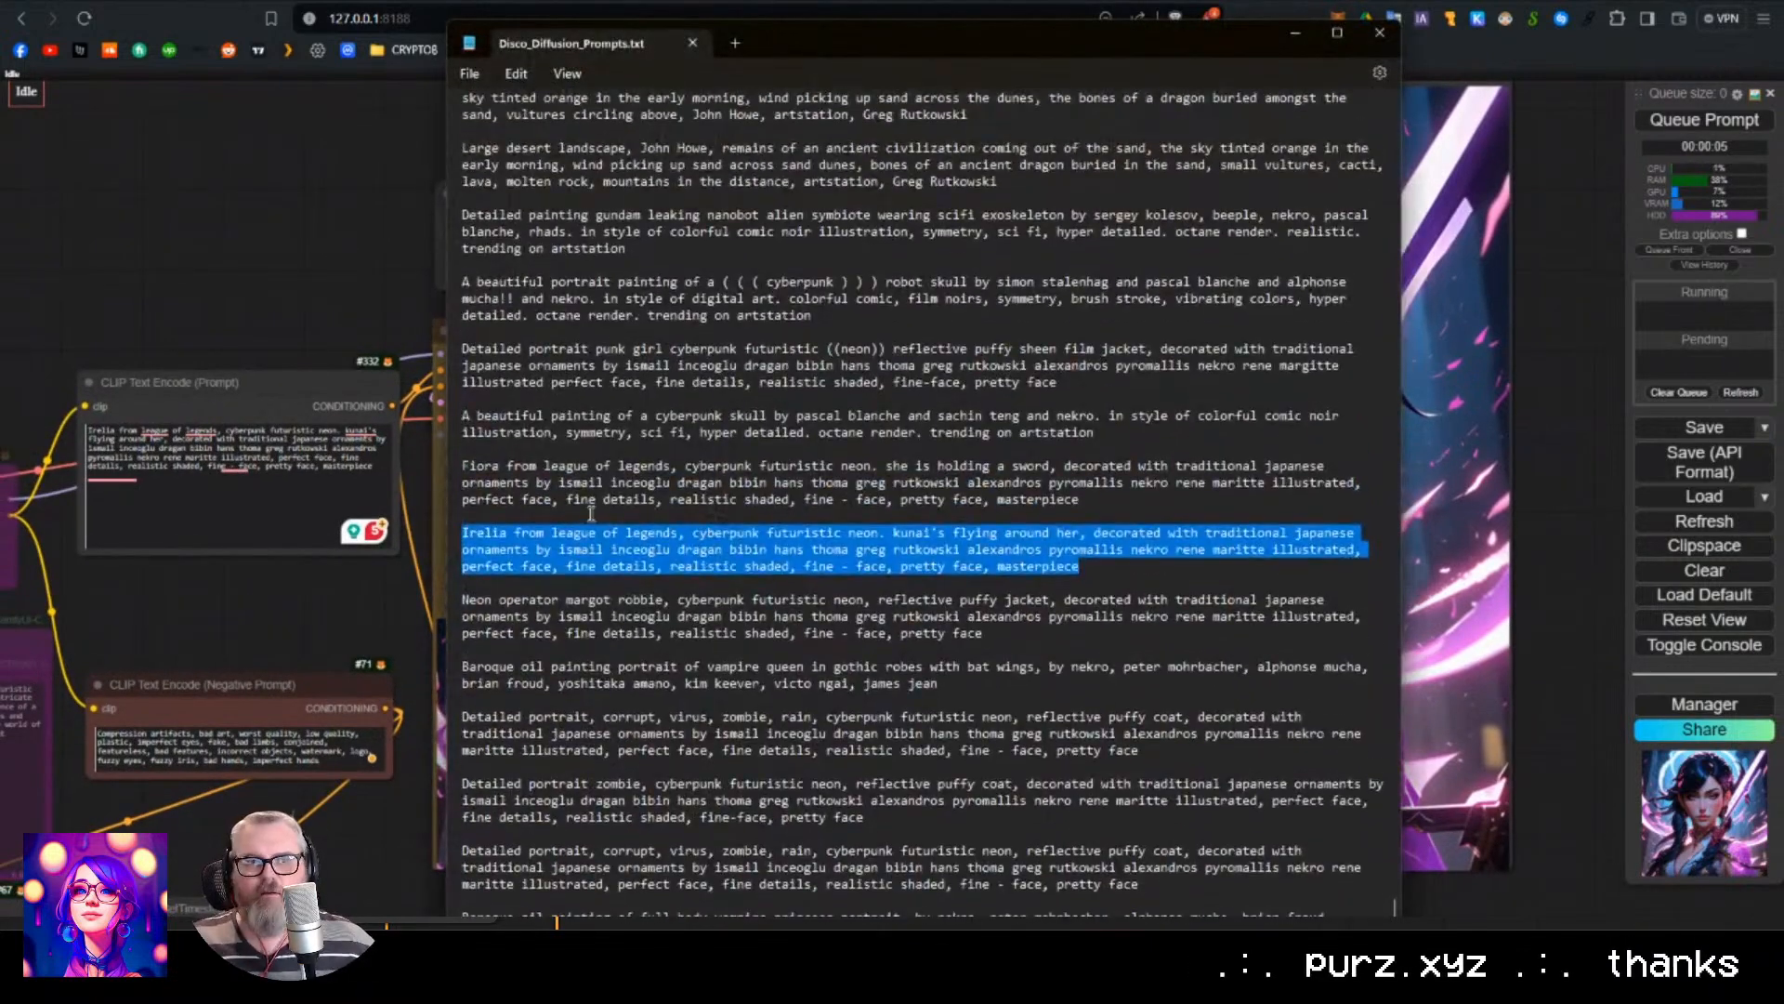
{"action": "scroll", "coordinate": [615, 518], "scroll_direction": "up", "scroll_amount": 2}
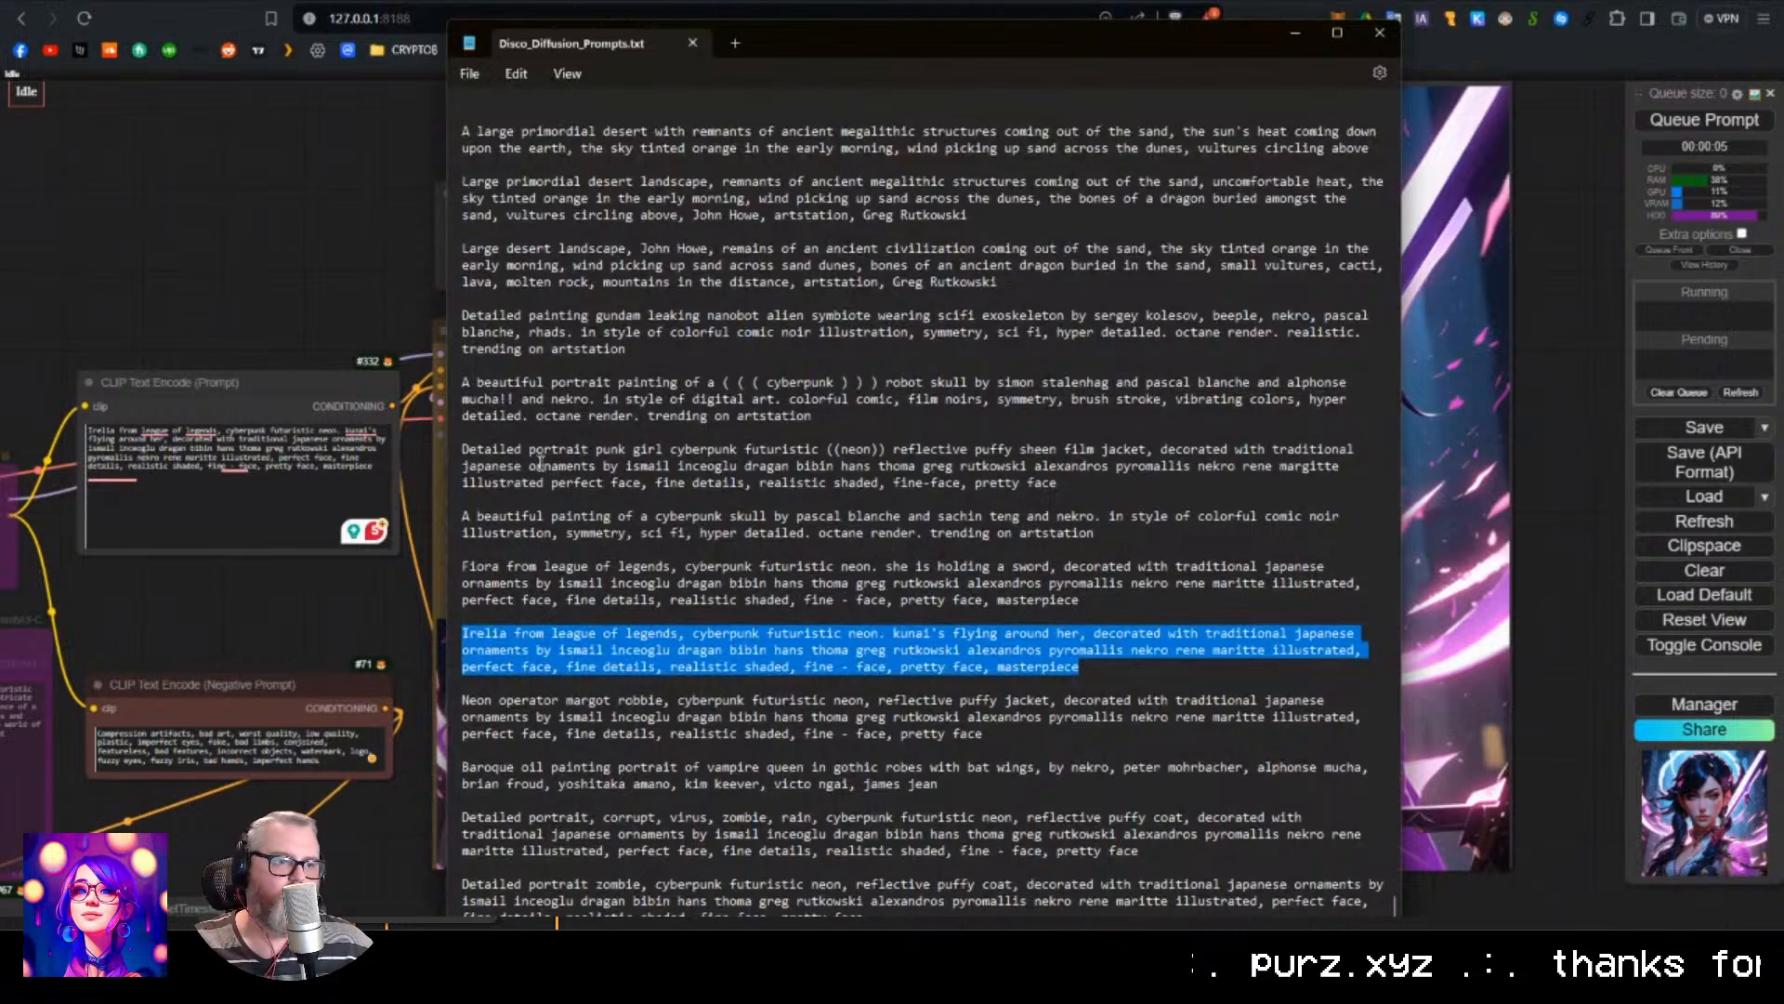
{"action": "scroll", "coordinate": [540, 461], "scroll_direction": "up", "scroll_amount": 1}
{"action": "triple_click", "coordinate": [693, 395]}
{"action": "key", "text": "ctrl+c"}
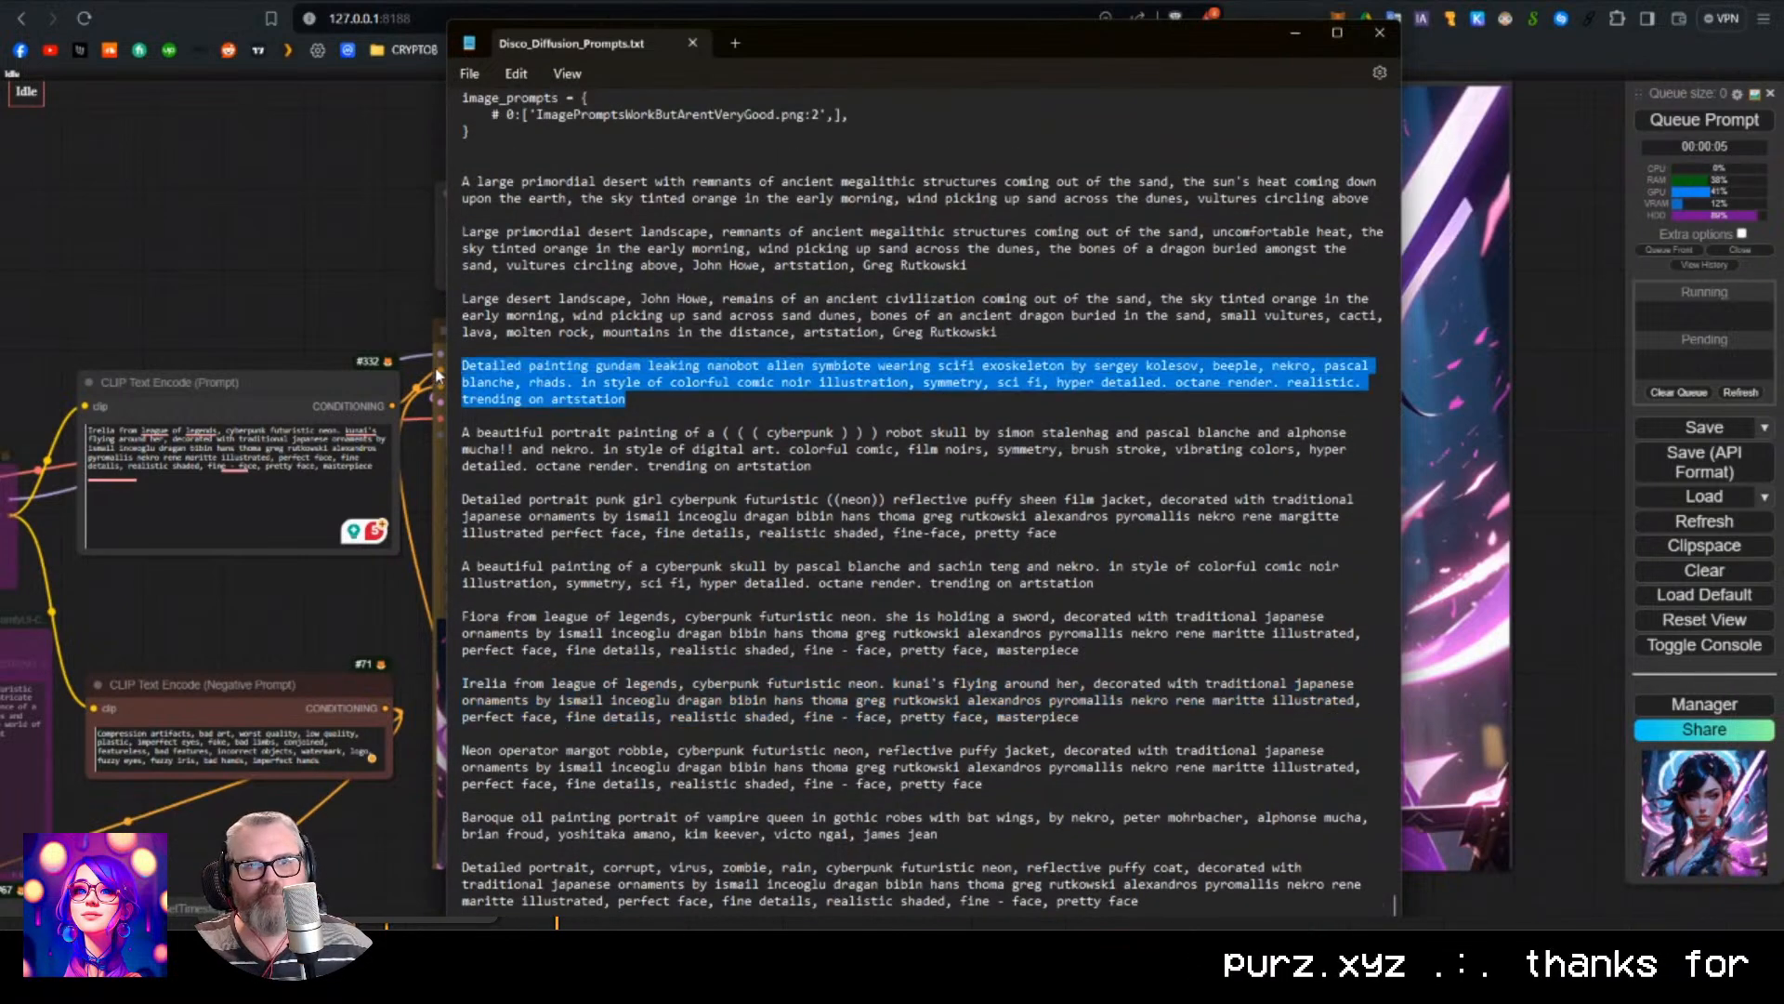
Replace the positive prompt in the workflow with the copied gundam text and generate several image variations.
{"action": "left_click", "coordinate": [337, 327]}
{"action": "left_click", "coordinate": [306, 502]}
{"action": "key", "text": "ctrl+a"}
{"action": "key", "text": "ctrl+v"}
{"action": "key", "text": "ctrl+Return"}
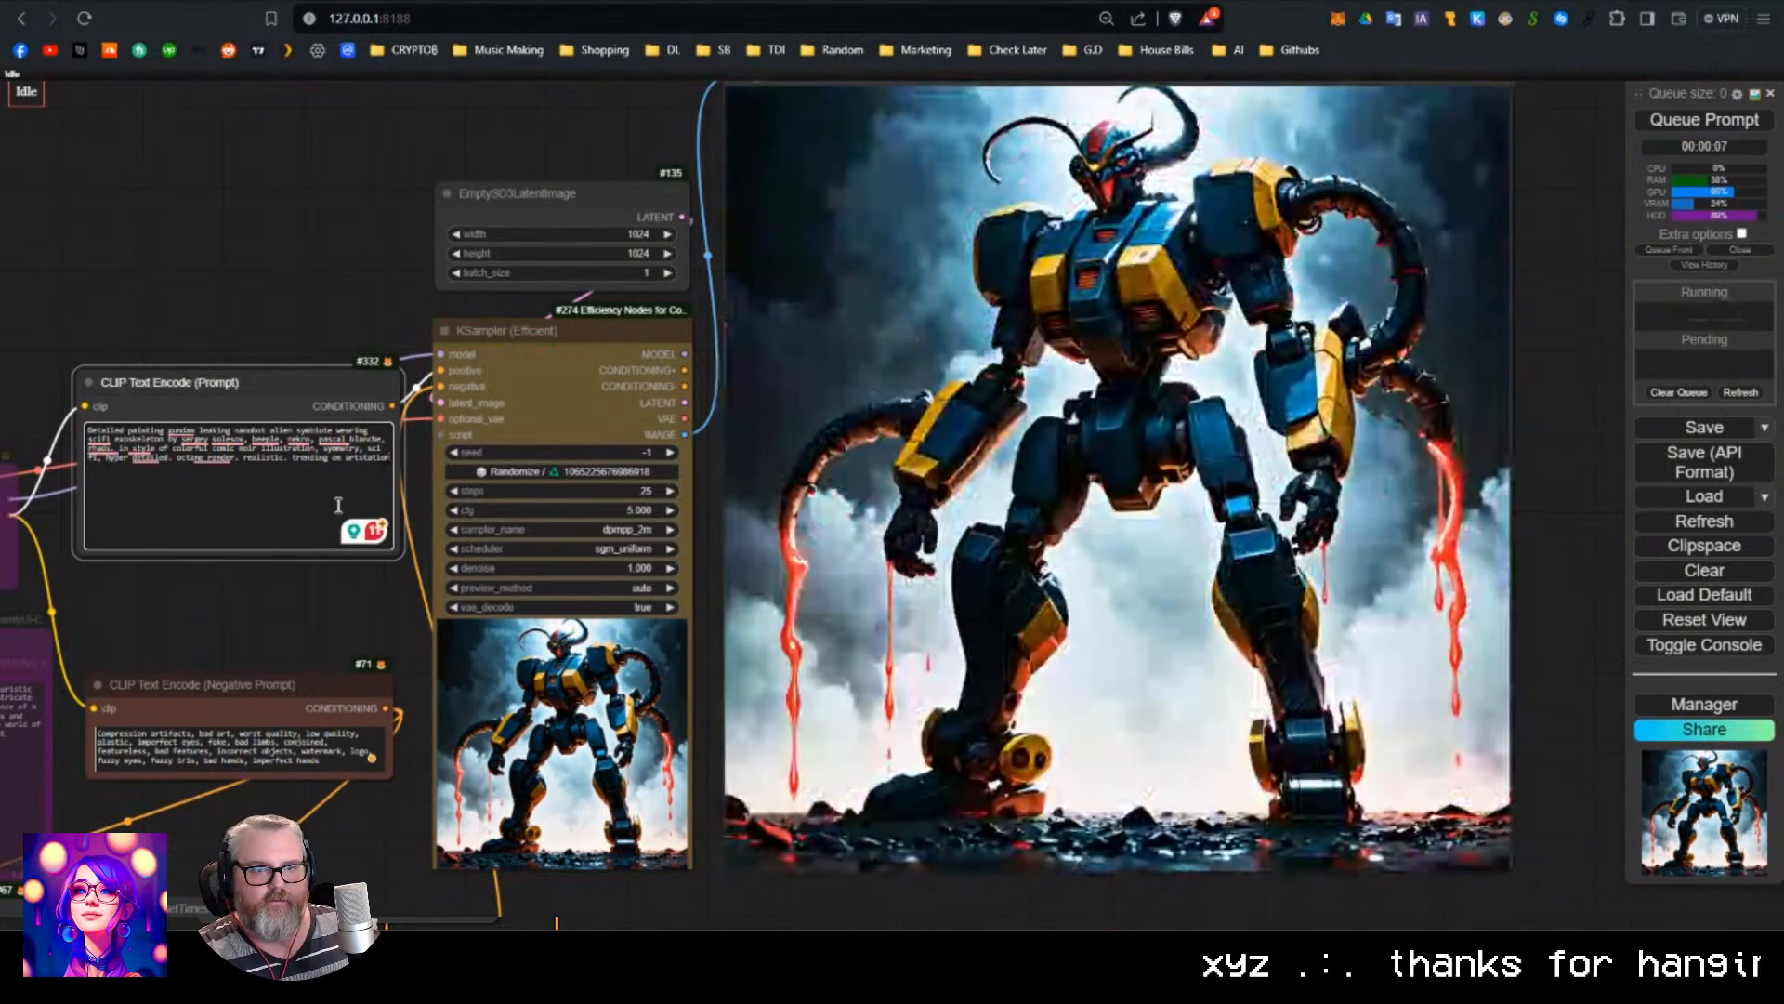
{"action": "key", "text": "ctrl+Return"}
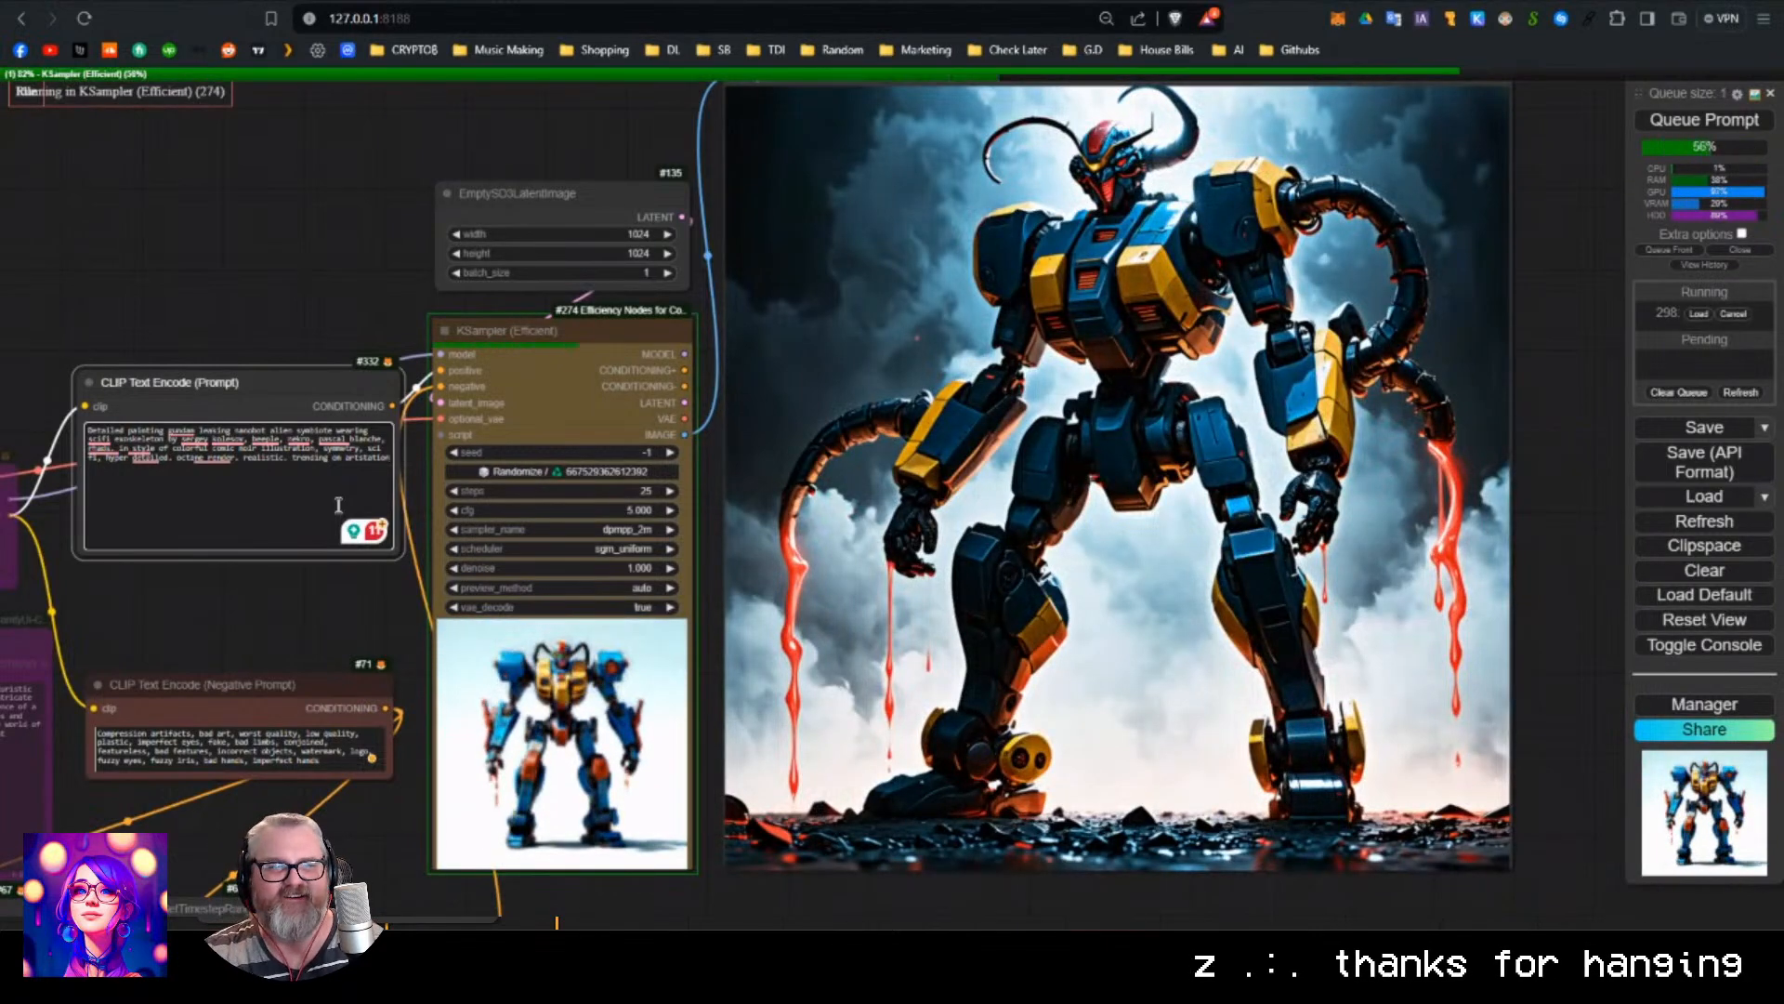
{"action": "key", "text": "ctrl+Return"}
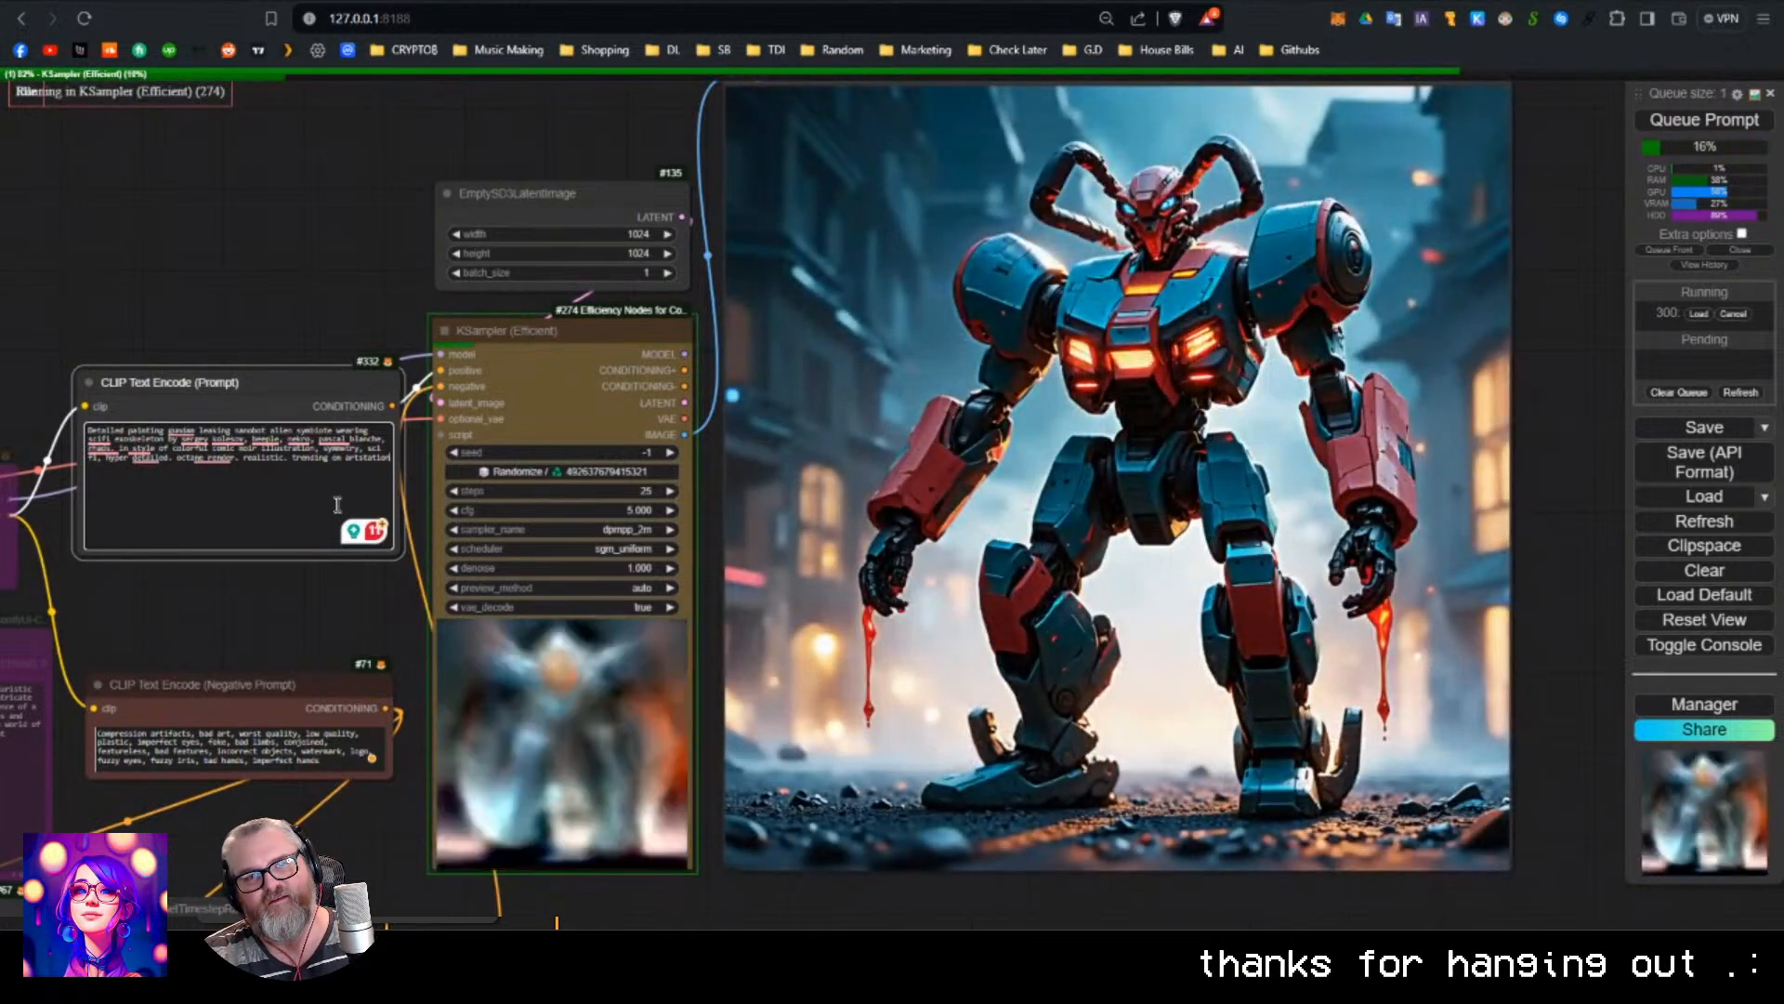
Replace the prompt with "macro shot of a million ants carrying a spider on the forest floor, photo raw, fuji film" and generate two images.
{"action": "triple_click", "coordinate": [234, 470]}
{"action": "type", "text": "macro c"}
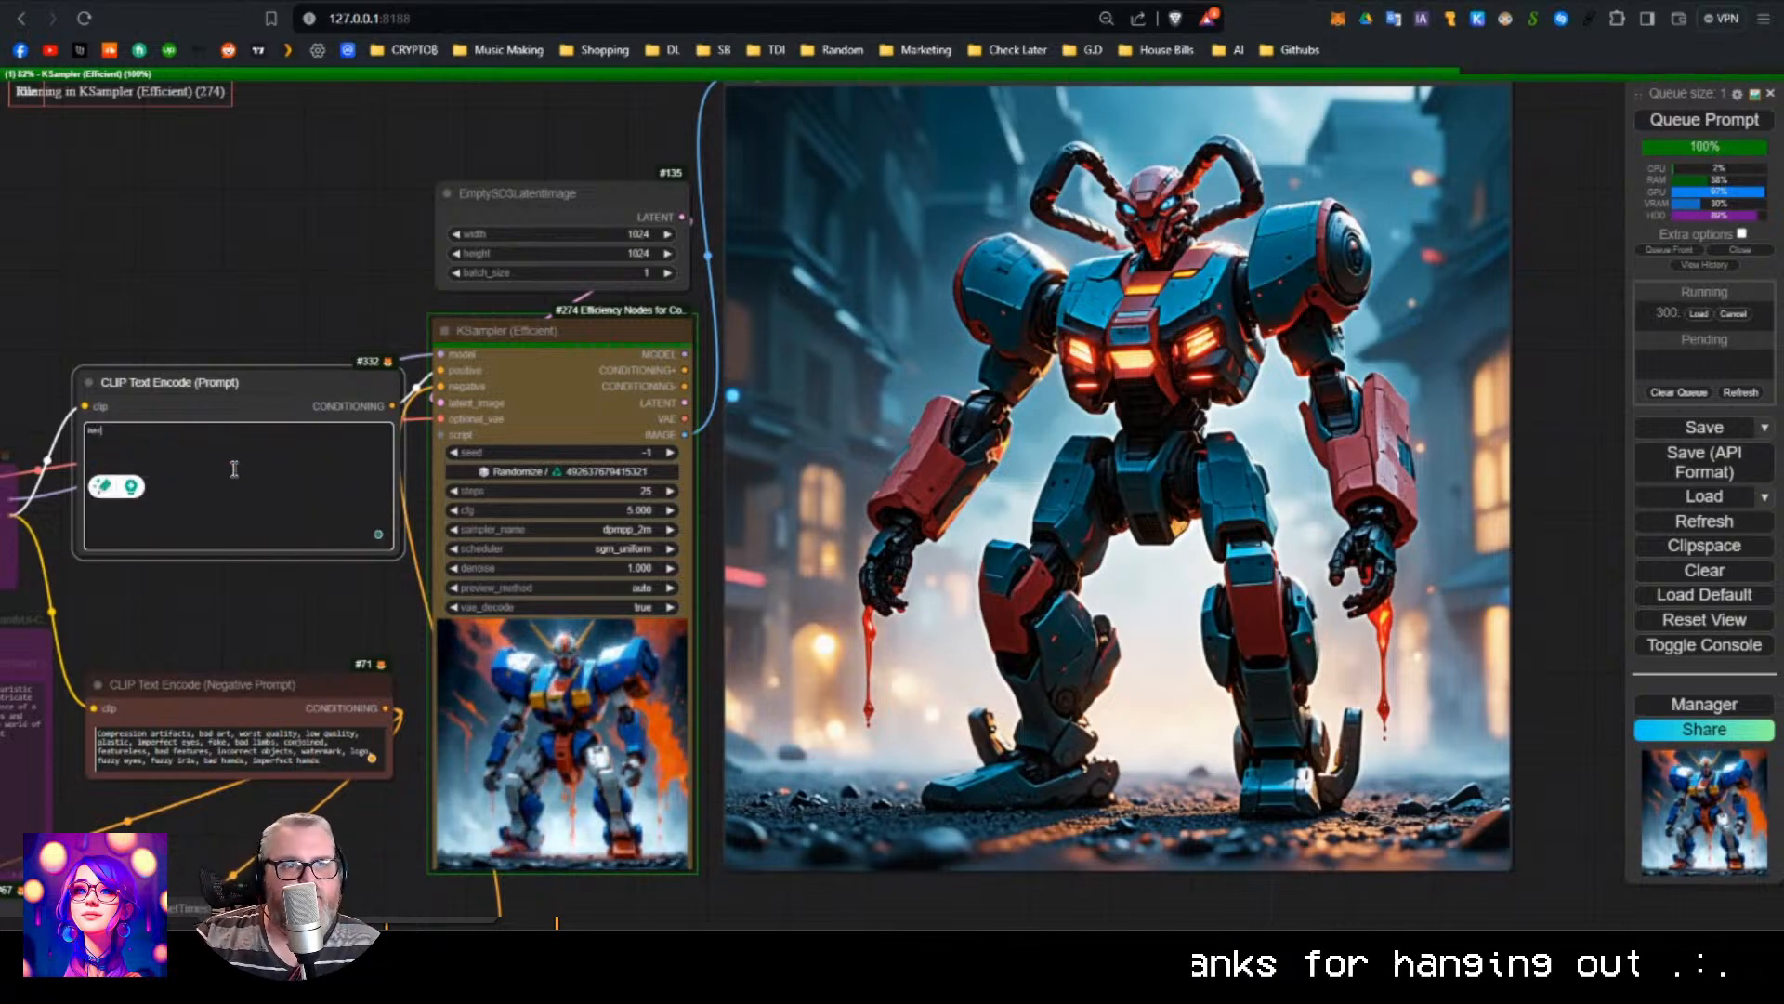
{"action": "type", "text": "hot of a million ants carryi"}
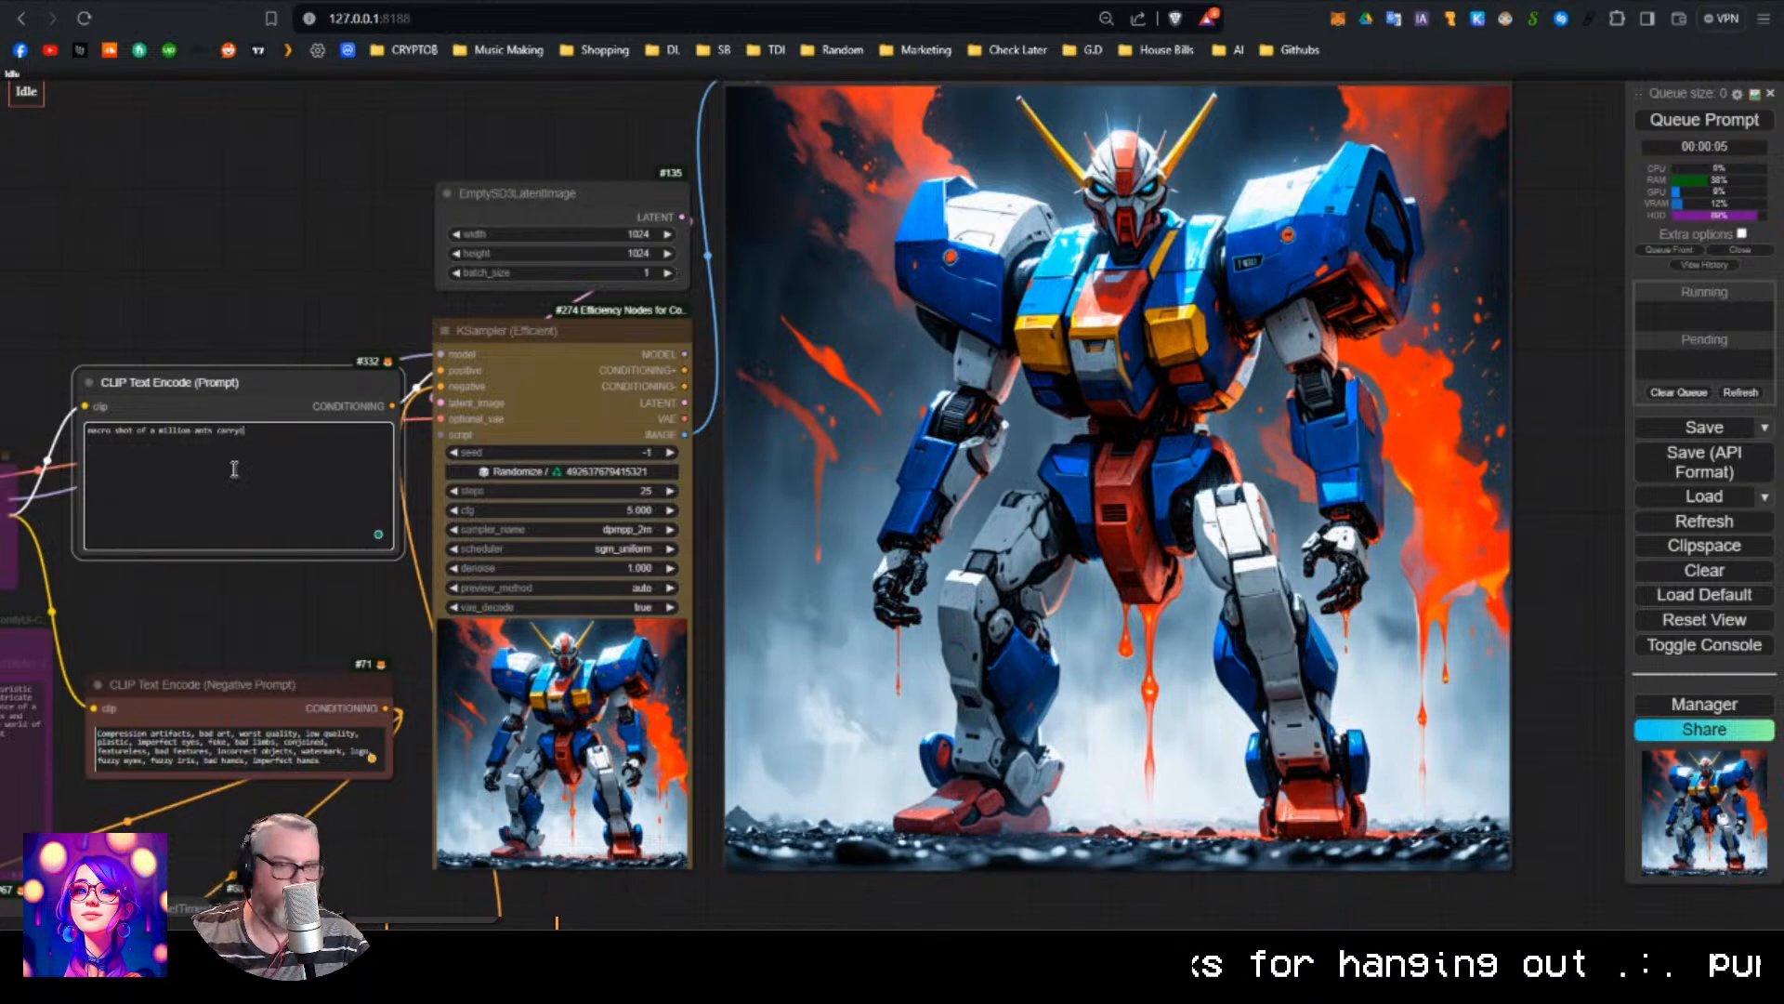
{"action": "type", "text": "on the forest floor, photo raw, fuji film"}
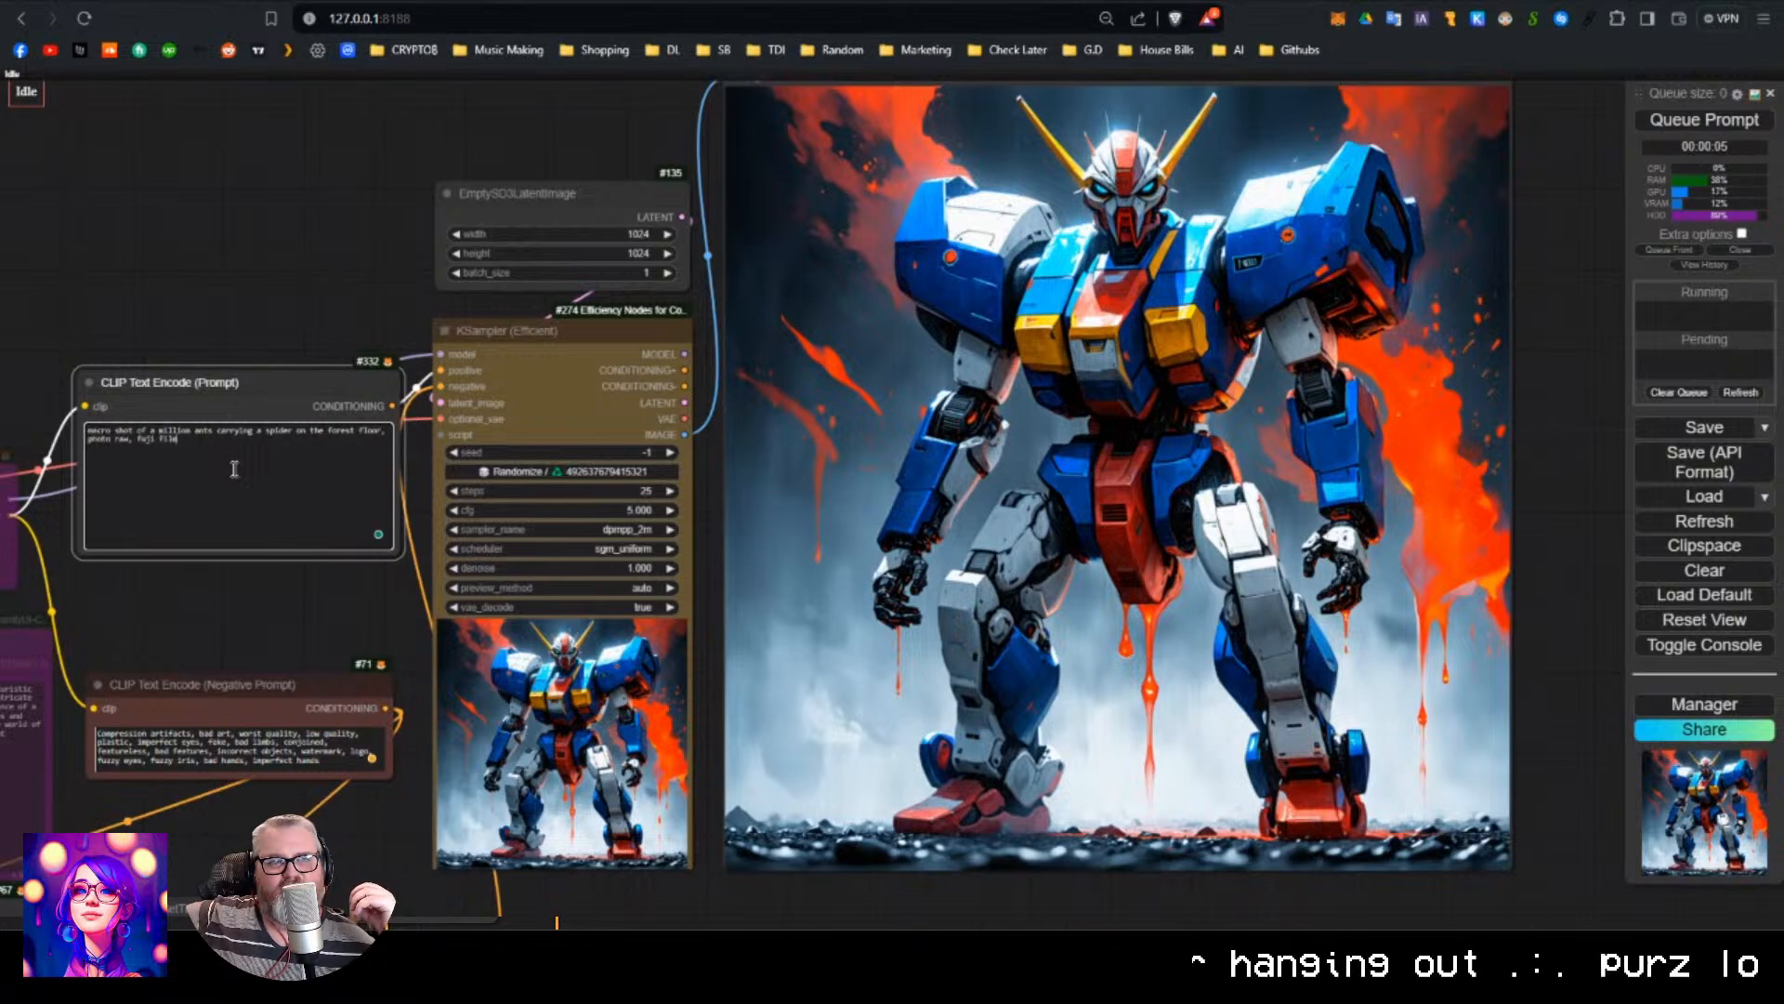
{"action": "key", "text": "ctrl+Return"}
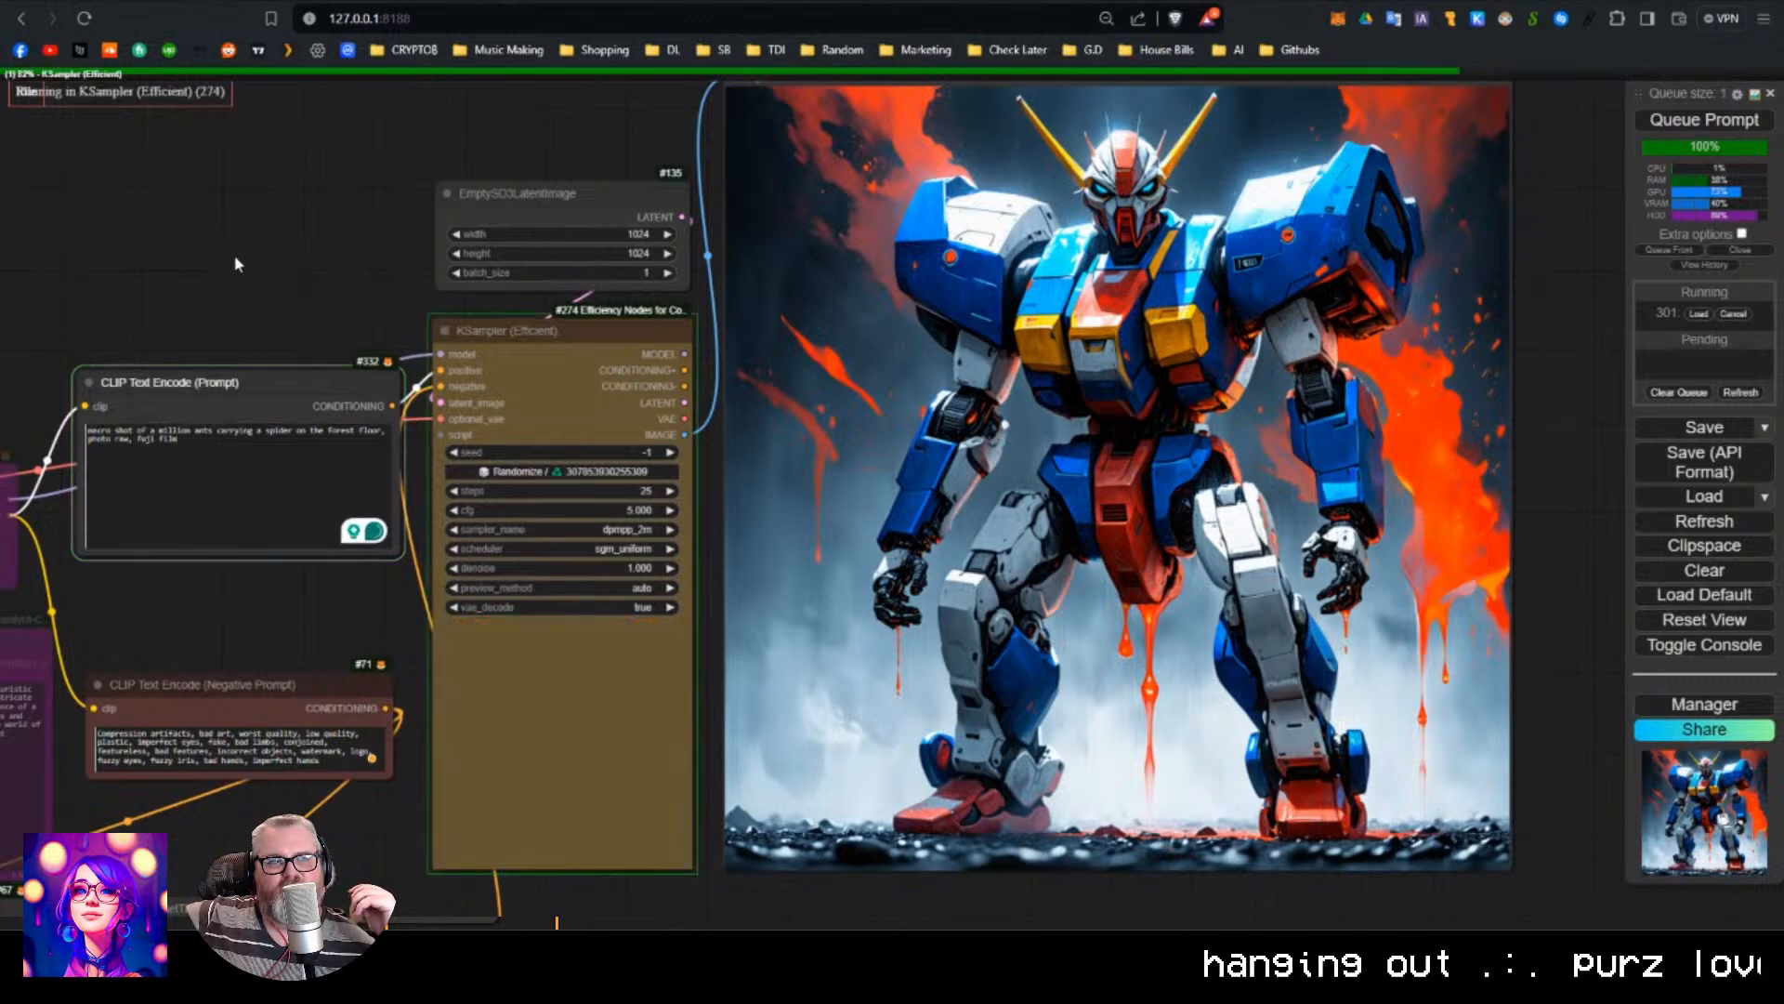
{"action": "left_click", "coordinate": [235, 264]}
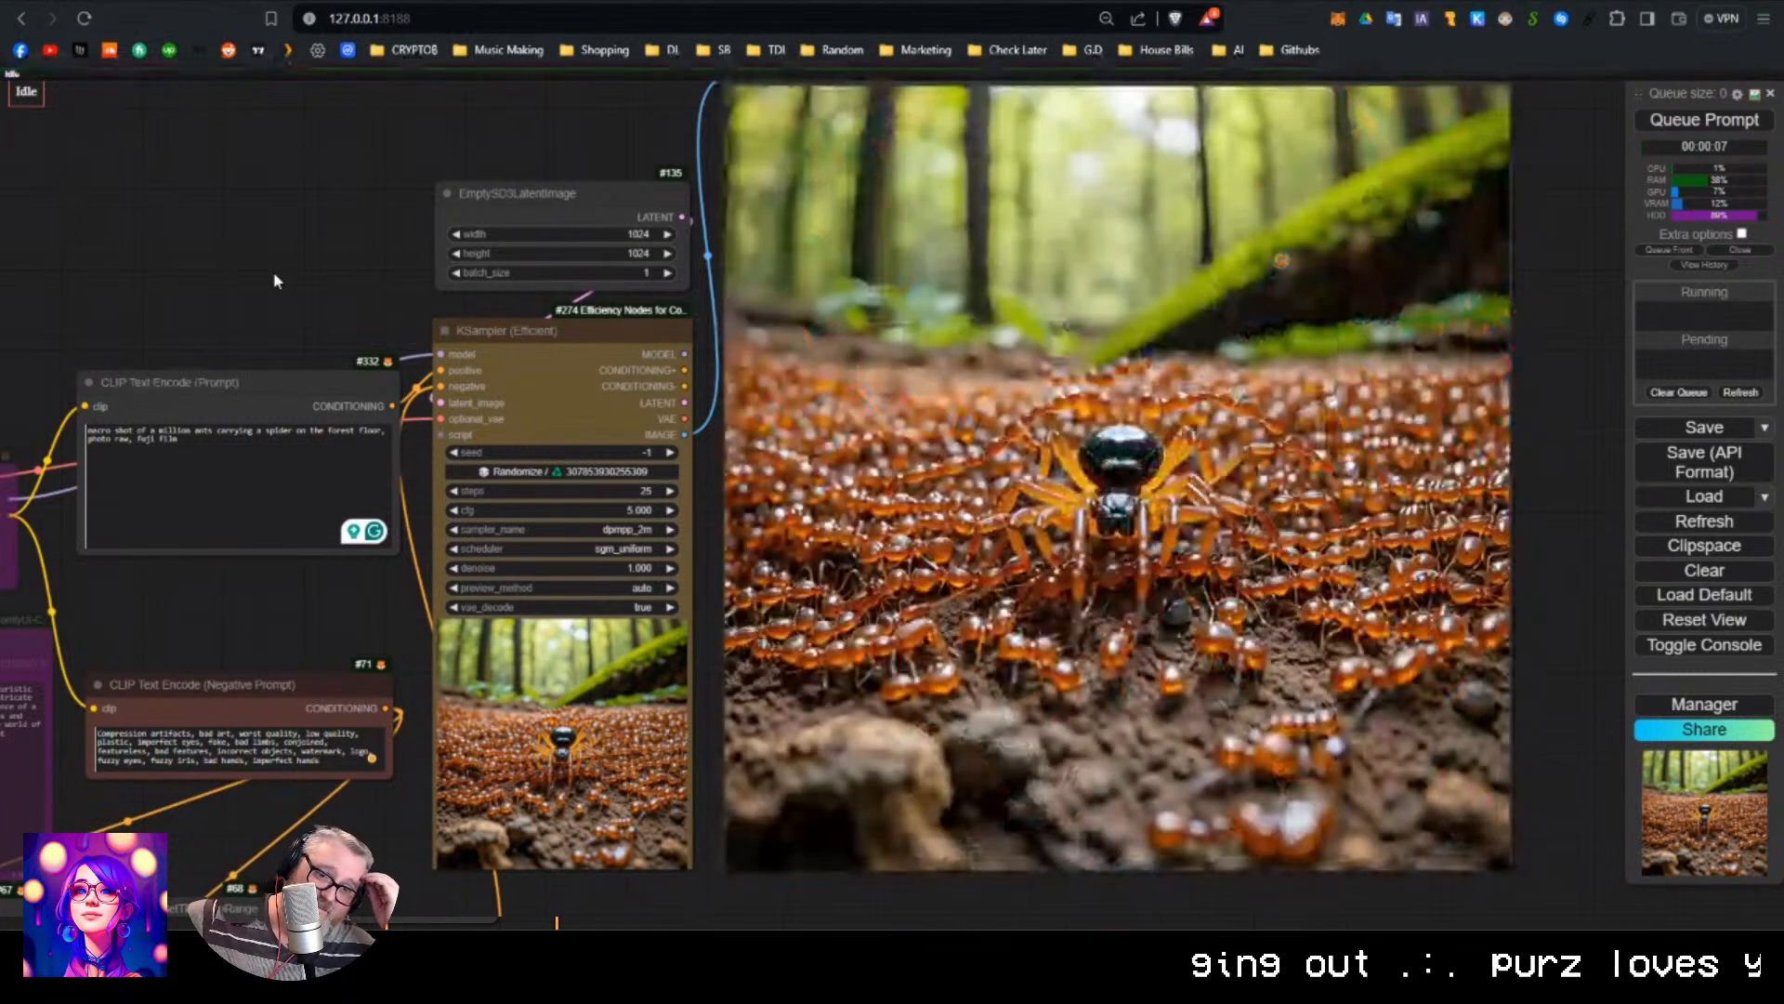
{"action": "key", "text": "ctrl+Return"}
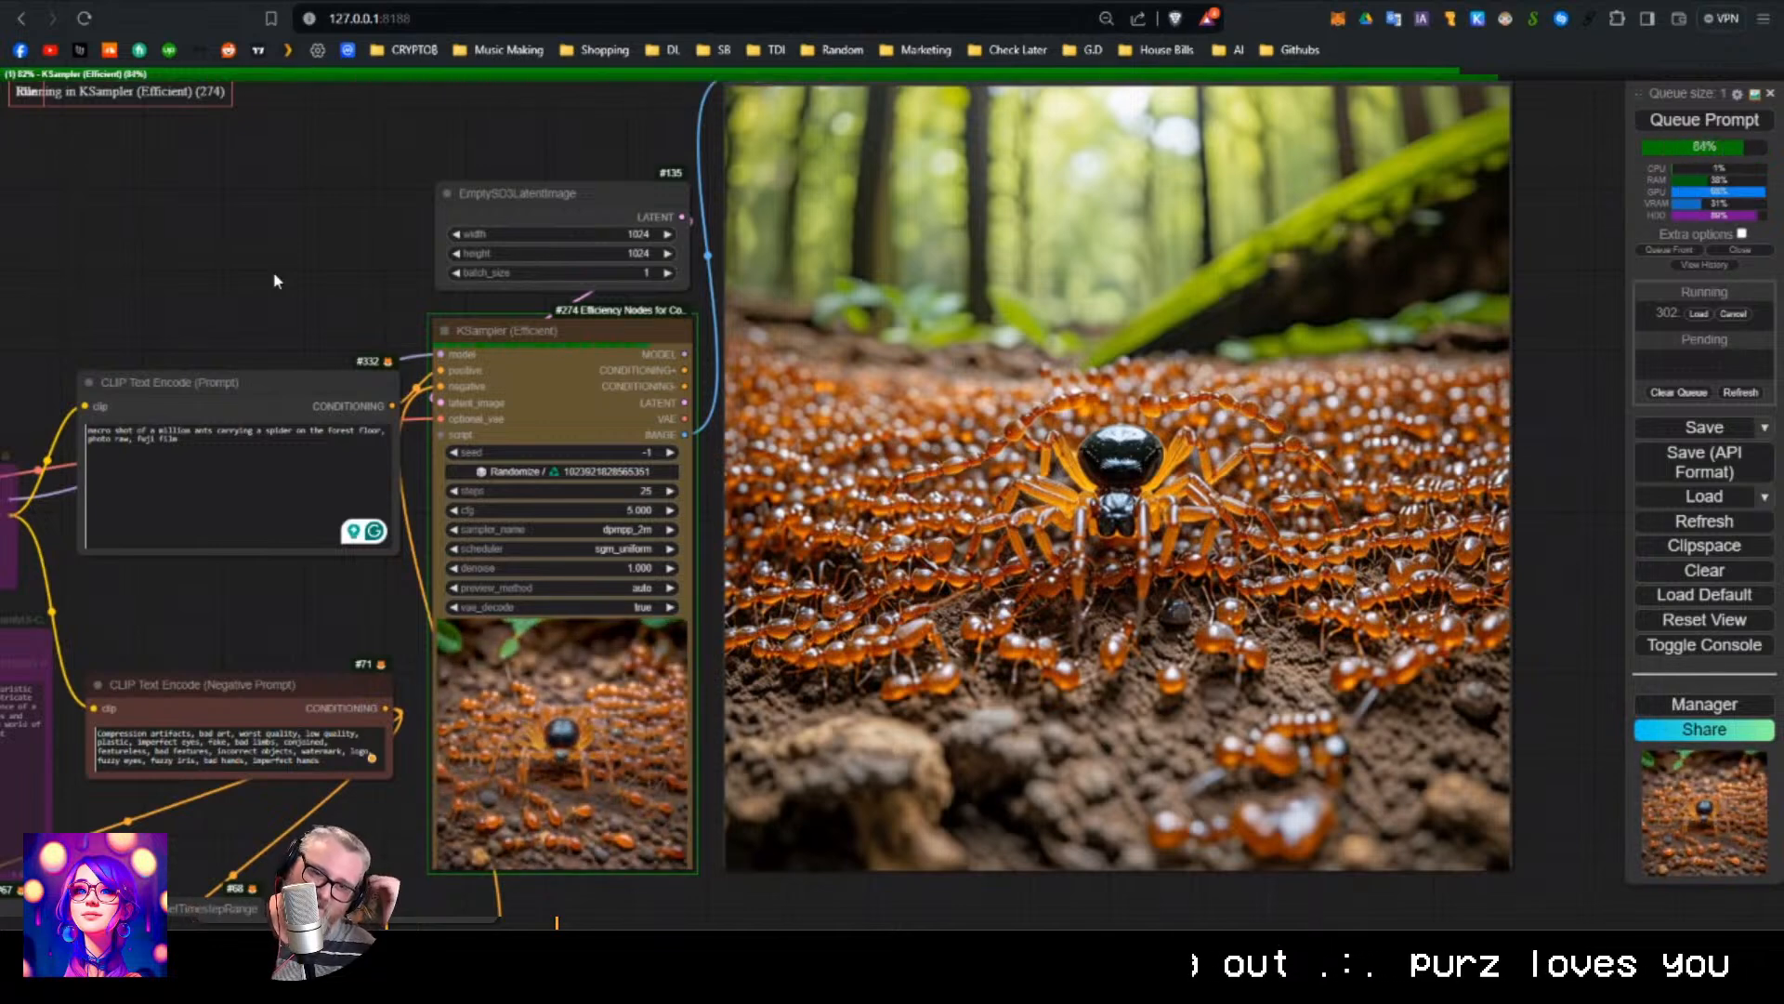
Change the prompt to "leaf cutter ants playing a song, photo raw, fuji film" and generate the image.
{"action": "left_click", "coordinate": [267, 447]}
{"action": "key", "text": "ctrl+a"}
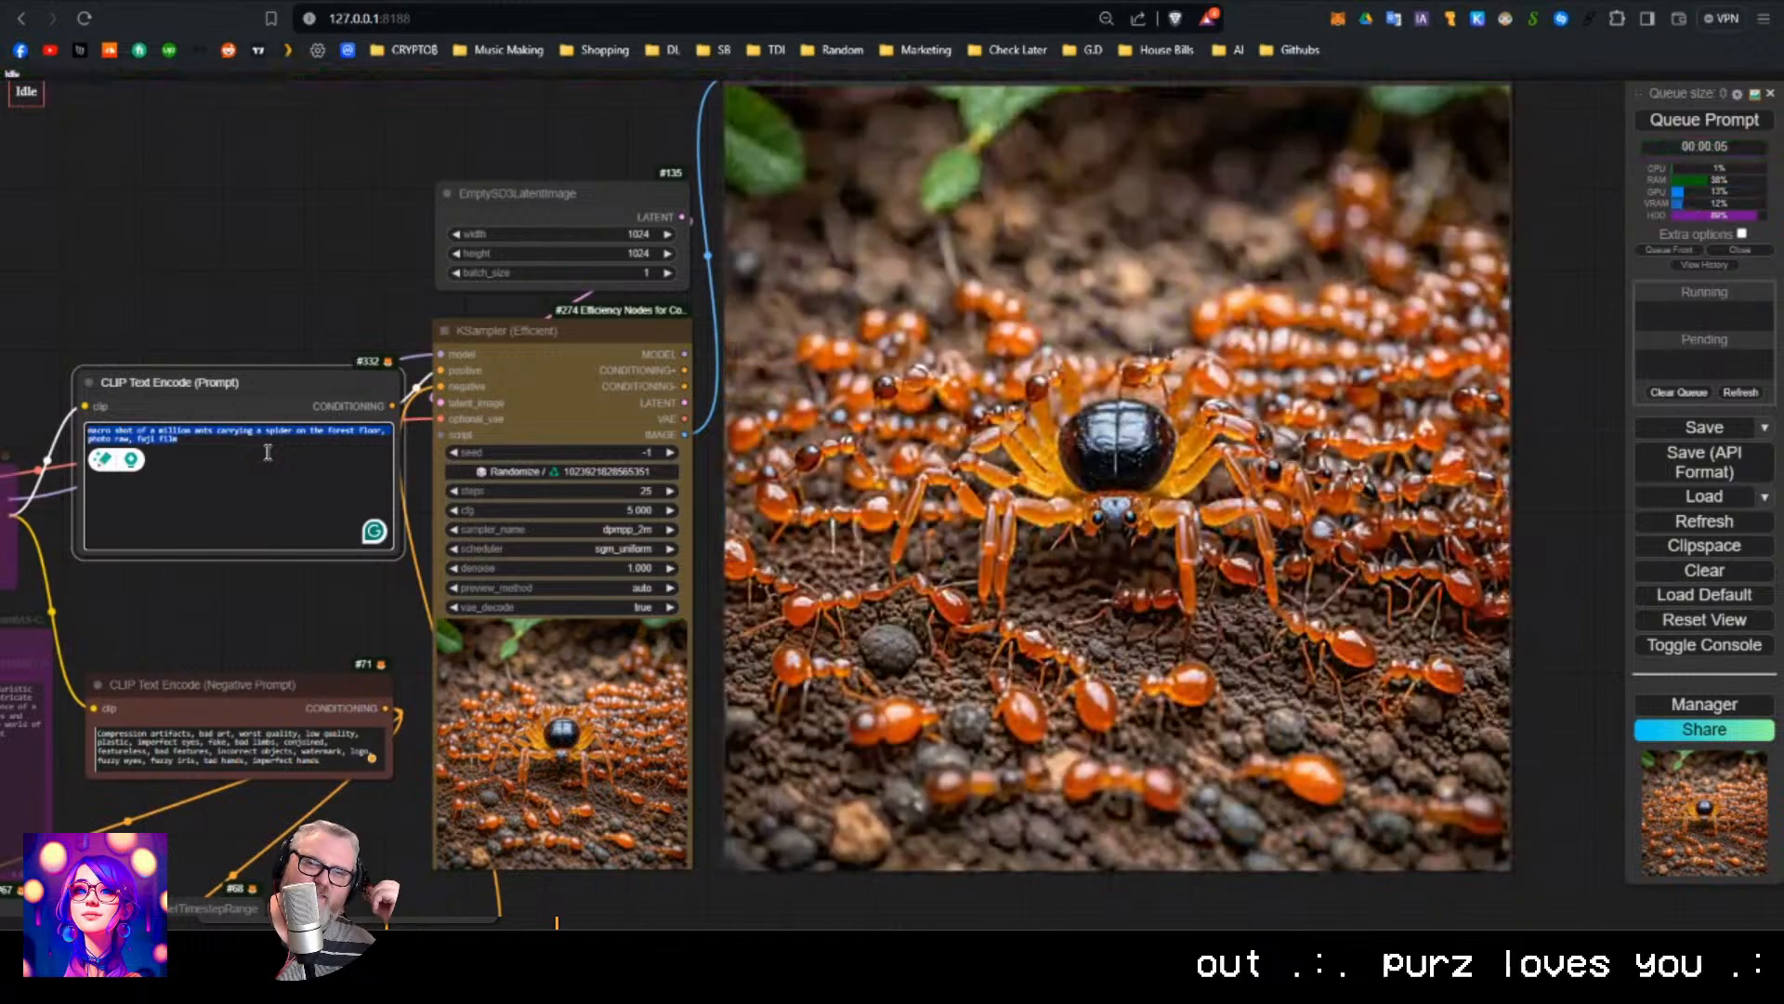
{"action": "left_click", "coordinate": [254, 453]}
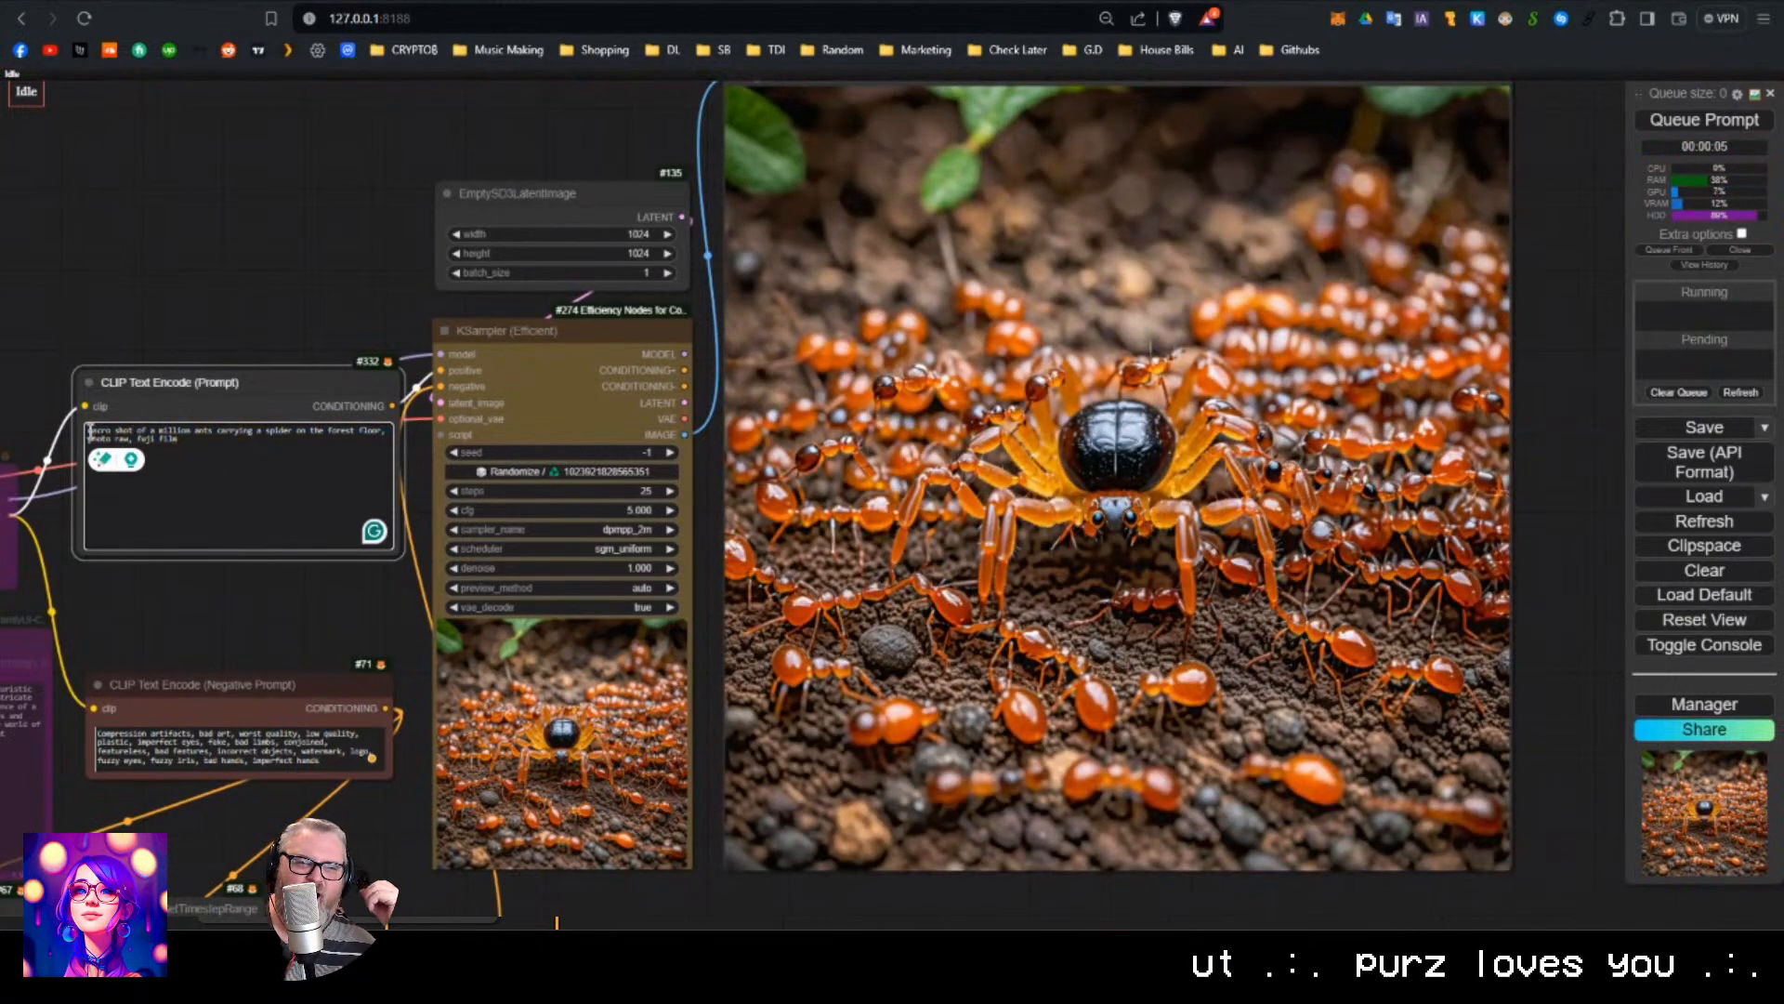
{"action": "triple_click", "coordinate": [87, 434]}
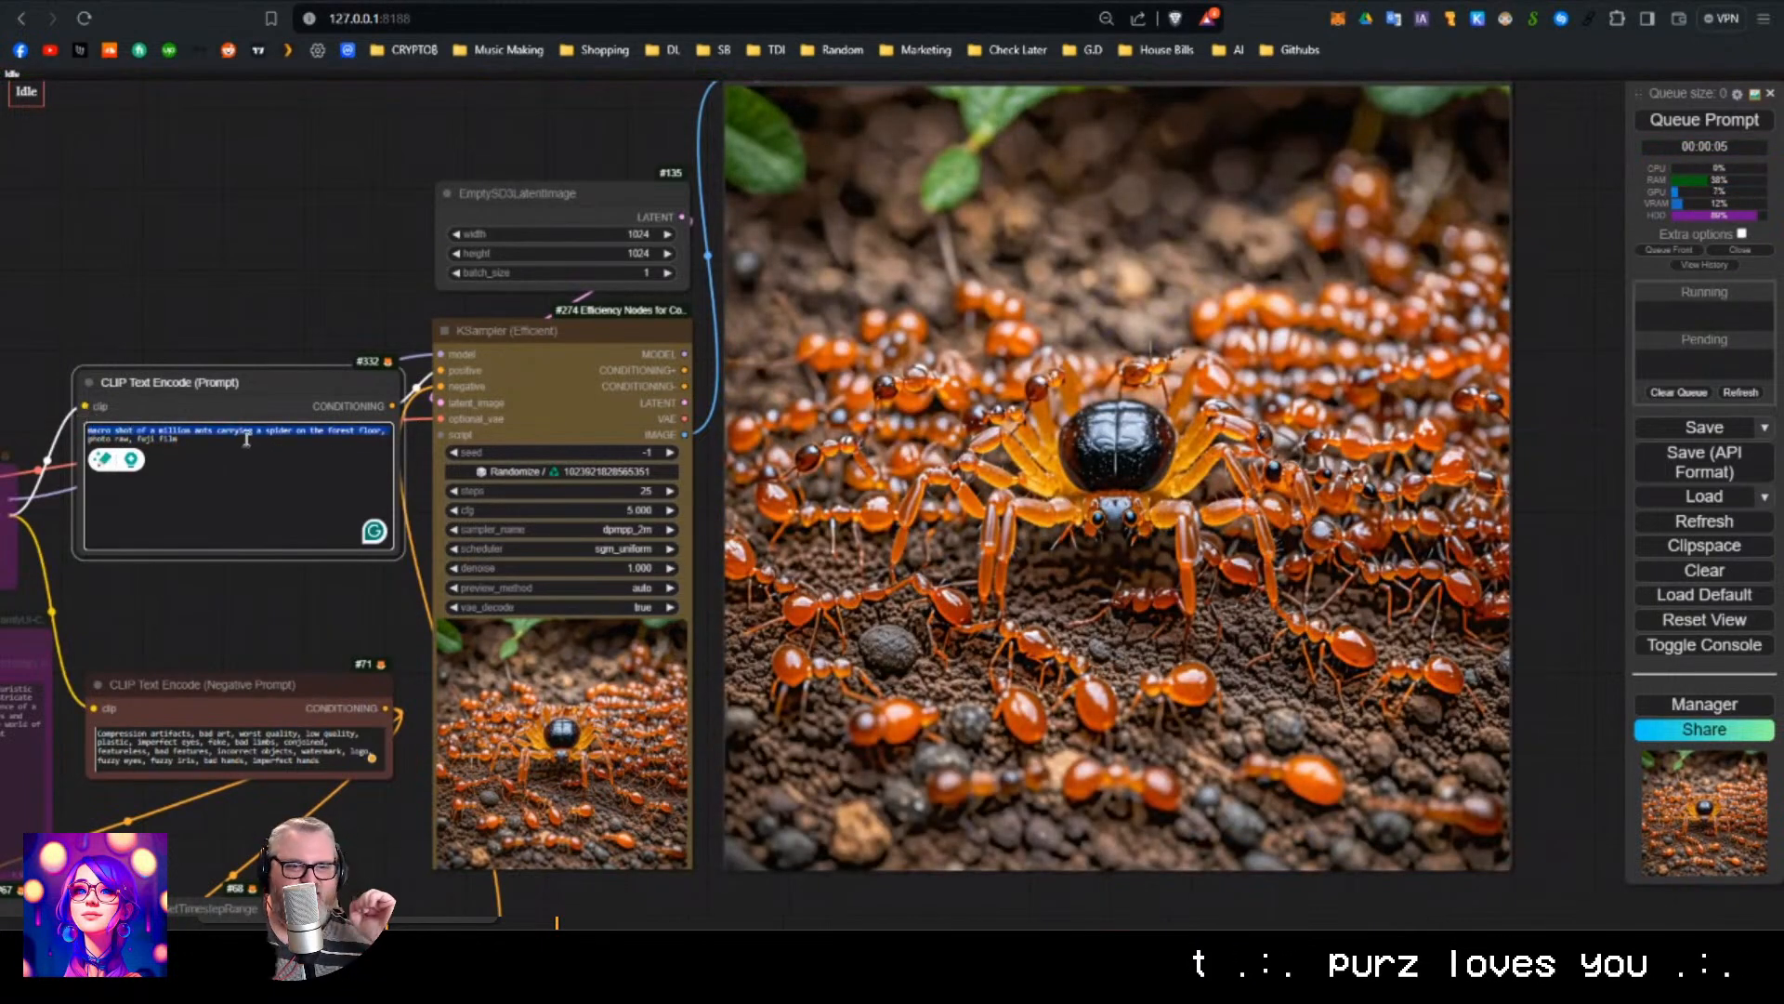
{"action": "type", "text": "leaf cutter ant"}
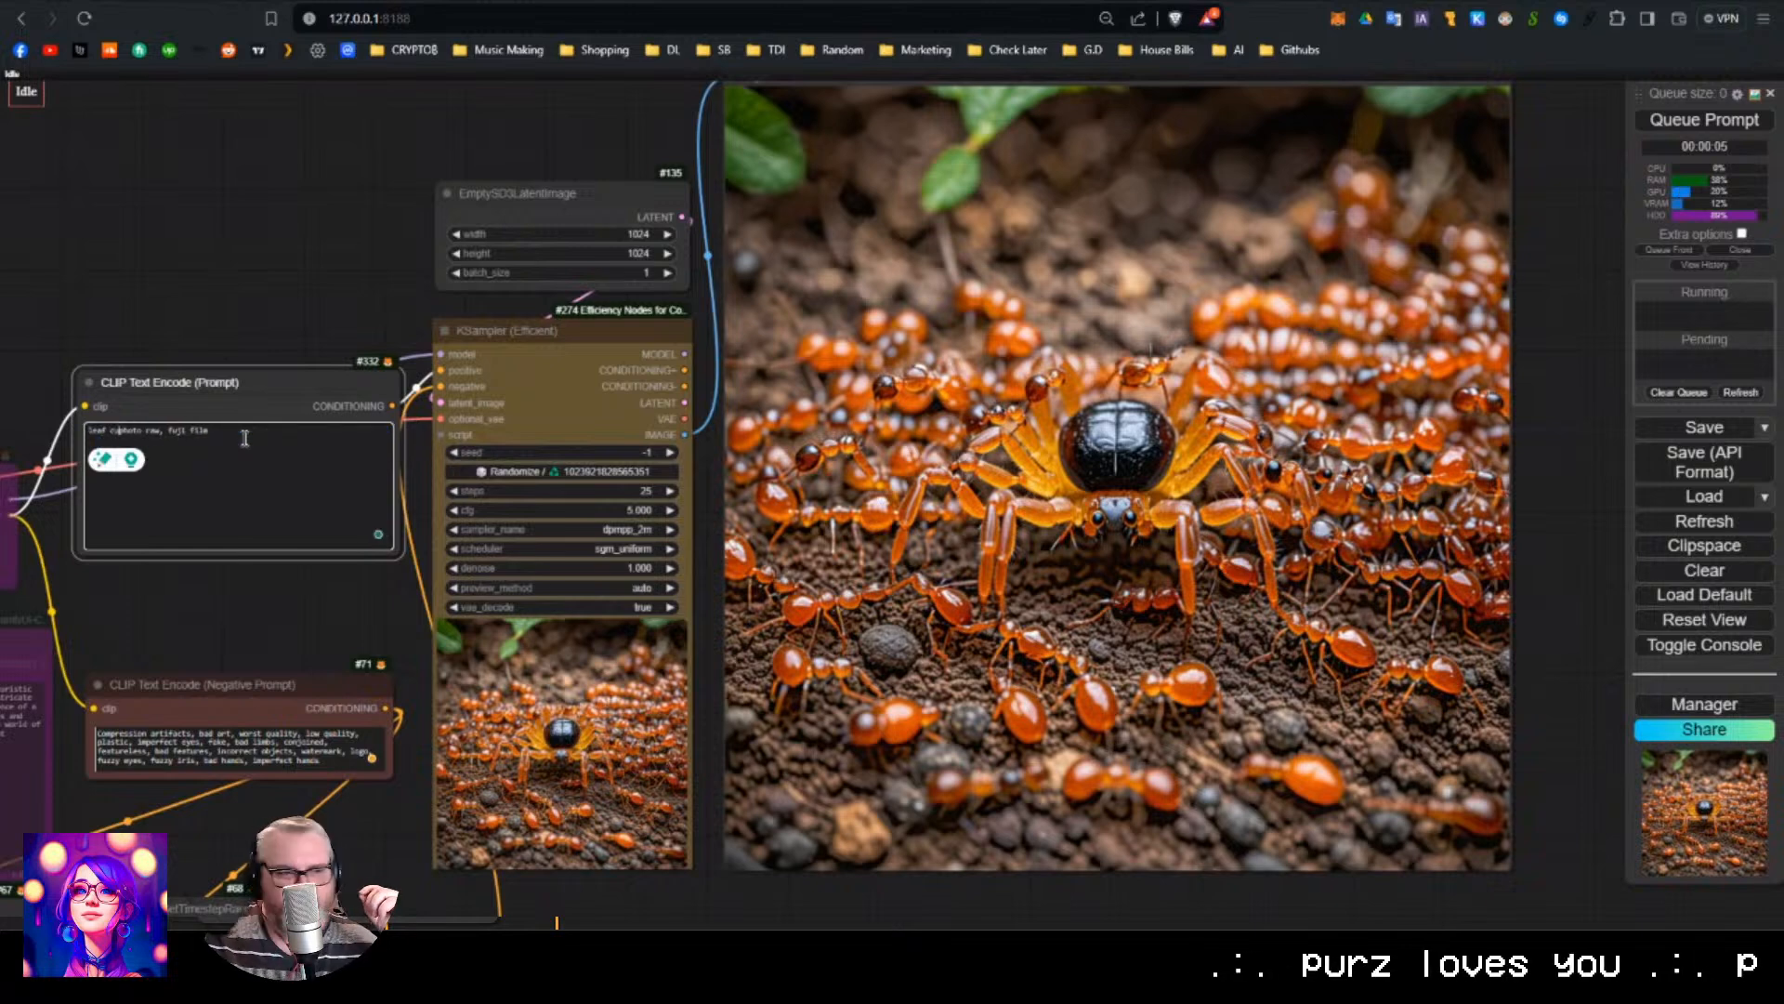
{"action": "type", "text": "s "}
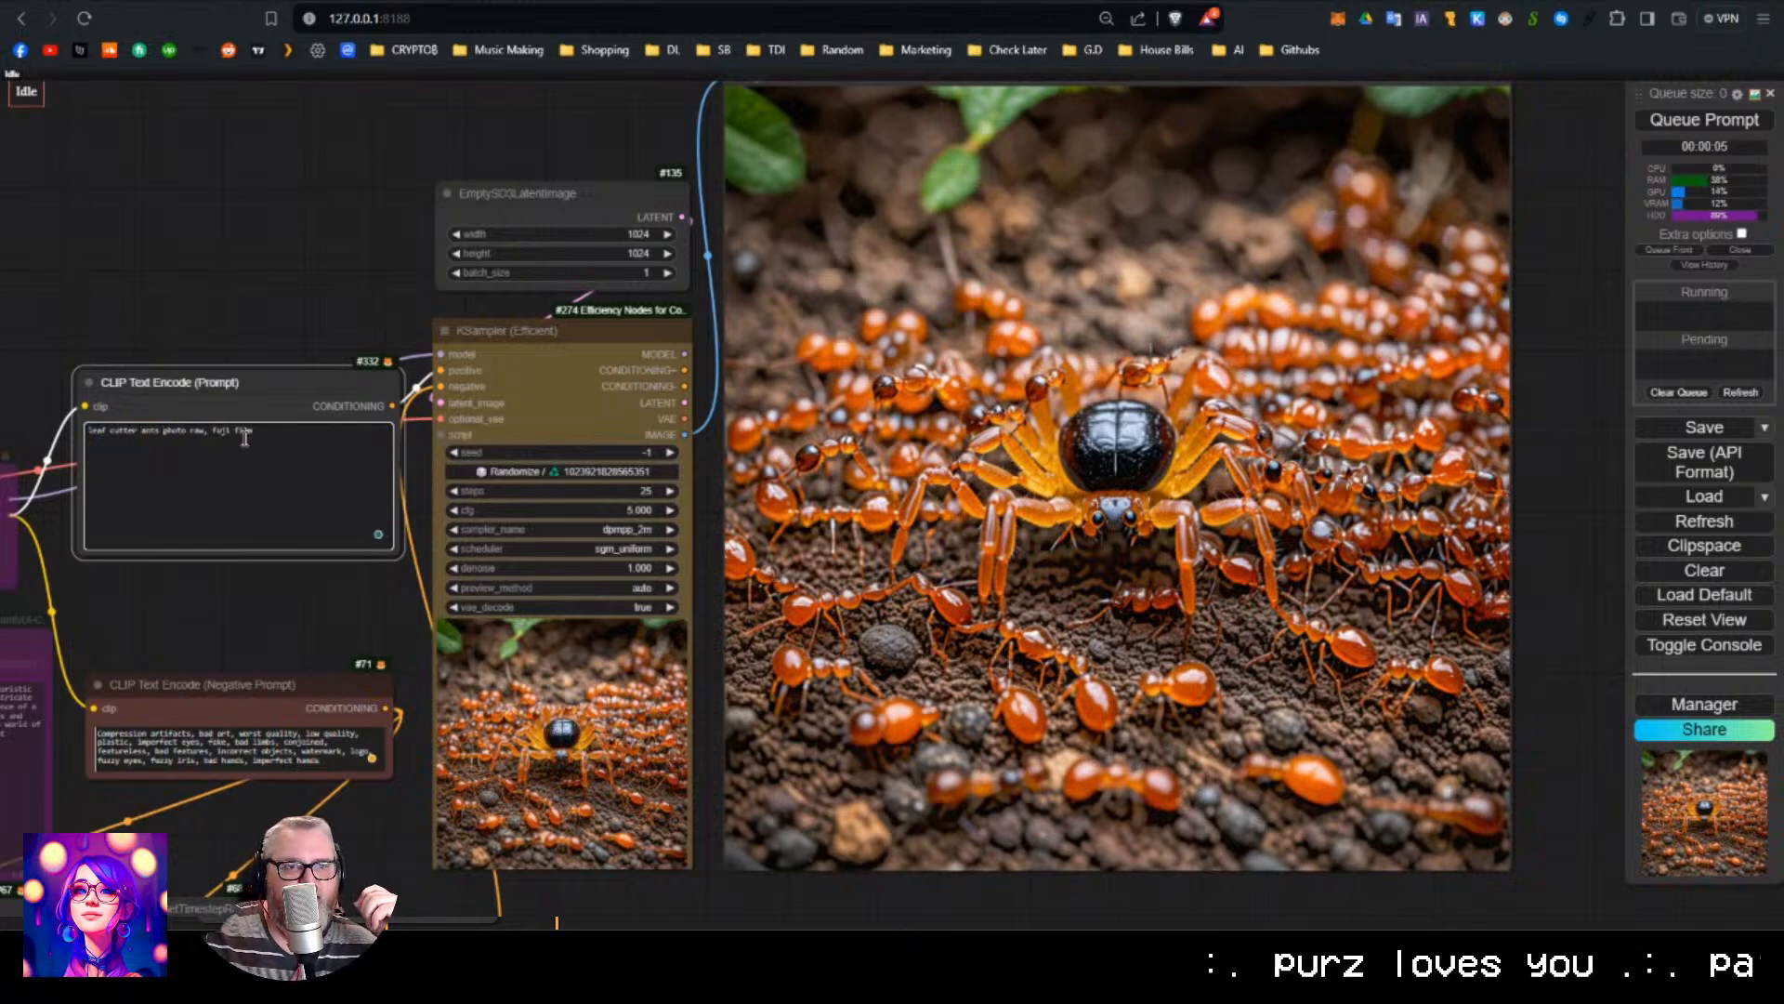
{"action": "type", "text": "playing a song"}
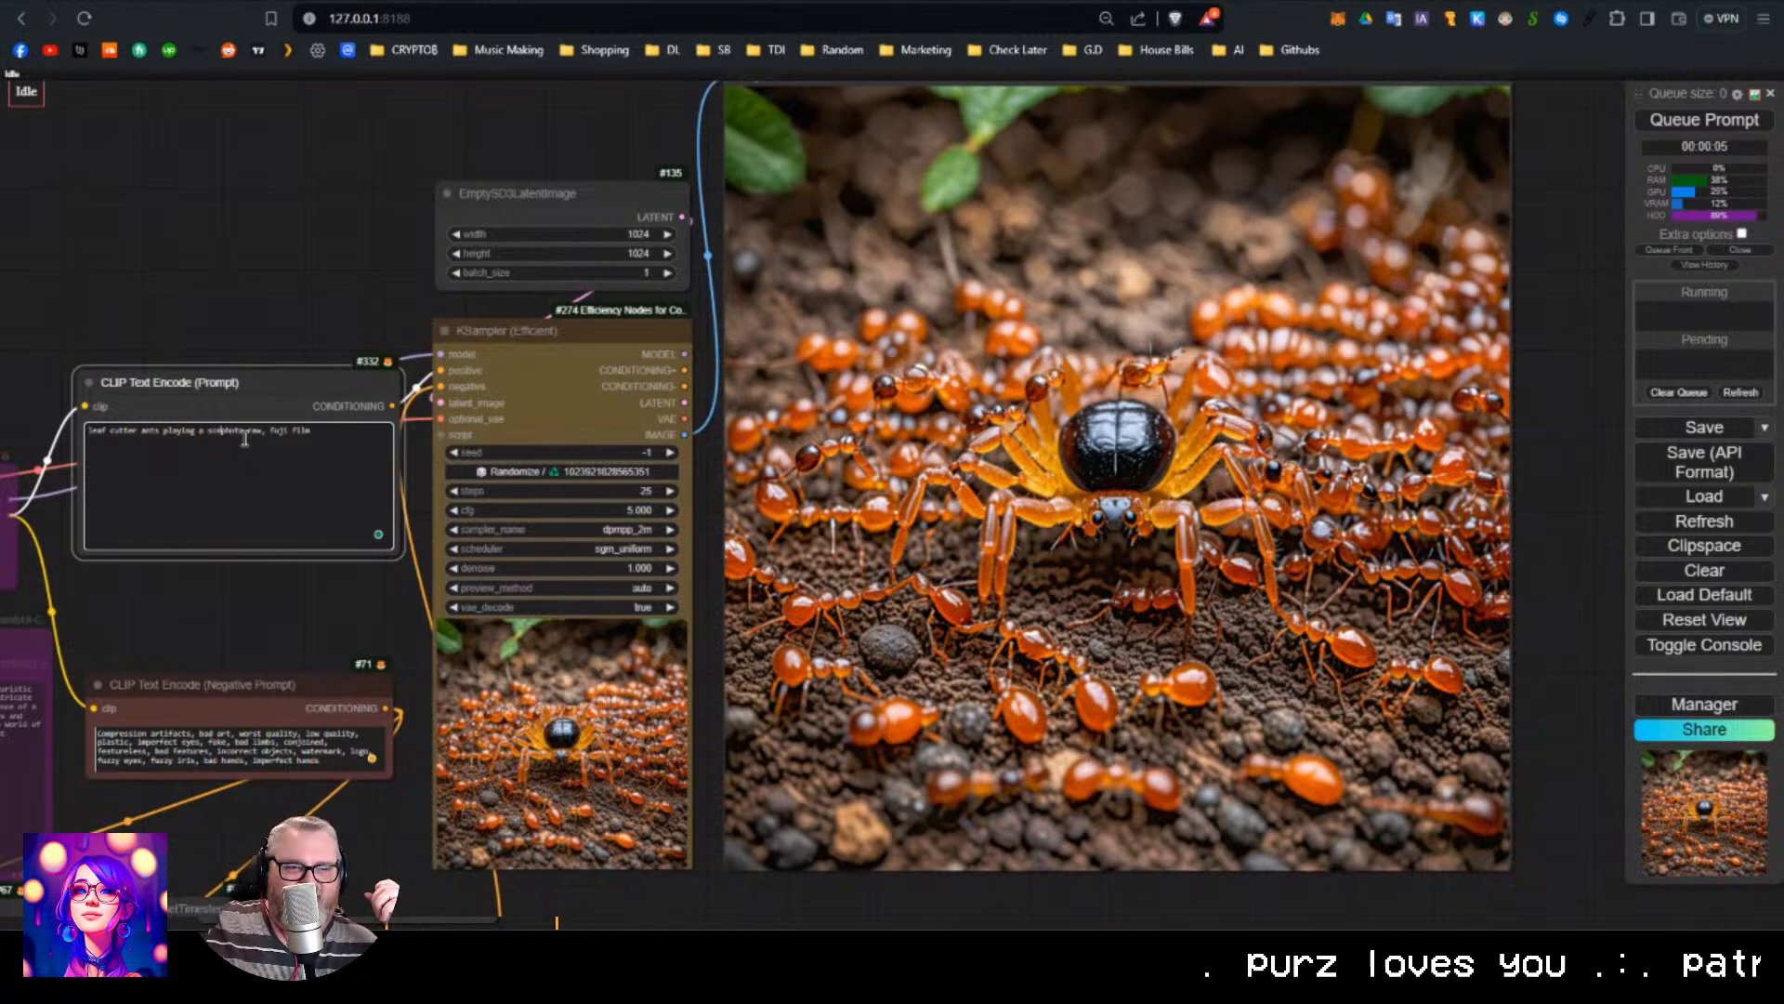
{"action": "key", "text": "ctrl+Return"}
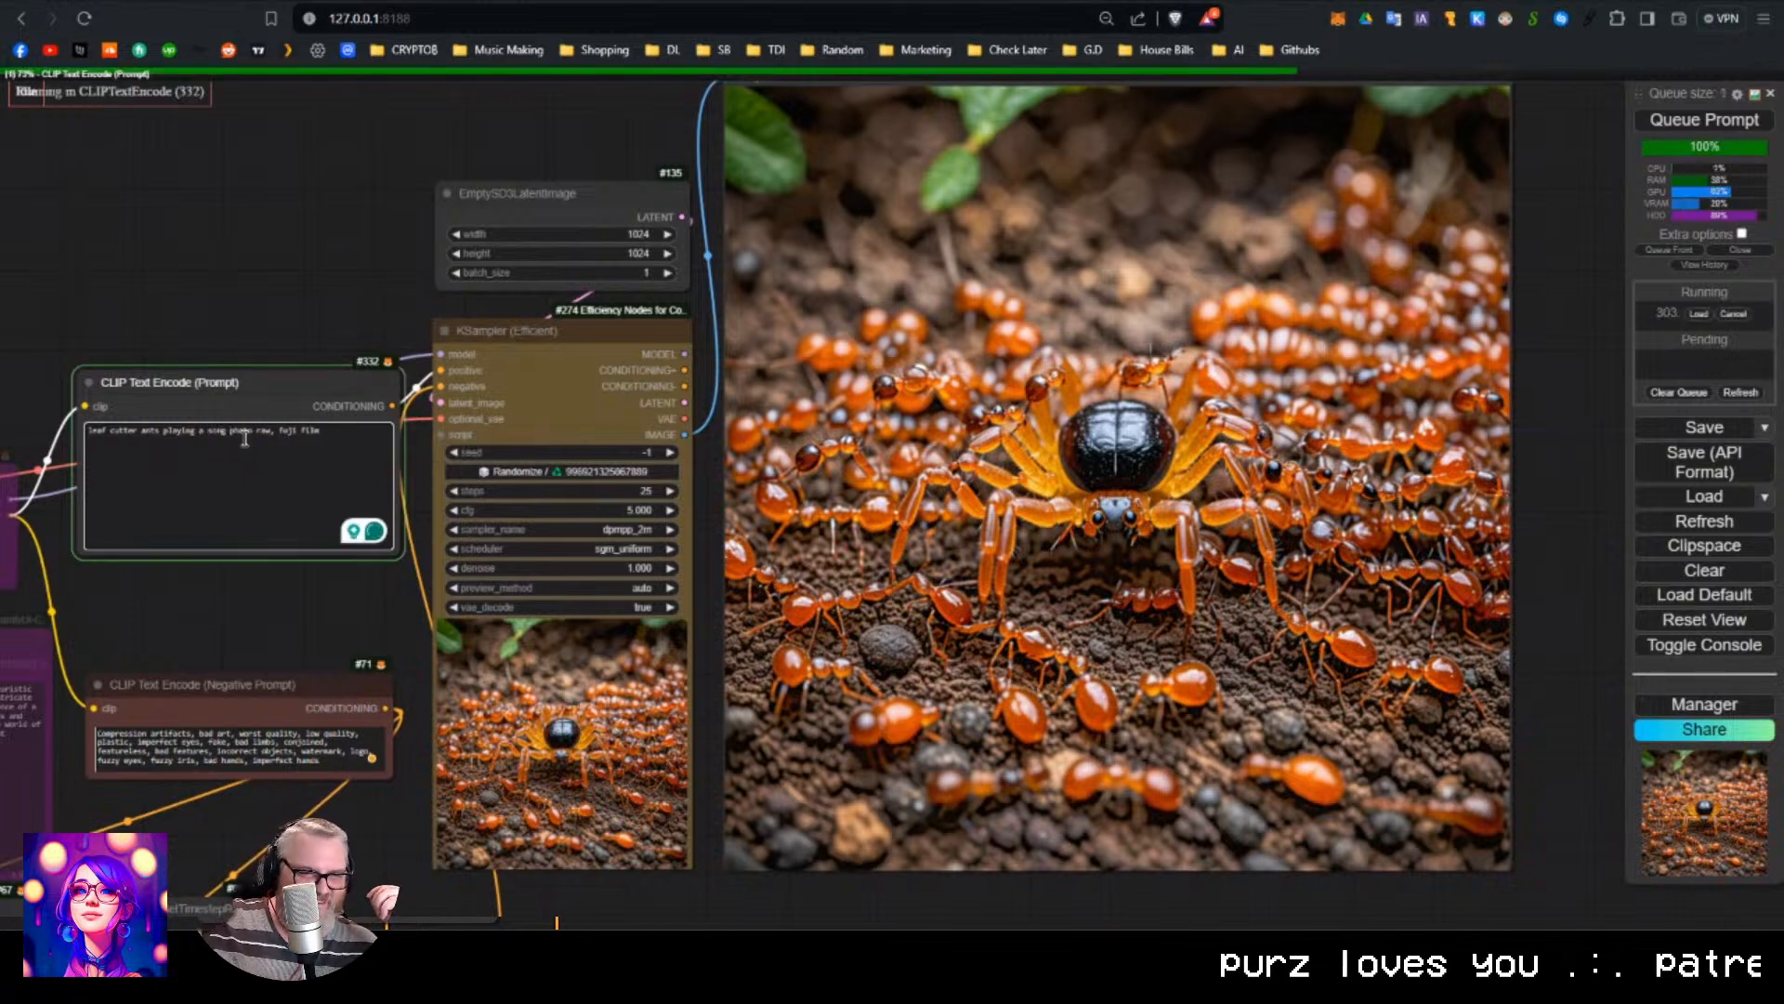
{"action": "type", "text": ","}
{"action": "left_click", "coordinate": [132, 307]}
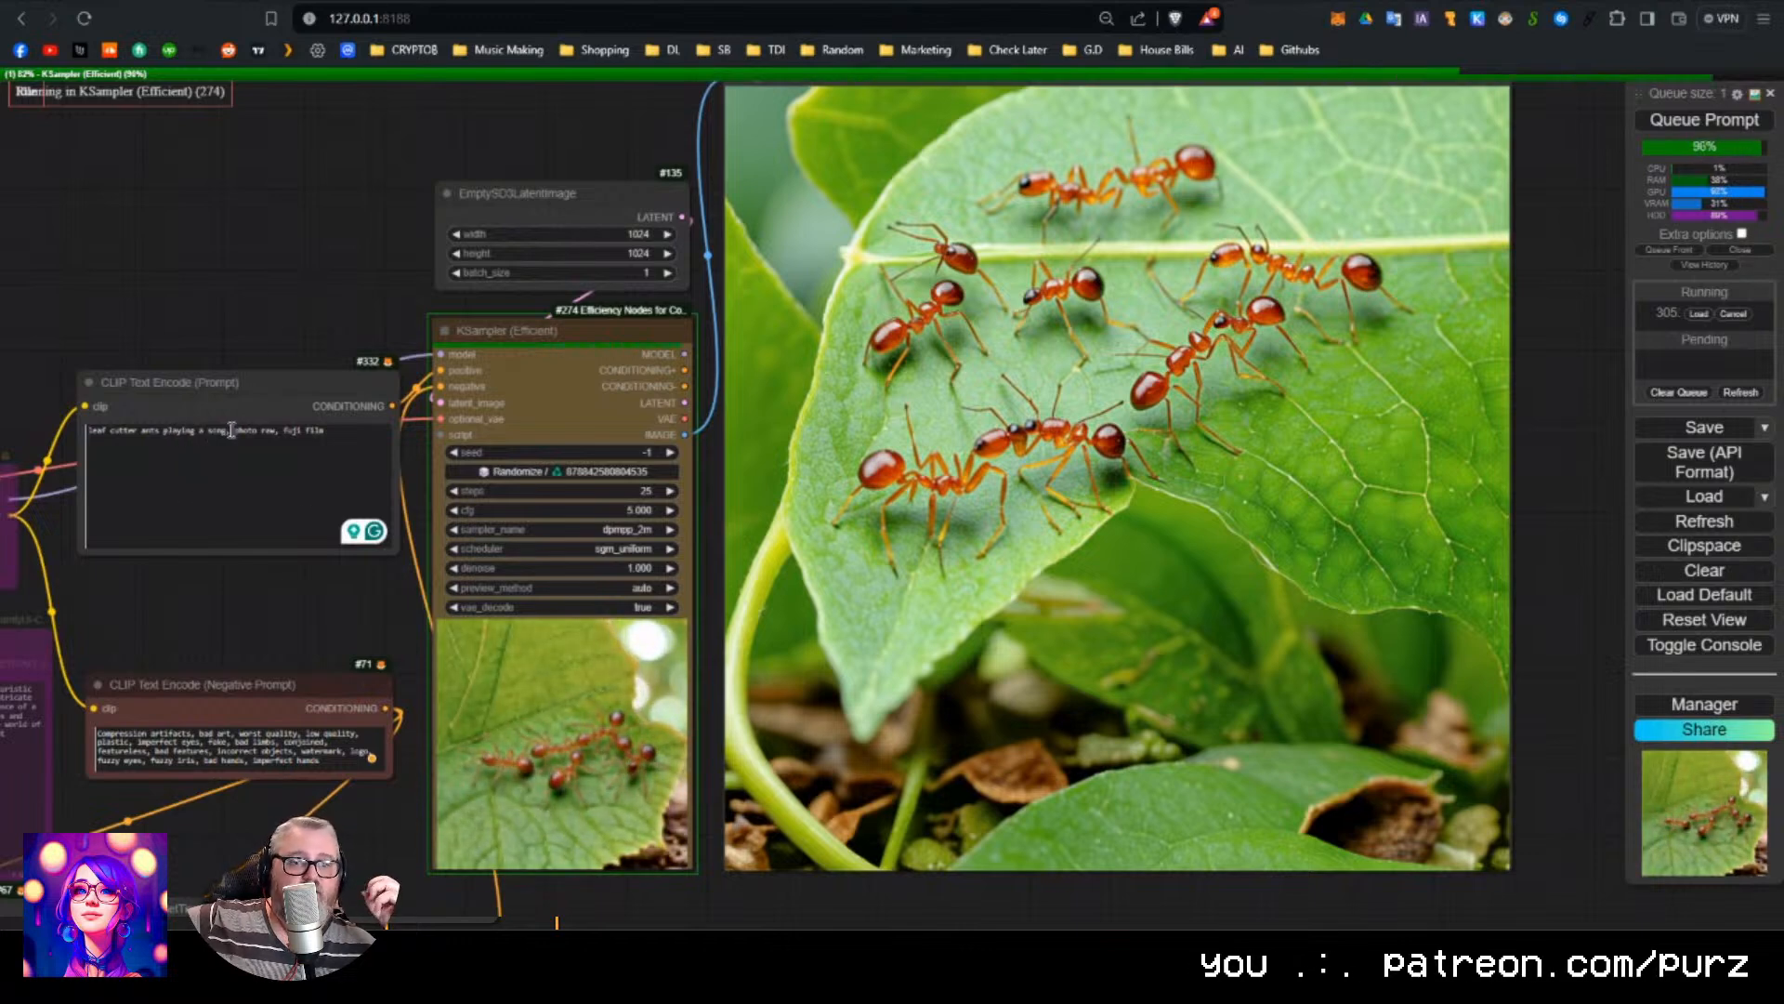
Replace the leaf cutter ants text in the positive prompt with "venus flytrap eating a man" and generate the image.
{"action": "left_click_drag", "start_coordinate": [228, 431], "coordinate": [51, 444]}
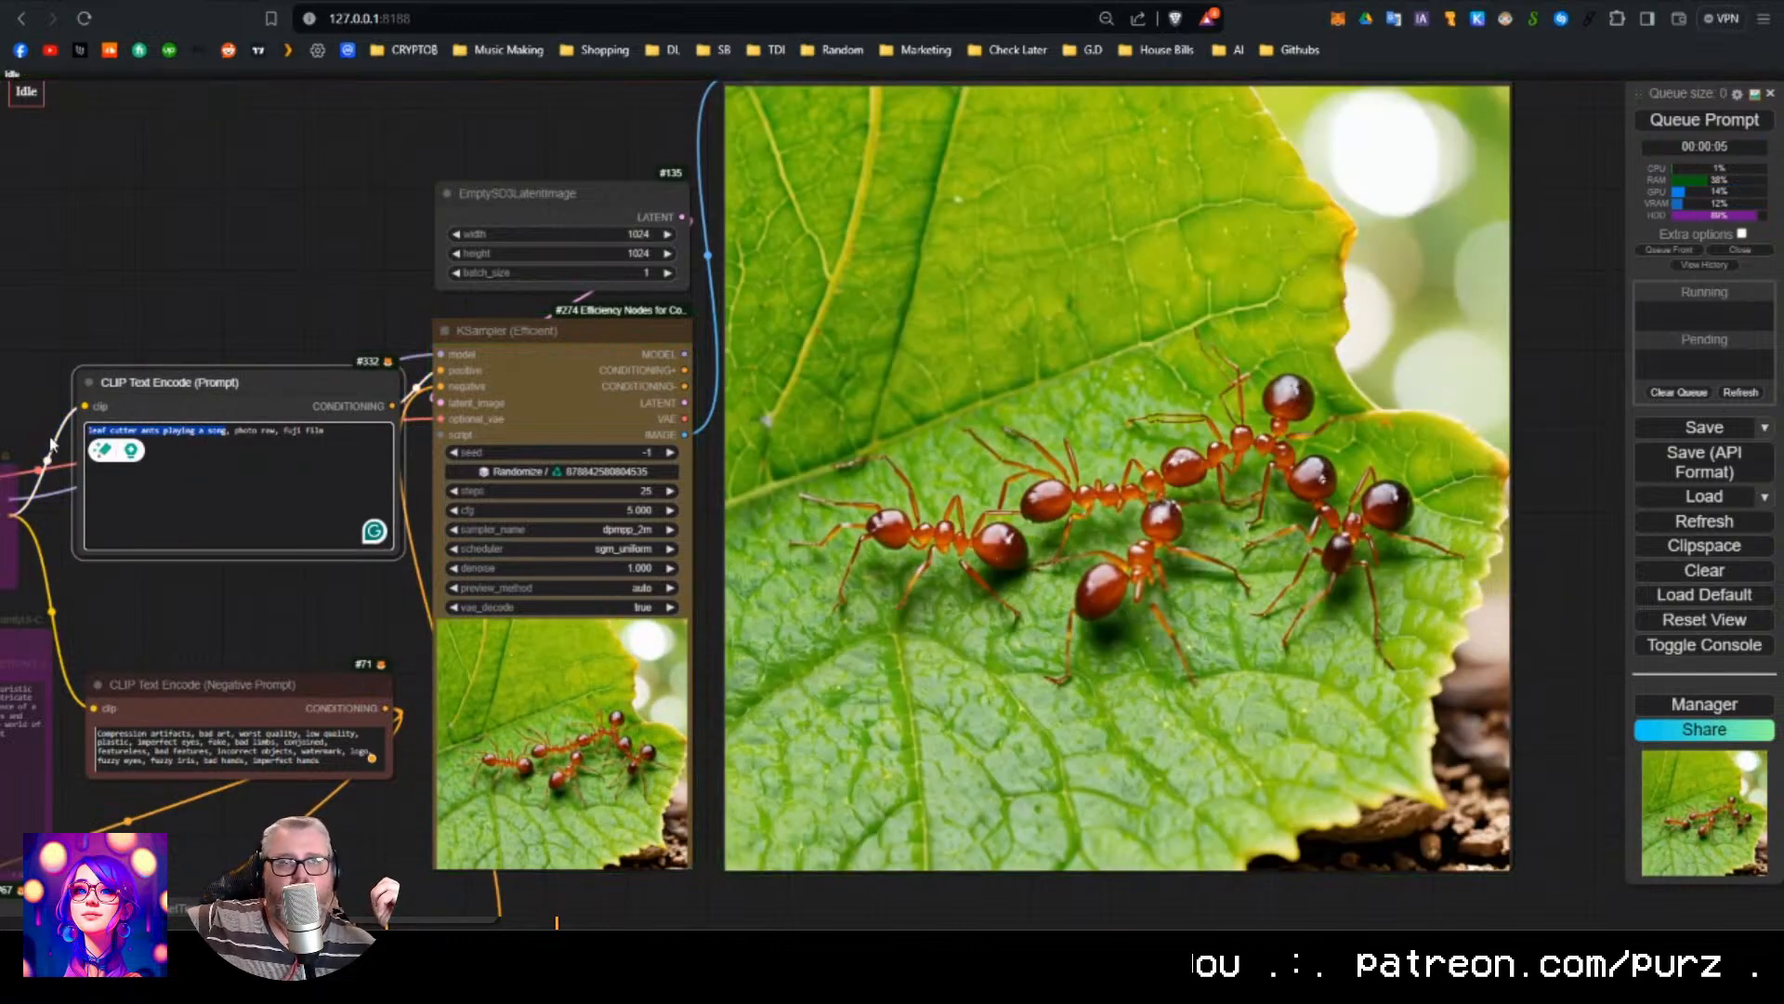
{"action": "type", "text": "venu"}
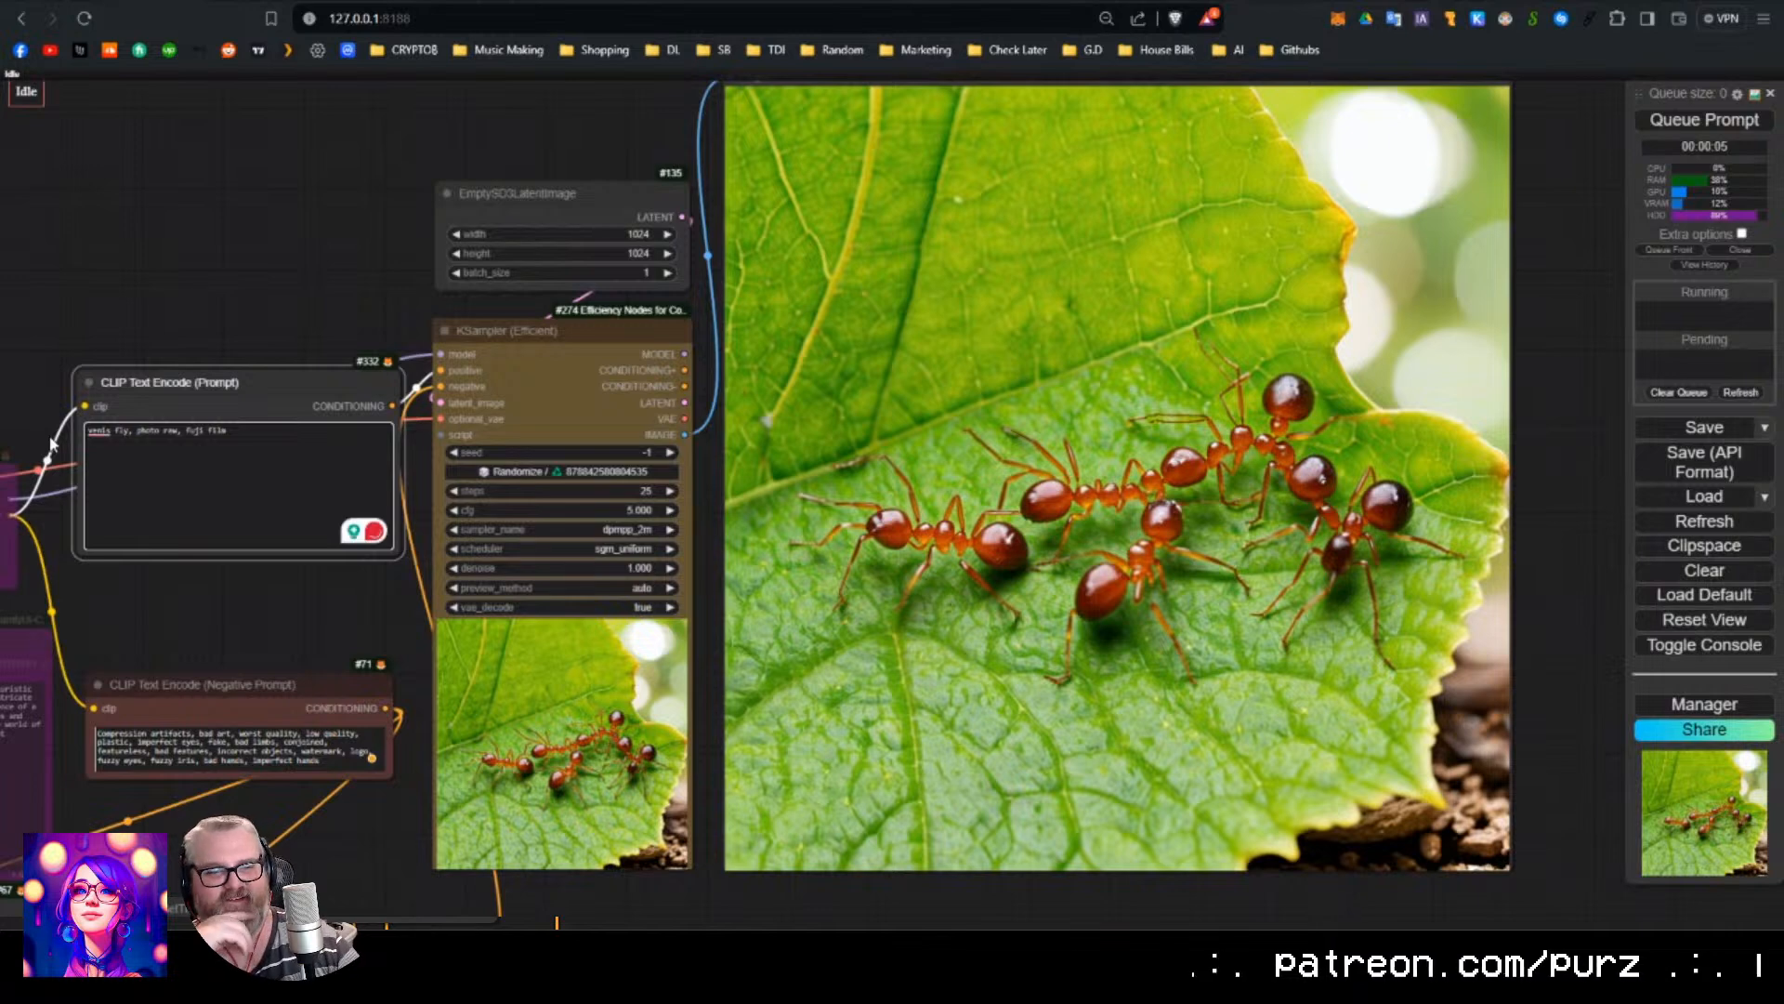
{"action": "mouse_move", "coordinate": [98, 432]}
{"action": "left_click", "coordinate": [110, 472]}
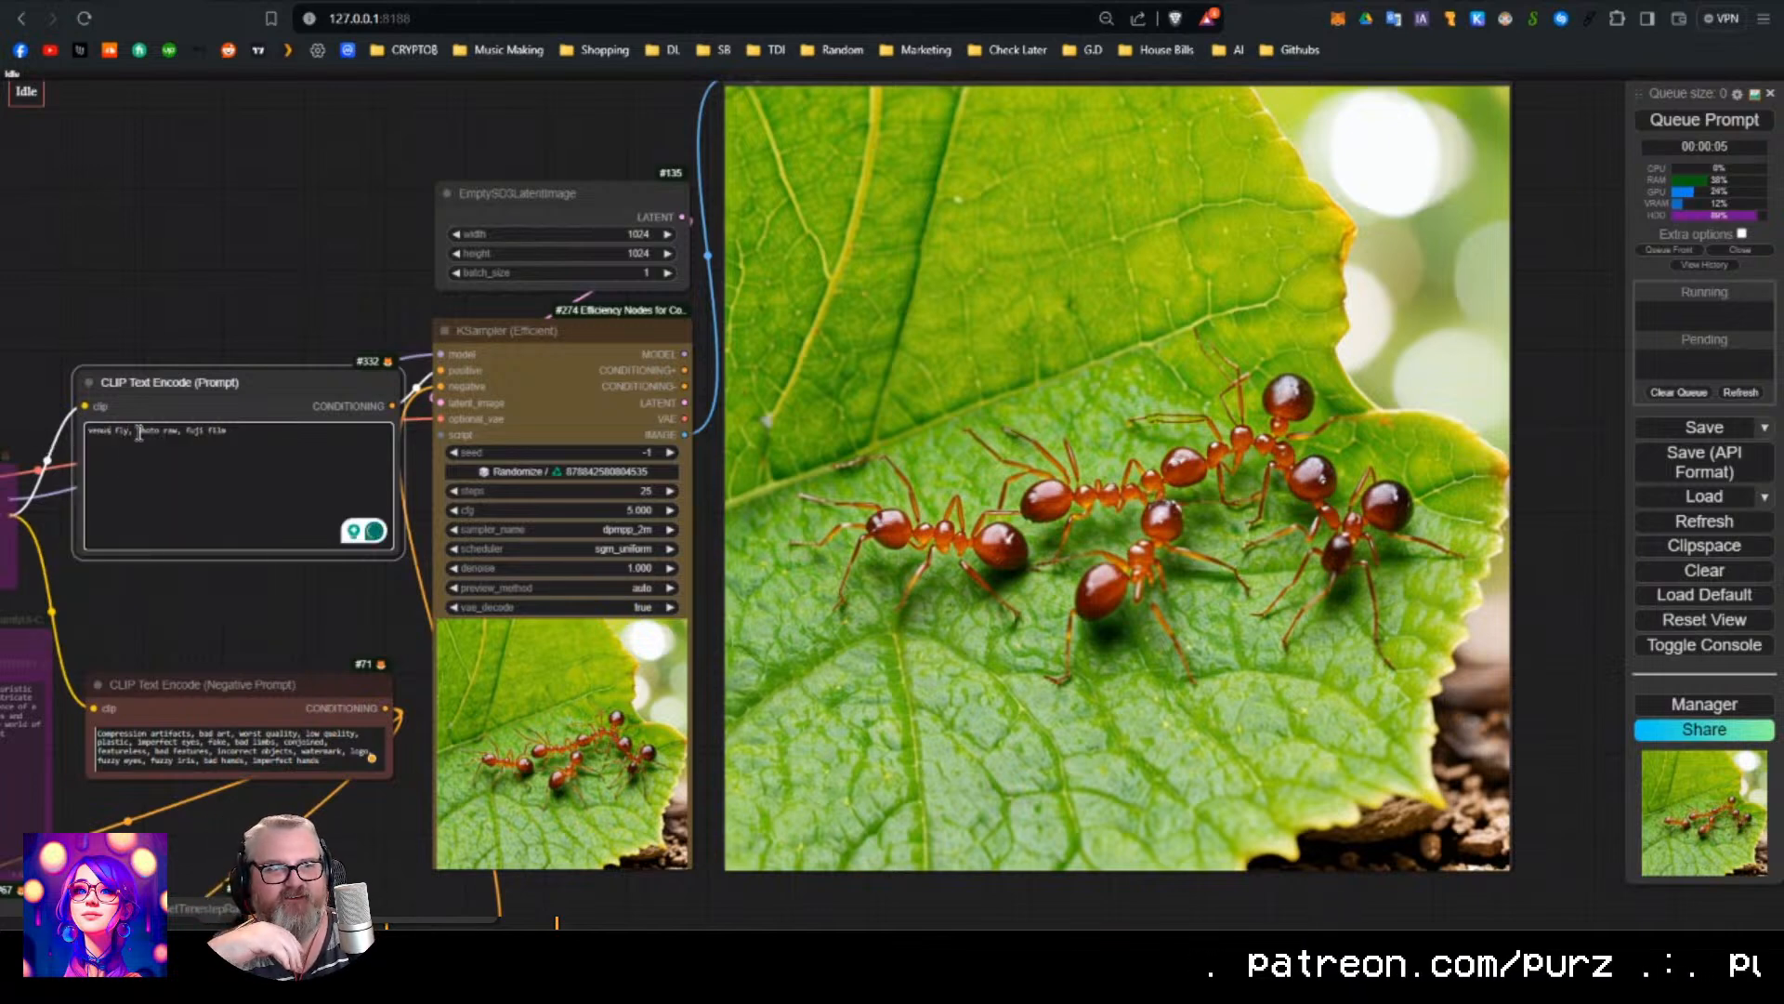
{"action": "type", "text": "flytrap"}
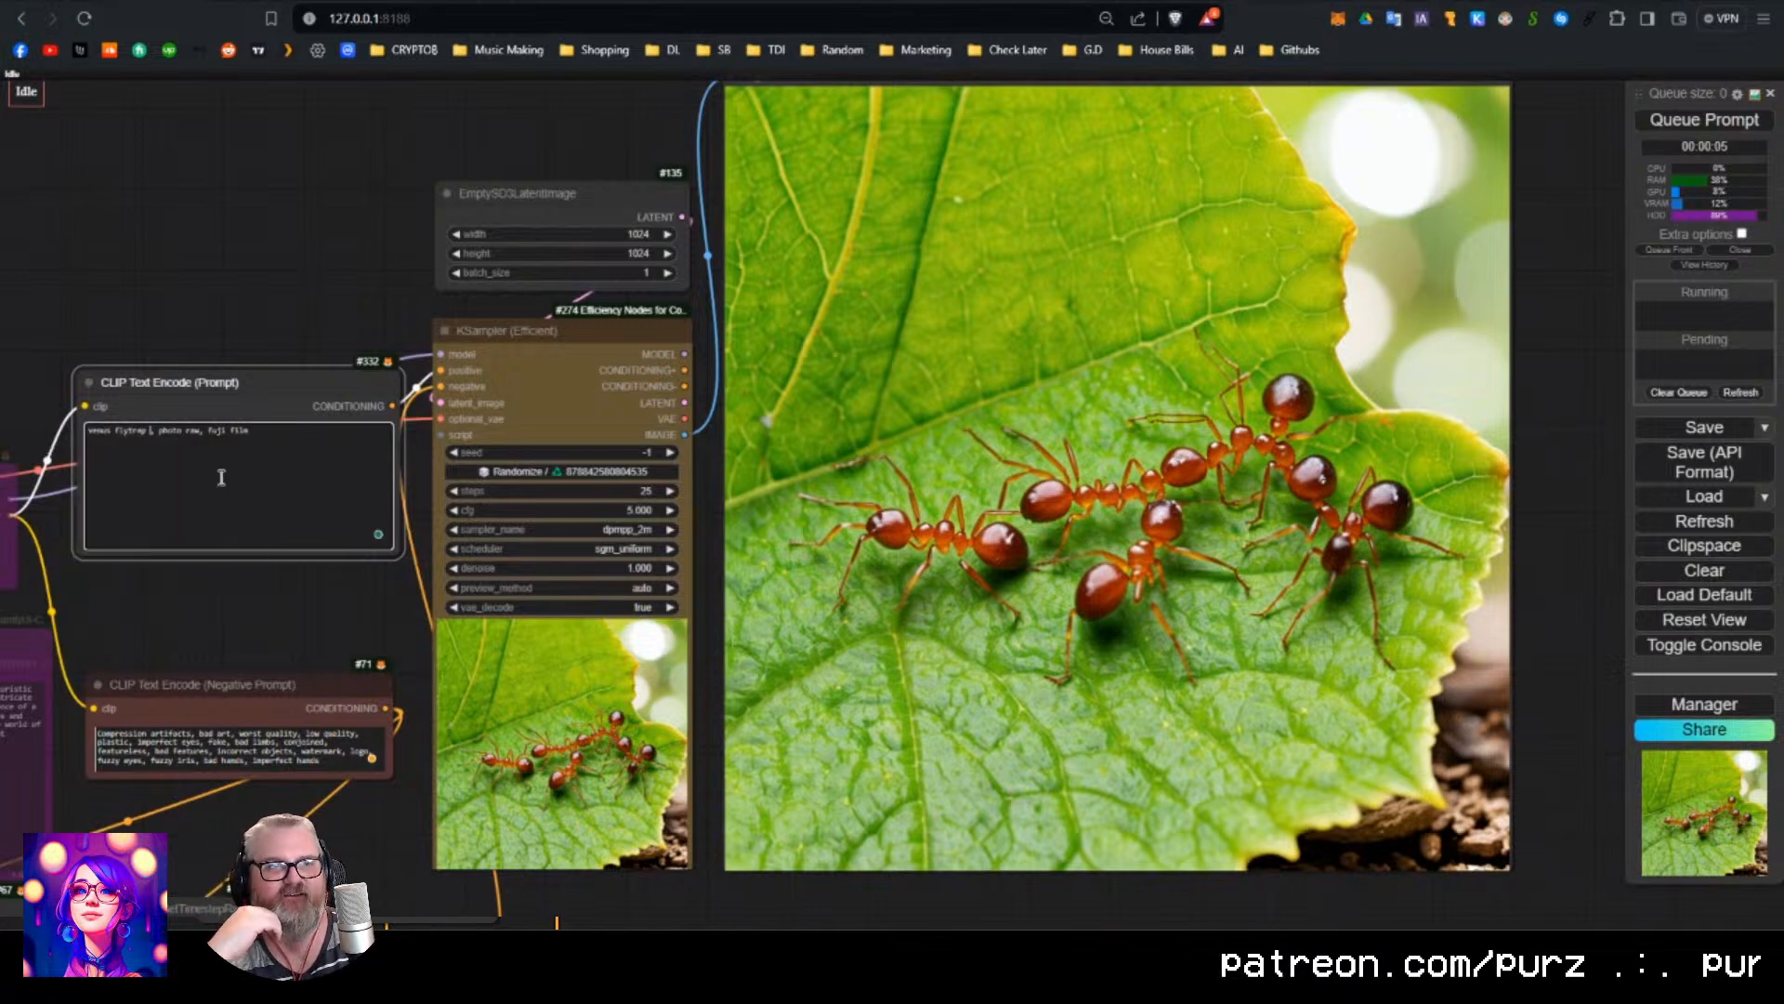
{"action": "type", "text": " eating a man"}
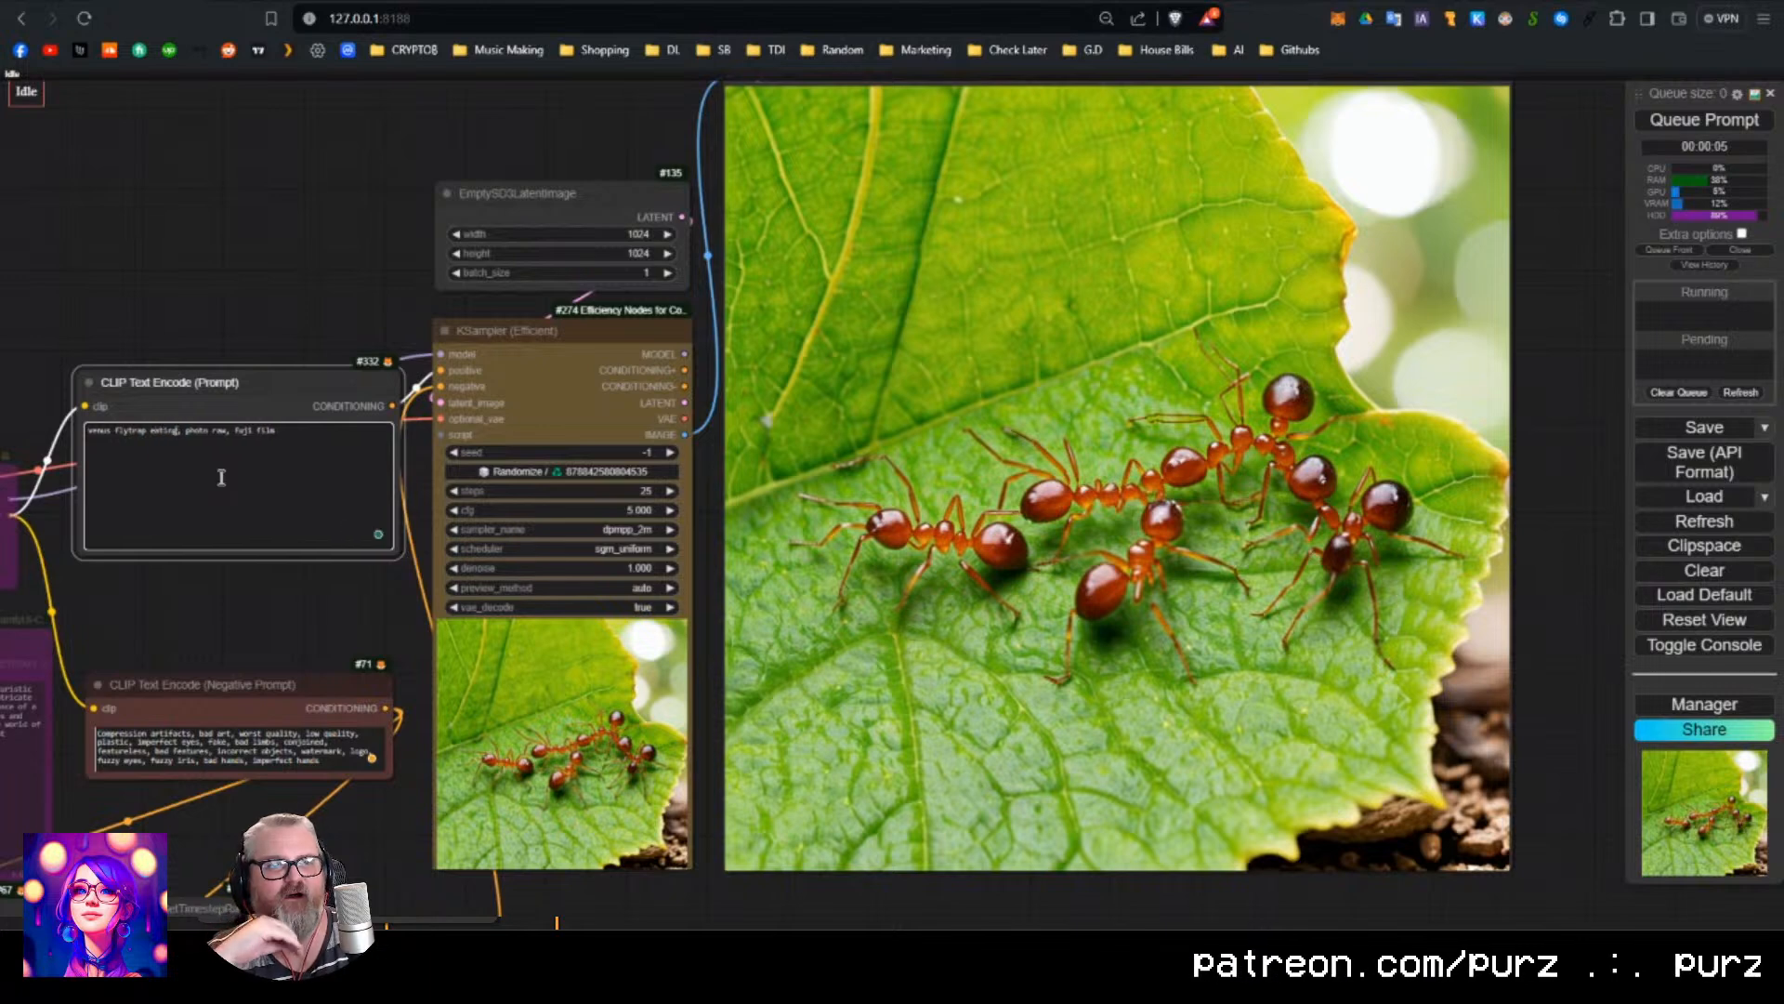
{"action": "key", "text": "ctrl+Return"}
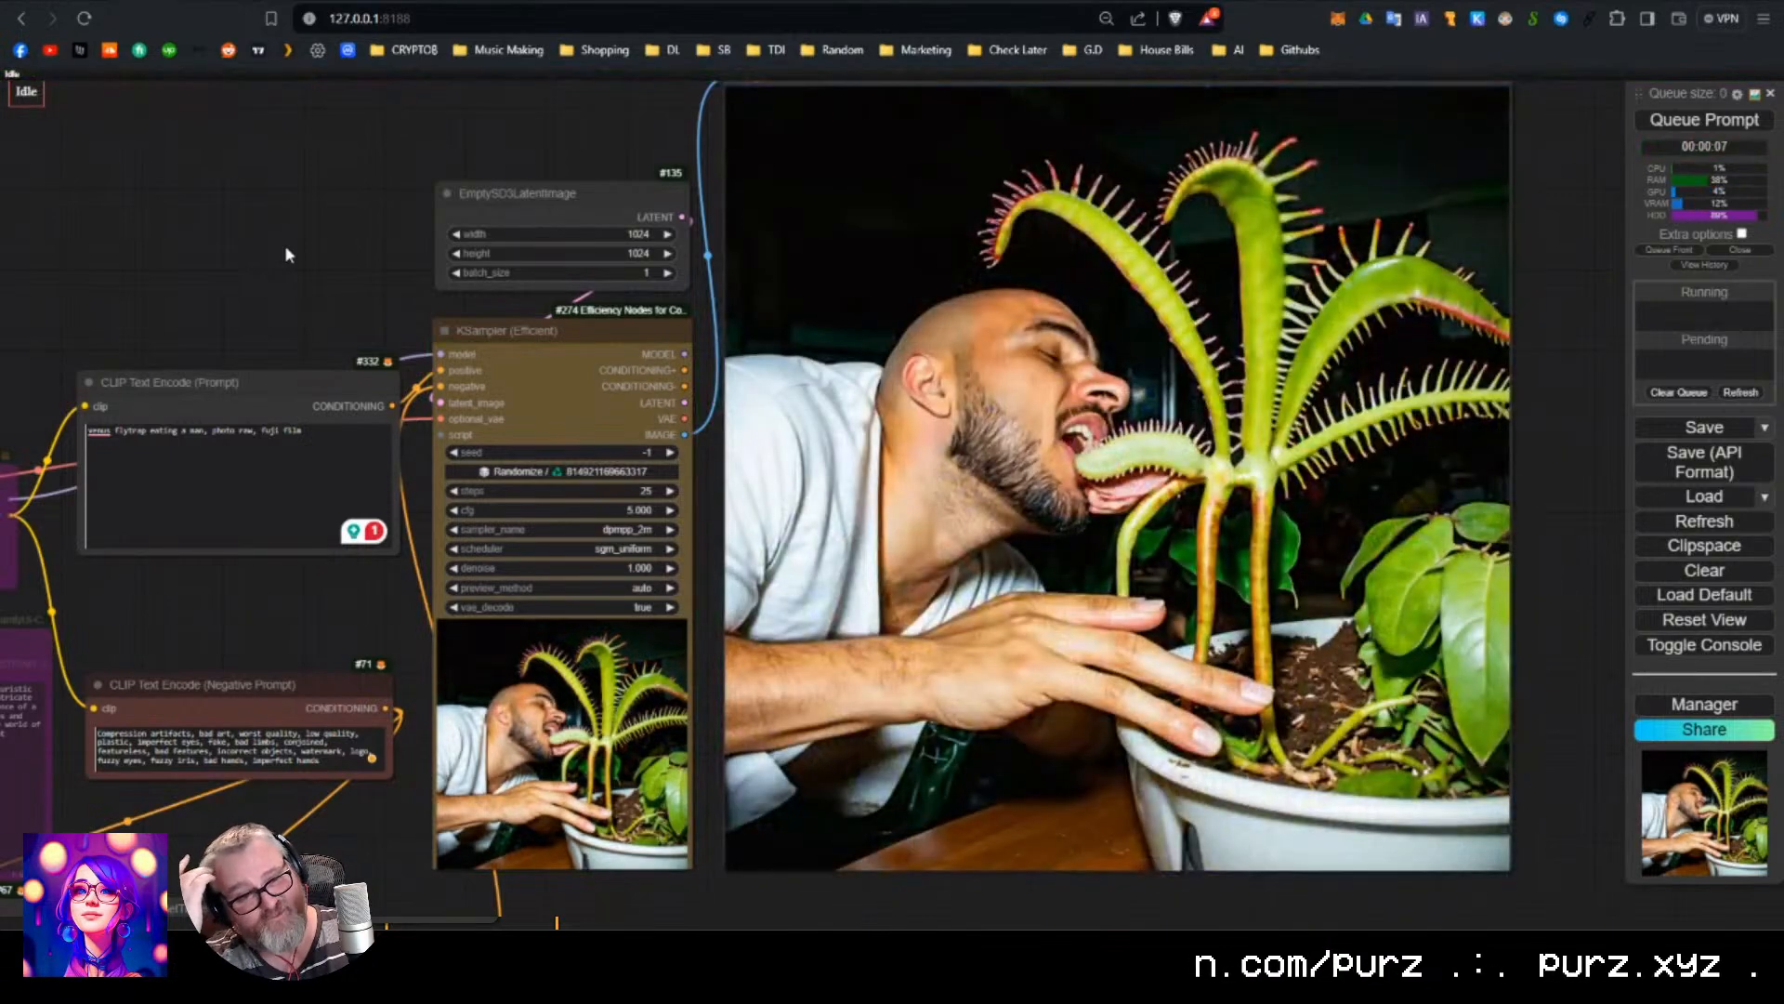
Generate four more variations of the venus flytrap prompt.
{"action": "key", "text": "ctrl+Return"}
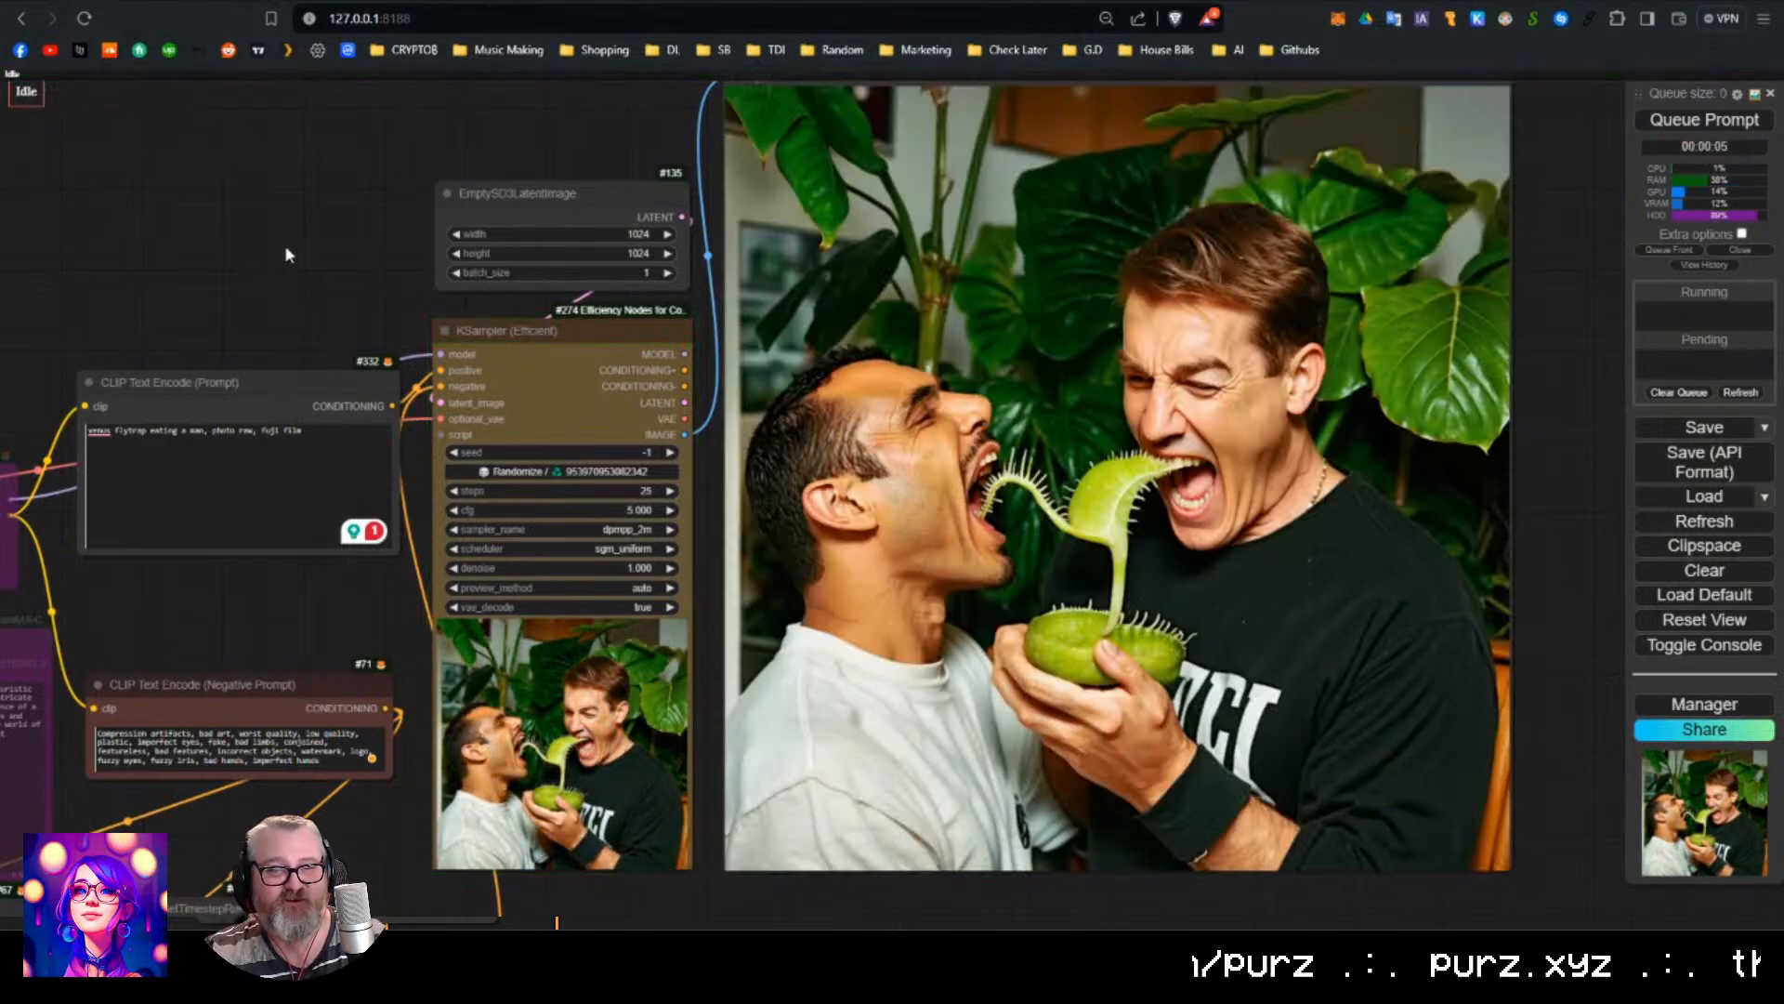
{"action": "key", "text": "ctrl+Return"}
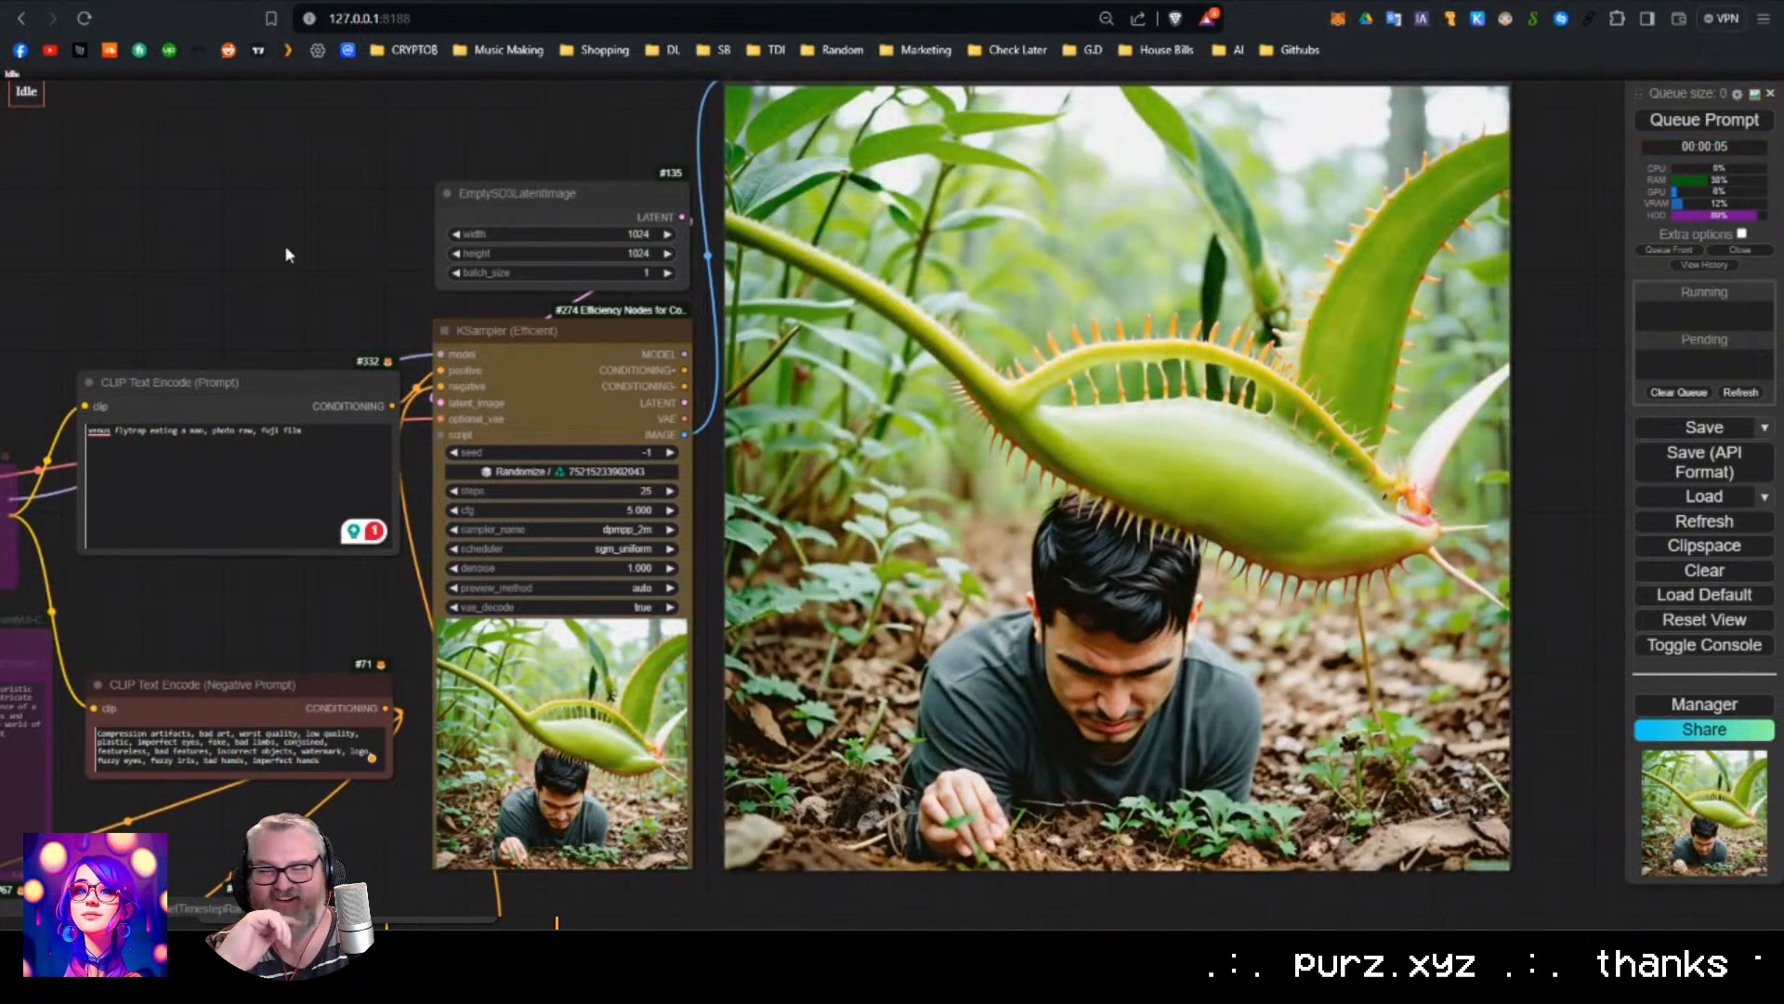
{"action": "key", "text": "ctrl+Return"}
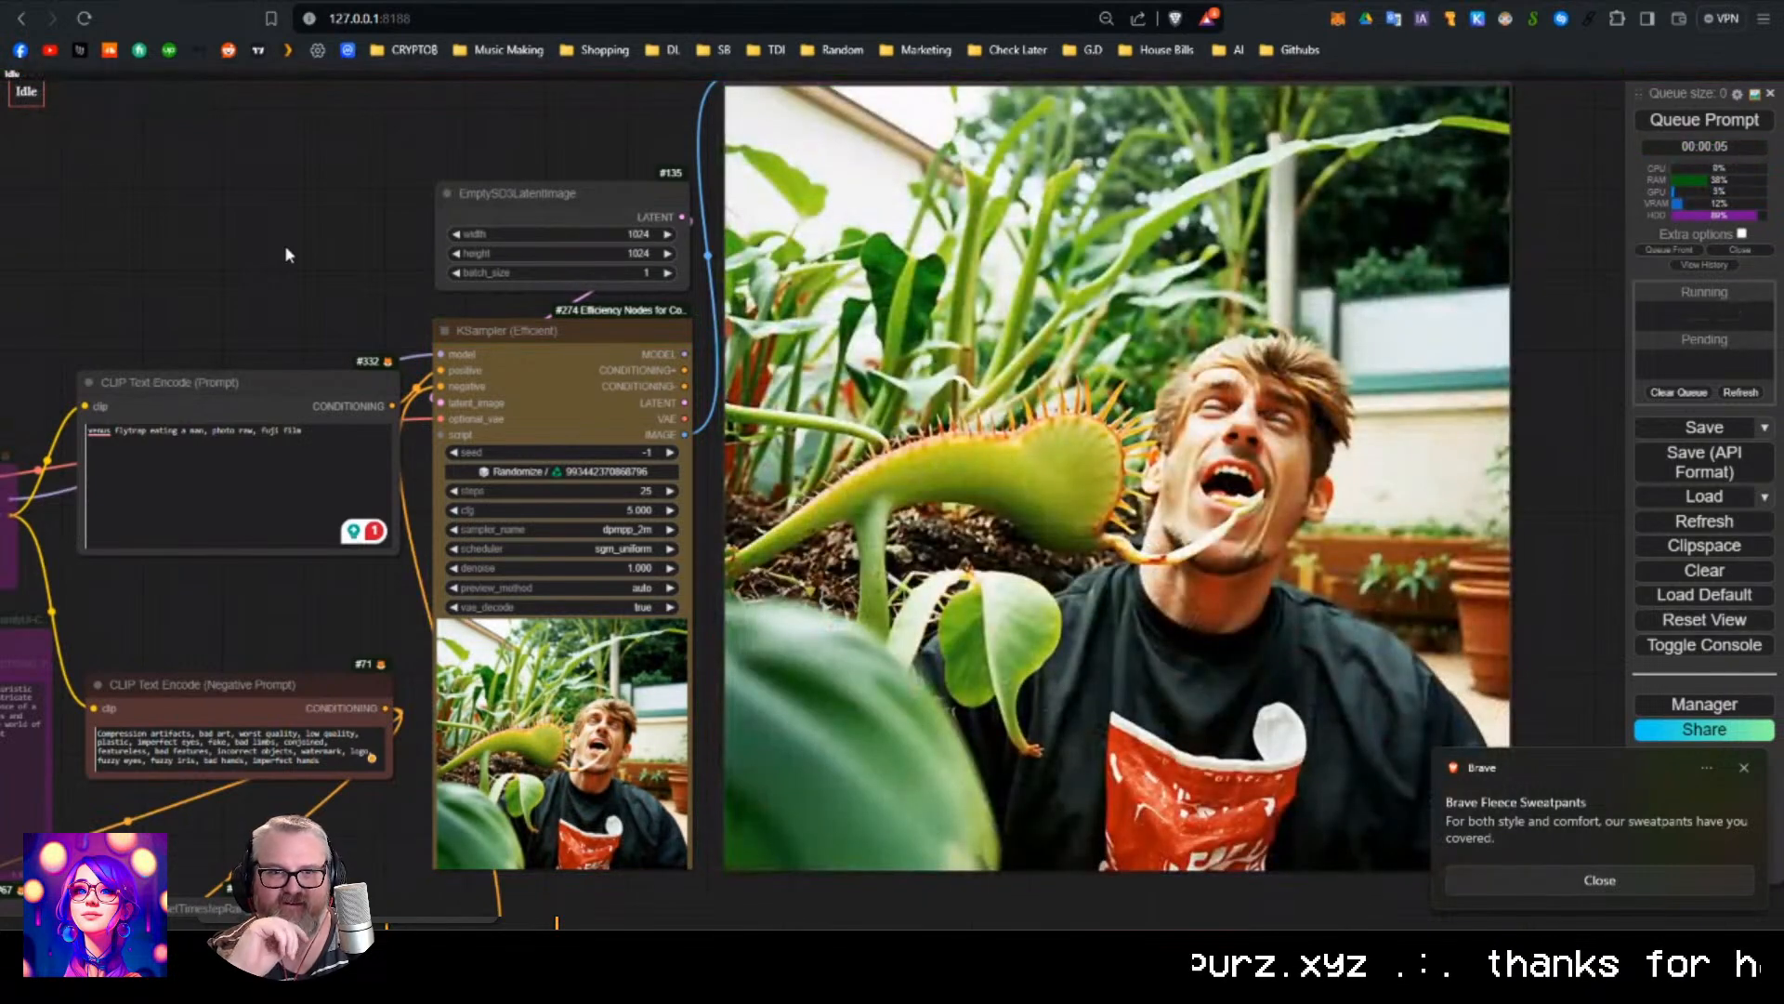
{"action": "key", "text": "ctrl+Return"}
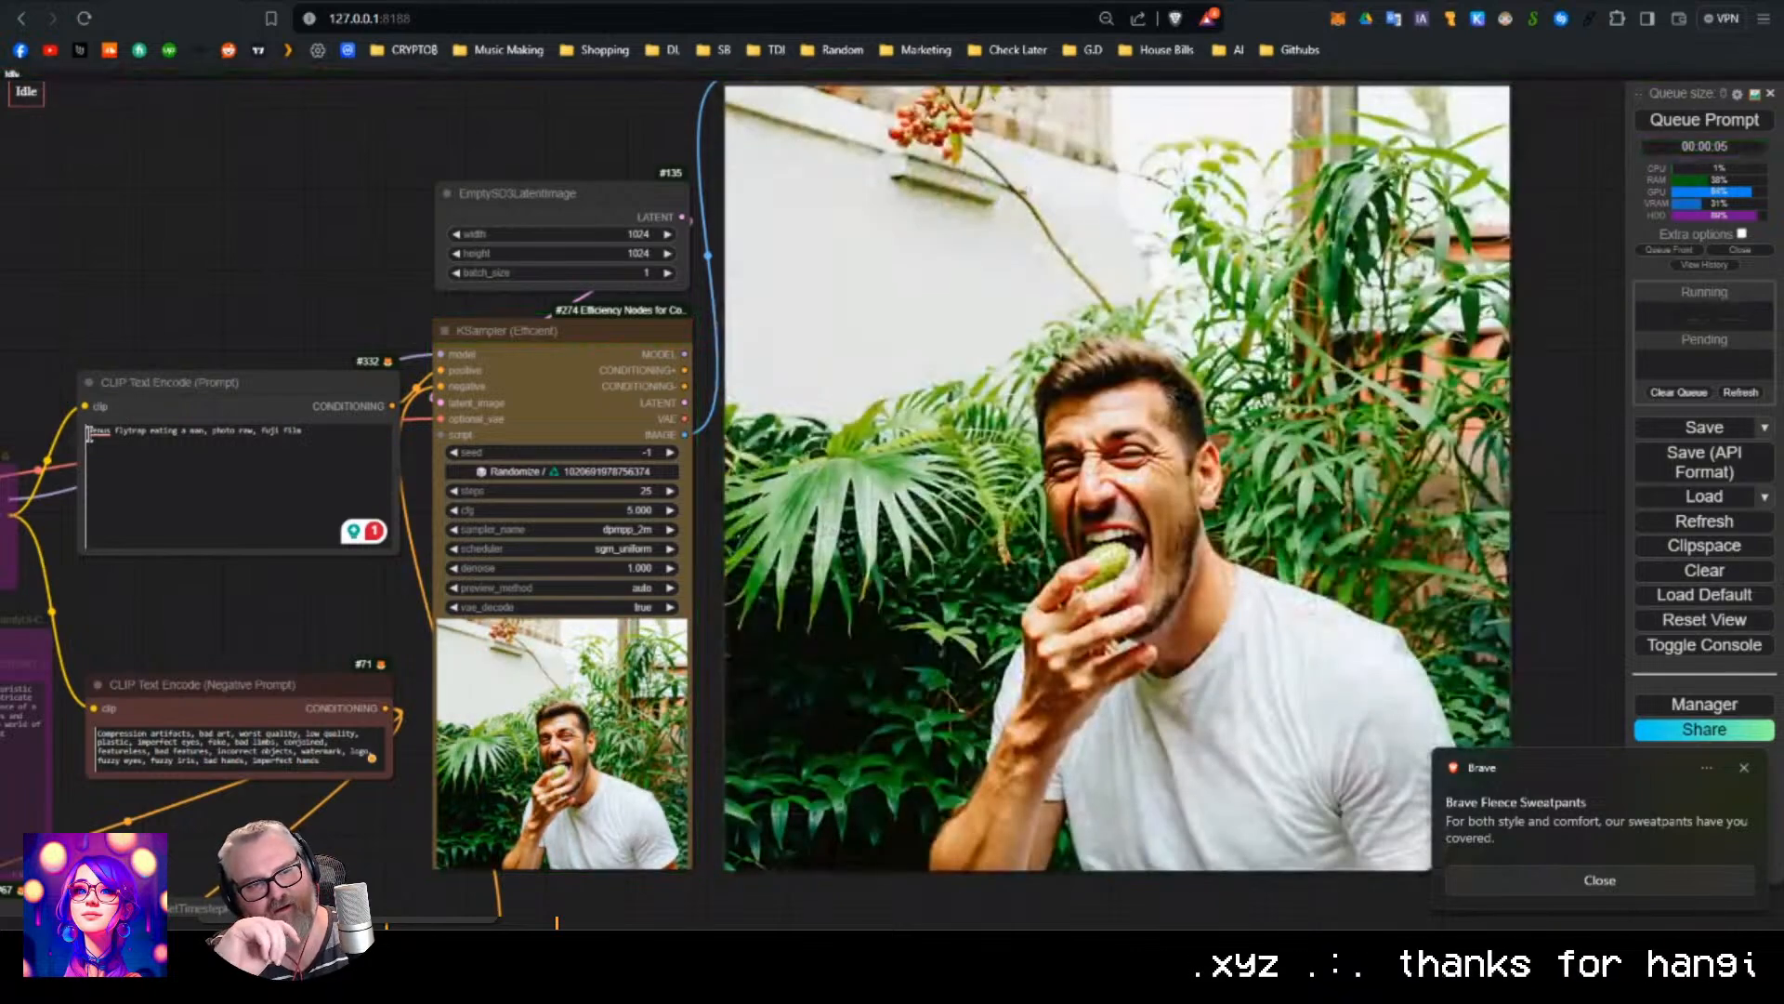
Add "polaroid picture" at the start of the venus flytrap prompt and generate three images.
{"action": "left_click", "coordinate": [87, 432]}
{"action": "type", "text": "polaroid "}
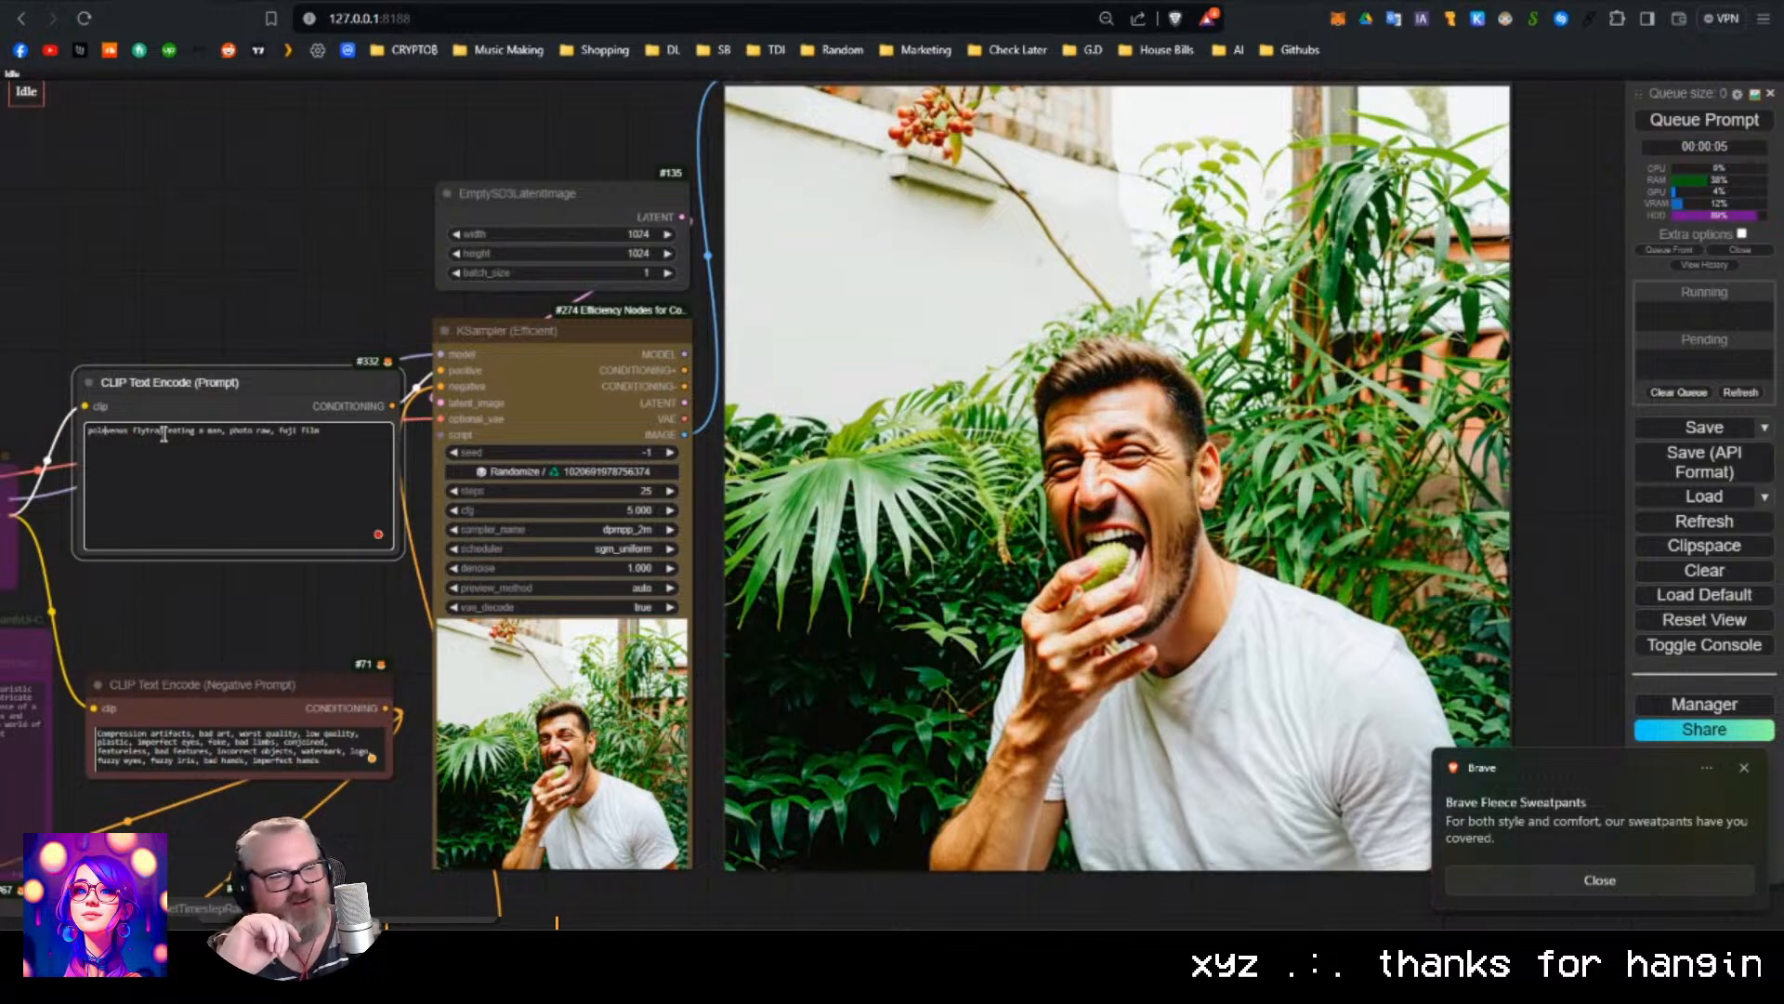
{"action": "type", "text": "picture"}
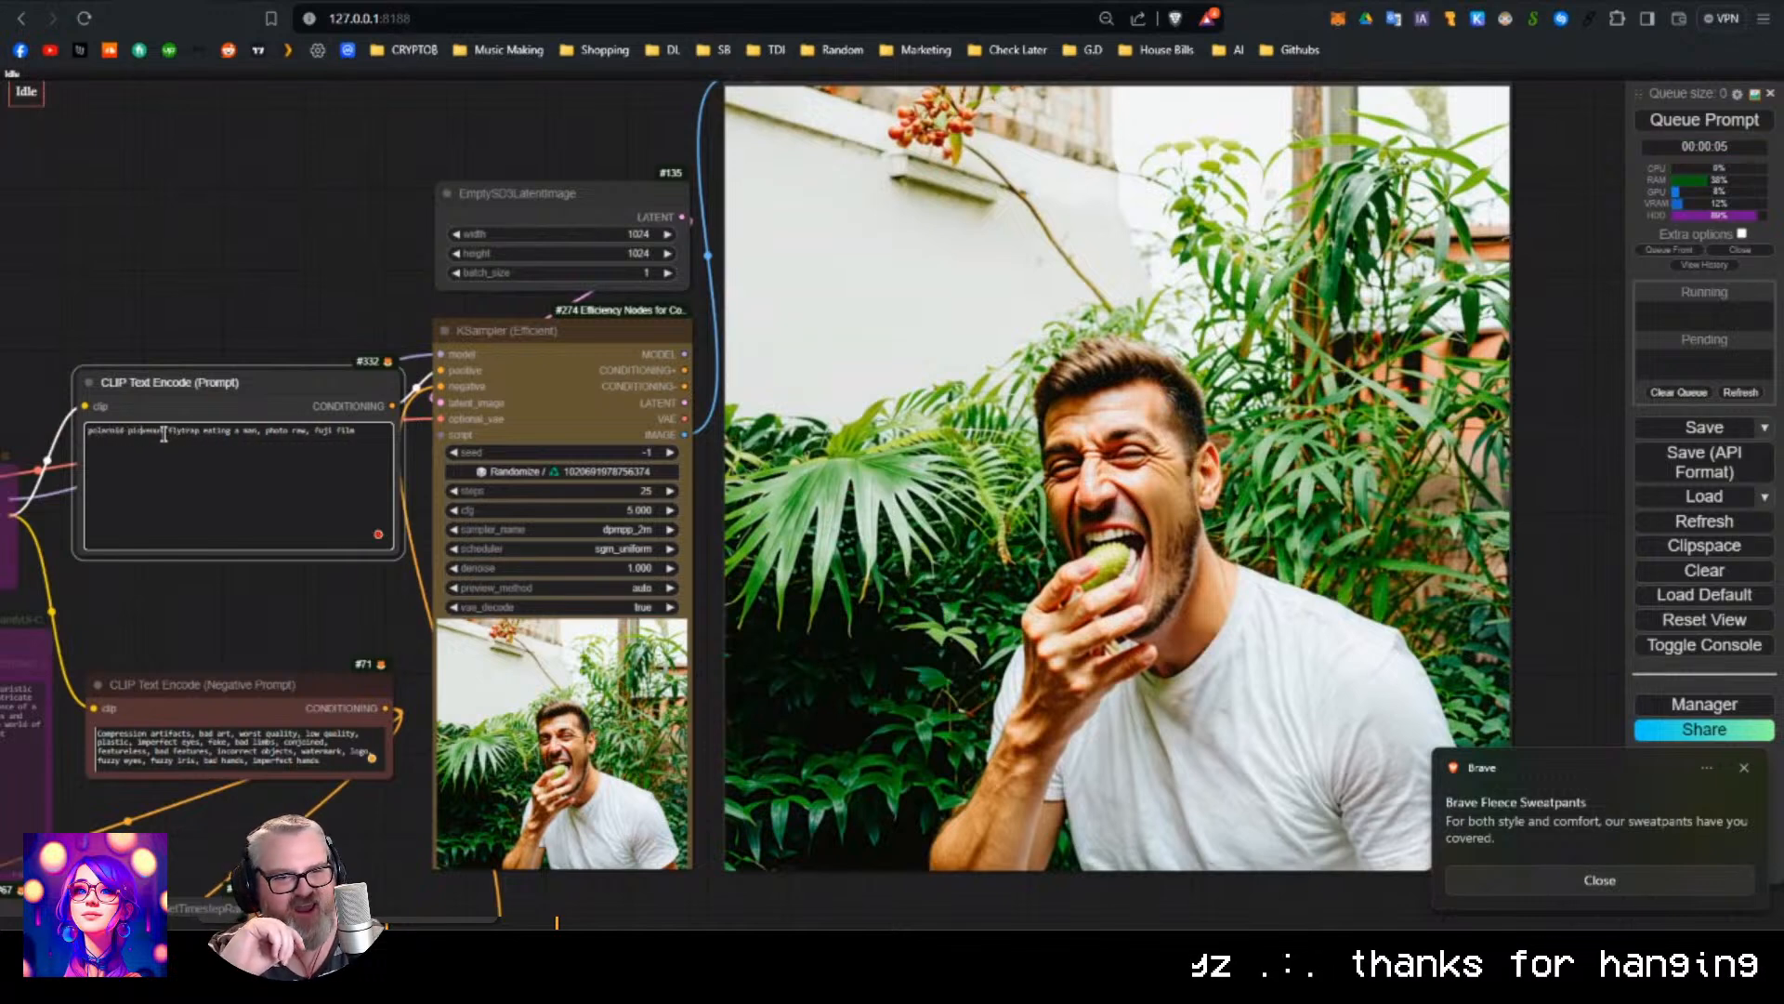
{"action": "key", "text": "ctrl+Return"}
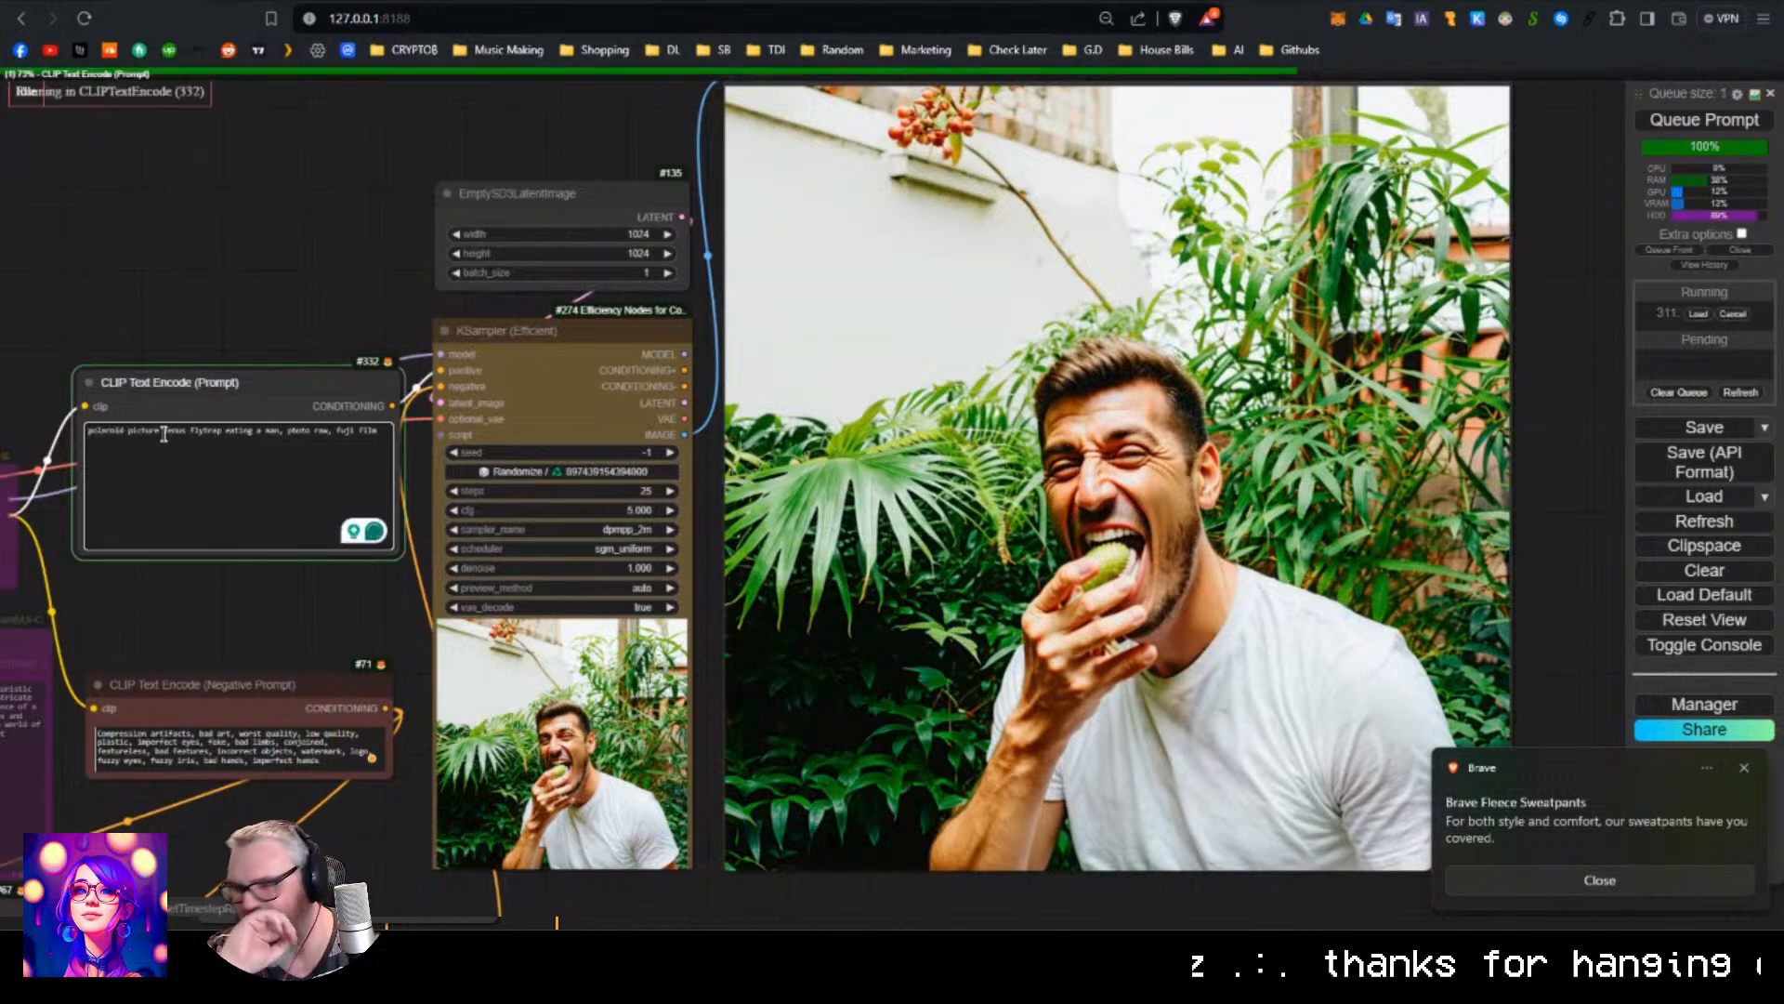
{"action": "left_click", "coordinate": [258, 314]}
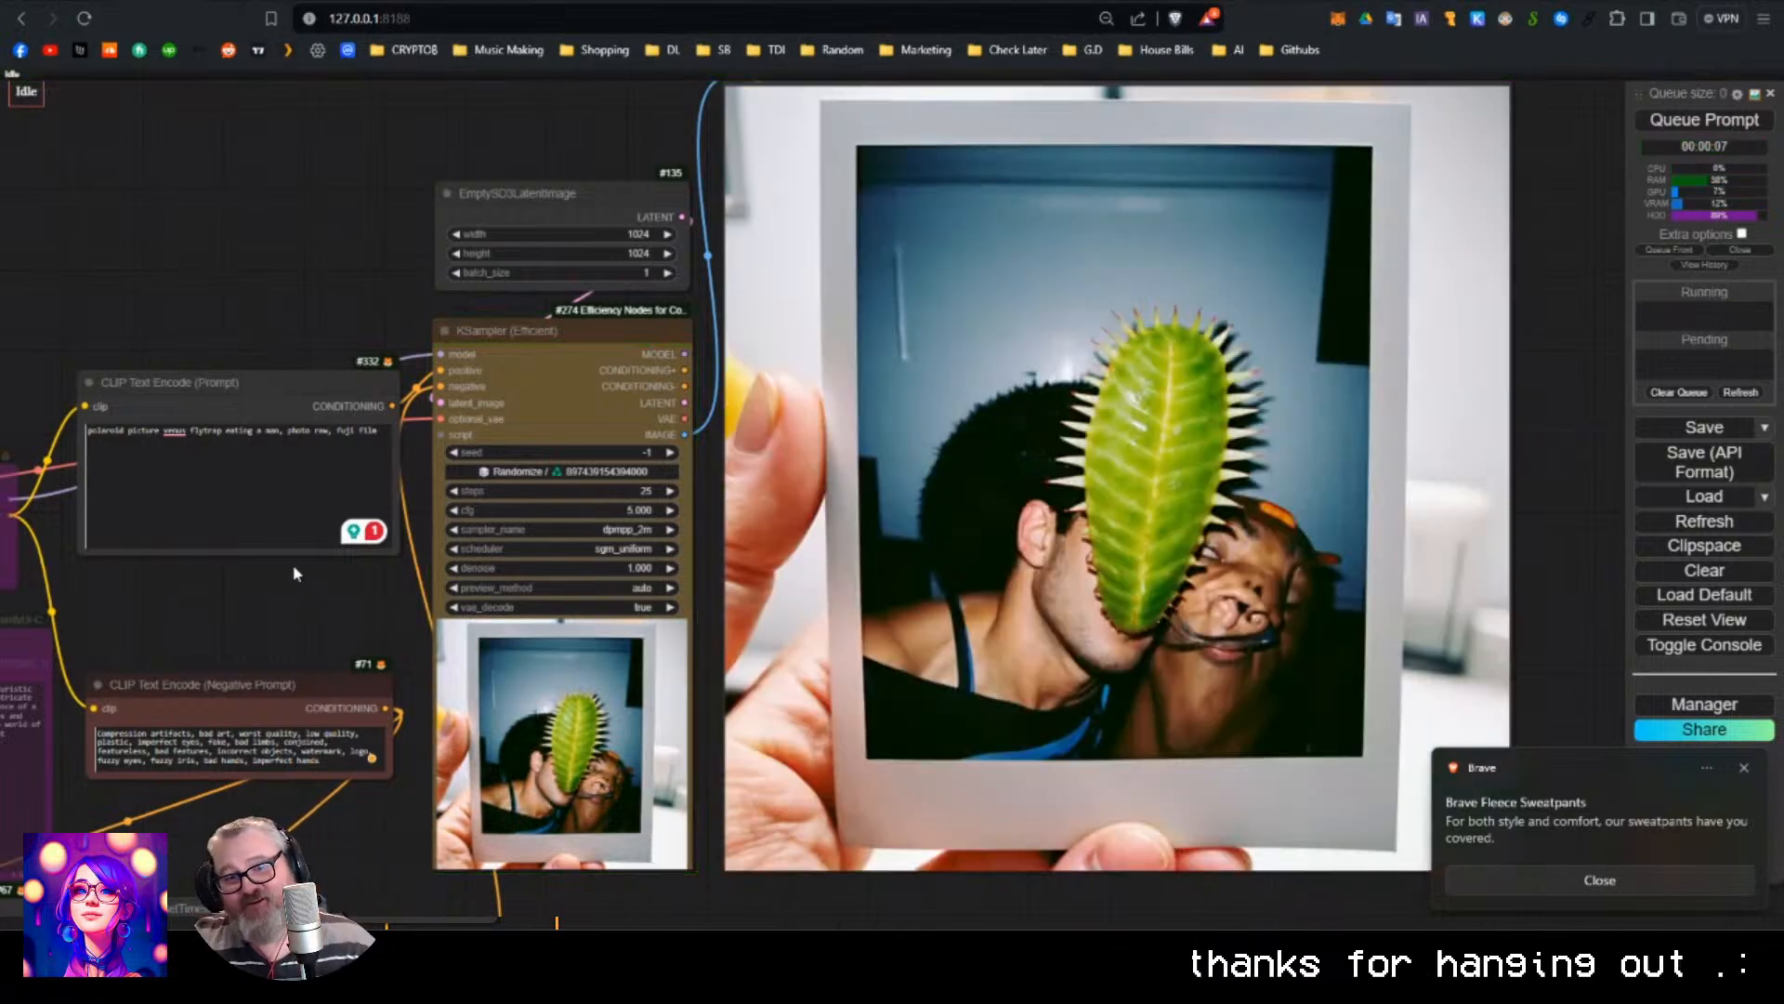
{"action": "left_click", "coordinate": [292, 485]}
{"action": "key", "text": "ctrl+Return"}
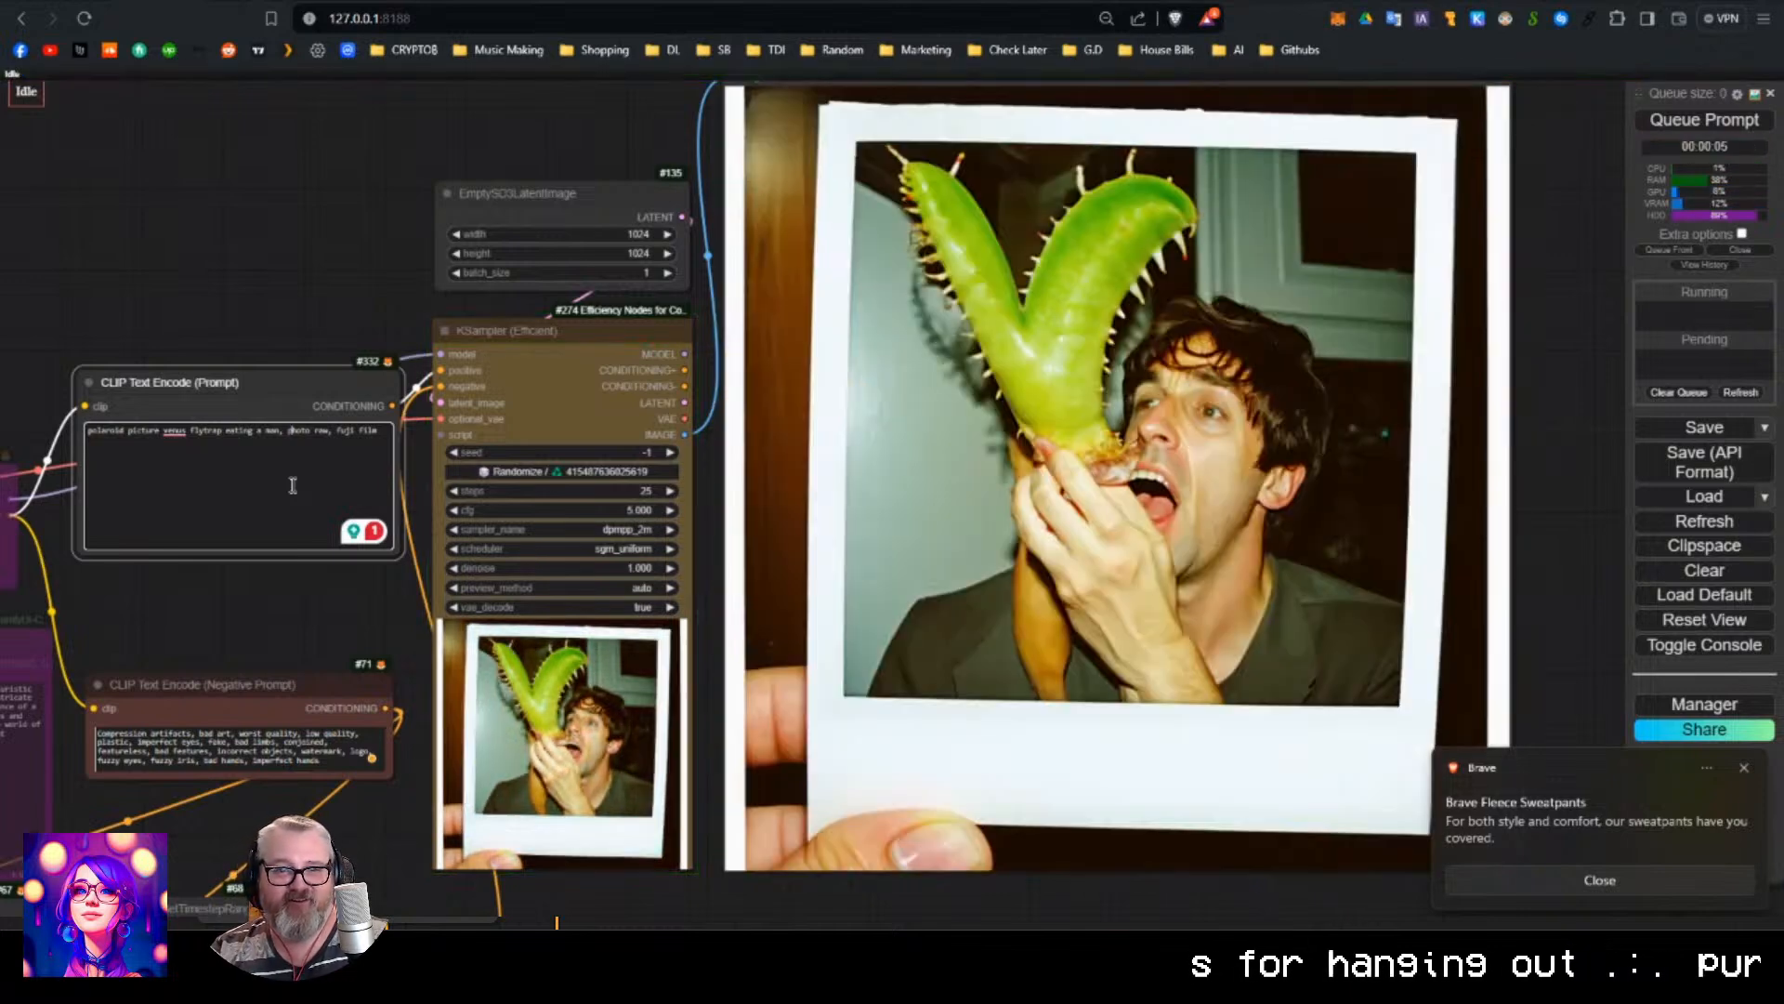
{"action": "key", "text": "ctrl+Return"}
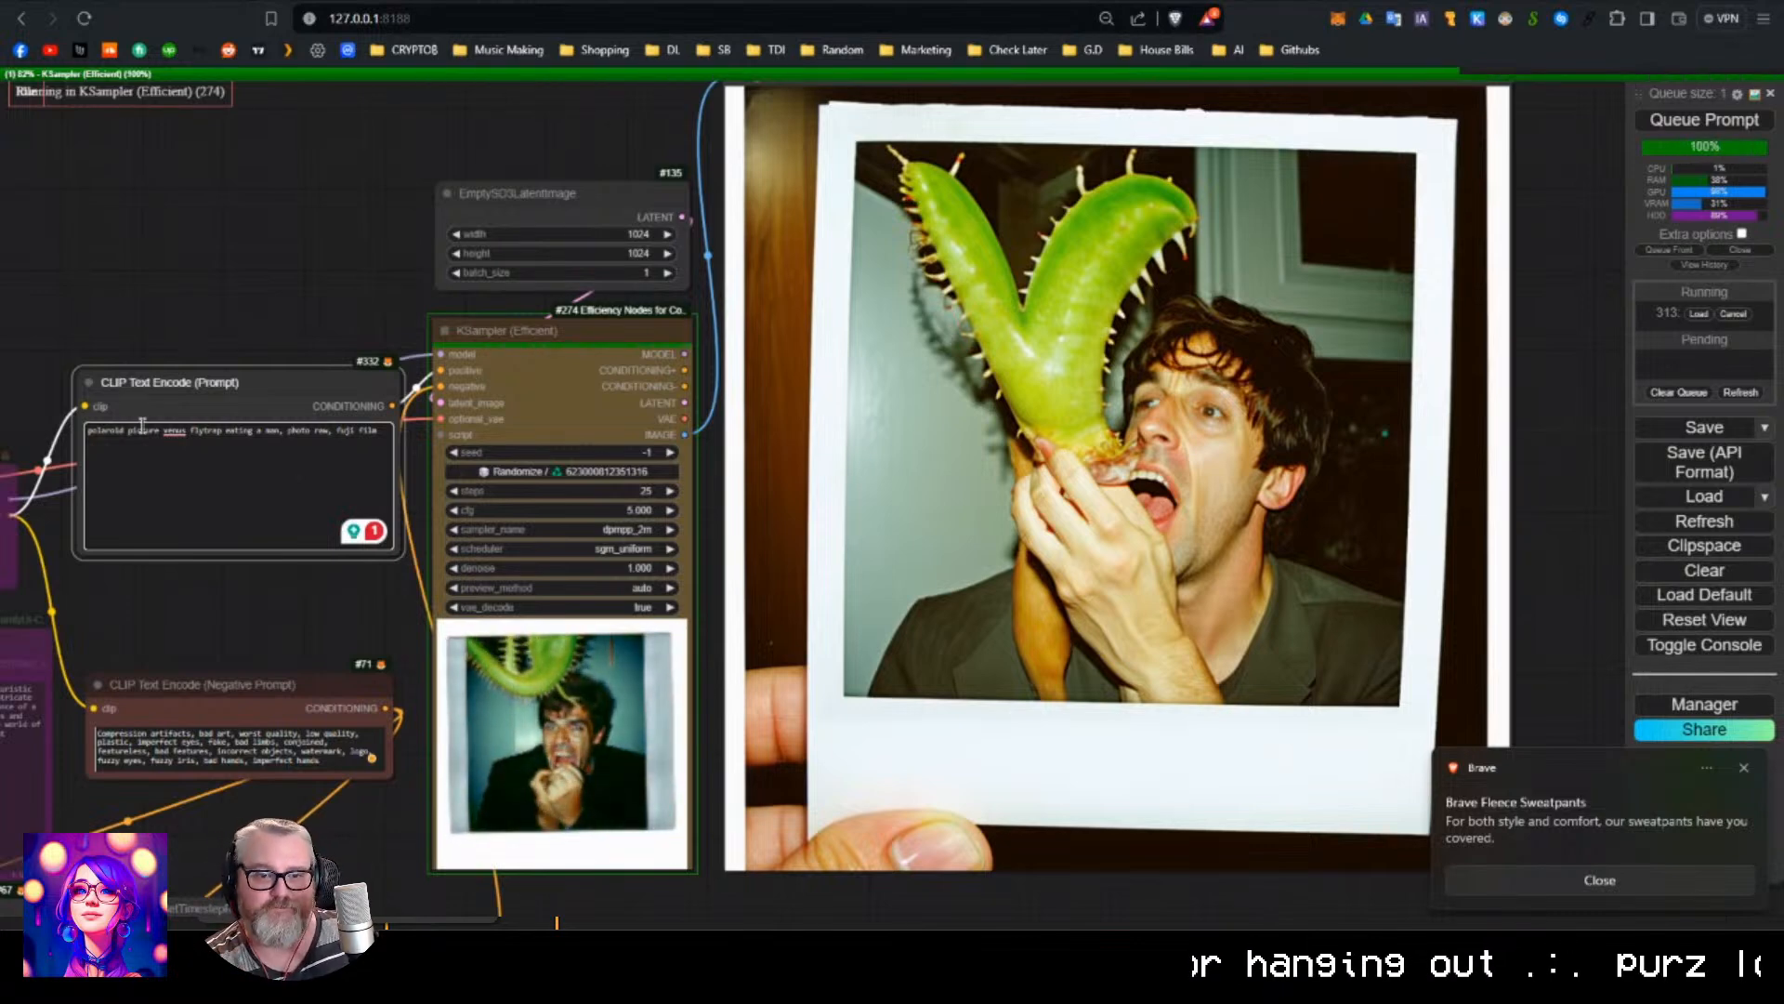
Replace the flytrap text with spiderman holding a sign that says "I guess uncle ben was wrong" and generate the image.
{"action": "mouse_move", "coordinate": [172, 430]}
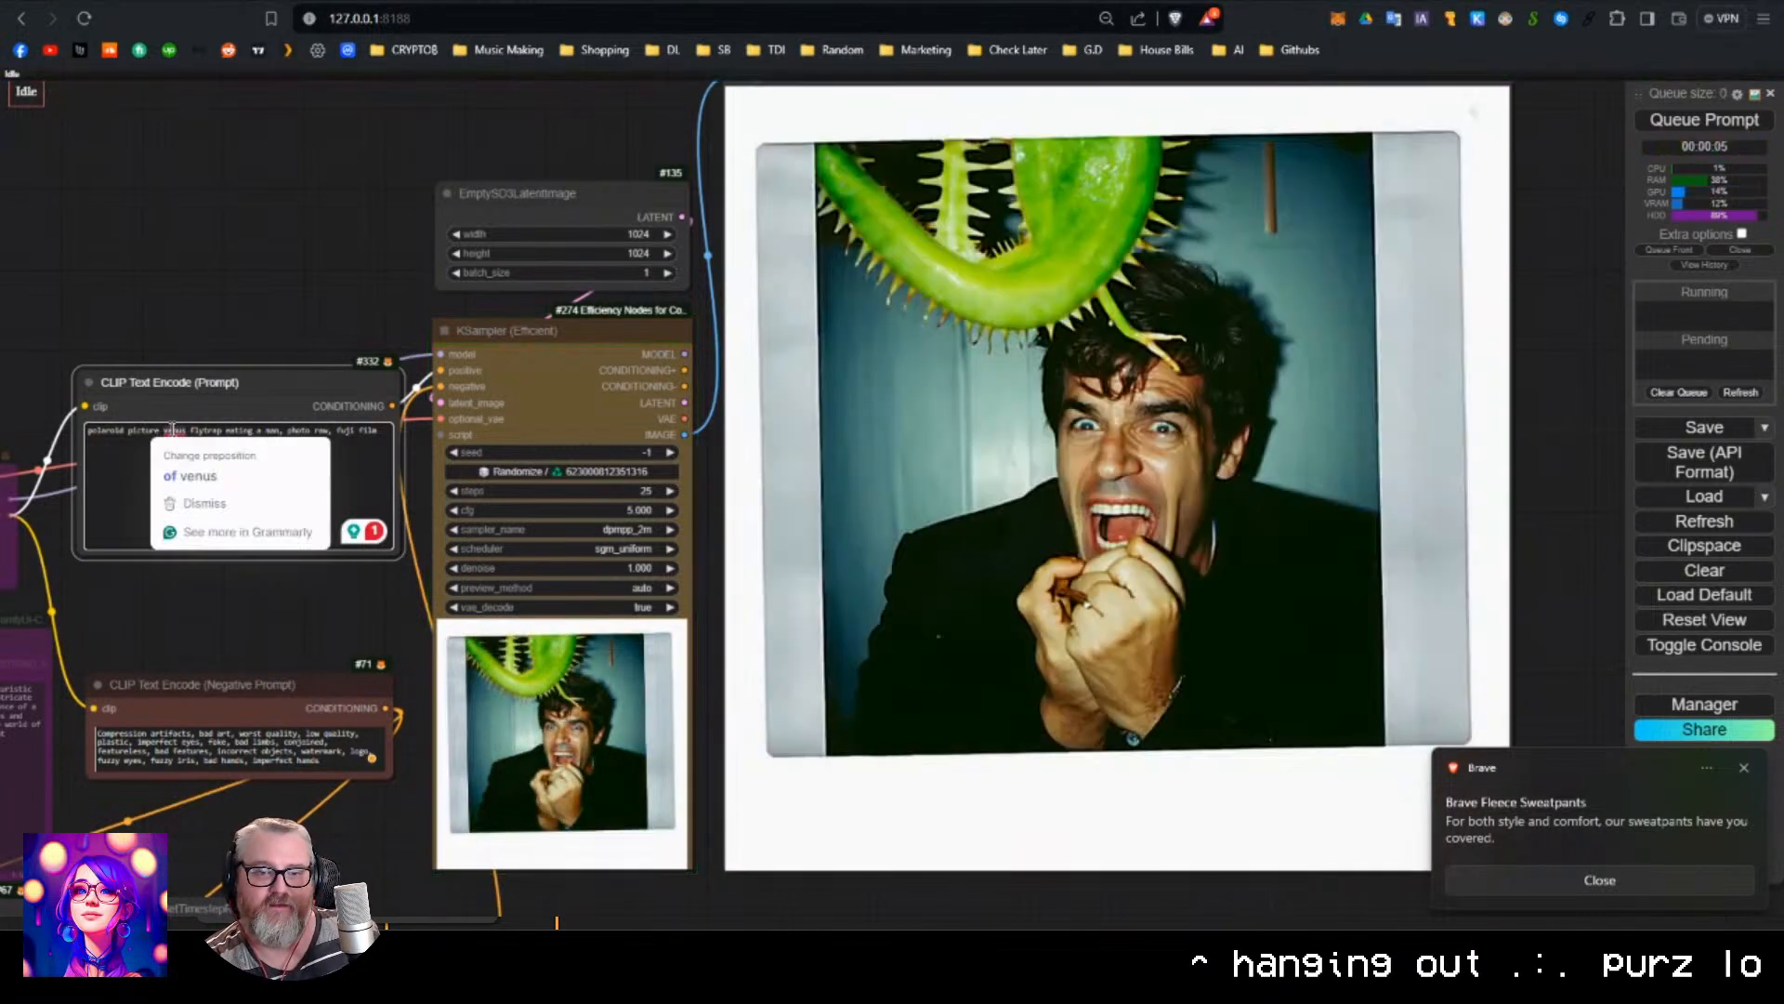
{"action": "left_click", "coordinate": [280, 430], "text": "shift"}
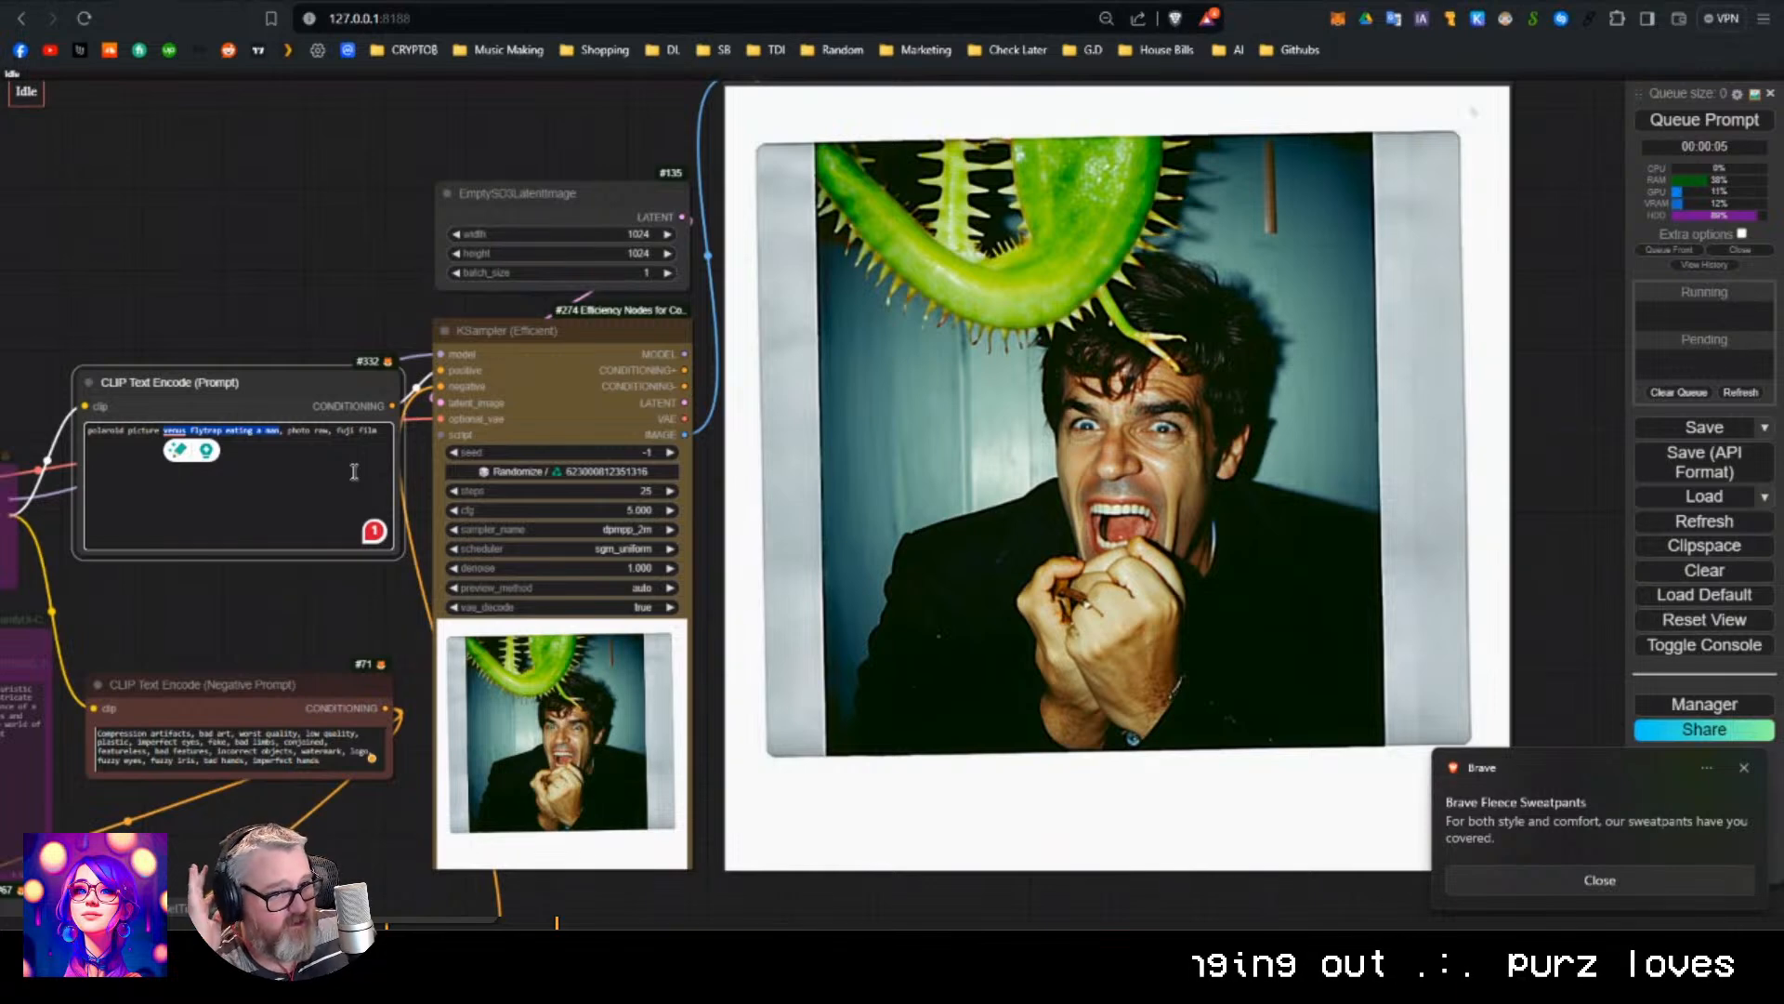
{"action": "type", "text": "spiderman "}
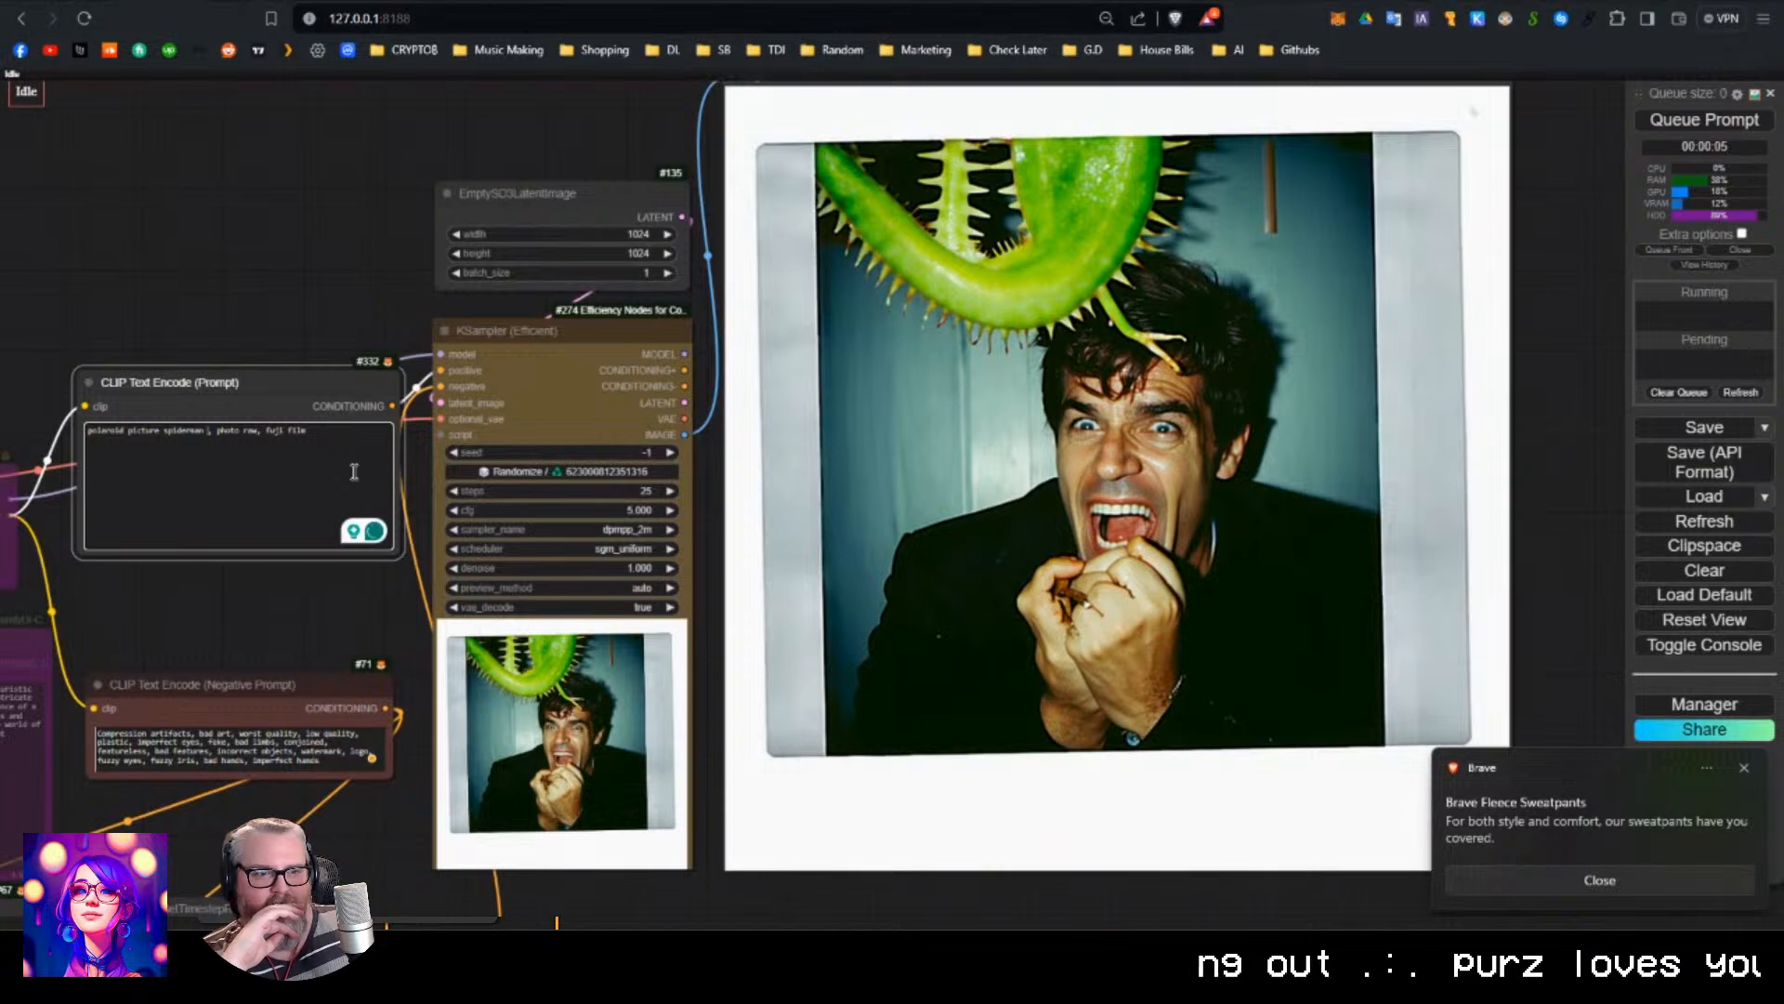
{"action": "type", "text": "holding a sign that says"}
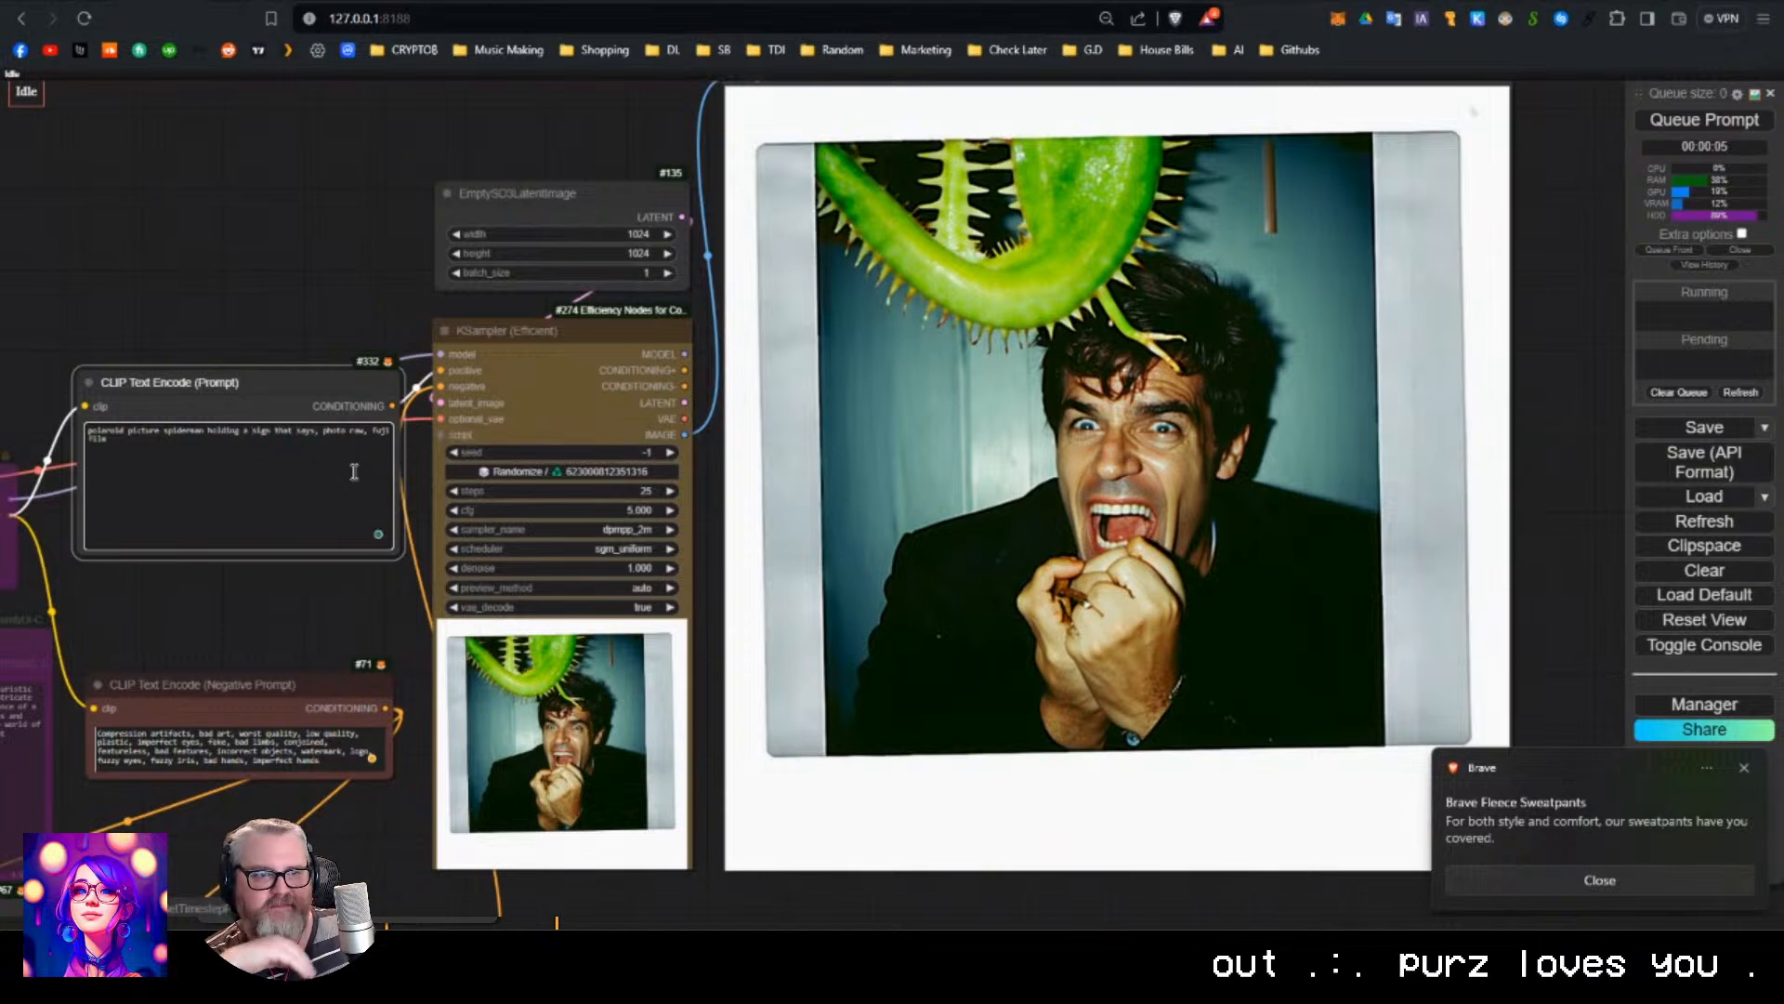
{"action": "type", "text": " \""}
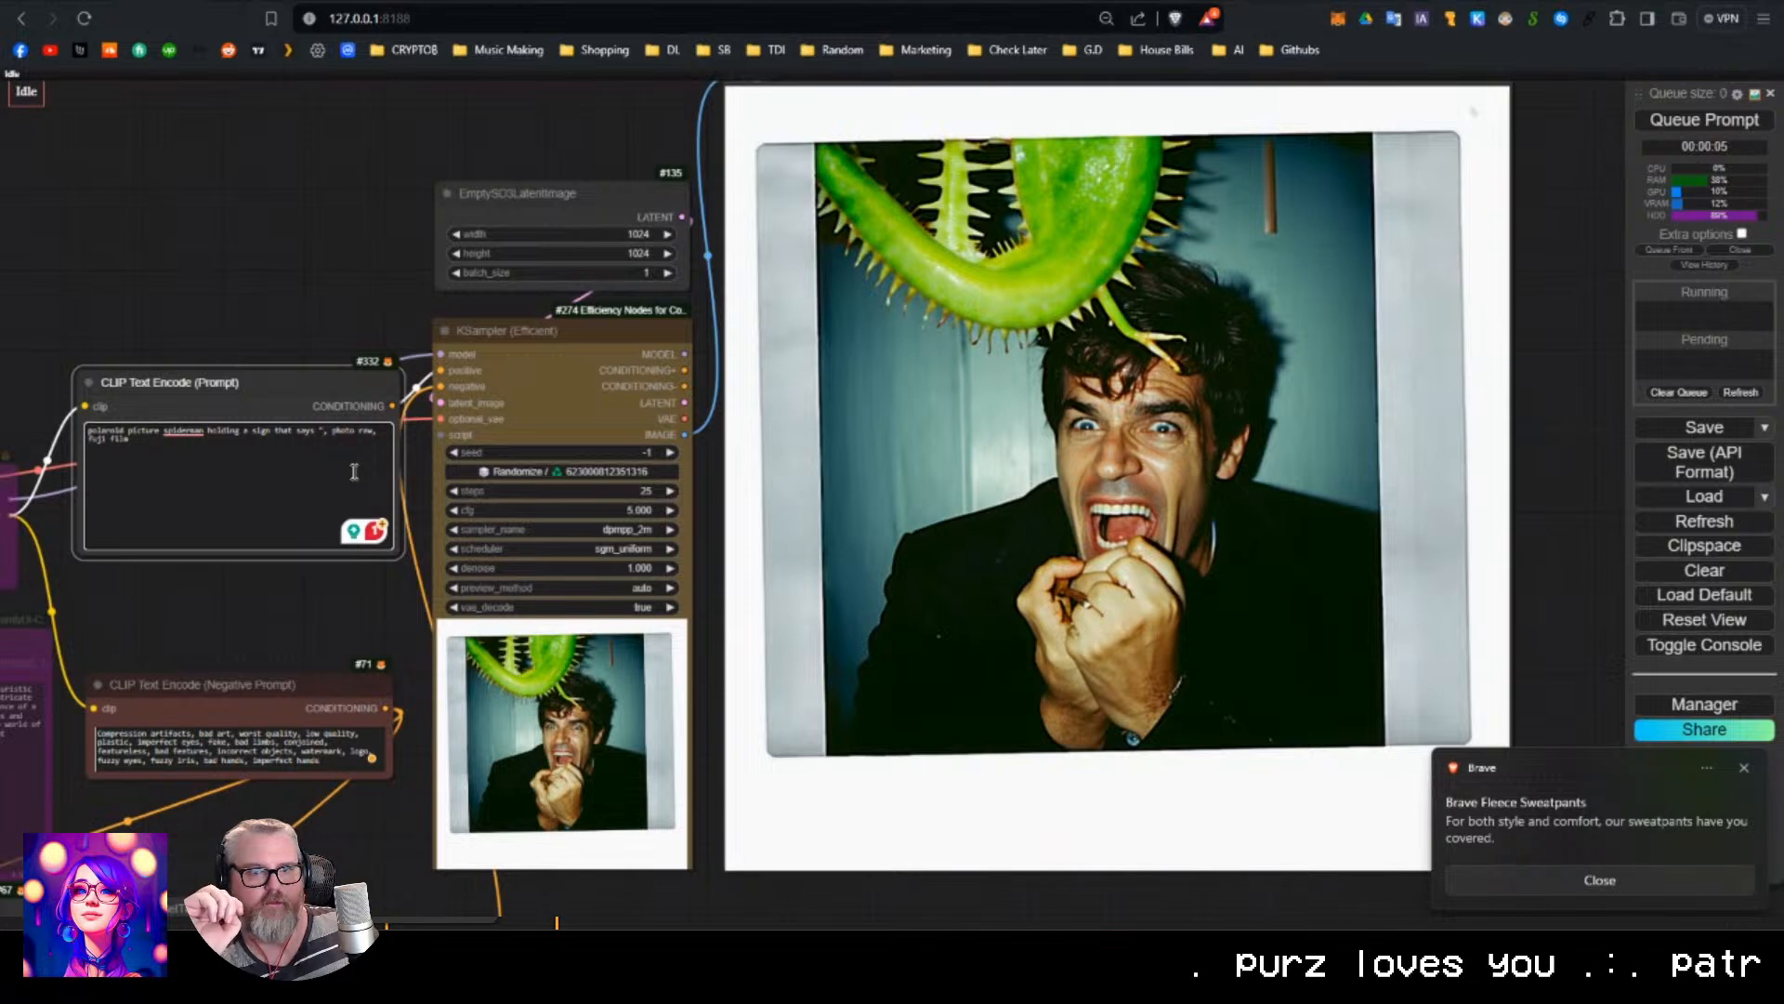
{"action": "type", "text": "I guess uncle "}
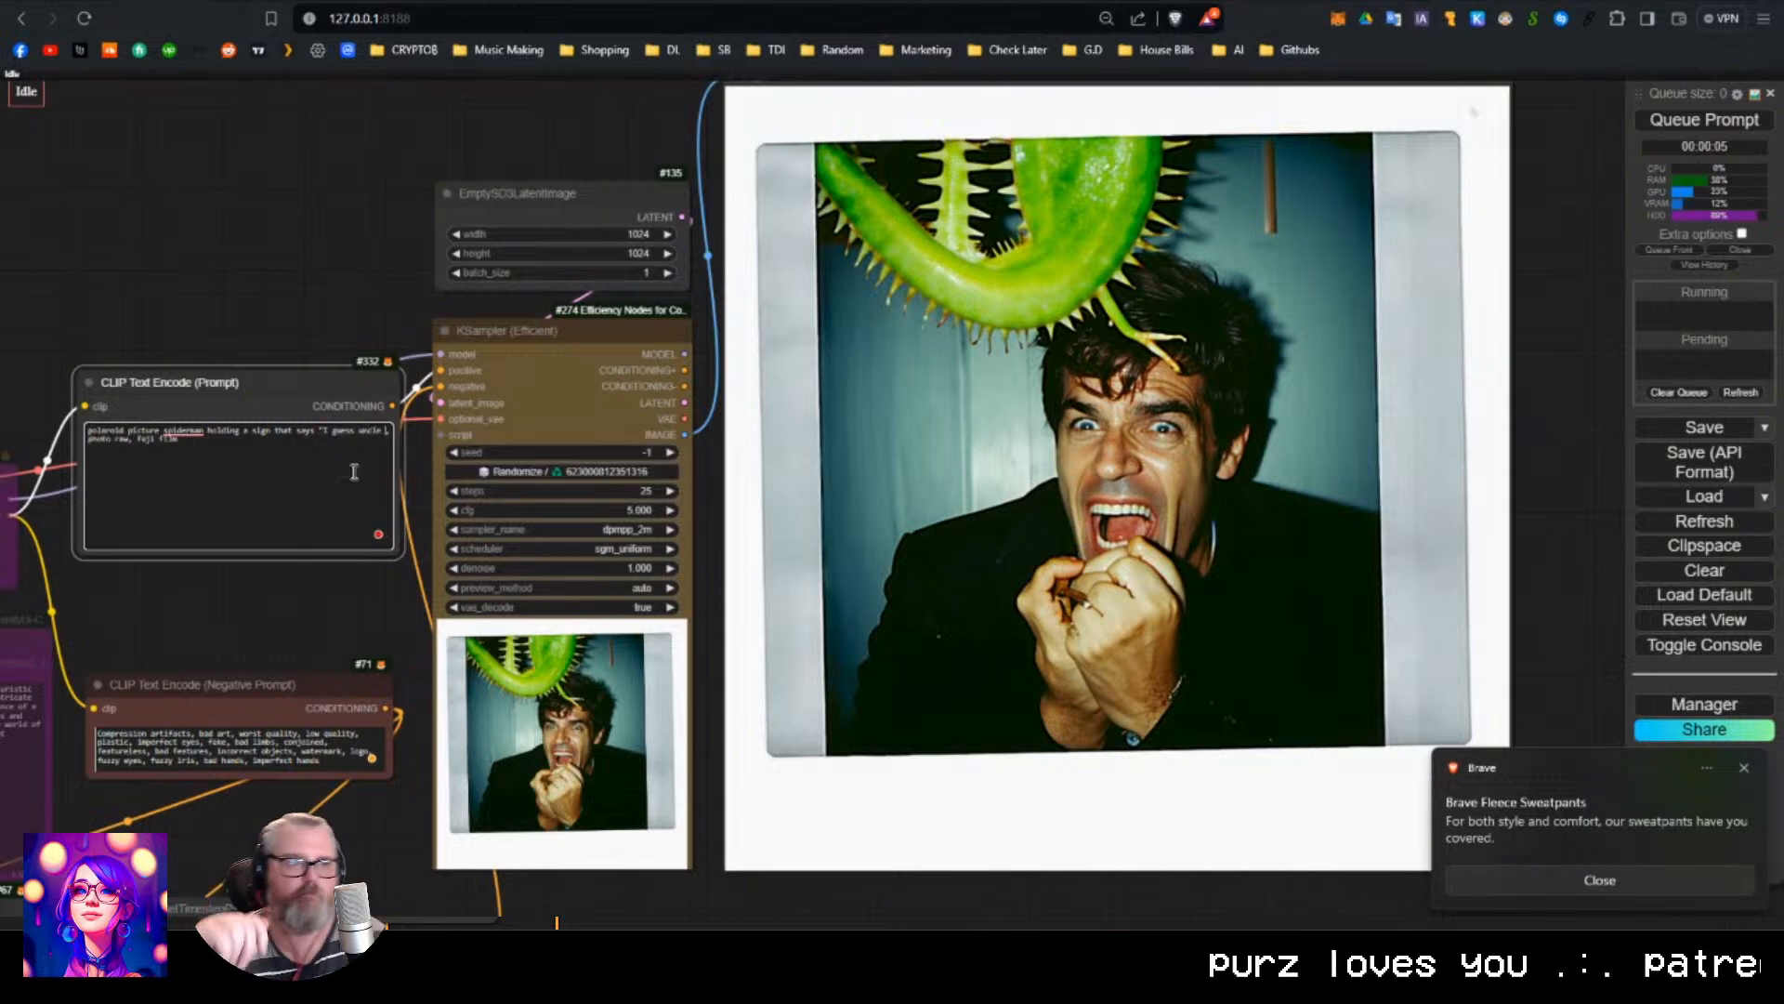
{"action": "type", "text": "ben was wrong\""}
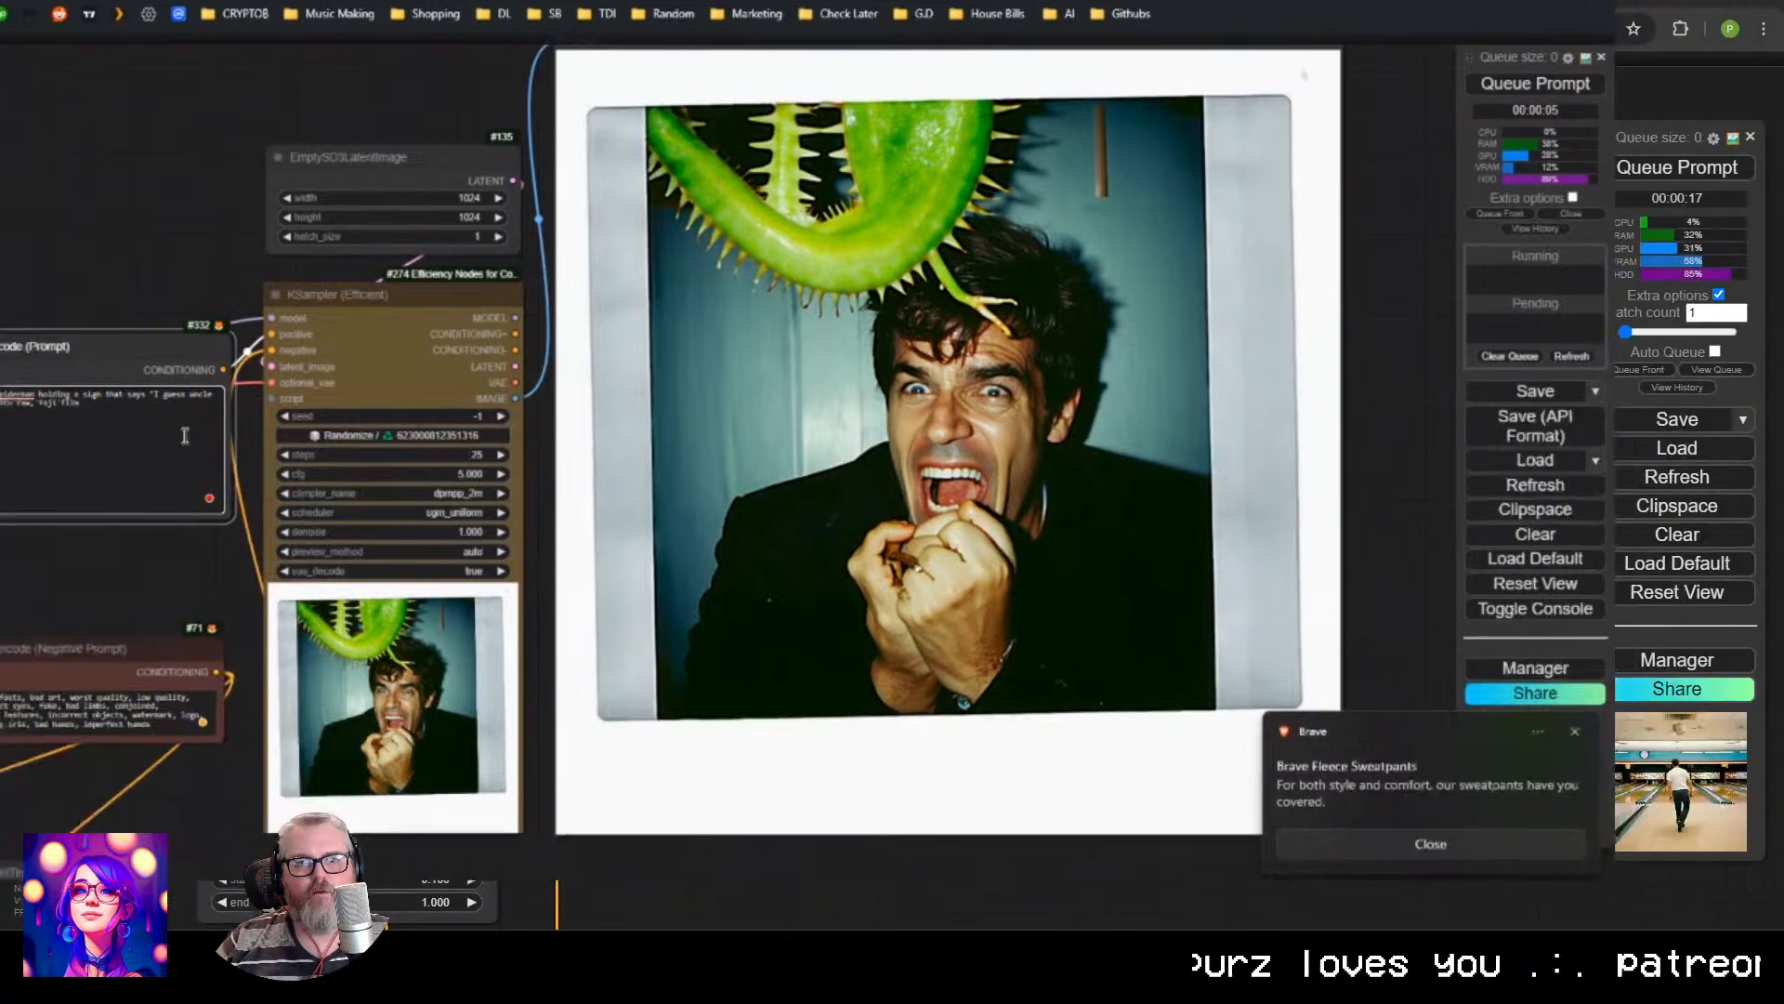
{"action": "key", "text": "ctrl+Return"}
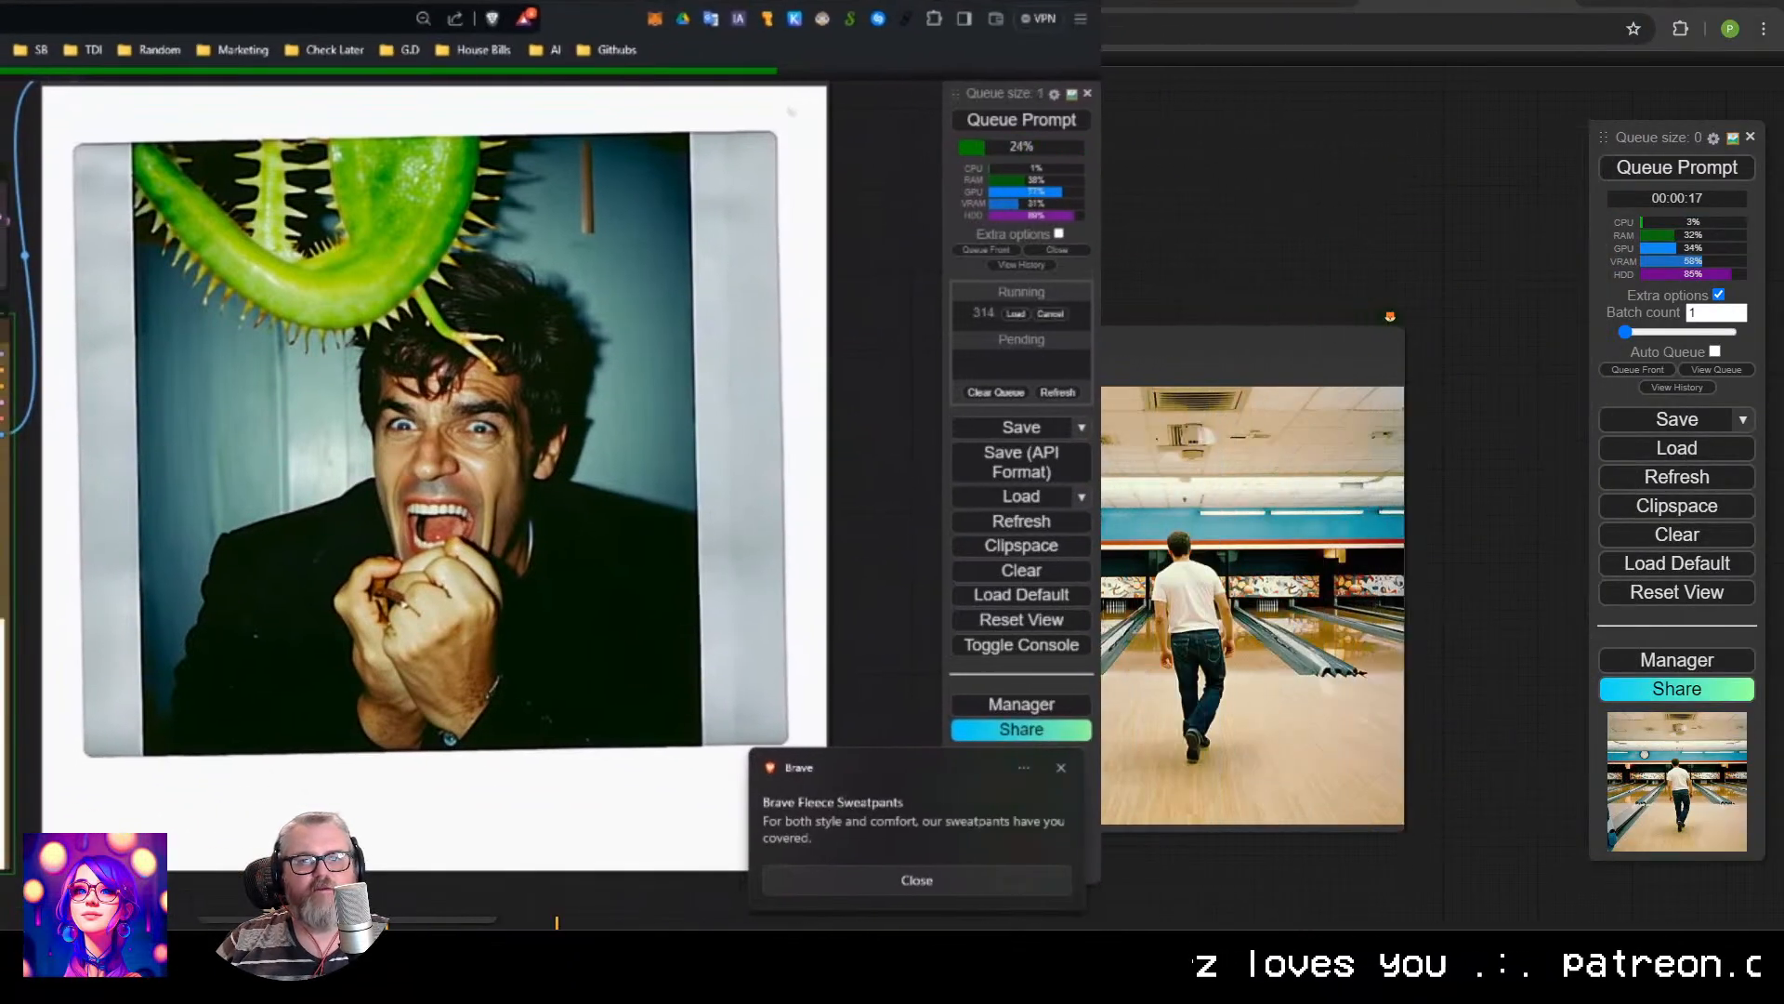
Move the queue panel clear of the preview in the second workflow and bring the KSampler and Preview Image nodes into view.
{"action": "left_click_drag", "start_coordinate": [1139, 292], "coordinate": [1464, 124]}
{"action": "scroll", "coordinate": [1141, 275], "scroll_direction": "up", "scroll_amount": 1}
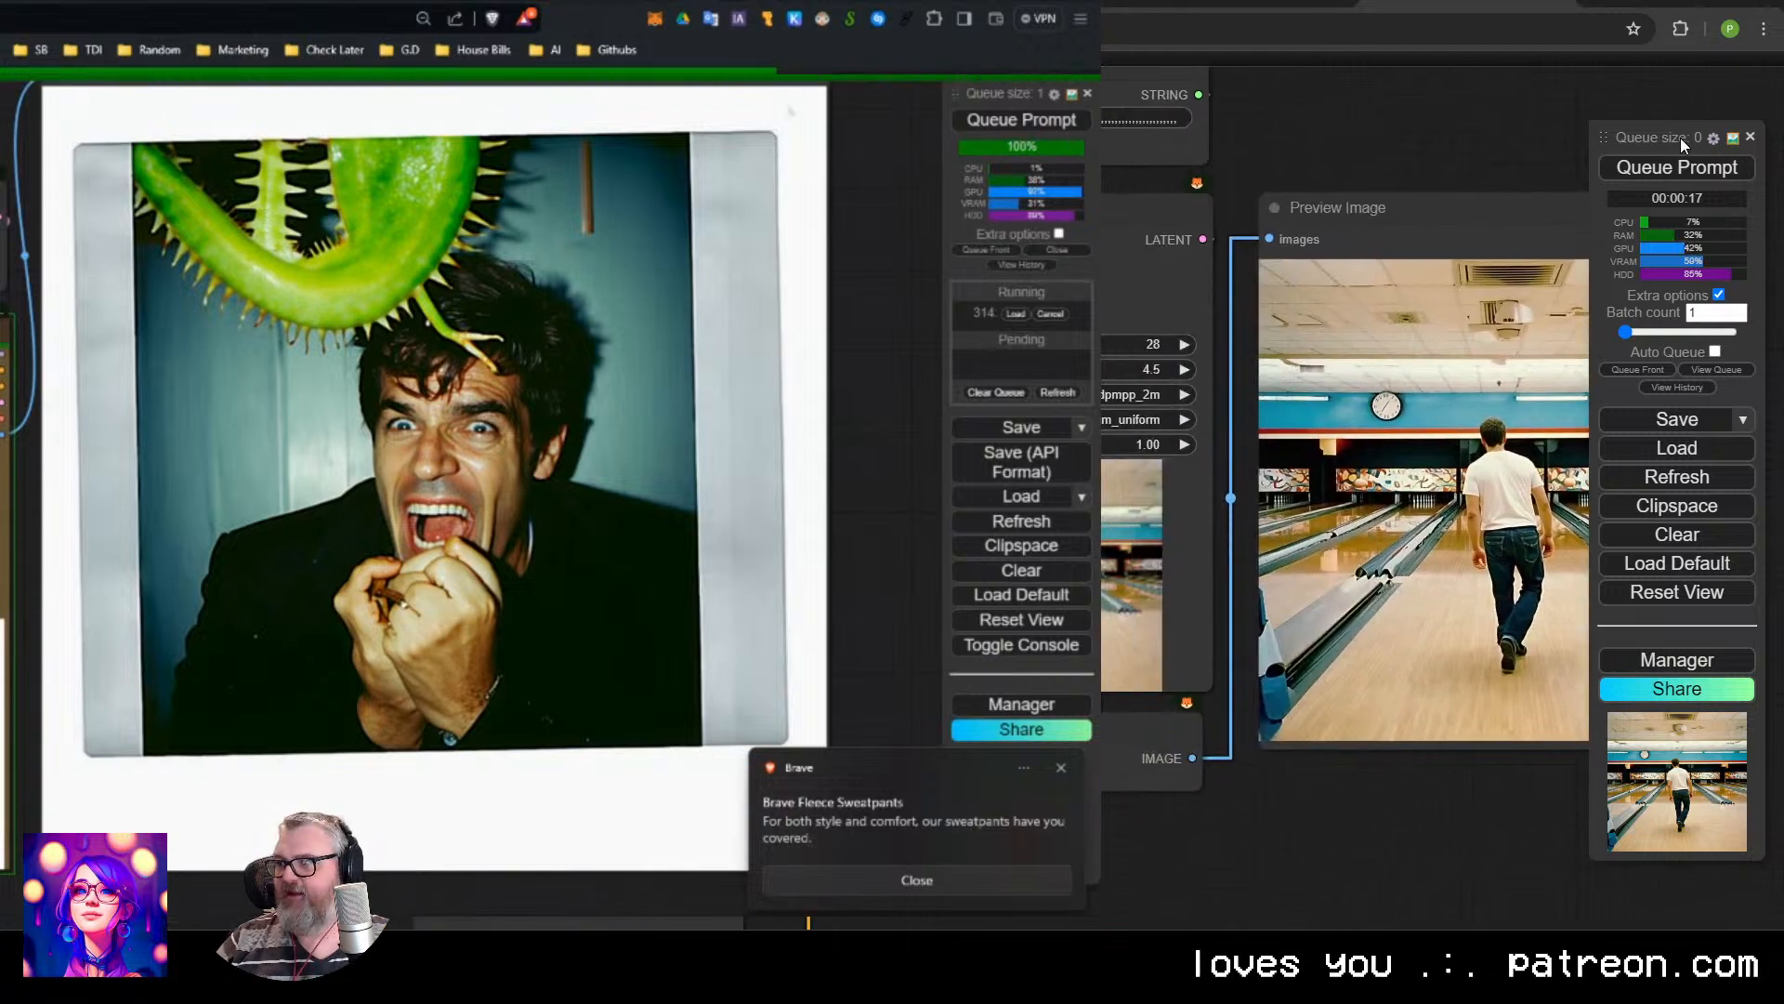
{"action": "left_click_drag", "start_coordinate": [1680, 137], "coordinate": [976, 148]}
{"action": "scroll", "coordinate": [985, 381], "scroll_direction": "up", "scroll_amount": 2}
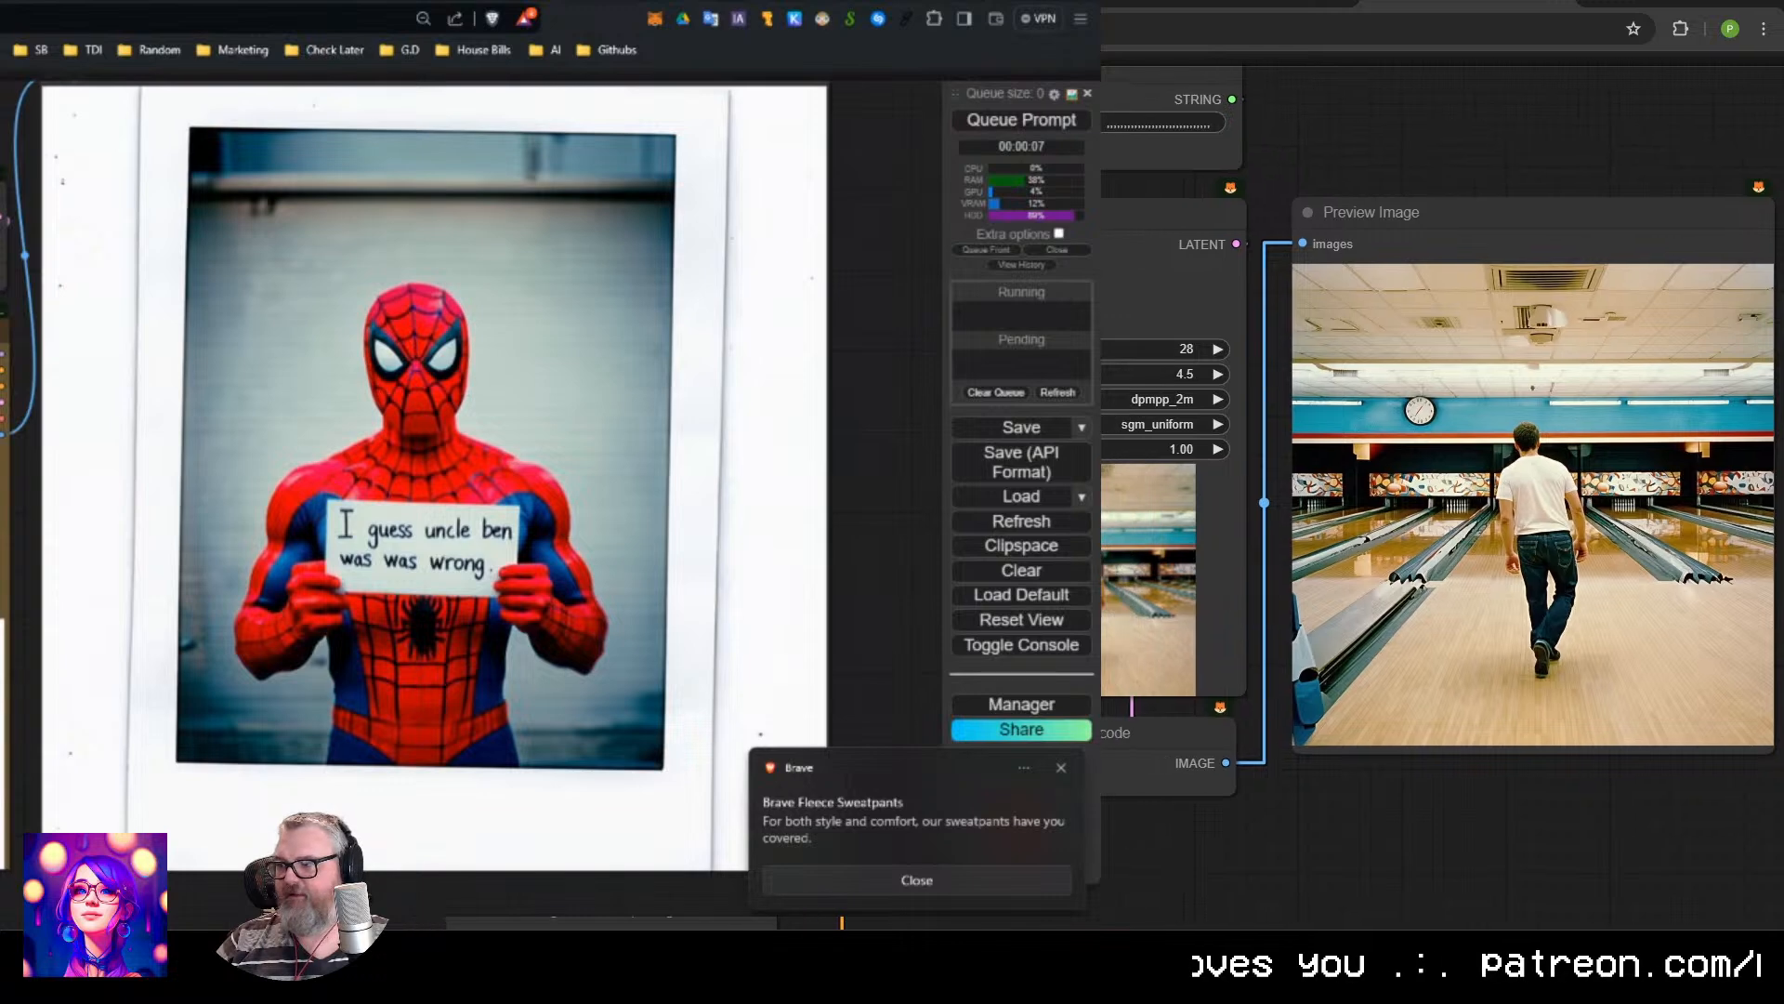
{"action": "left_click_drag", "start_coordinate": [985, 381], "coordinate": [750, 365]}
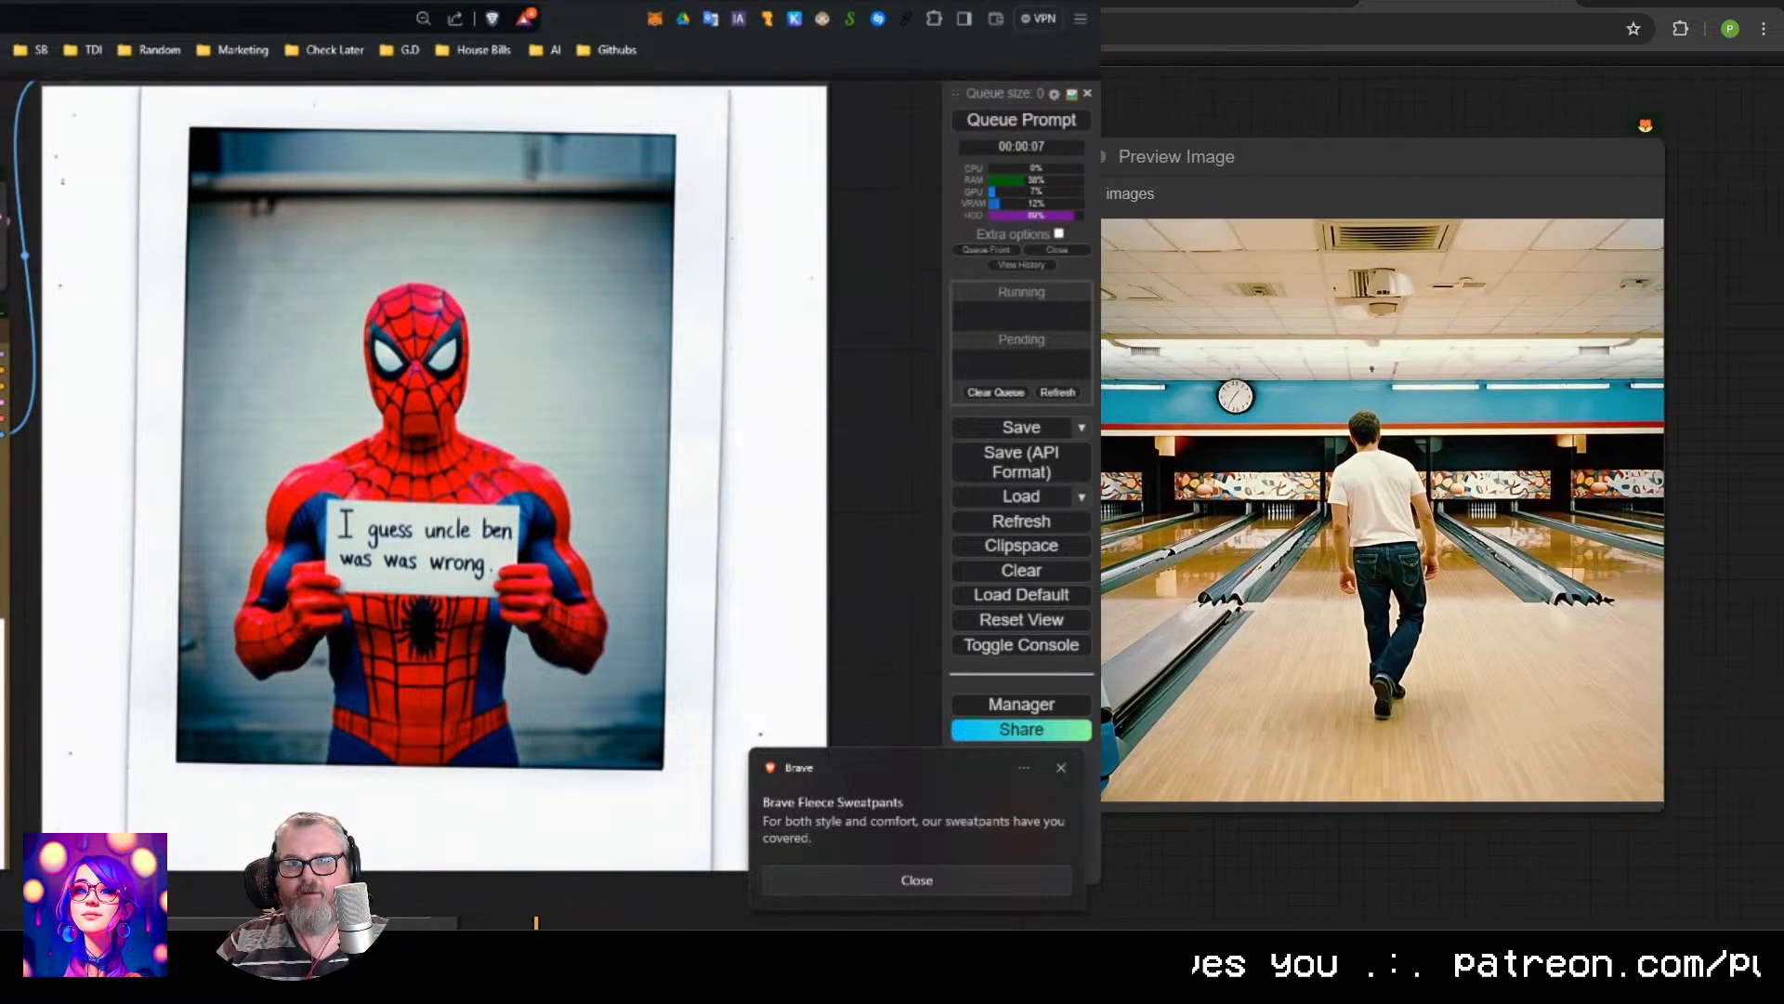
{"action": "scroll", "coordinate": [766, 364], "scroll_direction": "up", "scroll_amount": 1}
{"action": "scroll", "coordinate": [767, 363], "scroll_direction": "down", "scroll_amount": 1}
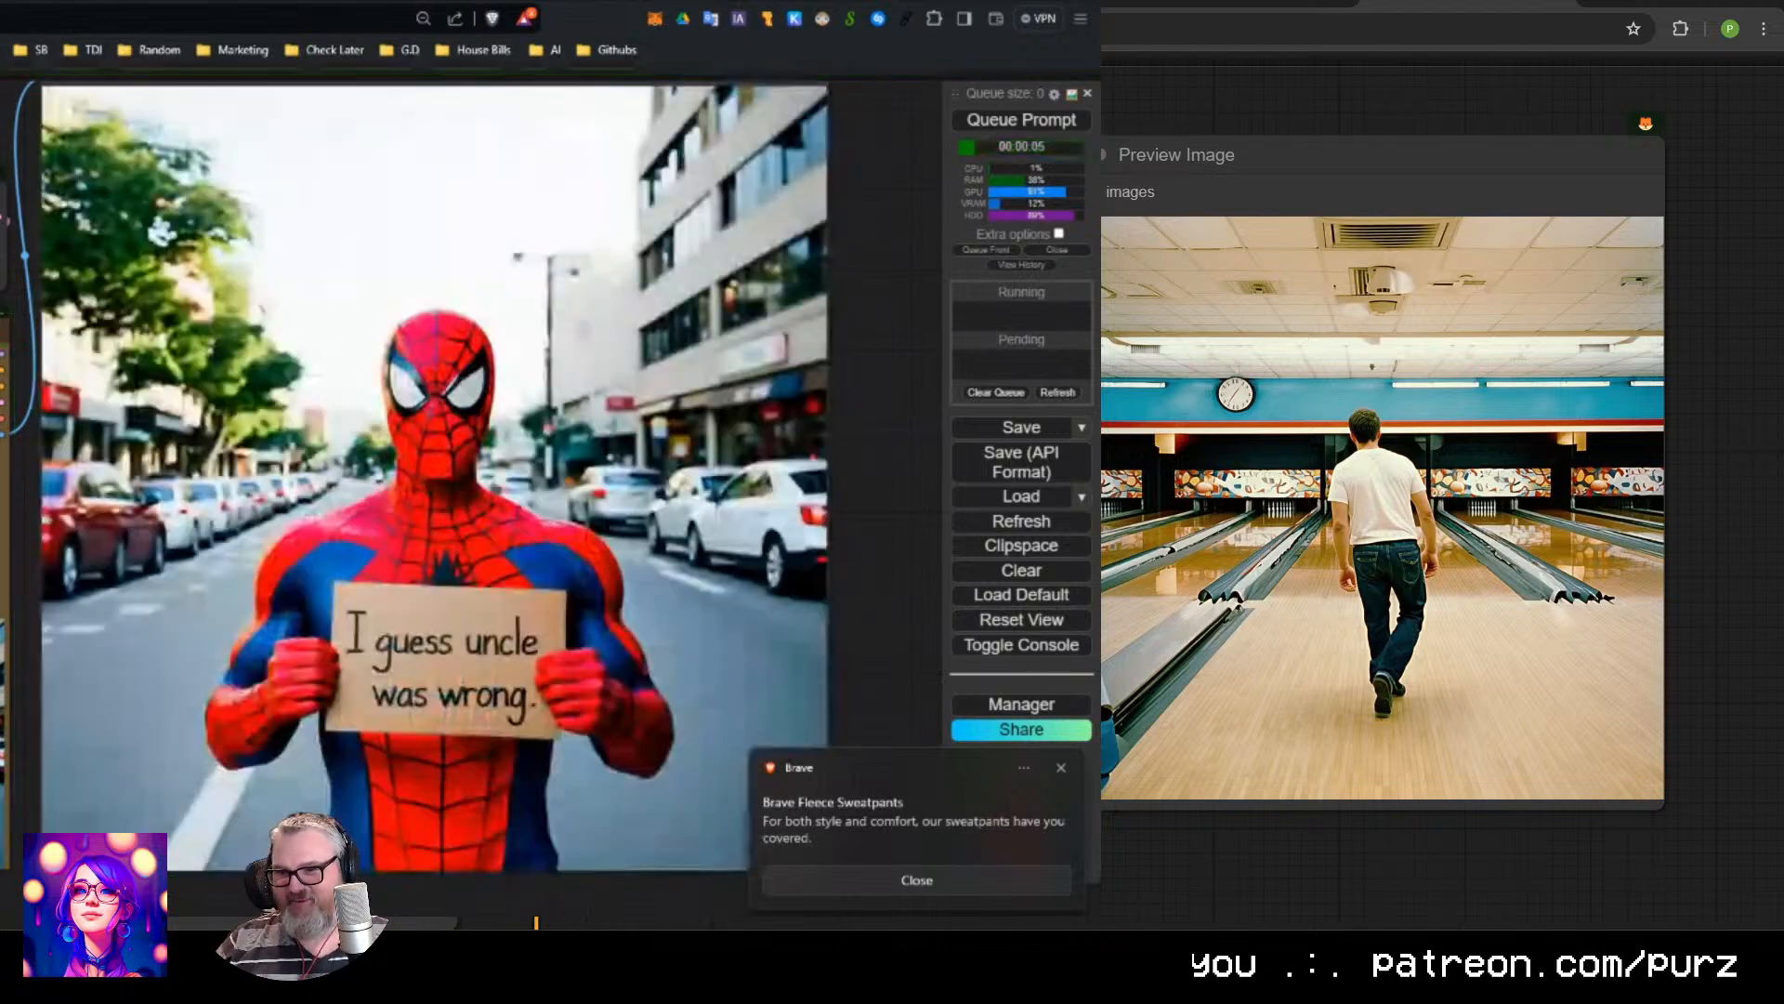
{"action": "left_click_drag", "start_coordinate": [632, 372], "coordinate": [1071, 429]}
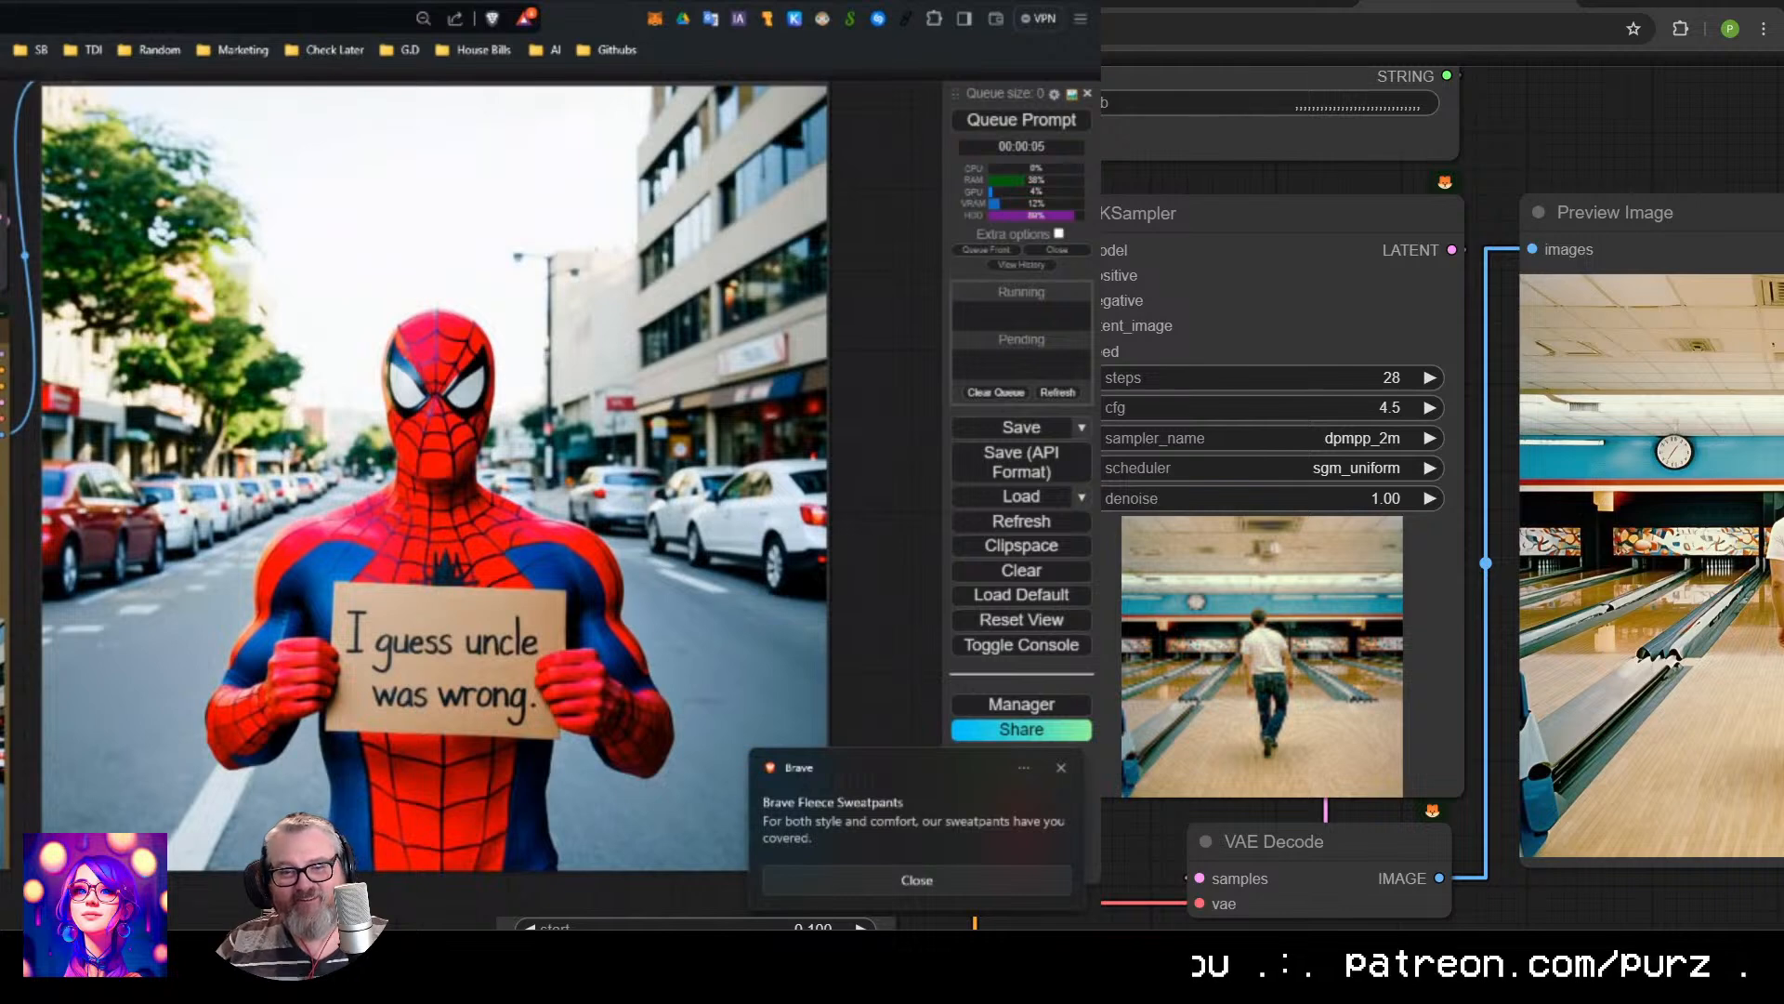
Generate further images across both workflows: Spider-Man, a suited man holding a sign, and ants spelling a word.
{"action": "key", "text": "ctrl+Return"}
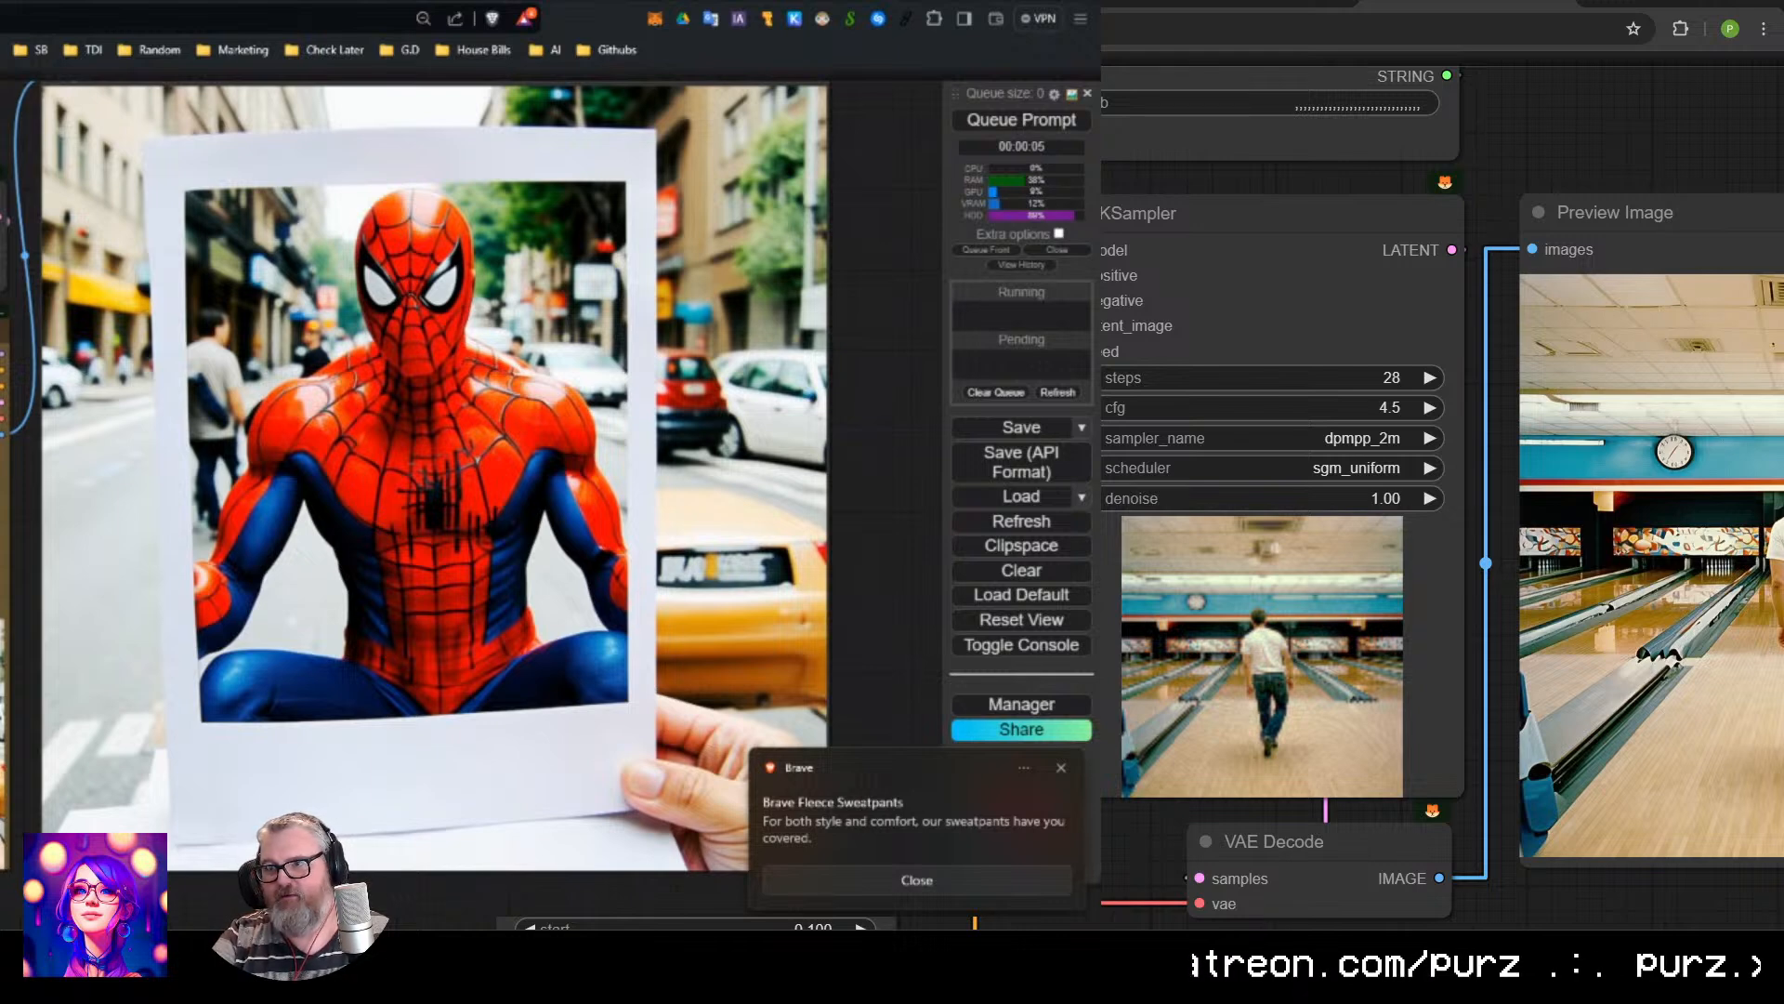
{"action": "key", "text": "ctrl+Return"}
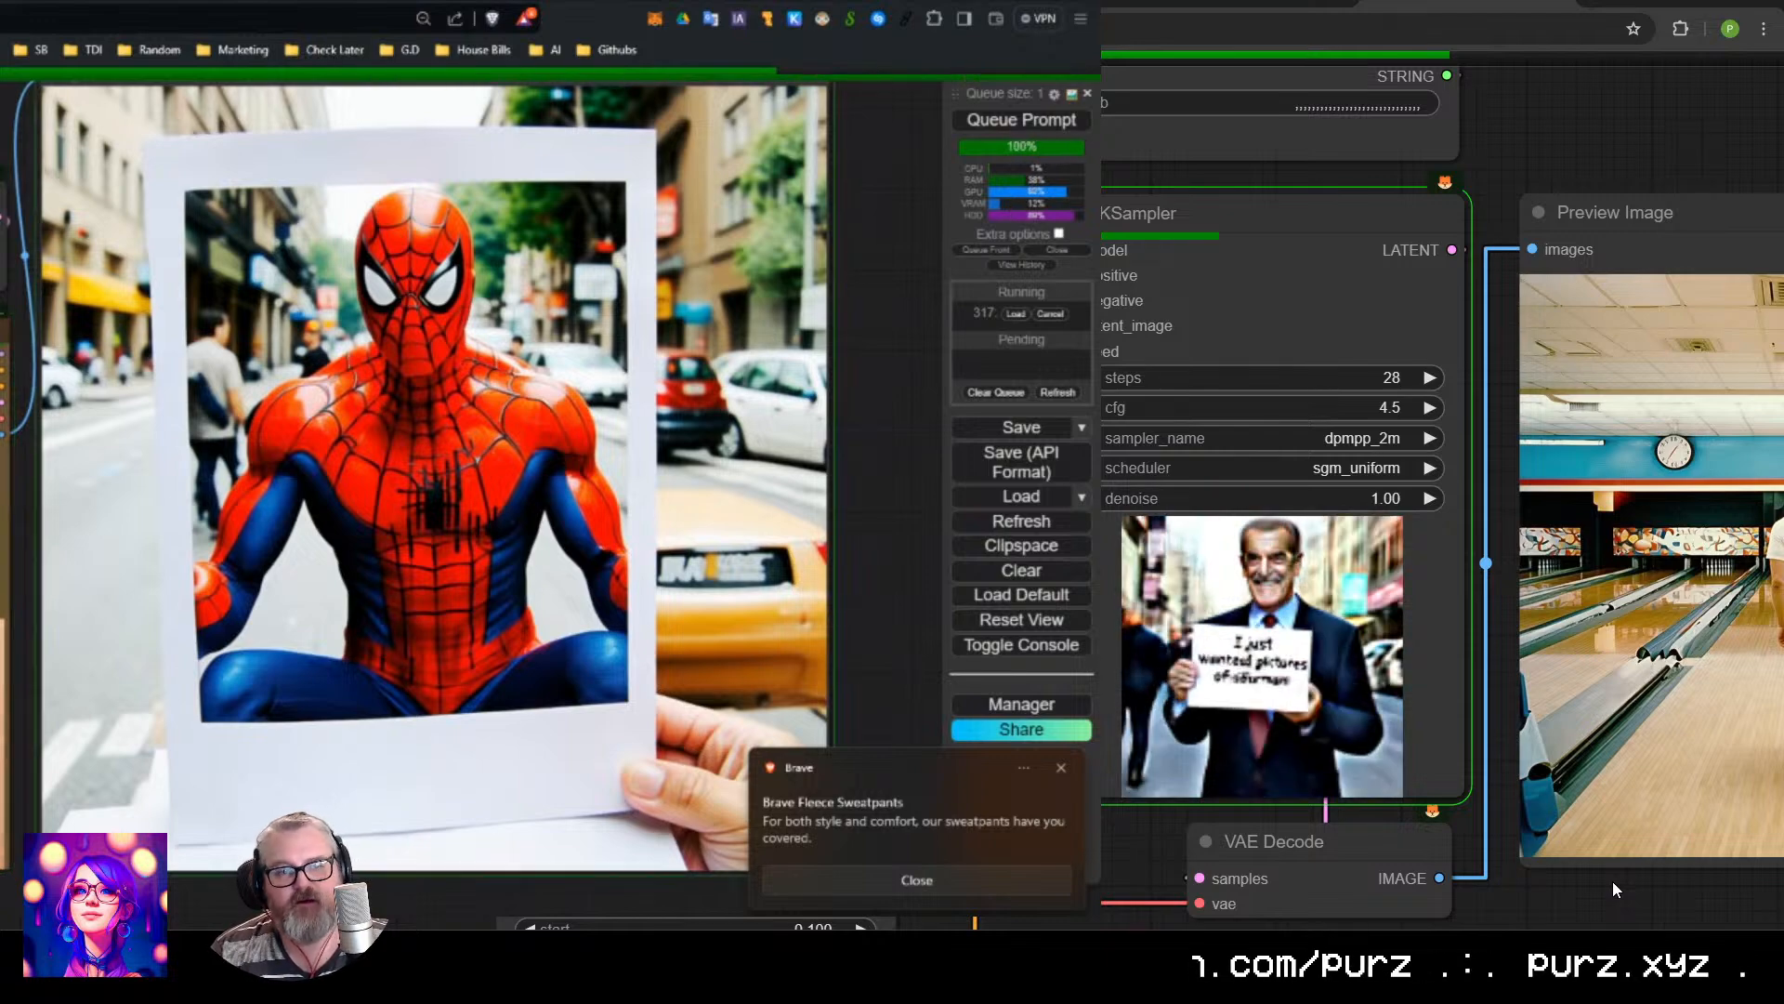
{"action": "key", "text": "ctrl+Return"}
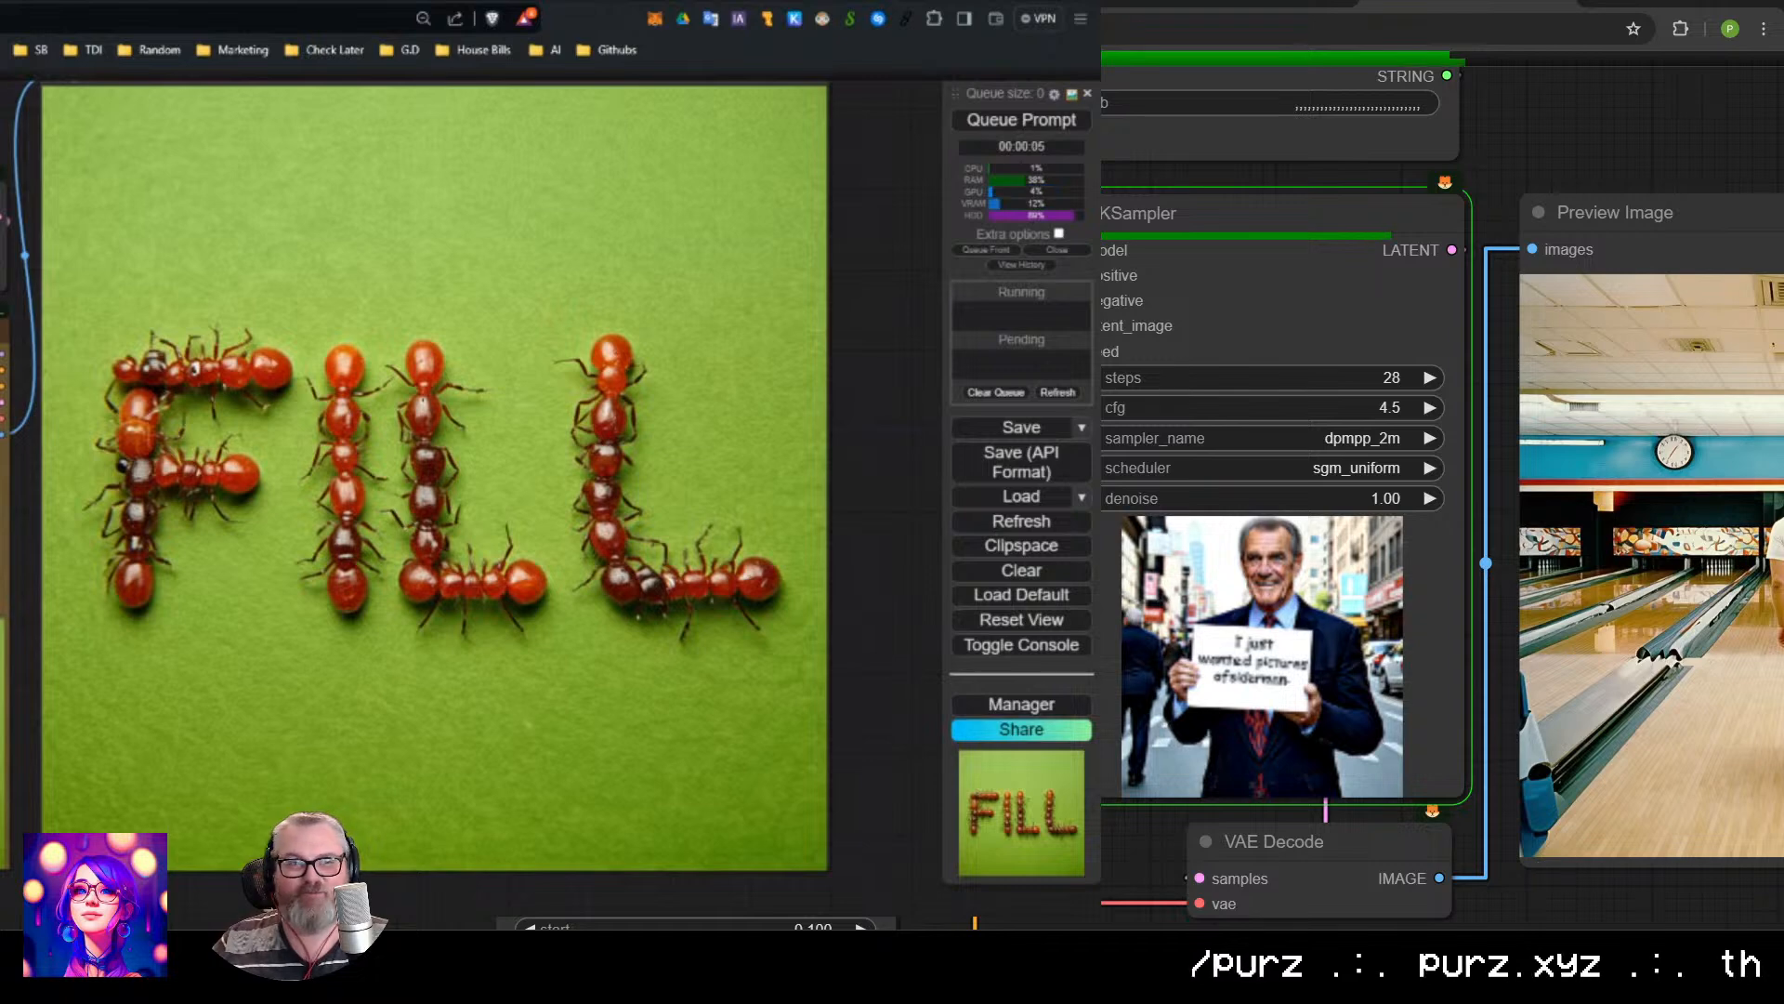
{"action": "key", "text": "ctrl+Return"}
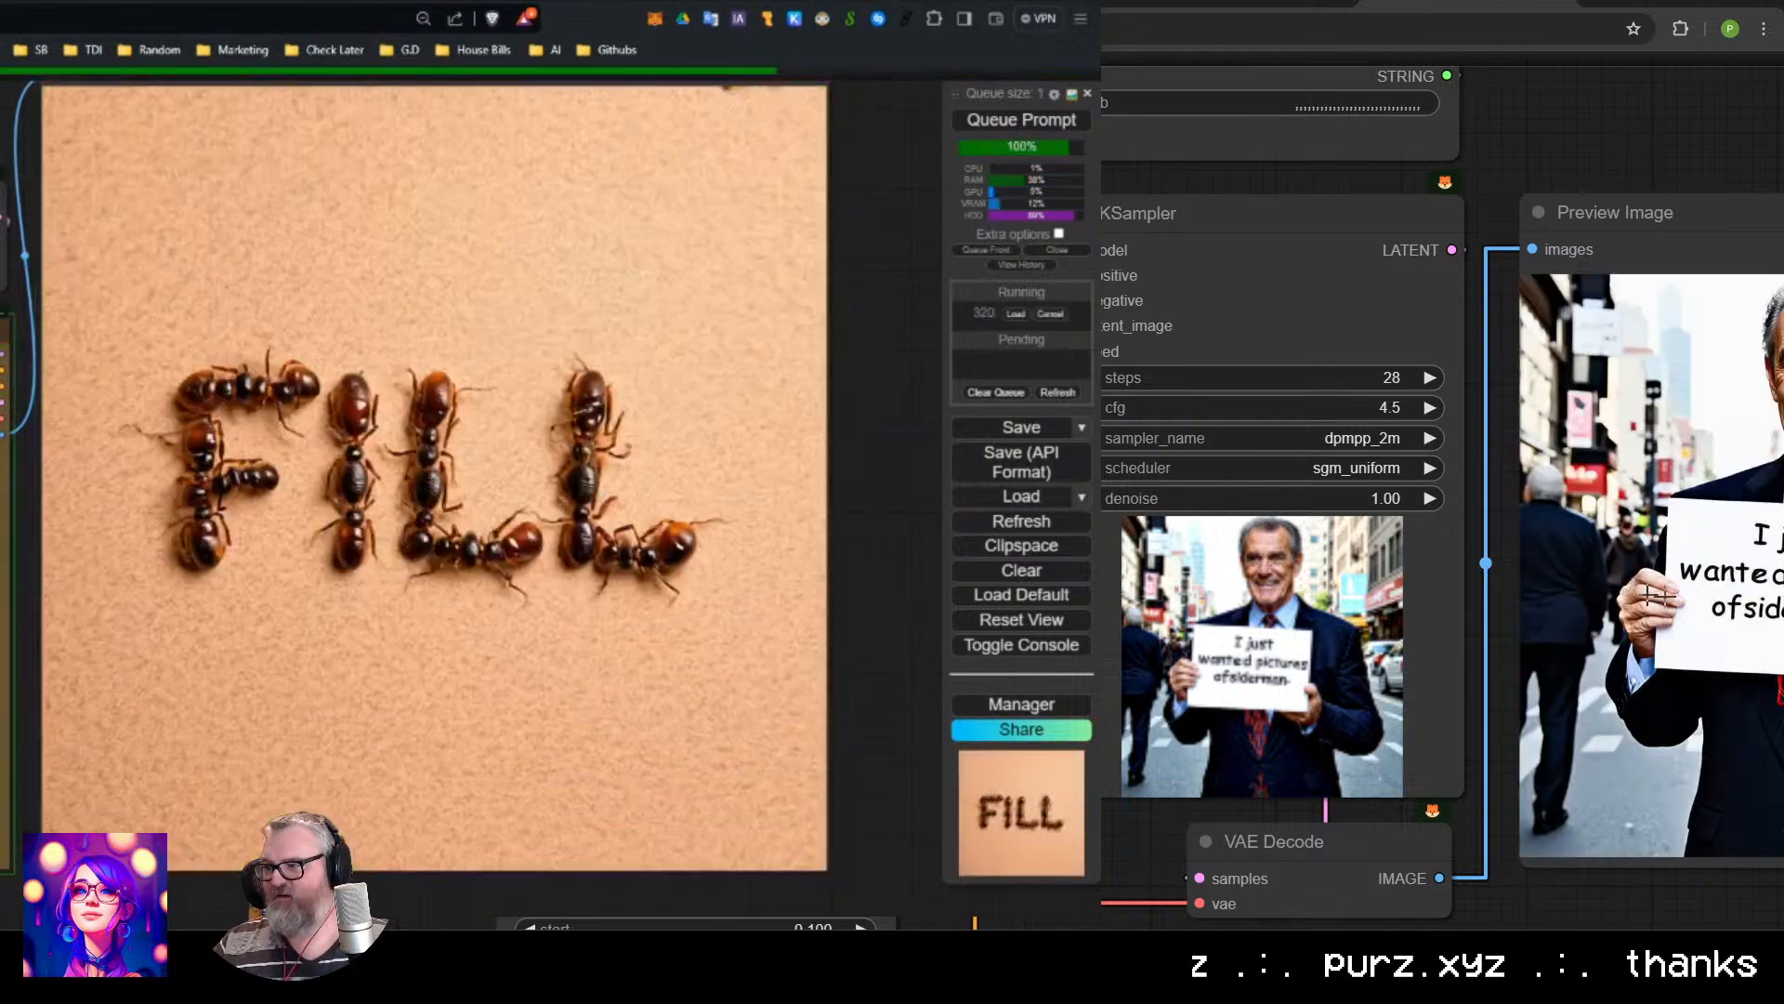
Examine the generated image of the suited man holding a sign up close in the Preview Image node.
{"action": "scroll", "coordinate": [1659, 595], "scroll_direction": "down", "scroll_amount": 2}
{"action": "left_click_drag", "start_coordinate": [1729, 864], "coordinate": [1404, 851]}
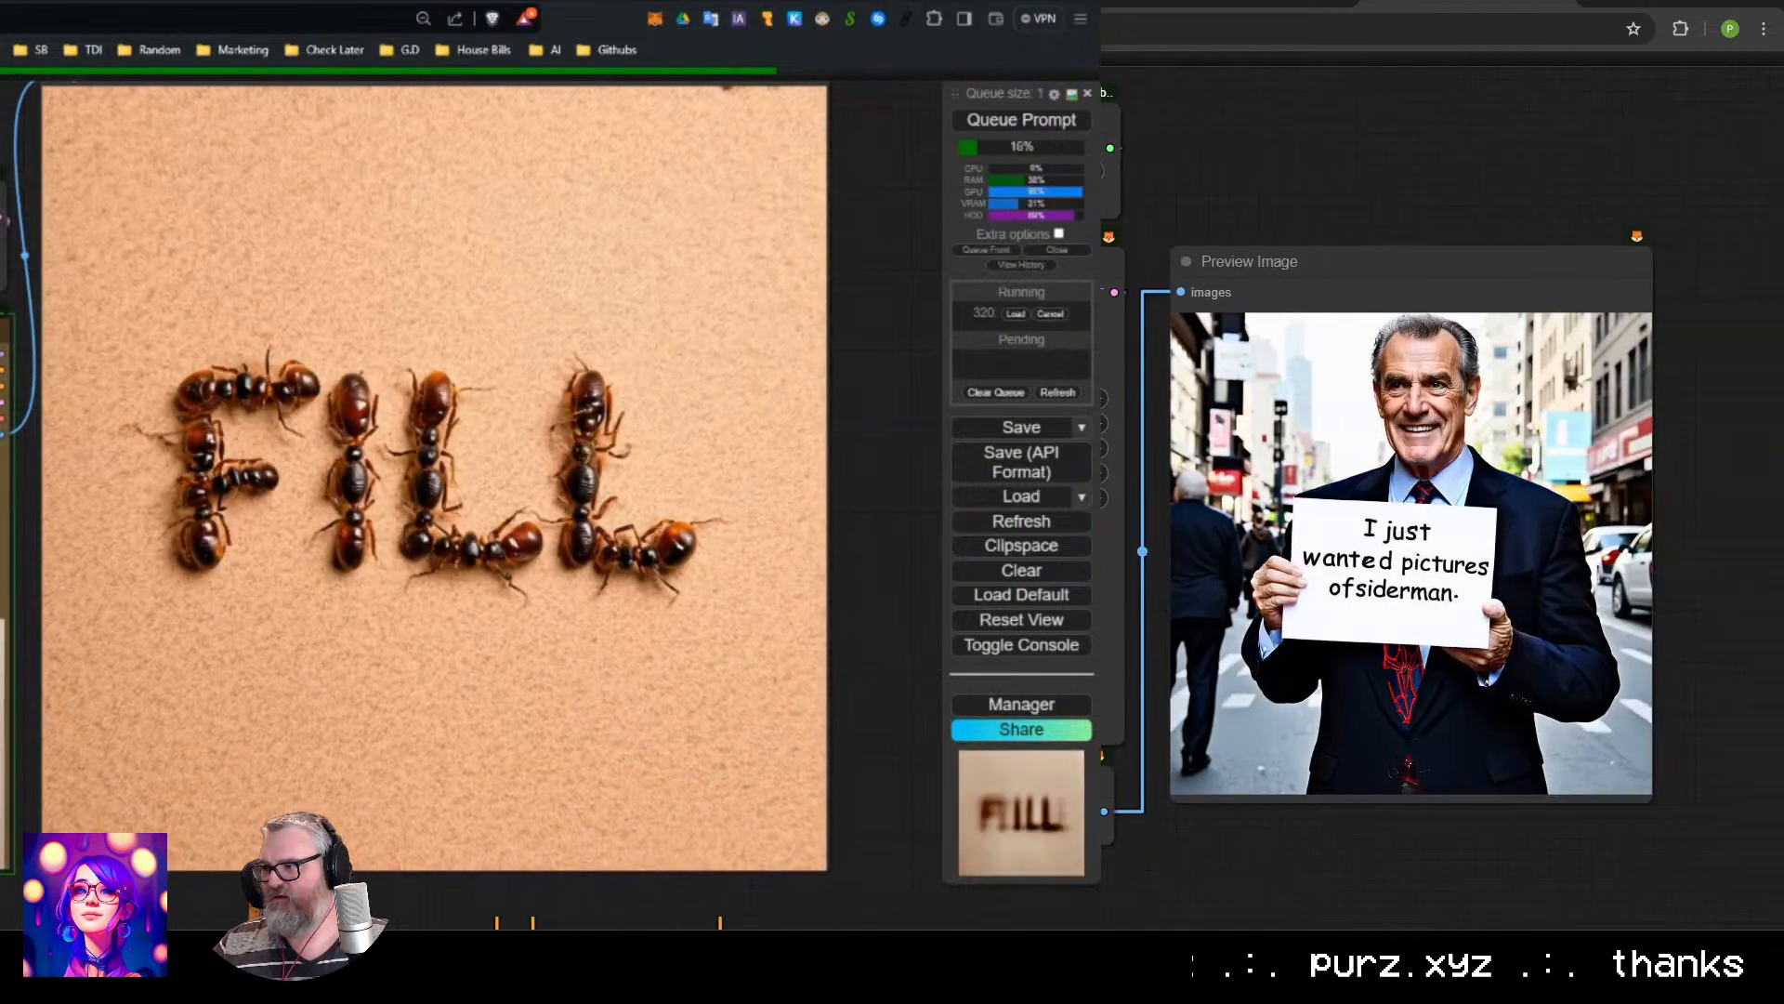
{"action": "scroll", "coordinate": [1465, 770], "scroll_direction": "up", "scroll_amount": 1}
{"action": "scroll", "coordinate": [1358, 578], "scroll_direction": "up", "scroll_amount": 1}
{"action": "mouse_move", "coordinate": [1358, 578]}
{"action": "left_mouse_down"}
{"action": "mouse_move", "coordinate": [1273, 587]}
{"action": "mouse_move", "coordinate": [1329, 579]}
{"action": "left_mouse_up"}
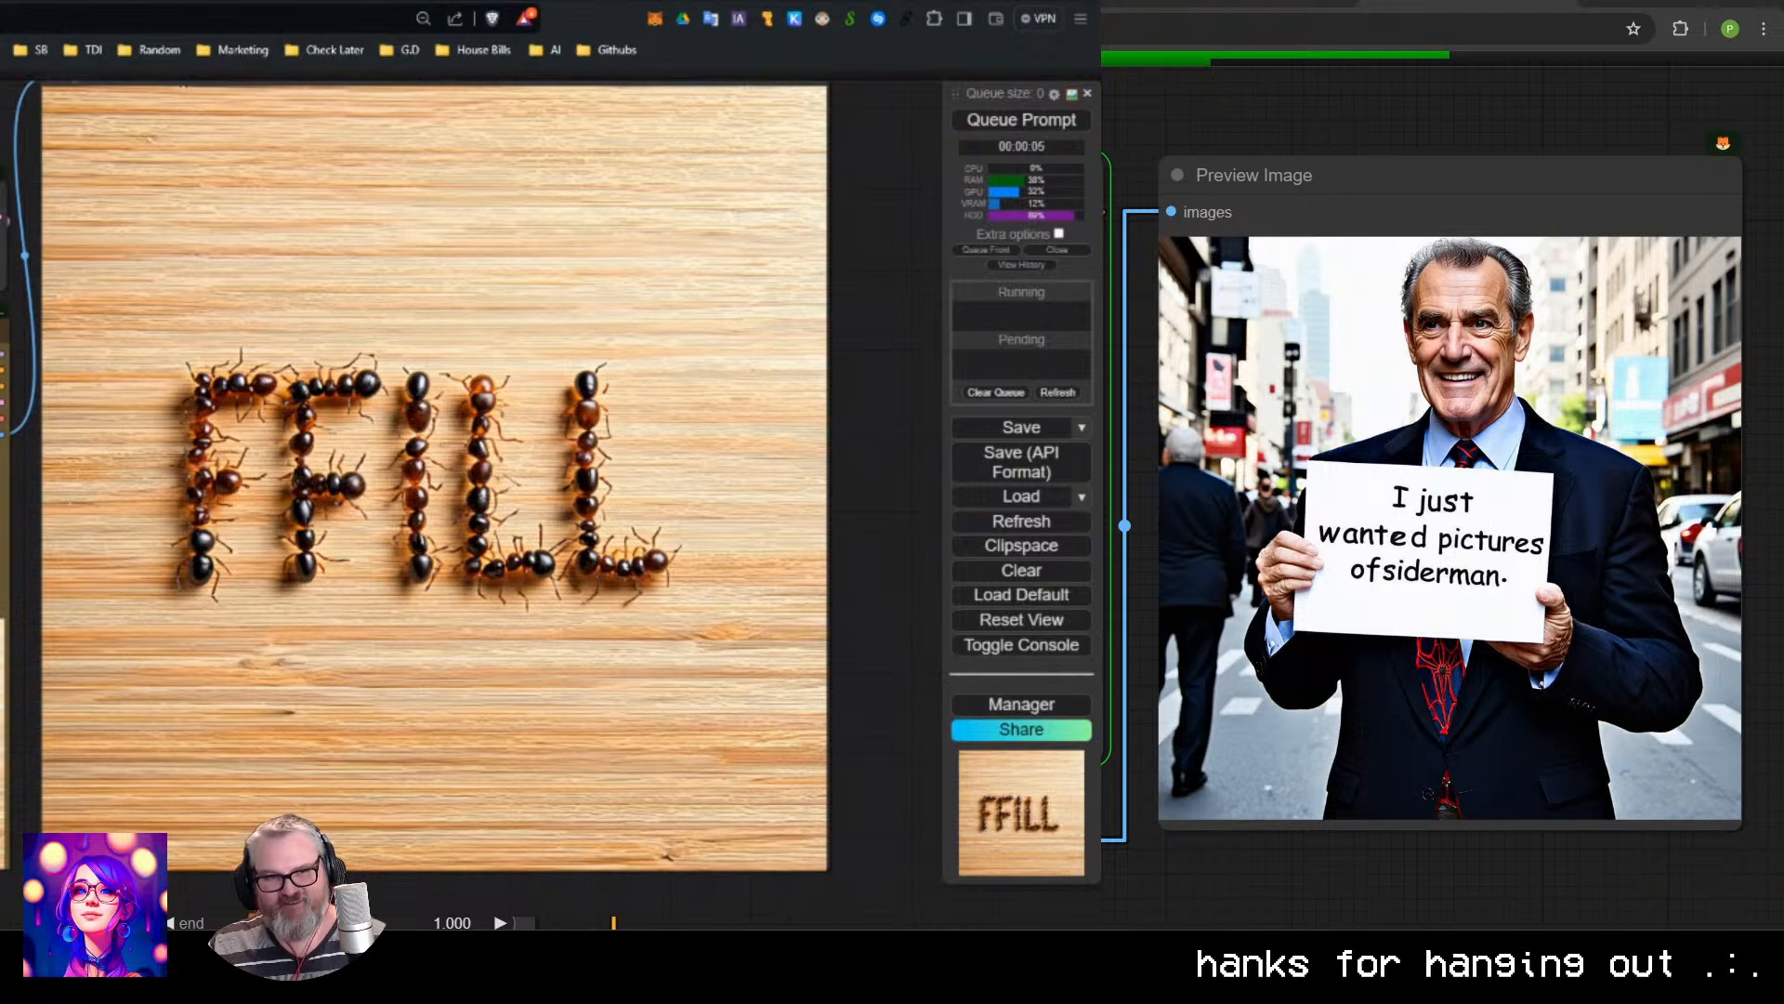
Generate three images from the repeating prompt "a sign that says I sign that says I sign that says".
{"action": "key", "text": "ctrl+Return"}
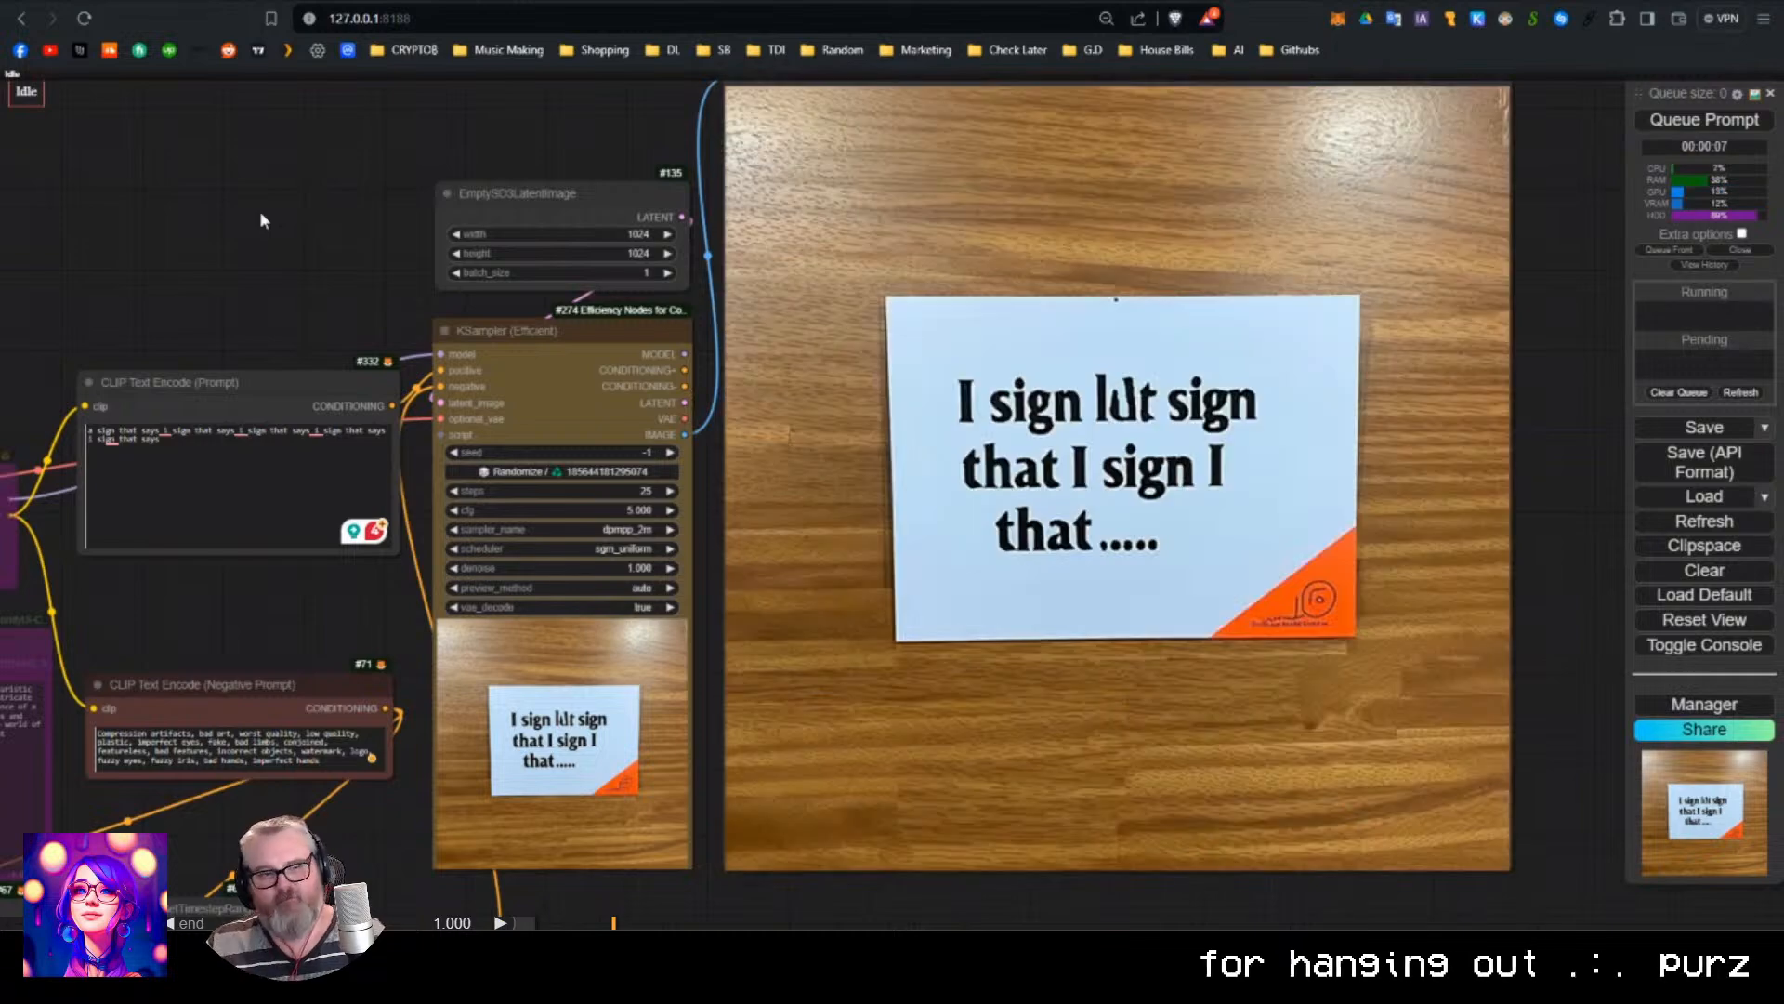
{"action": "key", "text": "ctrl+Return"}
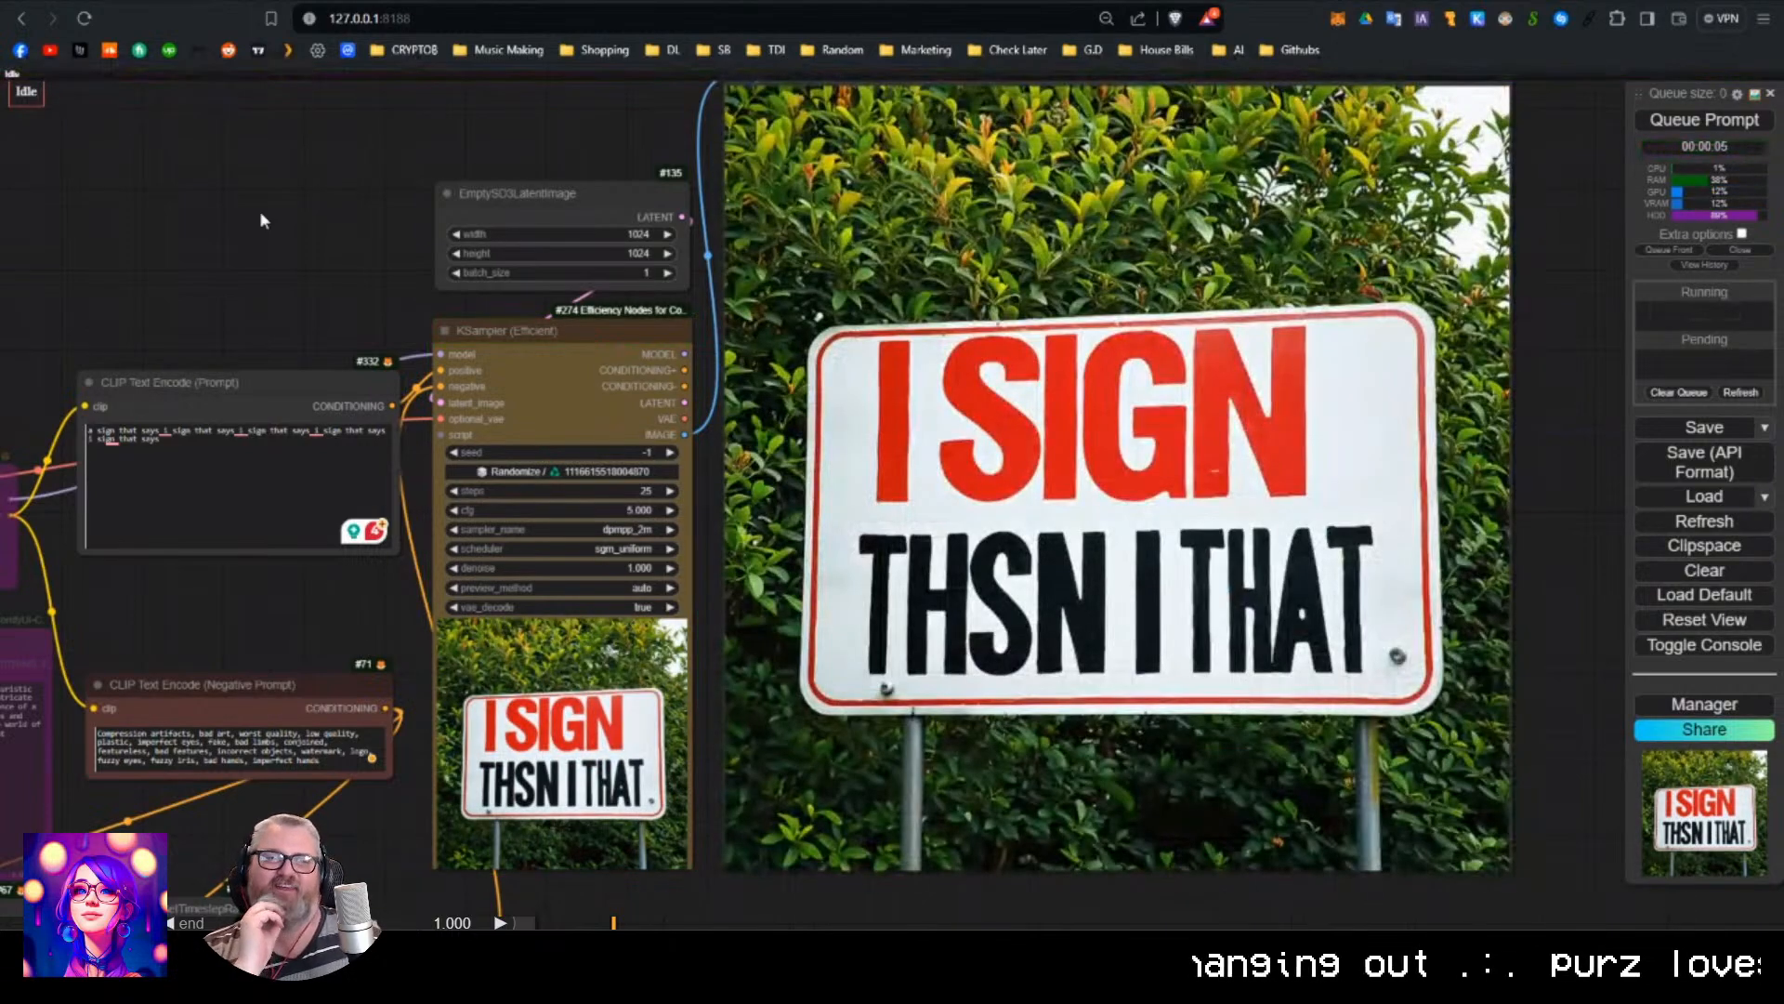
{"action": "key", "text": "ctrl+Return"}
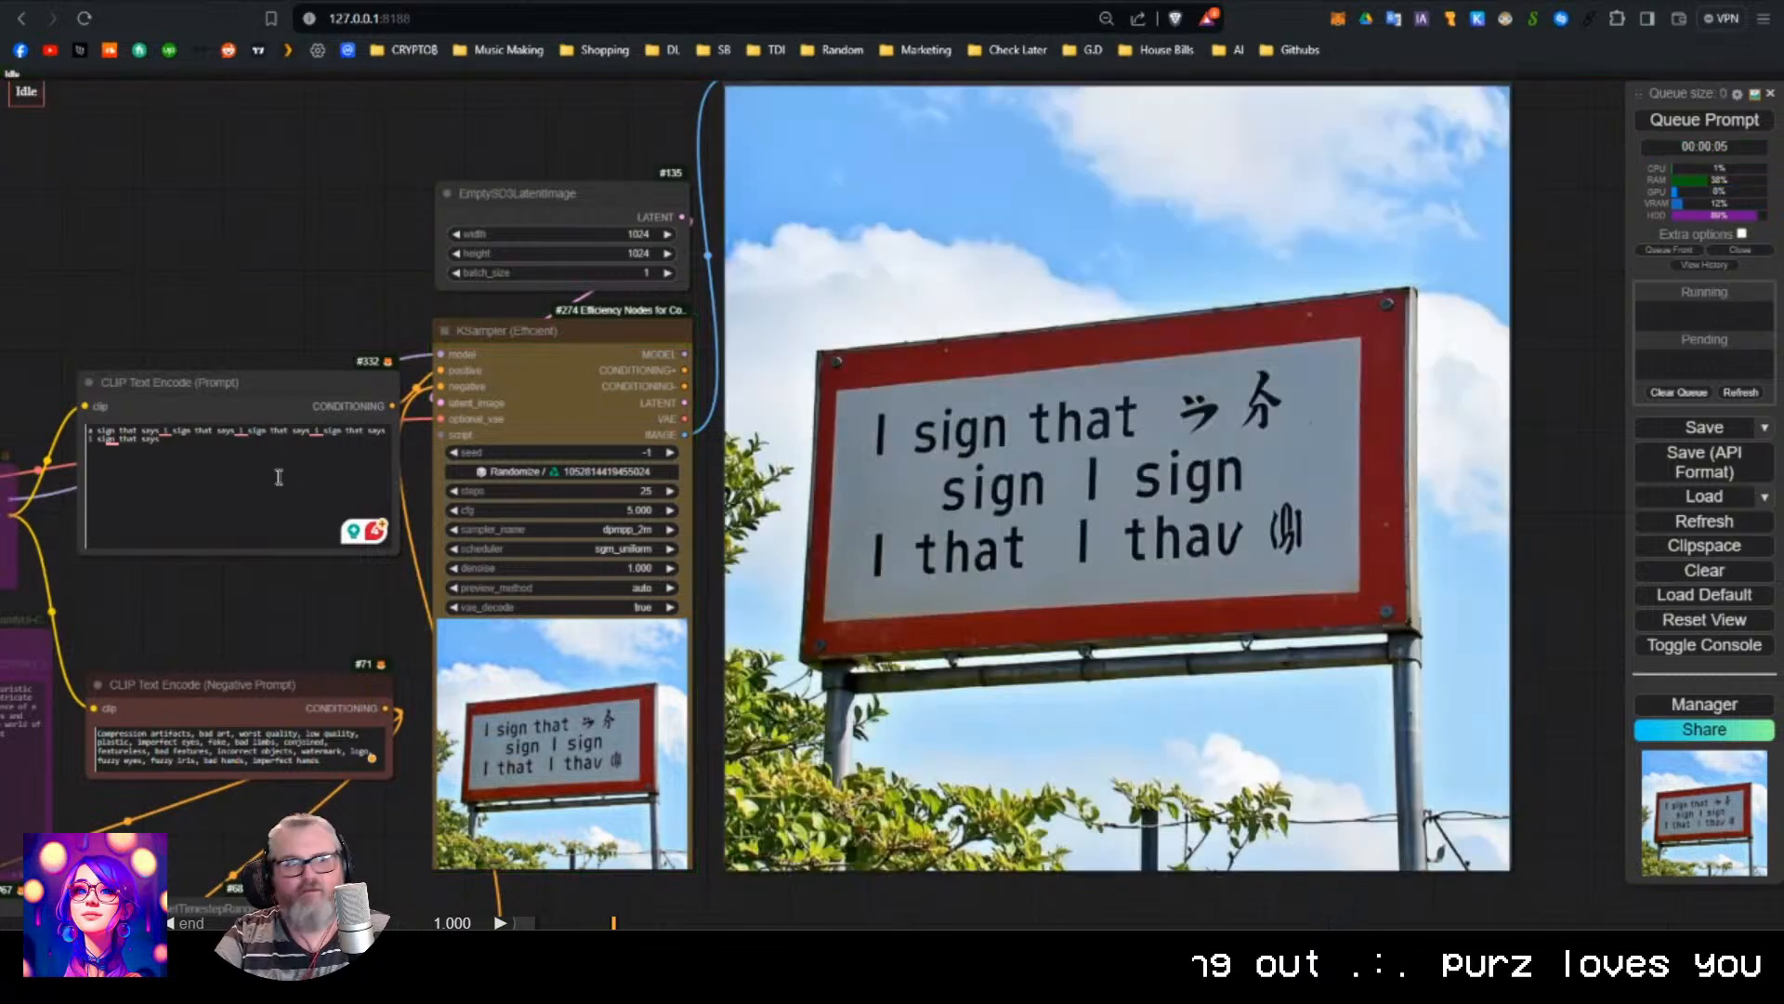
Clear the repeating sign text from the positive CLIP Text Encode node.
{"action": "left_click", "coordinate": [243, 444]}
{"action": "key", "text": "ctrl+a"}
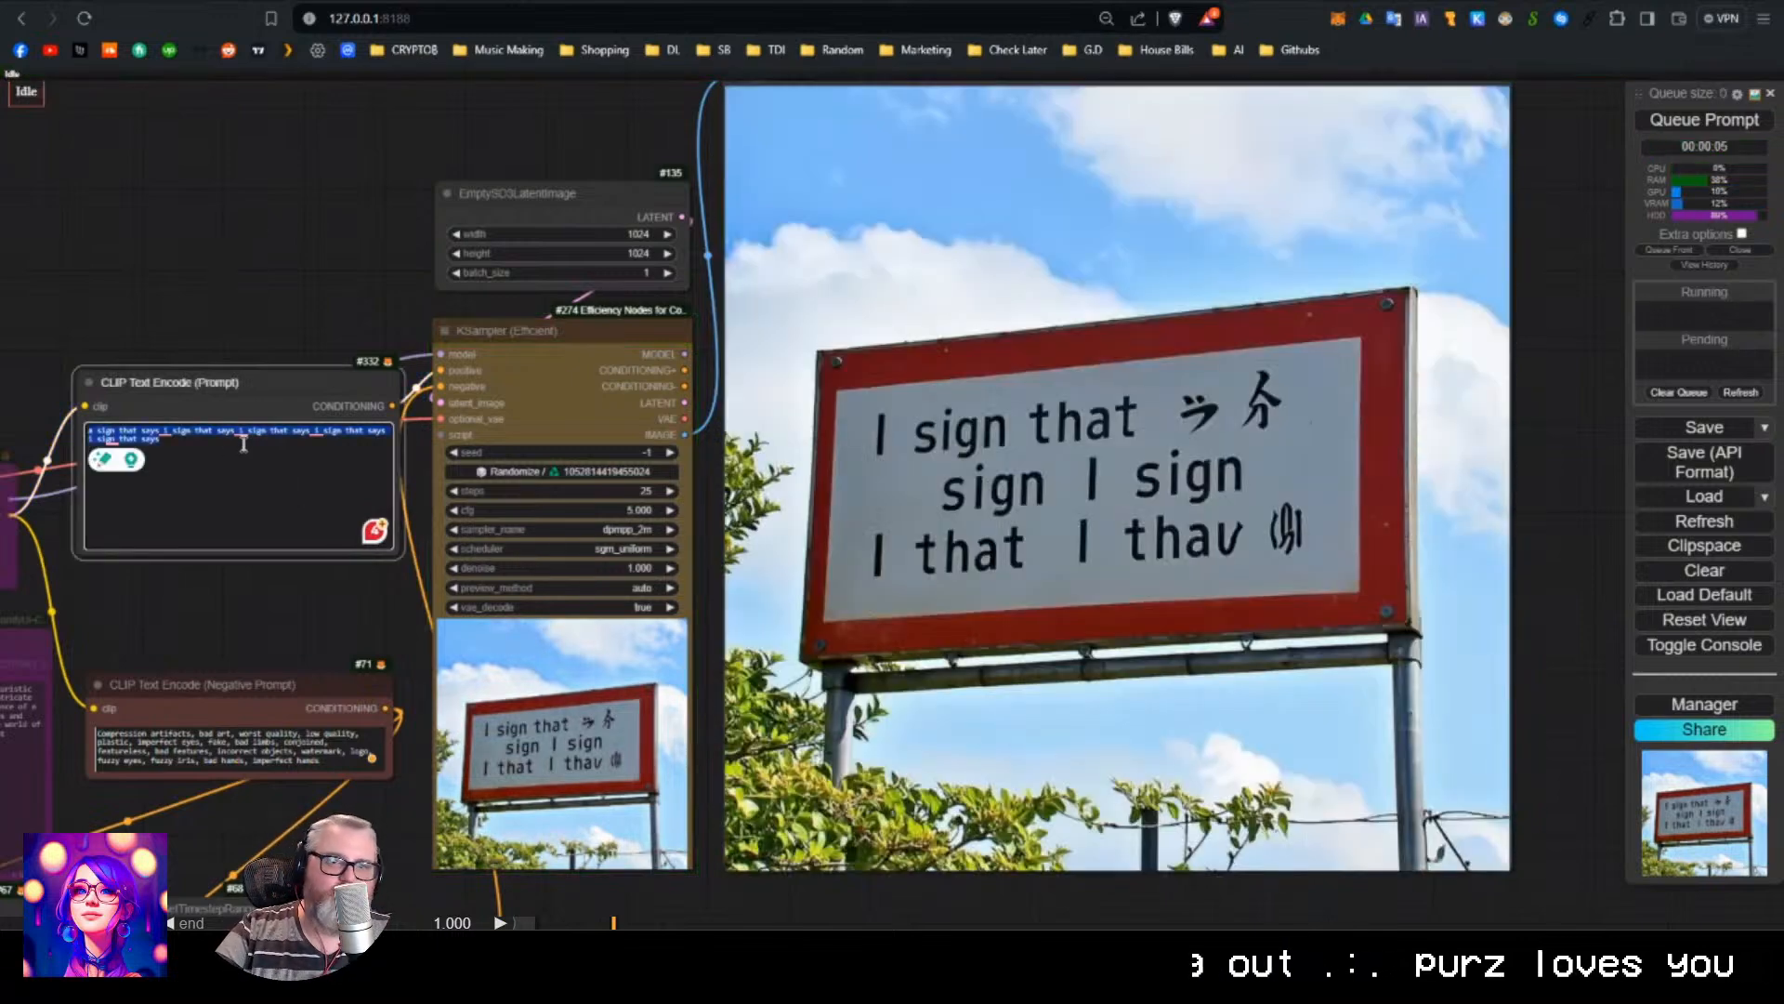
{"action": "type", "text": "a sign tha"}
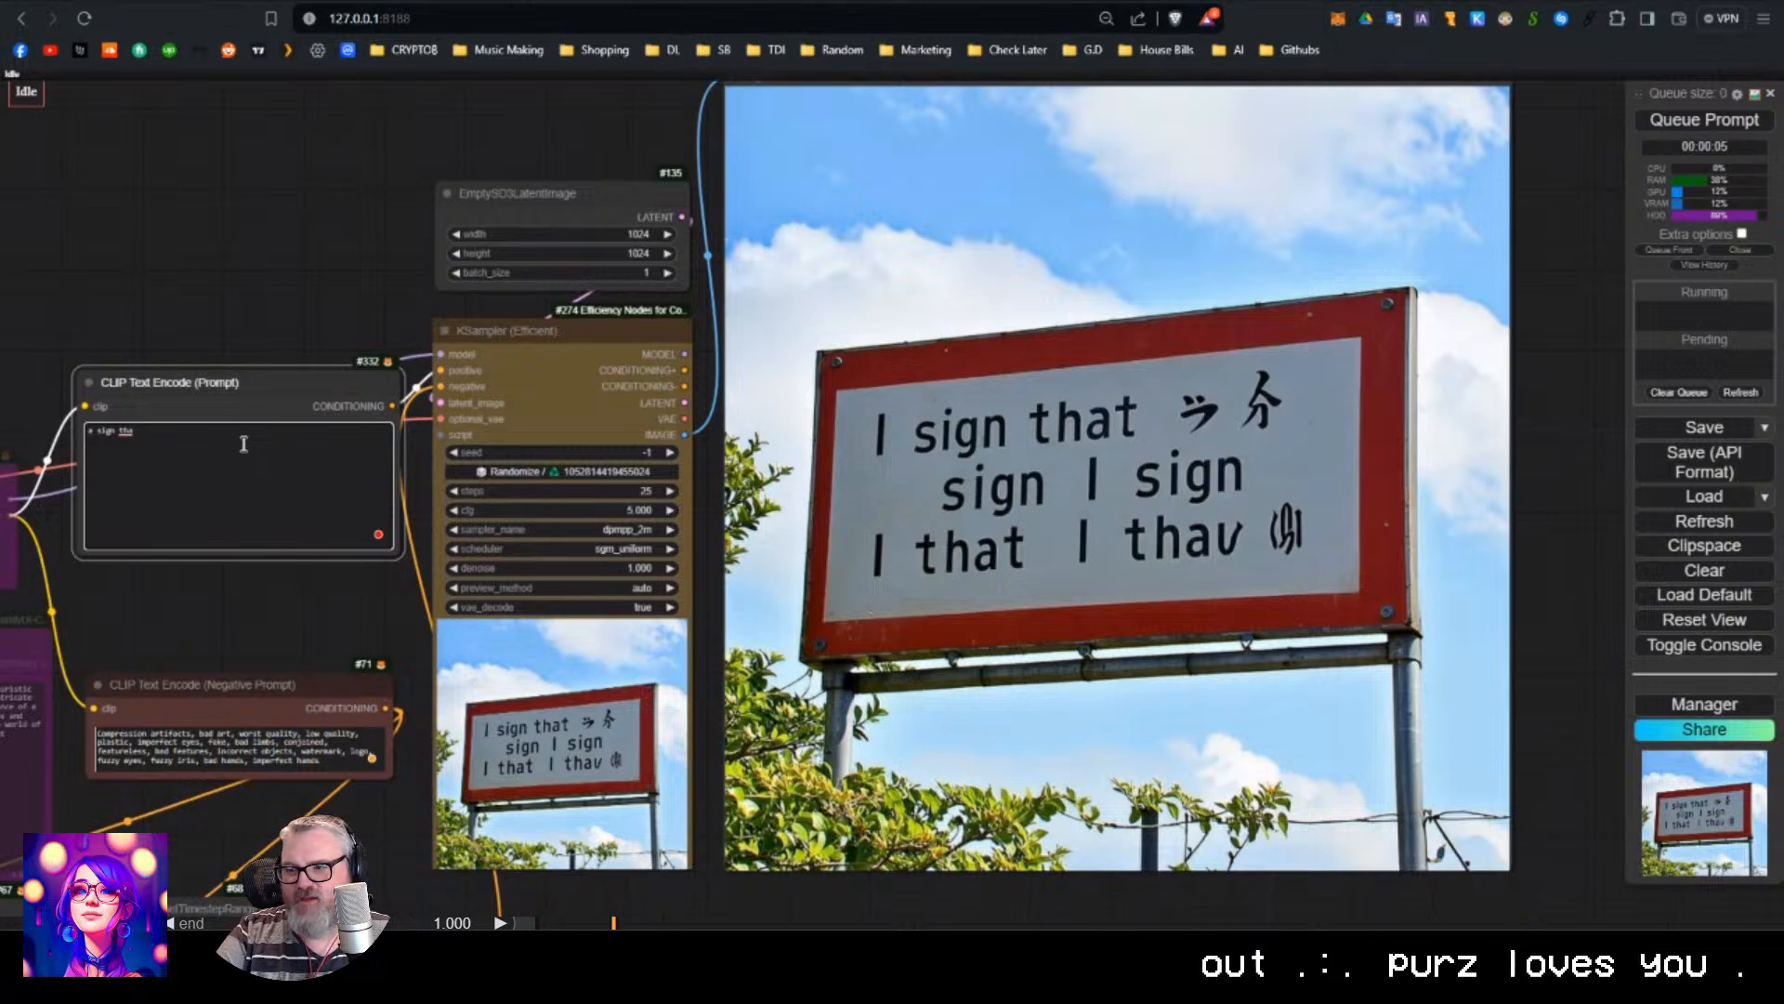
{"action": "key", "text": "ctrl+a"}
{"action": "key", "text": "BackSpace"}
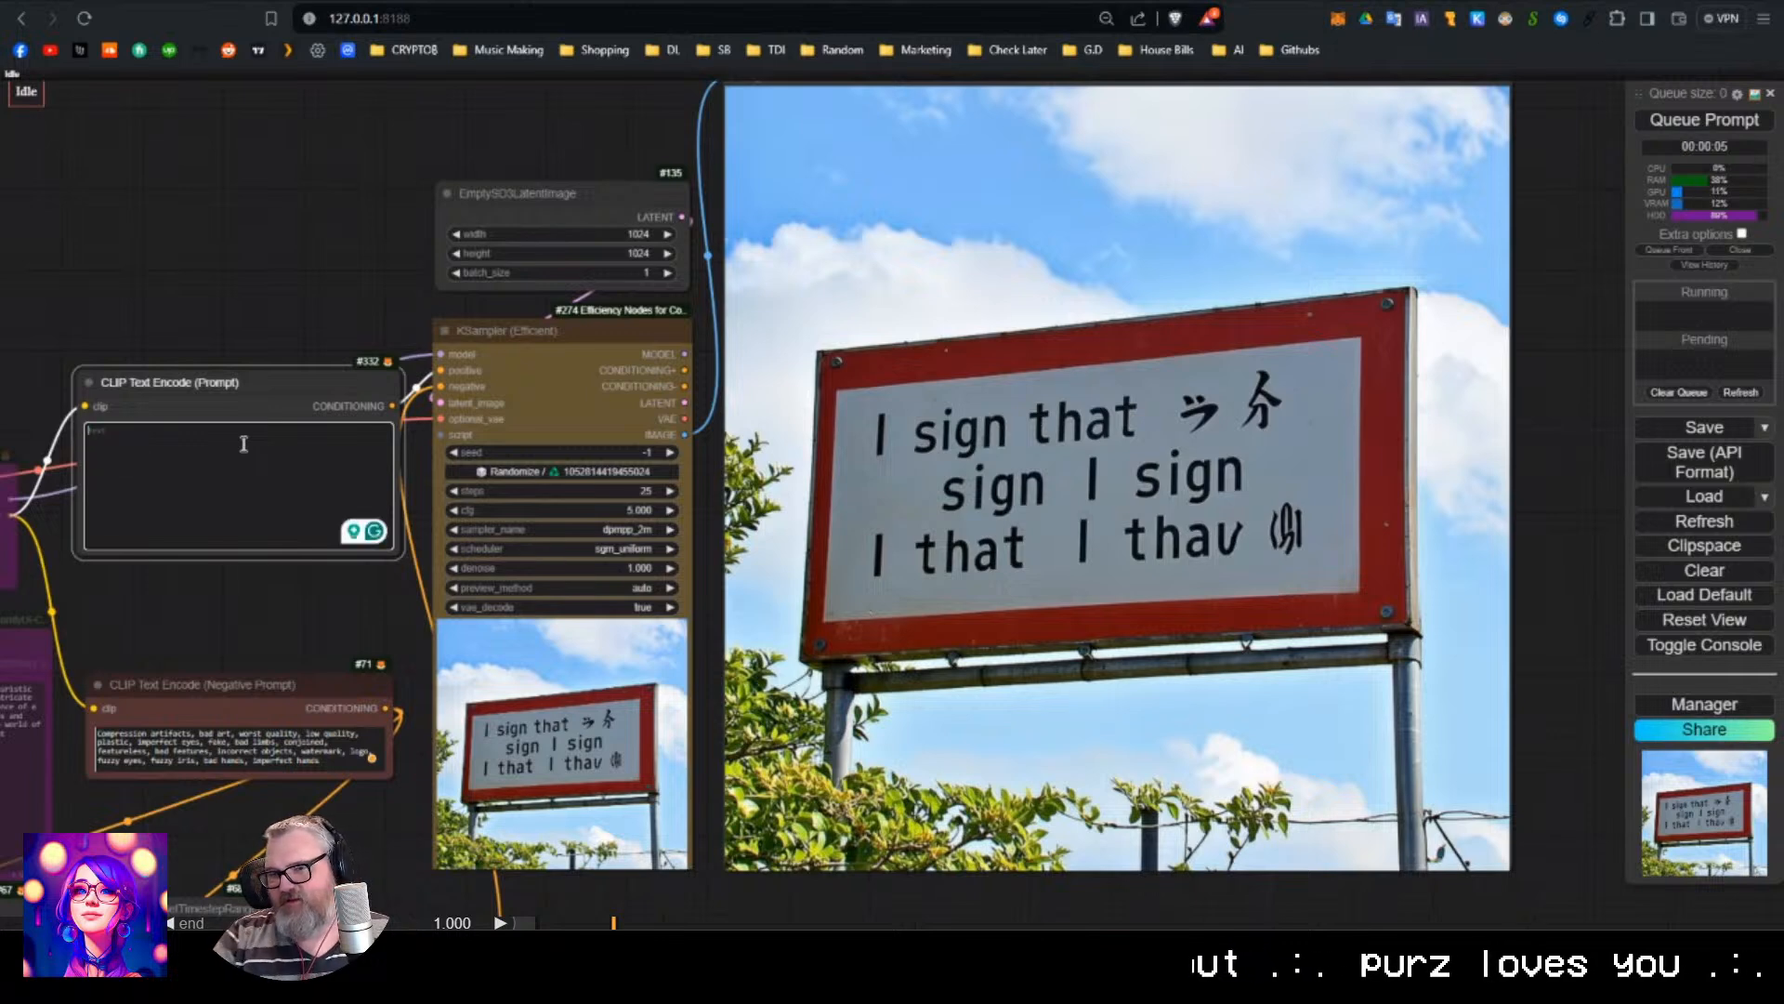
Enter the positive prompt "flowers made of lego made of faces" and generate two images from it.
{"action": "type", "text": "a"}
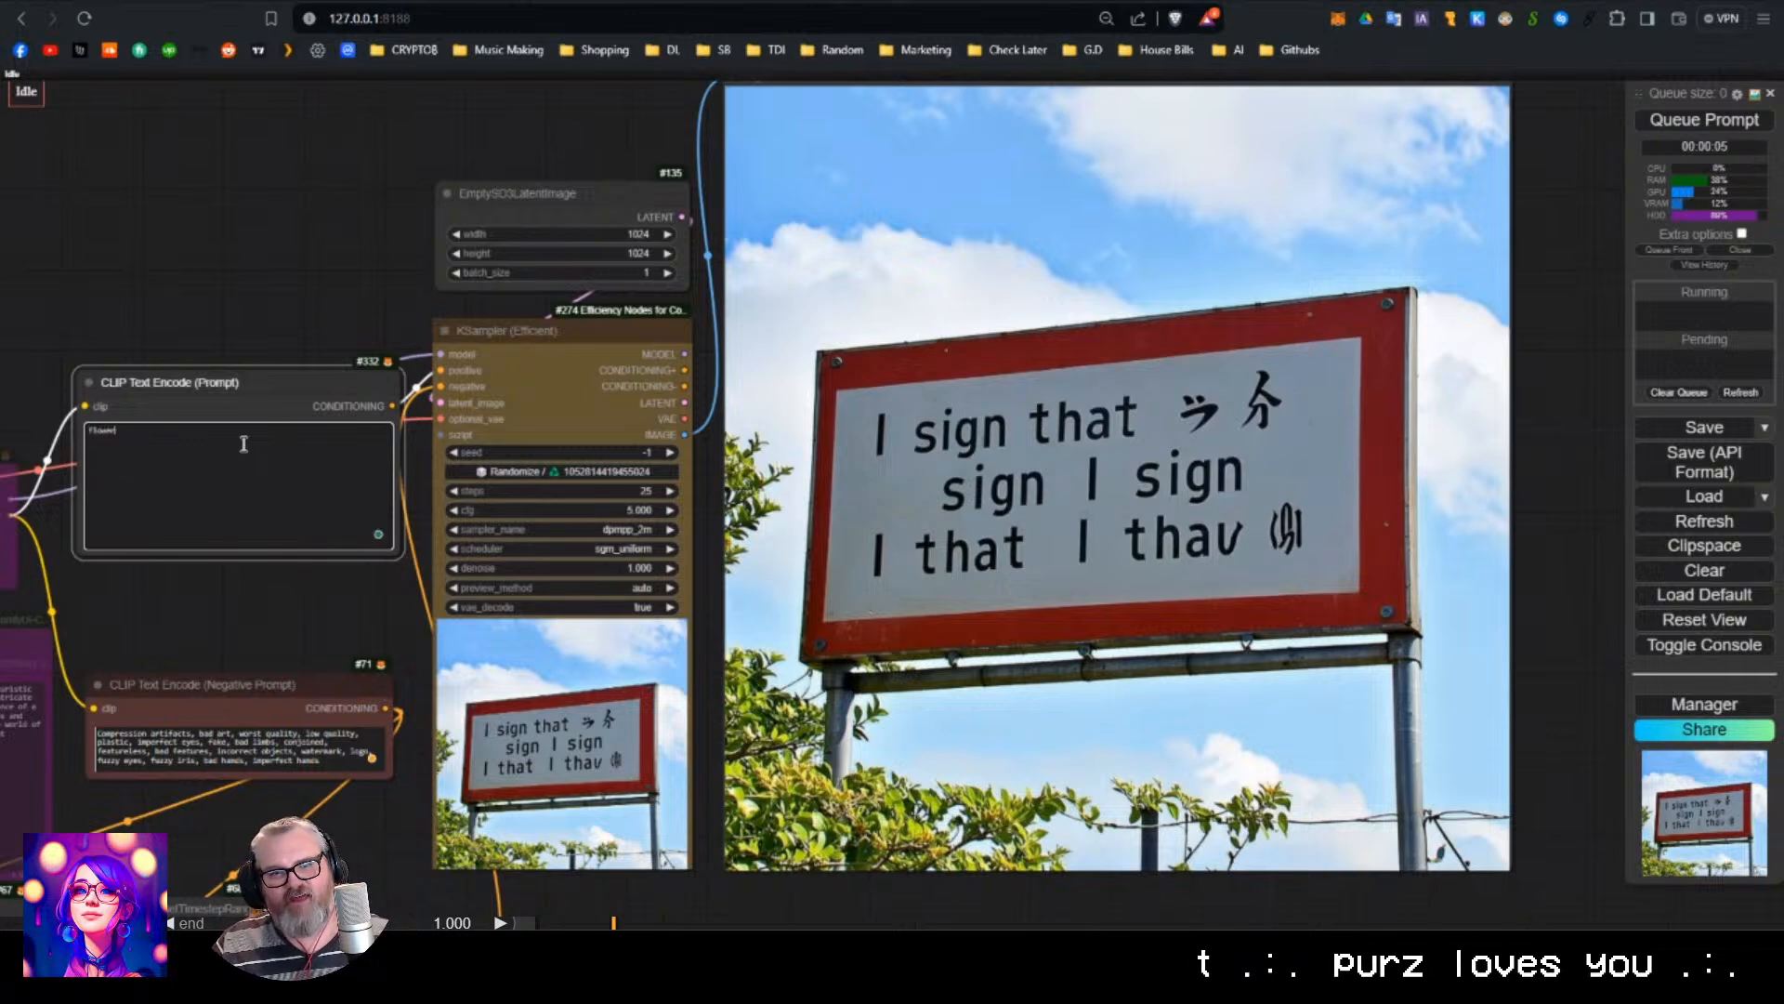
{"action": "type", "text": "lowers made of lego"}
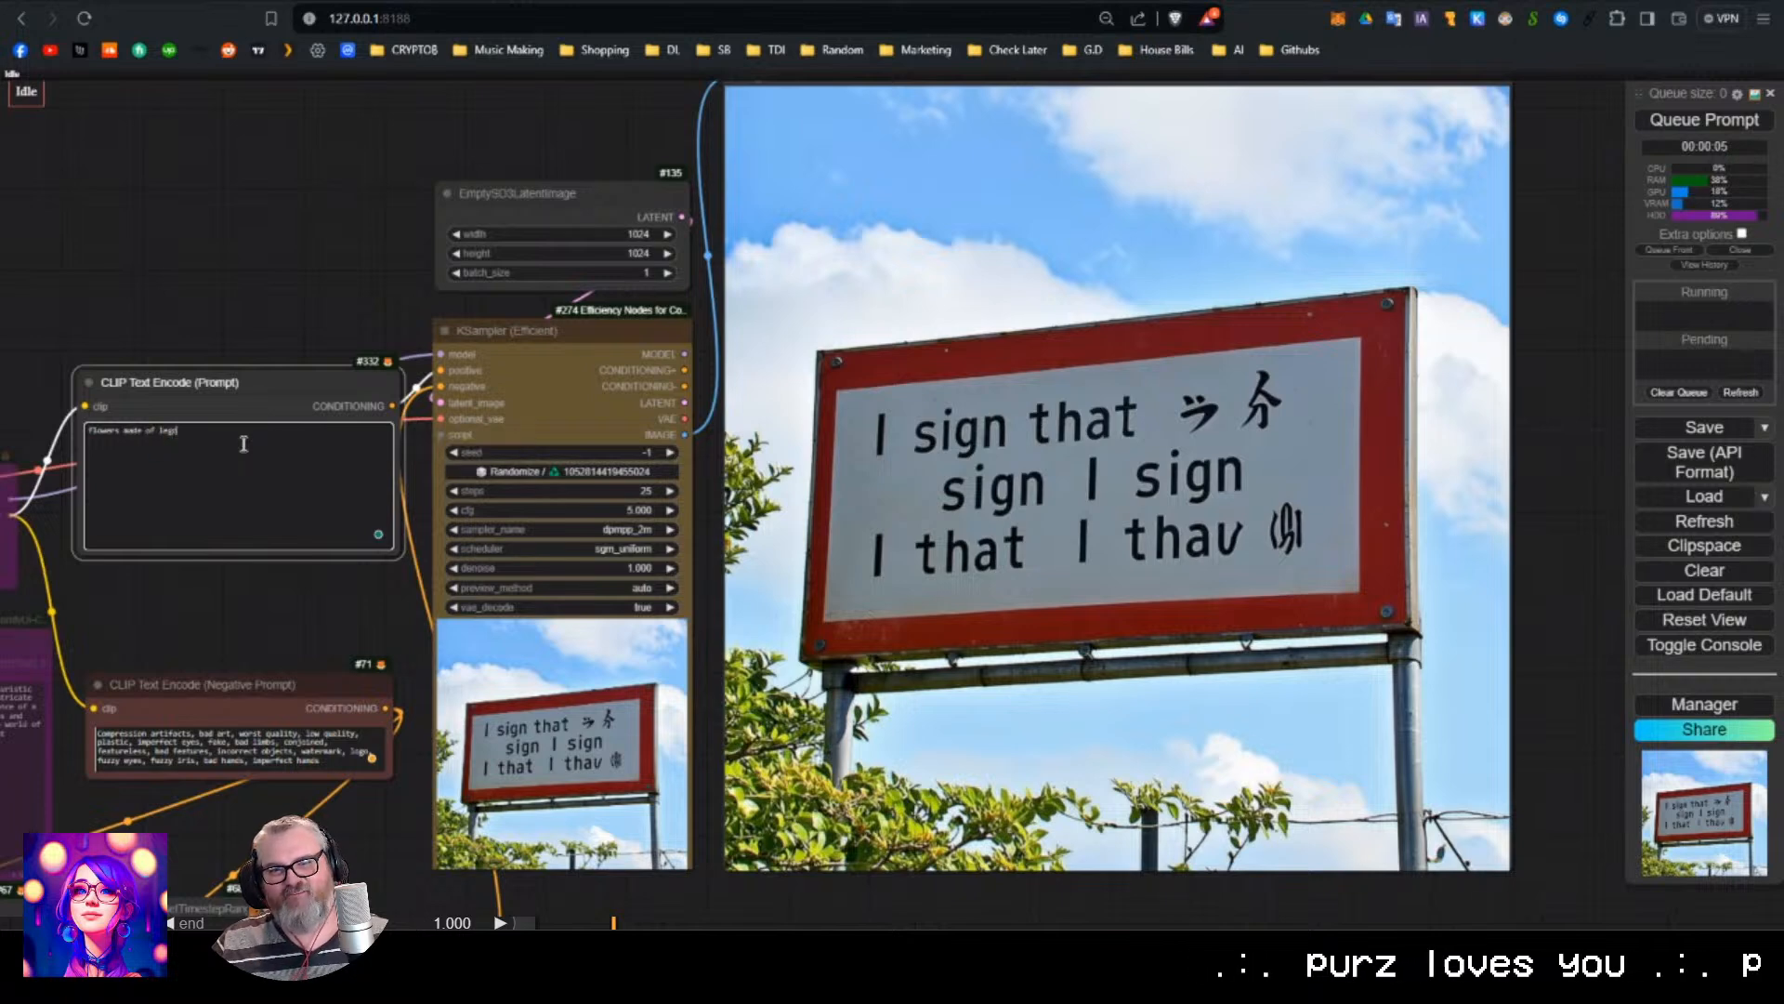
{"action": "key", "text": "BackSpace"}
{"action": "key", "text": "BackSpace"}
{"action": "key", "text": "BackSpace"}
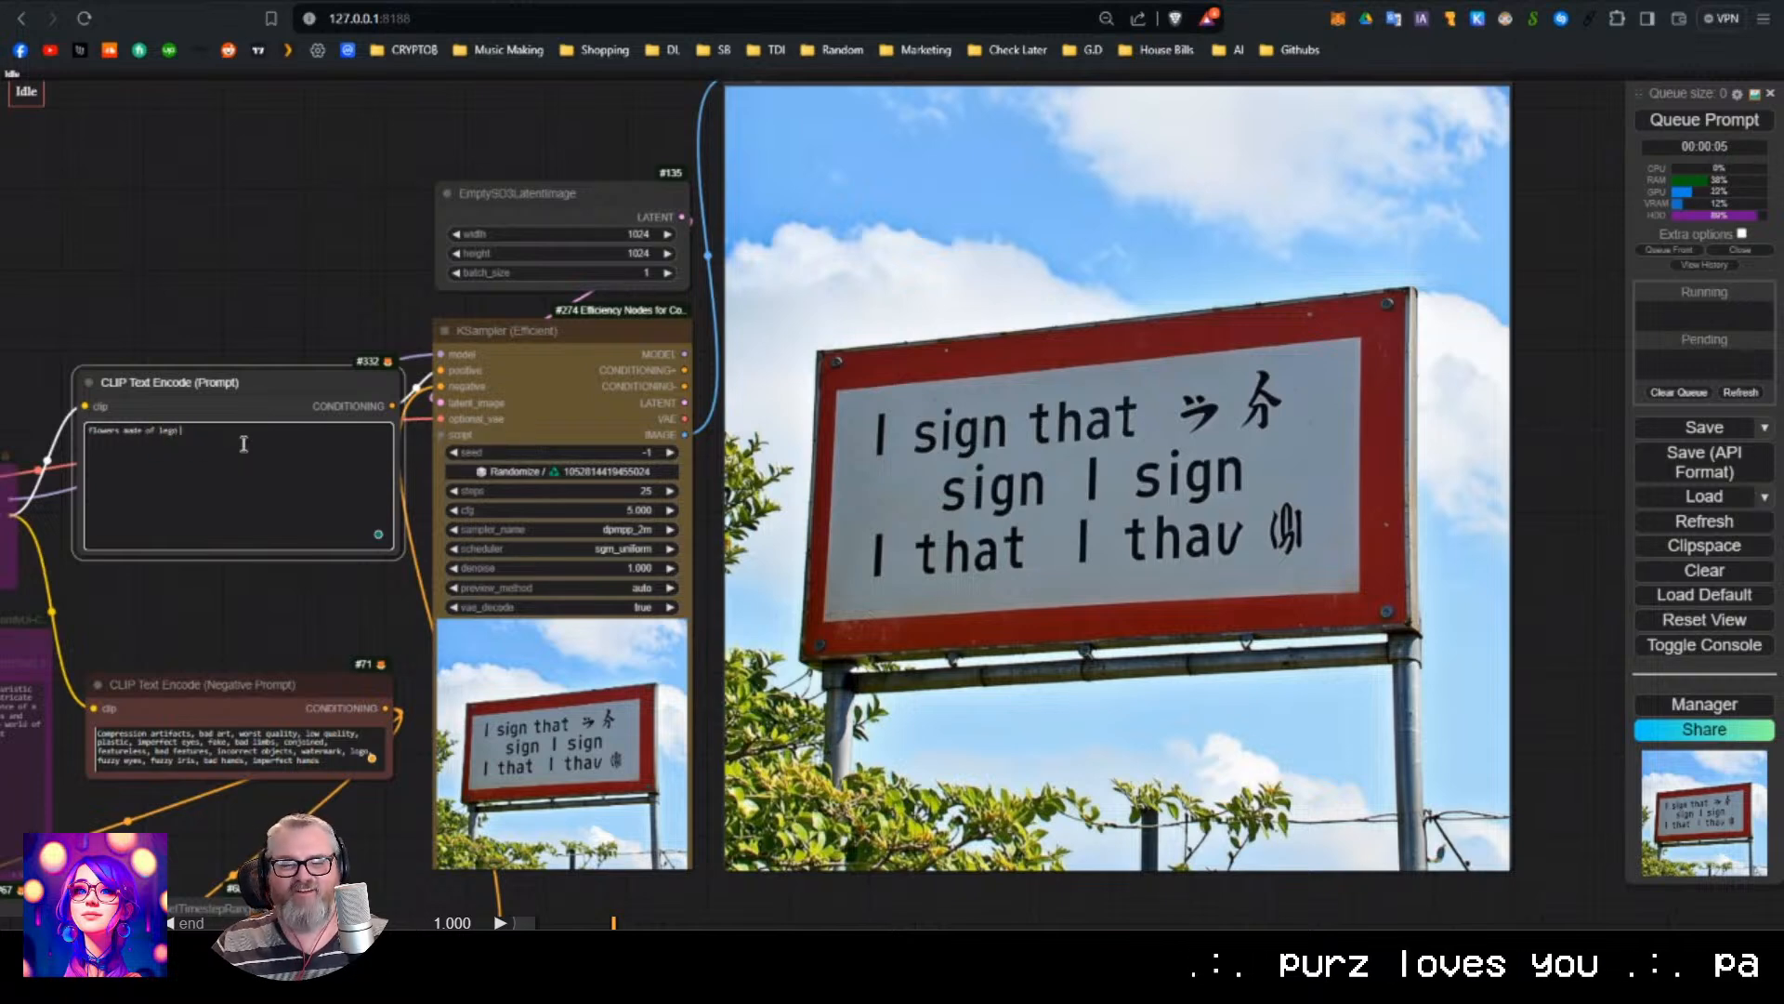
{"action": "key", "text": "ctrl+Return"}
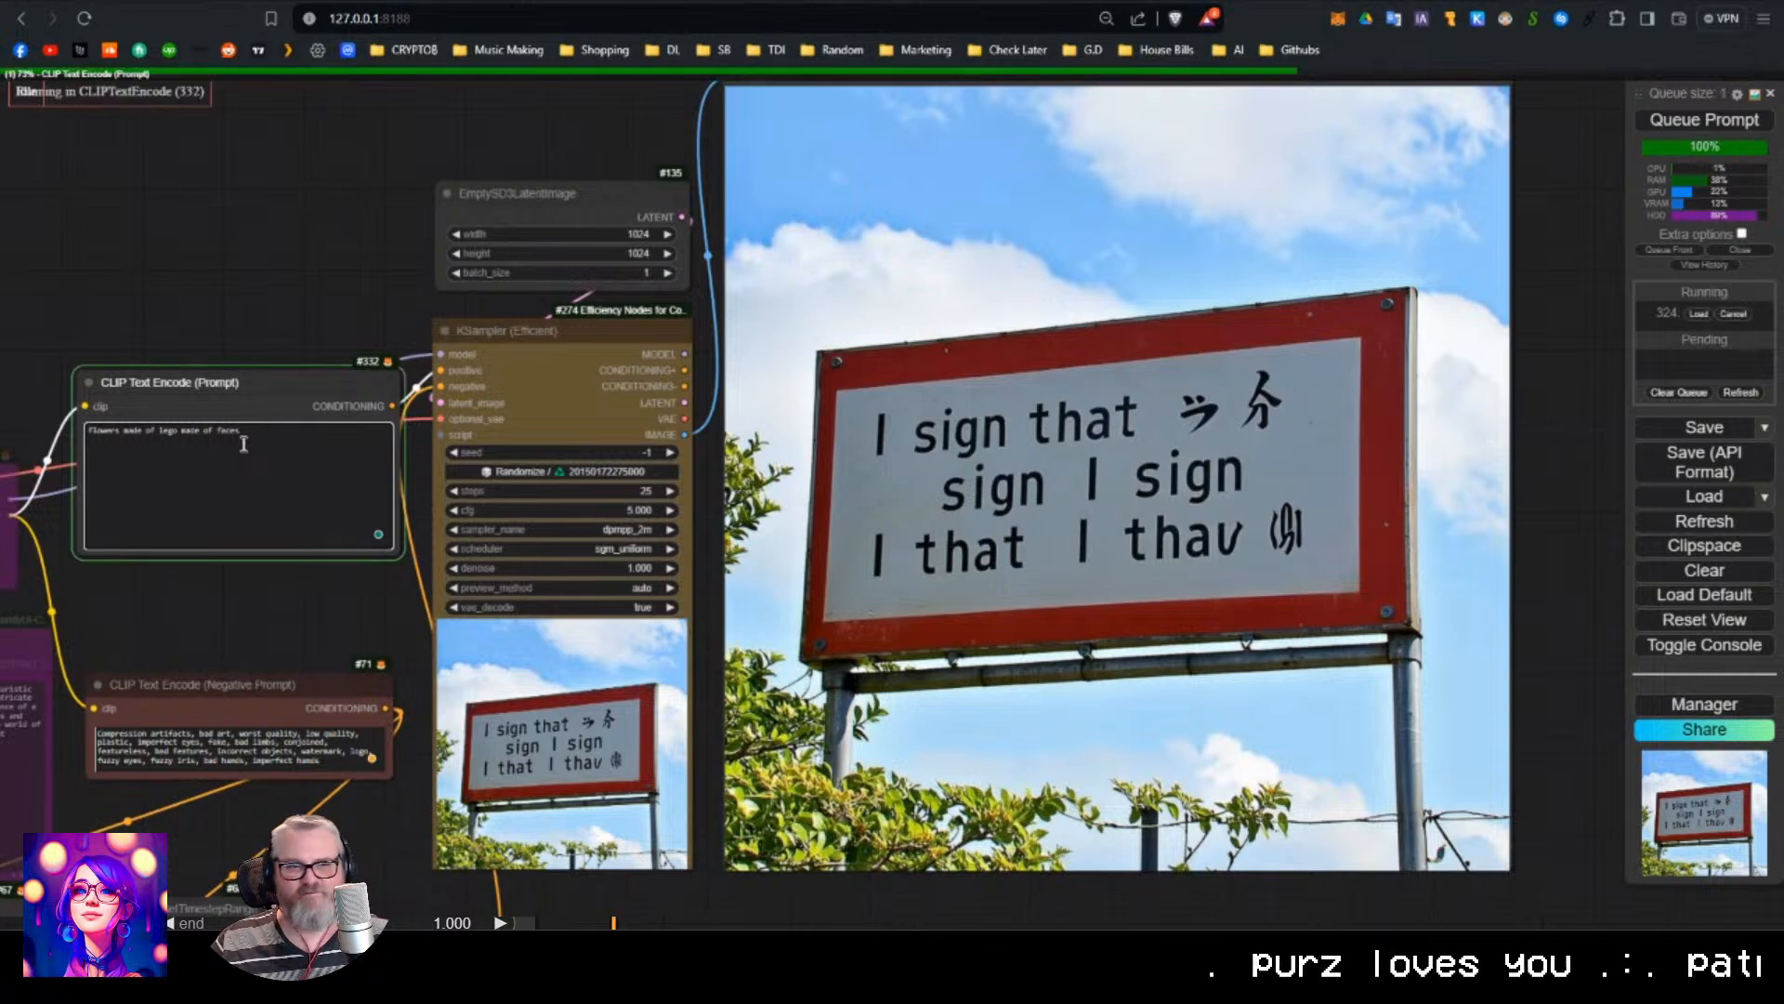
{"action": "left_click", "coordinate": [242, 276]}
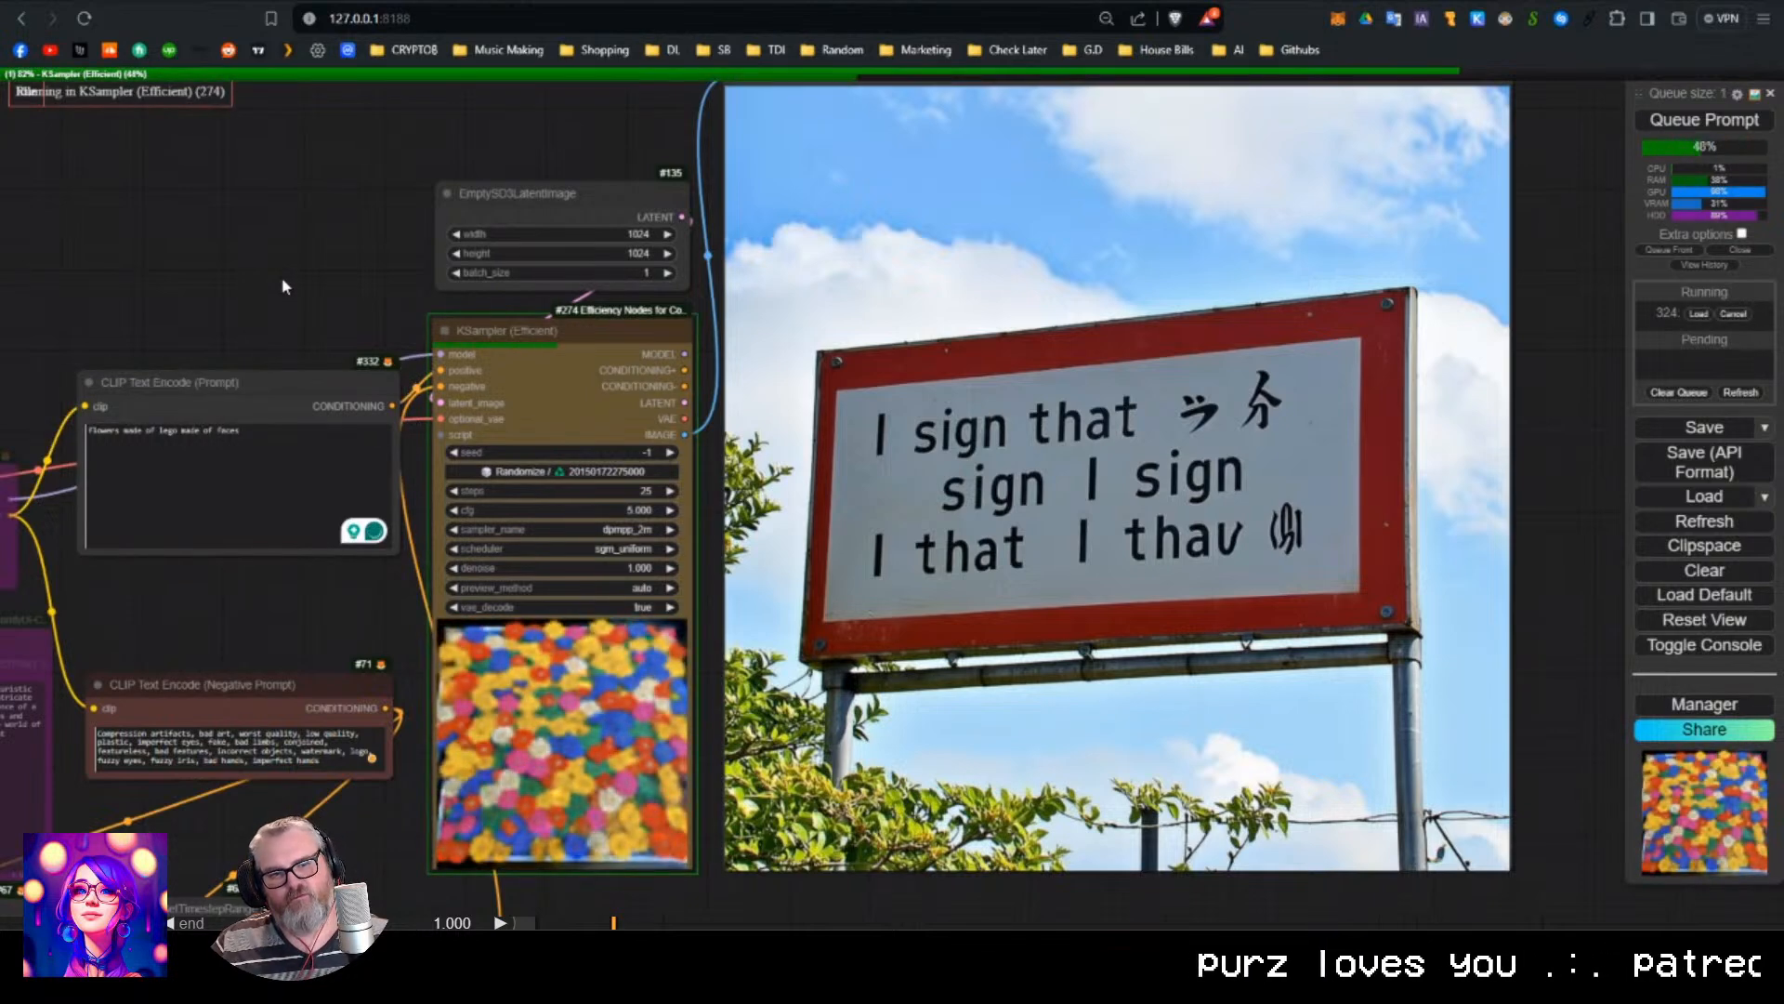
{"action": "left_click_drag", "start_coordinate": [313, 247], "coordinate": [297, 254]}
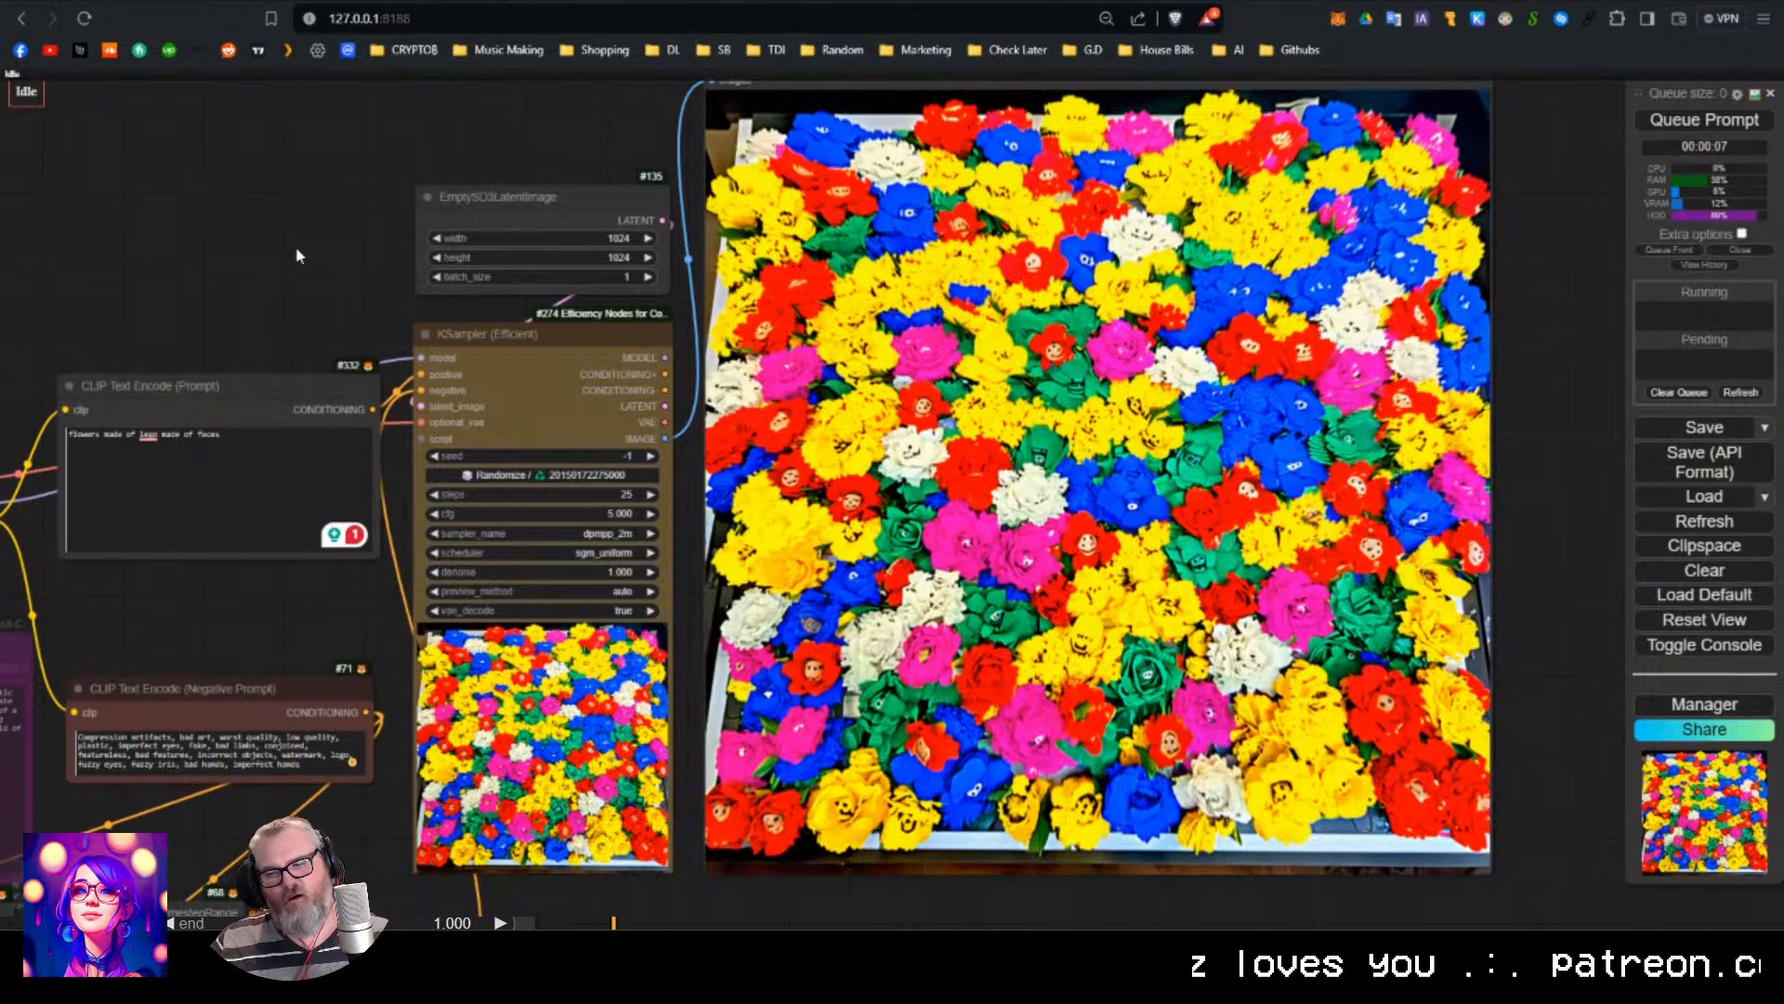
{"action": "key", "text": "ctrl+Return"}
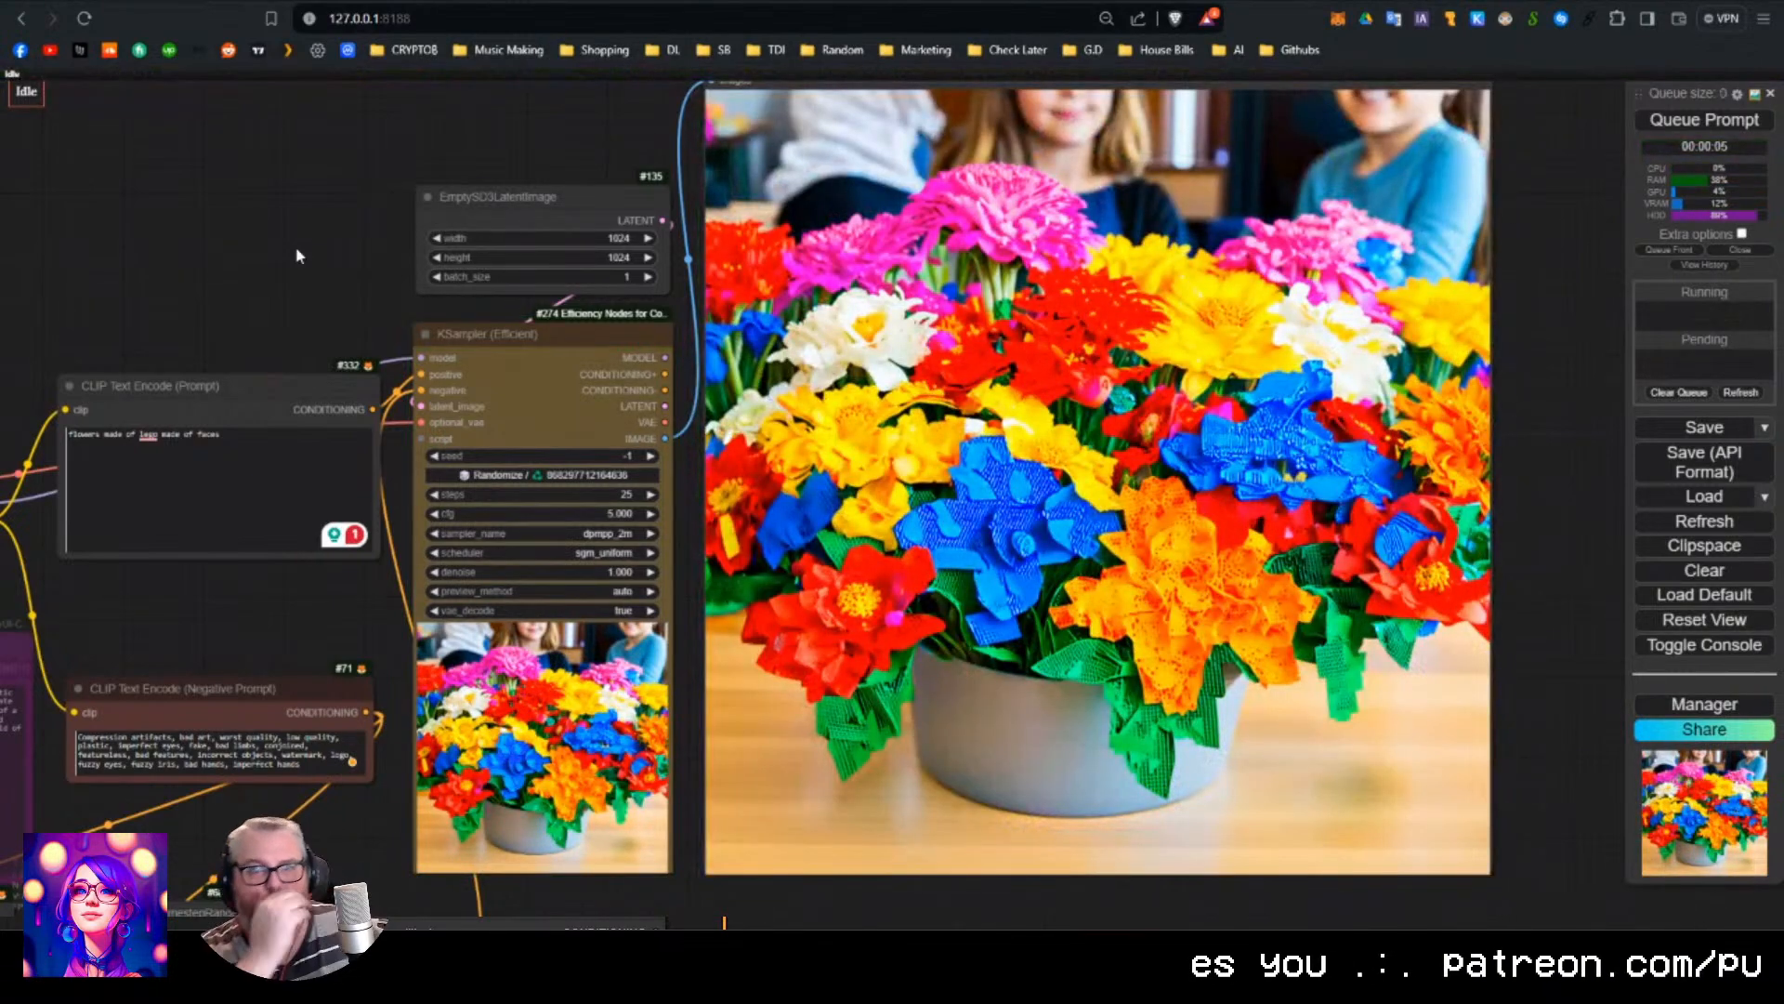
Replace the positive prompt with "whats 2+2?" and generate two images from it.
{"action": "key", "text": "ctrl+a"}
{"action": "left_click", "coordinate": [233, 423]}
{"action": "key", "text": "ctrl+a"}
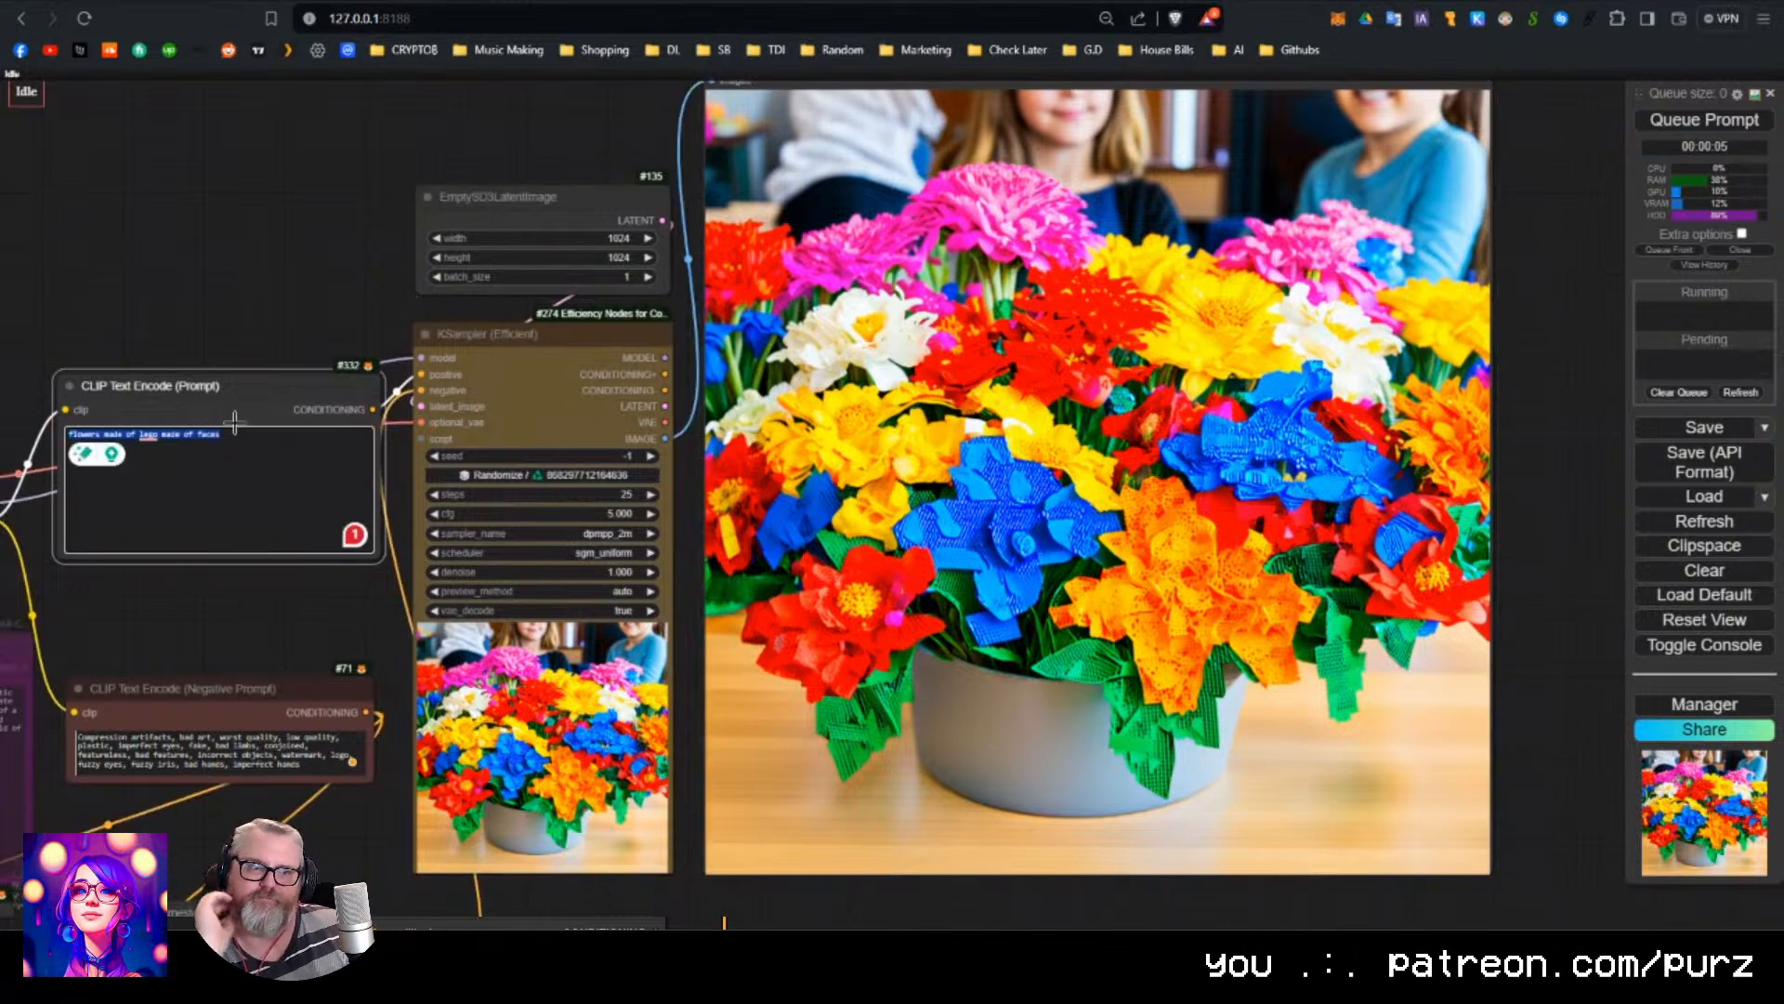
{"action": "type", "text": "whats 2"}
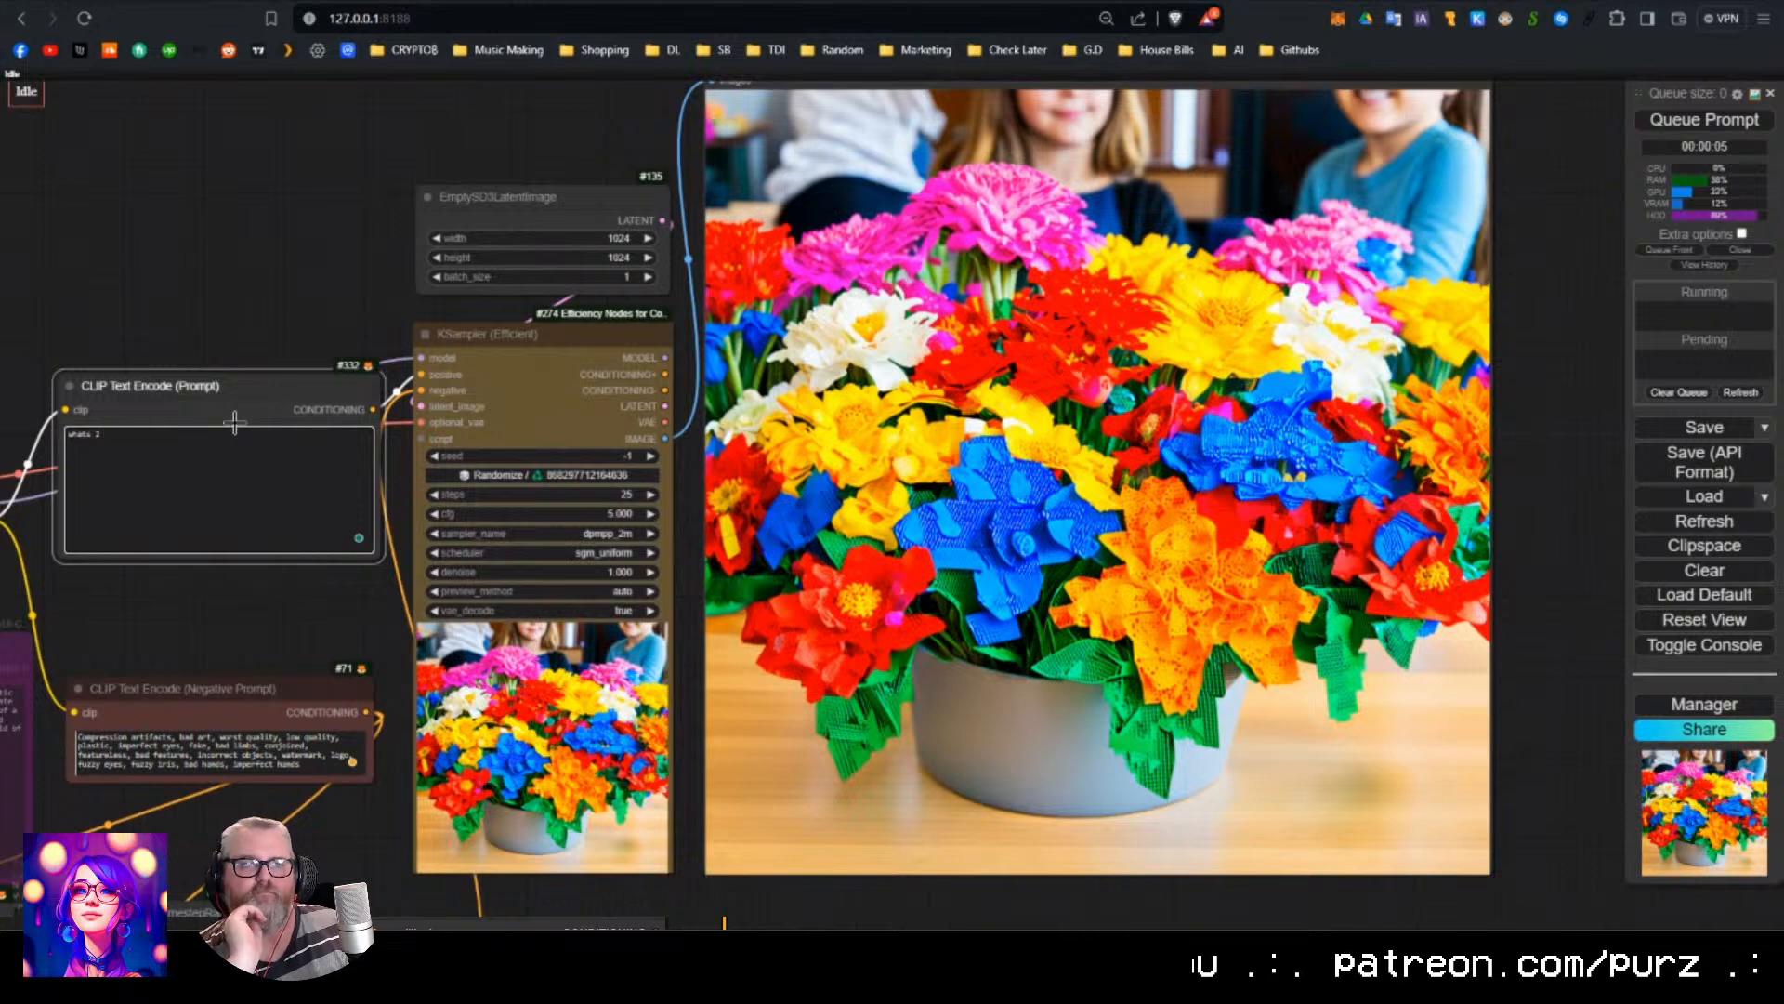
{"action": "type", "text": "+2?"}
{"action": "key", "text": "ctrl+Return"}
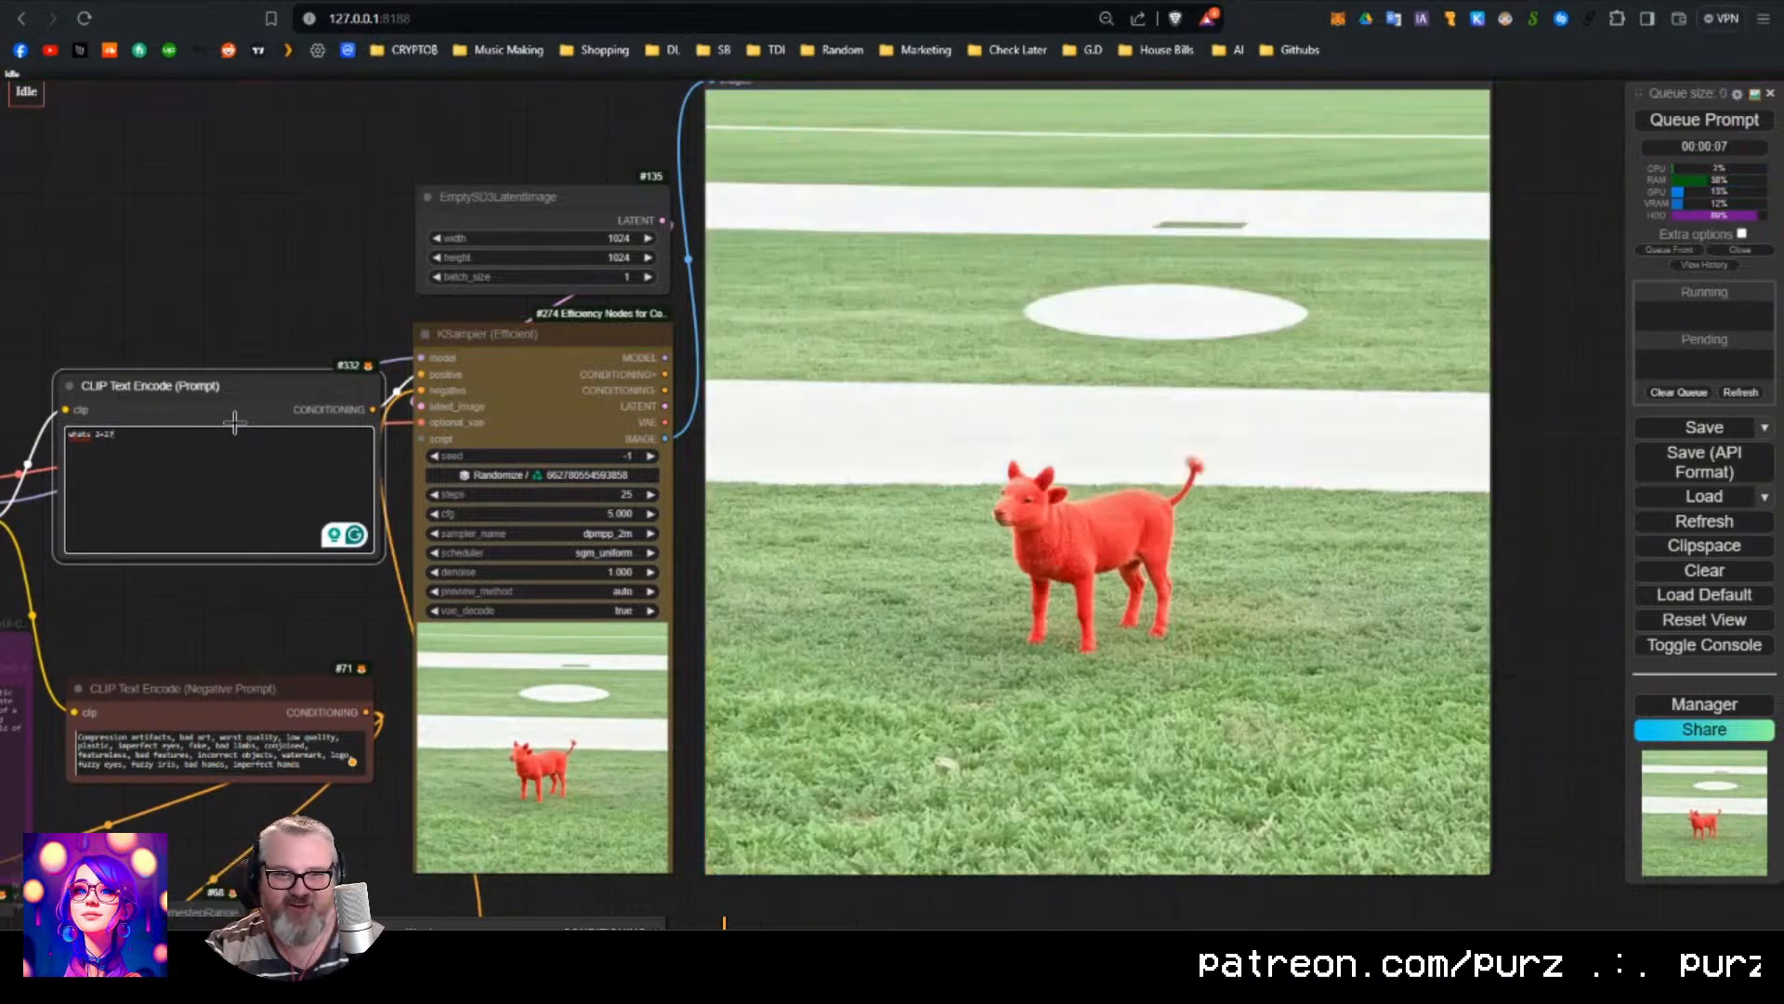
{"action": "key", "text": "ctrl+Return"}
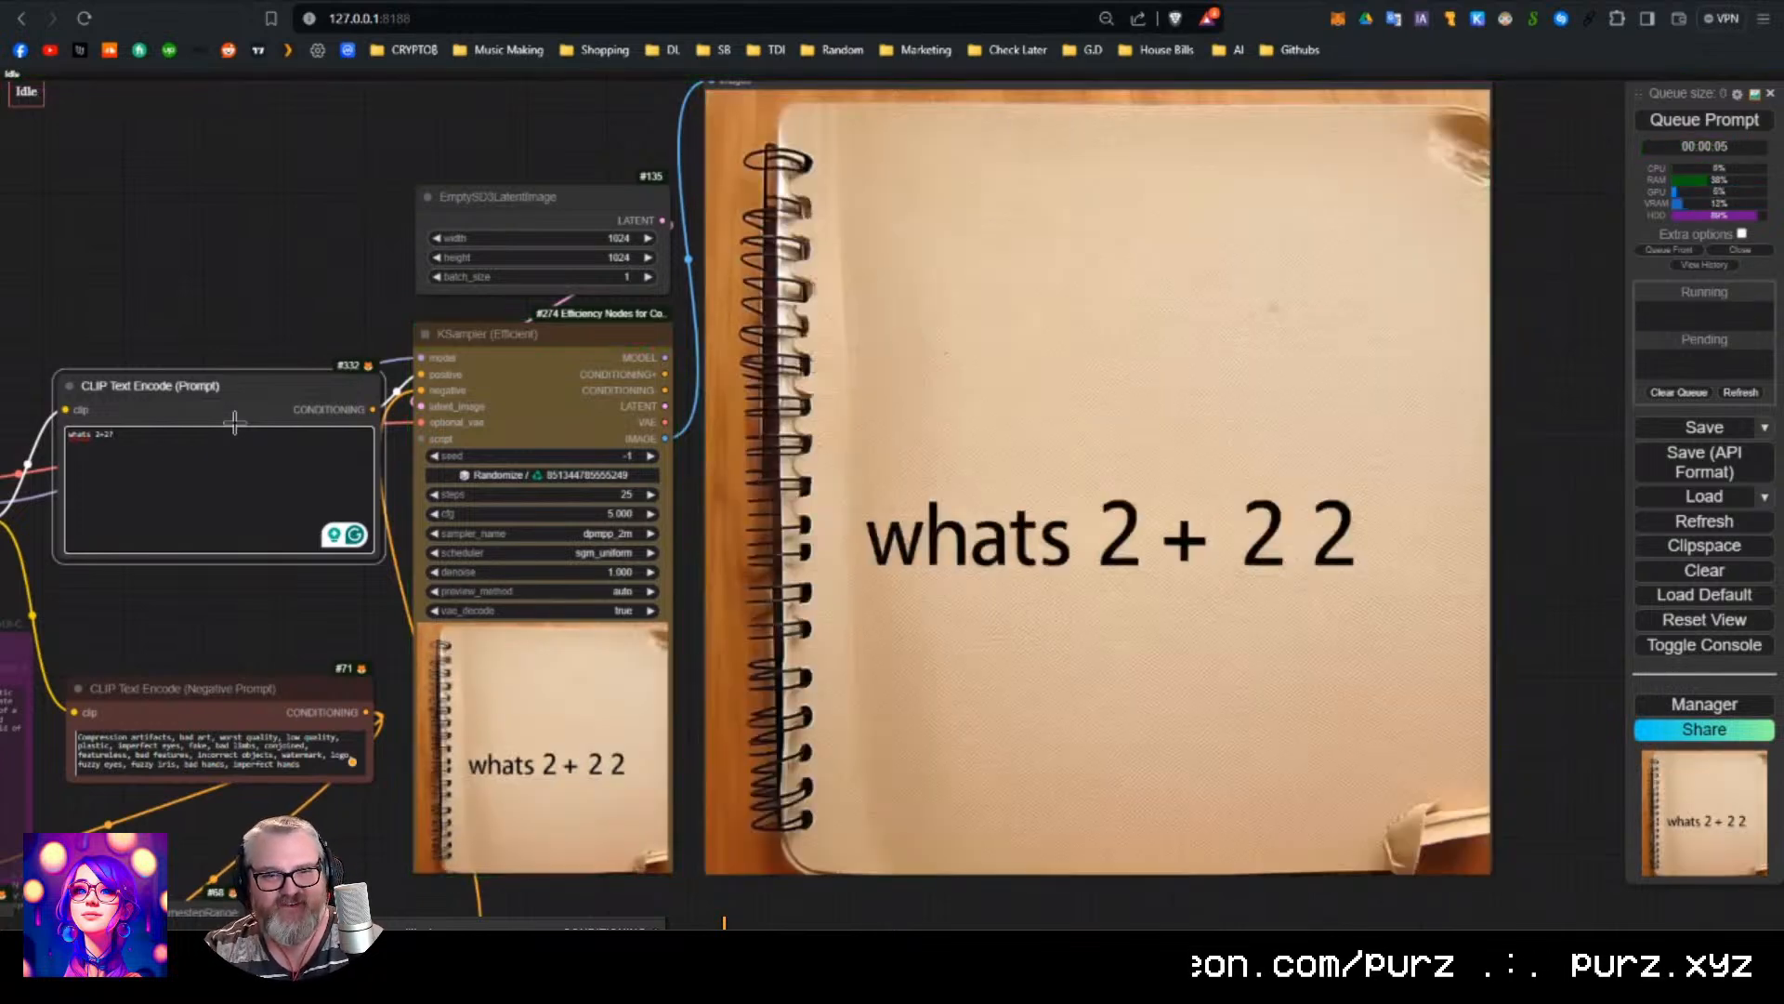
Change the arithmetic question in the positive prompt to "whats the meaning of life?" and generate three images.
{"action": "key", "text": "BackSpace"}
{"action": "key", "text": "BackSpace"}
{"action": "key", "text": "BackSpace"}
{"action": "key", "text": "BackSpace"}
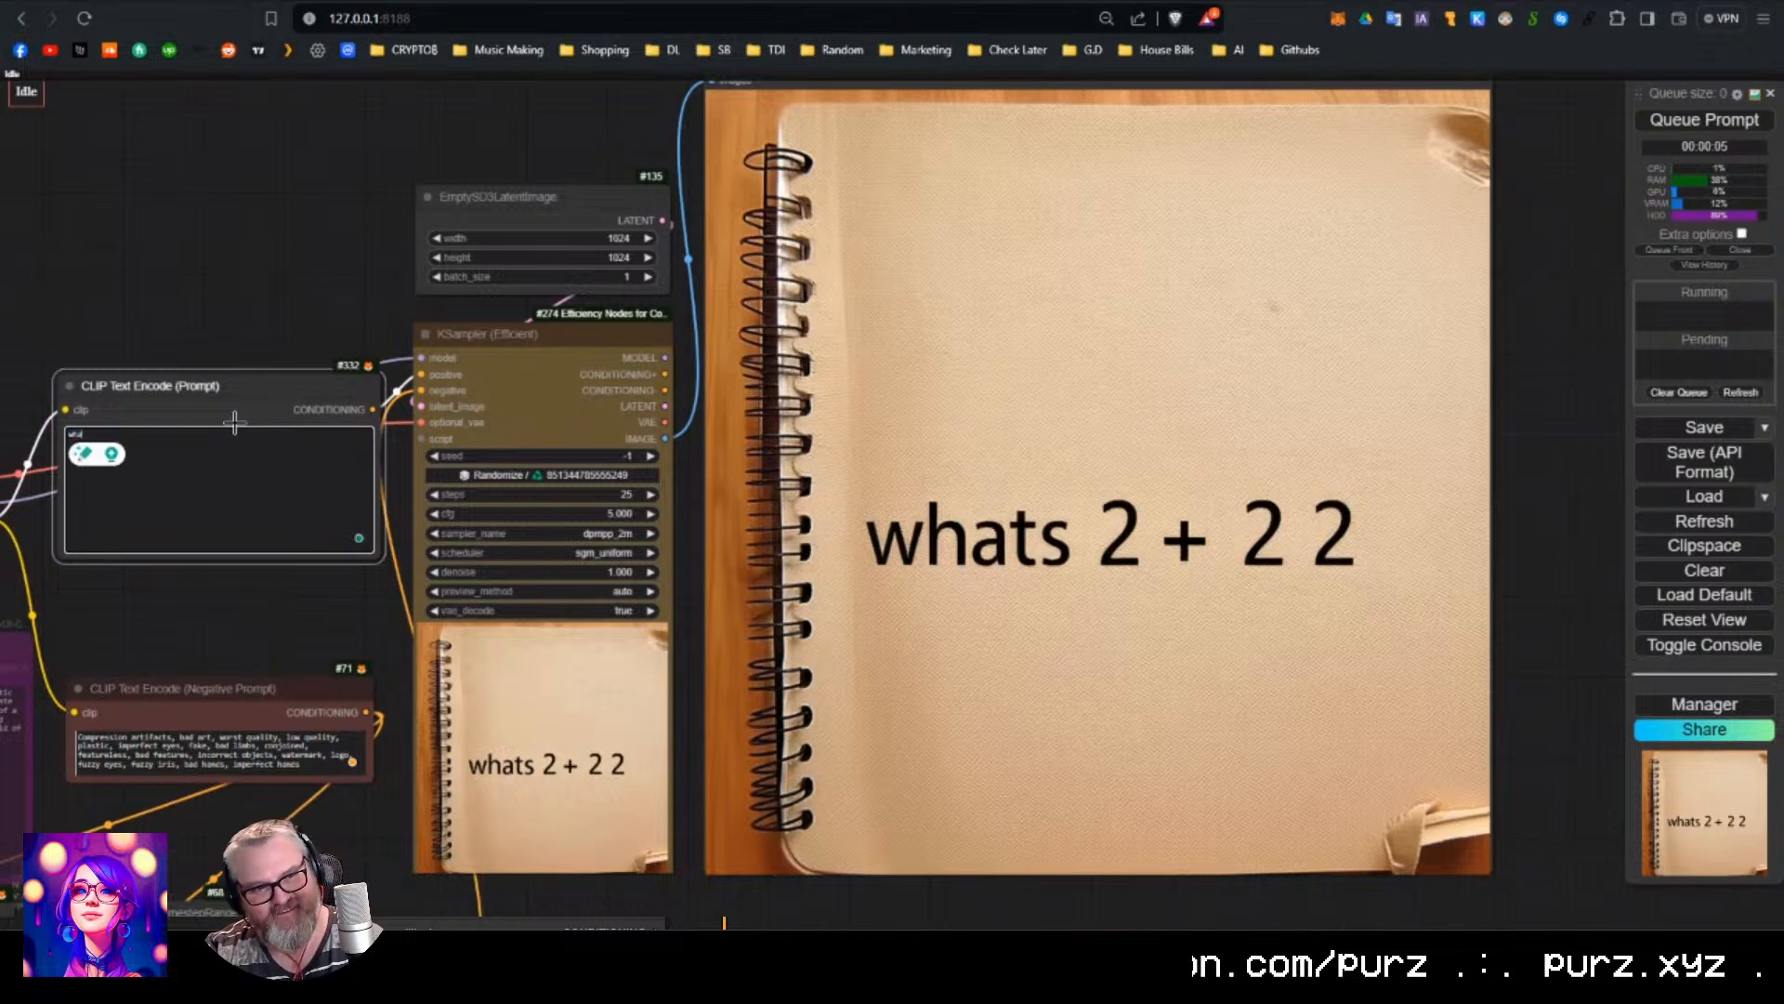
{"action": "type", "text": "the meaning of"}
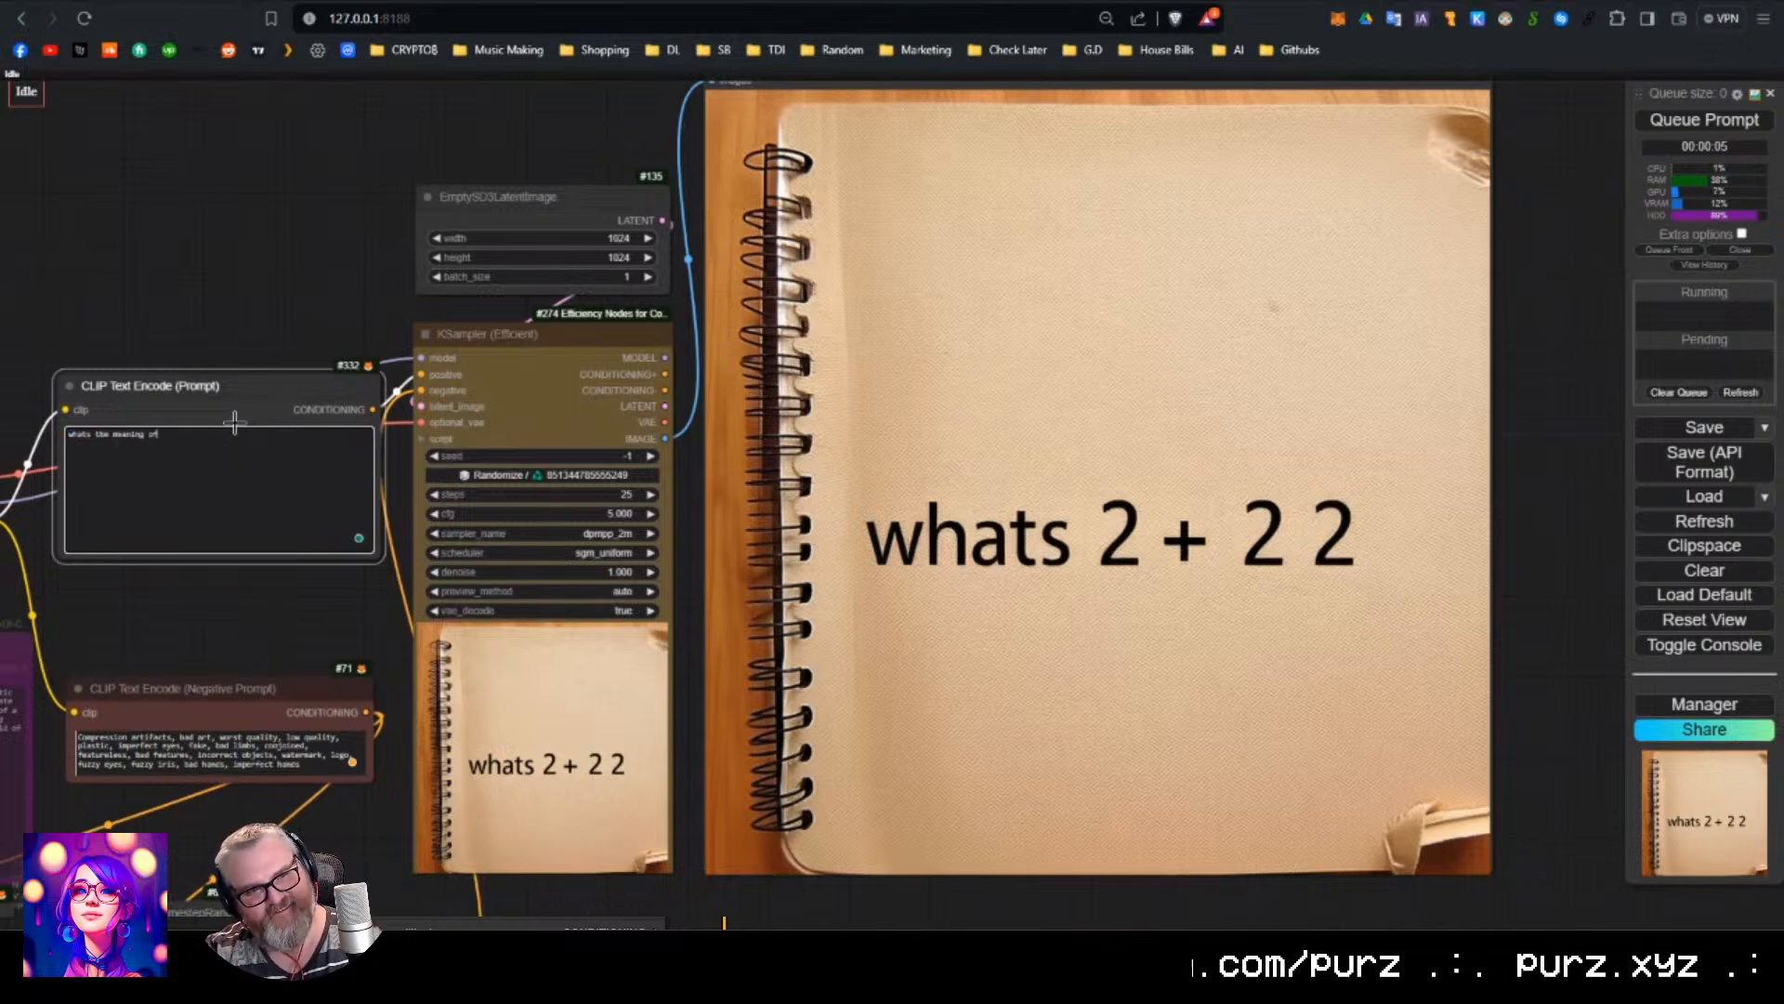
{"action": "type", "text": " life?"}
{"action": "key", "text": "ctrl+Return"}
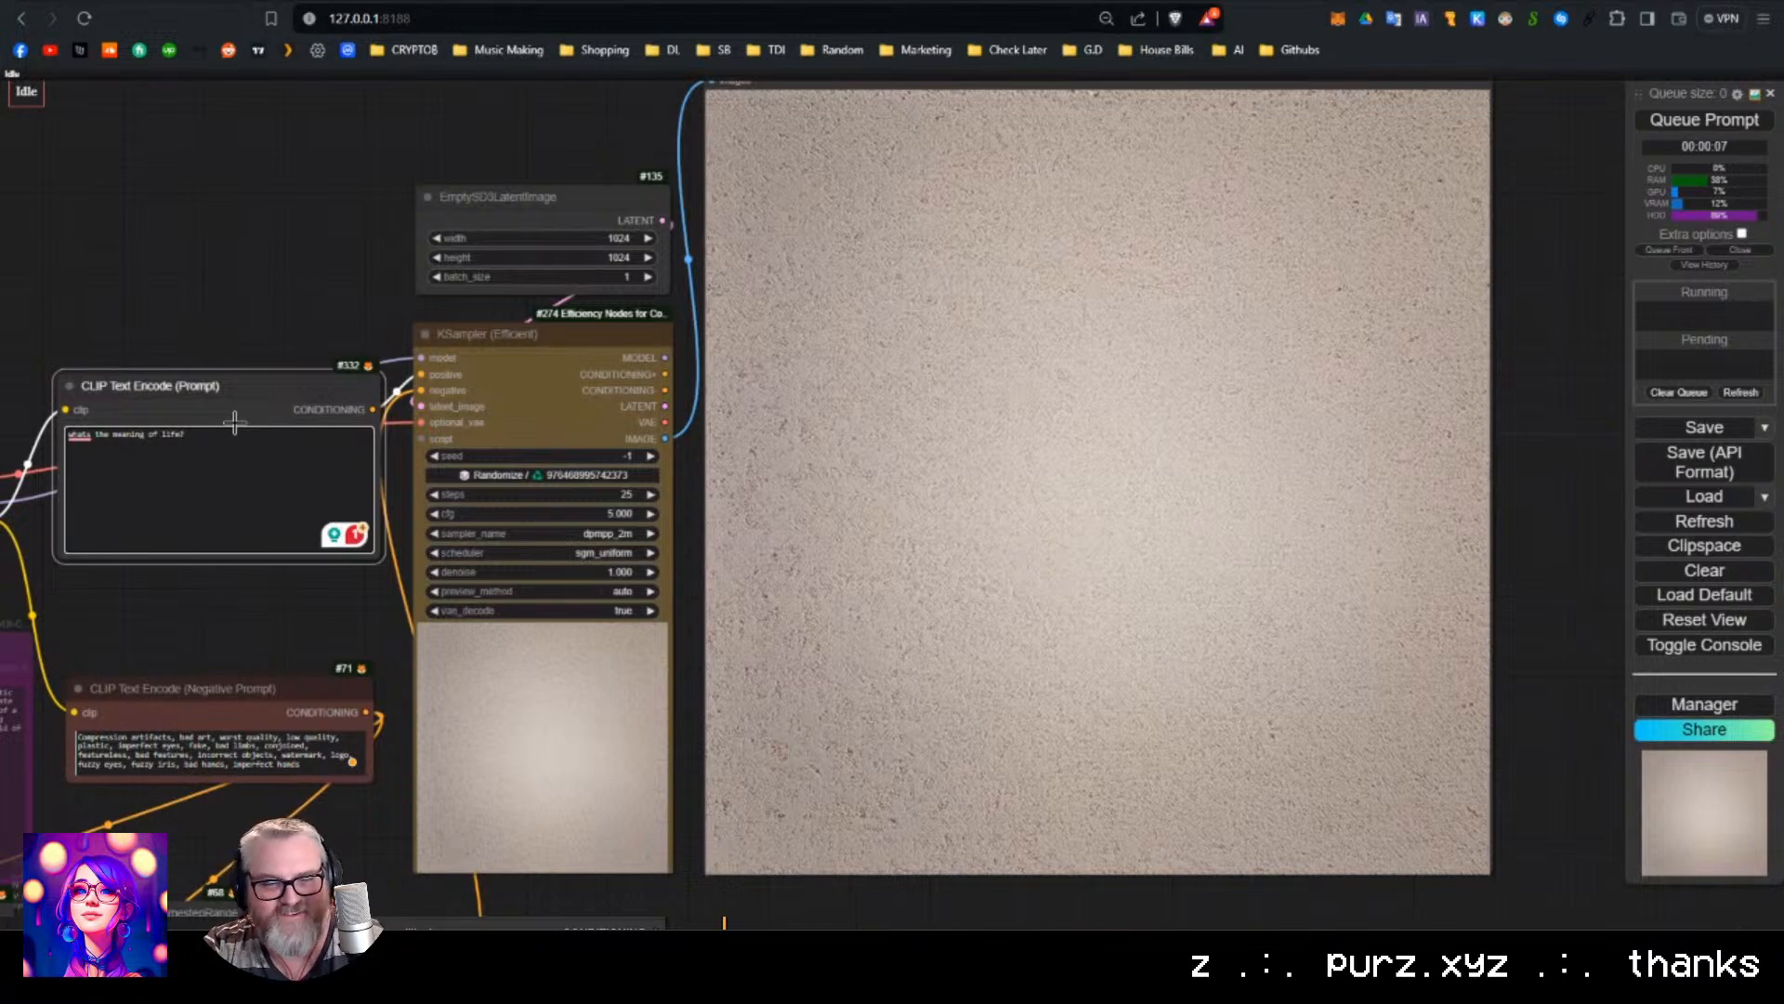
{"action": "key", "text": "ctrl+Return"}
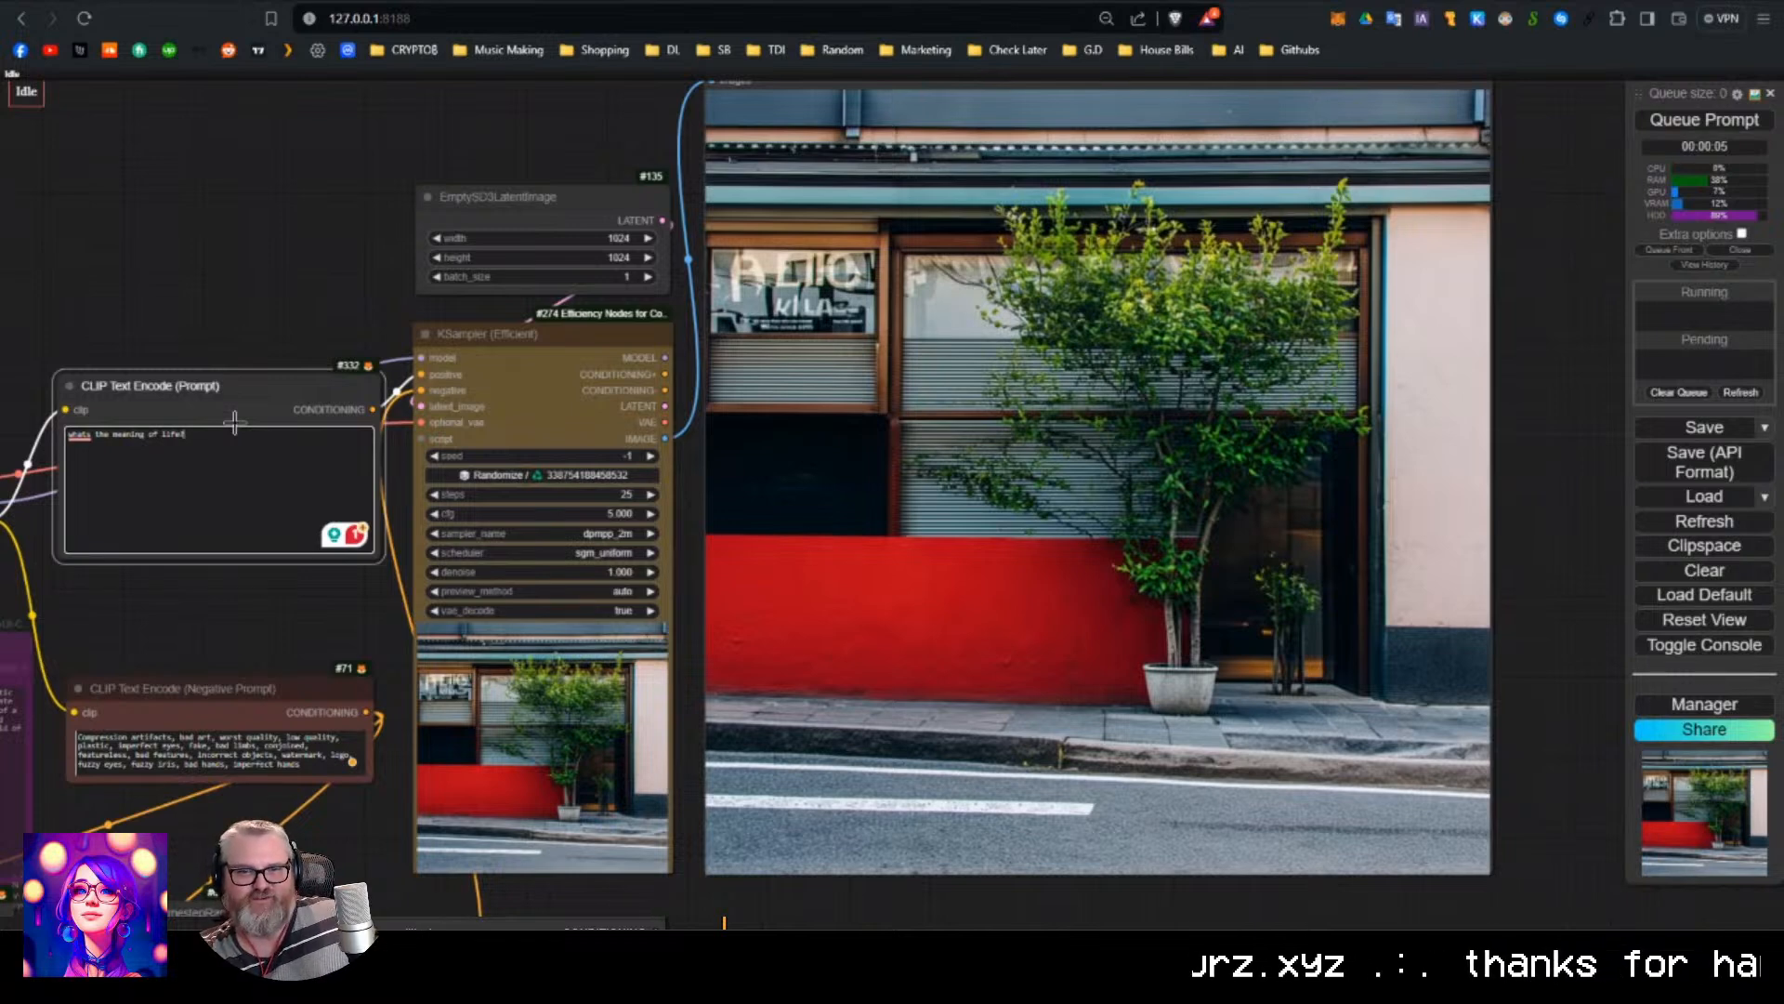
{"action": "key", "text": "ctrl+Return"}
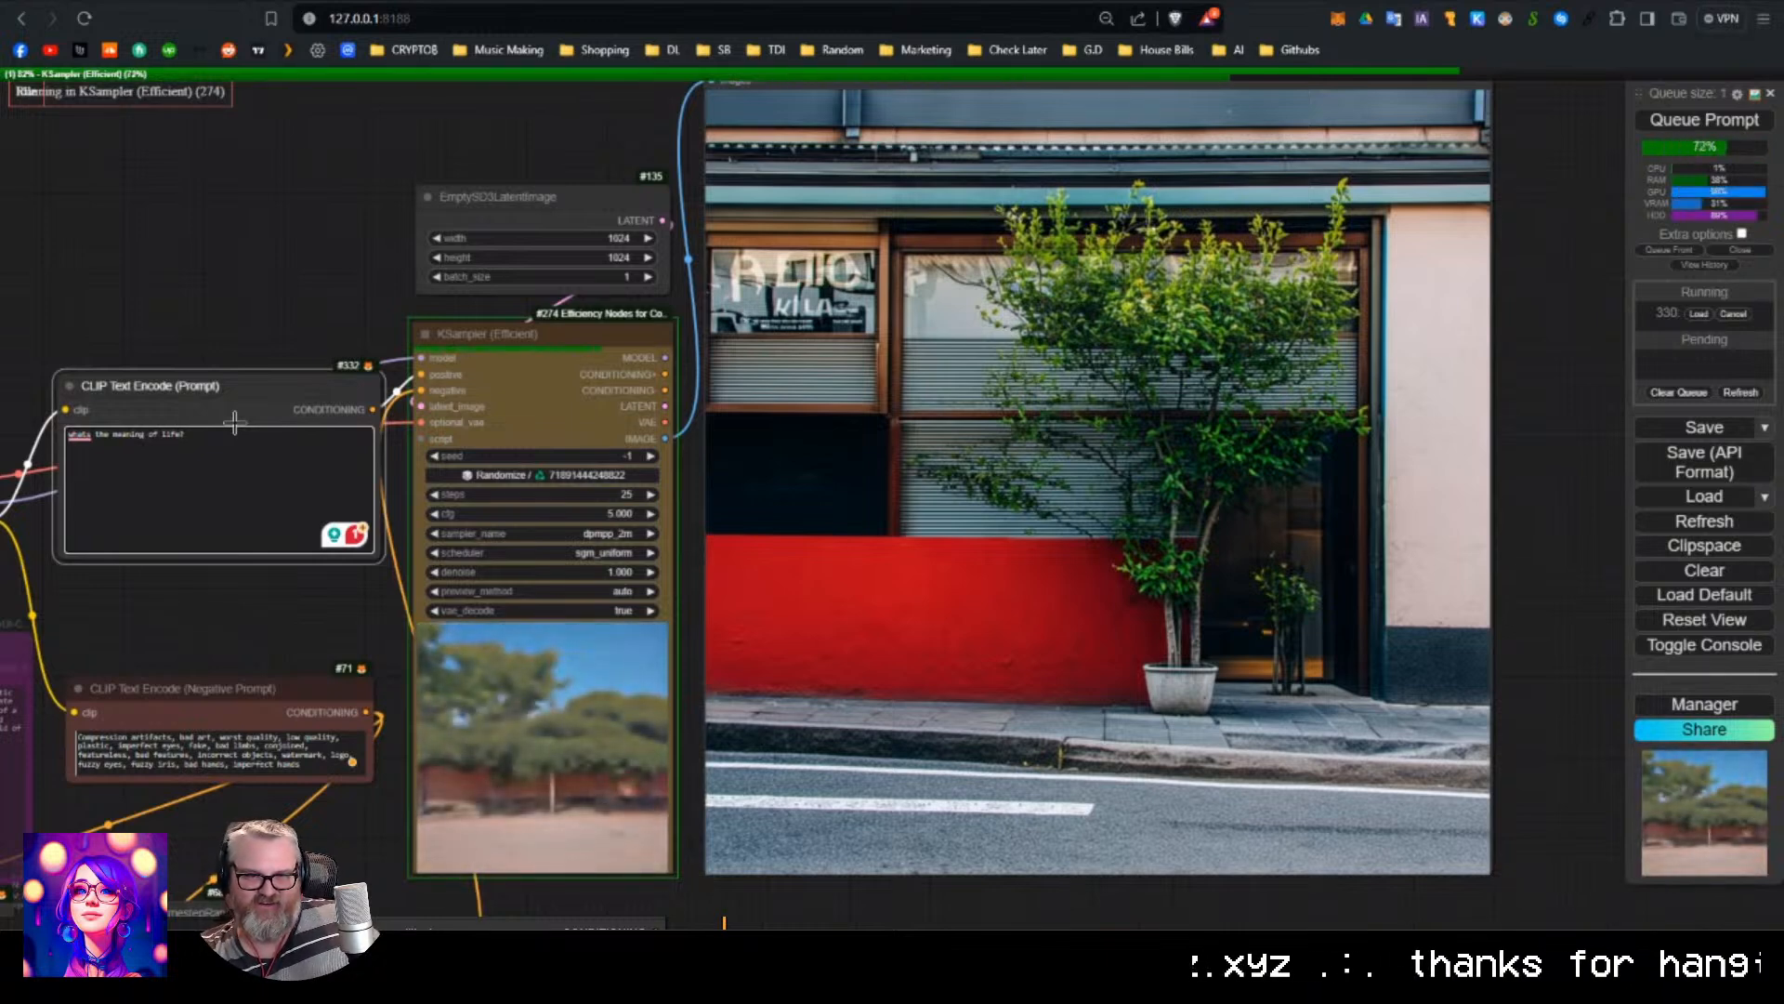
Replace the positive prompt with "sonic the hedge hog at a bar with super mario" and generate three images.
{"action": "key", "text": "ctrl+a"}
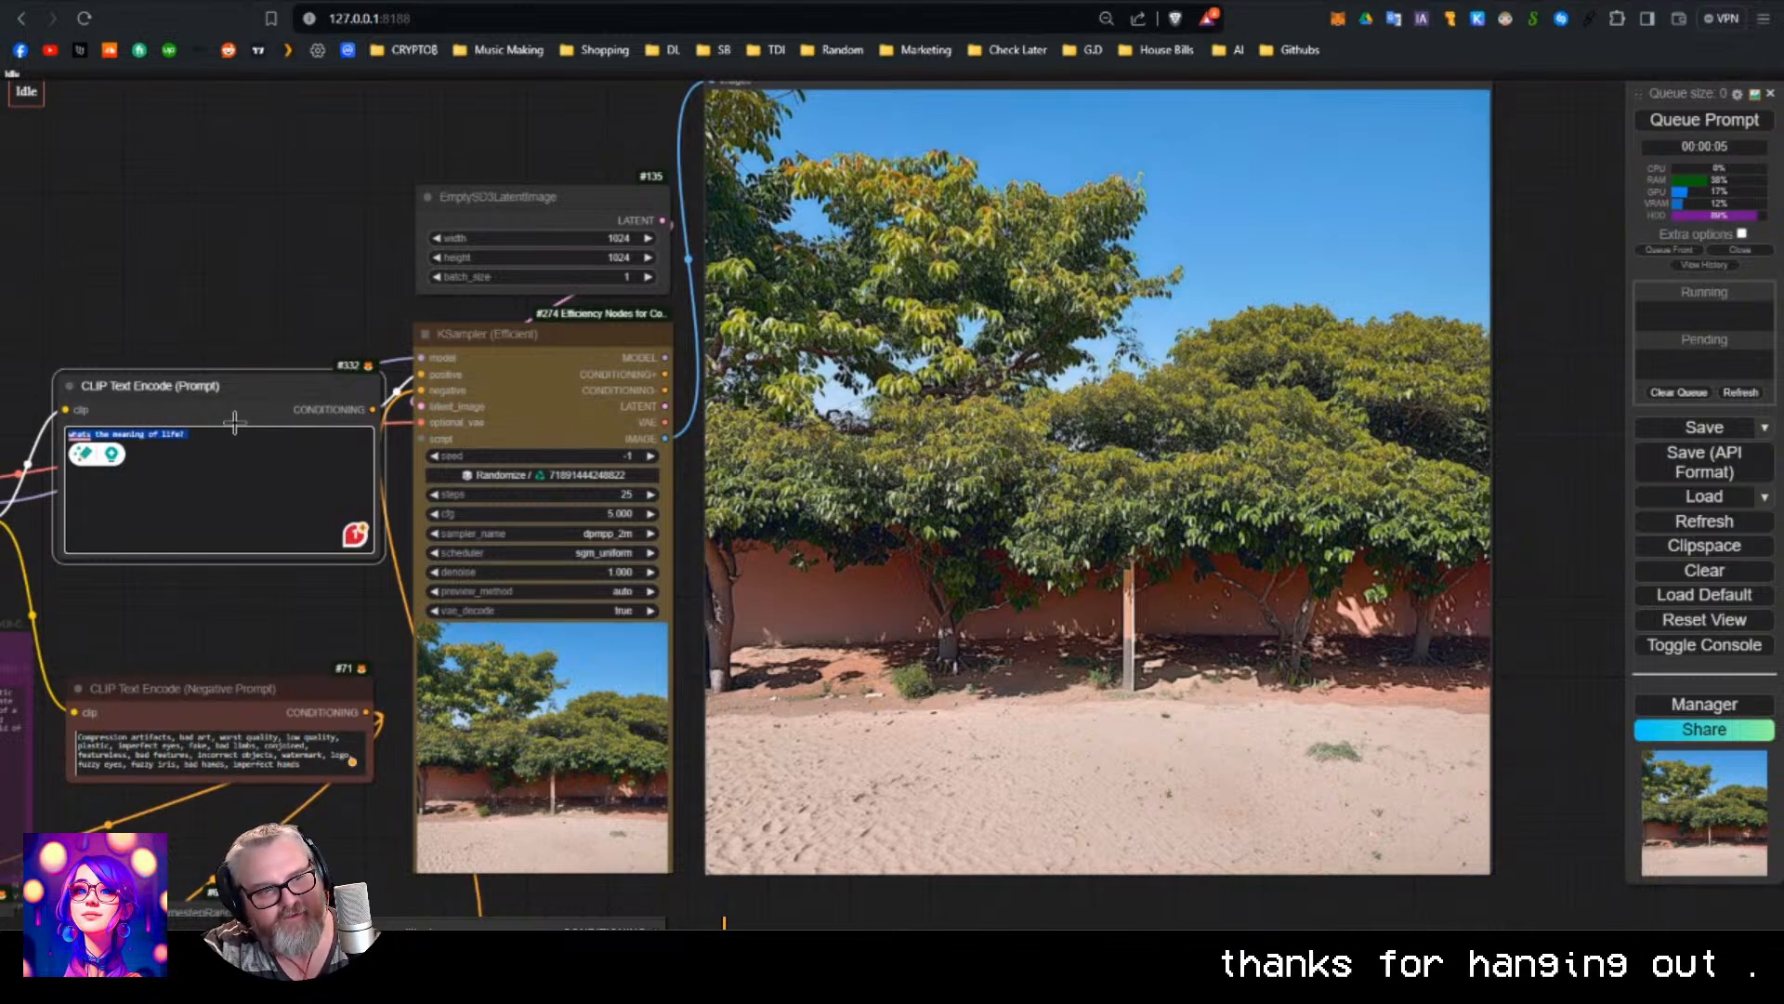
{"action": "type", "text": "word"}
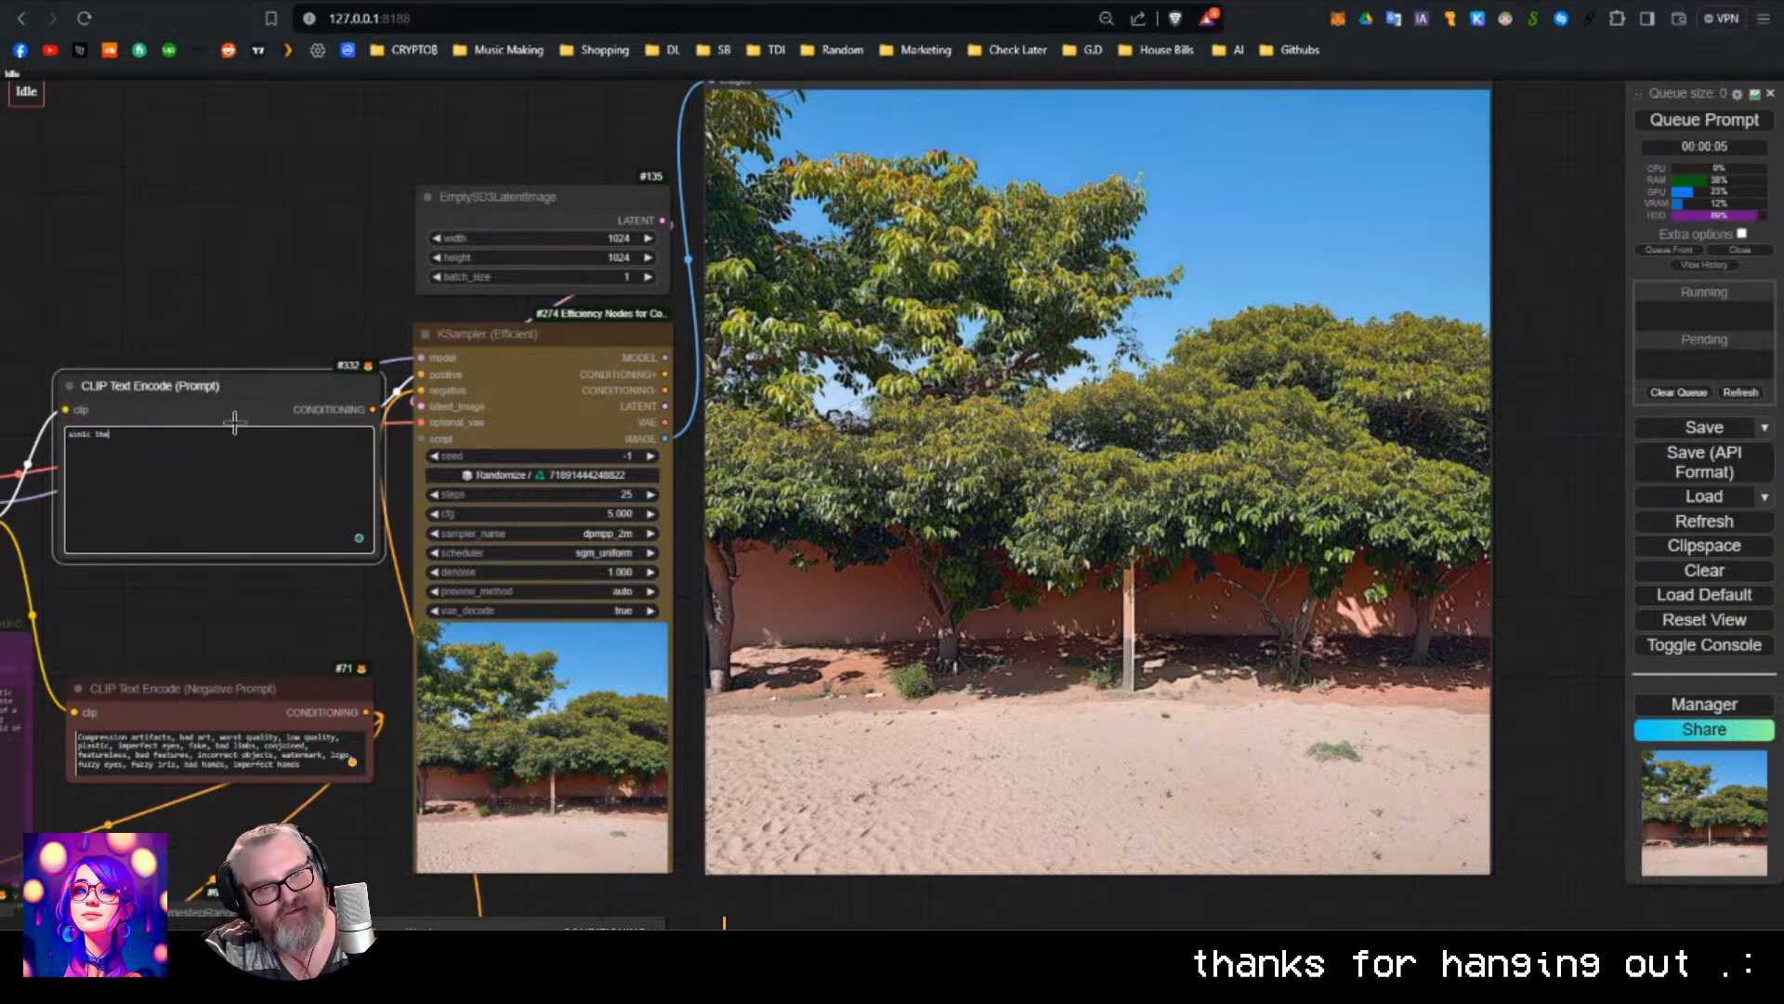
{"action": "type", "text": " the hedge hog "}
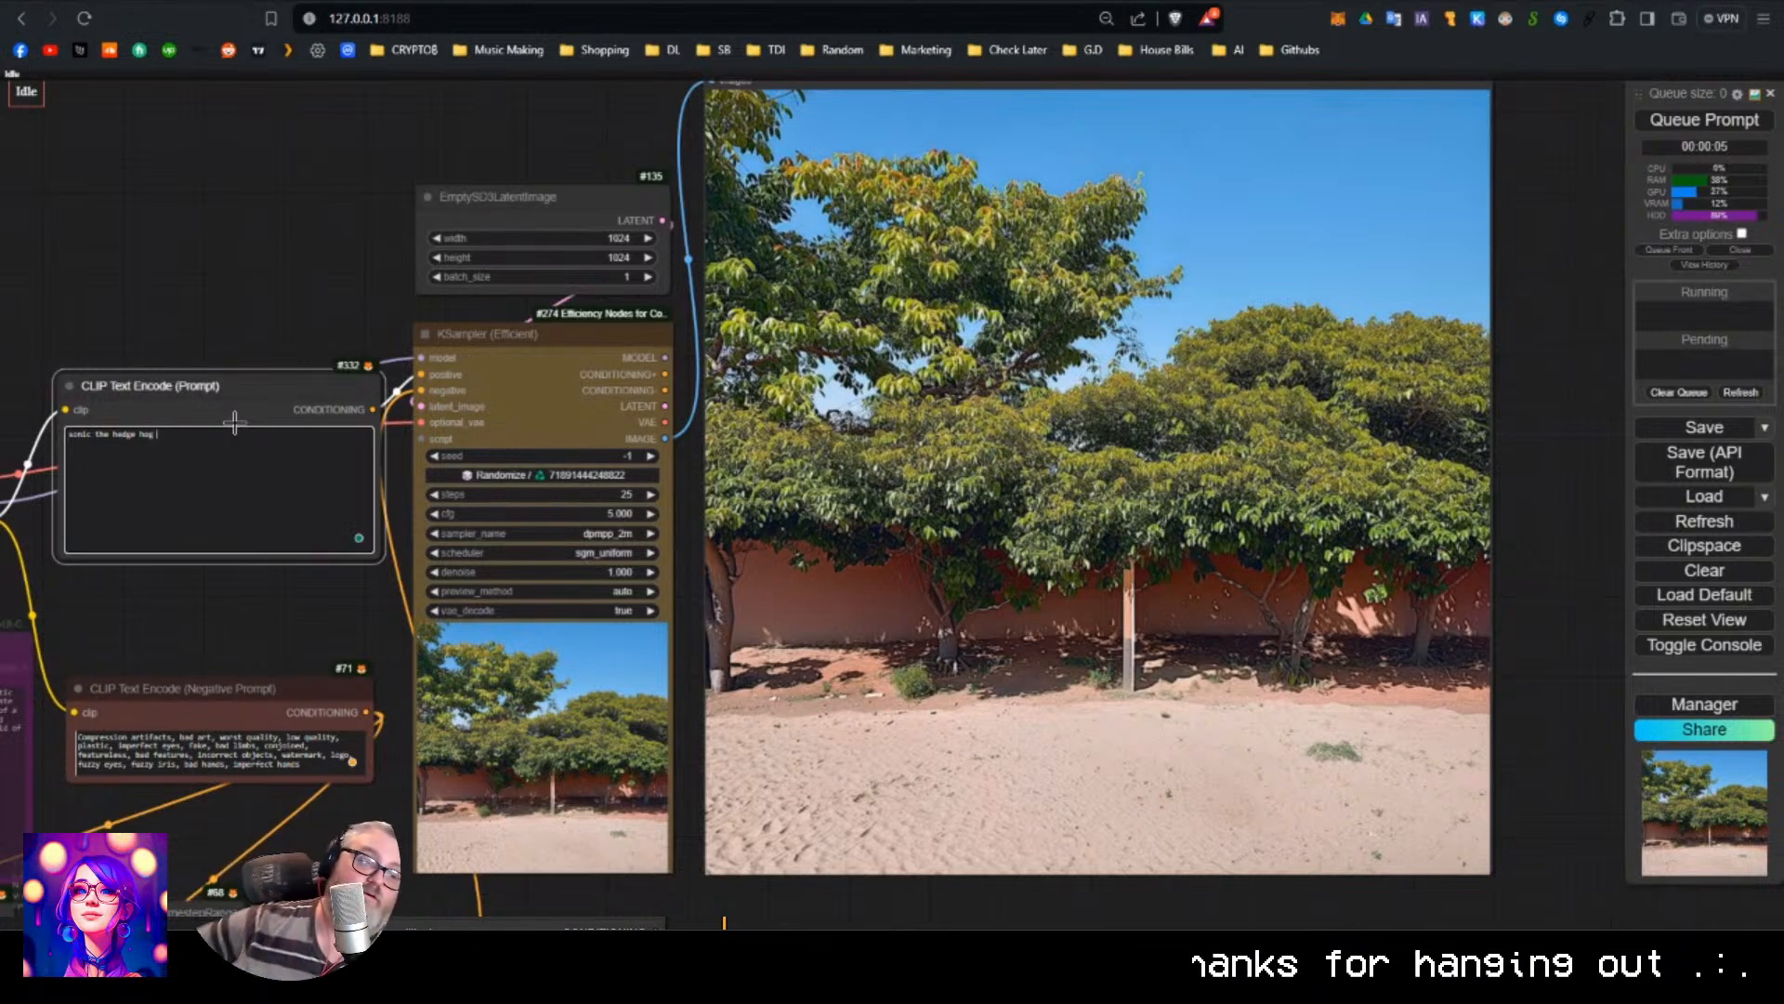
{"action": "type", "text": "at a bar with super d"}
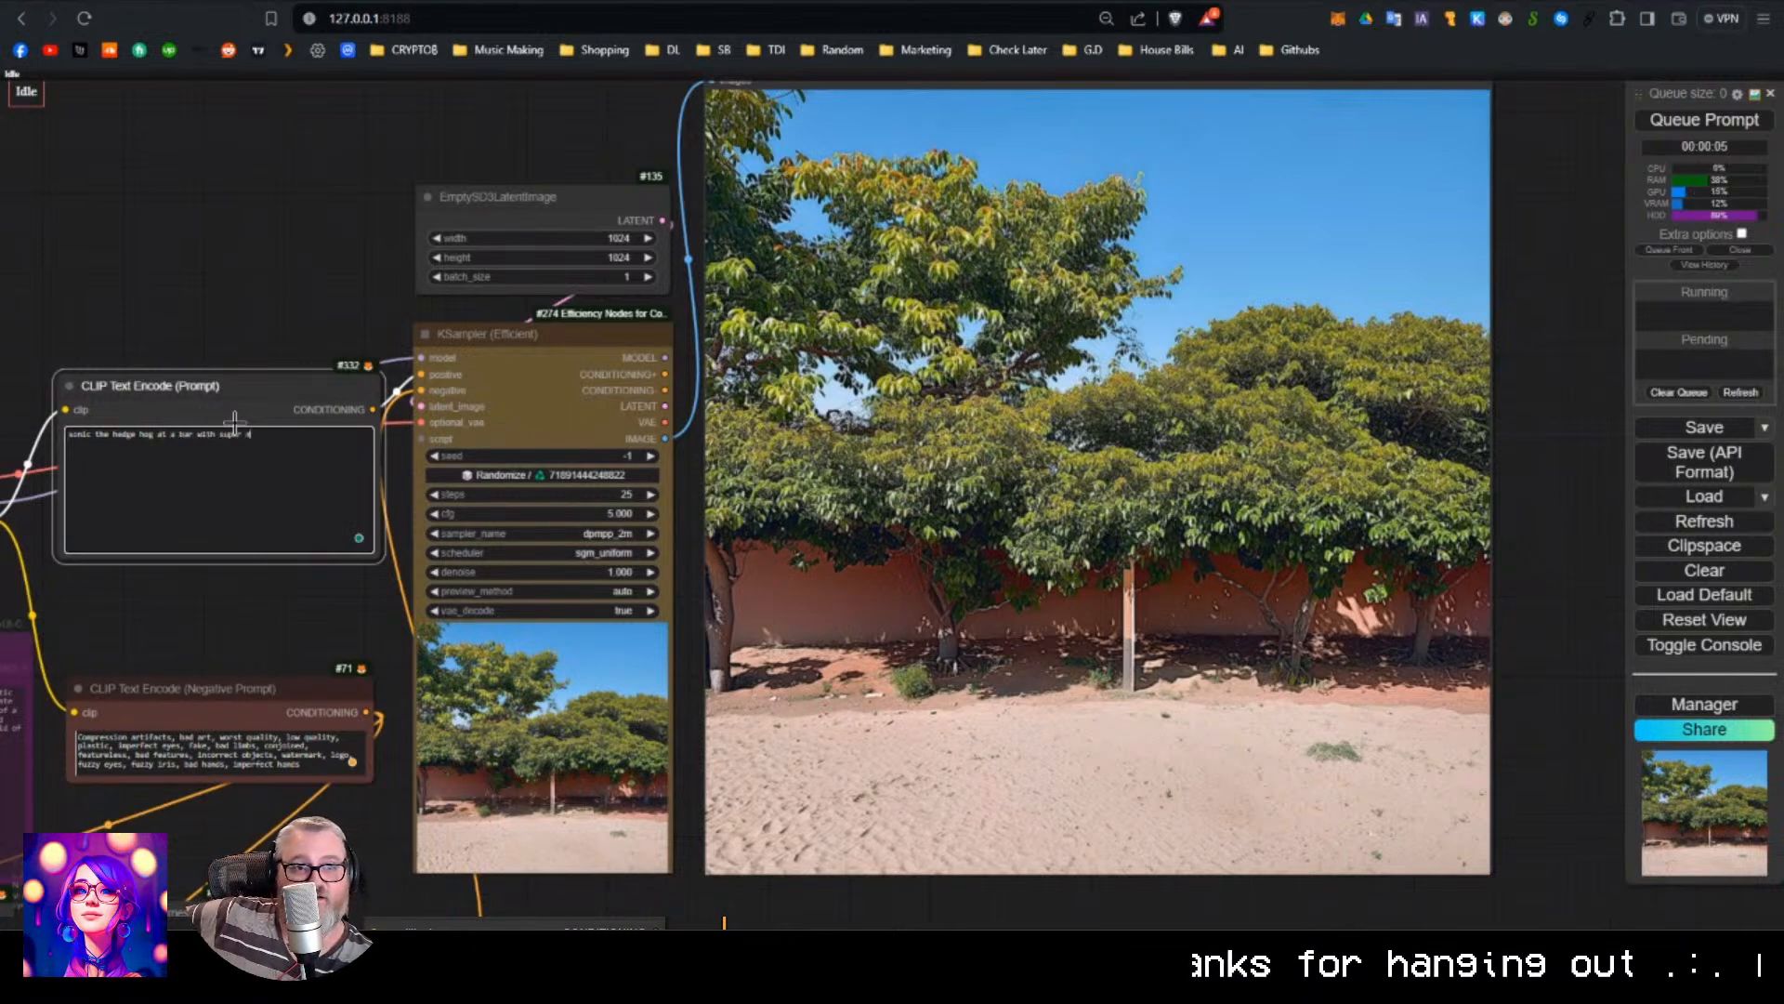
{"action": "key", "text": "BackSpace"}
{"action": "type", "text": "mario"}
{"action": "key", "text": "ctrl+Return"}
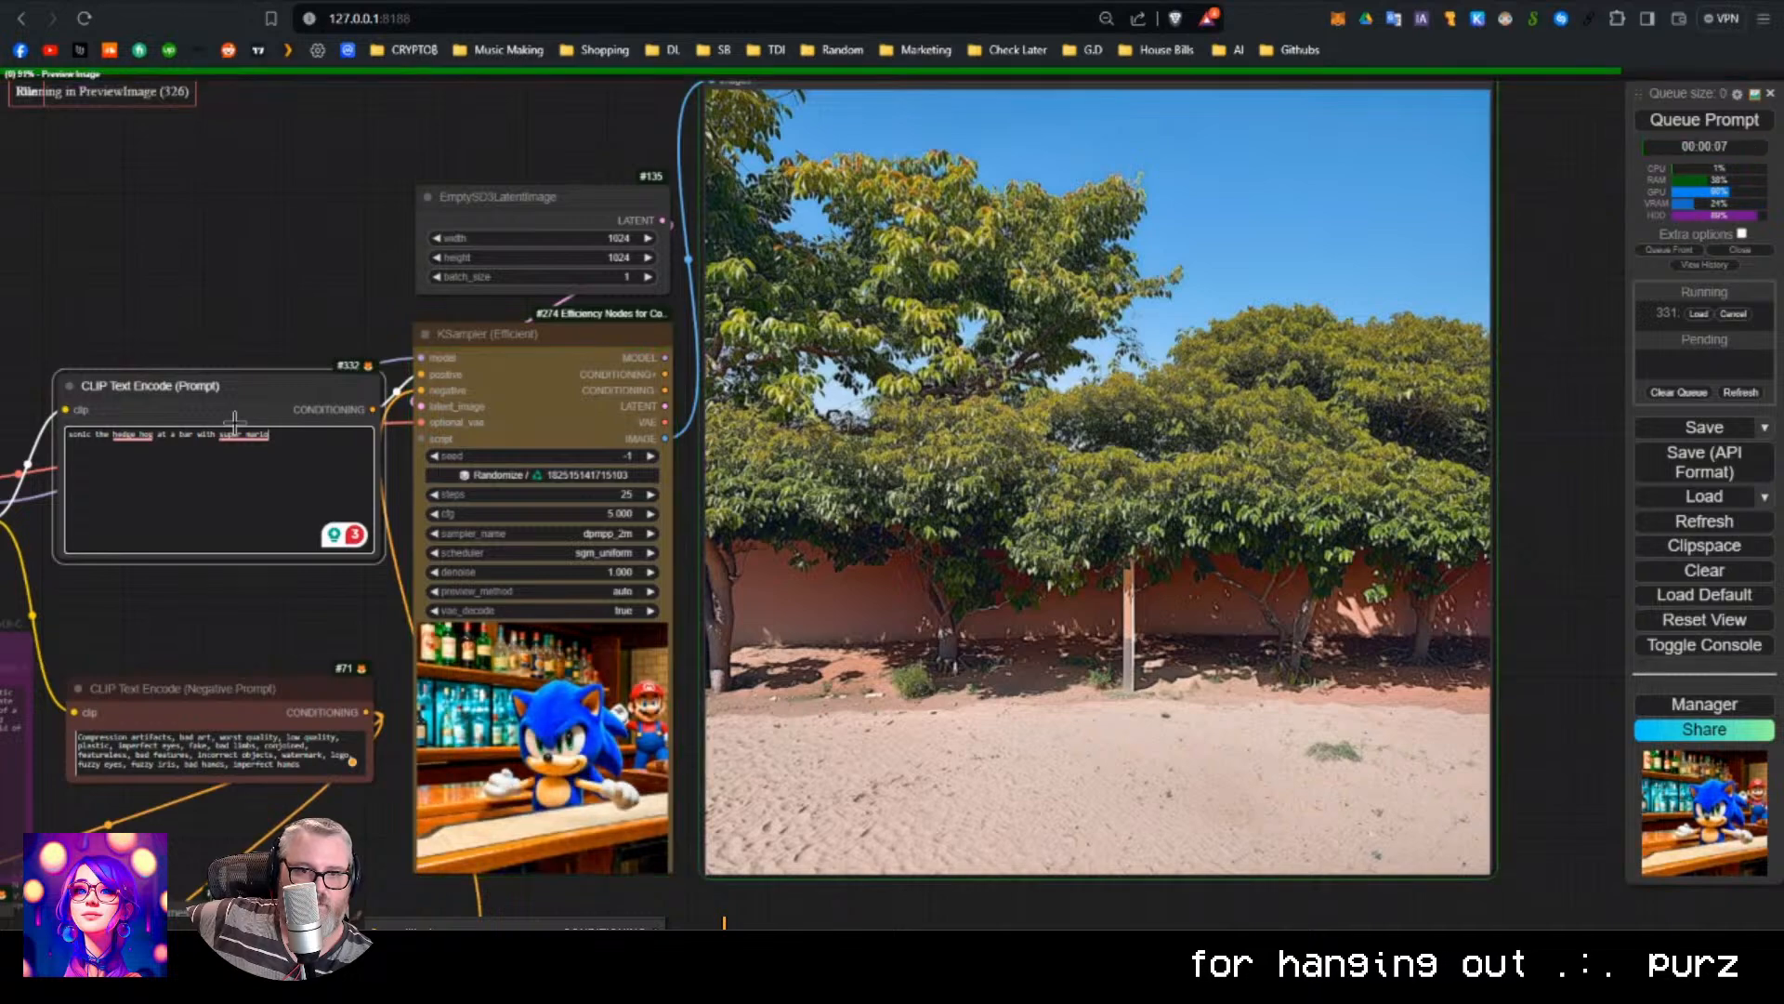
{"action": "key", "text": "ctrl+Return"}
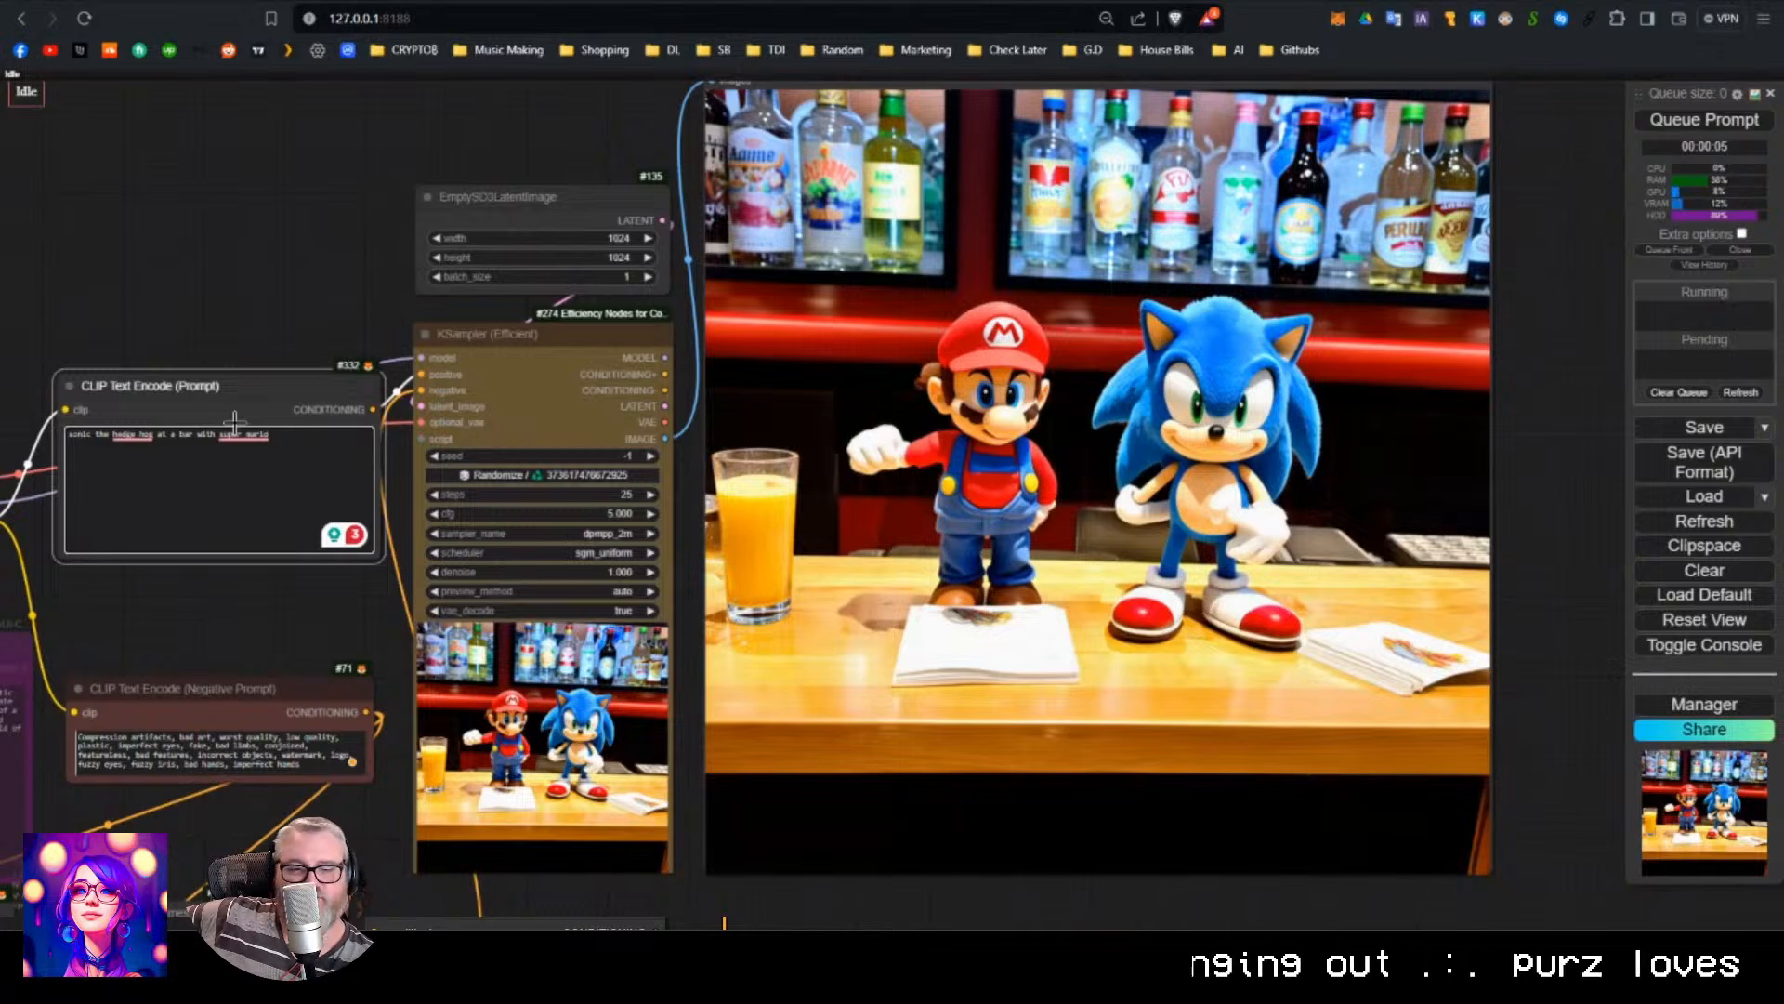
{"action": "key", "text": "ctrl+Return"}
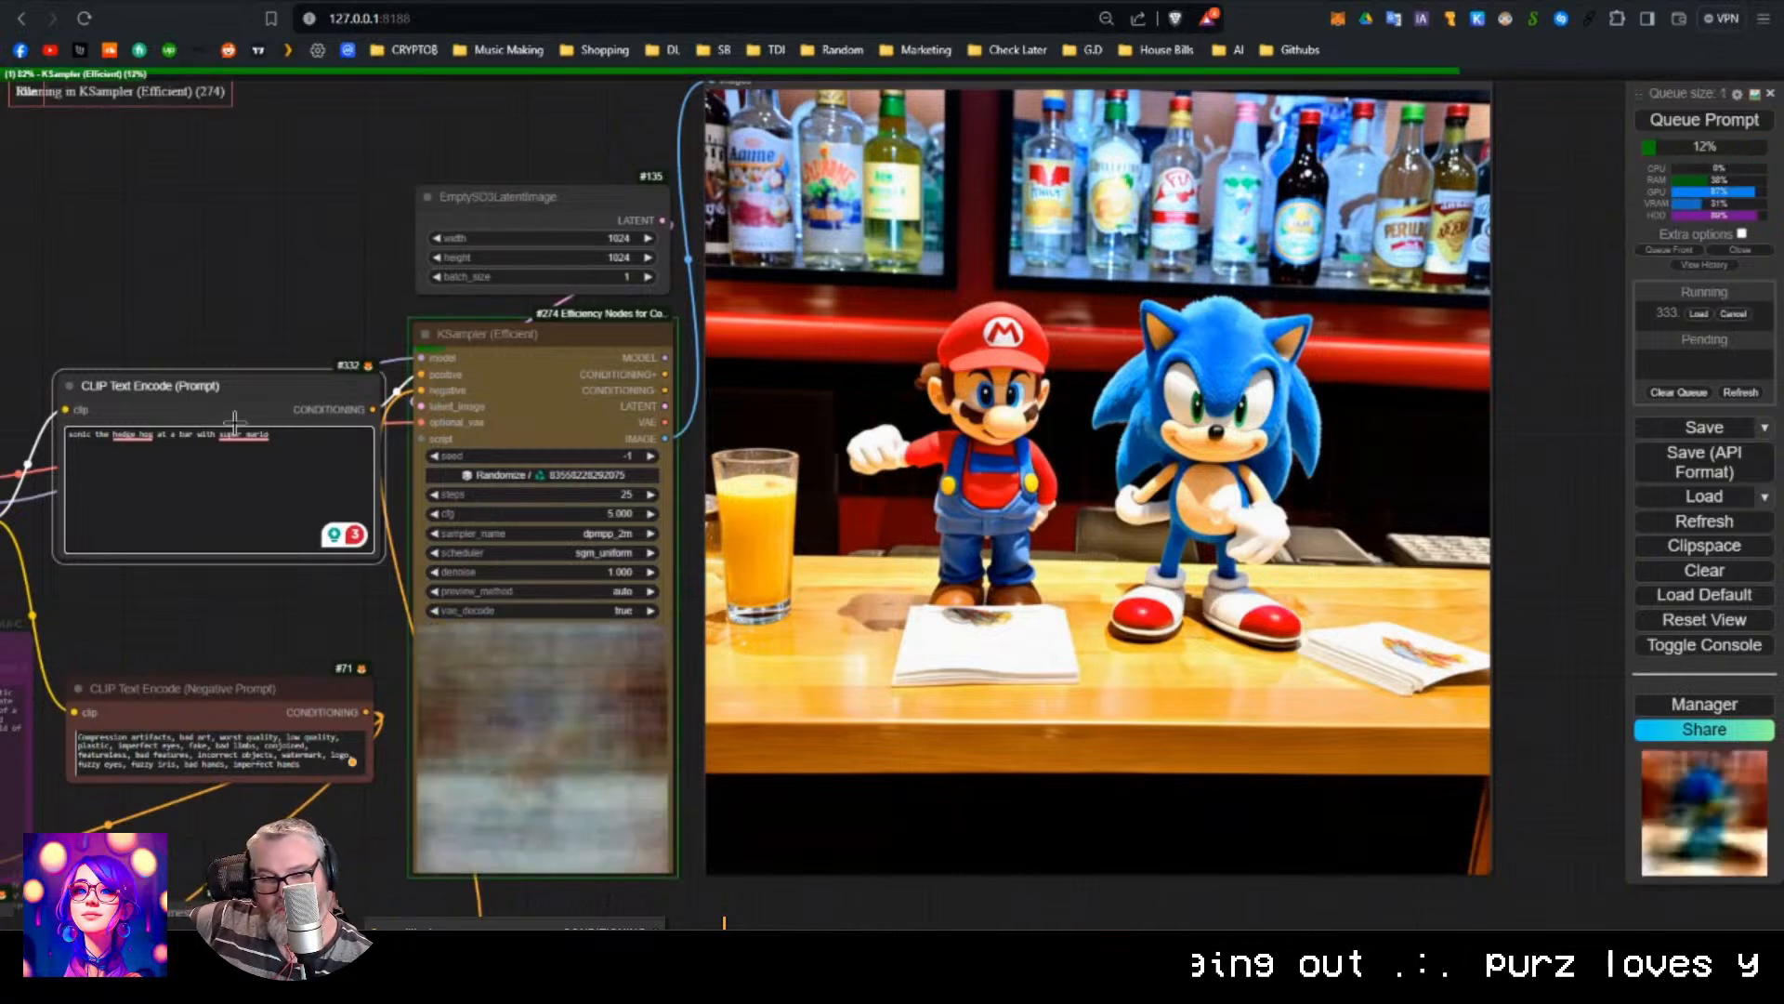
Replace the positive prompt with "a Shiba Inu eating ramen at a fancy restaurant, upset at the cost of the nill" and generate an image.
{"action": "key", "text": "ctrl+a"}
{"action": "type", "text": "a"}
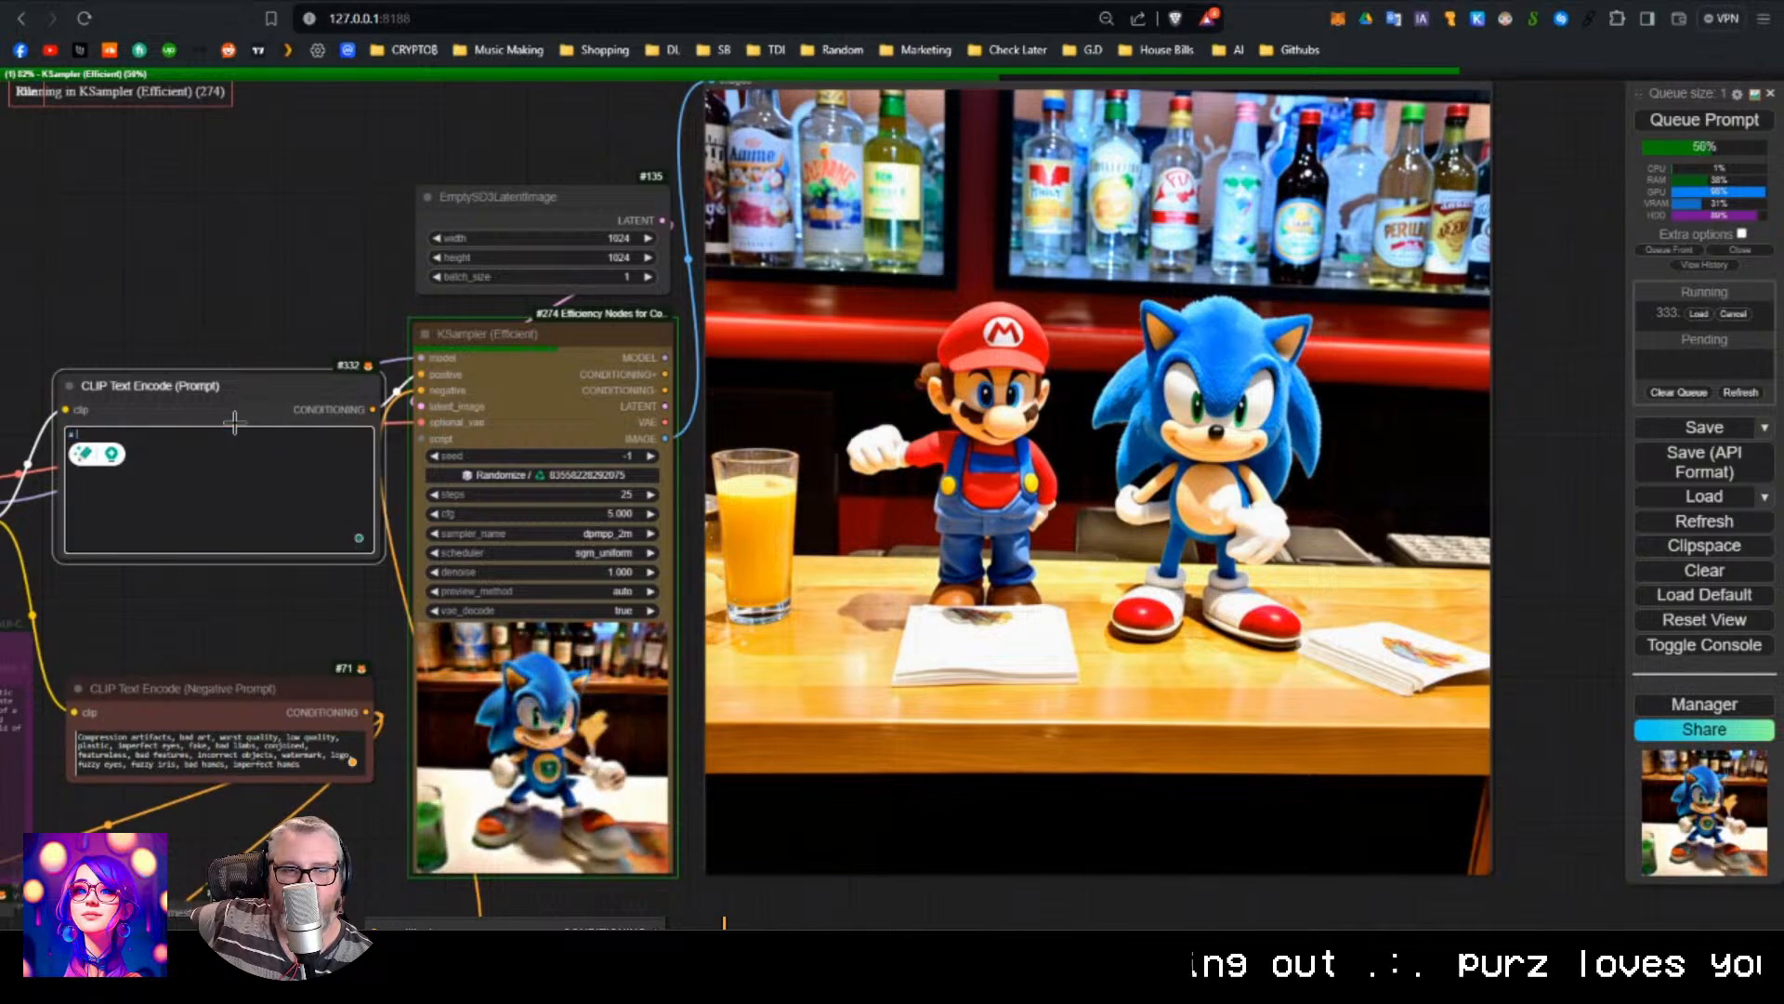
{"action": "type", "text": " shiba inu ea"}
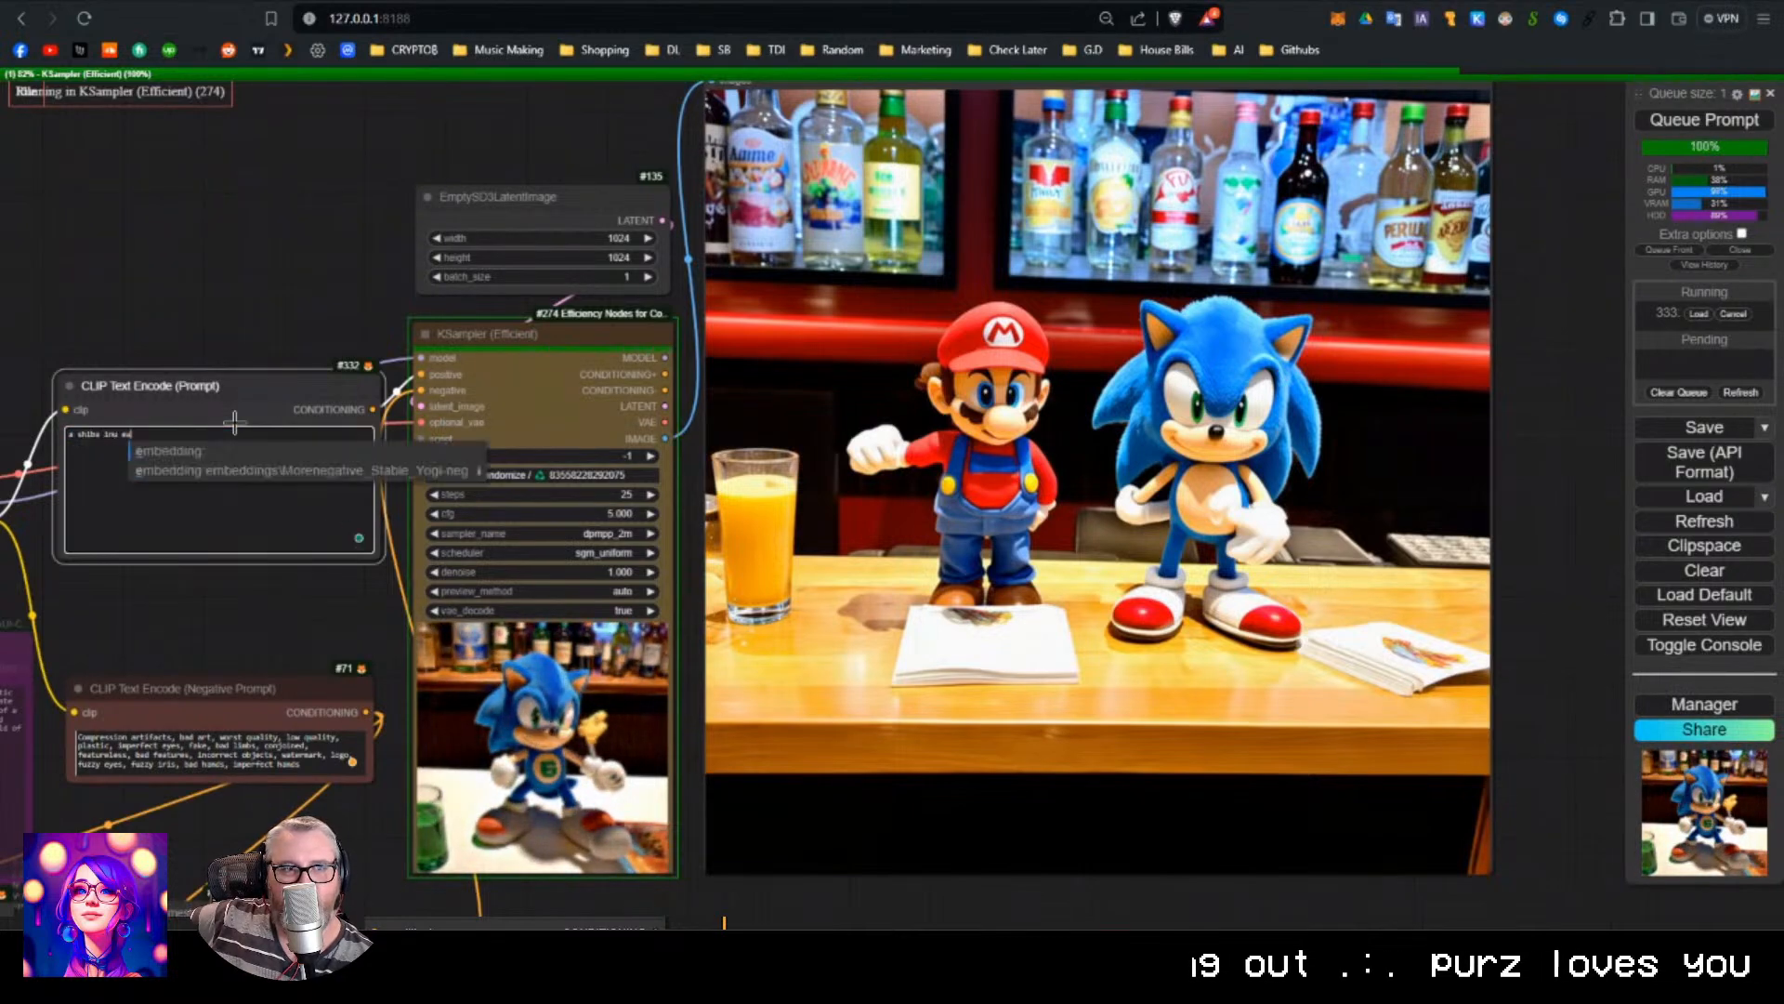
{"action": "type", "text": "ting ramen"}
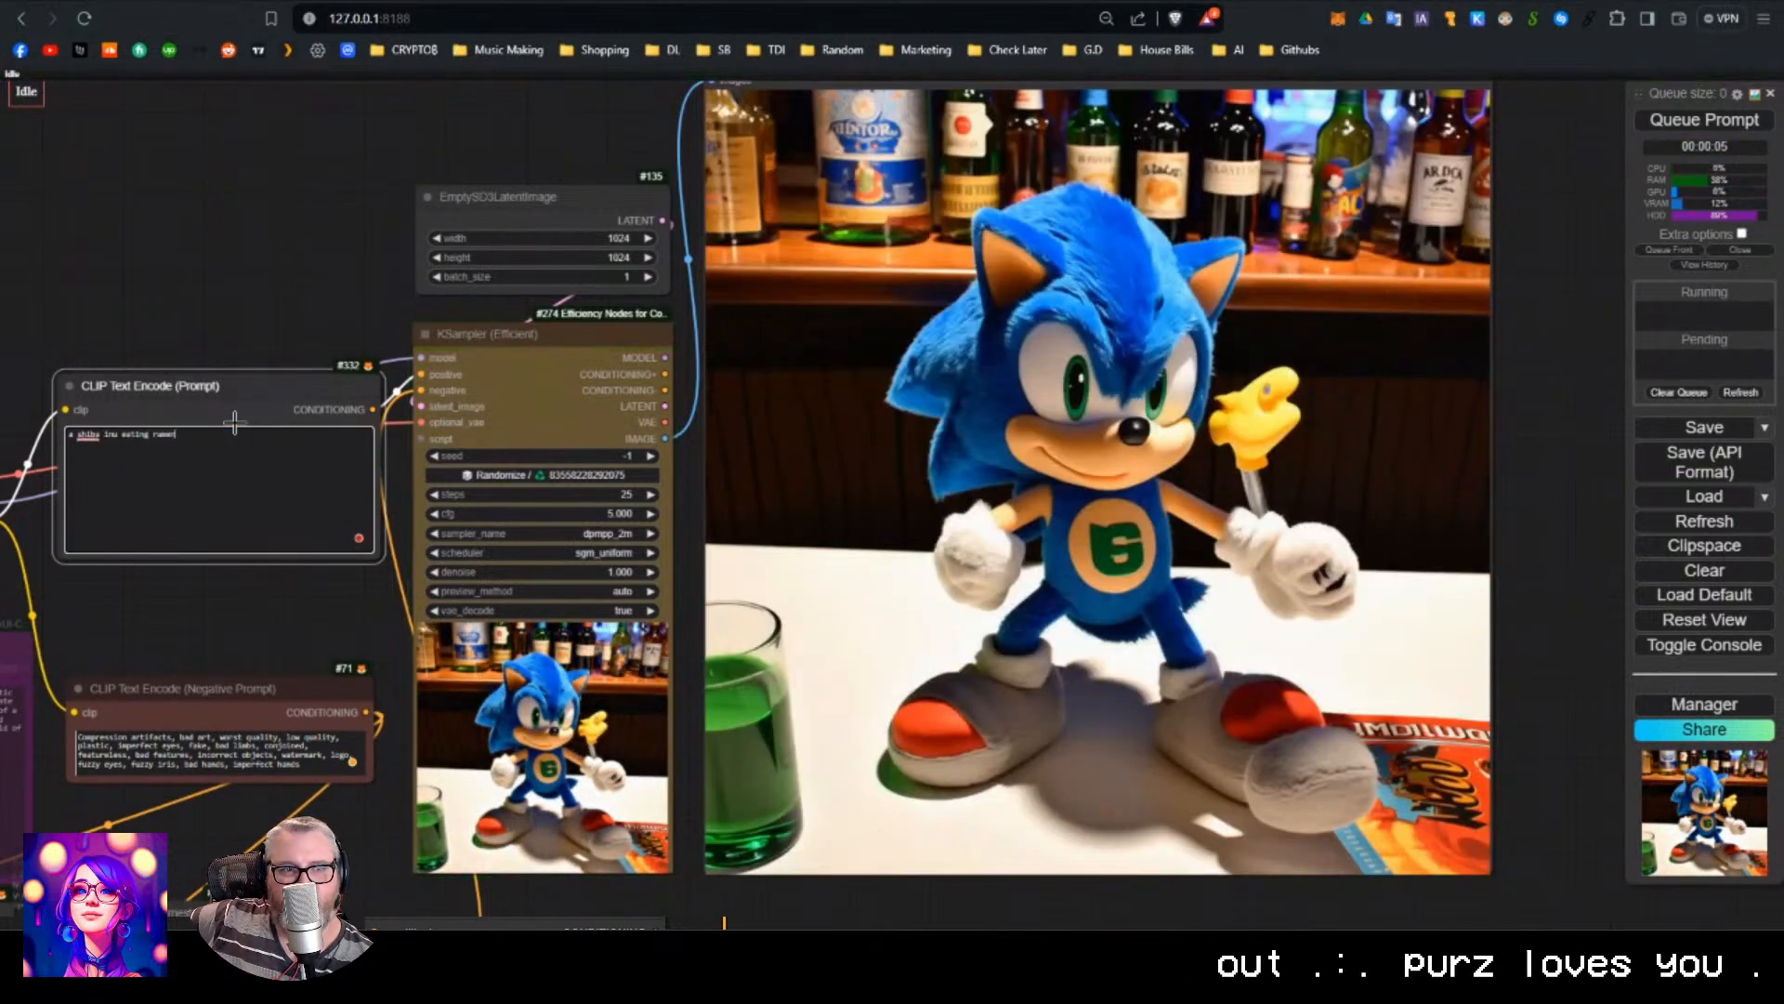
{"action": "type", "text": " at a fanc"}
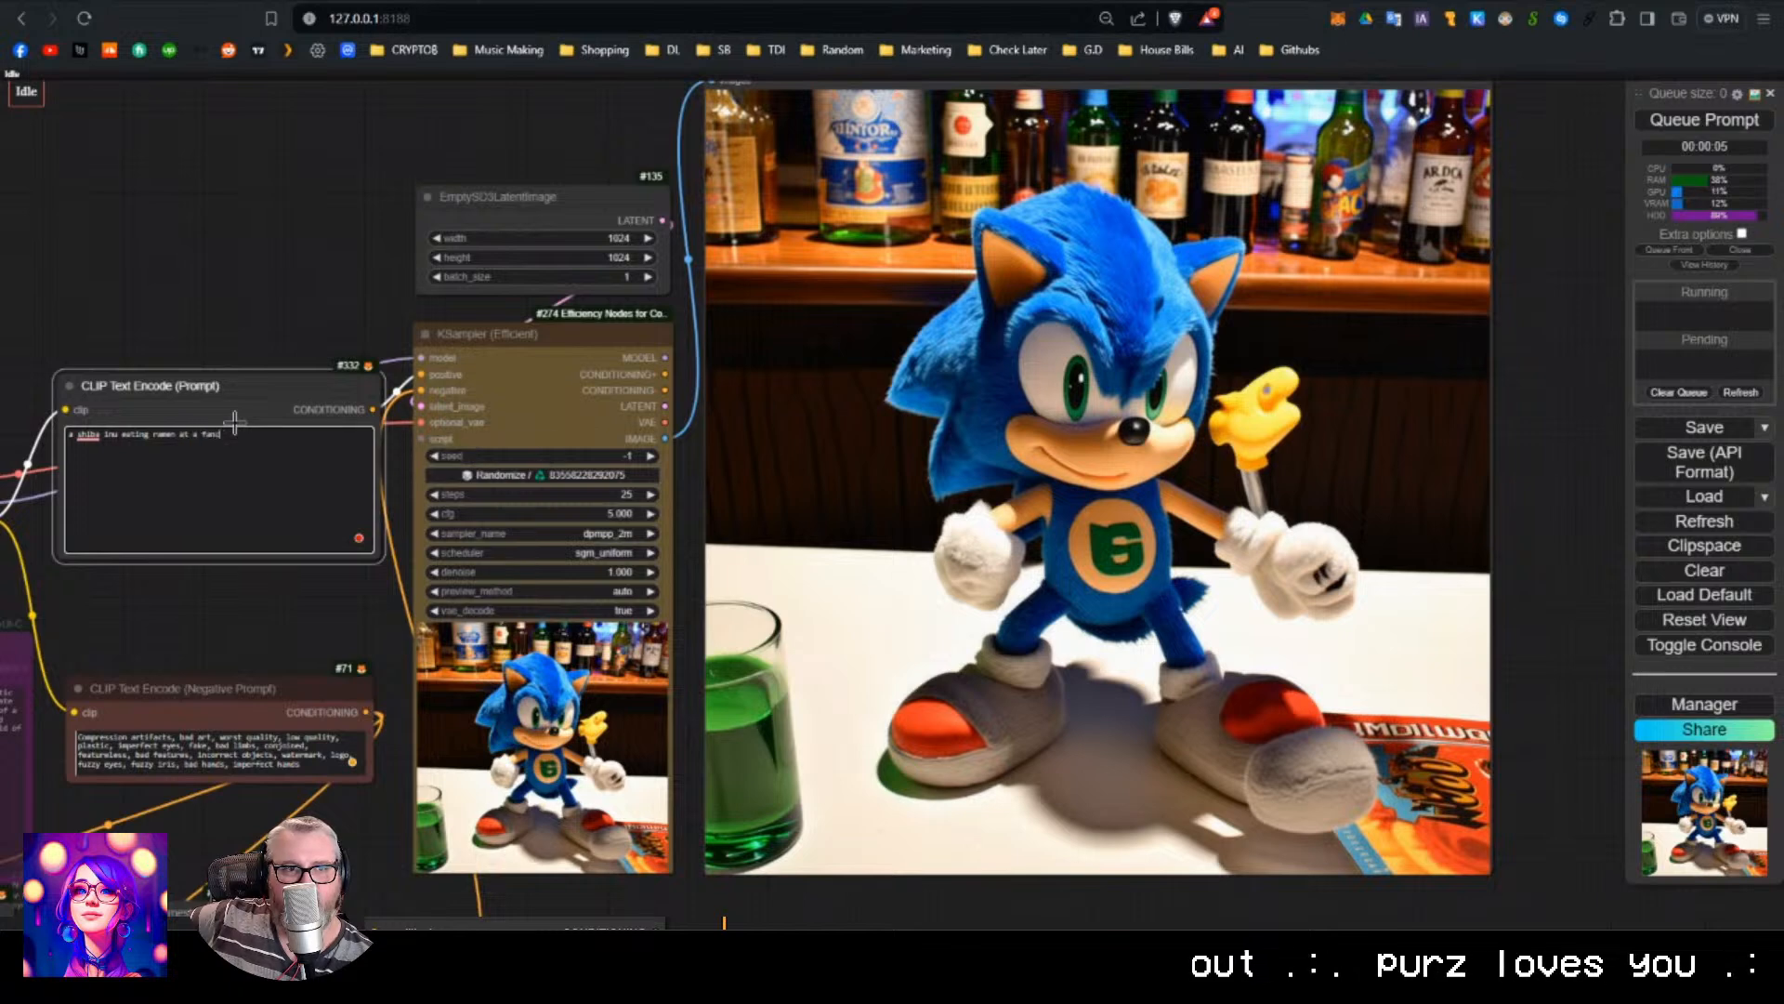
{"action": "type", "text": "y restaura"}
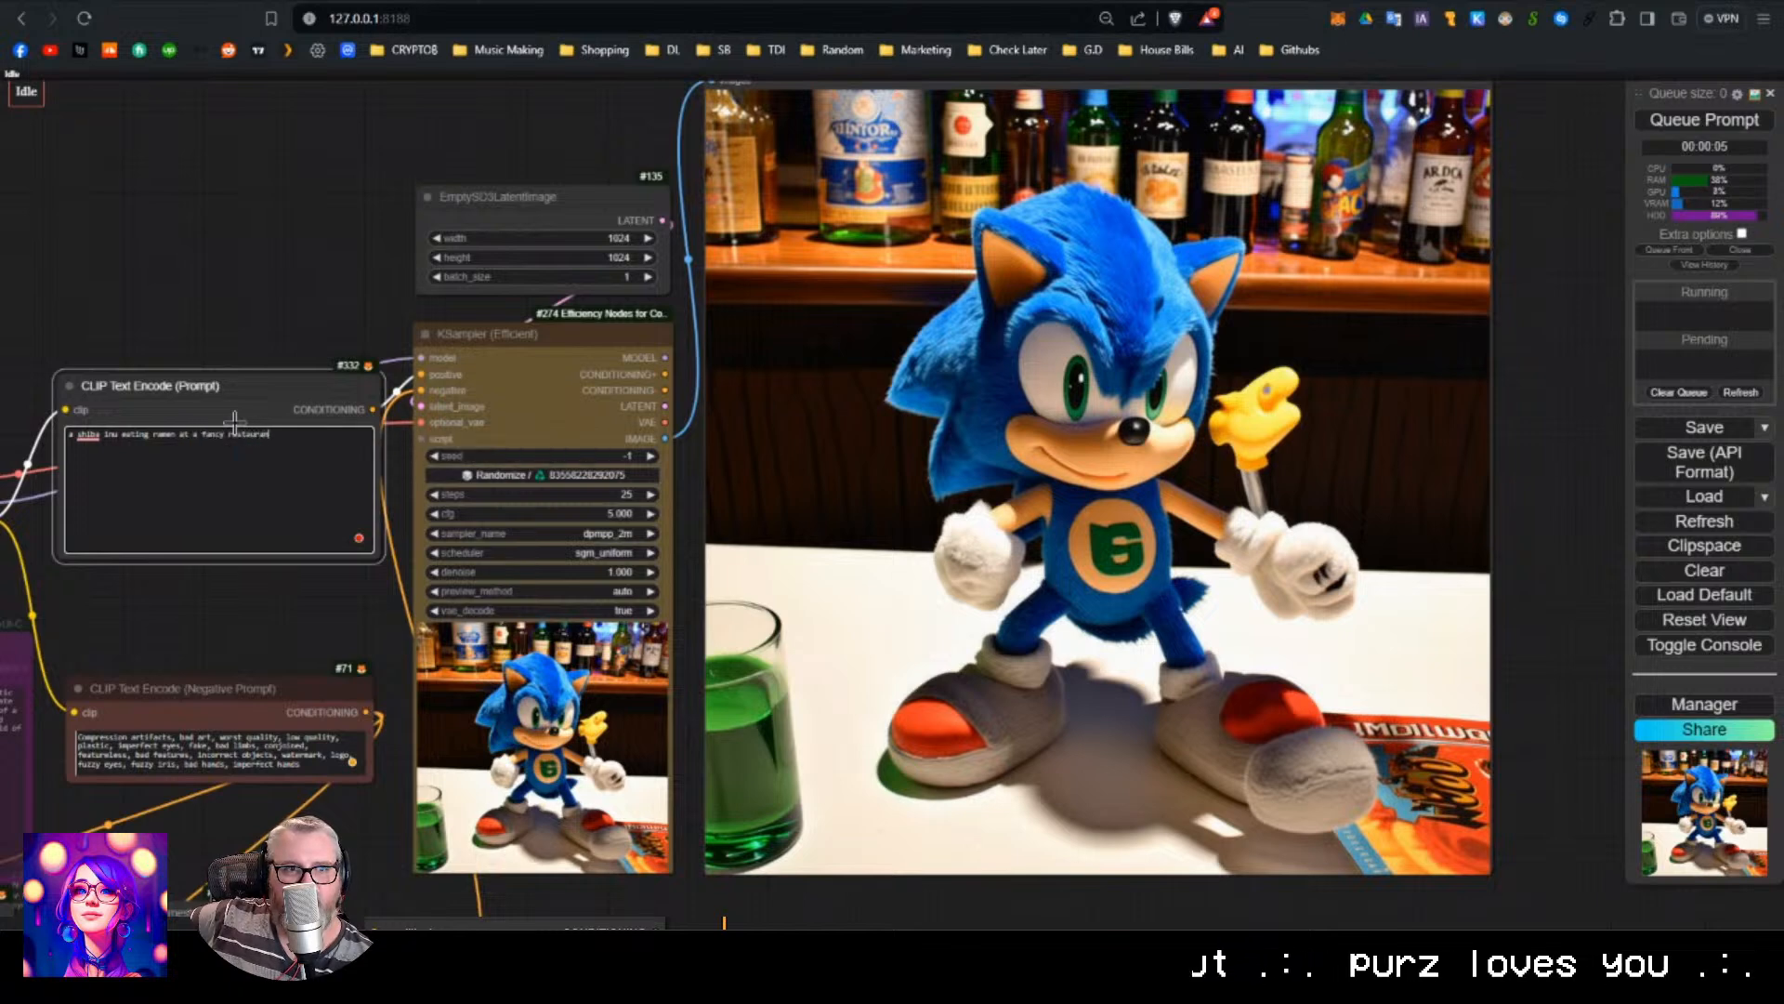
{"action": "type", "text": "nt, upse"}
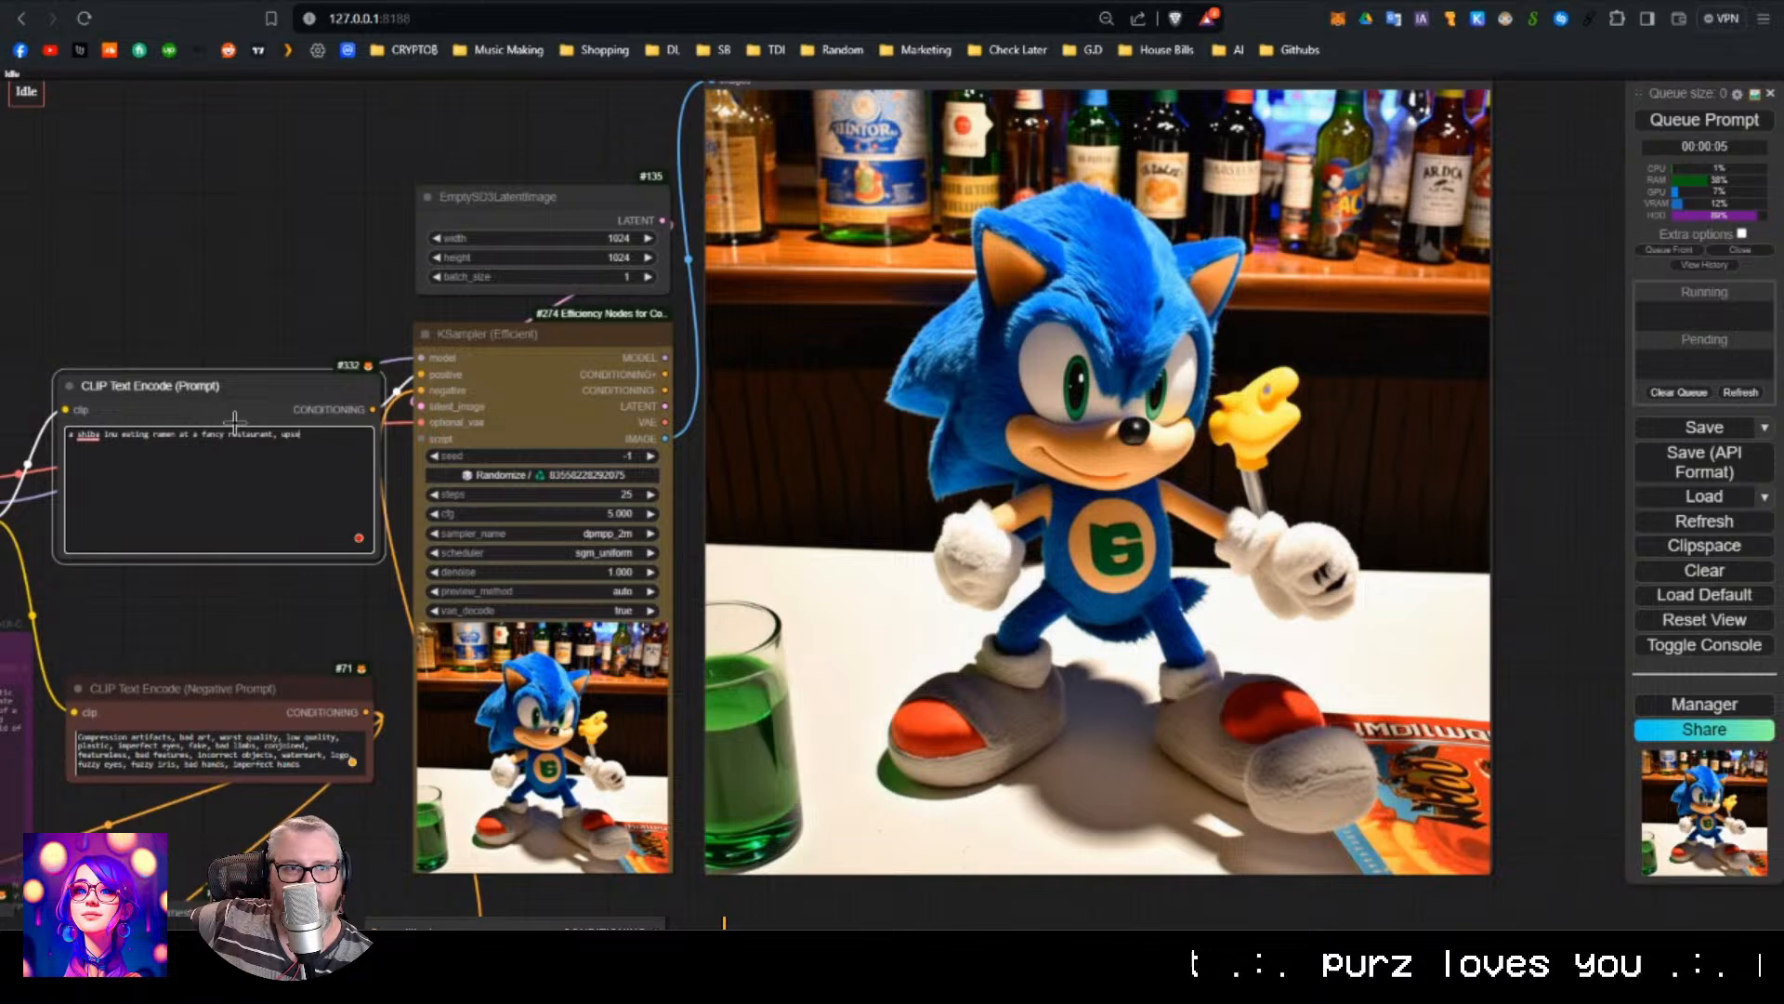
{"action": "type", "text": "t at the cost of t"}
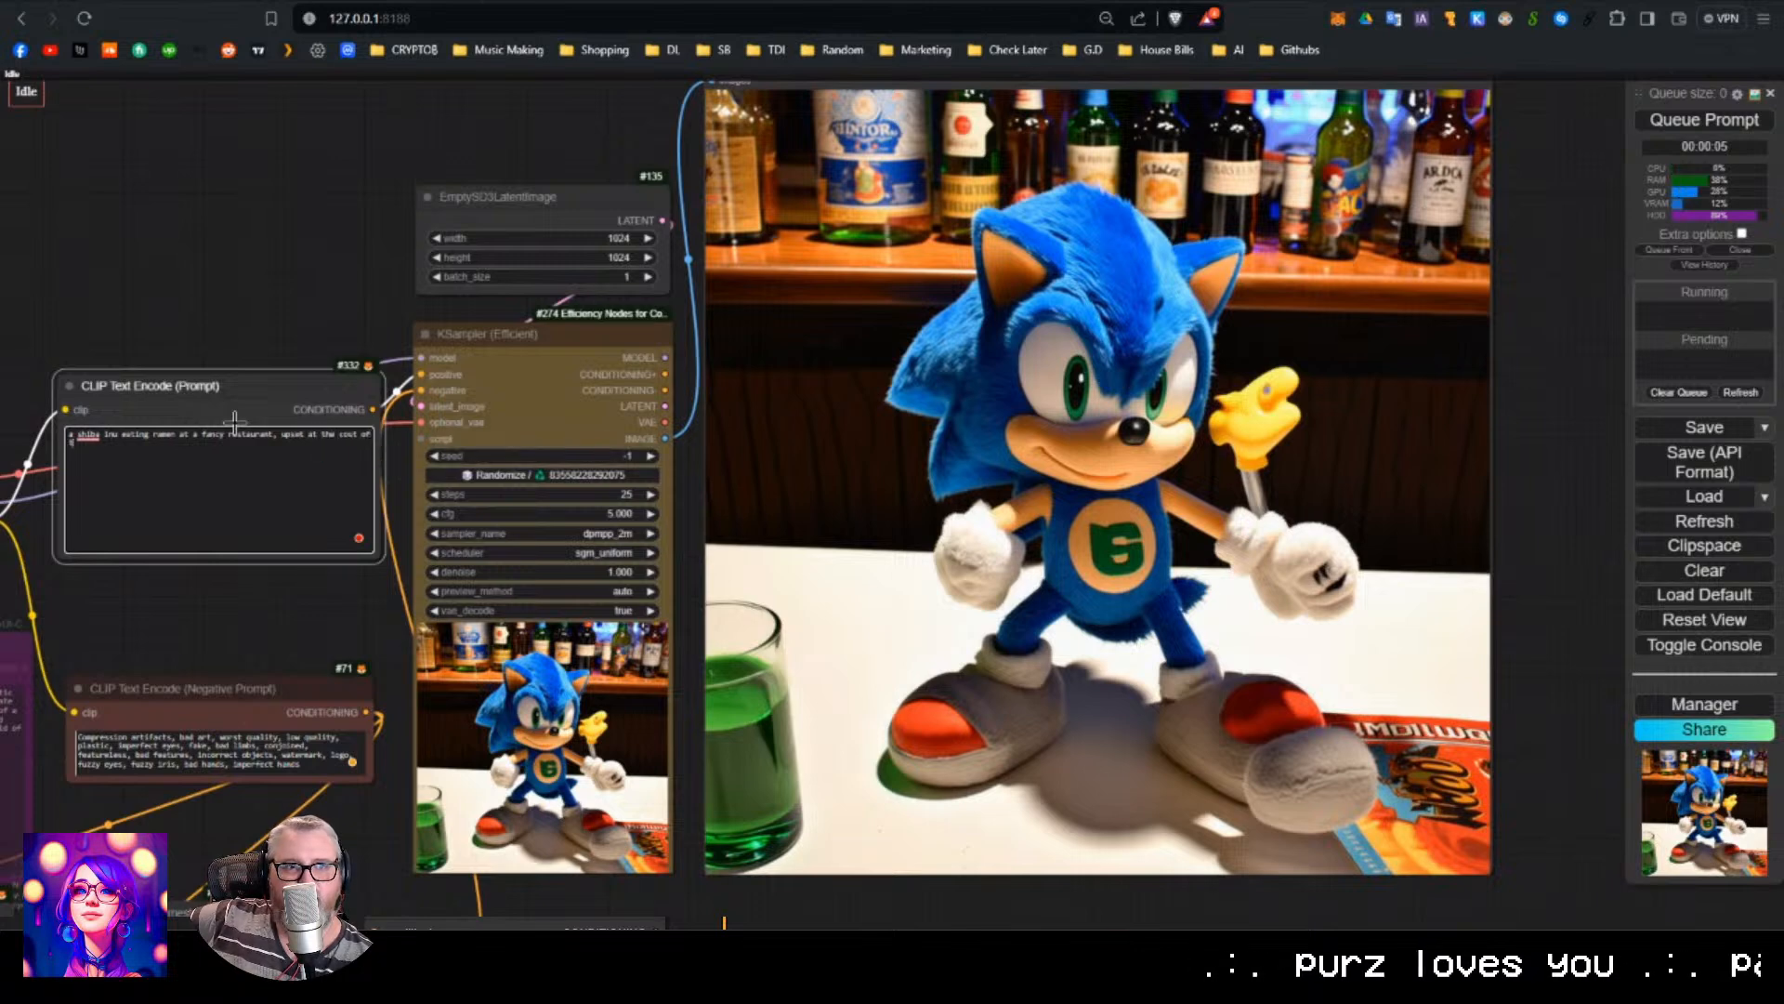
{"action": "type", "text": "he ramen"}
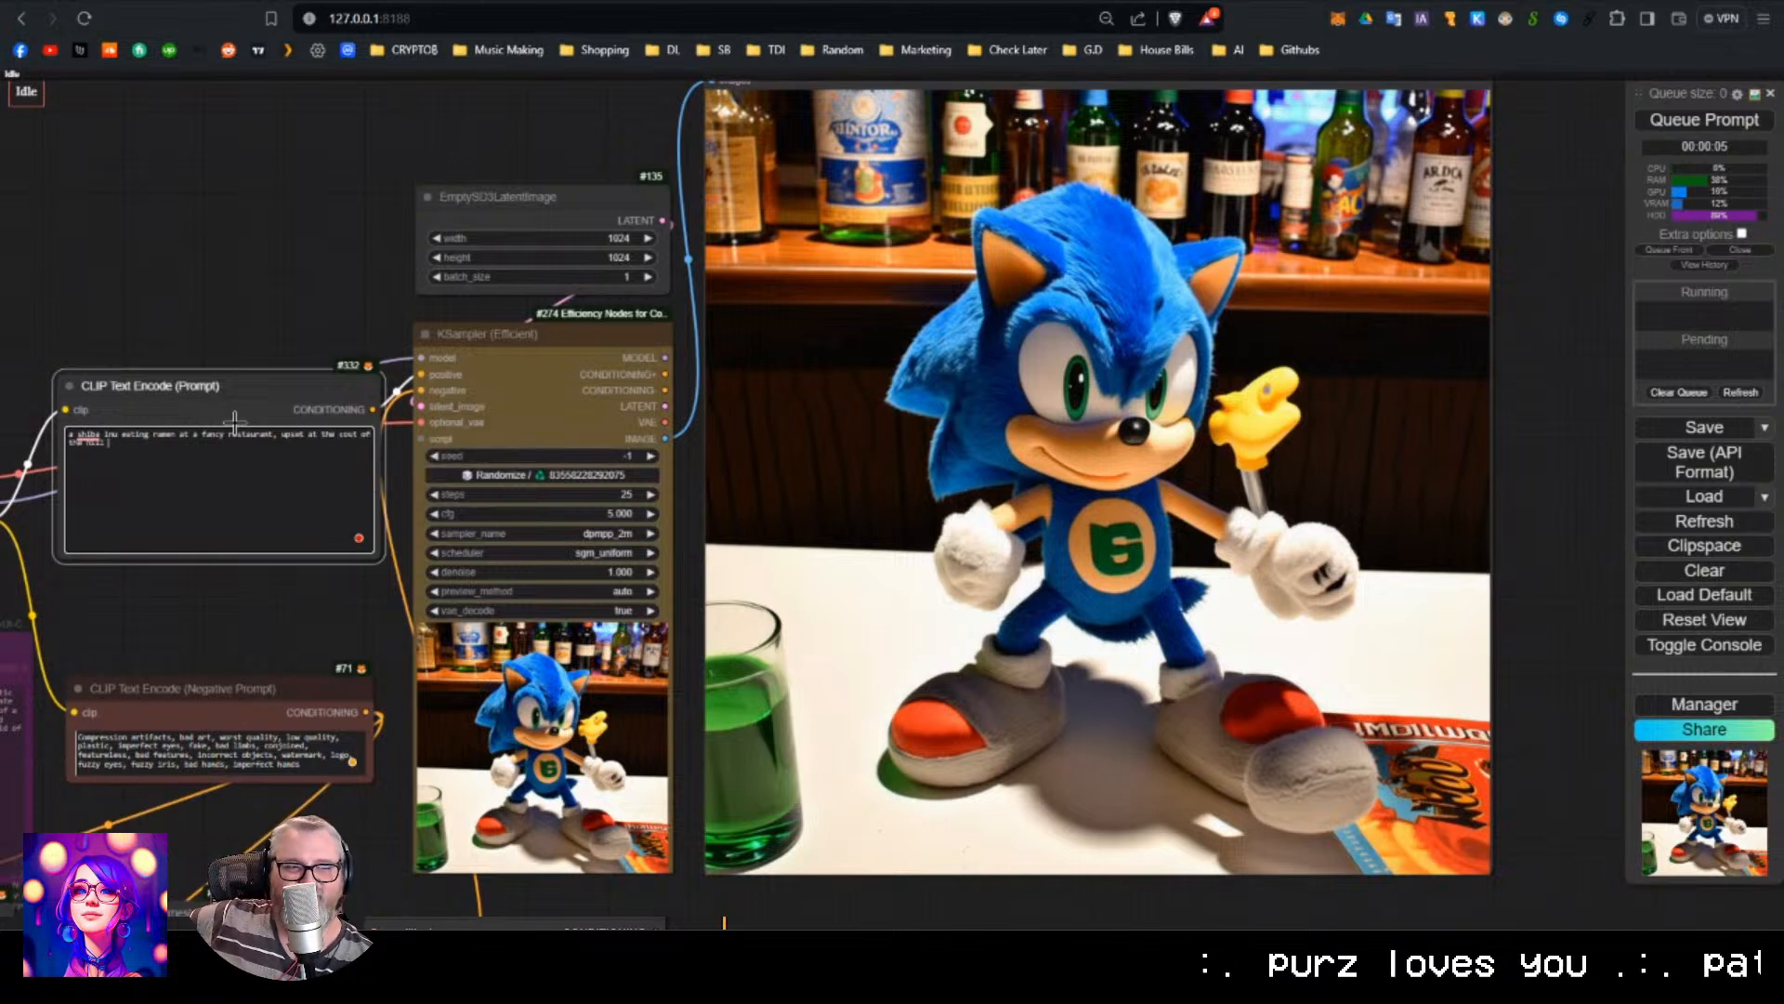
{"action": "mouse_move", "coordinate": [82, 434]}
{"action": "left_click", "coordinate": [178, 462]}
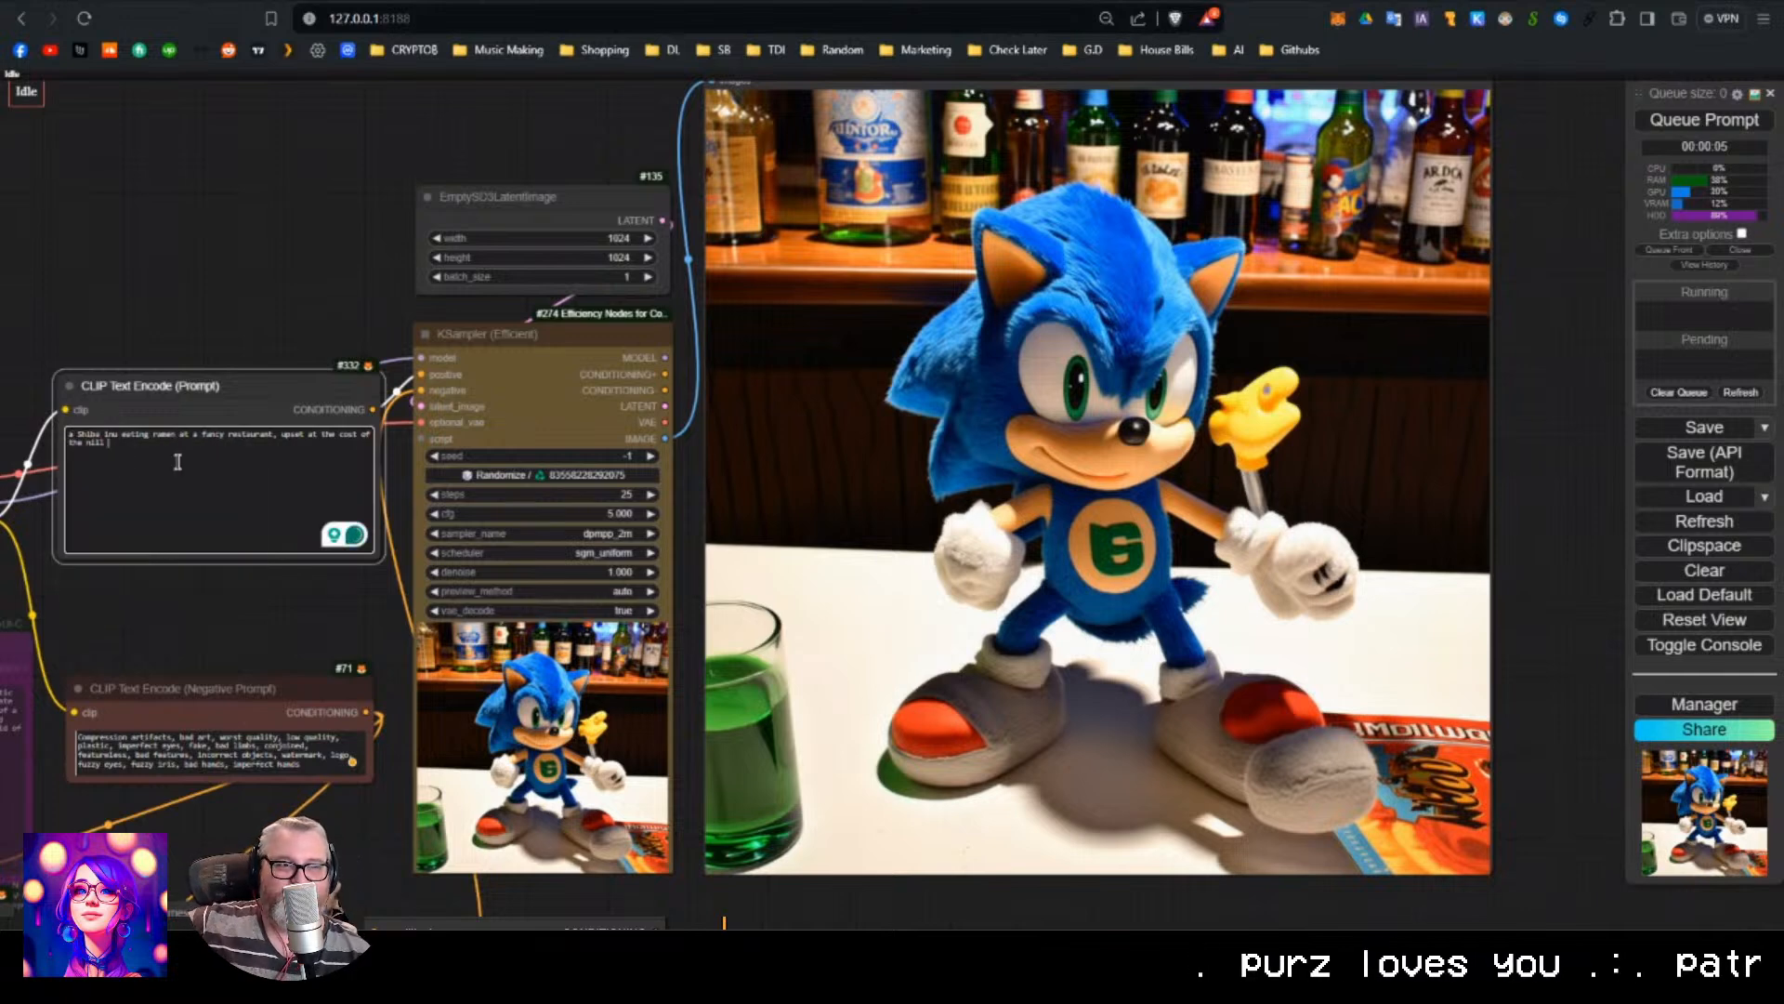
{"action": "key", "text": "ctrl+Return"}
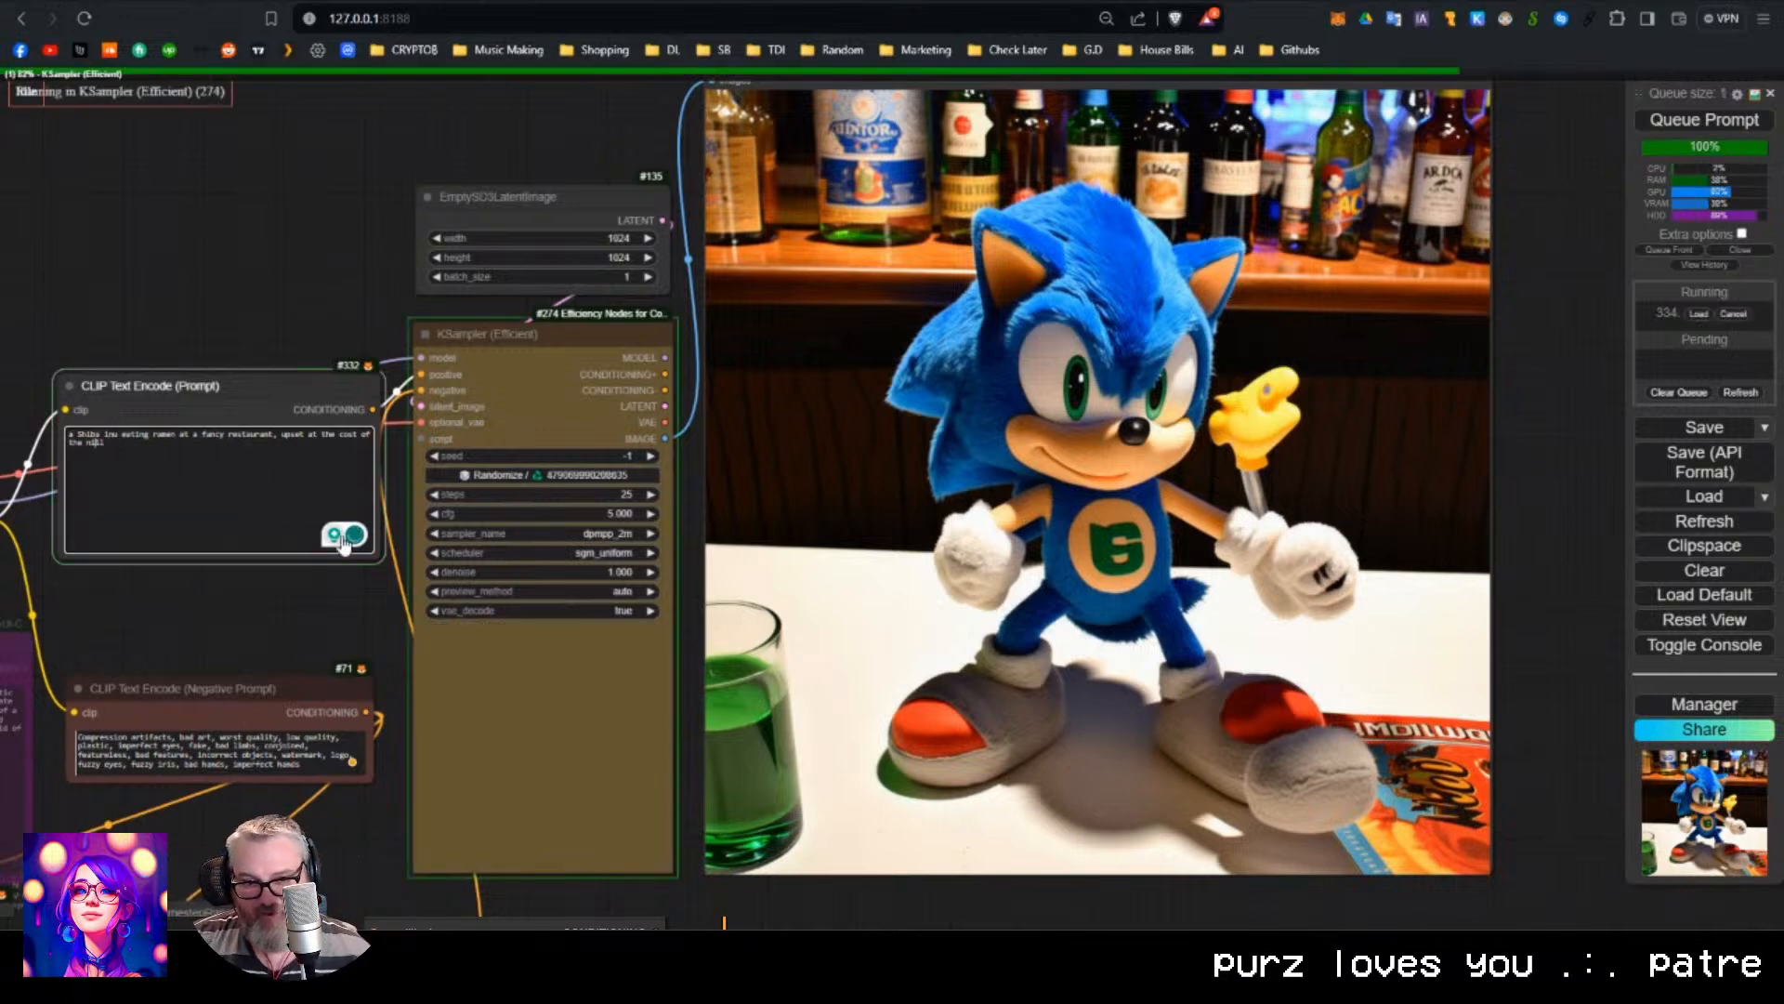
Correct the last word of the Shiba Inu prompt to "bill" and generate another image.
{"action": "key", "text": "Left"}
{"action": "key", "text": "BackSpace"}
{"action": "type", "text": "b"}
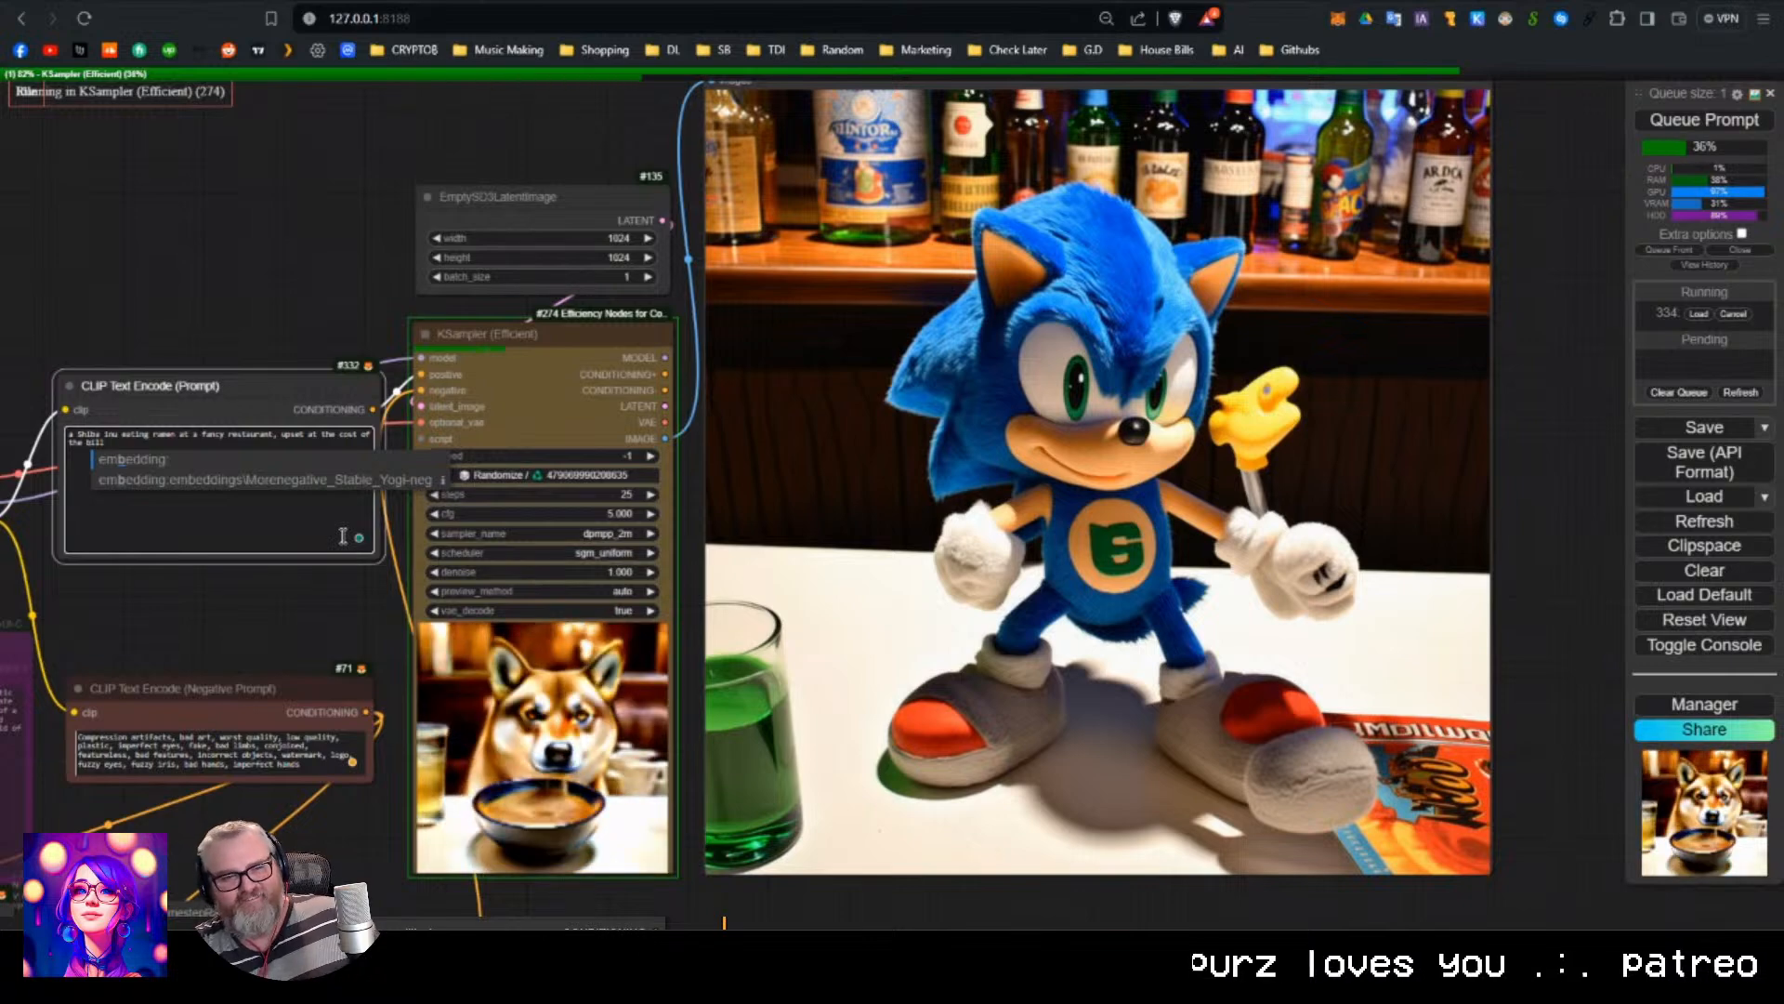
{"action": "key", "text": "ctrl+Return"}
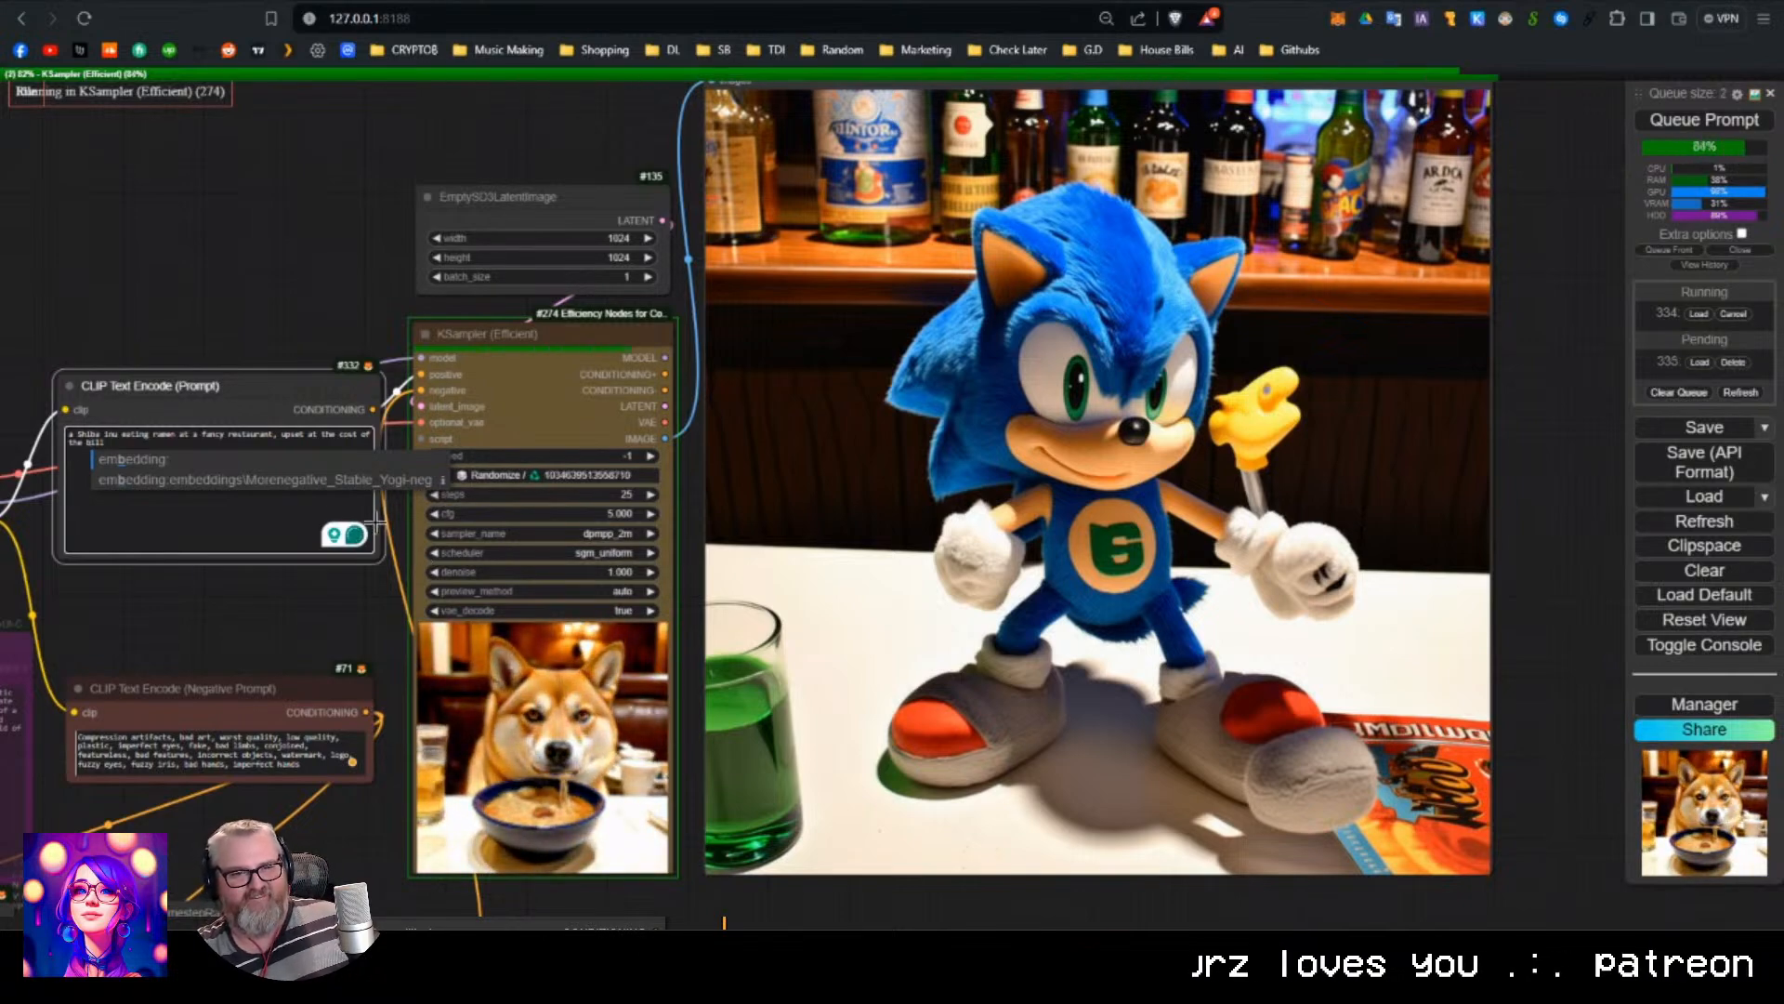
{"action": "left_click", "coordinate": [281, 283]}
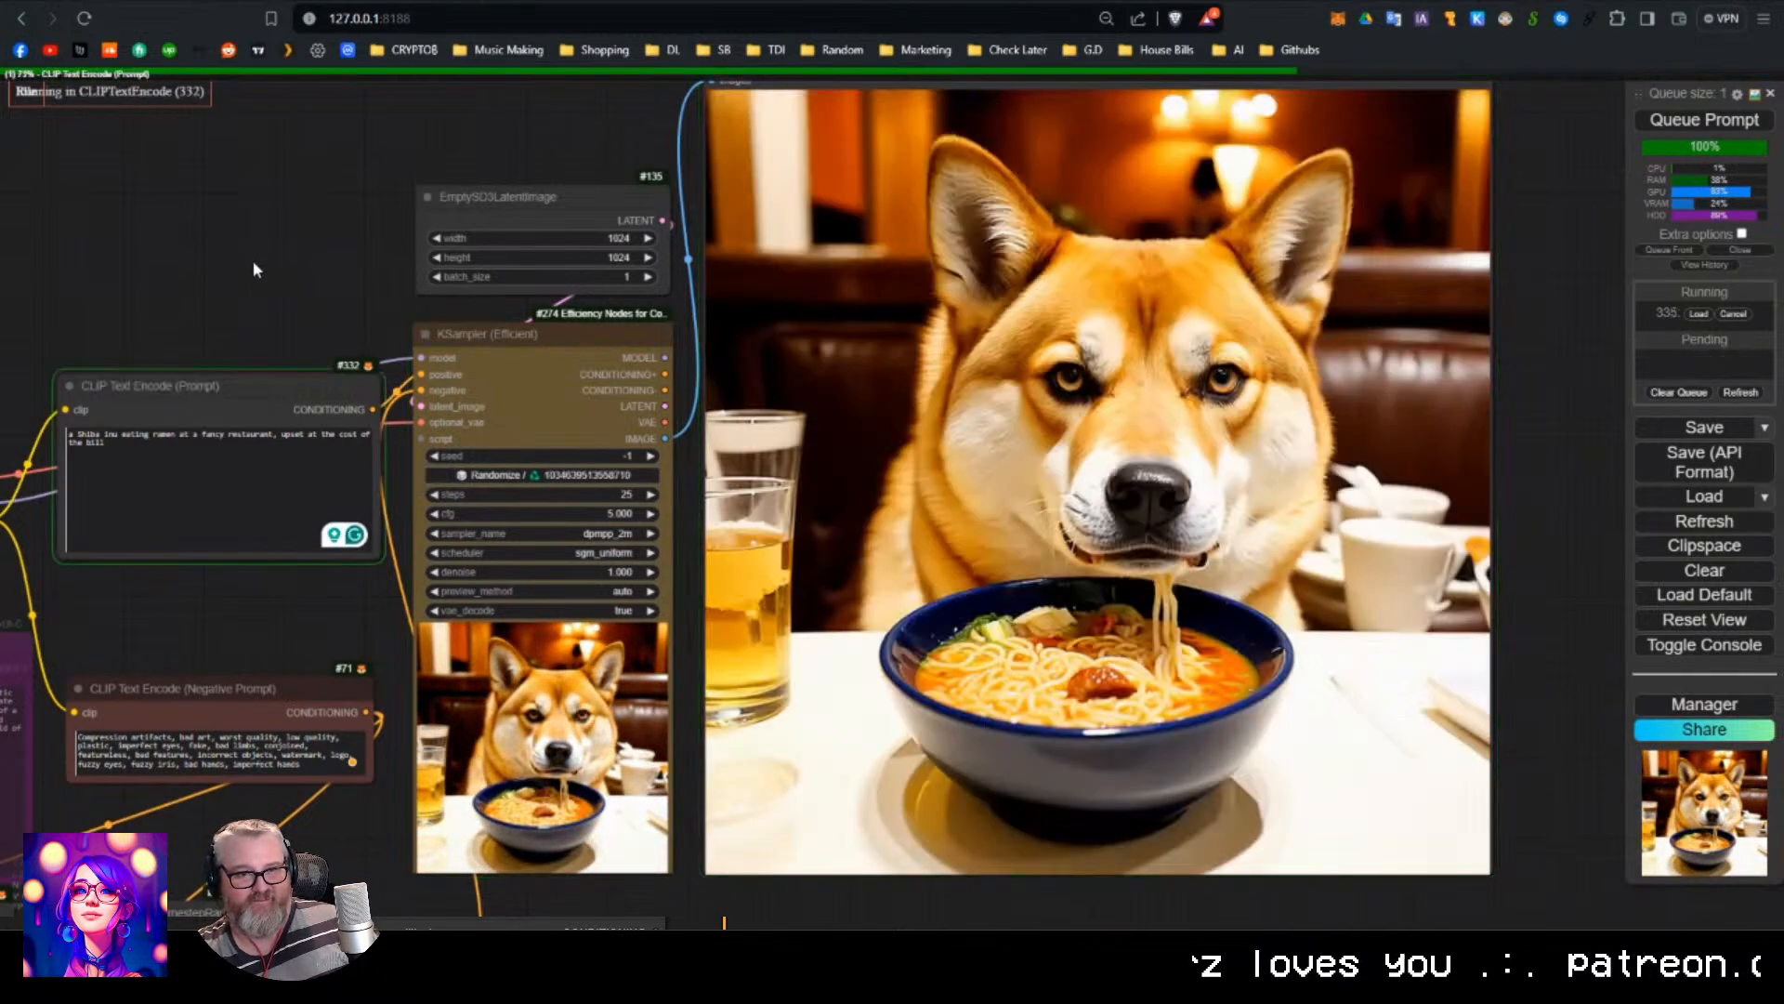
Generate three more images from the corrected Shiba Inu ramen prompt.
{"action": "left_click_drag", "start_coordinate": [265, 169], "coordinate": [246, 182]}
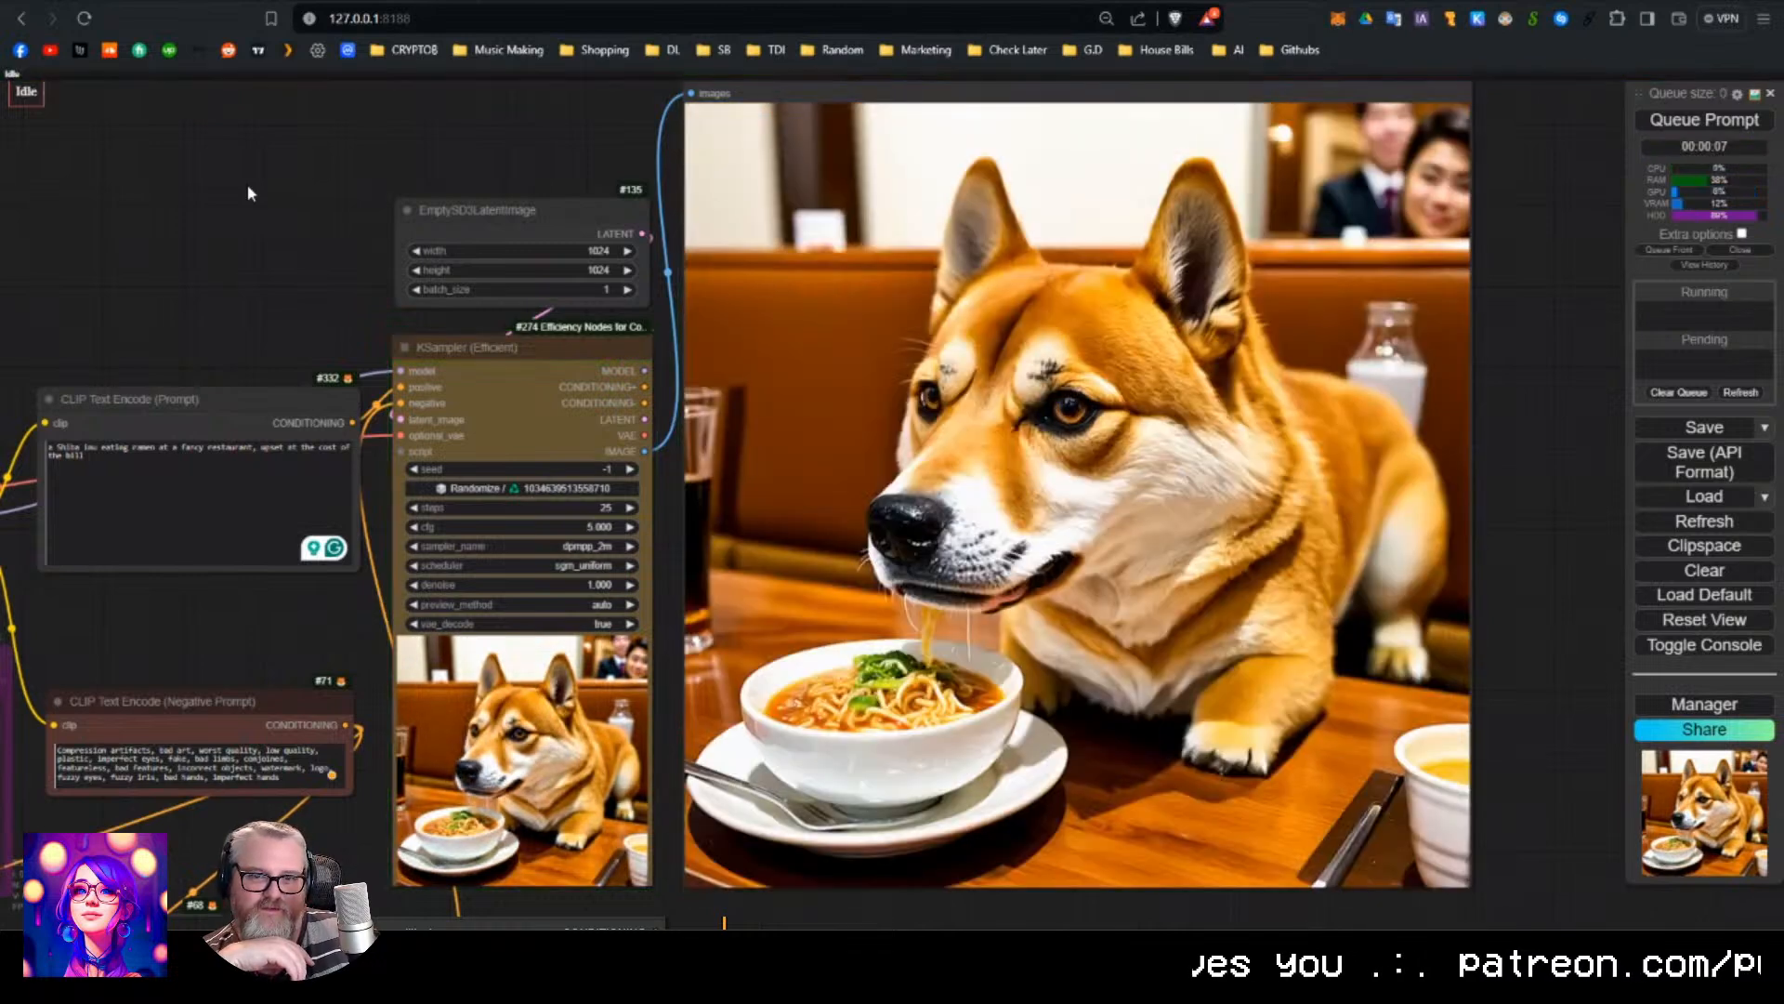
{"action": "key", "text": "ctrl+Return"}
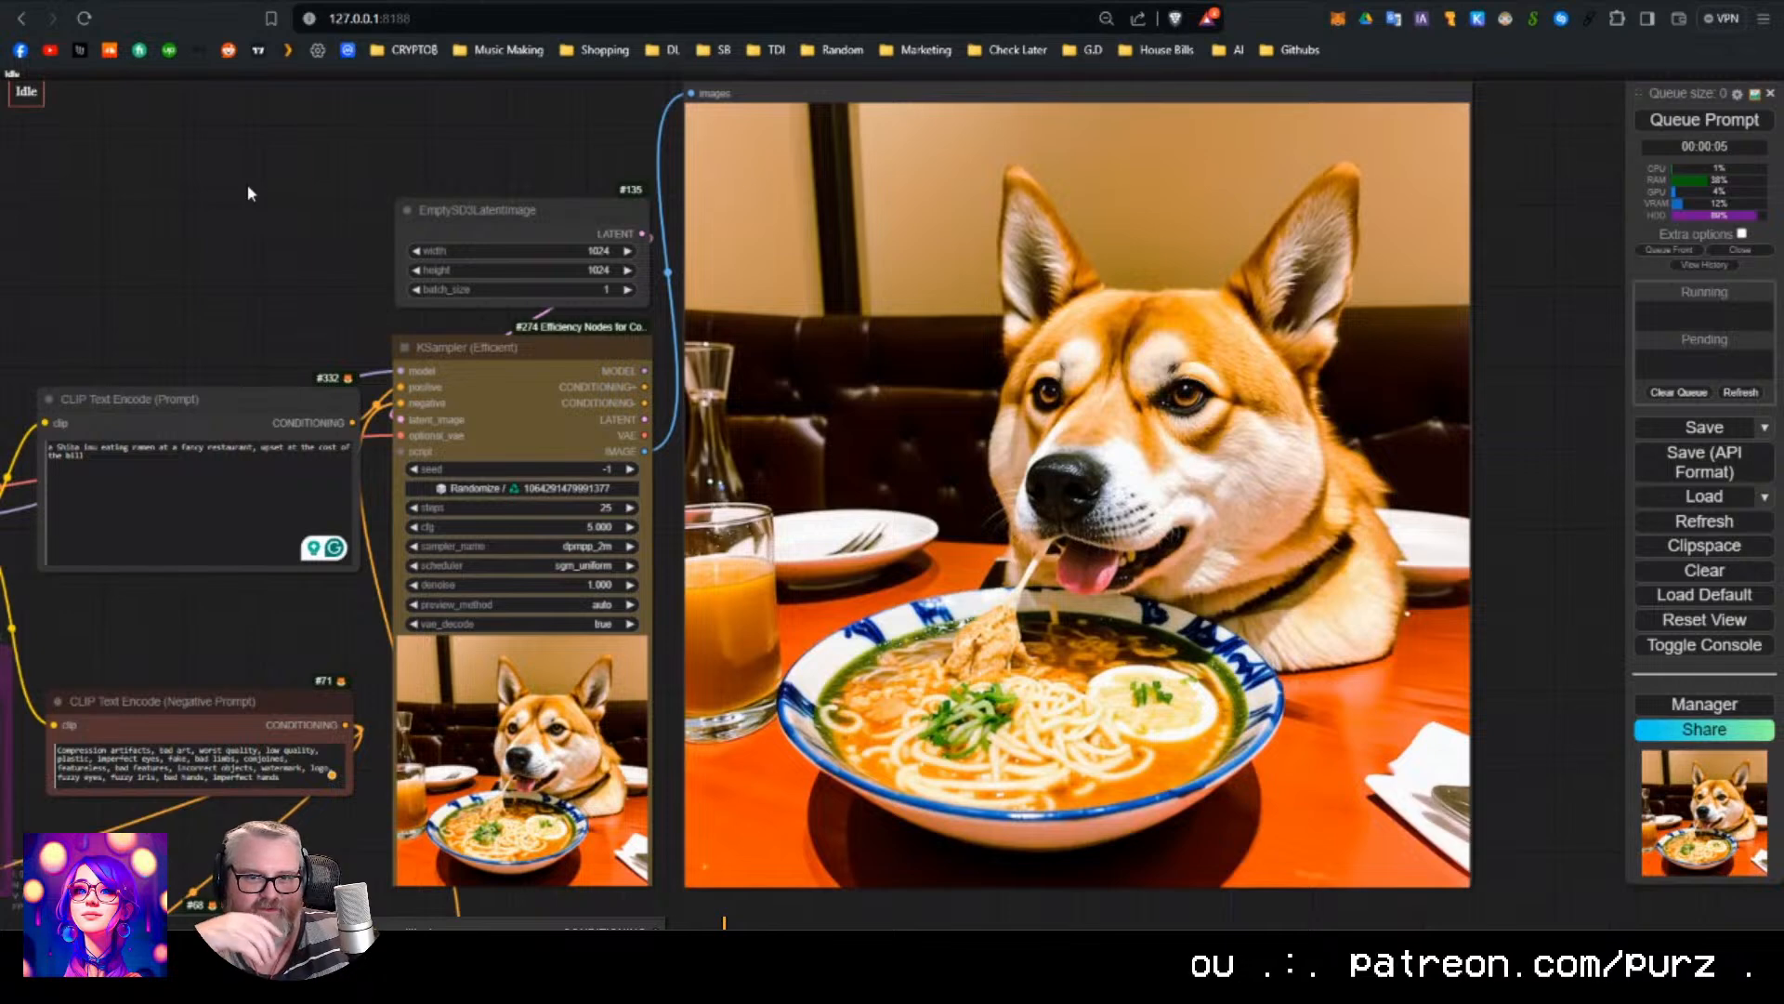
{"action": "key", "text": "ctrl+Return"}
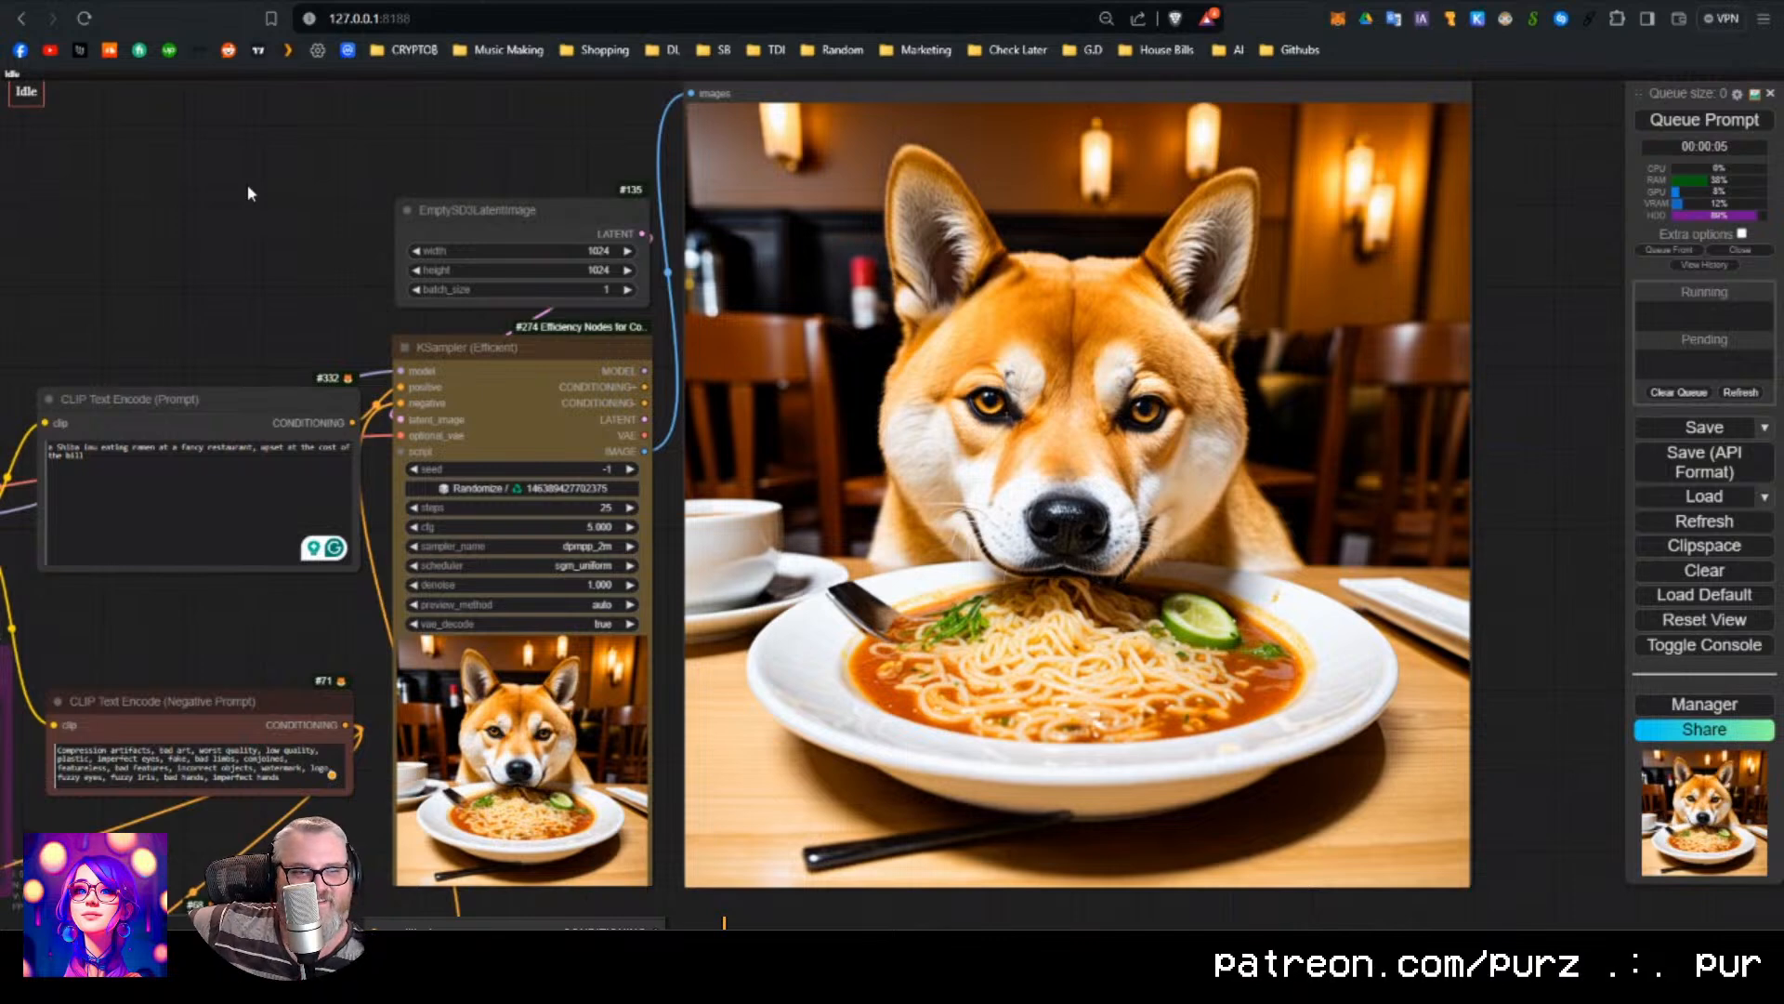
{"action": "key", "text": "ctrl+Return"}
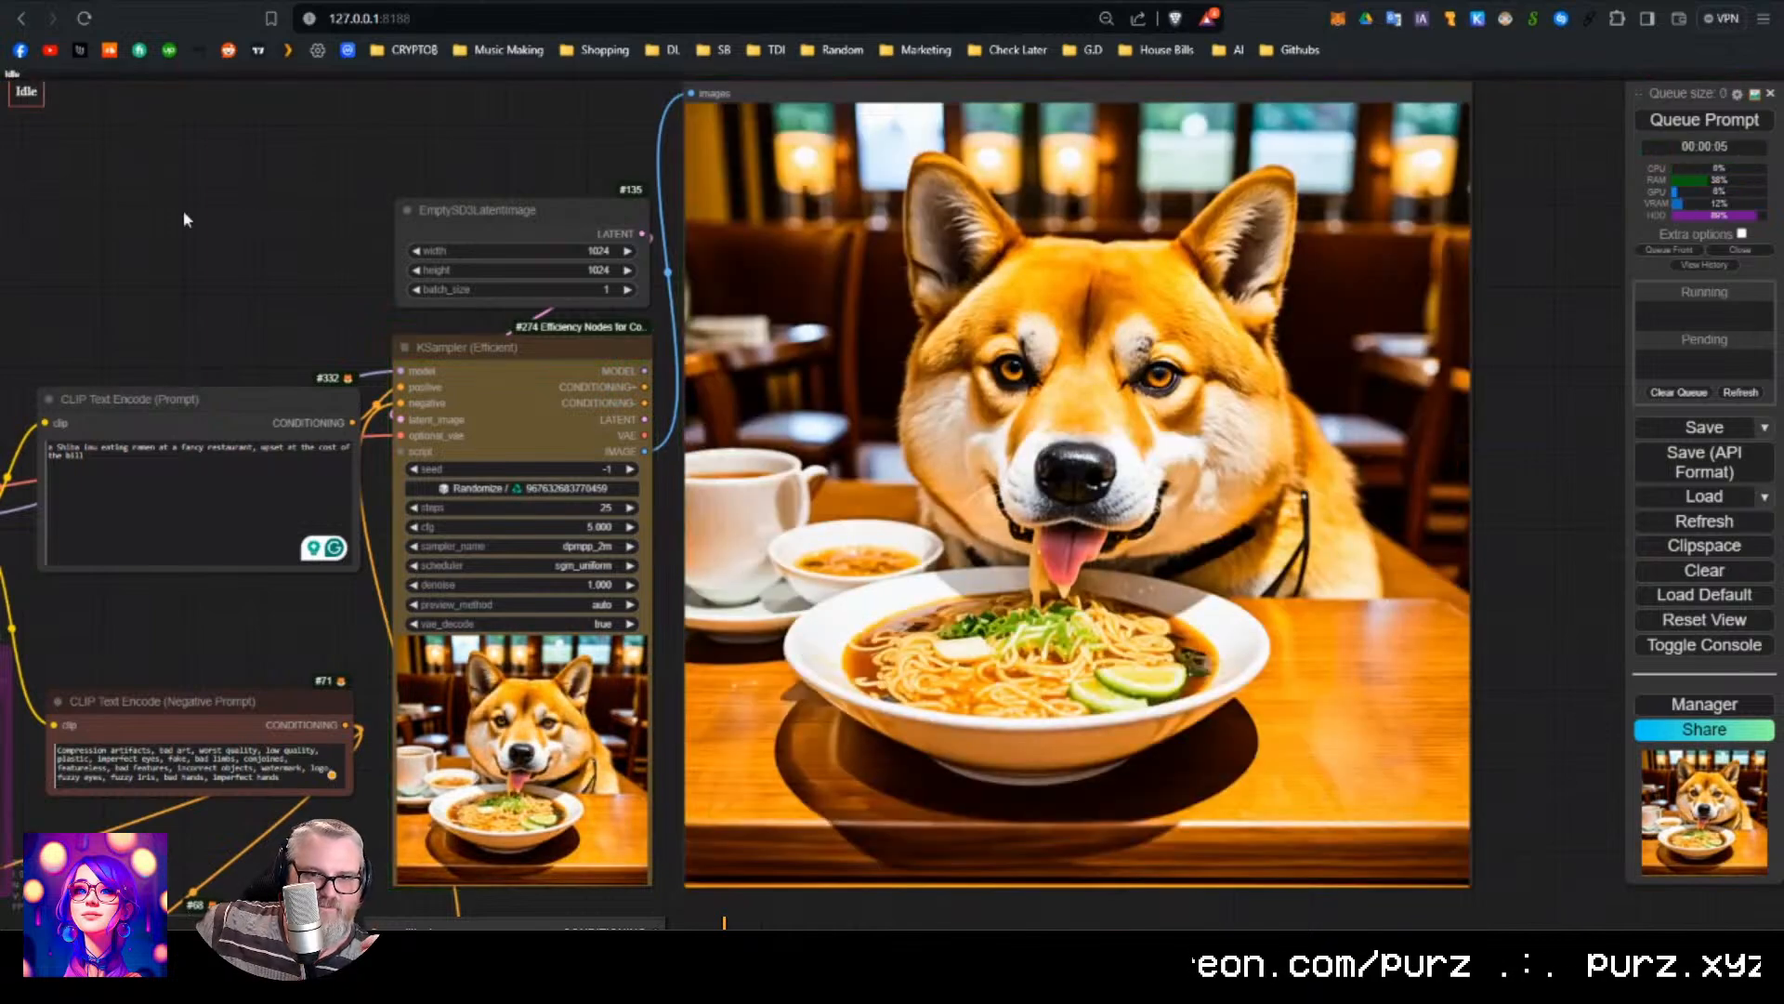
Replace the positive prompt with "send the model back" and generate an image.
{"action": "left_click", "coordinate": [83, 483]}
{"action": "key", "text": "ctrl+a"}
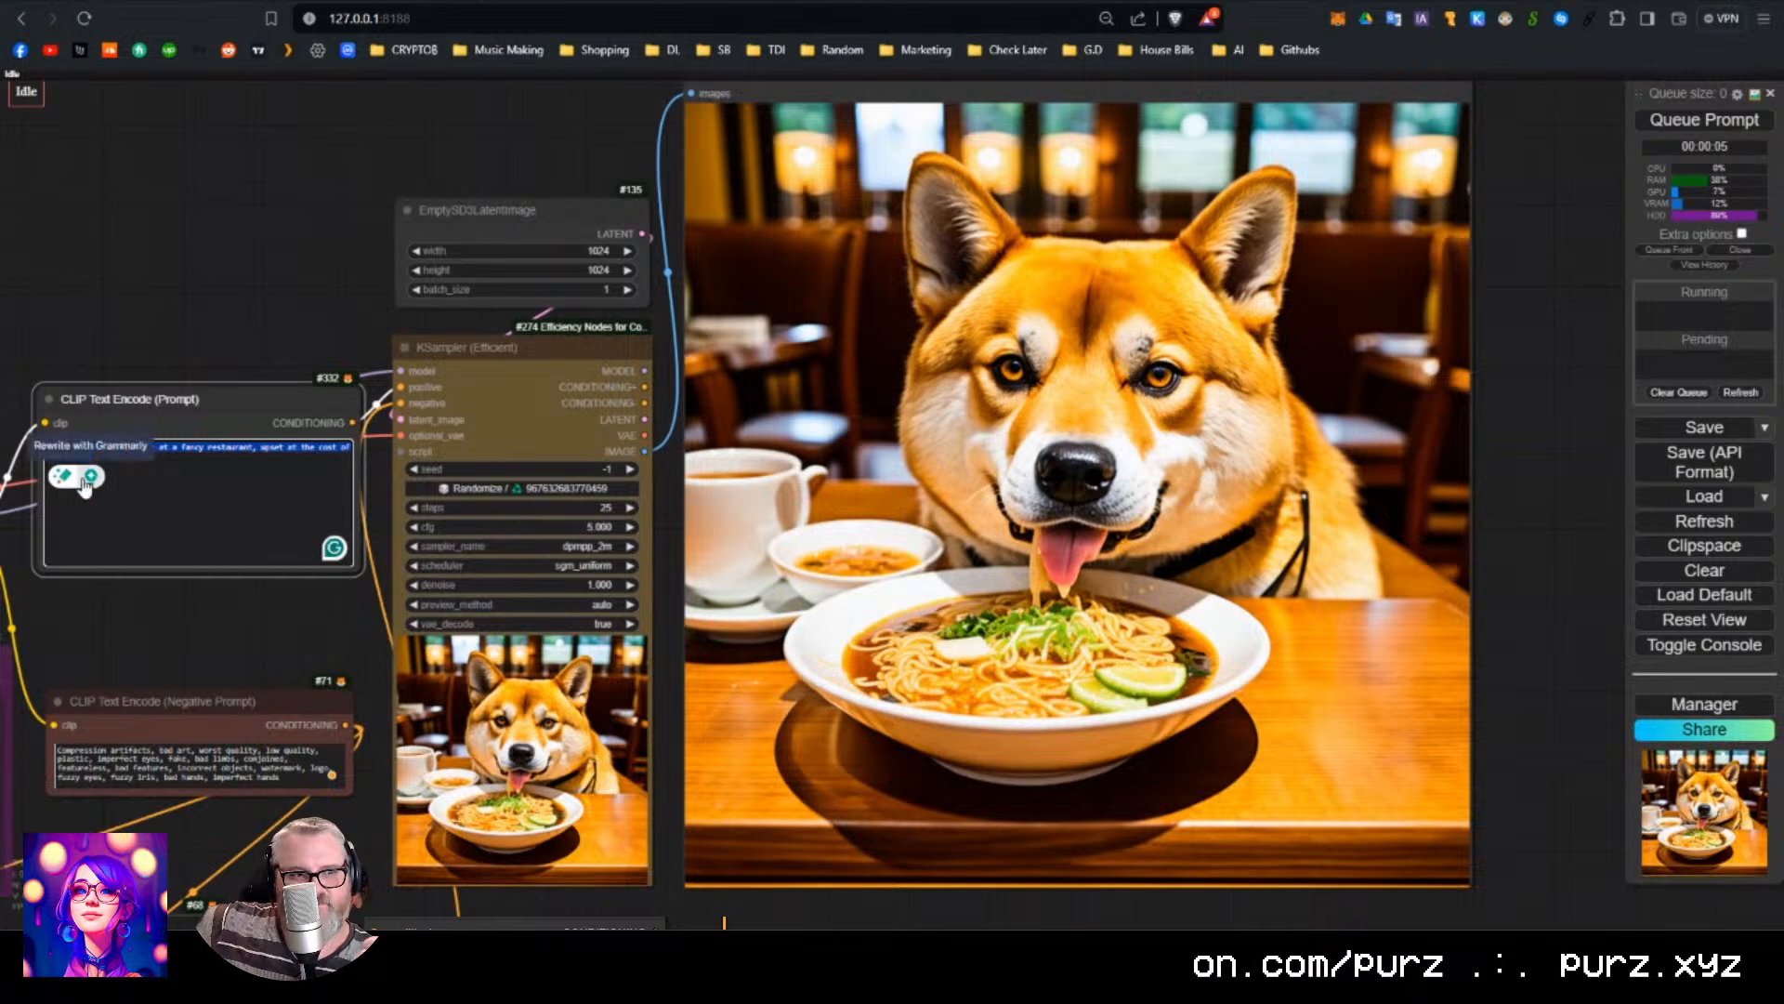
{"action": "key", "text": "BackSpace"}
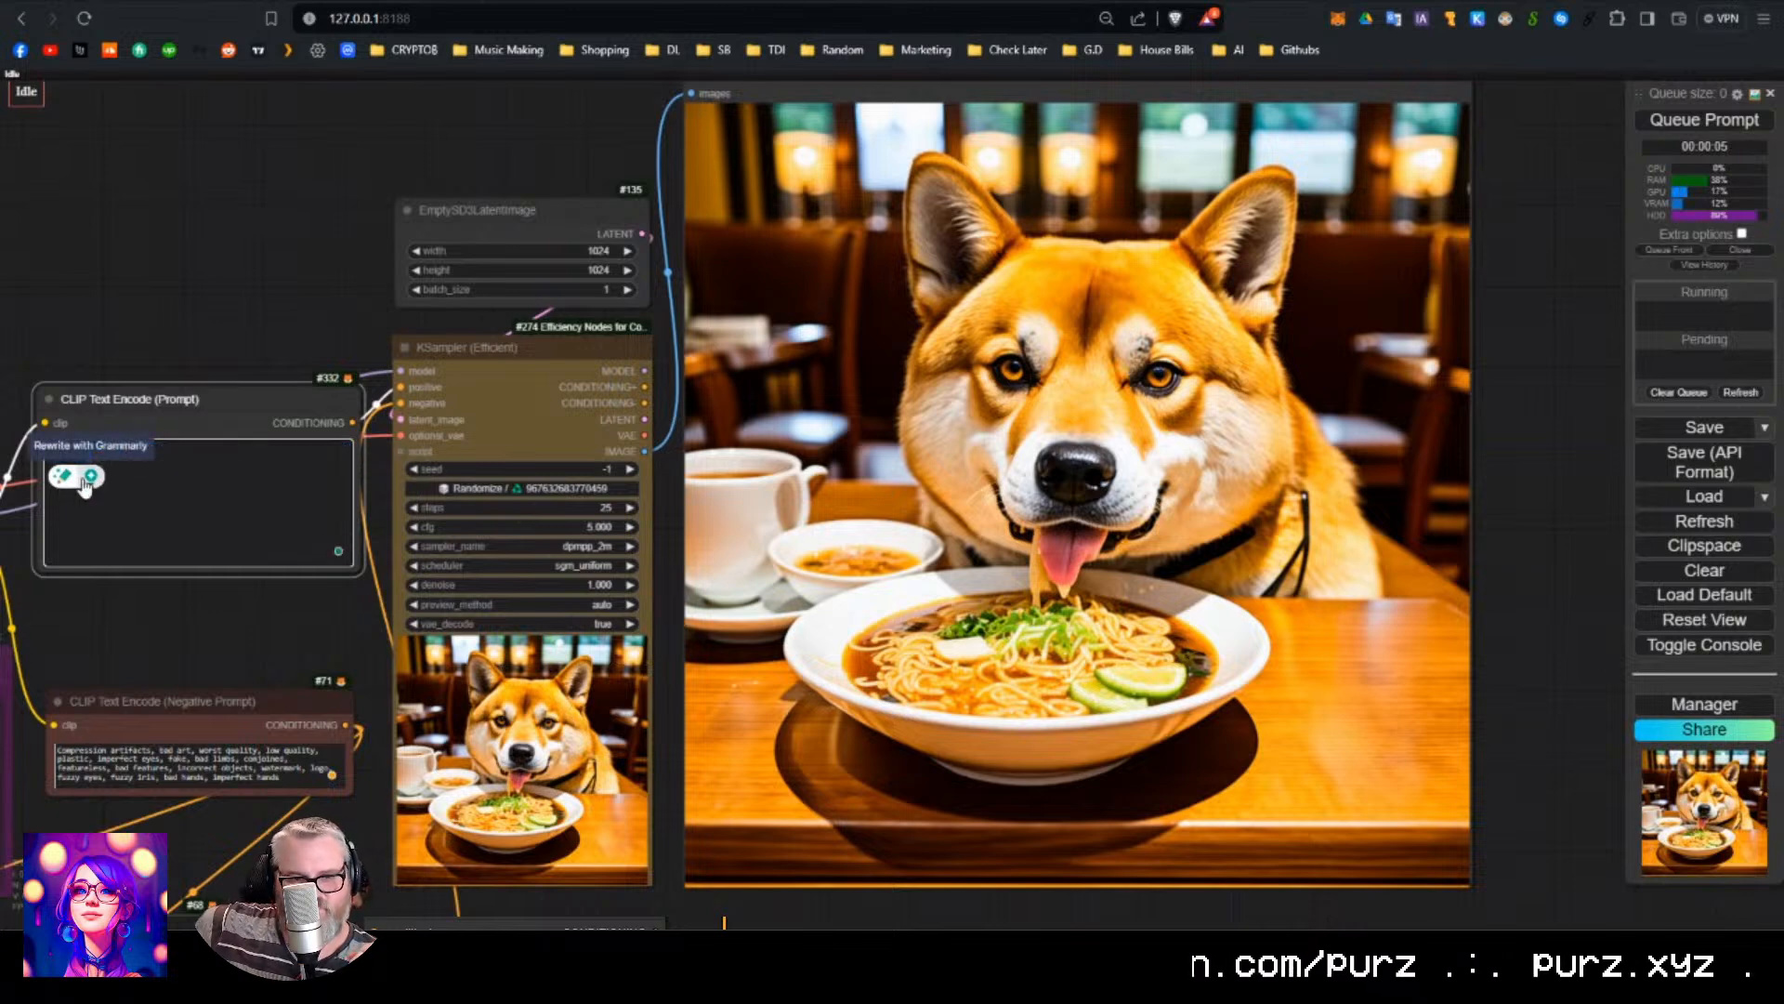
{"action": "type", "text": "send the model back"}
{"action": "key", "text": "ctrl+Return"}
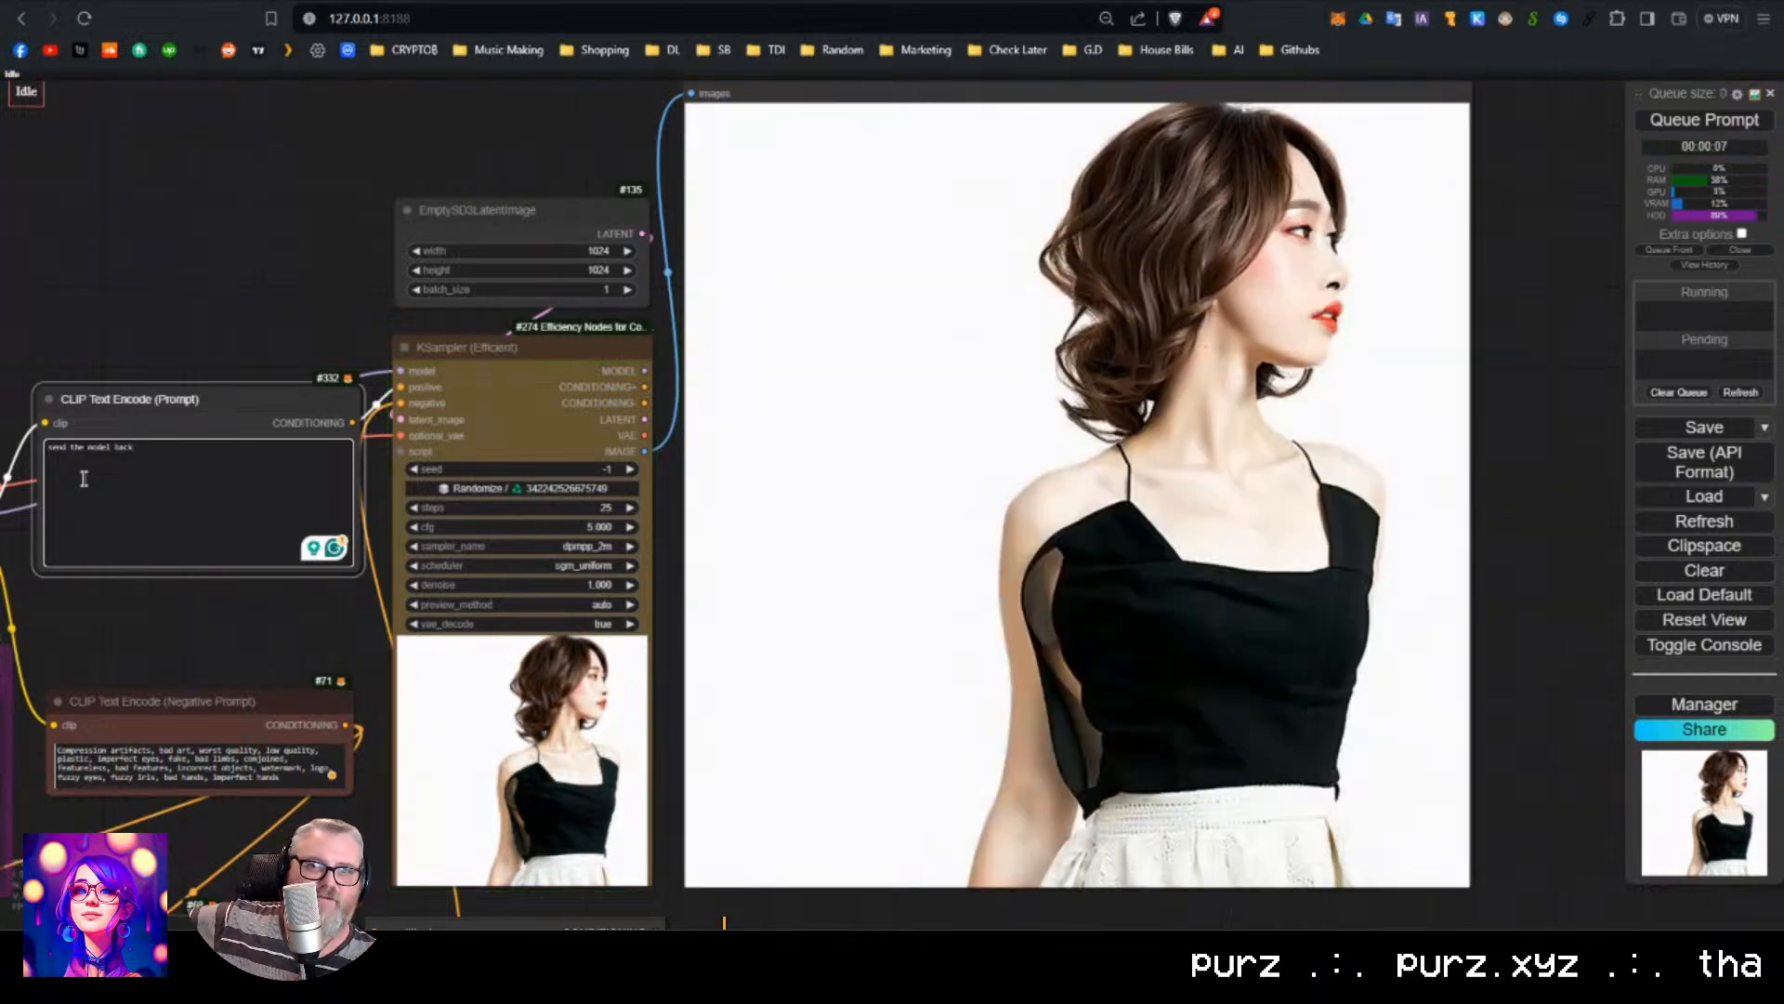
{"action": "key", "text": "ctrl+a"}
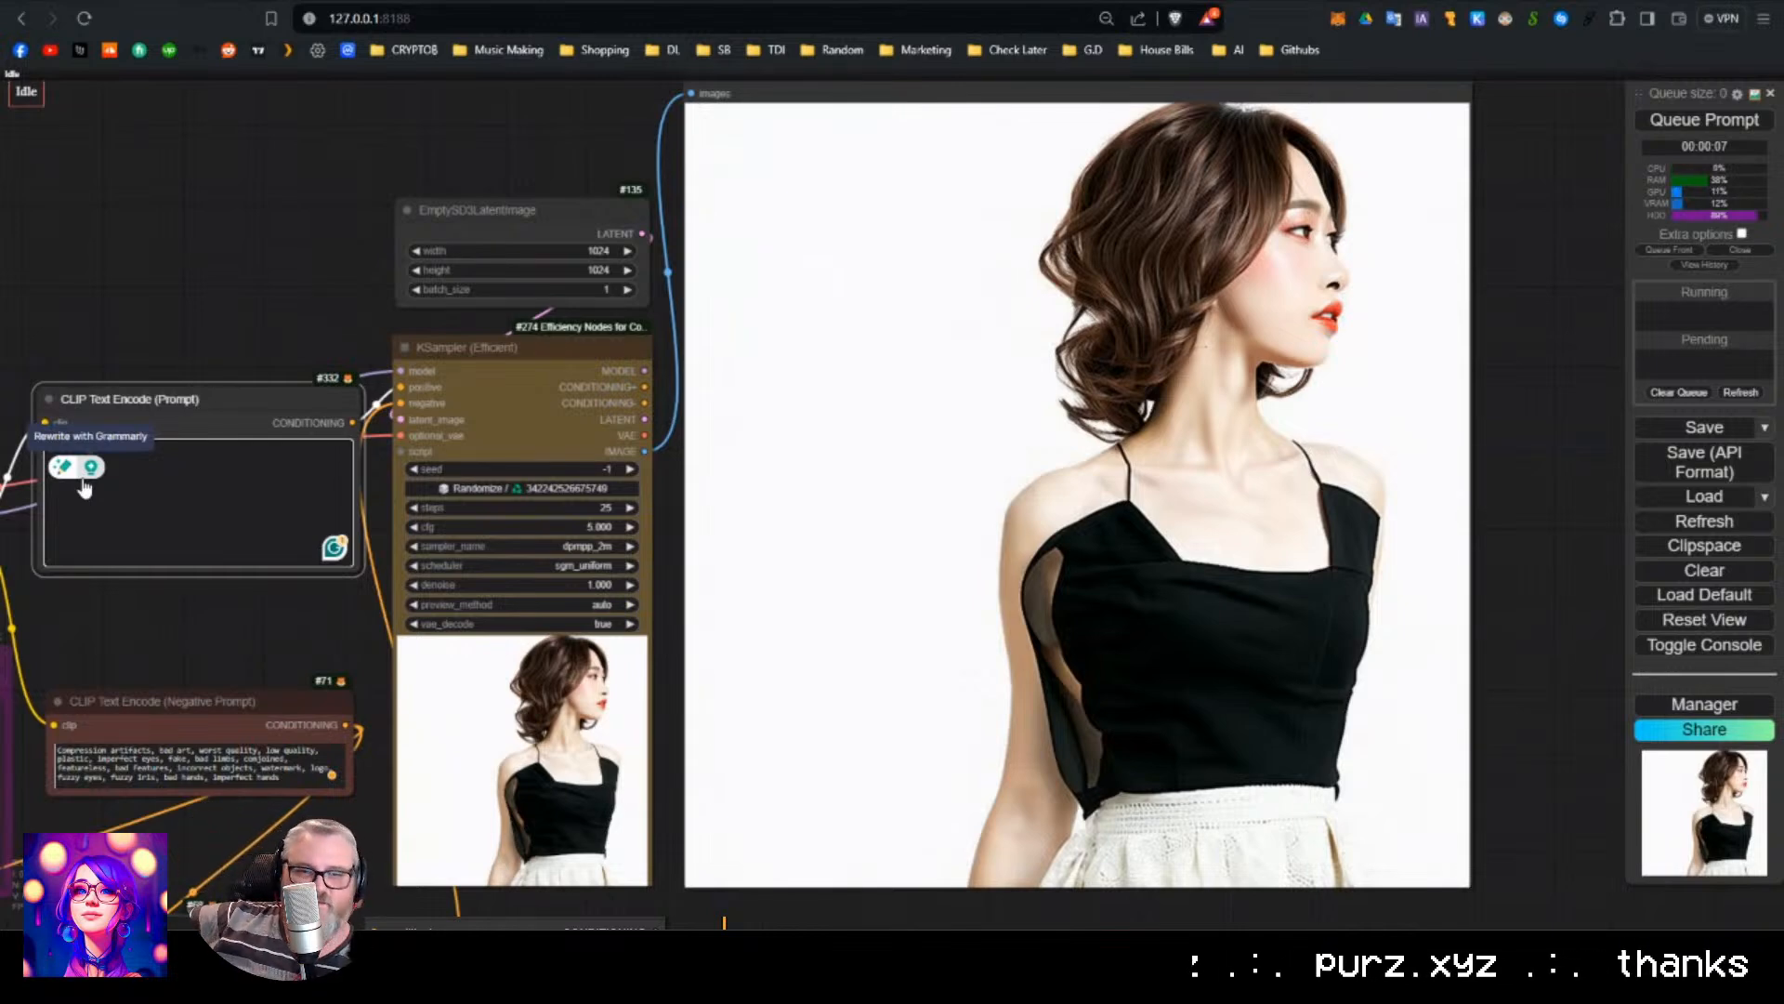
{"action": "key", "text": "BackSpace"}
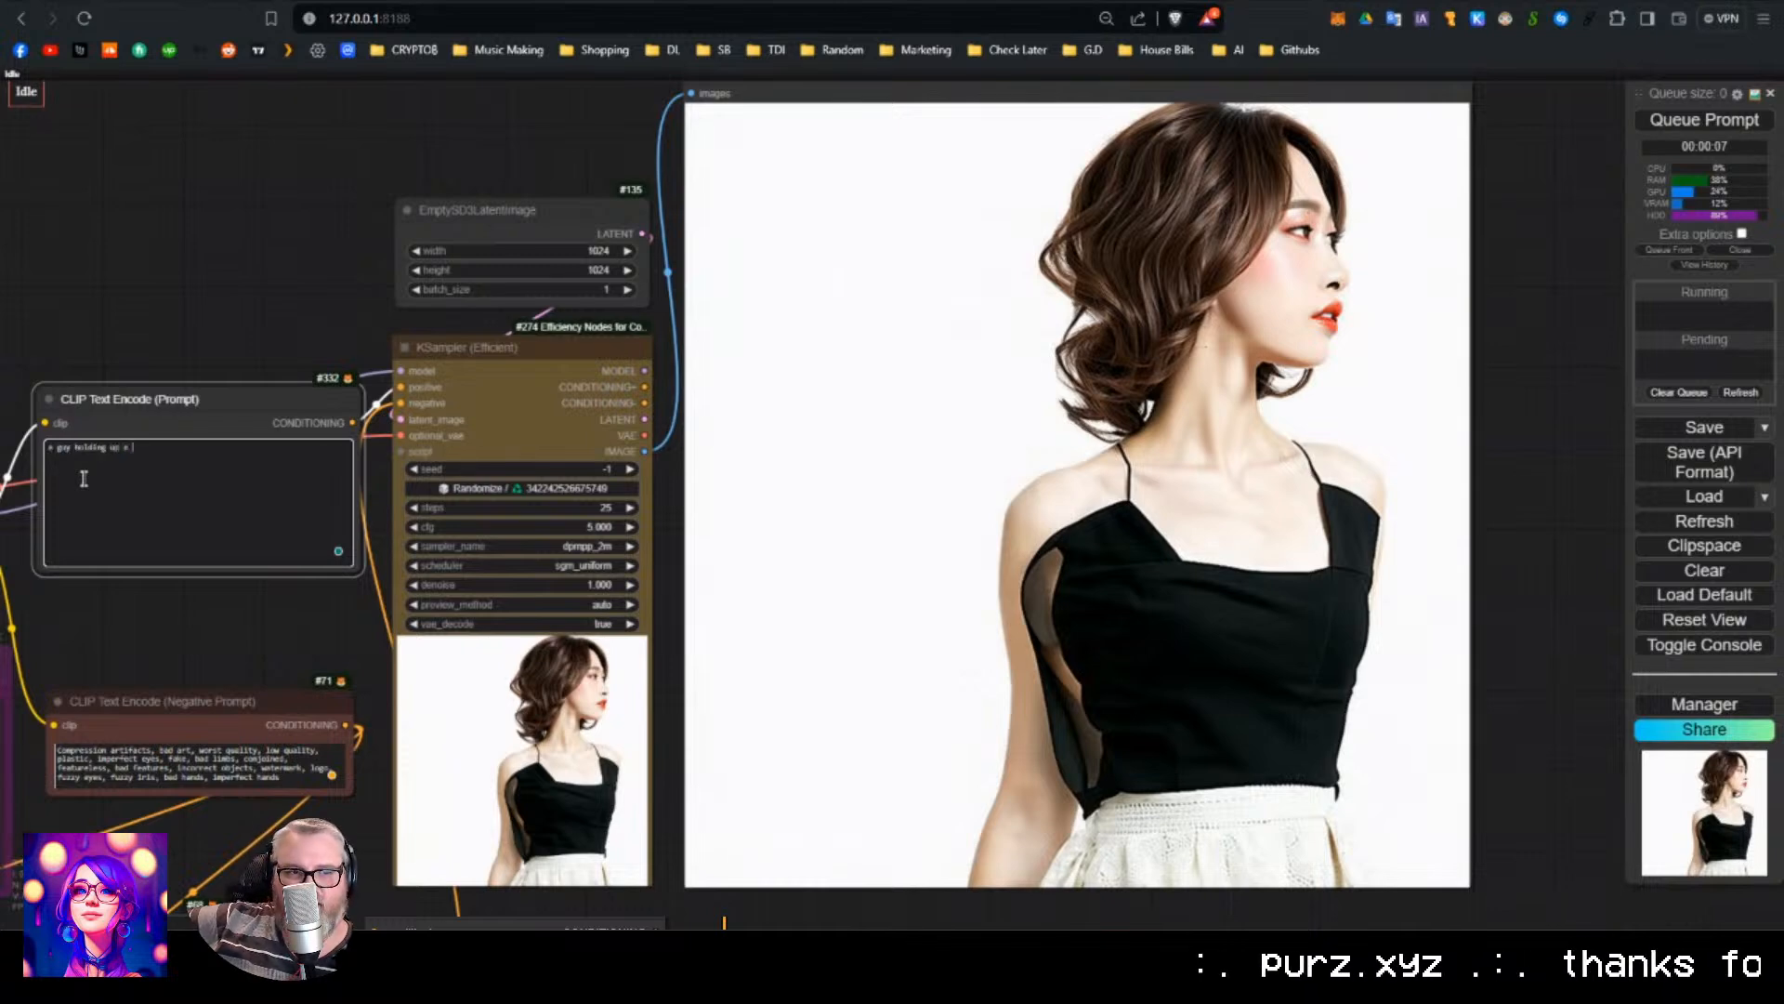
{"action": "type", "text": "a guy holding up a carbord"}
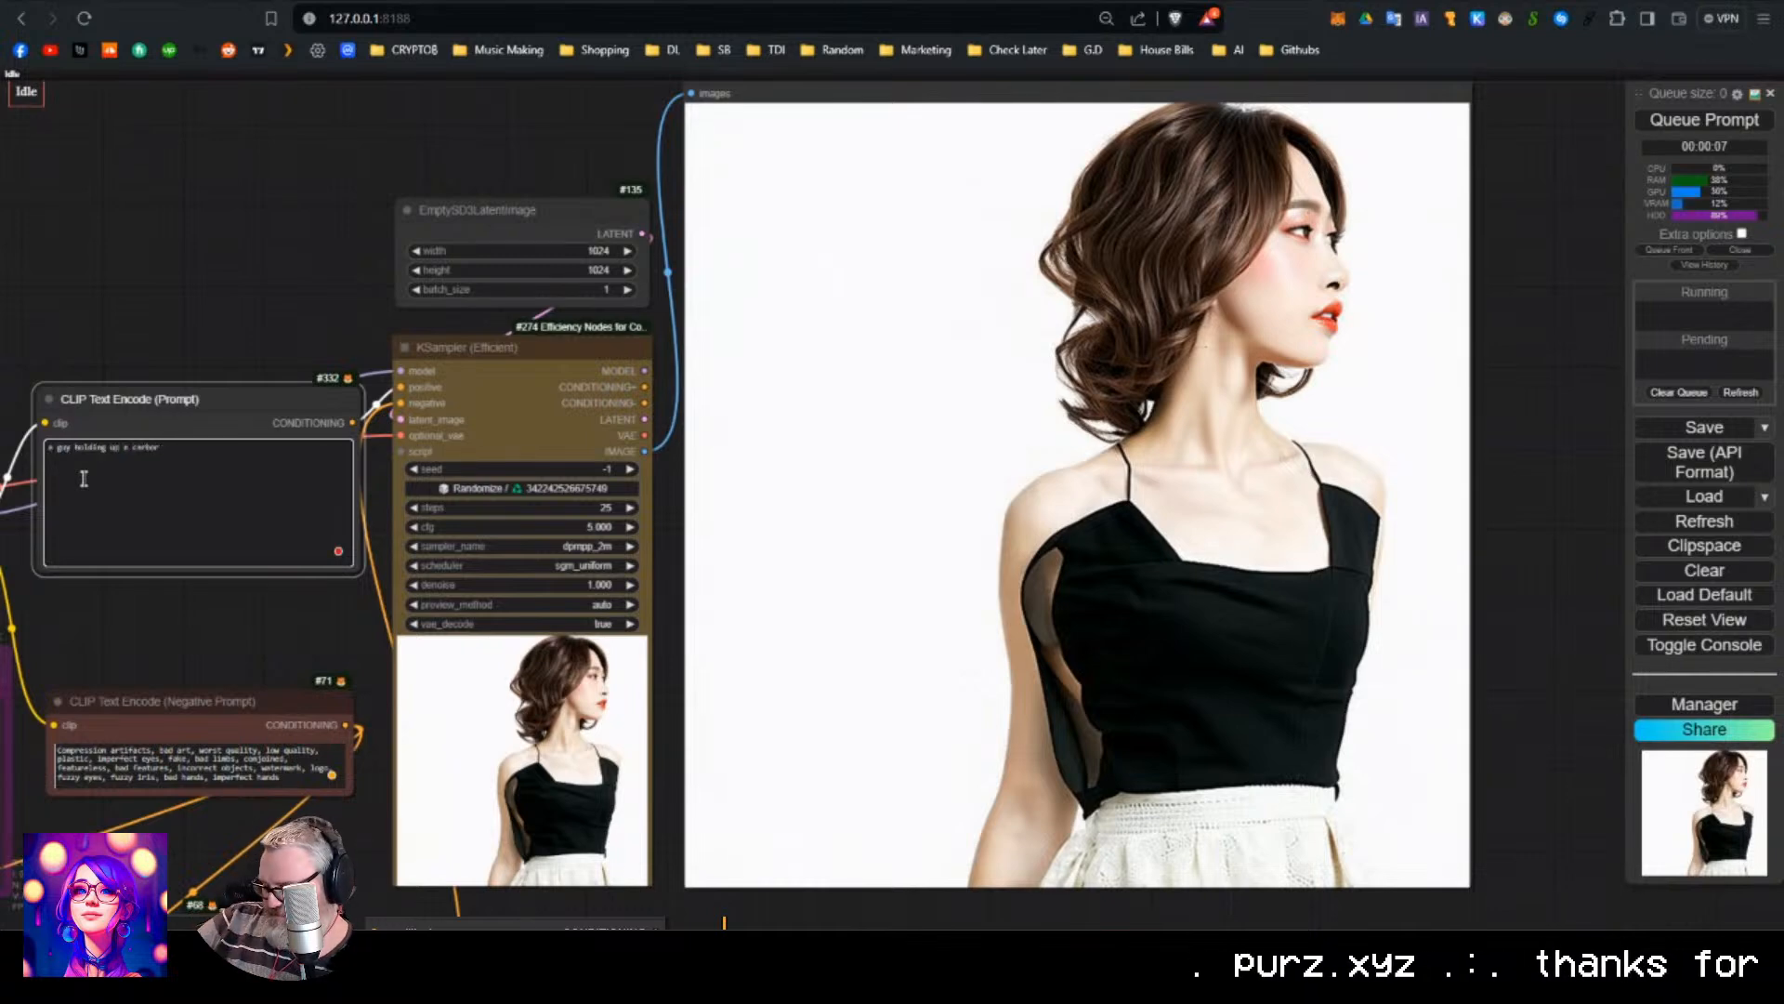
Replace the positive prompt with "medically accurate hands" and generate two images.
{"action": "key", "text": "ctrl+a"}
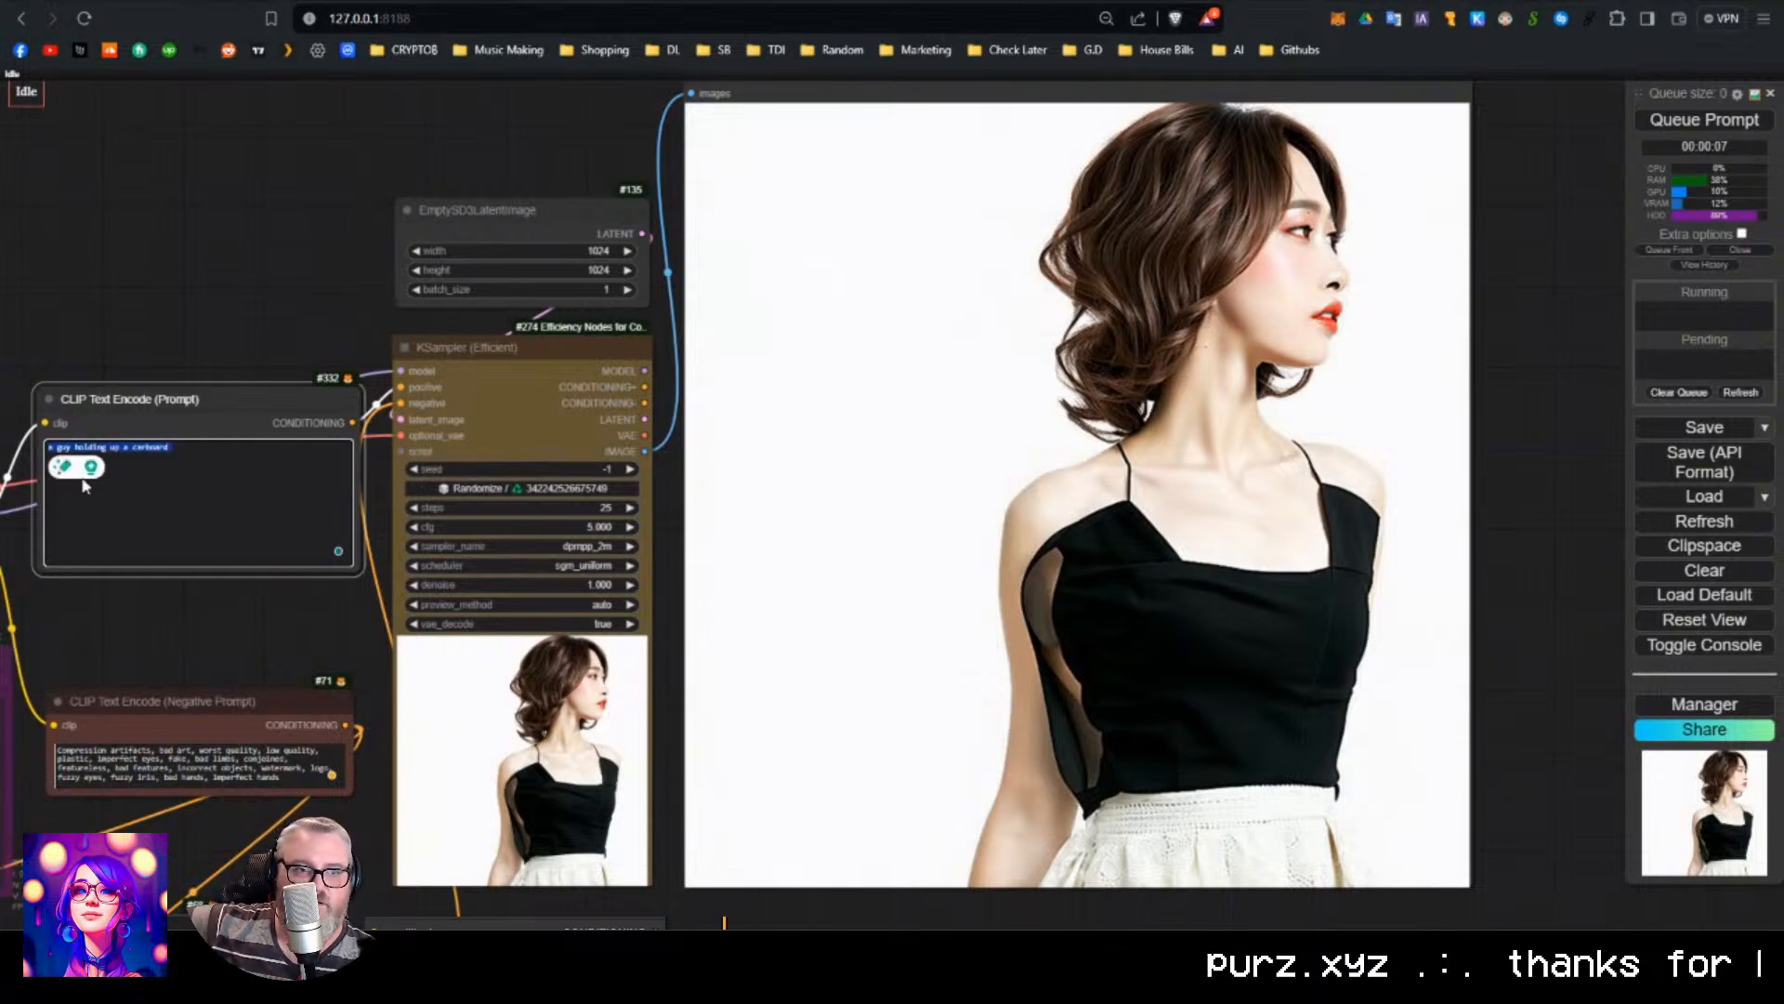
{"action": "key", "text": "BackSpace"}
{"action": "type", "text": "medically accurate hands"}
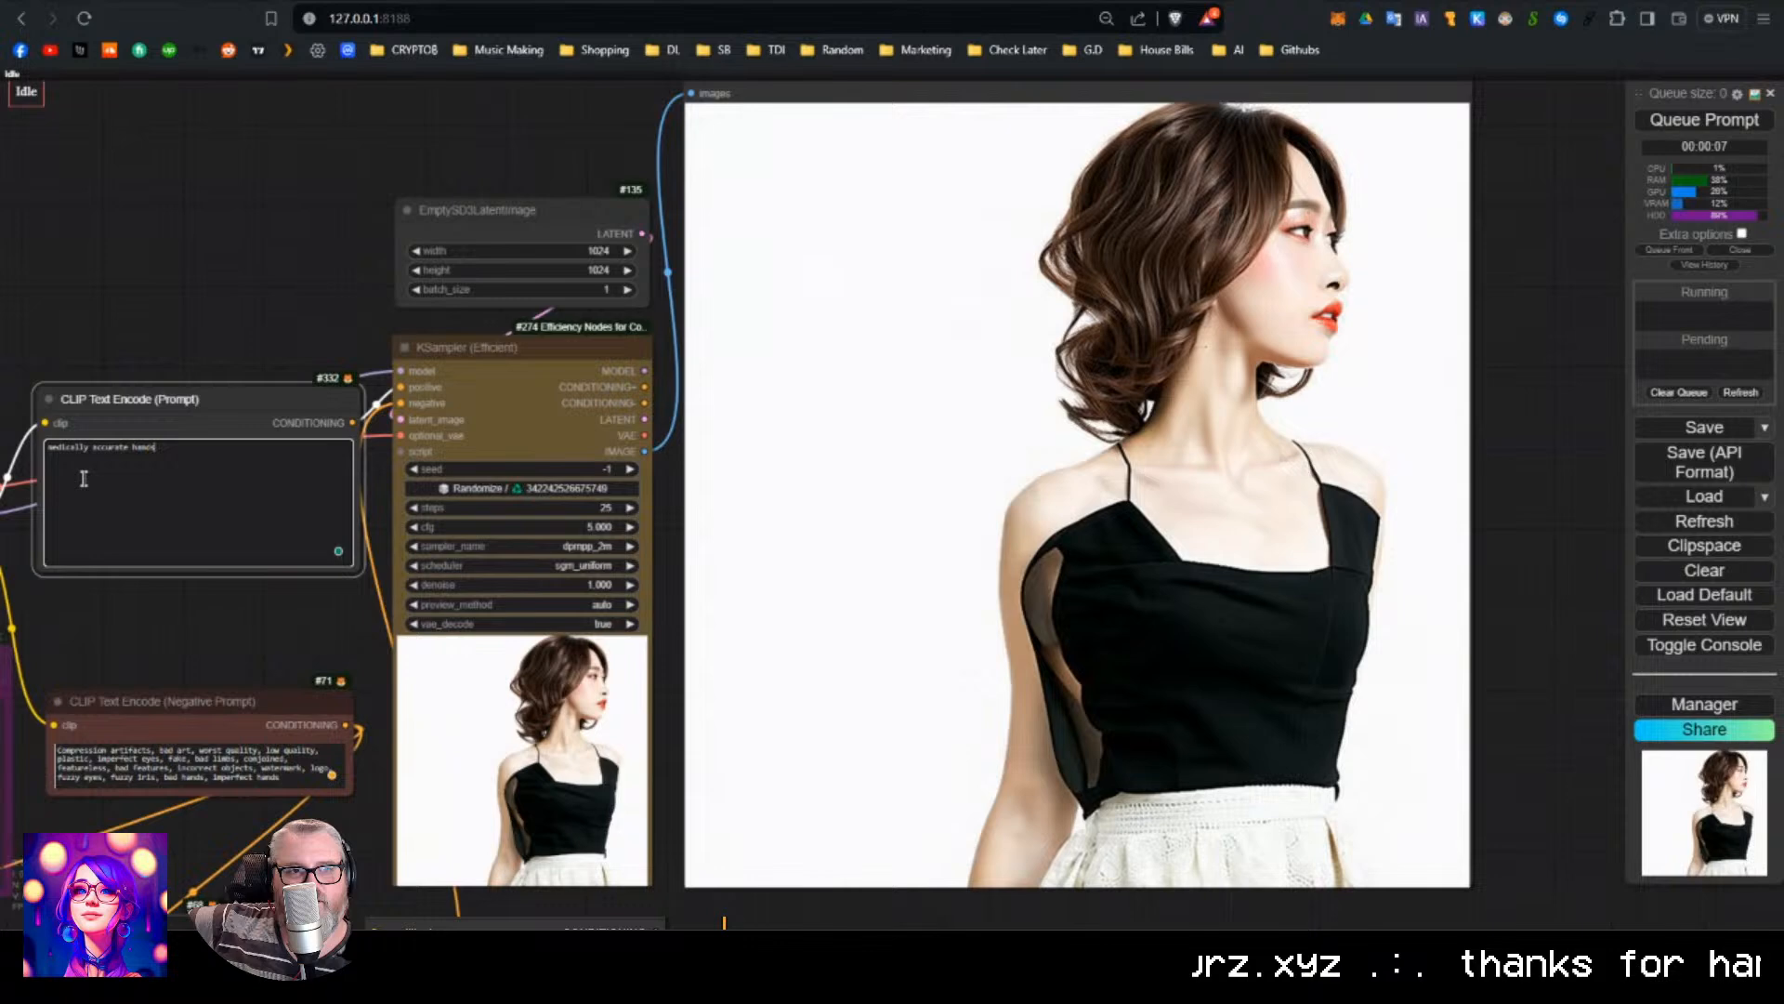
{"action": "key", "text": "ctrl+Return"}
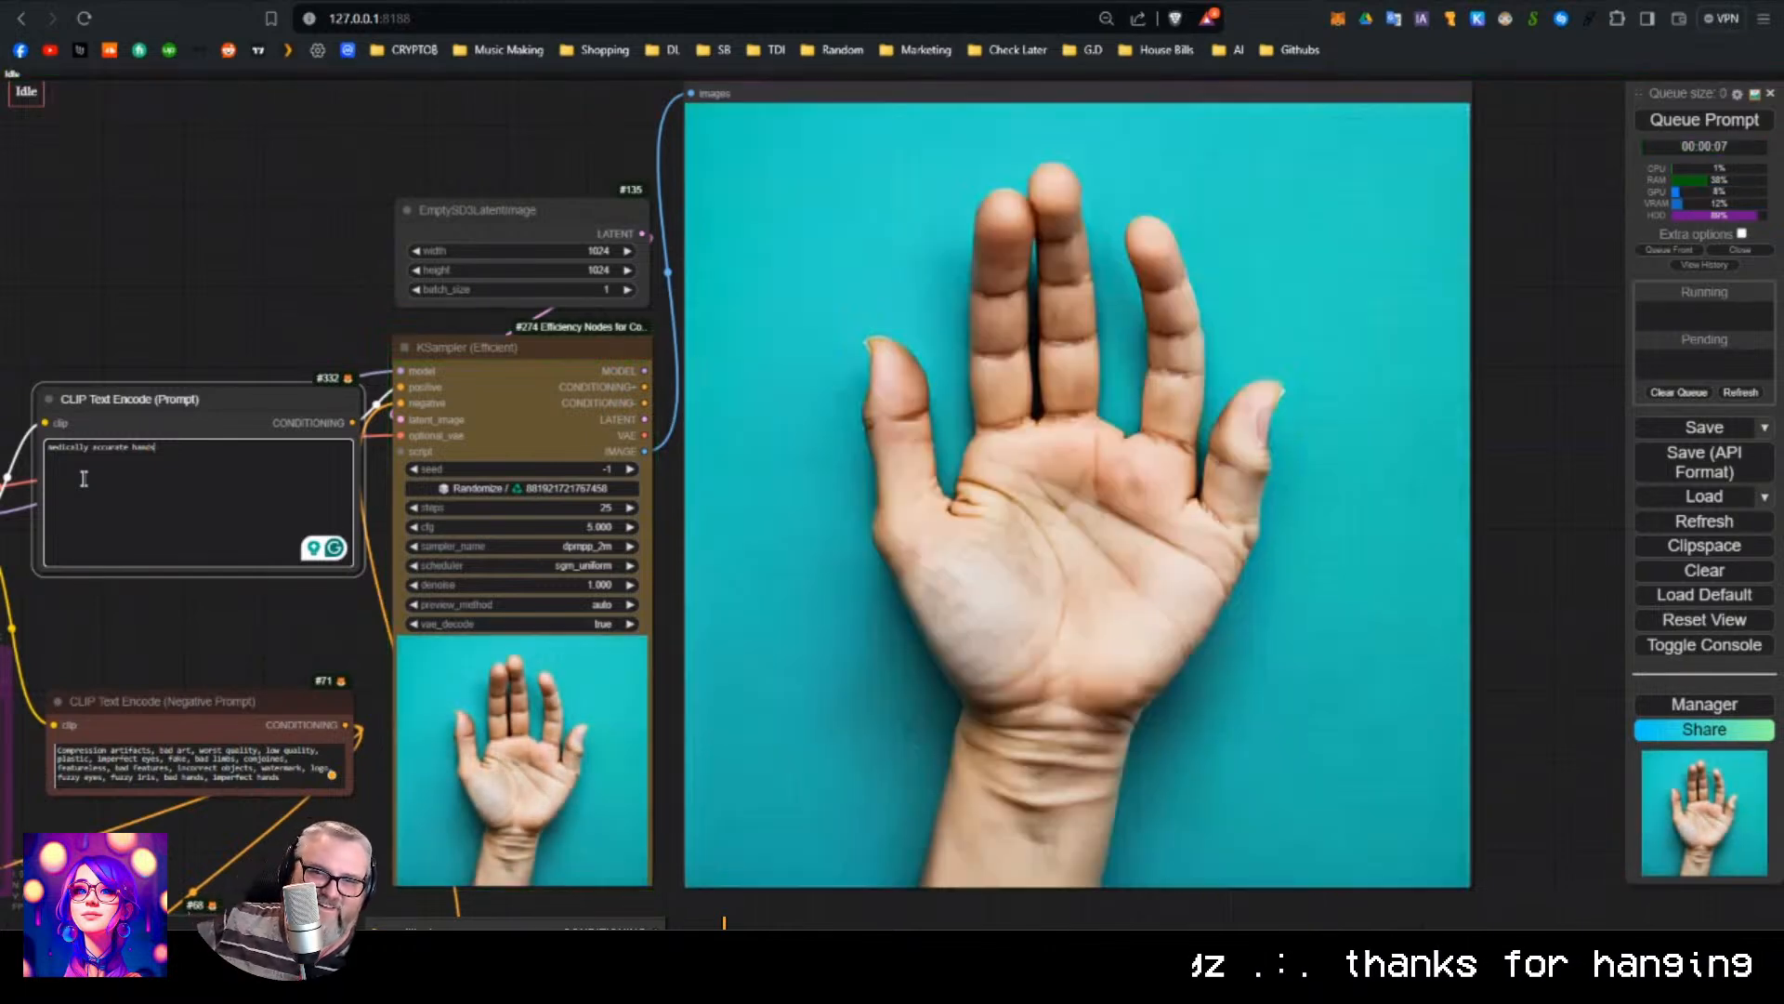
{"action": "key", "text": "ctrl+Return"}
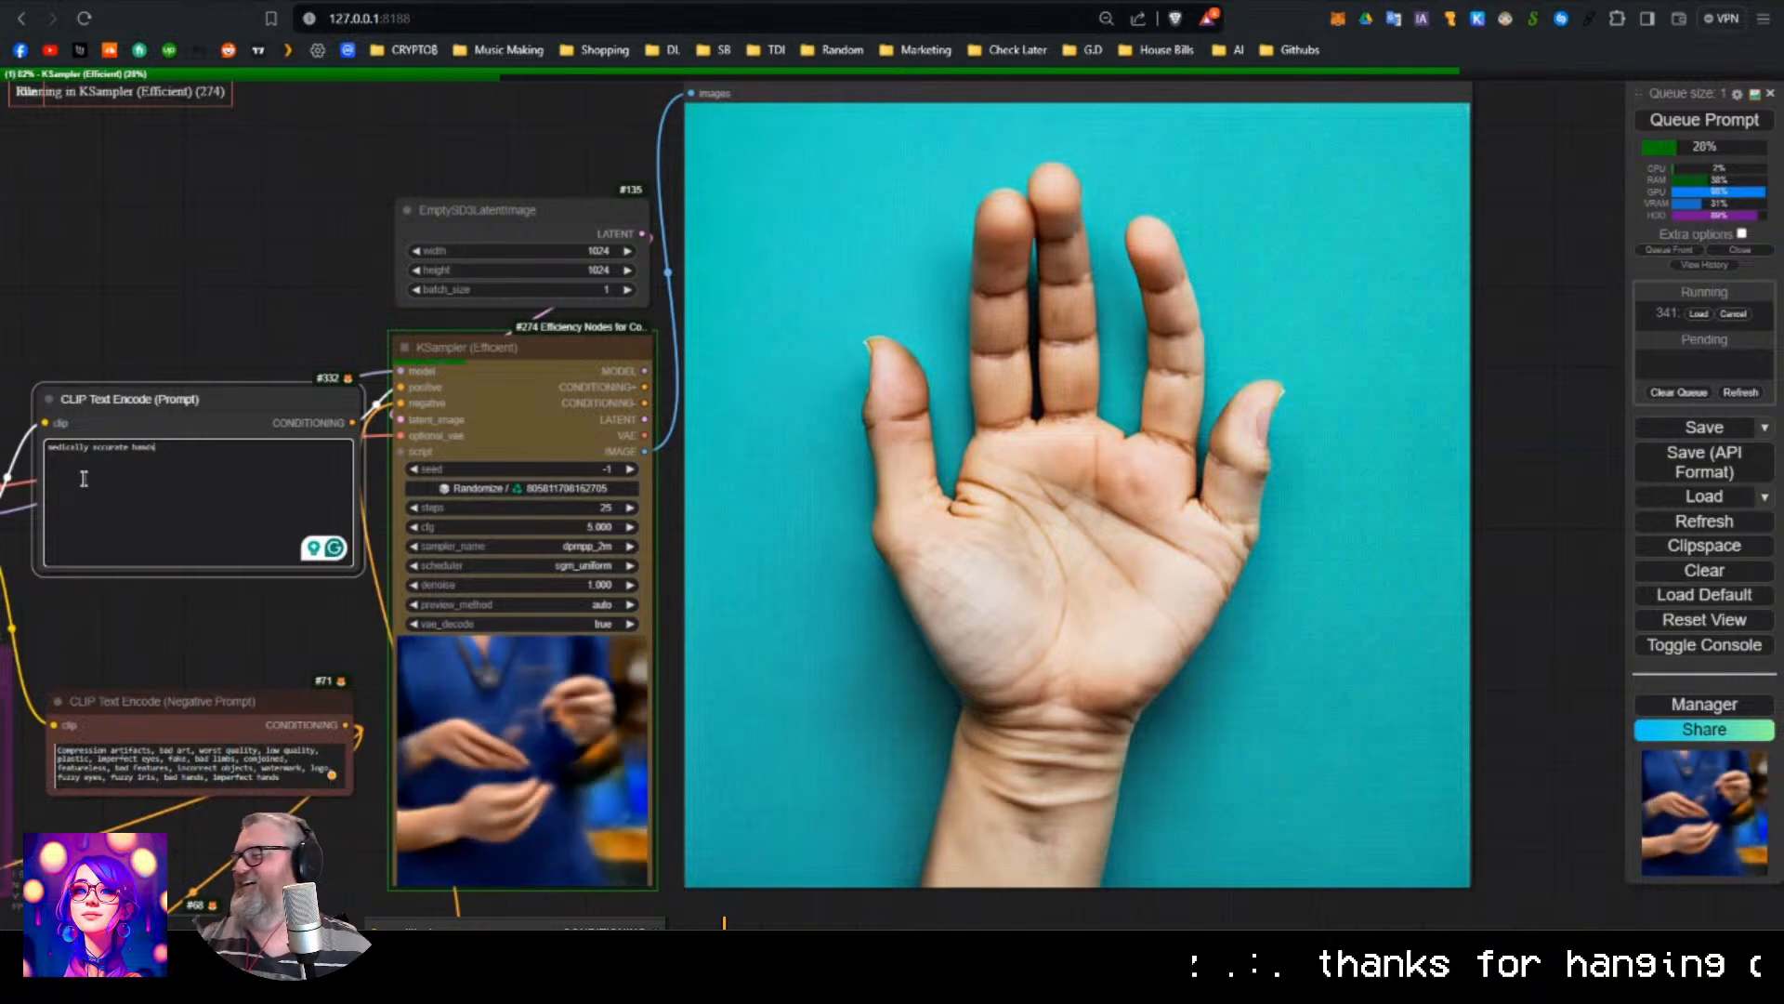
Replace the positive prompt with an anime style, horrific girl with a million eyes and extremely long fingers, and generate images.
{"action": "key", "text": "ctrl+a"}
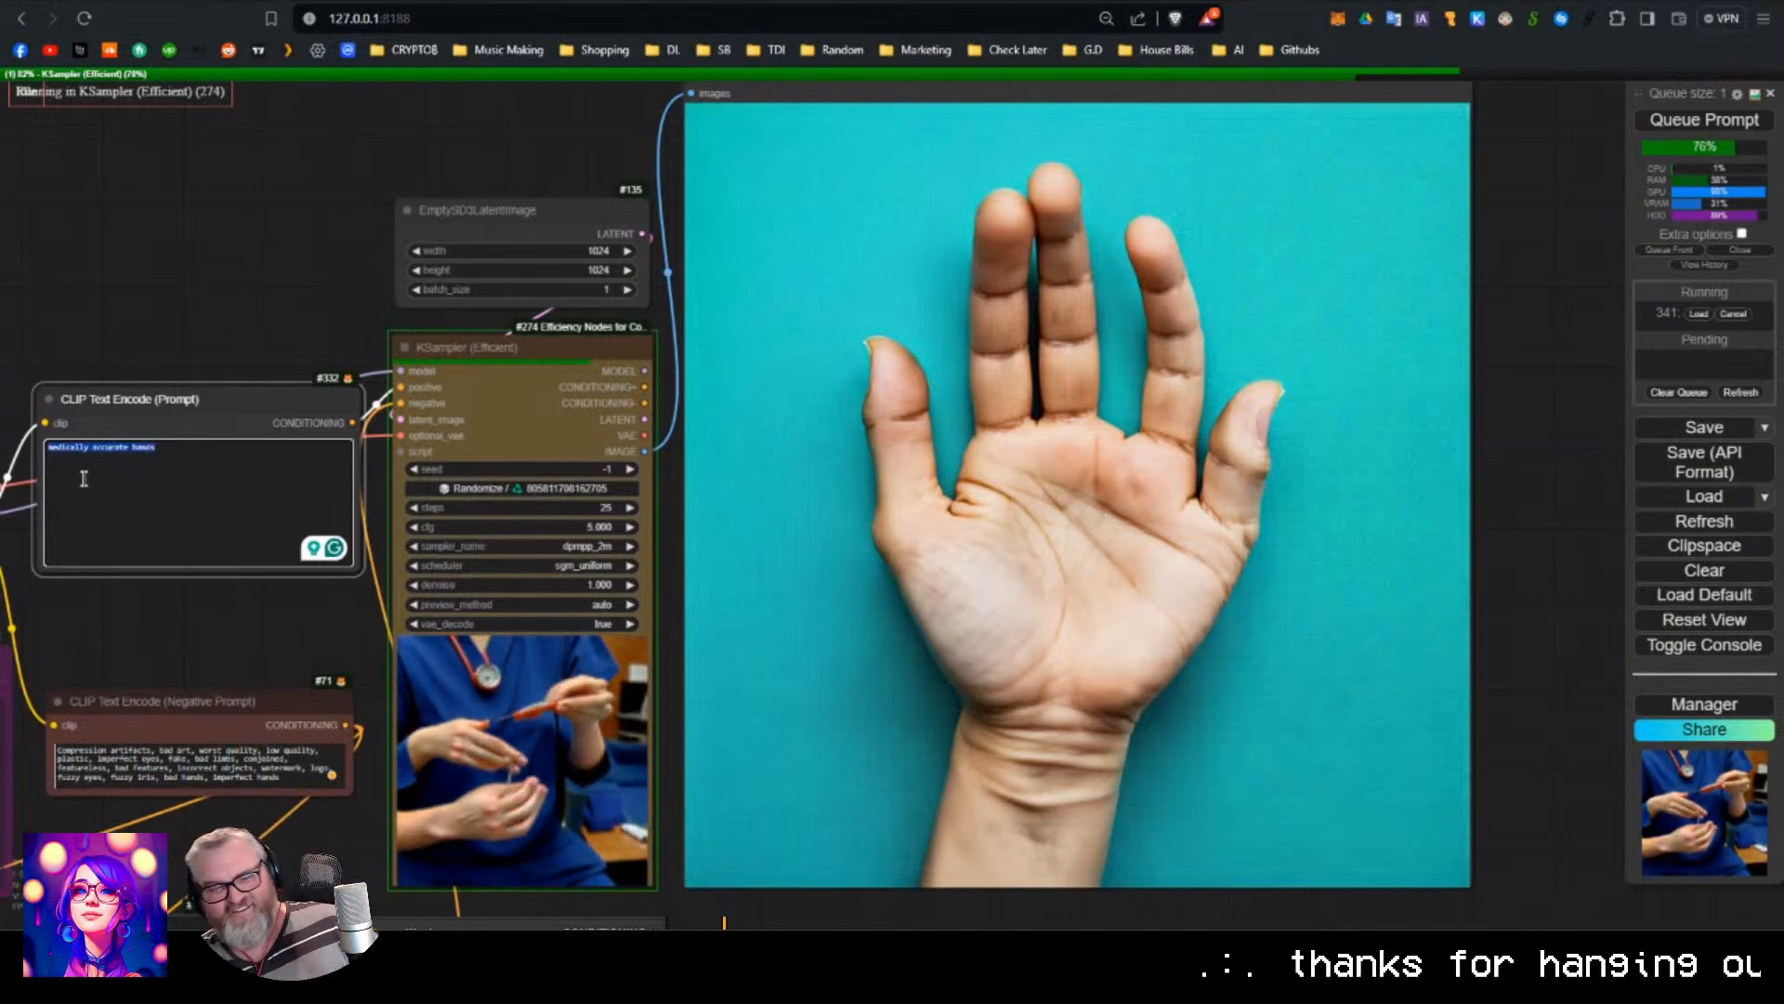
{"action": "key", "text": "BackSpace"}
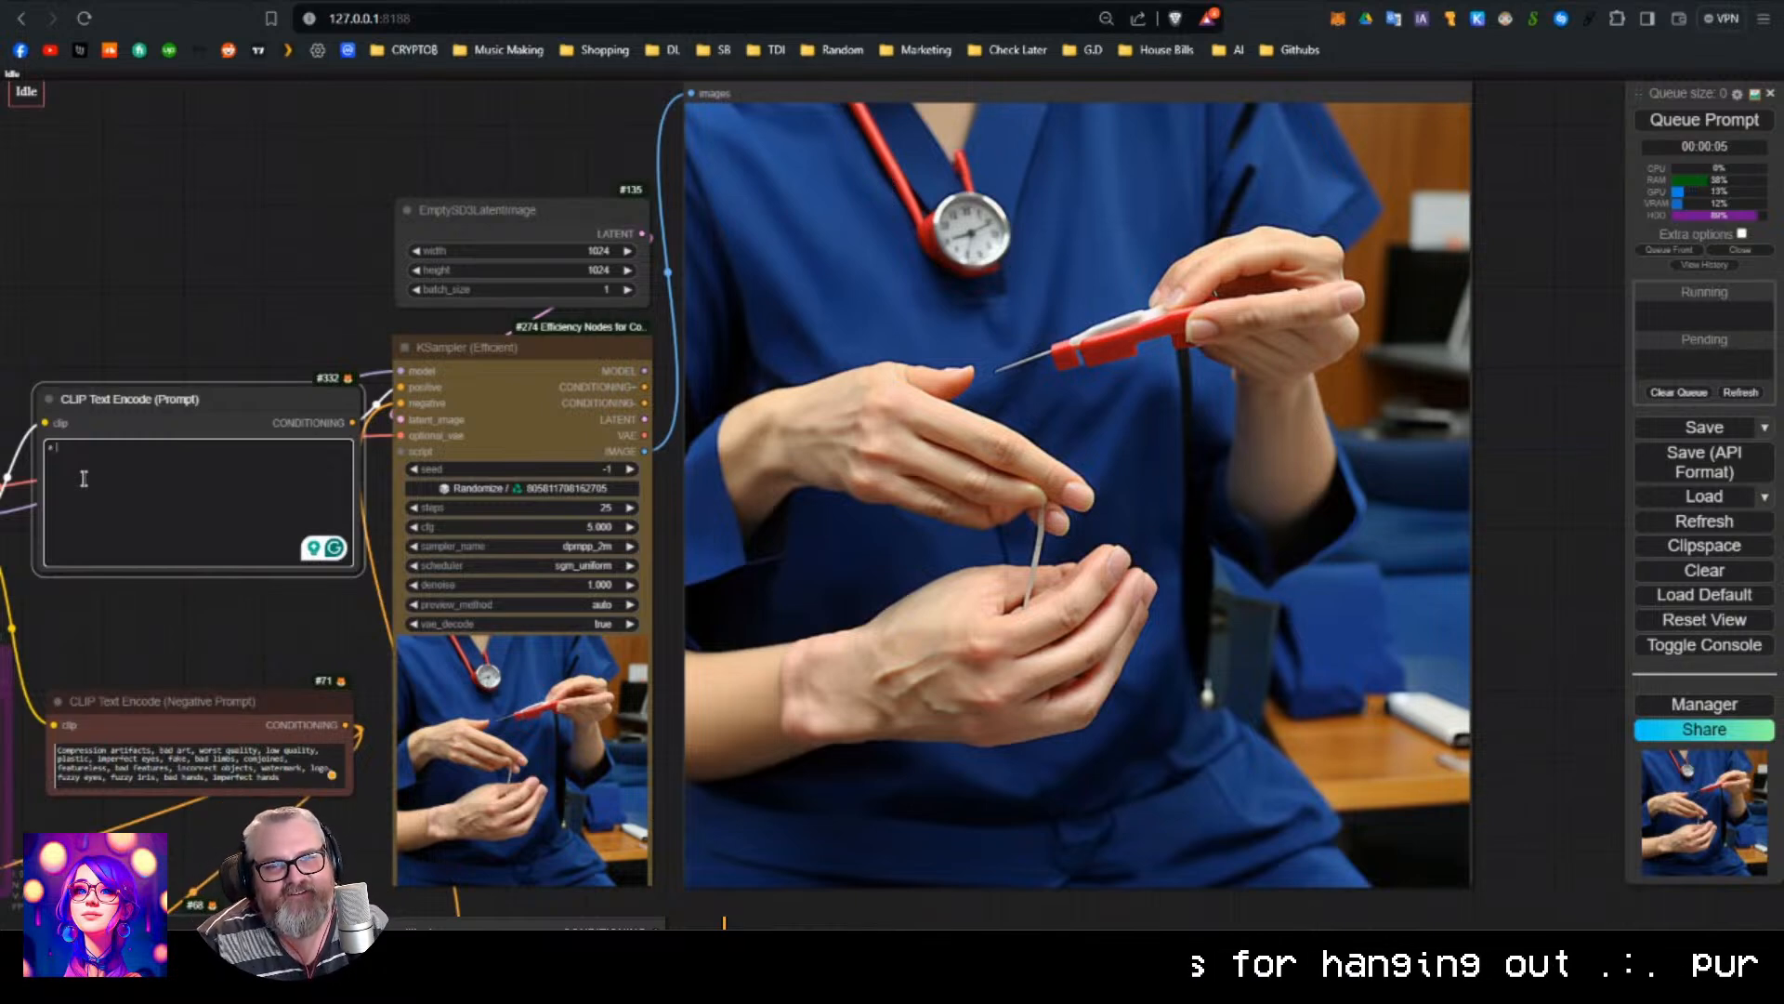
{"action": "key", "text": "BackSpace"}
{"action": "key", "text": "BackSpace"}
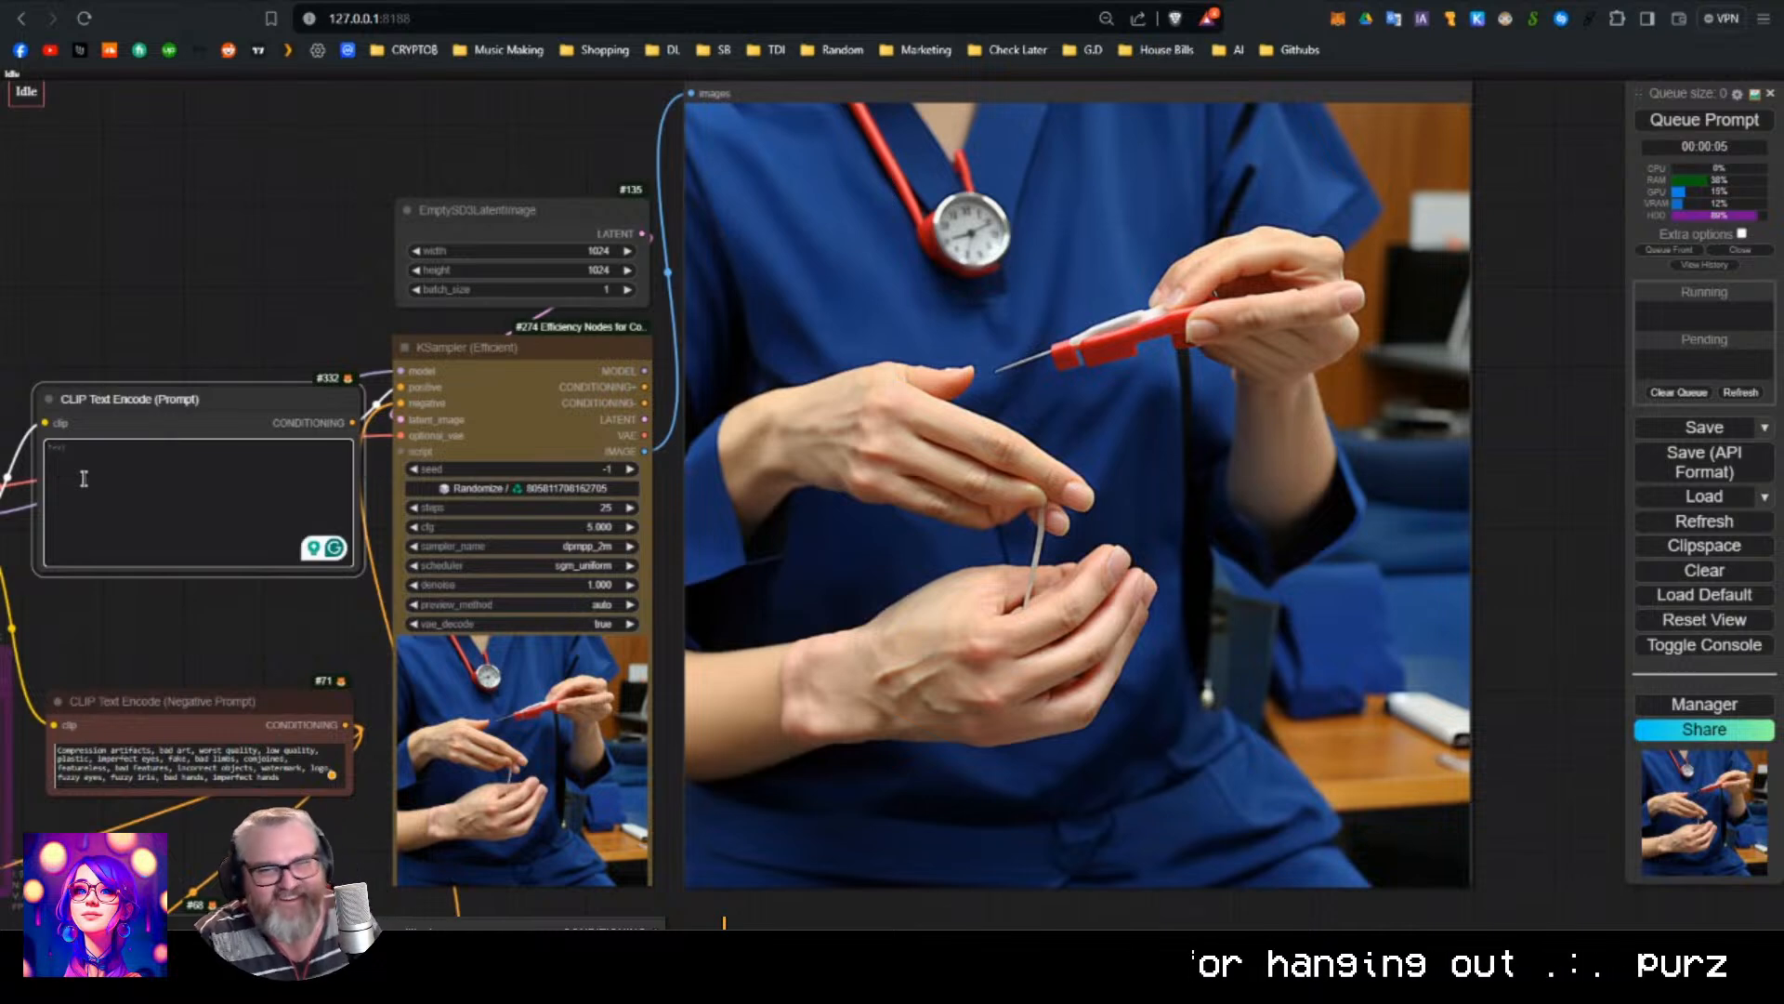
{"action": "type", "text": "anime "}
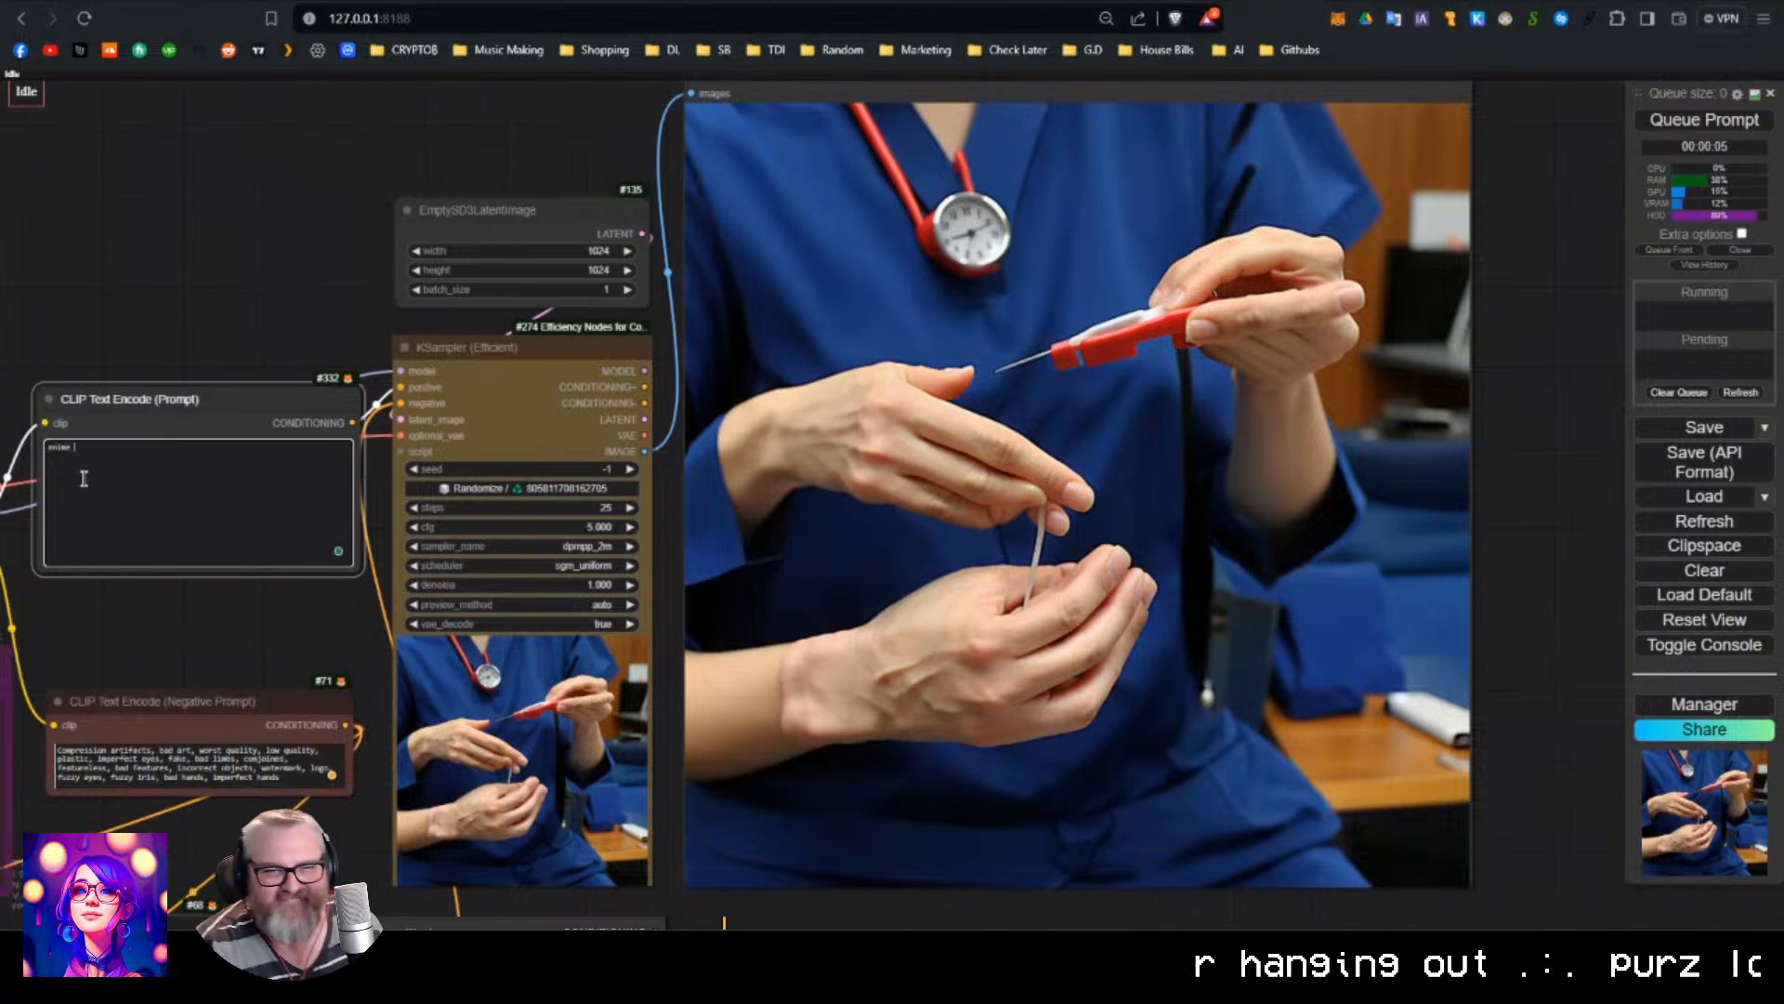
{"action": "type", "text": "styl"}
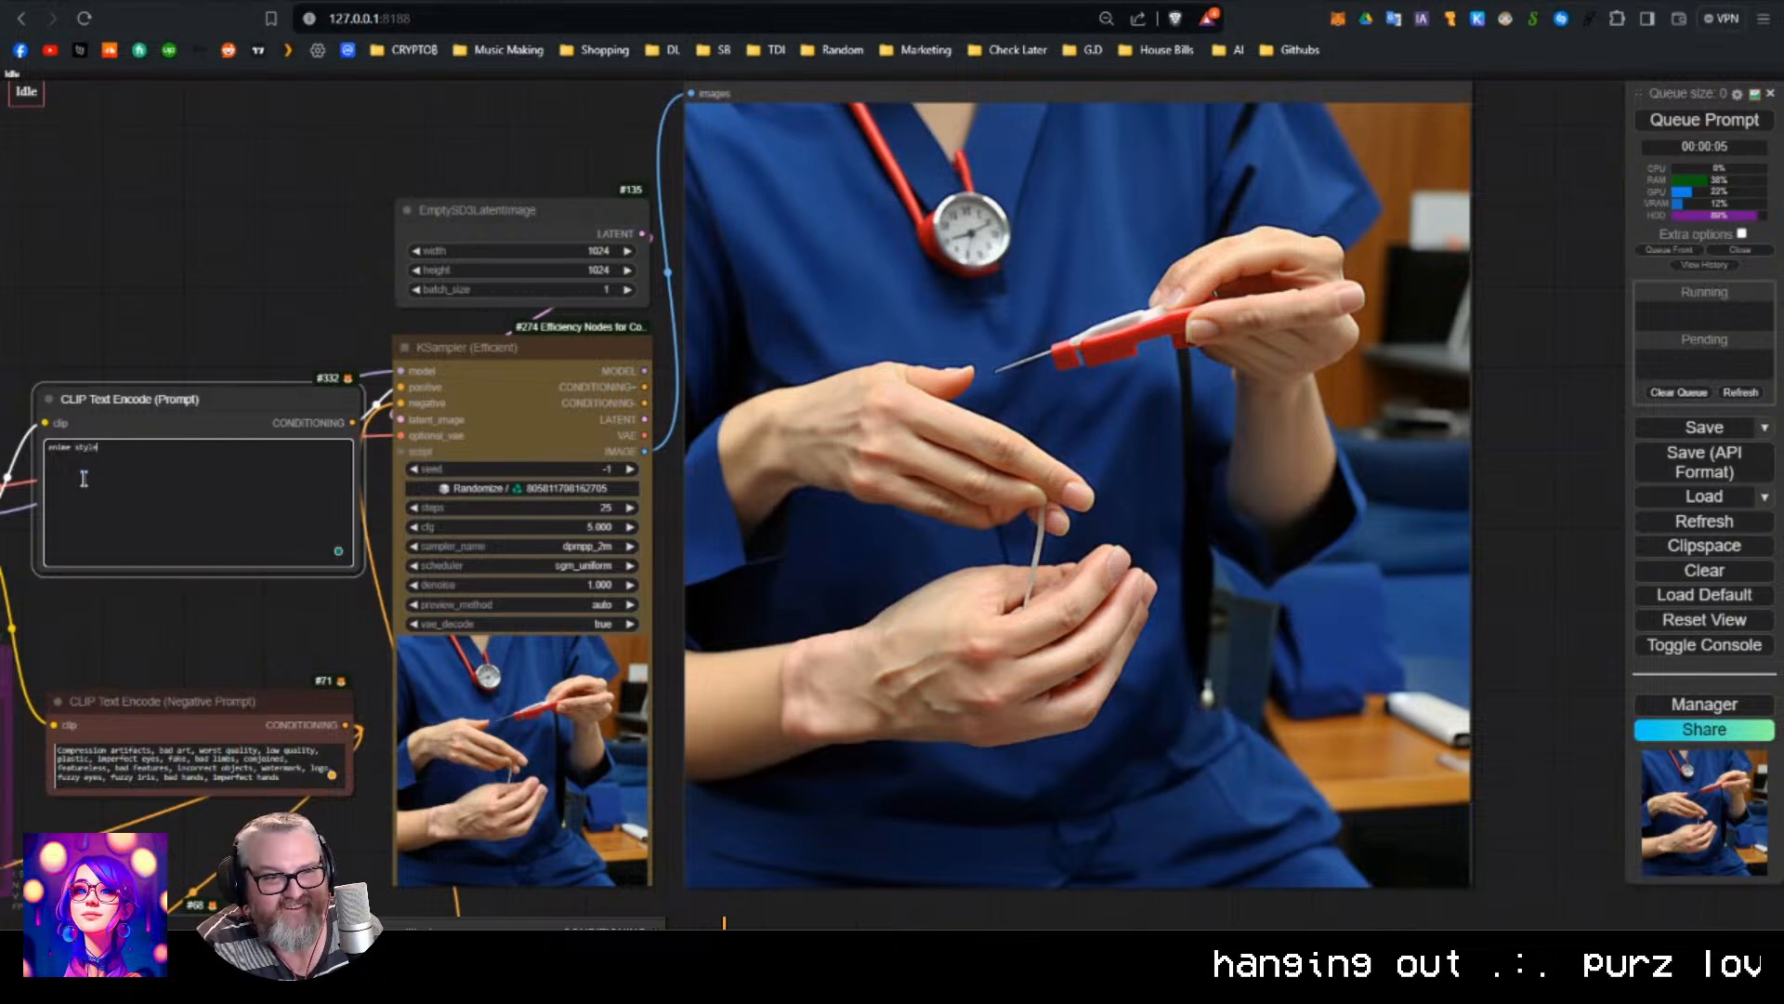
{"action": "type", "text": "e, "}
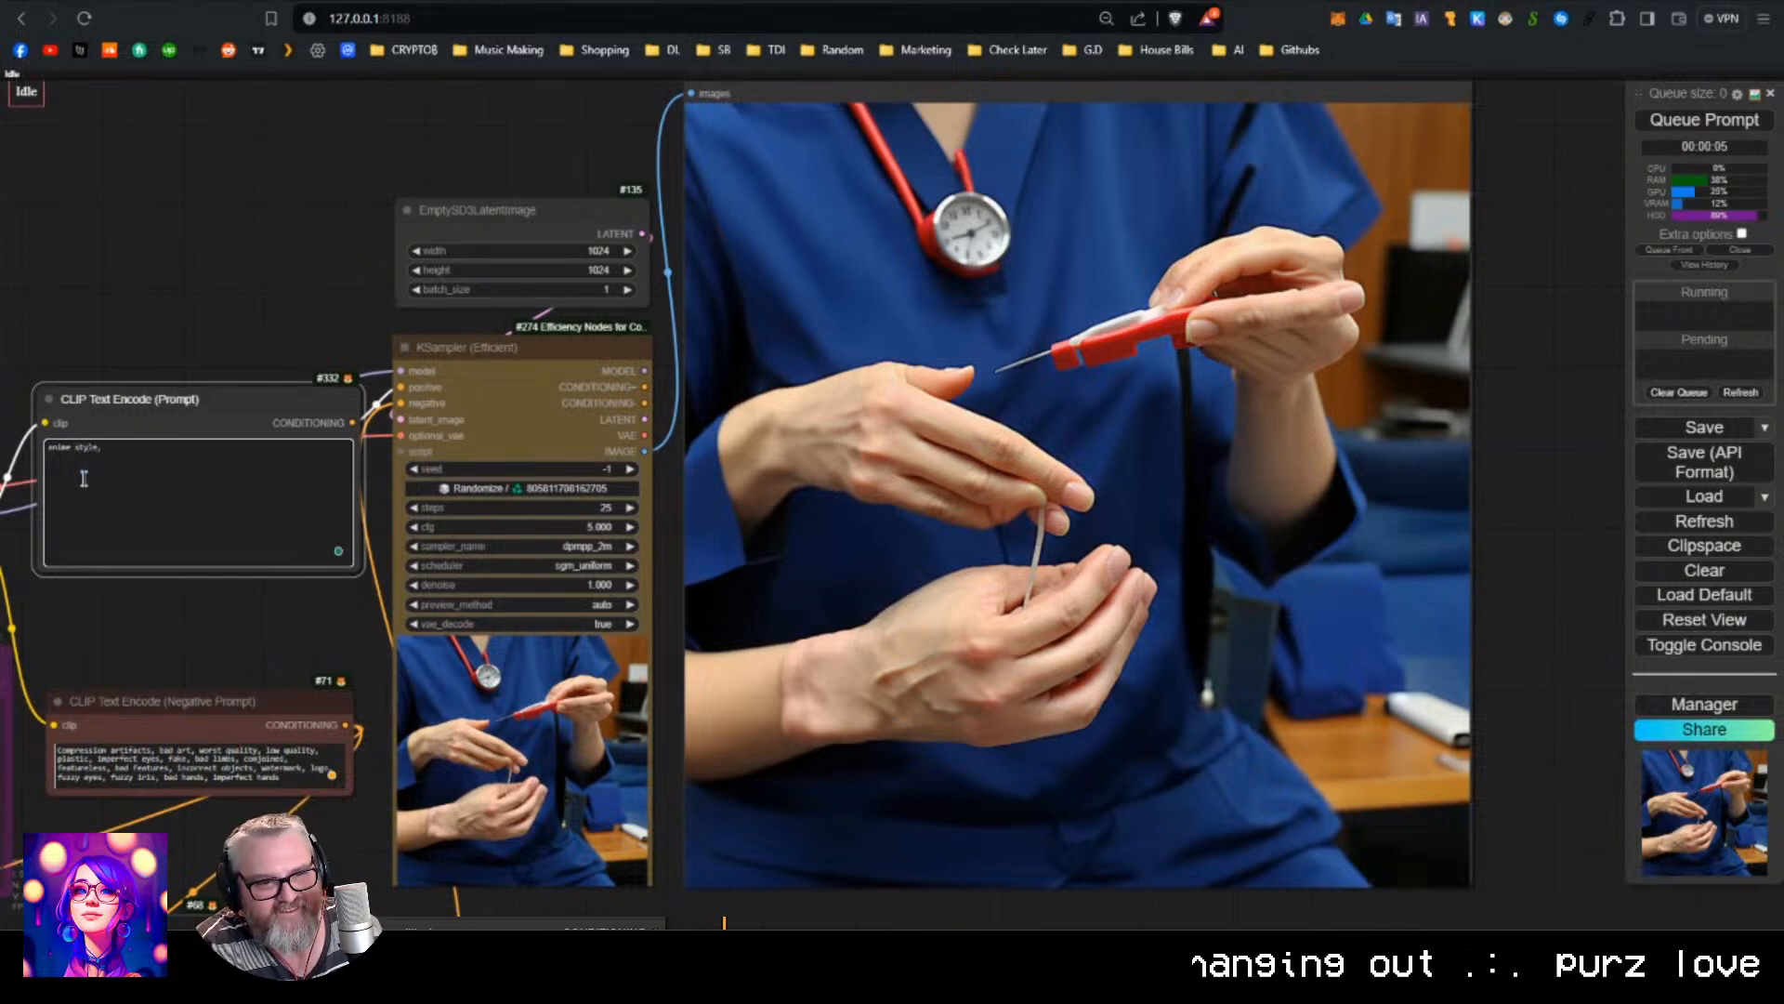
{"action": "type", "text": "horr"}
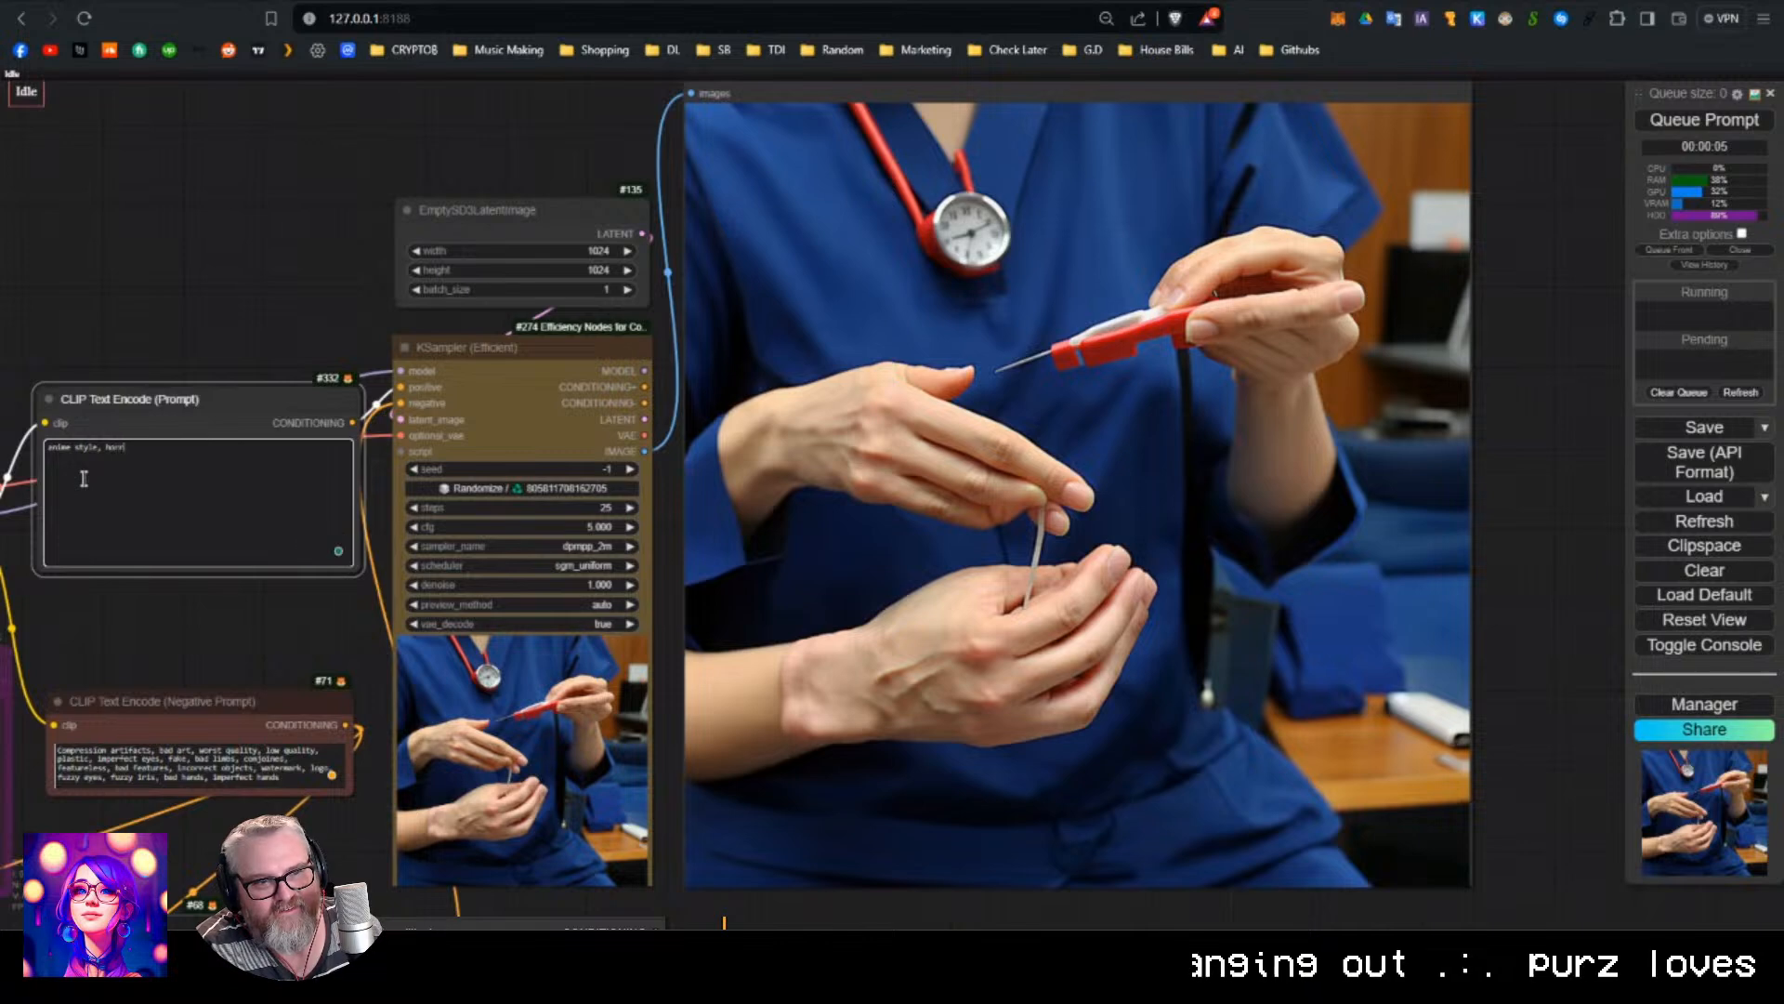
{"action": "type", "text": "ific gi"}
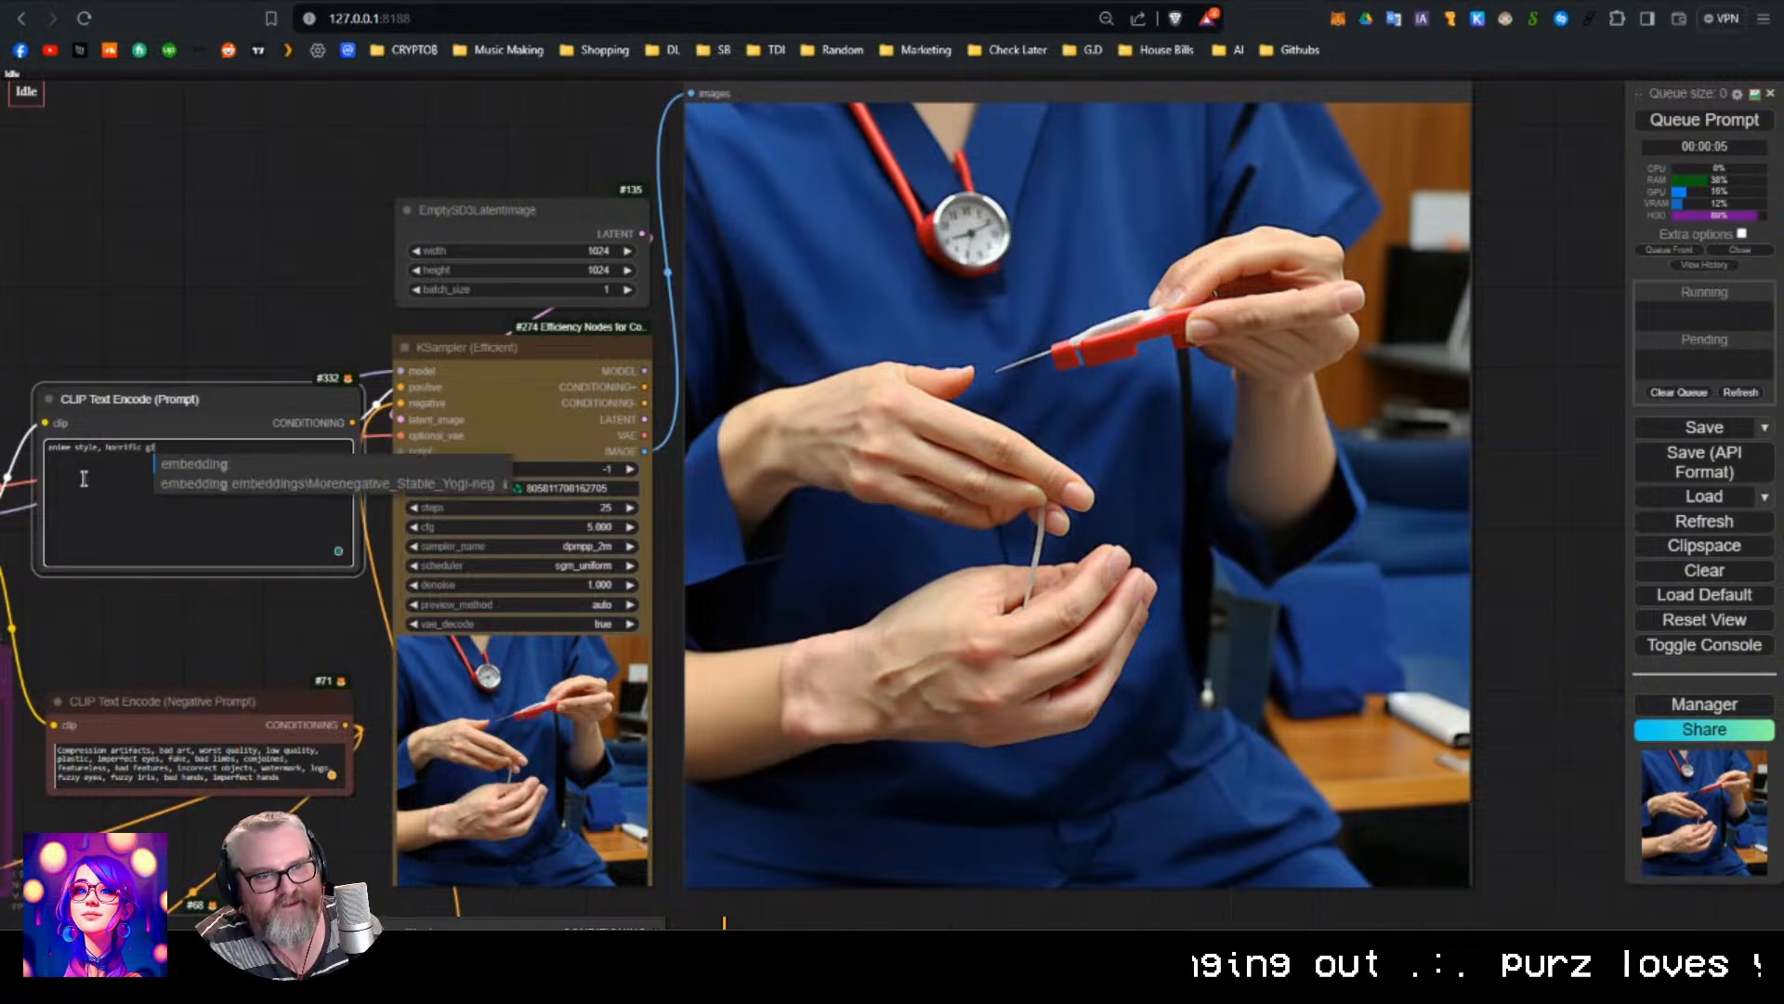
{"action": "type", "text": "rl with a mi"}
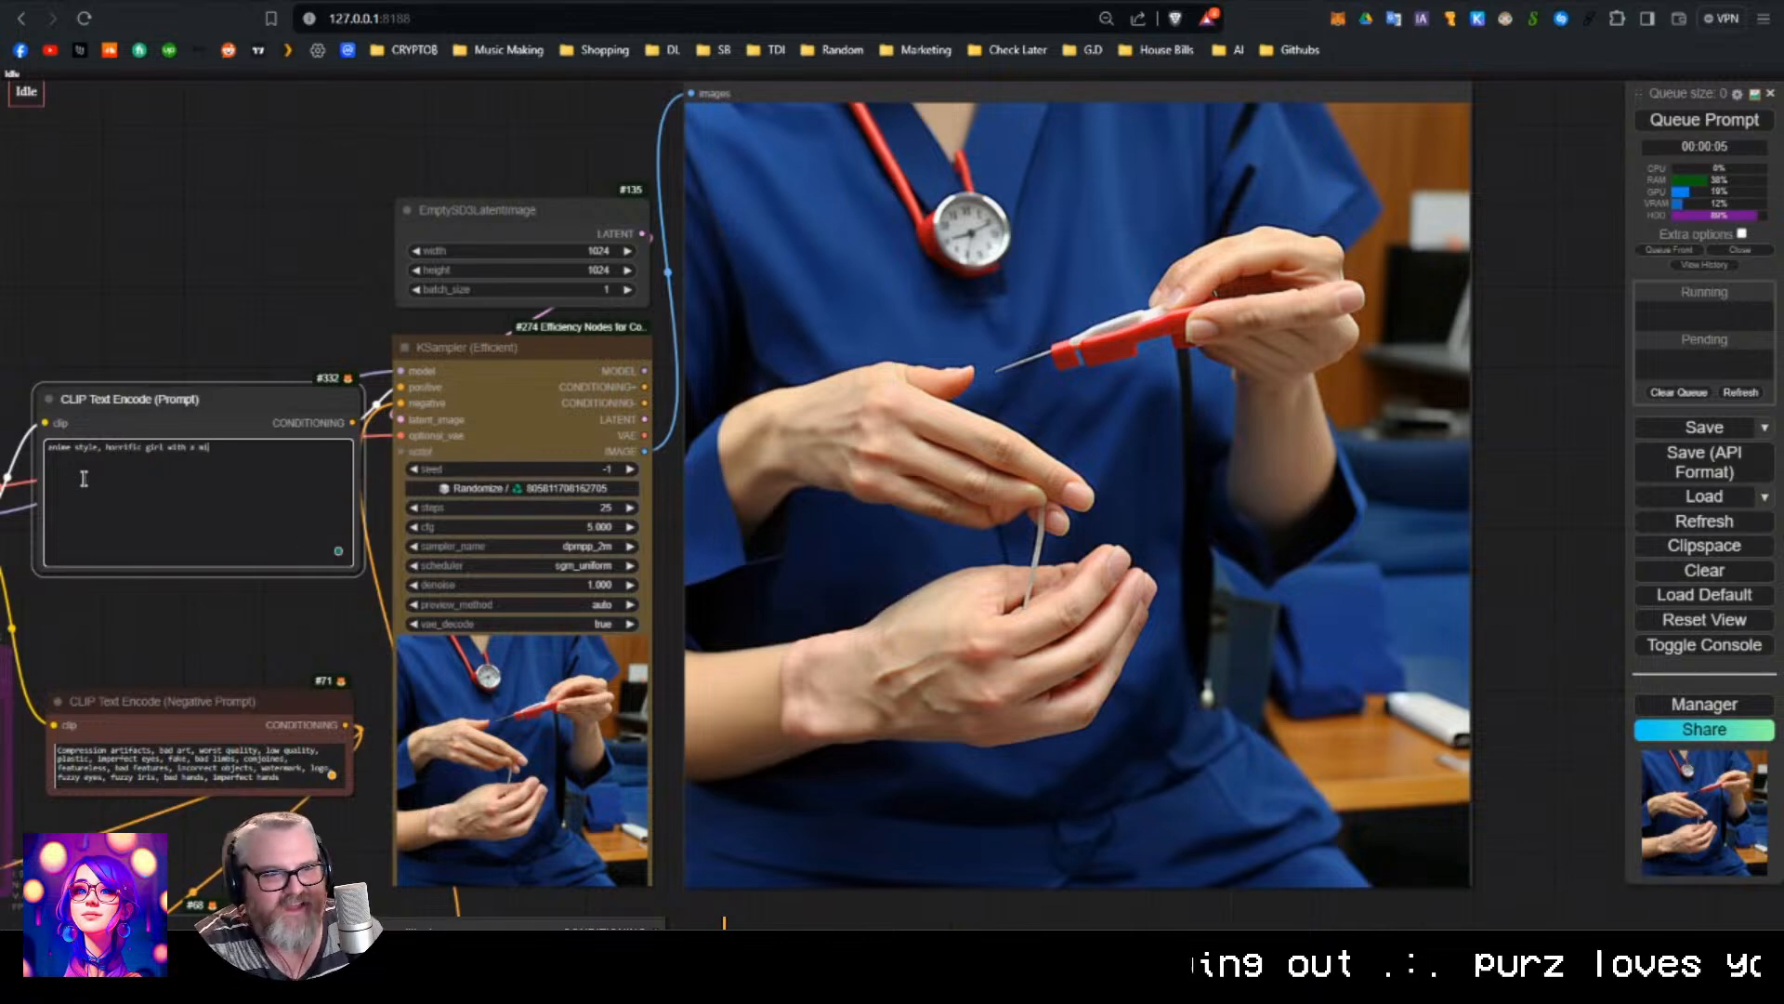
{"action": "type", "text": "llion eyes and"}
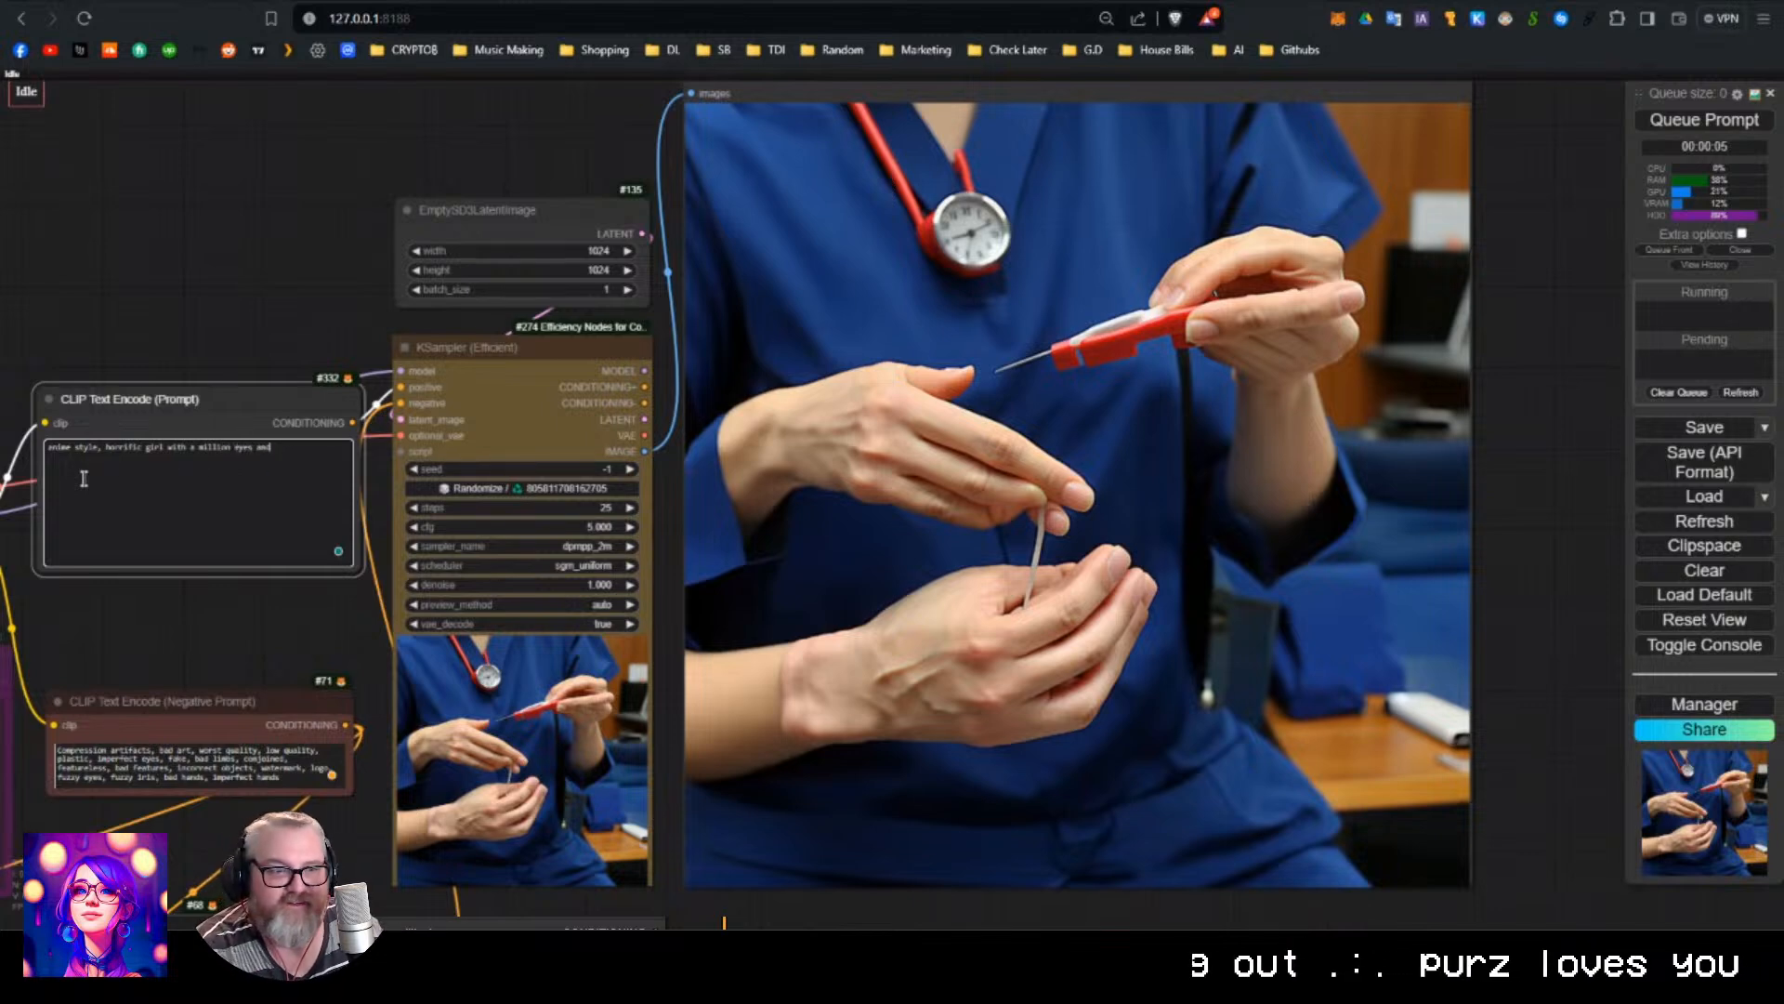
{"action": "type", "text": " wi and"}
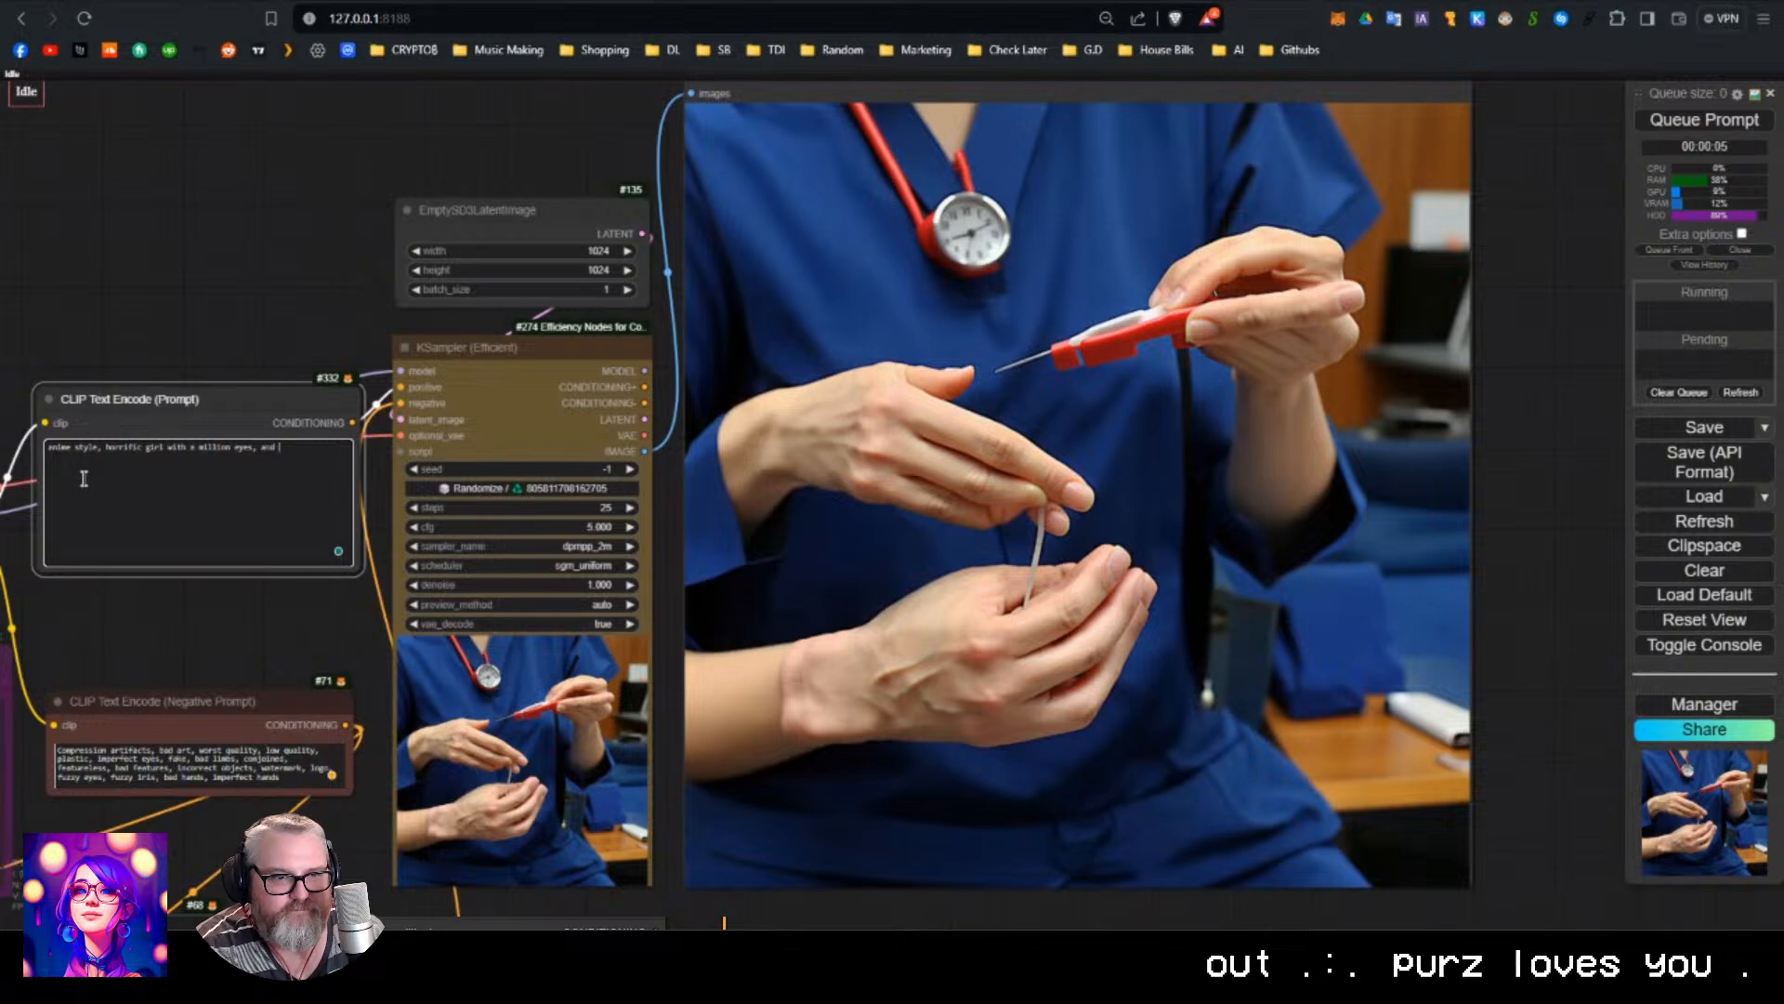
{"action": "key", "text": "BackSpace"}
{"action": "key", "text": "BackSpace"}
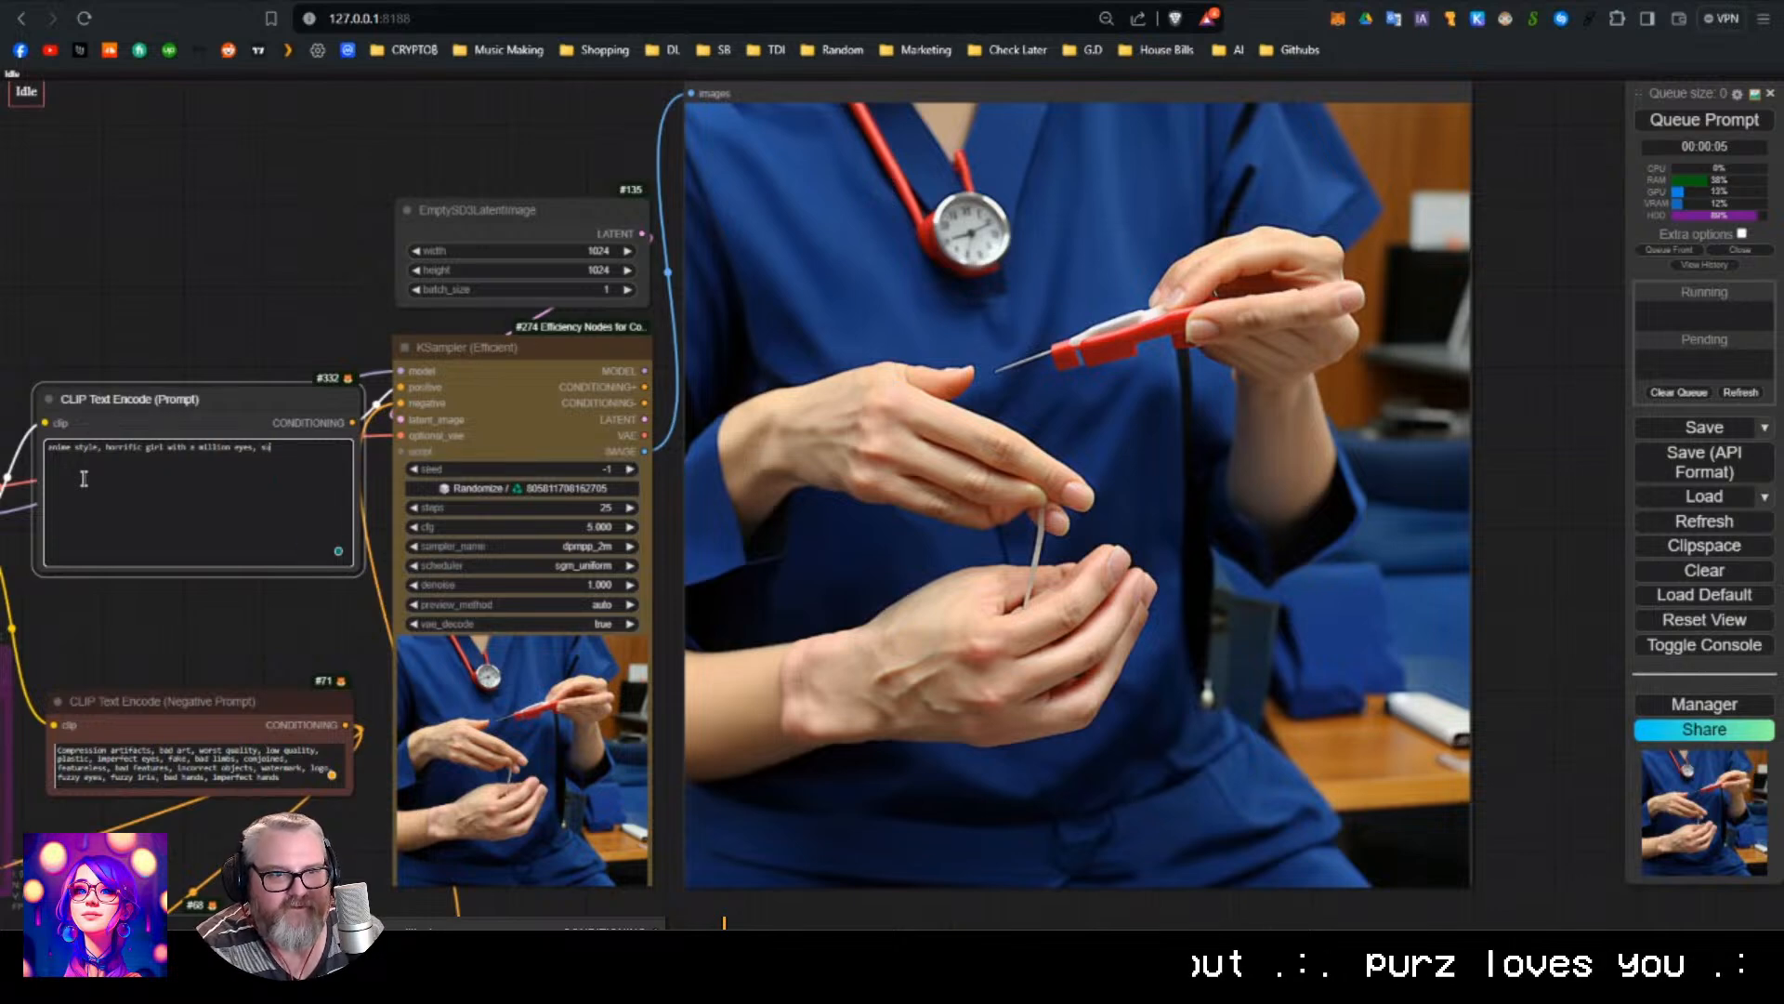
{"action": "type", "text": "skyscaper long fingers"}
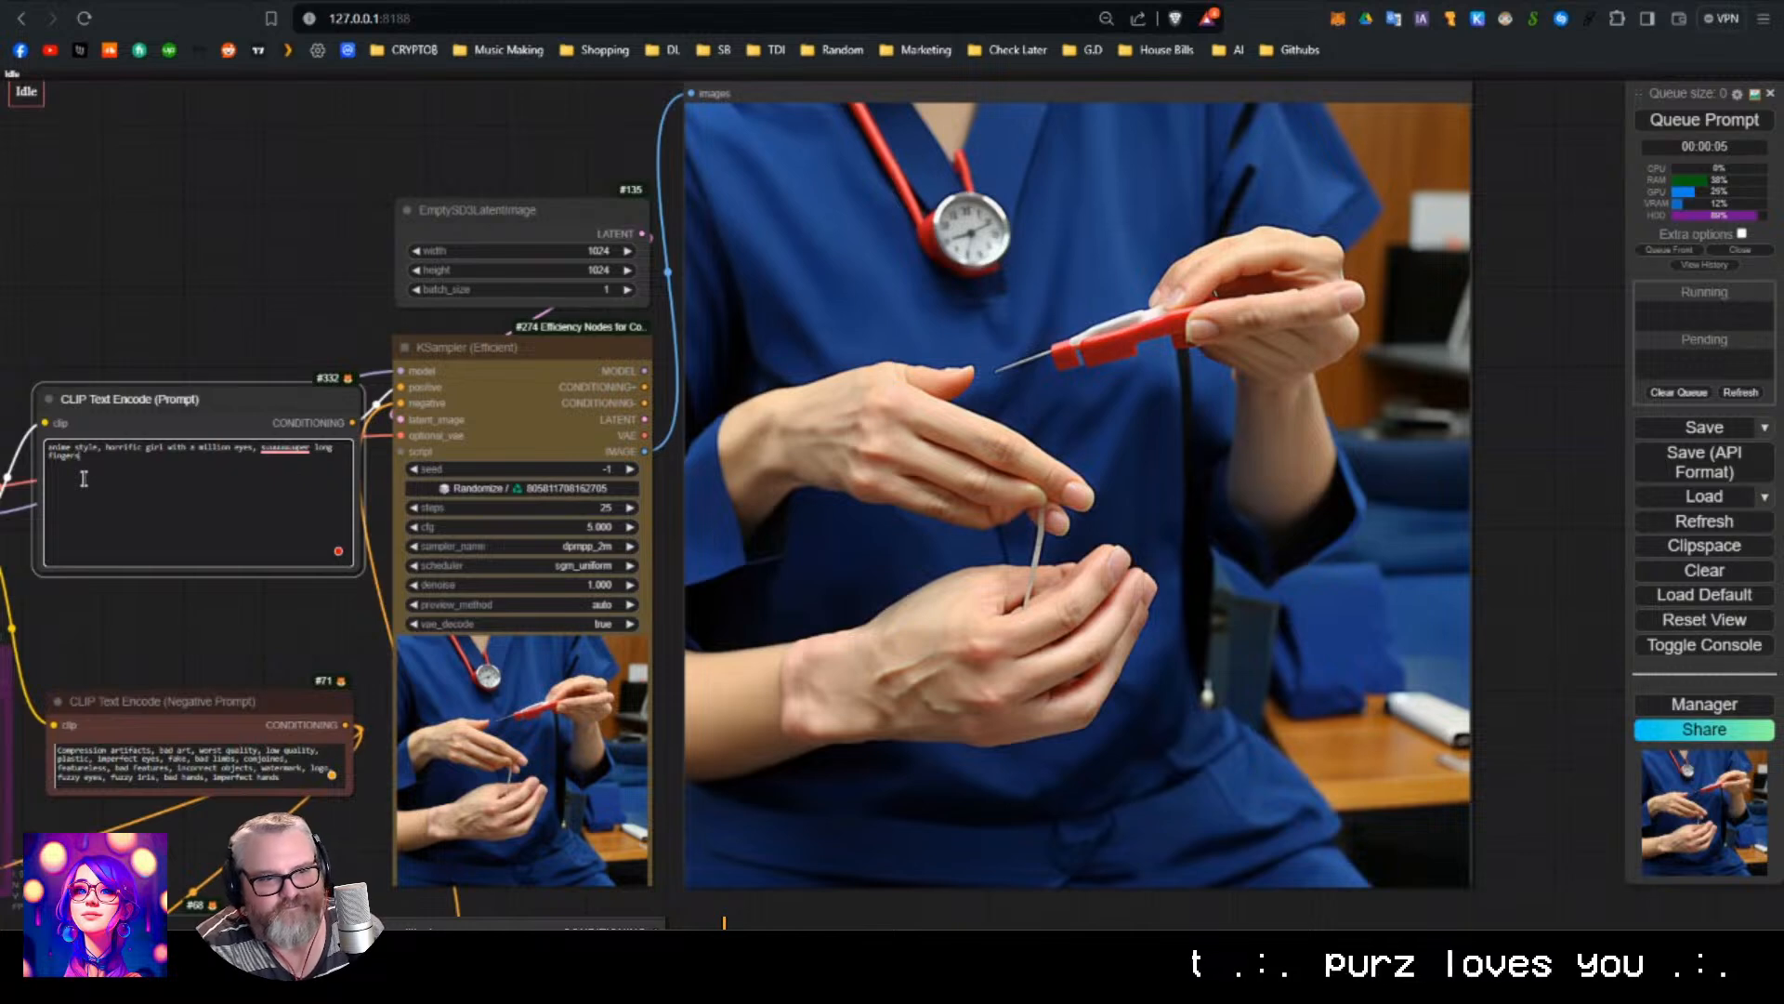
{"action": "key", "text": "ctrl+Return"}
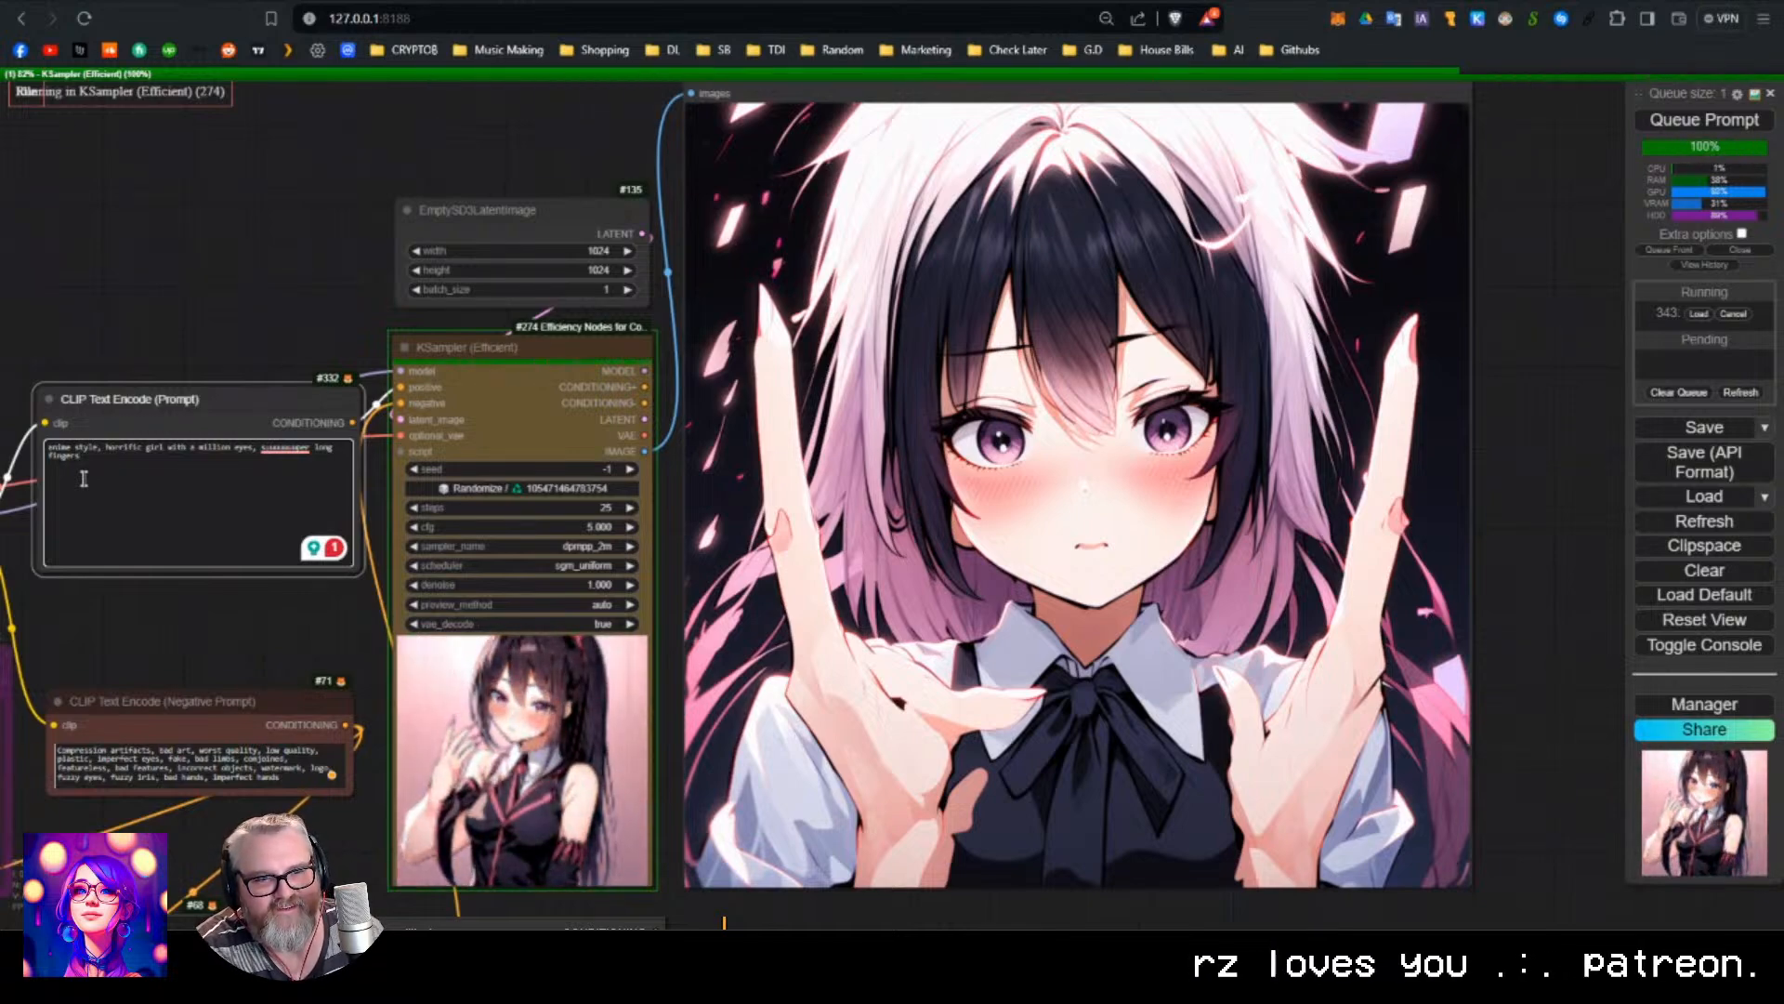
Replace the long fingers phrase in the prompt with "sharp teeth, beautiful bleeding eyes, decay details, horns" and generate images.
{"action": "key", "text": "BackSpace"}
{"action": "key", "text": "BackSpace"}
{"action": "key", "text": "BackSpace"}
{"action": "key", "text": "BackSpace"}
{"action": "key", "text": "BackSpace"}
{"action": "key", "text": "BackSpace"}
{"action": "key", "text": "BackSpace"}
{"action": "key", "text": "BackSpace"}
{"action": "key", "text": "BackSpace"}
{"action": "key", "text": "BackSpace"}
{"action": "key", "text": "BackSpace"}
{"action": "key", "text": "BackSpace"}
{"action": "key", "text": "BackSpace"}
{"action": "key", "text": "BackSpace"}
{"action": "key", "text": "BackSpace"}
{"action": "key", "text": "BackSpace"}
{"action": "key", "text": "BackSpace"}
{"action": "key", "text": "BackSpace"}
{"action": "key", "text": "BackSpace"}
{"action": "key", "text": "BackSpace"}
{"action": "key", "text": "BackSpace"}
{"action": "key", "text": "BackSpace"}
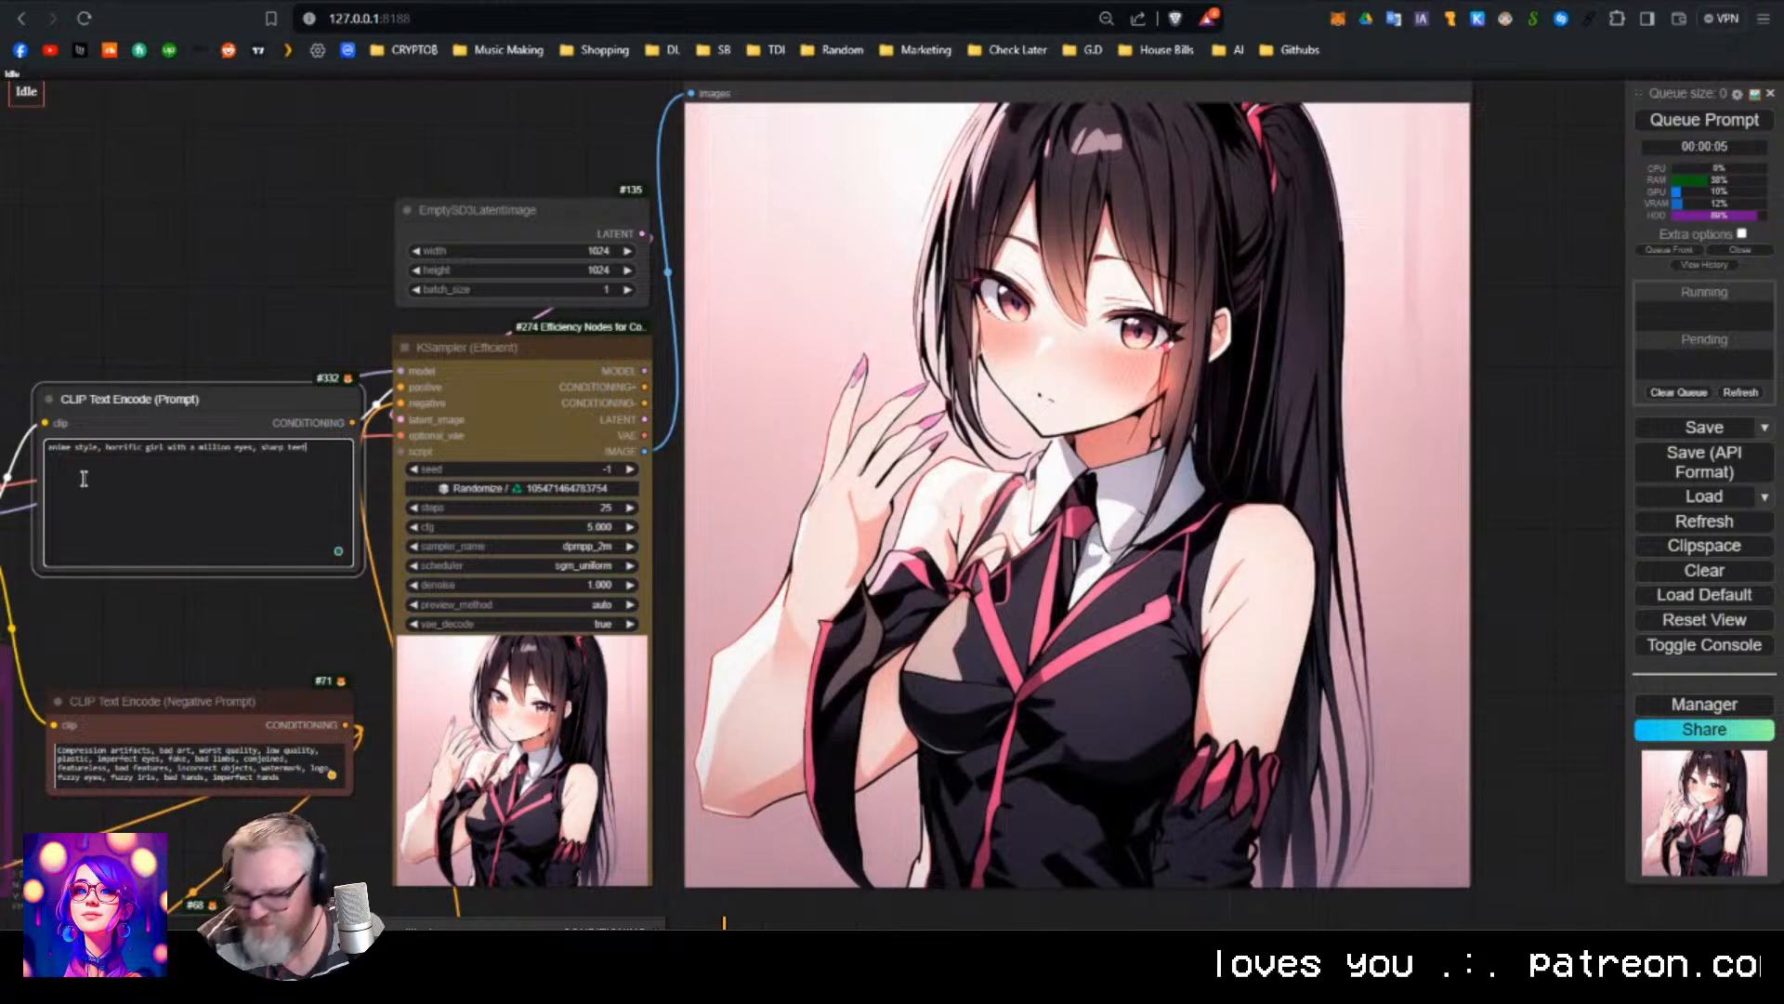
{"action": "type", "text": "tifu"}
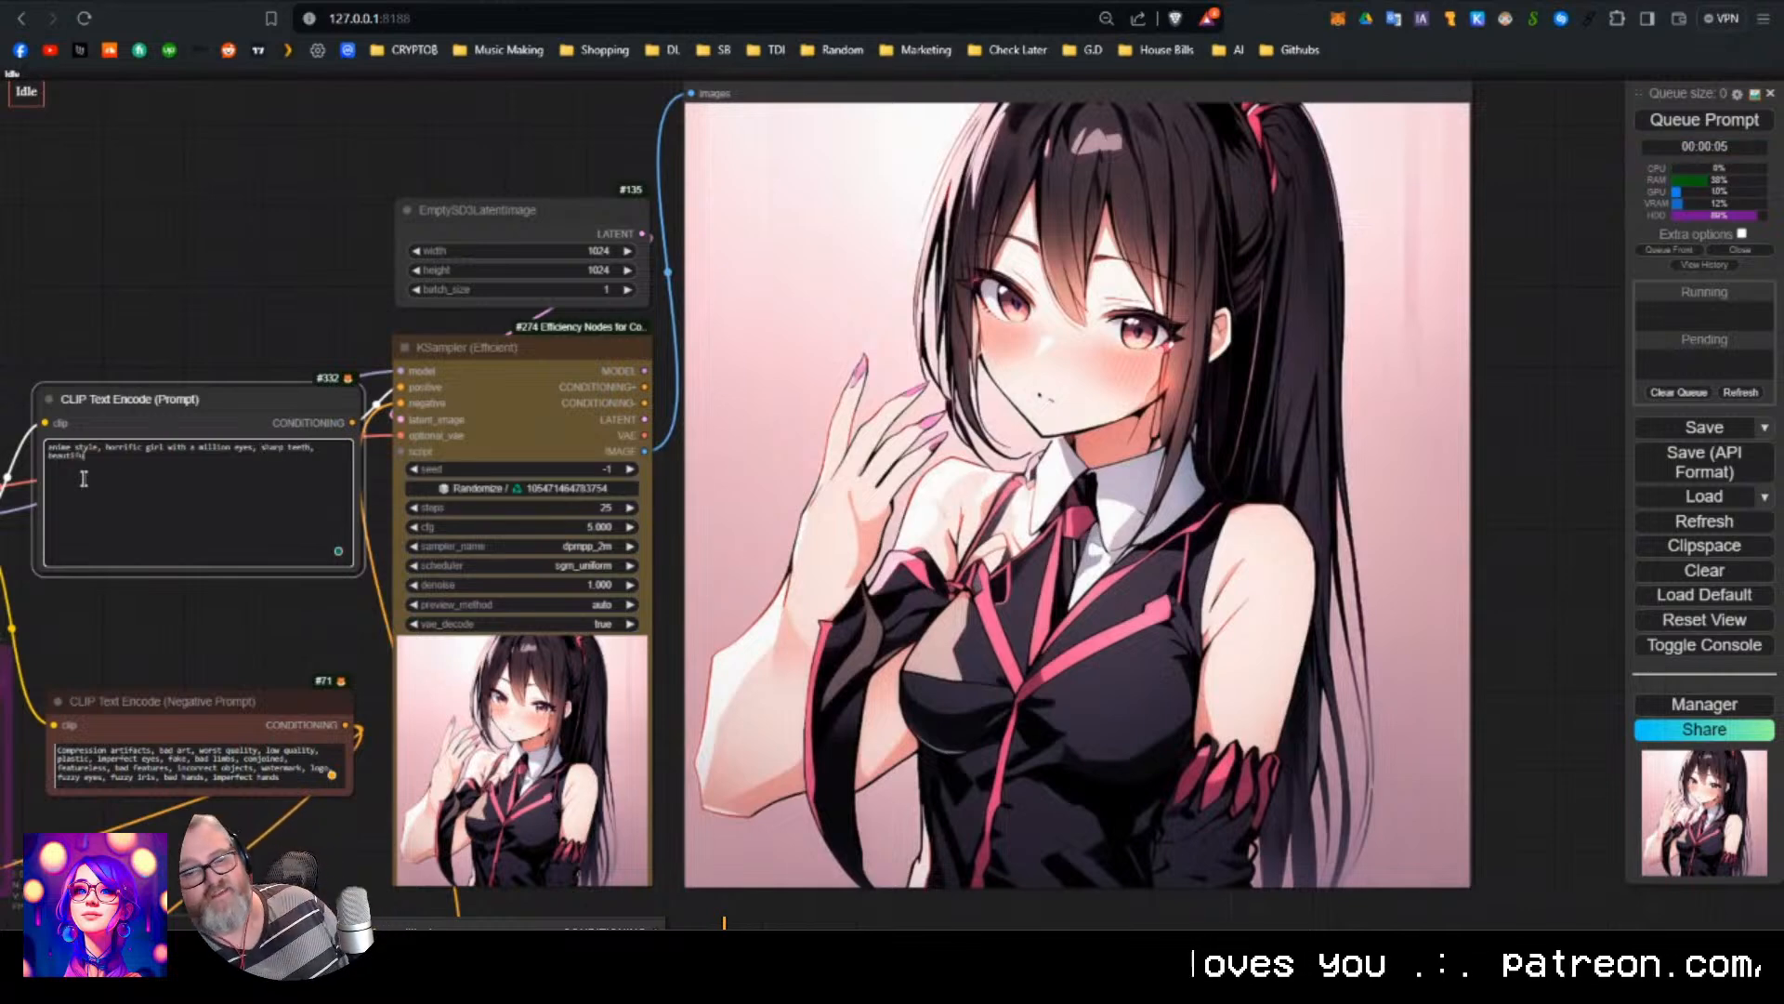
{"action": "type", "text": "l blood"}
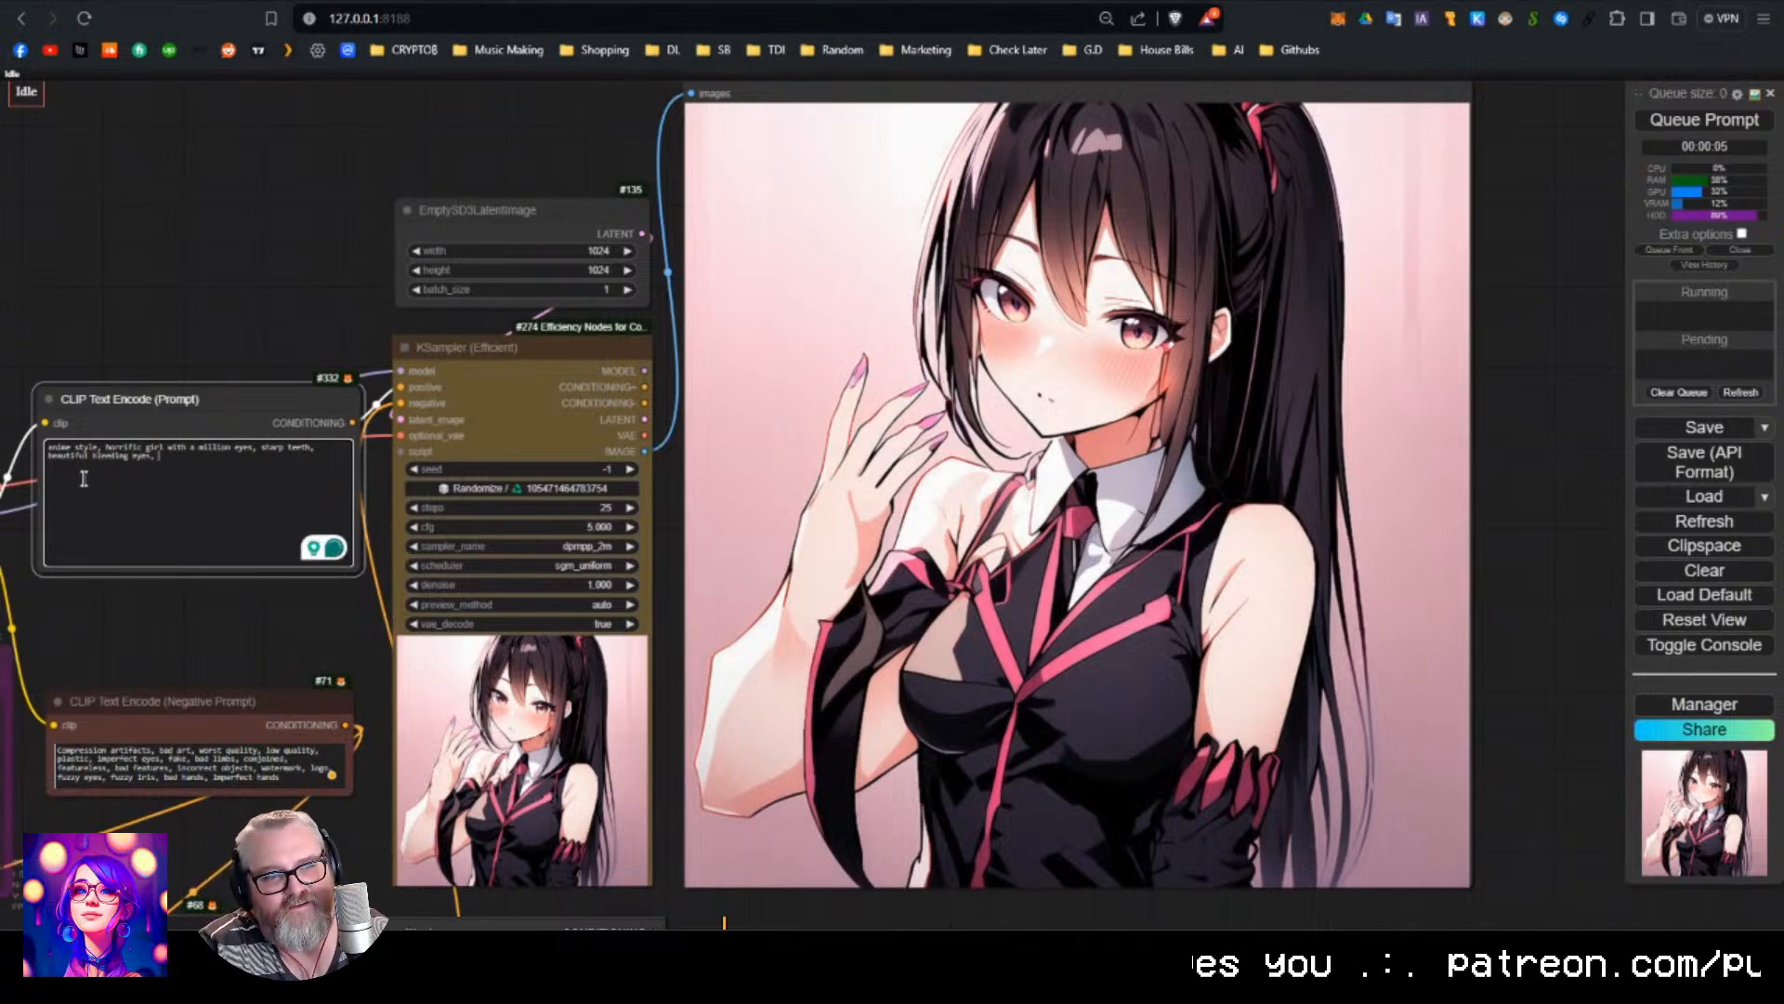
{"action": "type", "text": " decay details, horro"}
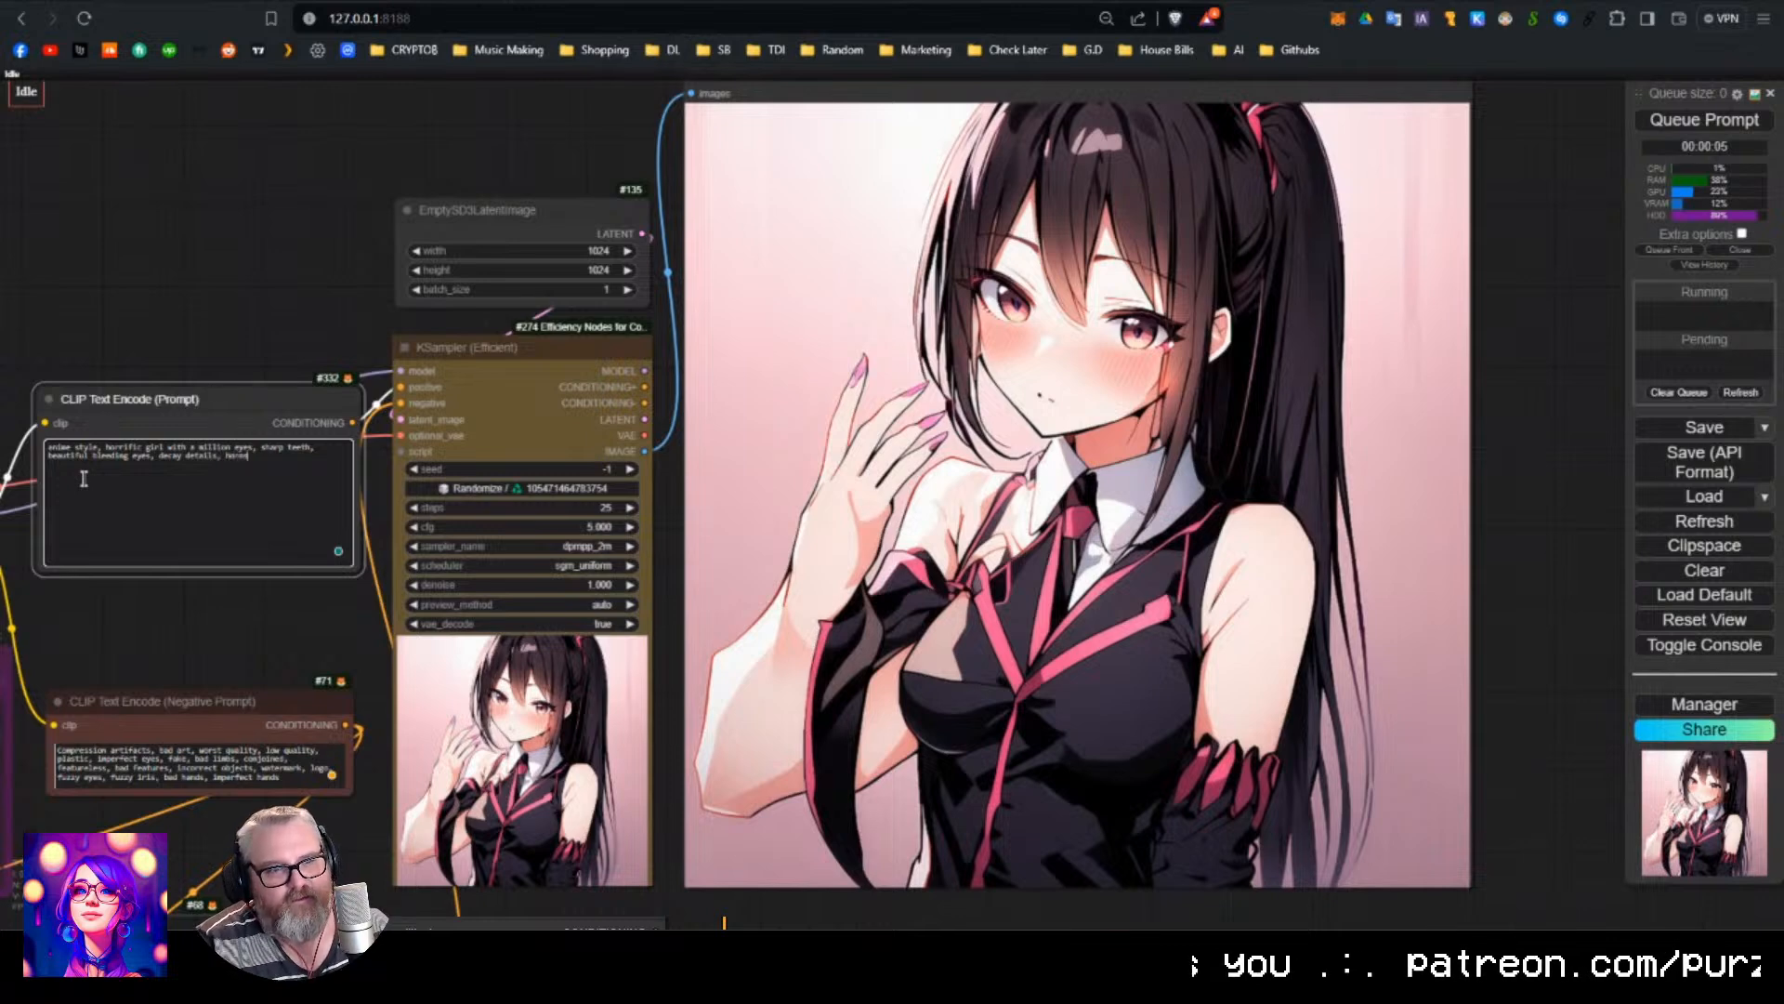
{"action": "key", "text": "ctrl+Return"}
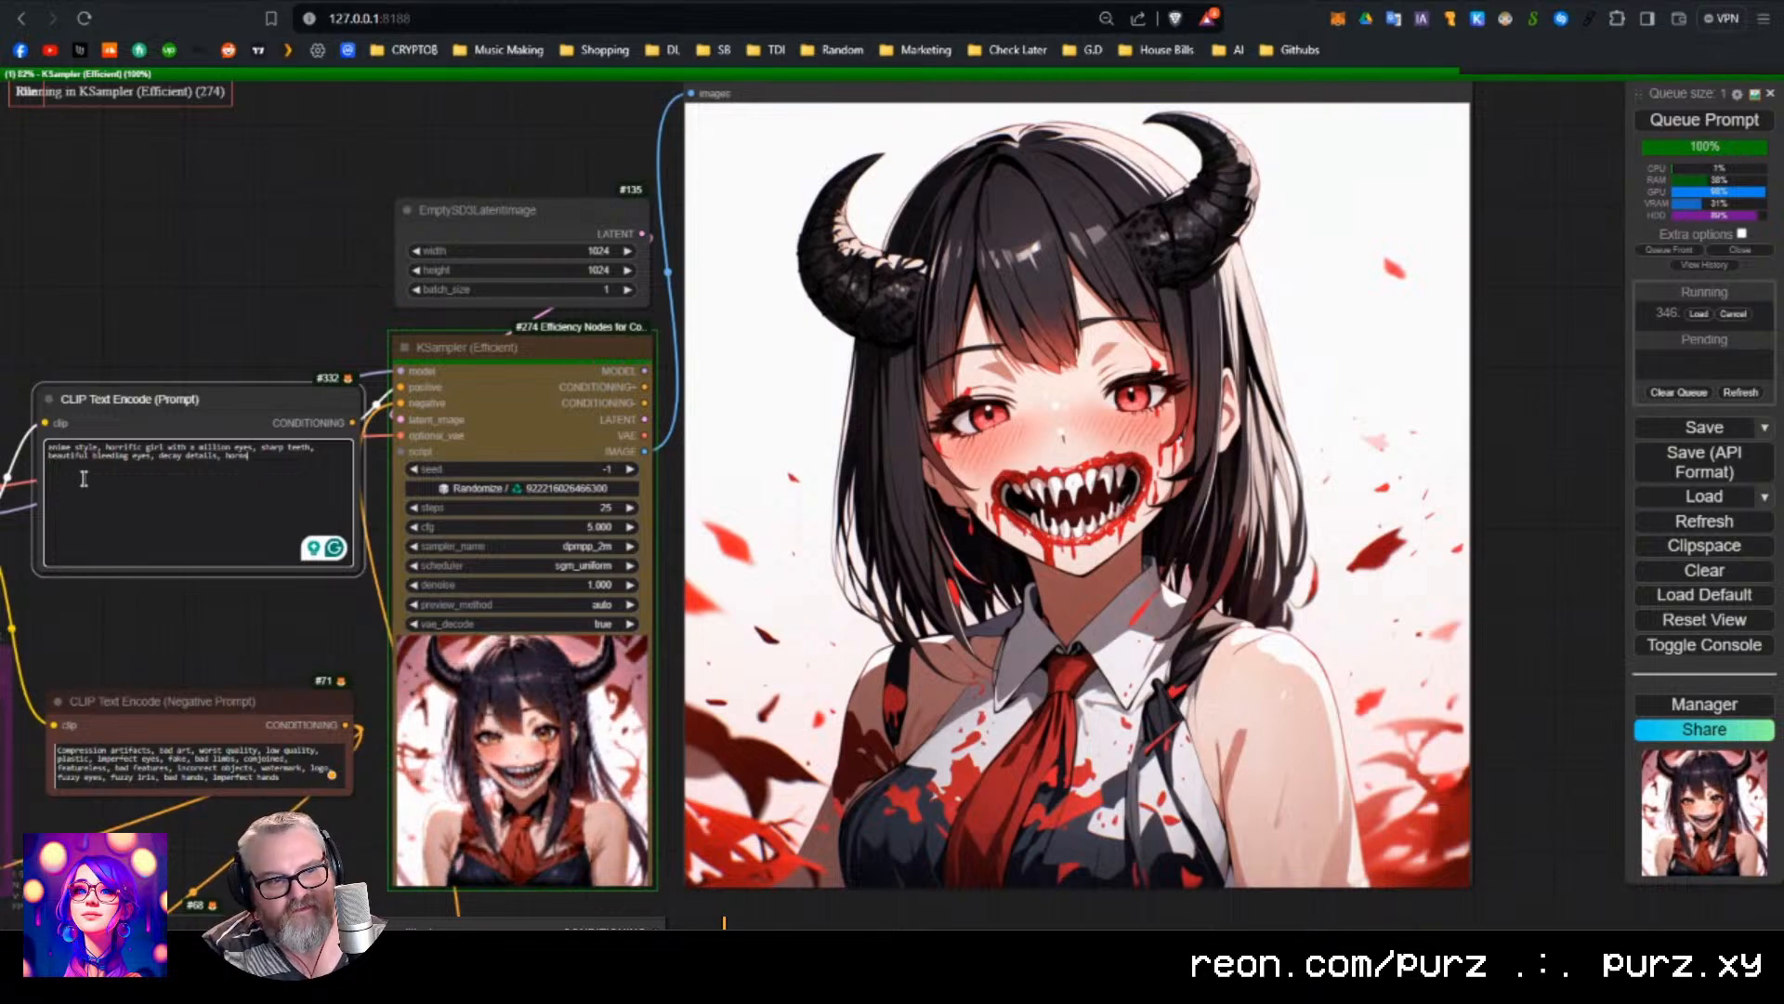
{"action": "key", "text": "super"}
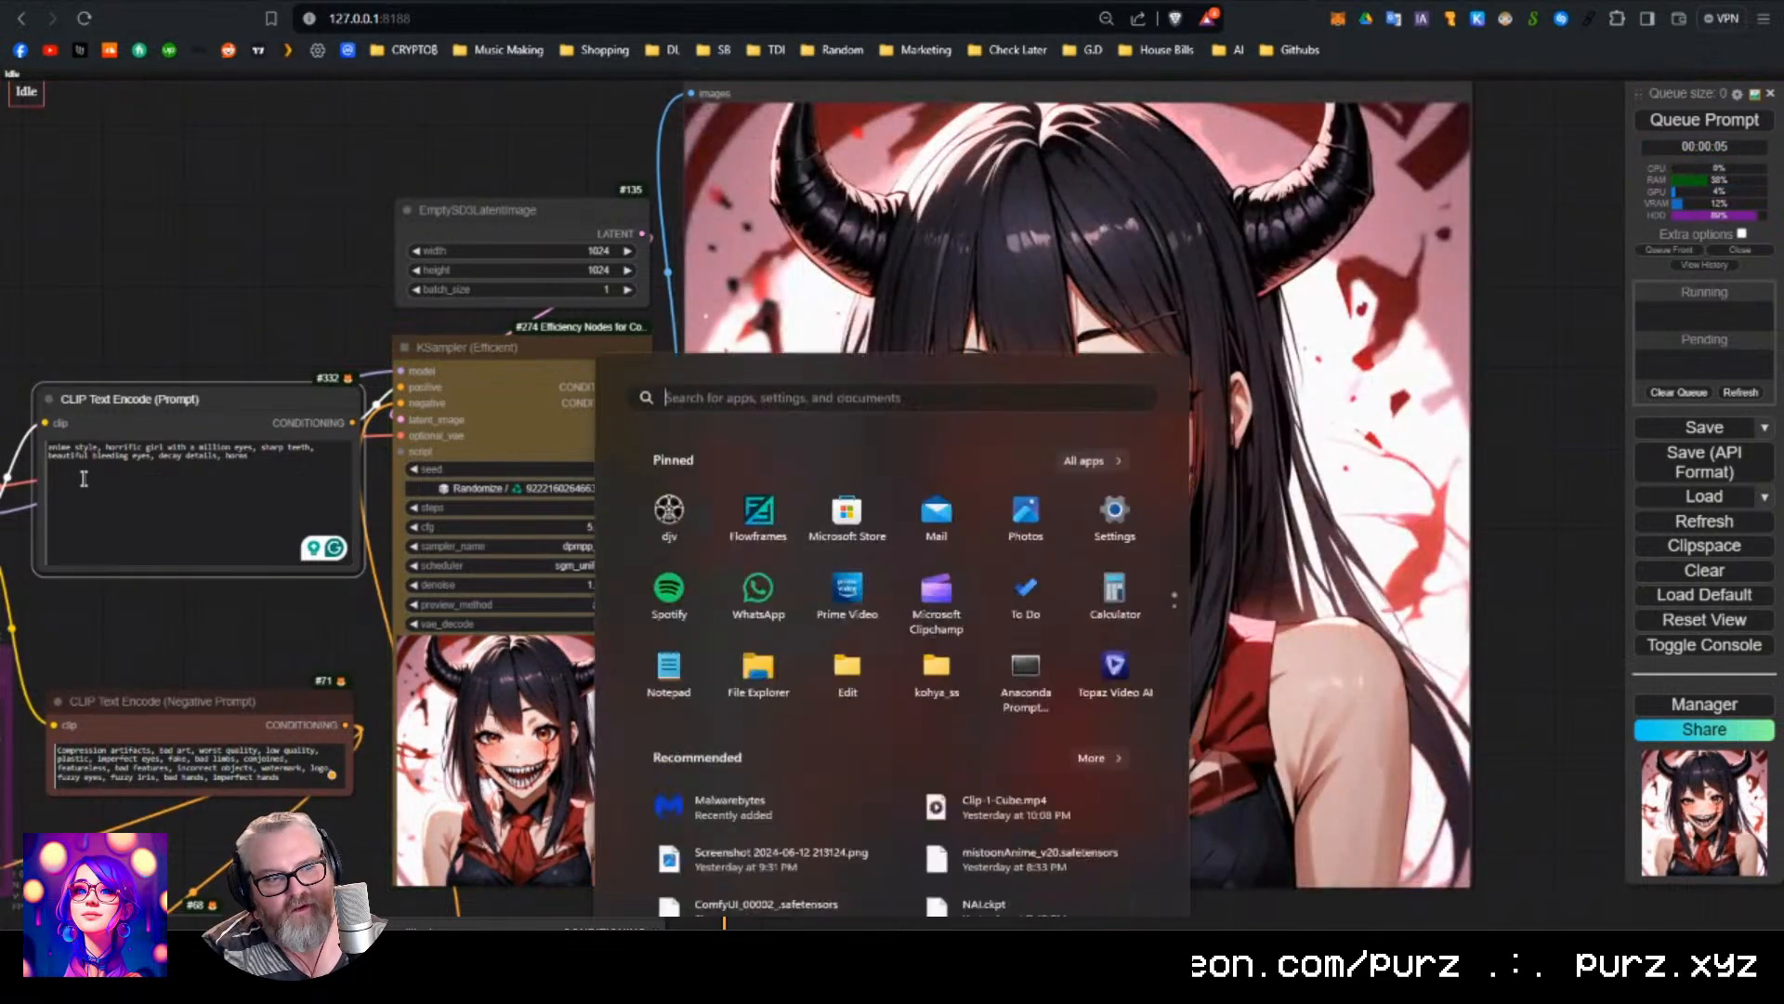
{"action": "key", "text": "super"}
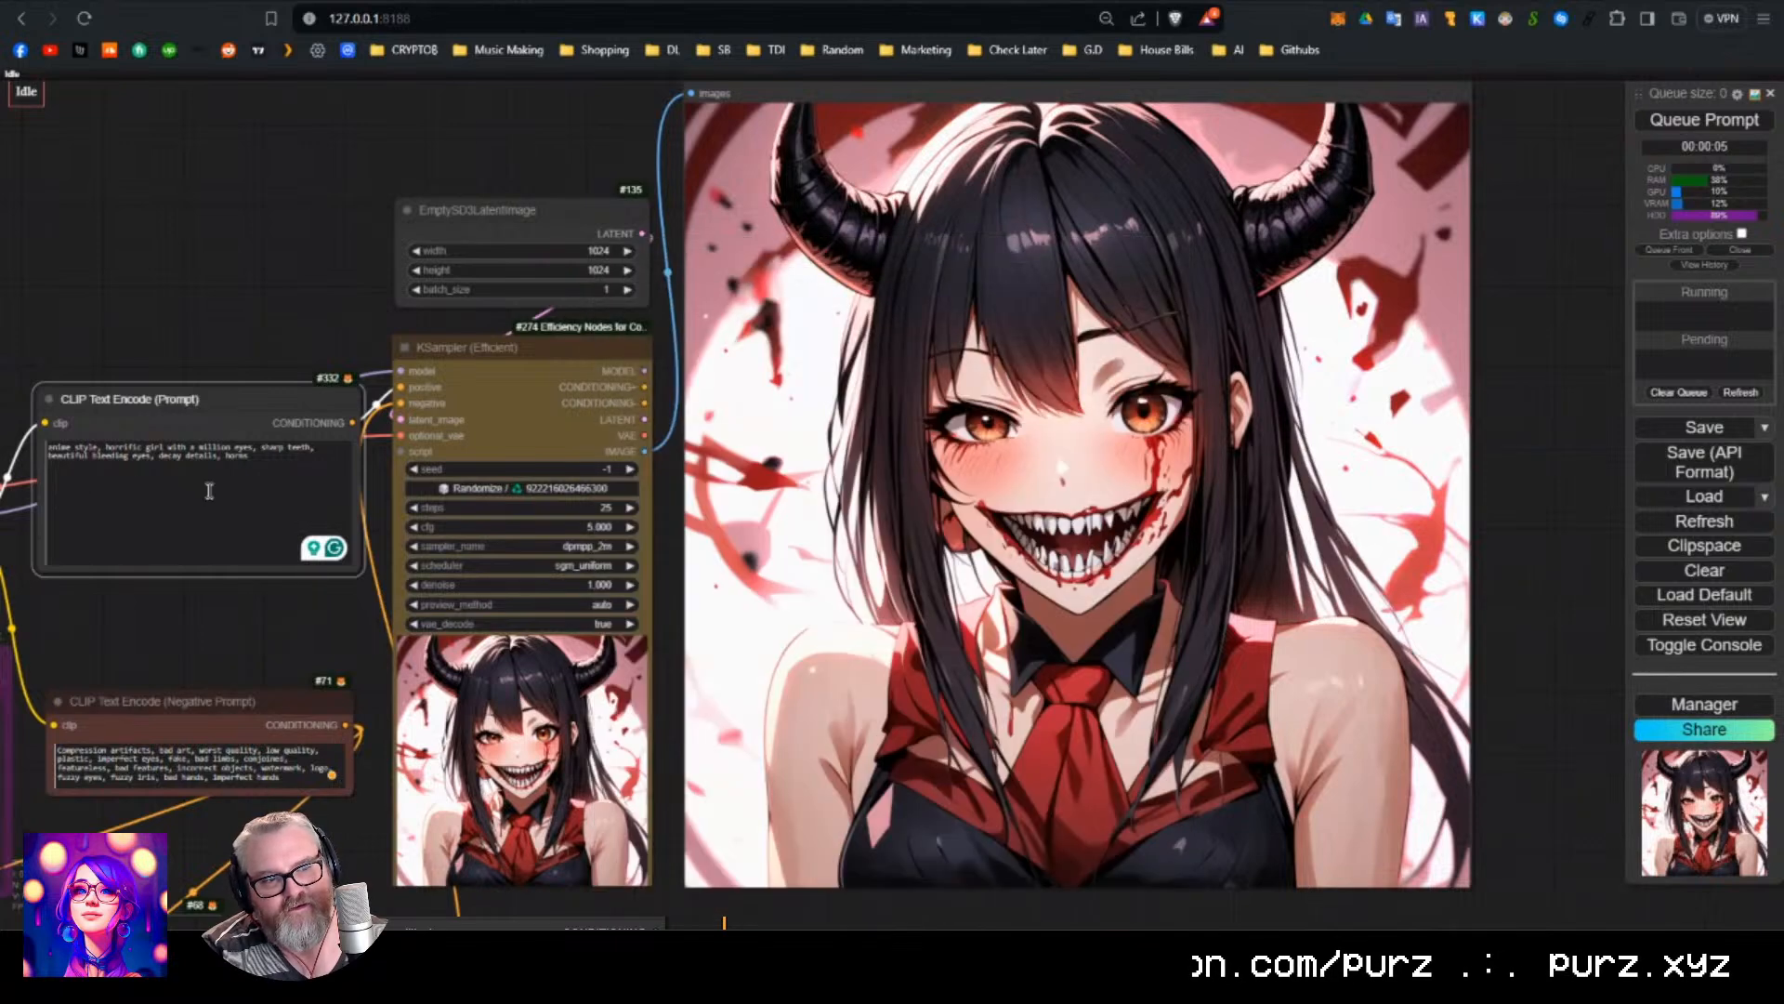
Append "photorealistic eyes" to the positive prompt and generate two images.
{"action": "left_click", "coordinate": [248, 460]}
{"action": "type", "text": ", e"}
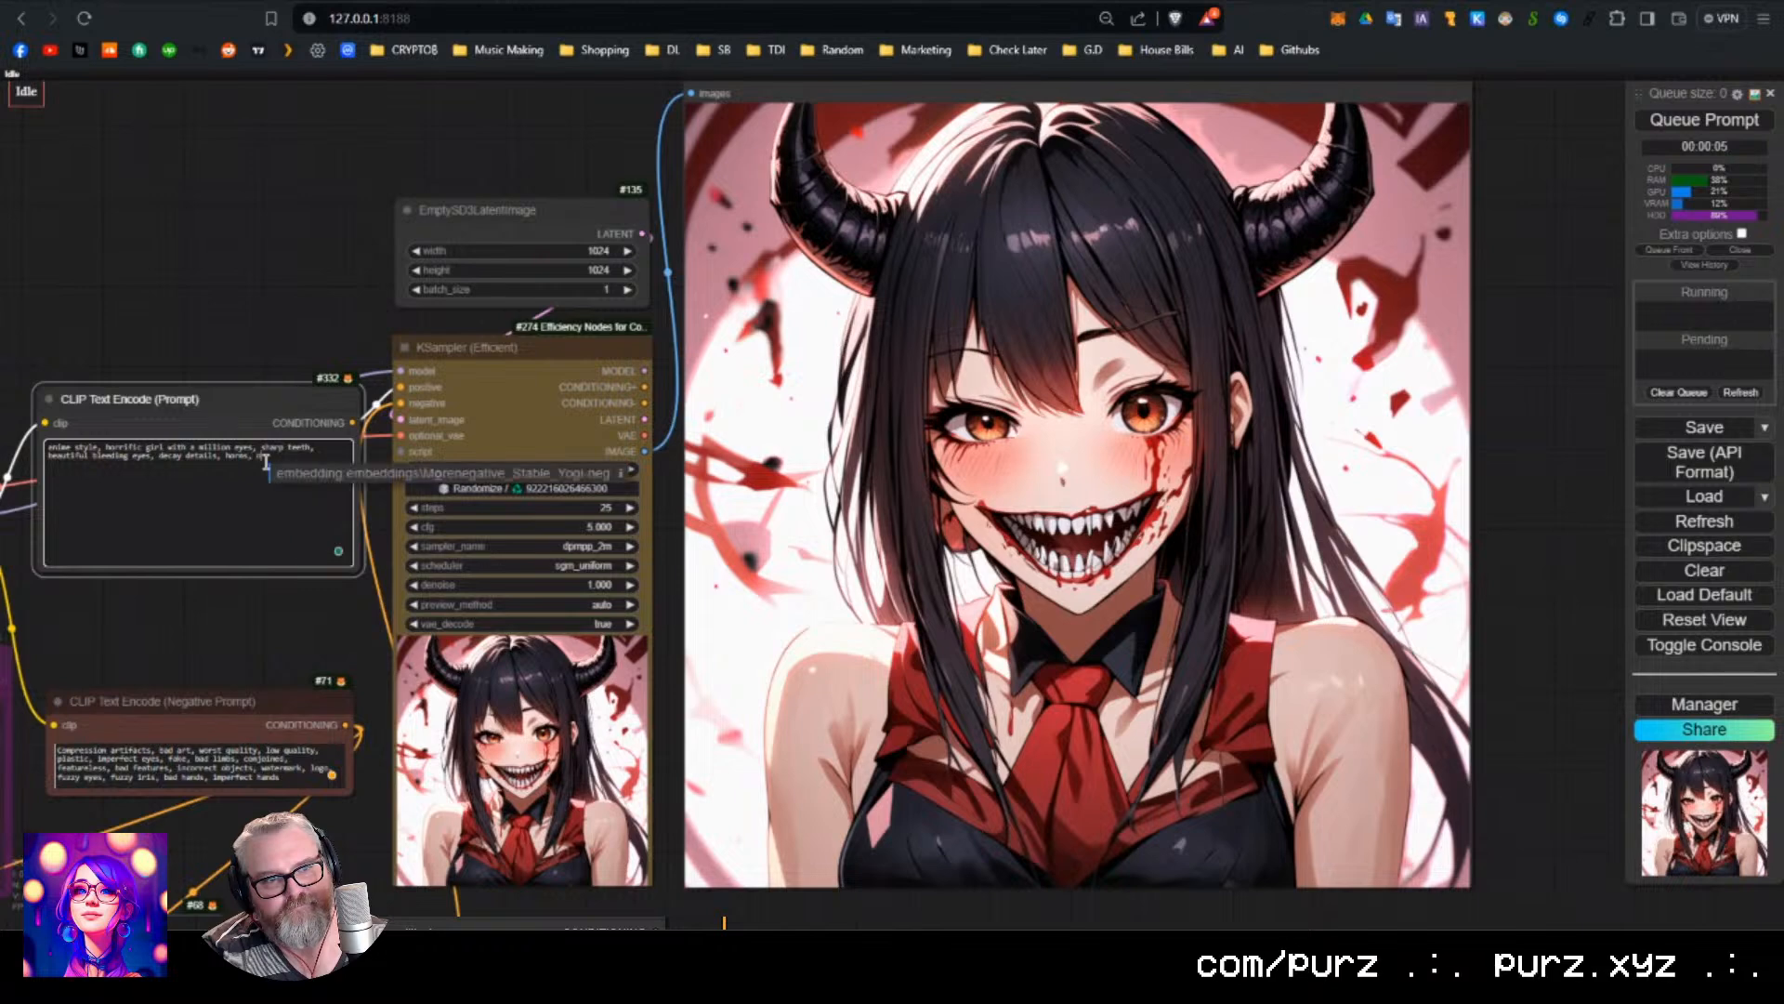
{"action": "type", "text": "photorealistic eyes"}
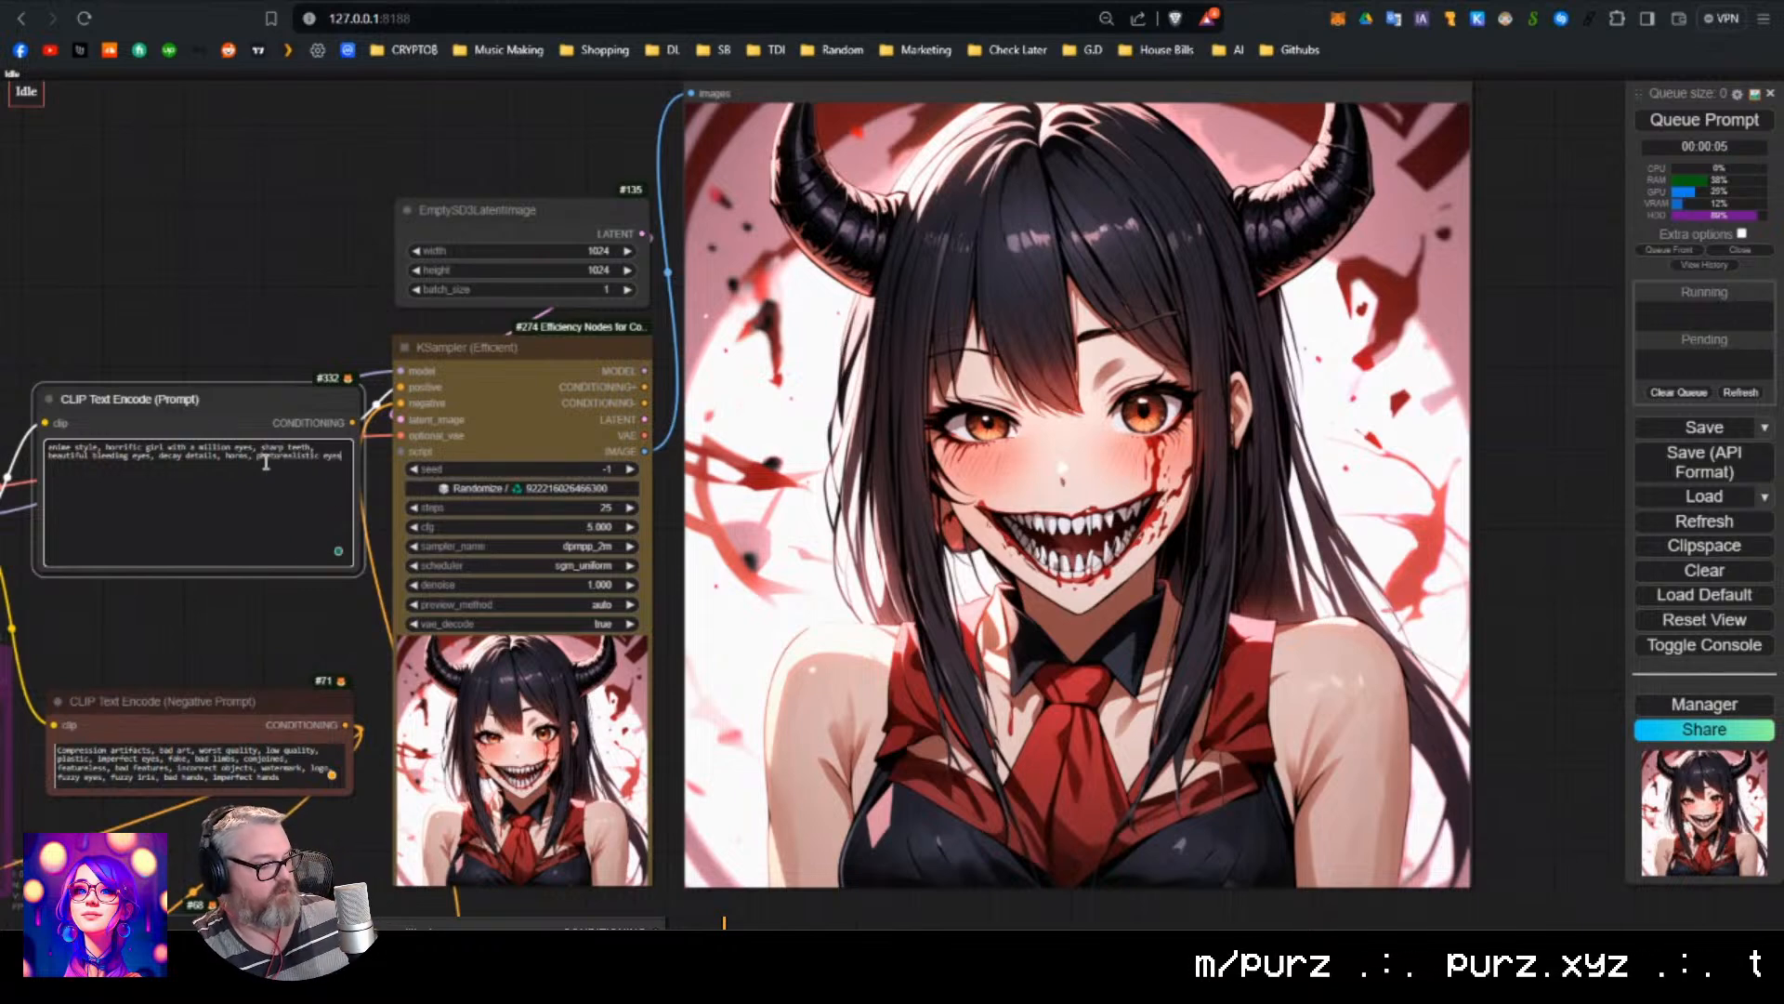
{"action": "key", "text": "ctrl+Return"}
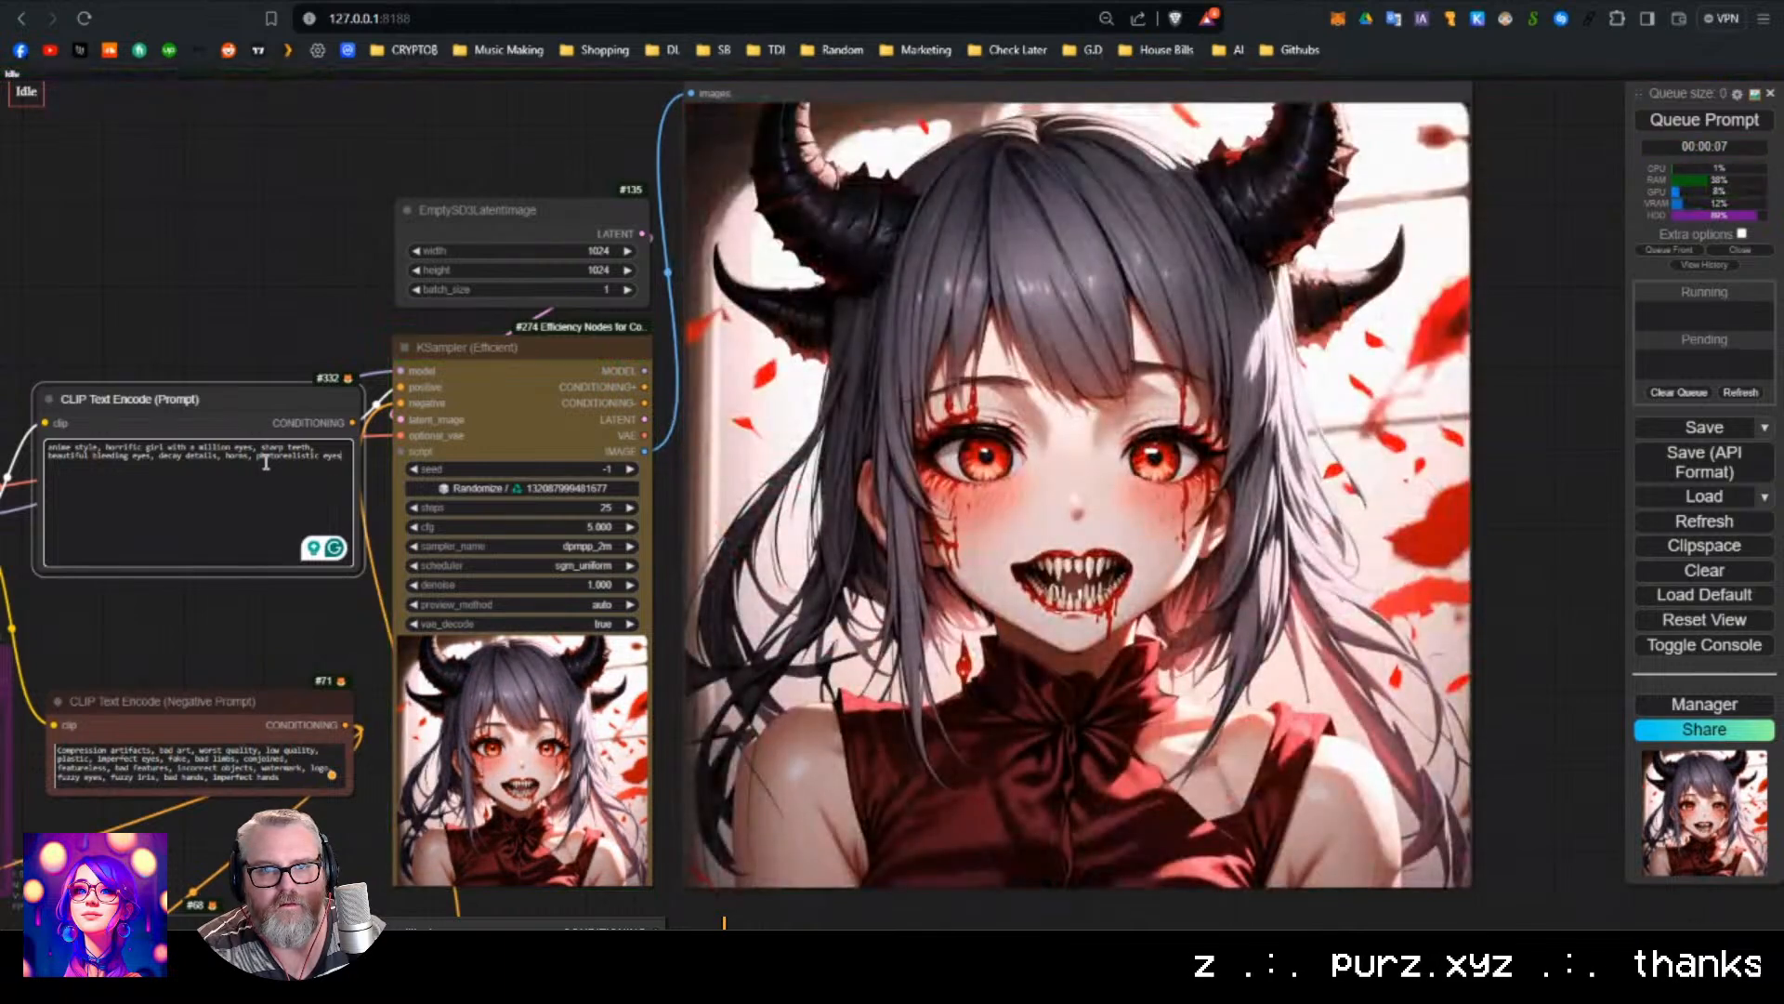
{"action": "key", "text": "ctrl+Return"}
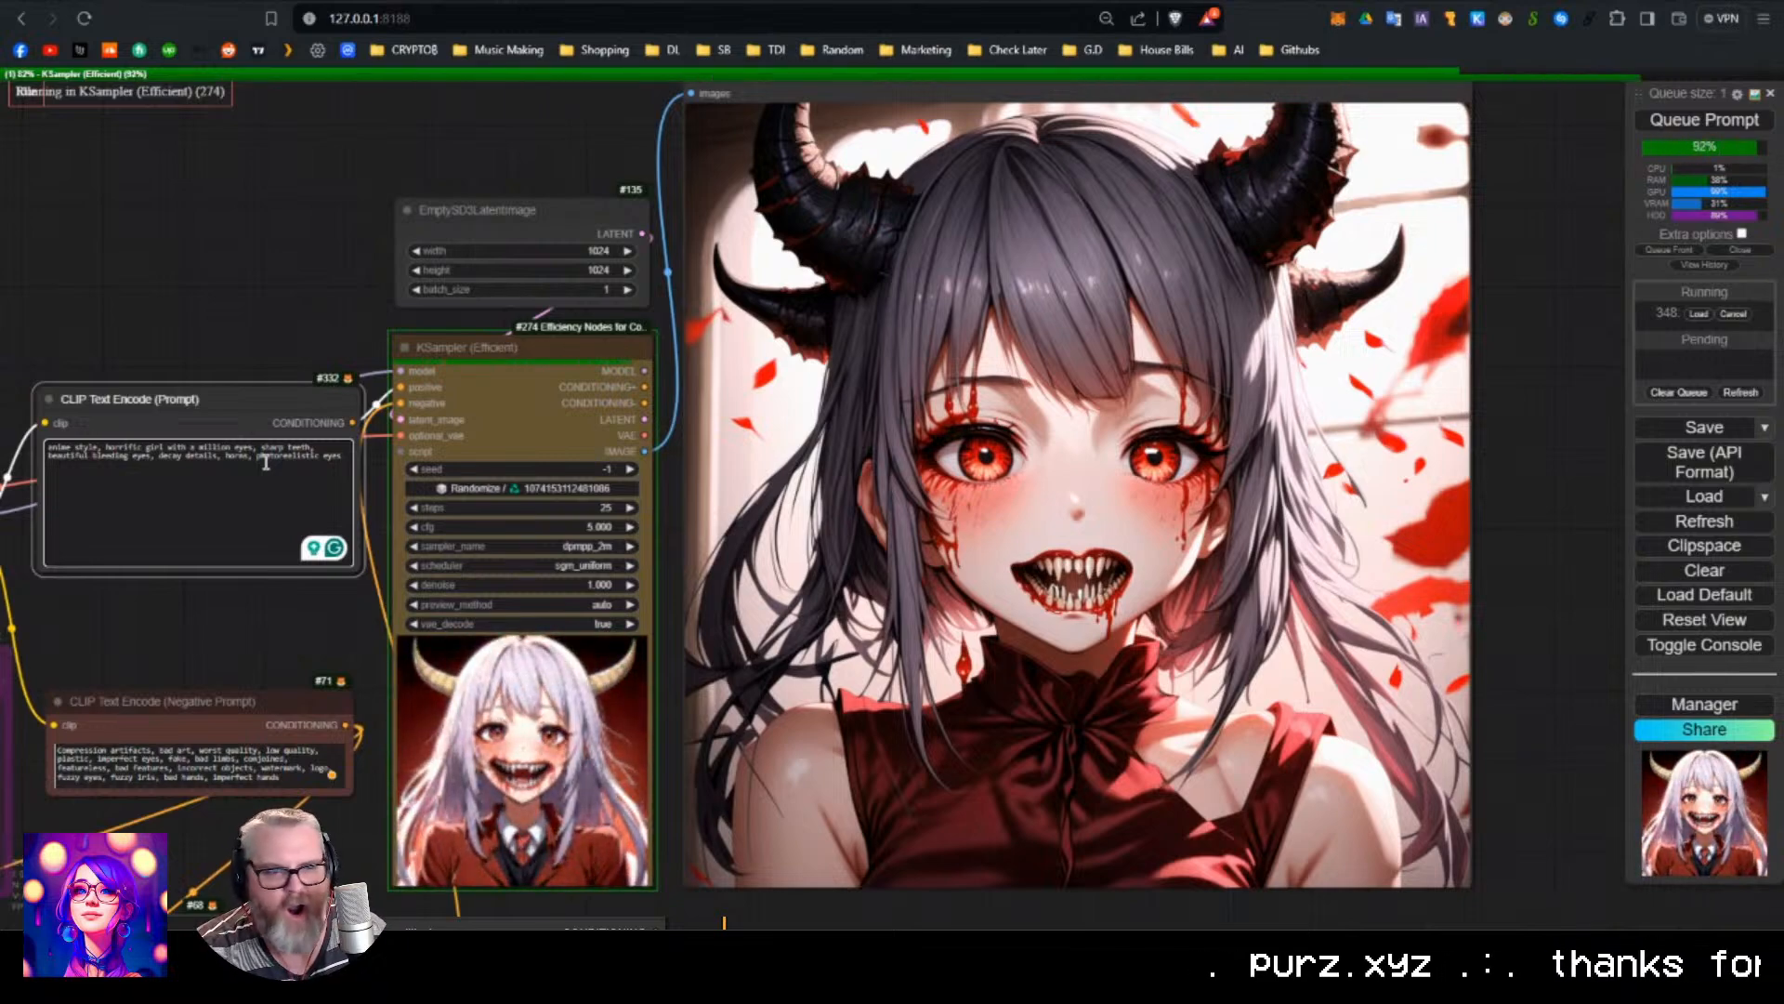
Append "sliced pixel sort art effect" to the positive prompt and generate an image.
{"action": "type", "text": ", killed"}
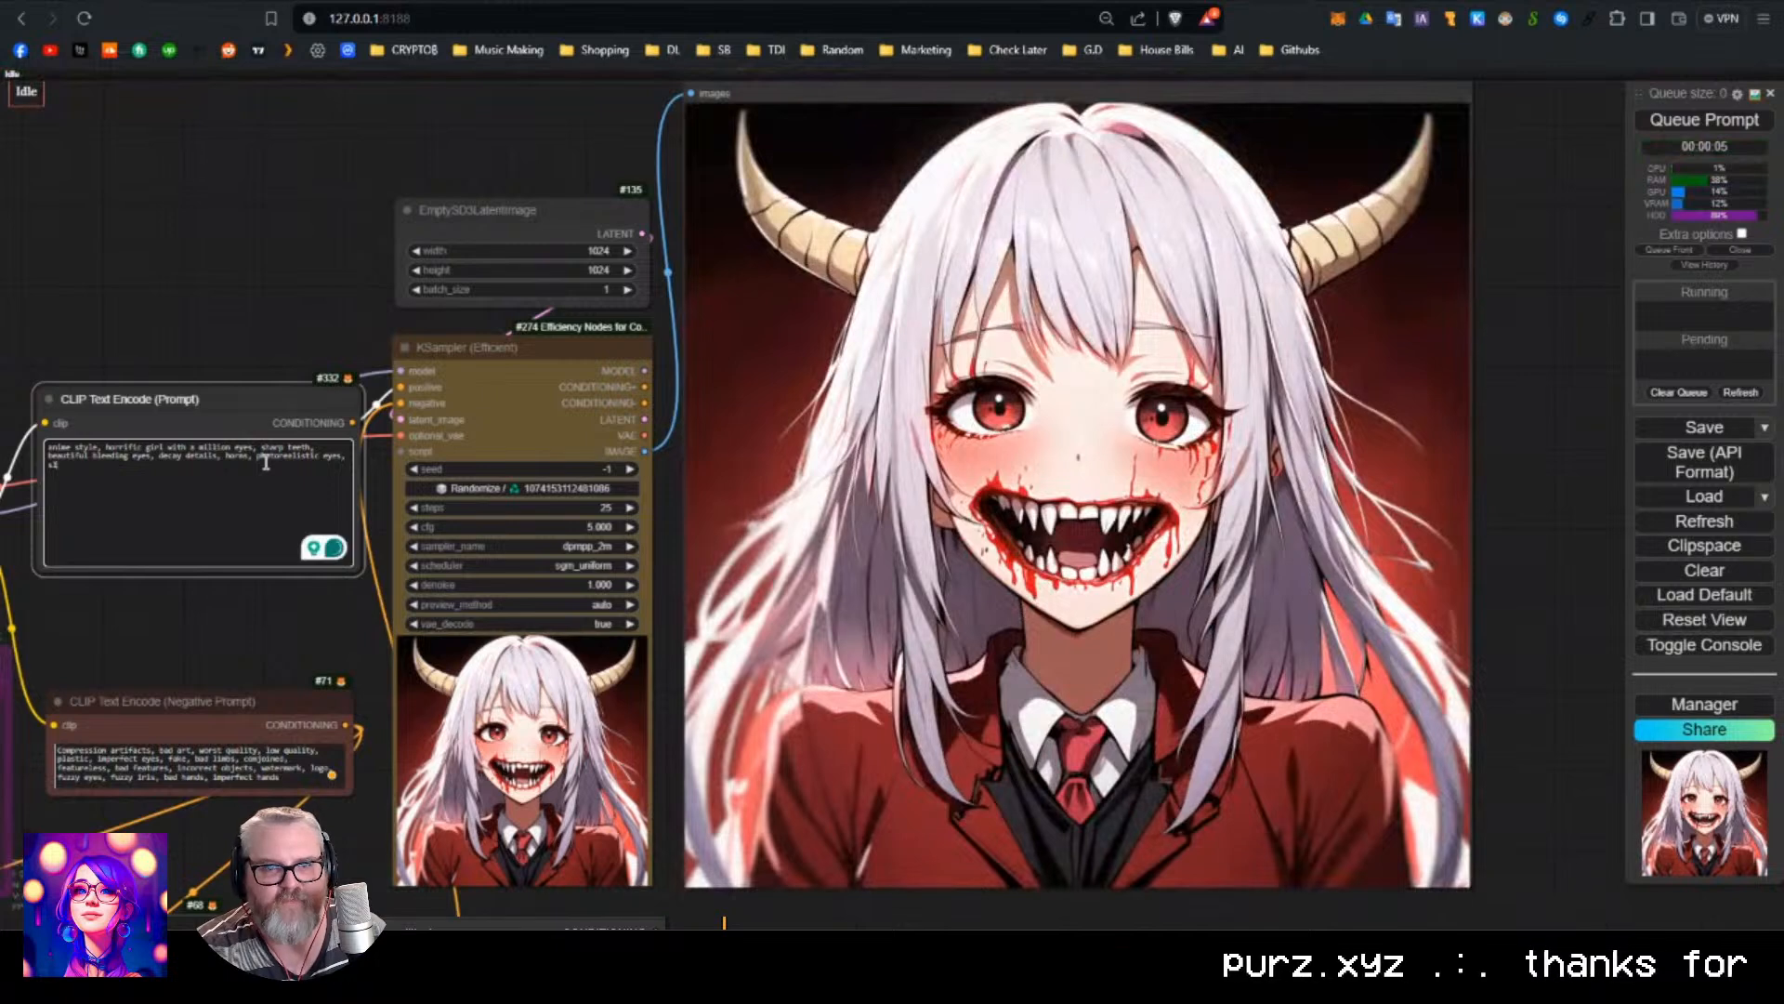
{"action": "type", "text": " pixel"}
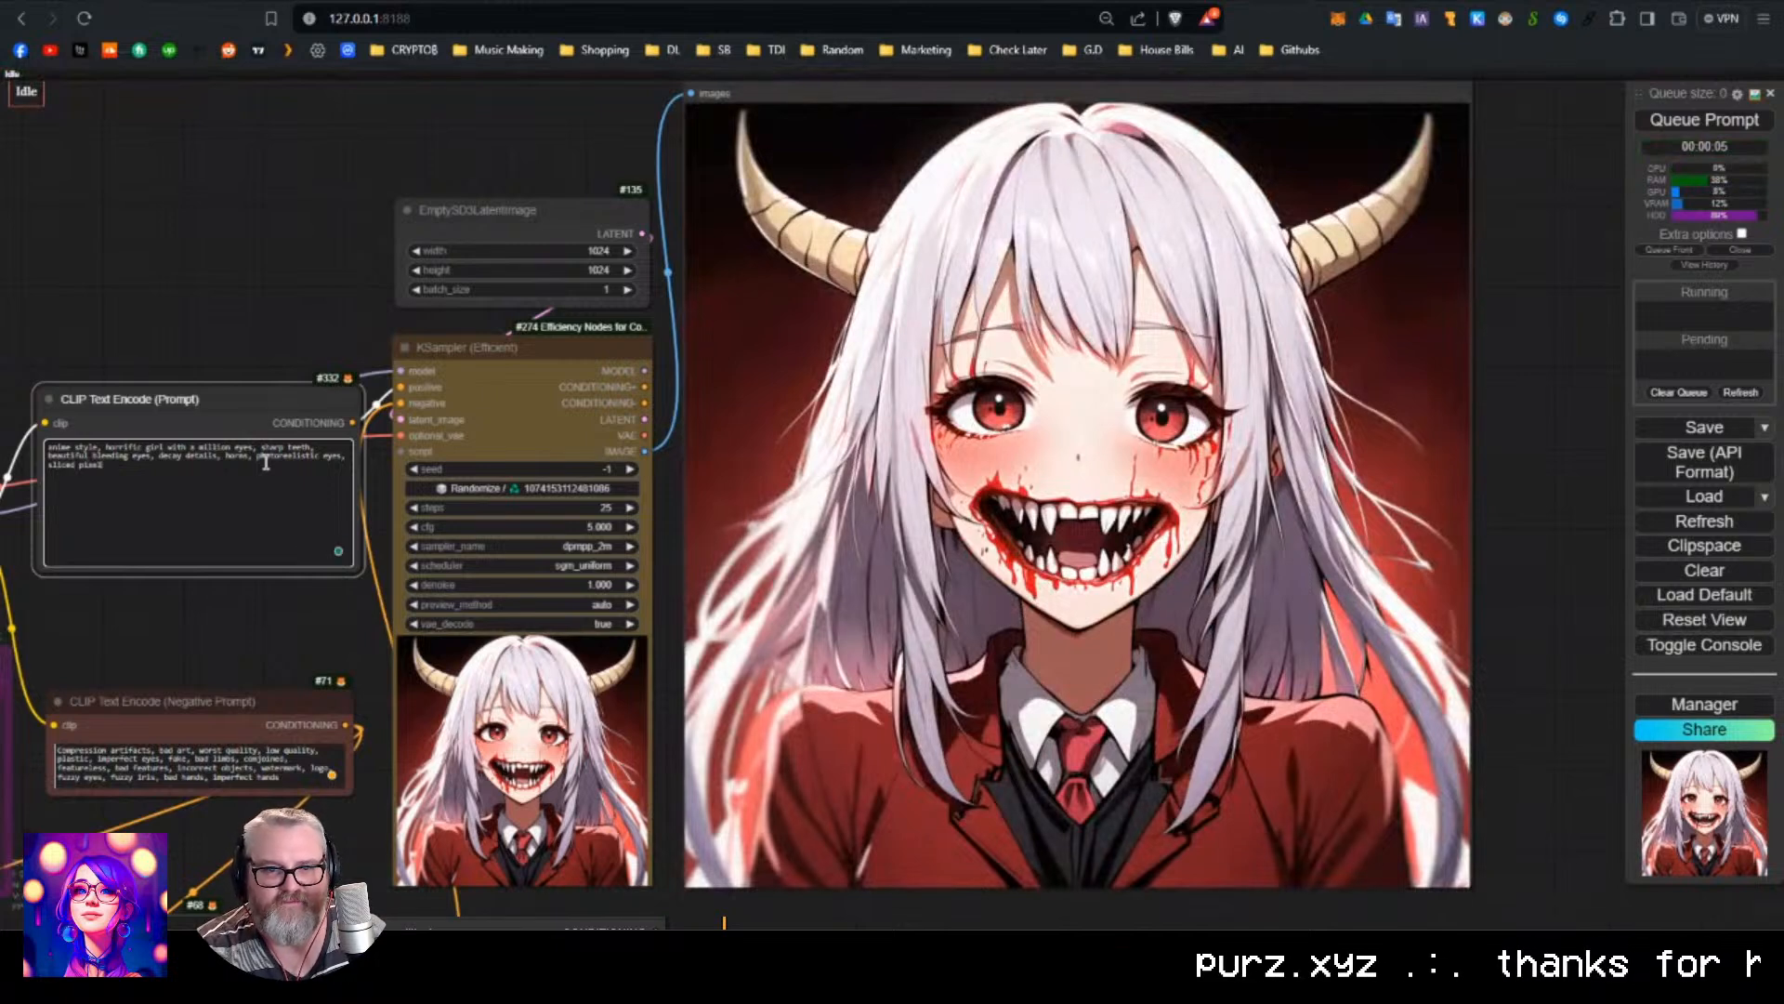
{"action": "type", "text": " sort "}
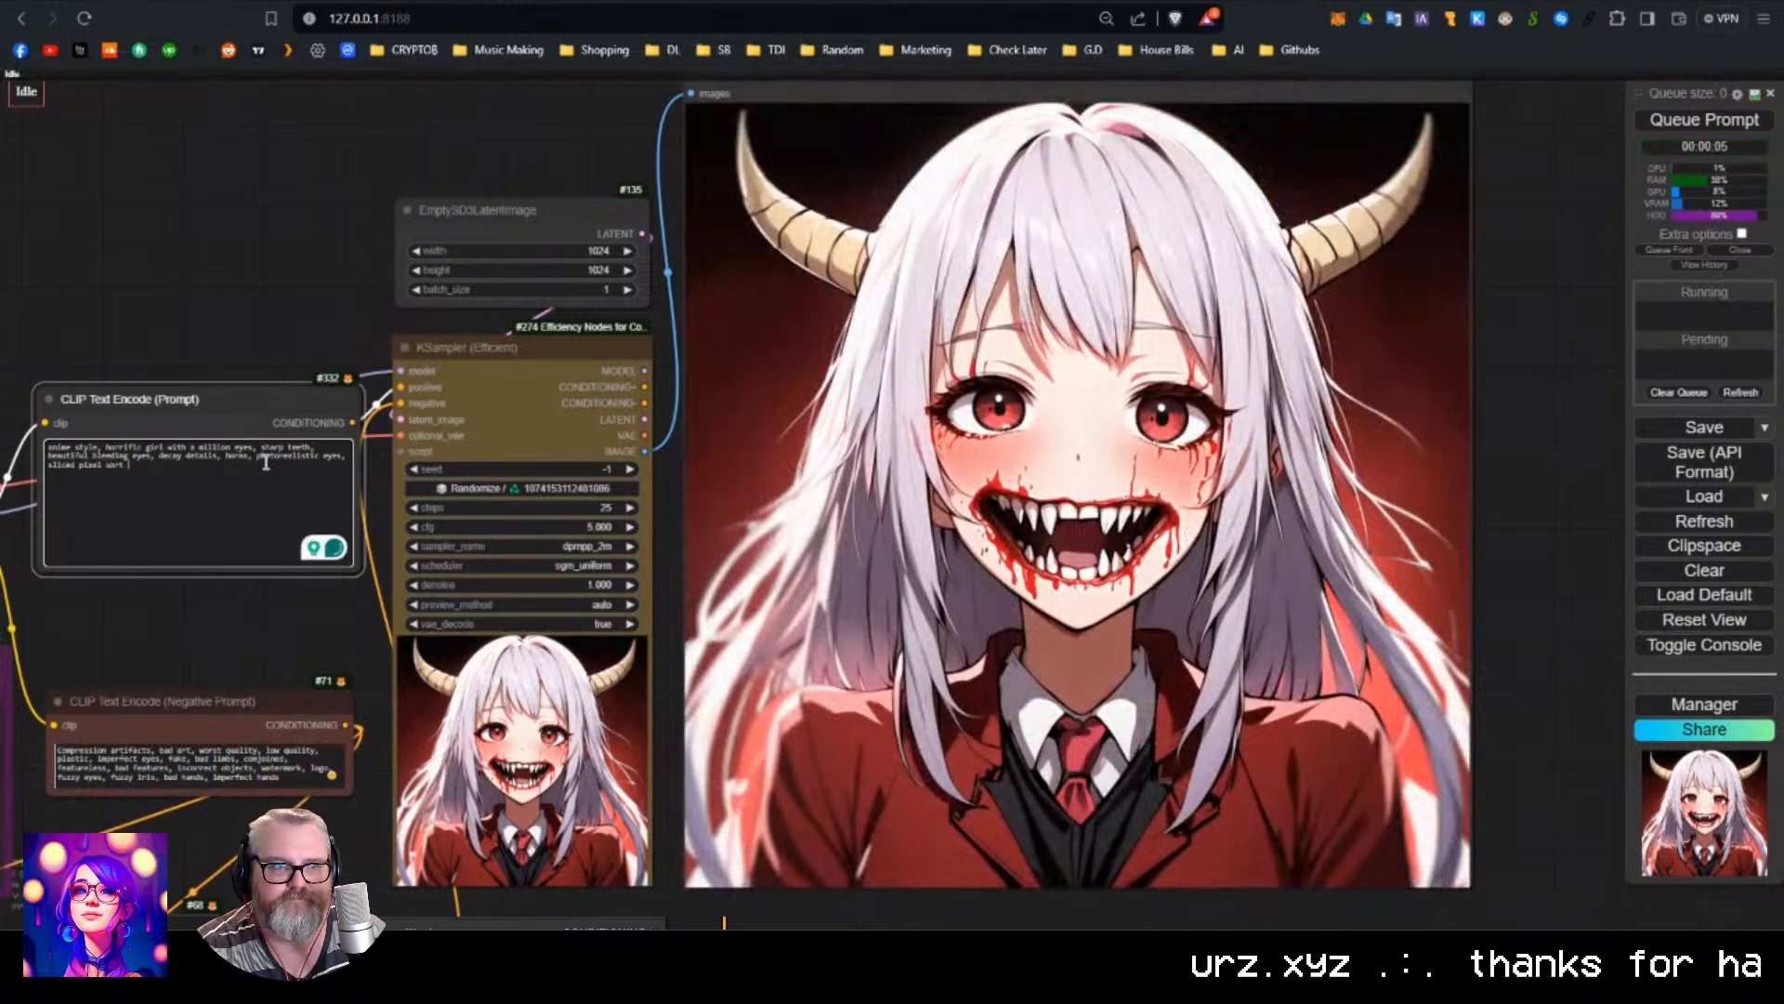
{"action": "type", "text": "art effect"}
{"action": "key", "text": "ctrl+Return"}
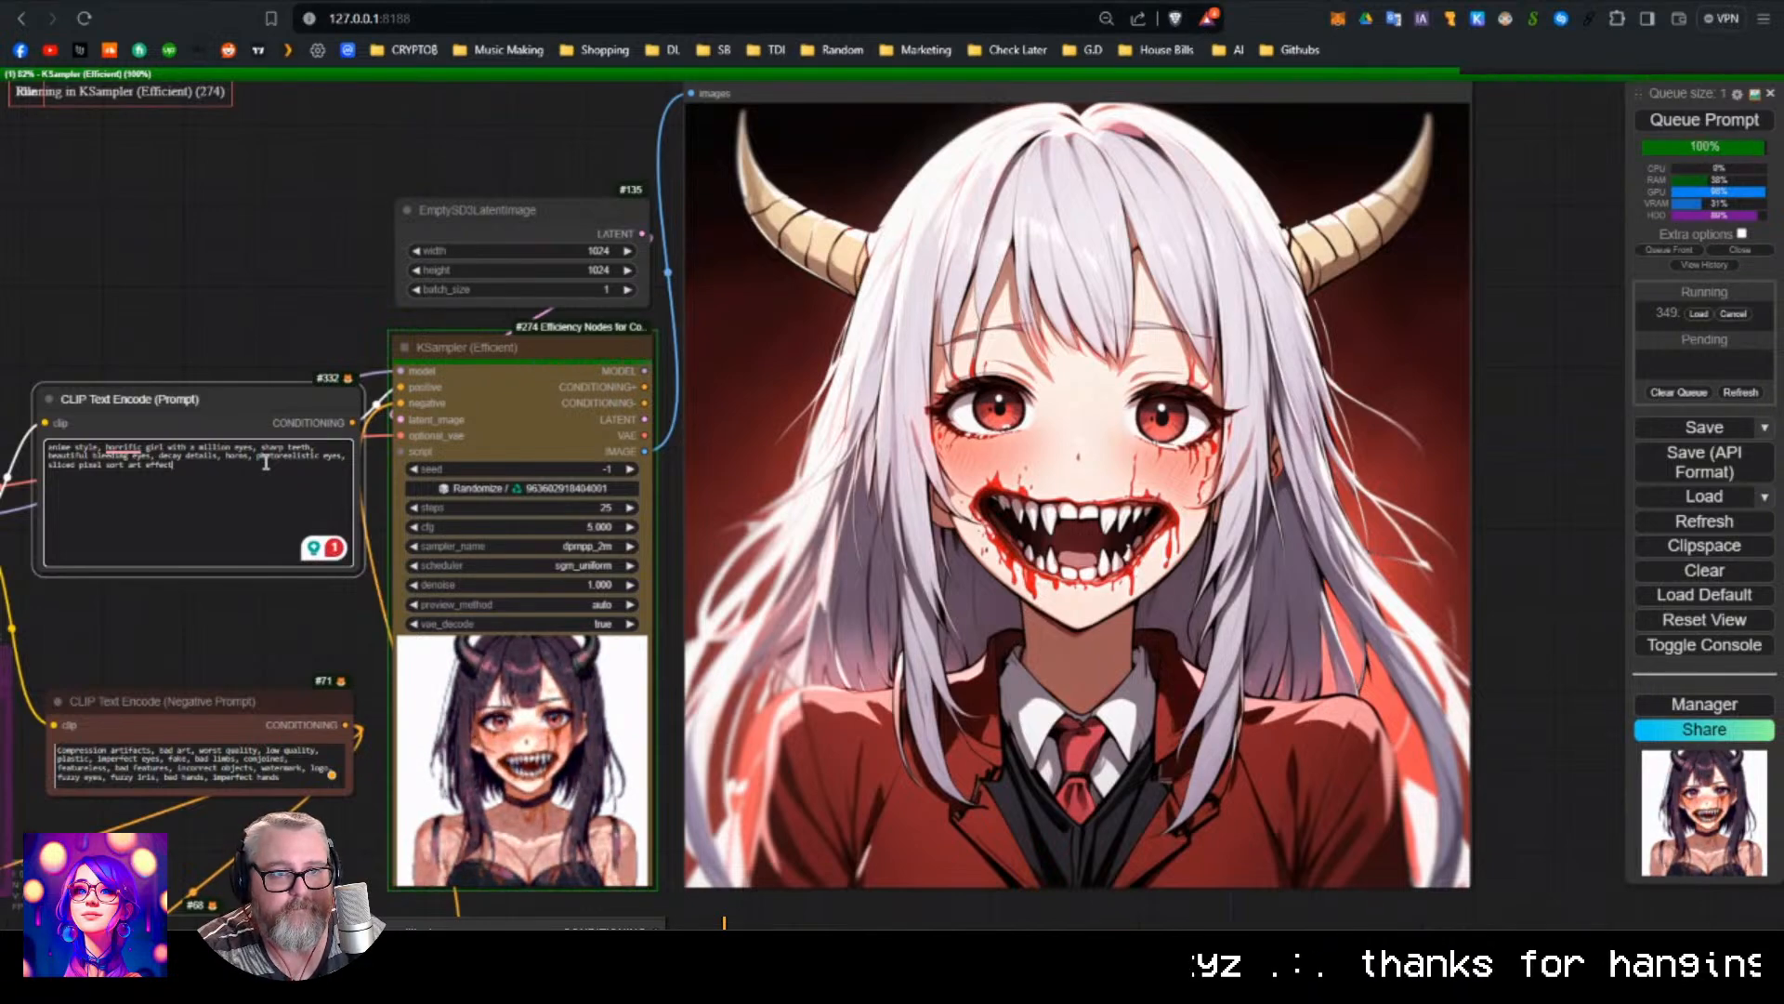
Change the end of the positive prompt to "sliced, paper cut, drop shadow", removing the pixel sort art effect, and generate two images.
{"action": "type", "text": ", pa"}
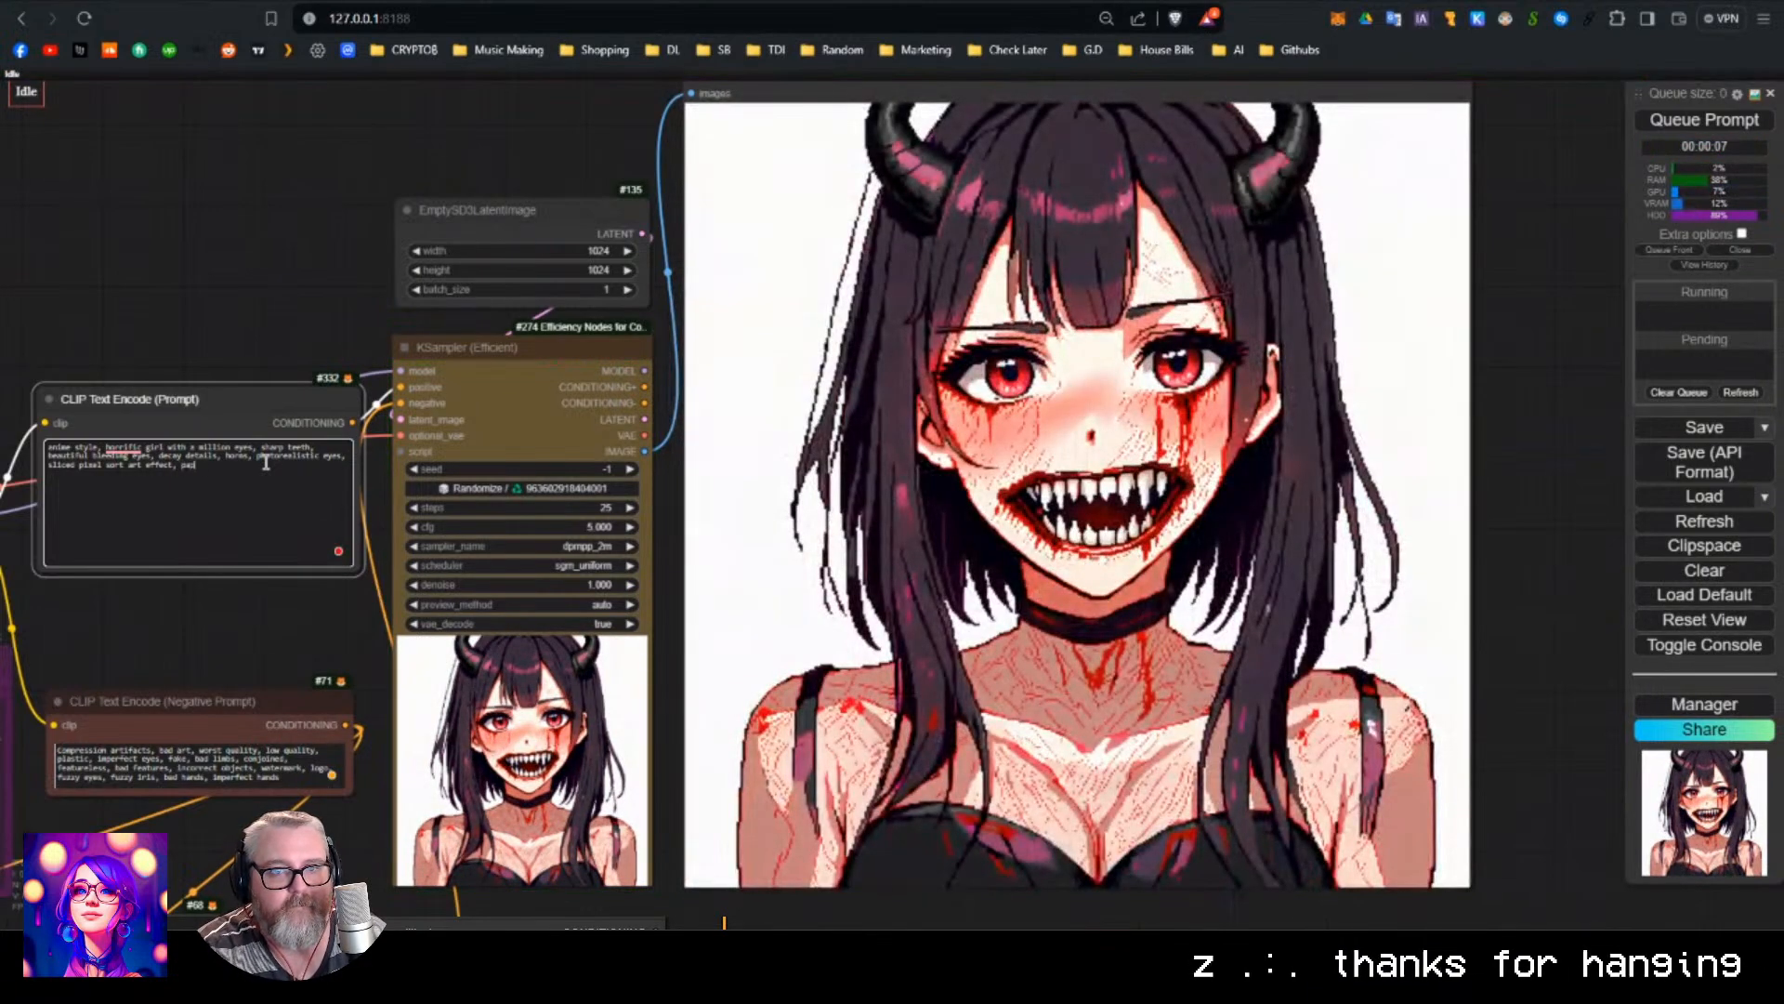
{"action": "type", "text": "per cut drop d"}
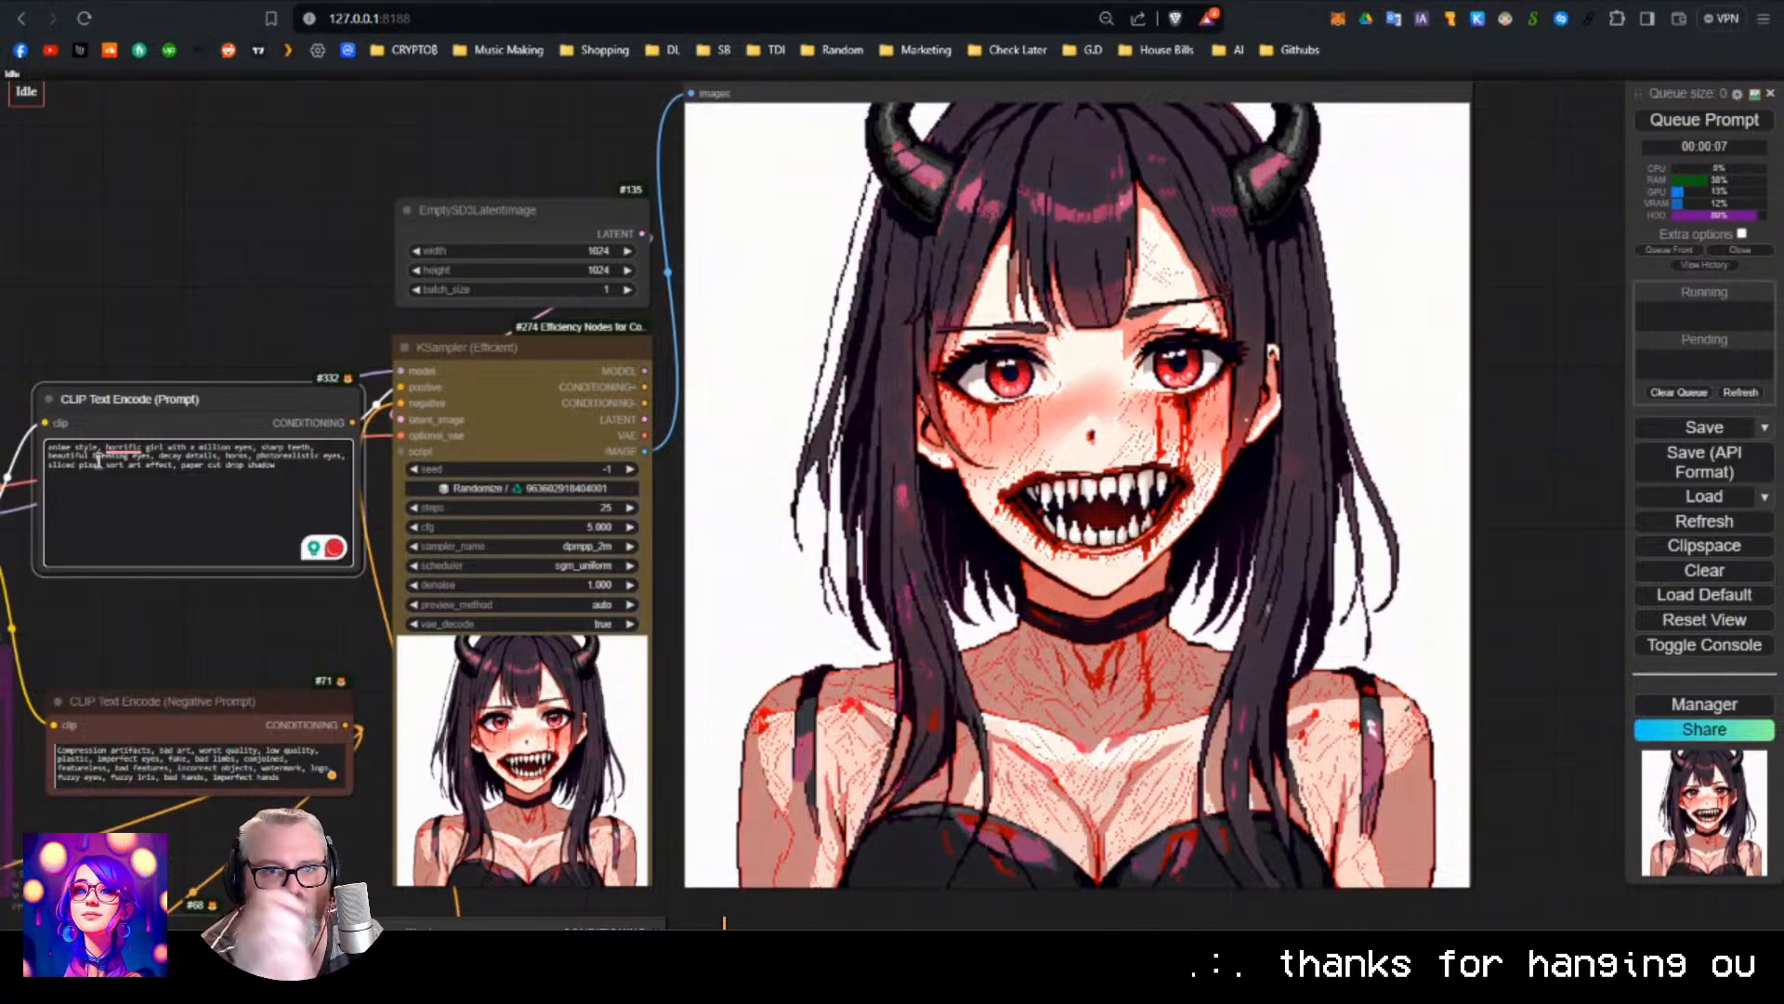
{"action": "left_click_drag", "start_coordinate": [85, 463], "coordinate": [79, 465]}
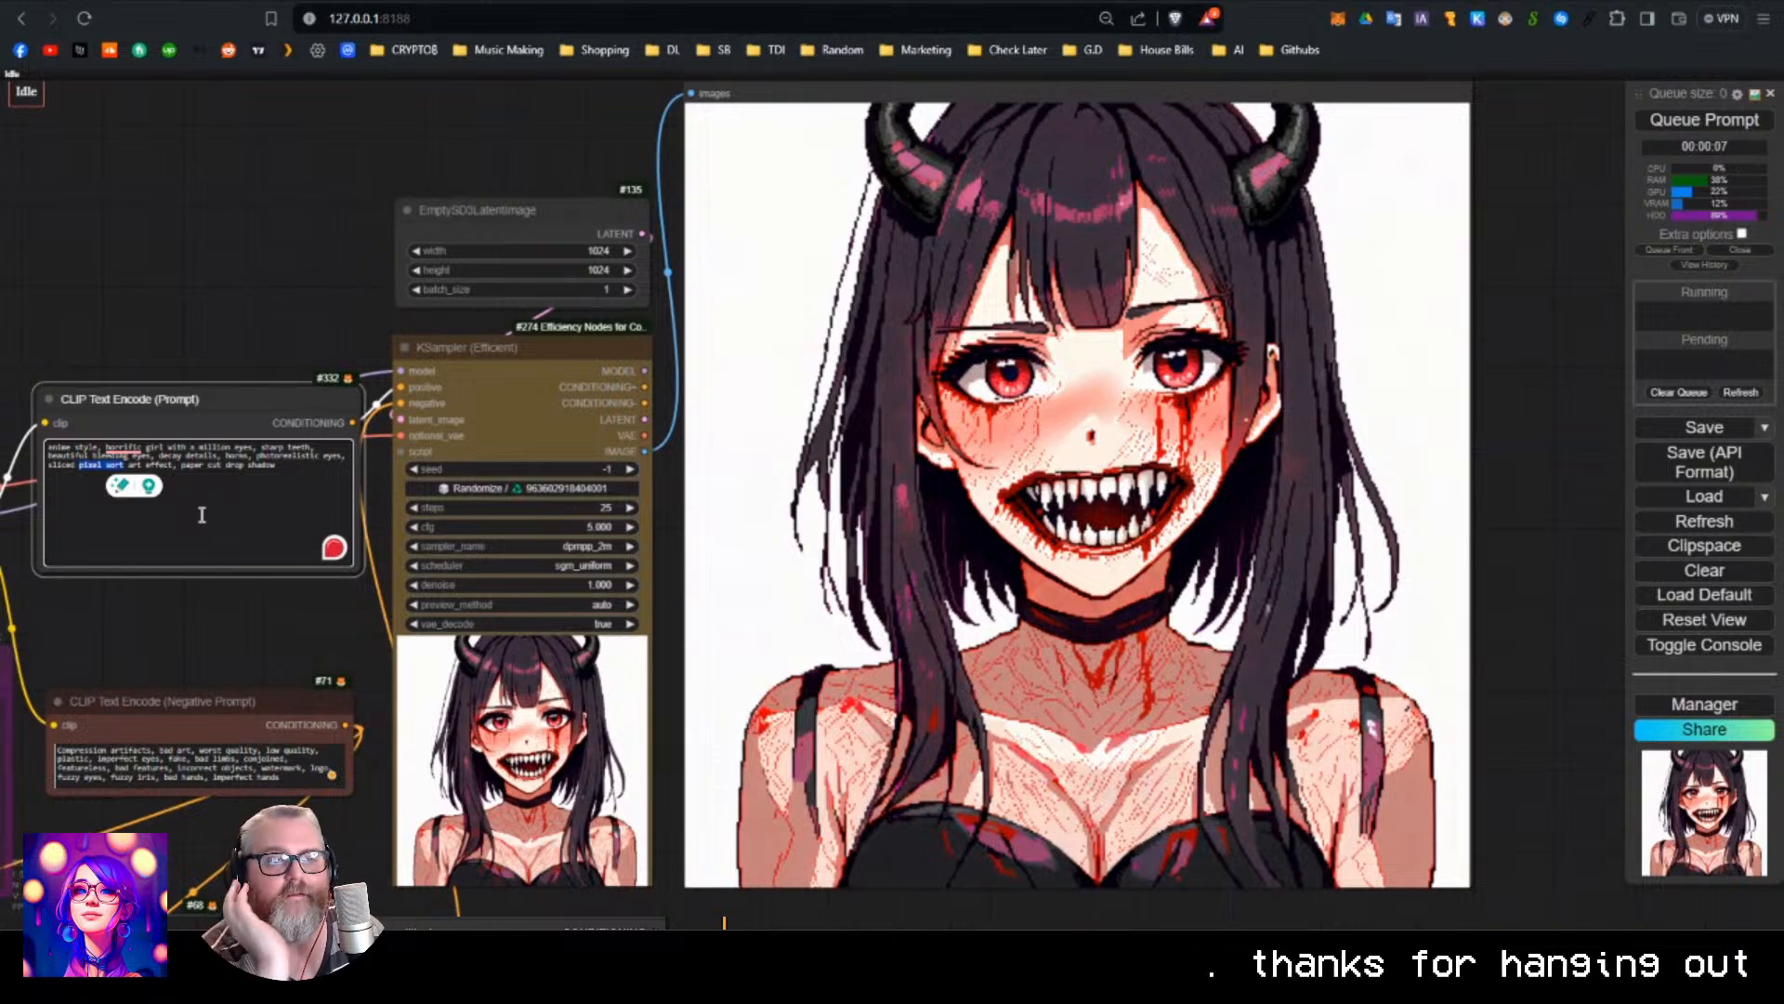
{"action": "key", "text": "BackSpace"}
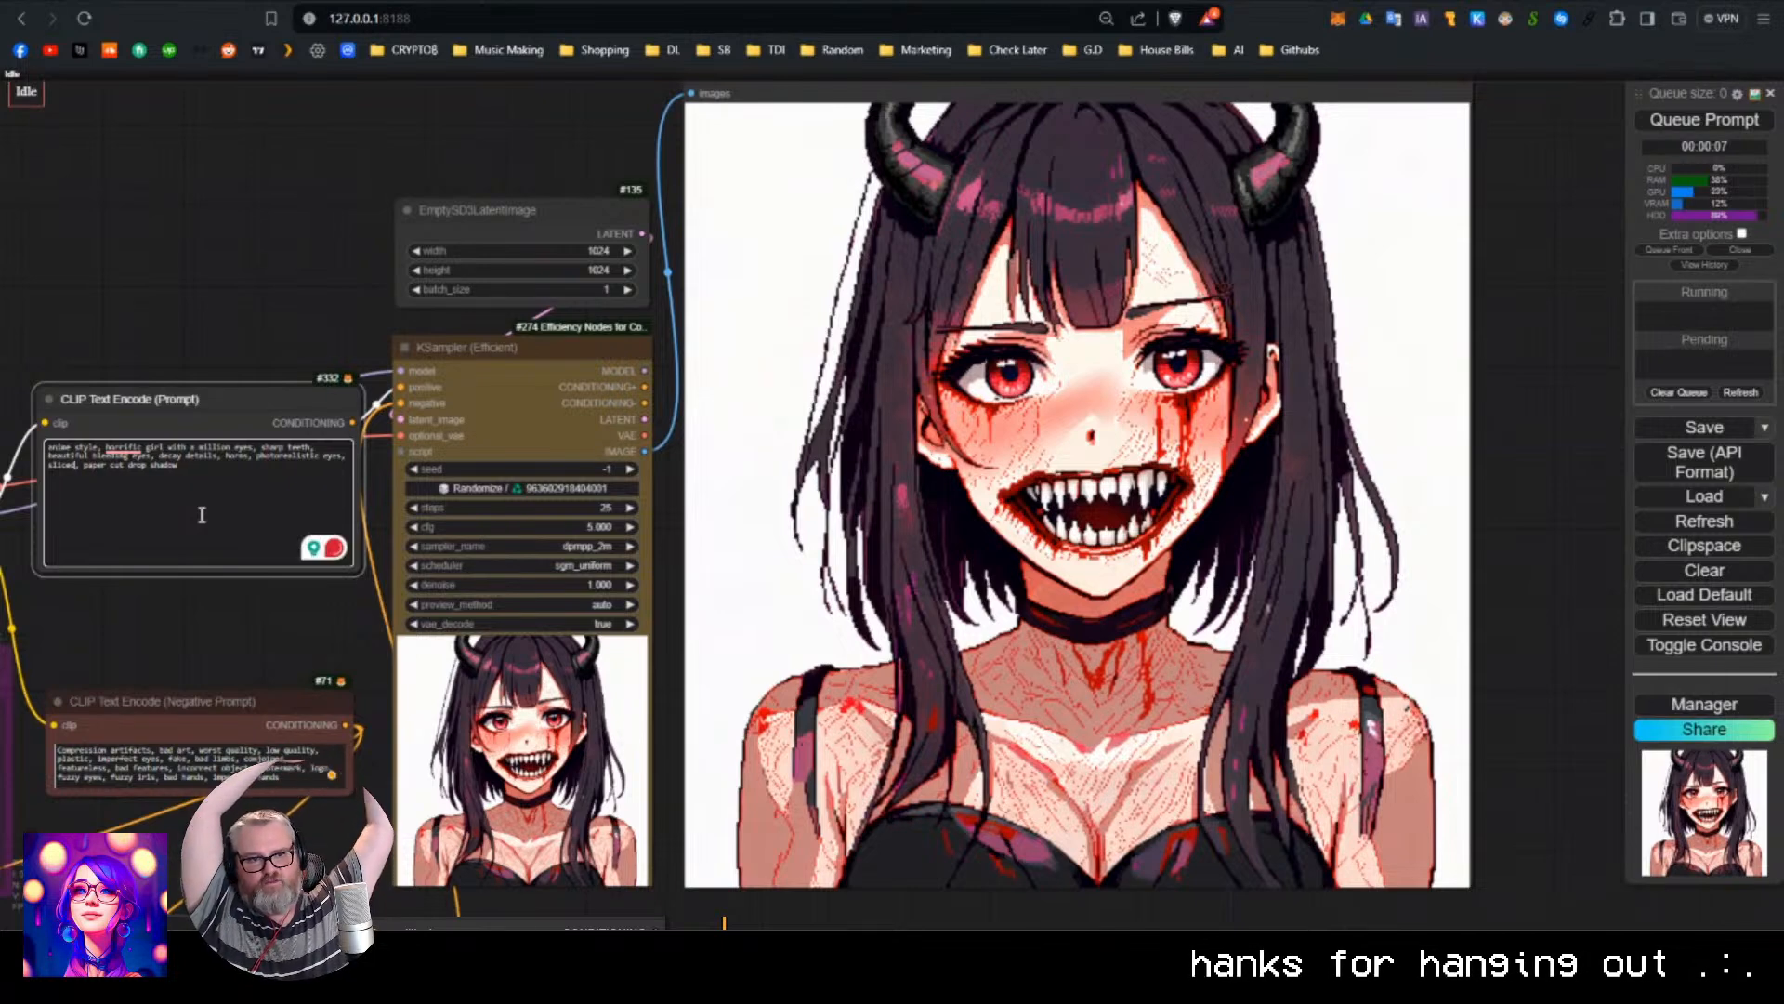
{"action": "key", "text": "ctrl+Return"}
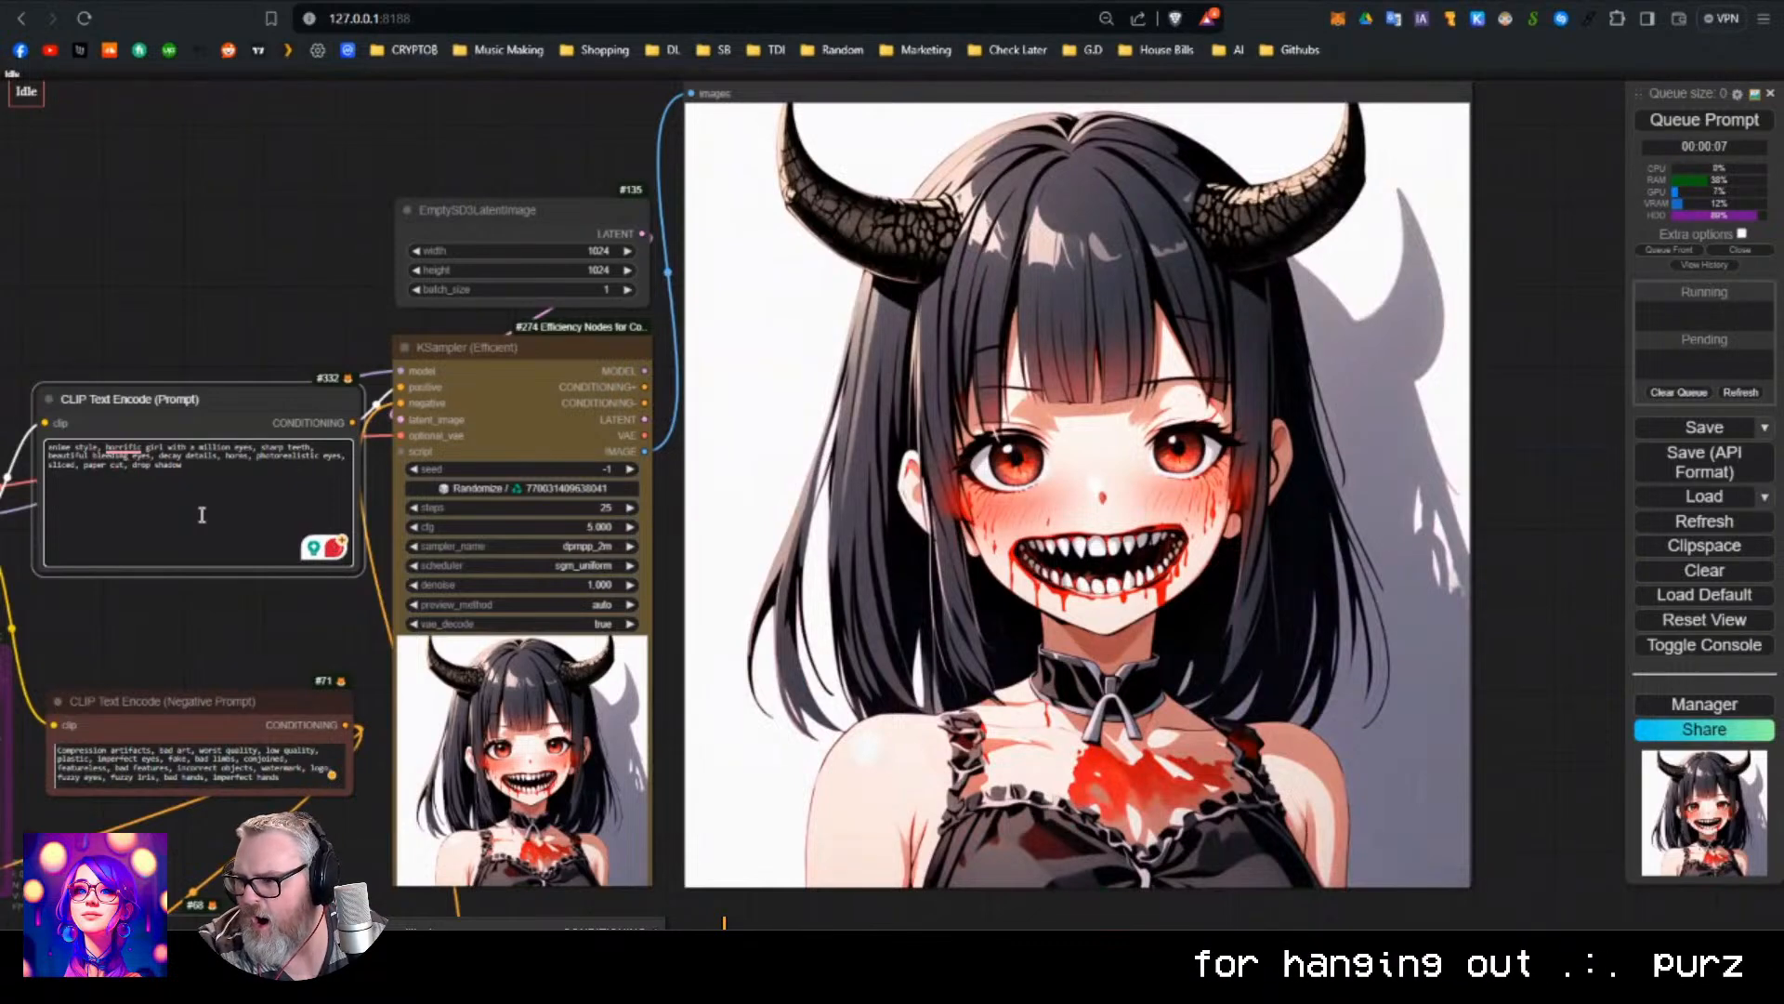
{"action": "key", "text": "ctrl+Return"}
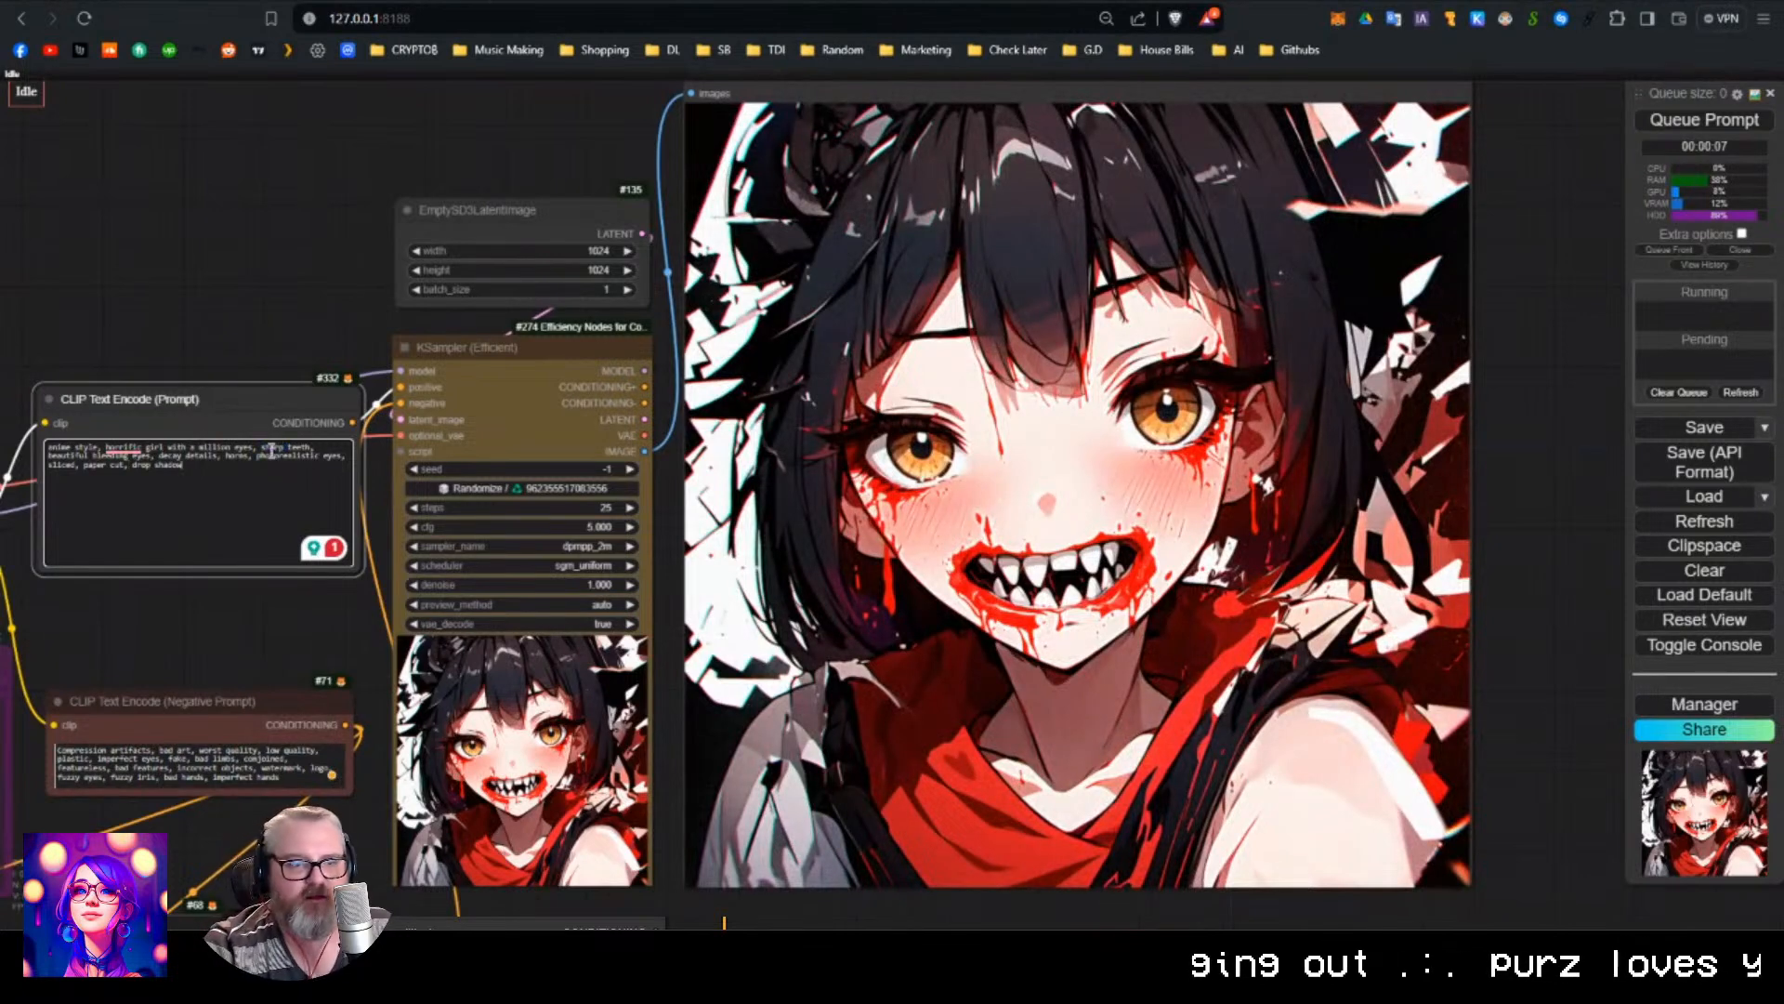
{"action": "left_click_drag", "start_coordinate": [266, 322], "coordinate": [343, 304]}
{"action": "left_click", "coordinate": [296, 465]}
{"action": "key", "text": "ctrl+a"}
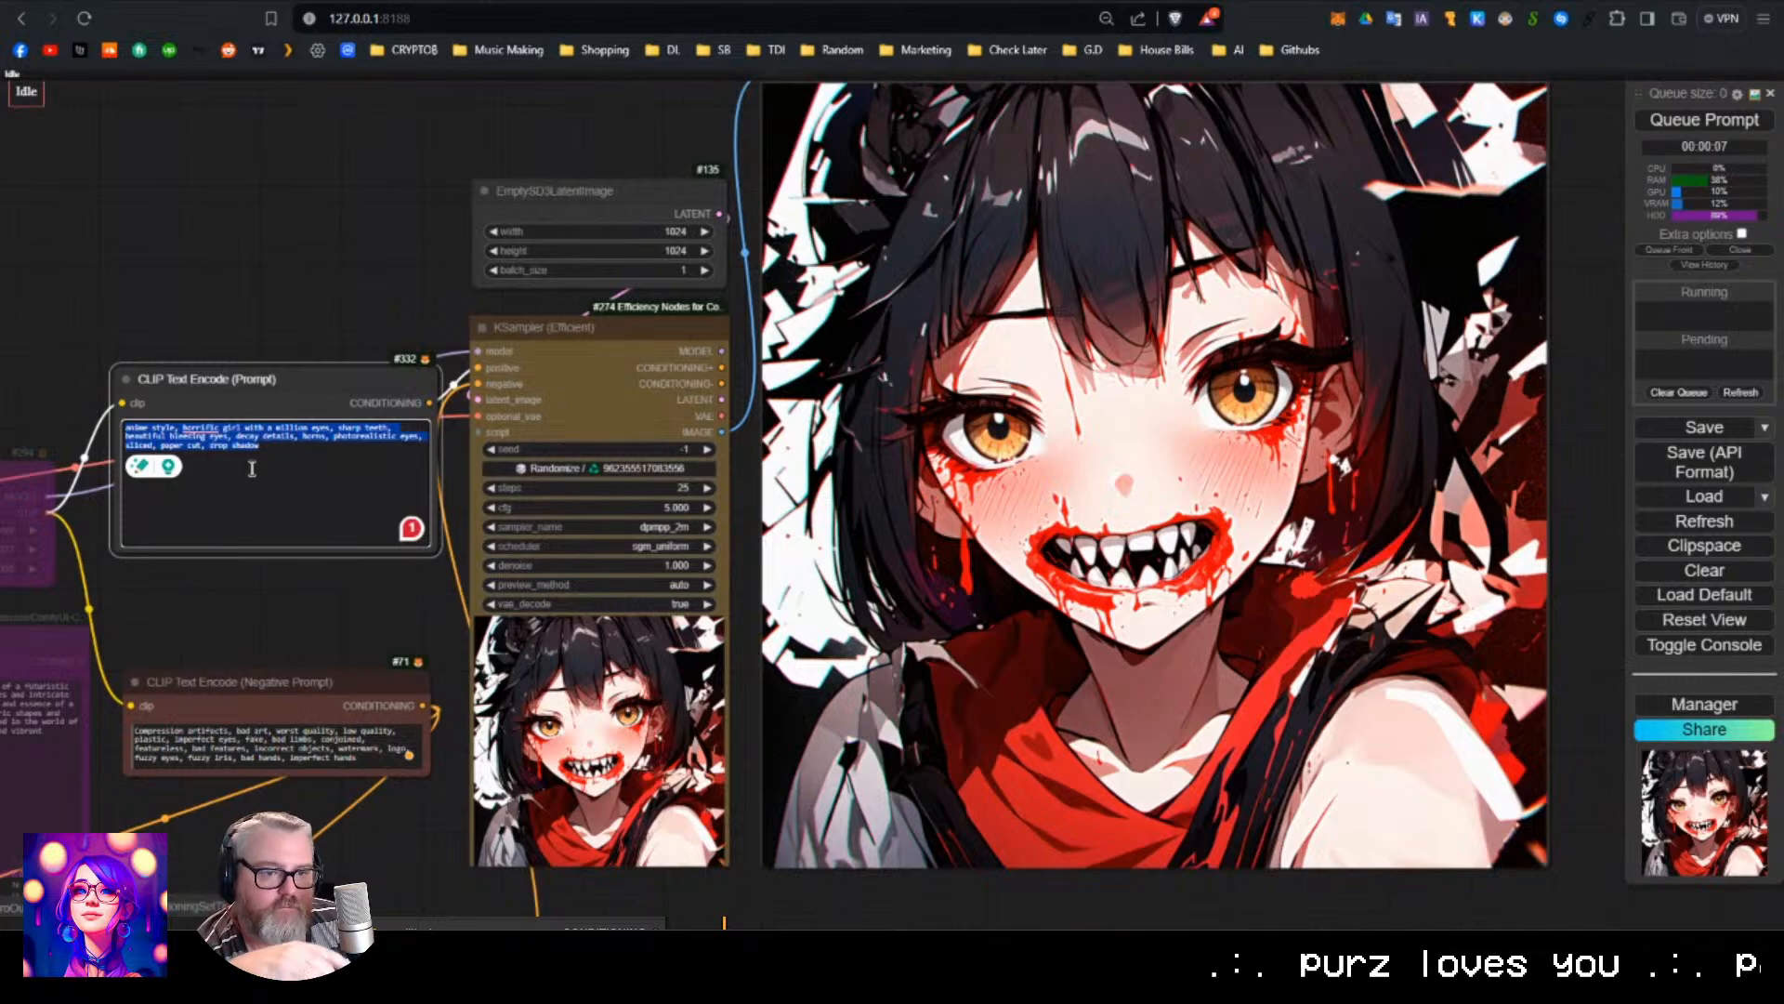
Enable the bypassed Load LoRA node and load Lster-XL-V1-000015.safetensors from the XL LoRAs.
{"action": "left_click", "coordinate": [270, 294]}
{"action": "left_click_drag", "start_coordinate": [256, 325], "coordinate": [905, 238]}
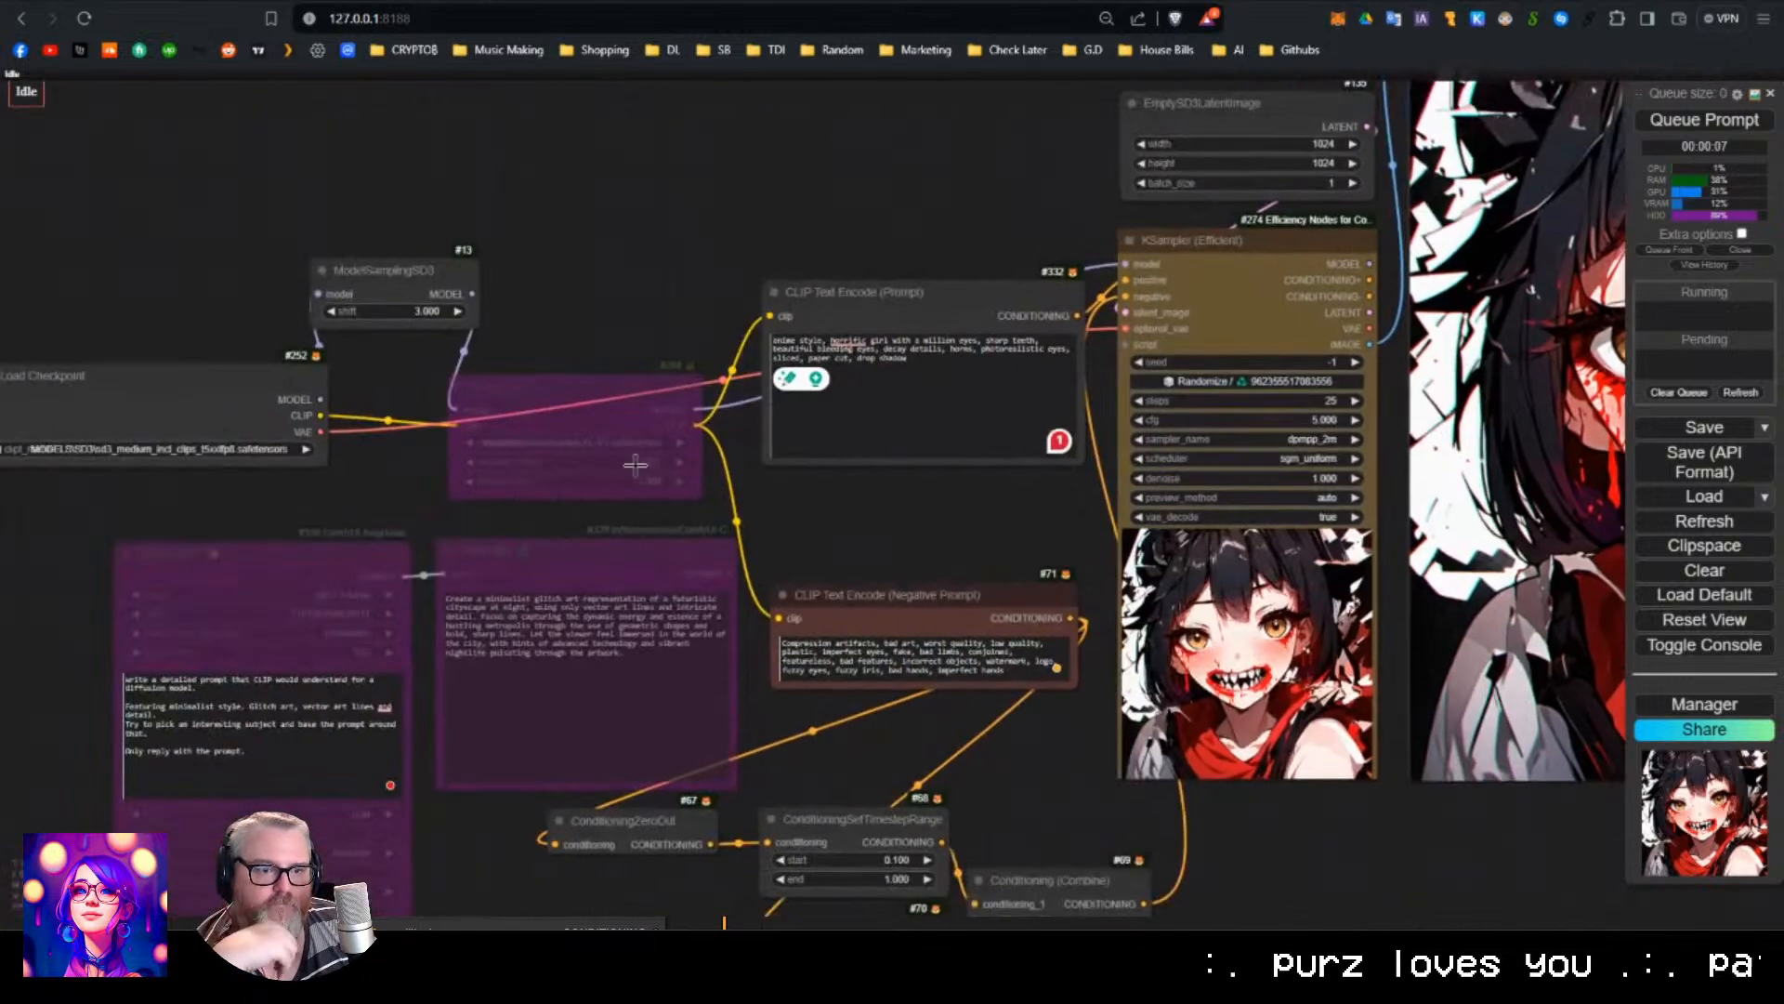
{"action": "left_click", "coordinate": [660, 382]}
{"action": "key", "text": "ctrl+b"}
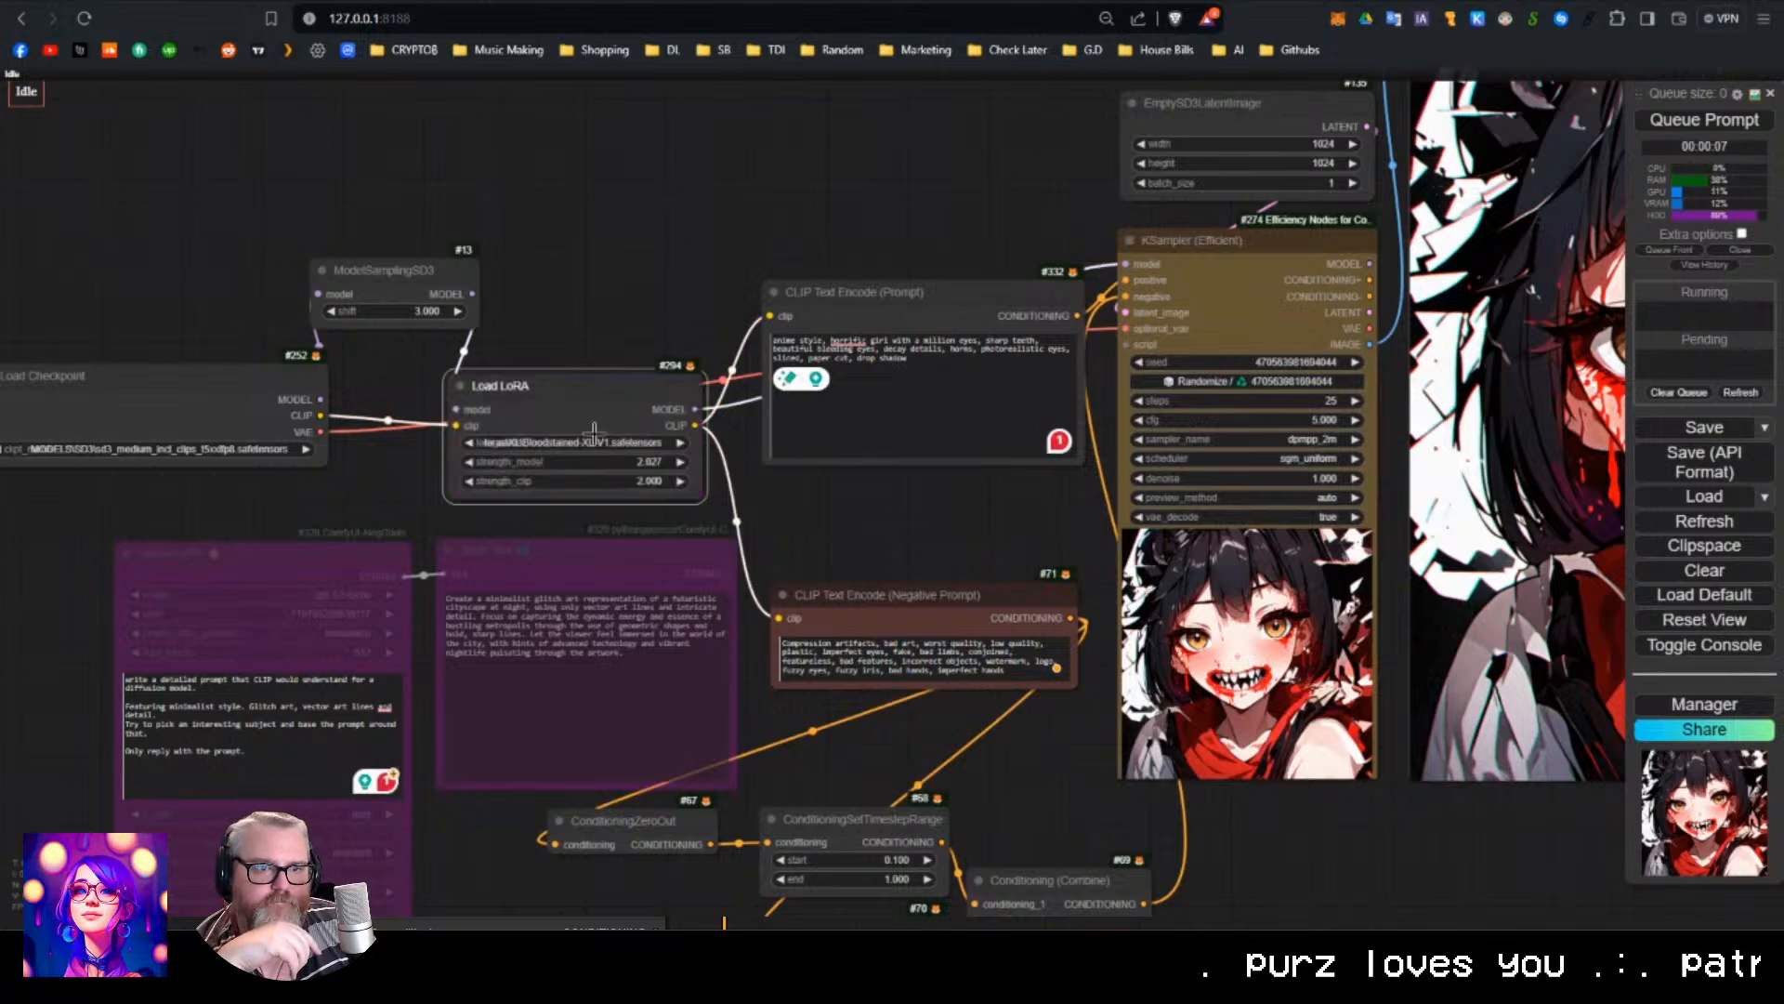
{"action": "left_click", "coordinate": [593, 443]}
{"action": "type", "text": "s"}
{"action": "key", "text": "BackSpace"}
{"action": "type", "text": "lster"}
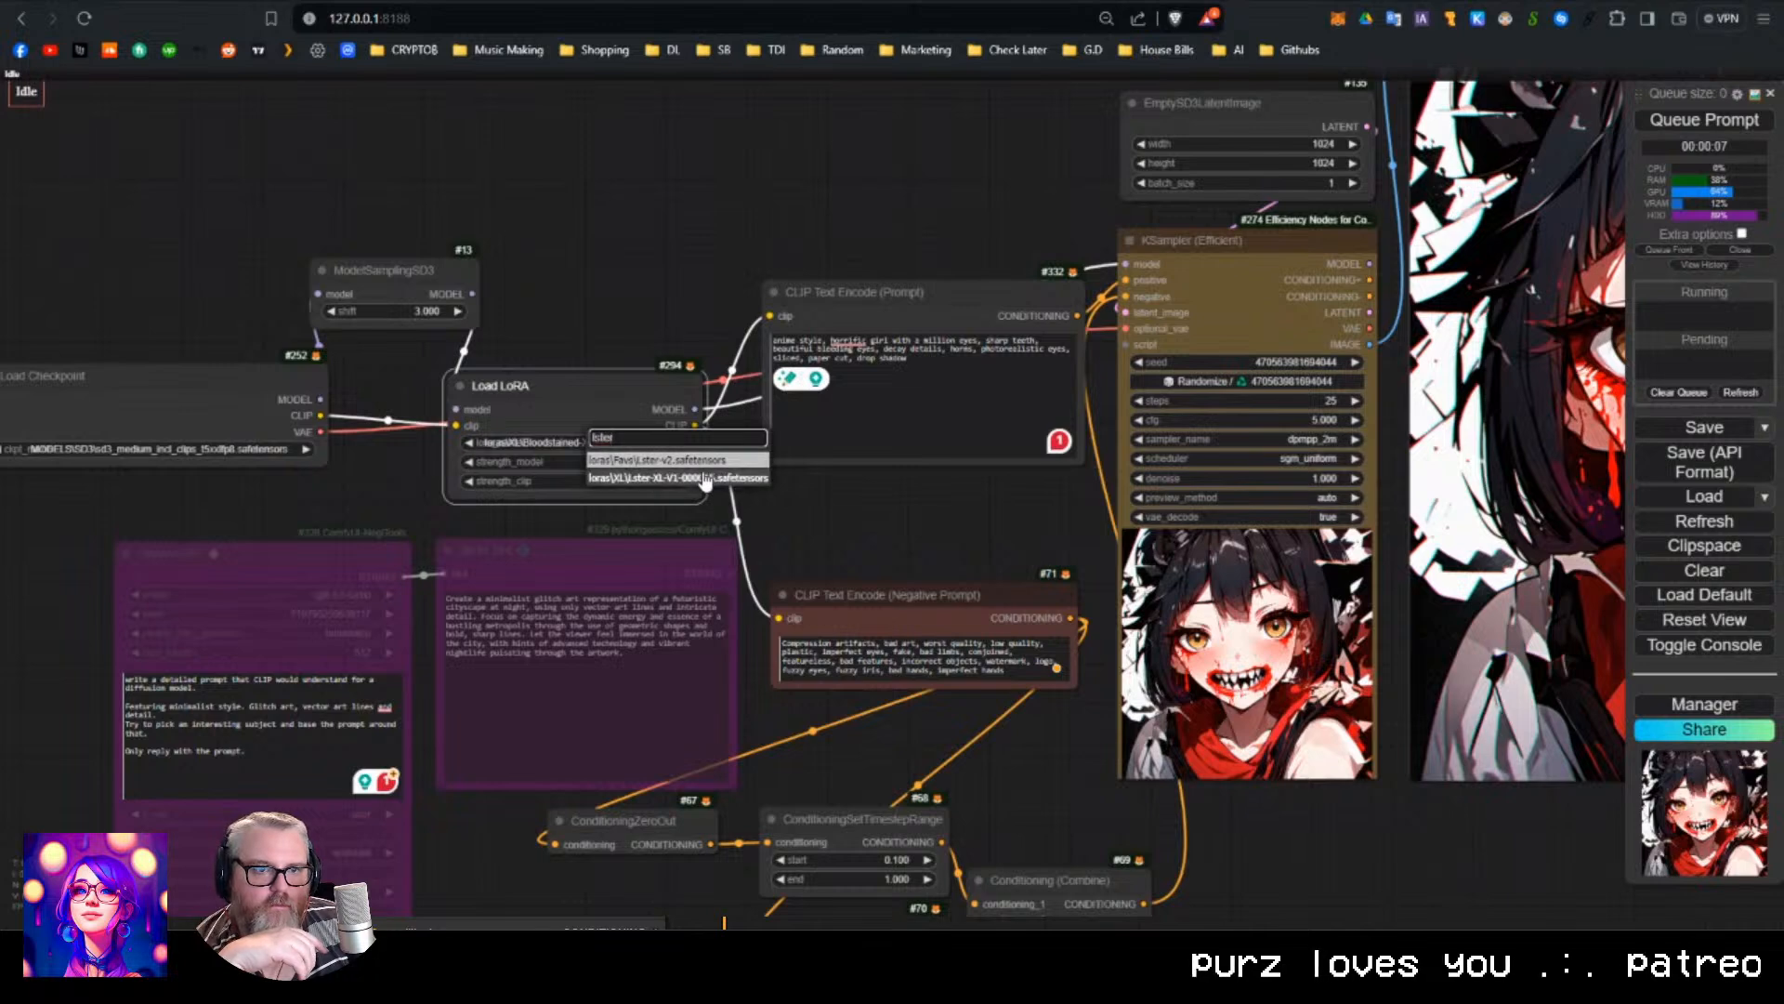
{"action": "left_click", "coordinate": [669, 476]}
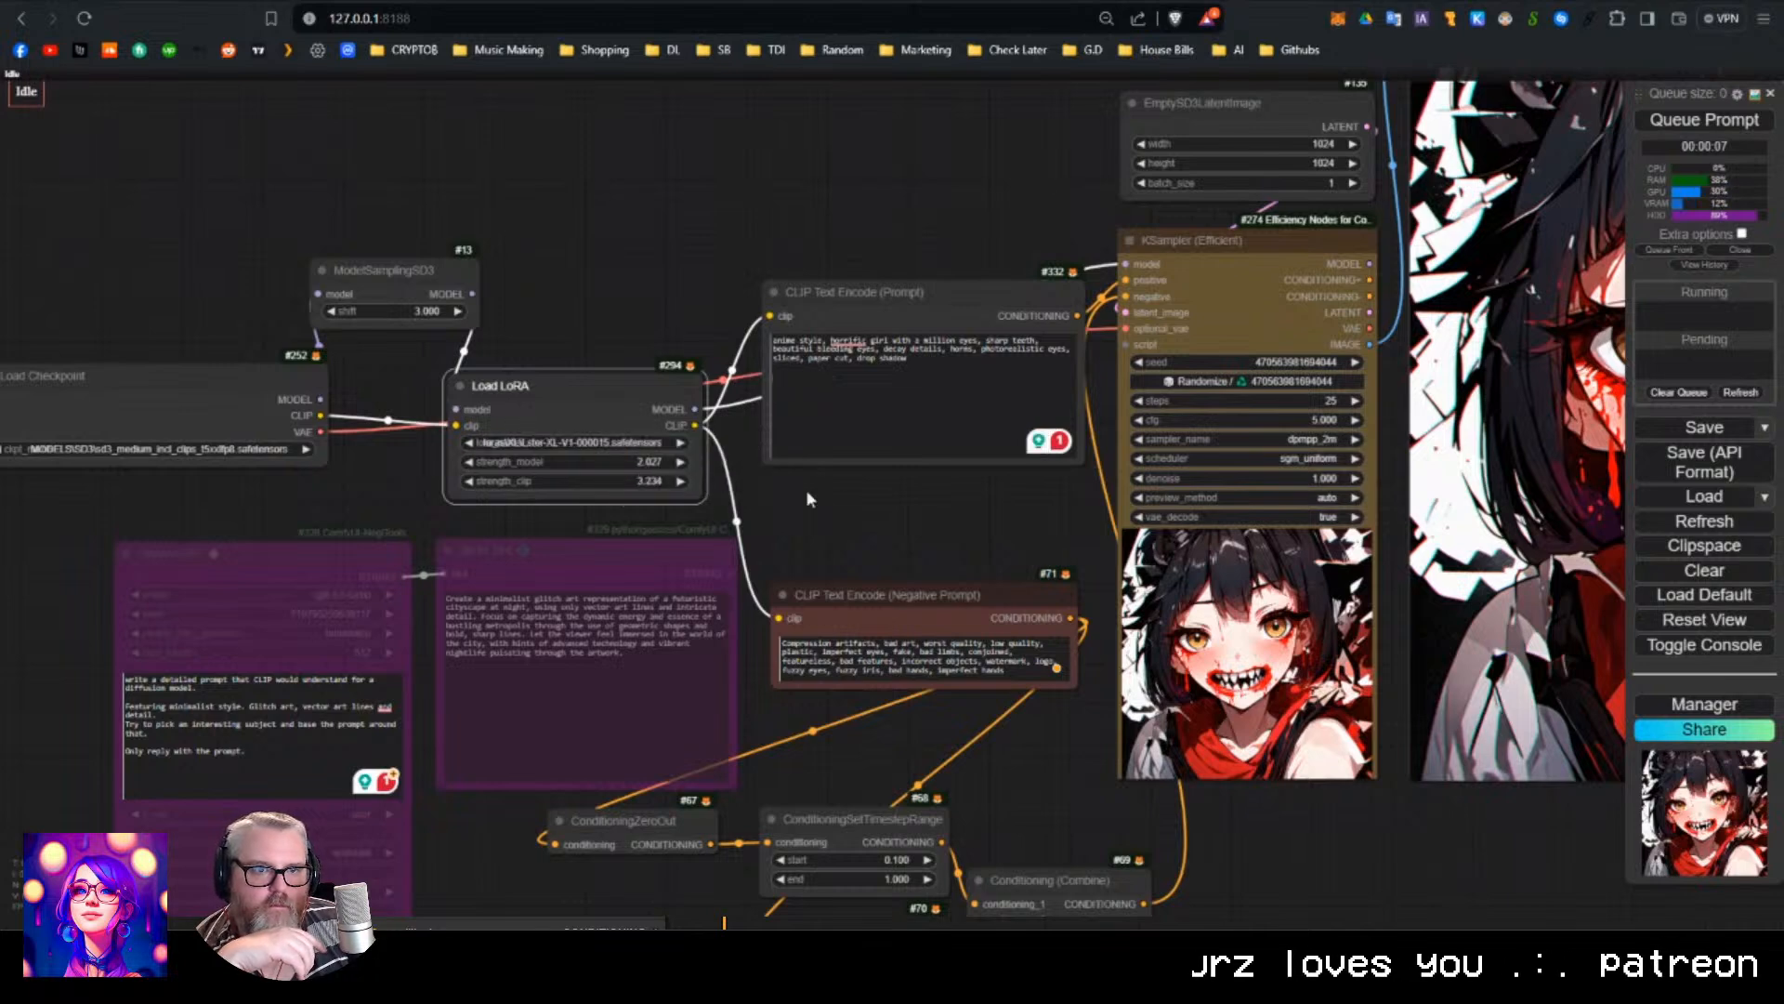
Raise the LoRA's strength_clip to about 4.01 and generate an image.
{"action": "left_click", "coordinate": [845, 489]}
{"action": "key", "text": "ctrl+Return"}
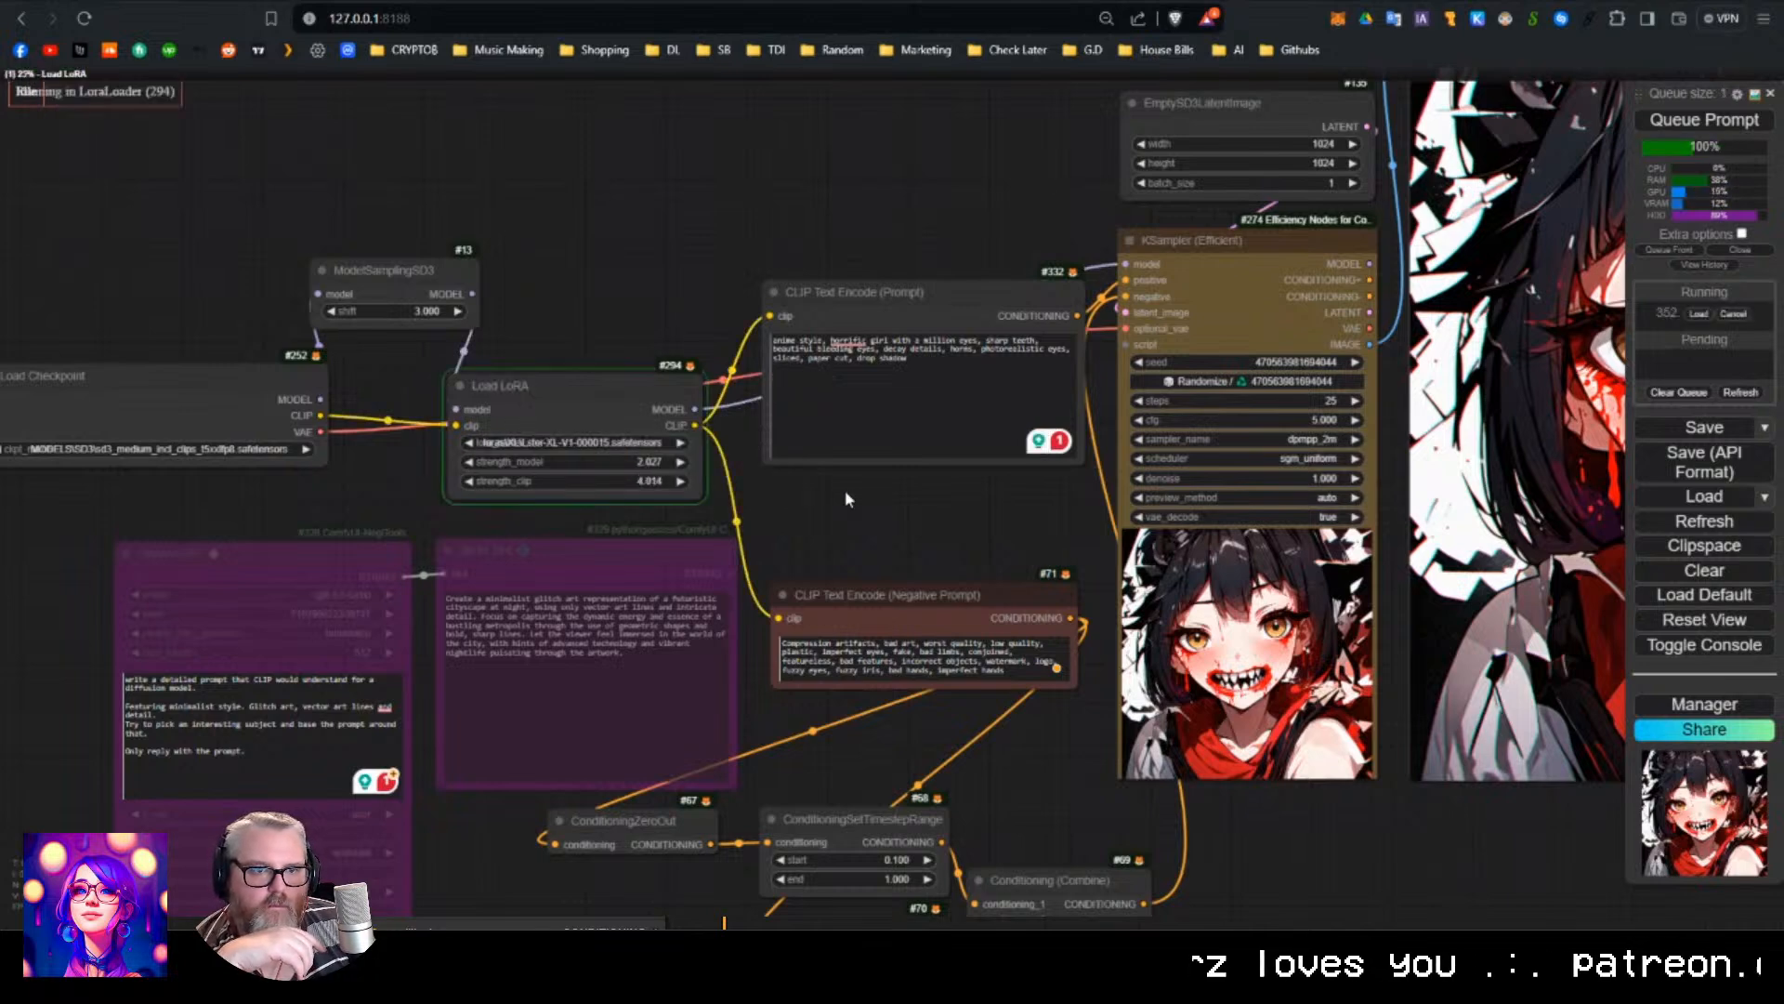
{"action": "left_click_drag", "start_coordinate": [870, 504], "coordinate": [320, 565]}
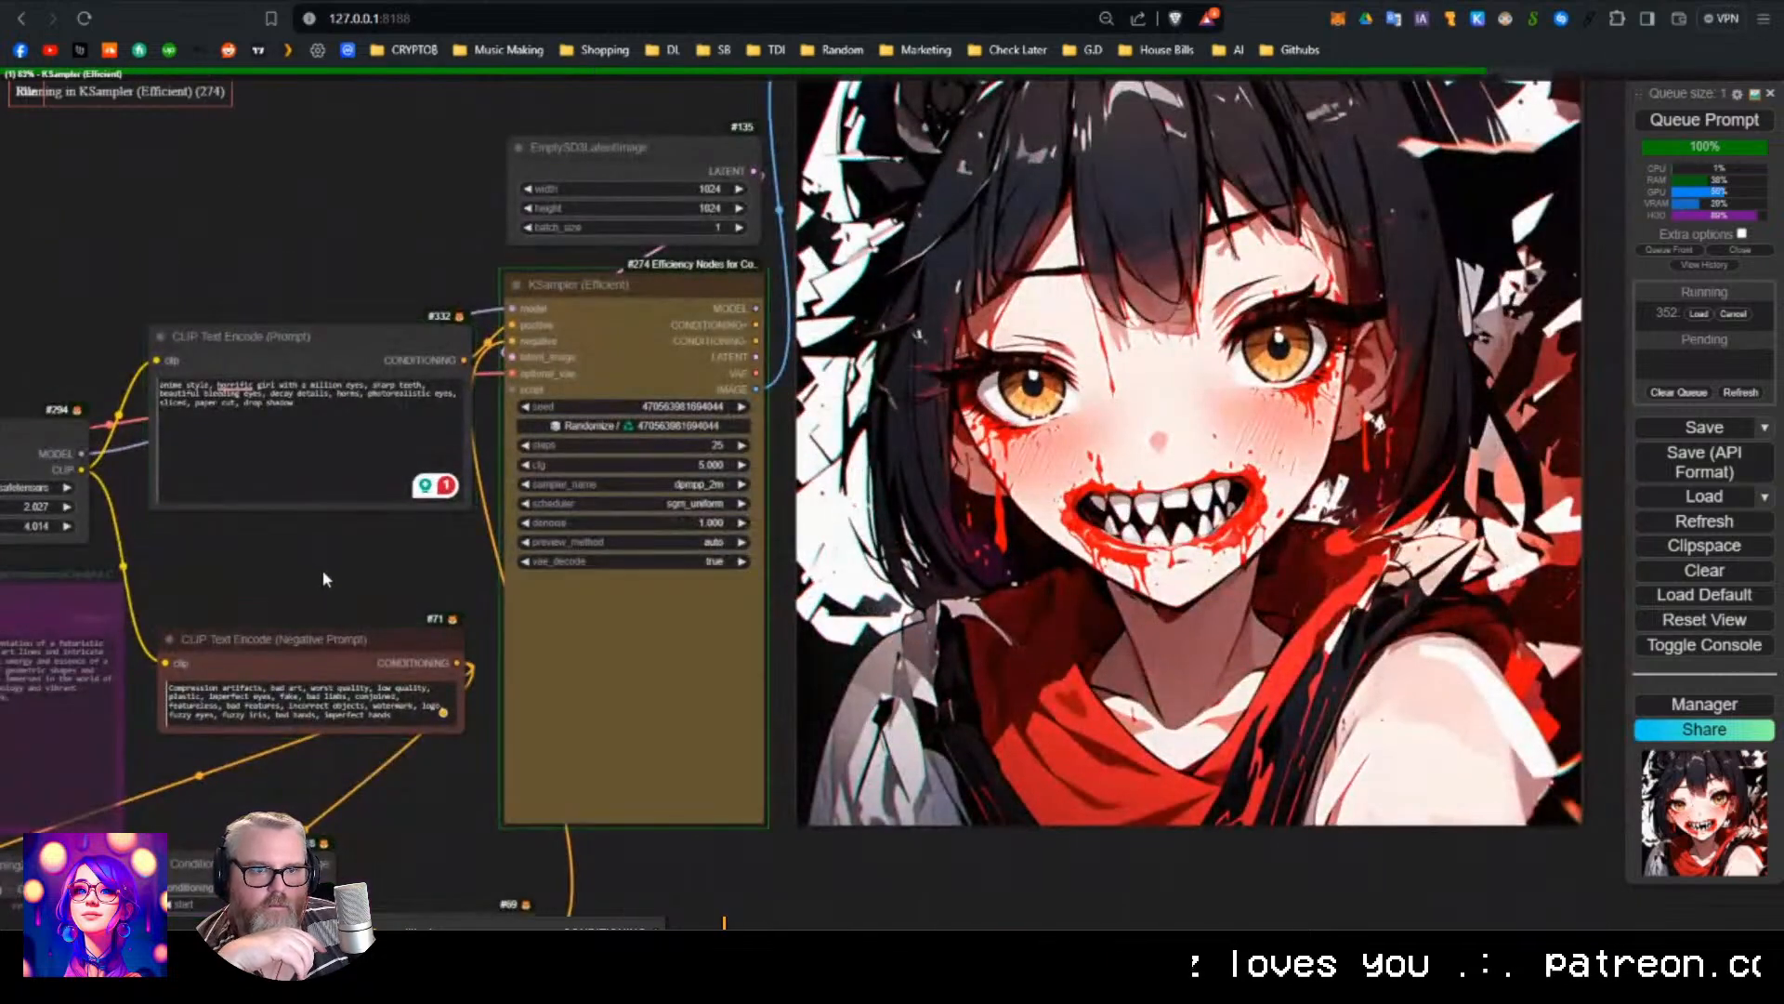
{"action": "scroll", "coordinate": [322, 571], "scroll_direction": "down", "scroll_amount": 1}
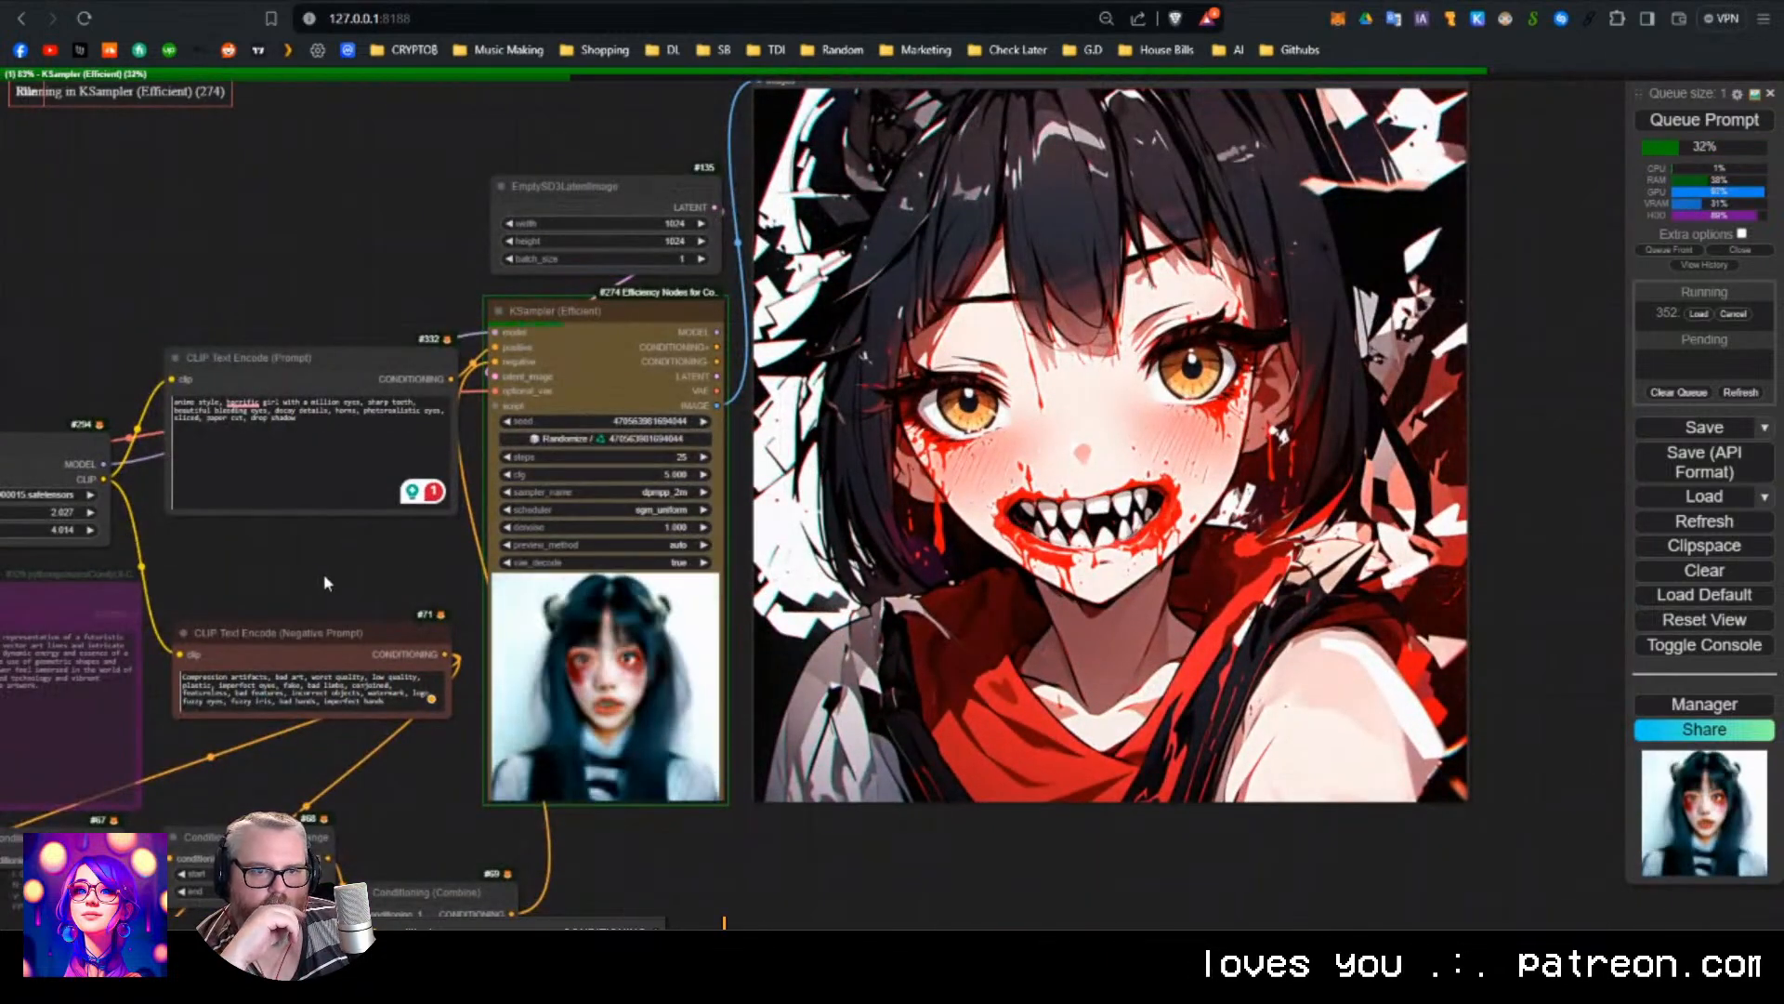
{"action": "left_click_drag", "start_coordinate": [345, 566], "coordinate": [261, 554]}
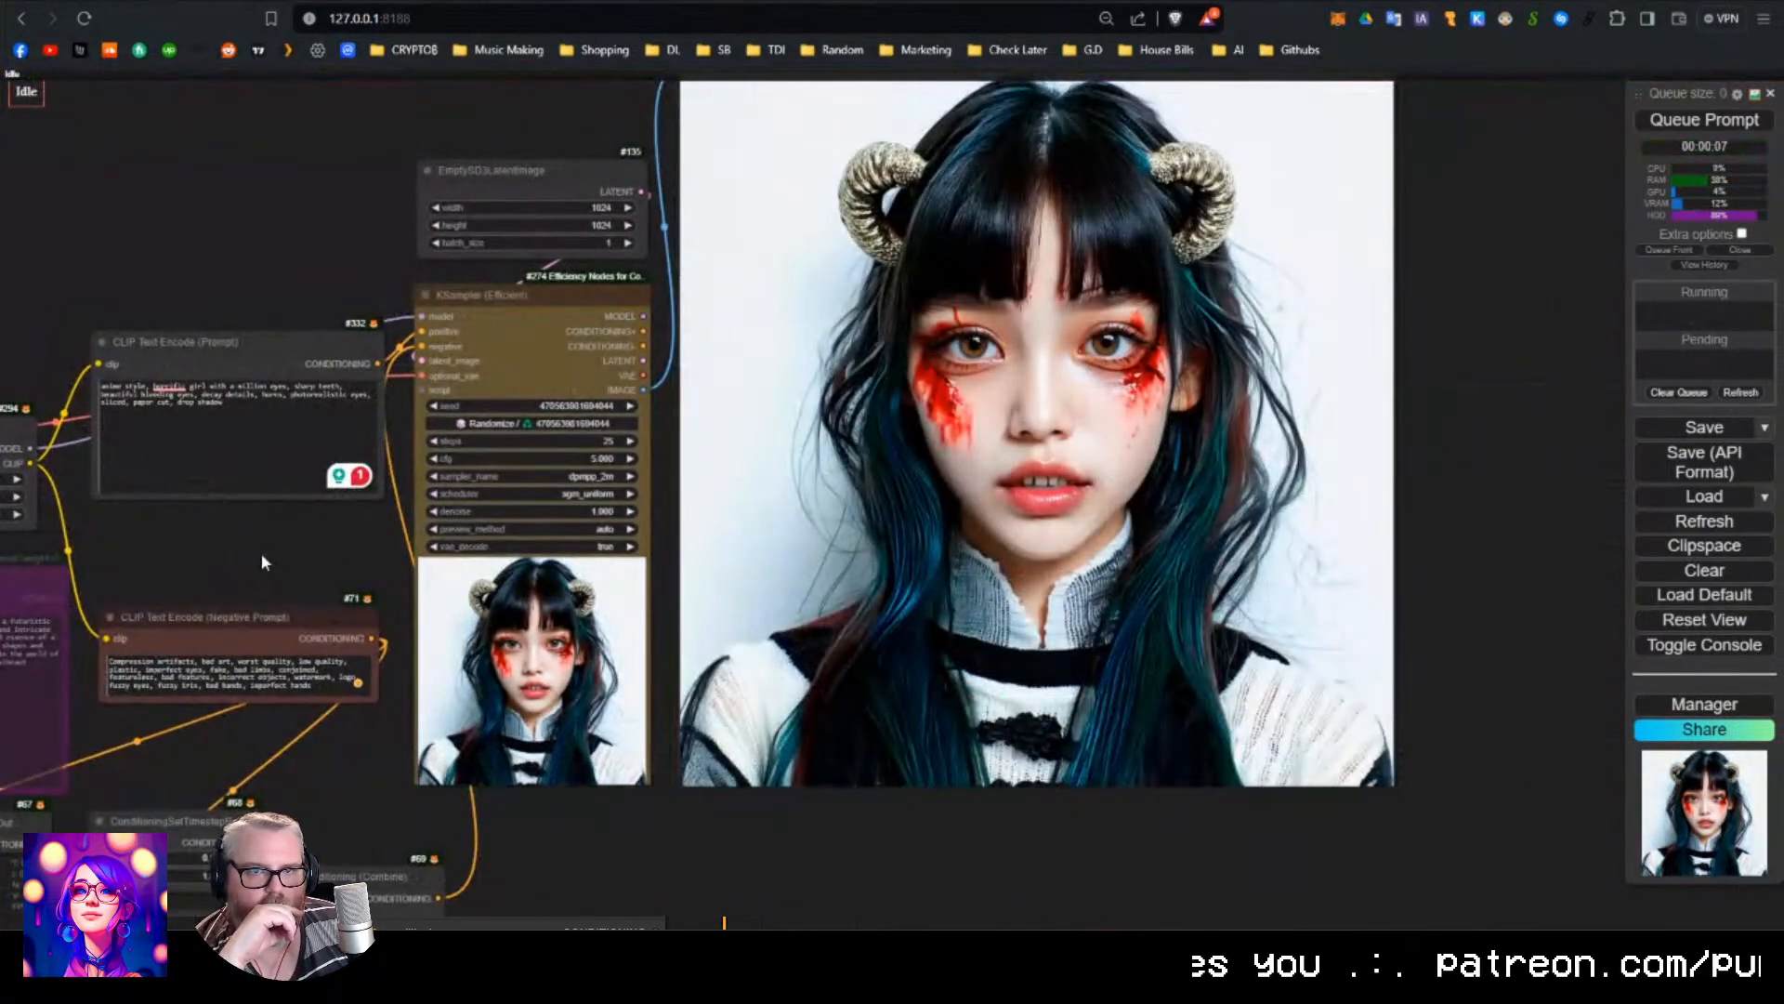
Set the LoRA's strength_clip to 2 and generate an image.
{"action": "left_click_drag", "start_coordinate": [260, 554], "coordinate": [605, 559]}
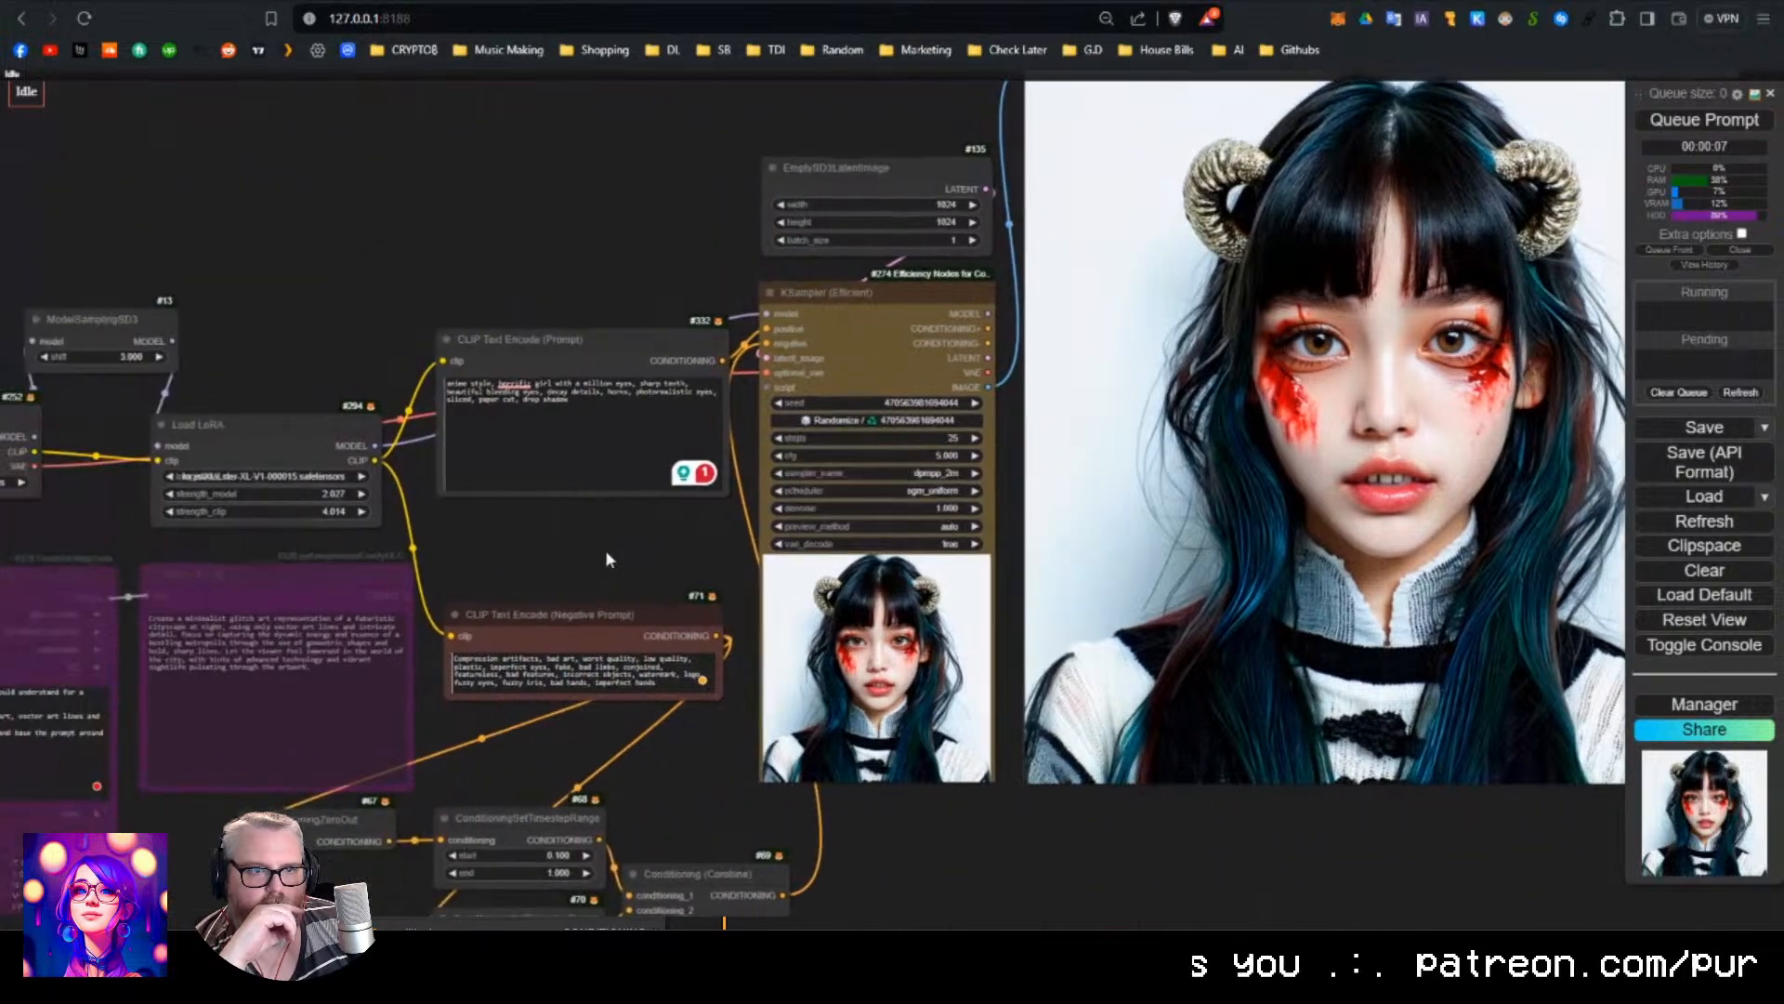
{"action": "left_click", "coordinate": [321, 511]}
{"action": "type", "text": "2"}
{"action": "key", "text": "Return"}
{"action": "key", "text": "ctrl+Return"}
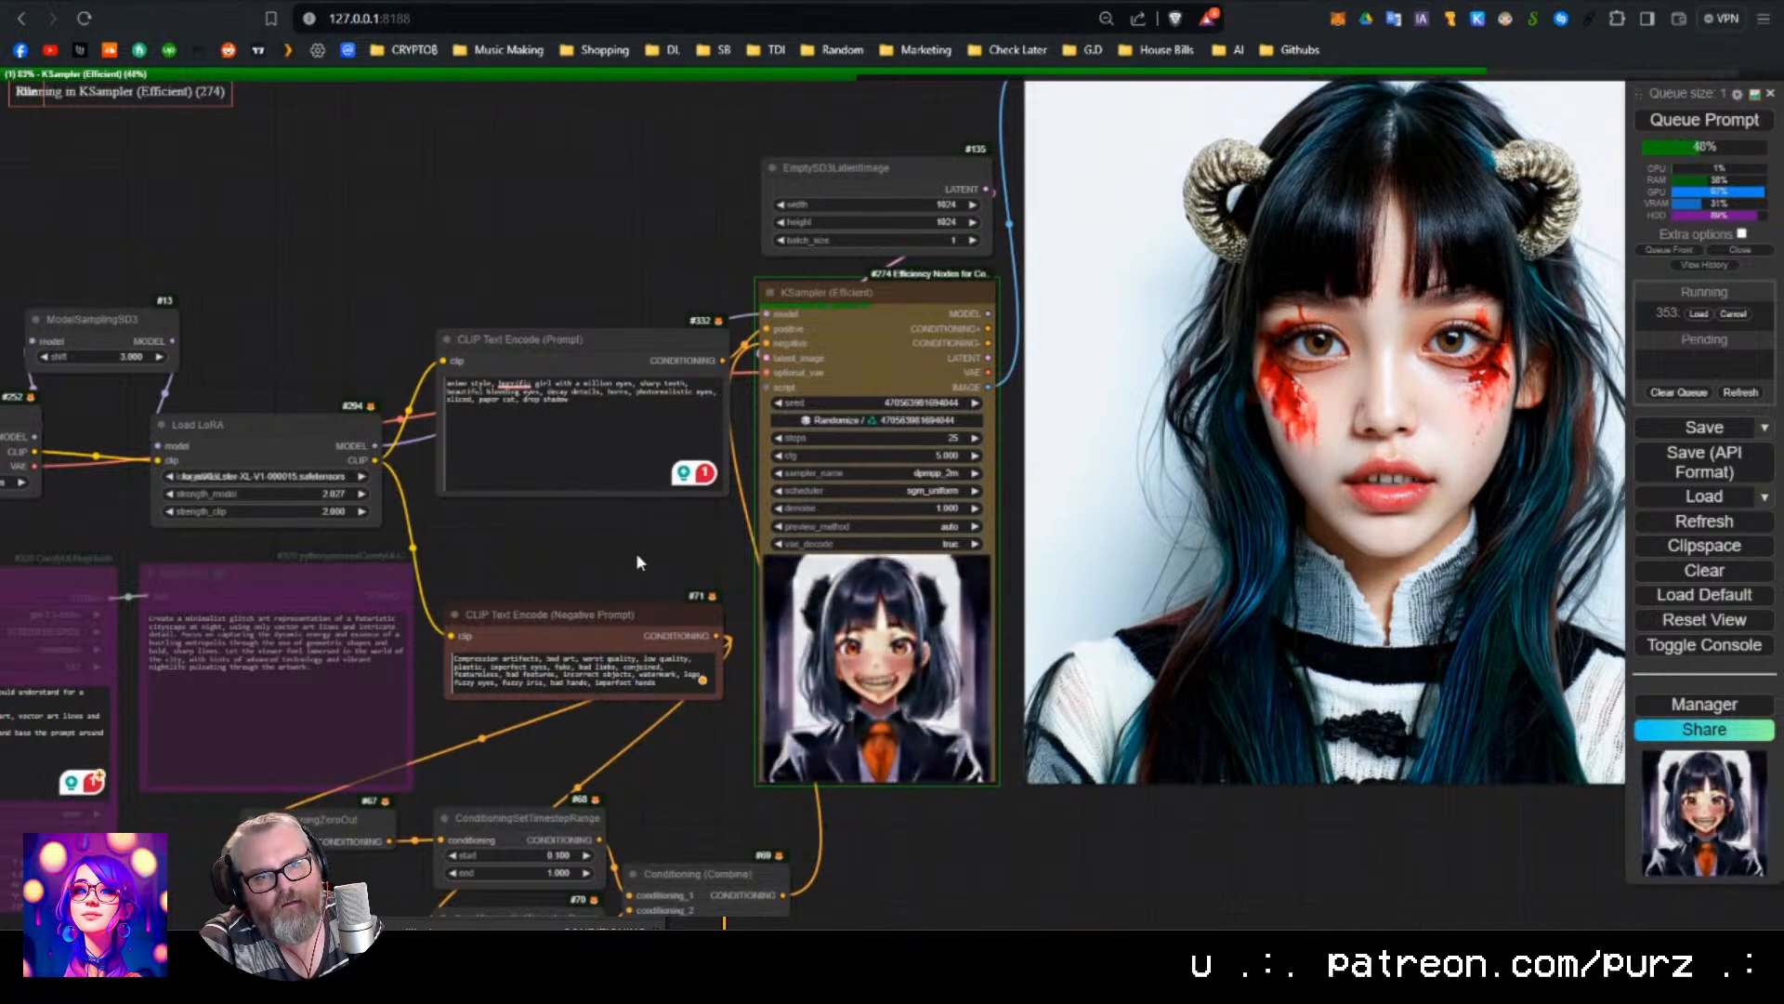
Add "lster," at the start of the positive prompt and generate an image.
{"action": "left_click", "coordinate": [451, 384]}
{"action": "left_click", "coordinate": [451, 384]}
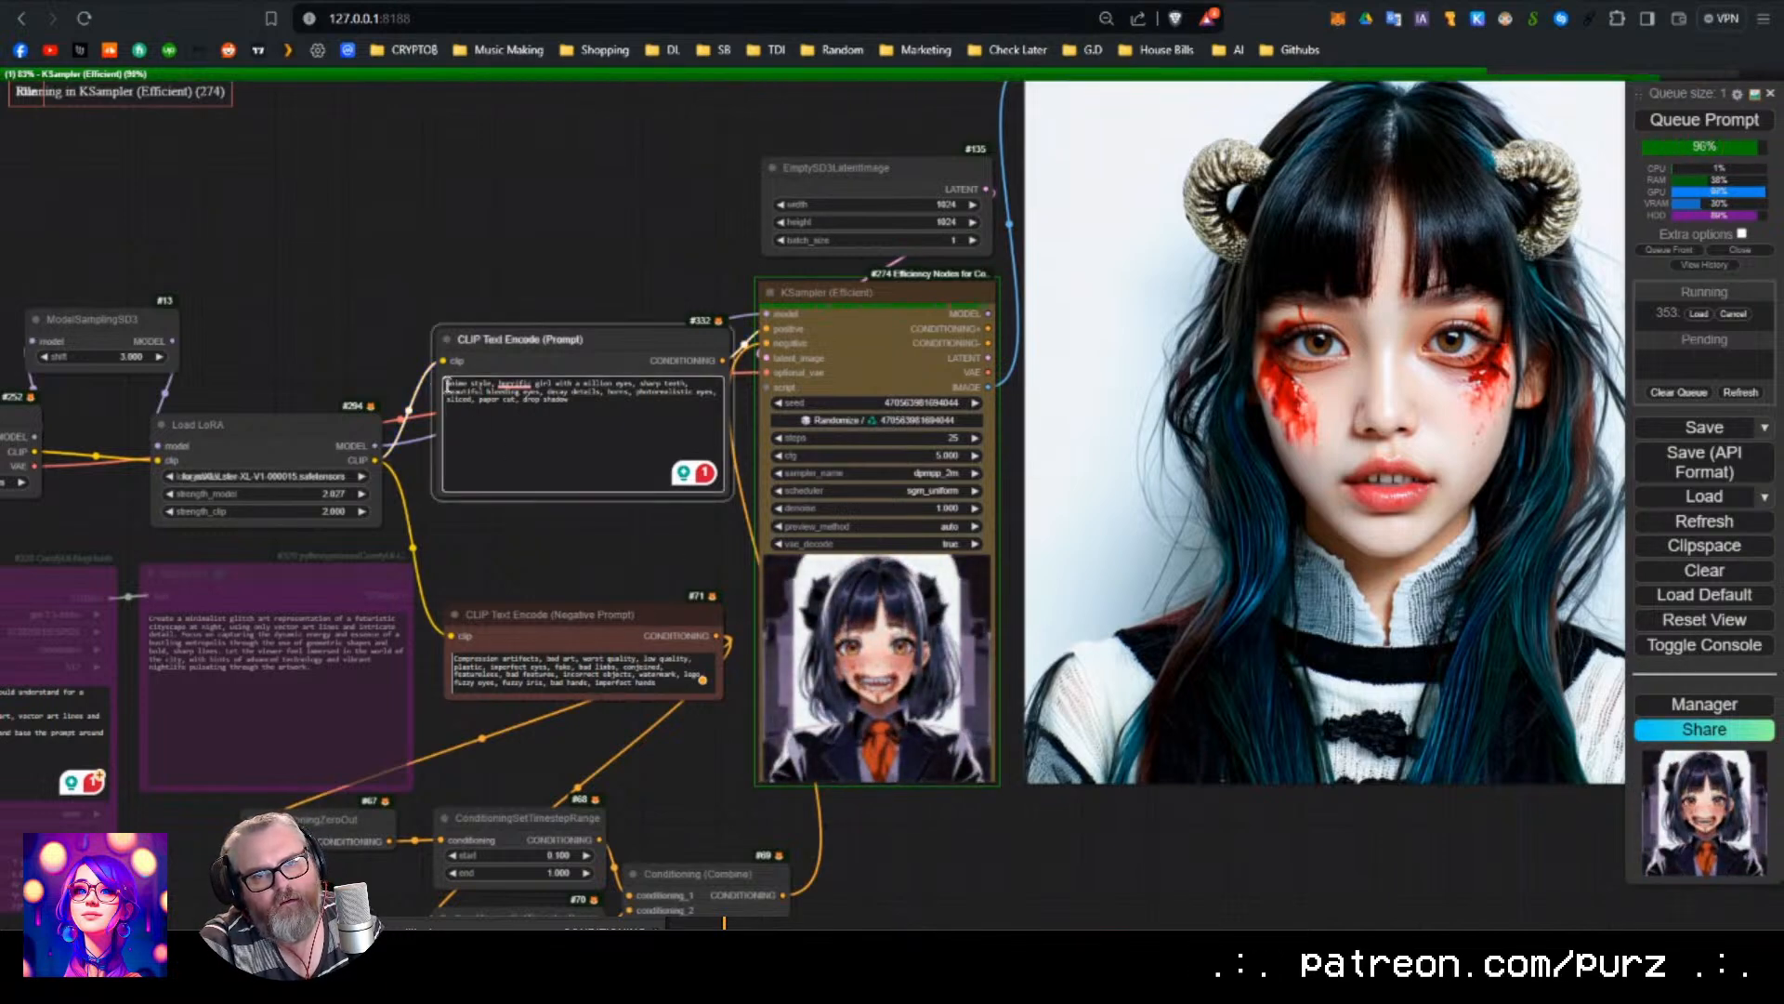
{"action": "type", "text": "lster,"}
{"action": "key", "text": "ctrl+Return"}
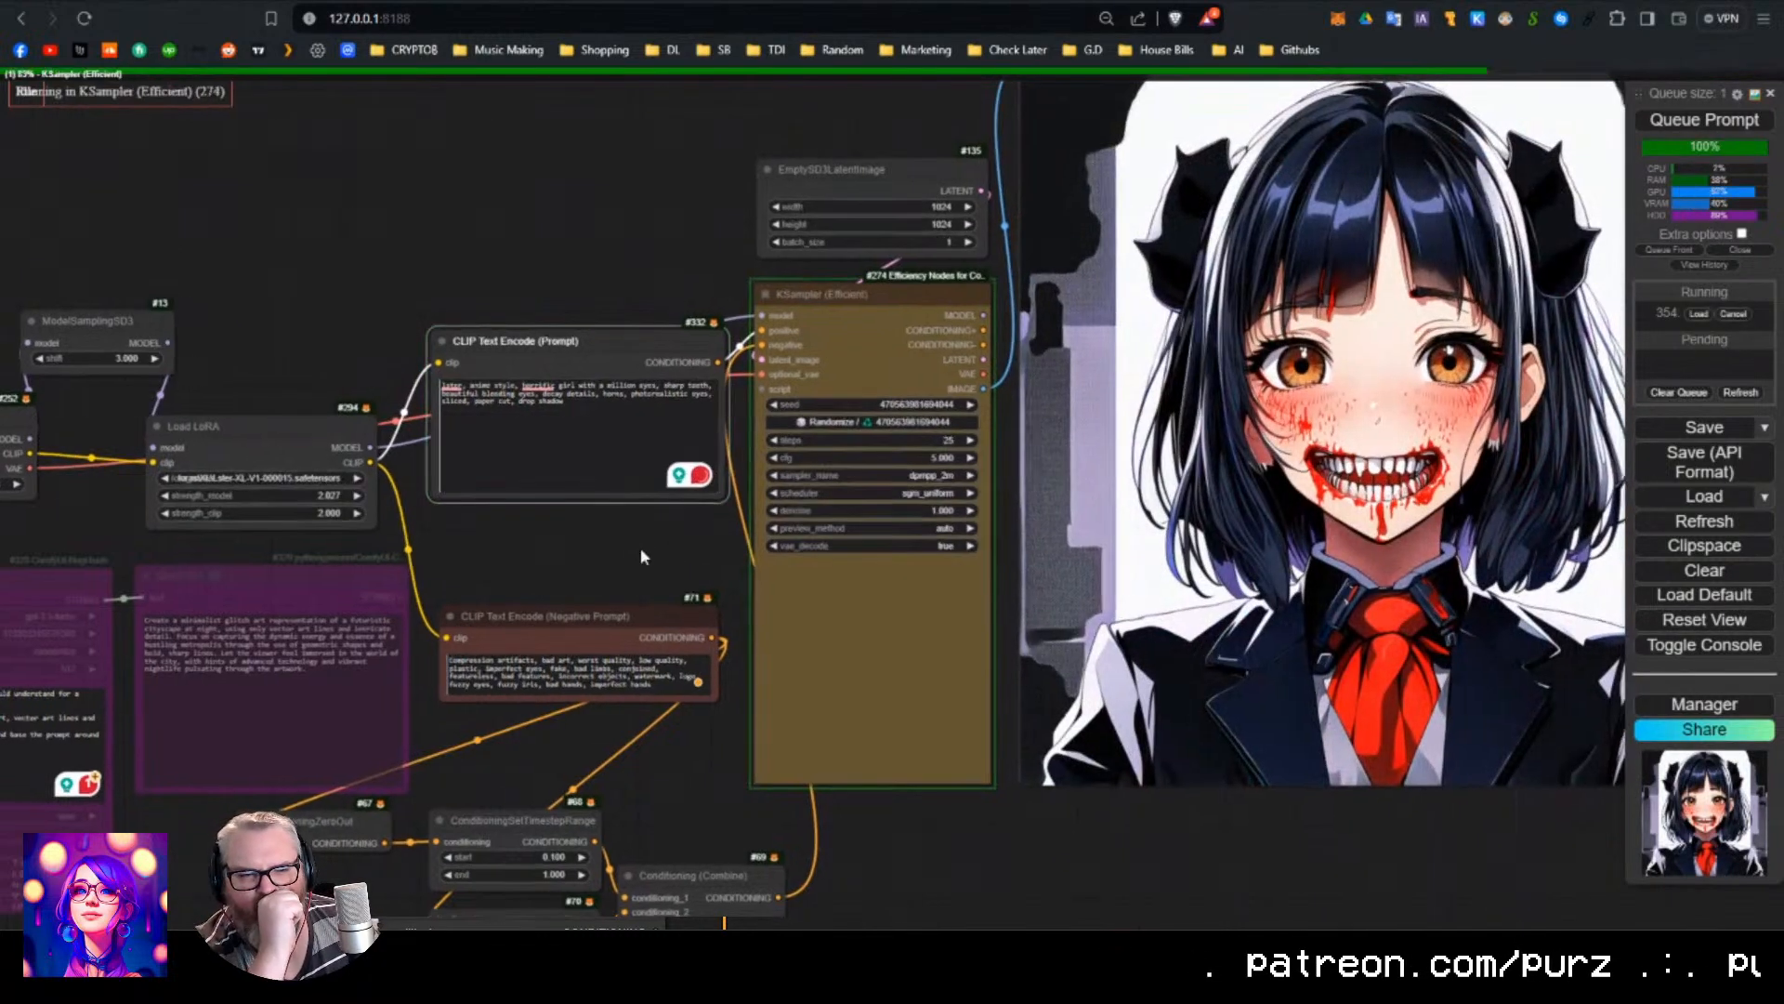
Switch the Load LoRA node to Aadrika-XL-32dim-V1.safetensors and generate an image.
{"action": "left_click_drag", "start_coordinate": [639, 549], "coordinate": [732, 529]}
{"action": "left_click", "coordinate": [400, 461]}
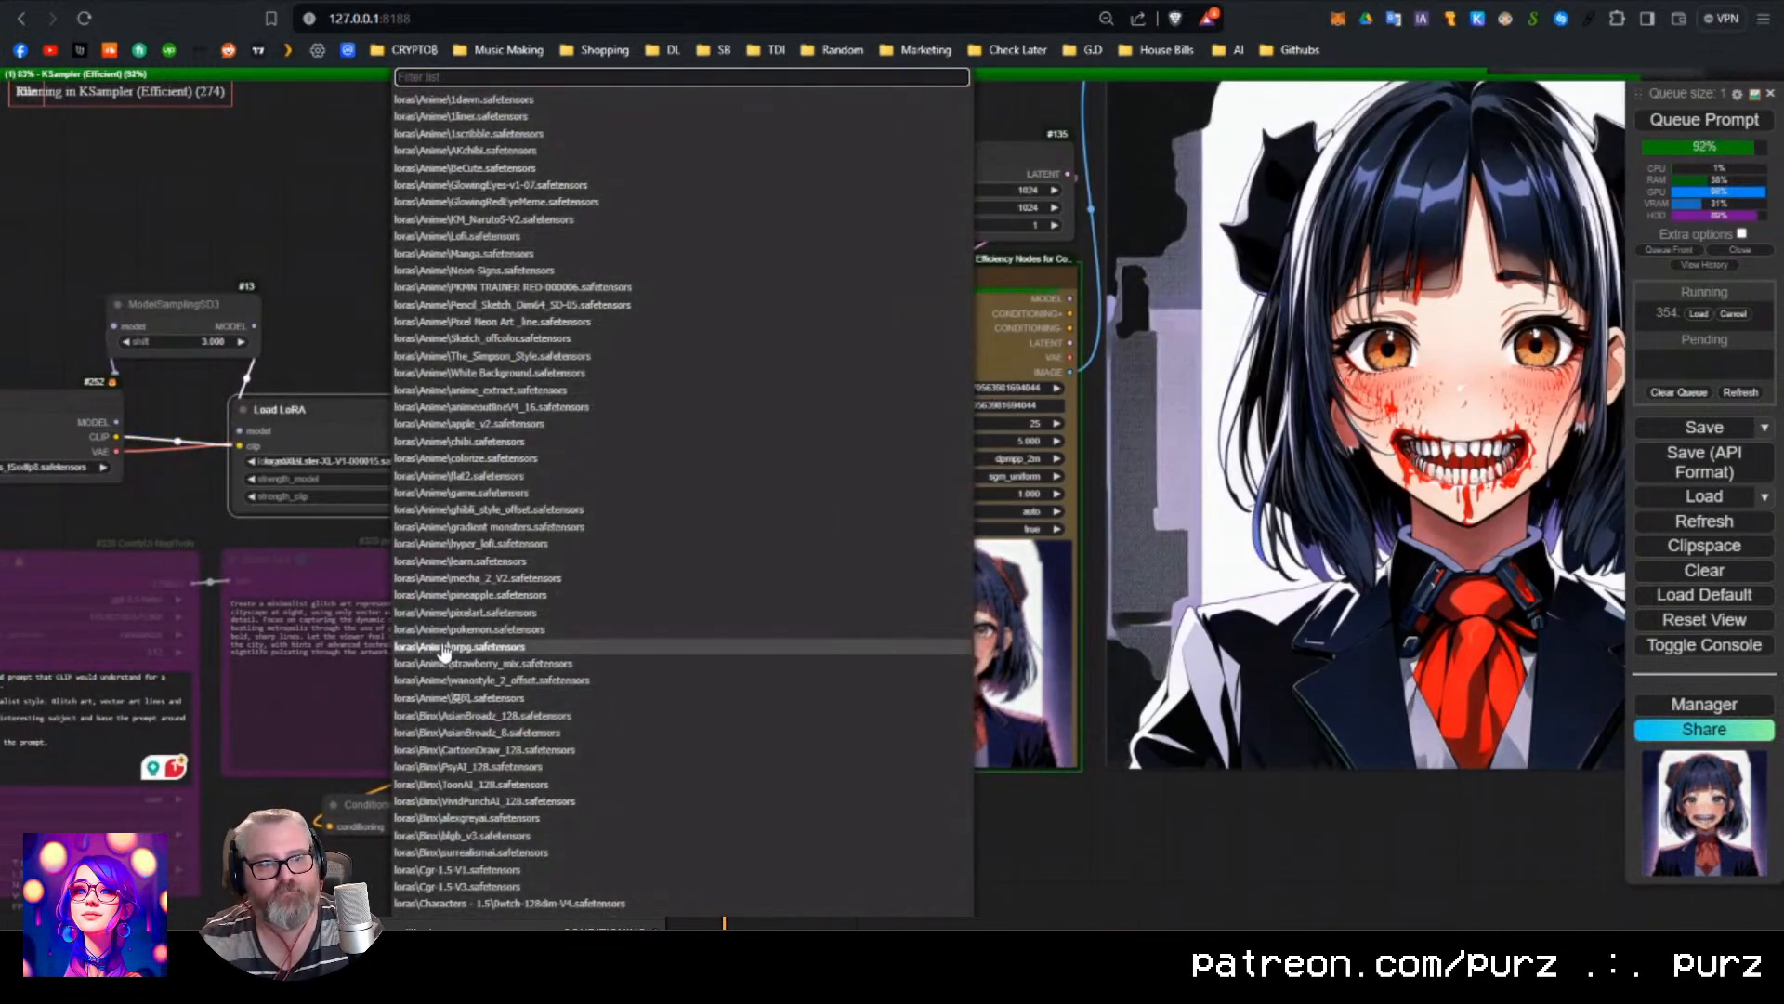
{"action": "type", "text": "xl"}
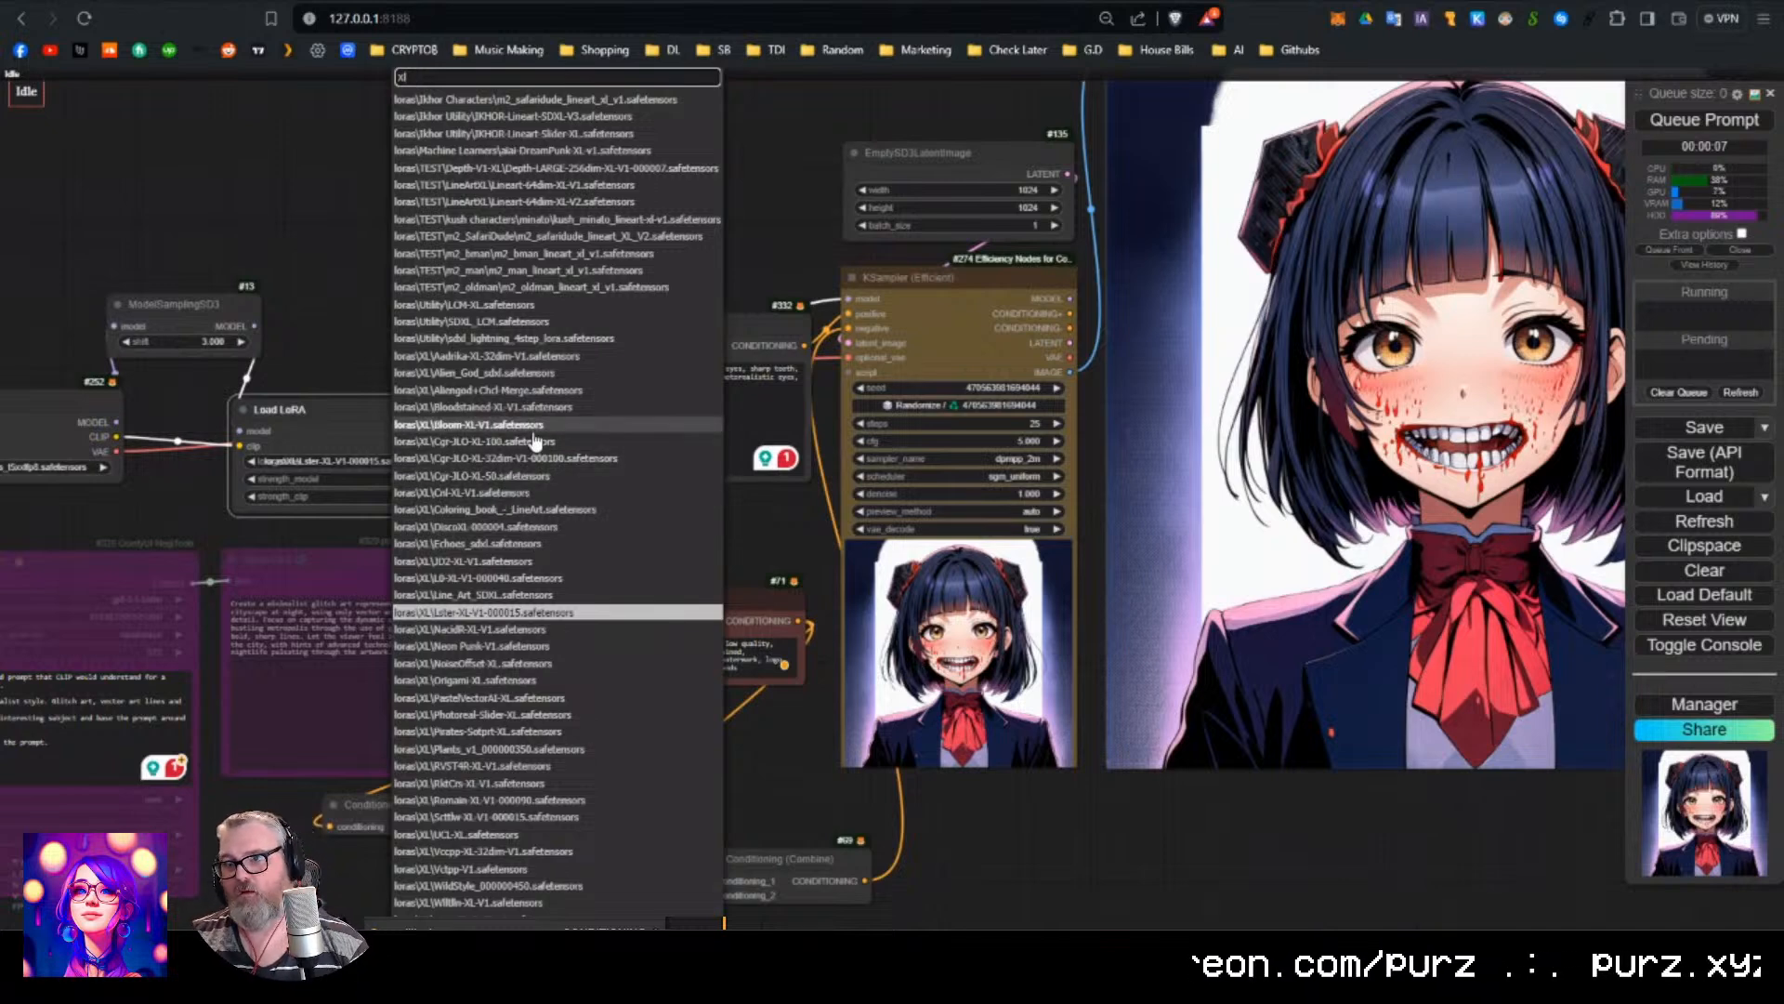
{"action": "left_click", "coordinate": [520, 357]}
{"action": "key", "text": "ctrl+Return"}
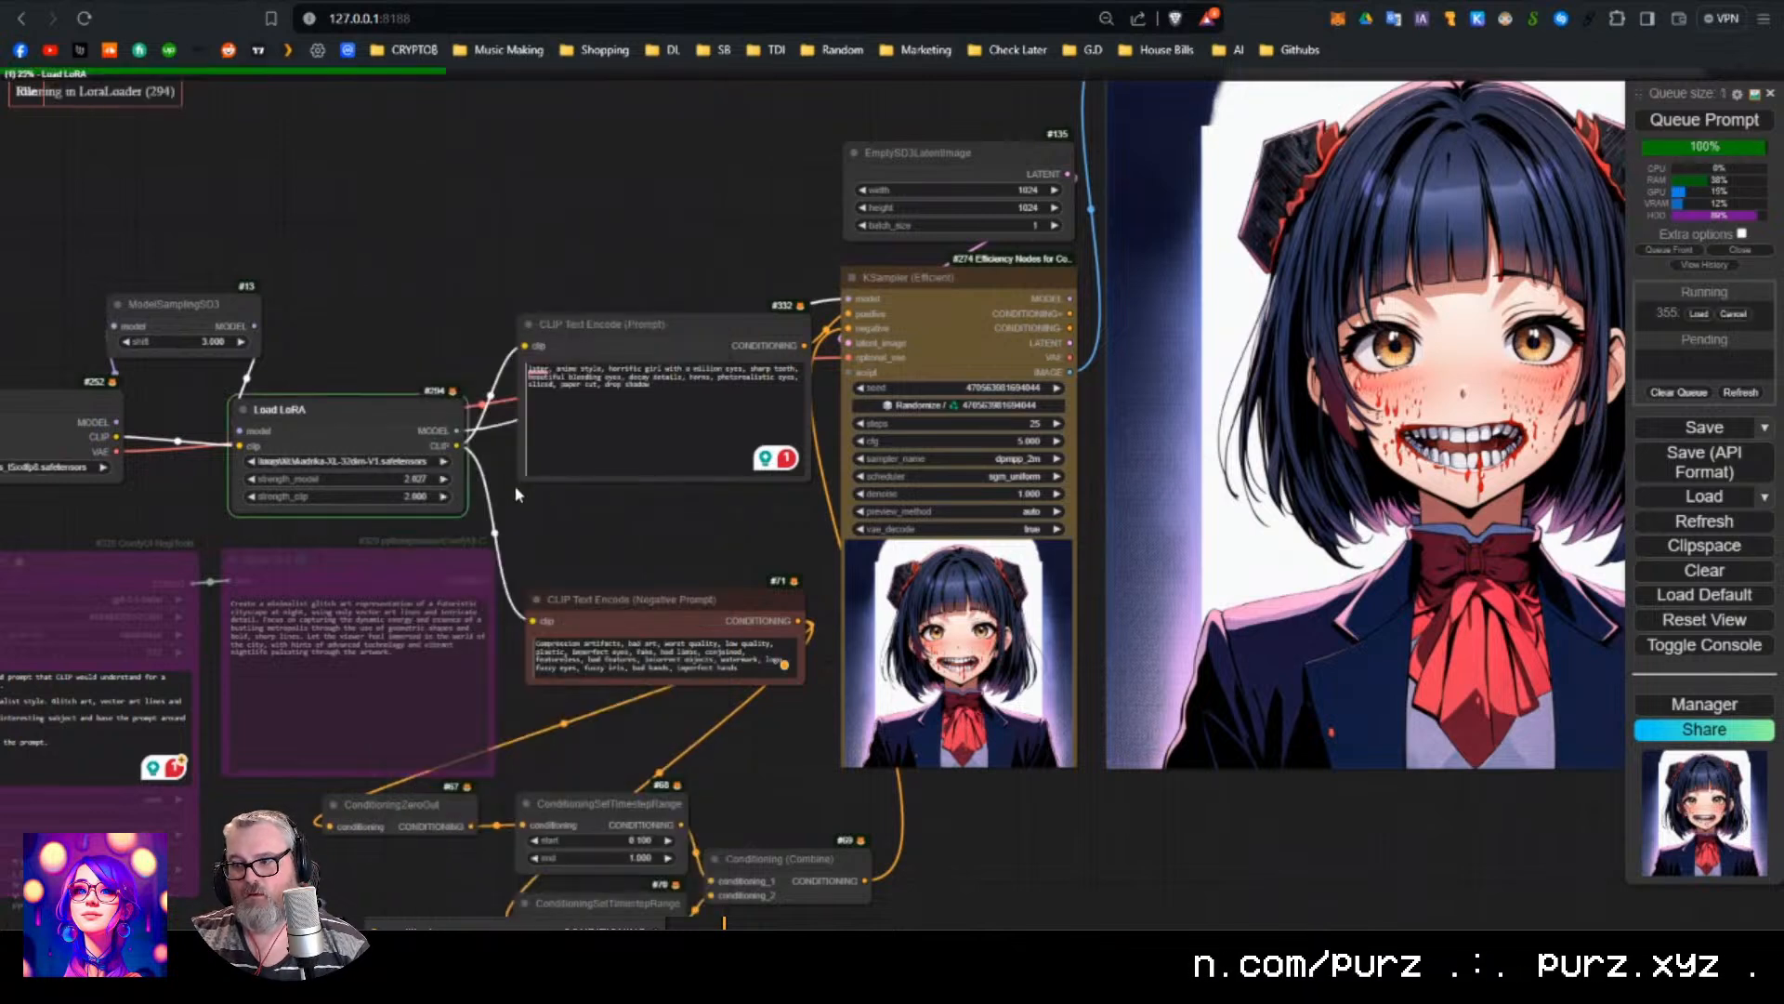
{"action": "left_click_drag", "start_coordinate": [675, 531], "coordinate": [570, 539]}
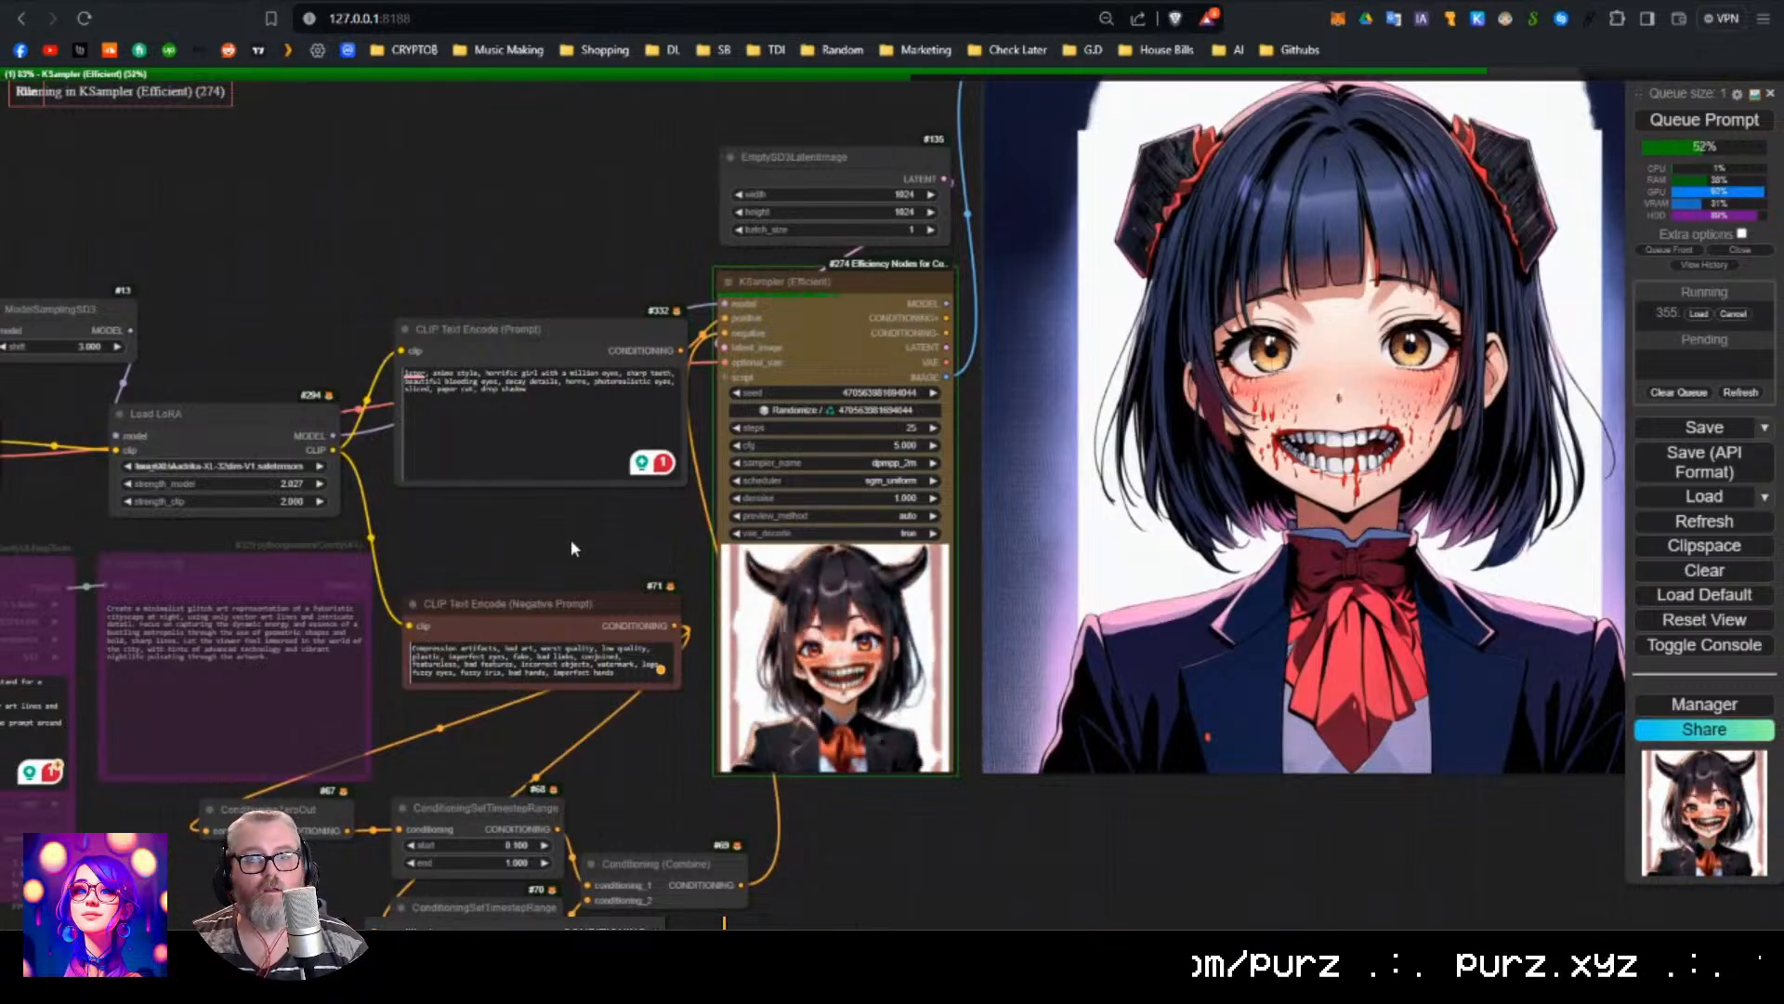
Switch the Load LoRA node to Neon Punk-V1.safetensors and generate an image.
{"action": "left_click", "coordinate": [284, 468]}
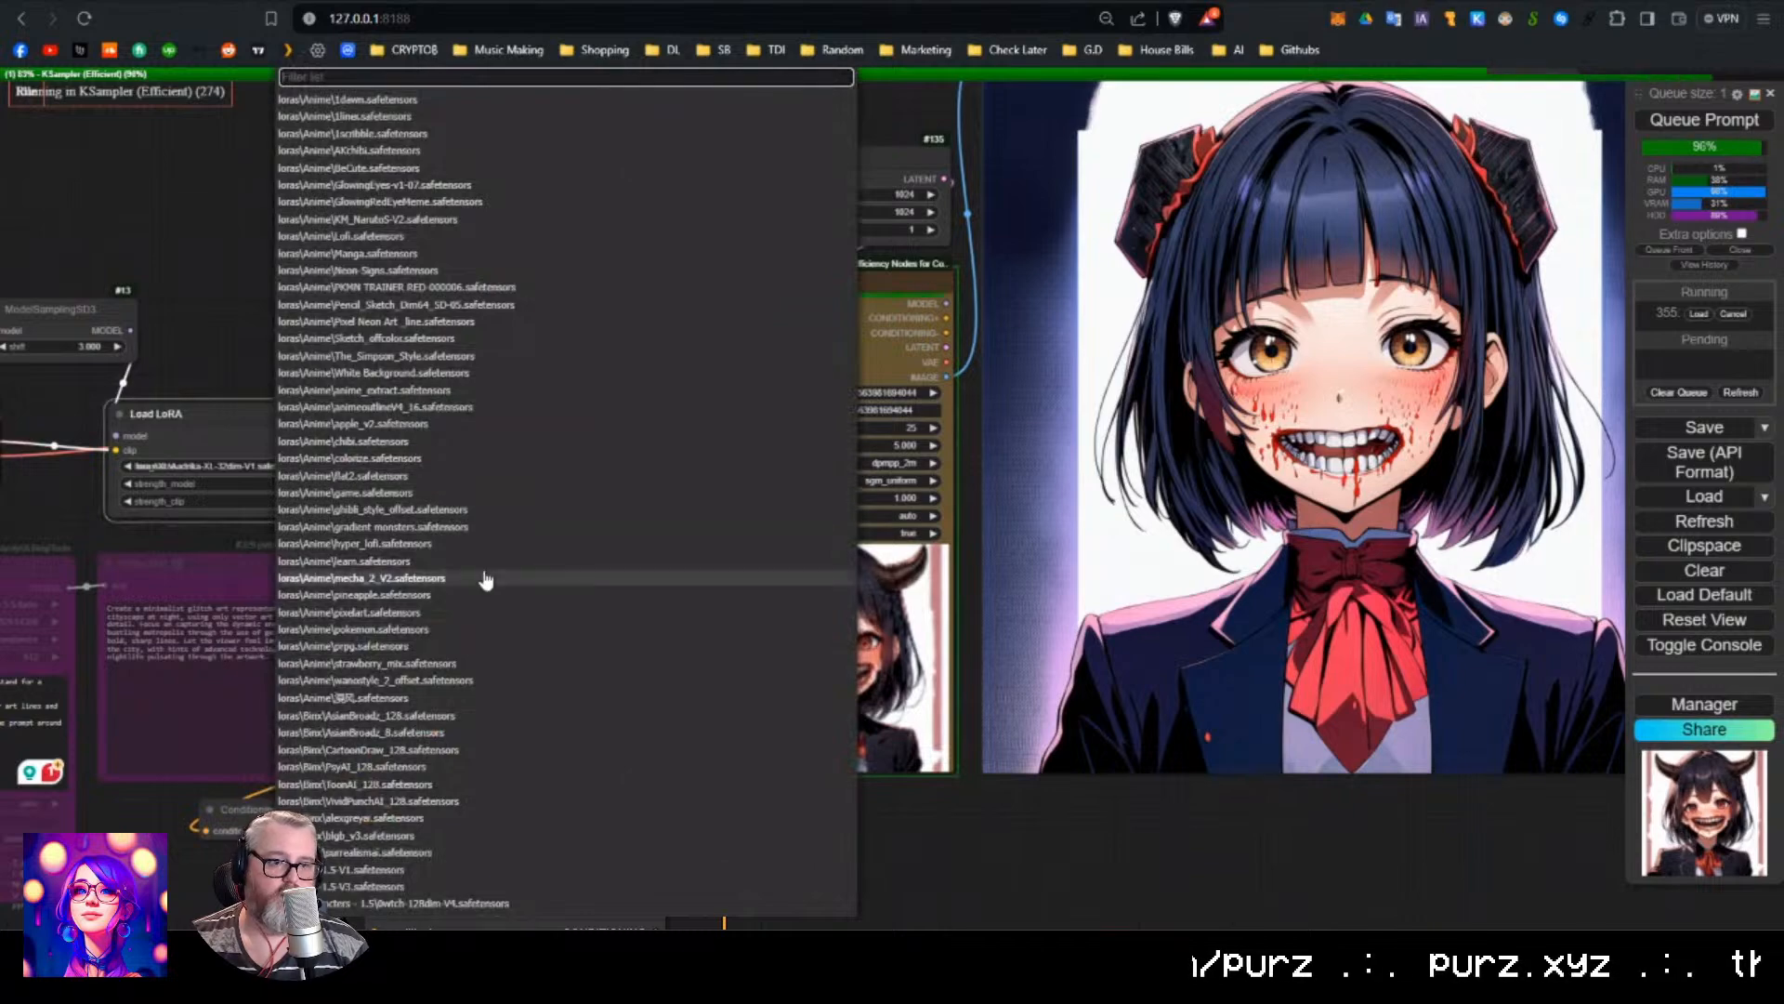
{"action": "type", "text": "xl"}
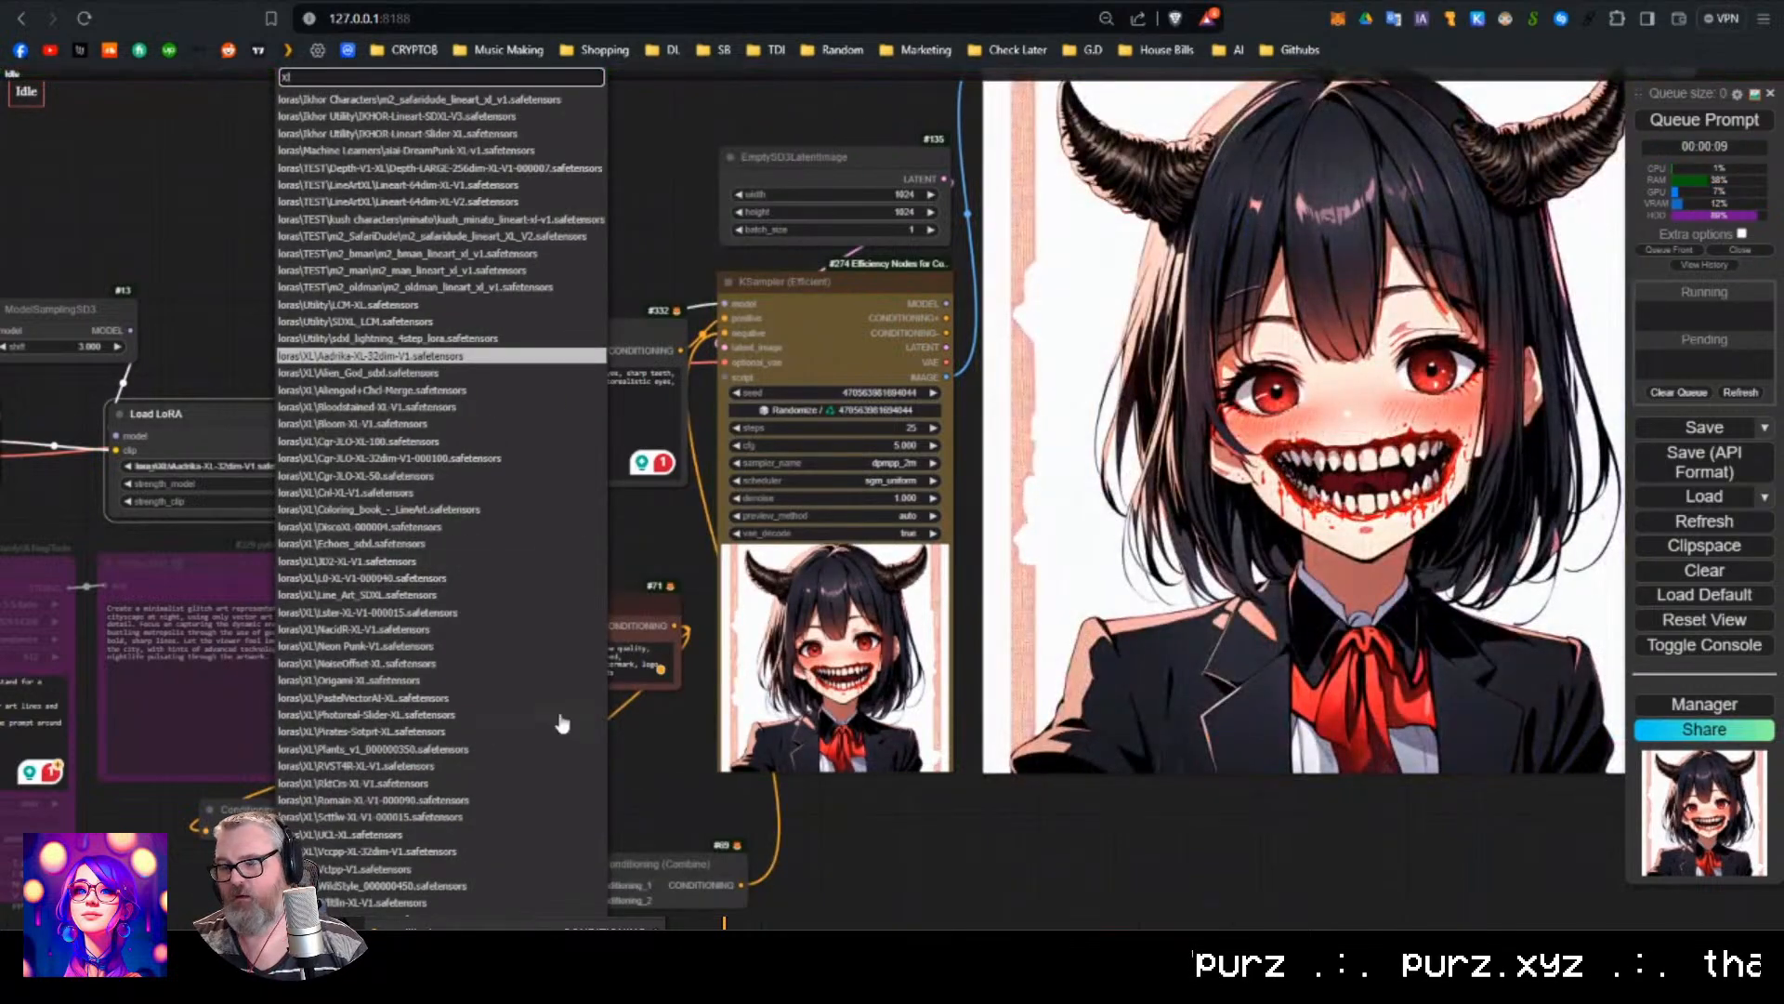
{"action": "left_click", "coordinate": [421, 648]}
{"action": "key", "text": "ctrl+Return"}
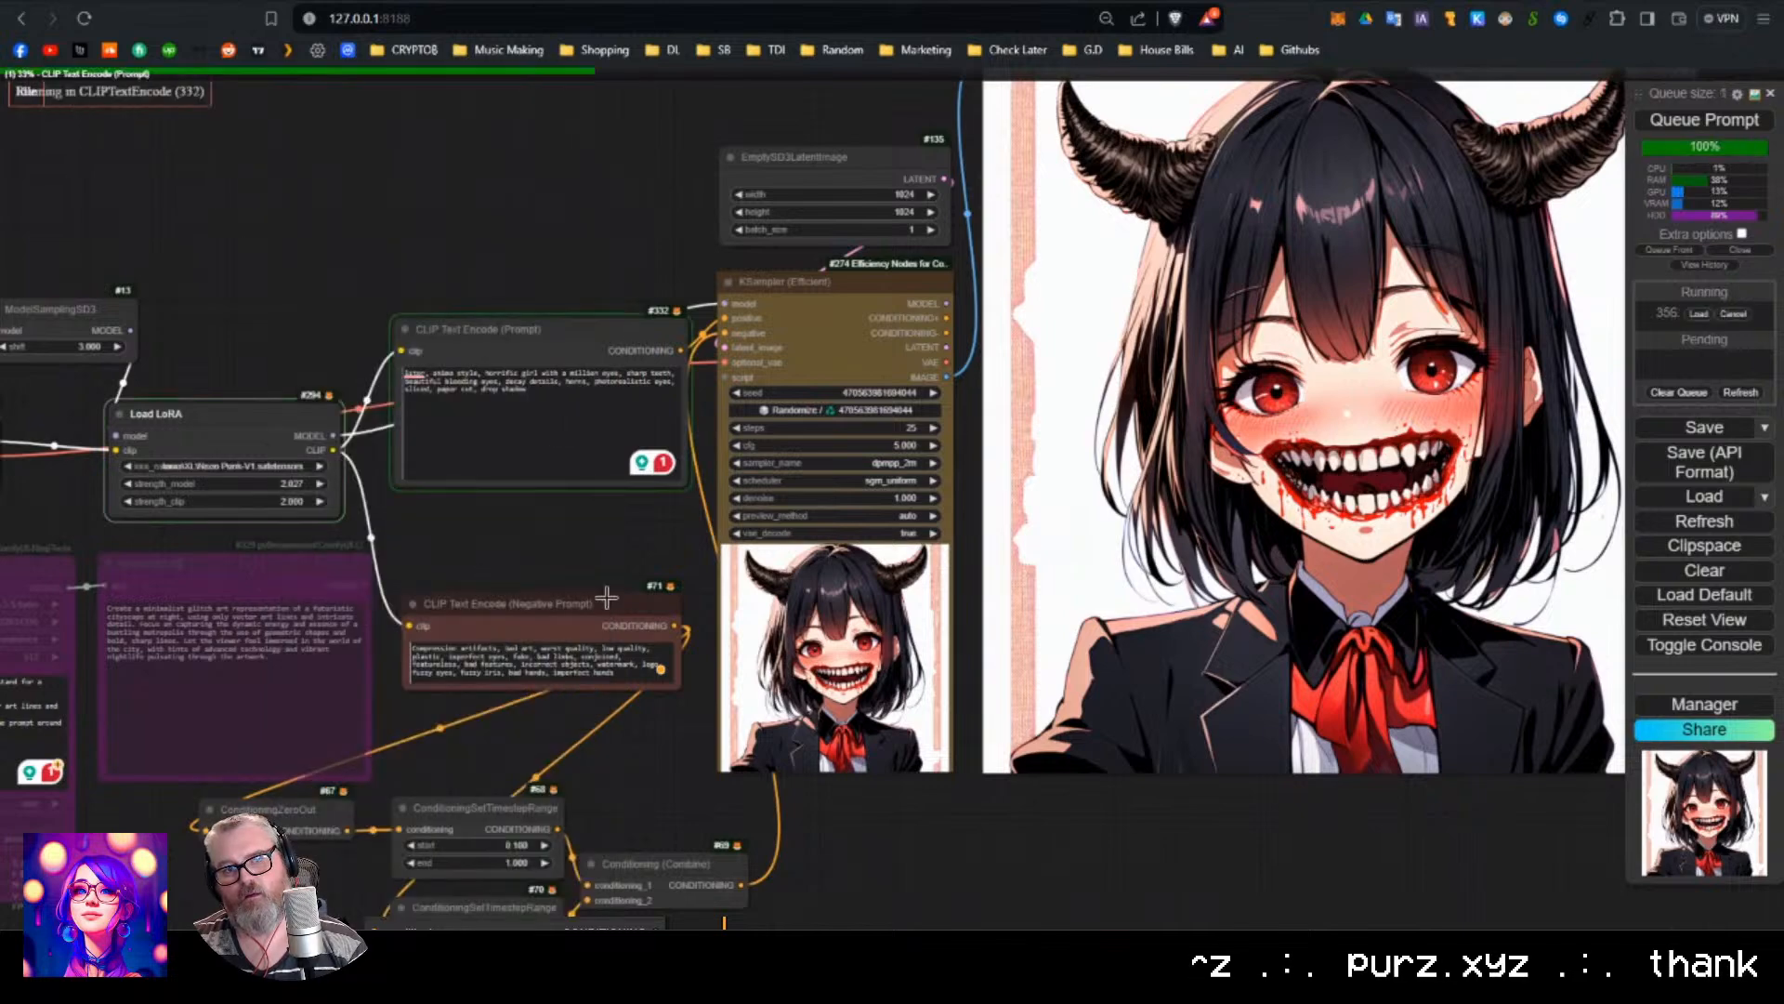
{"action": "left_click_drag", "start_coordinate": [616, 535], "coordinate": [460, 554]}
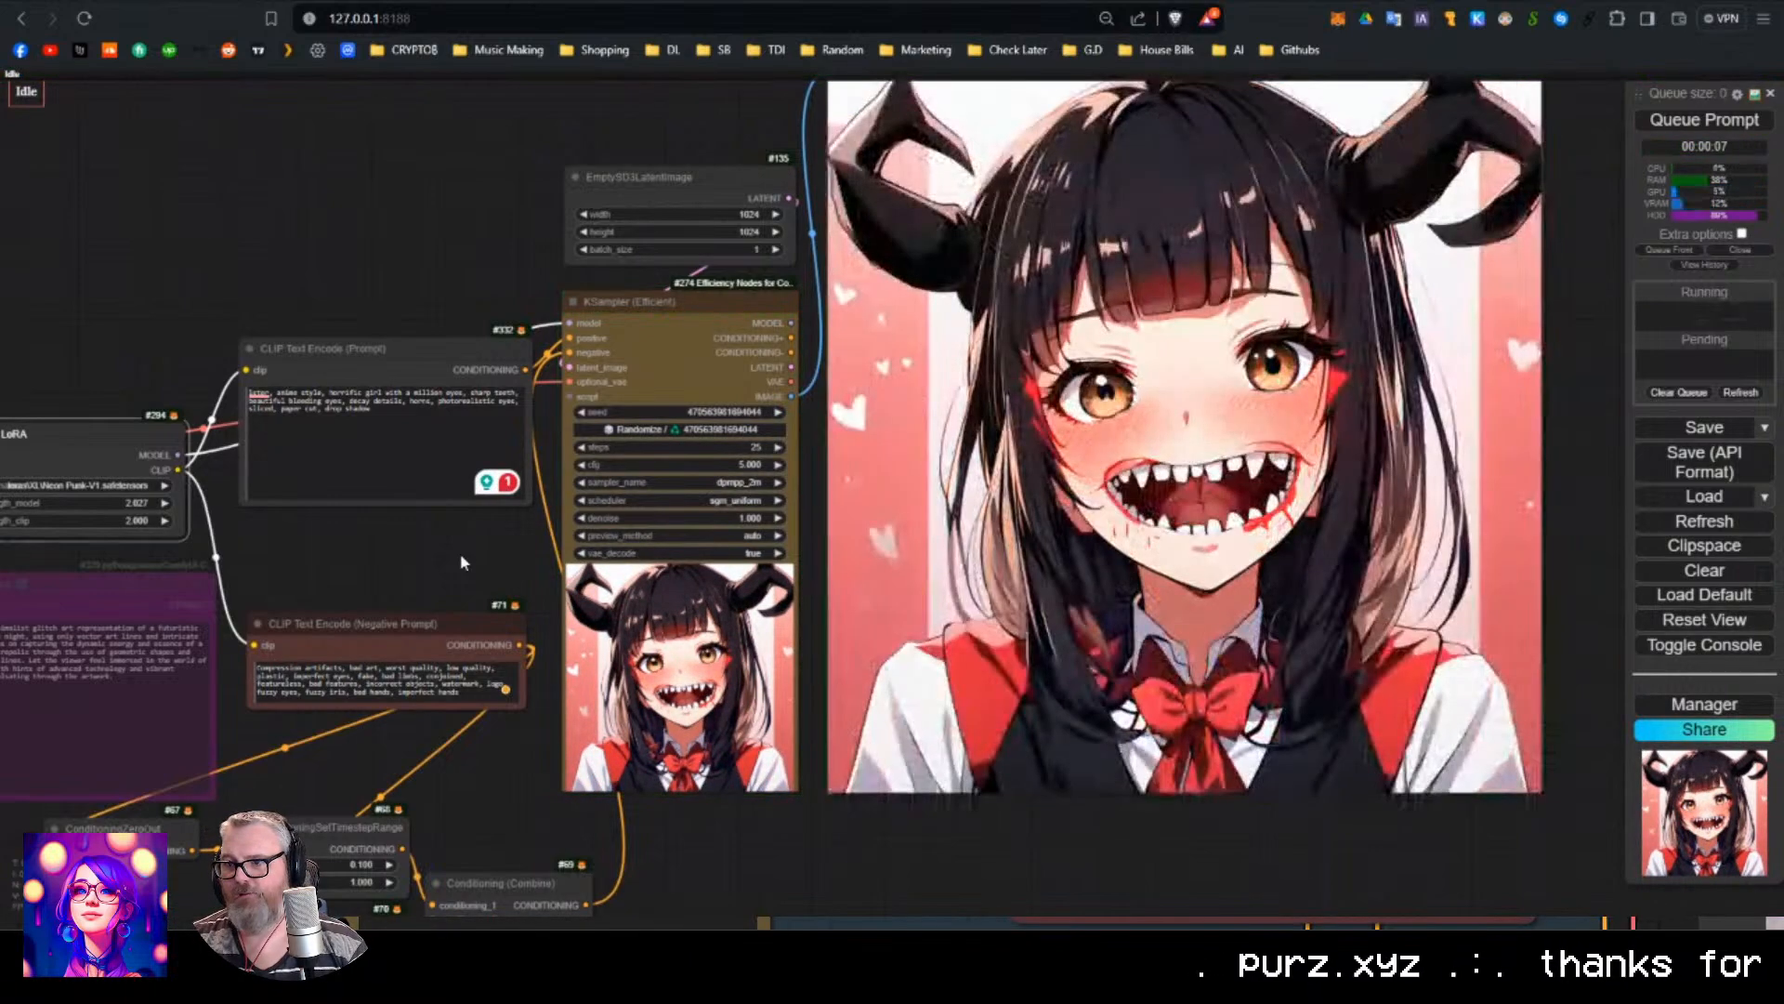
Raise the Neon Punk LoRA's strength_clip to about 7.17 and generate an image.
{"action": "left_click_drag", "start_coordinate": [465, 562], "coordinate": [706, 562]}
{"action": "left_click_drag", "start_coordinate": [309, 521], "coordinate": [707, 558]}
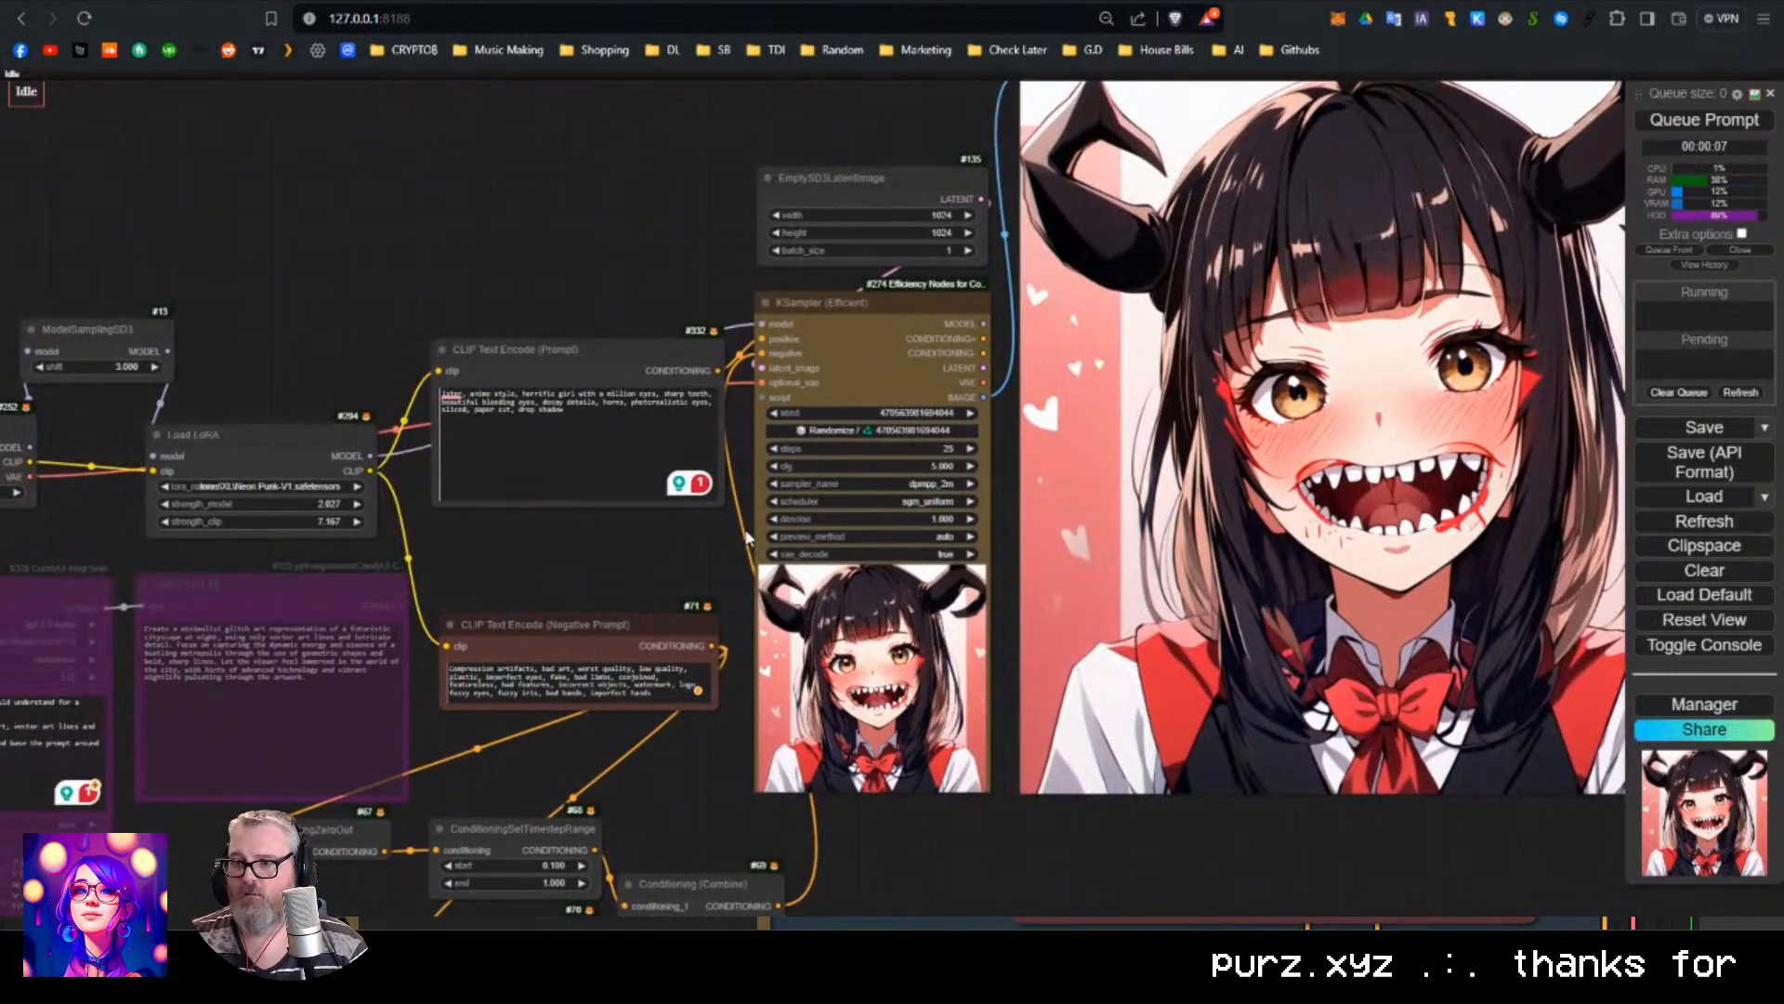
{"action": "key", "text": "ctrl+Return"}
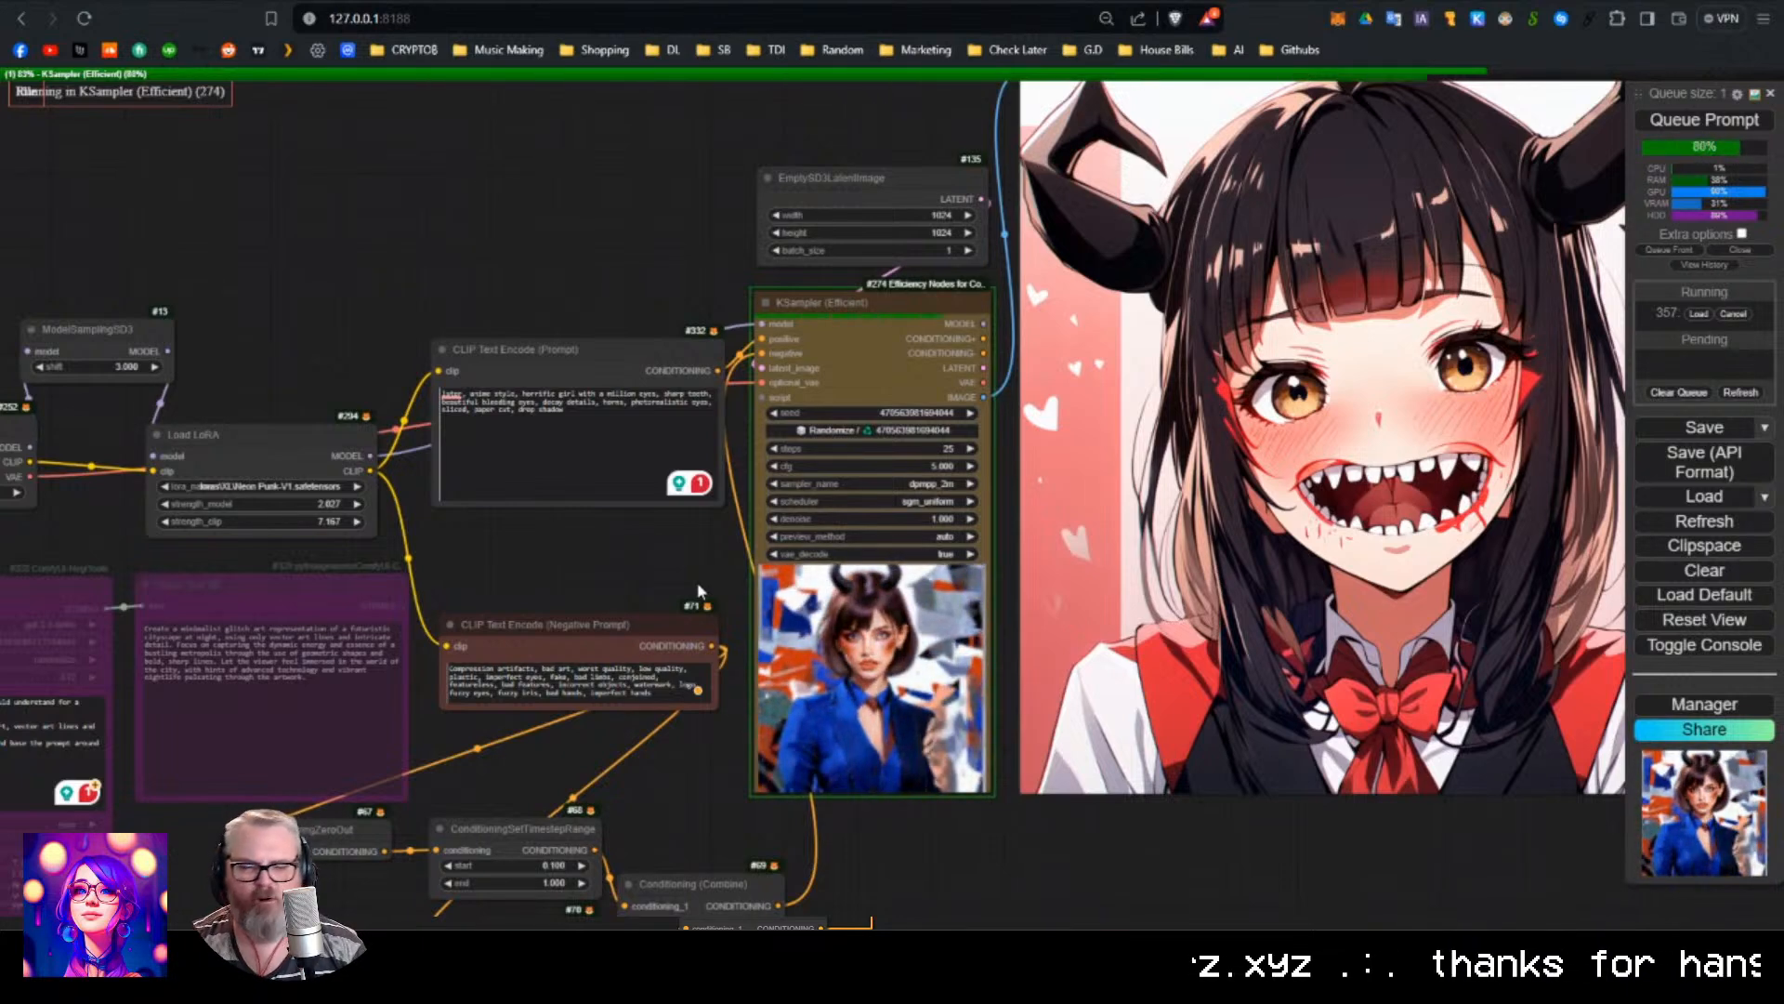
{"action": "left_click_drag", "start_coordinate": [676, 588], "coordinate": [392, 581]}
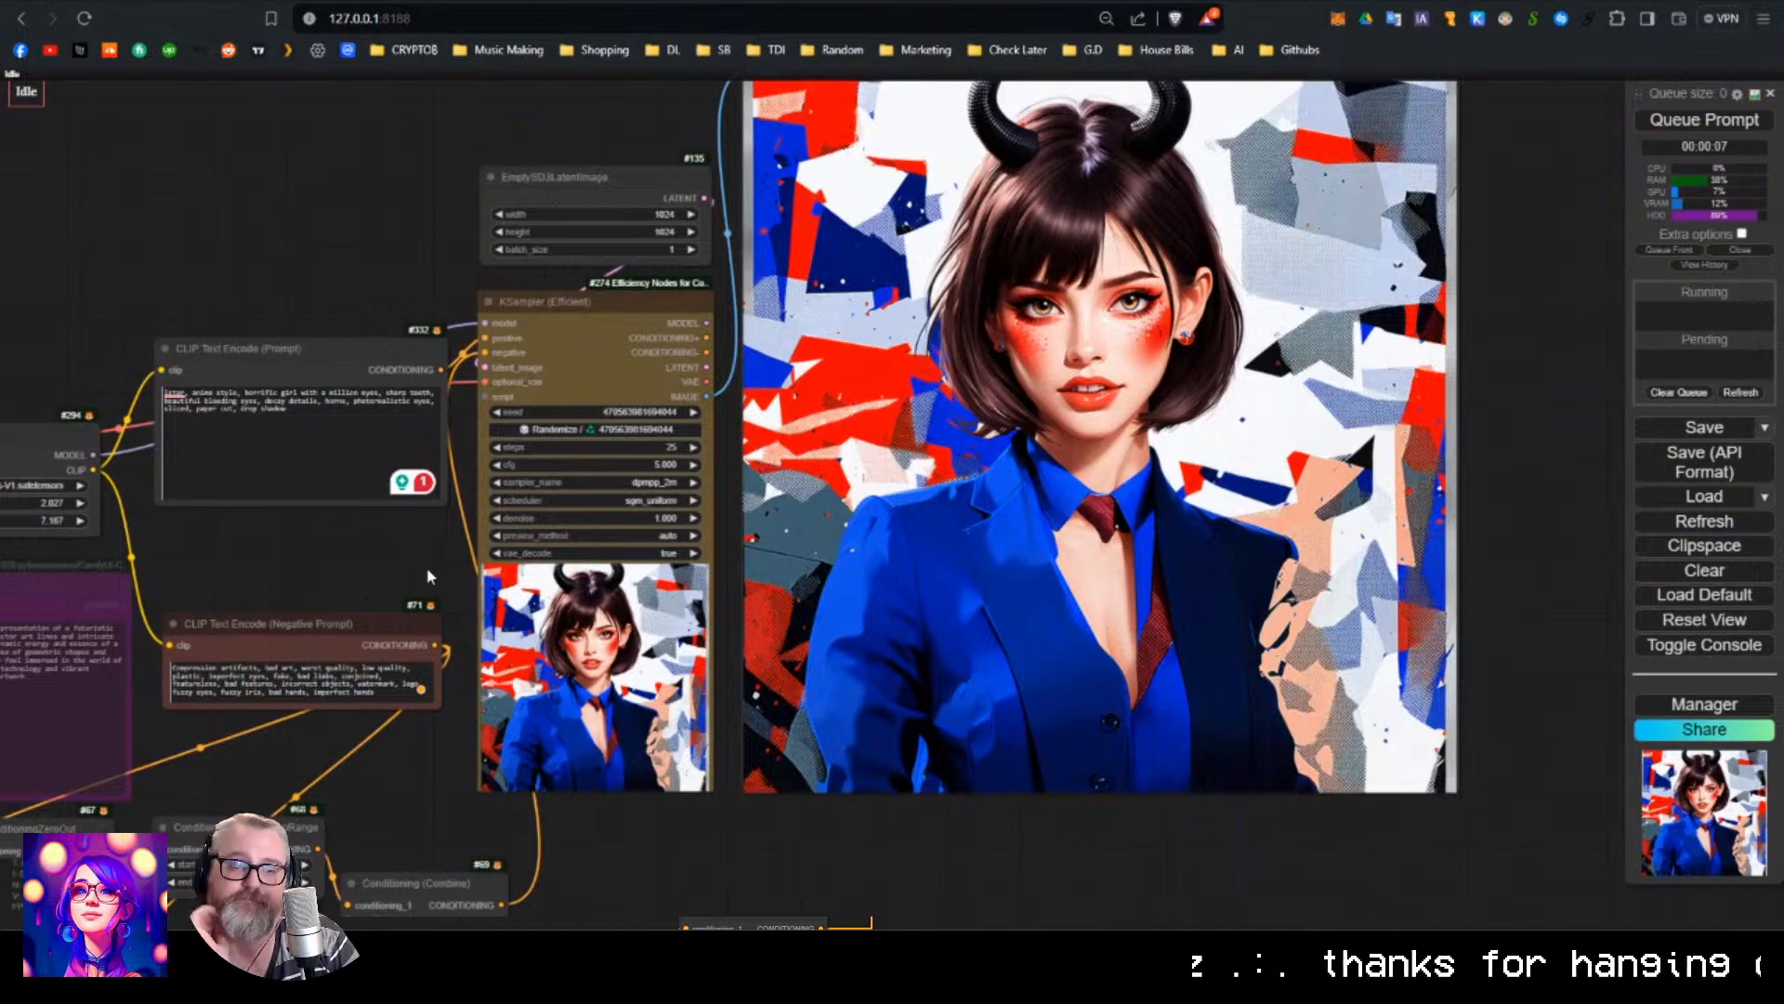
Switch the Load LoRA node back to Lster-XL-V1-000015.safetensors and generate an image.
{"action": "left_click_drag", "start_coordinate": [329, 564], "coordinate": [757, 545]}
{"action": "left_click", "coordinate": [441, 471]}
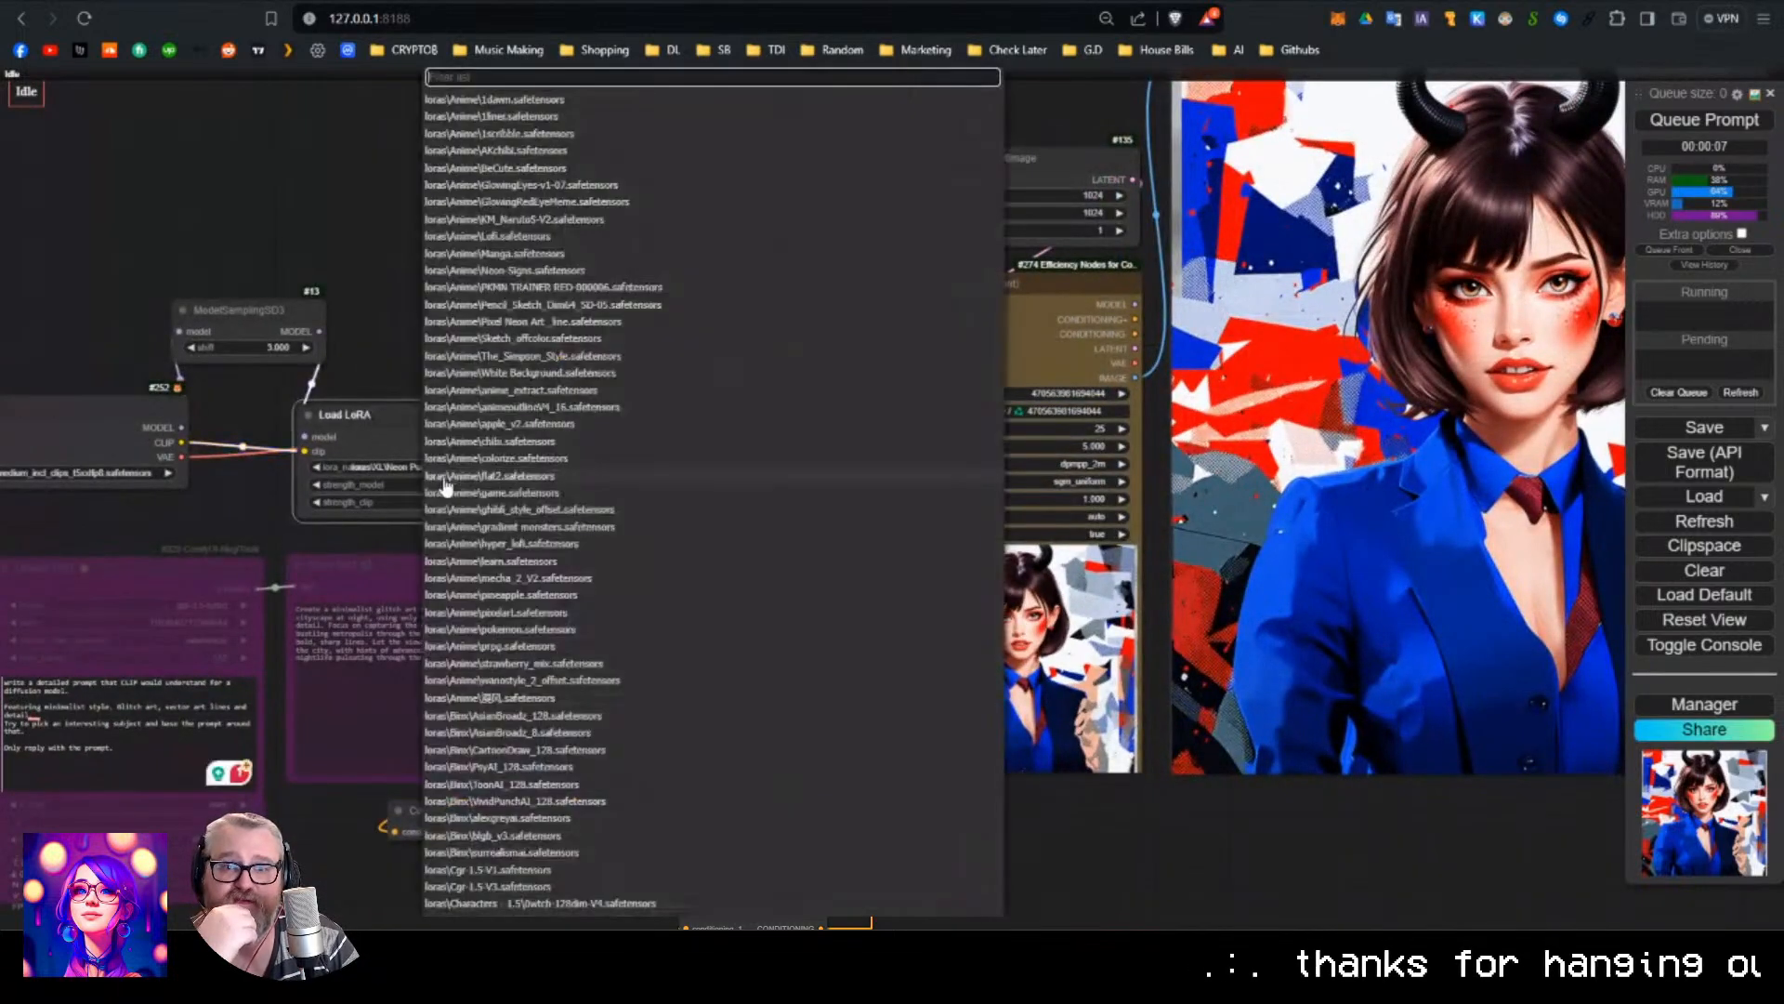
{"action": "type", "text": "lside"}
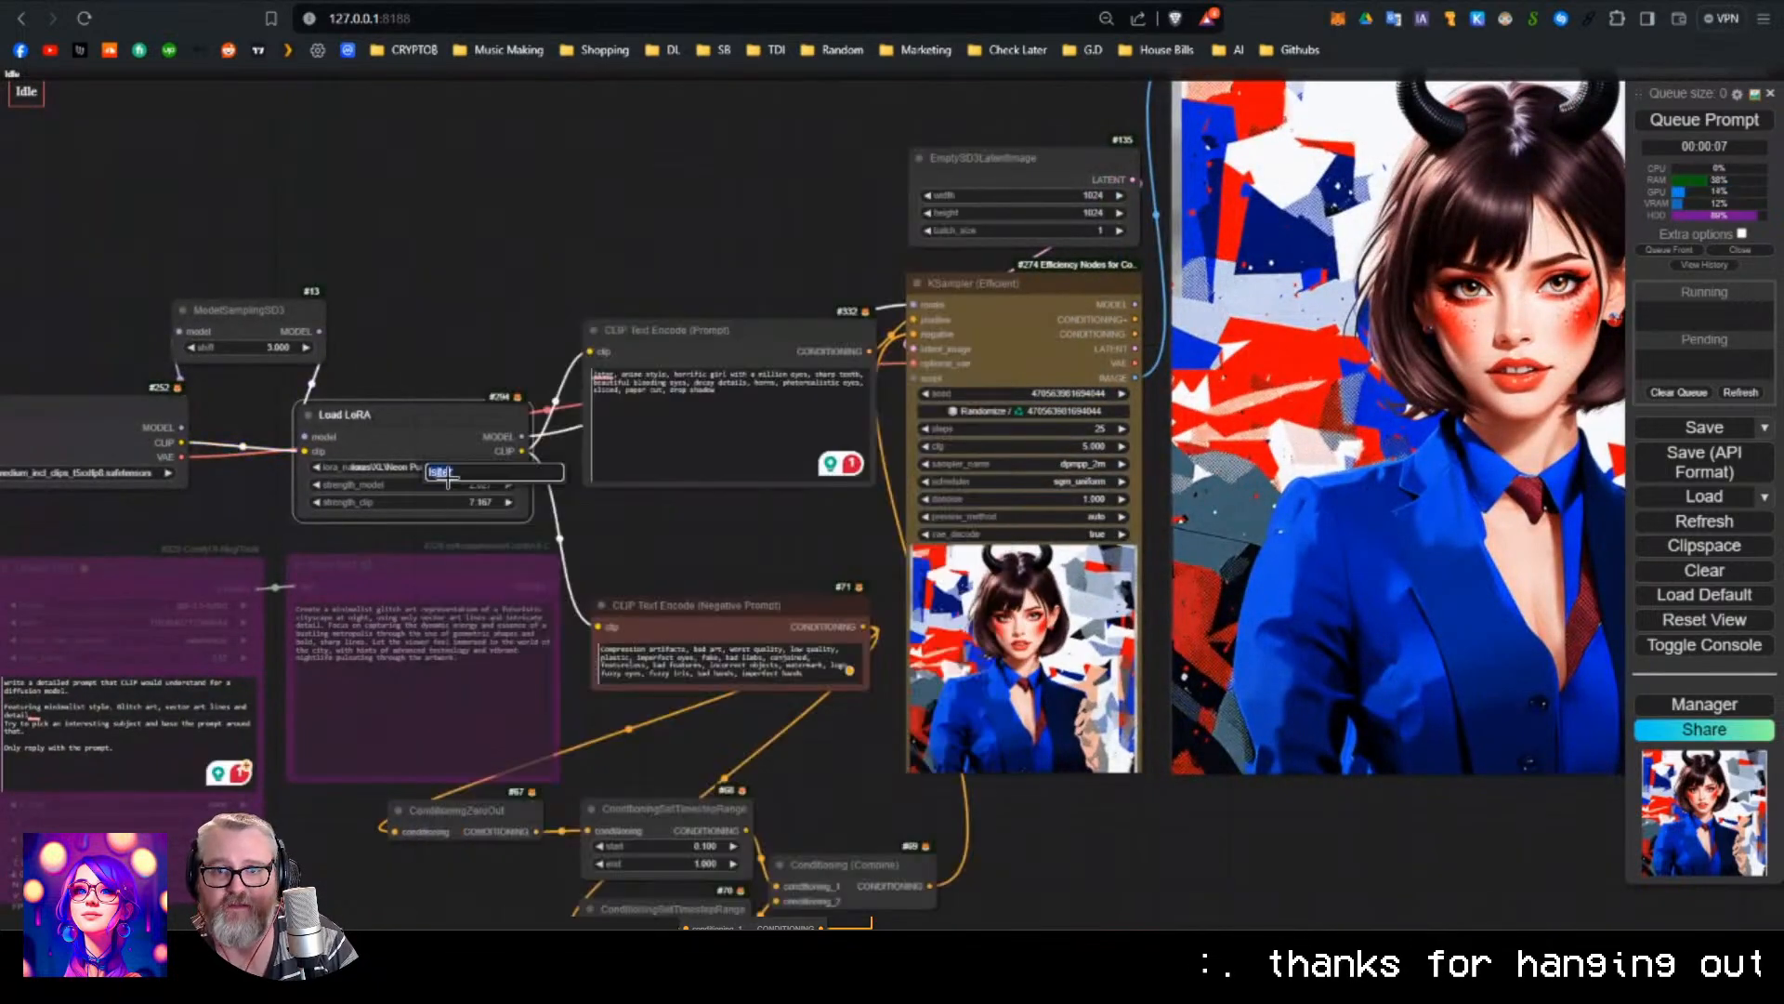
{"action": "key", "text": "Escape"}
{"action": "left_click", "coordinate": [449, 471]}
{"action": "type", "text": "lster"}
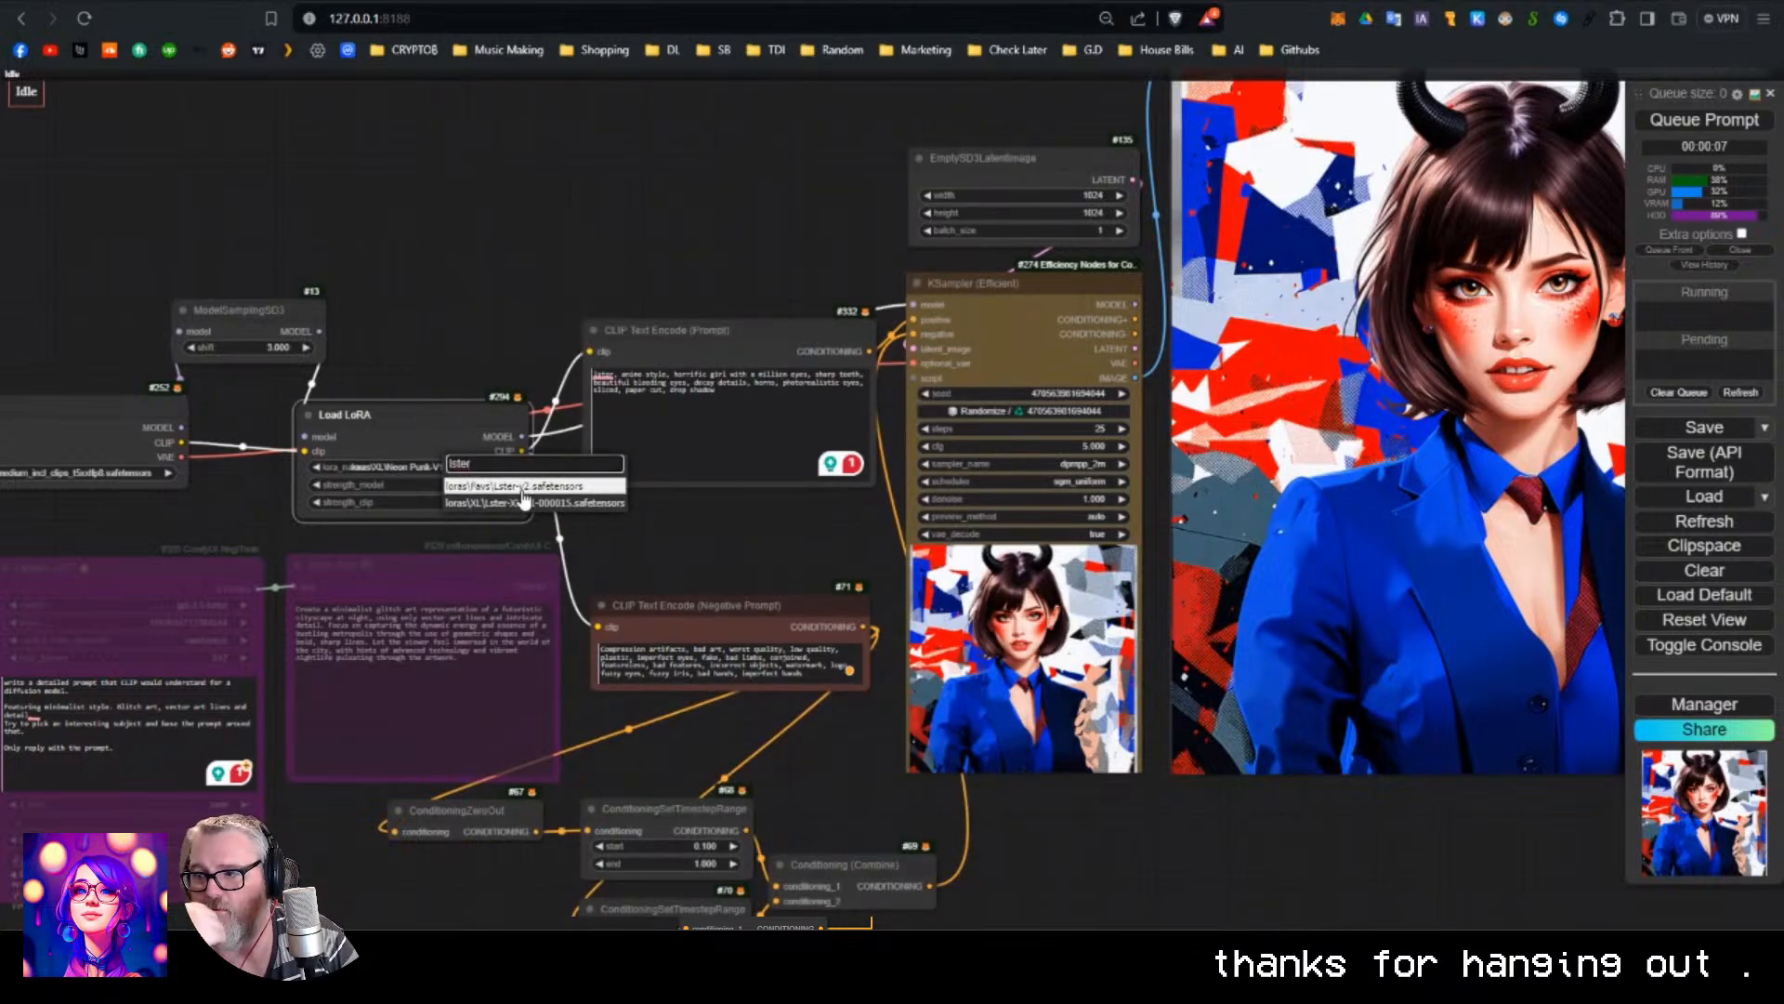
{"action": "left_click", "coordinate": [525, 507]}
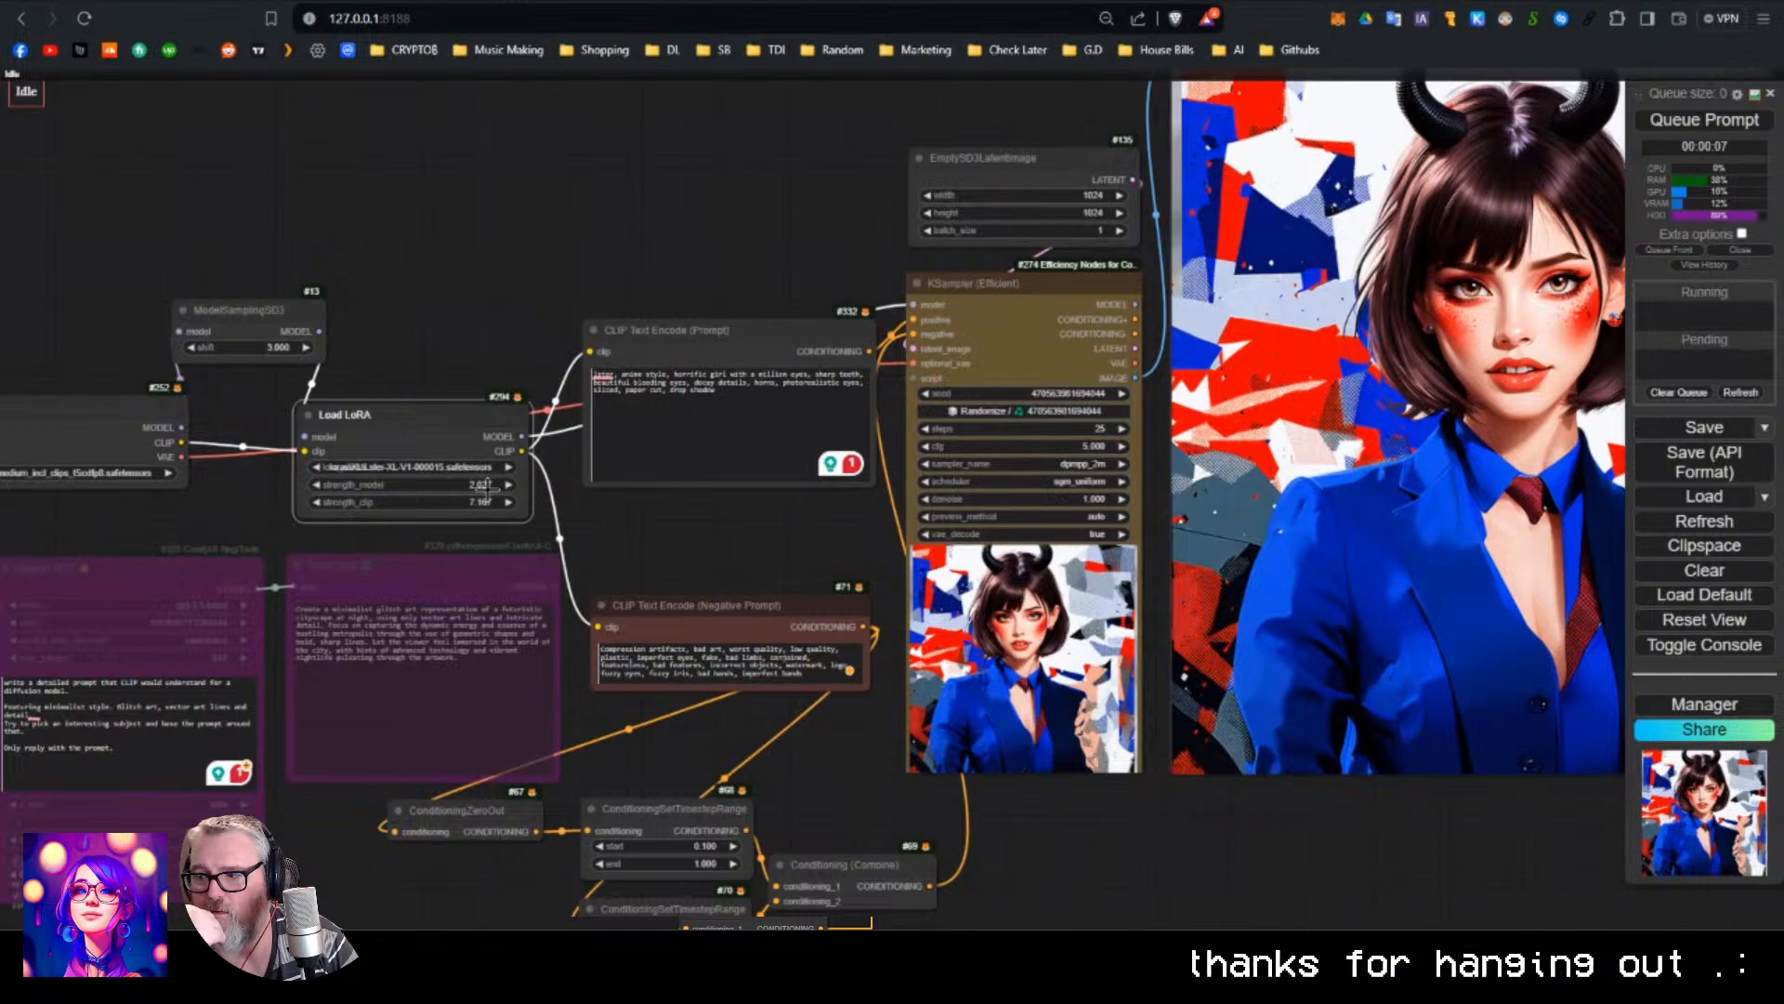
{"action": "key", "text": "ctrl+Return"}
Lower the Lster LoRA's strength_clip to about 3.99 and generate another image.
{"action": "left_click_drag", "start_coordinate": [669, 526], "coordinate": [552, 504]}
{"action": "left_click", "coordinate": [228, 455]}
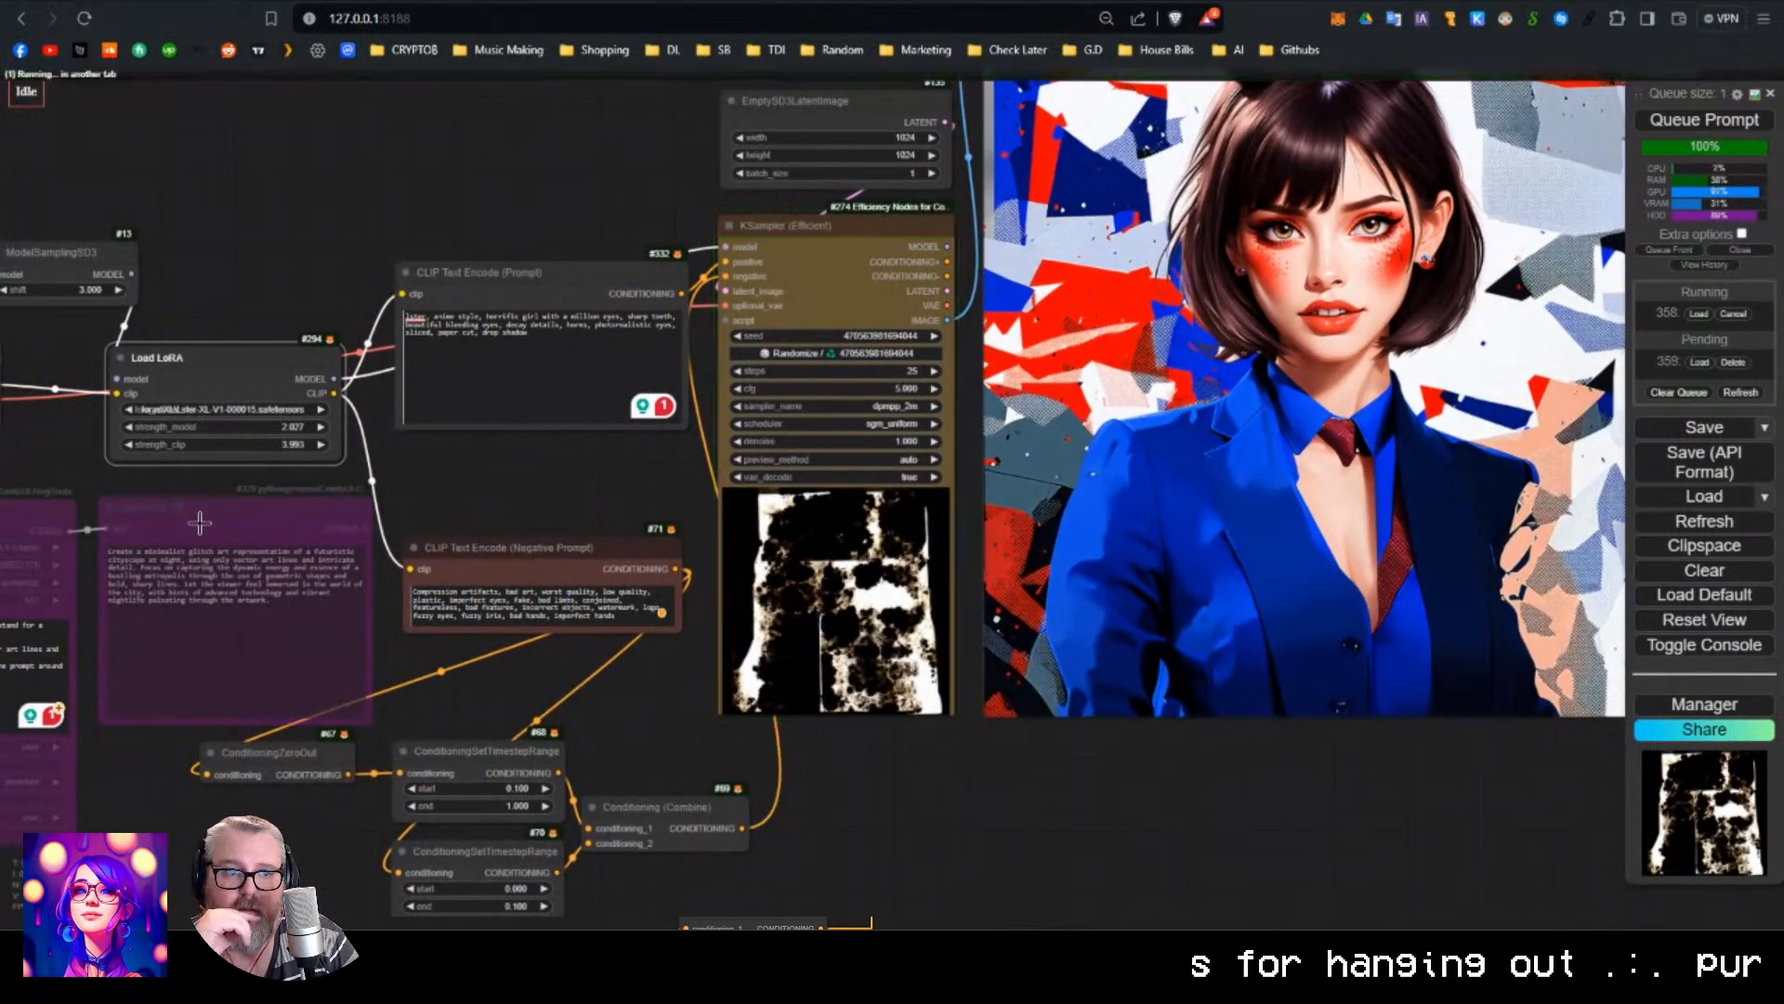
{"action": "left_click_drag", "start_coordinate": [606, 487], "coordinate": [703, 506]}
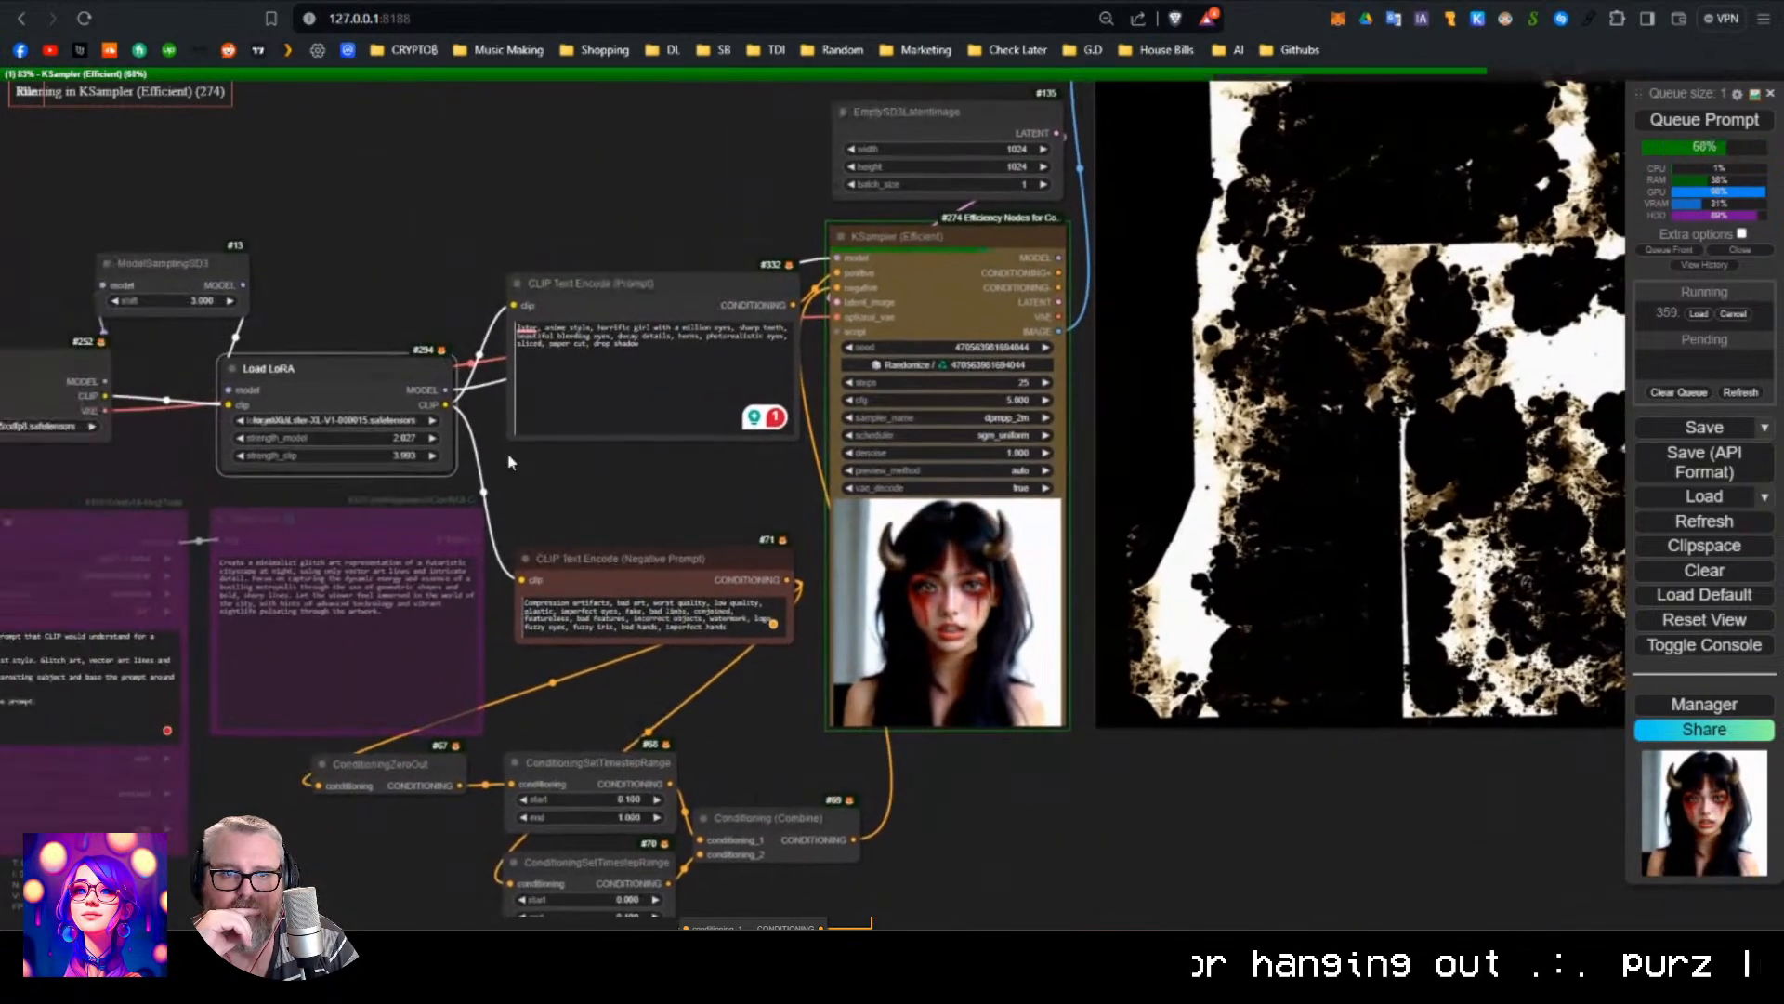
Switch the Load LoRA node to Romain-XL-V1-000090.safetensors and generate an image.
{"action": "left_click", "coordinate": [358, 422]}
{"action": "type", "text": "xl"}
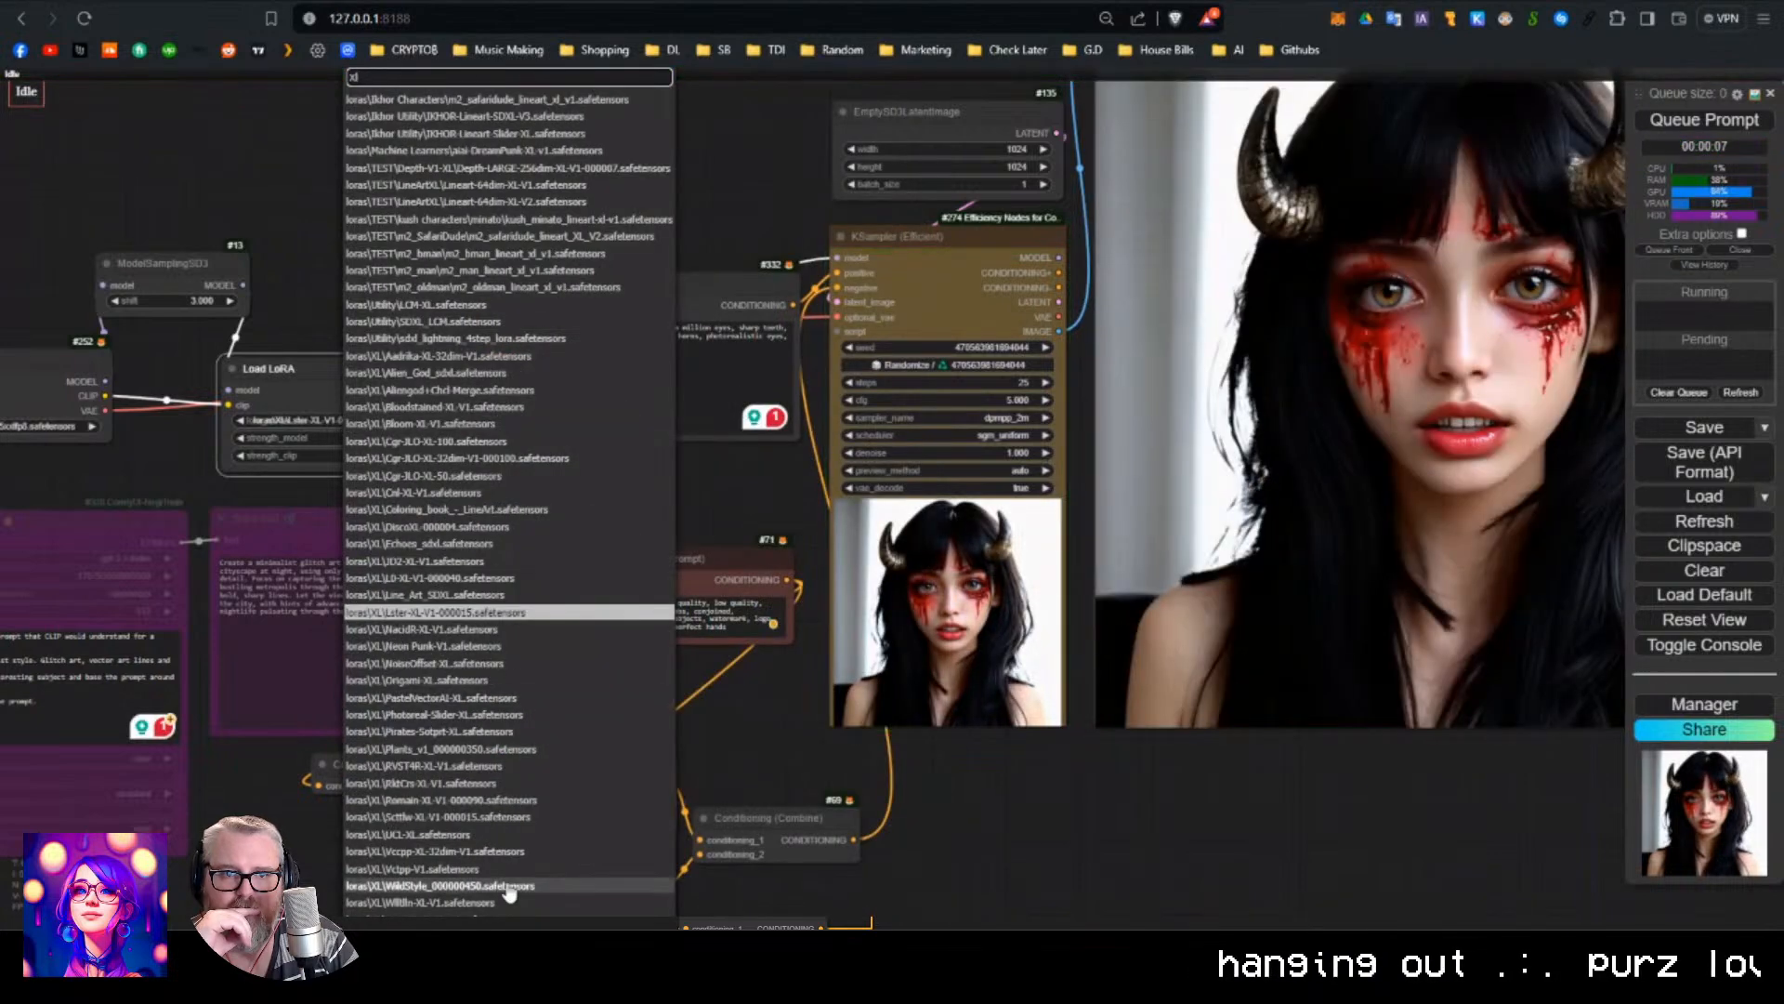
{"action": "left_click", "coordinate": [431, 801]}
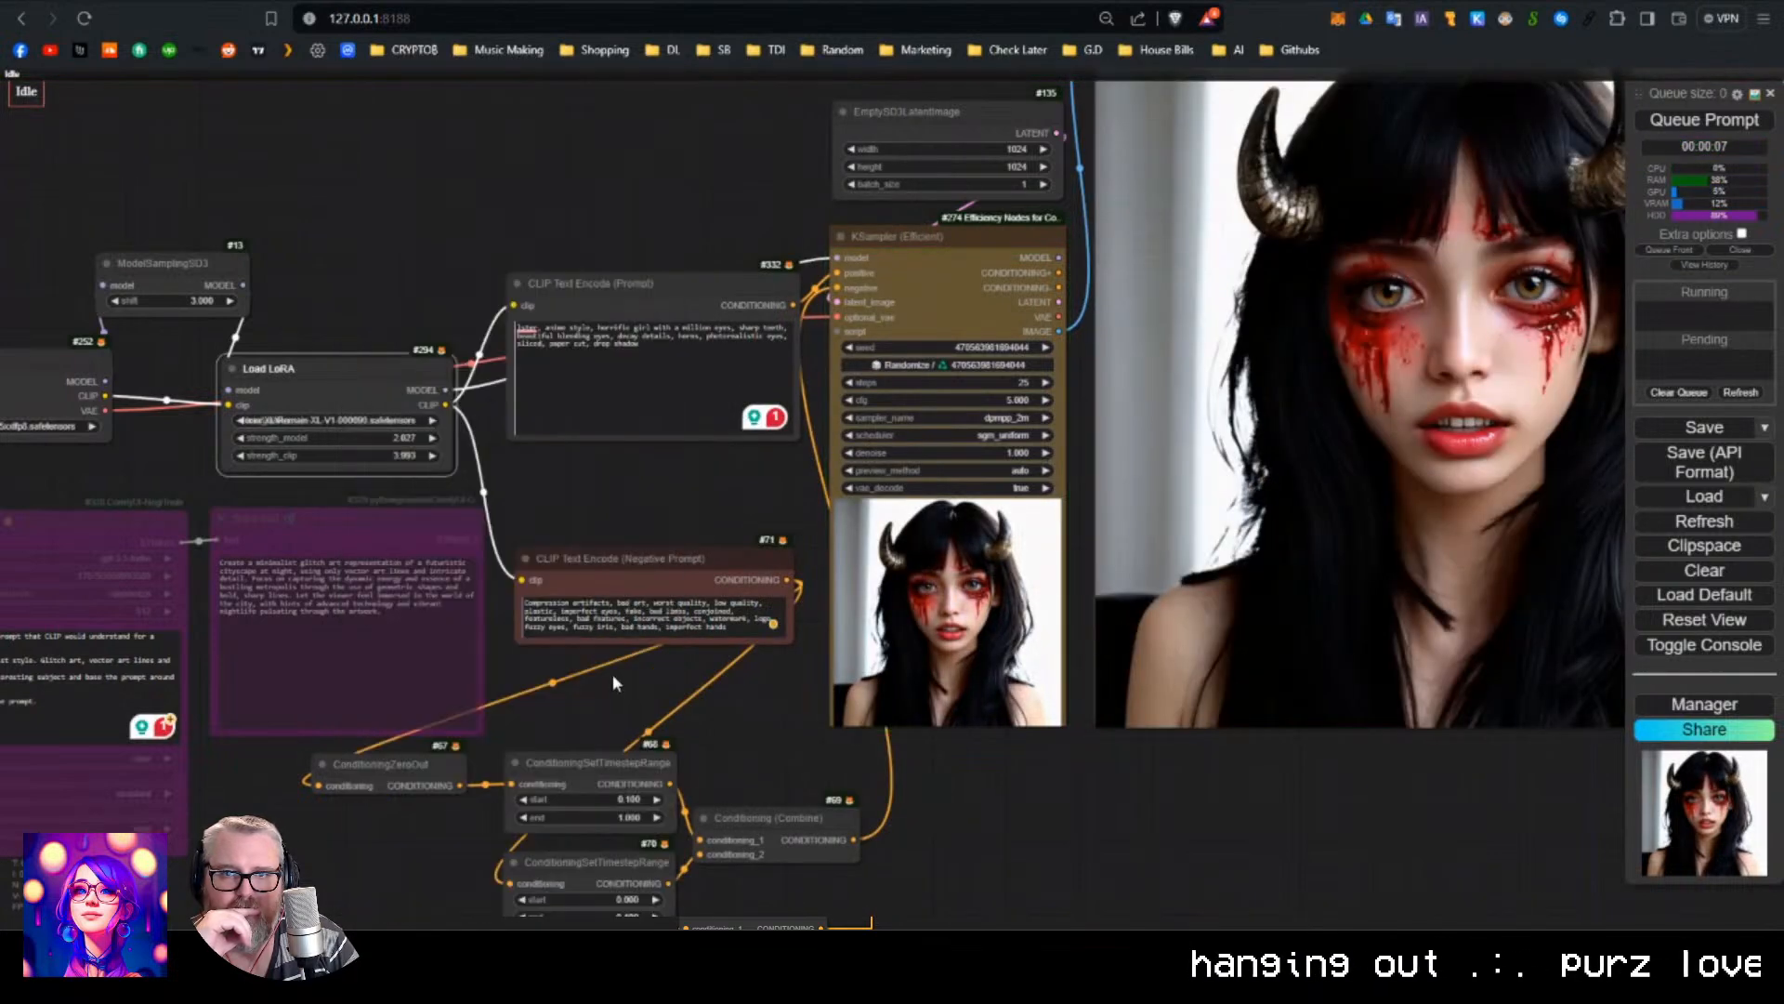
{"action": "key", "text": "ctrl+Return"}
{"action": "left_click_drag", "start_coordinate": [690, 509], "coordinate": [468, 589]}
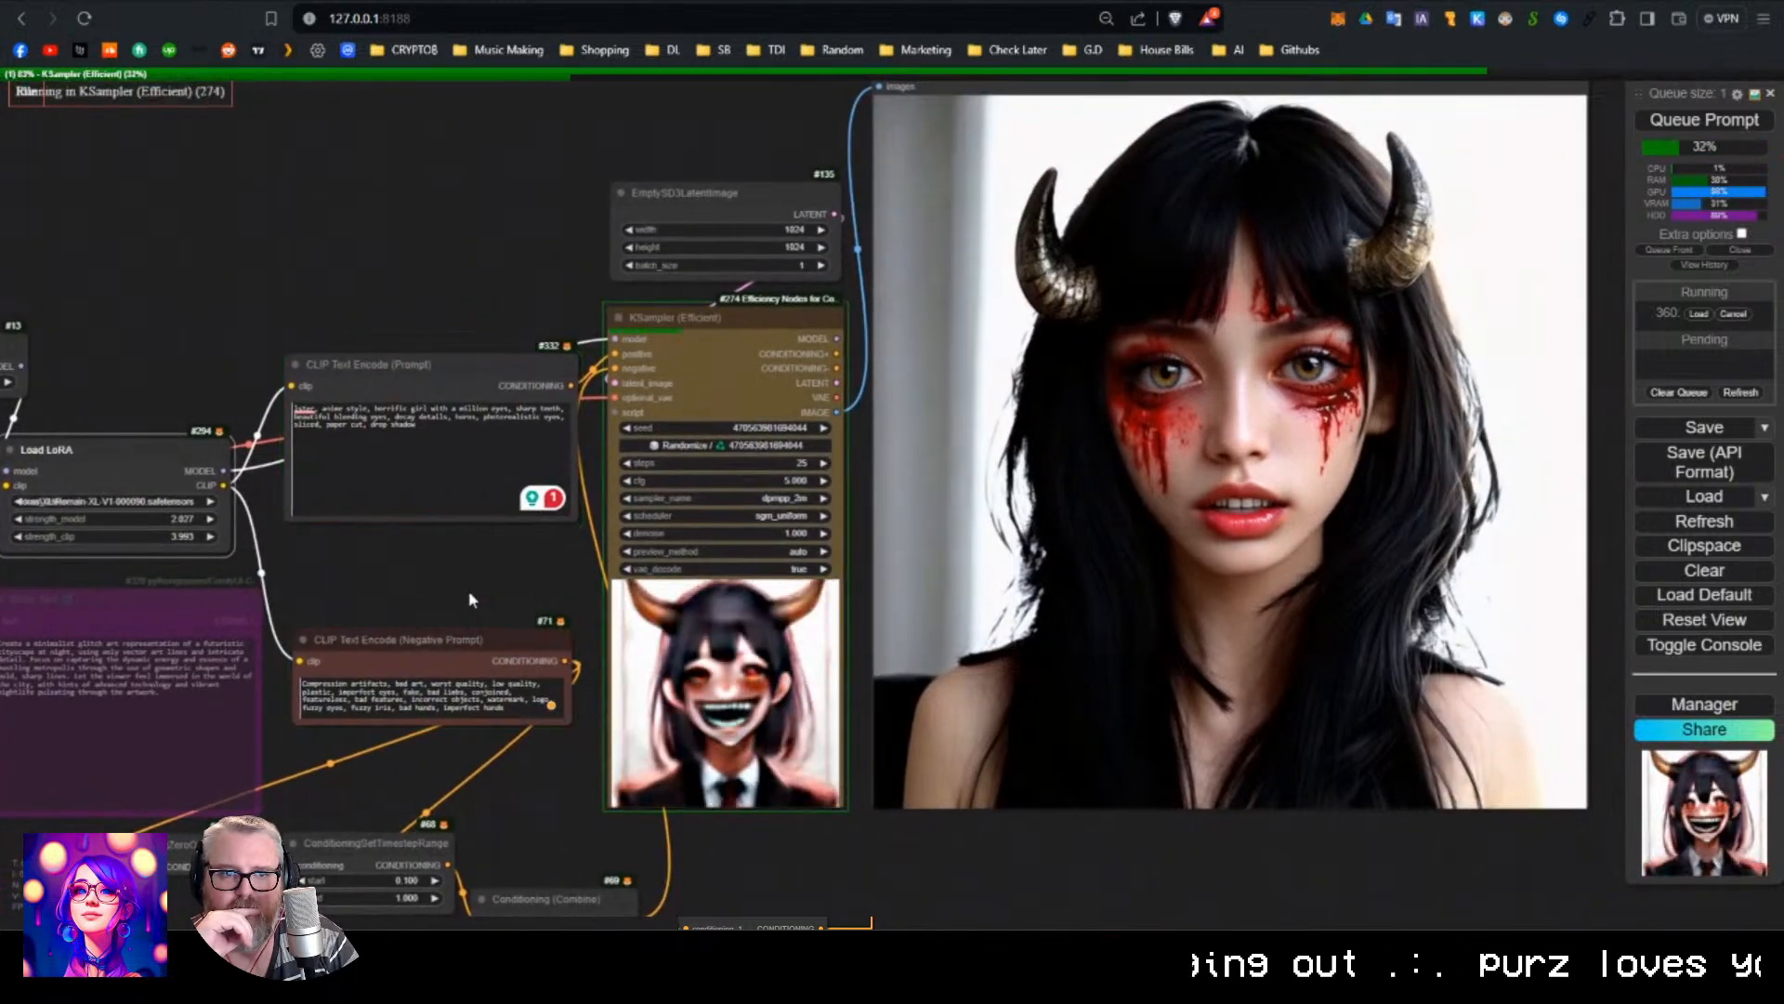
Switch the Load LoRA node to loras\XL\d1th-XL.safetensors and generate an image.
{"action": "left_click_drag", "start_coordinate": [469, 593], "coordinate": [679, 595]}
{"action": "left_click", "coordinate": [371, 503]}
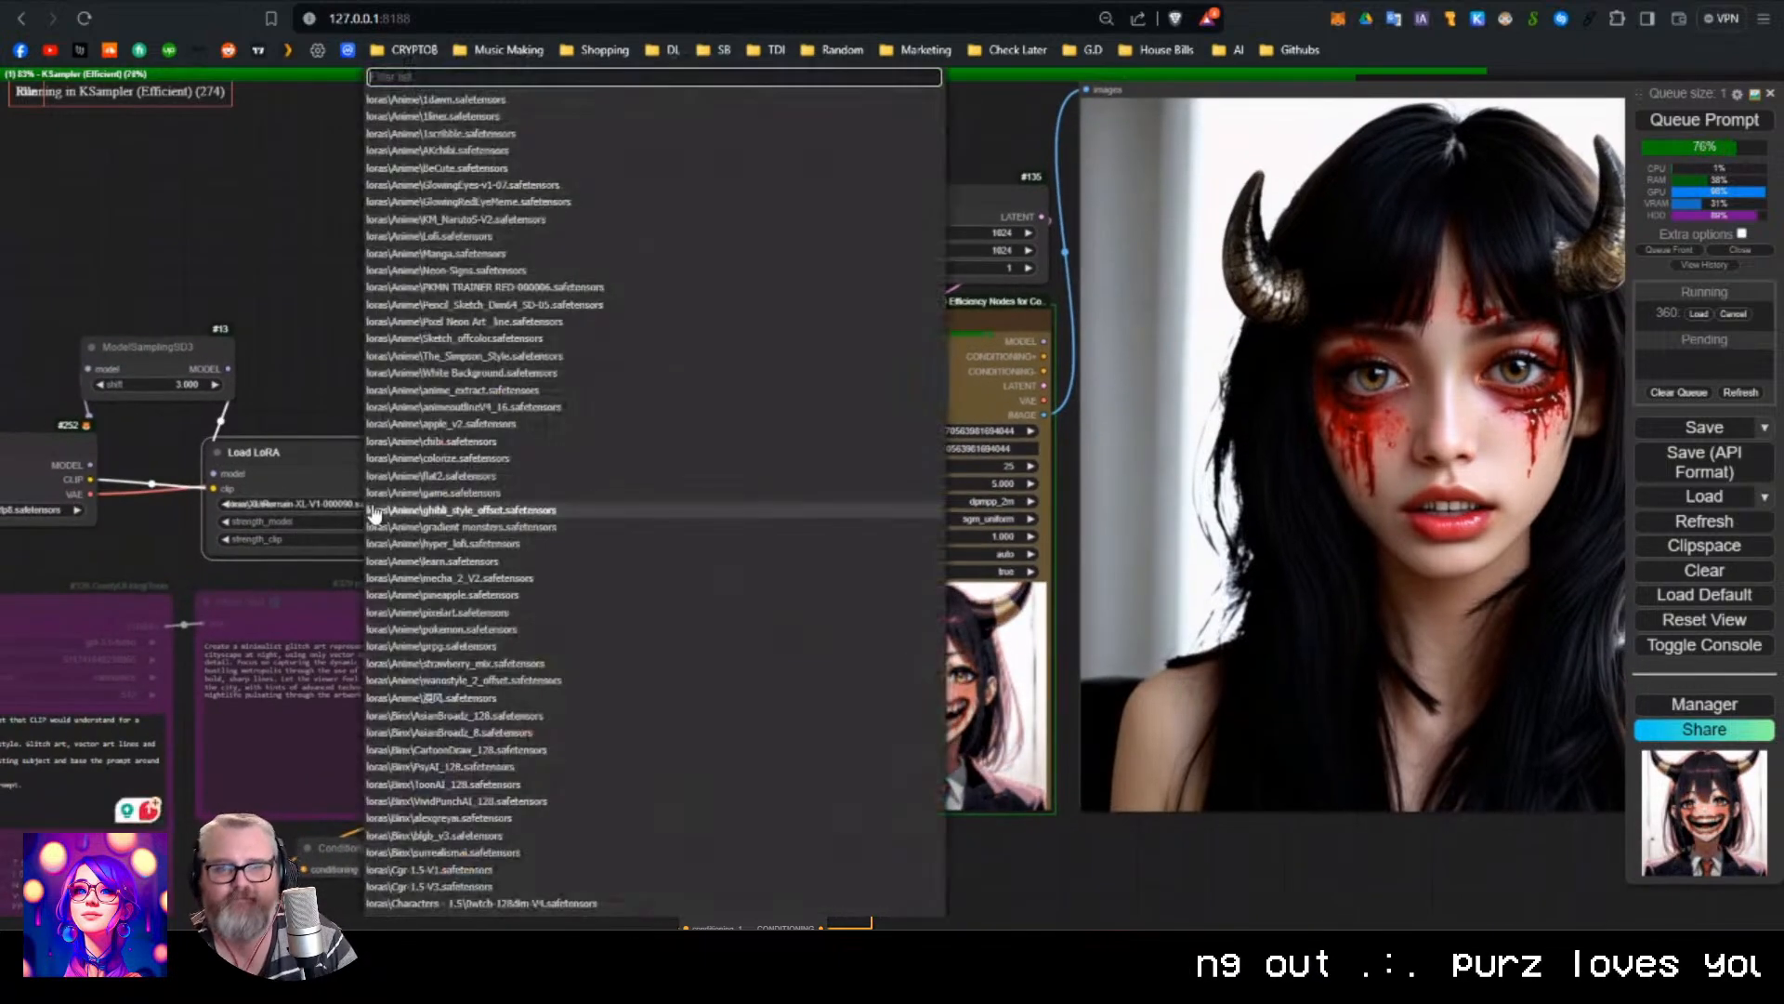
{"action": "type", "text": "lx"}
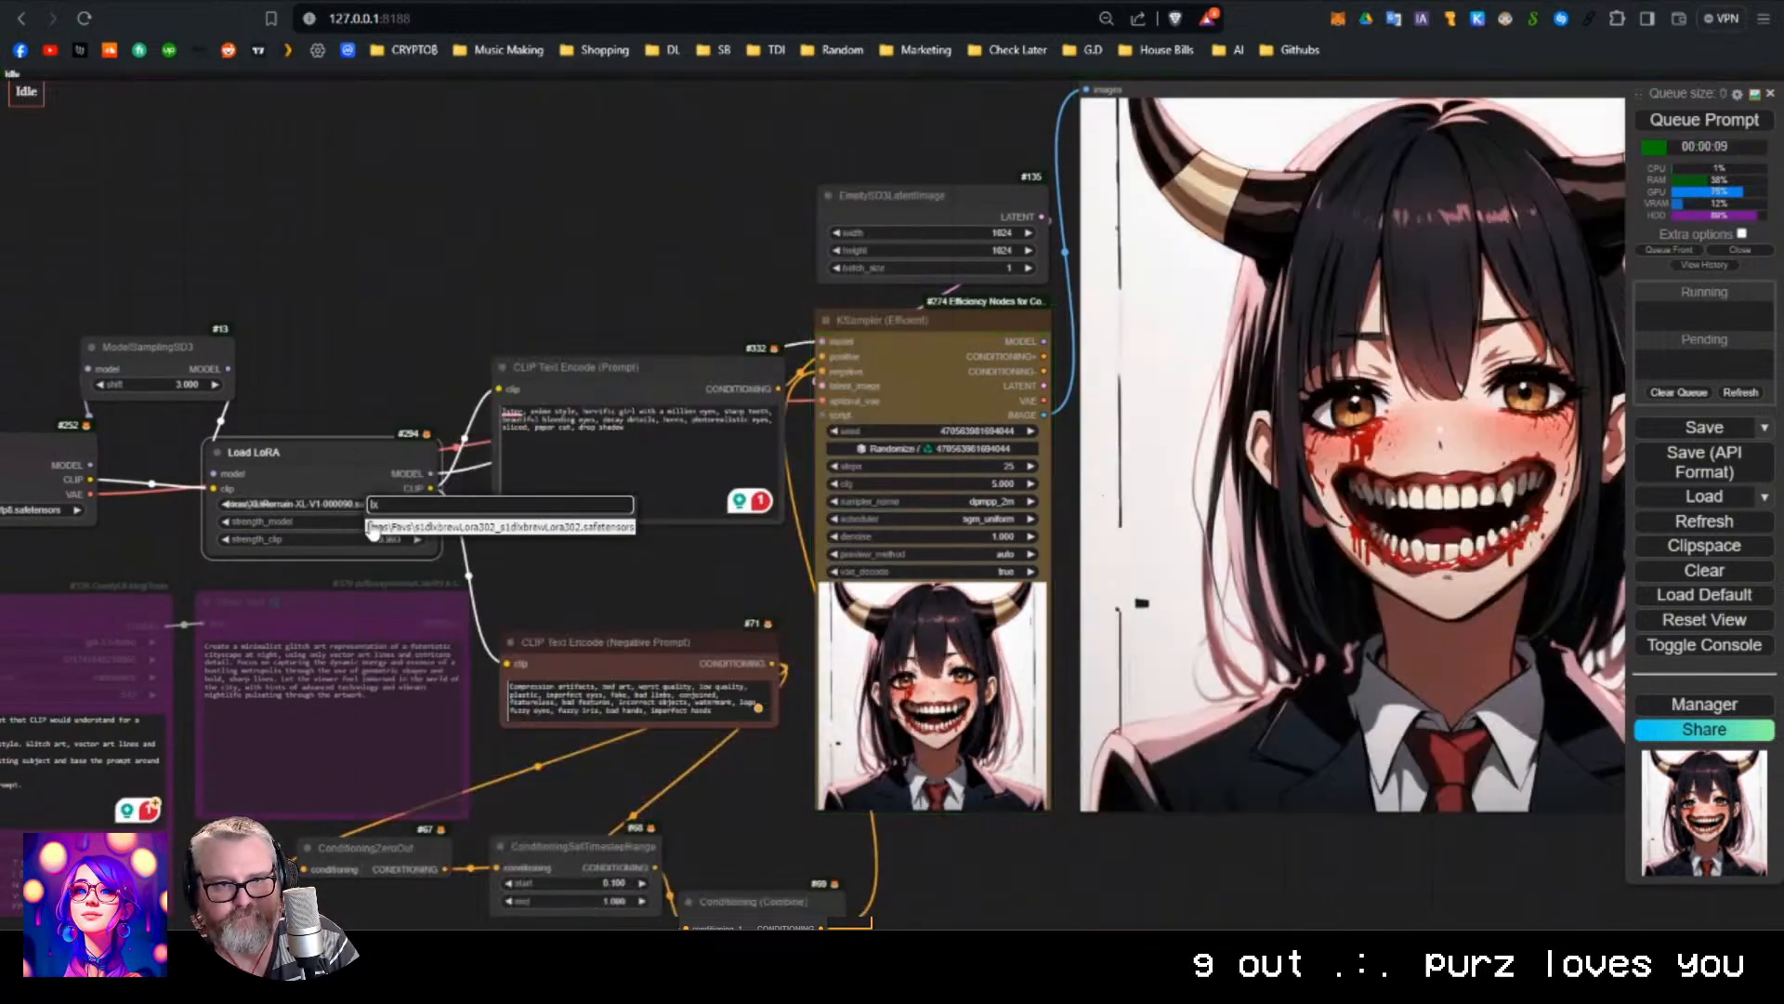
{"action": "key", "text": "BackSpace"}
{"action": "key", "text": "BackSpace"}
{"action": "type", "text": "x"}
{"action": "scroll", "coordinate": [539, 864], "scroll_direction": "down", "scroll_amount": 5}
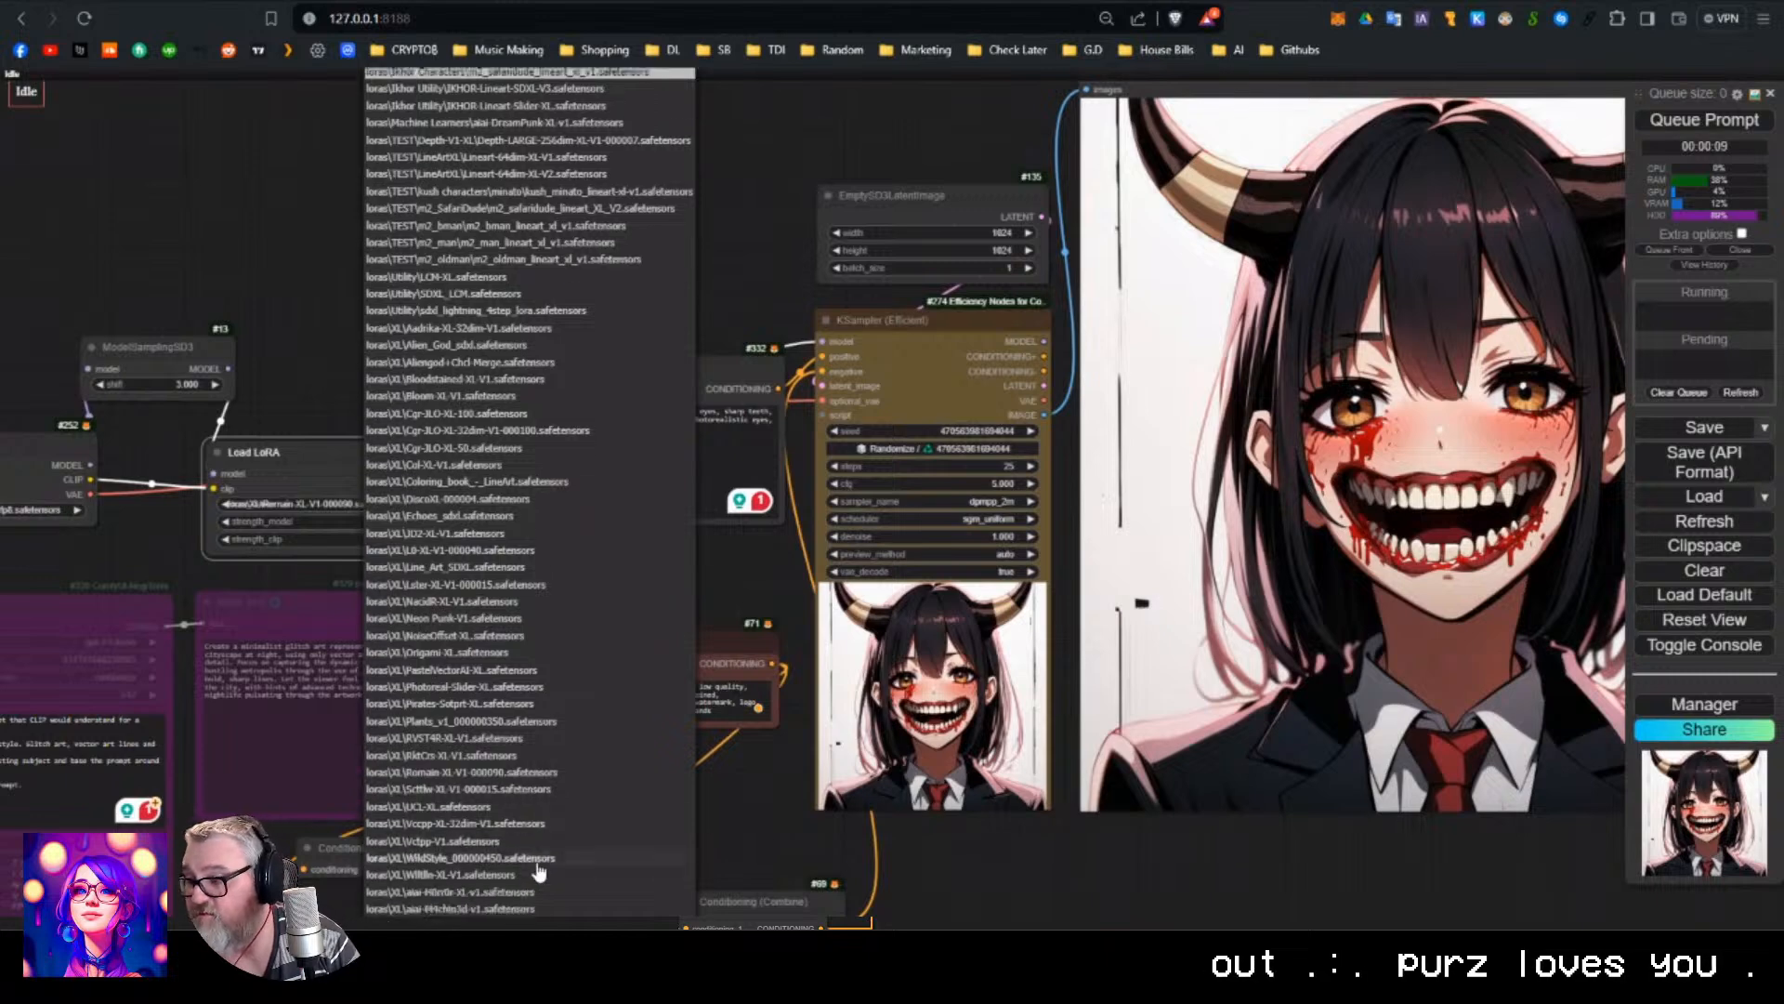
{"action": "scroll", "coordinate": [539, 869], "scroll_direction": "down", "scroll_amount": 1}
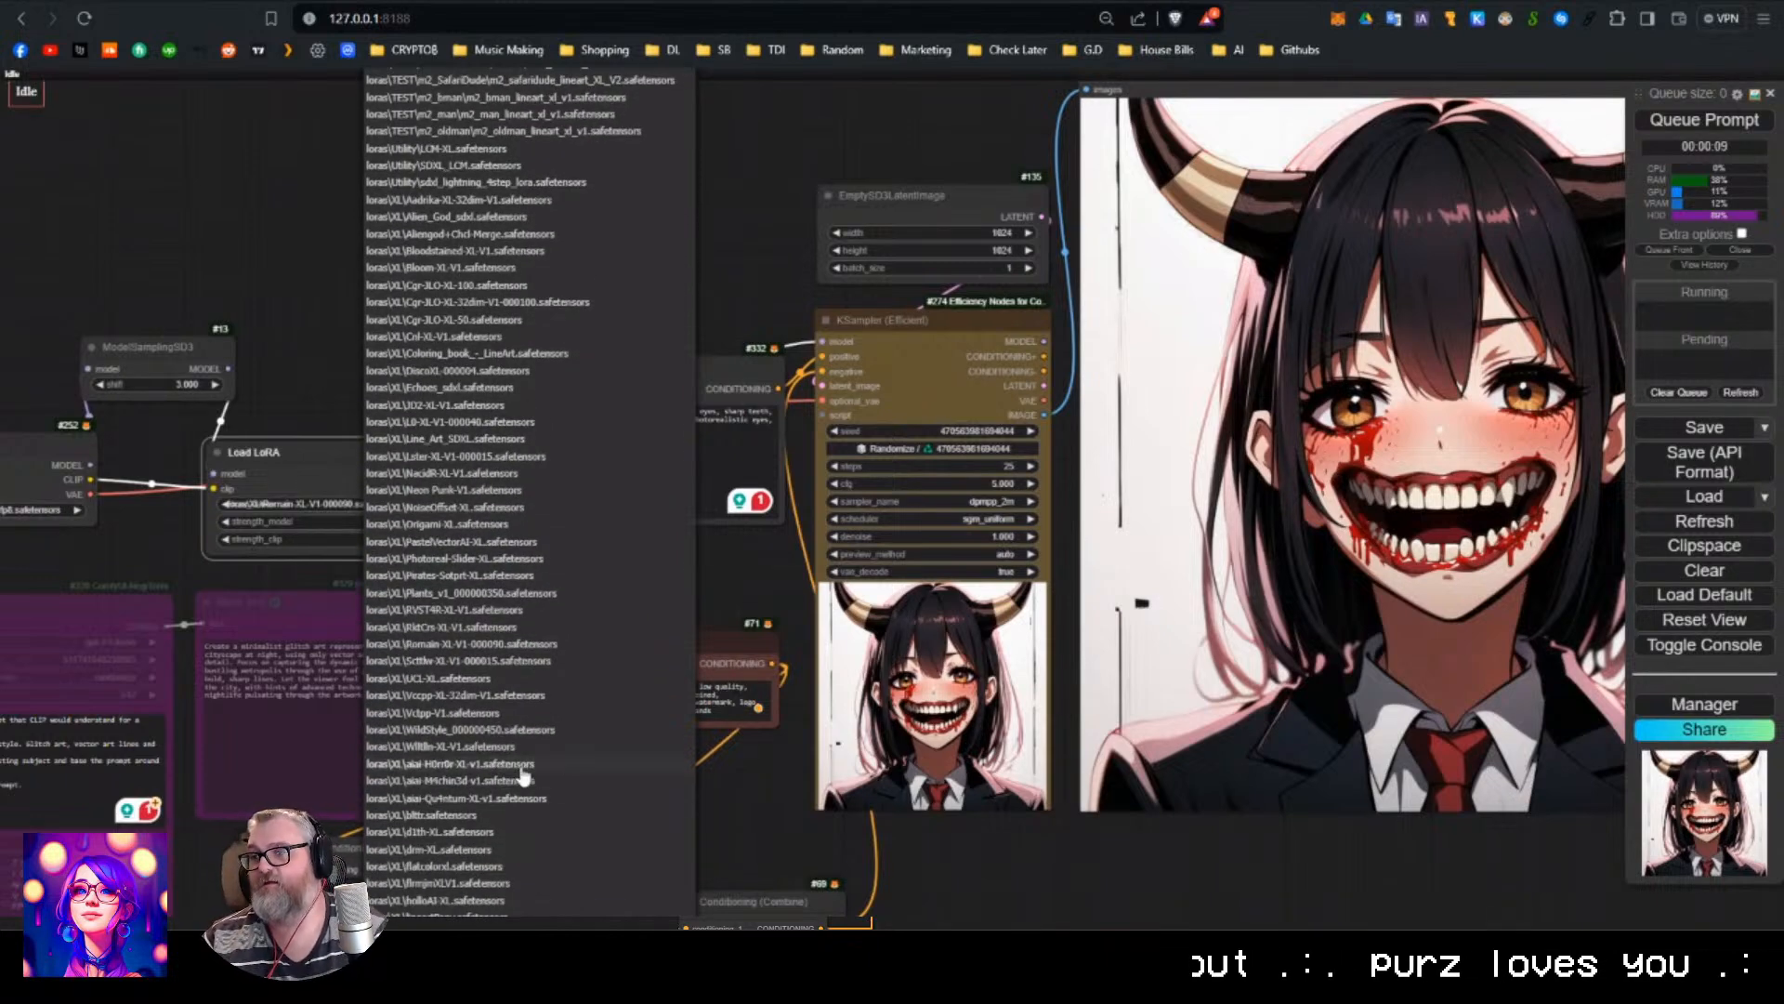
{"action": "left_click", "coordinate": [506, 832]}
{"action": "key", "text": "ctrl+Return"}
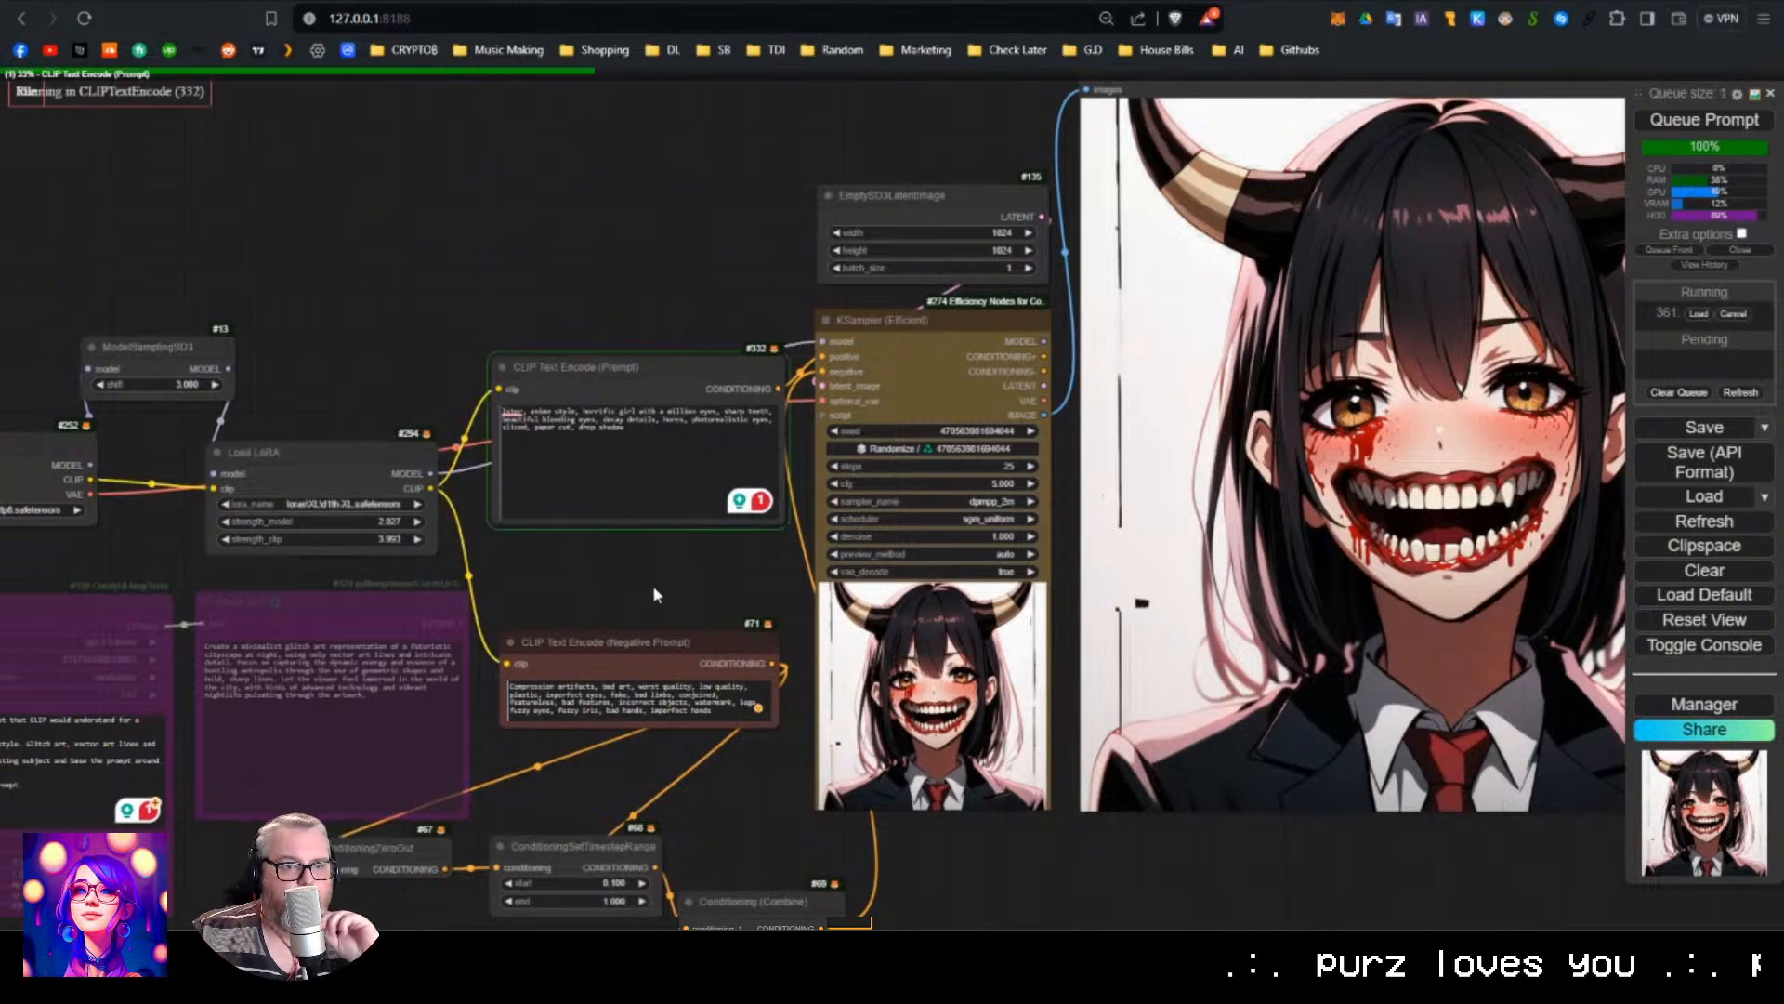
{"action": "left_click_drag", "start_coordinate": [693, 576], "coordinate": [467, 604]}
{"action": "scroll", "coordinate": [467, 603], "scroll_direction": "down", "scroll_amount": 1}
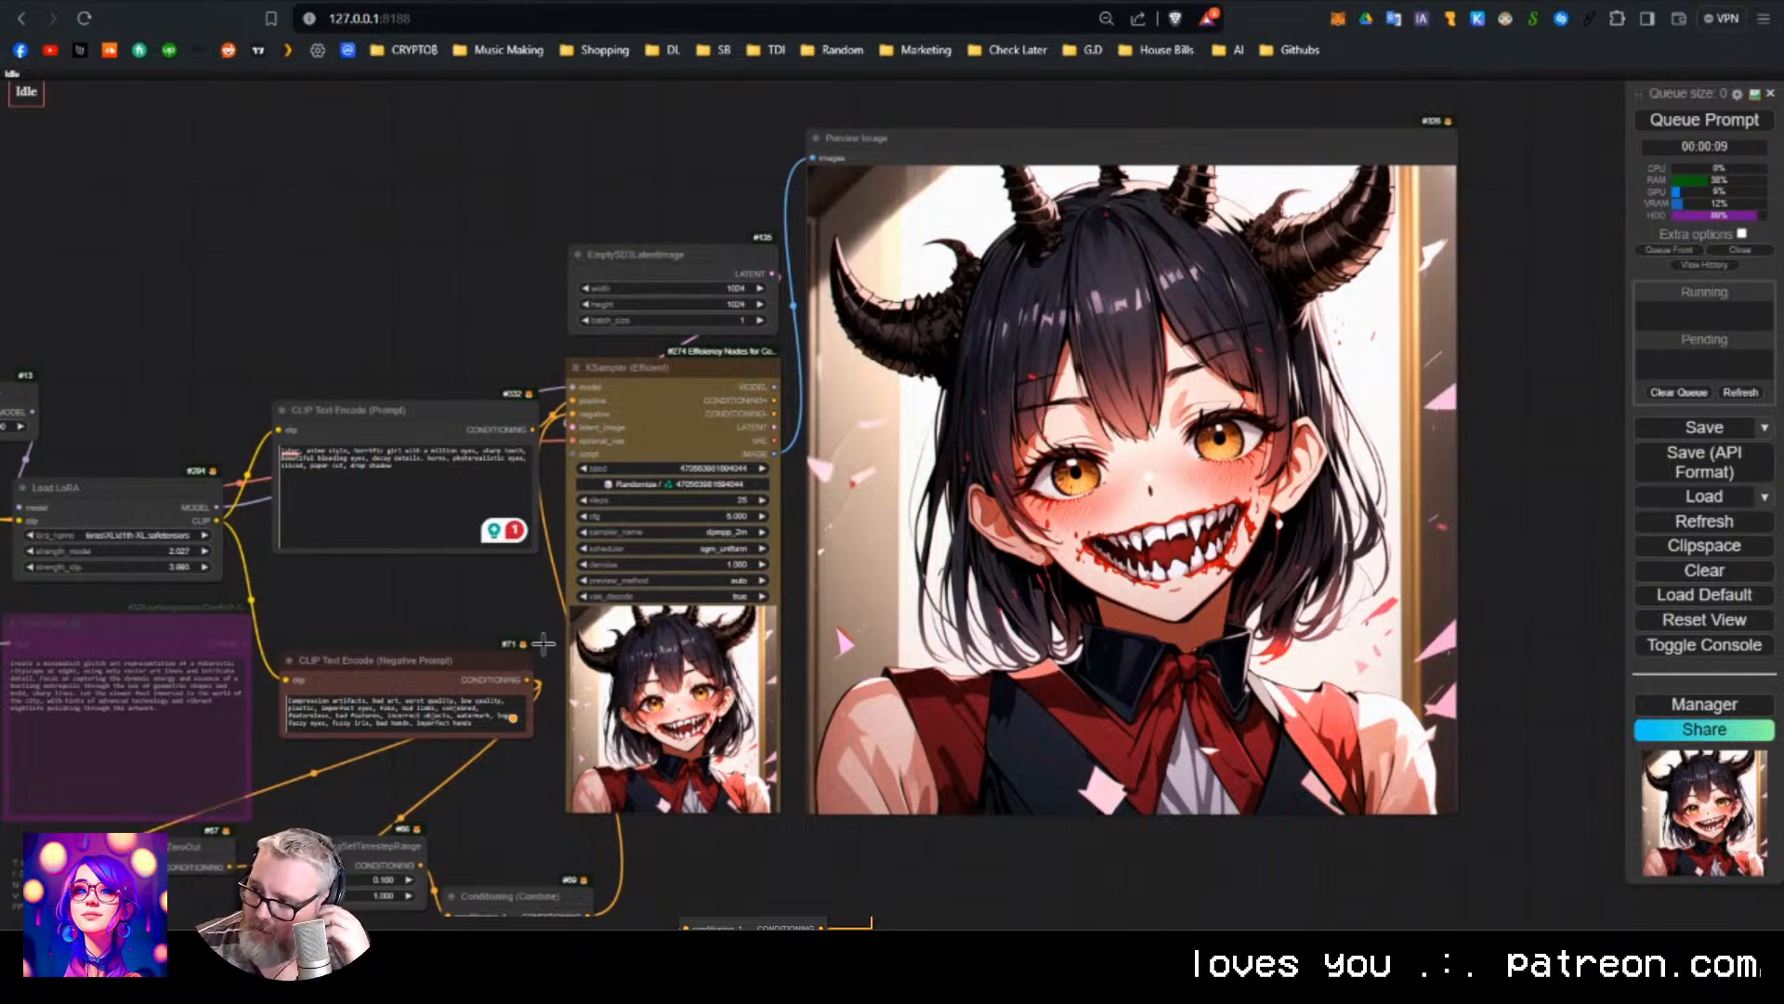
Switch to the OneTrainer repository on GitHub, go to its main page and select the sd3 branch.
{"action": "left_click", "coordinate": [959, 0]}
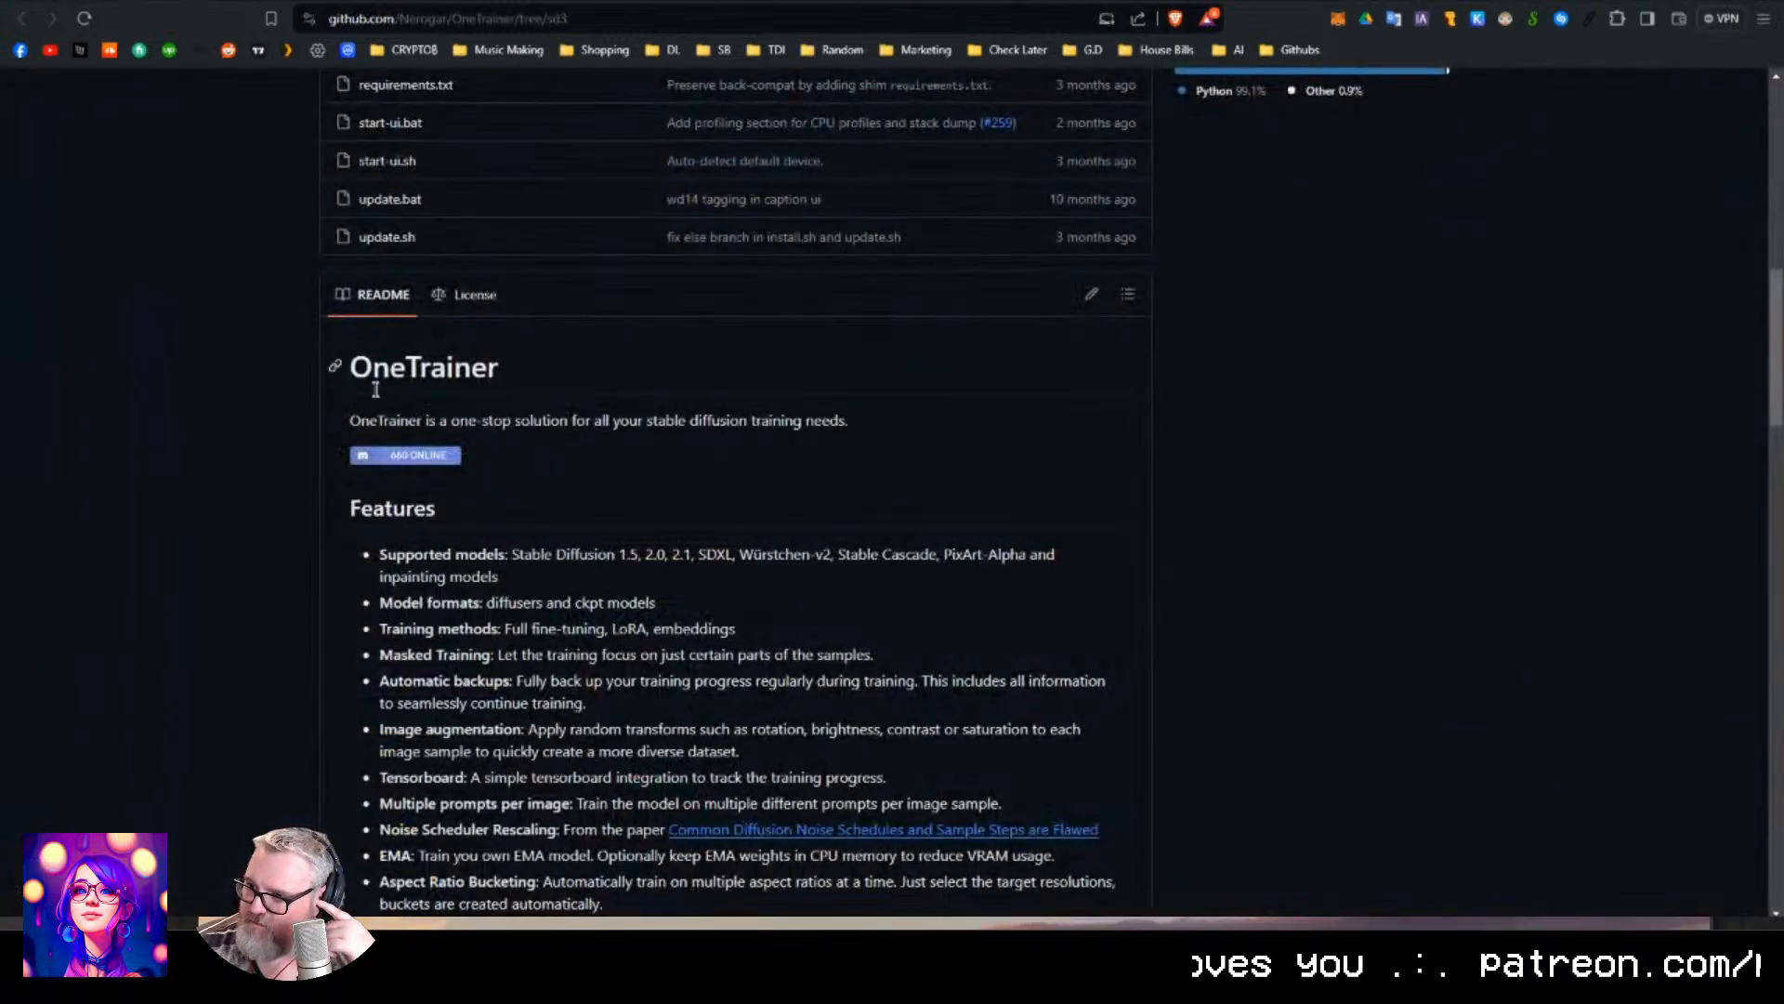
{"action": "scroll", "coordinate": [192, 487], "scroll_direction": "up", "scroll_amount": 10}
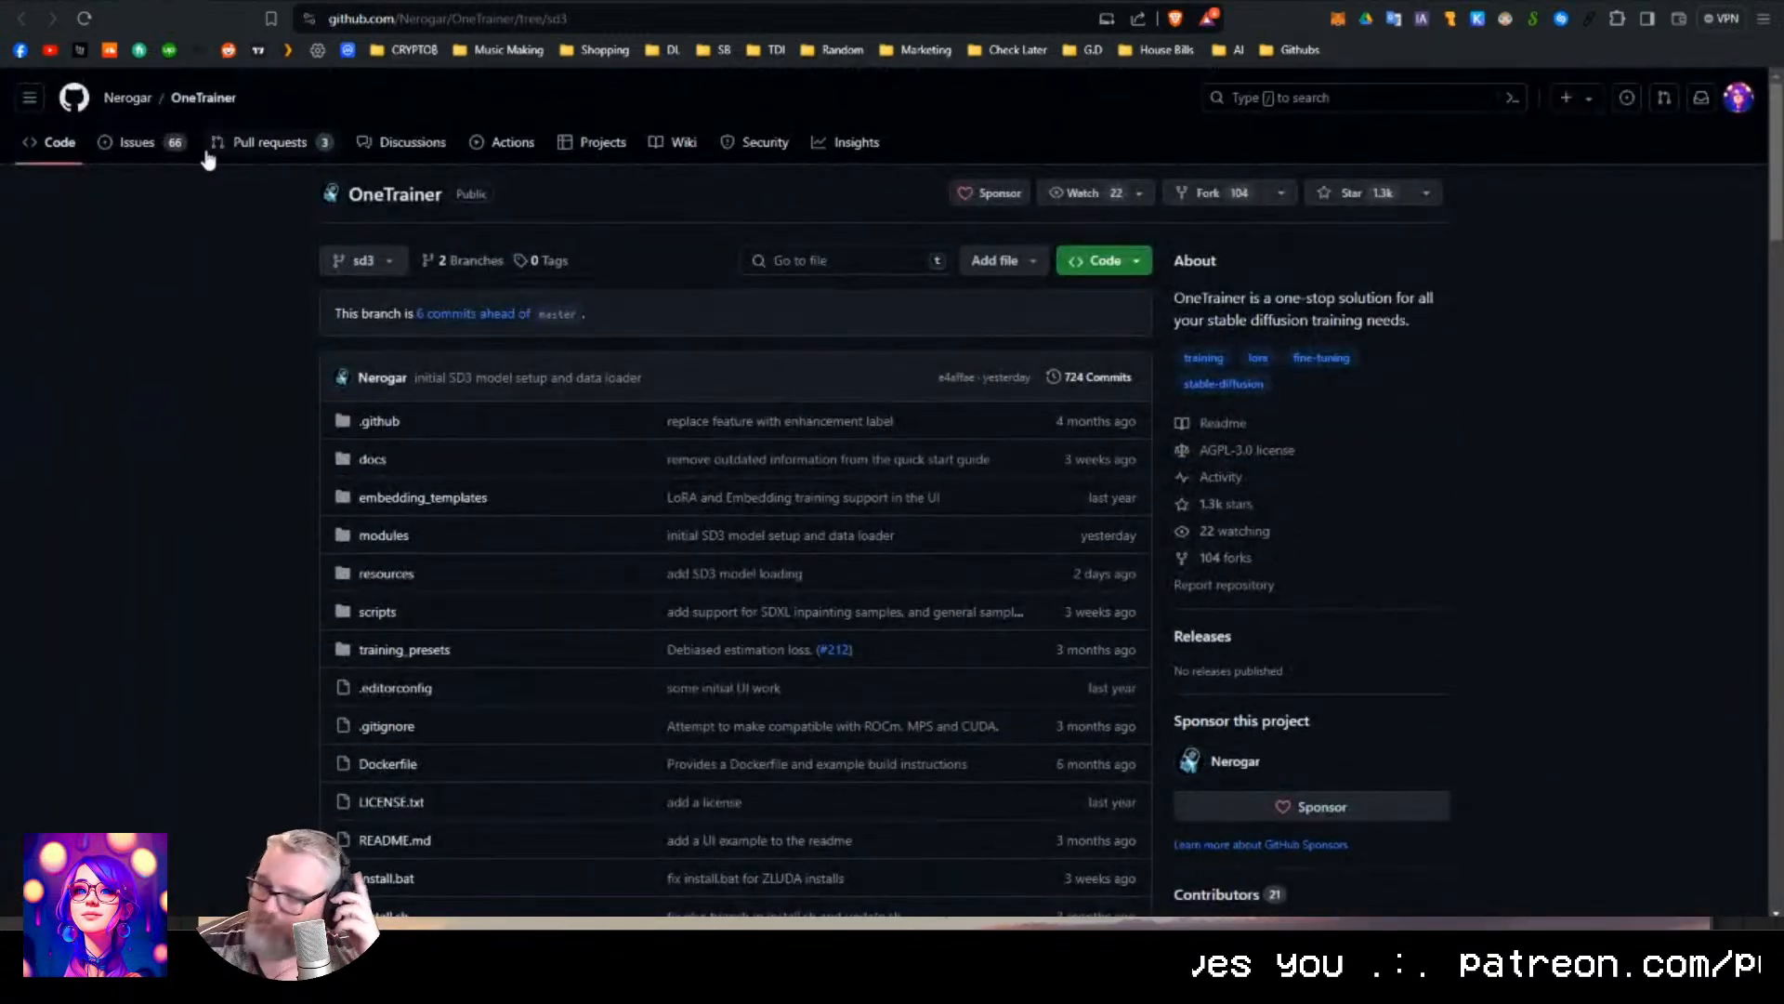
{"action": "left_click", "coordinate": [221, 98]}
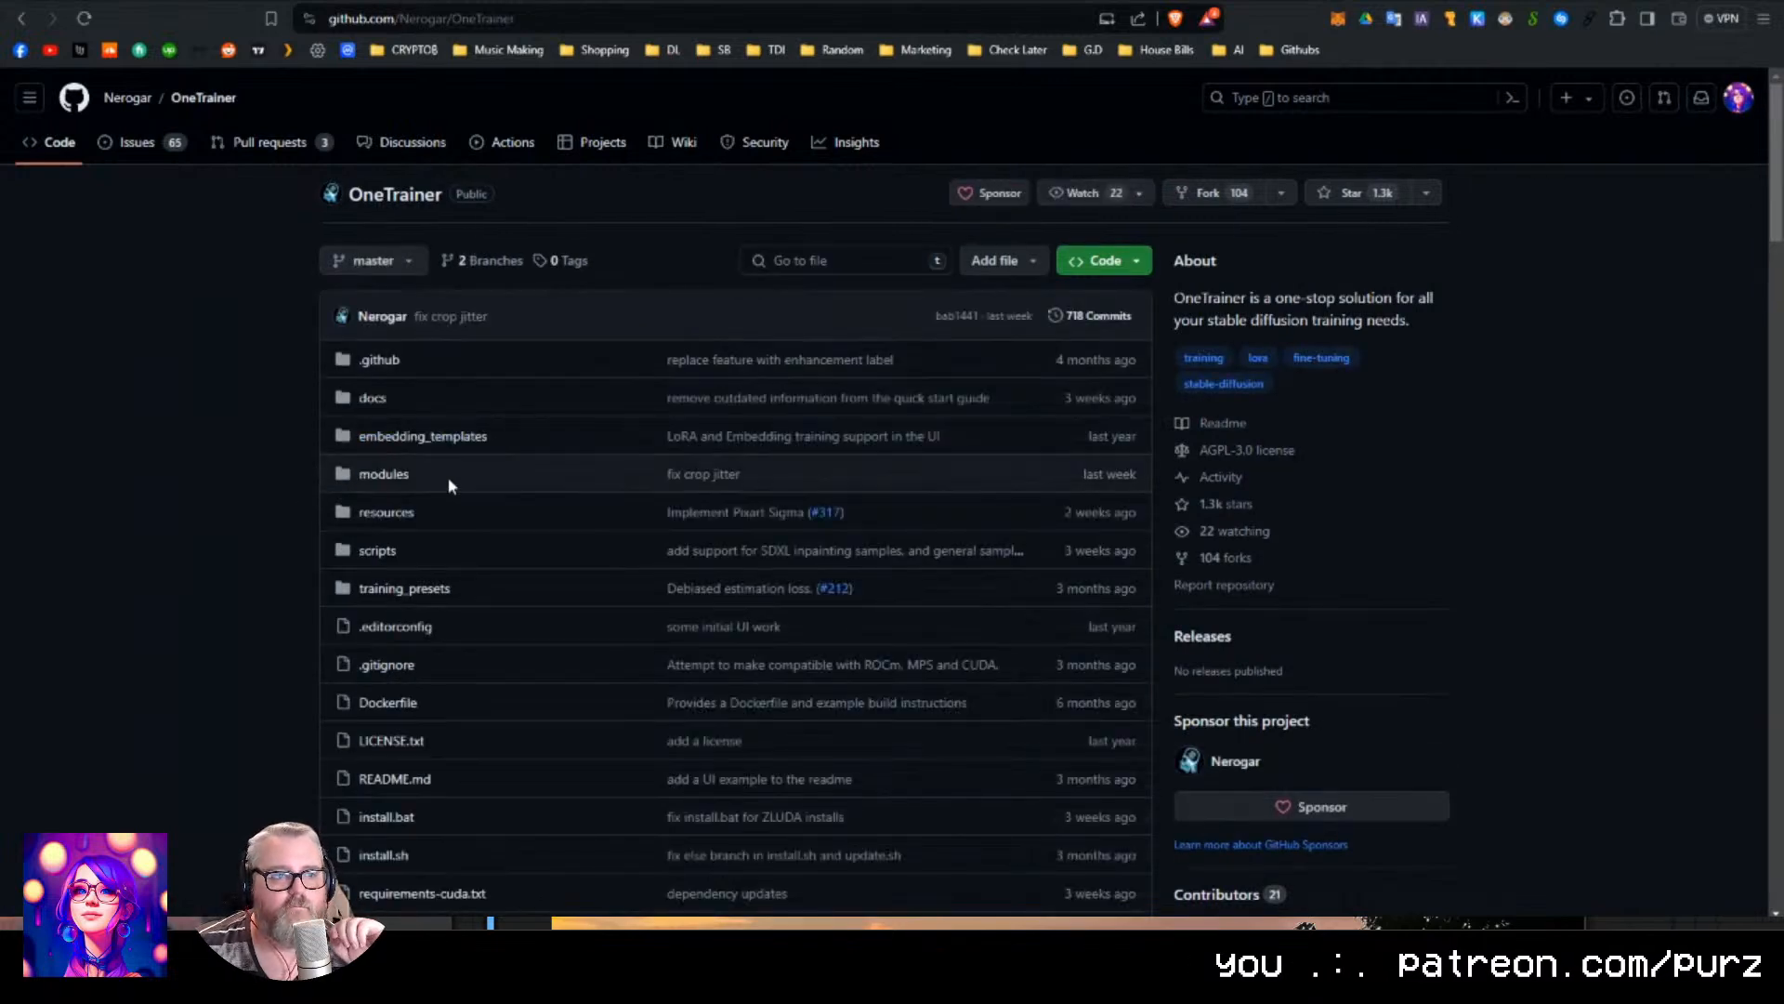
{"action": "left_click", "coordinate": [418, 265]}
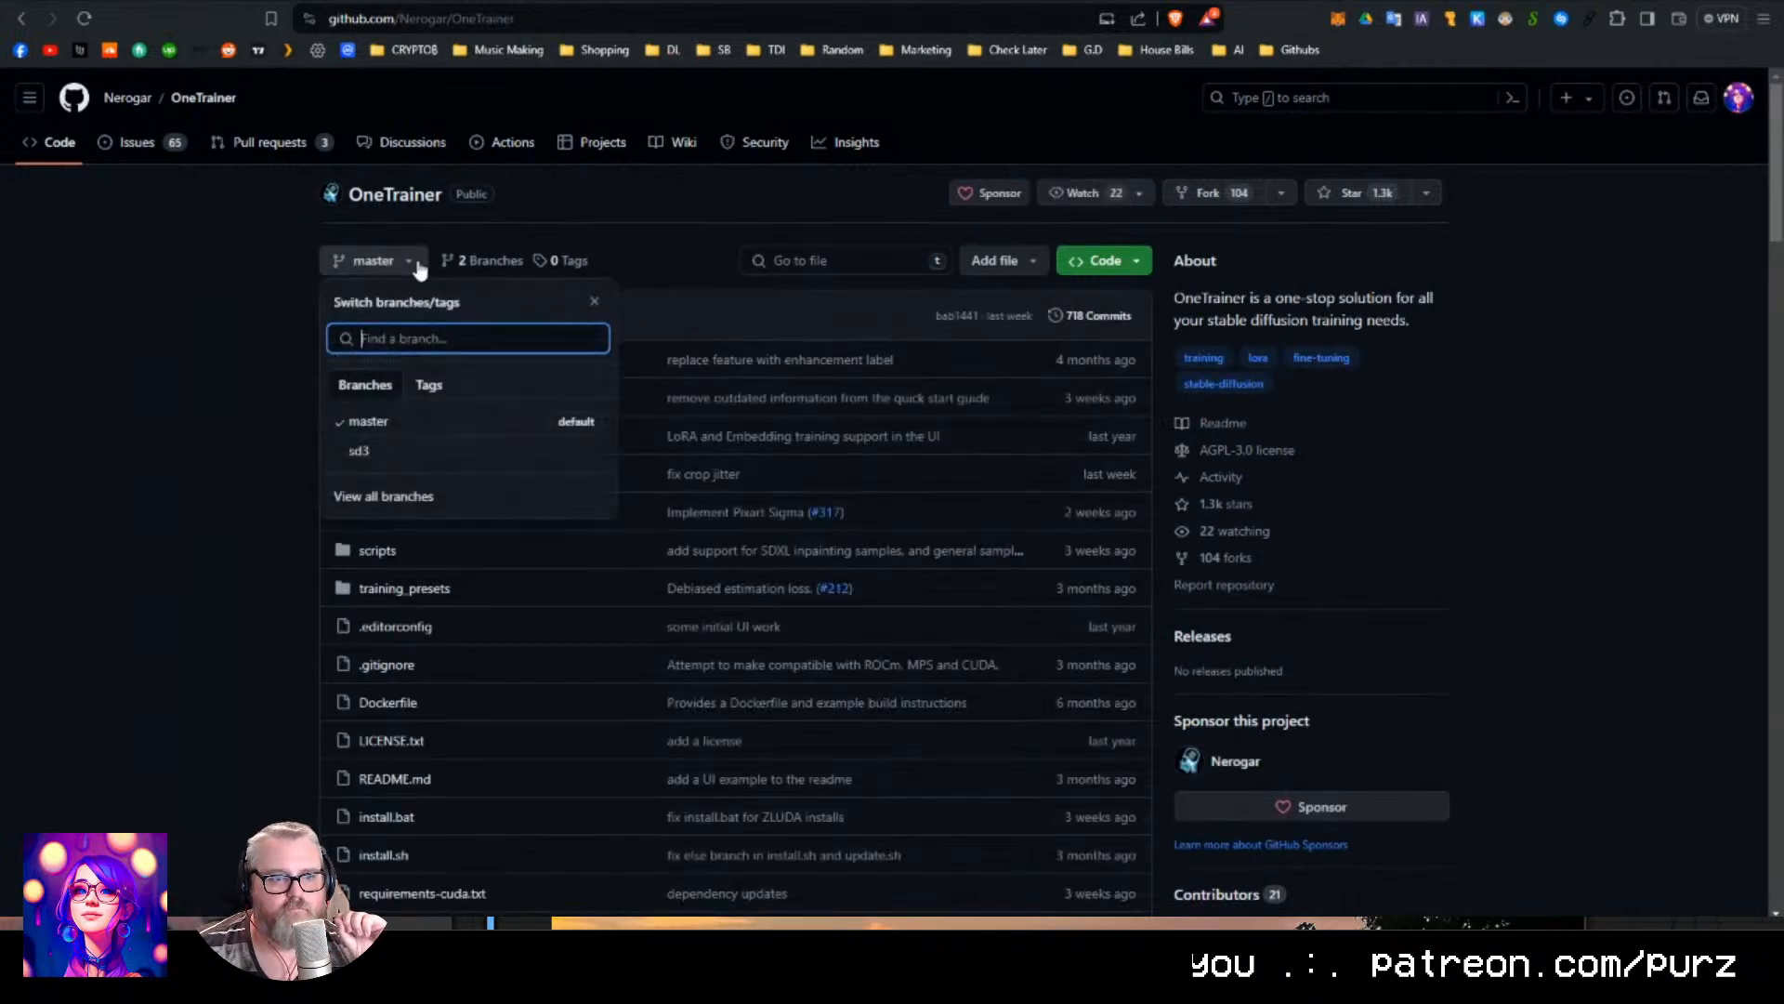
{"action": "left_click", "coordinate": [359, 450]}
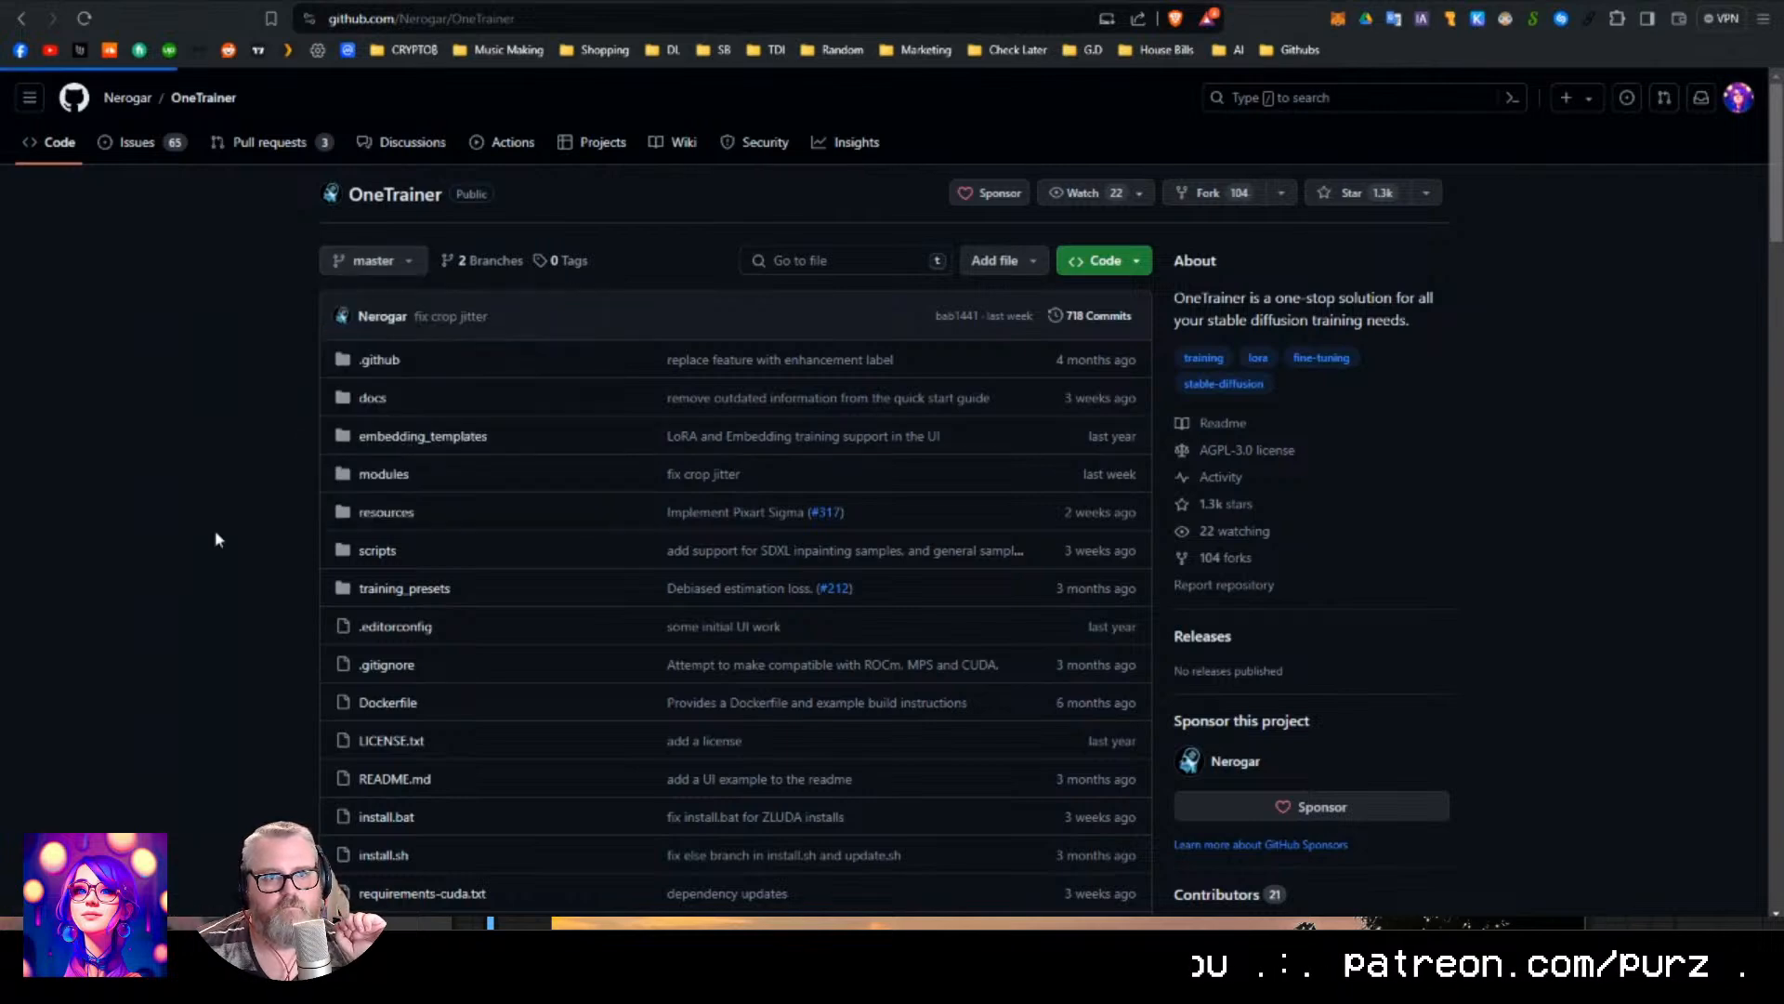
Examine the sd3 branch's recent file commits and its README, including features, installation and related projects.
{"action": "scroll", "coordinate": [199, 537], "scroll_direction": "down", "scroll_amount": 8}
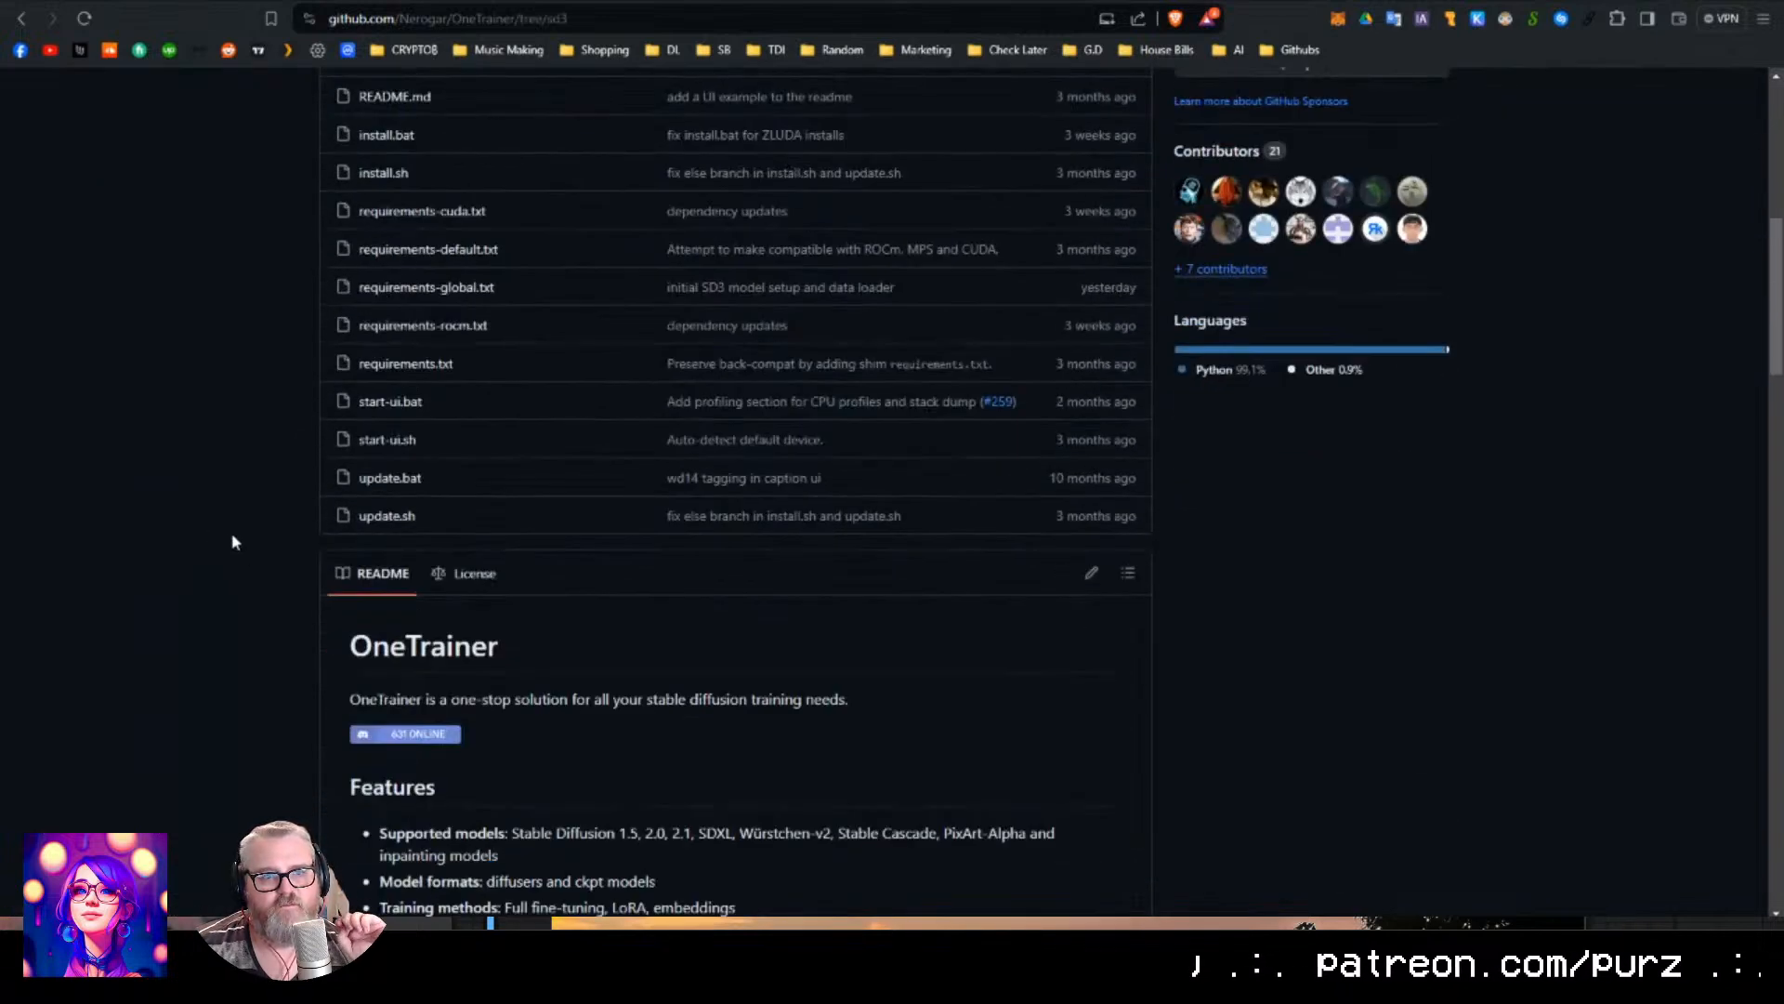
{"action": "scroll", "coordinate": [247, 544], "scroll_direction": "down", "scroll_amount": 4}
{"action": "scroll", "coordinate": [260, 546], "scroll_direction": "up", "scroll_amount": 12}
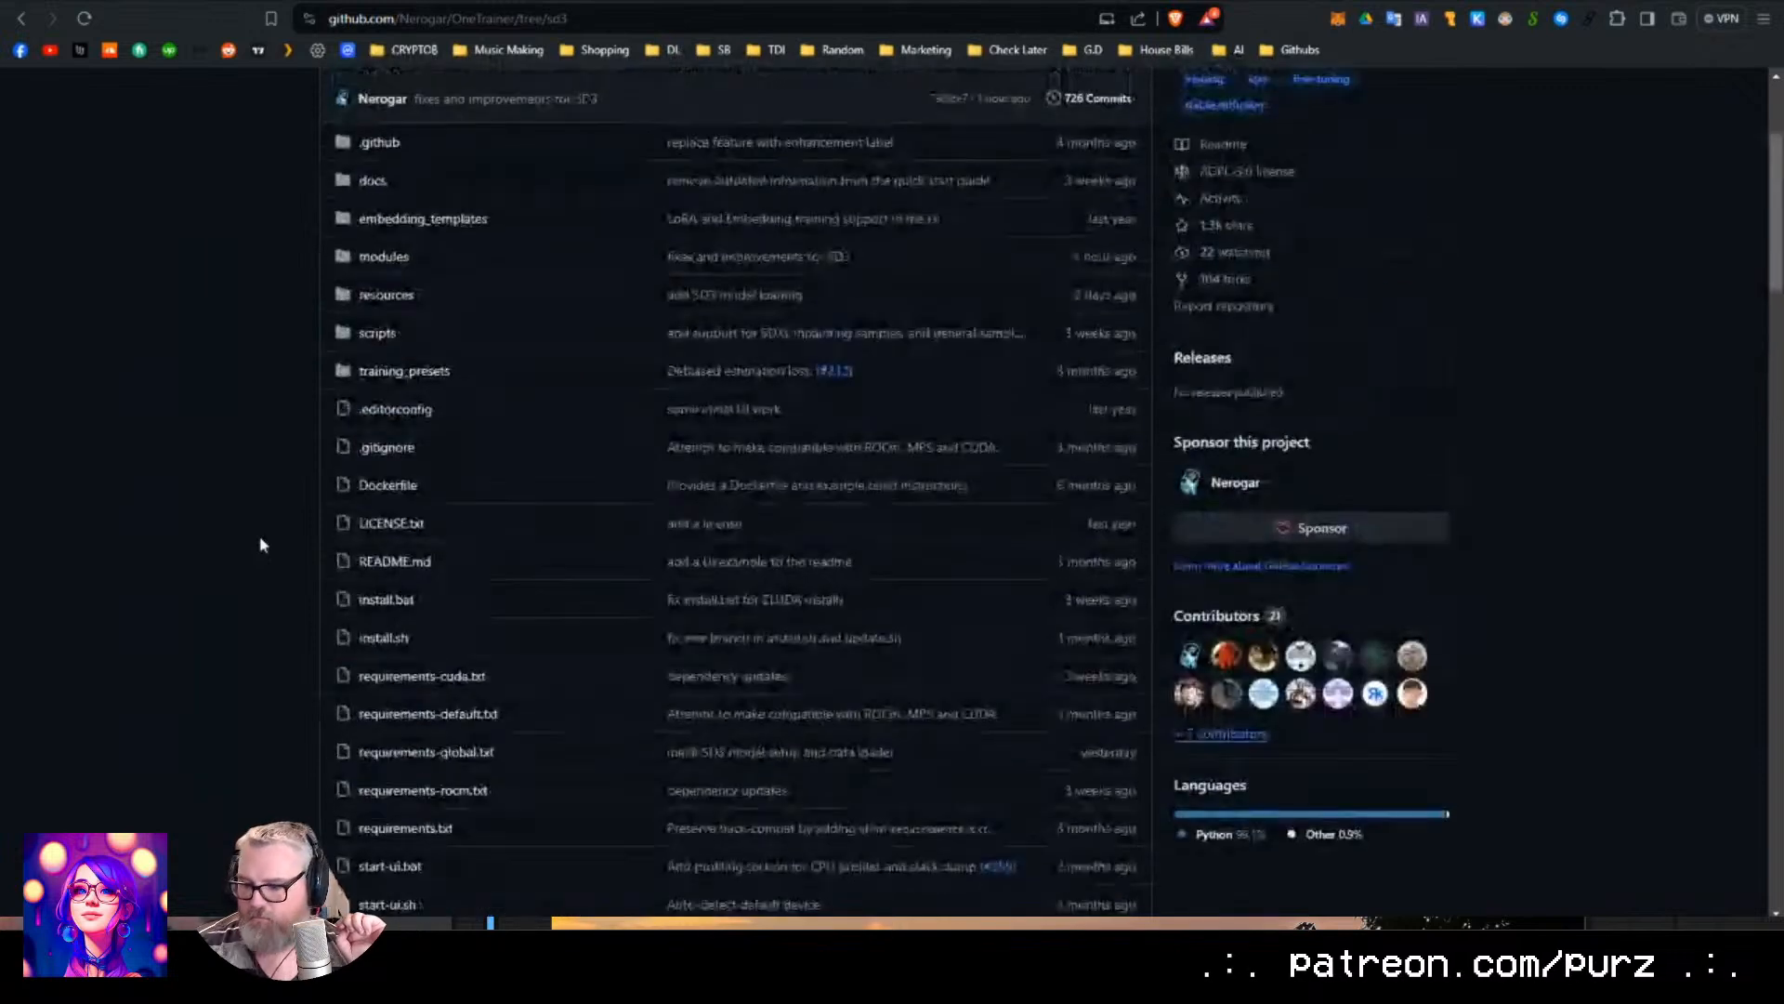
{"action": "scroll", "coordinate": [259, 545], "scroll_direction": "down", "scroll_amount": 5}
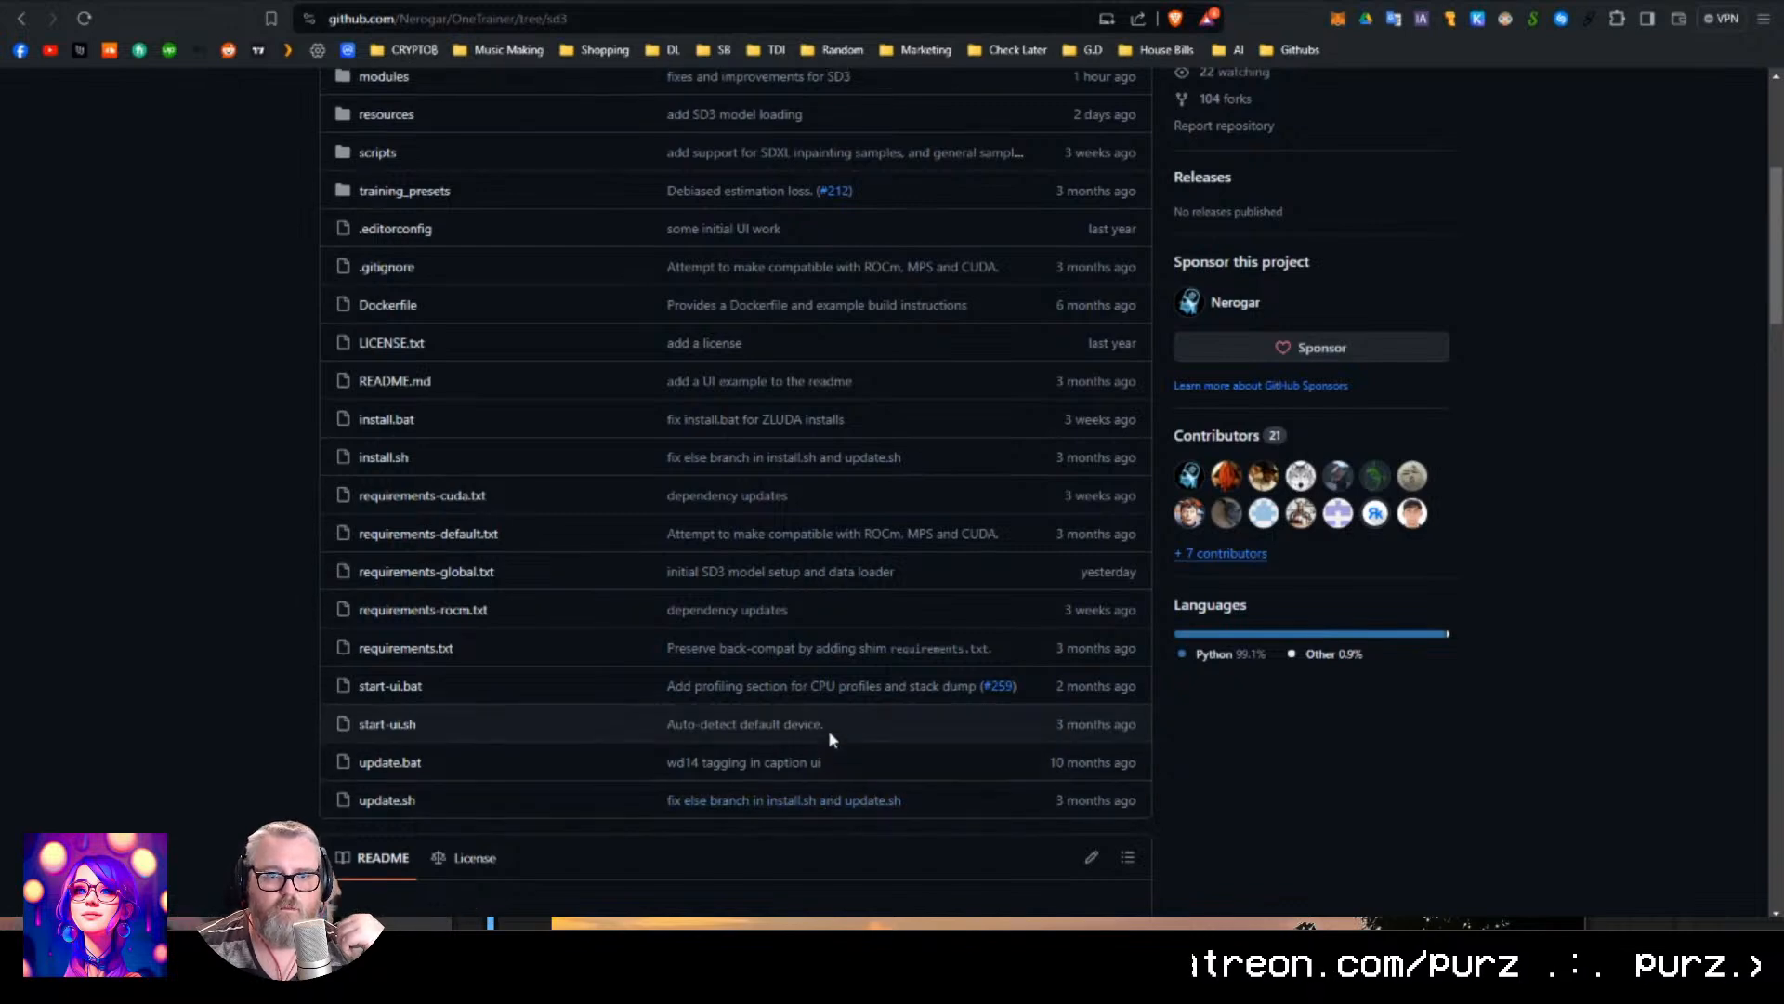
{"action": "scroll", "coordinate": [828, 729], "scroll_direction": "up", "scroll_amount": 2}
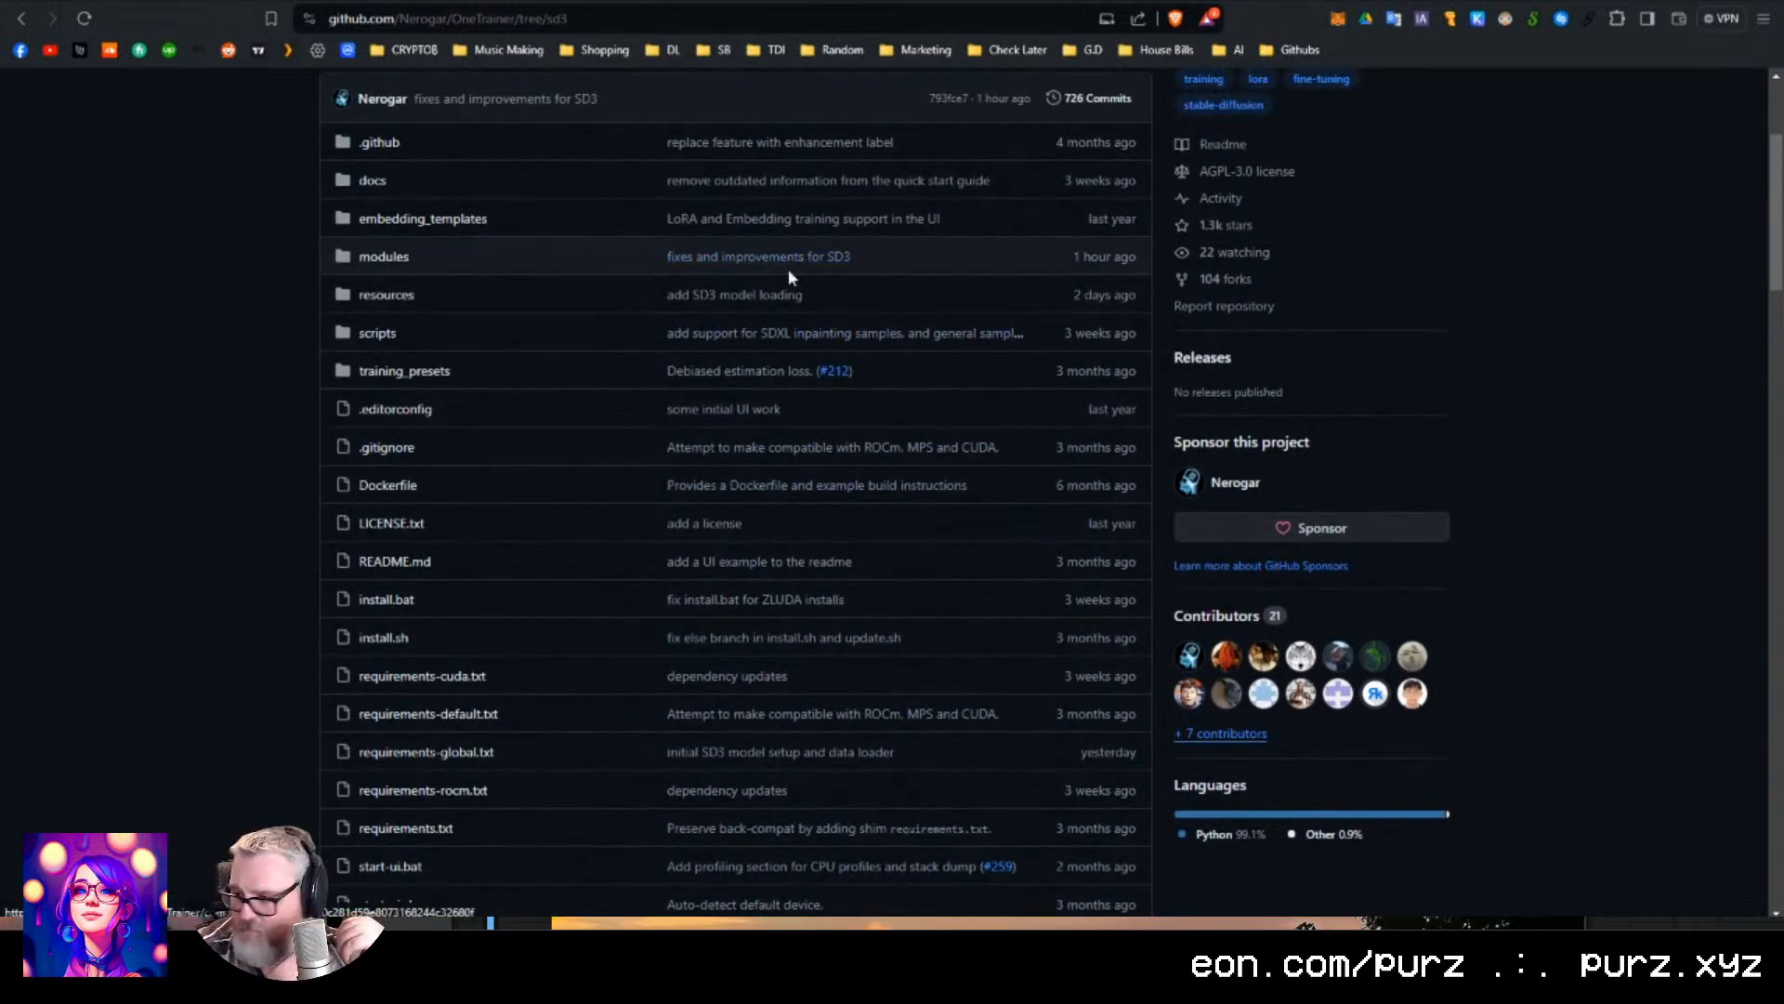
{"action": "scroll", "coordinate": [464, 578], "scroll_direction": "down", "scroll_amount": 14}
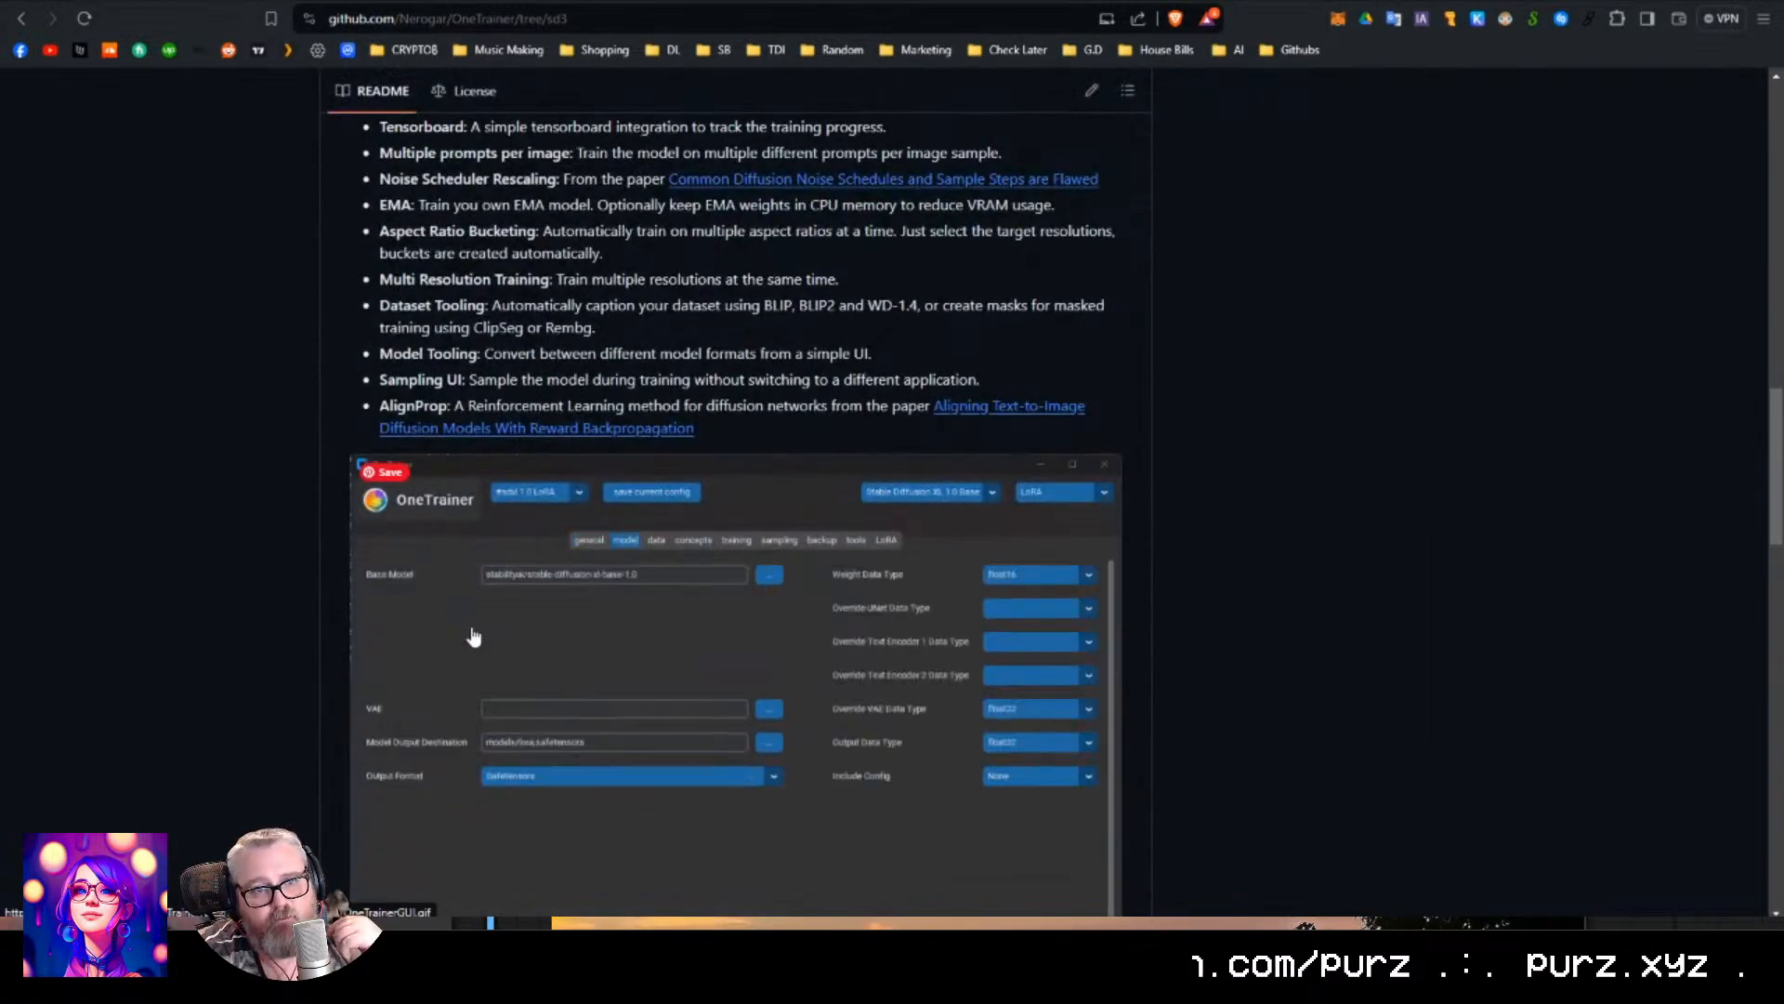
{"action": "scroll", "coordinate": [474, 638], "scroll_direction": "down", "scroll_amount": 15}
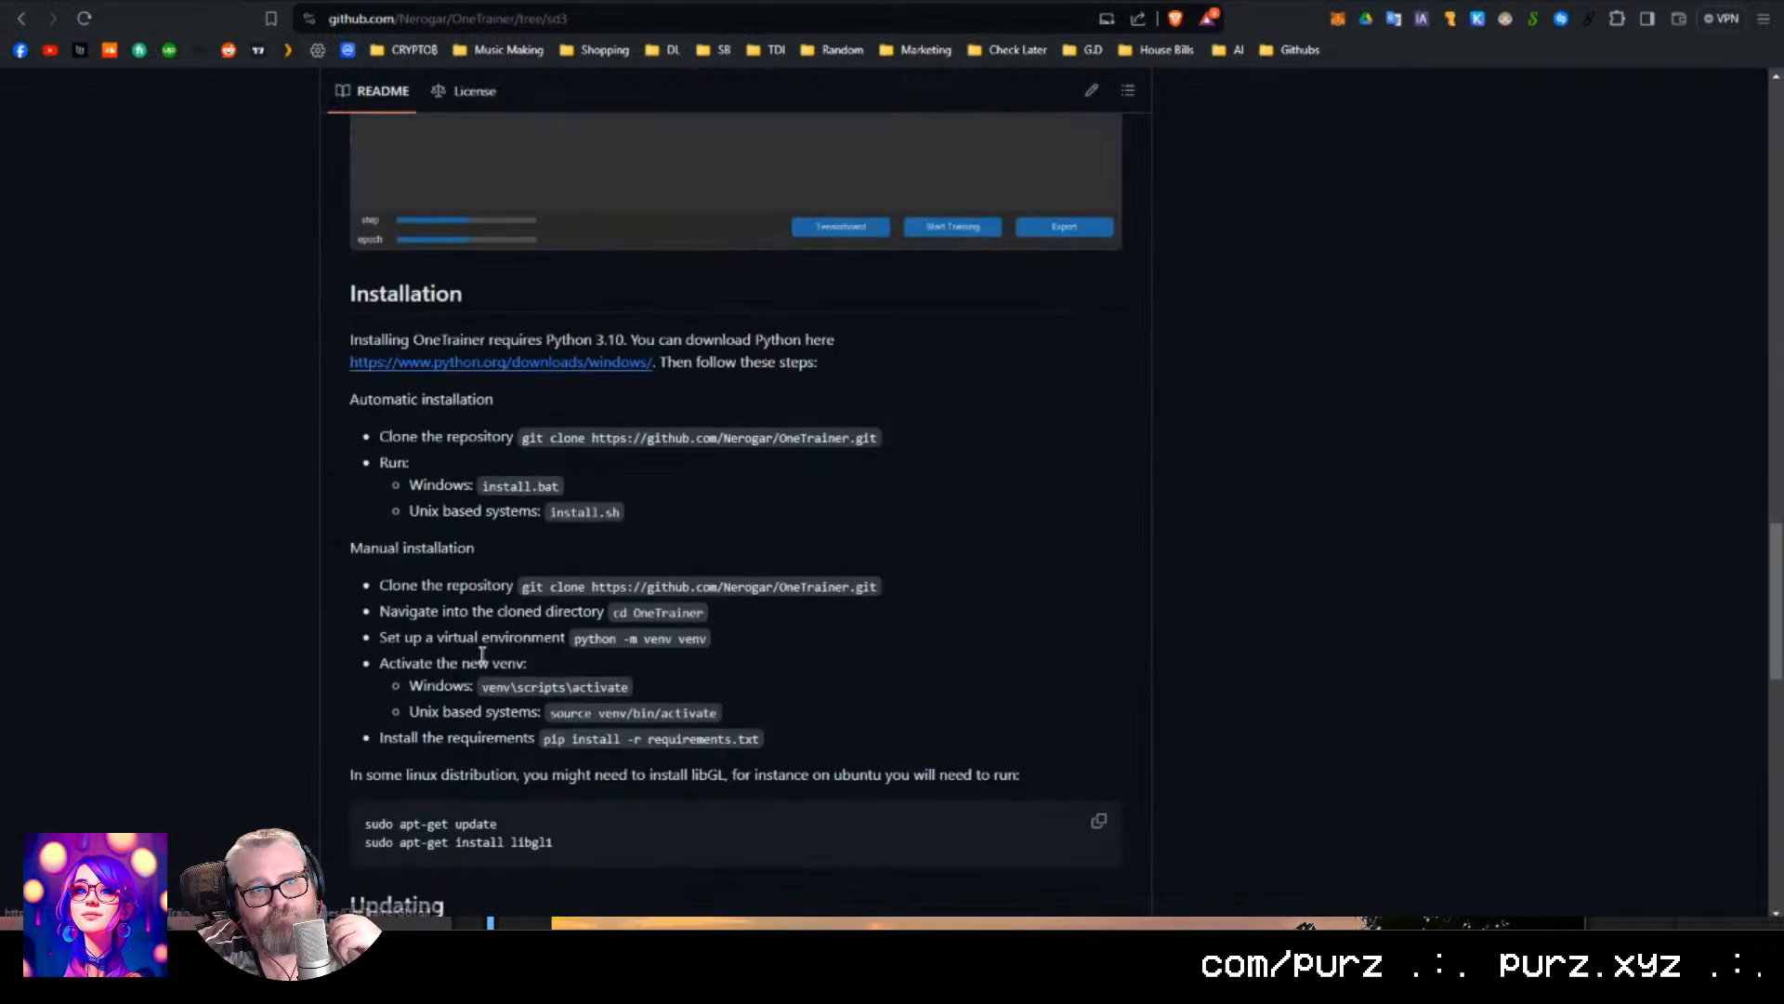
{"action": "scroll", "coordinate": [533, 668], "scroll_direction": "down", "scroll_amount": 8}
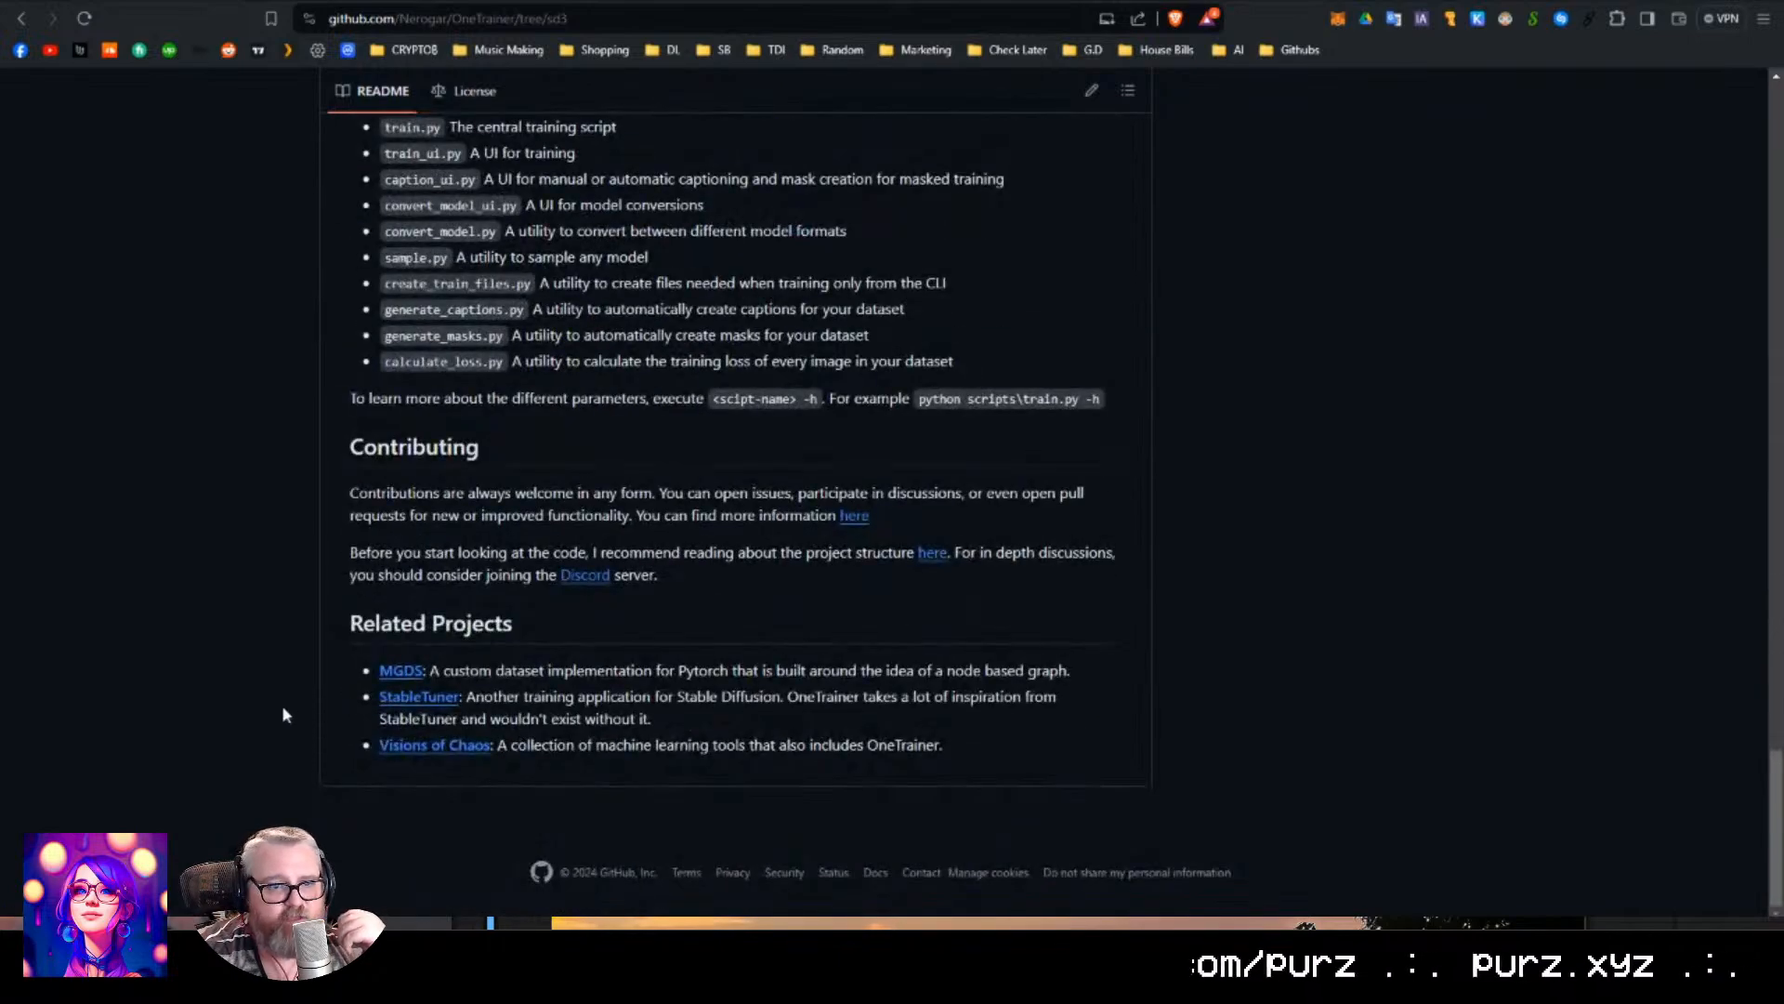
{"action": "scroll", "coordinate": [270, 533], "scroll_direction": "up", "scroll_amount": 20}
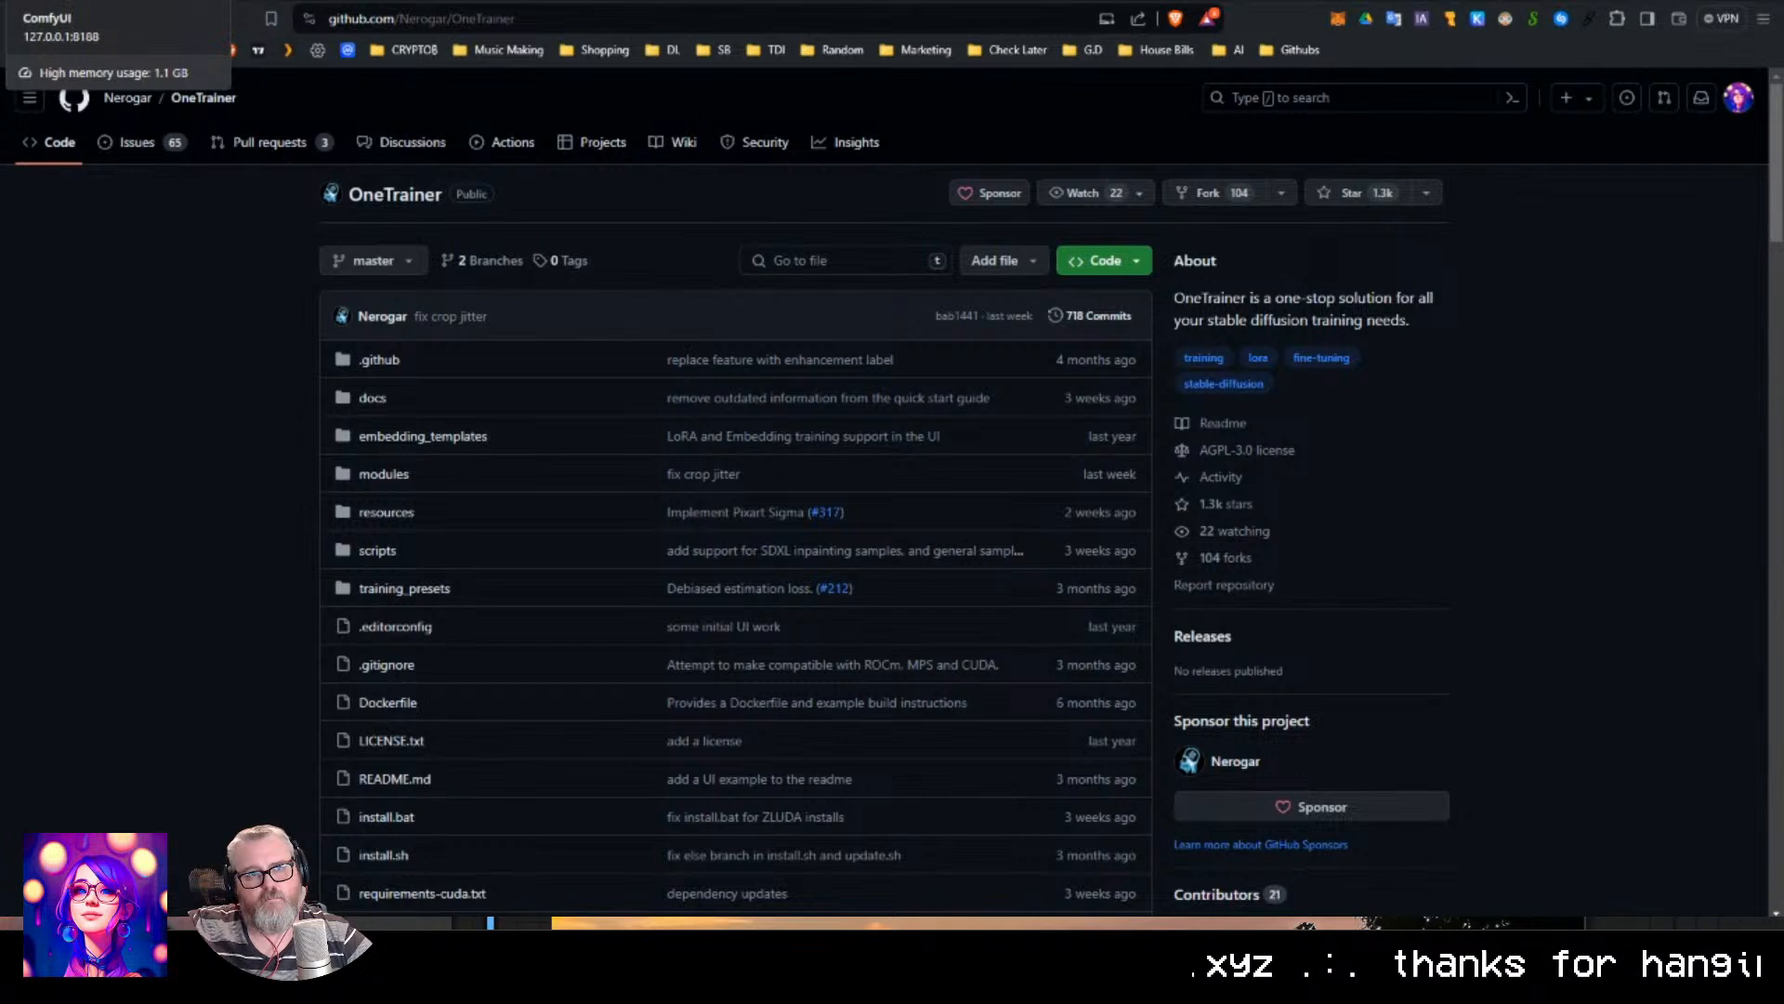
Return to ComfyUI, browse the Manager's installable custom nodes list and close the Manager.
{"action": "left_click", "coordinate": [116, 2]}
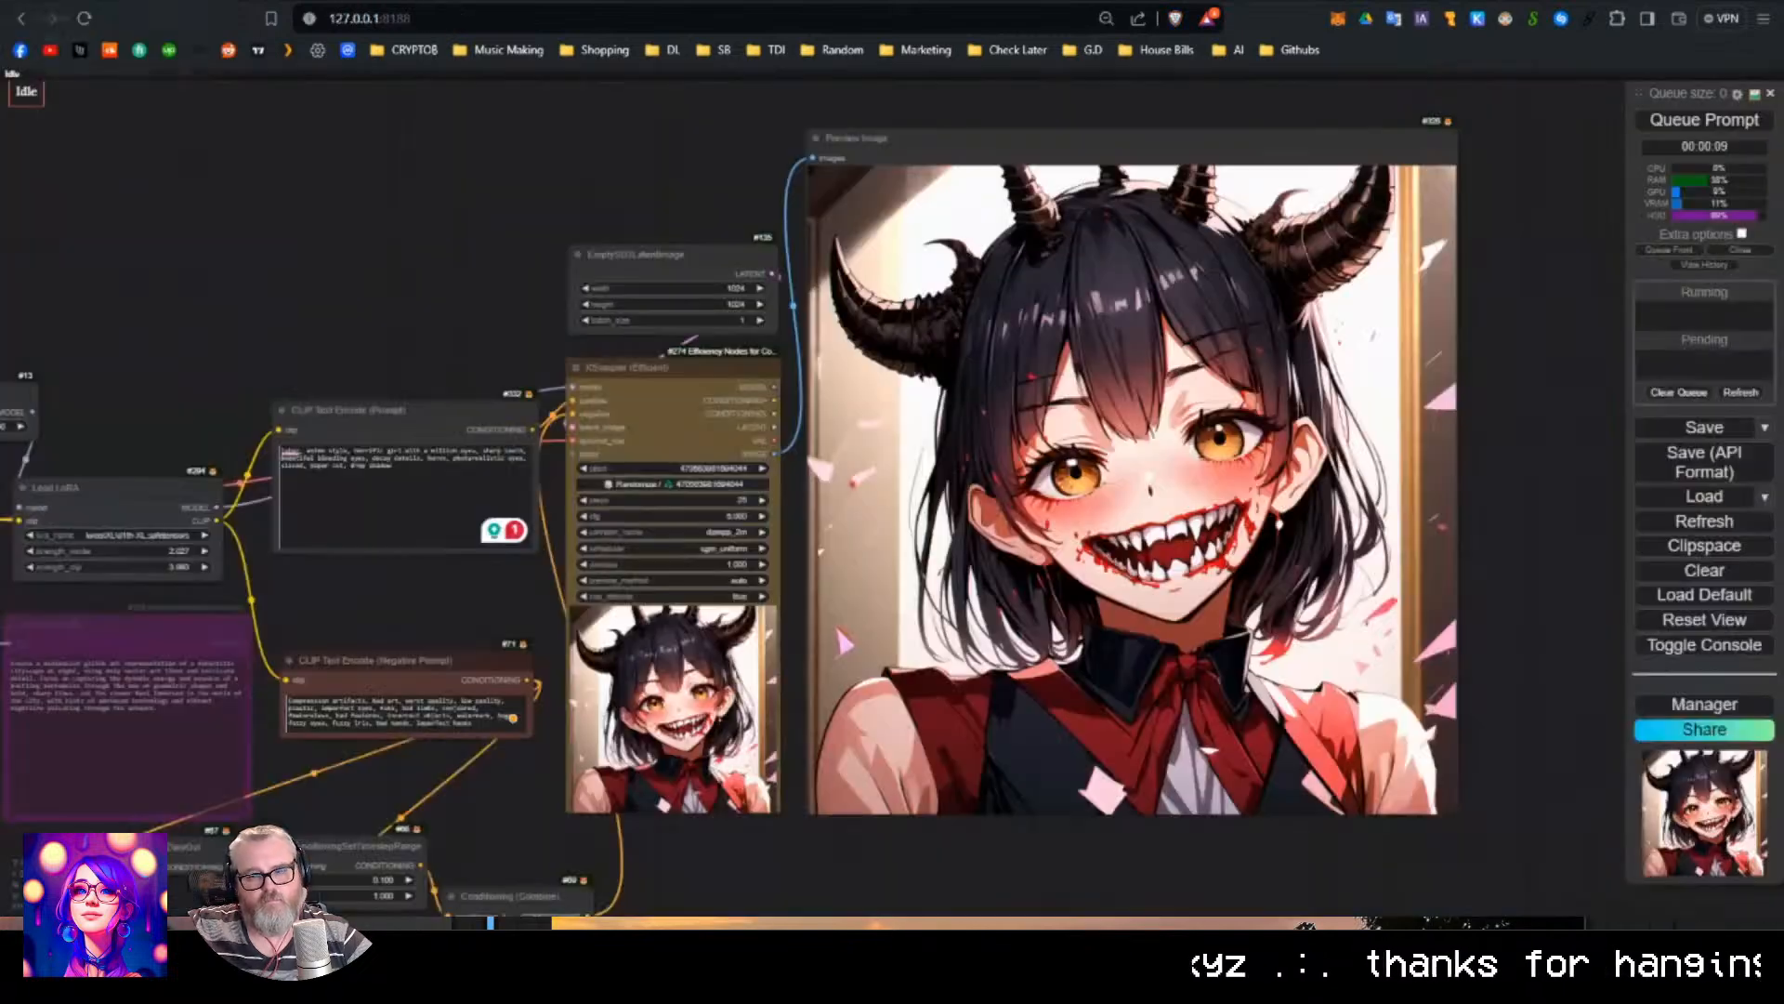
{"action": "left_click", "coordinate": [1747, 705]}
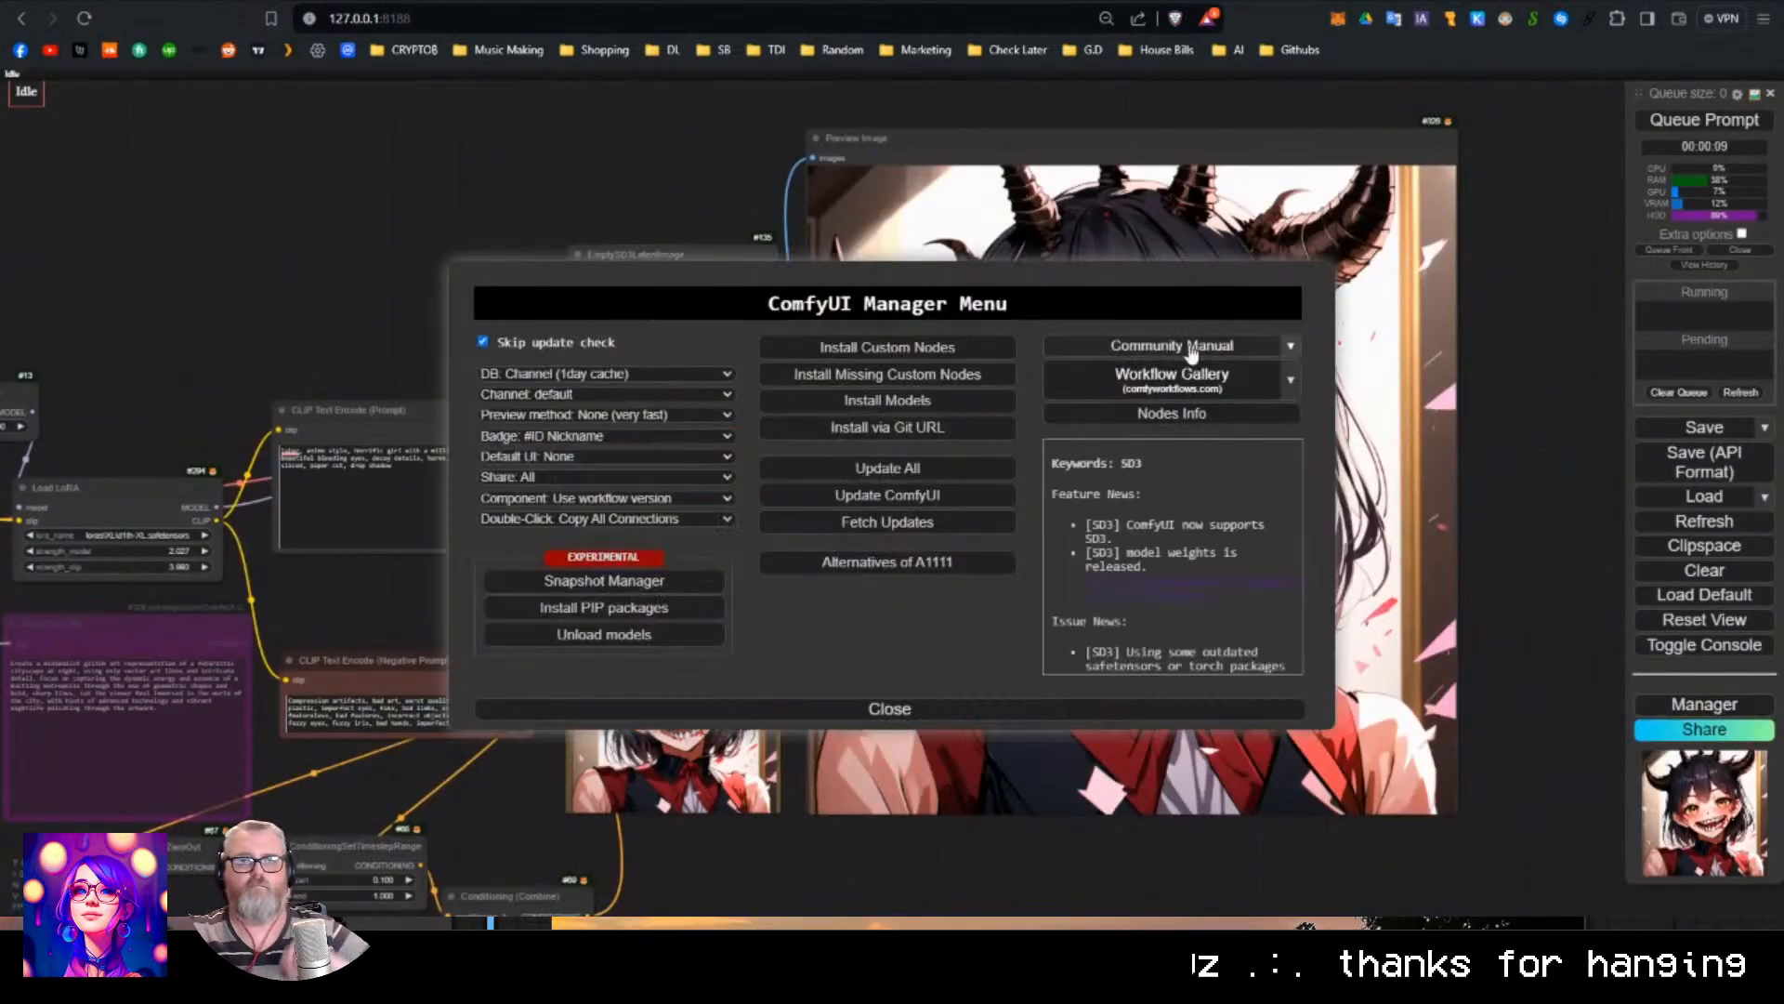
{"action": "left_click", "coordinate": [888, 347]}
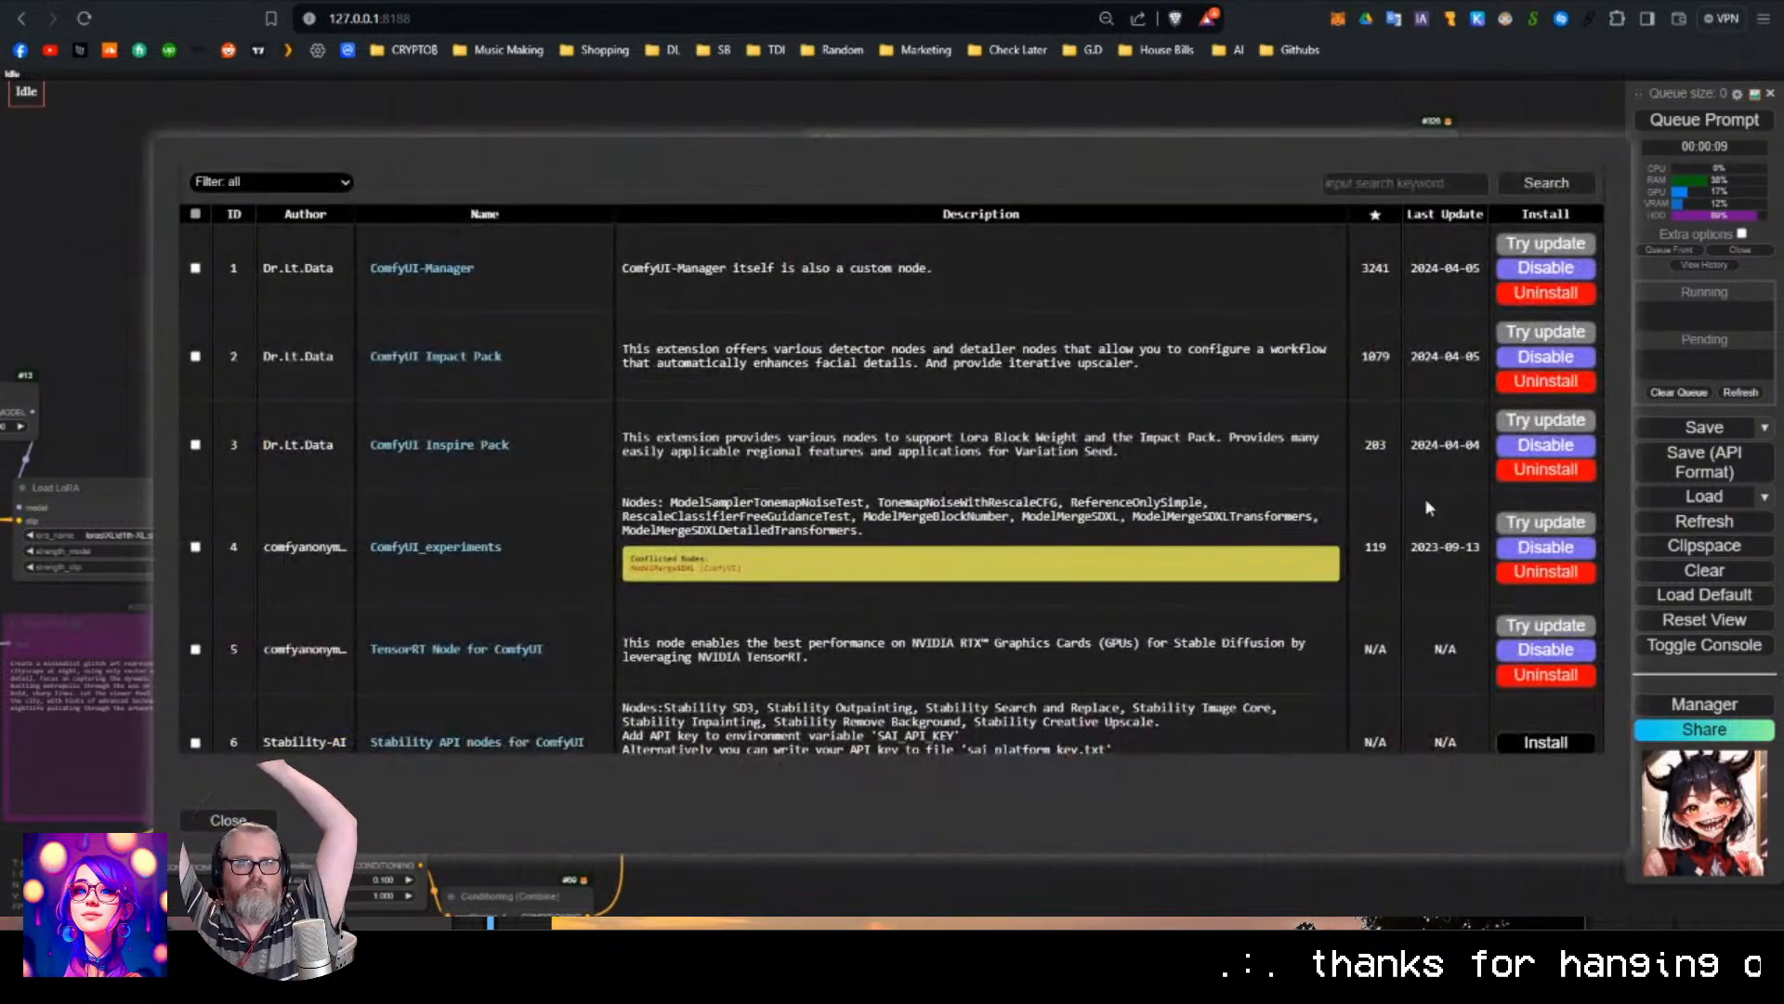
{"action": "scroll", "coordinate": [1449, 558], "scroll_direction": "down", "scroll_amount": 10}
{"action": "scroll", "coordinate": [1447, 565], "scroll_direction": "down", "scroll_amount": 13}
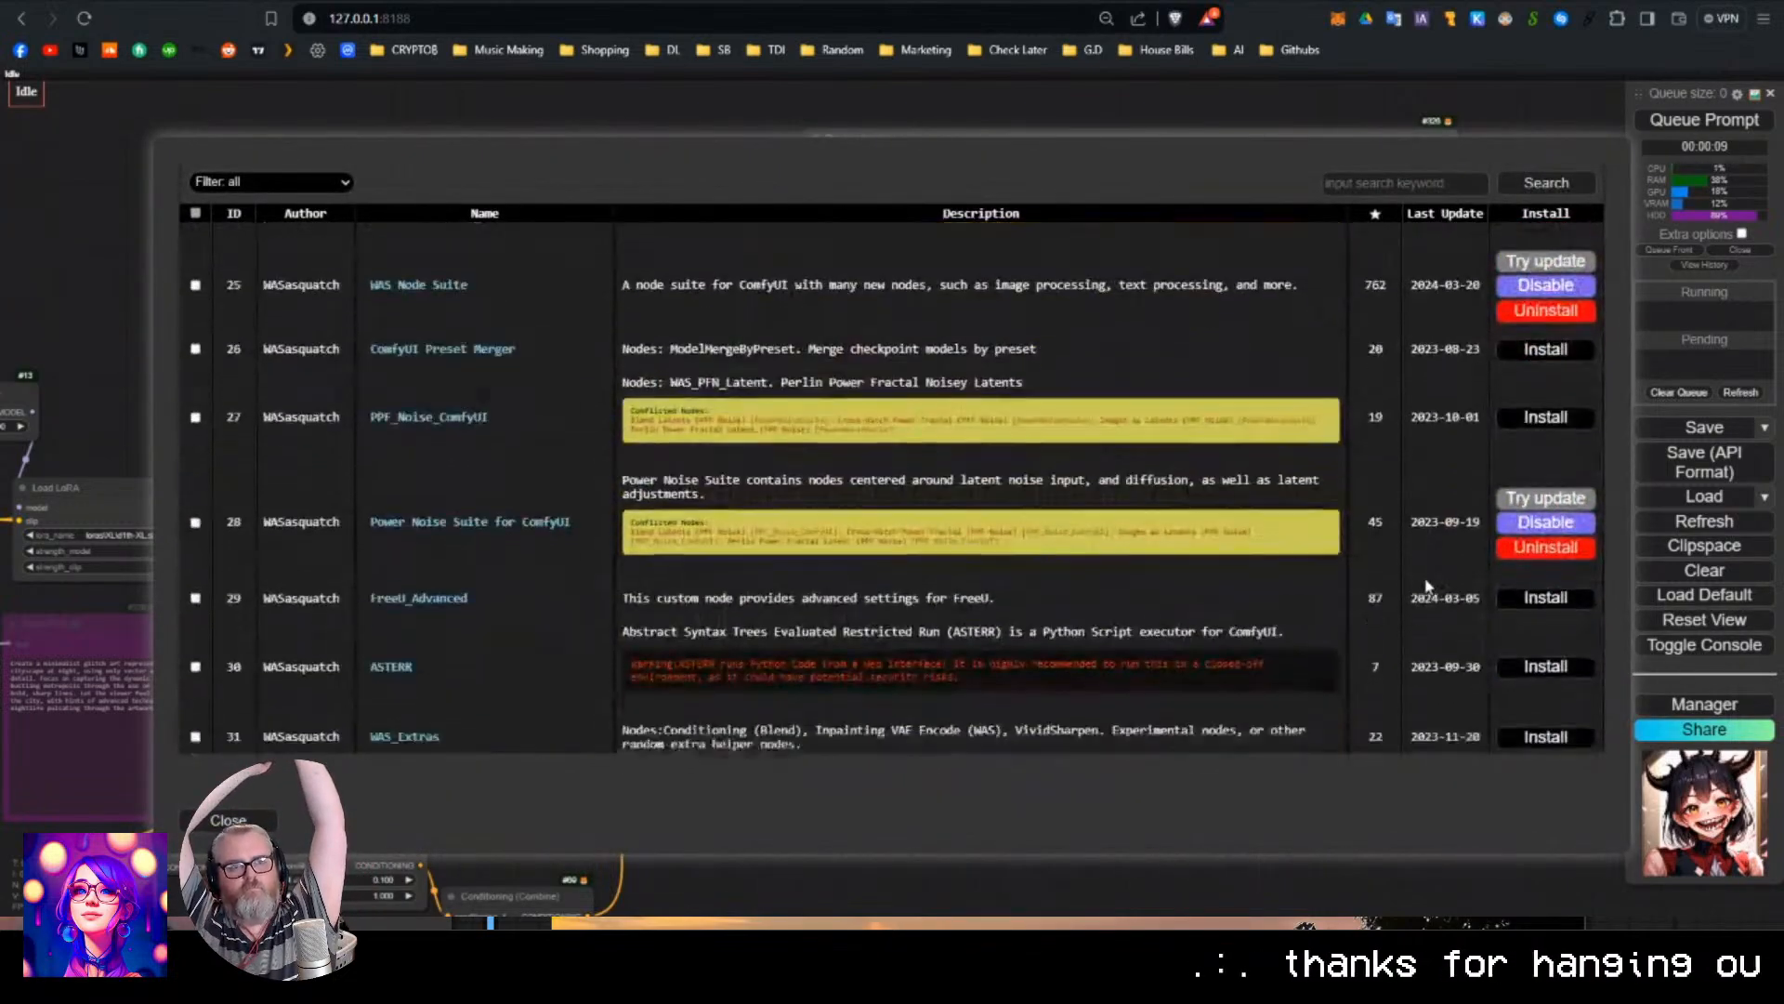
{"action": "scroll", "coordinate": [1422, 583], "scroll_direction": "up", "scroll_amount": 20}
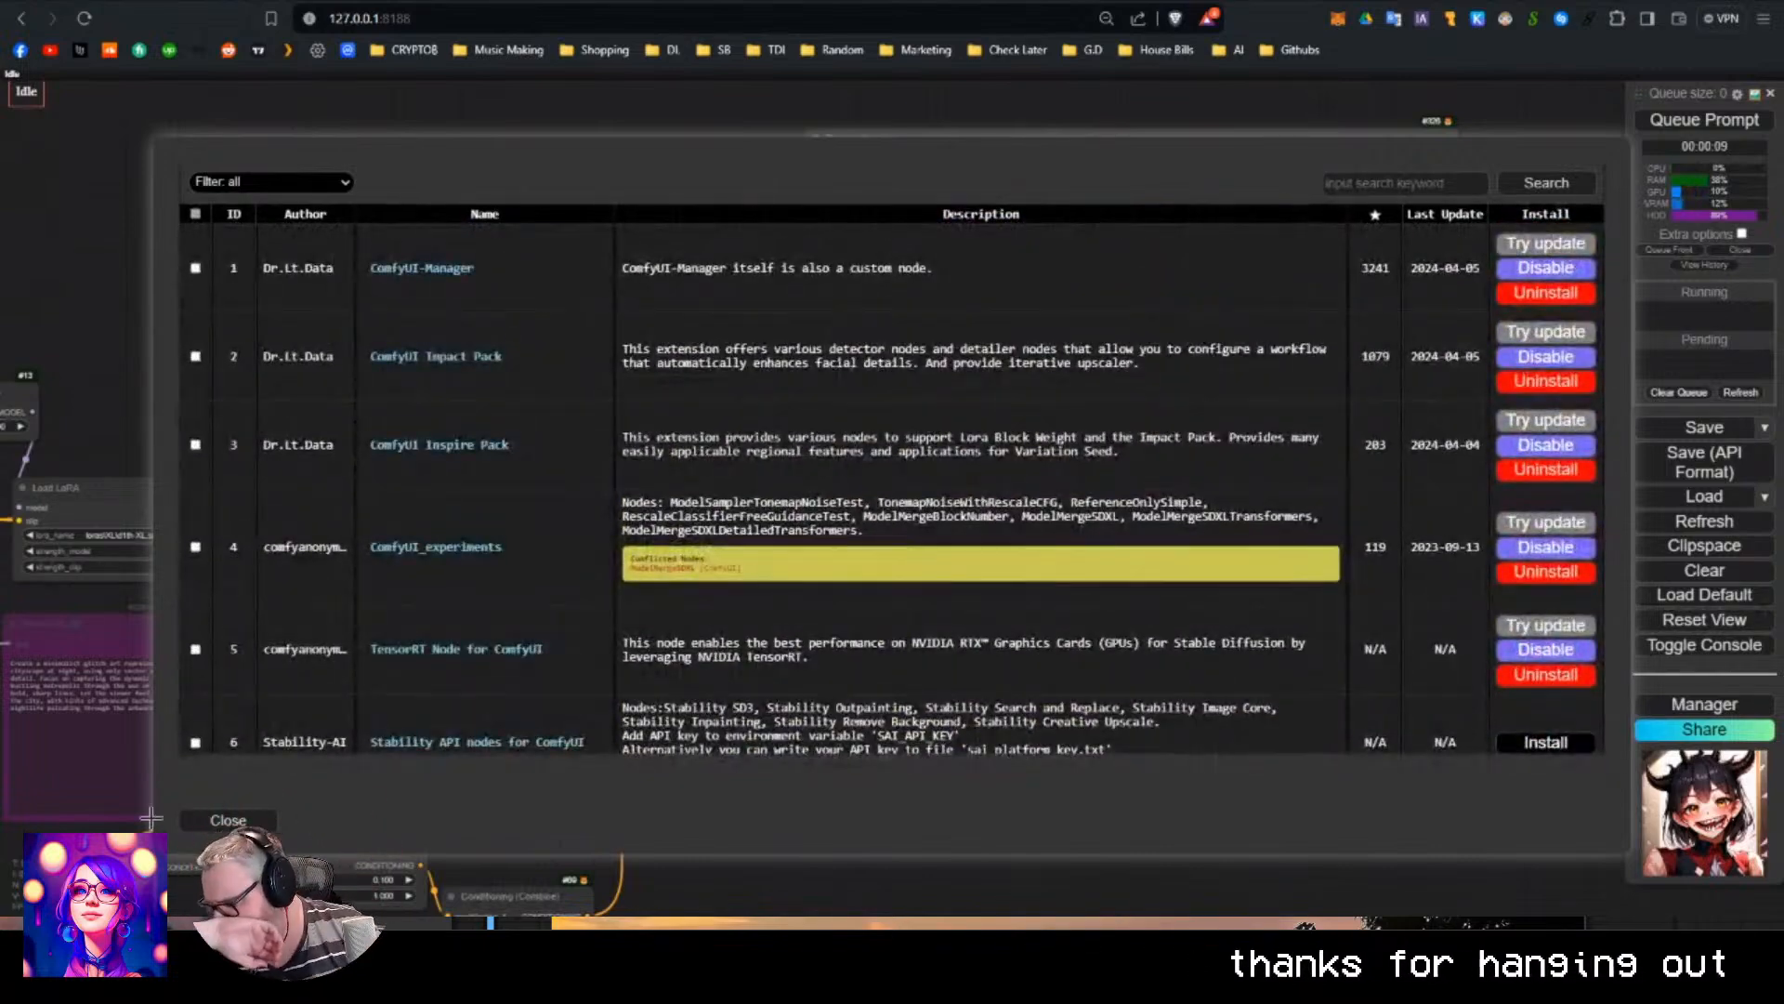
{"action": "left_click", "coordinate": [228, 821]}
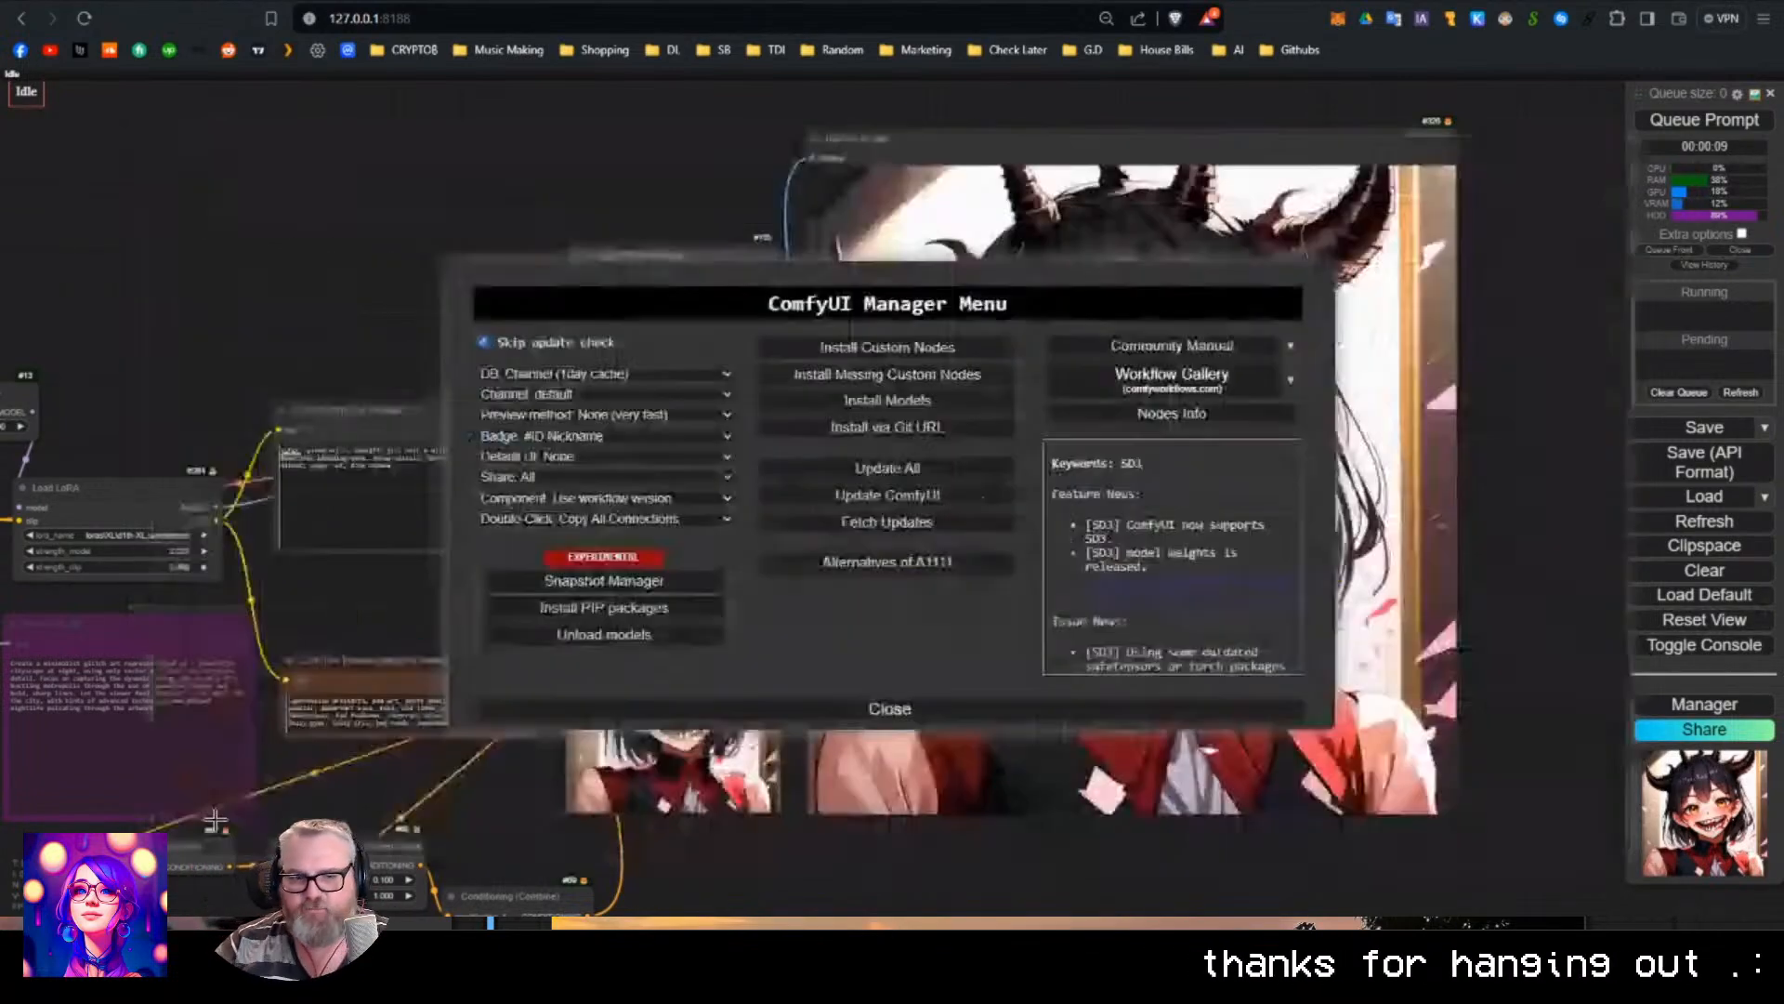
{"action": "left_click", "coordinate": [889, 709]}
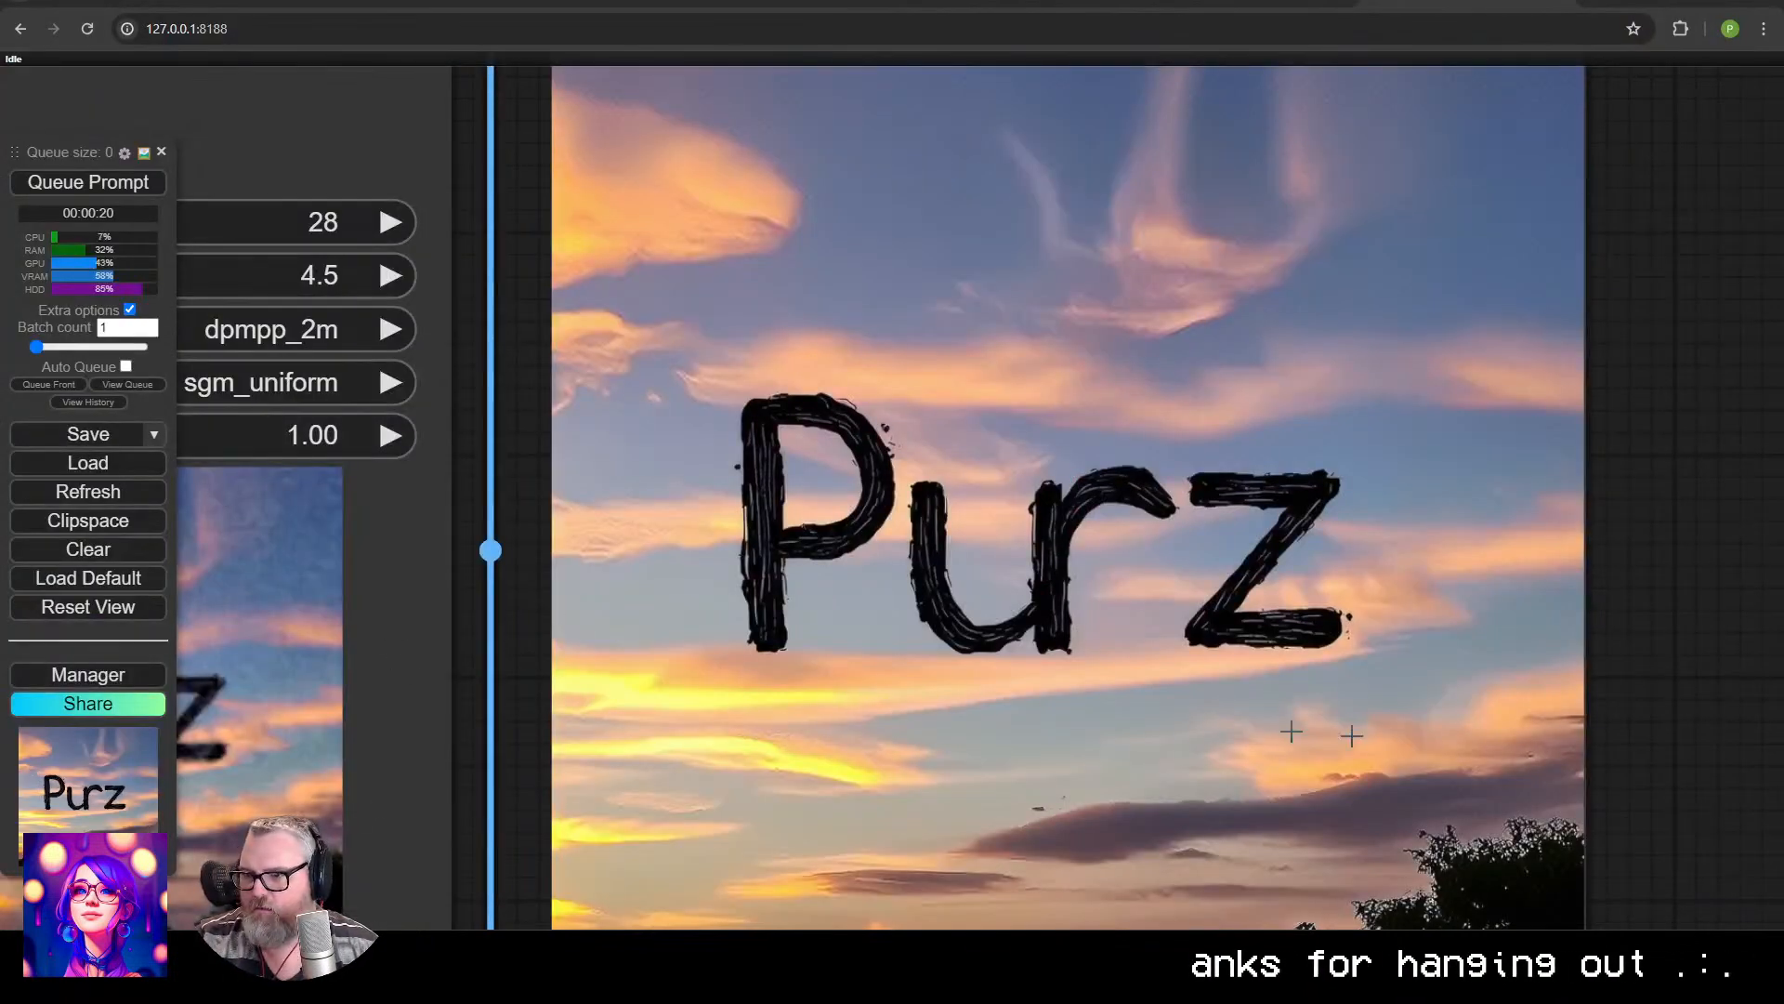
In the other ComfyUI instance, open the Custom Nodes Manager and check what the ComfyUI-Manager author's check mark means.
{"action": "left_click", "coordinate": [109, 675]}
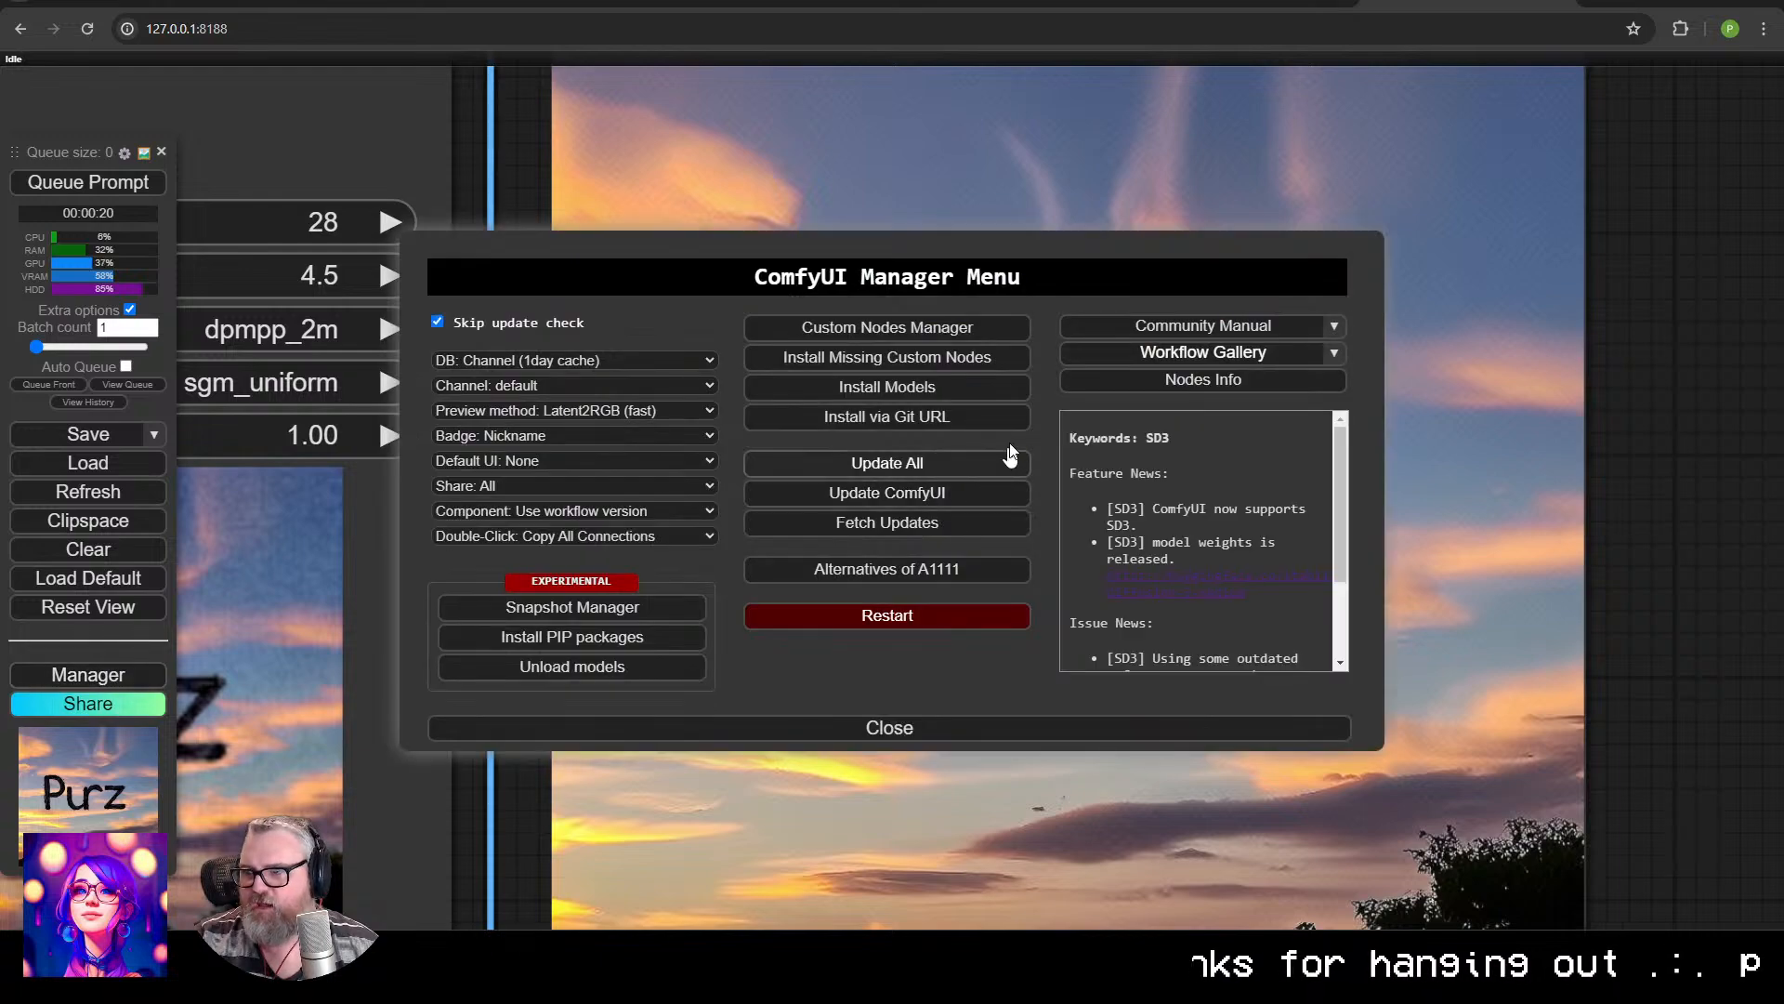
{"action": "left_click", "coordinate": [869, 323]}
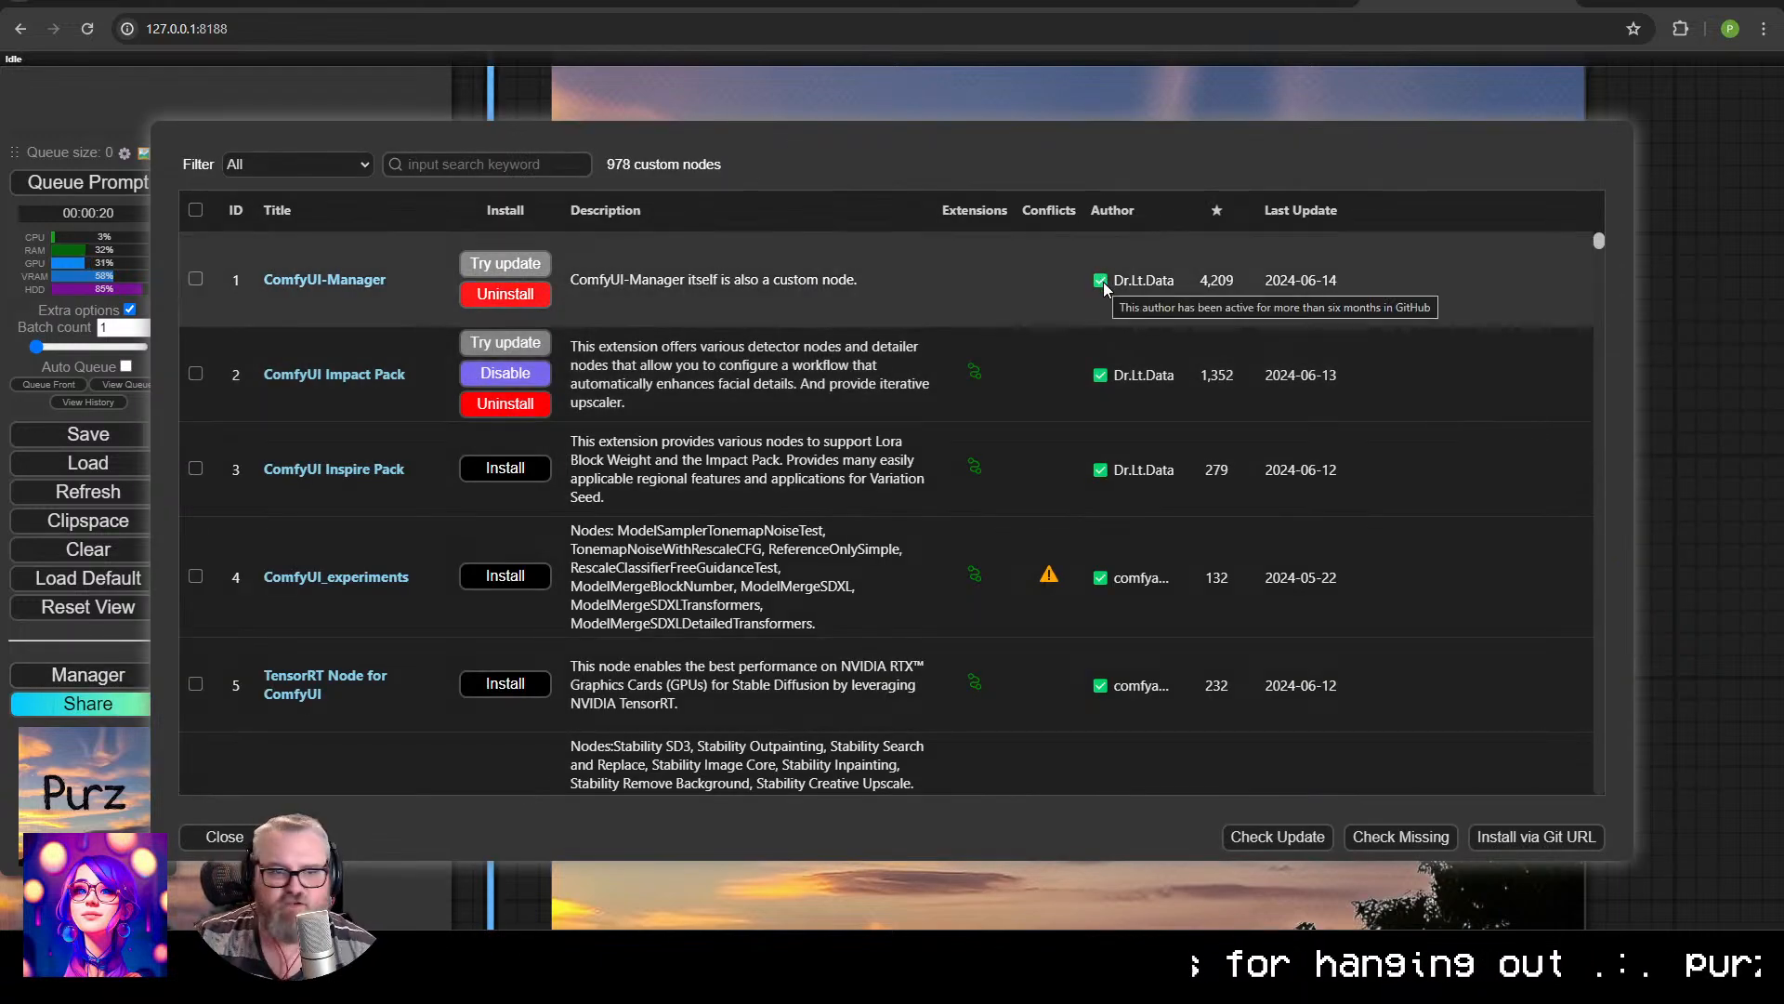
{"action": "mouse_move", "coordinate": [1104, 283]}
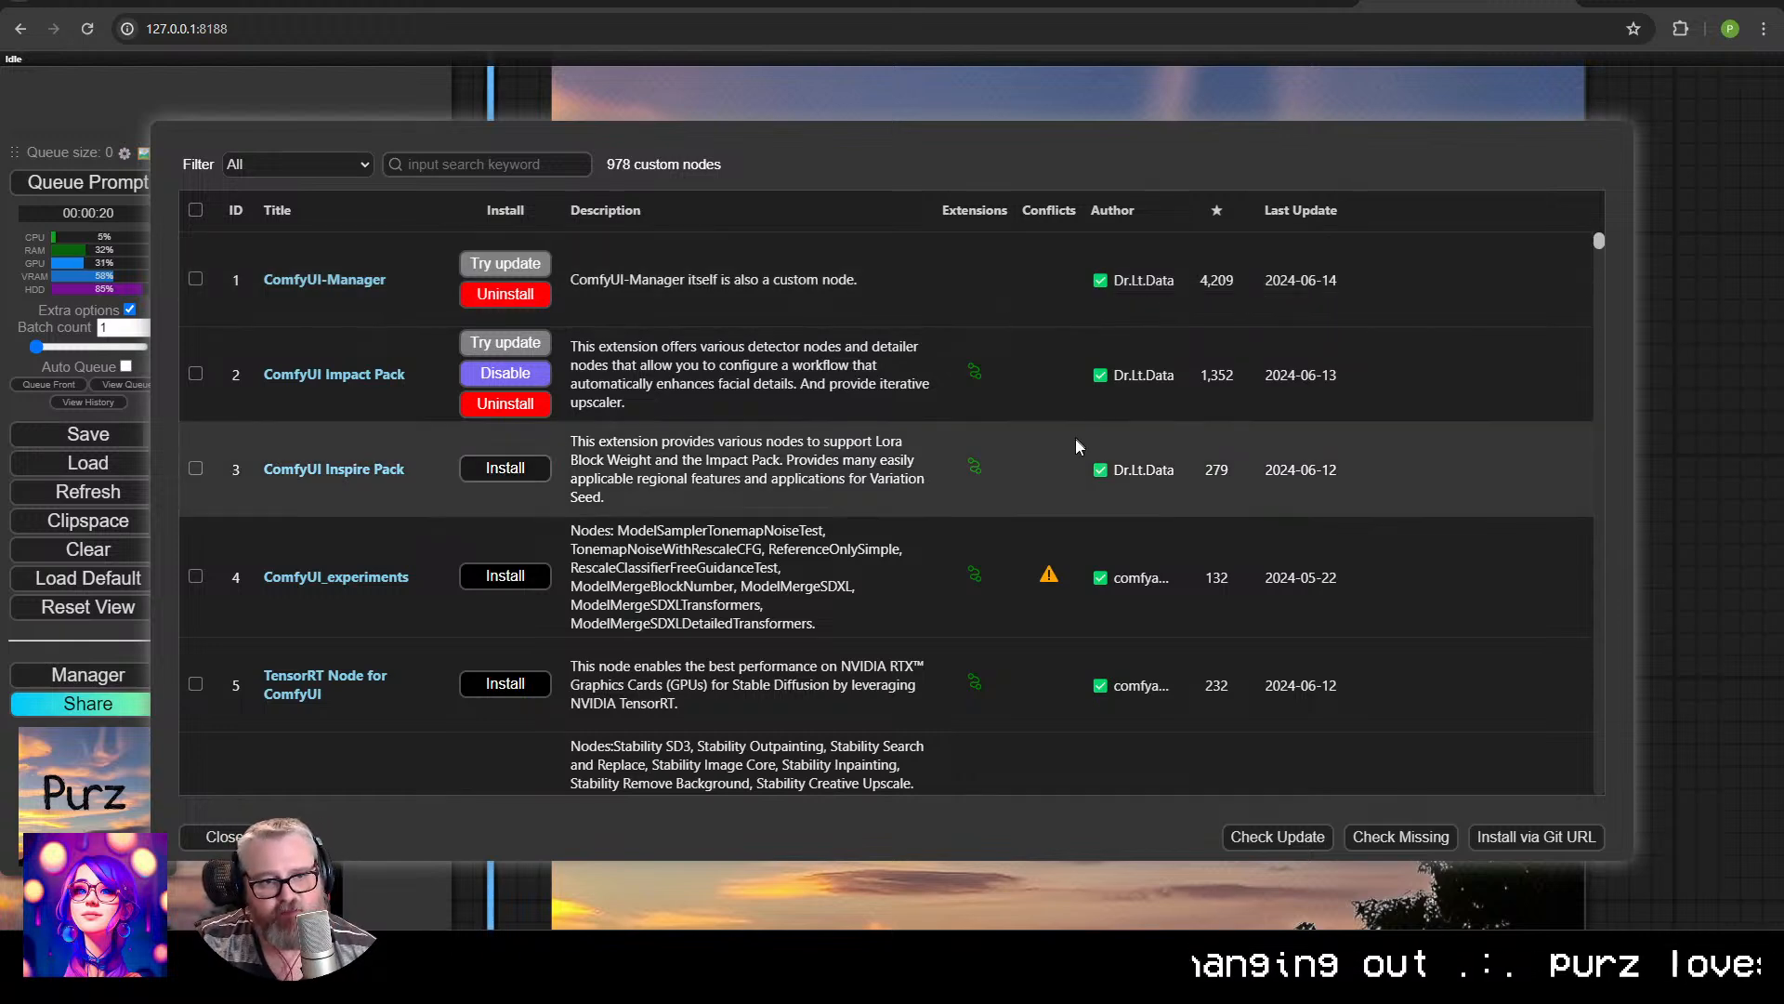
Browse the custom nodes list to compare authors with and without check marks, then close the Manager dialogs.
{"action": "scroll", "coordinate": [1117, 483], "scroll_direction": "down", "scroll_amount": 14}
{"action": "scroll", "coordinate": [1118, 502], "scroll_direction": "down", "scroll_amount": 12}
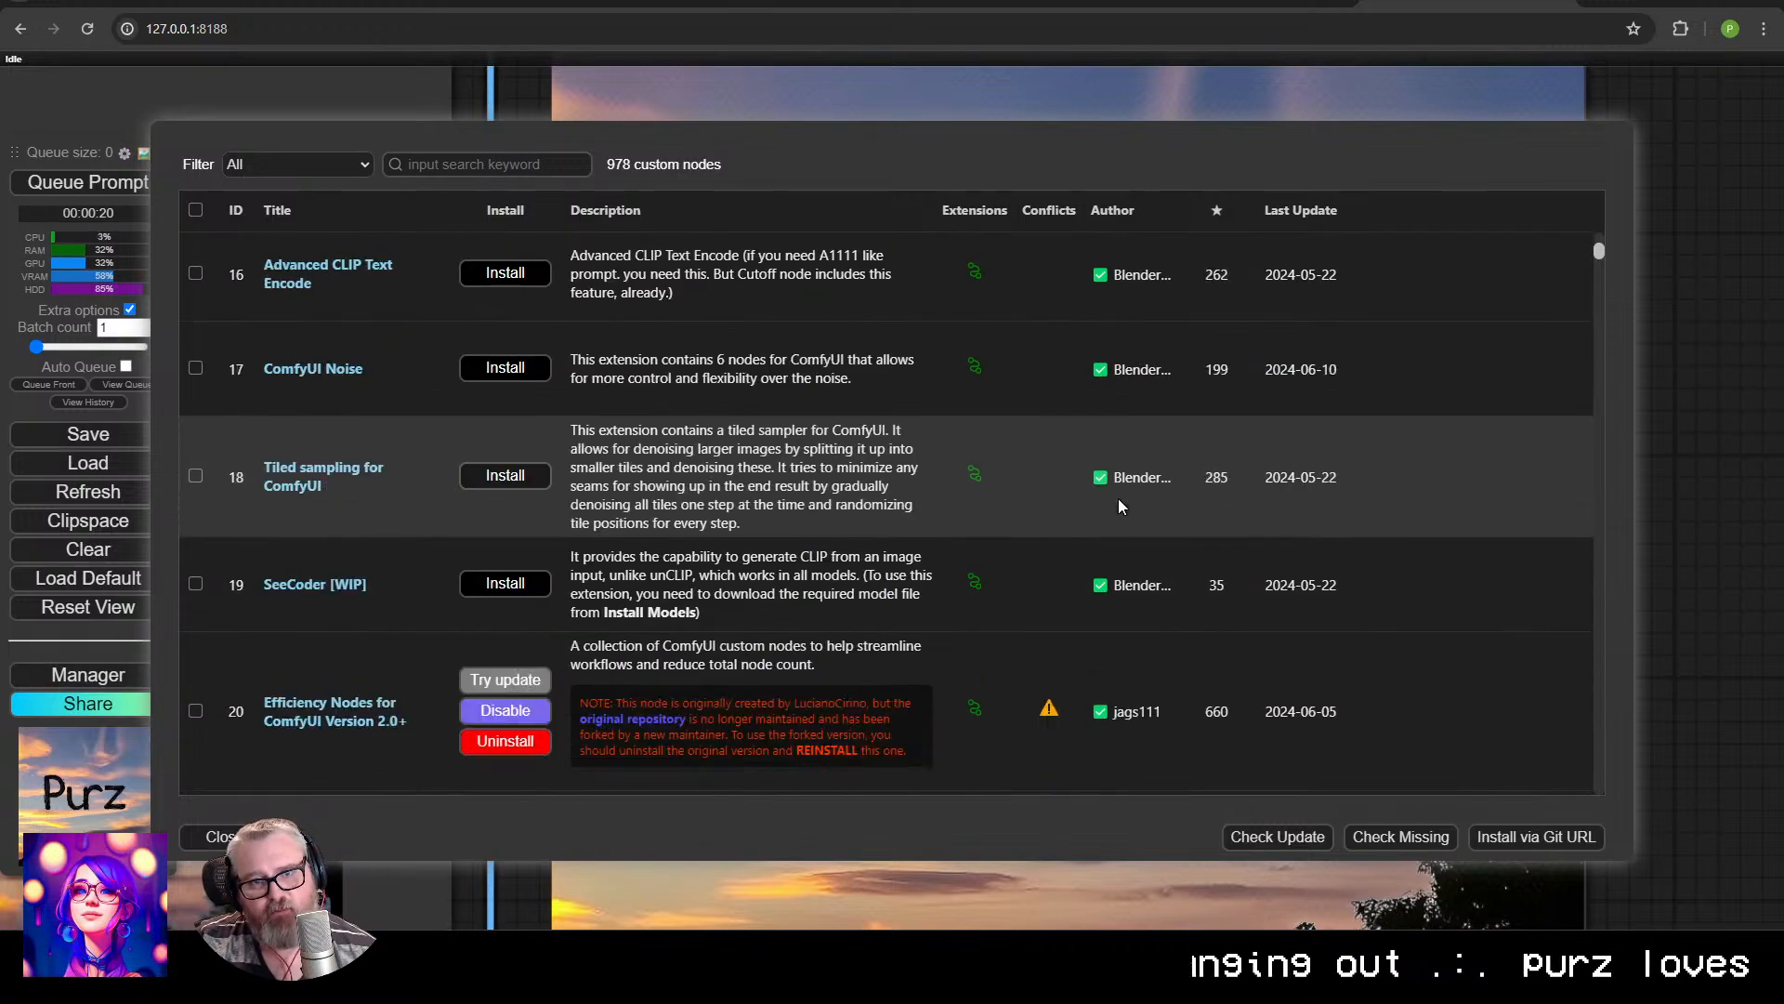
{"action": "scroll", "coordinate": [1130, 460], "scroll_direction": "down", "scroll_amount": 10}
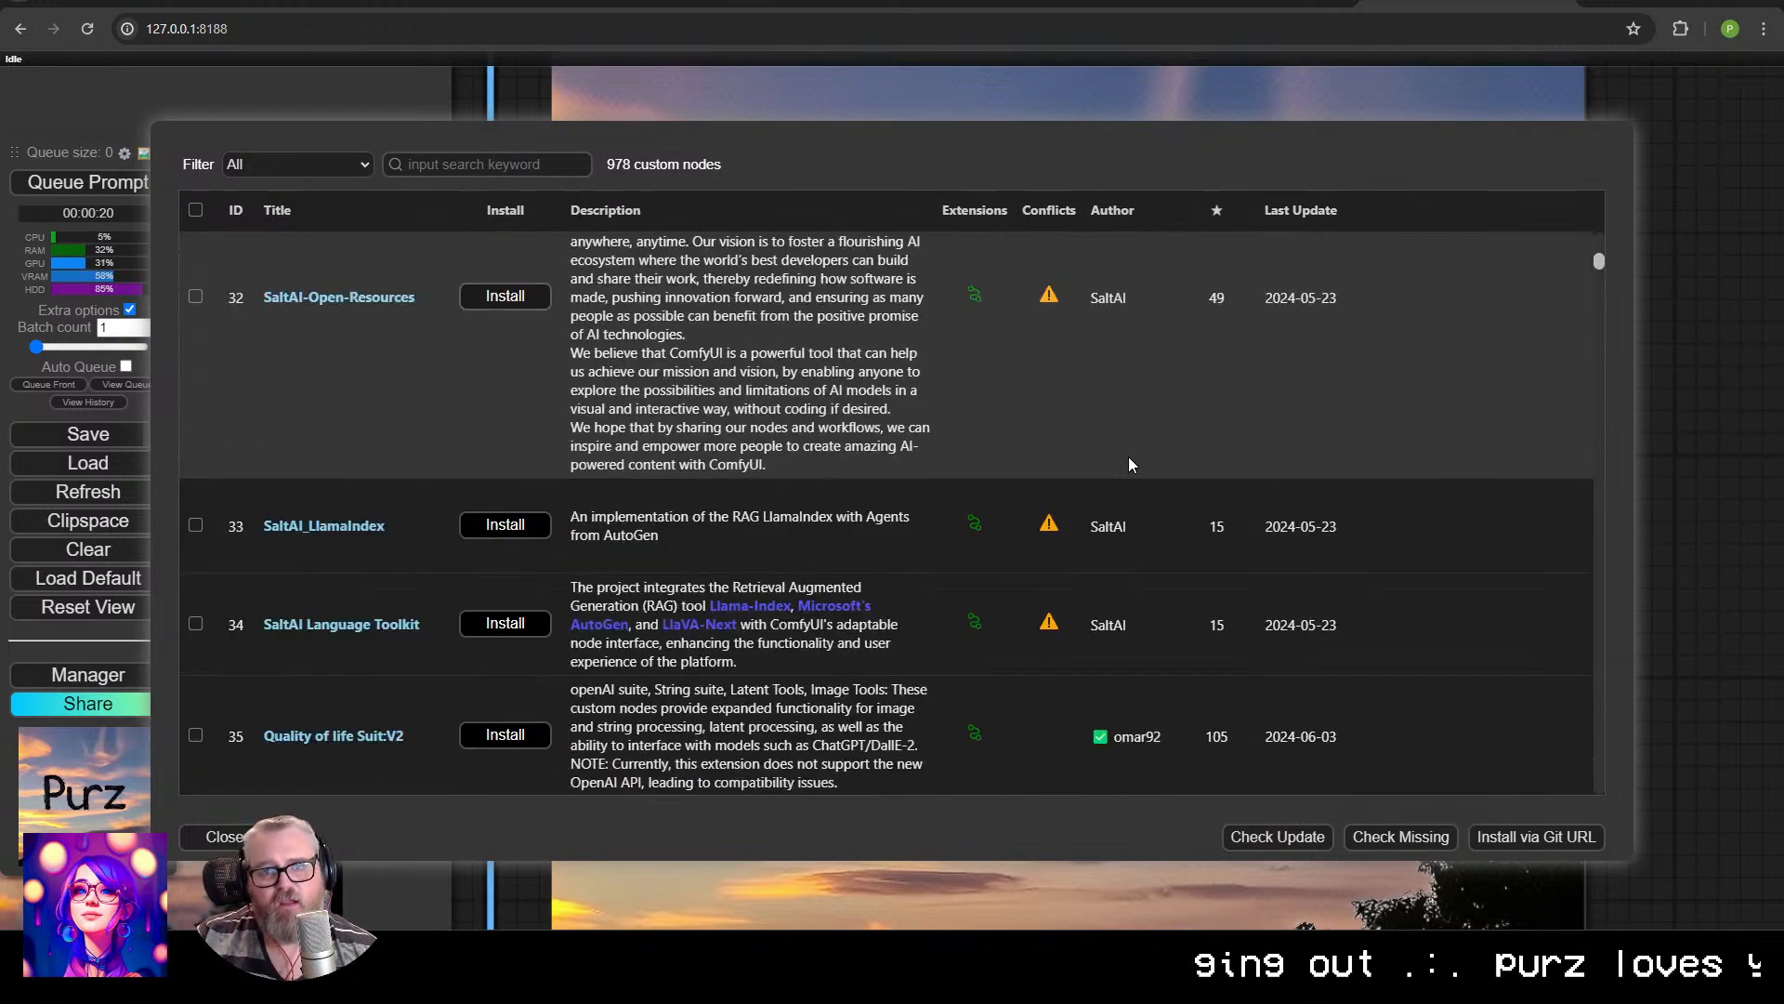
{"action": "scroll", "coordinate": [1130, 451], "scroll_direction": "down", "scroll_amount": 14}
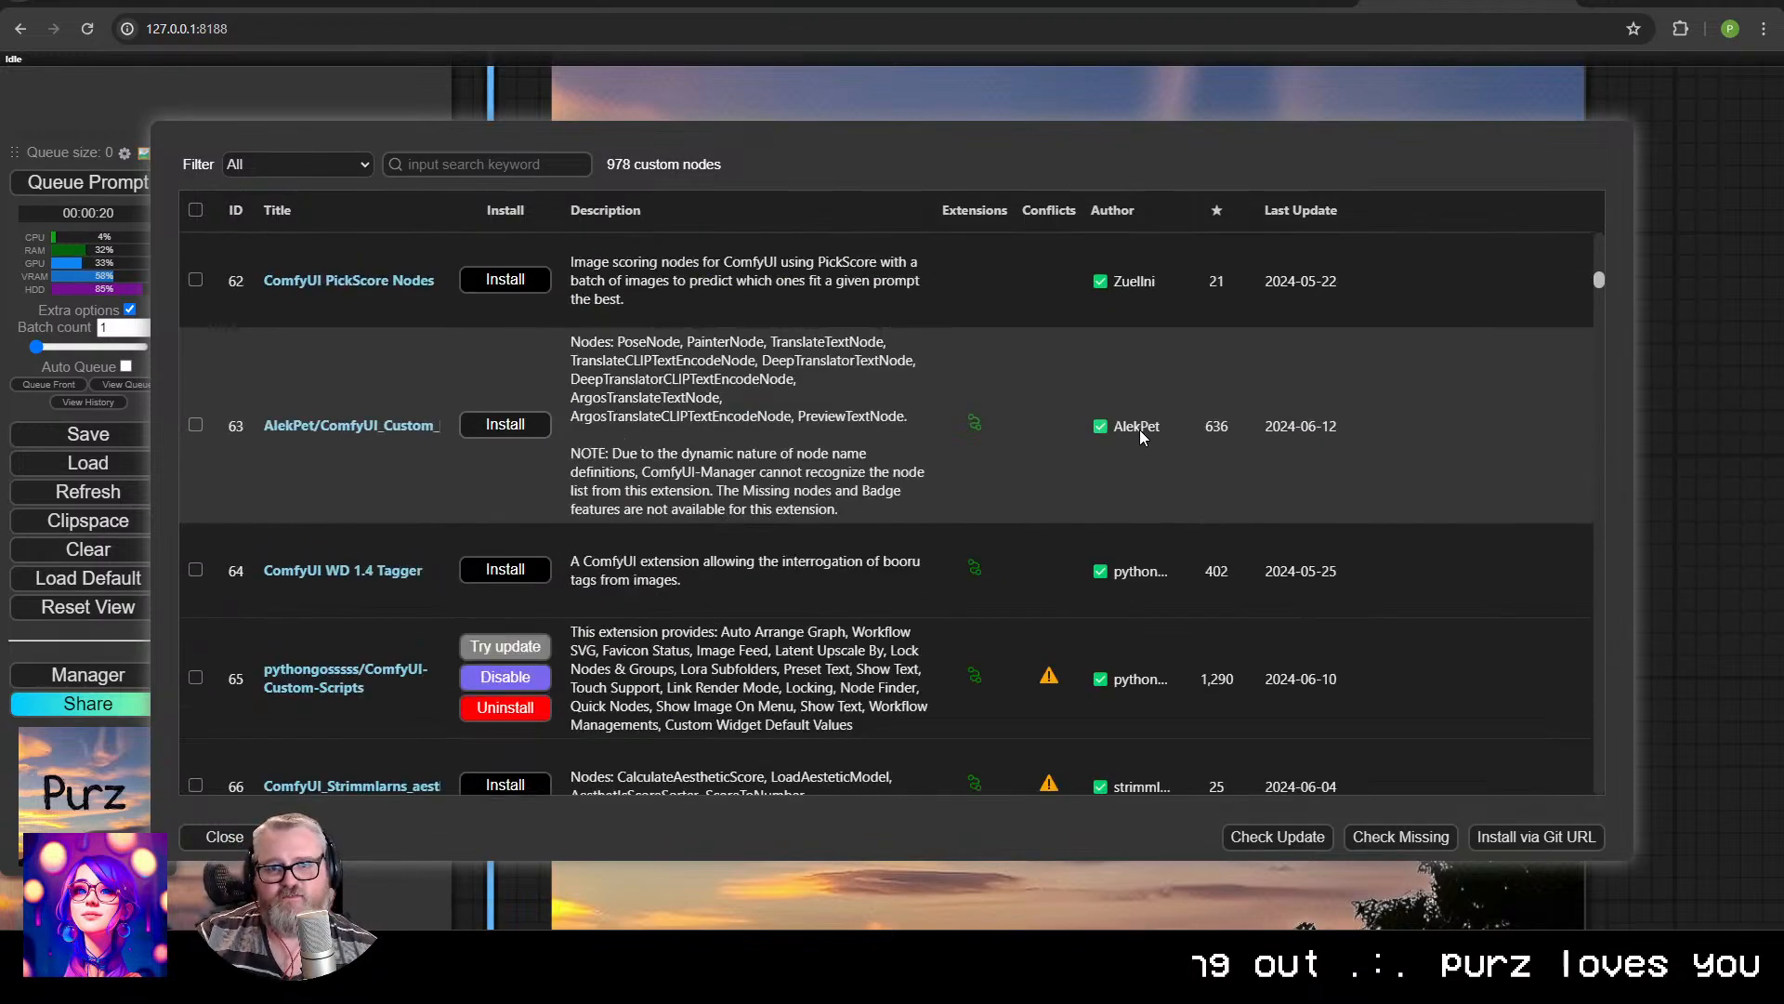
{"action": "scroll", "coordinate": [1135, 435], "scroll_direction": "down", "scroll_amount": 10}
{"action": "scroll", "coordinate": [1130, 445], "scroll_direction": "down", "scroll_amount": 10}
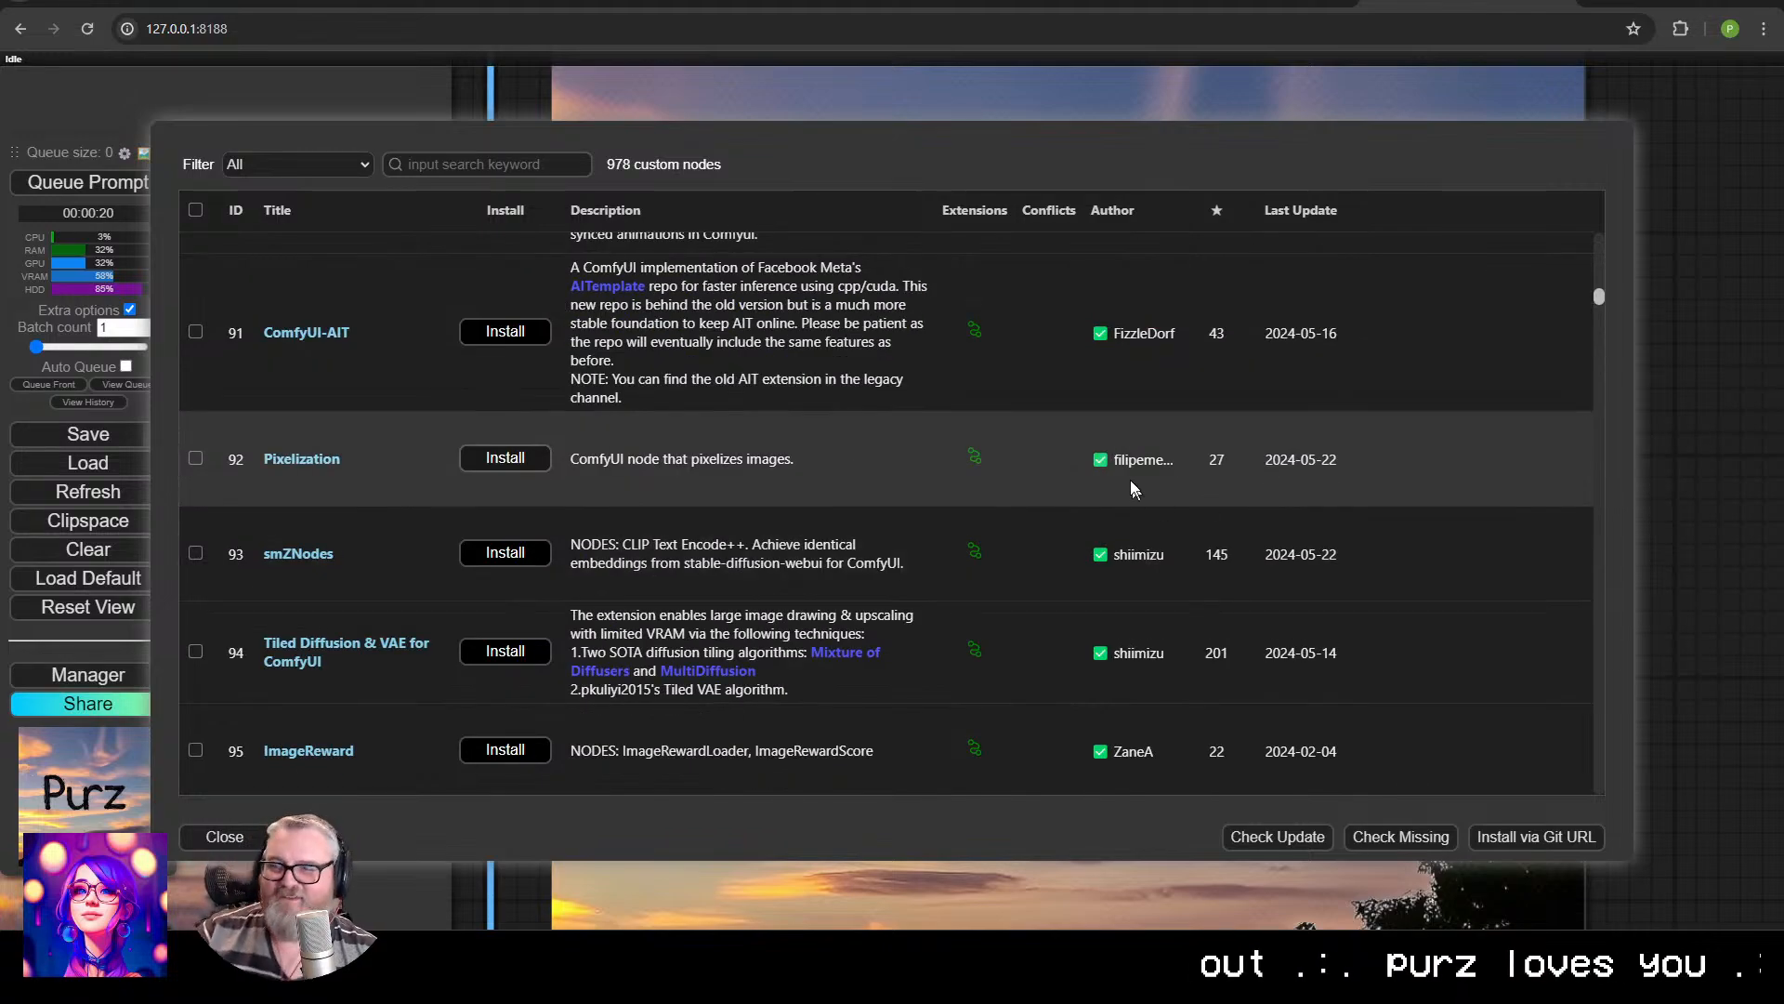
{"action": "scroll", "coordinate": [1120, 488], "scroll_direction": "up", "scroll_amount": 4}
{"action": "scroll", "coordinate": [1130, 504], "scroll_direction": "up", "scroll_amount": 20}
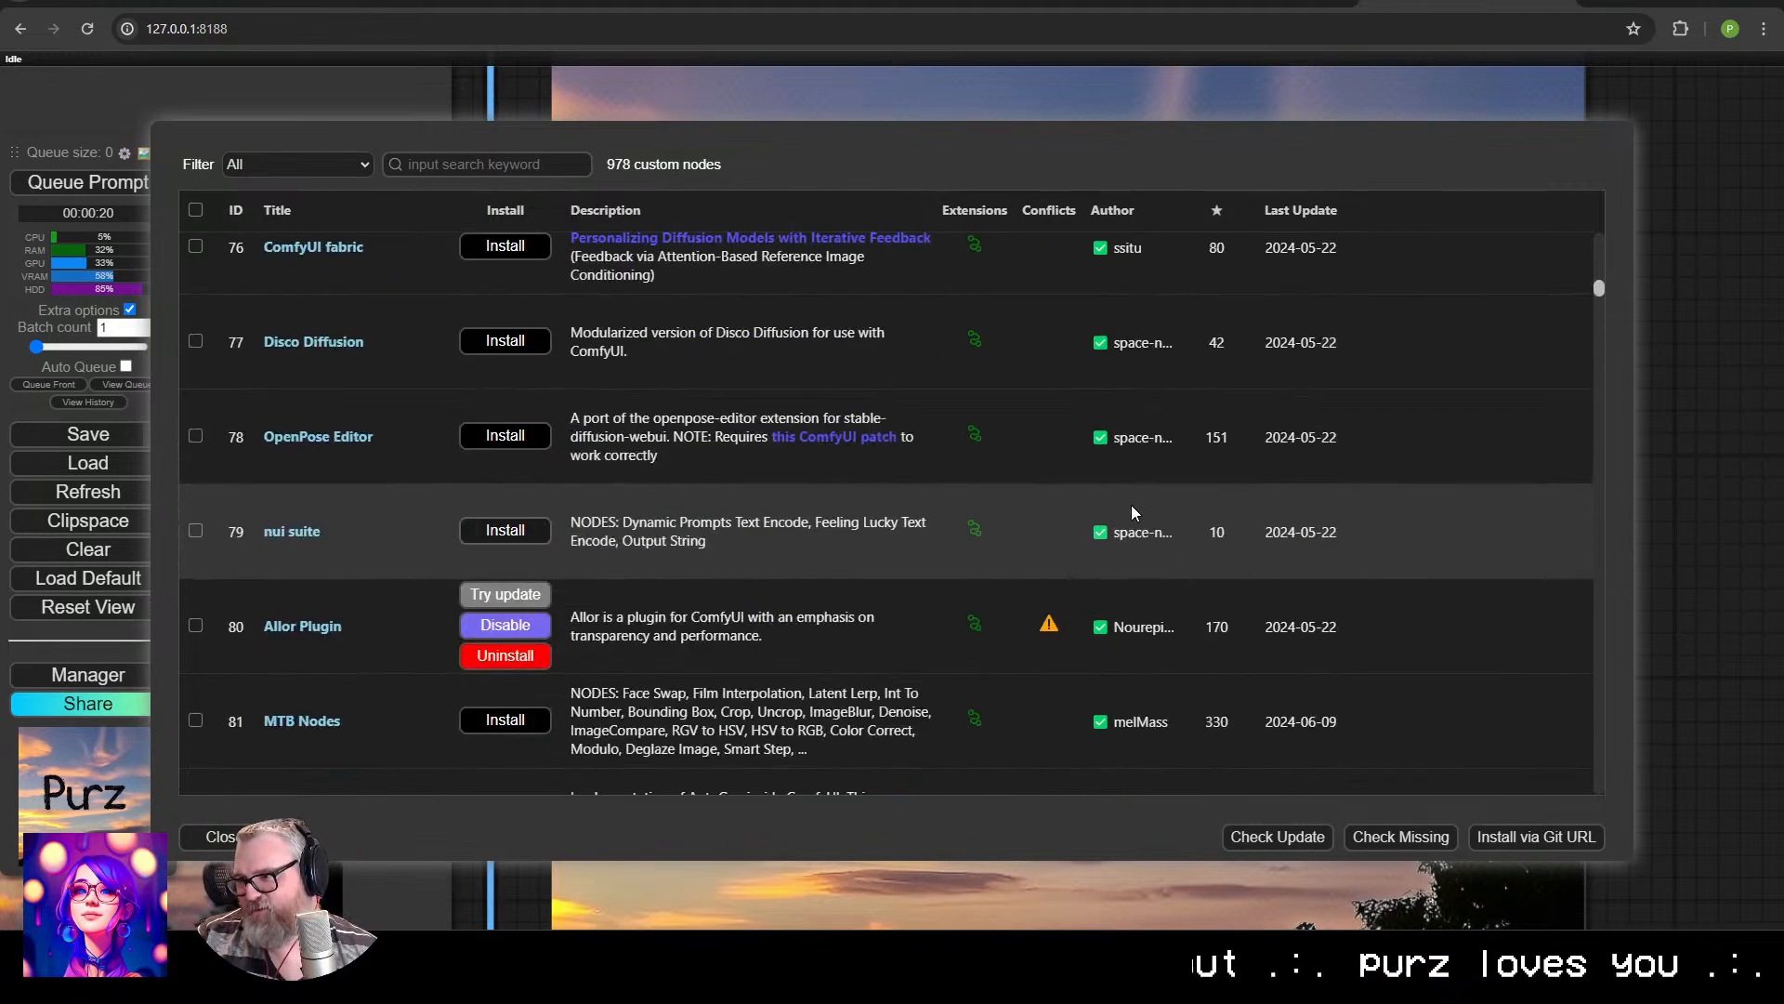
{"action": "scroll", "coordinate": [1130, 488], "scroll_direction": "up", "scroll_amount": 18}
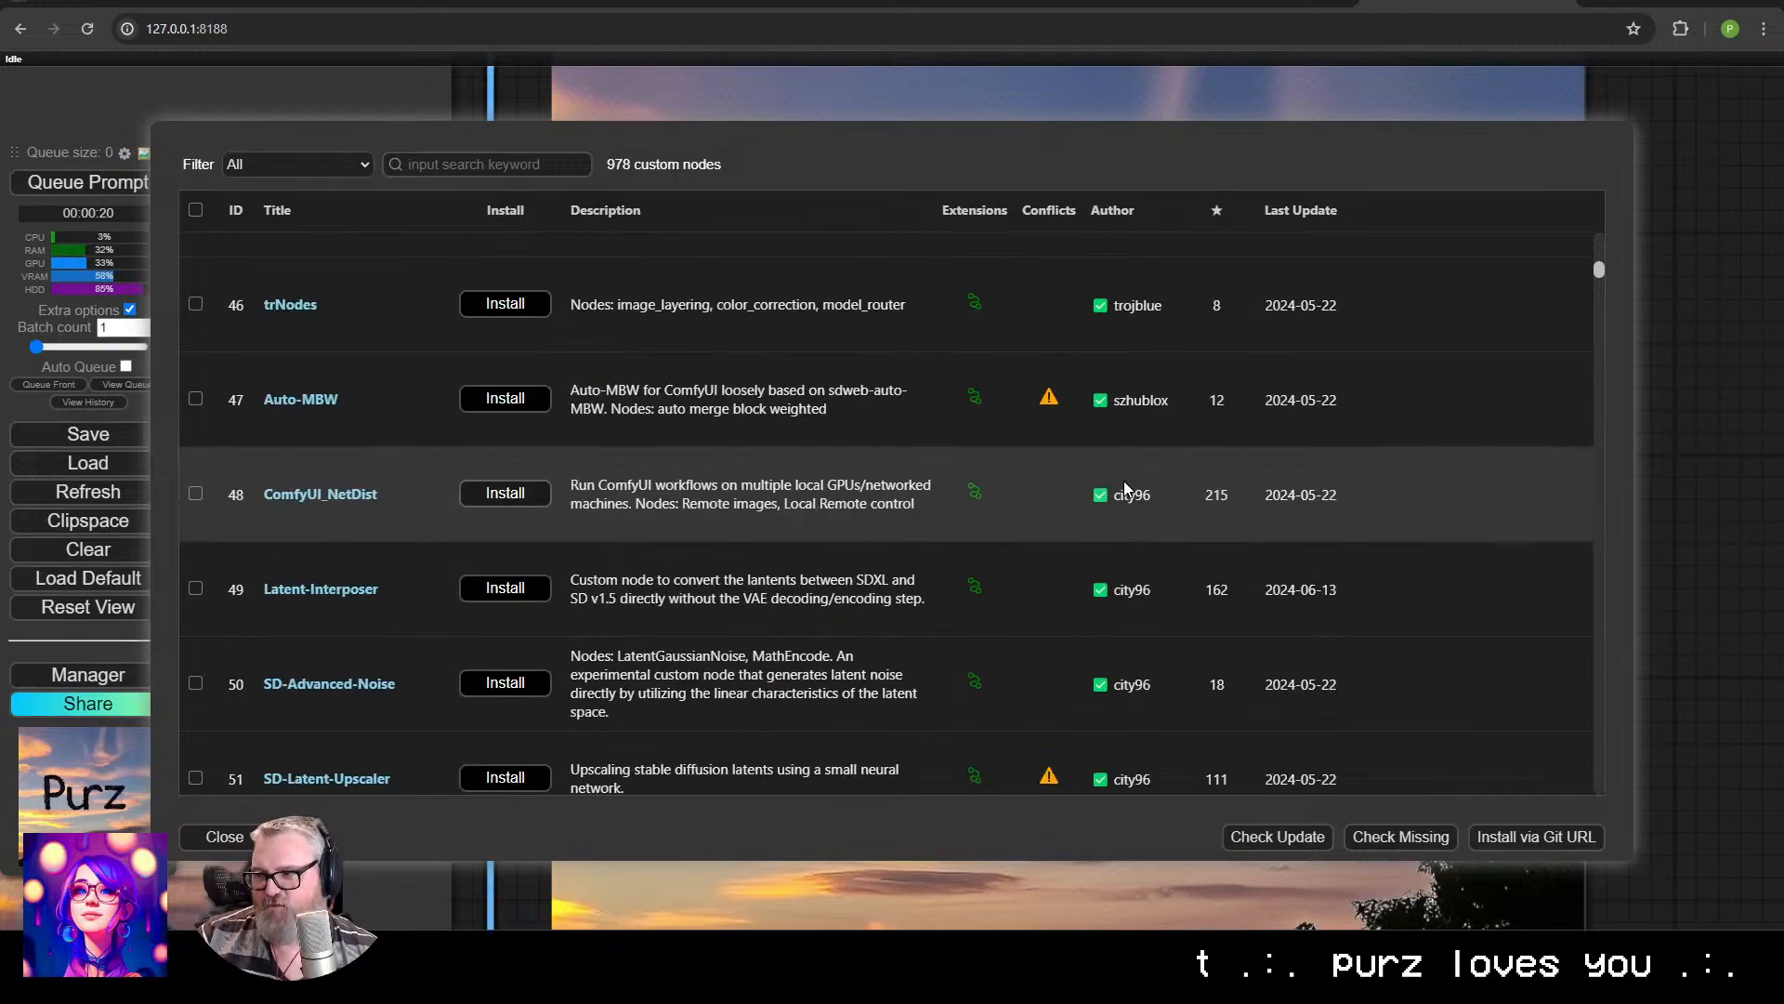
{"action": "scroll", "coordinate": [1122, 490], "scroll_direction": "up", "scroll_amount": 15}
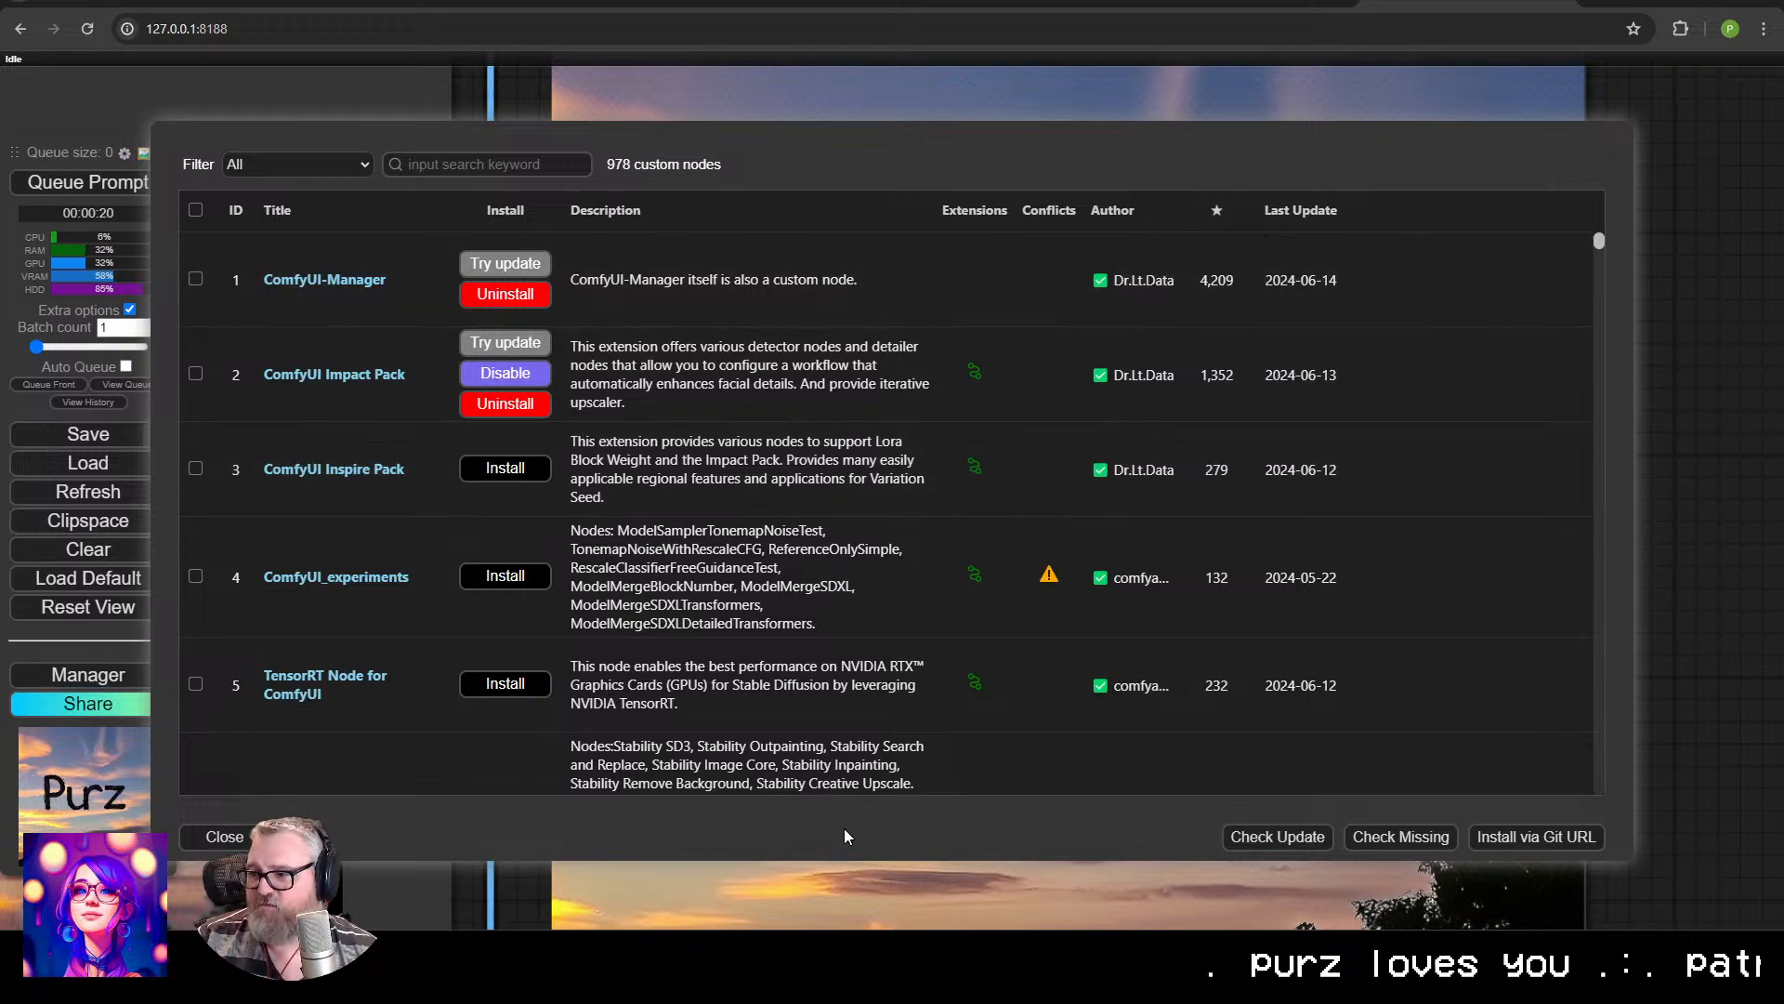
{"action": "left_click", "coordinate": [230, 836]}
{"action": "left_click", "coordinate": [898, 729]}
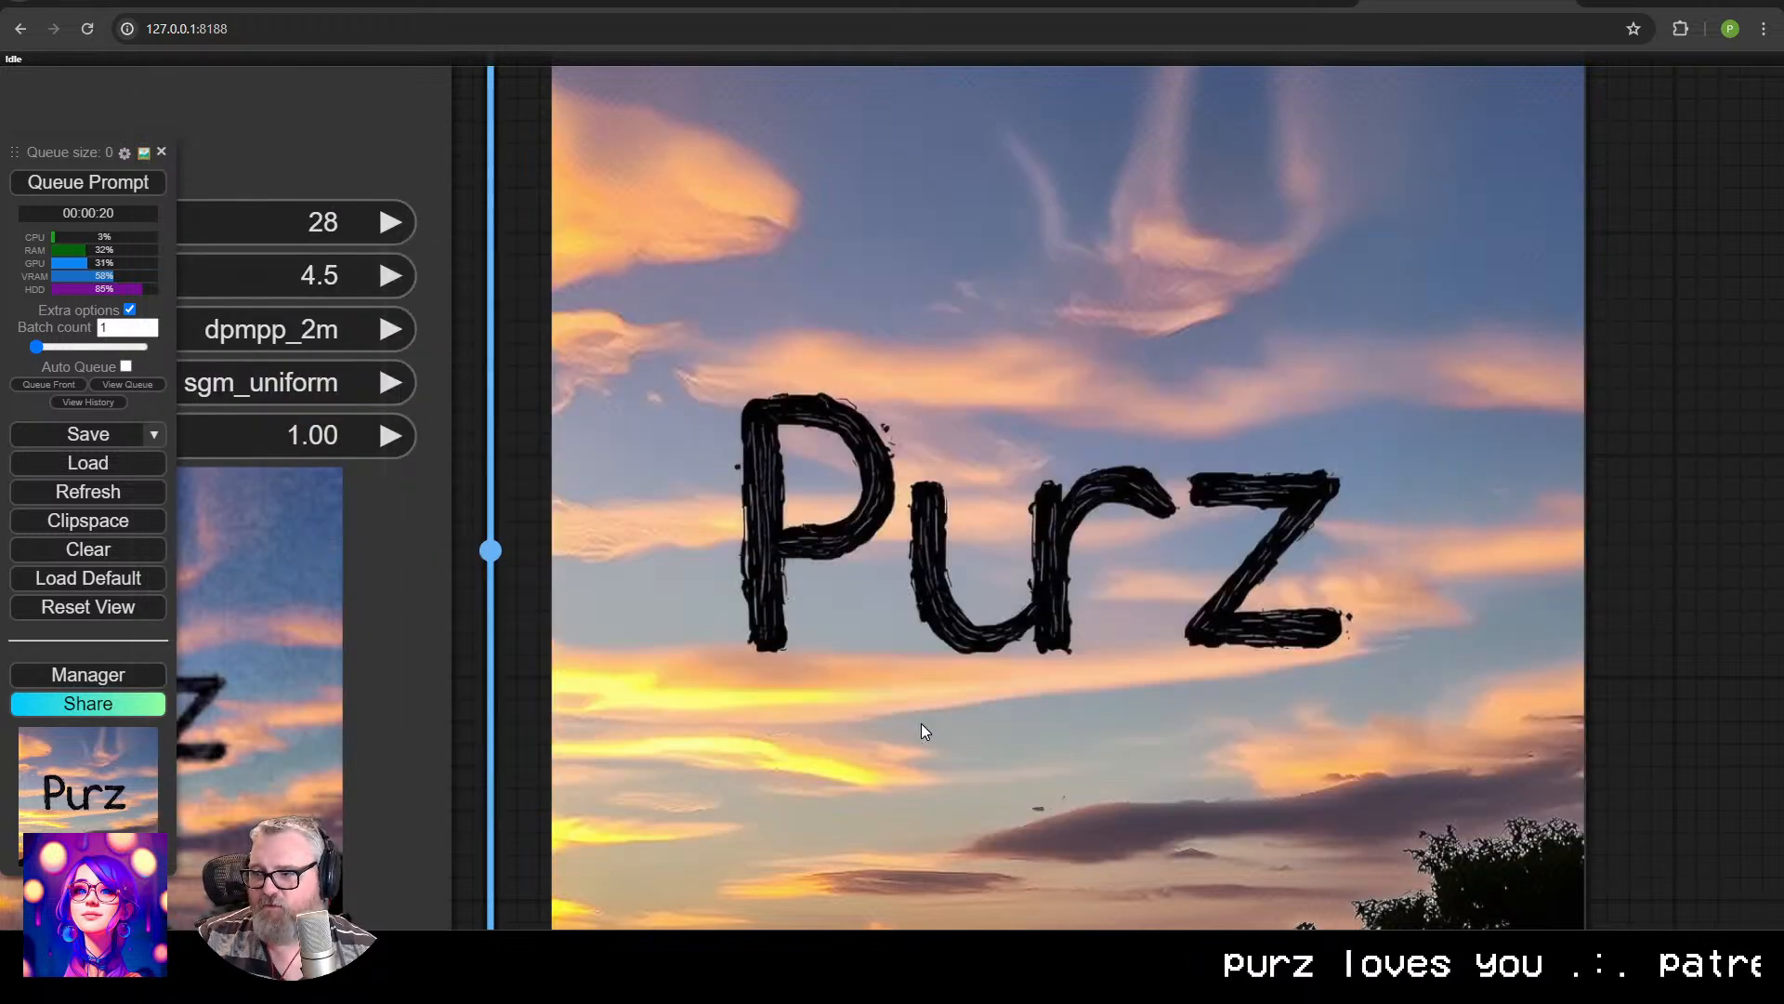
{"action": "scroll", "coordinate": [1115, 578], "scroll_direction": "down", "scroll_amount": 5}
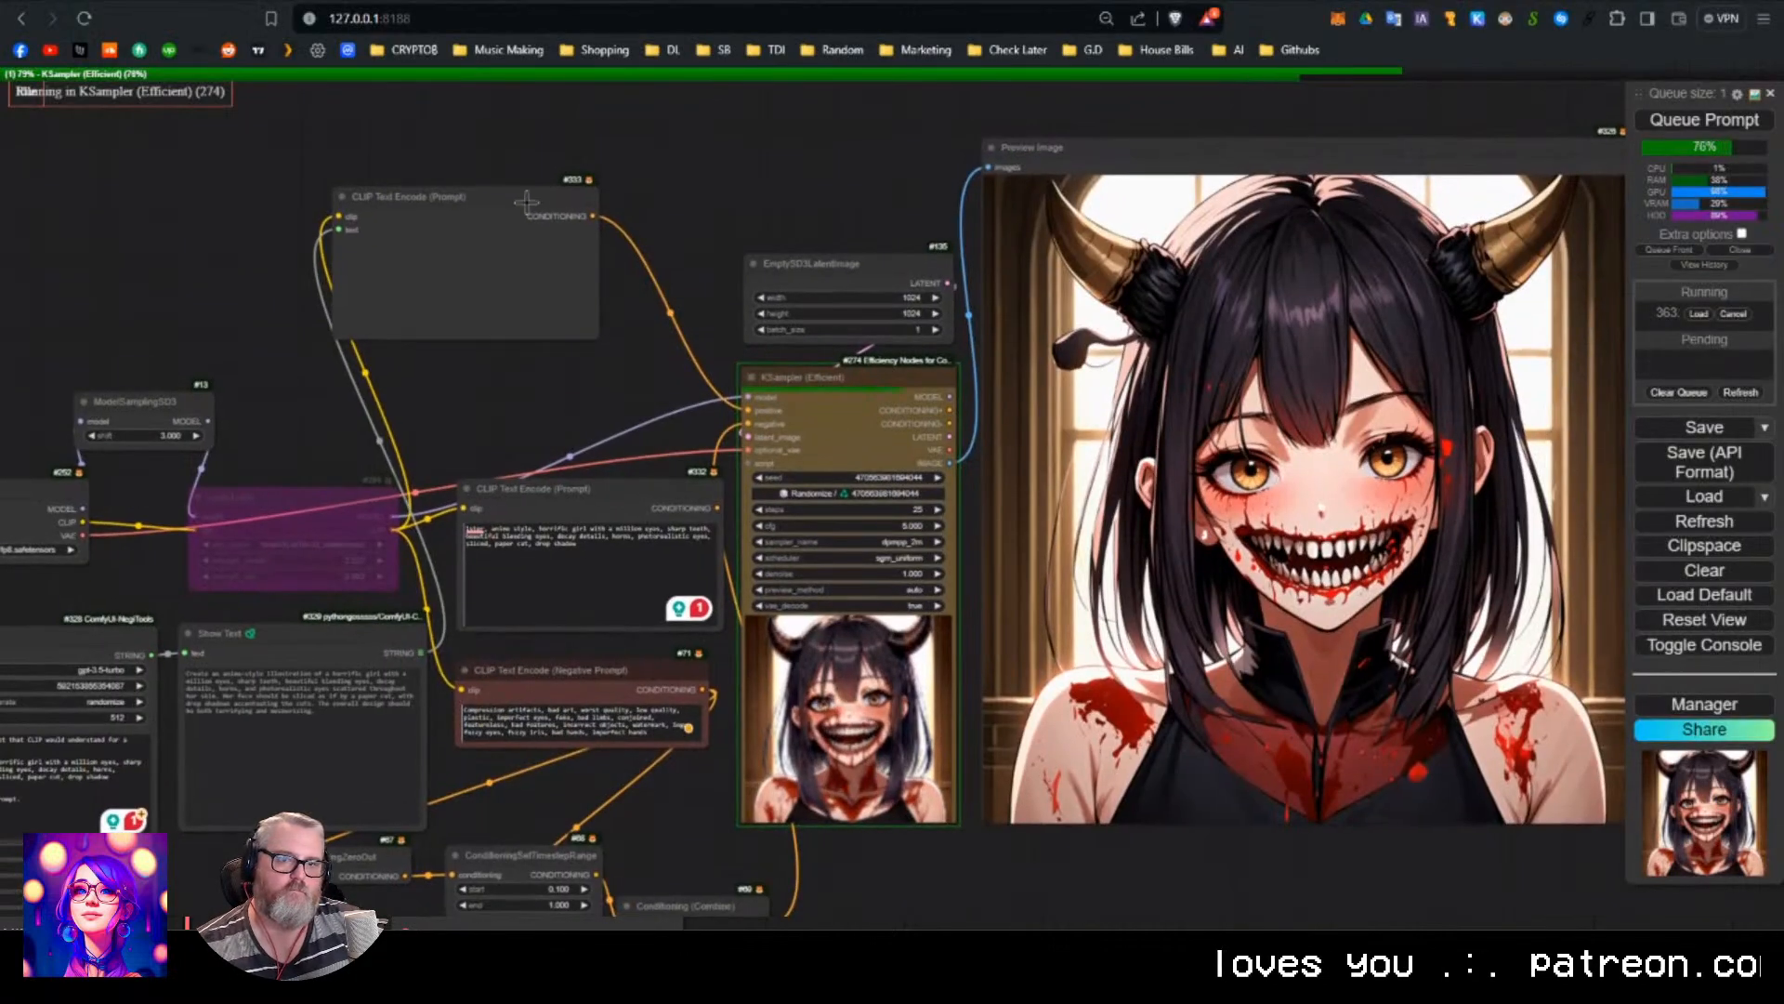
In the horned-girl workflow, move the upper CLIP Text Encode (Prompt) node nearer the KSampler and queue two more generations.
{"action": "left_click", "coordinate": [580, 178]}
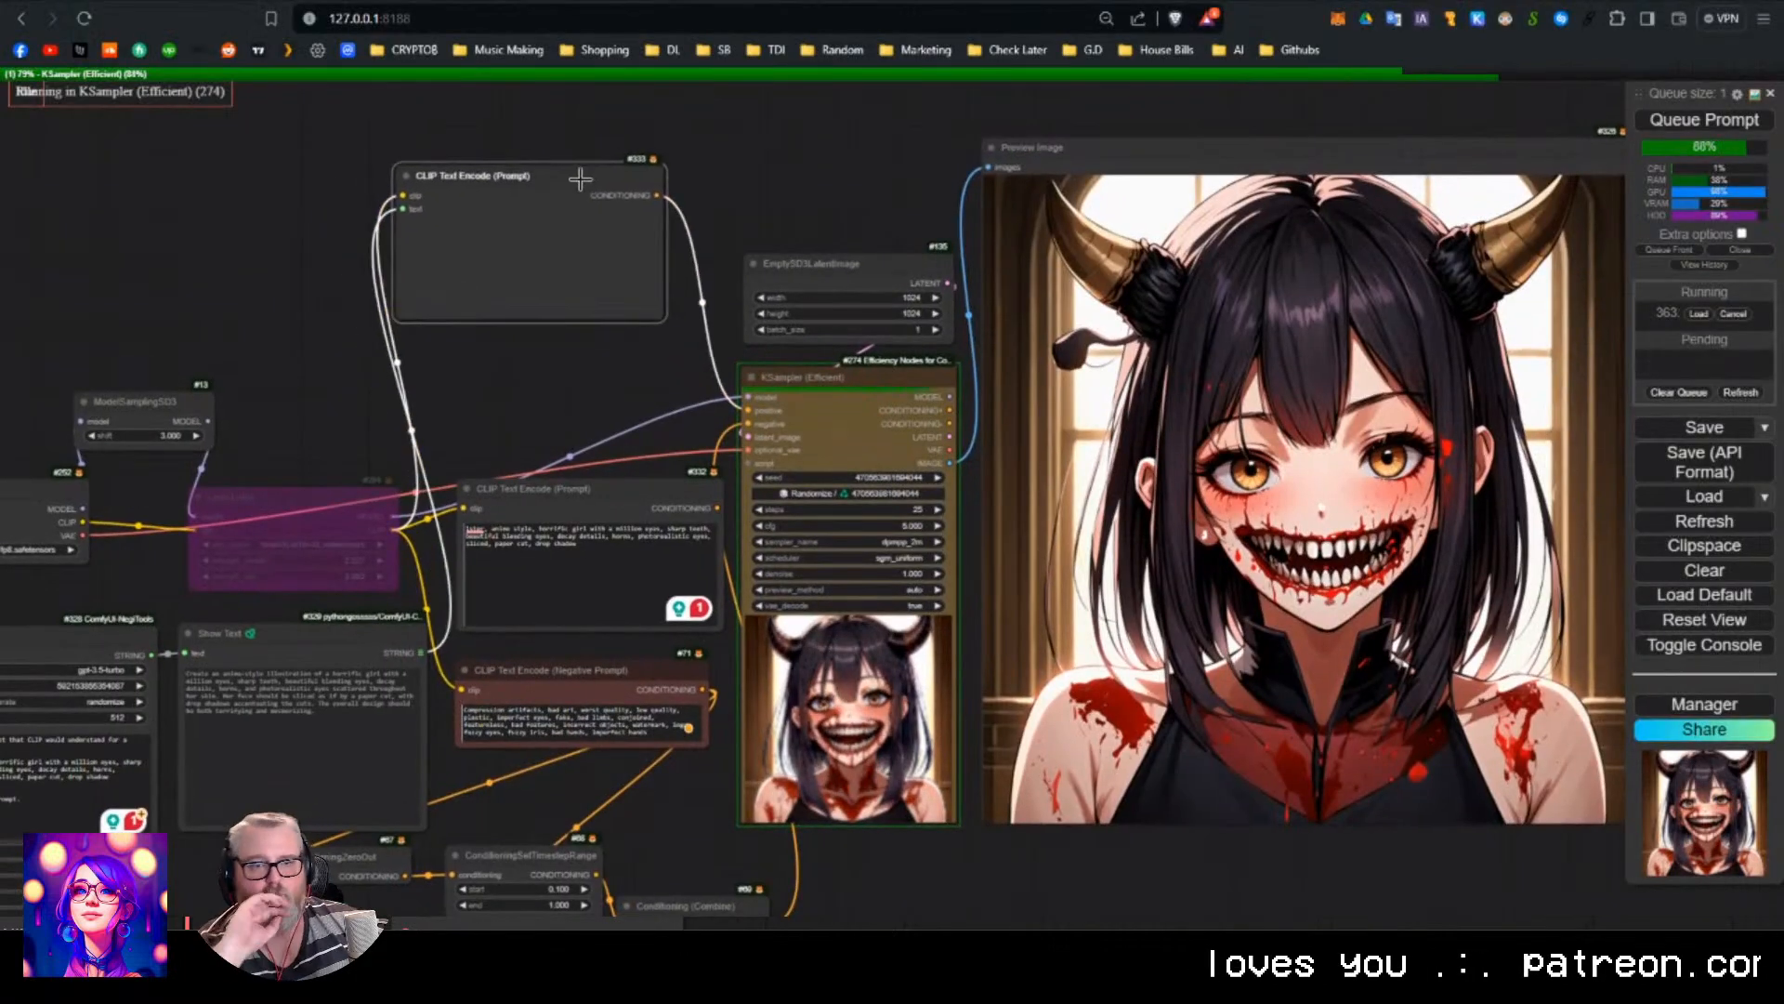
{"action": "left_click_drag", "start_coordinate": [579, 179], "coordinate": [624, 248]}
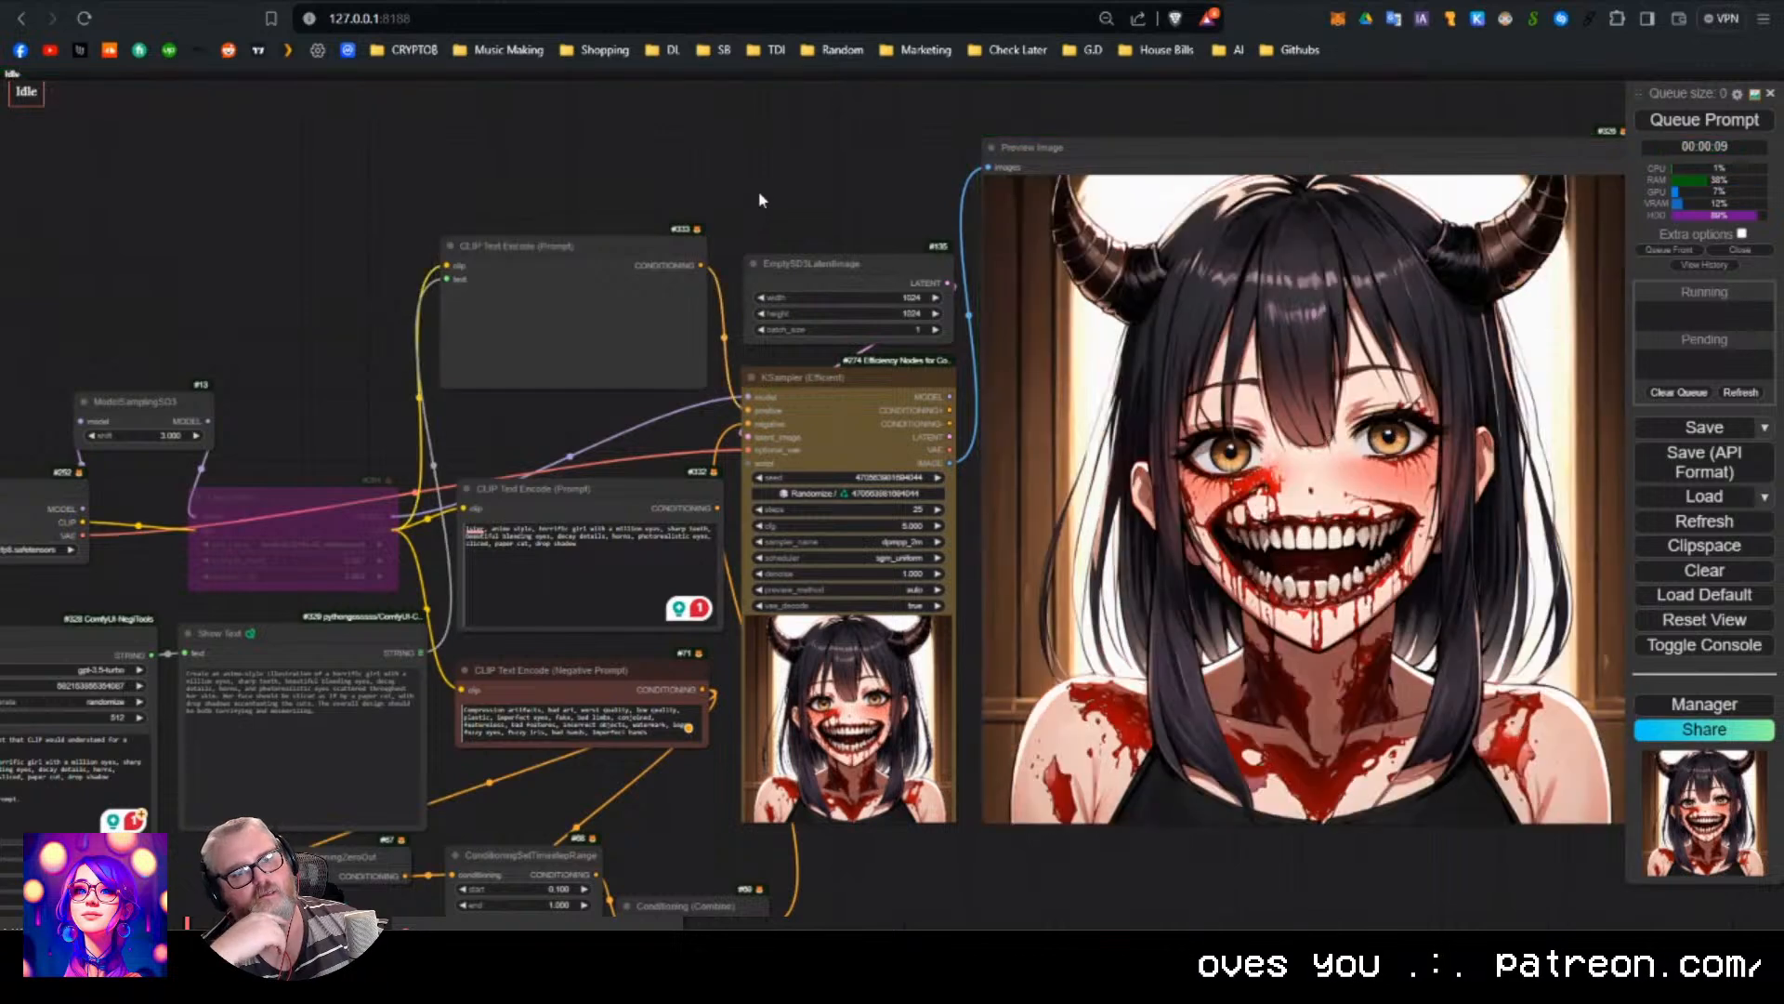
{"action": "key", "text": "ctrl+Return"}
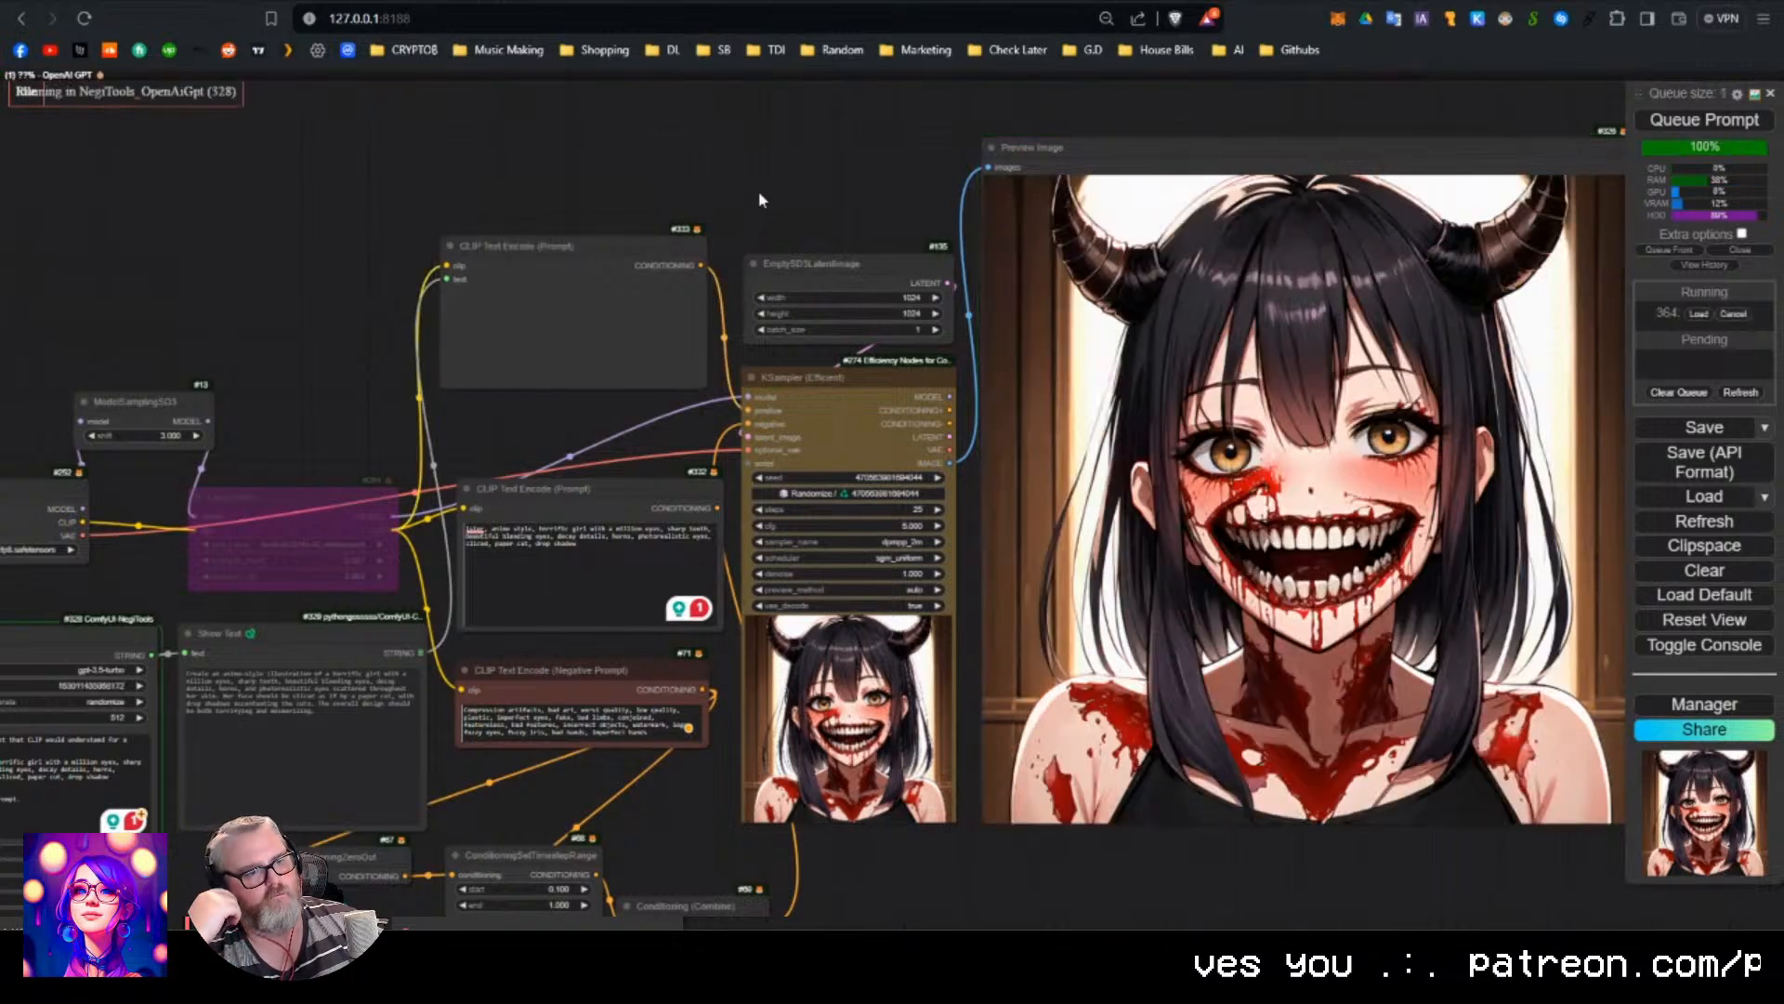
{"action": "left_click_drag", "start_coordinate": [638, 179], "coordinate": [685, 168]}
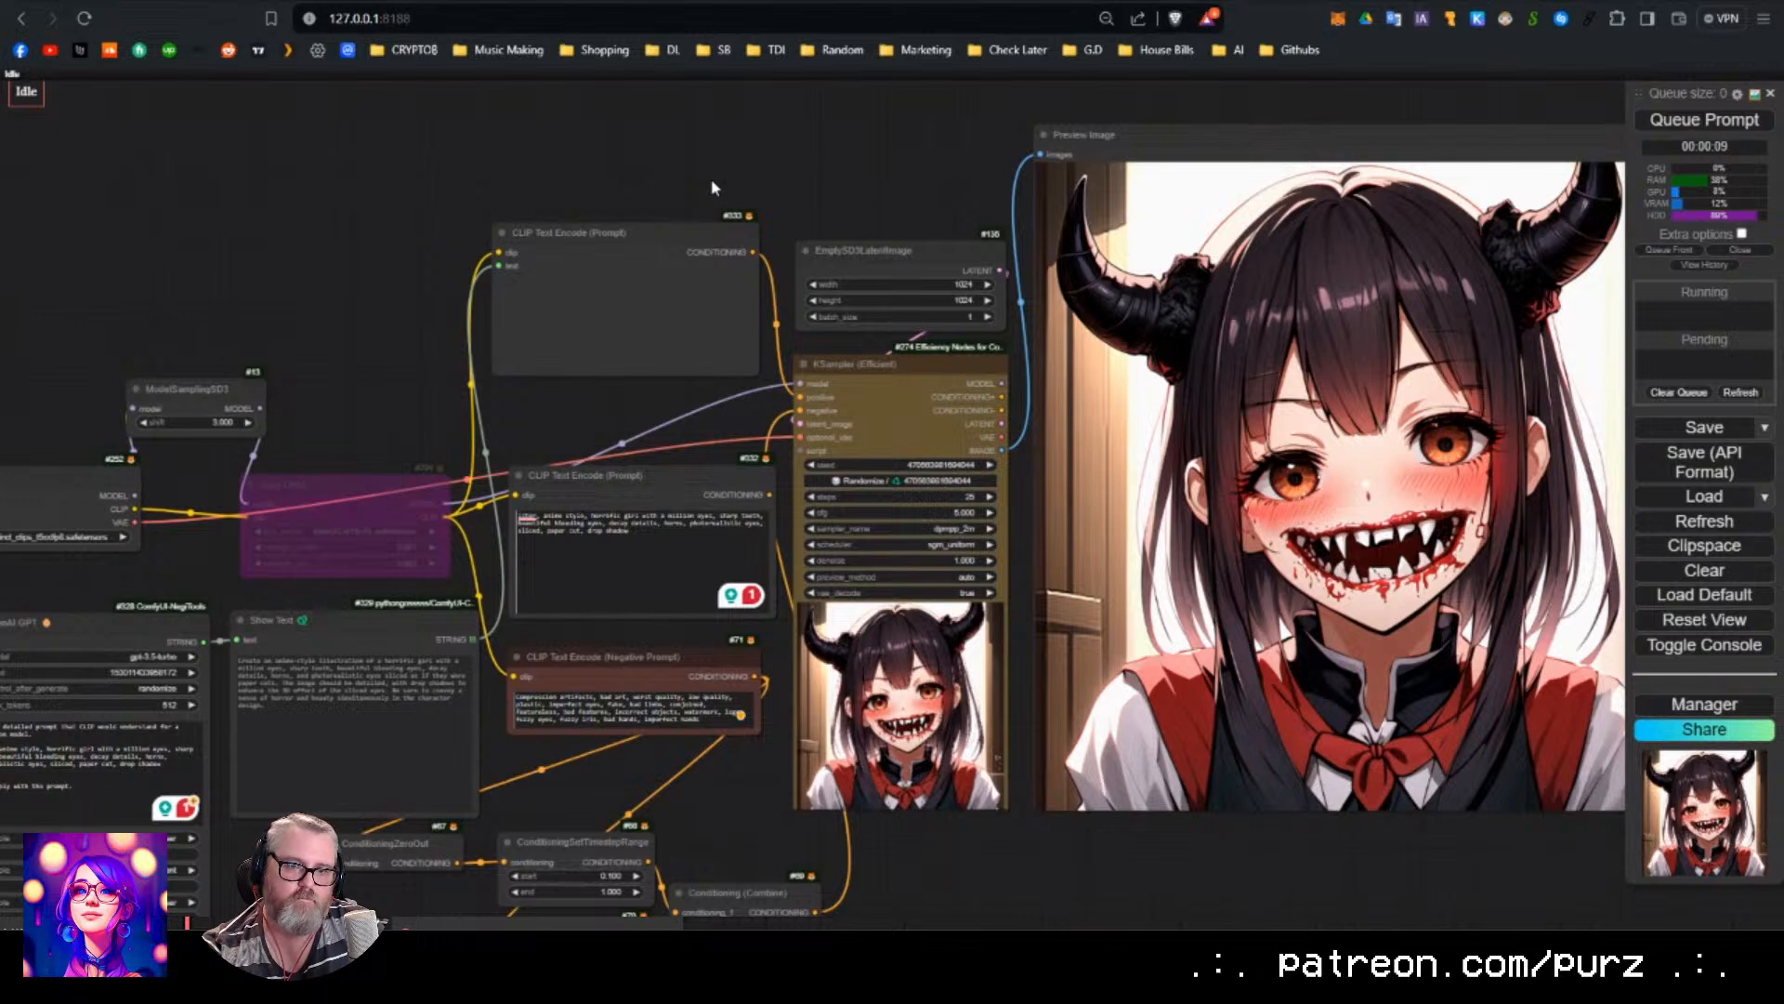
{"action": "left_click", "coordinate": [1704, 119]}
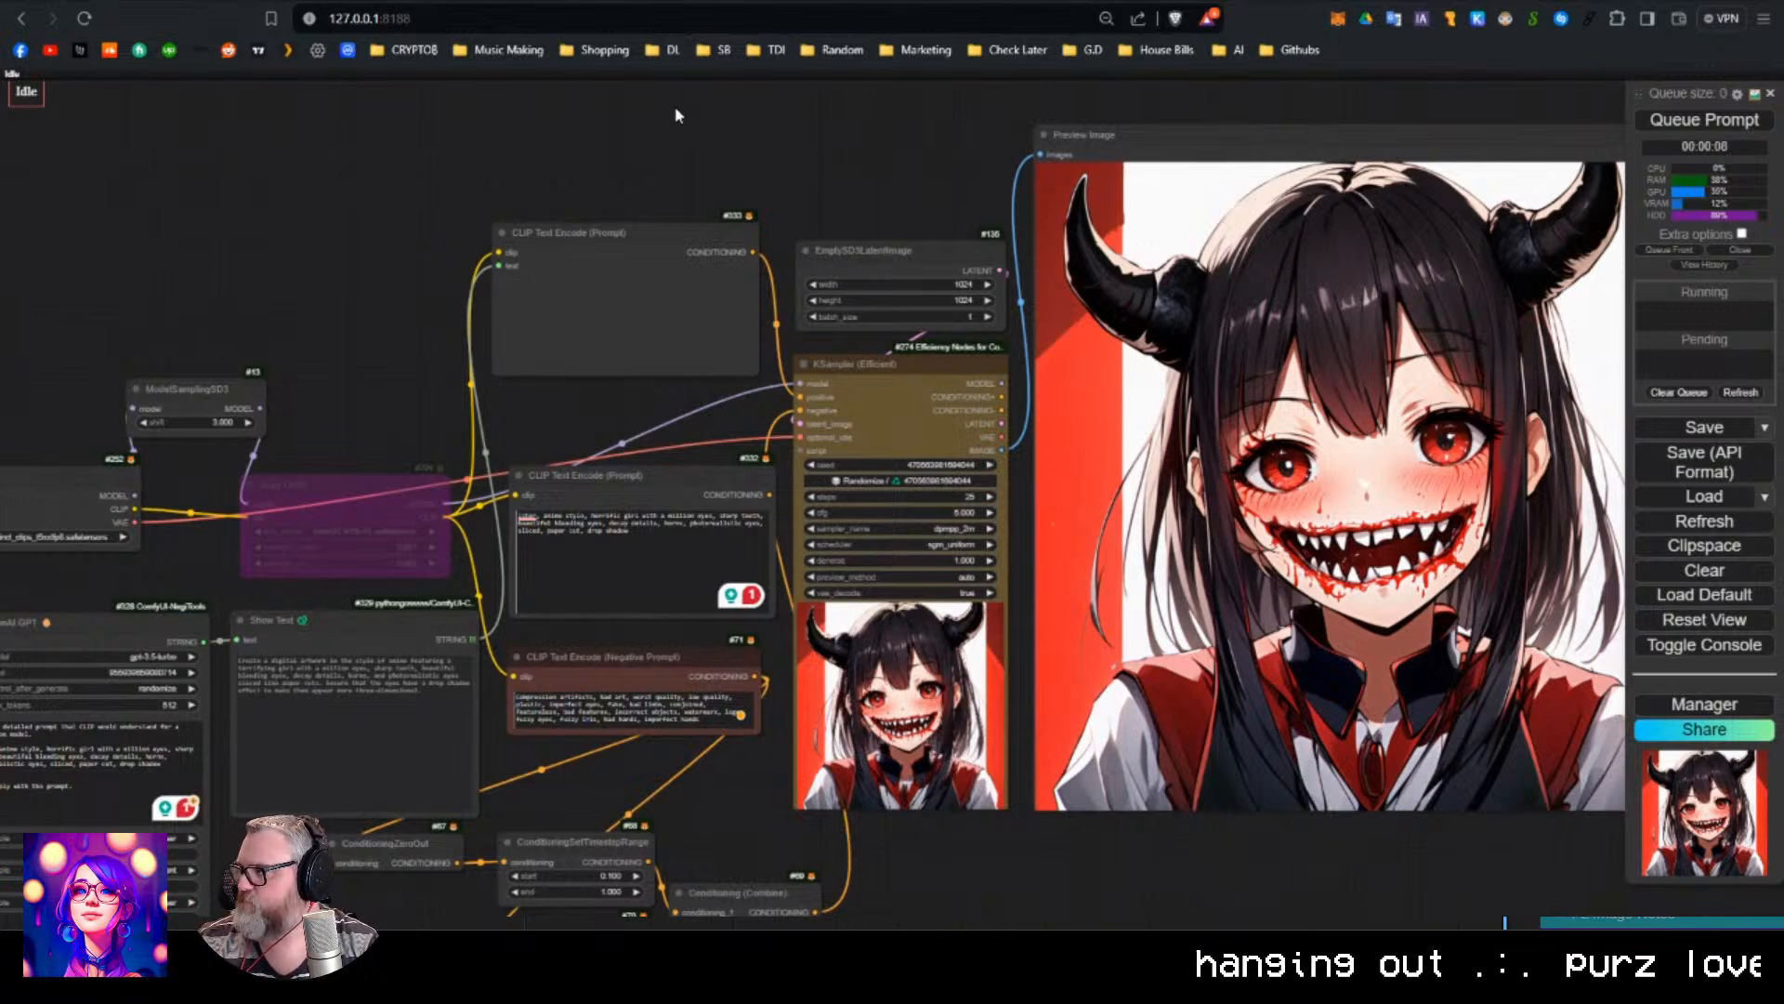
Shrink the upper CLIP Text Encode (Prompt) node to its minimum size and shorten the prompt node below it.
{"action": "left_click_drag", "start_coordinate": [757, 374], "coordinate": [610, 253]}
{"action": "left_click_drag", "start_coordinate": [768, 614], "coordinate": [779, 557]}
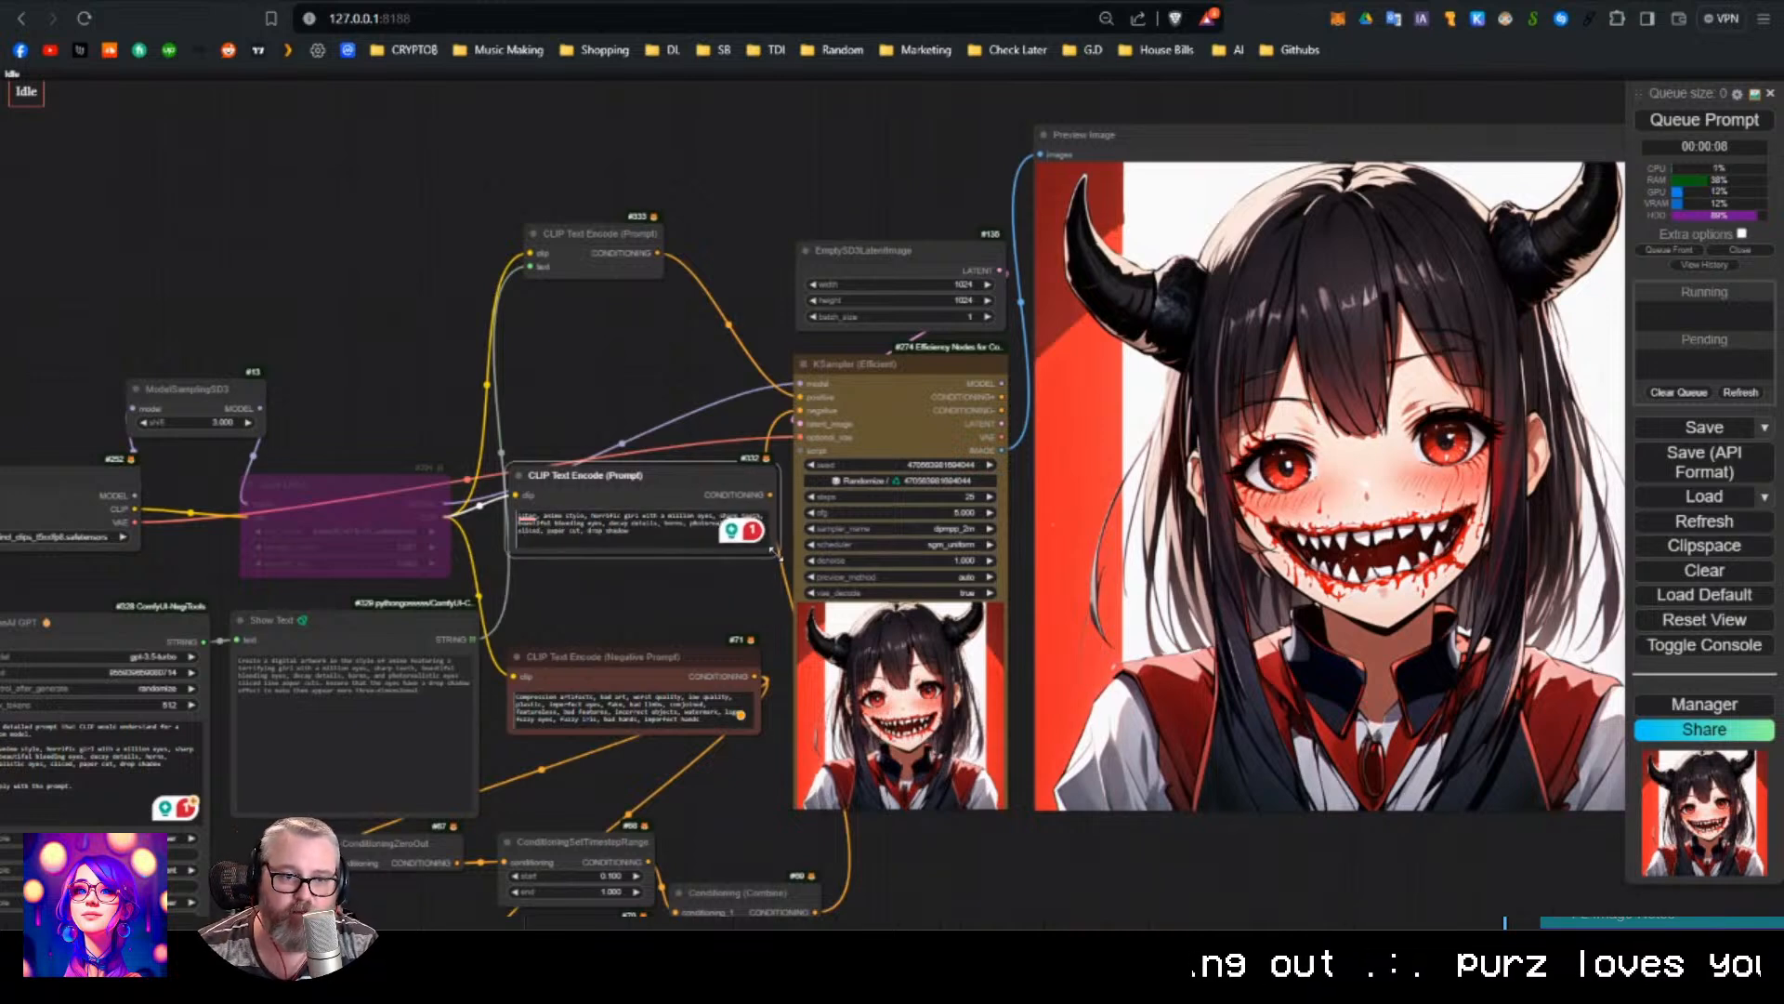
{"action": "left_click", "coordinate": [667, 417]}
{"action": "left_click_drag", "start_coordinate": [635, 369], "coordinate": [680, 325]}
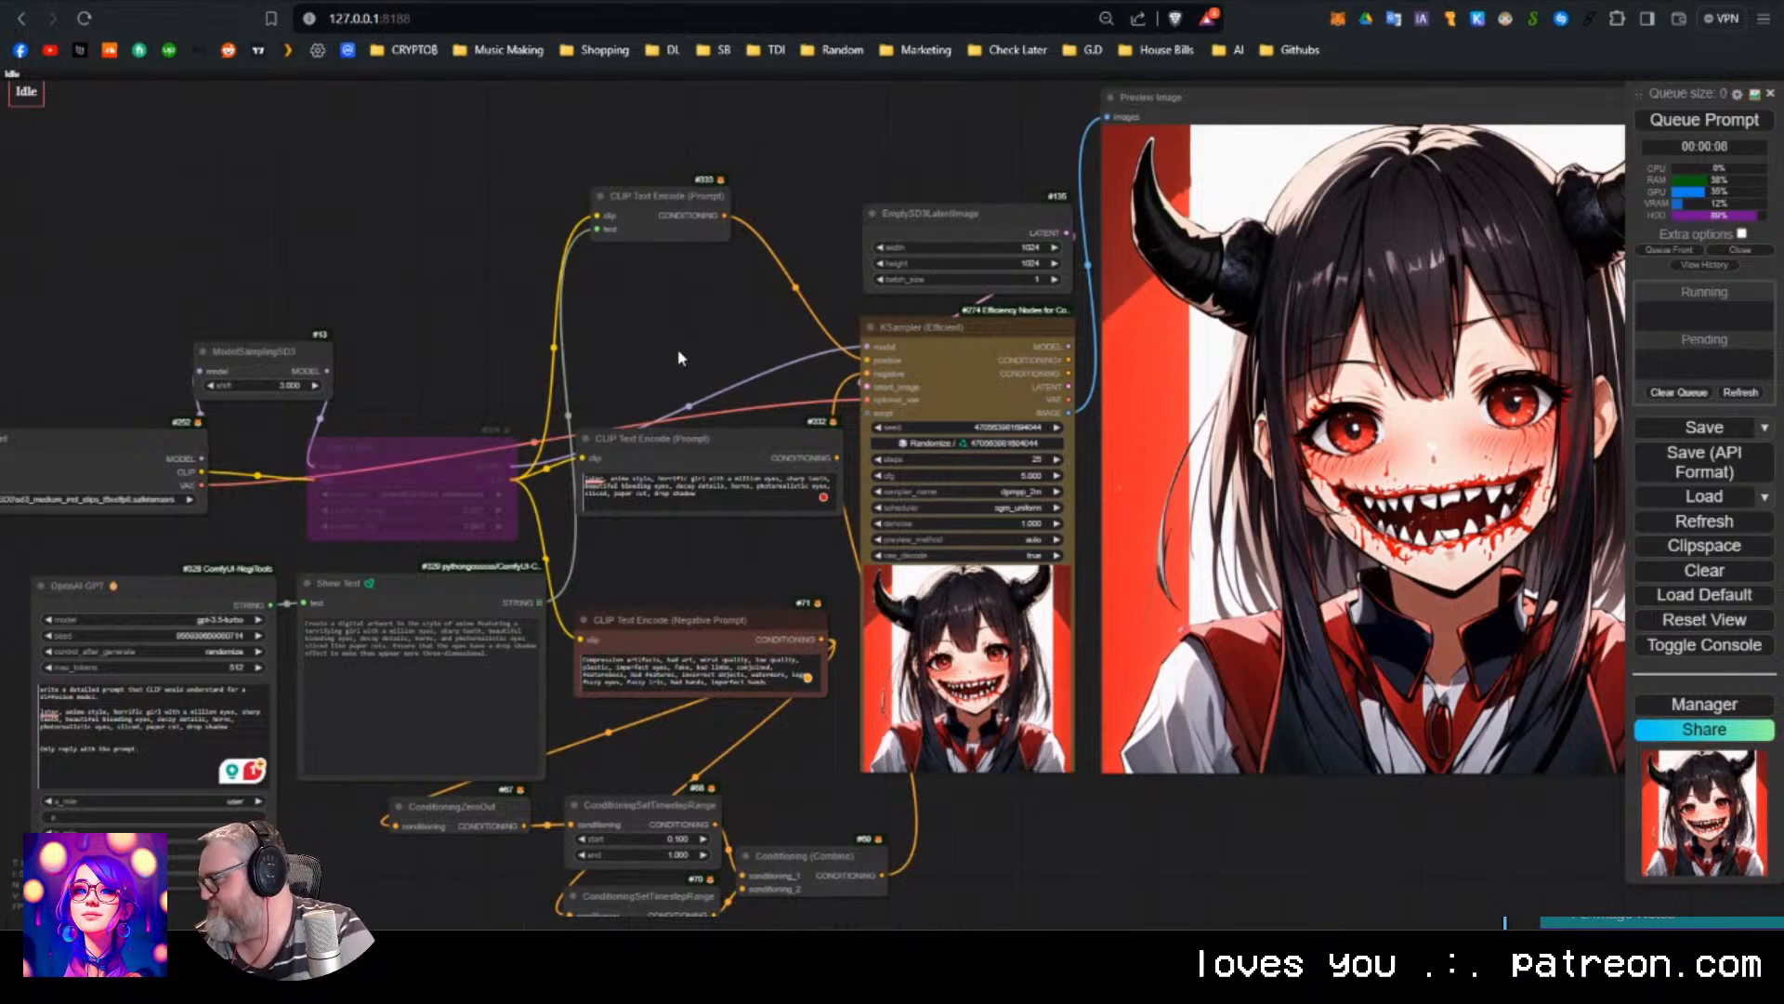
{"action": "left_click_drag", "start_coordinate": [677, 349], "coordinate": [658, 327]}
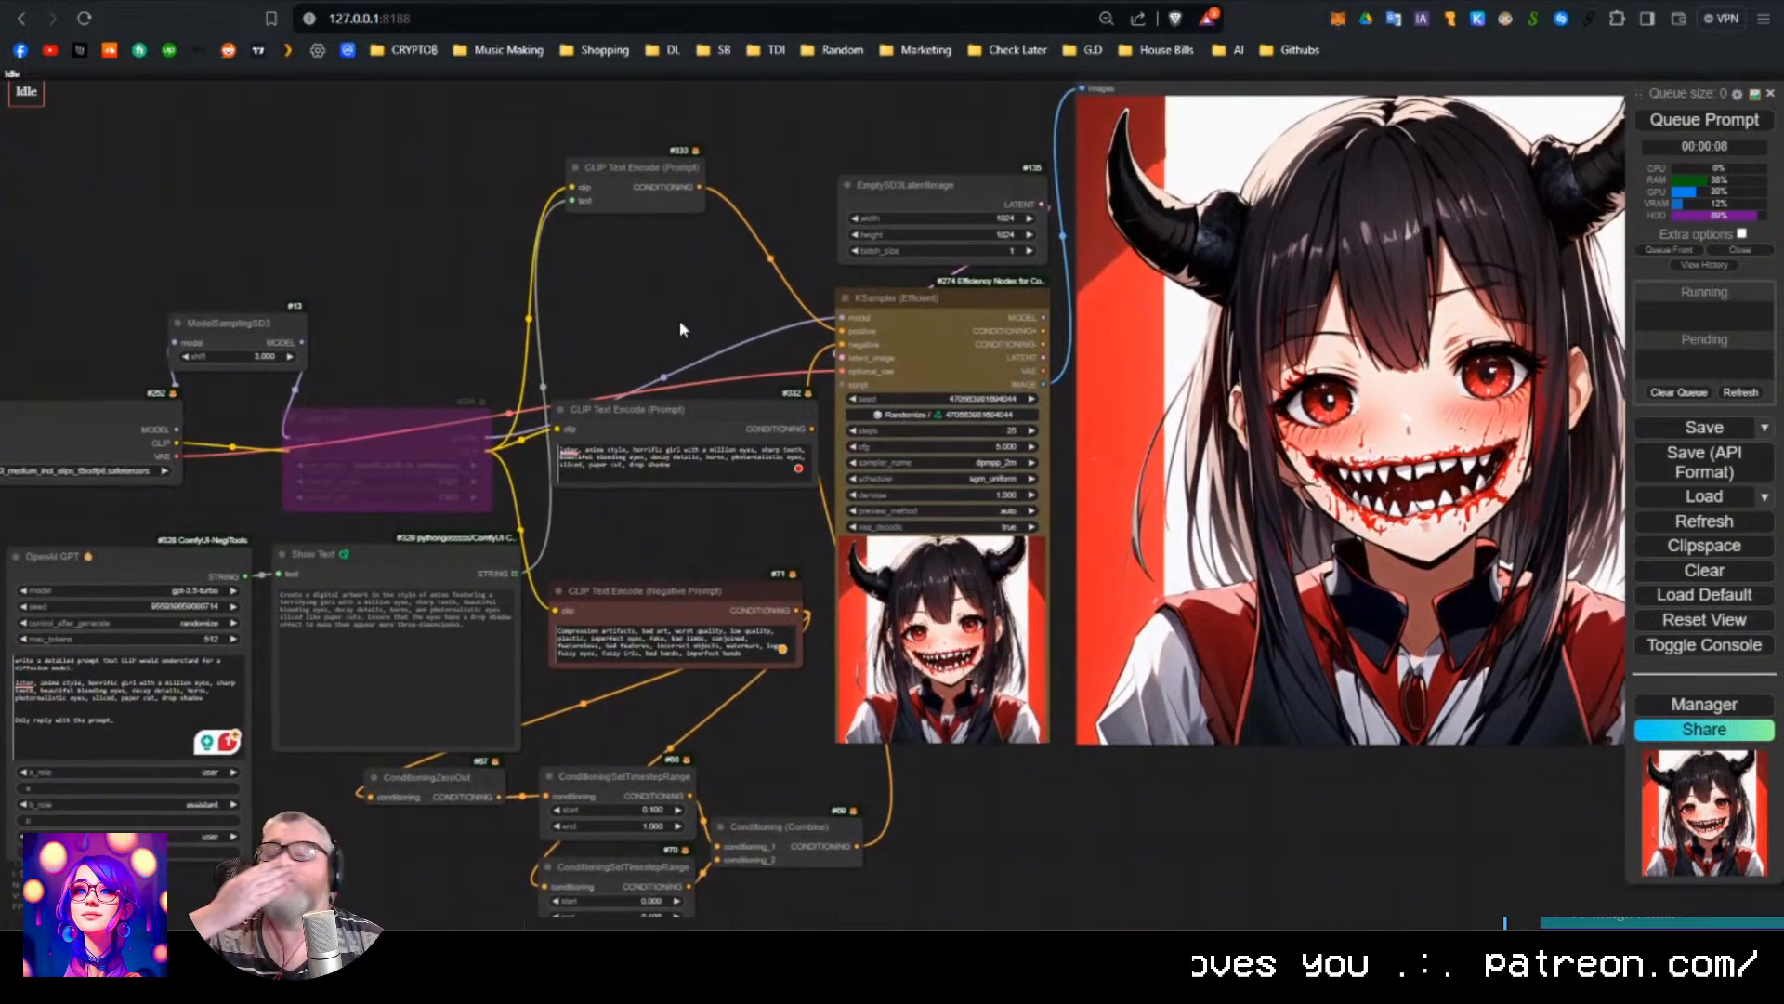
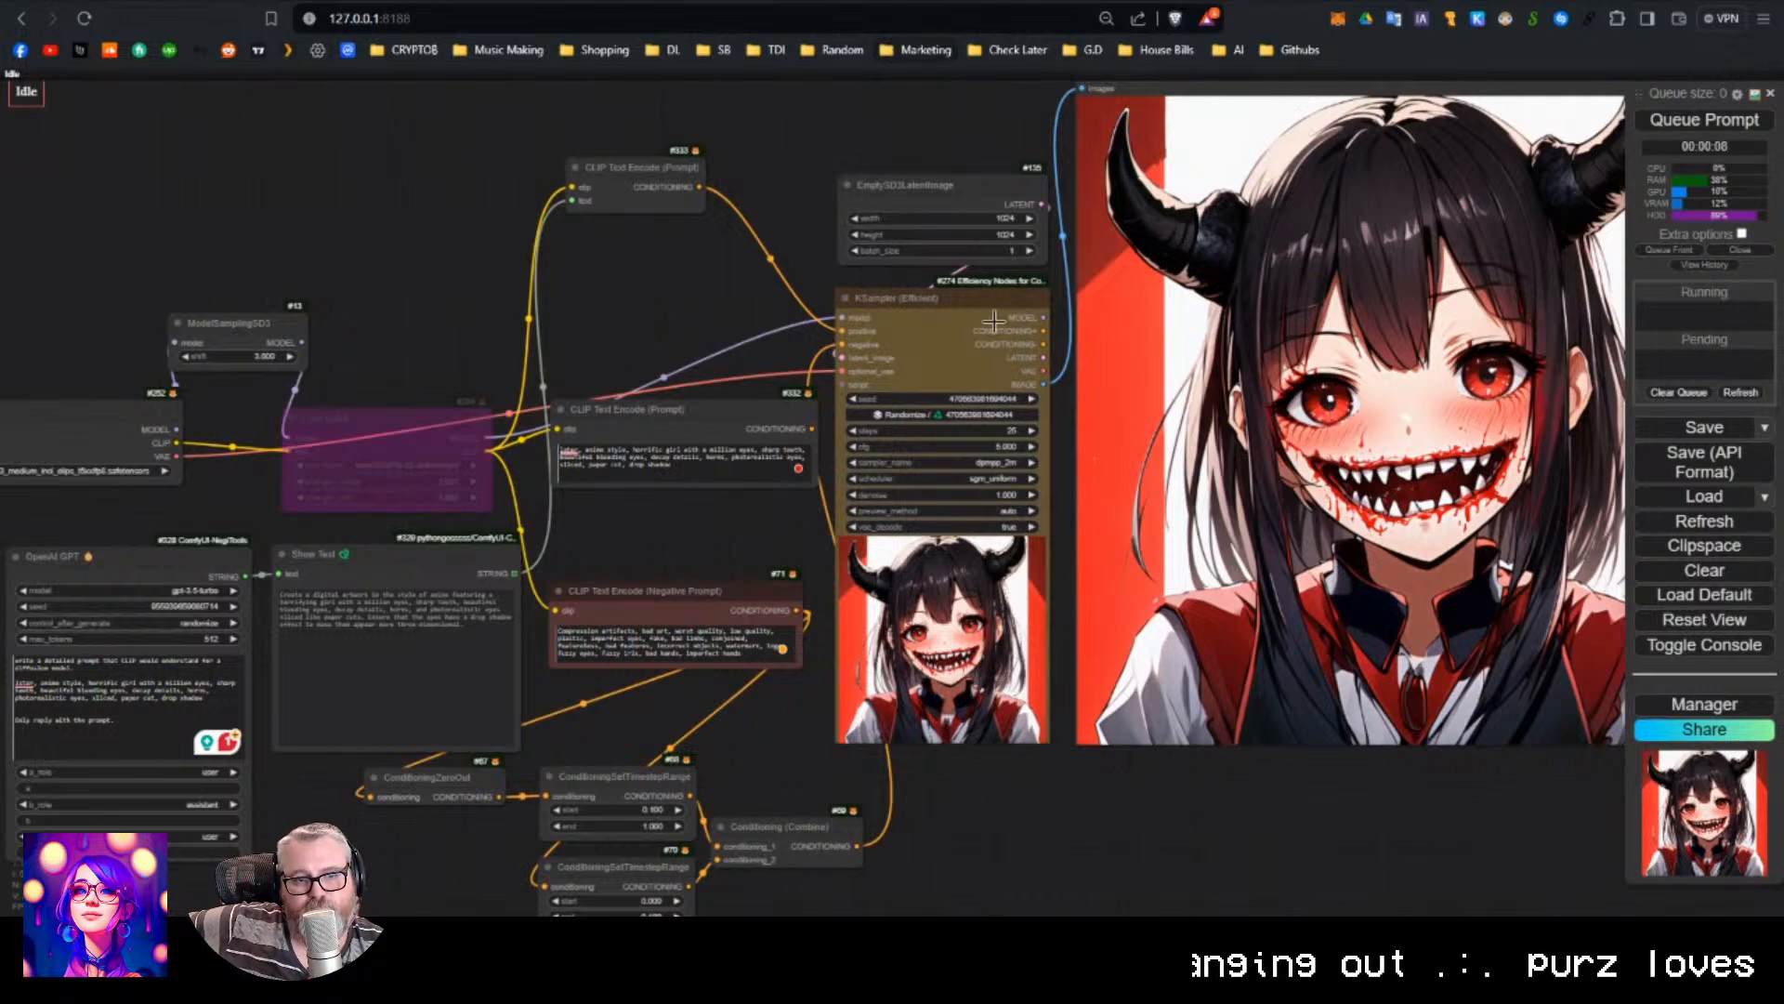
{"action": "scroll", "coordinate": [938, 383], "scroll_direction": "down", "scroll_amount": 3}
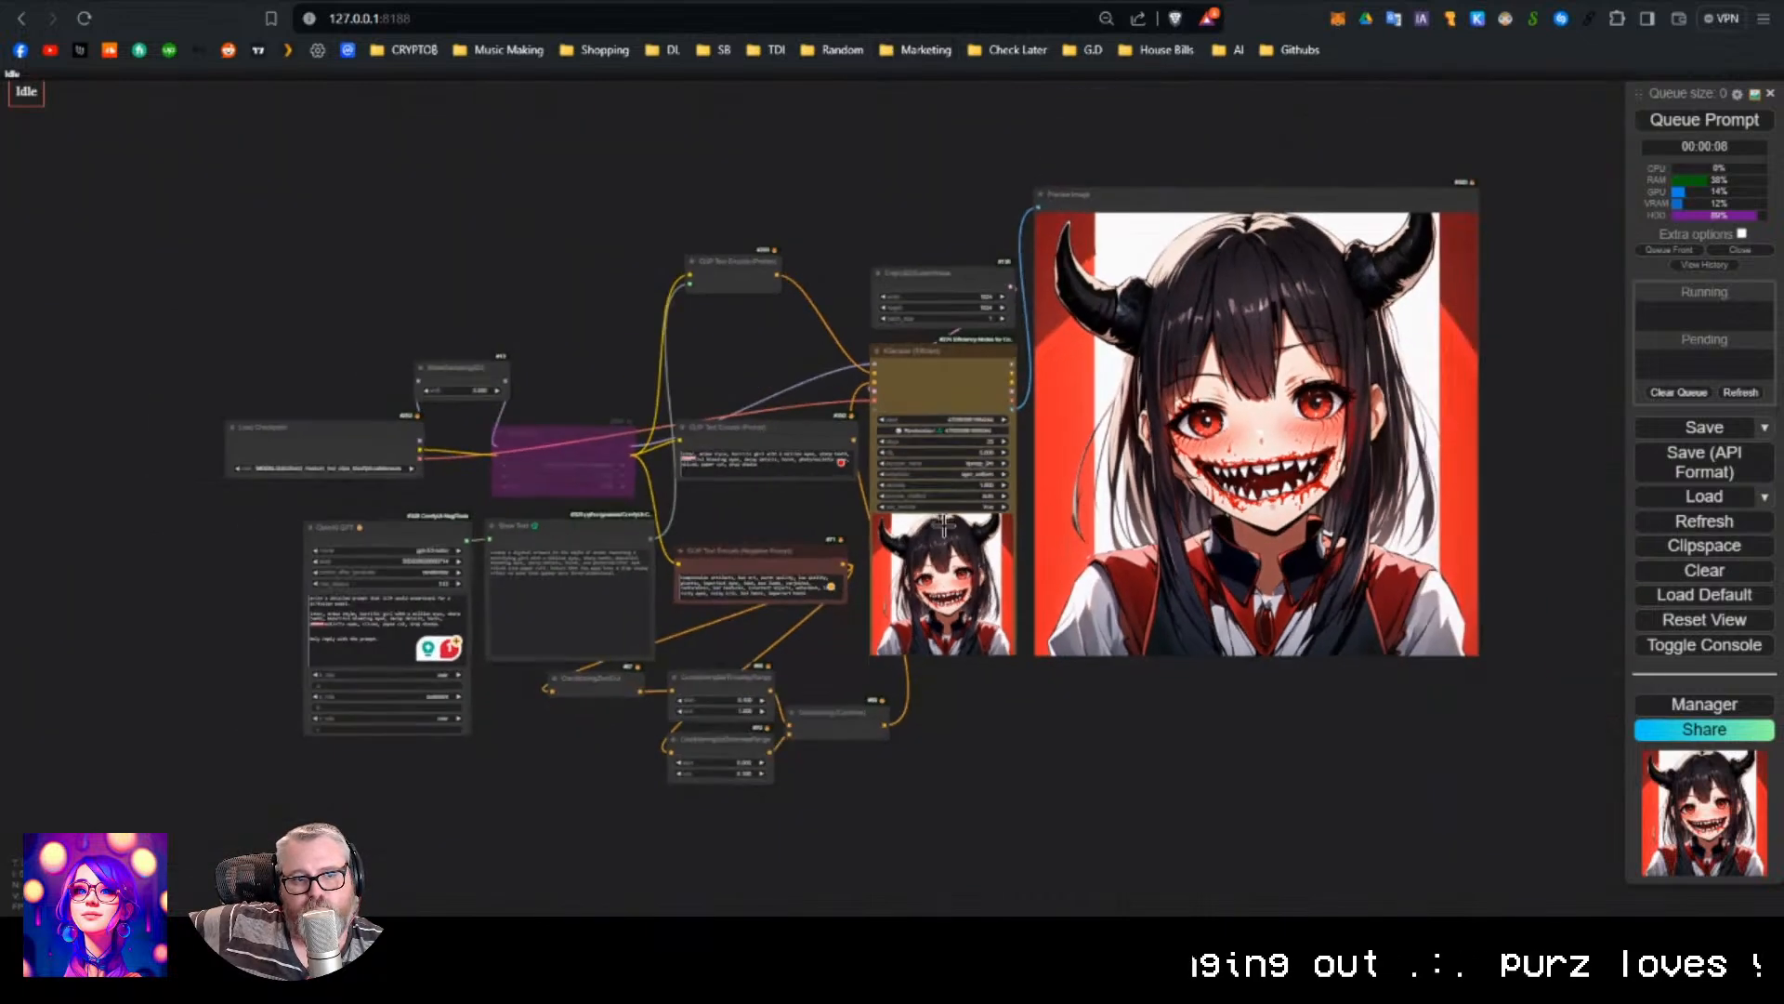
{"action": "scroll", "coordinate": [1023, 697], "scroll_direction": "up", "scroll_amount": 2}
{"action": "left_click_drag", "start_coordinate": [1004, 705], "coordinate": [982, 771]}
{"action": "scroll", "coordinate": [979, 797], "scroll_direction": "up", "scroll_amount": 1}
{"action": "scroll", "coordinate": [981, 774], "scroll_direction": "down", "scroll_amount": 2}
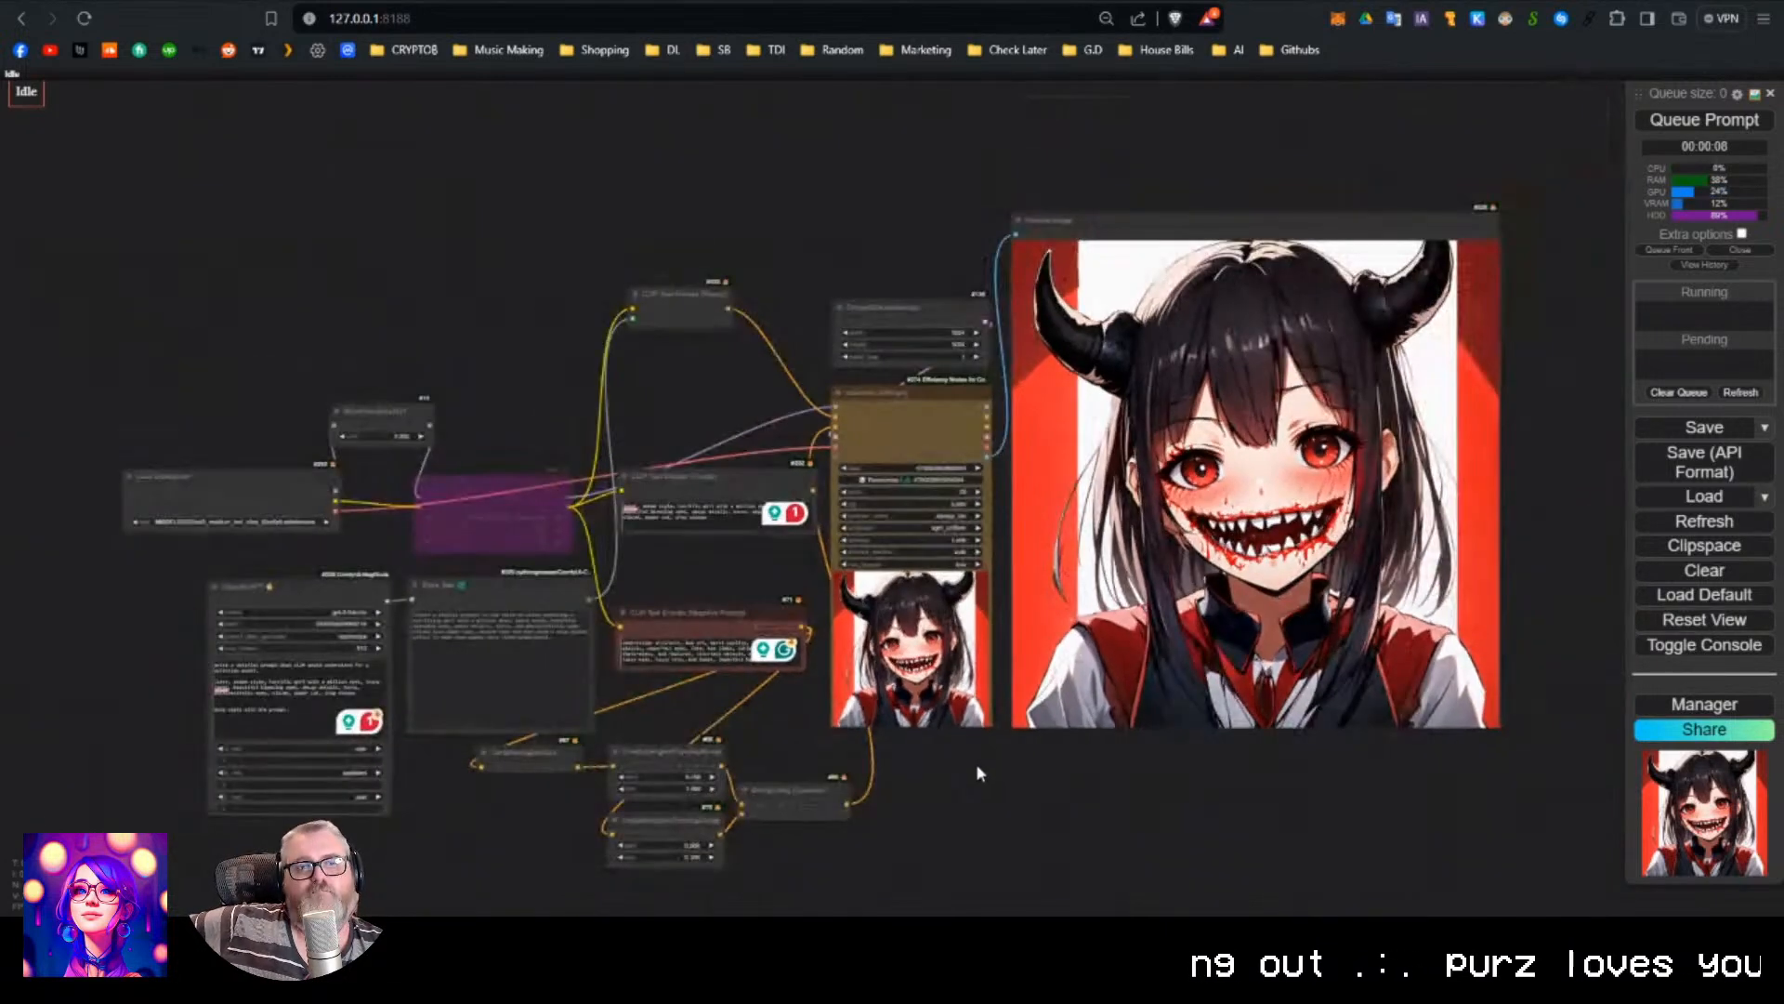
{"action": "left_click_drag", "start_coordinate": [762, 134], "coordinate": [766, 147]}
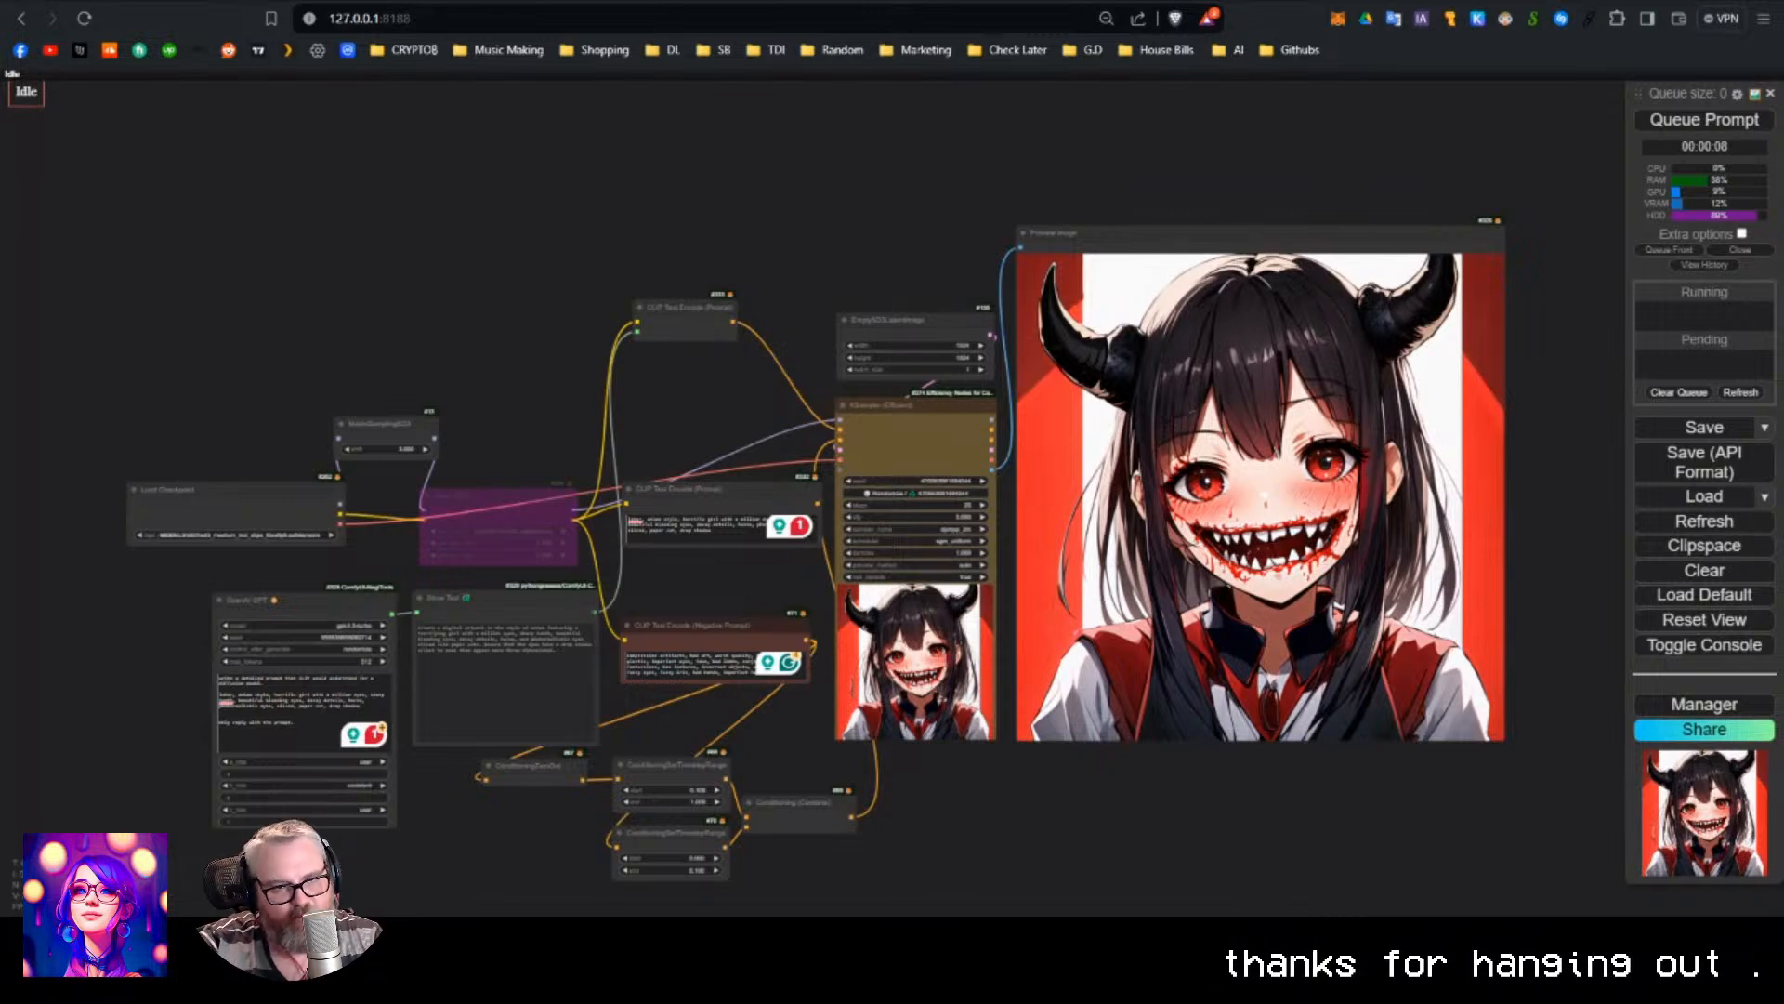
In a new browser tab, look up kohya and open the KOHYA docs page options.md from the bmaltais/kohya_ss repository.
{"action": "key", "text": "ctrl+t"}
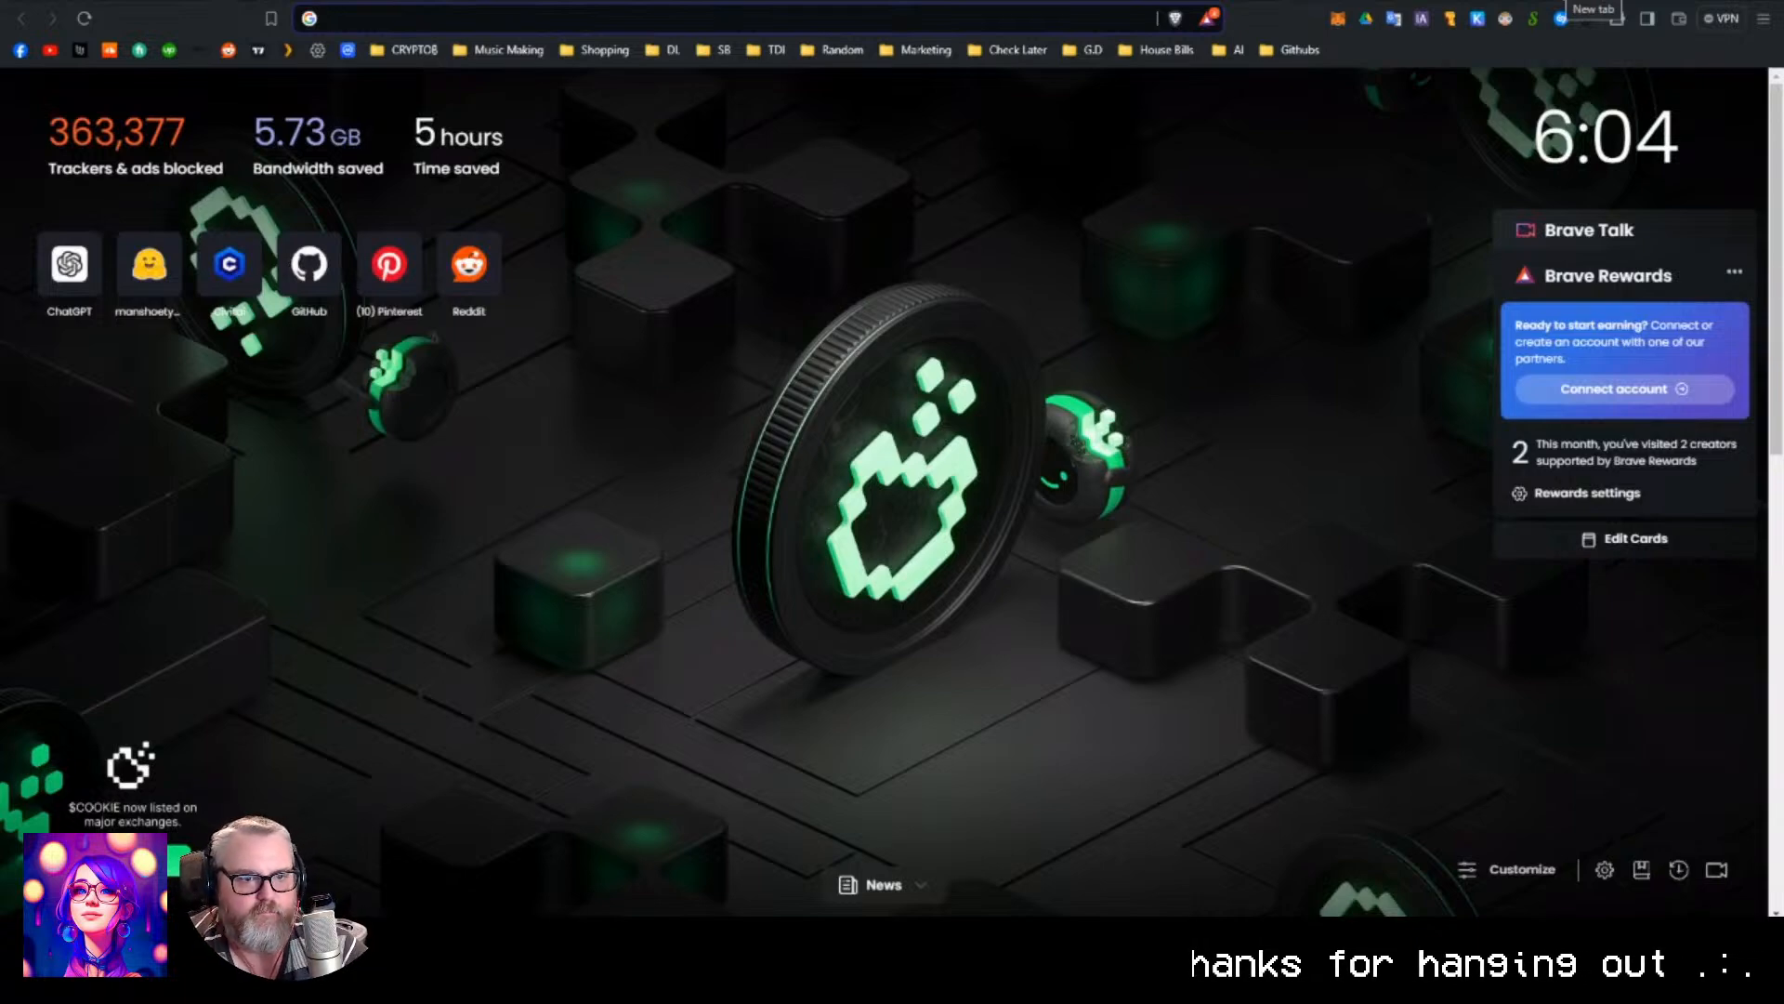
{"action": "type", "text": "bal="}
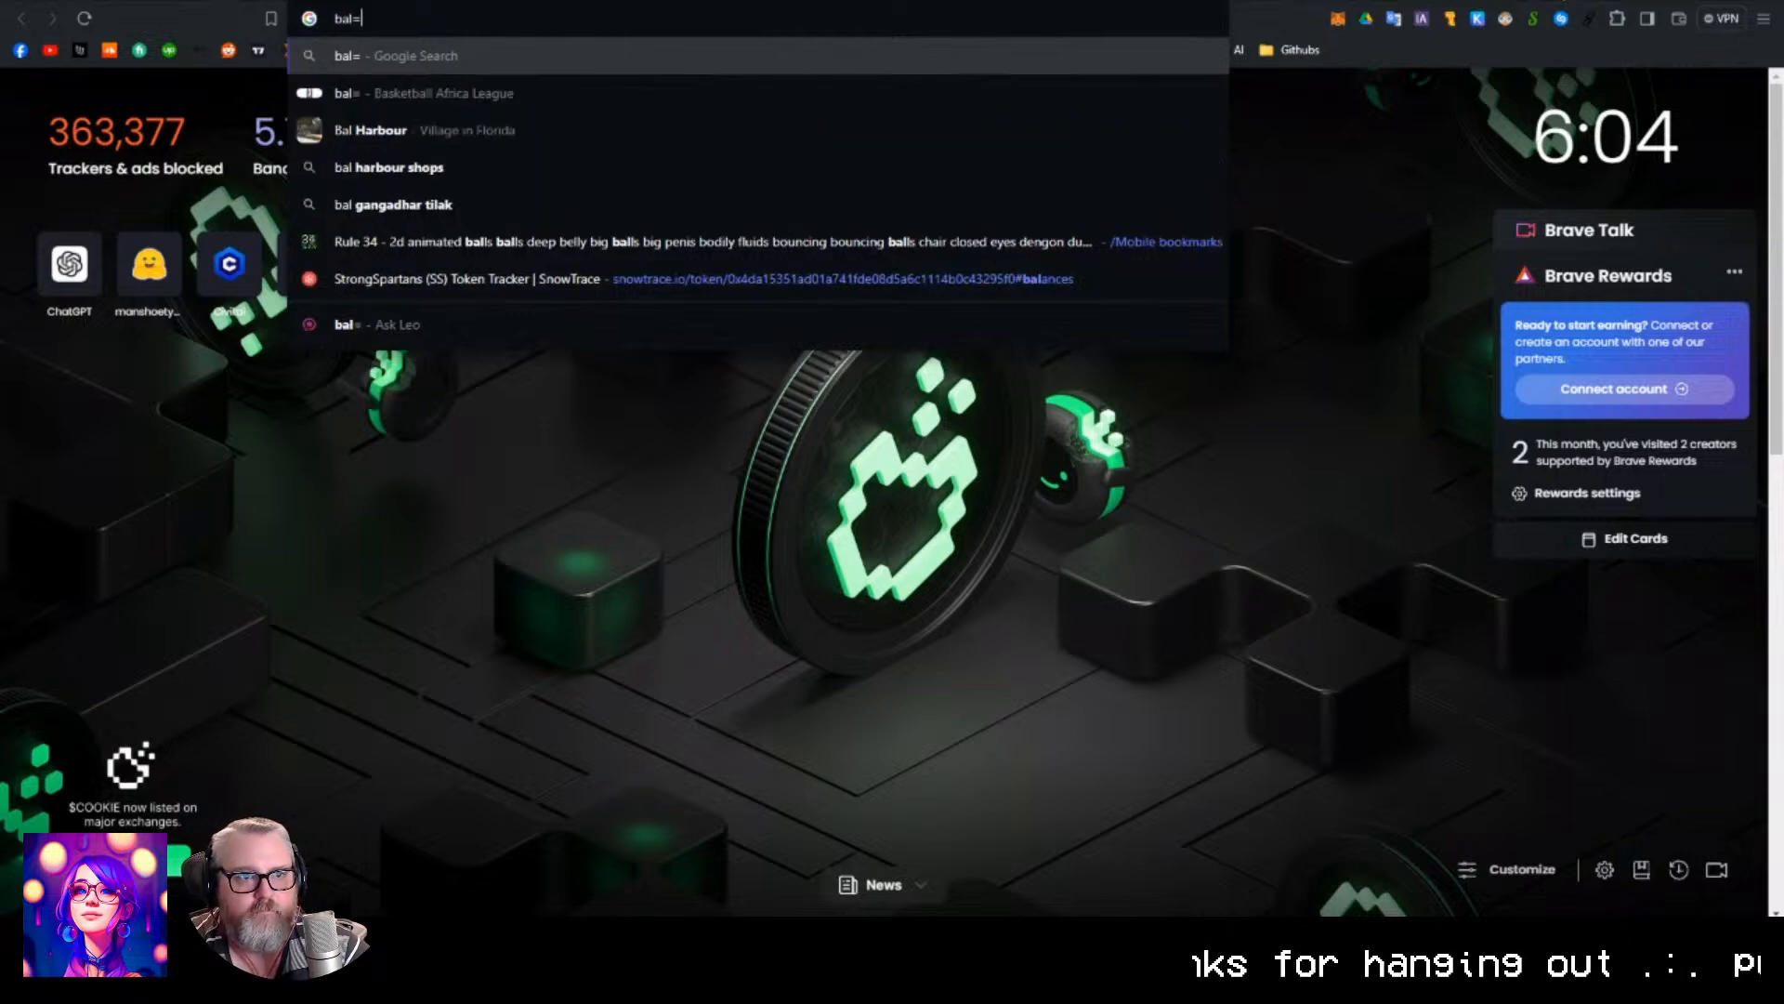
{"action": "key", "text": "BackSpace"}
{"action": "key", "text": "BackSpace"}
{"action": "key", "text": "BackSpace"}
{"action": "type", "text": "kohy"}
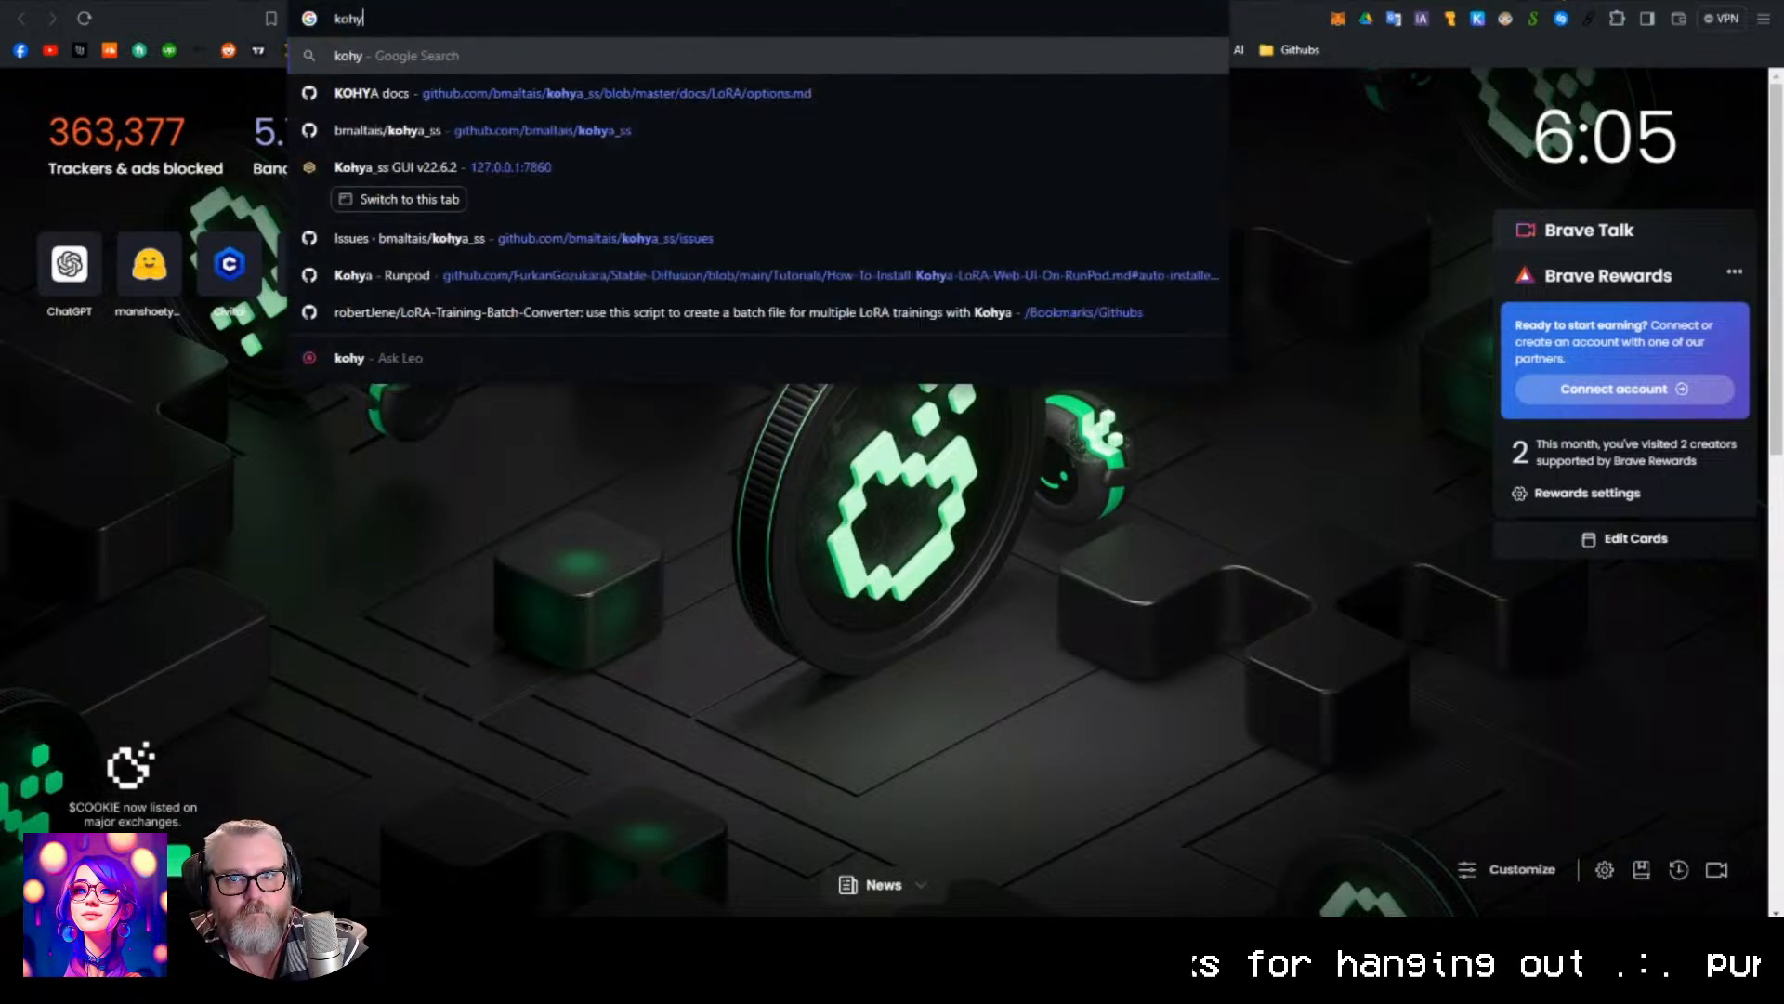
{"action": "key", "text": "Down"}
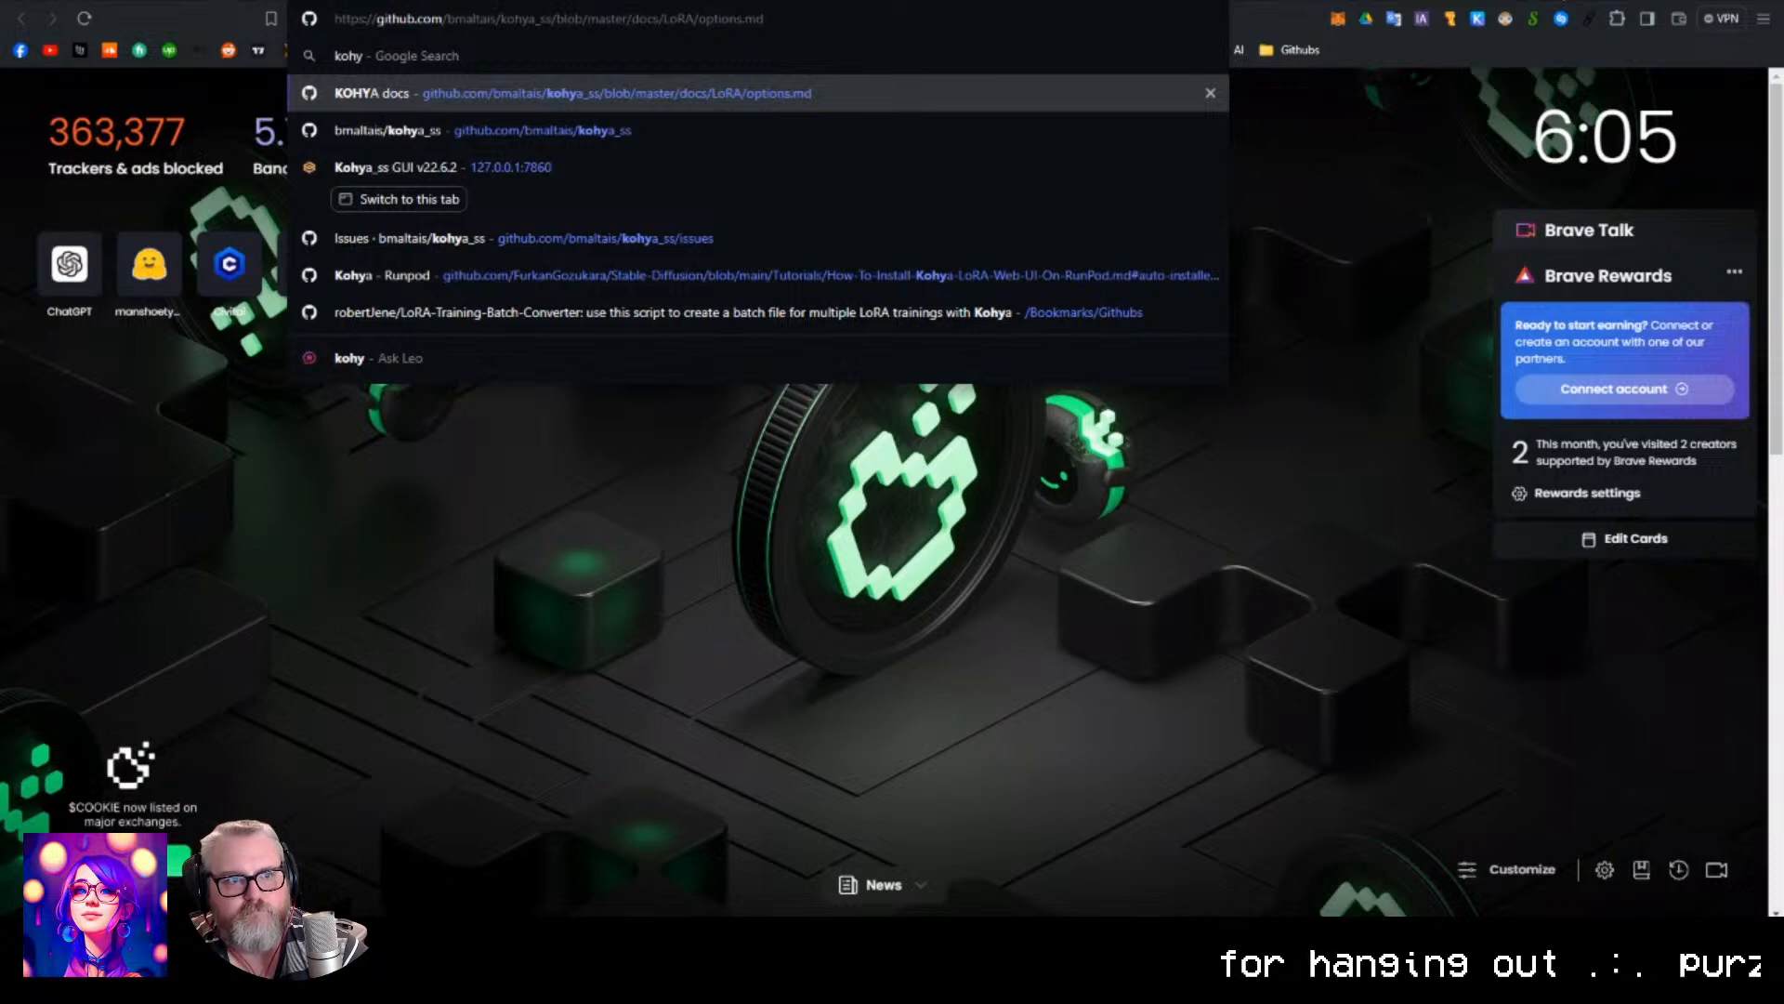
{"action": "key", "text": "Return"}
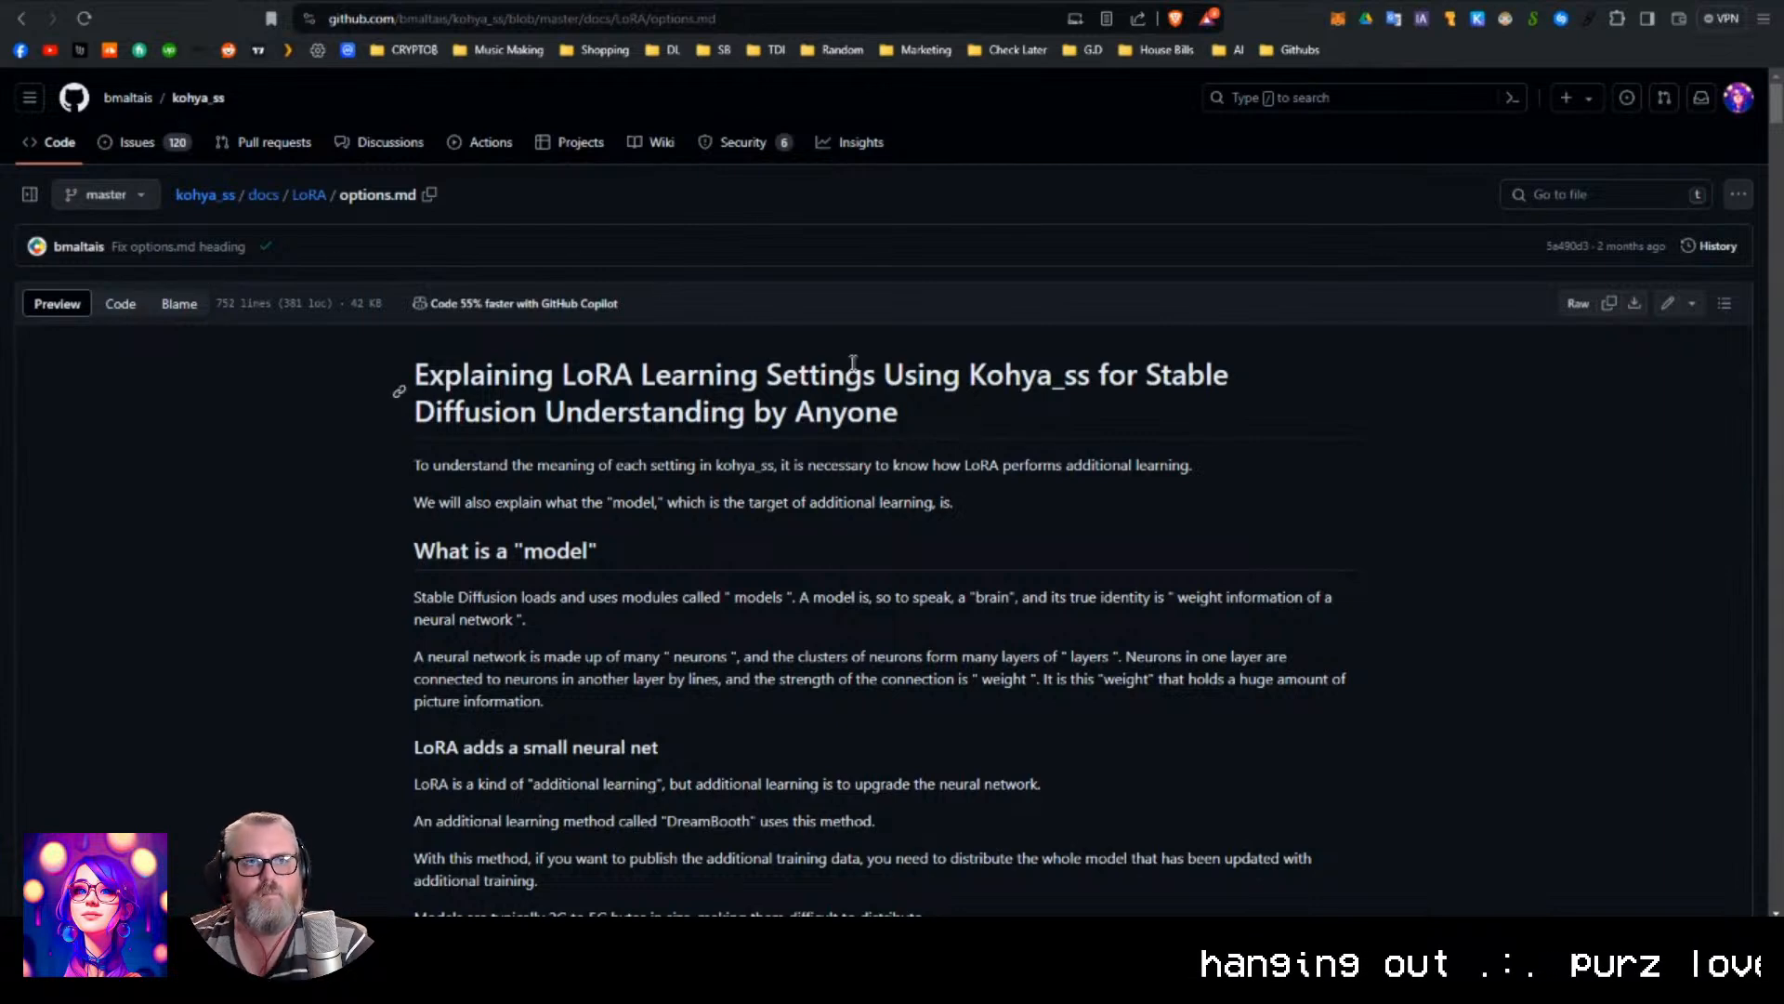
Skim the LoRA settings in options.md from the introduction through the sample prompts section, and return to the beginning of the page.
{"action": "scroll", "coordinate": [913, 368], "scroll_direction": "down", "scroll_amount": 4}
{"action": "scroll", "coordinate": [913, 362], "scroll_direction": "up", "scroll_amount": 4}
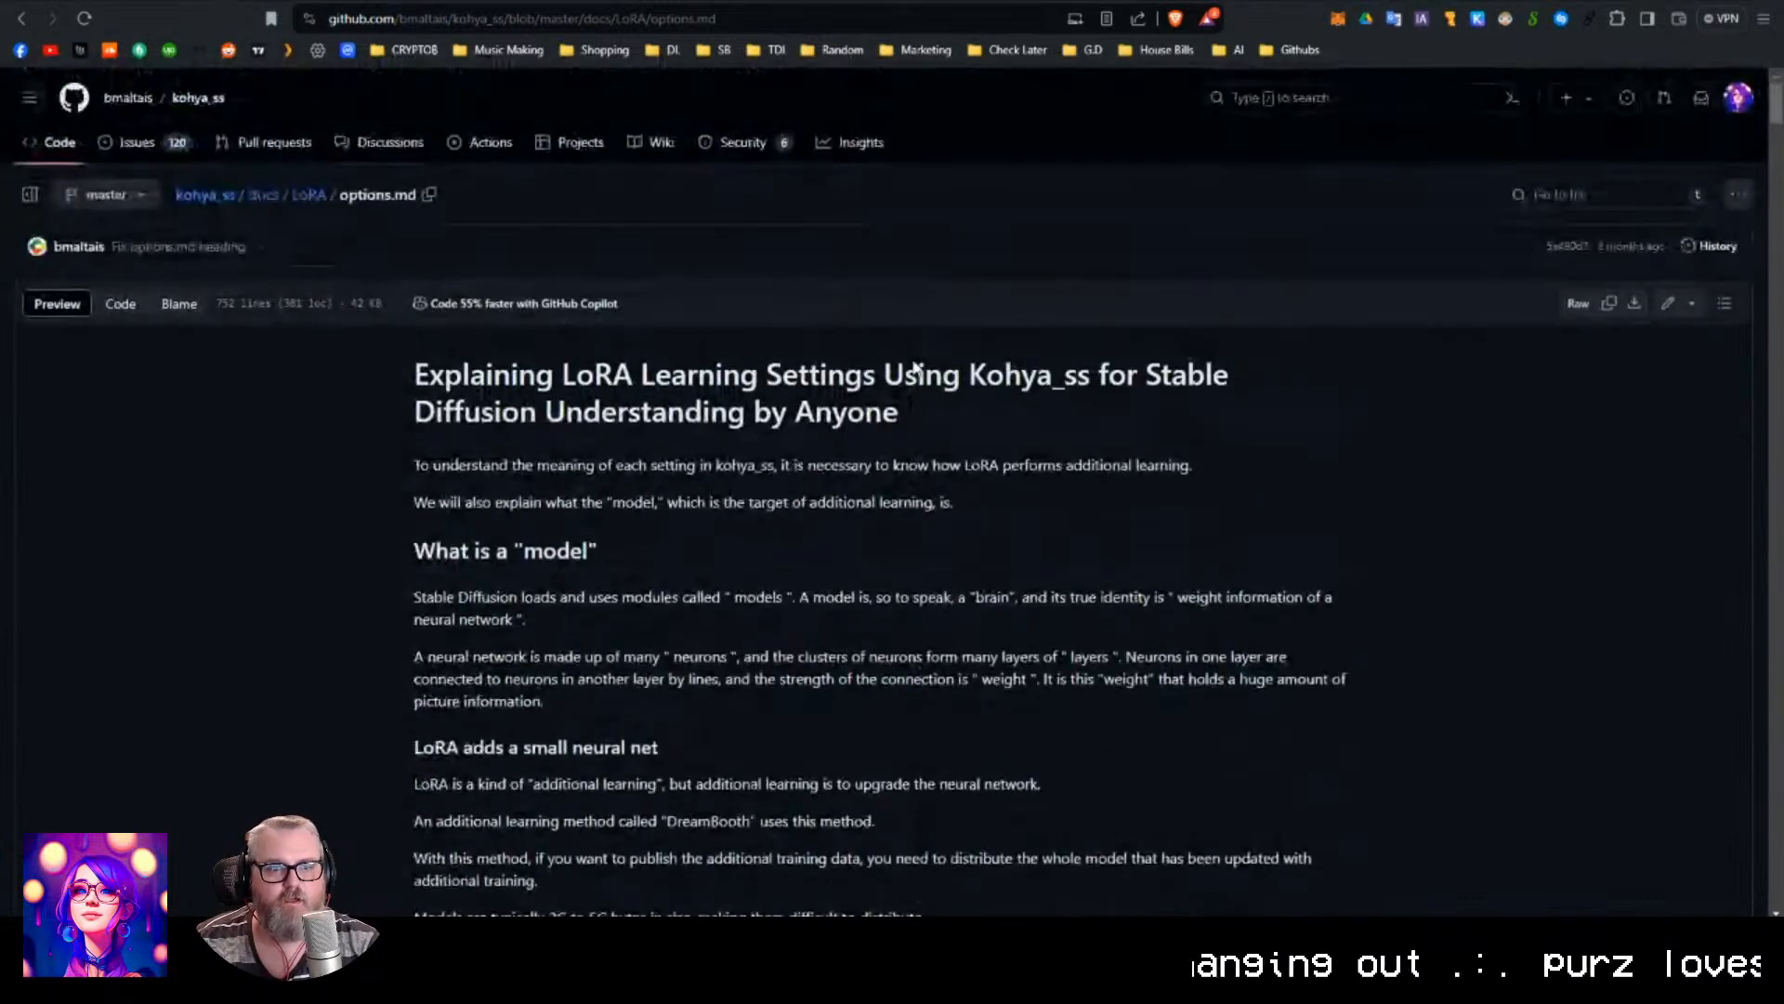
{"action": "scroll", "coordinate": [914, 363], "scroll_direction": "down", "scroll_amount": 4}
{"action": "scroll", "coordinate": [912, 364], "scroll_direction": "up", "scroll_amount": 4}
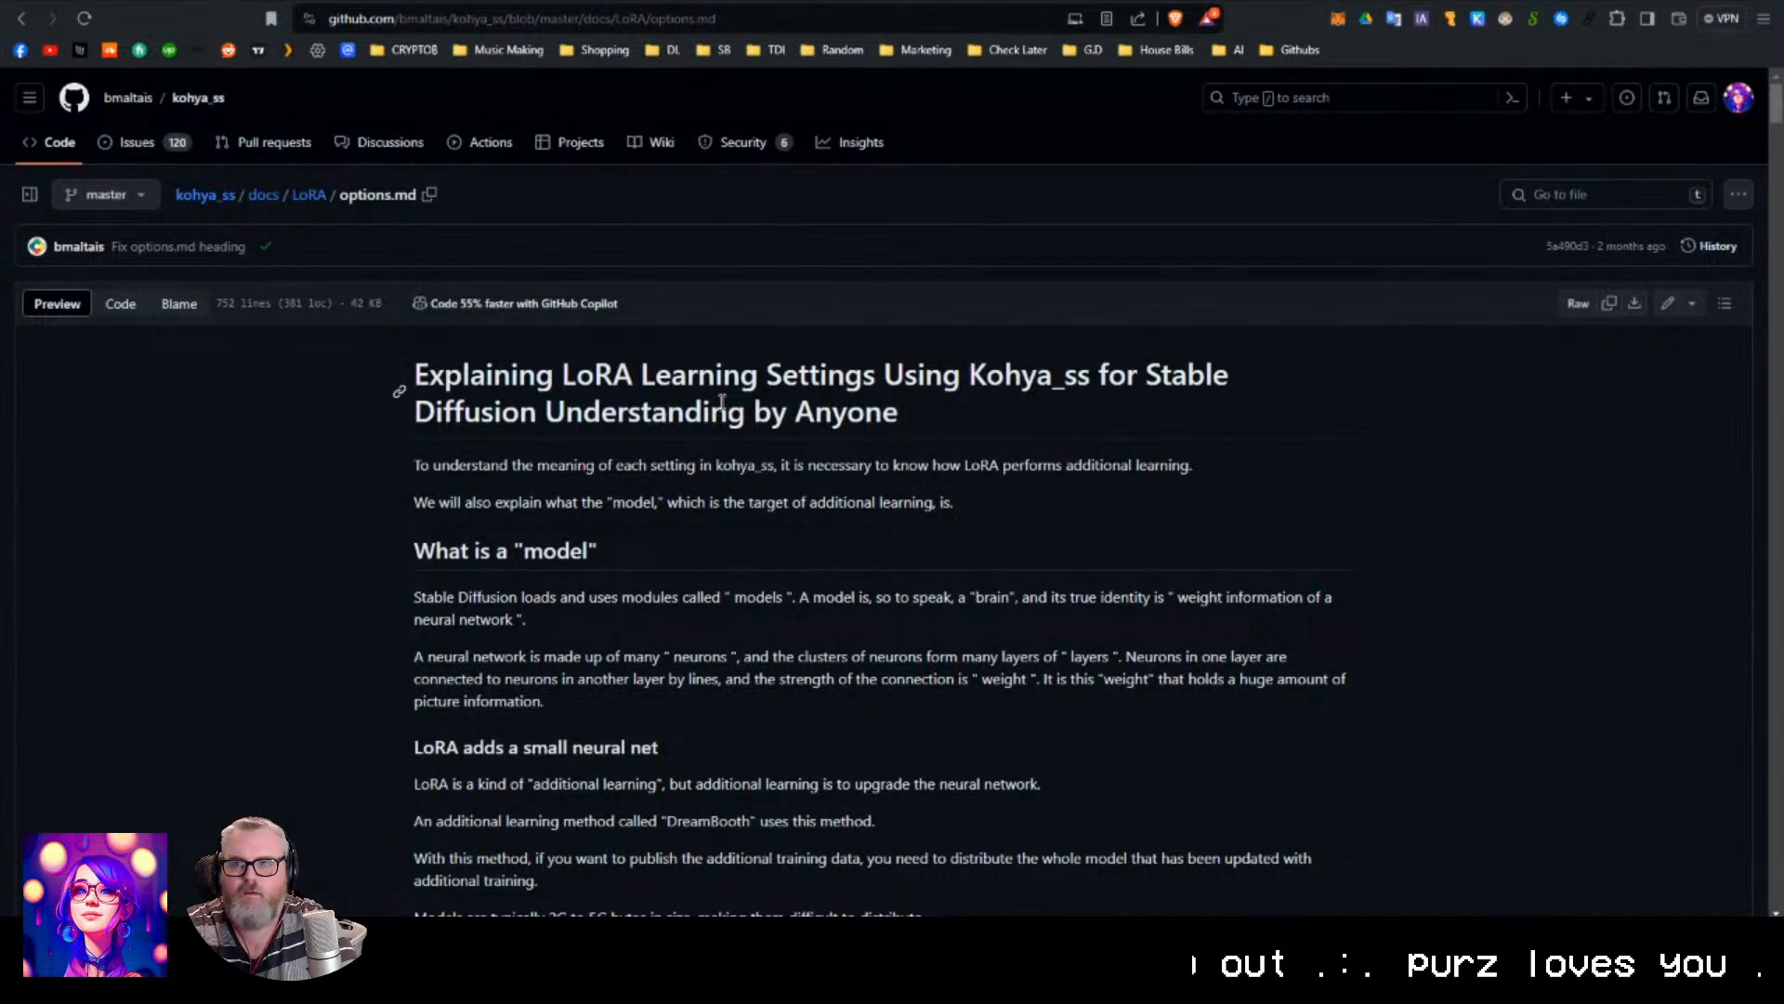
{"action": "scroll", "coordinate": [726, 415], "scroll_direction": "down", "scroll_amount": 5}
{"action": "scroll", "coordinate": [726, 415], "scroll_direction": "down", "scroll_amount": 10}
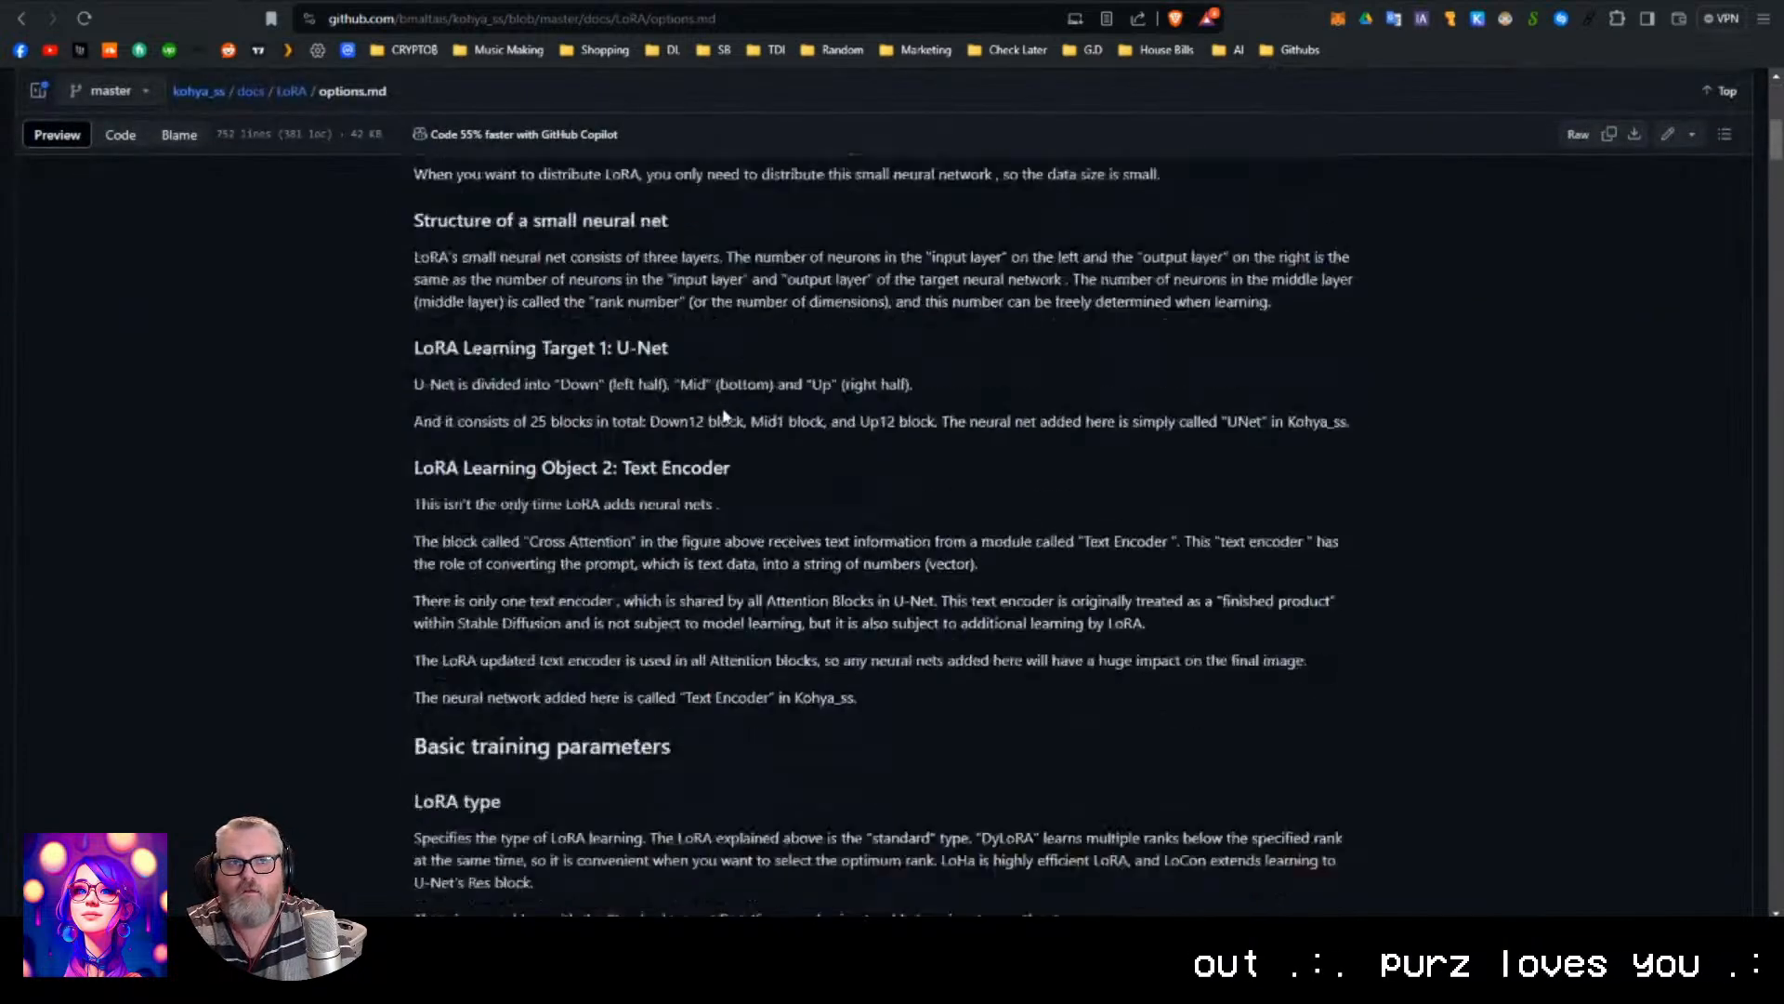
{"action": "scroll", "coordinate": [726, 415], "scroll_direction": "down", "scroll_amount": 13}
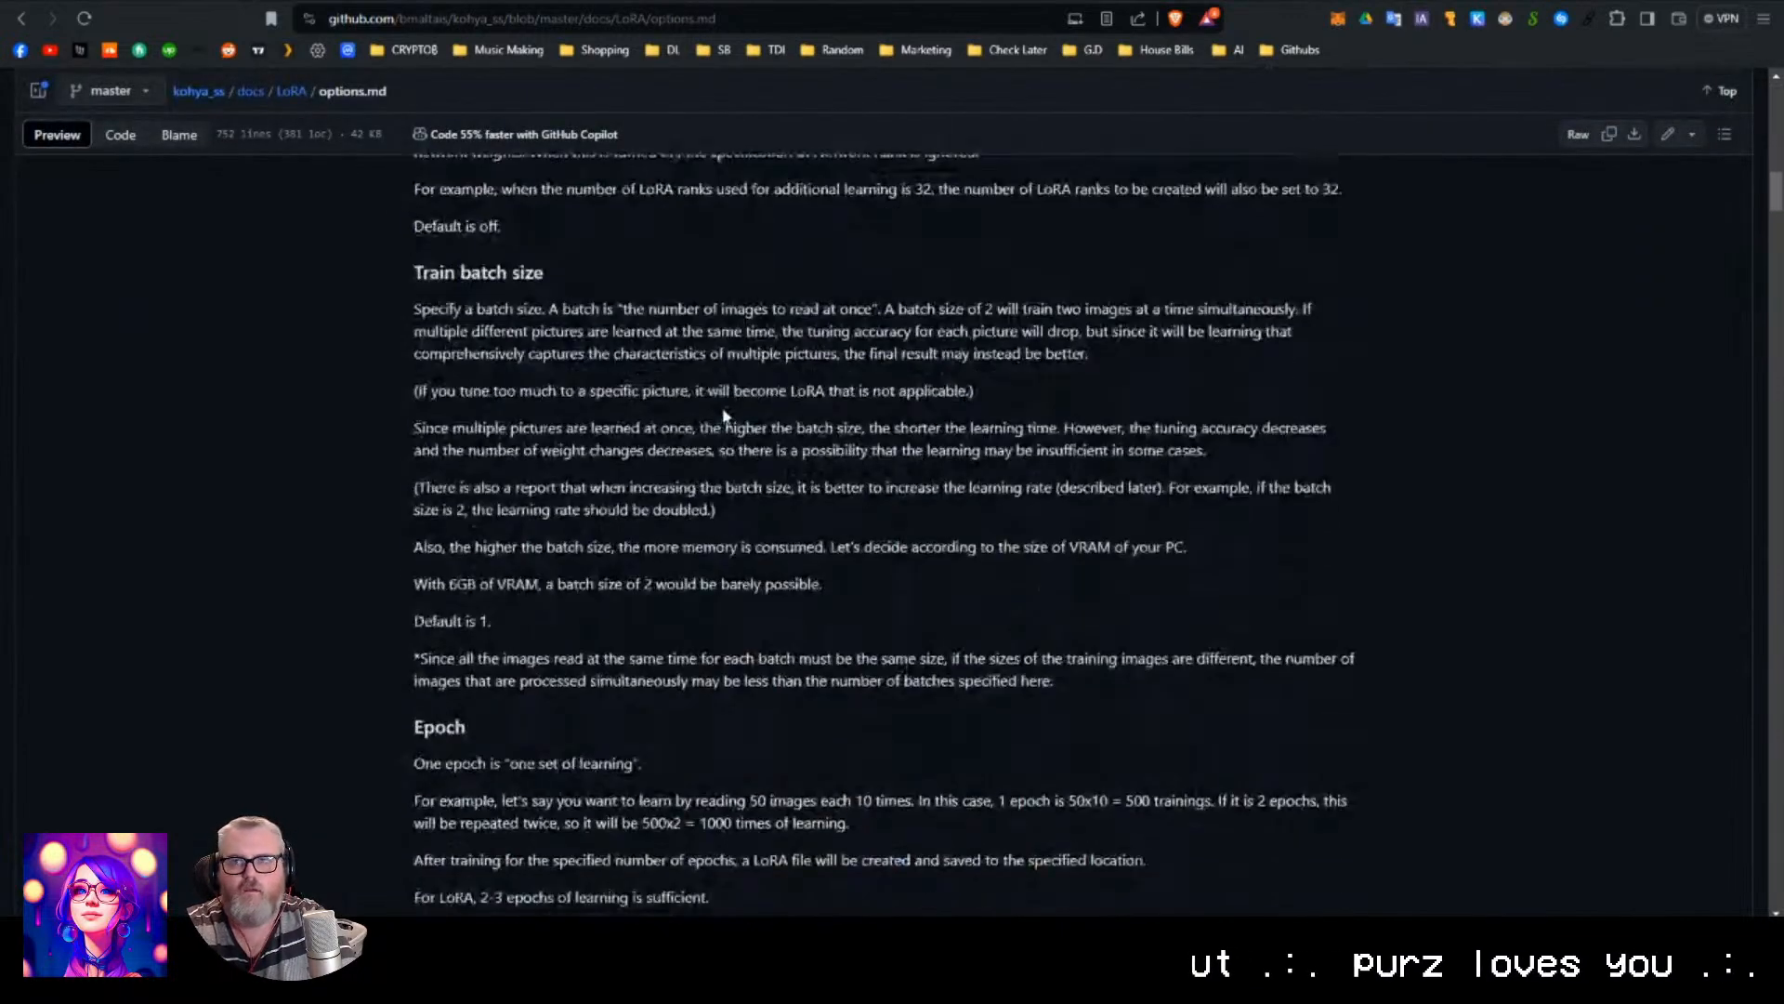
{"action": "scroll", "coordinate": [726, 416], "scroll_direction": "down", "scroll_amount": 20}
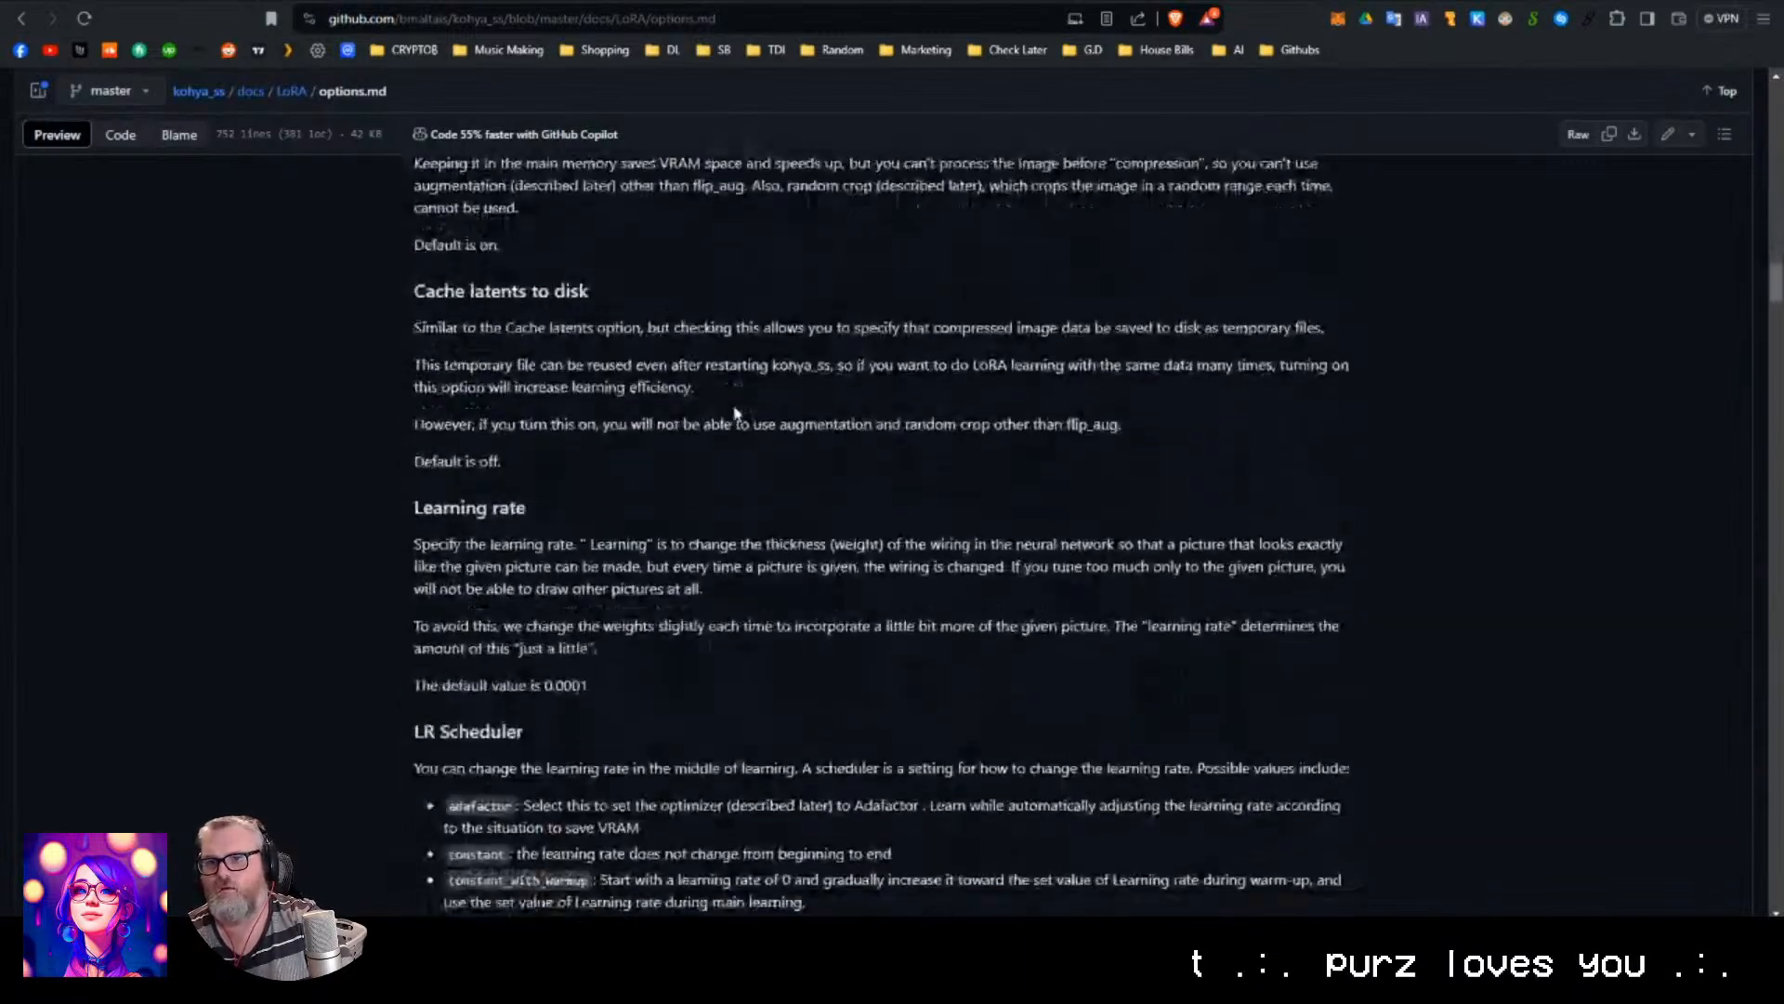
{"action": "scroll", "coordinate": [735, 413], "scroll_direction": "down", "scroll_amount": 20}
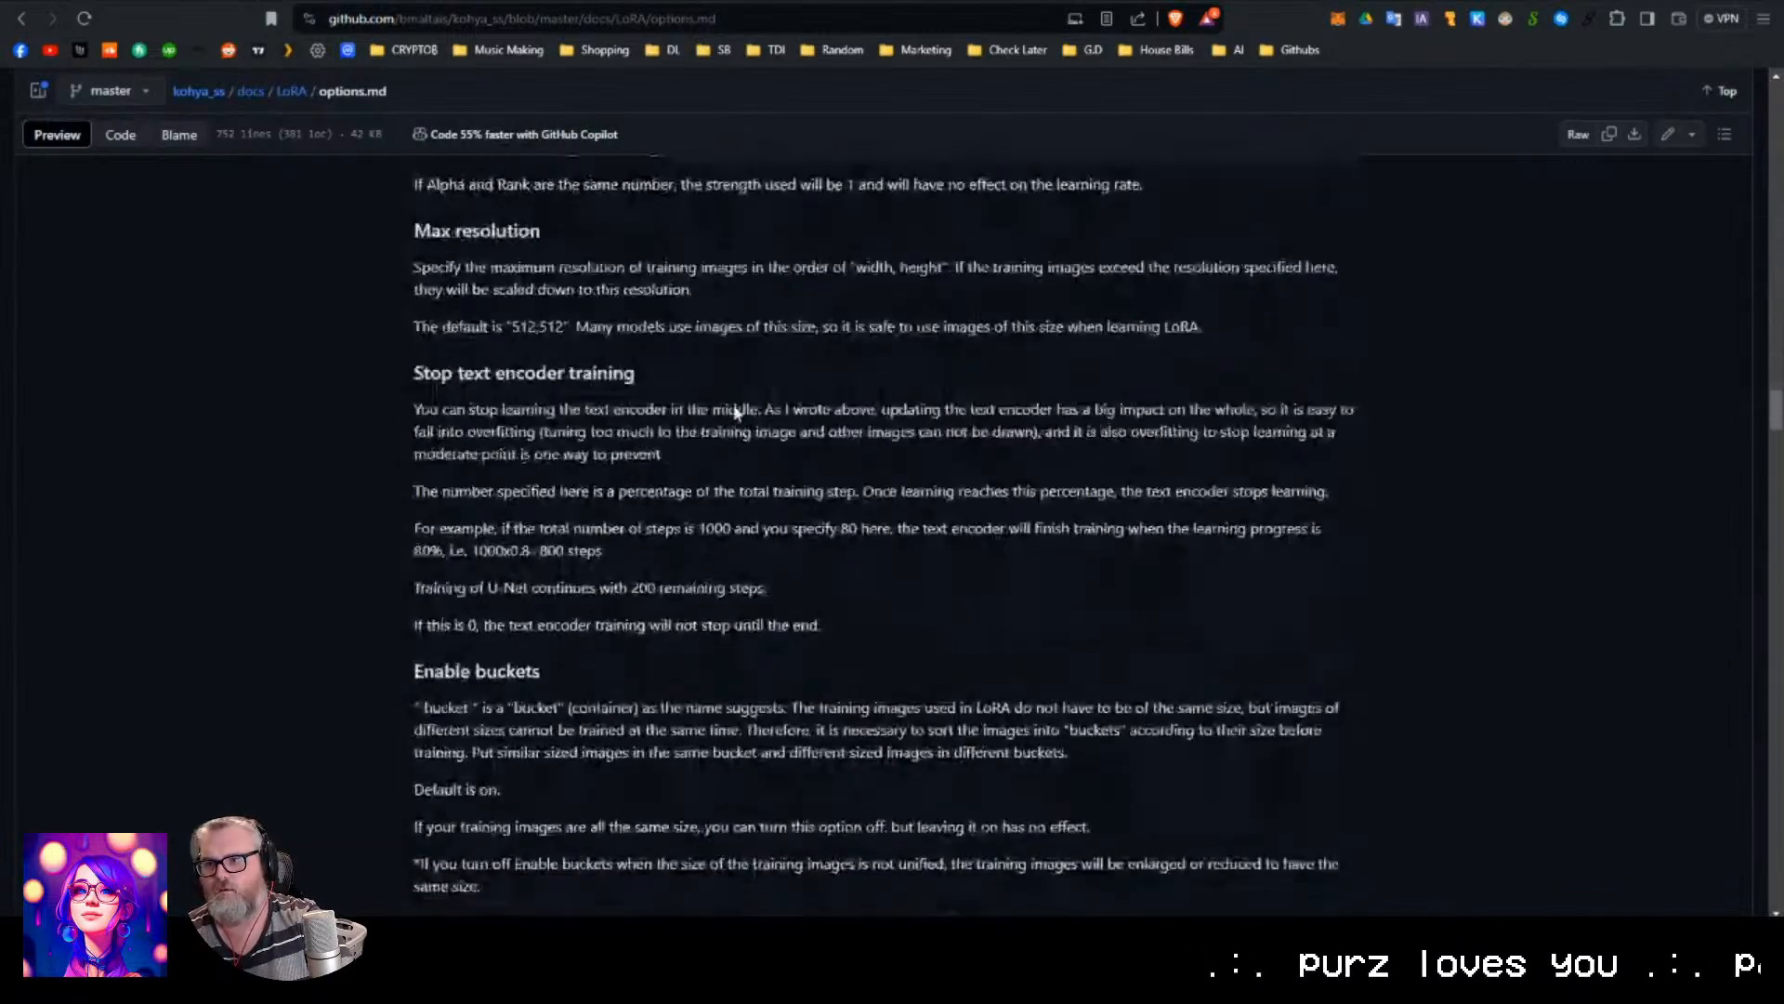
{"action": "scroll", "coordinate": [735, 412], "scroll_direction": "down", "scroll_amount": 20}
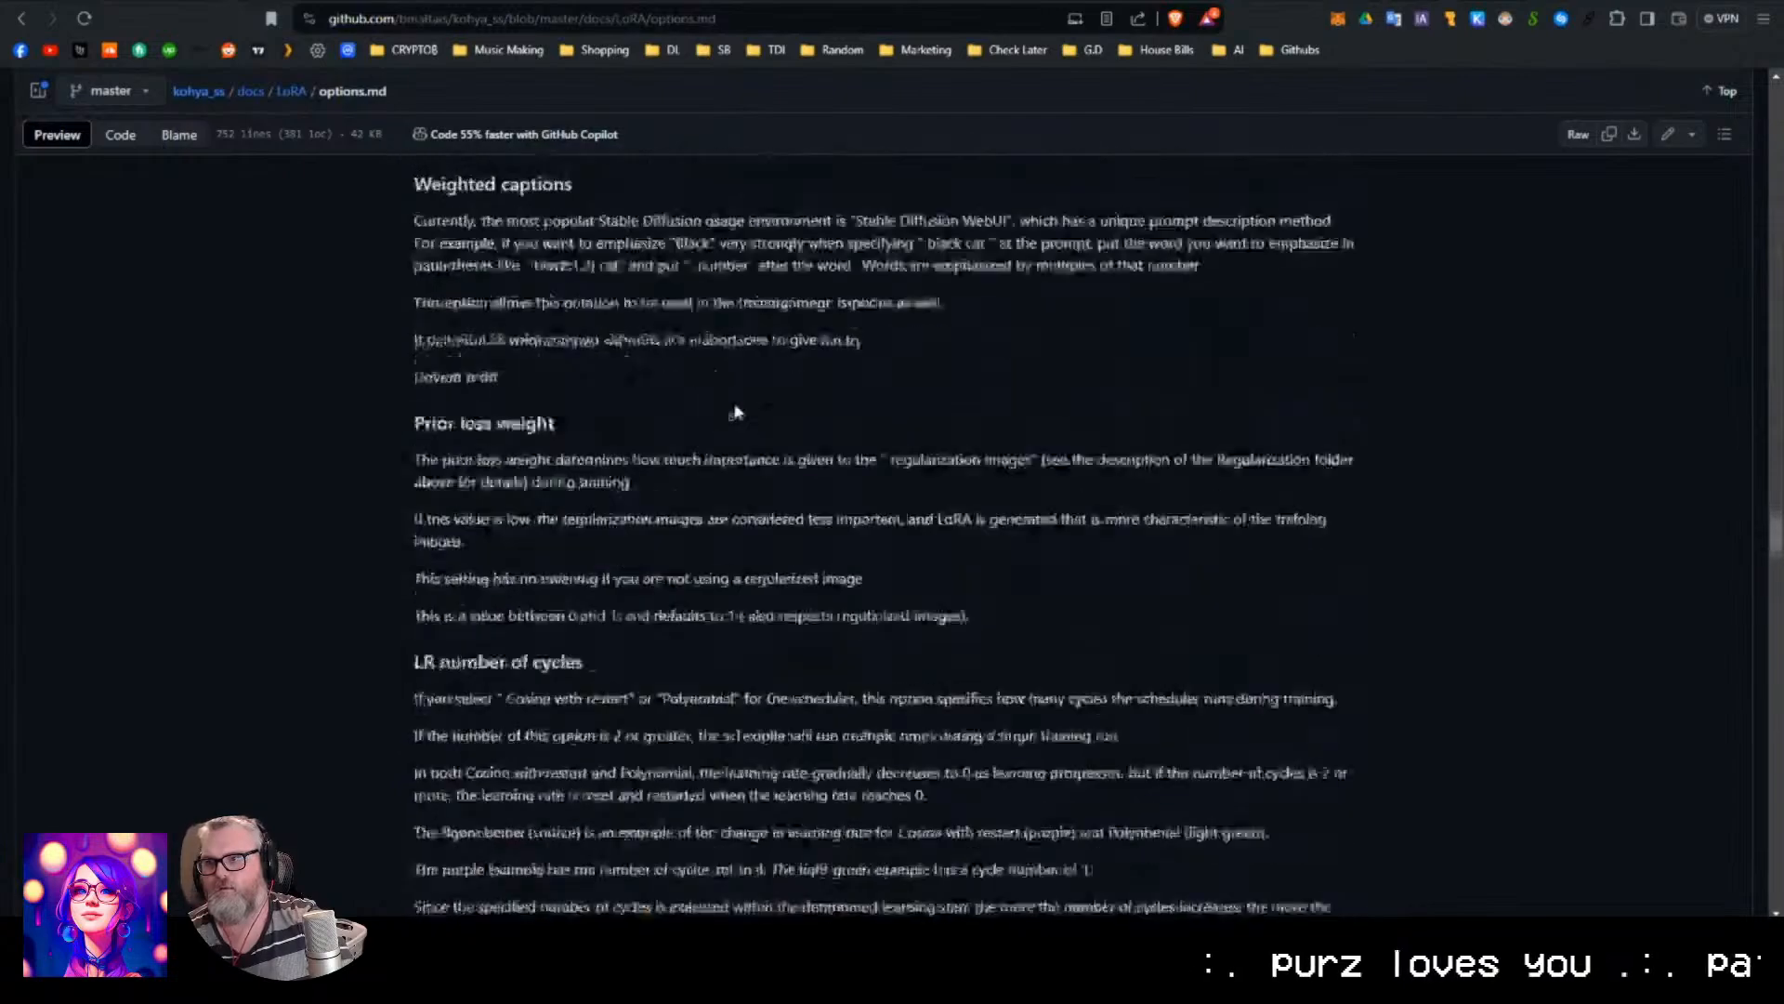
{"action": "scroll", "coordinate": [735, 404], "scroll_direction": "down", "scroll_amount": 20}
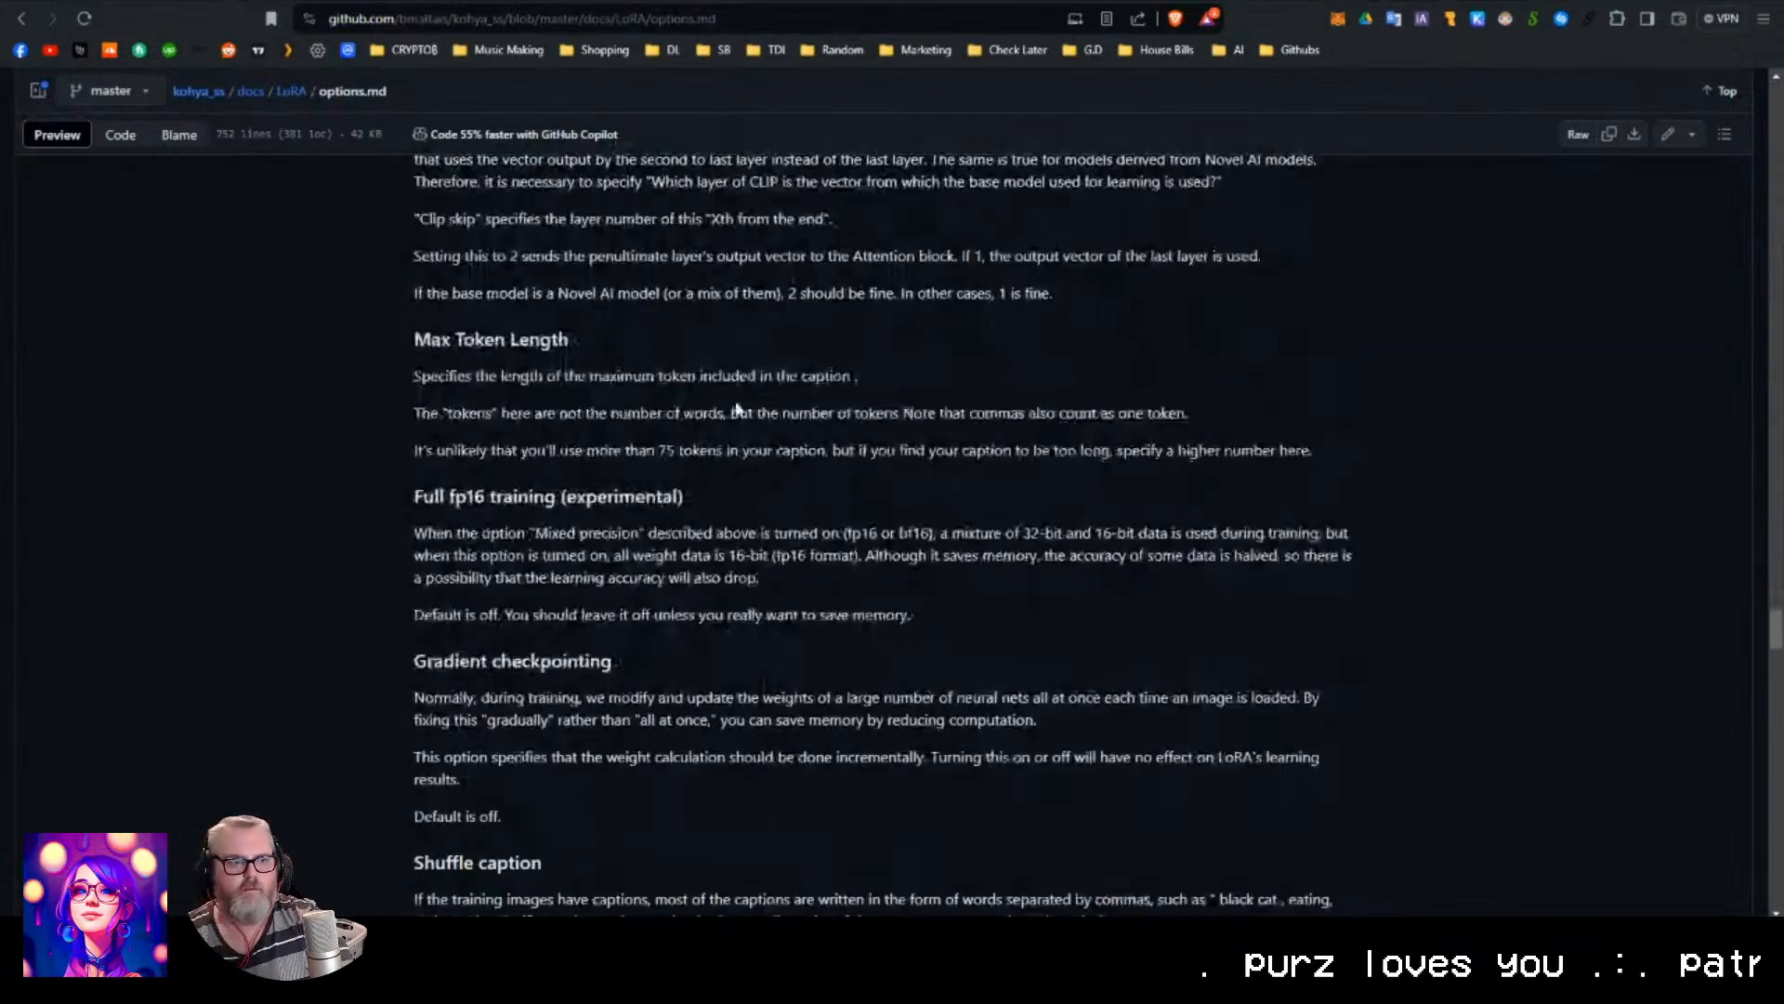
{"action": "scroll", "coordinate": [737, 403], "scroll_direction": "down", "scroll_amount": 20}
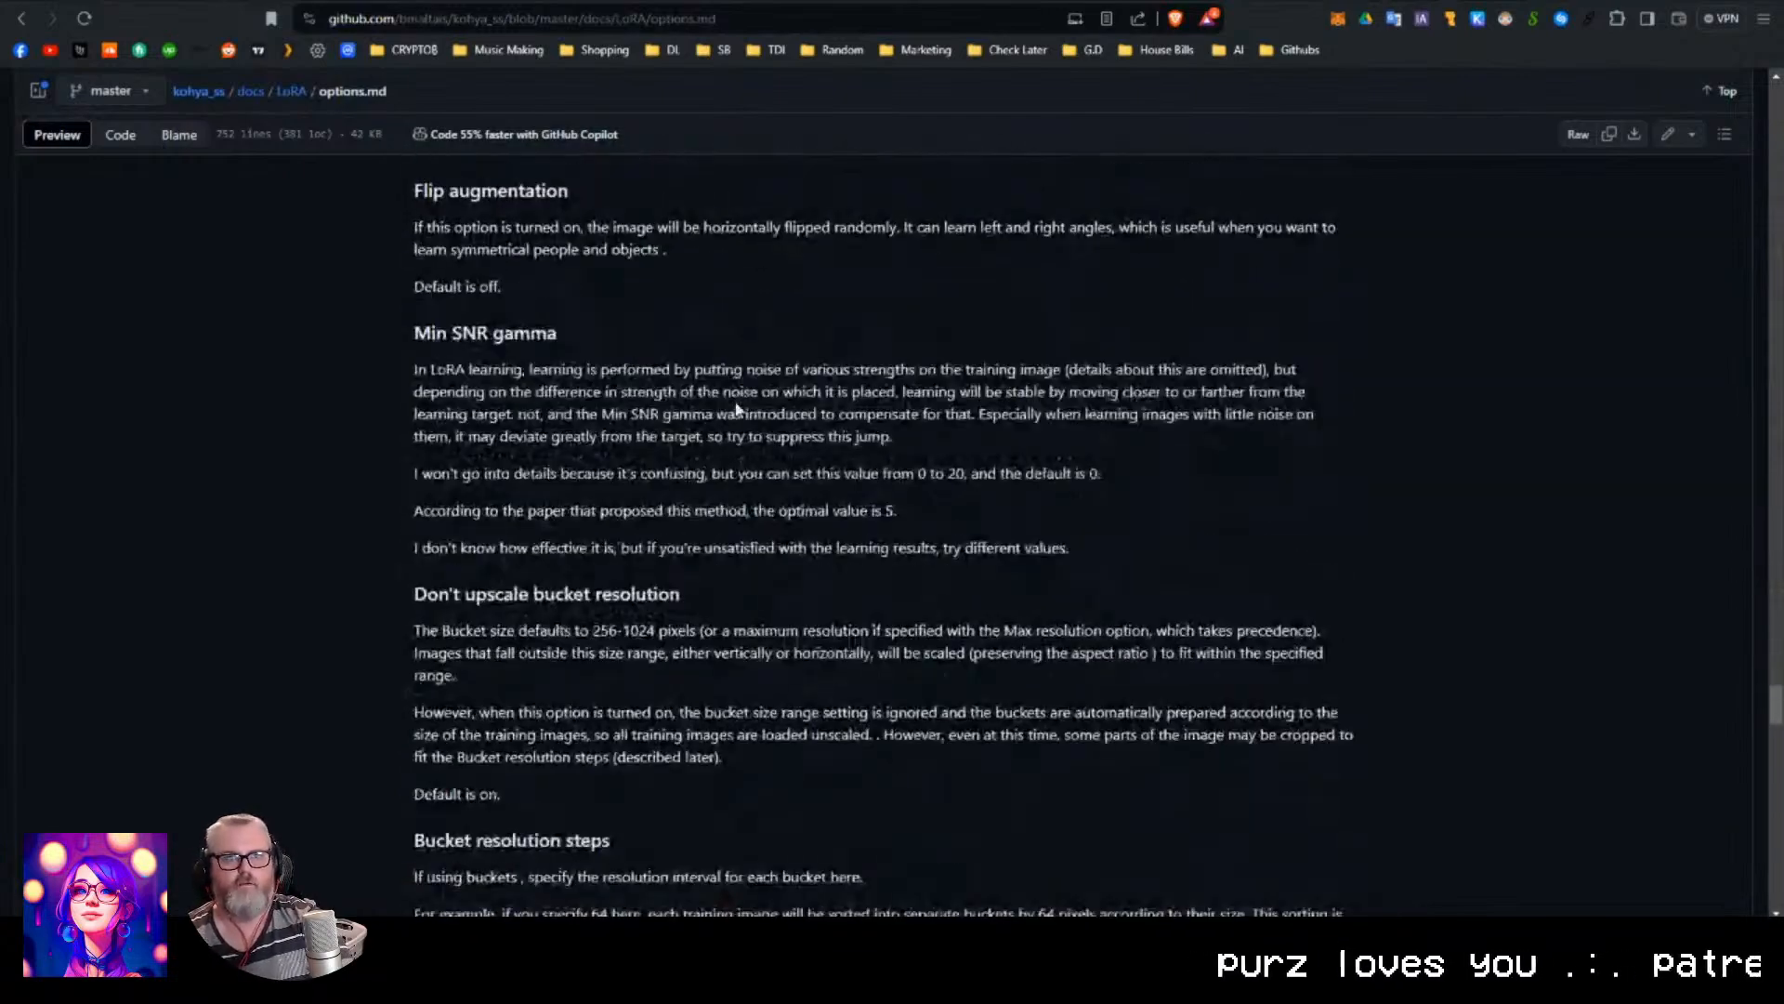
{"action": "scroll", "coordinate": [736, 409], "scroll_direction": "down", "scroll_amount": 20}
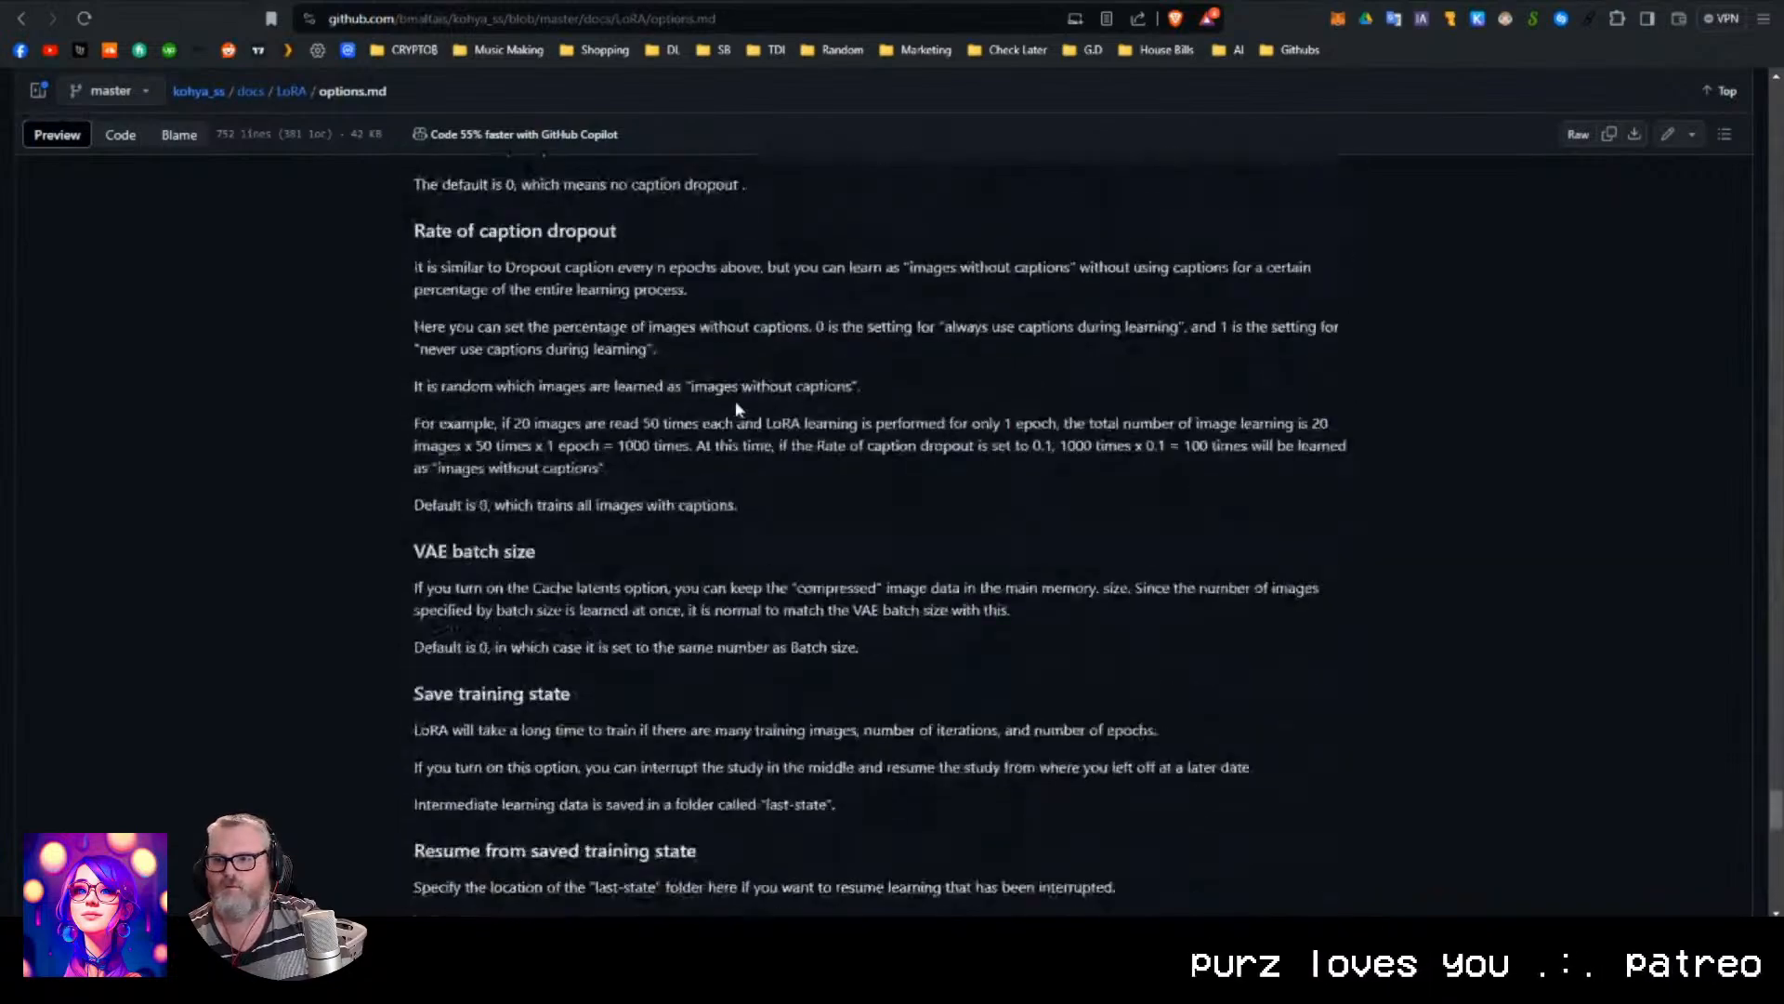
{"action": "scroll", "coordinate": [741, 406], "scroll_direction": "up", "scroll_amount": 15}
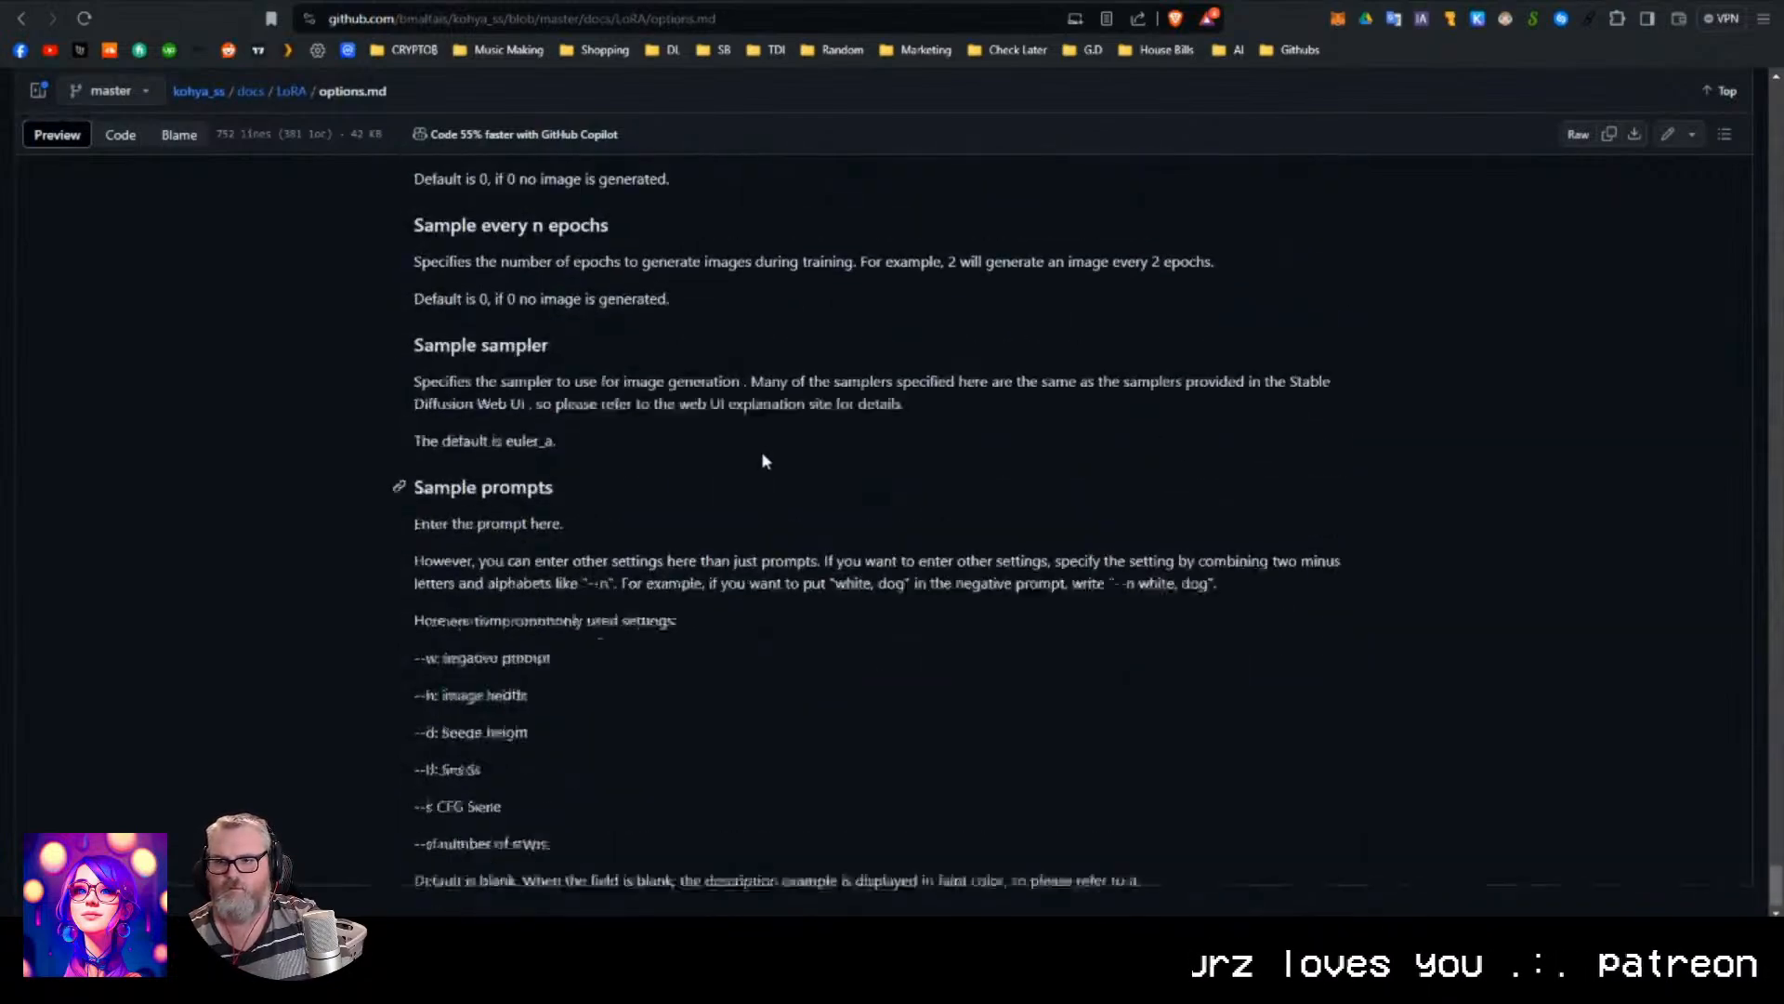
{"action": "scroll", "coordinate": [780, 459], "scroll_direction": "up", "scroll_amount": 1}
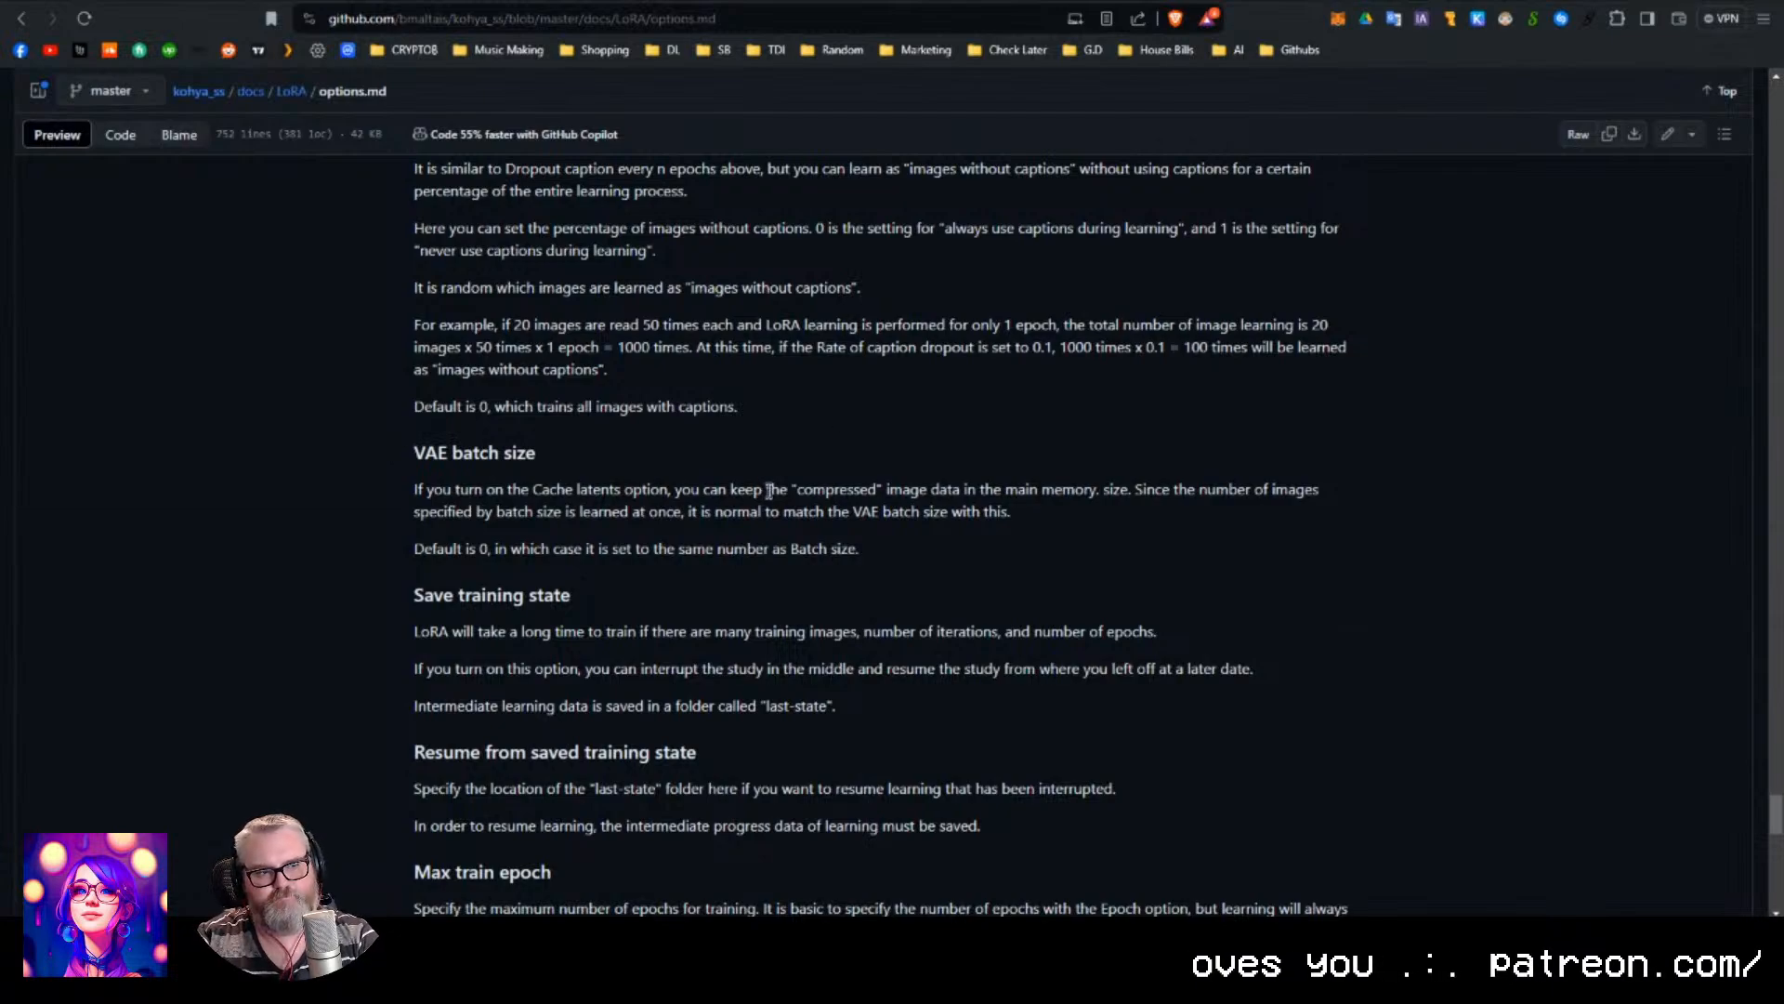
{"action": "scroll", "coordinate": [766, 497], "scroll_direction": "up", "scroll_amount": 15}
{"action": "scroll", "coordinate": [766, 497], "scroll_direction": "up", "scroll_amount": 20}
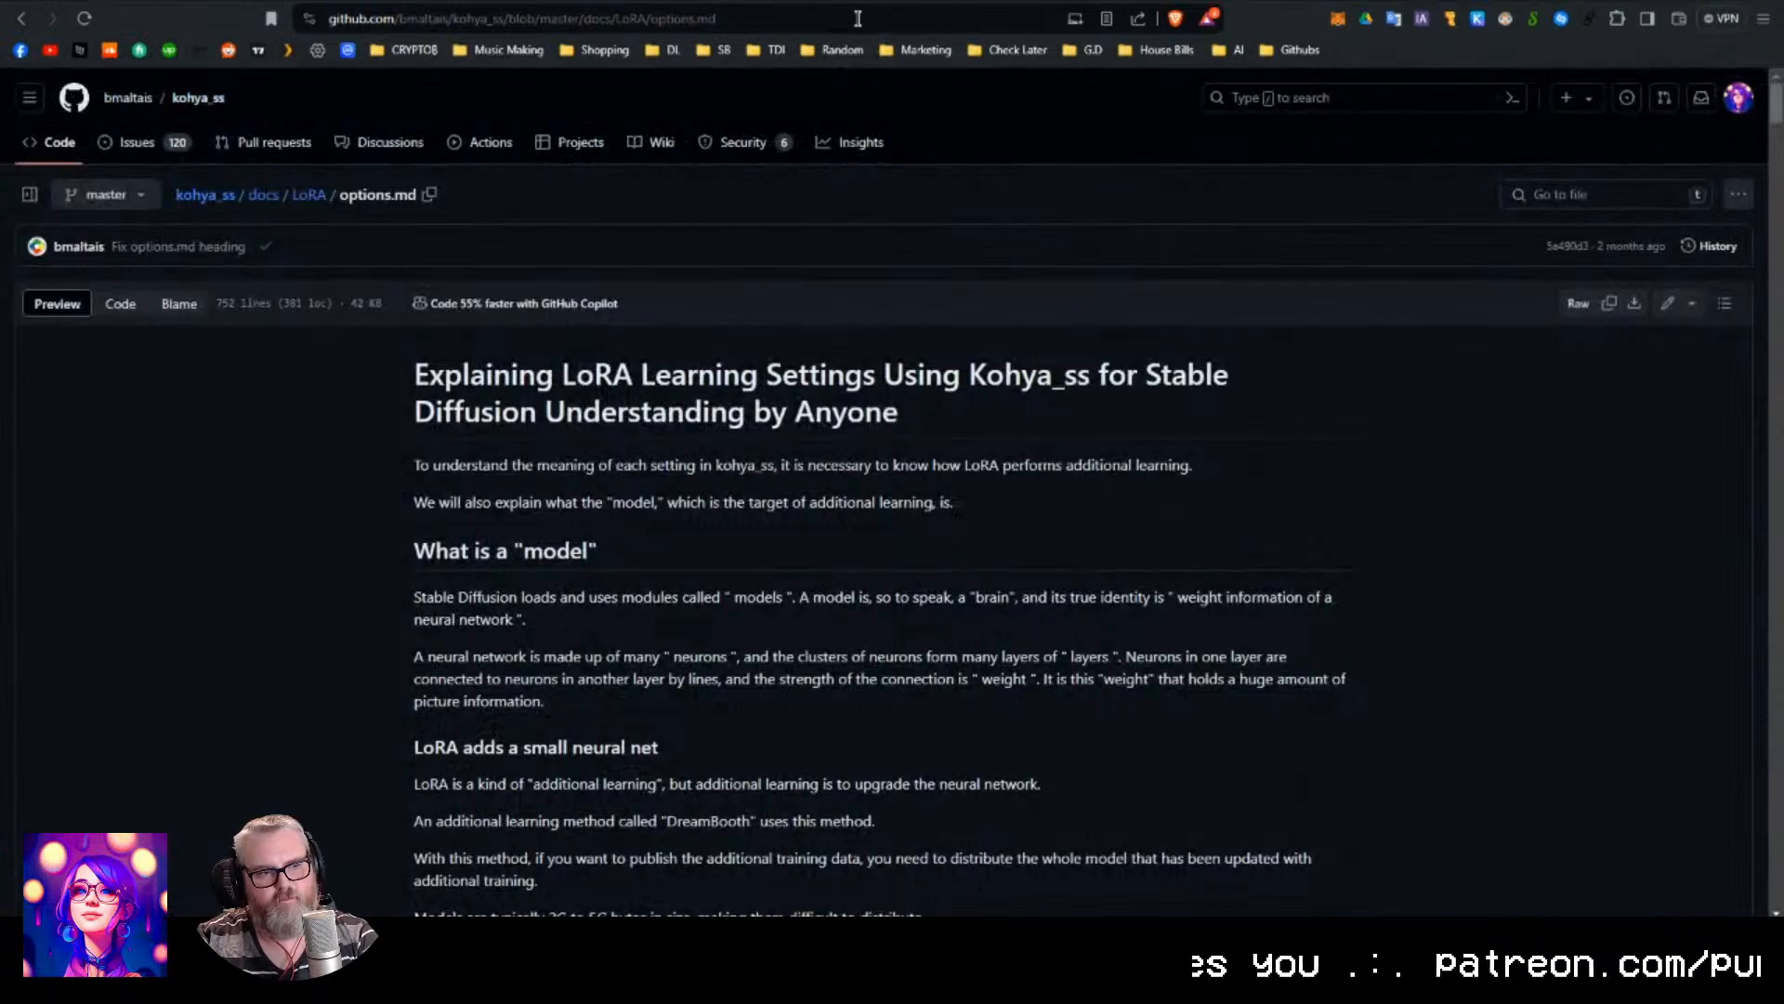
{"action": "left_click", "coordinate": [855, 18]}
{"action": "key", "text": "Escape"}
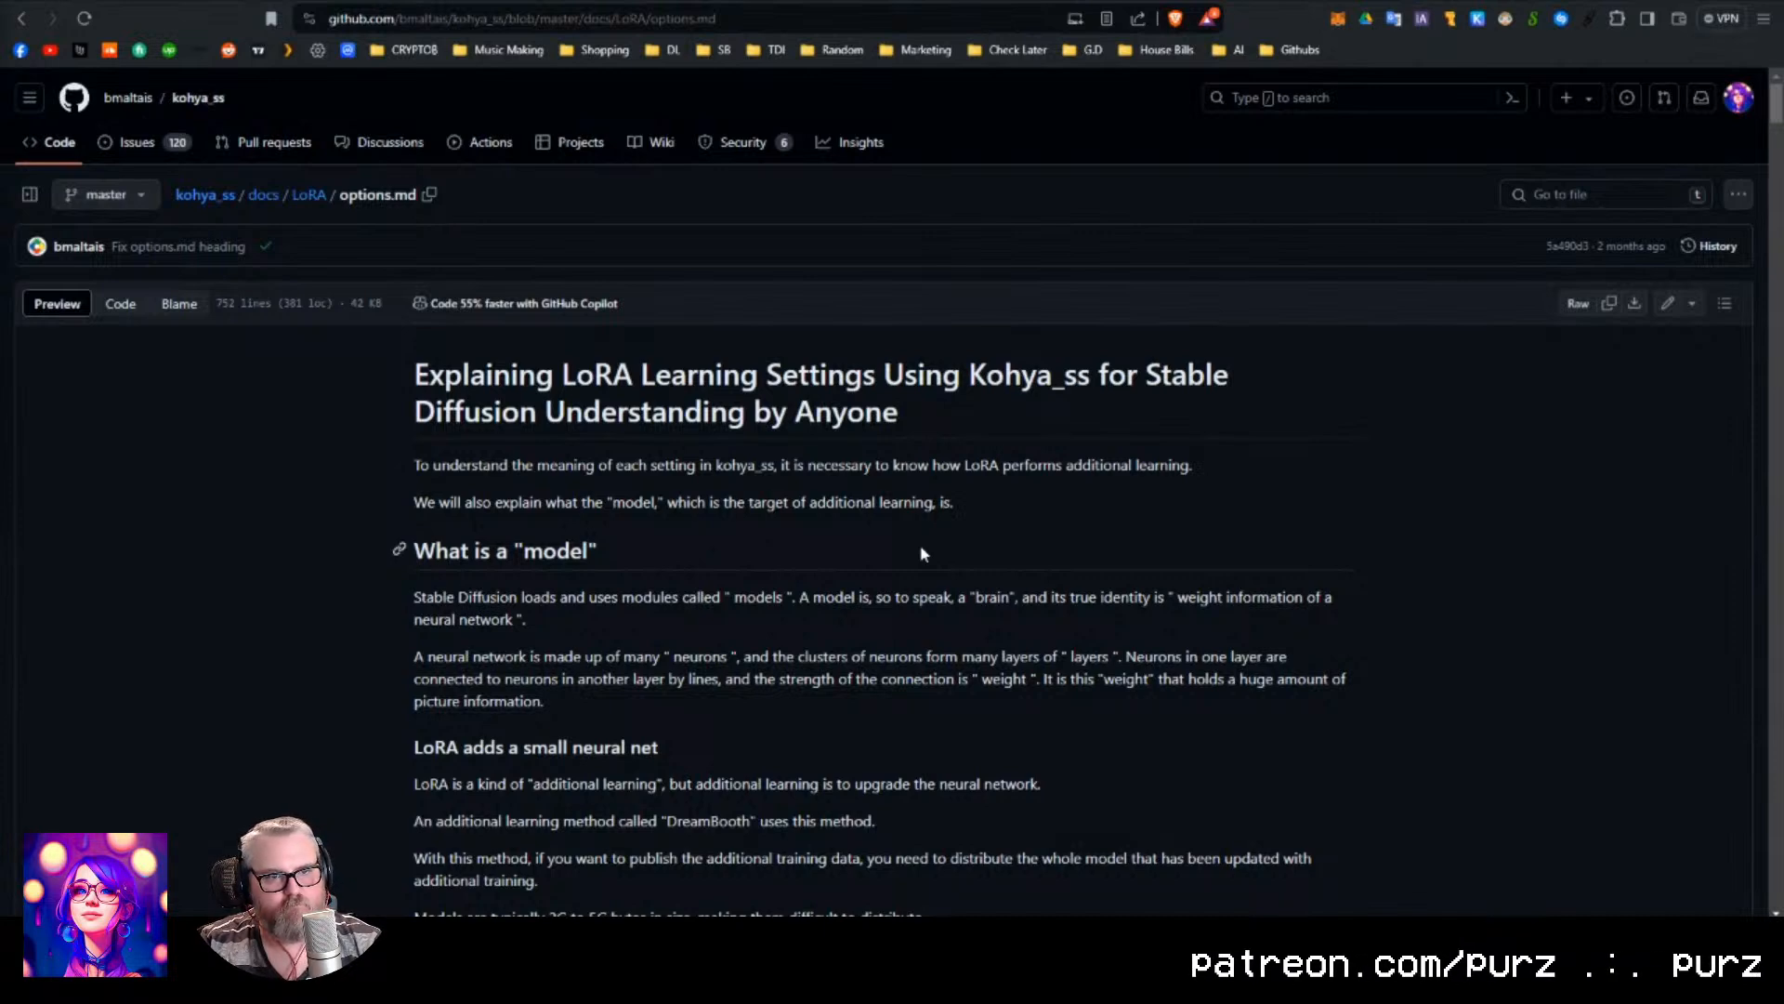
Review the options.md sections on the small neural net, basic training parameters, train batch size, epoch and saving every N epochs.
{"action": "scroll", "coordinate": [762, 651], "scroll_direction": "down", "scroll_amount": 2}
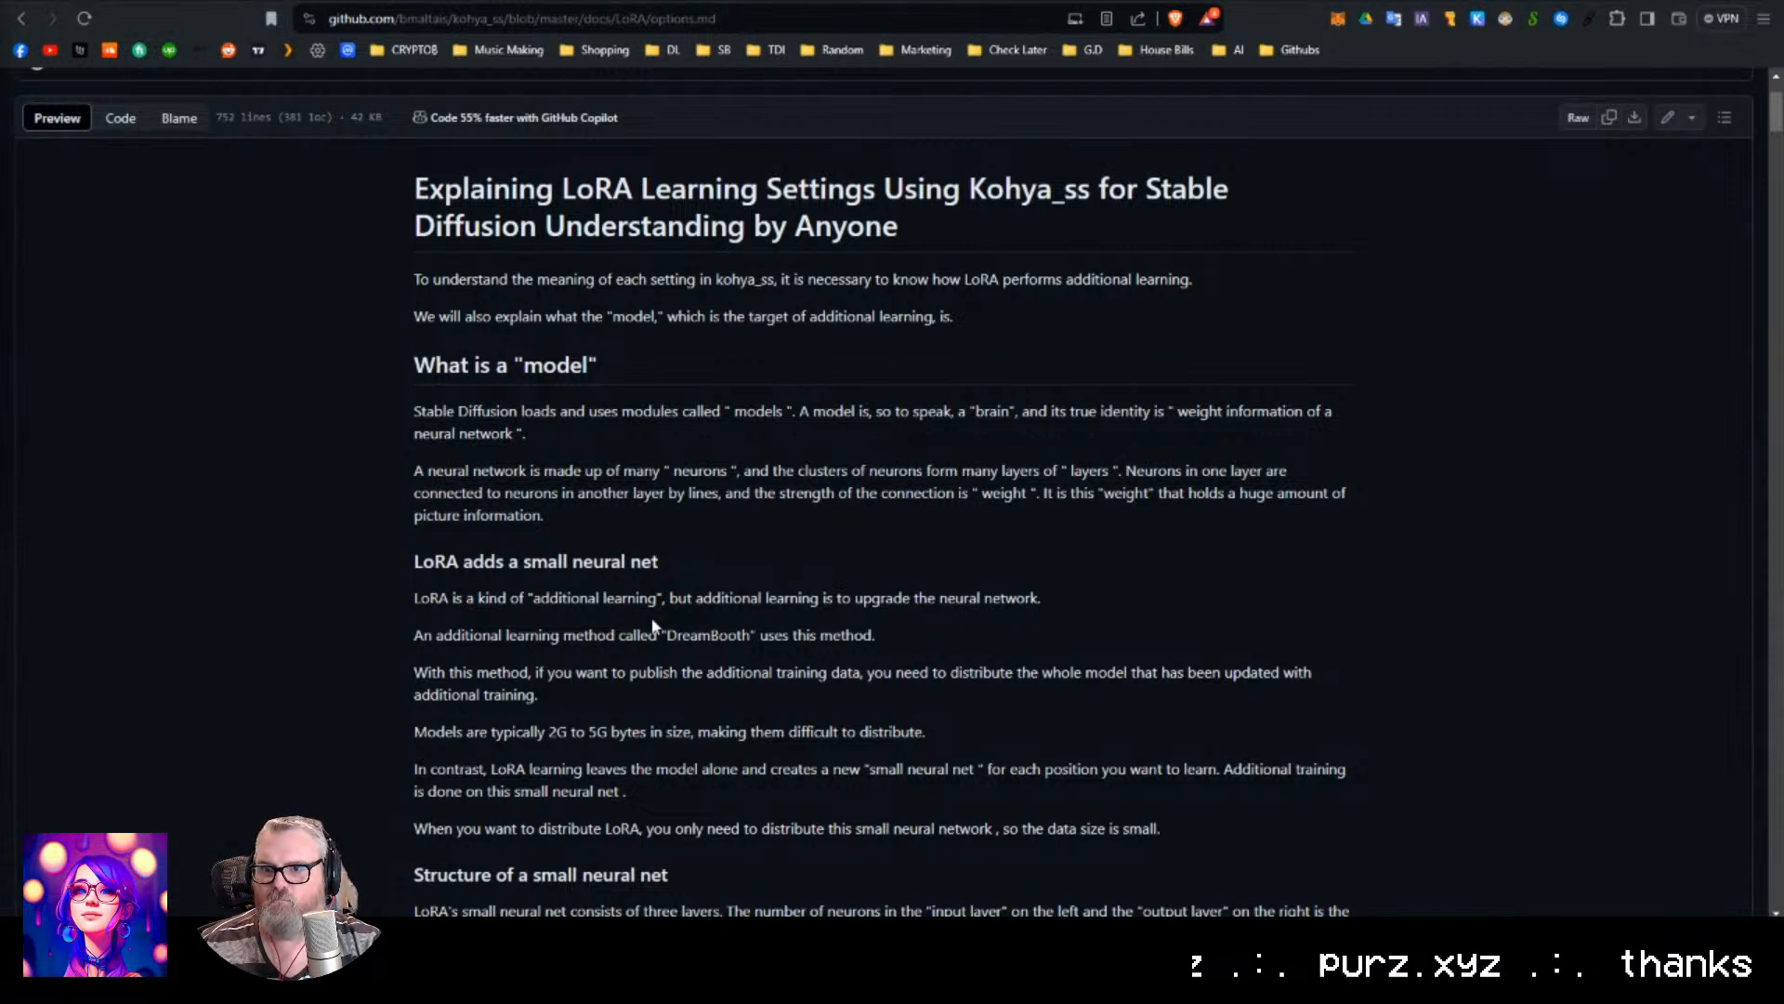
{"action": "scroll", "coordinate": [783, 690], "scroll_direction": "down", "scroll_amount": 12}
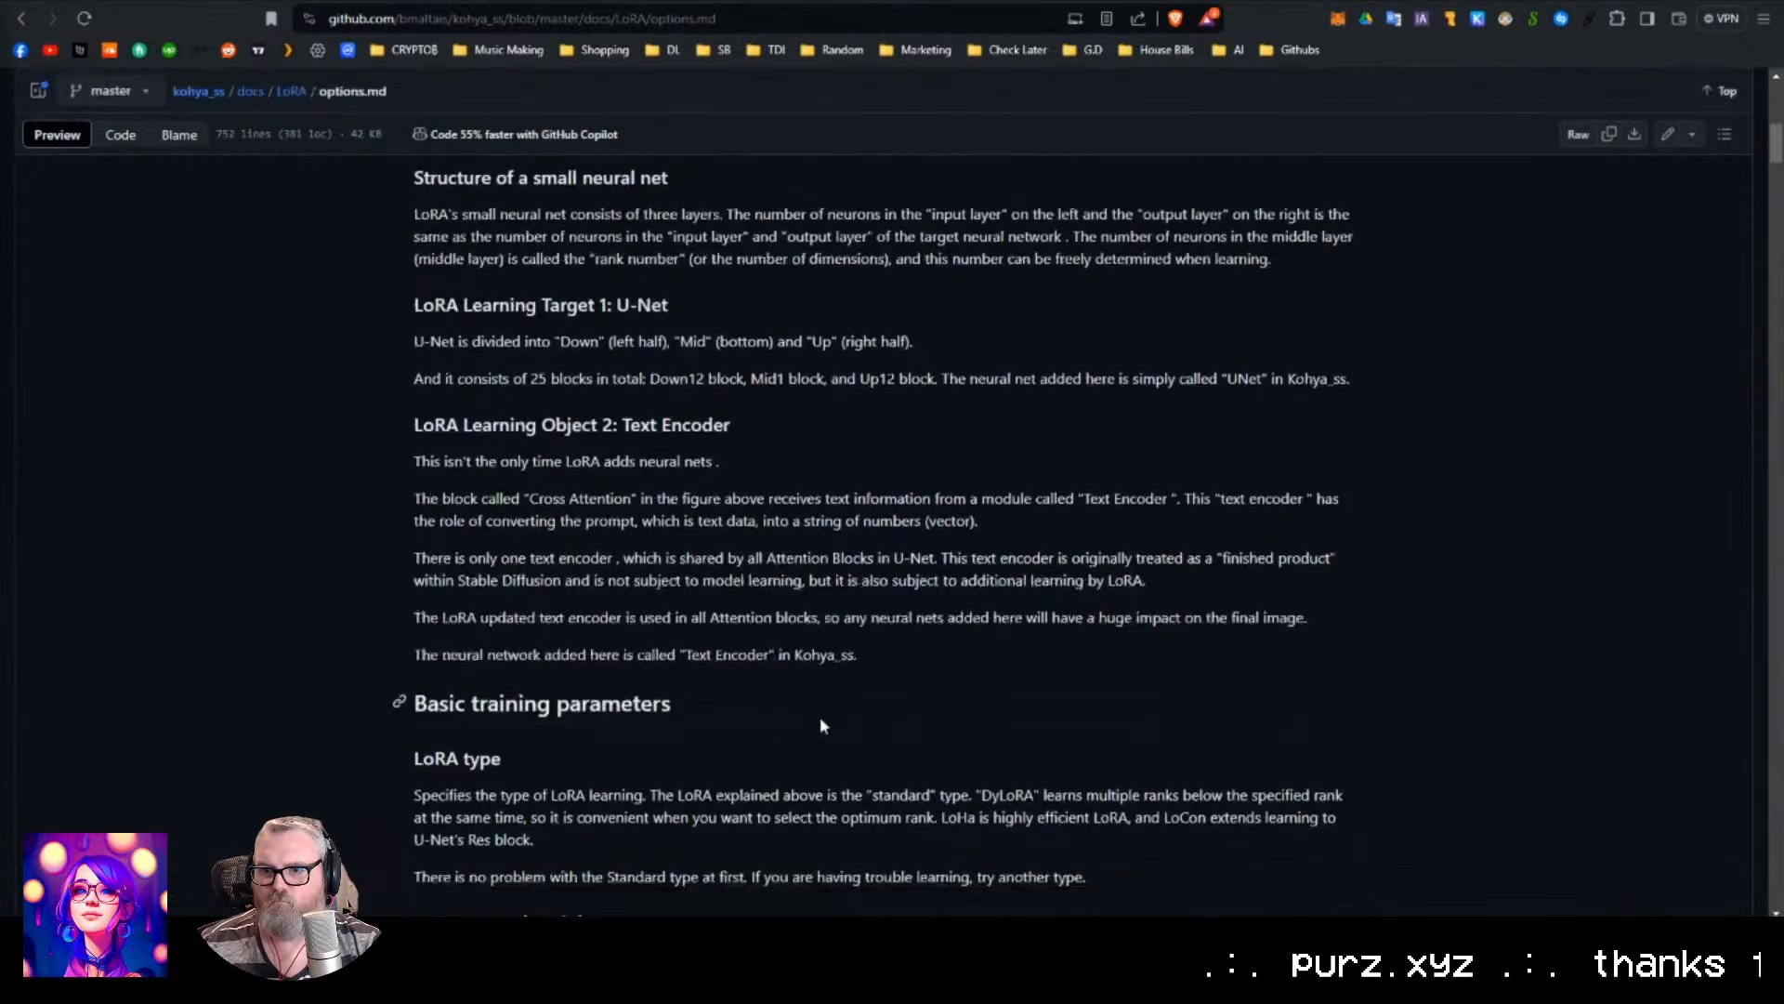
{"action": "scroll", "coordinate": [828, 718], "scroll_direction": "down", "scroll_amount": 13}
{"action": "scroll", "coordinate": [819, 695], "scroll_direction": "up", "scroll_amount": 15}
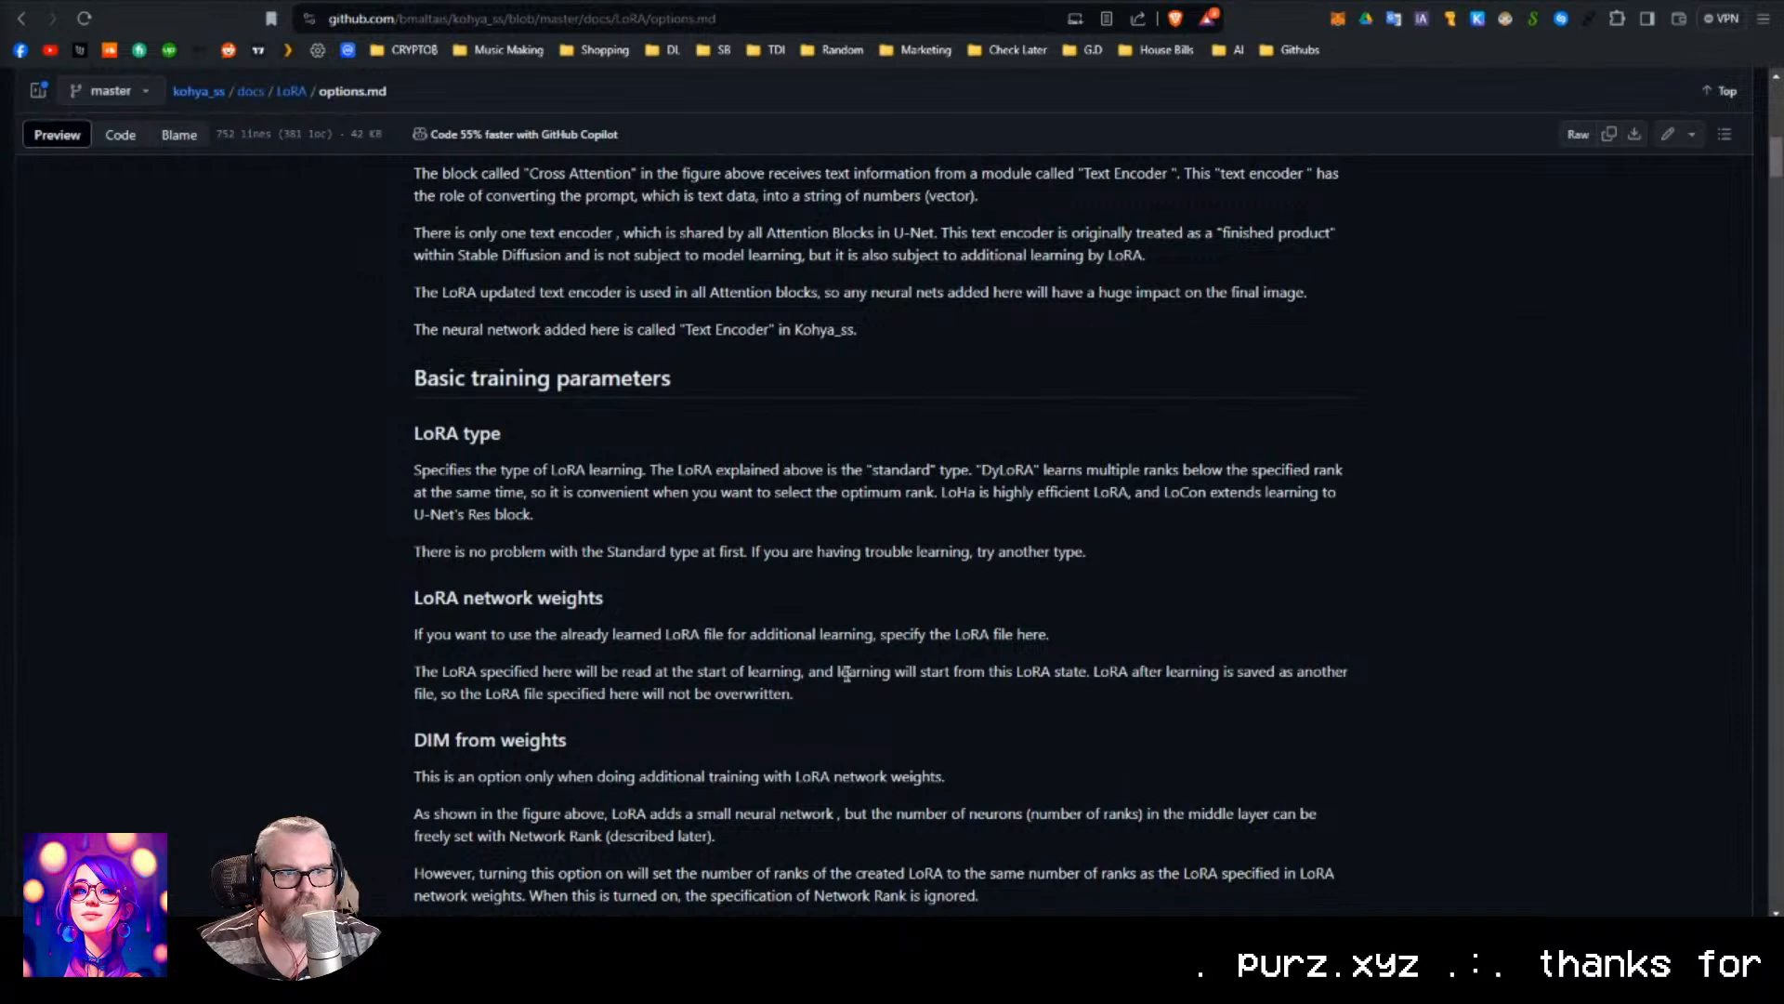
{"action": "scroll", "coordinate": [827, 708], "scroll_direction": "up", "scroll_amount": 6}
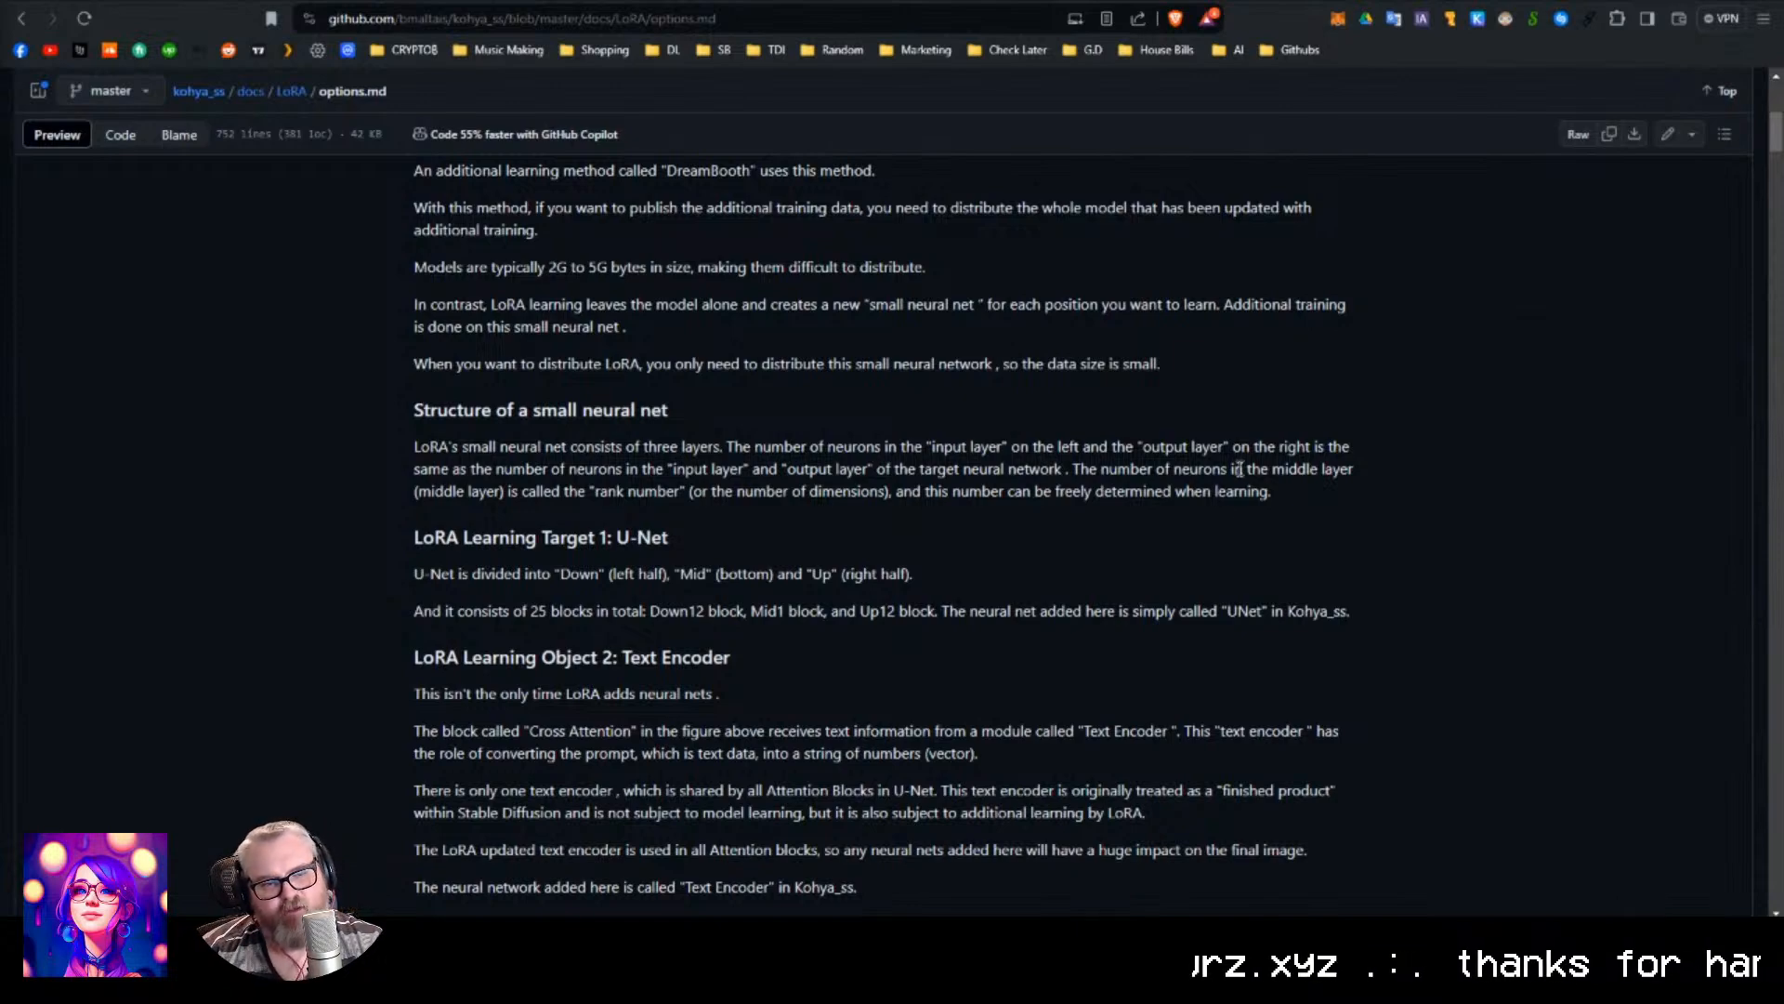
{"action": "scroll", "coordinate": [1274, 344], "scroll_direction": "up", "scroll_amount": 6}
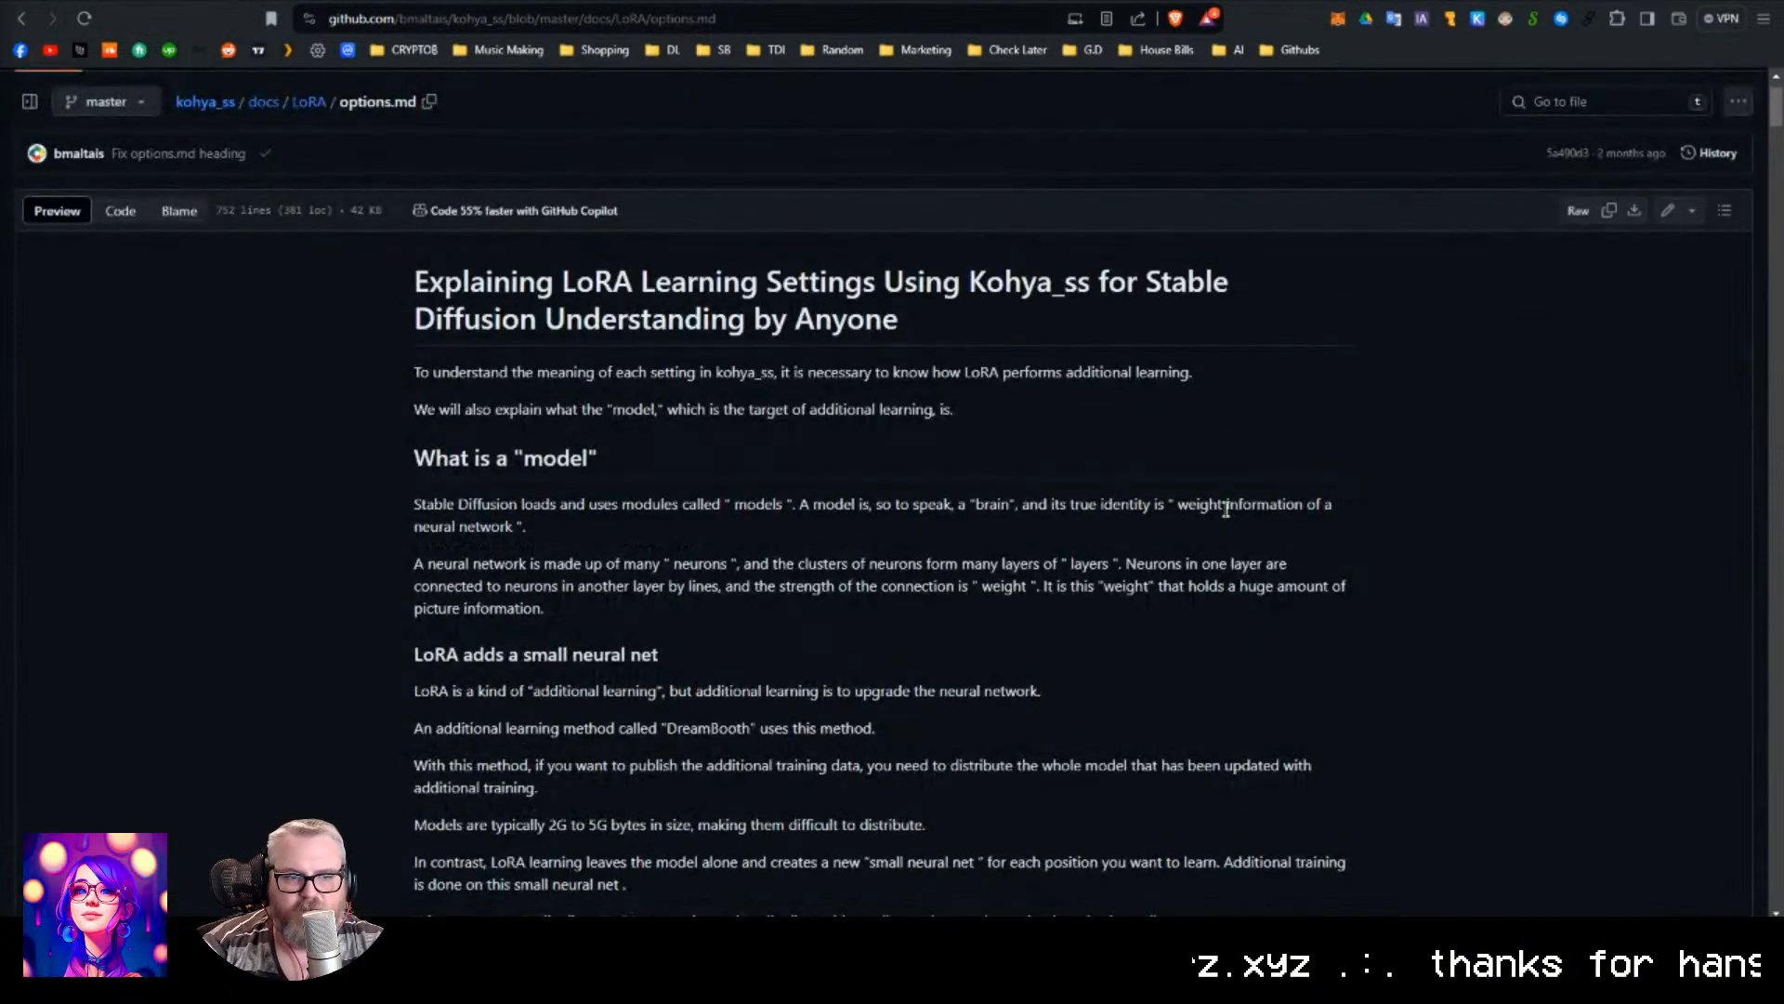
{"action": "scroll", "coordinate": [1225, 508], "scroll_direction": "down", "scroll_amount": 20}
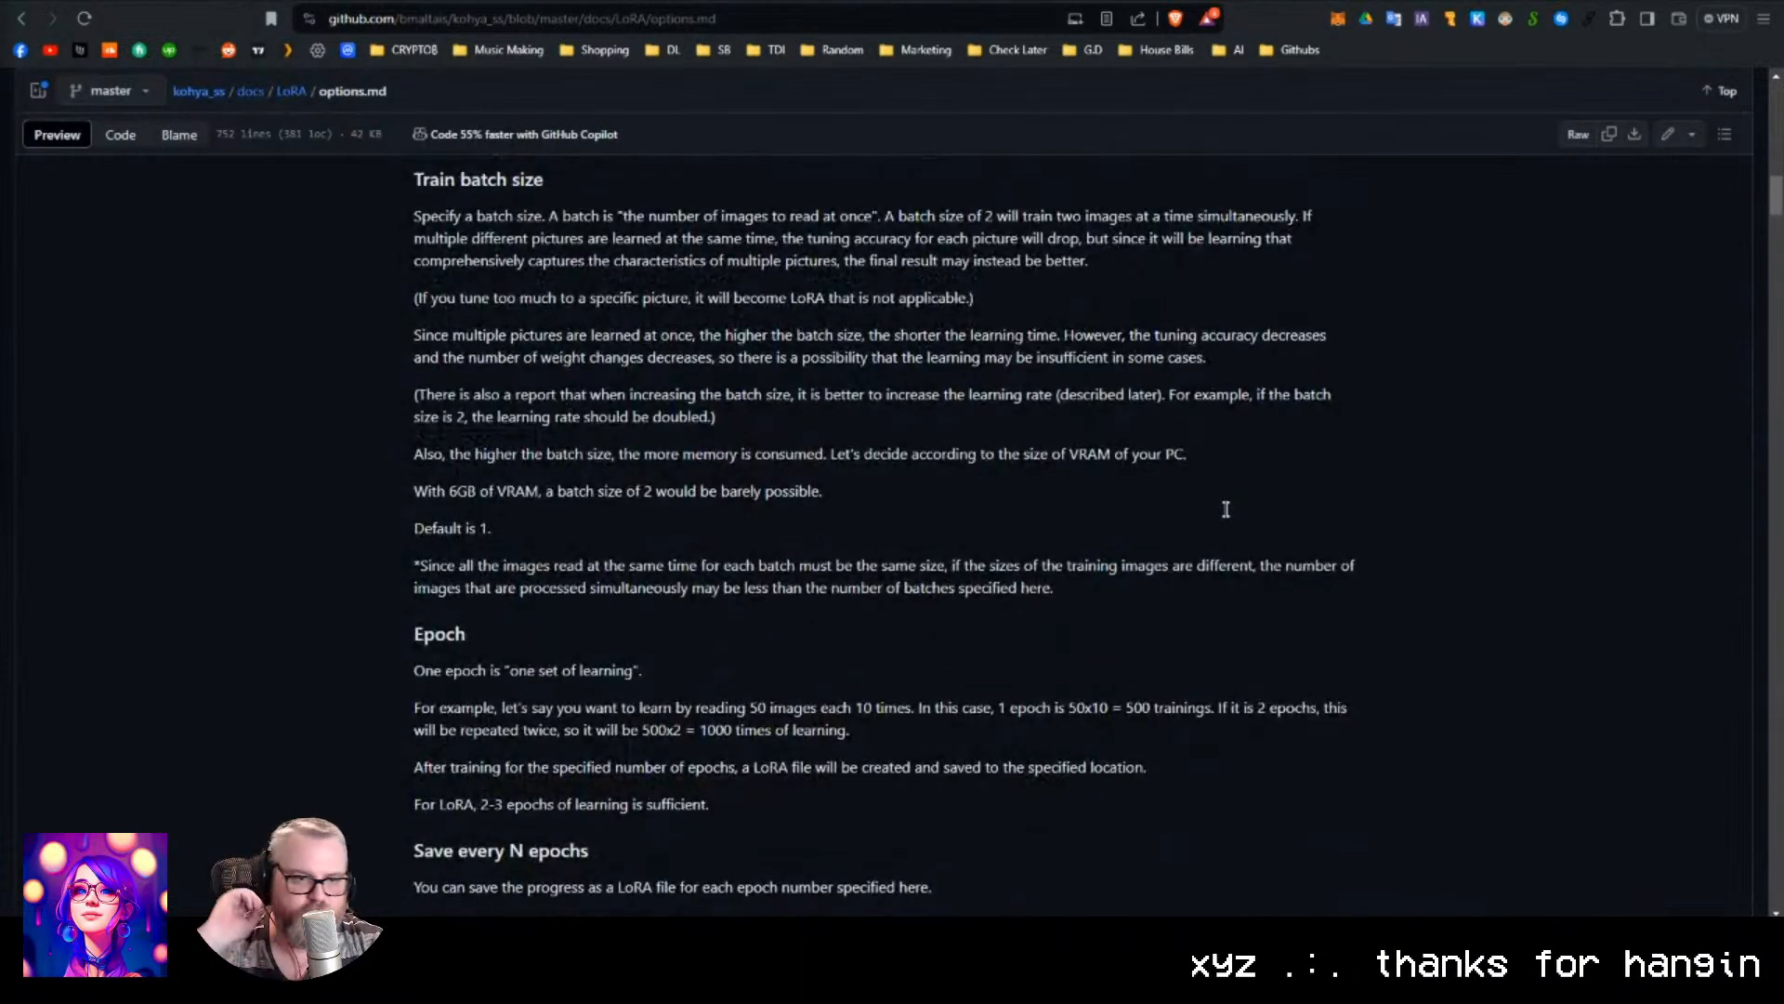
{"action": "scroll", "coordinate": [1227, 507], "scroll_direction": "down", "scroll_amount": 4}
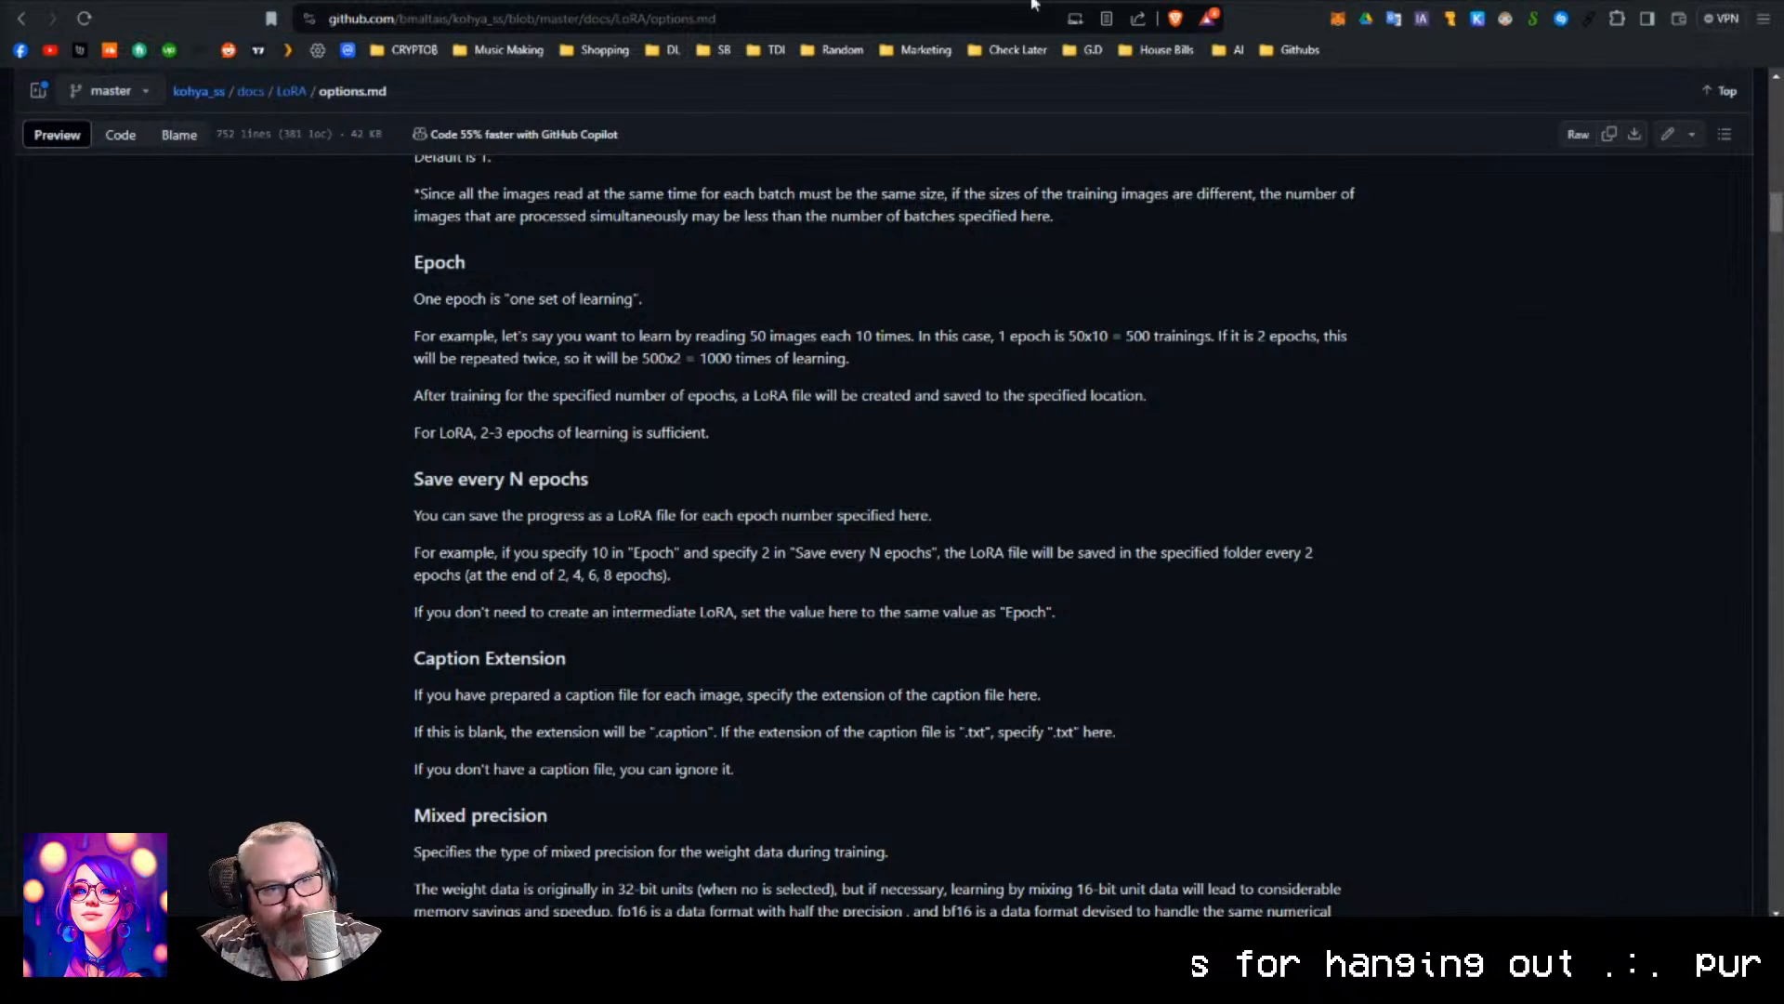
Switch back to the horned-girl workflow in ComfyUI and examine the whole node graph with its preview image.
{"action": "left_click", "coordinate": [650, 2]}
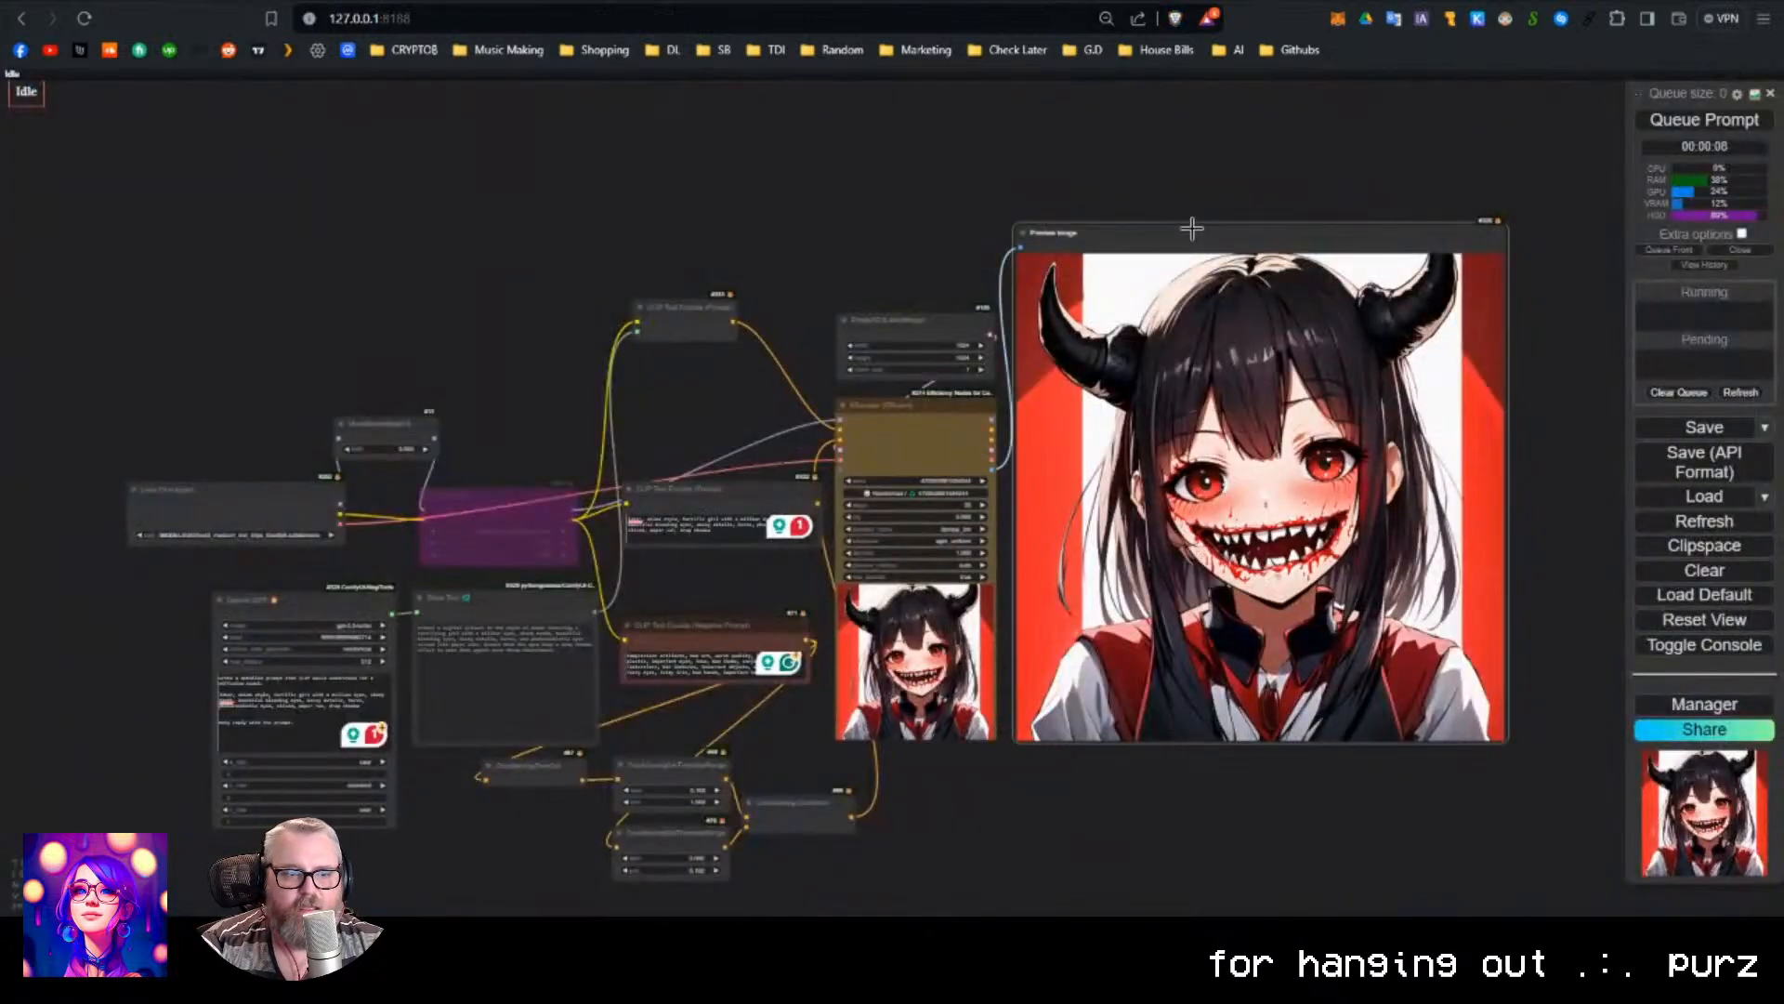
{"action": "scroll", "coordinate": [825, 249], "scroll_direction": "down", "scroll_amount": 4}
{"action": "scroll", "coordinate": [816, 233], "scroll_direction": "down", "scroll_amount": 3}
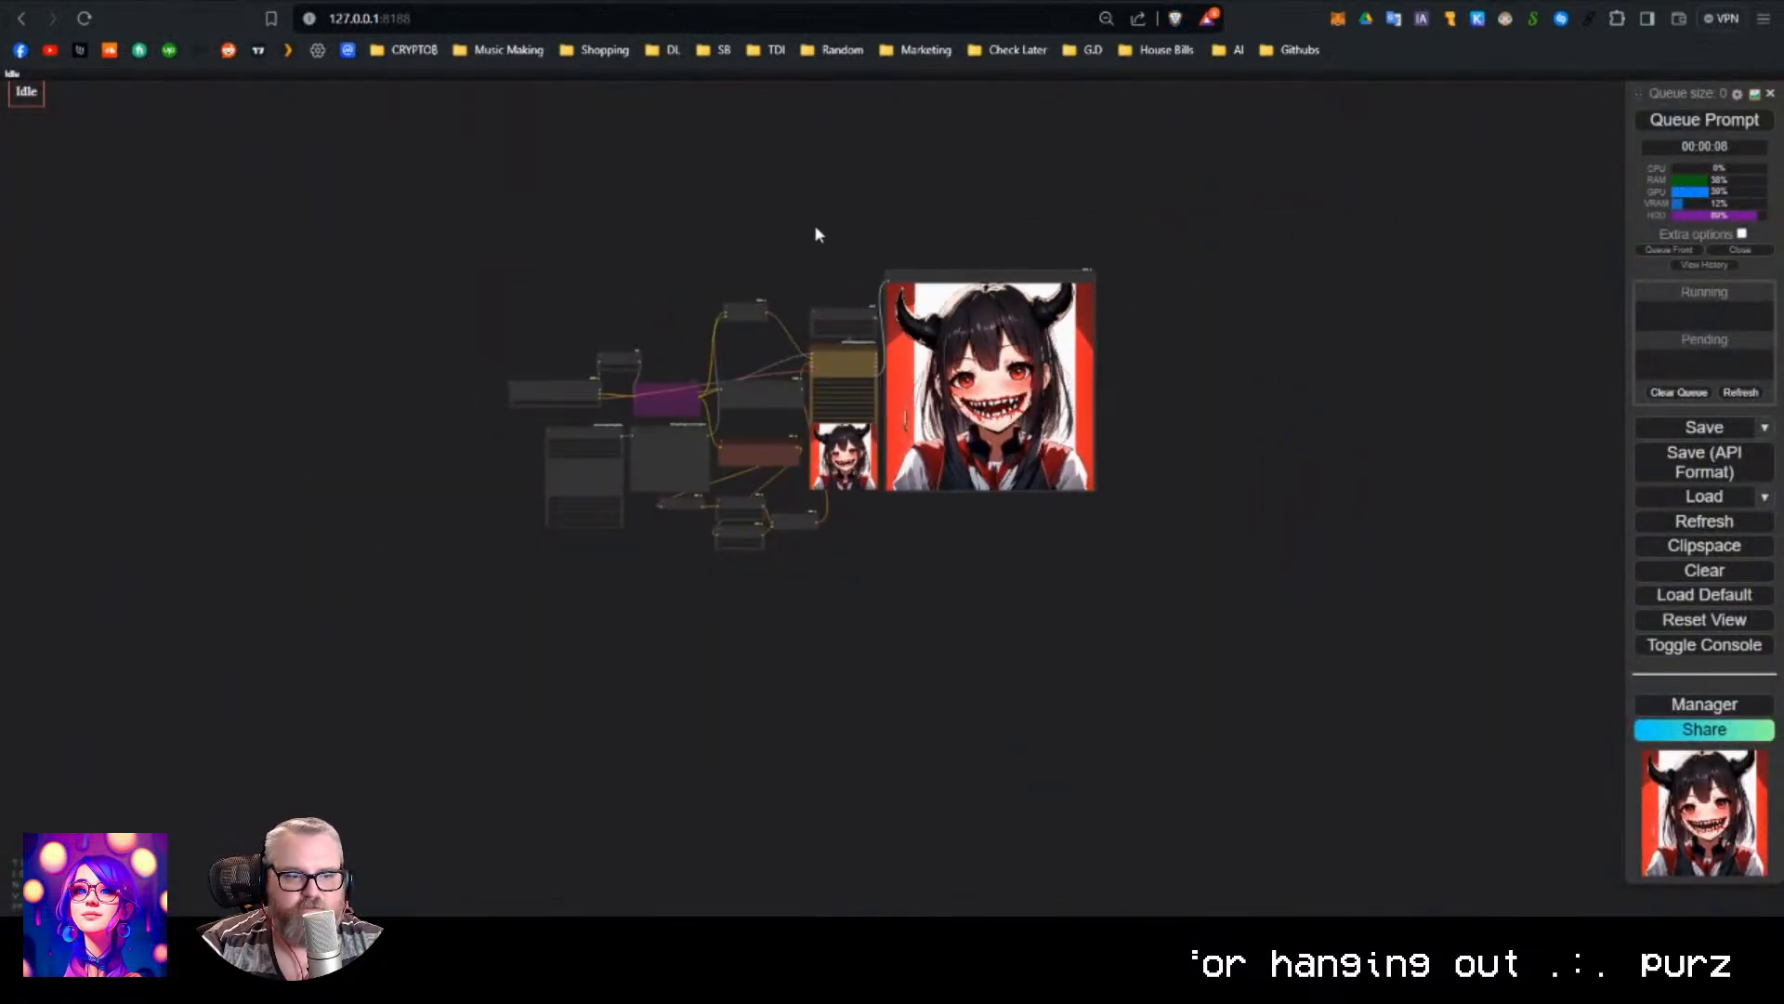
{"action": "scroll", "coordinate": [816, 234], "scroll_direction": "up", "scroll_amount": 4}
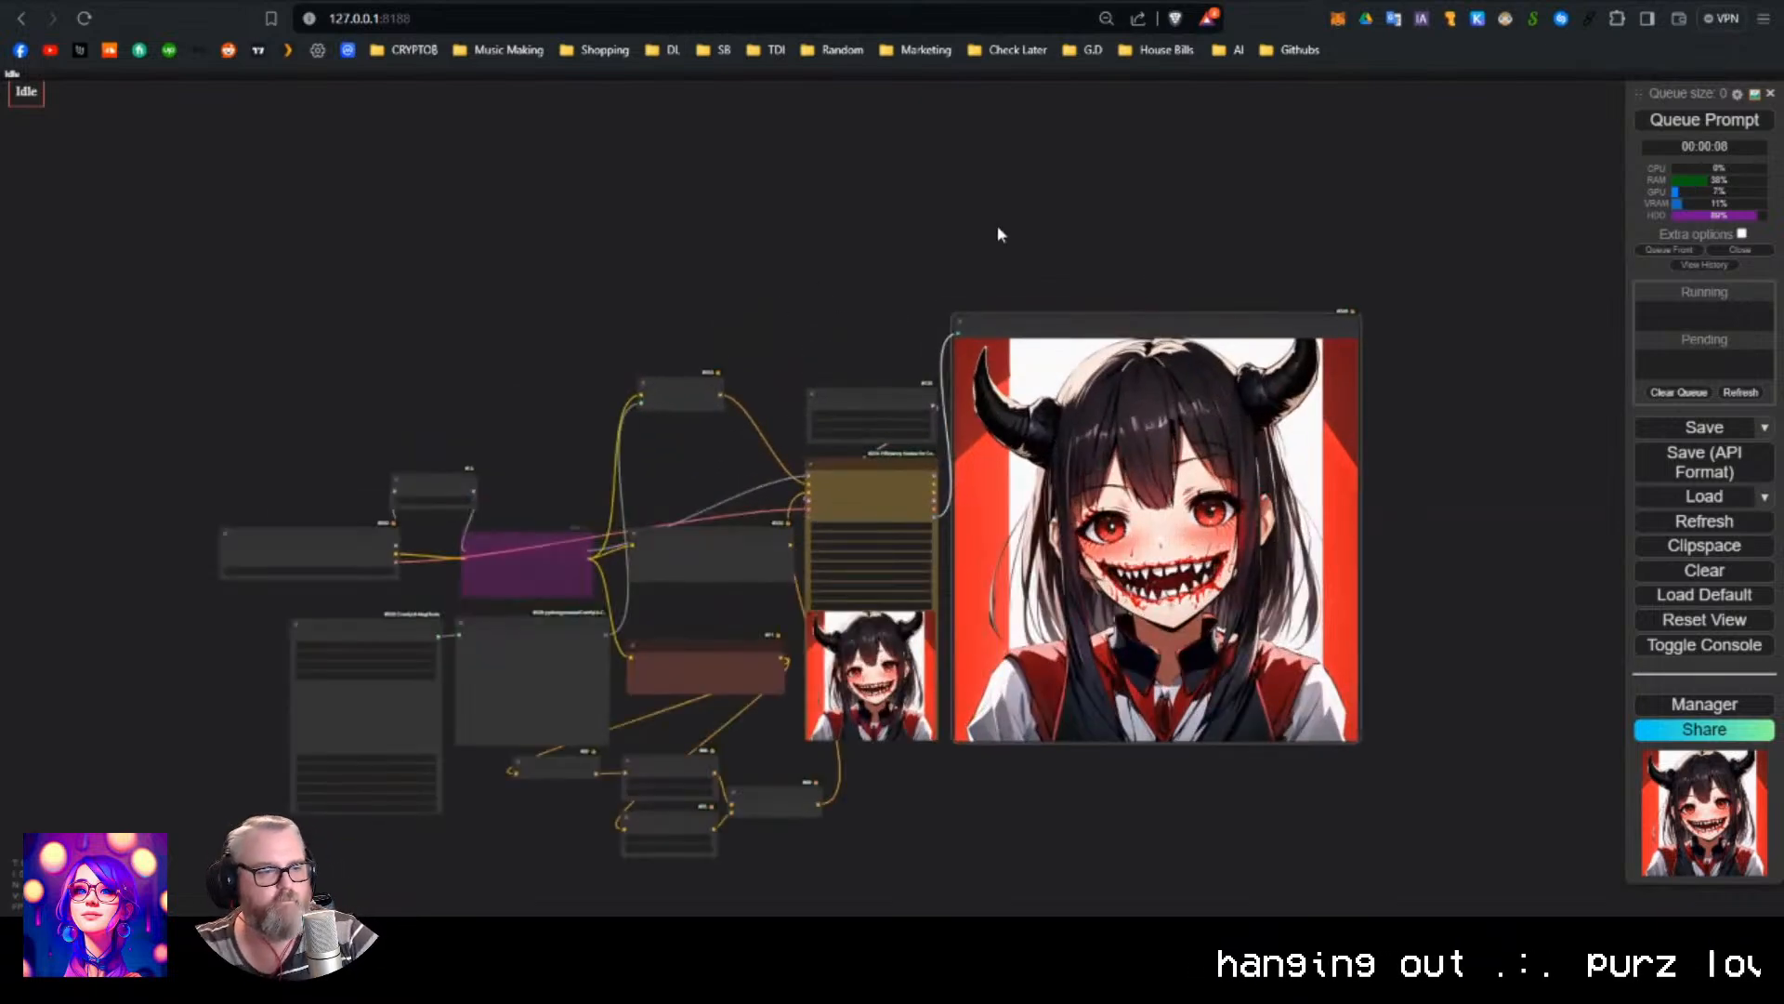
Open machinedelusions.com in a new browser tab and look over its home page, including the portfolio and the Shop, Learn, NFT's and Hire sections.
{"action": "left_click", "coordinate": [1570, 2]}
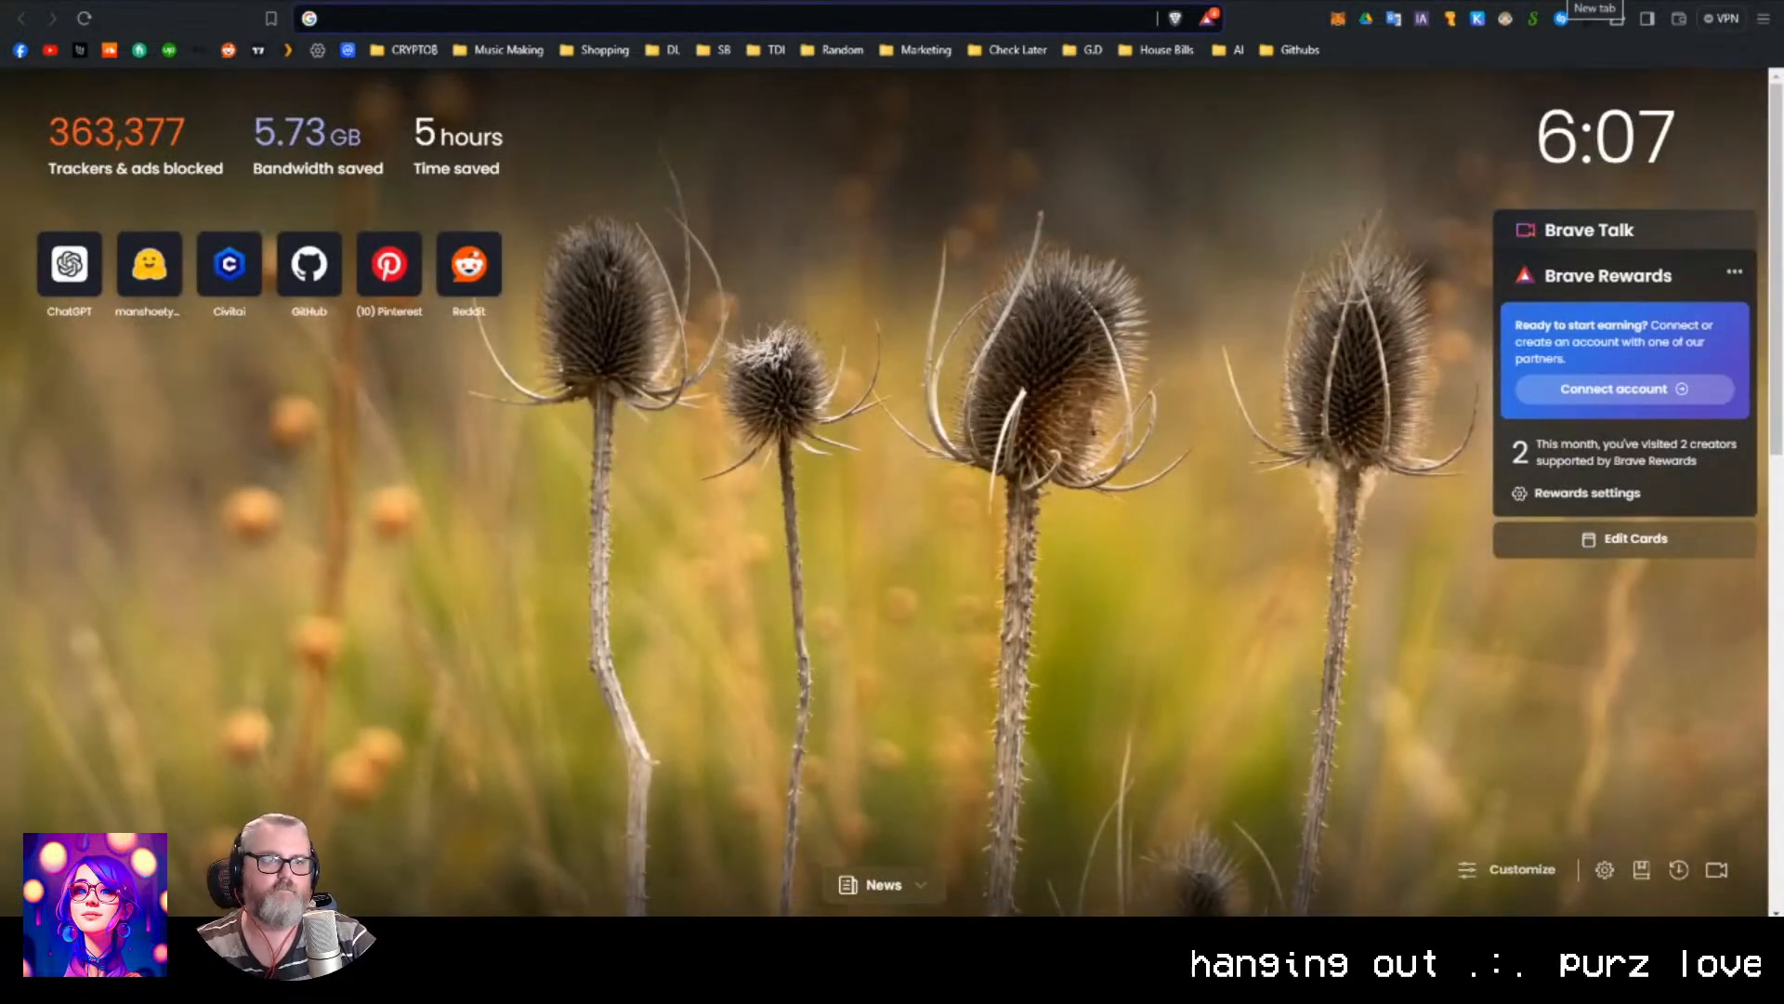
{"action": "type", "text": "machine"}
{"action": "key", "text": "Return"}
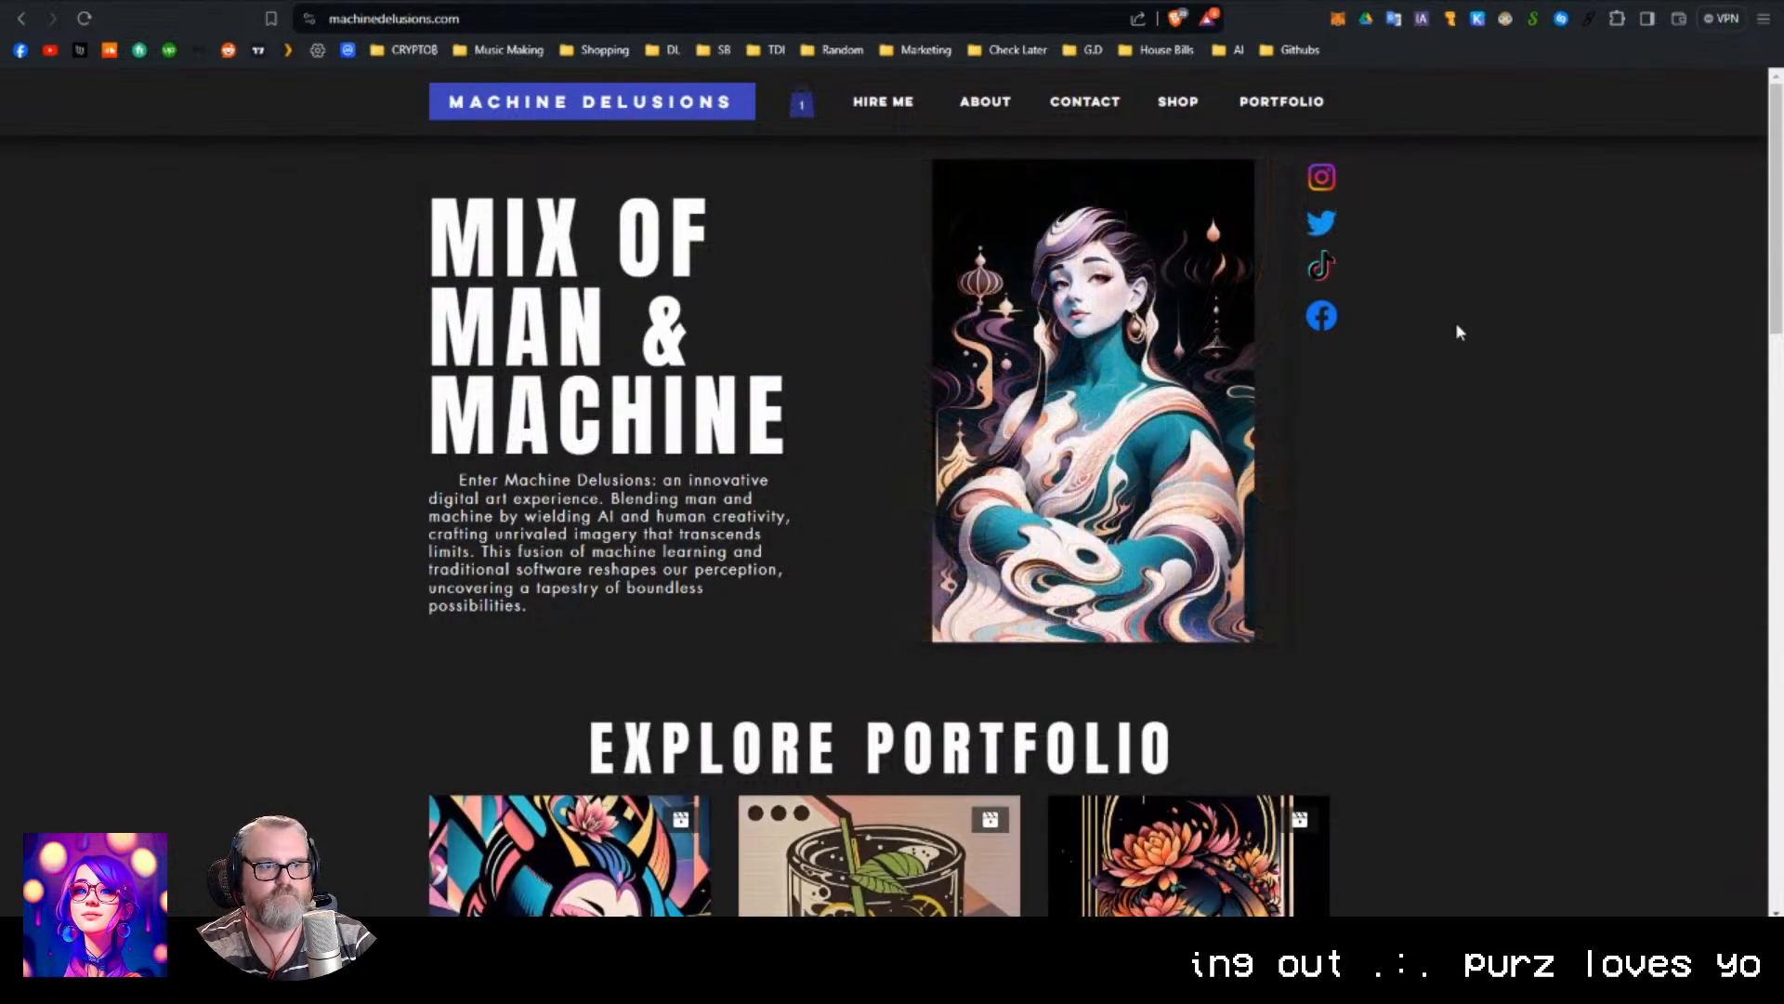
{"action": "scroll", "coordinate": [1456, 353], "scroll_direction": "down", "scroll_amount": 10}
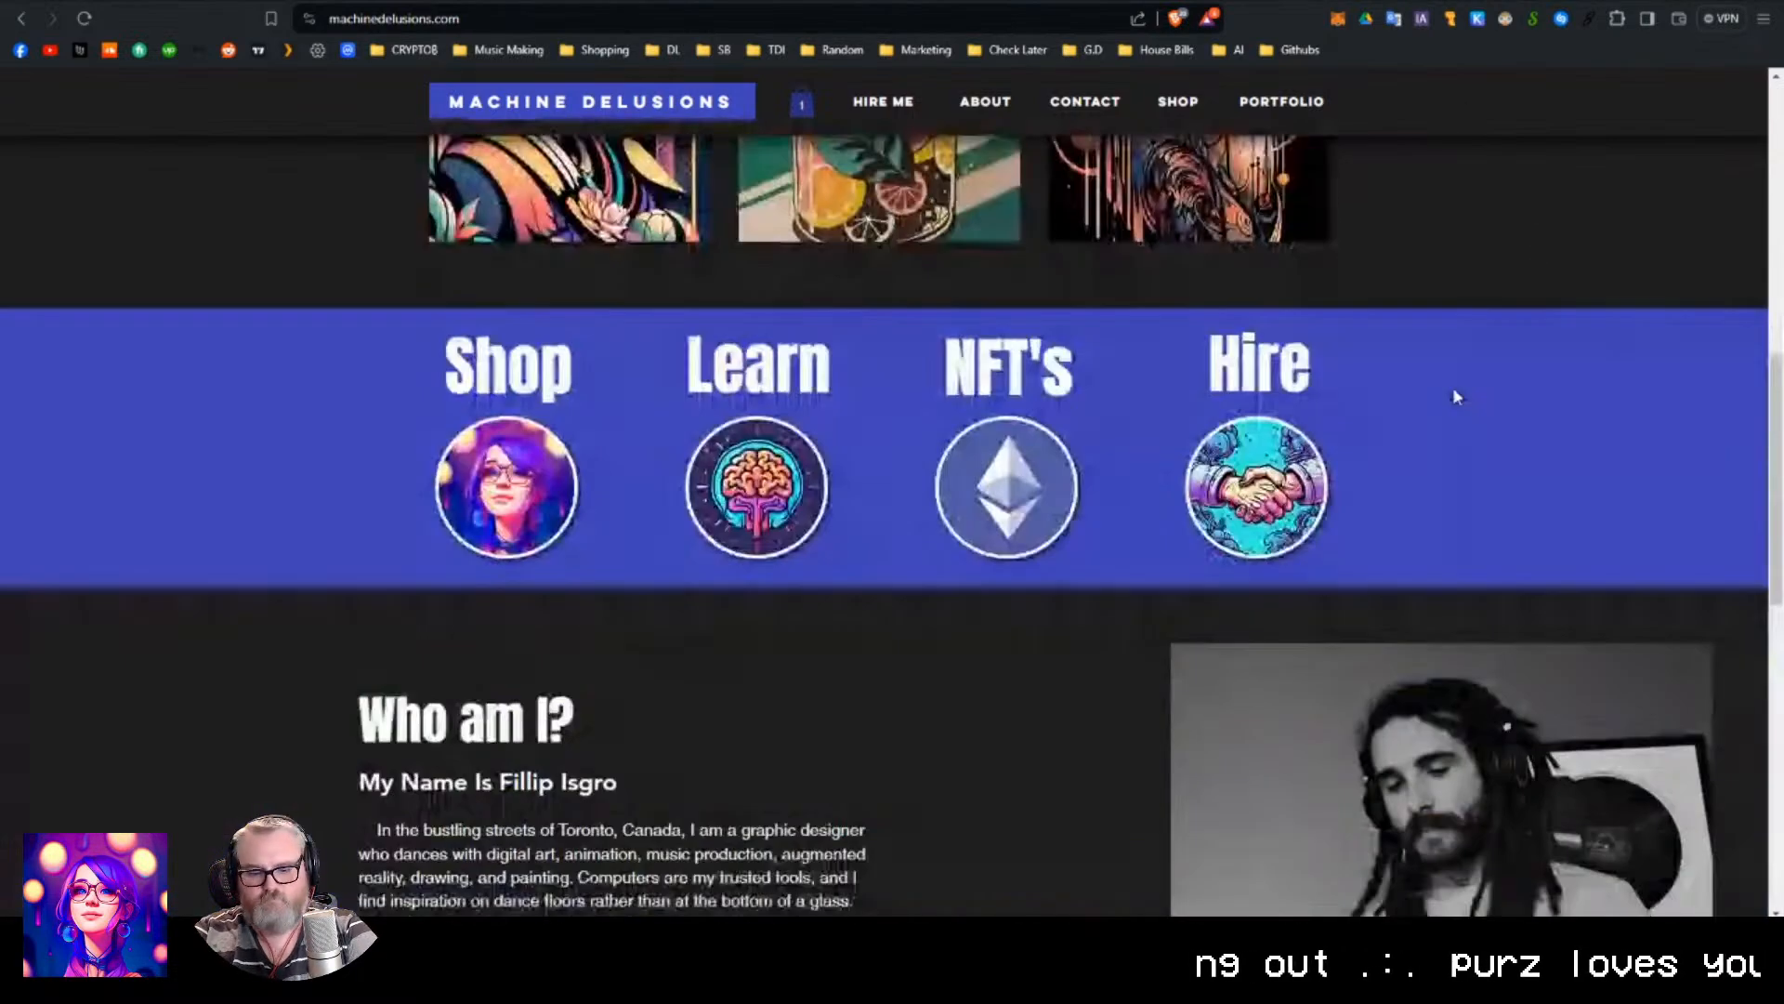
{"action": "scroll", "coordinate": [1453, 394], "scroll_direction": "up", "scroll_amount": 10}
{"action": "scroll", "coordinate": [1310, 406], "scroll_direction": "down", "scroll_amount": 9}
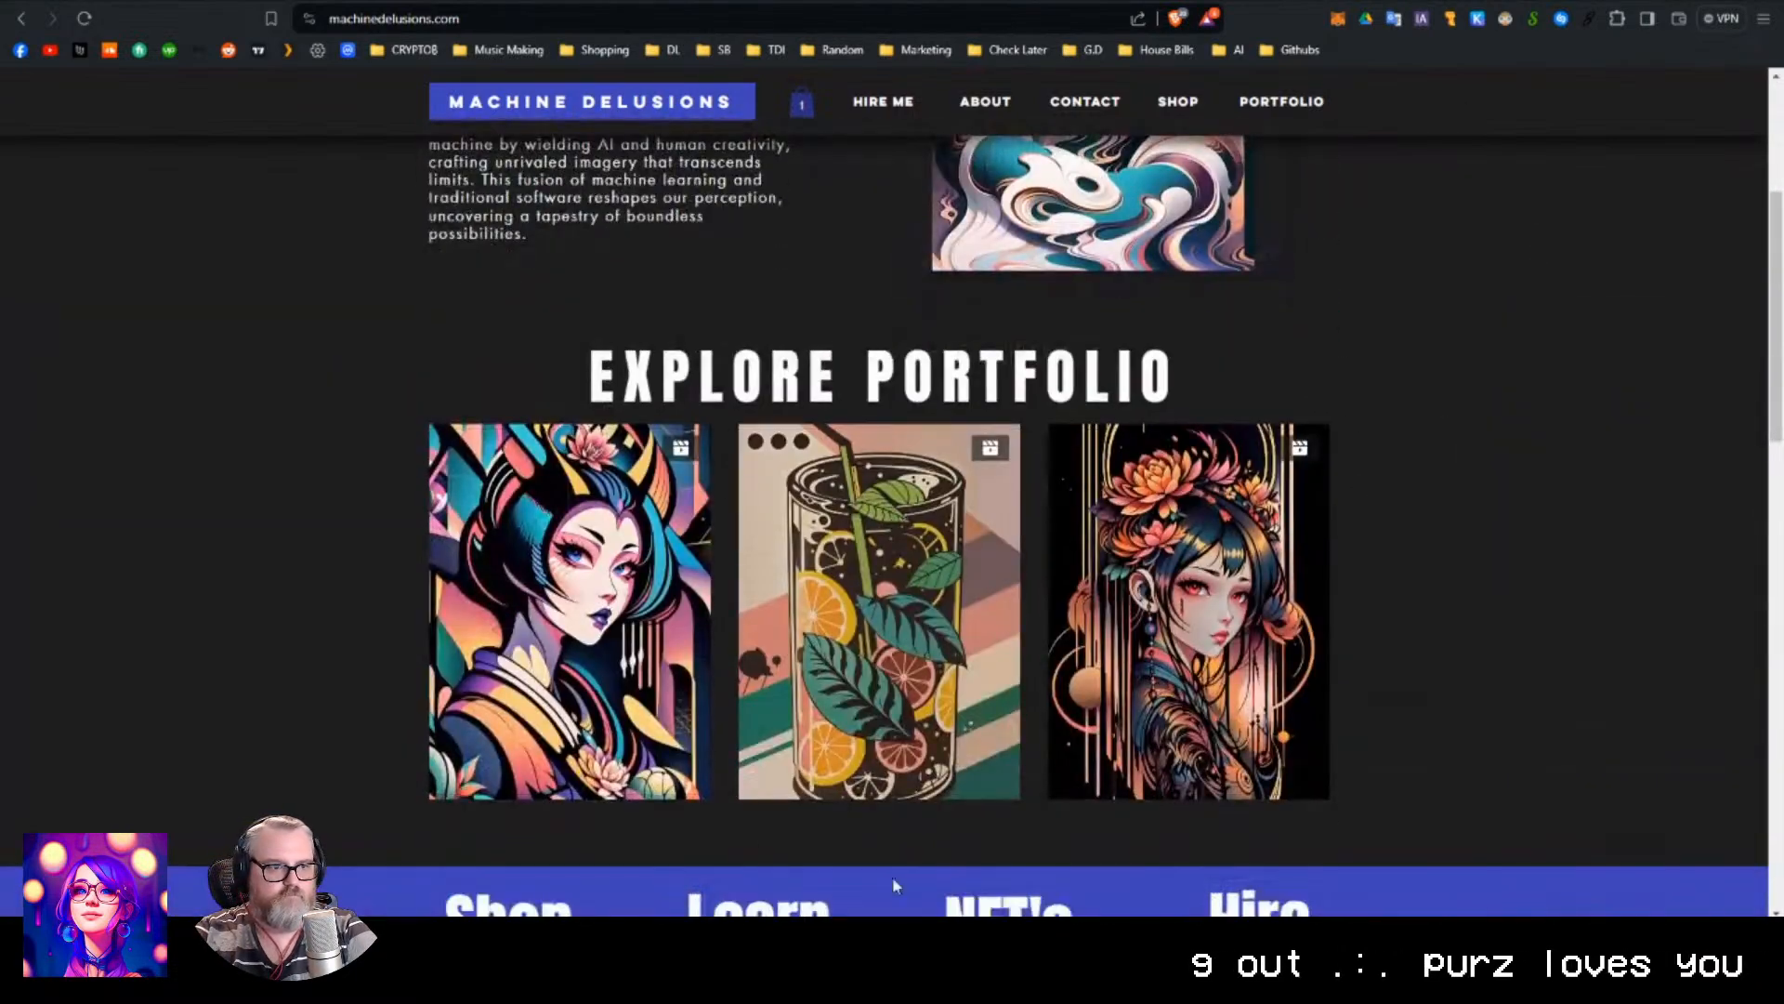
{"action": "scroll", "coordinate": [1302, 371], "scroll_direction": "up", "scroll_amount": 8}
{"action": "scroll", "coordinate": [1331, 430], "scroll_direction": "up", "scroll_amount": 1}
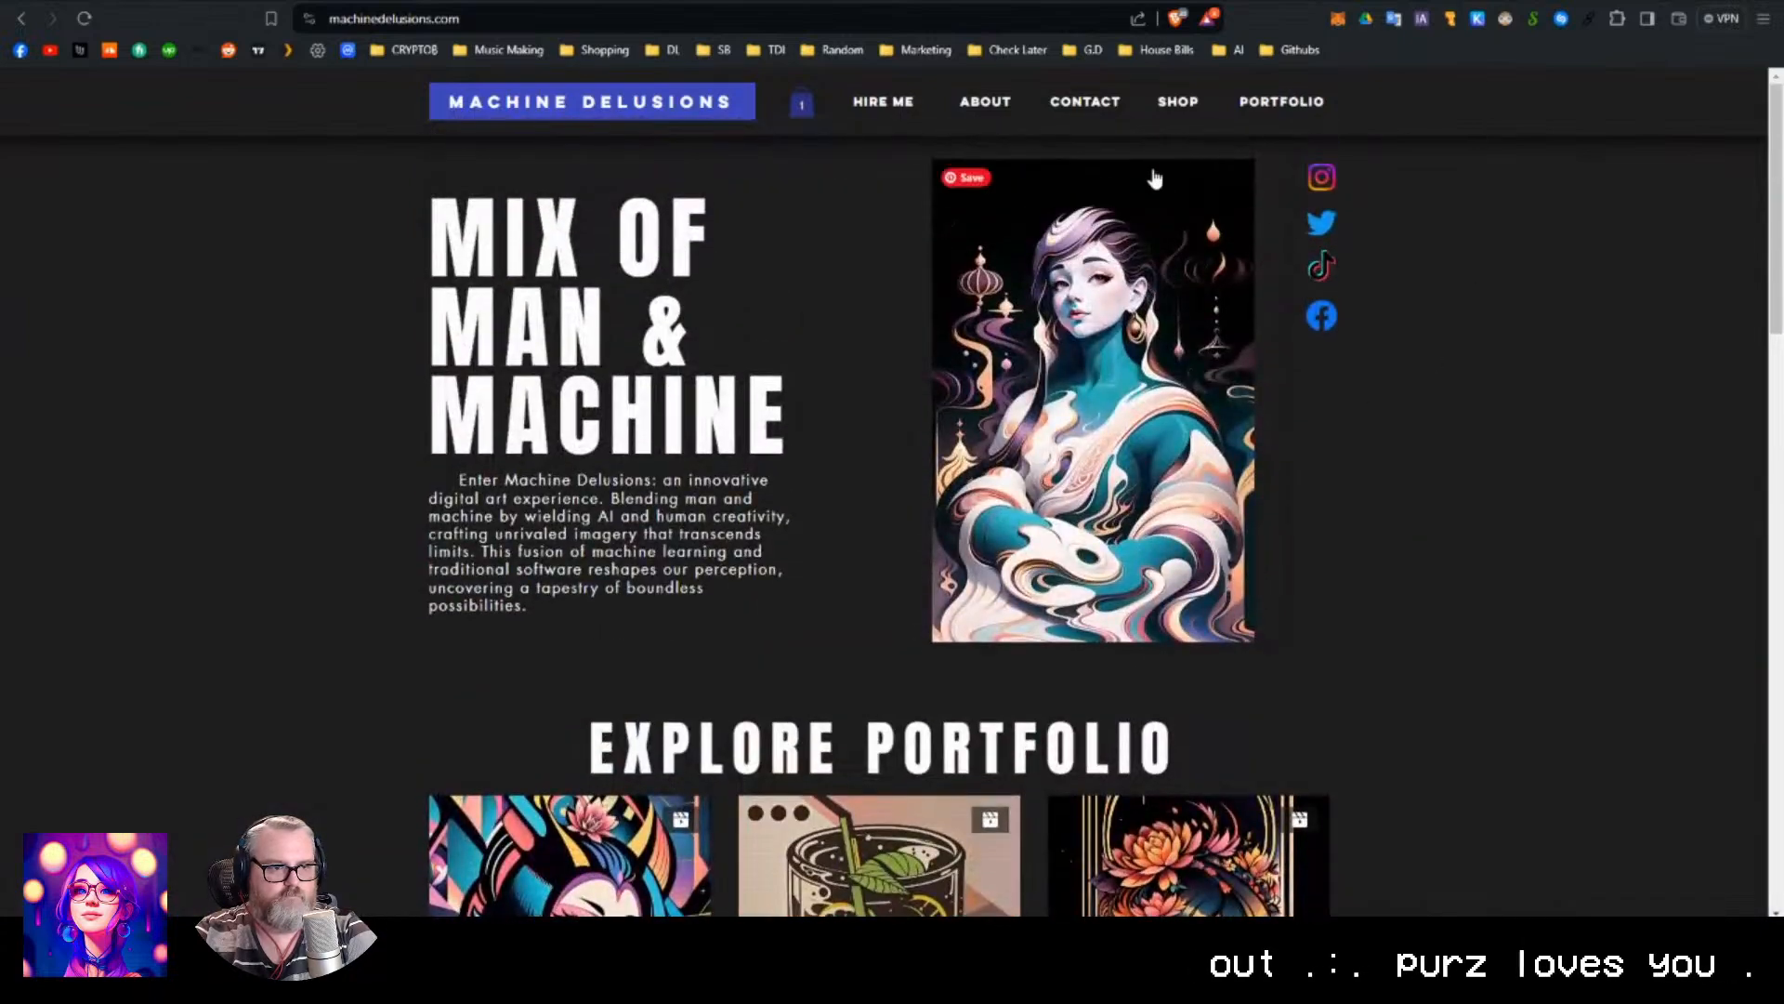
Open the site's linked Instagram profile, view the "Feel the bounce" reel, close it and browse the posts grid.
{"action": "left_click", "coordinate": [1327, 179]}
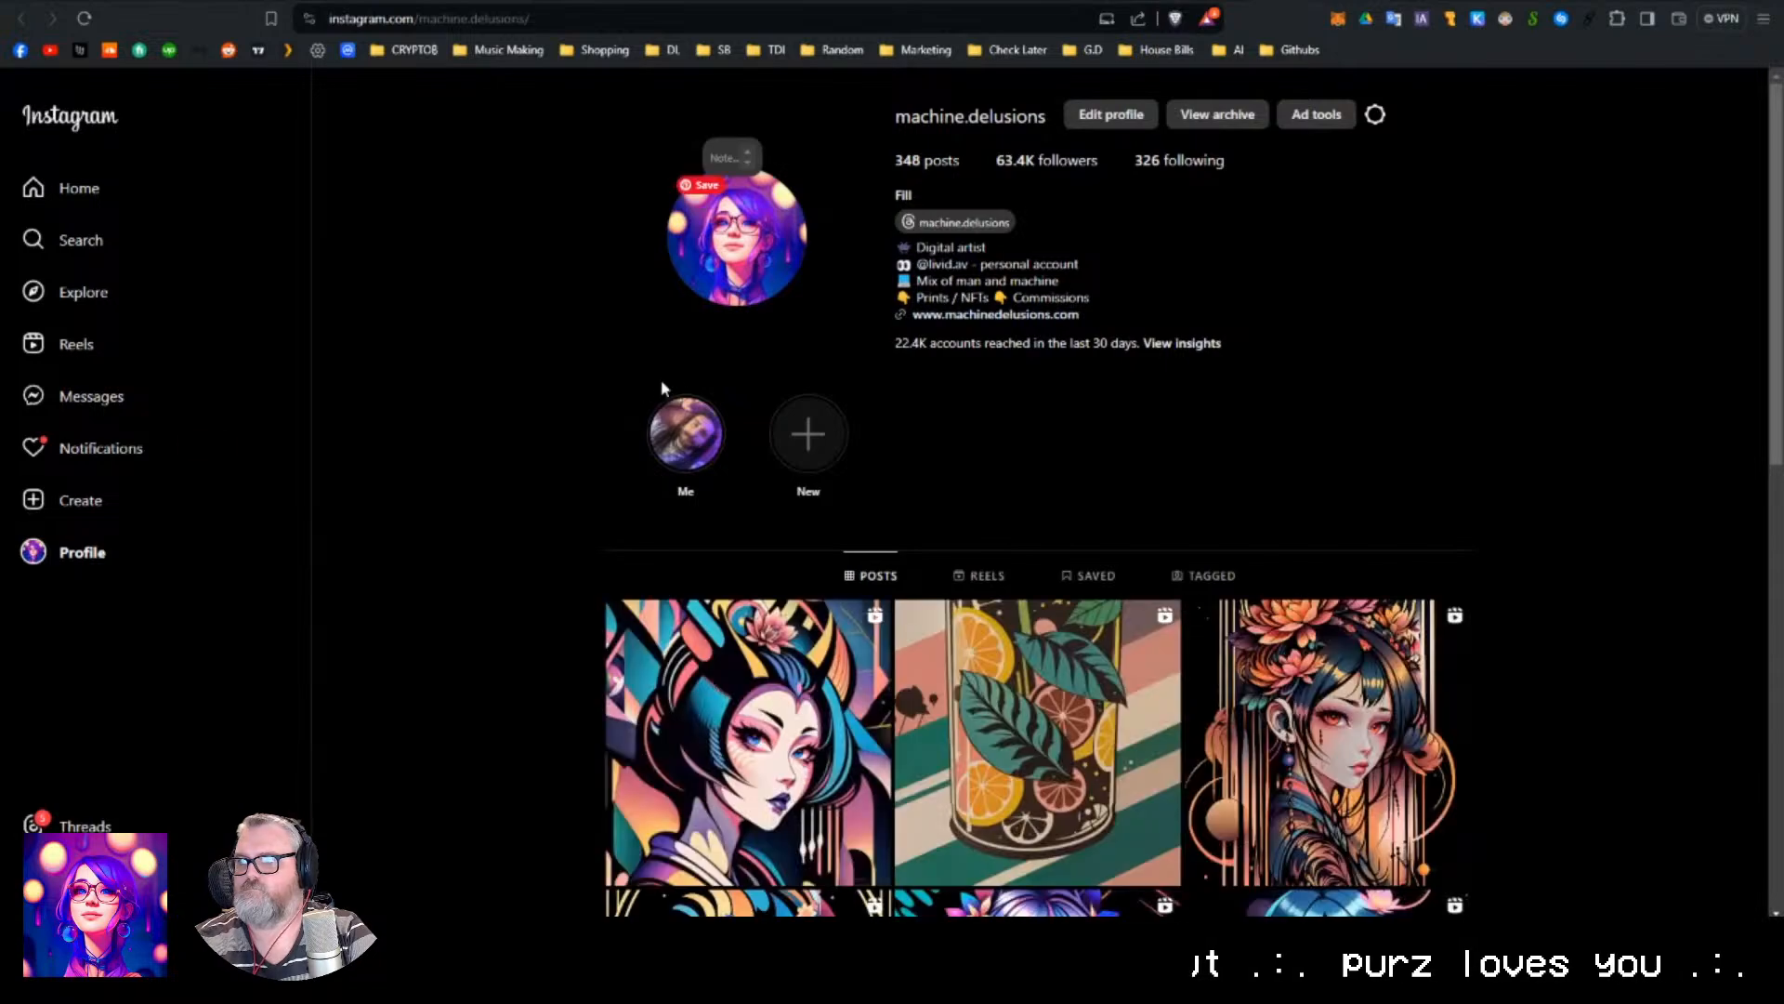
{"action": "scroll", "coordinate": [724, 353], "scroll_direction": "down", "scroll_amount": 4}
{"action": "left_click", "coordinate": [793, 299]}
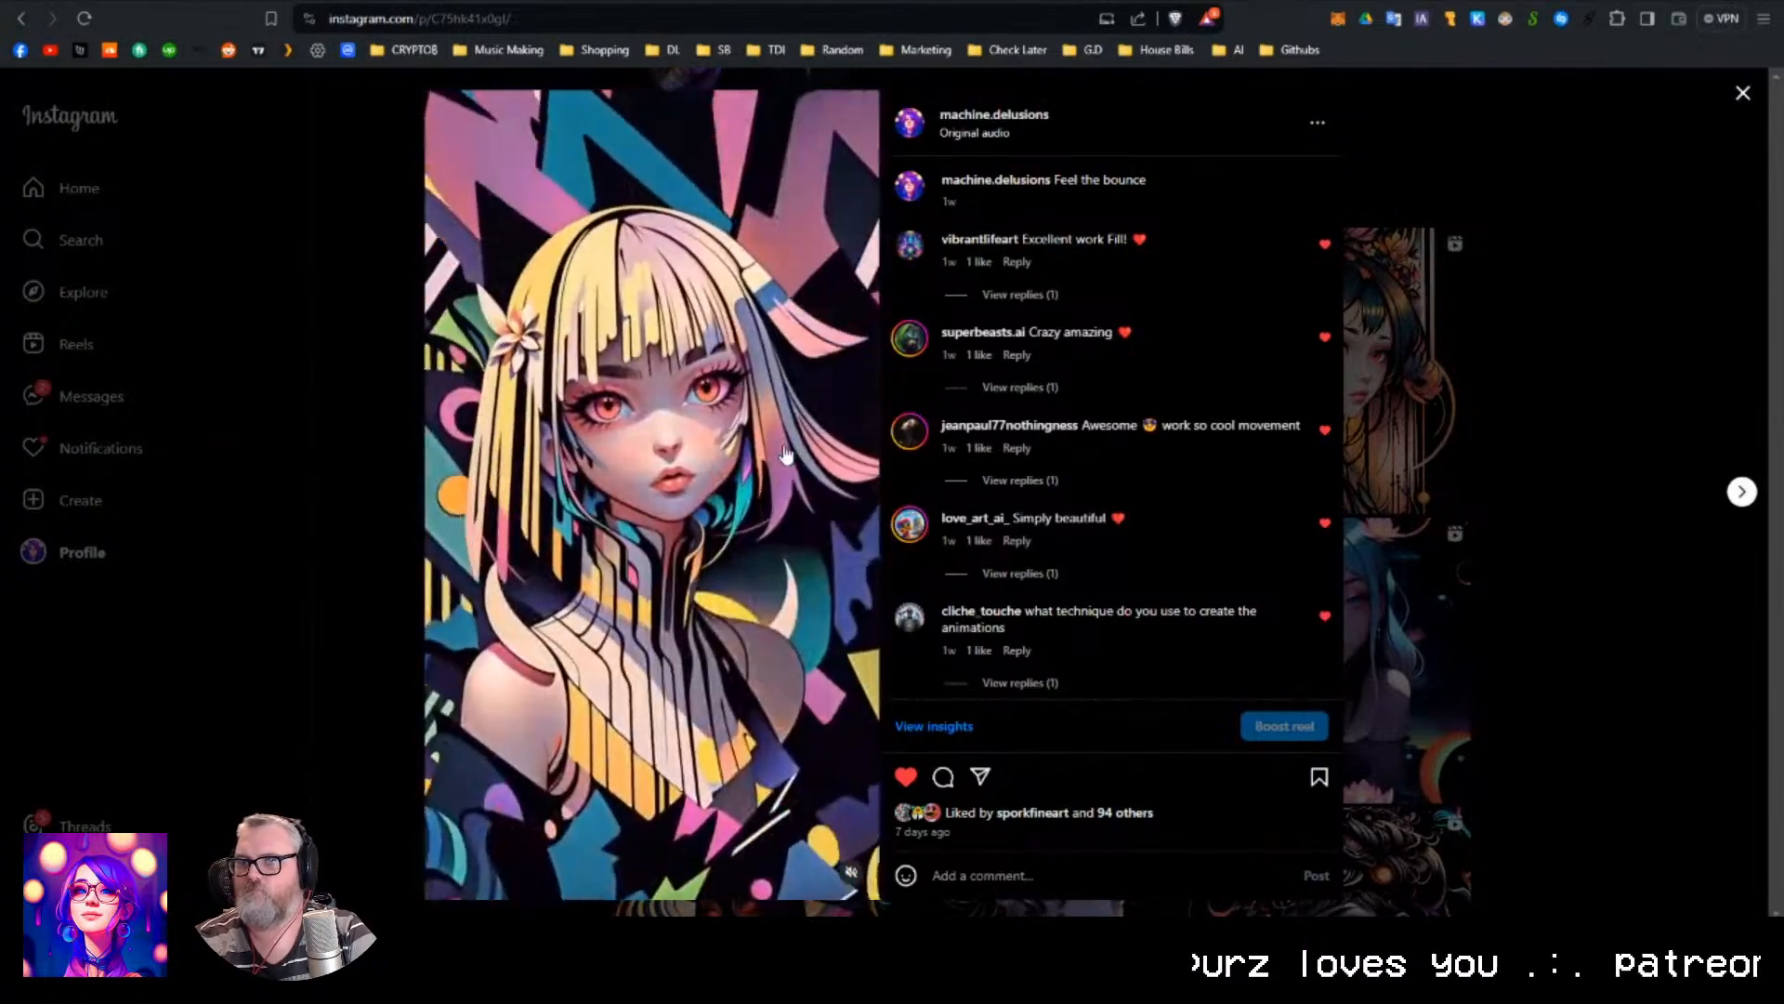
{"action": "left_click", "coordinate": [1652, 429]}
{"action": "scroll", "coordinate": [1343, 465], "scroll_direction": "down", "scroll_amount": 12}
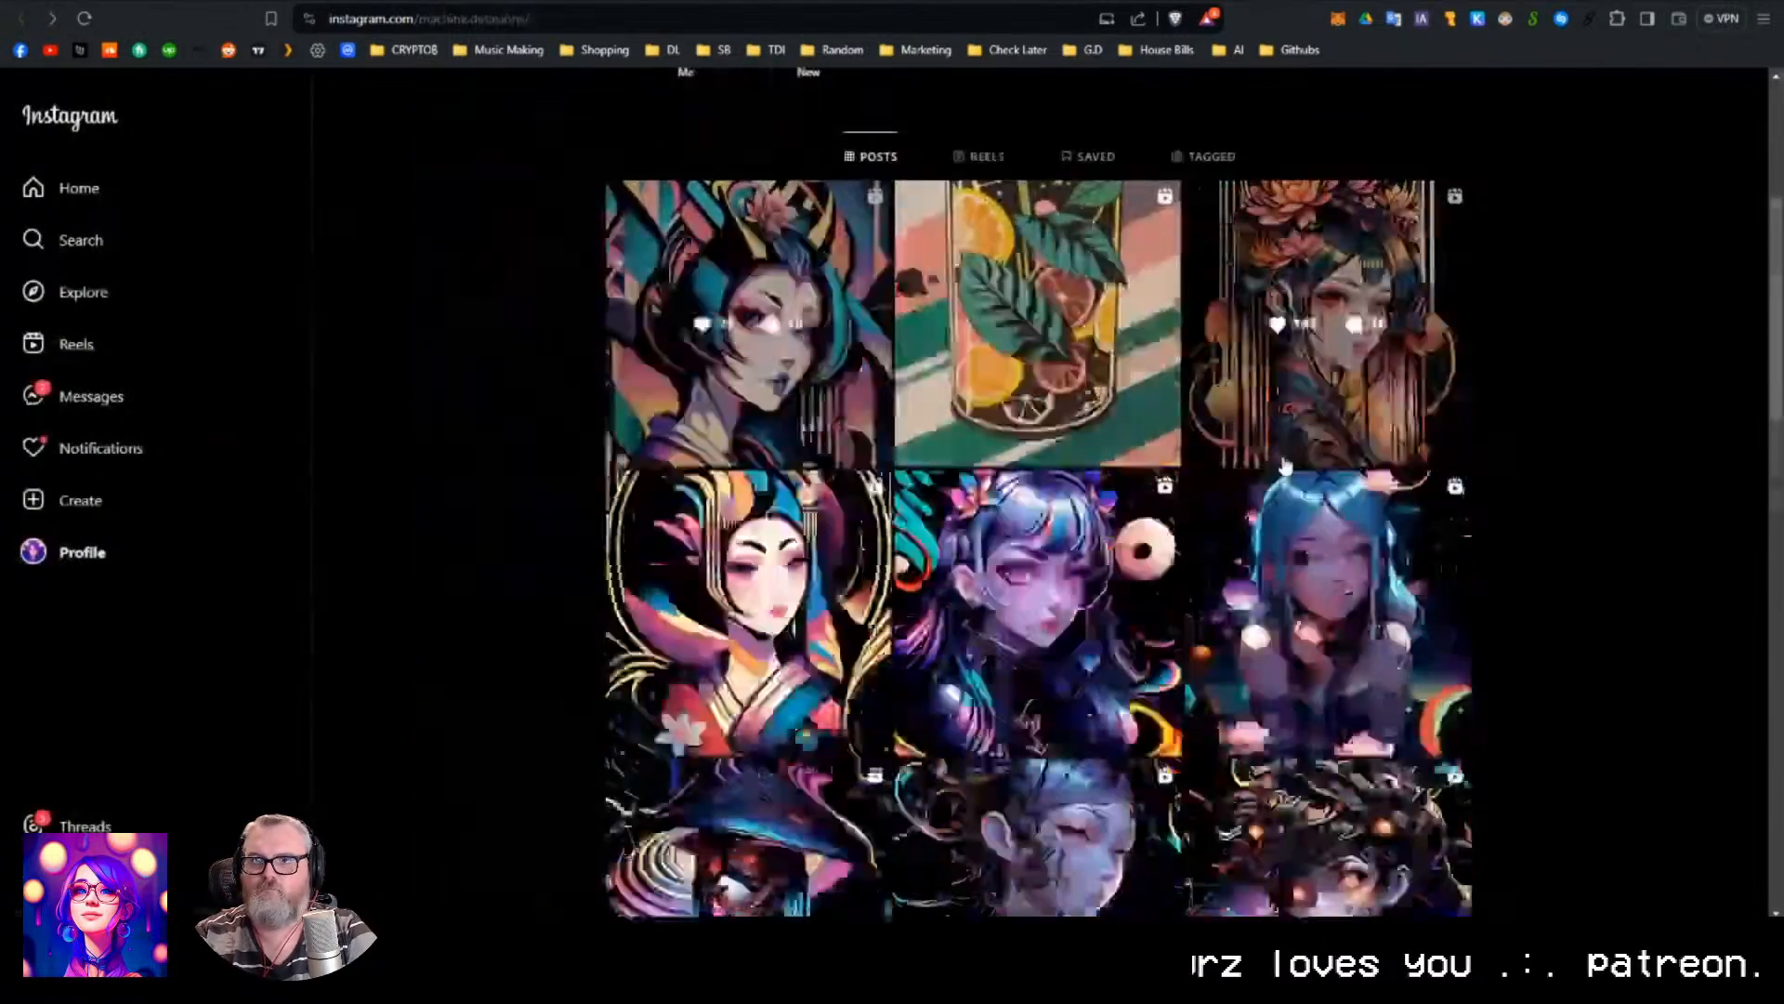
{"action": "scroll", "coordinate": [1341, 489], "scroll_direction": "up", "scroll_amount": 8}
{"action": "scroll", "coordinate": [1341, 492], "scroll_direction": "up", "scroll_amount": 5}
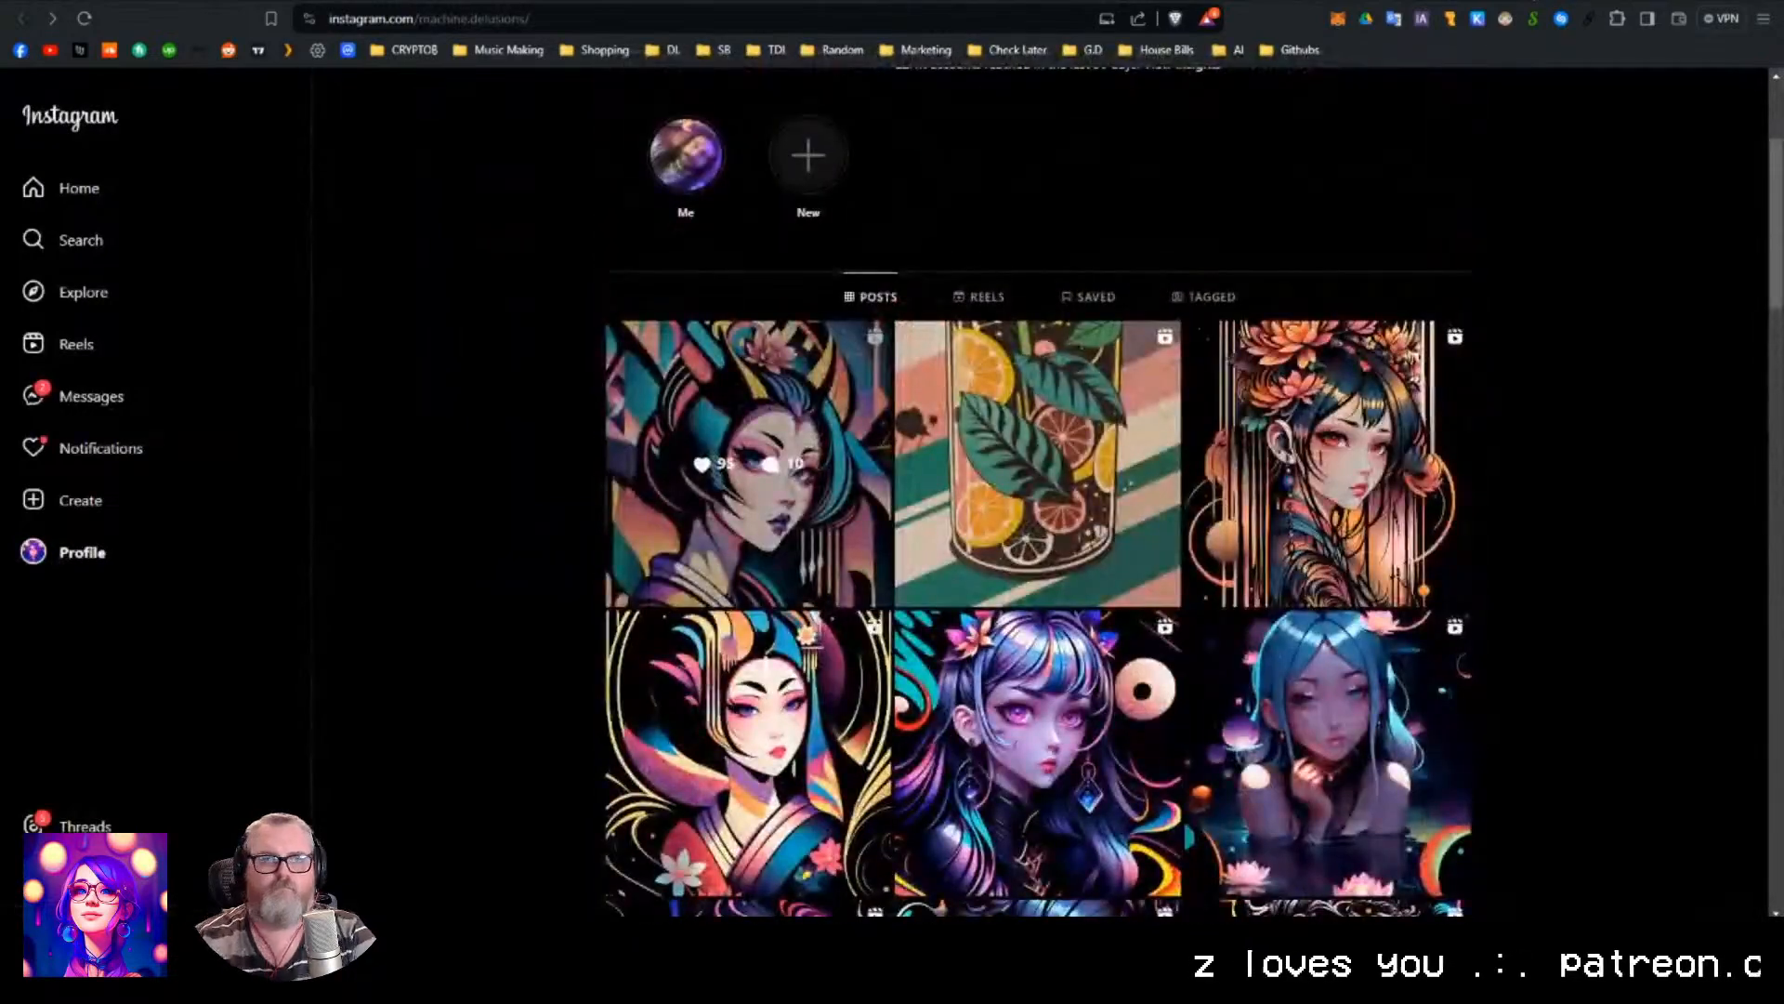
Open the Machine Delusions Patreon page in a new browser tab and look over its profile header and overview.
{"action": "key", "text": "ctrl+Tab"}
{"action": "key", "text": "ctrl+t"}
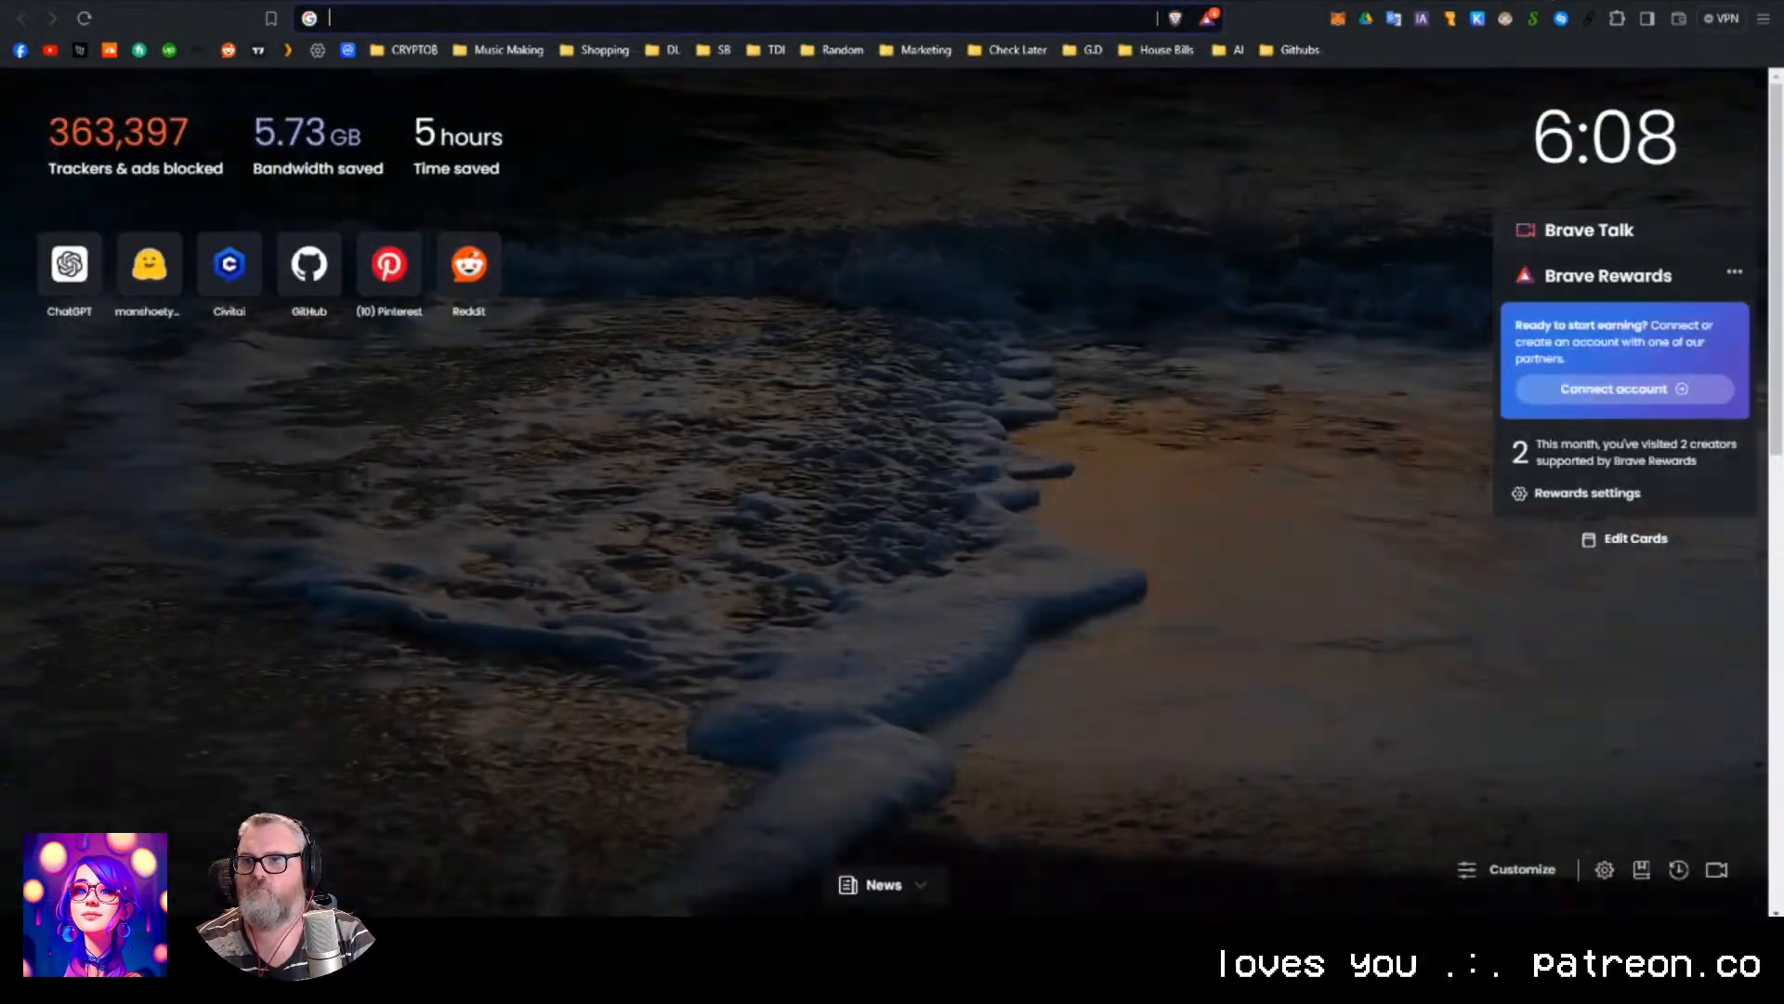
{"action": "type", "text": "patreon.com/edit/about"}
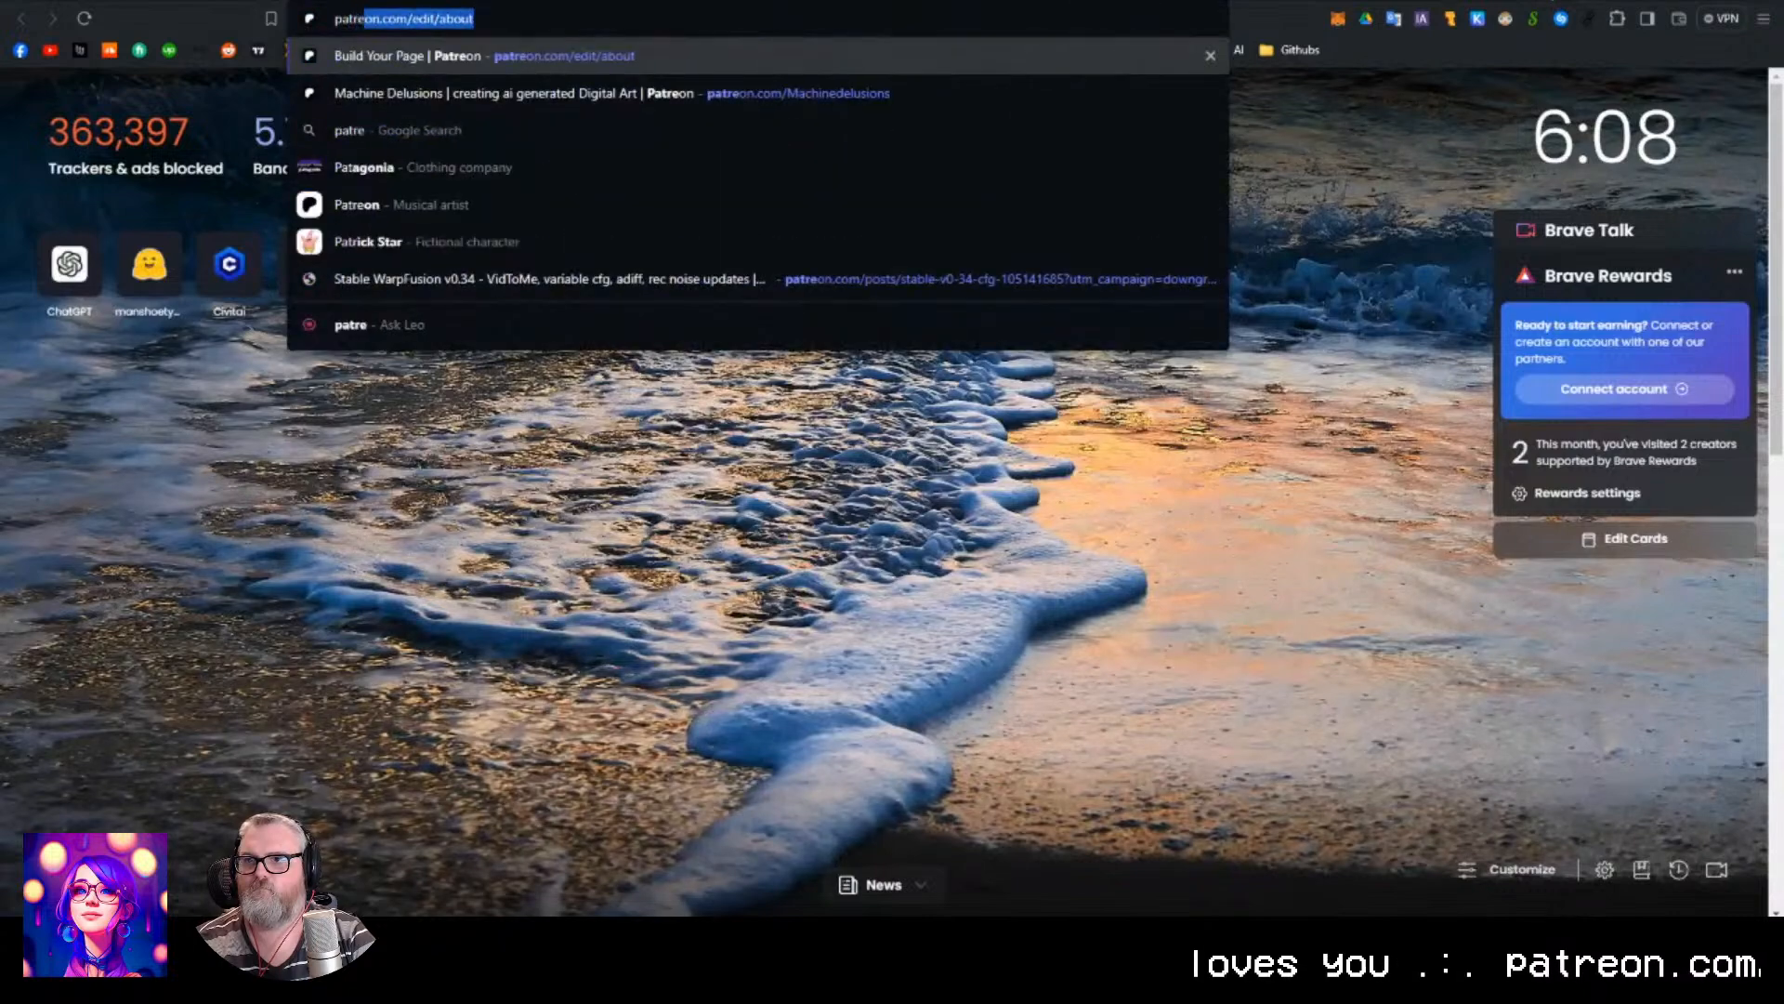
{"action": "key", "text": "Down"}
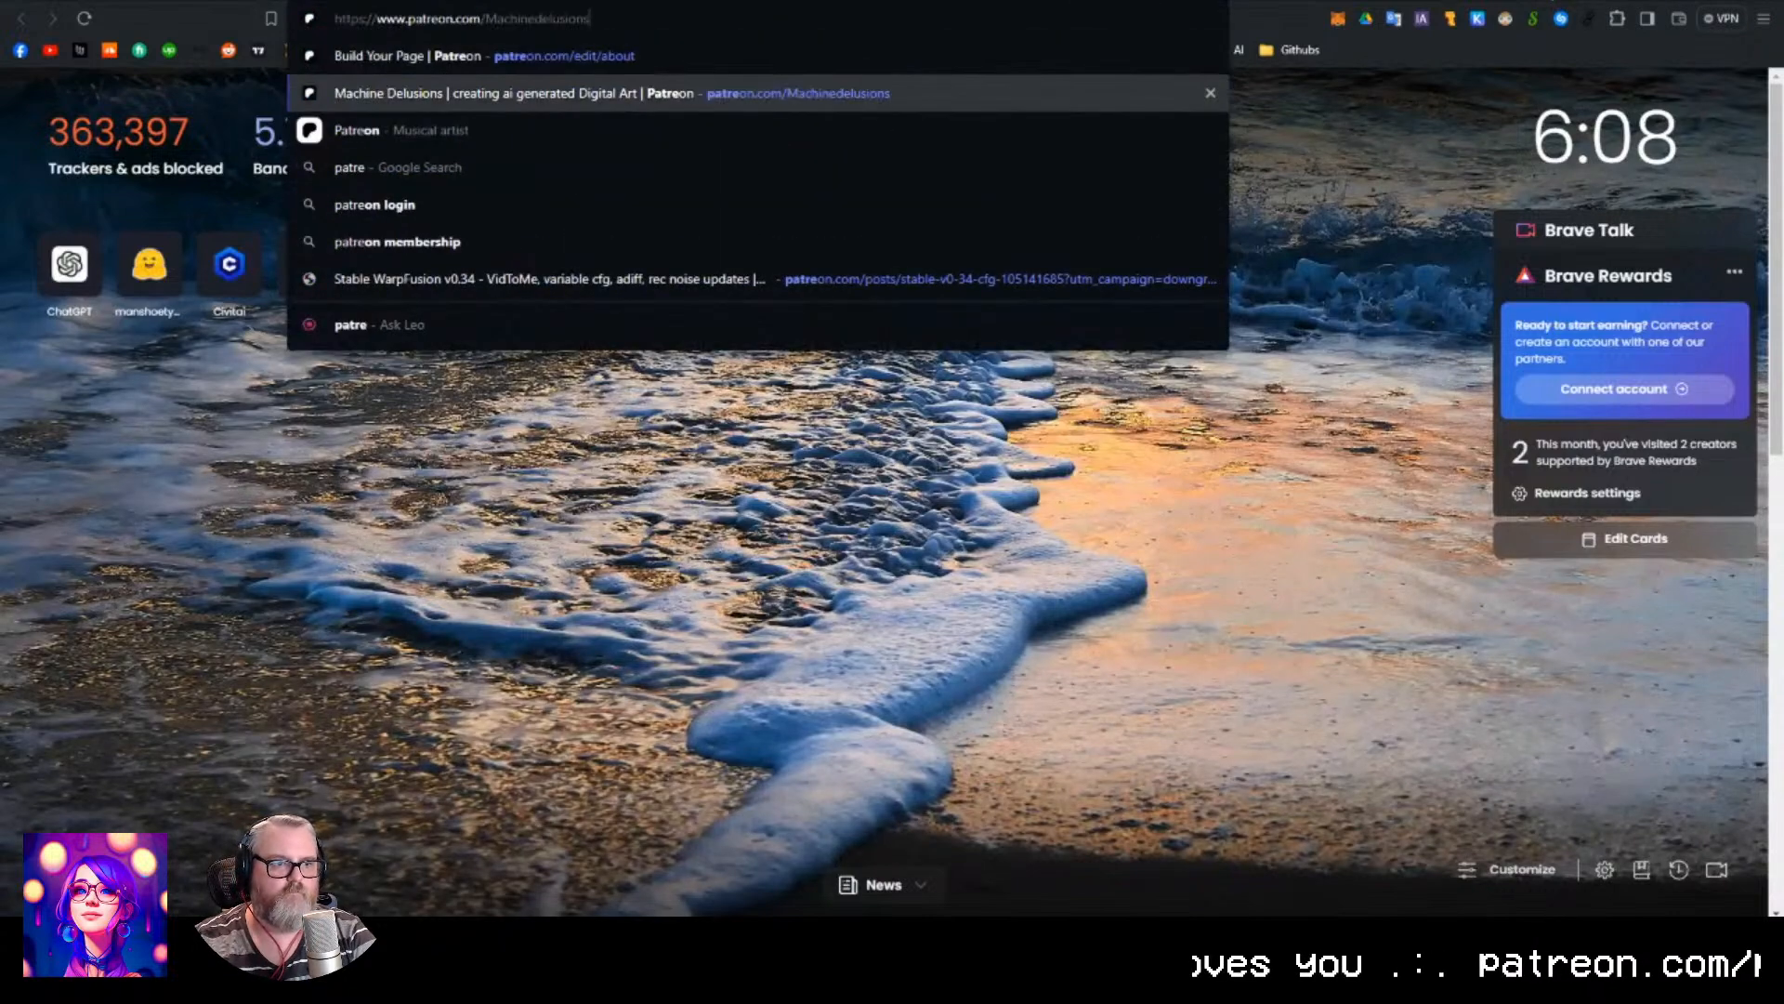
{"action": "left_click", "coordinate": [954, 98]}
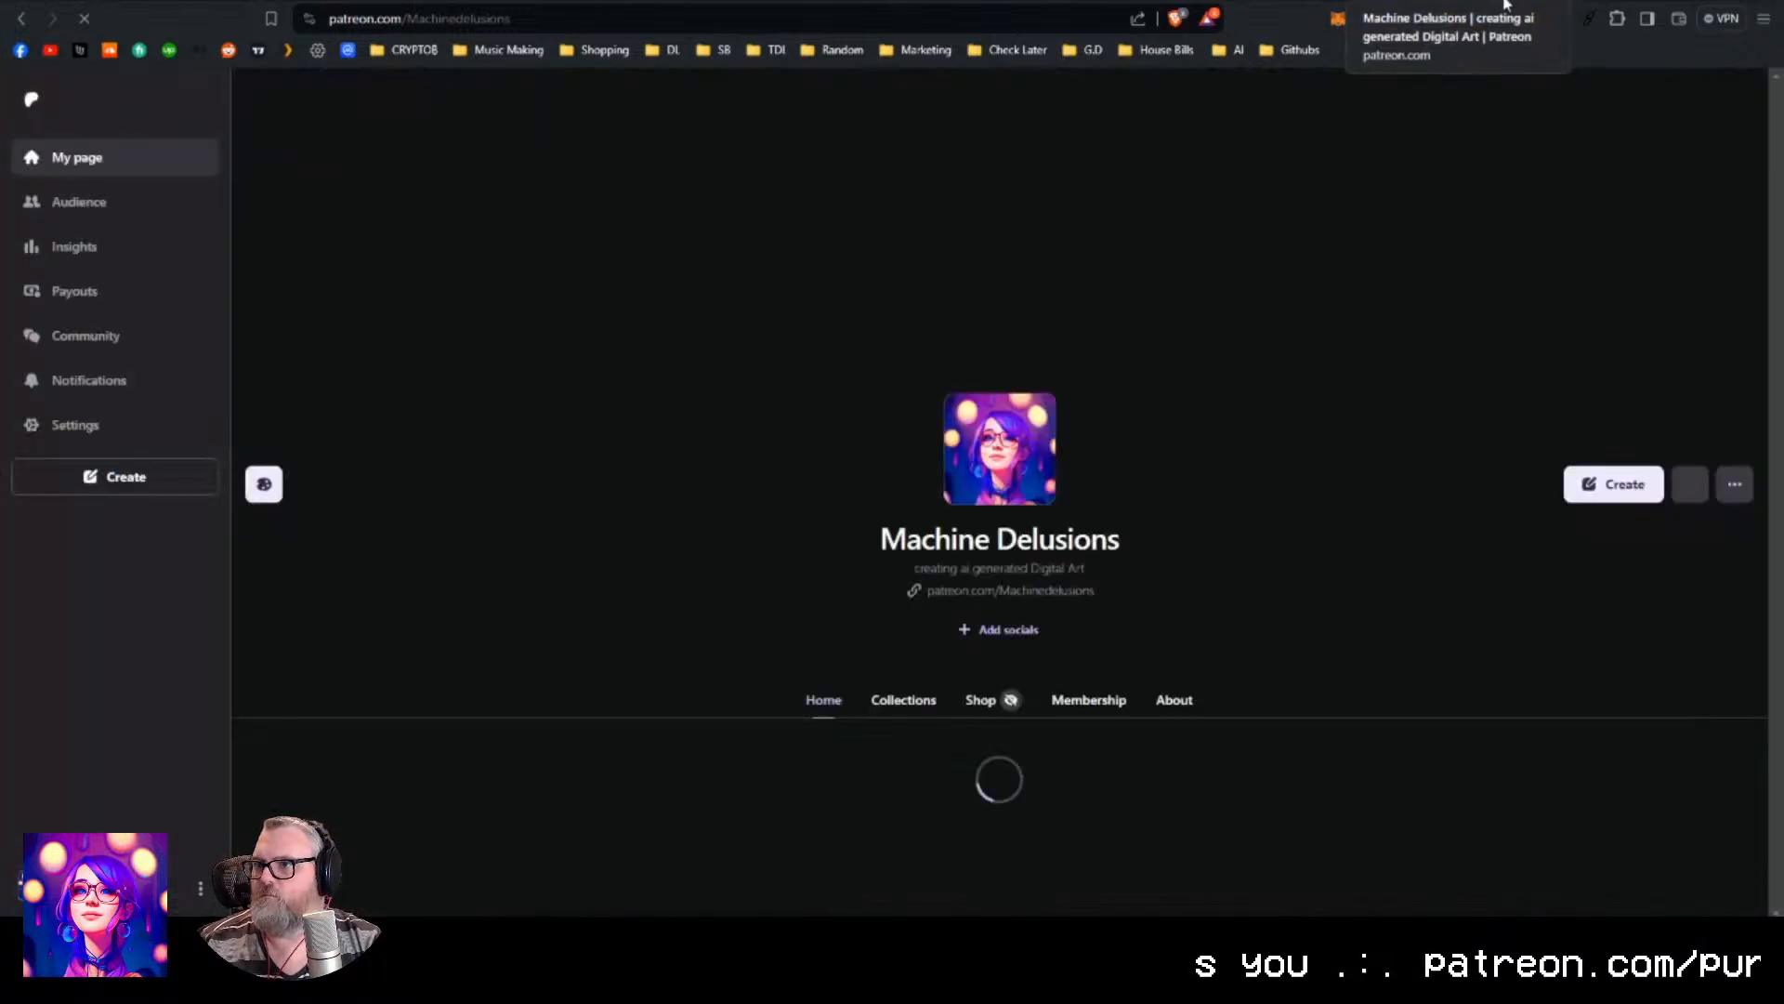
{"action": "scroll", "coordinate": [1214, 316], "scroll_direction": "down", "scroll_amount": 3}
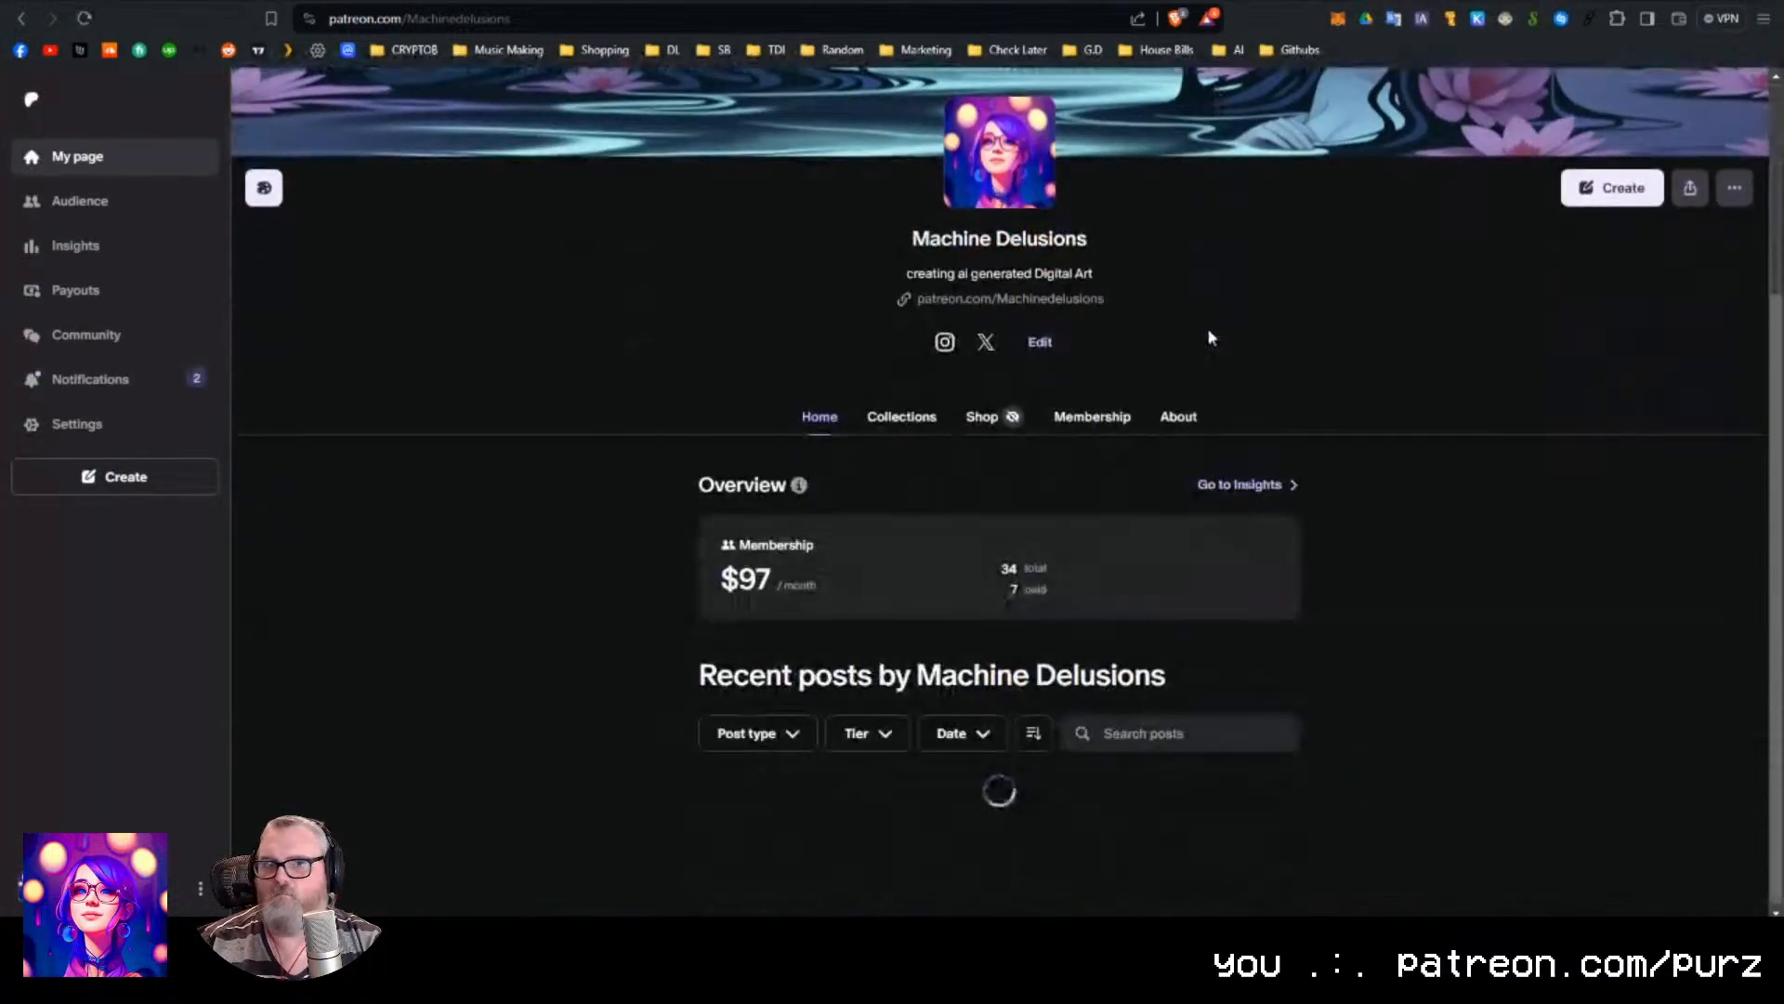
Enlarge the sample images of the "SD1.5 model: Illusions-LCM" post, browse through the gallery and close it.
{"action": "scroll", "coordinate": [1211, 337], "scroll_direction": "down", "scroll_amount": 8}
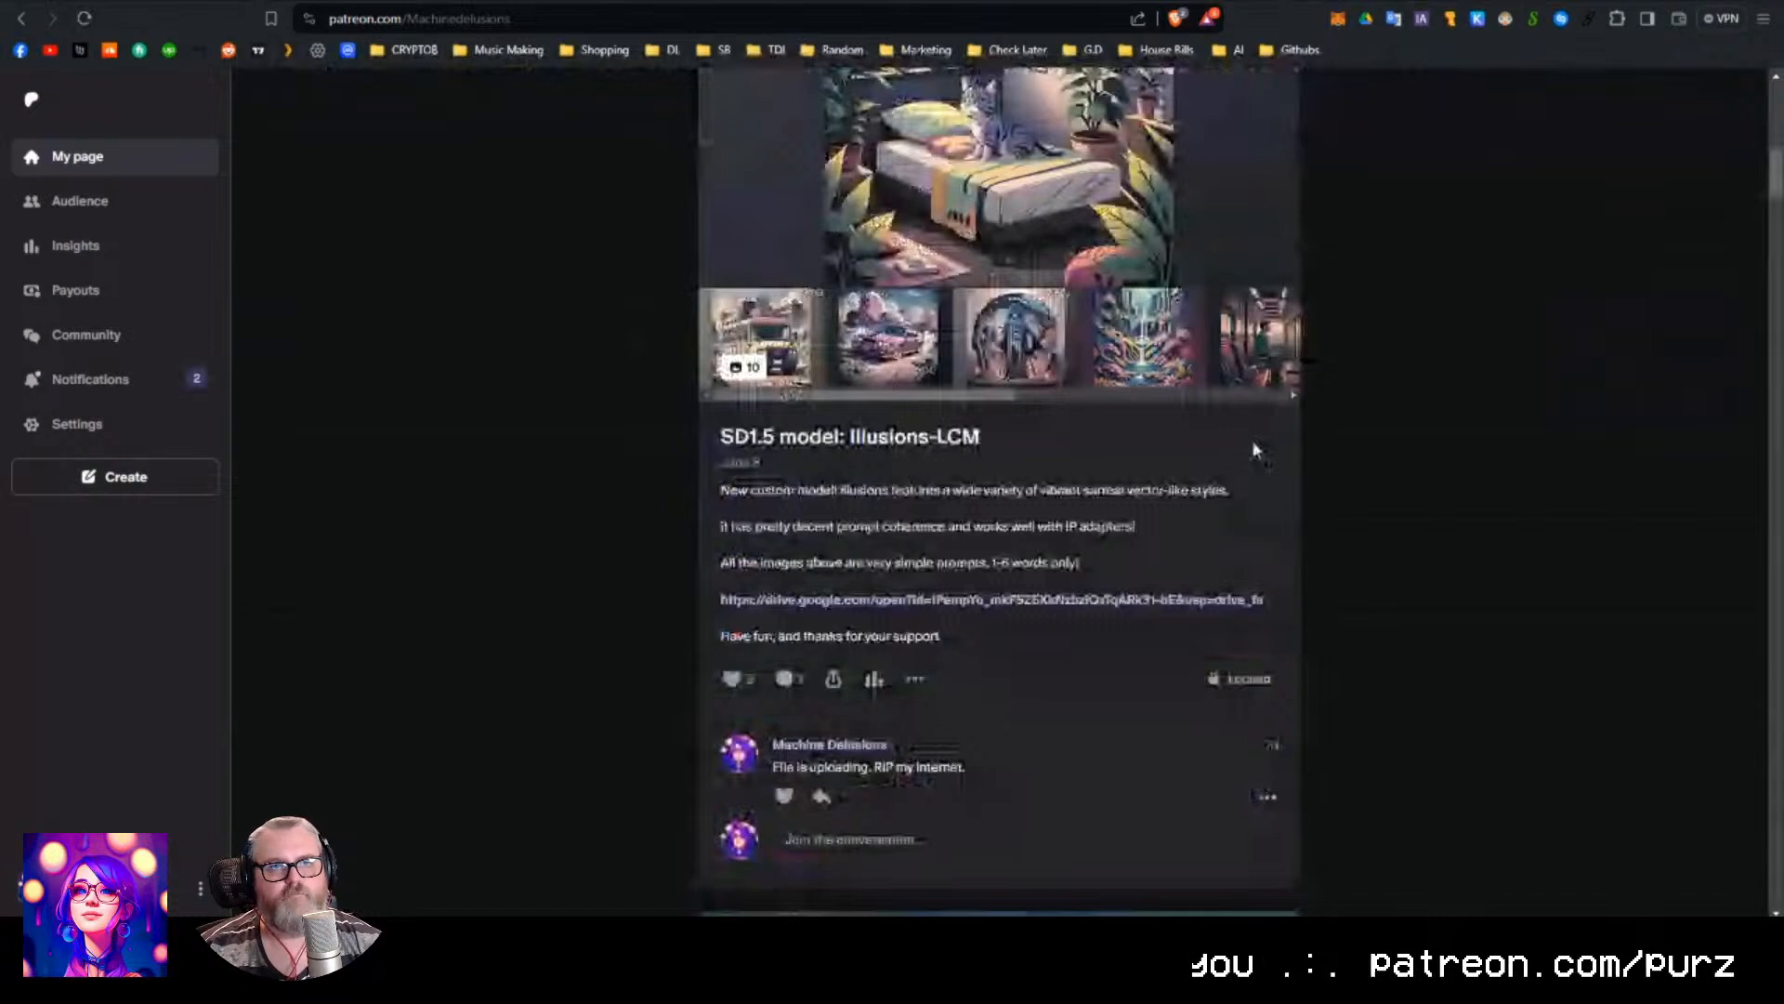
{"action": "scroll", "coordinate": [1255, 449], "scroll_direction": "up", "scroll_amount": 3}
{"action": "left_click", "coordinate": [1042, 490]}
{"action": "left_click", "coordinate": [1739, 496]}
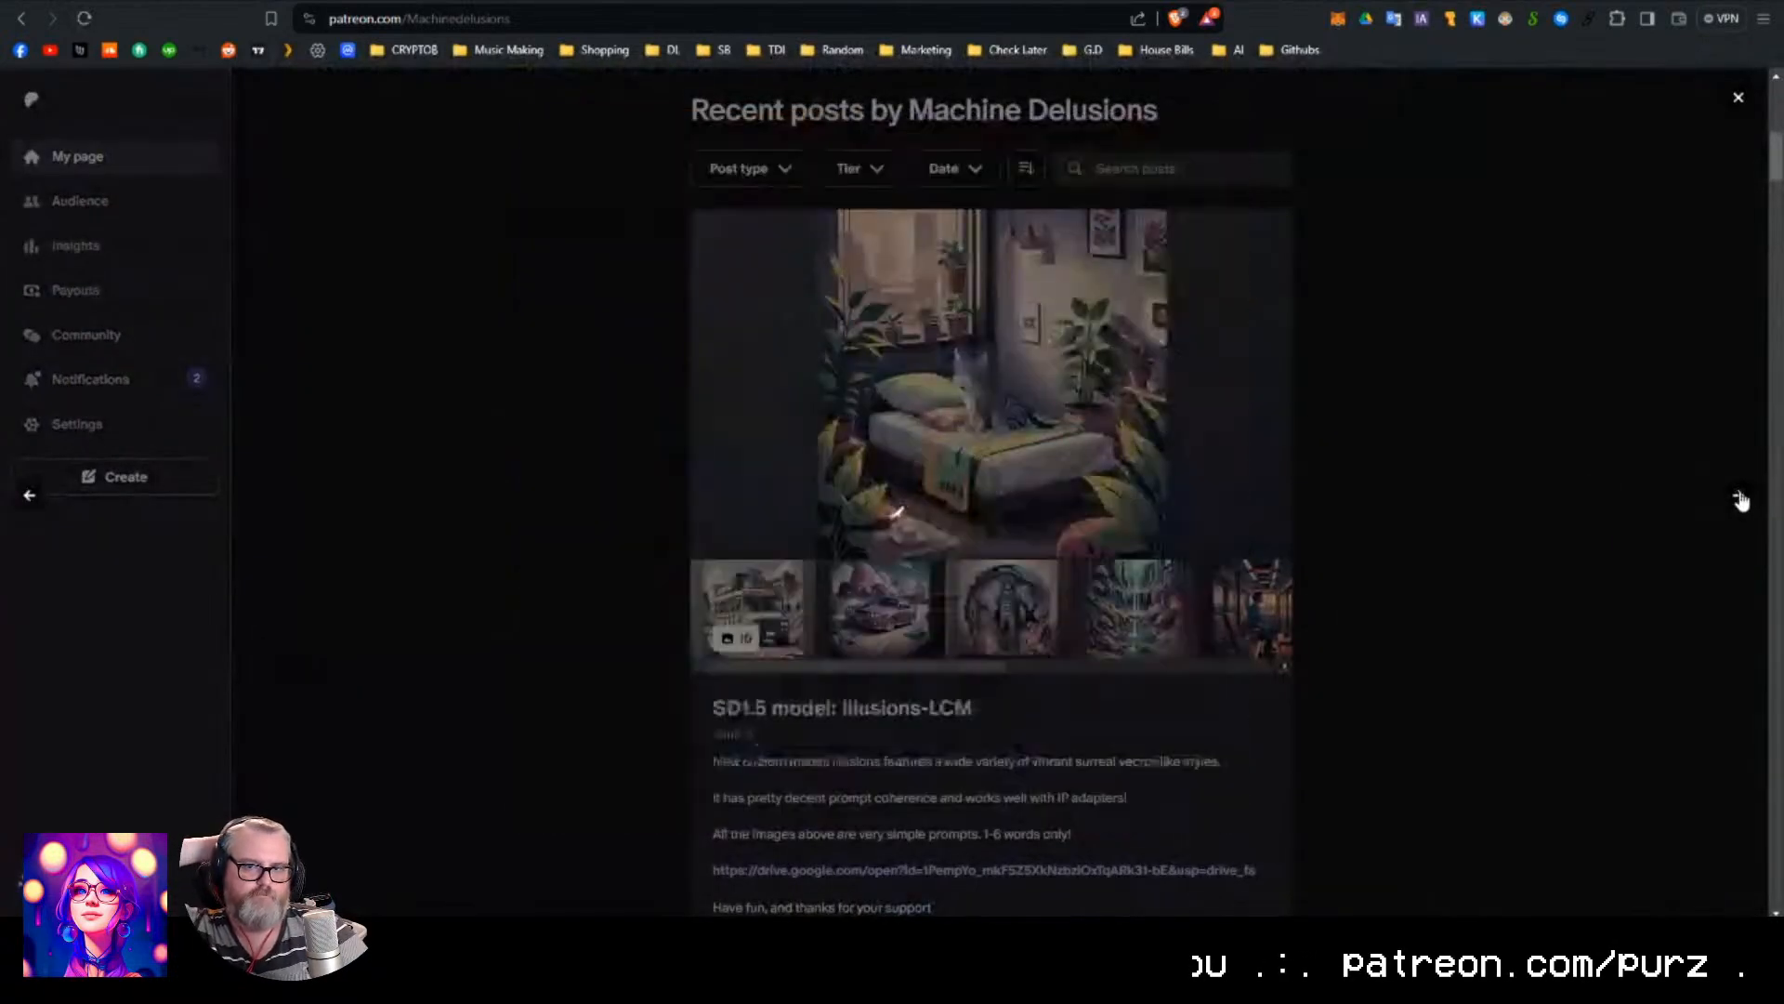
{"action": "left_click", "coordinate": [1740, 499]}
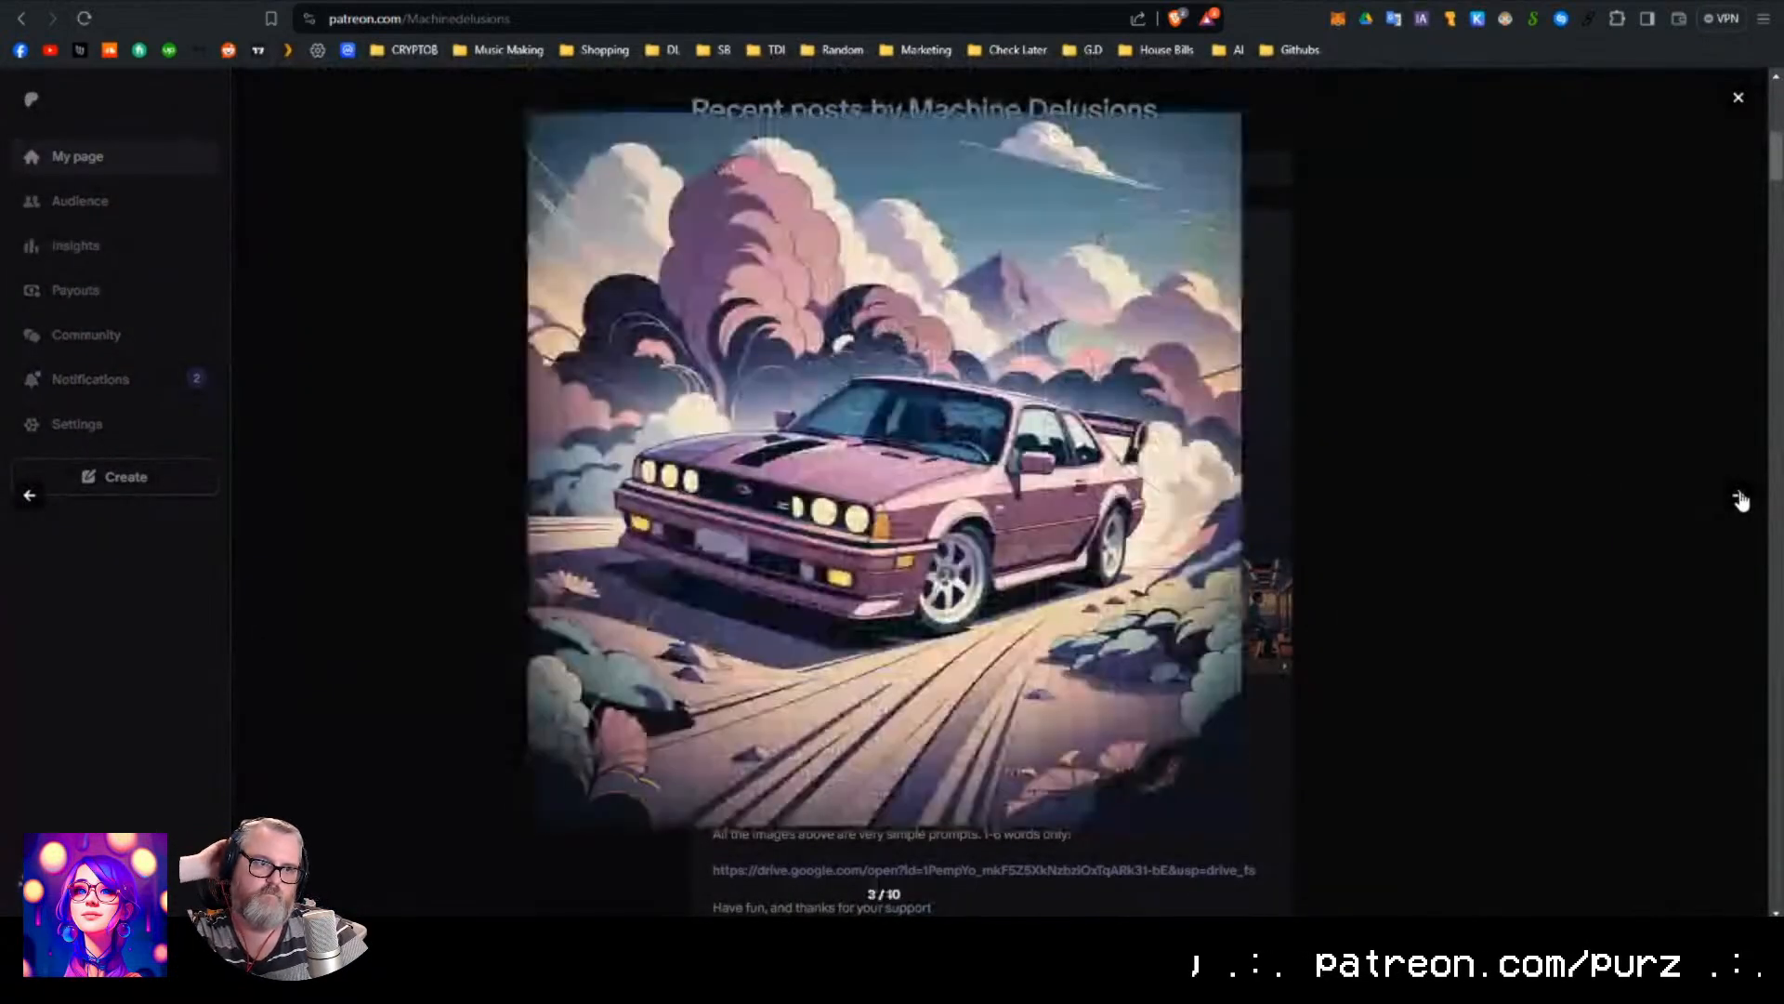
{"action": "left_click", "coordinate": [1741, 499]}
{"action": "left_click", "coordinate": [1741, 499]}
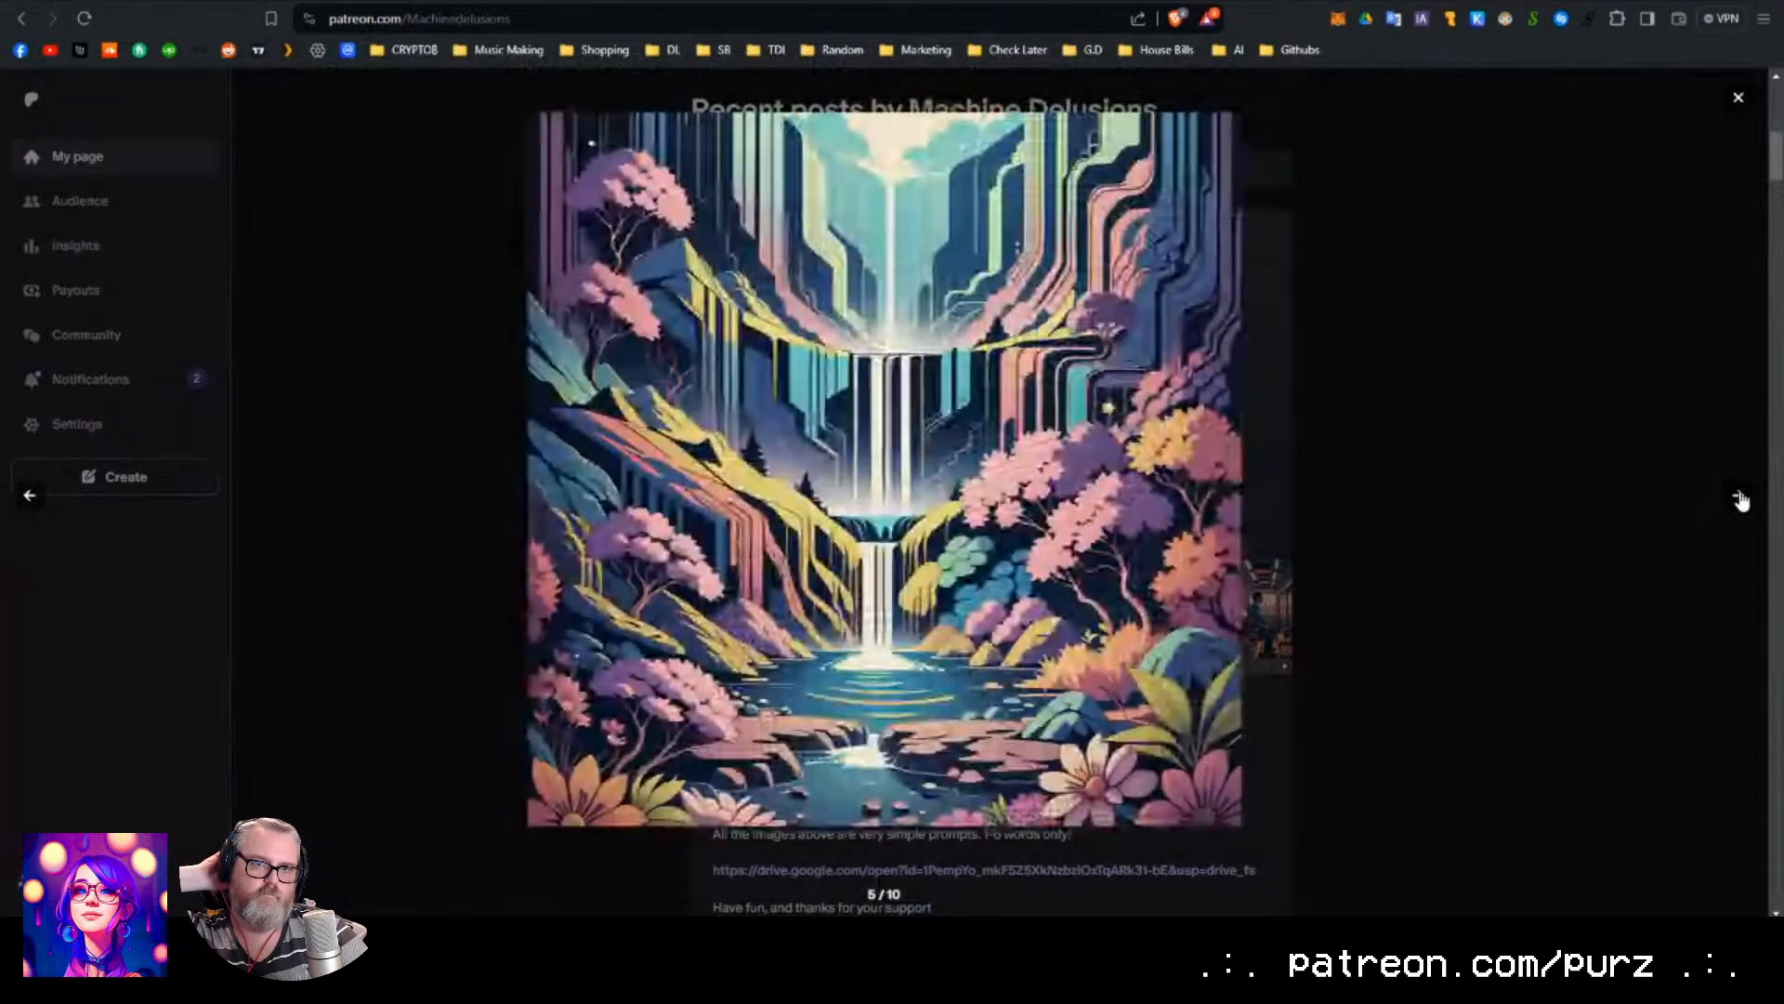
{"action": "left_click", "coordinate": [1741, 500]}
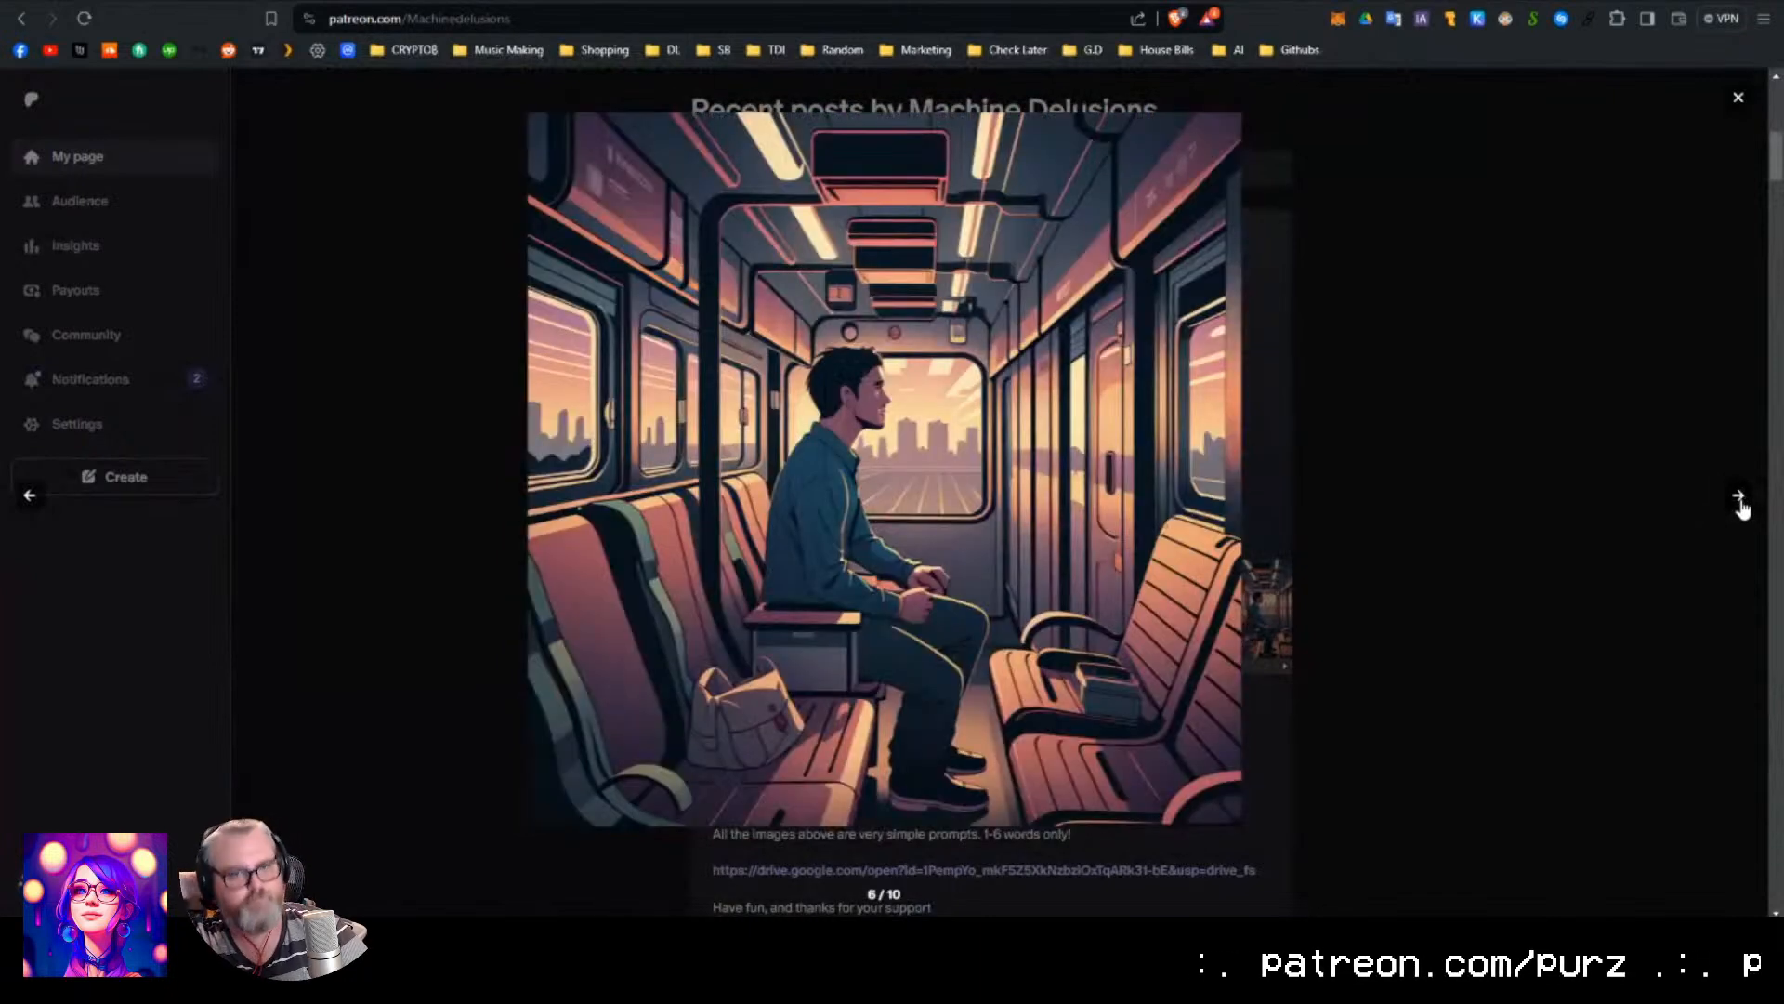
{"action": "left_click", "coordinate": [1741, 501]}
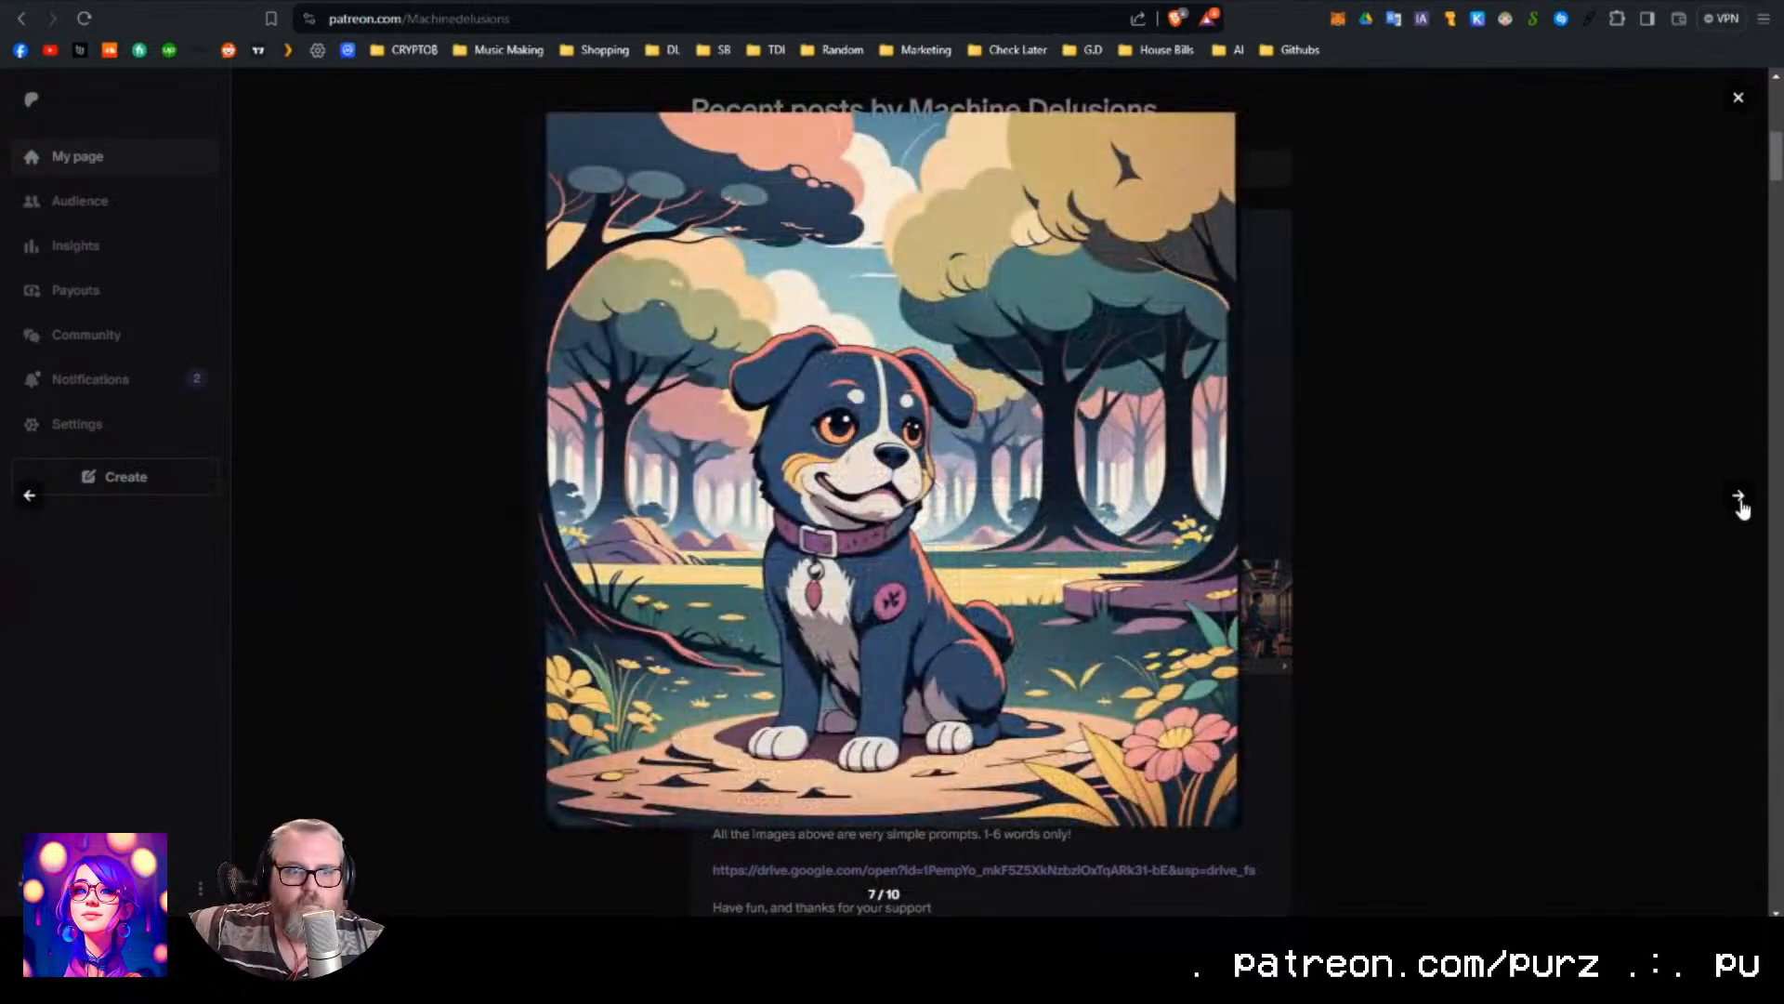
{"action": "left_click", "coordinate": [1741, 503]}
{"action": "left_click", "coordinate": [1537, 509]}
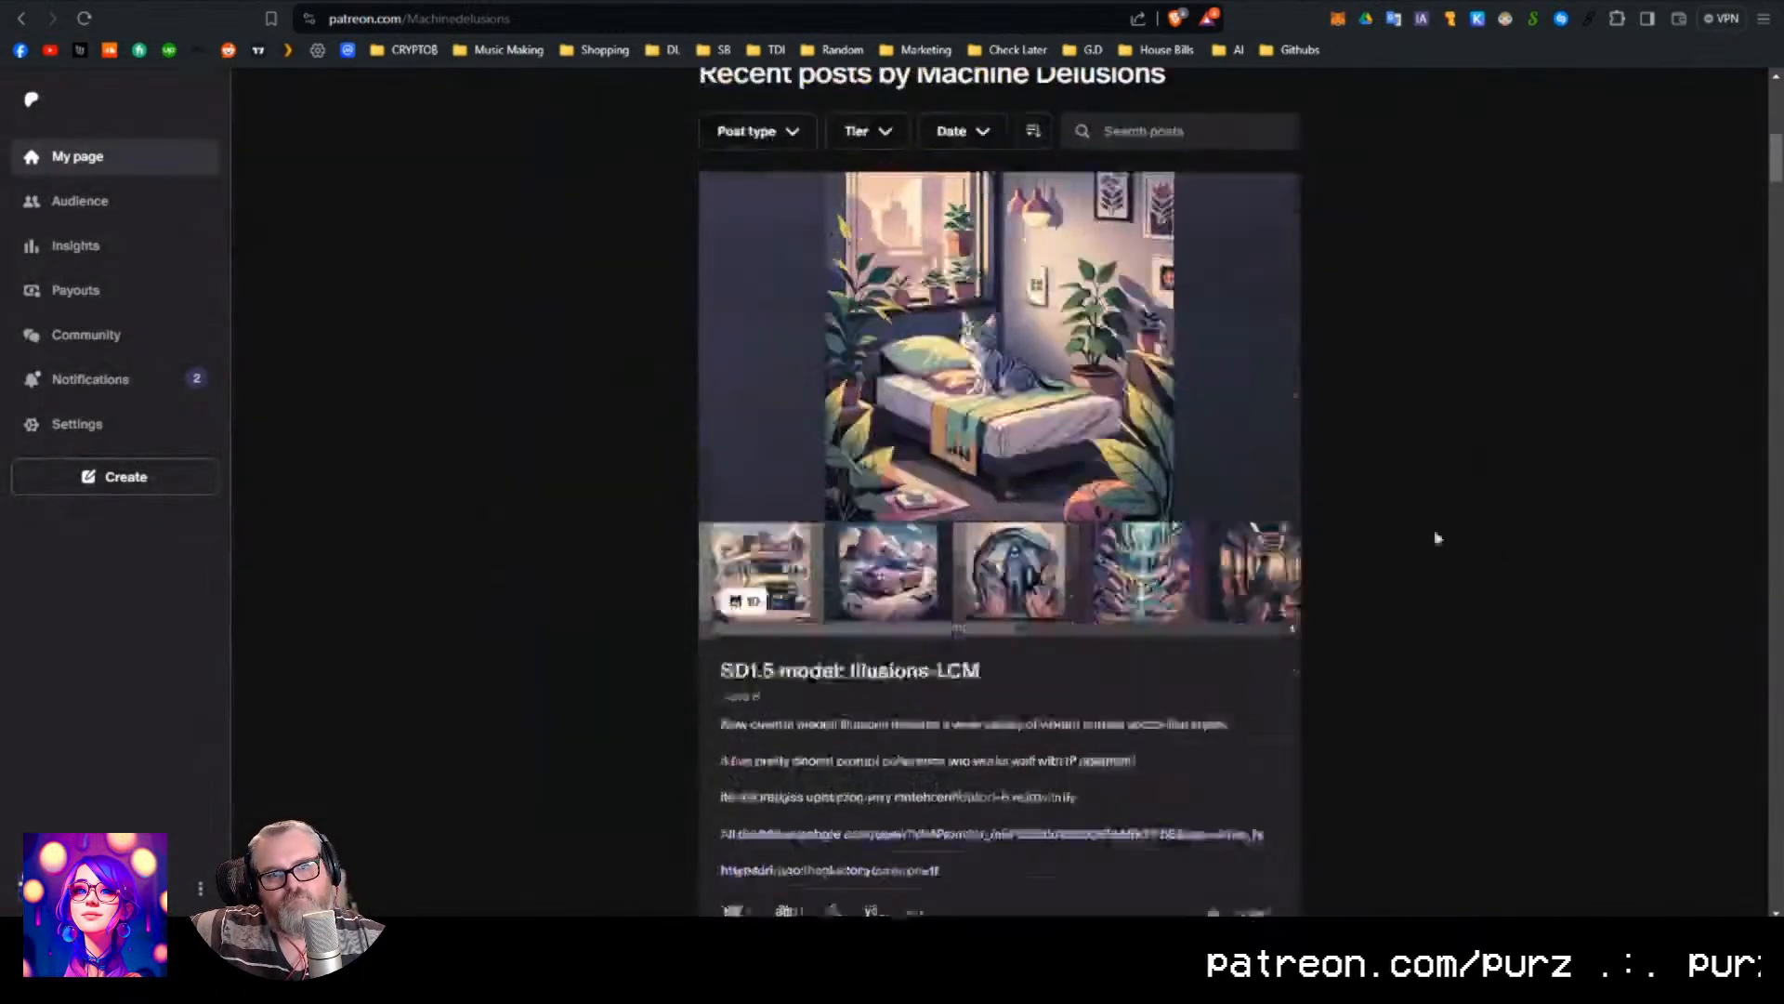
Look over the BasicPhotoBuilder workflow post, then enlarge and close the first image of the "Anime Glitch Girl - Lora - SD1.5" post.
{"action": "scroll", "coordinate": [1434, 530], "scroll_direction": "down", "scroll_amount": 15}
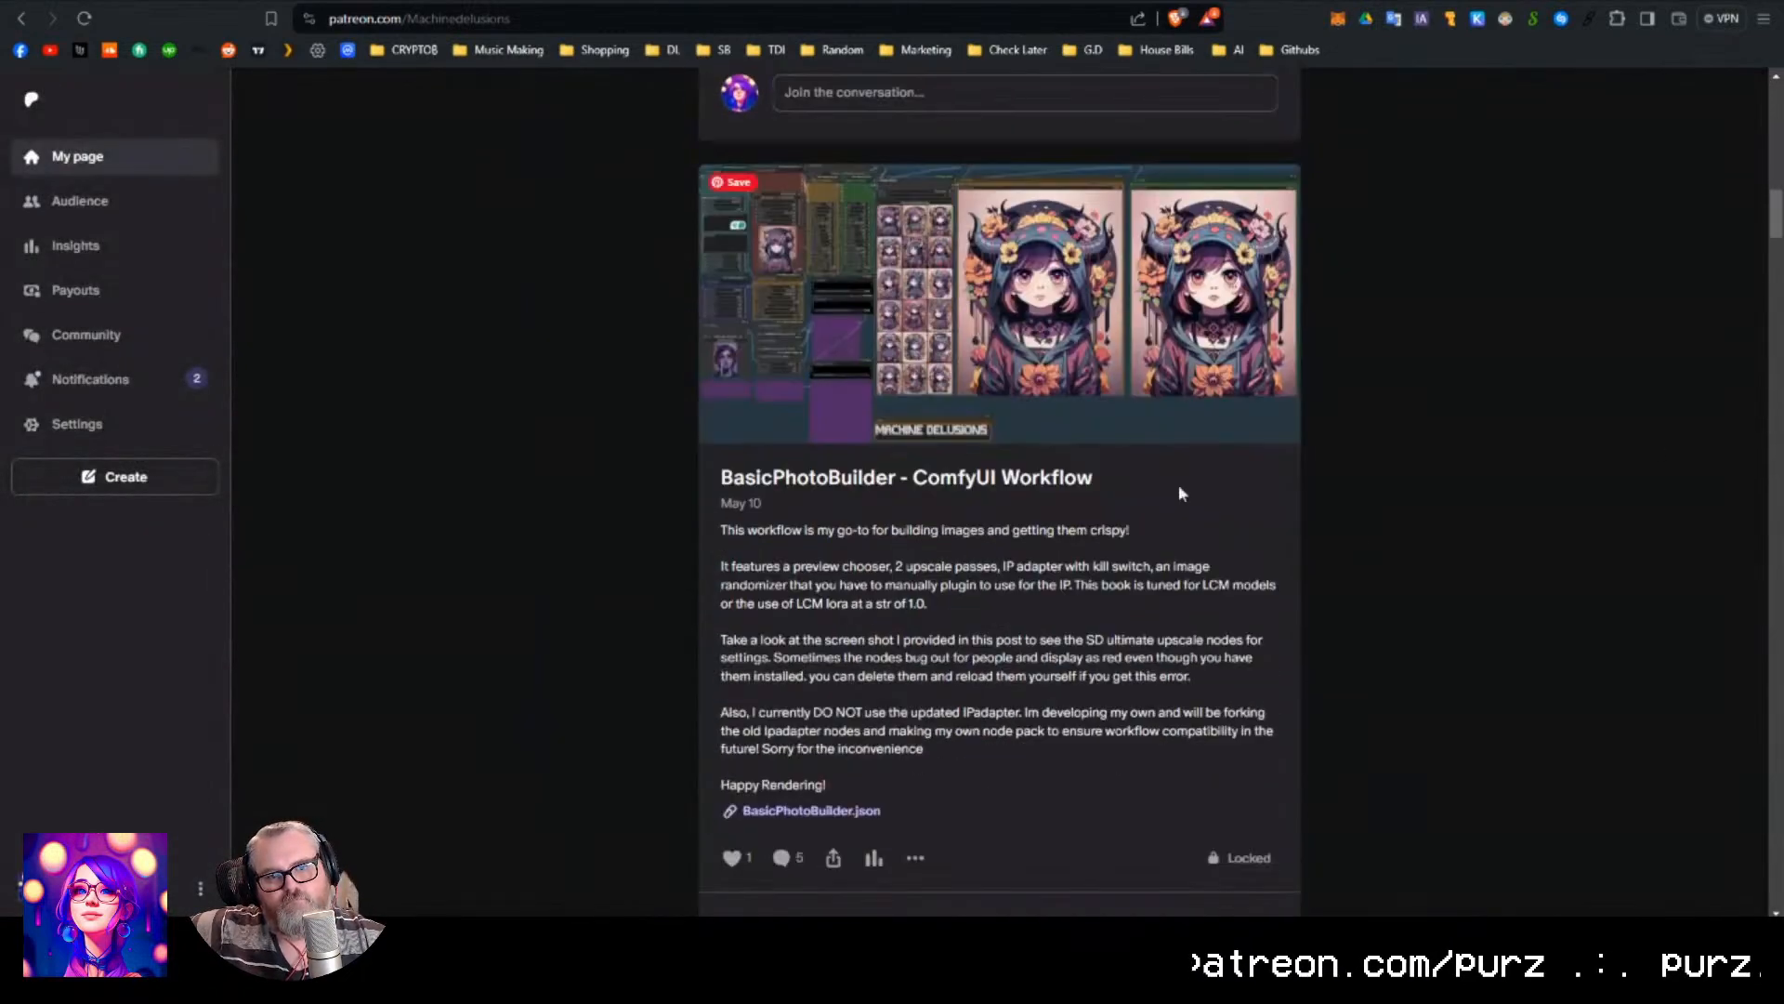
{"action": "scroll", "coordinate": [1302, 526], "scroll_direction": "down", "scroll_amount": 10}
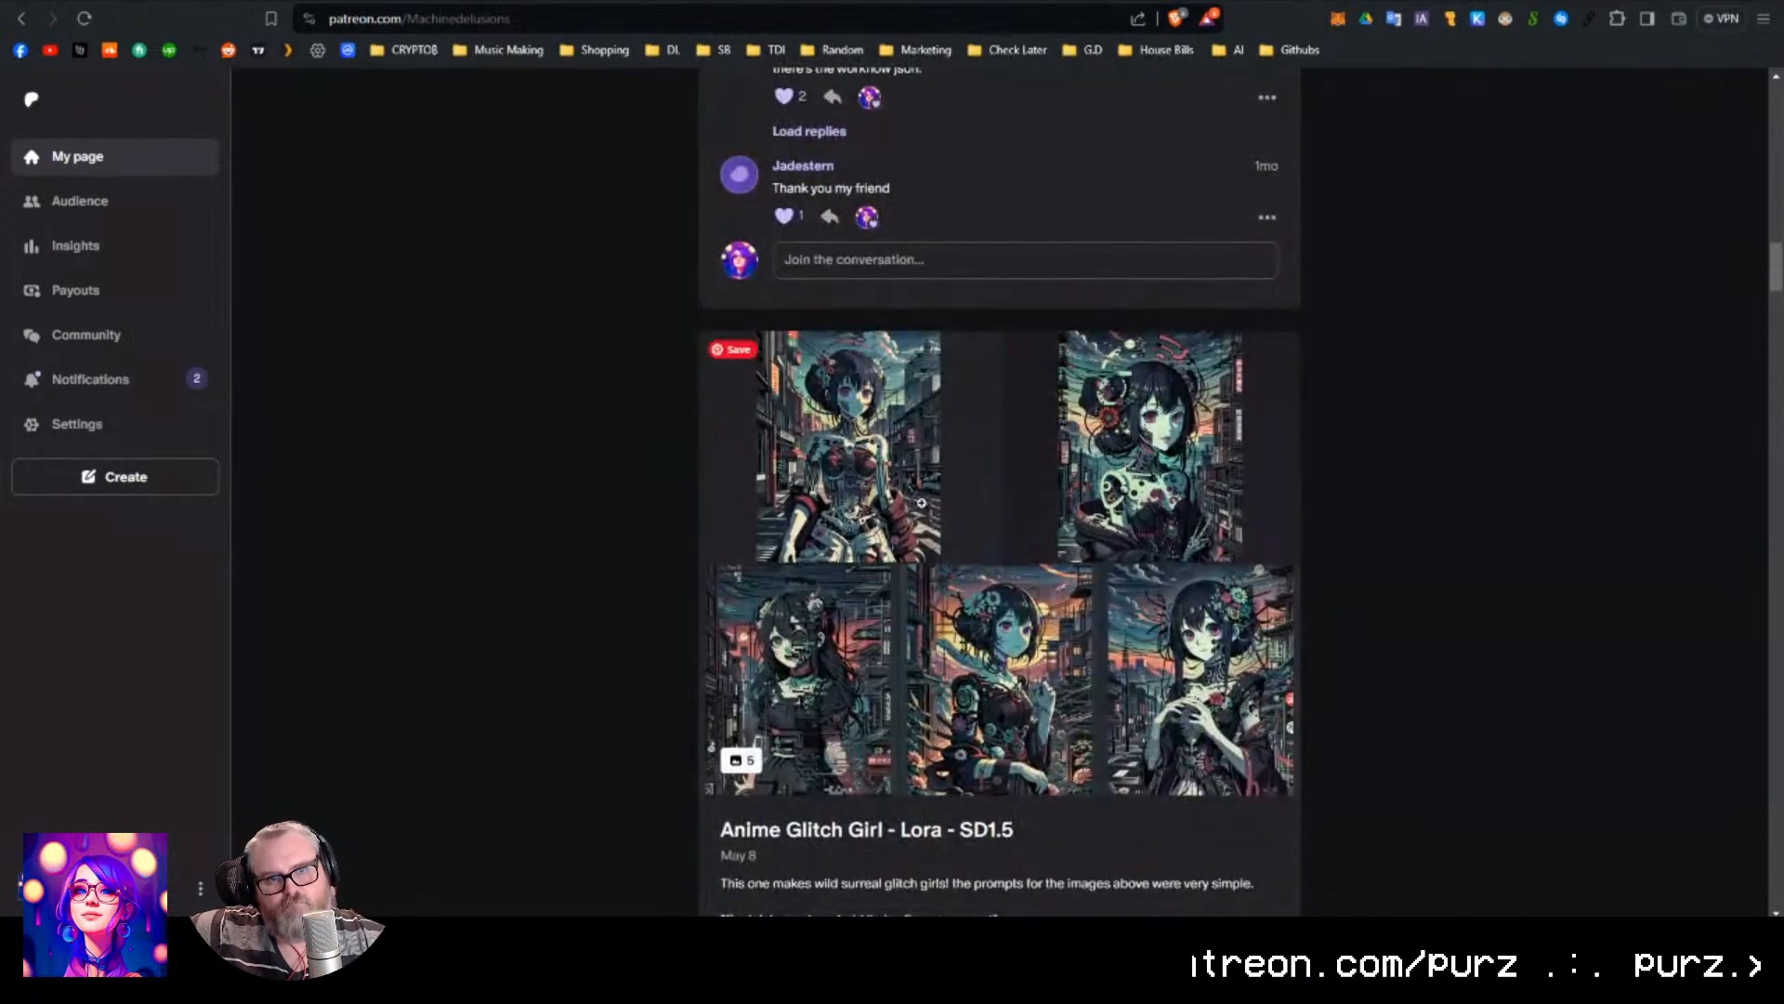
{"action": "left_click", "coordinate": [887, 488]}
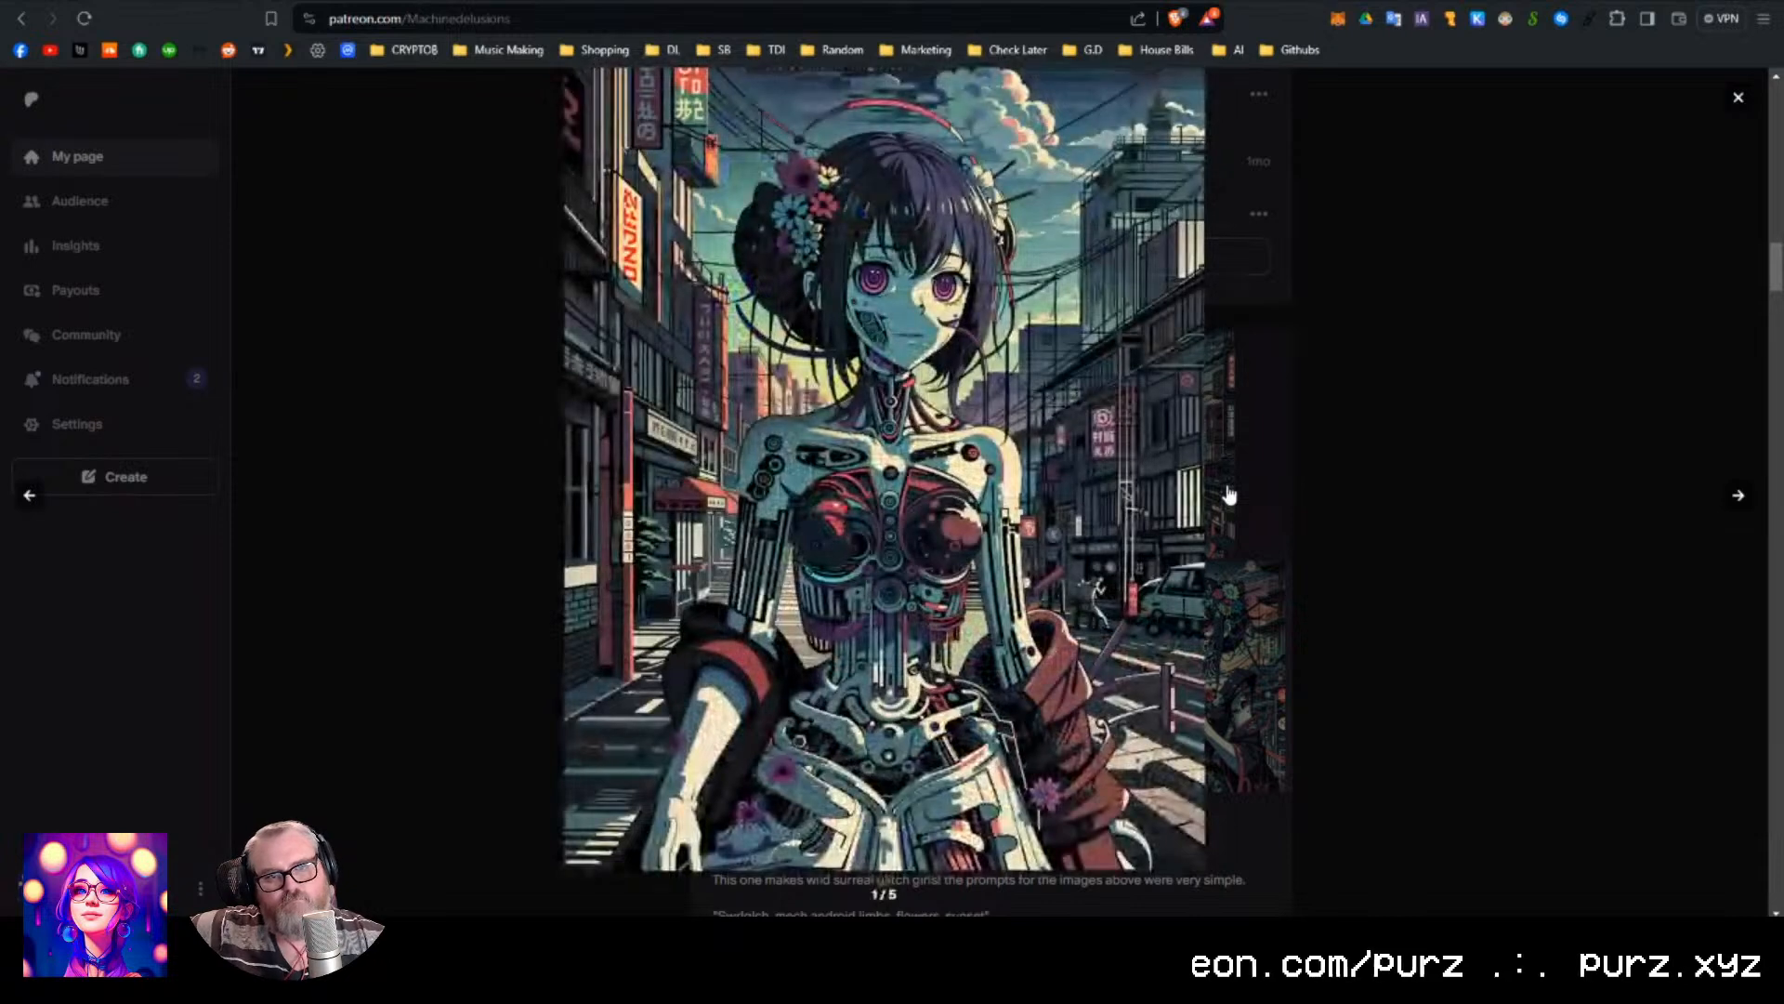
{"action": "left_click", "coordinate": [1565, 462]}
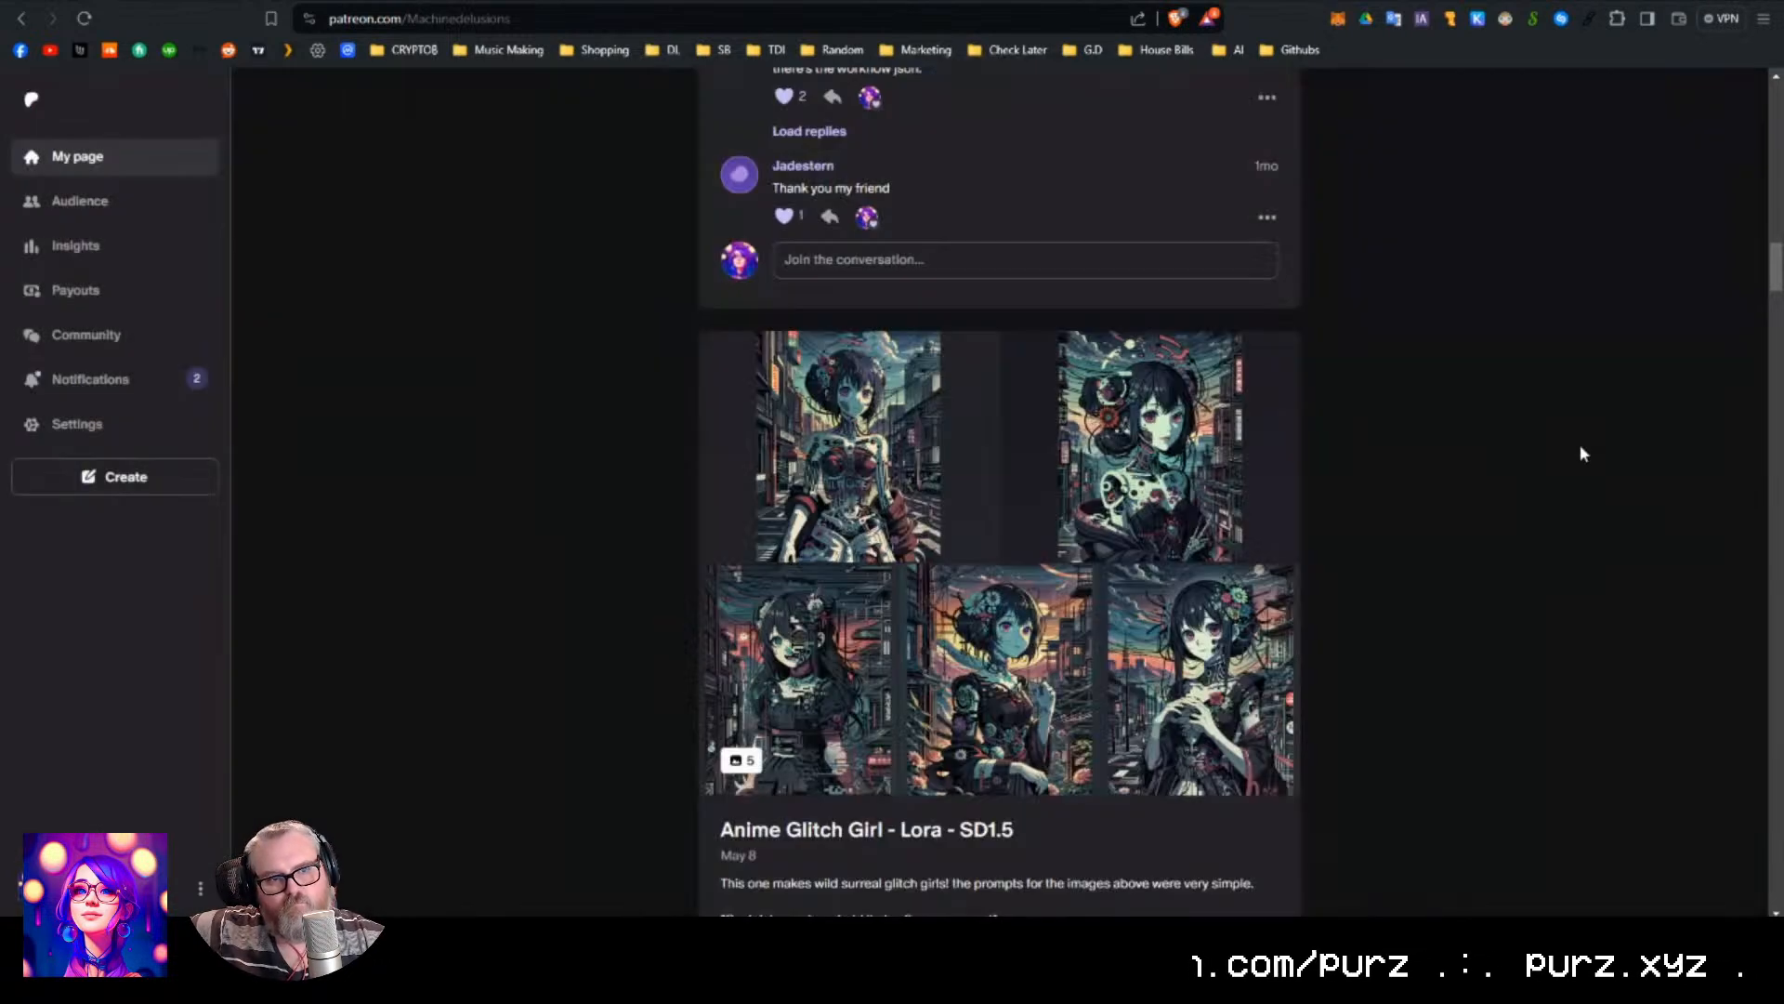
Browse the older Patreon posts, including Vector pop Lora, Custom node pack and Disco Collection SD1.5, and return to the page header.
{"action": "scroll", "coordinate": [1578, 444], "scroll_direction": "down", "scroll_amount": 10}
{"action": "scroll", "coordinate": [1571, 455], "scroll_direction": "down", "scroll_amount": 15}
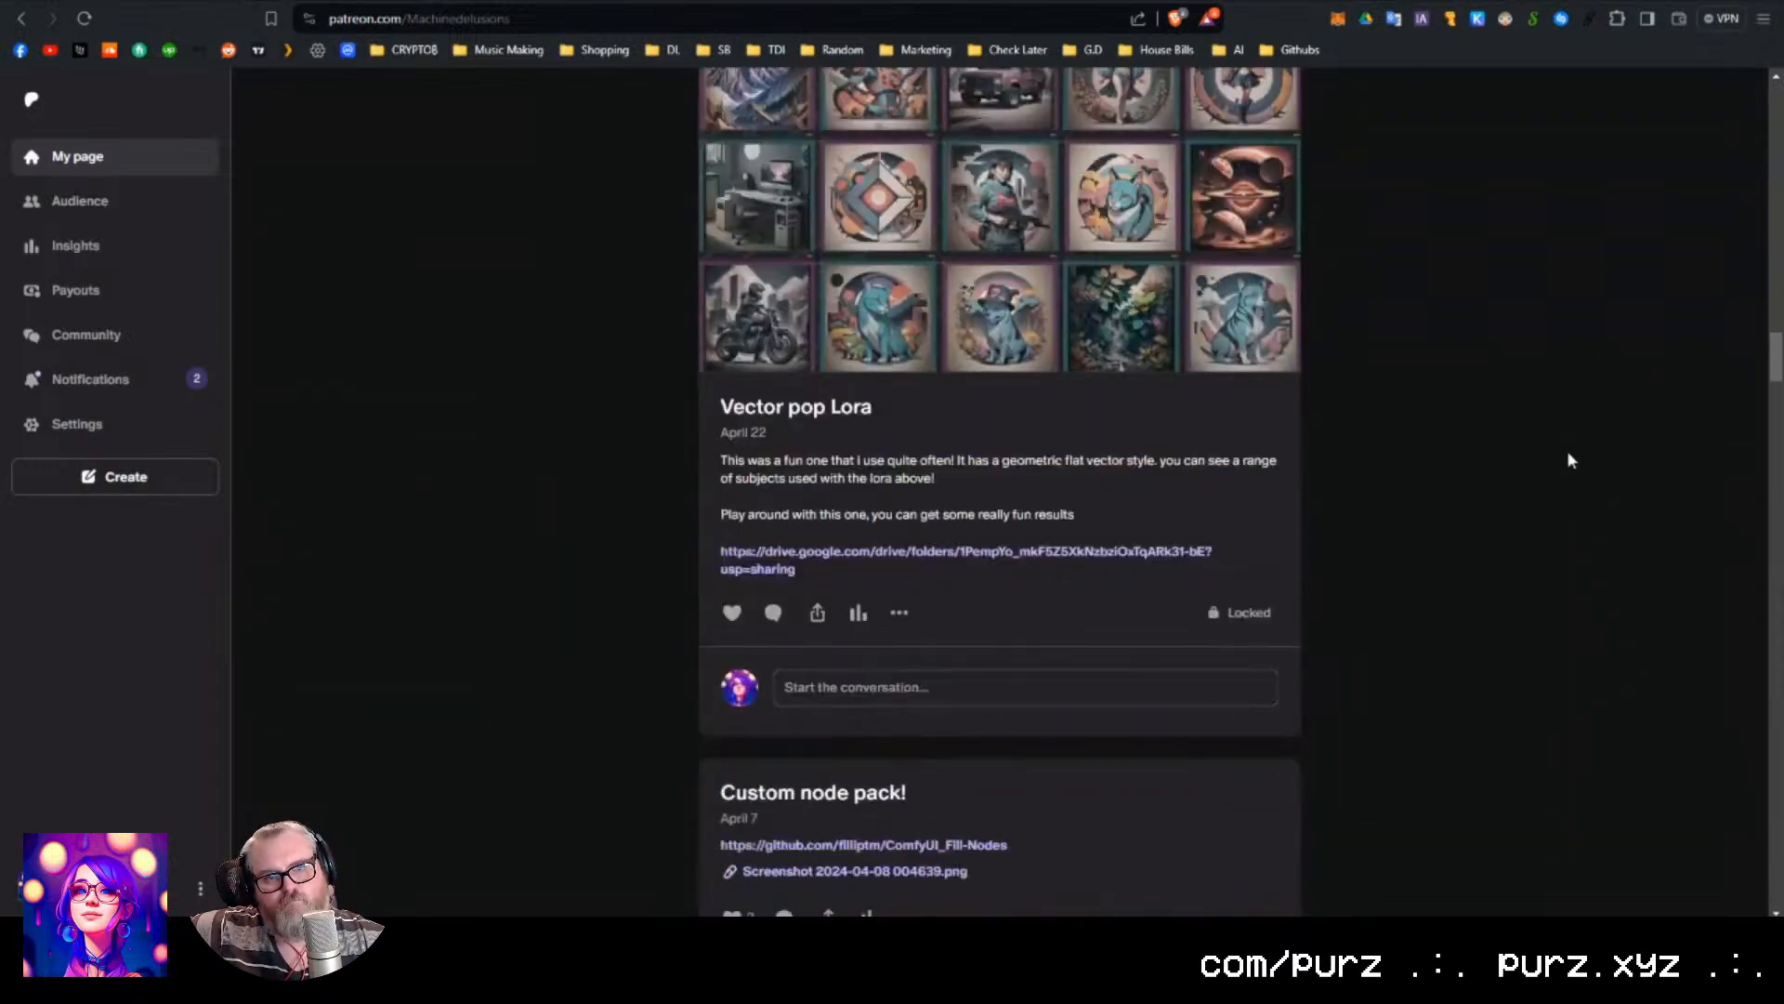
{"action": "scroll", "coordinate": [1566, 463], "scroll_direction": "down", "scroll_amount": 8}
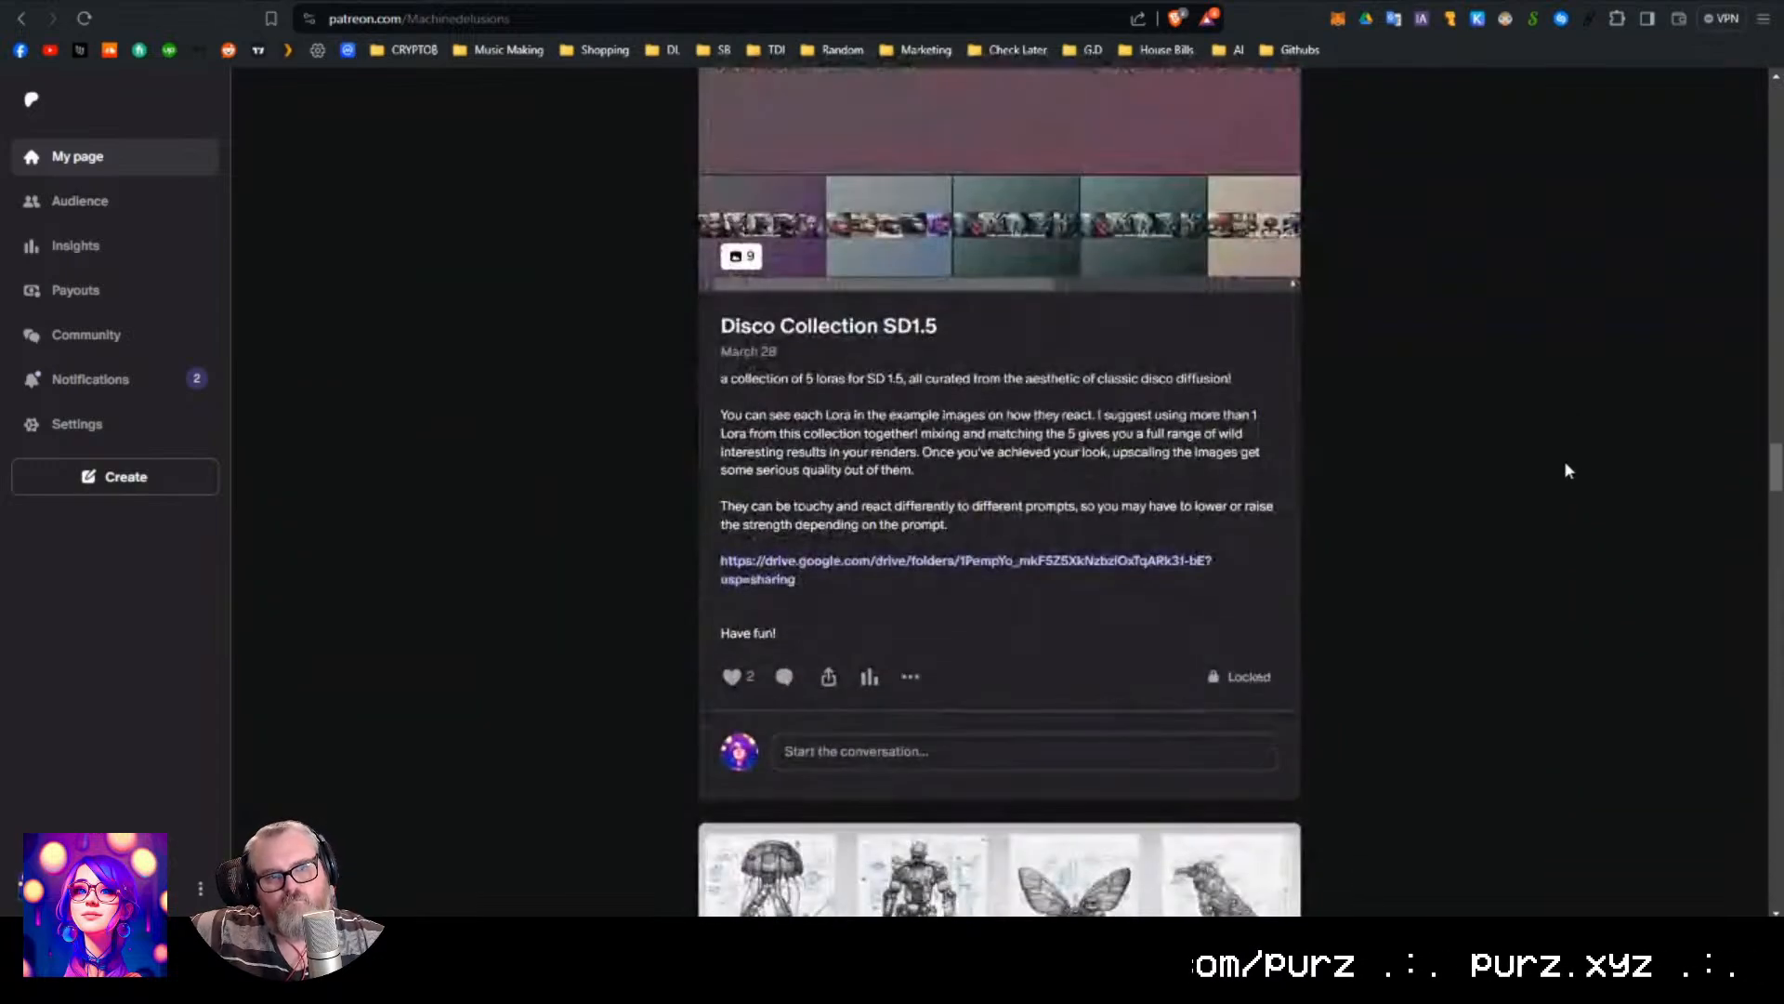
{"action": "scroll", "coordinate": [1564, 460], "scroll_direction": "up", "scroll_amount": 20}
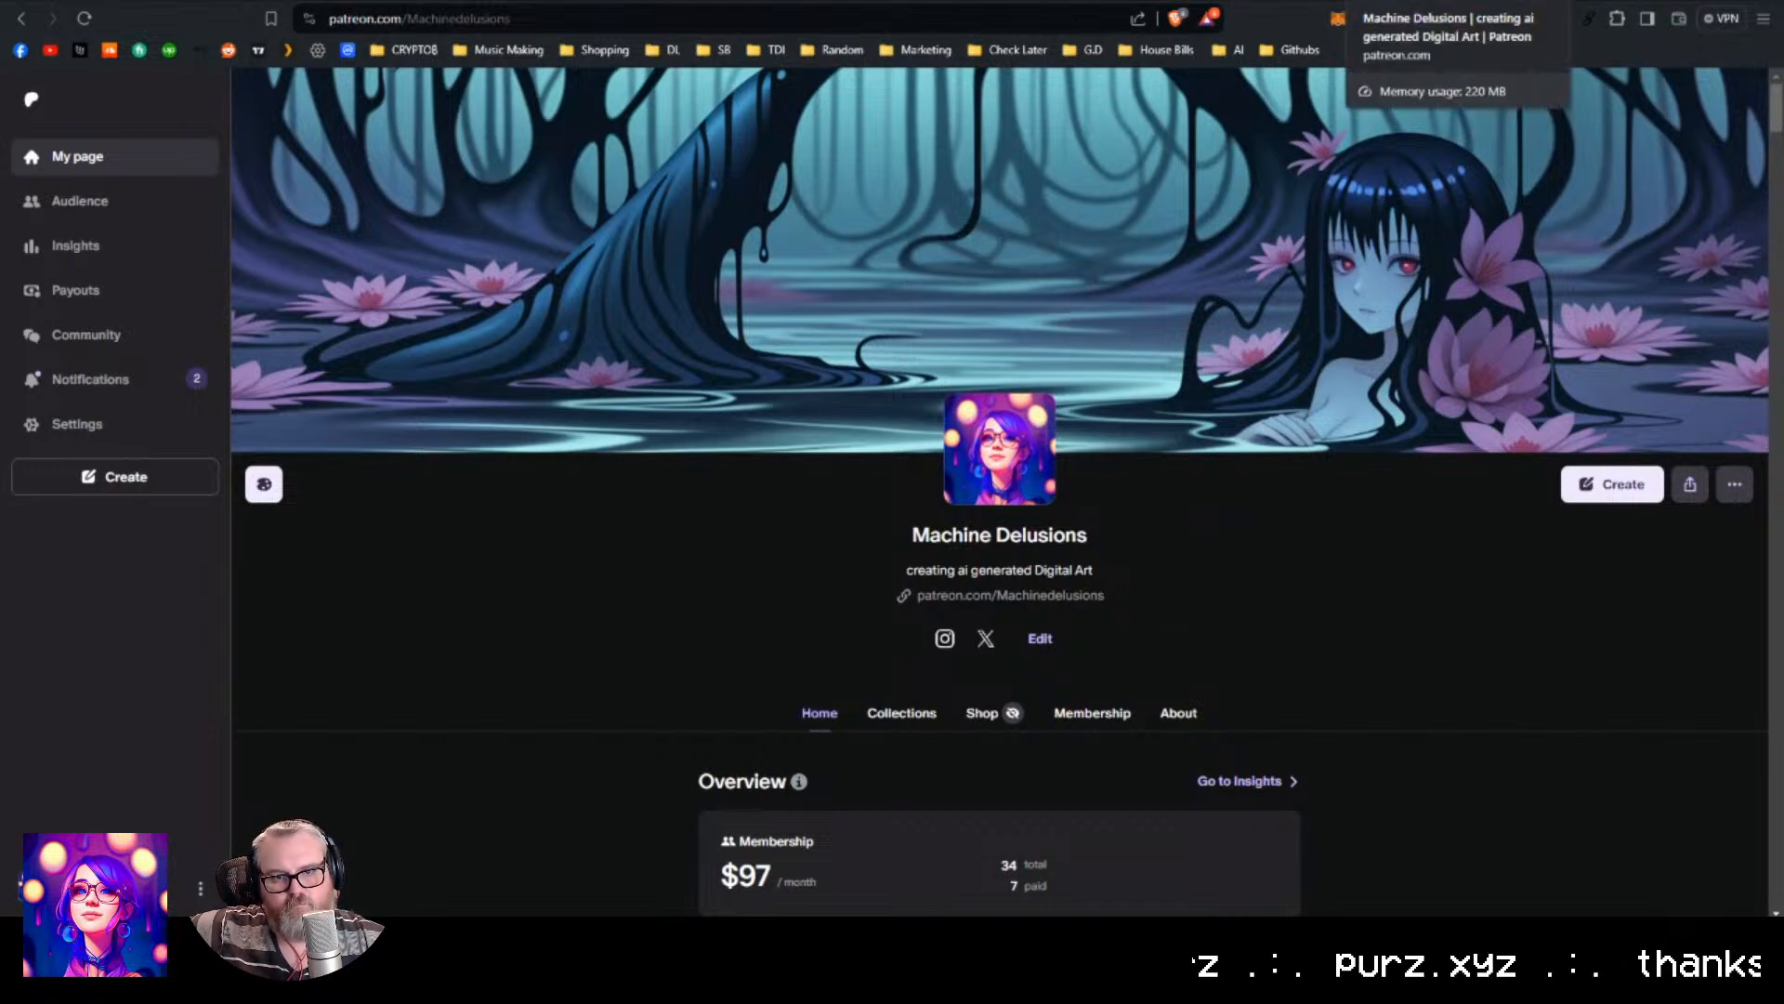
Switch back to Kohya's LoRA options.md on GitHub and review it from the Epoch section back up to "What is a model".
{"action": "left_click", "coordinate": [1432, 2]}
{"action": "key", "text": "ctrl+Tab"}
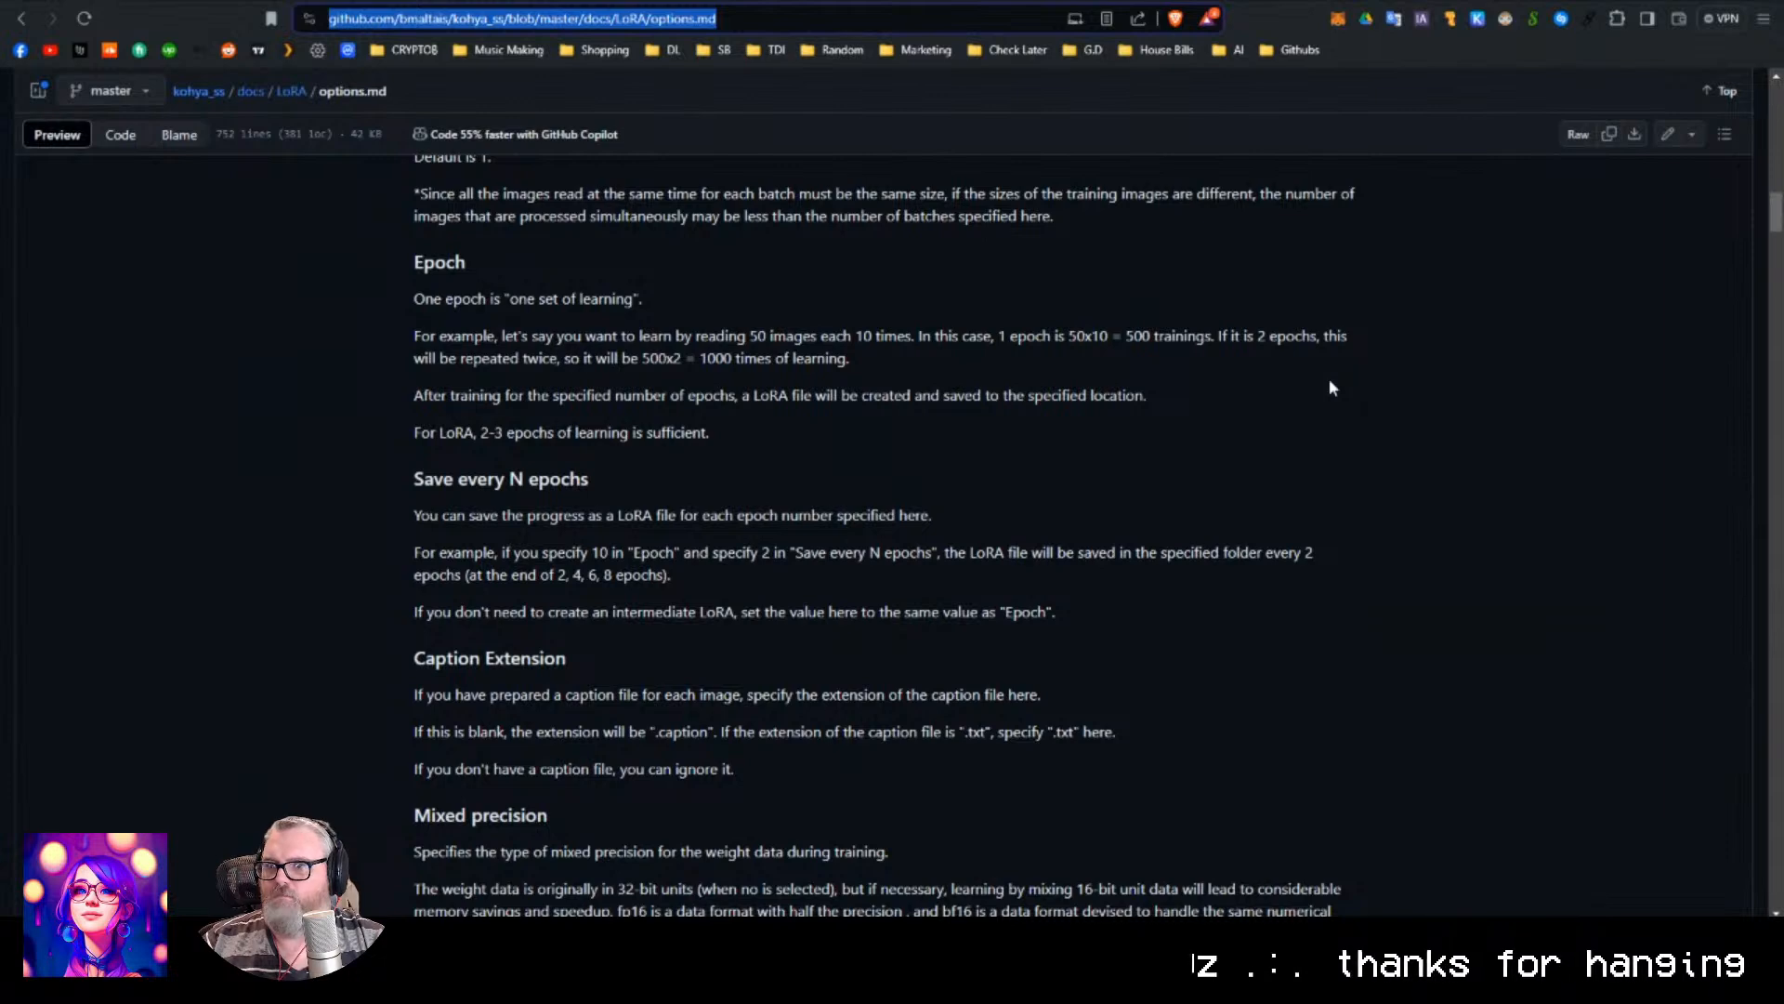
{"action": "scroll", "coordinate": [791, 548], "scroll_direction": "up", "scroll_amount": 4}
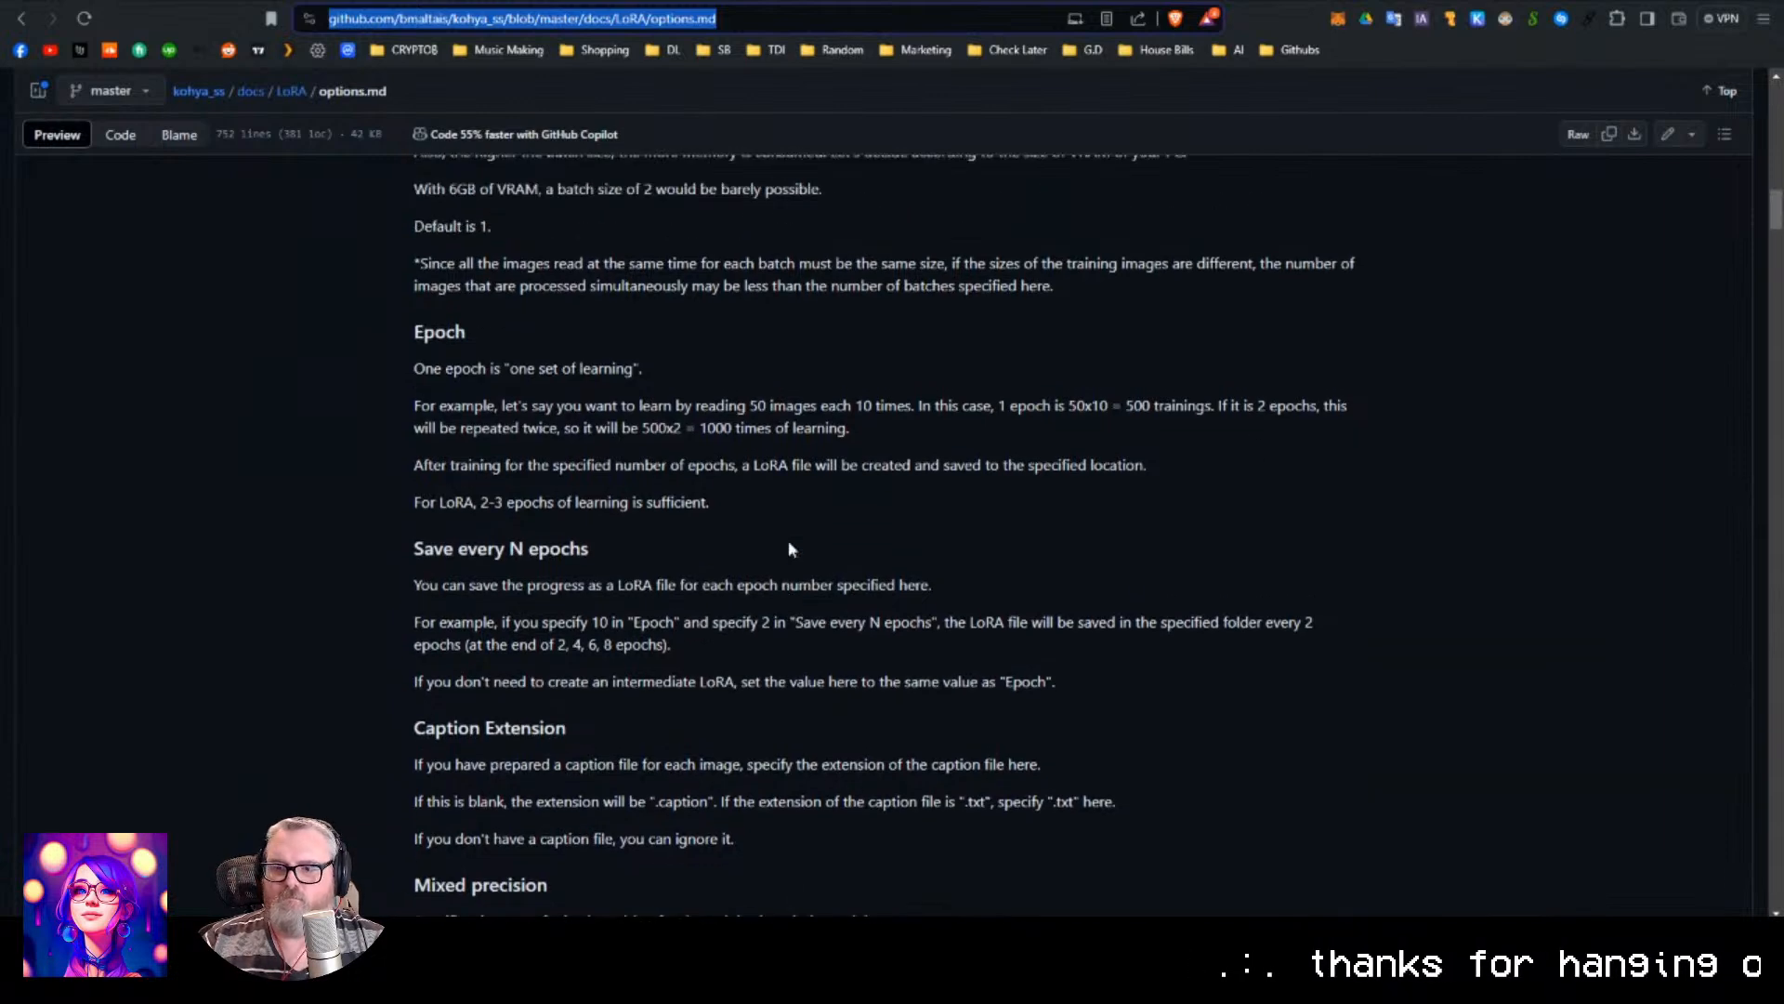
{"action": "scroll", "coordinate": [791, 549], "scroll_direction": "up", "scroll_amount": 3}
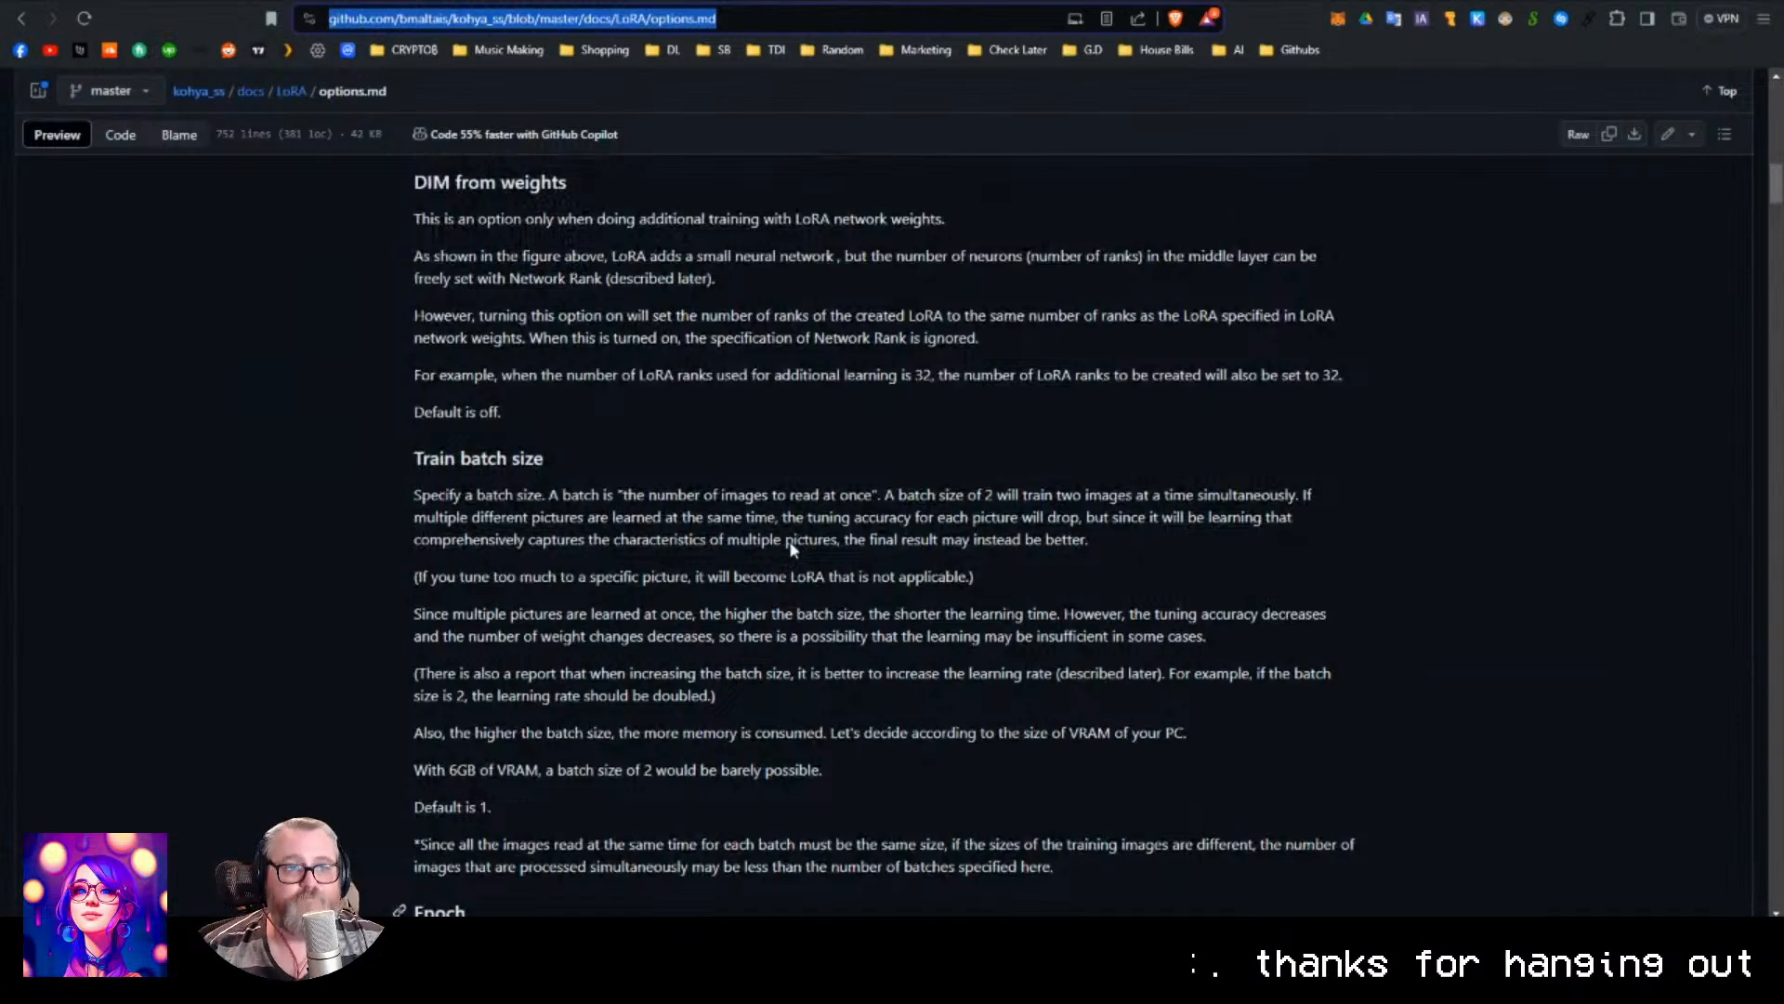
{"action": "scroll", "coordinate": [789, 539], "scroll_direction": "up", "scroll_amount": 6}
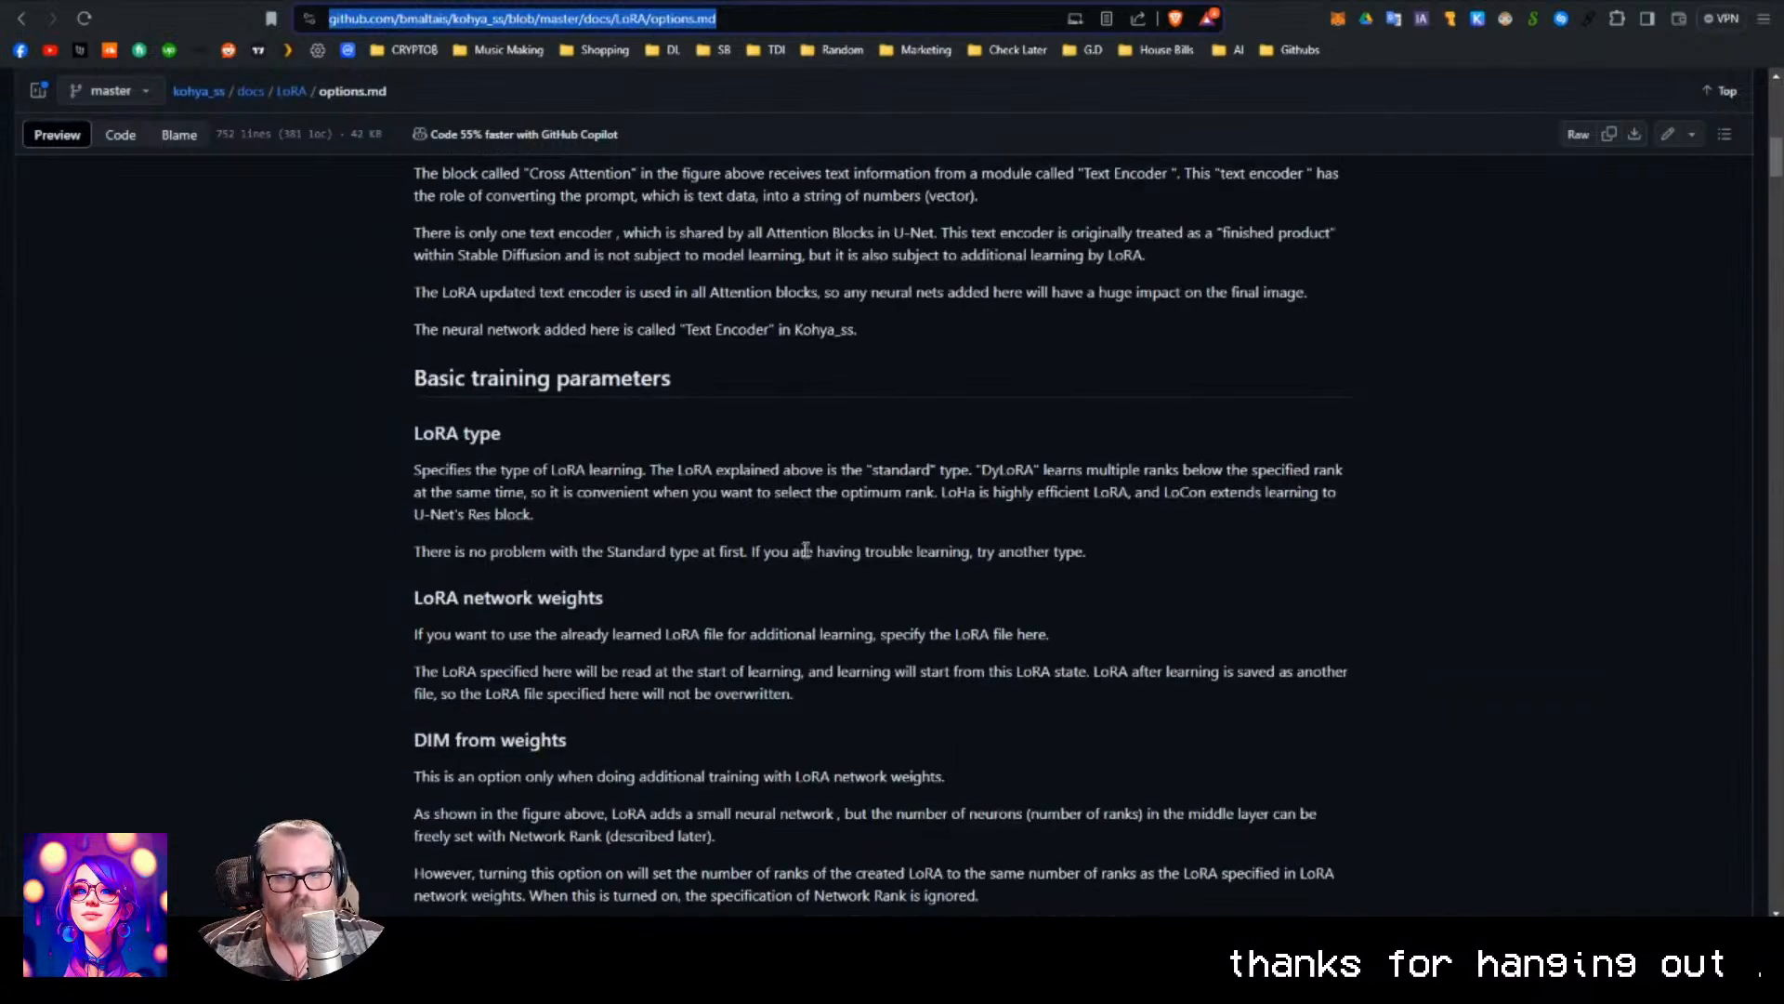
{"action": "scroll", "coordinate": [806, 548], "scroll_direction": "up", "scroll_amount": 7}
{"action": "scroll", "coordinate": [805, 548], "scroll_direction": "up", "scroll_amount": 3}
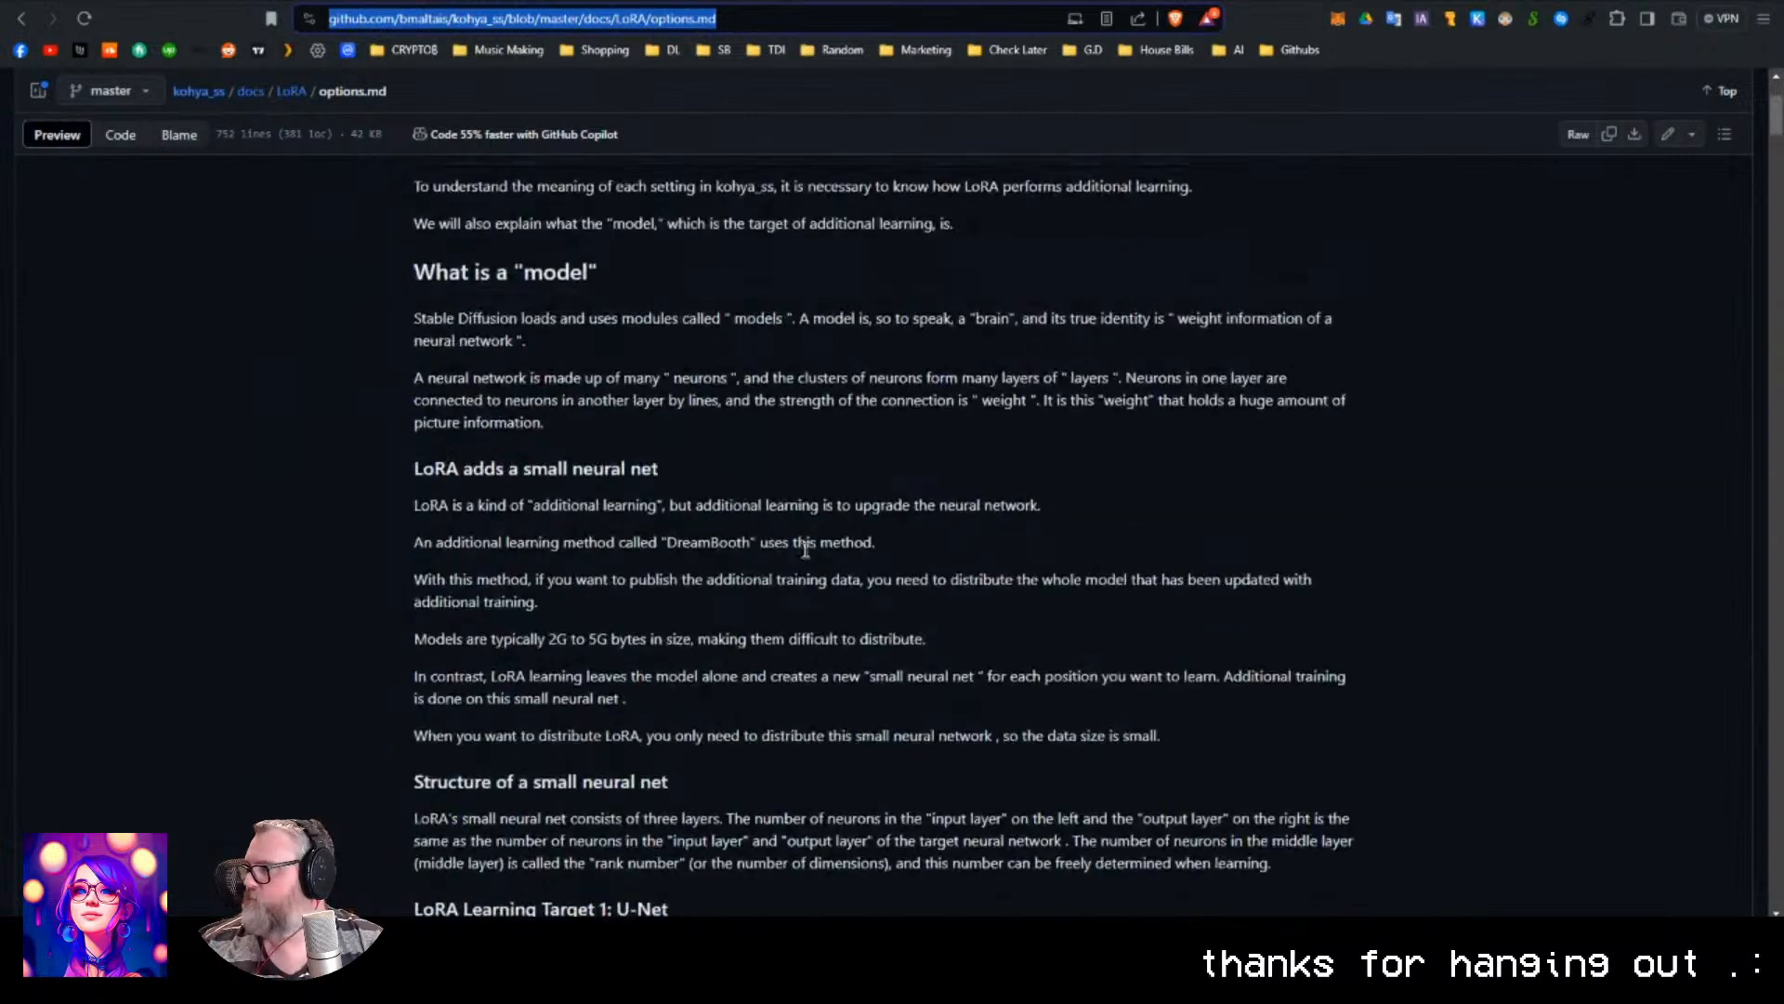
{"action": "scroll", "coordinate": [805, 550], "scroll_direction": "up", "scroll_amount": 3}
{"action": "scroll", "coordinate": [804, 550], "scroll_direction": "down", "scroll_amount": 10}
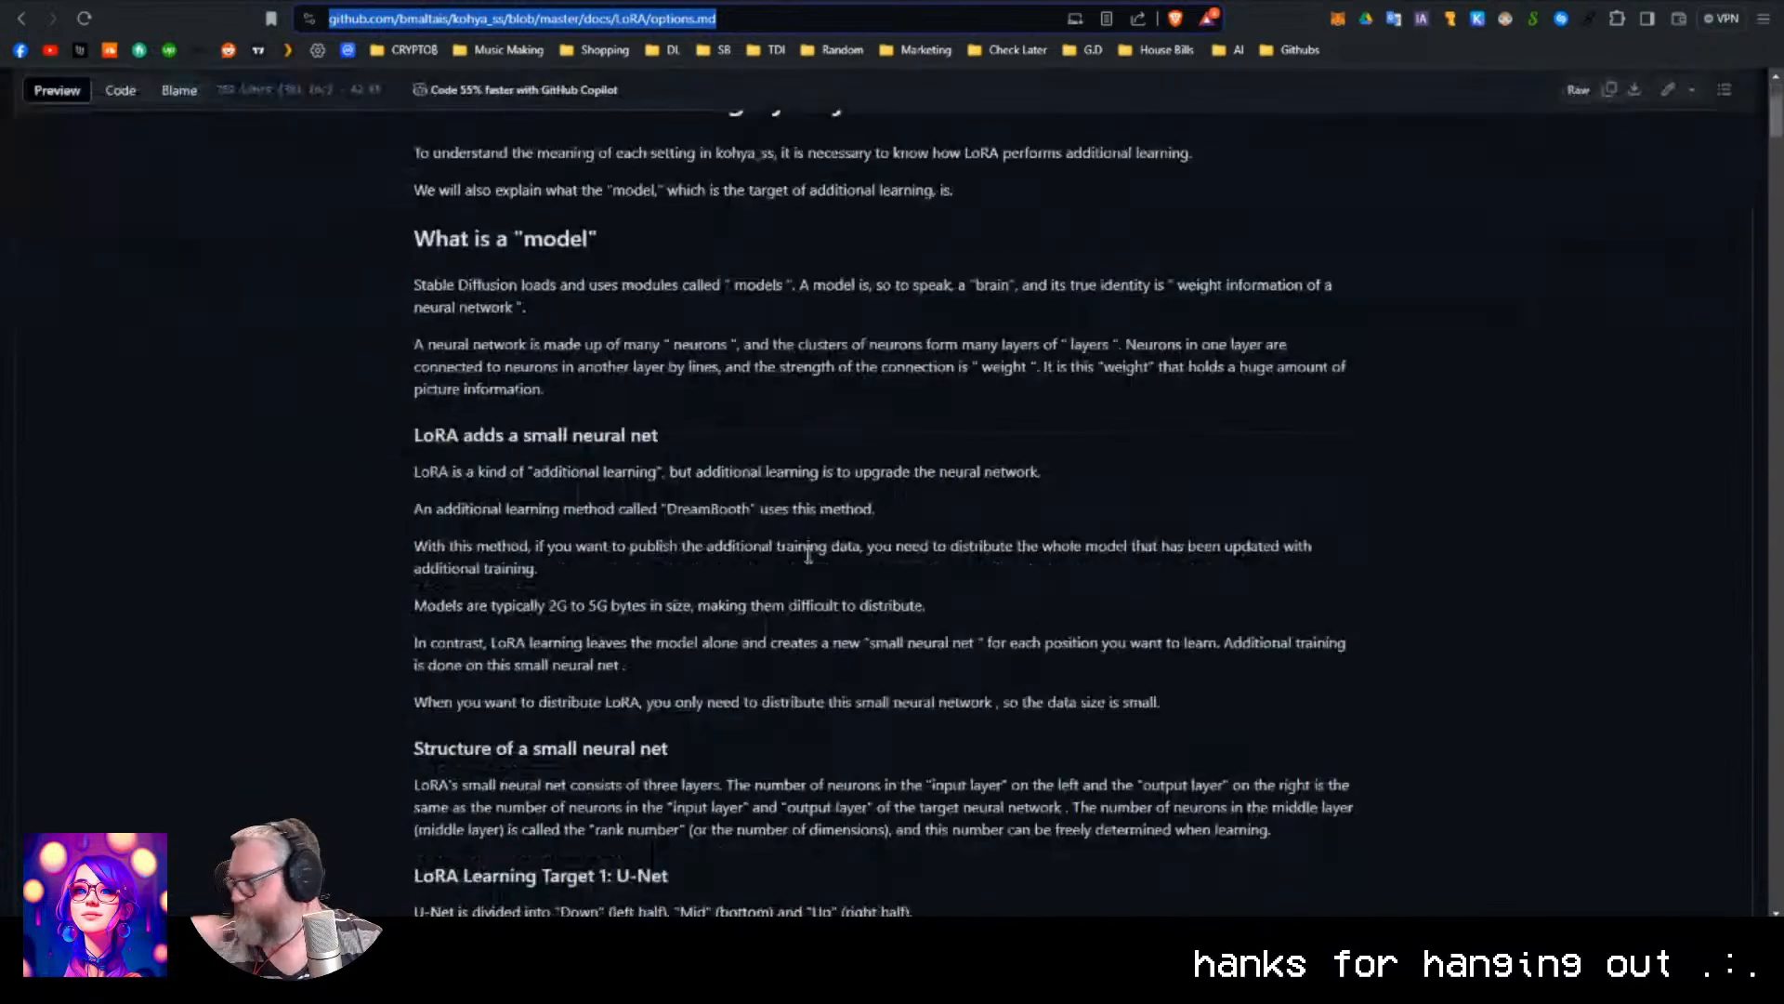
Switch through the open Civitai image and VDO.Ninja pages back to the horned-girl workflow in ComfyUI.
{"action": "left_click", "coordinate": [1329, 1]}
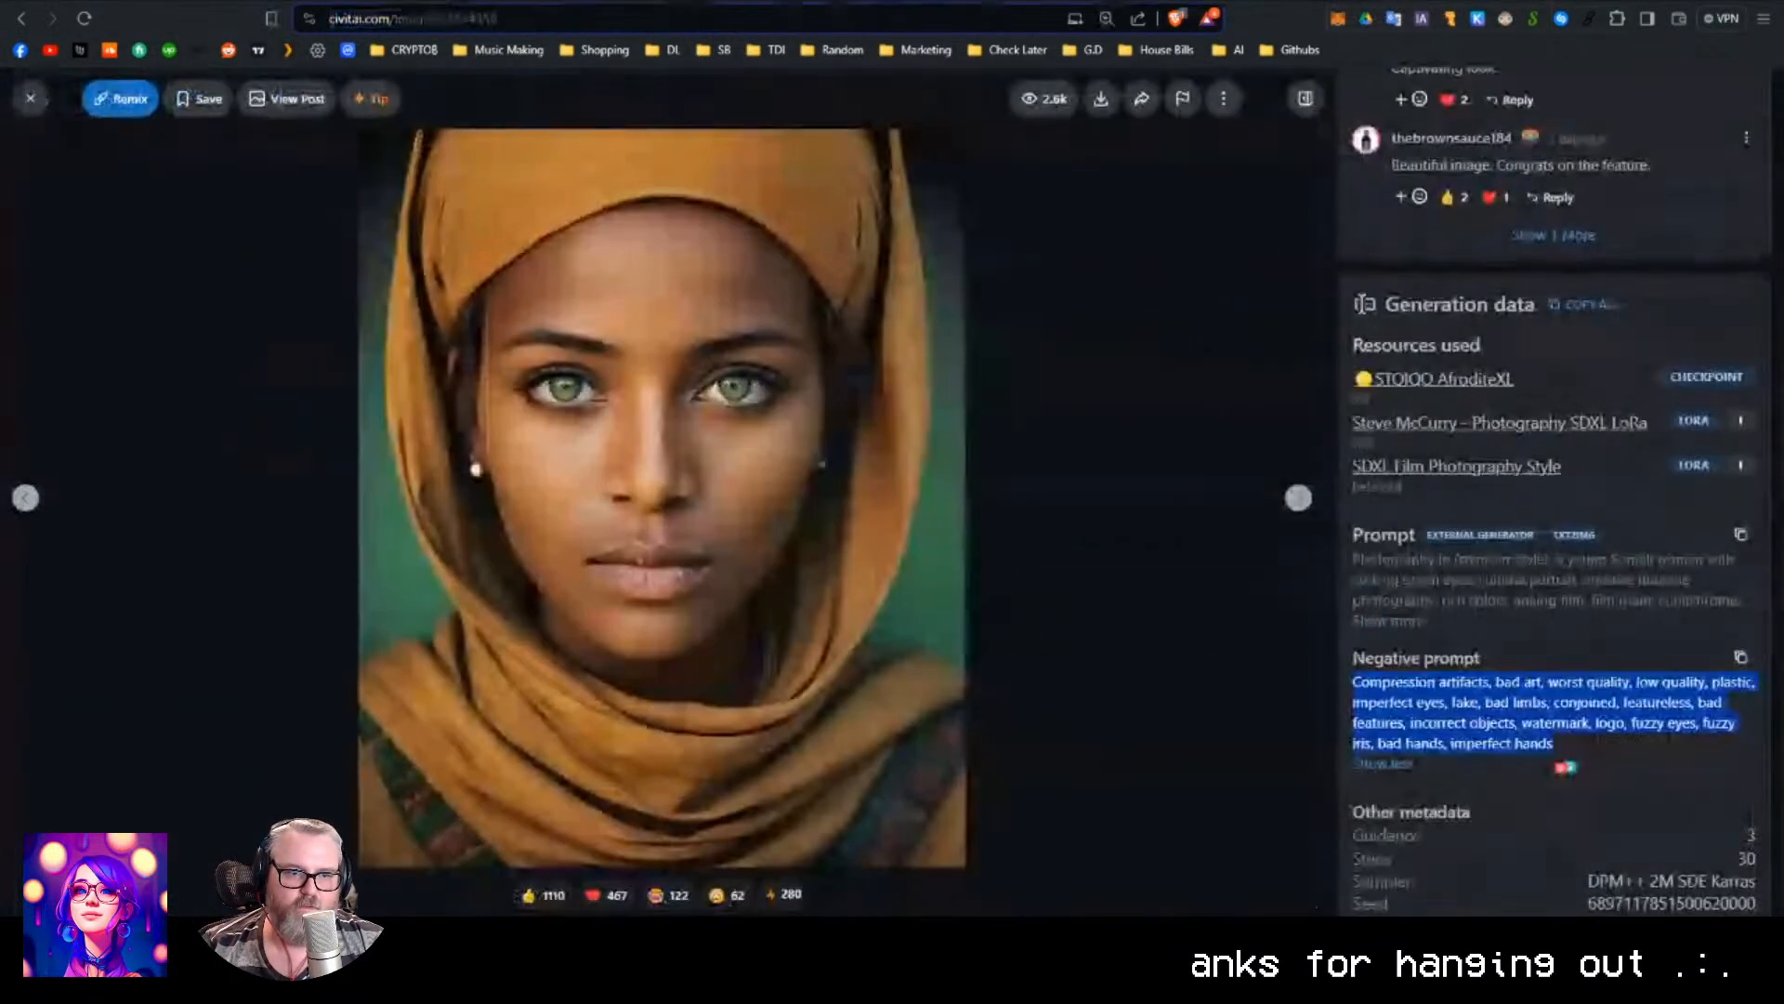
{"action": "left_click", "coordinate": [1227, 1]}
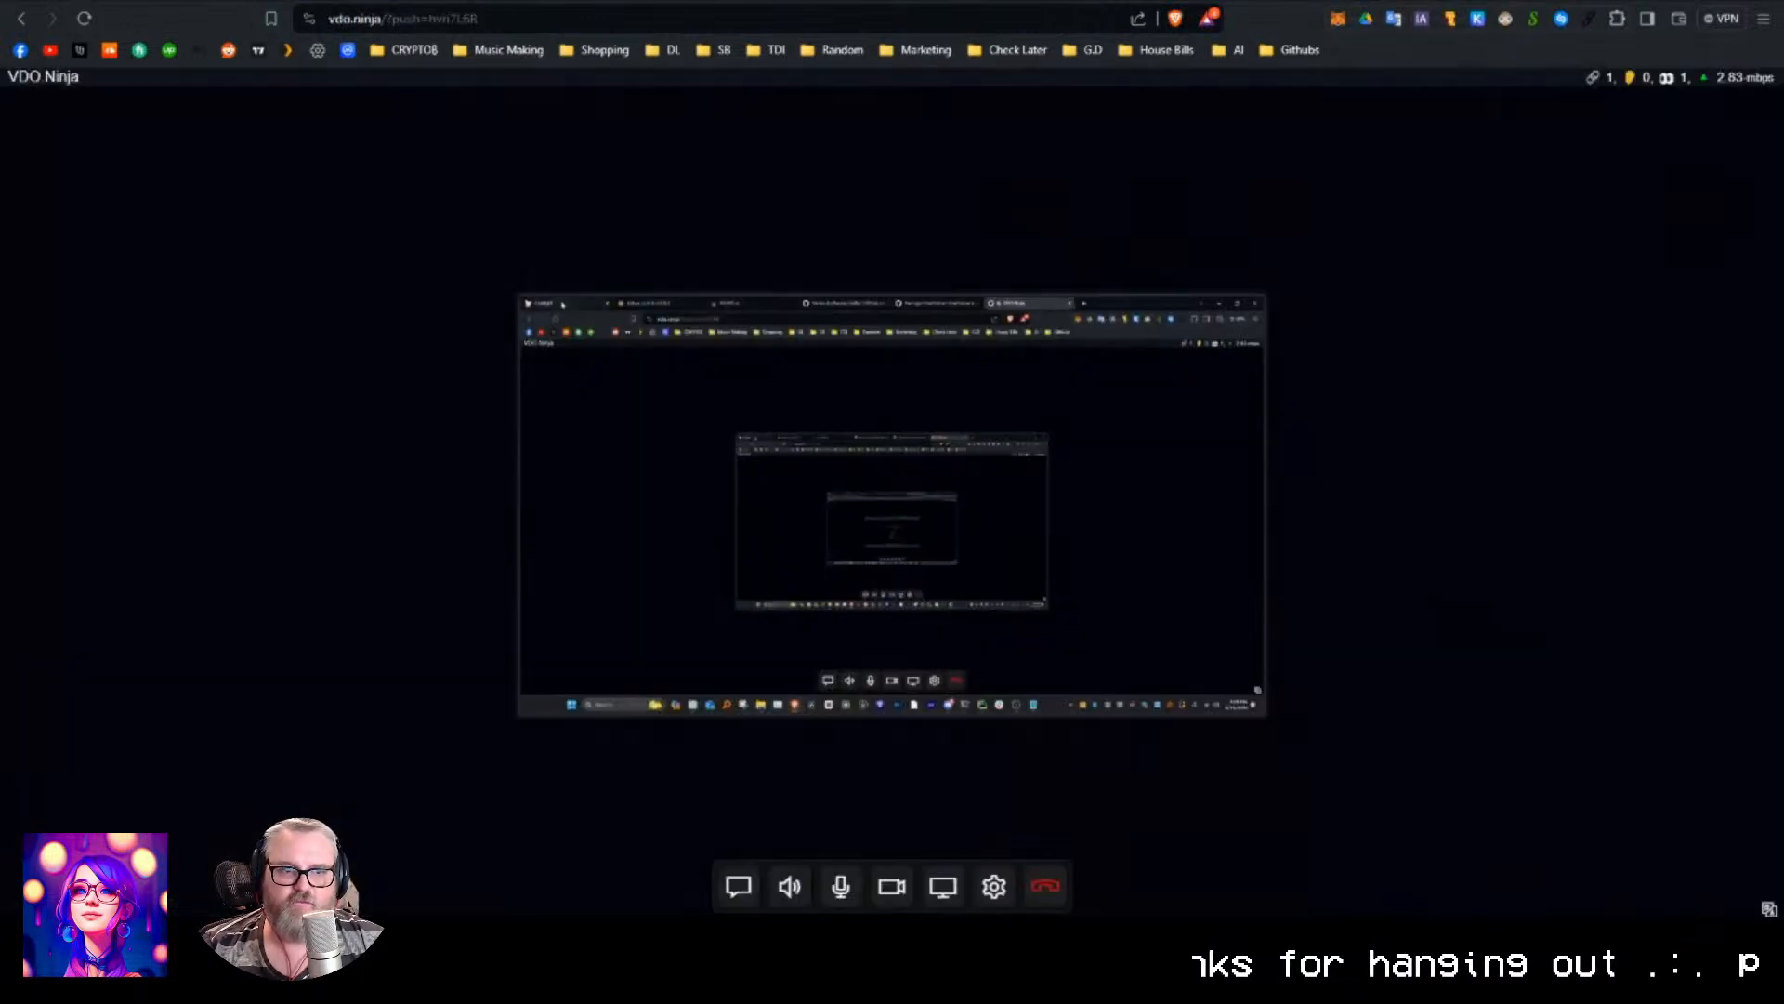
{"action": "left_click", "coordinate": [112, 1]}
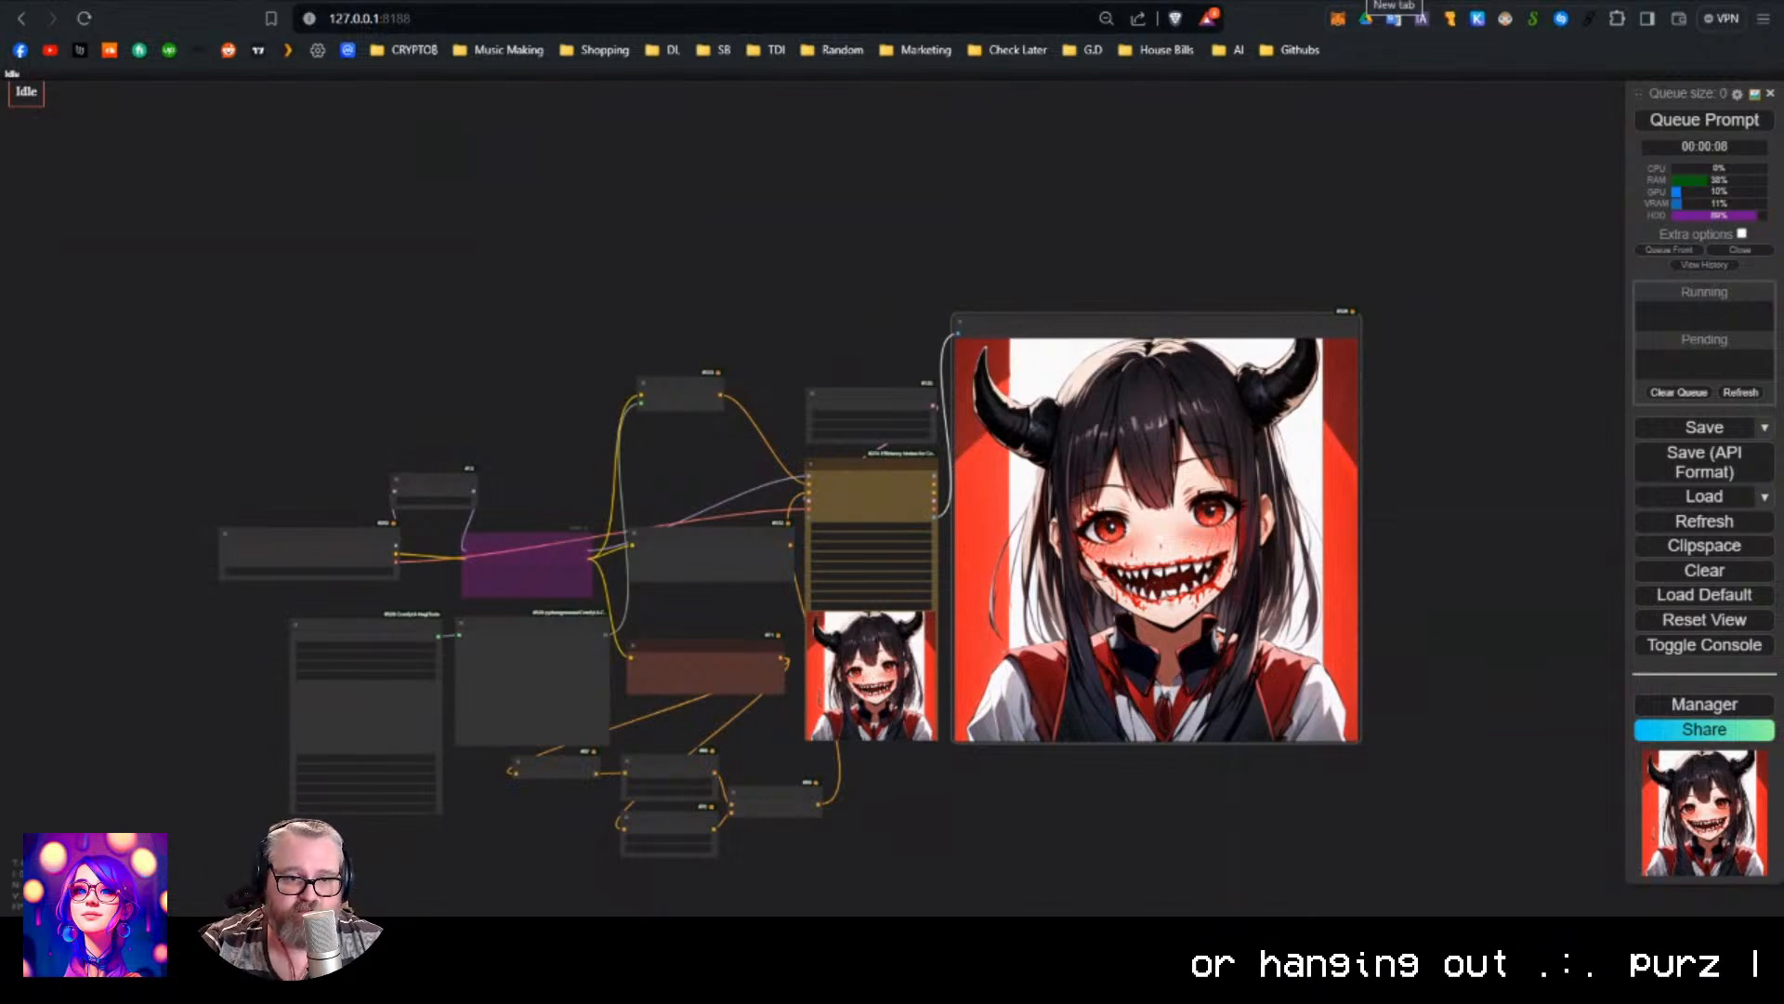
Open civitai.com in a new browser tab and search its models for "machinedelusions".
{"action": "key", "text": "ctrl+t"}
{"action": "type", "text": "civ"}
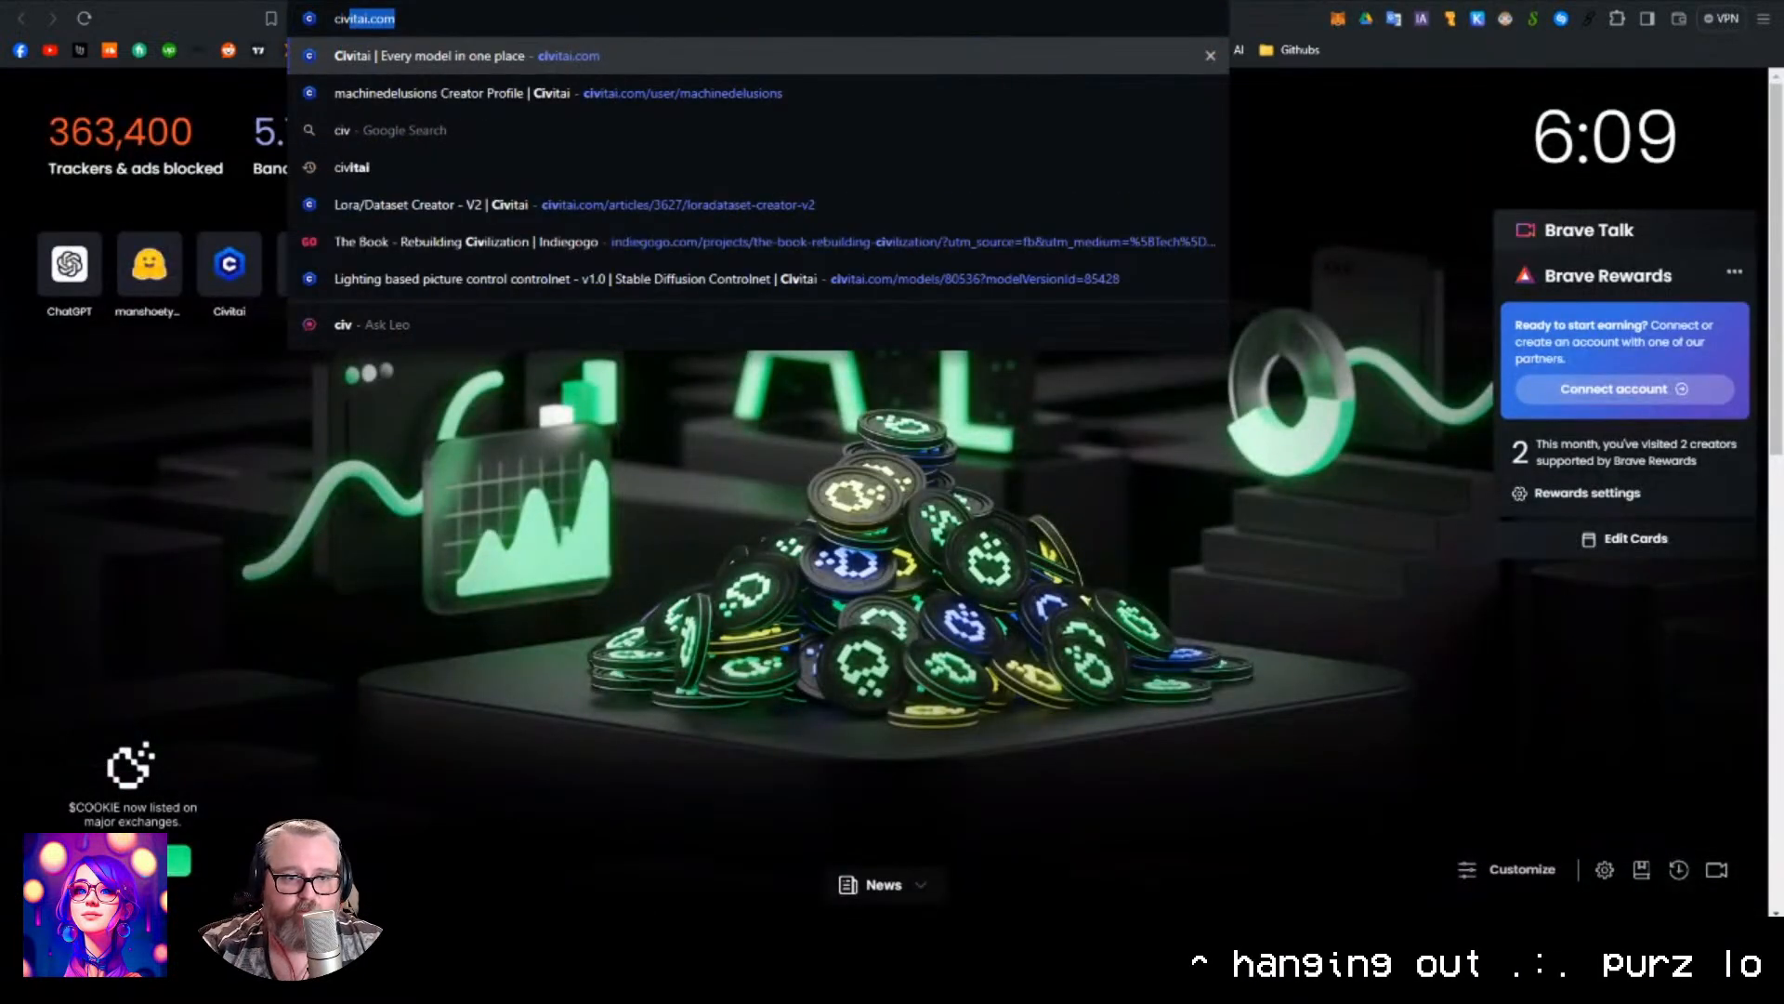
{"action": "key", "text": "Return"}
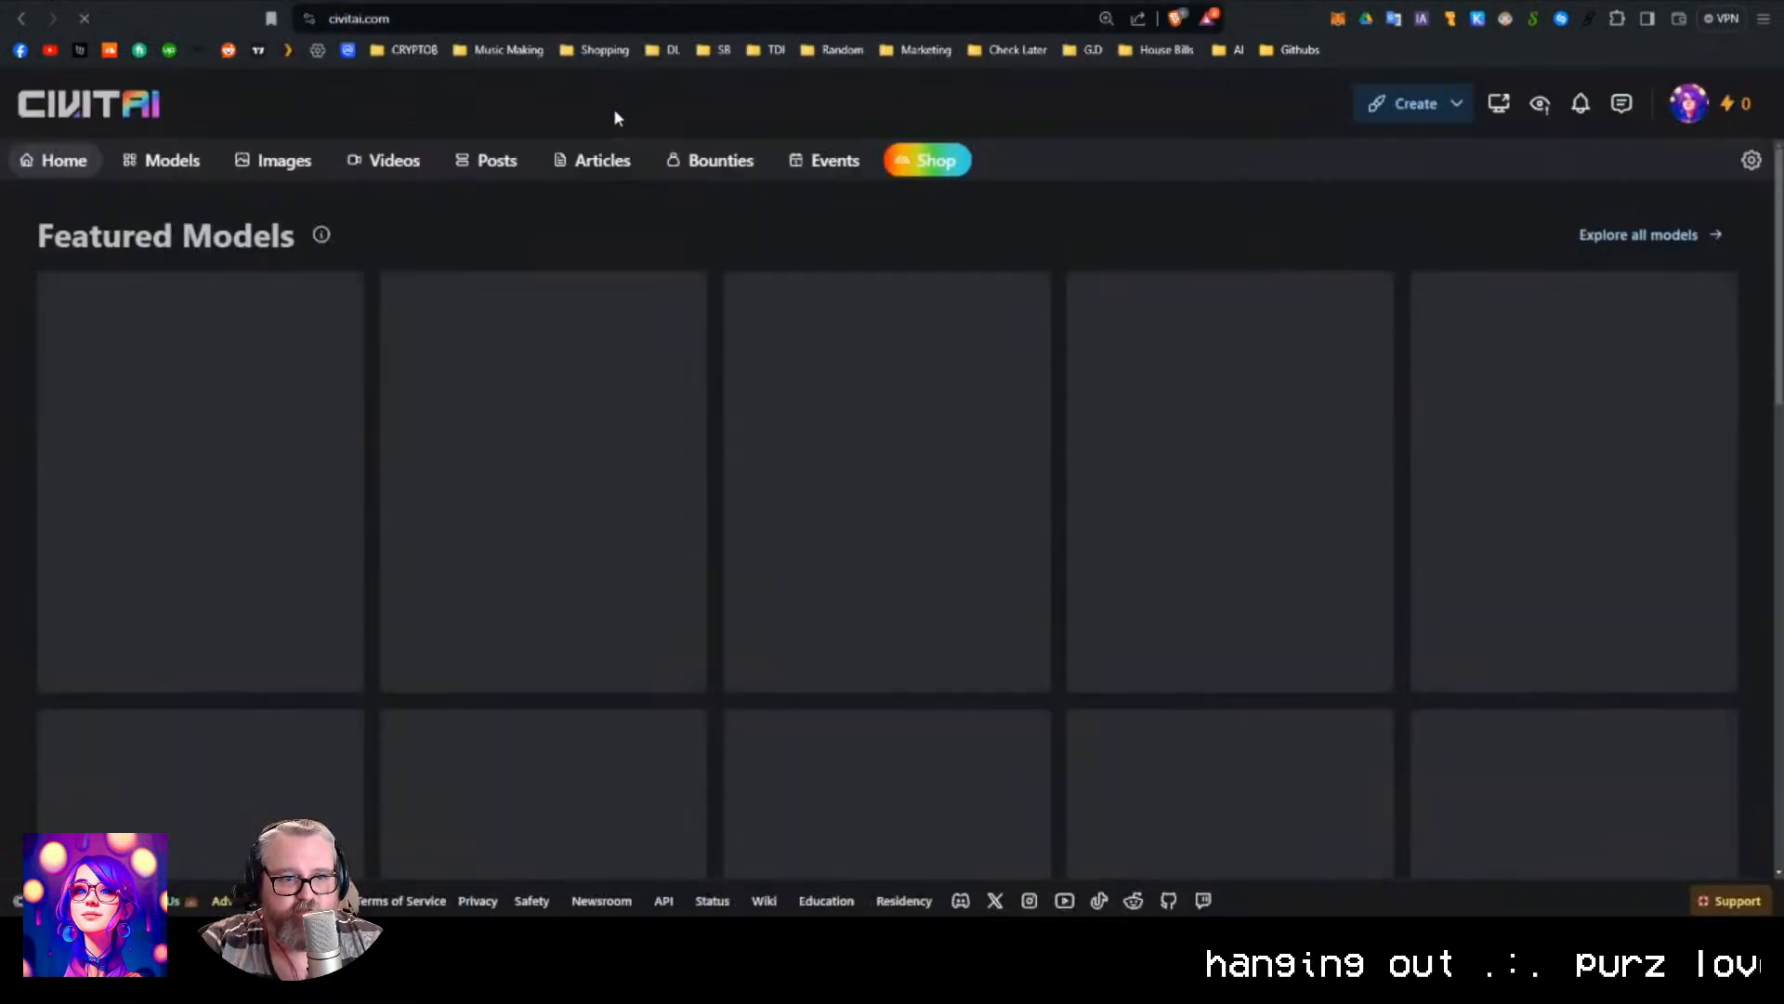
{"action": "left_click", "coordinate": [730, 107]}
{"action": "type", "text": "machinedelusio"}
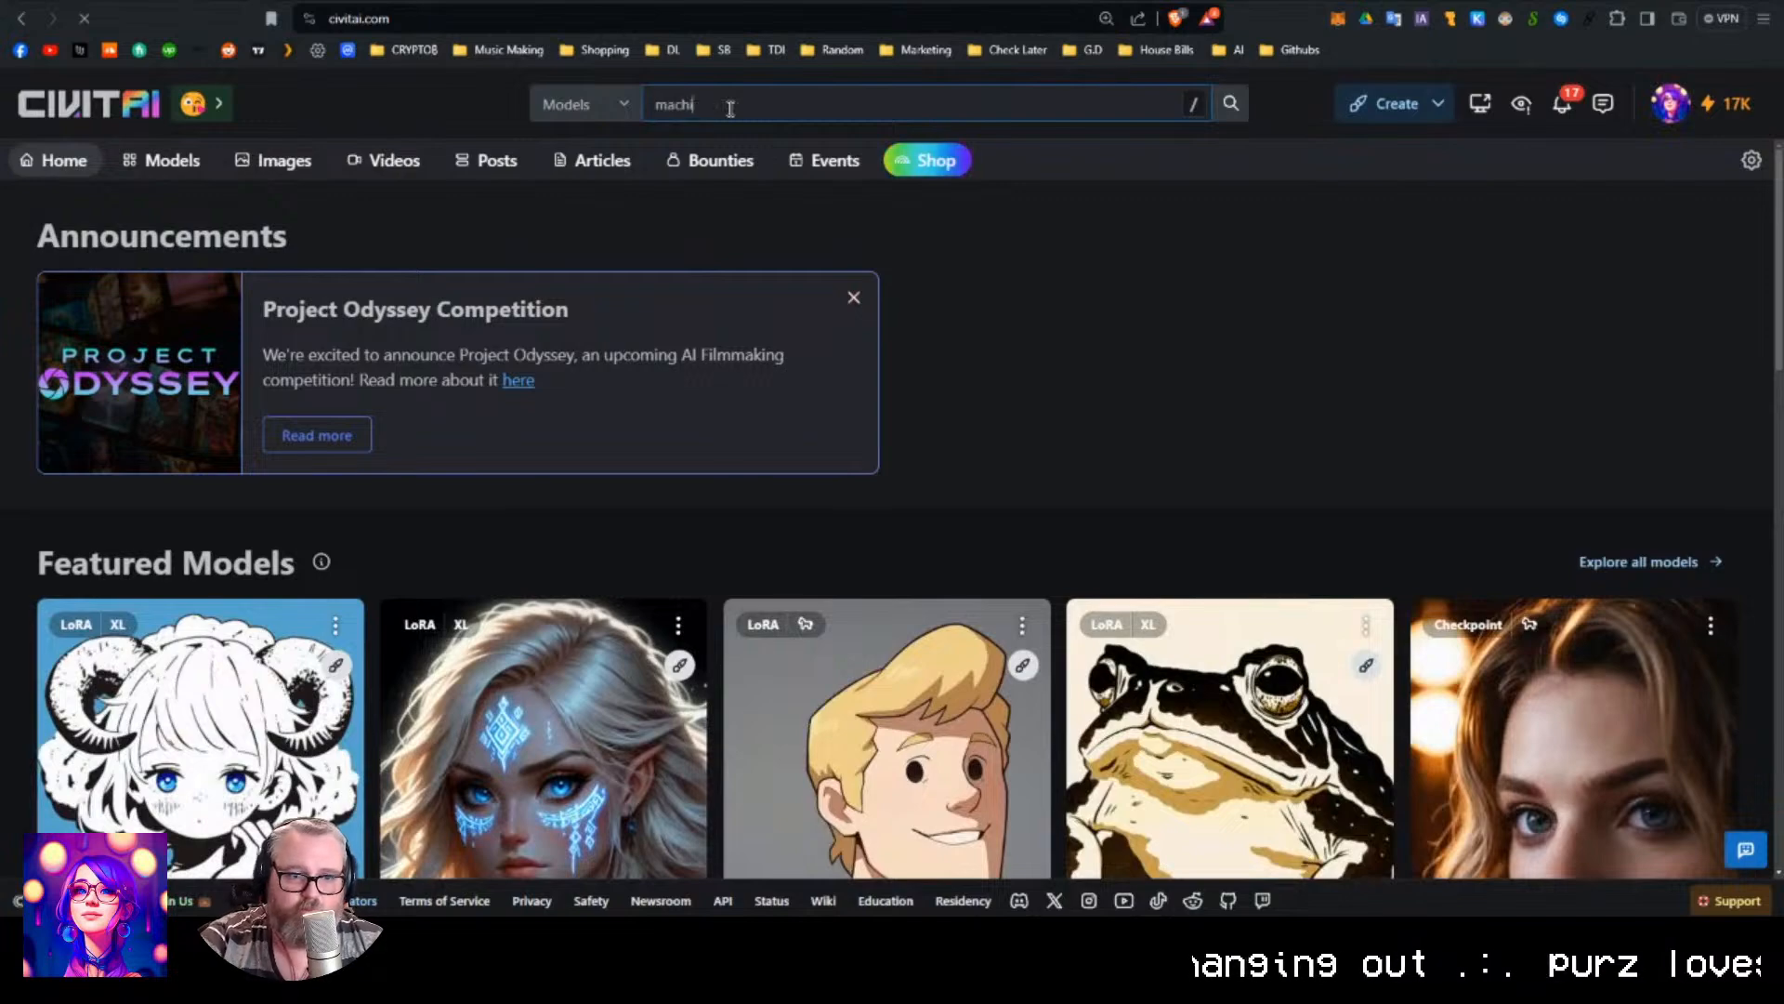
{"action": "type", "text": "ns"}
{"action": "key", "text": "Return"}
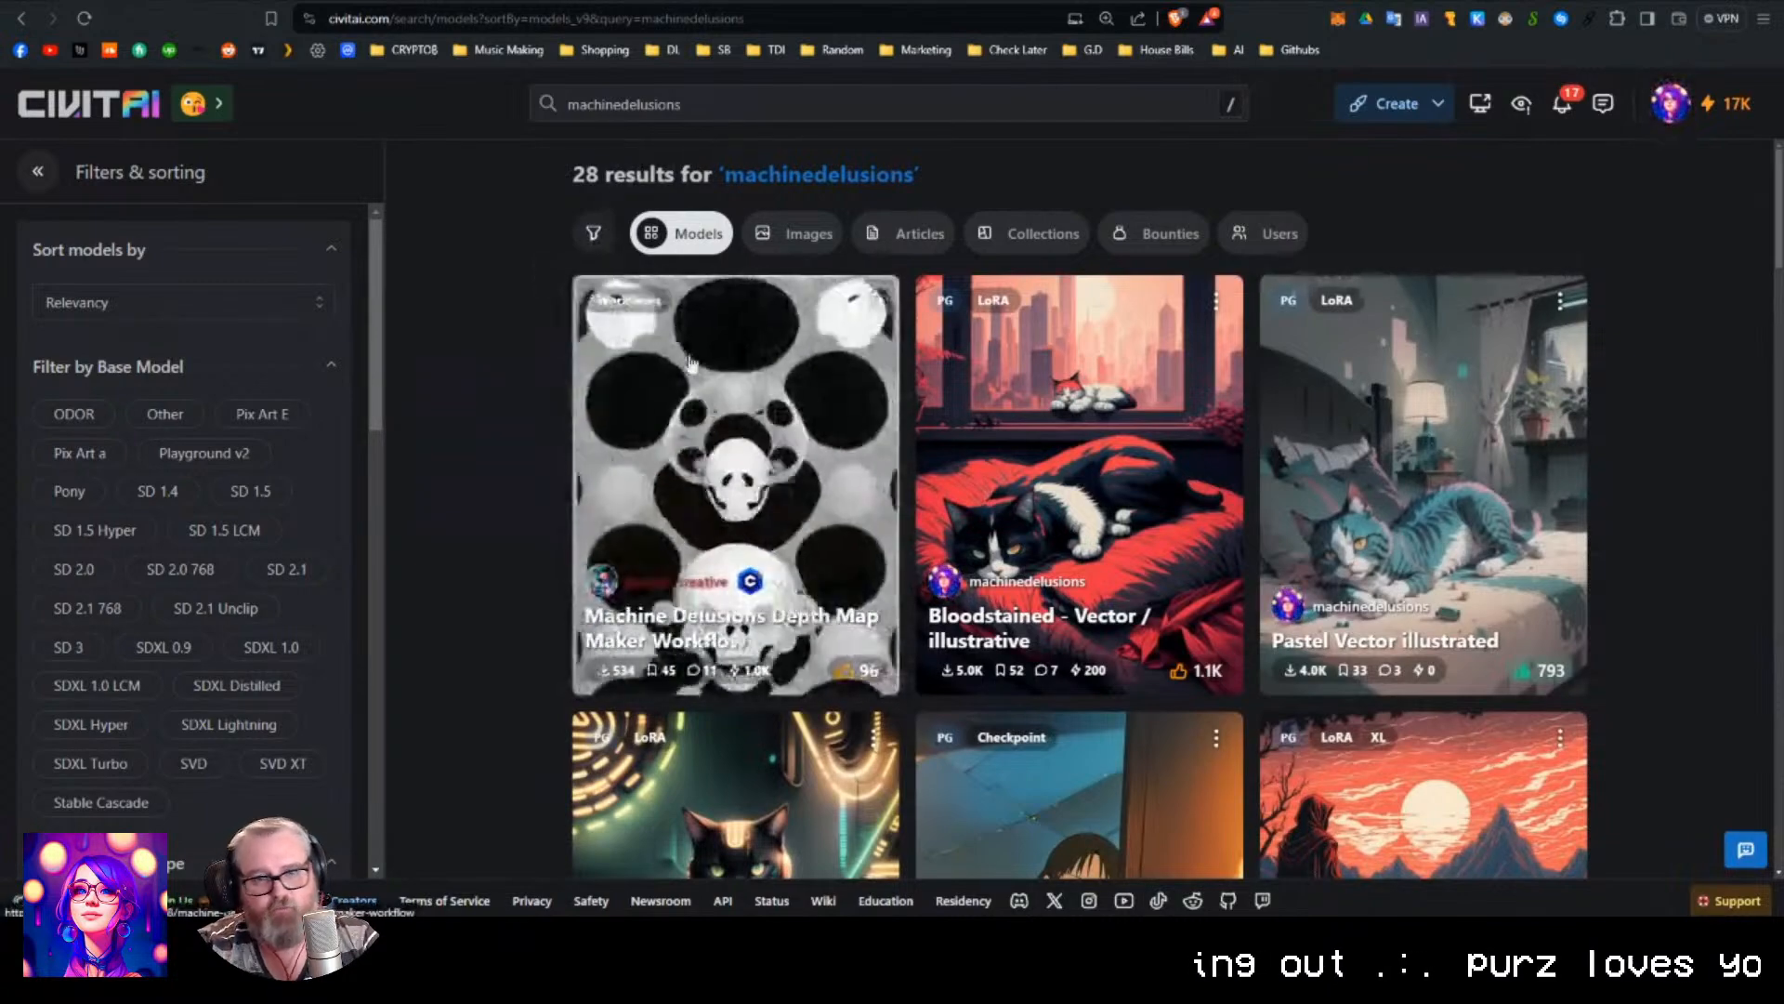
Look over the model search results and open the "Machine Delusions Depth Map Maker Workflow" page.
{"action": "scroll", "coordinate": [884, 634], "scroll_direction": "down", "scroll_amount": 5}
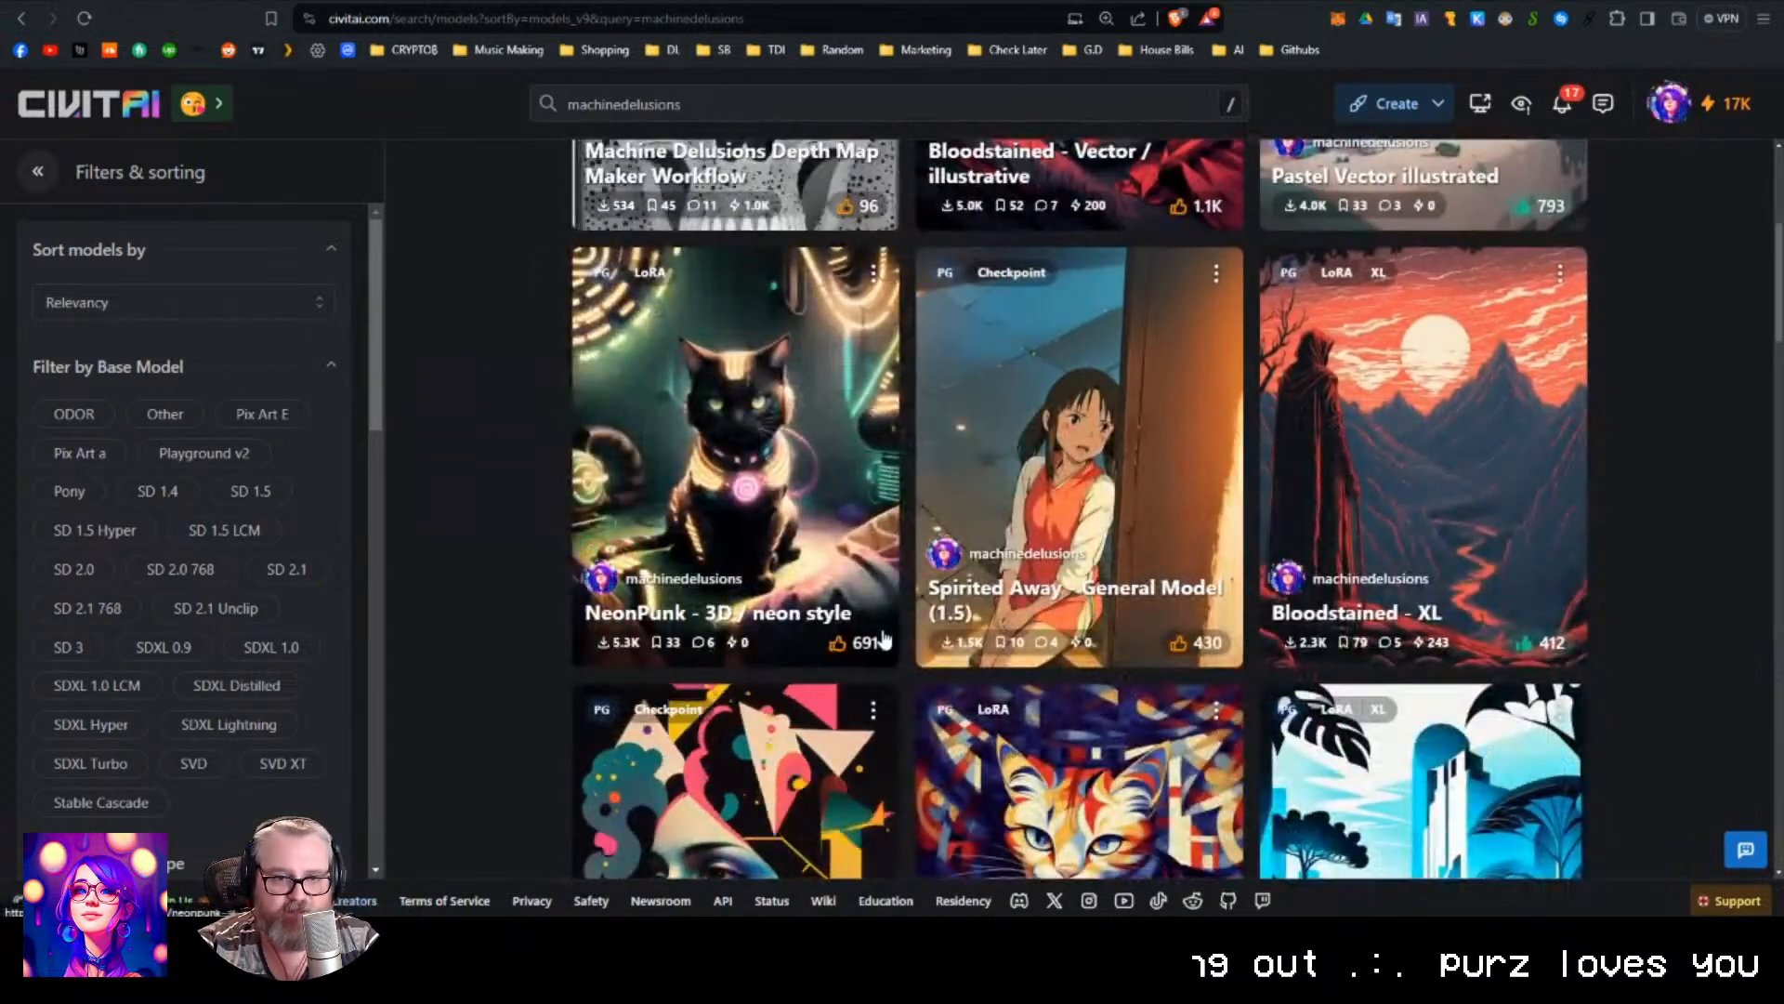
{"action": "scroll", "coordinate": [805, 398], "scroll_direction": "up", "scroll_amount": 5}
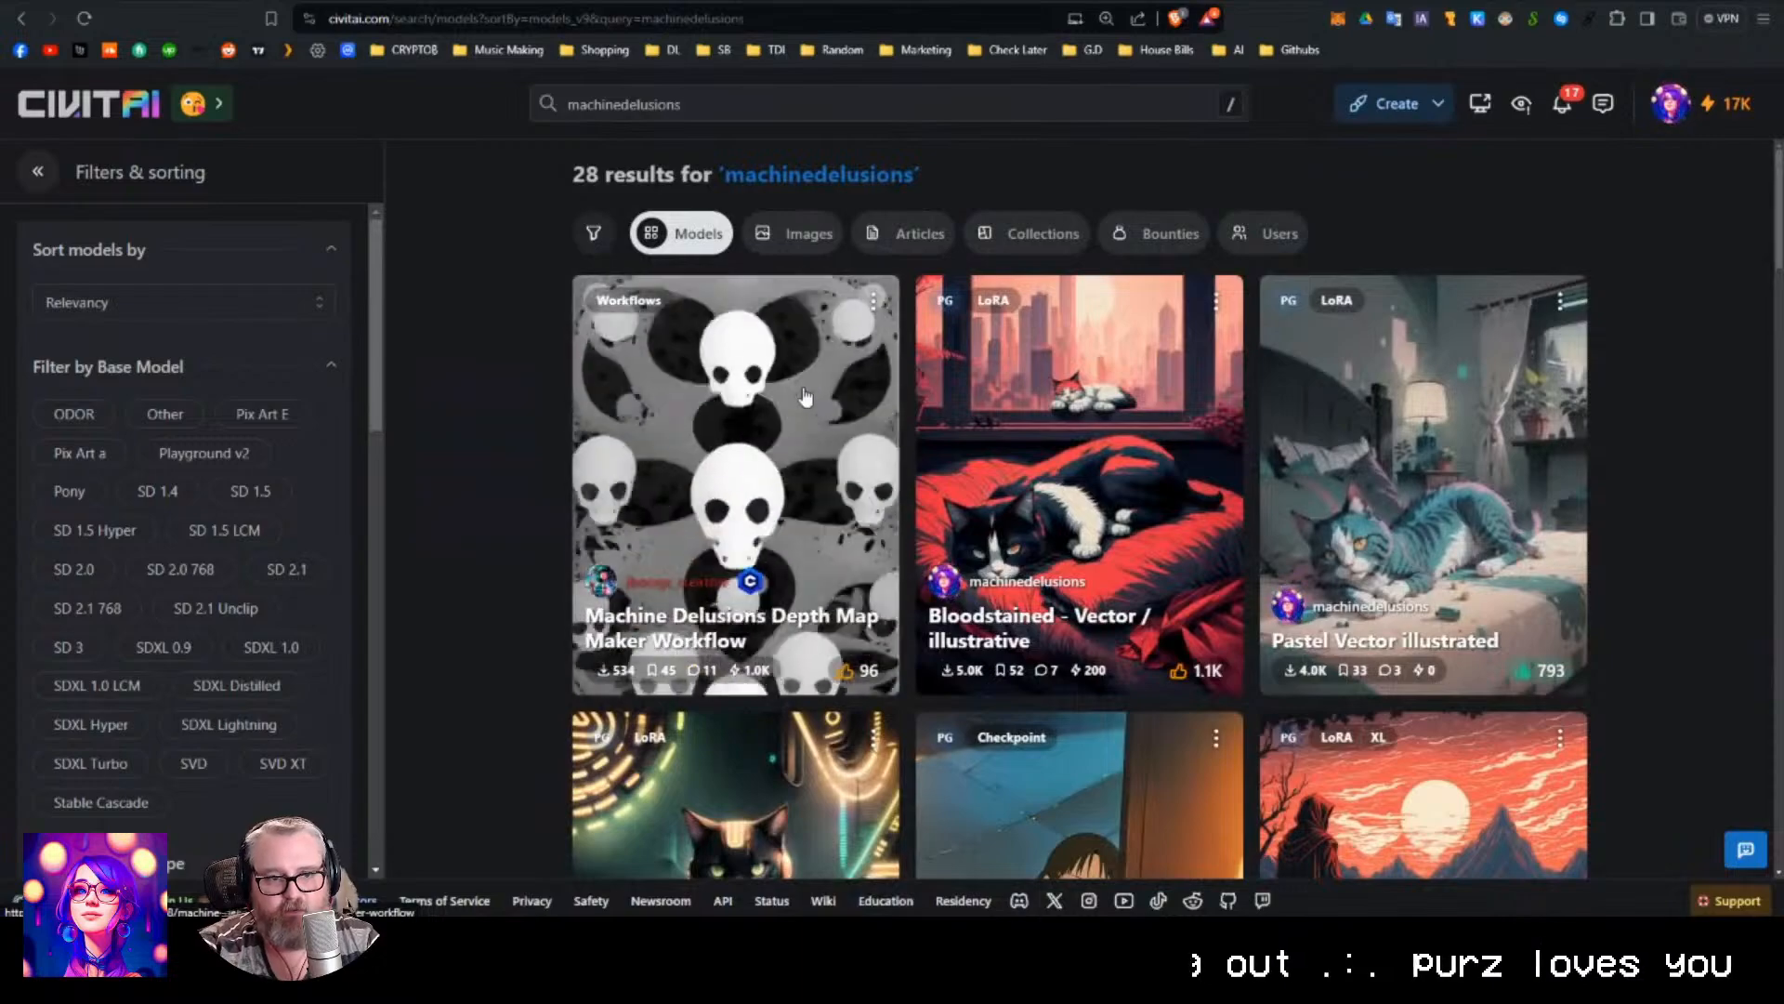
{"action": "left_click", "coordinate": [805, 398]}
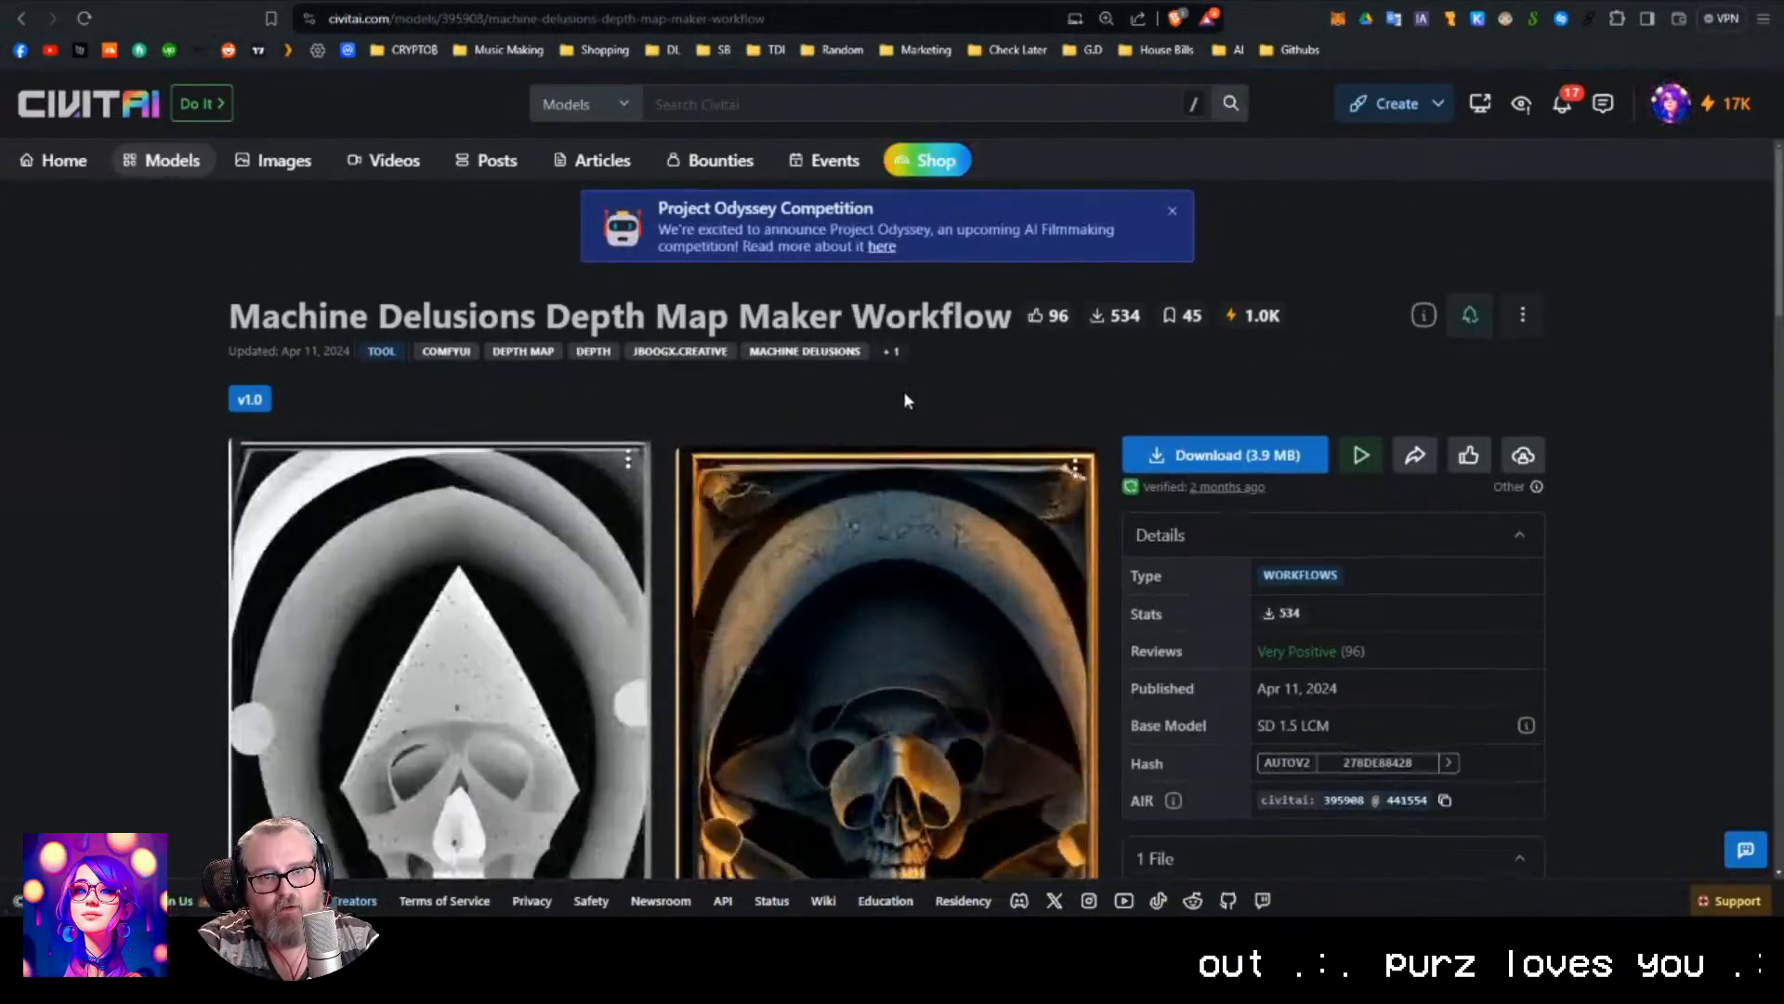
Look through the Depth Map Maker Workflow page down to the end of its community gallery and return to the top.
{"action": "scroll", "coordinate": [903, 391], "scroll_direction": "down", "scroll_amount": 5}
{"action": "scroll", "coordinate": [945, 418], "scroll_direction": "up", "scroll_amount": 2}
{"action": "scroll", "coordinate": [944, 418], "scroll_direction": "down", "scroll_amount": 10}
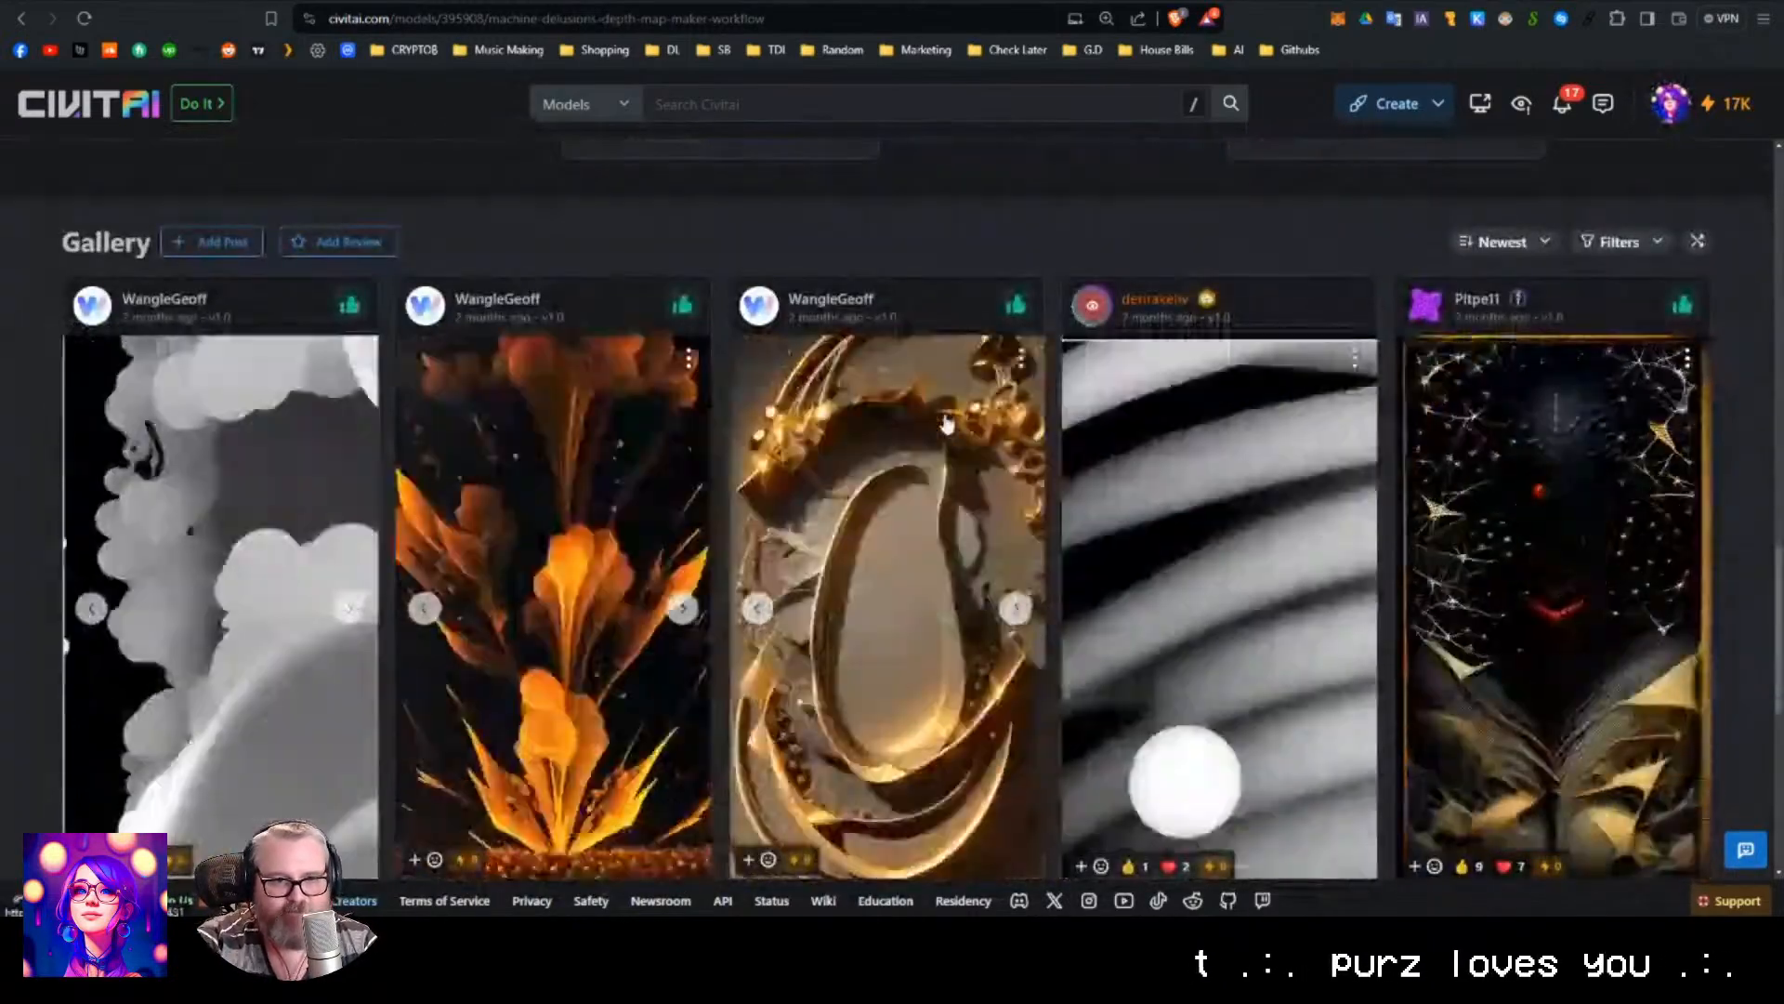
{"action": "scroll", "coordinate": [944, 418], "scroll_direction": "down", "scroll_amount": 7}
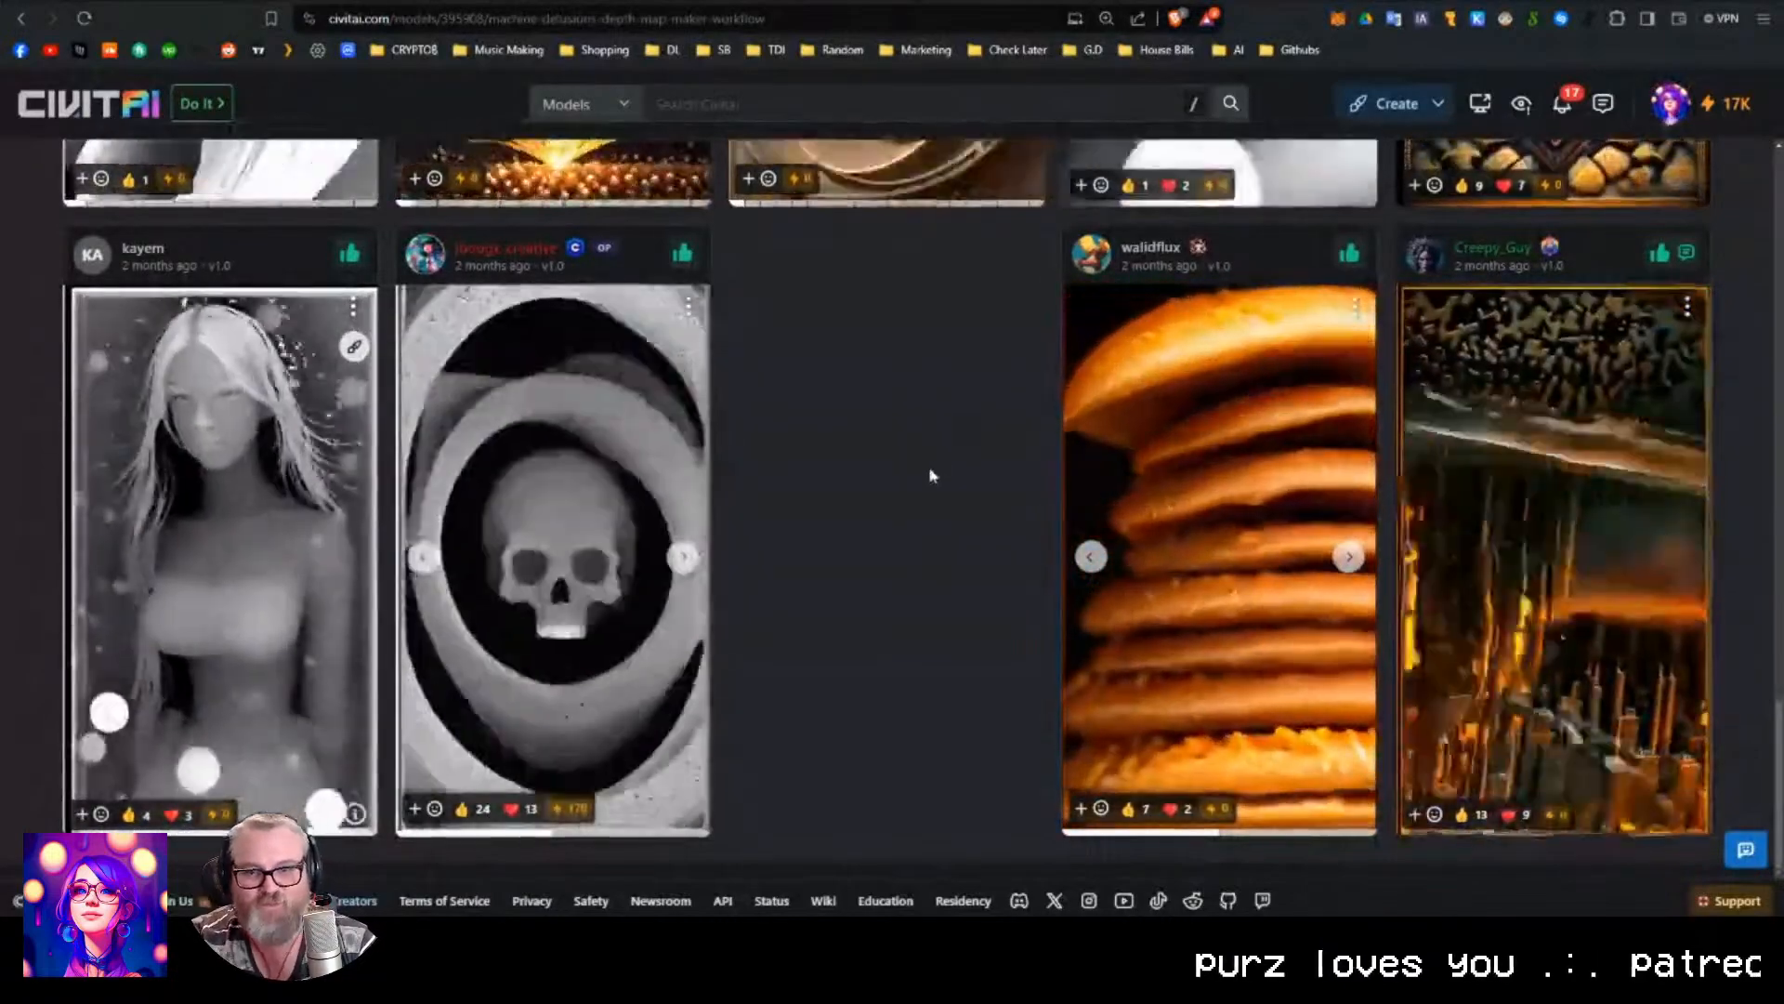
{"action": "scroll", "coordinate": [938, 465], "scroll_direction": "up", "scroll_amount": 15}
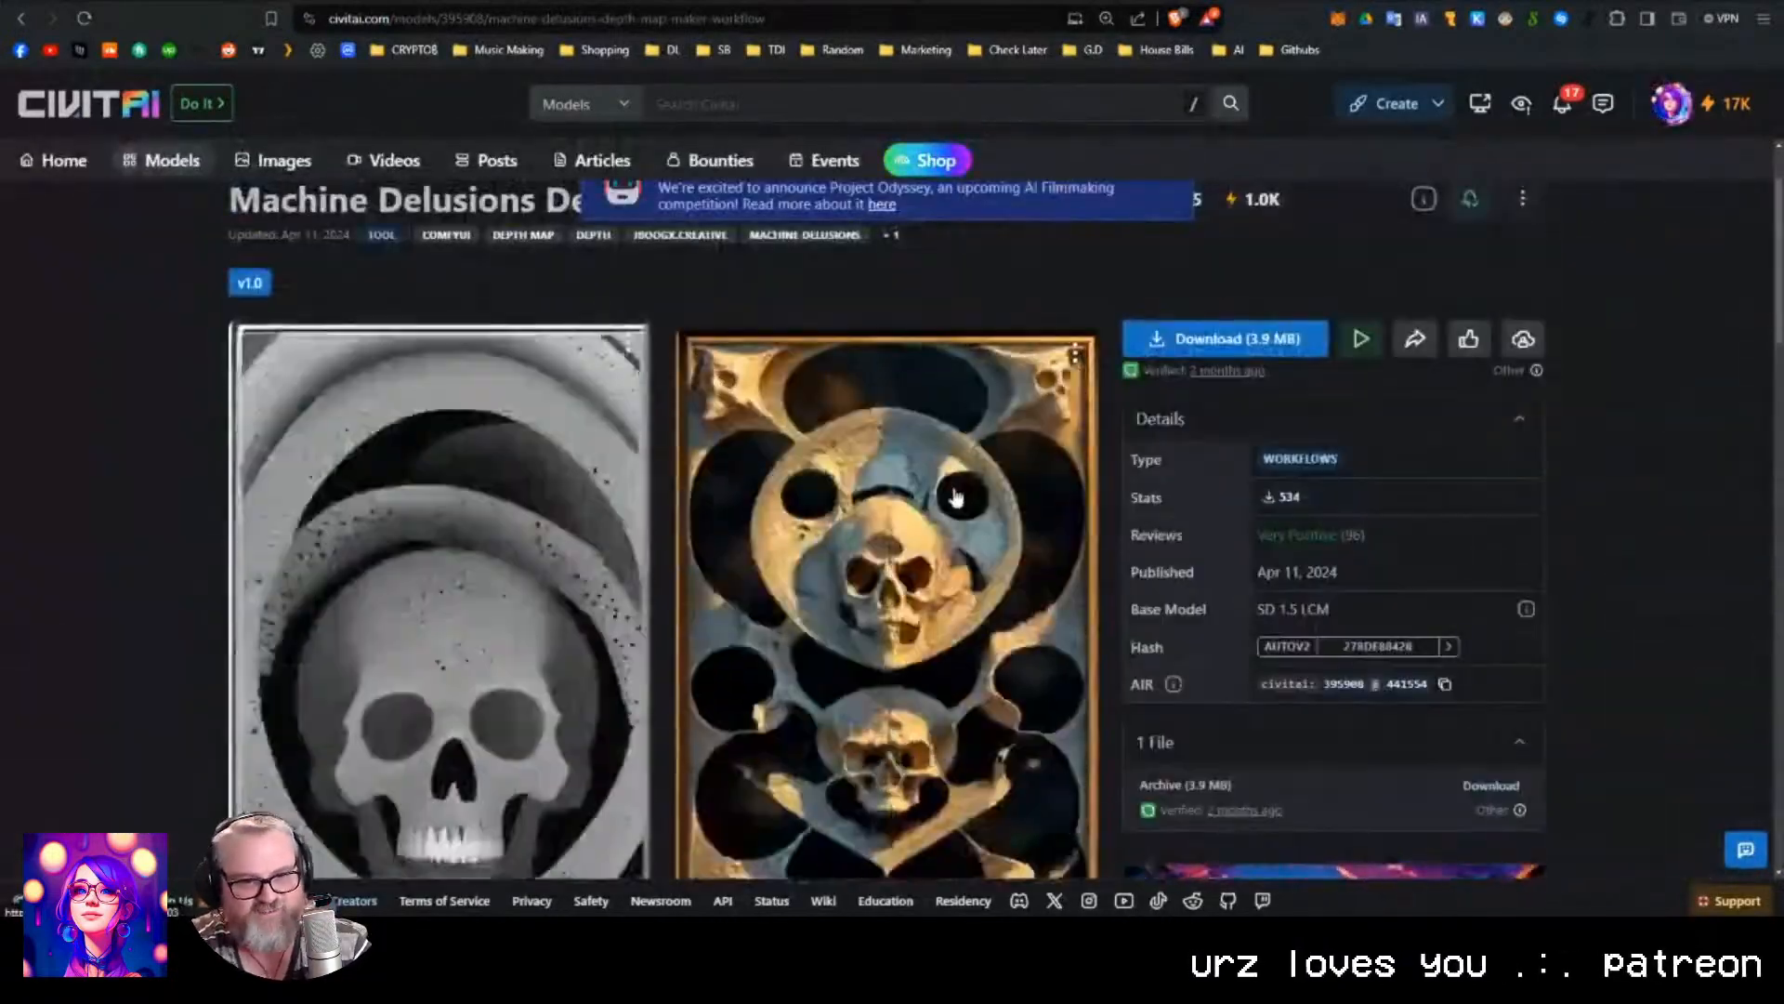
Examine the workflow's paired depth map and rendered skull previews along with its description and details.
{"action": "scroll", "coordinate": [929, 502], "scroll_direction": "down", "scroll_amount": 4}
{"action": "scroll", "coordinate": [906, 502], "scroll_direction": "up", "scroll_amount": 5}
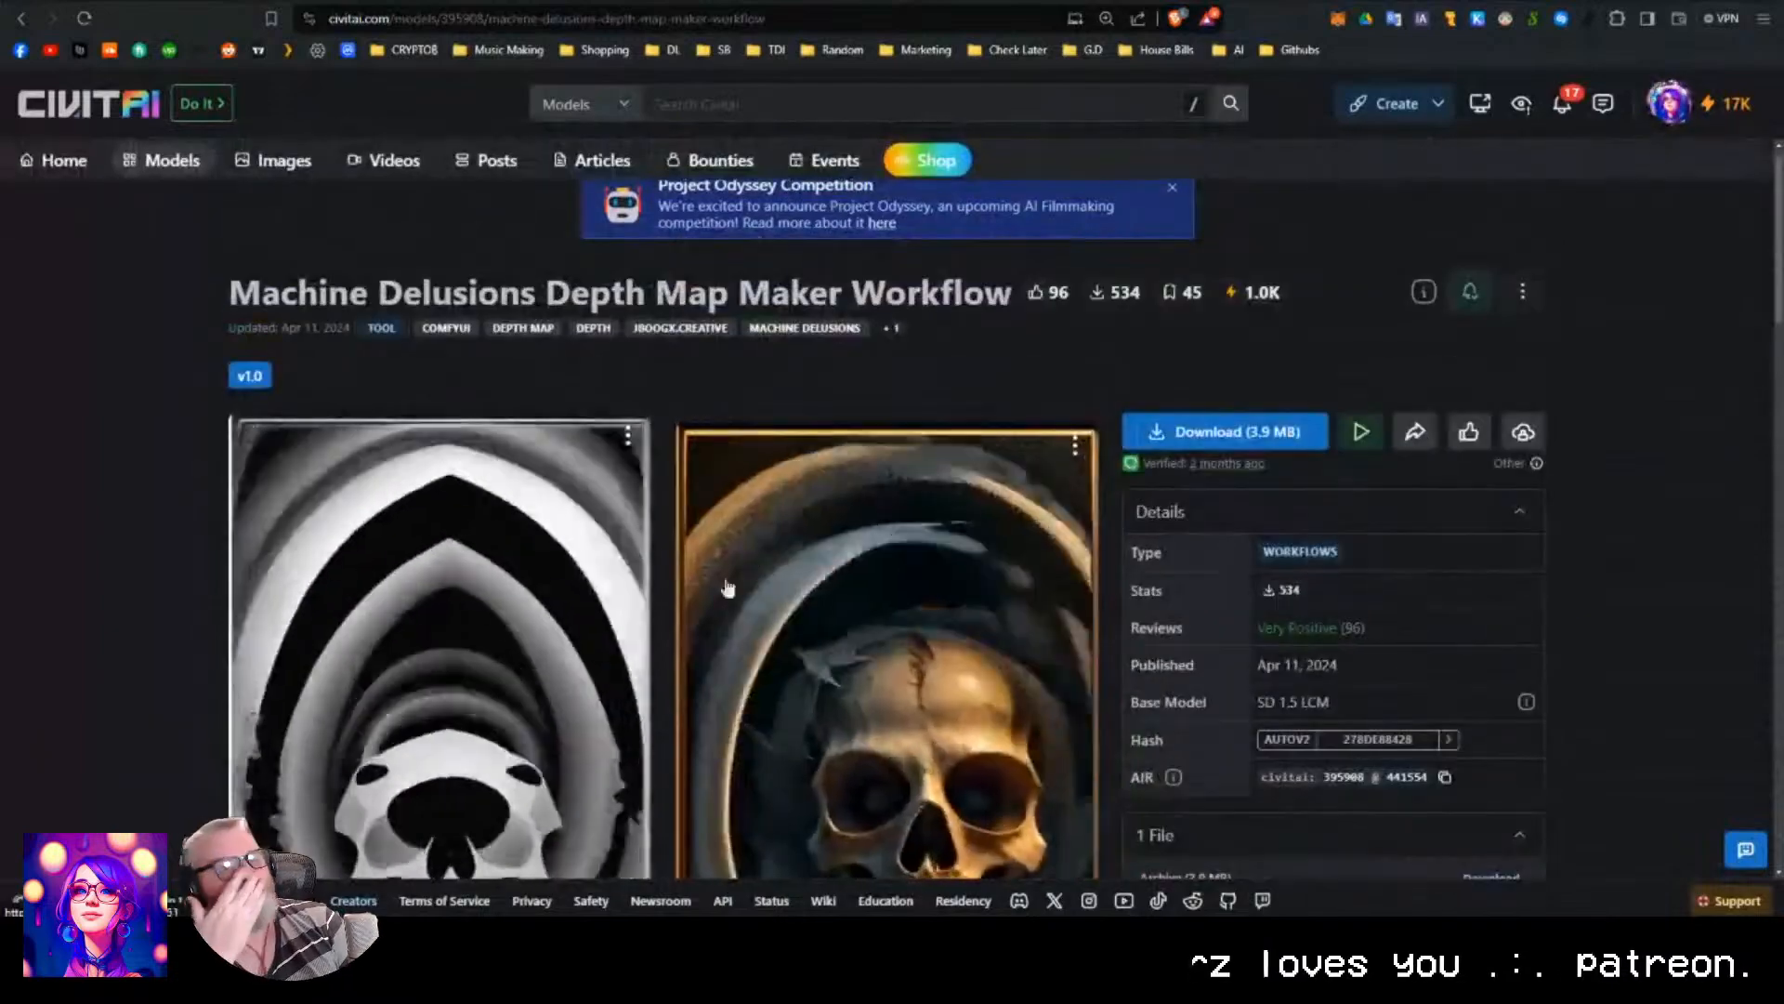
{"action": "scroll", "coordinate": [728, 585], "scroll_direction": "down", "scroll_amount": 4}
{"action": "scroll", "coordinate": [729, 511], "scroll_direction": "up", "scroll_amount": 4}
{"action": "scroll", "coordinate": [728, 513], "scroll_direction": "down", "scroll_amount": 3}
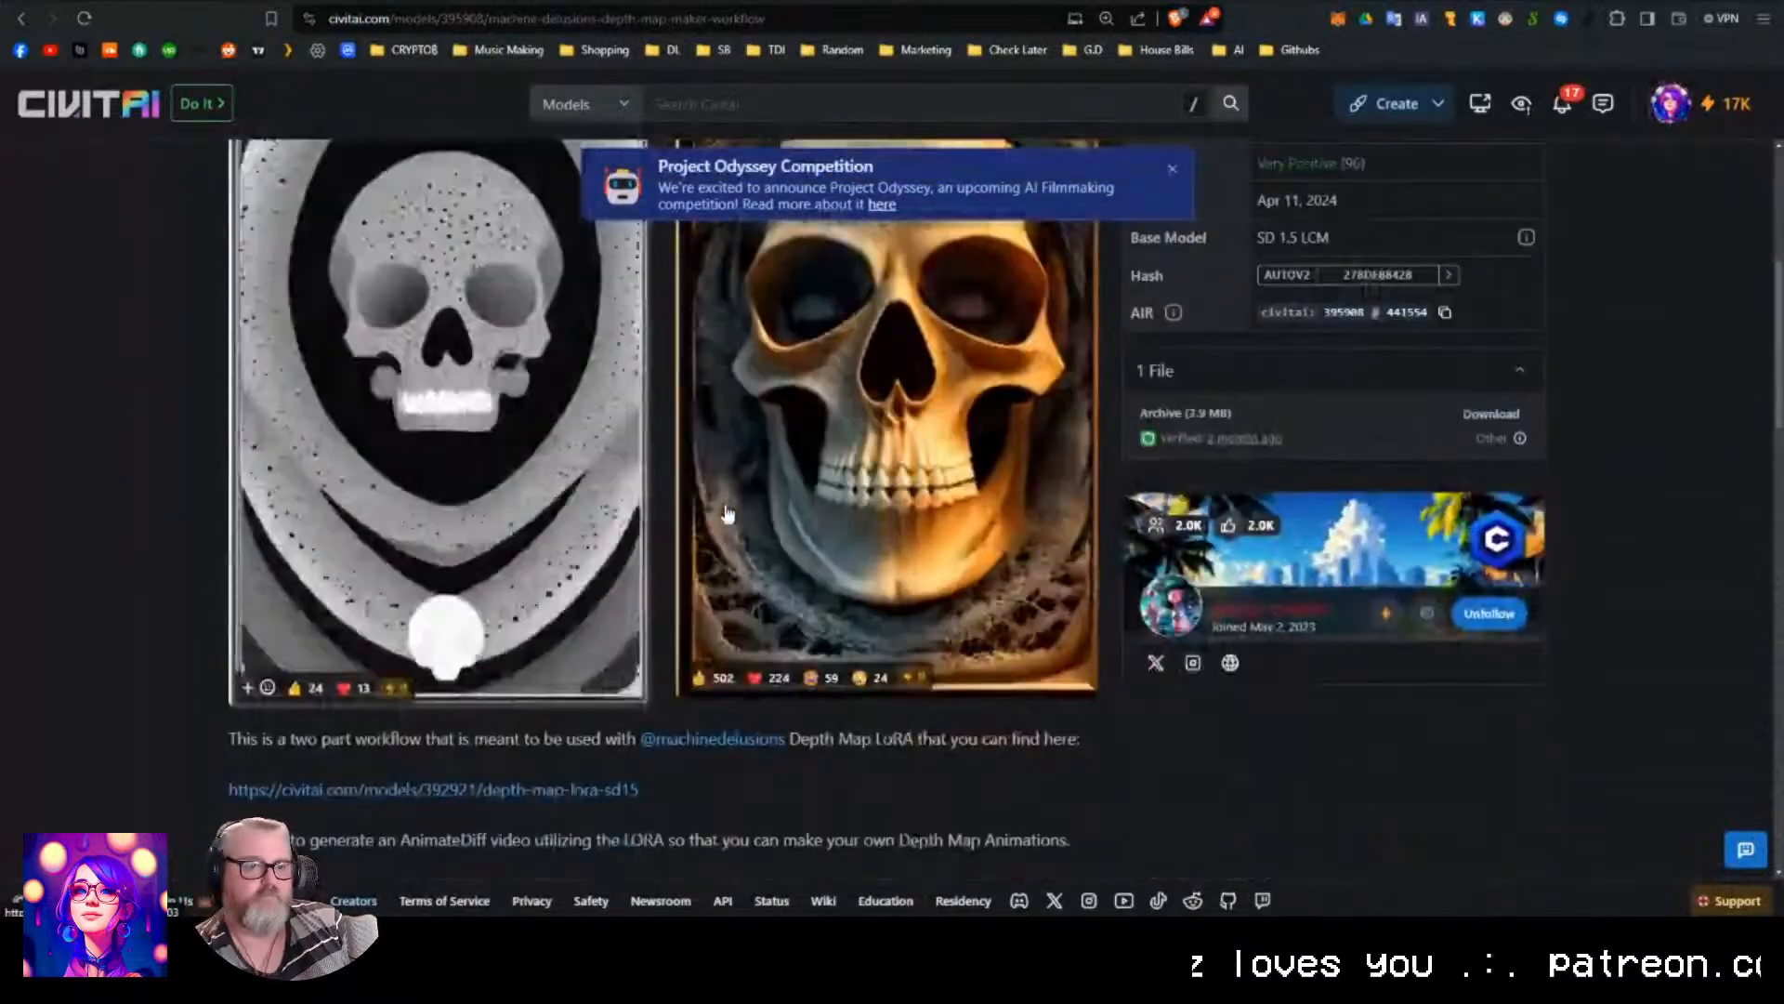
{"action": "scroll", "coordinate": [728, 514], "scroll_direction": "up", "scroll_amount": 3}
{"action": "scroll", "coordinate": [728, 513], "scroll_direction": "down", "scroll_amount": 1}
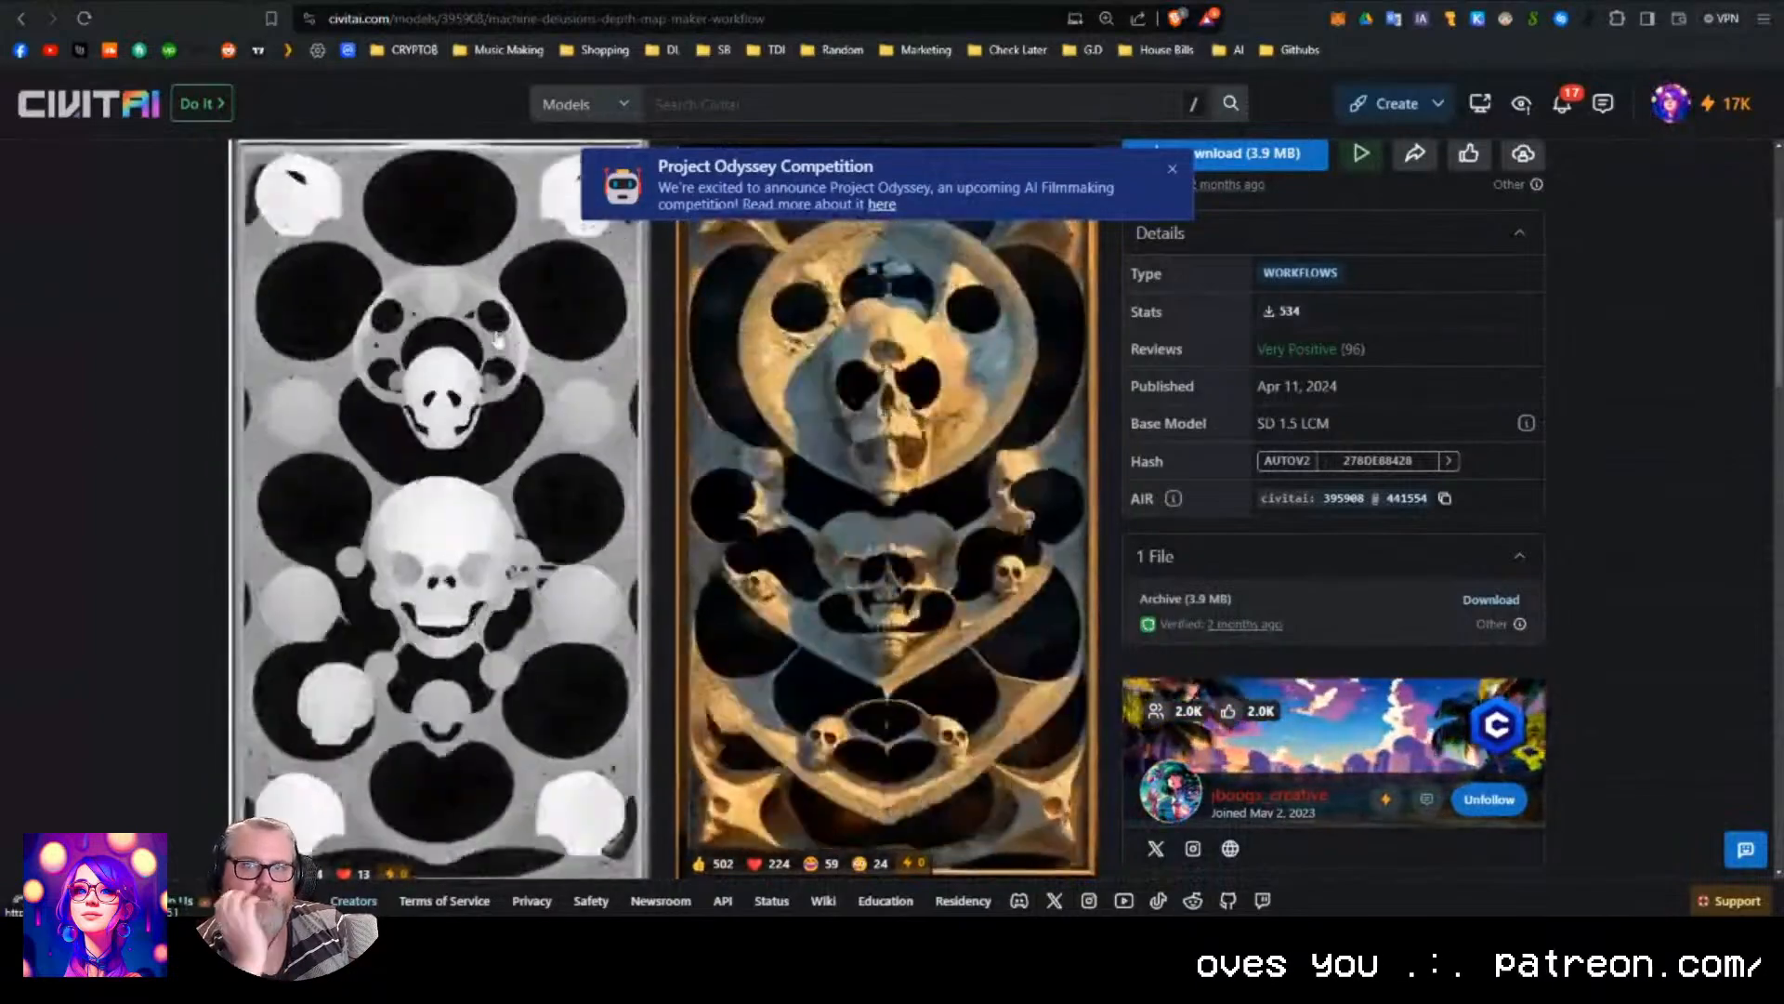
{"action": "scroll", "coordinate": [944, 616], "scroll_direction": "up", "scroll_amount": 3}
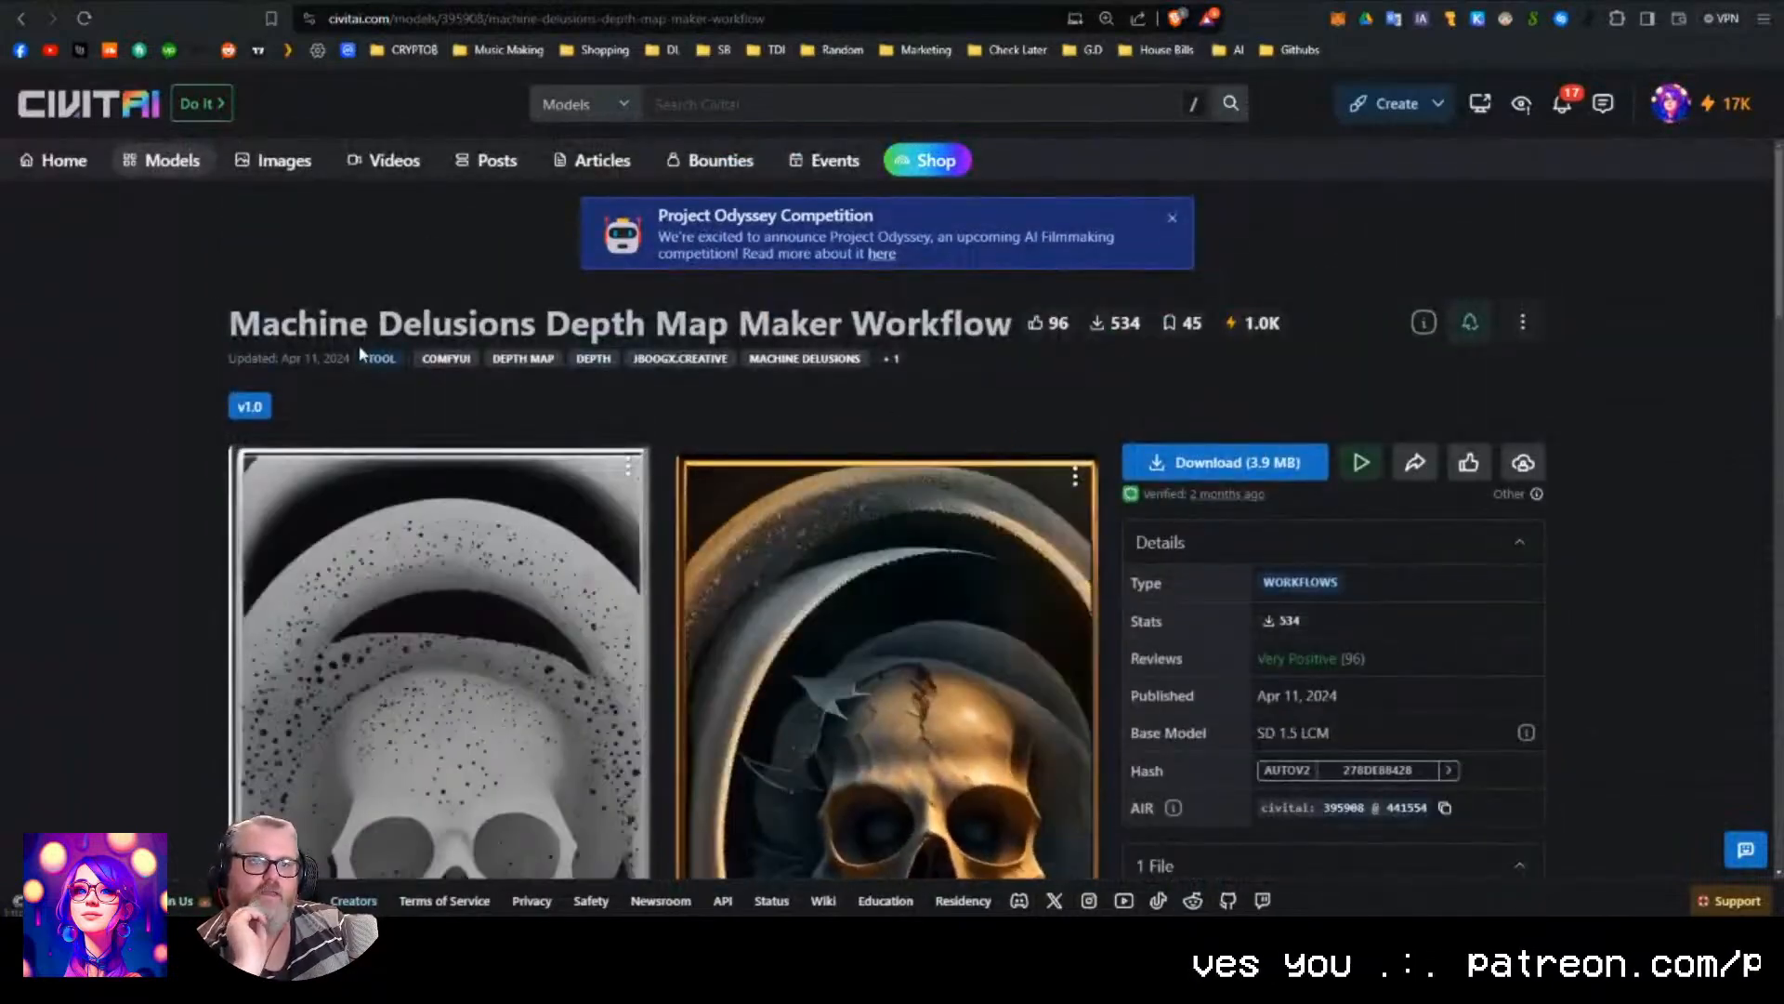
{"action": "scroll", "coordinate": [624, 351], "scroll_direction": "down", "scroll_amount": 4}
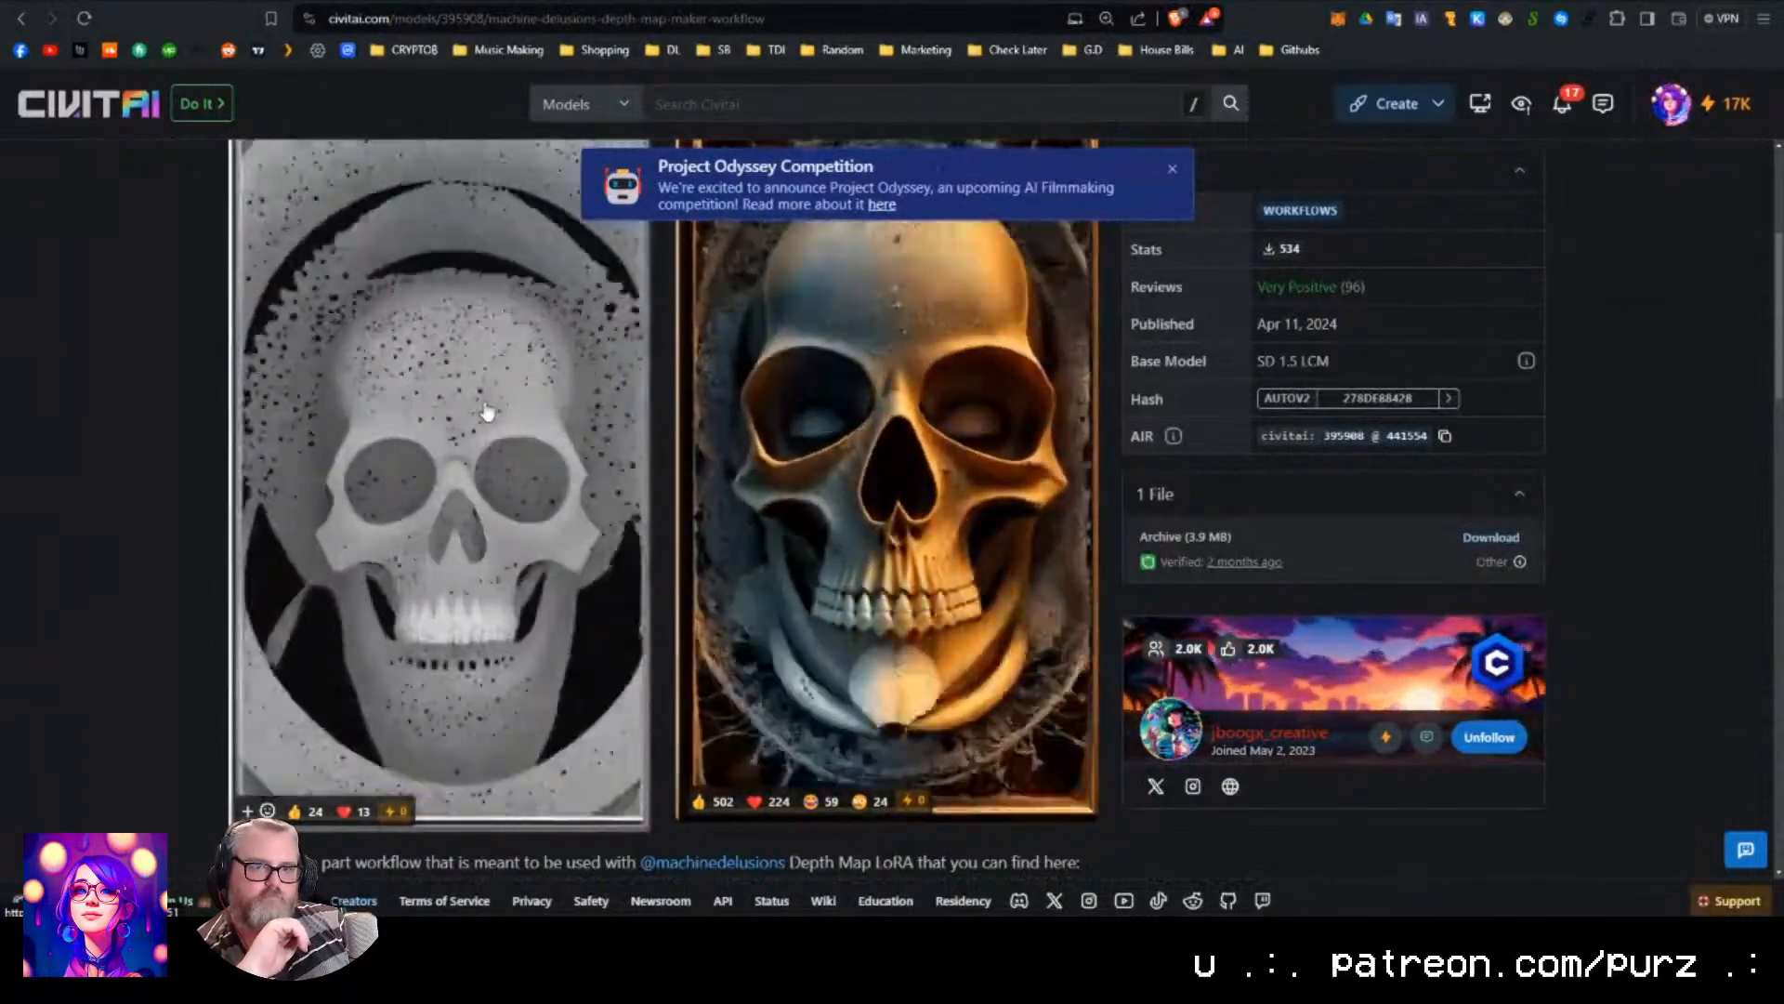
{"action": "scroll", "coordinate": [278, 465], "scroll_direction": "up", "scroll_amount": 2}
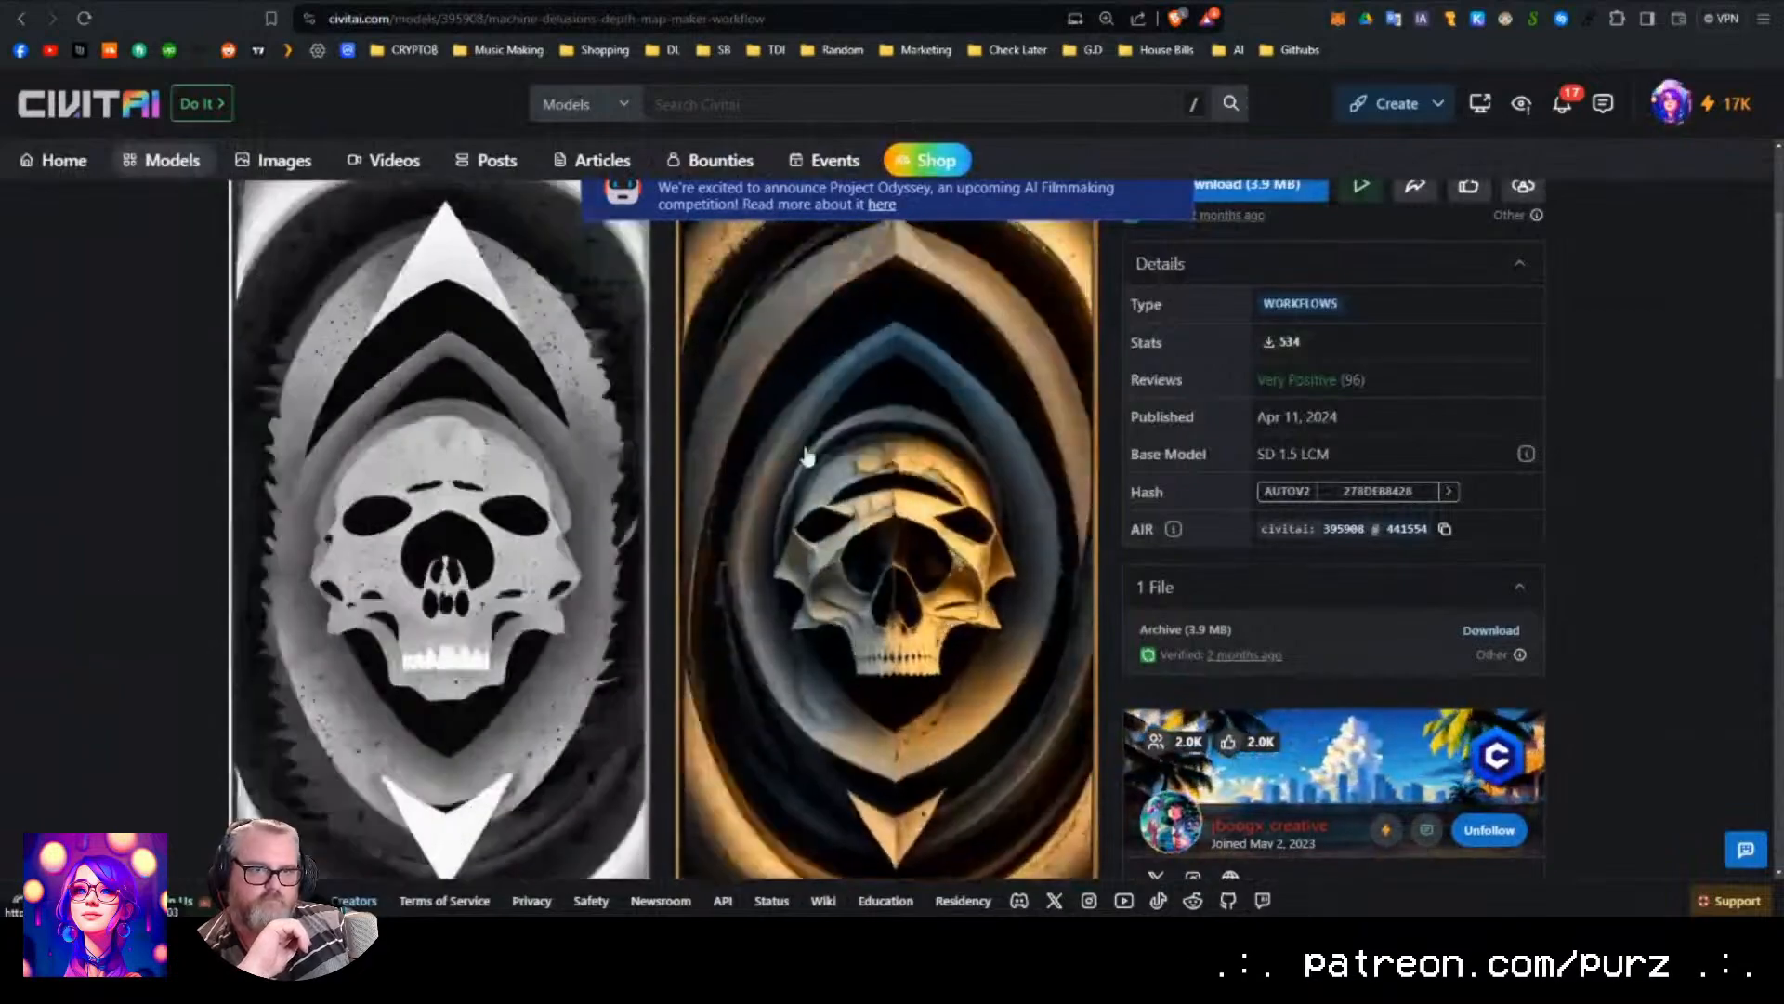
Go to the signed-in account's own profile and open its "Depth map Lora - SD1.5" model page.
{"action": "left_click", "coordinate": [1670, 103]}
{"action": "left_click", "coordinate": [1571, 264]}
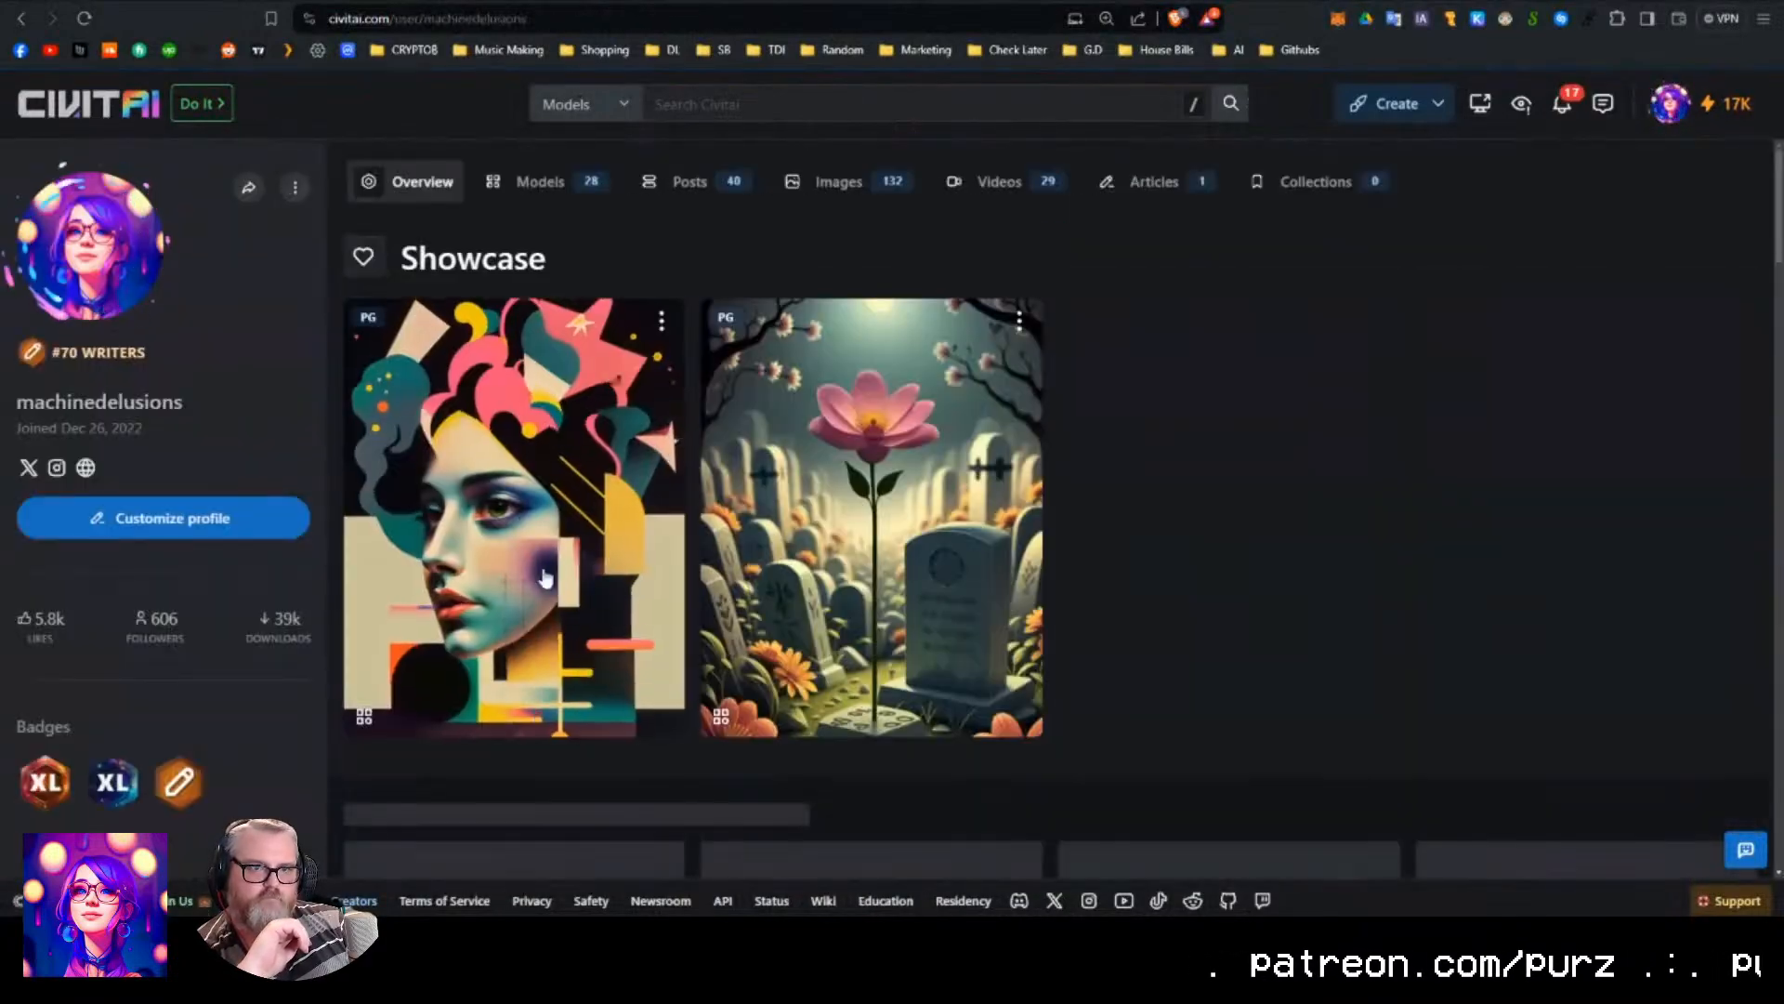
{"action": "scroll", "coordinate": [776, 485], "scroll_direction": "down", "scroll_amount": 2}
{"action": "scroll", "coordinate": [776, 484], "scroll_direction": "down", "scroll_amount": 15}
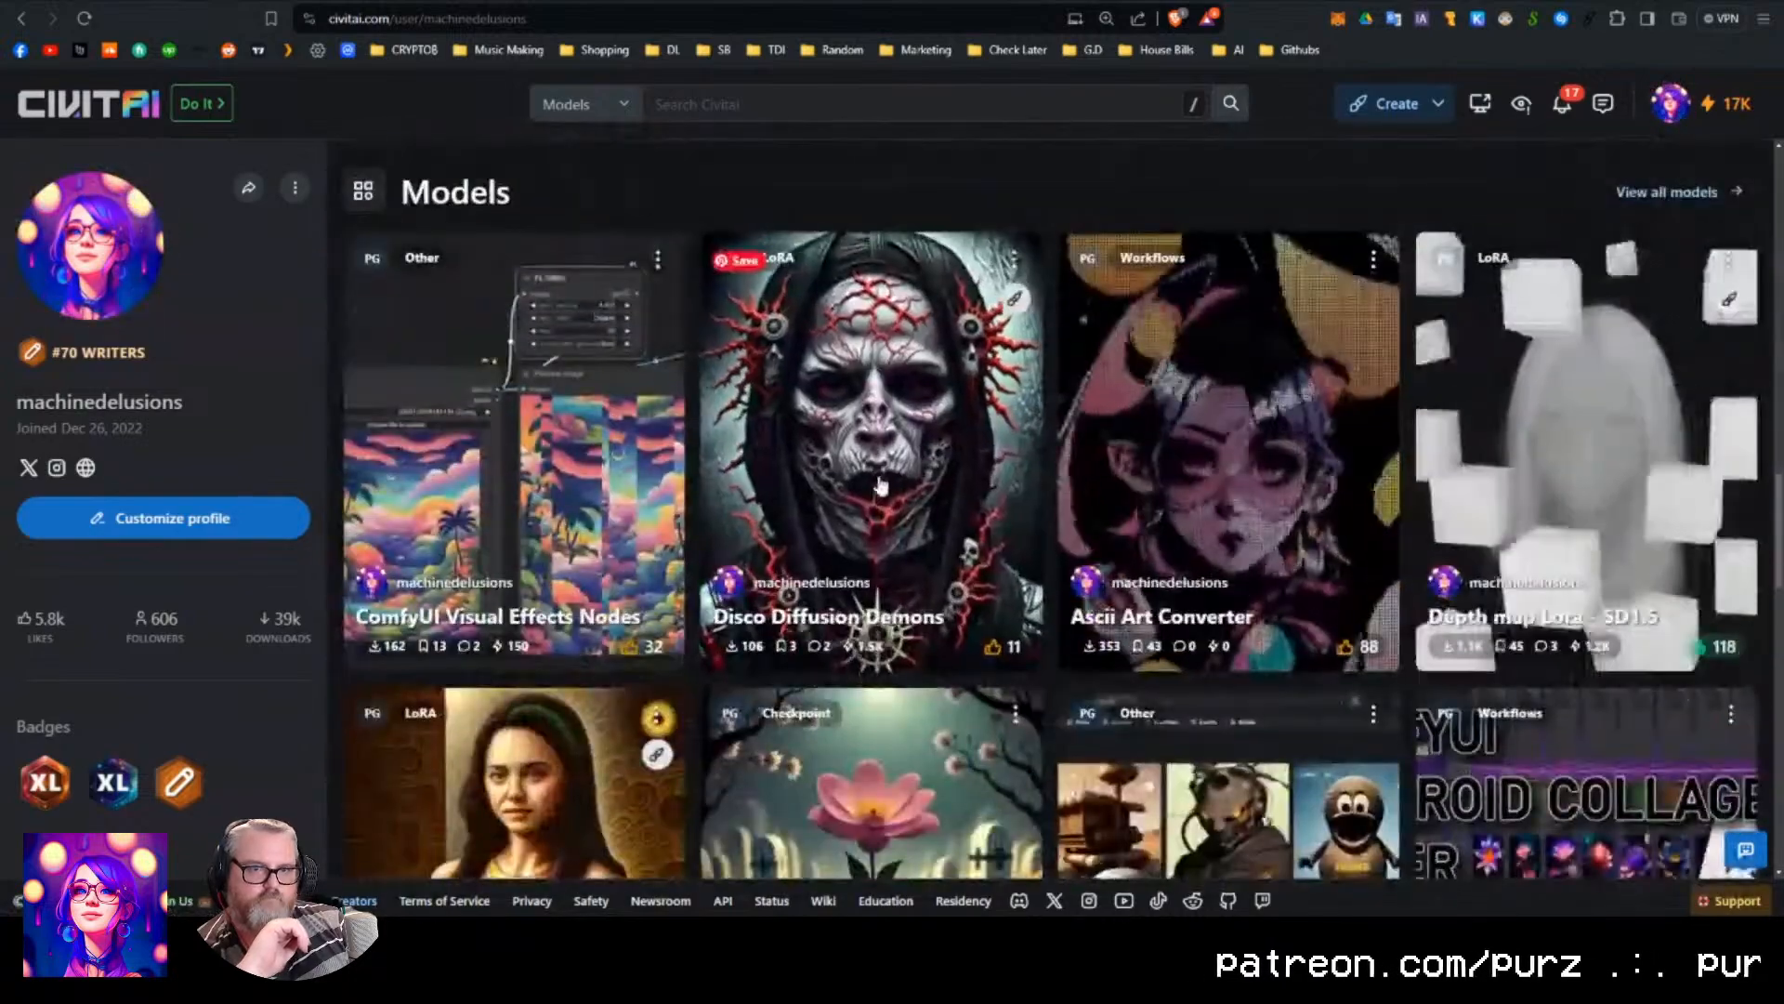
{"action": "left_click", "coordinate": [1580, 507]}
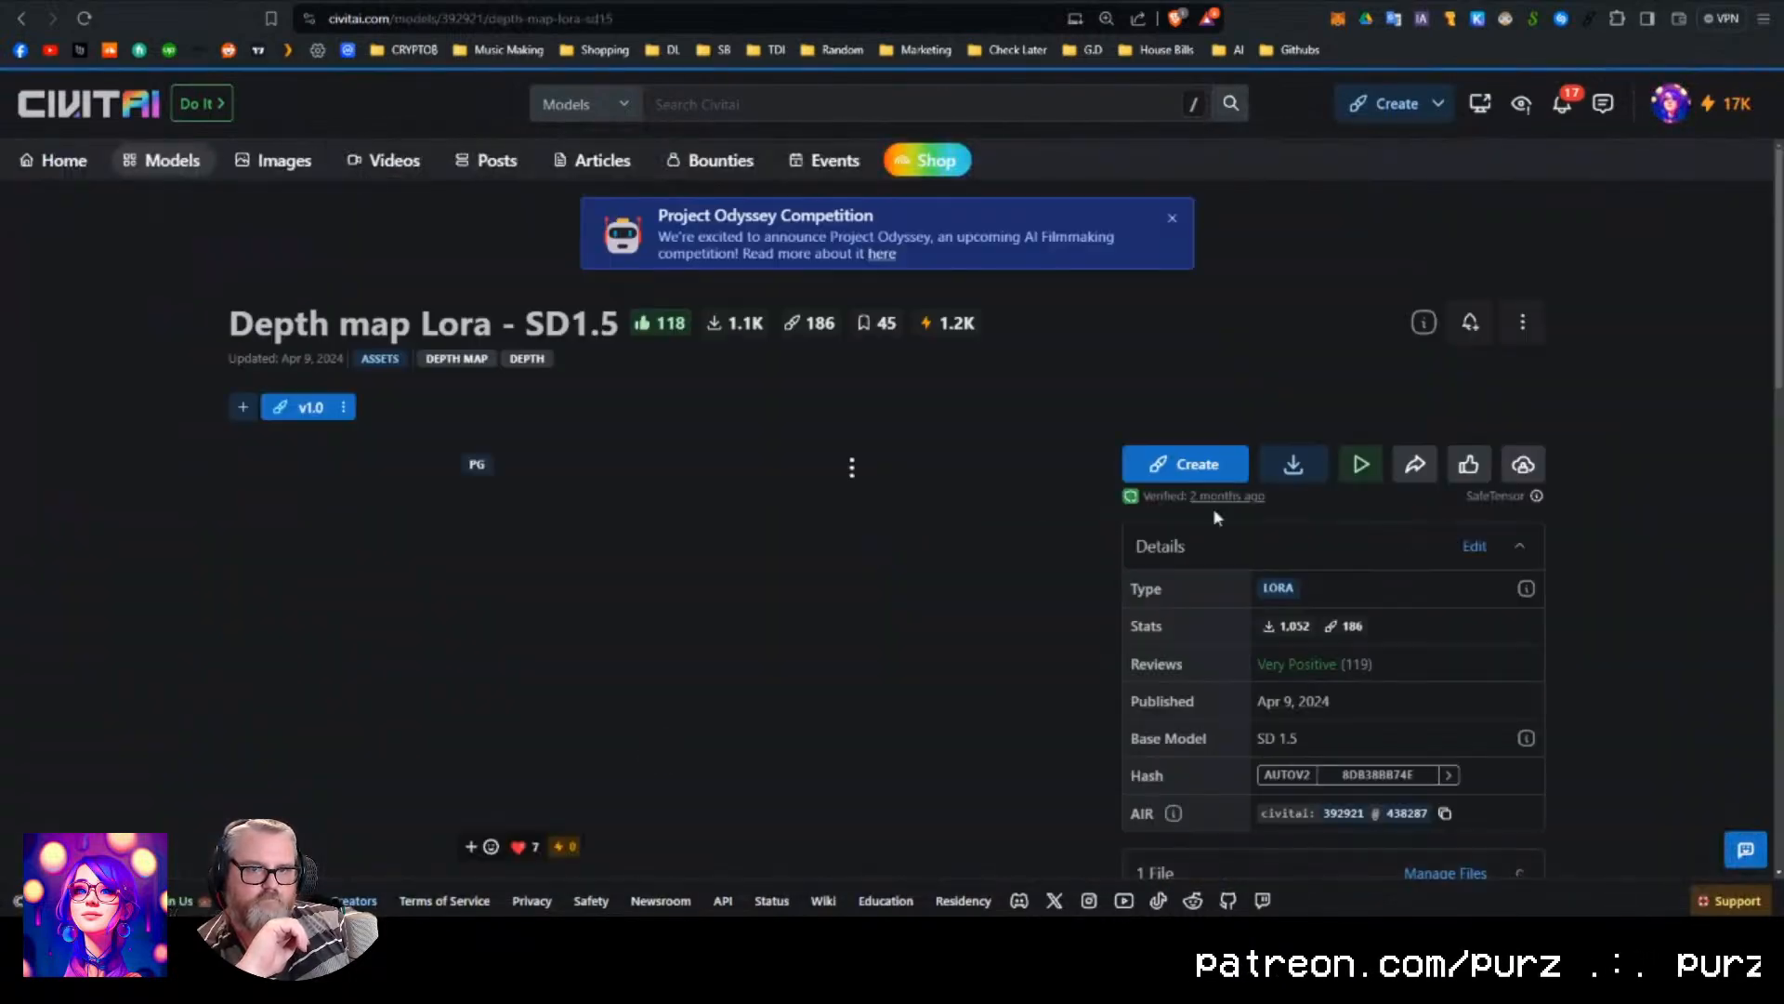
Review the Depth map Lora's preview animation, details and usage description with its recommended prompt.
{"action": "scroll", "coordinate": [857, 508], "scroll_direction": "down", "scroll_amount": 5}
{"action": "scroll", "coordinate": [651, 614], "scroll_direction": "up", "scroll_amount": 5}
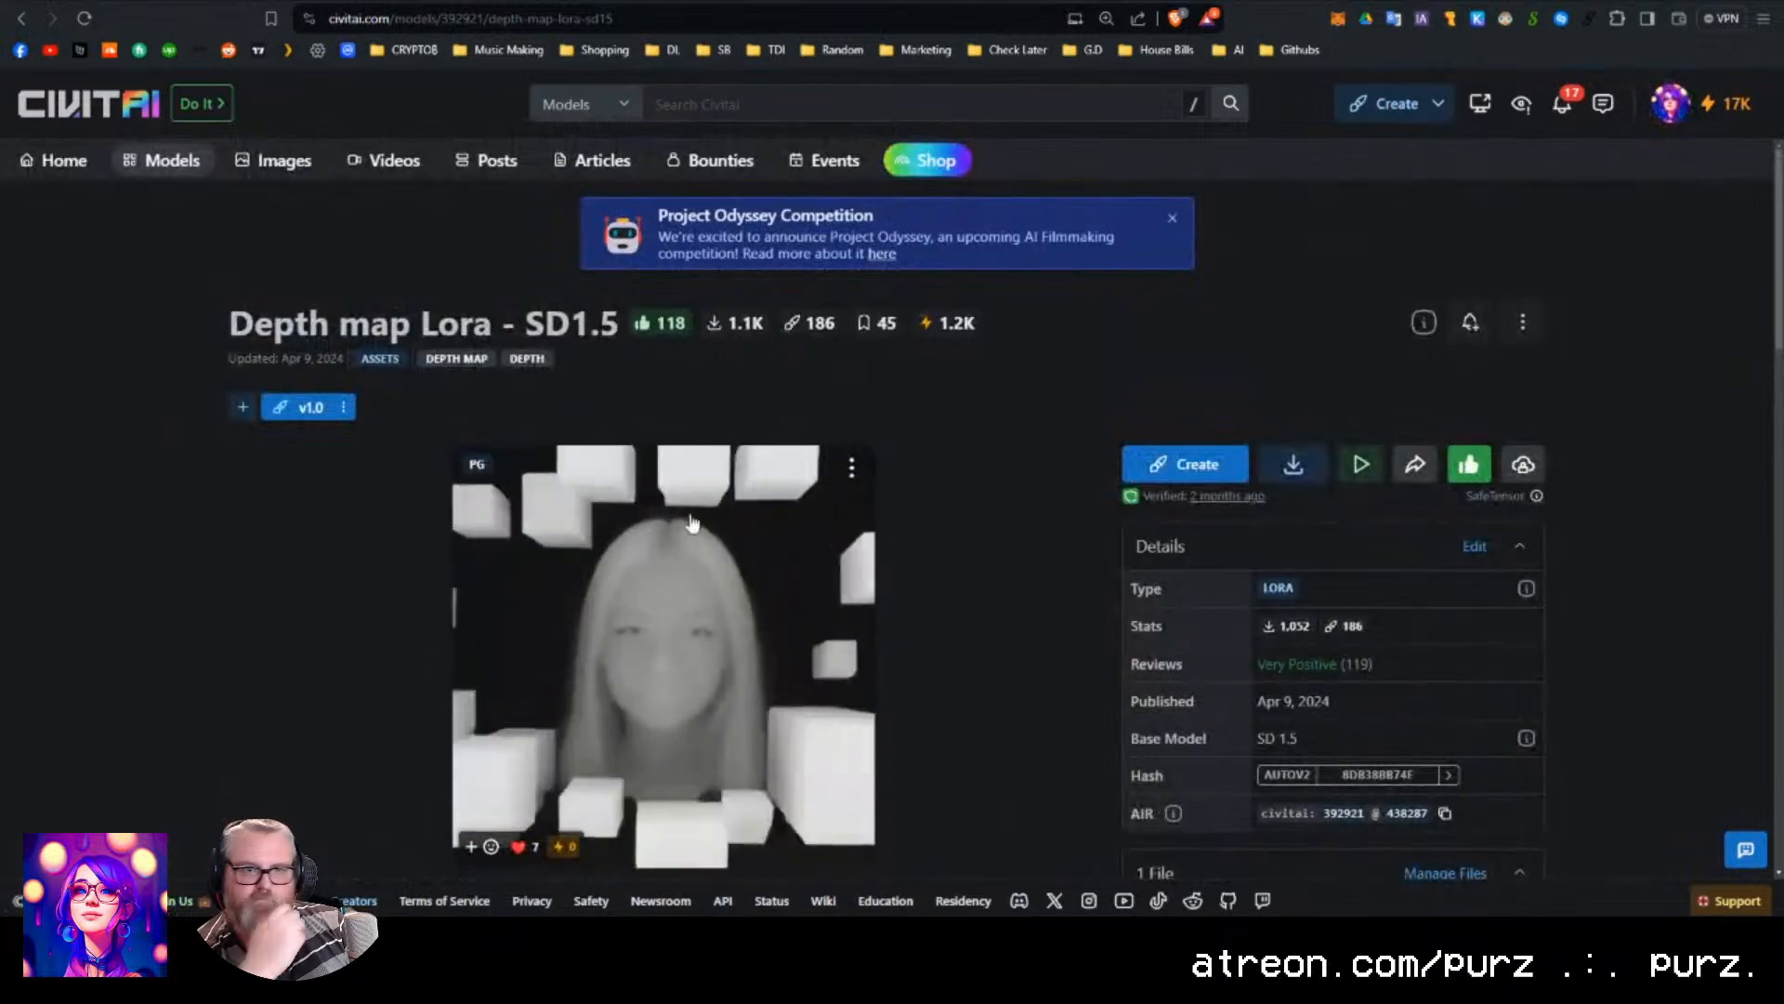
{"action": "scroll", "coordinate": [770, 539], "scroll_direction": "down", "scroll_amount": 3}
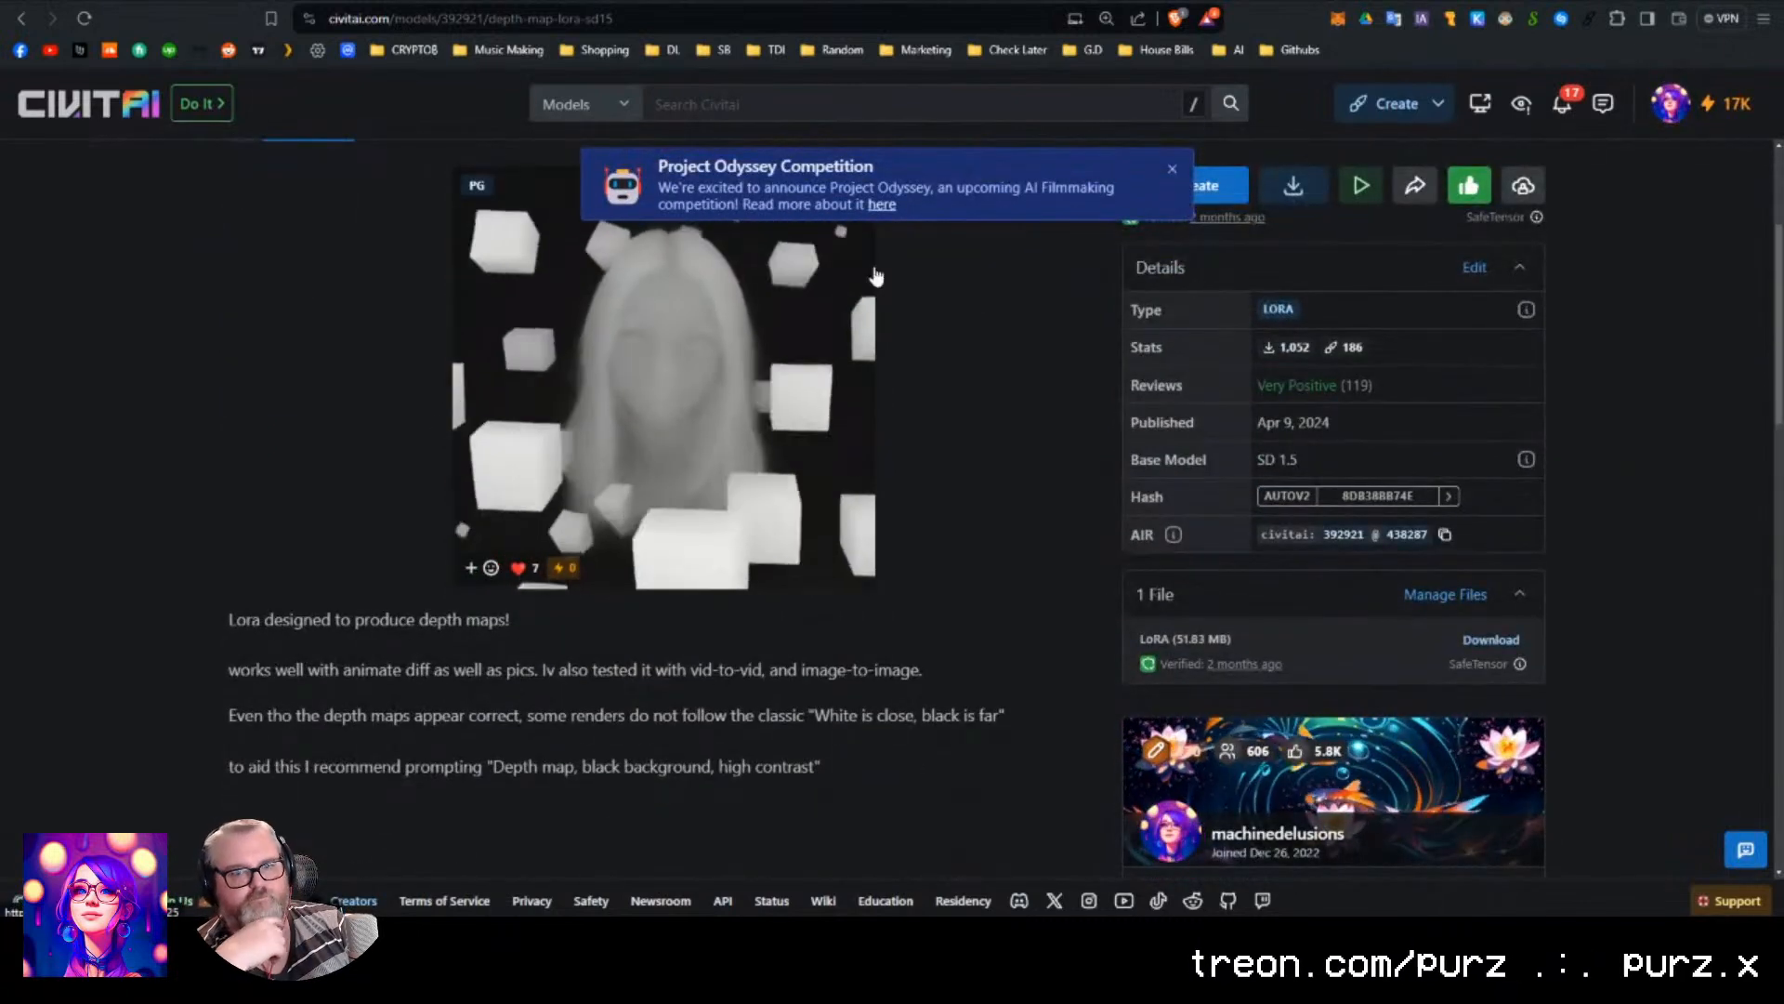
{"action": "scroll", "coordinate": [1022, 353], "scroll_direction": "up", "scroll_amount": 2}
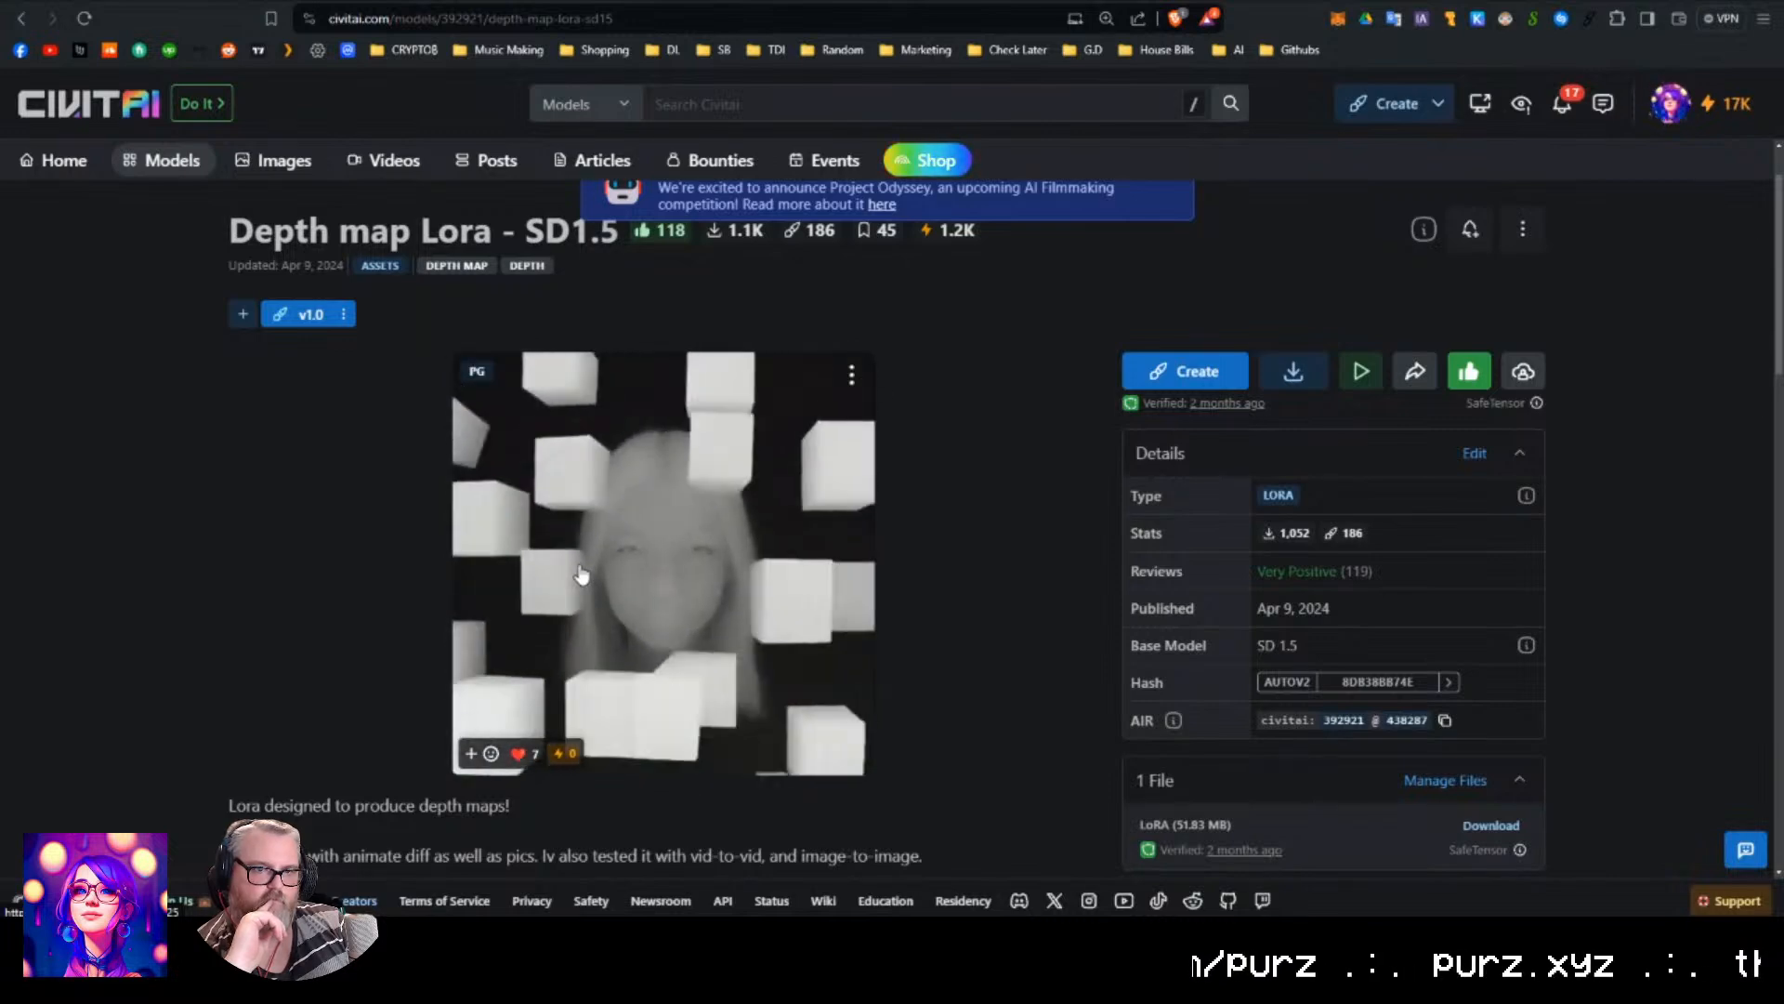
{"action": "scroll", "coordinate": [883, 581], "scroll_direction": "down", "scroll_amount": 3}
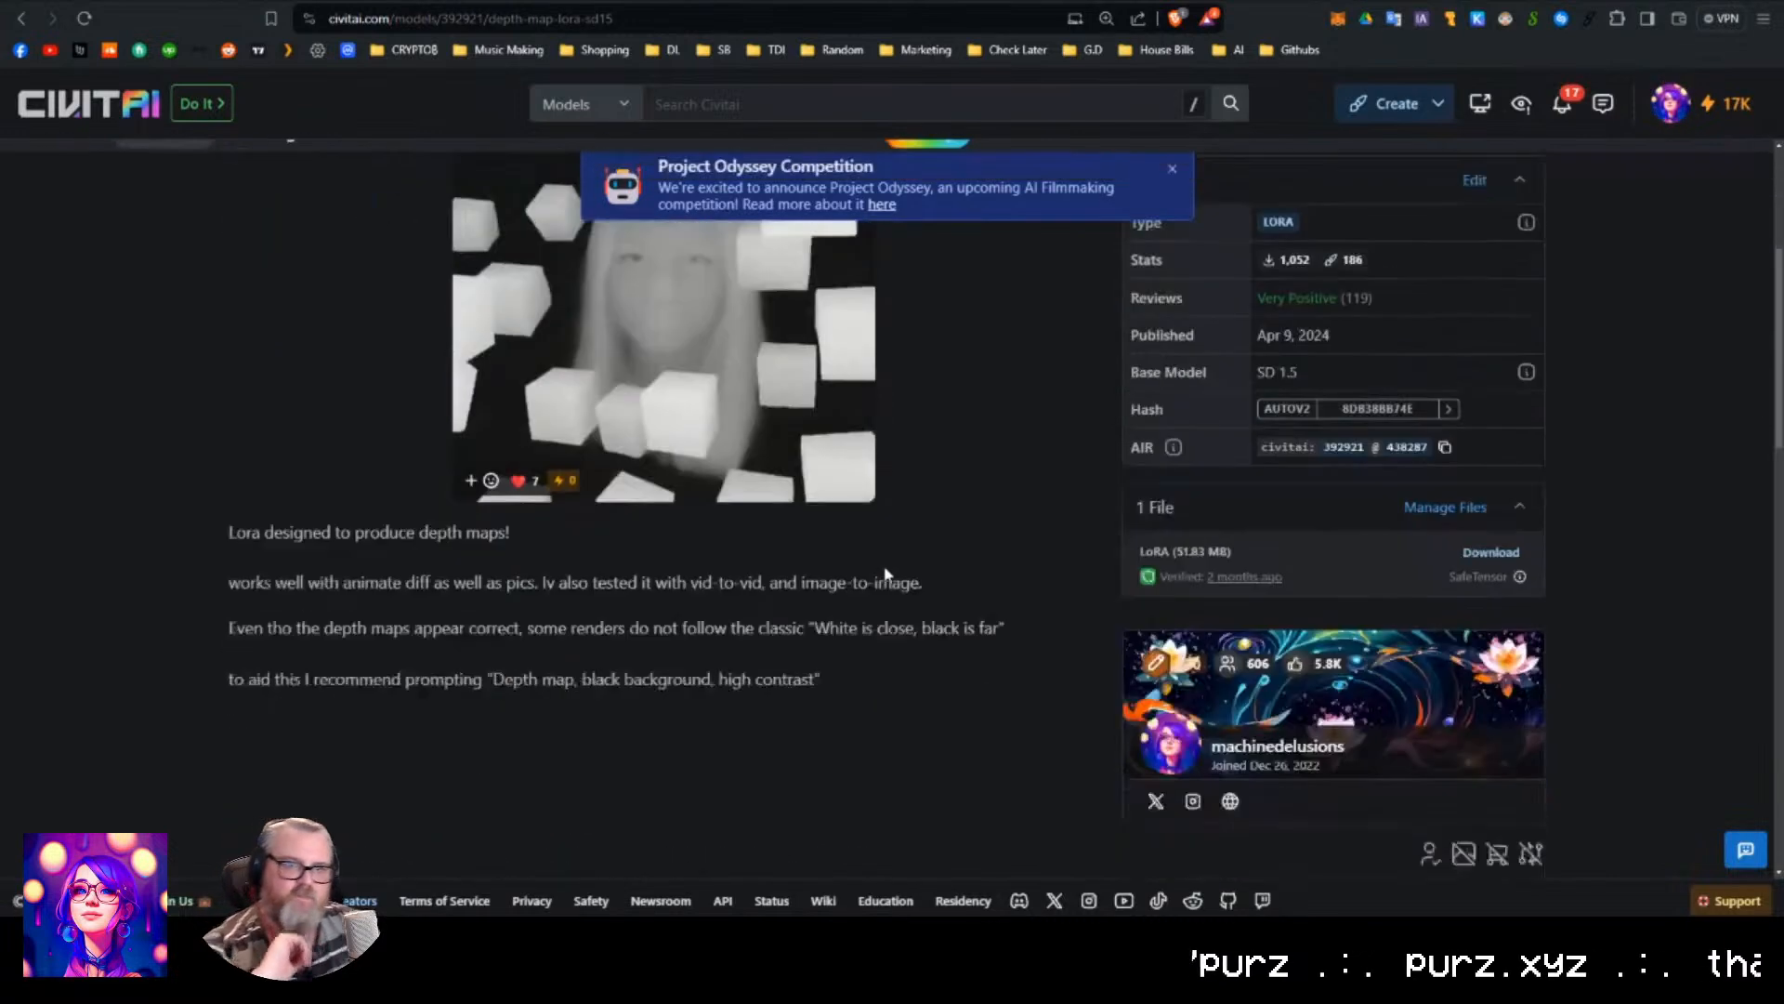
{"action": "scroll", "coordinate": [885, 558], "scroll_direction": "up", "scroll_amount": 2}
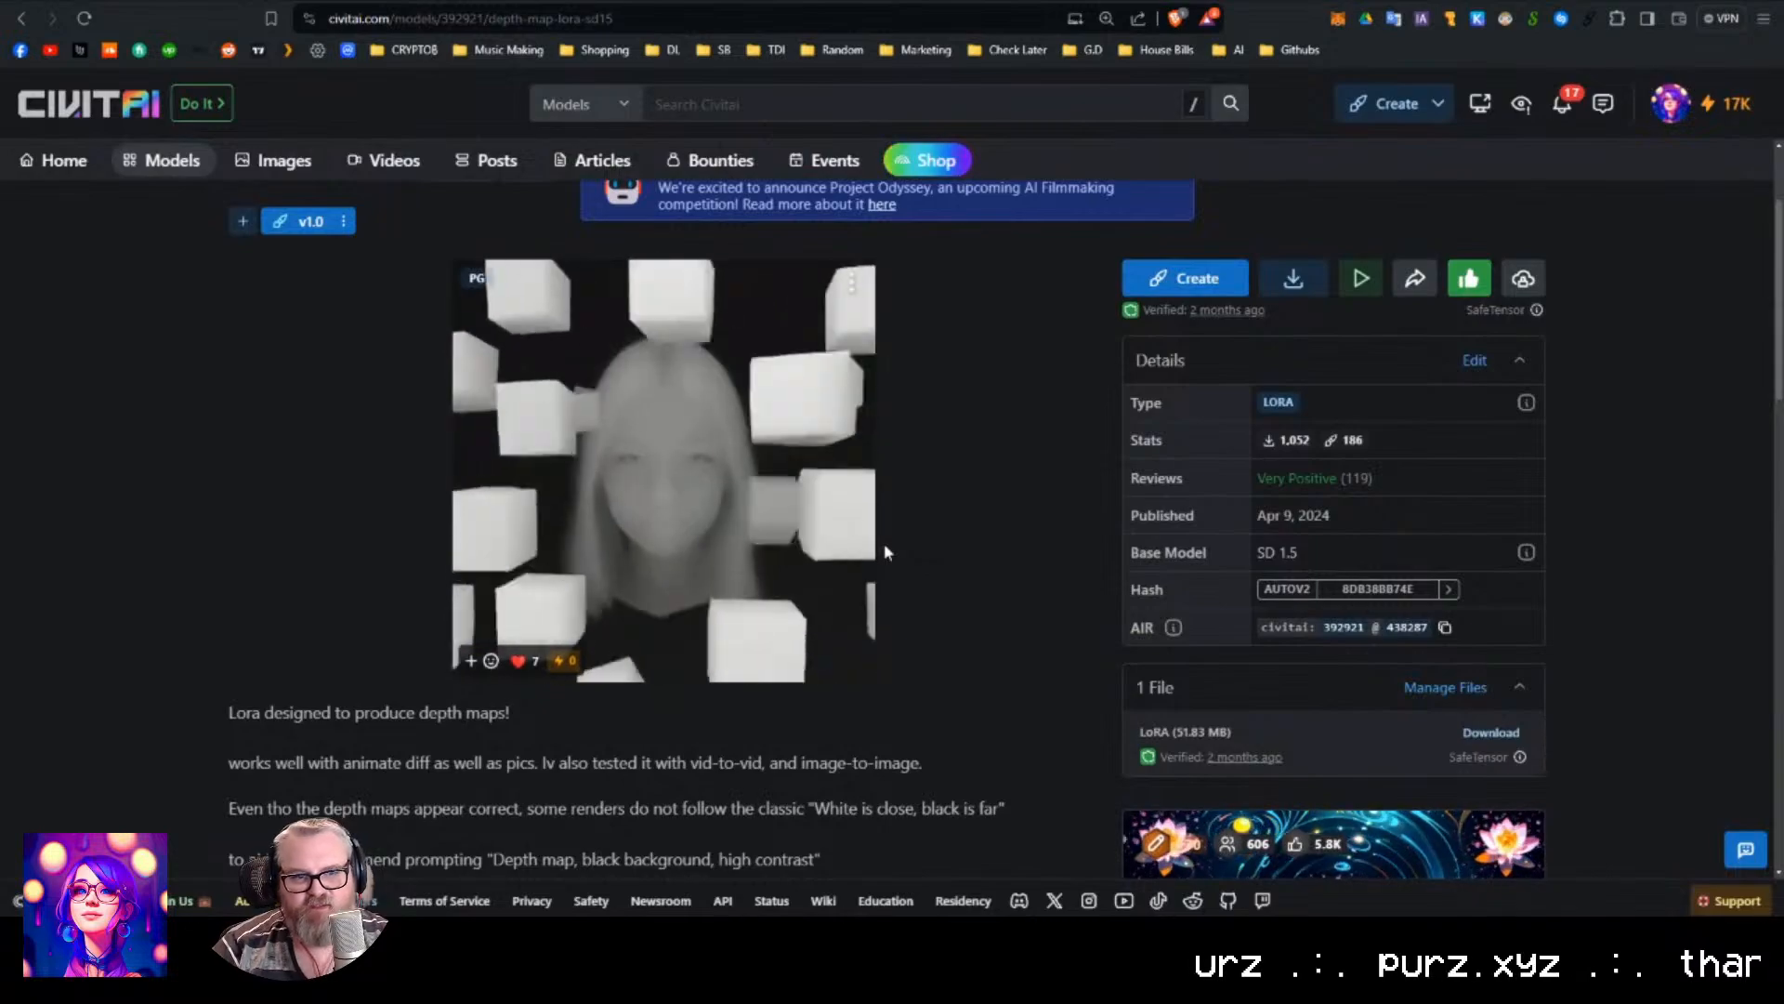
Browse the Depth map Lora's discussion and the community depth maps in its gallery.
{"action": "scroll", "coordinate": [884, 552], "scroll_direction": "down", "scroll_amount": 14}
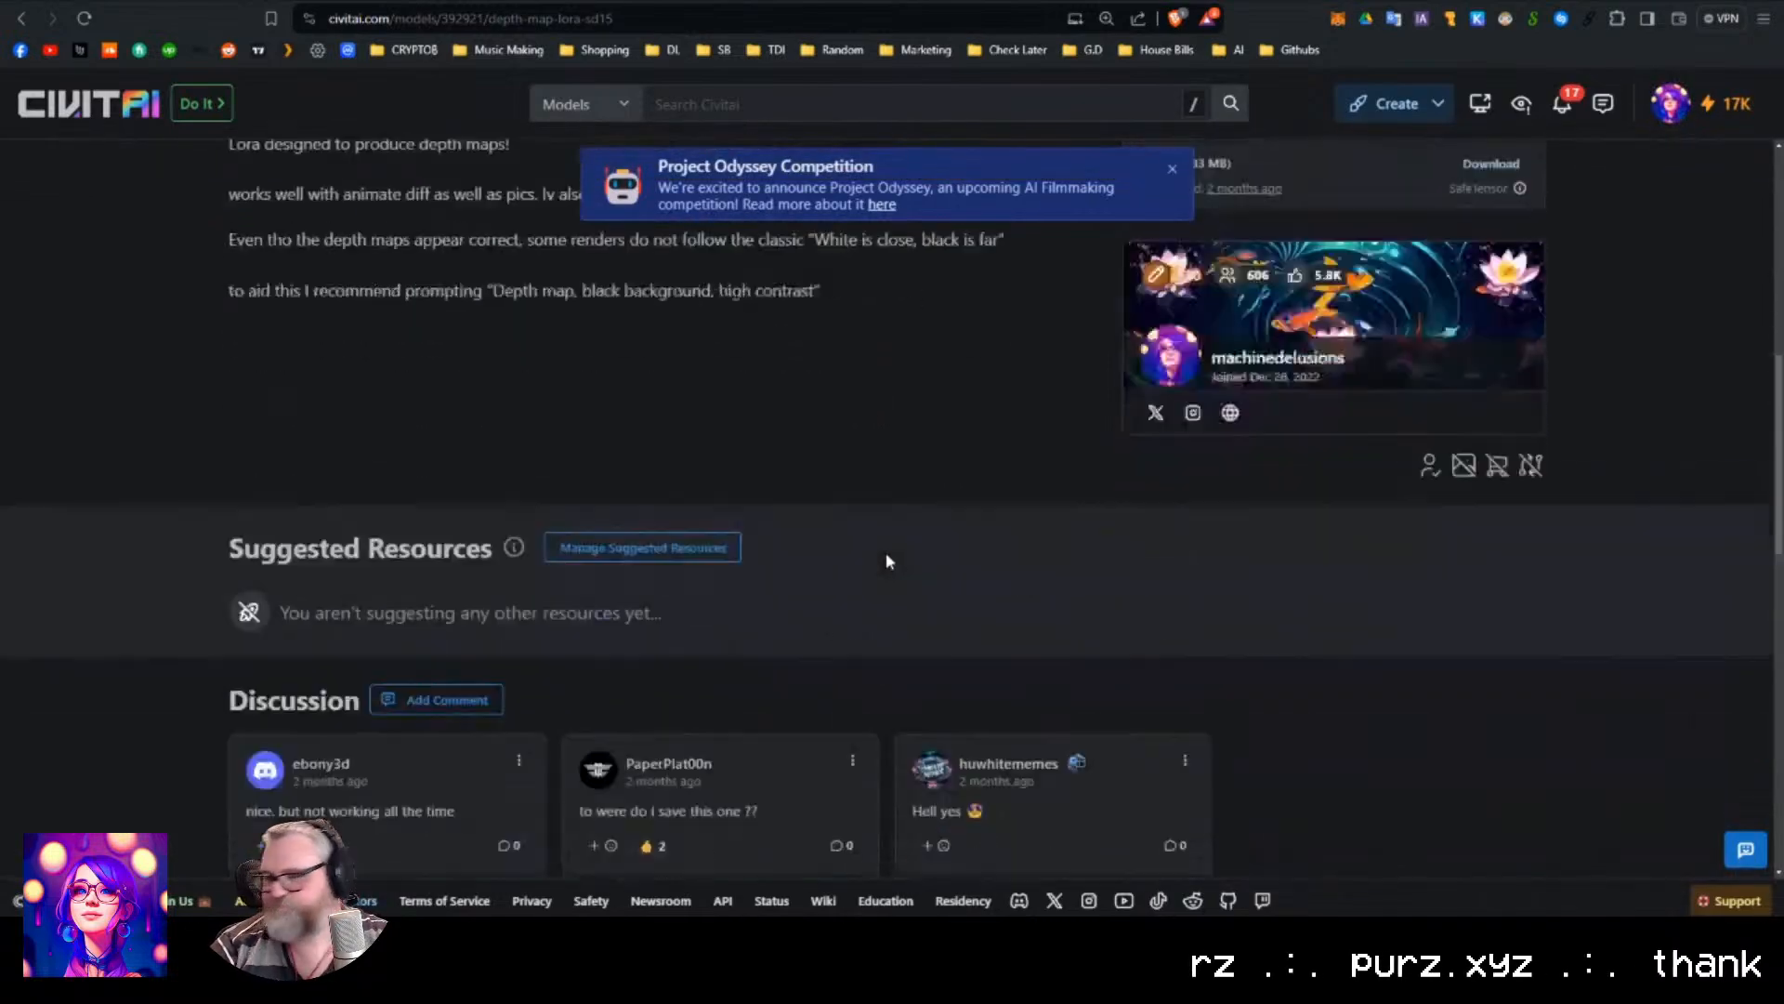
{"action": "scroll", "coordinate": [887, 558], "scroll_direction": "down", "scroll_amount": 7}
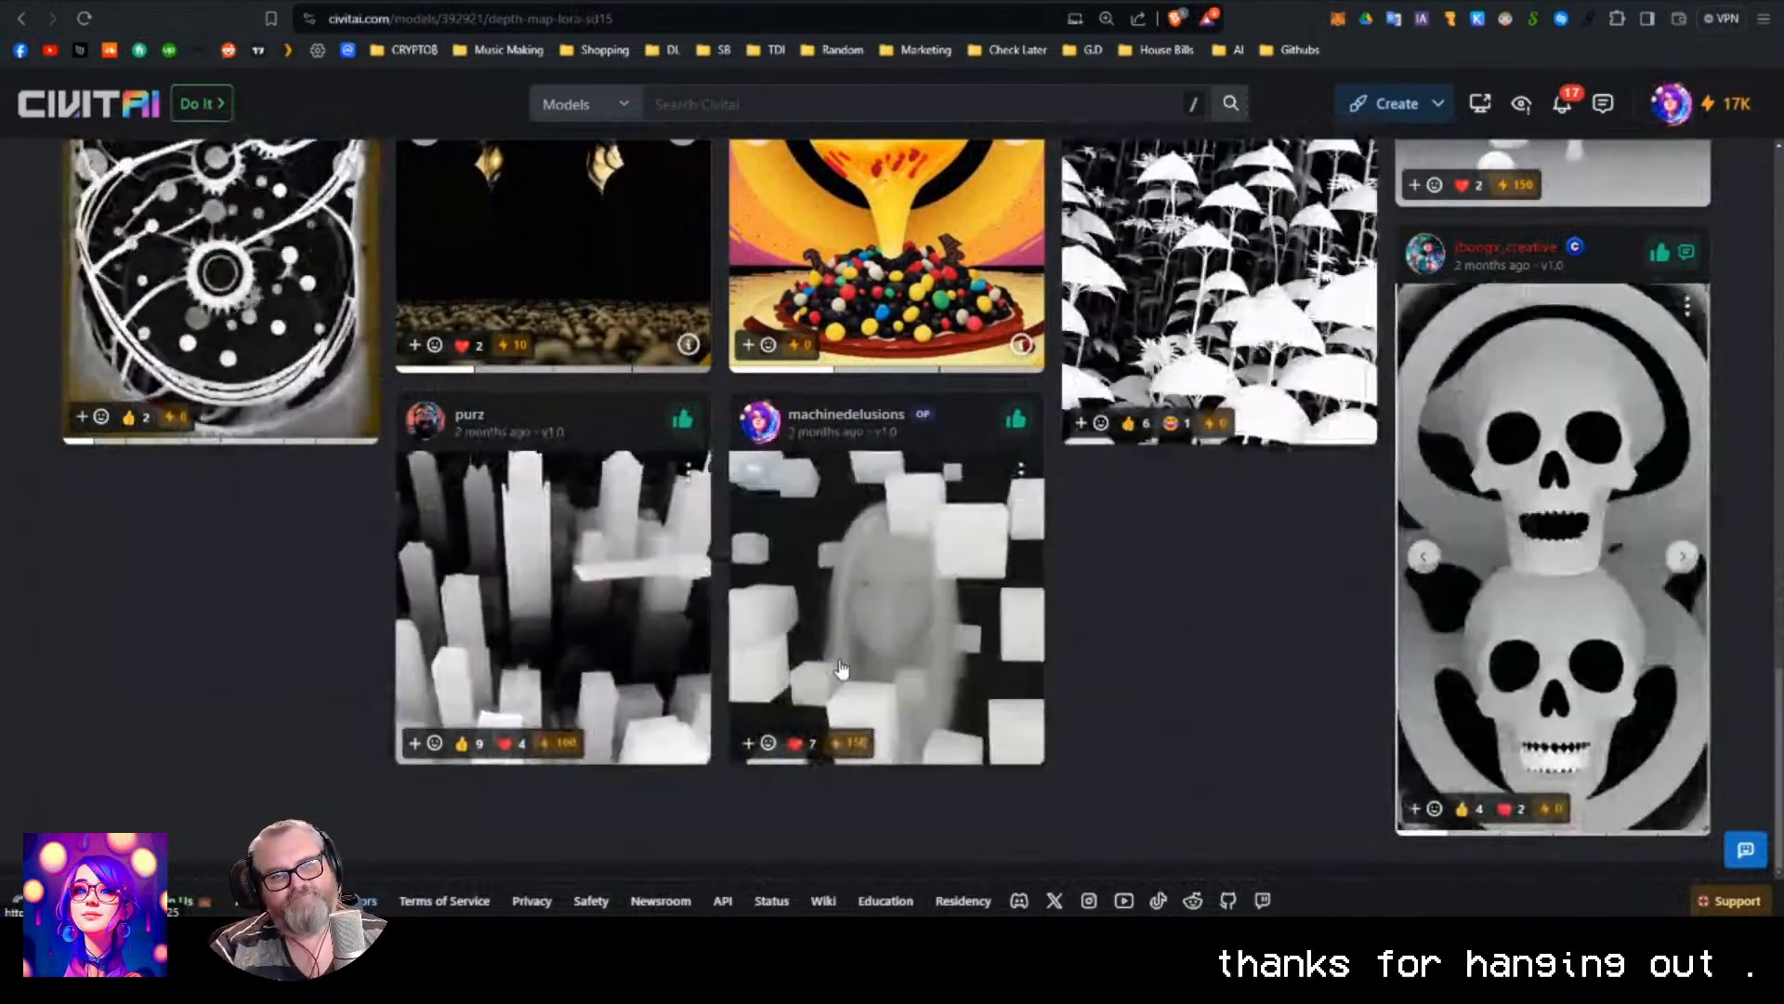
{"action": "scroll", "coordinate": [436, 692], "scroll_direction": "up", "scroll_amount": 5}
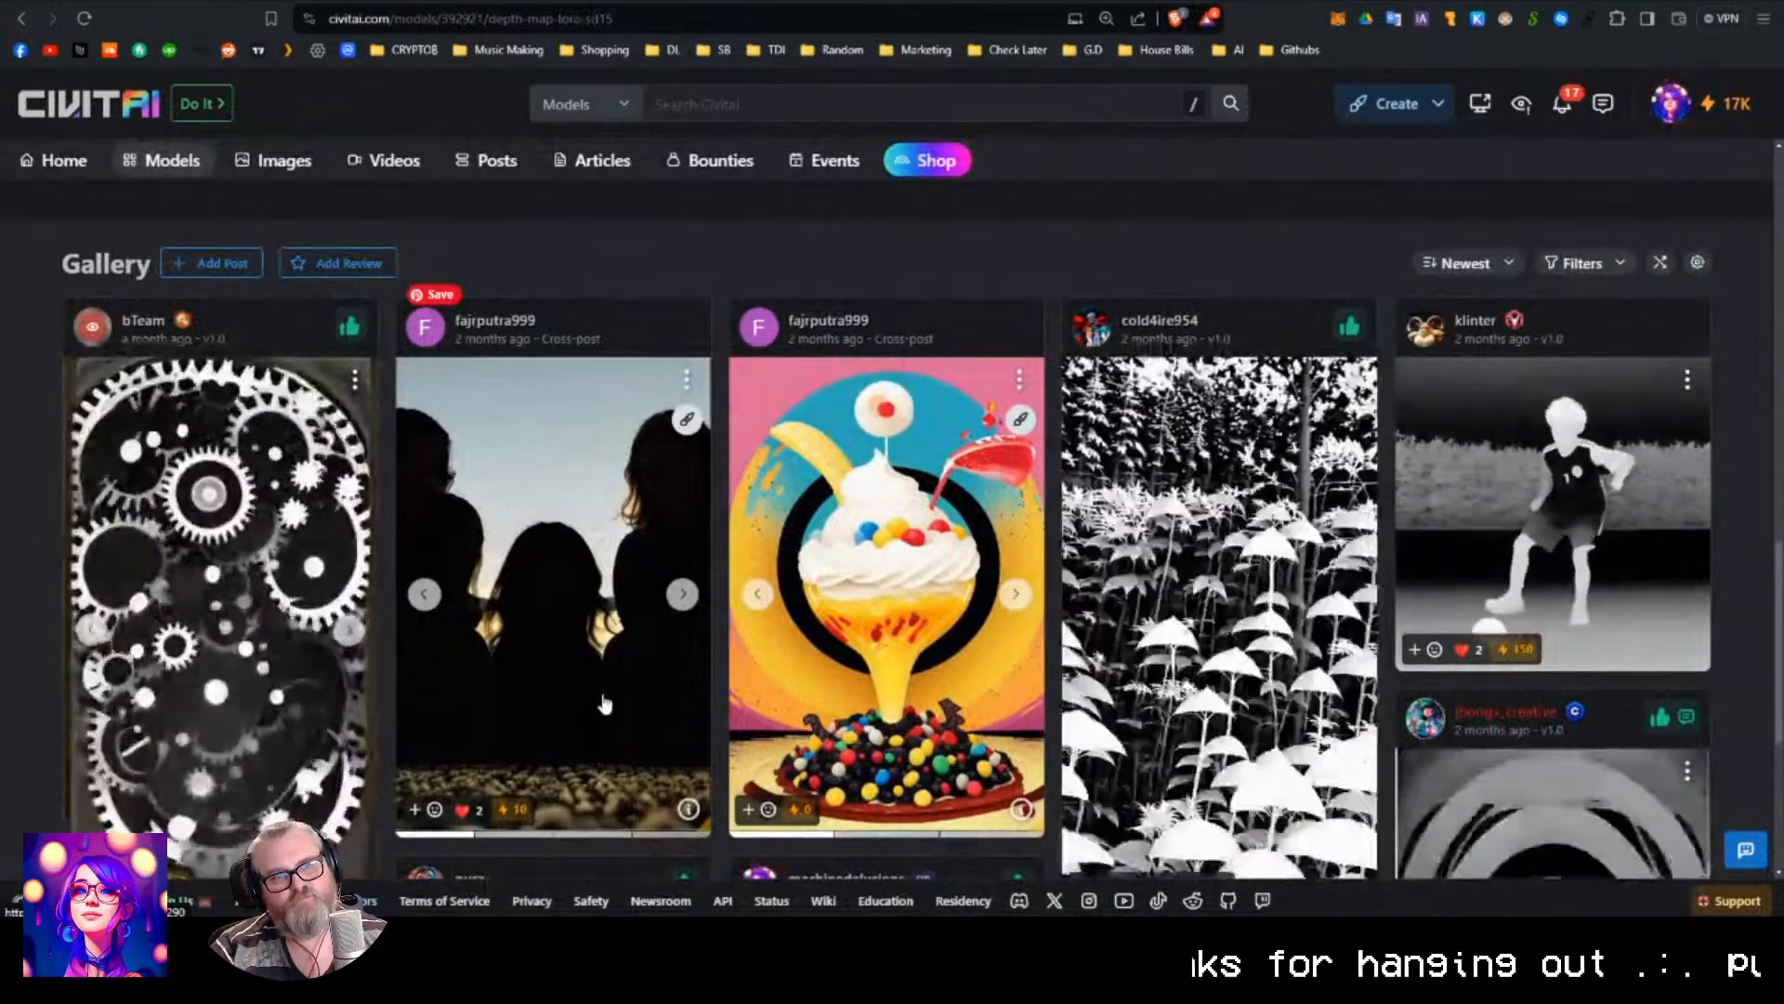
{"action": "scroll", "coordinate": [743, 639], "scroll_direction": "down", "scroll_amount": 5}
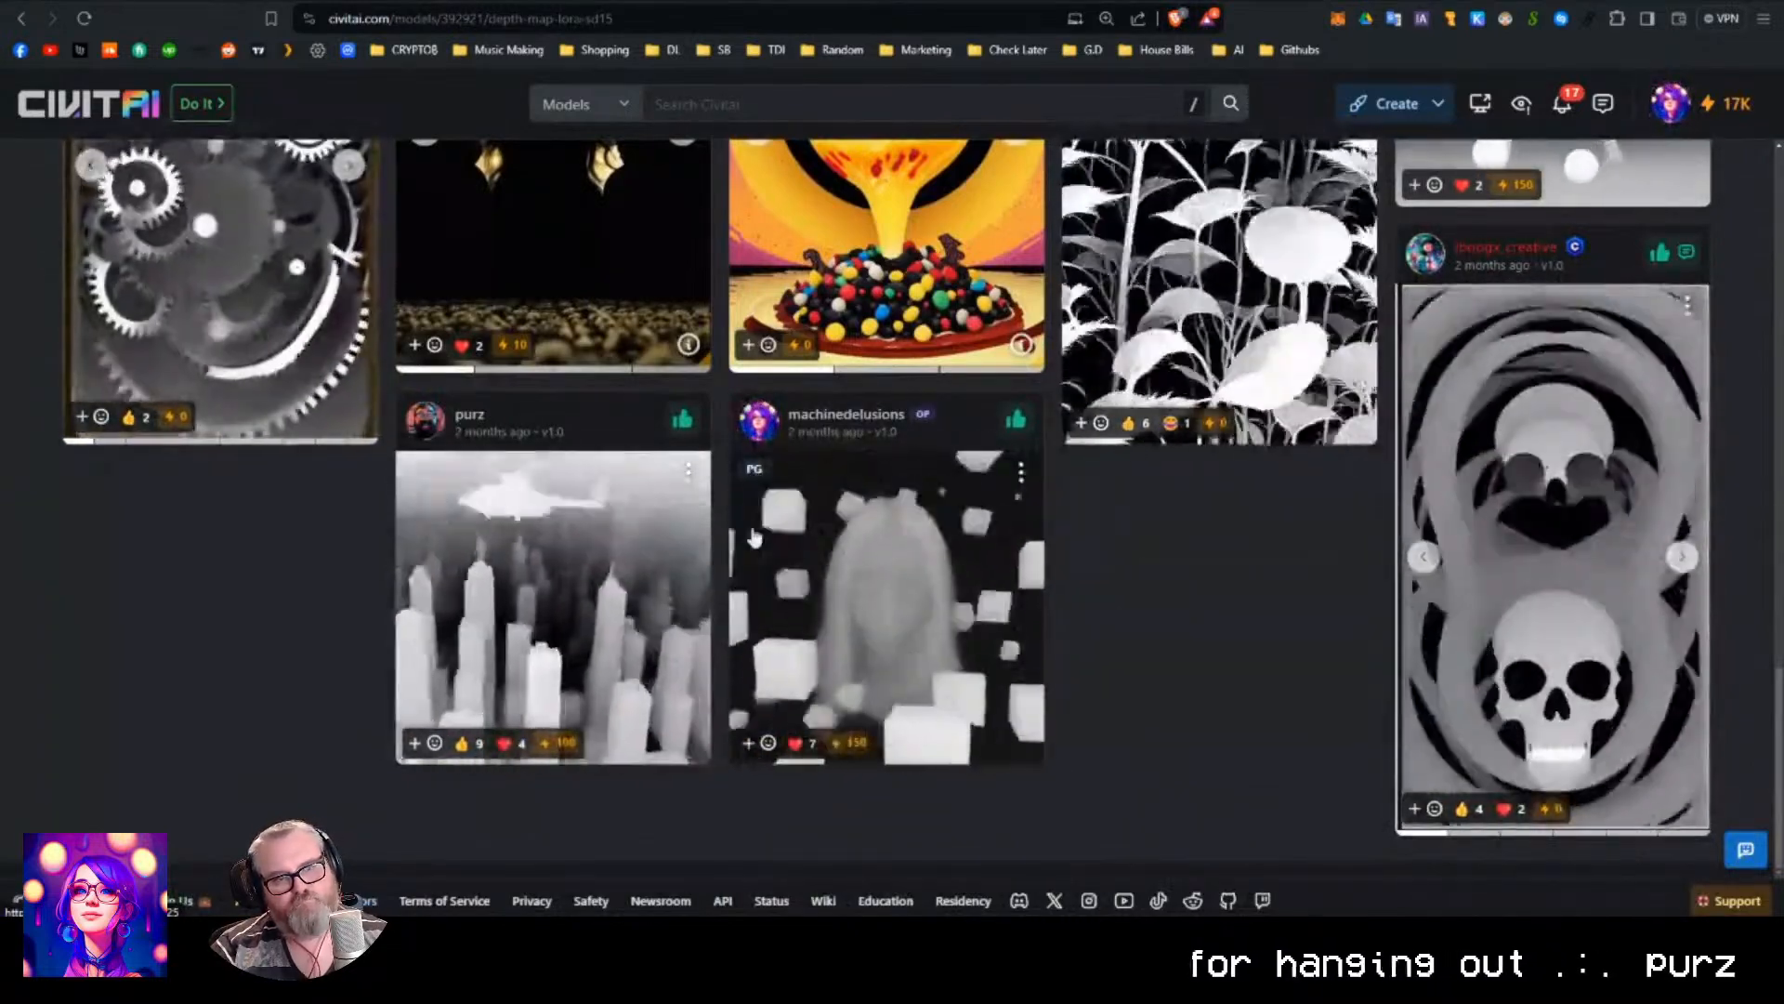
{"action": "scroll", "coordinate": [752, 539], "scroll_direction": "up", "scroll_amount": 3}
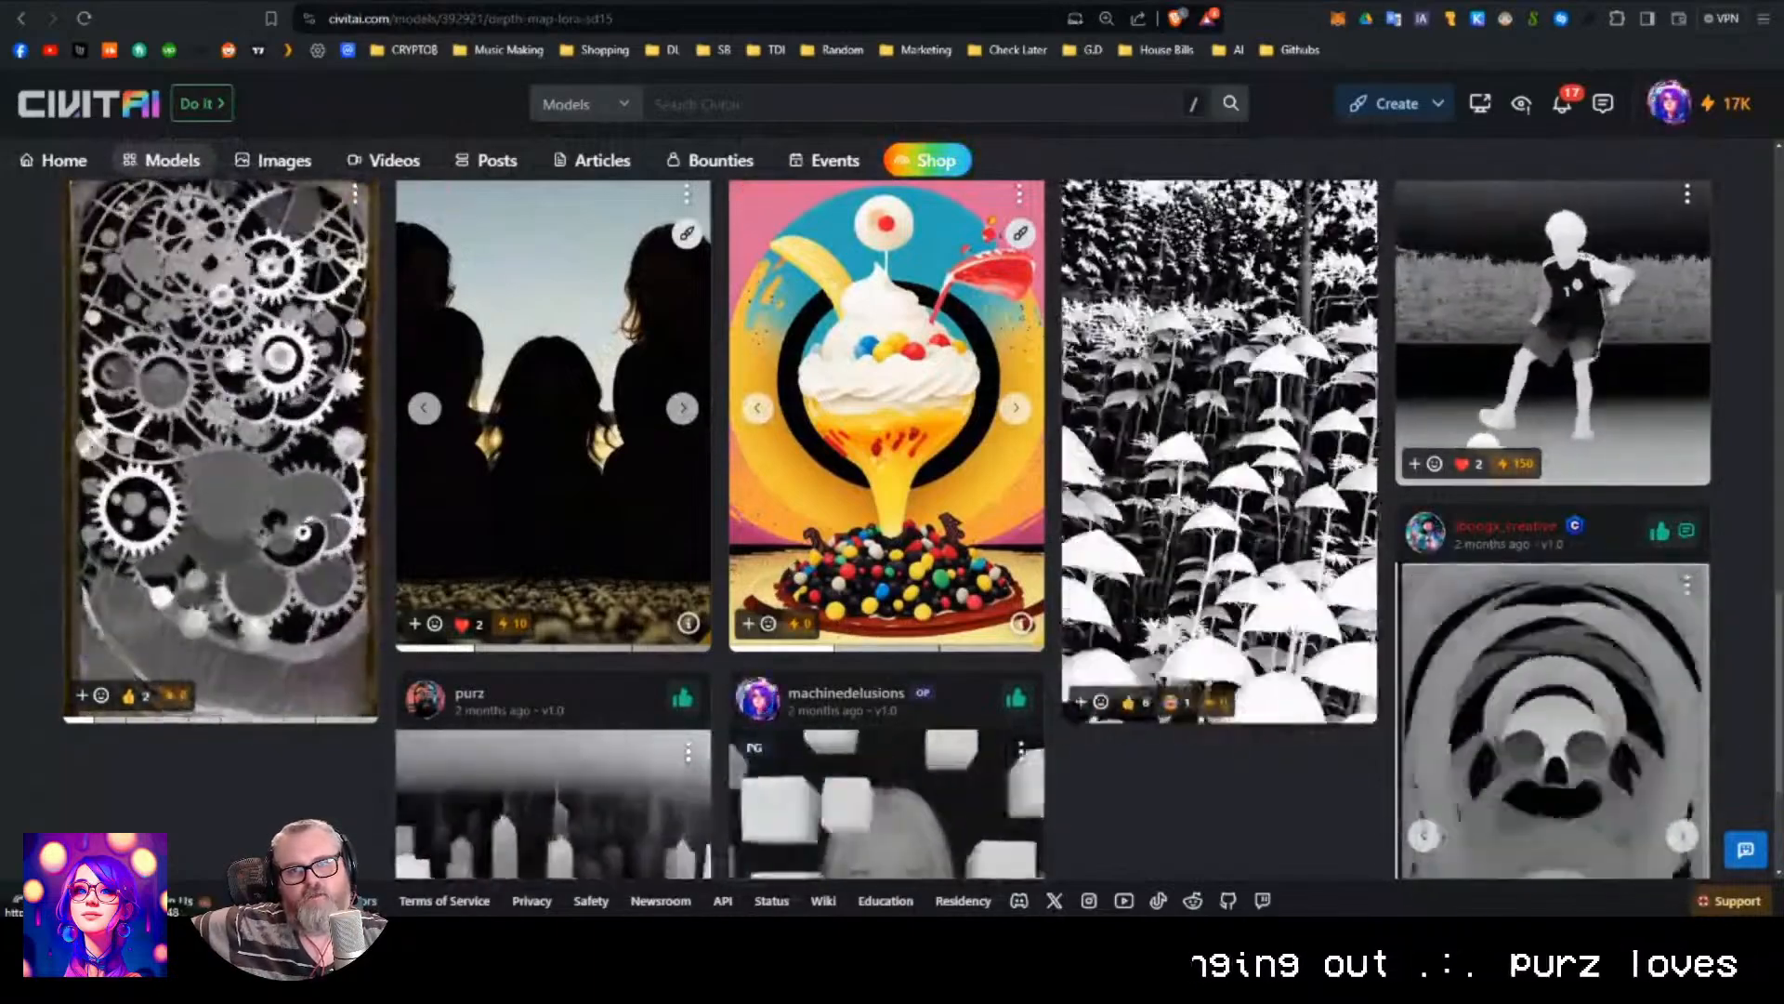
{"action": "scroll", "coordinate": [1292, 474], "scroll_direction": "up", "scroll_amount": 10}
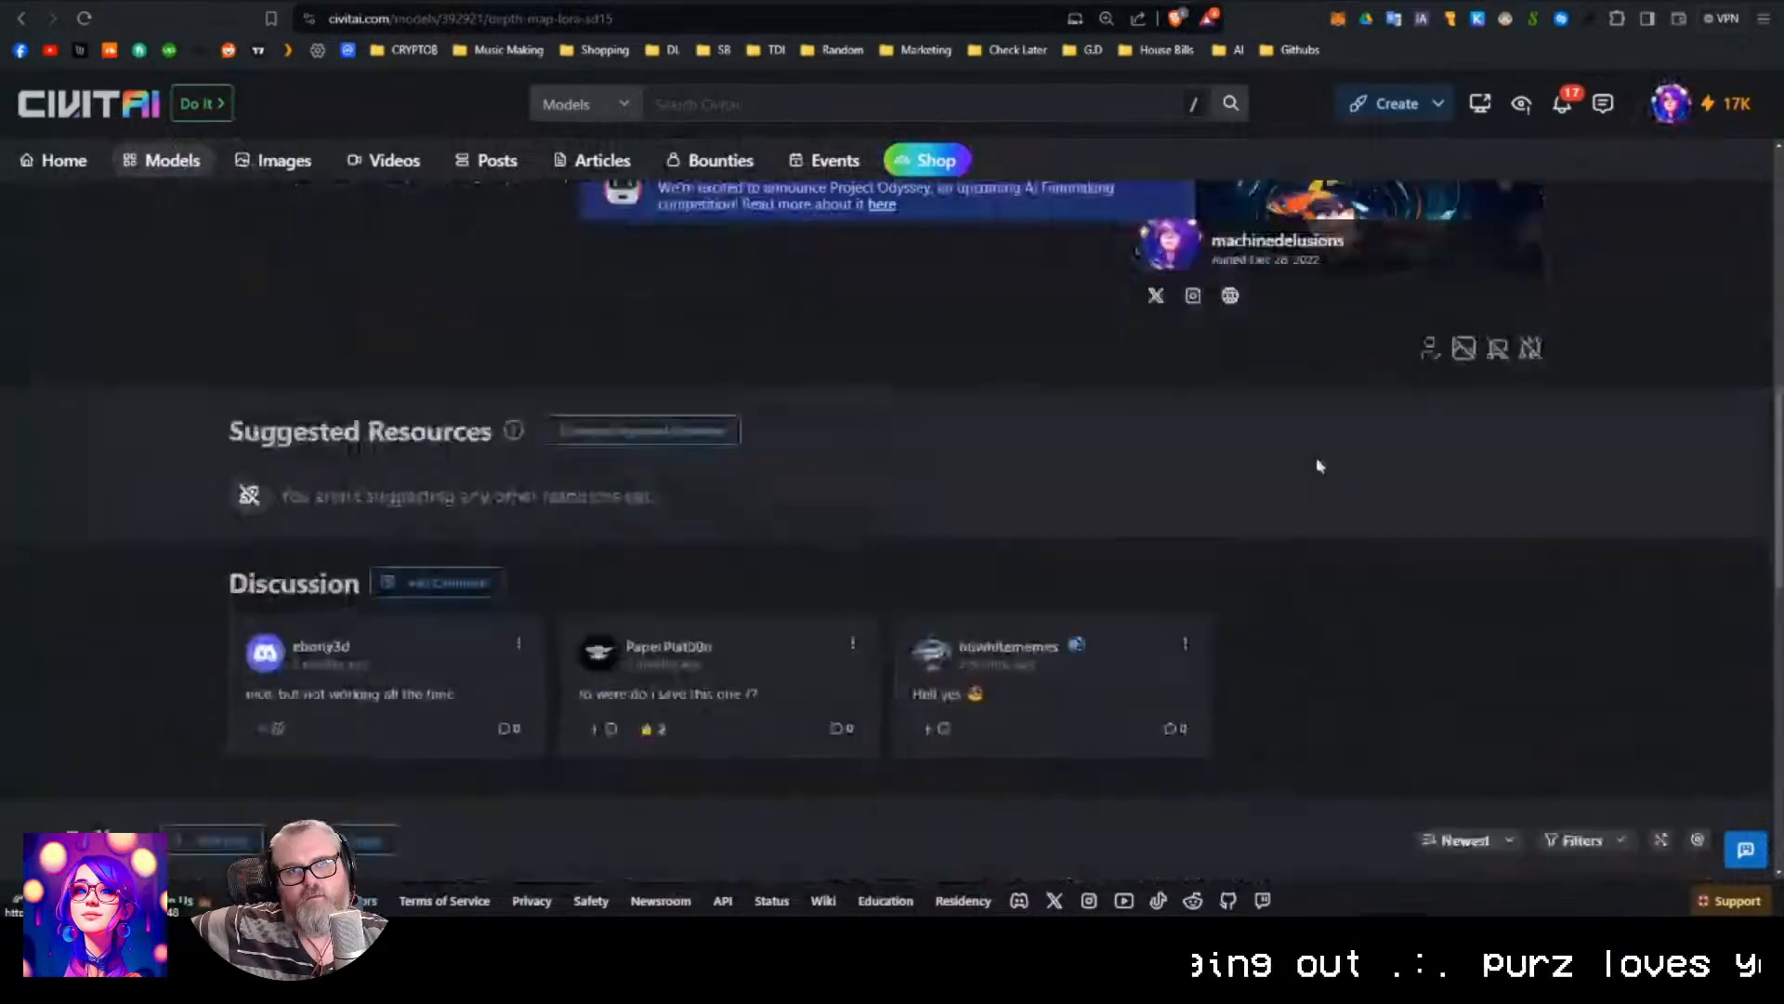
Return to the account's own profile and look over its most popular models down to the articles section.
{"action": "left_click", "coordinate": [1675, 111]}
{"action": "left_click", "coordinate": [1584, 261]}
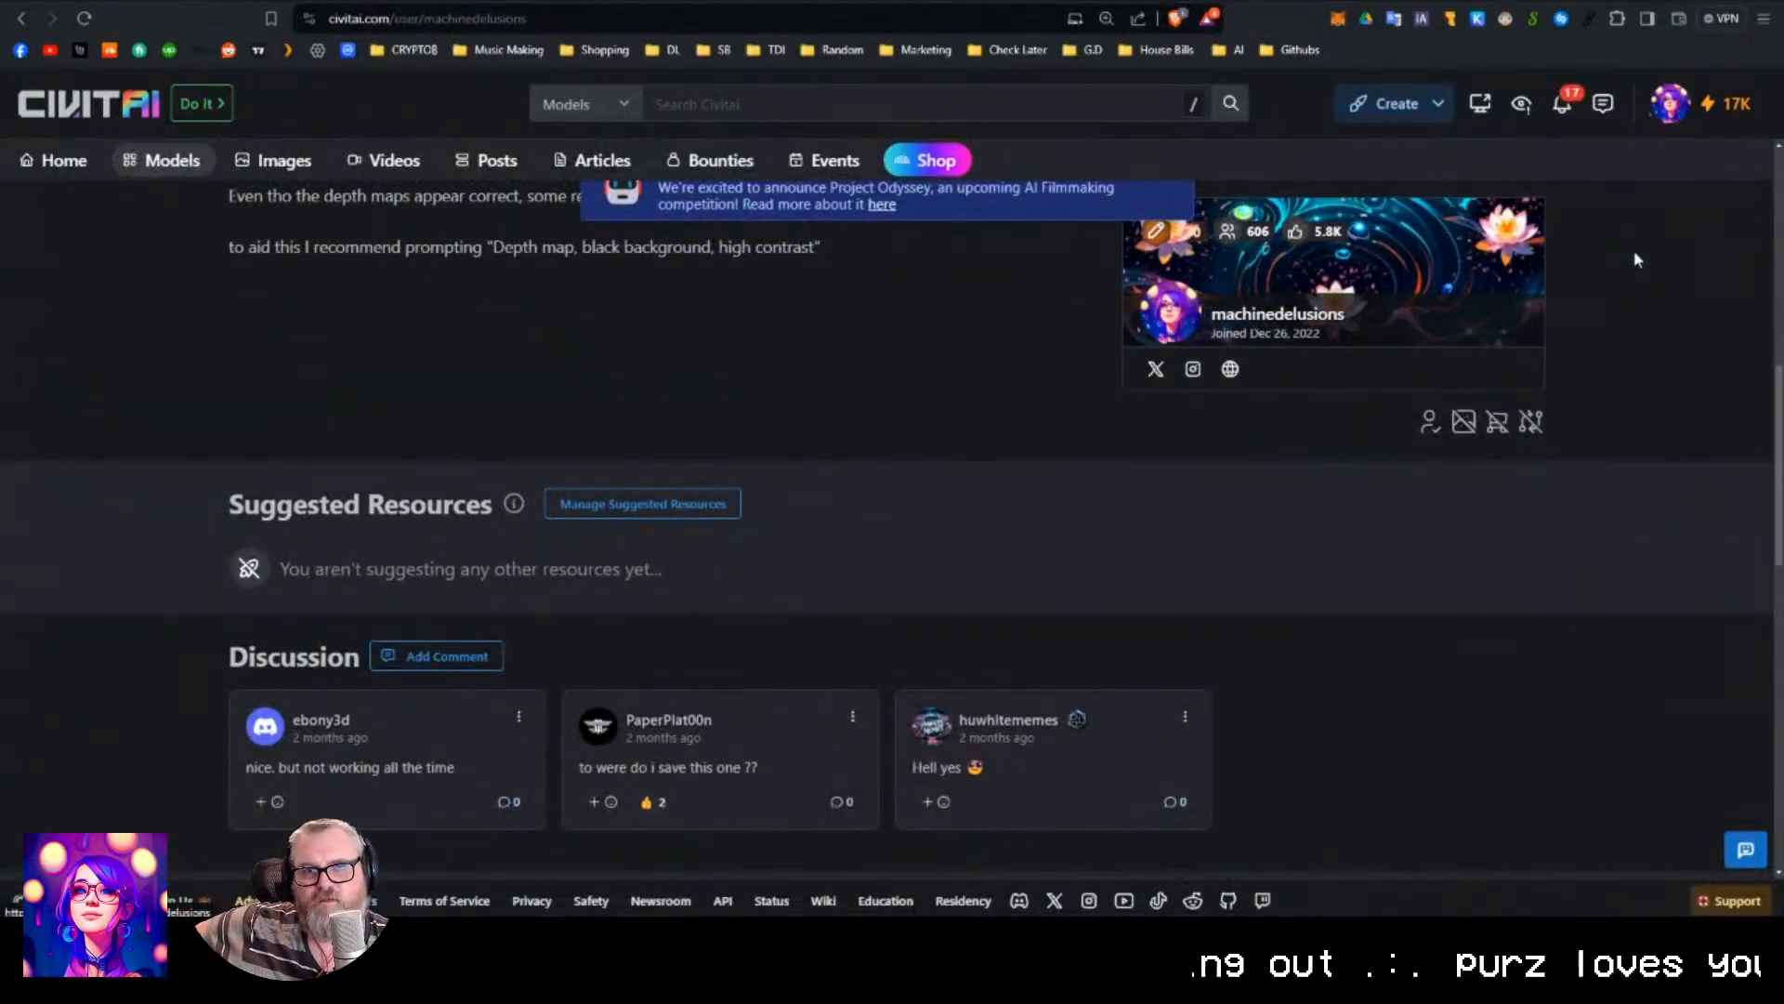
{"action": "scroll", "coordinate": [1387, 349], "scroll_direction": "down", "scroll_amount": 5}
{"action": "scroll", "coordinate": [1386, 348], "scroll_direction": "down", "scroll_amount": 5}
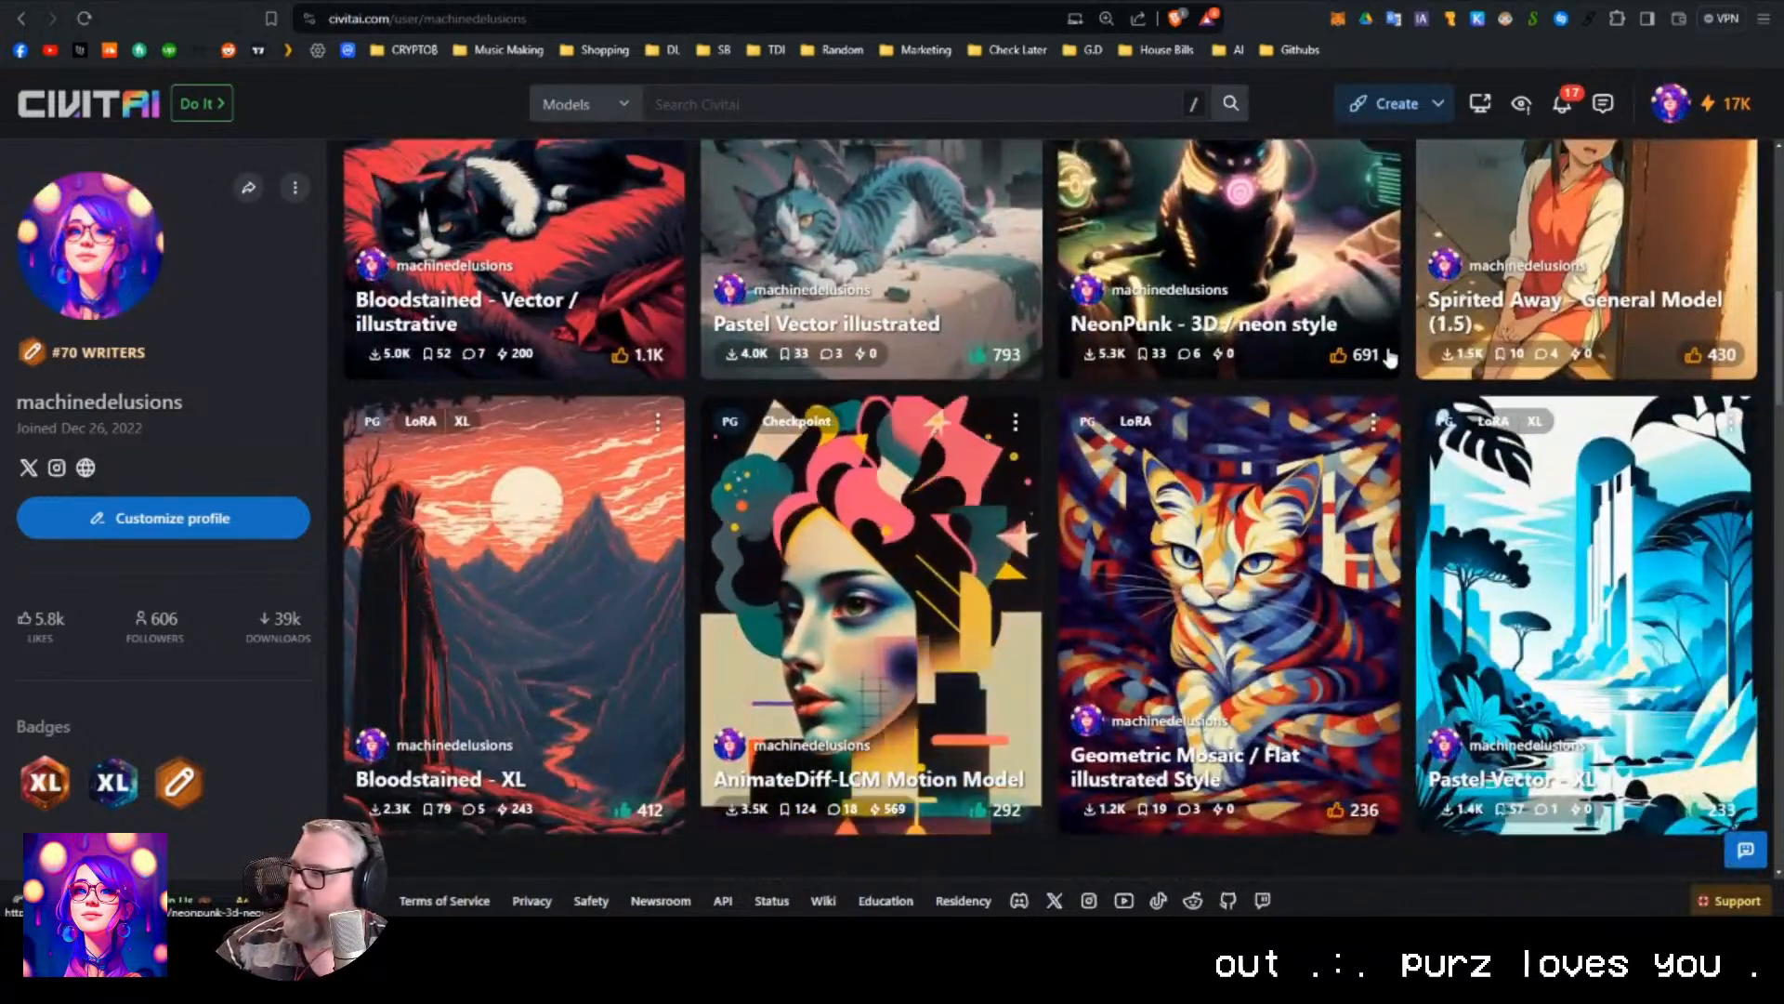
{"action": "scroll", "coordinate": [1390, 357], "scroll_direction": "down", "scroll_amount": 3}
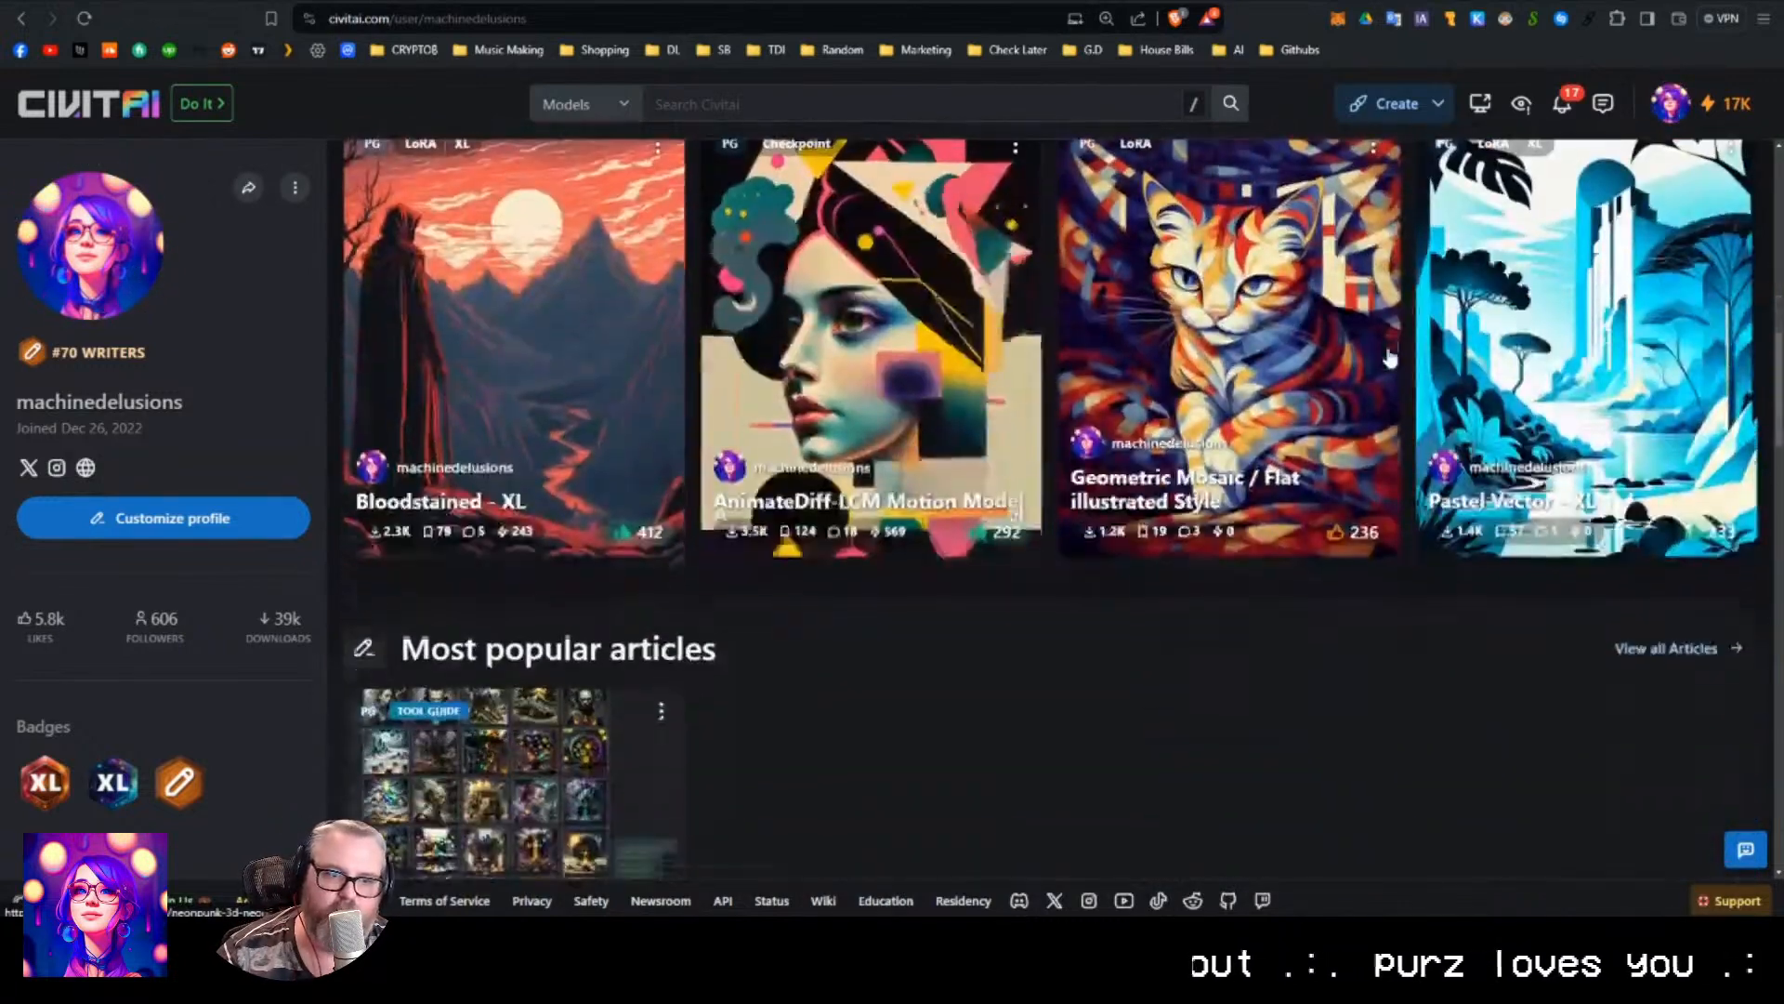